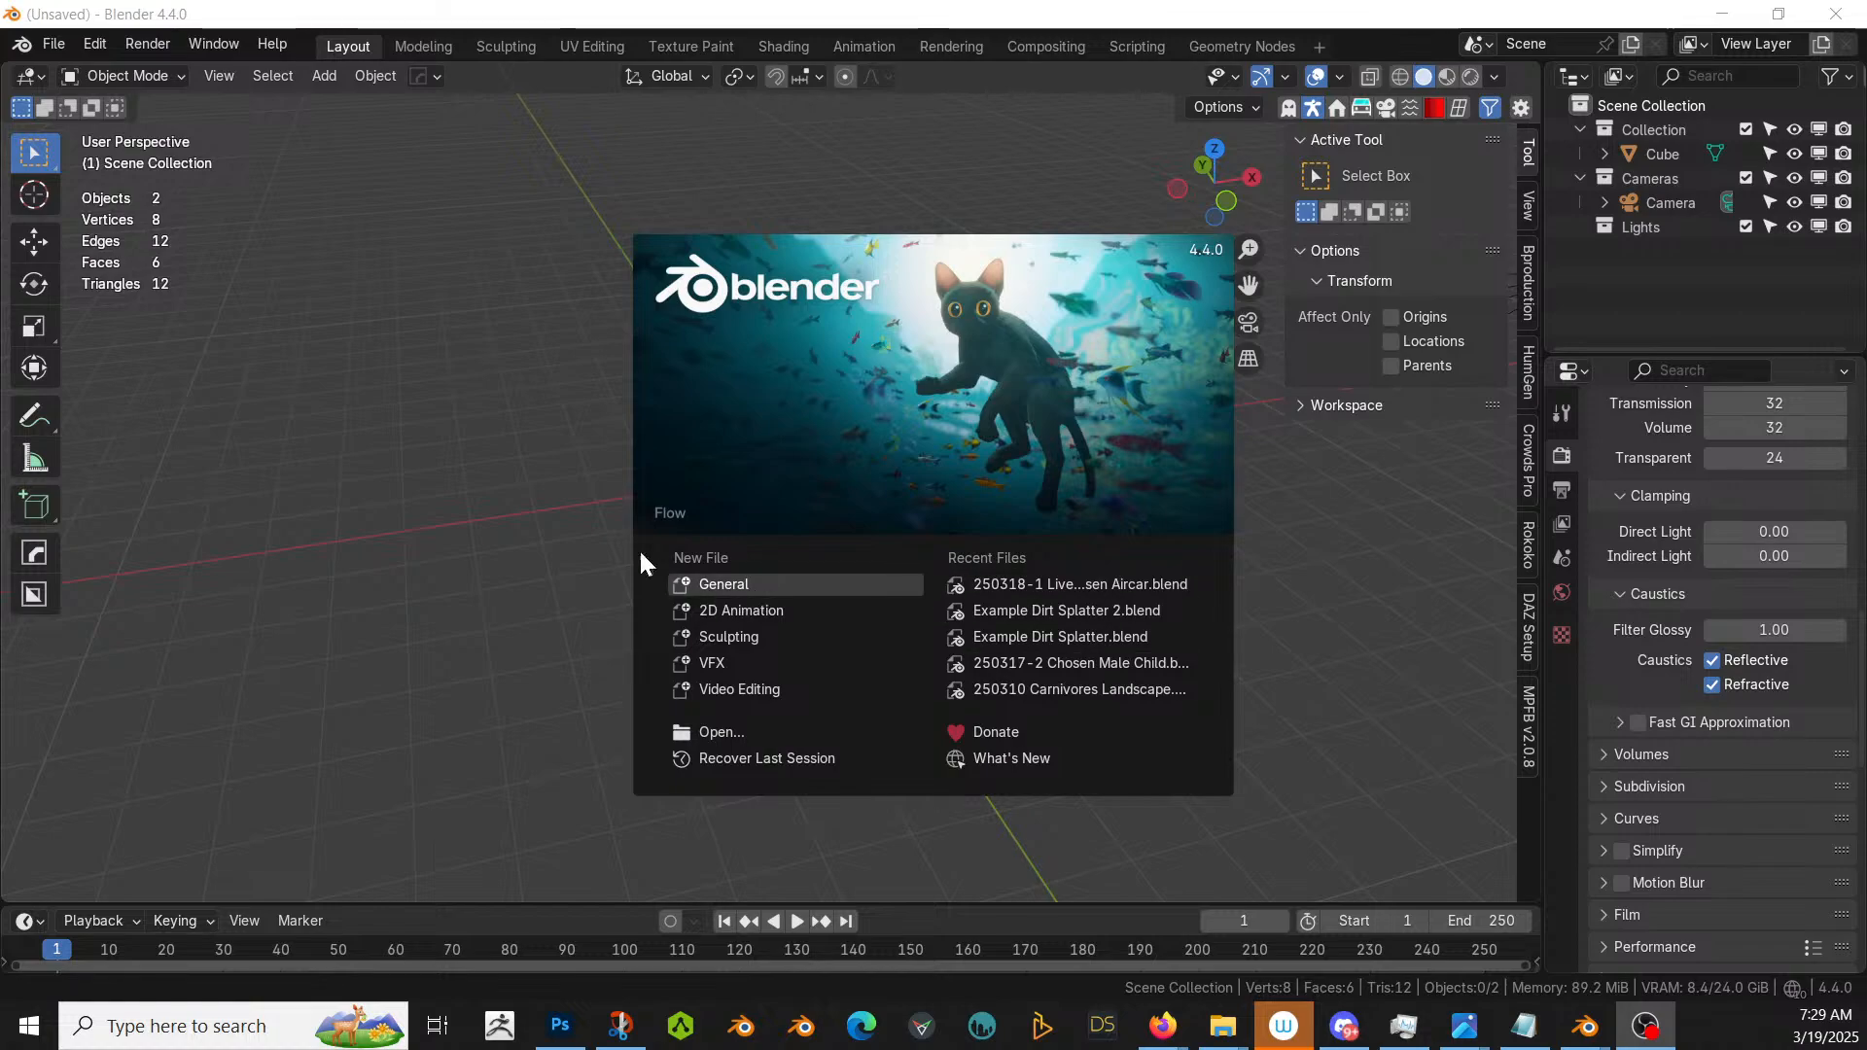
- Dismiss the splash screen and delete the default cube from the scene
{"action": "left_click", "coordinate": [546, 445]}
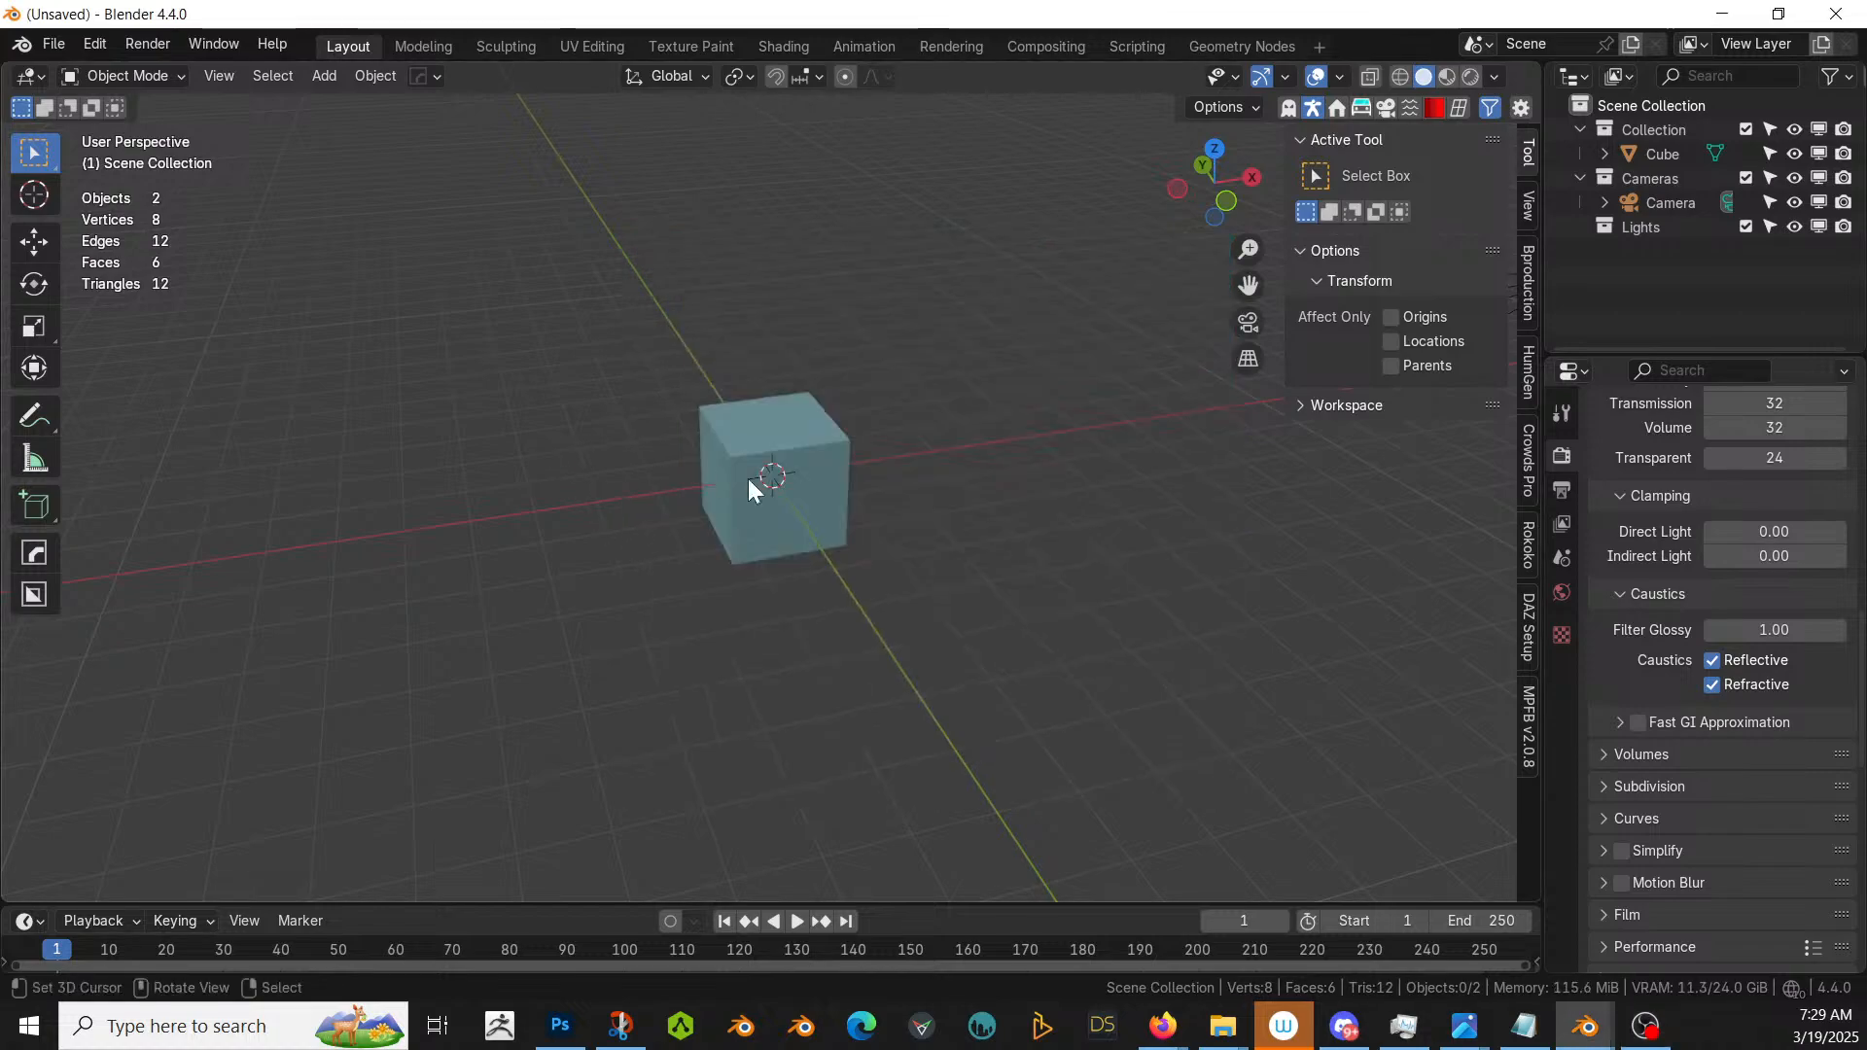
{"action": "left_click", "coordinate": [783, 434]}
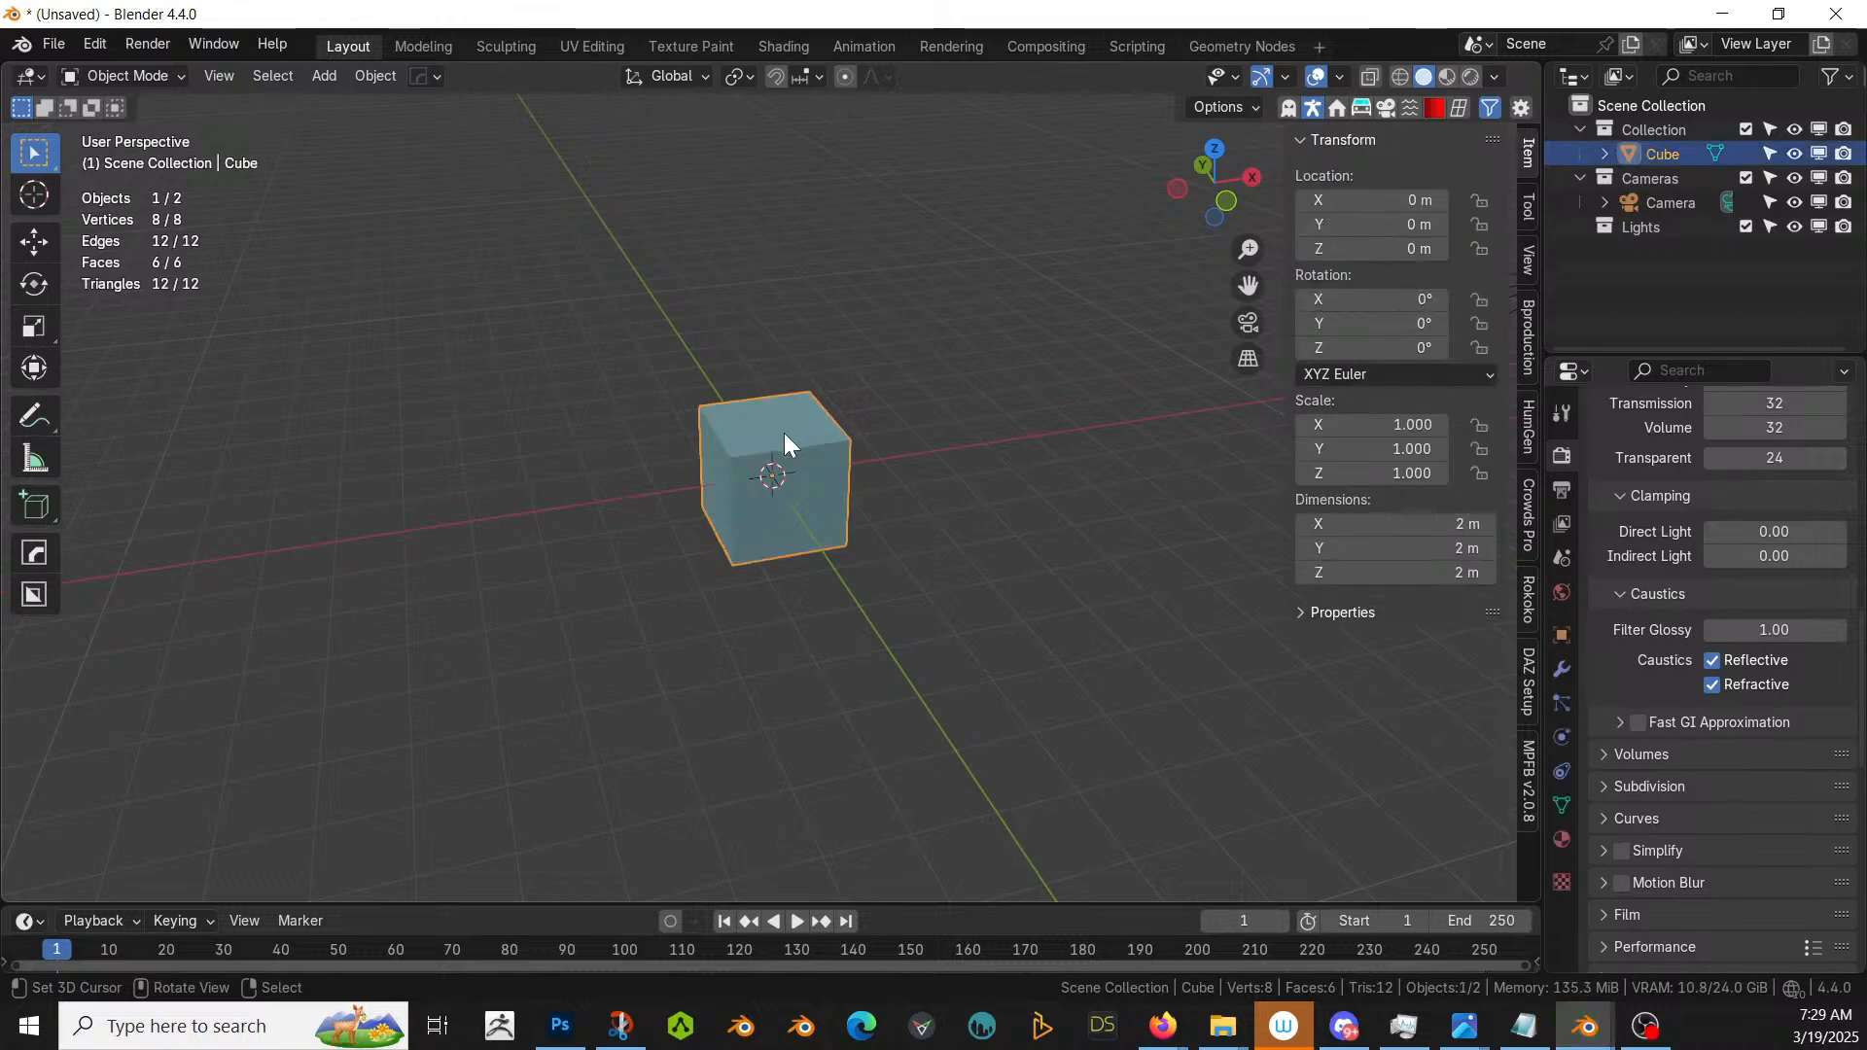
{"action": "key", "text": "Delete"}
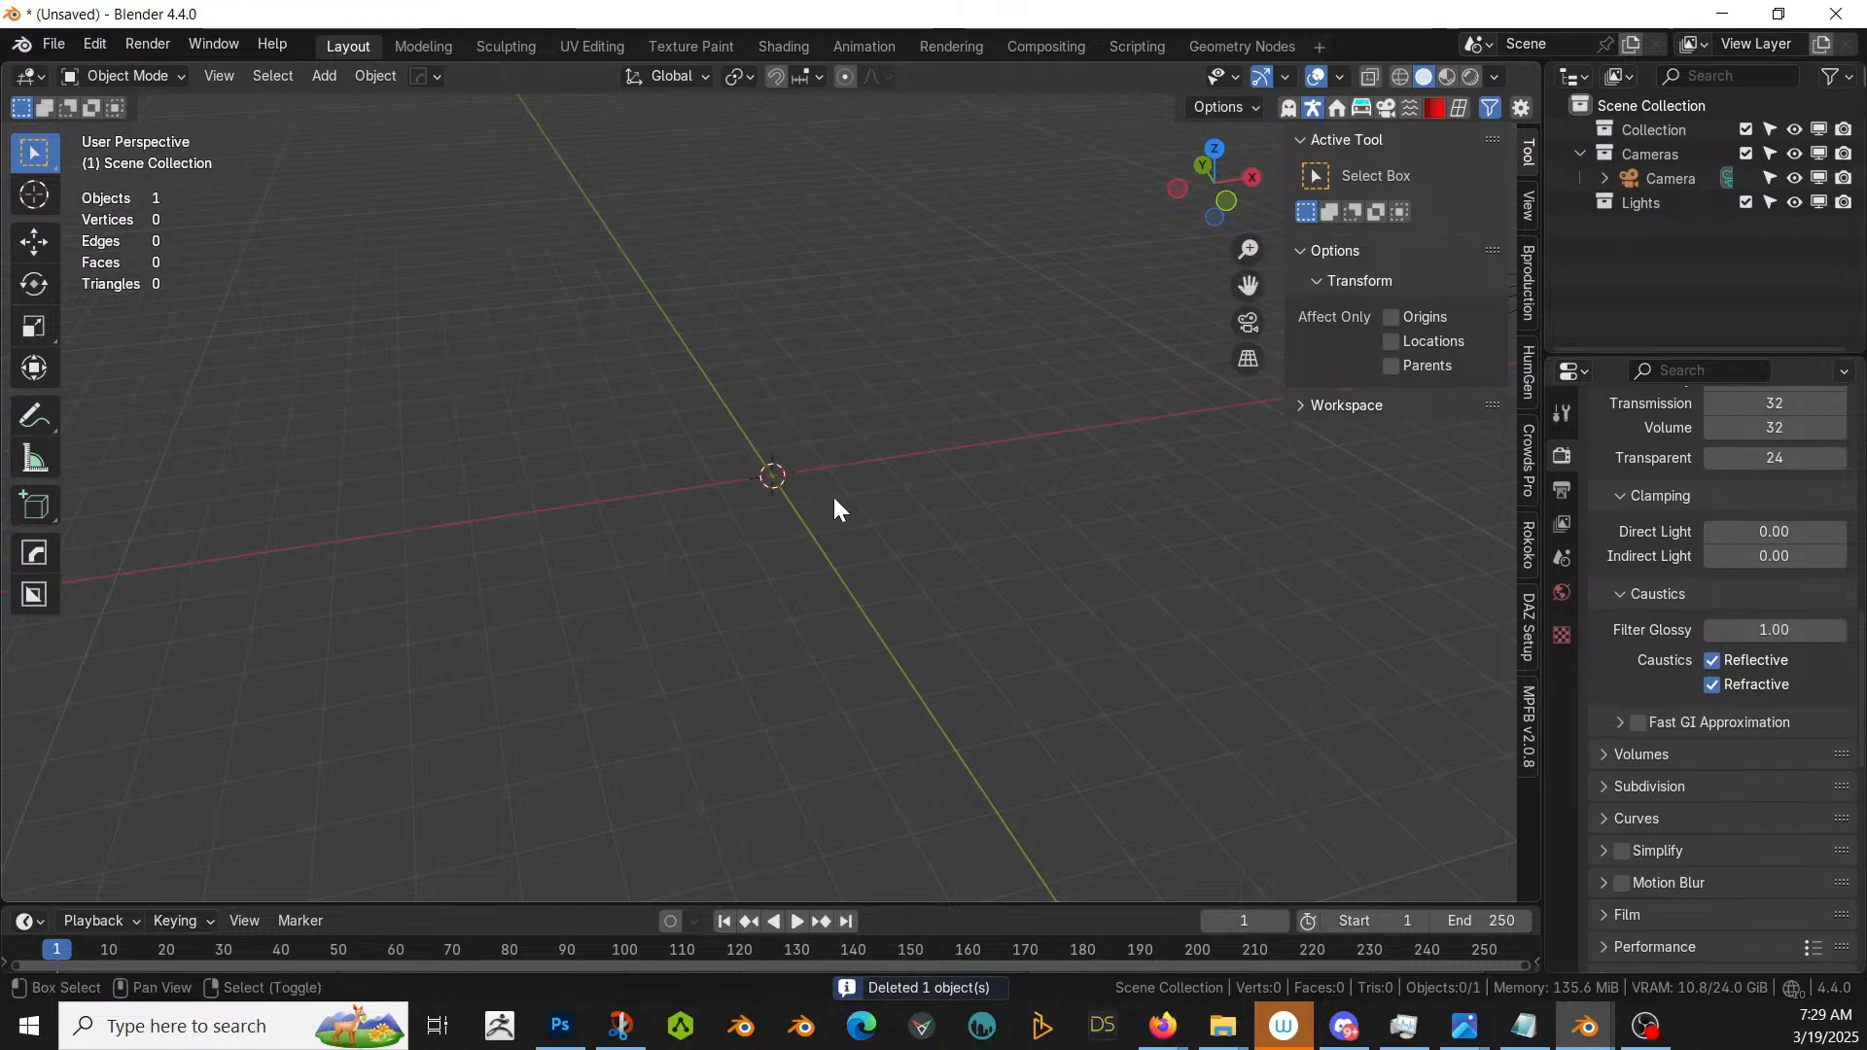
- Add a UV sphere mesh at the world origin with 7 segments
{"action": "key", "text": "shift+a"}
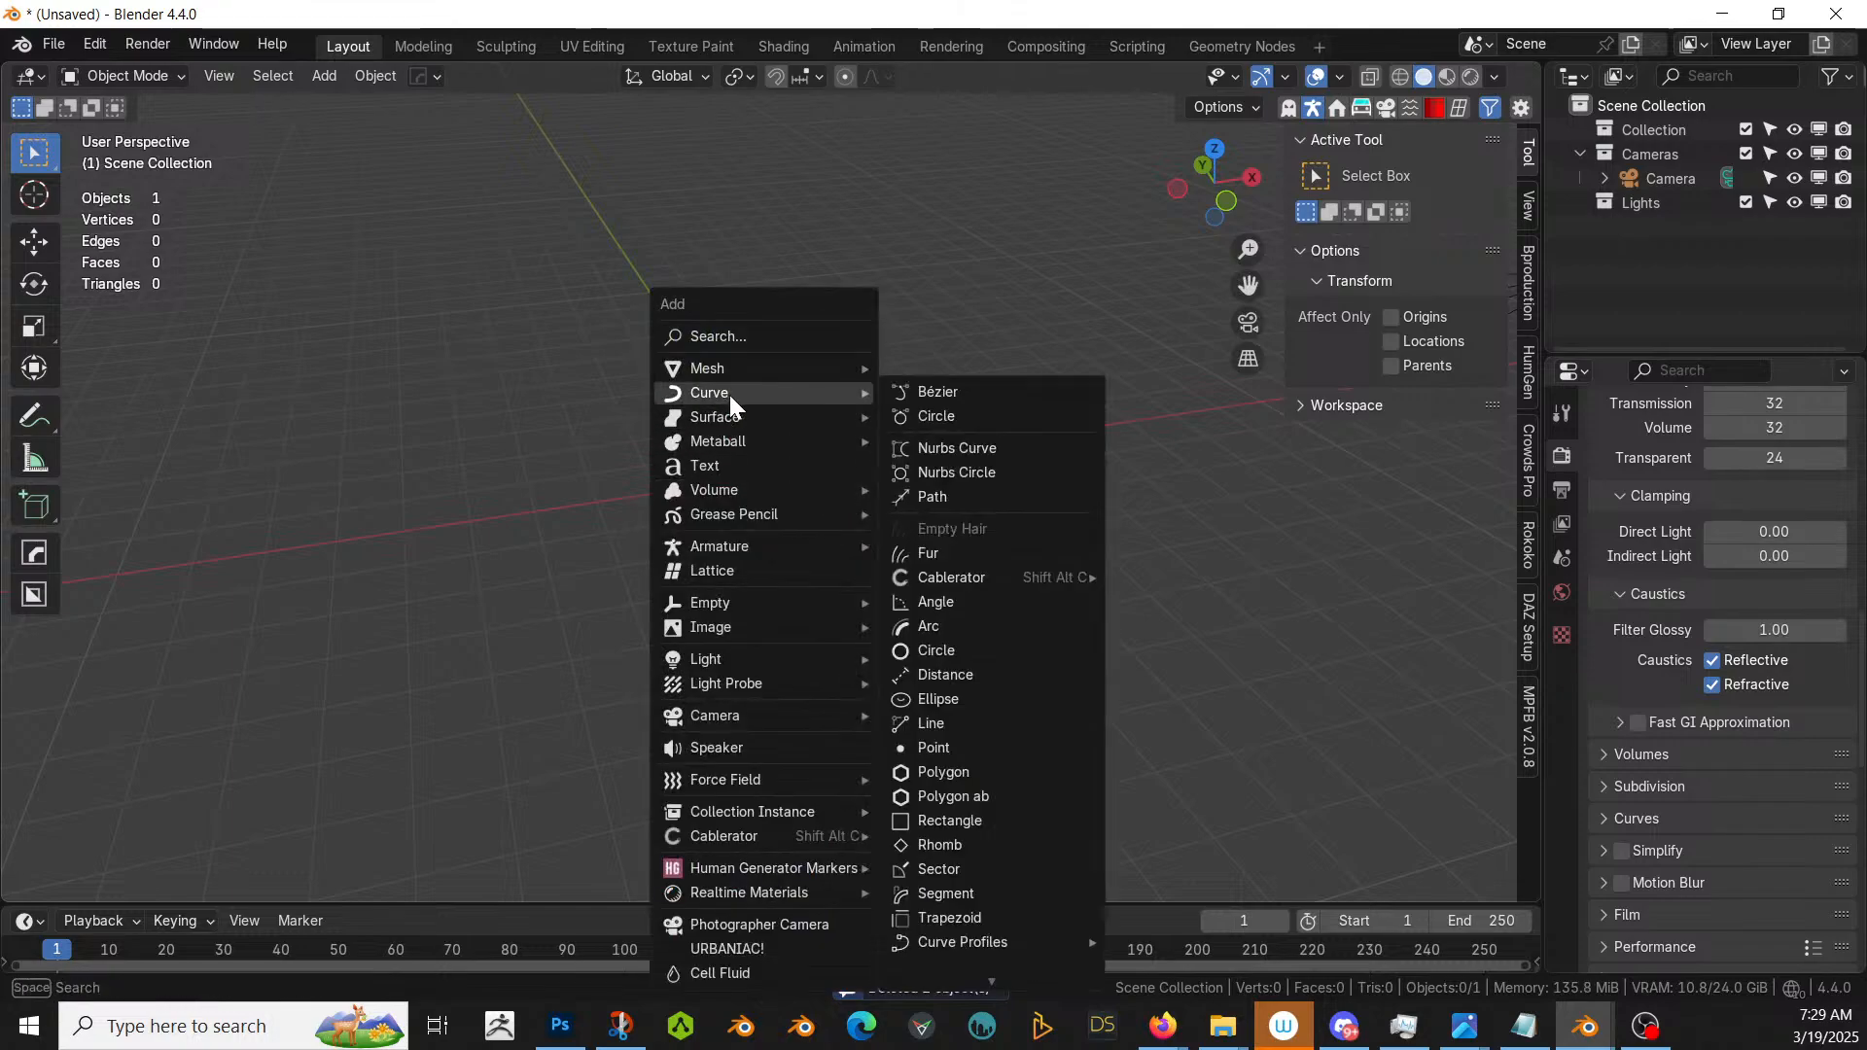
{"action": "mouse_move", "coordinate": [727, 369]}
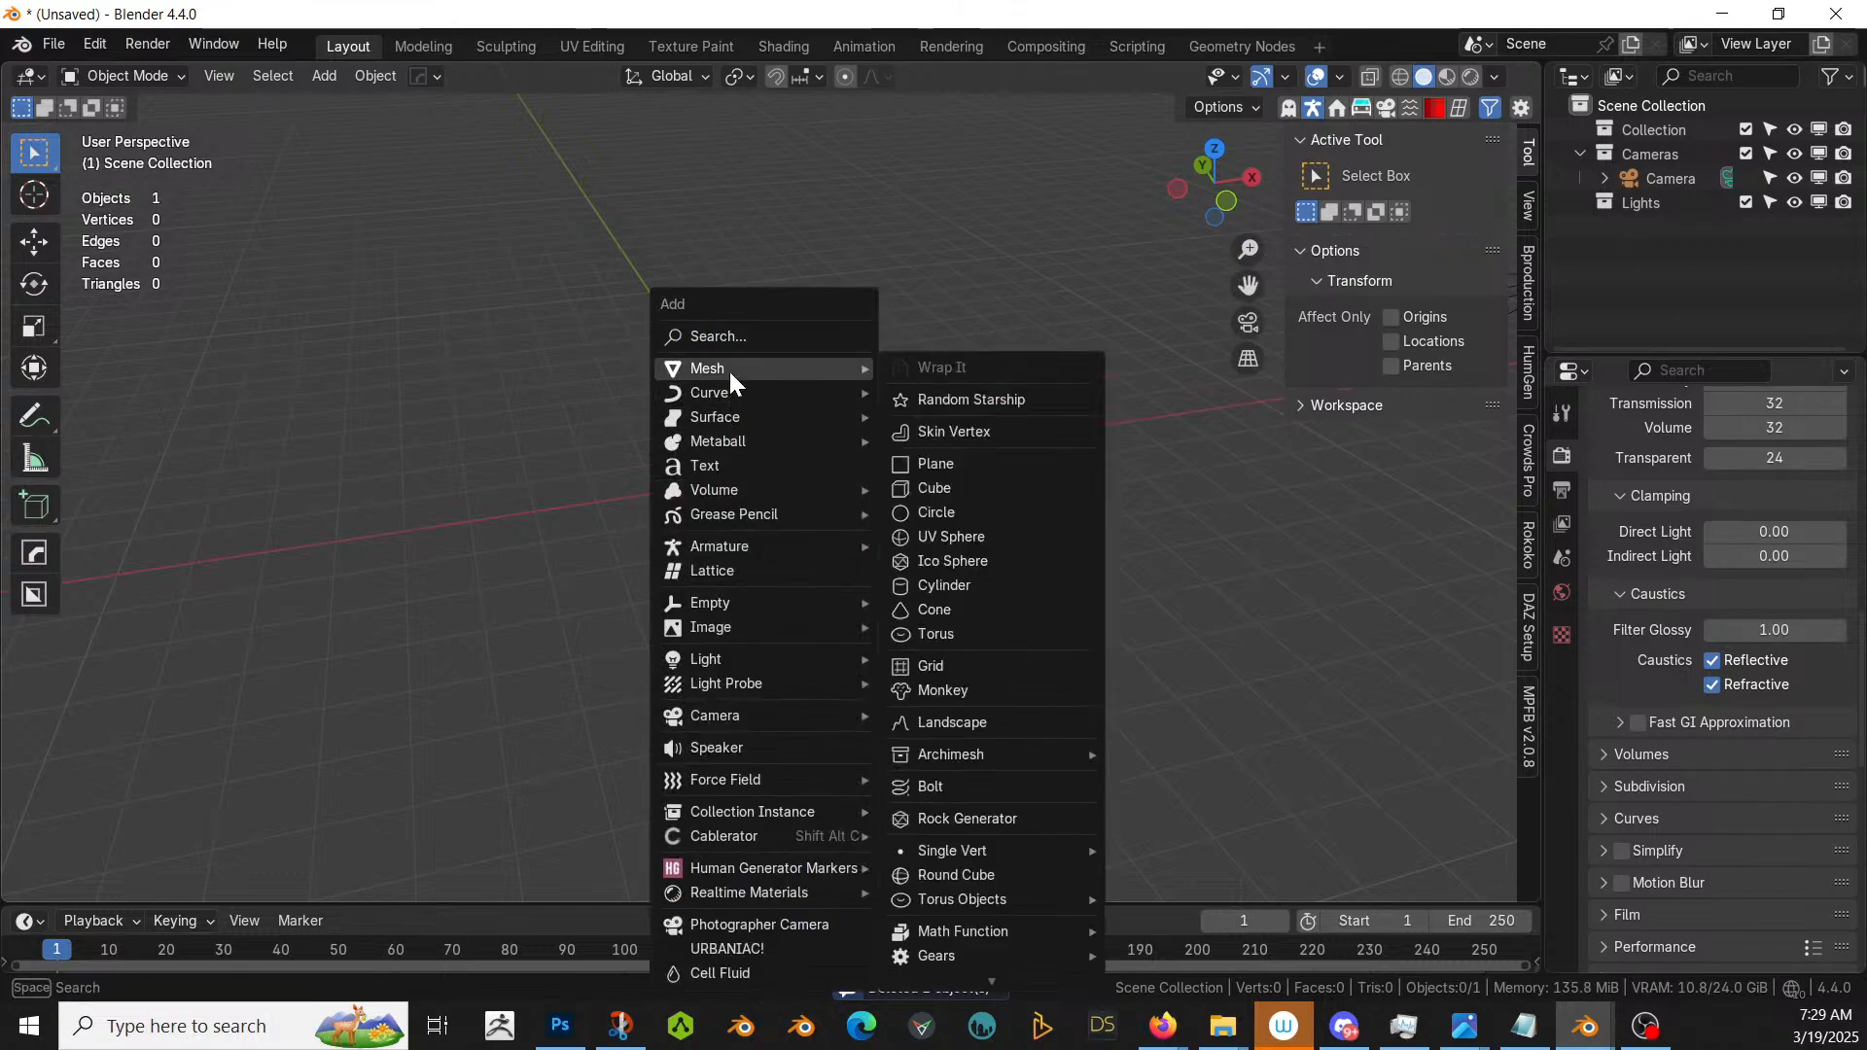
{"action": "left_click", "coordinate": [978, 535]}
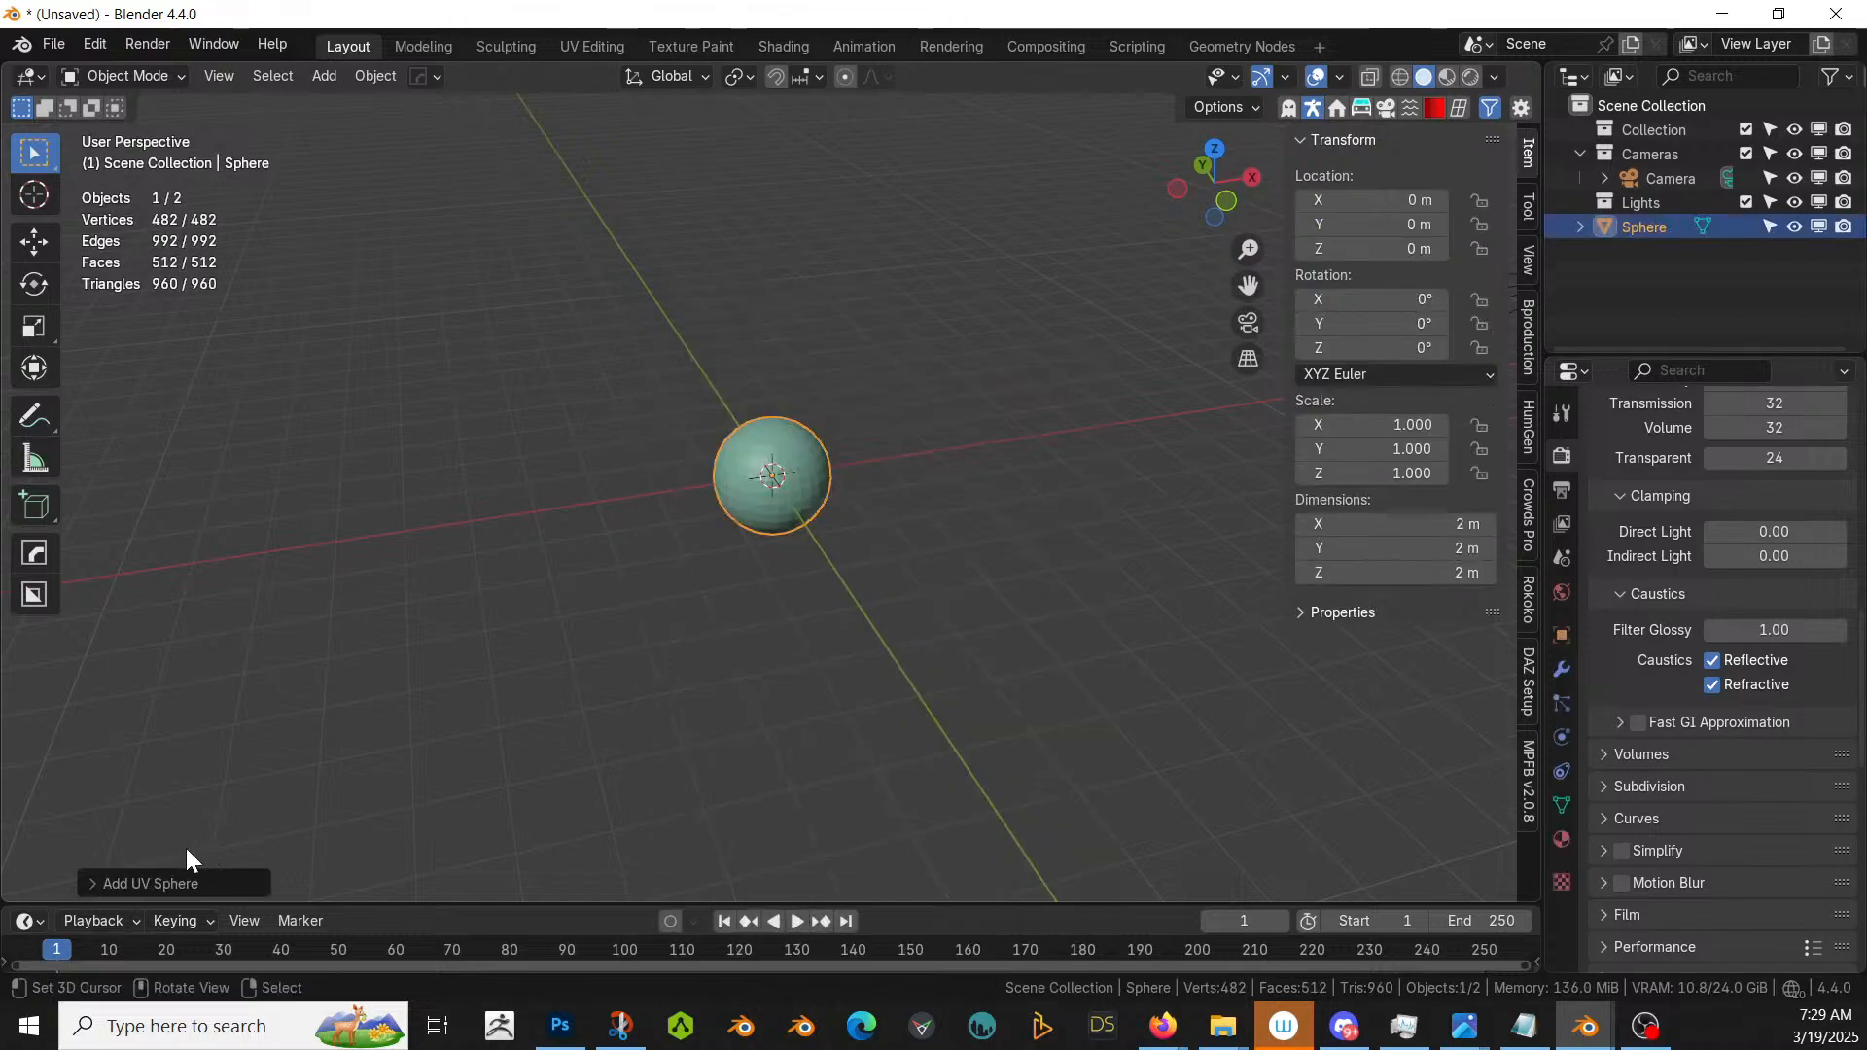
{"action": "left_click", "coordinate": [99, 880]}
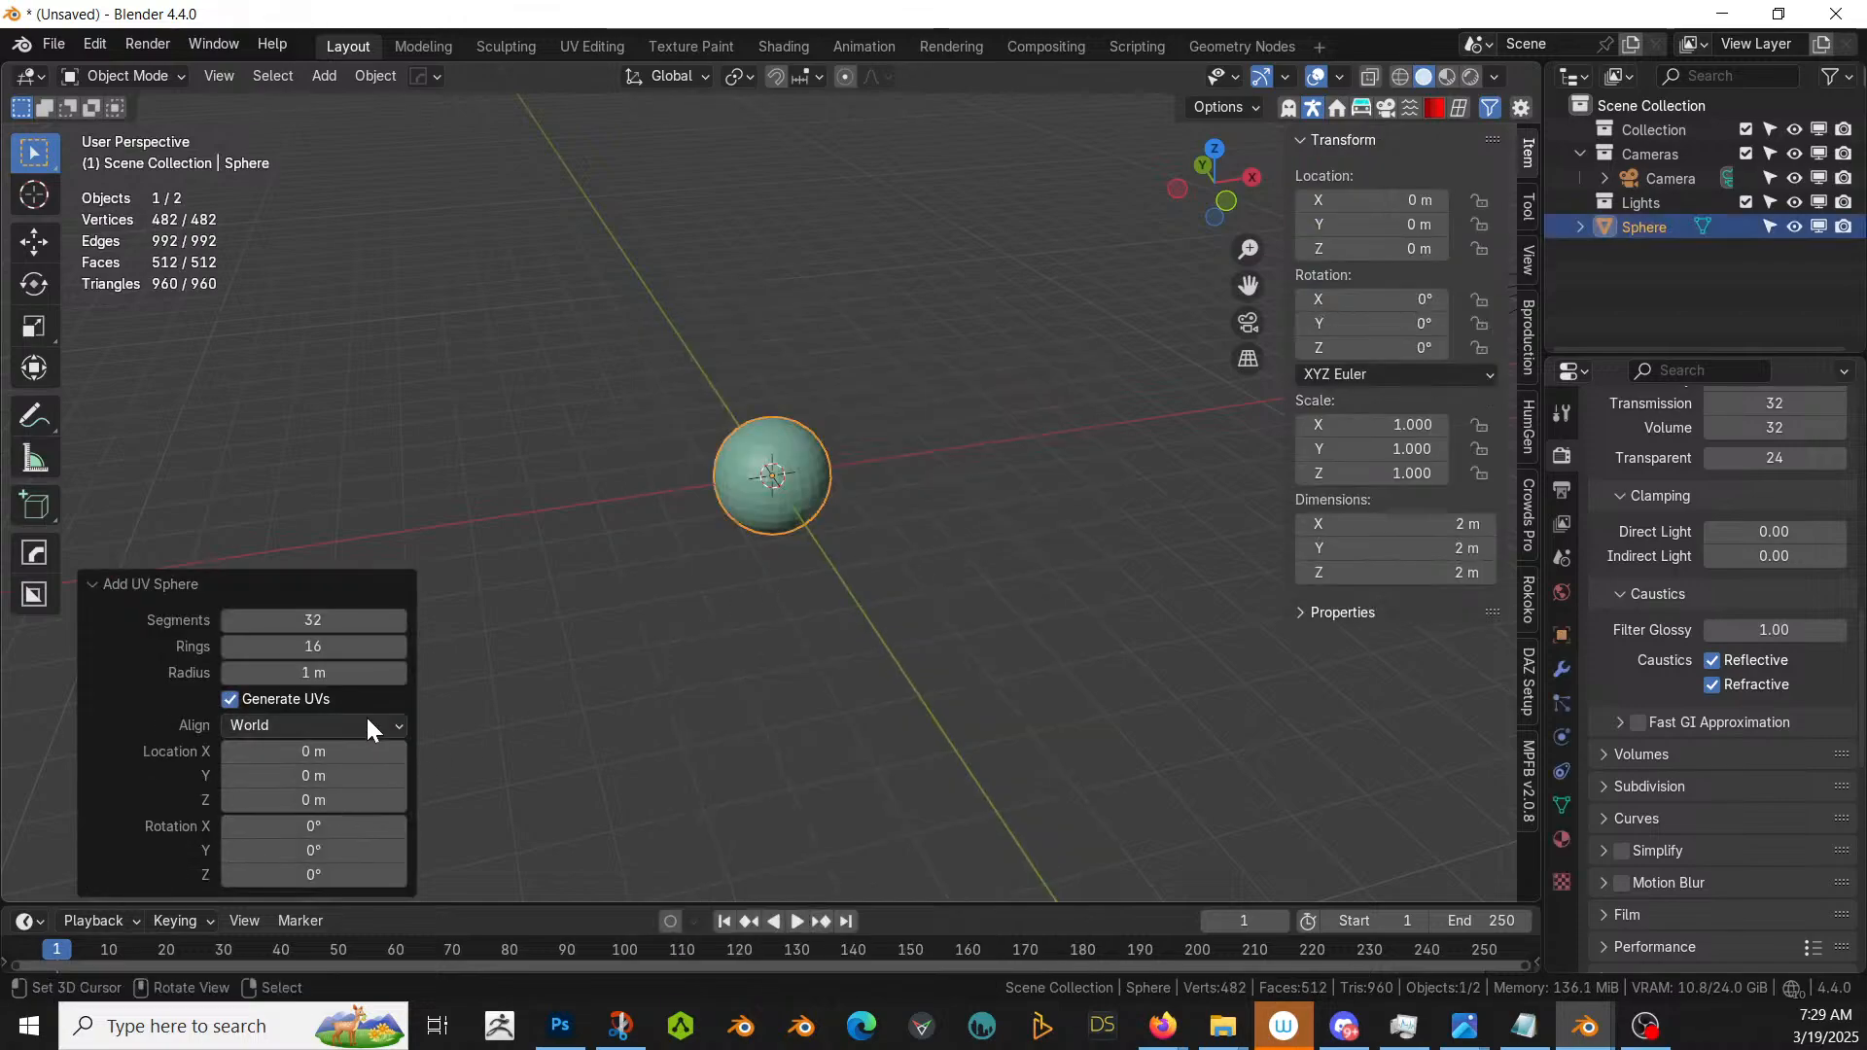
{"action": "left_click", "coordinate": [313, 620]}
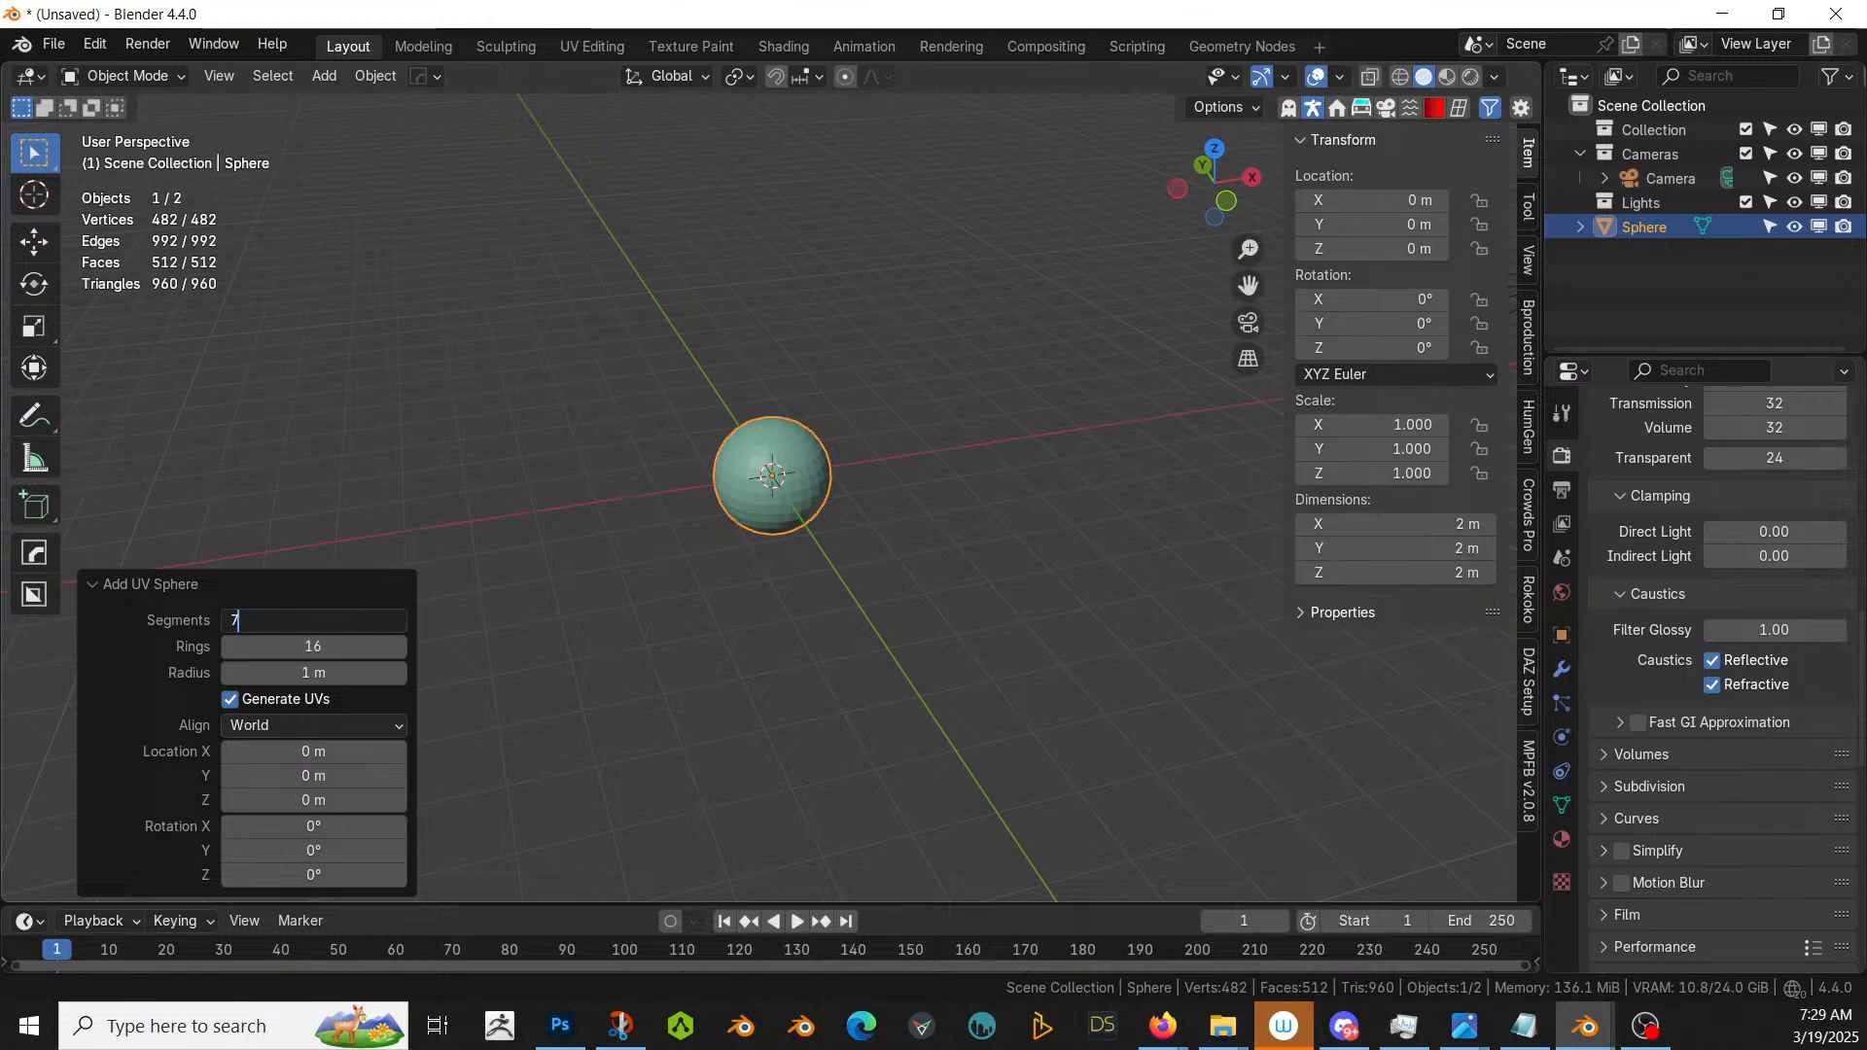
{"action": "key", "text": "Return"}
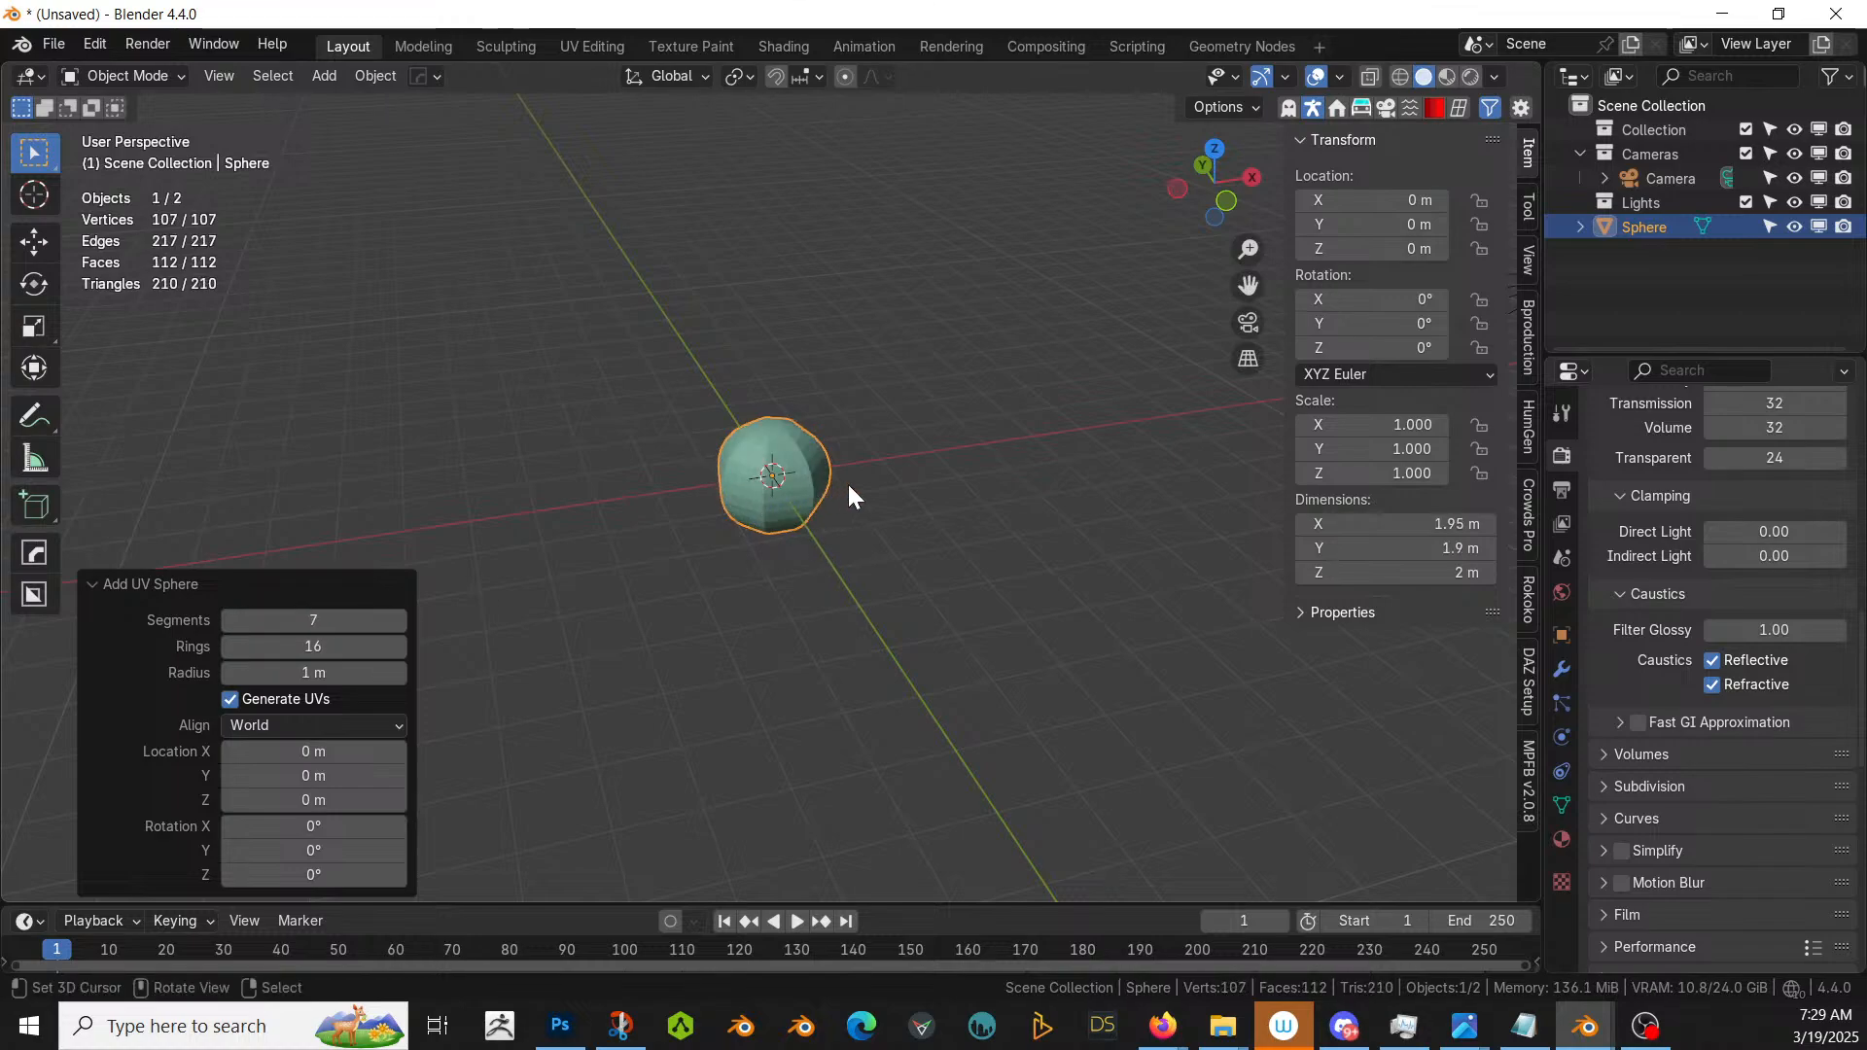
- Try ring counts of 7 and 21 on the new UV sphere
{"action": "middle_click_drag", "start_coordinate": [851, 496], "coordinate": [560, 477]}
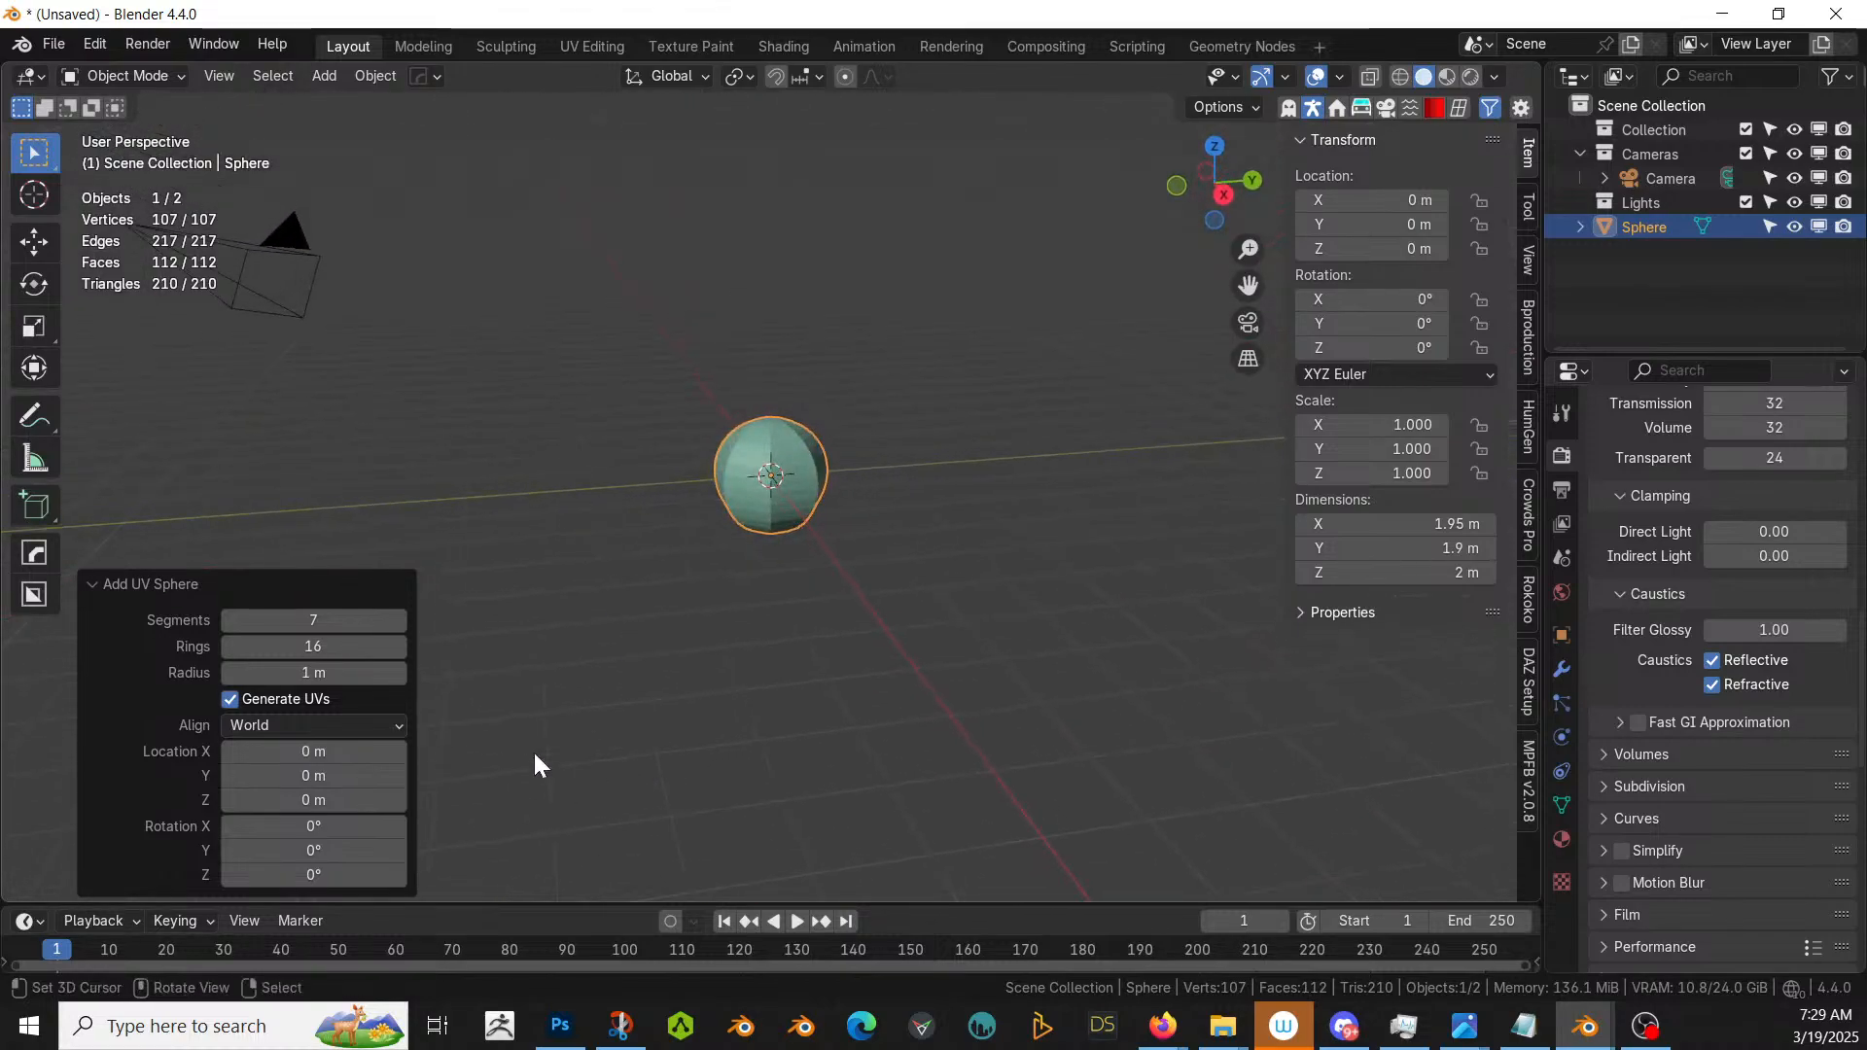
{"action": "left_click", "coordinate": [330, 647]}
{"action": "type", "text": "7"}
{"action": "key", "text": "Return"}
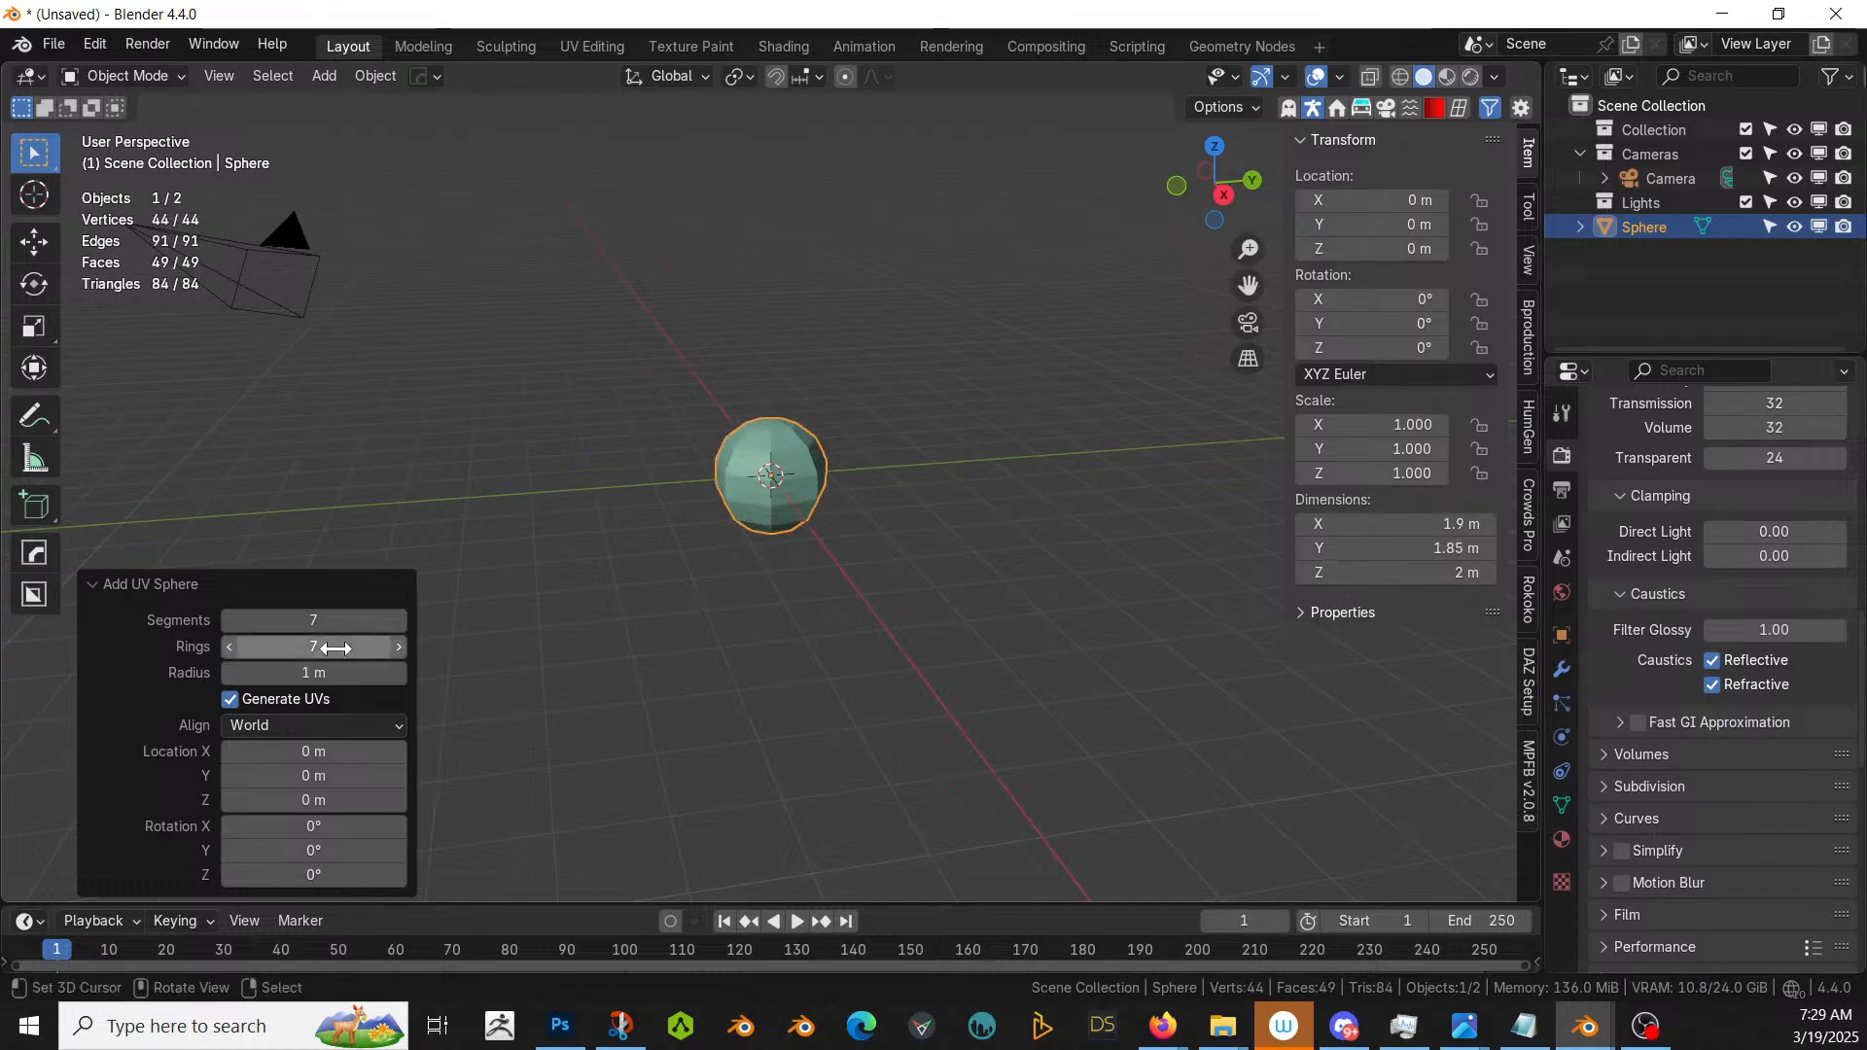
{"action": "middle_click_drag", "start_coordinate": [596, 574], "coordinate": [667, 590]}
{"action": "scroll", "coordinate": [667, 581], "scroll_direction": "up", "scroll_amount": 1}
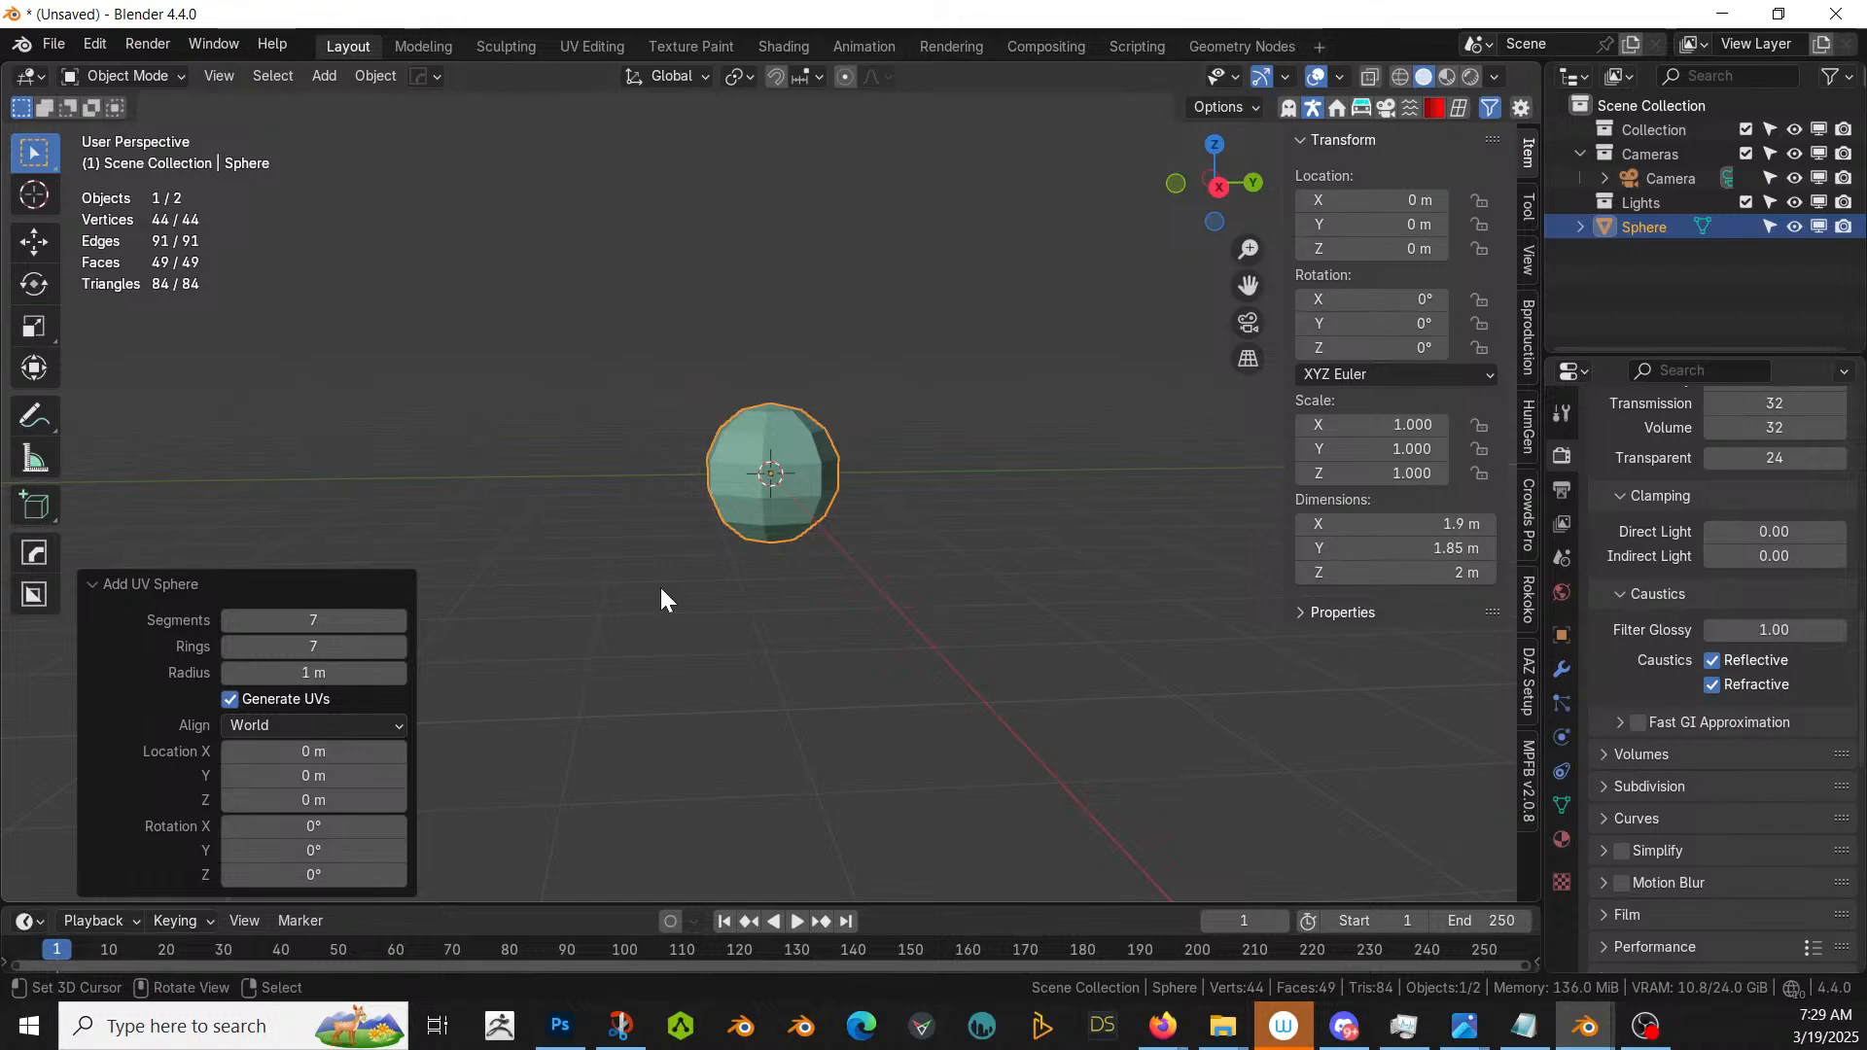
{"action": "left_click", "coordinate": [312, 646]}
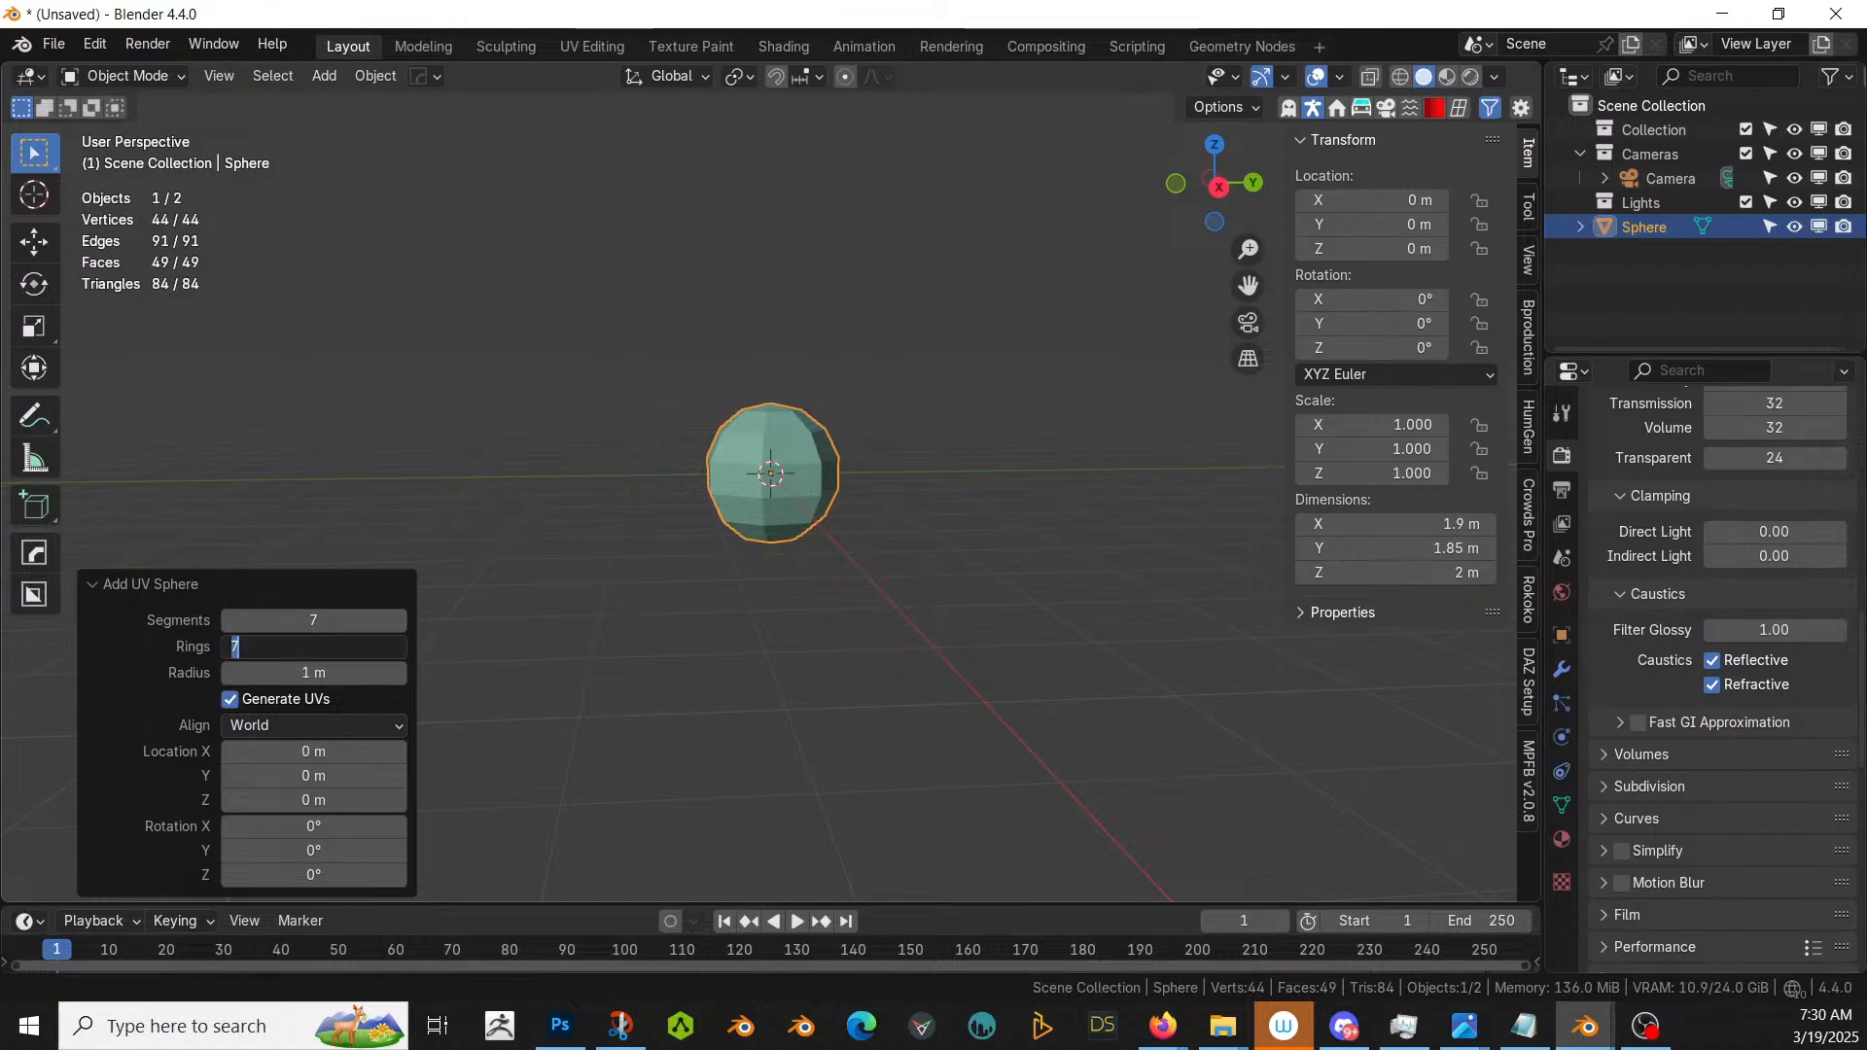
{"action": "type", "text": "21"}
{"action": "key", "text": "Return"}
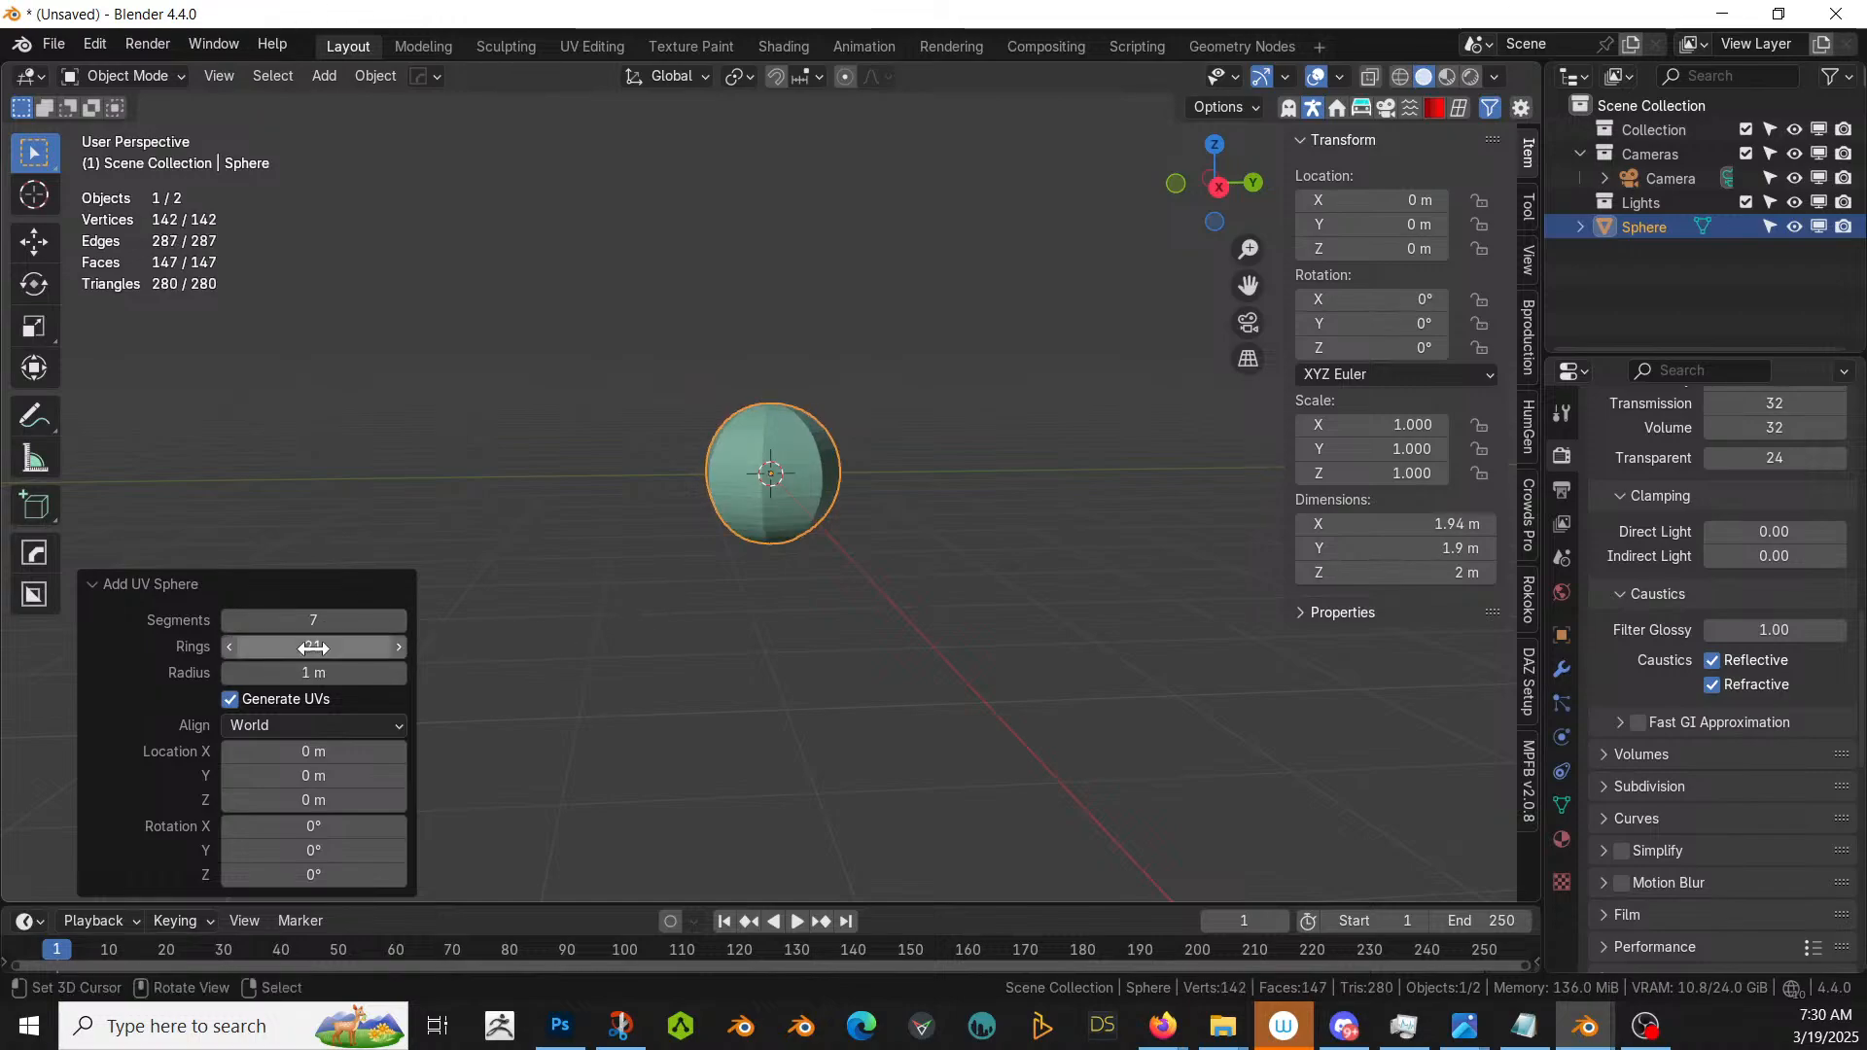
- Set the UV sphere's ring count to 14
{"action": "left_click", "coordinate": [312, 647]}
{"action": "type", "text": "14"}
{"action": "key", "text": "Return"}
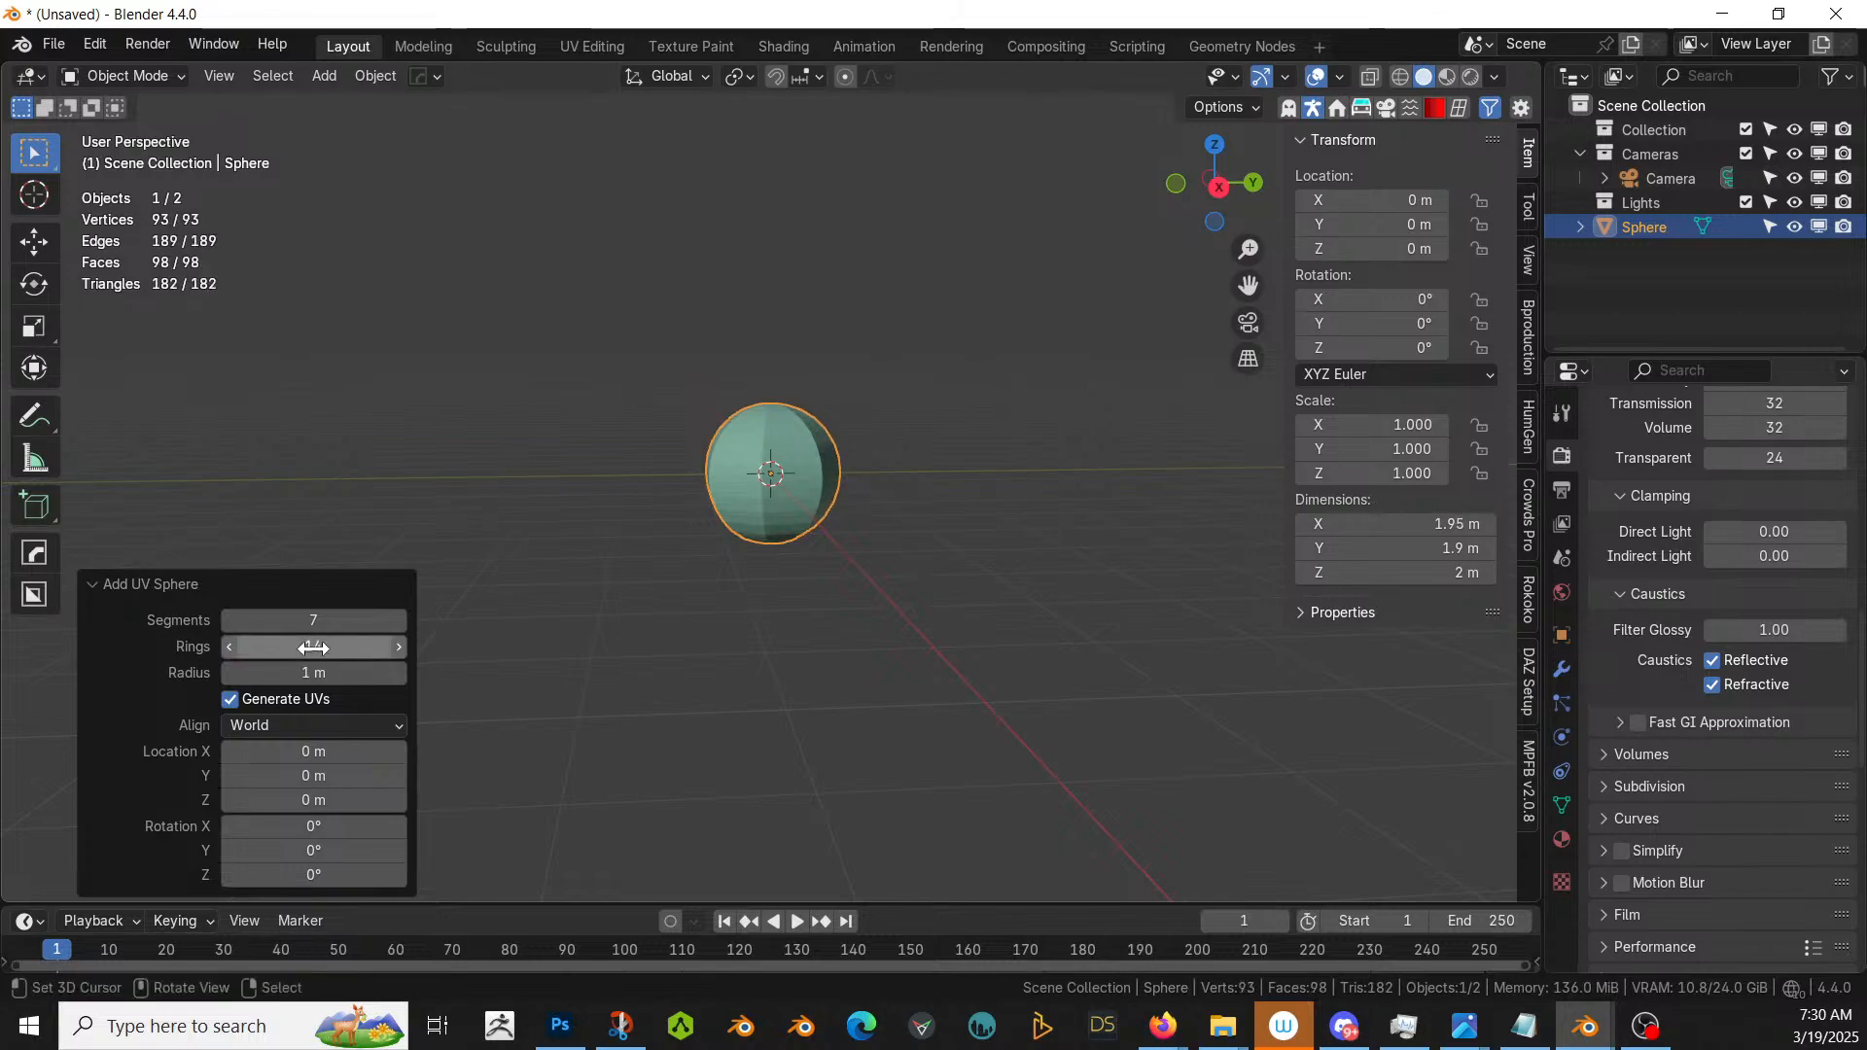
- Rotate the sphere 90° about the global X axis so its poles lie along Y
{"action": "middle_click_drag", "start_coordinate": [915, 670], "coordinate": [668, 830]}
{"action": "key", "text": "KP_7"}
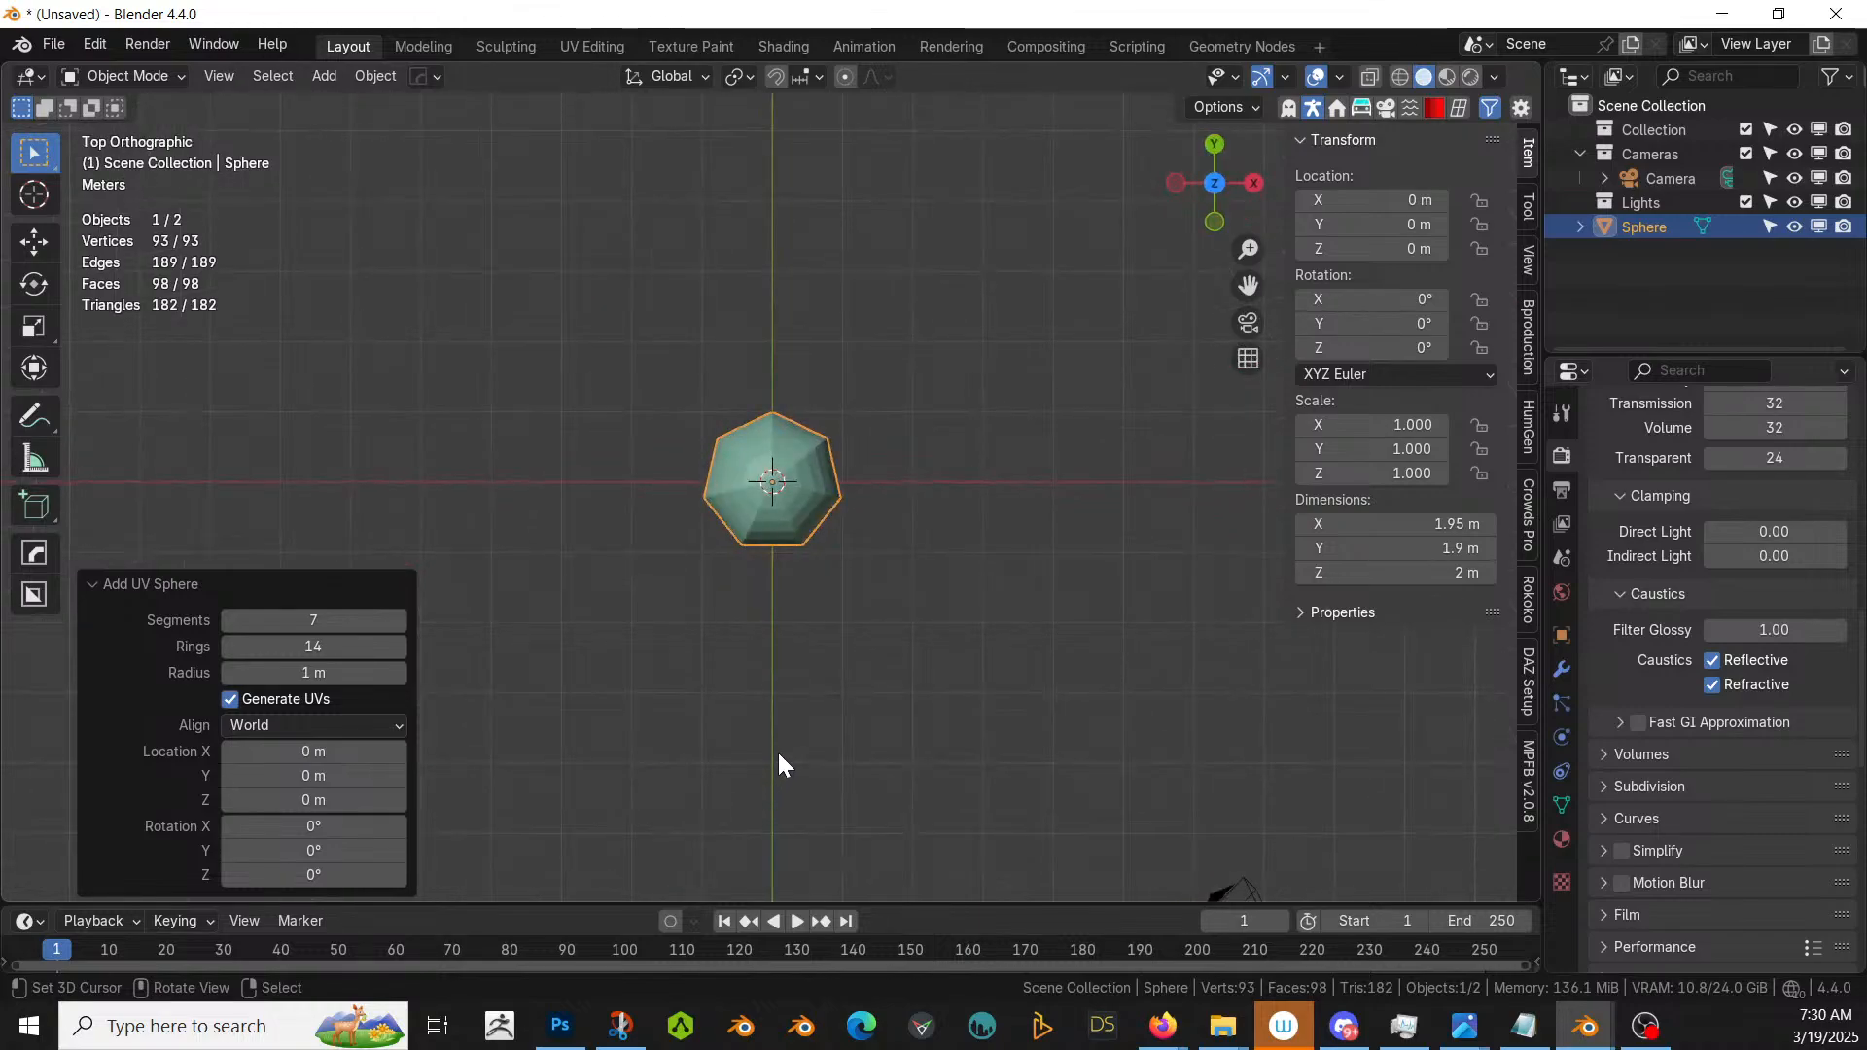
{"action": "type", "text": "rz90"}
{"action": "key", "text": "Escape"}
{"action": "type", "text": "rx90"}
{"action": "key", "text": "Return"}
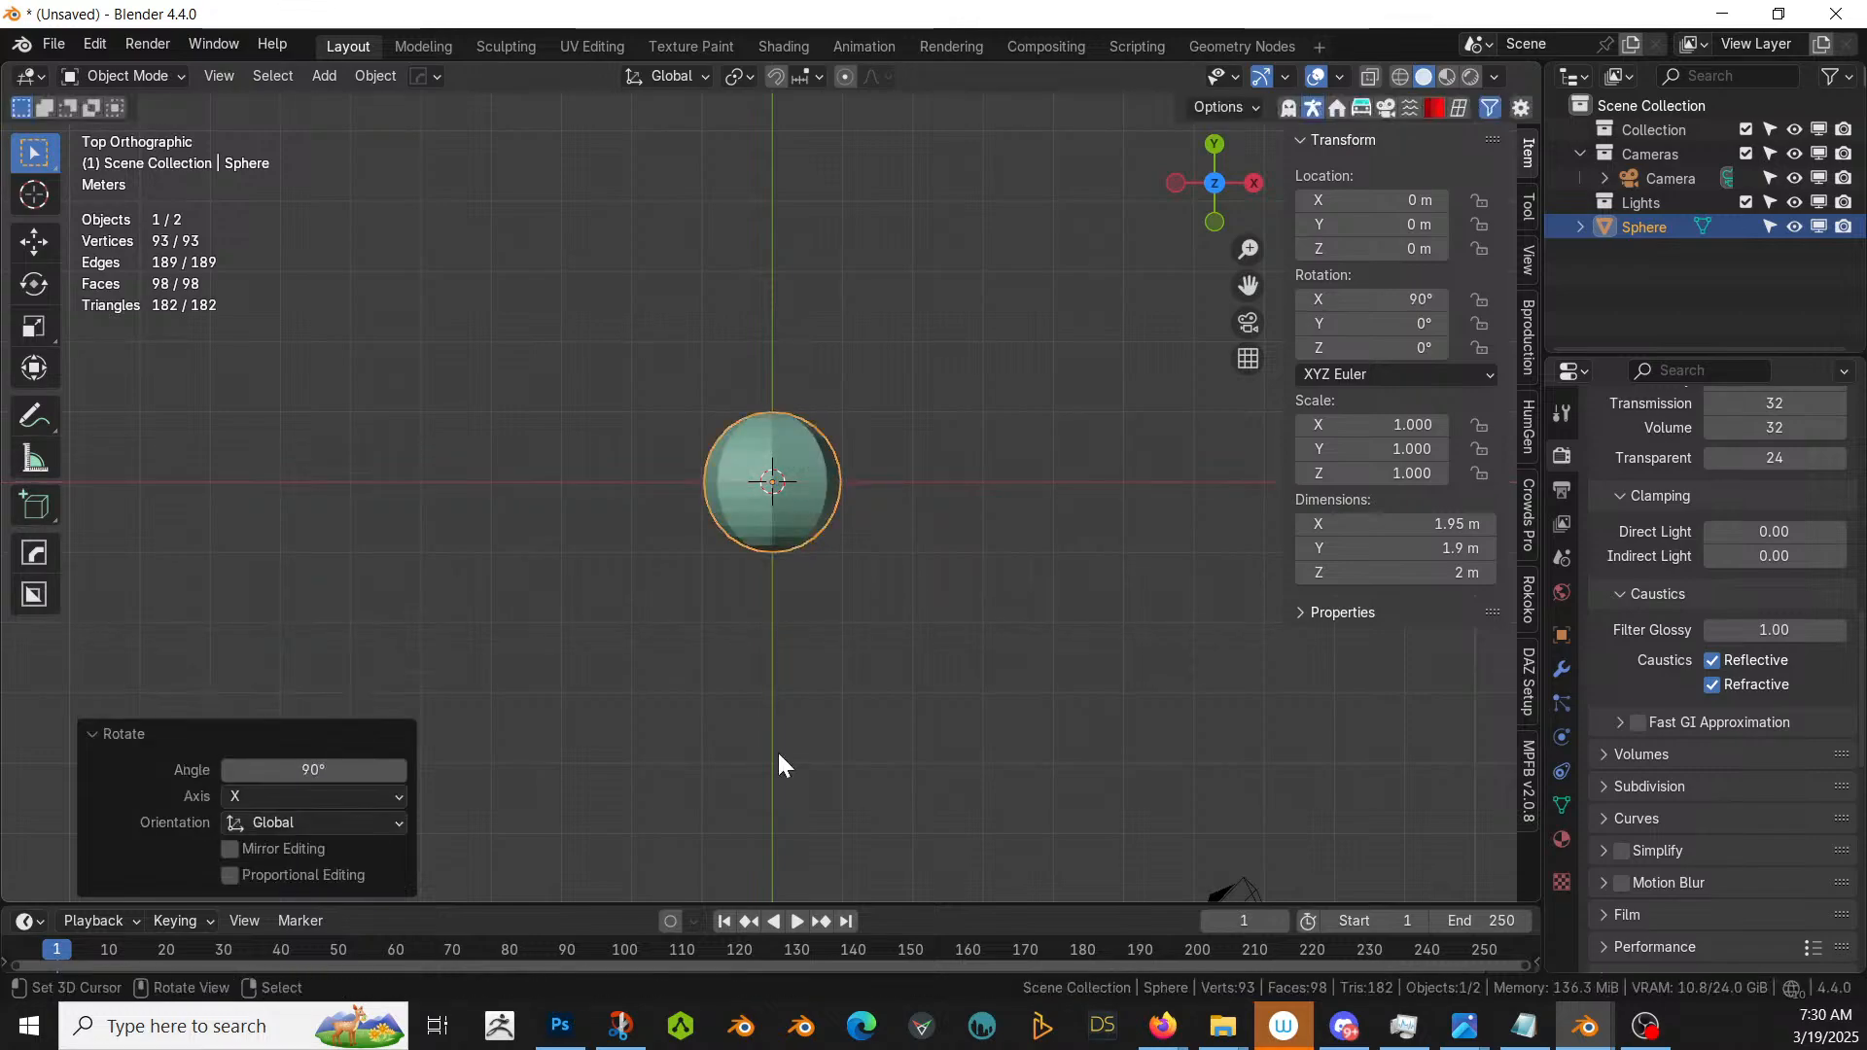
- Stretch the sphere along the global Y axis by a factor of about 1.77
{"action": "middle_click_drag", "start_coordinate": [801, 732], "coordinate": [1002, 442]}
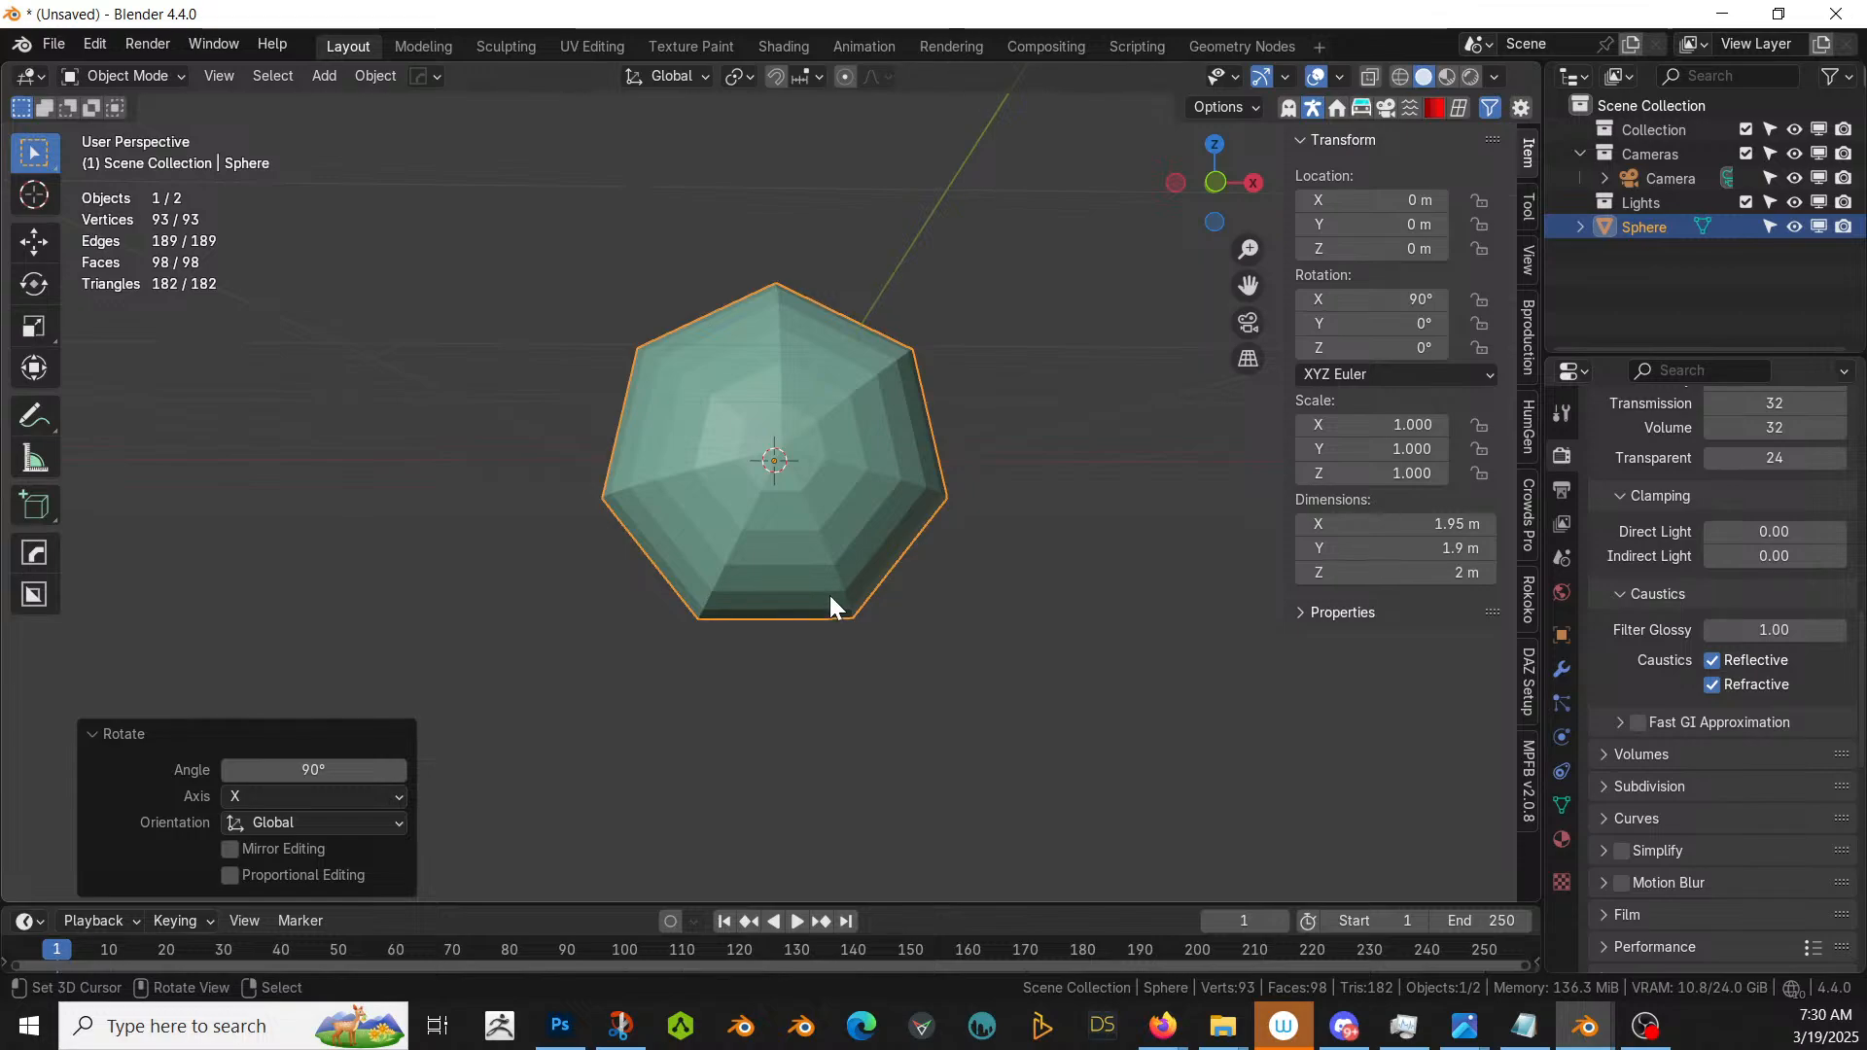
{"action": "key", "text": "KP_3"}
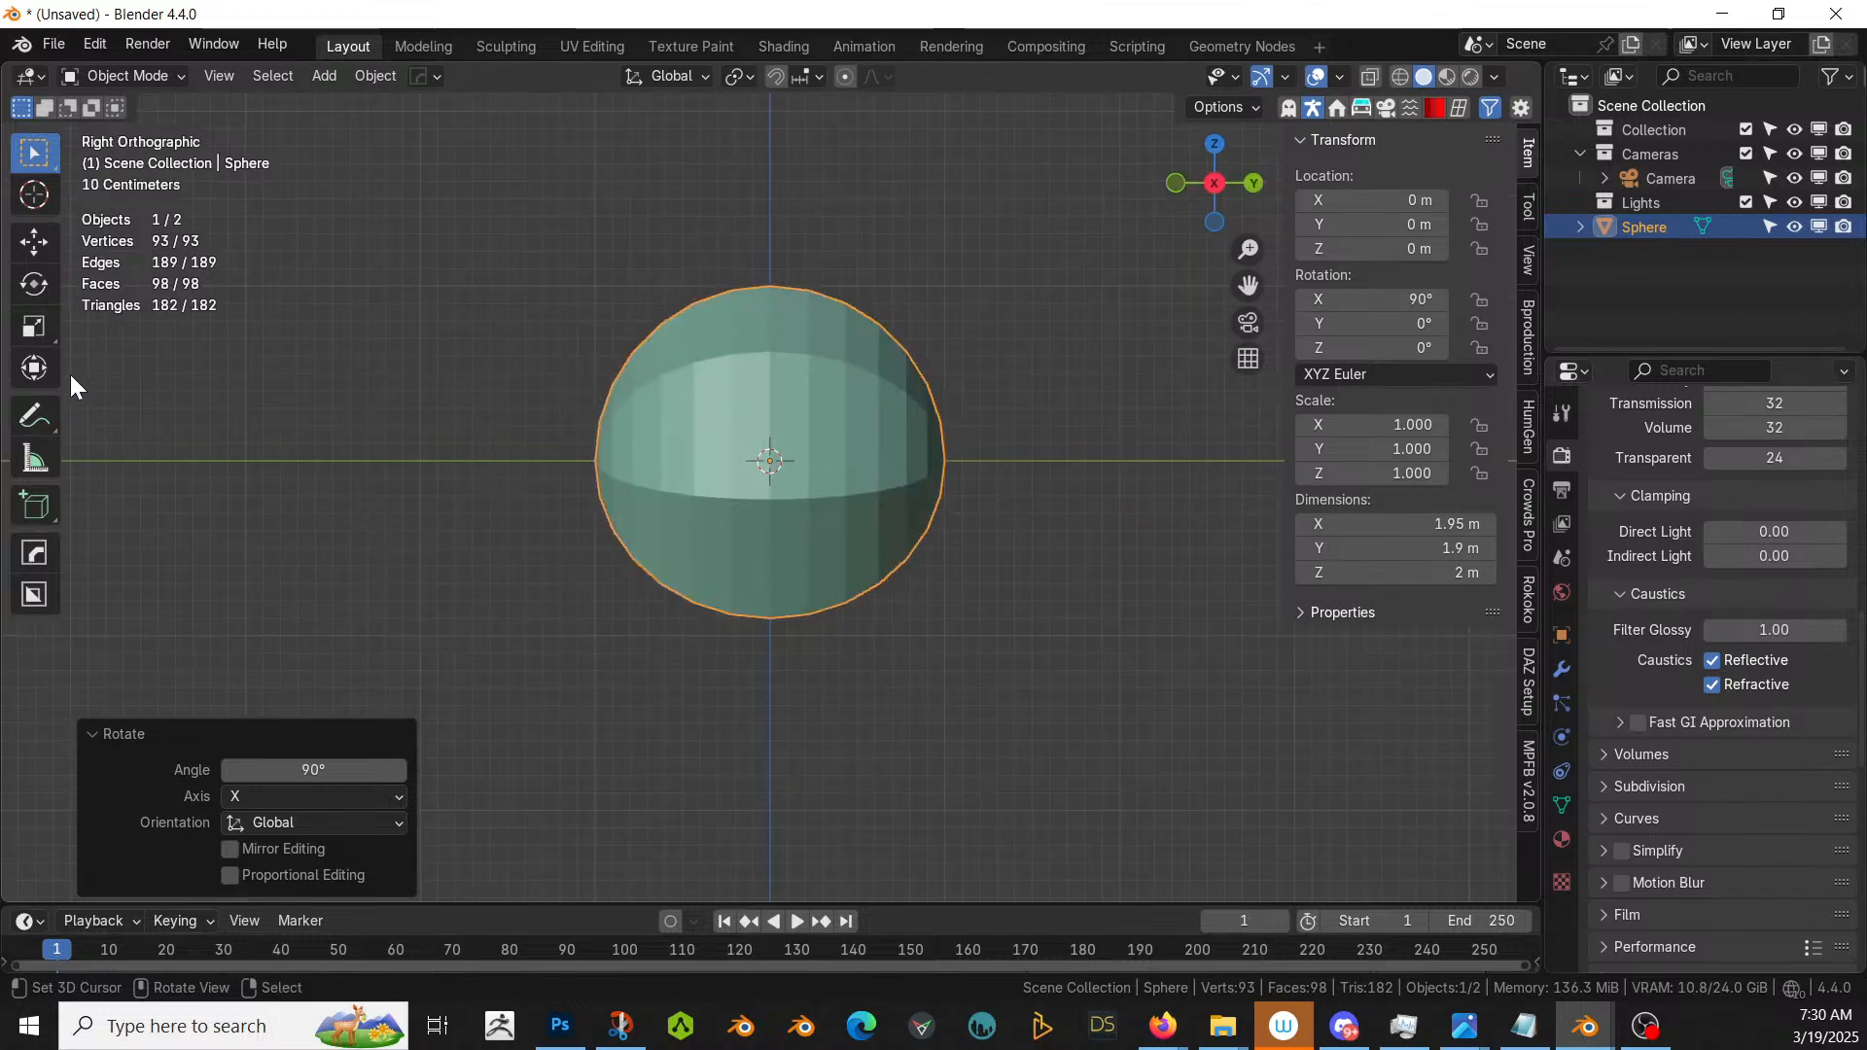
{"action": "left_click", "coordinate": [36, 370]}
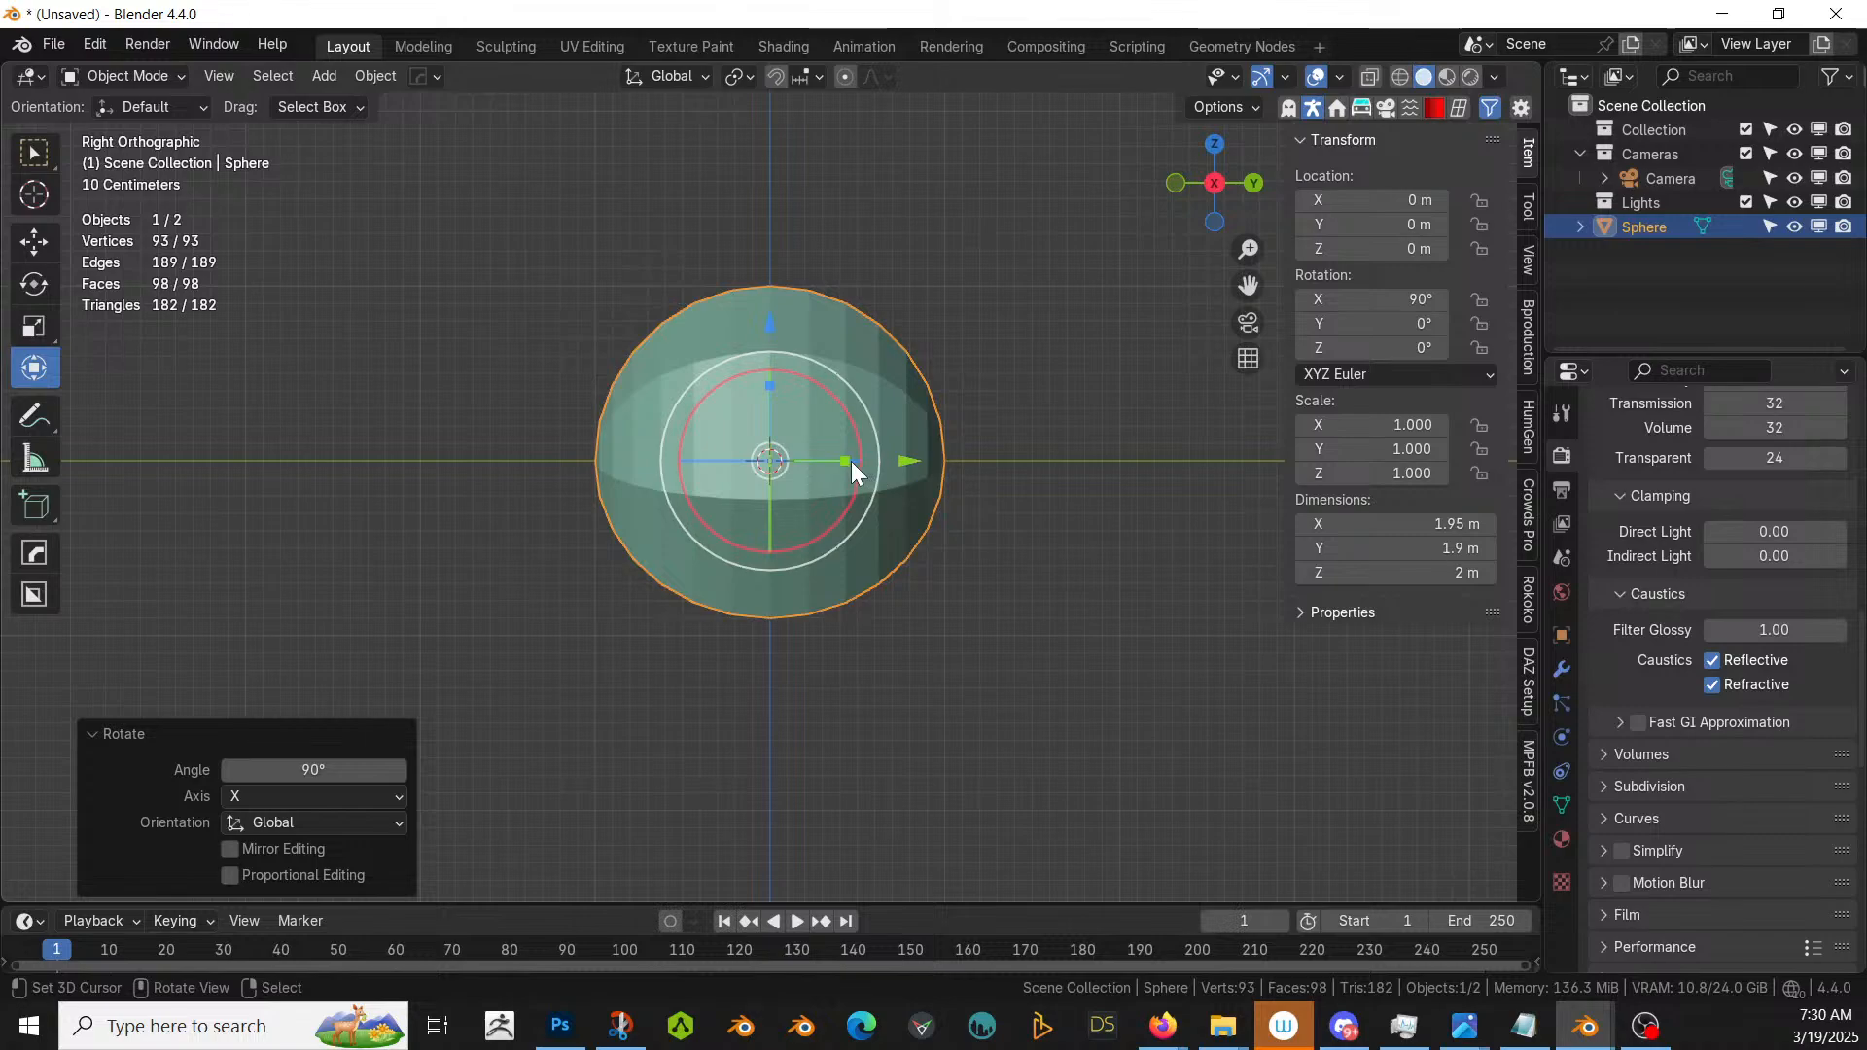
{"action": "left_click_drag", "start_coordinate": [849, 461], "coordinate": [904, 462]}
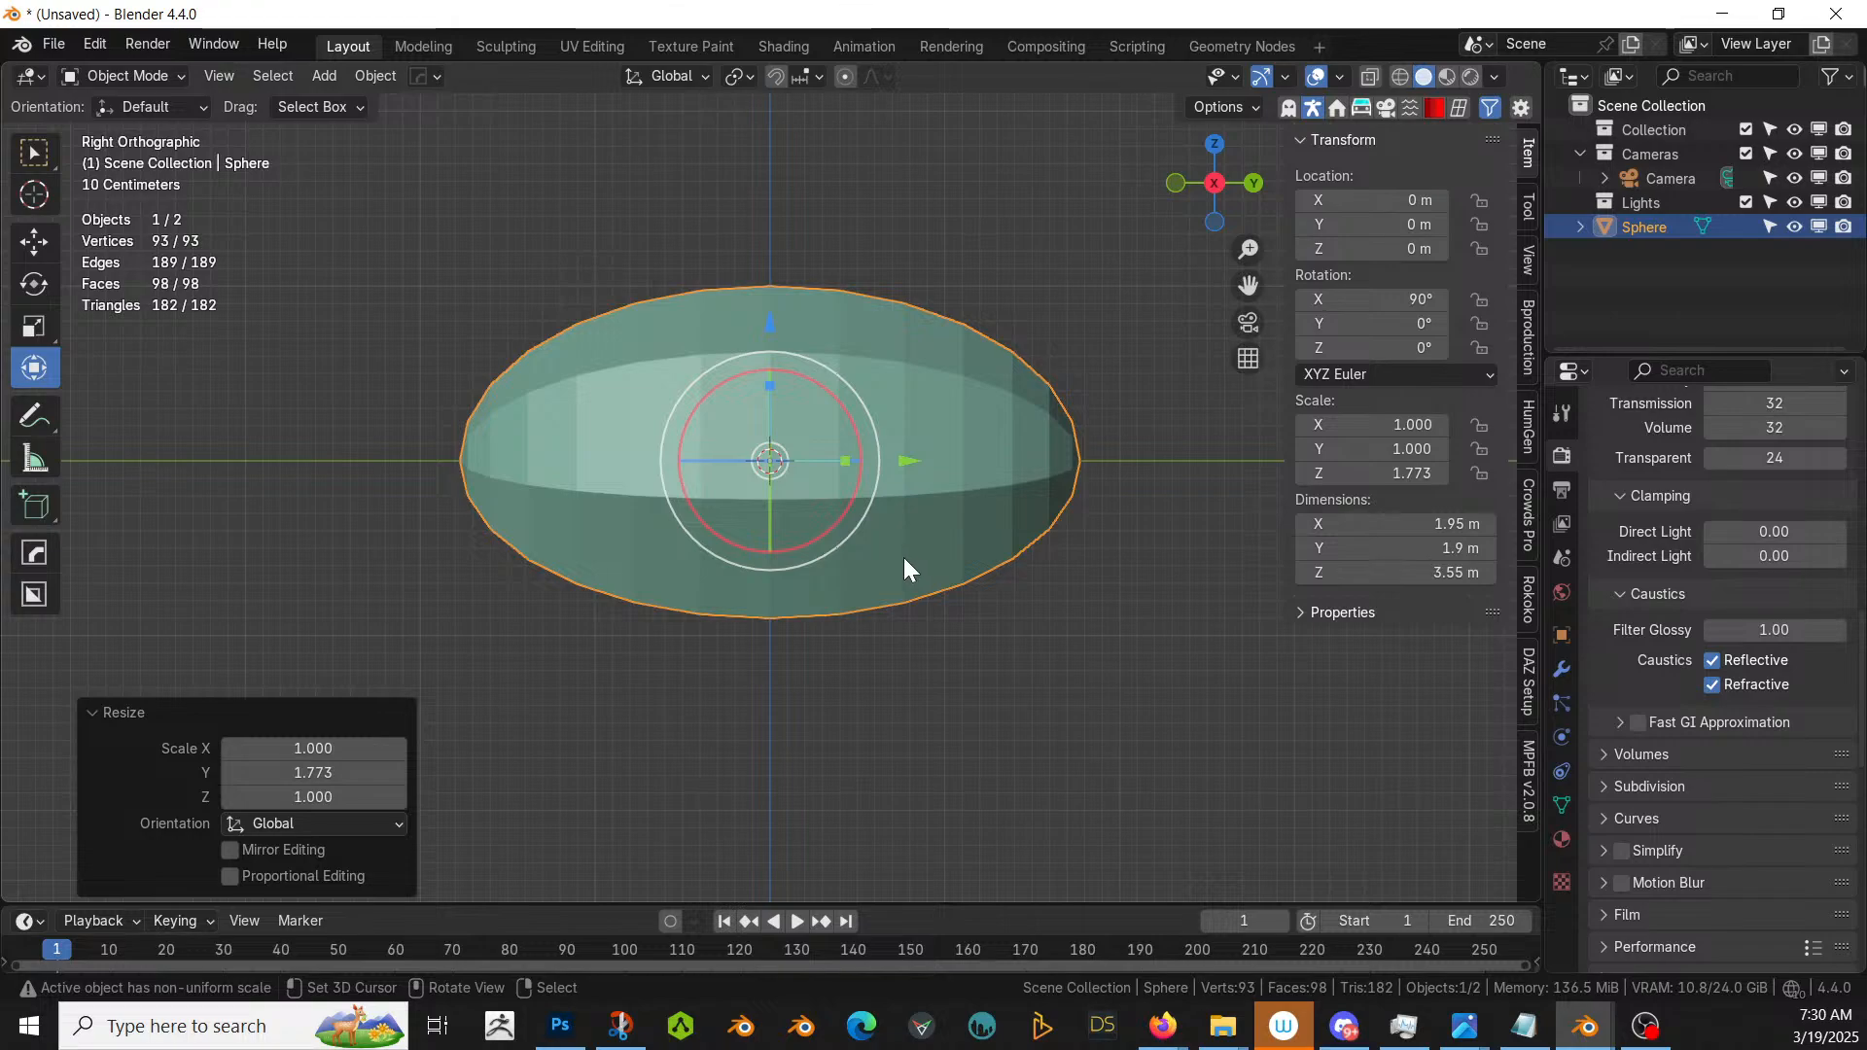
- Shorten the stretched sphere along the global Y axis to about 2.9 m long
{"action": "middle_click_drag", "start_coordinate": [905, 560], "coordinate": [711, 623]}
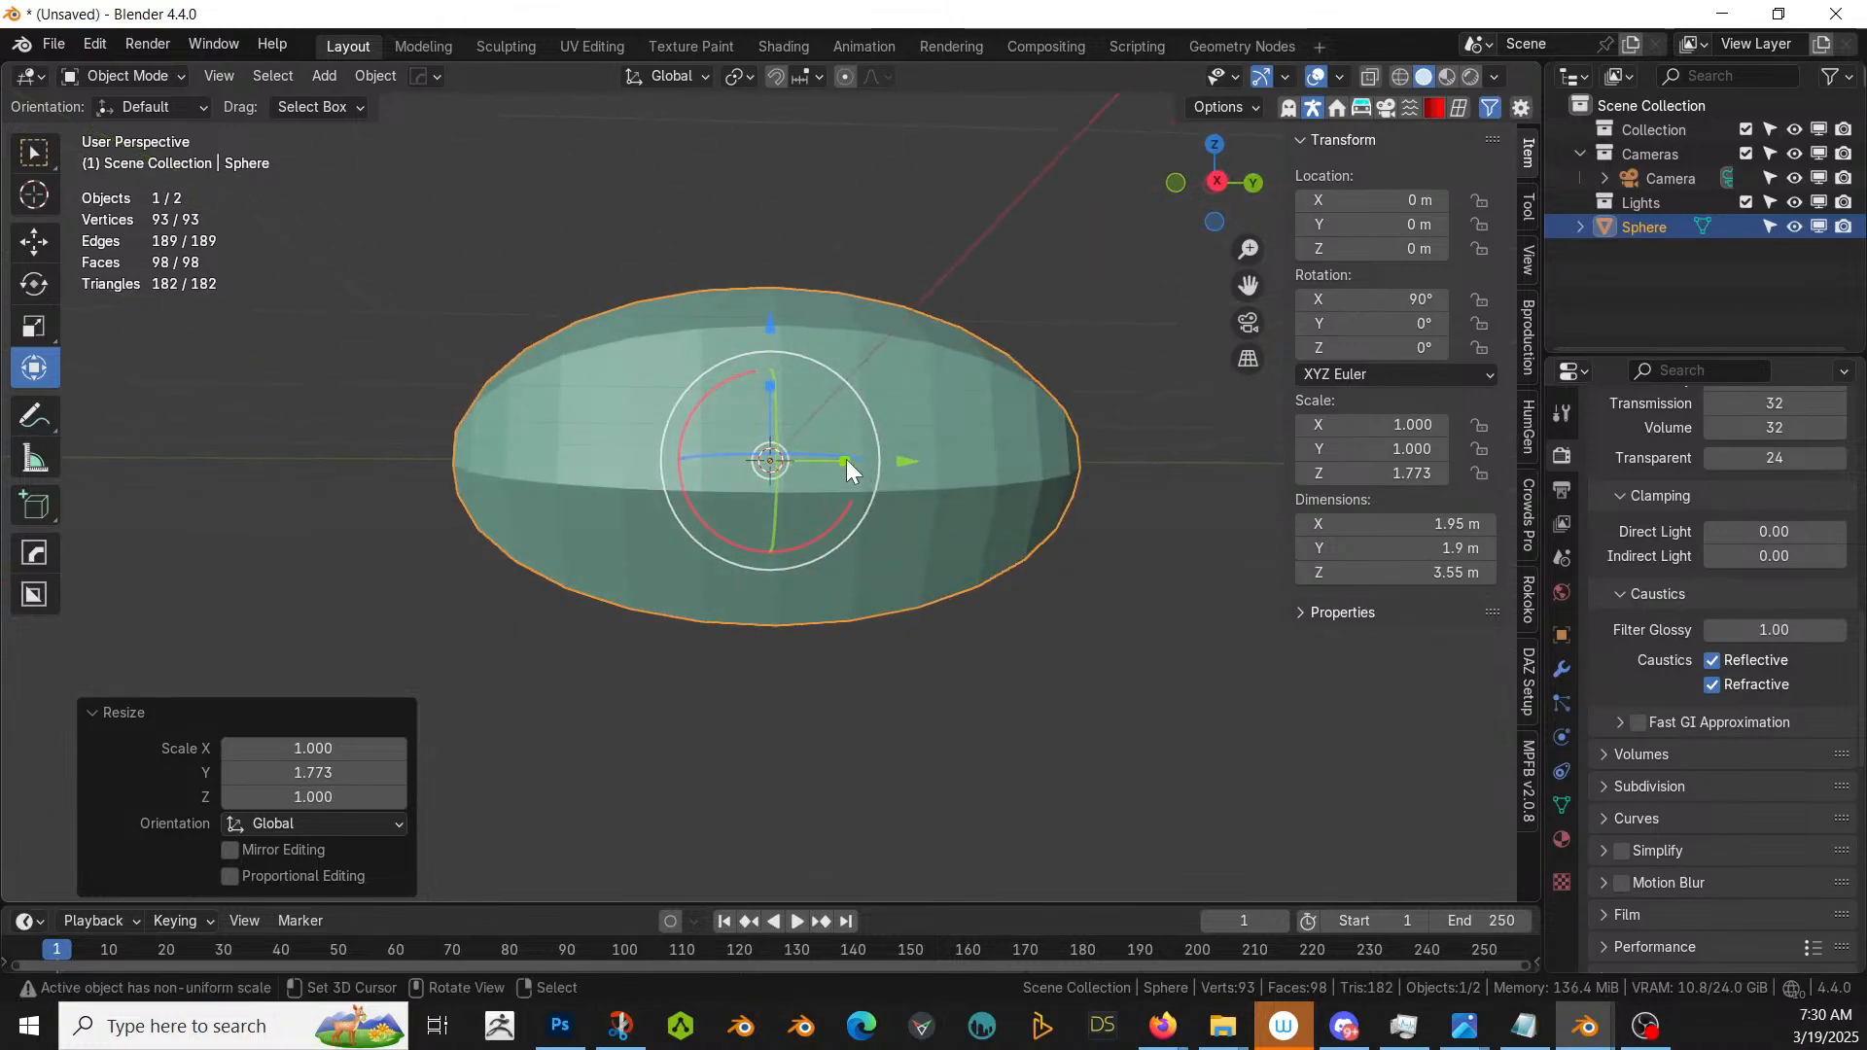
{"action": "key", "text": "s"}
{"action": "key", "text": "y"}
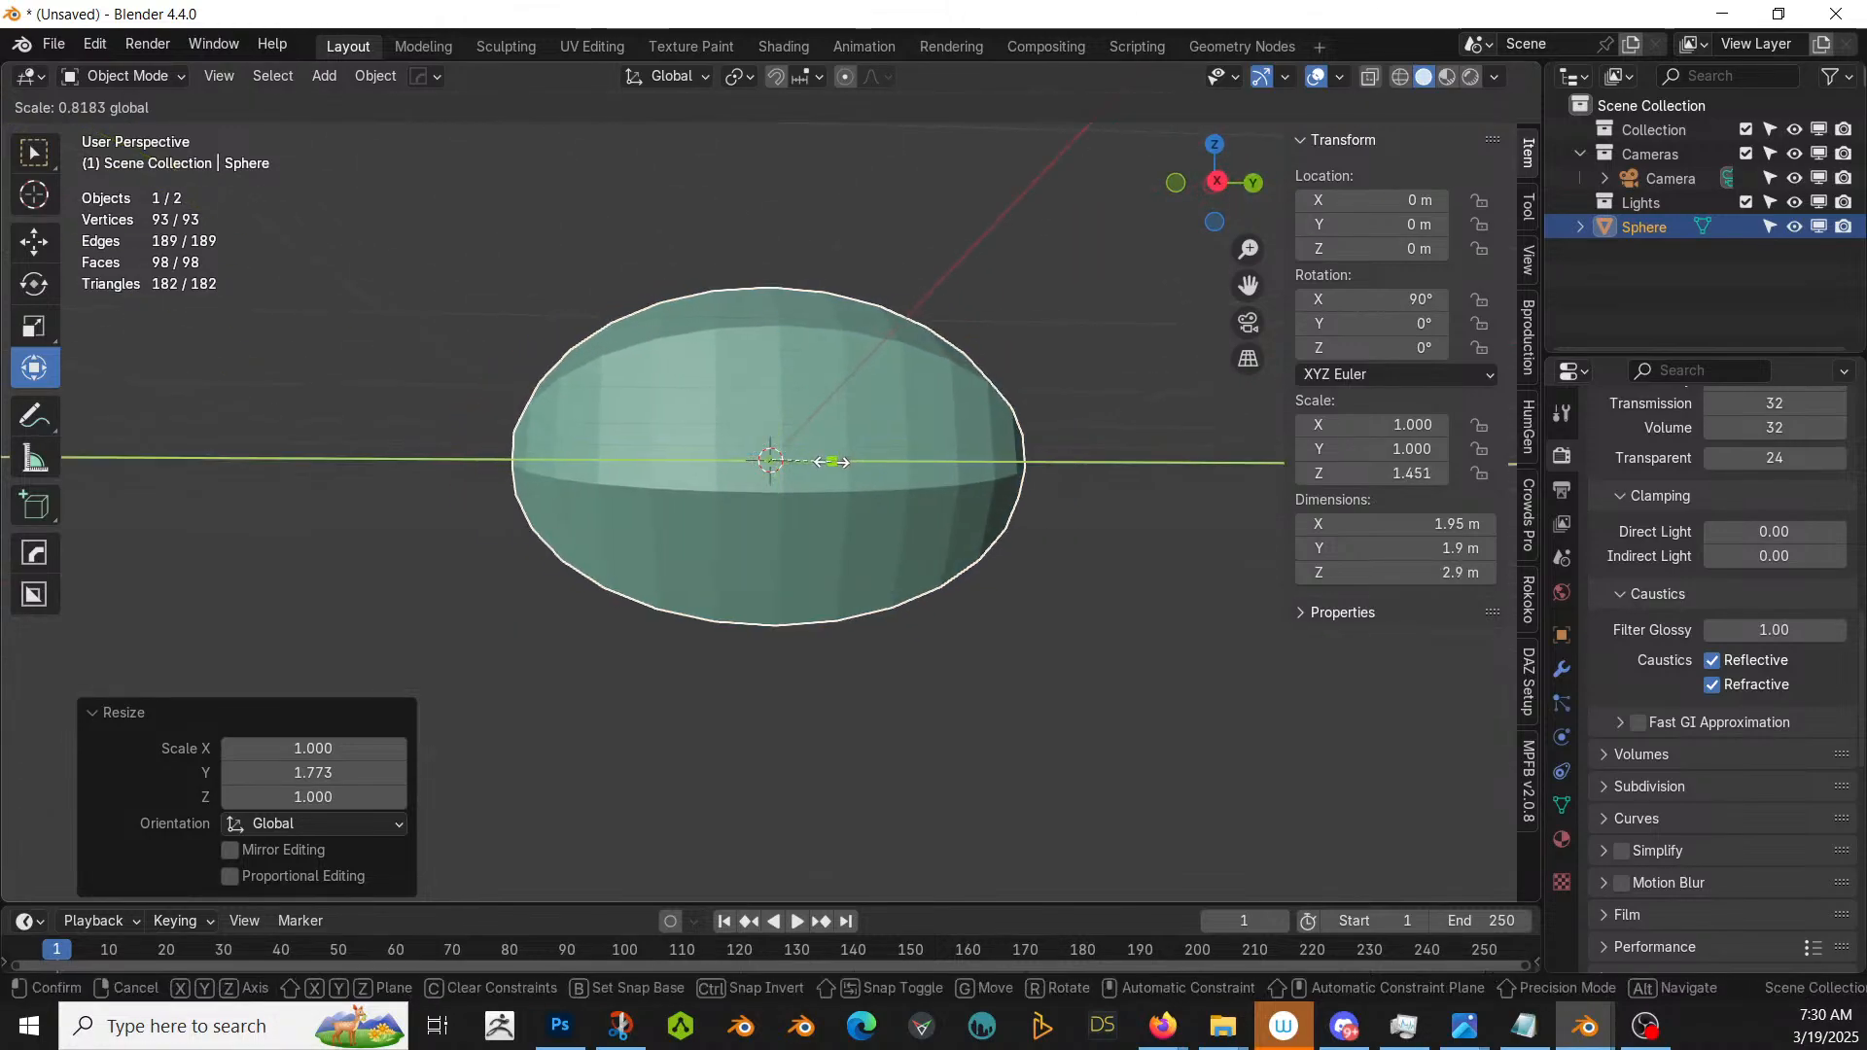
{"action": "left_click", "coordinate": [831, 462]}
- Trim the stretched sphere's length along Y to about 2.83 m and apply its rotation and scale
{"action": "key", "text": "KP_5"}
{"action": "key", "text": "KP_3"}
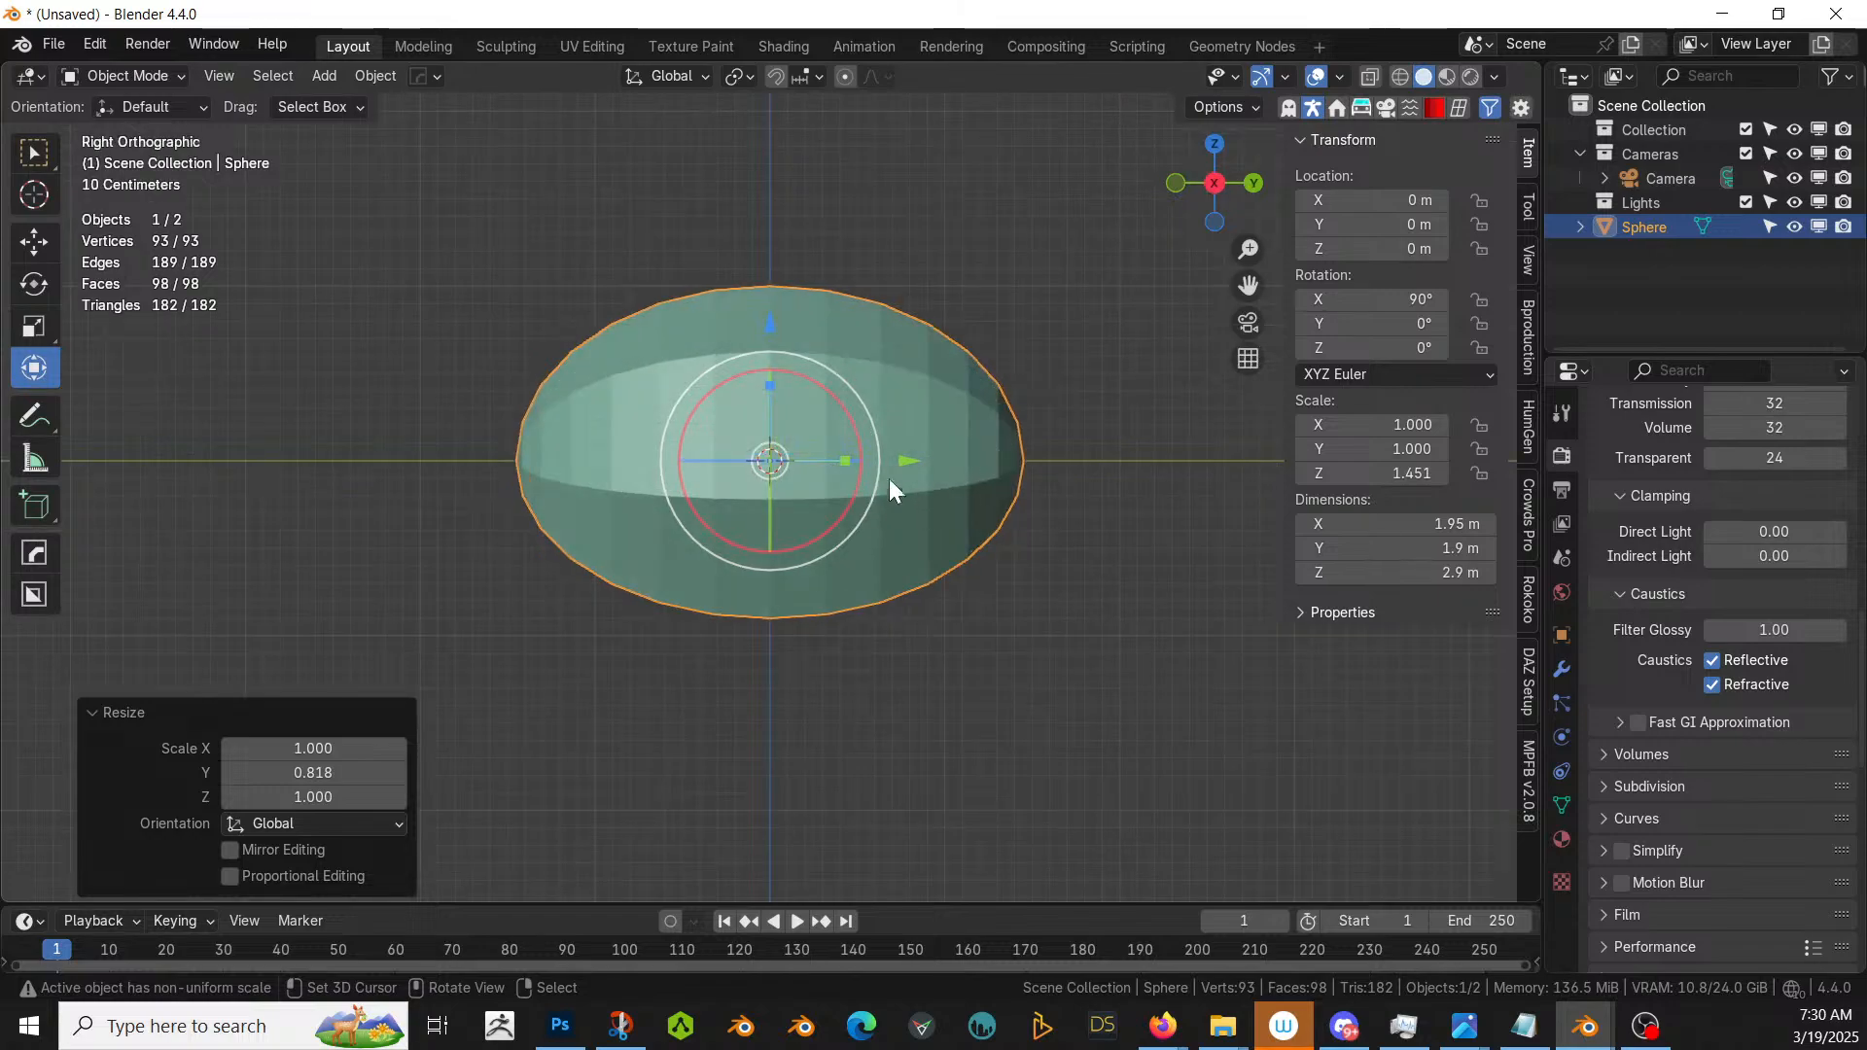
{"action": "key", "text": "s"}
{"action": "key", "text": "y"}
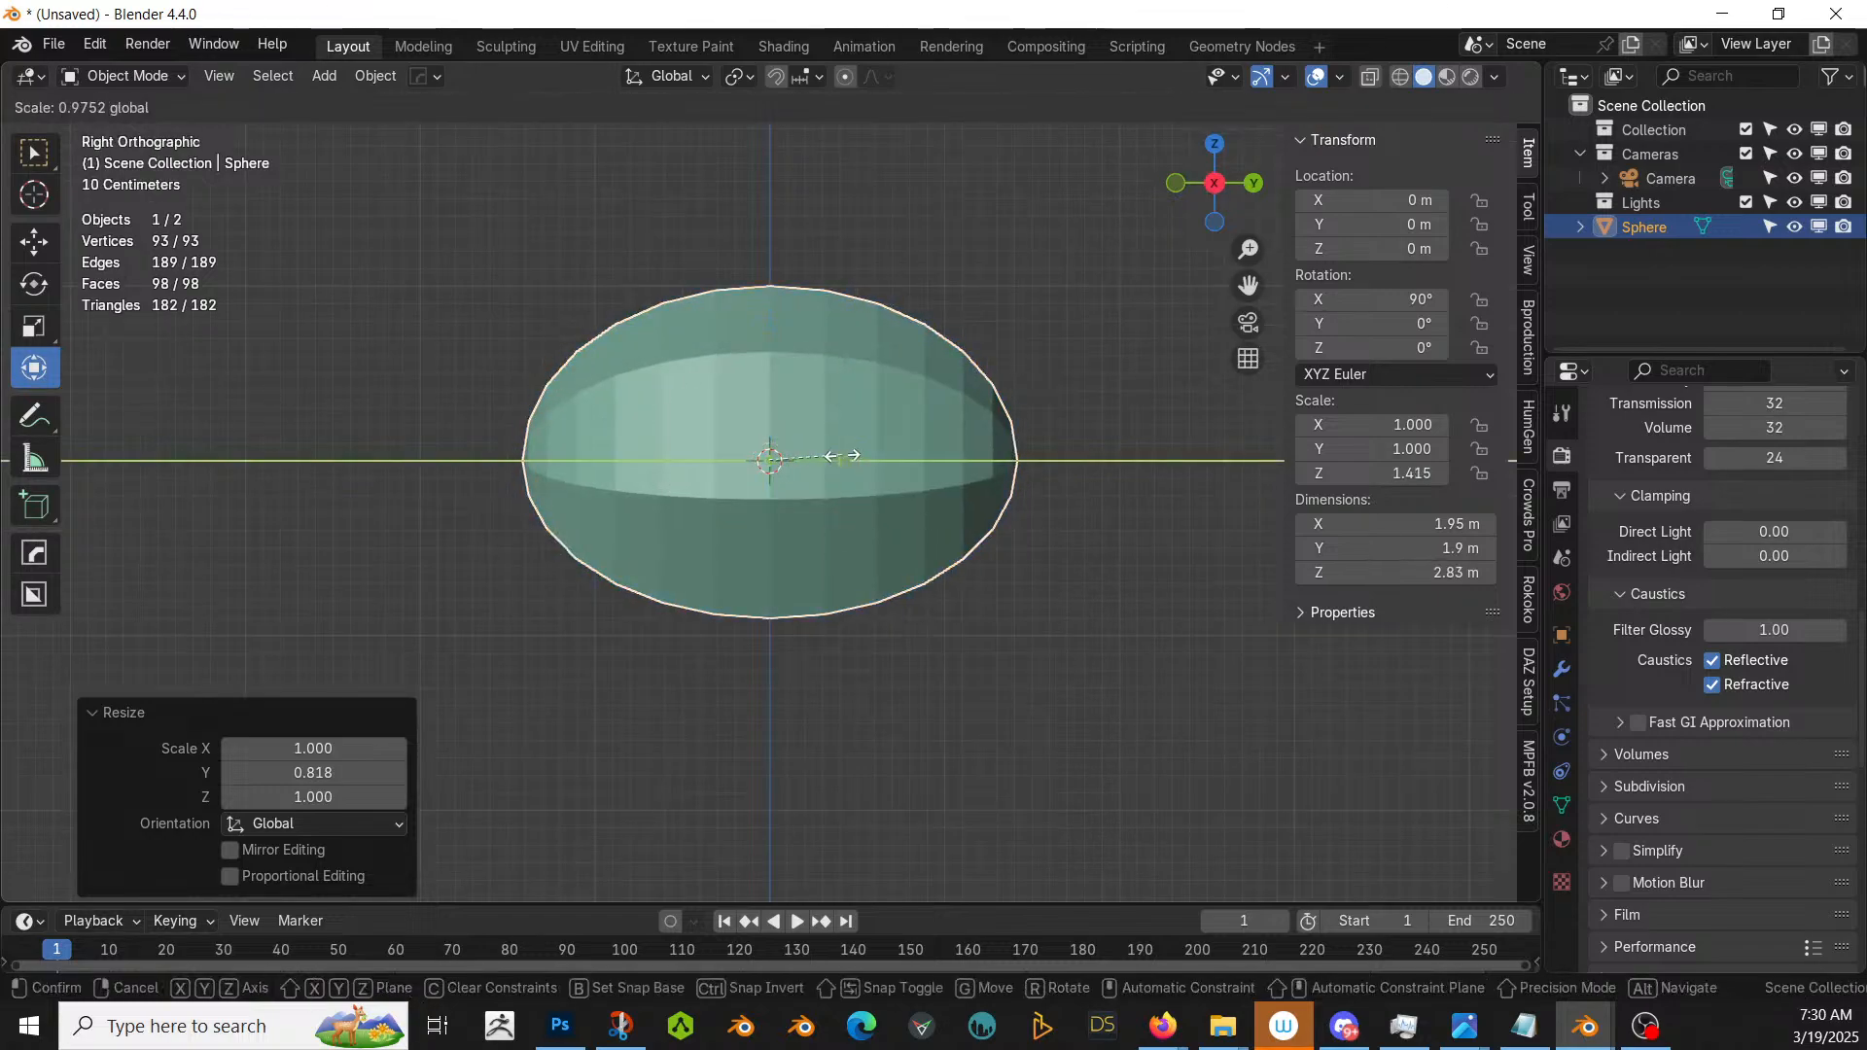
{"action": "left_click", "coordinate": [846, 459]}
{"action": "key", "text": "ctrl+a"}
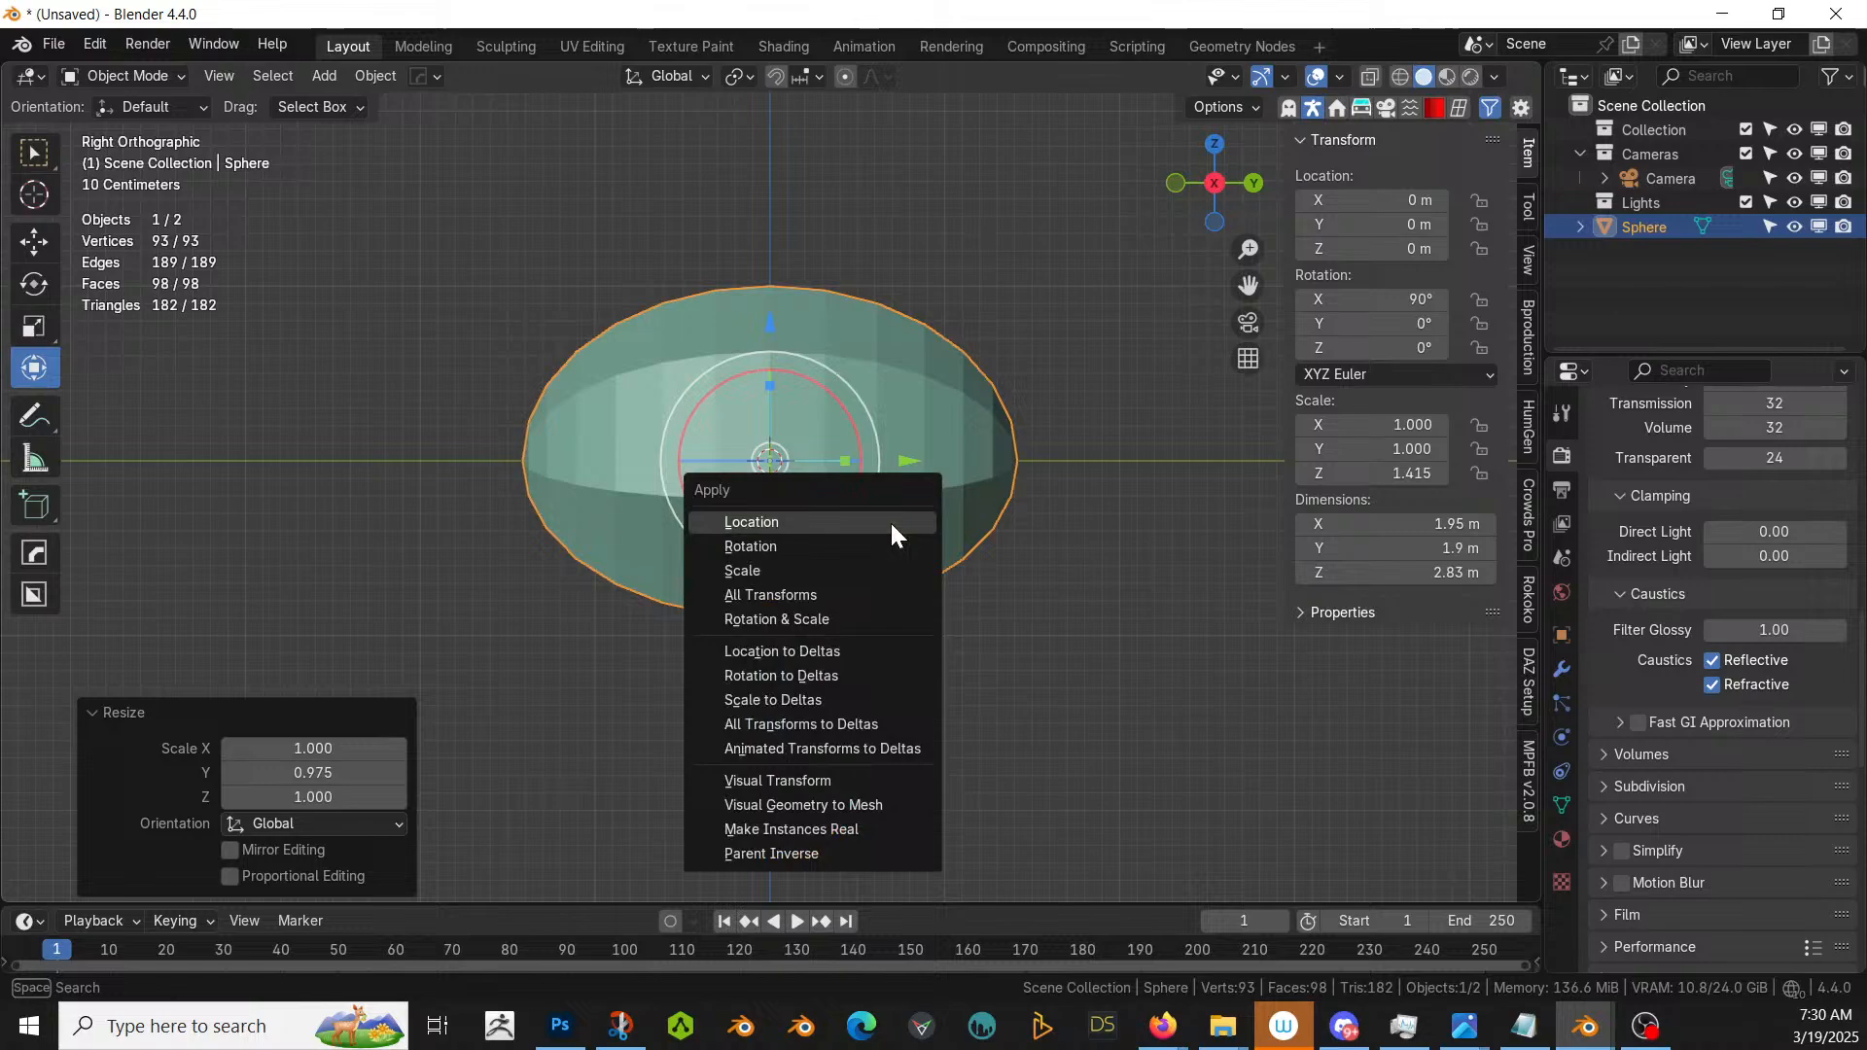
{"action": "left_click", "coordinate": [826, 618]}
- In Edit Mode with face selection, select the strip of eight faces along the underside, leaving out the faces nearest both tips
{"action": "middle_click_drag", "start_coordinate": [820, 655], "coordinate": [987, 564]}
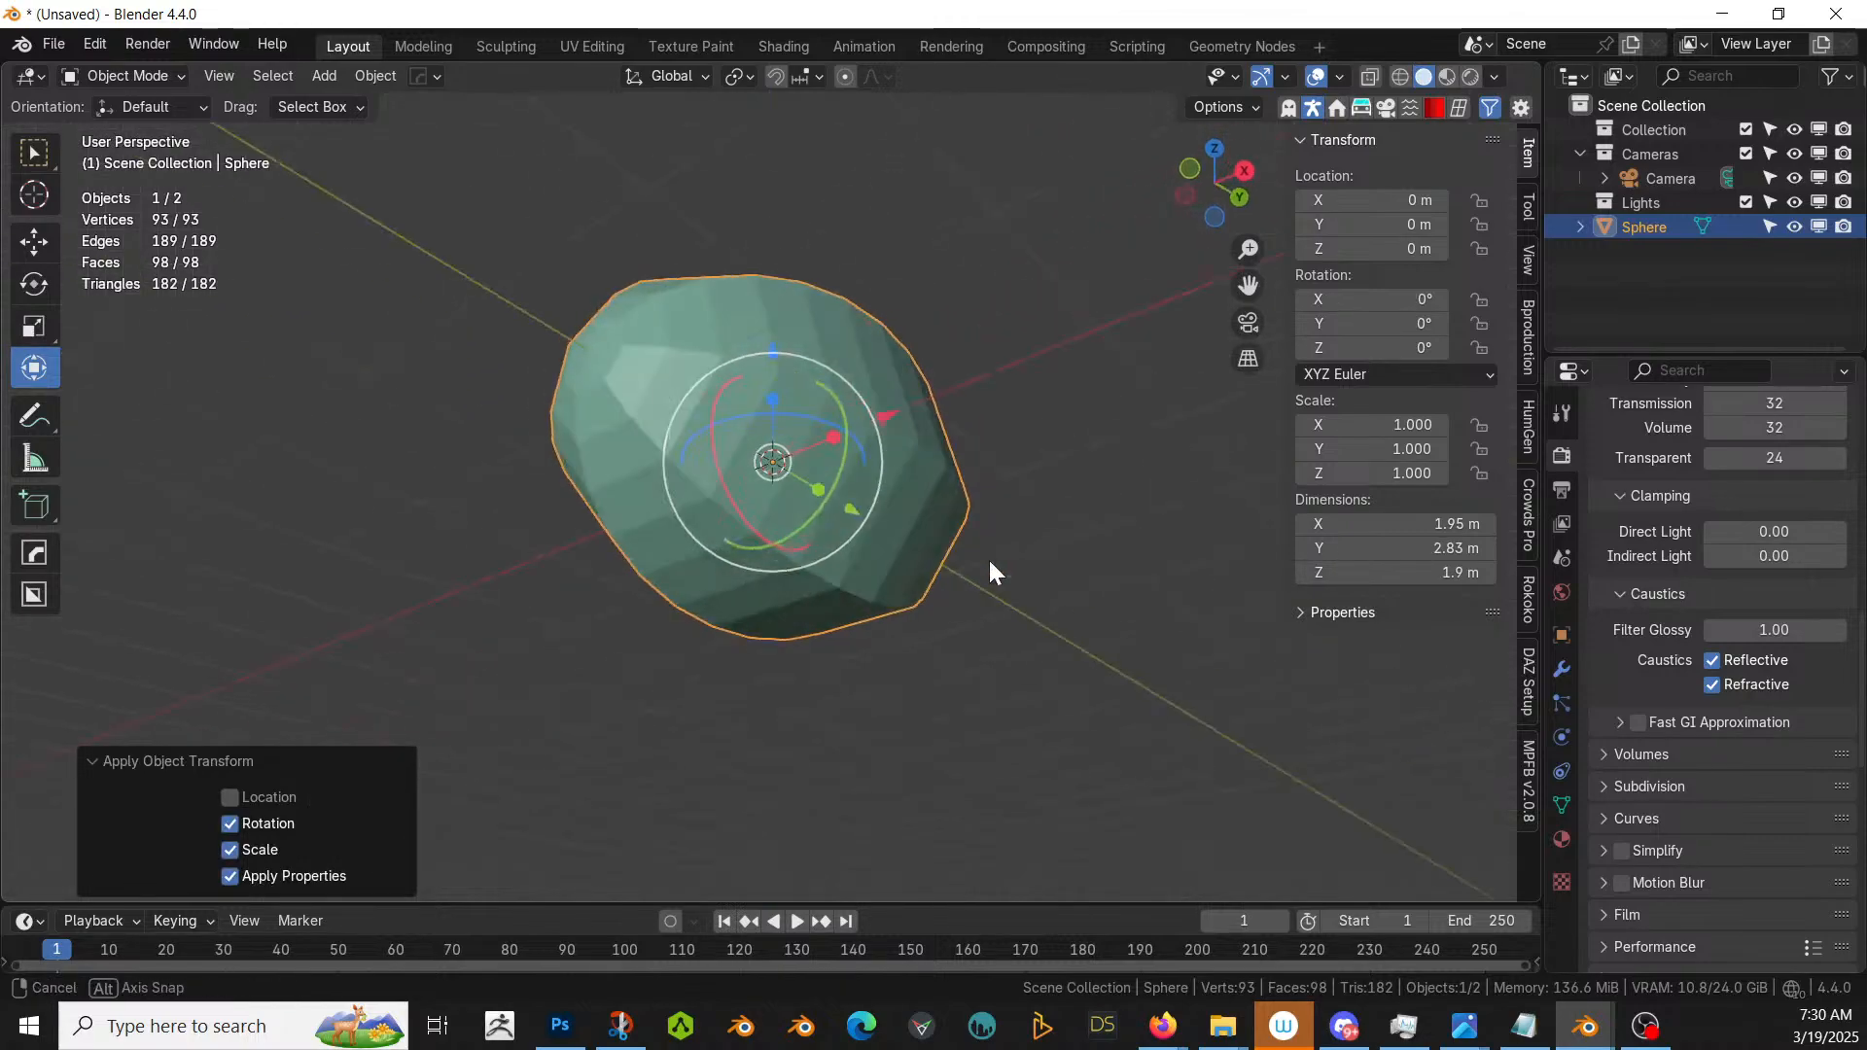
{"action": "key", "text": "Tab"}
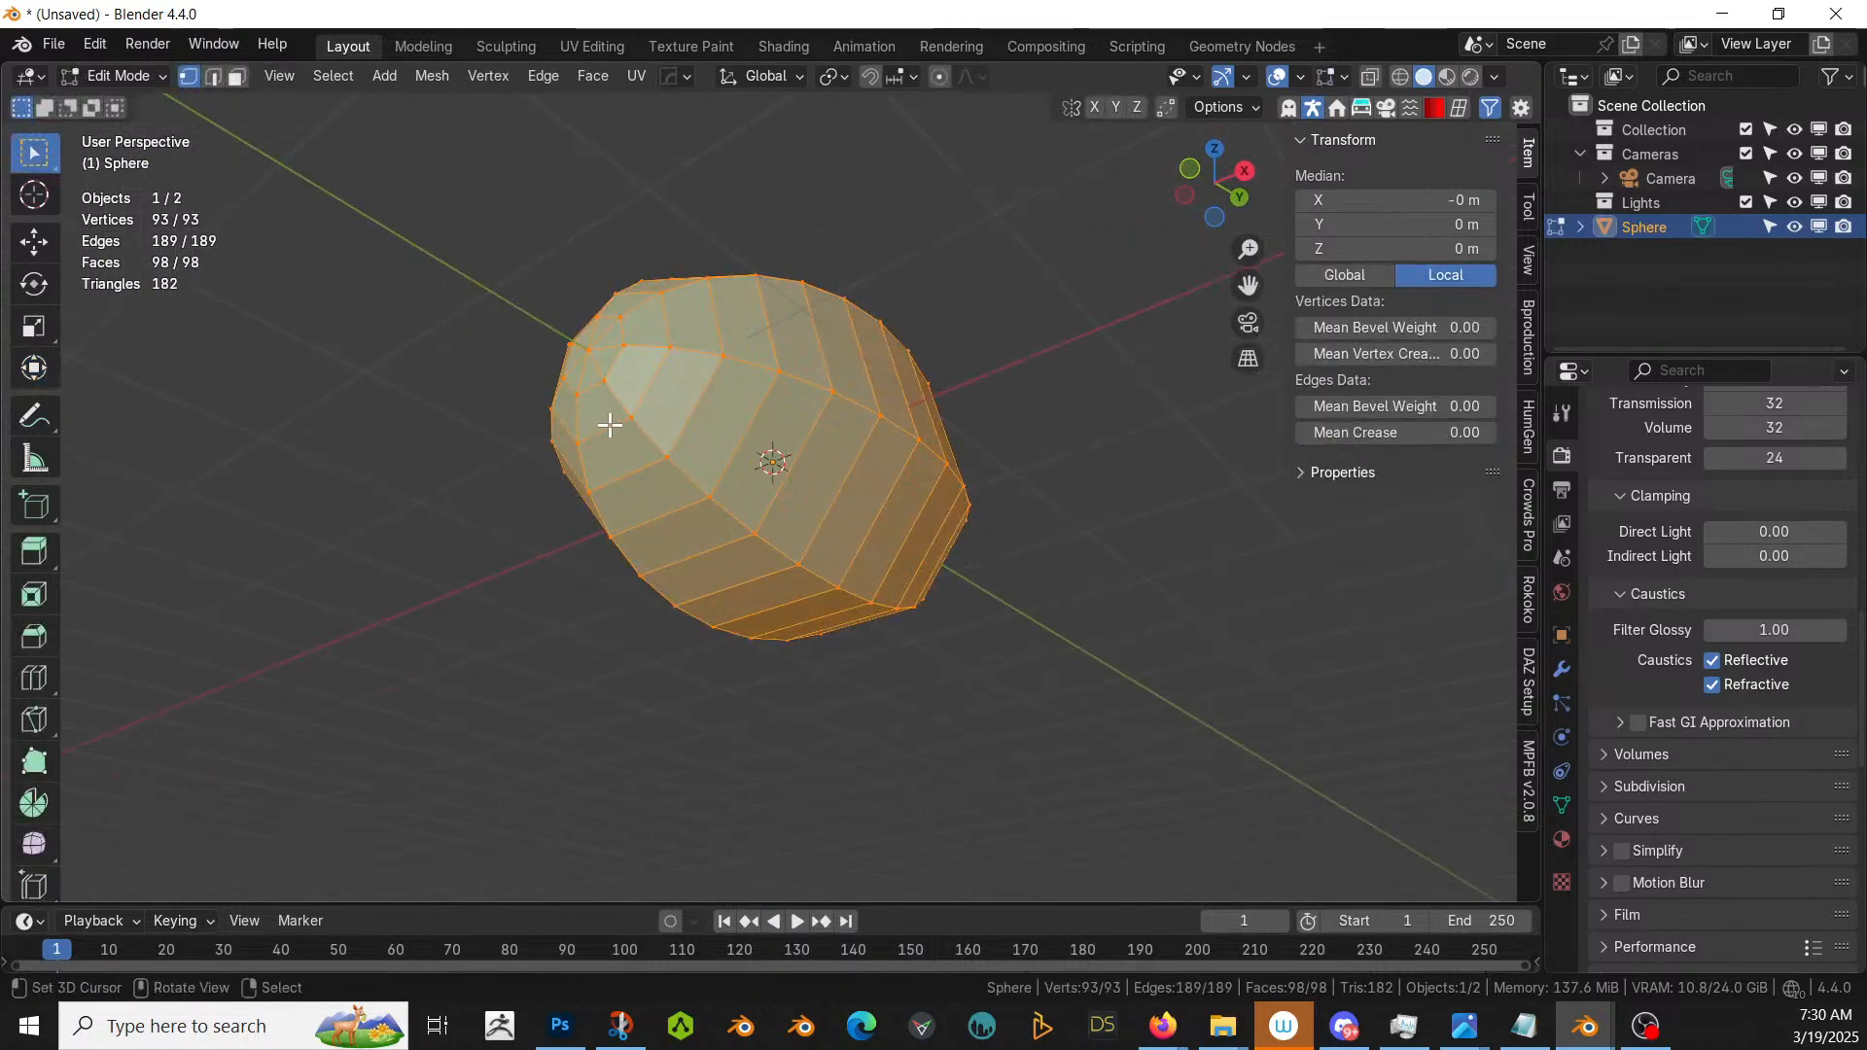
{"action": "key", "text": "3"}
{"action": "left_click", "coordinate": [602, 418]}
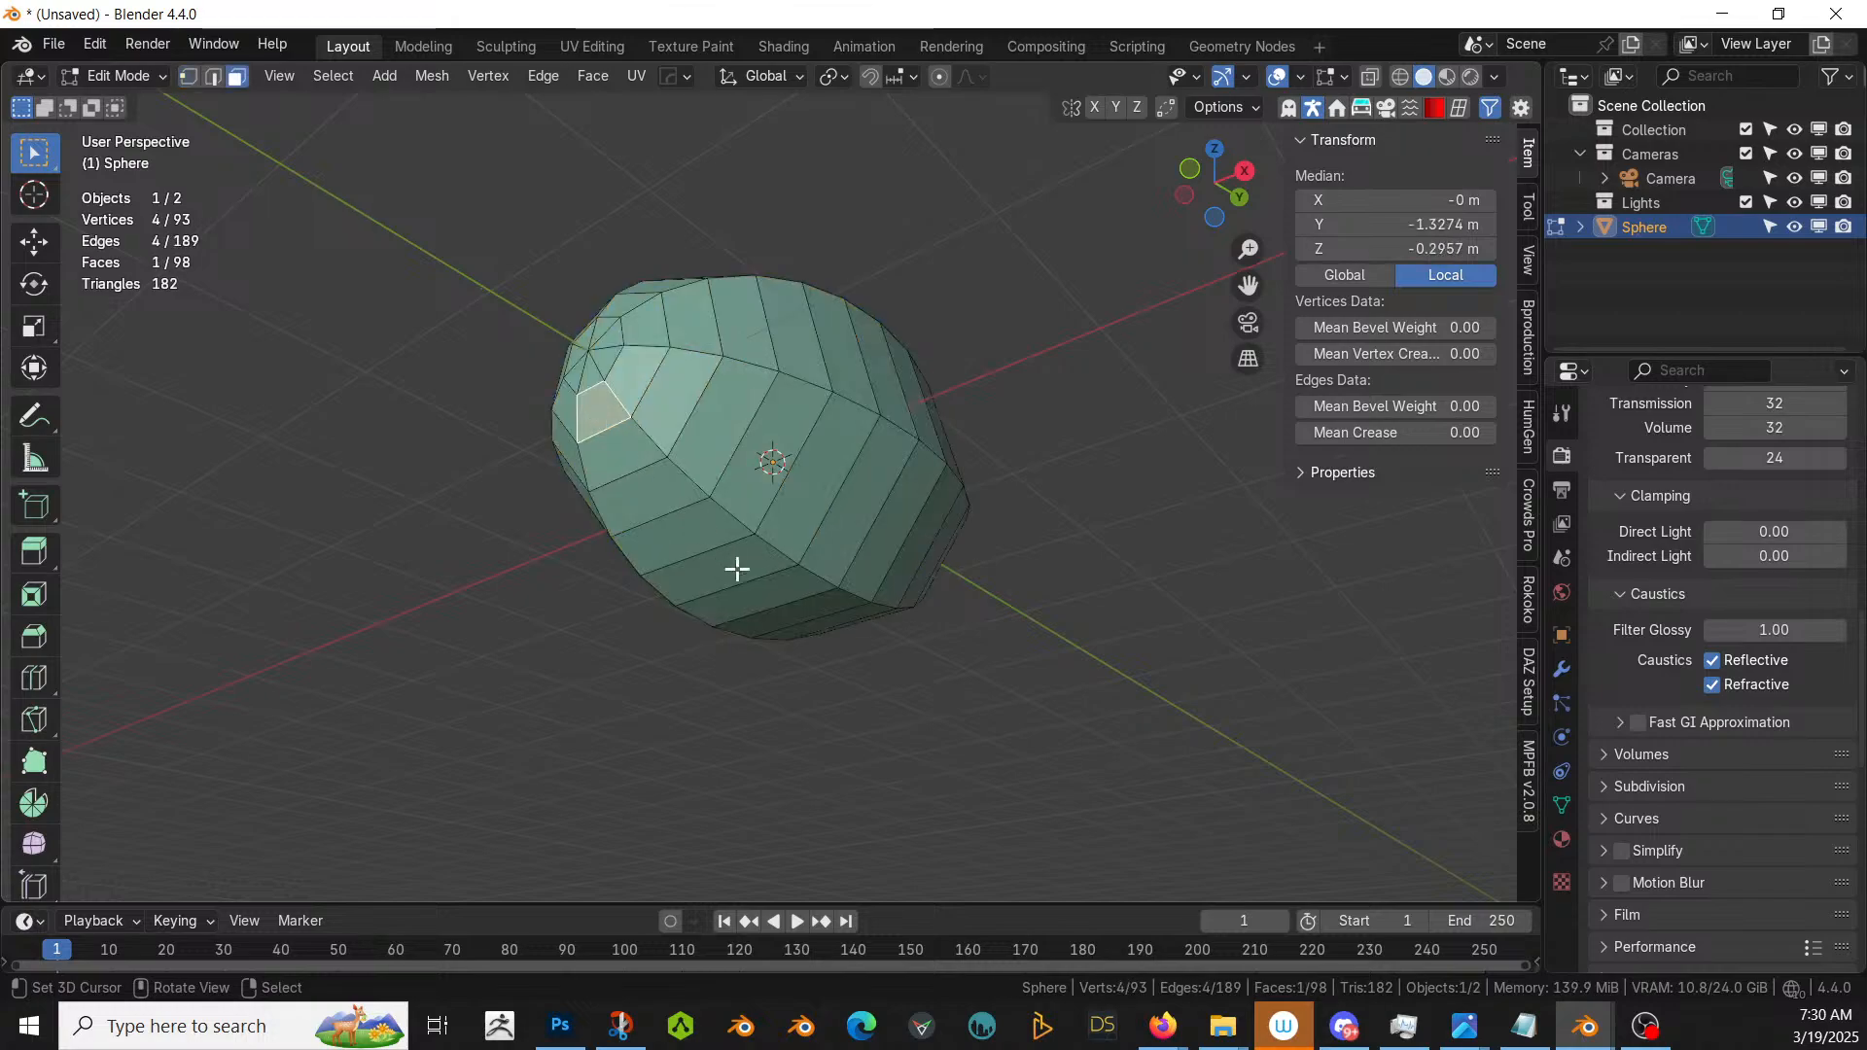
{"action": "middle_click_drag", "start_coordinate": [733, 563], "coordinate": [425, 599]}
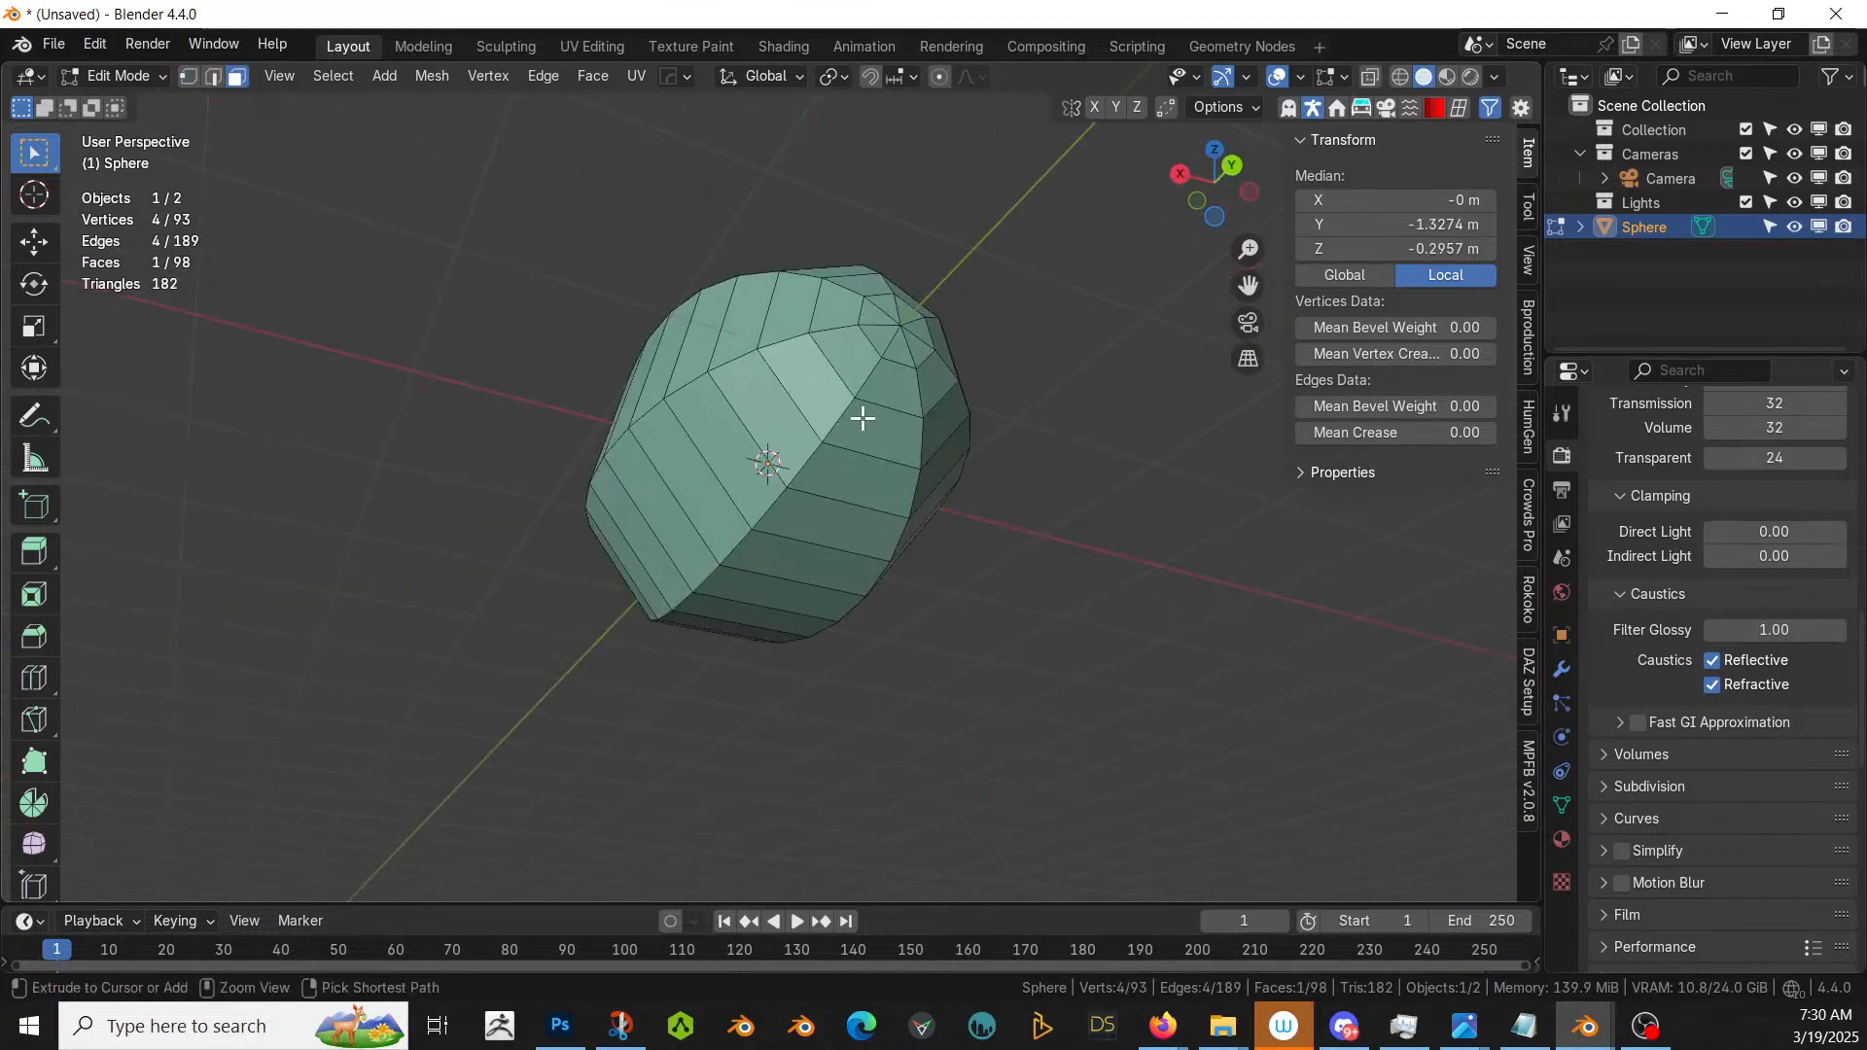
{"action": "left_click", "coordinate": [880, 457], "text": "ctrl"}
{"action": "middle_click_drag", "start_coordinate": [880, 457], "coordinate": [1180, 466]}
{"action": "left_click", "coordinate": [584, 403], "text": "shift"}
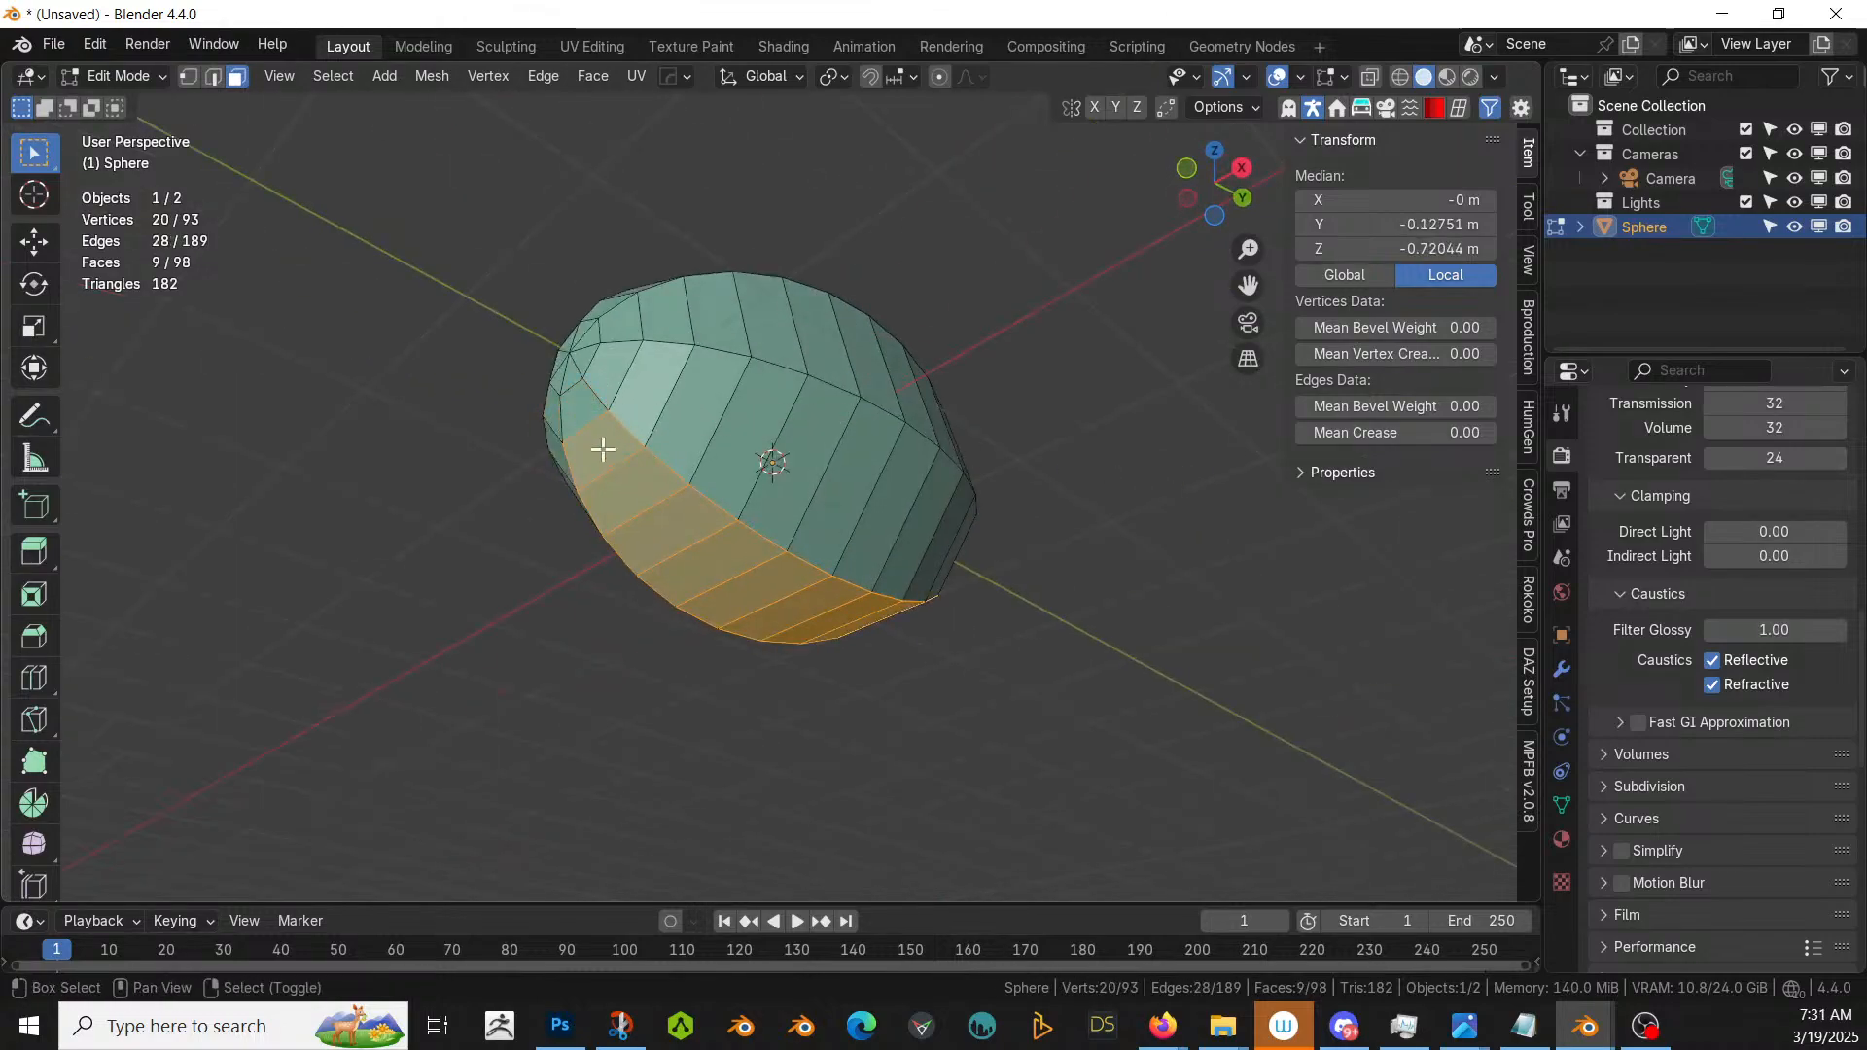
{"action": "left_click", "coordinate": [603, 449], "text": "shift"}
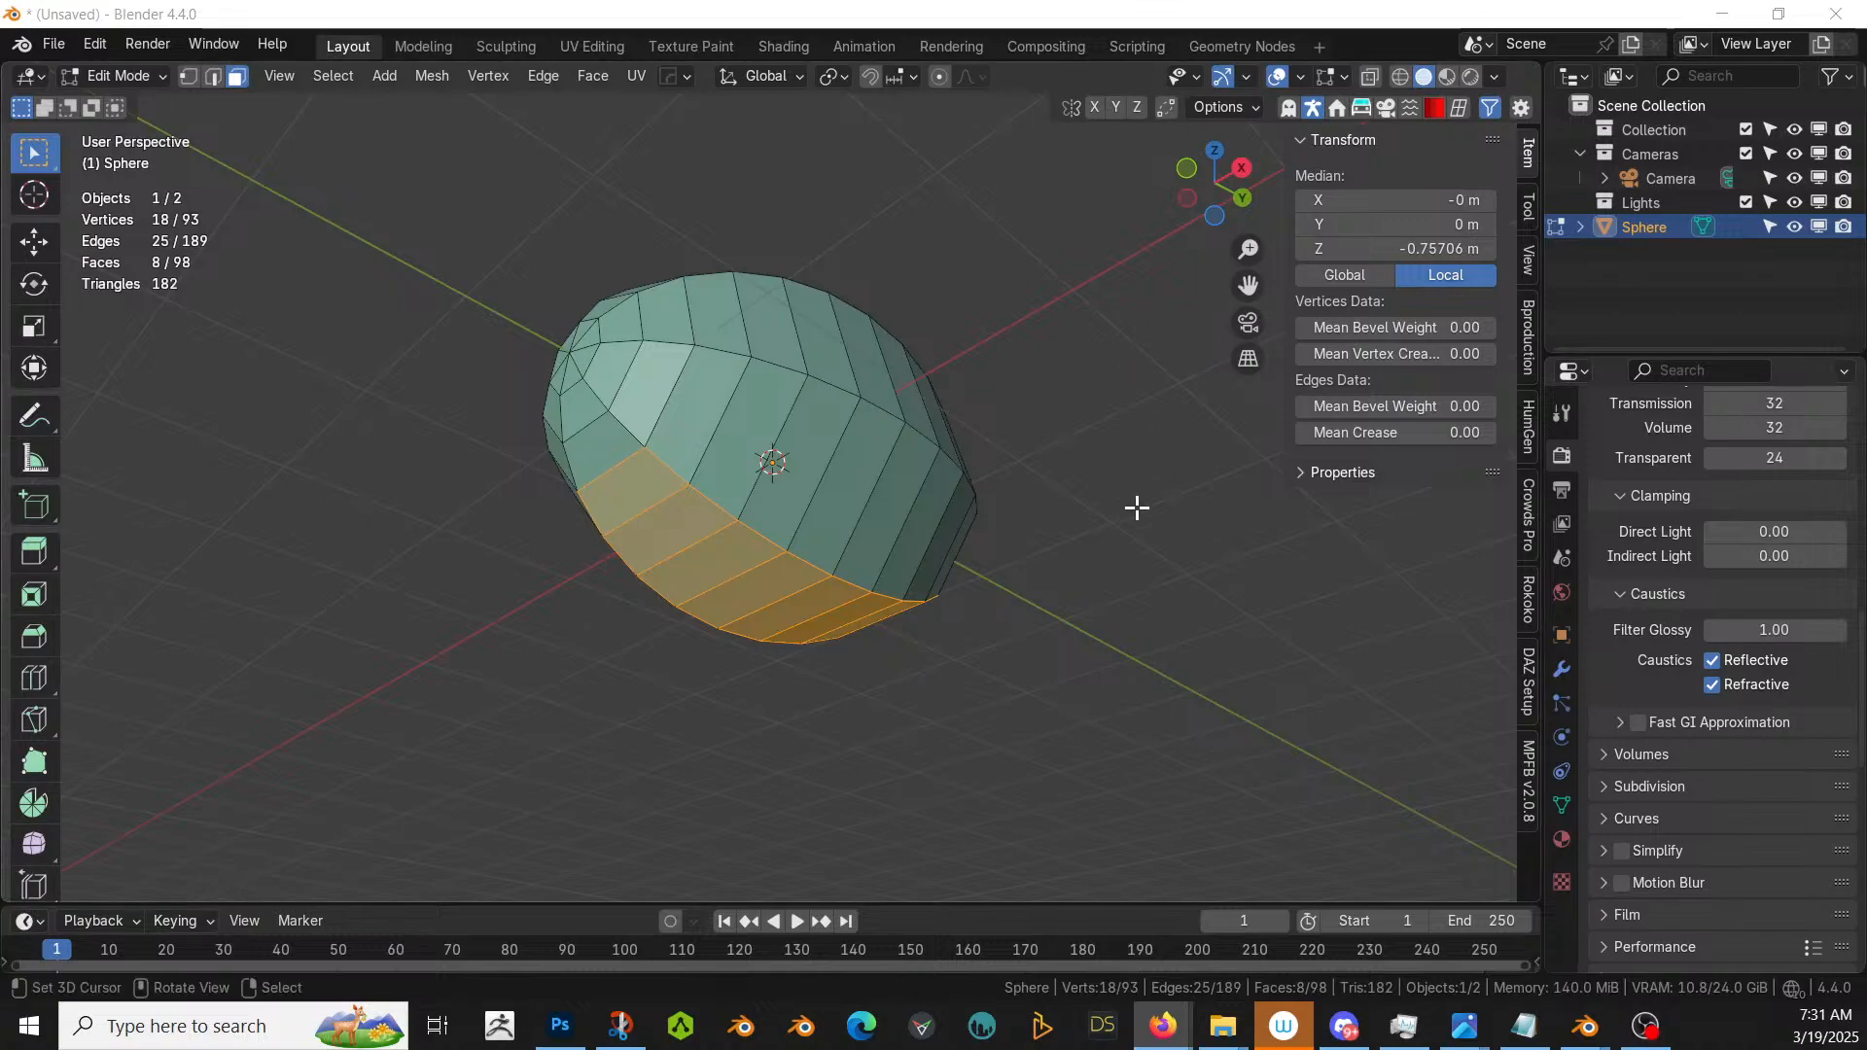
- Try flattening the selected underside faces by scaling them along Z to about 0.52 with proportional editing enabled
{"action": "middle_click_drag", "start_coordinate": [1137, 506], "coordinate": [1167, 667]}
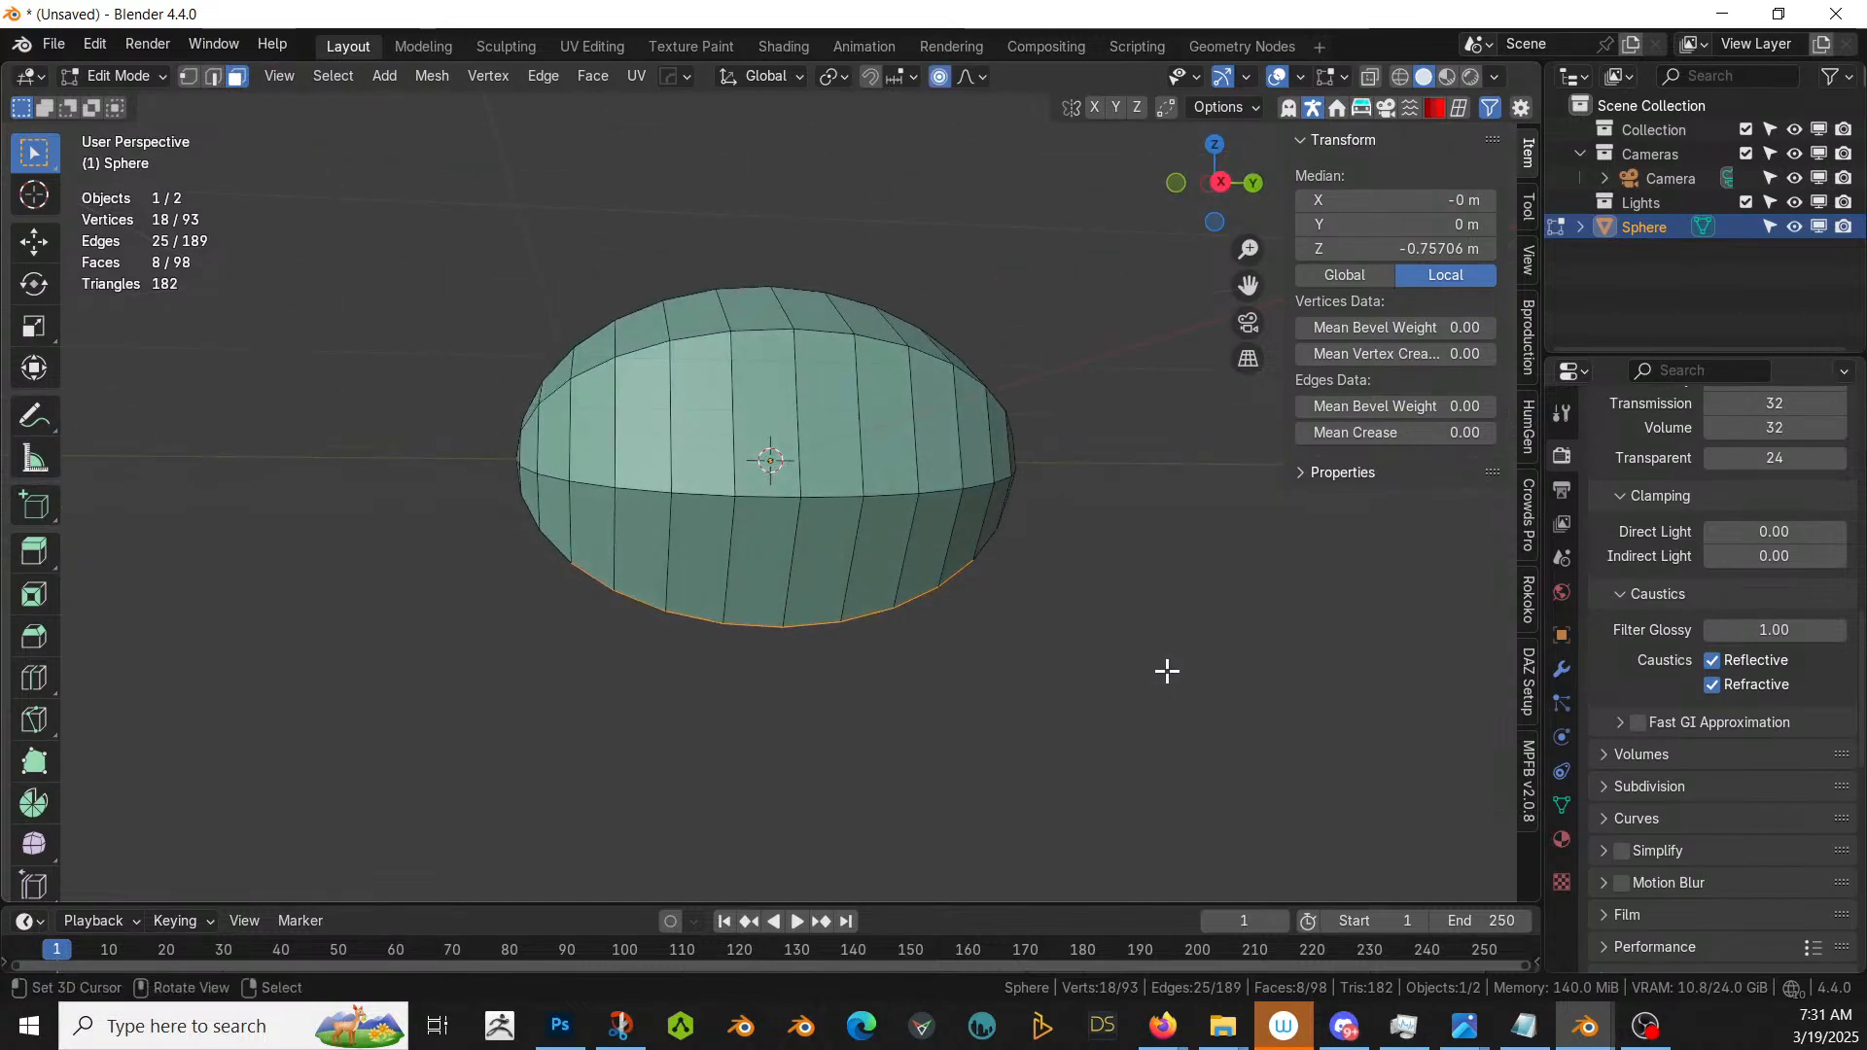
{"action": "key", "text": "s"}
{"action": "key", "text": "z"}
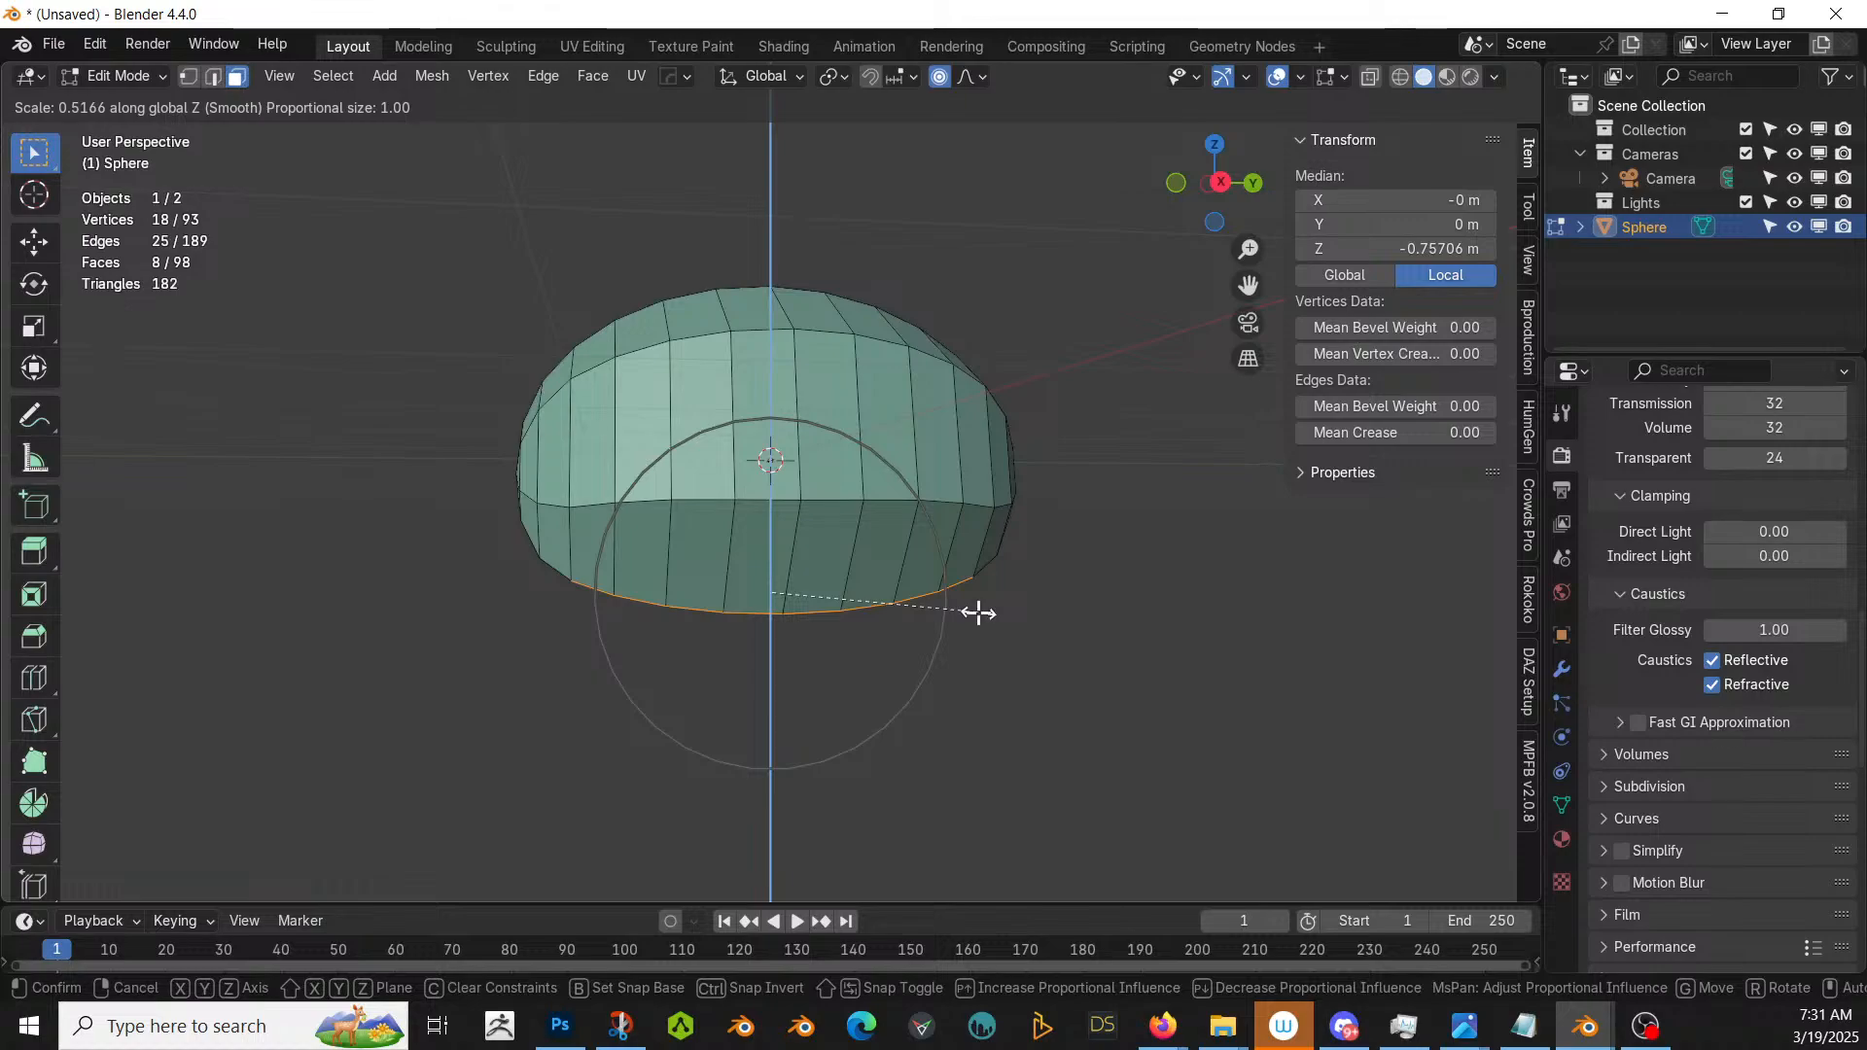
{"action": "left_click", "coordinate": [977, 612]}
{"action": "middle_click_drag", "start_coordinate": [1009, 612], "coordinate": [882, 612]}
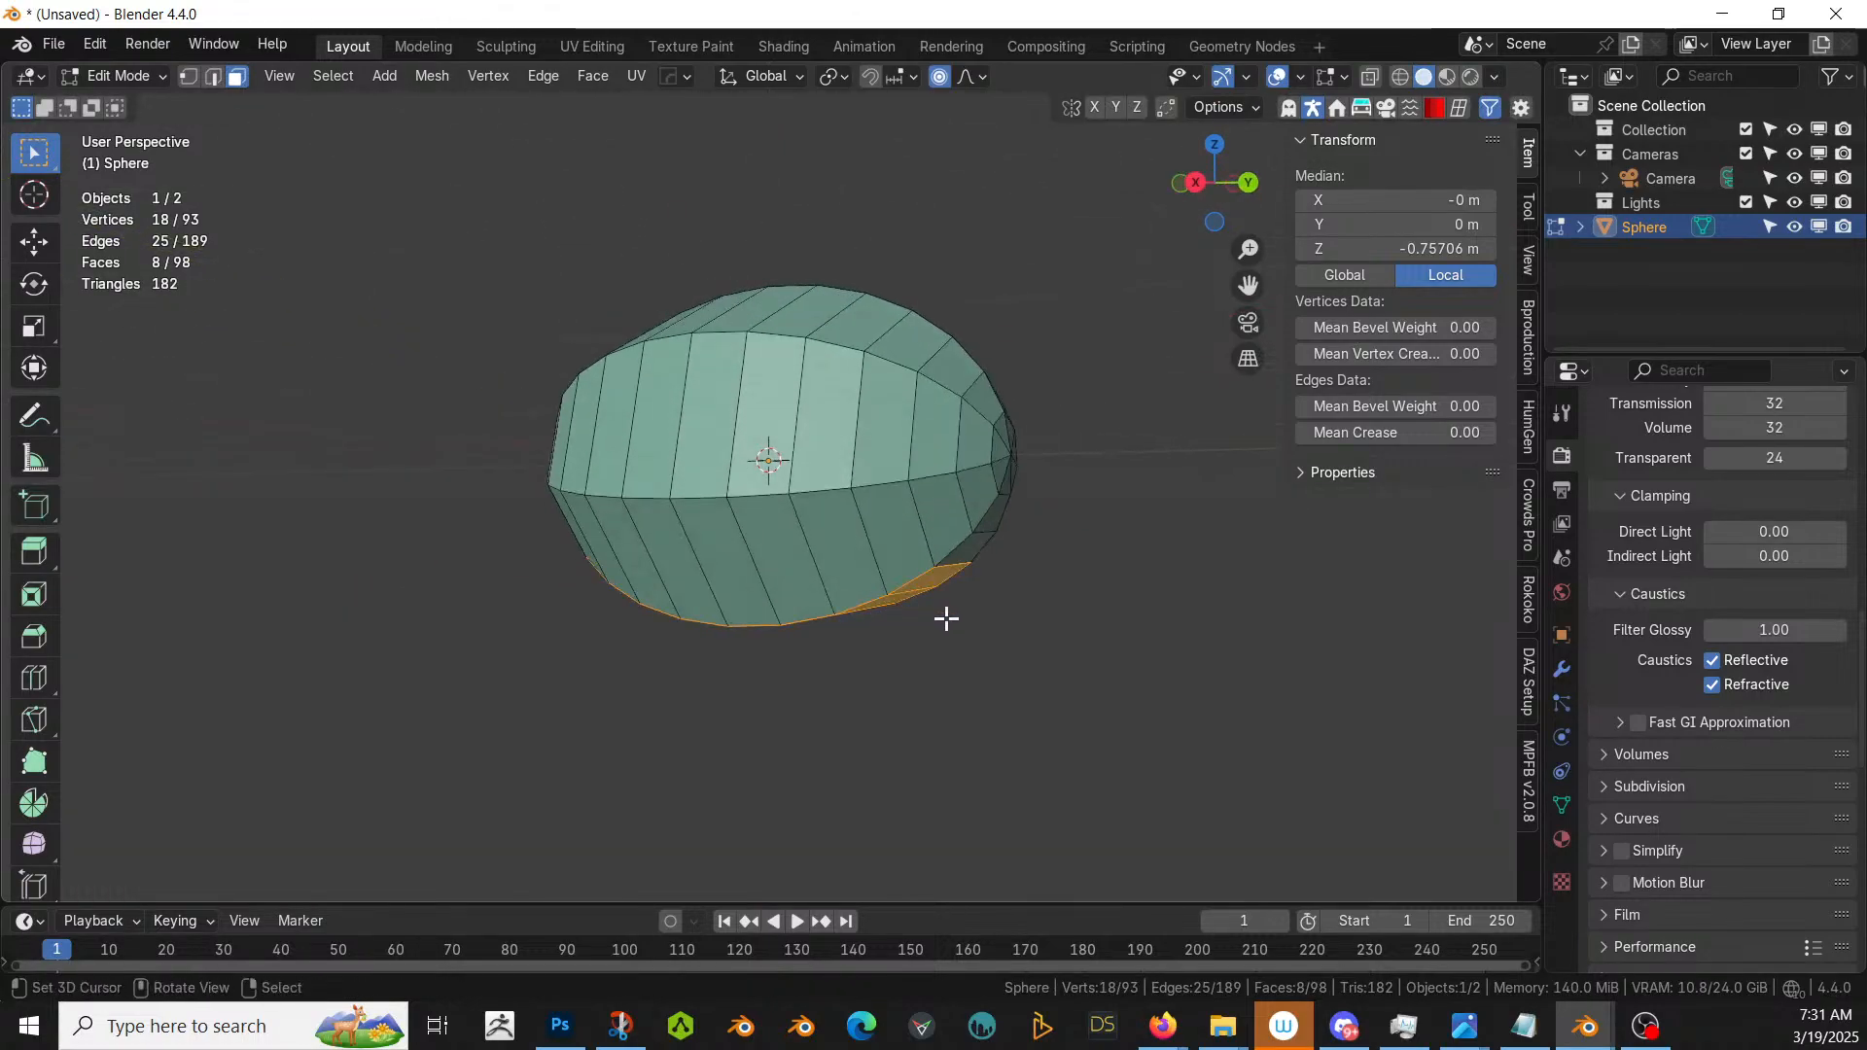
- Raise the selected underside faces about 0.23 m along Z and scale them along Z to about 0.735 with proportional editing
{"action": "key", "text": "g"}
{"action": "key", "text": "z"}
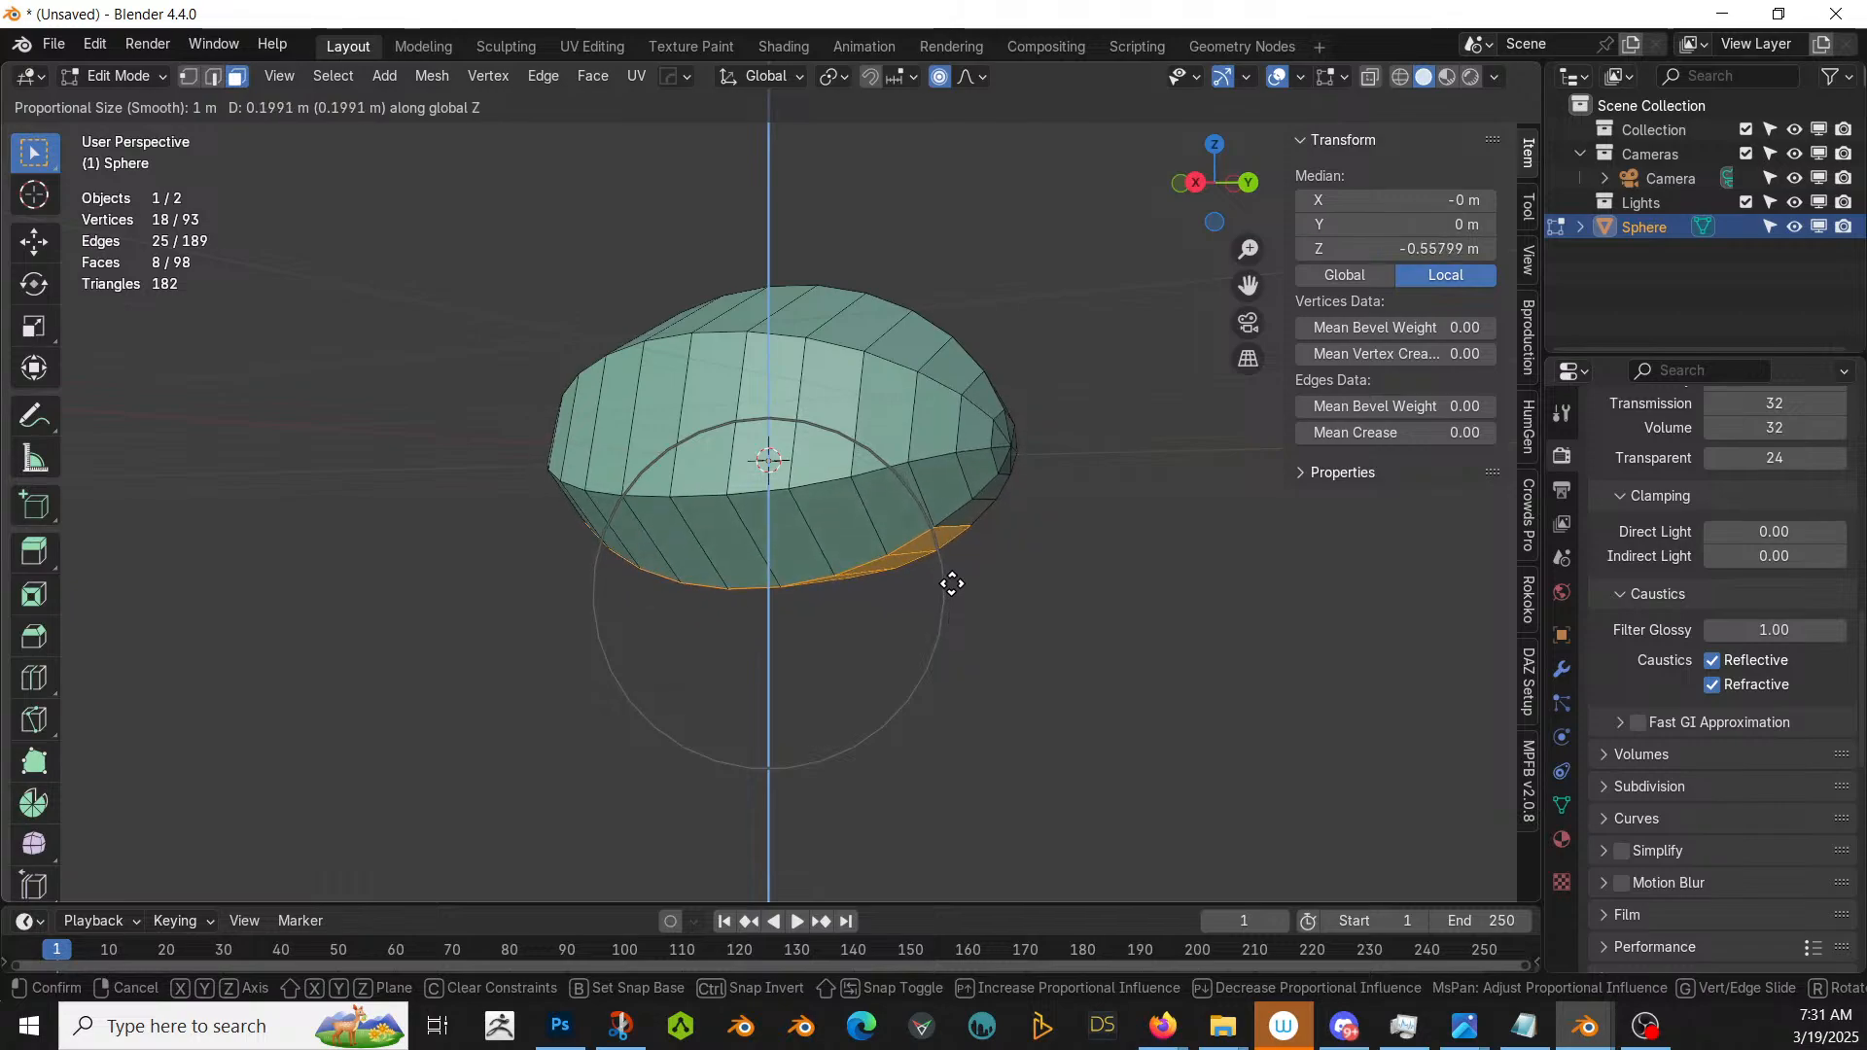
{"action": "left_click", "coordinate": [977, 573]}
{"action": "middle_click_drag", "start_coordinate": [977, 573], "coordinate": [1018, 575]}
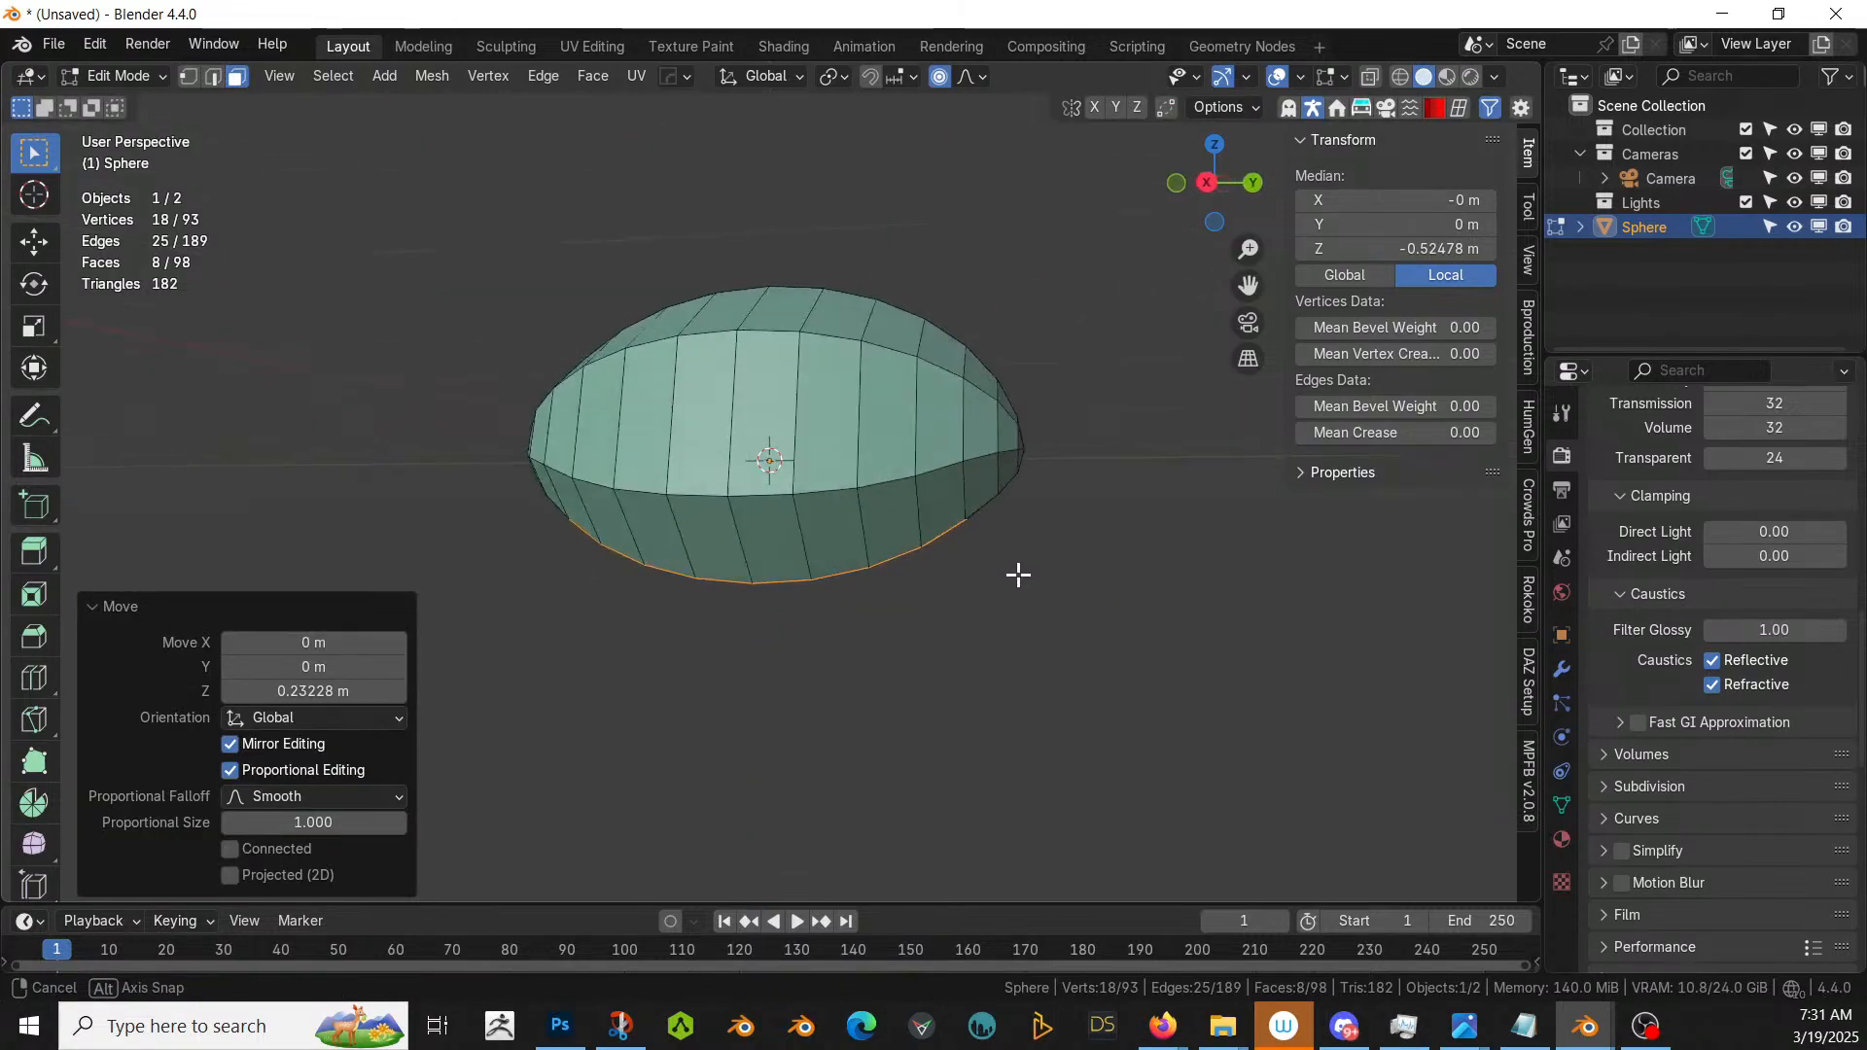
{"action": "key", "text": "s"}
{"action": "key", "text": "z"}
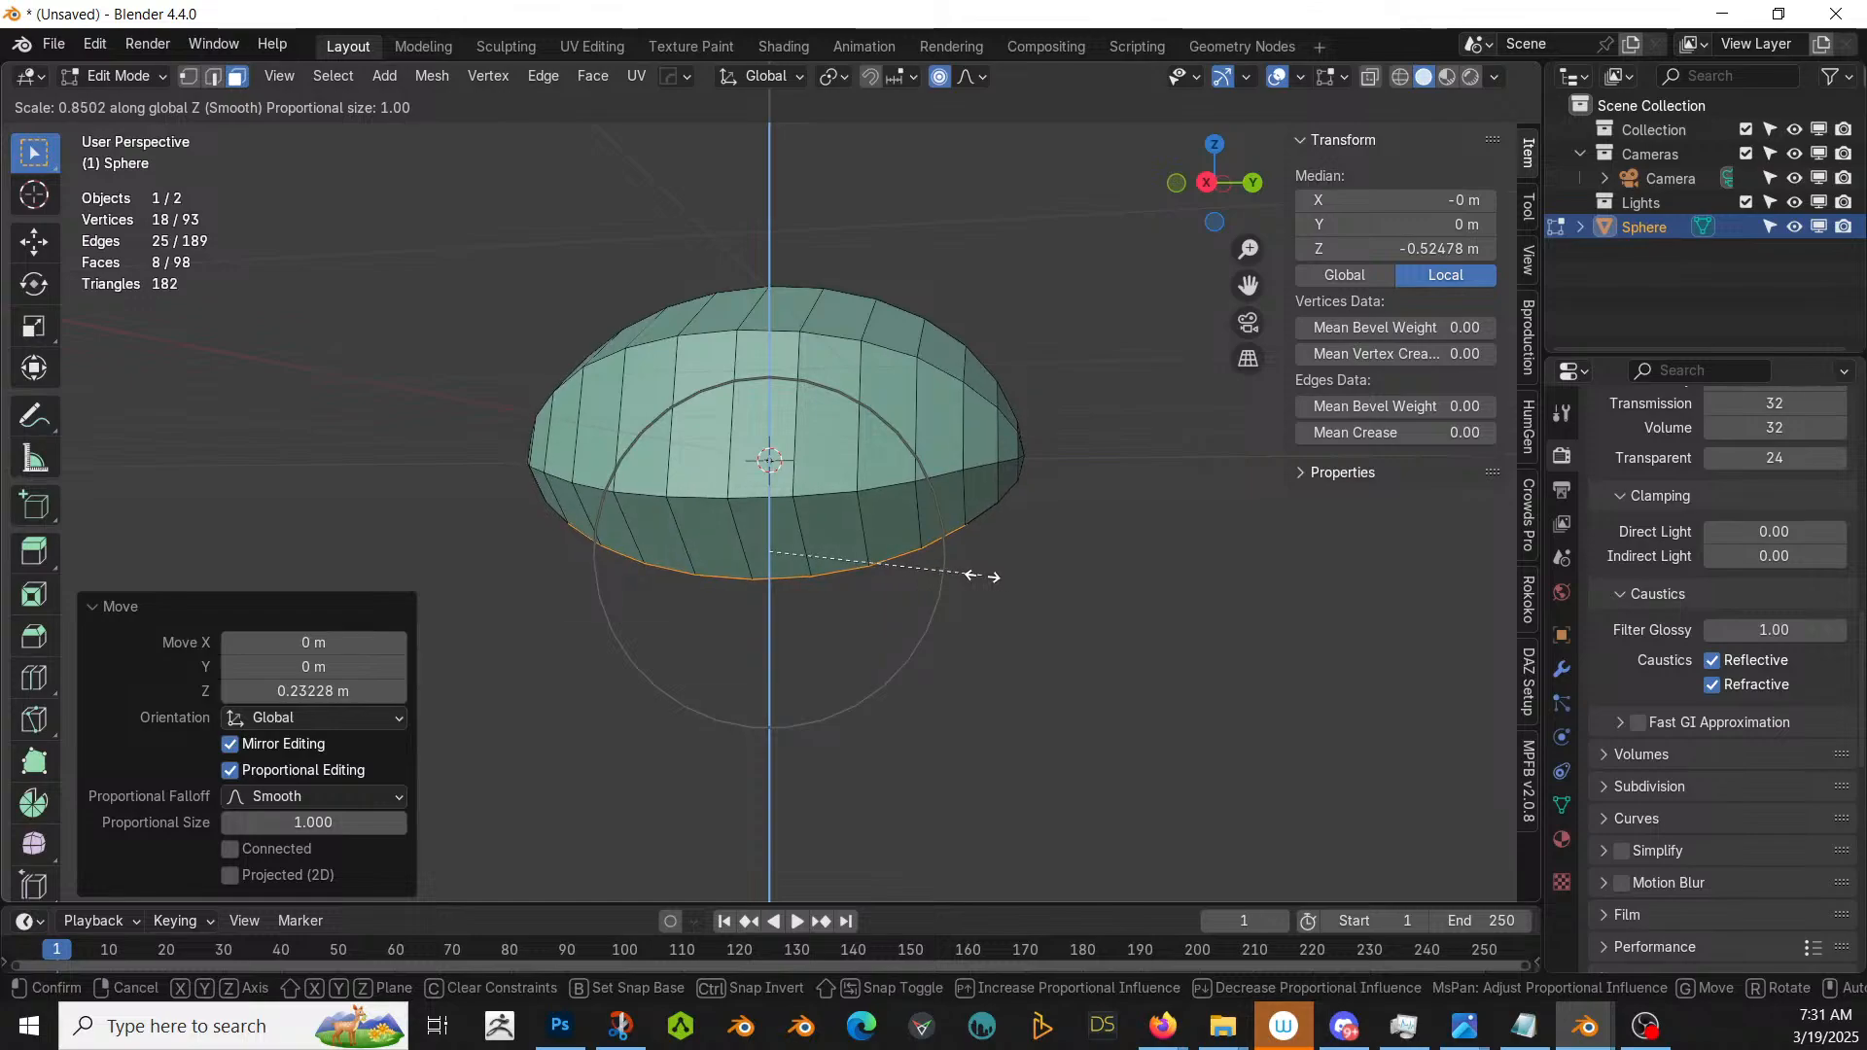
{"action": "left_click", "coordinate": [953, 576]}
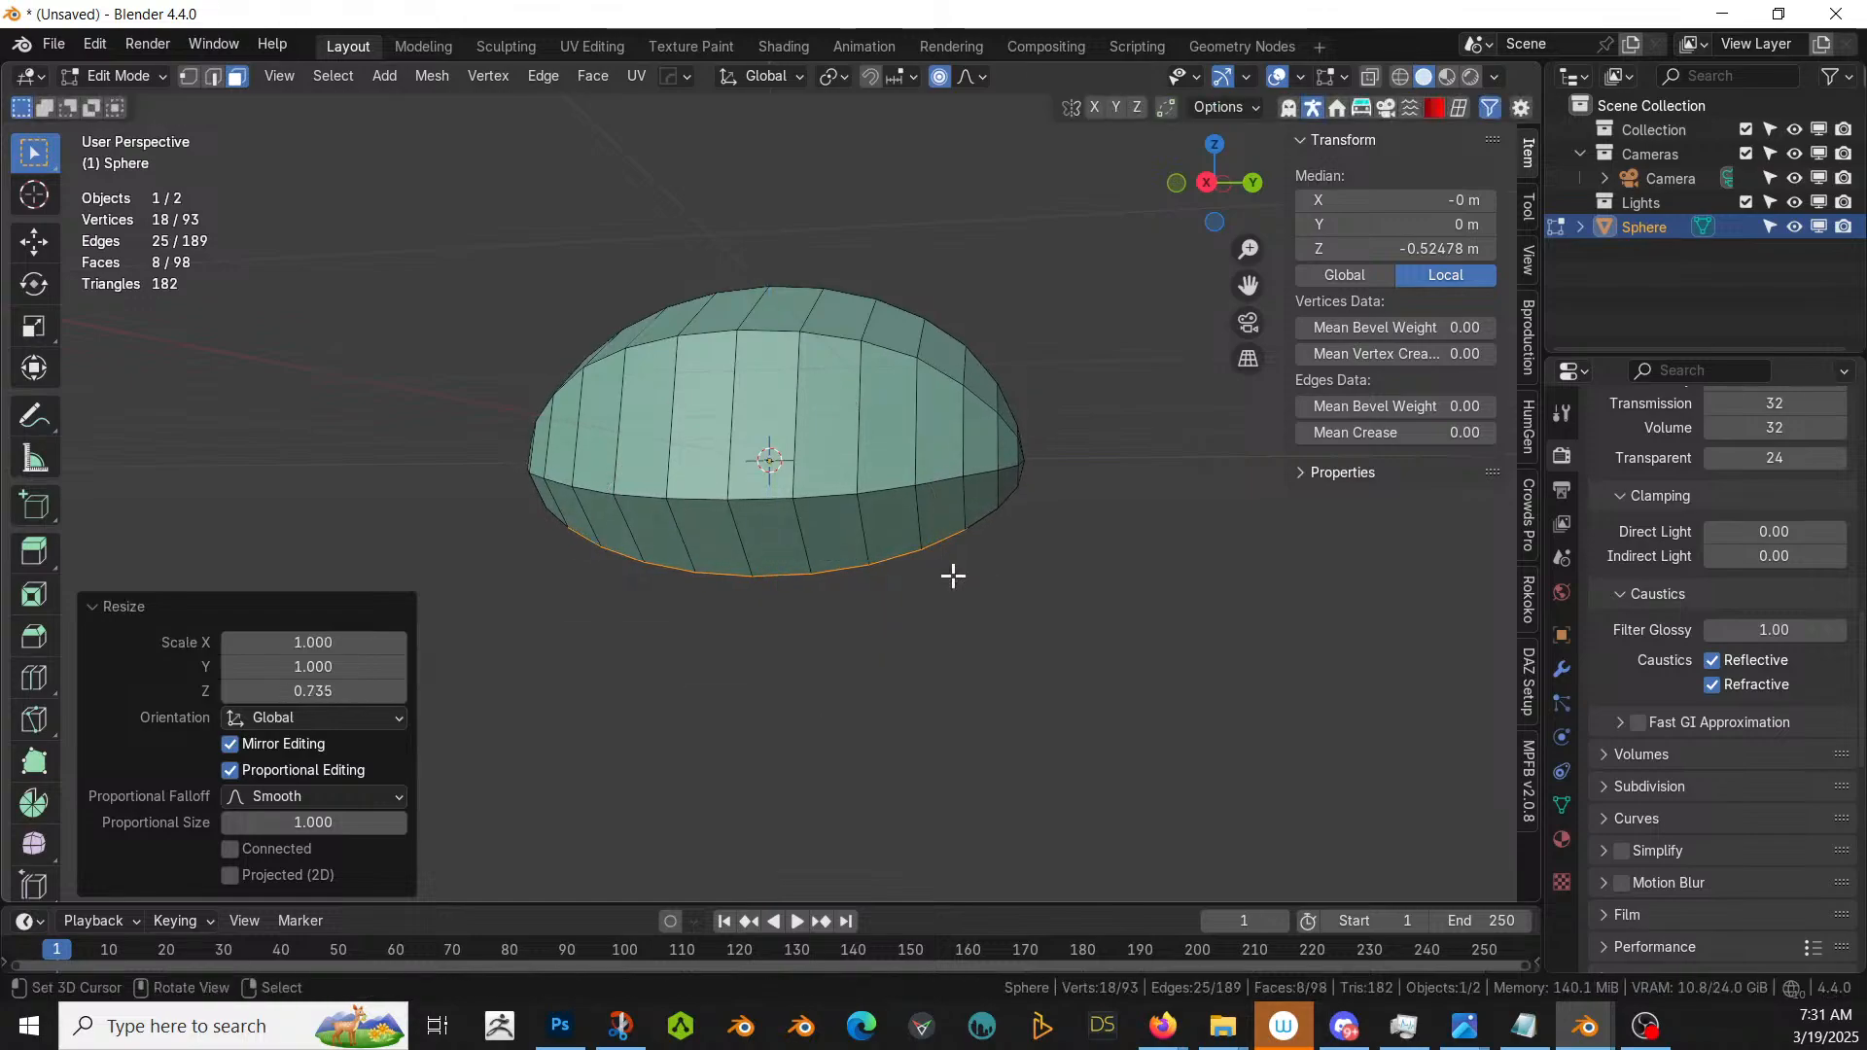
{"action": "middle_click_drag", "start_coordinate": [953, 575], "coordinate": [1246, 592]}
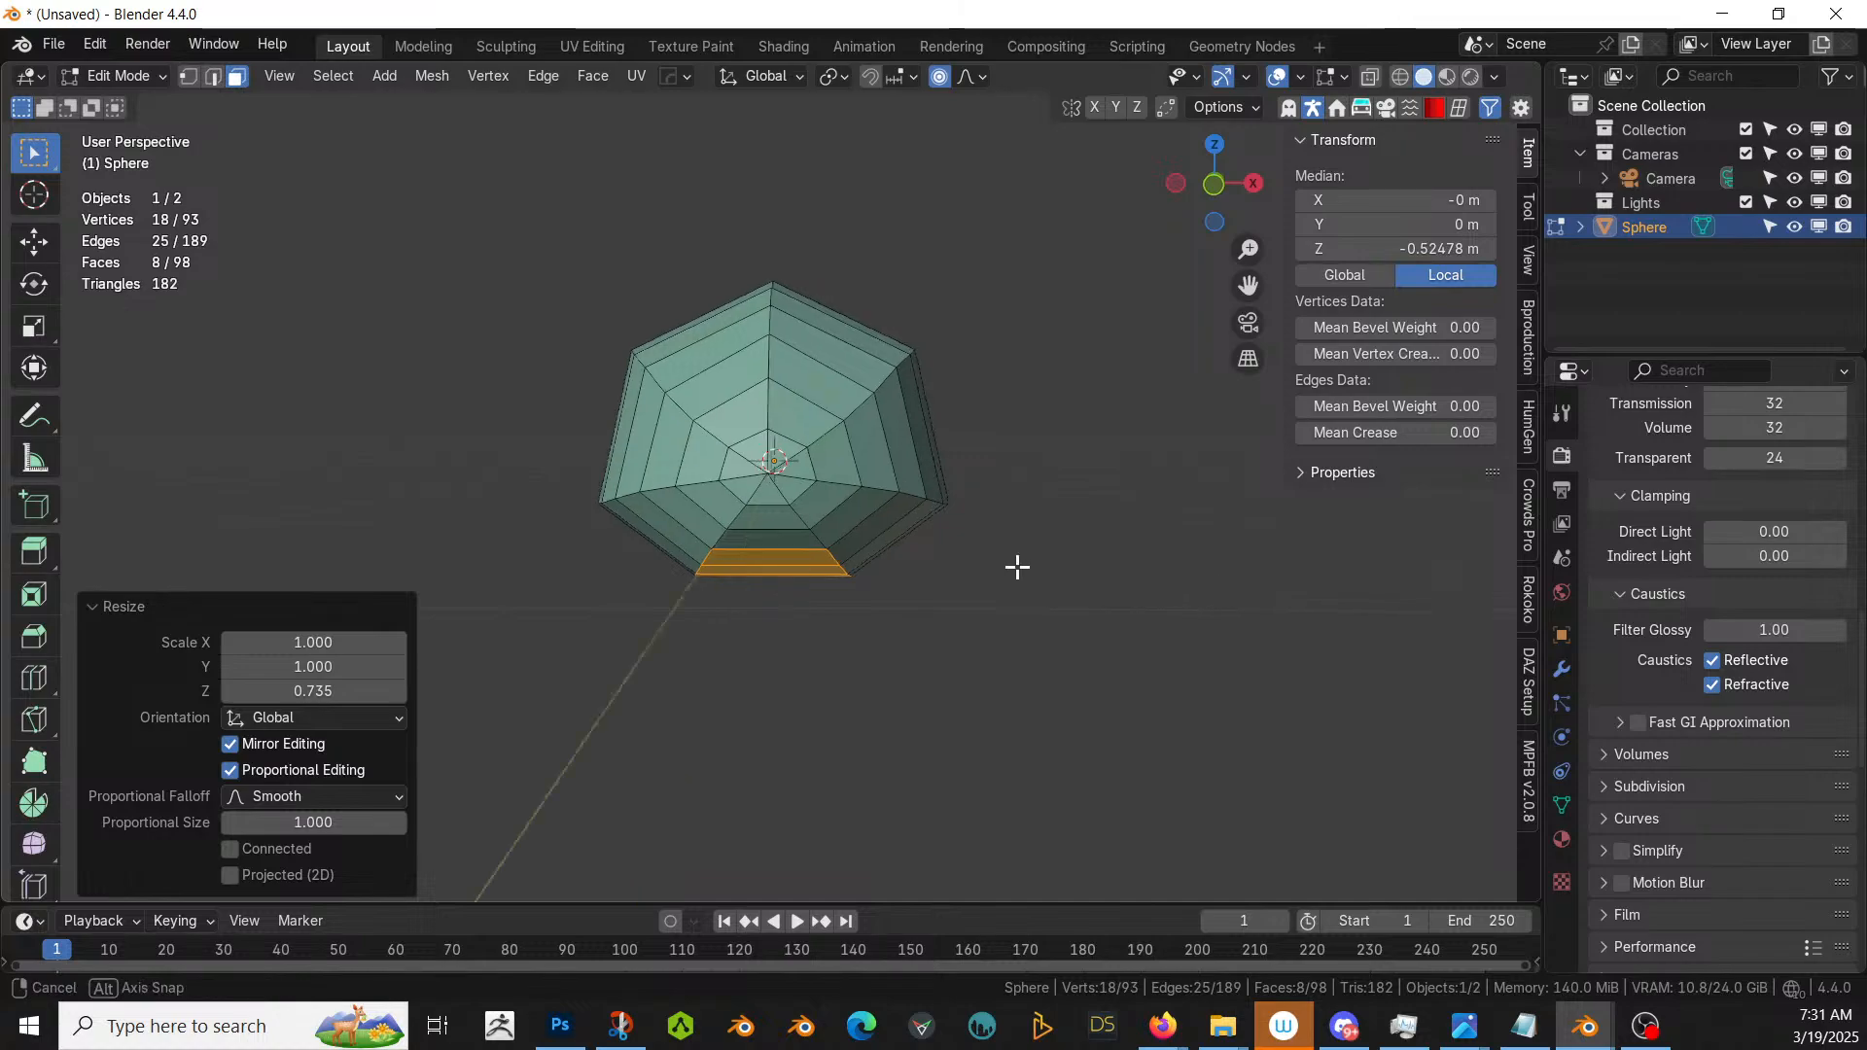
{"action": "mouse_move", "coordinate": [1017, 567]}
{"action": "middle_mouse_down"}
{"action": "mouse_move", "coordinate": [983, 602]}
{"action": "mouse_move", "coordinate": [1105, 580]}
{"action": "mouse_move", "coordinate": [1038, 558]}
{"action": "mouse_move", "coordinate": [1035, 574]}
{"action": "middle_mouse_up"}
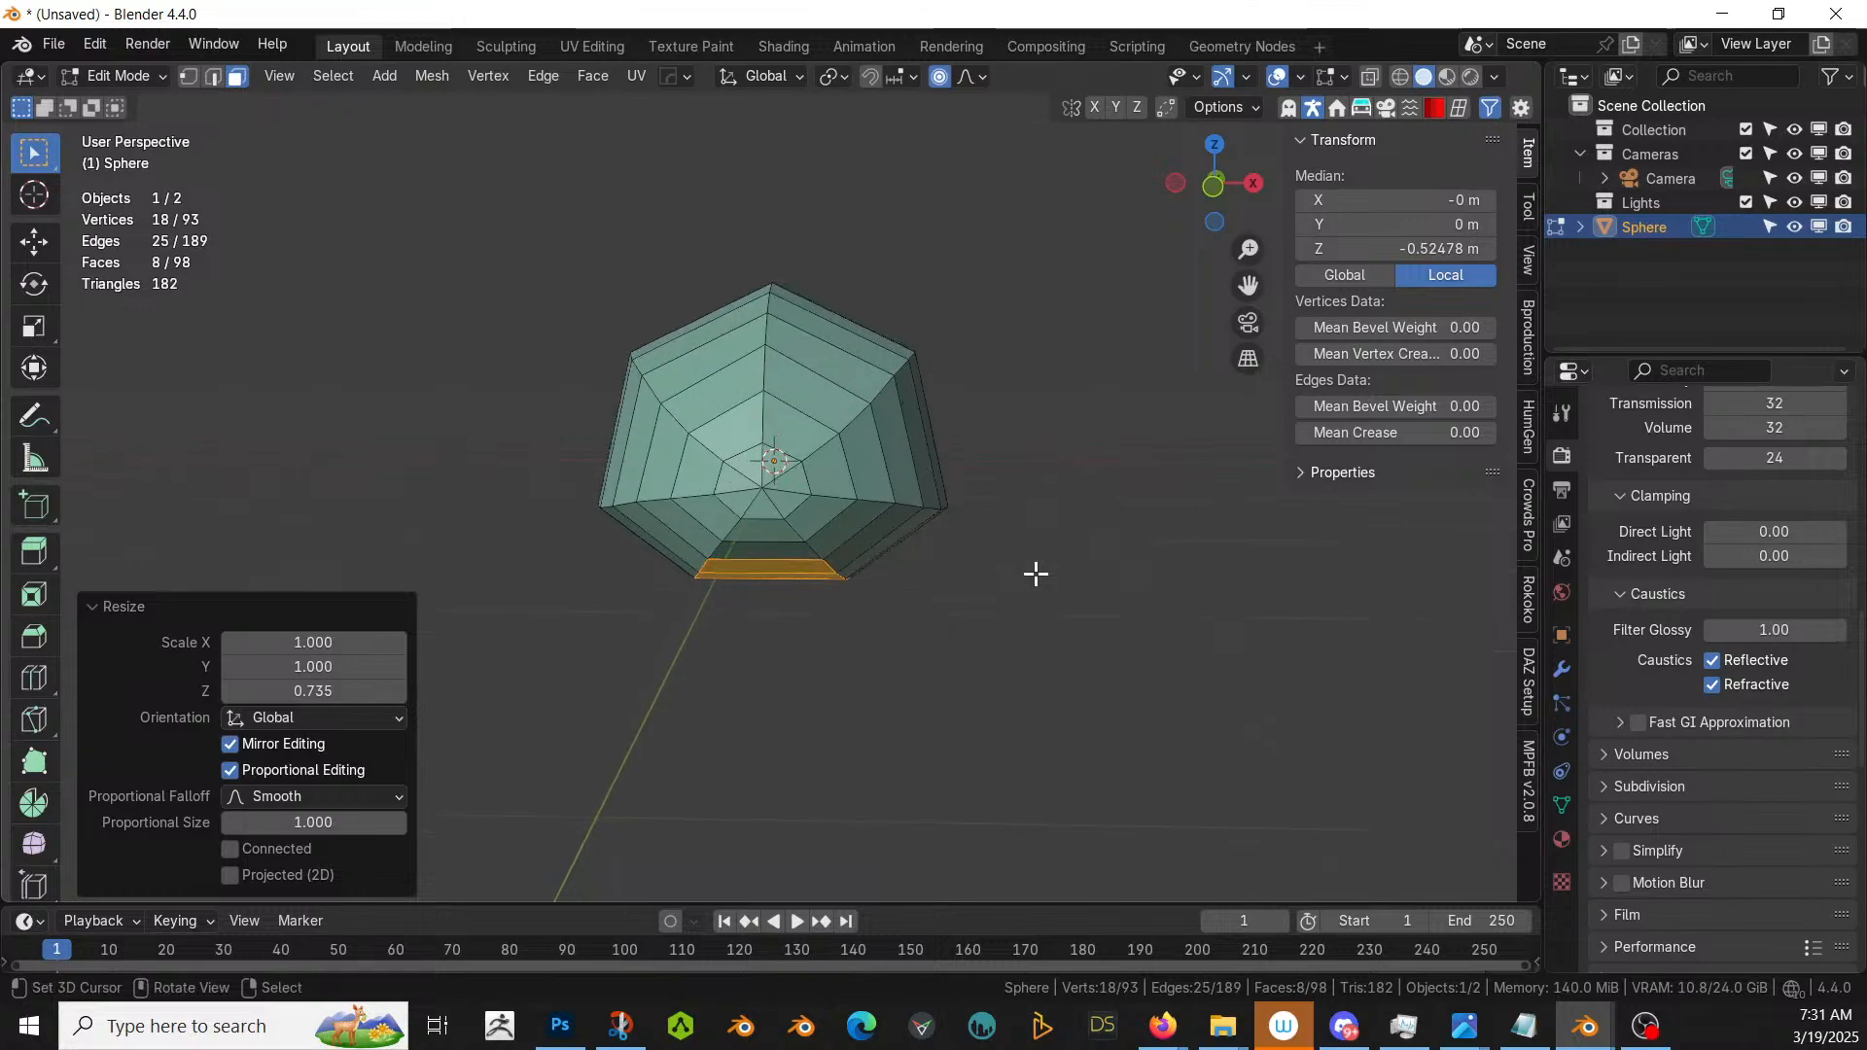
- In Object Mode, narrow the body along X to about 1.76 m wide and apply its rotation and scale
{"action": "key", "text": "Tab"}
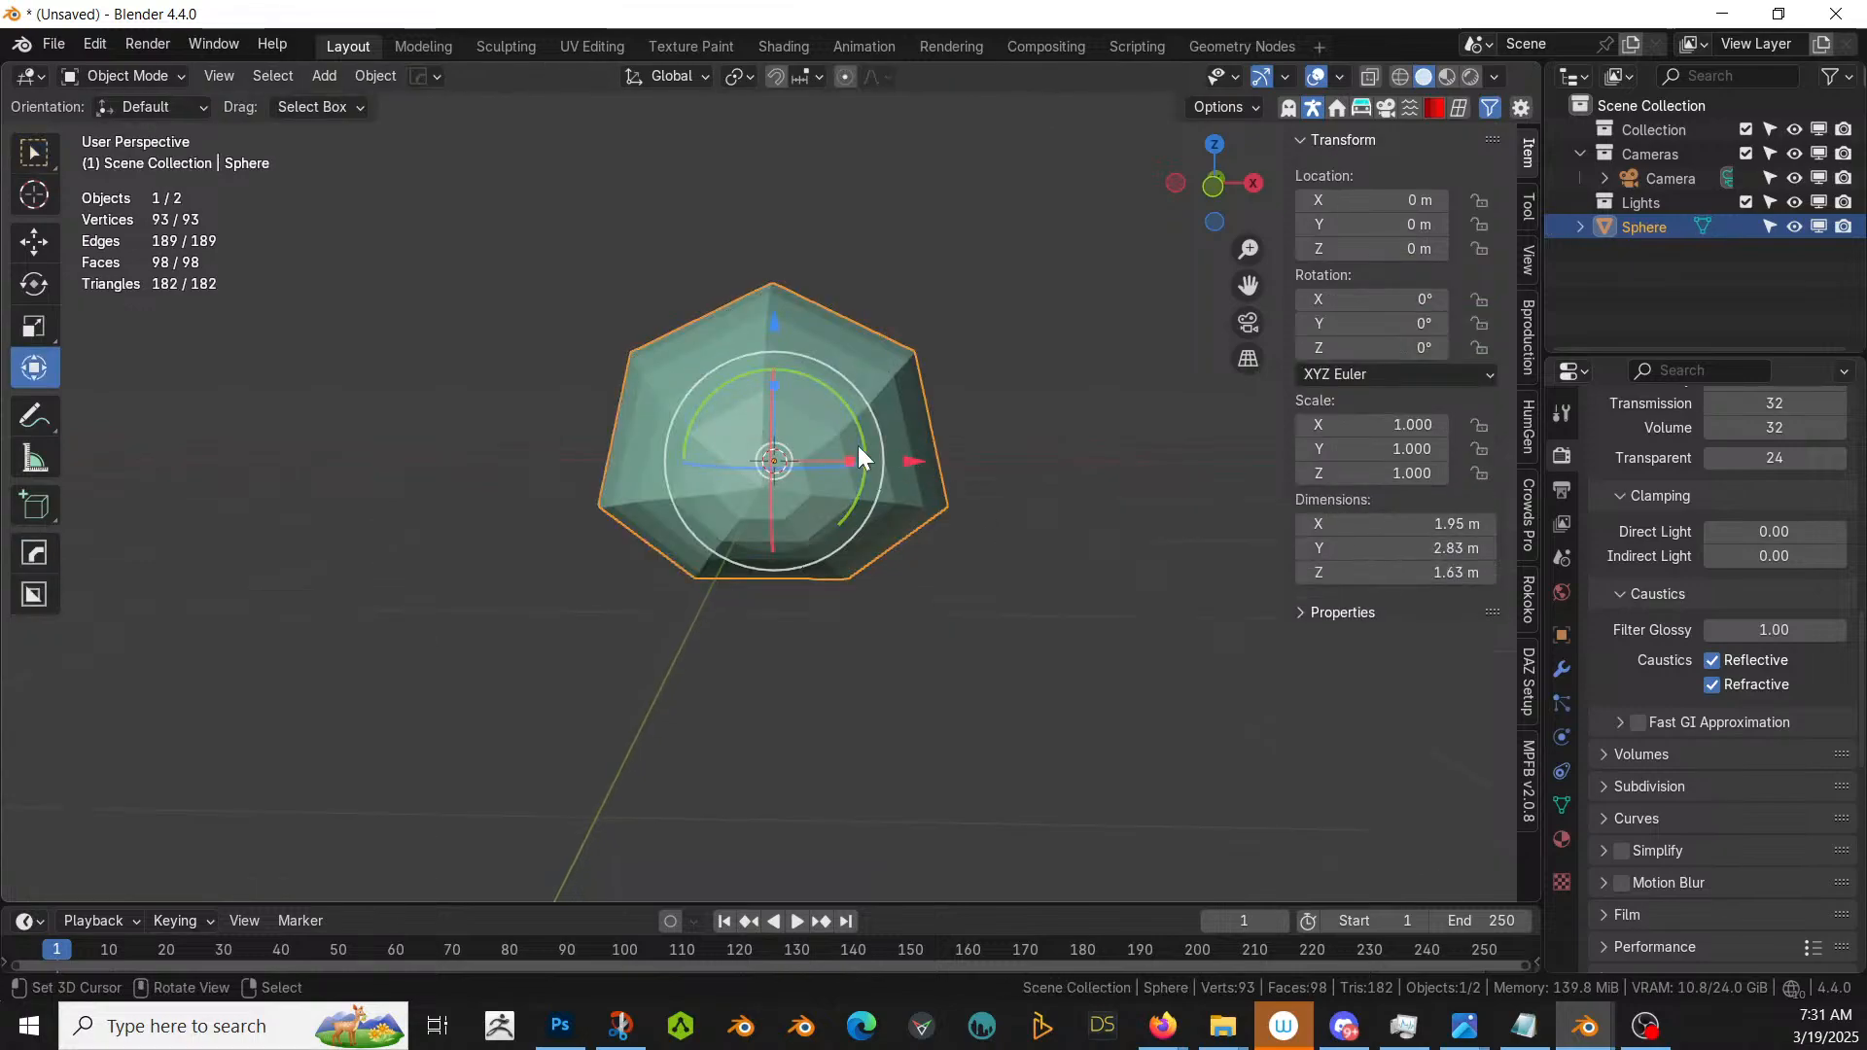
{"action": "left_click_drag", "start_coordinate": [846, 456], "coordinate": [840, 459]}
{"action": "middle_click_drag", "start_coordinate": [885, 468], "coordinate": [926, 471]}
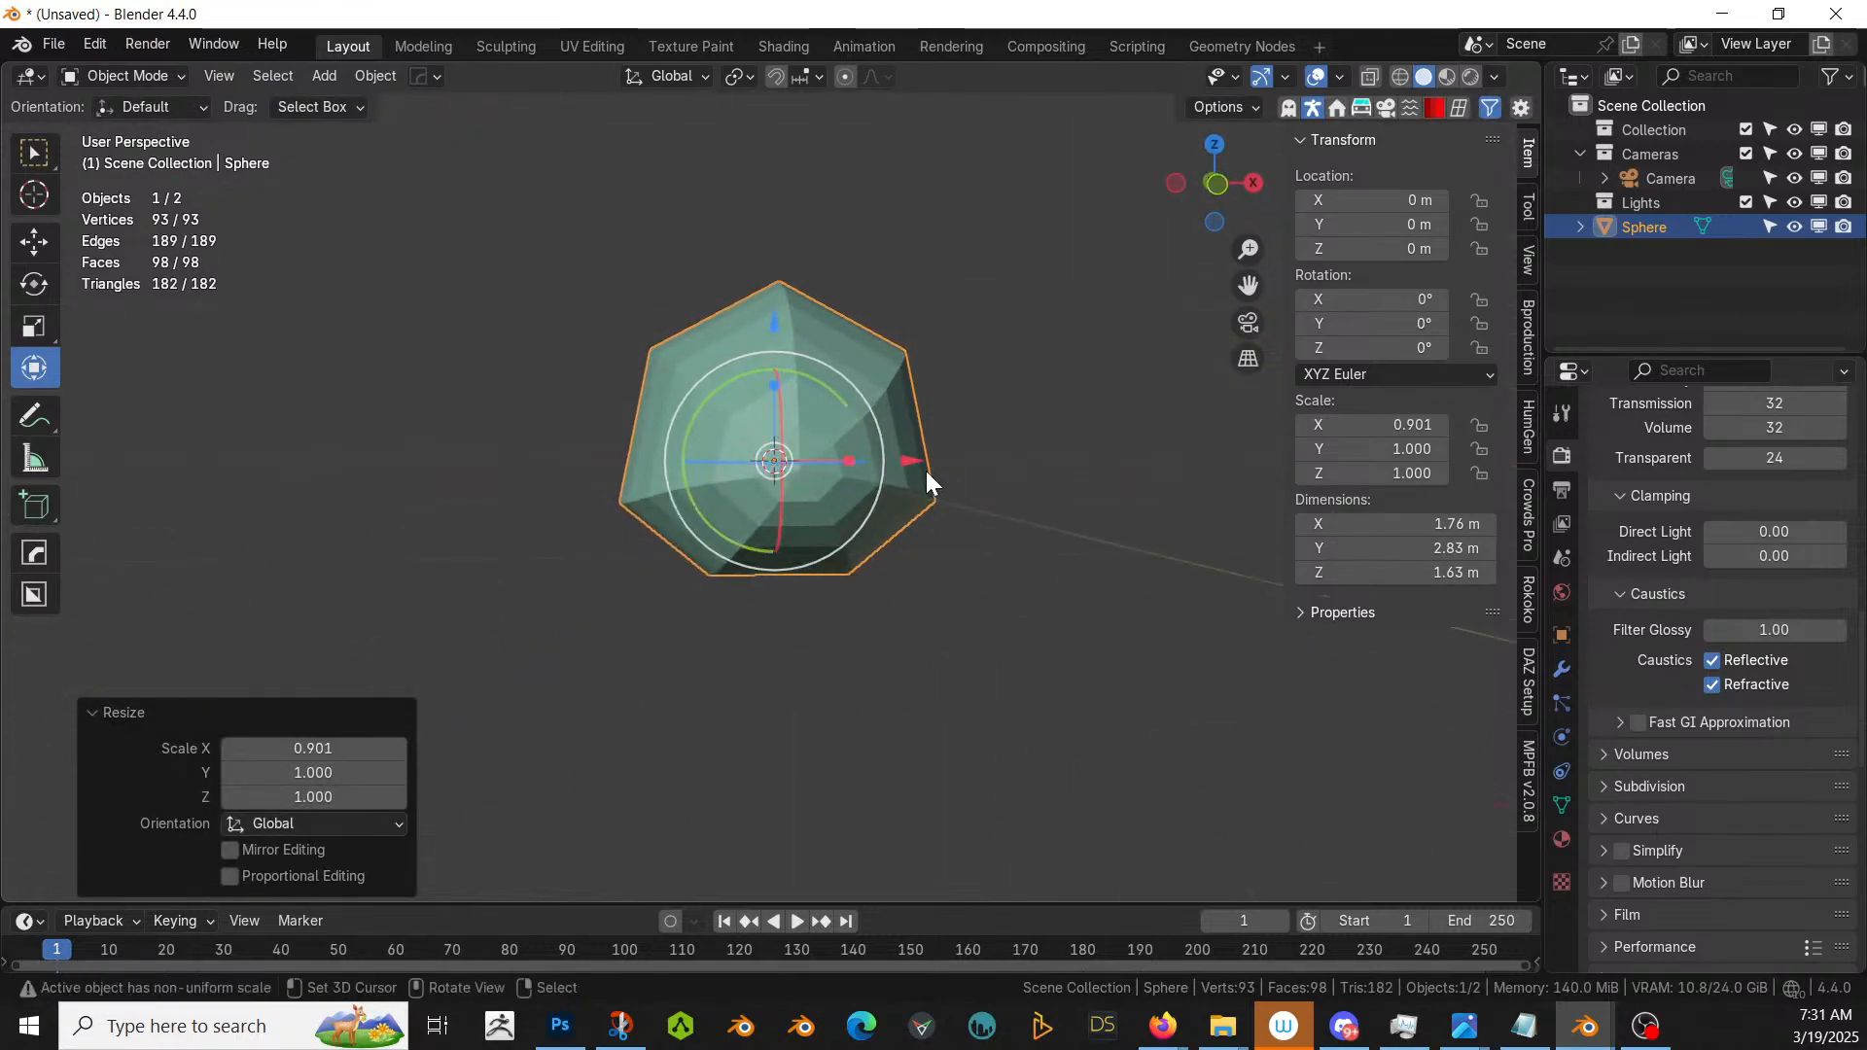
{"action": "key", "text": "KP_1"}
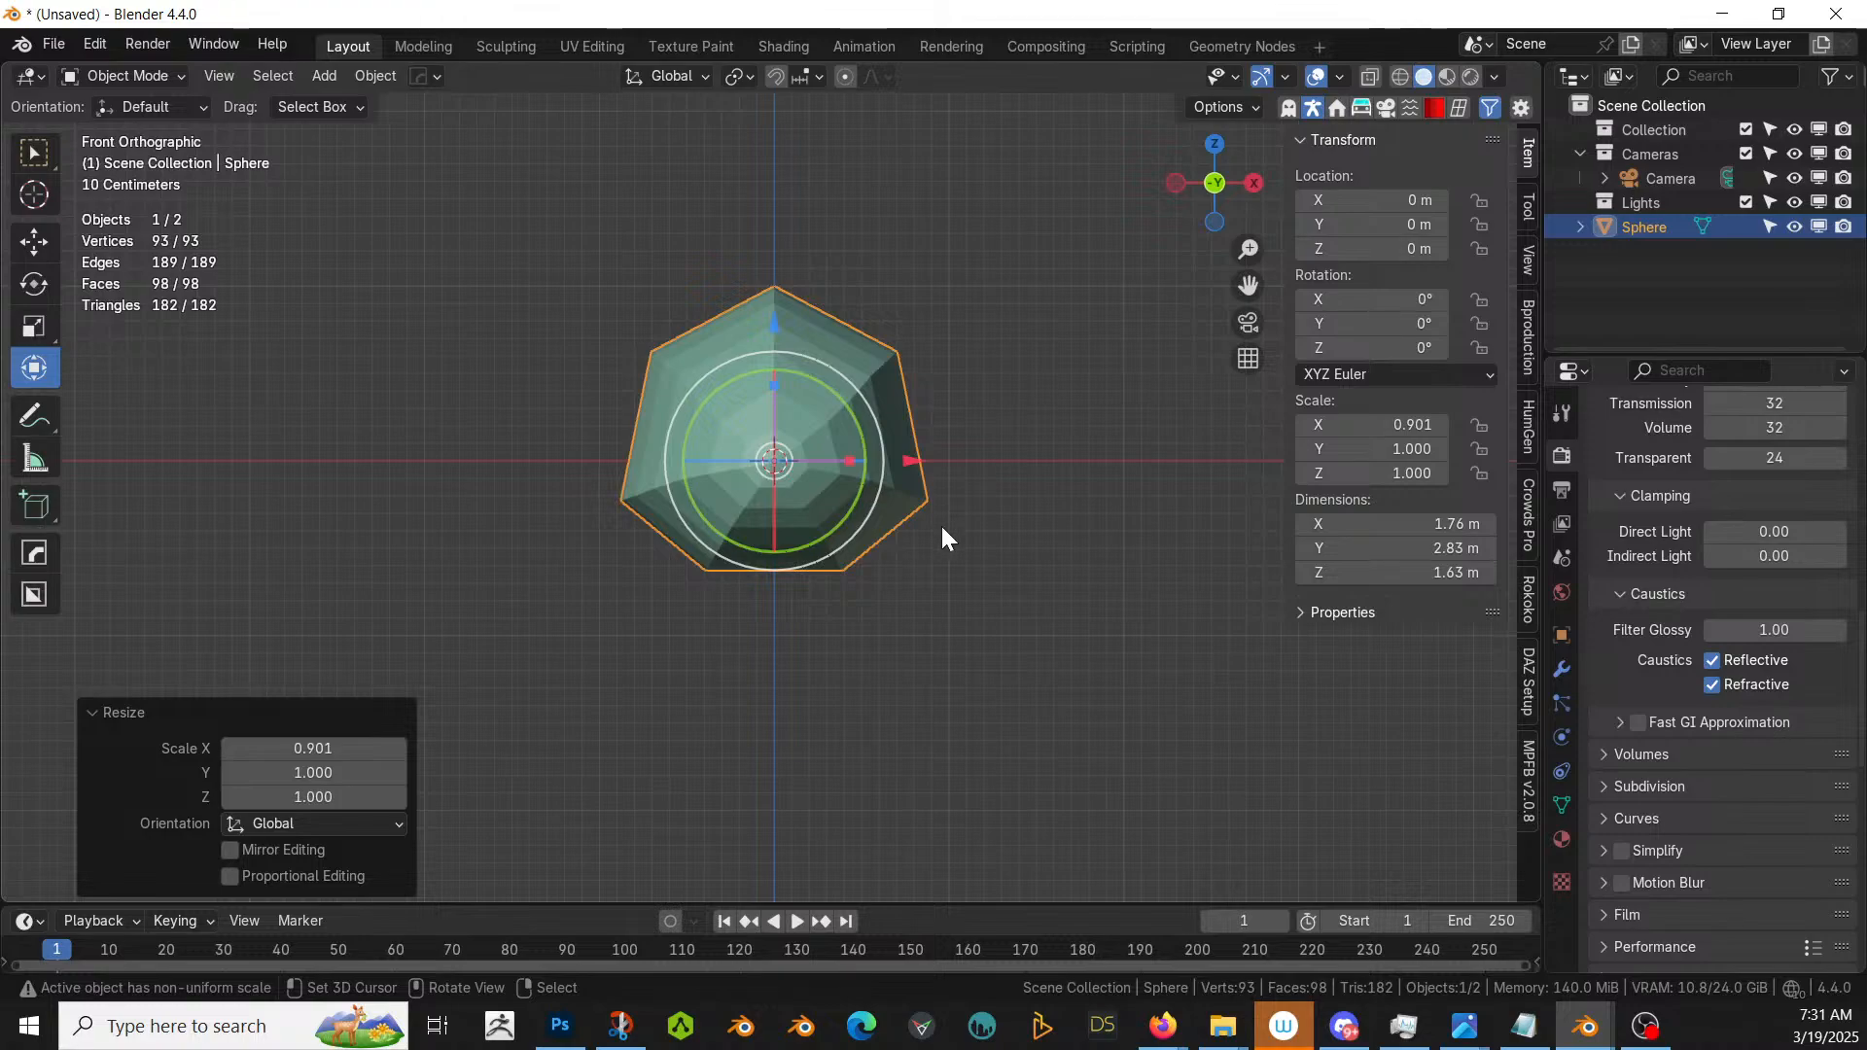
{"action": "middle_click_drag", "start_coordinate": [941, 523], "coordinate": [704, 580]}
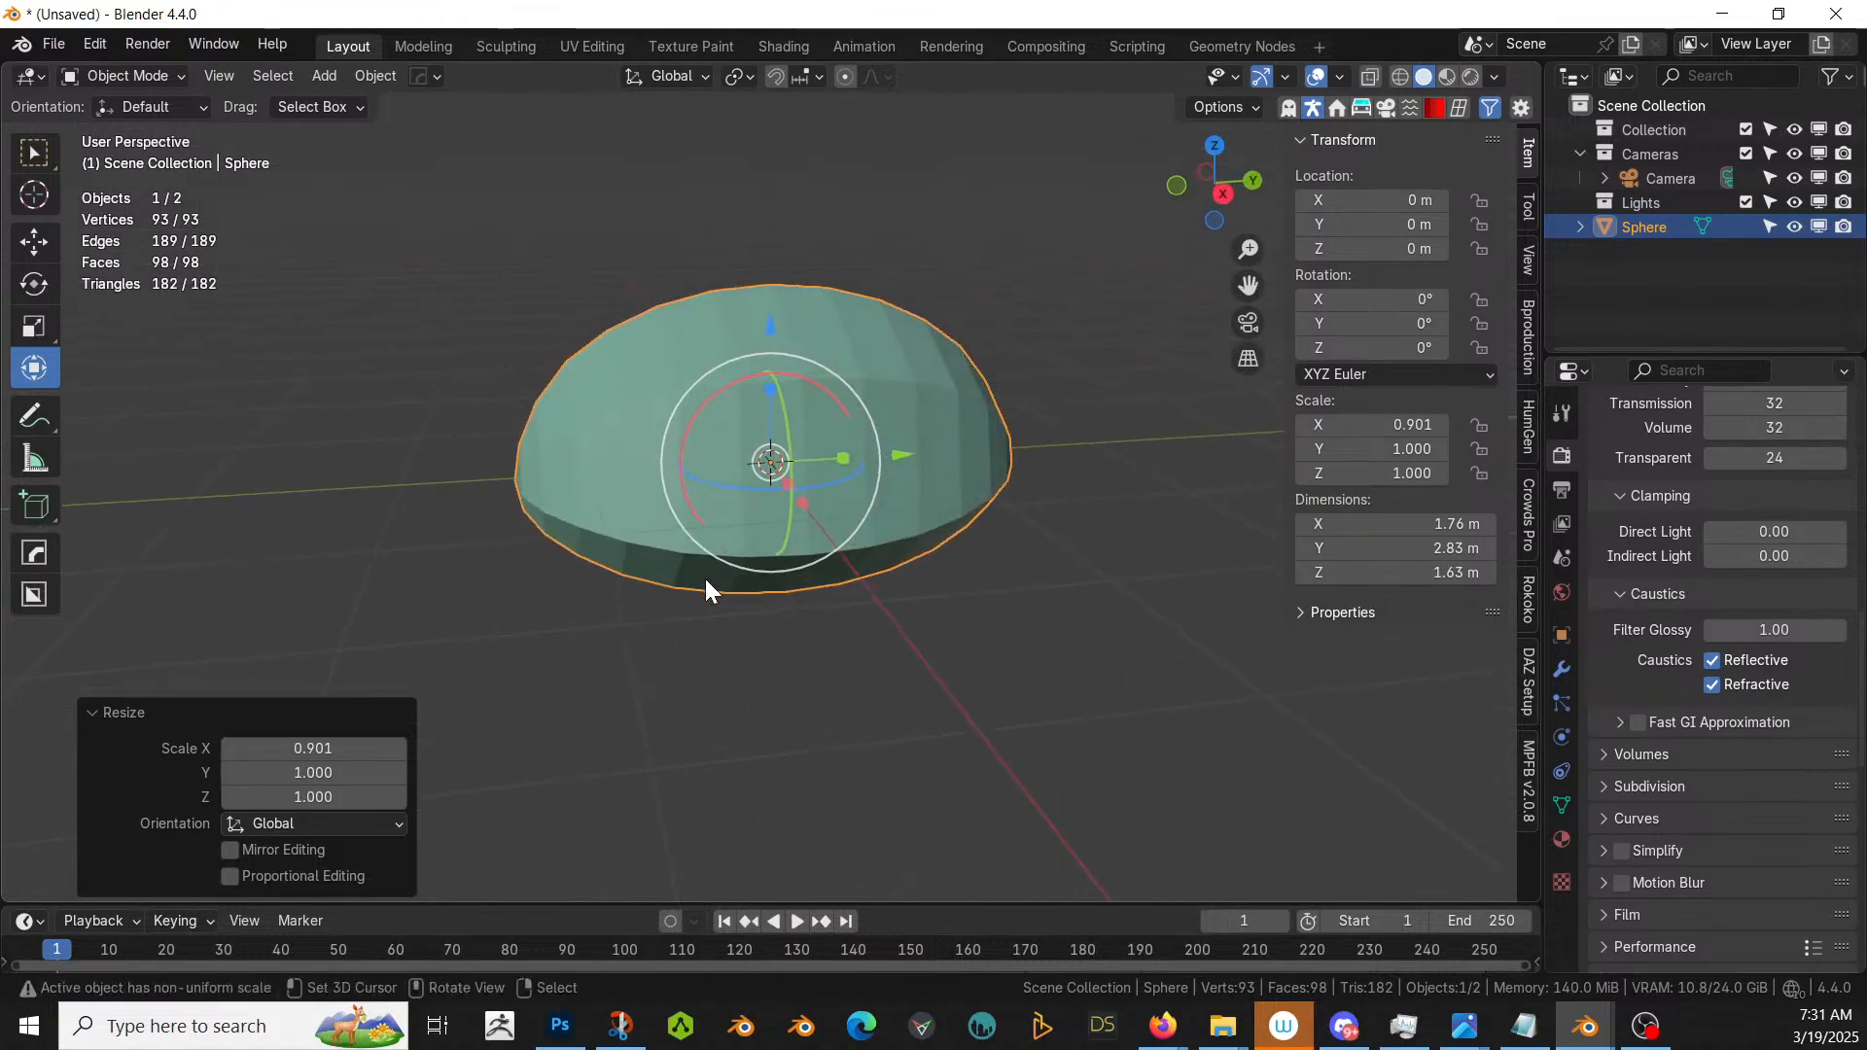
{"action": "key", "text": "ctrl+a"}
{"action": "left_click", "coordinate": [912, 539]}
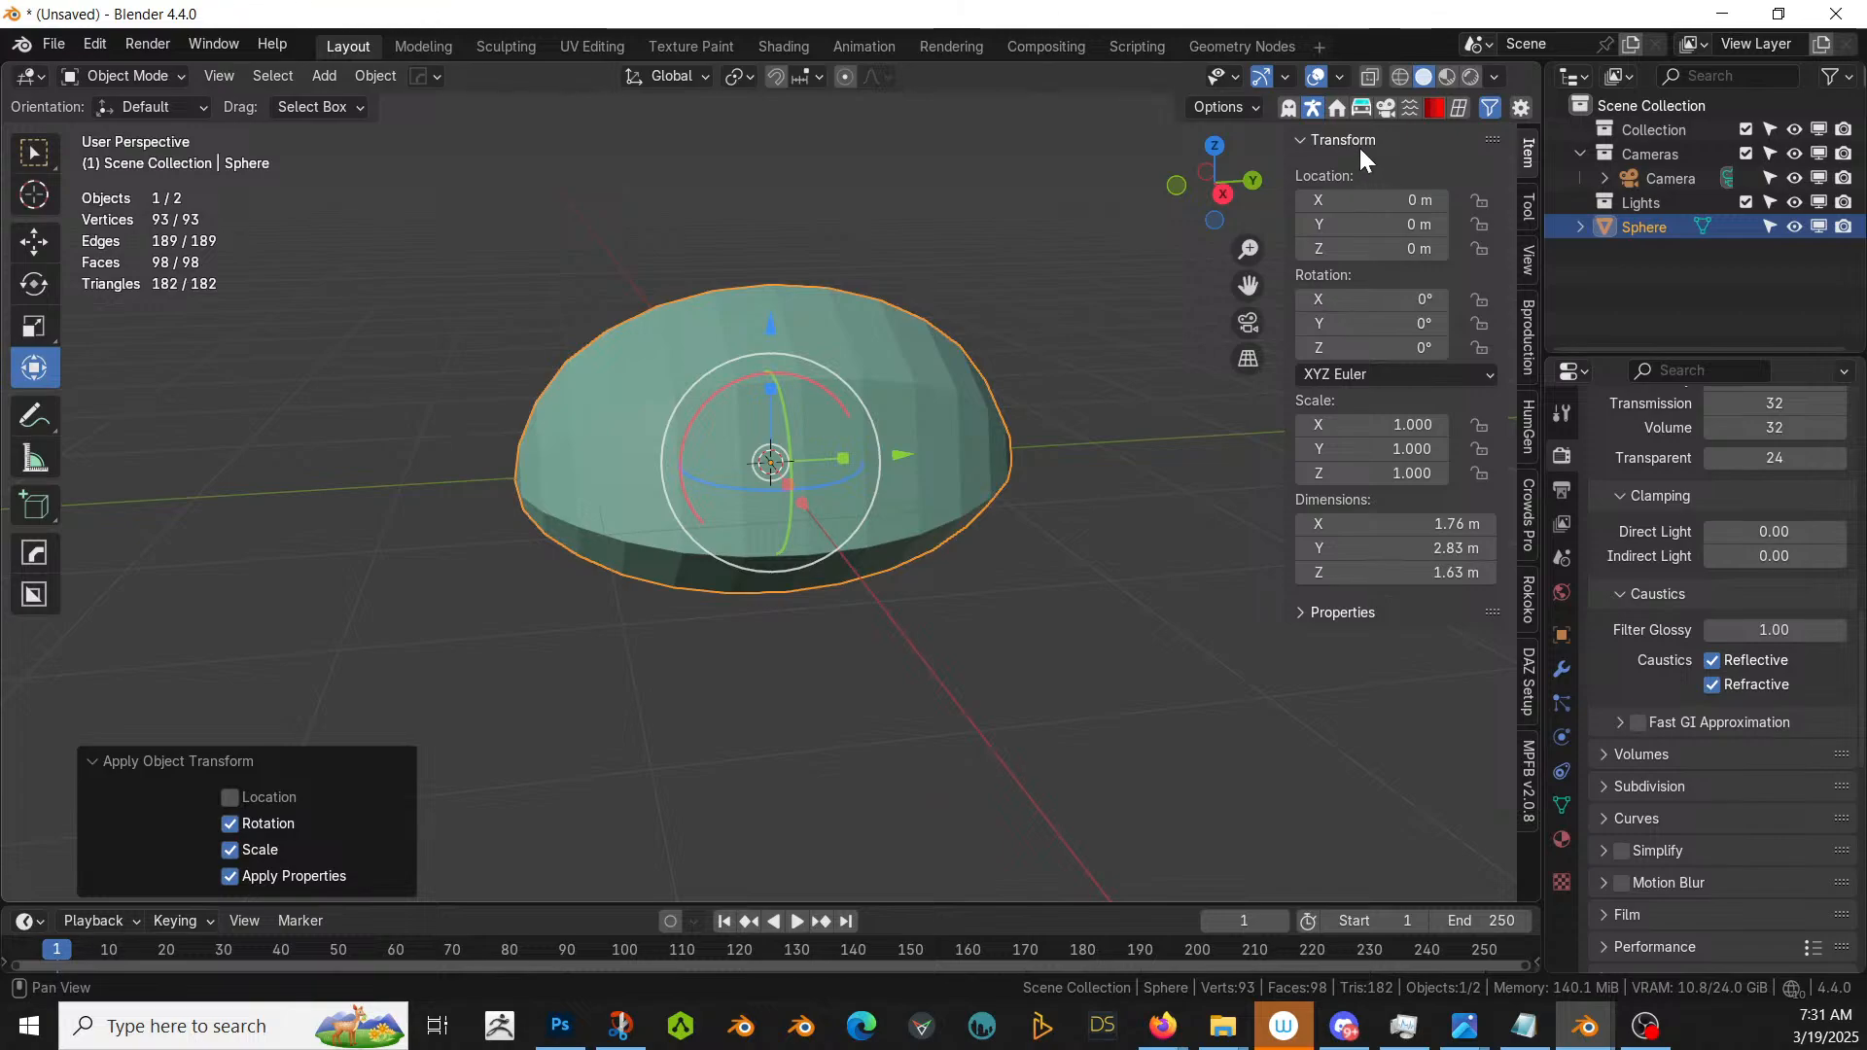
- Create a human figure from scratch with the MPFB add-on, with its age set to Young, as a size reference
{"action": "mouse_move", "coordinate": [1593, 1039]}
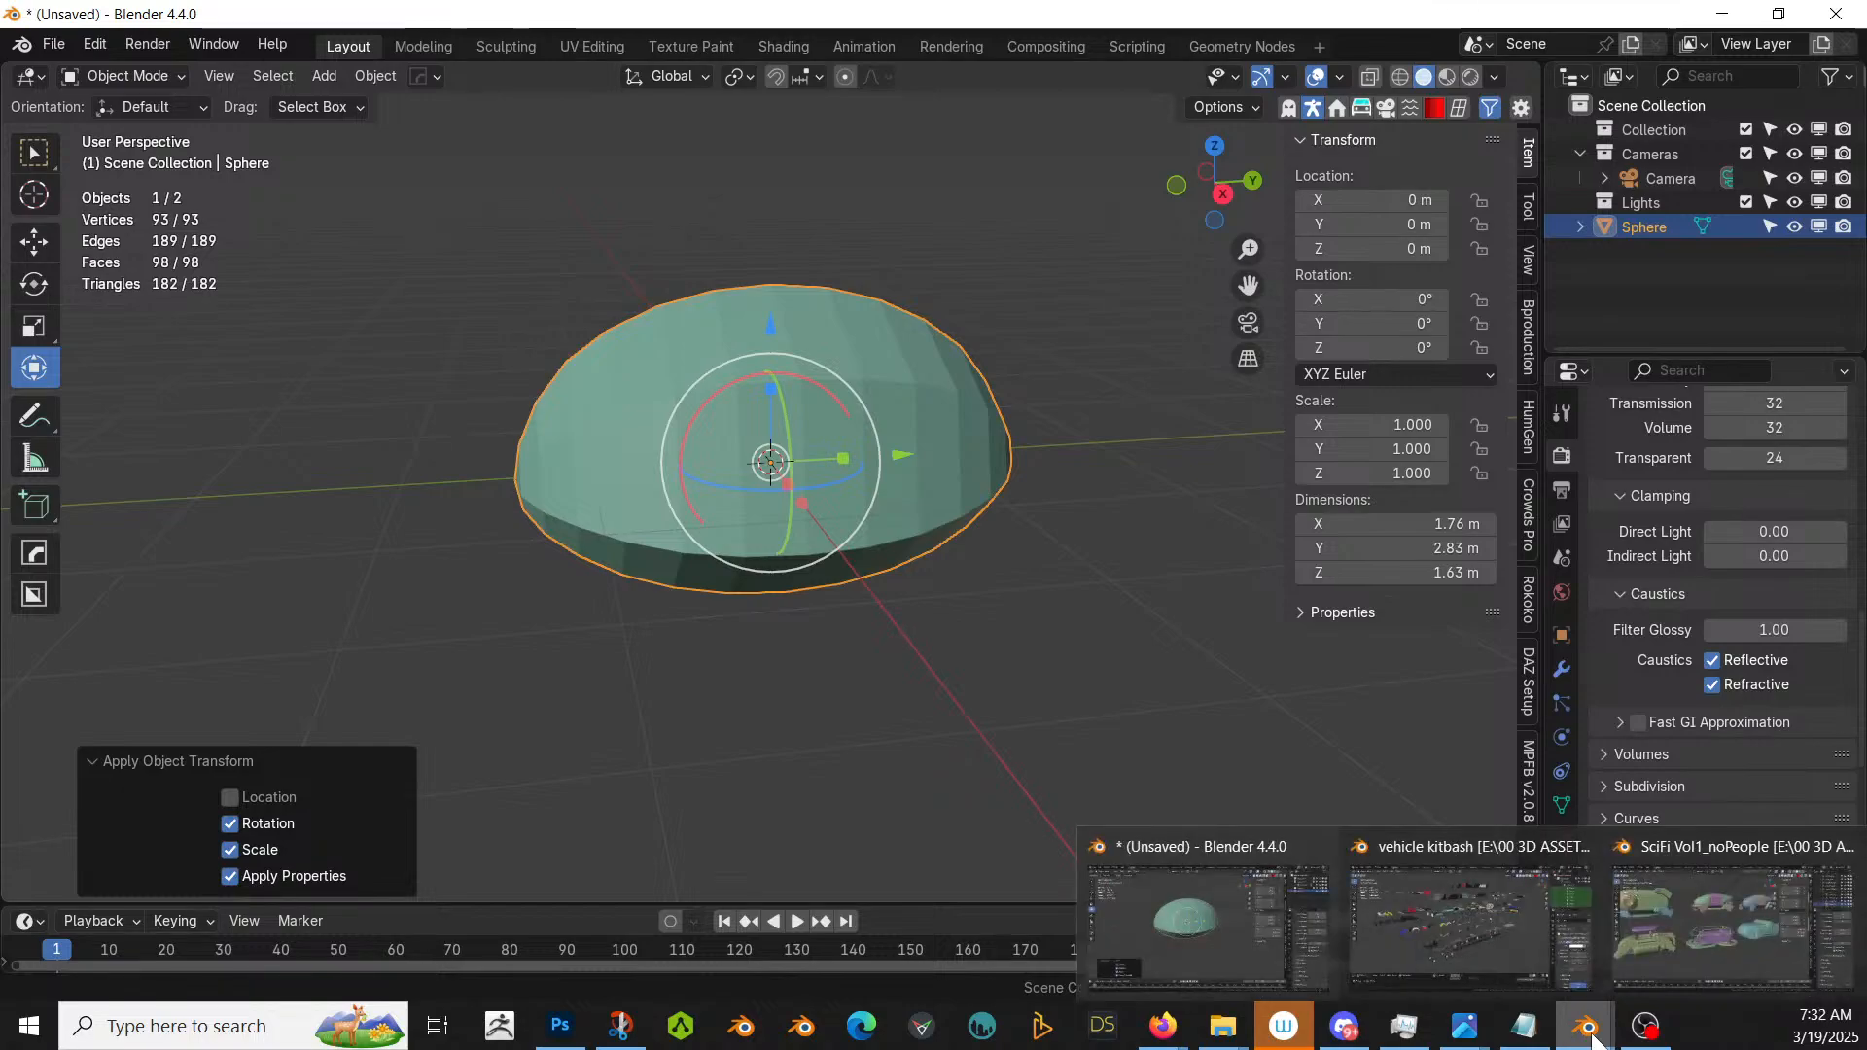
{"action": "left_click", "coordinate": [1528, 764]}
{"action": "left_click", "coordinate": [1304, 235]}
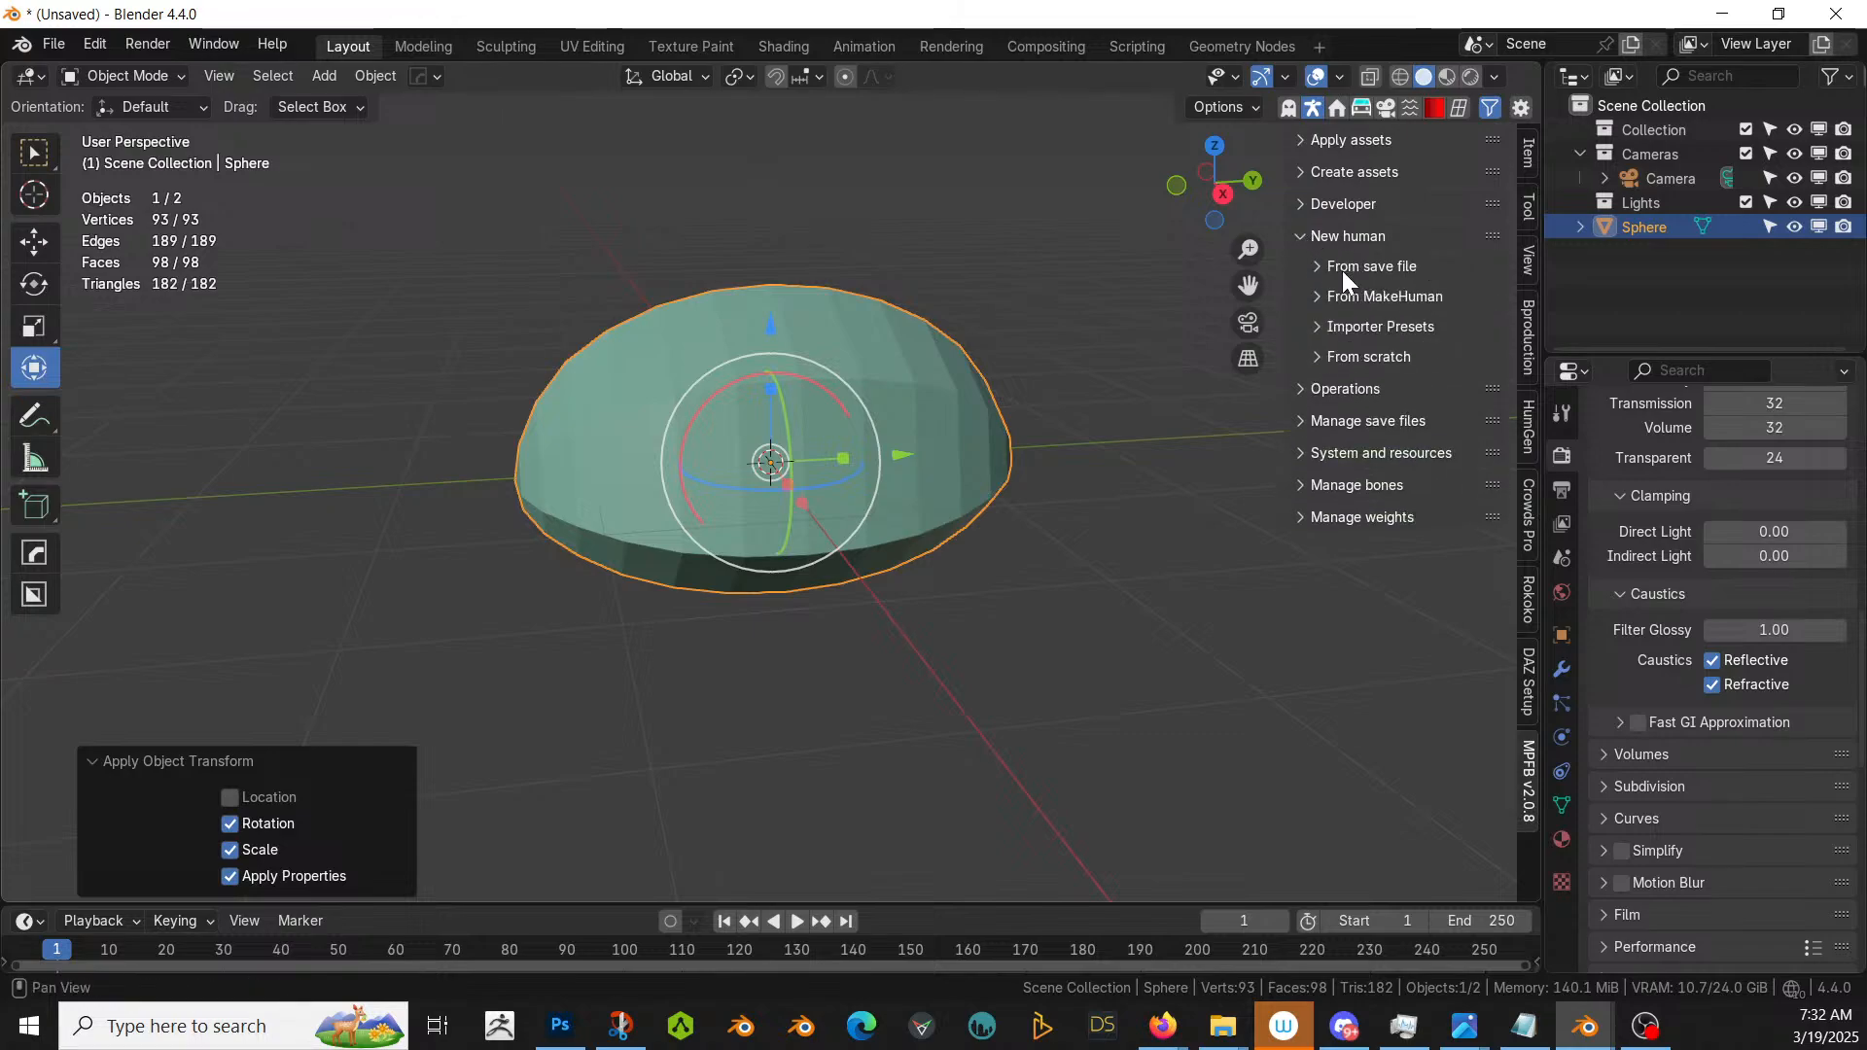
{"action": "left_click", "coordinate": [1317, 358]}
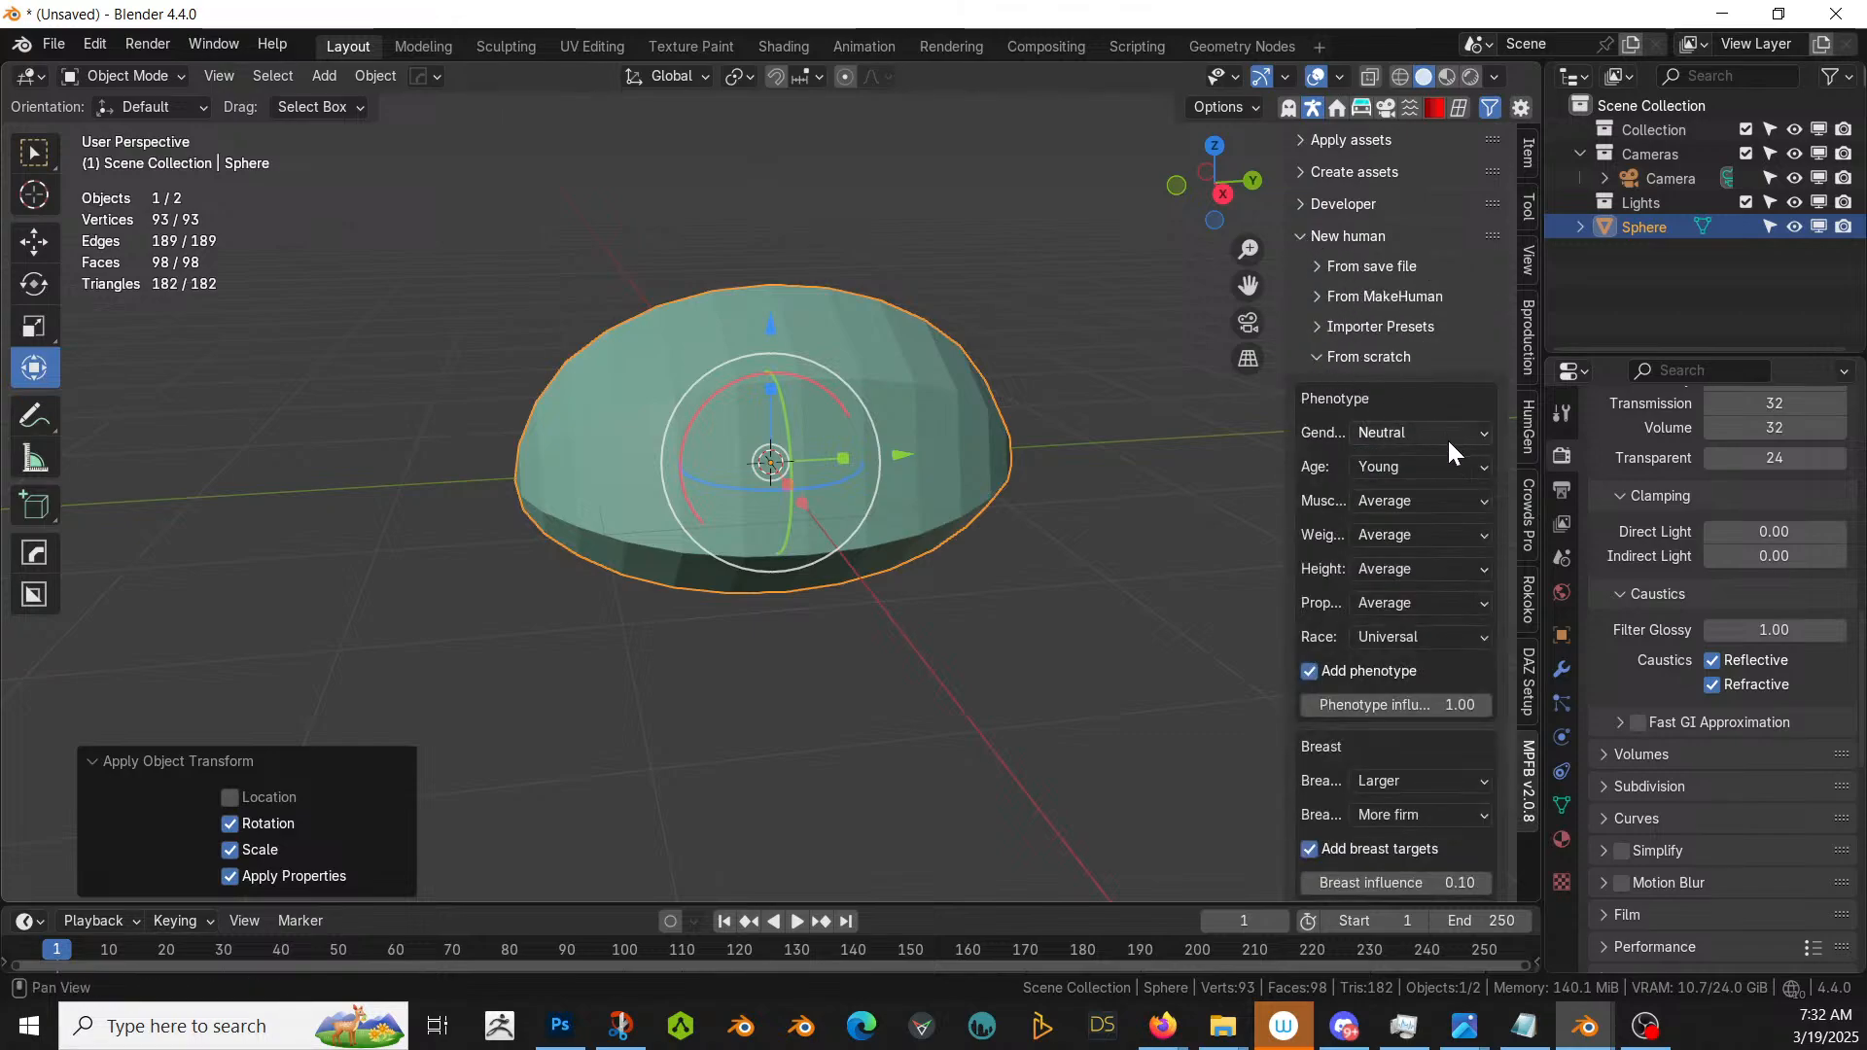
{"action": "left_click", "coordinate": [1379, 466]}
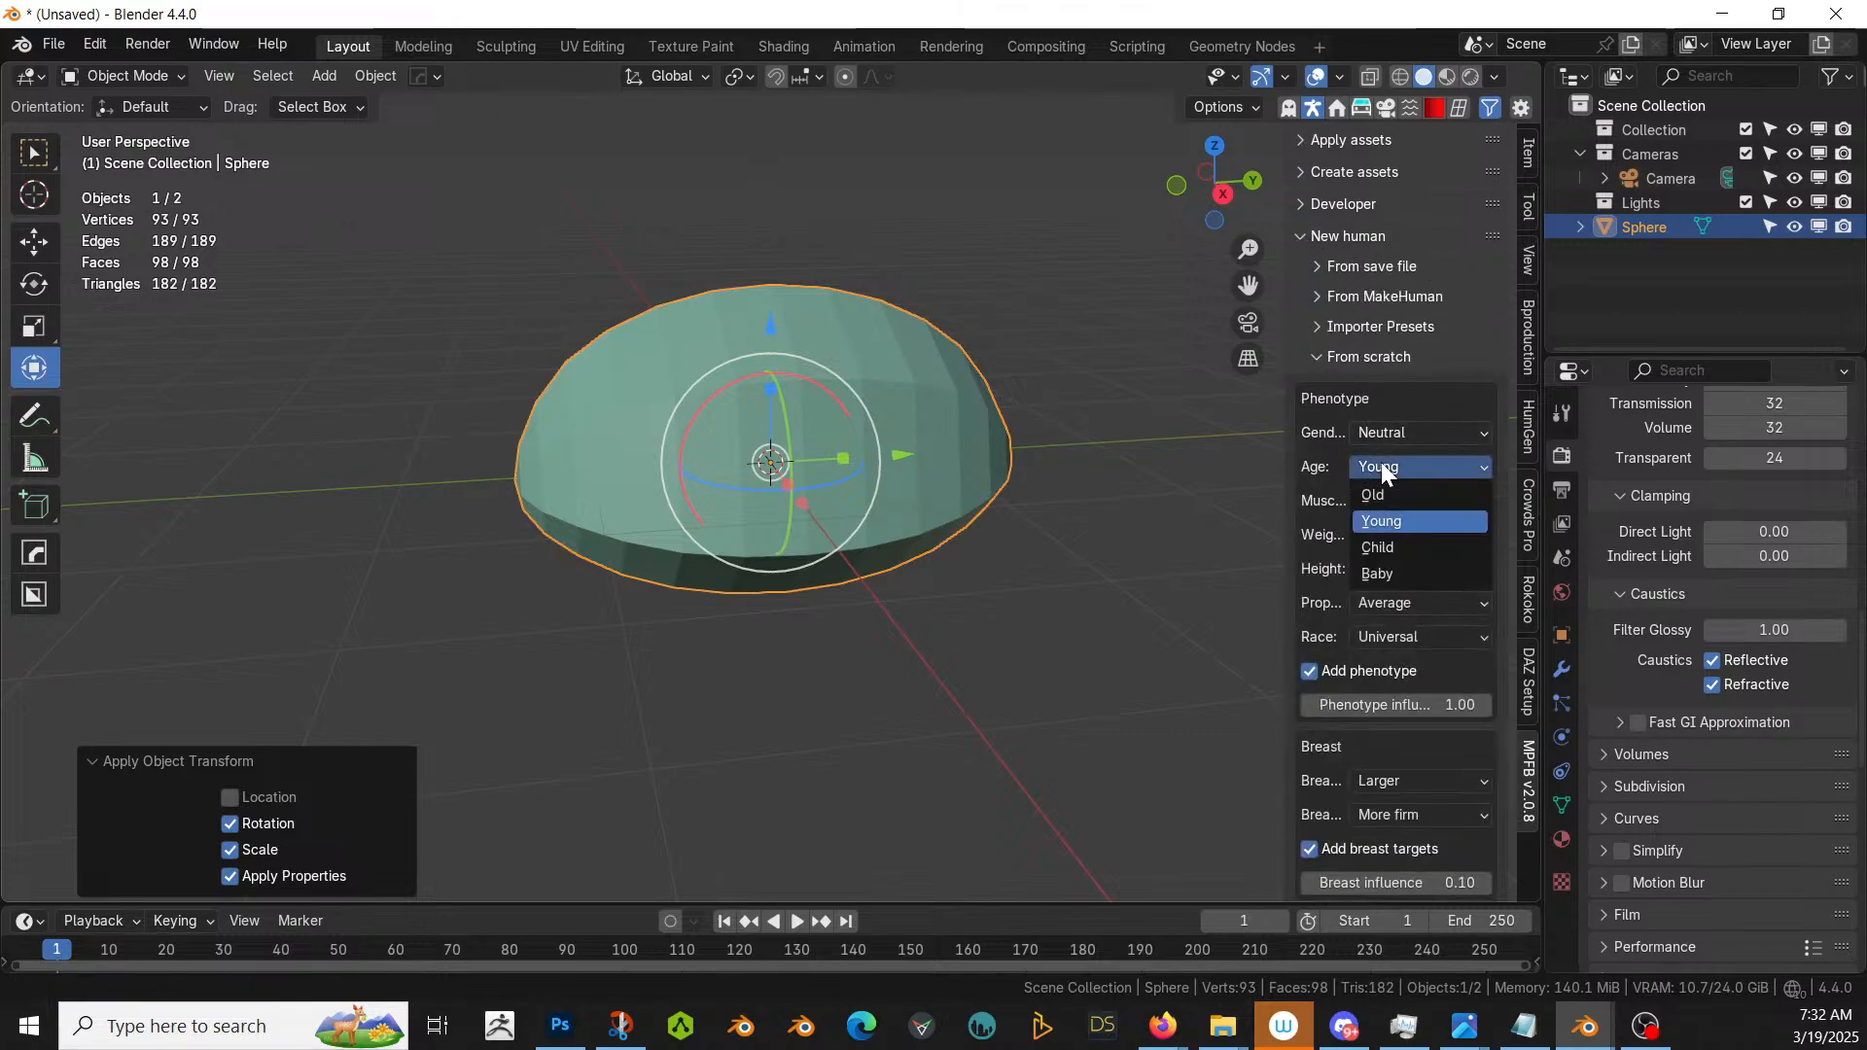
{"action": "left_click", "coordinate": [1384, 525]}
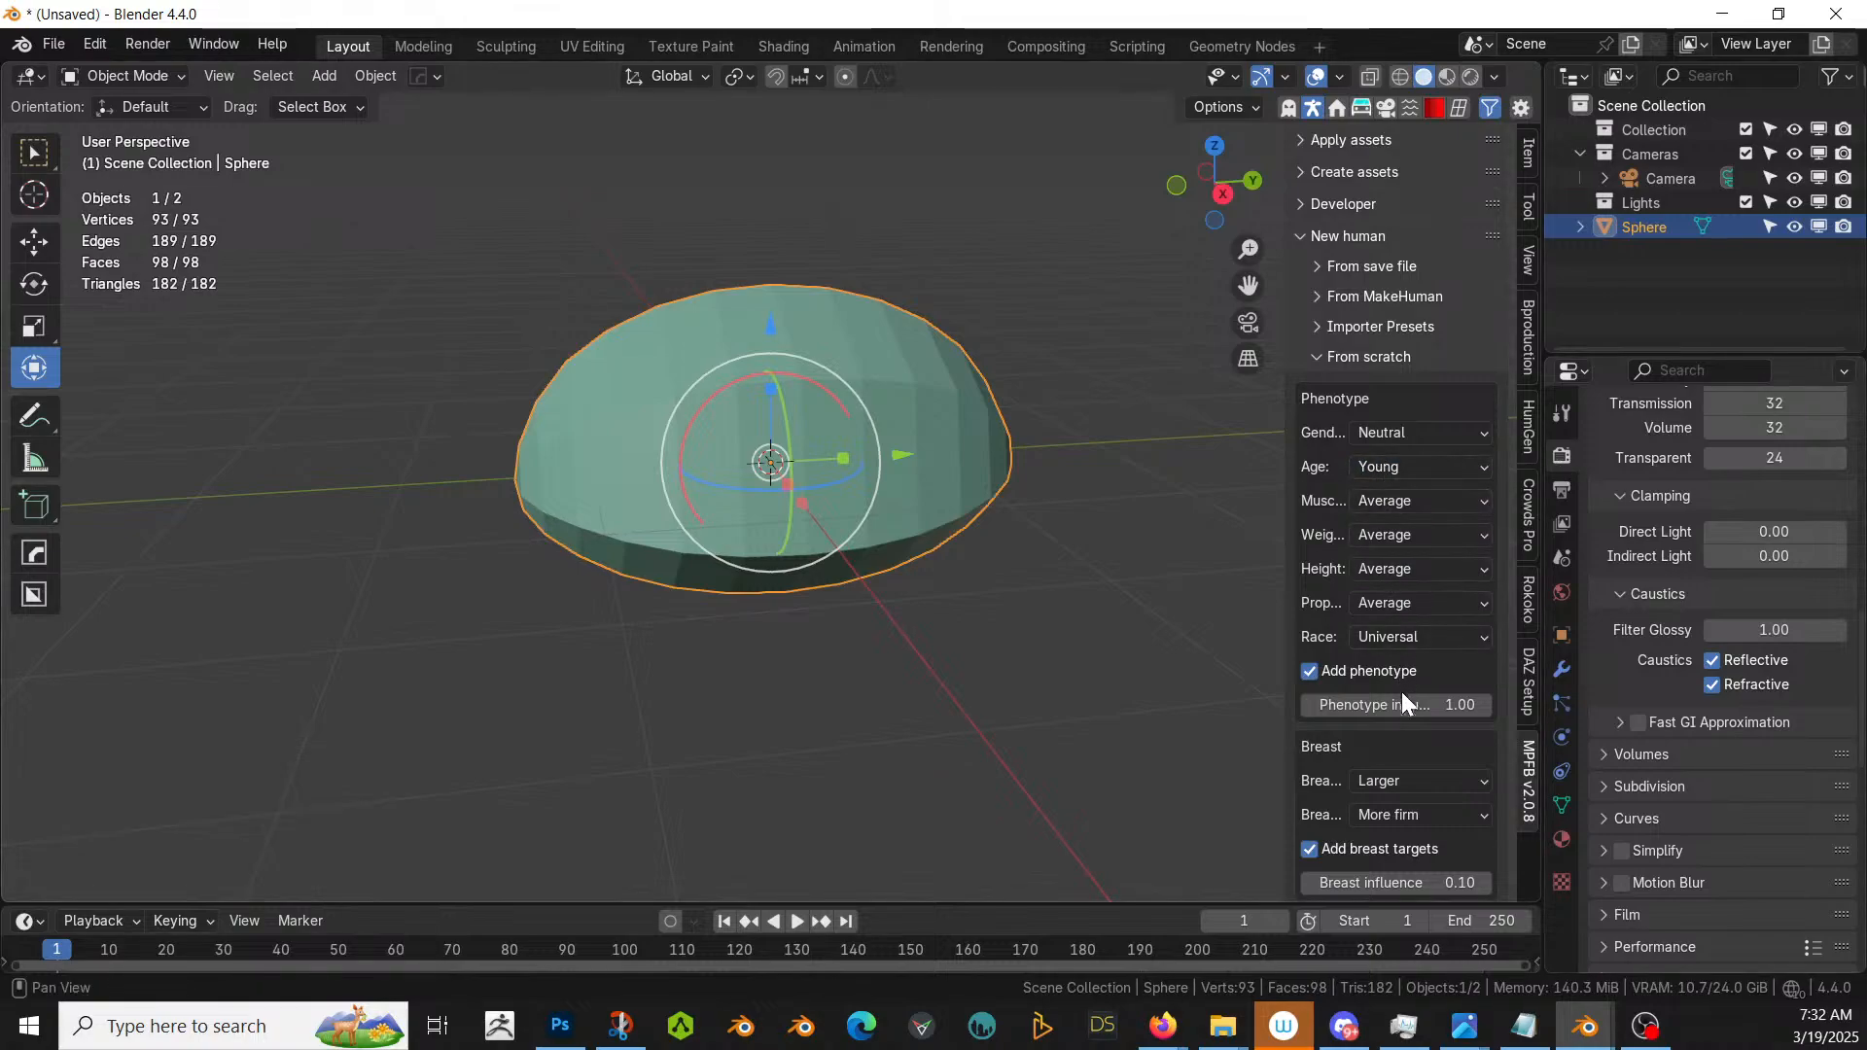
{"action": "scroll", "coordinate": [1398, 797], "scroll_direction": "down", "scroll_amount": 8}
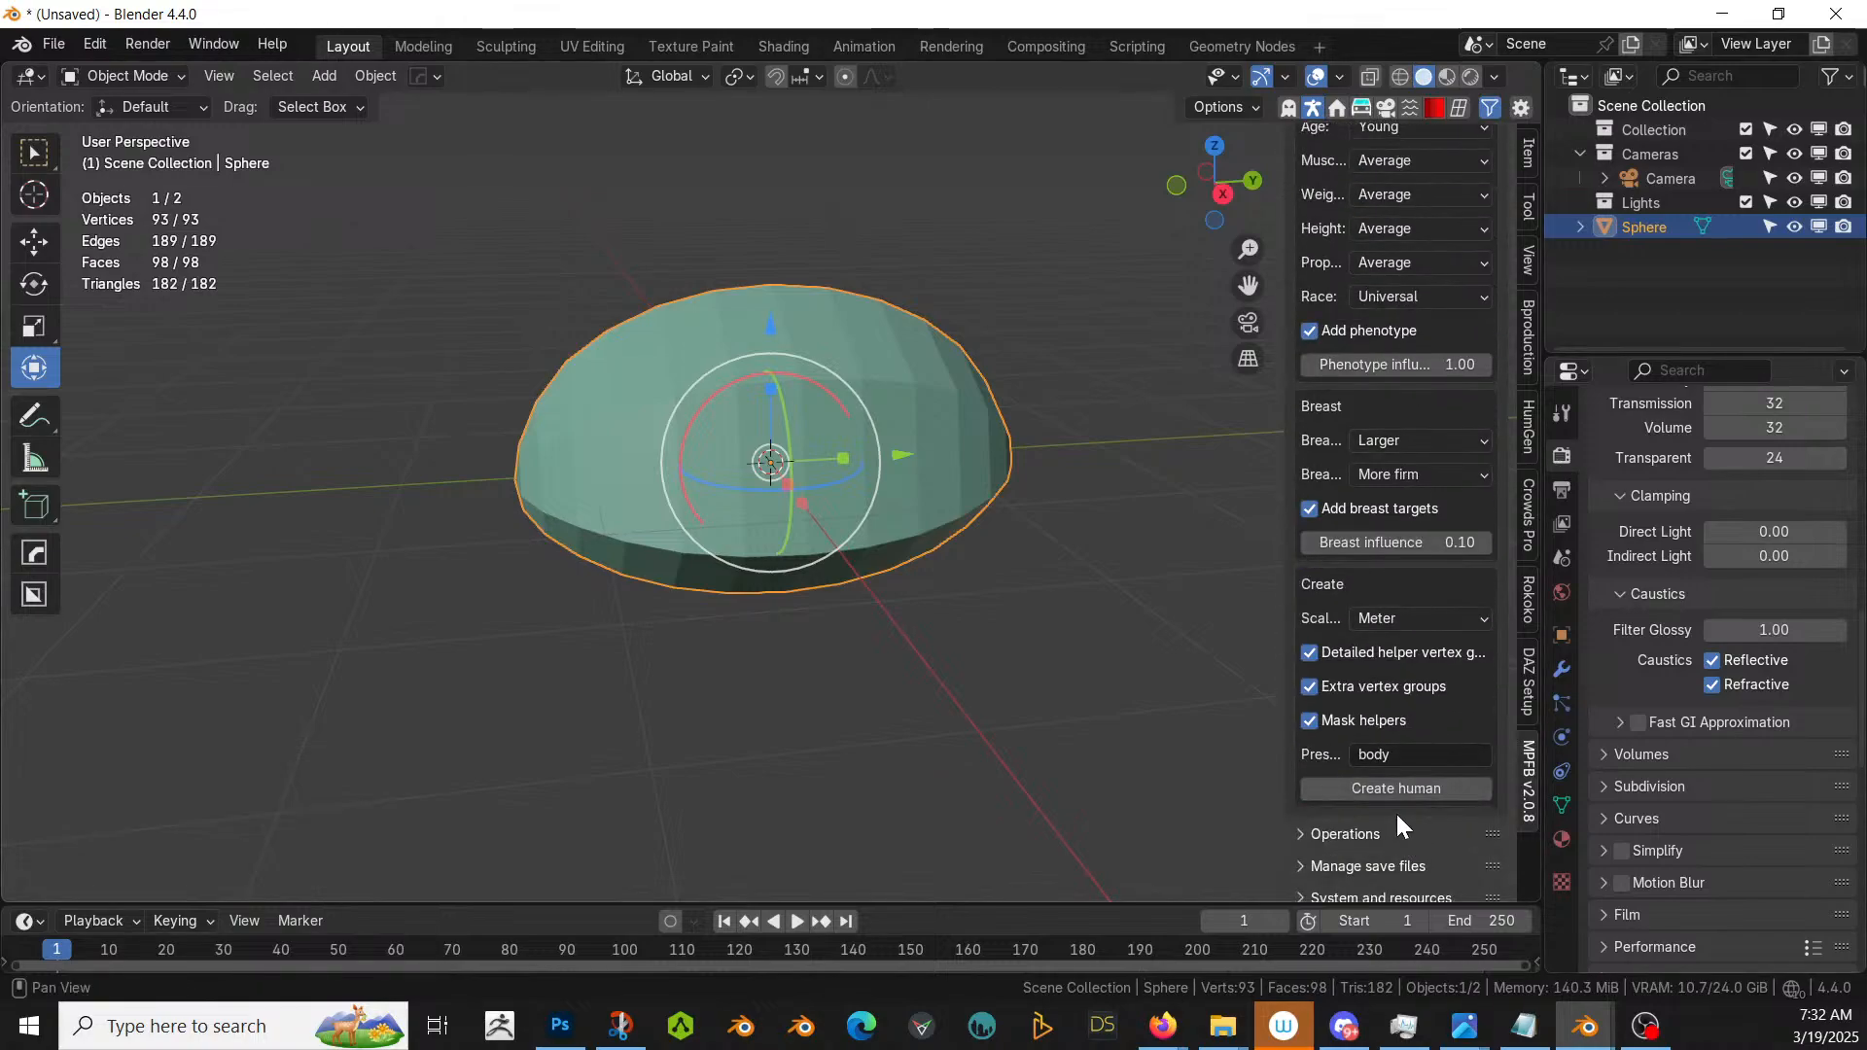
{"action": "left_click", "coordinate": [1408, 792]}
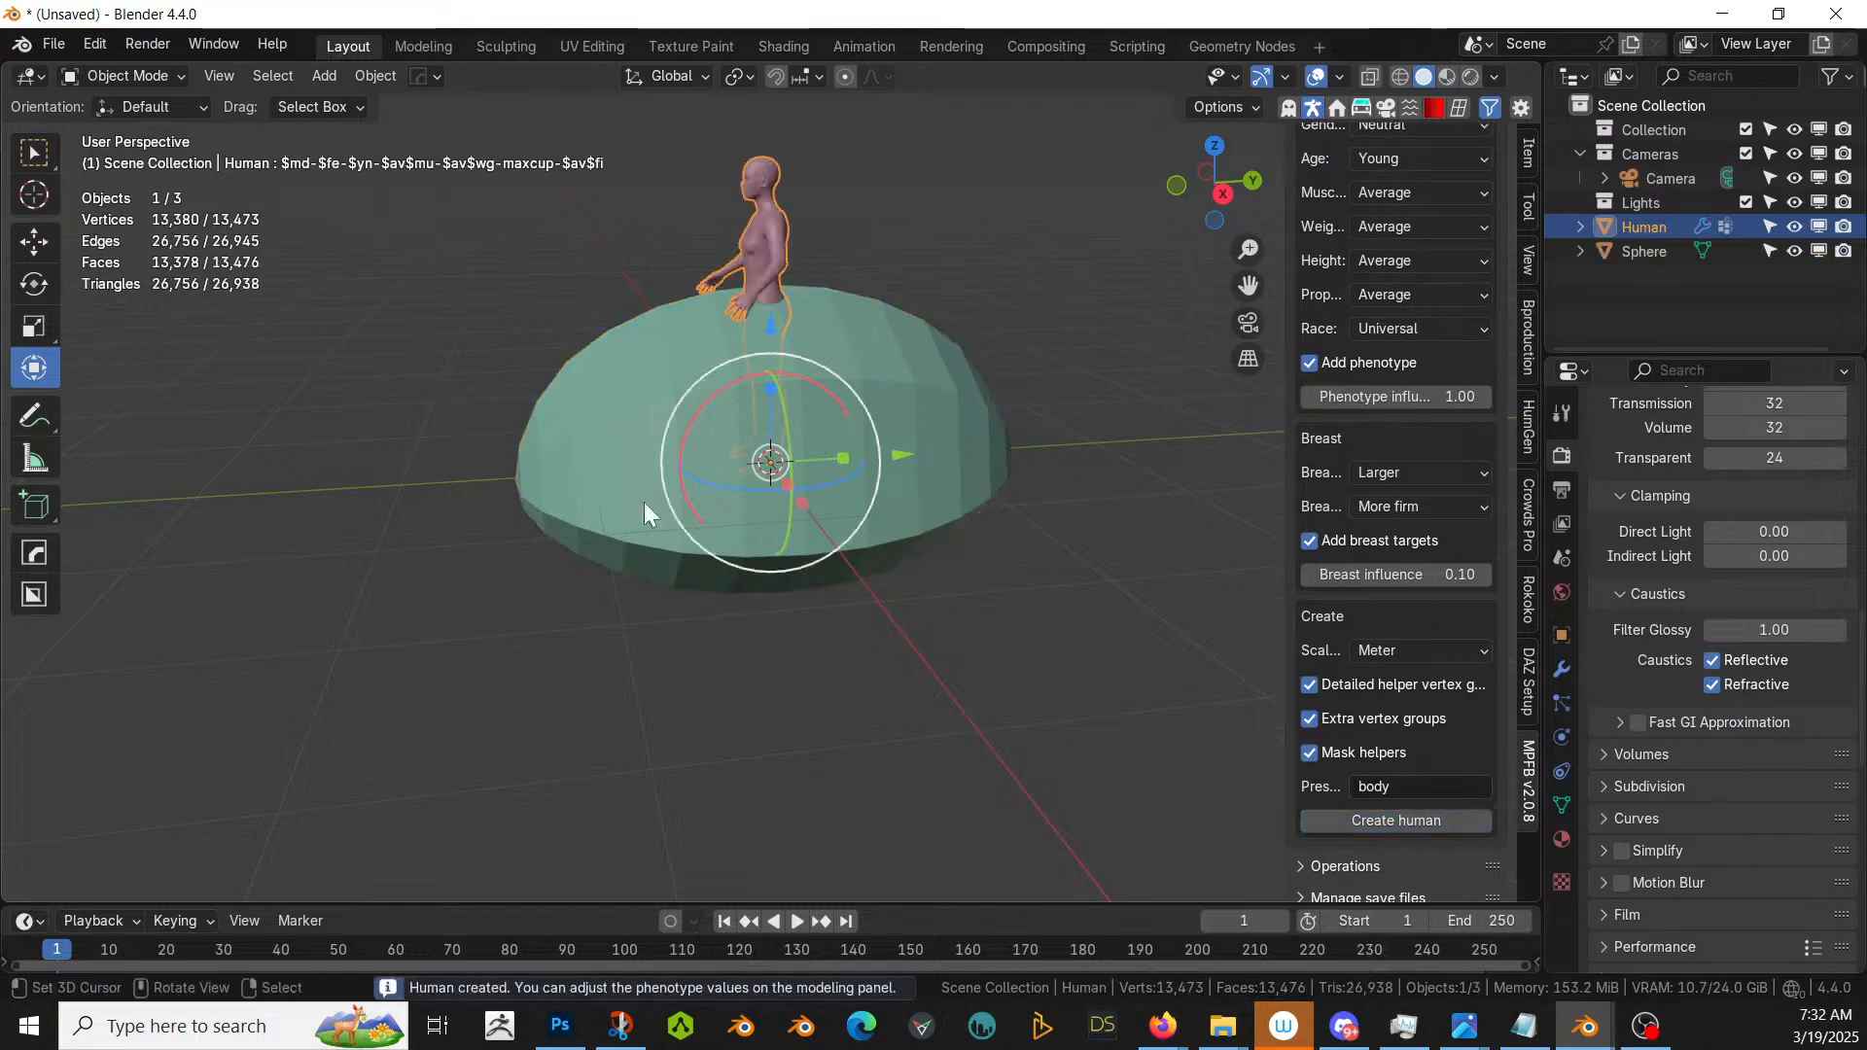
- Move the human figure about 2.02 m along the global X axis so it stands beside the body
{"action": "middle_click_drag", "start_coordinate": [643, 501], "coordinate": [288, 418]}
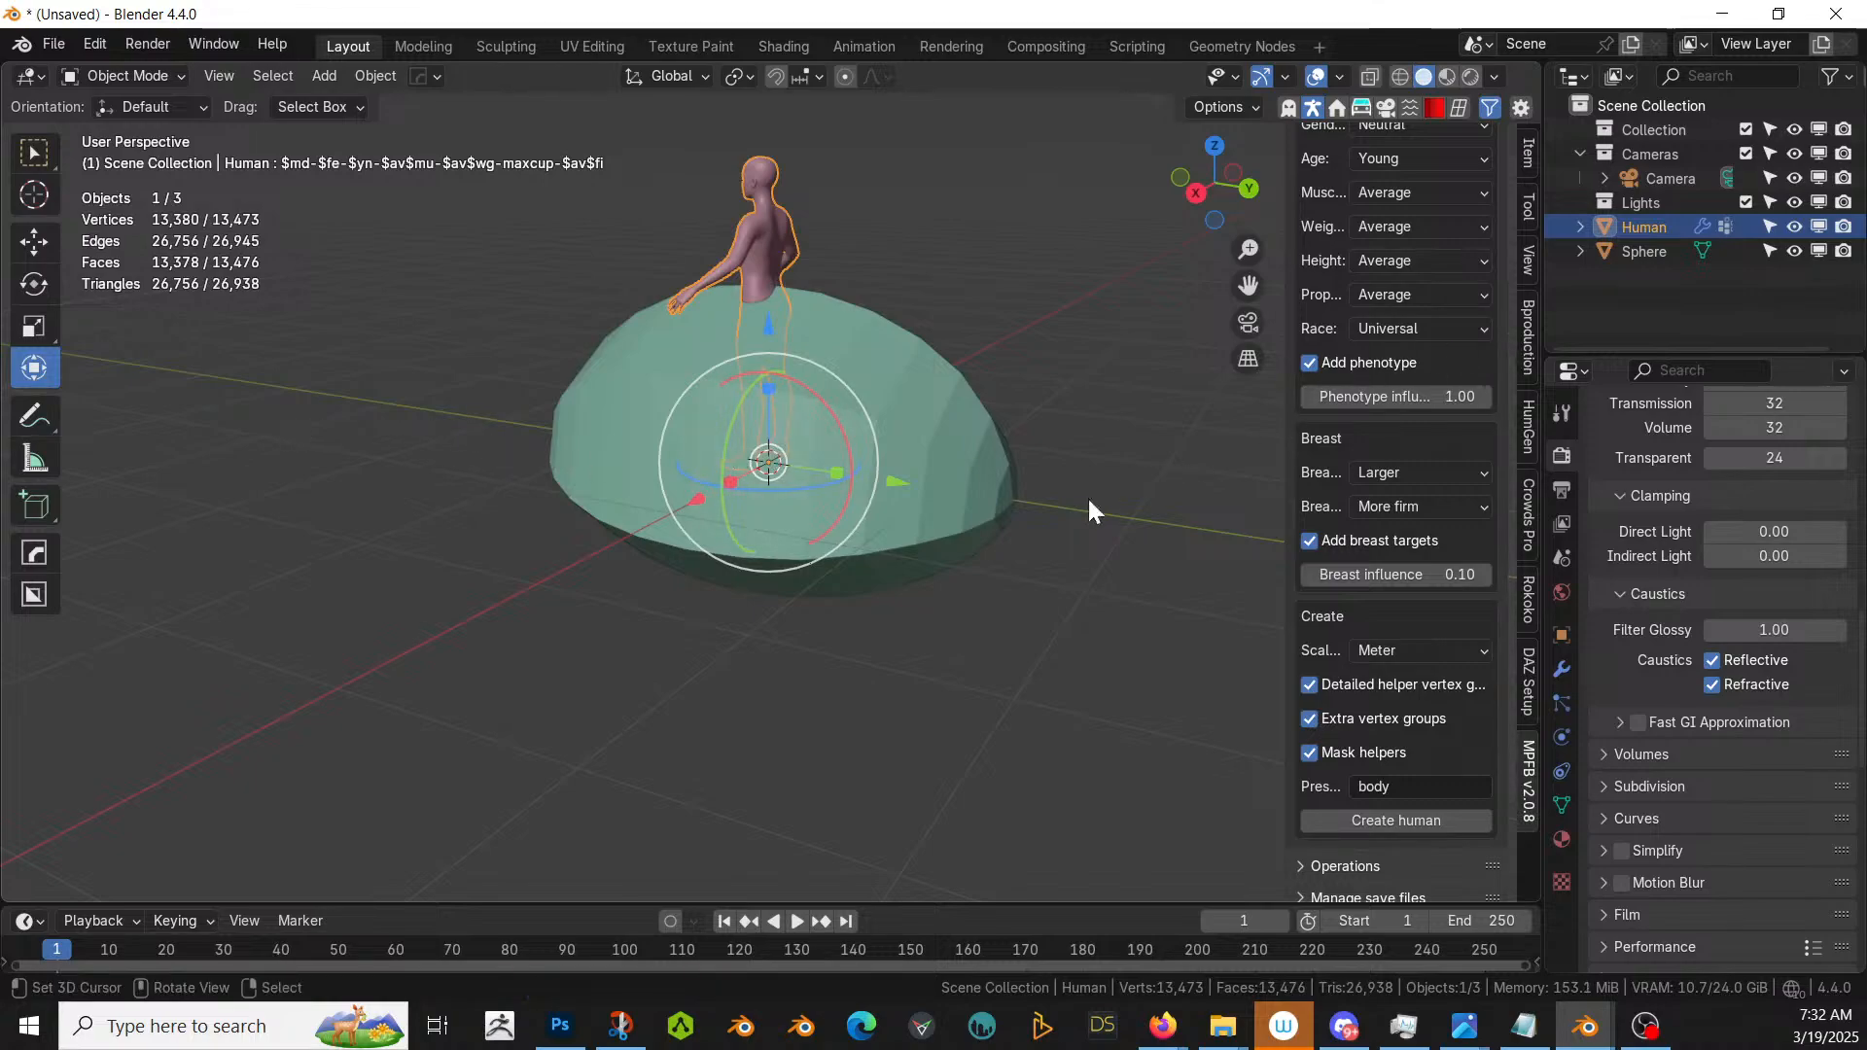
{"action": "middle_click_drag", "start_coordinate": [1087, 501], "coordinate": [702, 602]}
{"action": "key", "text": "g"}
{"action": "key", "text": "x"}
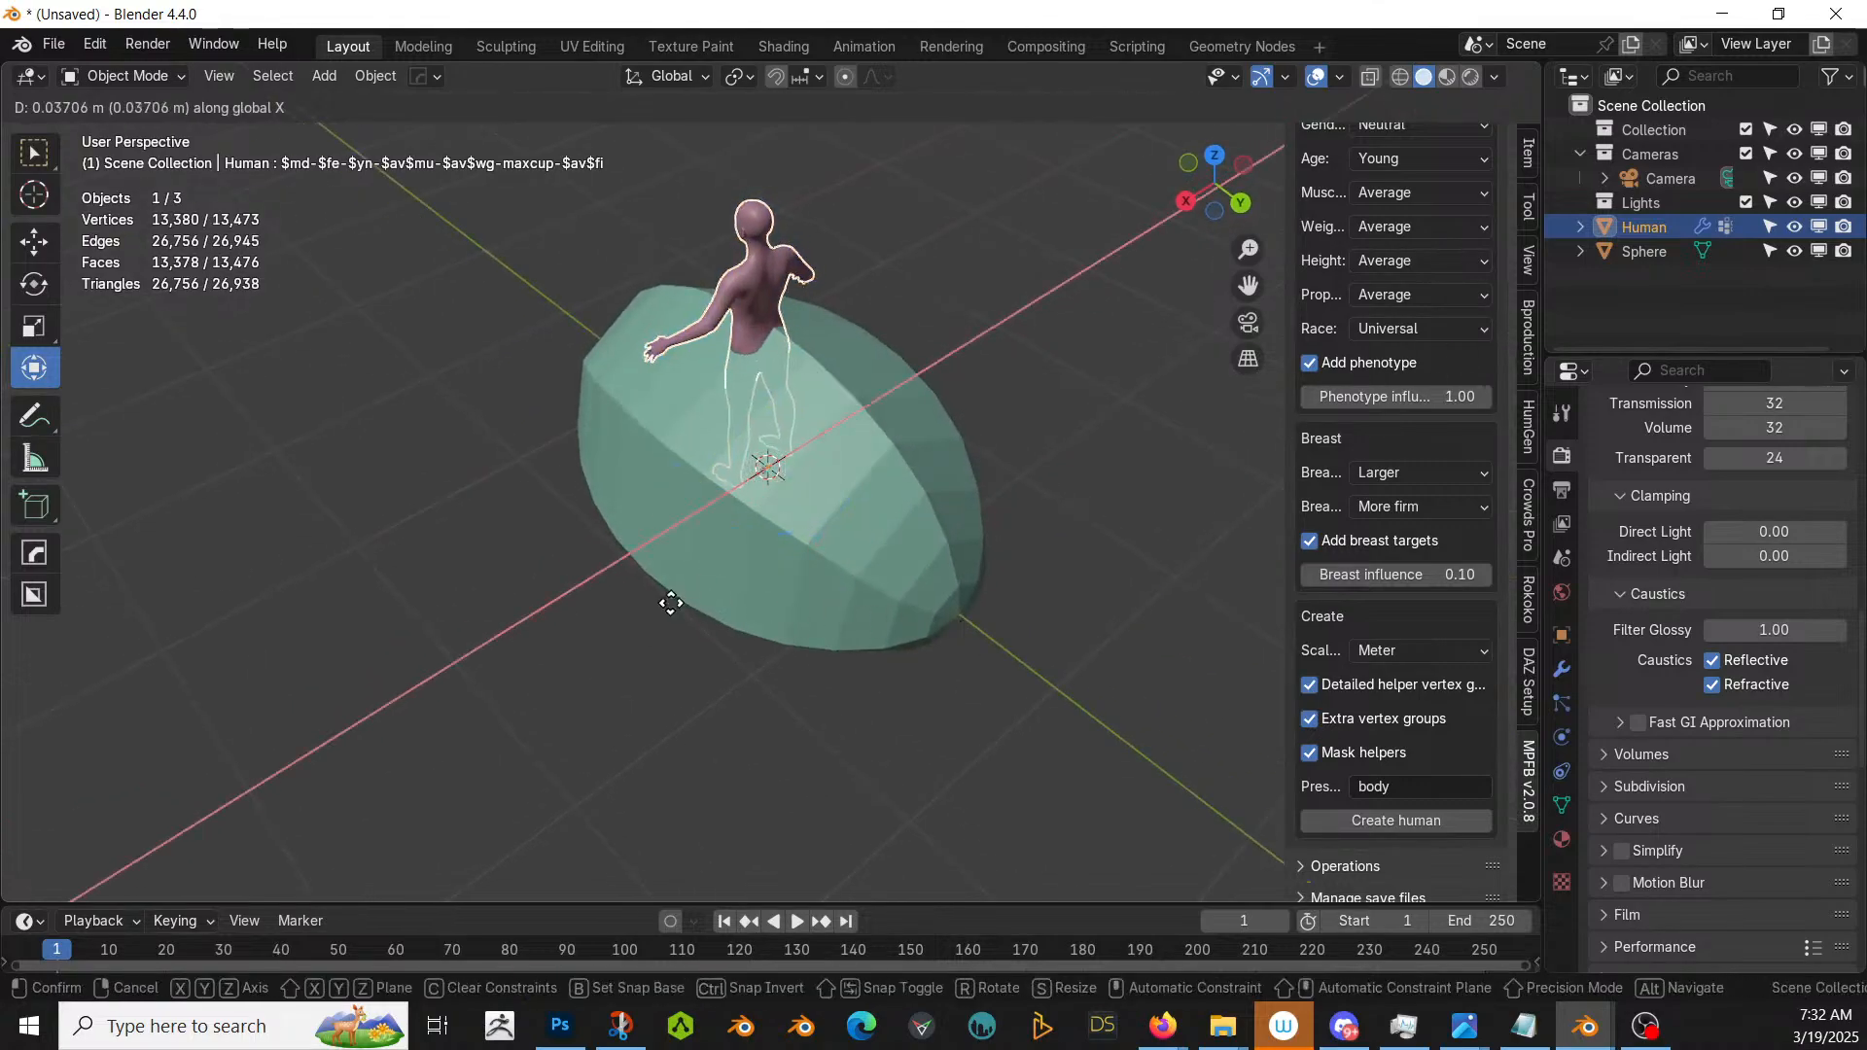
{"action": "left_click", "coordinate": [448, 731]}
- In the front view, scale the sphere body up by about 1.22 and raise it about 0.97 m along Z
{"action": "key", "text": "KP_1"}
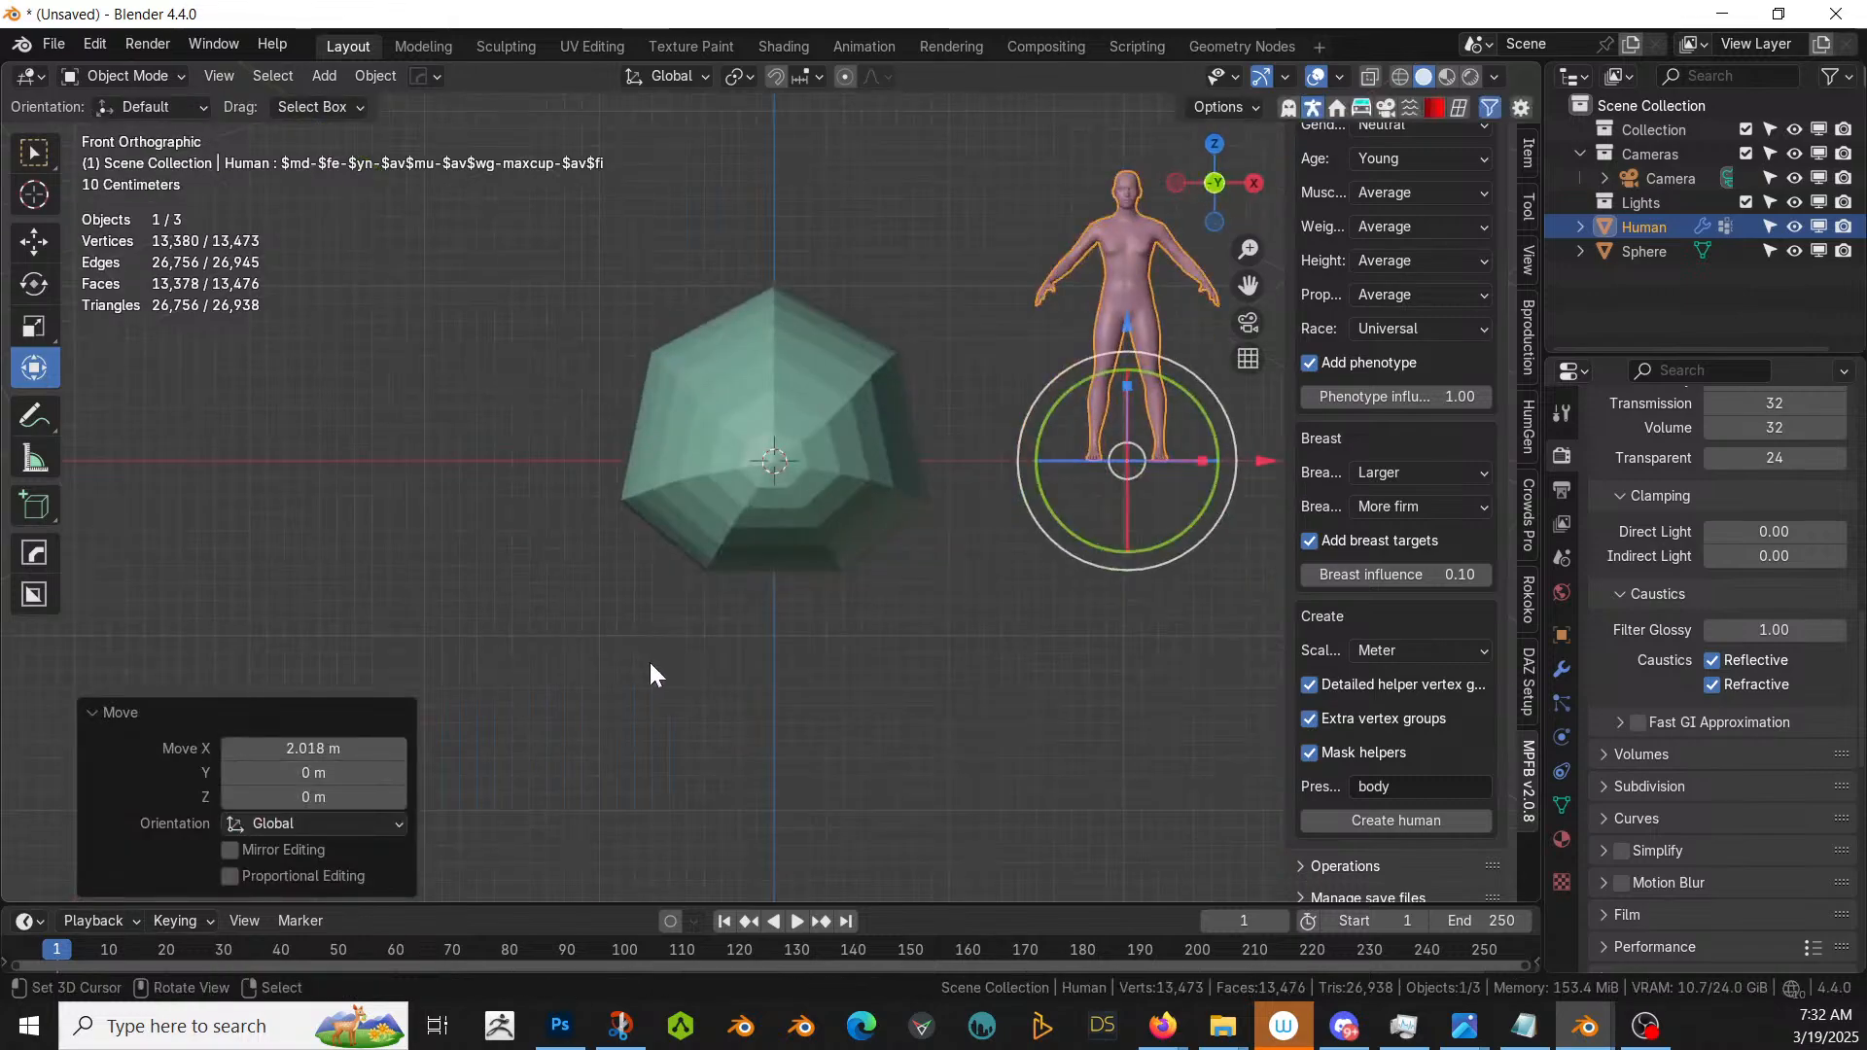
{"action": "left_click", "coordinate": [803, 472]}
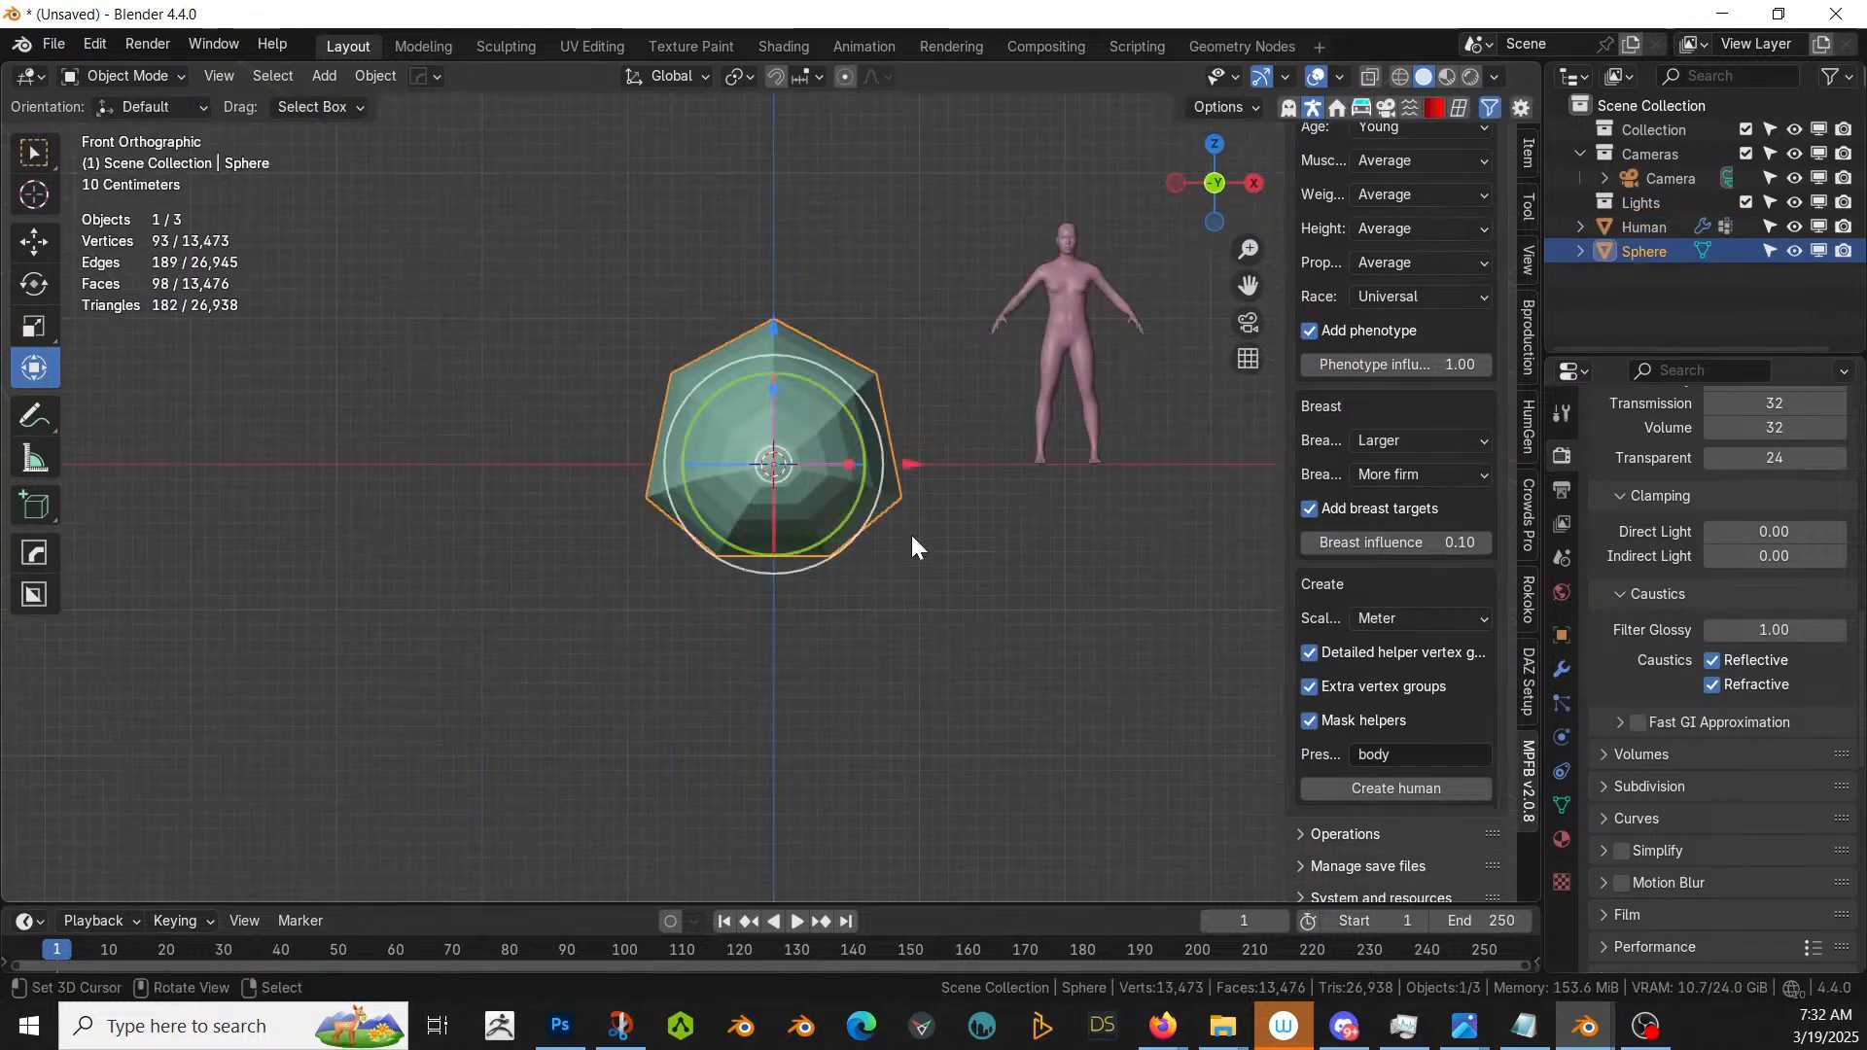
{"action": "key", "text": "s"}
{"action": "left_click", "coordinate": [964, 542]}
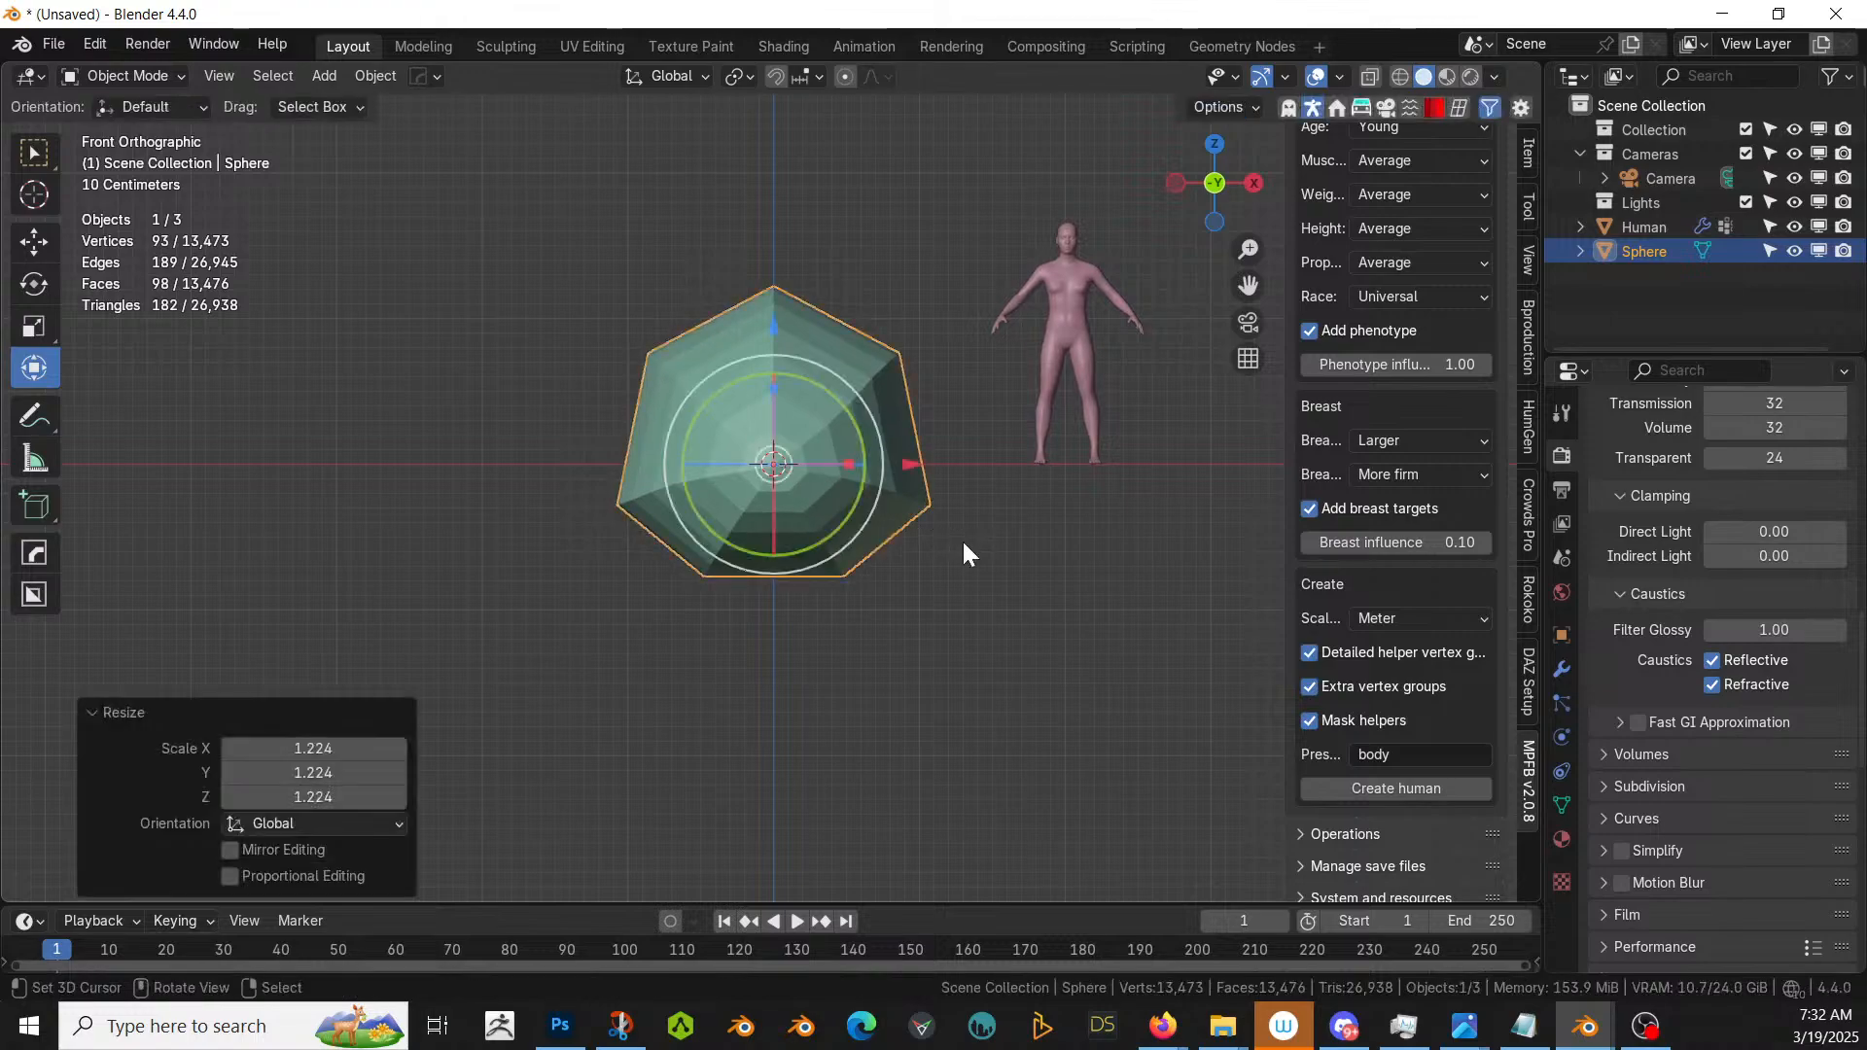
{"action": "key", "text": "g"}
{"action": "key", "text": "z"}
{"action": "left_click", "coordinate": [958, 400]}
- Scale the body down by about 0.84 and lower it about 0.21 m along Z
{"action": "key", "text": "s"}
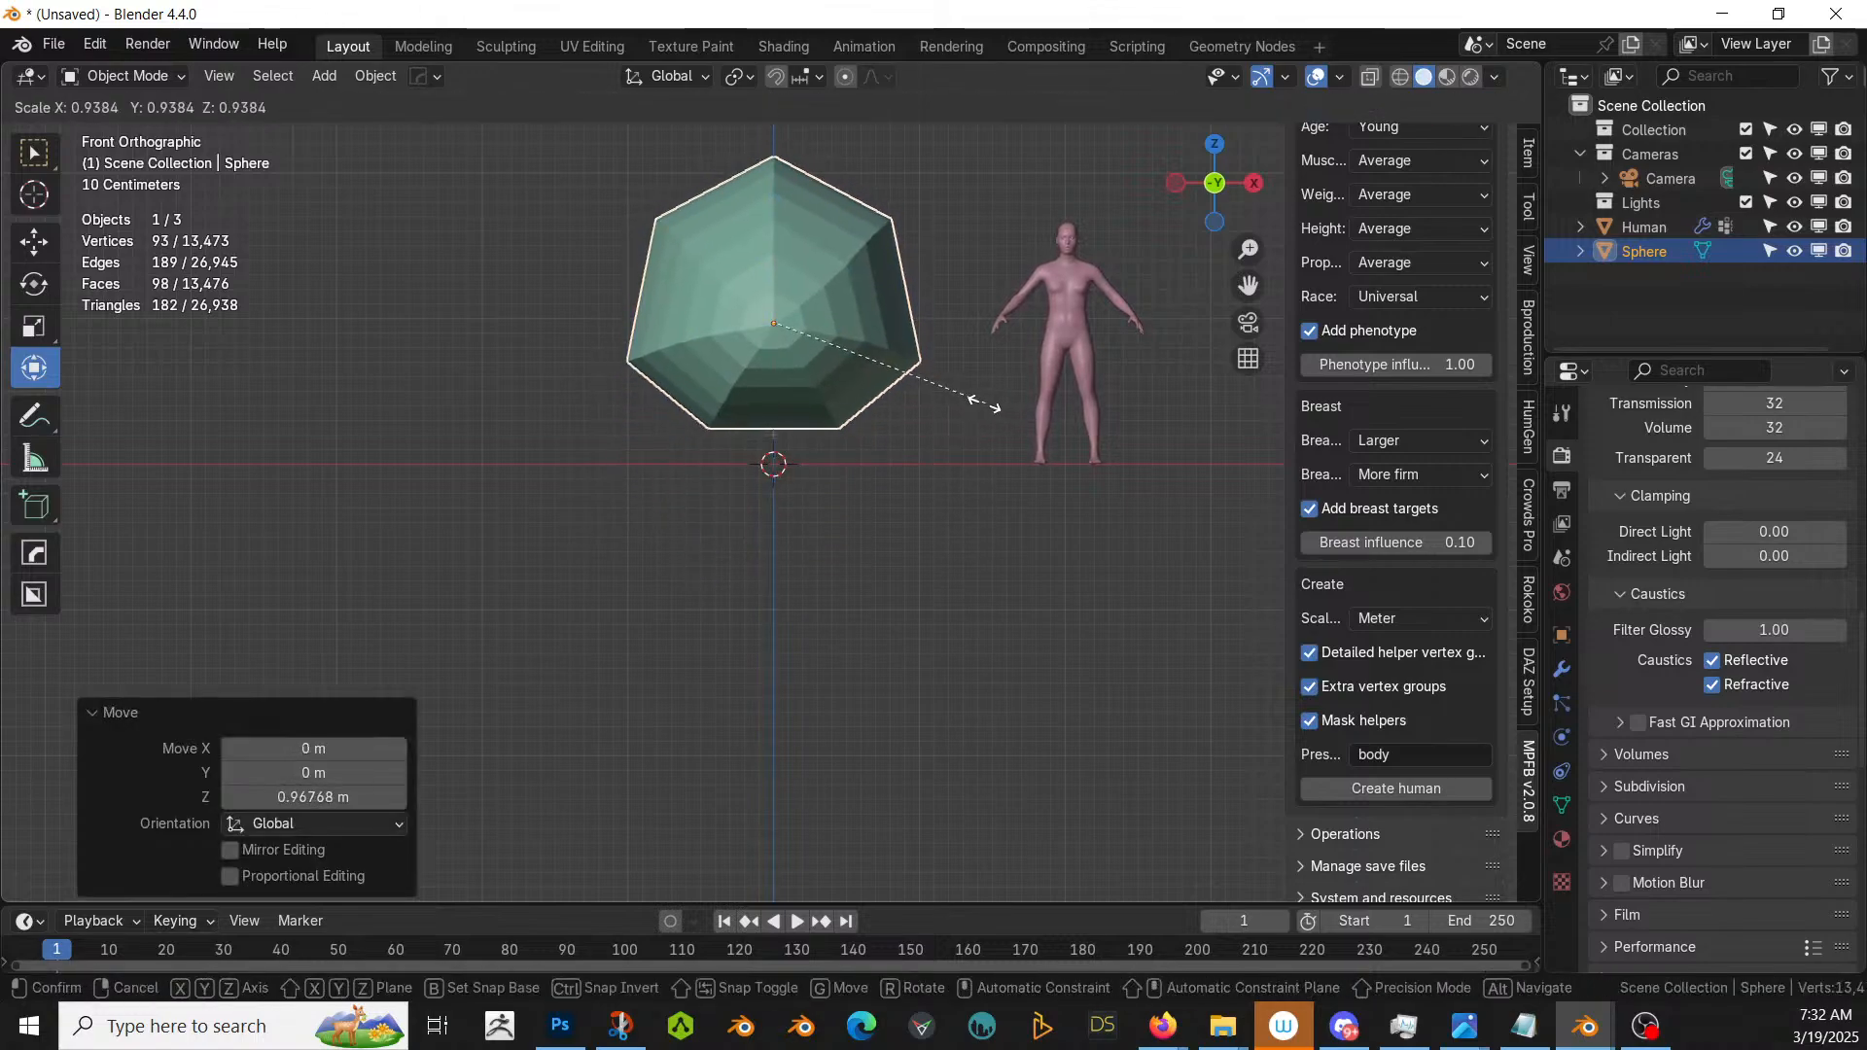
{"action": "left_click", "coordinate": [962, 397]}
{"action": "key", "text": "g"}
{"action": "key", "text": "z"}
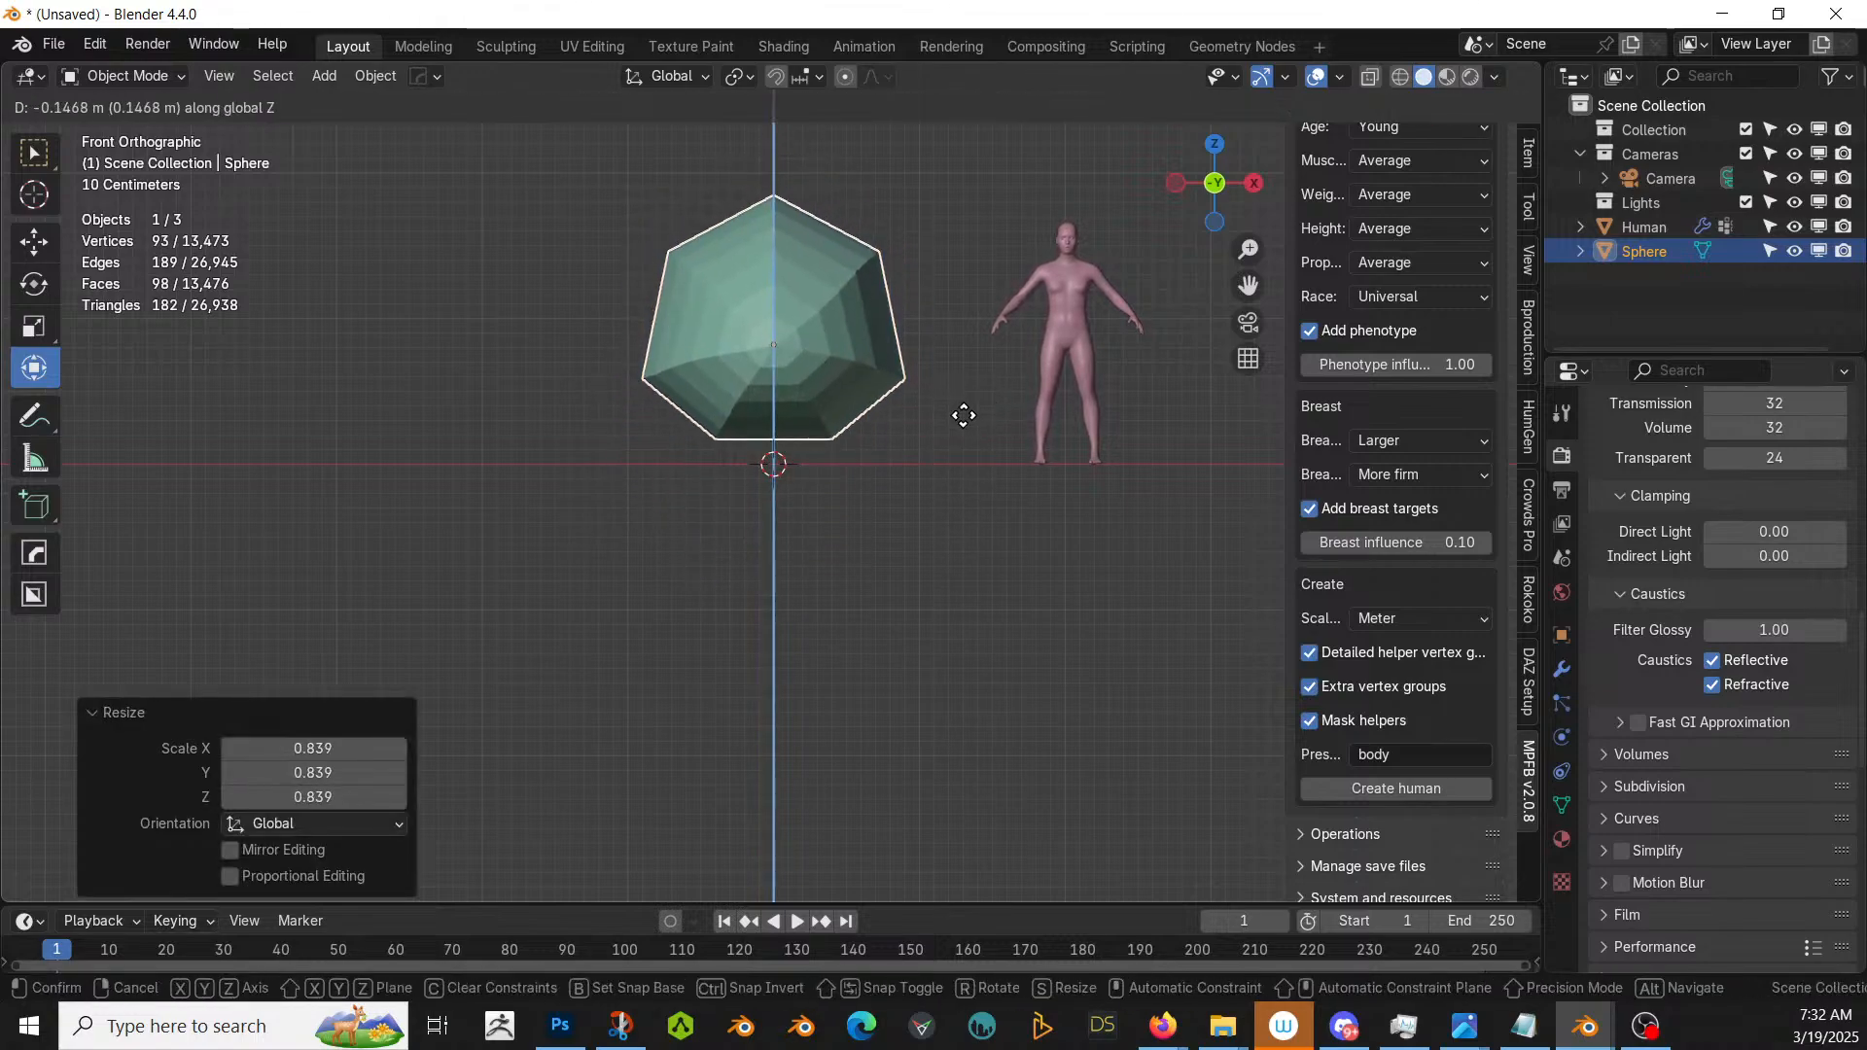
{"action": "left_click", "coordinate": [977, 425]}
- Shrink the body by about 0.91 and again by about 0.95, and lower it about 0.03 m along Z
{"action": "key", "text": "s"}
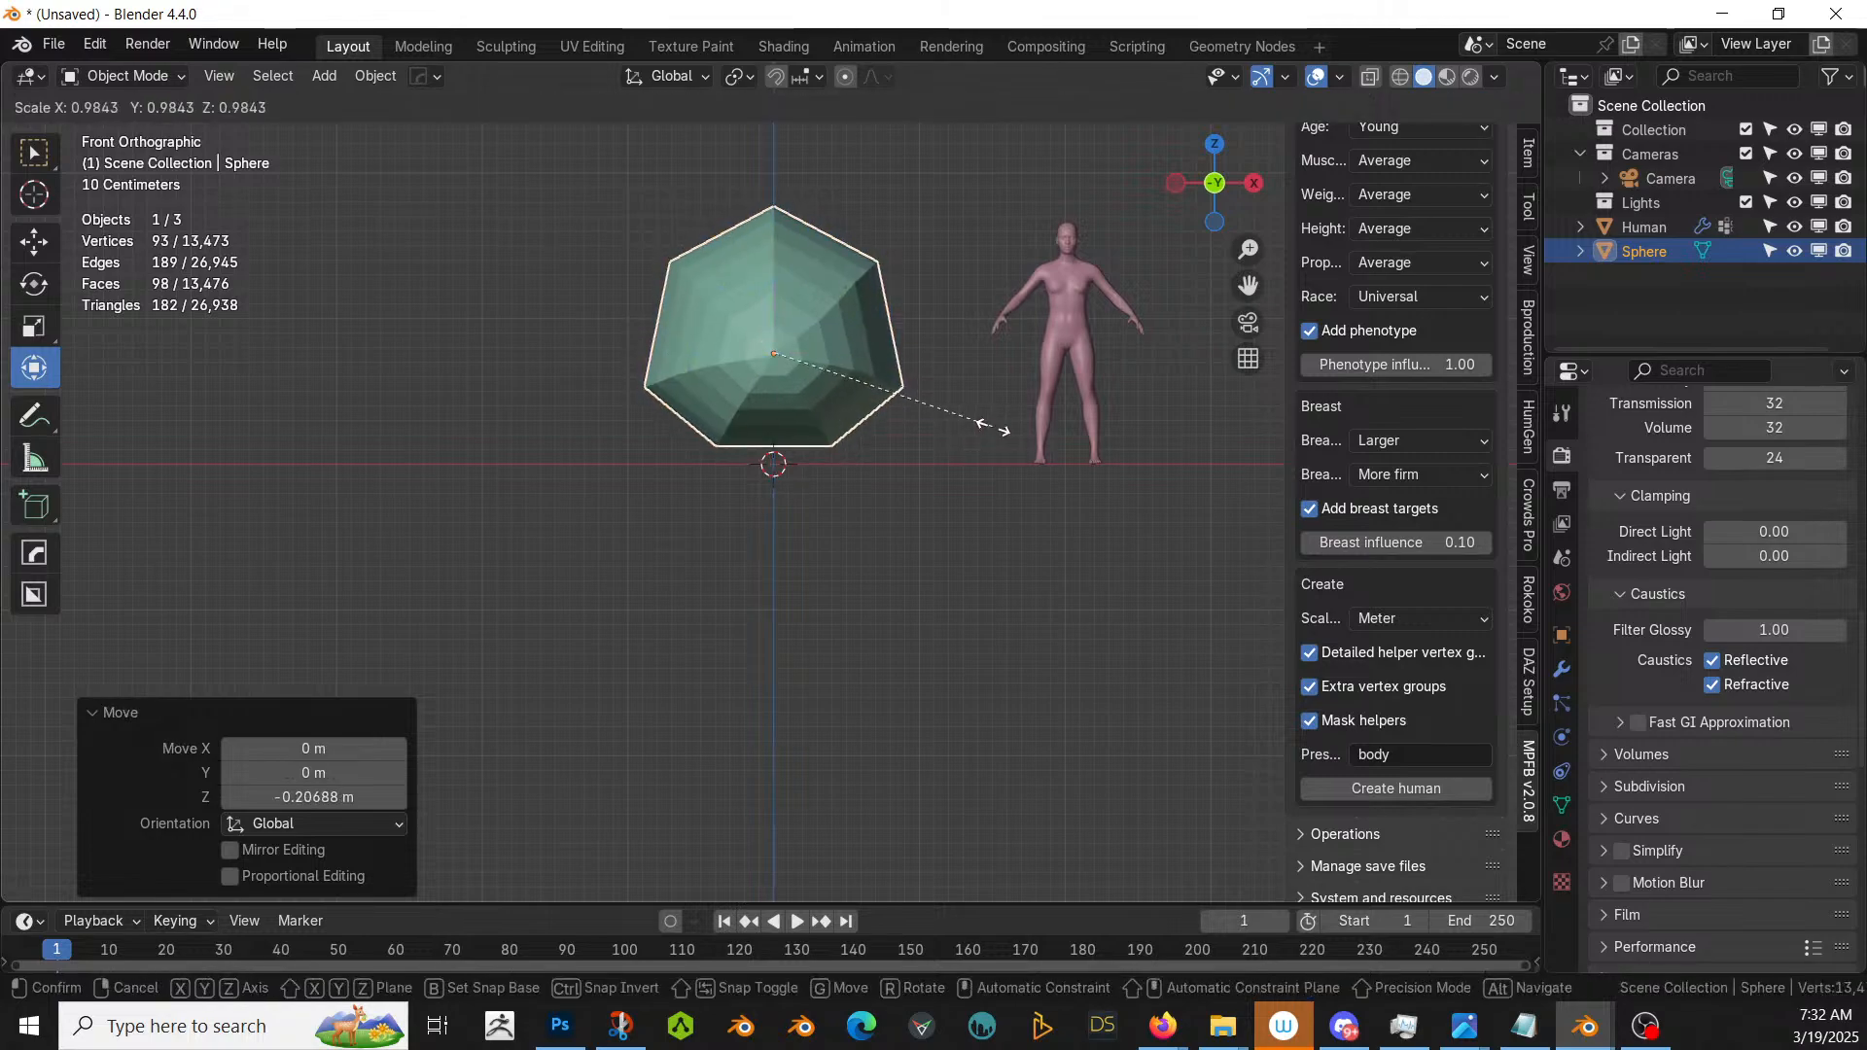
{"action": "left_click", "coordinate": [977, 423]}
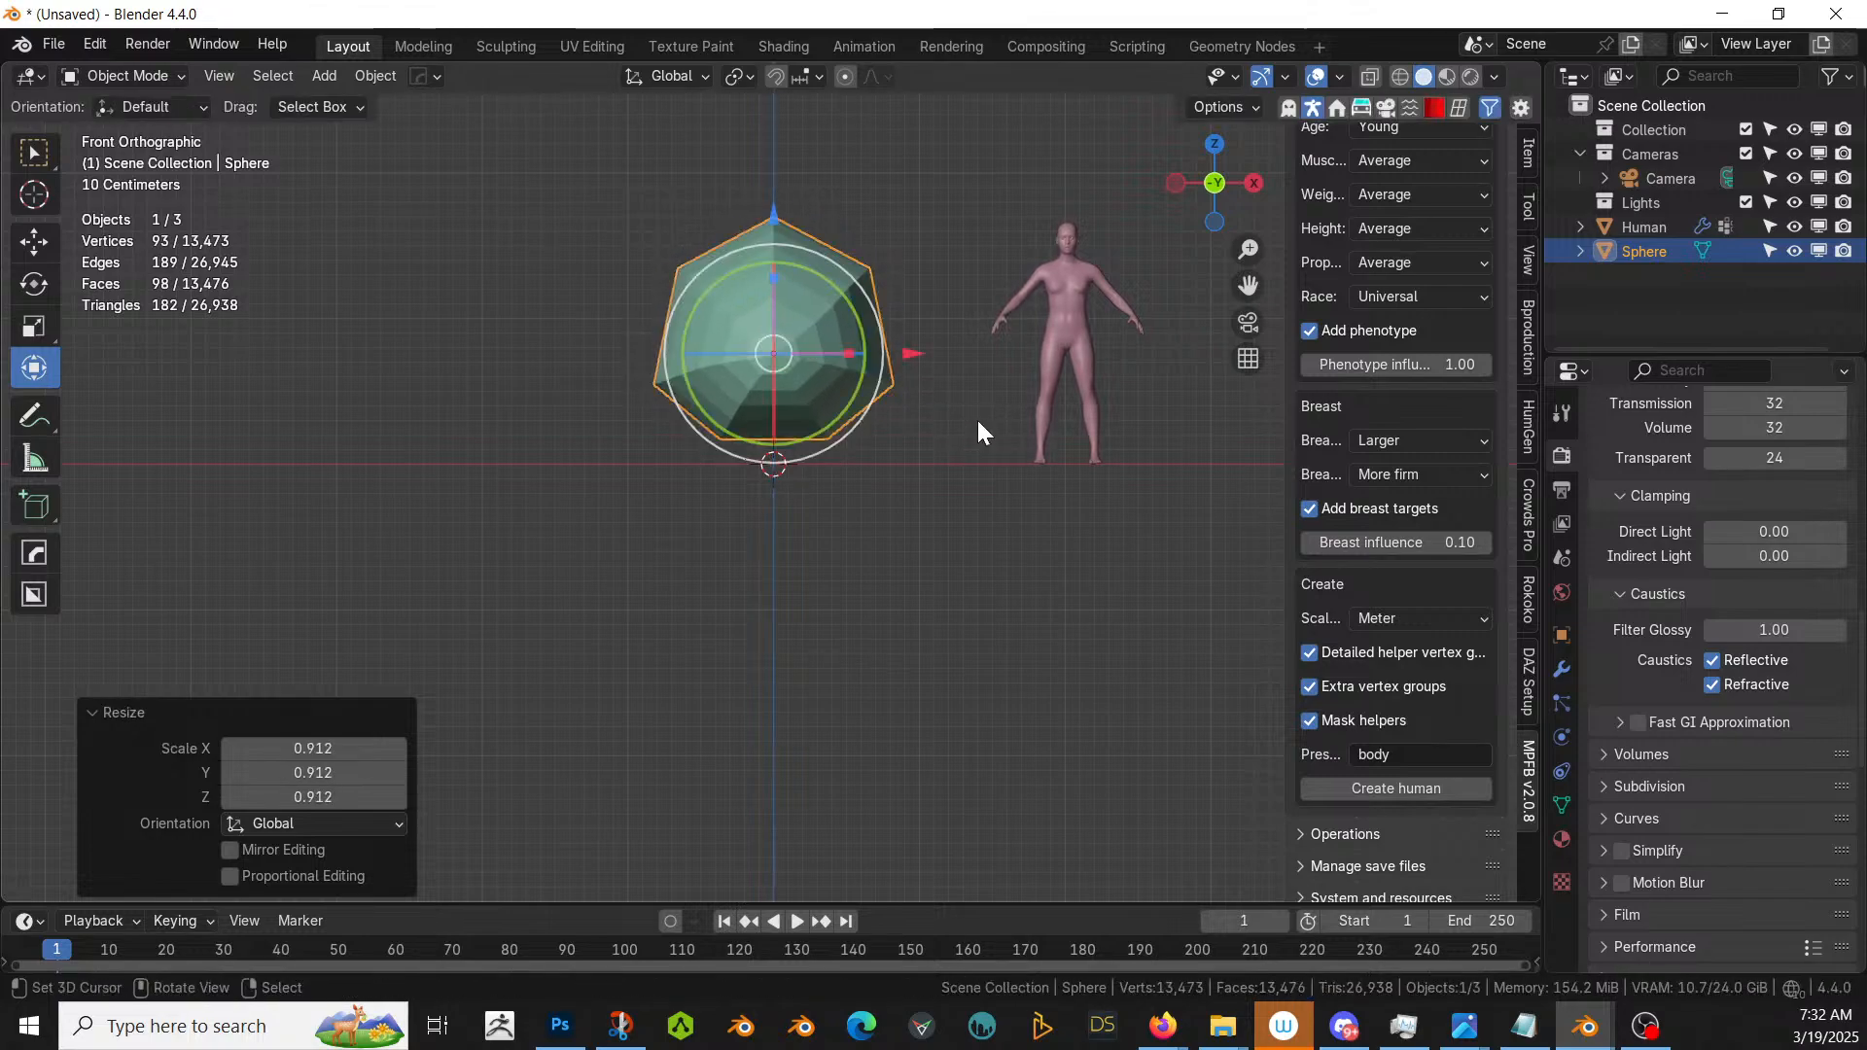
{"action": "key", "text": "s"}
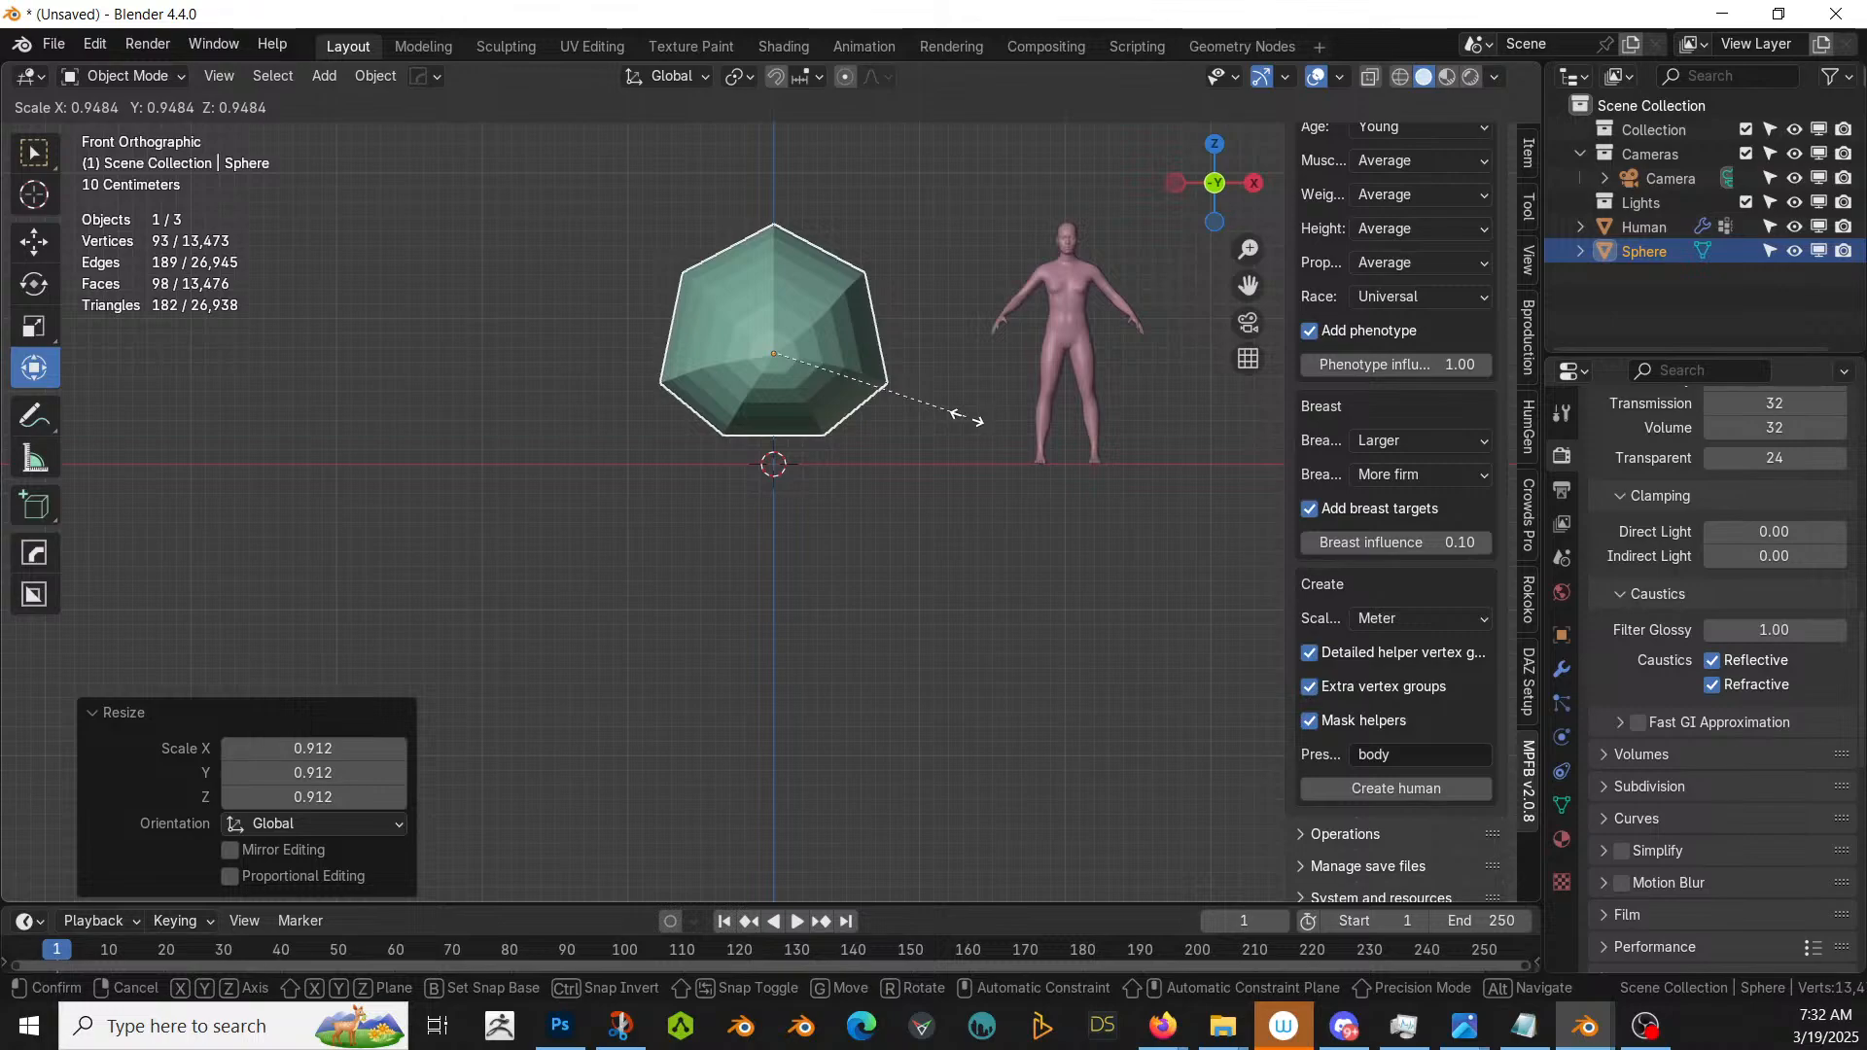
{"action": "left_click", "coordinate": [967, 418]}
{"action": "key", "text": "g"}
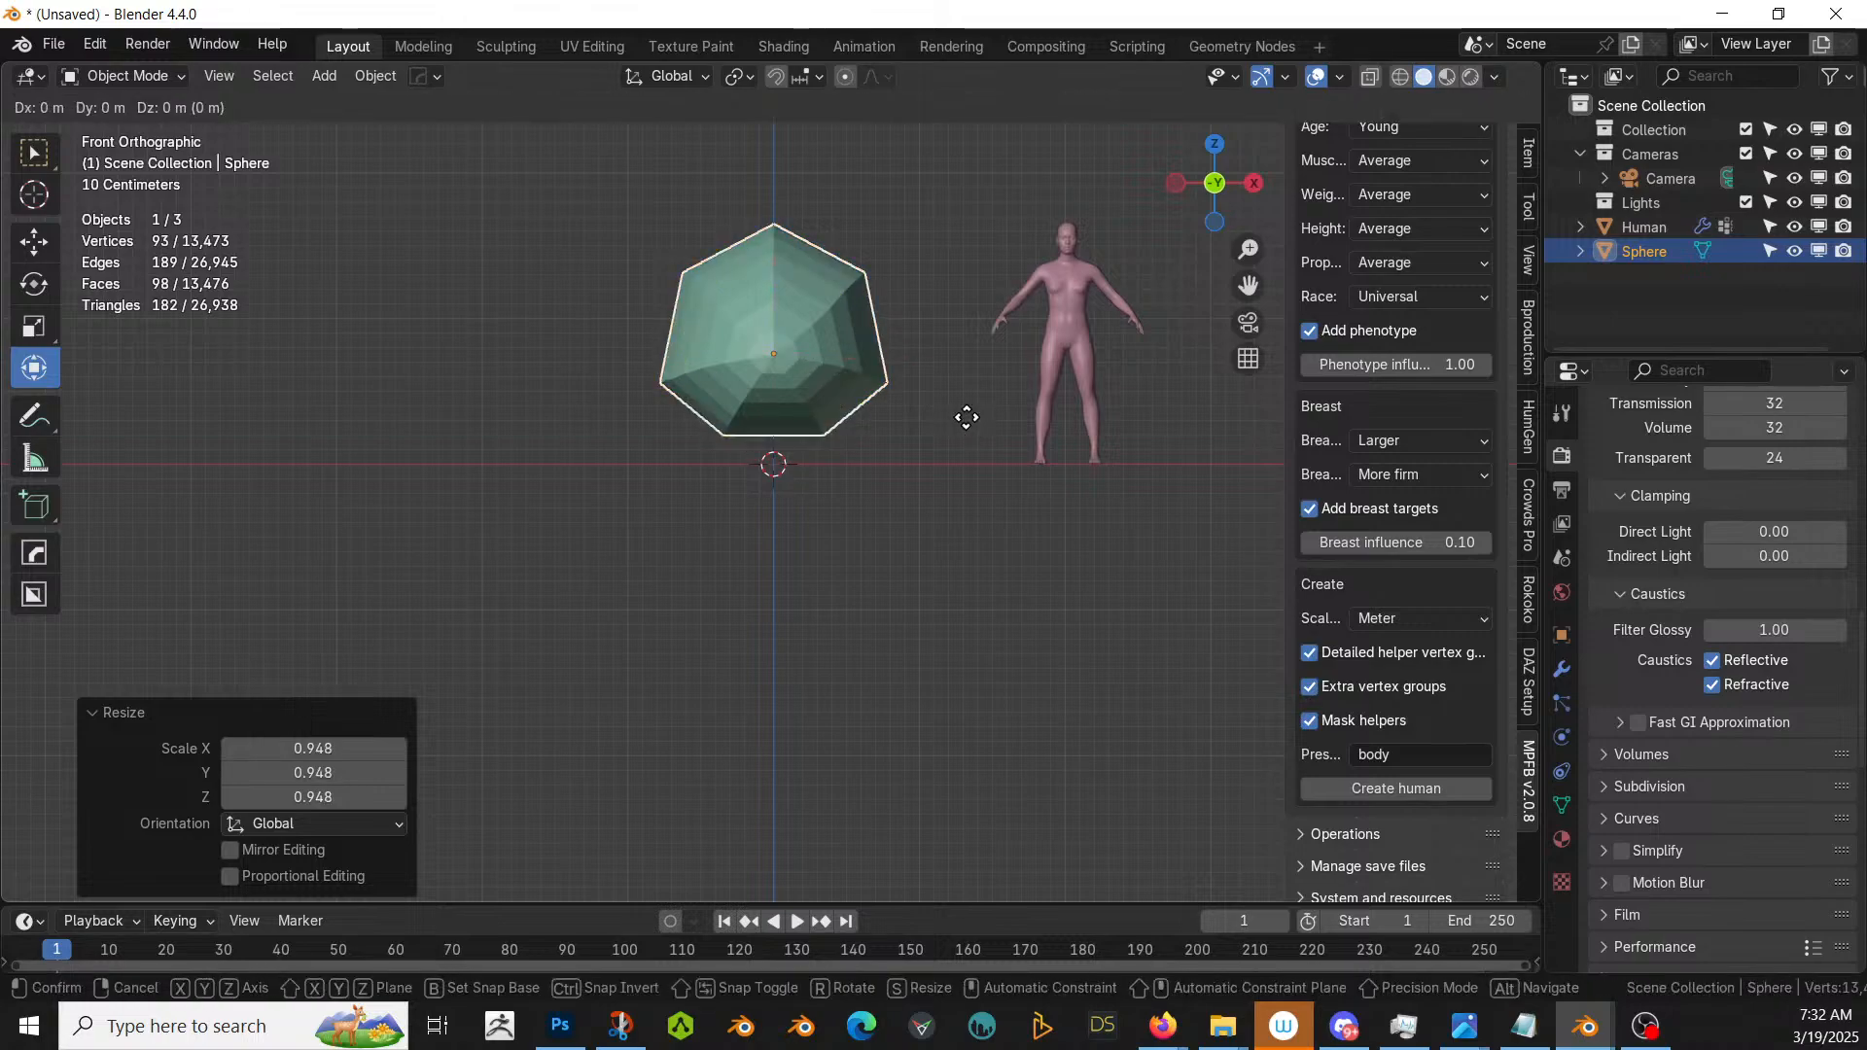
{"action": "key", "text": "x"}
{"action": "left_click", "coordinate": [965, 422]}
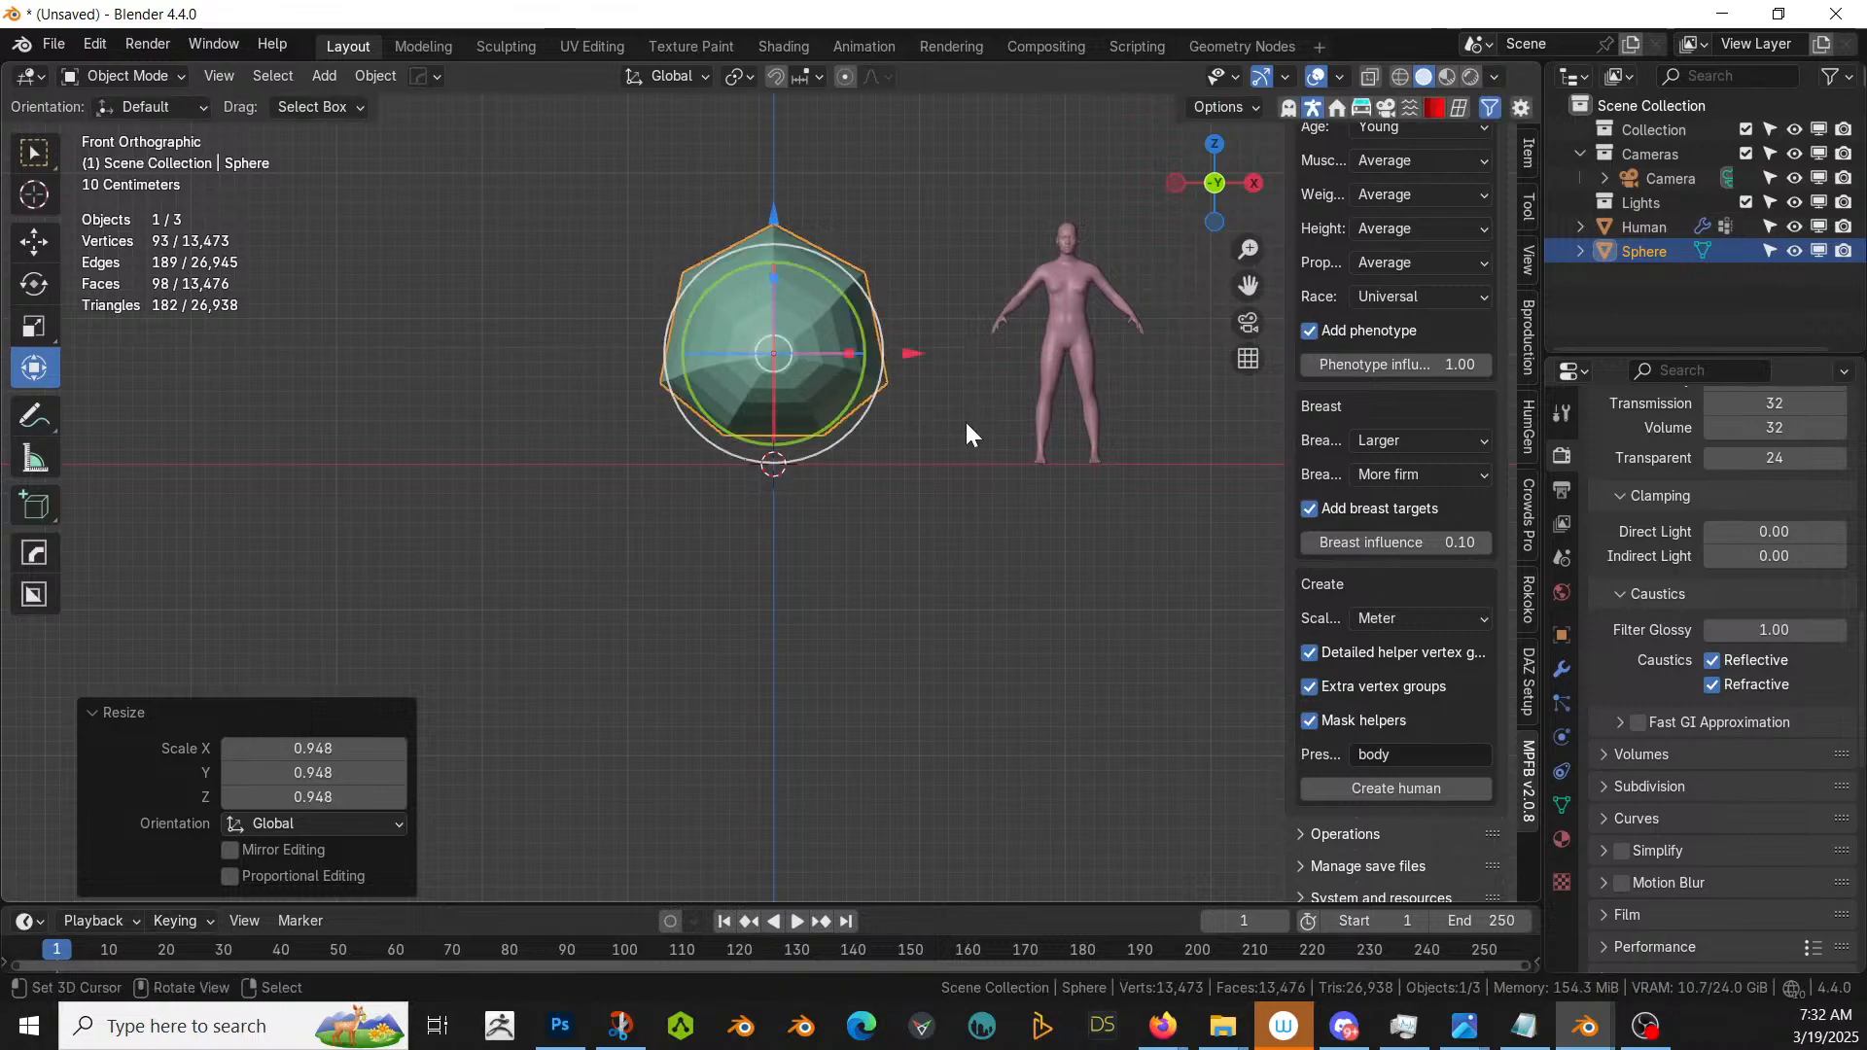
{"action": "key", "text": "g"}
{"action": "key", "text": "z"}
{"action": "left_click", "coordinate": [965, 428]}
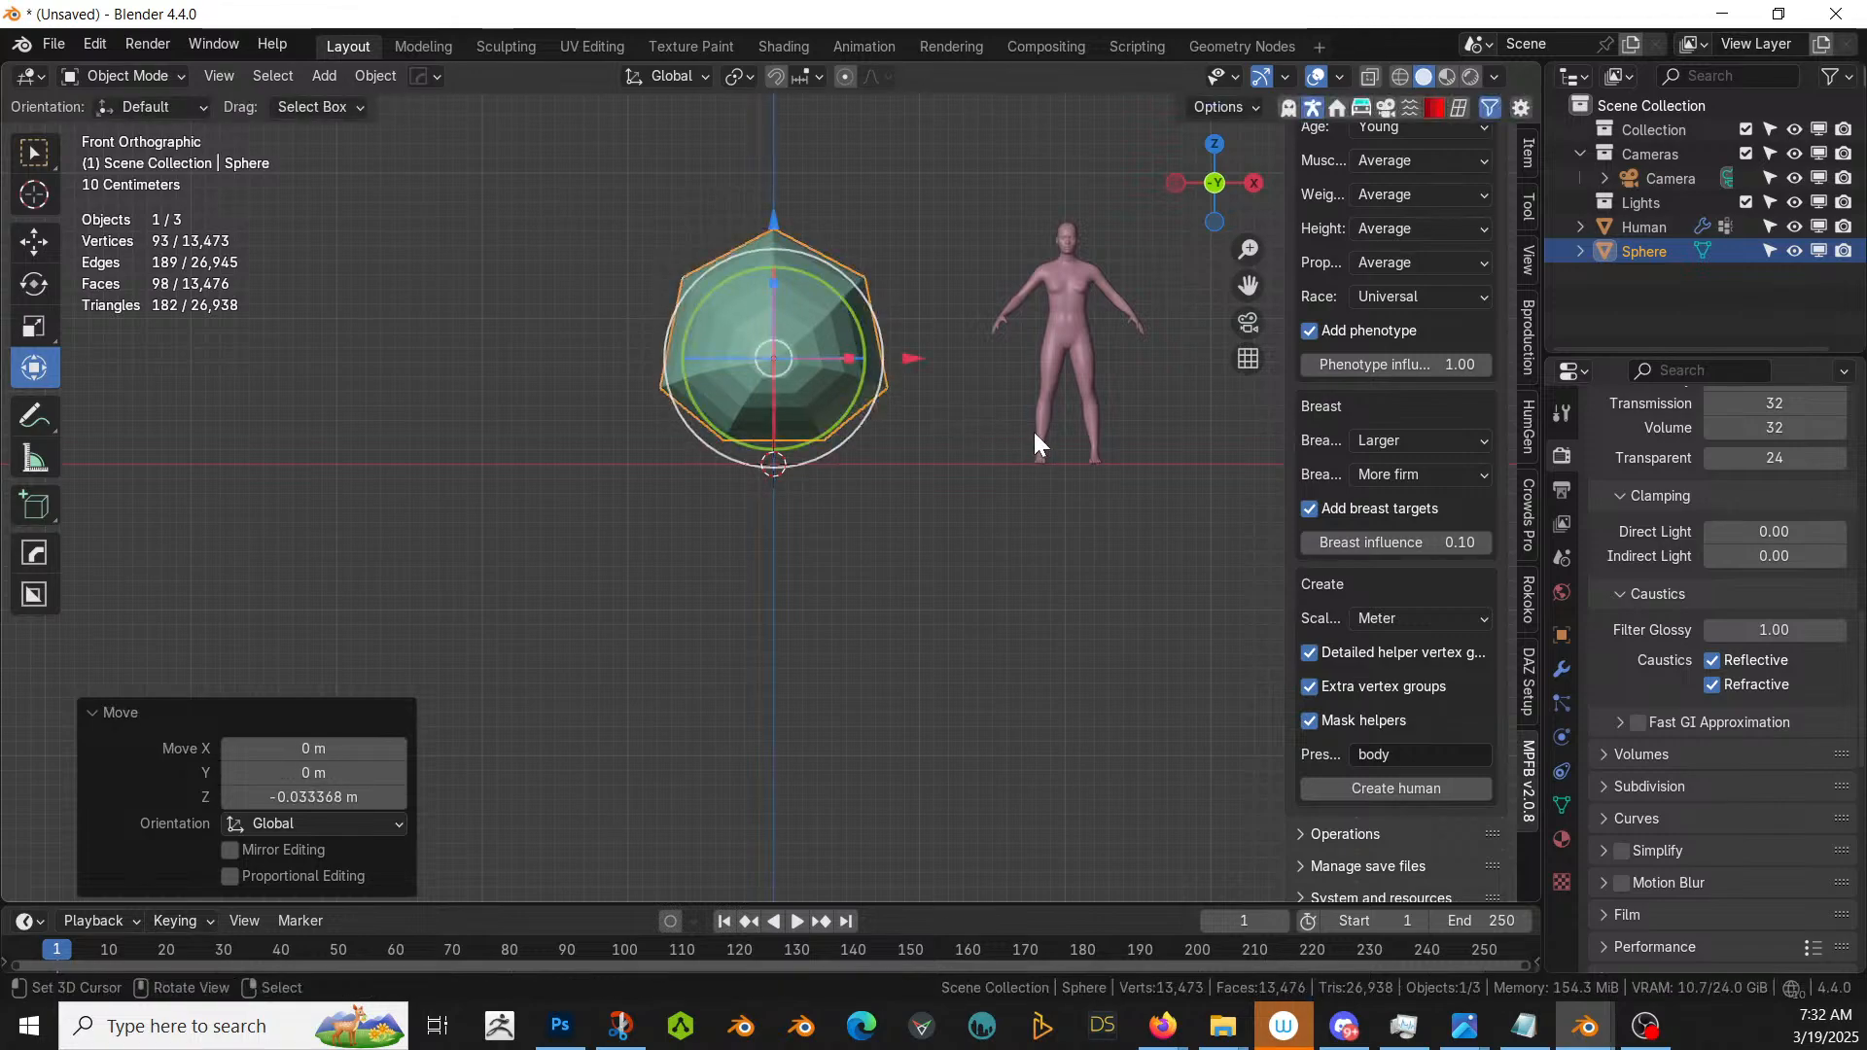
- Set the sphere body's X dimension to 2 m
{"action": "middle_click_drag", "start_coordinate": [1035, 432], "coordinate": [815, 673]}
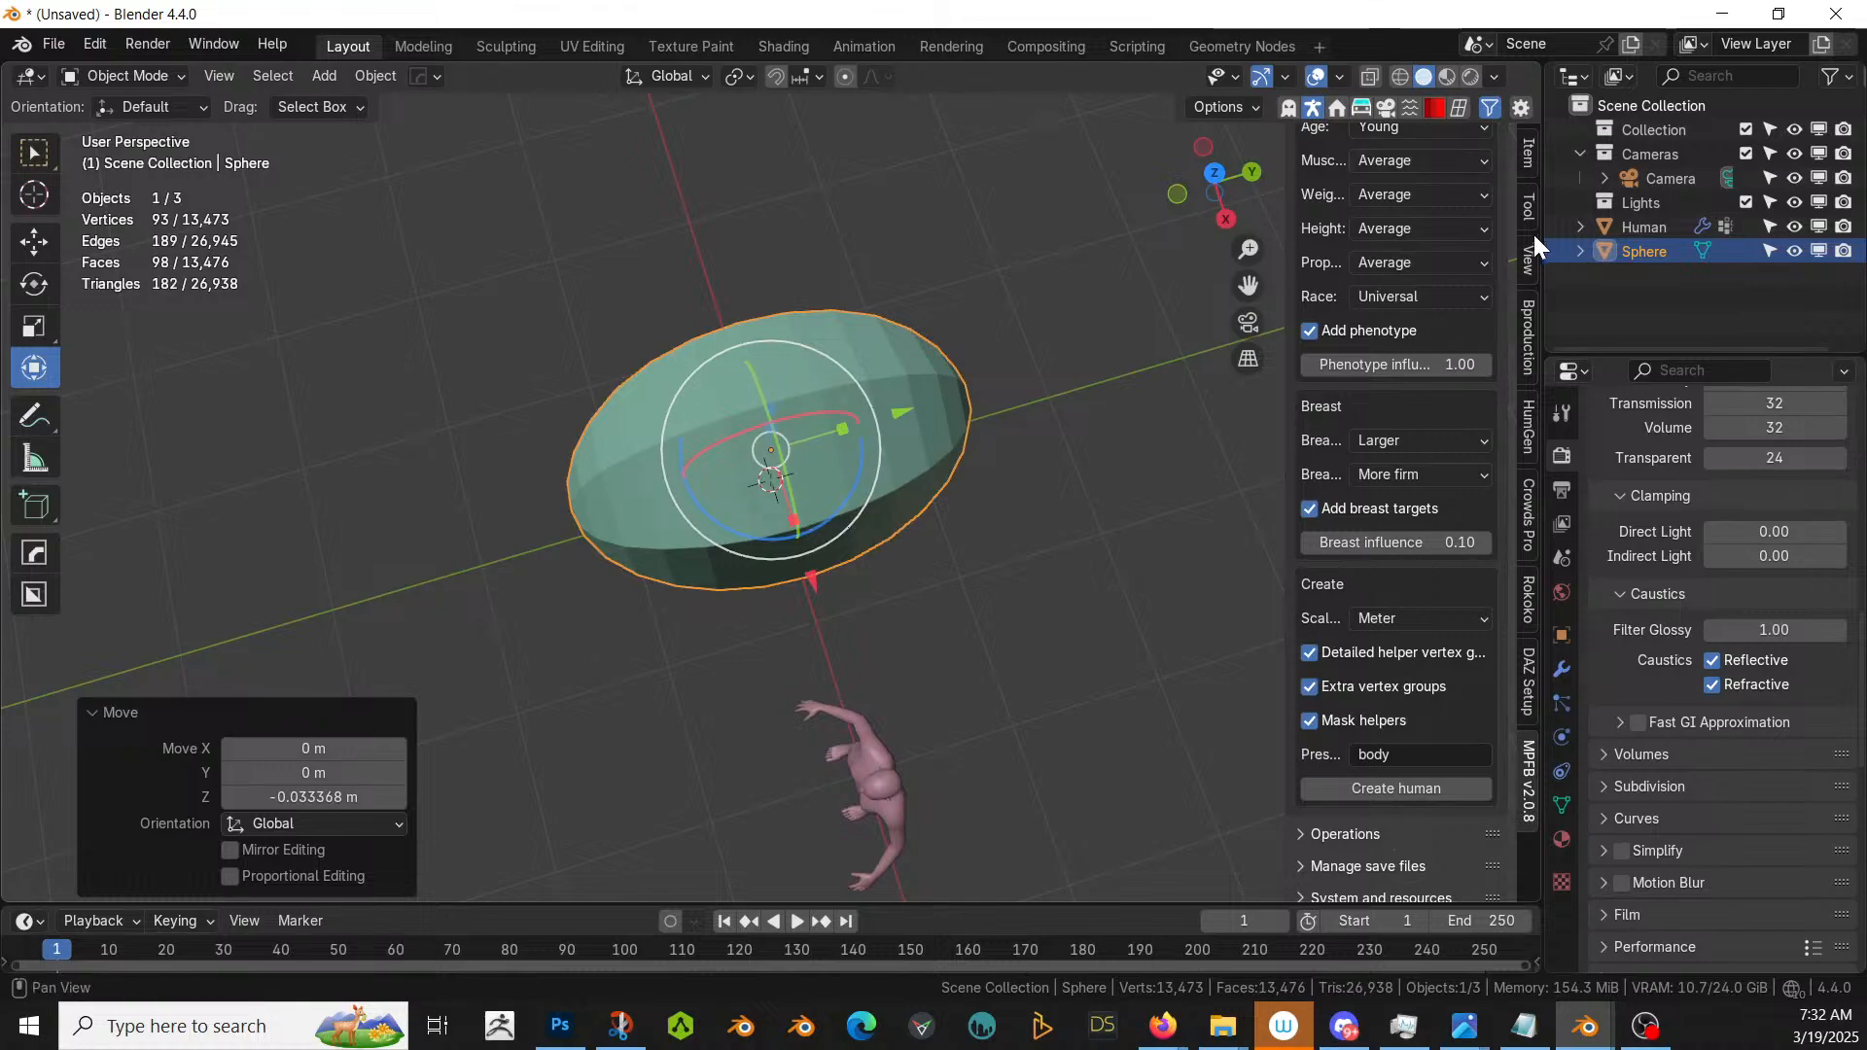
{"action": "left_click", "coordinate": [1526, 153]}
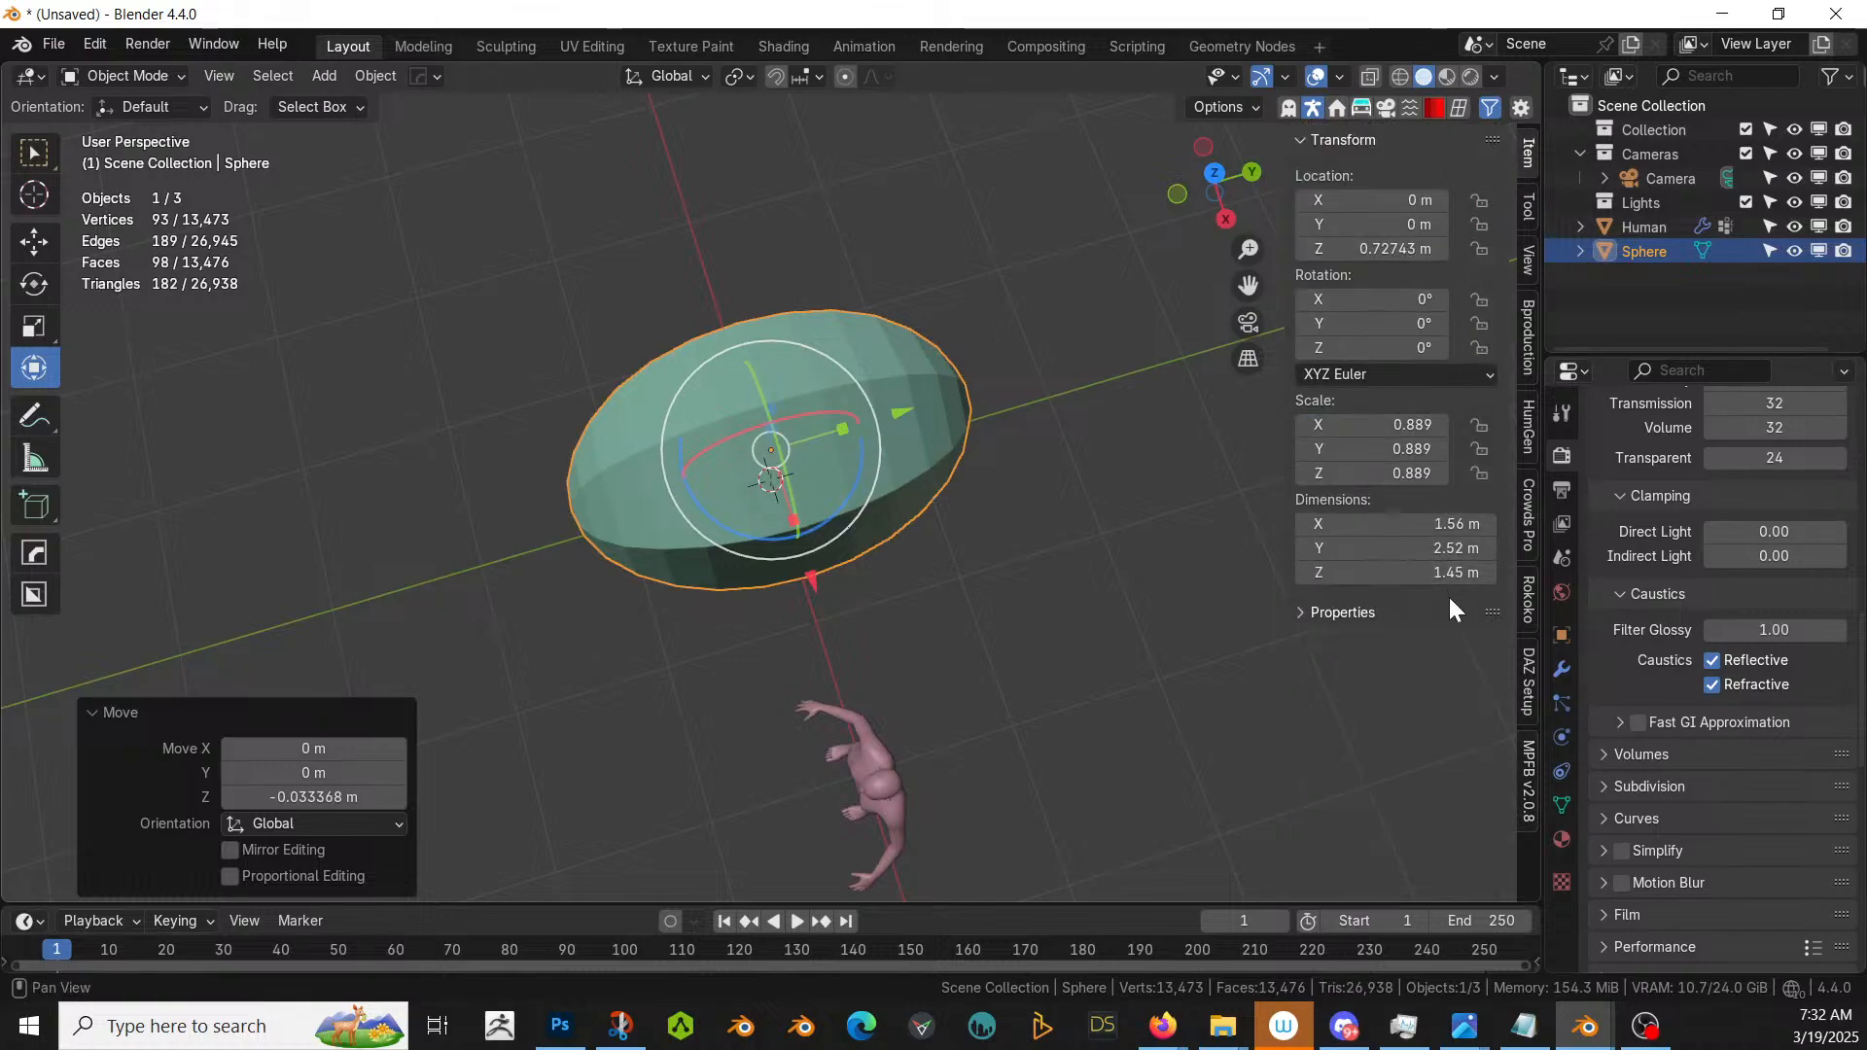
{"action": "left_click", "coordinate": [1437, 523]}
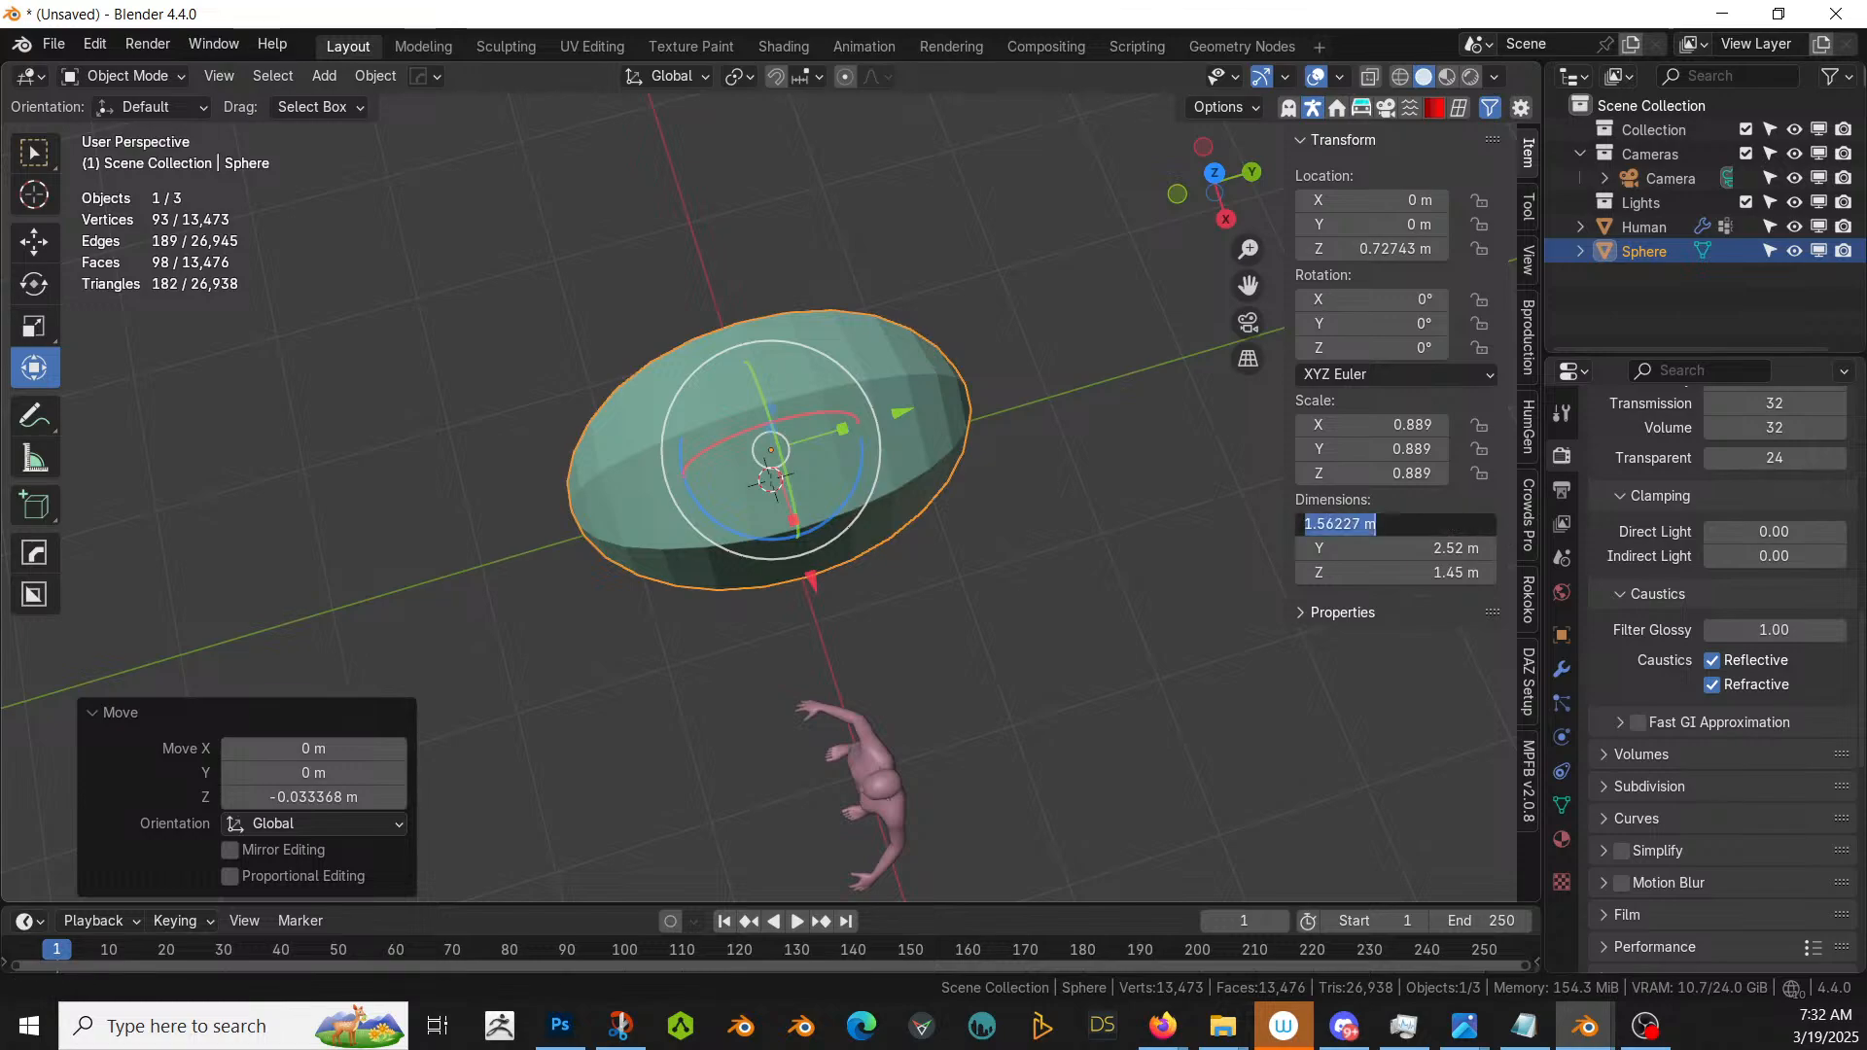
{"action": "type", "text": "2"}
{"action": "key", "text": "Return"}
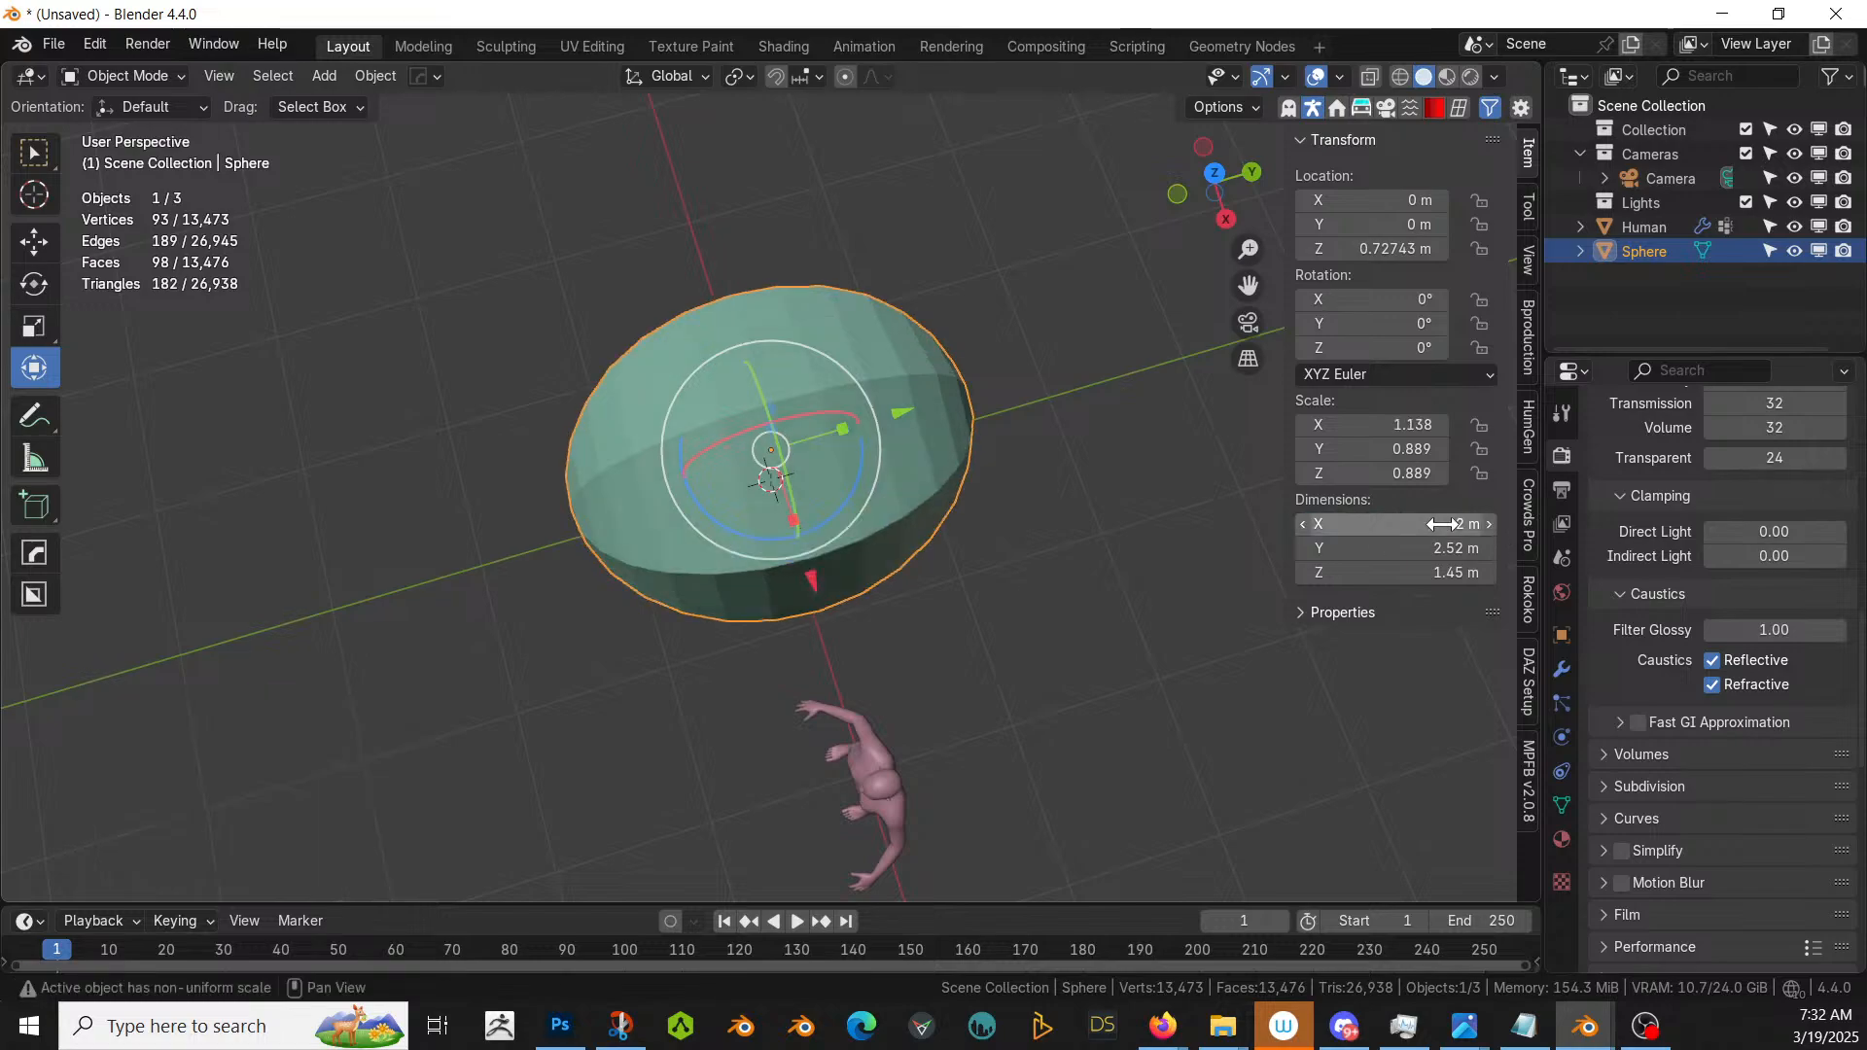
- Apply the sphere body's scale and enter Edit Mode on its mesh
{"action": "middle_click_drag", "start_coordinate": [1040, 503], "coordinate": [933, 428]}
{"action": "key", "text": "ctrl+a"}
{"action": "left_click", "coordinate": [916, 428]}
{"action": "key", "text": "Tab"}
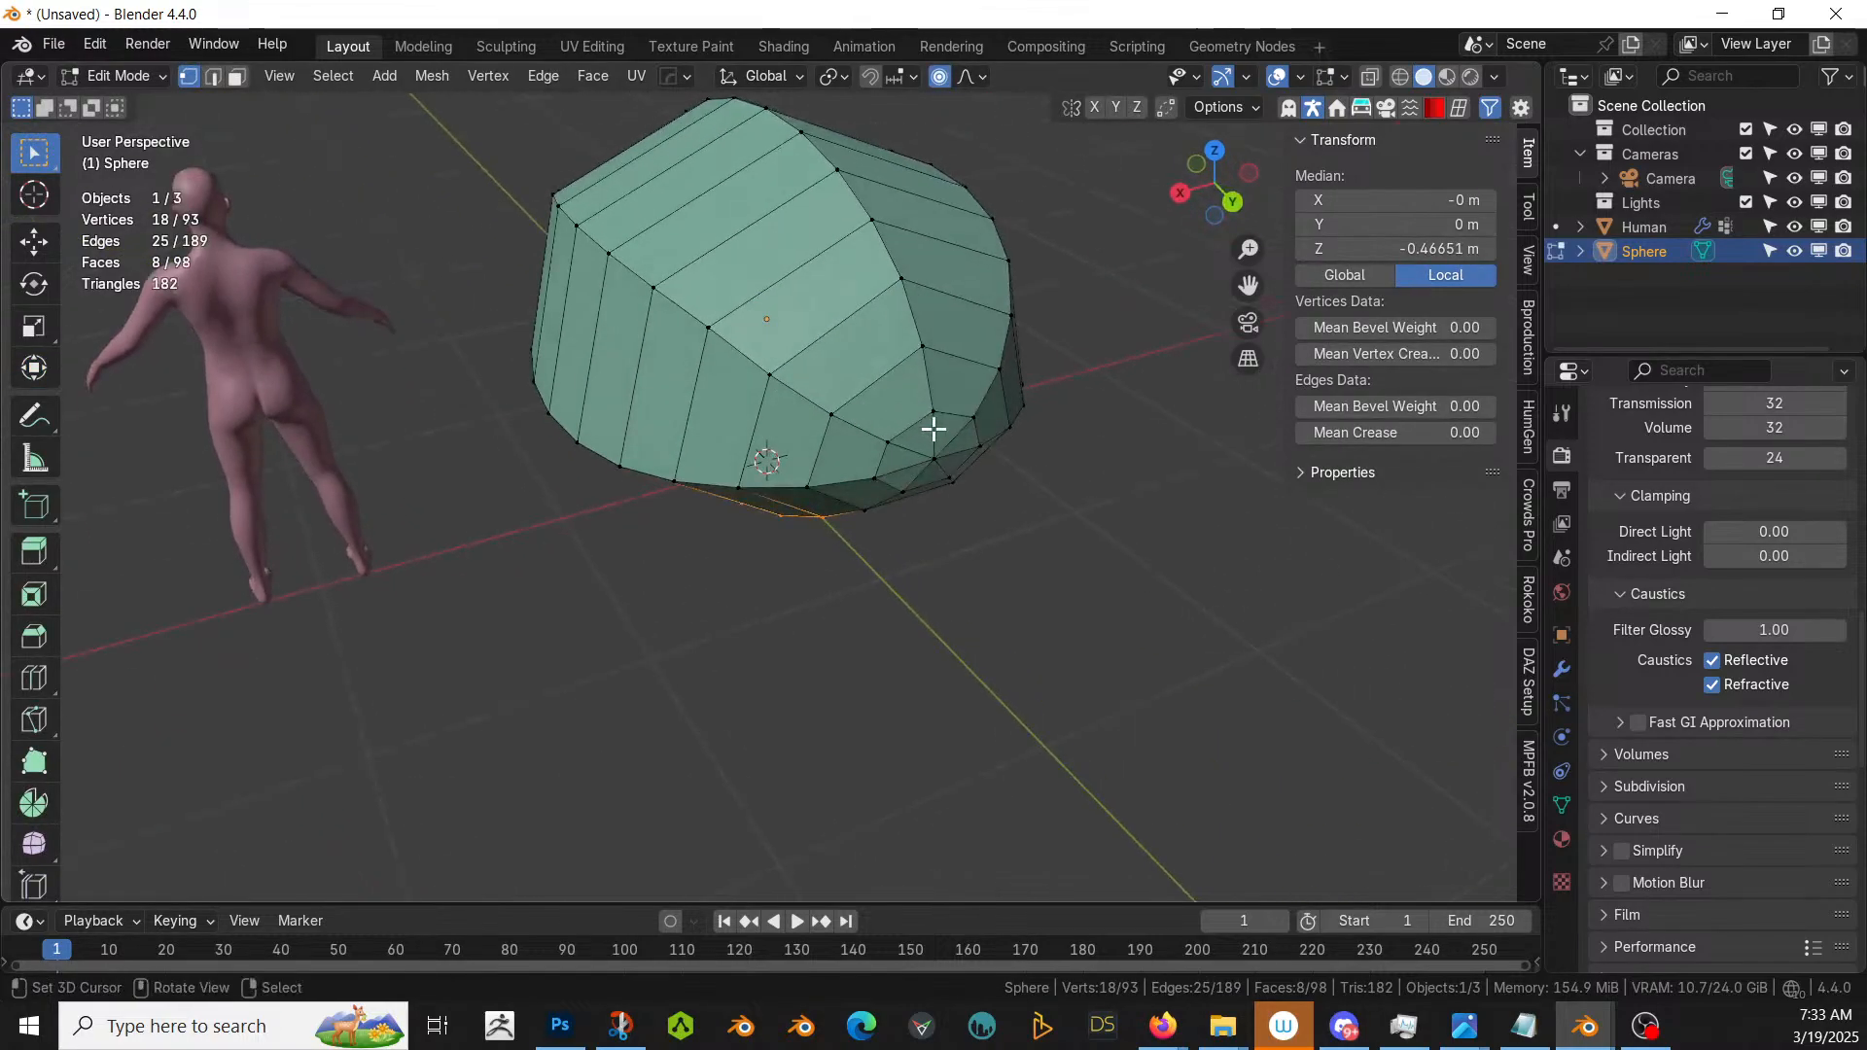
- Pull the body's +Y end vertex inward about 0.28 m along Y with proportional editing at a size of about 1.33 m, and return to Object Mode
{"action": "left_click", "coordinate": [935, 452]}
{"action": "key", "text": "KP_1"}
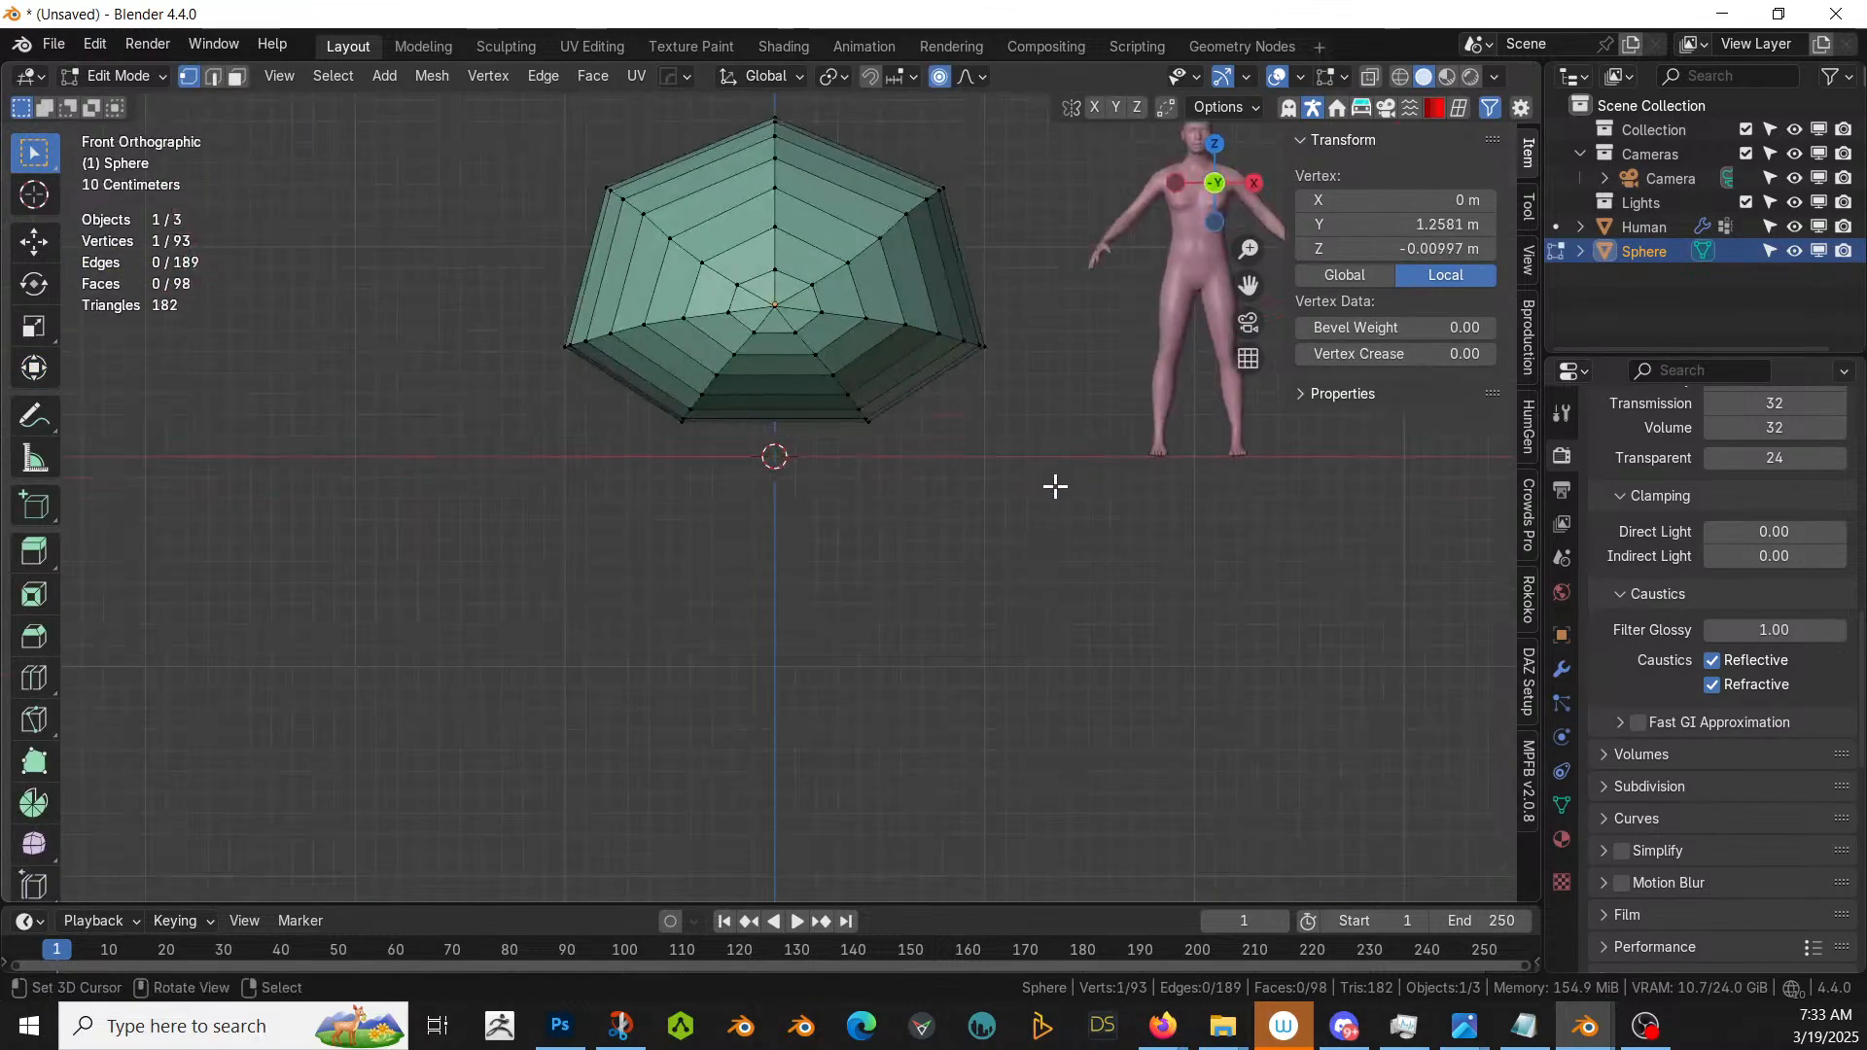
{"action": "key", "text": "KP_3"}
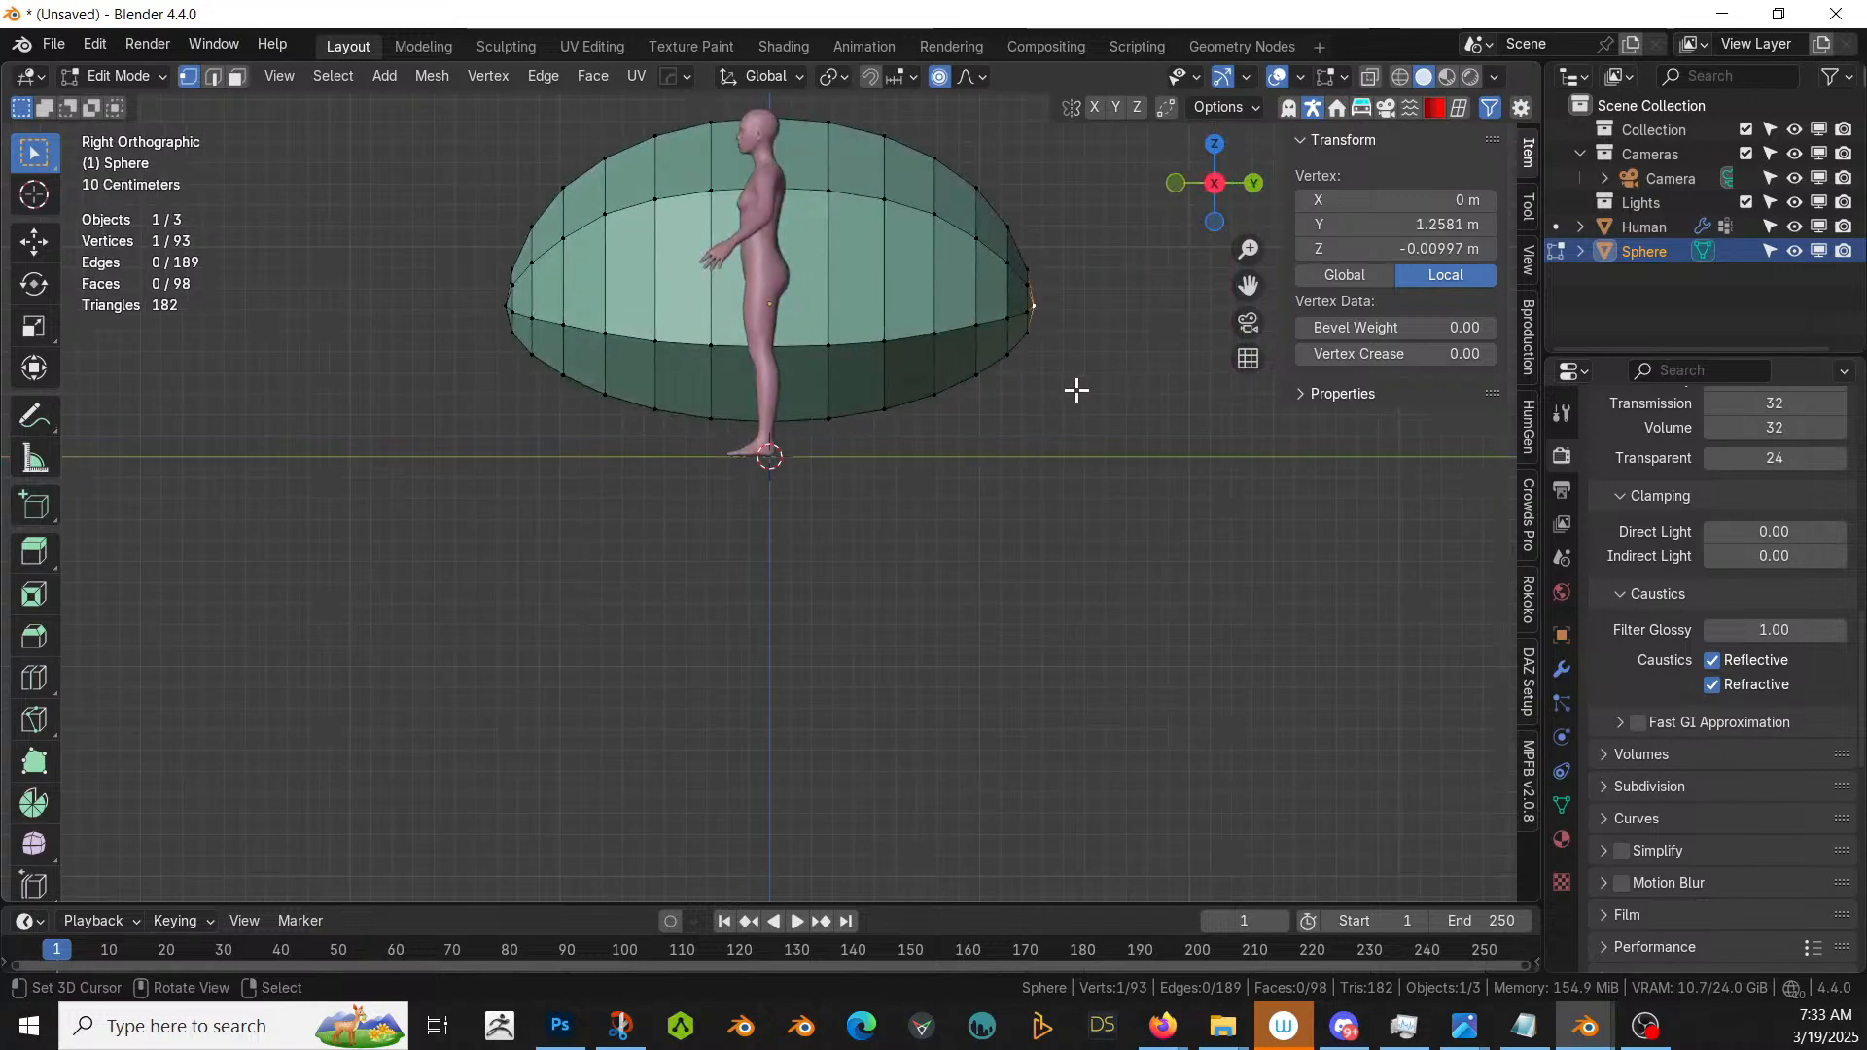
{"action": "key", "text": "g"}
{"action": "key", "text": "y"}
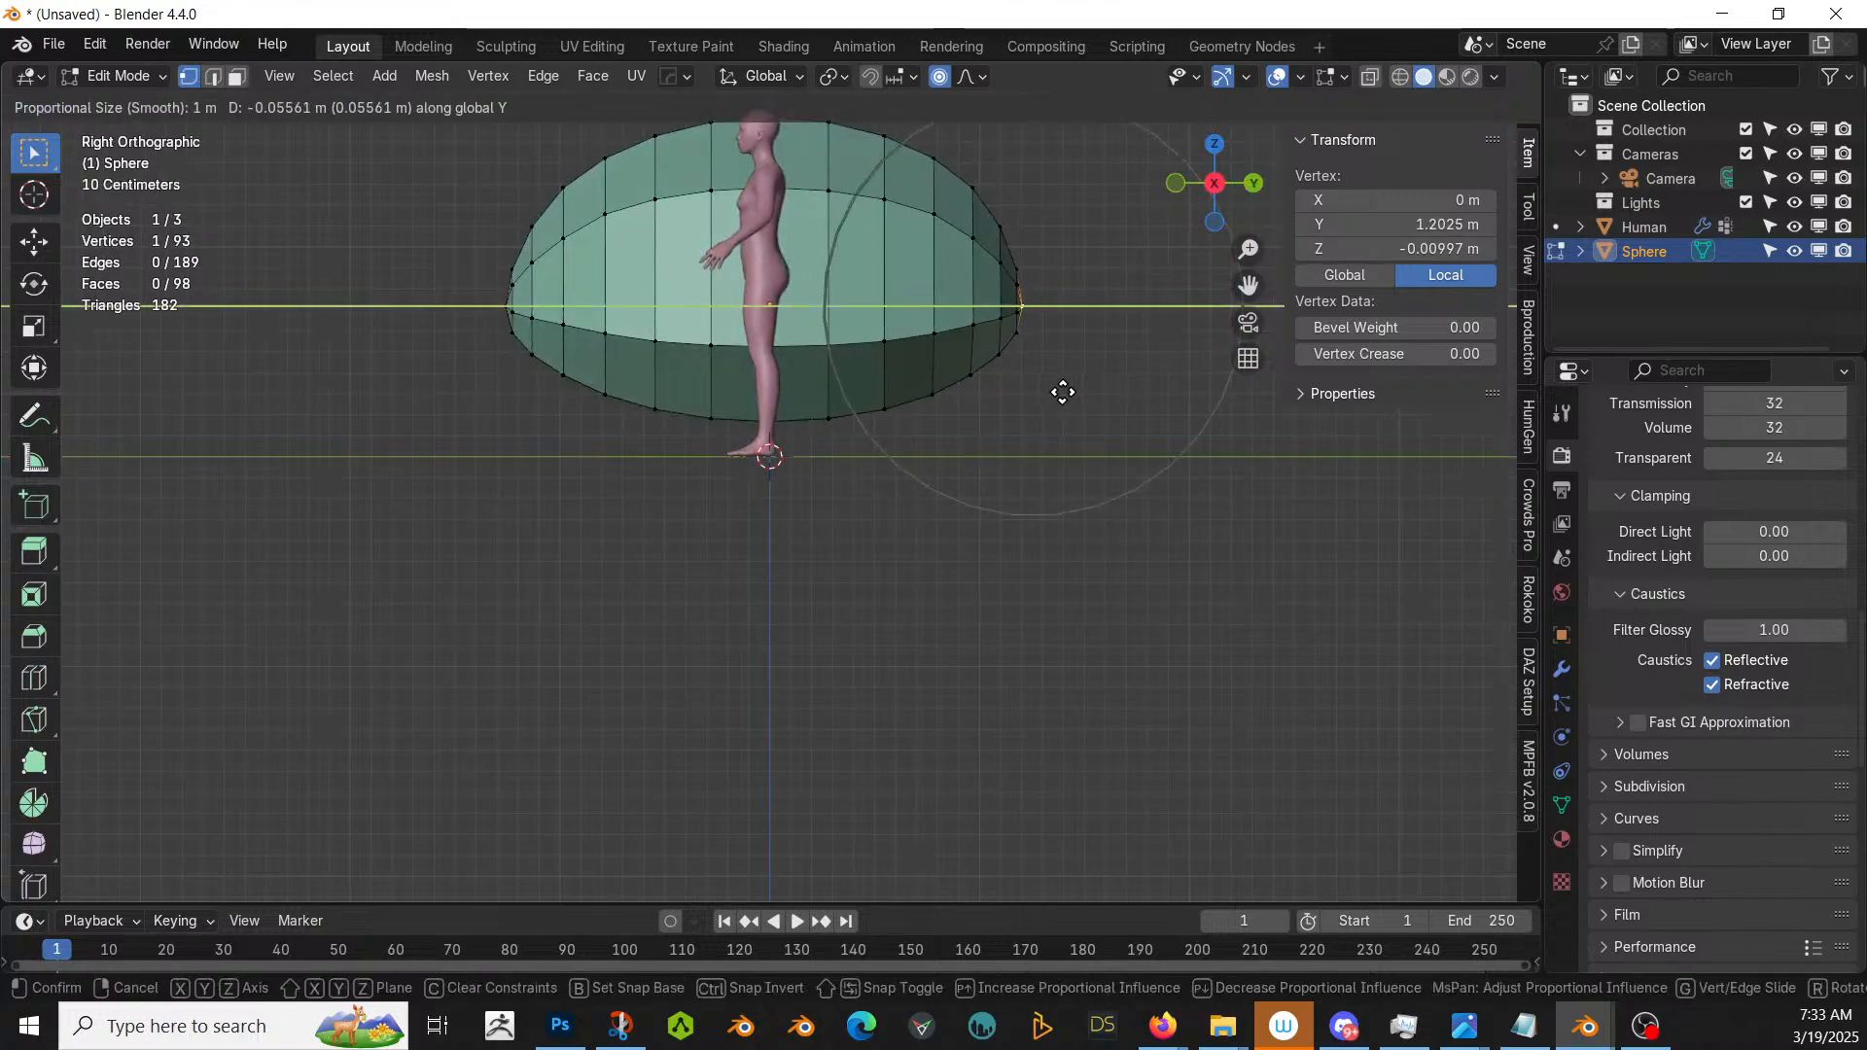
{"action": "scroll", "coordinate": [1042, 390], "scroll_direction": "down", "scroll_amount": 3}
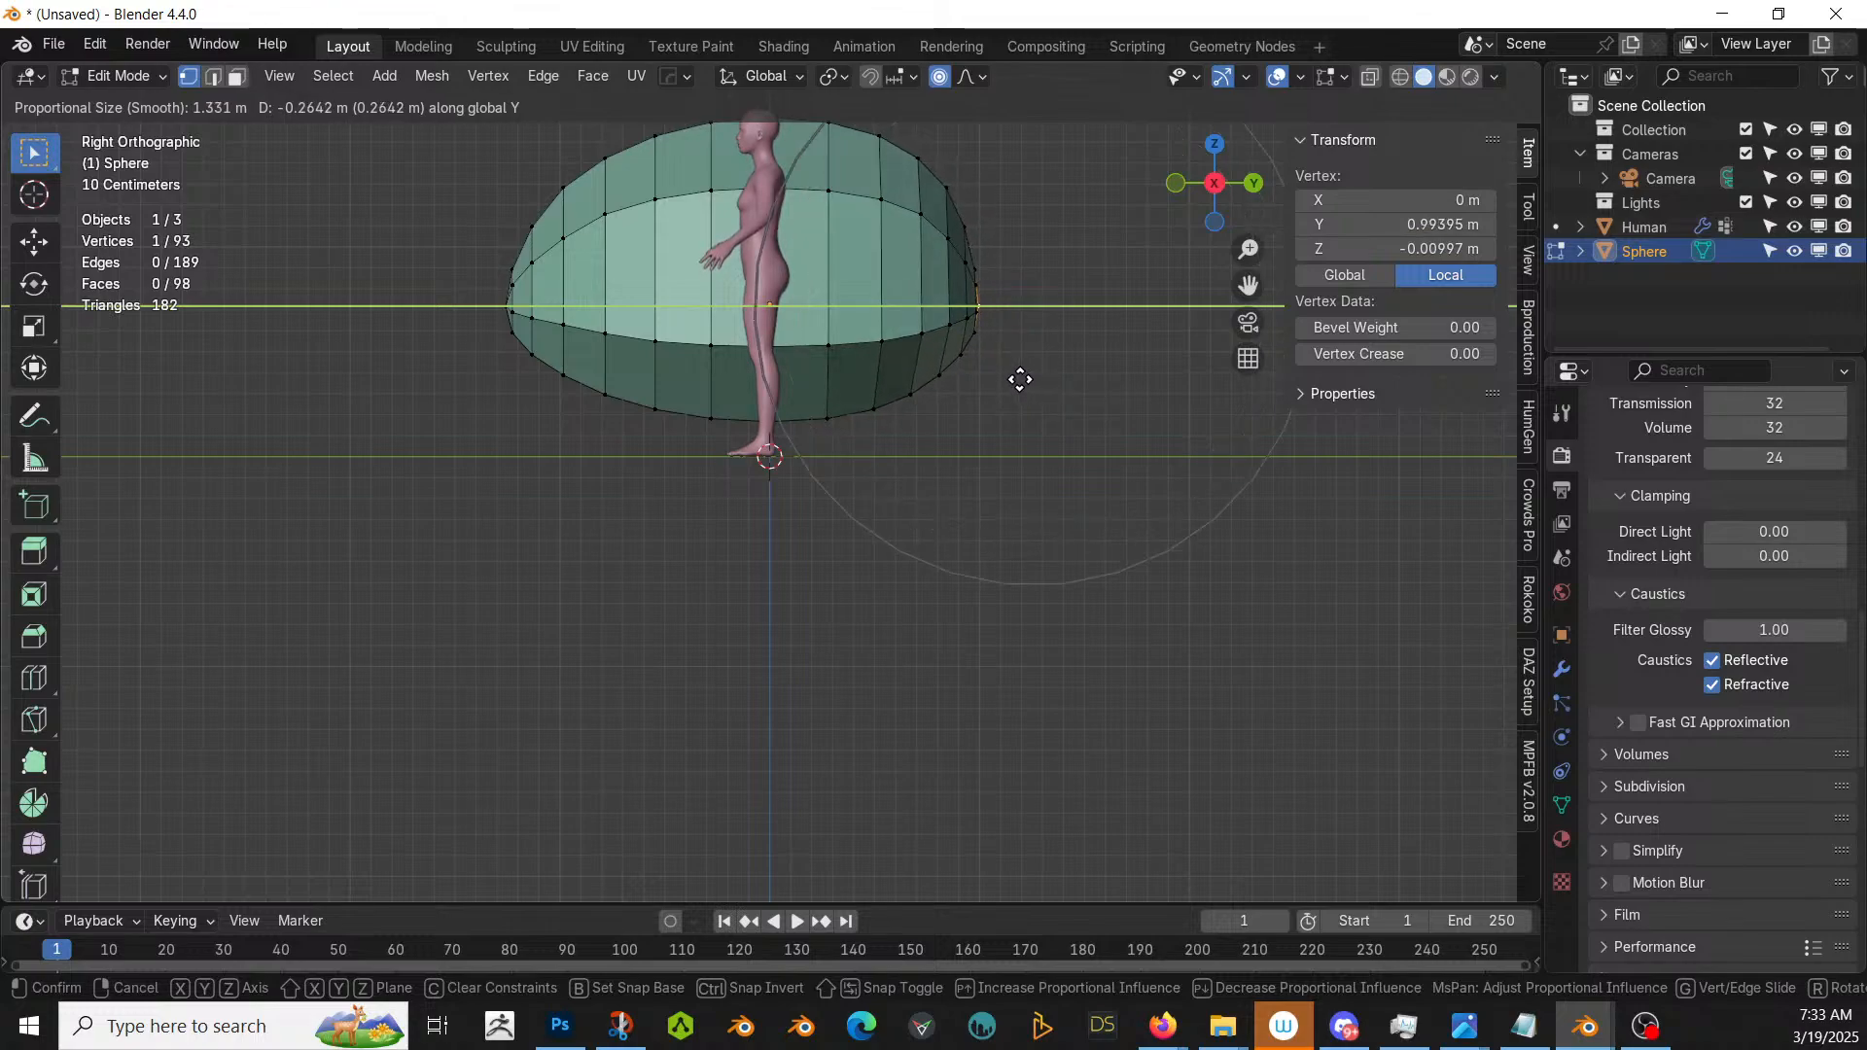
{"action": "left_click", "coordinate": [1016, 379]}
{"action": "middle_click_drag", "start_coordinate": [1012, 379], "coordinate": [805, 580]}
{"action": "key", "text": "Tab"}
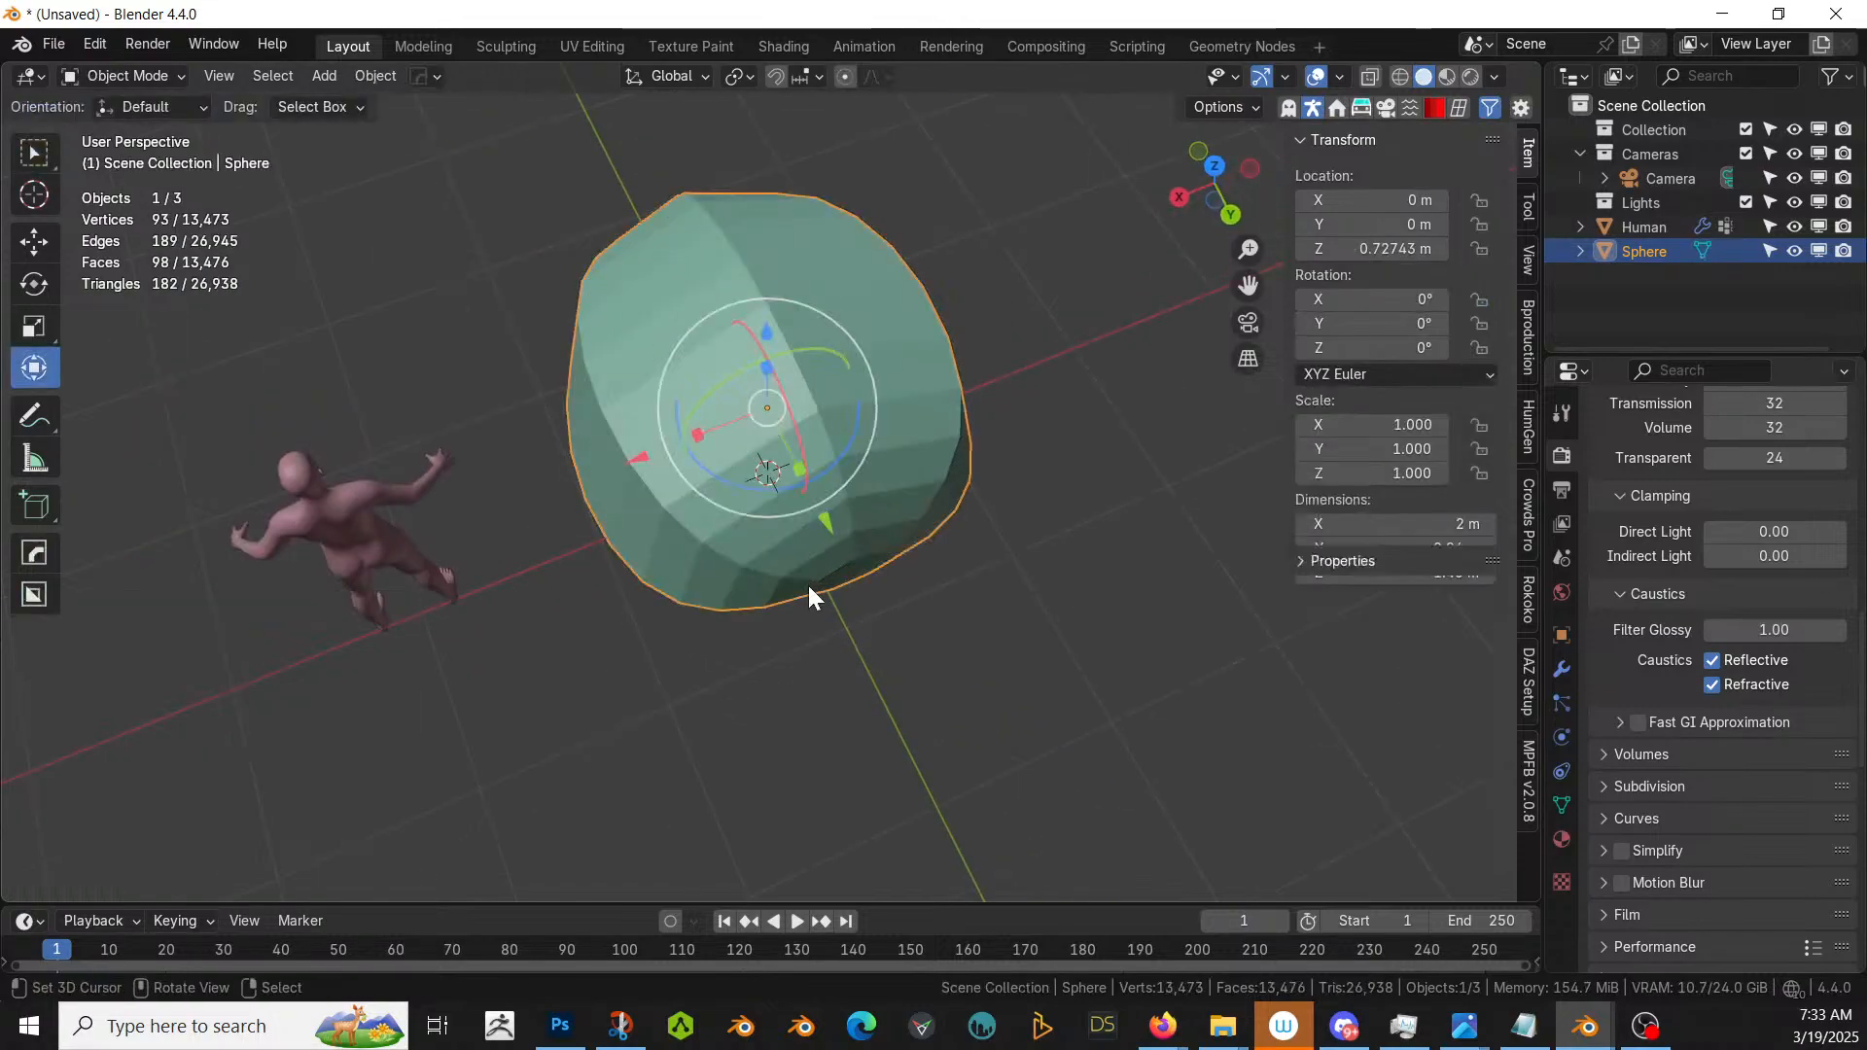
- Start saving the file, create a folder named "250319-1 Livestream Chosen Ground Car" inside 00 Paracologies, and copy that name
{"action": "key", "text": "ctrl+s"}
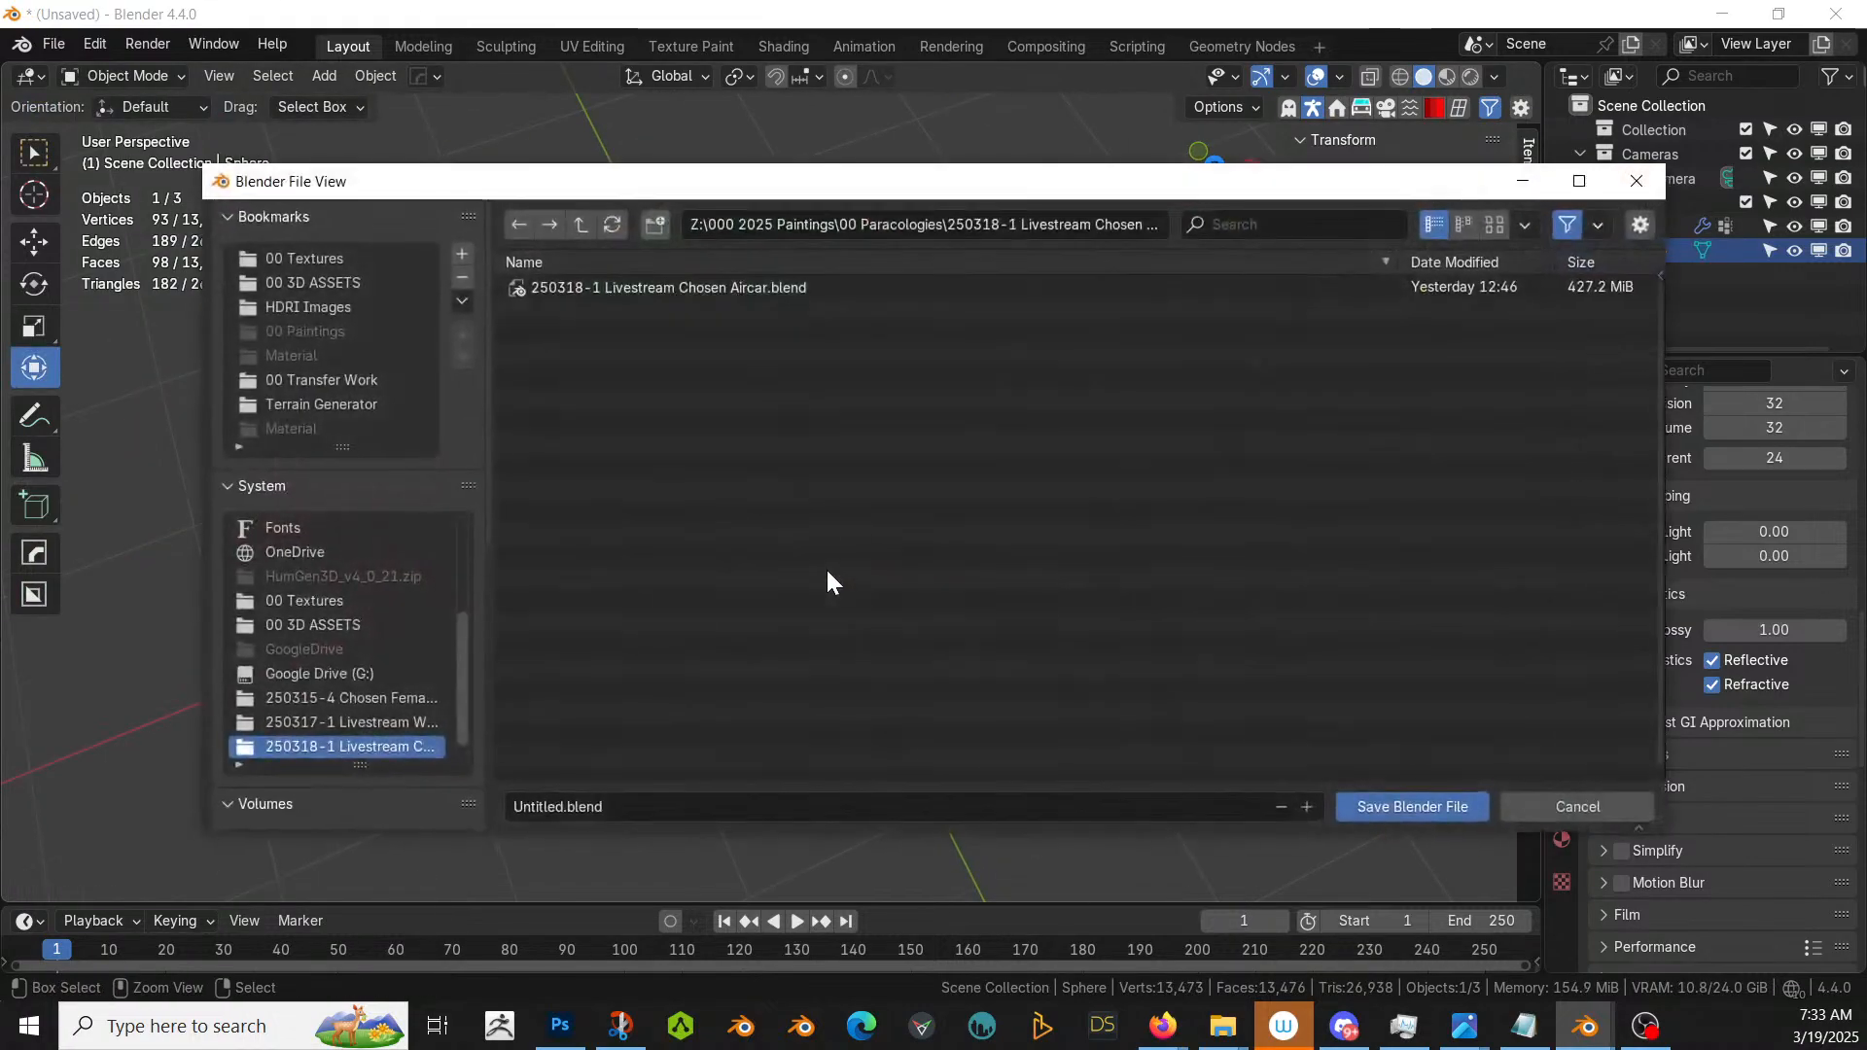
{"action": "left_click", "coordinate": [593, 224]}
{"action": "left_click", "coordinate": [648, 222]}
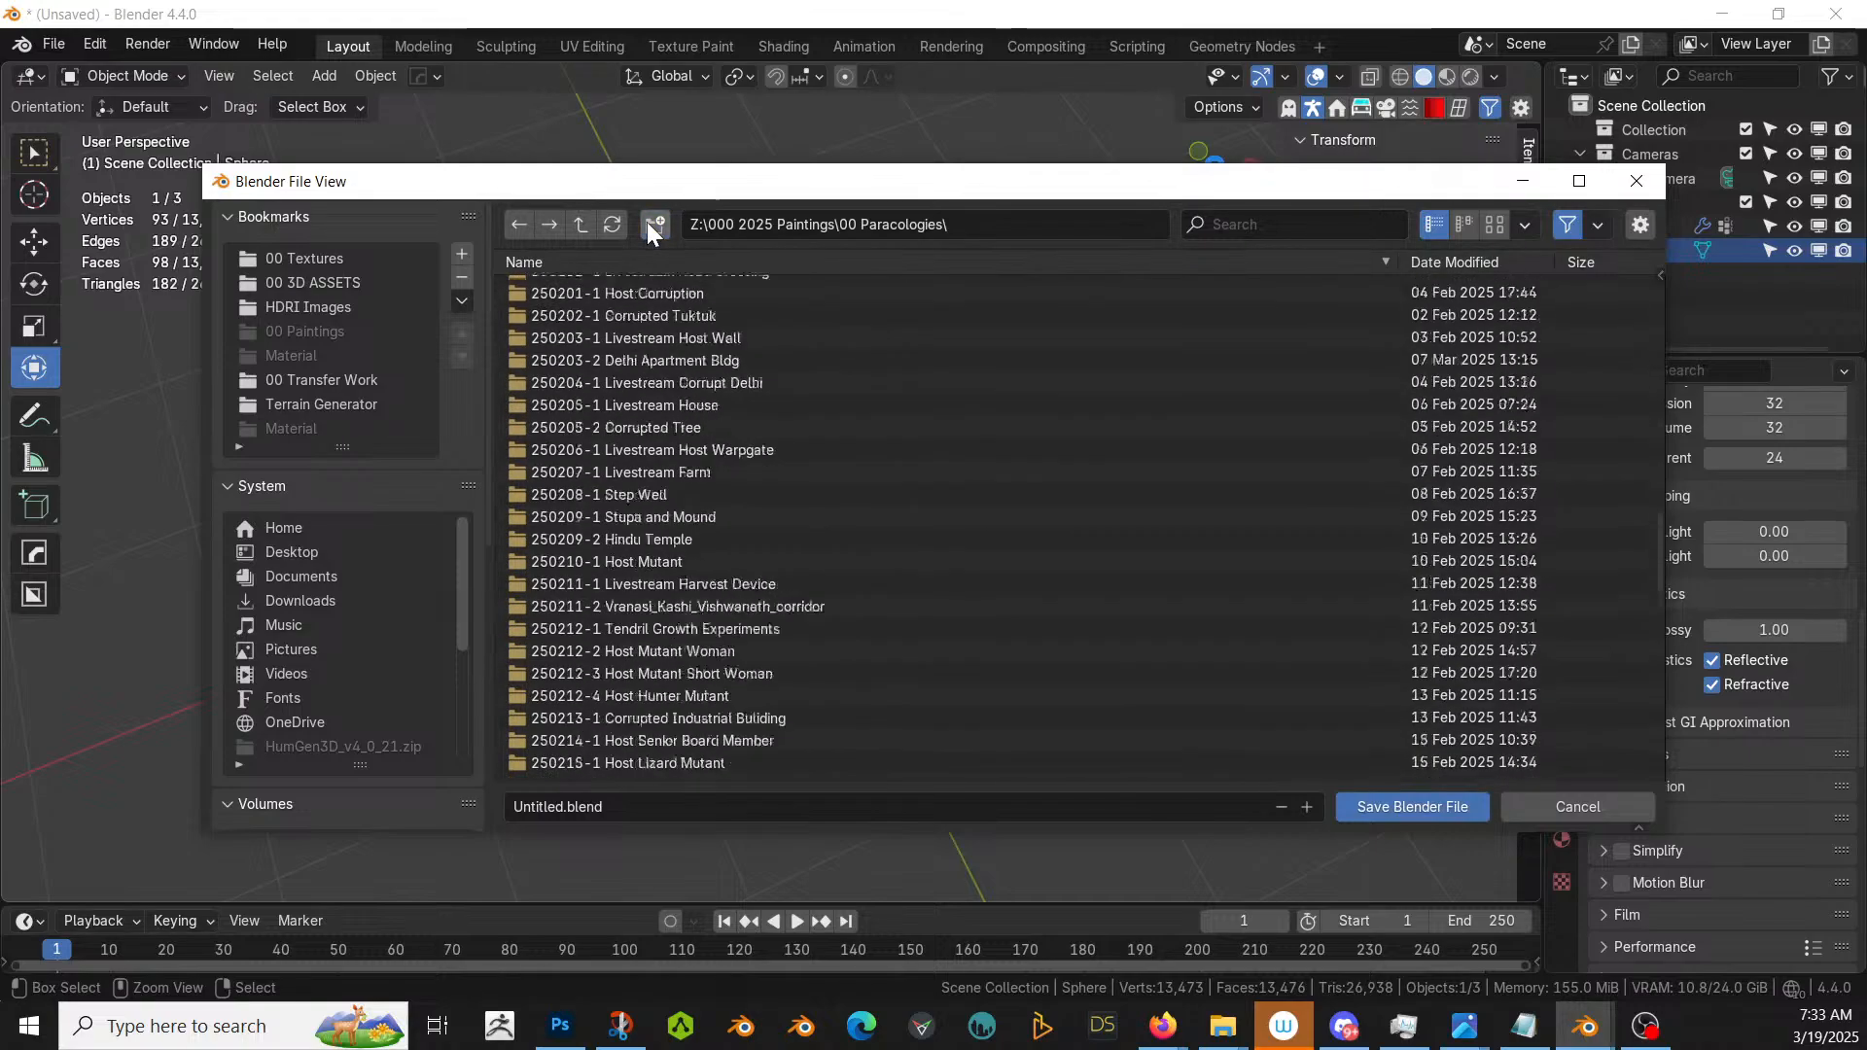
{"action": "type", "text": "250319-1 Li"}
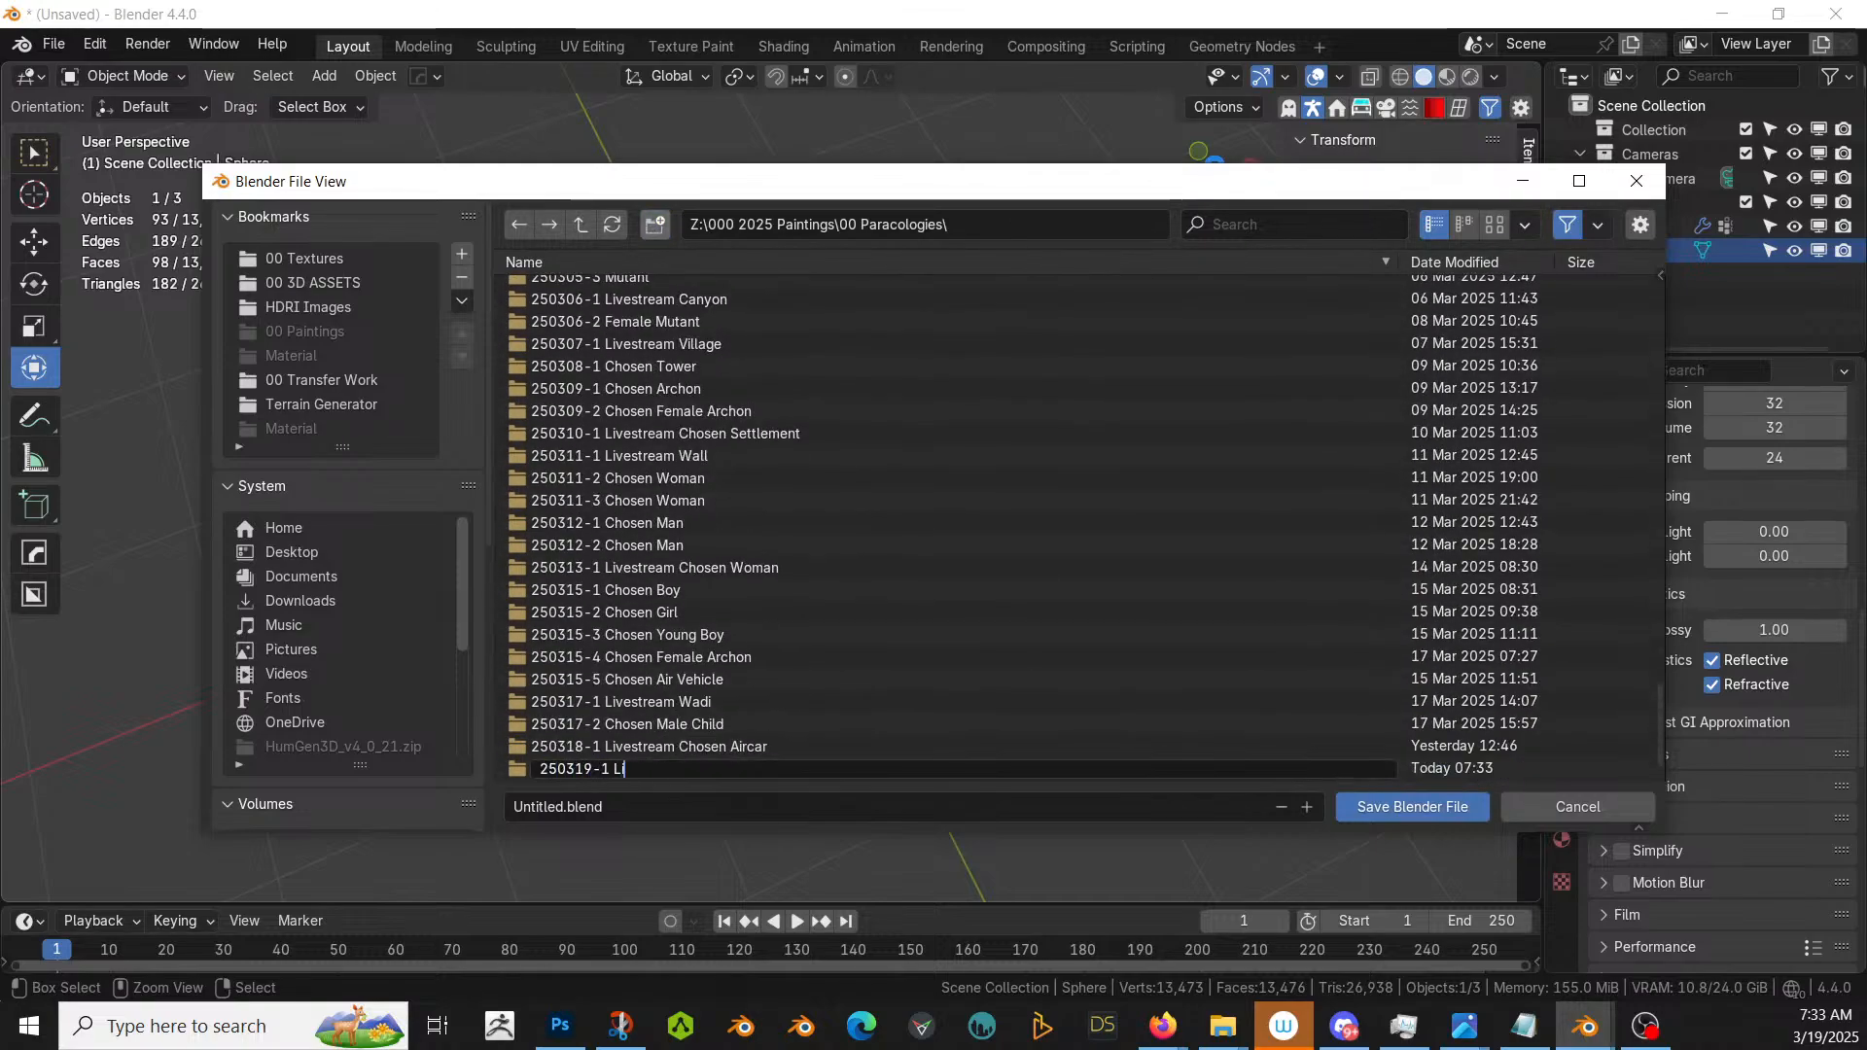
{"action": "type", "text": "vestream Chosen Ground Car"}
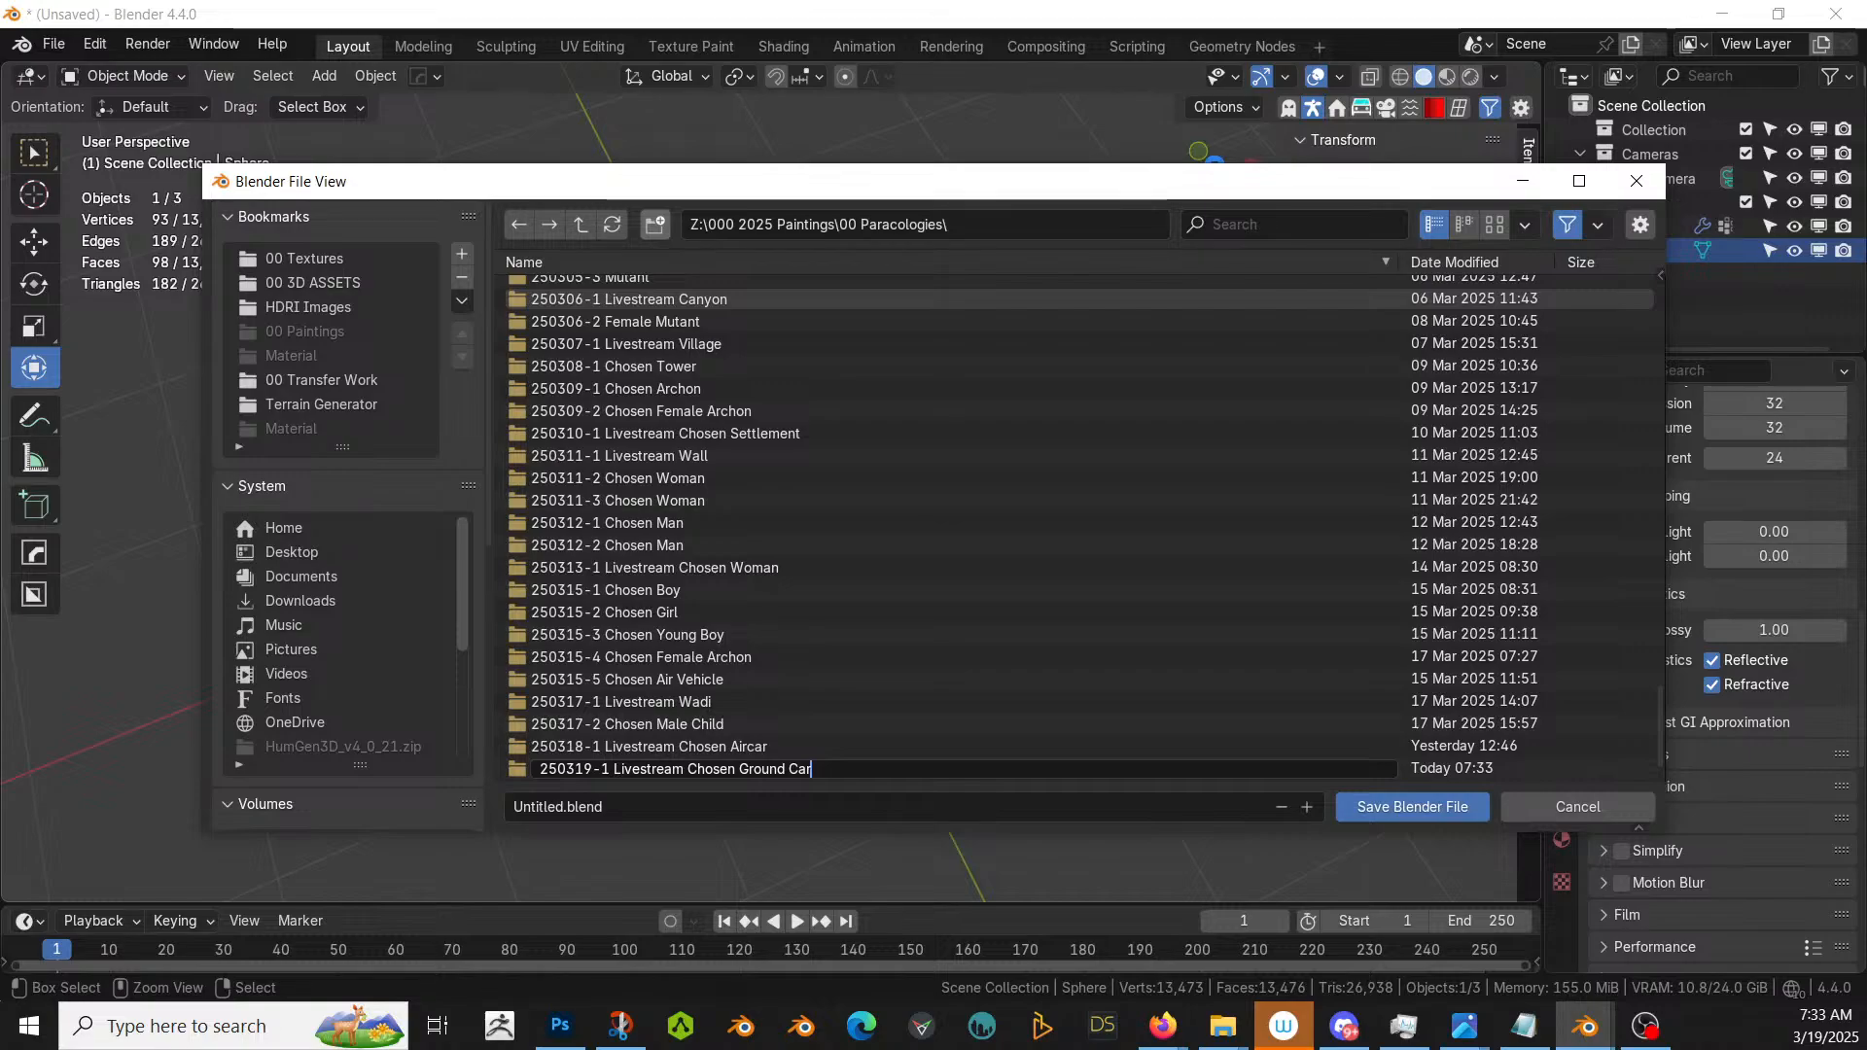
{"action": "key", "text": "ctrl+a"}
{"action": "key", "text": "ctrl+c"}
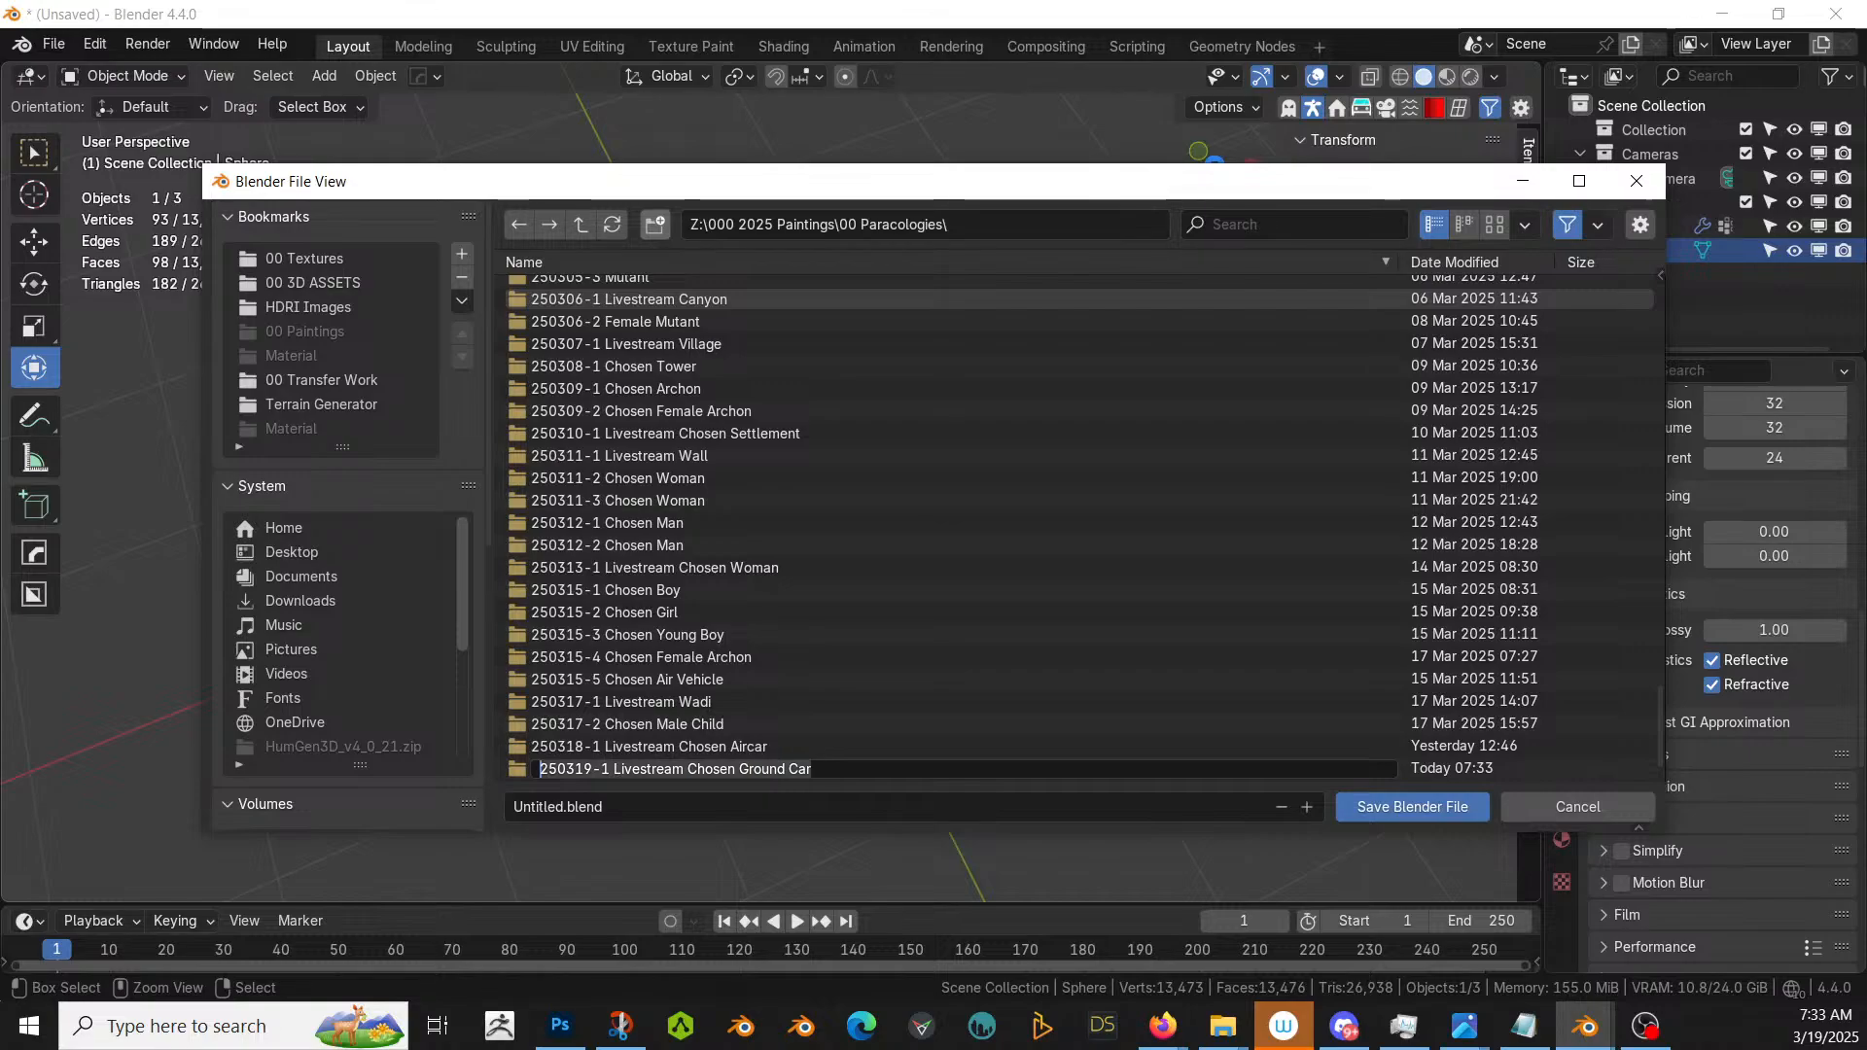
{"action": "key", "text": "Return"}
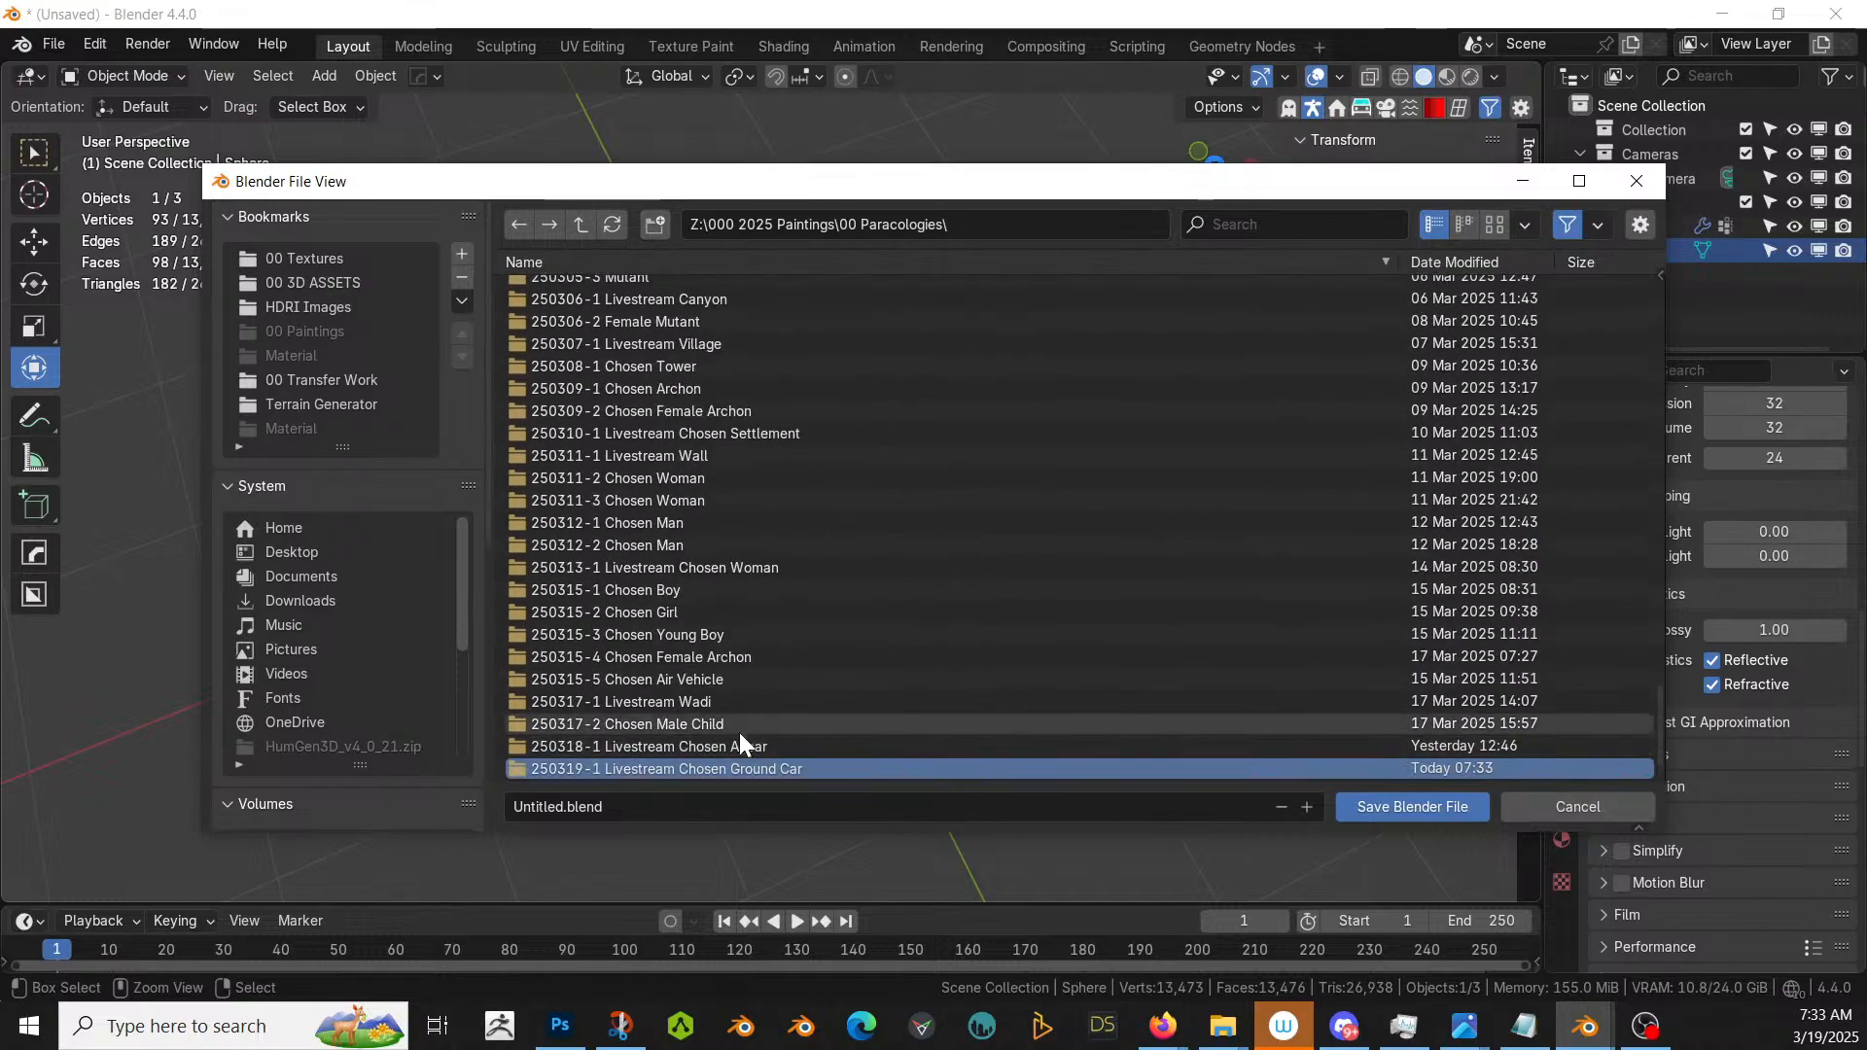
- Save the project inside the new folder as "250319-1 Livestream Chosen Ground Car.blend"
{"action": "double_click", "coordinate": [682, 770]}
{"action": "left_click", "coordinate": [643, 806]}
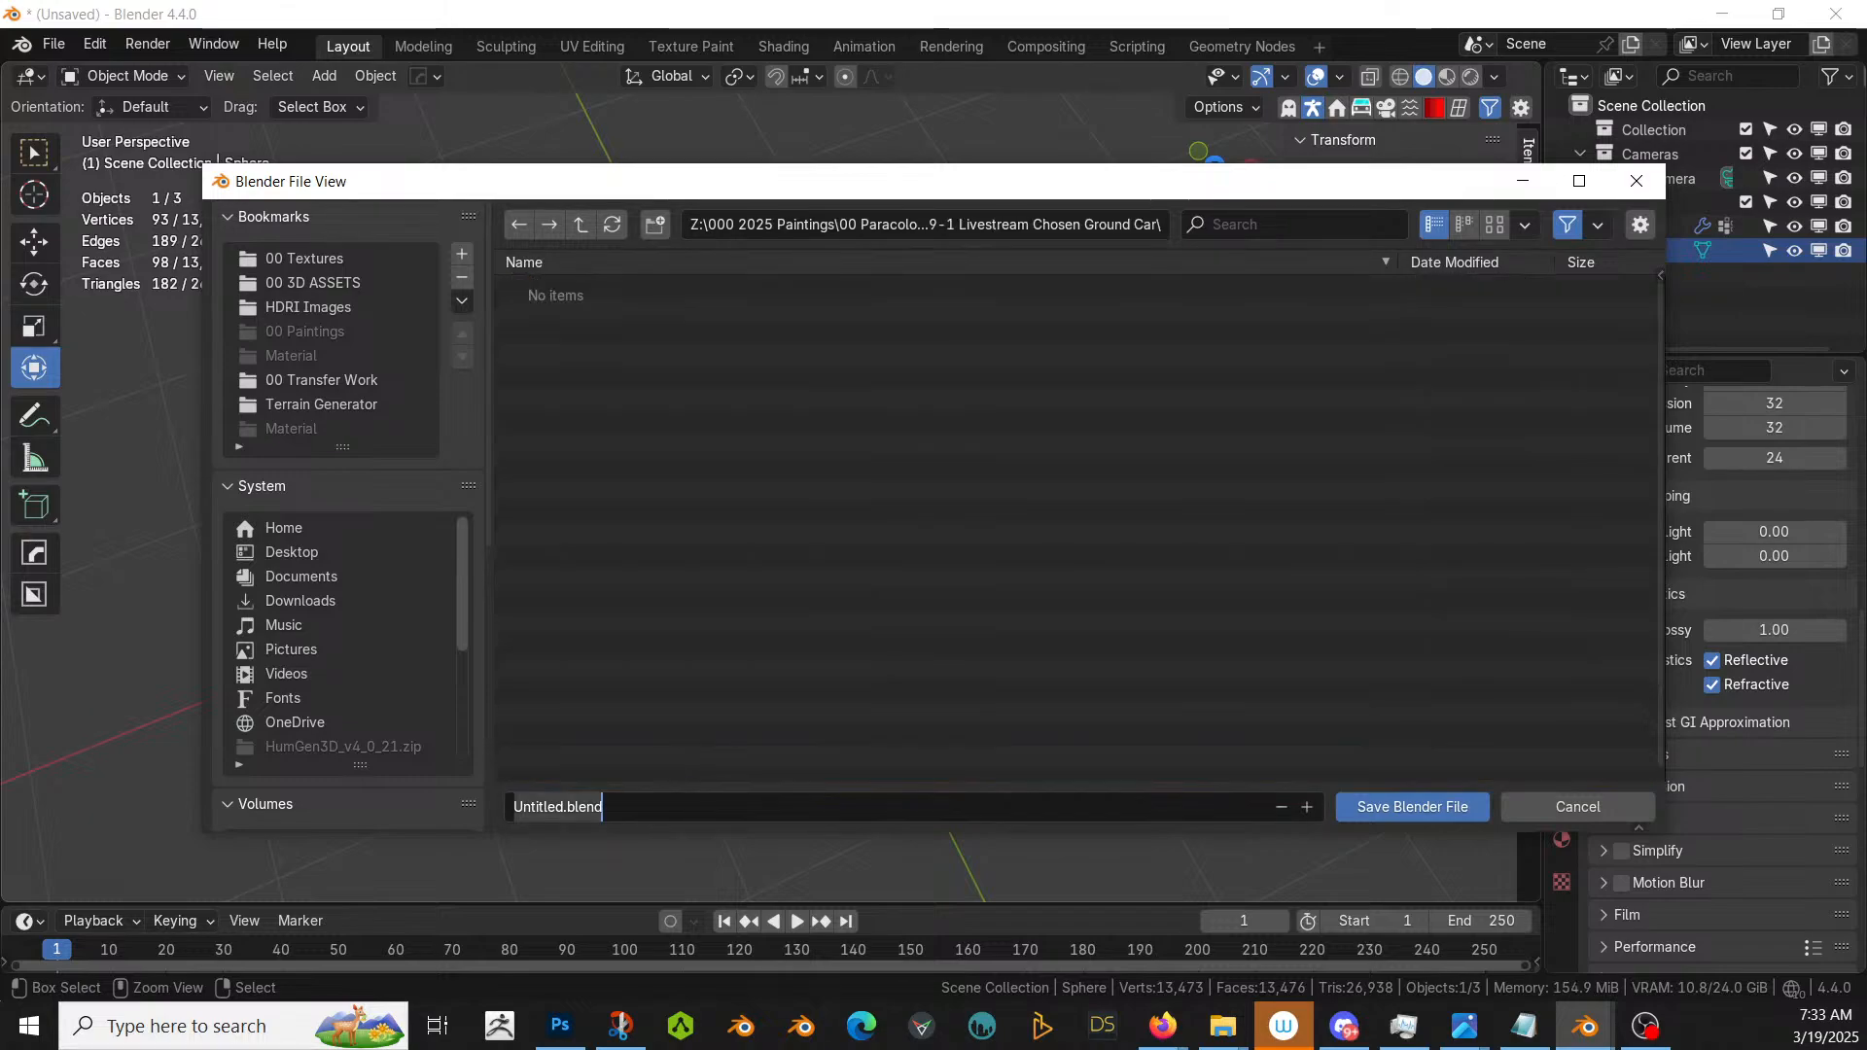
{"action": "key", "text": "ctrl+v"}
{"action": "type", "text": ".blend"}
{"action": "key", "text": "Return"}
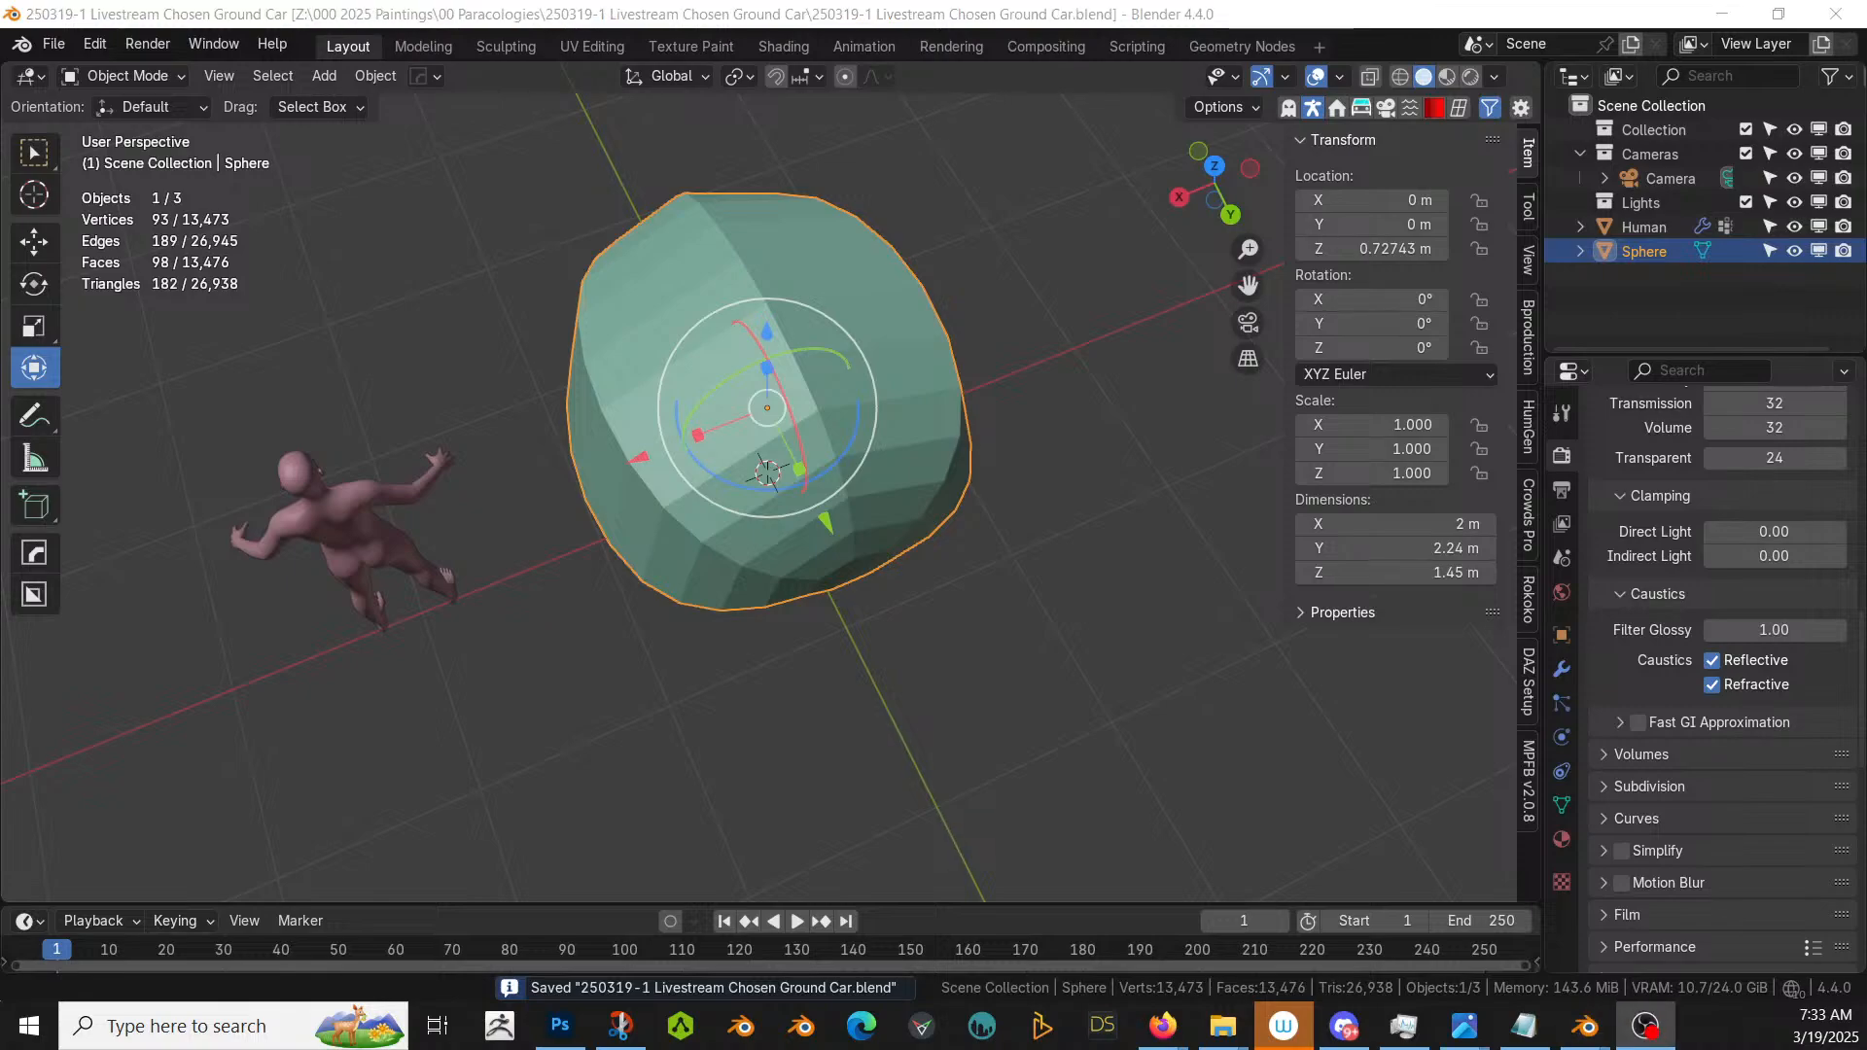
{"action": "middle_click_drag", "start_coordinate": [1083, 709], "coordinate": [790, 639]}
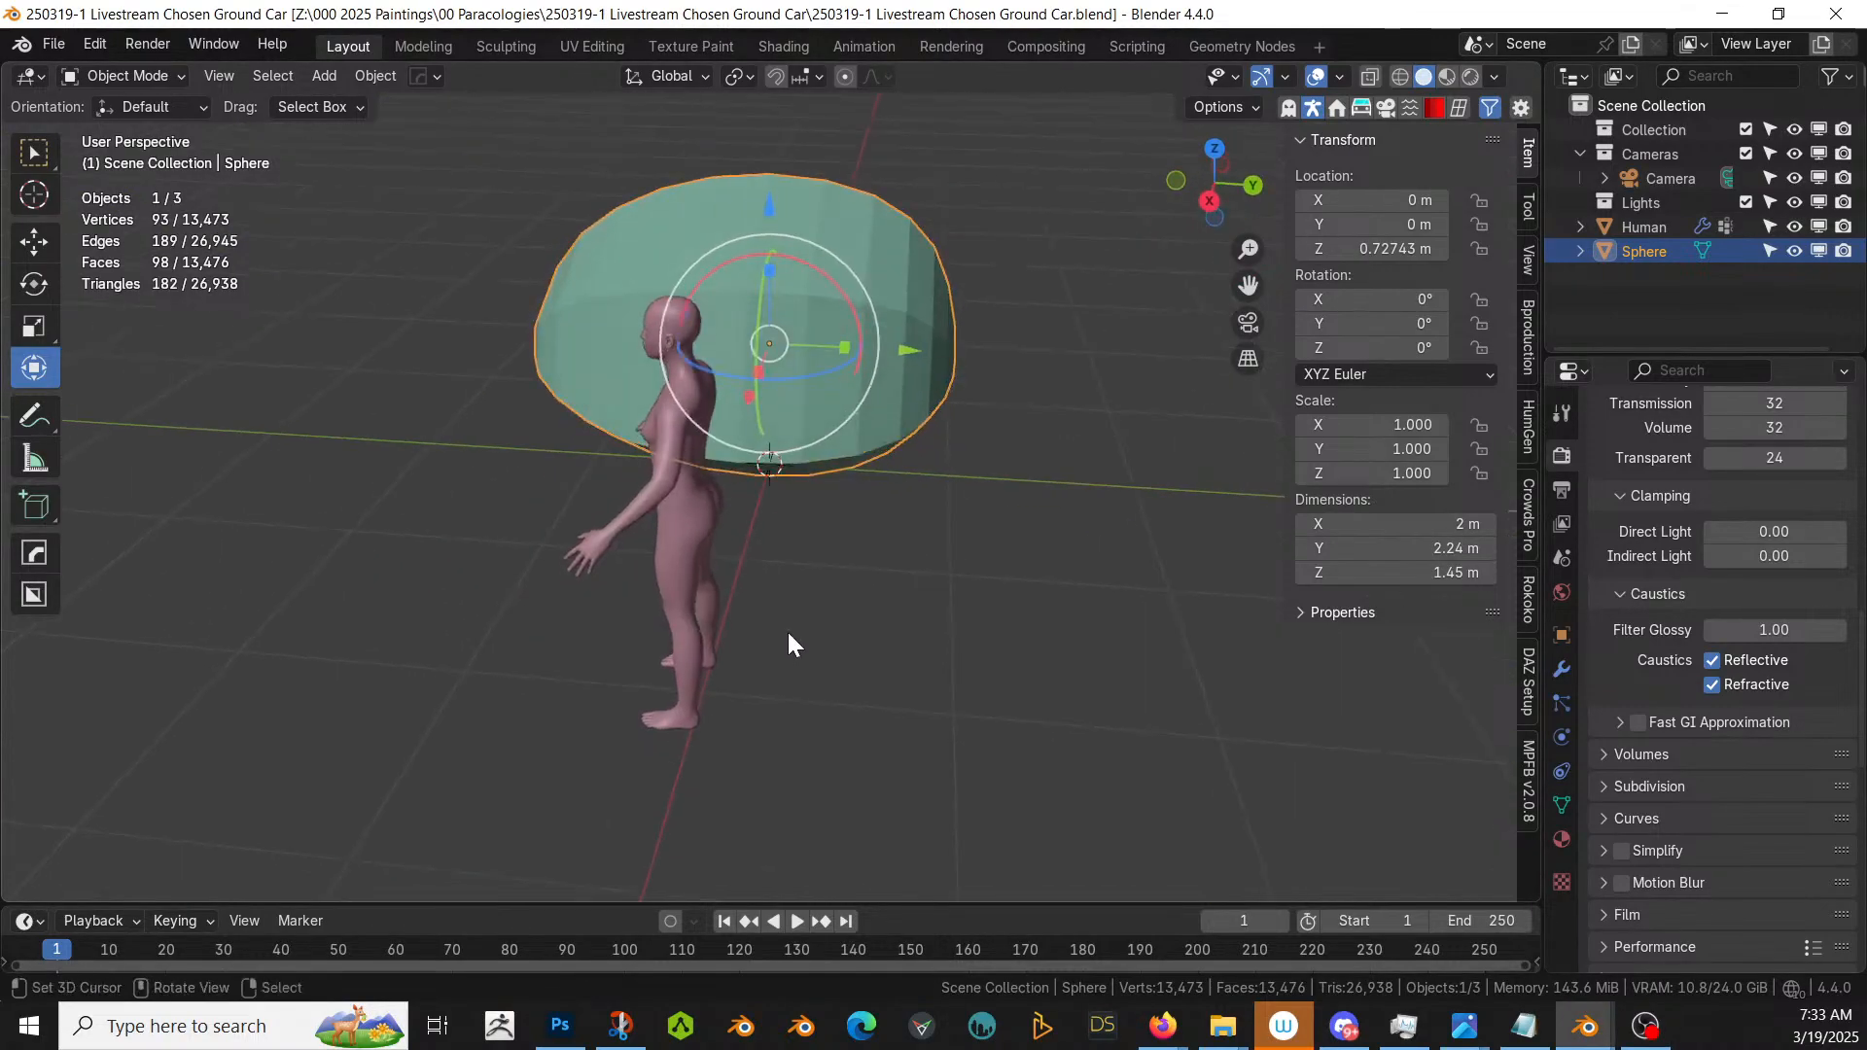
{"action": "key", "text": "KP_3"}
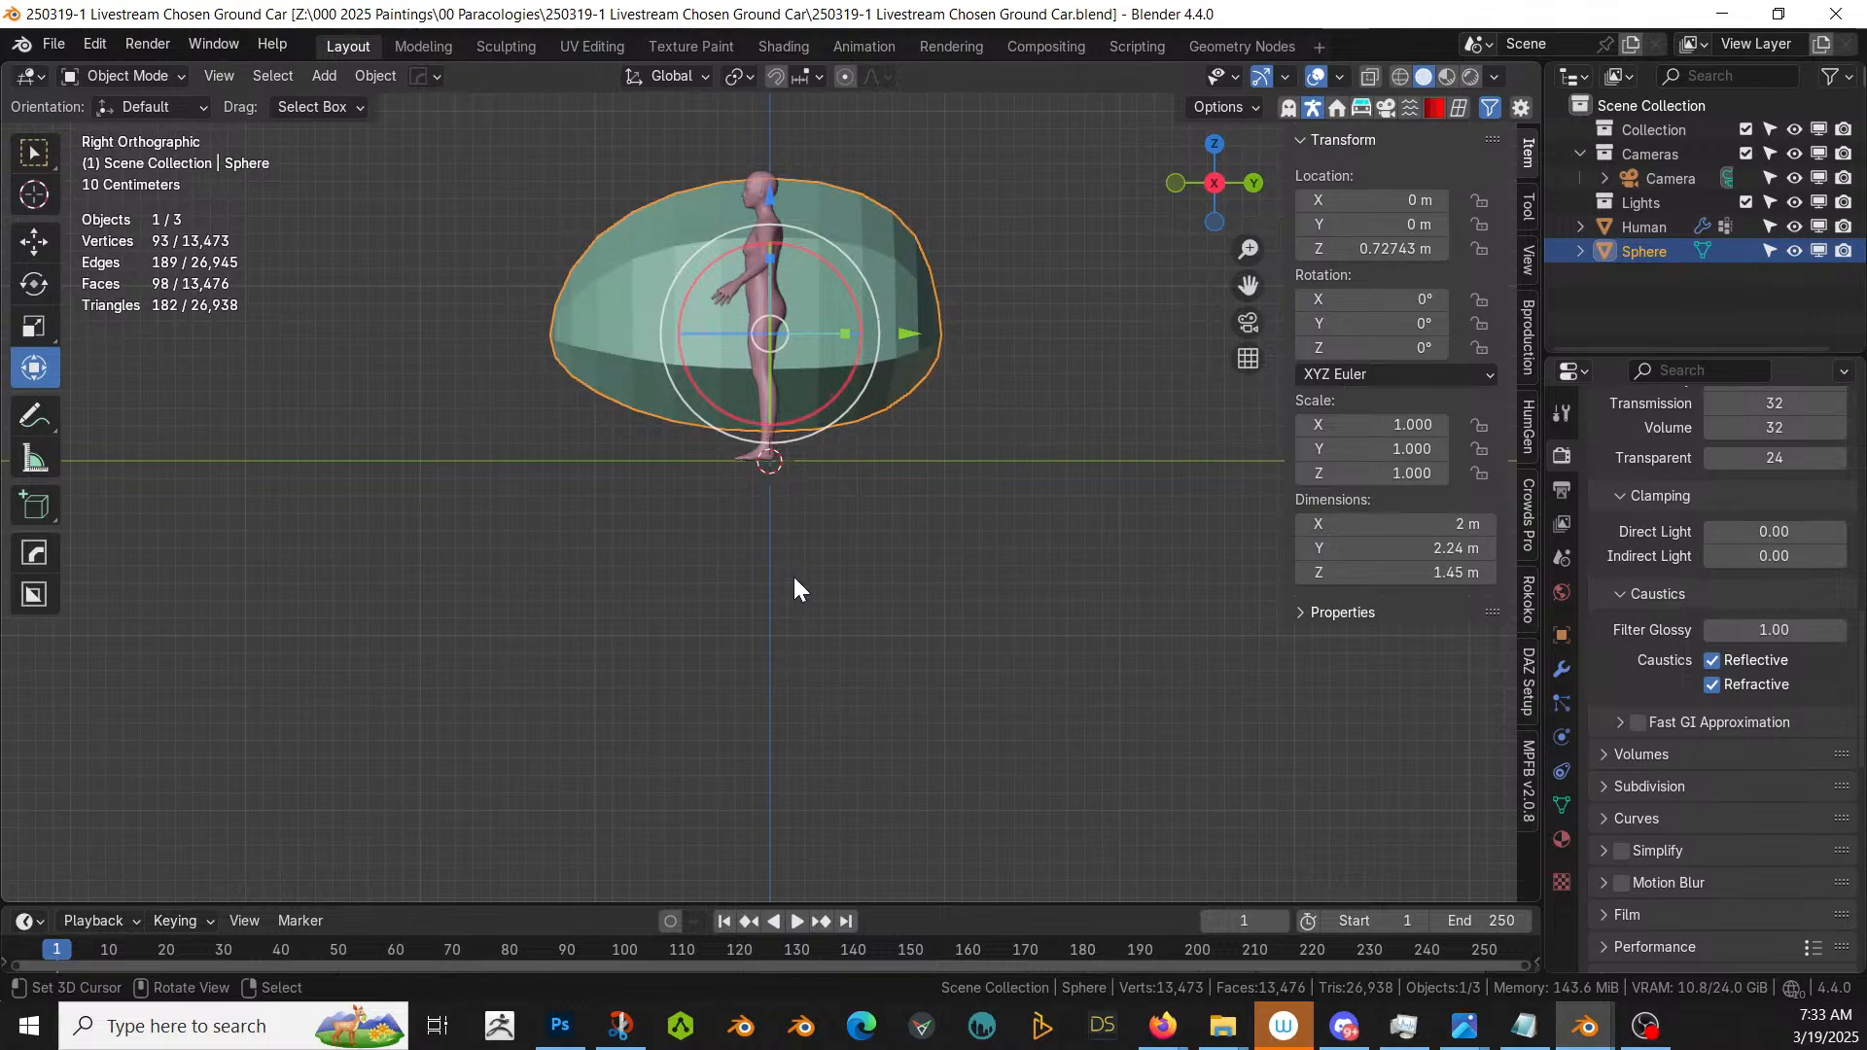
{"action": "middle_click_drag", "start_coordinate": [795, 587], "coordinate": [1000, 638]}
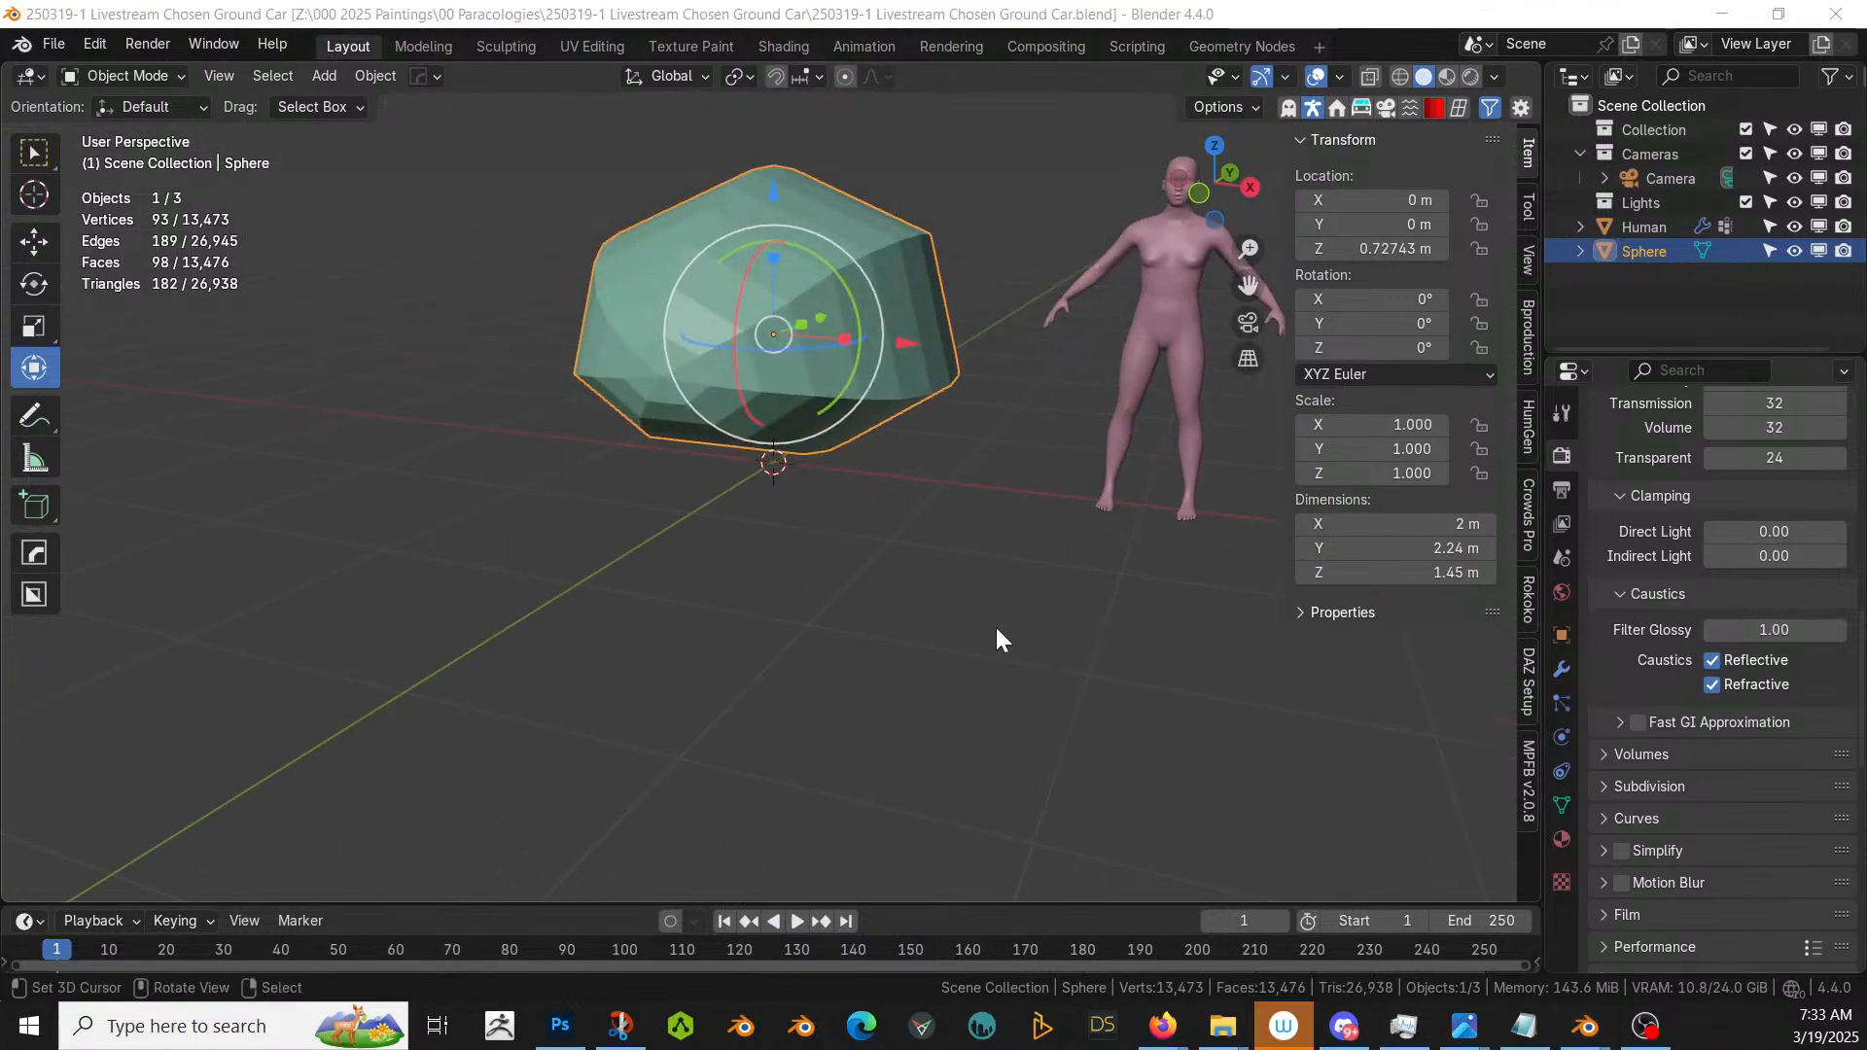
- Switch to the SciFi Vol1_noPeople file and look over its vehicle models for reference
{"action": "key", "text": "alt+Tab"}
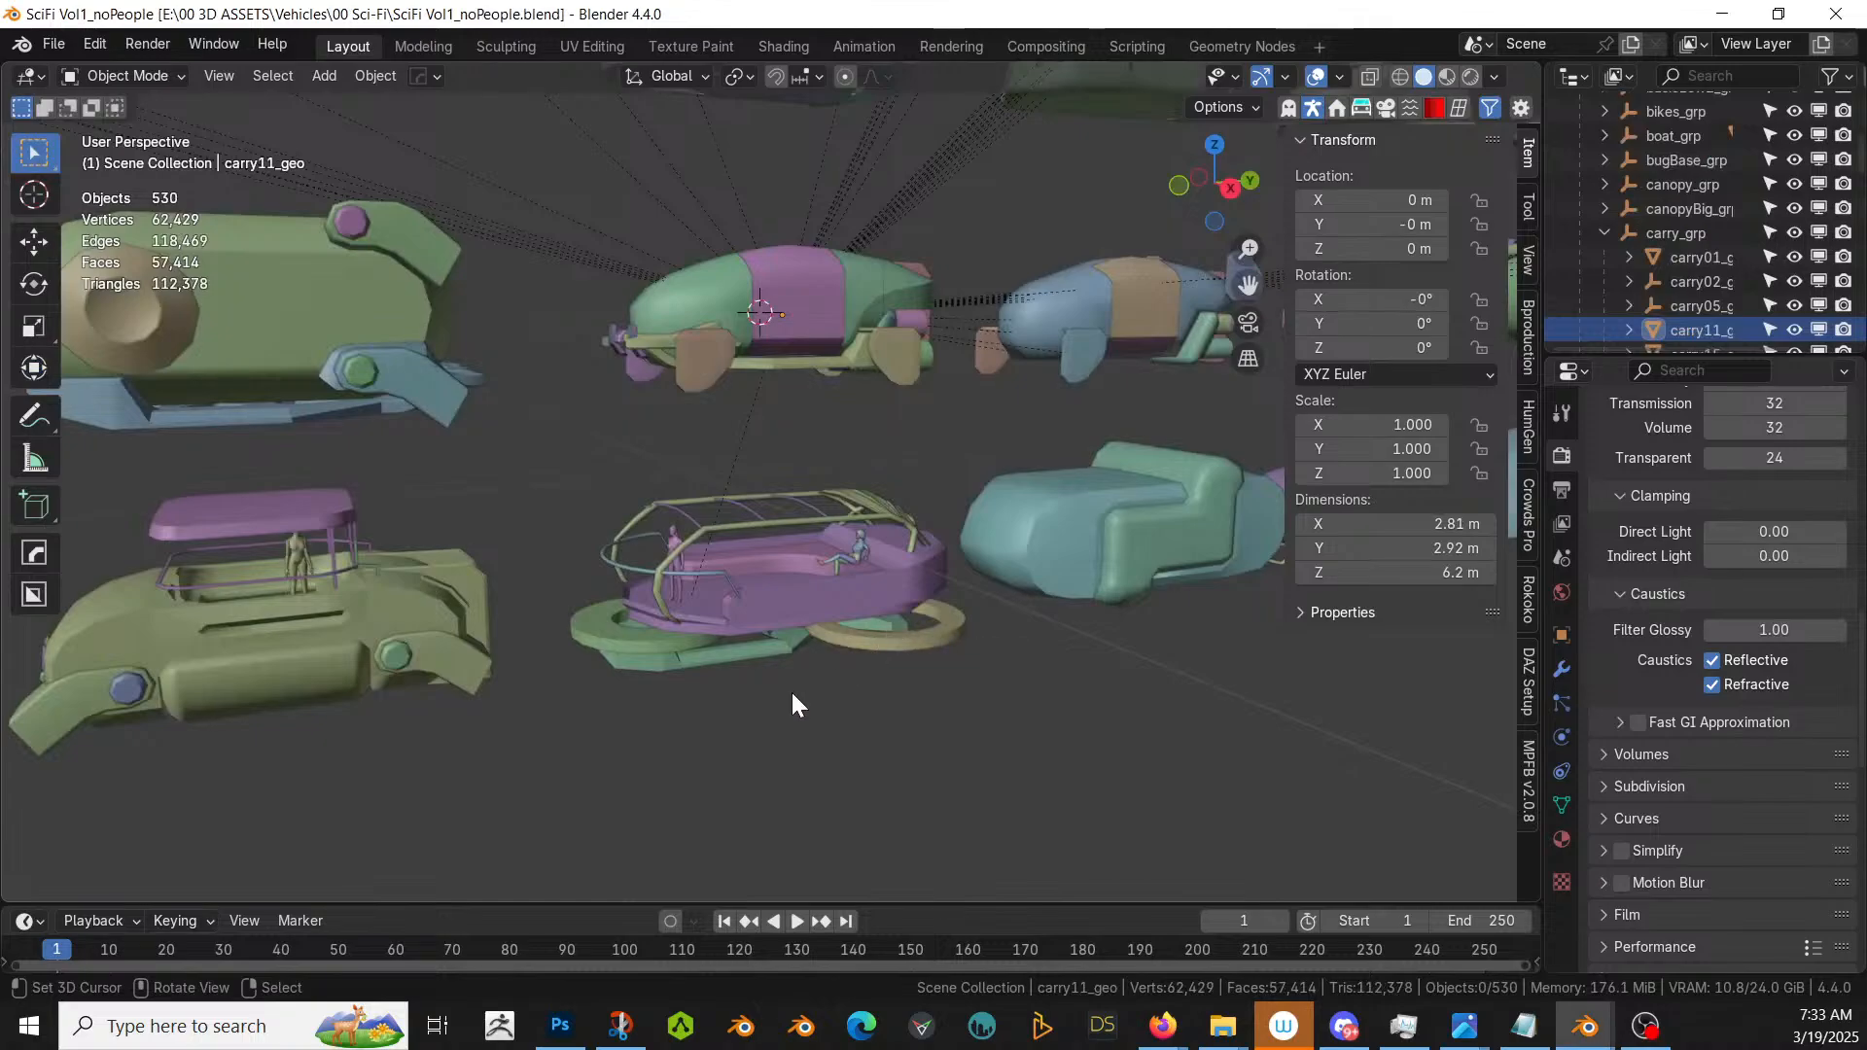
{"action": "middle_click_drag", "start_coordinate": [792, 702], "coordinate": [569, 846]}
{"action": "scroll", "coordinate": [723, 661], "scroll_direction": "down", "scroll_amount": 3}
{"action": "scroll", "coordinate": [700, 772], "scroll_direction": "up", "scroll_amount": 4}
{"action": "middle_click_drag", "start_coordinate": [700, 771], "coordinate": [1099, 680], "text": "shift"}
{"action": "scroll", "coordinate": [655, 813], "scroll_direction": "down", "scroll_amount": 5}
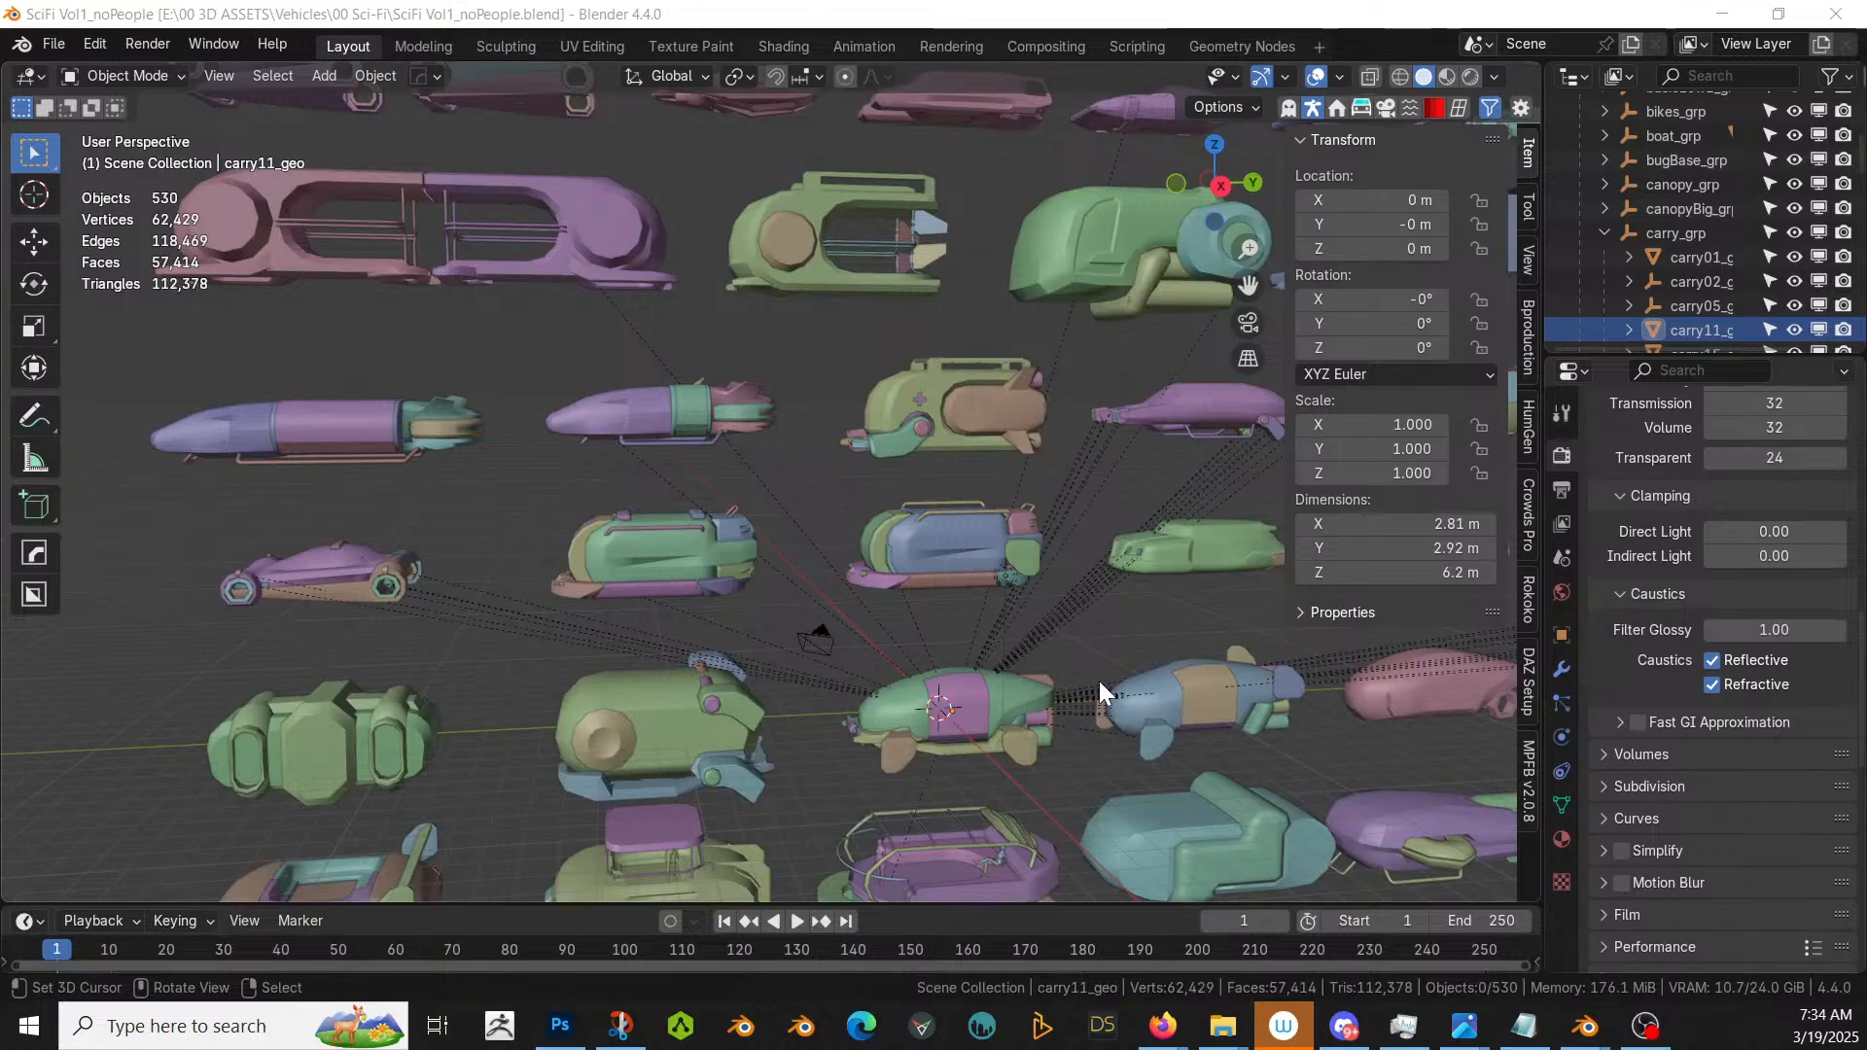
- Switch to the vehicle kitbash file and copy the suspension frame beside the rows of wheels
{"action": "key", "text": "alt+Tab"}
{"action": "middle_click_drag", "start_coordinate": [897, 637], "coordinate": [551, 673]}
{"action": "scroll", "coordinate": [622, 663], "scroll_direction": "up", "scroll_amount": 4}
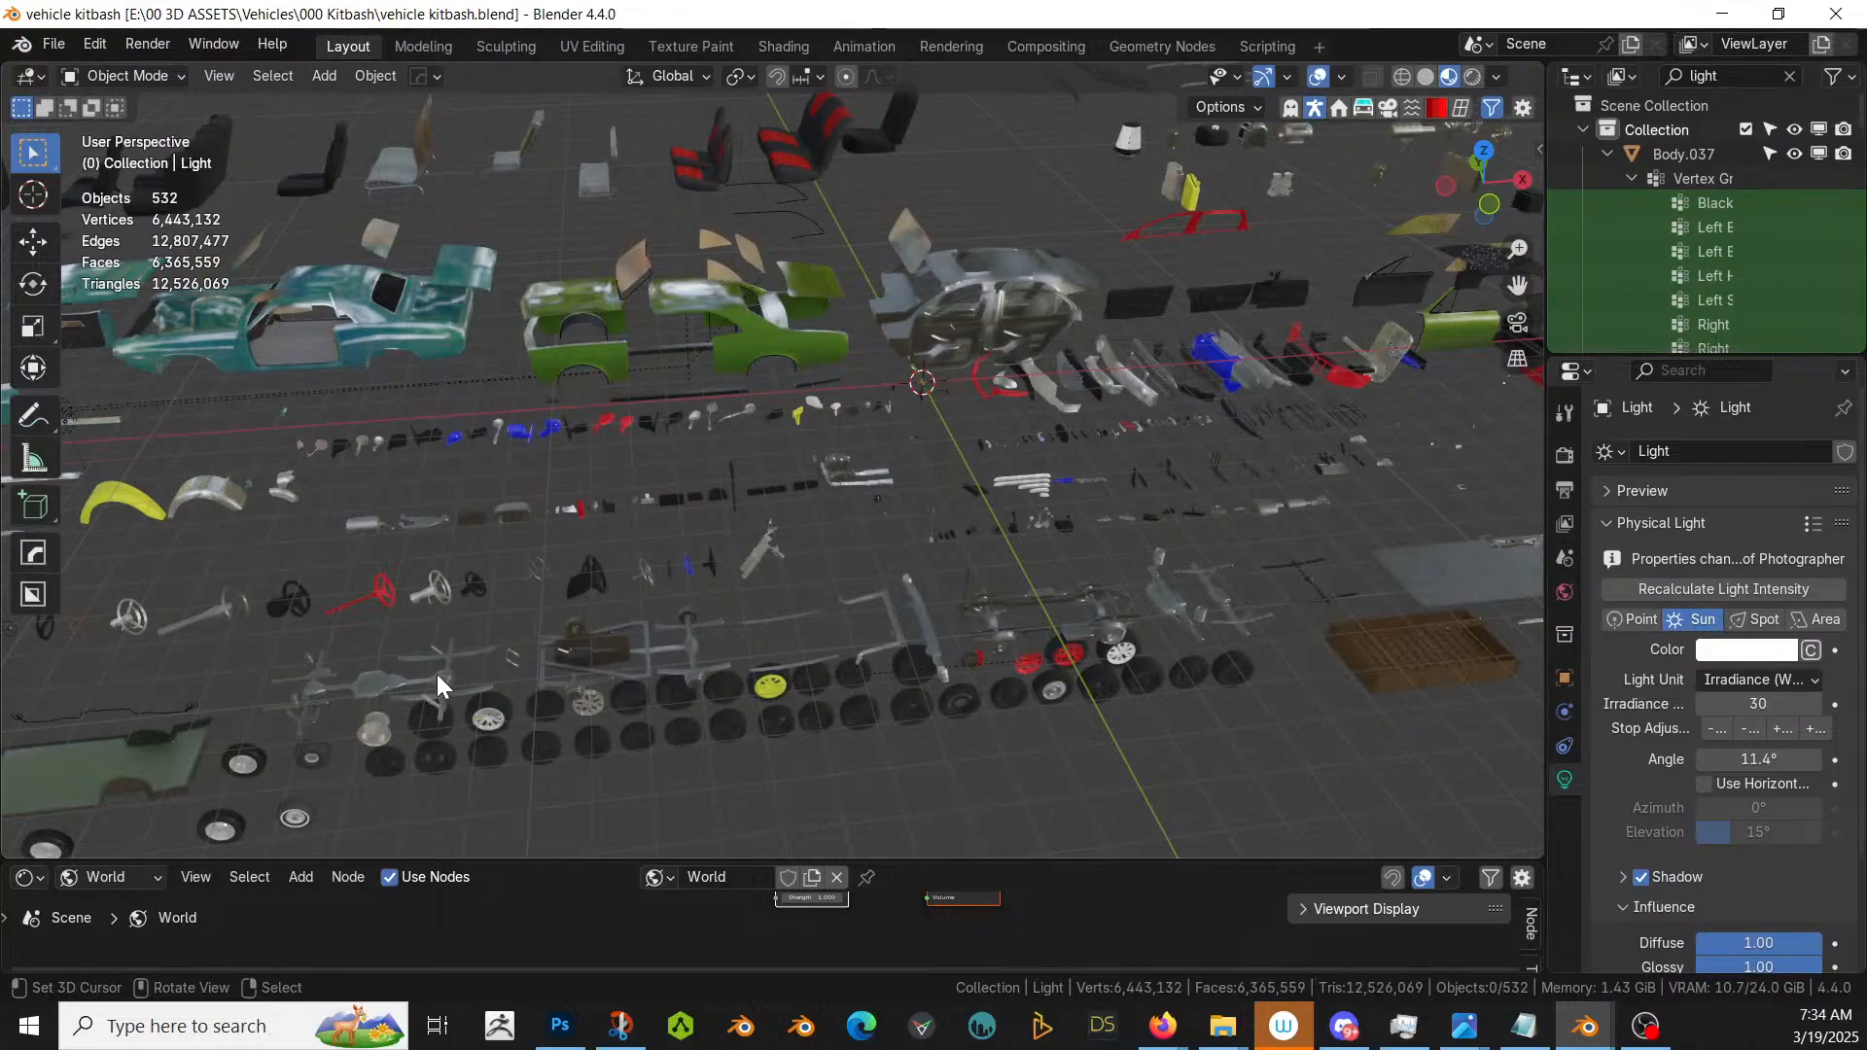
{"action": "left_click", "coordinate": [378, 685]}
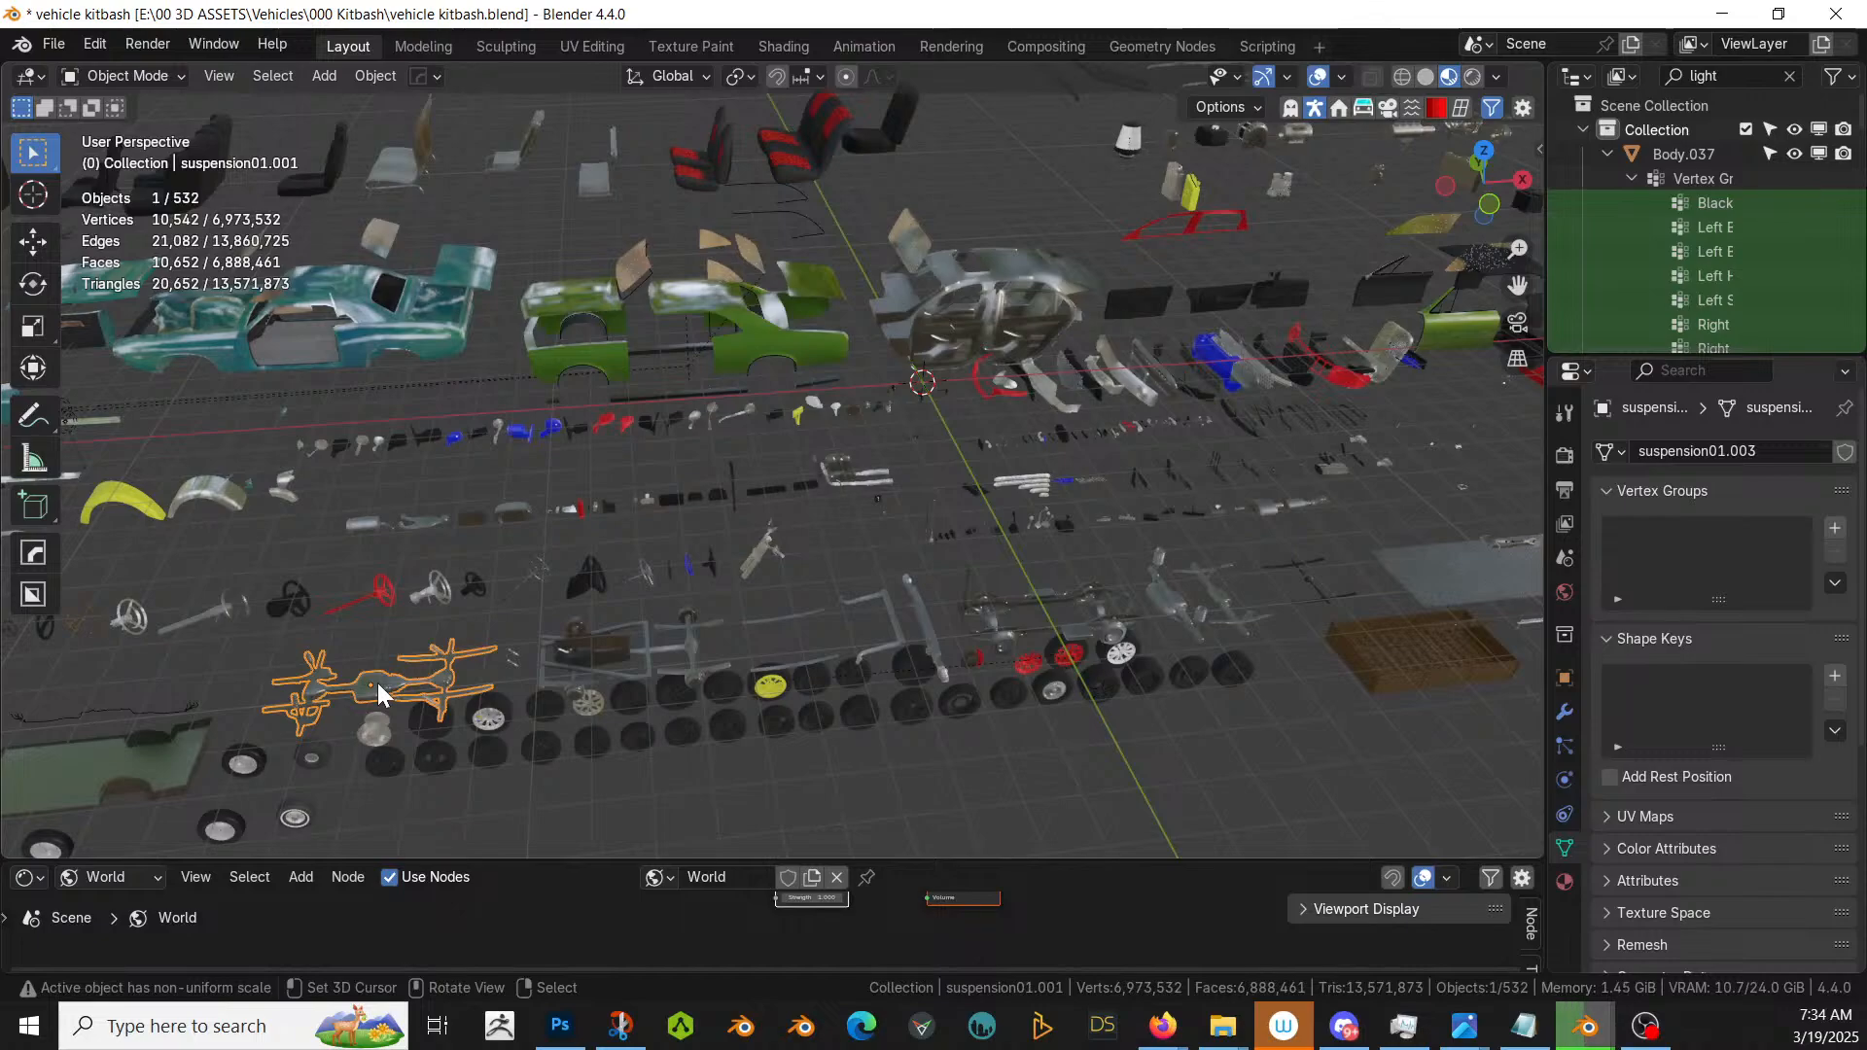
{"action": "key", "text": "ctrl+c"}
- Return to the Ground Car file, paste the suspension, and clear its location to the world origin
{"action": "left_click", "coordinate": [306, 554]}
{"action": "key", "text": "alt+Tab"}
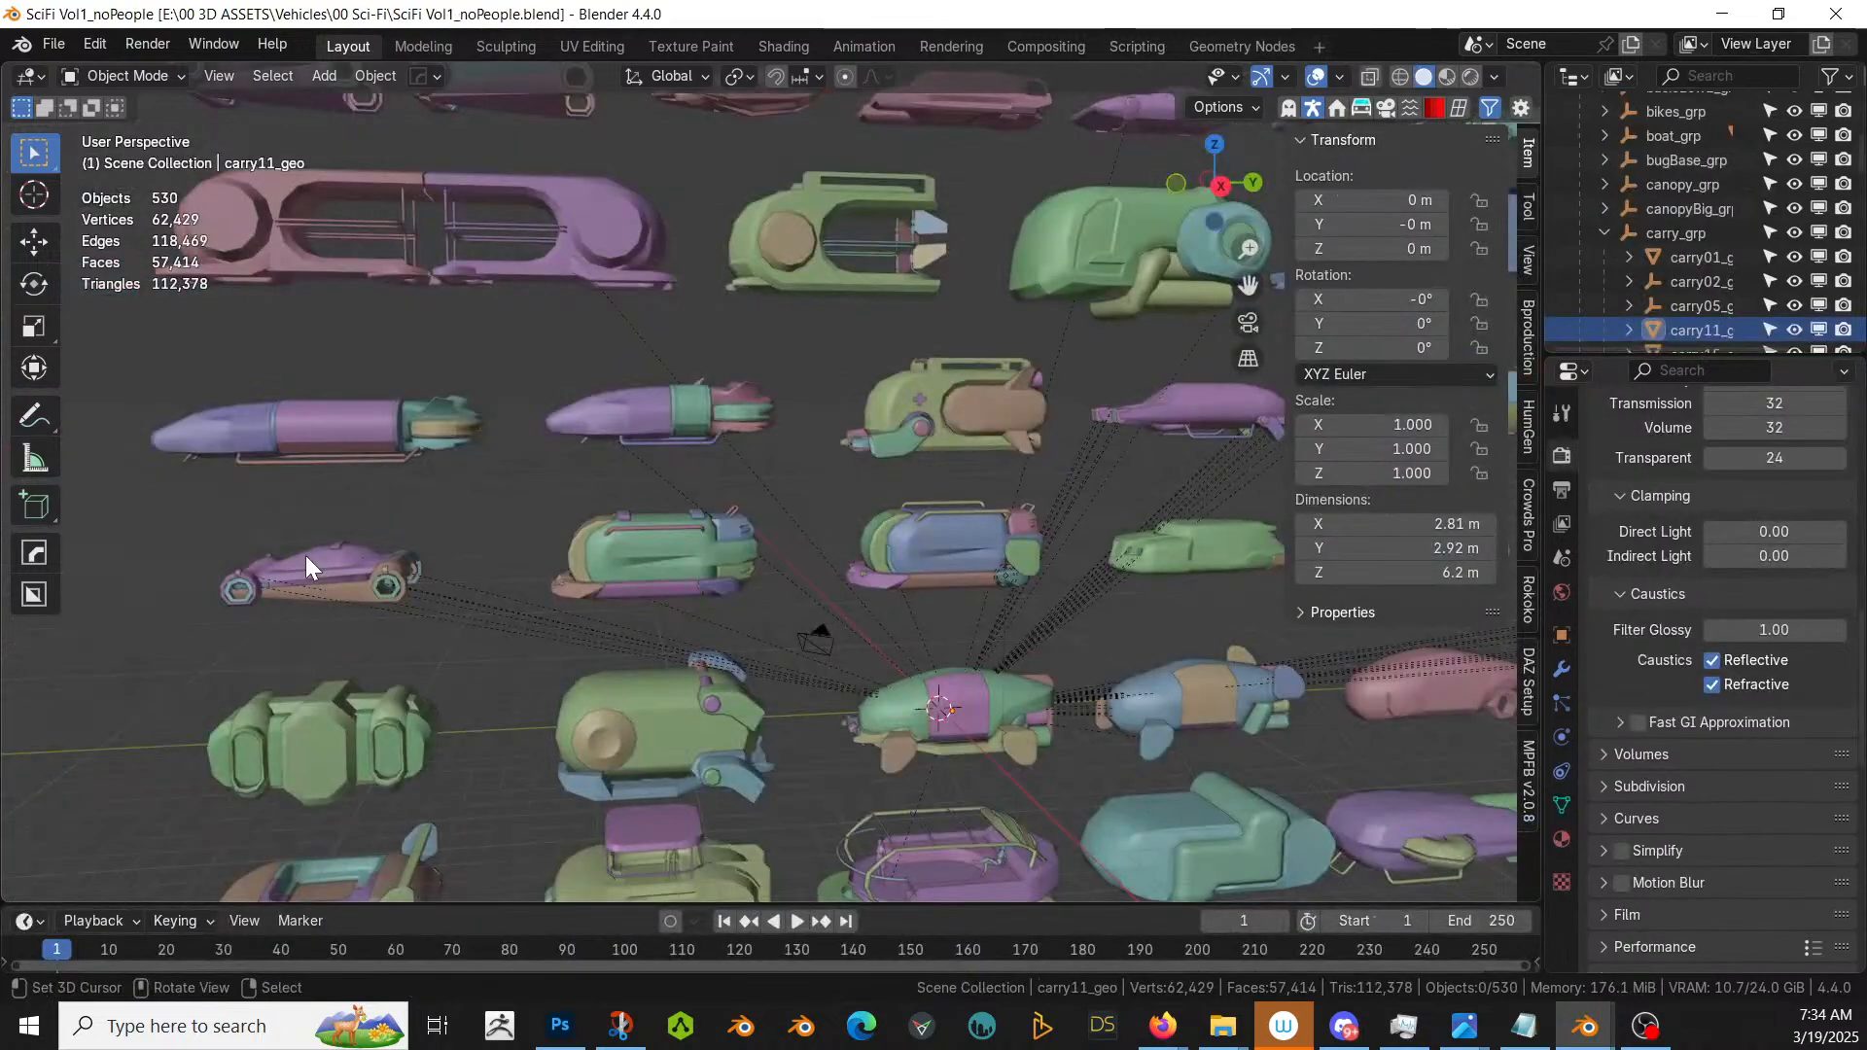
{"action": "key", "text": "alt+Tab"}
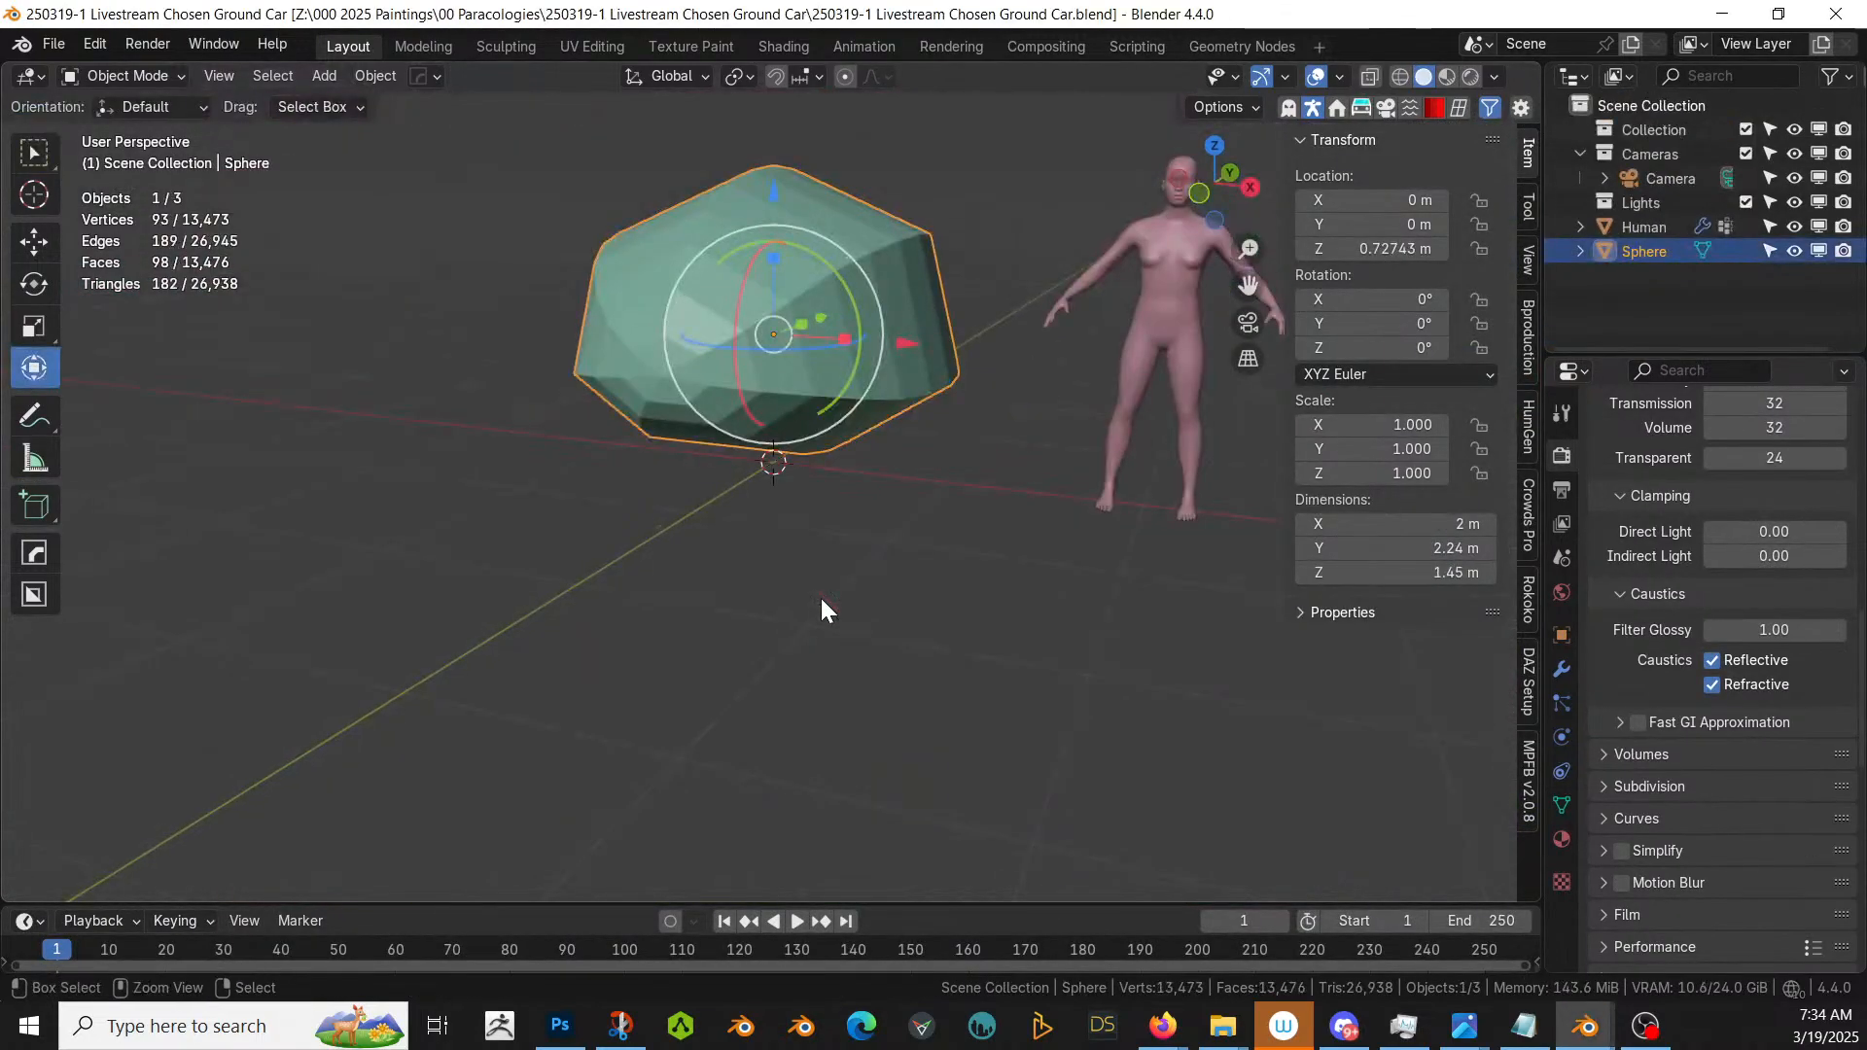
{"action": "key", "text": "ctrl+v"}
{"action": "key", "text": "alt+g"}
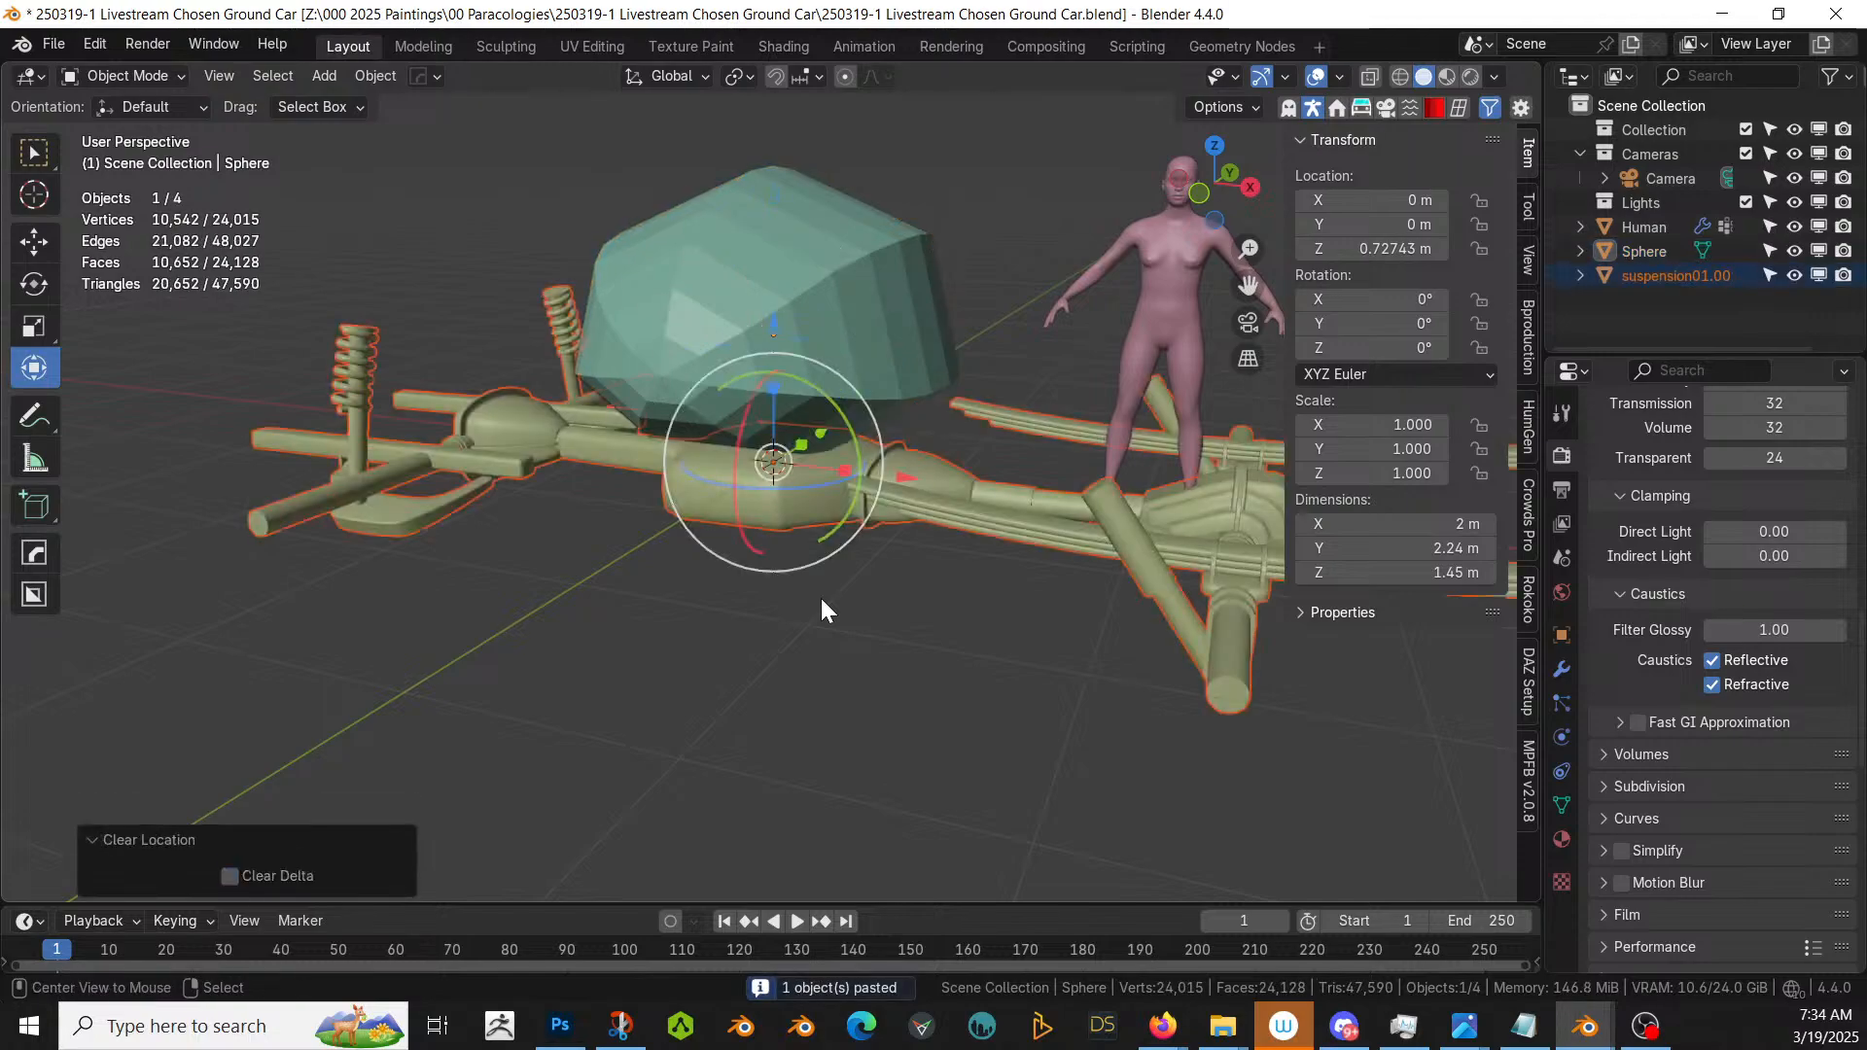
- In the top view, rotate the suspension 90° around Z so it runs lengthwise along the body
{"action": "middle_click_drag", "start_coordinate": [821, 611], "coordinate": [830, 715]}
{"action": "key", "text": "KP_7"}
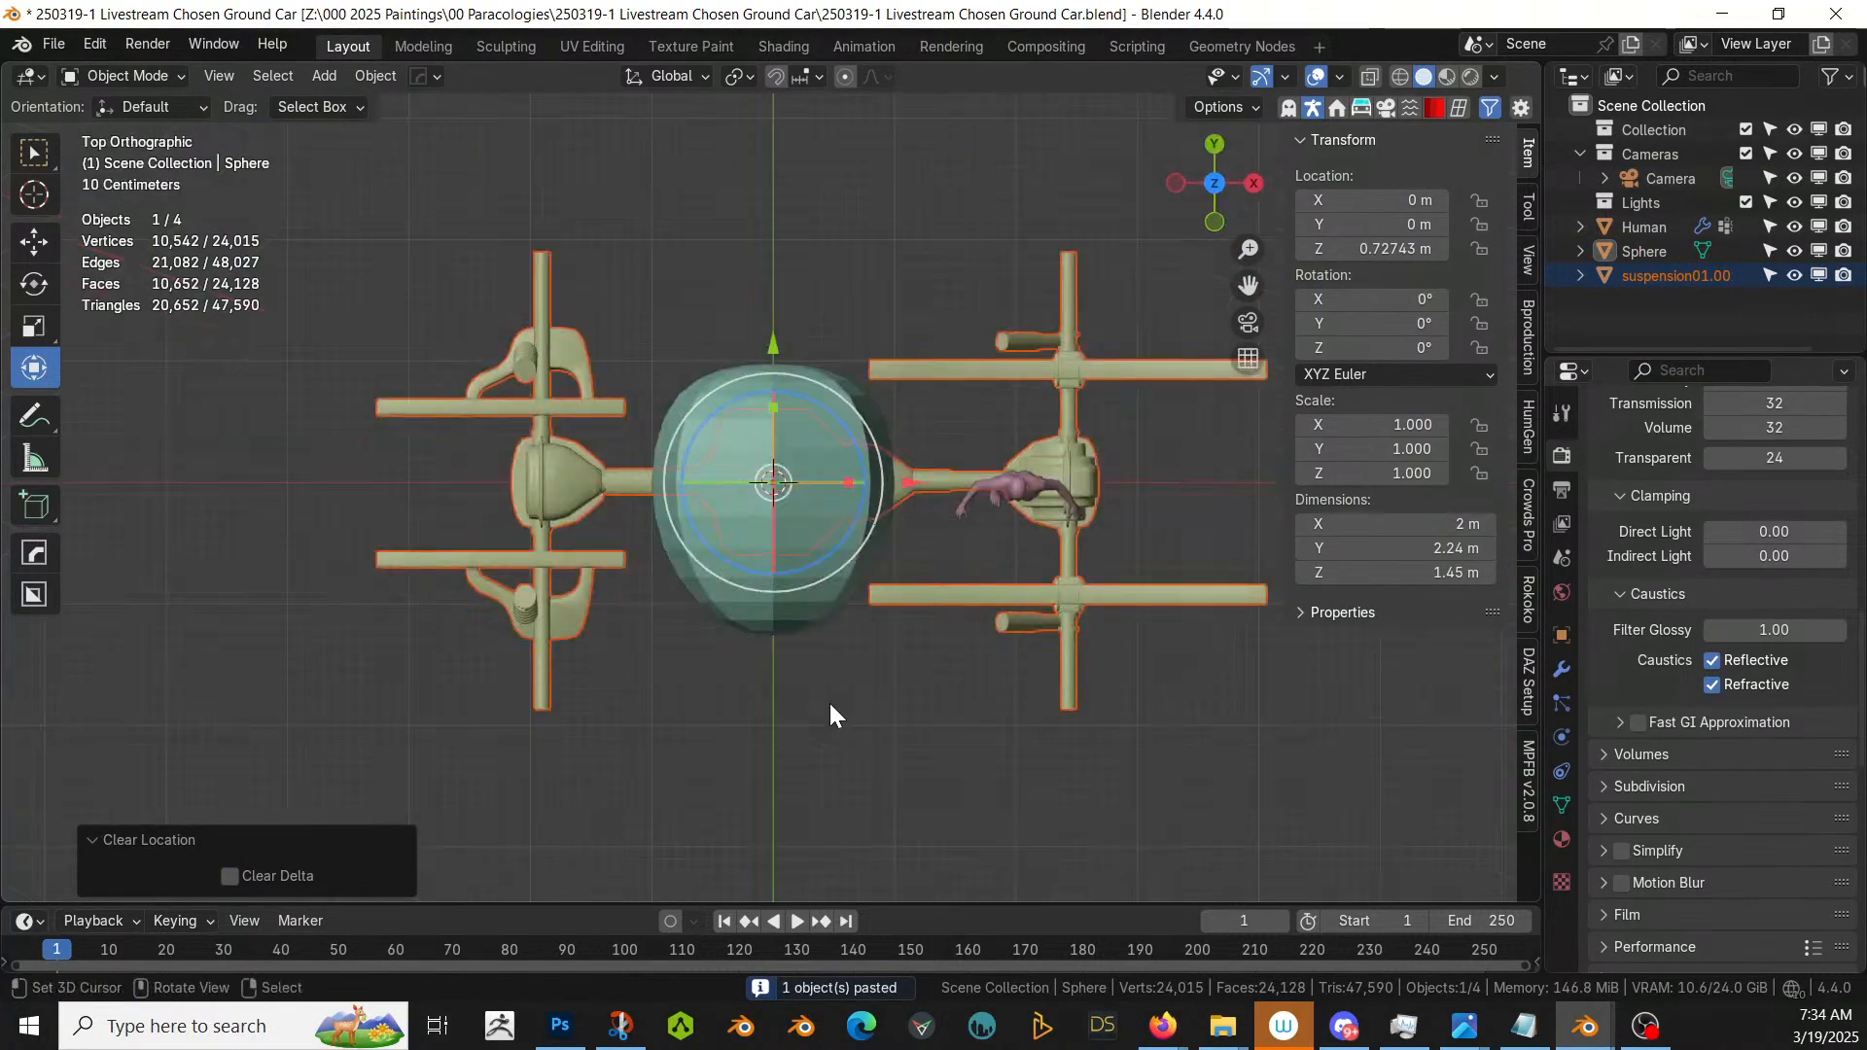
{"action": "type", "text": "rz90"}
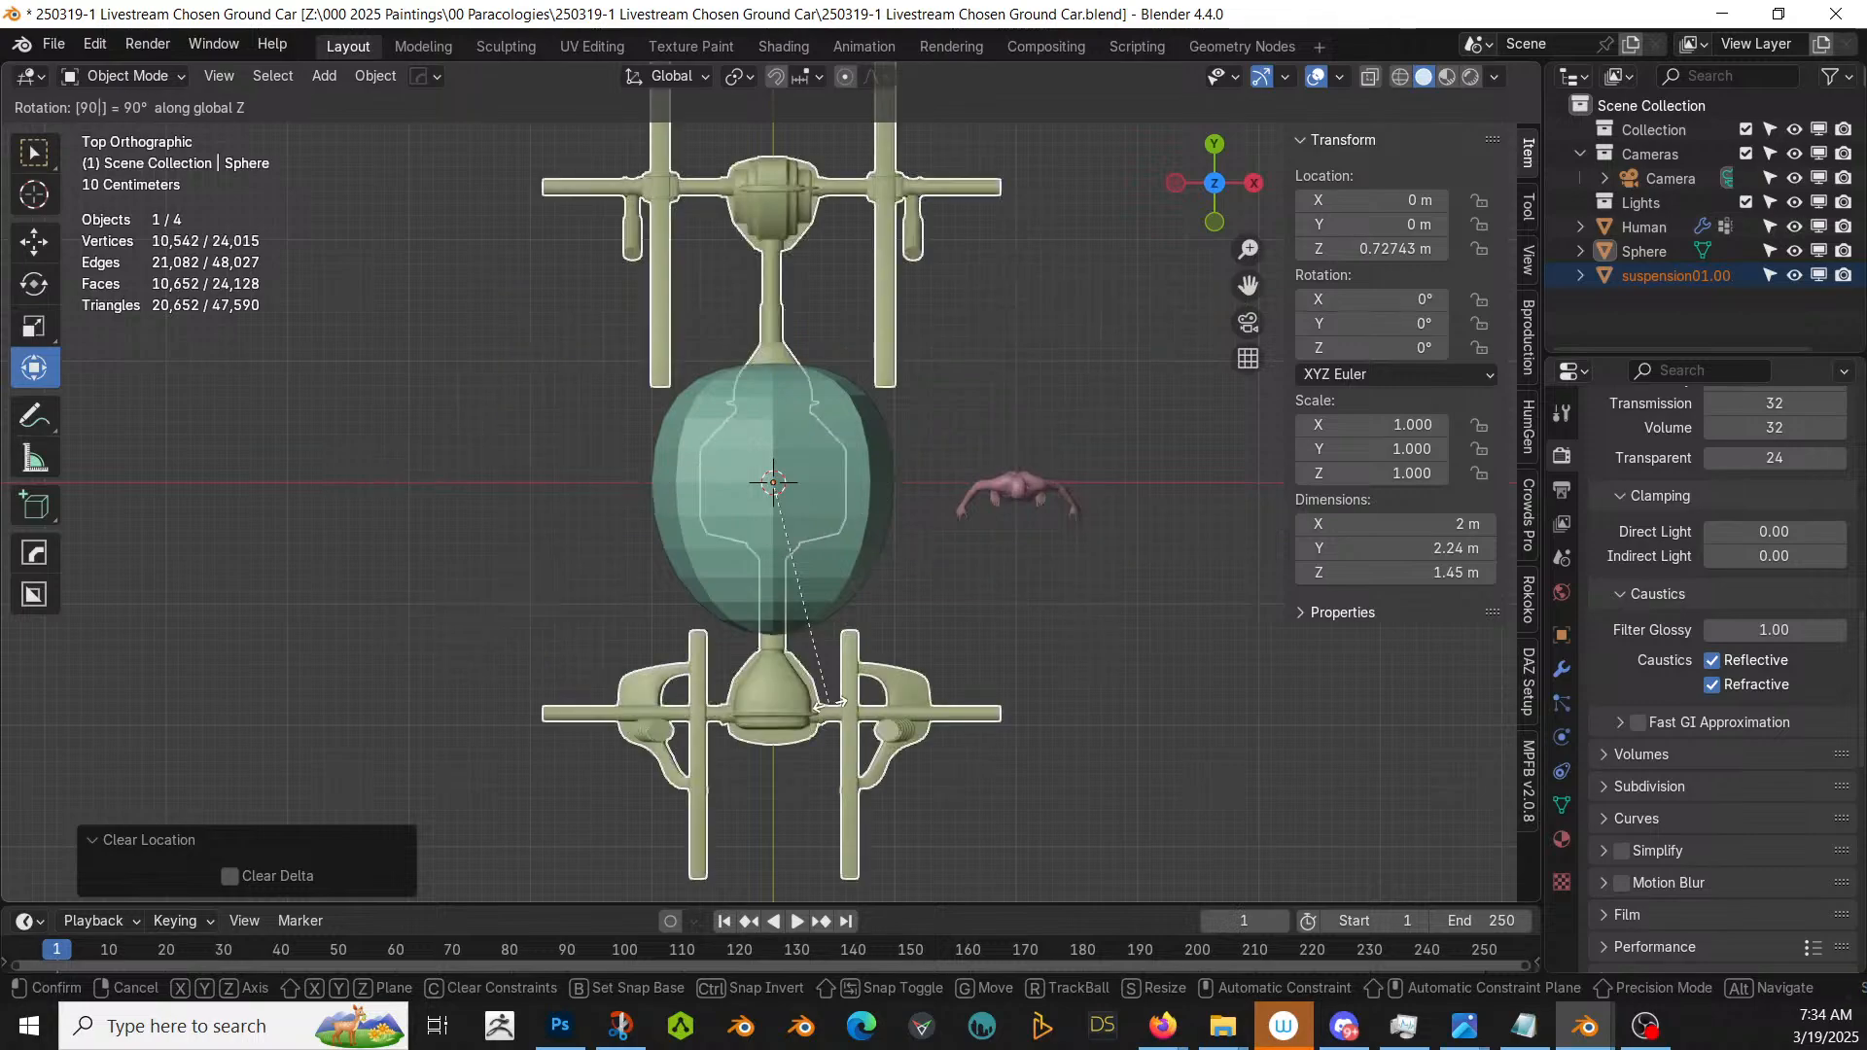
{"action": "key", "text": "Return"}
- Scale the suspension down by about 0.4 and again by about 0.94 to match the body's length
{"action": "key", "text": "s"}
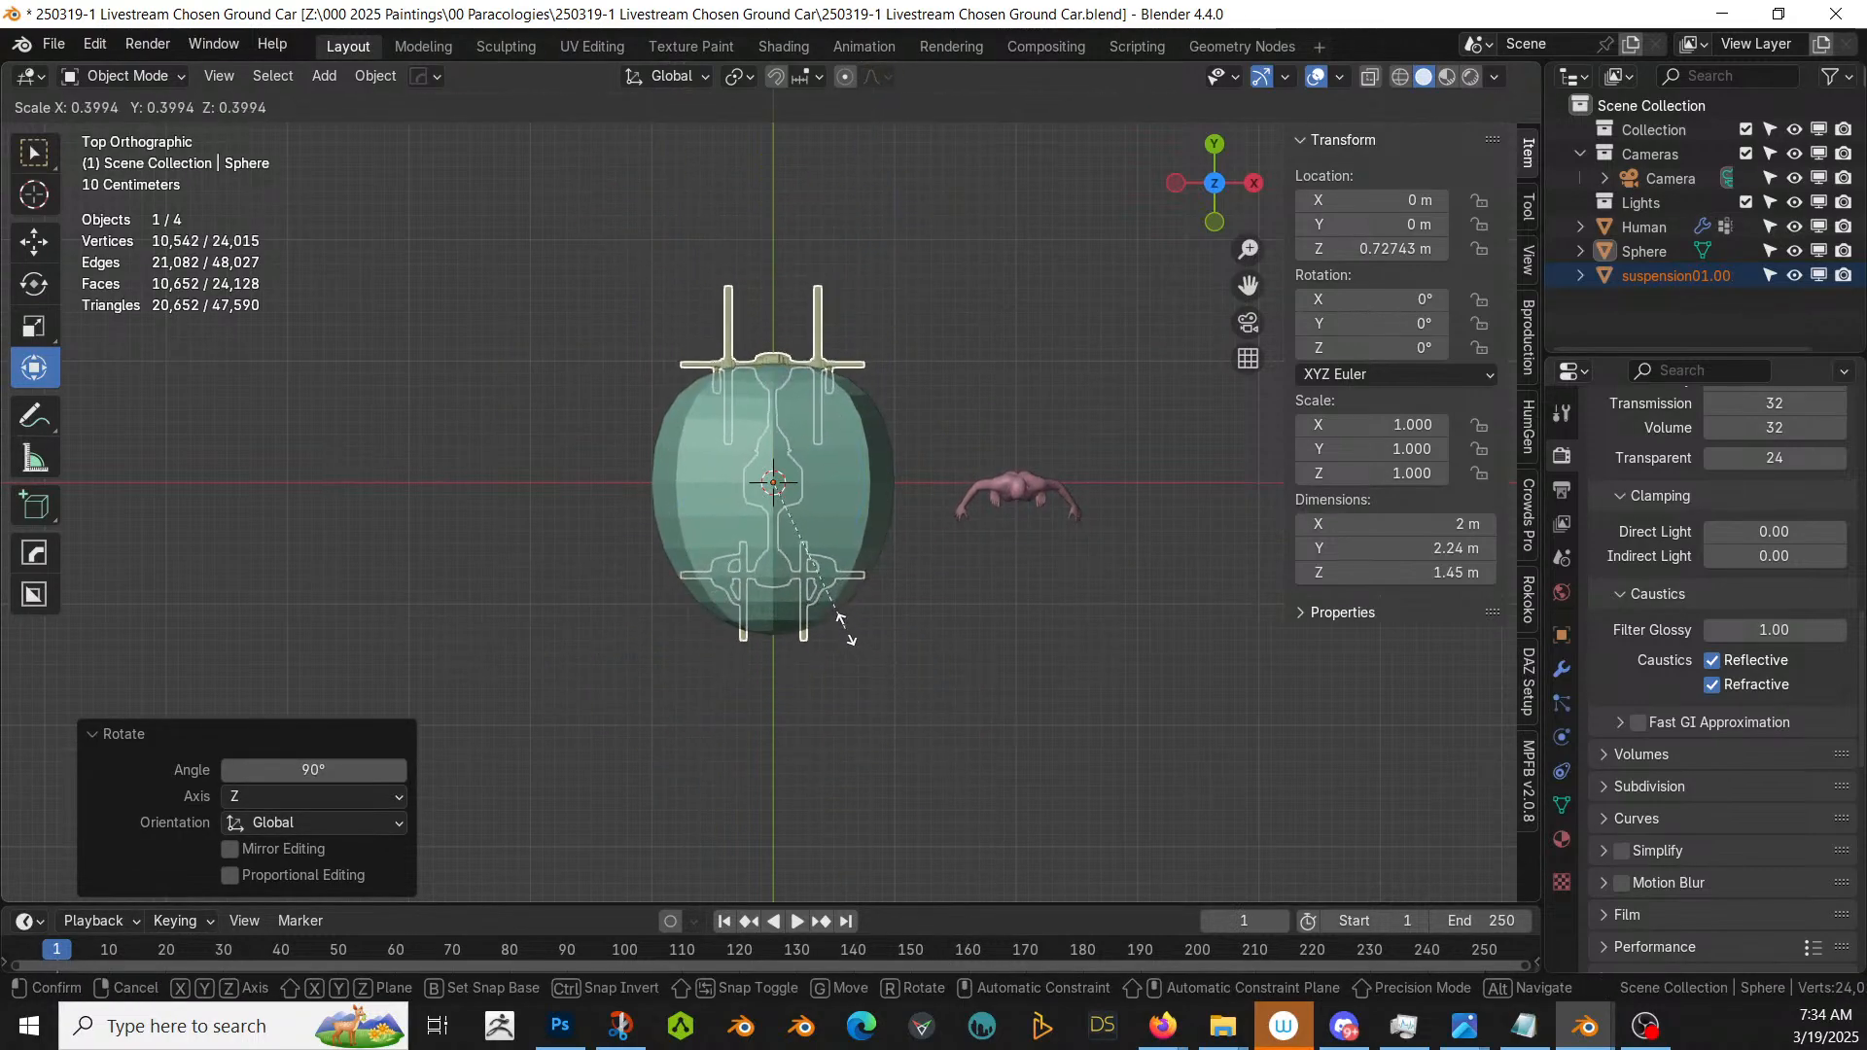
{"action": "left_click", "coordinate": [846, 628]}
{"action": "key", "text": "s"}
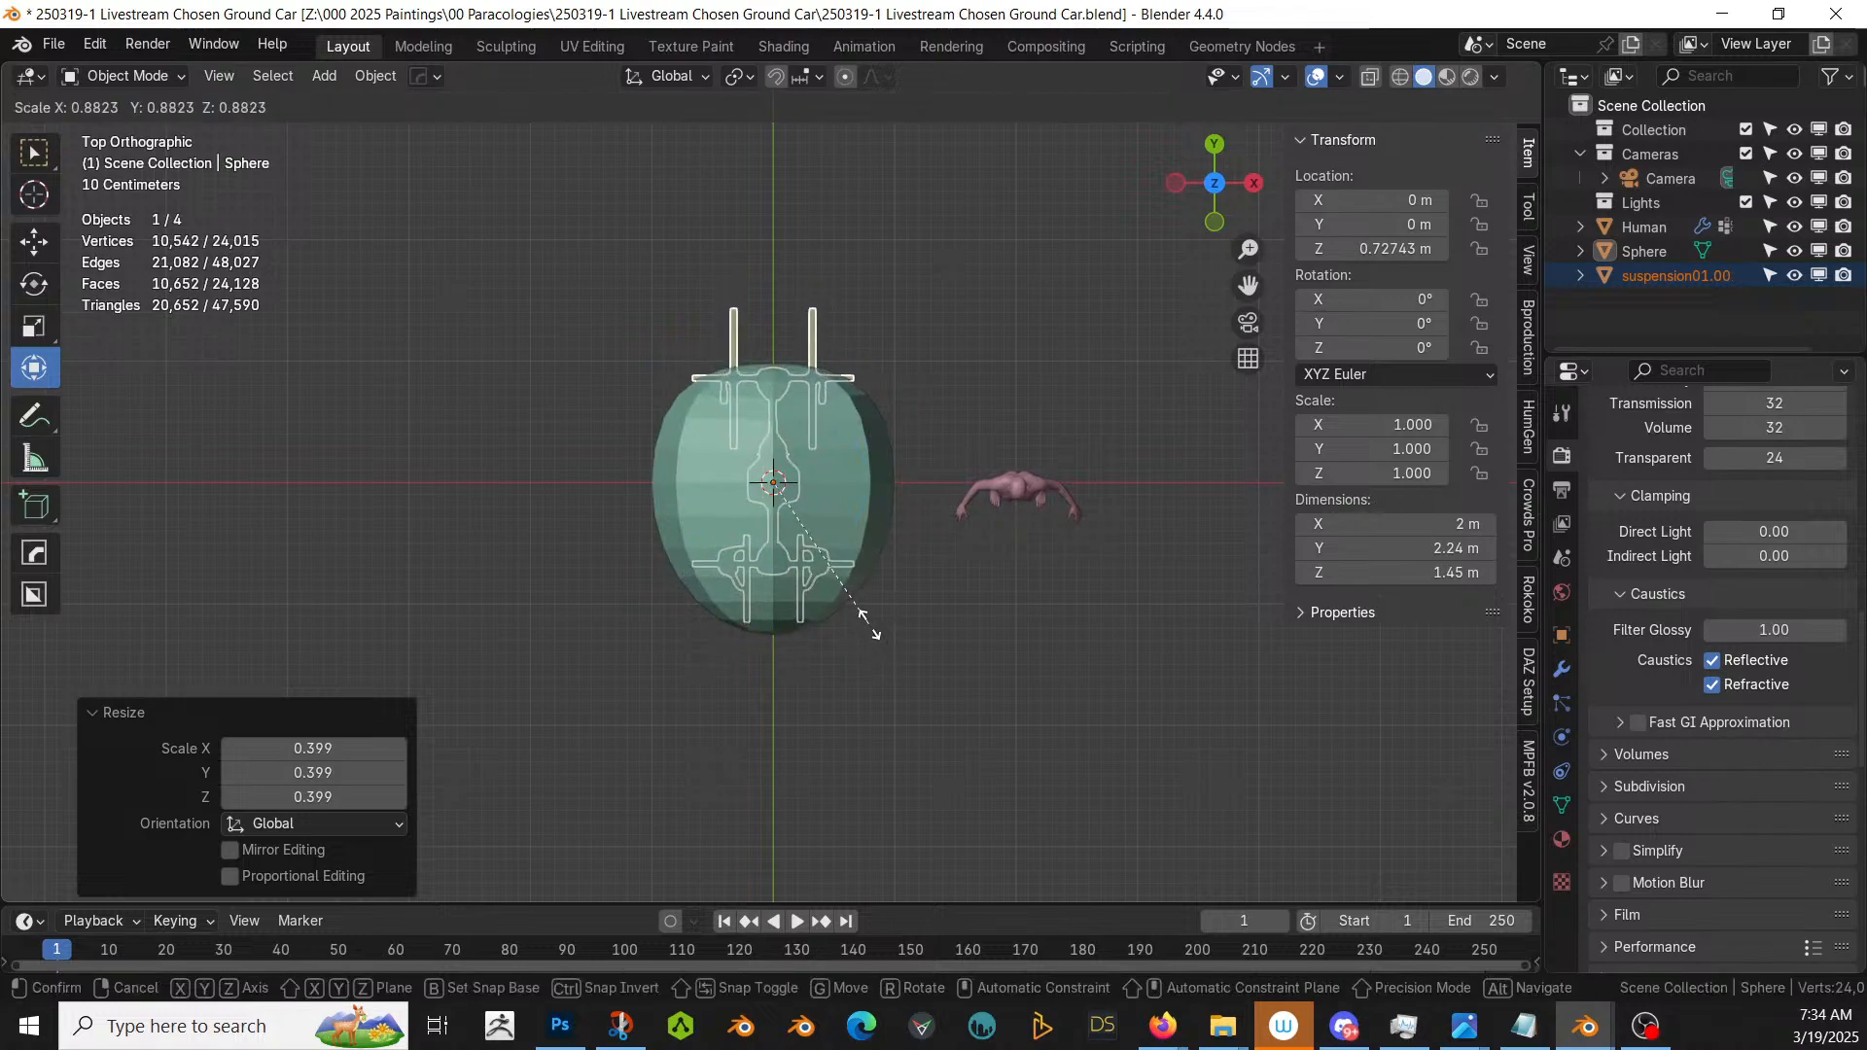
{"action": "left_click", "coordinate": [879, 621]}
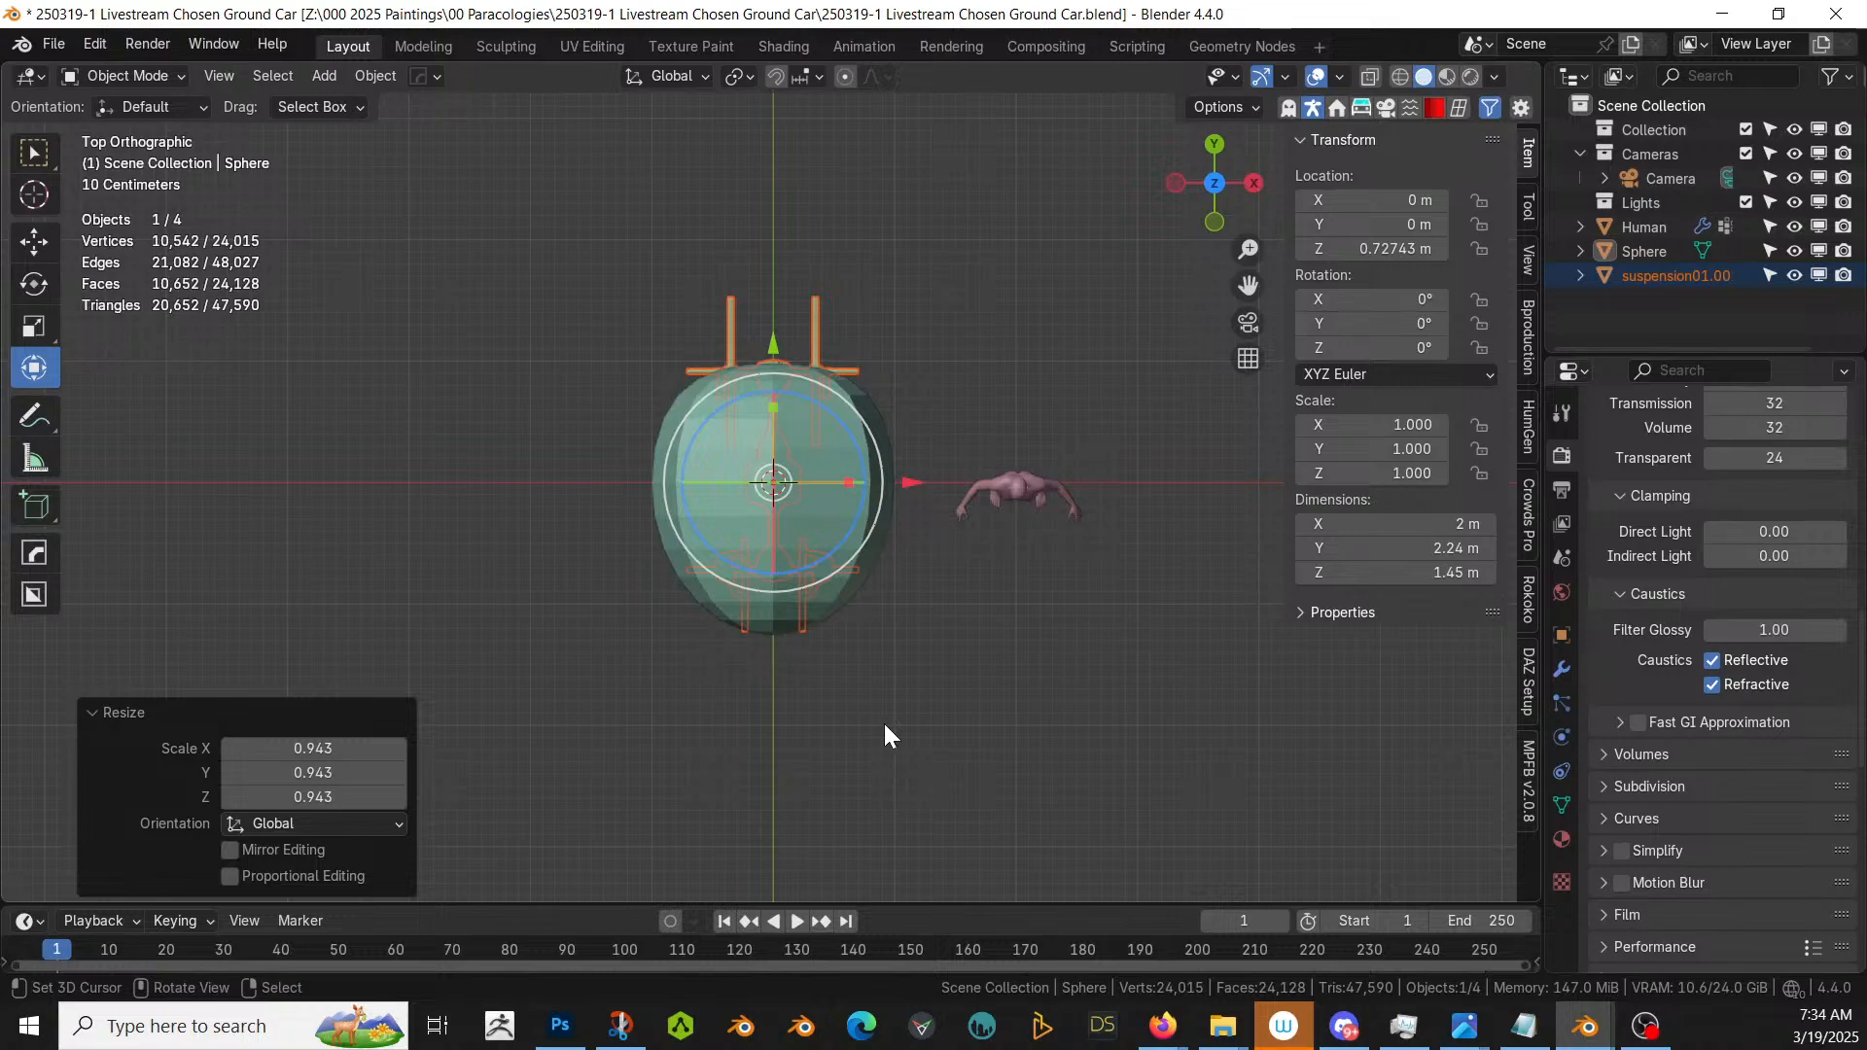
- Move the suspension about -0.22 m along Y and raise it about 0.33 m along Z under the body
{"action": "key", "text": "g"}
{"action": "key", "text": "y"}
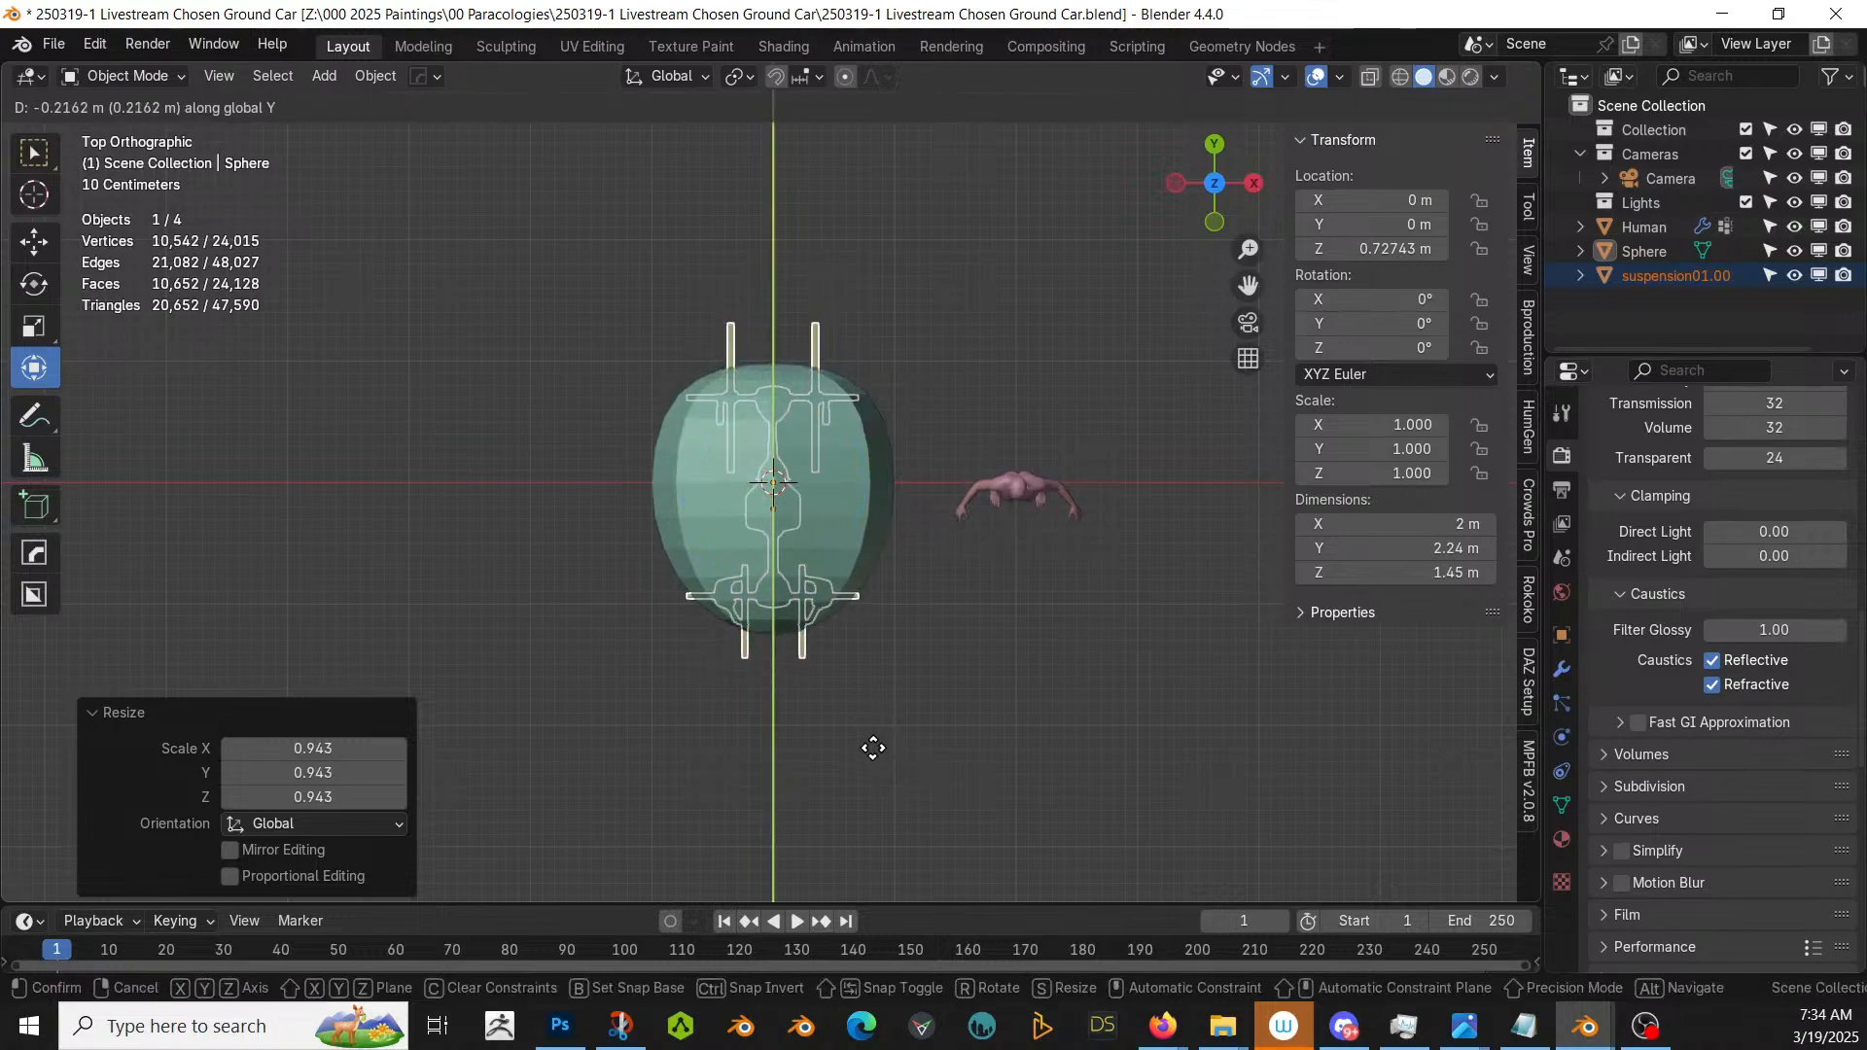
{"action": "left_click", "coordinate": [873, 748]}
{"action": "middle_click_drag", "start_coordinate": [873, 748], "coordinate": [710, 487]}
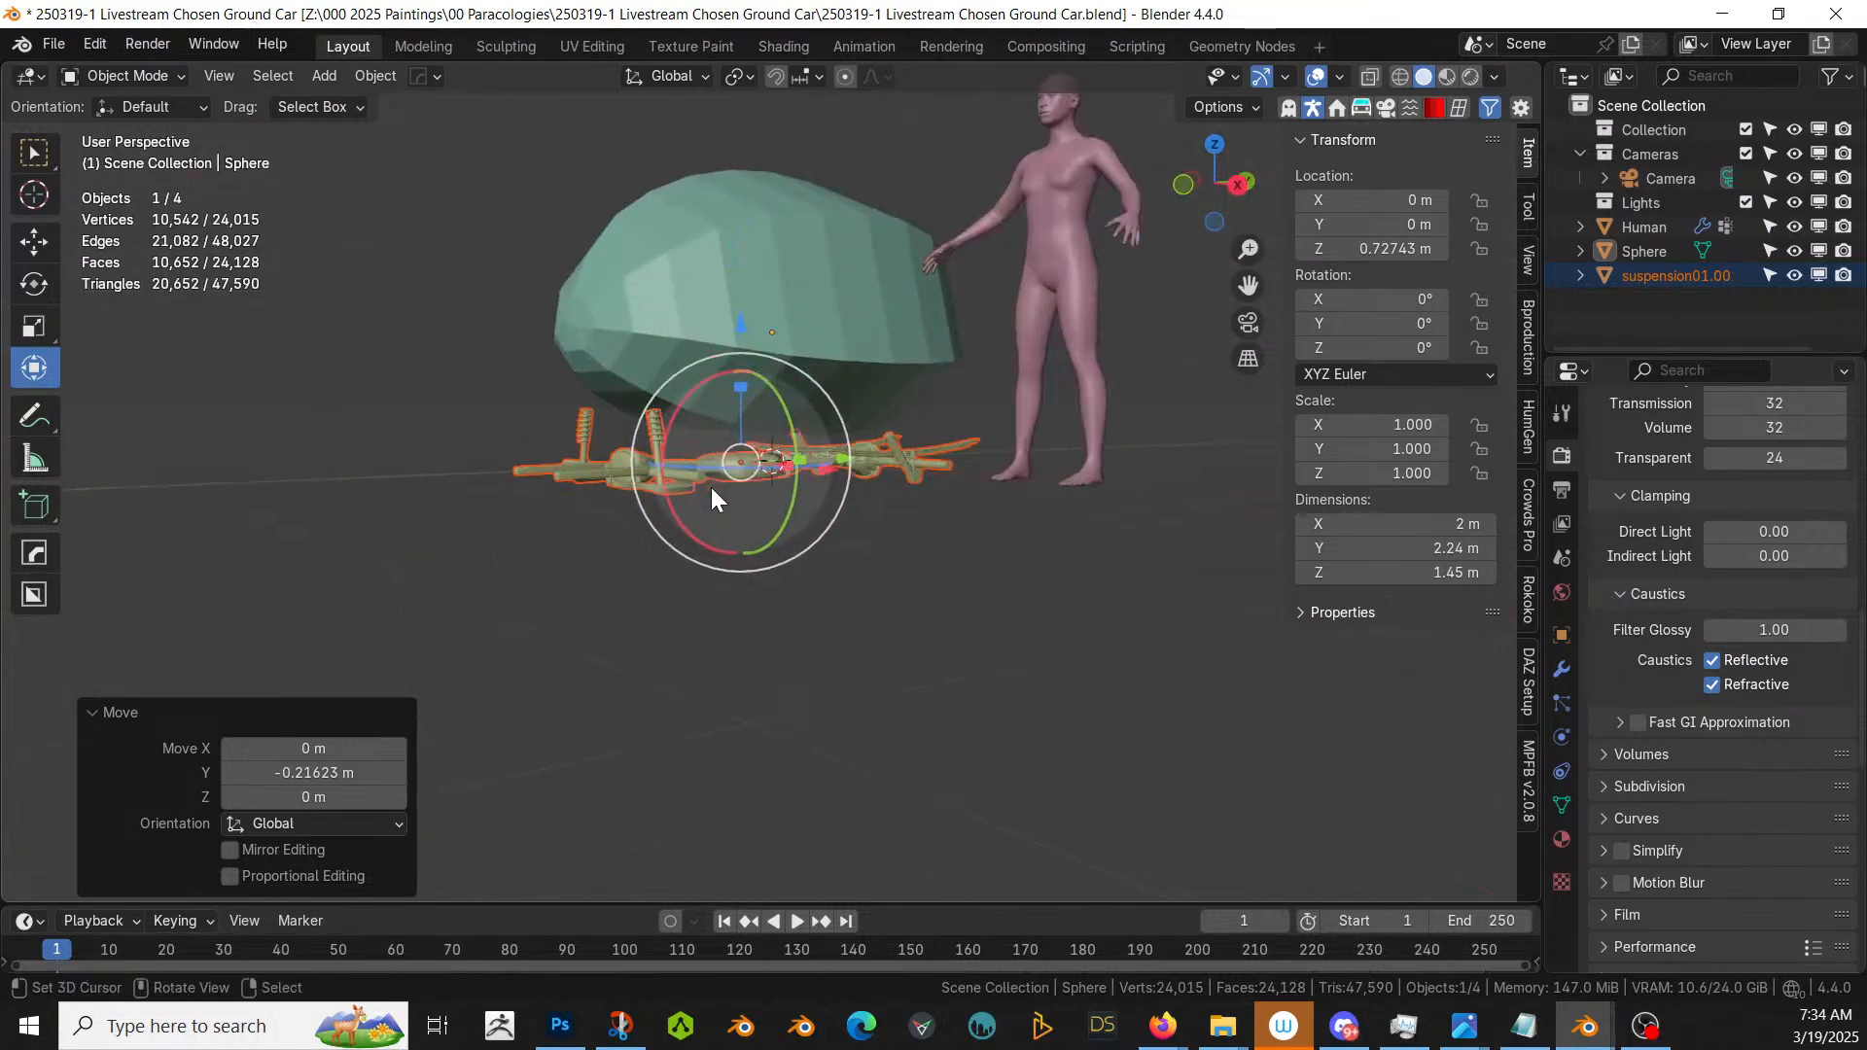
{"action": "key", "text": "g"}
{"action": "key", "text": "z"}
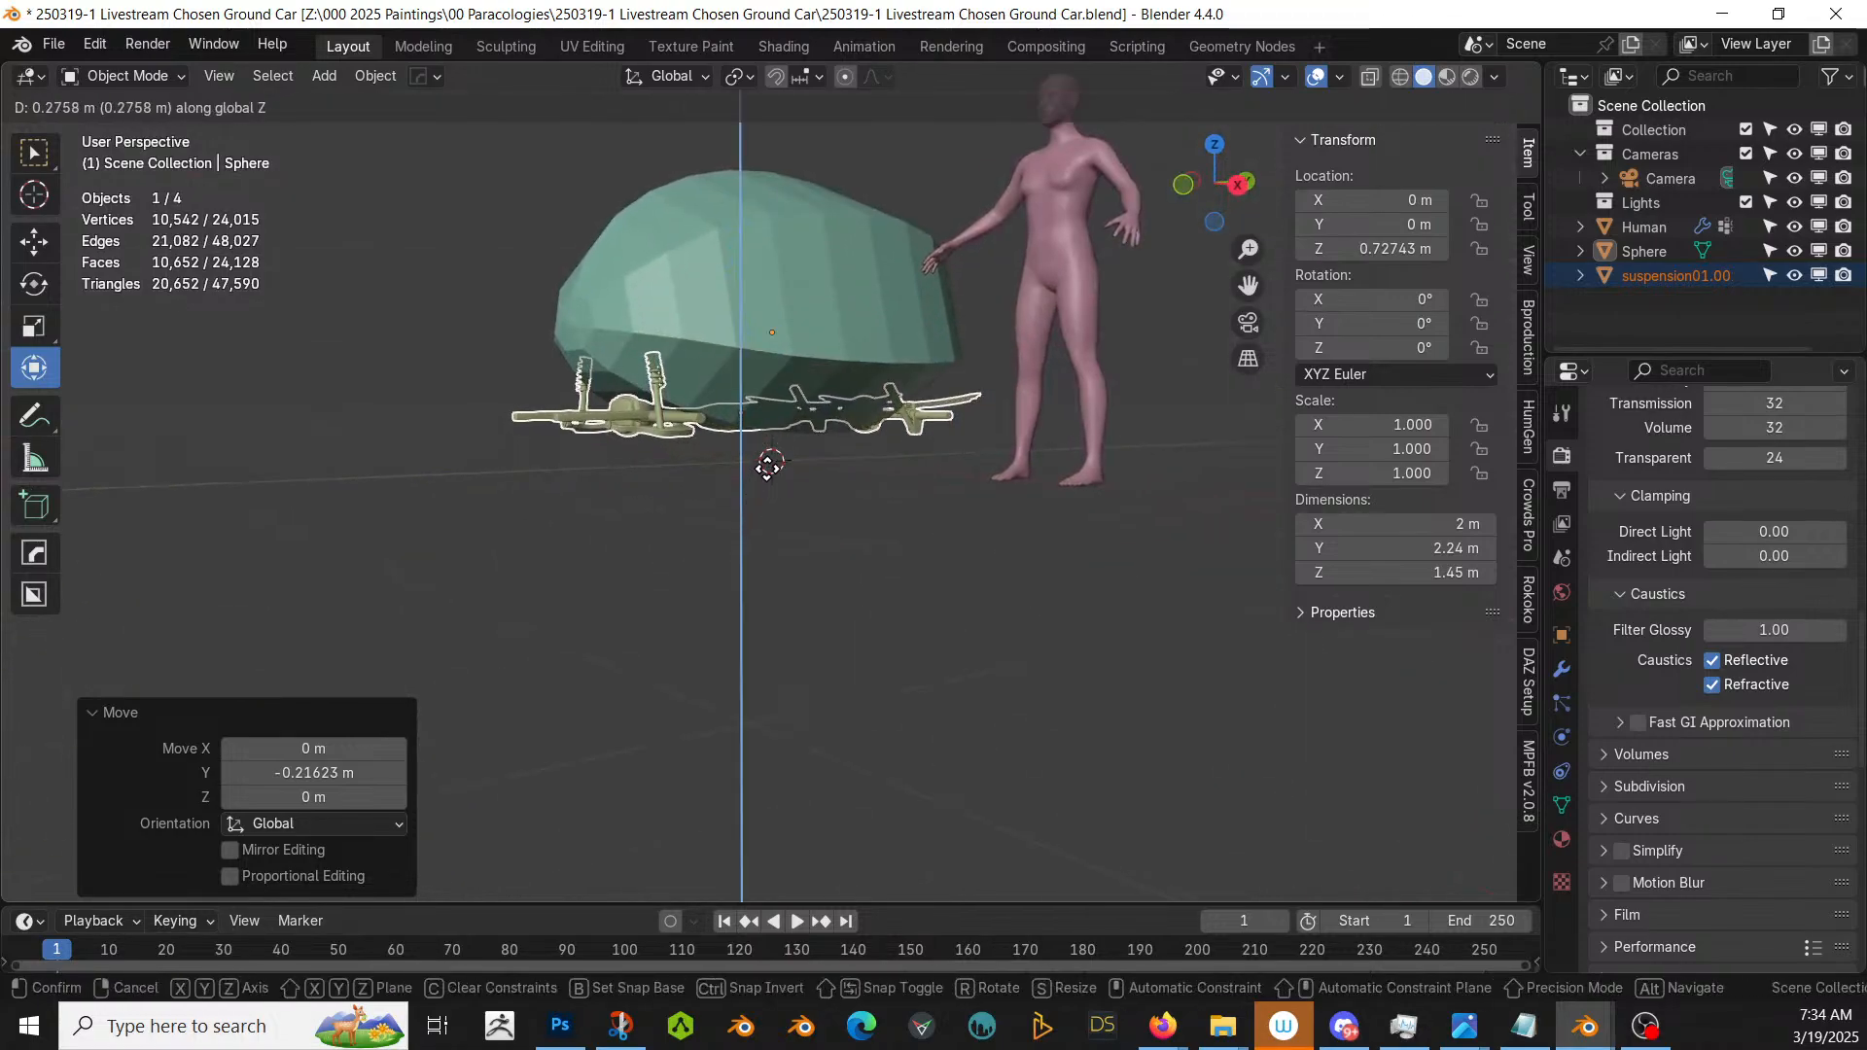
{"action": "left_click", "coordinate": [771, 462]}
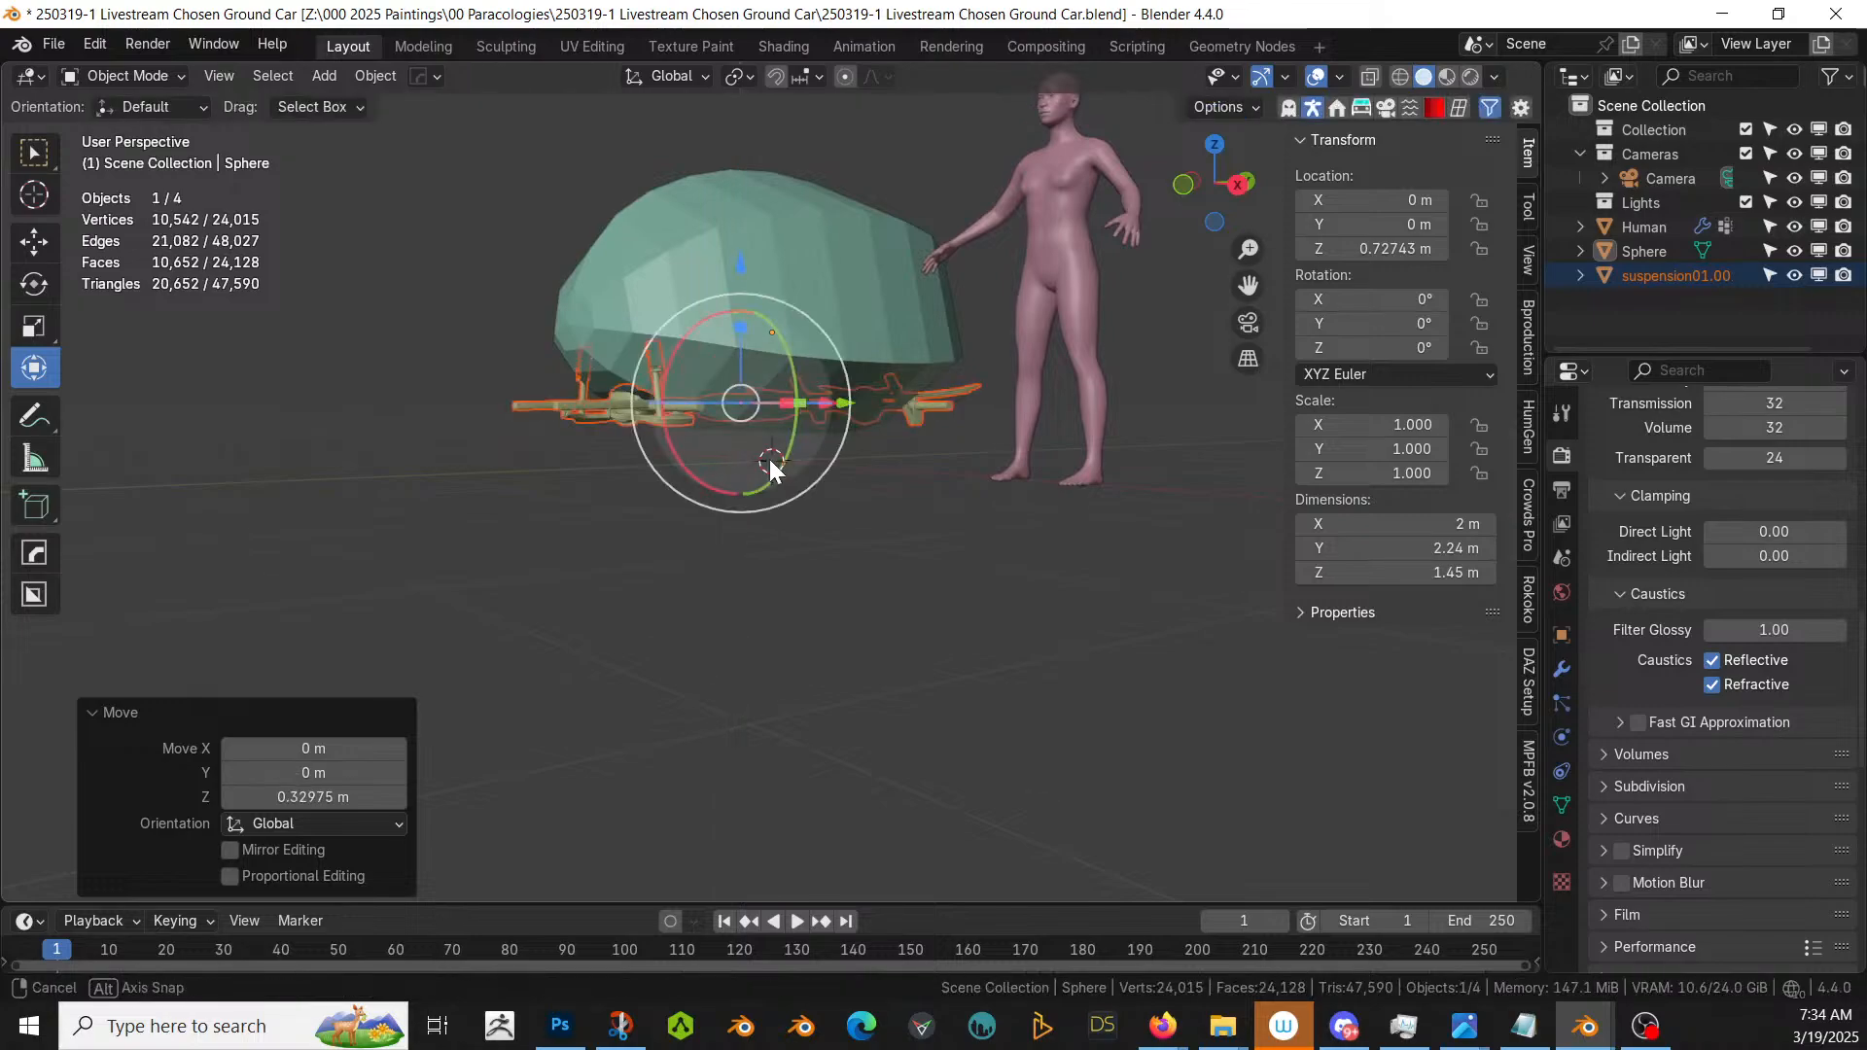
- Scale the suspension along Y to about 0.81 so its ends sit closer to the body's length
{"action": "middle_click_drag", "start_coordinate": [768, 458], "coordinate": [663, 453]}
{"action": "scroll", "coordinate": [681, 462], "scroll_direction": "up", "scroll_amount": 2}
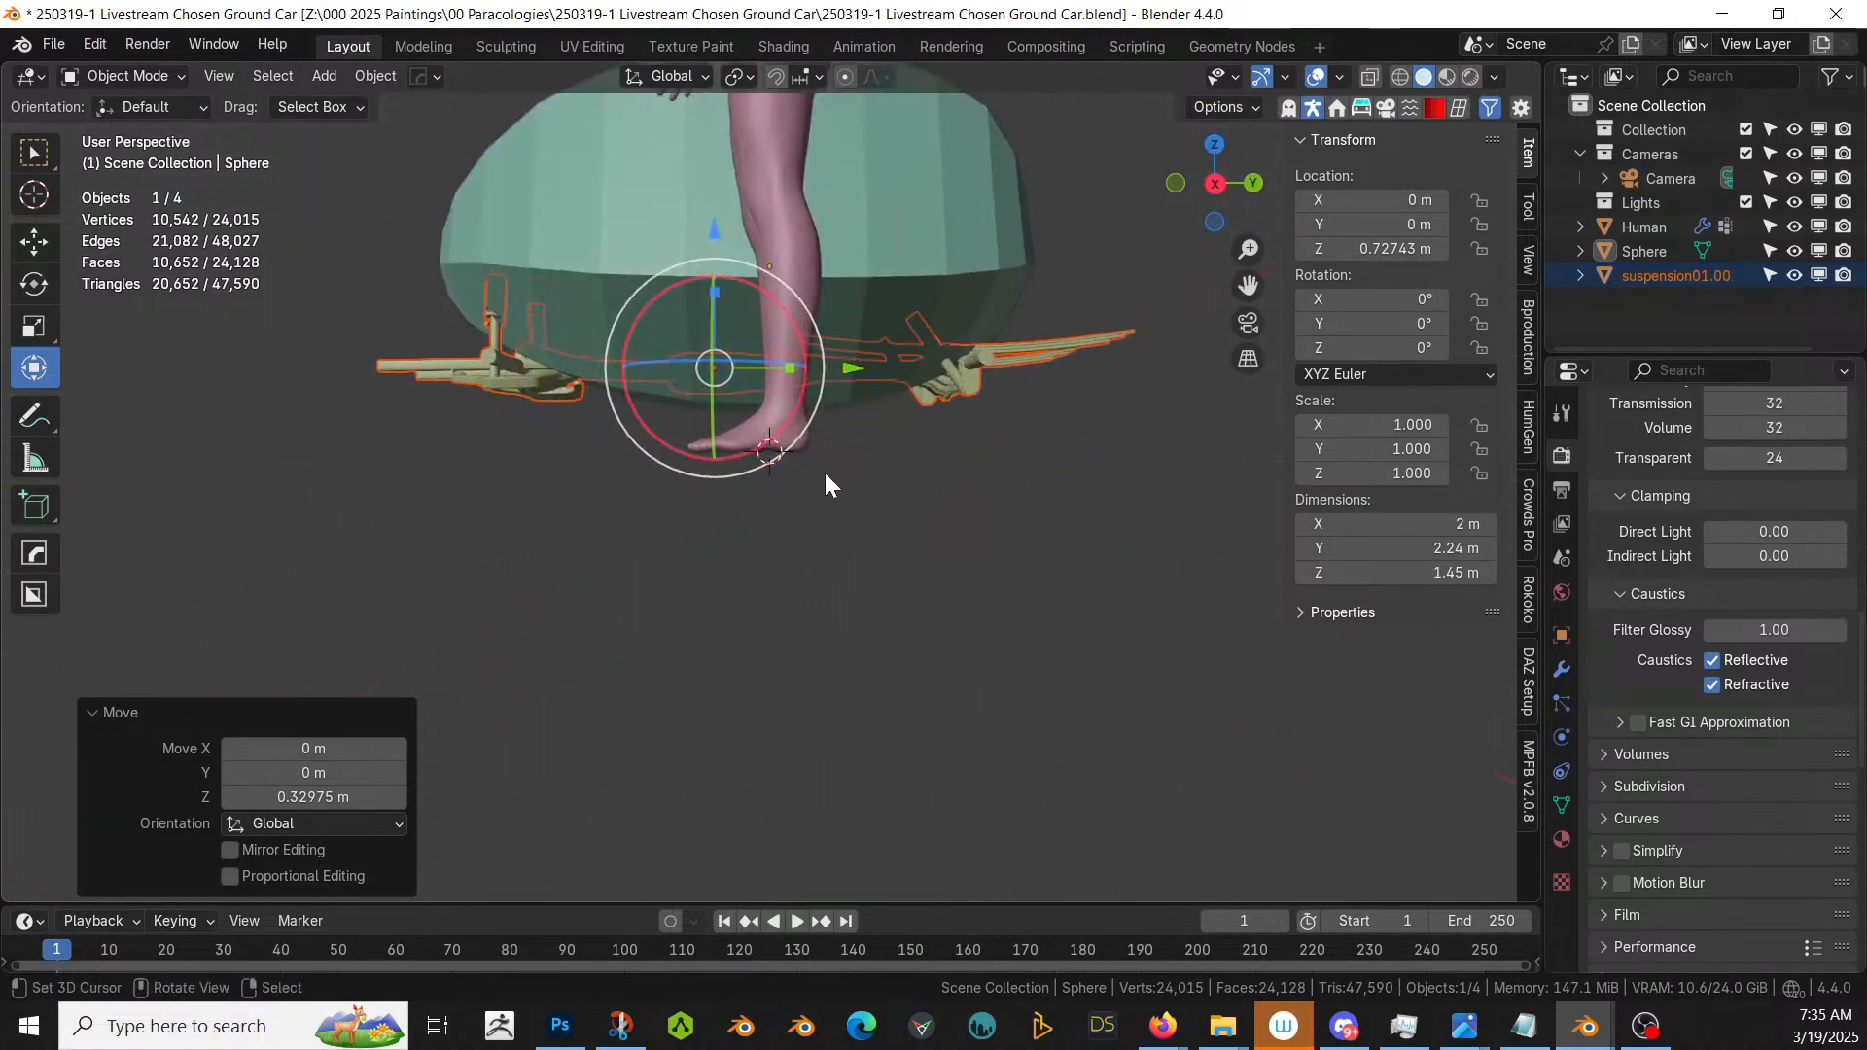
{"action": "key", "text": "s"}
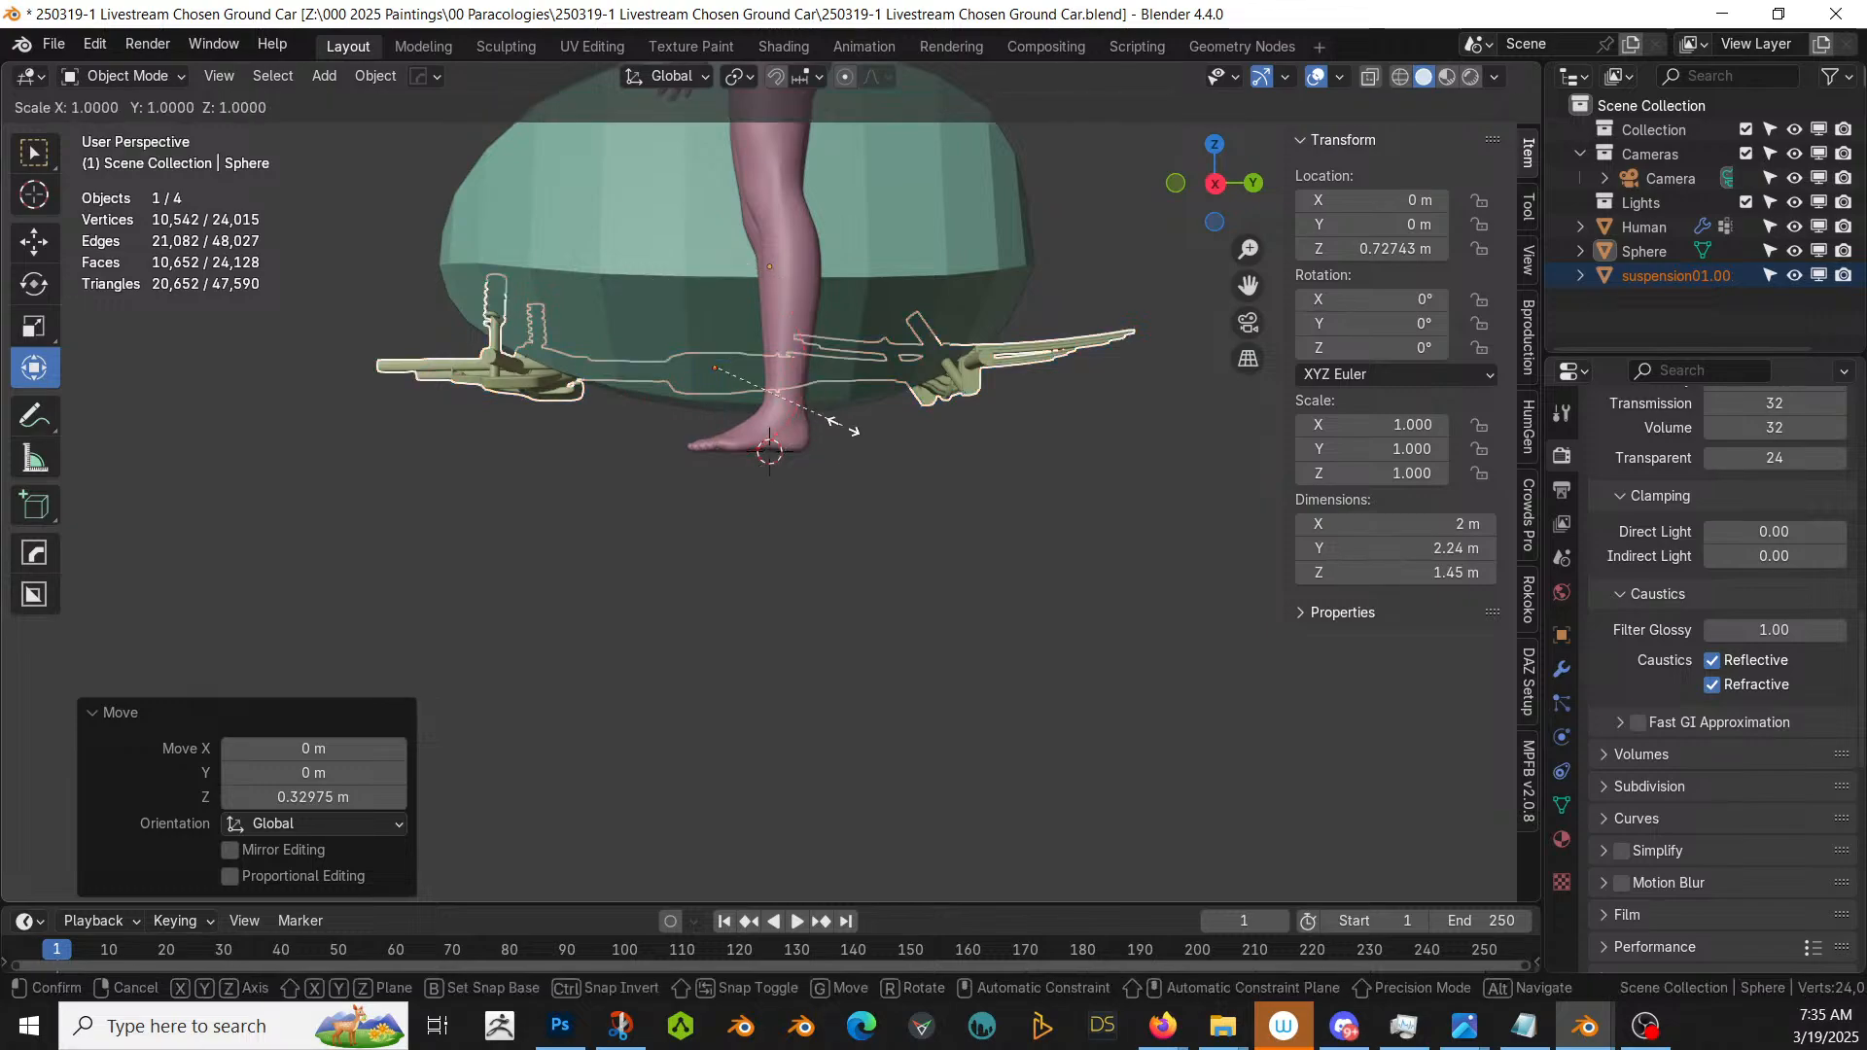
{"action": "key", "text": "y"}
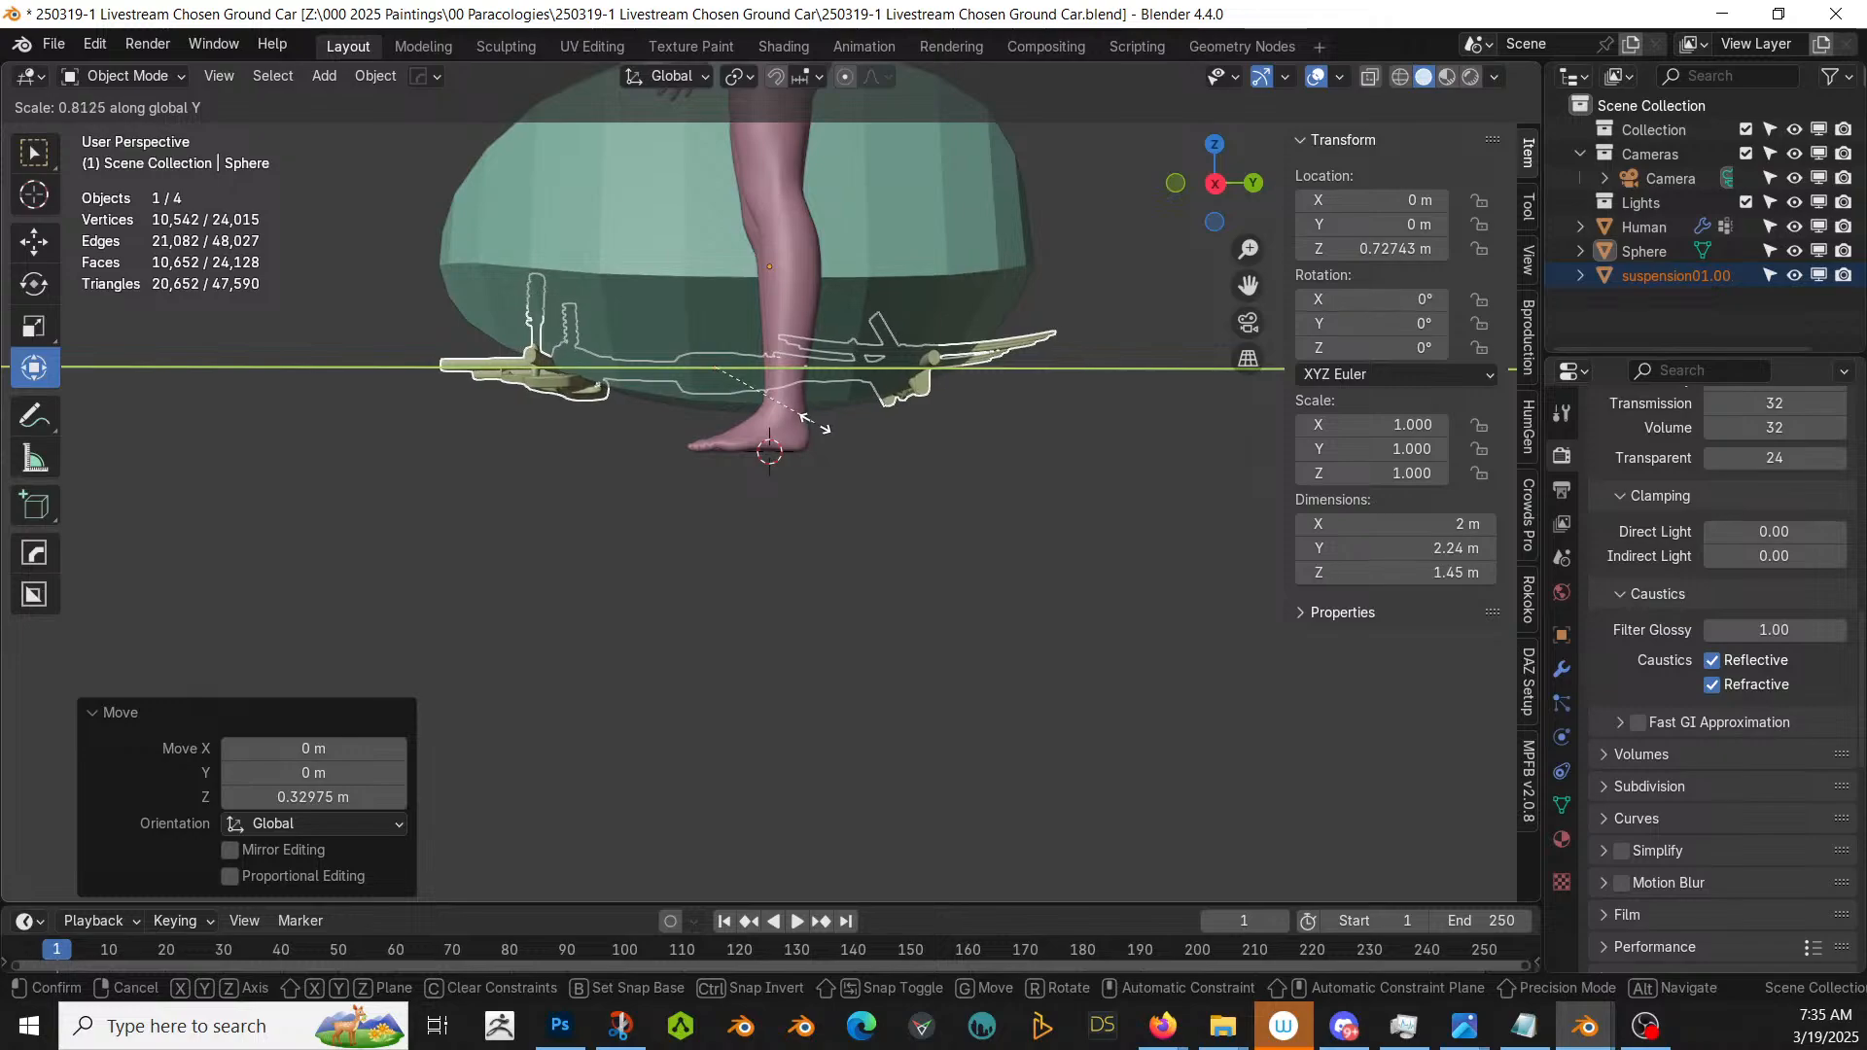
{"action": "left_click", "coordinate": [817, 425]}
- Lower the suspension about 0.08 m along Z beneath the body
{"action": "middle_click_drag", "start_coordinate": [814, 420], "coordinate": [805, 377]}
{"action": "key", "text": "g"}
{"action": "key", "text": "z"}
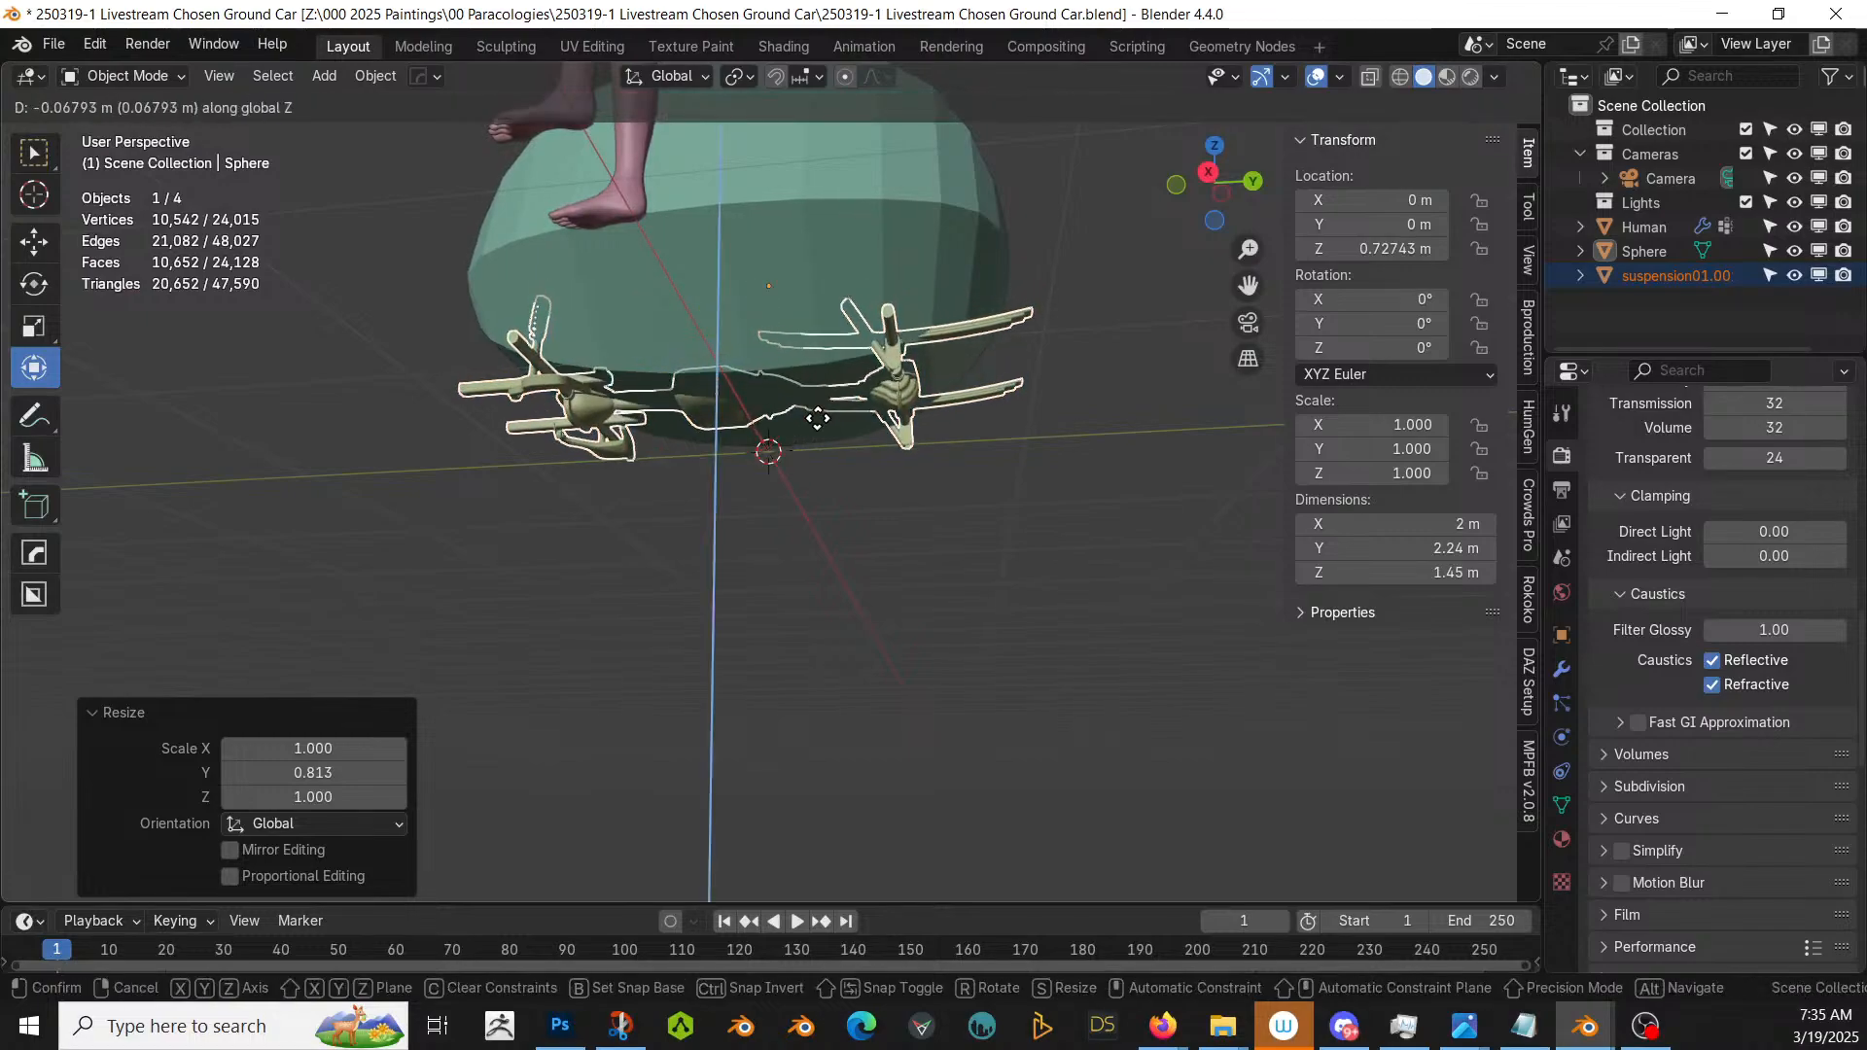
{"action": "left_click", "coordinate": [816, 420]}
{"action": "middle_click_drag", "start_coordinate": [819, 427], "coordinate": [915, 501]}
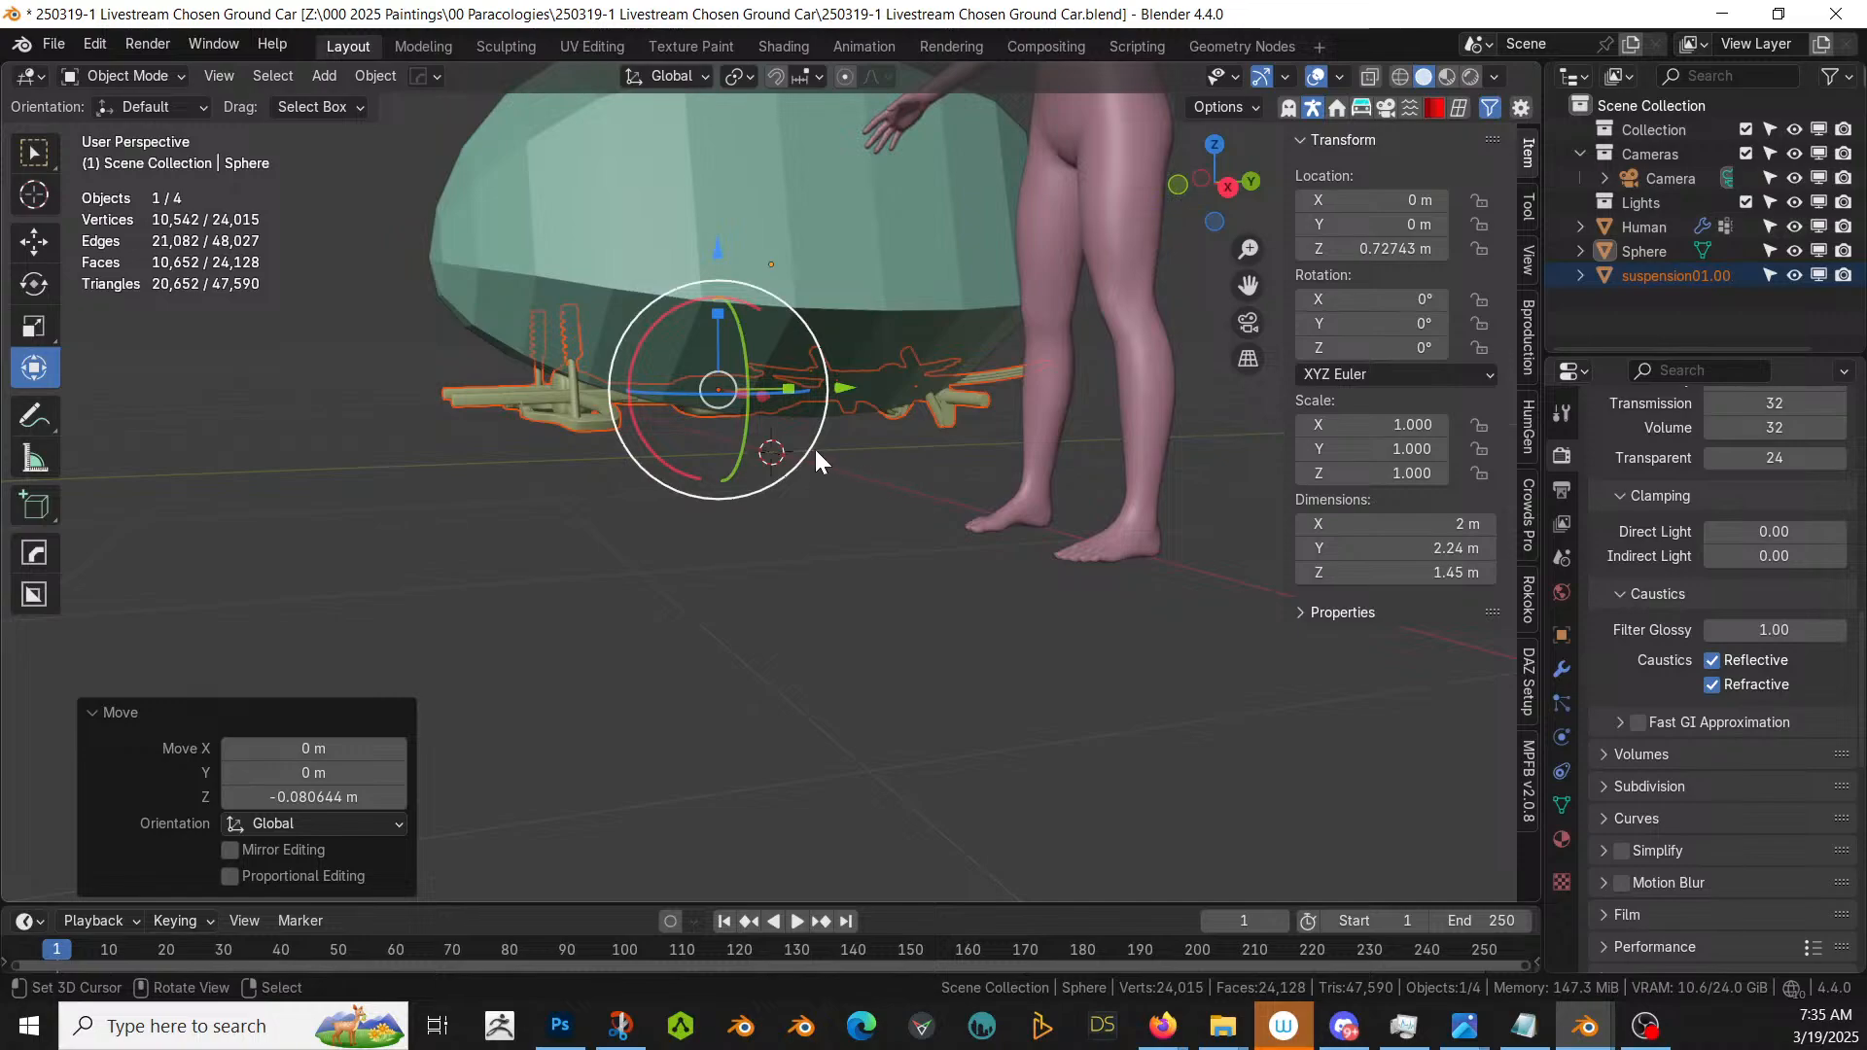
- In Edit Mode, select three adjoining edges along the widest lower rim on the body's +X side
{"action": "middle_click_drag", "start_coordinate": [817, 450], "coordinate": [1006, 421]}
{"action": "key", "text": "Tab"}
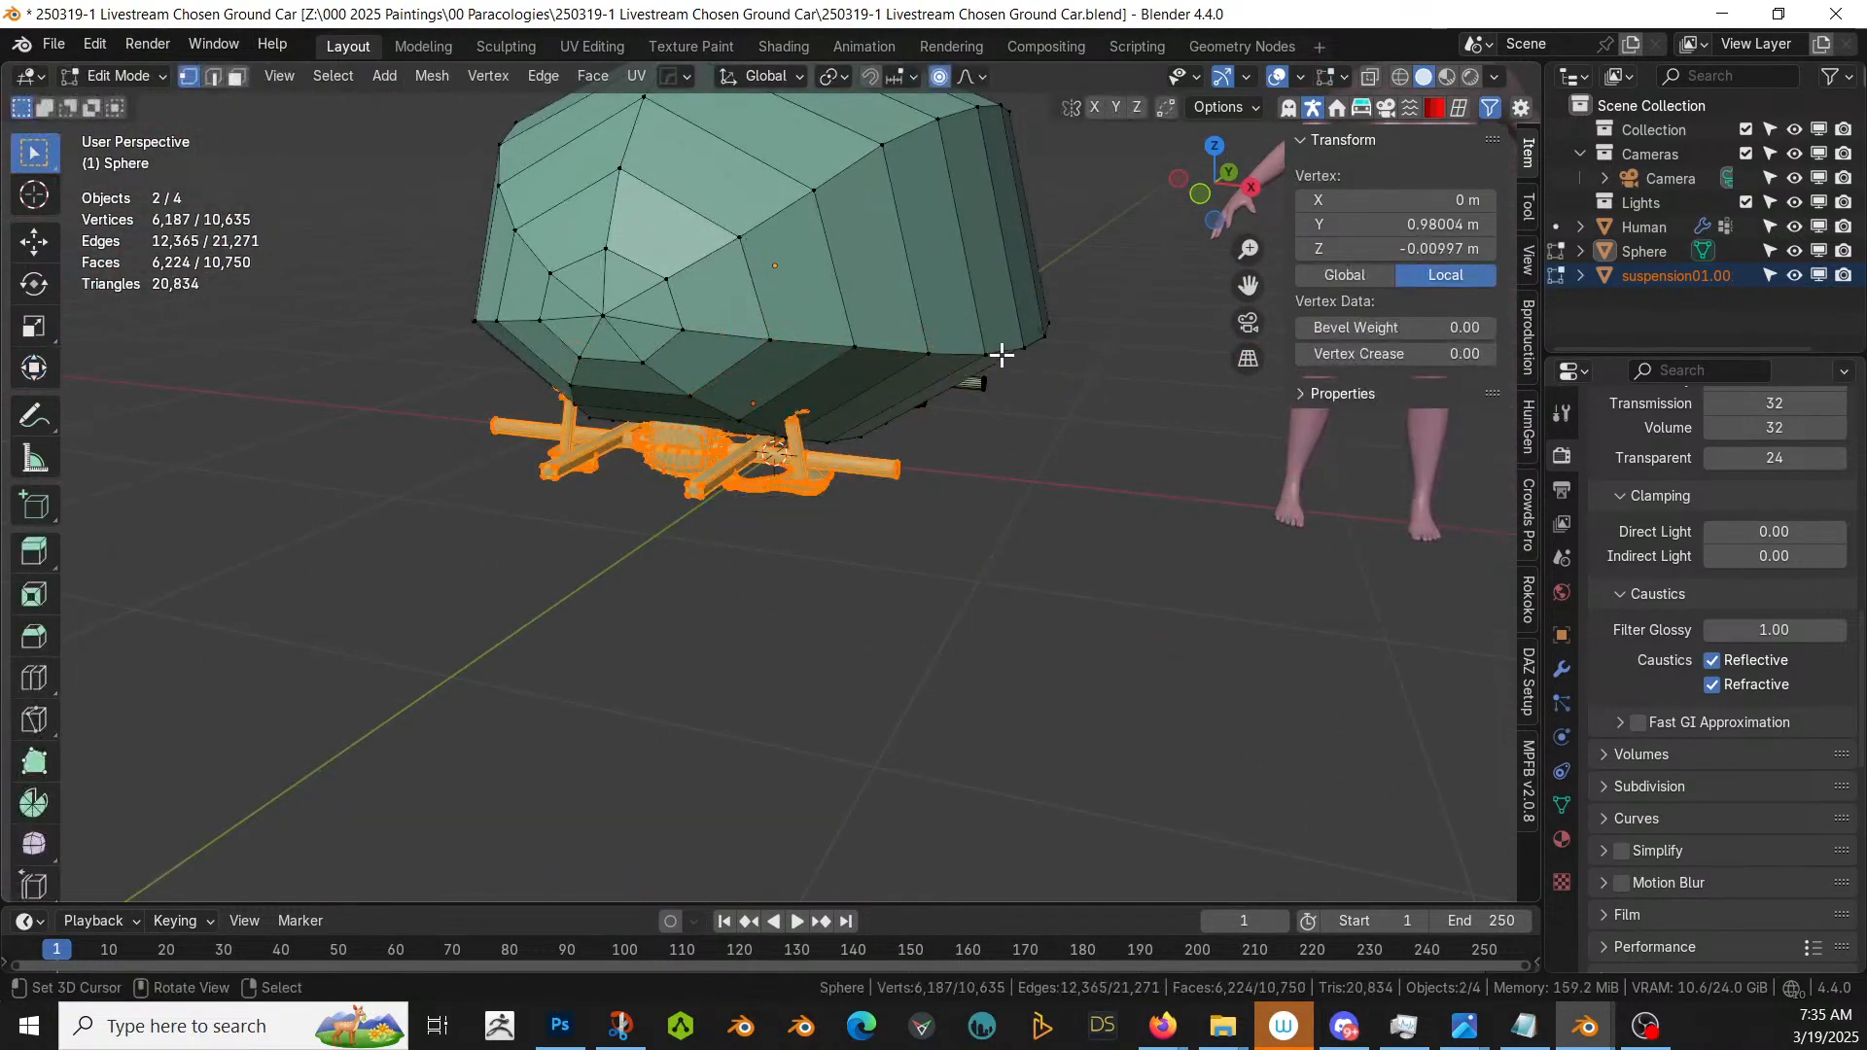
{"action": "key", "text": "2"}
{"action": "left_click", "coordinate": [669, 327]}
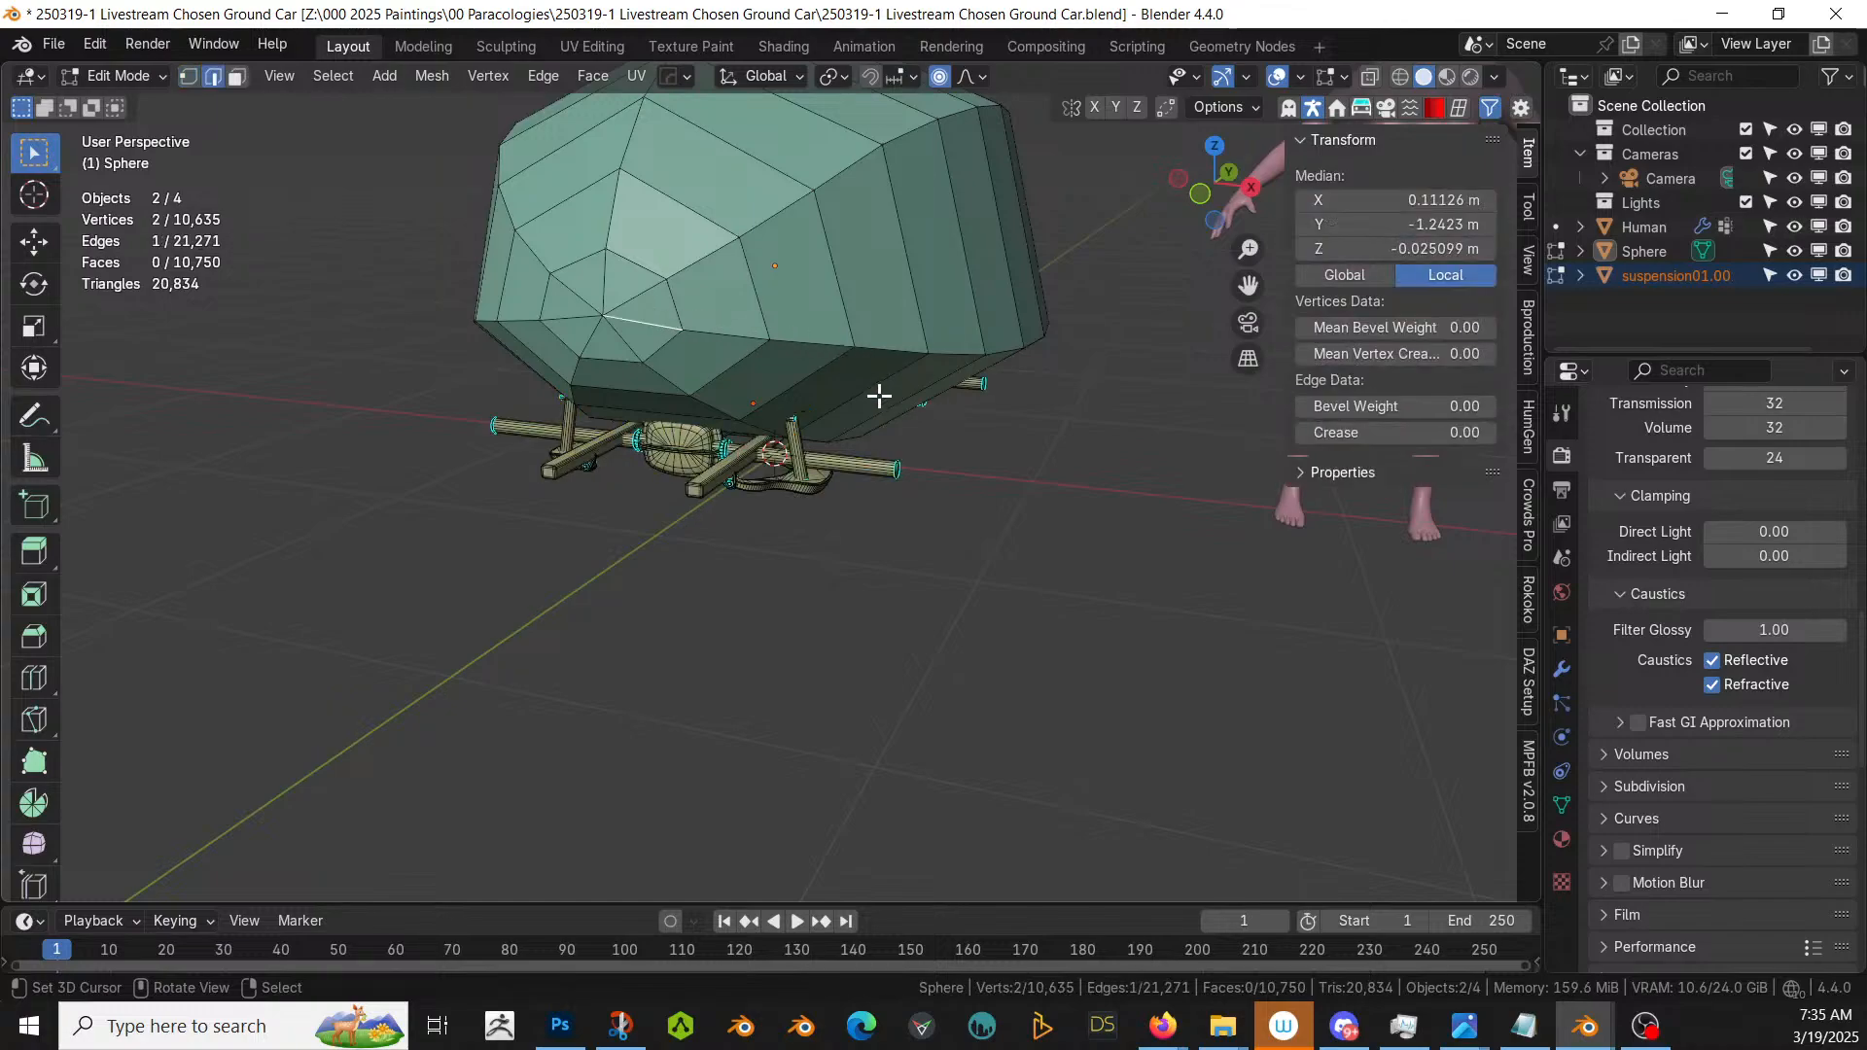
{"action": "middle_click_drag", "start_coordinate": [1039, 353], "coordinate": [900, 463]}
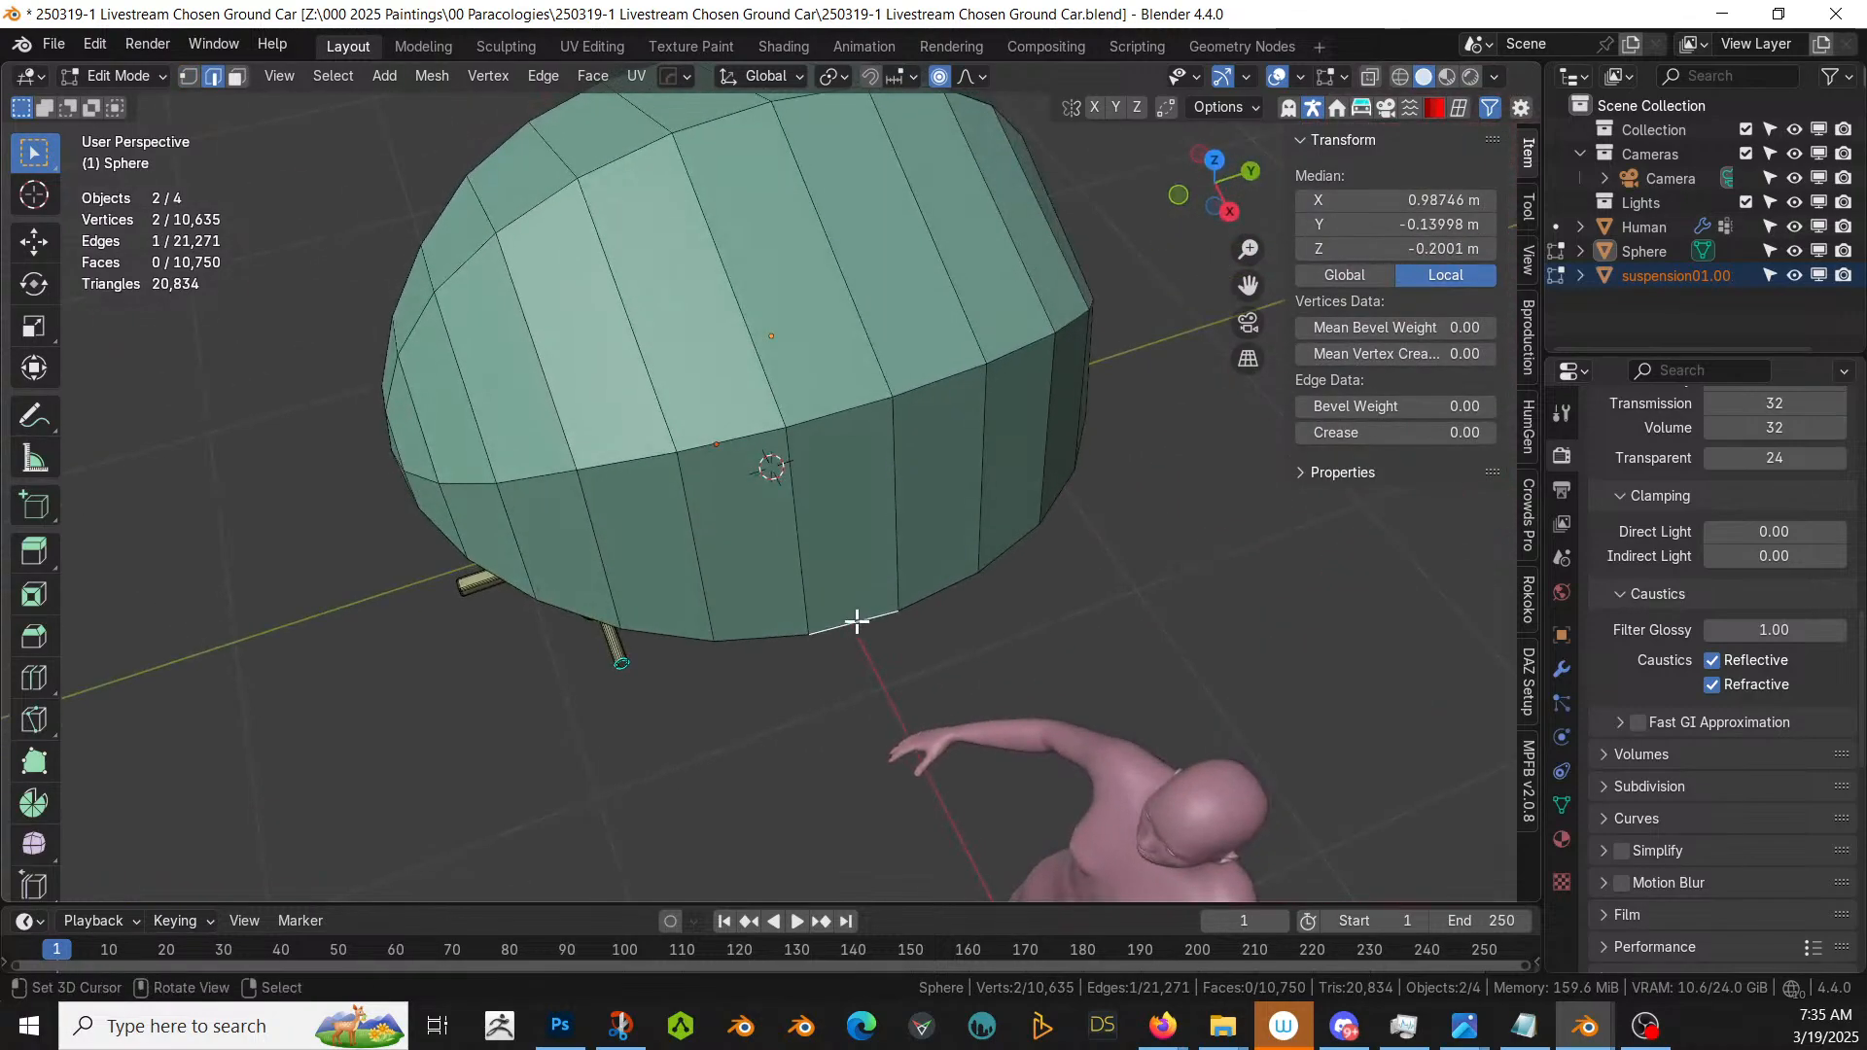
{"action": "left_click", "coordinate": [785, 630], "text": "shift"}
{"action": "left_click", "coordinate": [935, 596], "text": "shift"}
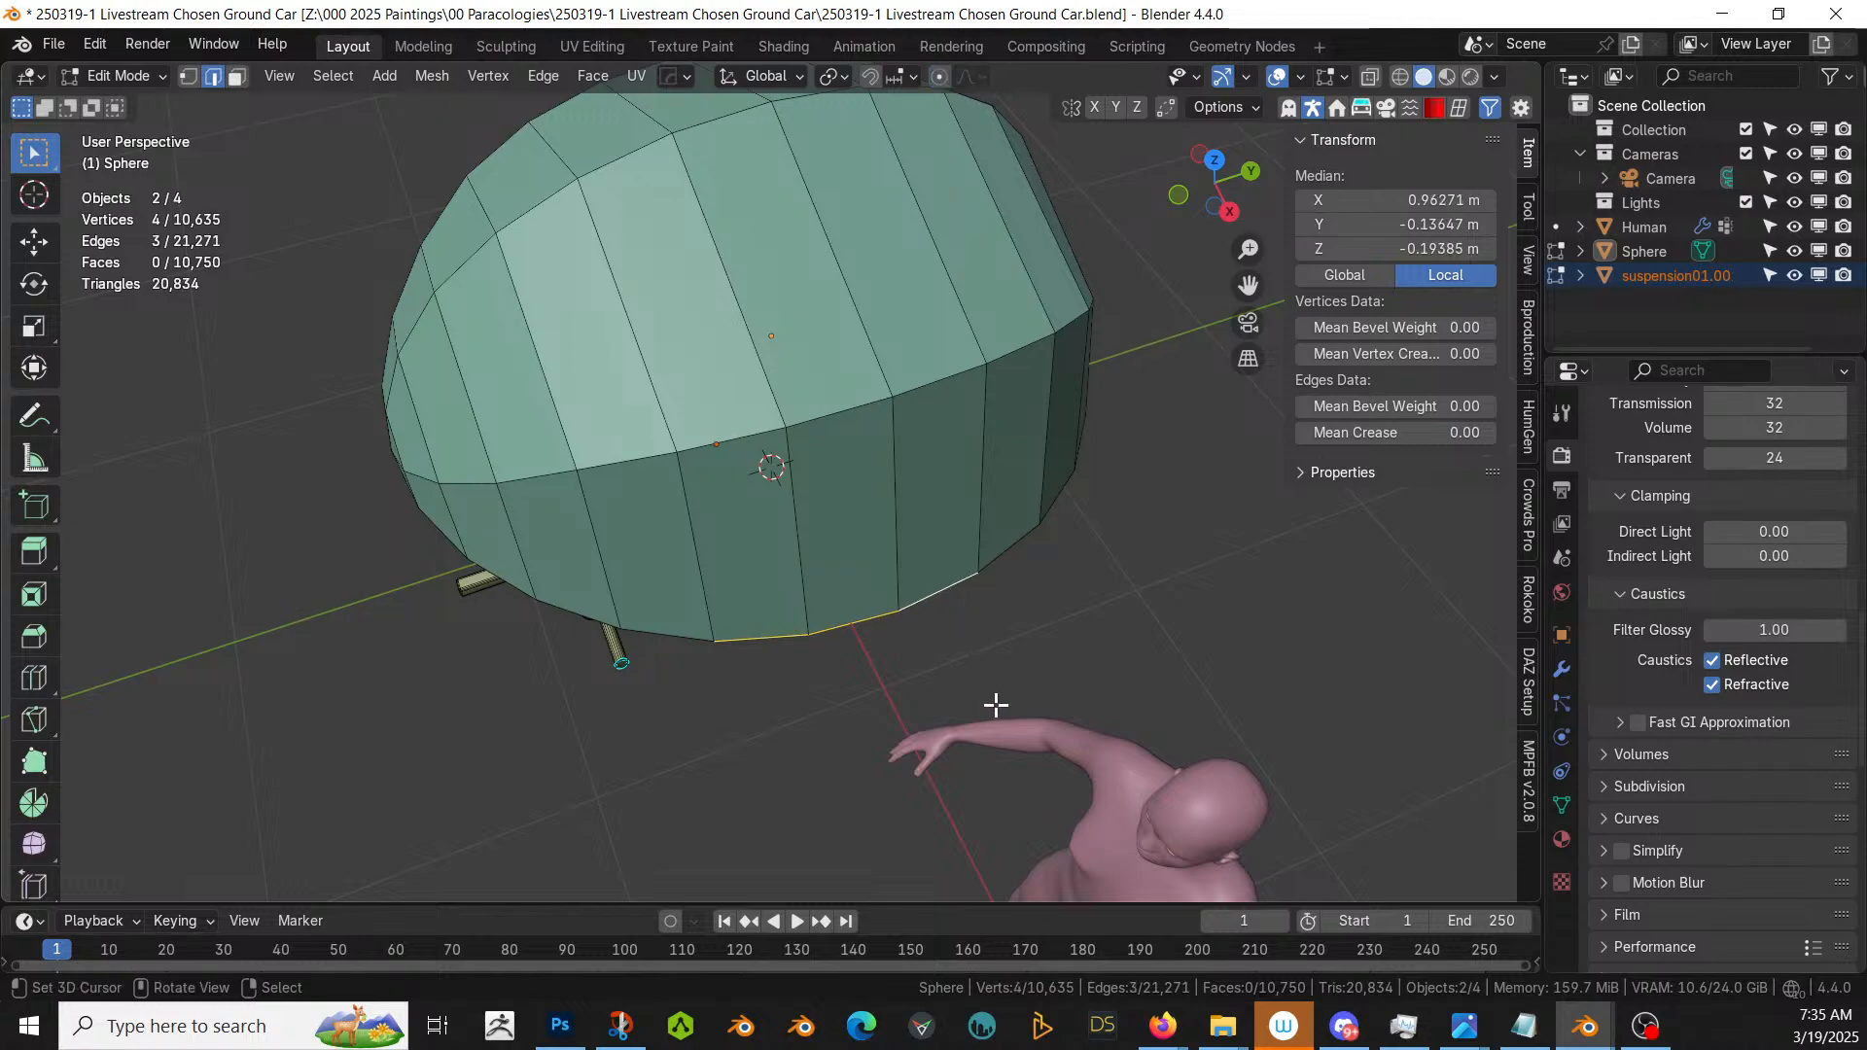
{"action": "key", "text": "g"}
{"action": "key", "text": "x"}
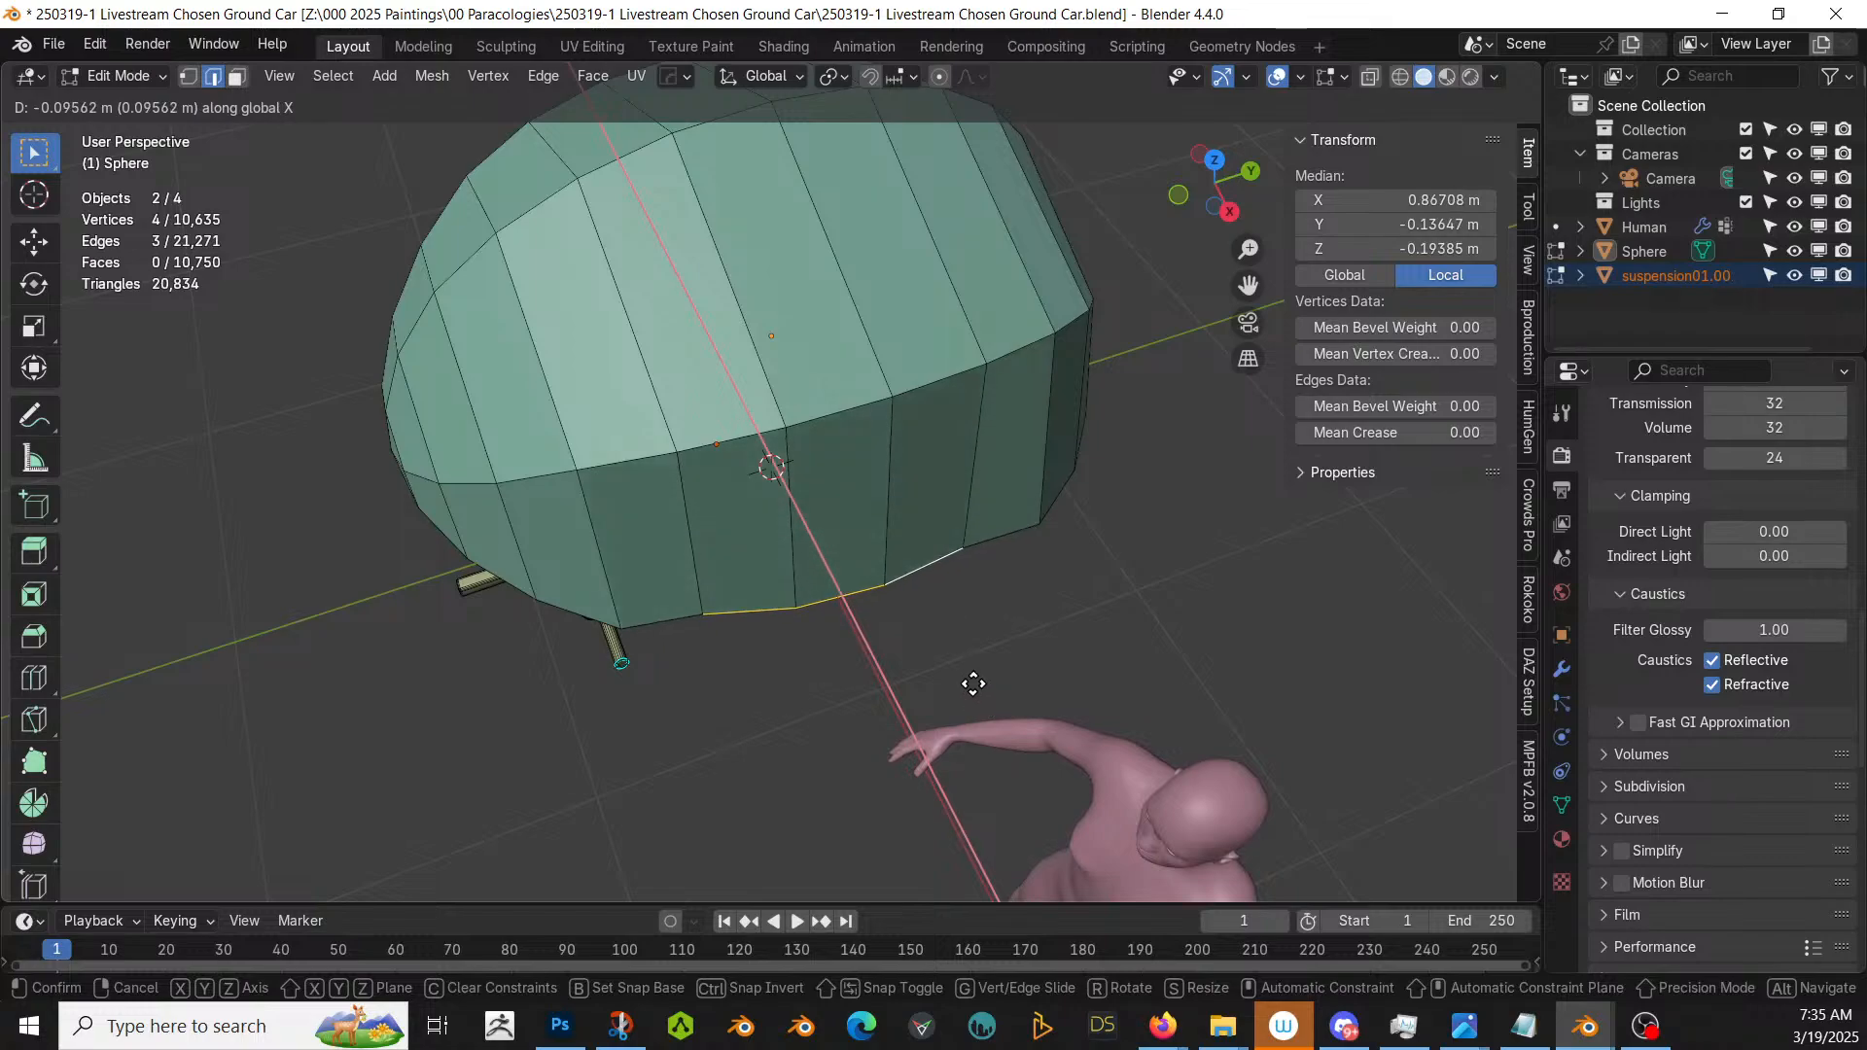
{"action": "key", "text": "Escape"}
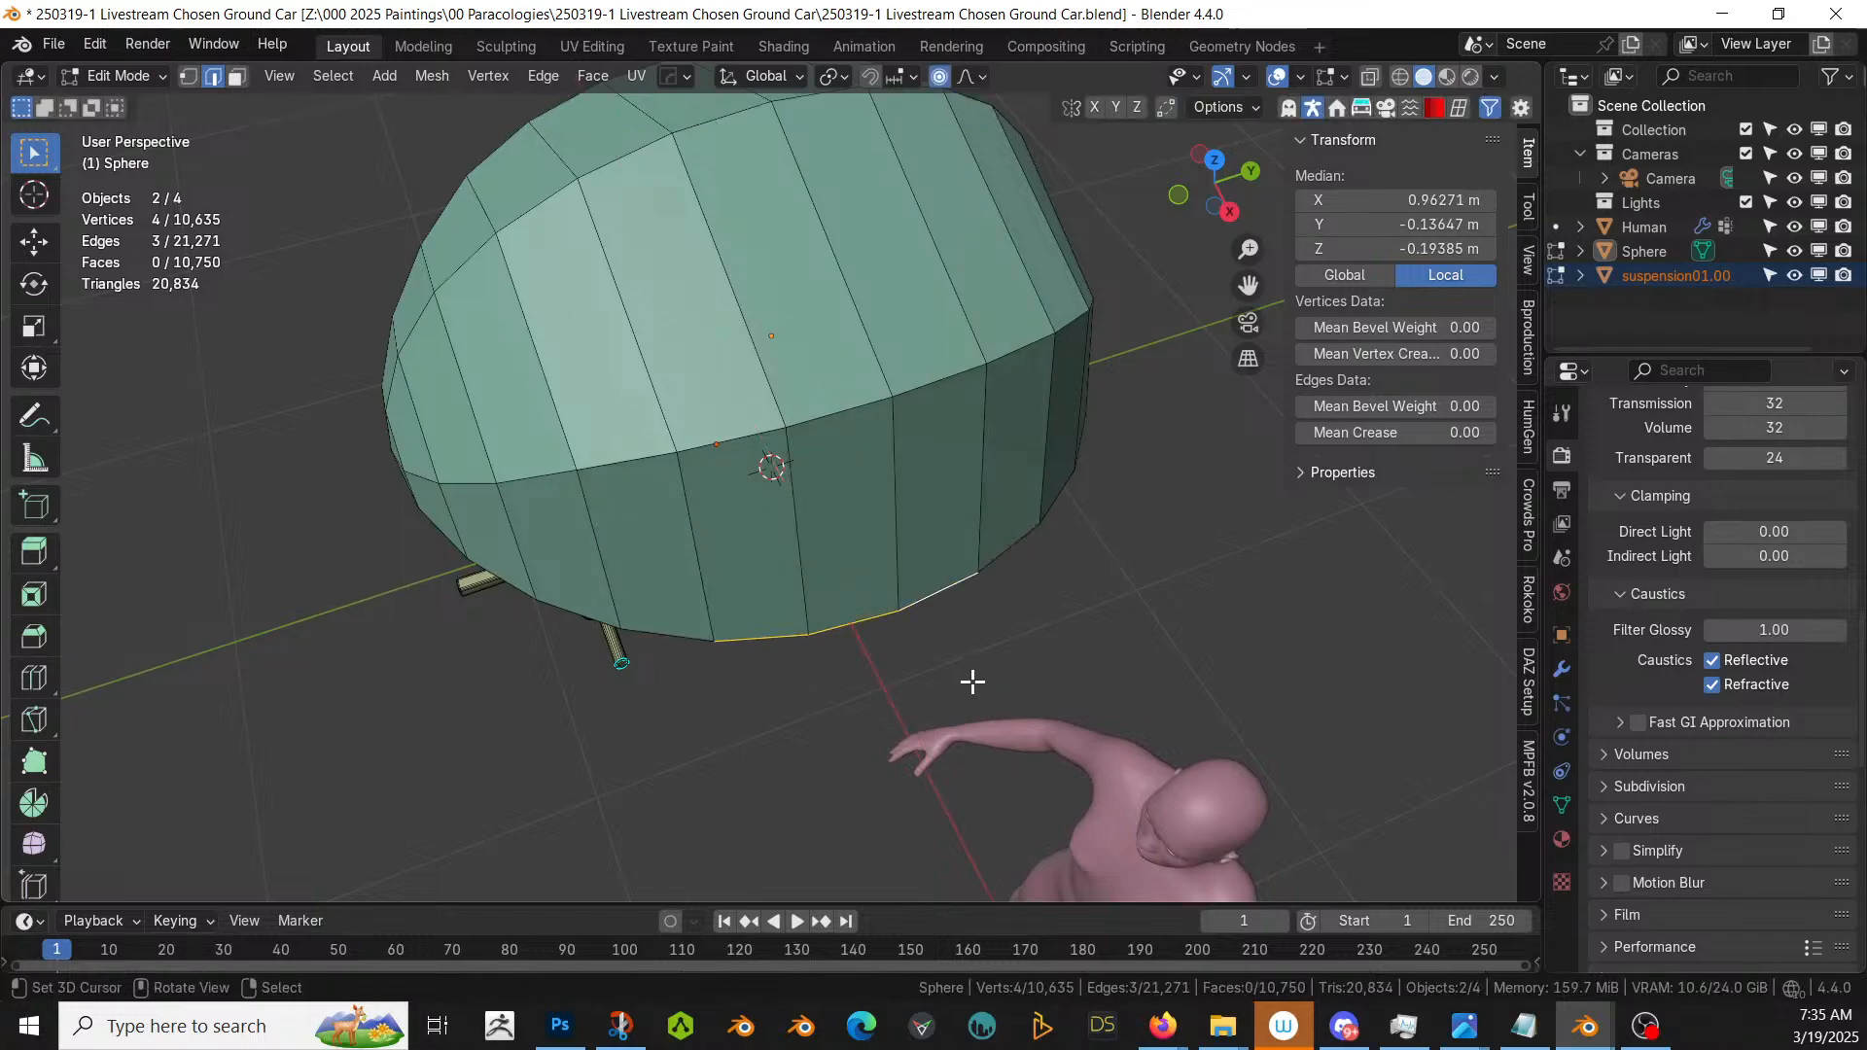
- Try moving the selected rim edges about -0.17 m along X with a smaller proportional radius, and undo the move
{"action": "key", "text": "g"}
{"action": "key", "text": "x"}
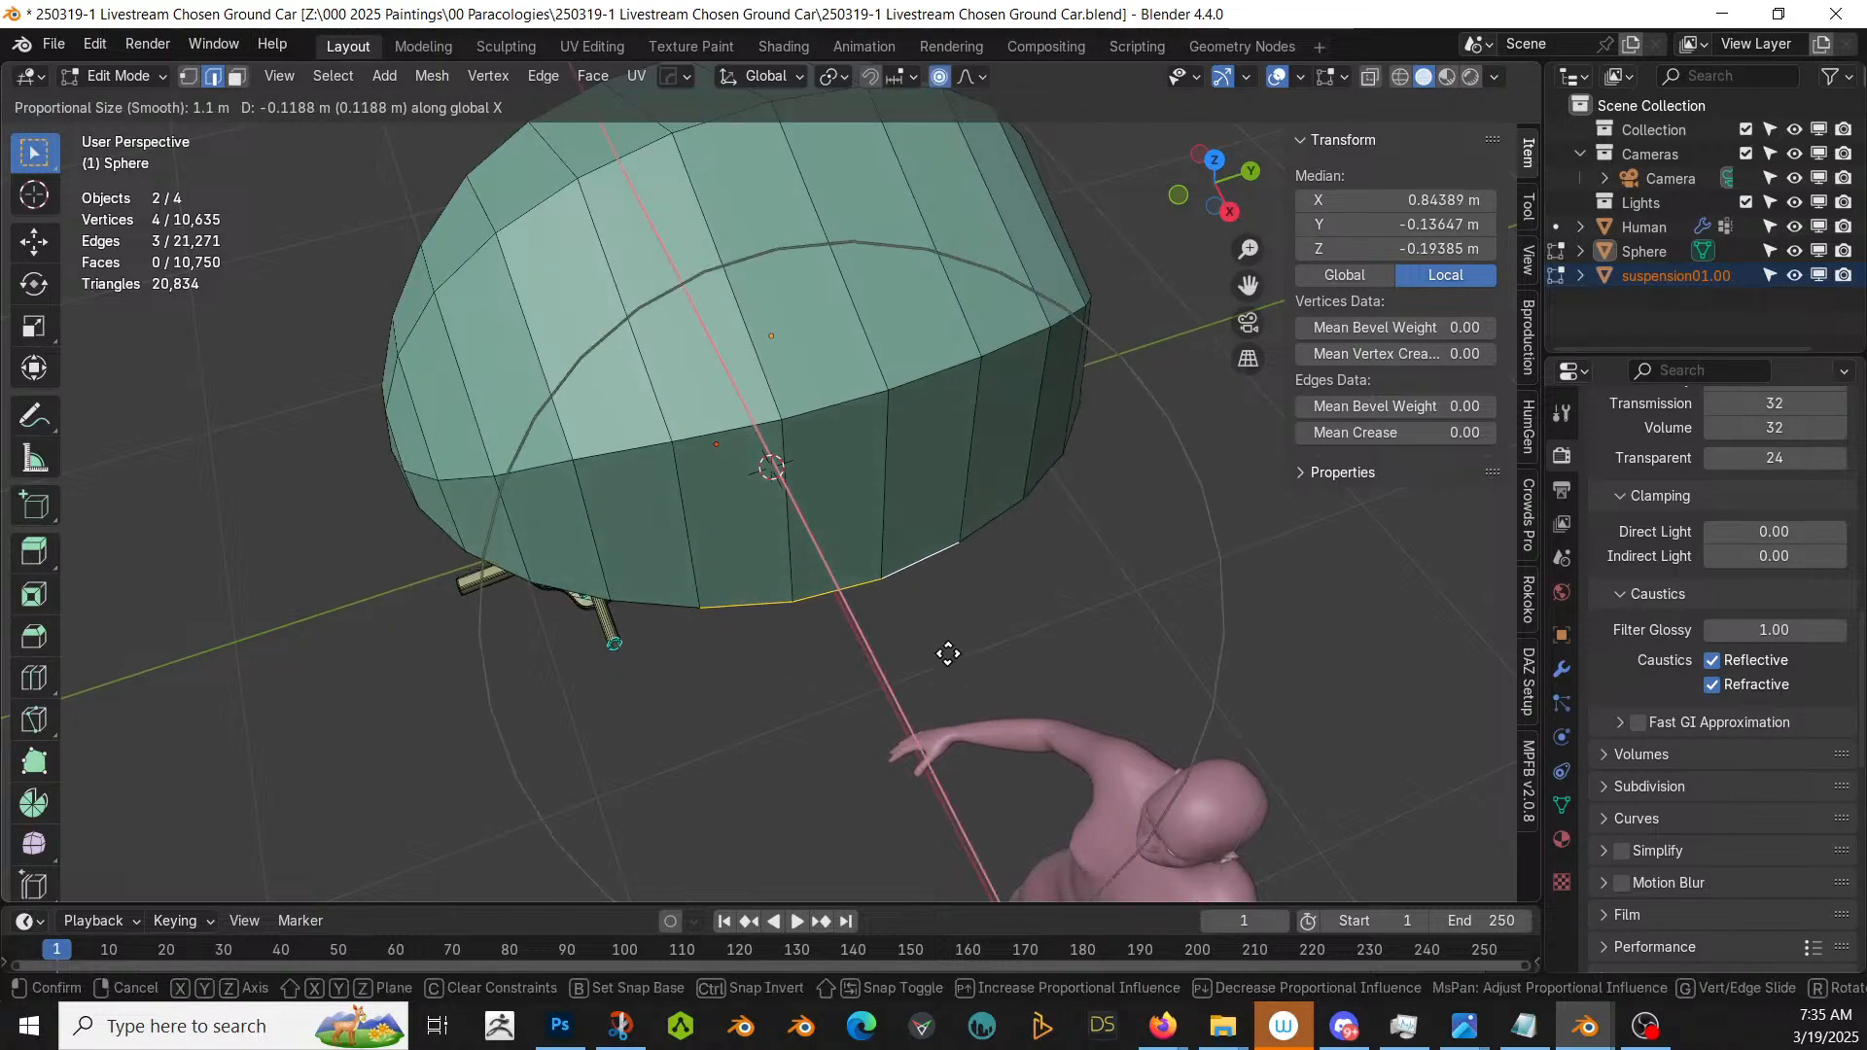
{"action": "scroll", "coordinate": [947, 651], "scroll_direction": "up", "scroll_amount": 3}
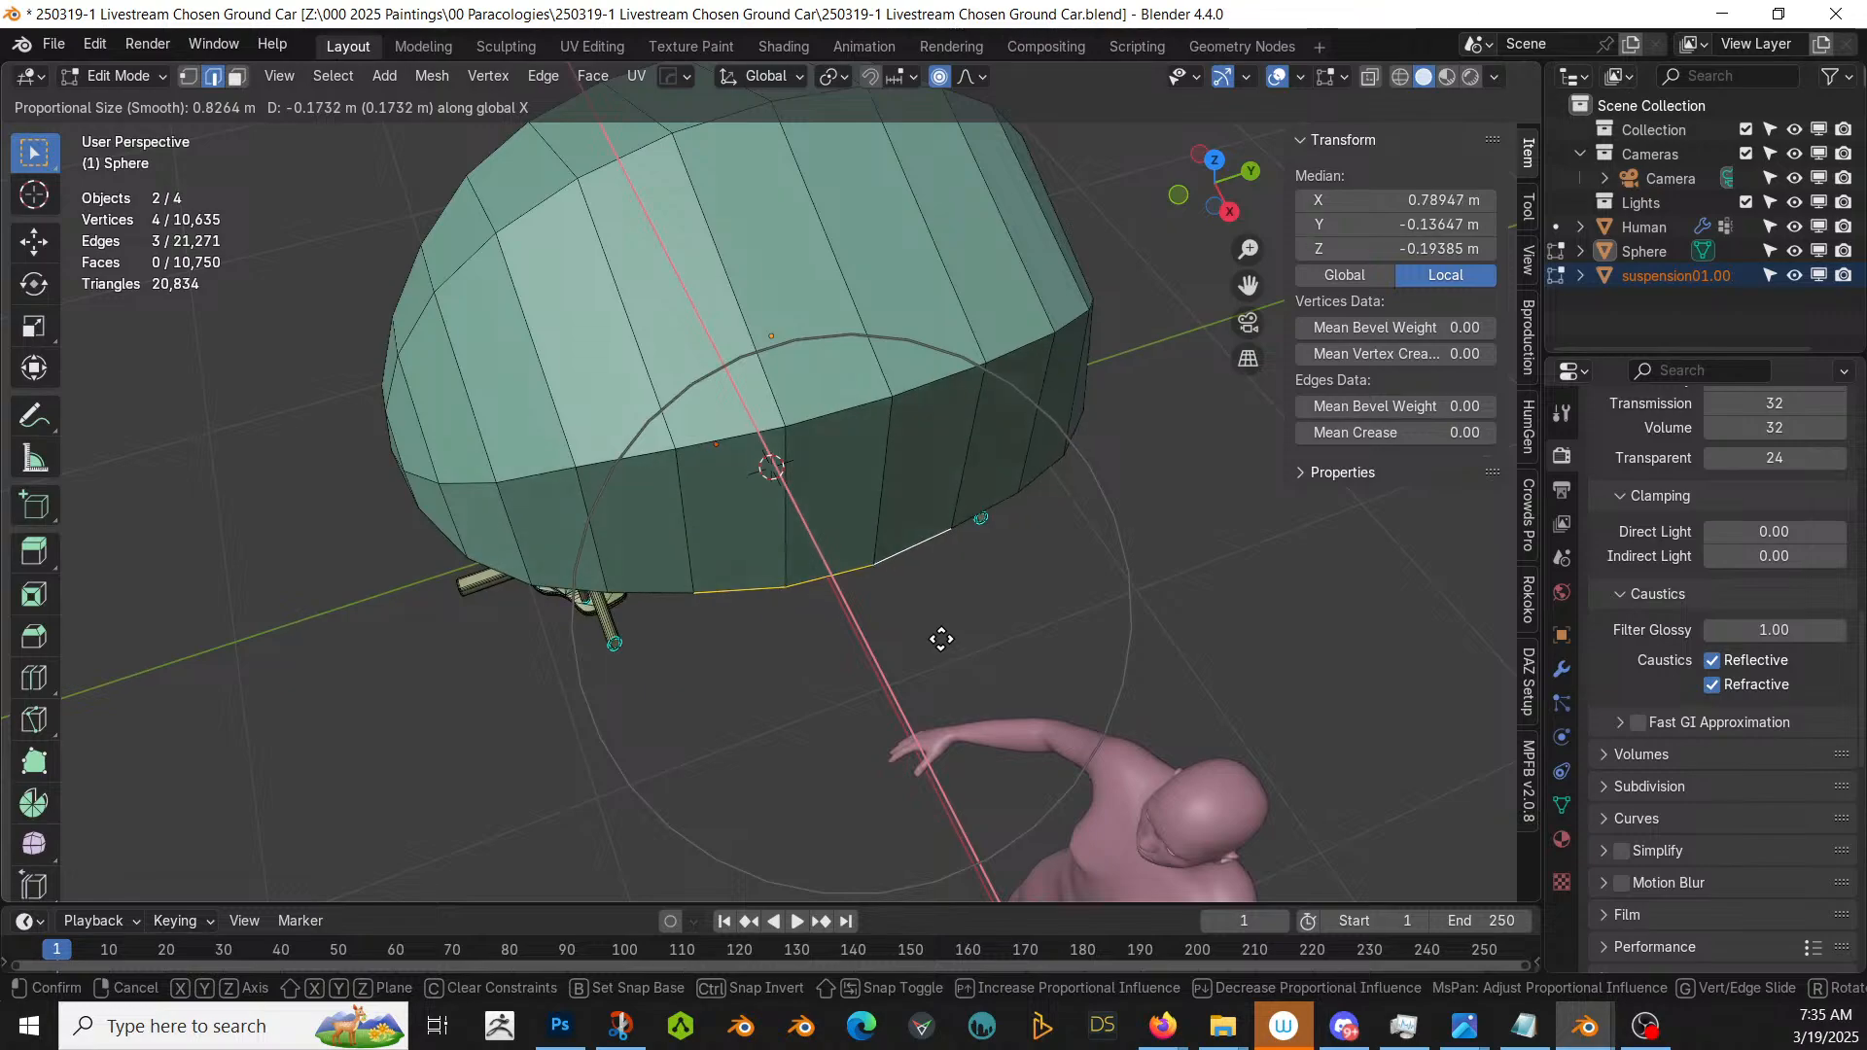
{"action": "left_click", "coordinate": [942, 639]}
{"action": "middle_click_drag", "start_coordinate": [941, 638], "coordinate": [1014, 540]}
{"action": "key", "text": "ctrl+z"}
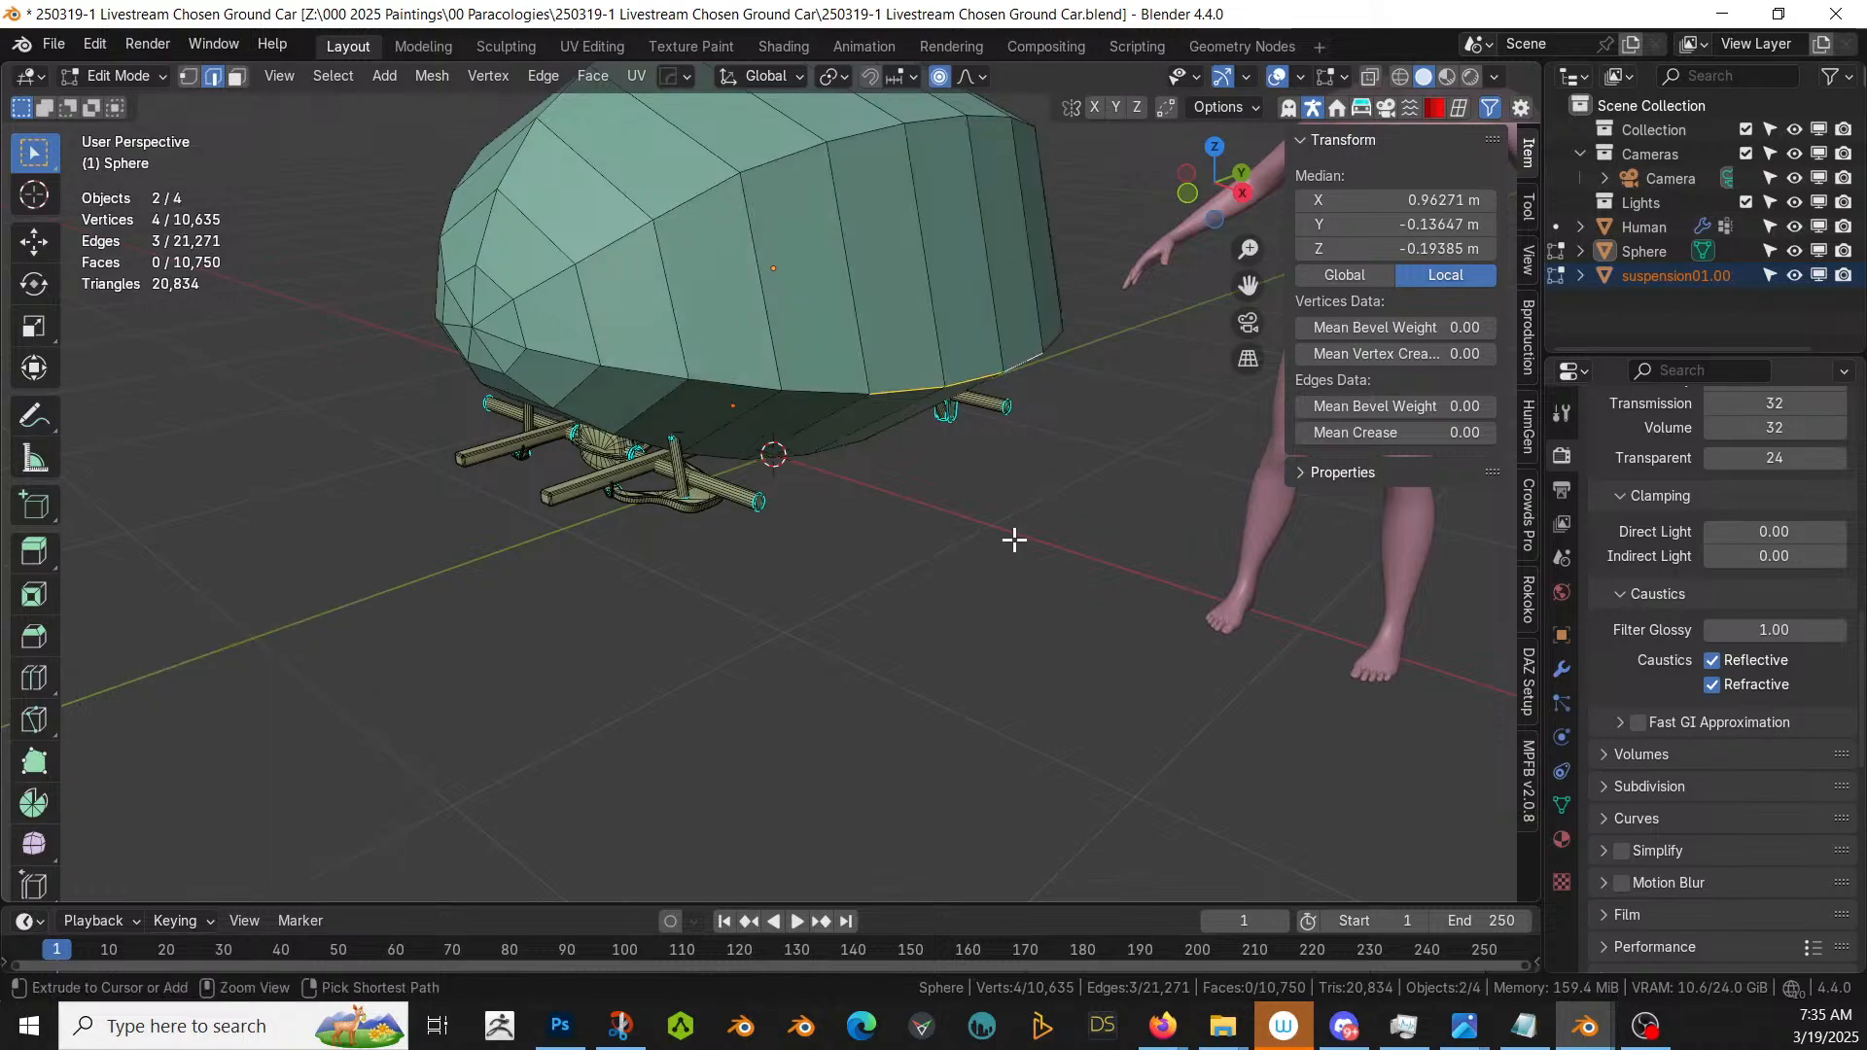
- Return to Object Mode, select only the body, and mirror it across the X axis
{"action": "key", "text": "Tab"}
{"action": "right_click", "coordinate": [844, 251]}
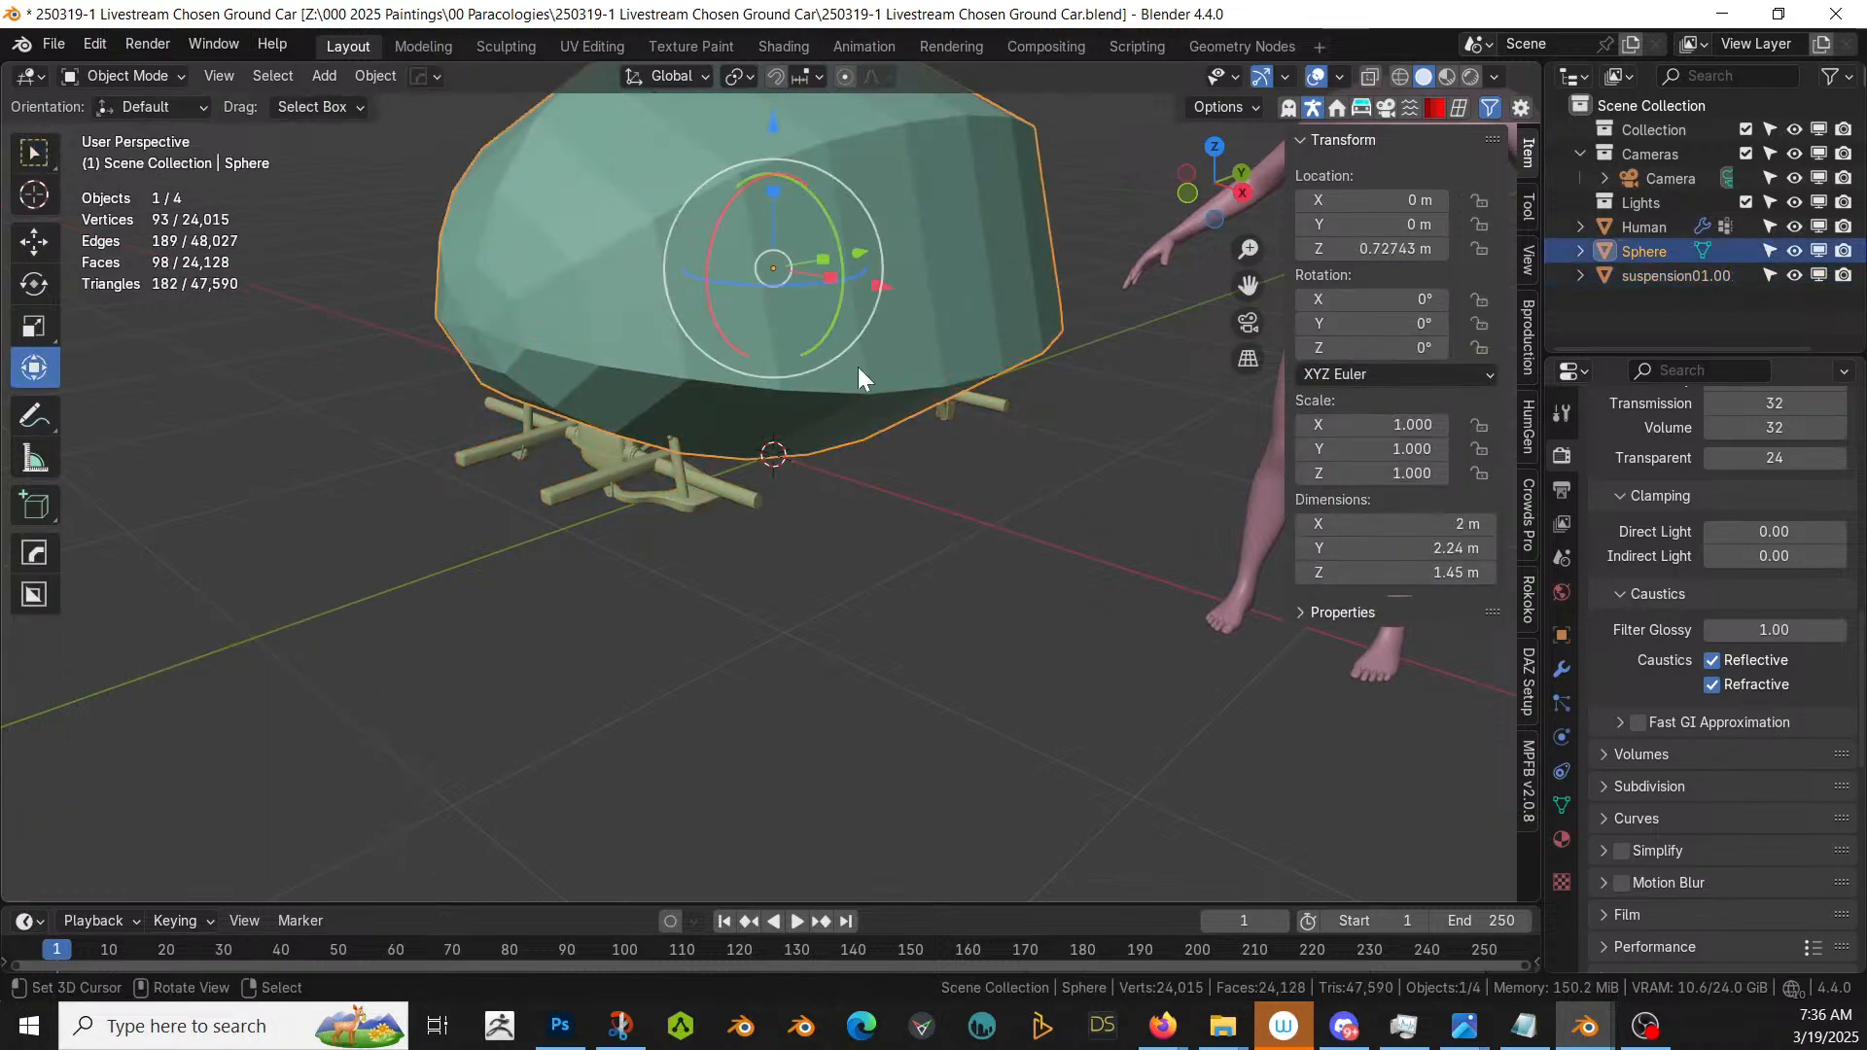
{"action": "key", "text": "alt+x"}
{"action": "left_click", "coordinate": [910, 292]}
- Move the body's three selected rim edges about -0.12 m along X with proportional editing
{"action": "middle_click_drag", "start_coordinate": [921, 366], "coordinate": [935, 566], "text": "shift"}
{"action": "key", "text": "Tab"}
{"action": "key", "text": "g"}
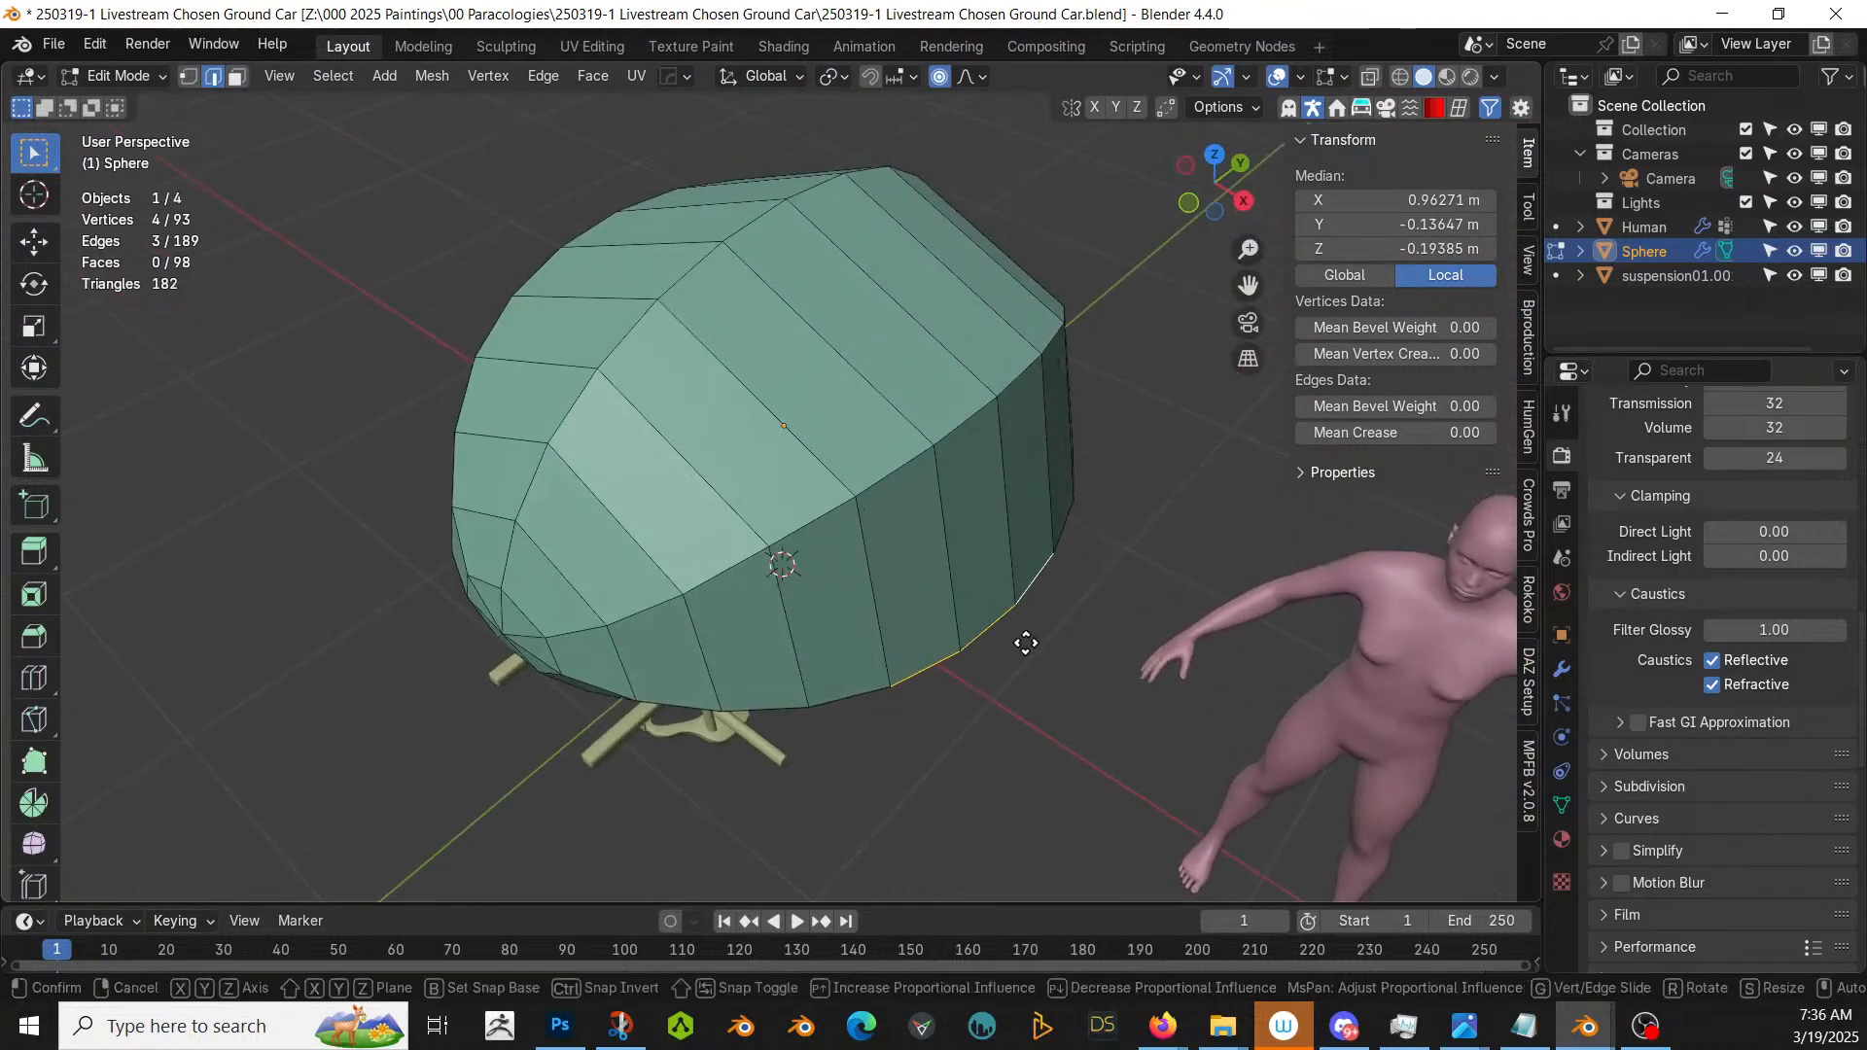
{"action": "key", "text": "x"}
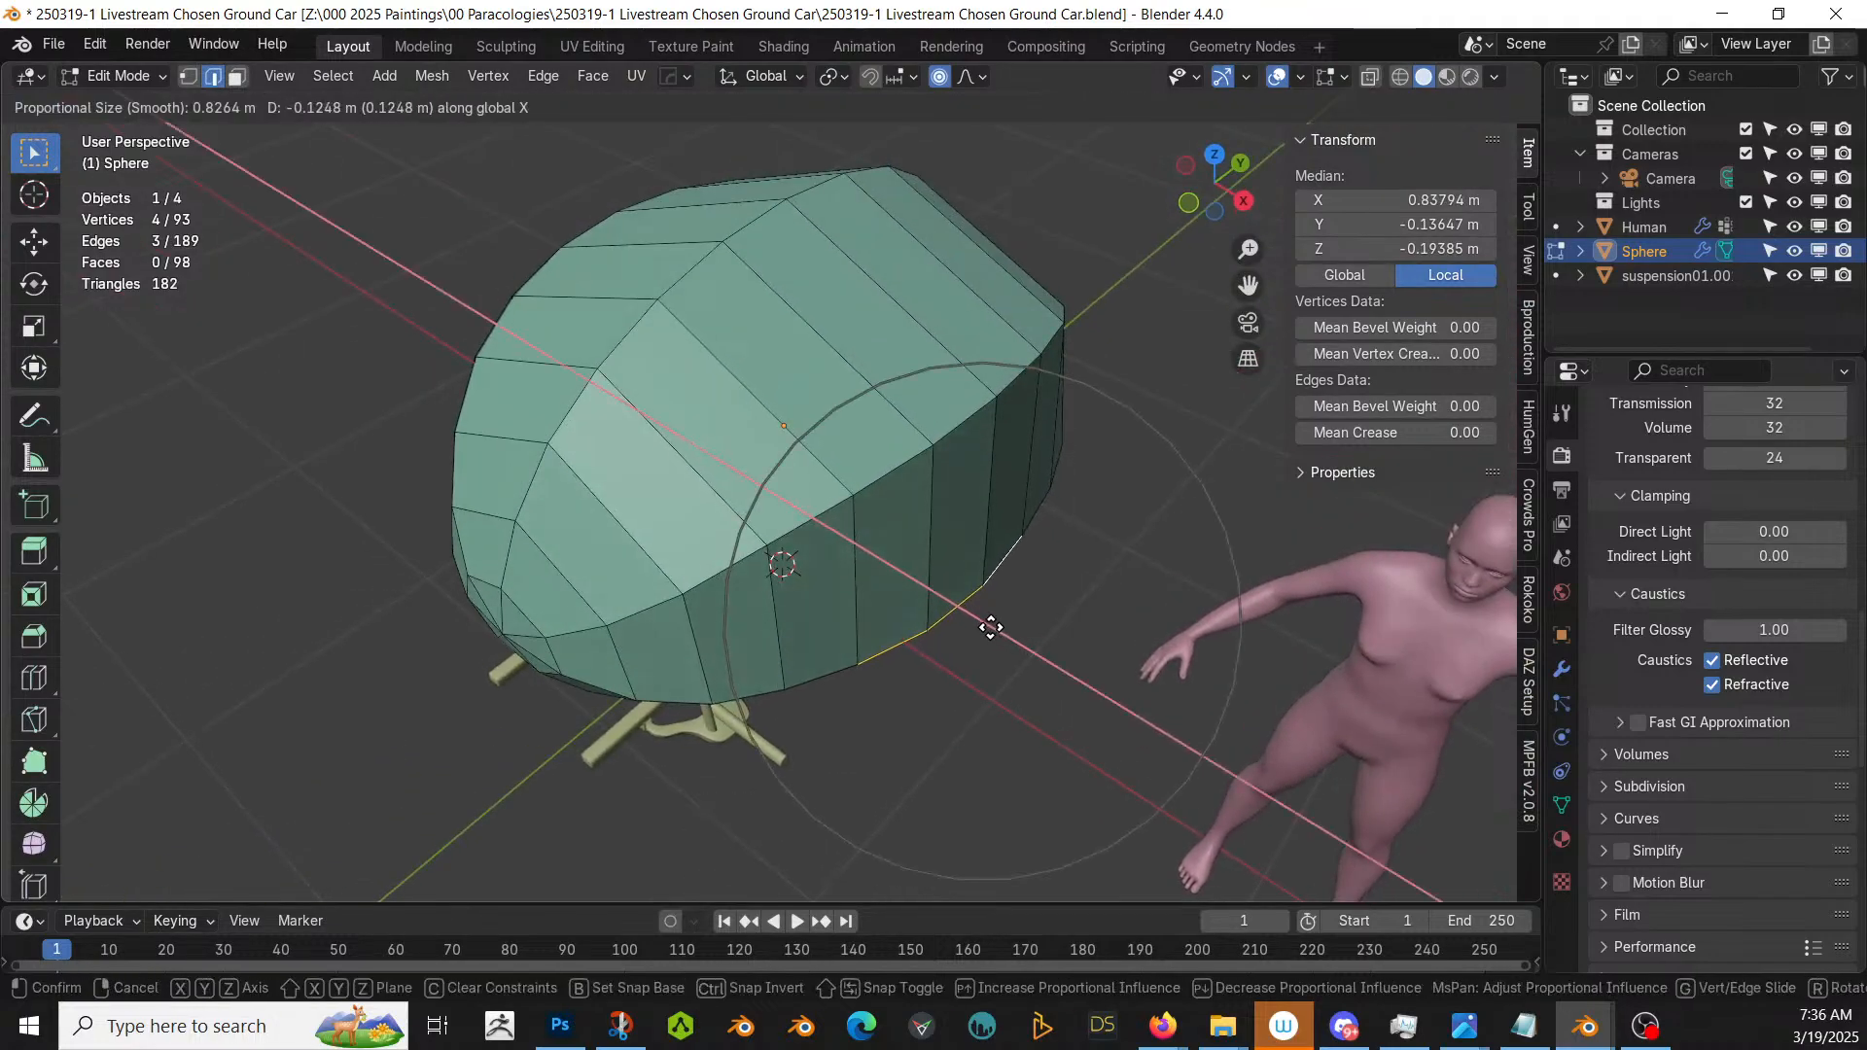
{"action": "left_click", "coordinate": [991, 627]}
- Shift the same rim edges back outward about 0.04 m along X and leave Edit Mode
{"action": "middle_click_drag", "start_coordinate": [991, 627], "coordinate": [1134, 504]}
{"action": "key", "text": "g"}
{"action": "key", "text": "x"}
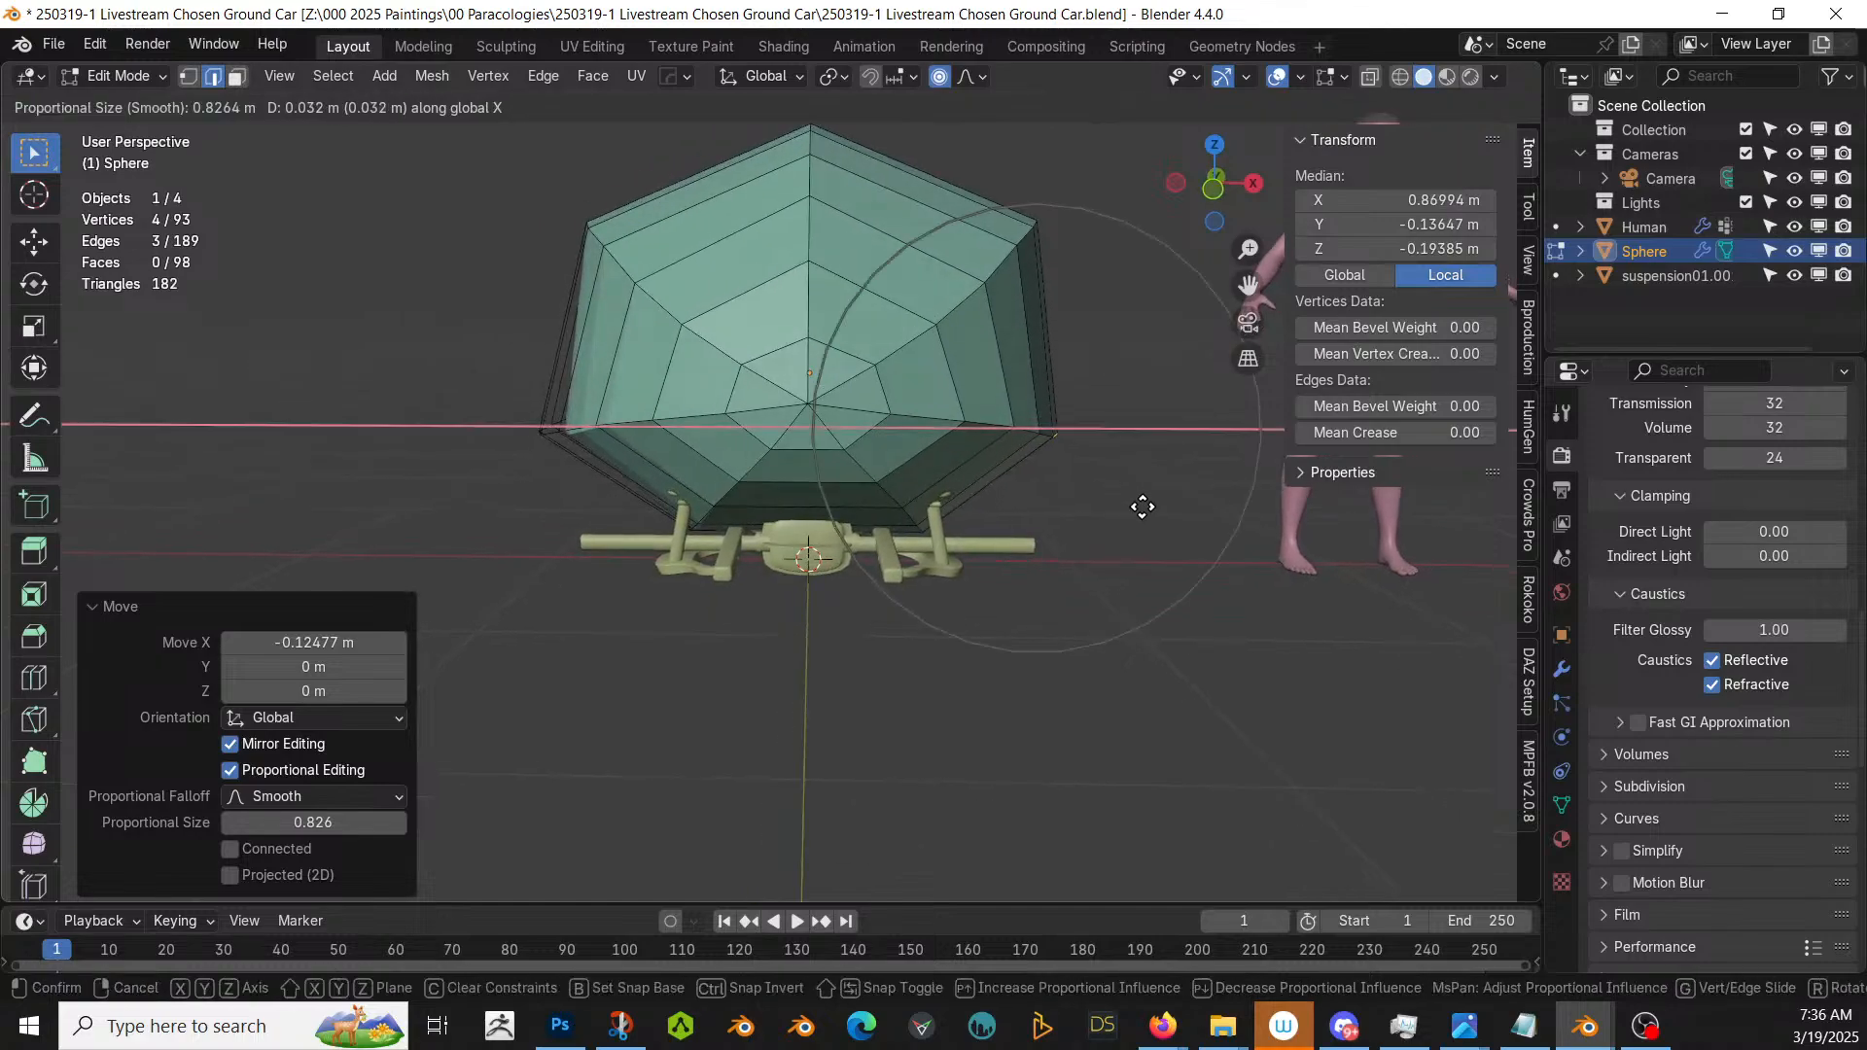
{"action": "left_click", "coordinate": [1145, 506]}
{"action": "key", "text": "Tab"}
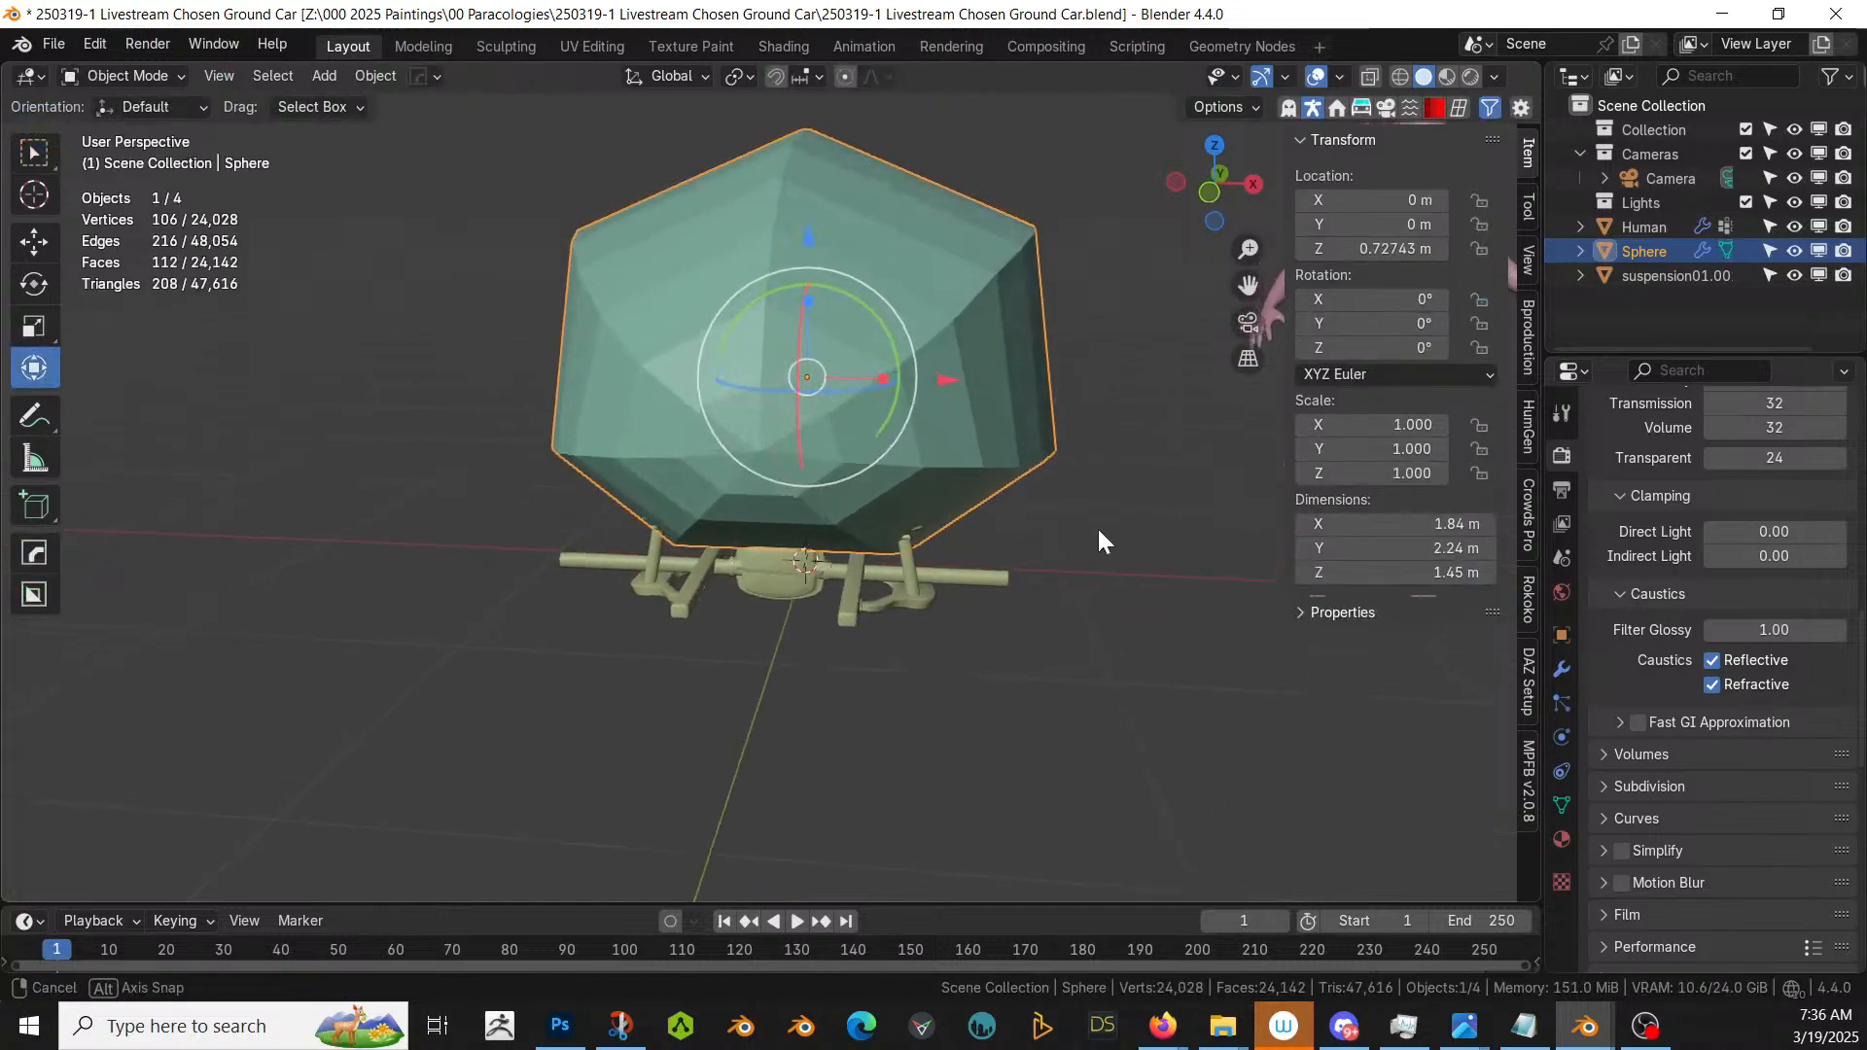
- Raise the body's central underside face about 0.08 m along Z with proportional editing to expose the suspension
{"action": "middle_click_drag", "start_coordinate": [1097, 527], "coordinate": [882, 494]}
{"action": "key", "text": "Tab"}
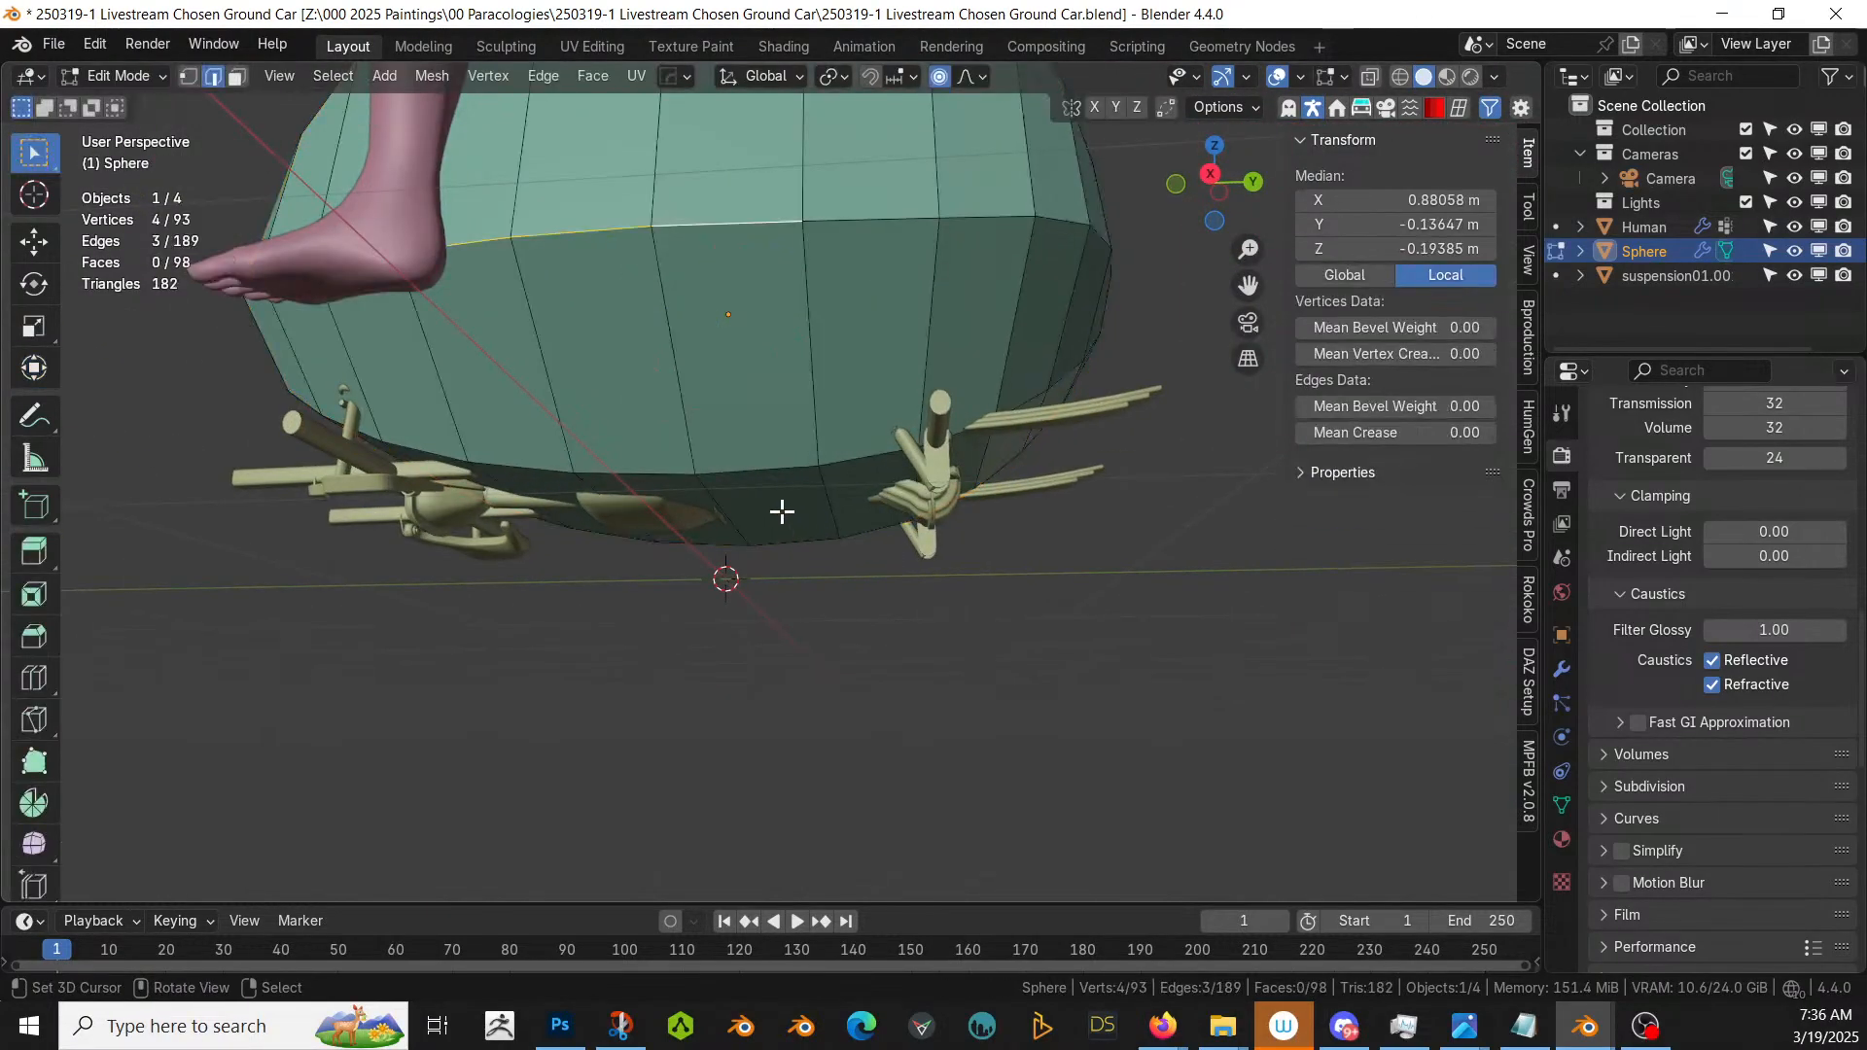
{"action": "key", "text": "3"}
{"action": "left_click", "coordinate": [703, 499]}
{"action": "key", "text": "g"}
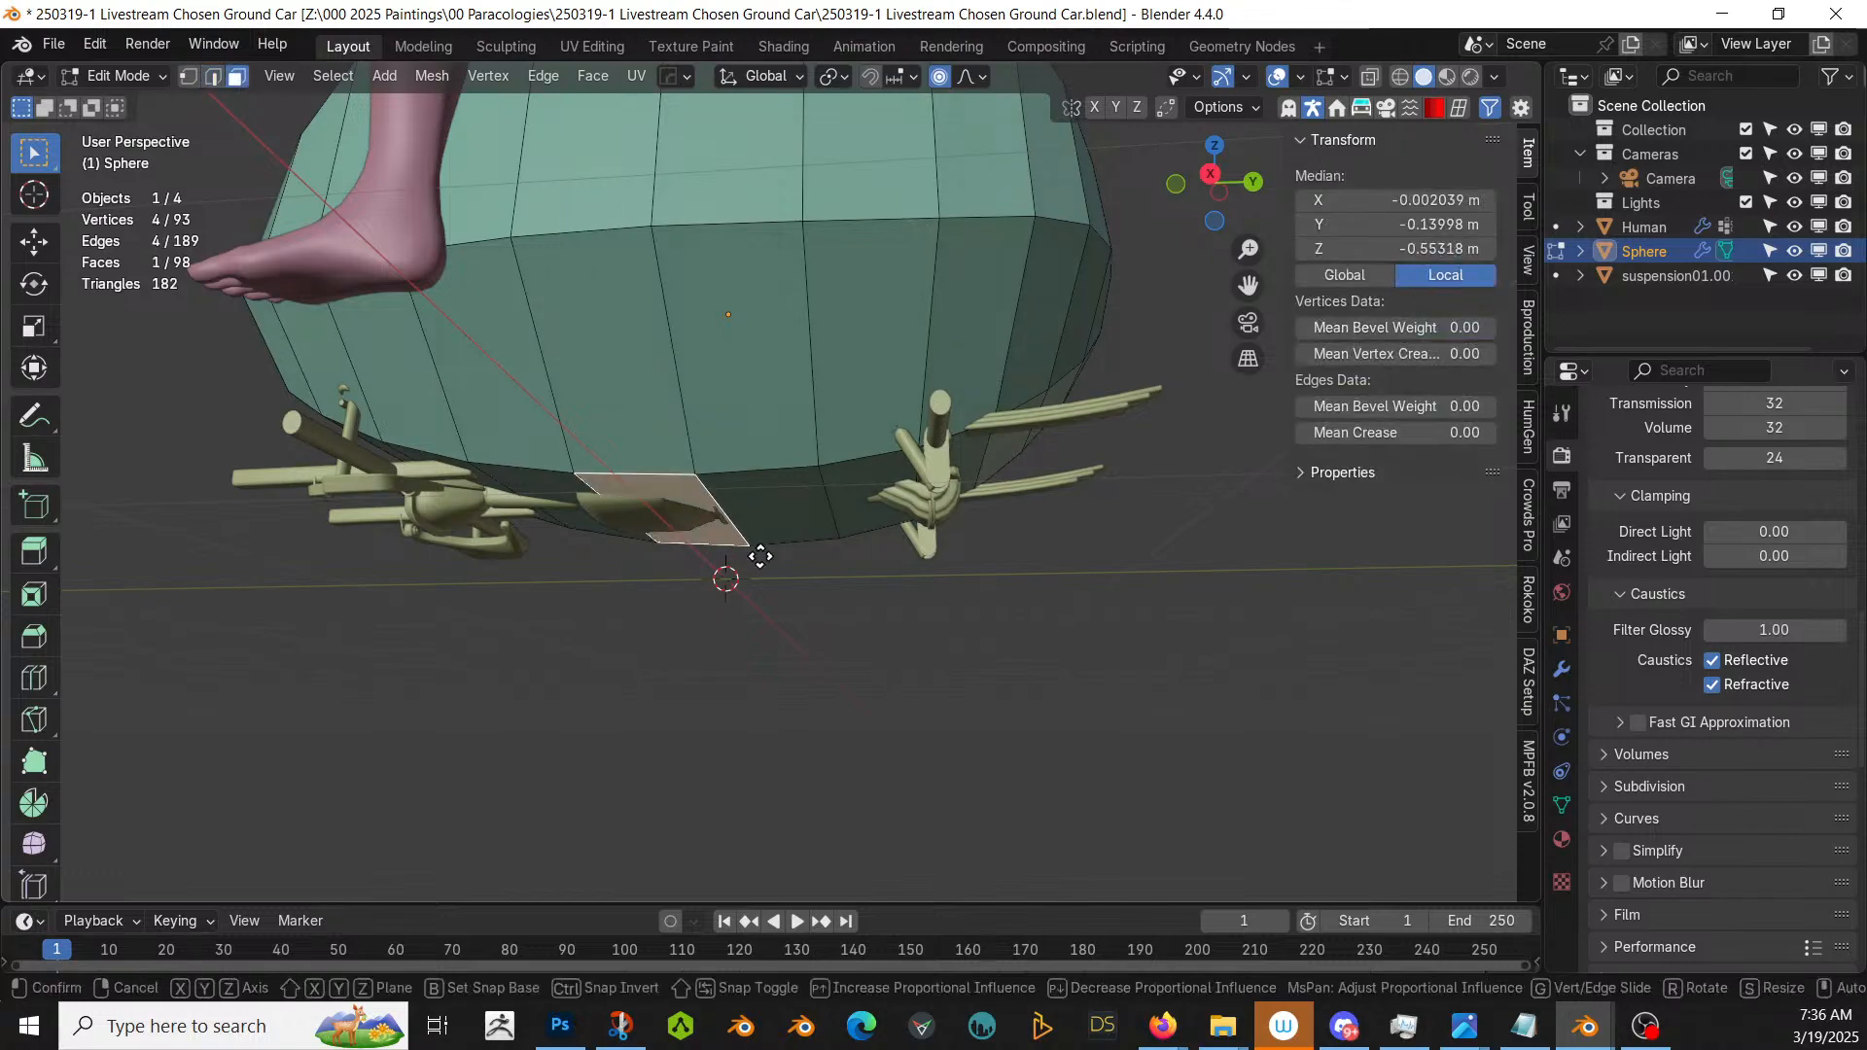
{"action": "key", "text": "z"}
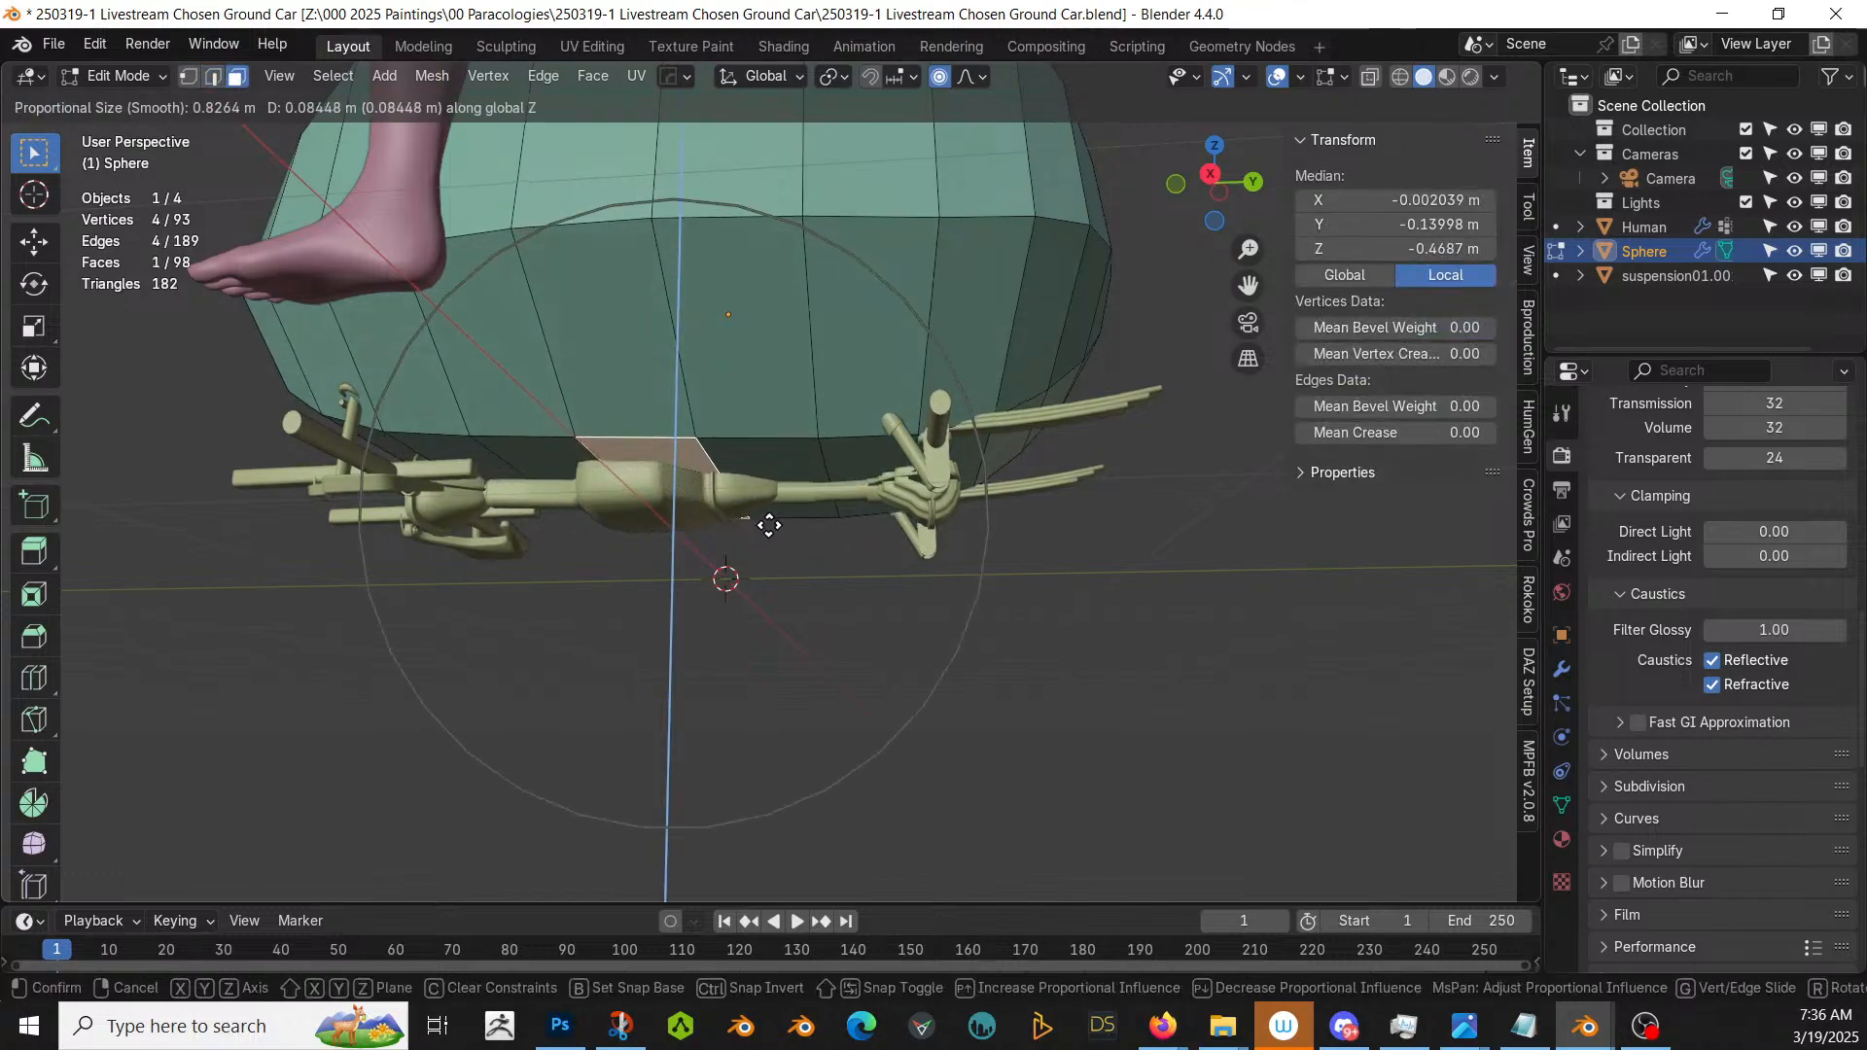
{"action": "left_click", "coordinate": [767, 525]}
- Return to Object Mode, select the suspension, and scale it uniformly to about 0.81
{"action": "middle_click_drag", "start_coordinate": [767, 525], "coordinate": [278, 570]}
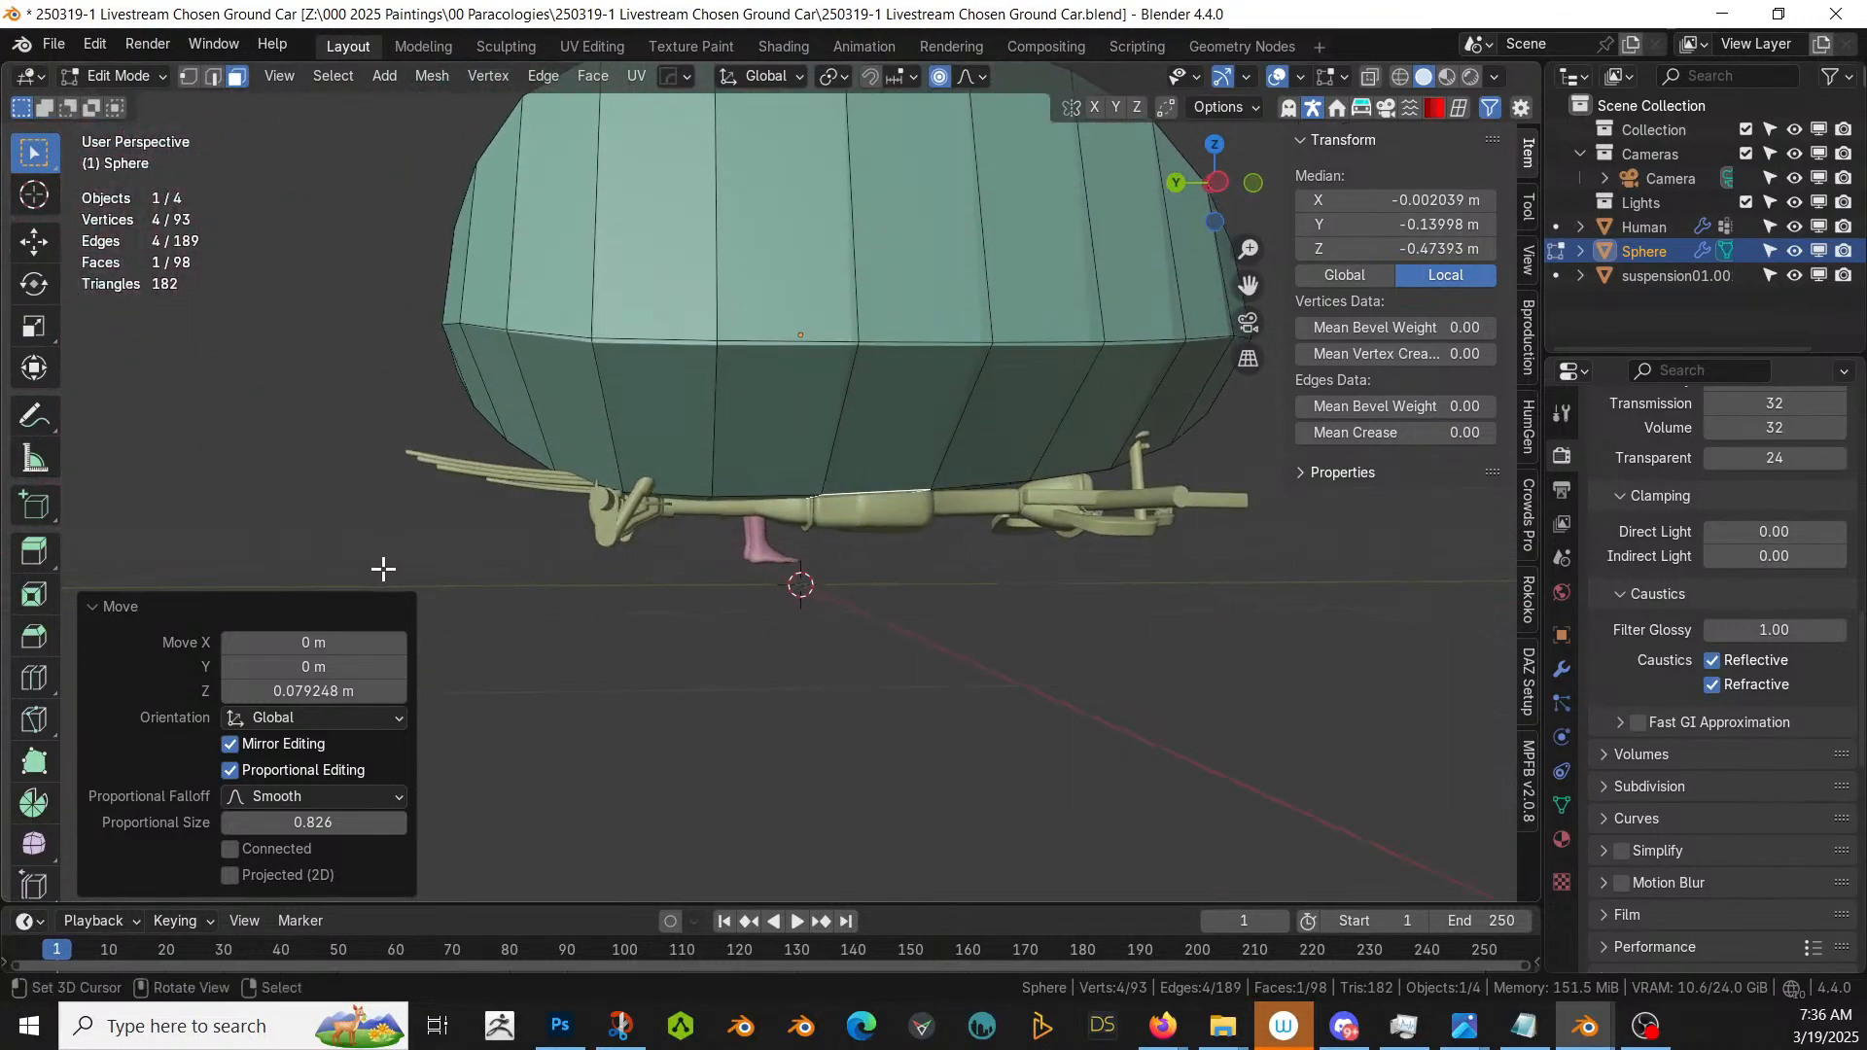
{"action": "mouse_move", "coordinate": [885, 512]}
{"action": "middle_mouse_down"}
{"action": "mouse_move", "coordinate": [942, 421]}
{"action": "mouse_move", "coordinate": [903, 527]}
{"action": "middle_mouse_up"}
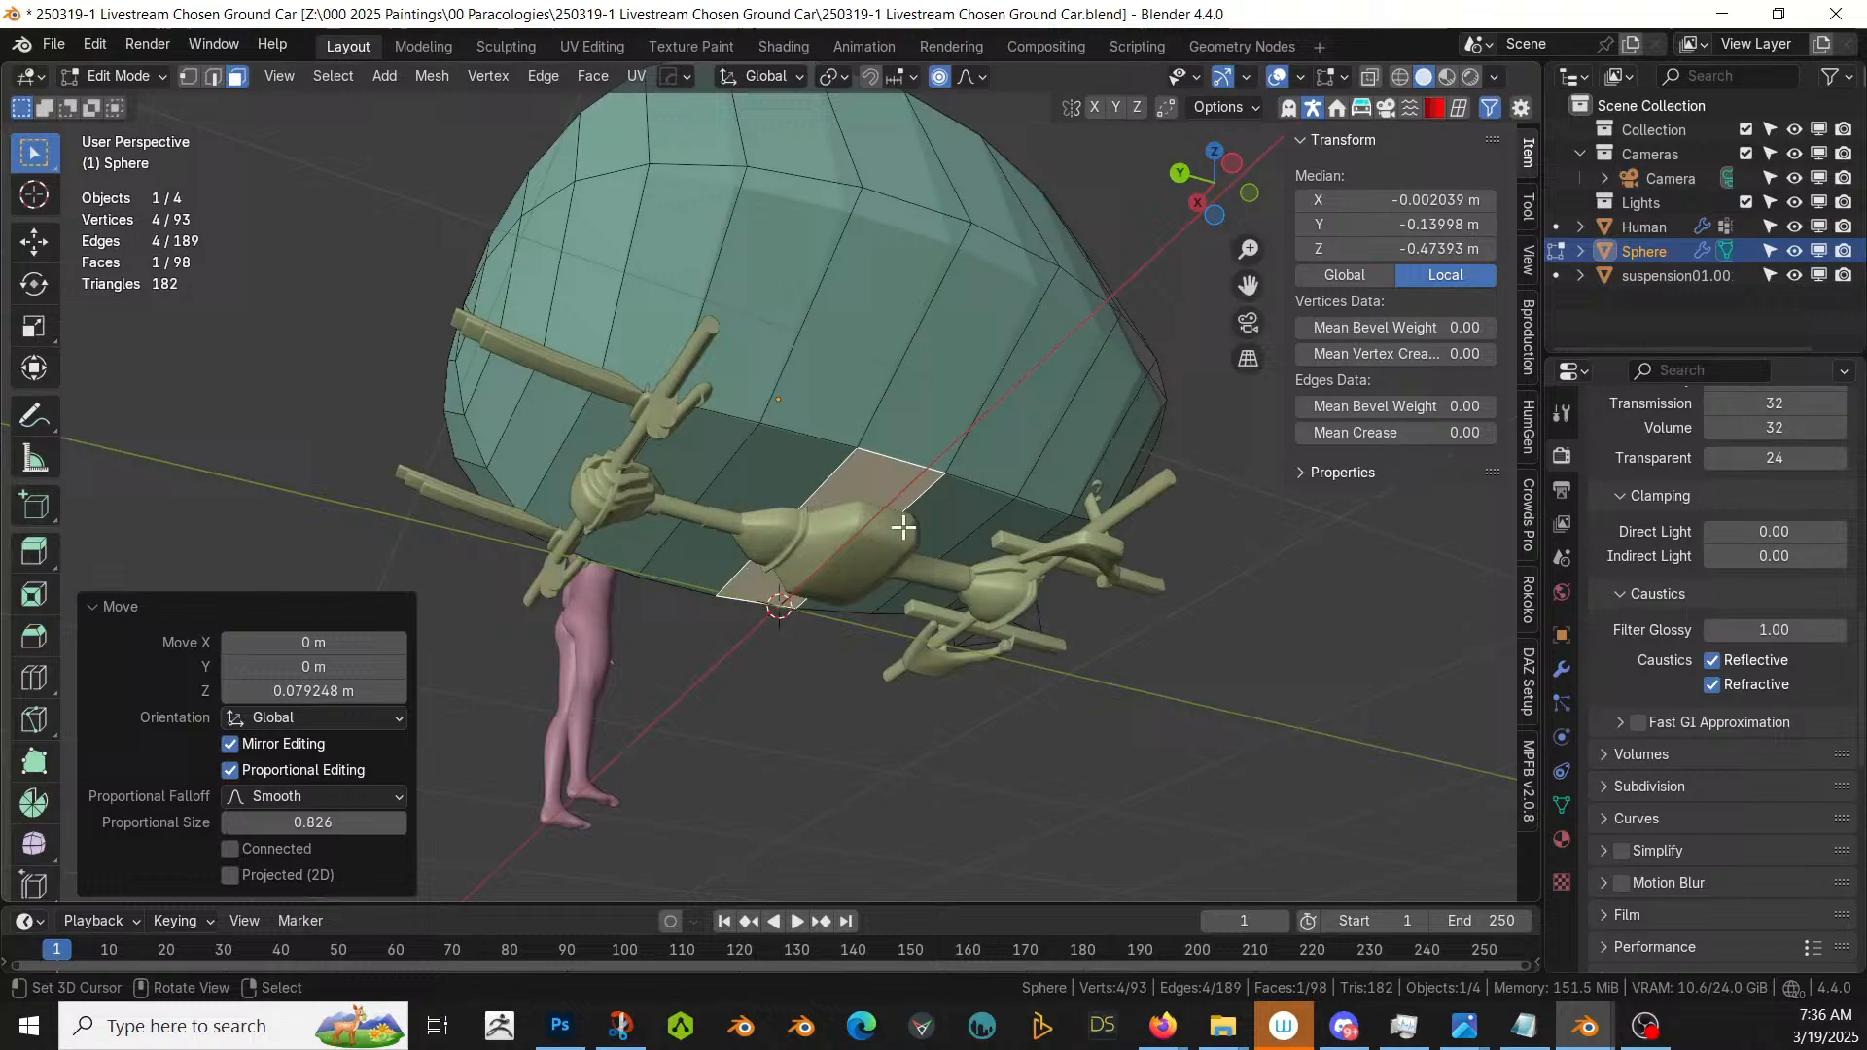
{"action": "key", "text": "Tab"}
{"action": "left_click", "coordinate": [856, 557]}
{"action": "key", "text": "s"}
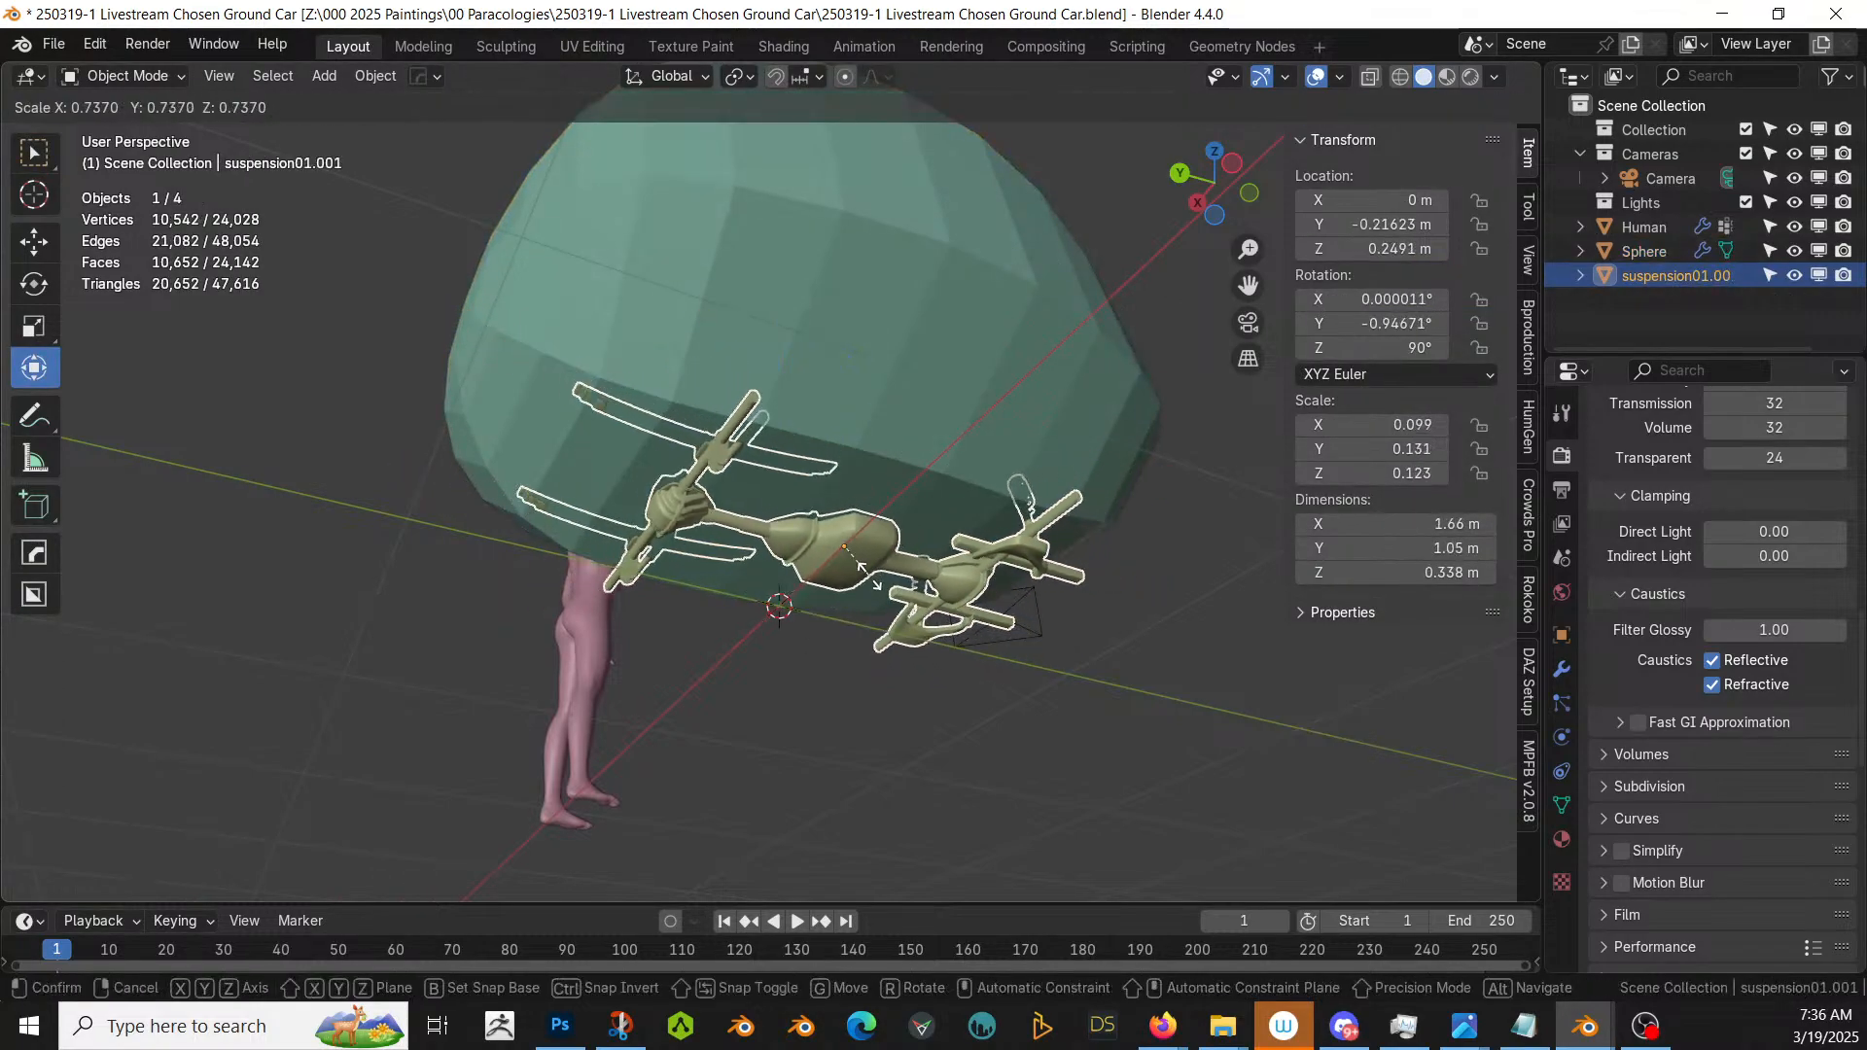
{"action": "left_click", "coordinate": [869, 575]}
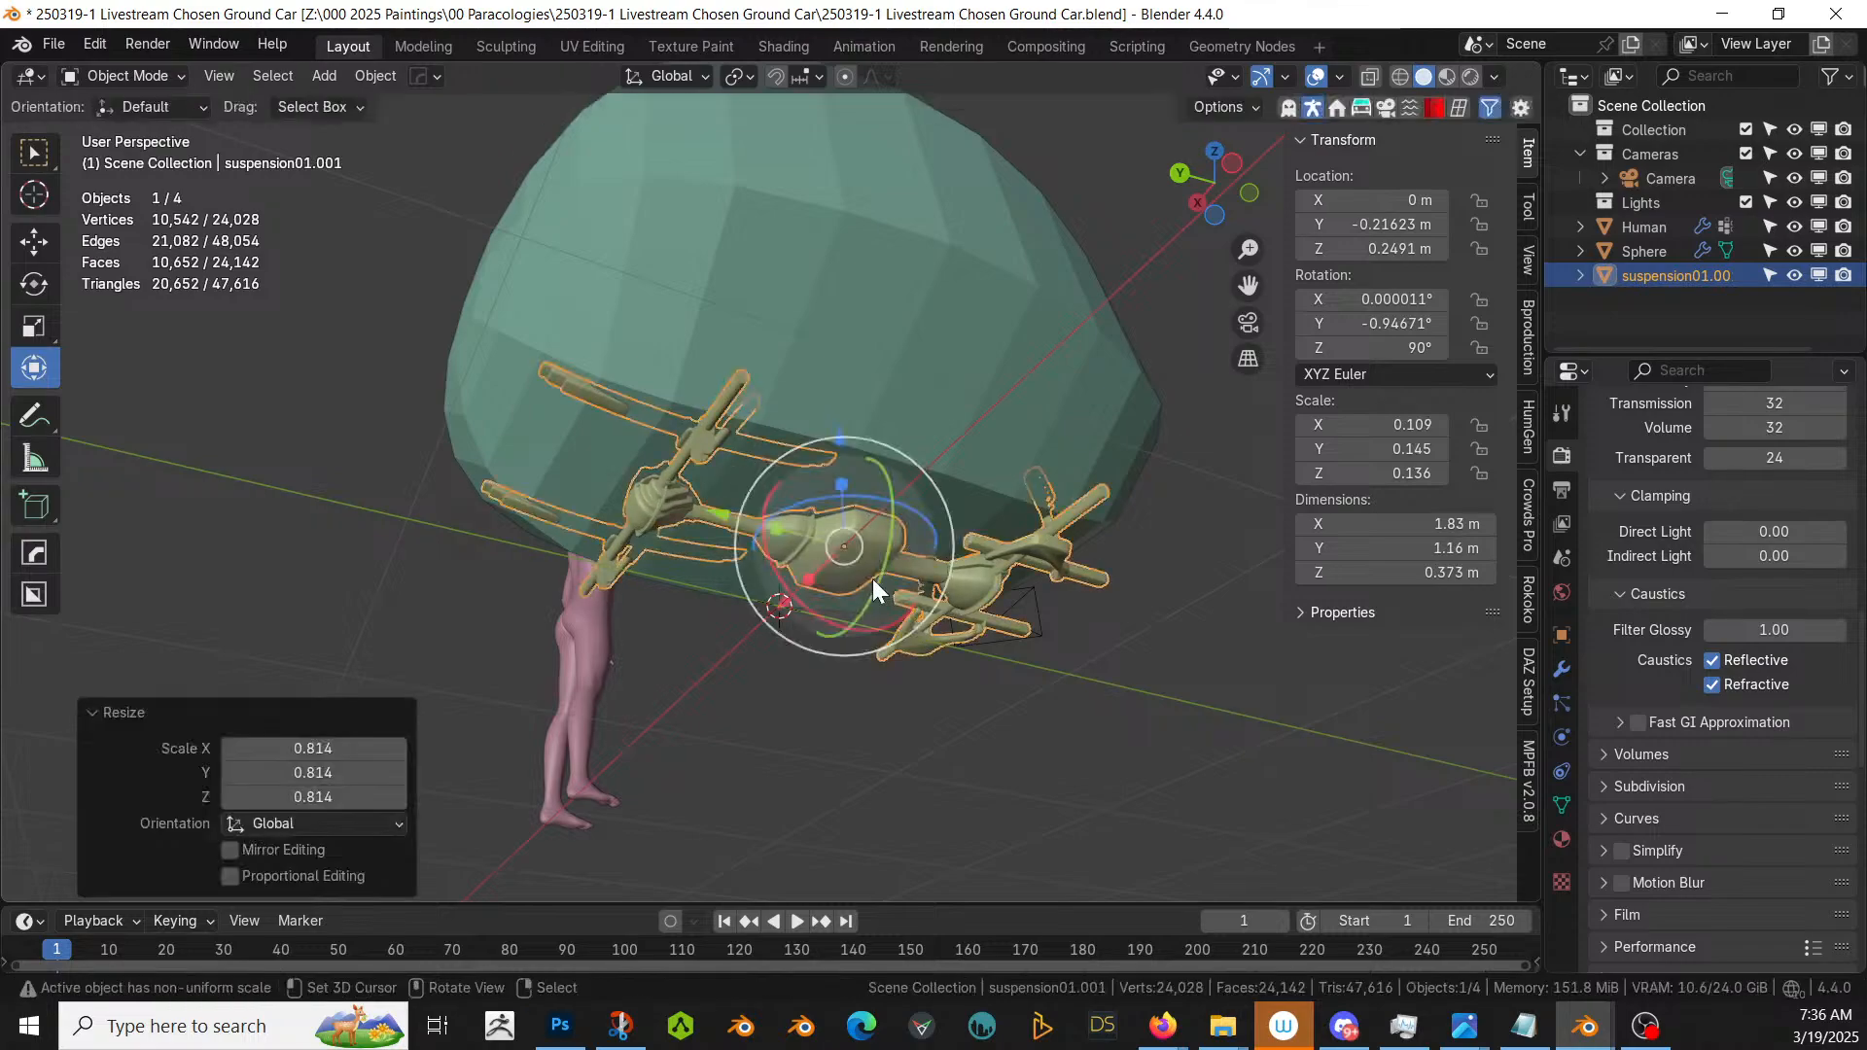
- Lower the suspension about 0.018 m along Z so it sits just beneath the body
{"action": "middle_click_drag", "start_coordinate": [872, 580], "coordinate": [1366, 671]}
{"action": "key", "text": "g"}
{"action": "key", "text": "z"}
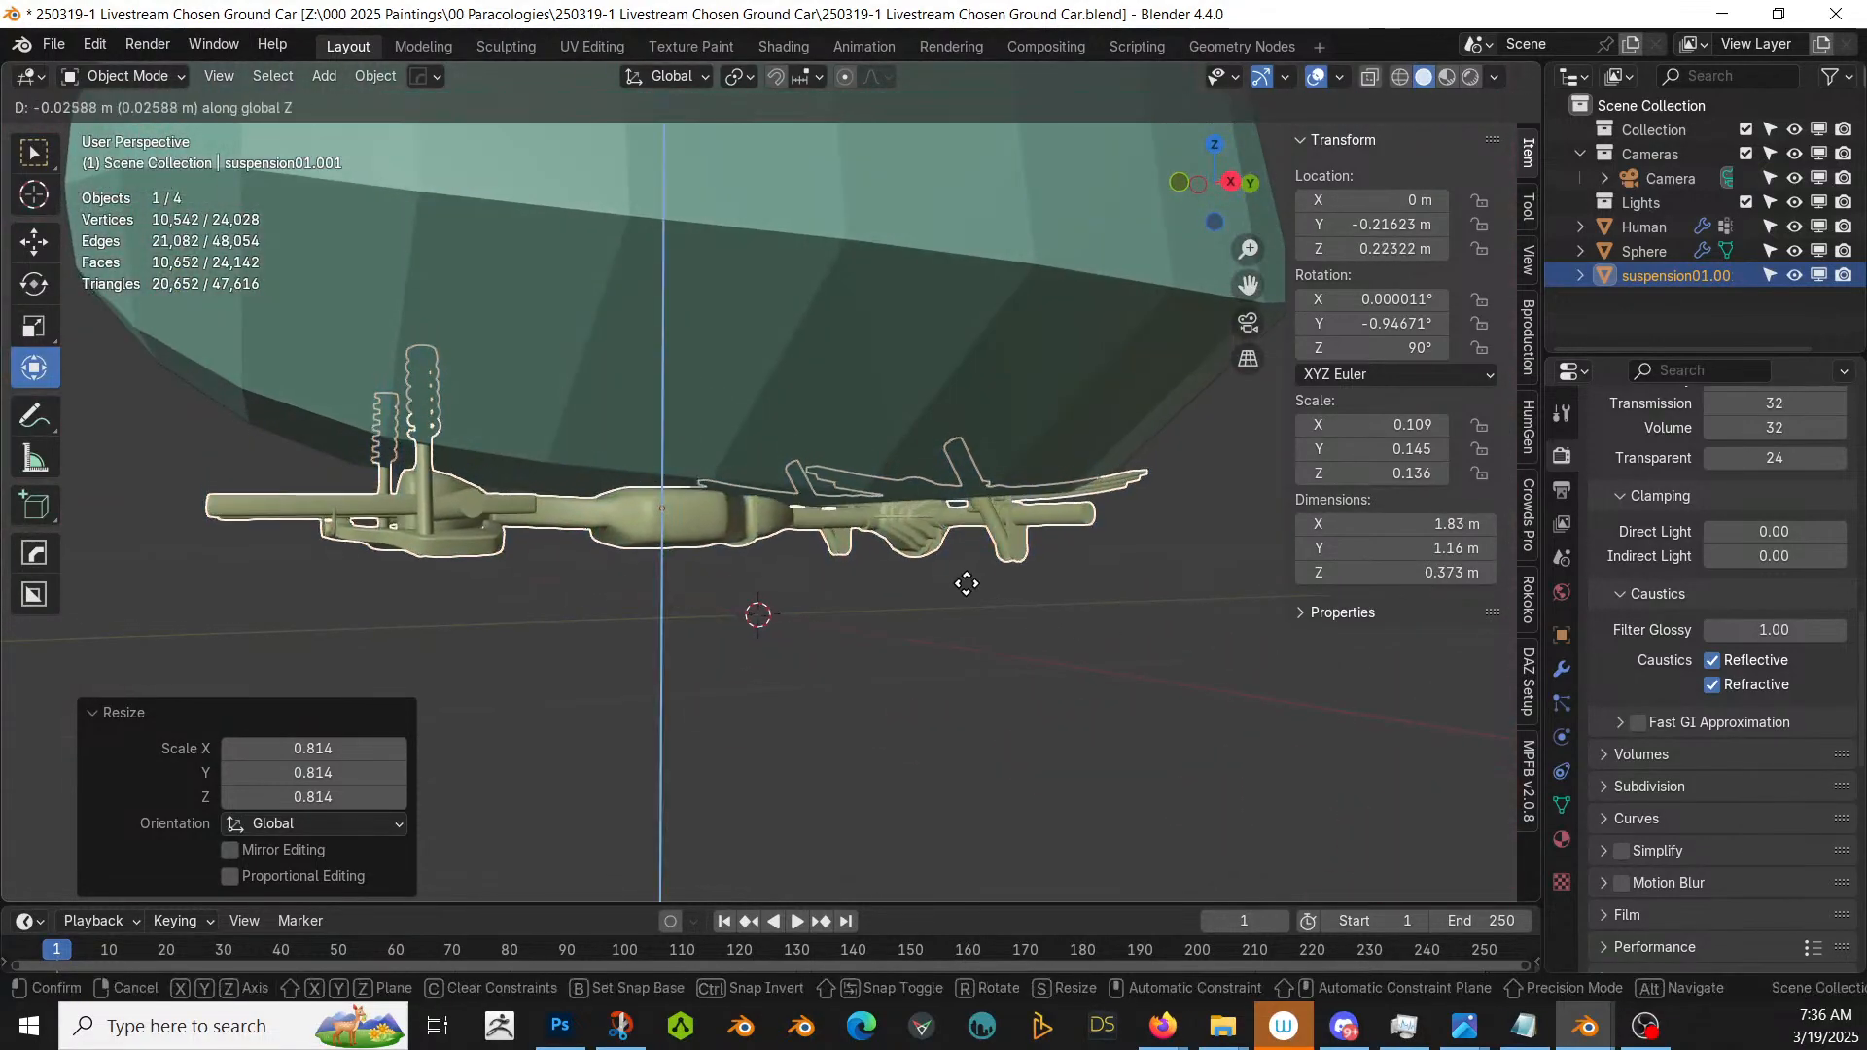
{"action": "left_click", "coordinate": [967, 581]}
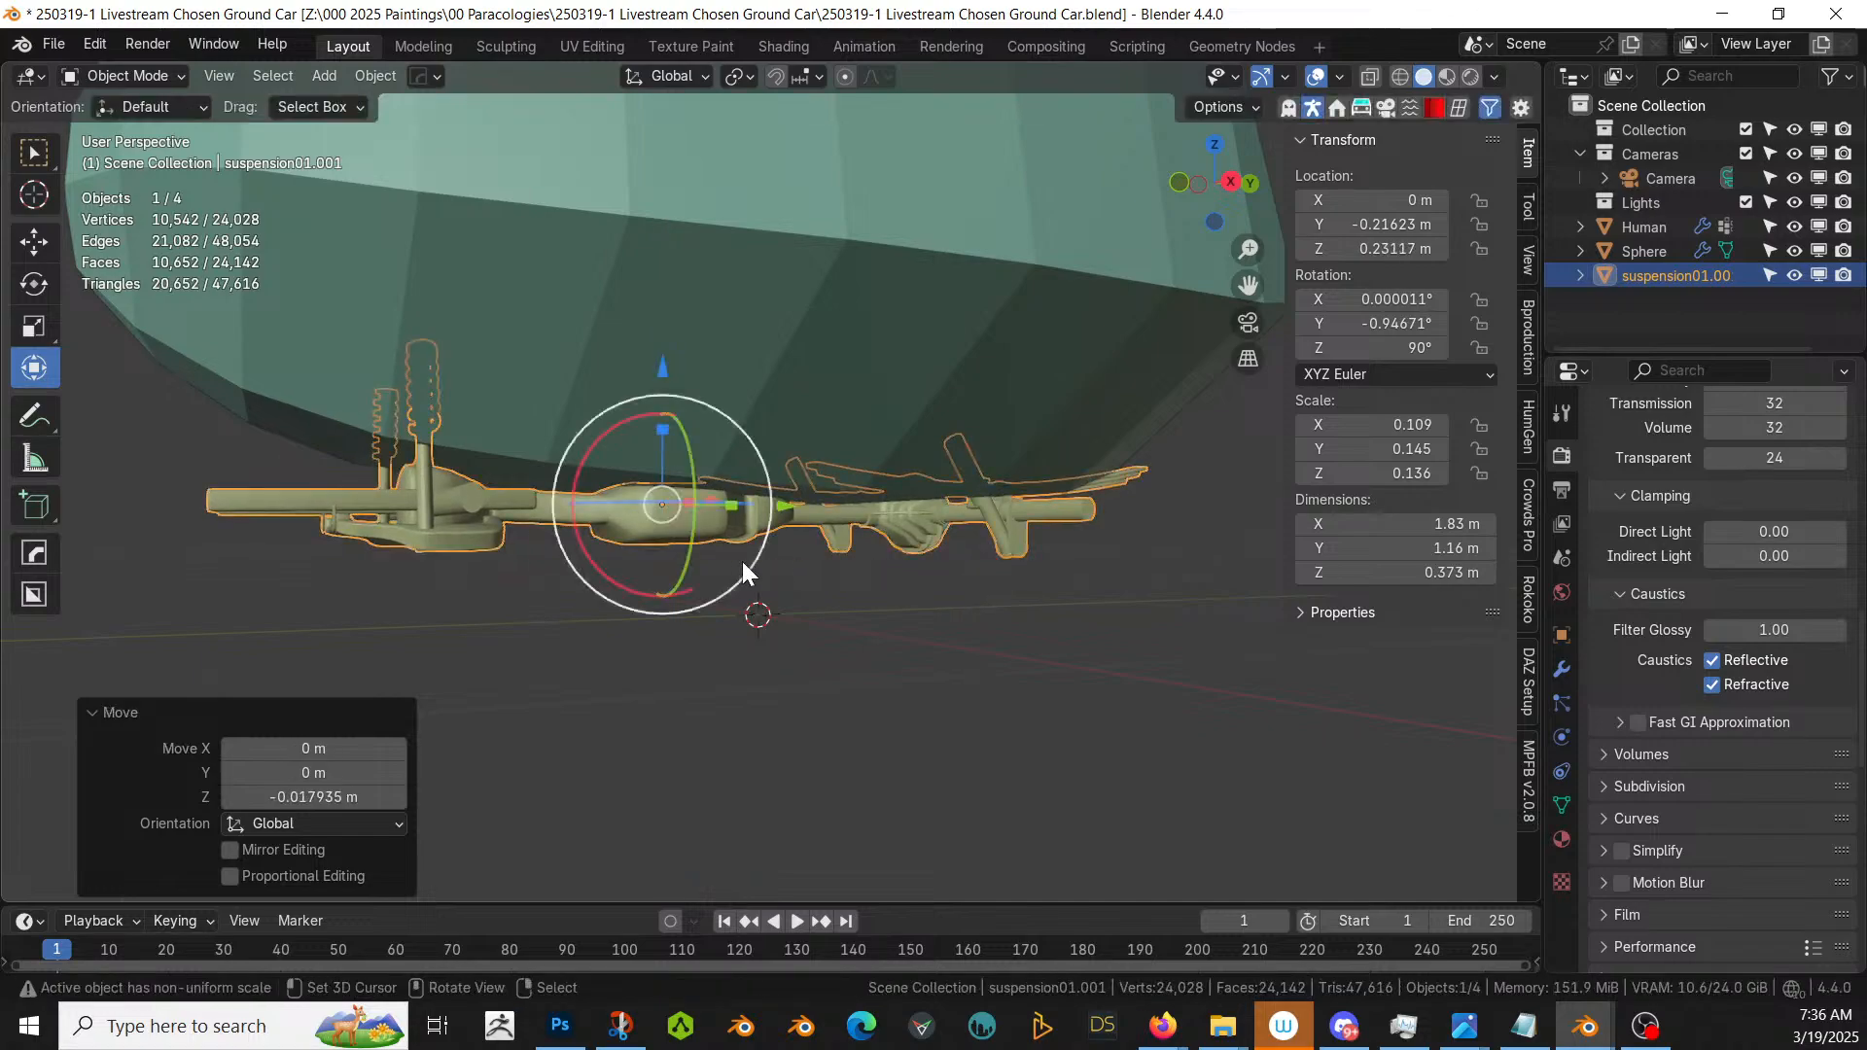
- Lower the body's underside face at the -Y end toward the suspension along Z, with a proportional radius of about 0.47 m
{"action": "middle_click_drag", "start_coordinate": [743, 562], "coordinate": [936, 644]}
{"action": "key", "text": "Tab"}
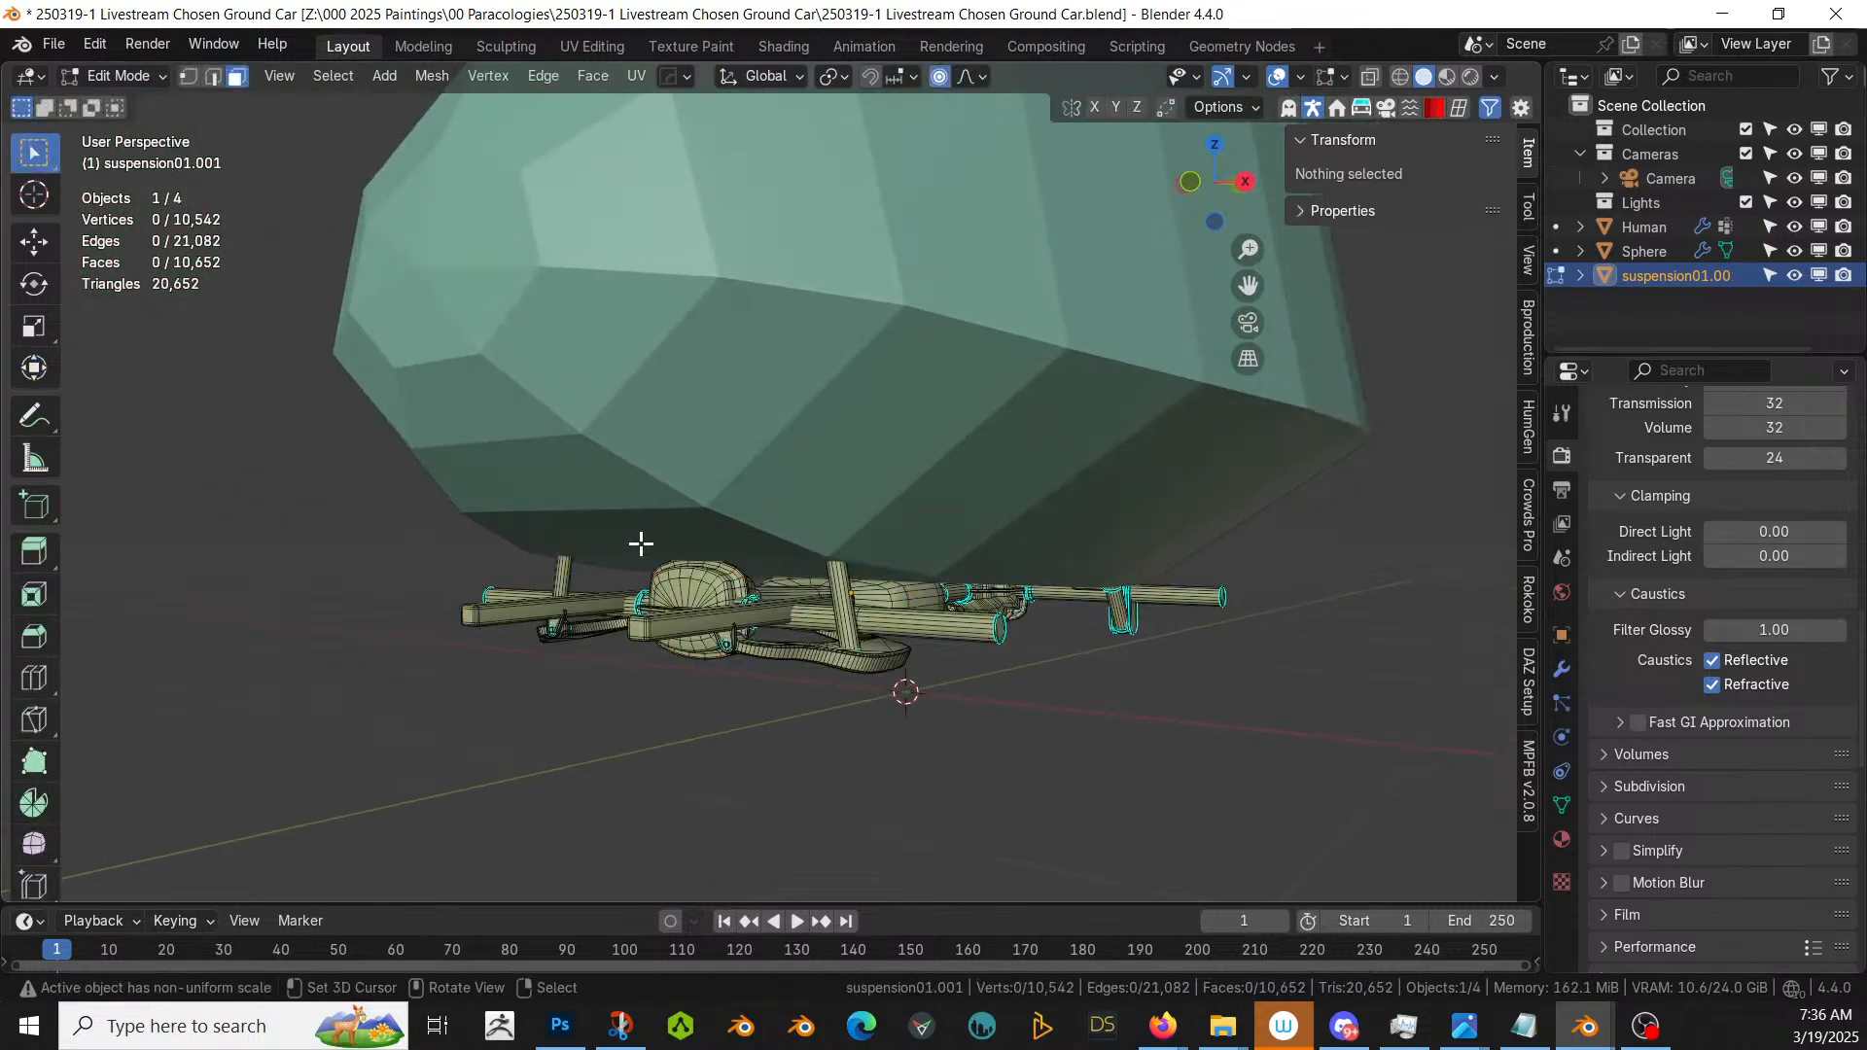
{"action": "key", "text": "Tab"}
{"action": "left_click", "coordinate": [621, 476]}
{"action": "key", "text": "Tab"}
{"action": "left_click", "coordinate": [645, 539]}
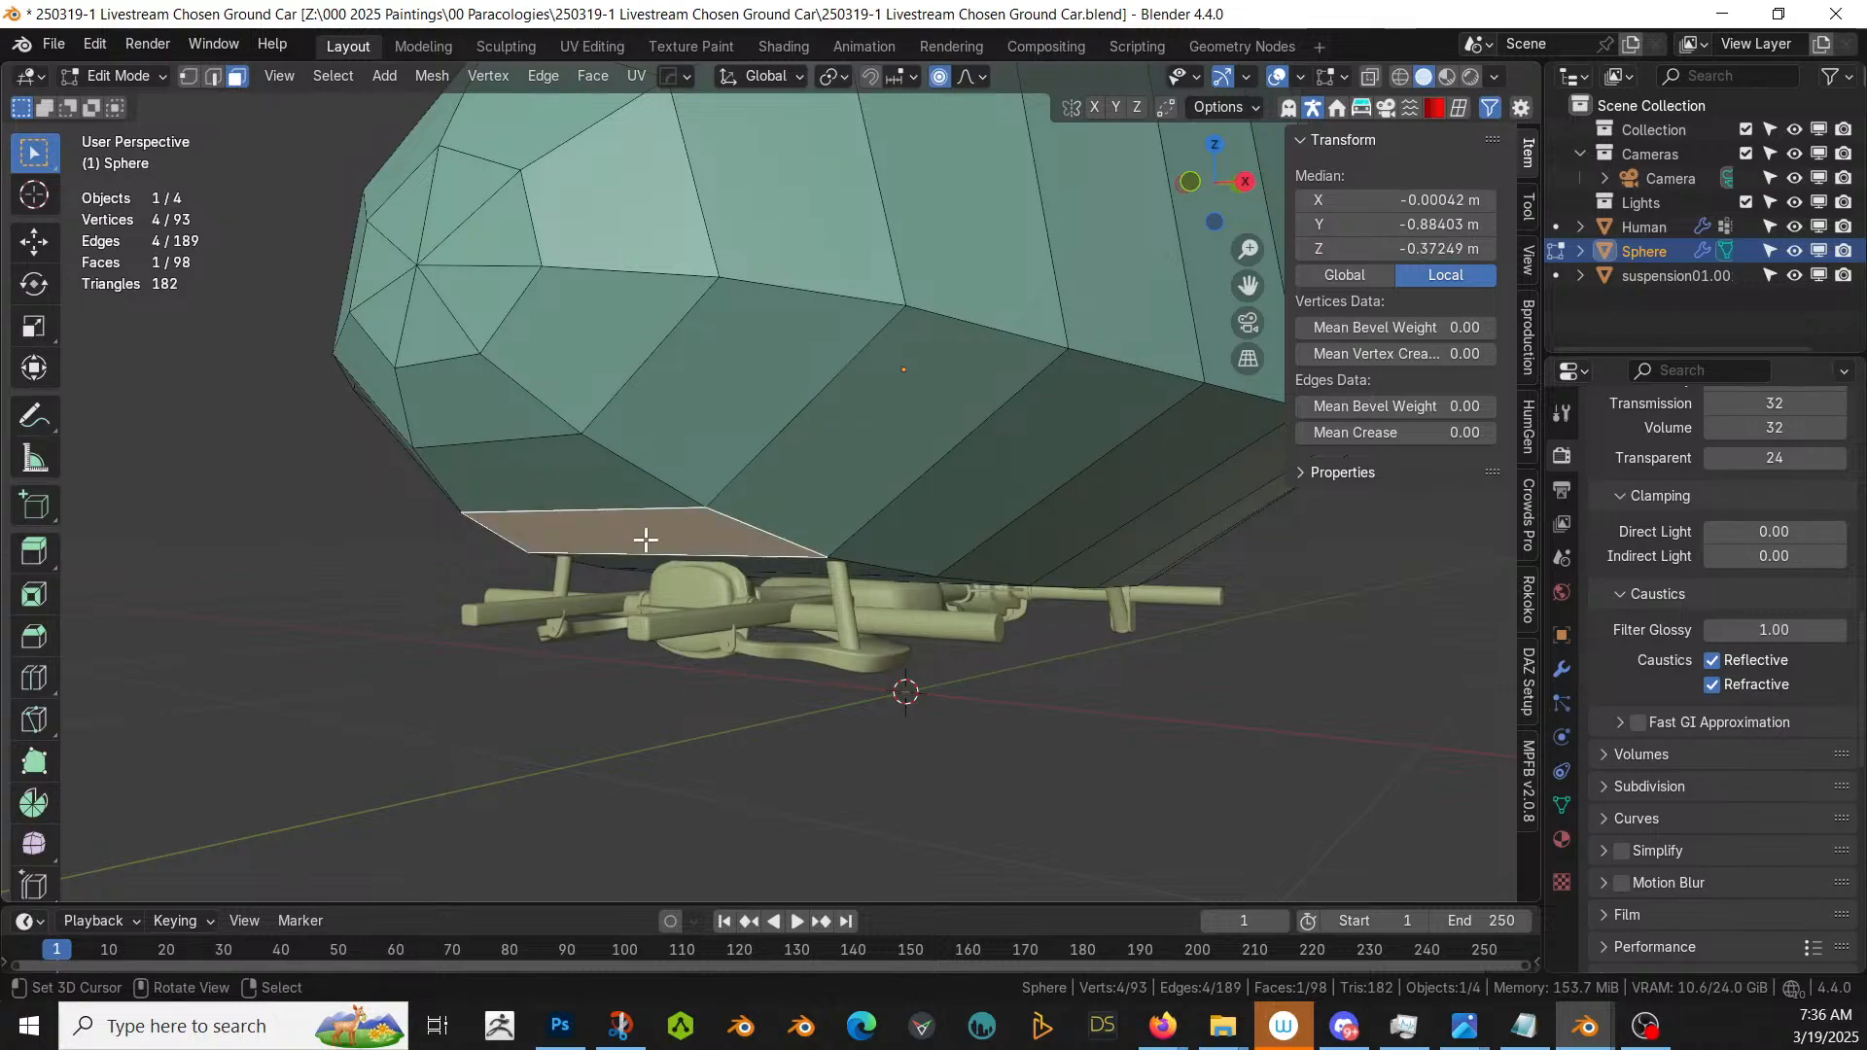
{"action": "key", "text": "g"}
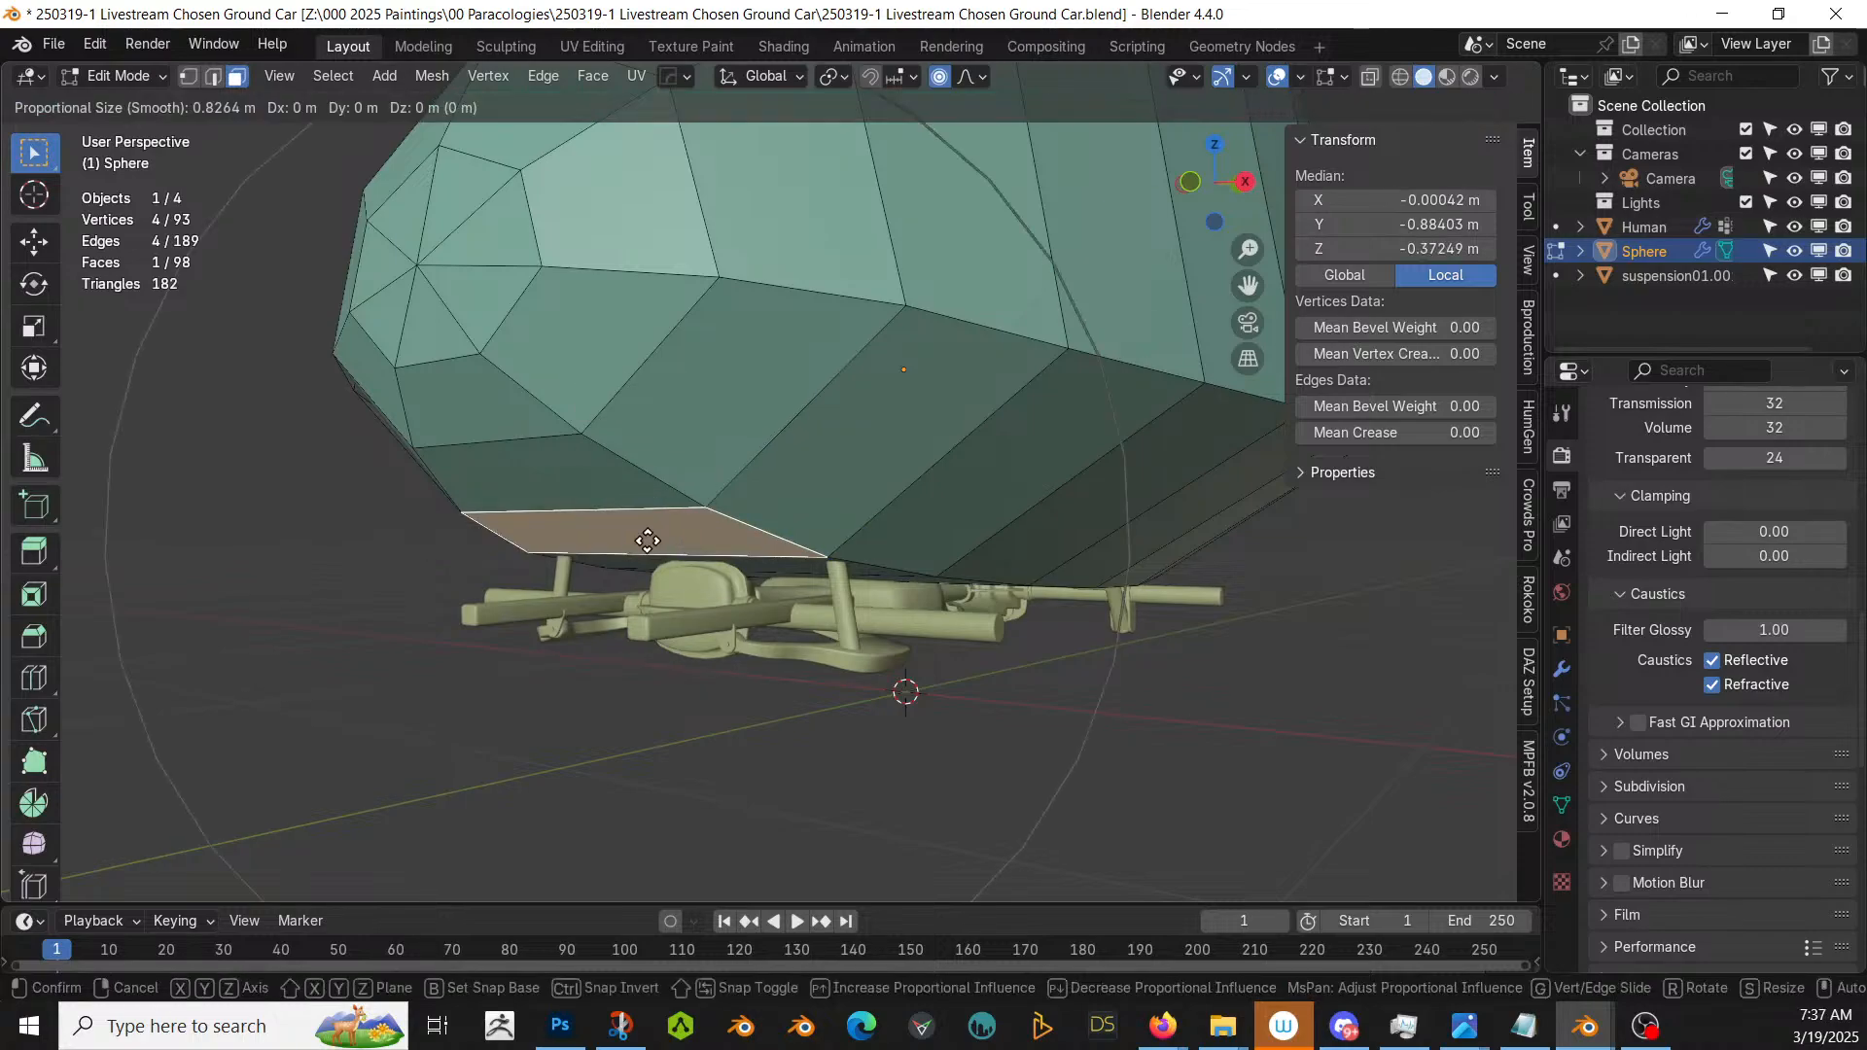
{"action": "key", "text": "z"}
{"action": "scroll", "coordinate": [650, 554], "scroll_direction": "up", "scroll_amount": 3}
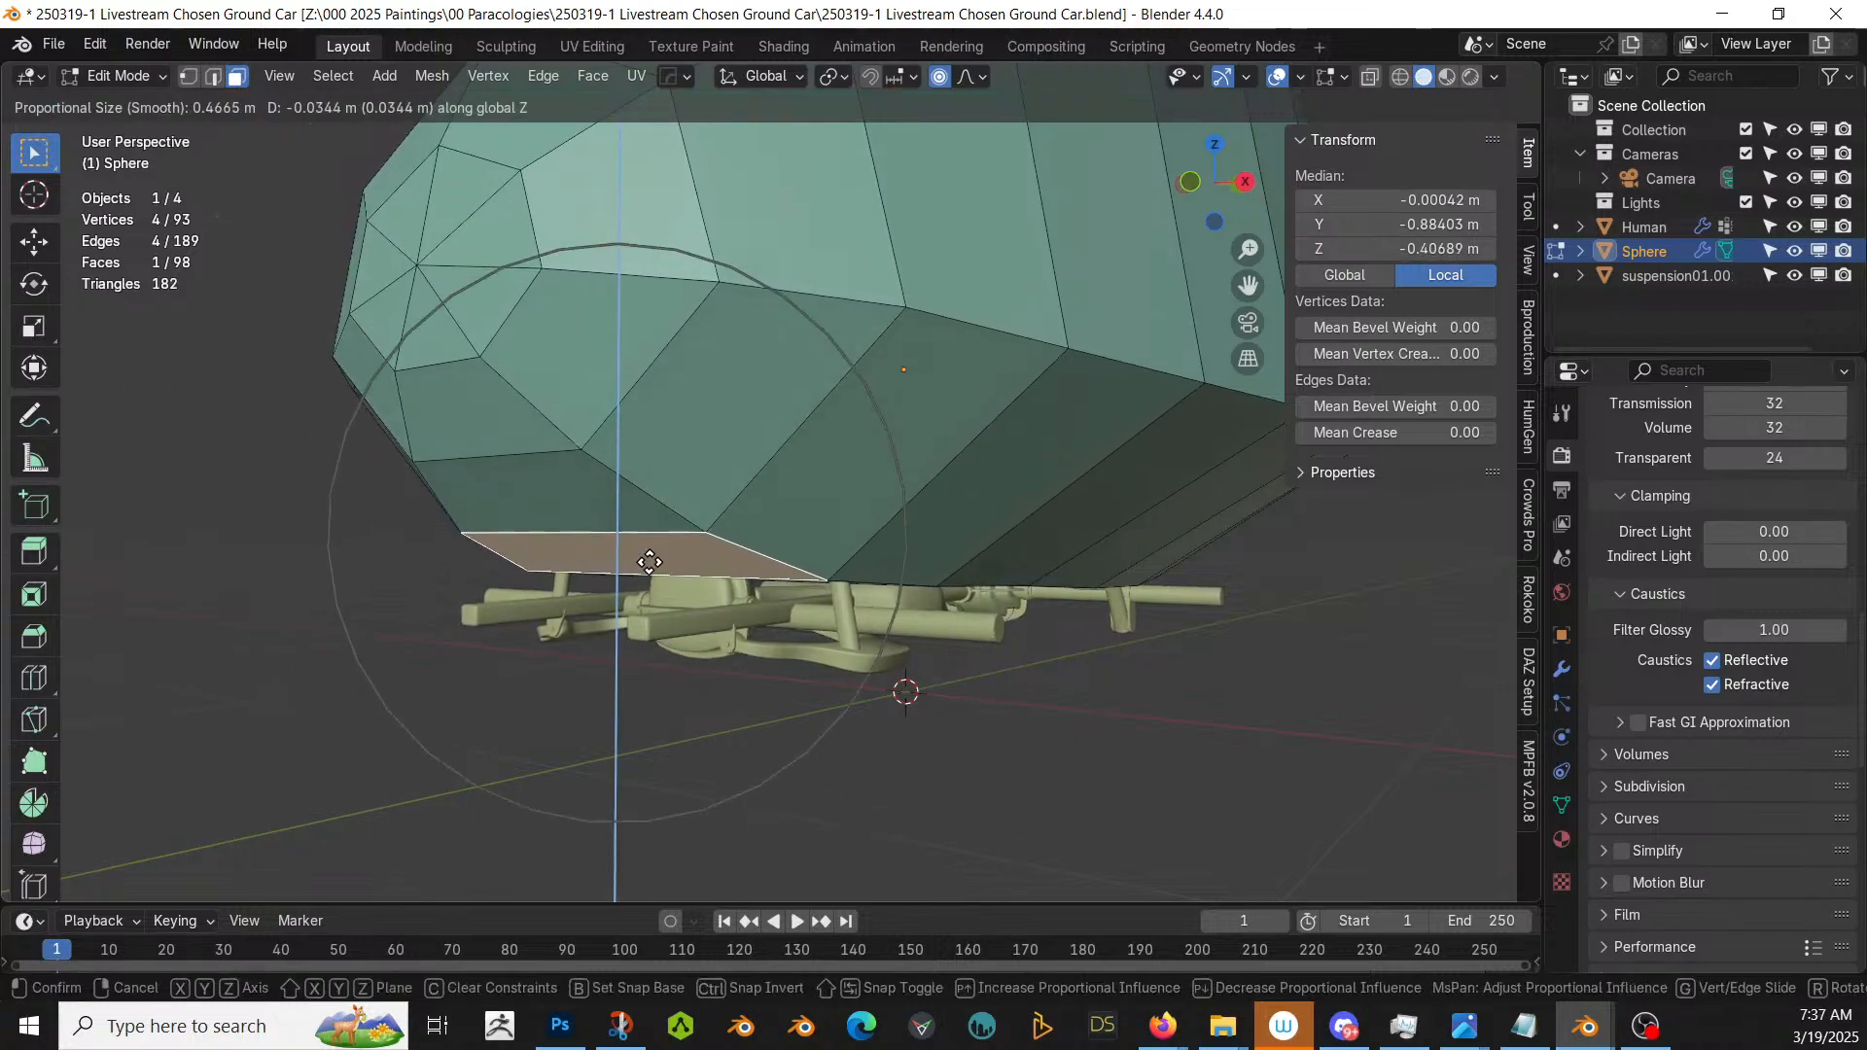
{"action": "left_click", "coordinate": [650, 570]}
- Adjust the underside face near the body's +Y end slightly along Z to fit the suspension arms
{"action": "middle_click_drag", "start_coordinate": [650, 570], "coordinate": [682, 541]}
{"action": "left_click", "coordinate": [835, 536]}
{"action": "key", "text": "g"}
{"action": "key", "text": "z"}
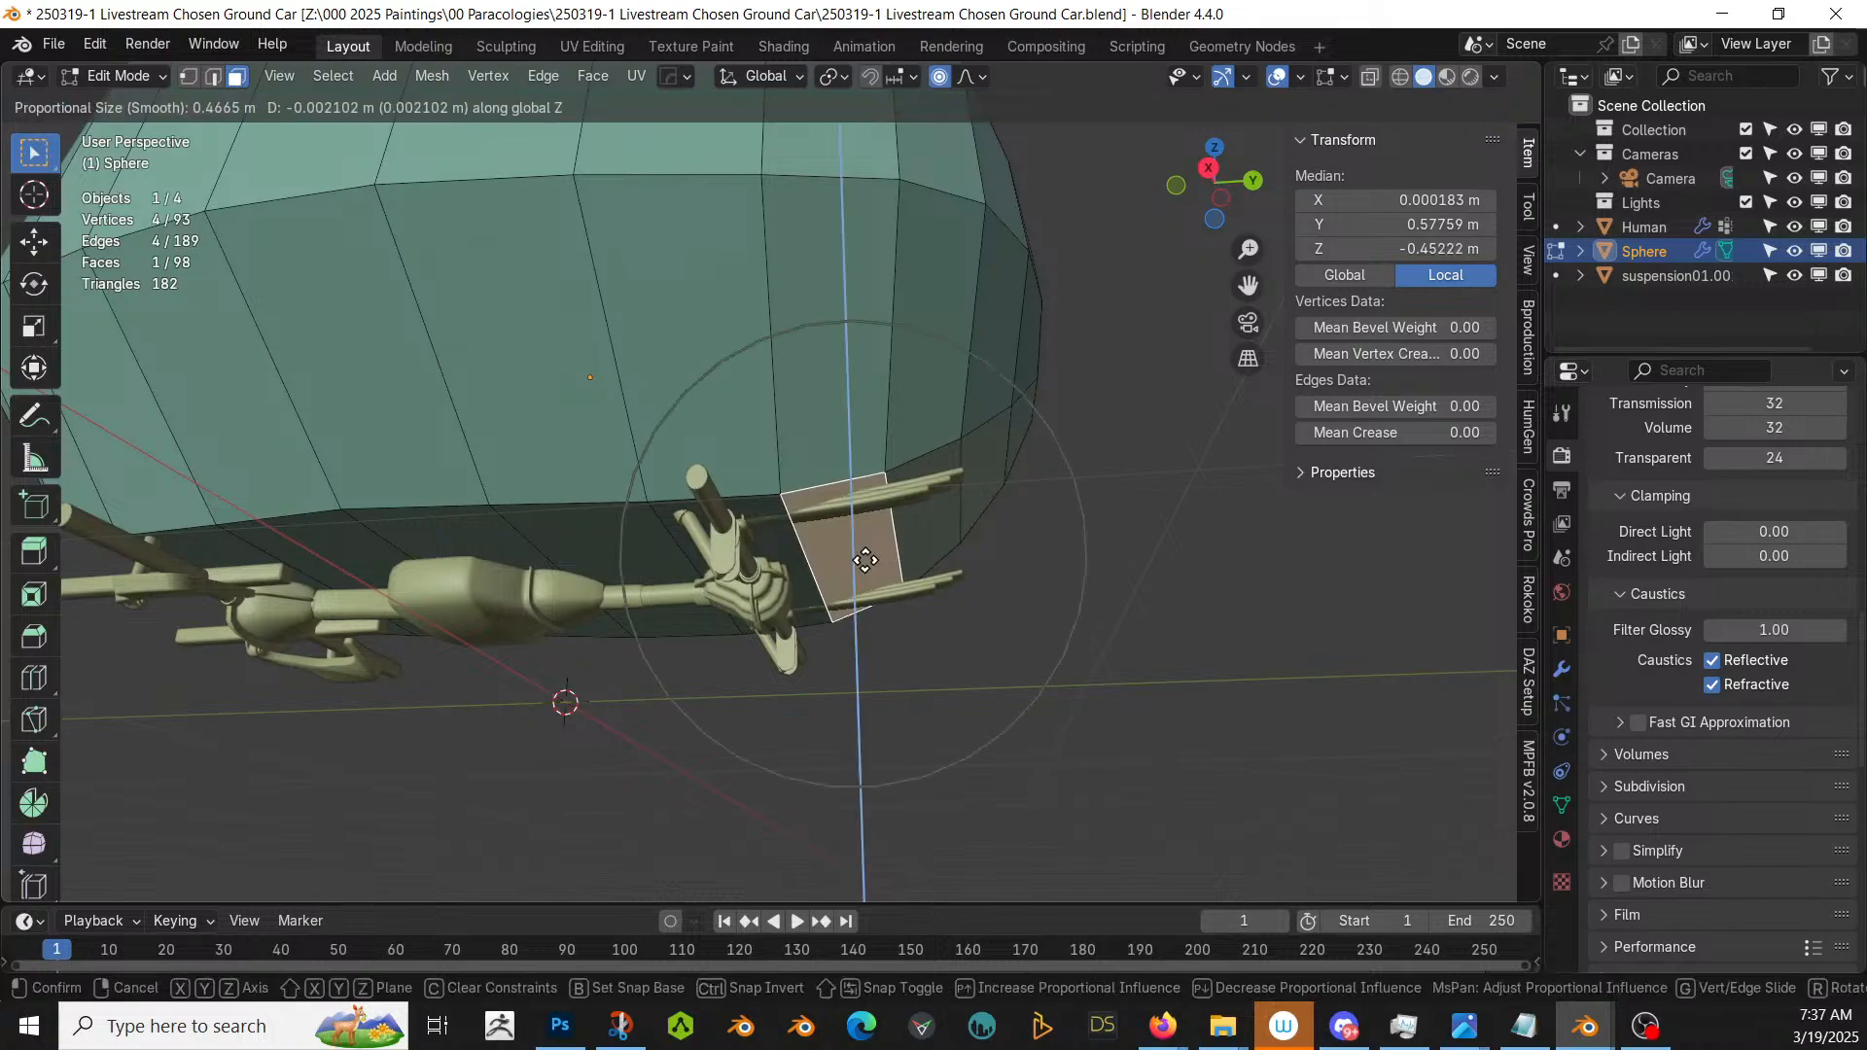
{"action": "left_click", "coordinate": [867, 547]}
- Try to move the underside face at the body's +Y end outward along Y with proportional editing, then undo it
{"action": "middle_click_drag", "start_coordinate": [867, 548], "coordinate": [956, 572]}
{"action": "left_click", "coordinate": [914, 555]}
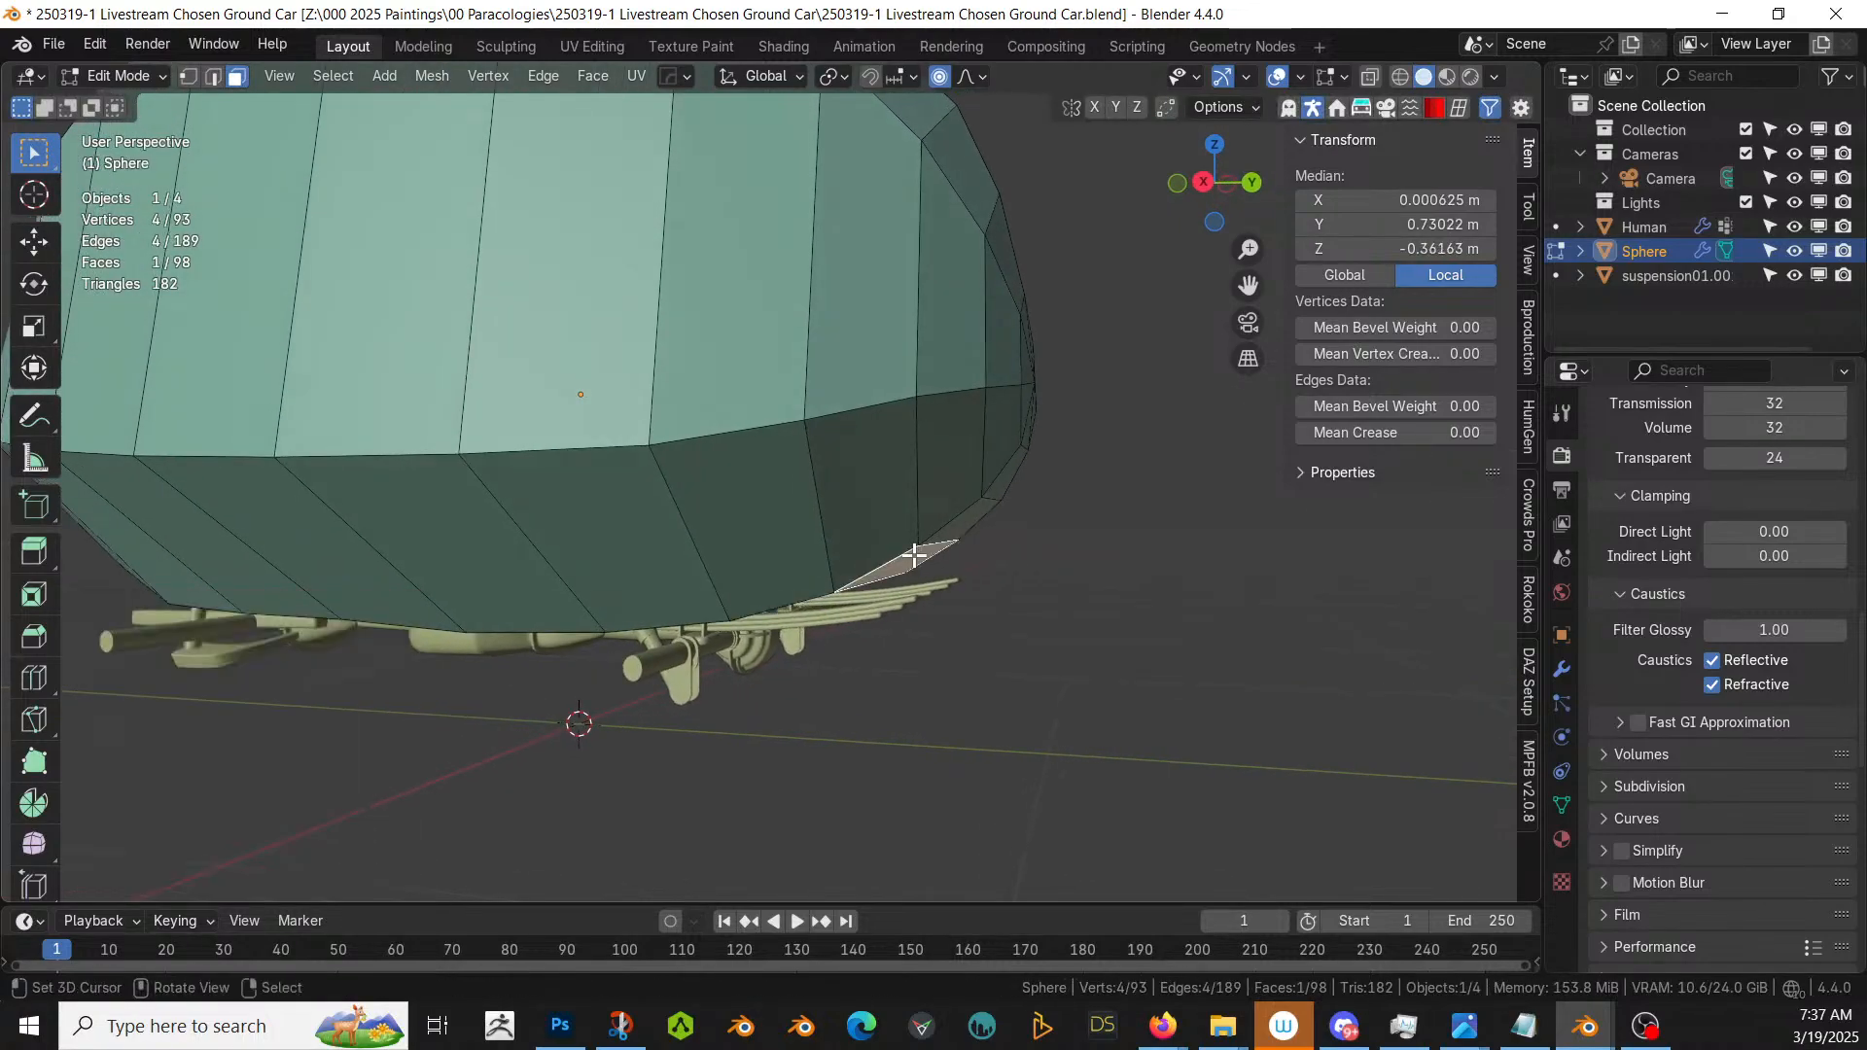
{"action": "key", "text": "g"}
{"action": "key", "text": "y"}
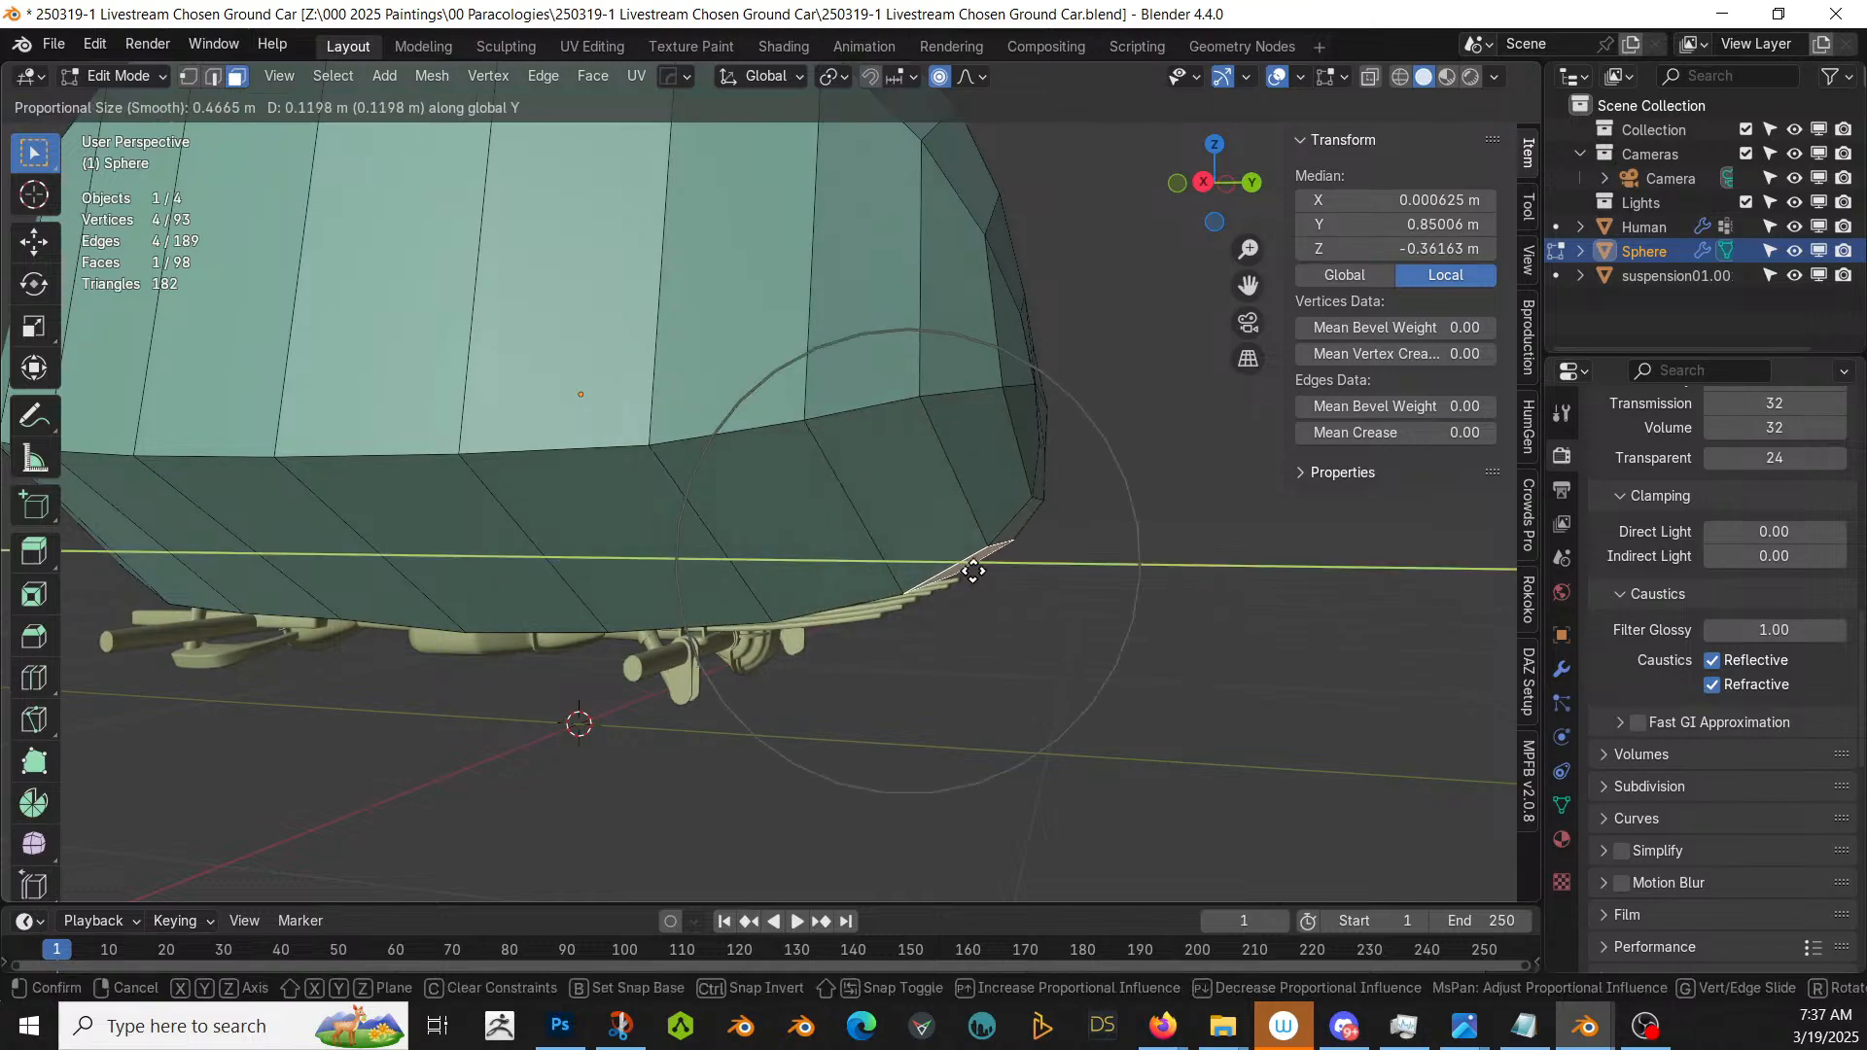
{"action": "left_click", "coordinate": [995, 572]}
{"action": "middle_click_drag", "start_coordinate": [995, 571], "coordinate": [1050, 580]}
{"action": "scroll", "coordinate": [655, 542], "scroll_direction": "down", "scroll_amount": 5}
{"action": "key", "text": "ctrl+z"}
{"action": "scroll", "coordinate": [987, 577], "scroll_direction": "up", "scroll_amount": 3}
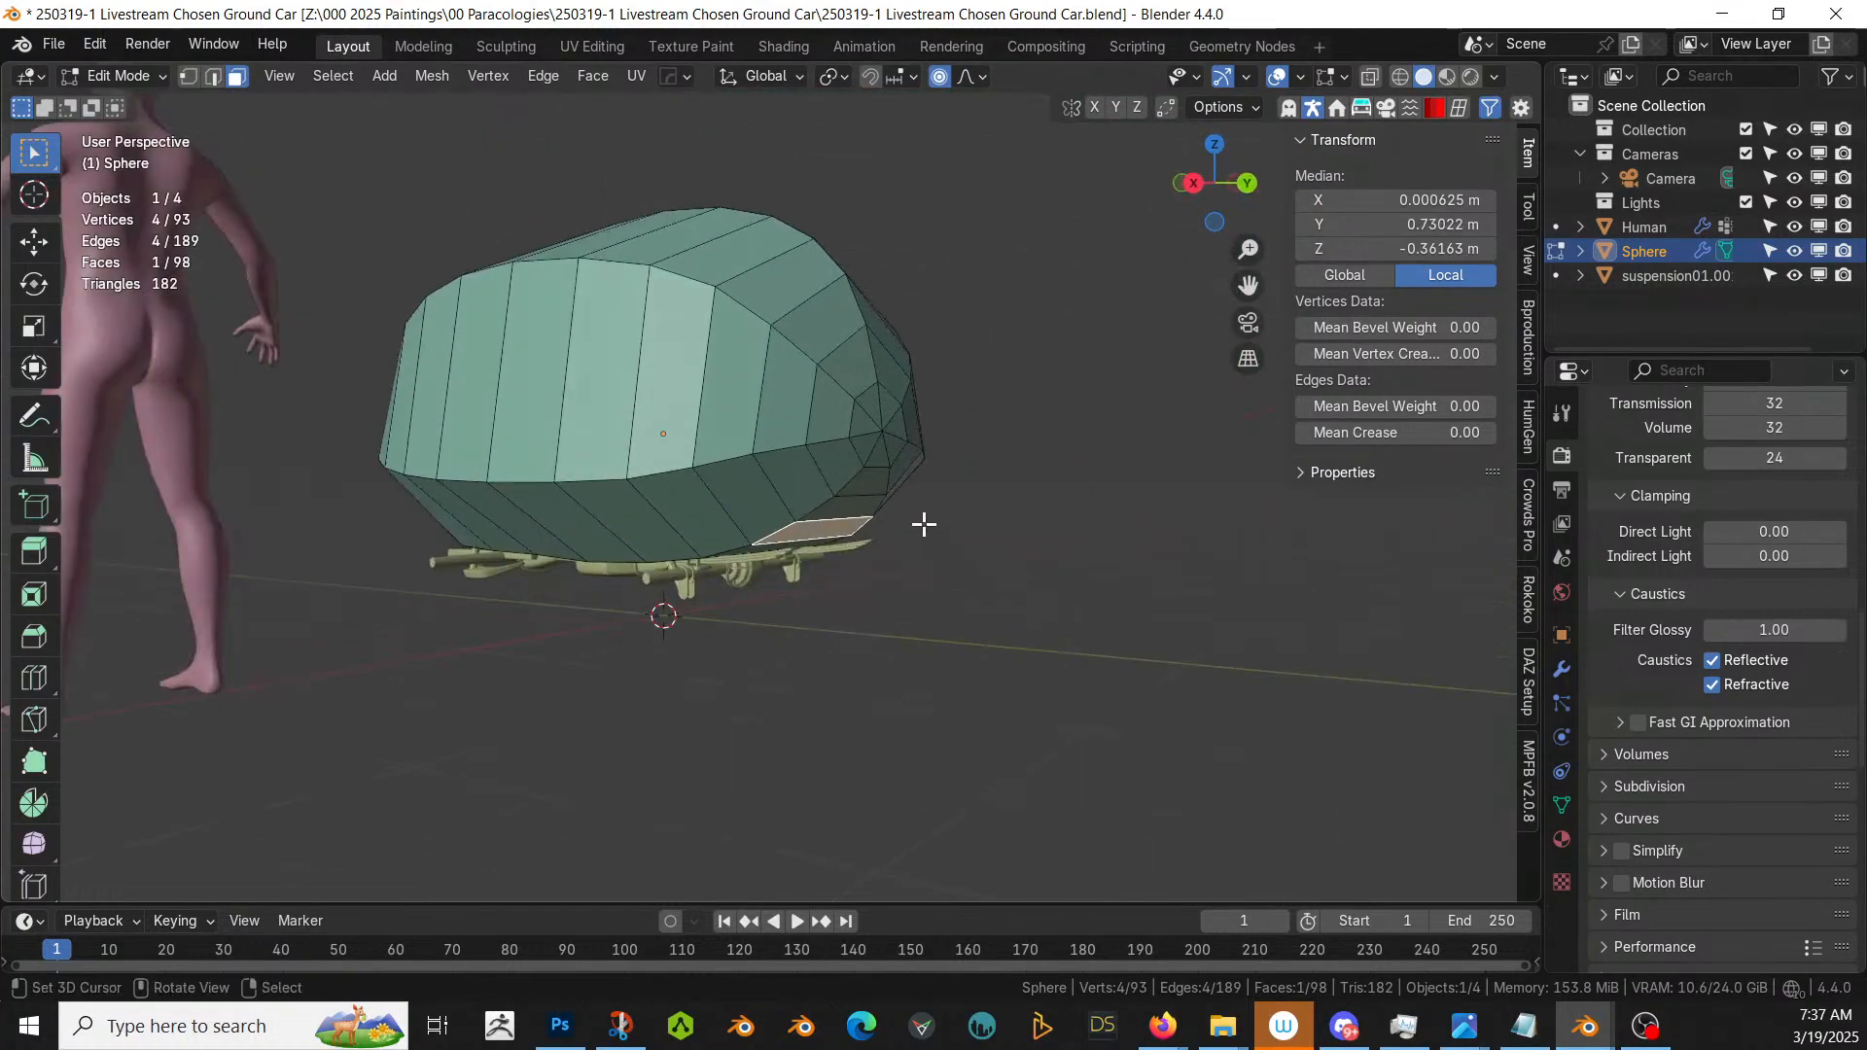
- Pull the centre vertex of the body's +Y end outward about 0.243 m along Y, with a proportional radius of about 1.33 m
{"action": "key", "text": "1"}
{"action": "left_click", "coordinate": [889, 431]}
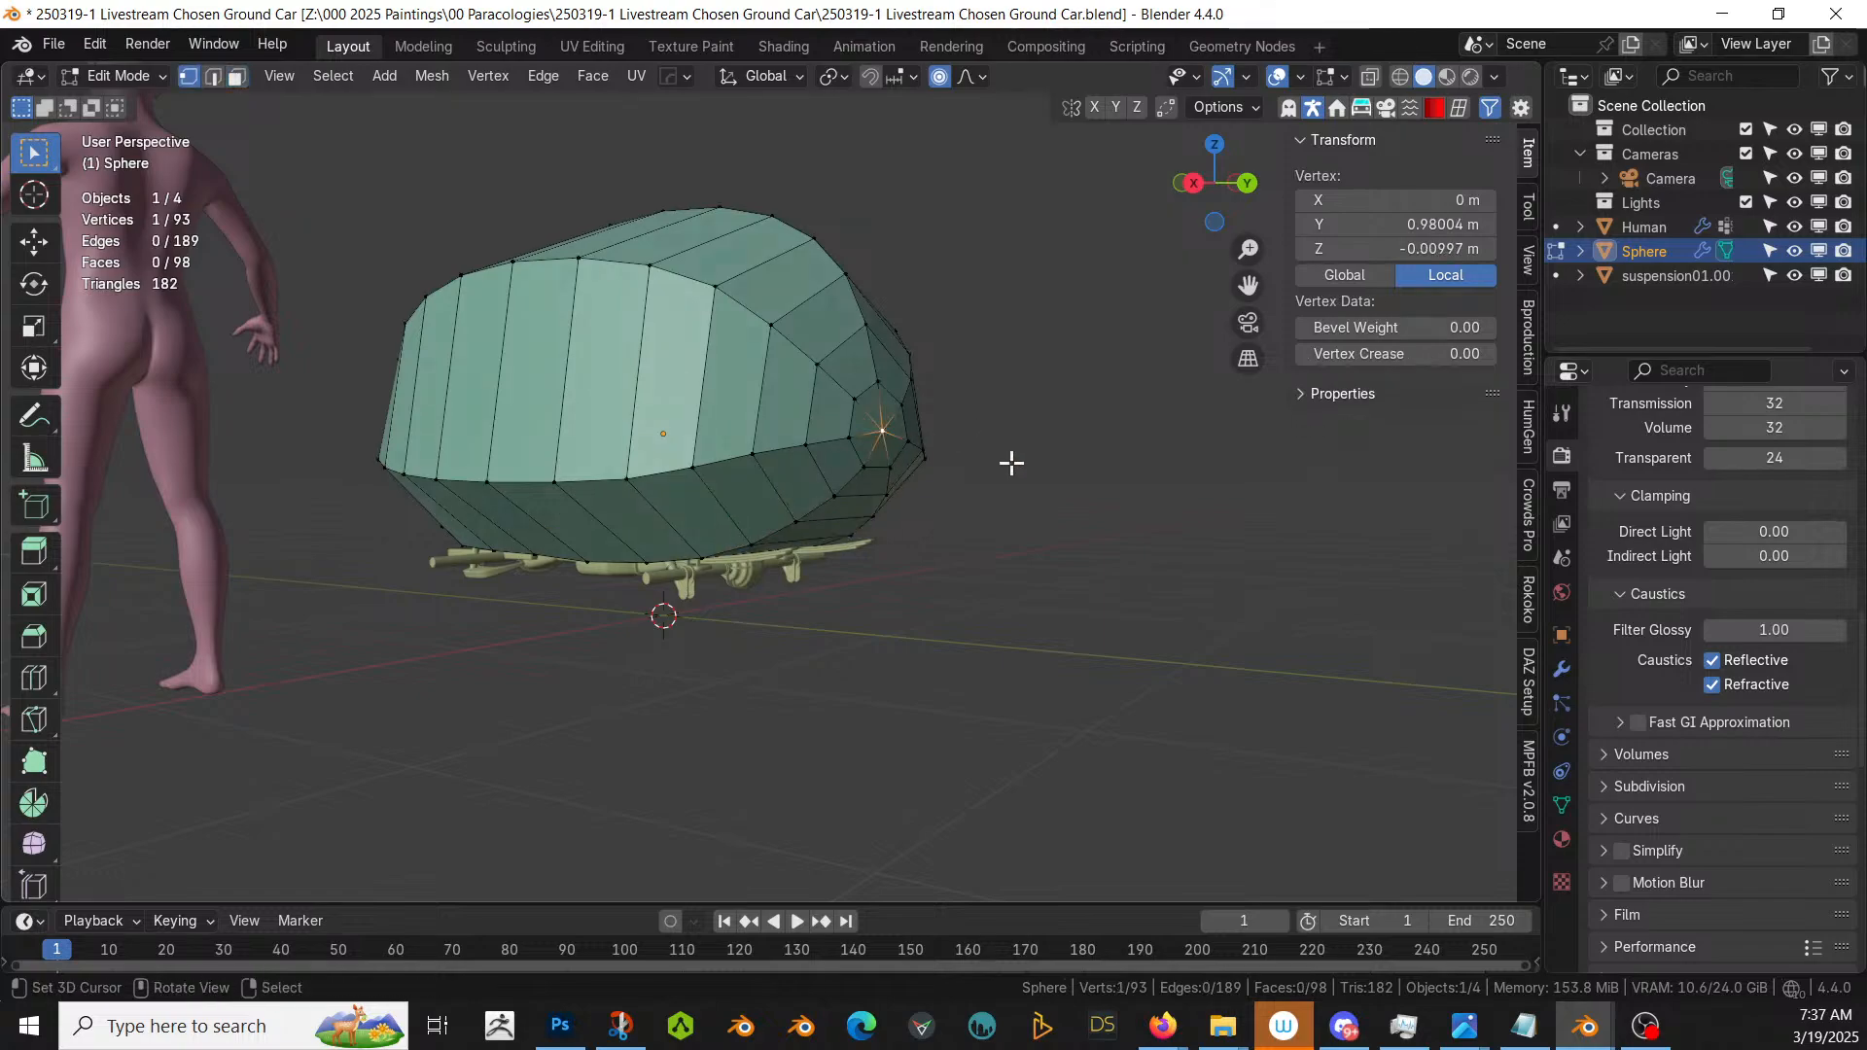
{"action": "mouse_move", "coordinate": [1008, 463]}
{"action": "middle_mouse_down"}
{"action": "mouse_move", "coordinate": [992, 492]}
{"action": "mouse_move", "coordinate": [1008, 492]}
{"action": "middle_mouse_up"}
{"action": "key", "text": "g"}
{"action": "key", "text": "y"}
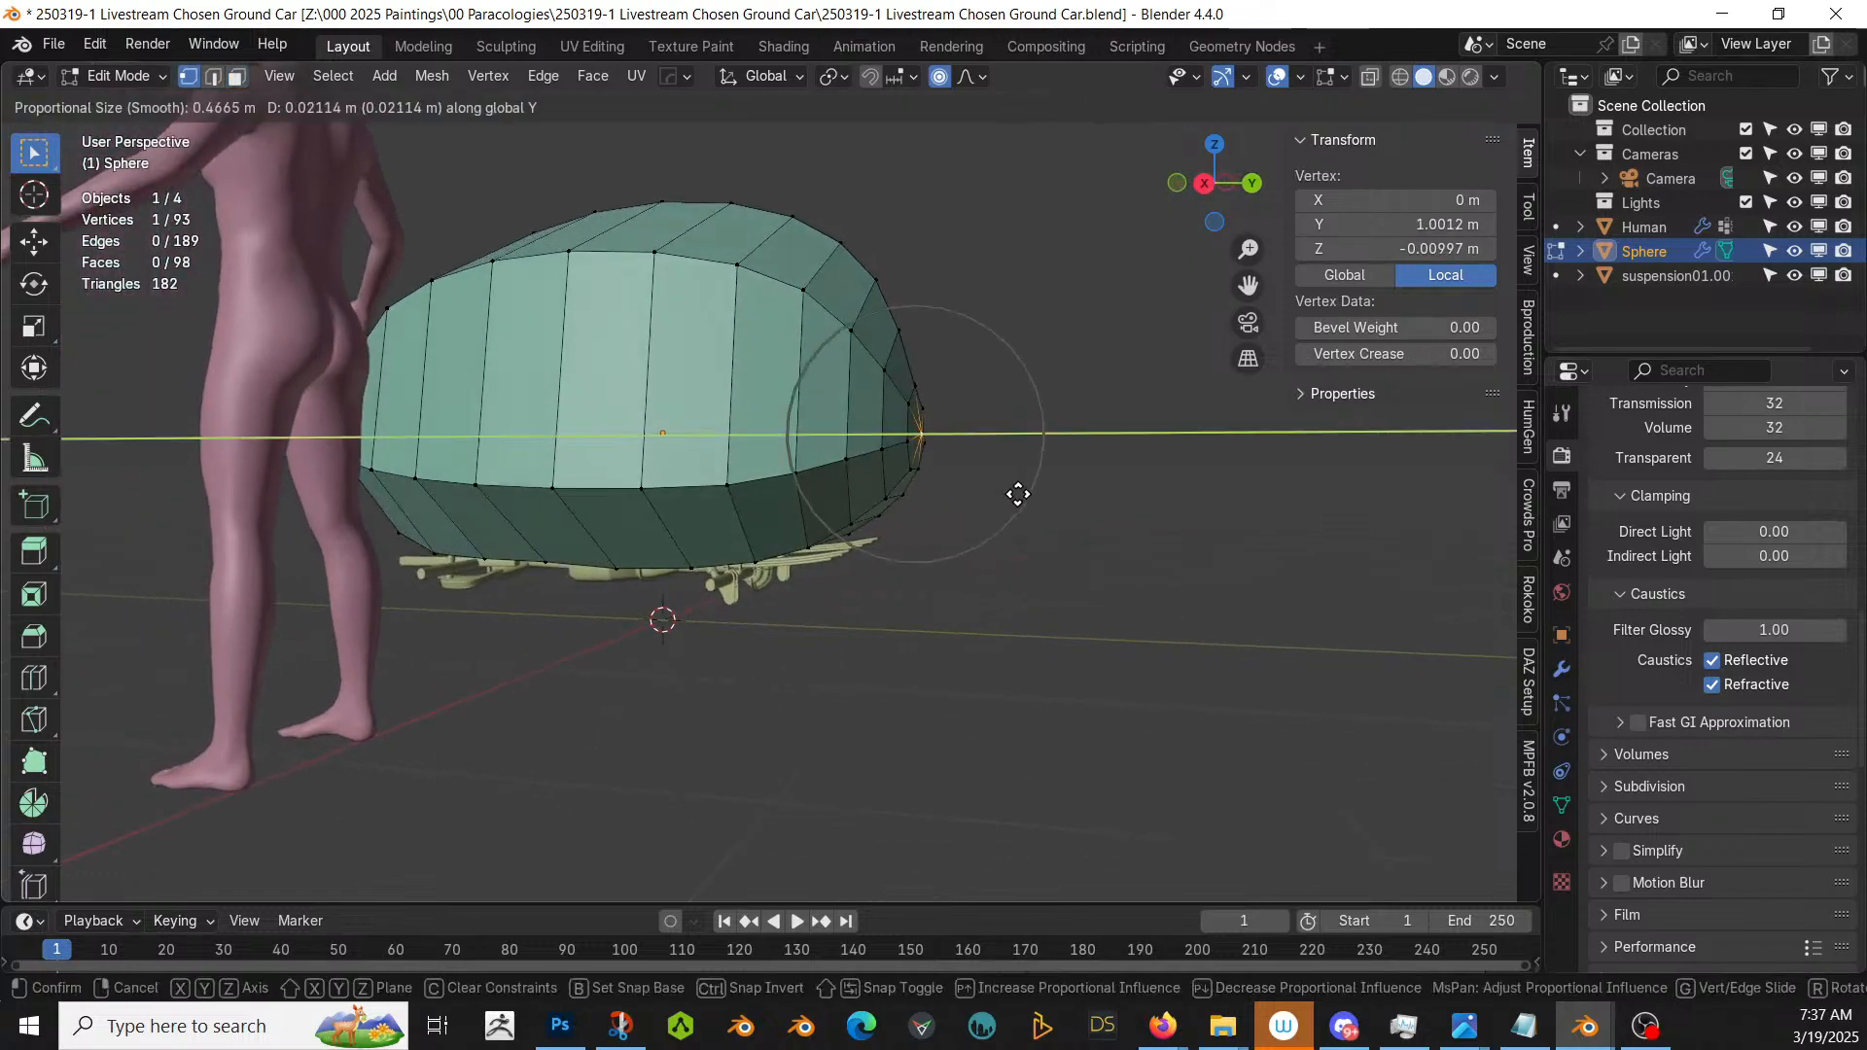
{"action": "scroll", "coordinate": [1030, 495], "scroll_direction": "down", "scroll_amount": 4}
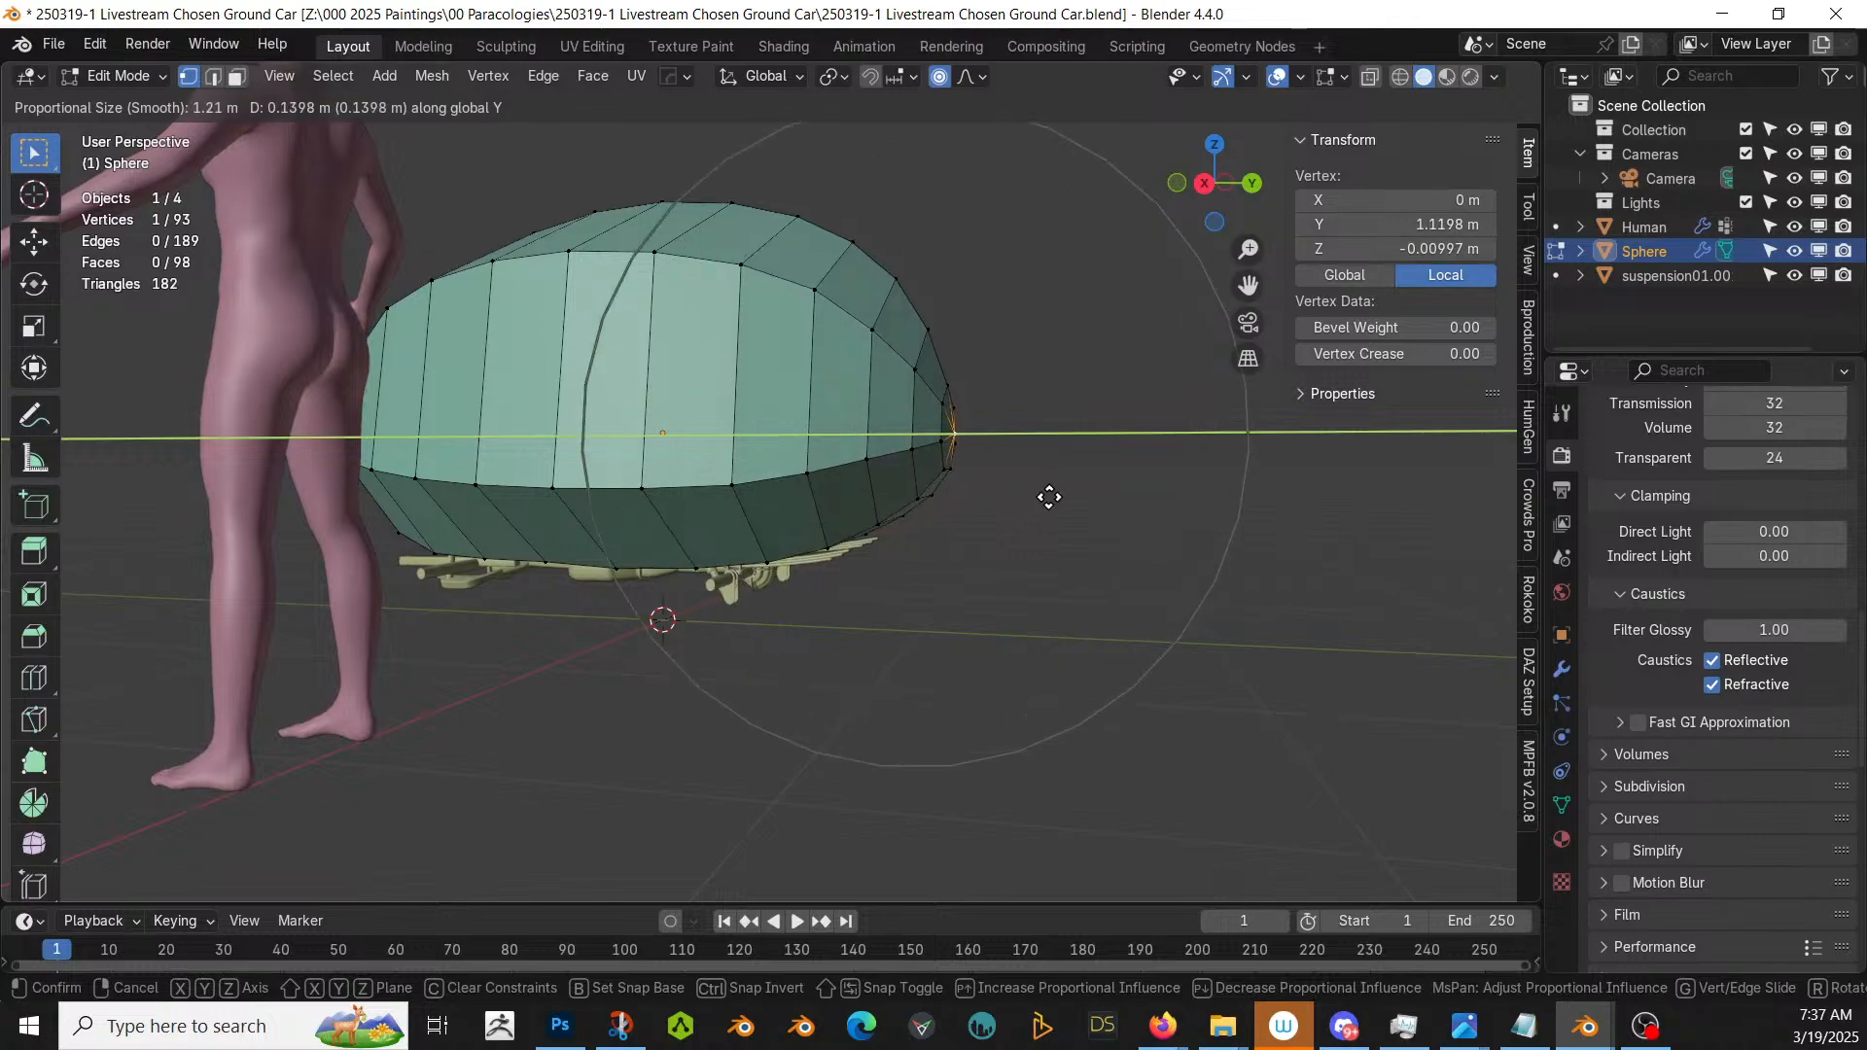
{"action": "scroll", "coordinate": [1075, 498], "scroll_direction": "down", "scroll_amount": 1}
{"action": "left_click", "coordinate": [1078, 499]}
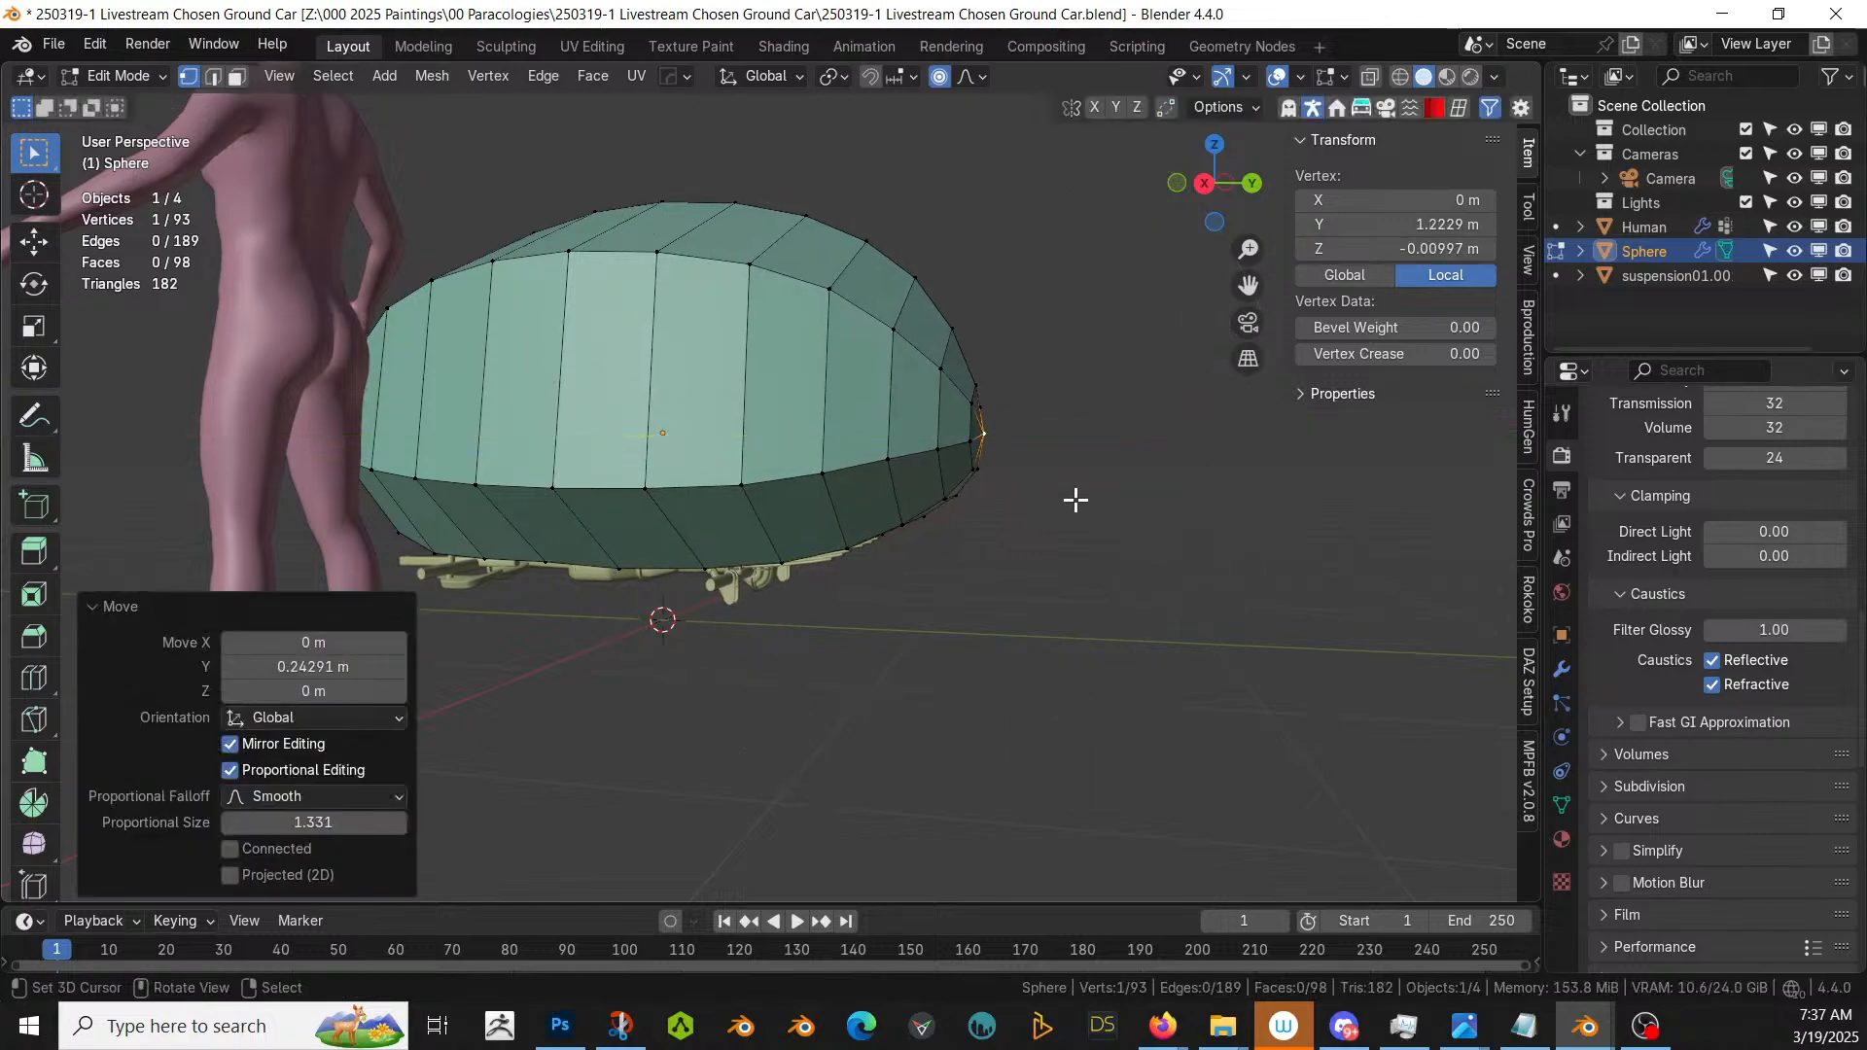
{"action": "middle_click_drag", "start_coordinate": [1076, 500], "coordinate": [1334, 525]}
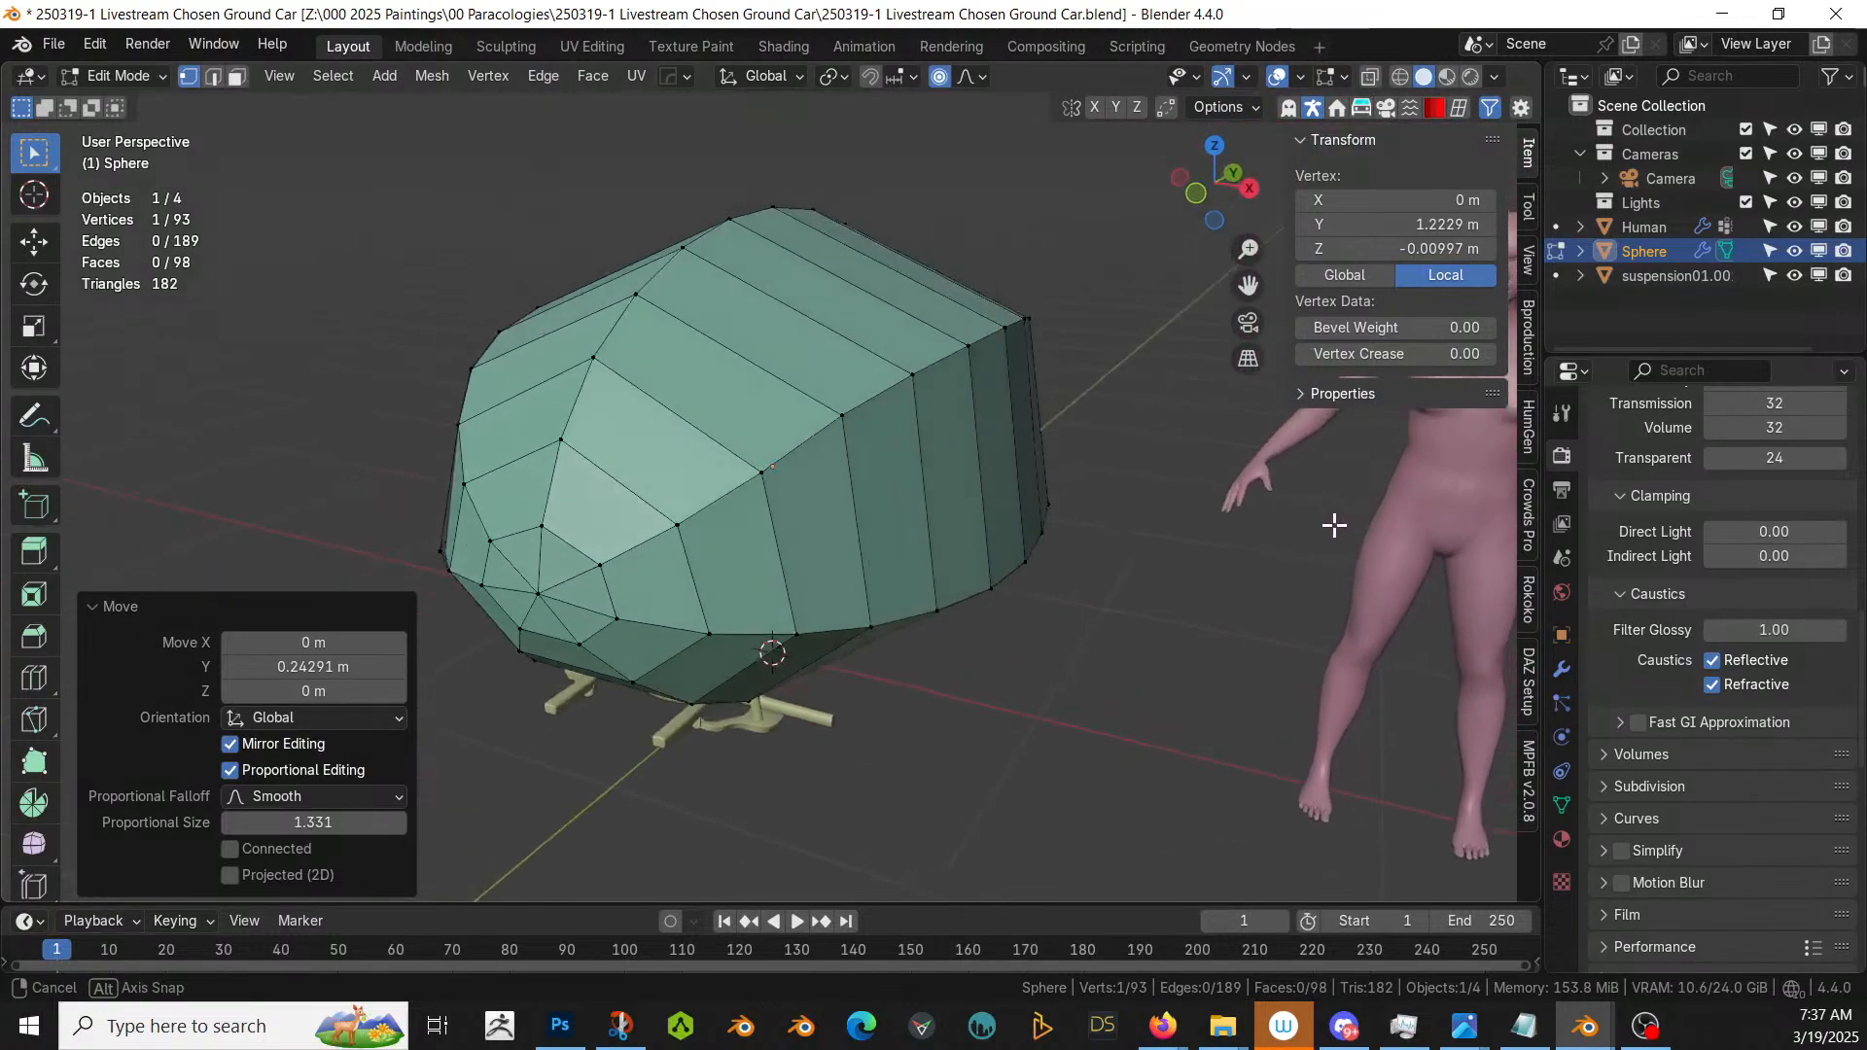
- Return to Object Mode and mirror the suspension along X with a mirror modifier, using the body as the active pivot
{"action": "middle_click_drag", "start_coordinate": [1073, 391], "coordinate": [1004, 197]}
{"action": "scroll", "coordinate": [797, 370], "scroll_direction": "up", "scroll_amount": 3}
{"action": "key", "text": "Tab"}
{"action": "scroll", "coordinate": [623, 567], "scroll_direction": "up", "scroll_amount": 3}
{"action": "left_click", "coordinate": [550, 547], "text": "shift"}
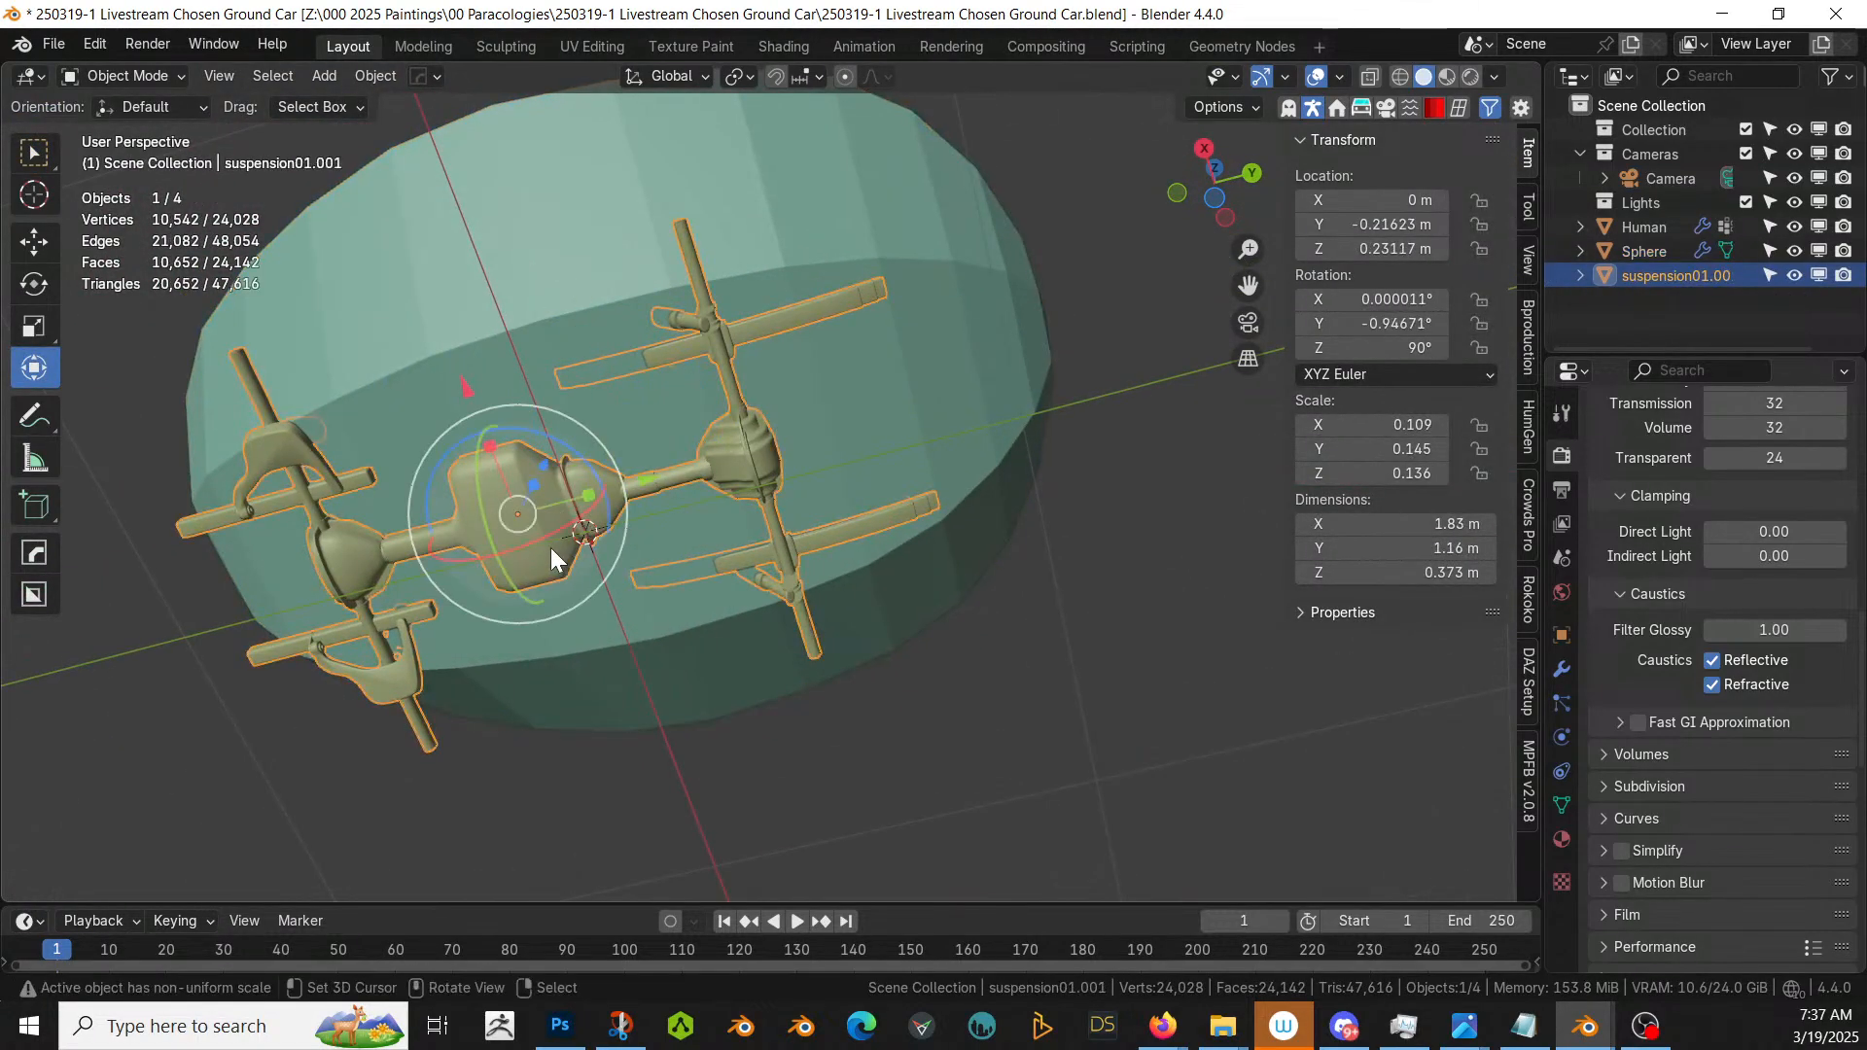
{"action": "left_click", "coordinate": [470, 288], "text": "shift"}
{"action": "key", "text": "alt+x"}
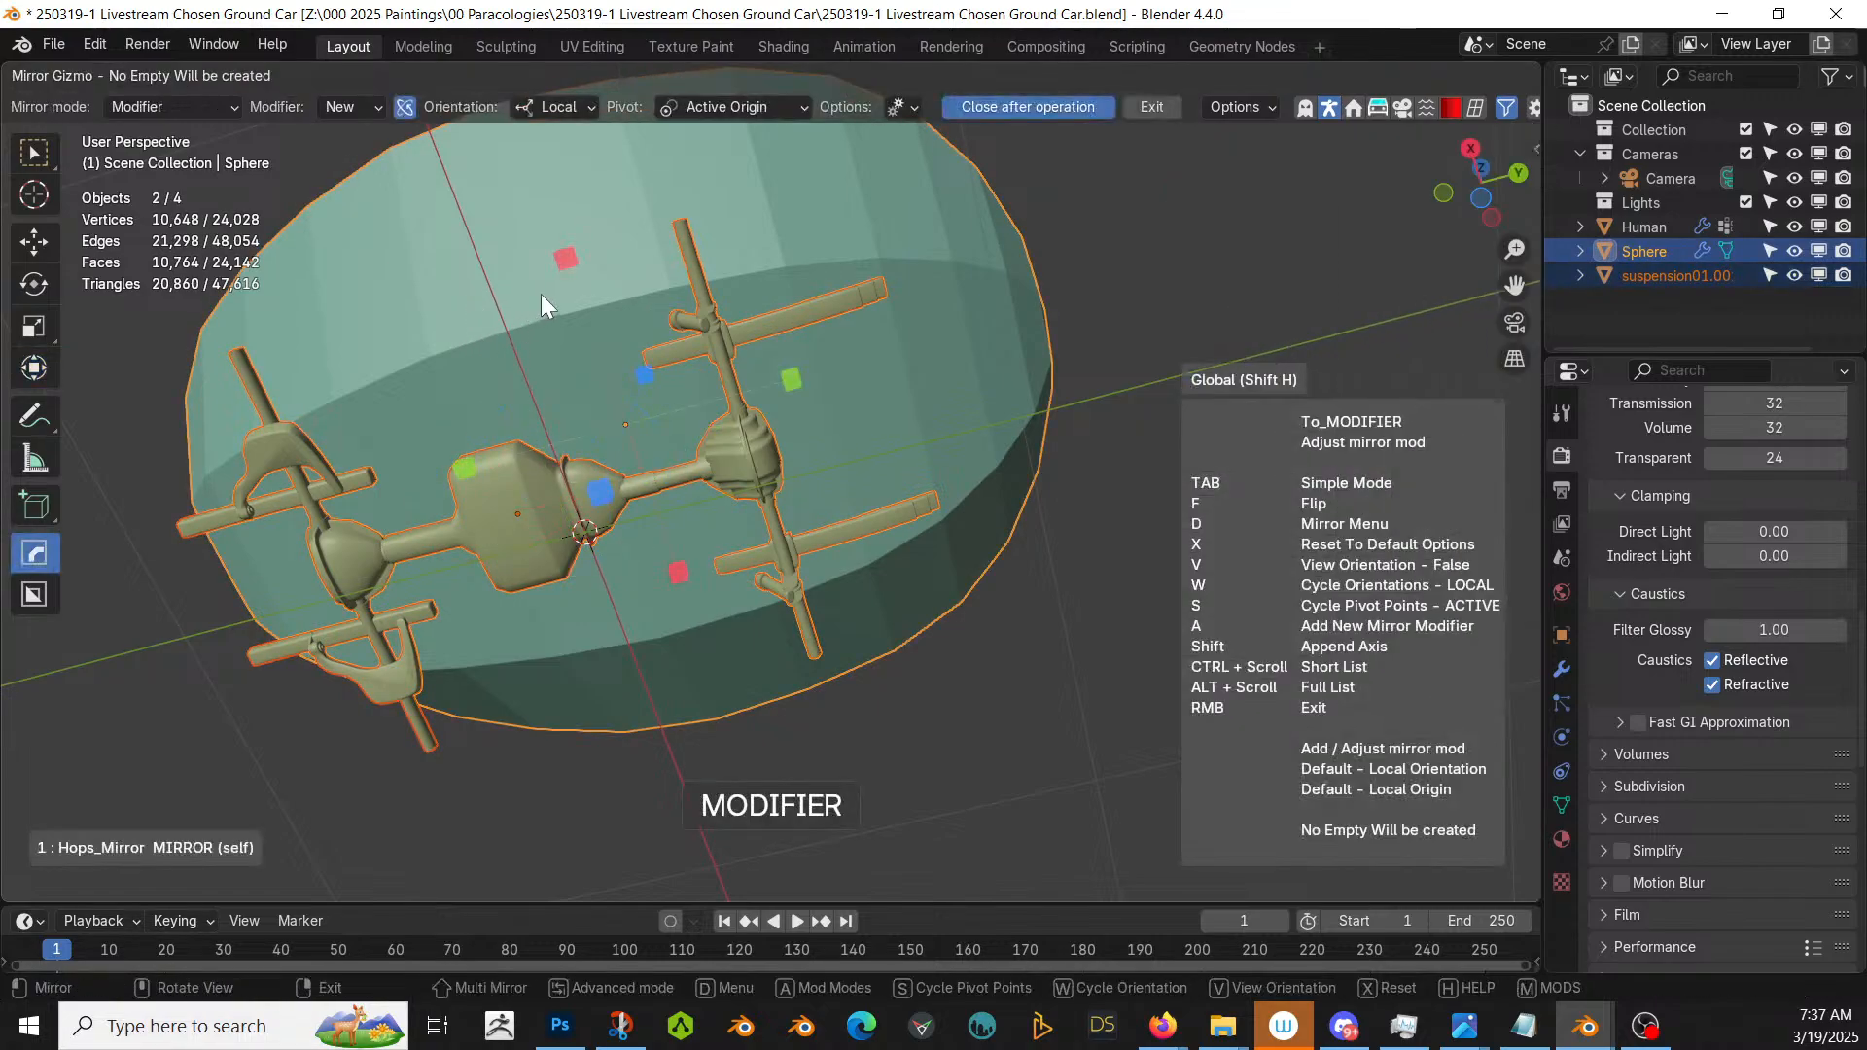
{"action": "left_click", "coordinate": [573, 264]}
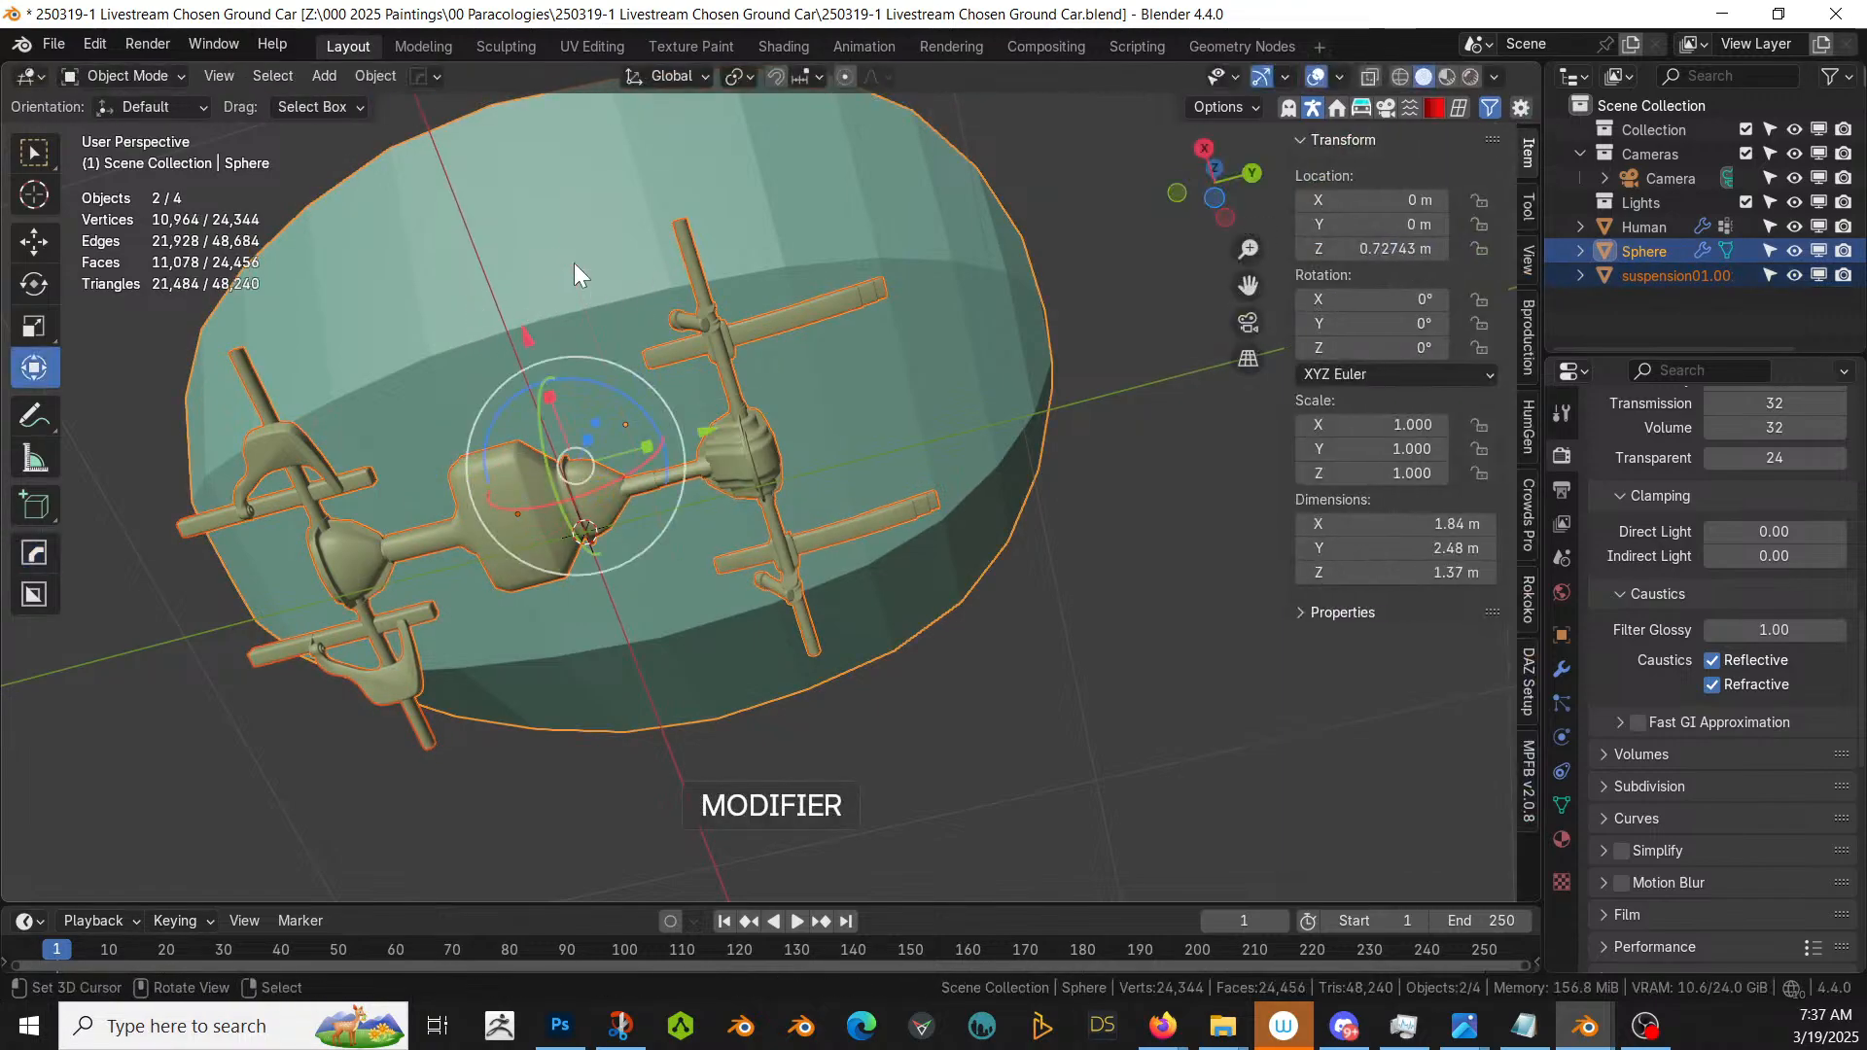
- In Edit Mode, select the end caps of both suspension axles, using linked selection delimited by Sharp
{"action": "middle_click_drag", "start_coordinate": [574, 263], "coordinate": [721, 434]}
{"action": "key", "text": "Tab"}
{"action": "scroll", "coordinate": [434, 486], "scroll_direction": "up", "scroll_amount": 2}
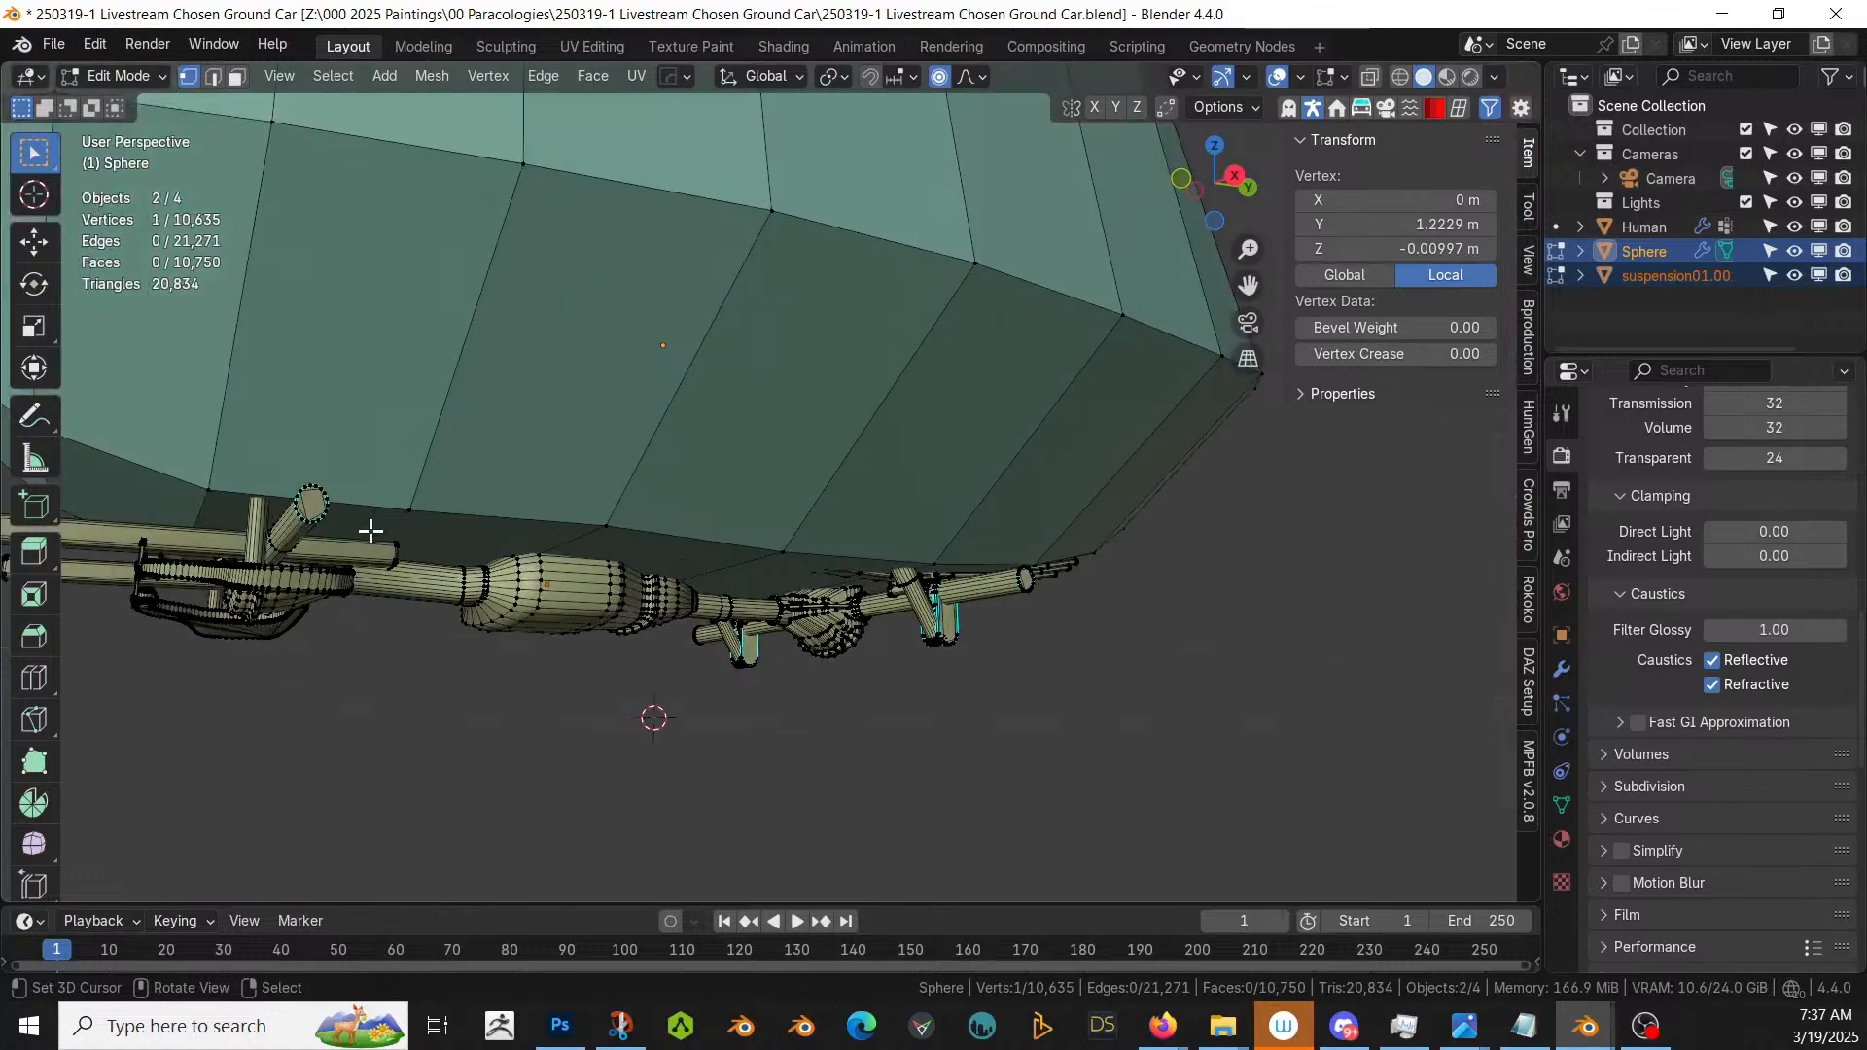
{"action": "key", "text": "3"}
{"action": "left_click", "coordinate": [315, 504]}
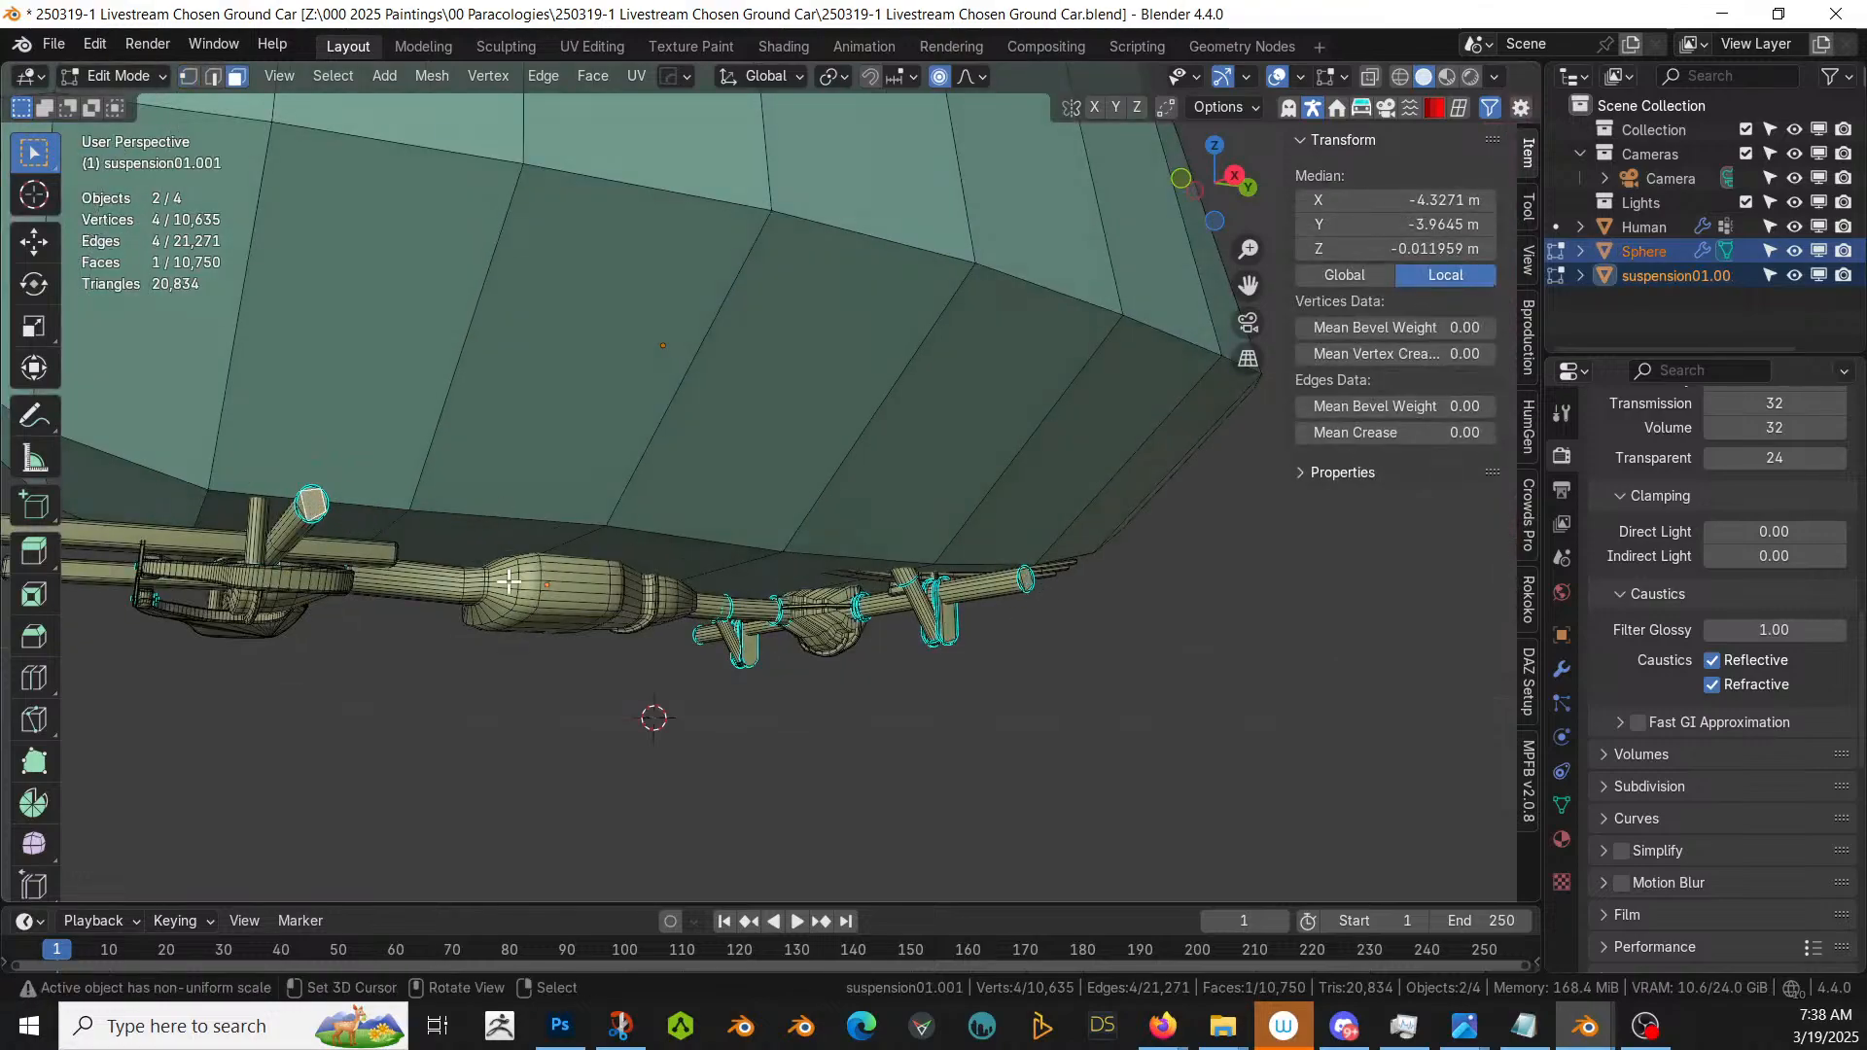
{"action": "key", "text": "KP_Decimal"}
{"action": "key", "text": "l"}
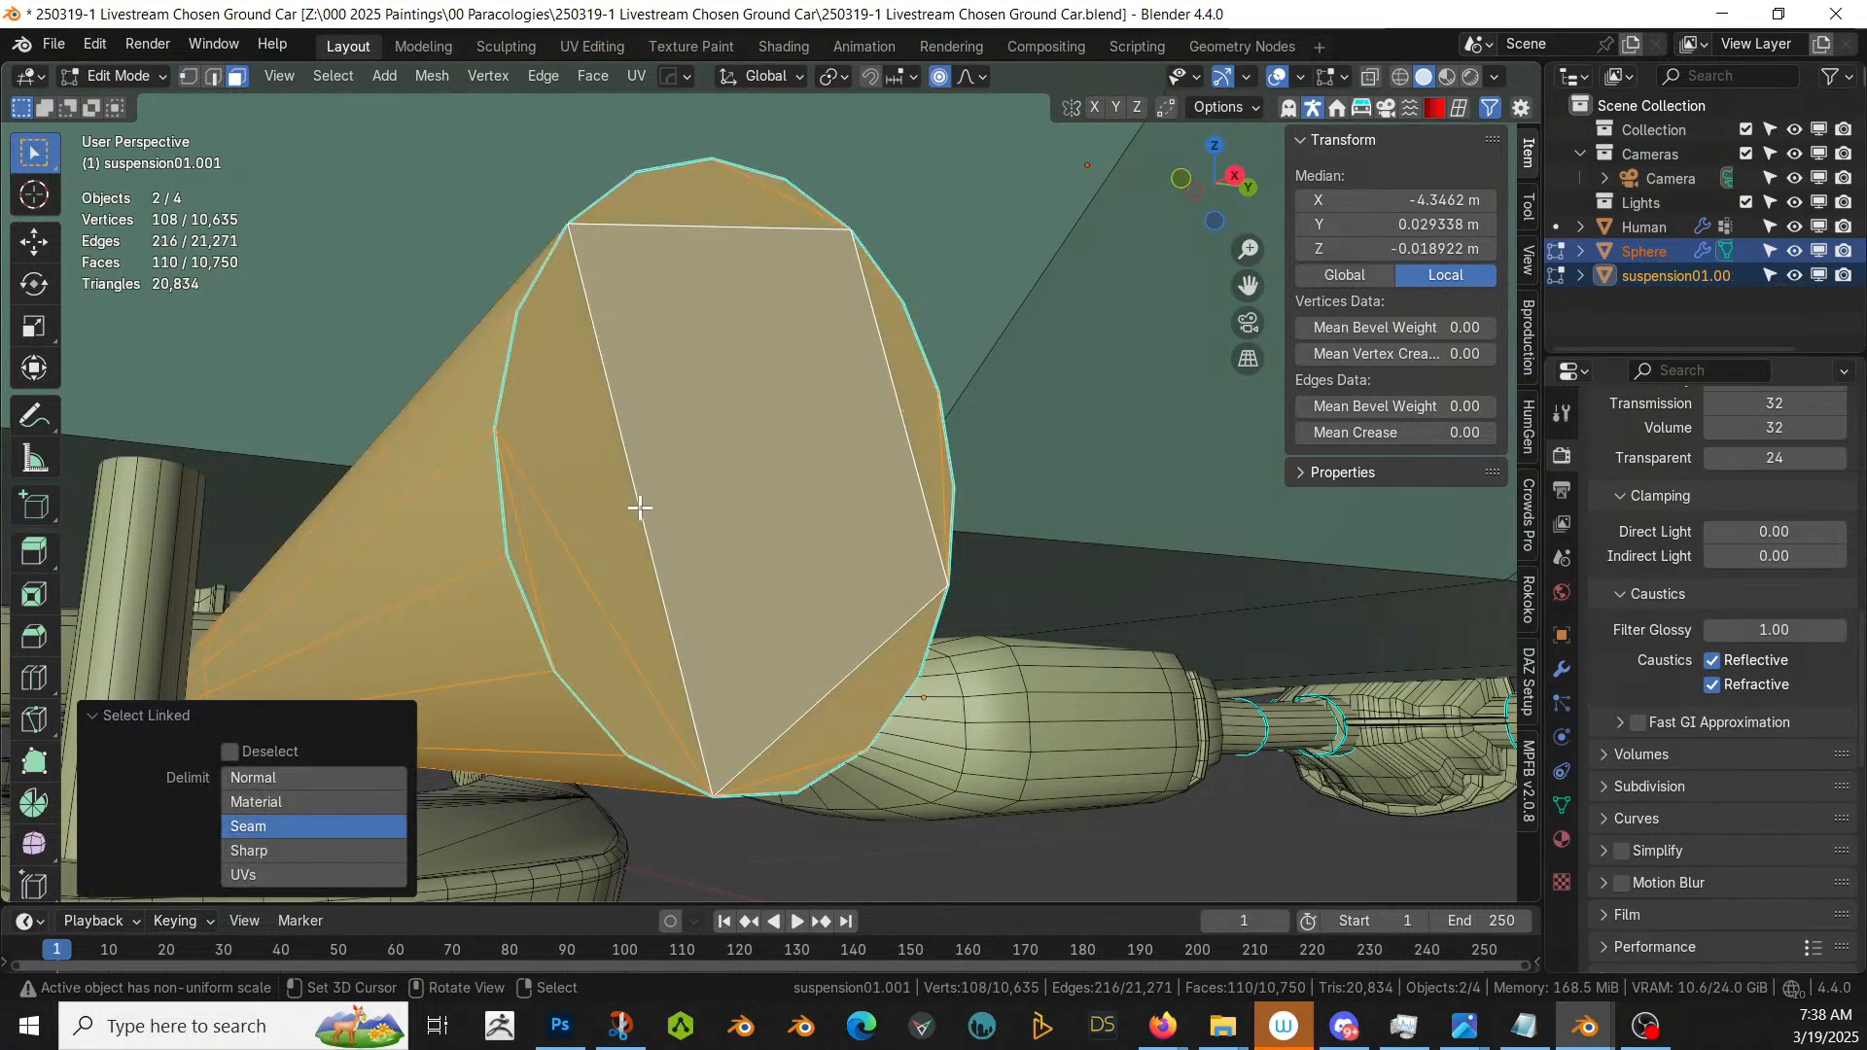
{"action": "left_click", "coordinate": [251, 857]}
{"action": "scroll", "coordinate": [1179, 584], "scroll_direction": "down", "scroll_amount": 2}
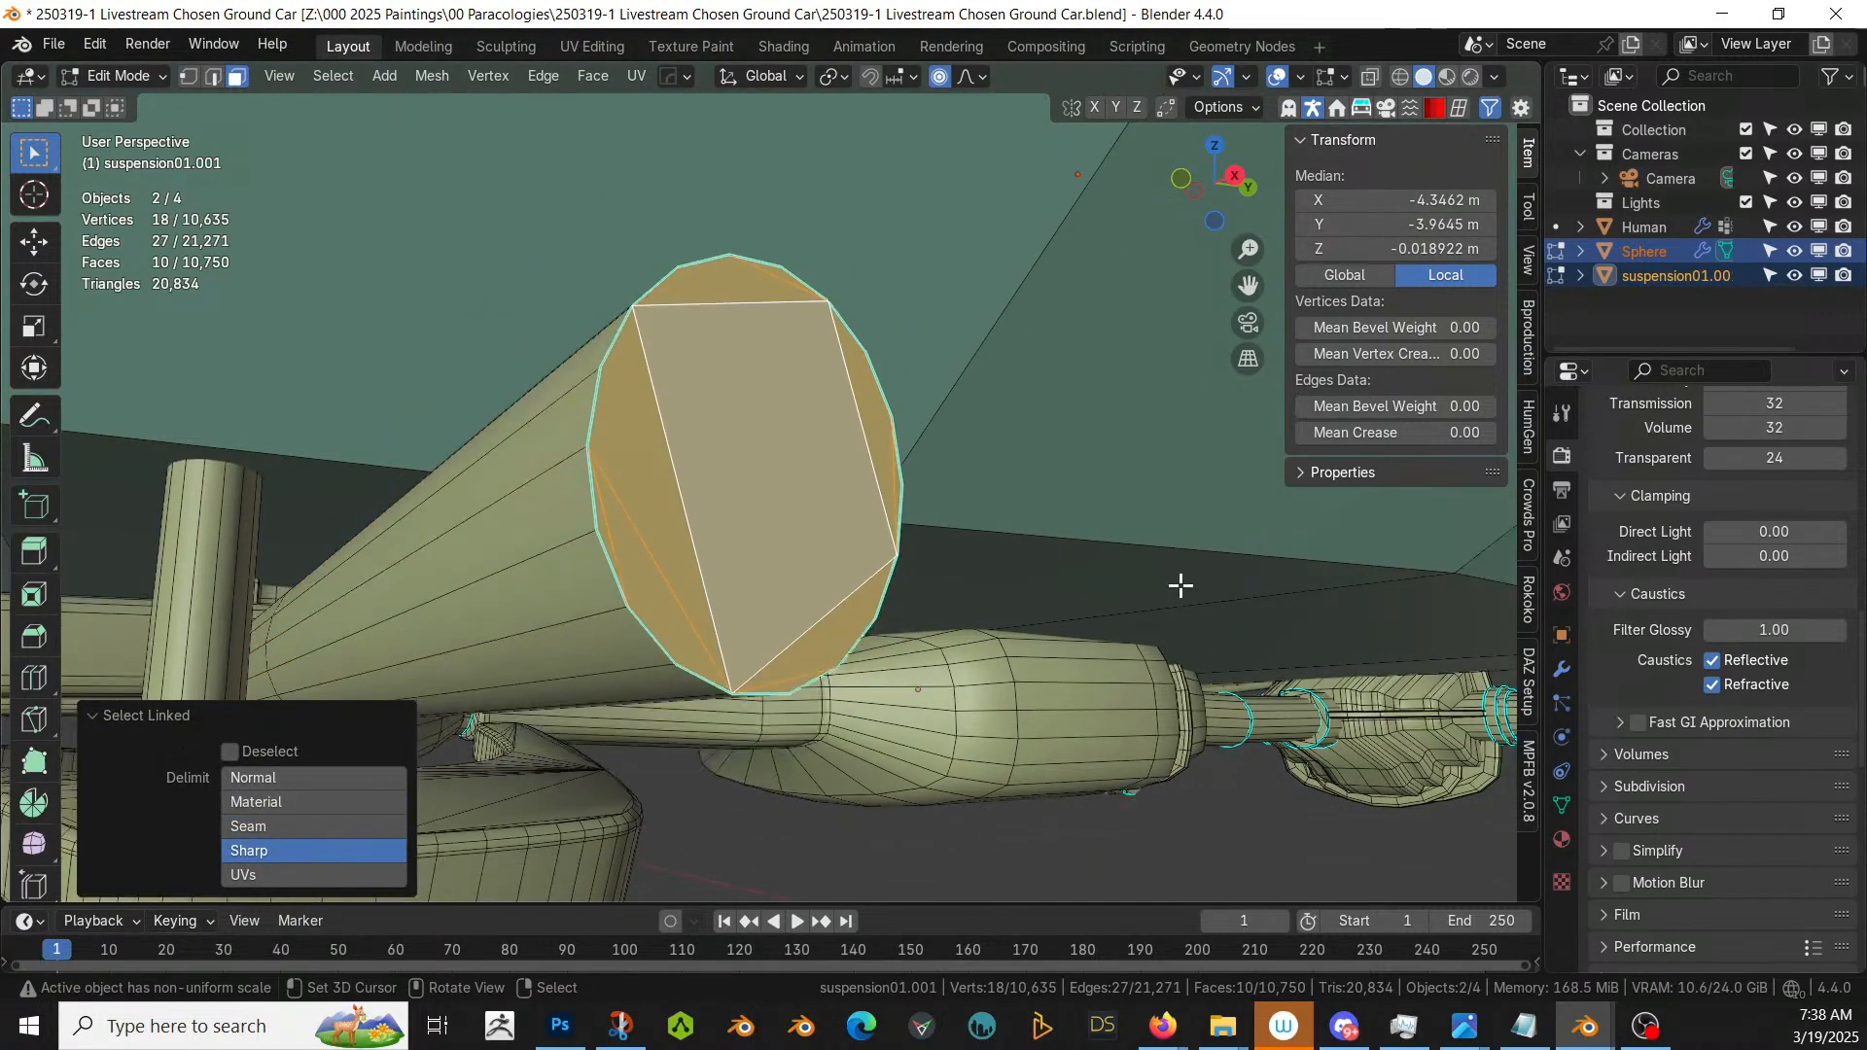
{"action": "middle_click_drag", "start_coordinate": [1179, 584], "coordinate": [232, 314], "text": "shift"}
{"action": "scroll", "coordinate": [1249, 590], "scroll_direction": "down", "scroll_amount": 1}
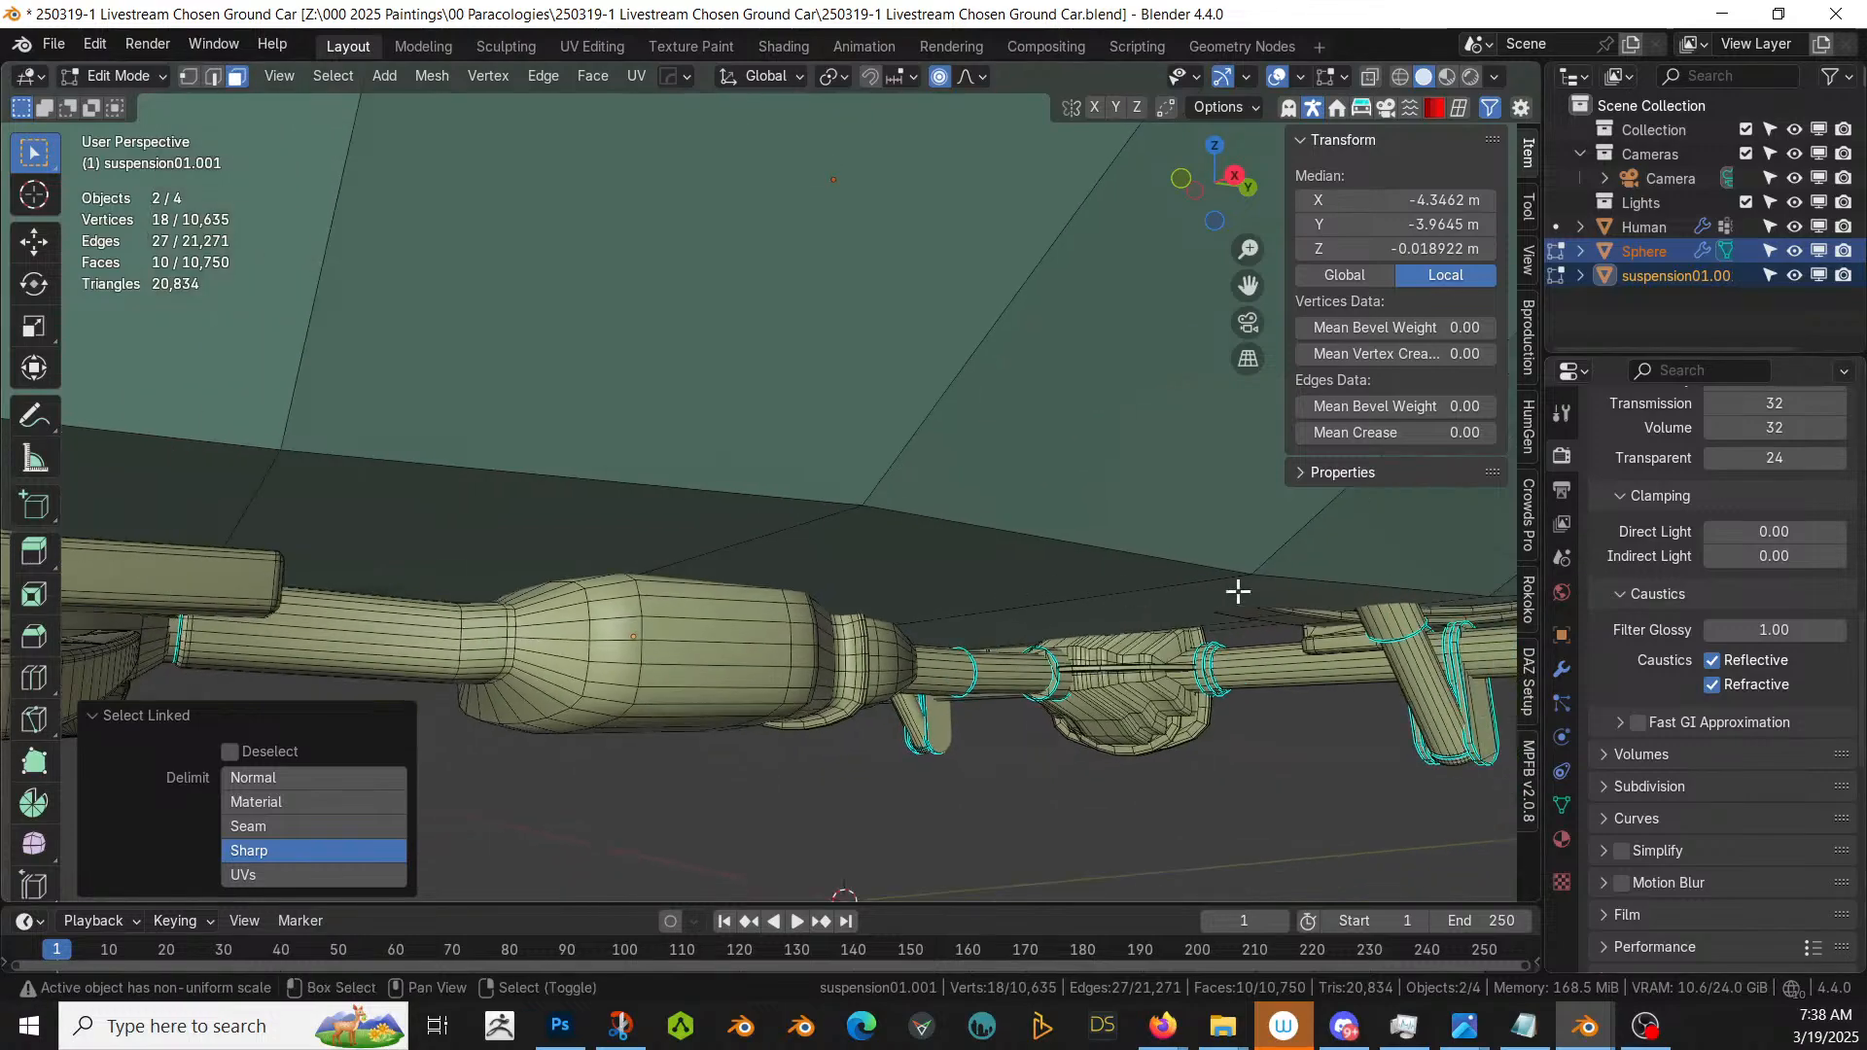
{"action": "middle_click_drag", "start_coordinate": [1238, 591], "coordinate": [914, 567], "text": "shift"}
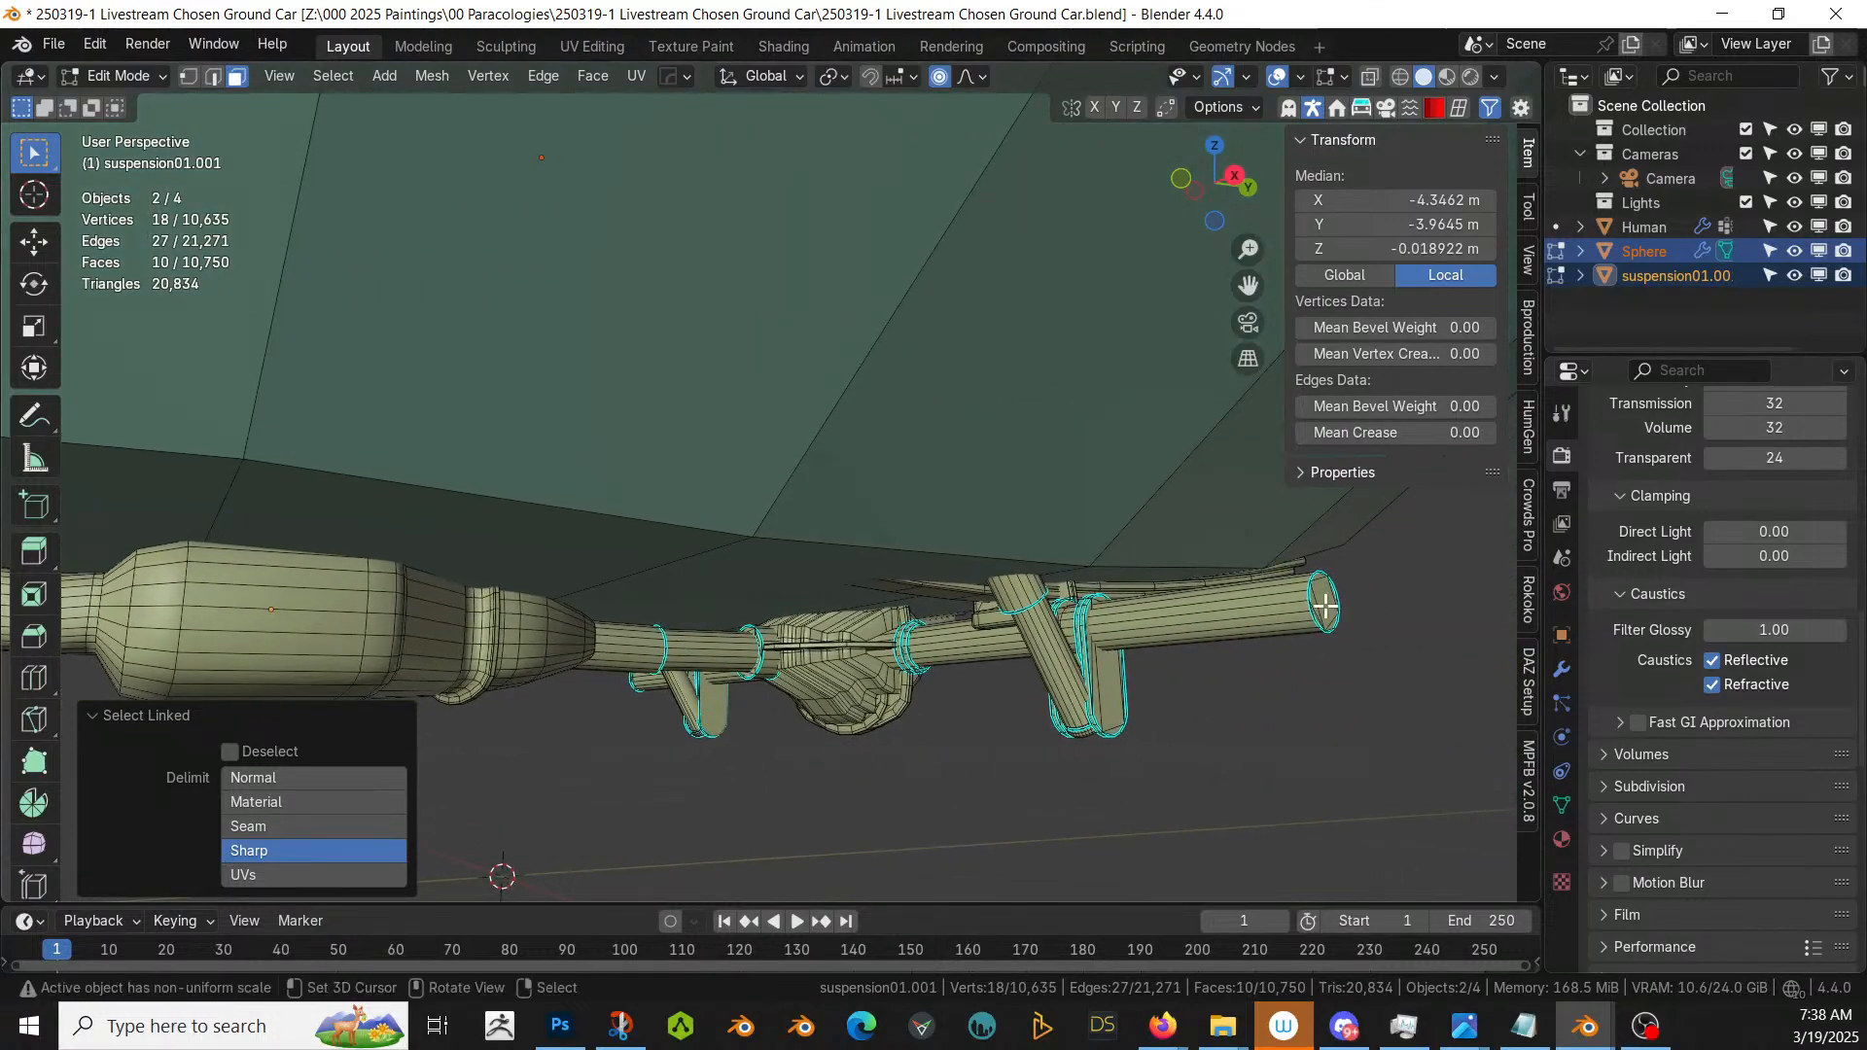
{"action": "scroll", "coordinate": [754, 596], "scroll_direction": "down", "scroll_amount": 5}
- Extend the selected axle ends outward about 0.305 m along X without proportional editing, and return to Object Mode
{"action": "middle_click_drag", "start_coordinate": [725, 587], "coordinate": [881, 613]}
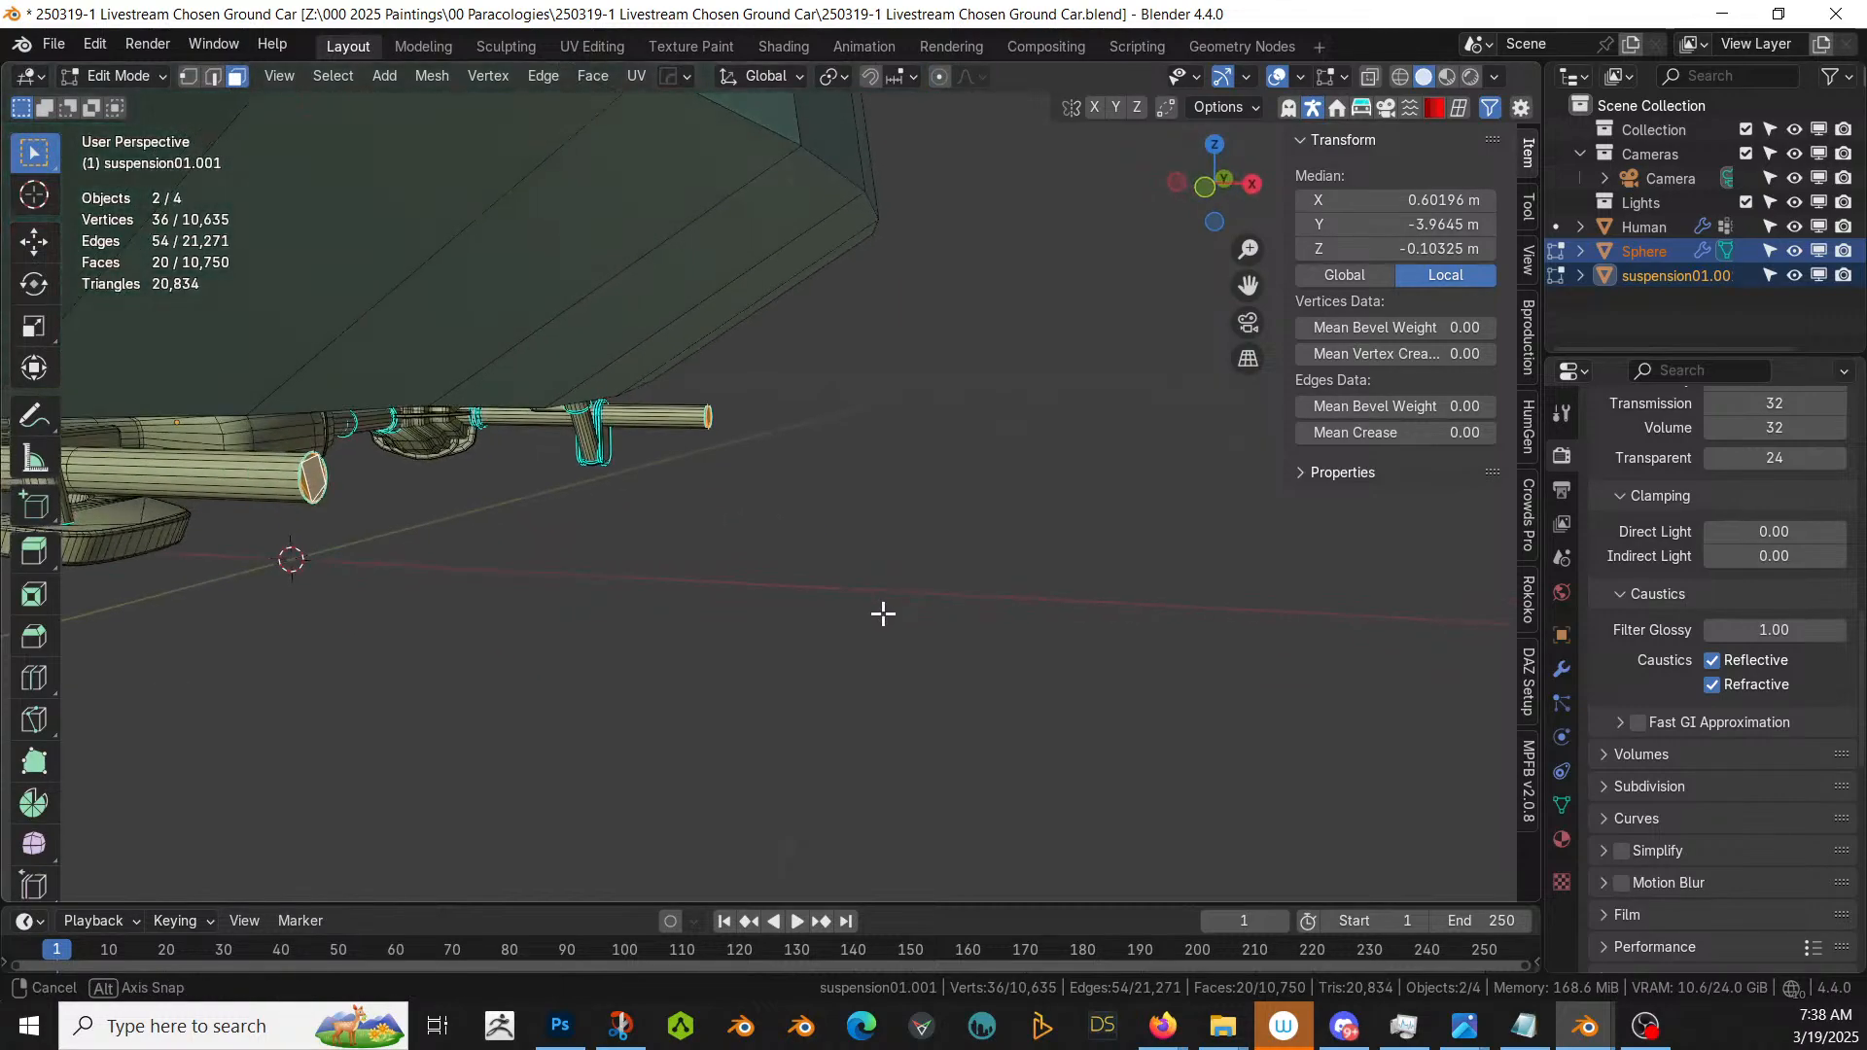
{"action": "key", "text": "g"}
{"action": "key", "text": "x"}
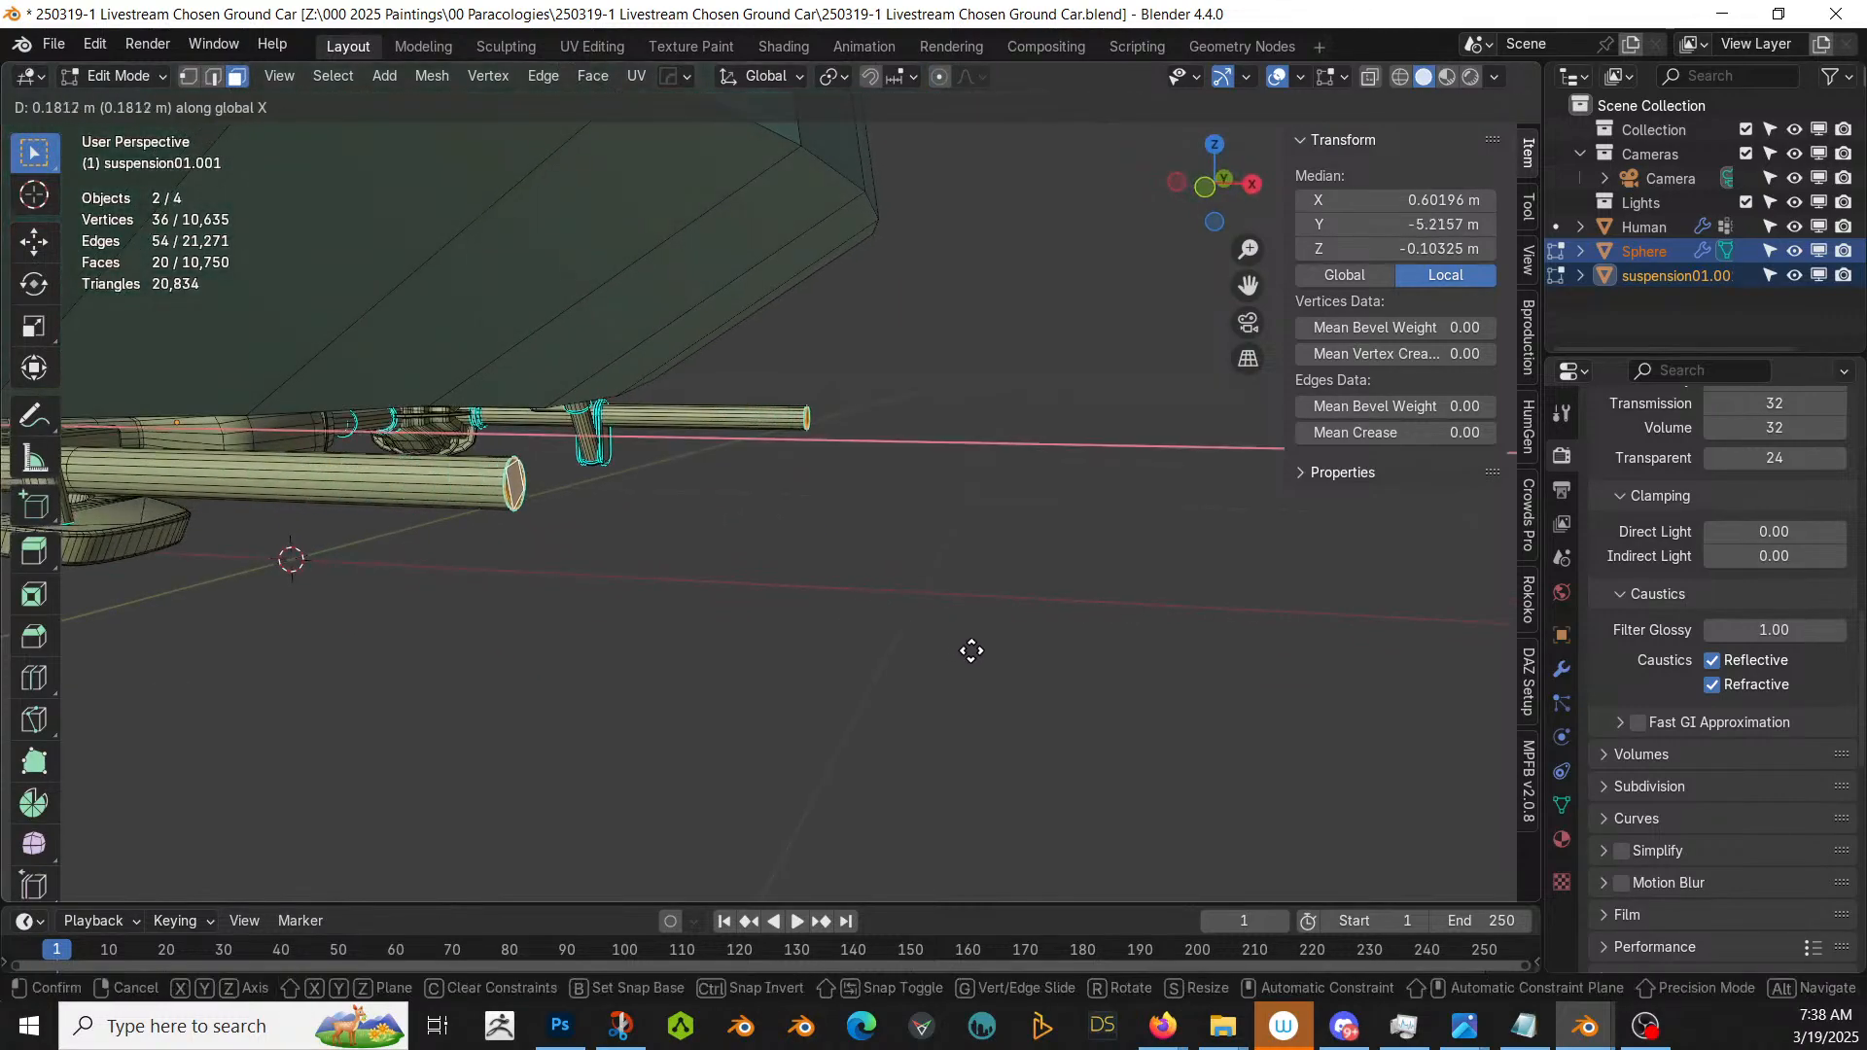
{"action": "left_click", "coordinate": [1057, 664]}
{"action": "middle_click_drag", "start_coordinate": [1012, 612], "coordinate": [995, 658]}
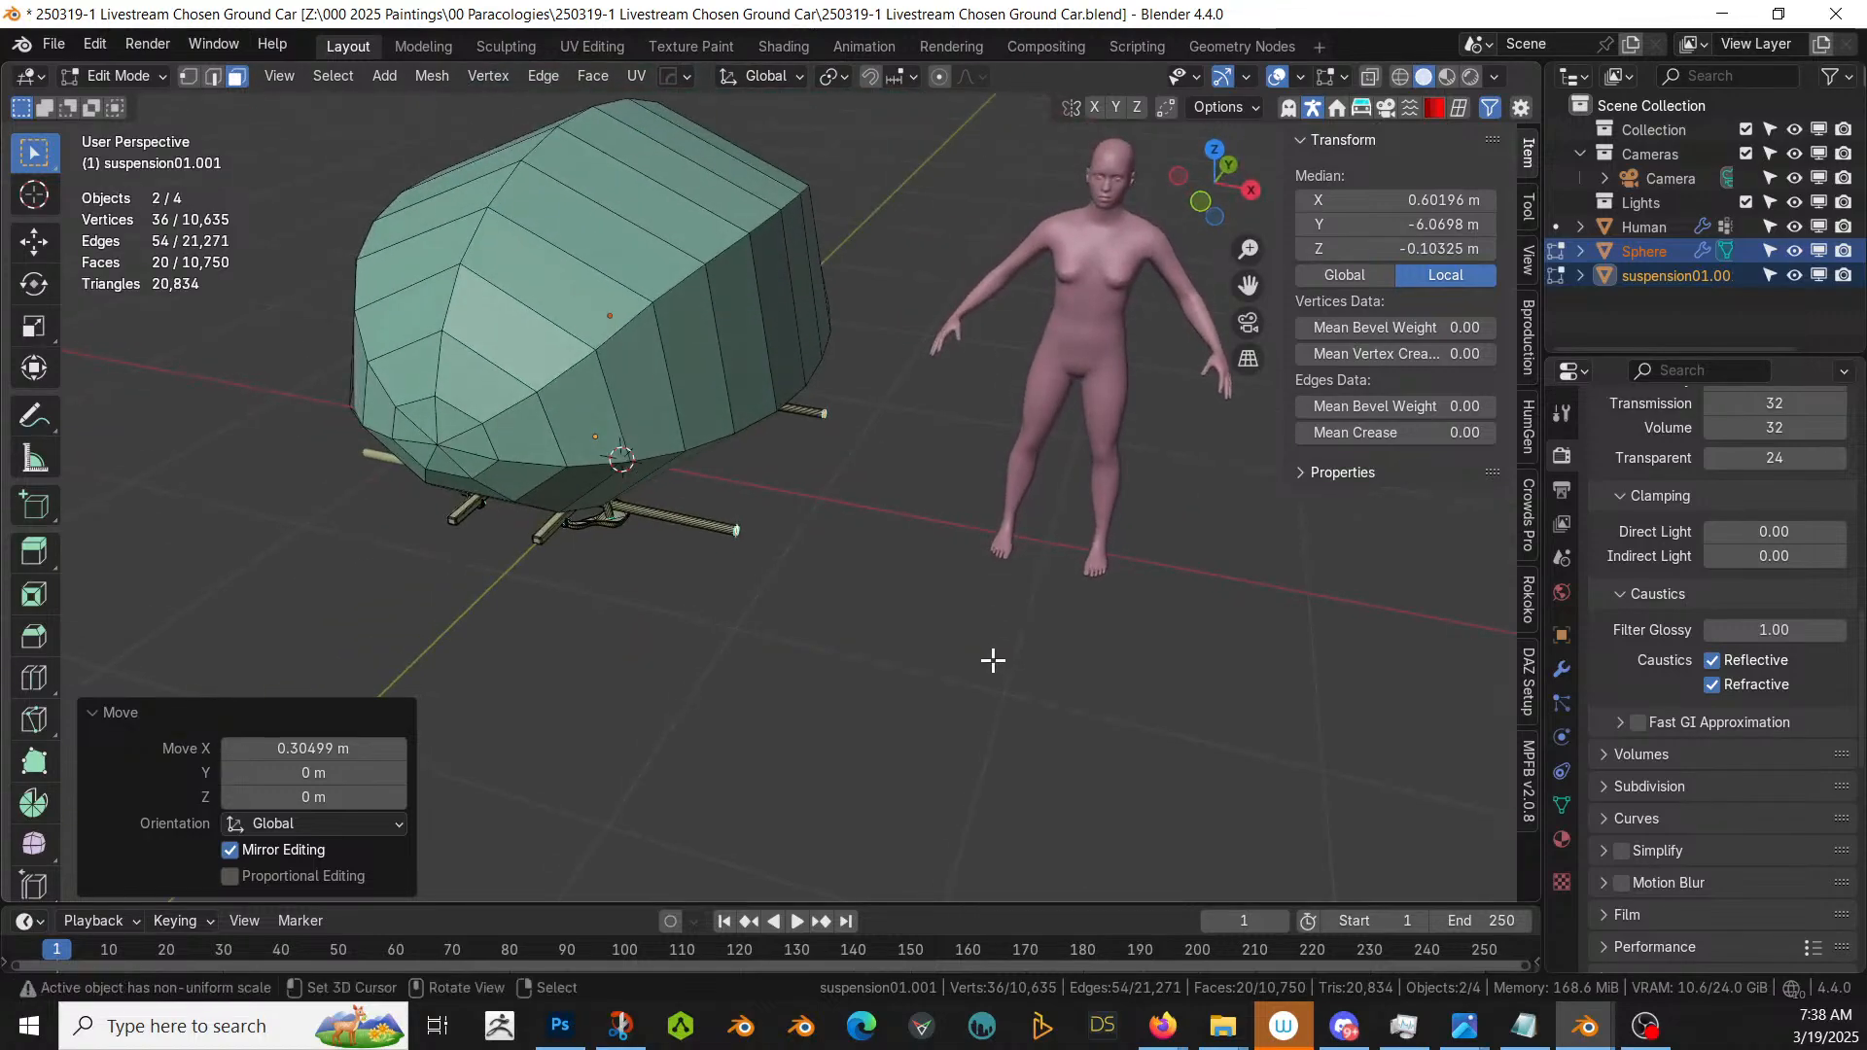
{"action": "key", "text": "Tab"}
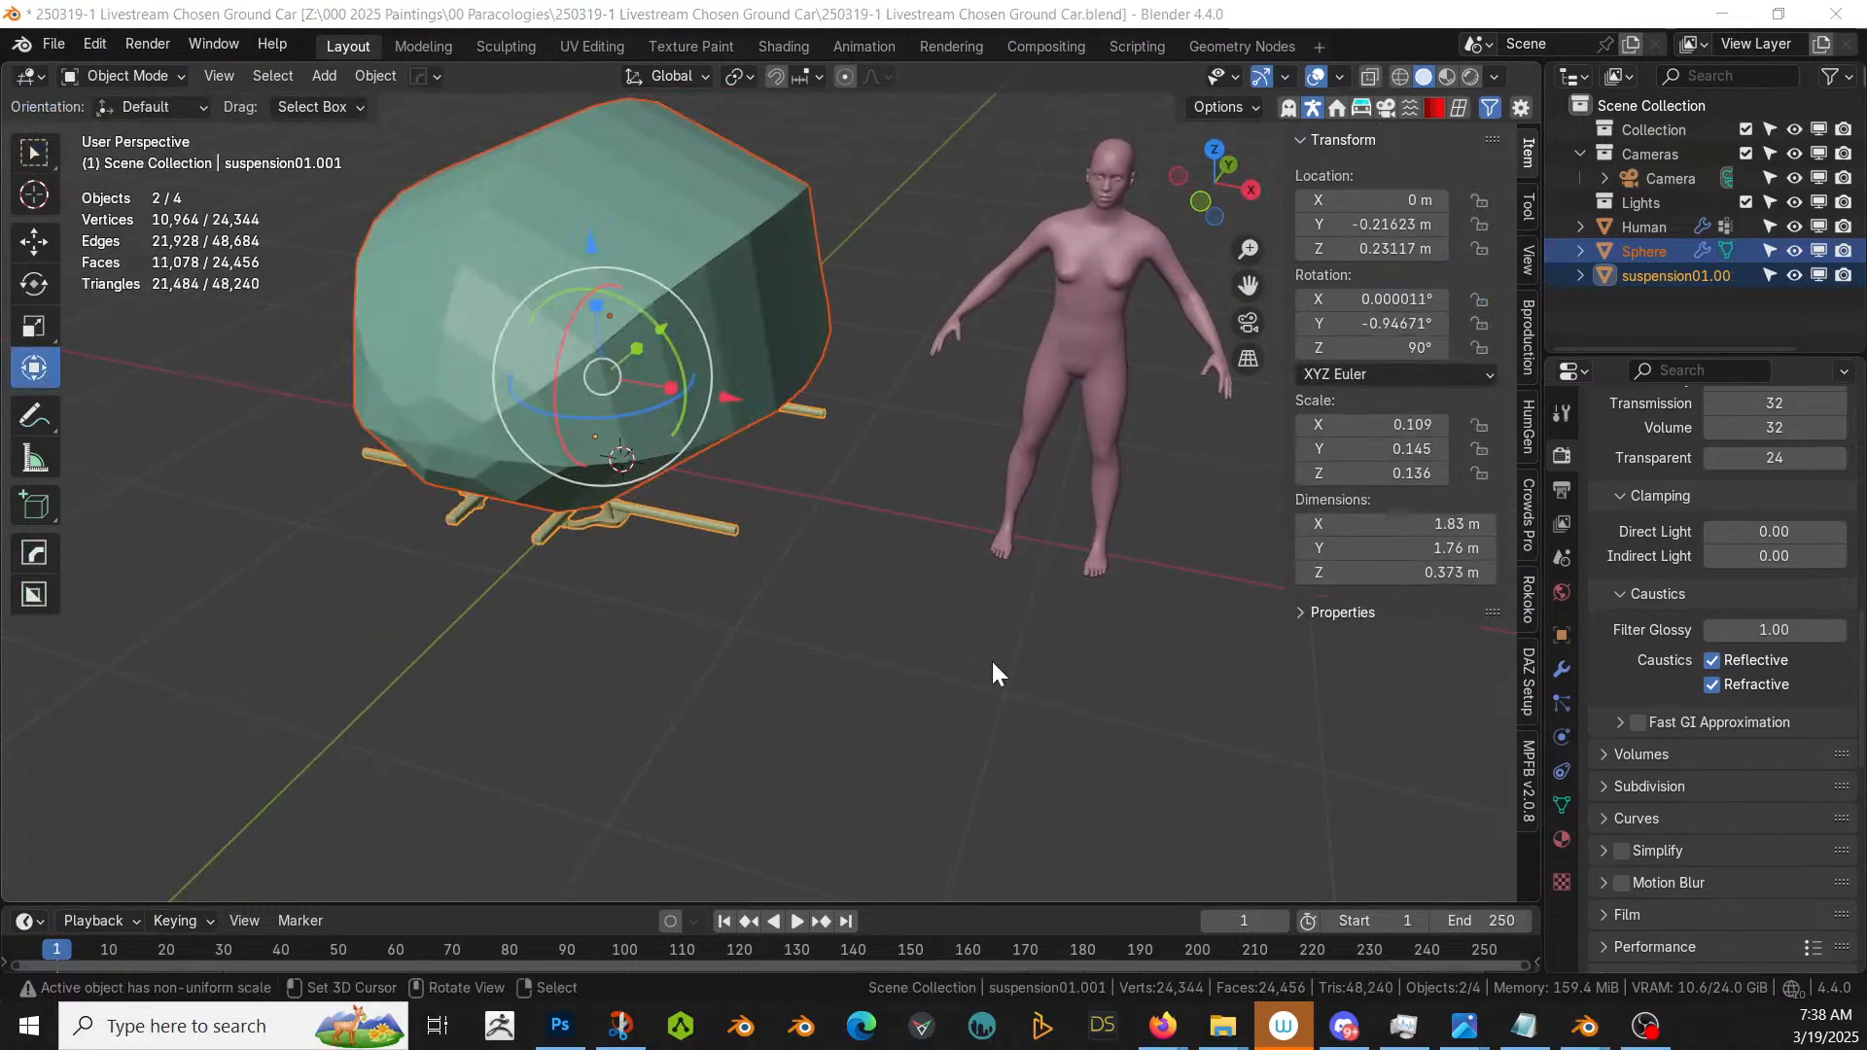
- Switch to the vehicle kitbash file and examine its rows of wheels for ones that suit the car
{"action": "key", "text": "alt+Tab"}
{"action": "middle_click_drag", "start_coordinate": [943, 605], "coordinate": [791, 233], "text": "shift"}
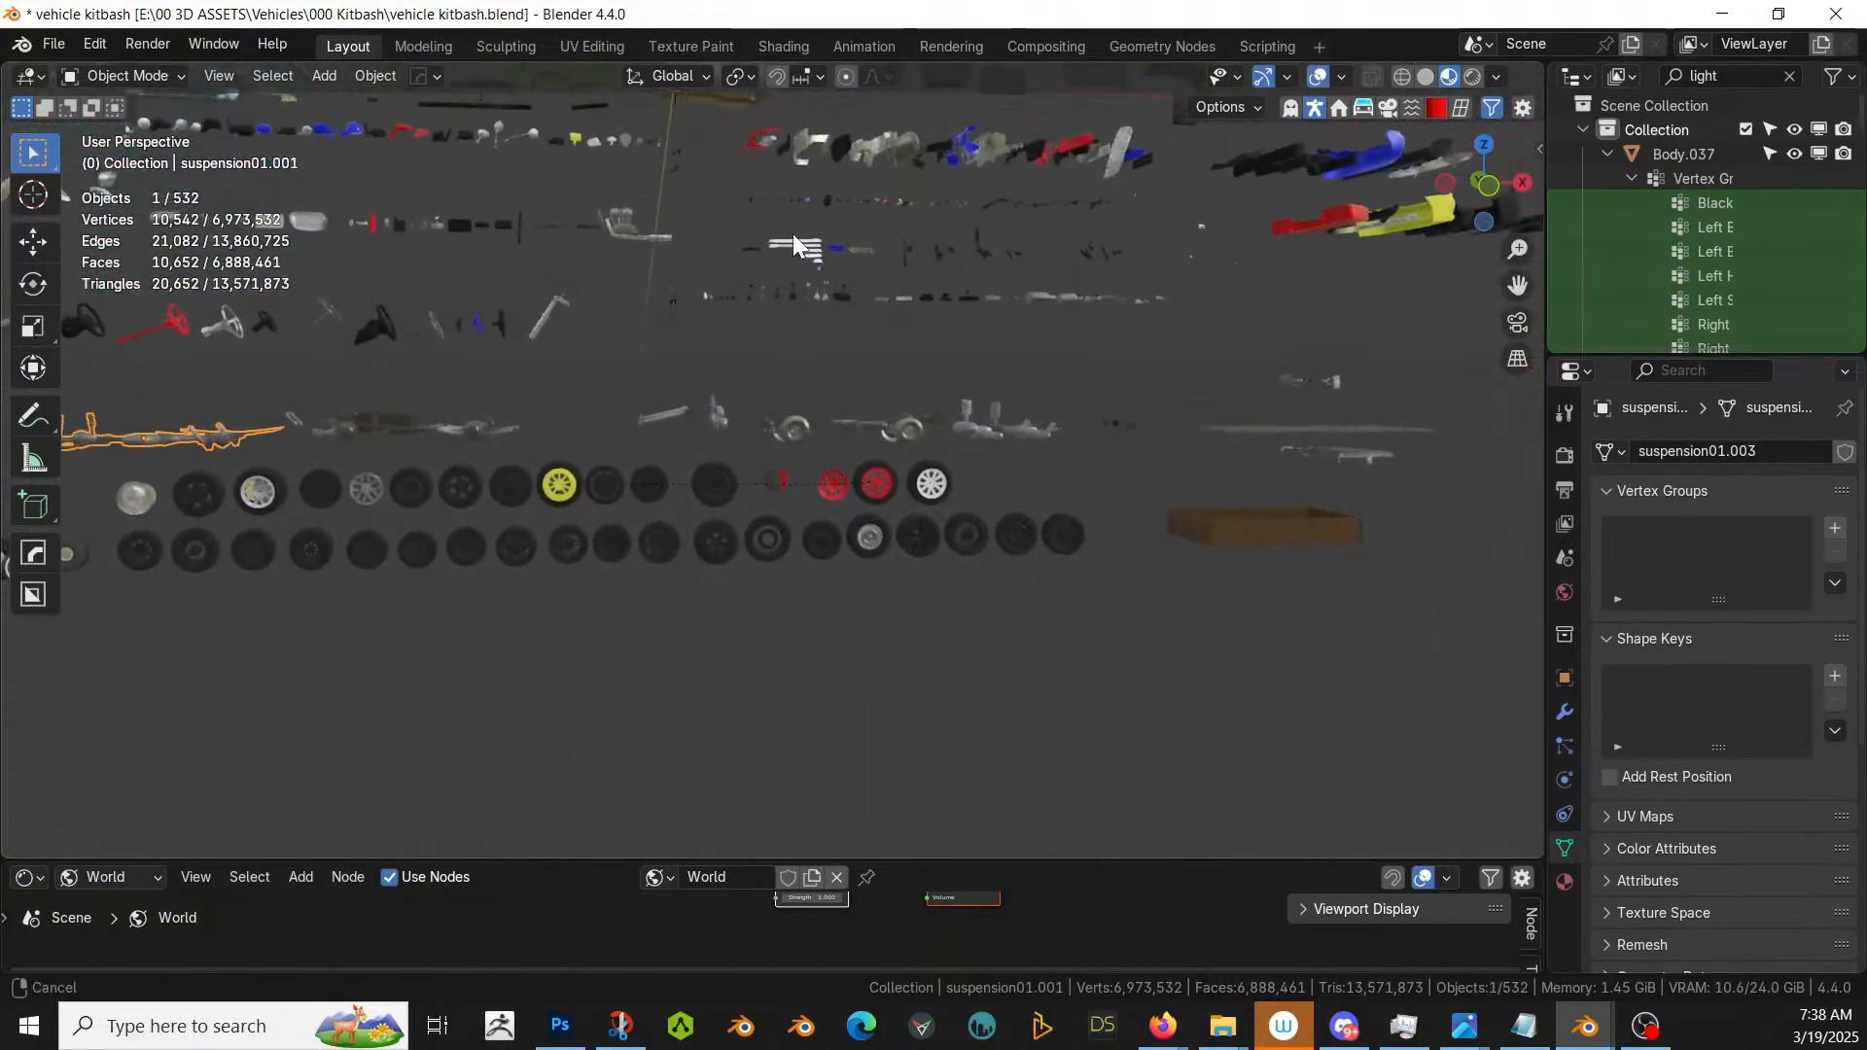
{"action": "middle_click_drag", "start_coordinate": [739, 501], "coordinate": [937, 458]}
{"action": "scroll", "coordinate": [982, 470], "scroll_direction": "up", "scroll_amount": 3}
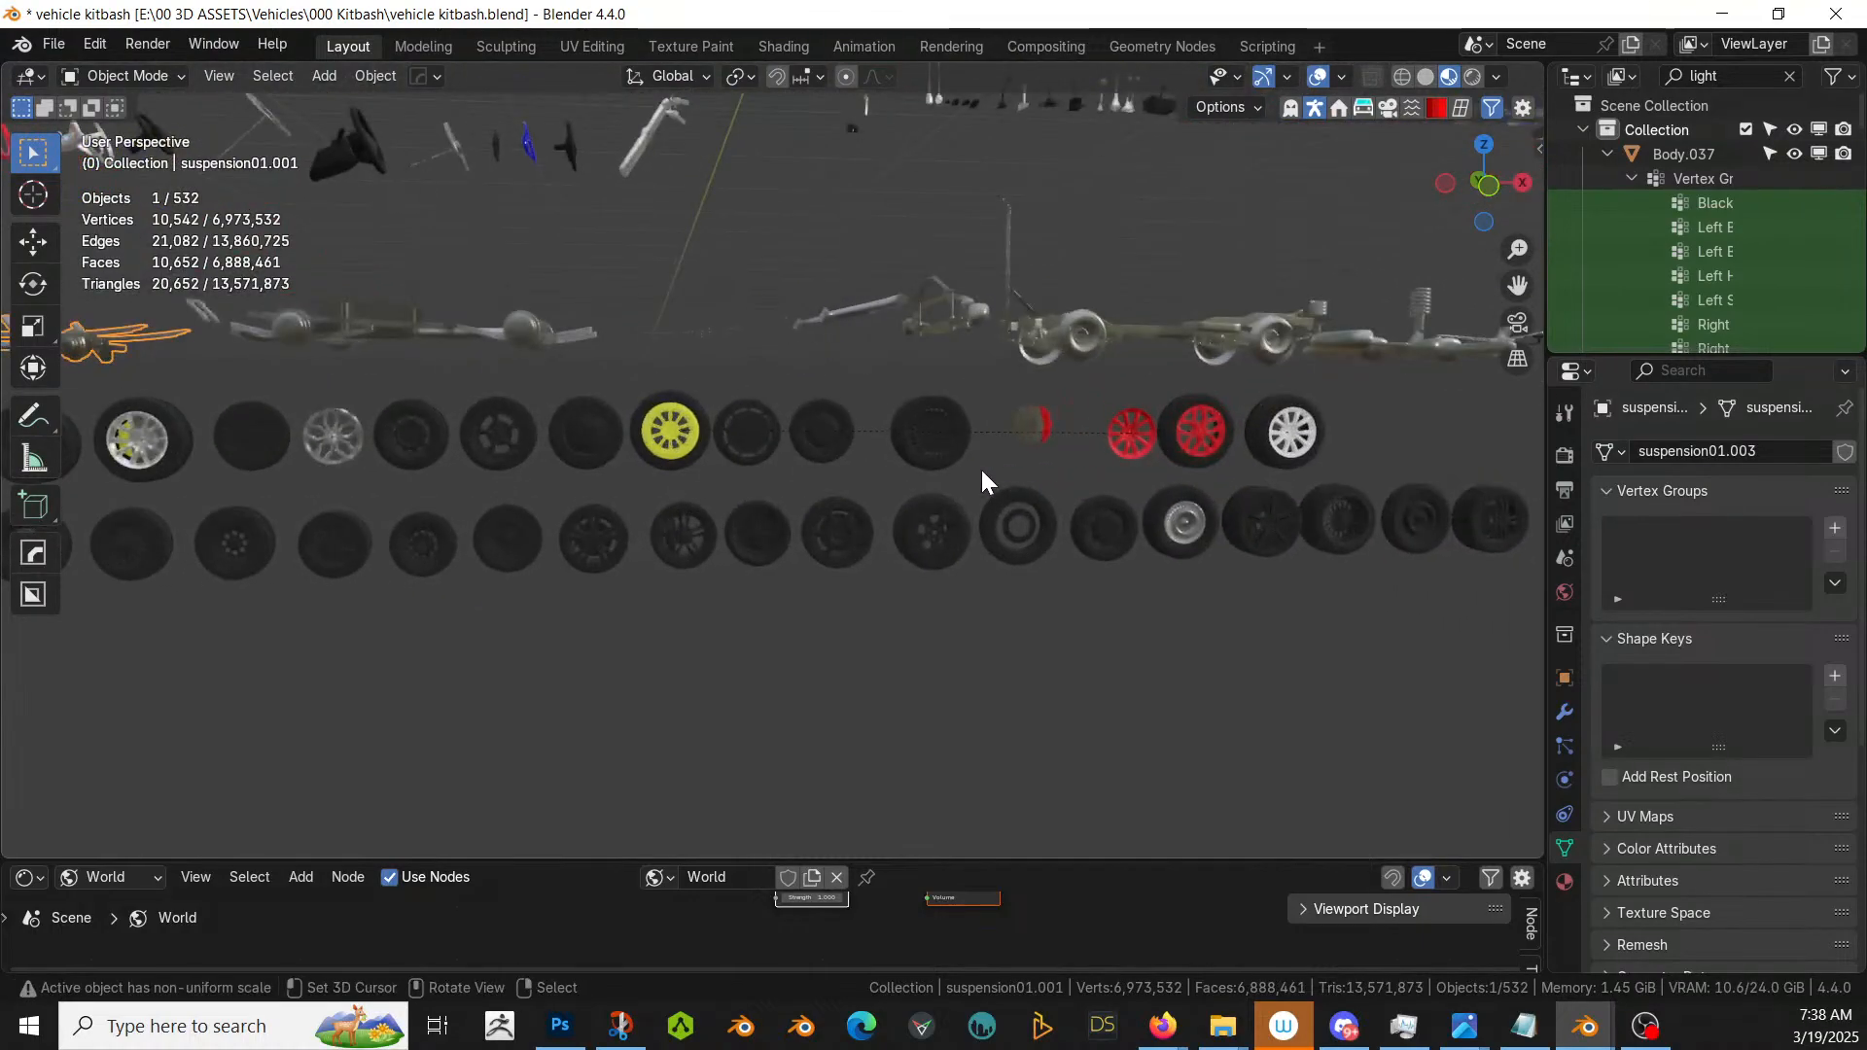
{"action": "scroll", "coordinate": [982, 474], "scroll_direction": "up", "scroll_amount": 2}
{"action": "middle_click_drag", "start_coordinate": [1196, 491], "coordinate": [299, 549], "text": "shift"}
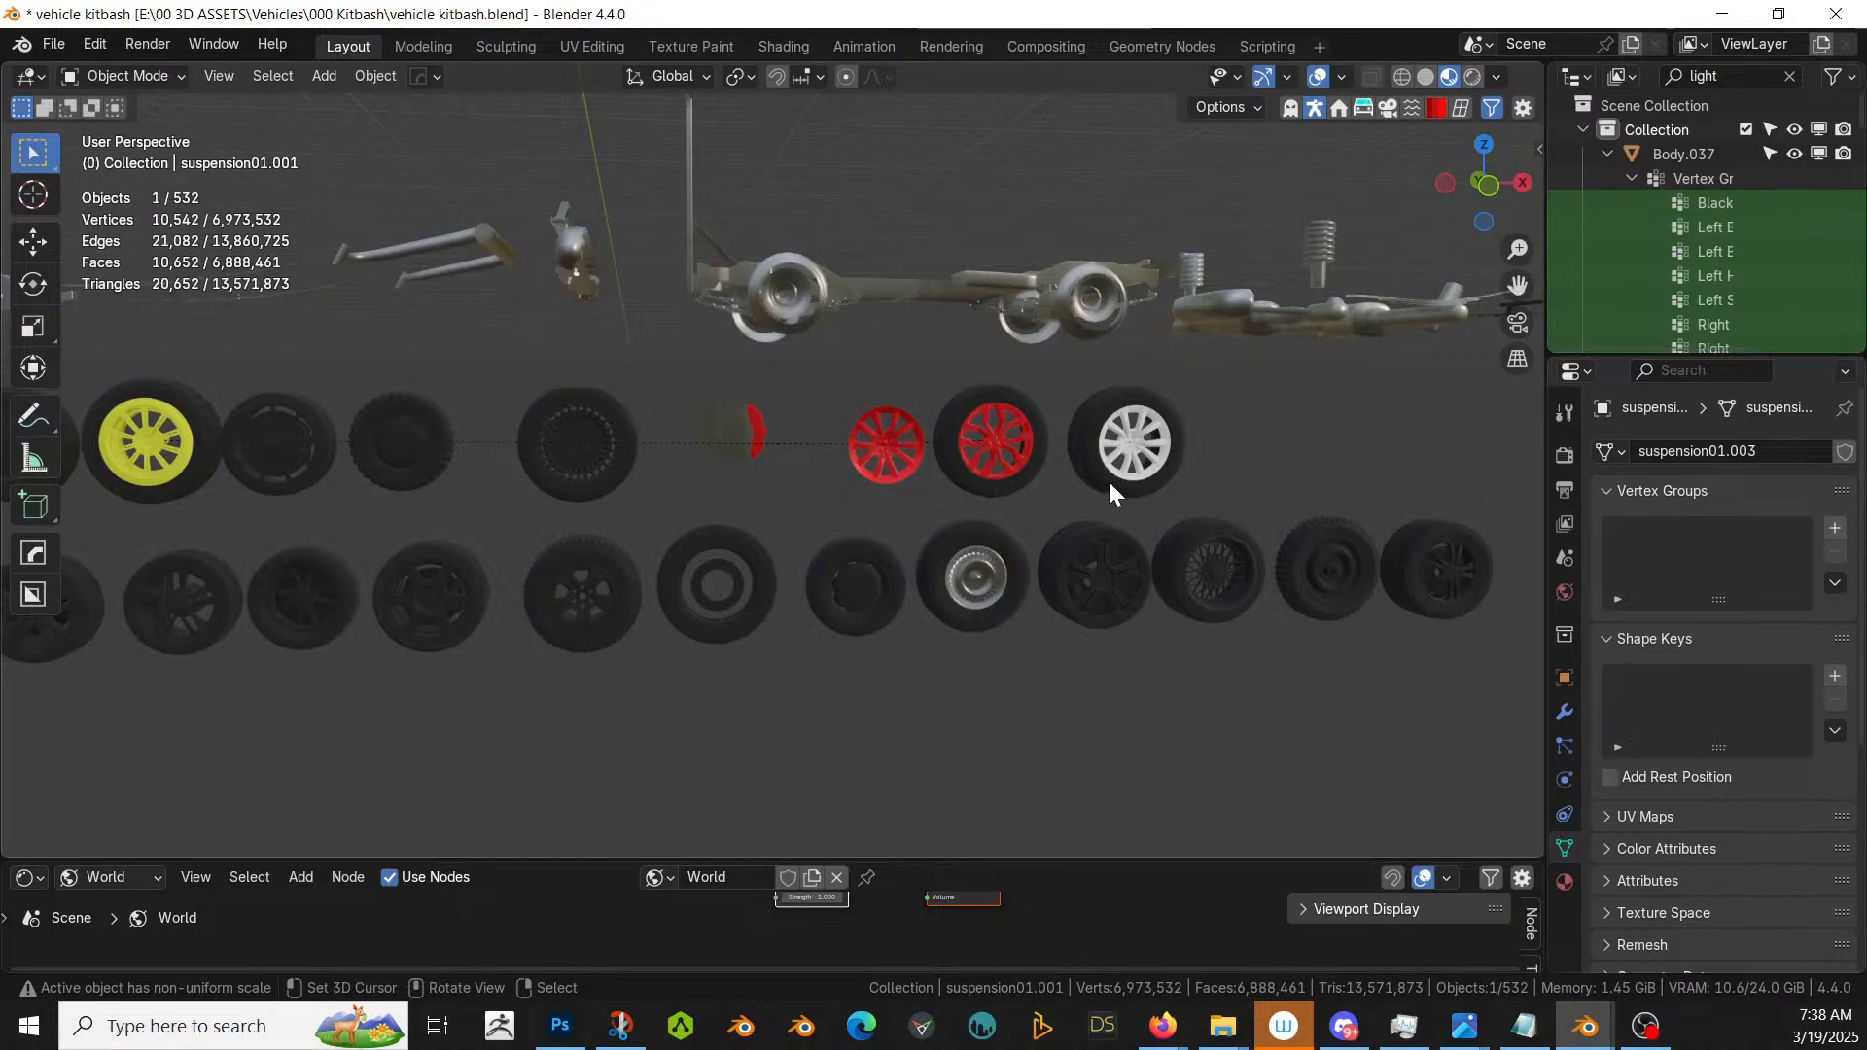
{"action": "scroll", "coordinate": [1144, 475], "scroll_direction": "down", "scroll_amount": 3}
{"action": "middle_click_drag", "start_coordinate": [1138, 481], "coordinate": [1106, 525]}
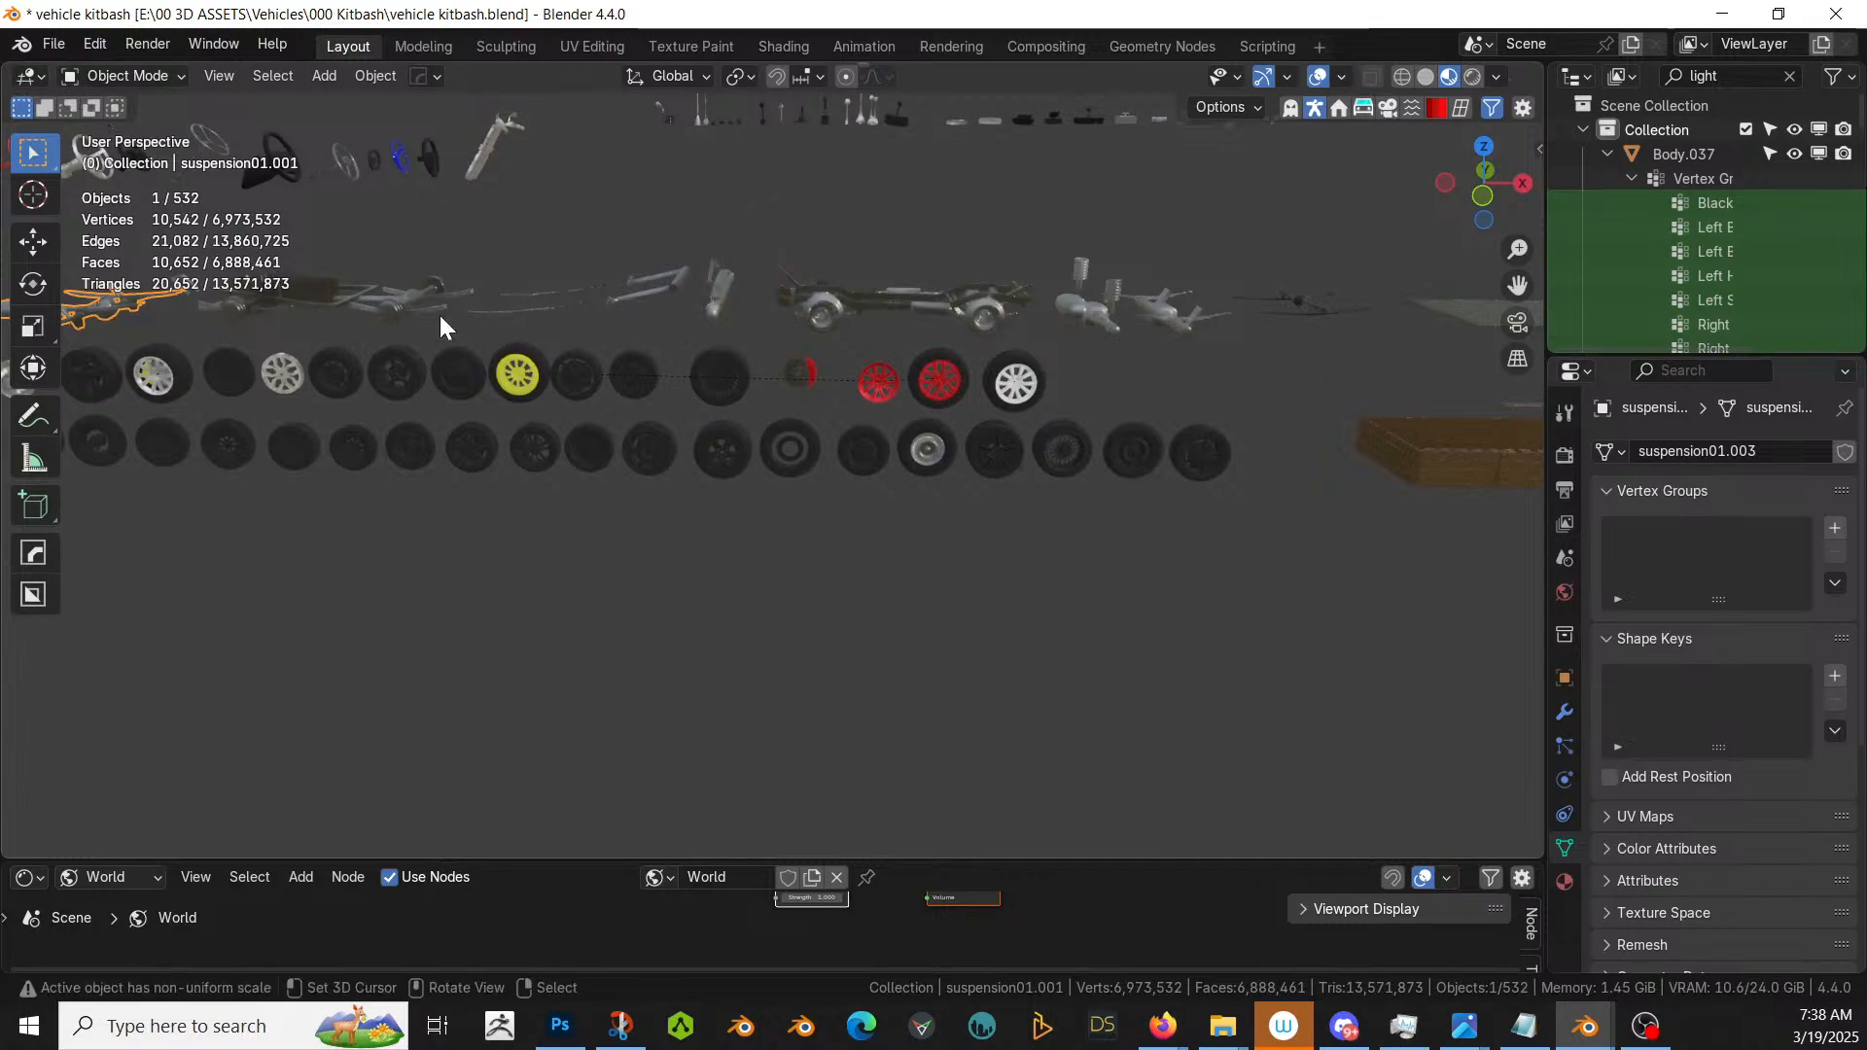
- Return to the ground car file, split the viewport, and show the Kitbash3D library in an Asset Browser
{"action": "key", "text": "alt+Tab"}
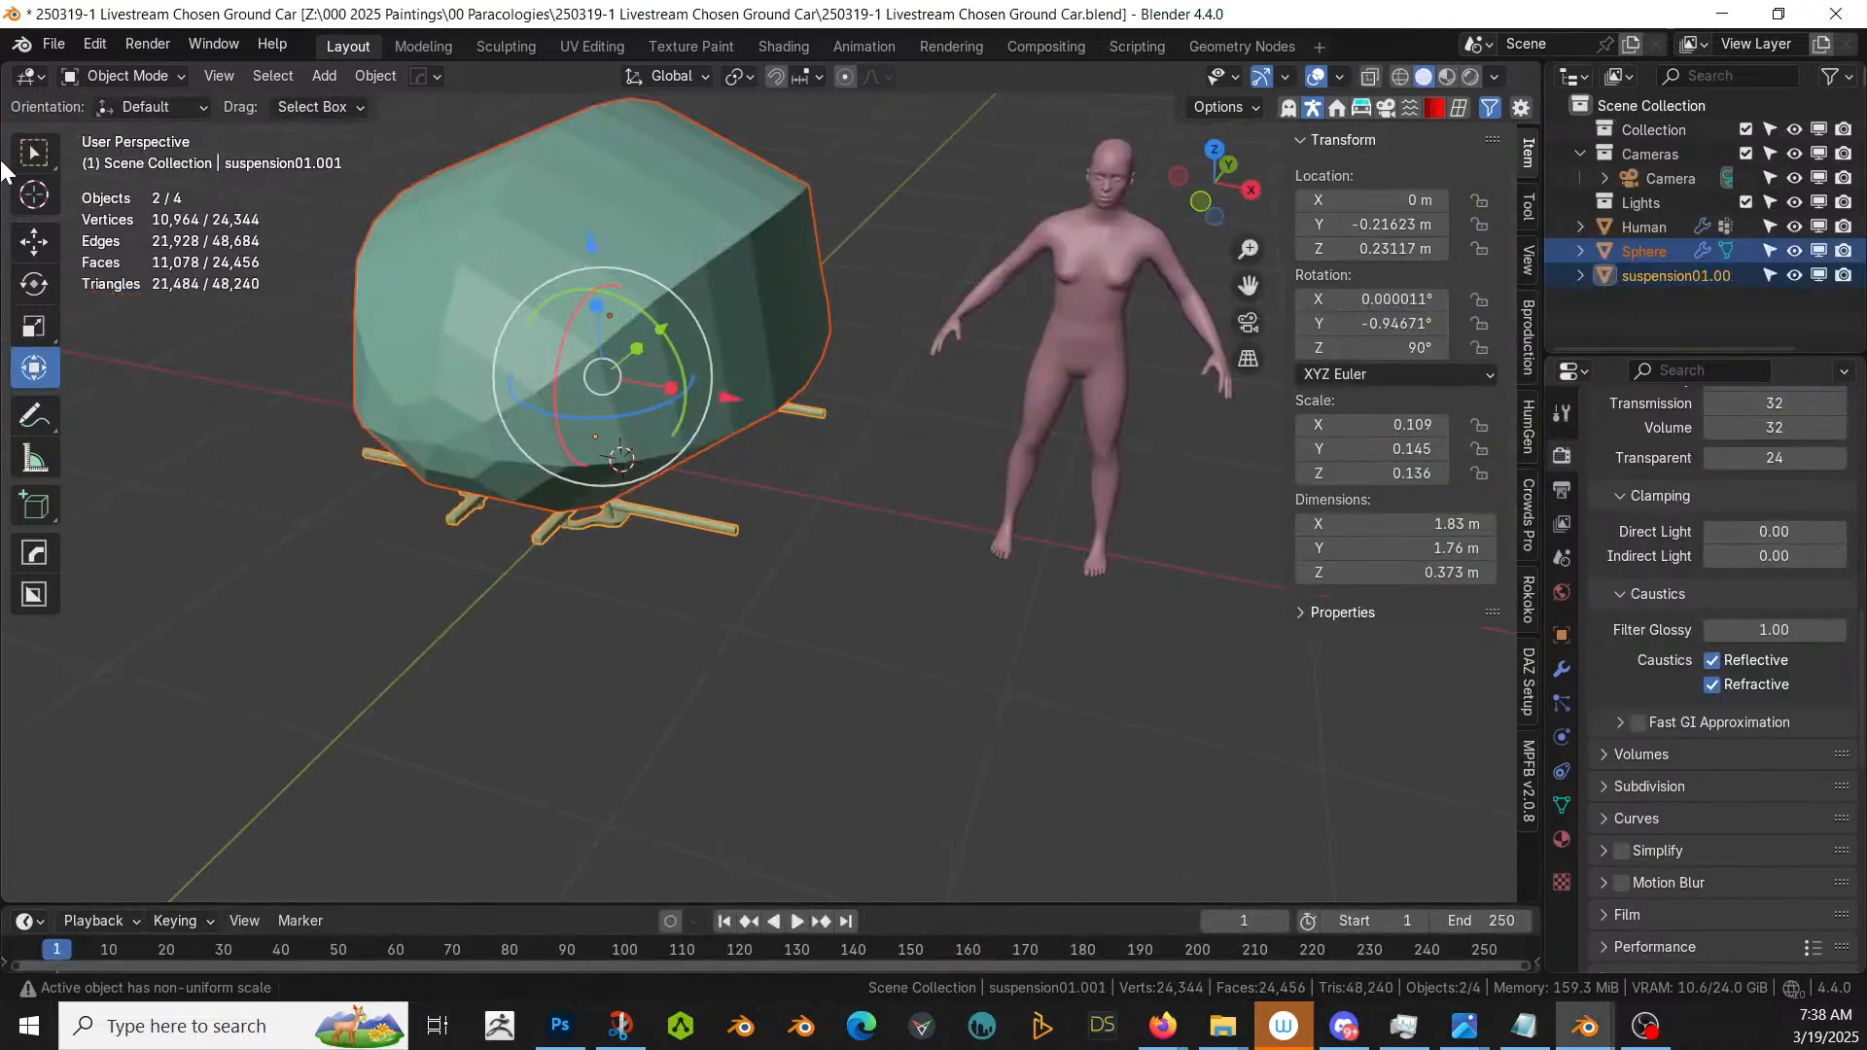
{"action": "left_click_drag", "start_coordinate": [5, 66], "coordinate": [670, 284]}
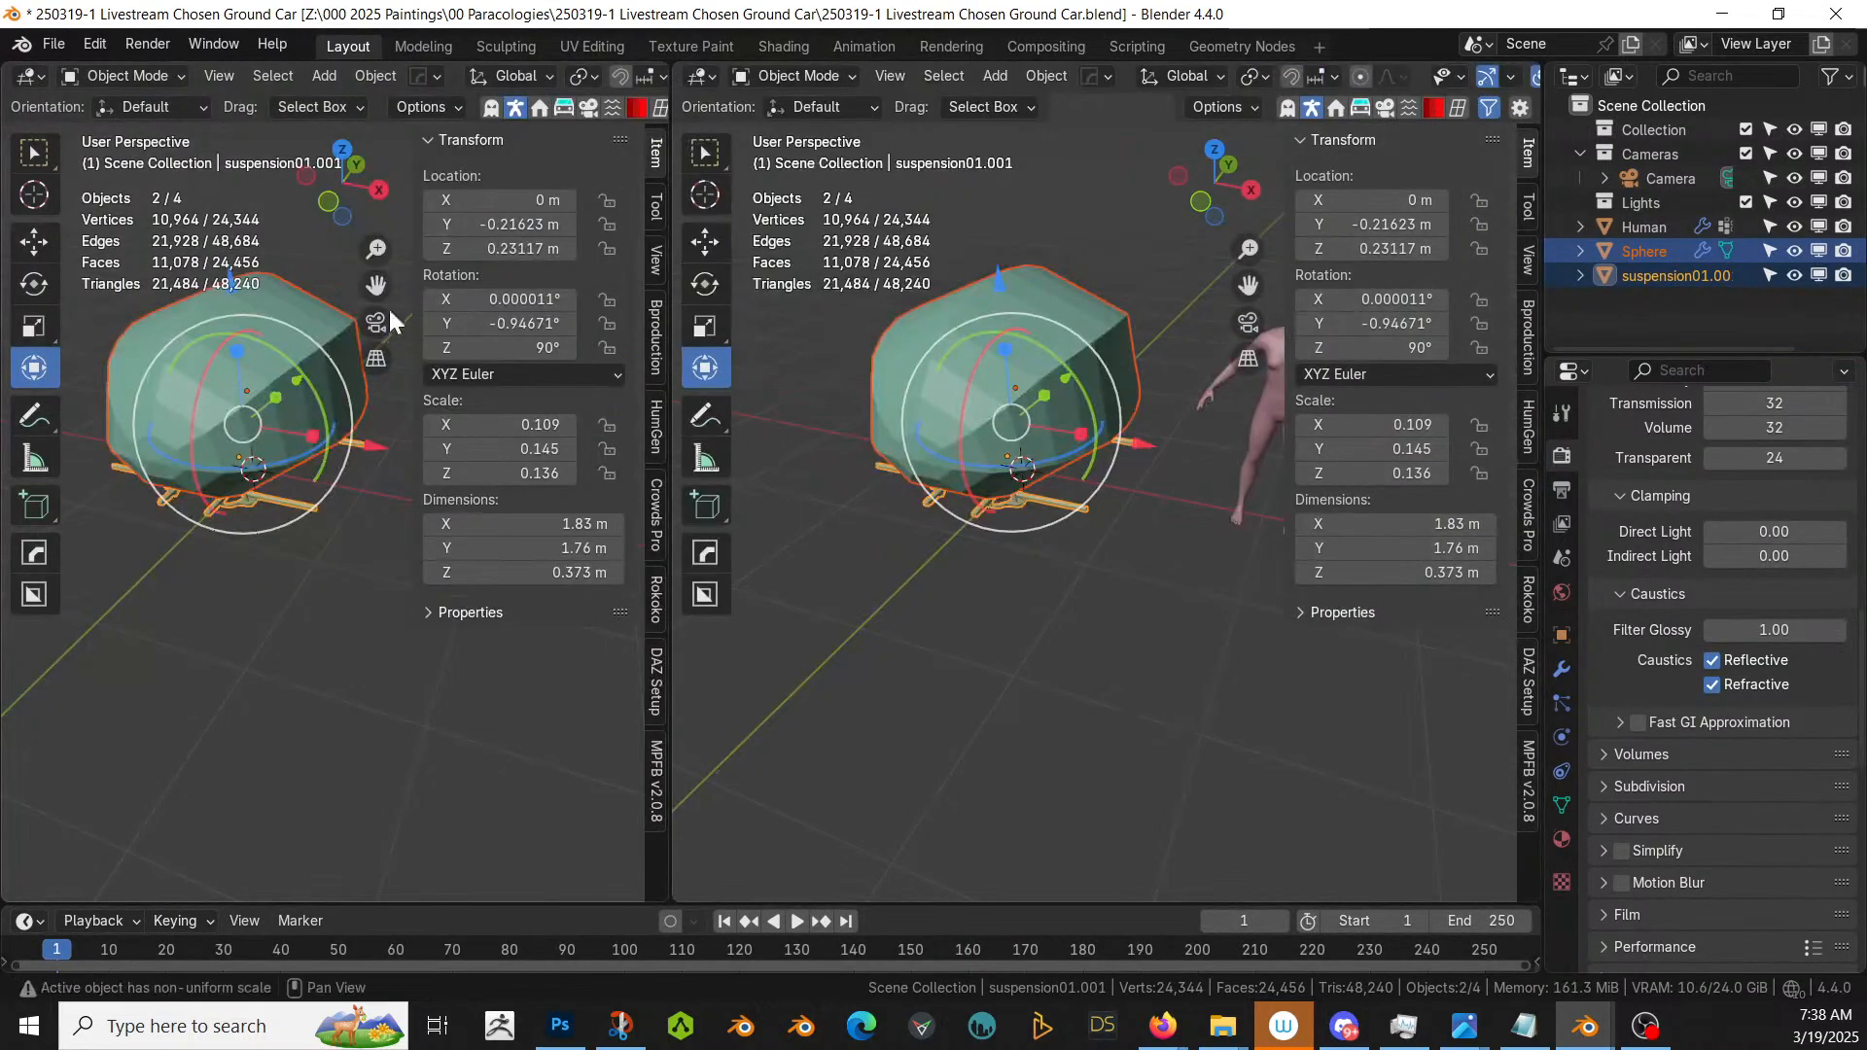
{"action": "key", "text": "shift+F1"}
{"action": "key", "text": "shift+F1"}
{"action": "left_click", "coordinate": [109, 110]}
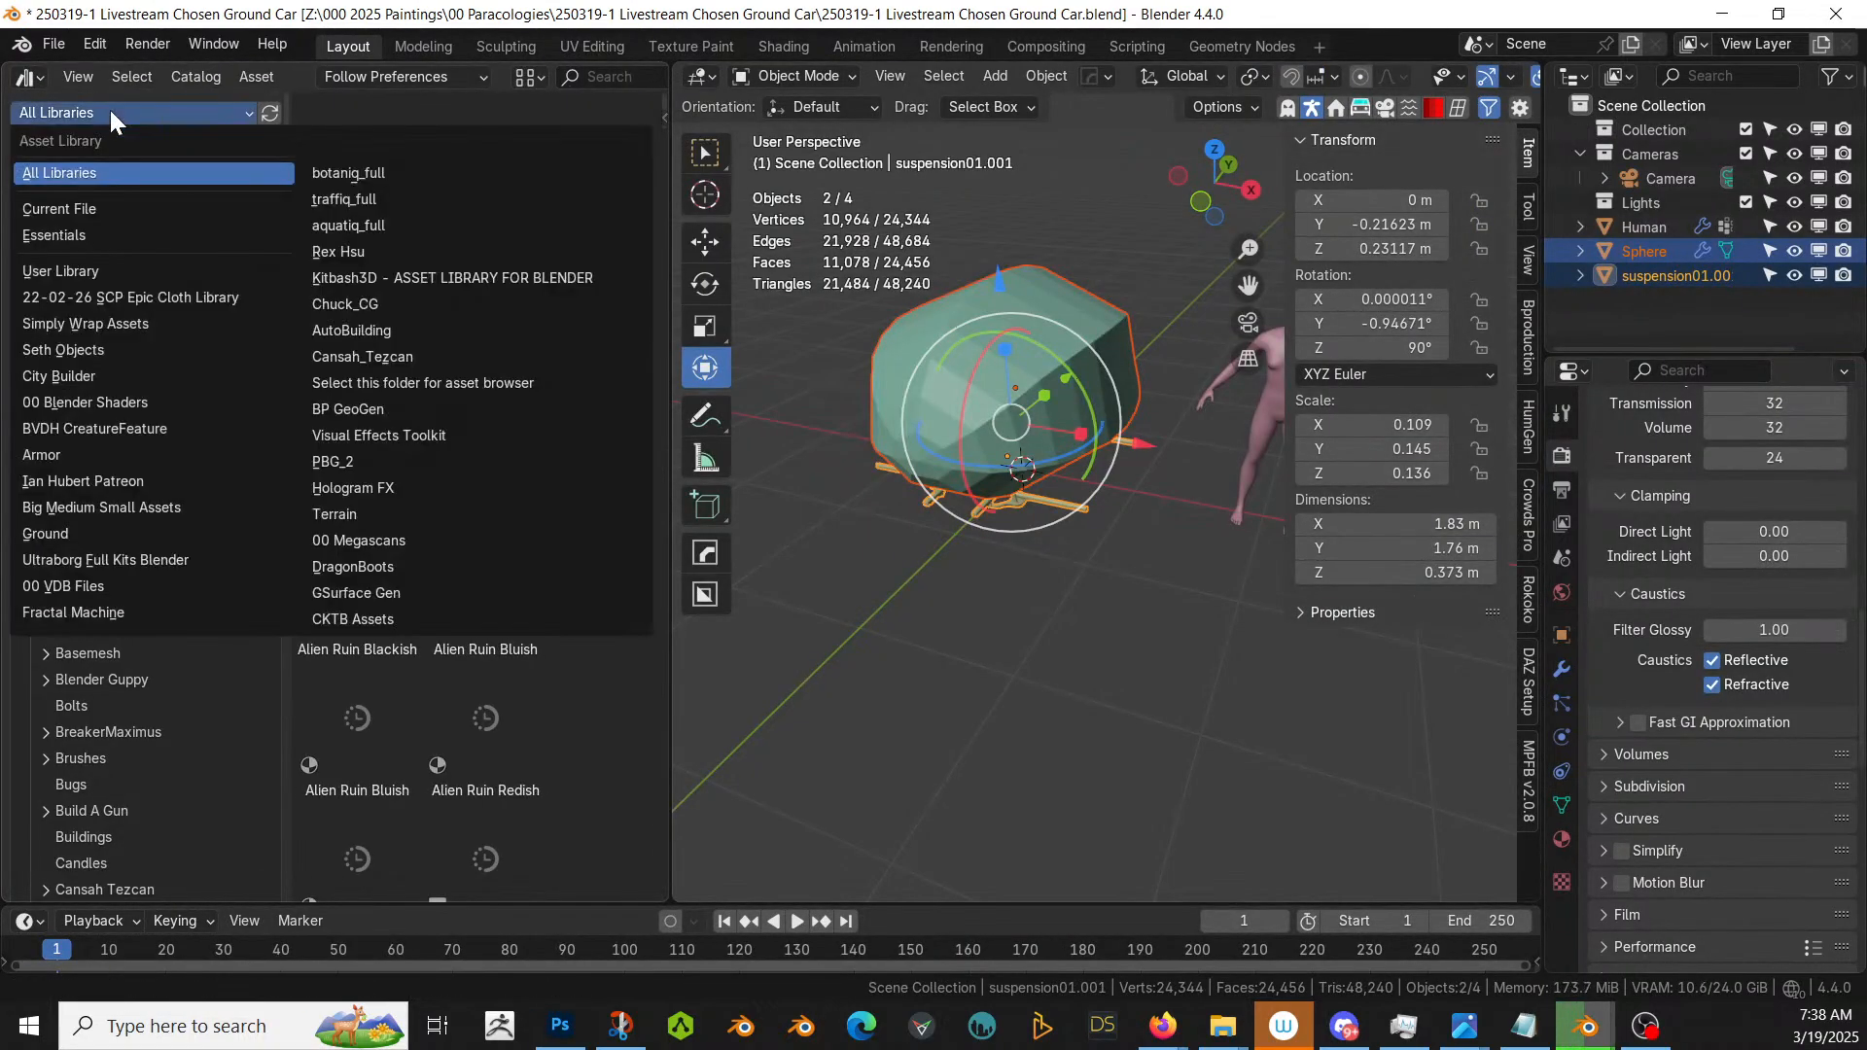
{"action": "left_click", "coordinate": [457, 276]}
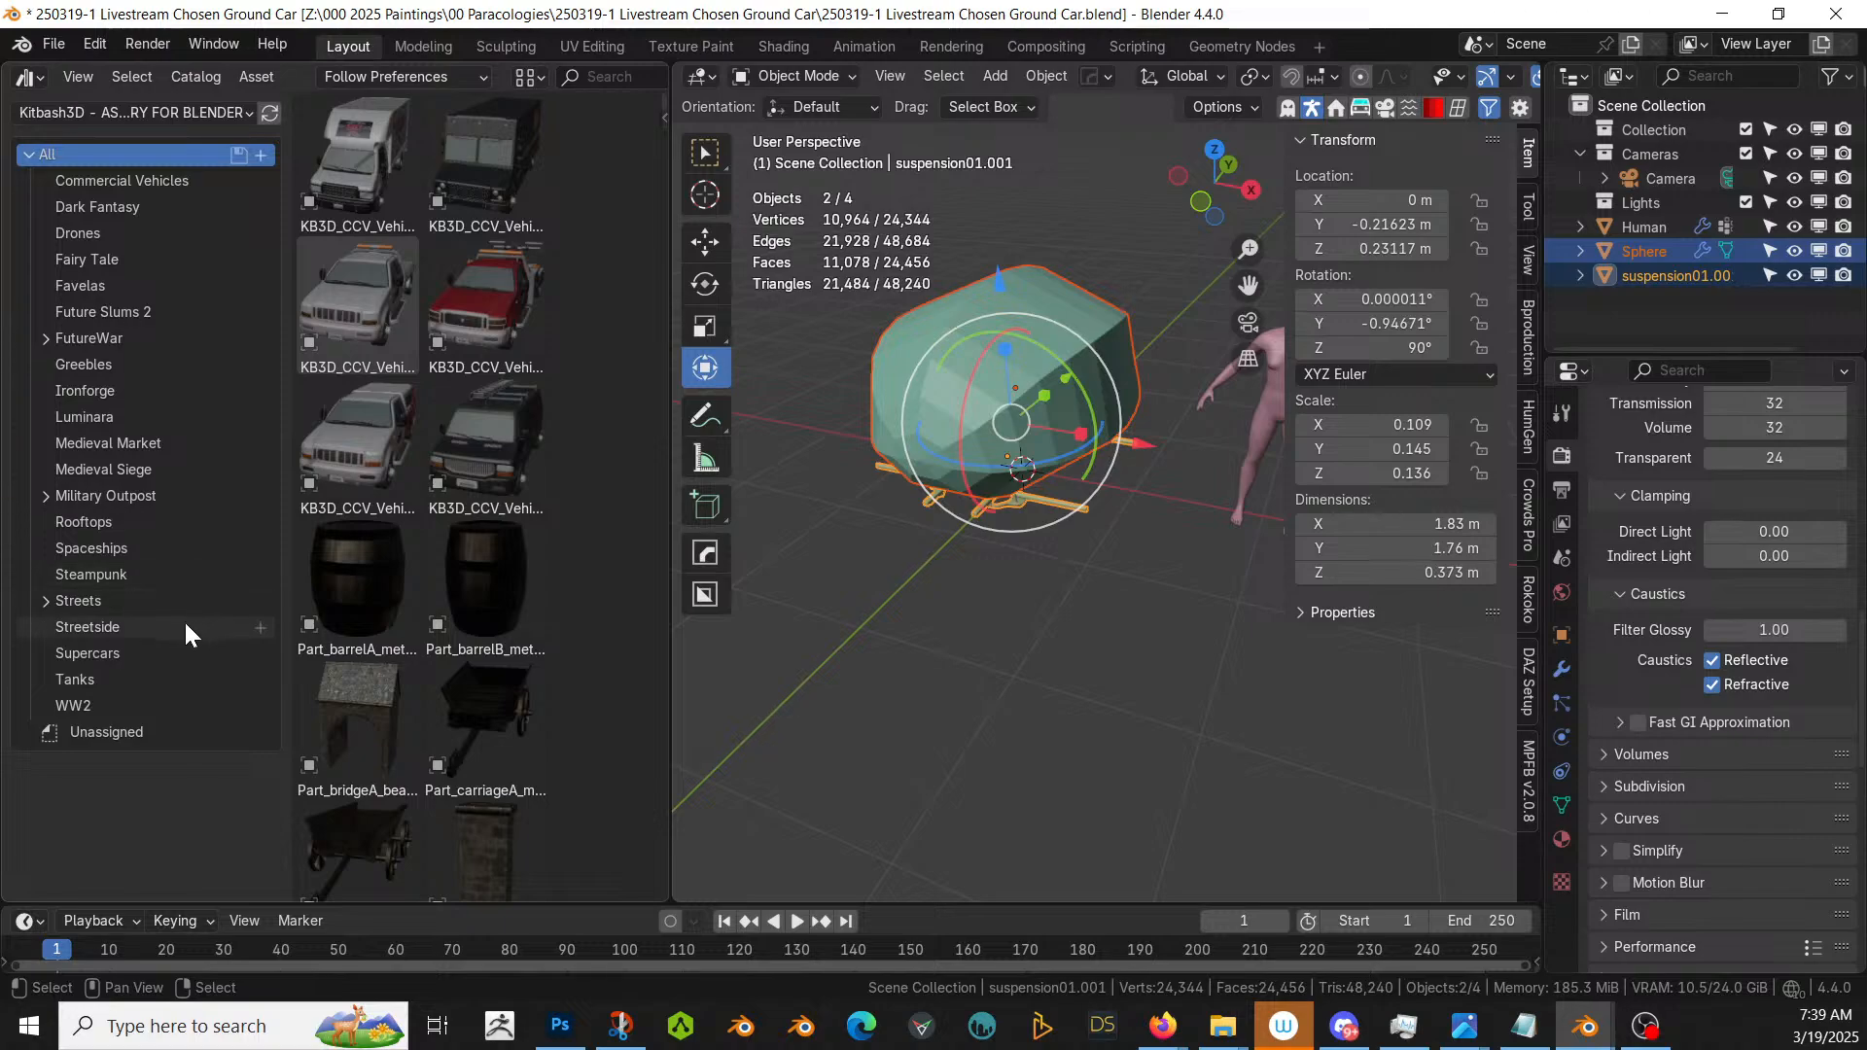
- Look through the parts in the Supercars catalog and restore the main window to a single viewport
{"action": "left_click", "coordinate": [163, 655]}
{"action": "scroll", "coordinate": [551, 506], "scroll_direction": "down", "scroll_amount": 3}
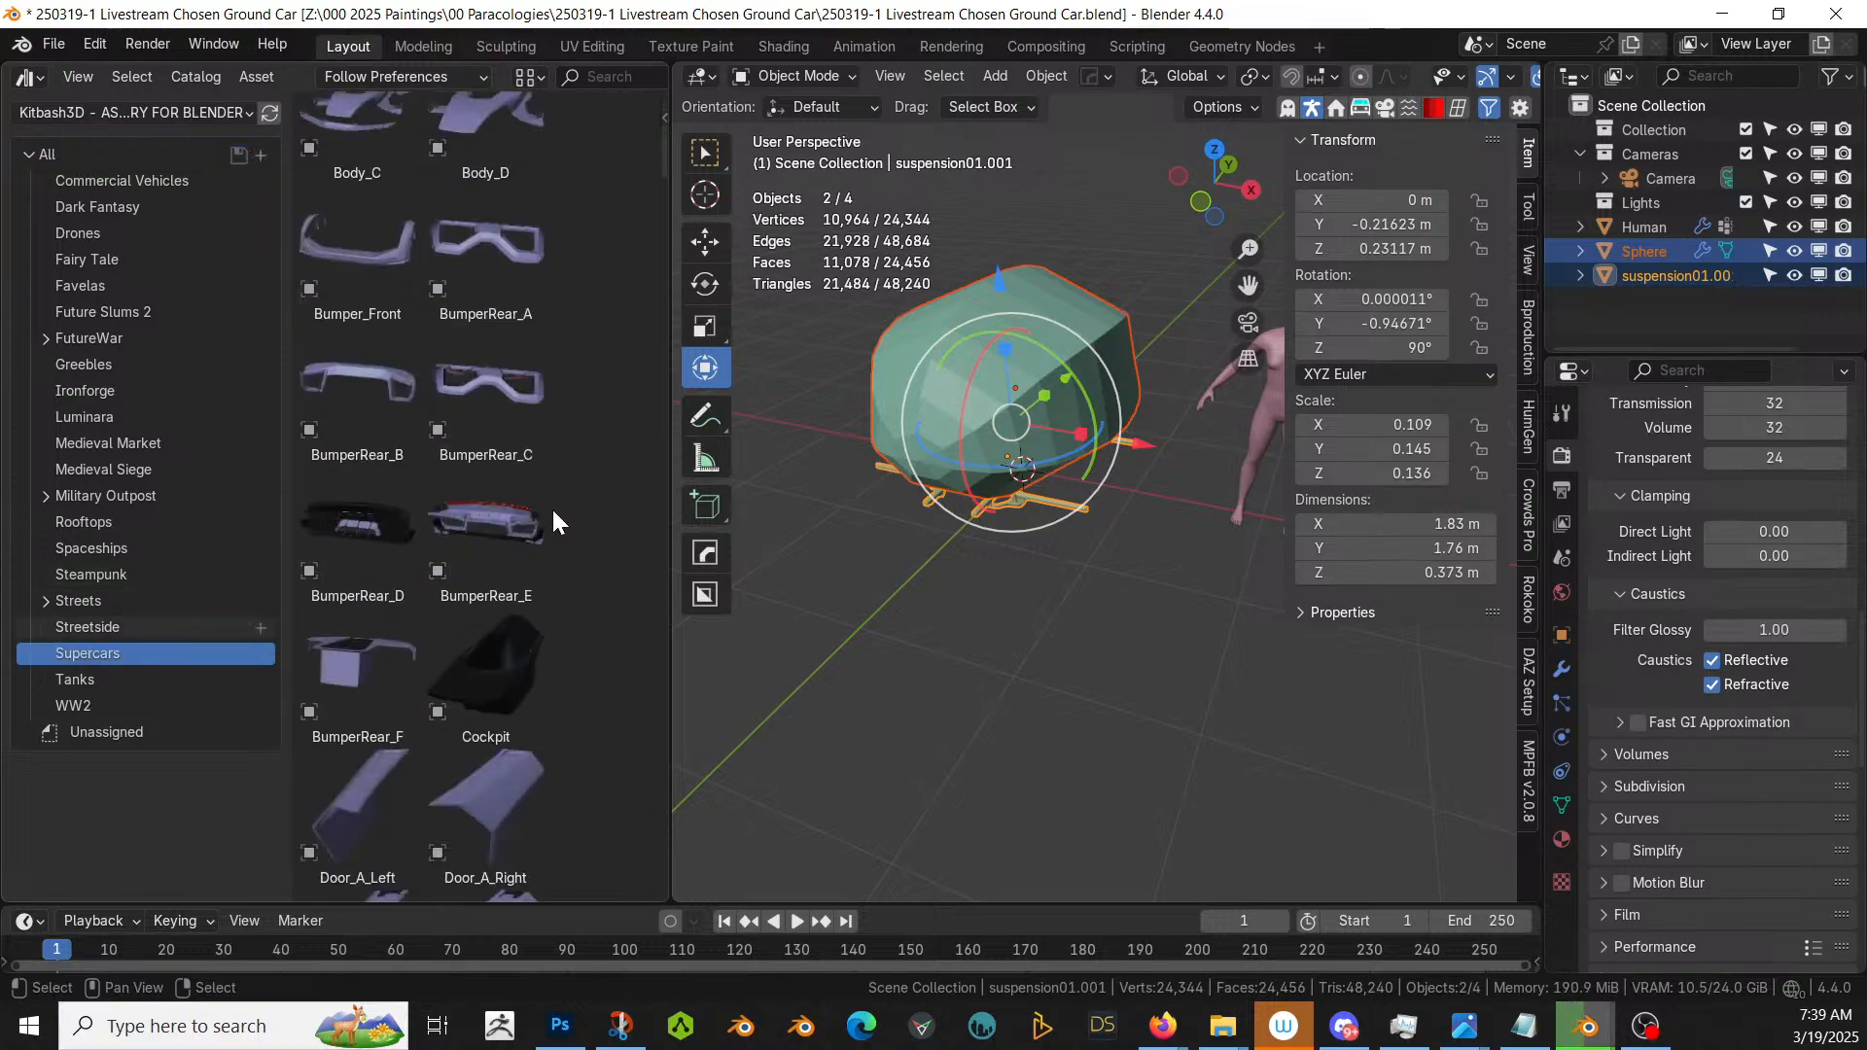
{"action": "scroll", "coordinate": [522, 510], "scroll_direction": "down", "scroll_amount": 12}
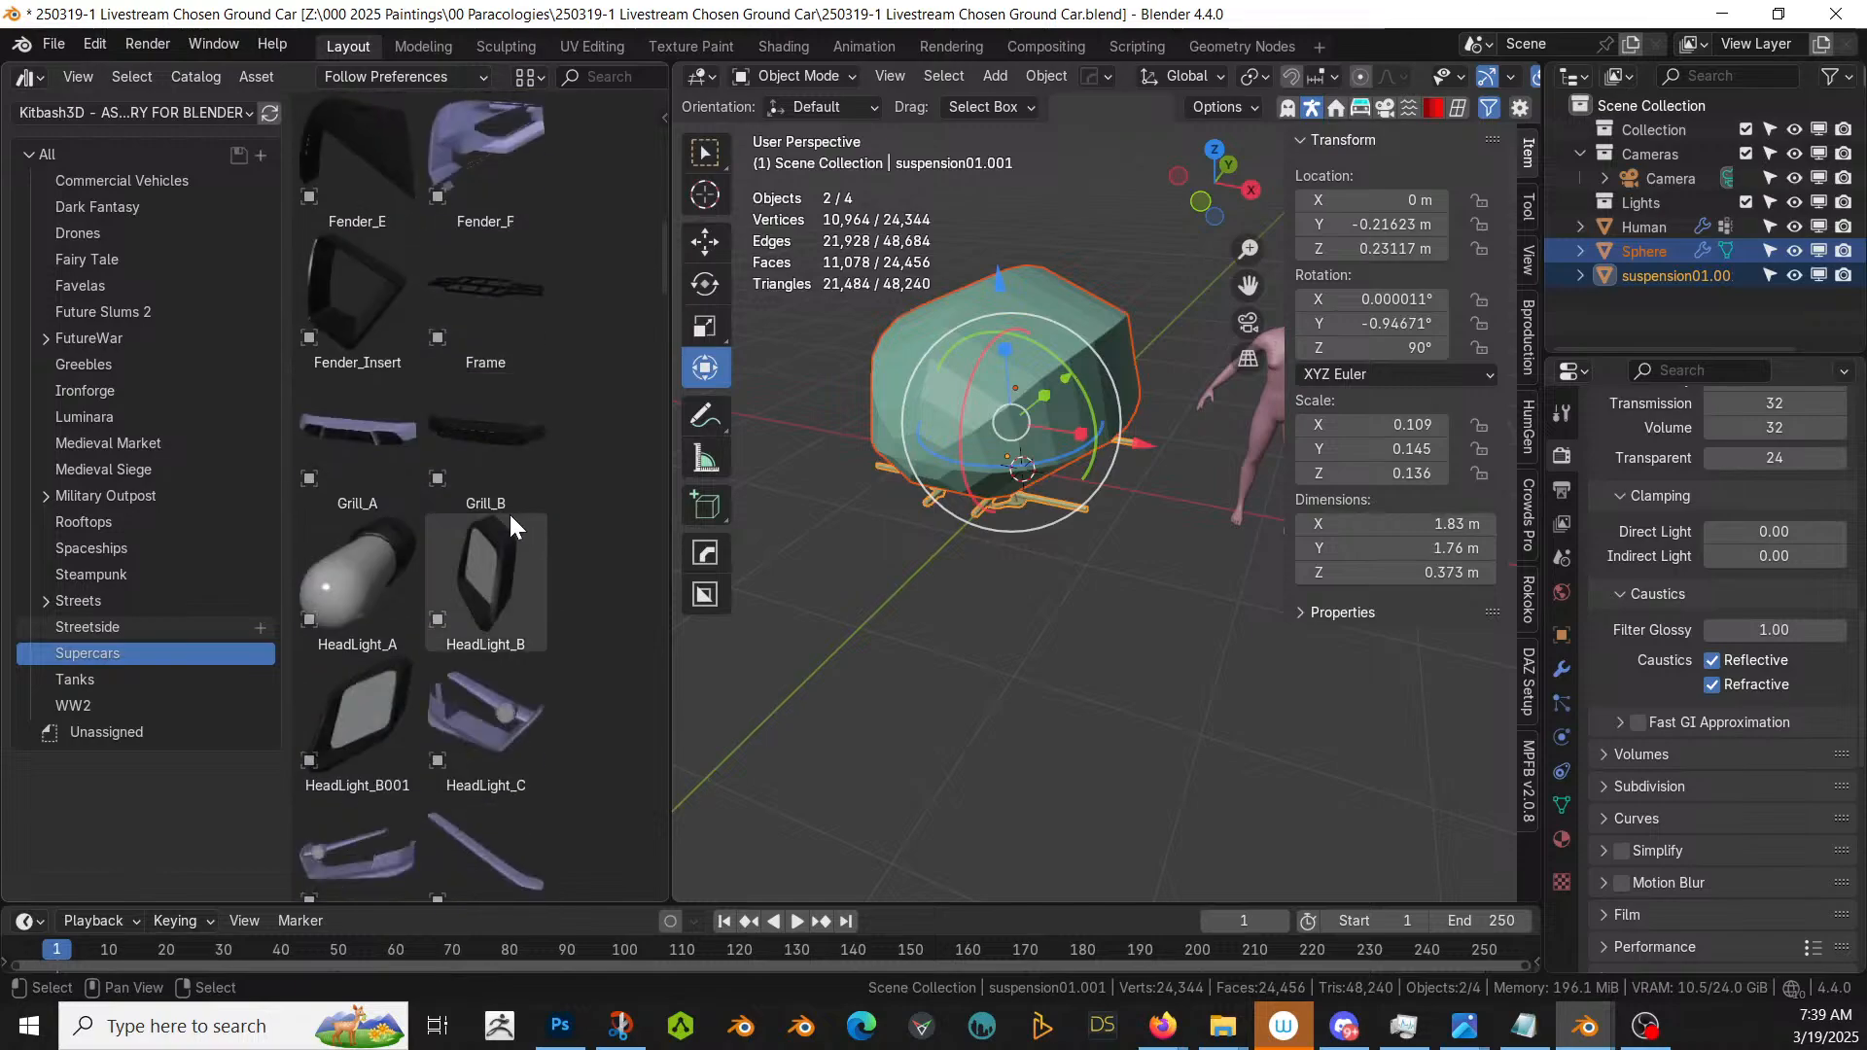
{"action": "scroll", "coordinate": [510, 515], "scroll_direction": "down", "scroll_amount": 15}
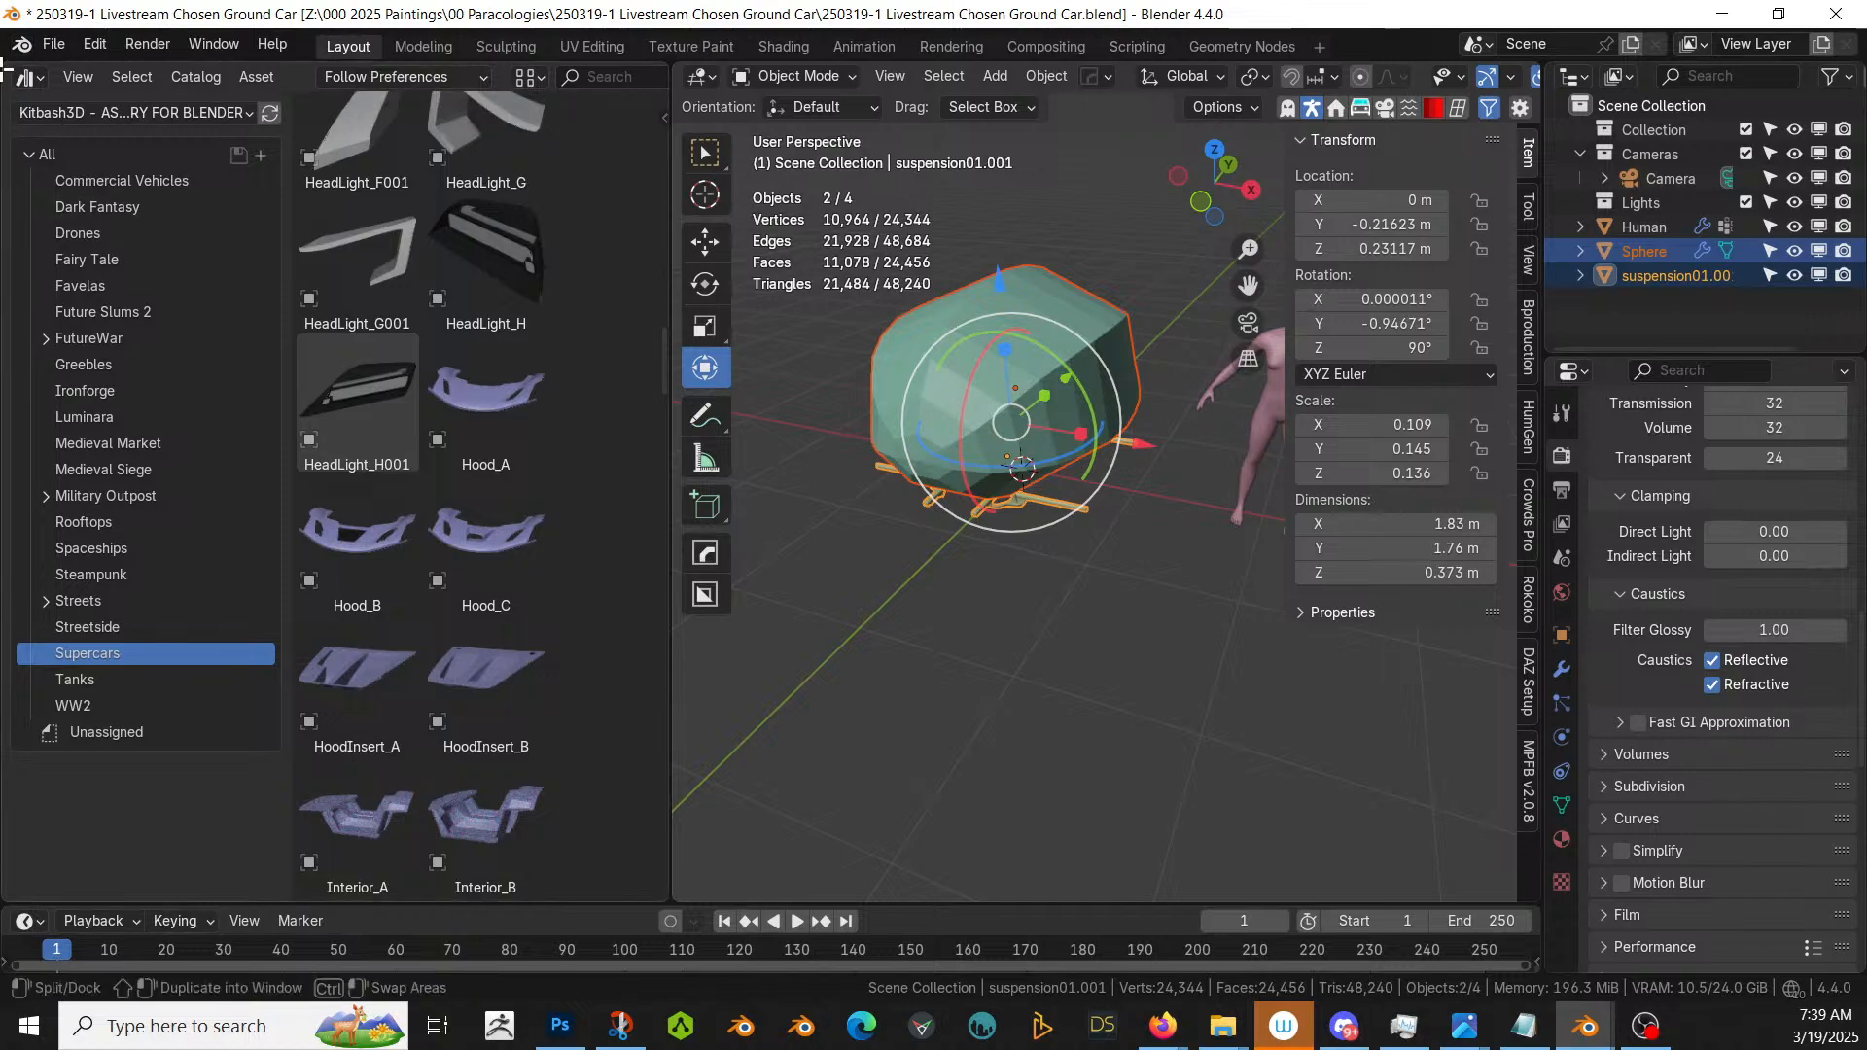
{"action": "left_click_drag", "start_coordinate": [2, 68], "coordinate": [0, 74]}
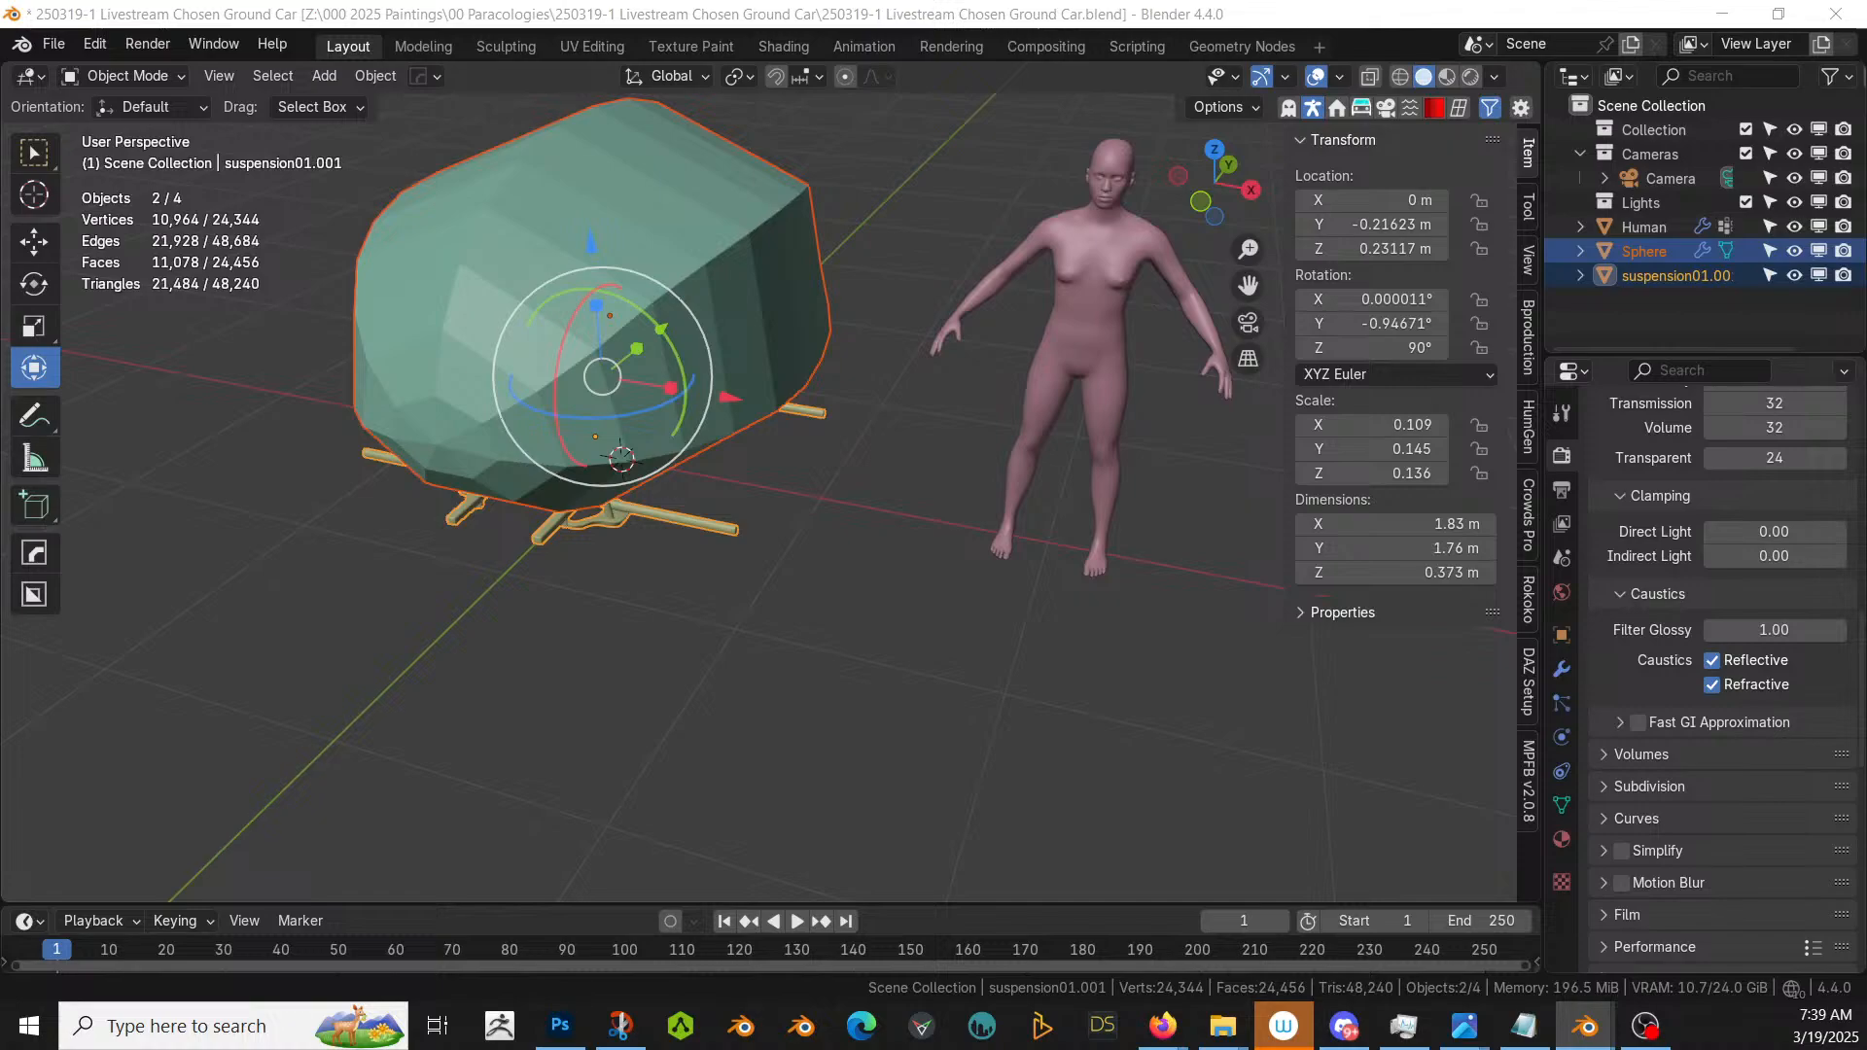
- Add the Wheel_D asset to the scene beside the car and rotate it 90° about the Z axis
{"action": "left_click_drag", "start_coordinate": [1847, 320], "coordinate": [865, 647]}
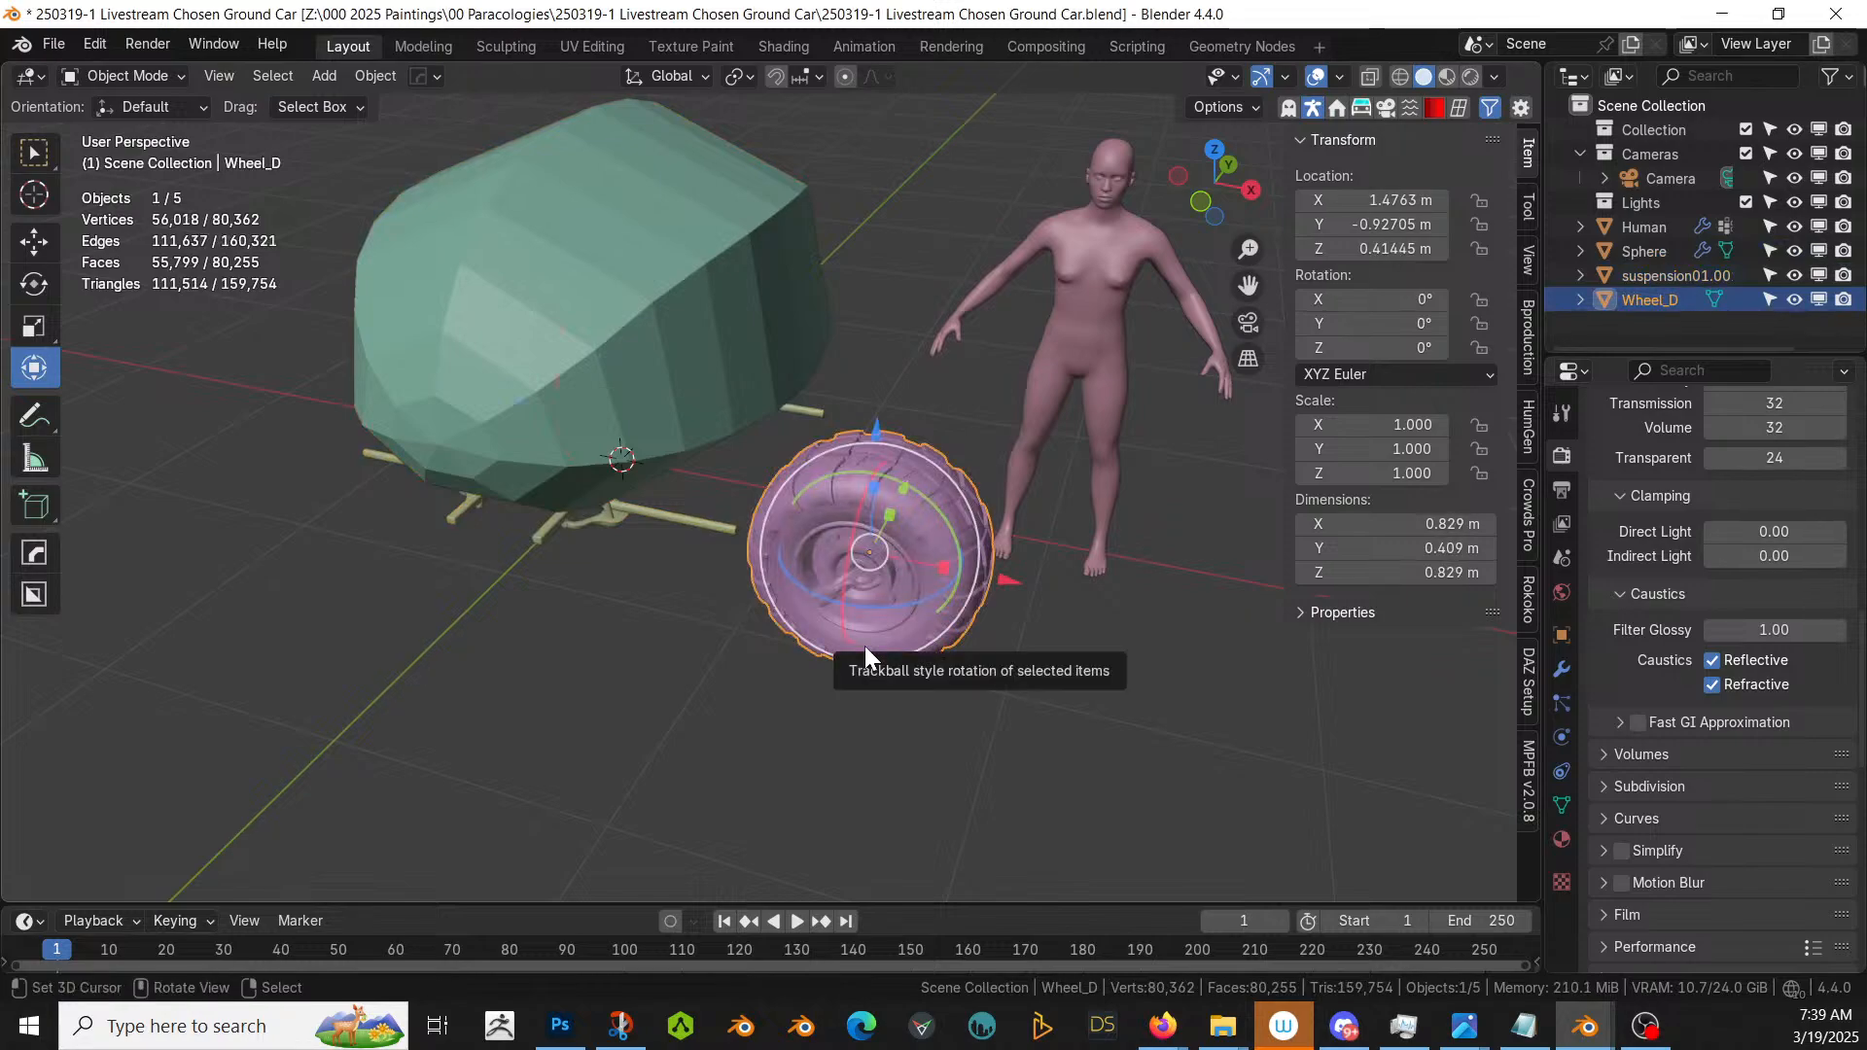
{"action": "key", "text": "alt+x"}
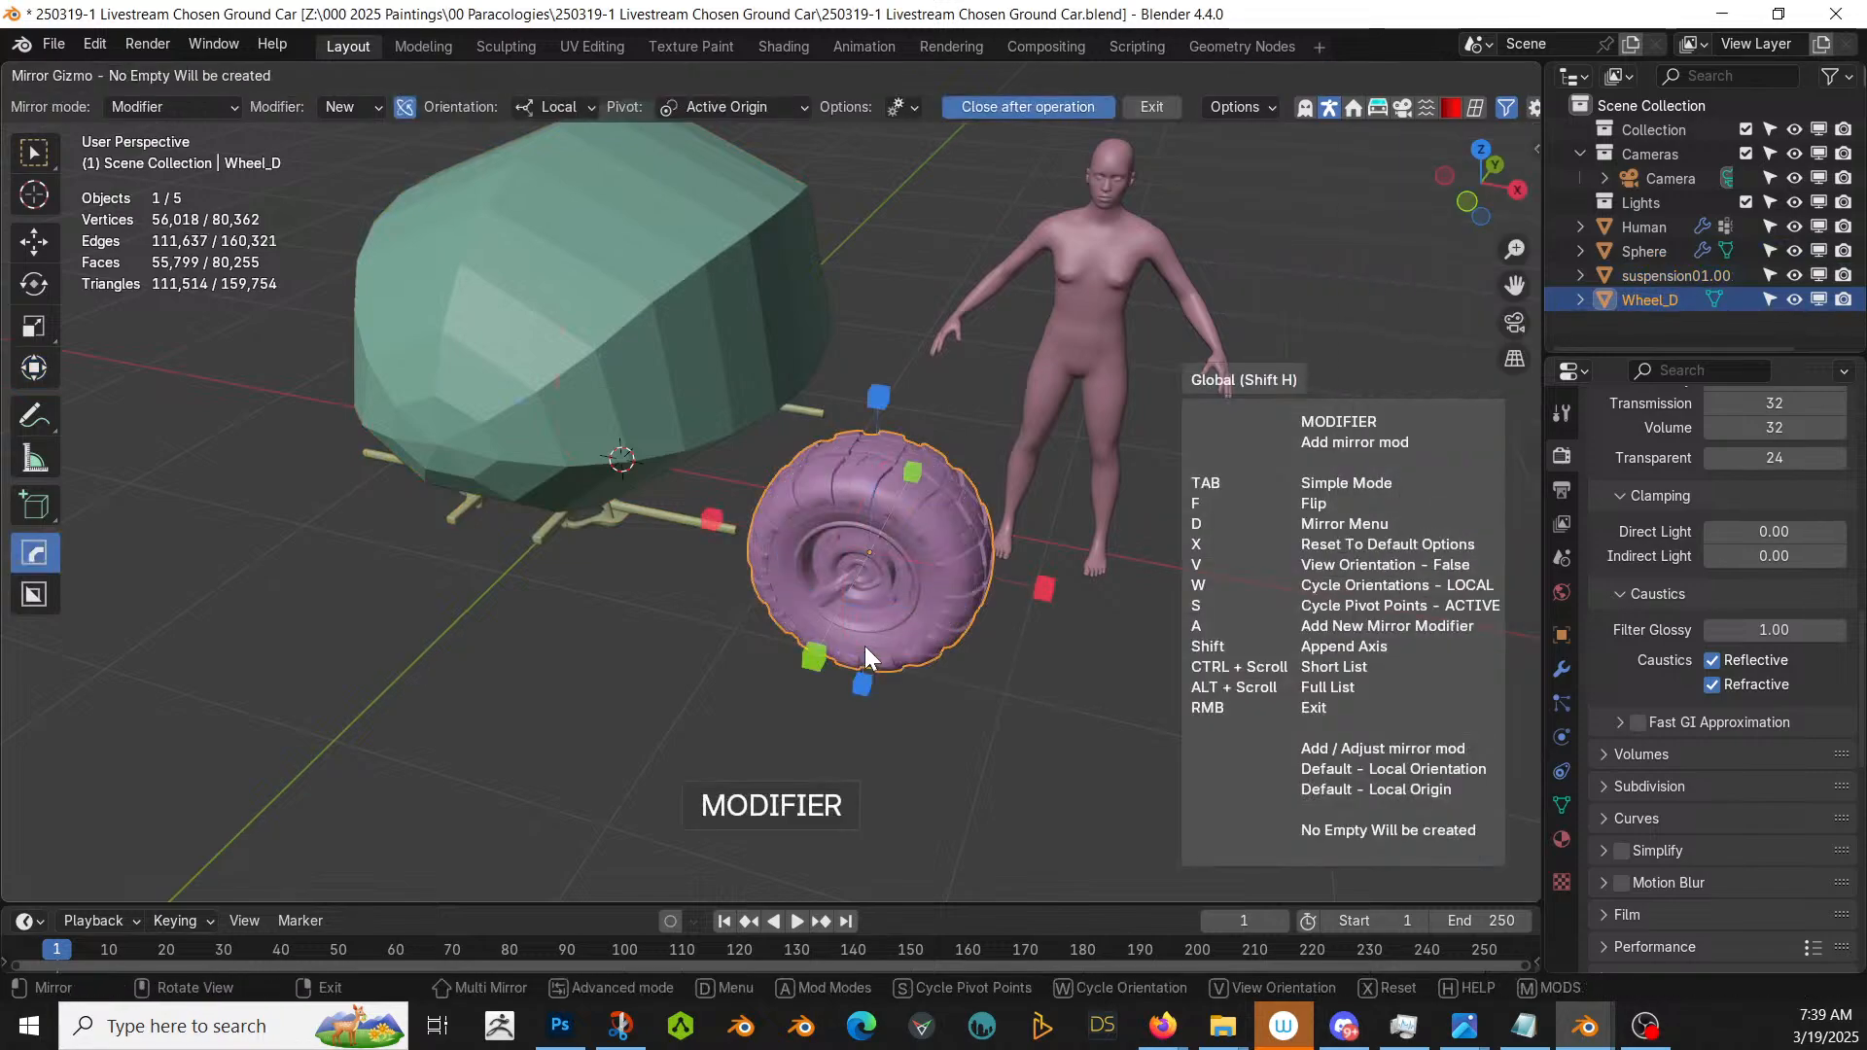
{"action": "right_click", "coordinate": [984, 640]}
{"action": "key", "text": "alt+r"}
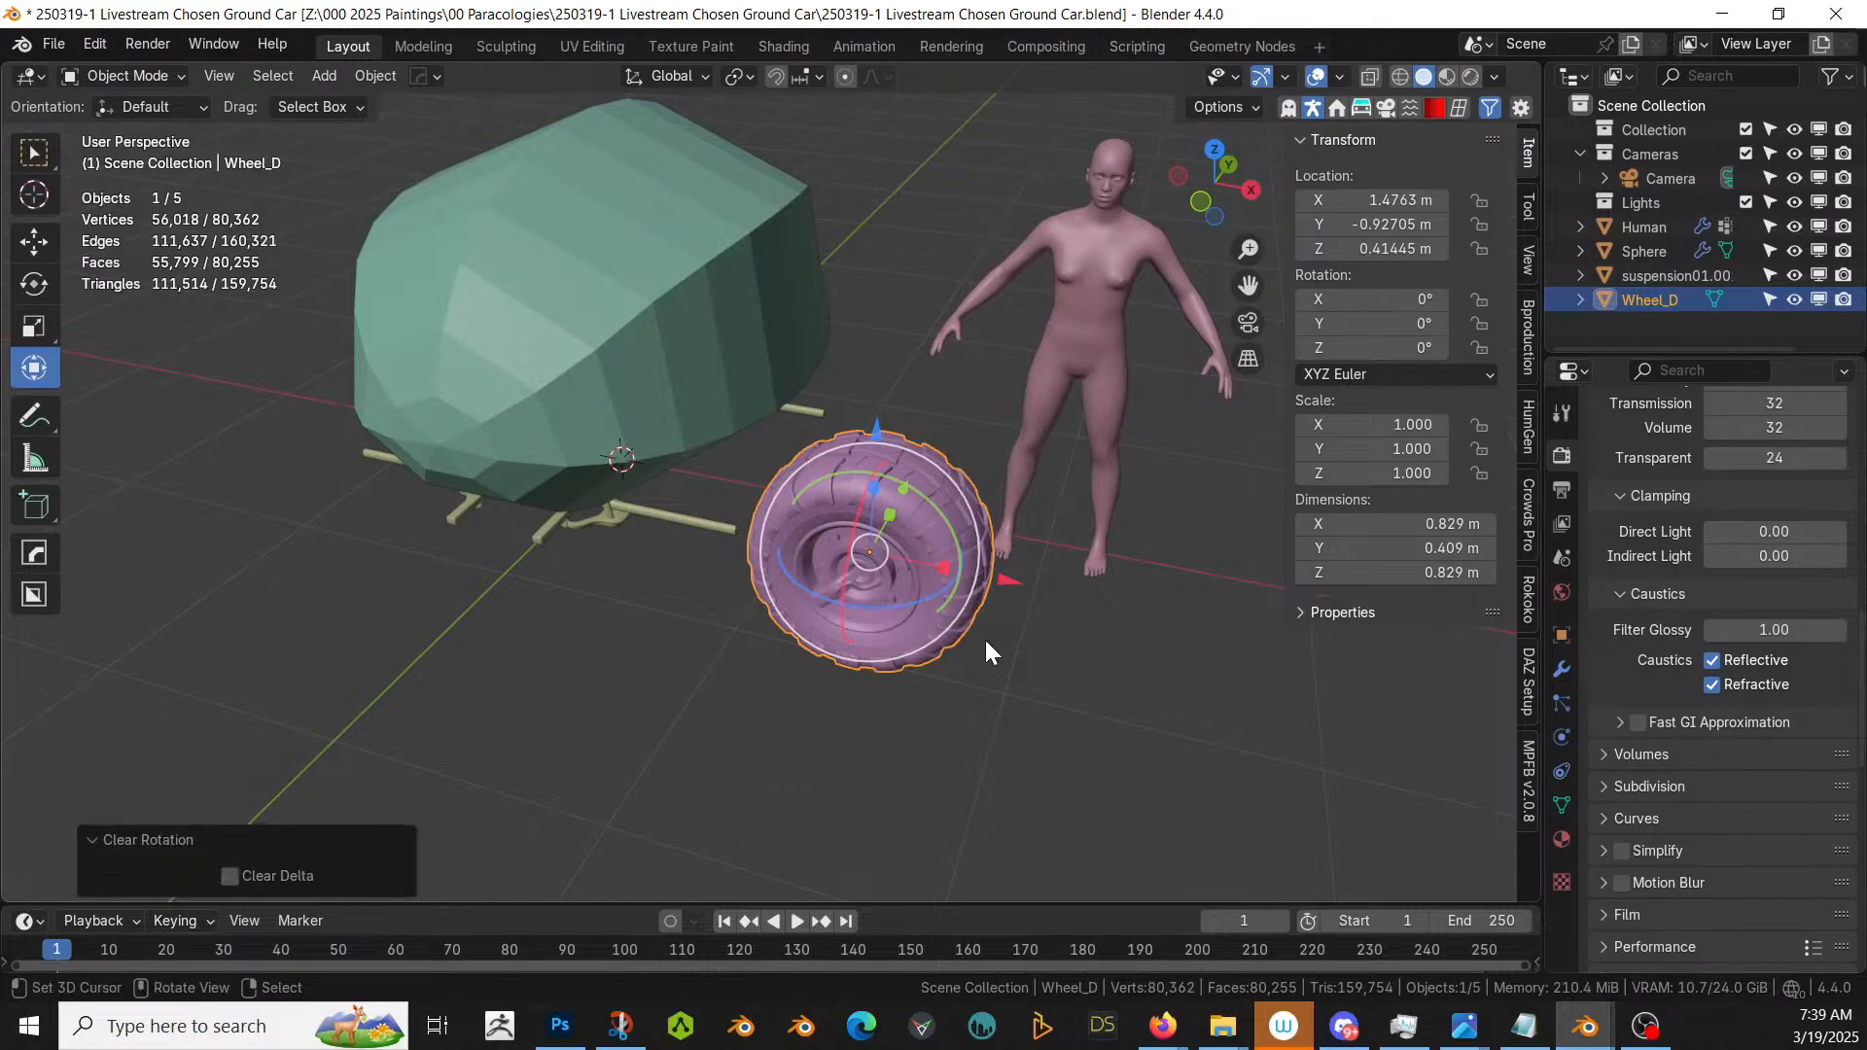
{"action": "key", "text": "KP_7"}
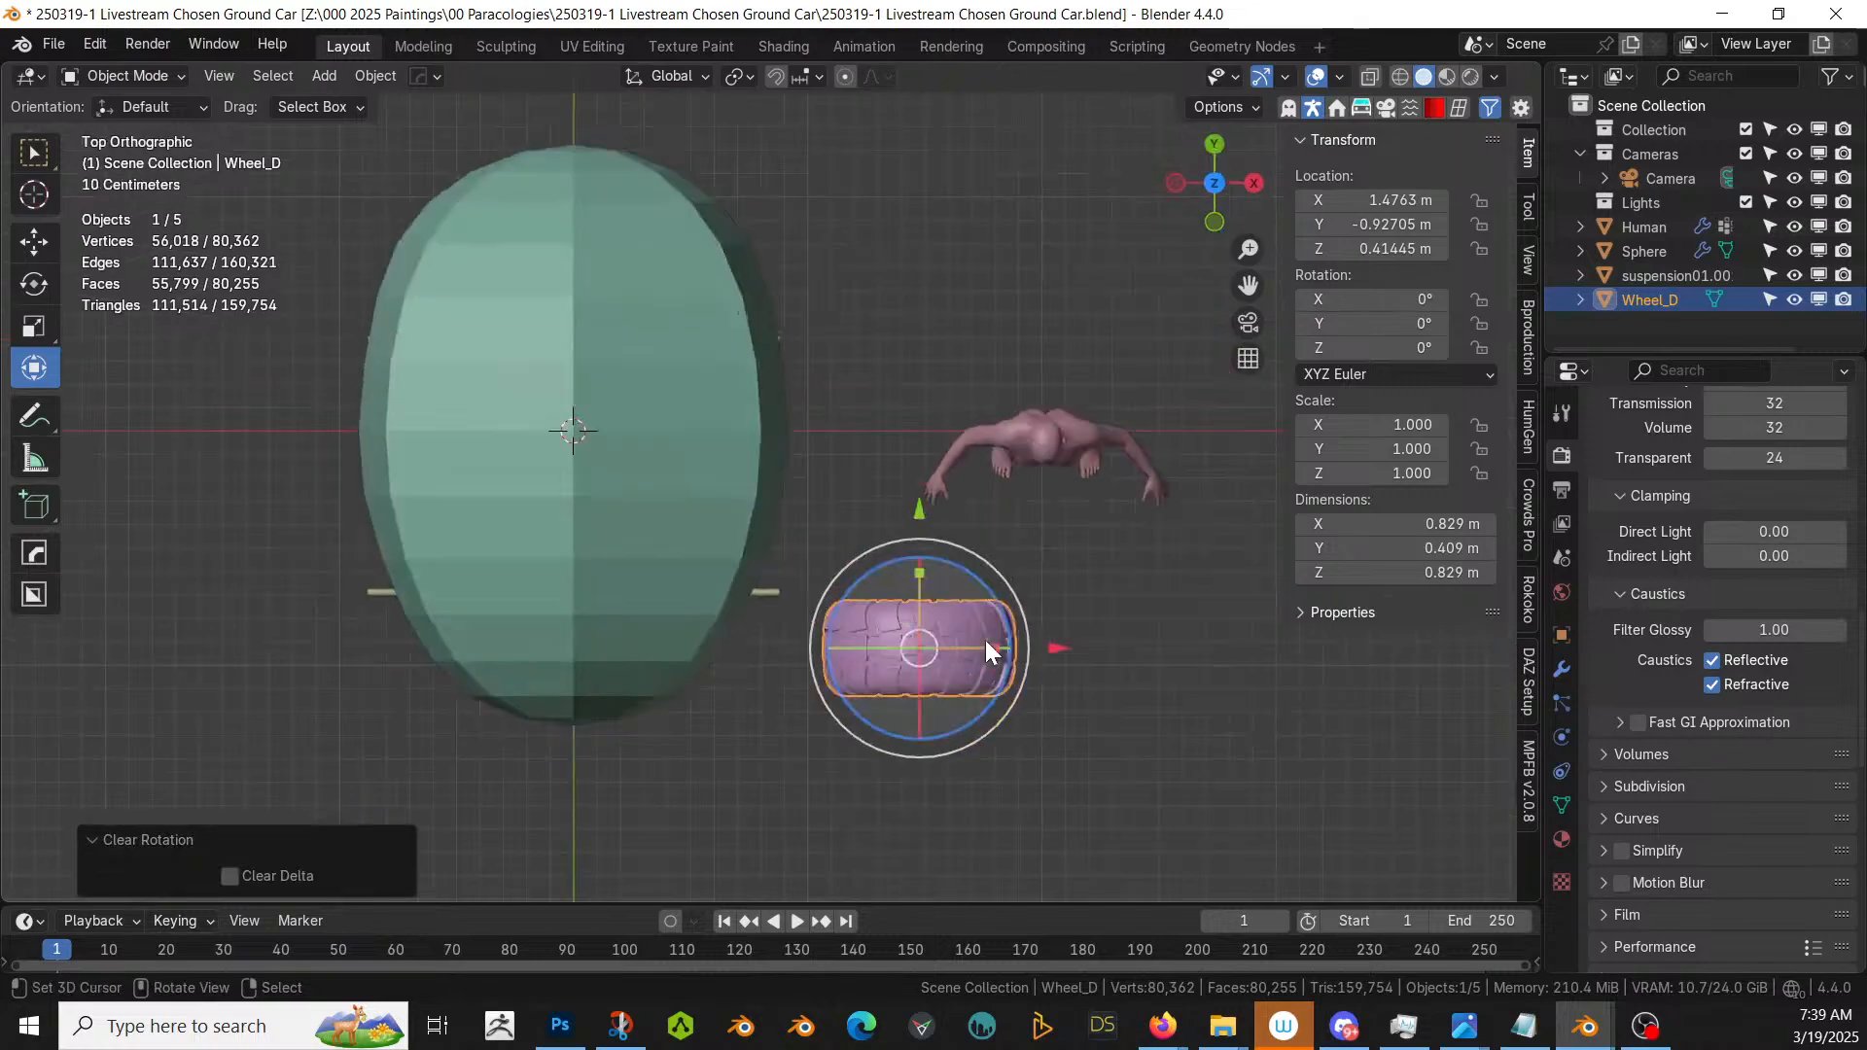
{"action": "type", "text": "r90"}
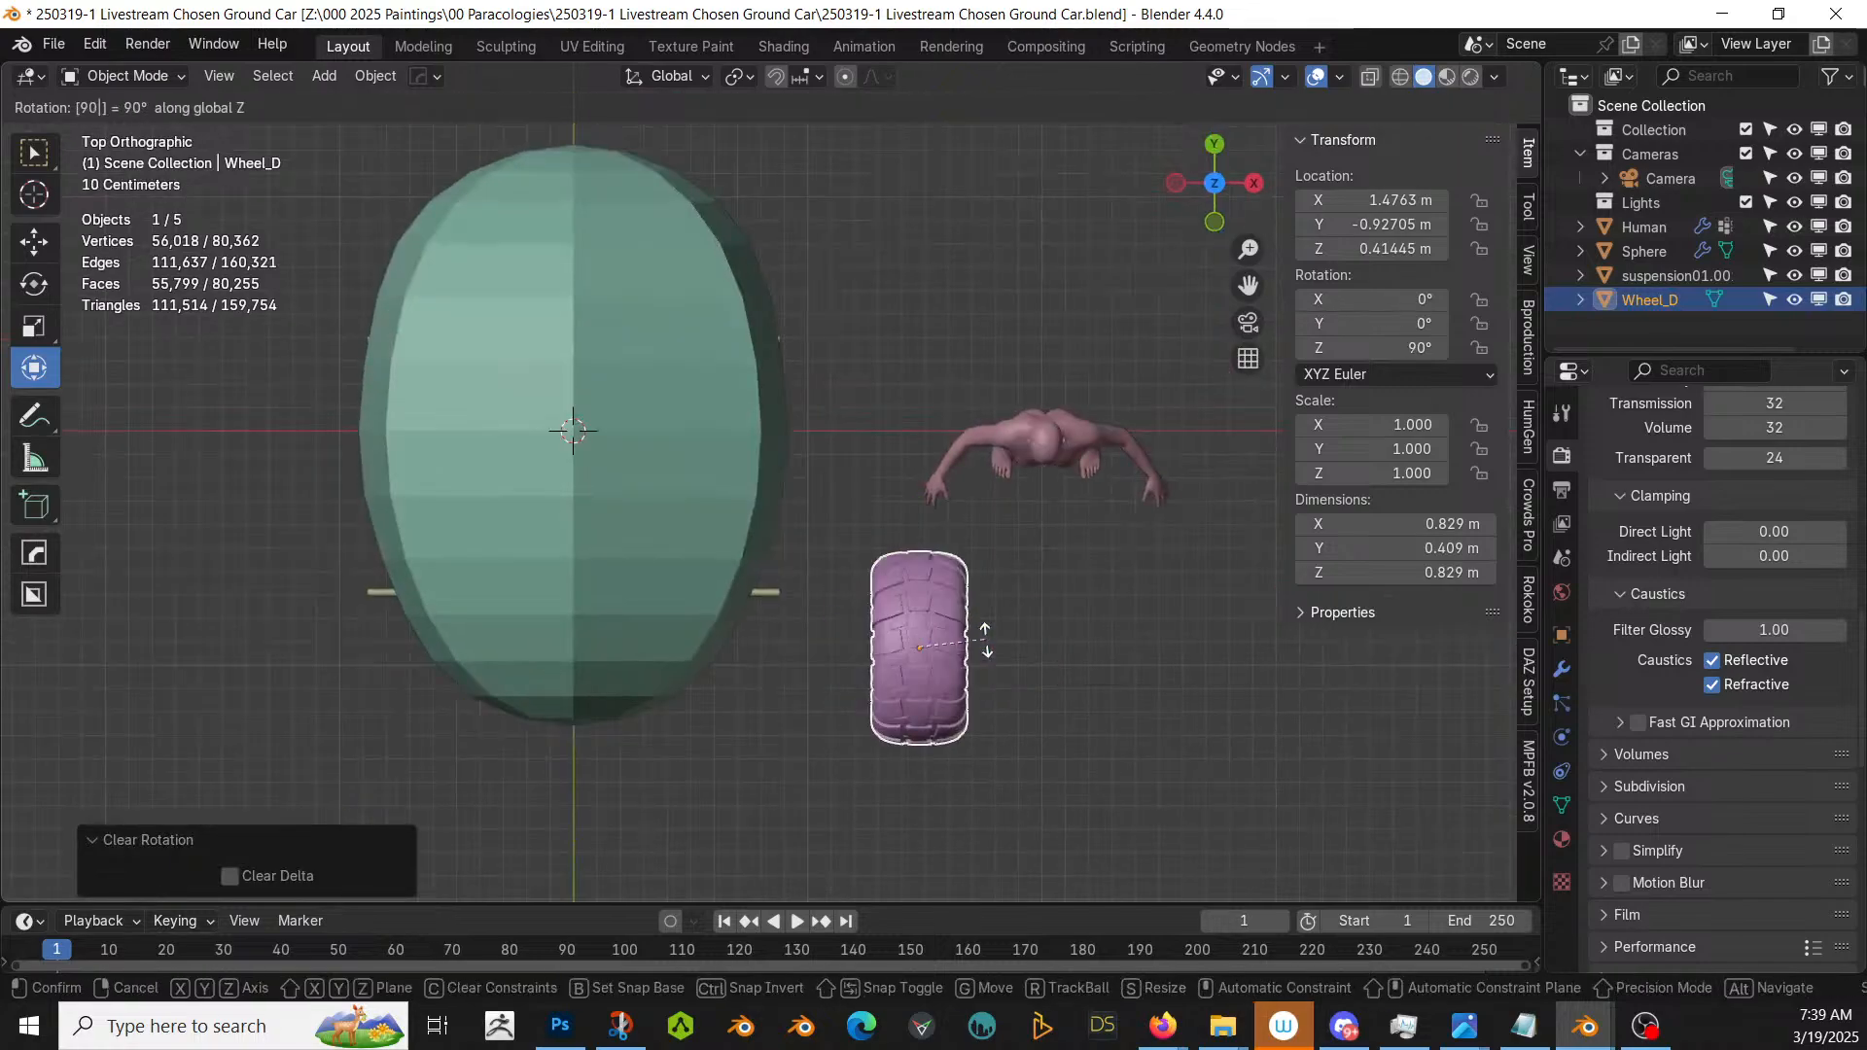
{"action": "key", "text": "Return"}
- Using side-view wireframe, move the wheel about 0.216 m along Y and -0.205 m along Z towards the axle, and return to solid shading
{"action": "middle_click_drag", "start_coordinate": [990, 640], "coordinate": [906, 593]}
{"action": "key", "text": "KP_3"}
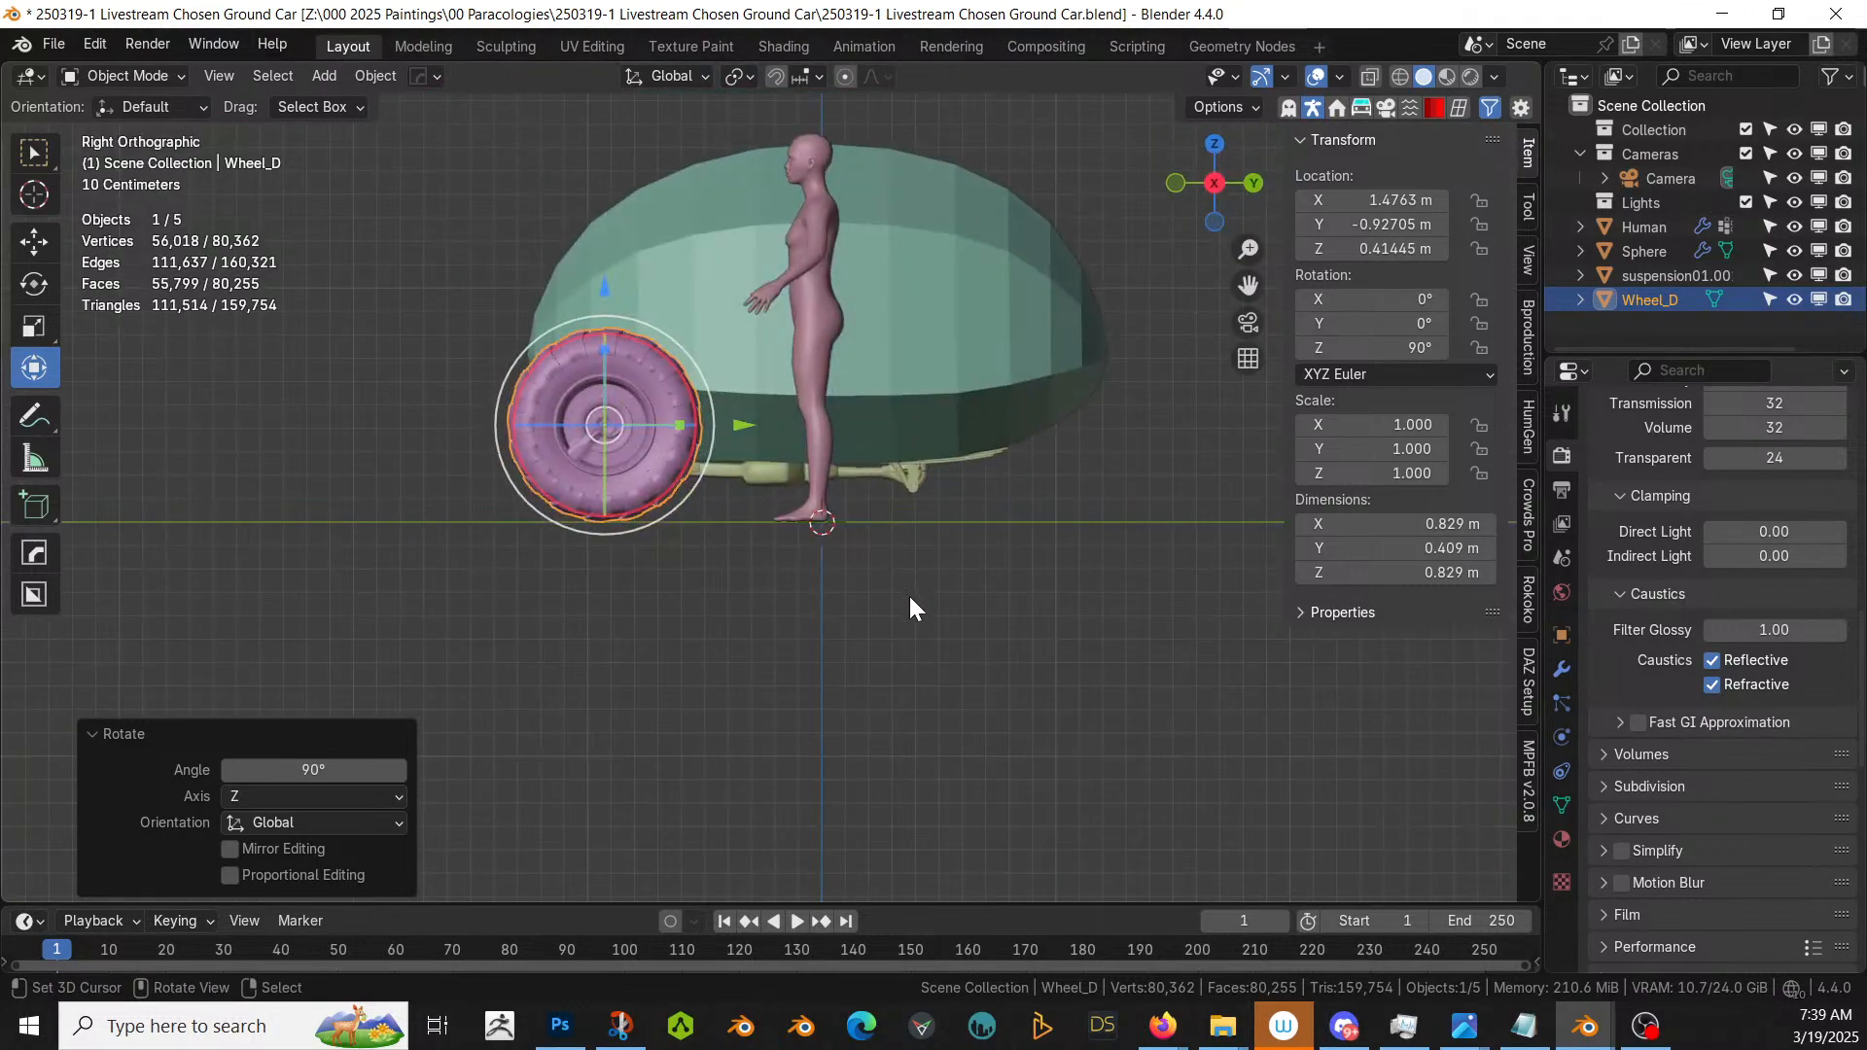
{"action": "left_click", "coordinate": [749, 630]}
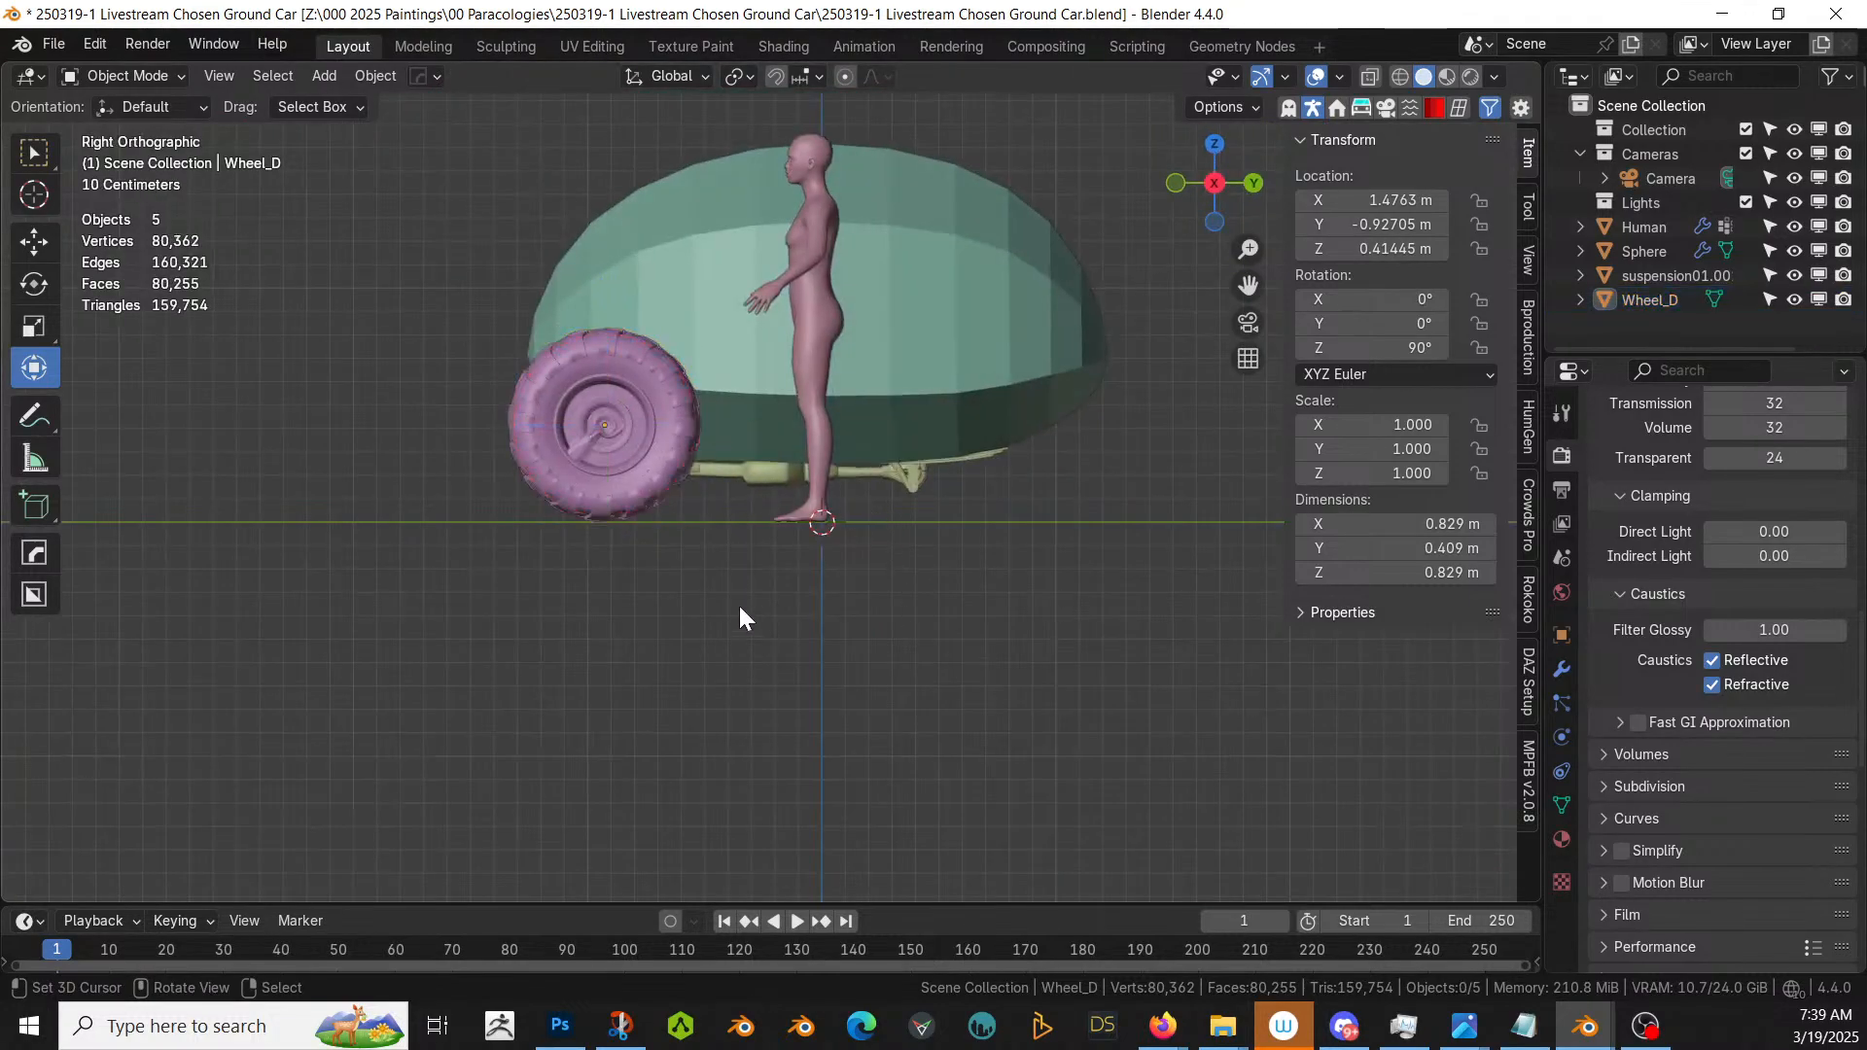
{"action": "key", "text": "z"}
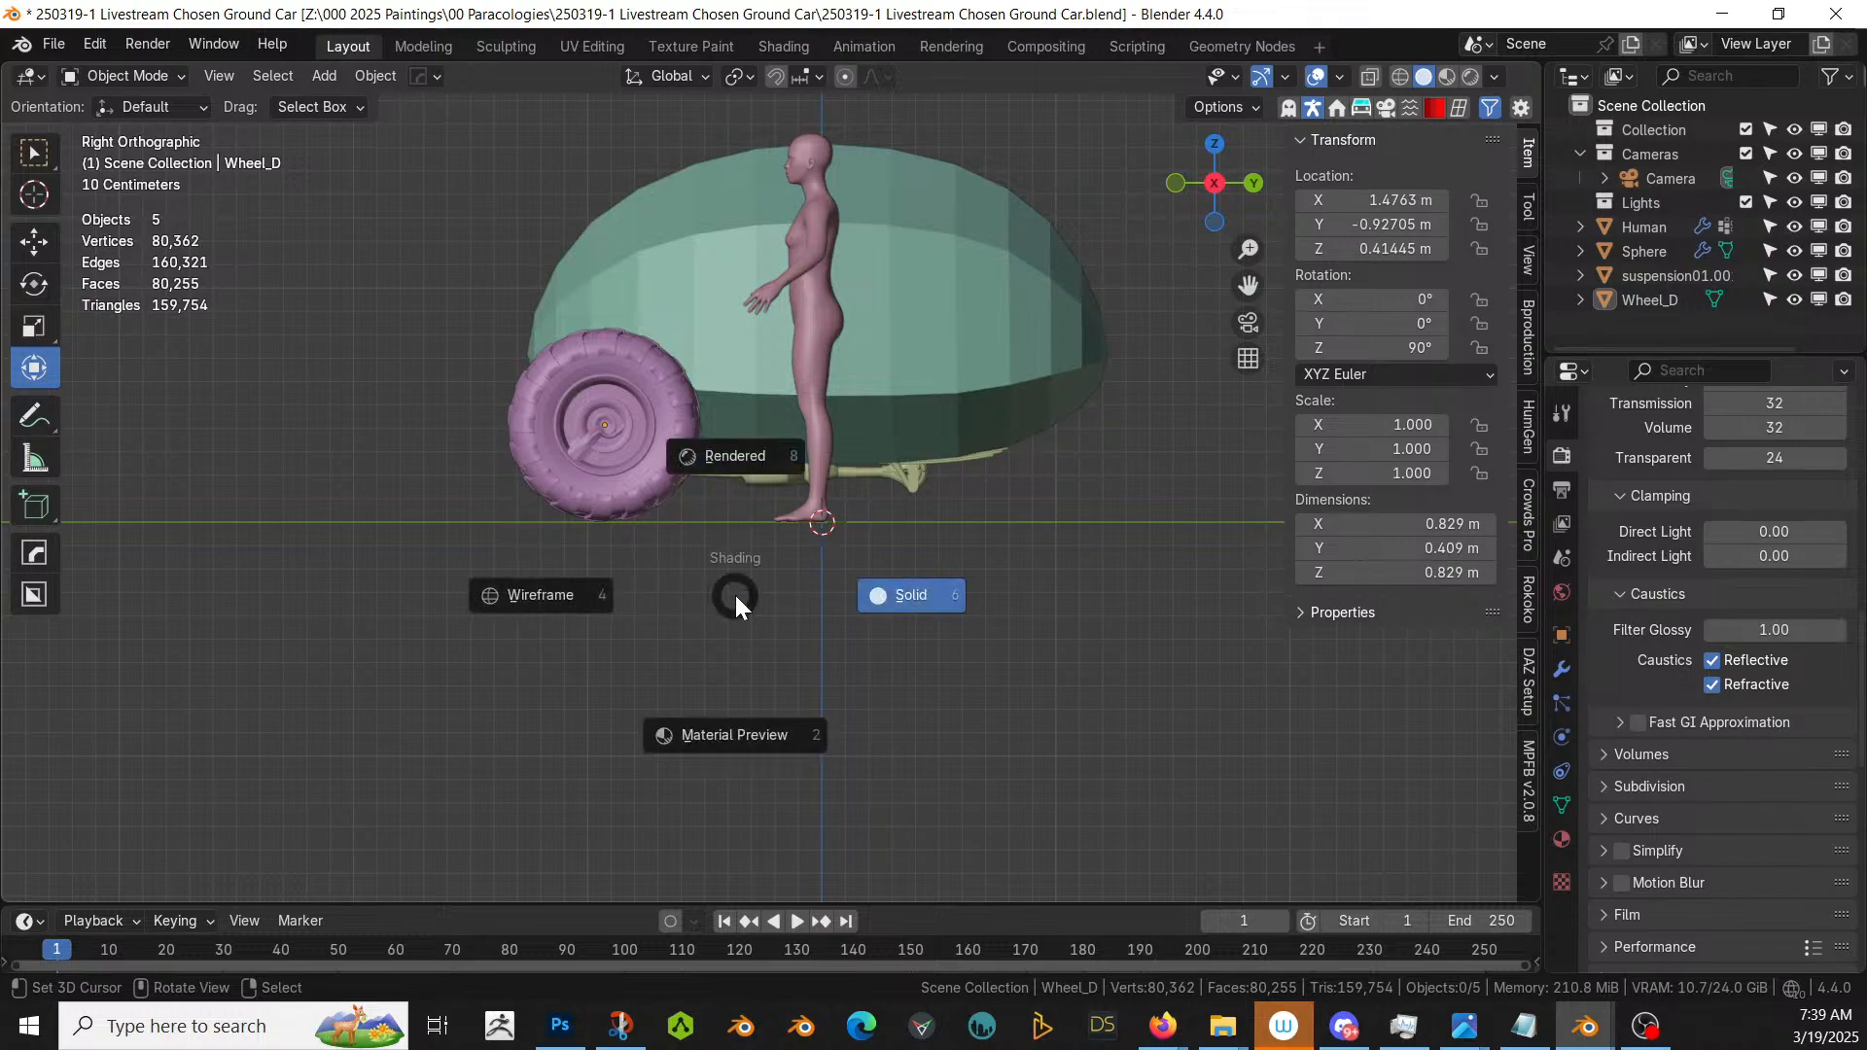
{"action": "scroll", "coordinate": [733, 593], "scroll_direction": "up", "scroll_amount": 2}
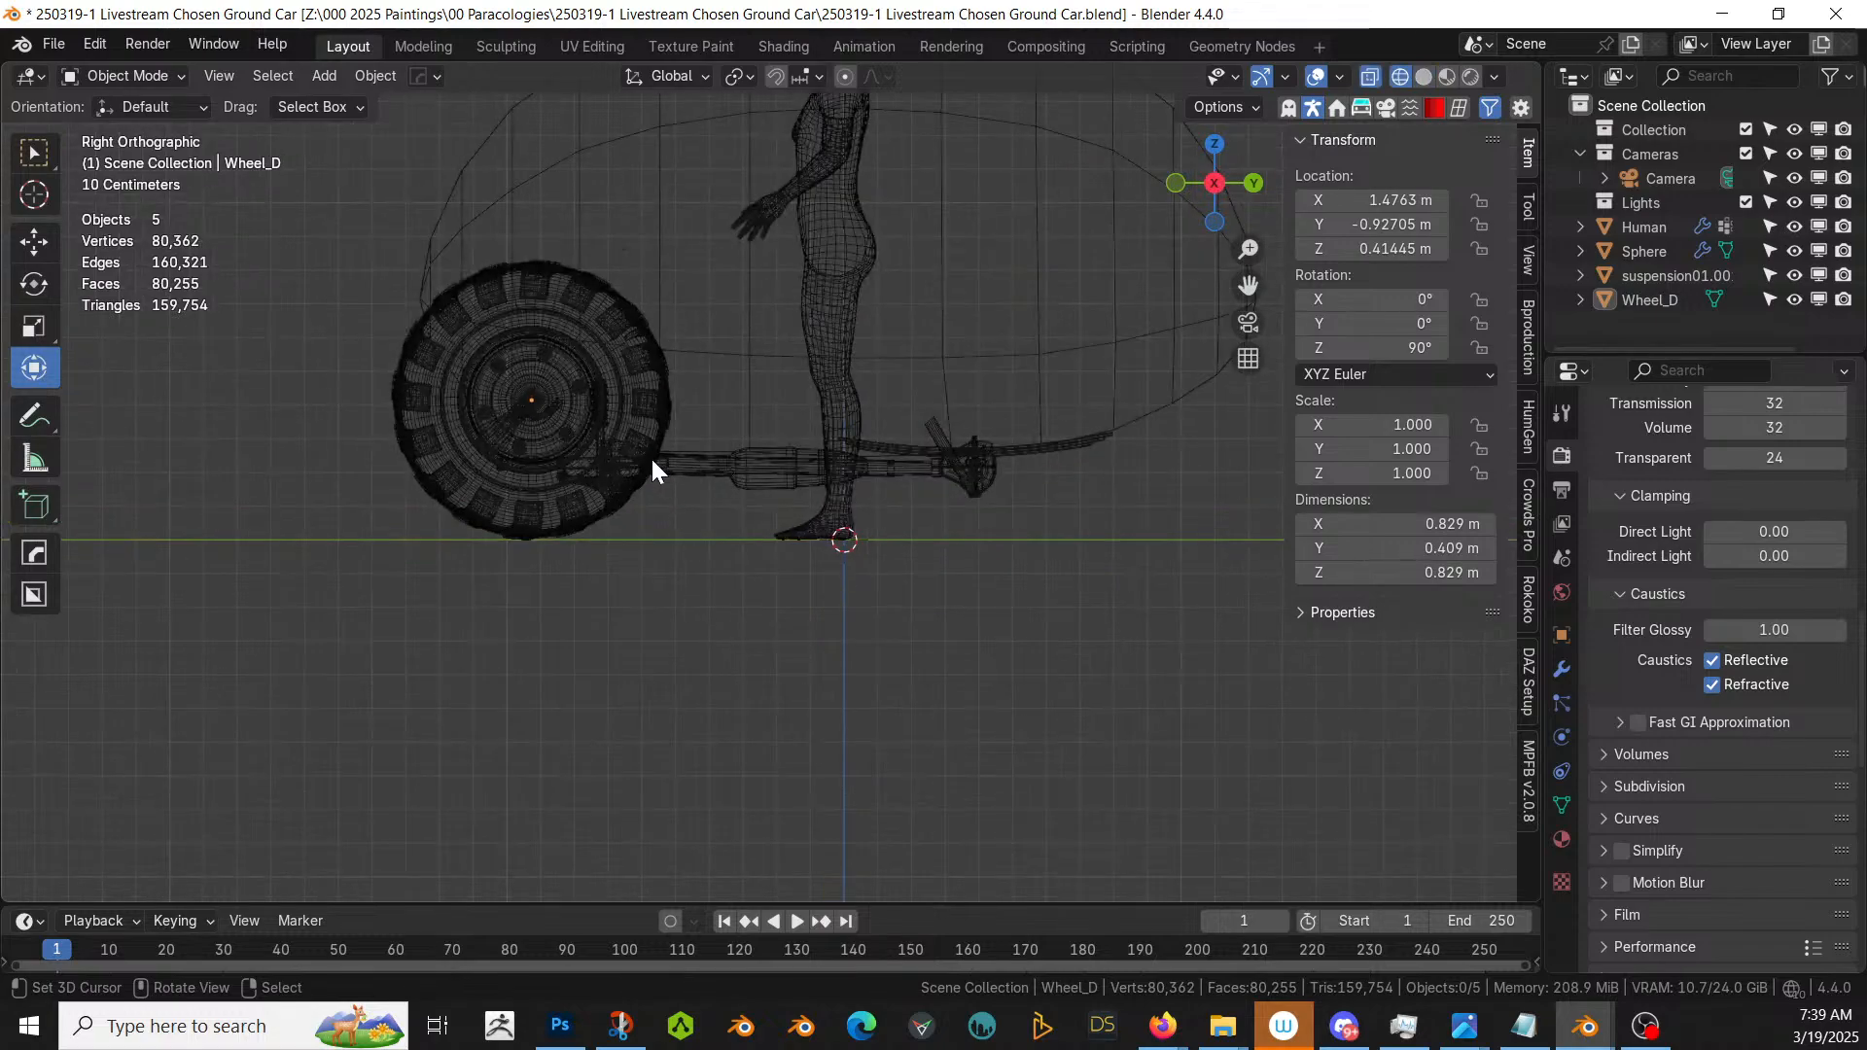
{"action": "left_click", "coordinate": [598, 449]}
{"action": "key", "text": "g"}
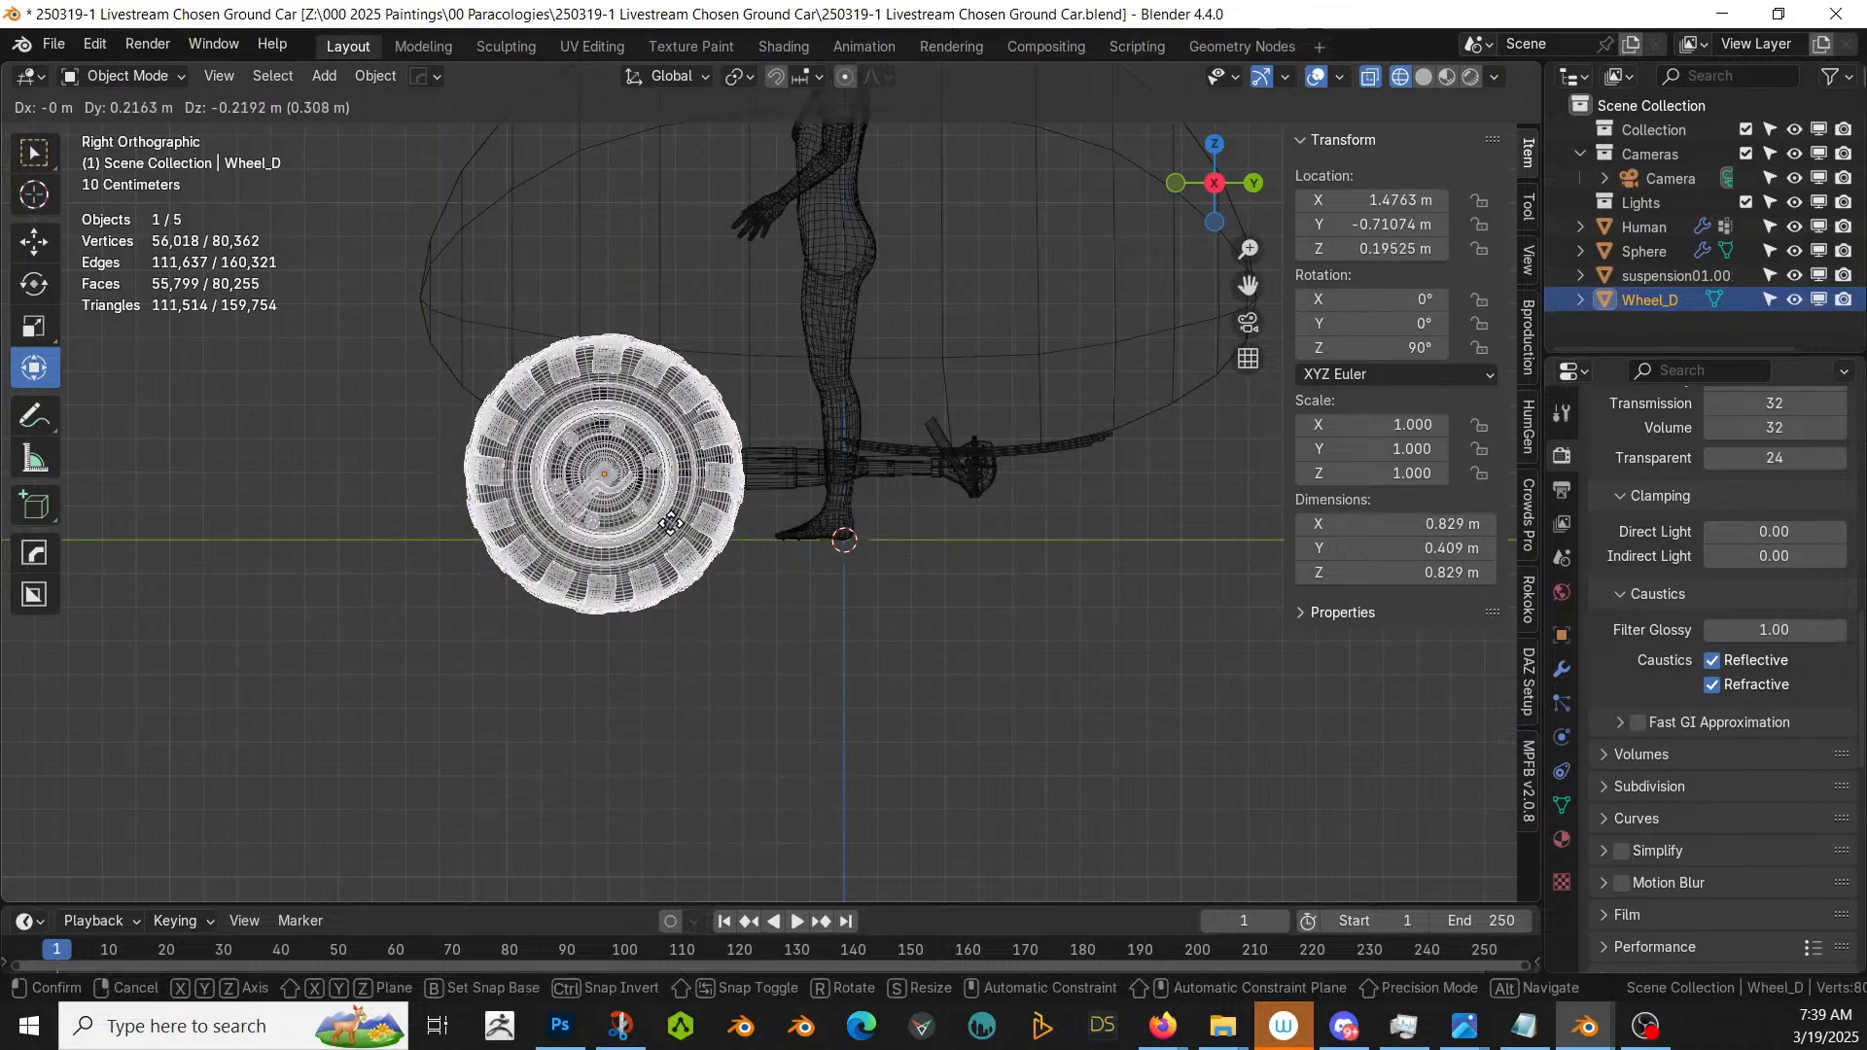
{"action": "left_click", "coordinate": [677, 520]}
{"action": "middle_click_drag", "start_coordinate": [677, 519], "coordinate": [923, 598]}
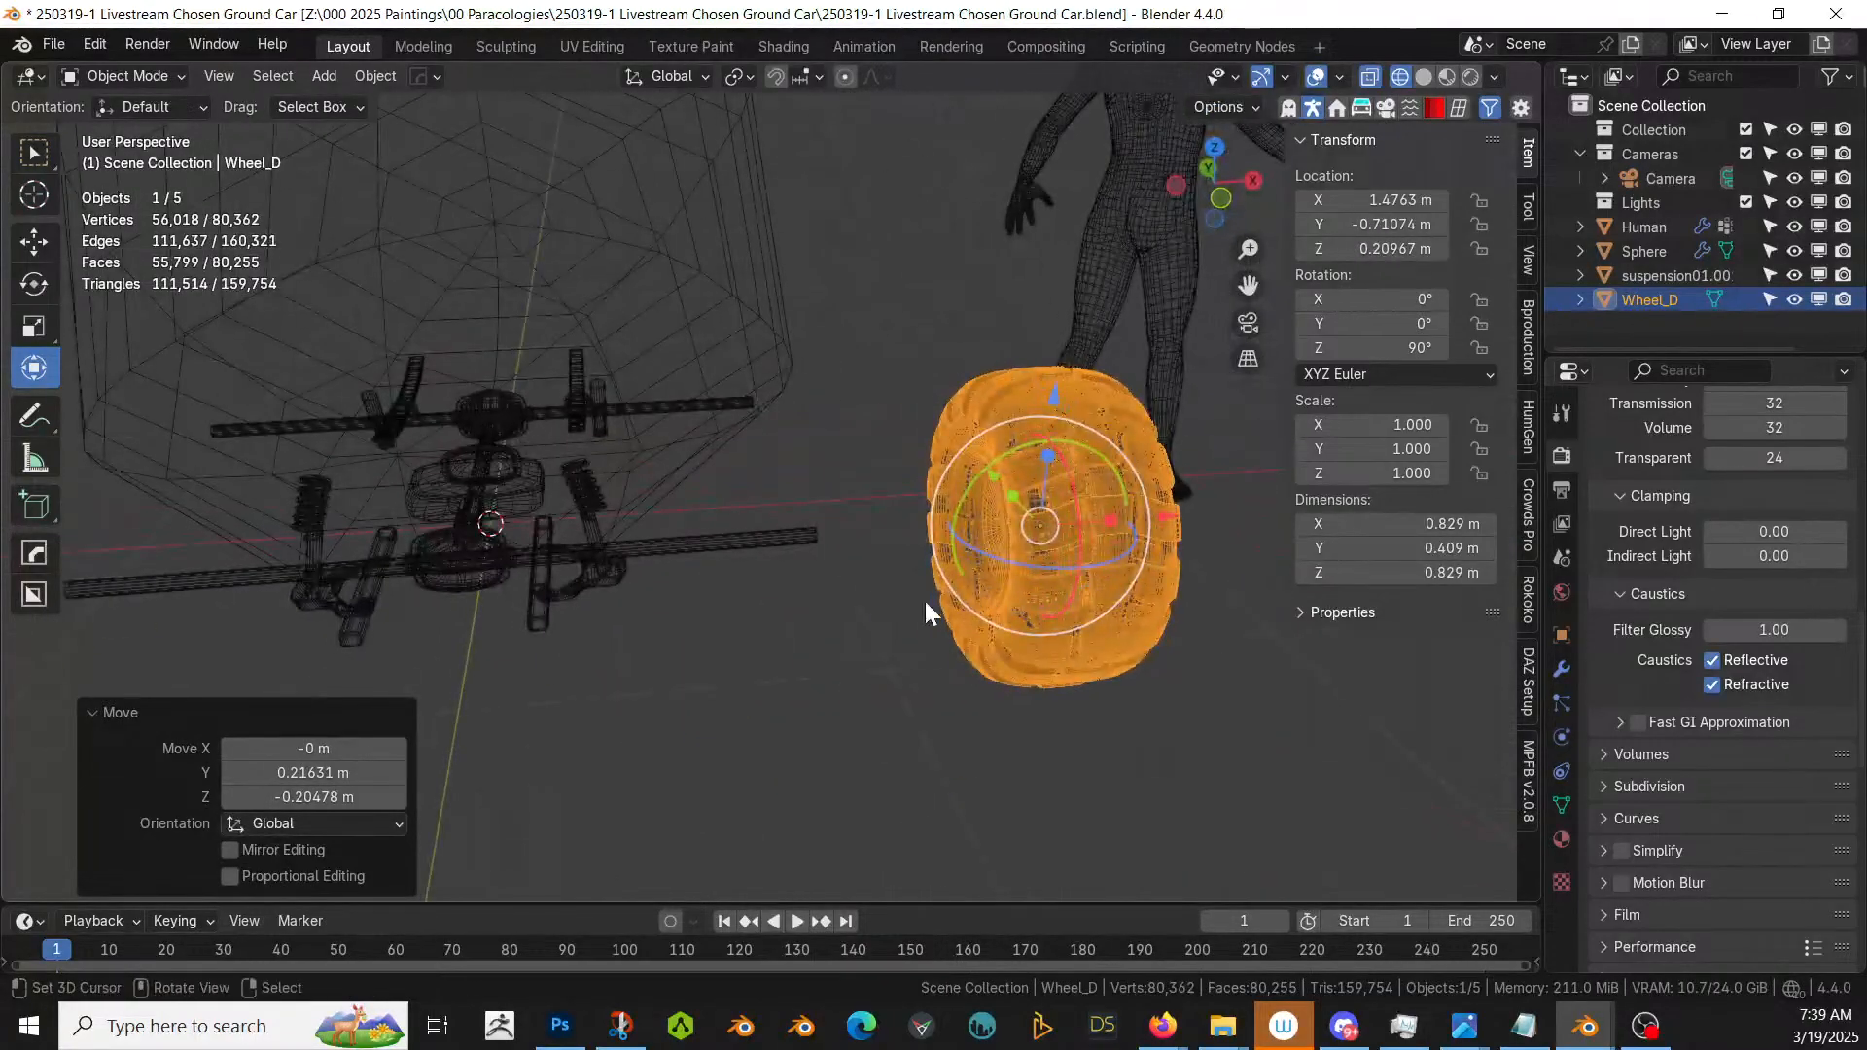
{"action": "key", "text": "Tab"}
{"action": "key", "text": "Tab"}
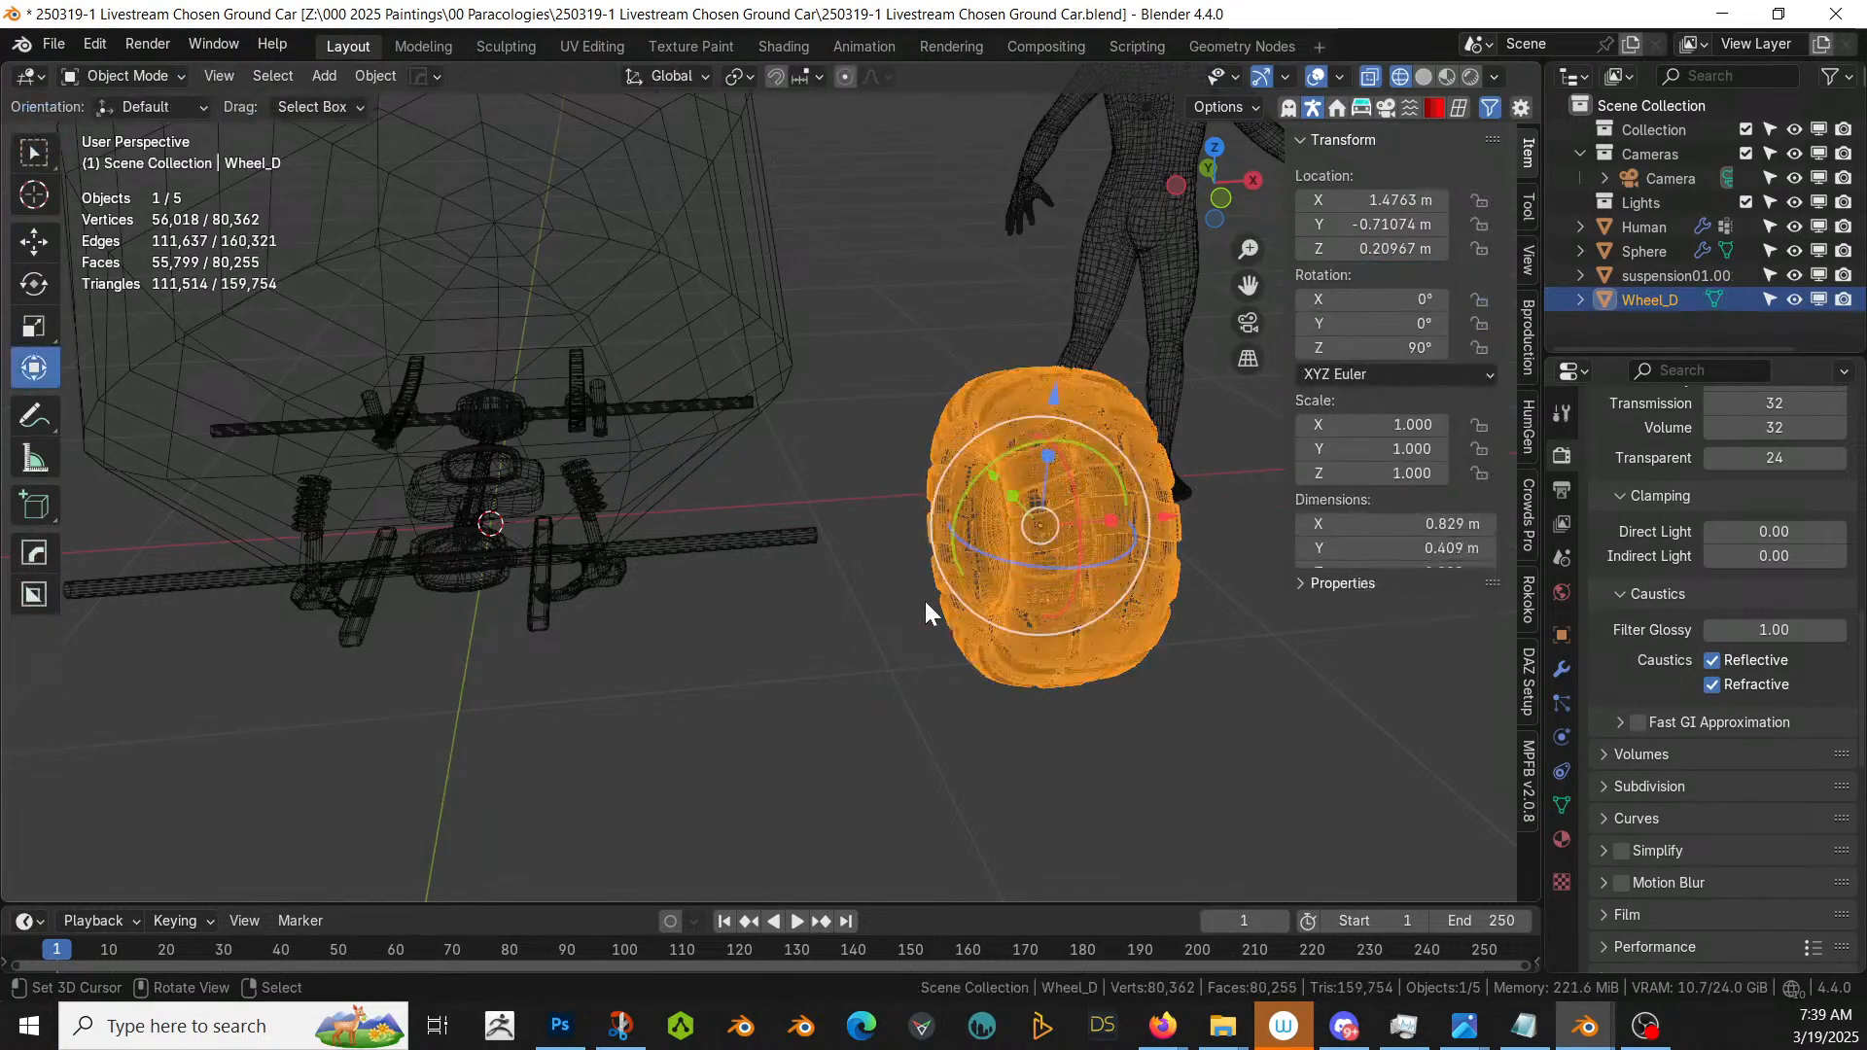
{"action": "key", "text": "z"}
{"action": "key", "text": "6"}
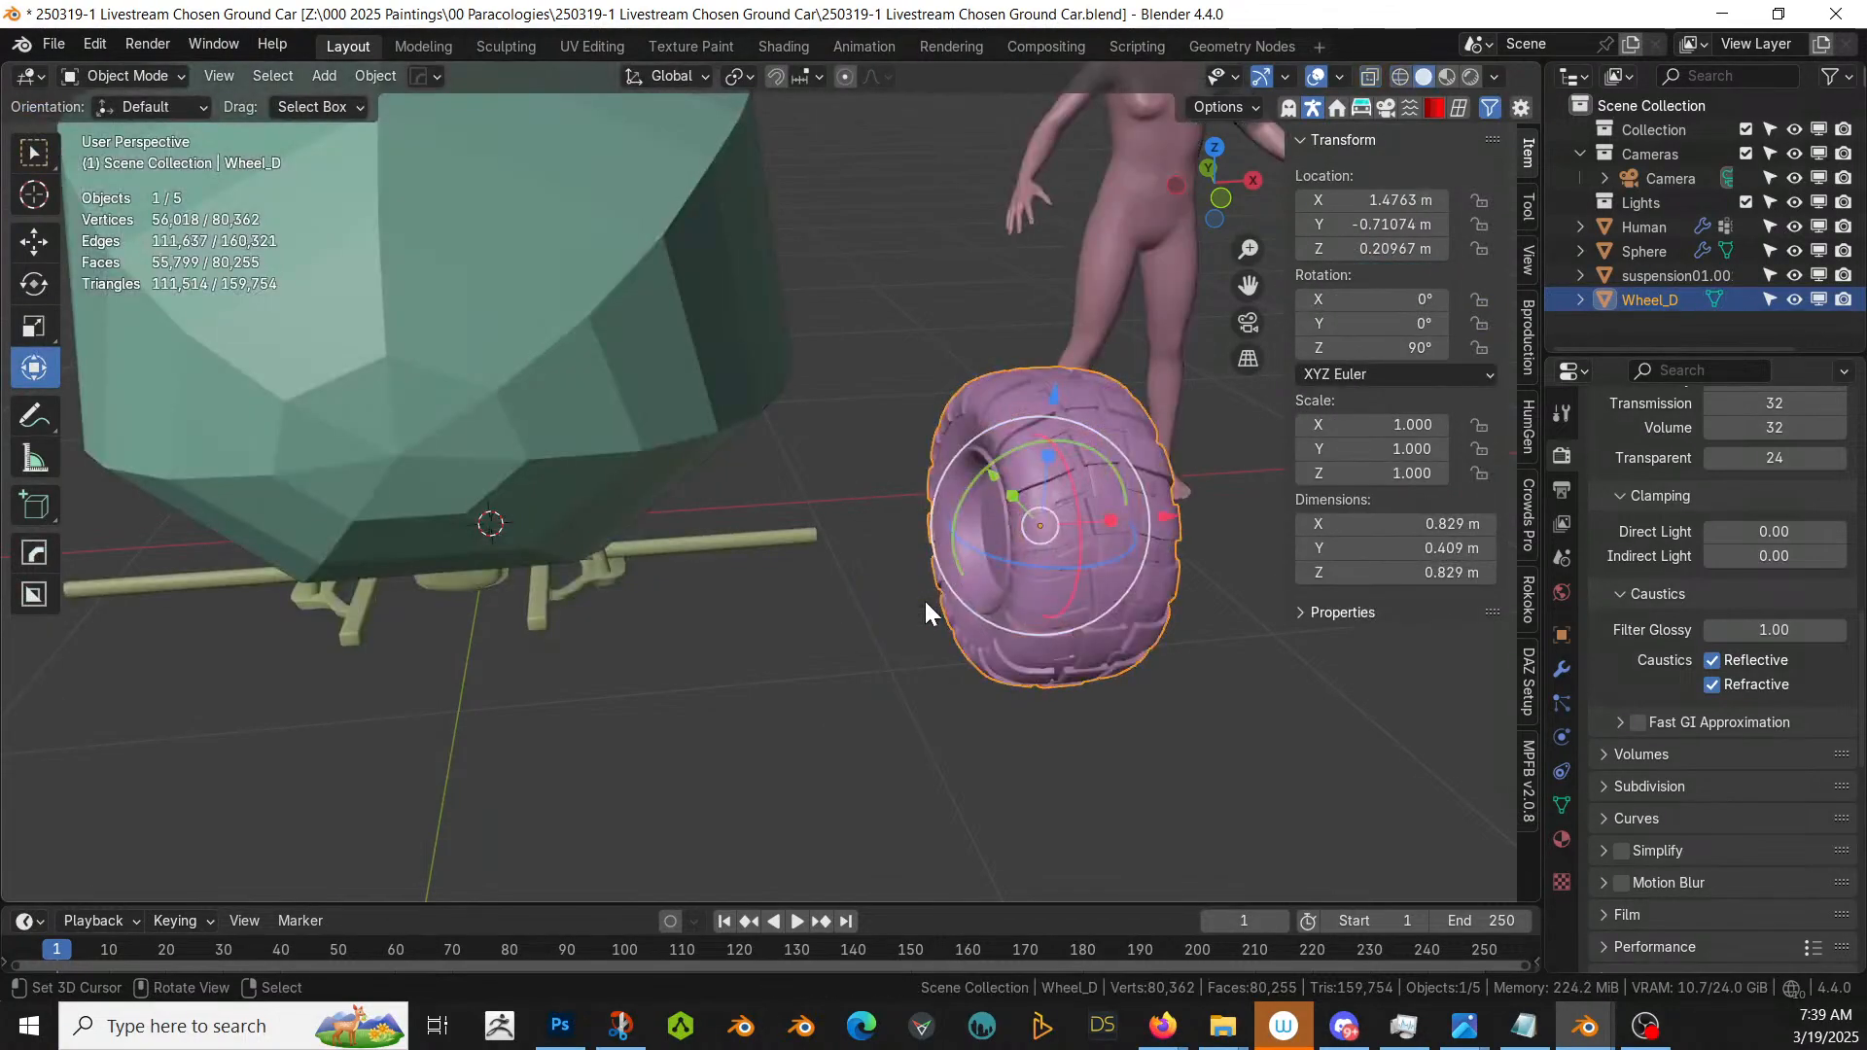
- Select the whole end cap of the suspension axle nearest the wheel and snap the 3D cursor to it
{"action": "scroll", "coordinate": [1013, 644], "scroll_direction": "up", "scroll_amount": 4}
{"action": "middle_click_drag", "start_coordinate": [1013, 644], "coordinate": [814, 612]}
{"action": "left_click", "coordinate": [721, 592]}
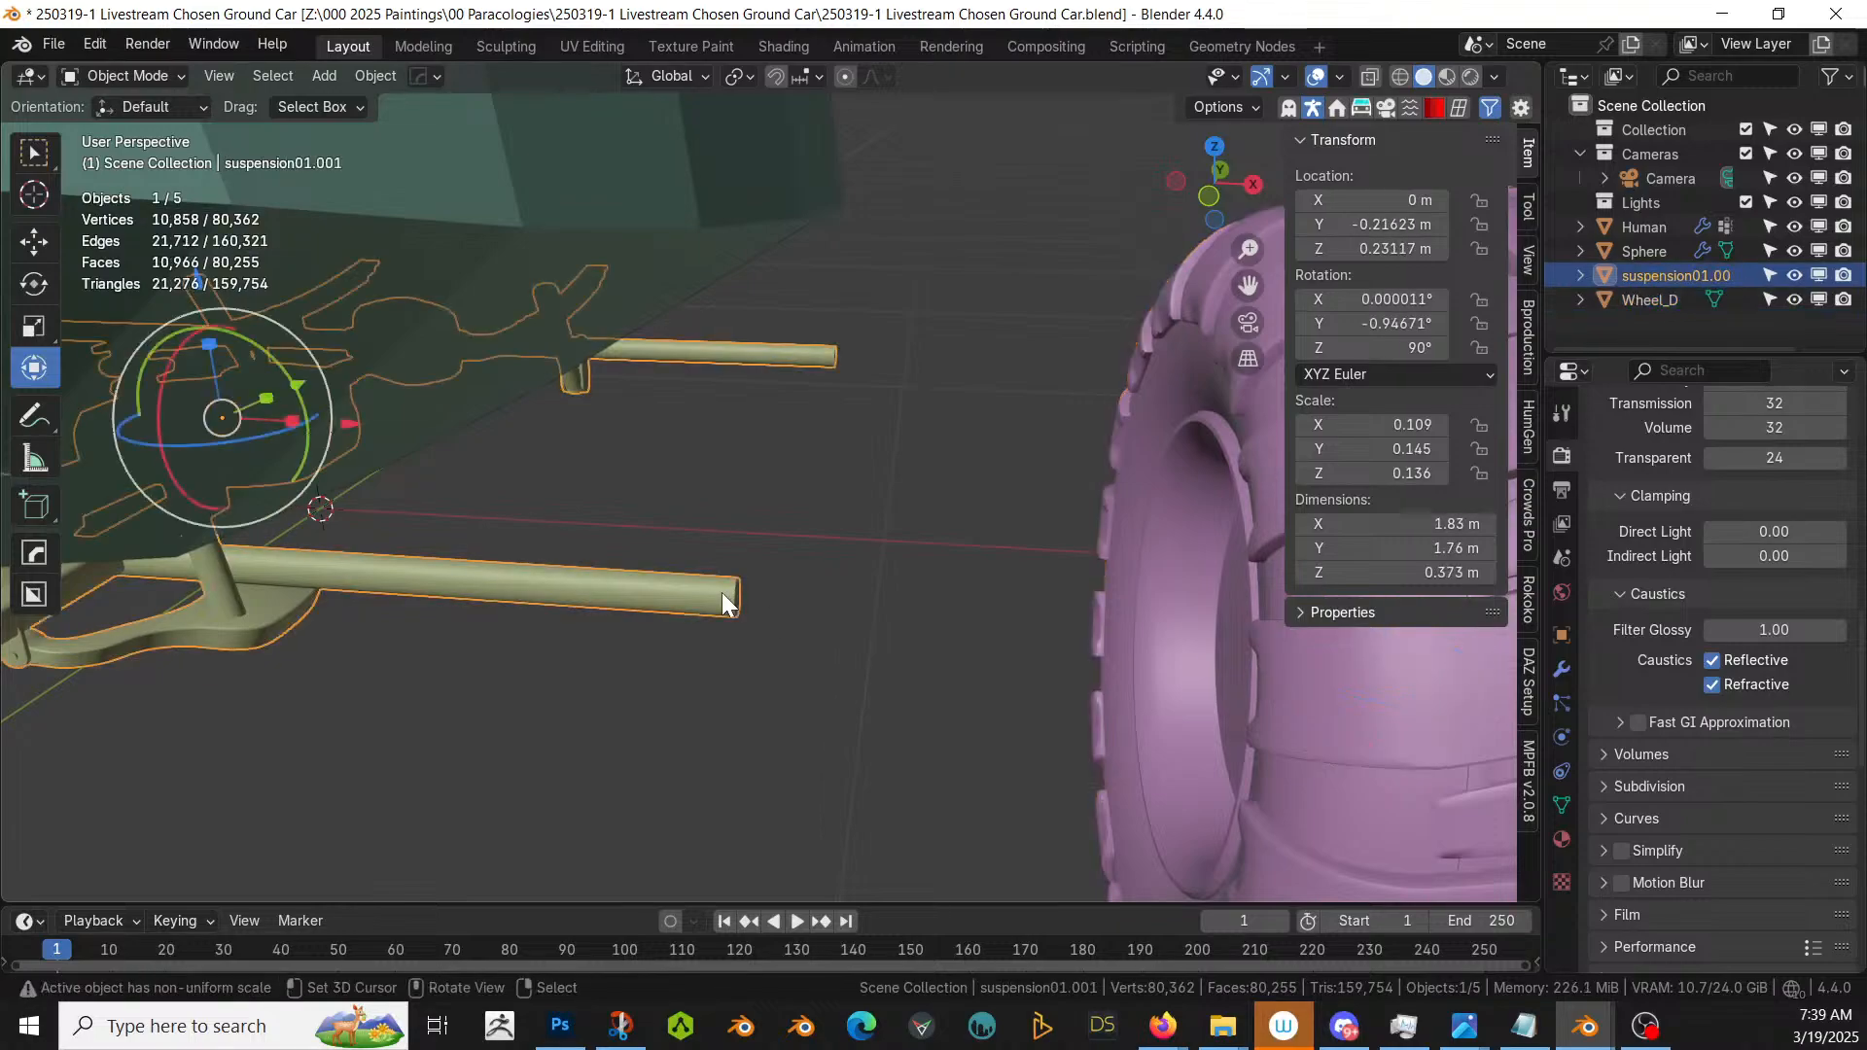
{"action": "key", "text": "Tab"}
{"action": "scroll", "coordinate": [721, 592], "scroll_direction": "down", "scroll_amount": 2}
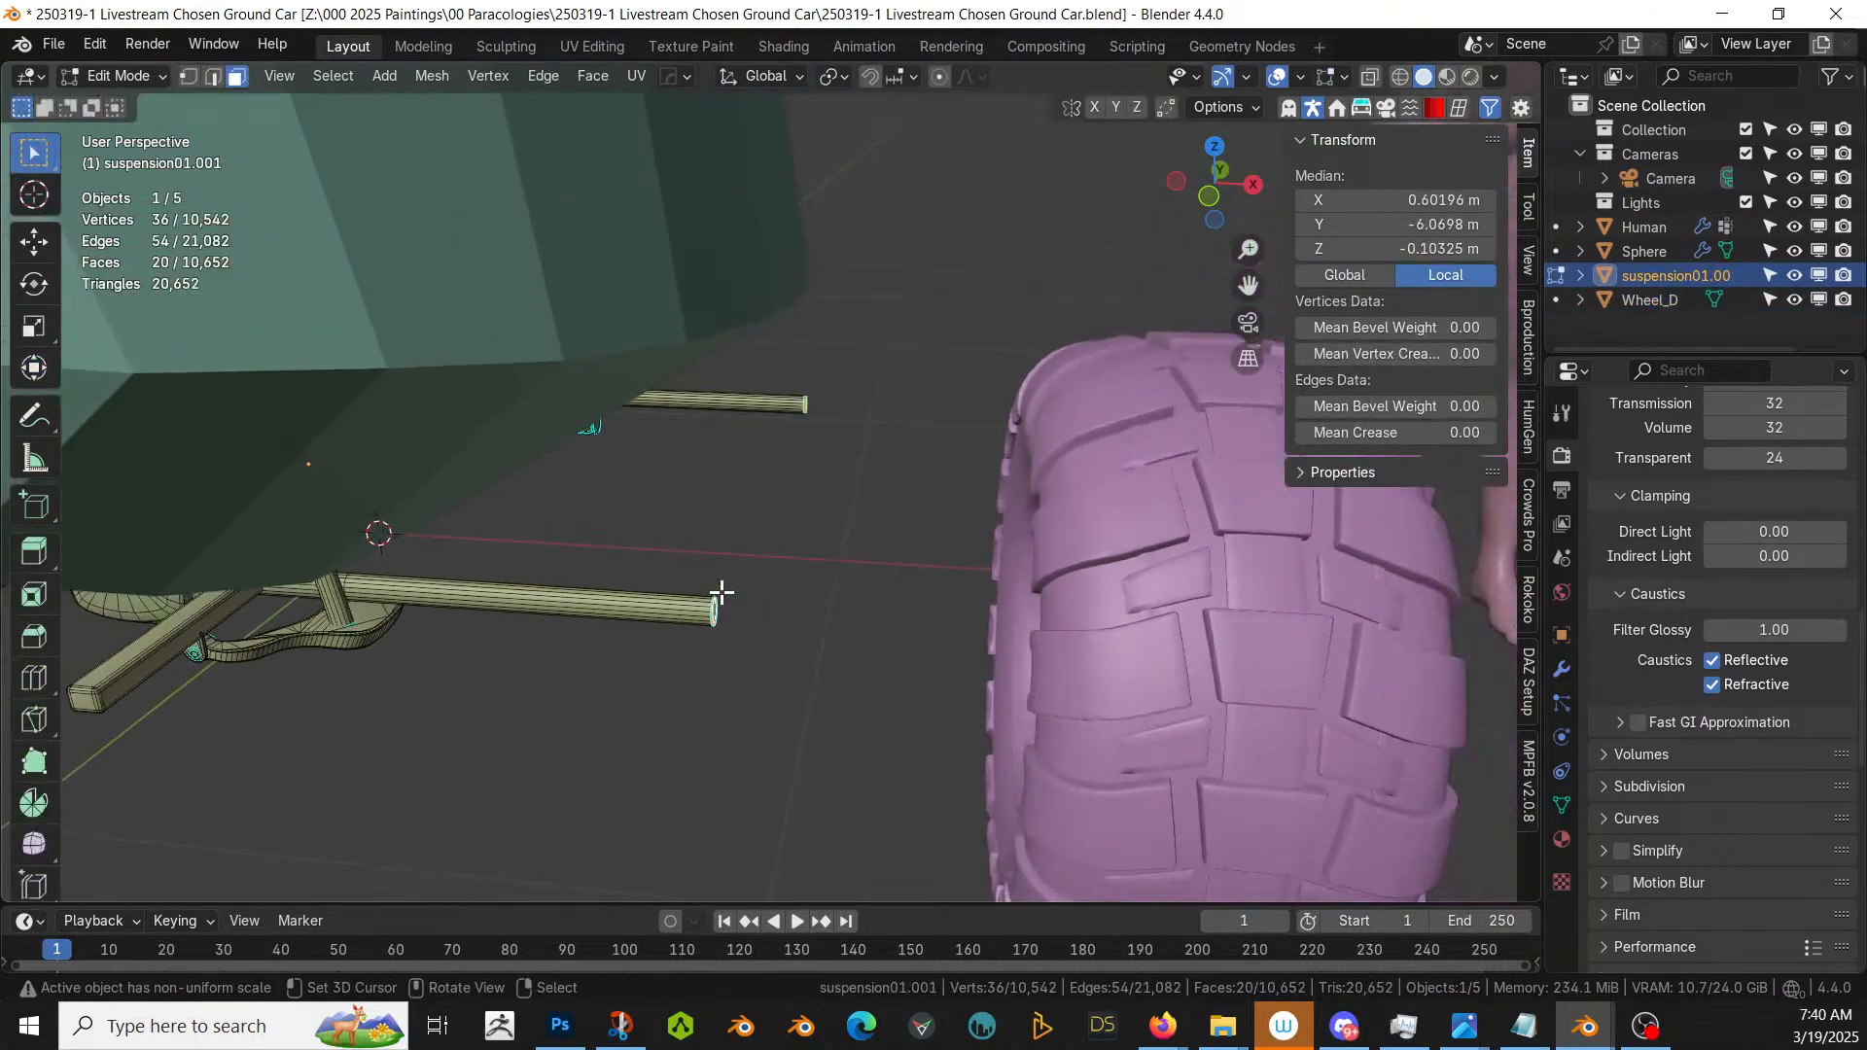
{"action": "left_click", "coordinate": [715, 615]}
{"action": "scroll", "coordinate": [715, 615], "scroll_direction": "up", "scroll_amount": 6}
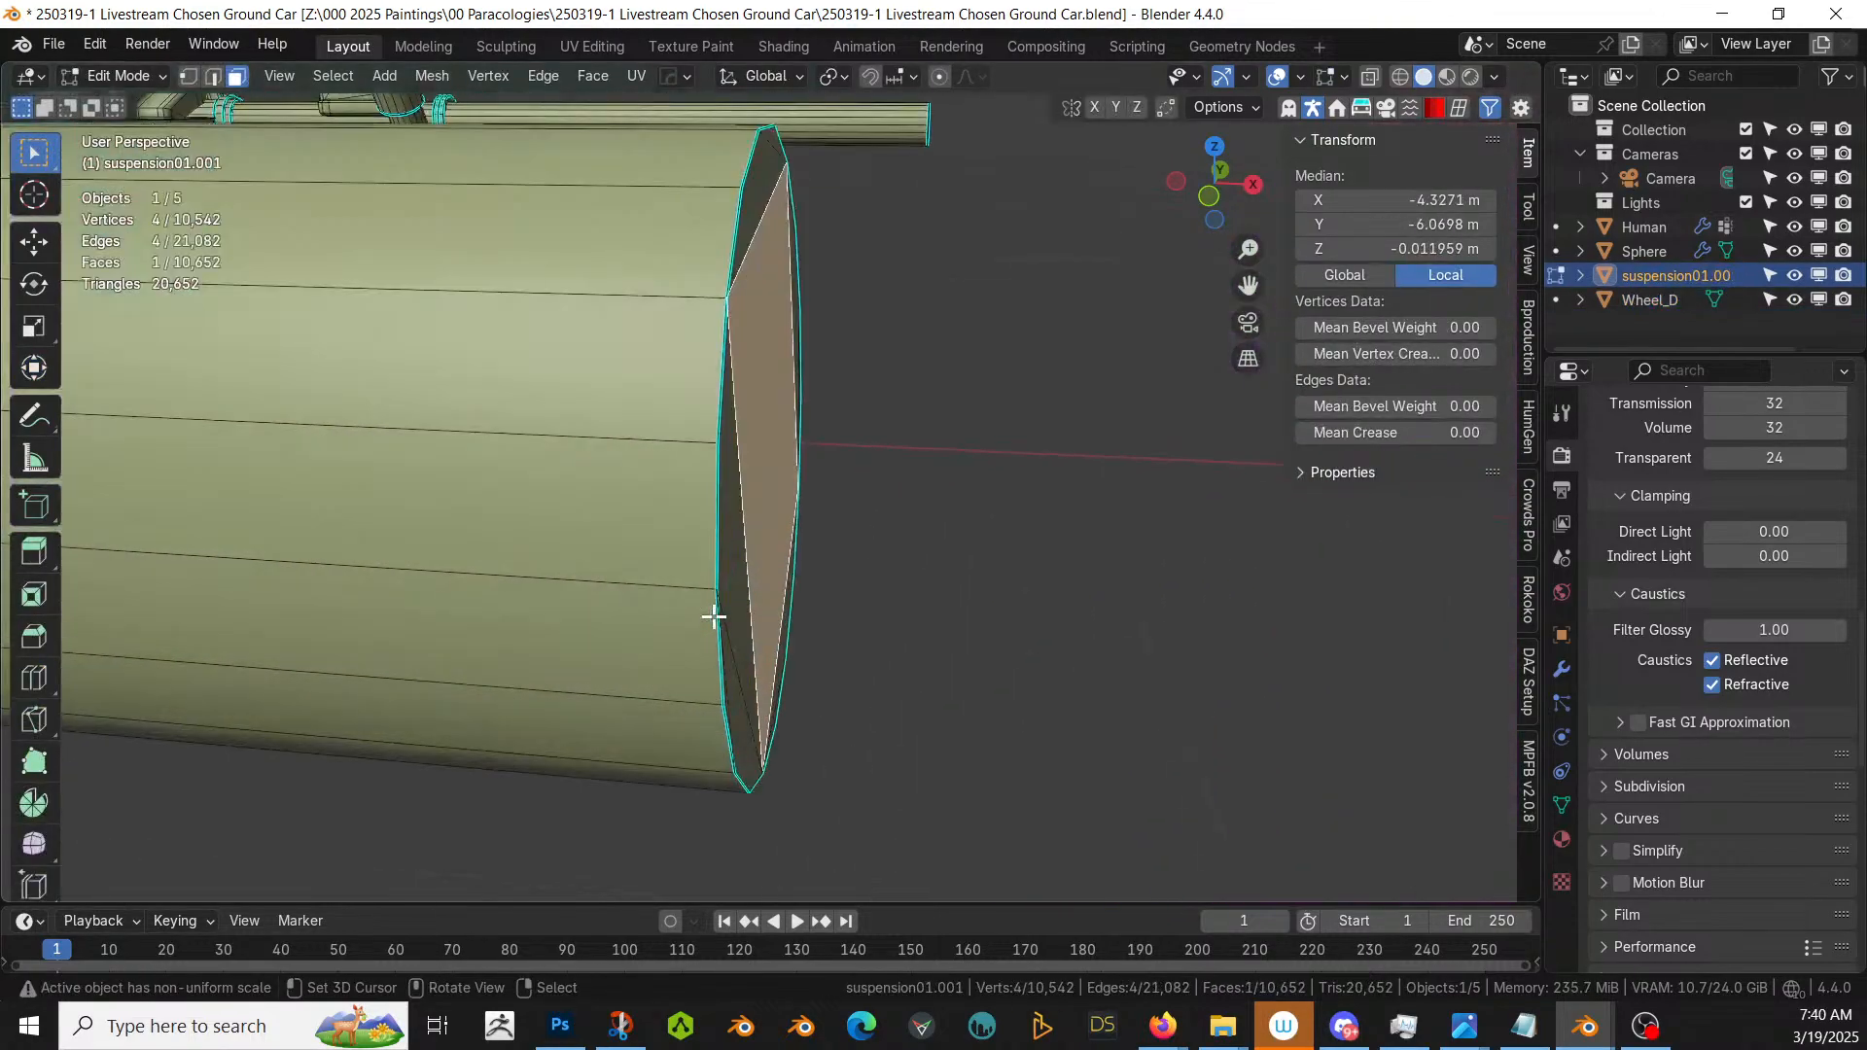
{"action": "key", "text": "ctrl+l"}
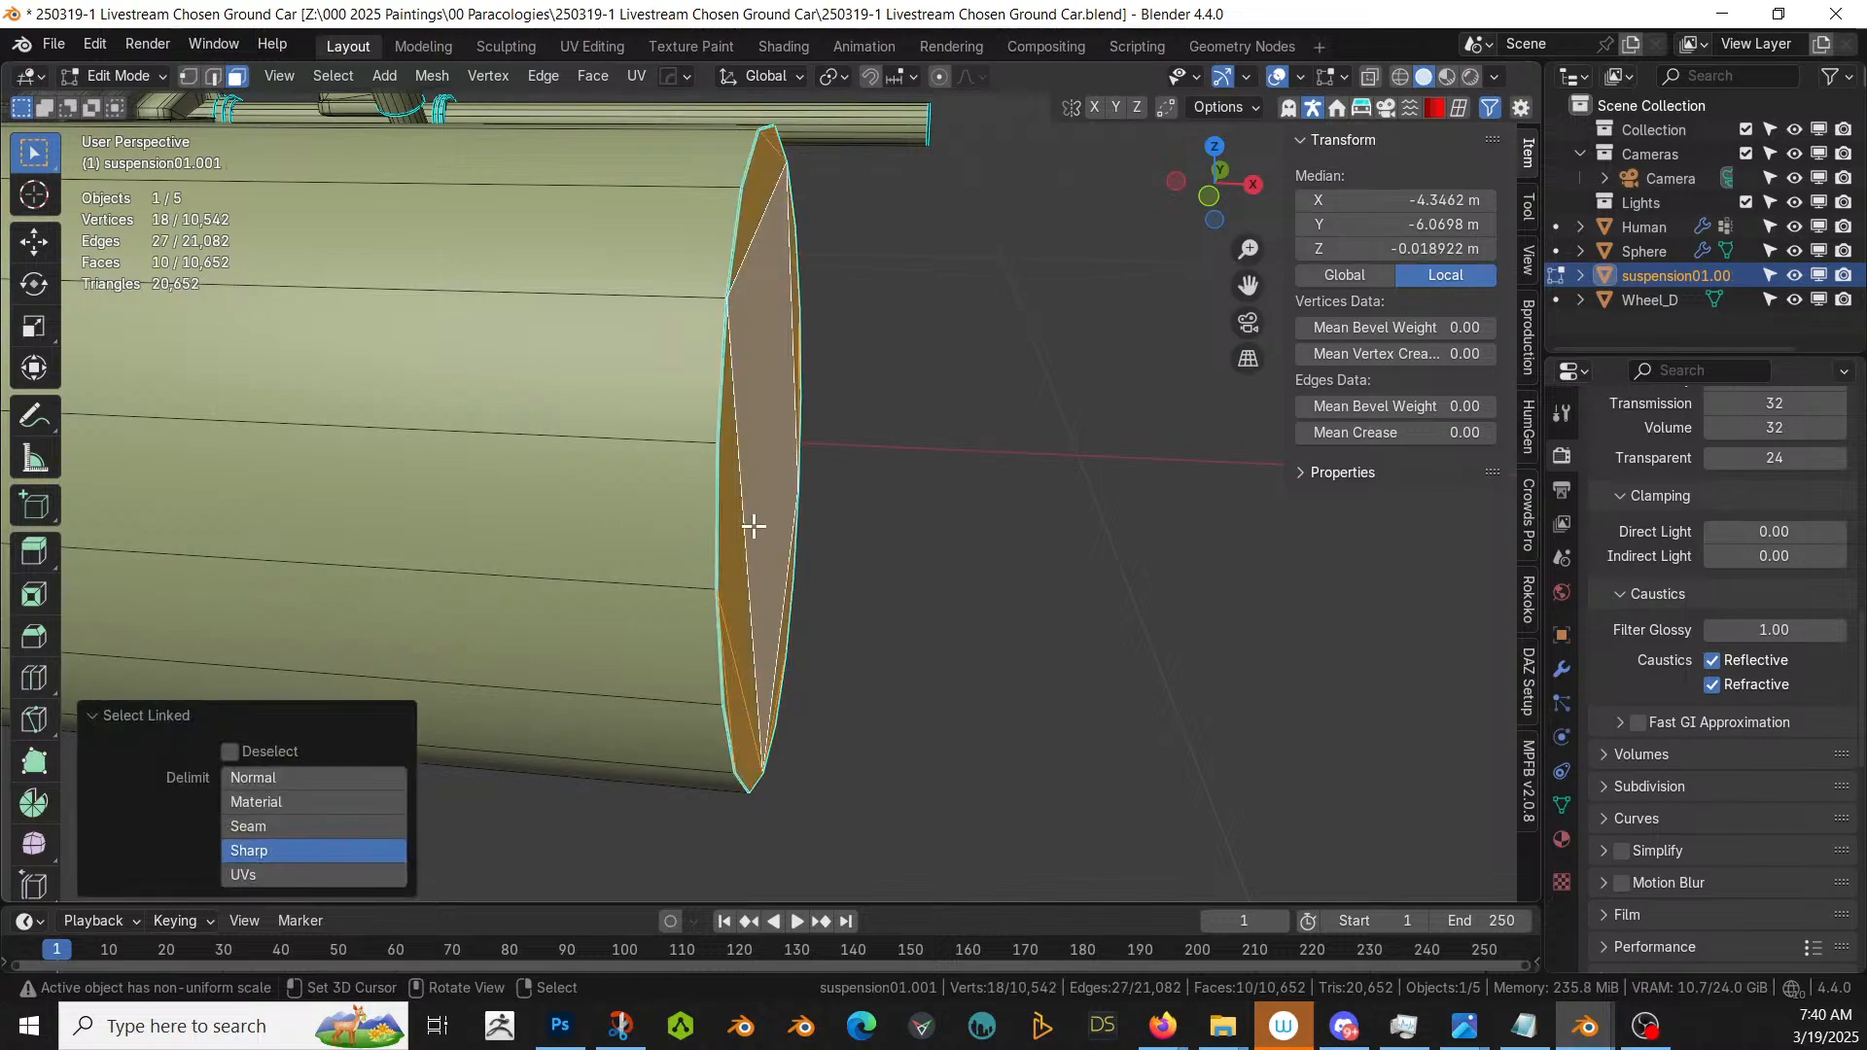
{"action": "key", "text": "shift+s"}
{"action": "key", "text": "2"}
{"action": "key", "text": "Tab"}
{"action": "scroll", "coordinate": [755, 527], "scroll_direction": "down", "scroll_amount": 9}
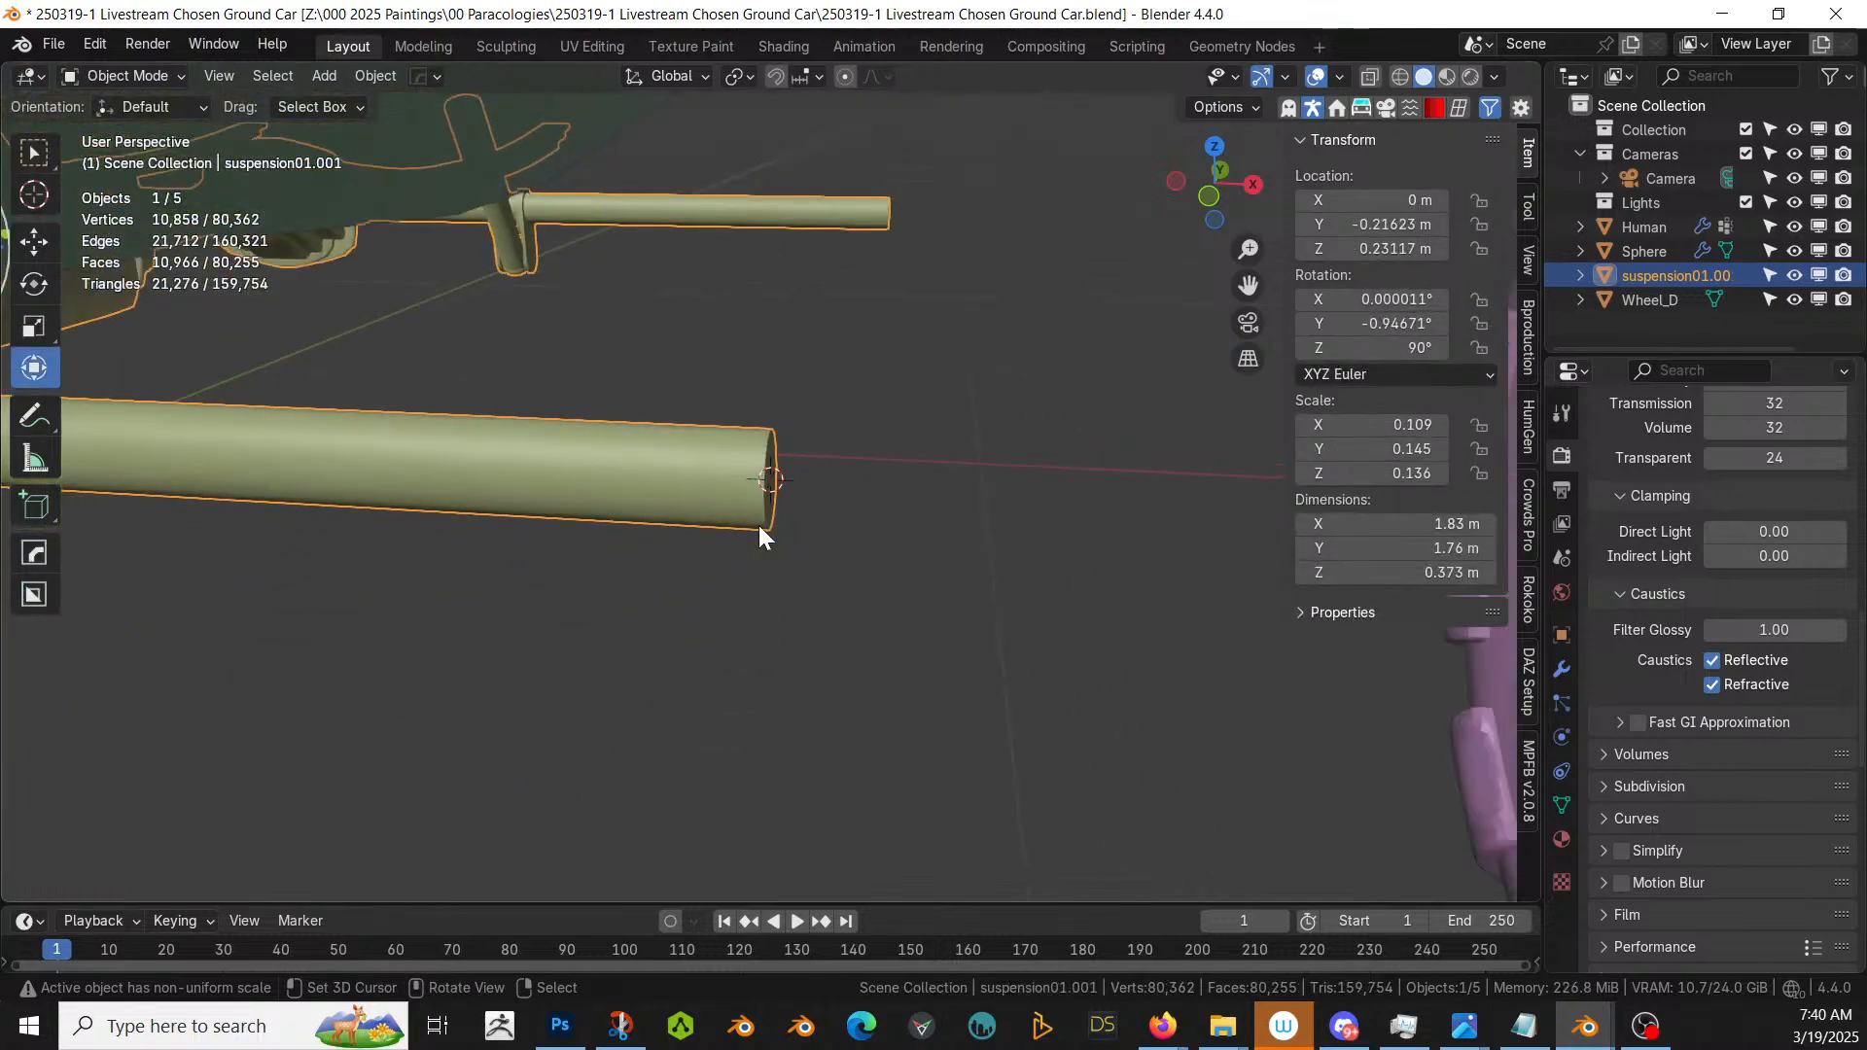
{"action": "scroll", "coordinate": [761, 529], "scroll_direction": "down", "scroll_amount": 5}
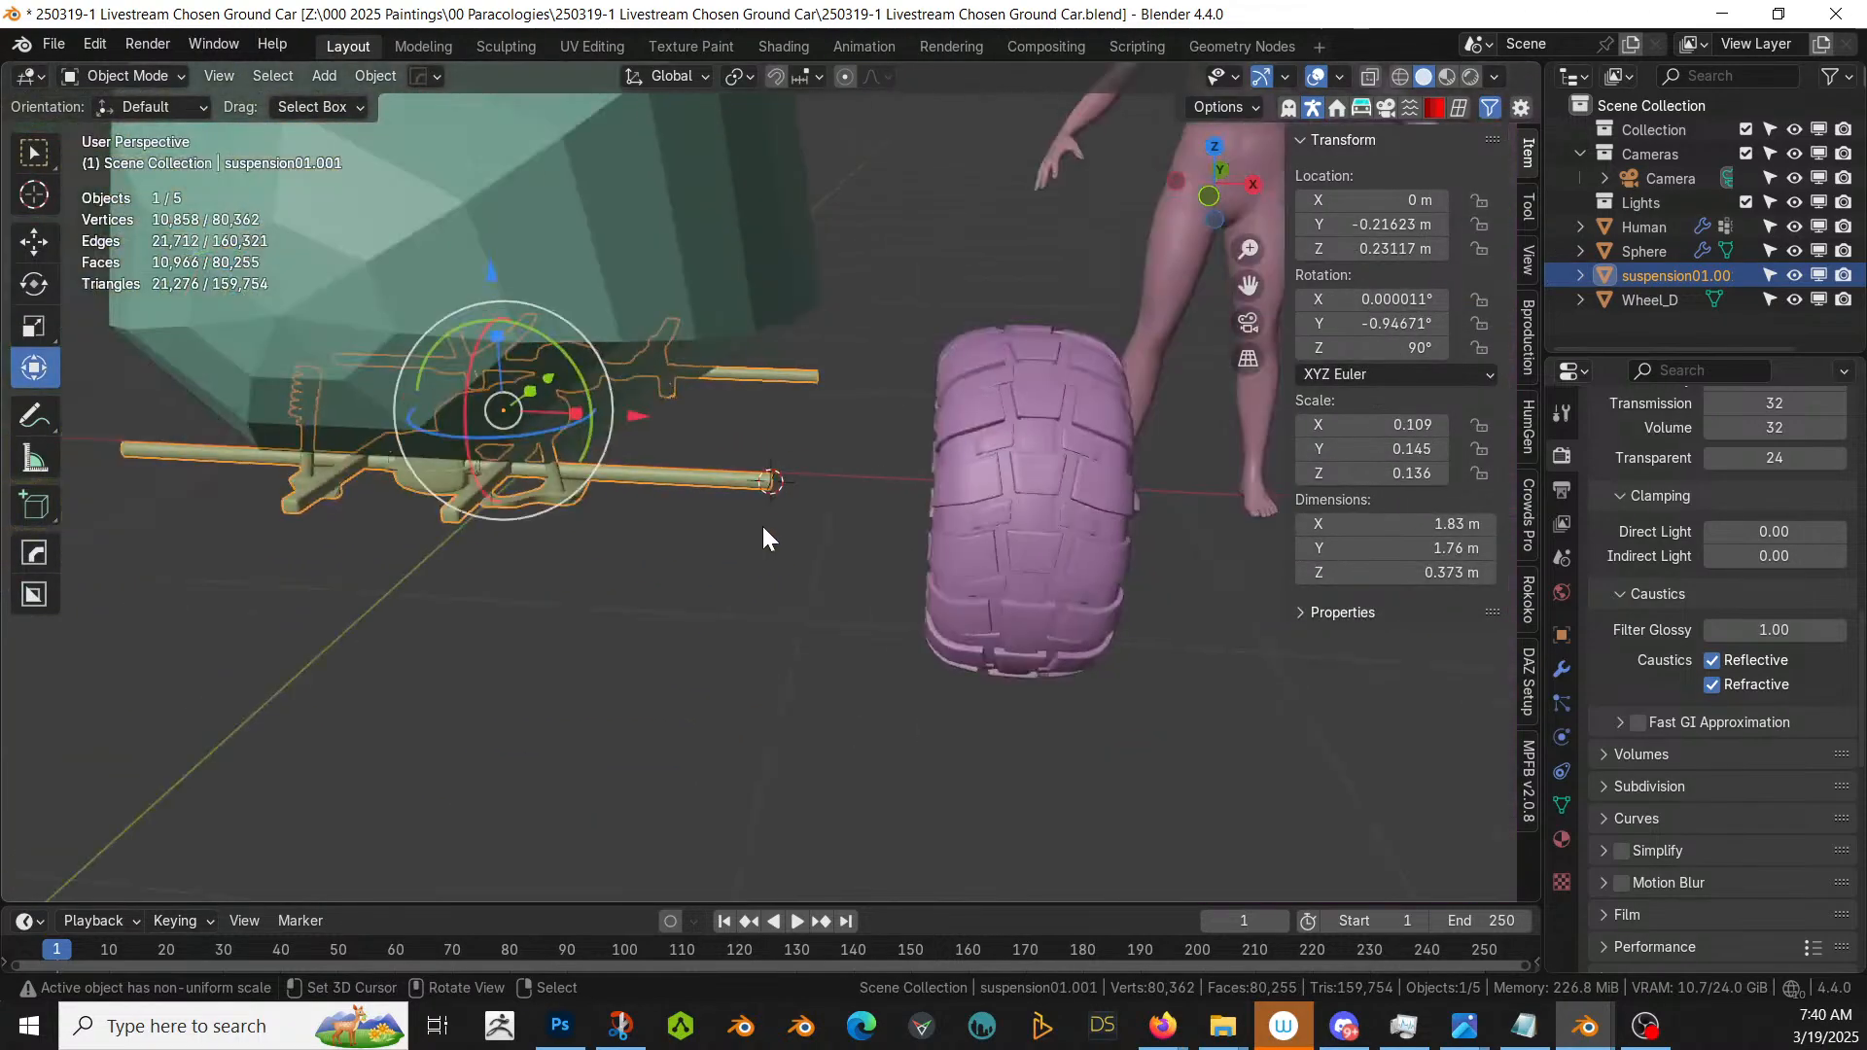
{"action": "left_click", "coordinate": [375, 68]}
{"action": "mouse_move", "coordinate": [416, 120]}
{"action": "left_click", "coordinate": [836, 179]}
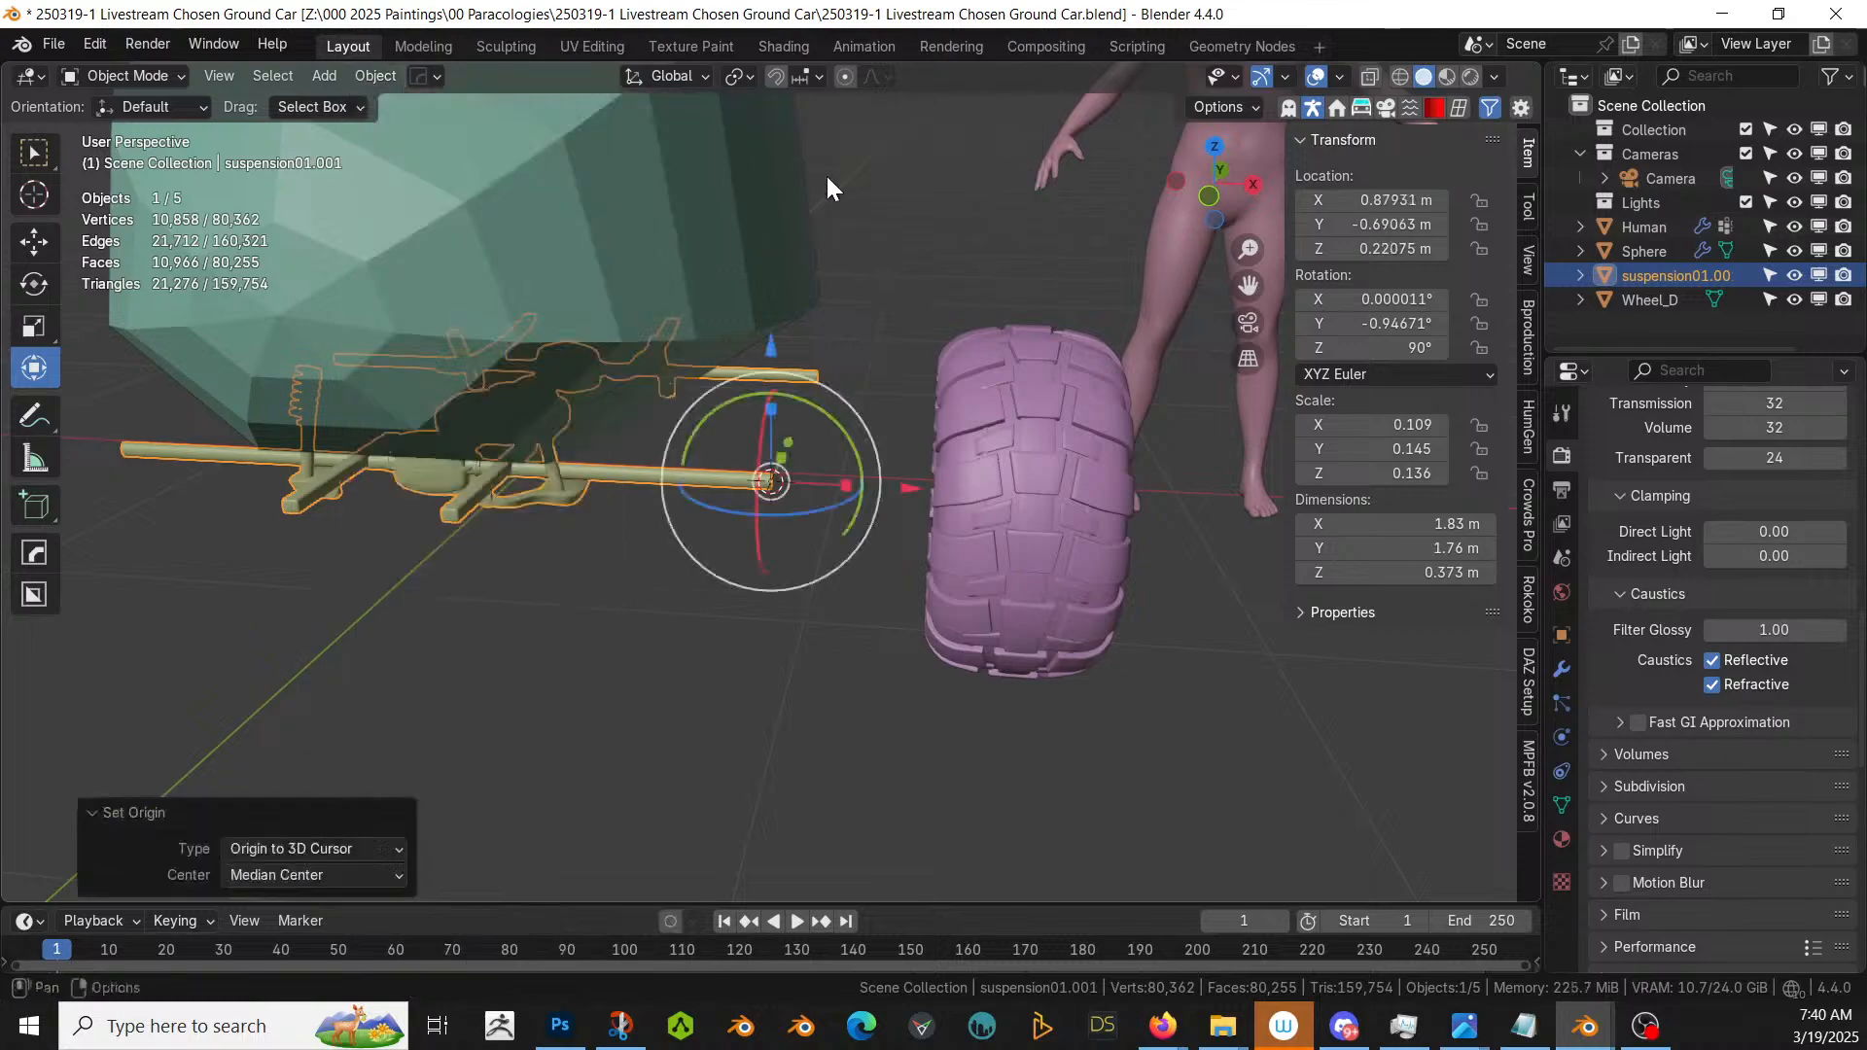
{"action": "left_click", "coordinate": [375, 75]}
{"action": "mouse_move", "coordinate": [552, 126]}
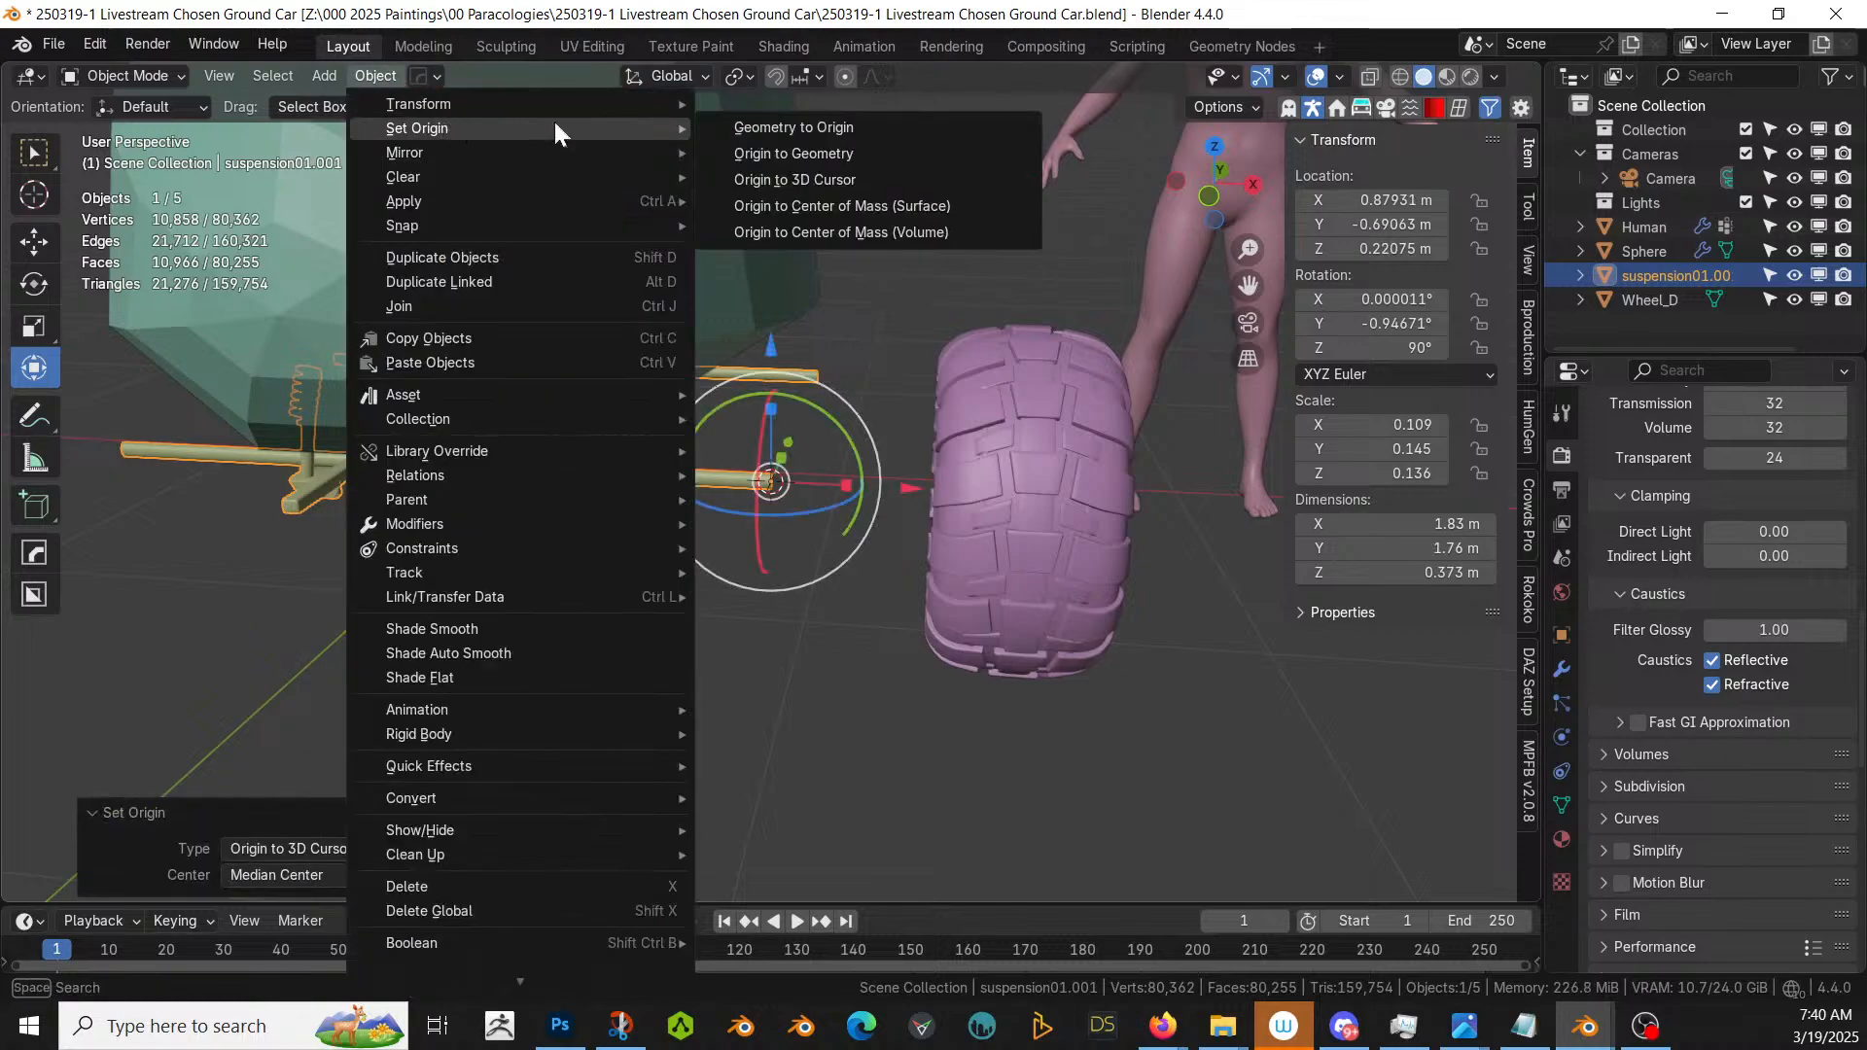
{"action": "left_click", "coordinate": [819, 126]}
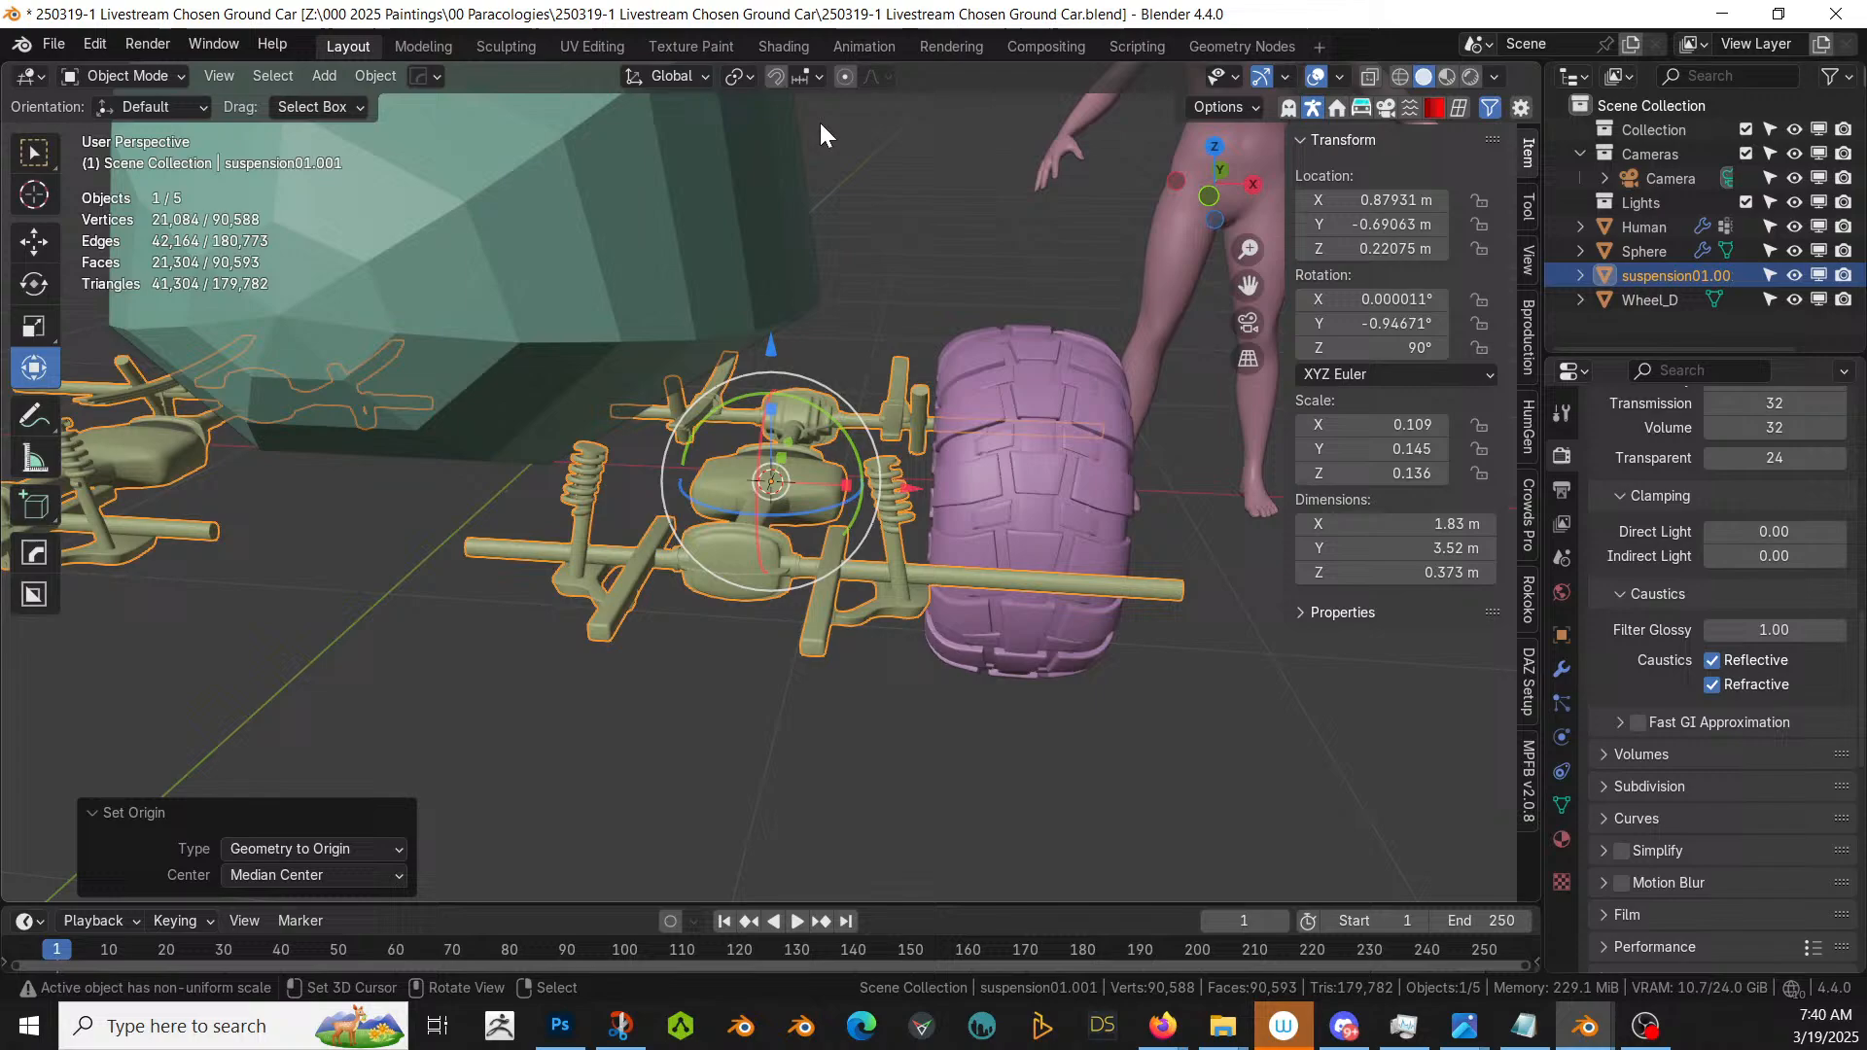
{"action": "left_click", "coordinate": [1029, 508]}
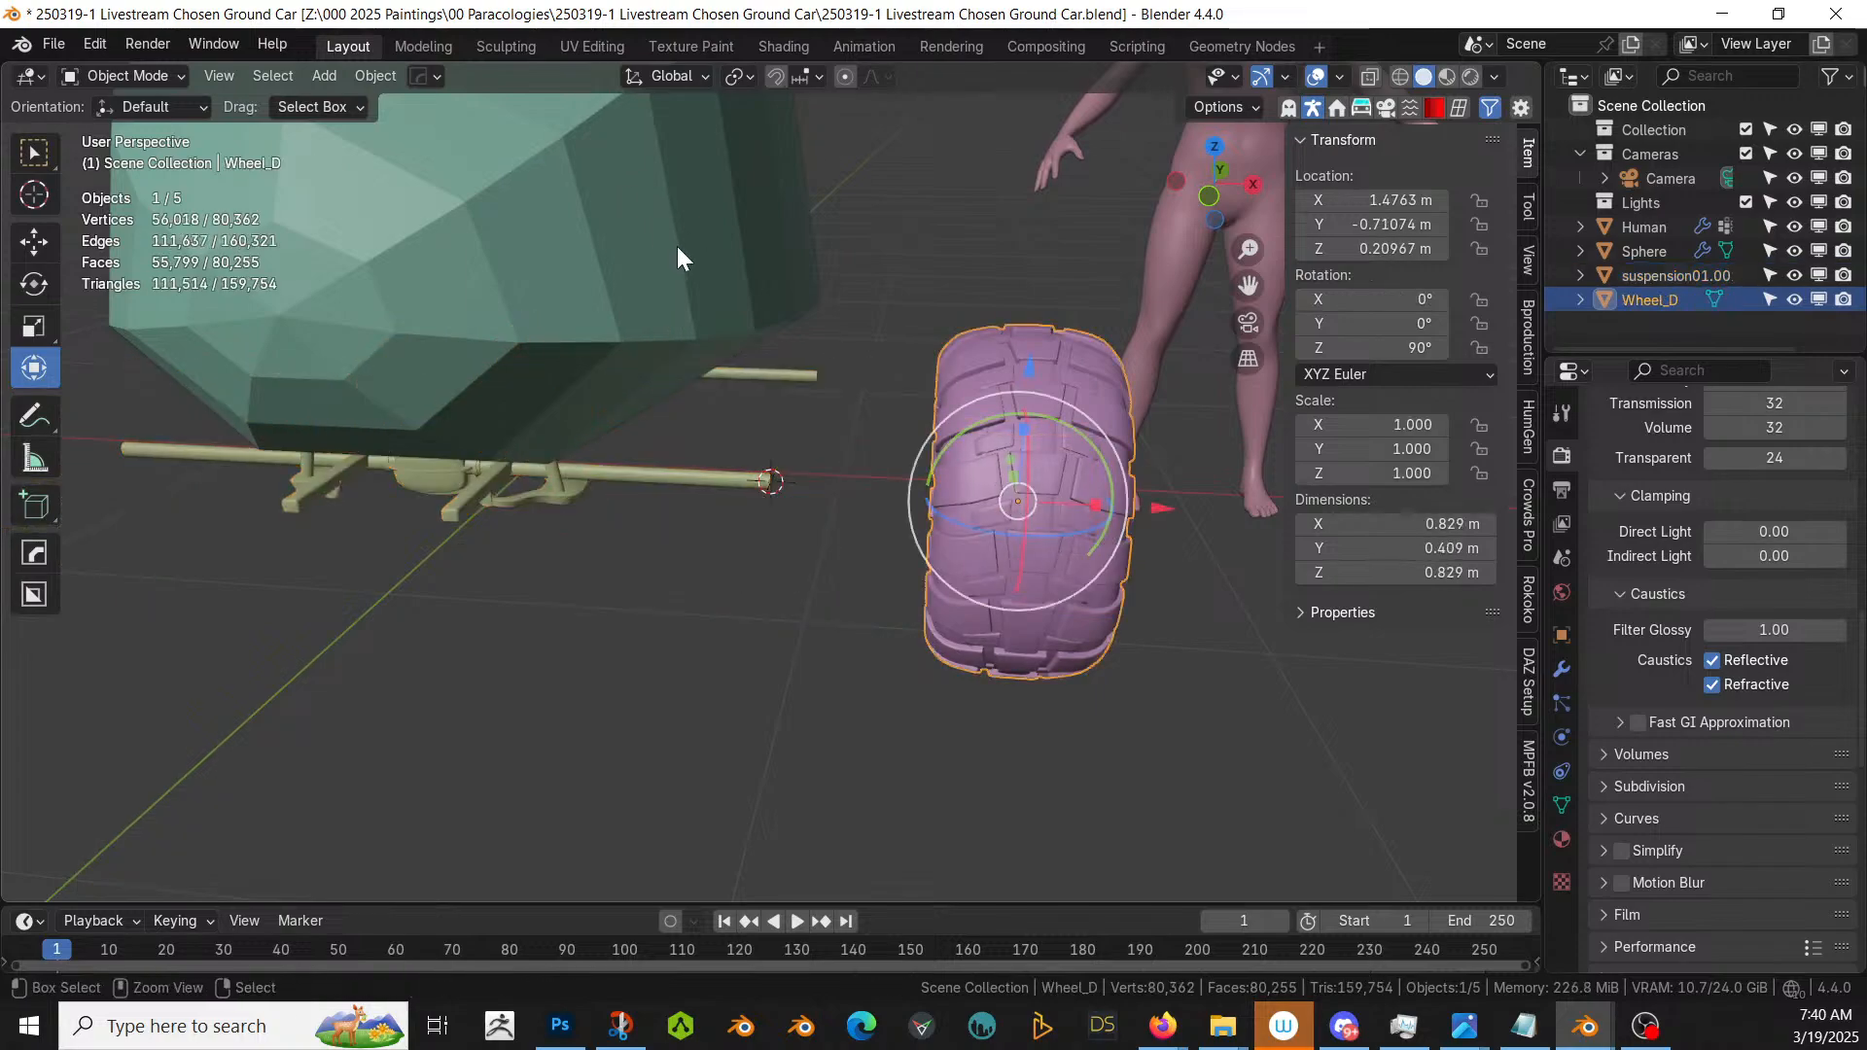
{"action": "left_click", "coordinate": [710, 307]}
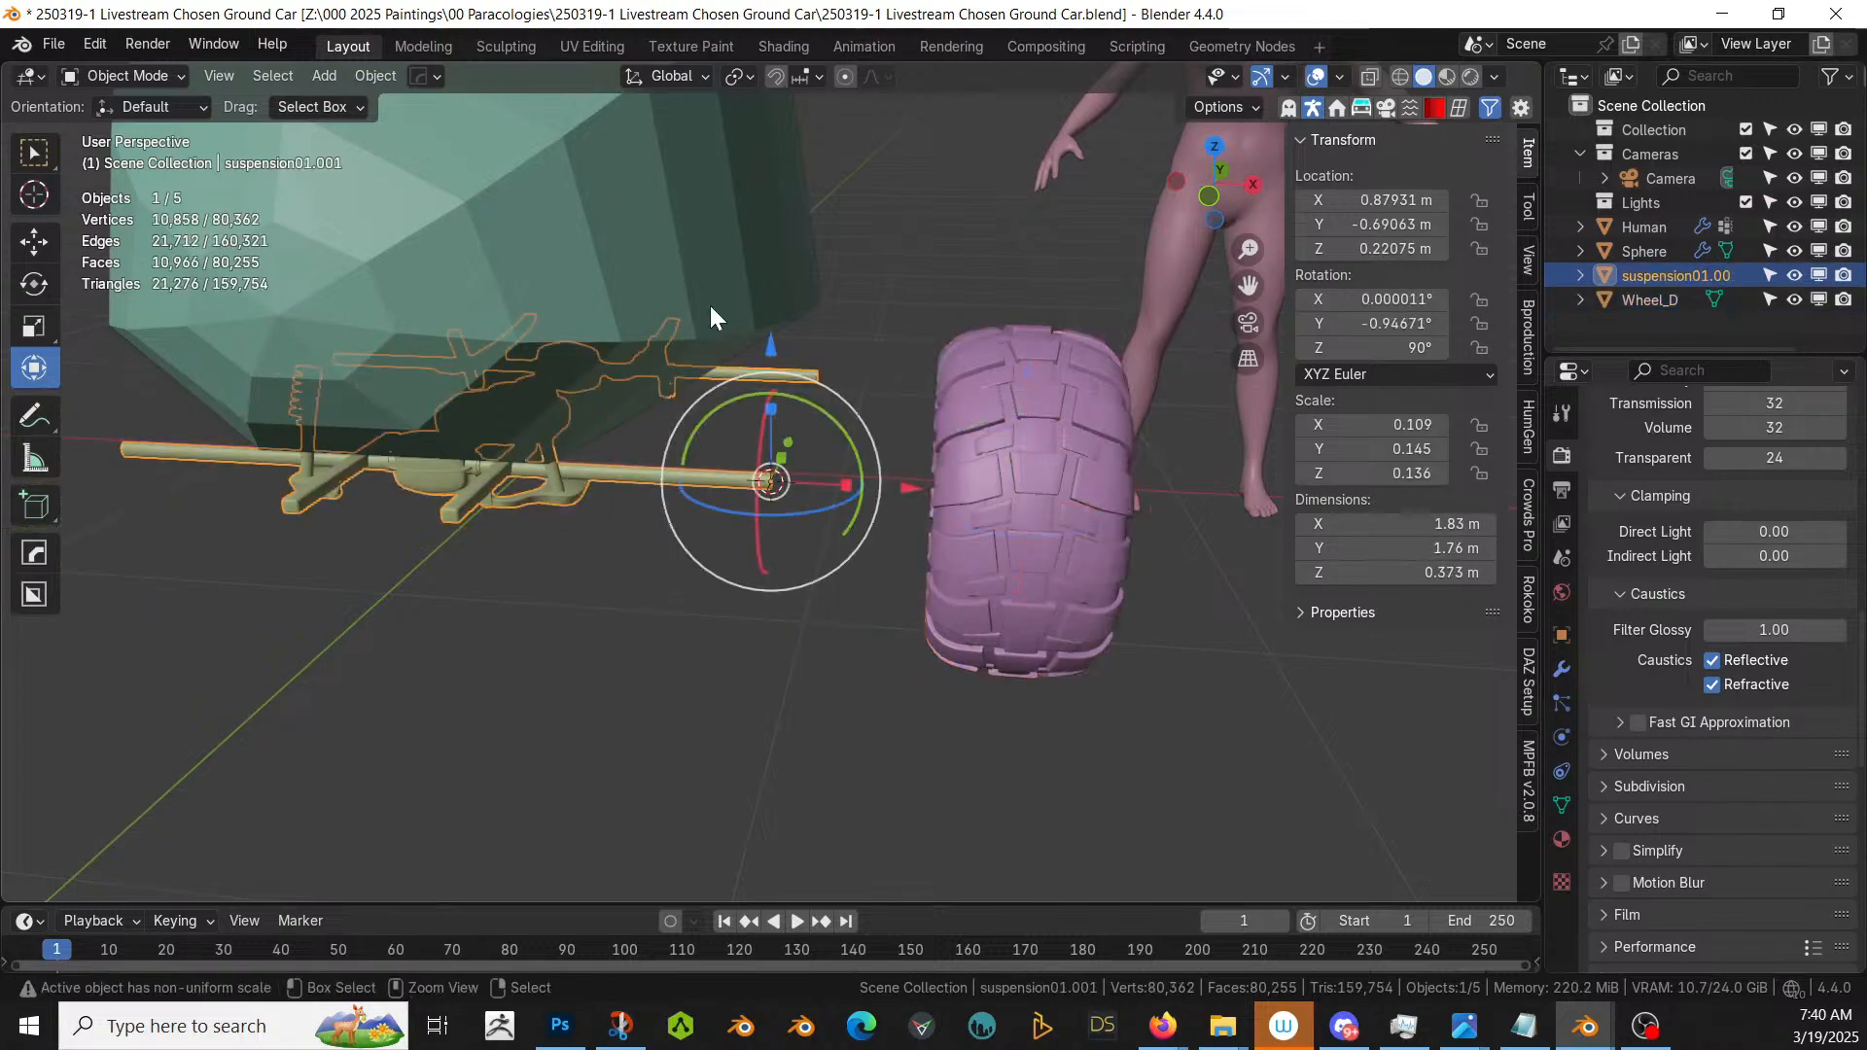
- Set the wheel's origin to the 3D cursor and move its geometry to that origin at the axle end
{"action": "left_click", "coordinate": [1057, 475]}
{"action": "left_click", "coordinate": [385, 76]}
{"action": "mouse_move", "coordinate": [431, 126]}
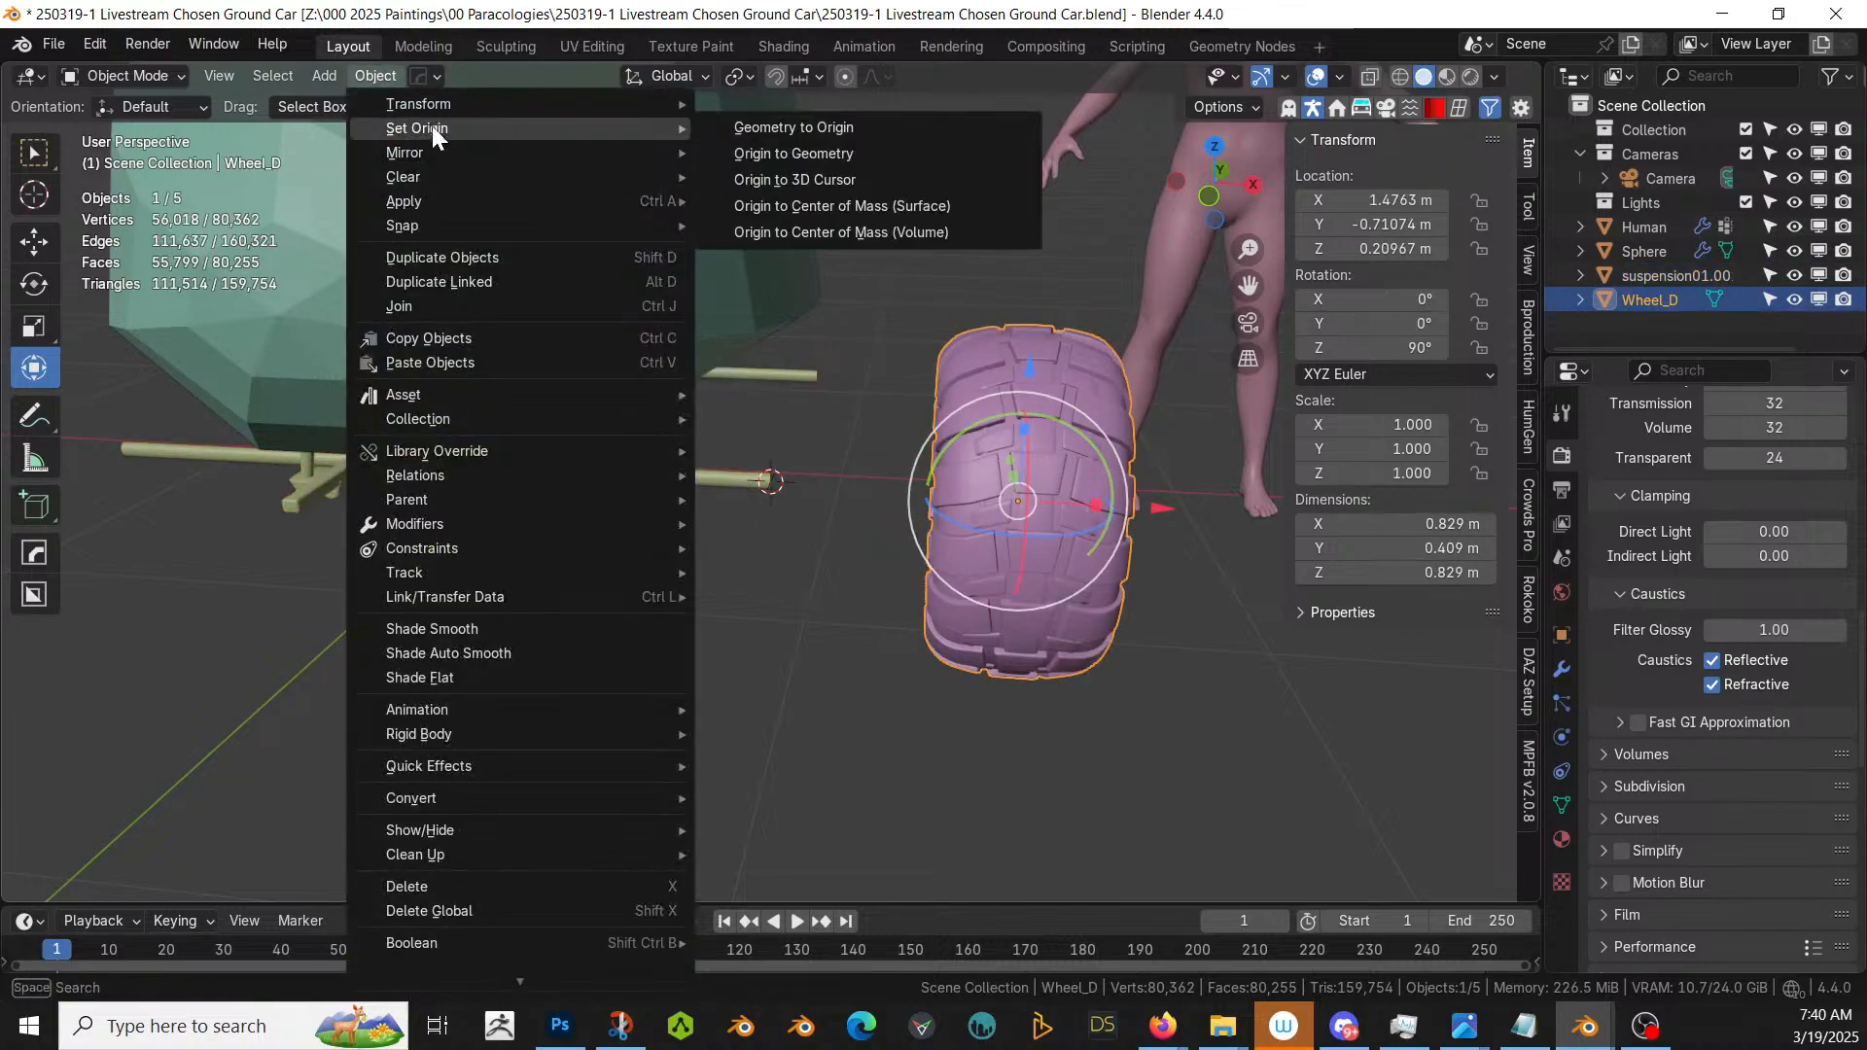
{"action": "left_click", "coordinate": [861, 176]}
{"action": "left_click", "coordinate": [359, 72]}
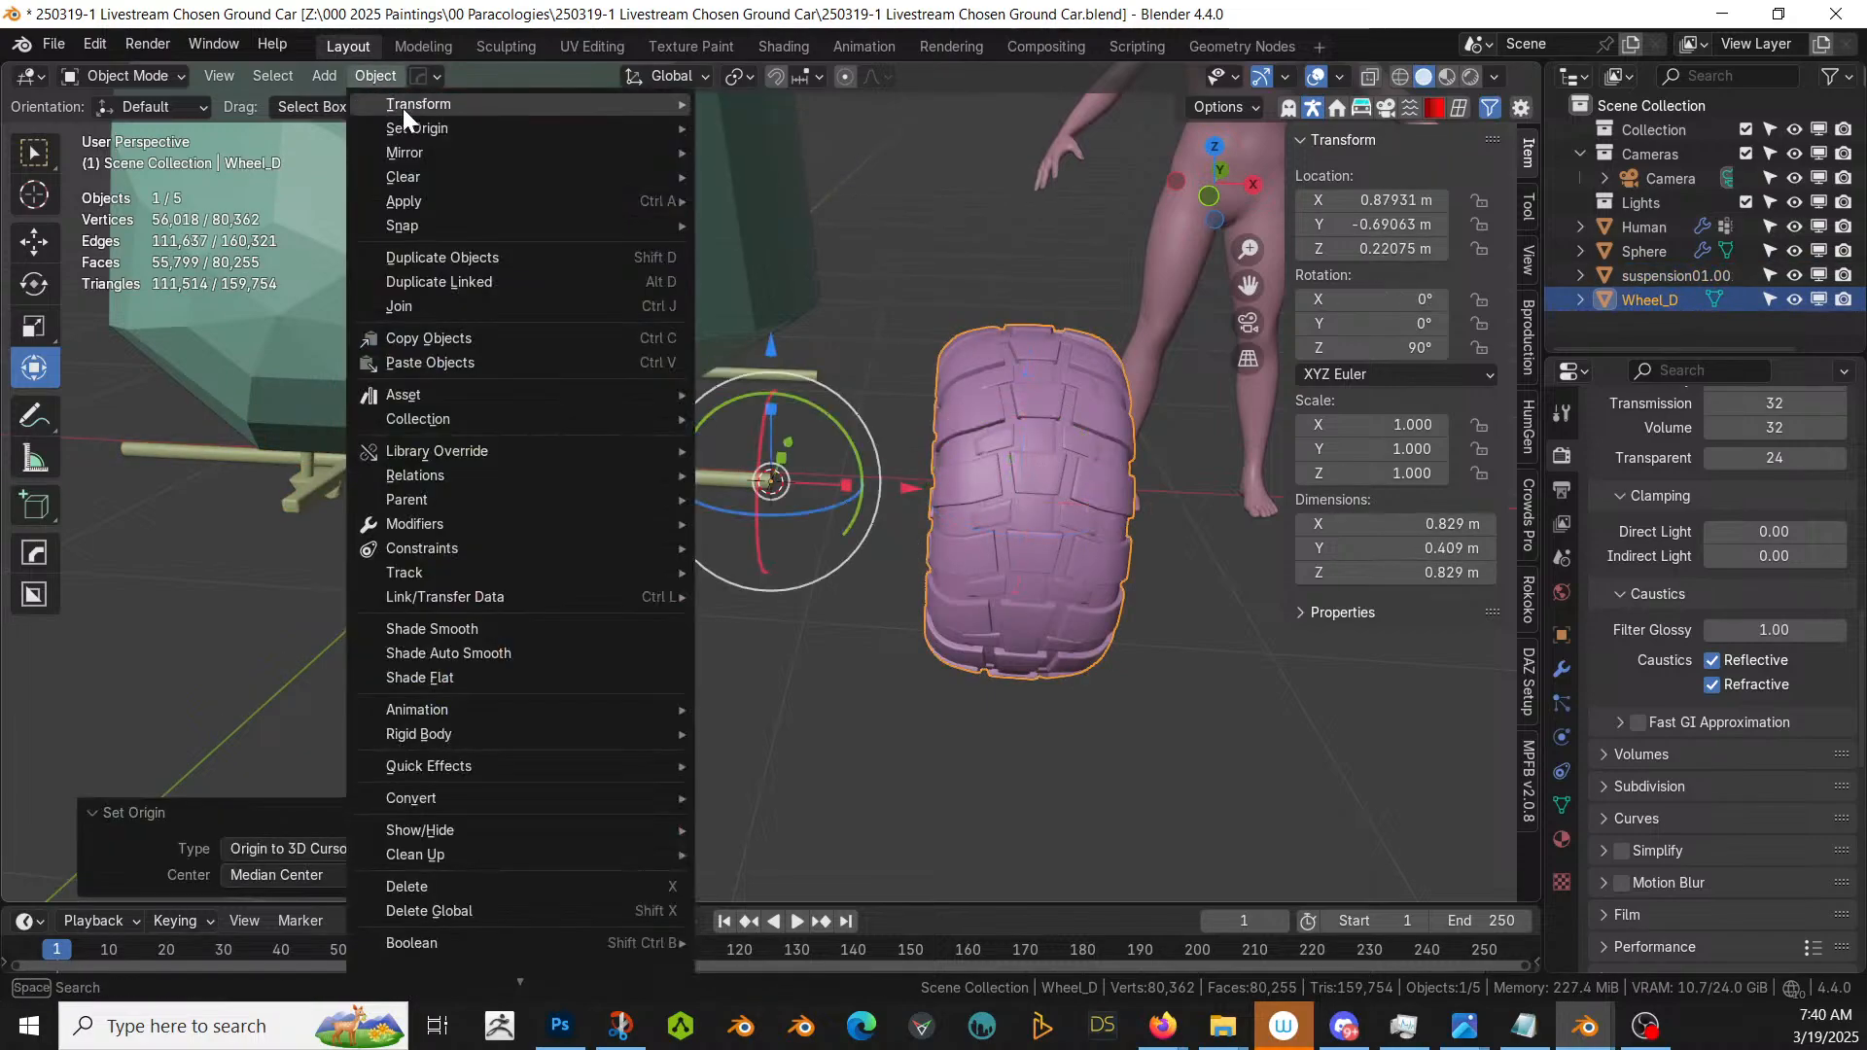
{"action": "mouse_move", "coordinate": [492, 125]}
{"action": "left_click", "coordinate": [818, 128]}
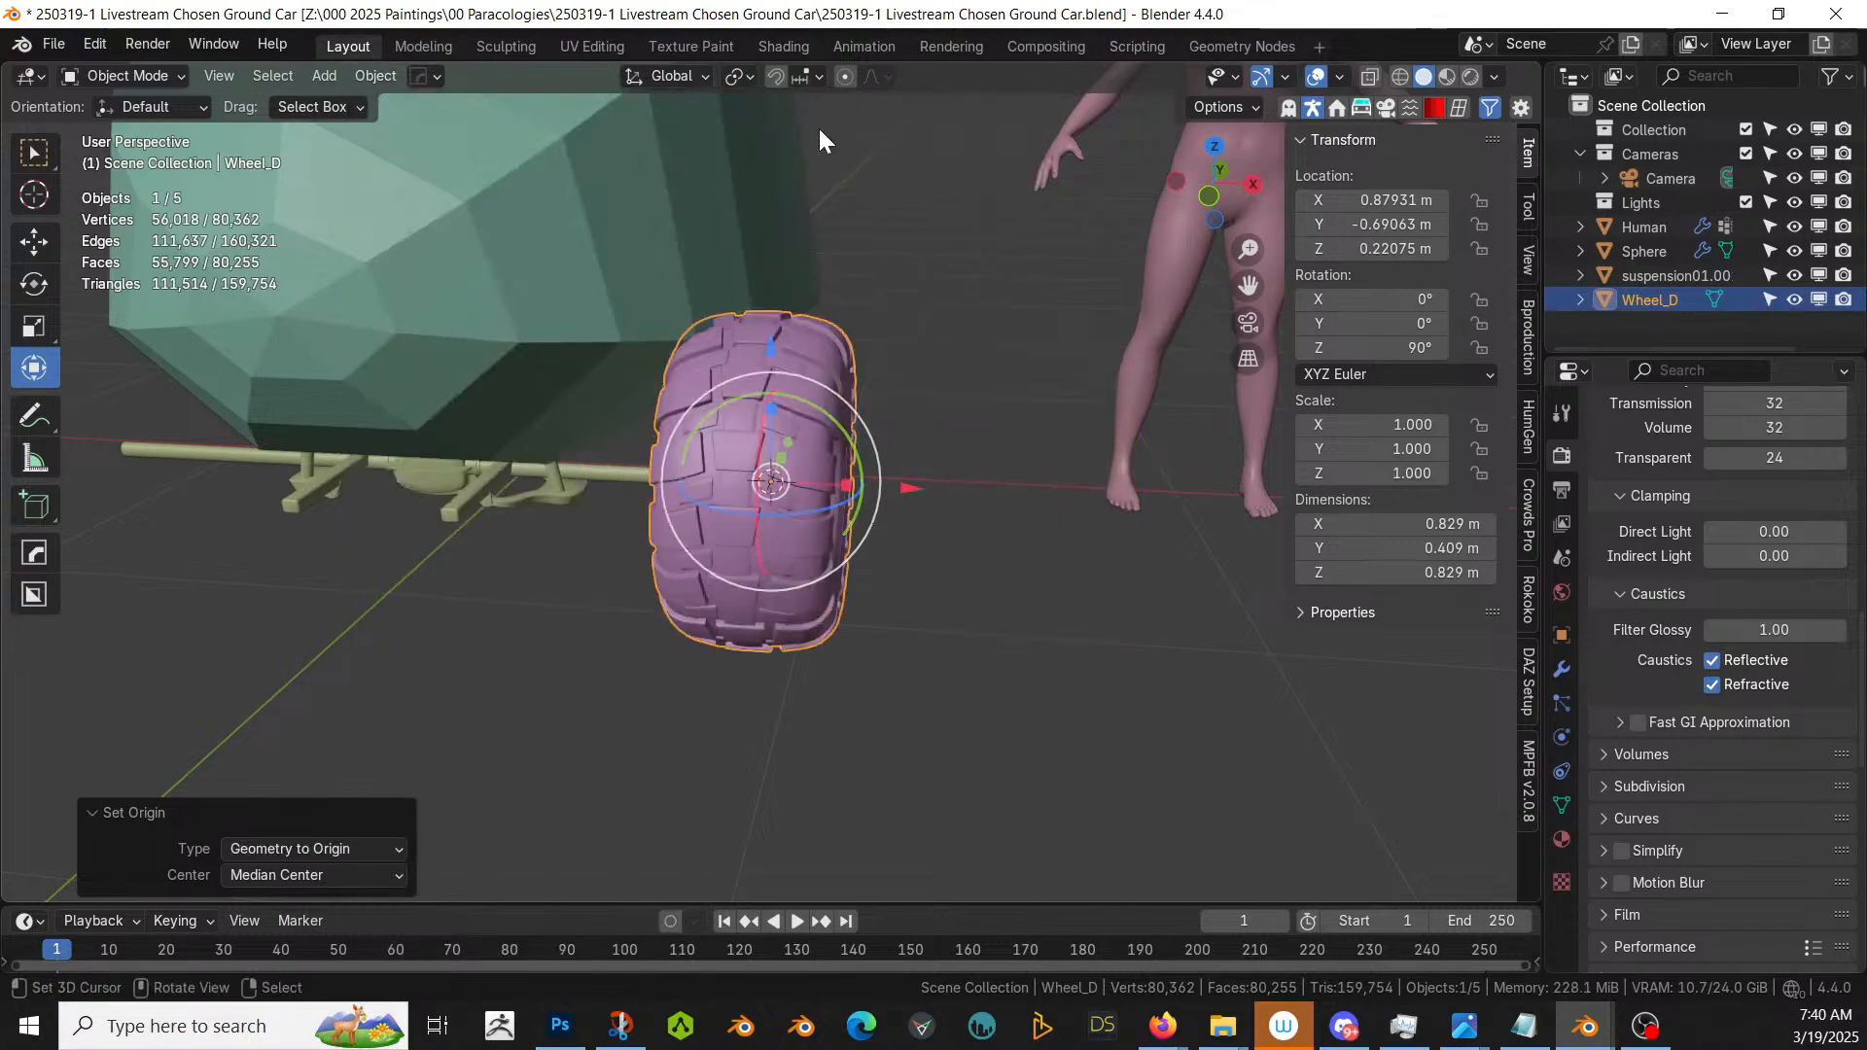
- Seat the wheel on the axle by sliding it along X, about 0.143 m inward and about 0.052 m back outward
{"action": "middle_click_drag", "start_coordinate": [842, 241], "coordinate": [862, 335]}
{"action": "scroll", "coordinate": [861, 334], "scroll_direction": "down", "scroll_amount": 2}
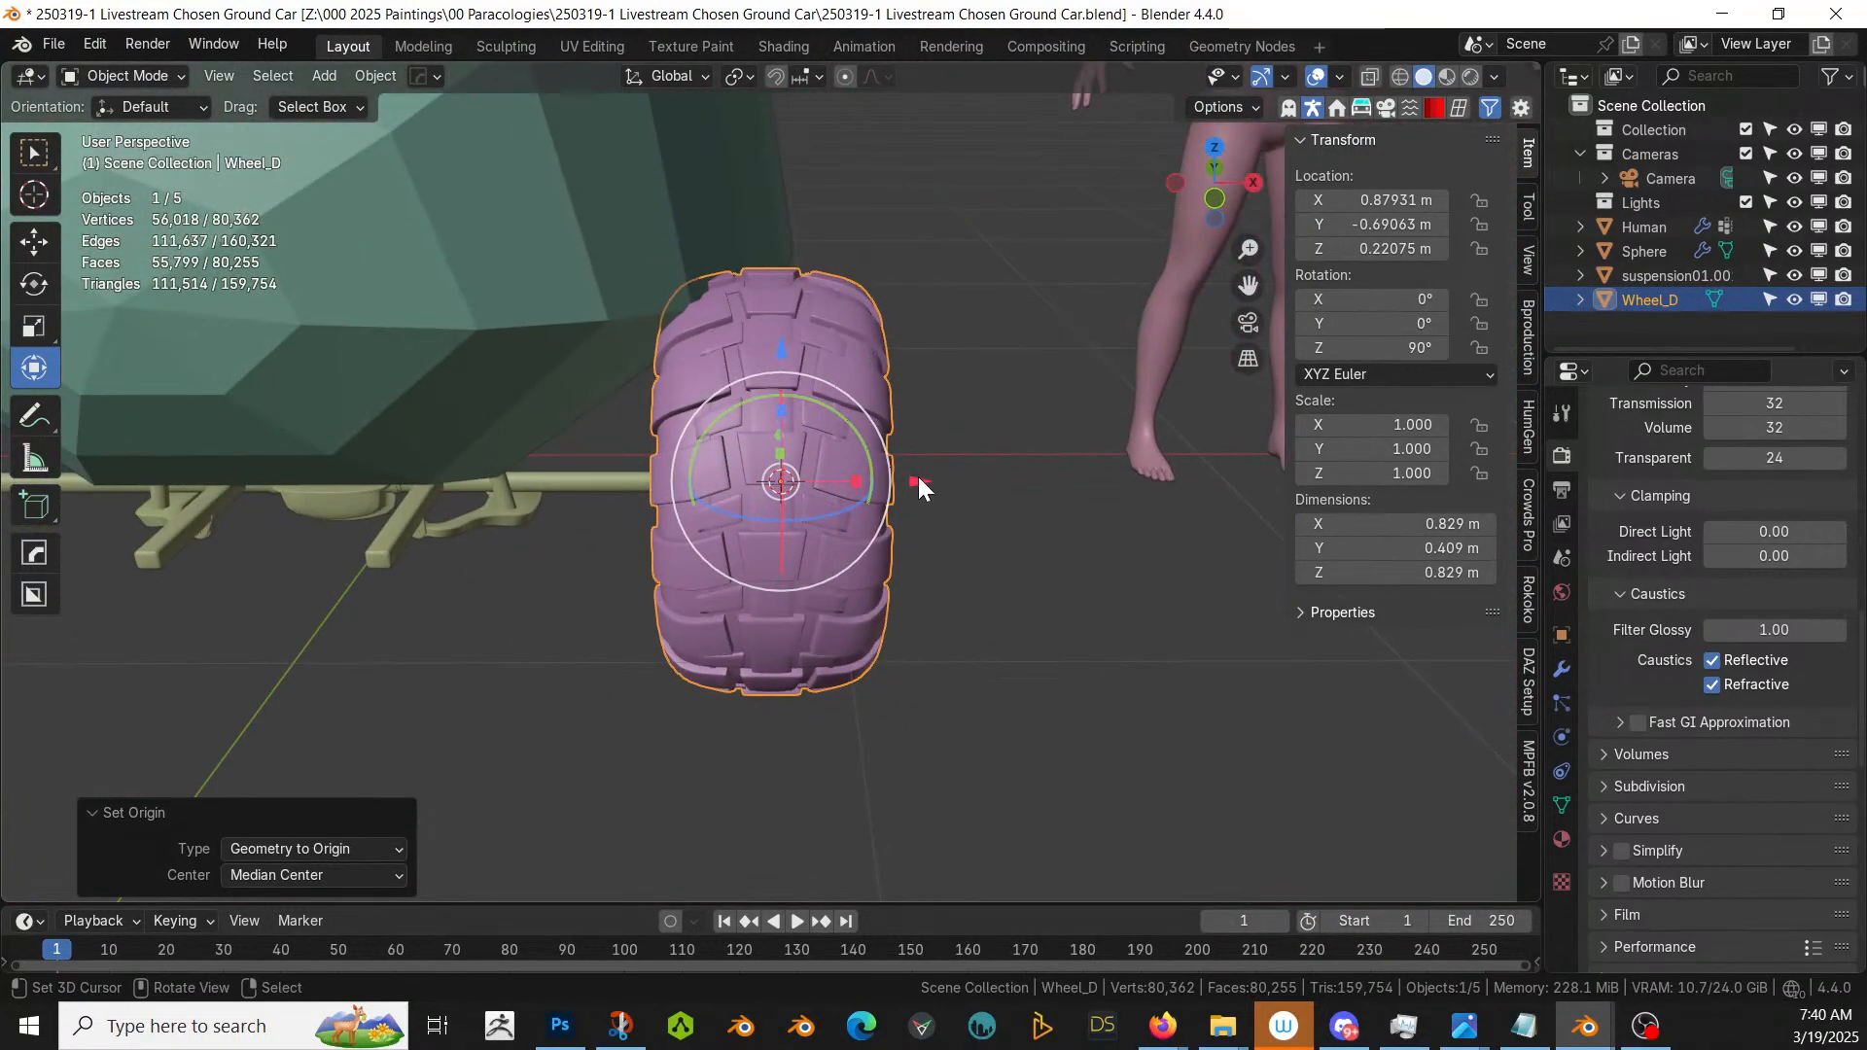
{"action": "left_click_drag", "start_coordinate": [917, 477], "coordinate": [846, 487]}
{"action": "scroll", "coordinate": [846, 487], "scroll_direction": "up", "scroll_amount": 4}
{"action": "middle_click_drag", "start_coordinate": [899, 429], "coordinate": [727, 519]}
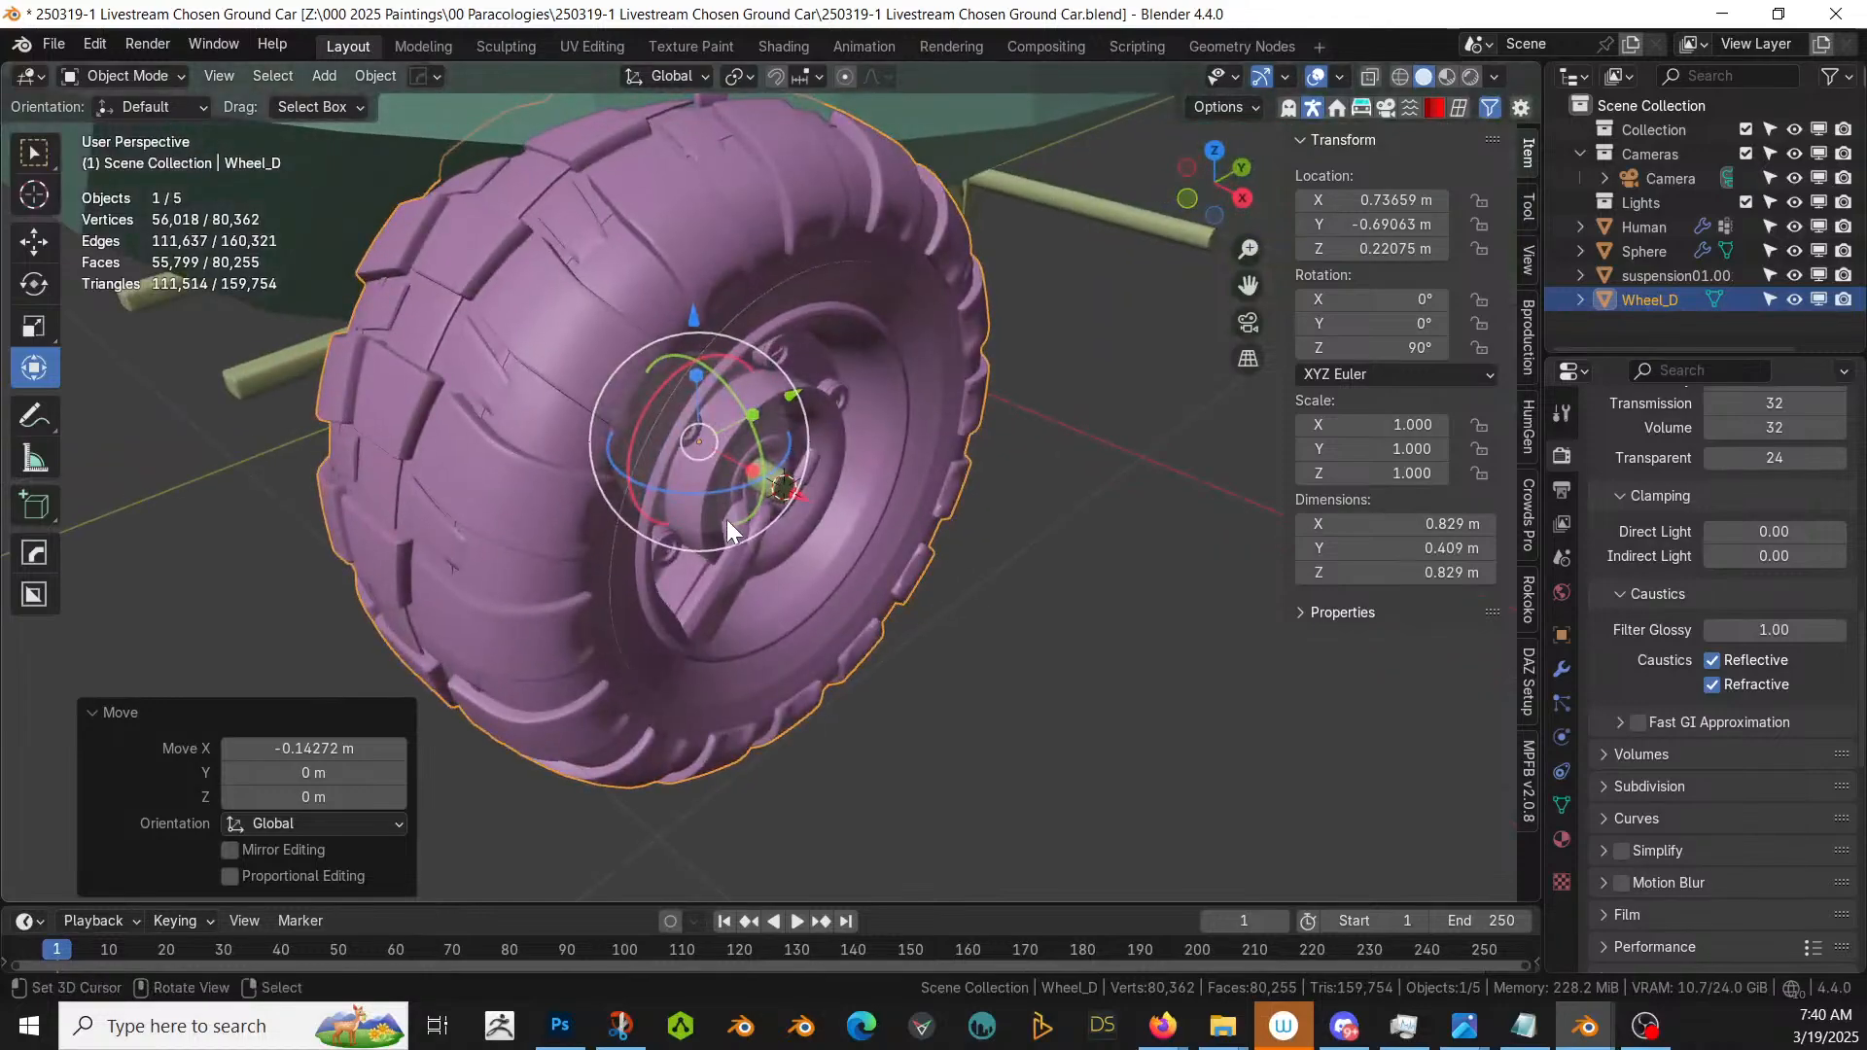
{"action": "scroll", "coordinate": [744, 523], "scroll_direction": "up", "scroll_amount": 2}
{"action": "key", "text": "g"}
{"action": "key", "text": "x"}
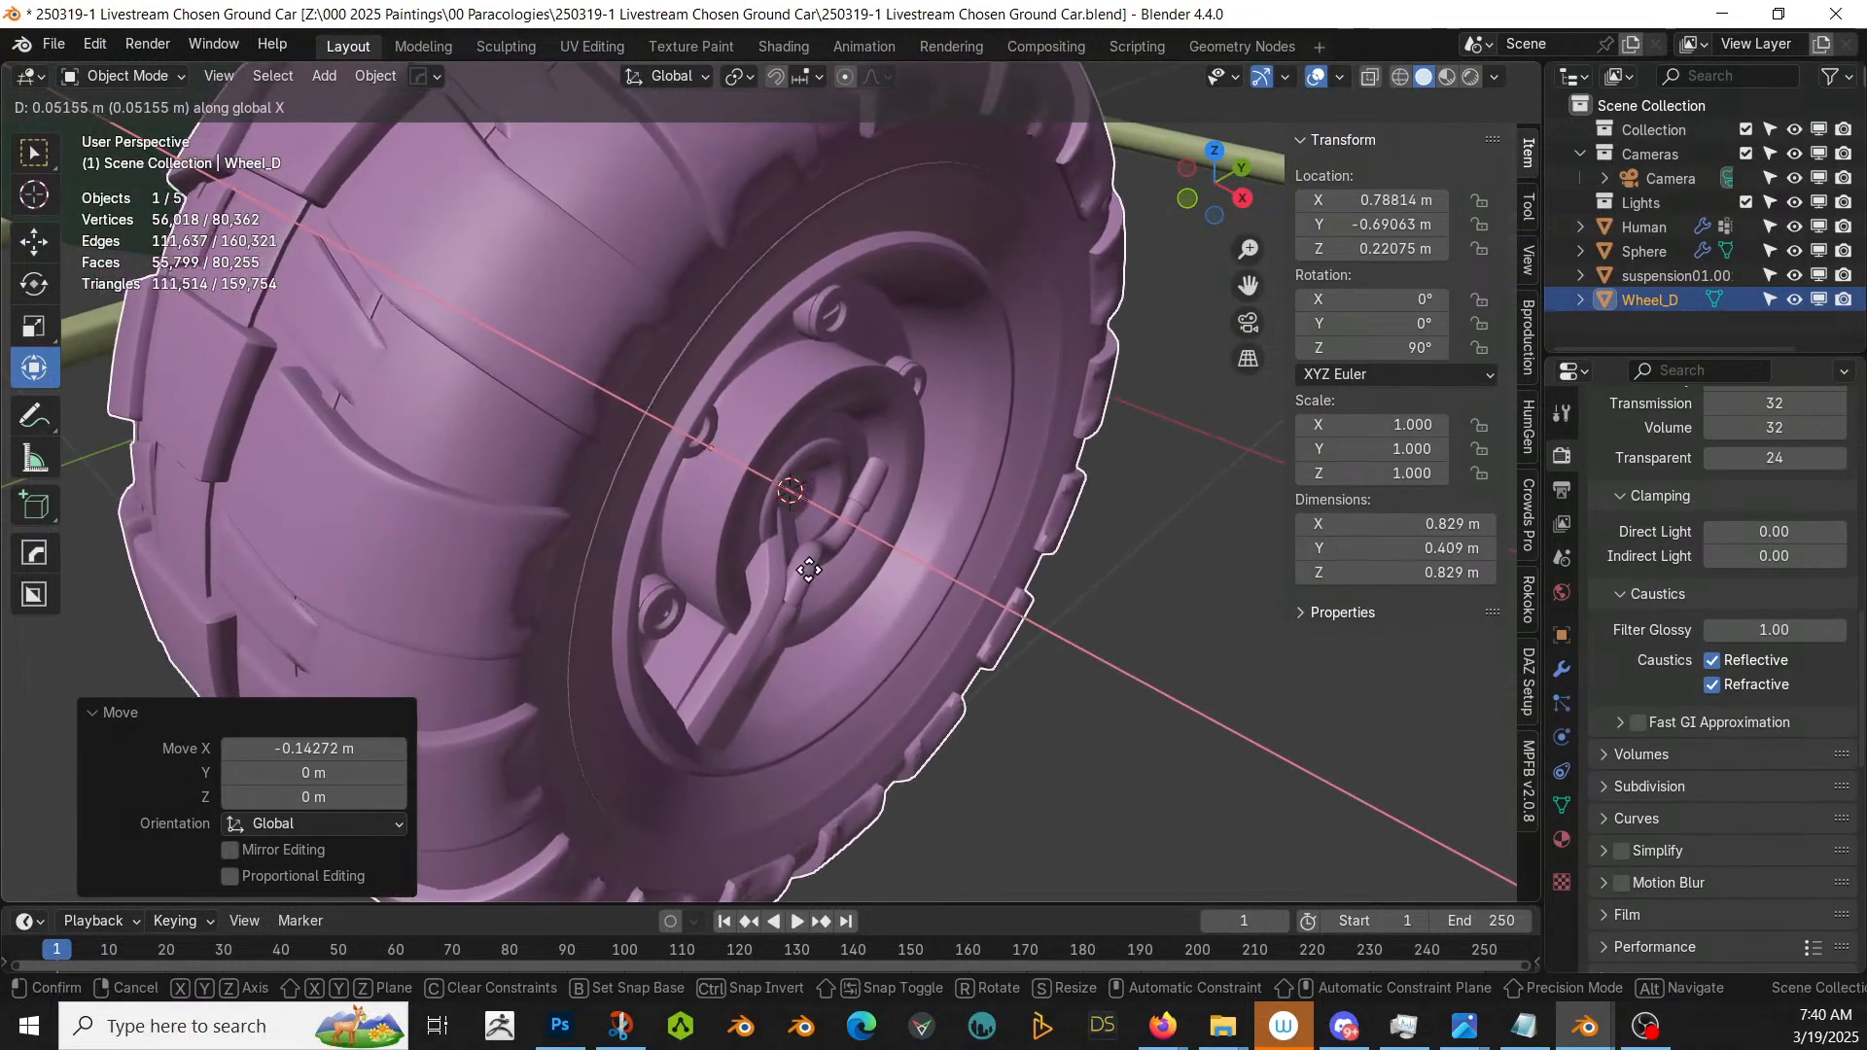
{"action": "left_click", "coordinate": [813, 562]}
- Create a linked duplicate of the wheel and move it about 1.1 m along Y towards the other axle
{"action": "scroll", "coordinate": [815, 564], "scroll_direction": "down", "scroll_amount": 5}
{"action": "middle_click_drag", "start_coordinate": [889, 504], "coordinate": [612, 595]}
{"action": "scroll", "coordinate": [920, 487], "scroll_direction": "down", "scroll_amount": 6}
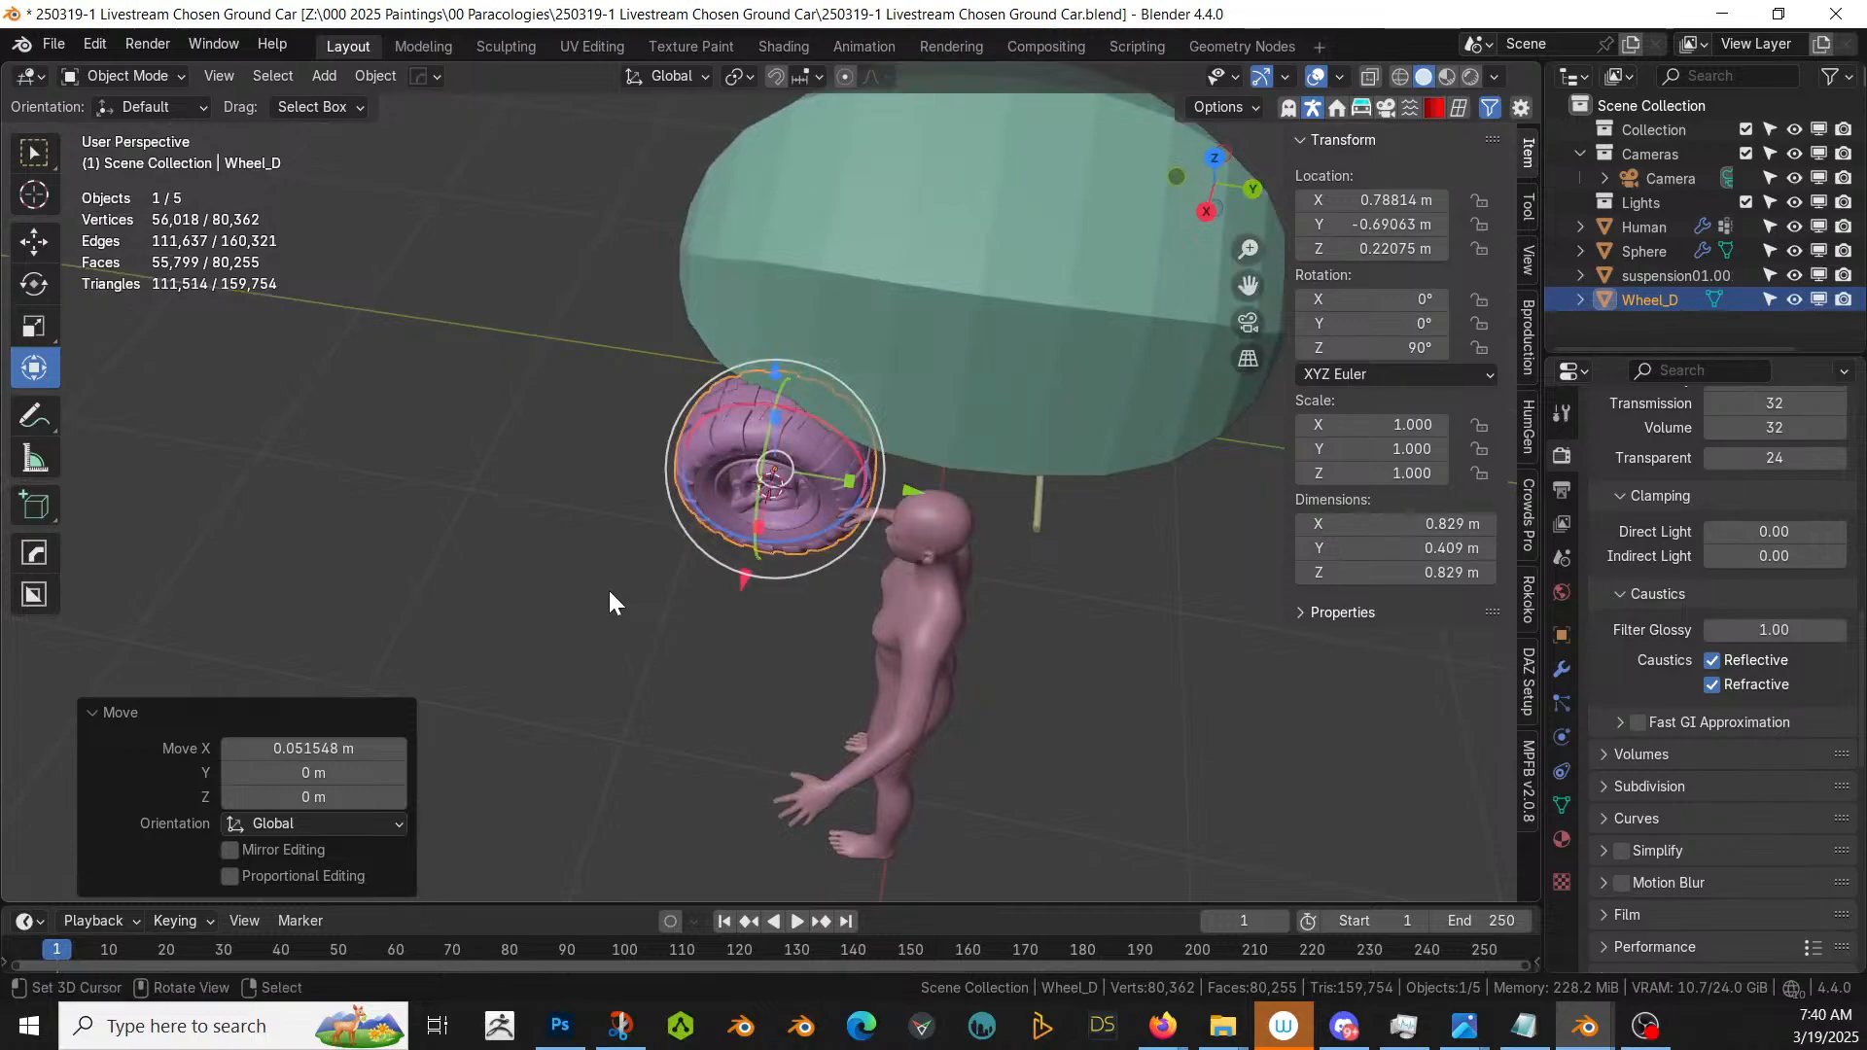
{"action": "key", "text": "KP_7"}
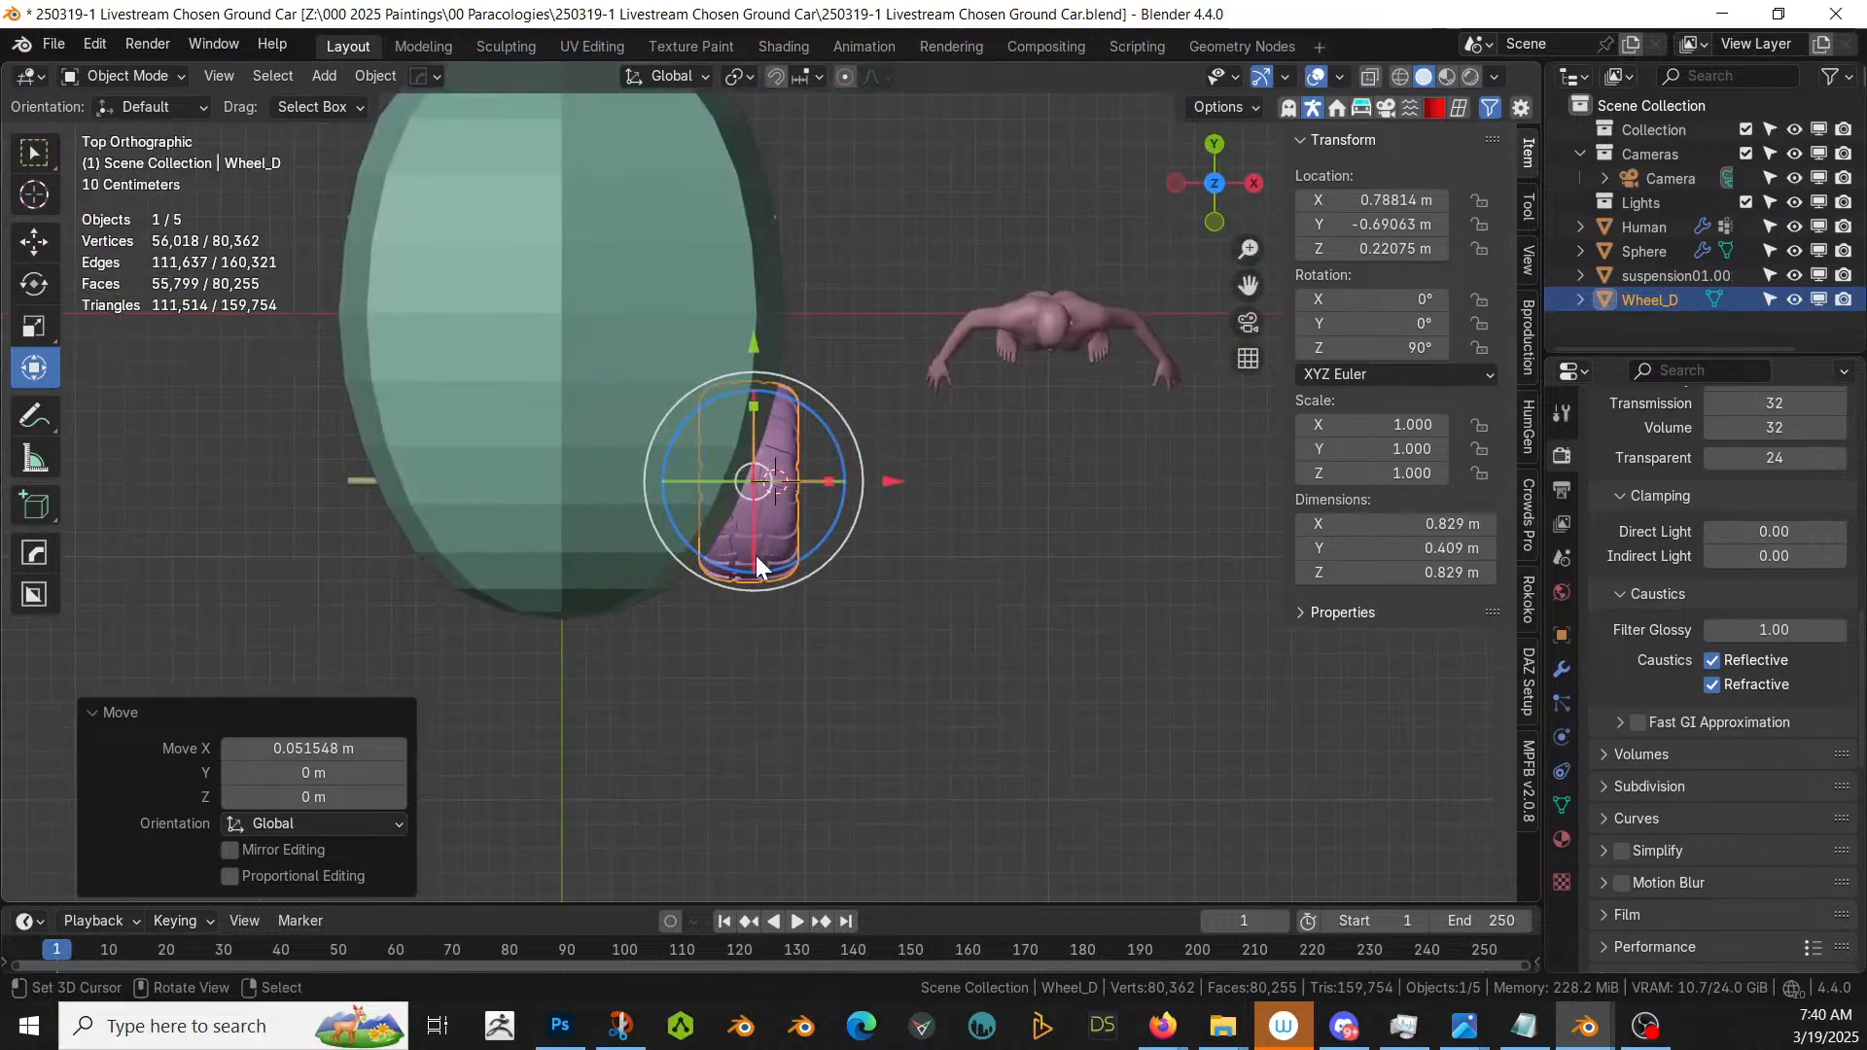
{"action": "key", "text": "alt+d"}
{"action": "right_click", "coordinate": [767, 466]}
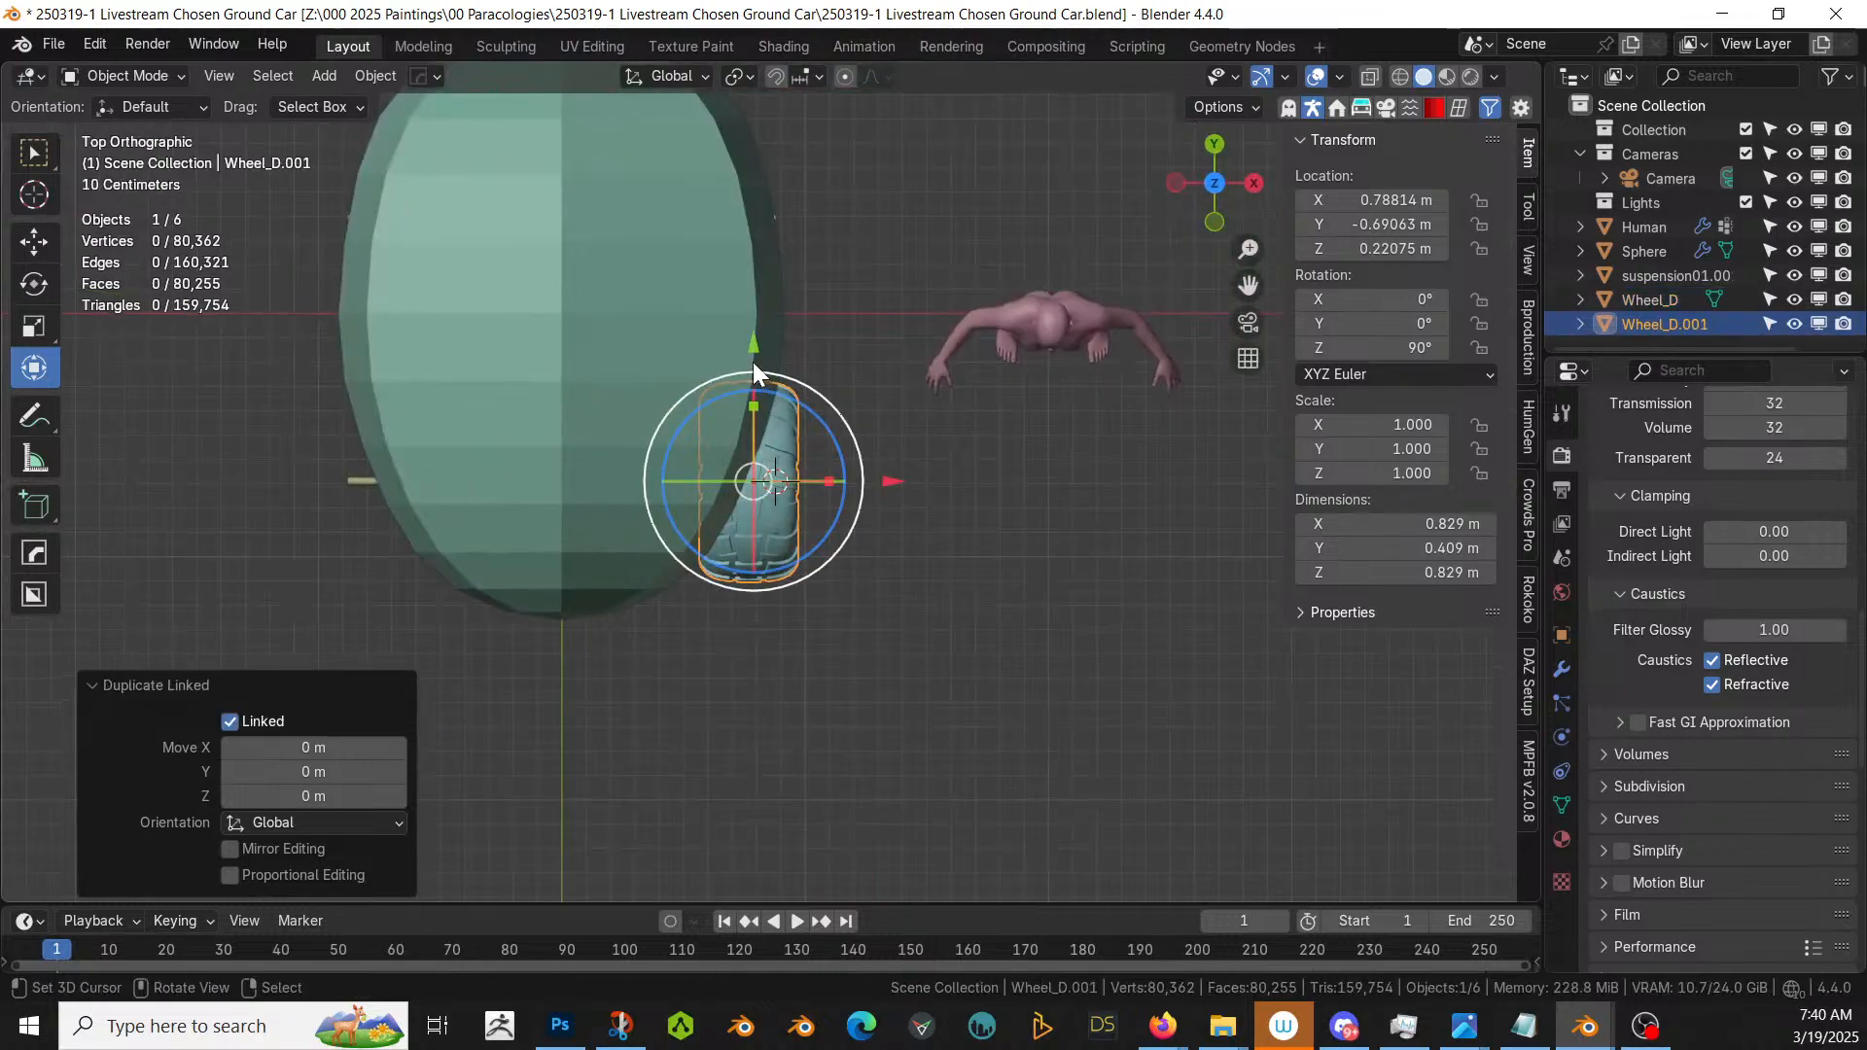
{"action": "left_click_drag", "start_coordinate": [753, 362], "coordinate": [795, 87]}
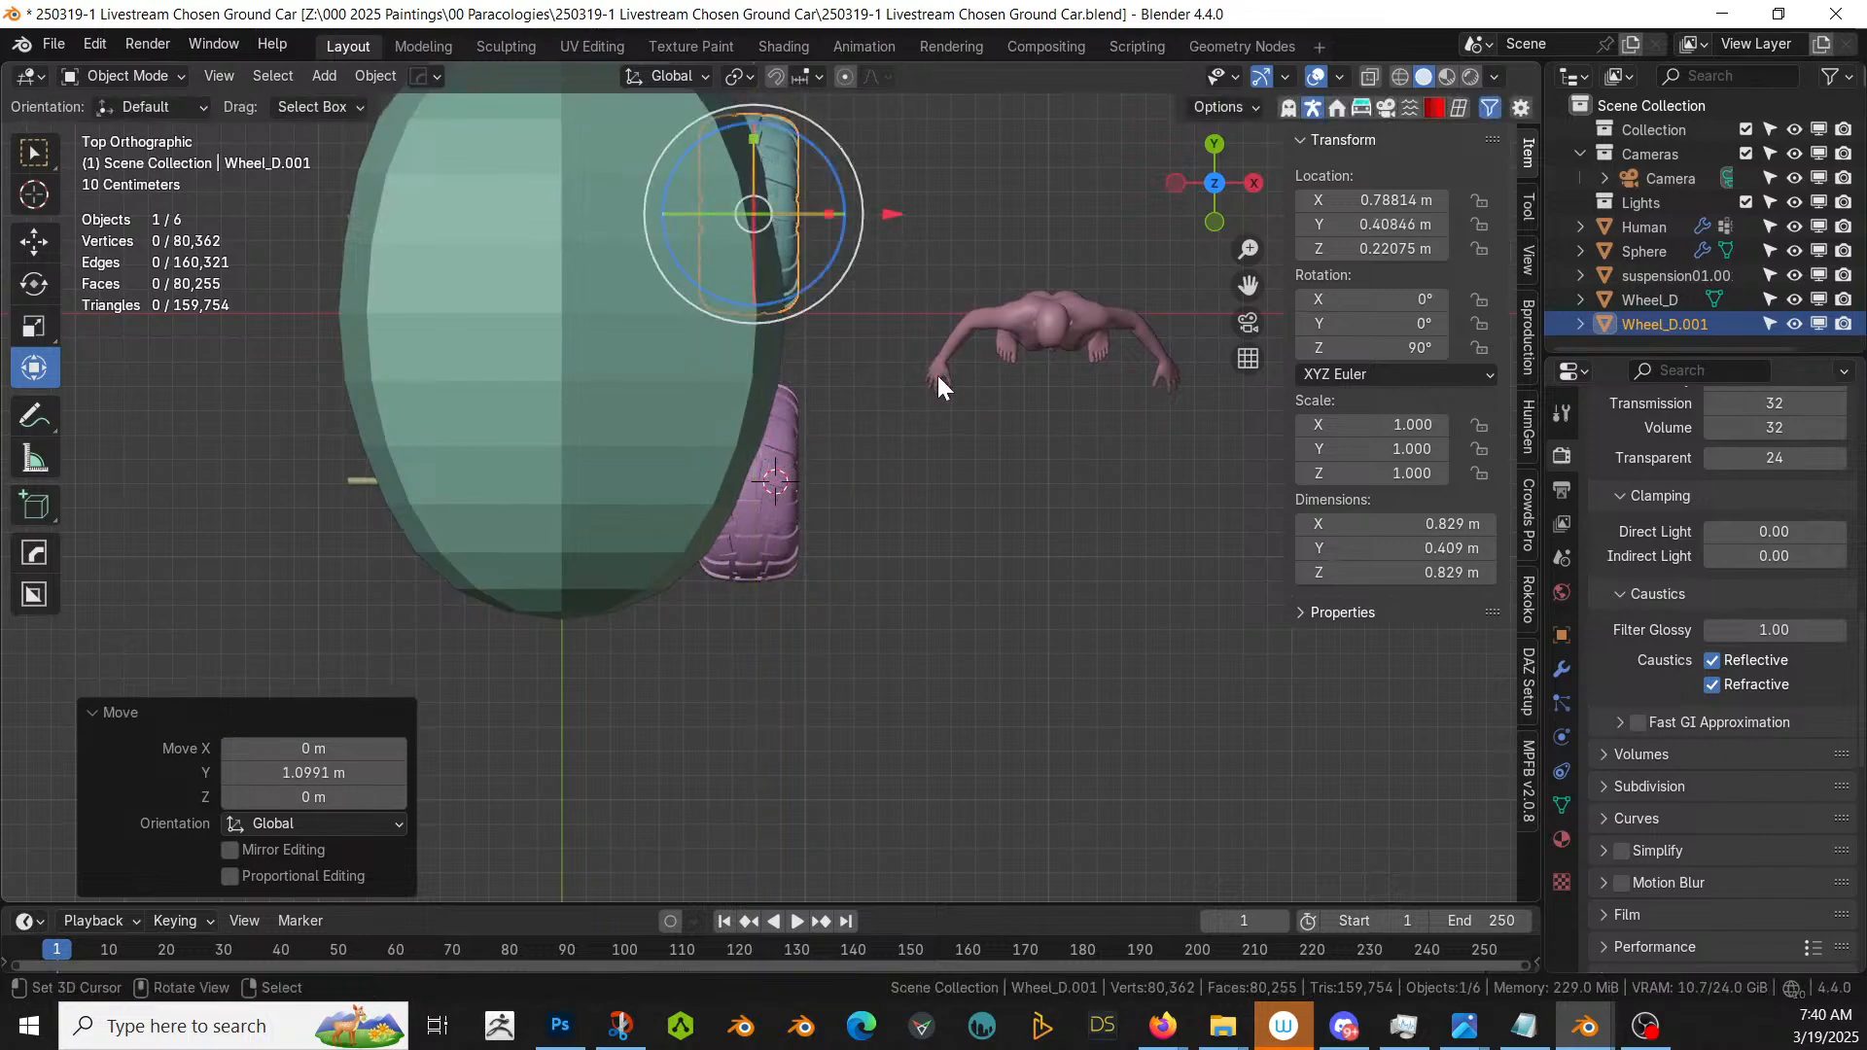
- Set the transform pivot to the 3D cursor and scale the suspension along Y by about 1.14
{"action": "middle_click_drag", "start_coordinate": [937, 375], "coordinate": [607, 124]}
{"action": "middle_click_drag", "start_coordinate": [603, 233], "coordinate": [466, 962]}
{"action": "left_click", "coordinate": [646, 574]}
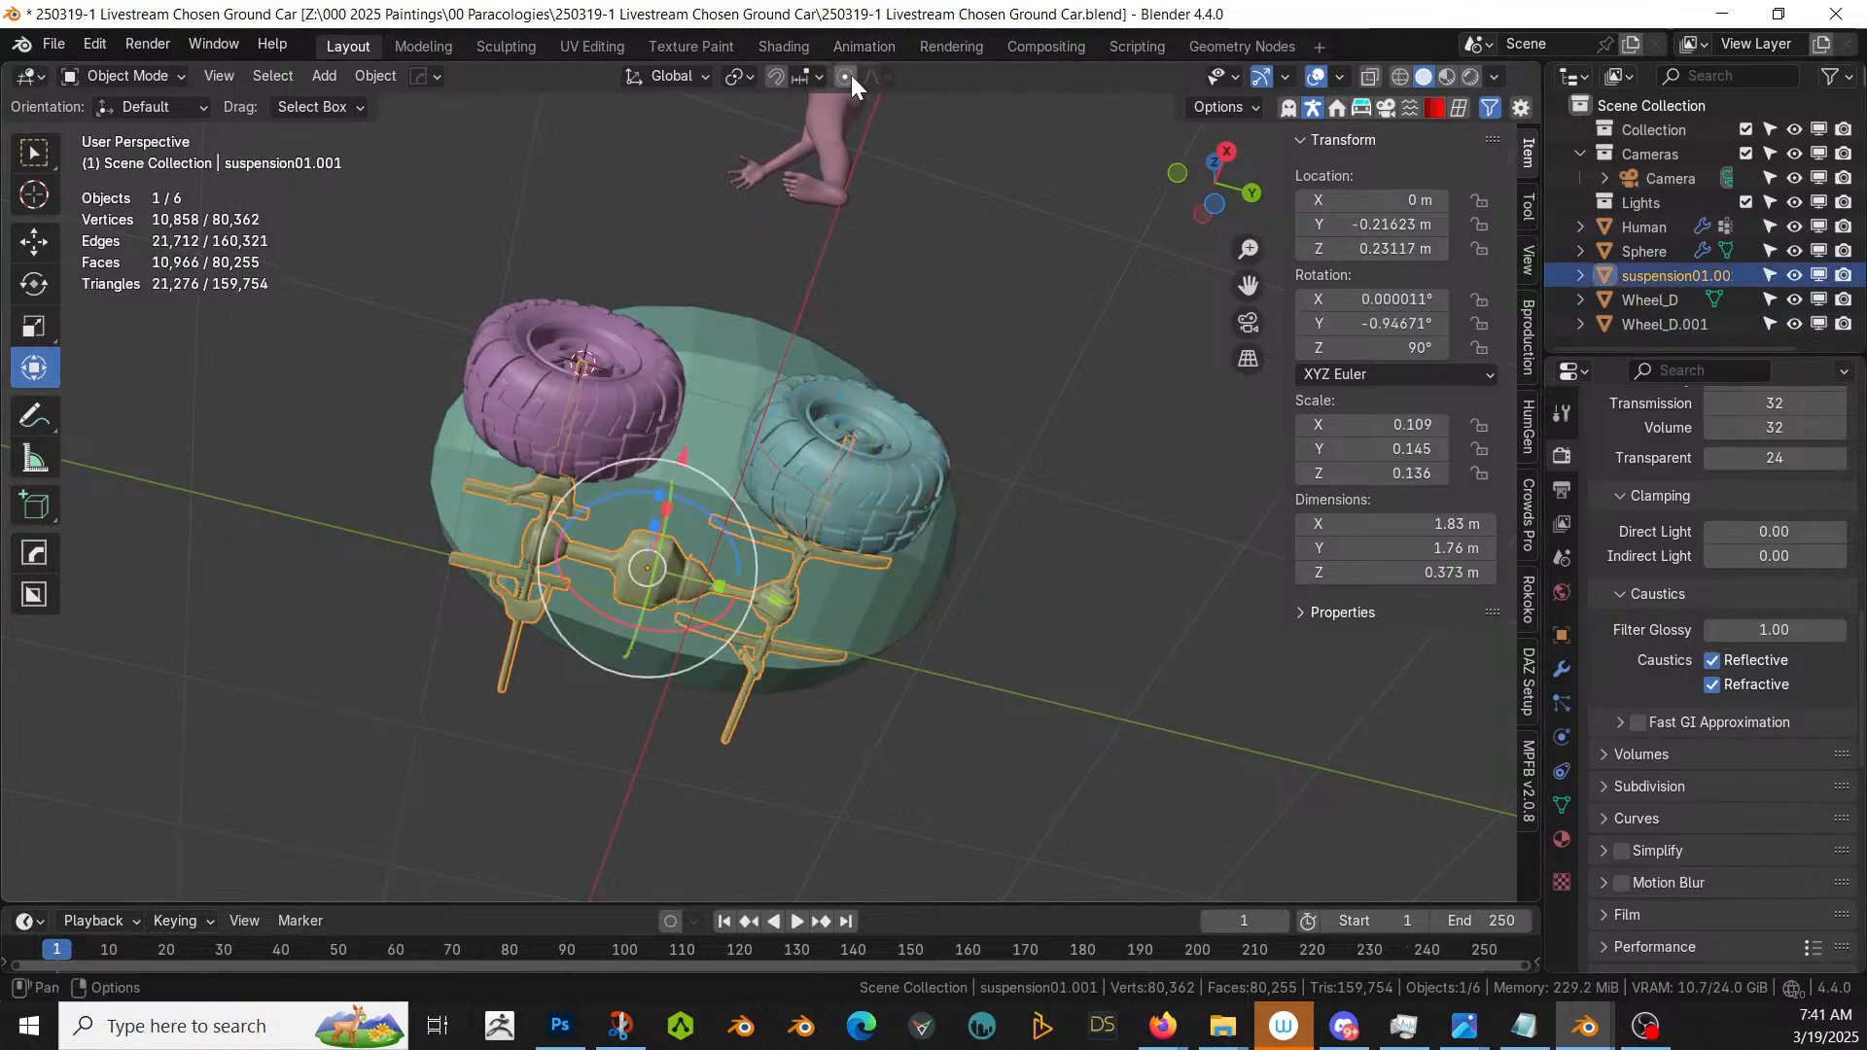
{"action": "left_click", "coordinate": [747, 78]}
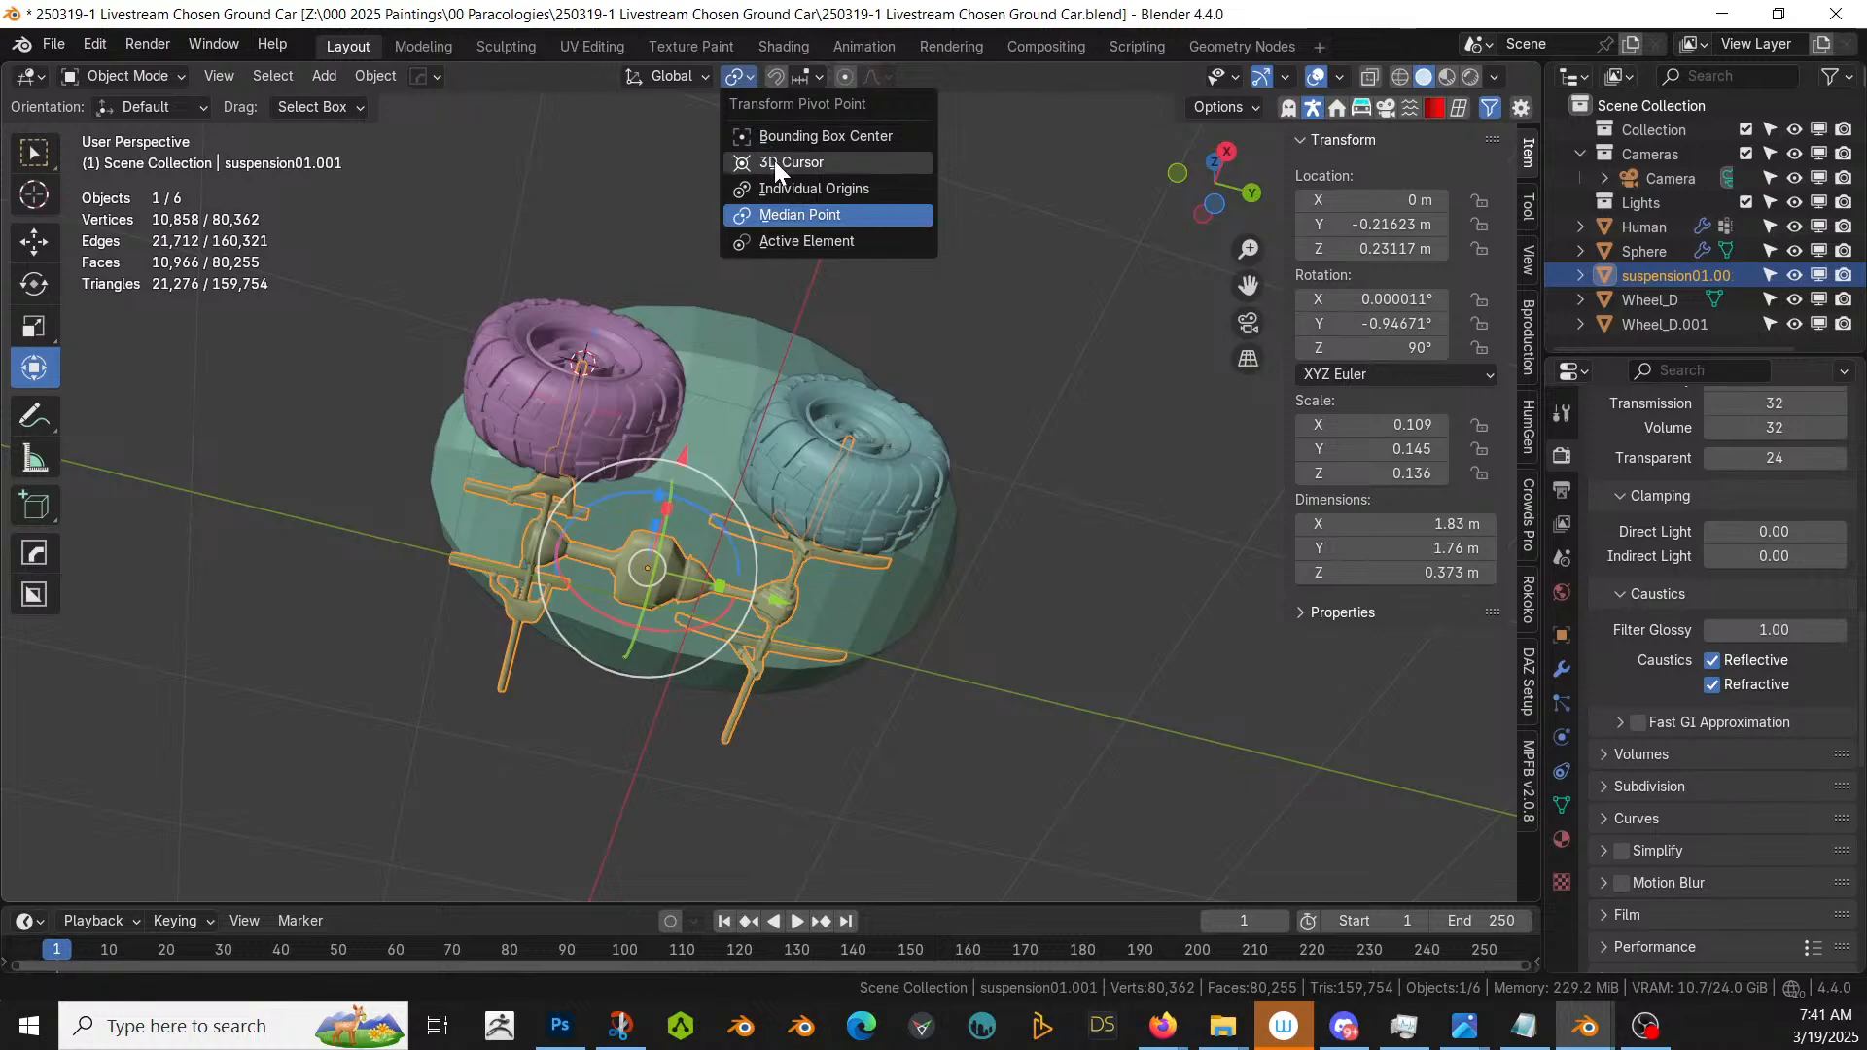
{"action": "left_click", "coordinate": [774, 162]}
{"action": "left_click", "coordinate": [649, 569]}
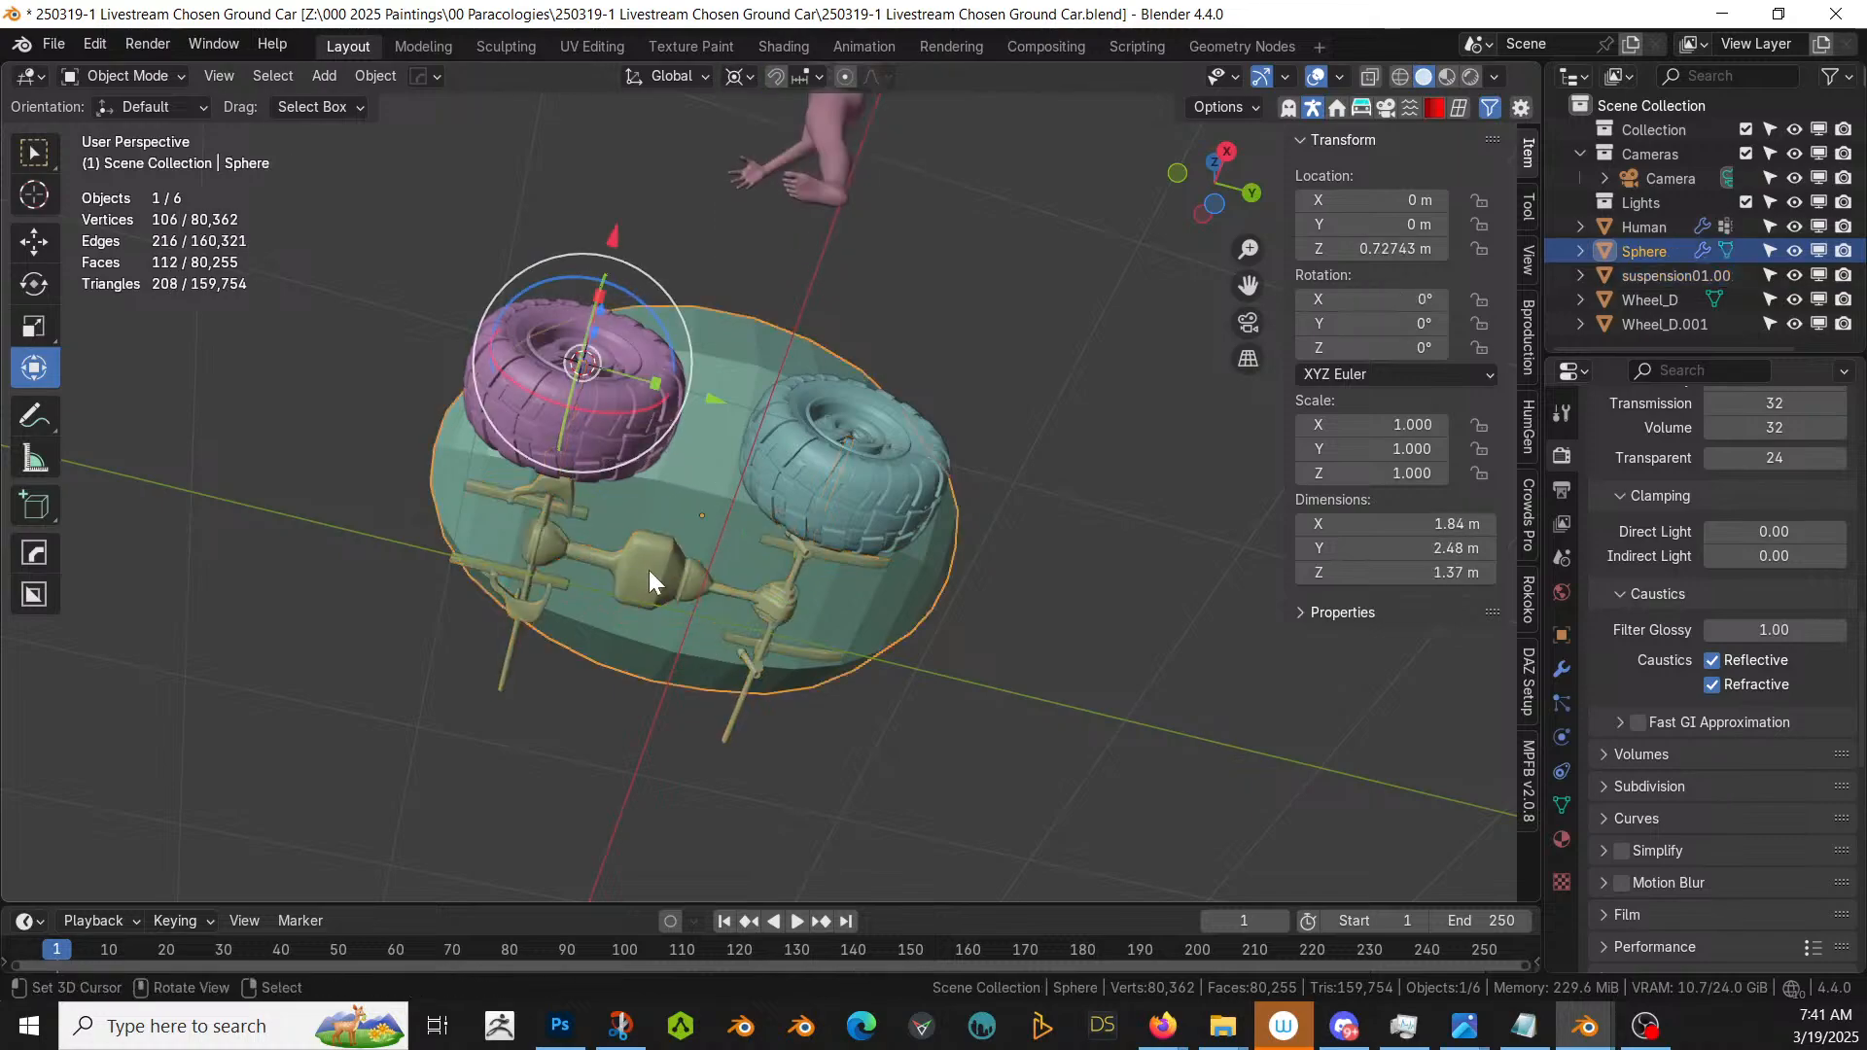
{"action": "left_click", "coordinate": [656, 574]}
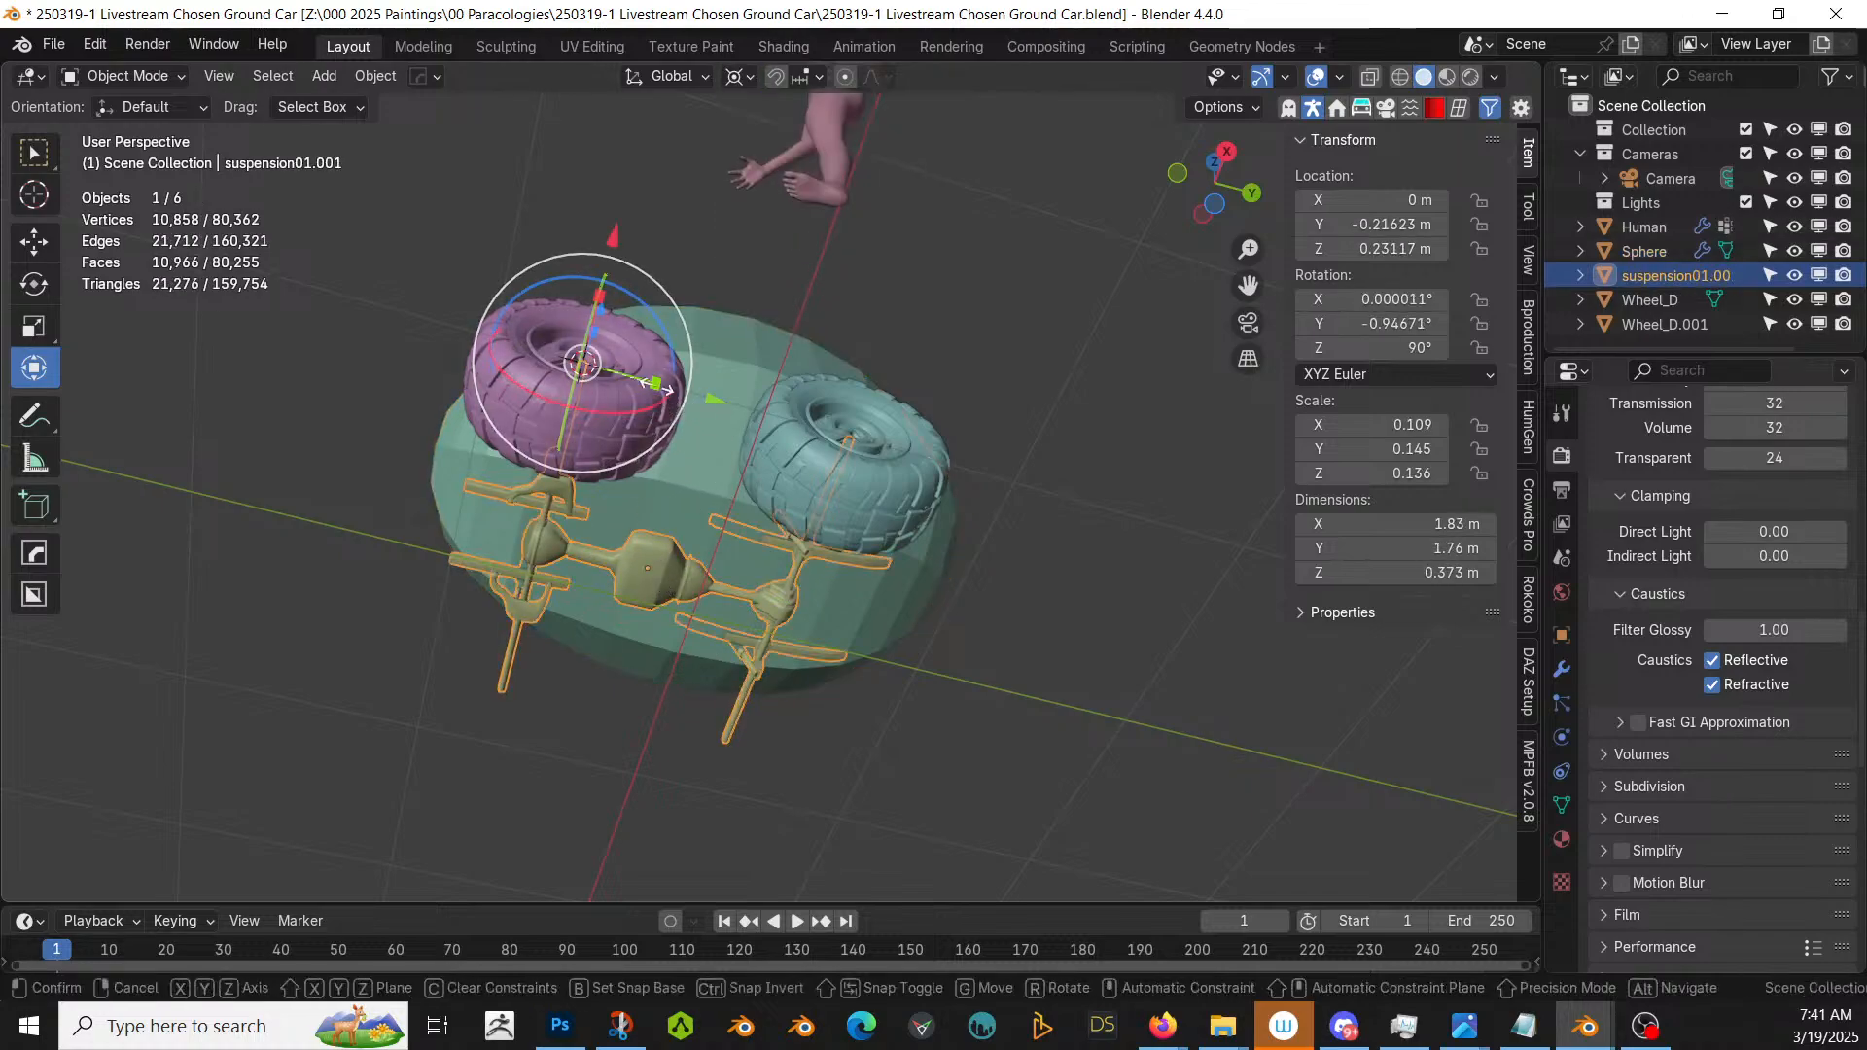
{"action": "left_click_drag", "start_coordinate": [667, 389], "coordinate": [670, 390]}
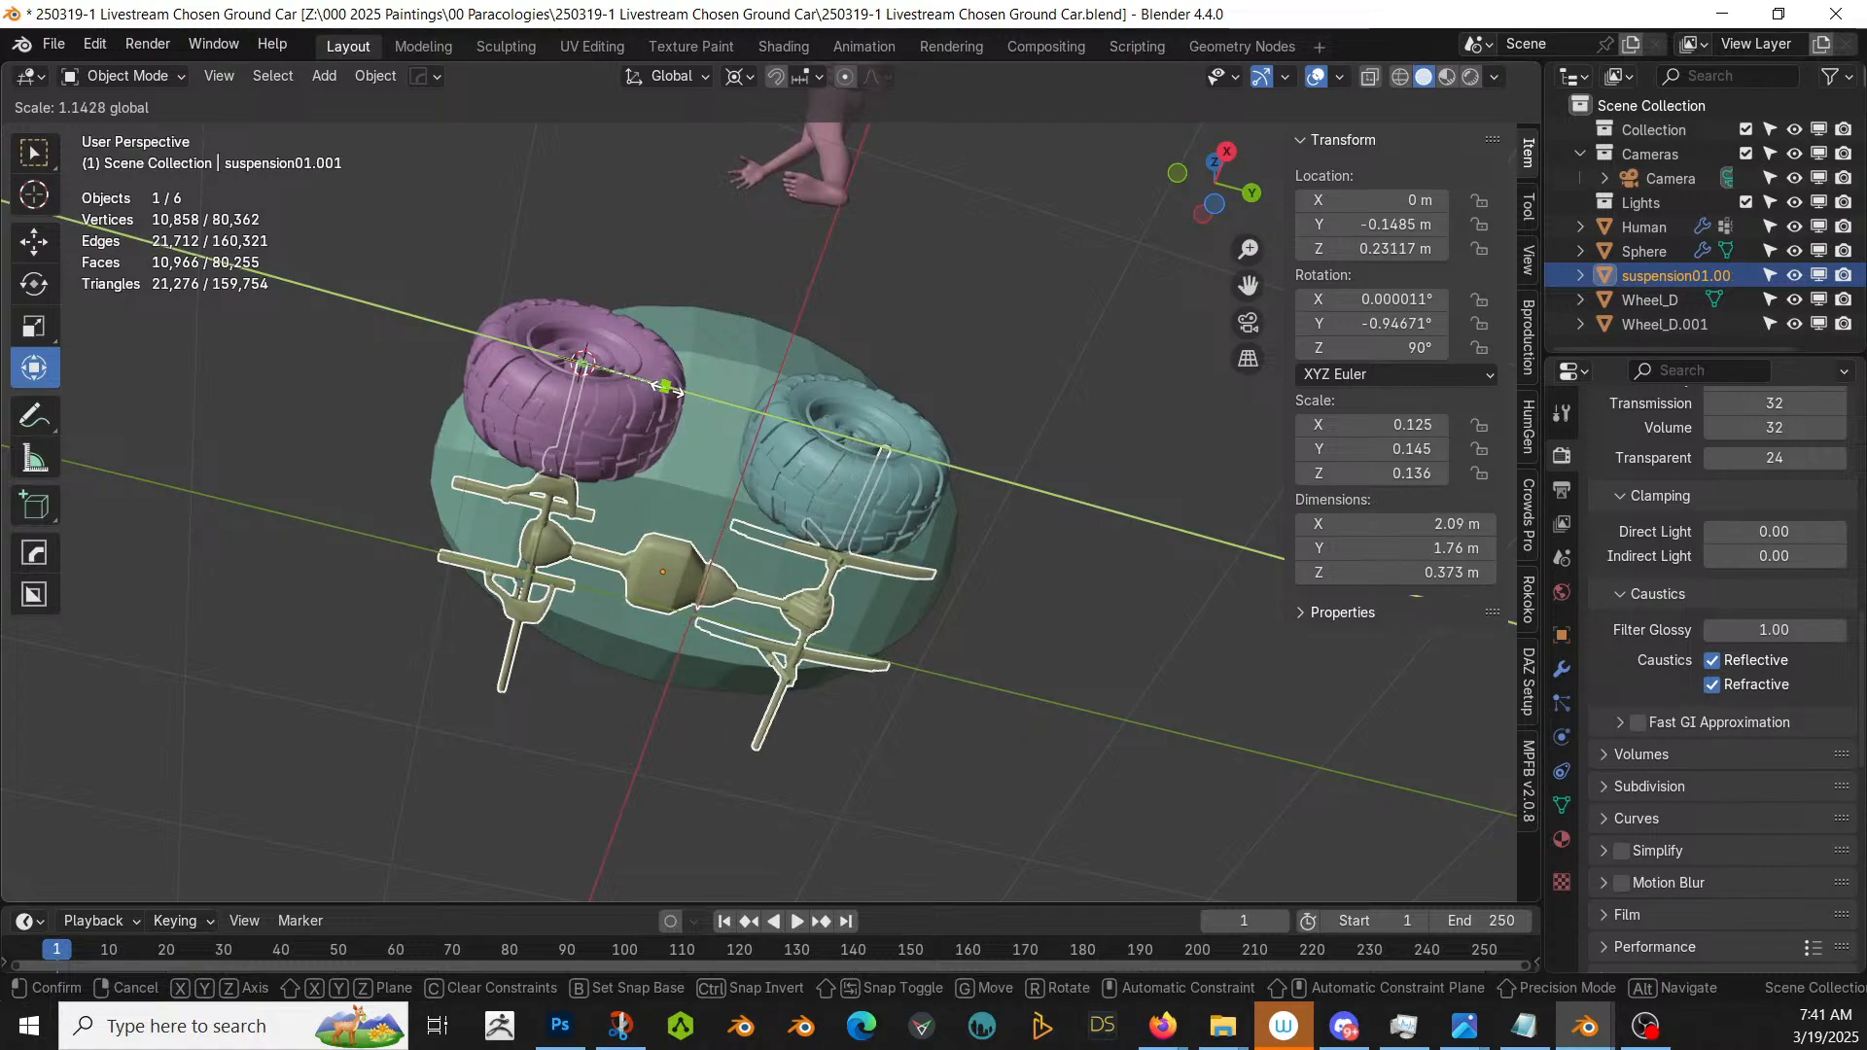
{"action": "left_click_drag", "start_coordinate": [671, 391], "coordinate": [671, 390]}
- Slide the duplicated wheel about 0.126 m along Y onto the end of the lengthened suspension's axle
{"action": "middle_click_drag", "start_coordinate": [720, 422], "coordinate": [610, 664]}
{"action": "scroll", "coordinate": [680, 646], "scroll_direction": "up", "scroll_amount": 3}
{"action": "left_click", "coordinate": [768, 618]}
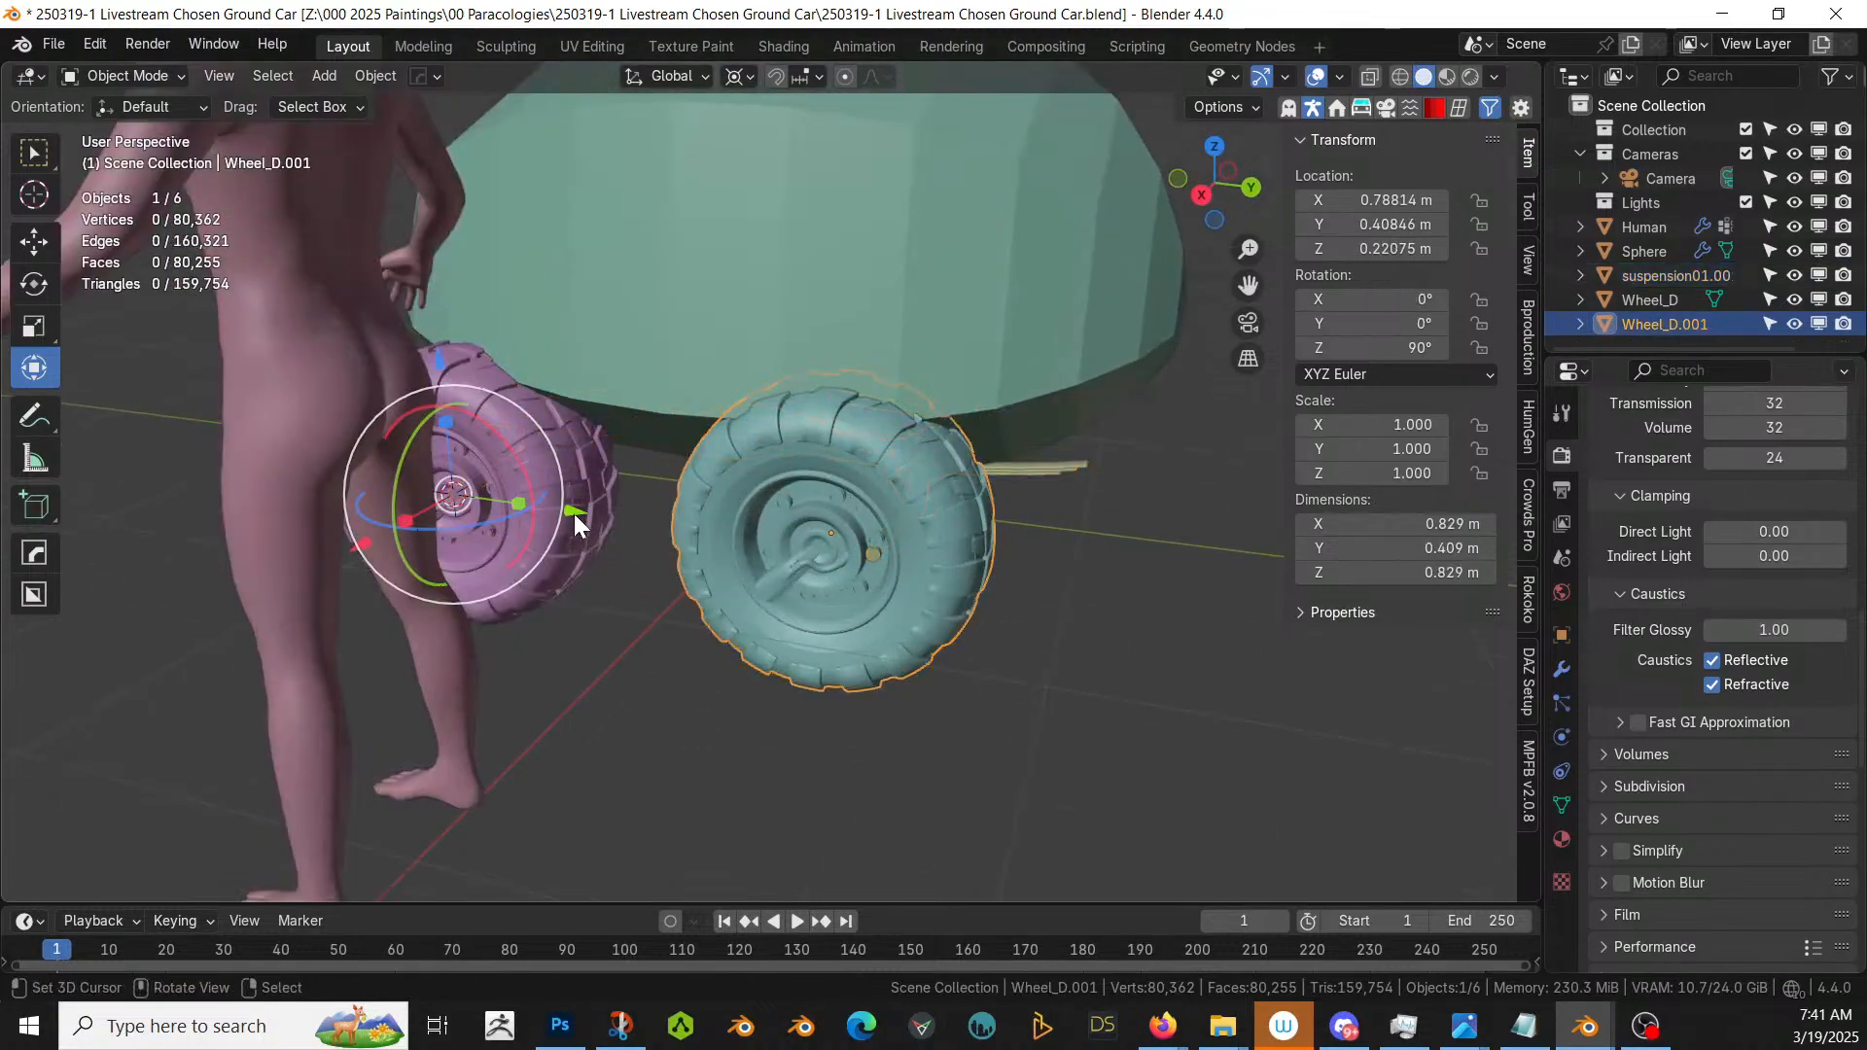
{"action": "left_click_drag", "start_coordinate": [575, 525], "coordinate": [609, 530]}
- Enter Edit Mode on the car body and select its lower side edge above the purple wheel
{"action": "middle_click_drag", "start_coordinate": [612, 533], "coordinate": [854, 578]}
{"action": "scroll", "coordinate": [853, 577], "scroll_direction": "up", "scroll_amount": 2}
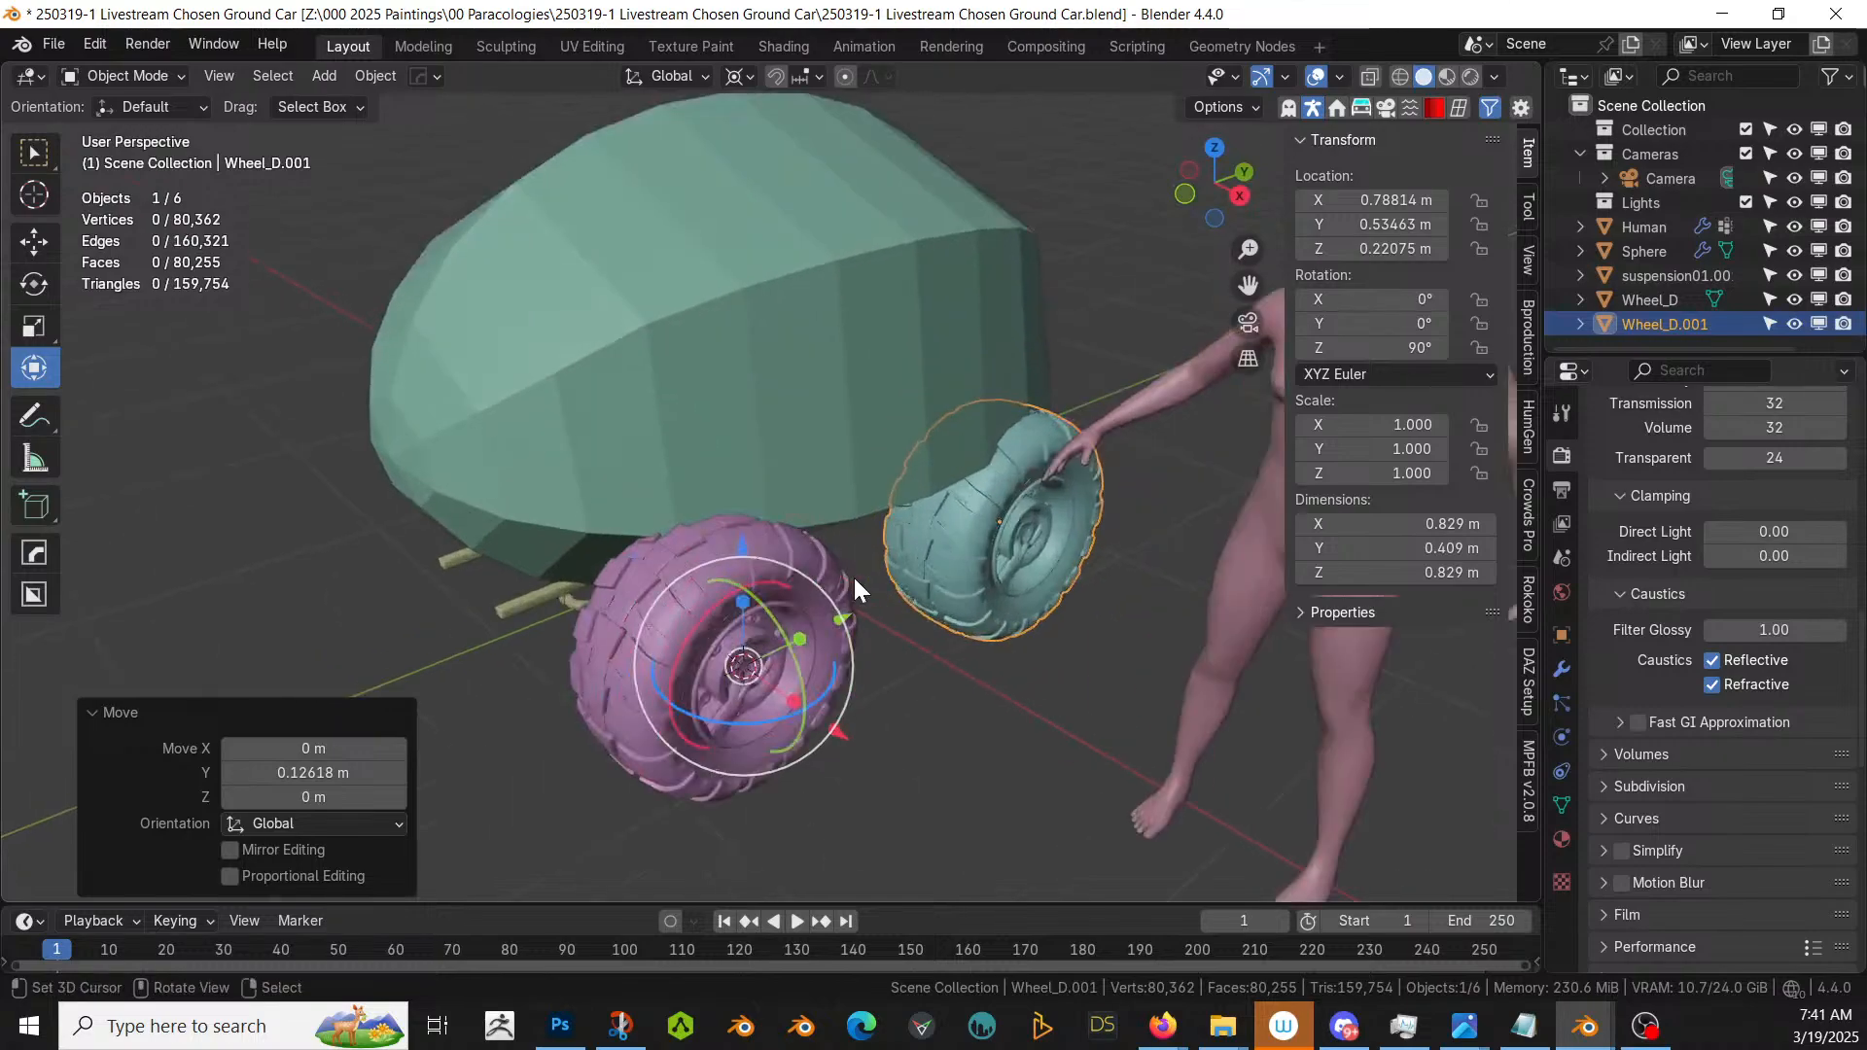
{"action": "scroll", "coordinate": [853, 578], "scroll_direction": "up", "scroll_amount": 2}
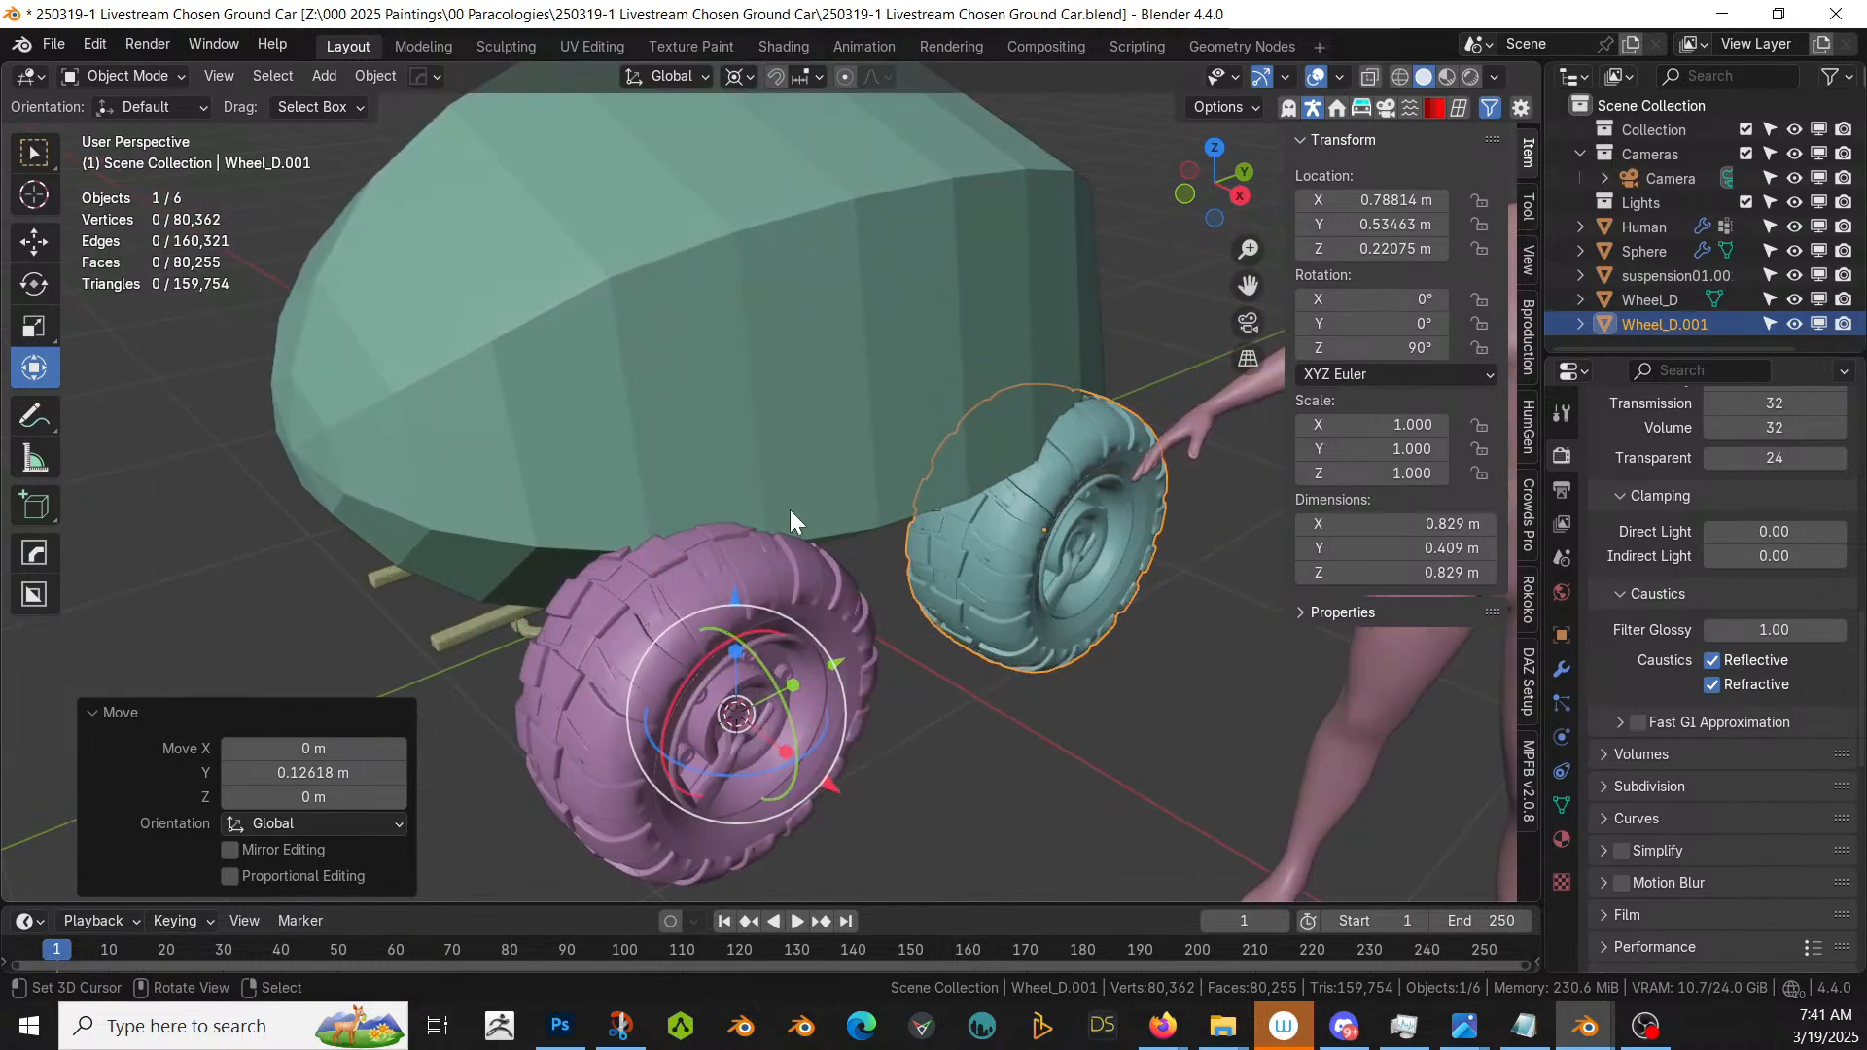
{"action": "scroll", "coordinate": [789, 510], "scroll_direction": "down", "scroll_amount": 4}
{"action": "mouse_move", "coordinate": [807, 511]}
{"action": "middle_mouse_down"}
{"action": "mouse_move", "coordinate": [850, 459]}
{"action": "mouse_move", "coordinate": [955, 457]}
{"action": "mouse_move", "coordinate": [823, 657]}
{"action": "mouse_move", "coordinate": [817, 539]}
{"action": "middle_mouse_up"}
{"action": "scroll", "coordinate": [819, 612], "scroll_direction": "up", "scroll_amount": 2}
{"action": "left_click", "coordinate": [808, 505]}
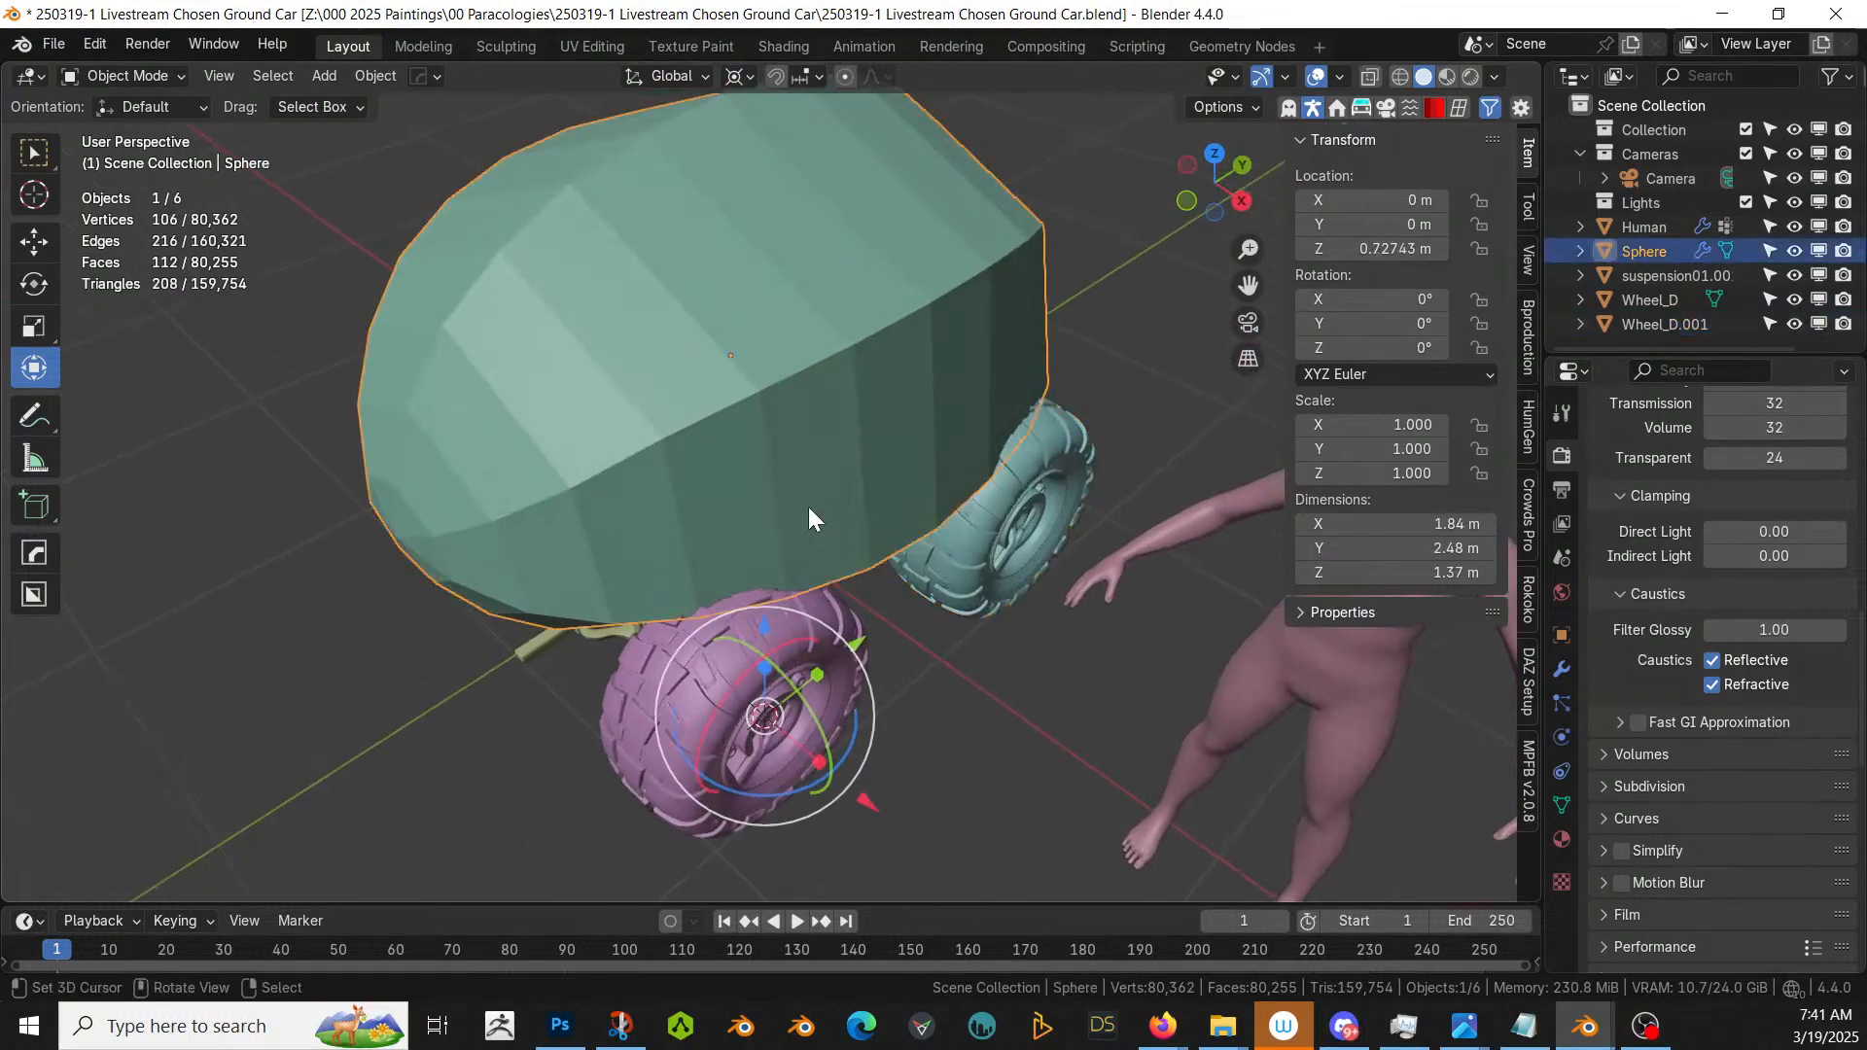
{"action": "key", "text": "Tab"}
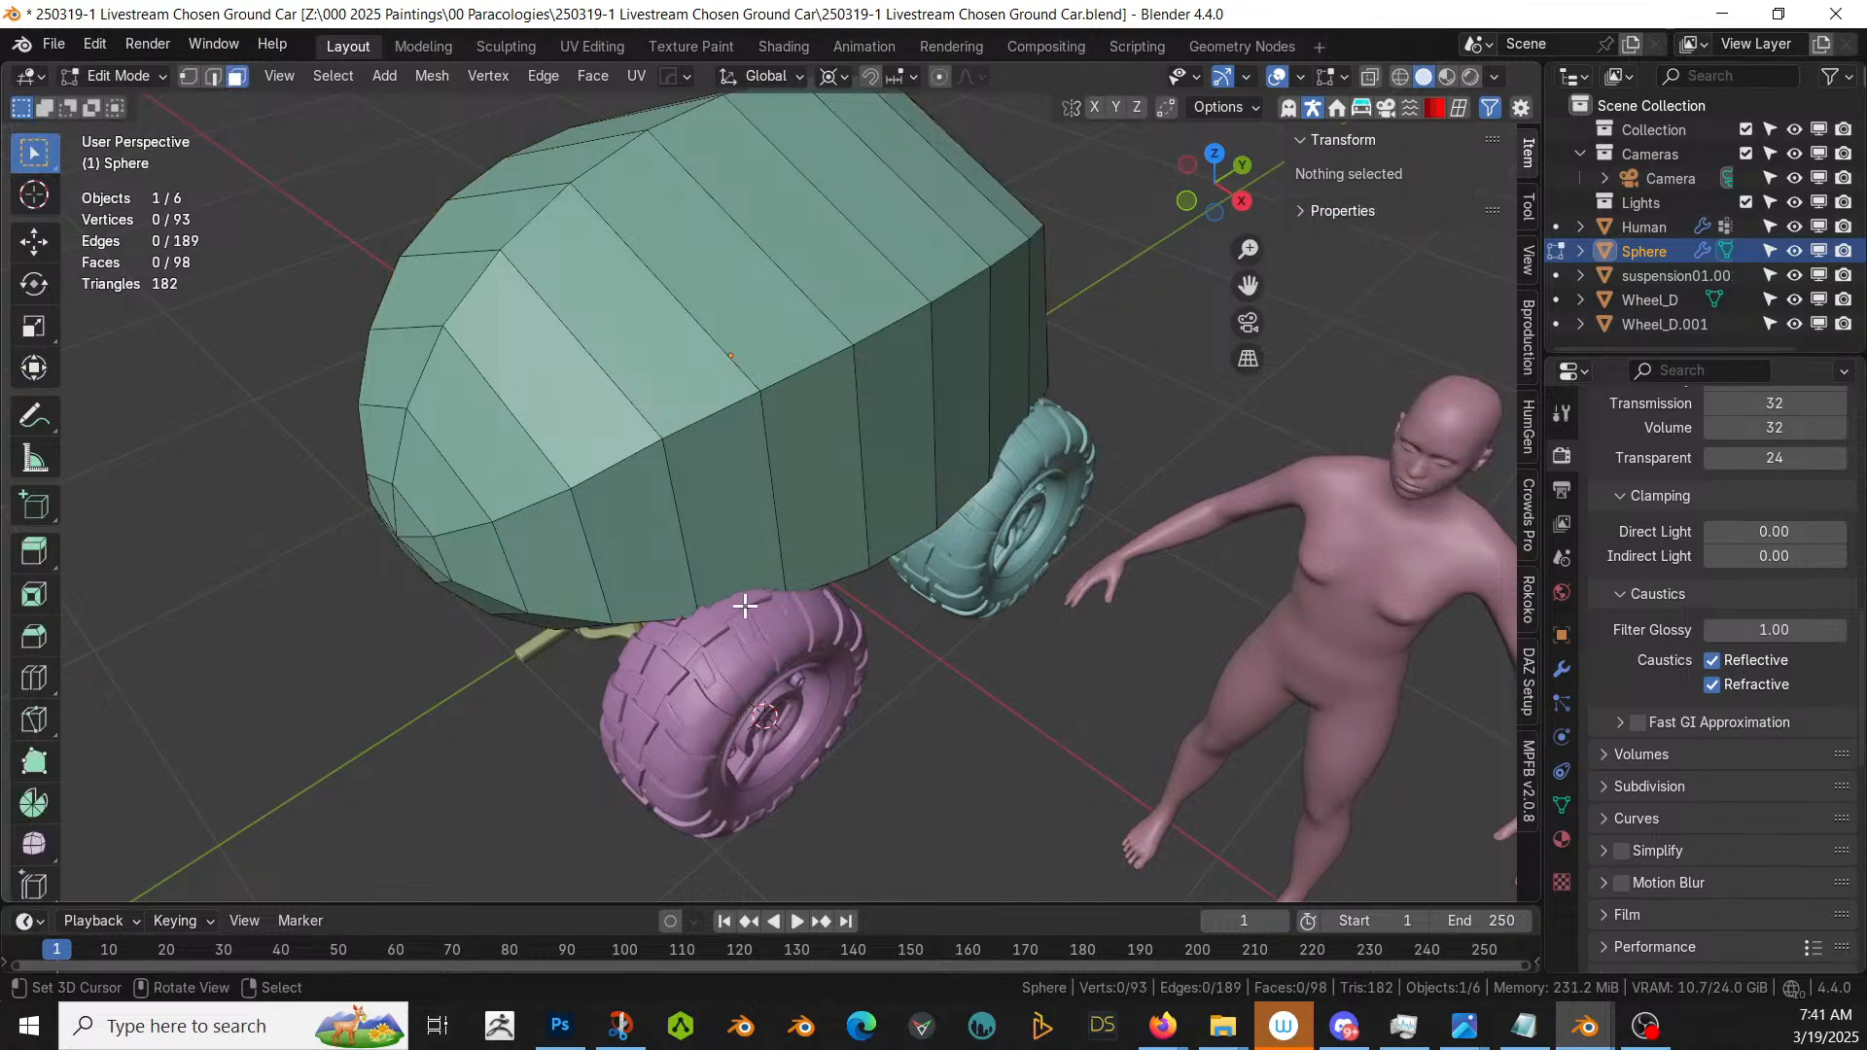
{"action": "key", "text": "2"}
{"action": "left_click", "coordinate": [744, 604]}
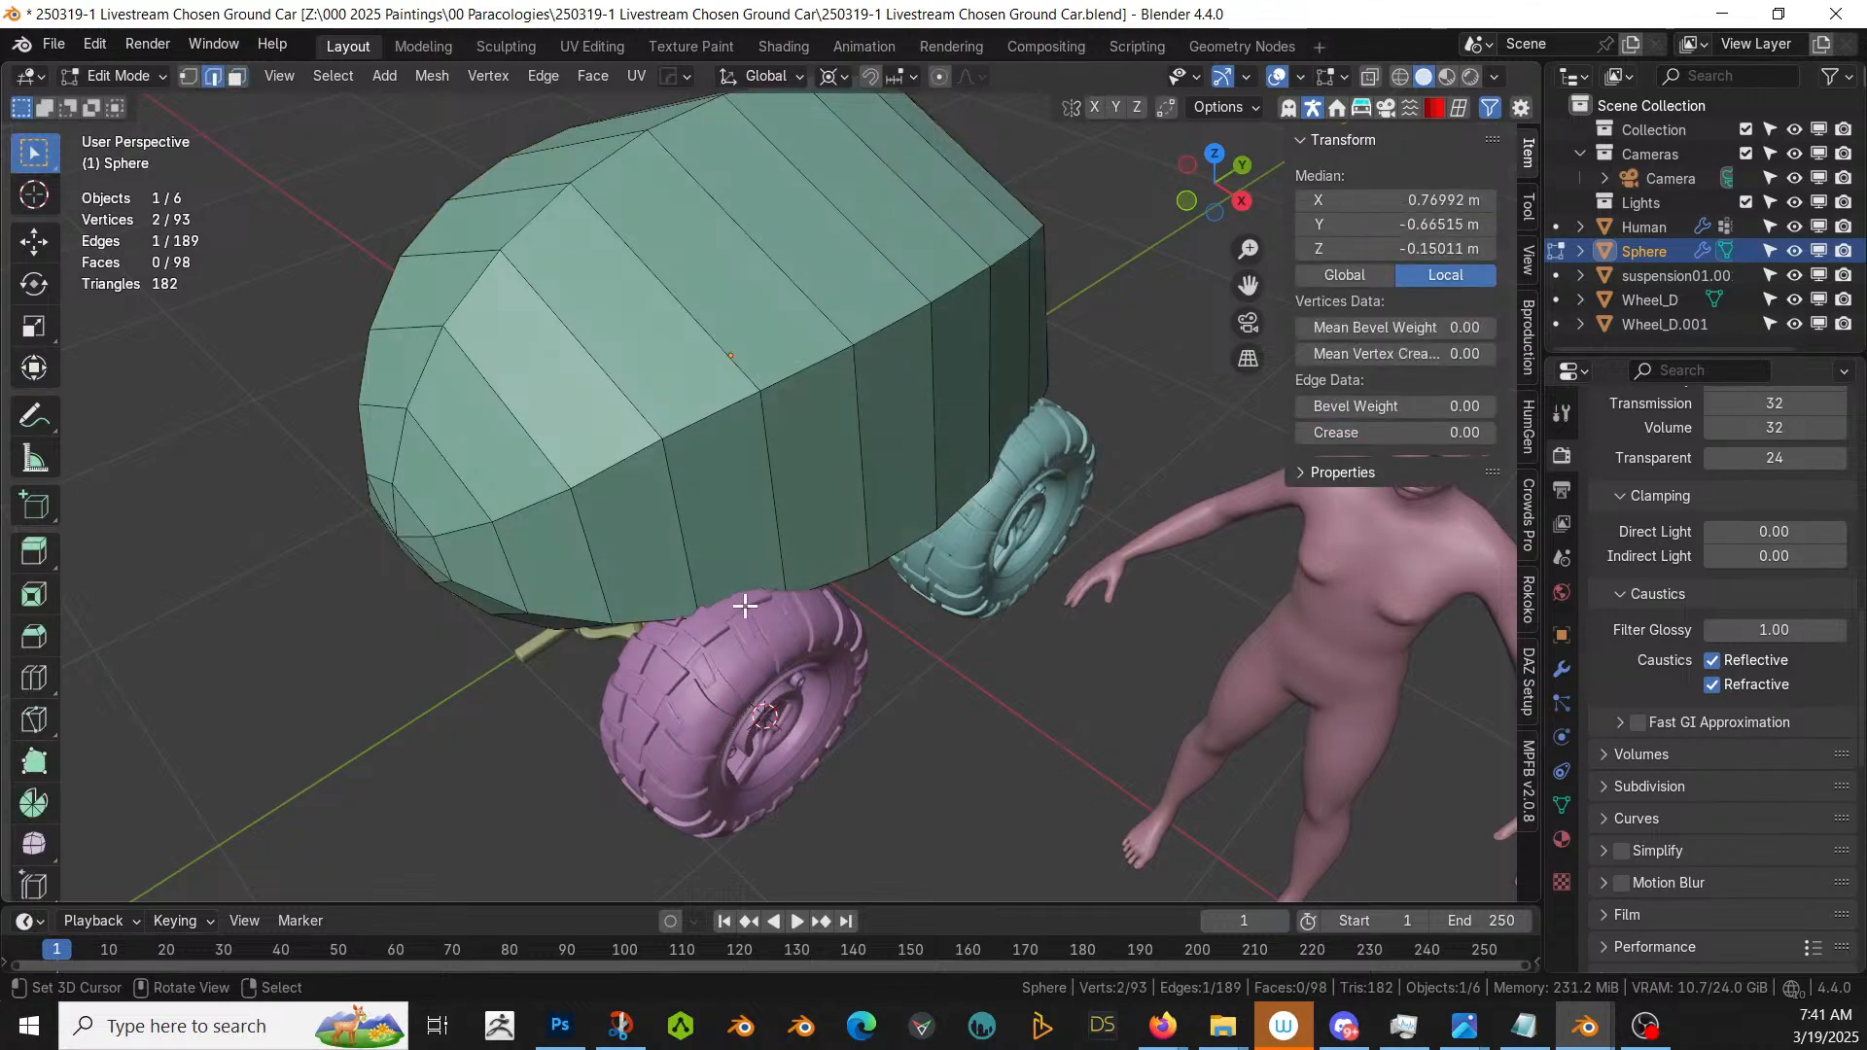
- Try raising only the edge above the purple wheel along Z with proportional editing, and undo it
{"action": "key", "text": "g"}
{"action": "key", "text": "z"}
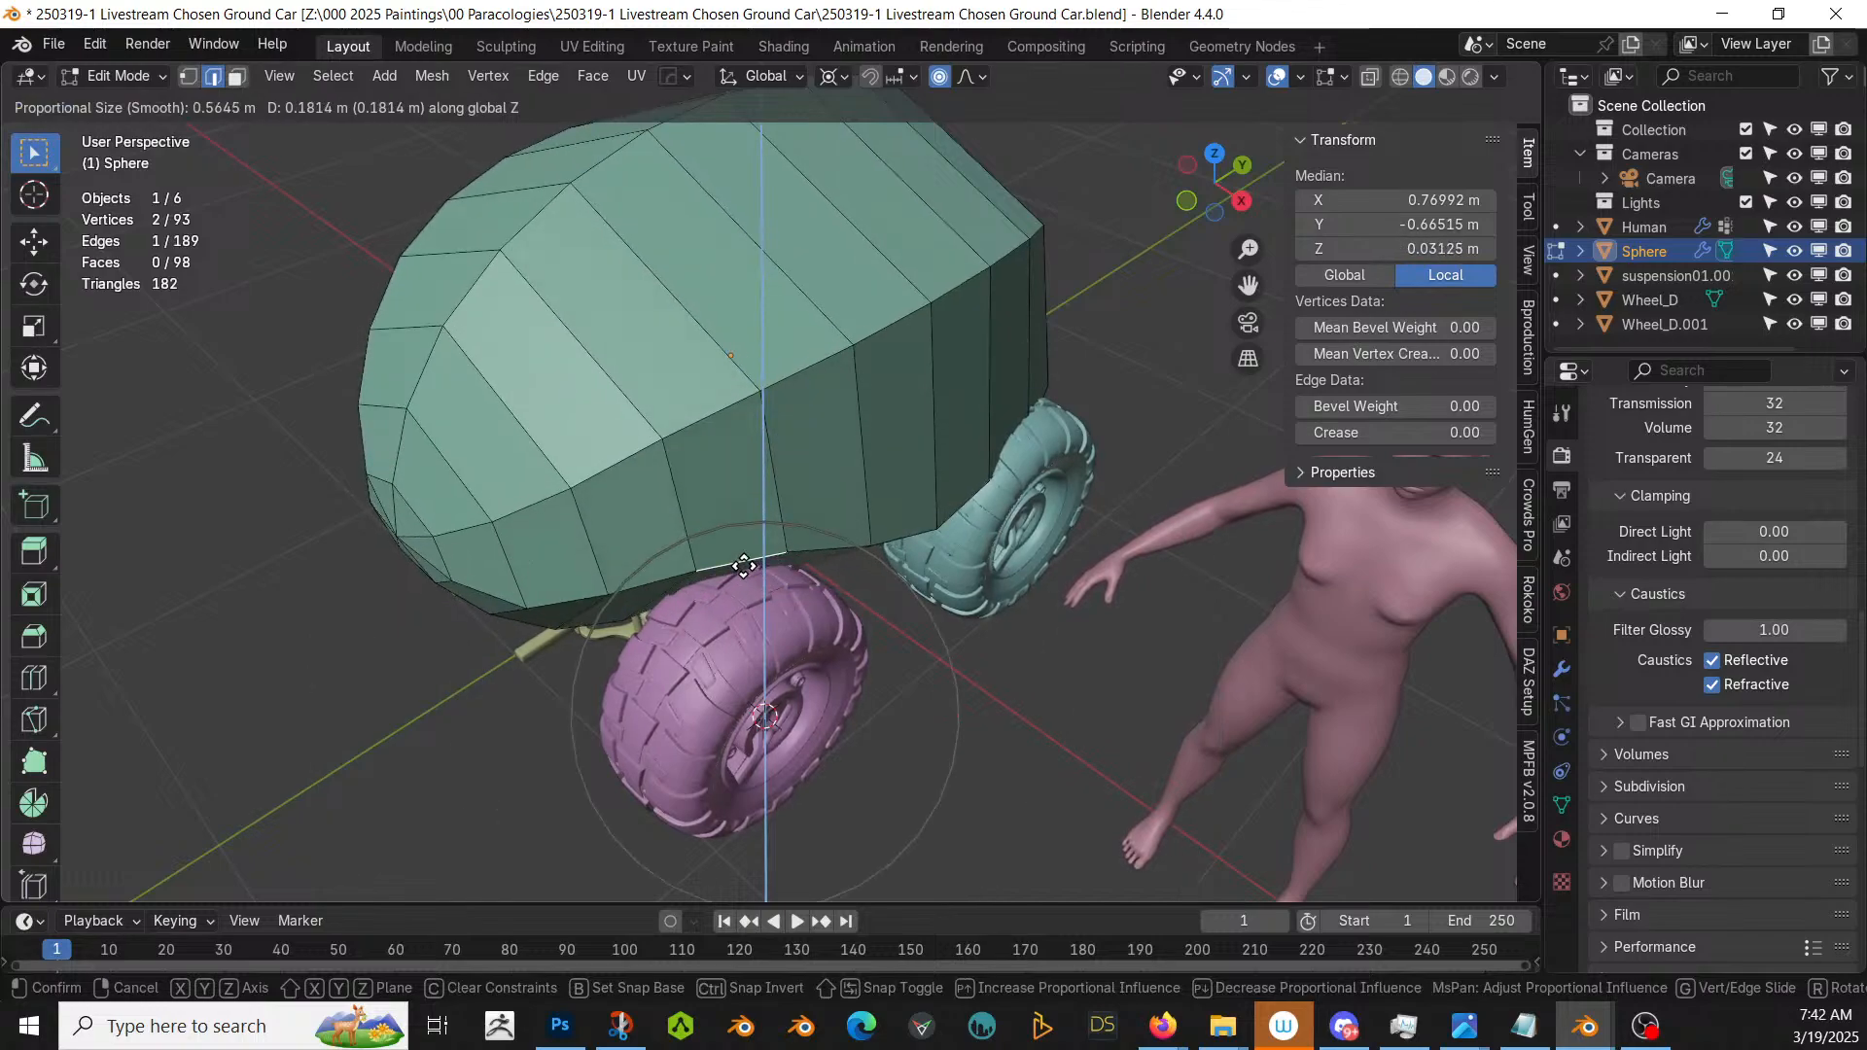
{"action": "left_click", "coordinate": [744, 557]}
{"action": "middle_click_drag", "start_coordinate": [745, 557], "coordinate": [1012, 506]}
{"action": "key", "text": "ctrl+z"}
- Raise the lower body edges above both wheels about 0.16 m along Z, using proportional editing with a size of about 0.35 m
{"action": "key", "text": "g"}
{"action": "key", "text": "z"}
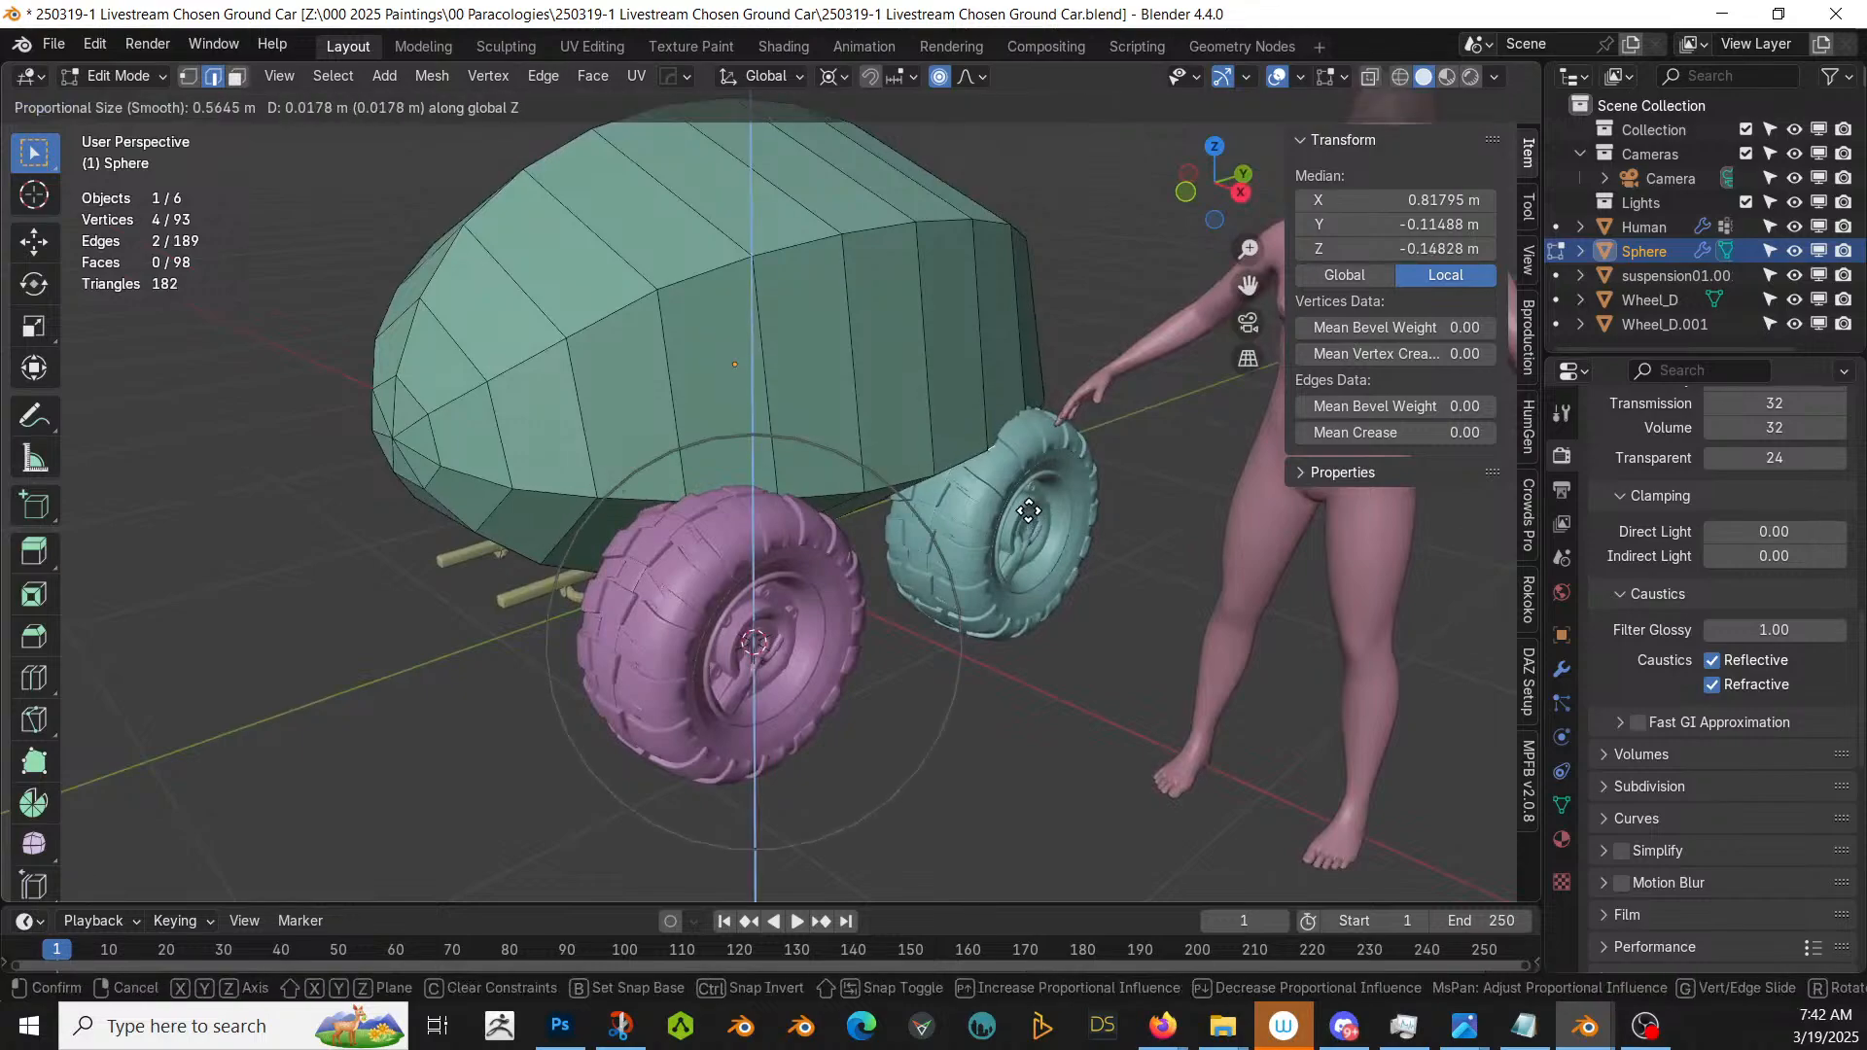
{"action": "scroll", "coordinate": [1025, 480], "scroll_direction": "up", "scroll_amount": 3}
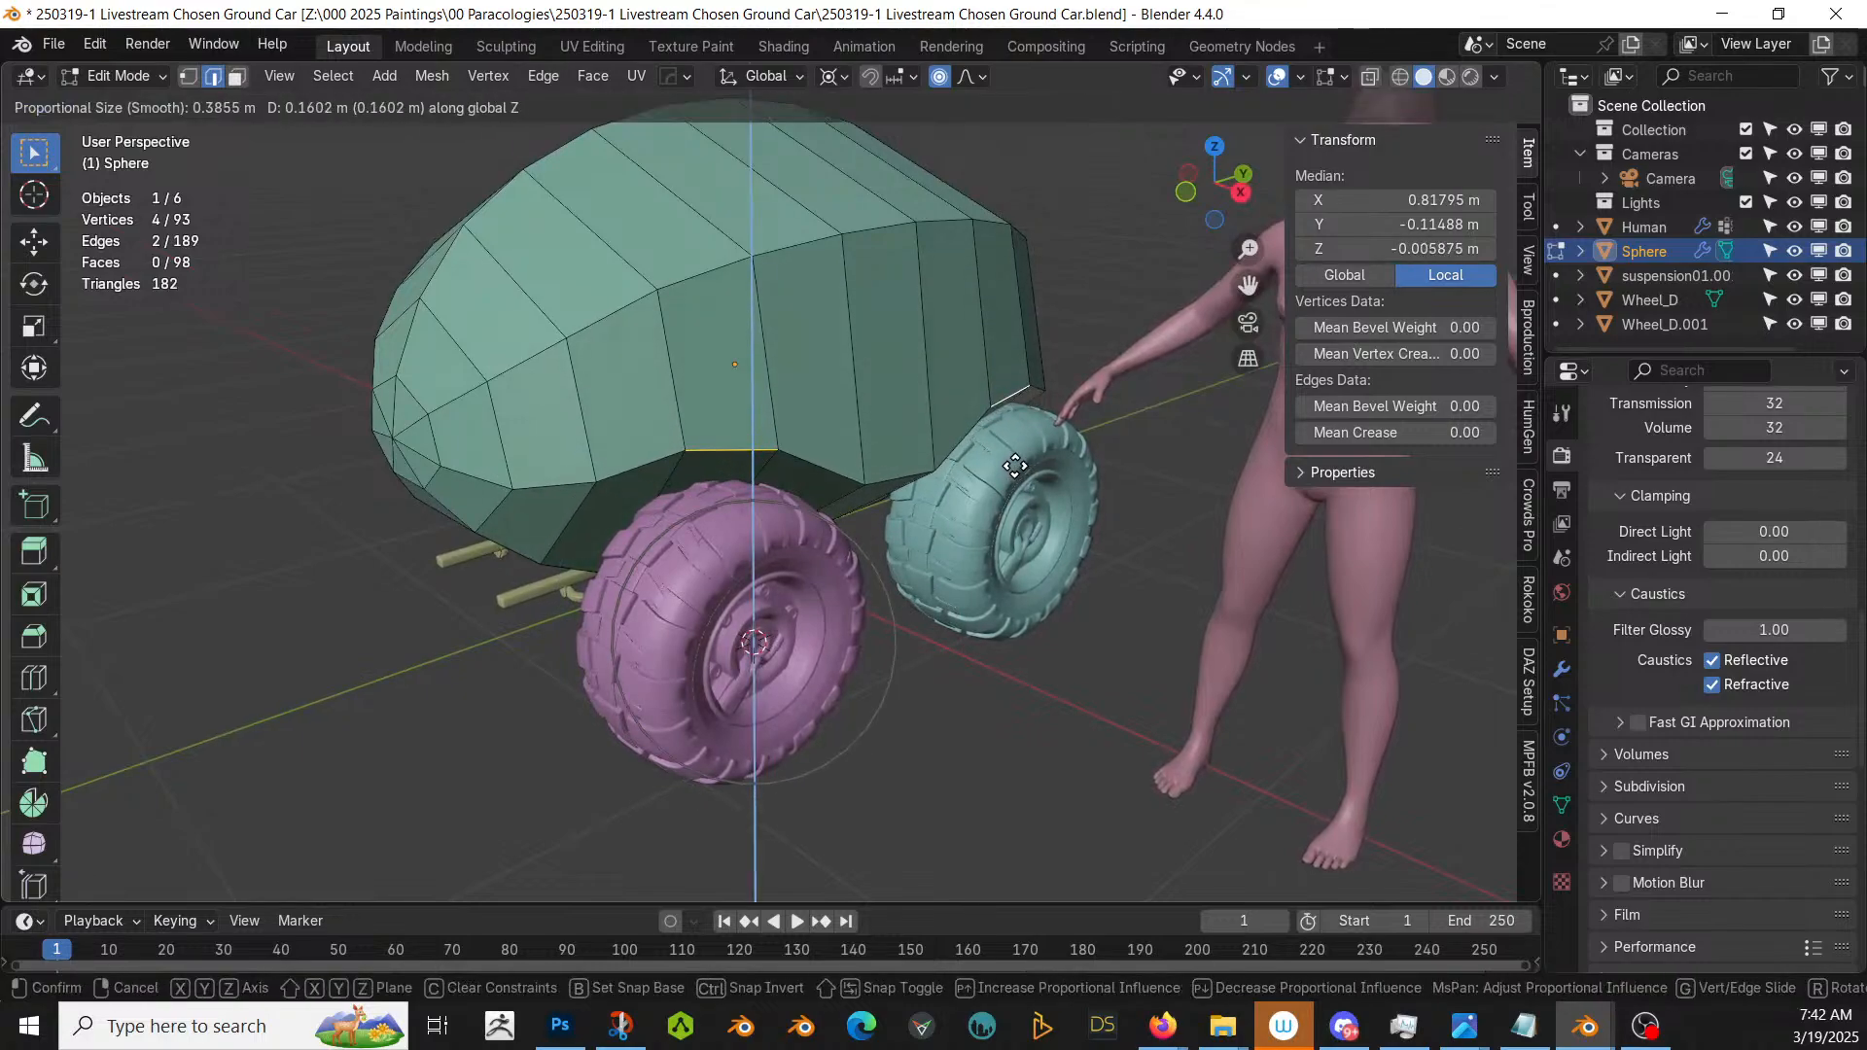
{"action": "left_click", "coordinate": [1015, 465]}
- Add two evenly spaced loop cuts around the body's lower side band, leaving them unslid
{"action": "middle_click_drag", "start_coordinate": [1015, 465], "coordinate": [1162, 442]}
{"action": "scroll", "coordinate": [887, 413], "scroll_direction": "up", "scroll_amount": 5}
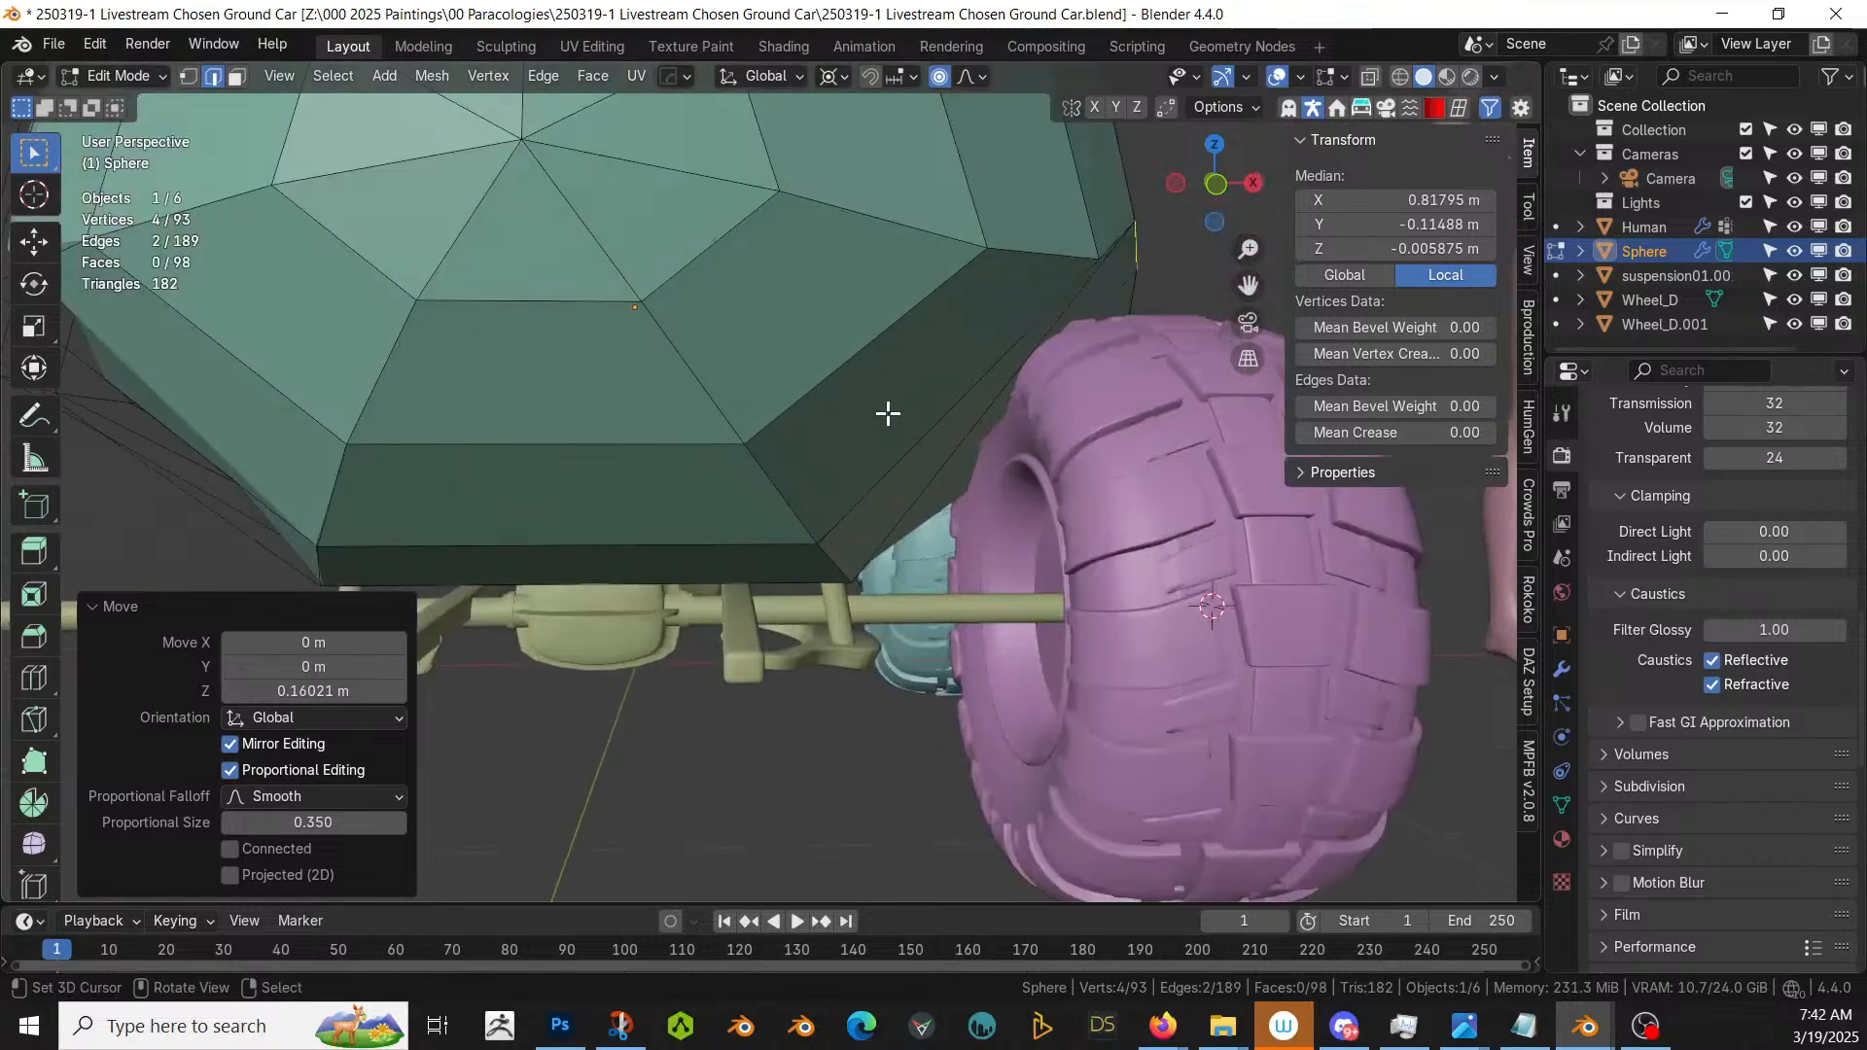
{"action": "left_click", "coordinate": [847, 363]}
{"action": "key", "text": "ctrl+r"}
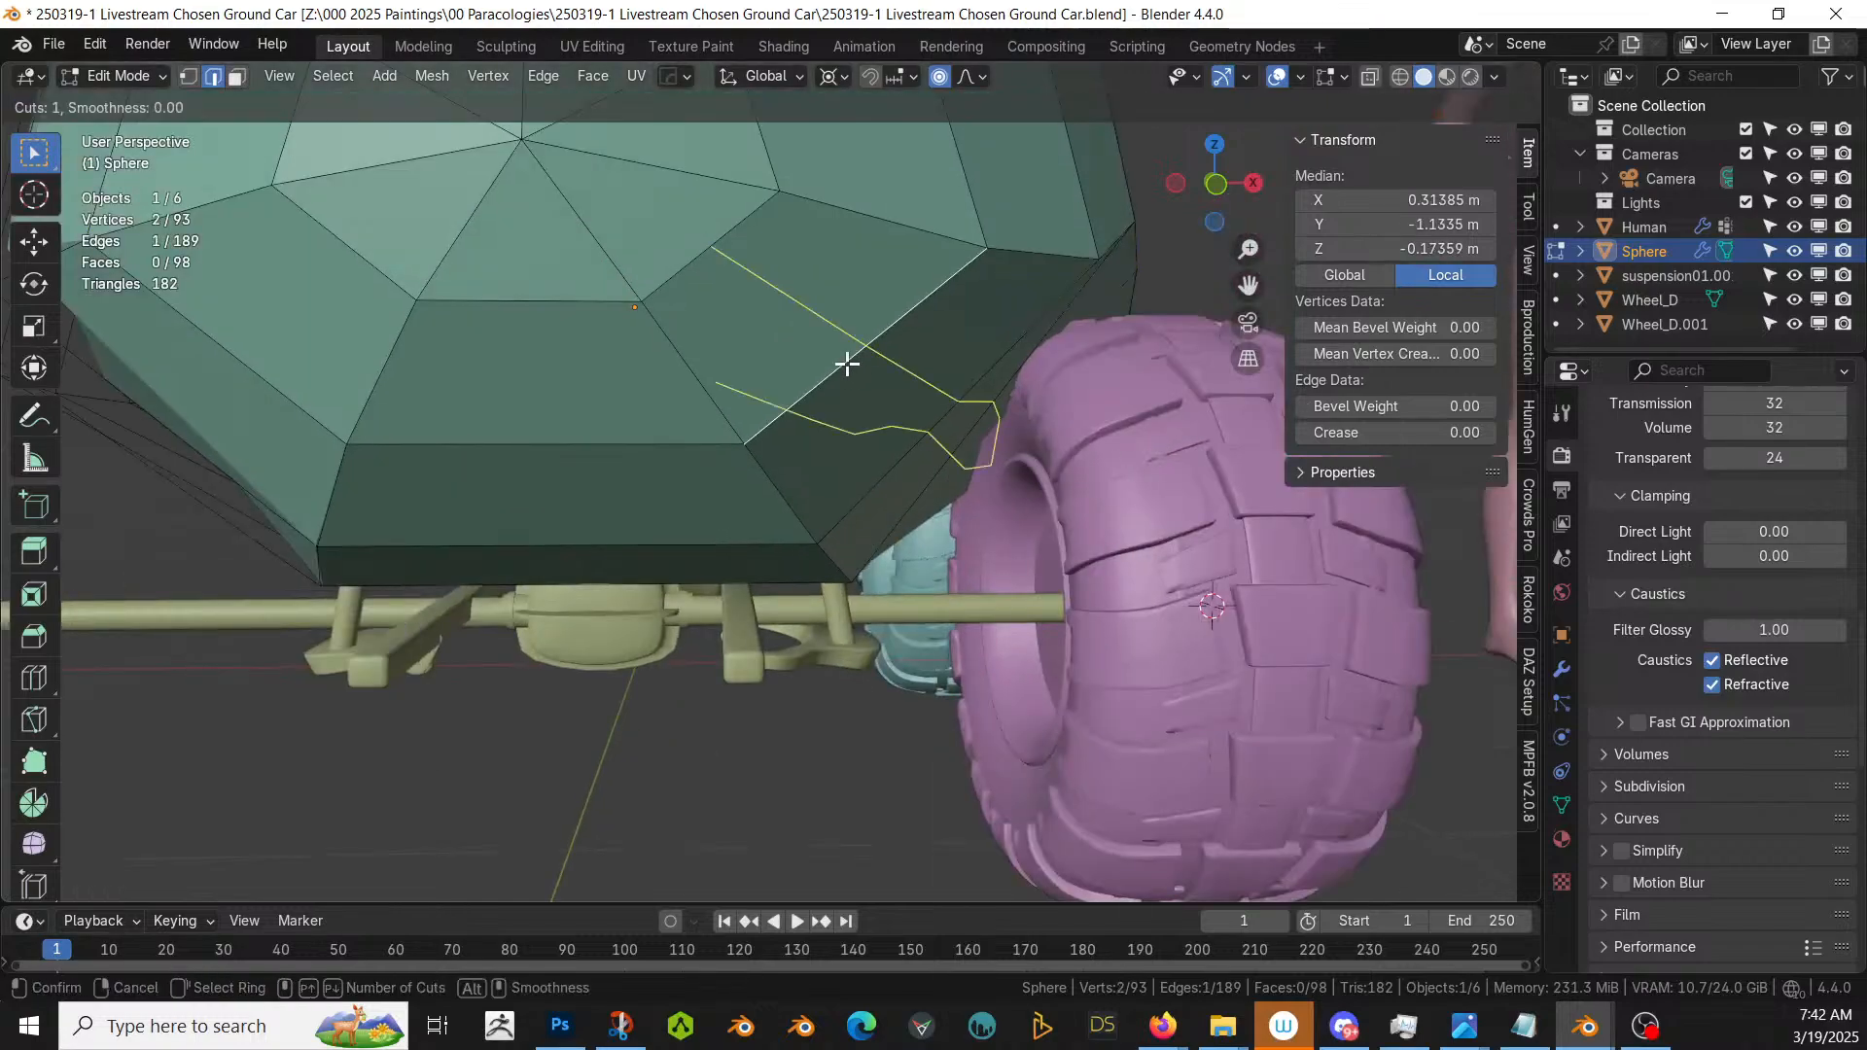
{"action": "left_click", "coordinate": [847, 364]}
{"action": "right_click", "coordinate": [847, 363]}
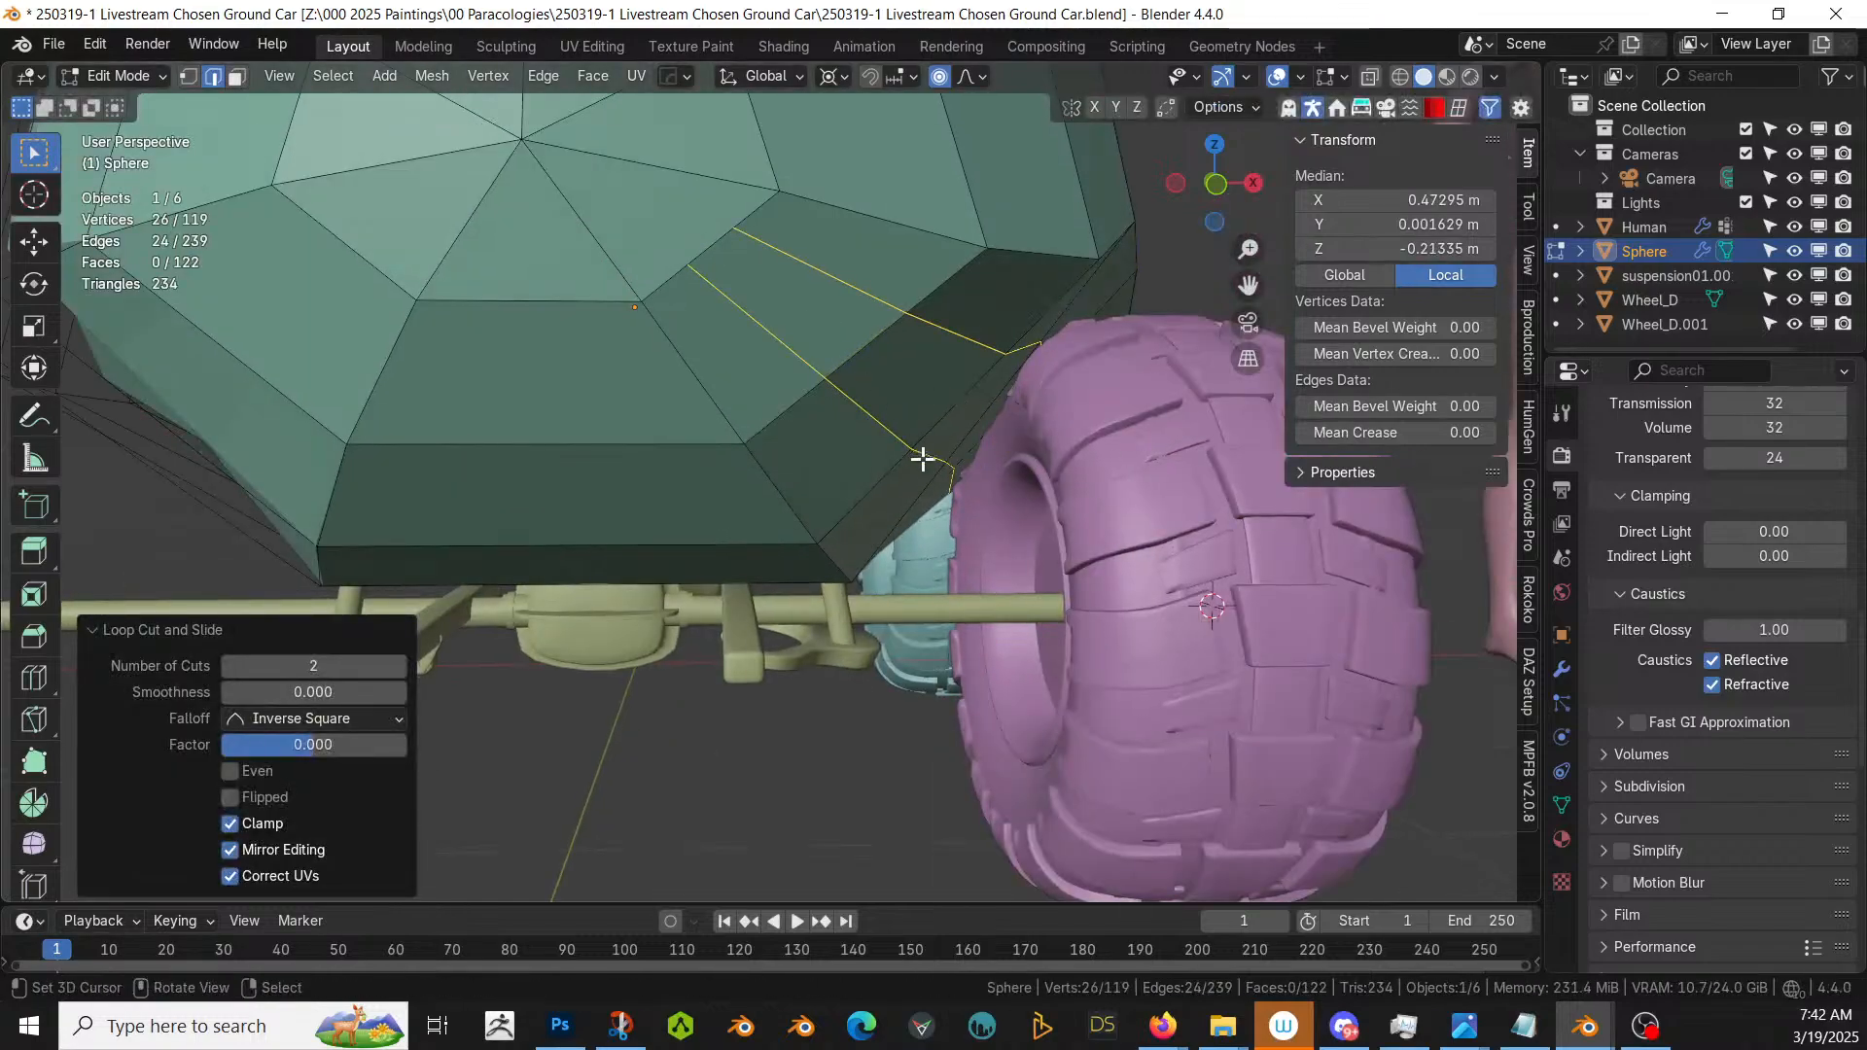
- Select the upper new loop's edges behind both wheels and move them inward along X with proportional editing
{"action": "middle_click_drag", "start_coordinate": [999, 428], "coordinate": [909, 480]}
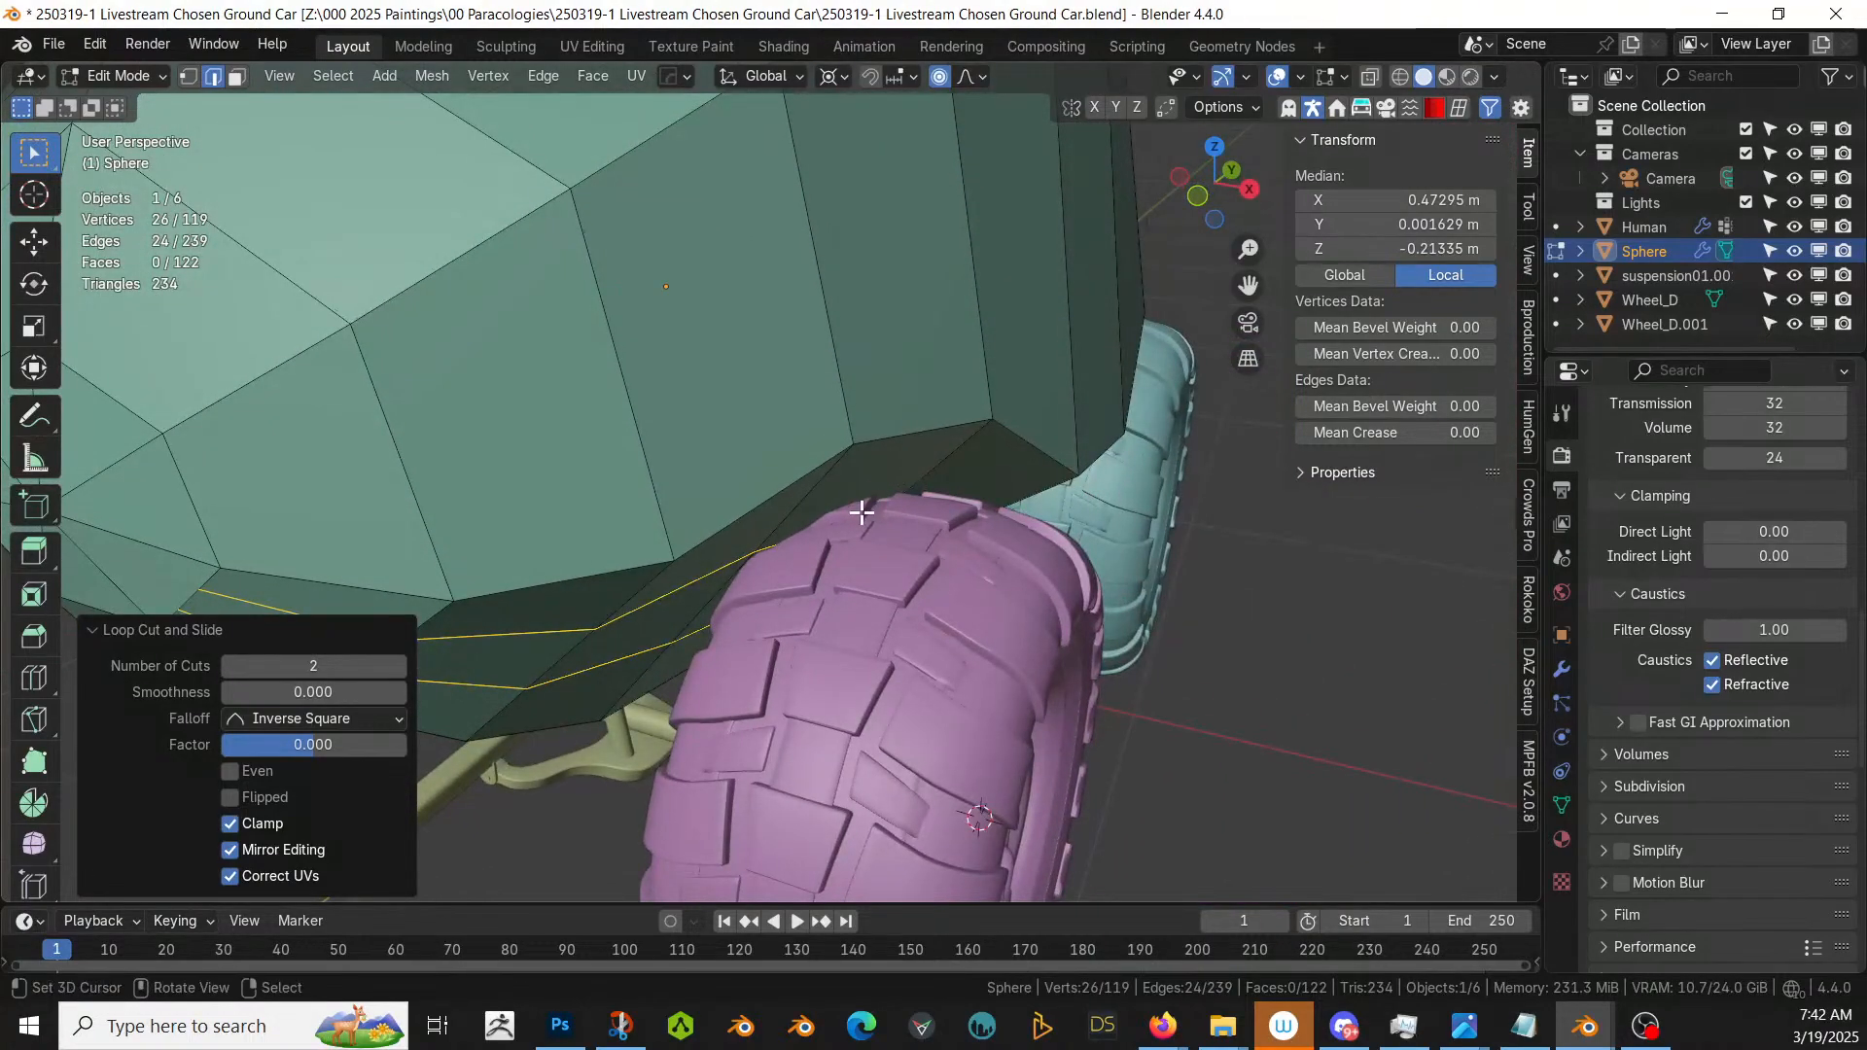
{"action": "key", "text": "KP_Divide"}
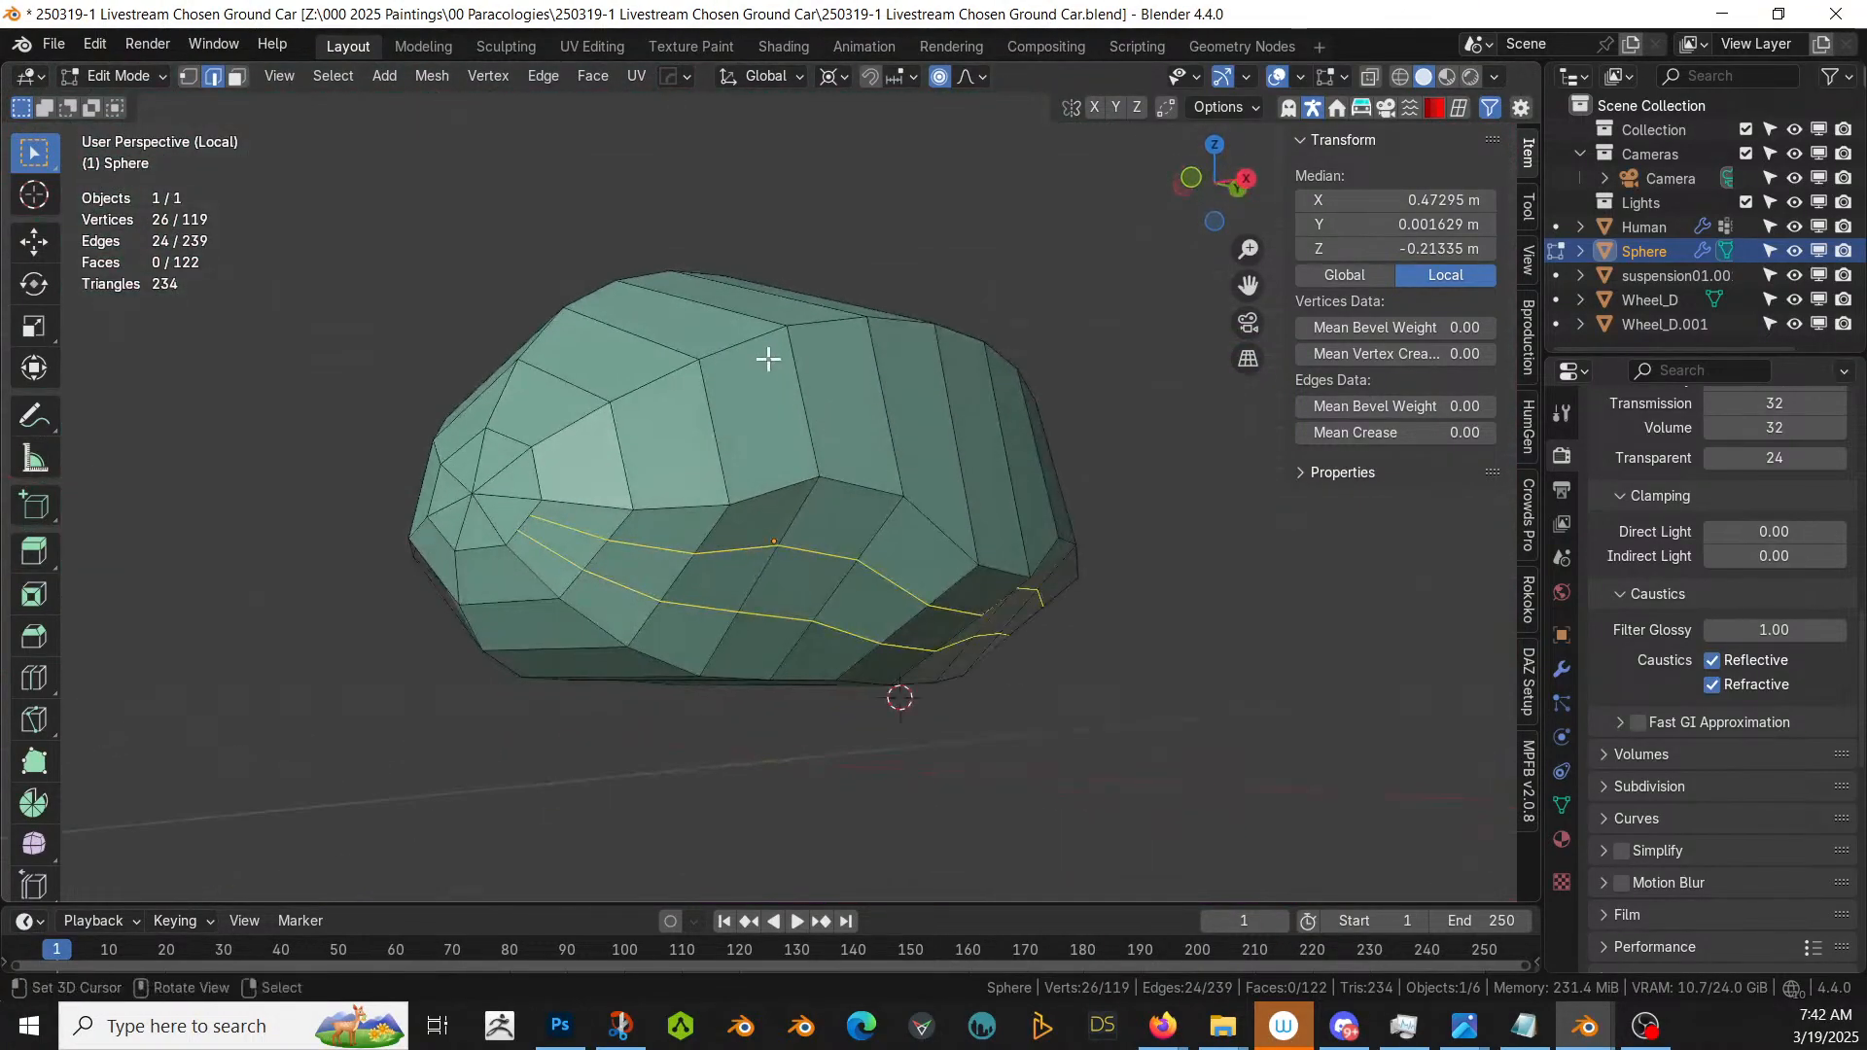
{"action": "middle_click_drag", "start_coordinate": [837, 506], "coordinate": [755, 629]}
{"action": "left_click", "coordinate": [747, 622]}
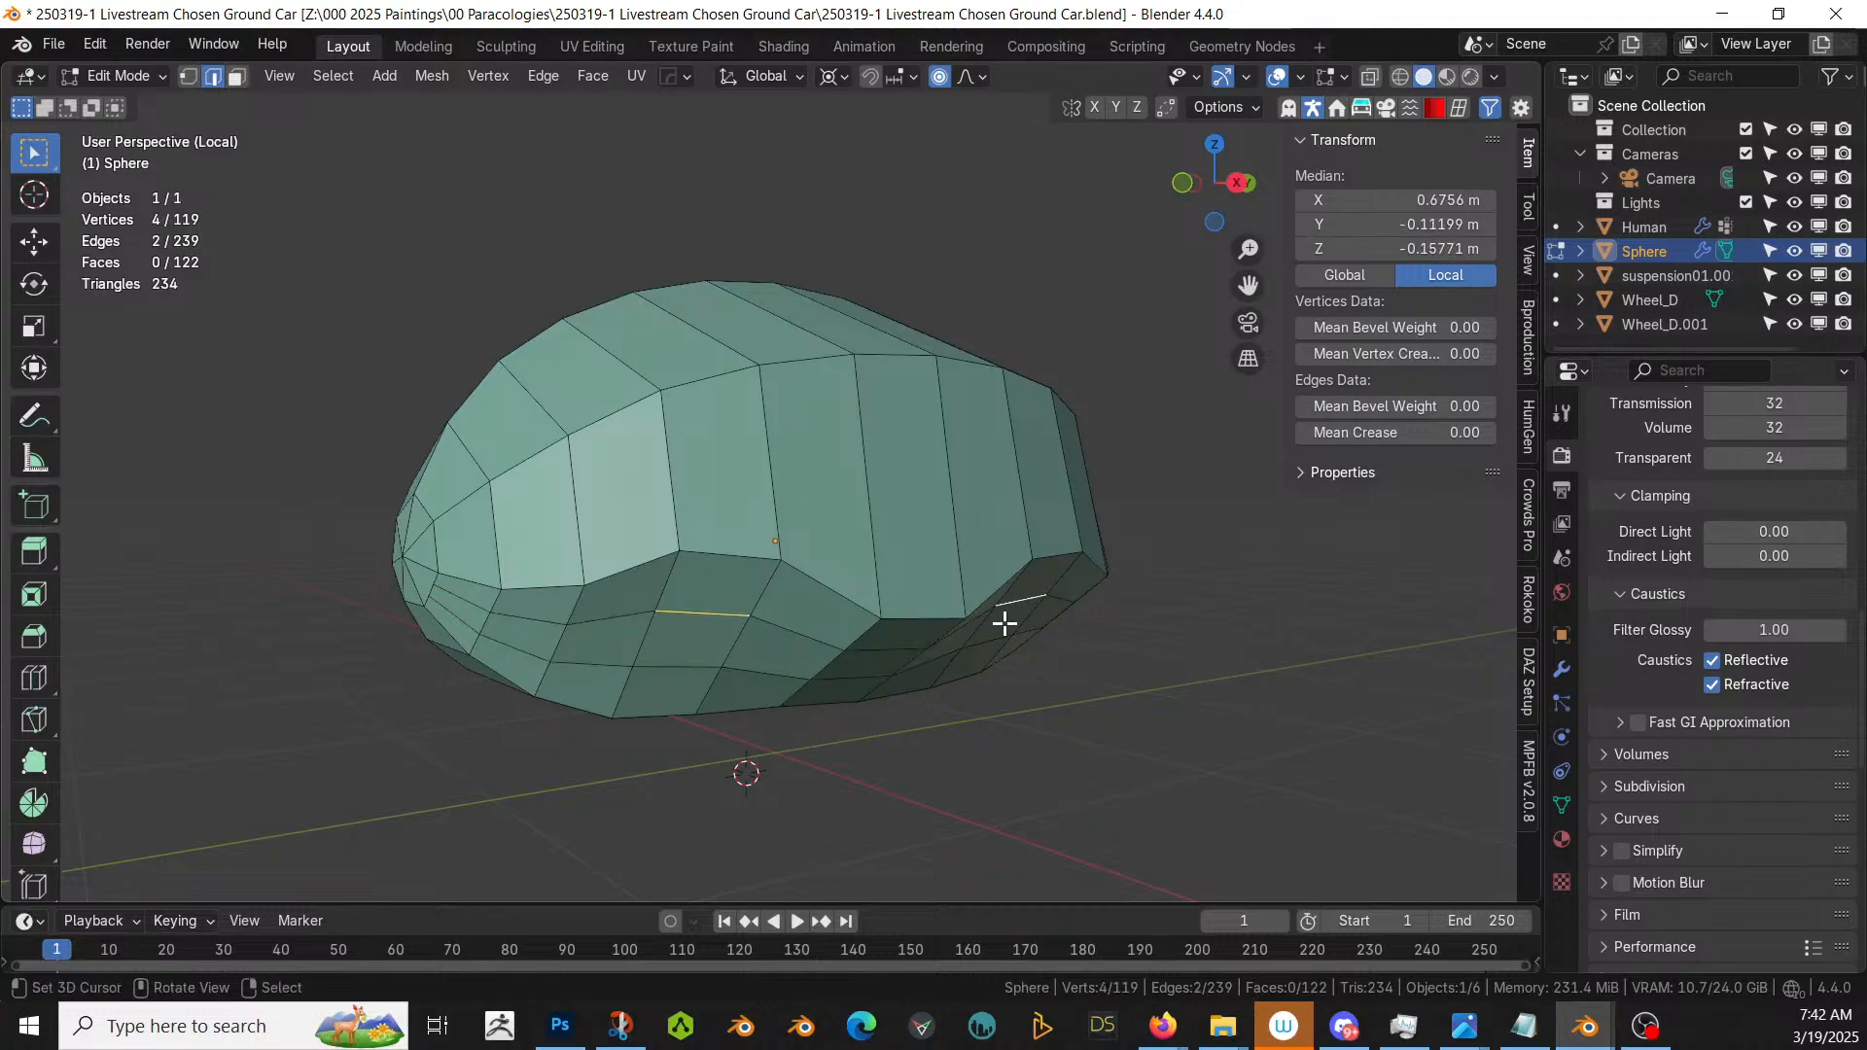
{"action": "key", "text": "KP_Divide"}
{"action": "key", "text": "g"}
{"action": "key", "text": "x"}
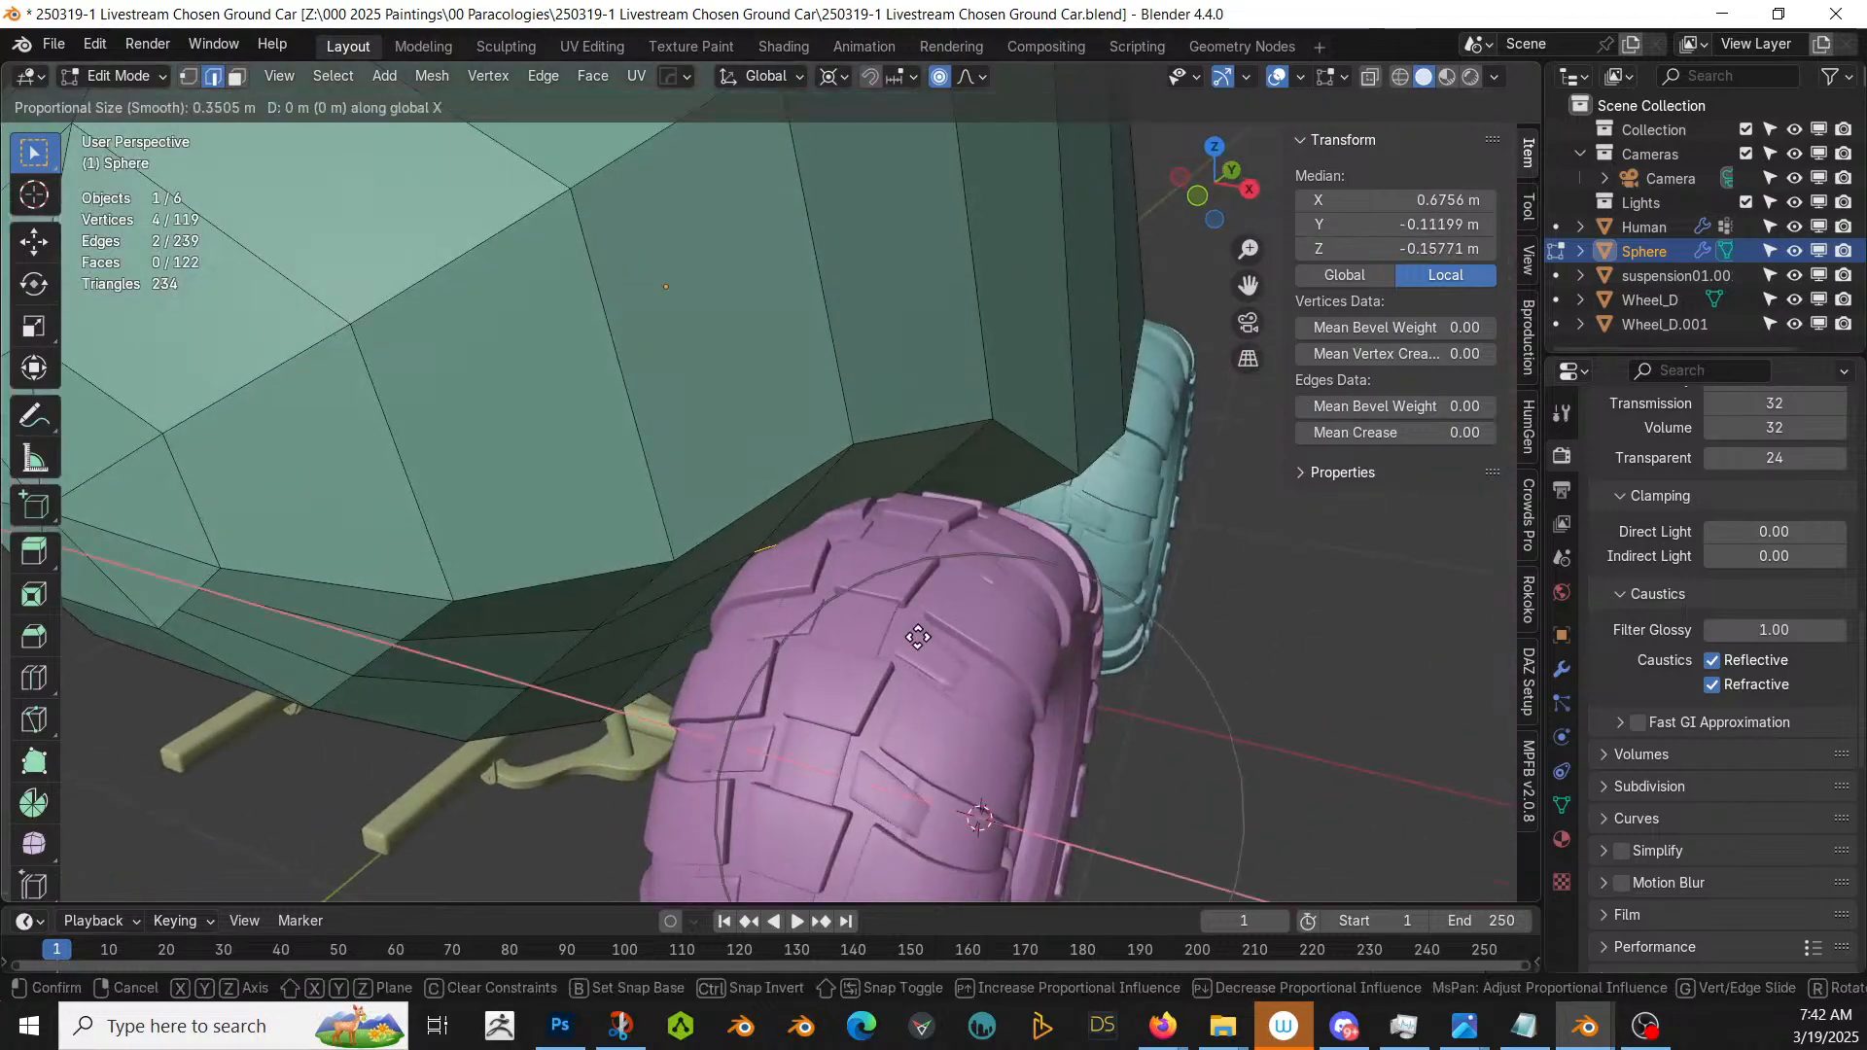
{"action": "left_click", "coordinate": [821, 610]}
- Move the lower corner edge at the purple-wheel end of the body about 0.097 m outward along X with proportional editing
{"action": "middle_click_drag", "start_coordinate": [813, 617], "coordinate": [774, 610]}
{"action": "middle_click_drag", "start_coordinate": [676, 535], "coordinate": [861, 468]}
{"action": "left_click", "coordinate": [758, 376]}
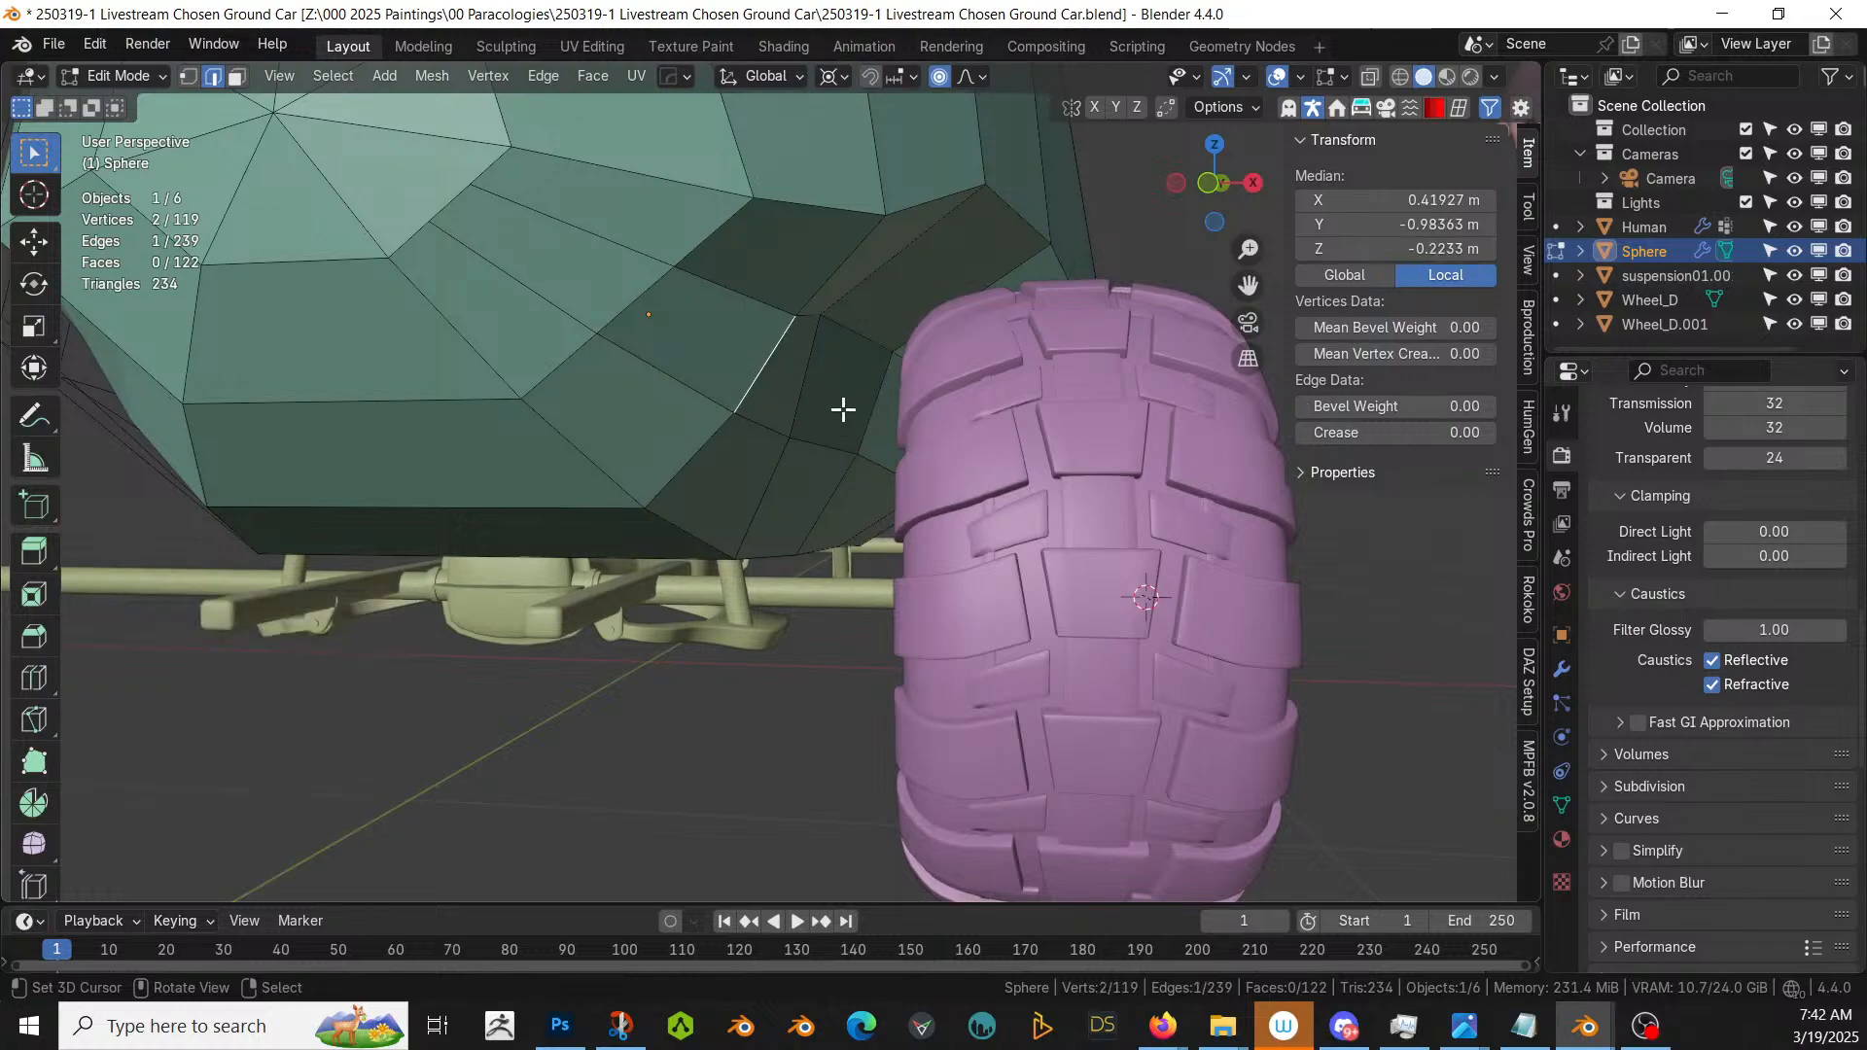
{"action": "key", "text": "g"}
{"action": "key", "text": "x"}
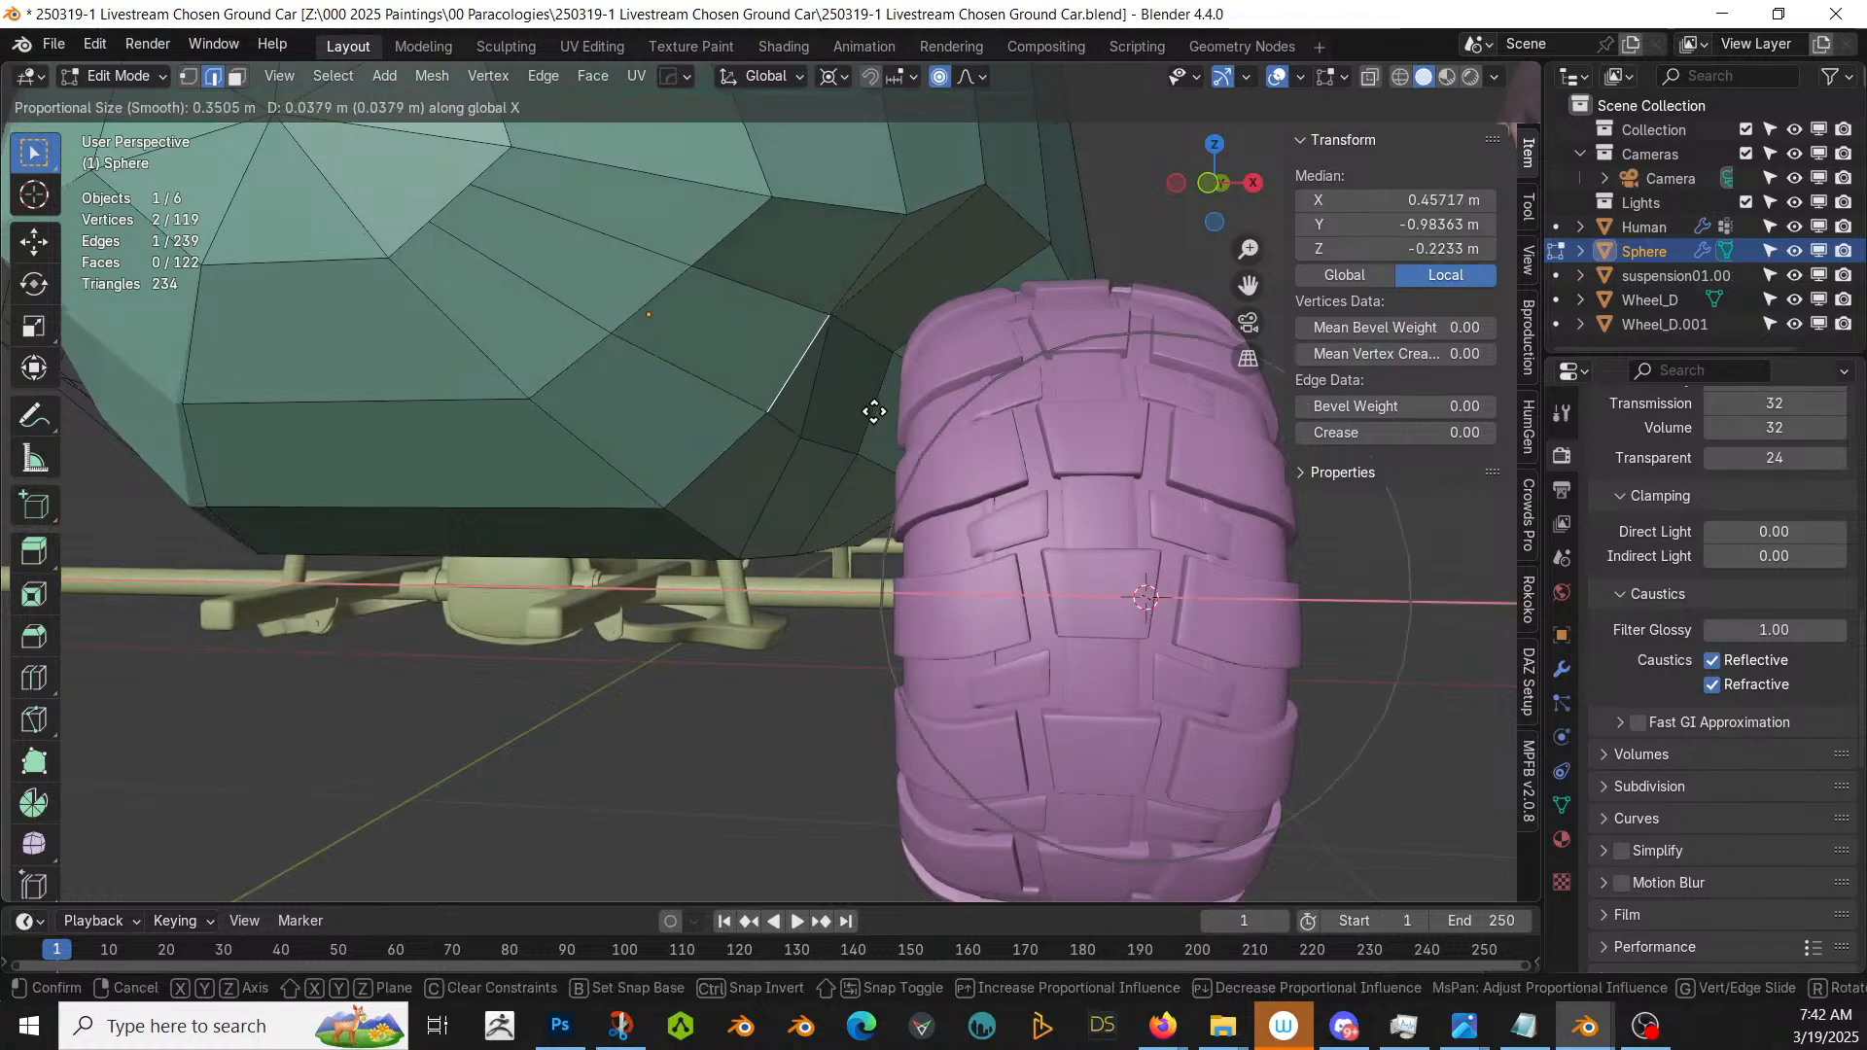
{"action": "left_click", "coordinate": [911, 414]}
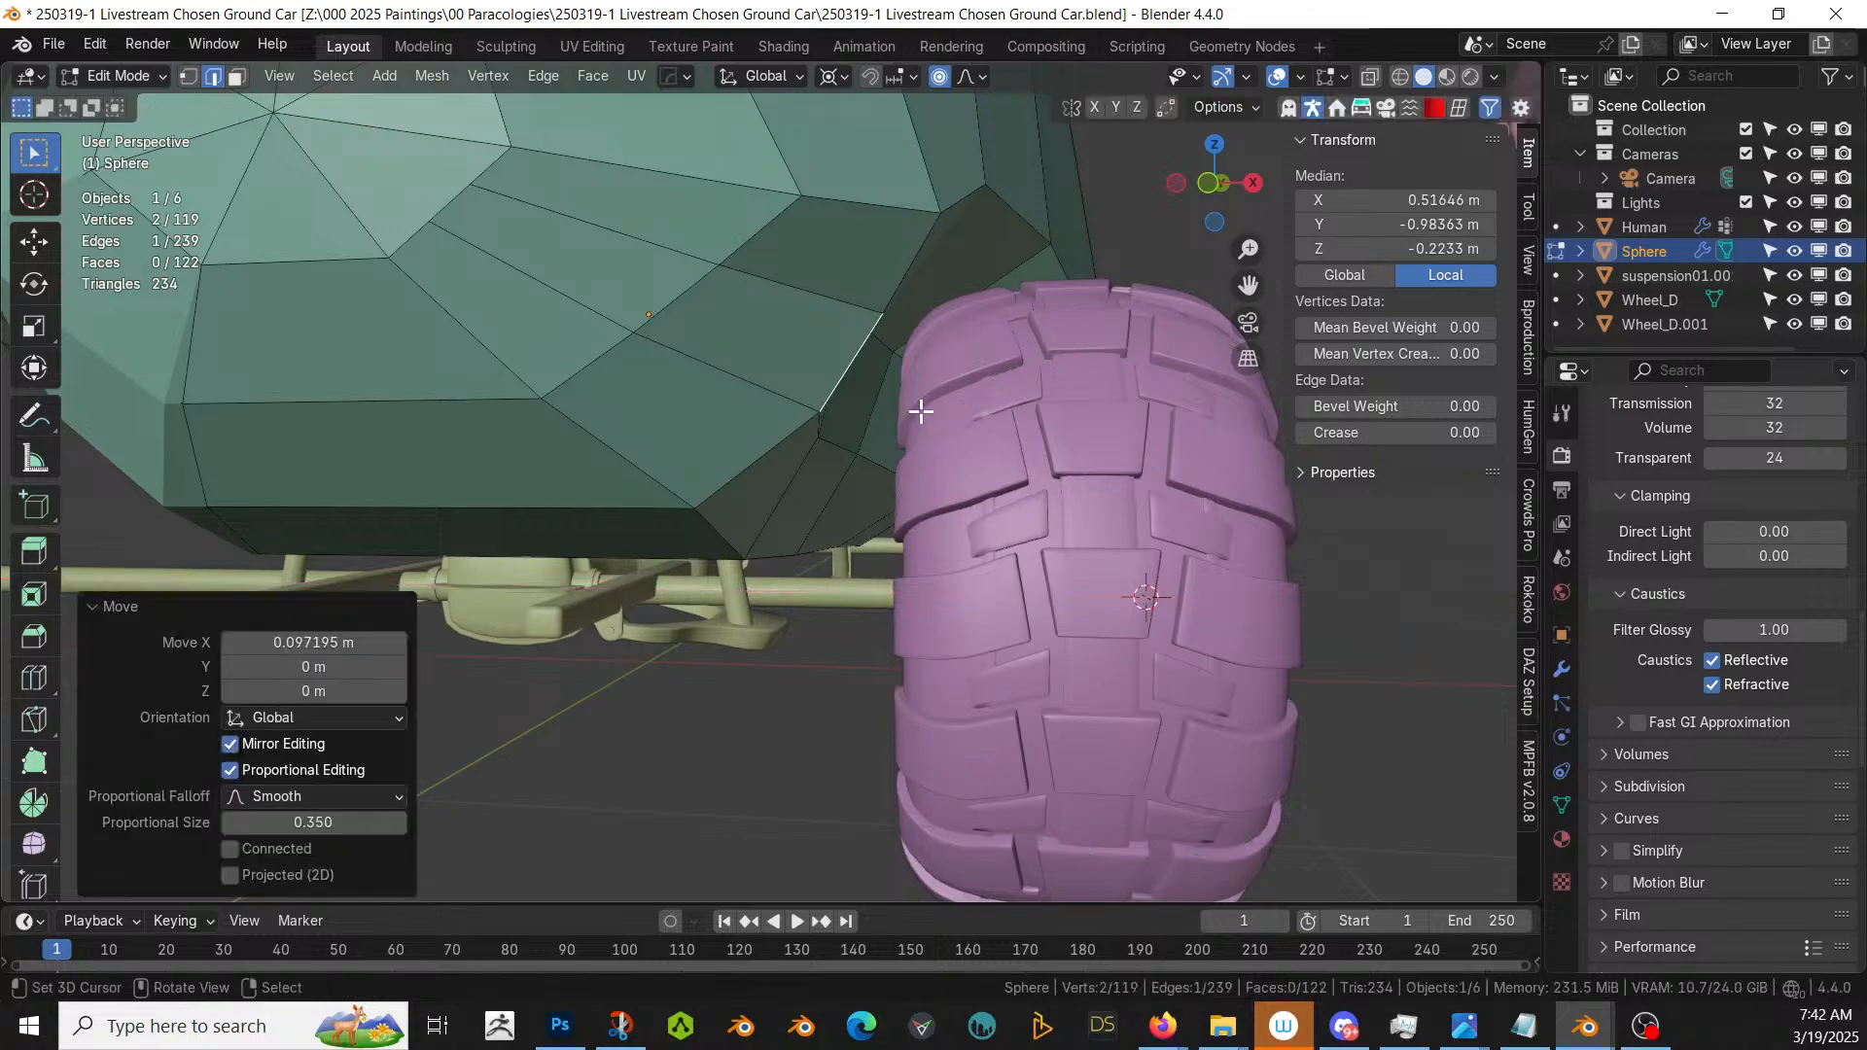
- Lower the body's side edge between the two wheels about 0.103 m along Z with proportional editing
{"action": "middle_click_drag", "start_coordinate": [910, 414], "coordinate": [740, 417]}
{"action": "scroll", "coordinate": [818, 479], "scroll_direction": "down", "scroll_amount": 5}
{"action": "scroll", "coordinate": [740, 417], "scroll_direction": "up", "scroll_amount": 5}
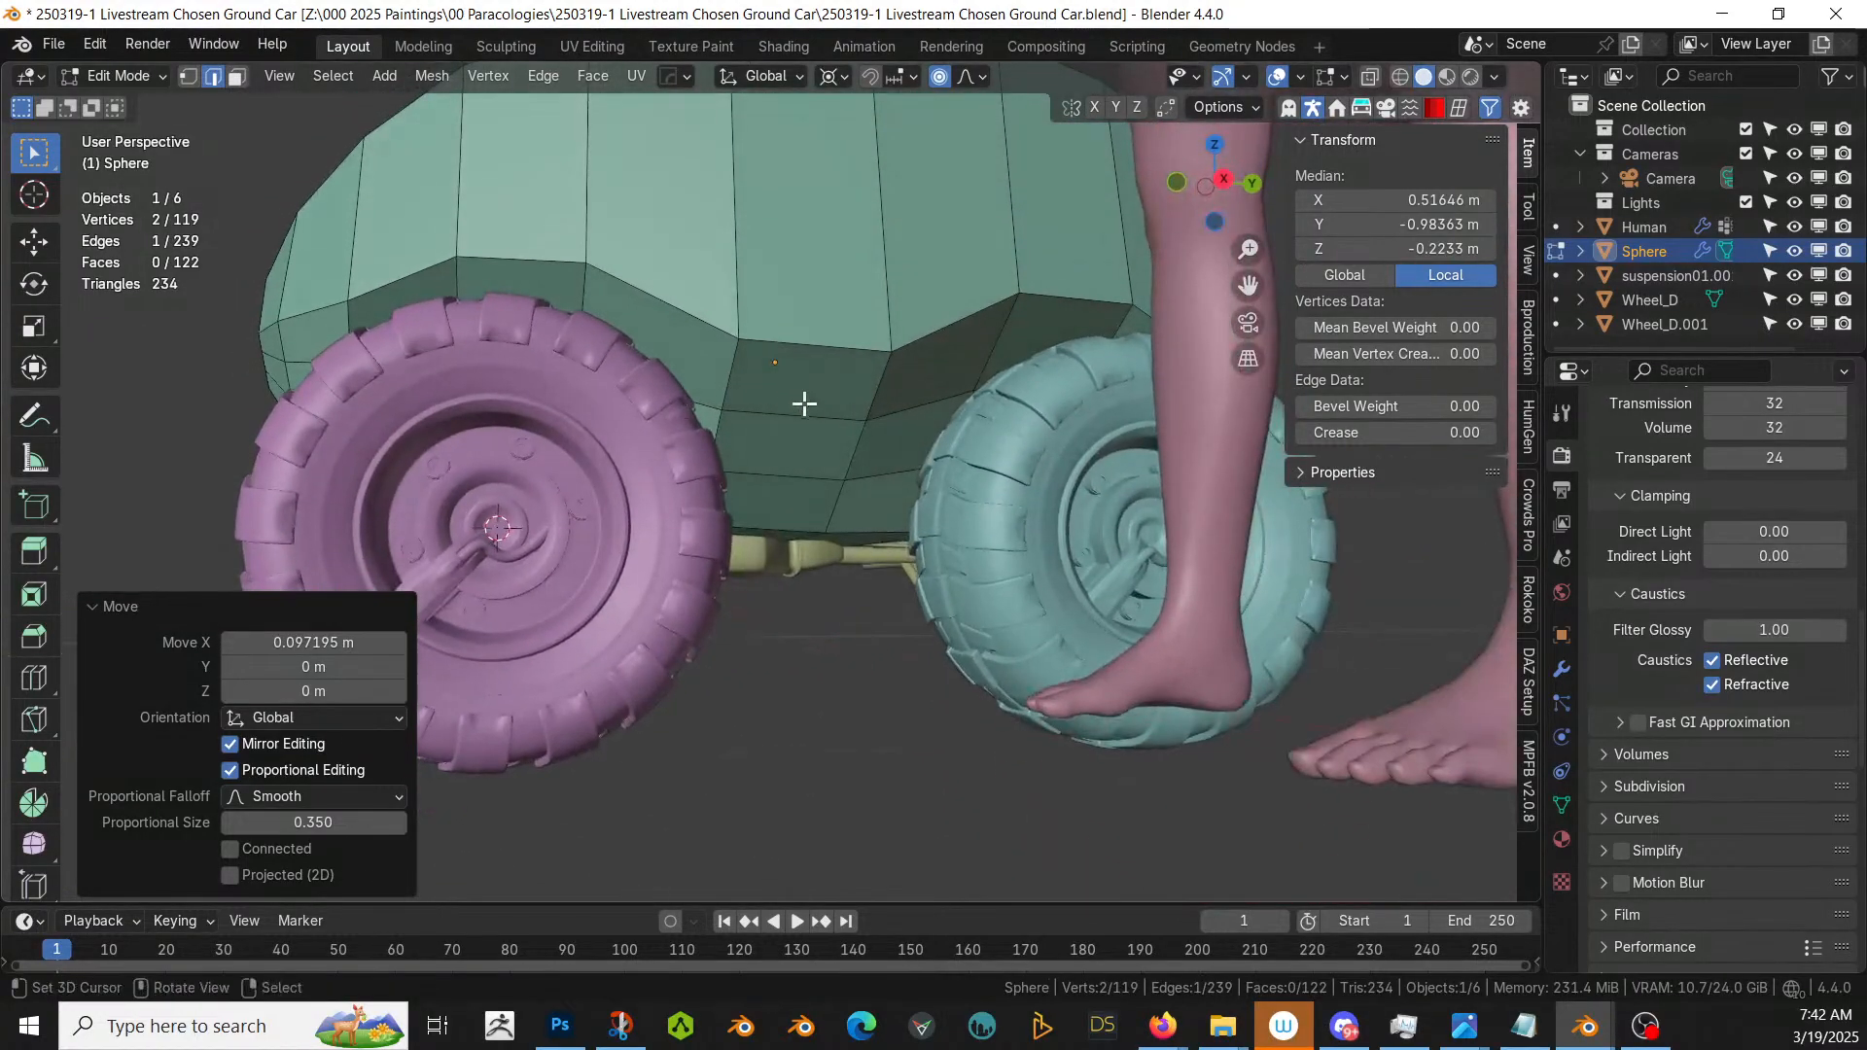
{"action": "middle_click_drag", "start_coordinate": [812, 414], "coordinate": [798, 447]}
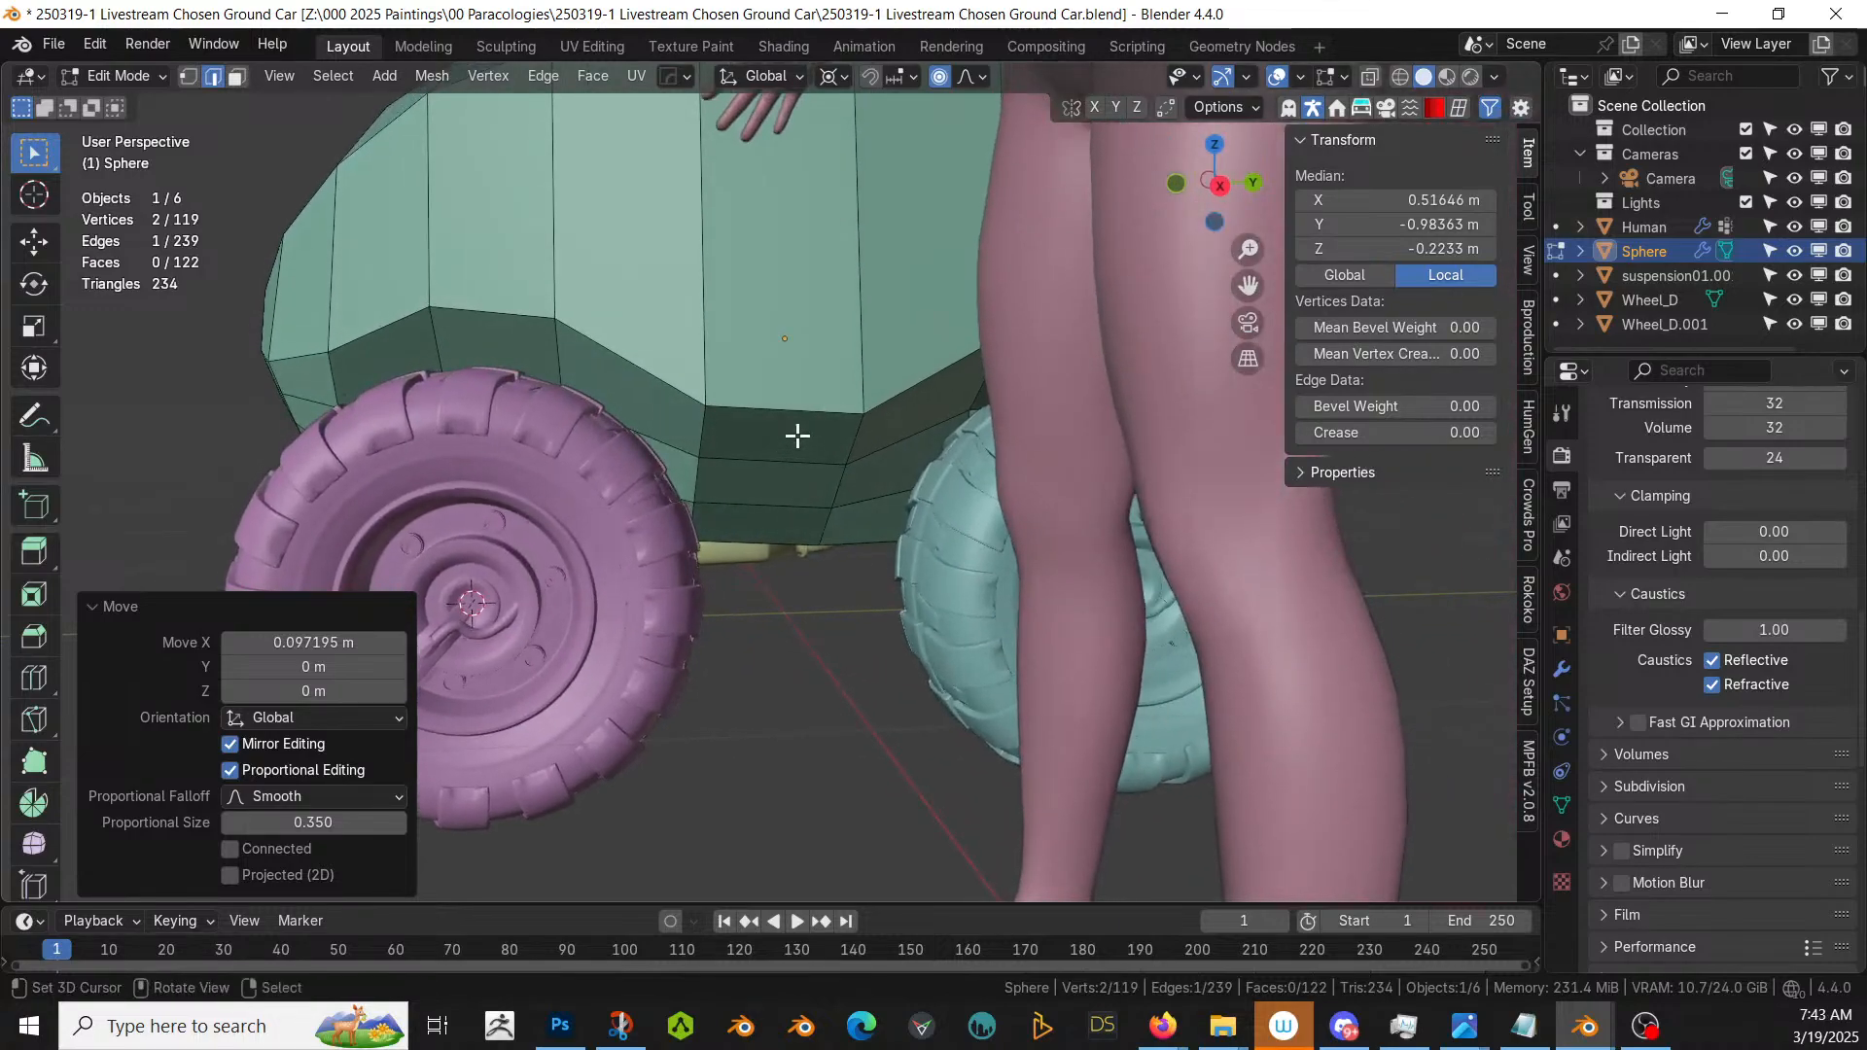
{"action": "left_click", "coordinate": [786, 406]}
{"action": "key", "text": "g"}
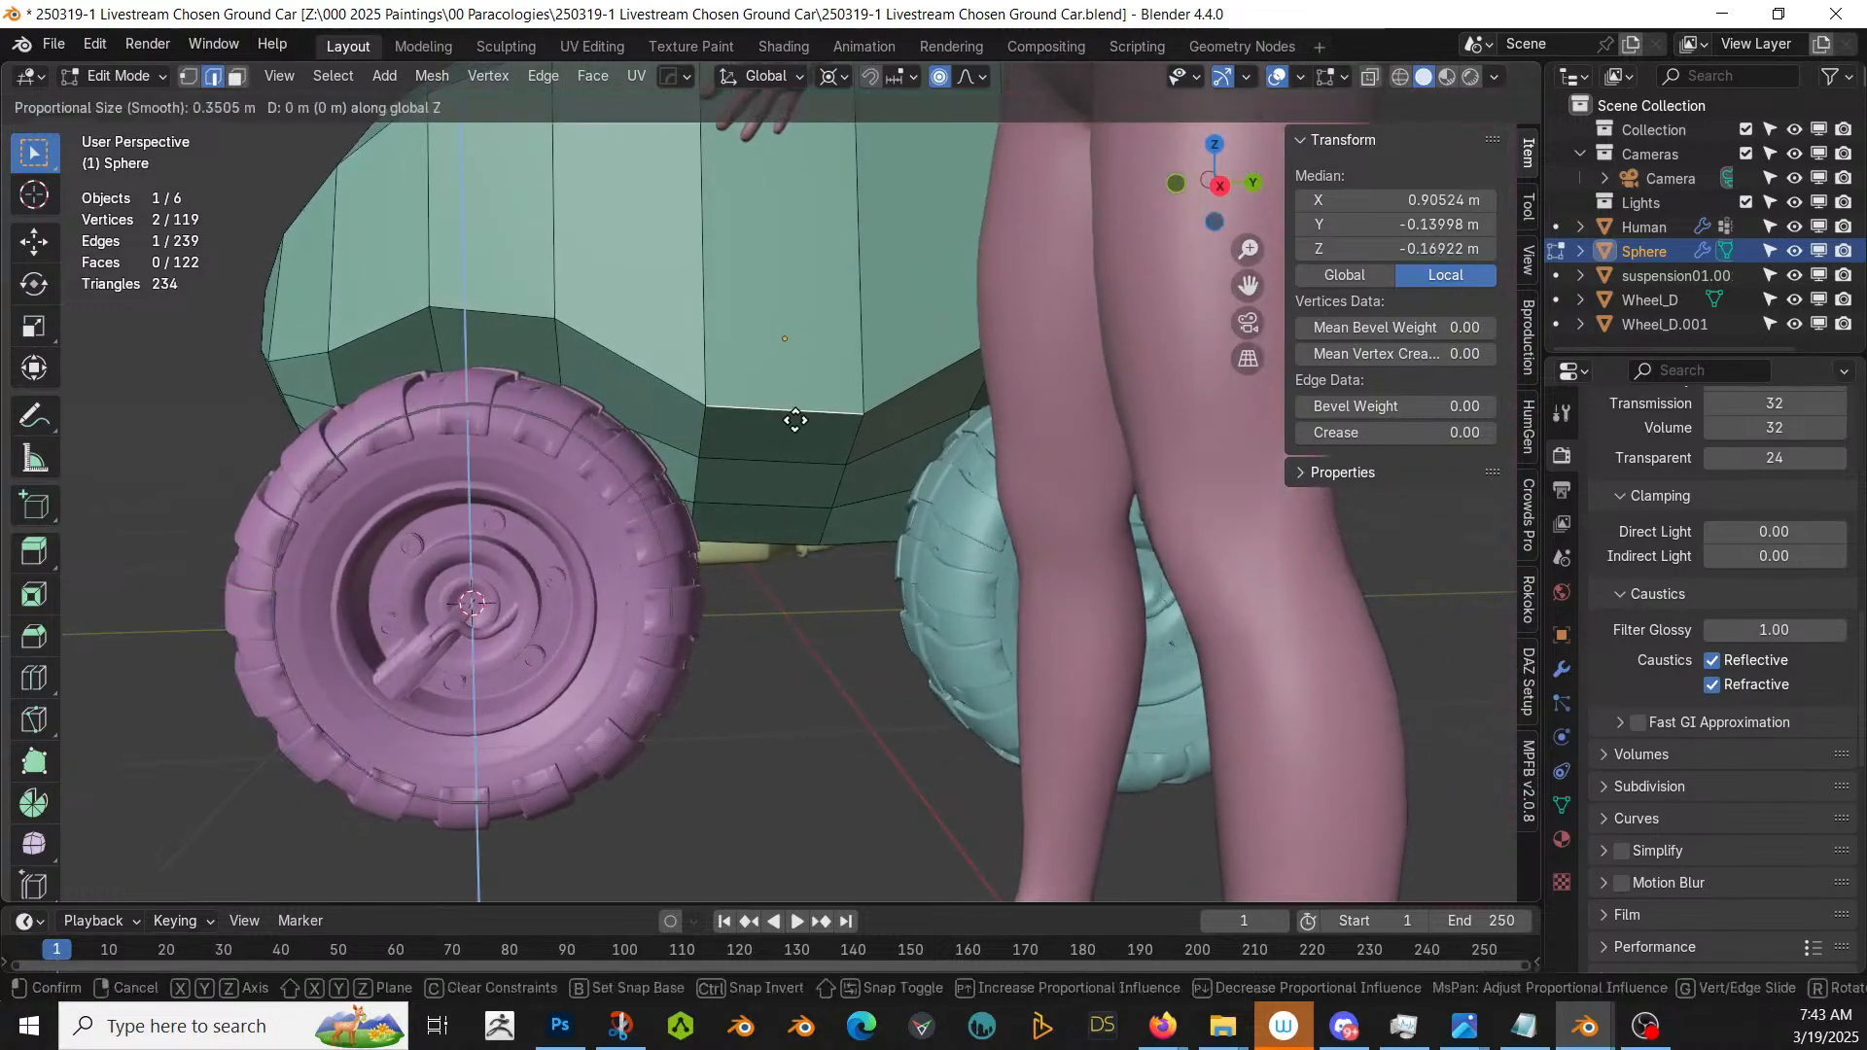
{"action": "key", "text": "z"}
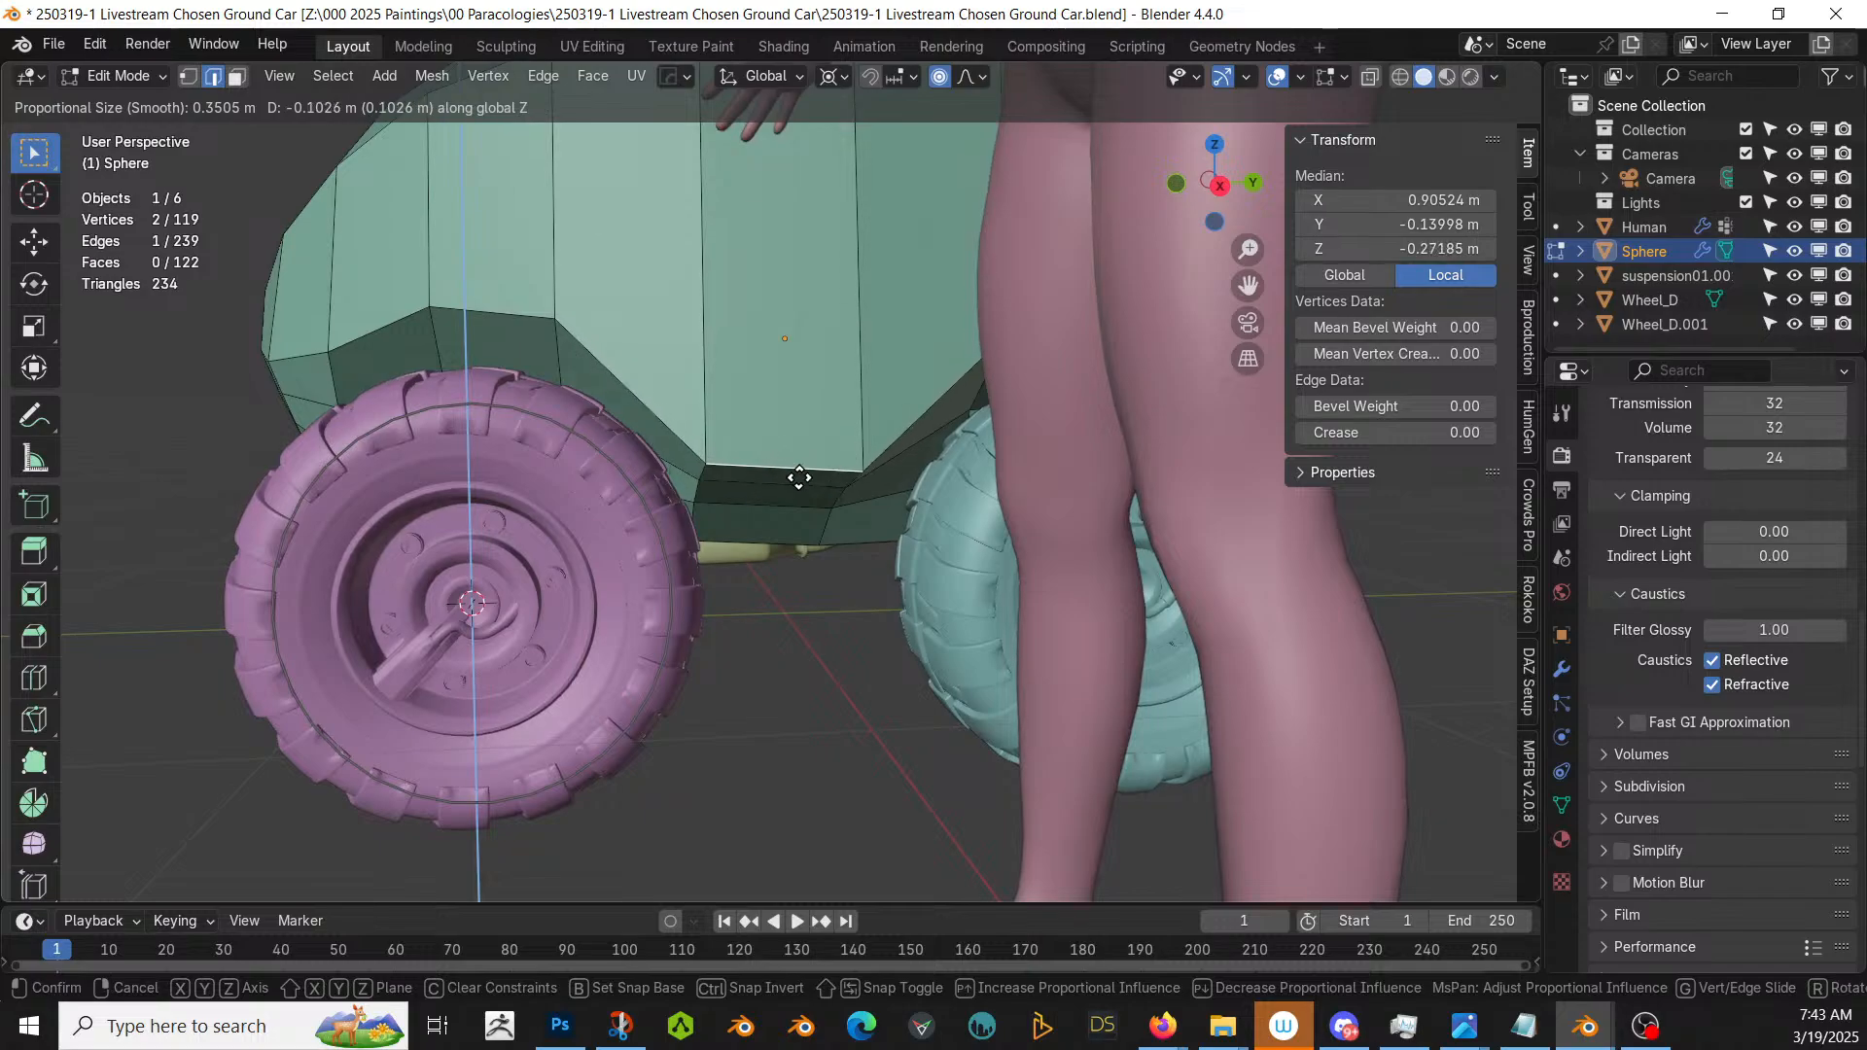
{"action": "left_click", "coordinate": [799, 478]}
- Switch to face selection and select the two stacked lower body faces between the wheels
{"action": "middle_click_drag", "start_coordinate": [805, 479], "coordinate": [808, 429]}
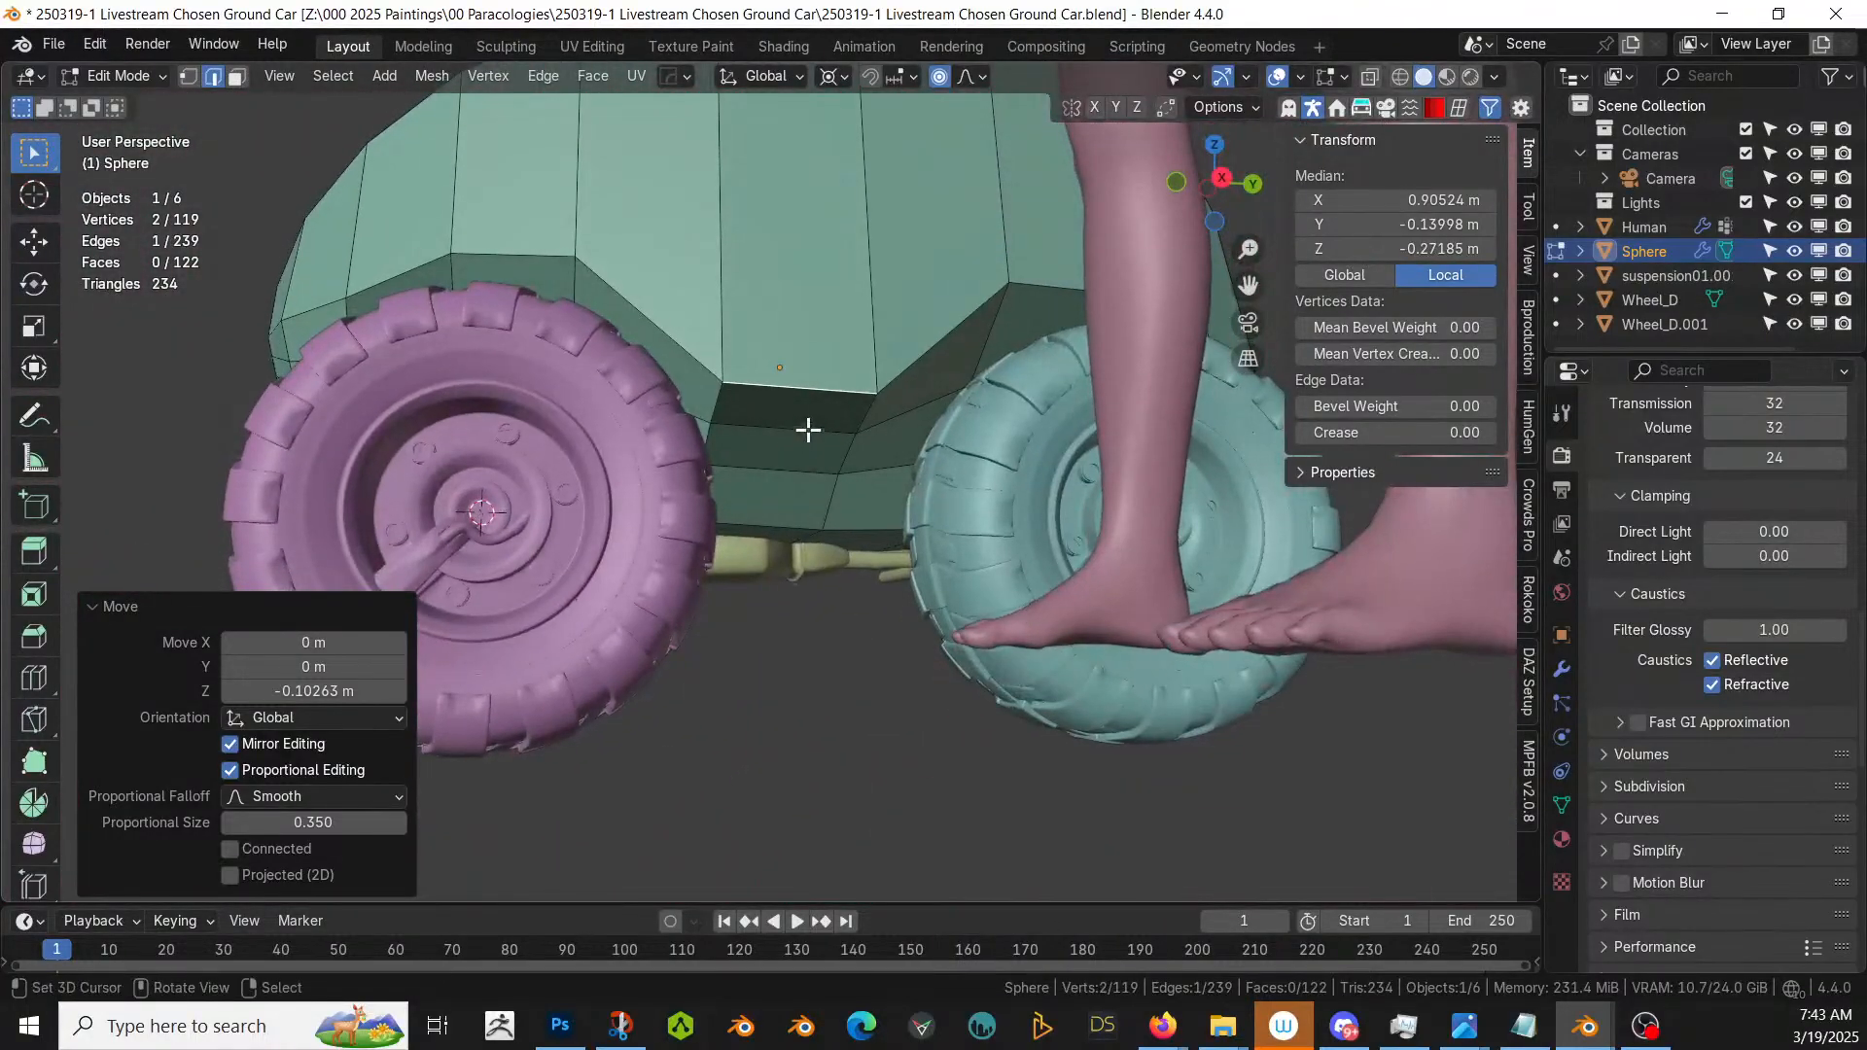
{"action": "left_click", "coordinate": [805, 418]}
{"action": "key", "text": "3"}
{"action": "left_click", "coordinate": [806, 416]}
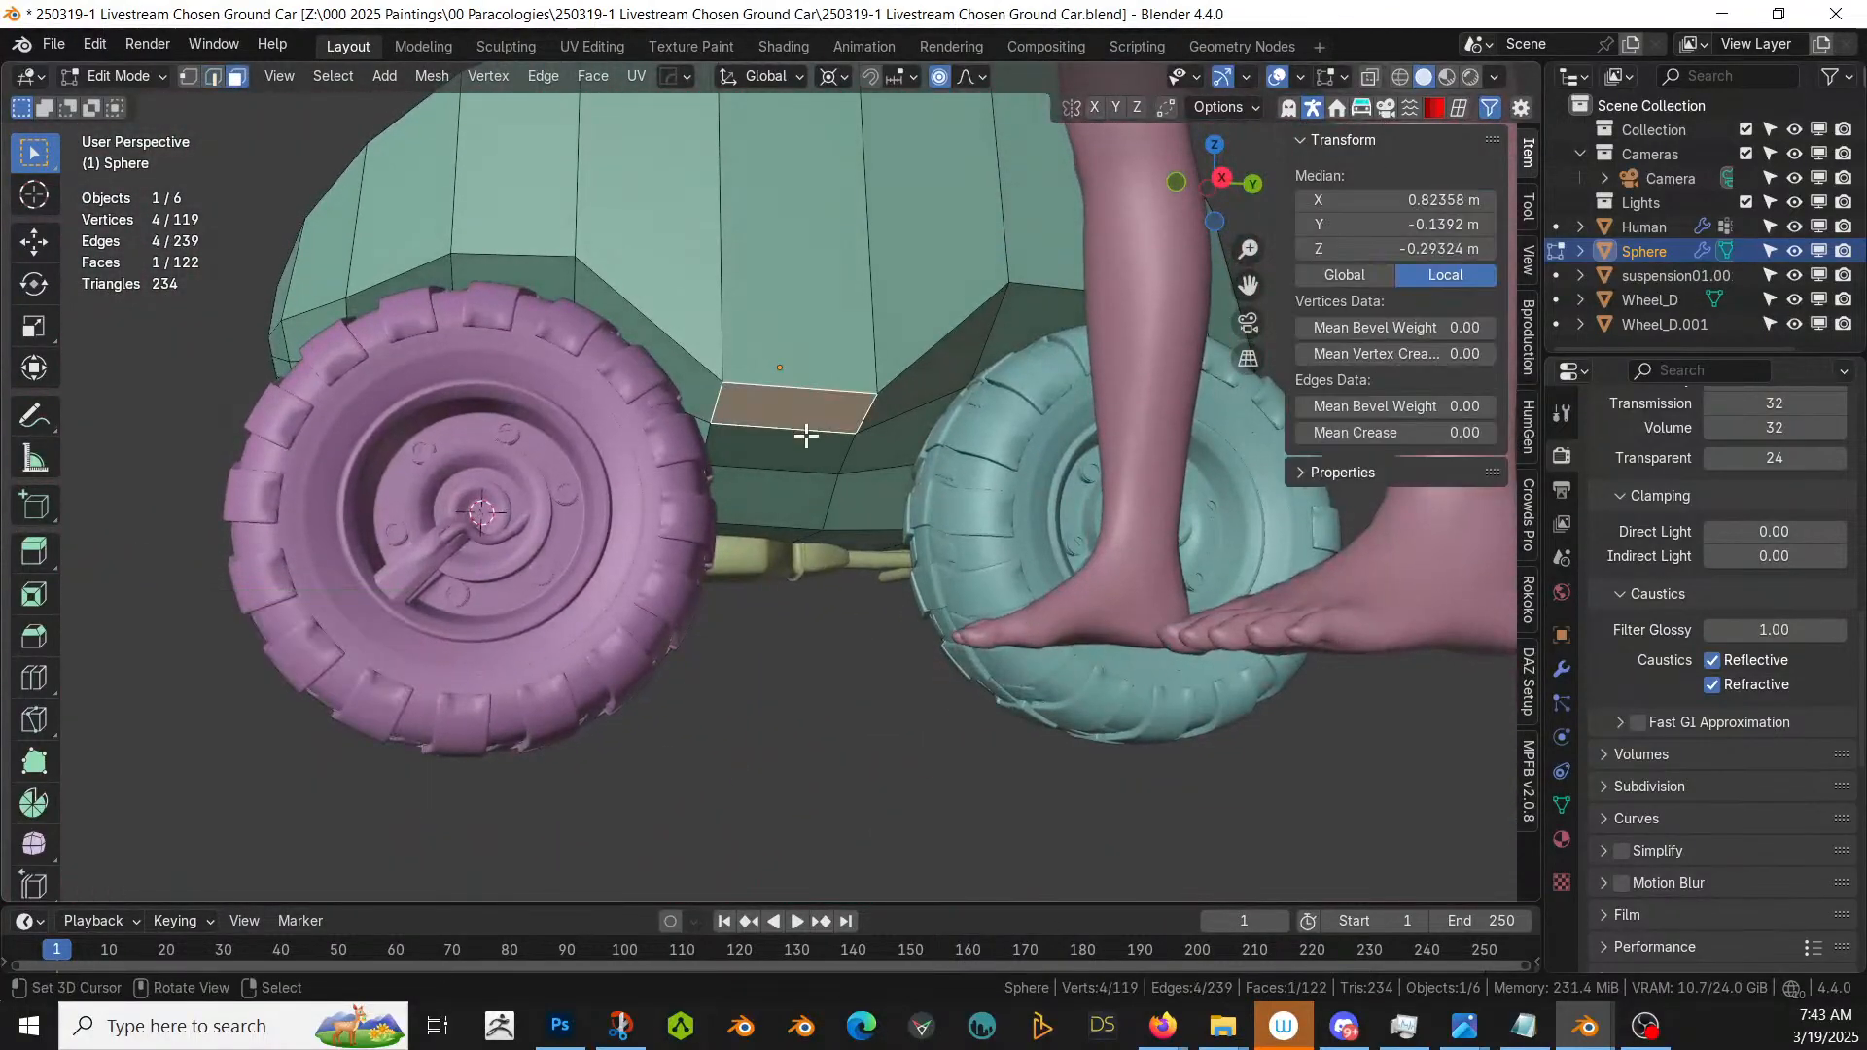
- Try extruding the two selected faces about 0.314 m along their normal, check the side view, and undo the extrusion
{"action": "key", "text": "e"}
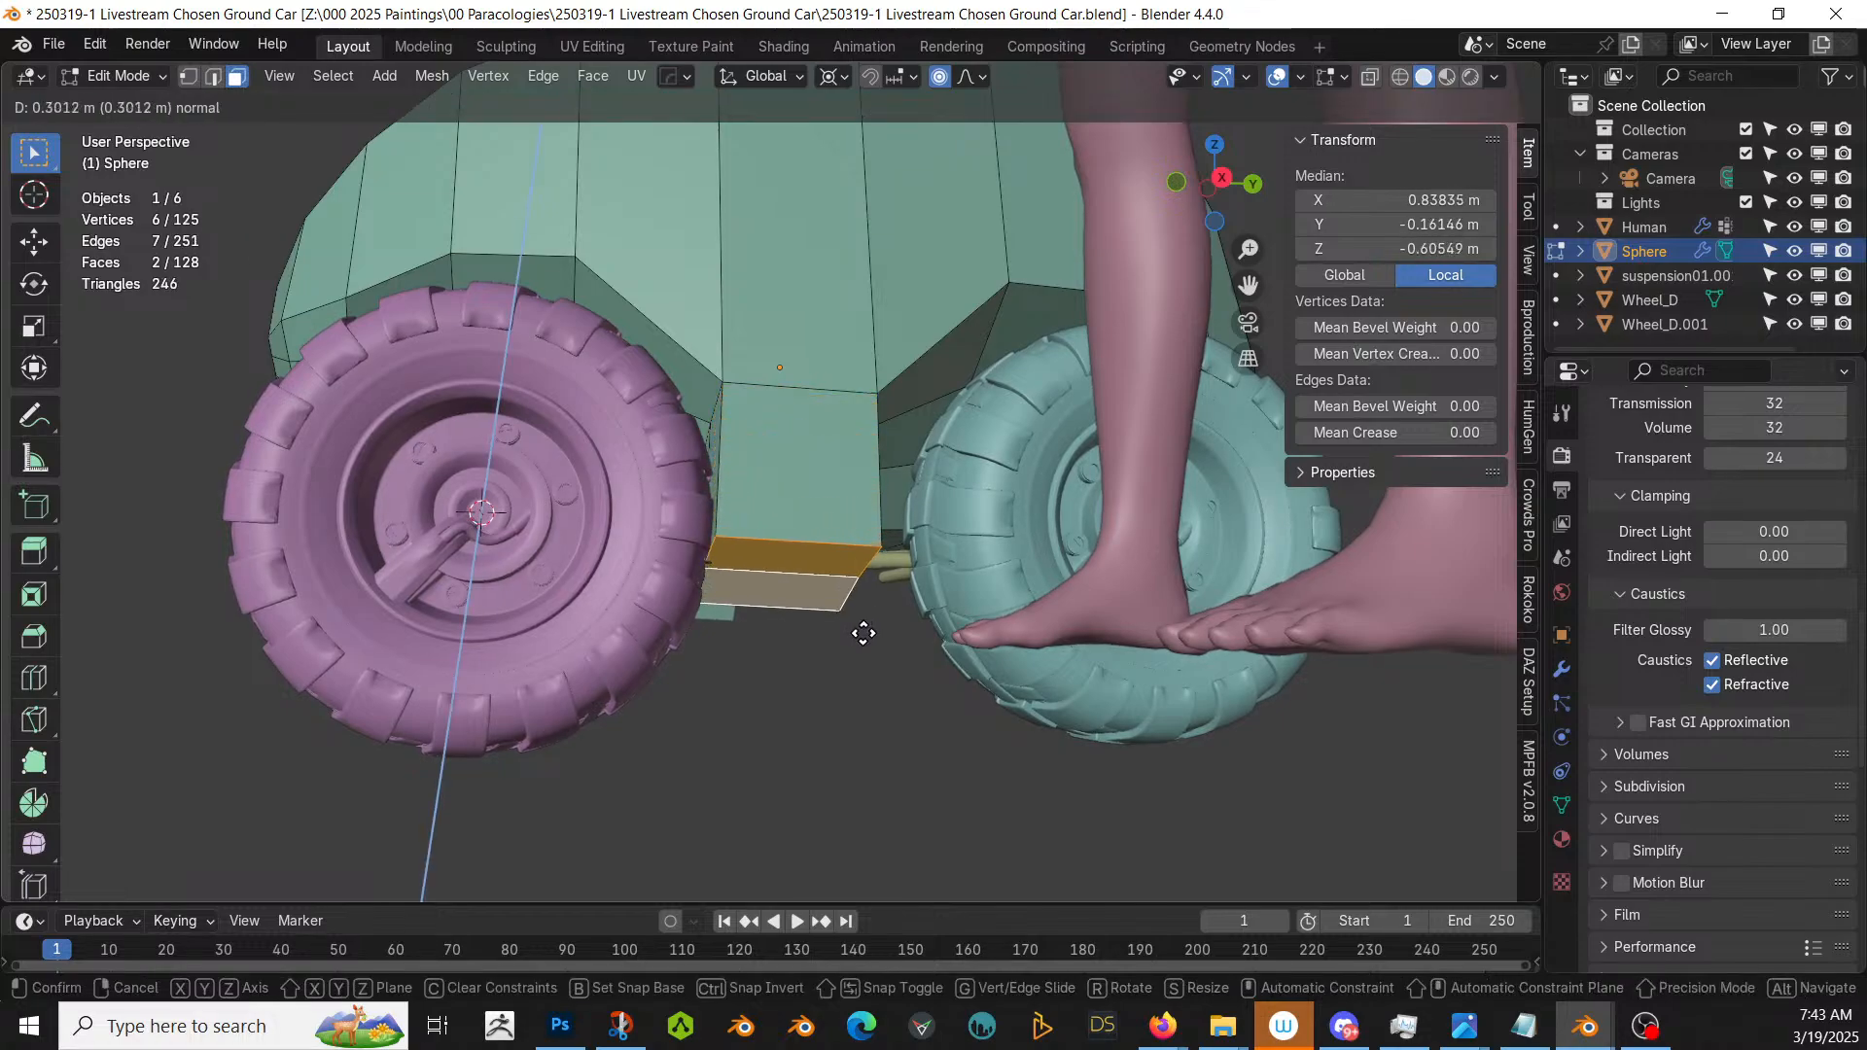
{"action": "left_click", "coordinate": [863, 635]}
{"action": "middle_click_drag", "start_coordinate": [864, 635], "coordinate": [824, 671]}
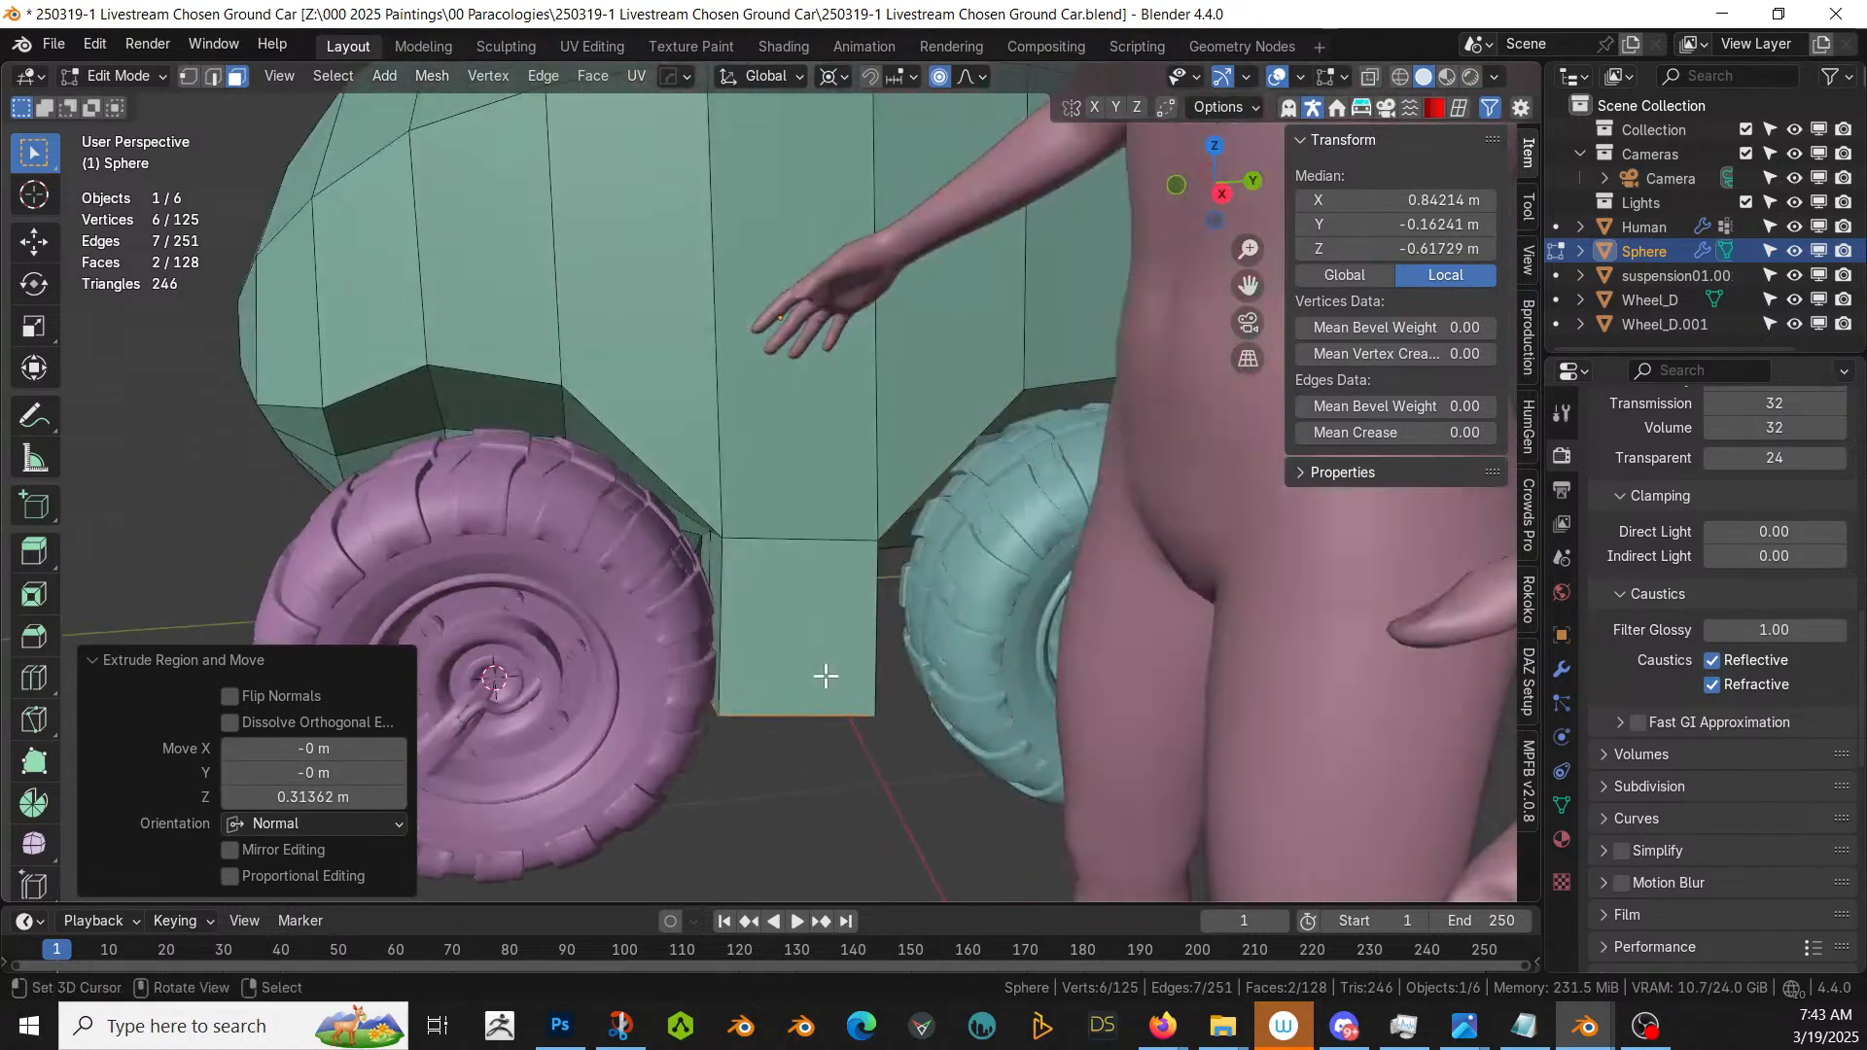
{"action": "key", "text": "KP_1"}
{"action": "key", "text": "KP_3"}
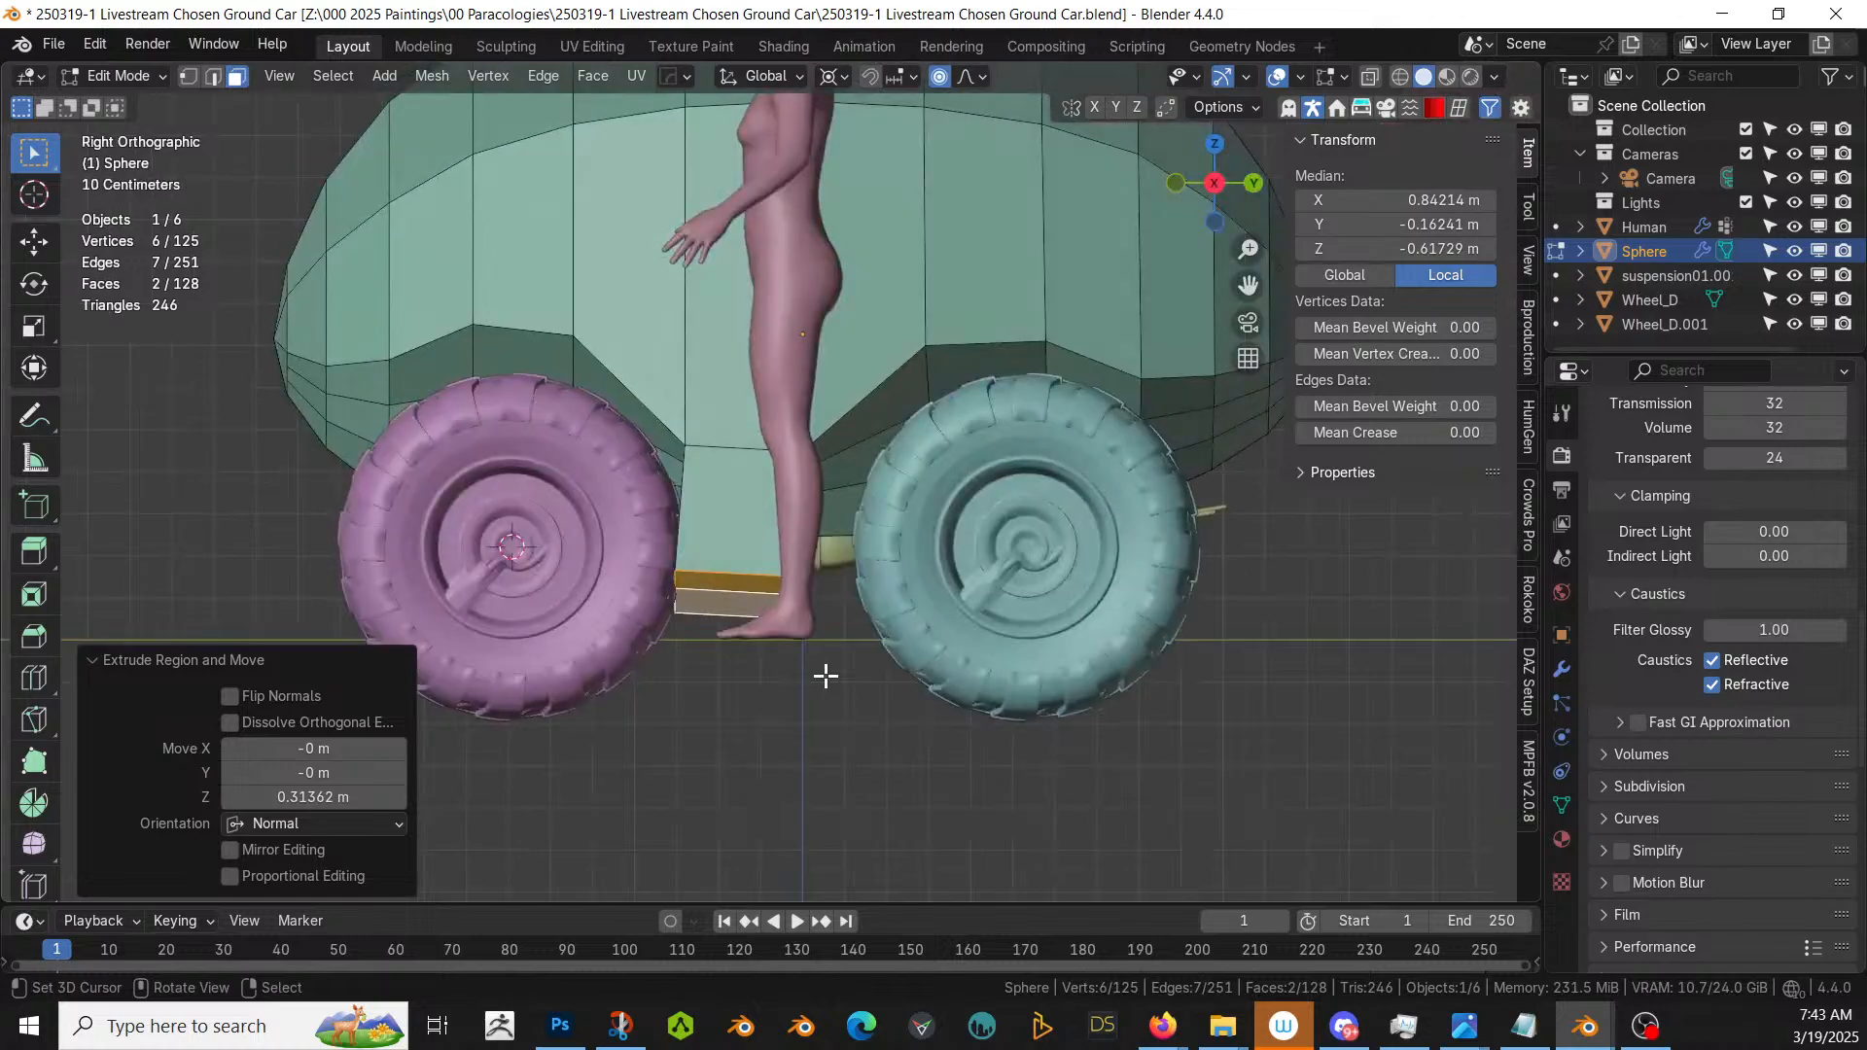
{"action": "key", "text": "ctrl+z"}
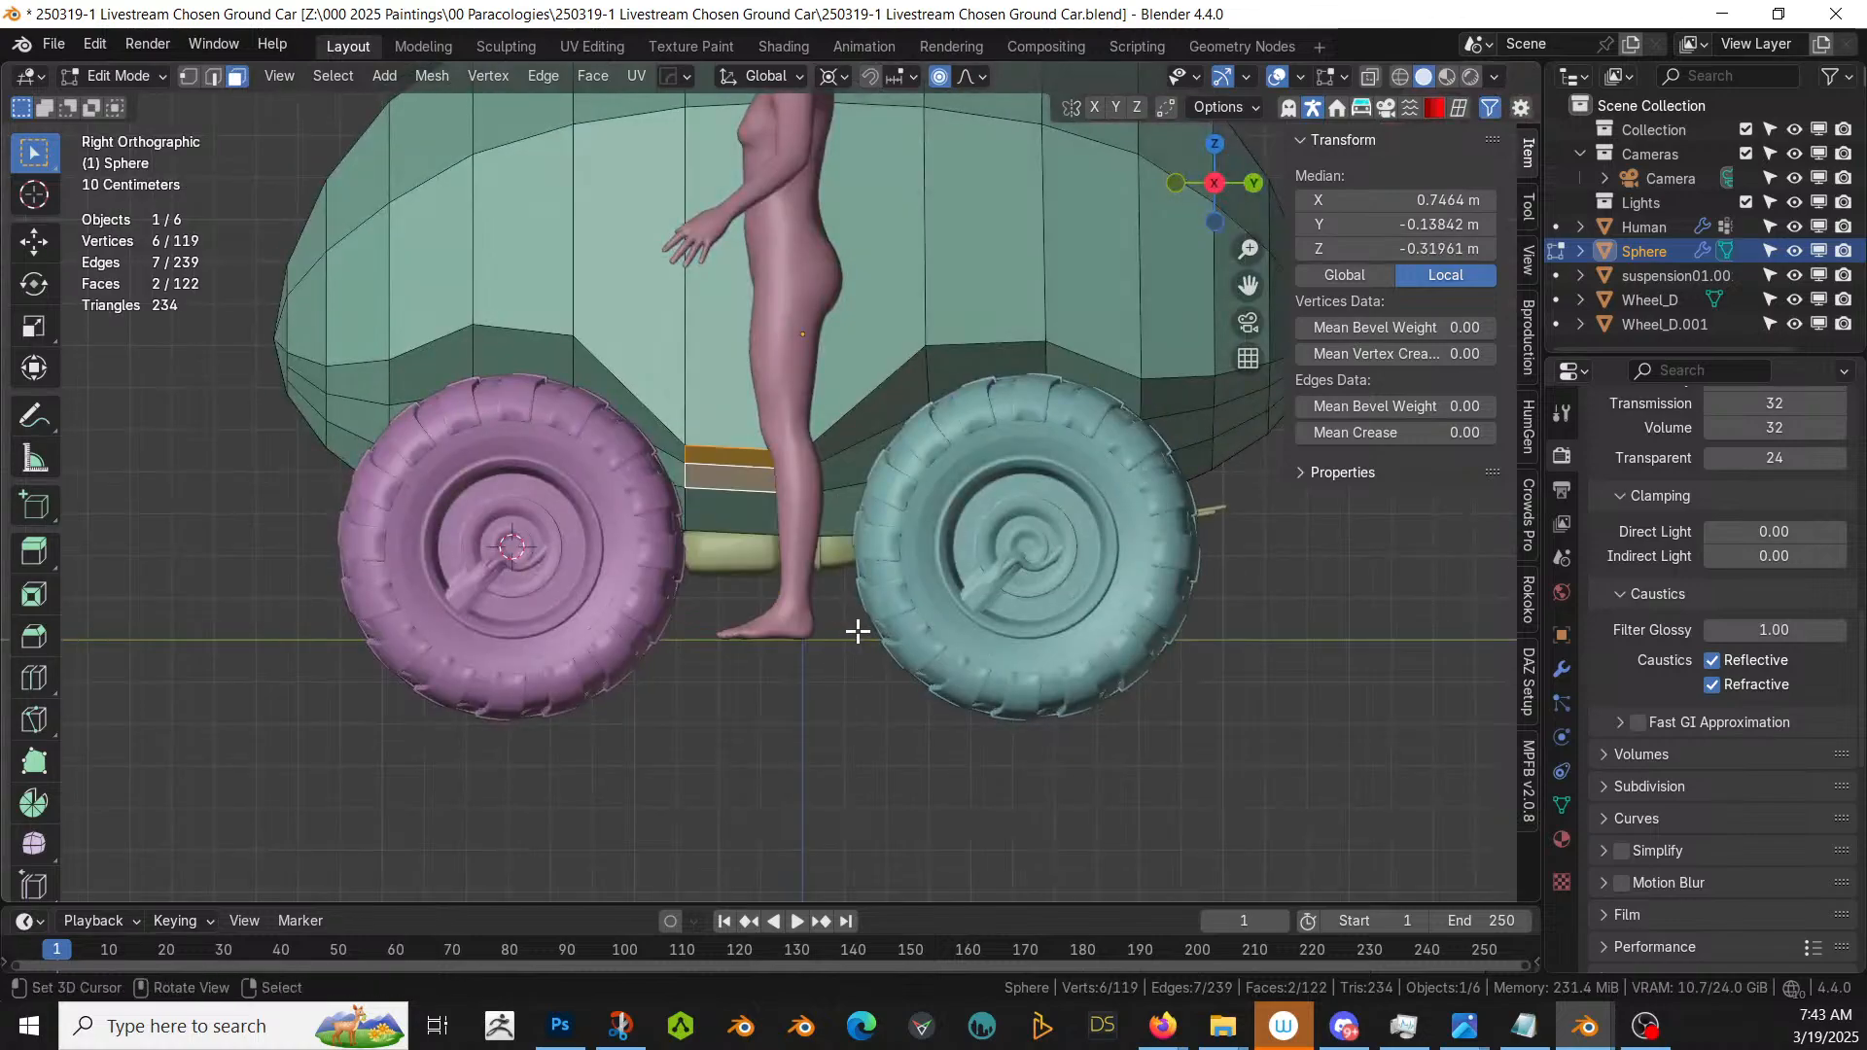
{"action": "key", "text": "g"}
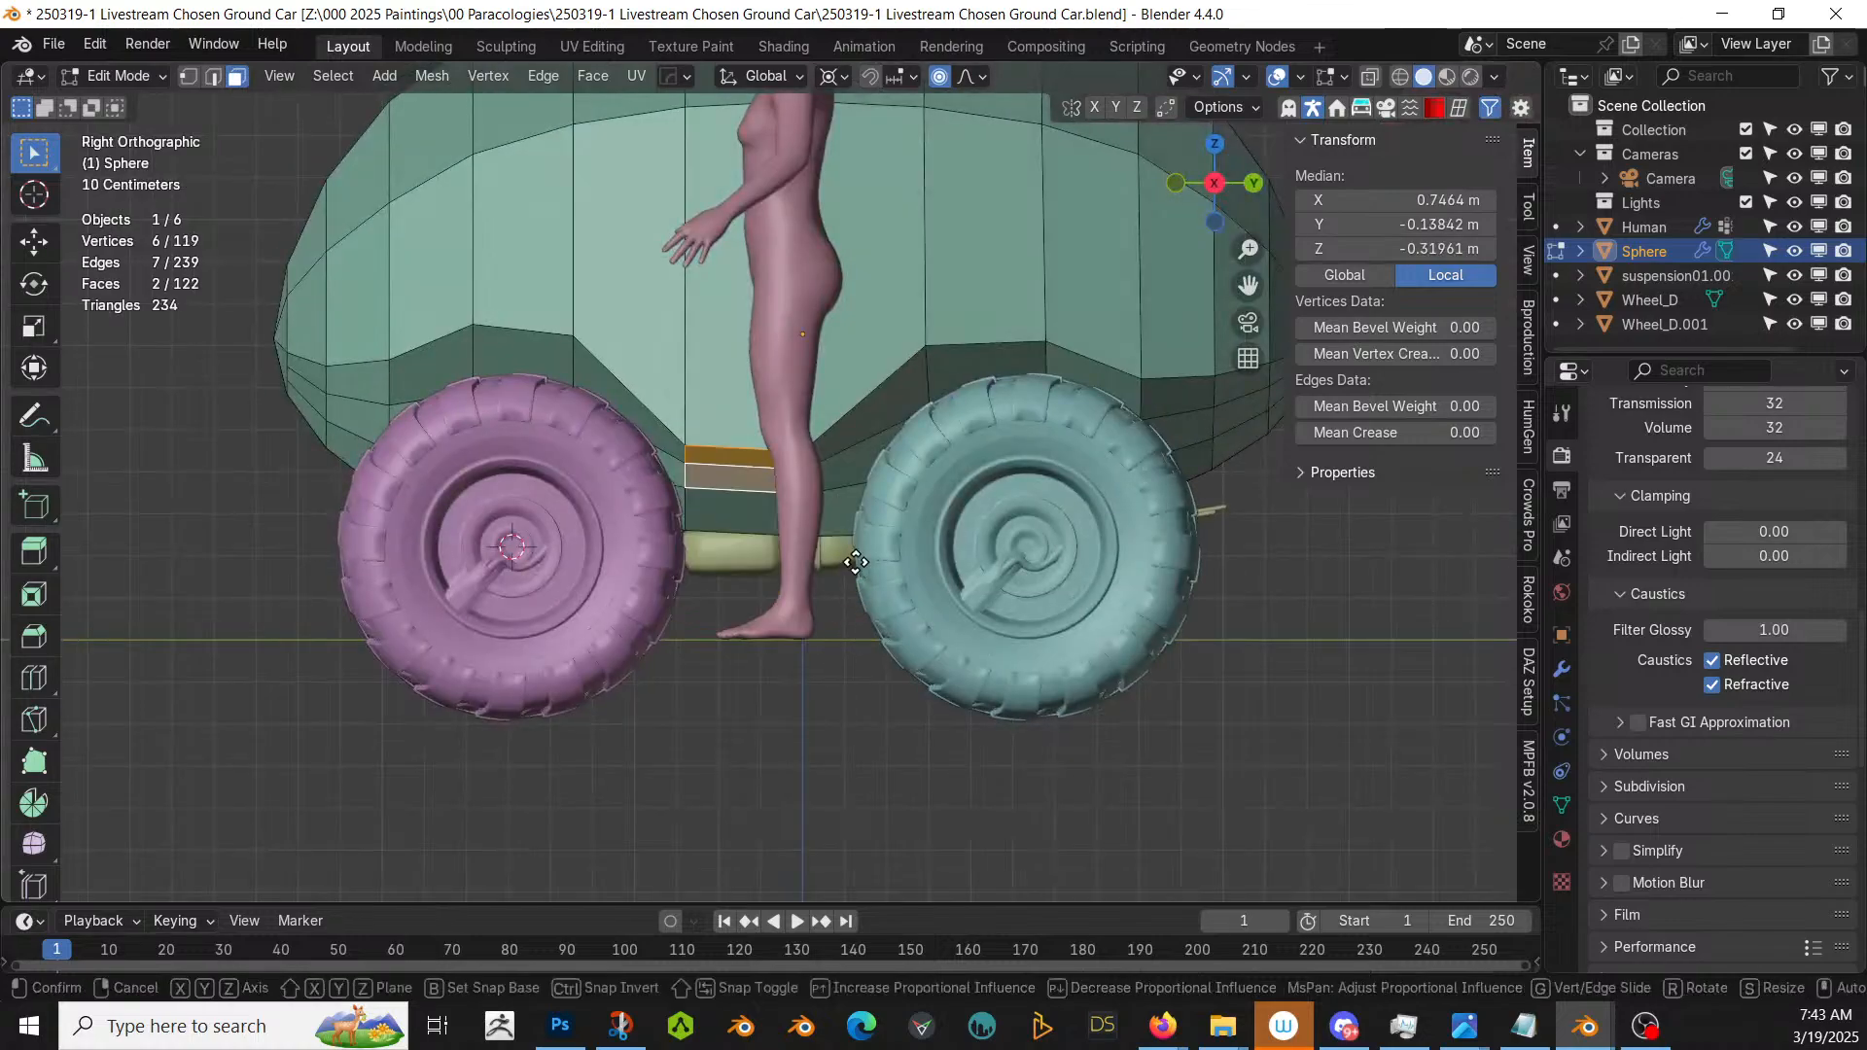
{"action": "key", "text": "y"}
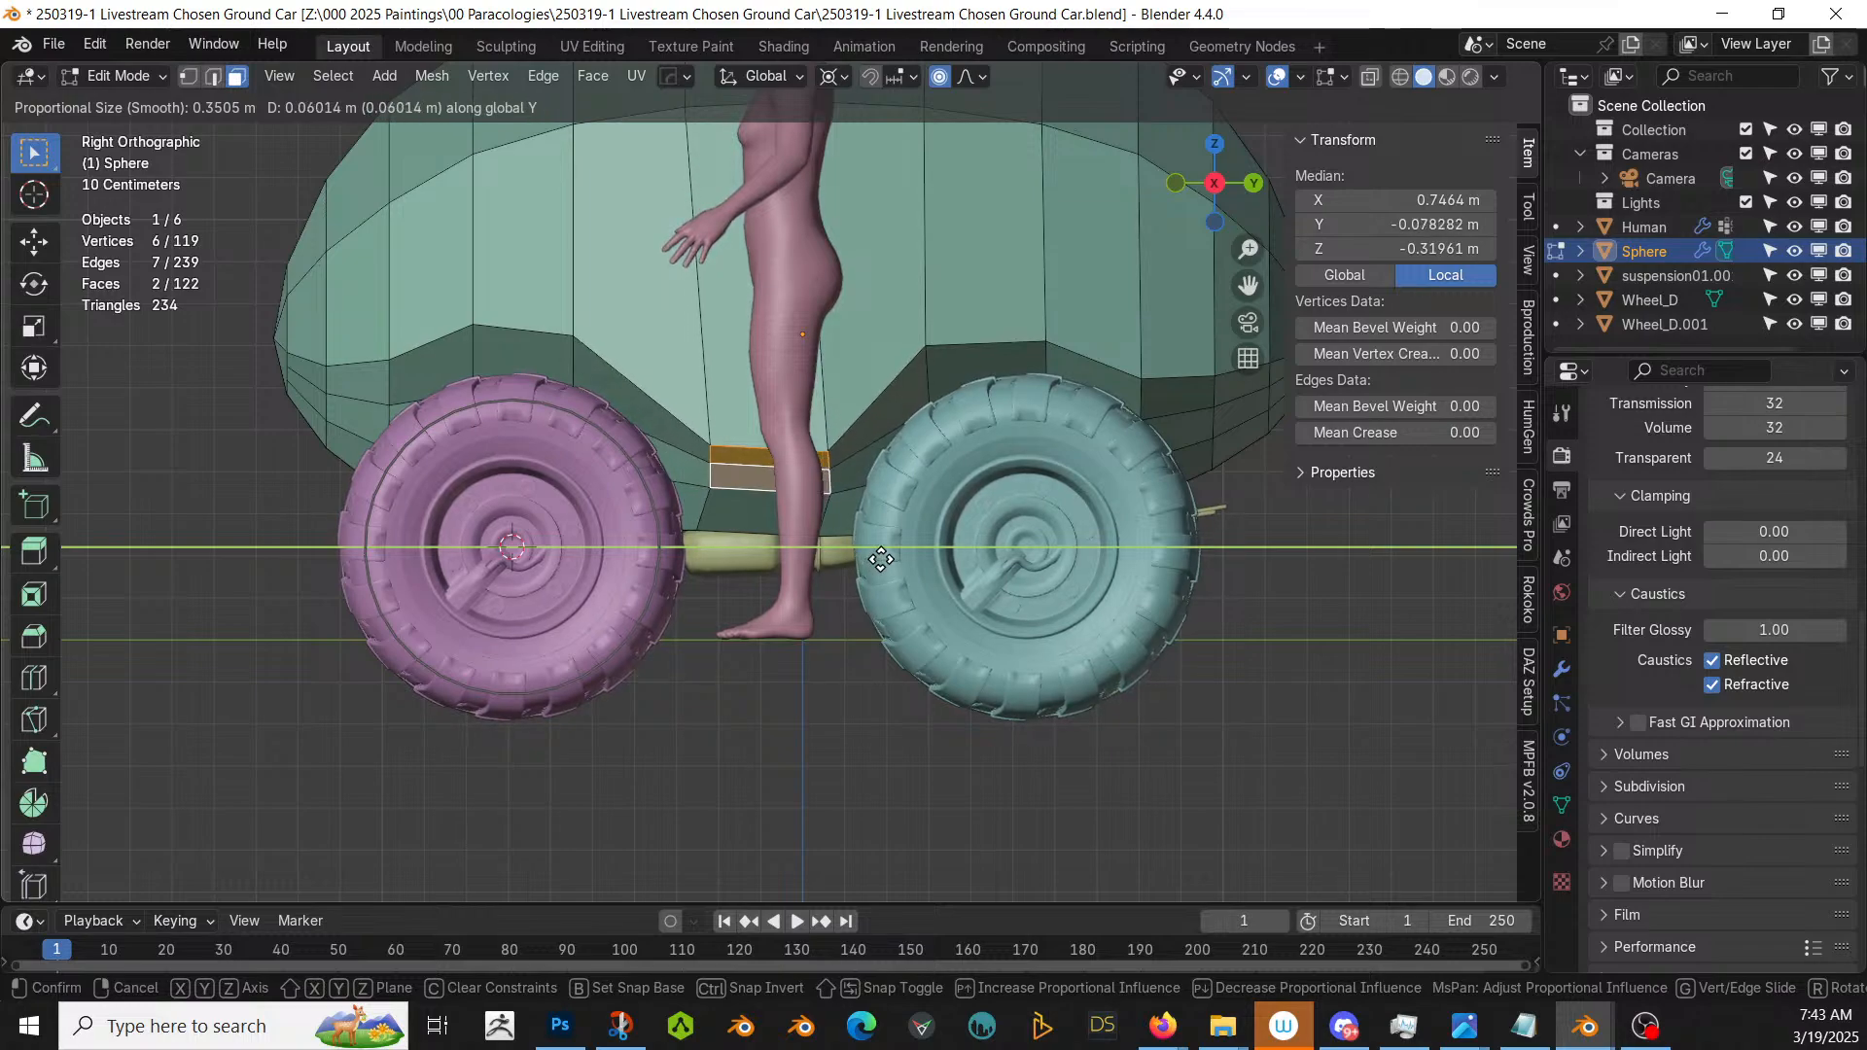
{"action": "left_click", "coordinate": [876, 559]}
{"action": "middle_click_drag", "start_coordinate": [875, 544], "coordinate": [875, 572]}
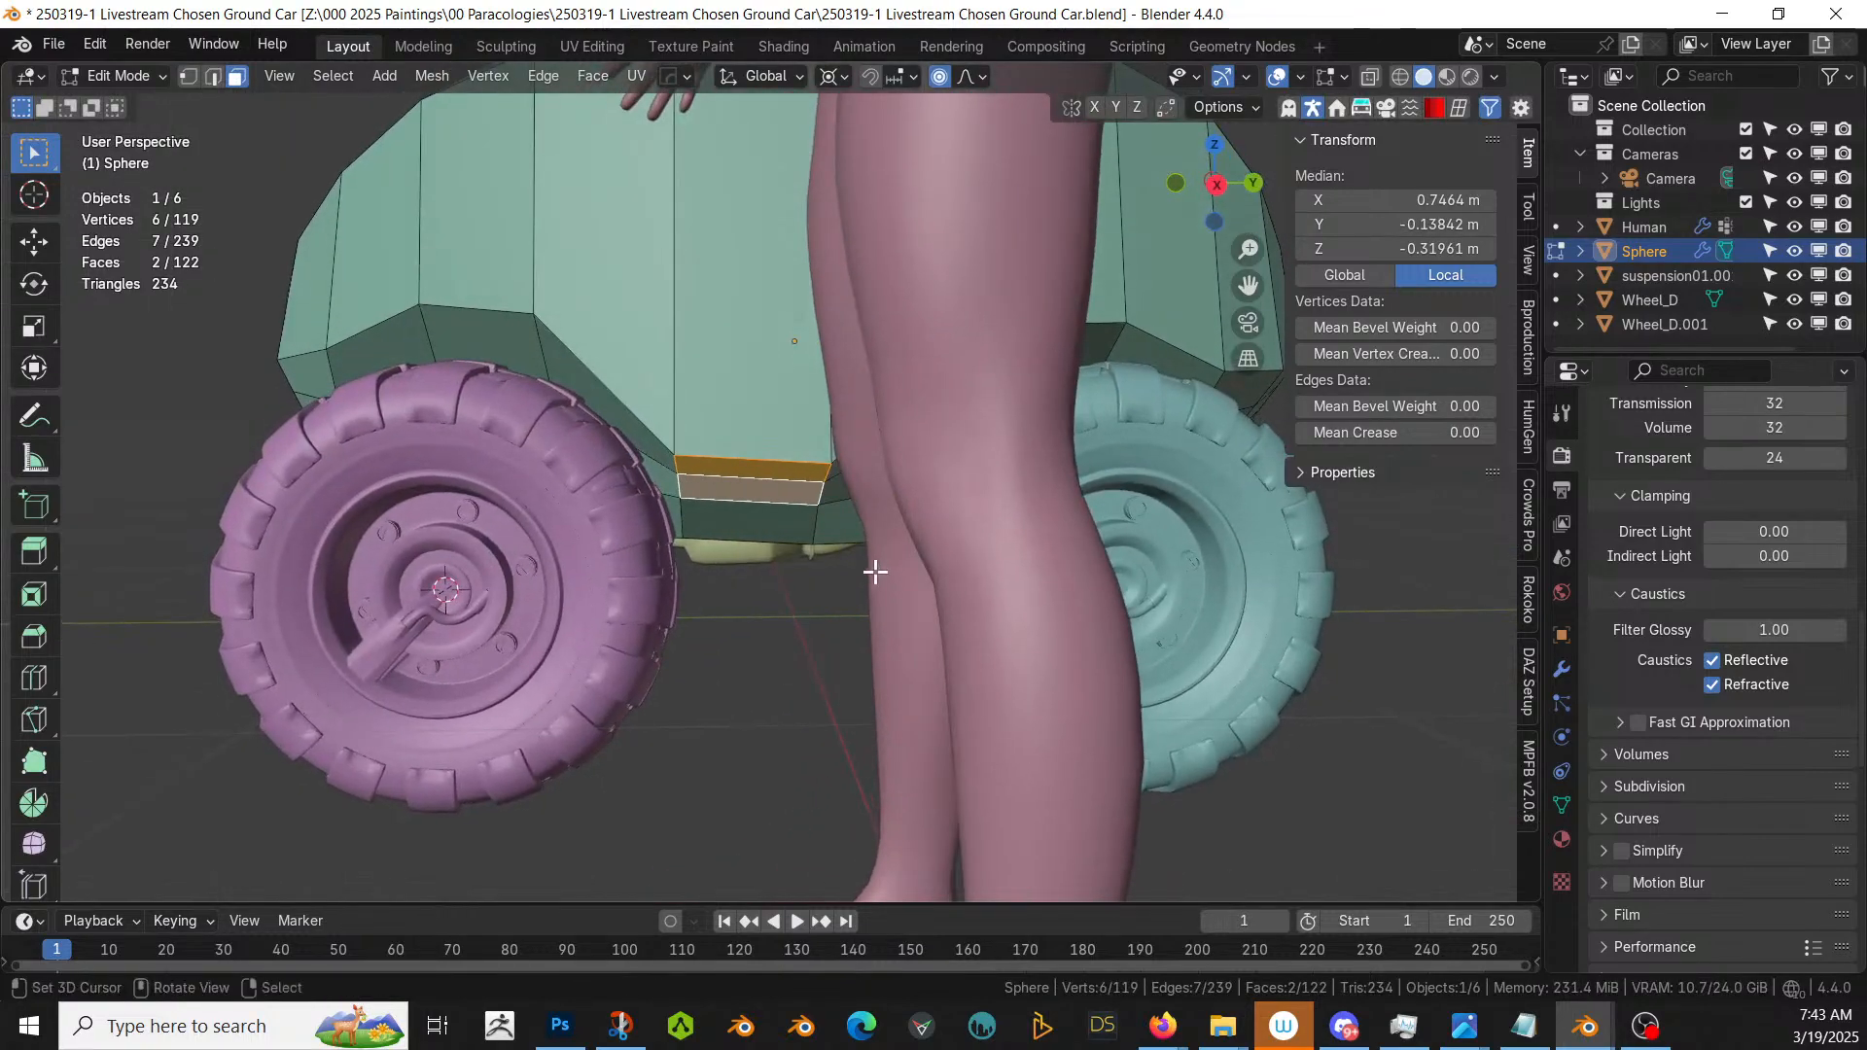
- Try extruding the two selected faces about 0.37 m down along Z with proportional editing off, and undo the move
{"action": "key", "text": "e"}
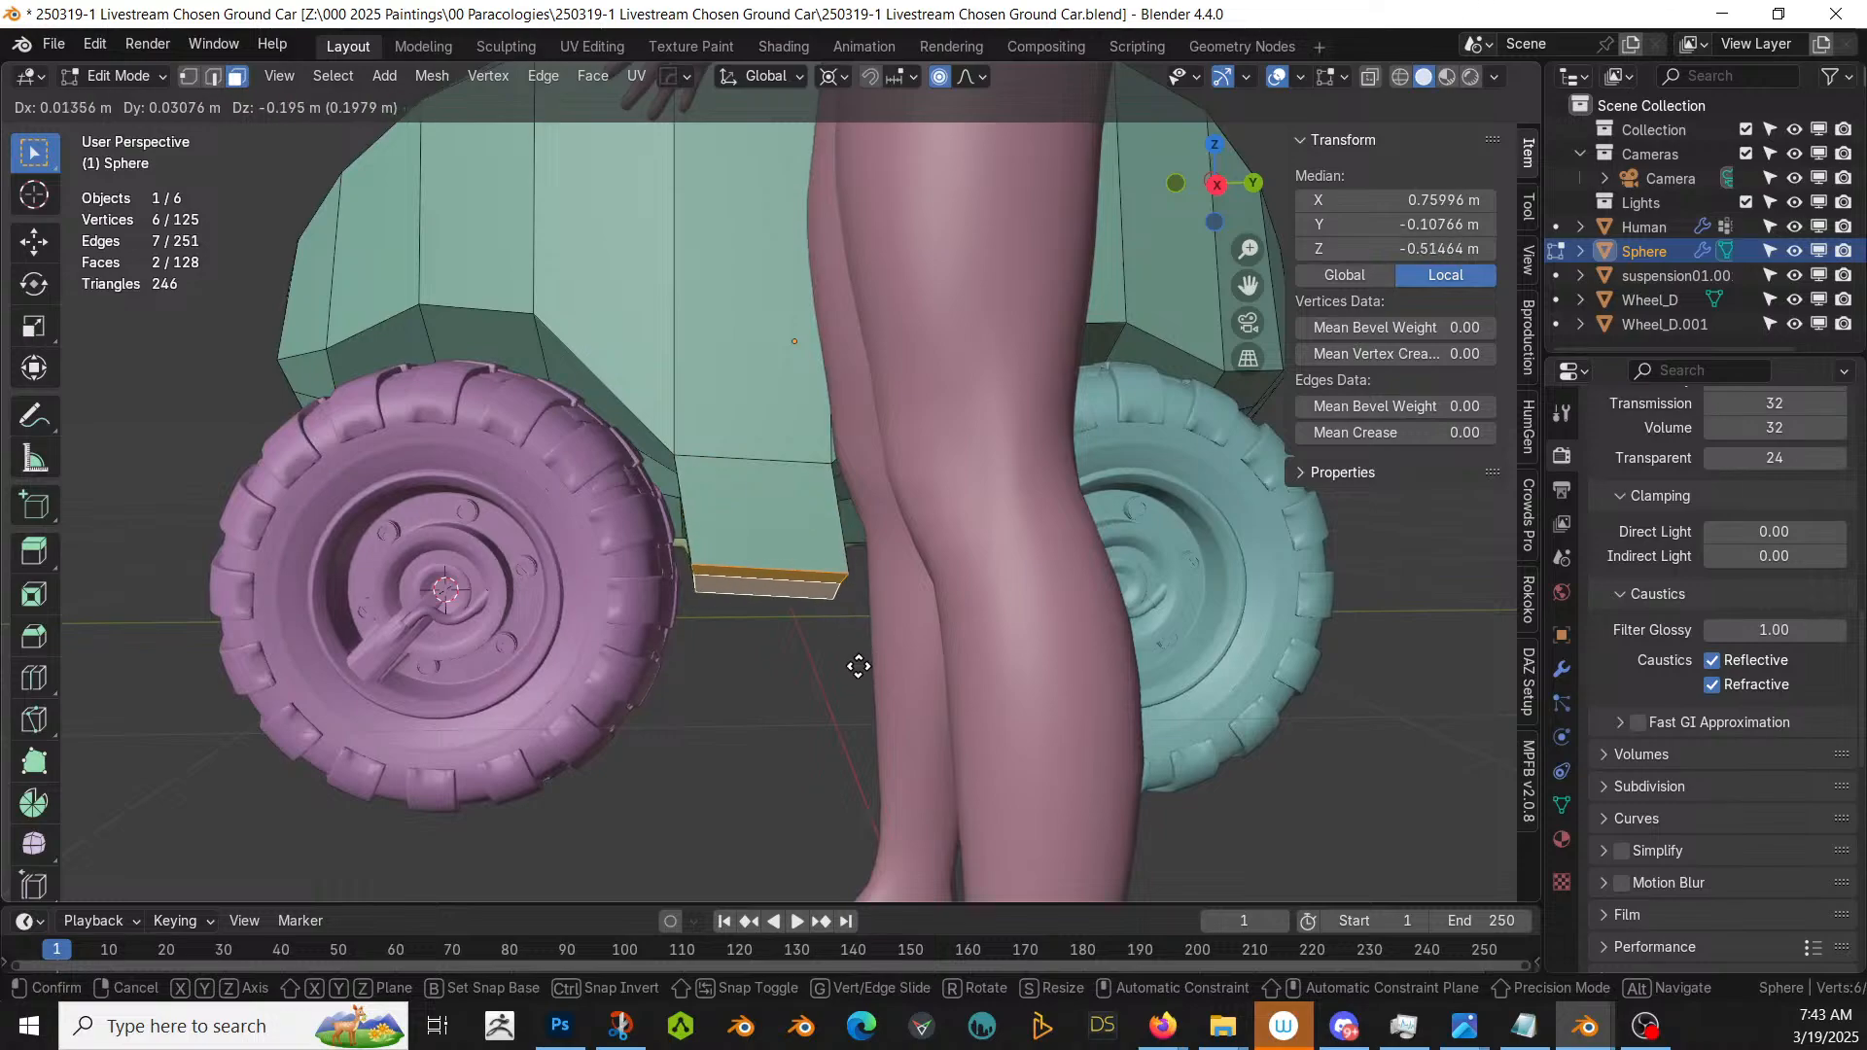
{"action": "right_click", "coordinate": [858, 665]}
{"action": "key", "text": "g"}
{"action": "key", "text": "z"}
{"action": "right_click", "coordinate": [863, 724]}
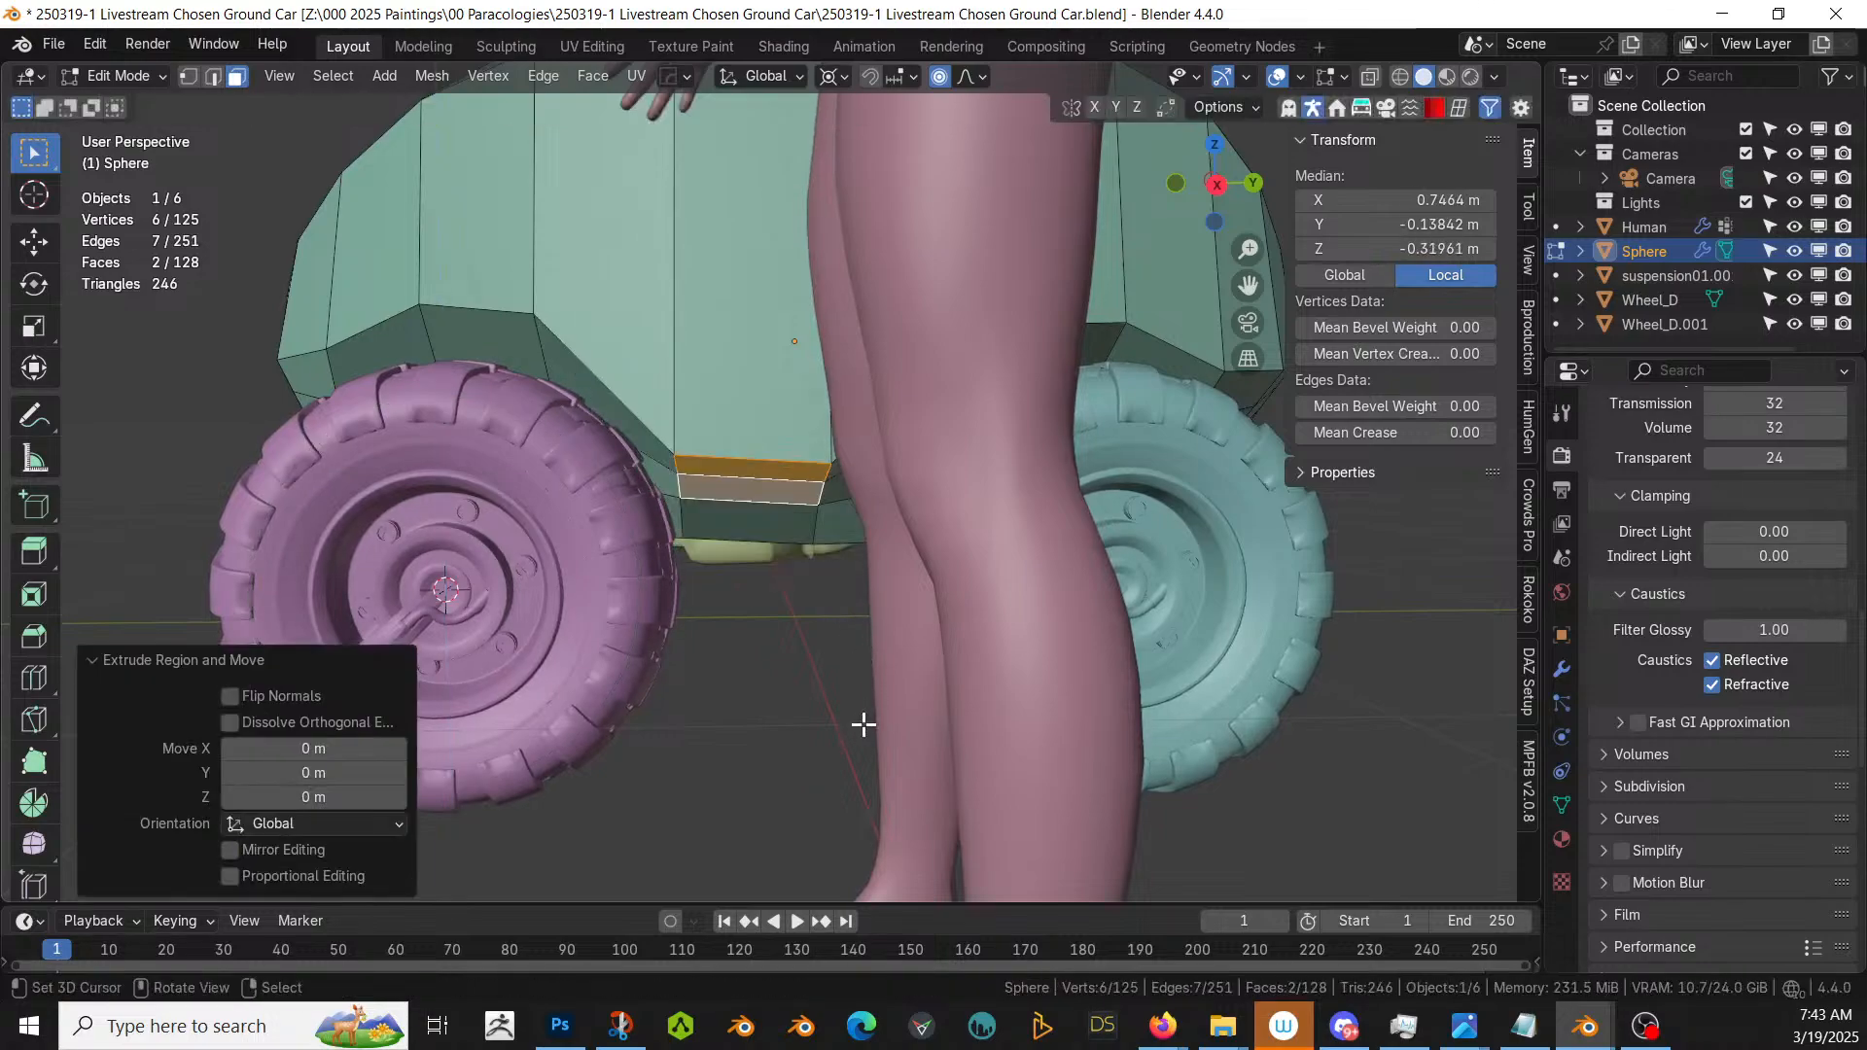
{"action": "key", "text": "e"}
{"action": "right_click", "coordinate": [863, 724]}
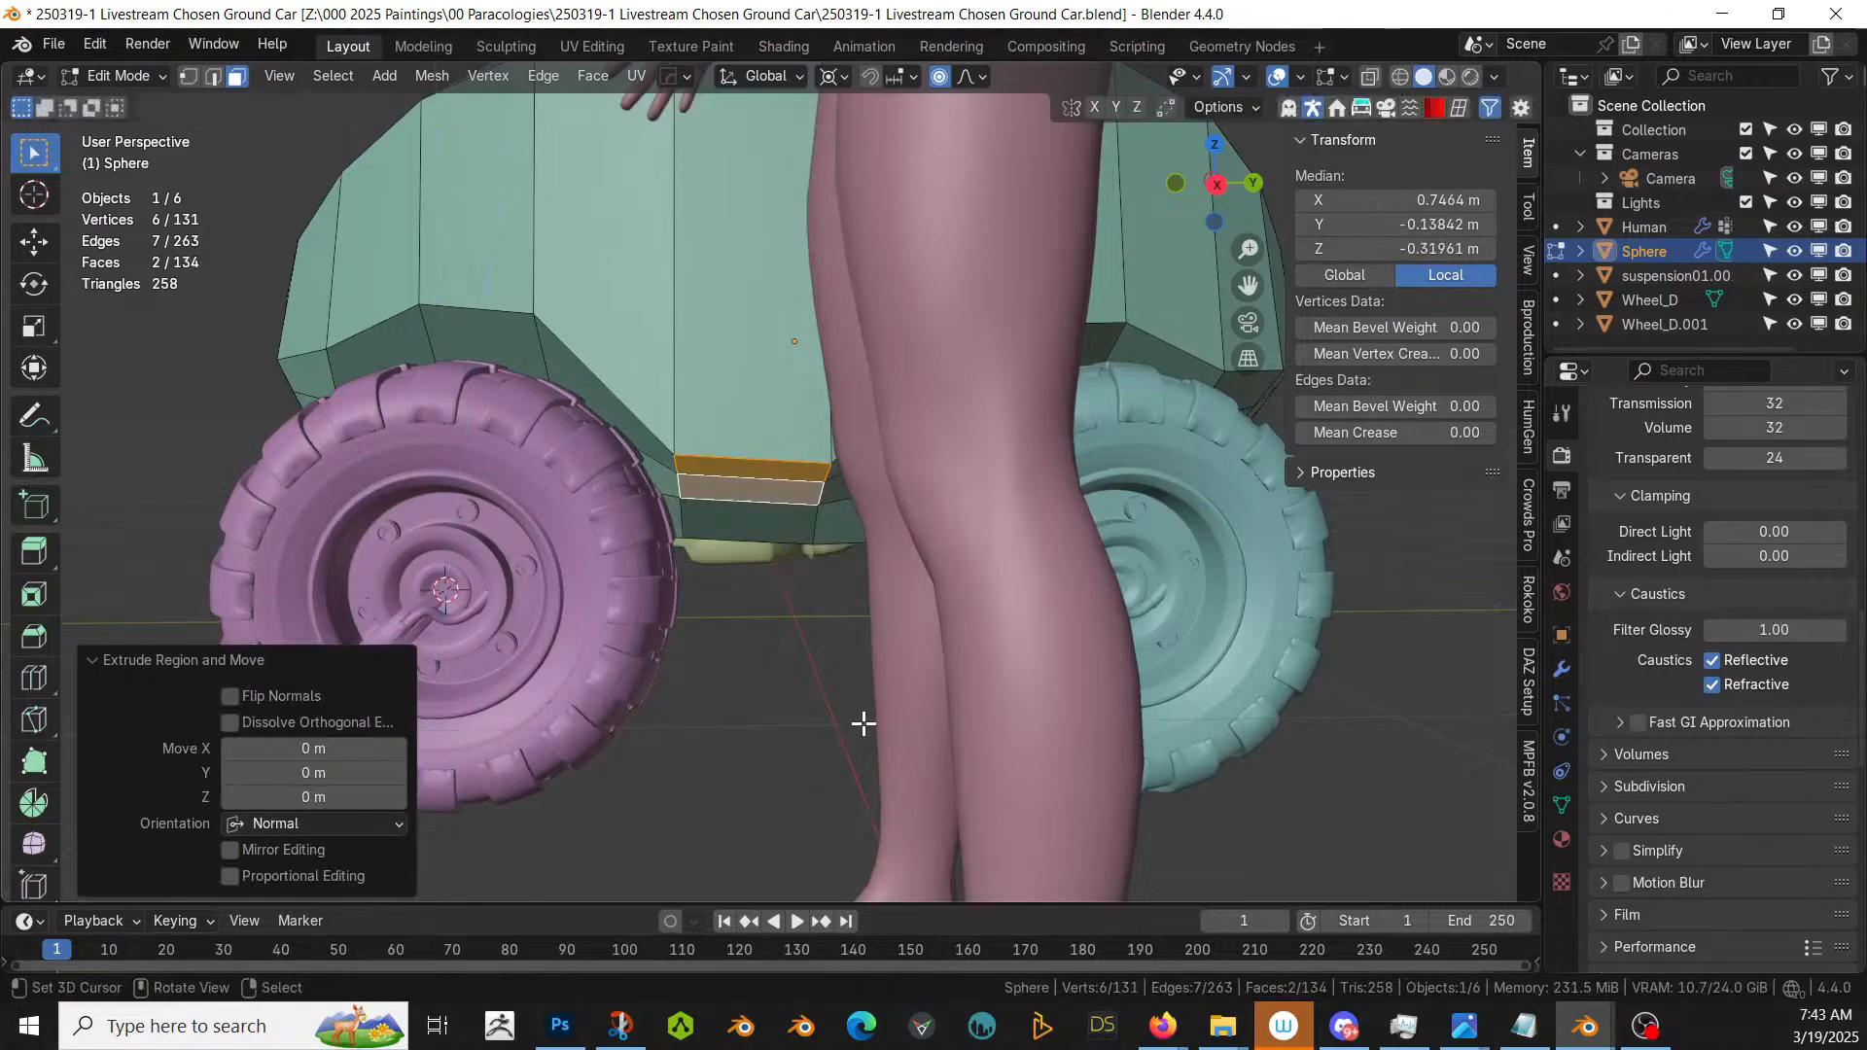
{"action": "key", "text": "g"}
{"action": "key", "text": "z"}
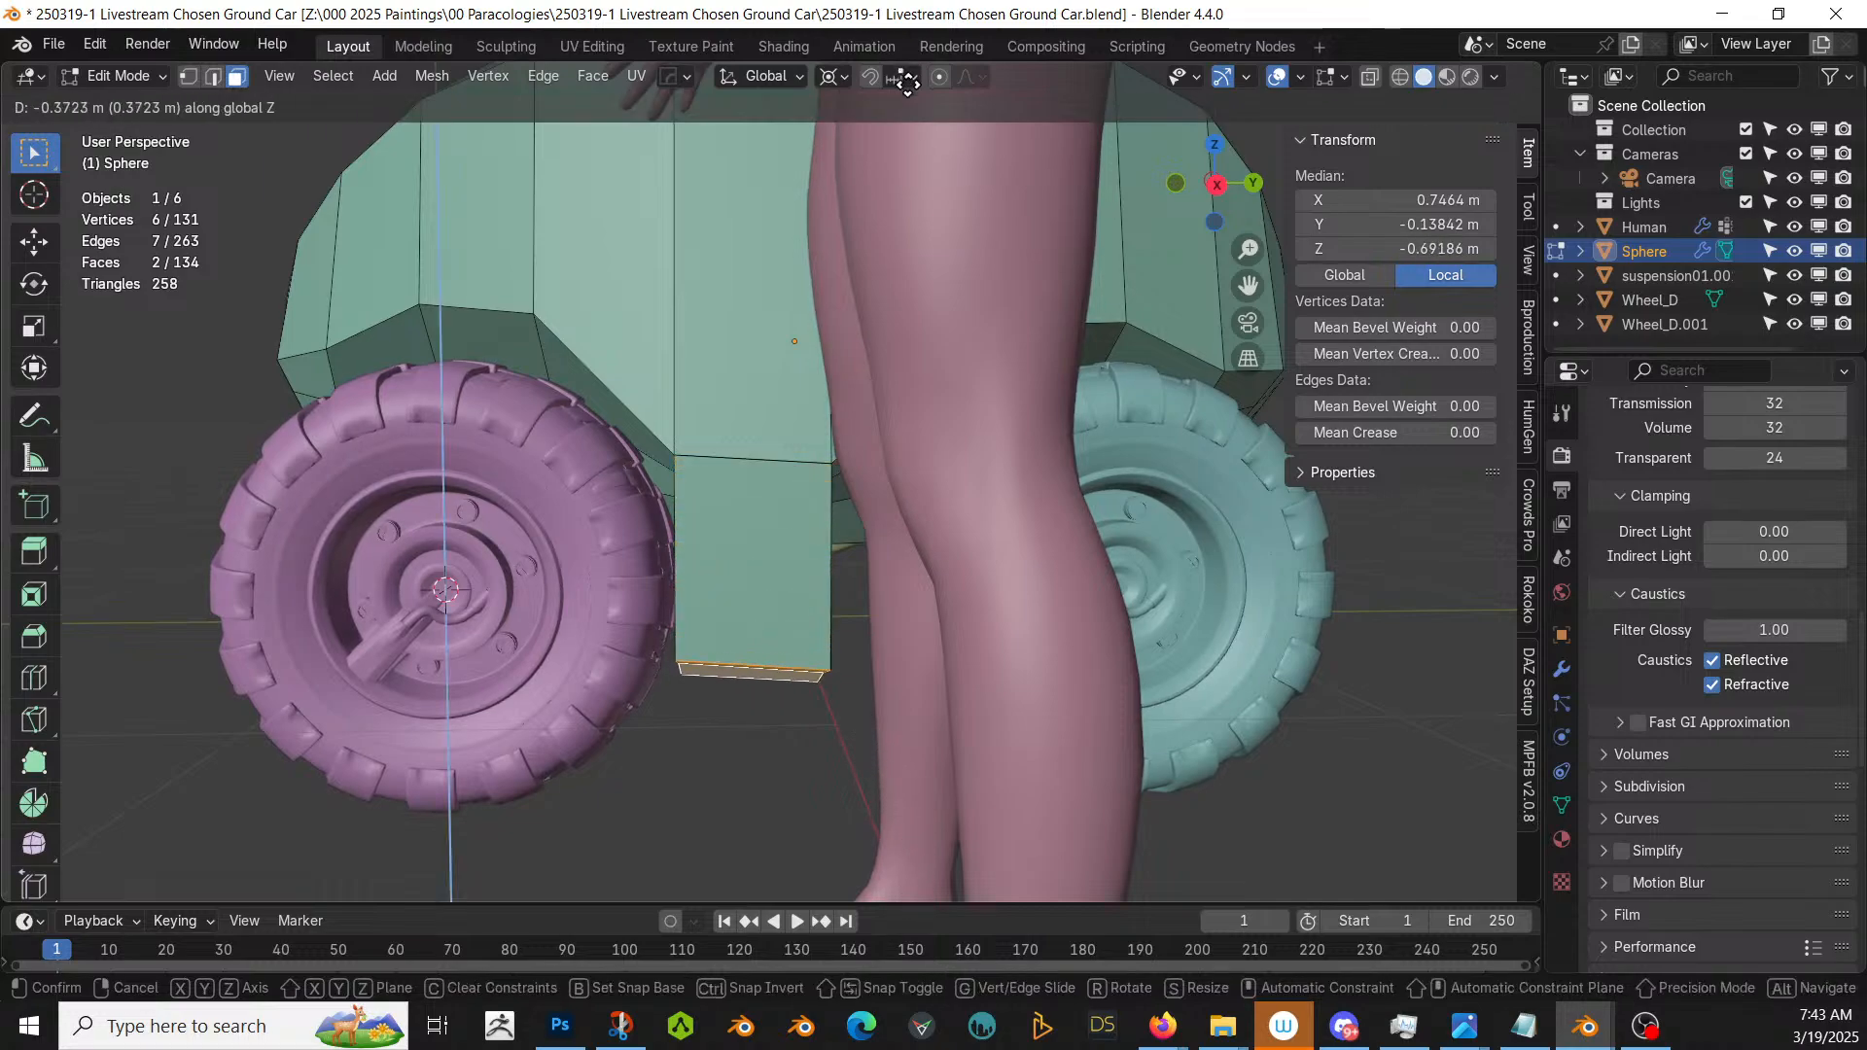
{"action": "left_click", "coordinate": [908, 97]}
{"action": "scroll", "coordinate": [833, 159], "scroll_direction": "down", "scroll_amount": 5}
{"action": "mouse_move", "coordinate": [834, 159]}
{"action": "middle_mouse_down"}
{"action": "mouse_move", "coordinate": [912, 198]}
{"action": "mouse_move", "coordinate": [976, 167]}
{"action": "mouse_move", "coordinate": [812, 195]}
{"action": "mouse_move", "coordinate": [836, 155]}
{"action": "middle_mouse_up"}
{"action": "key", "text": "ctrl+z"}
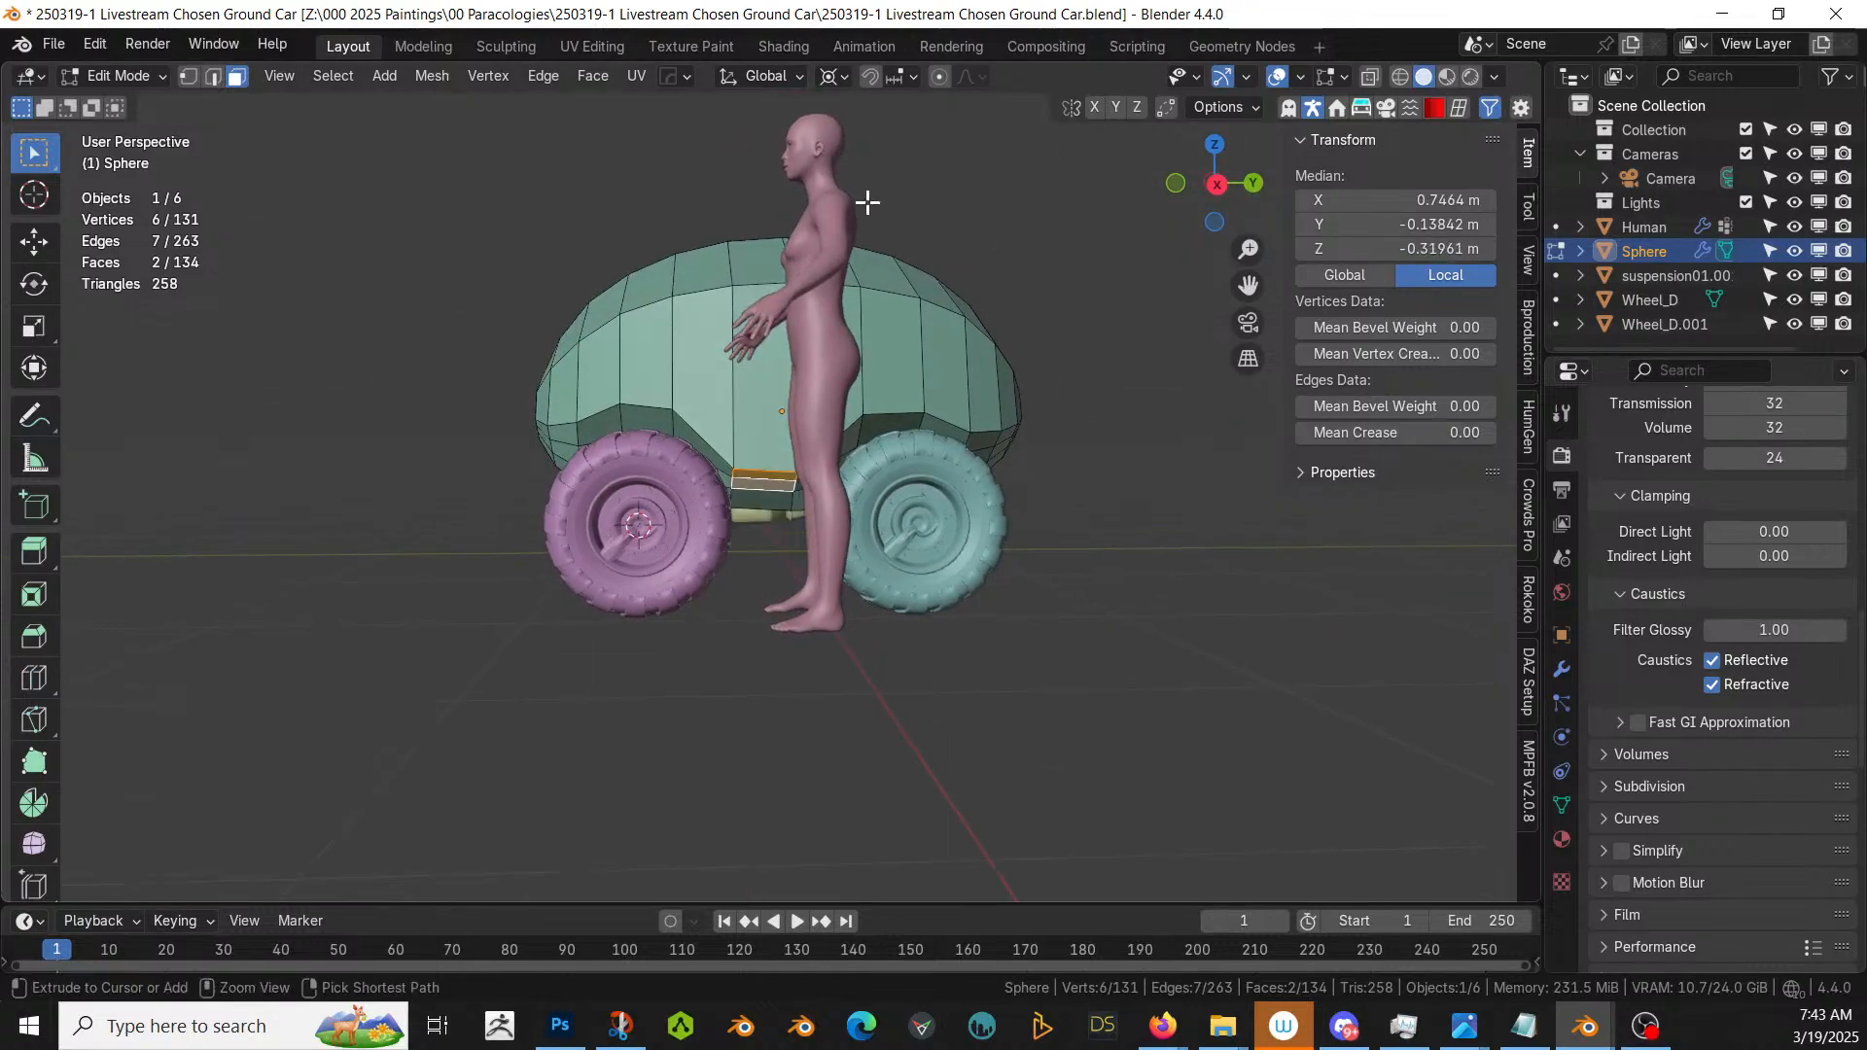
- Deselect all faces of the body and save the file
{"action": "middle_click_drag", "start_coordinate": [846, 279], "coordinate": [966, 317]}
{"action": "left_click", "coordinate": [857, 527]}
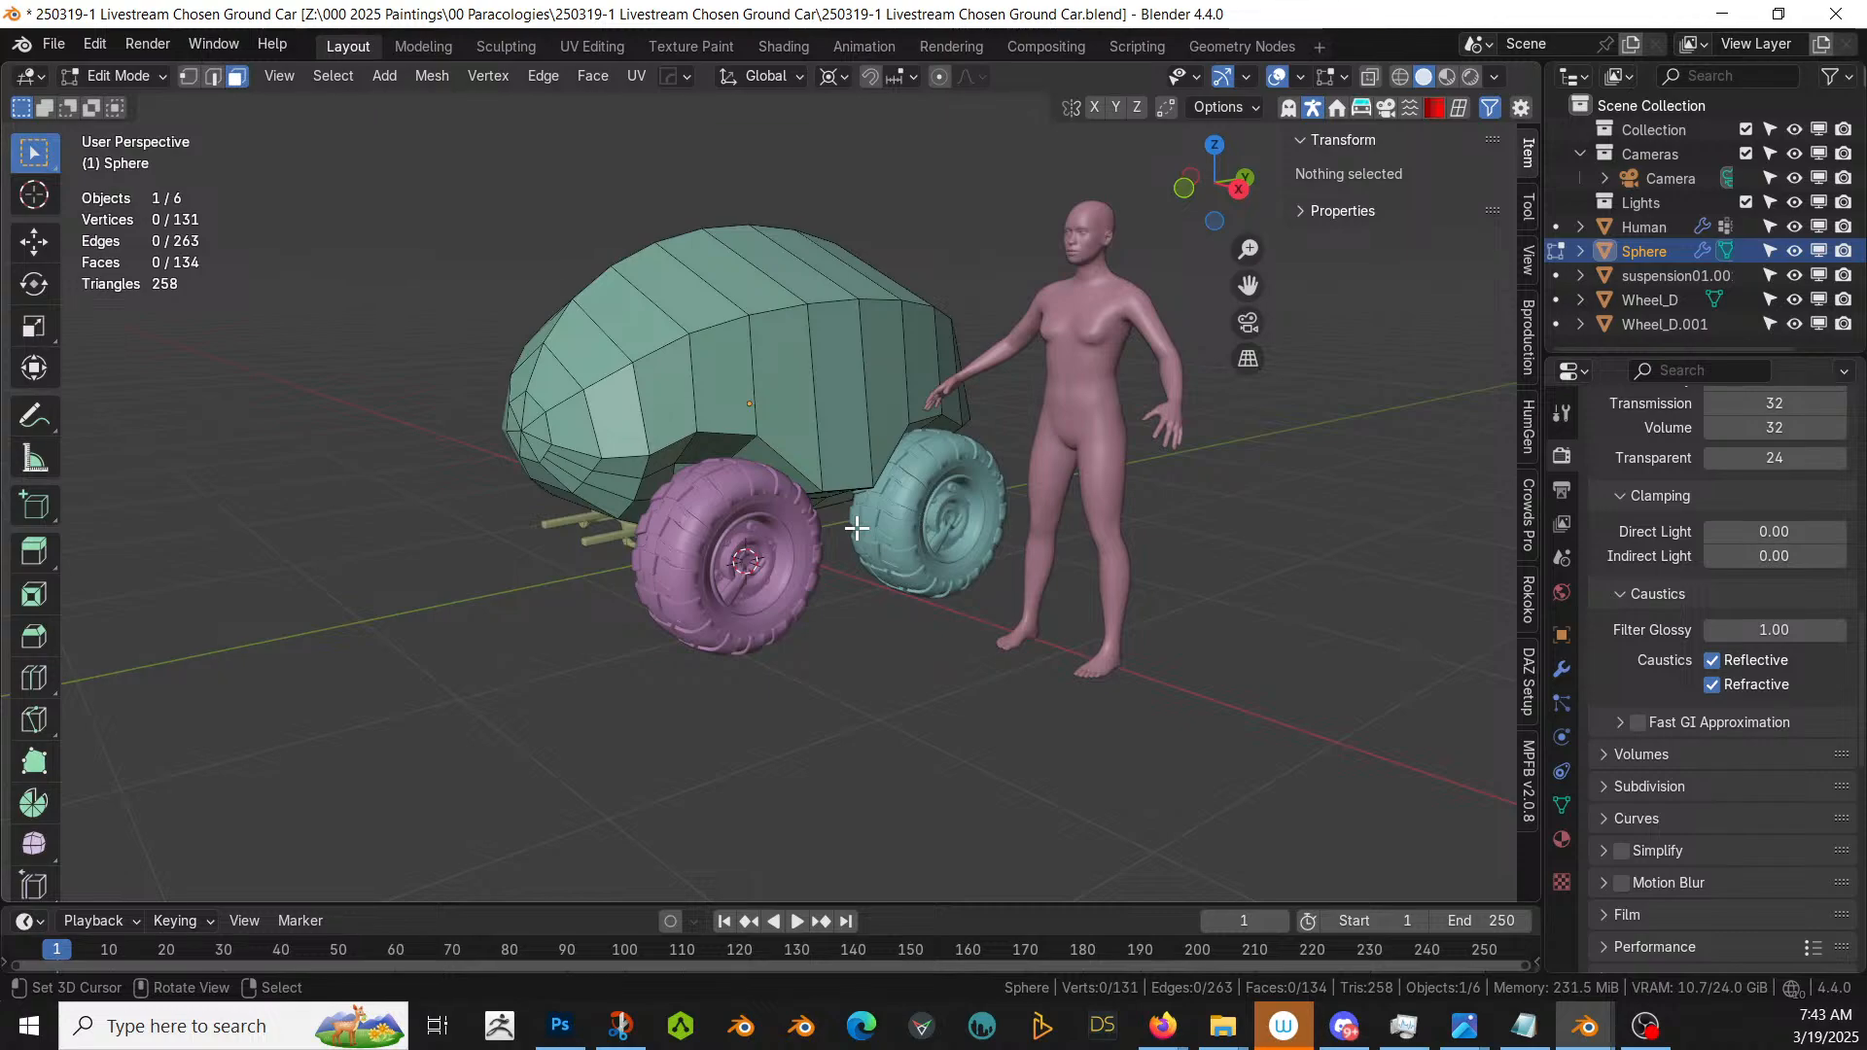
{"action": "middle_click_drag", "start_coordinate": [853, 573], "coordinate": [917, 561]}
{"action": "key", "text": "ctrl+s"}
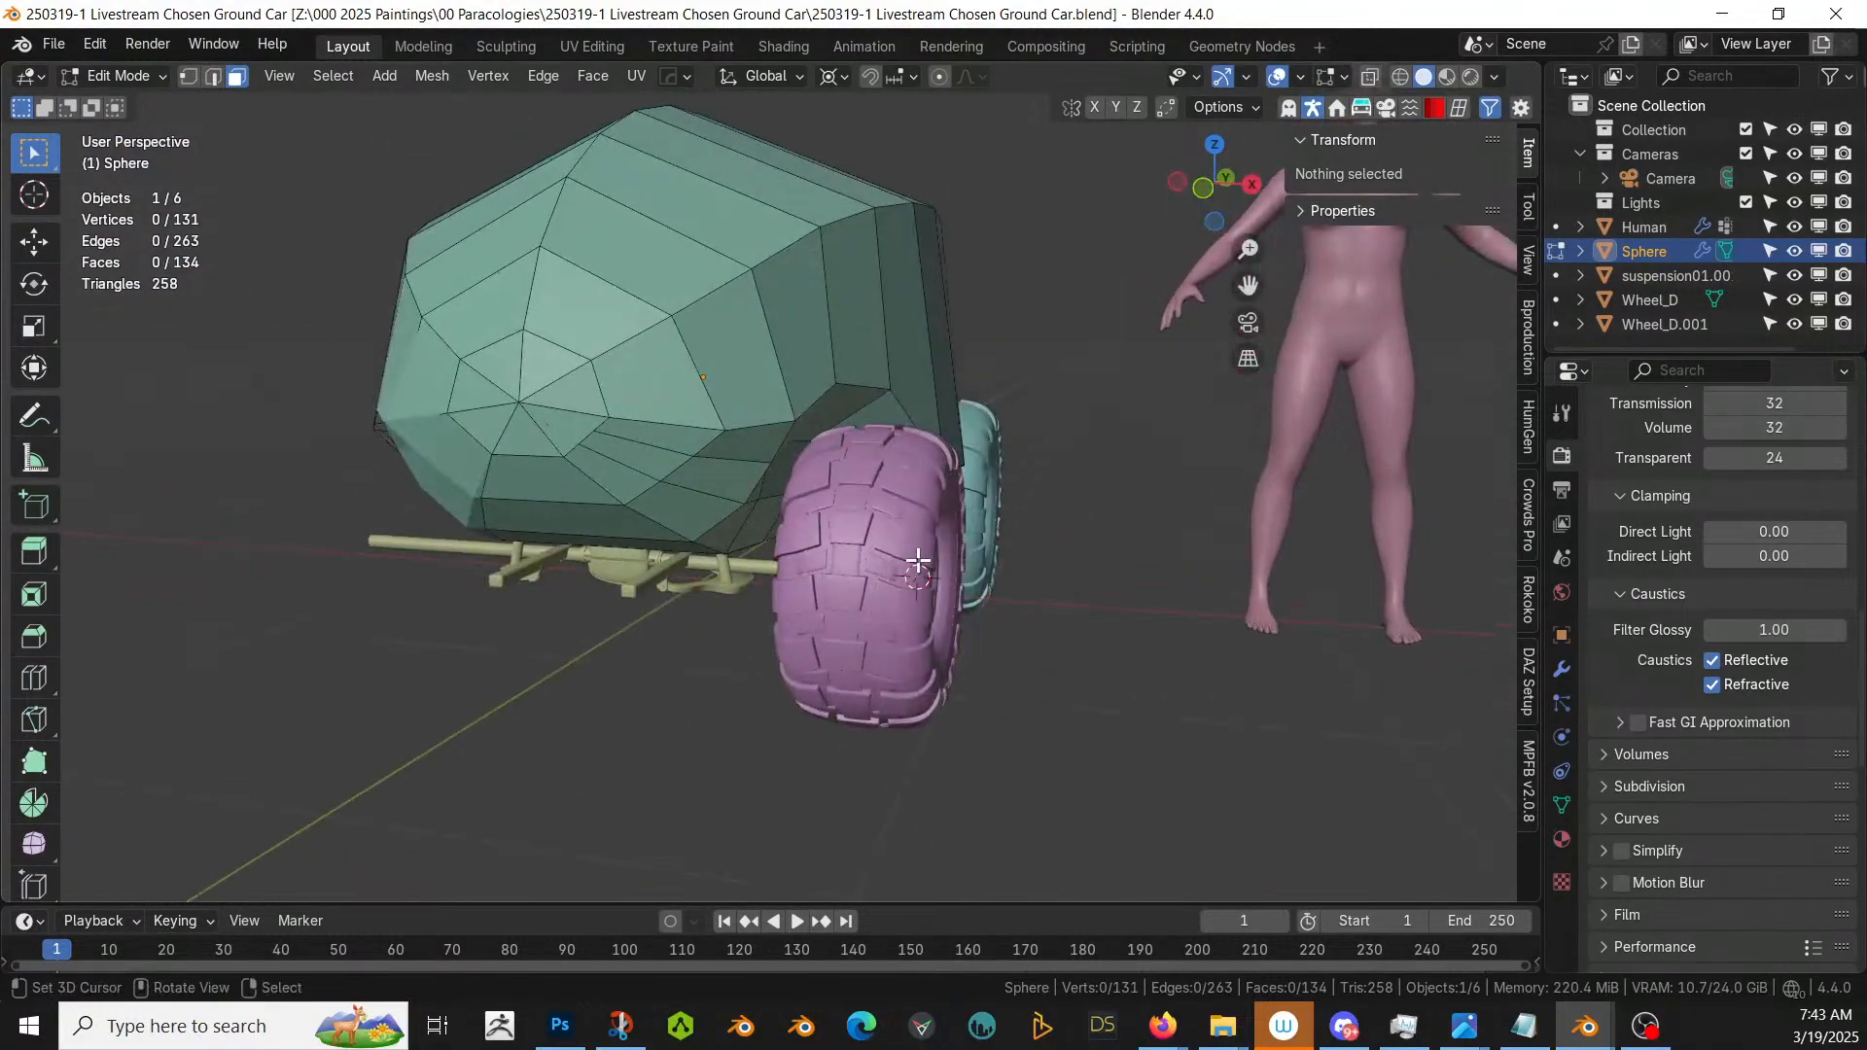
- In Object Mode, mirror both wheels to the other side across the suspension's local Y axis as modifiers, and save the file
{"action": "left_click", "coordinate": [125, 75]}
{"action": "left_click", "coordinate": [126, 96]}
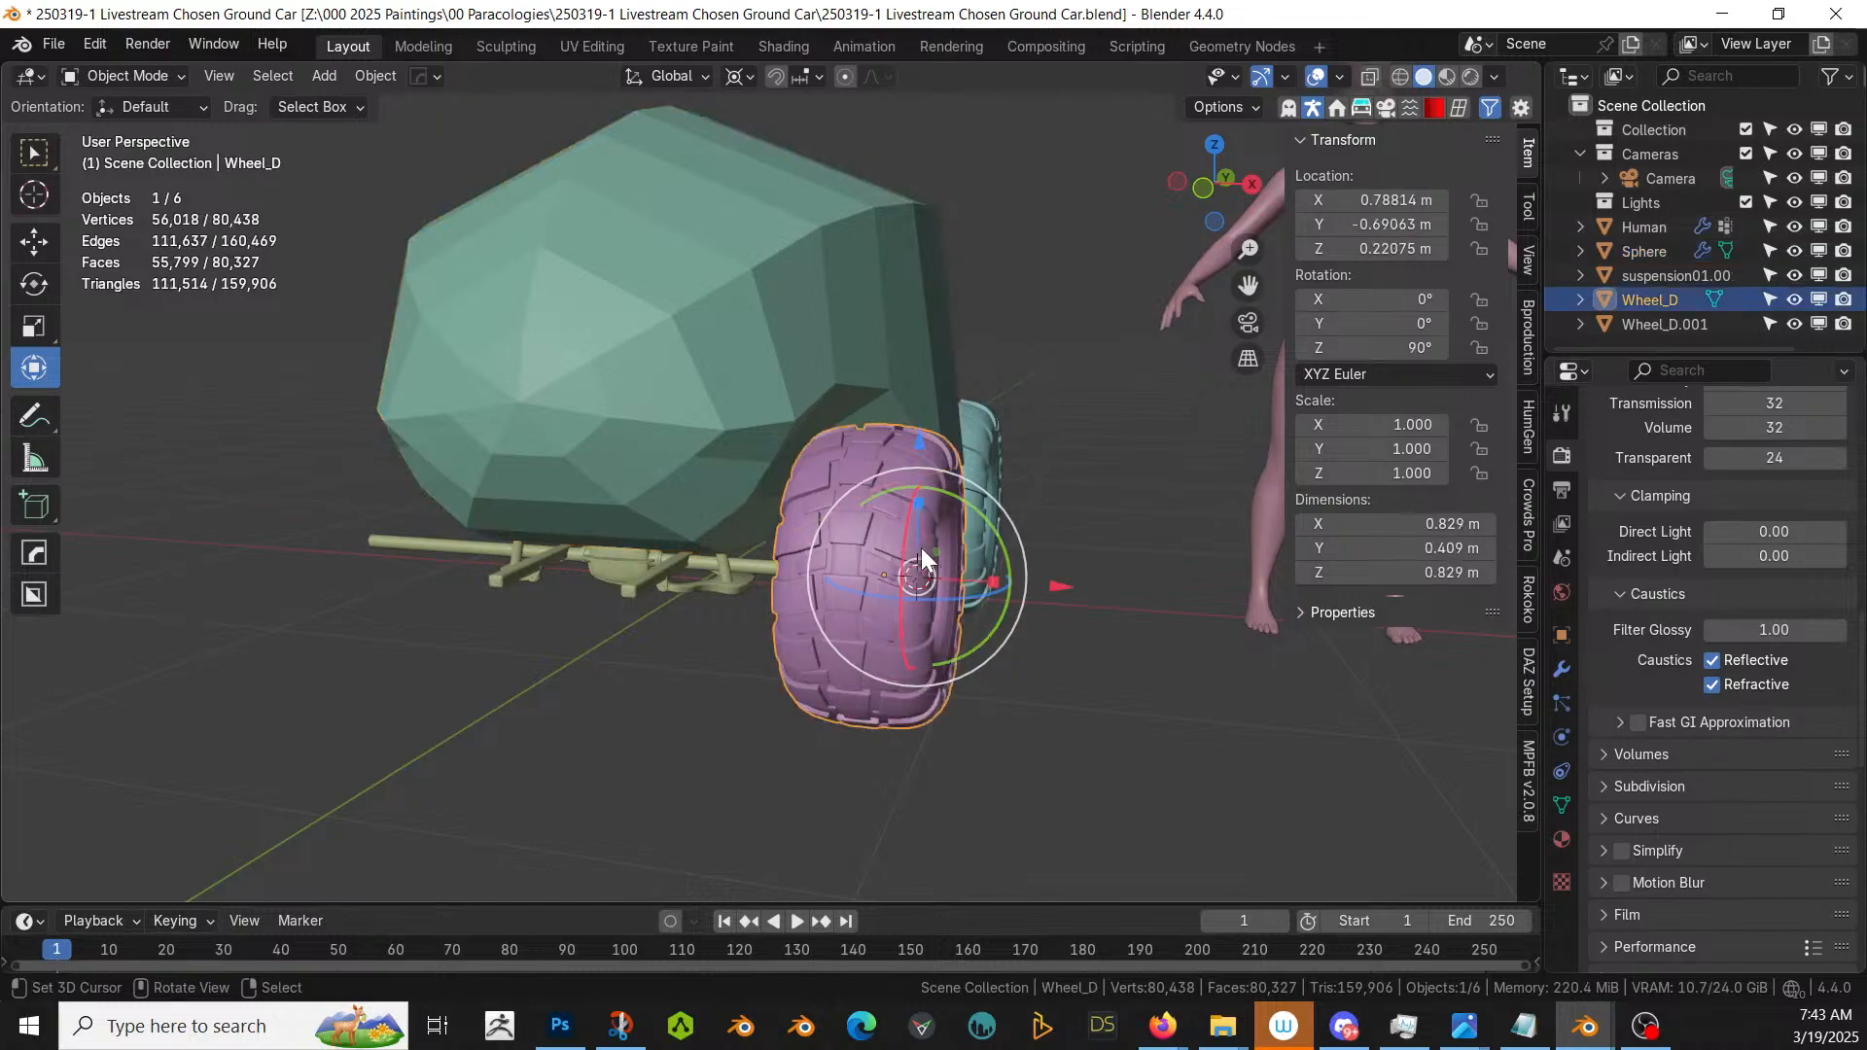
{"action": "left_click", "coordinate": [983, 430], "text": "shift"}
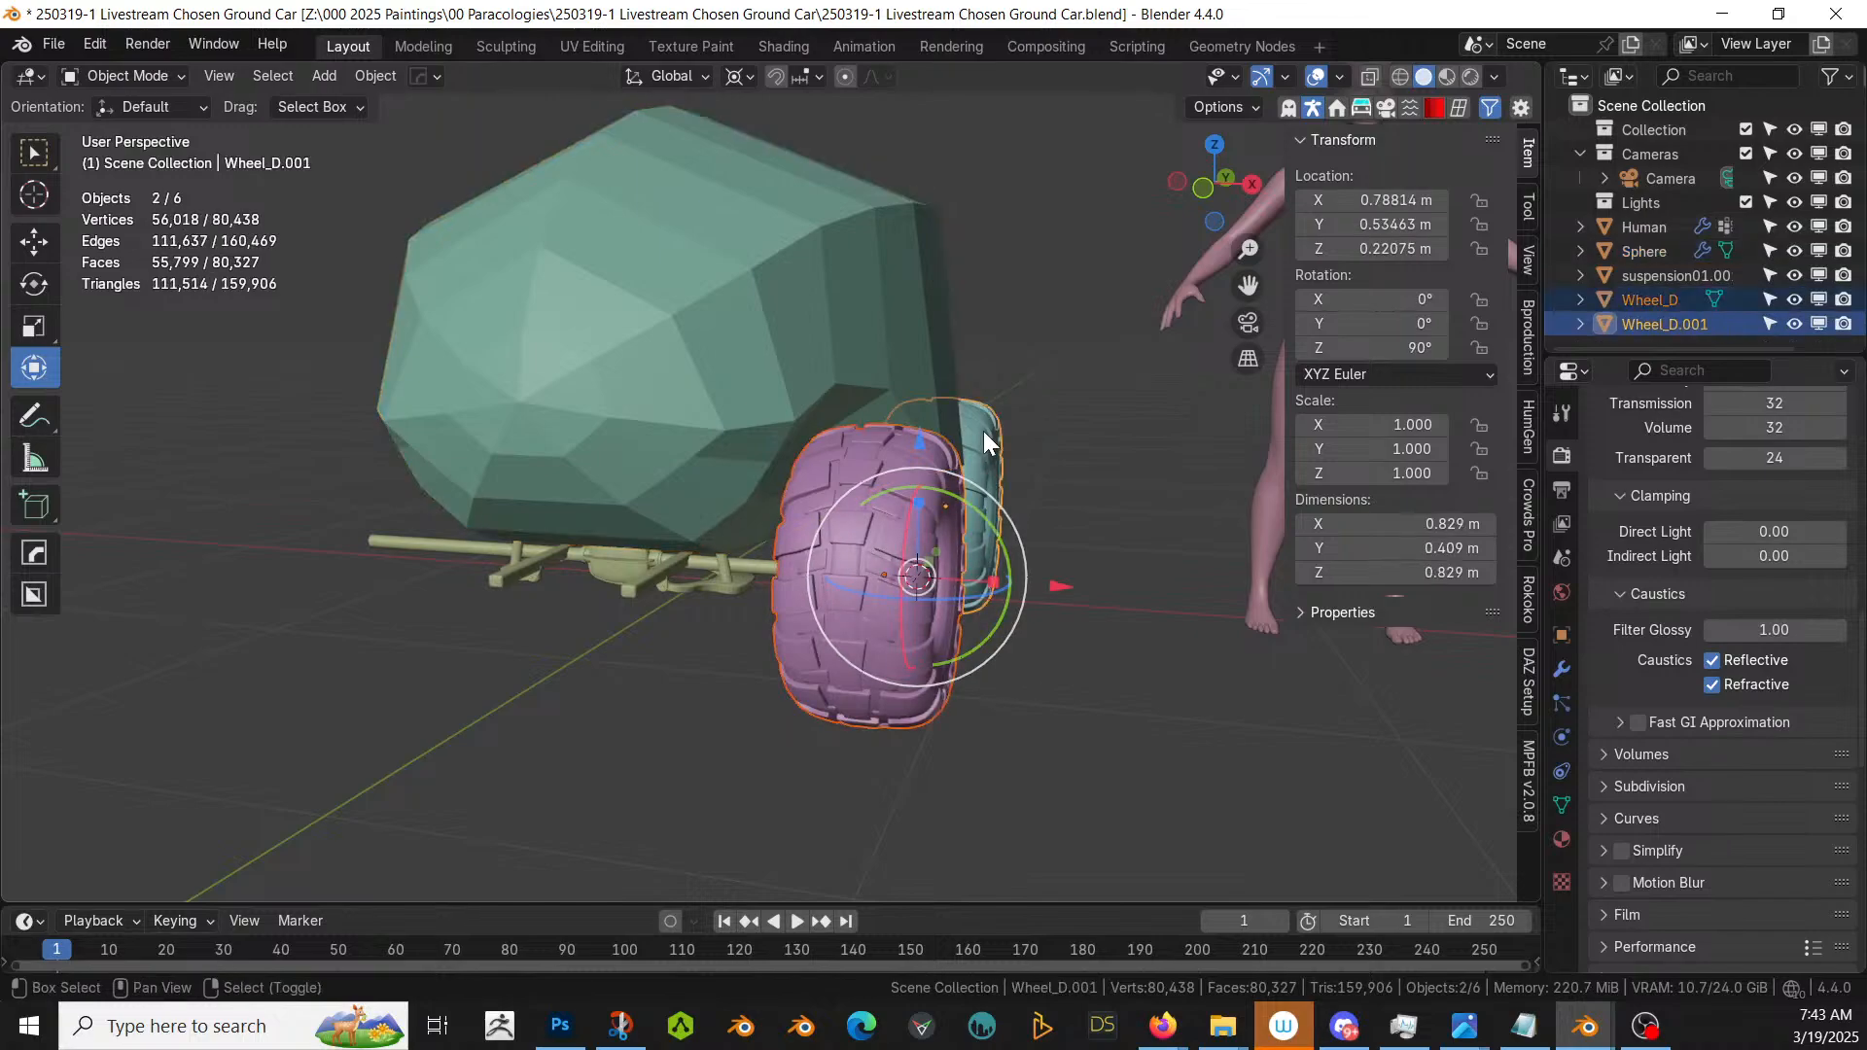
{"action": "left_click", "coordinate": [649, 577], "text": "shift"}
{"action": "key", "text": "alt+x"}
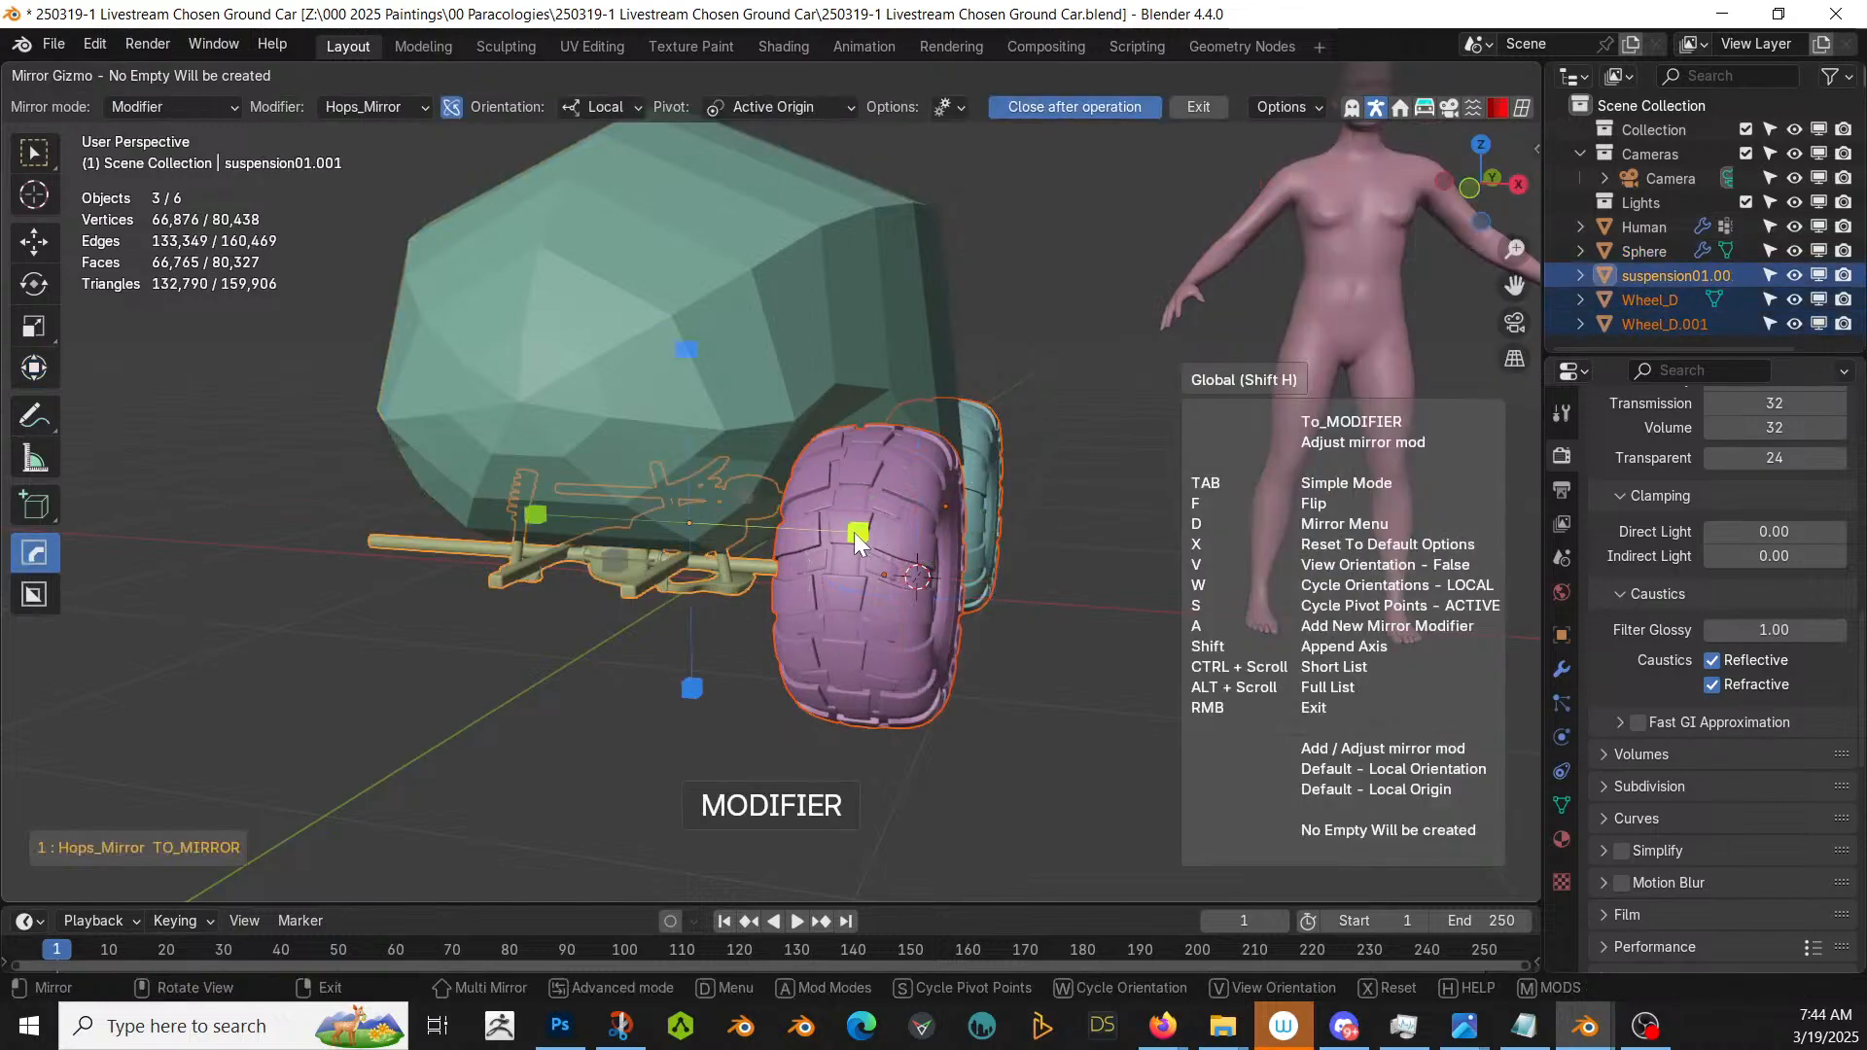
{"action": "left_click", "coordinate": [855, 534]}
{"action": "middle_click_drag", "start_coordinate": [853, 533], "coordinate": [585, 570]}
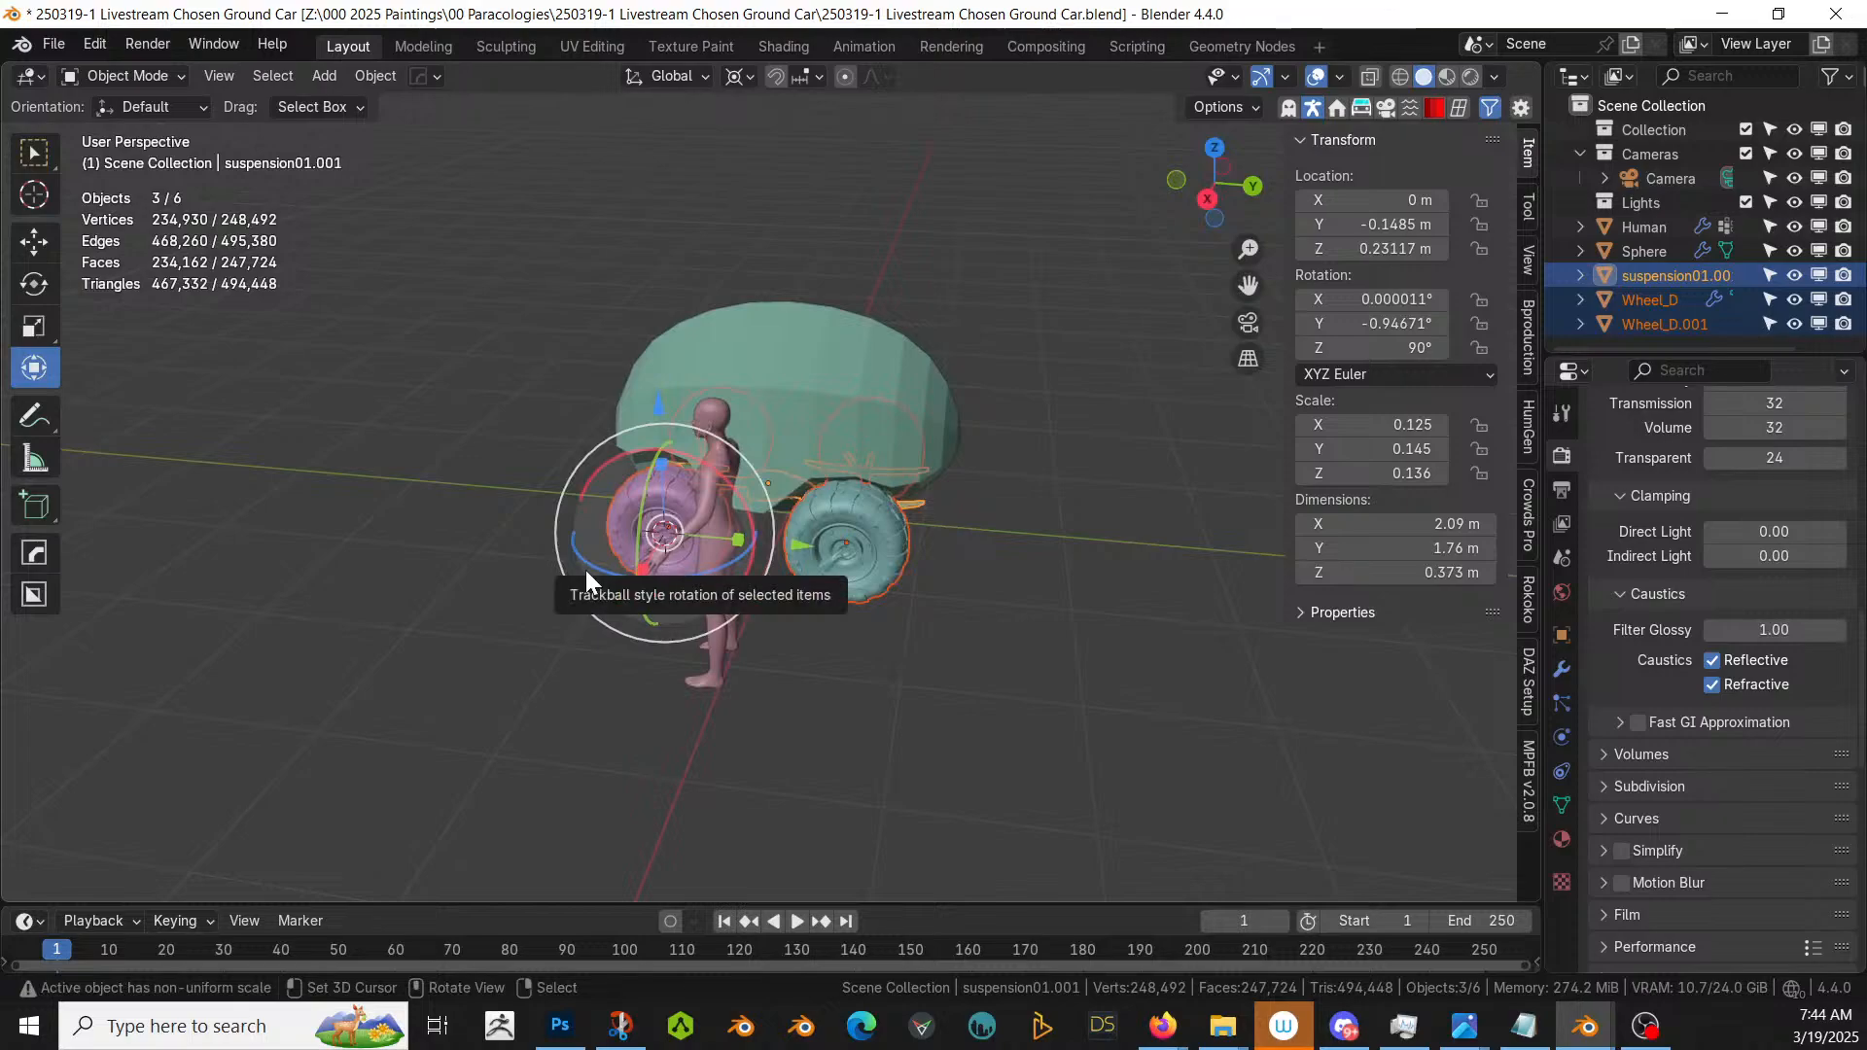
{"action": "key", "text": "ctrl+s"}
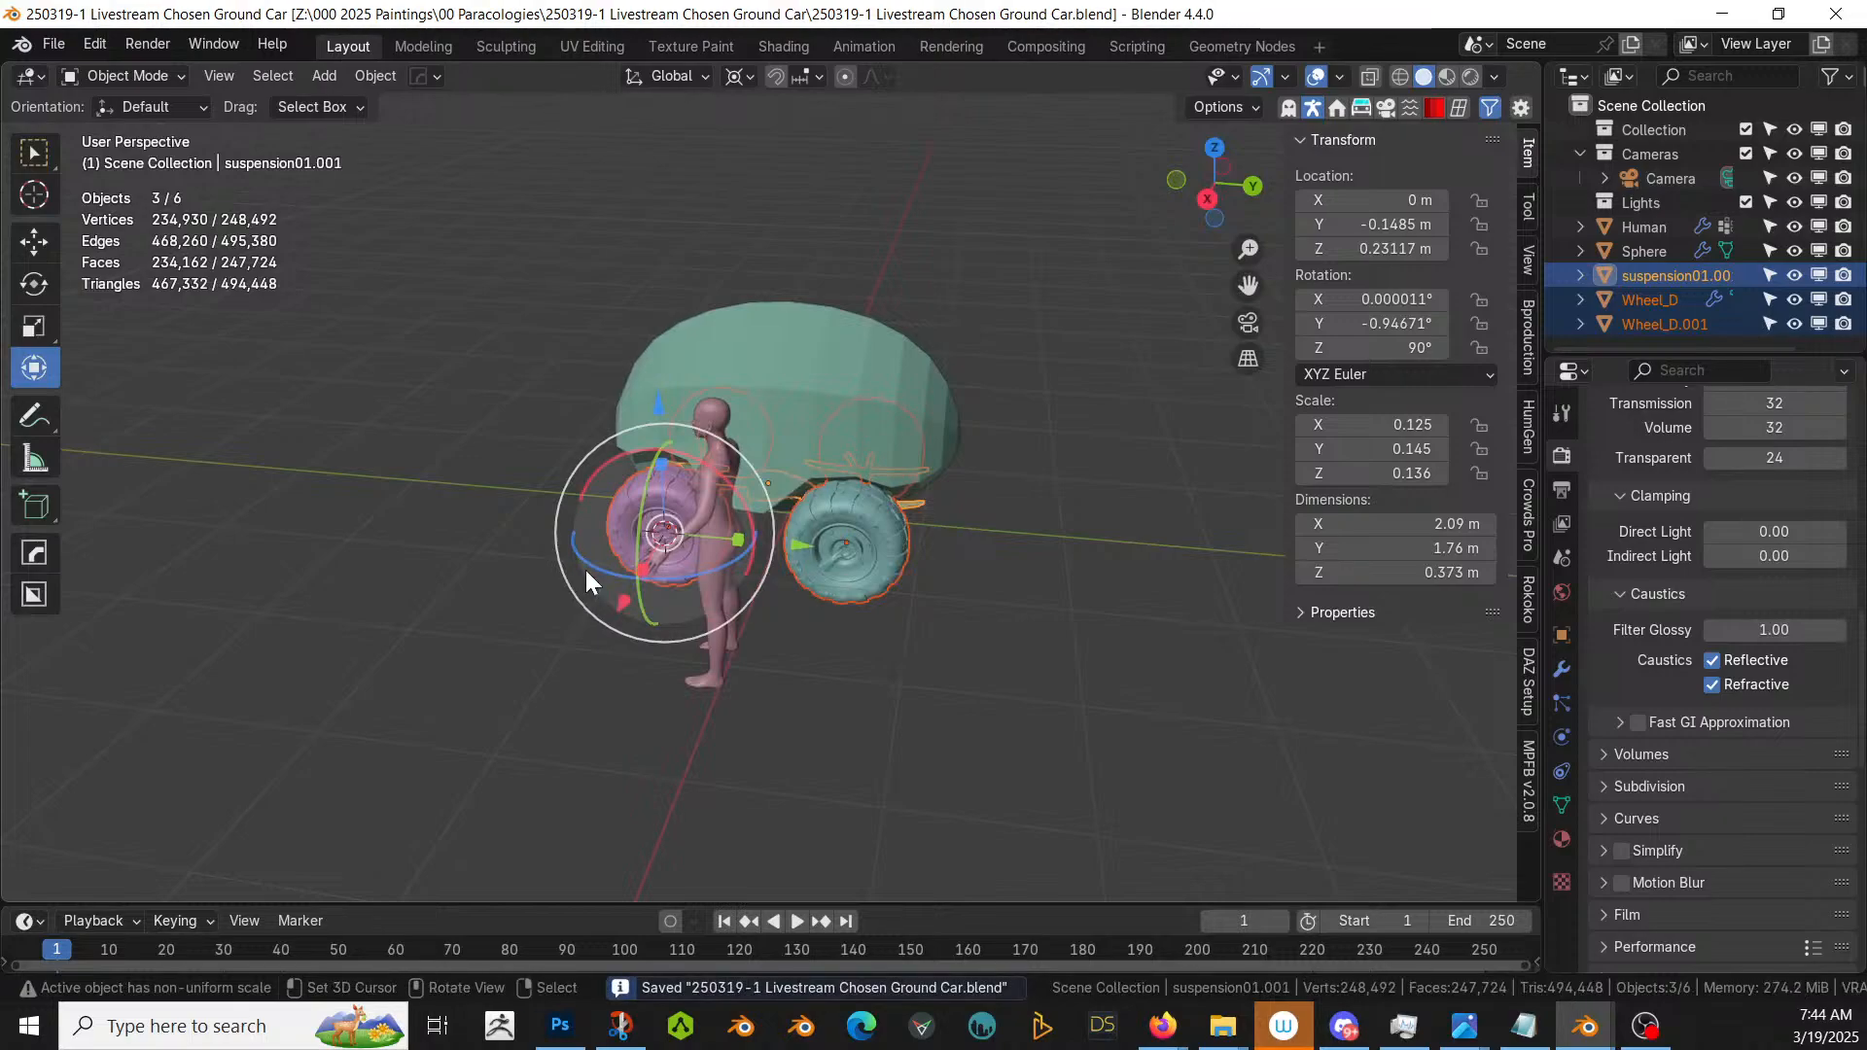
- In the body's Edit Mode, raise the underside face above the purple-wheel axle about 0.166 m along Z
{"action": "scroll", "coordinate": [709, 522], "scroll_direction": "up", "scroll_amount": 5}
{"action": "middle_click_drag", "start_coordinate": [710, 523], "coordinate": [904, 317]}
{"action": "scroll", "coordinate": [875, 321], "scroll_direction": "up", "scroll_amount": 2}
{"action": "left_click", "coordinate": [780, 255]}
{"action": "key", "text": "Tab"}
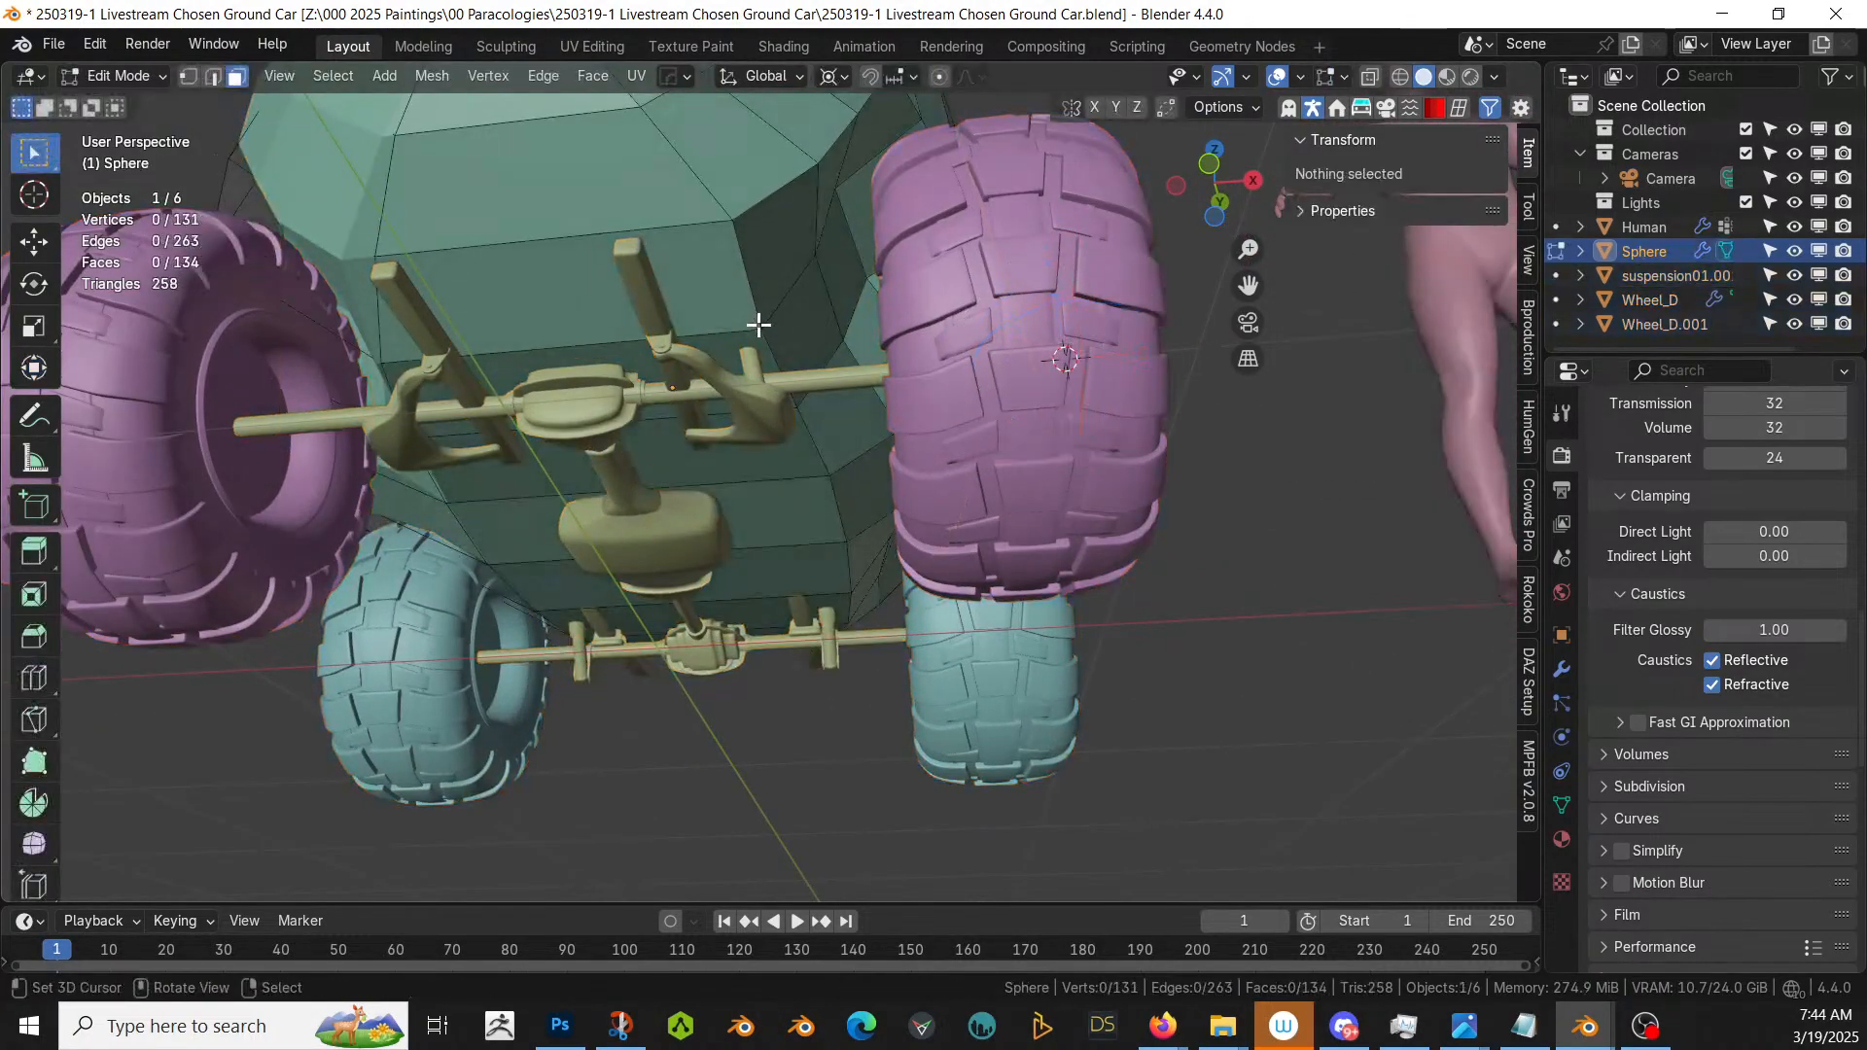
{"action": "left_click", "coordinate": [752, 352]}
{"action": "key", "text": "g"}
{"action": "key", "text": "z"}
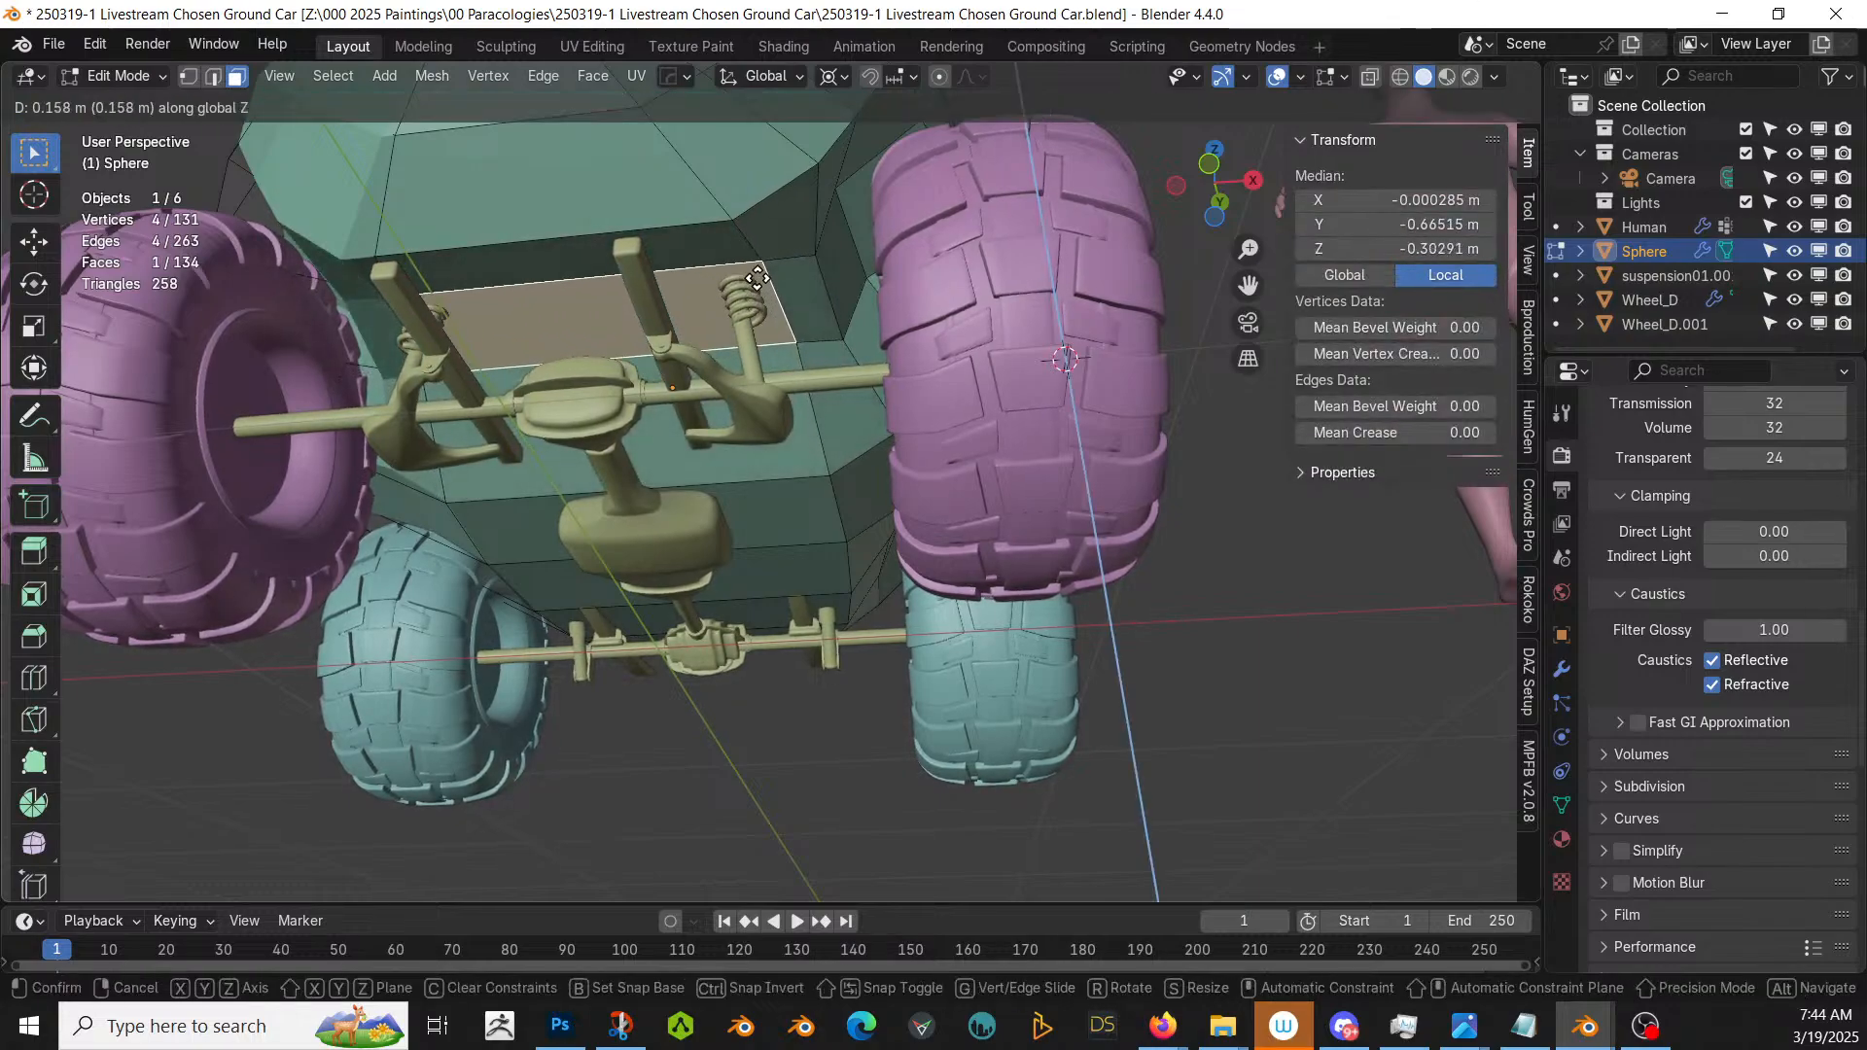
{"action": "left_click", "coordinate": [758, 274]}
{"action": "middle_click_drag", "start_coordinate": [758, 274], "coordinate": [672, 413]}
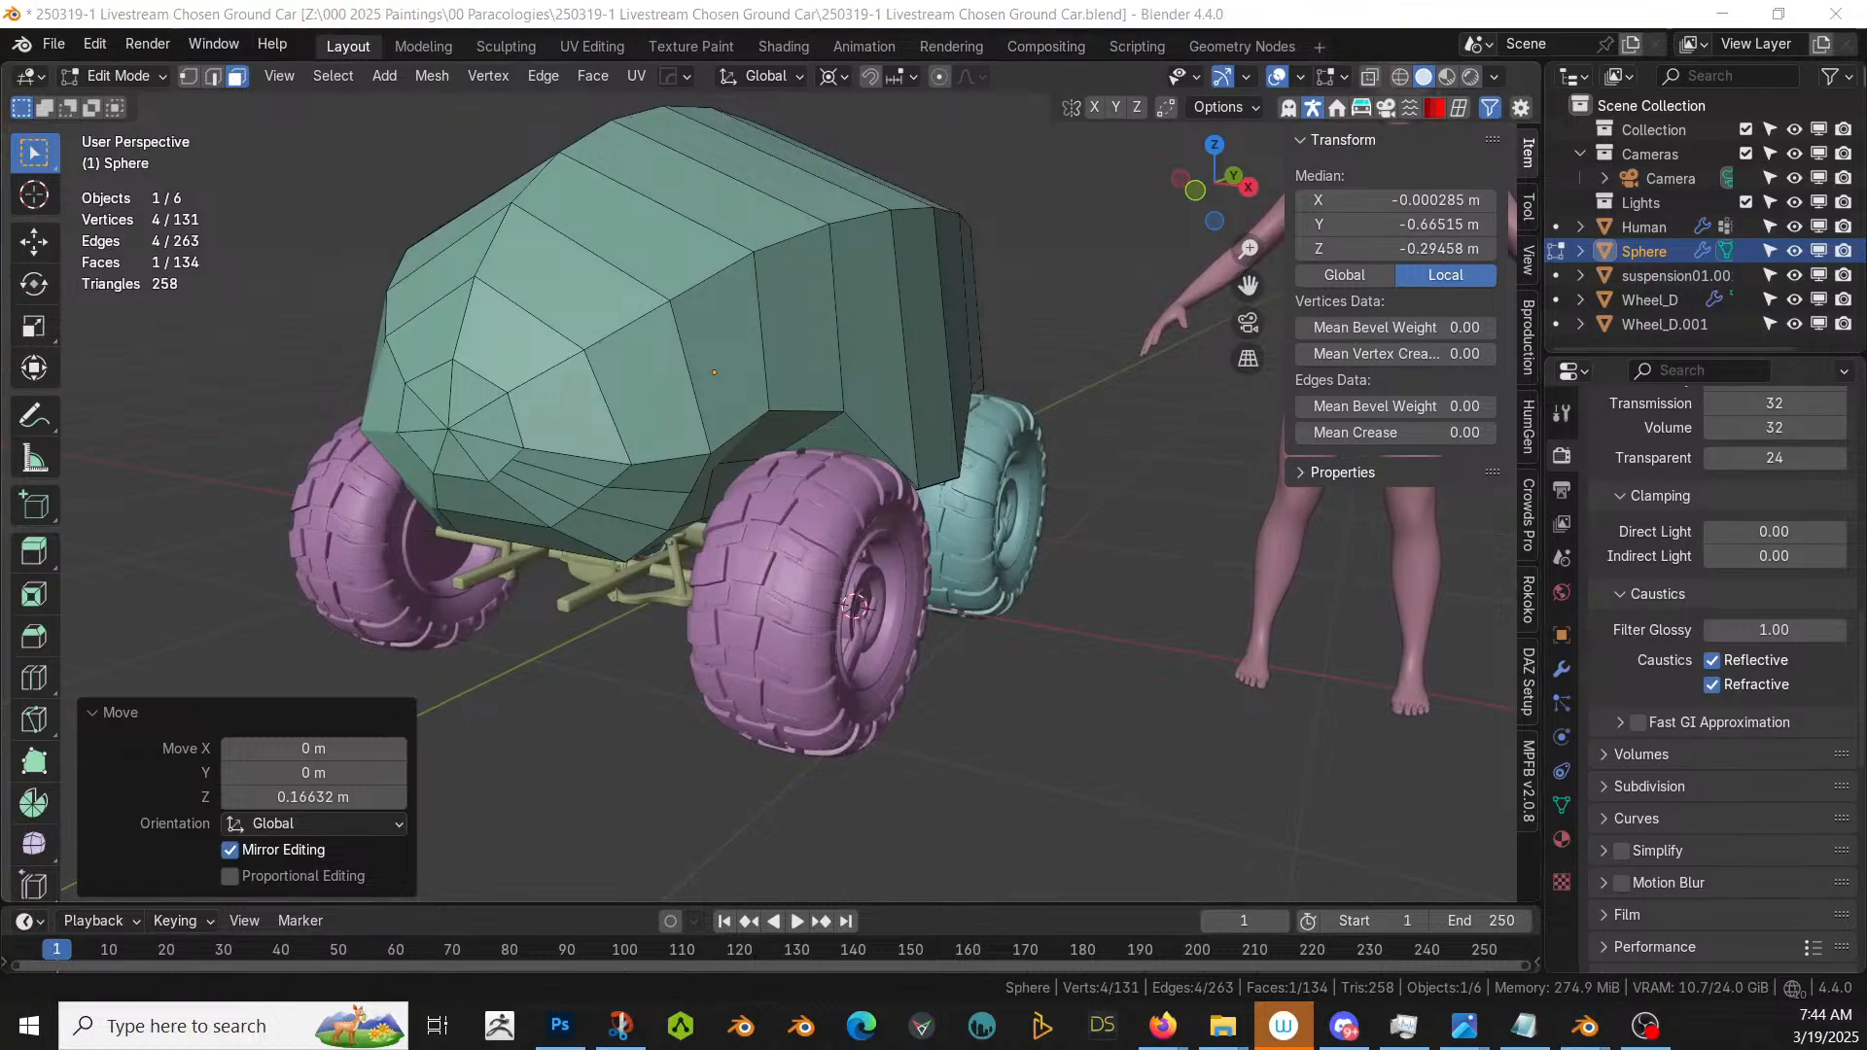
- Switch to the Blender window with SciFi Vol1_noPeople.blend and select the purple bumper of the blue and green carrier vehicle
{"action": "key", "text": "alt+Tab"}
{"action": "middle_click_drag", "start_coordinate": [999, 433], "coordinate": [231, 459]}
{"action": "scroll", "coordinate": [292, 476], "scroll_direction": "up", "scroll_amount": 3}
{"action": "middle_click_drag", "start_coordinate": [595, 532], "coordinate": [527, 410], "text": "shift"}
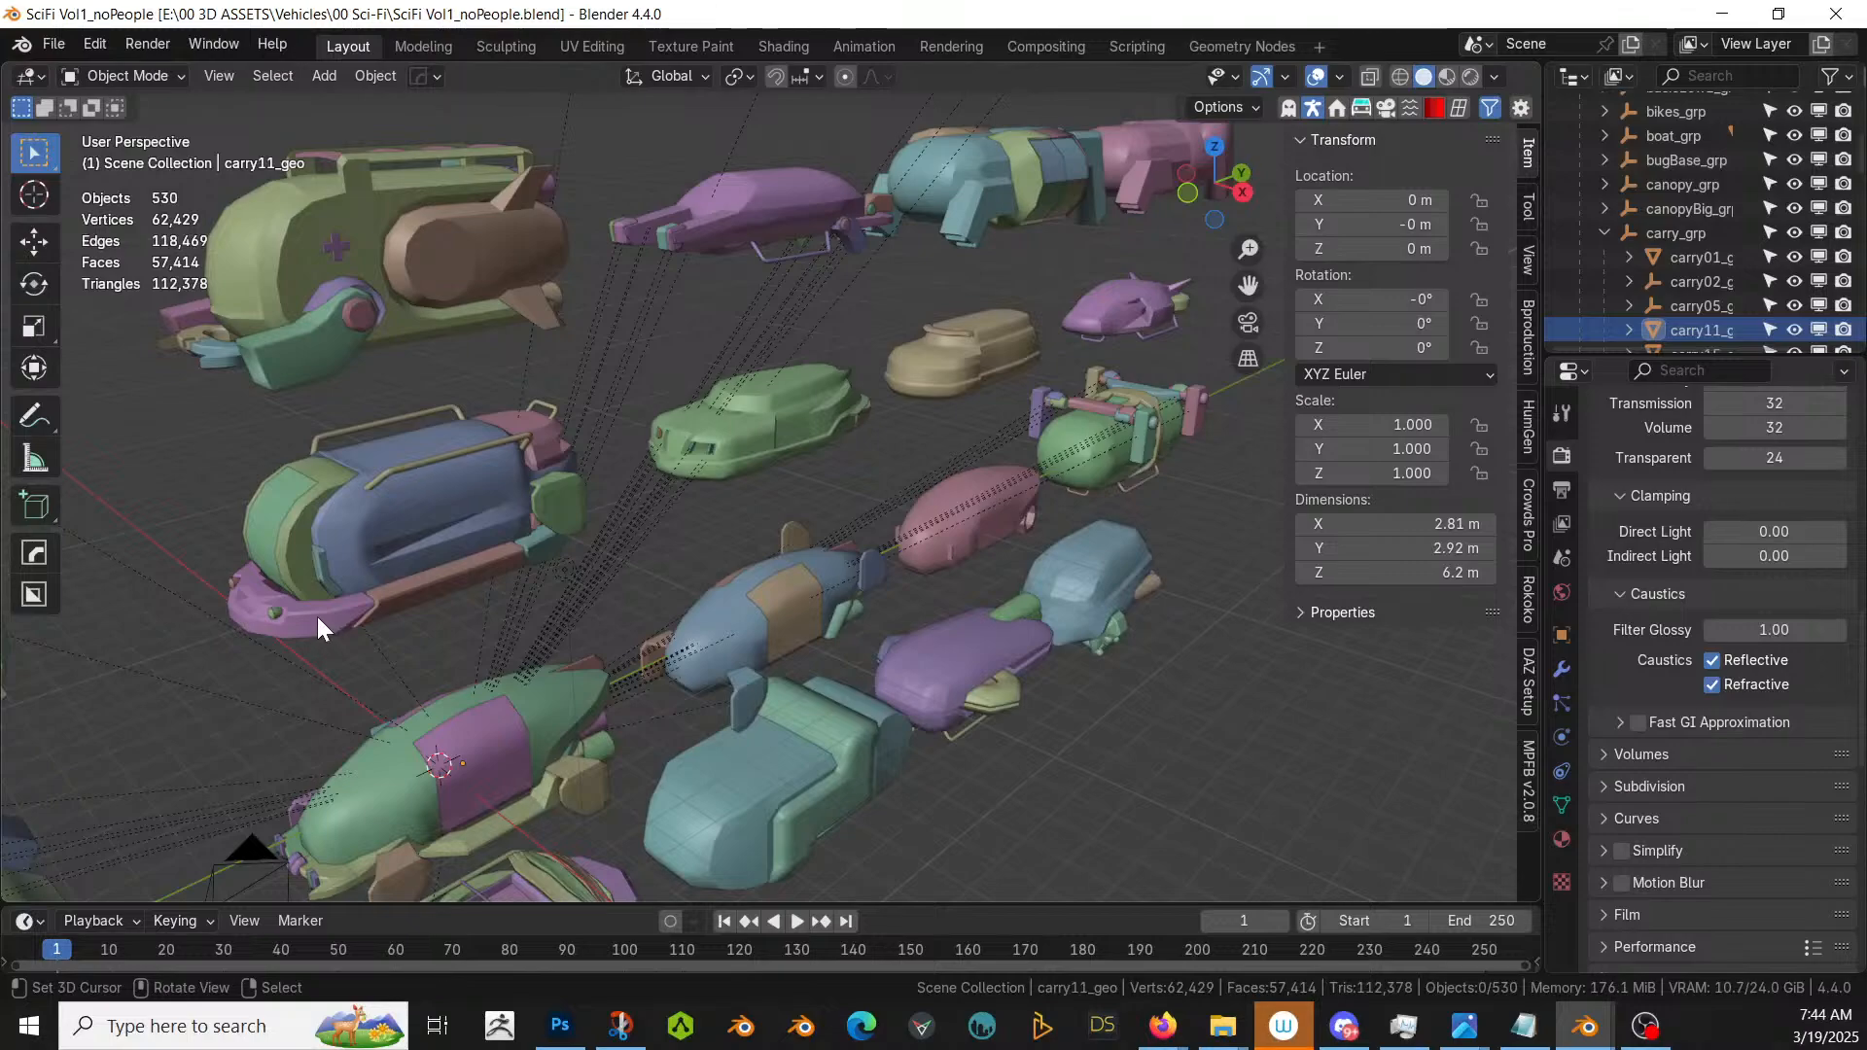
{"action": "left_click", "coordinate": [317, 616]}
{"action": "middle_click_drag", "start_coordinate": [698, 599], "coordinate": [741, 635], "text": "shift"}
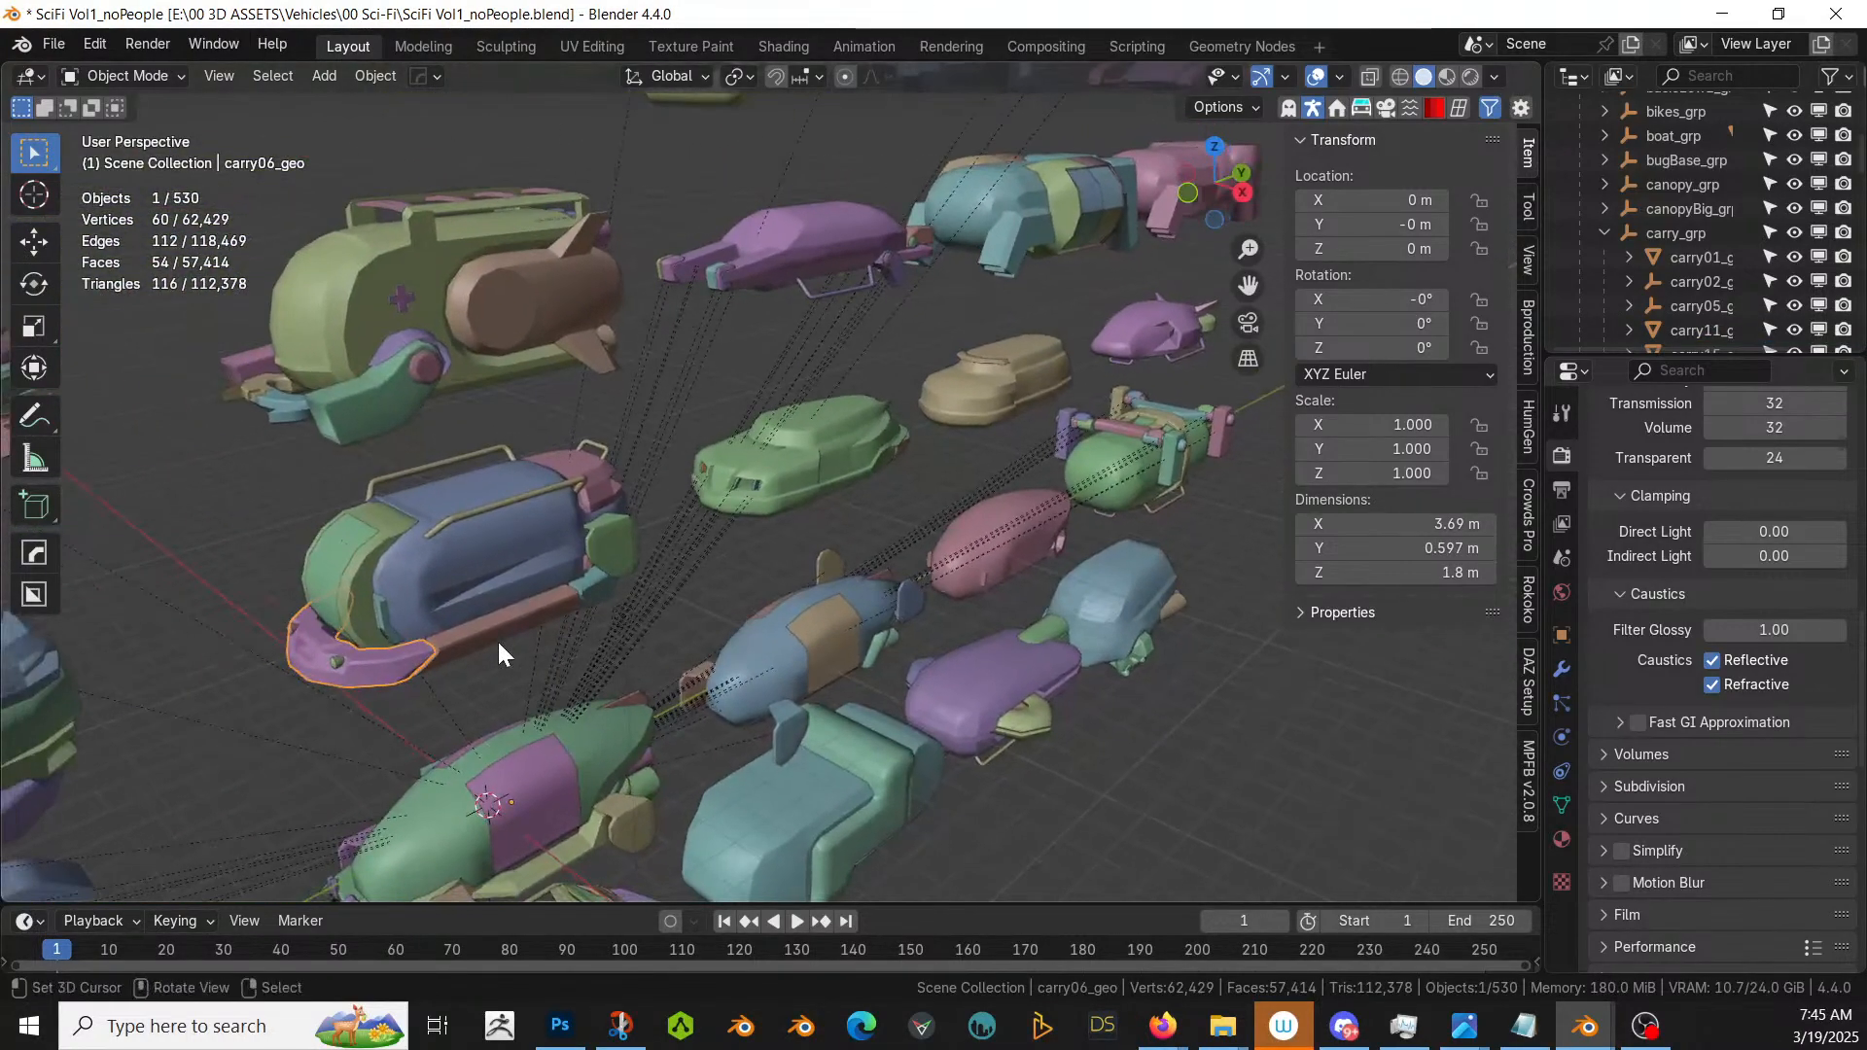
- Add the two parts of the bumper's round headlight to the selection and copy the selected objects
{"action": "middle_click_drag", "start_coordinate": [510, 639], "coordinate": [571, 654]}
{"action": "scroll", "coordinate": [582, 628], "scroll_direction": "up", "scroll_amount": 3}
{"action": "left_click", "coordinate": [570, 665], "text": "shift"}
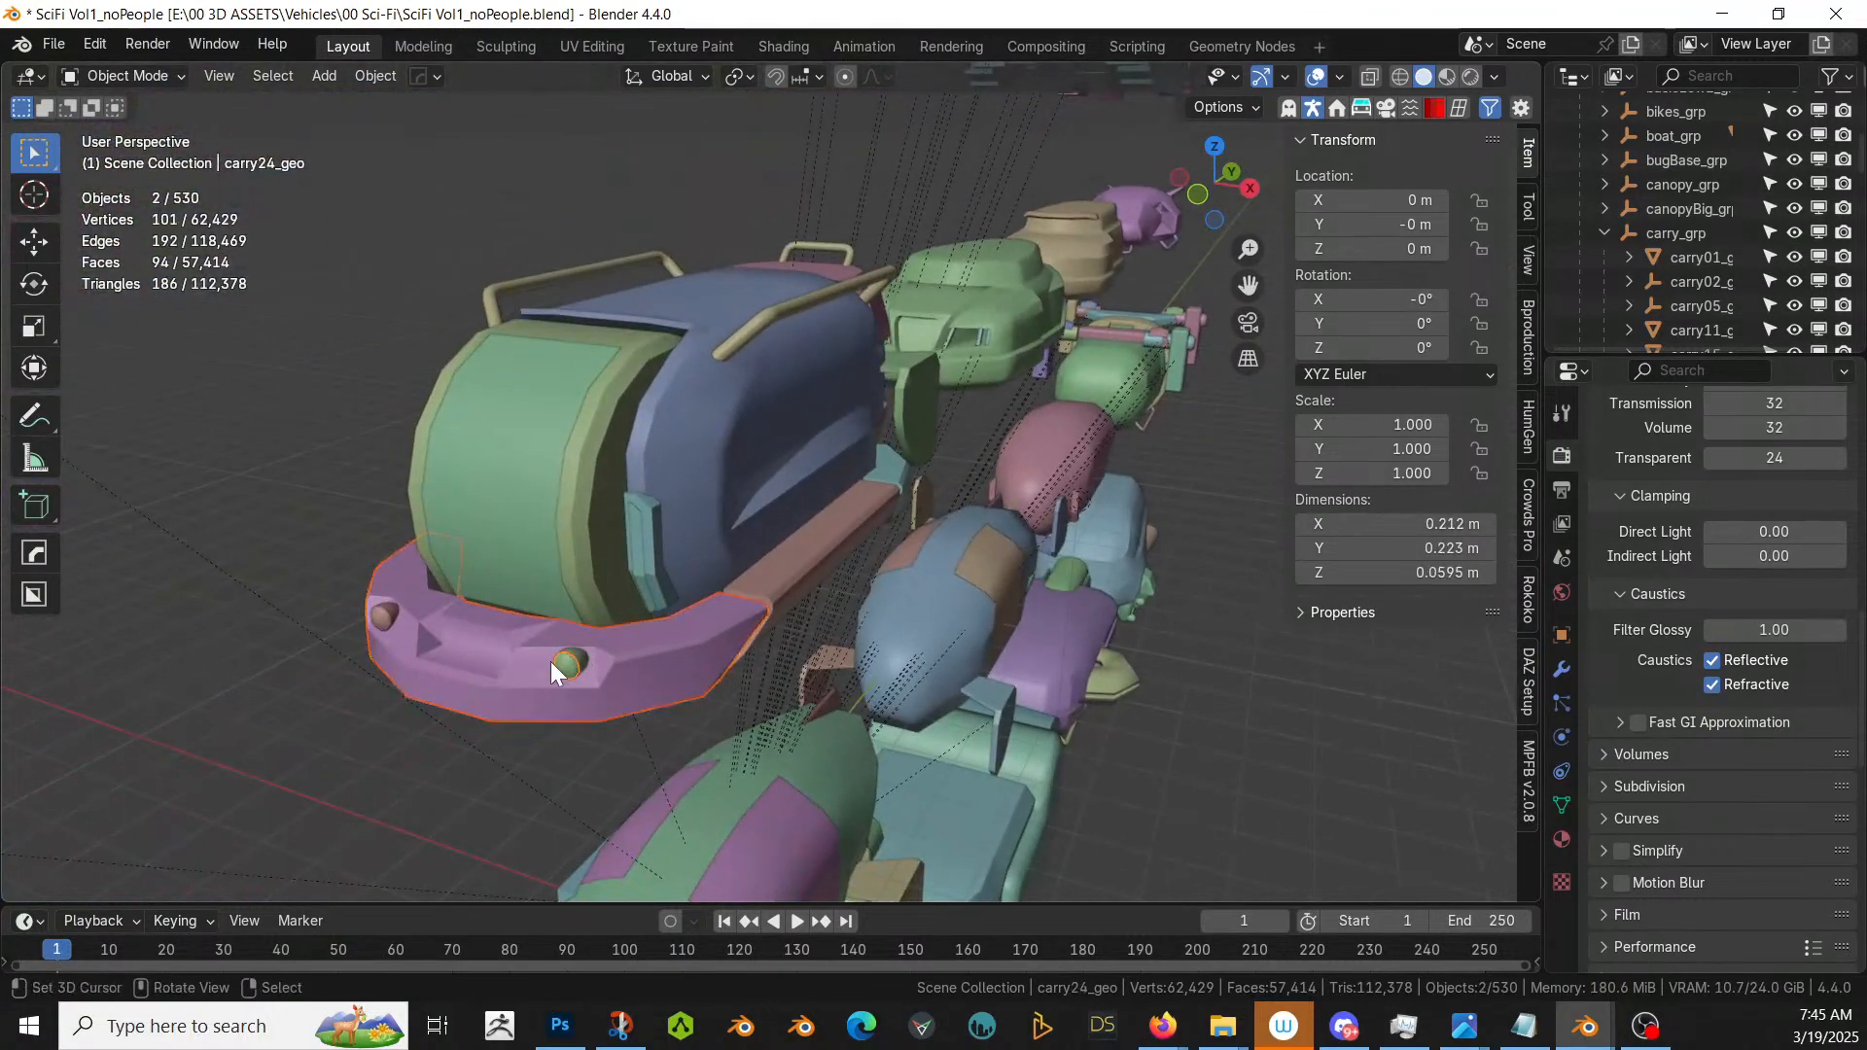
{"action": "scroll", "coordinate": [620, 651], "scroll_direction": "up", "scroll_amount": 2}
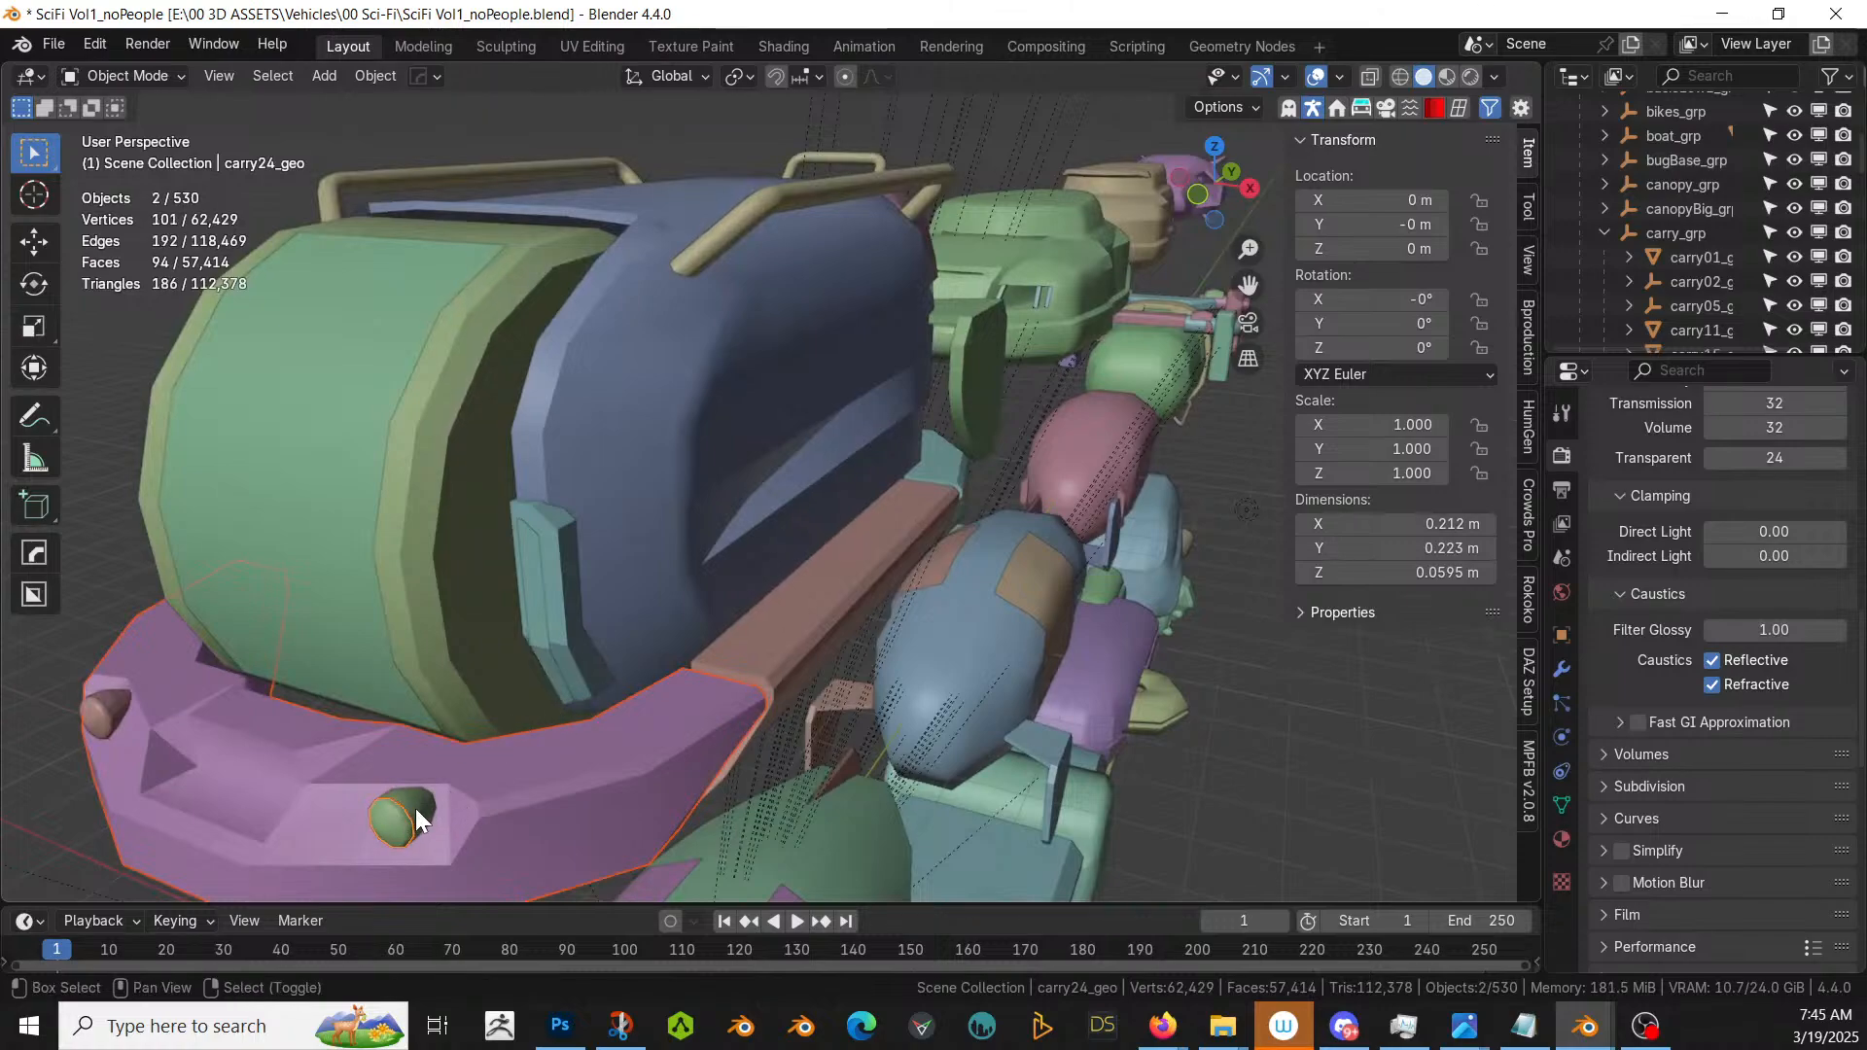
{"action": "middle_click_drag", "start_coordinate": [429, 796], "coordinate": [563, 748]}
{"action": "key", "text": "shift+c"}
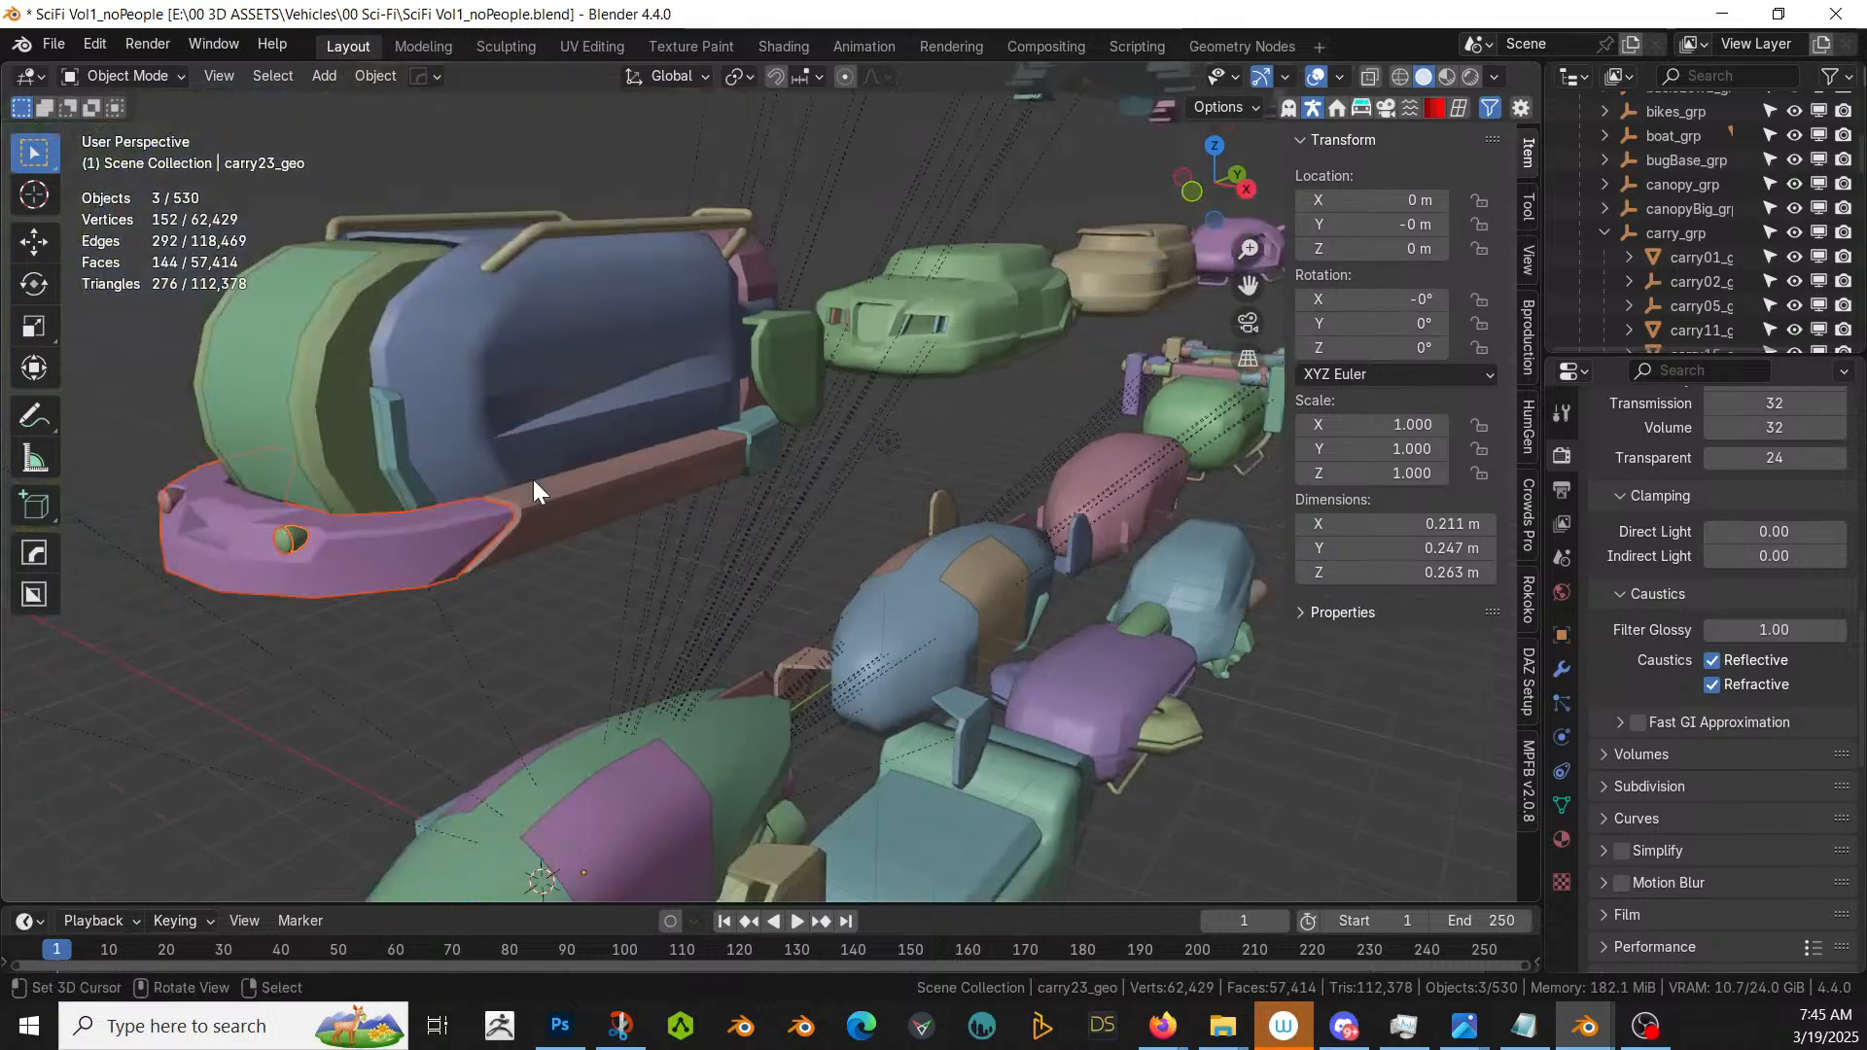
{"action": "key", "text": "ctrl+c"}
{"action": "left_click", "coordinate": [533, 480]}
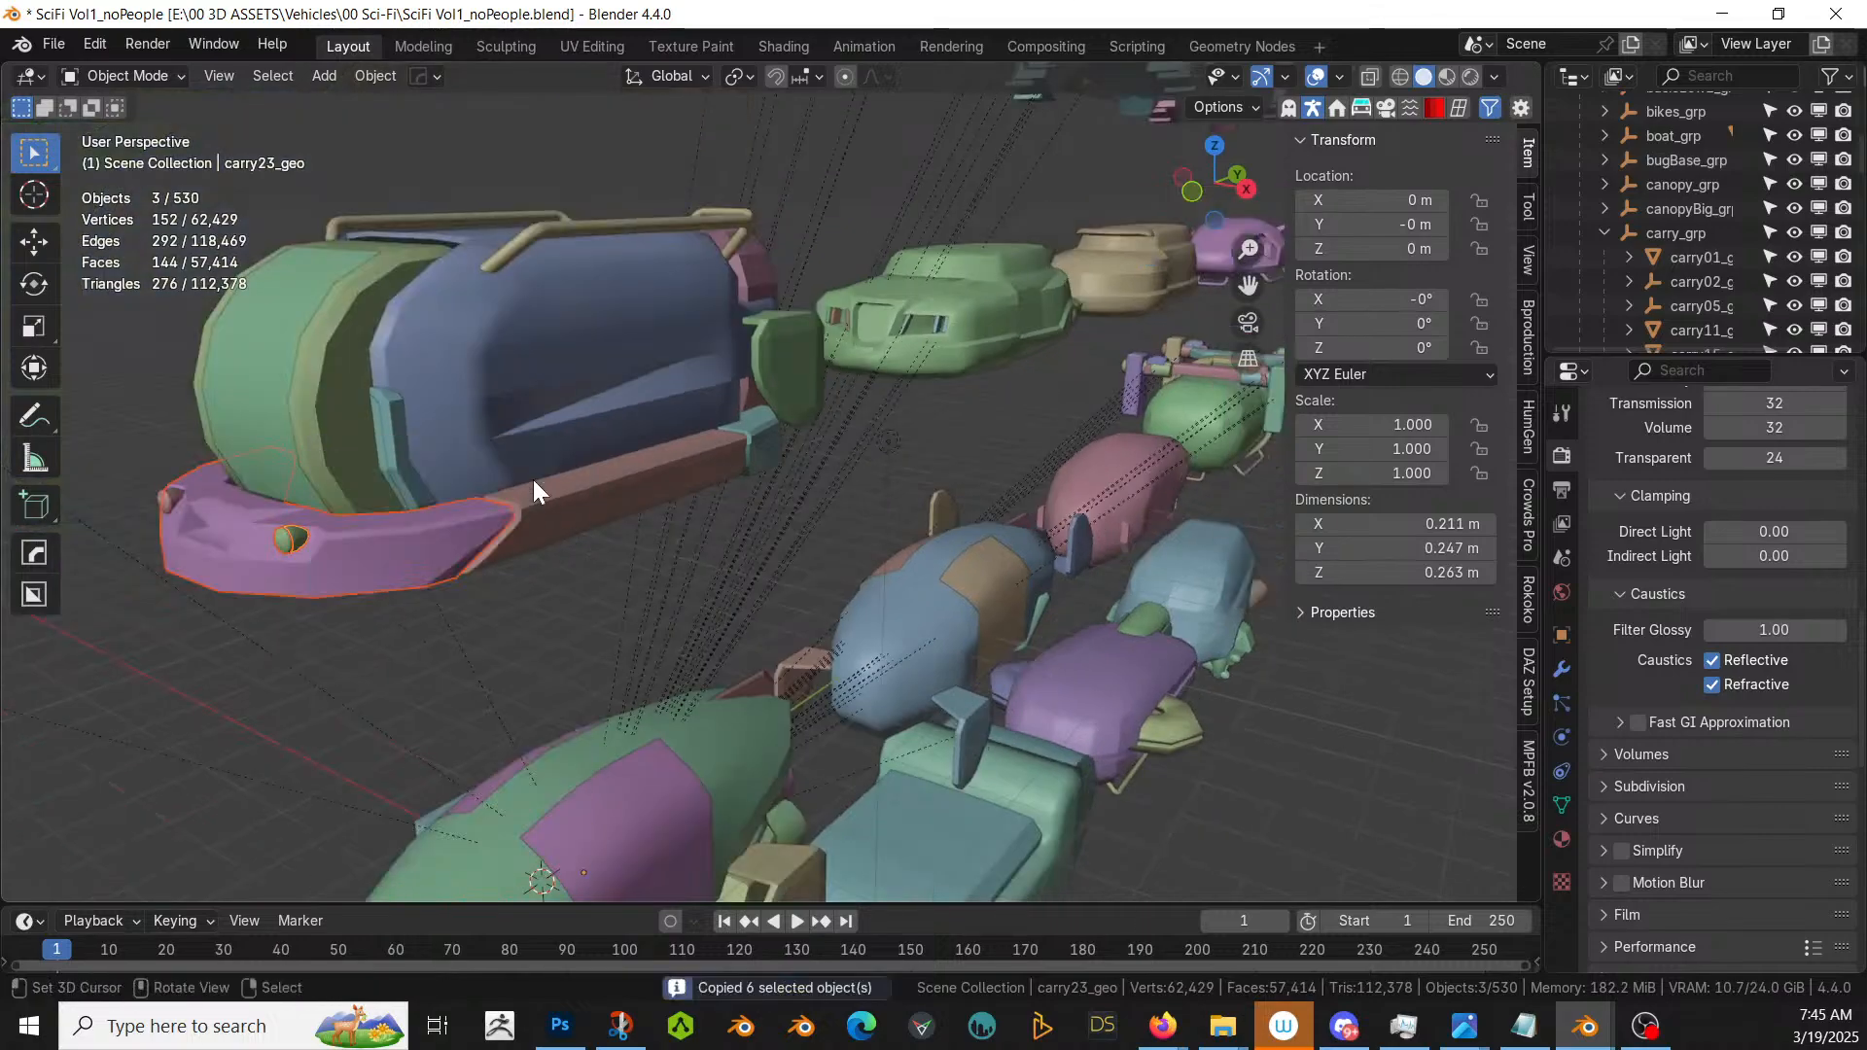
- Switch back to the ground car file, paste the copied bumper objects in Object Mode and show them from the top
{"action": "key", "text": "alt+Tab"}
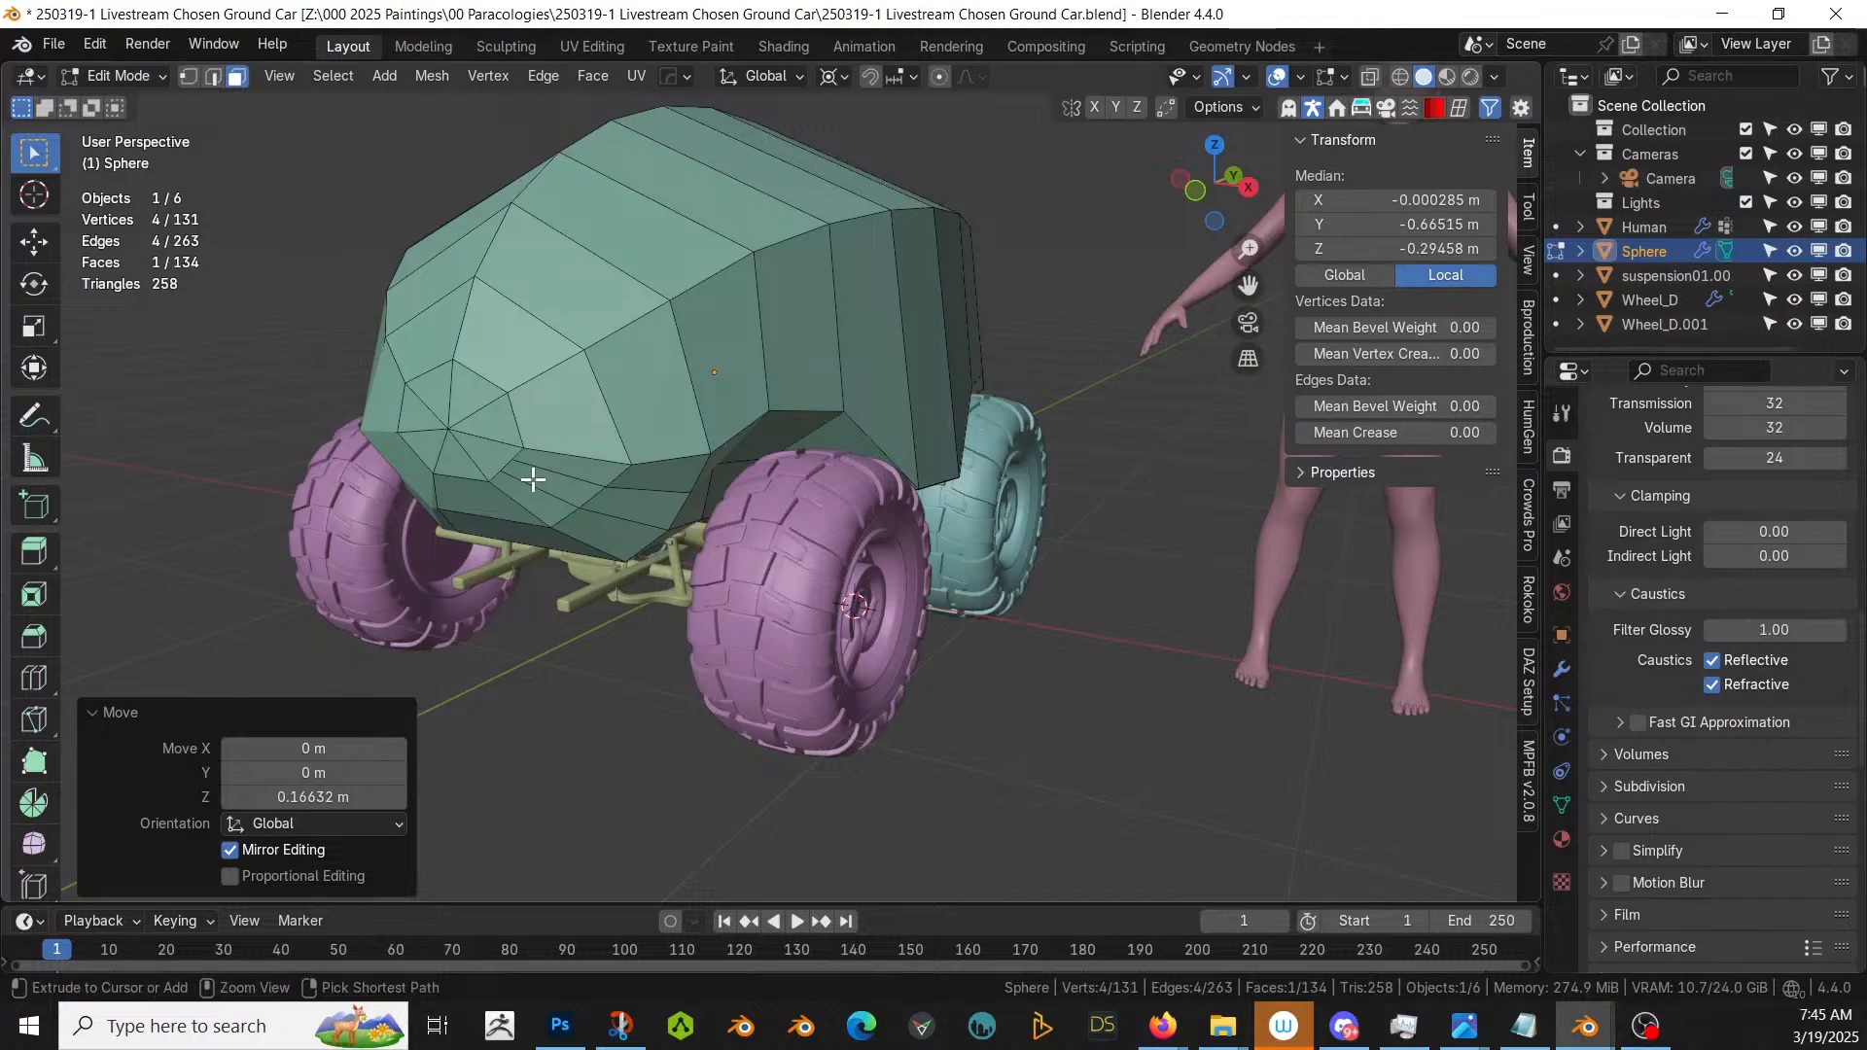
{"action": "key", "text": "ctrl+v"}
{"action": "key", "text": "Escape"}
{"action": "key", "text": "Tab"}
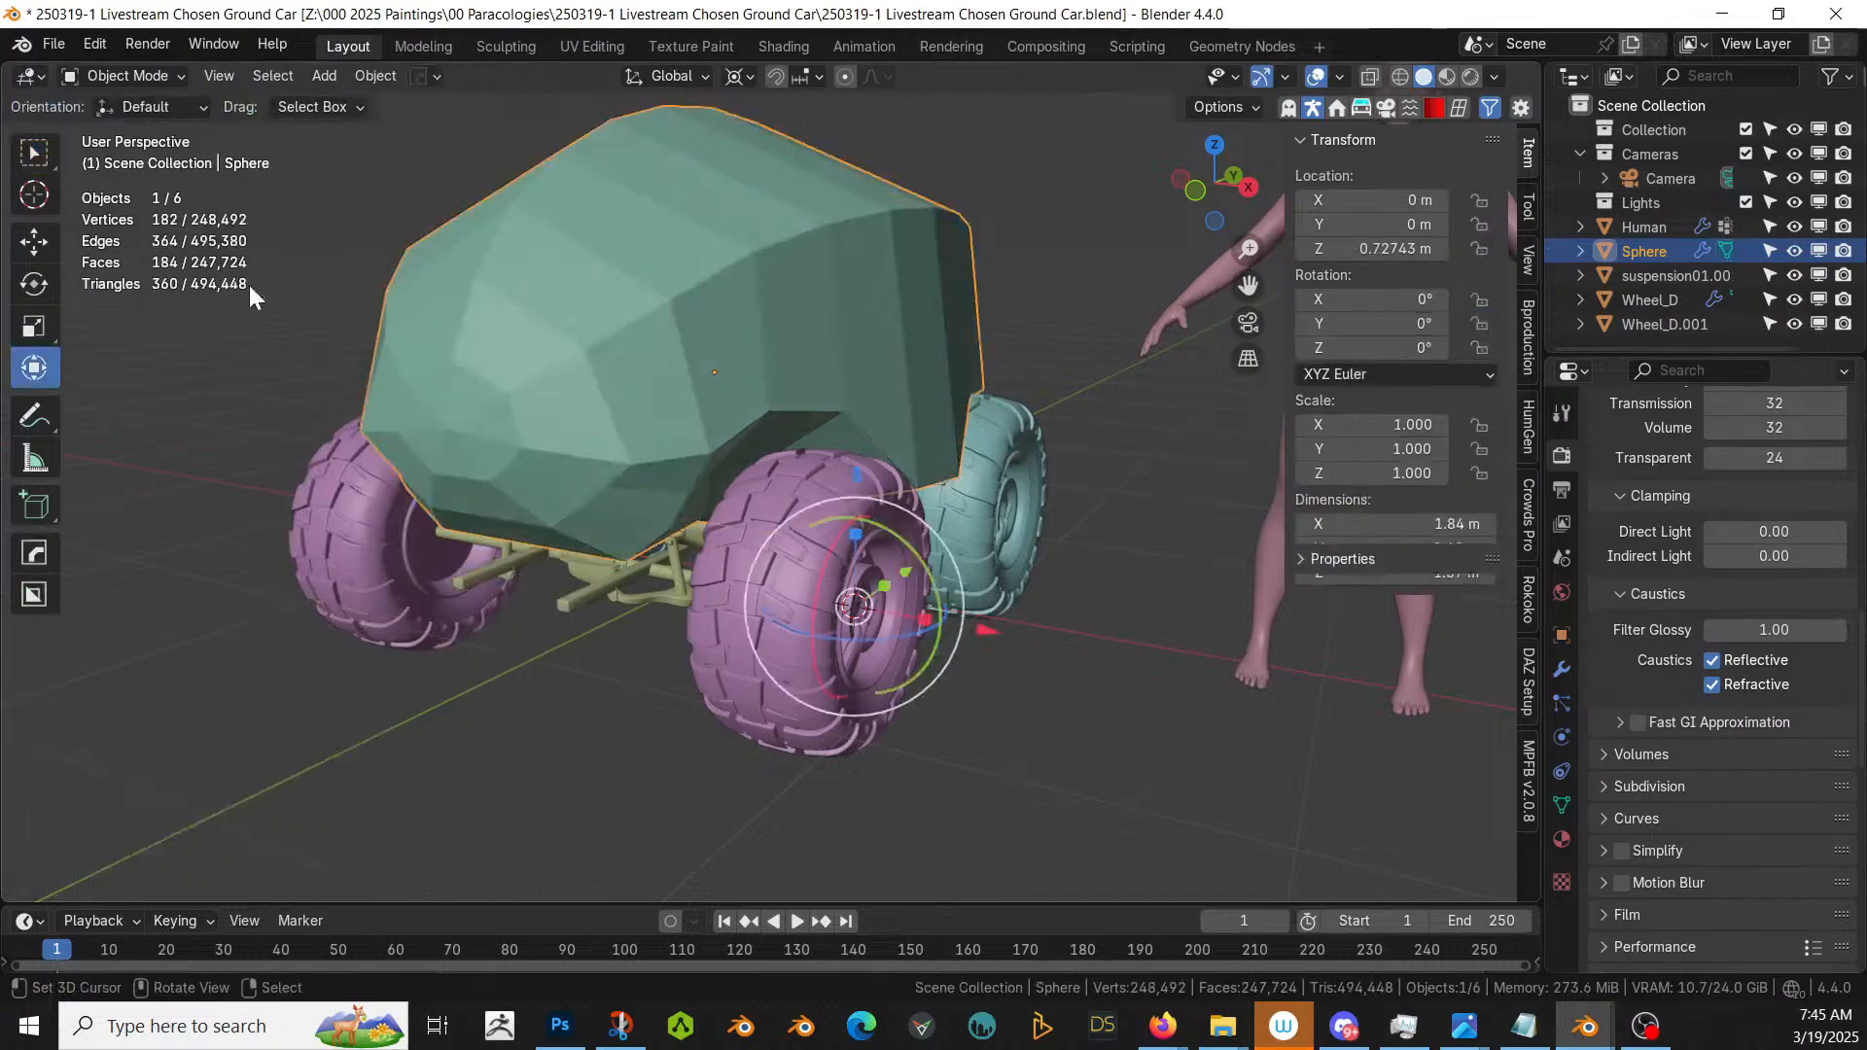
{"action": "key", "text": "ctrl+v"}
{"action": "key", "text": "KP_7"}
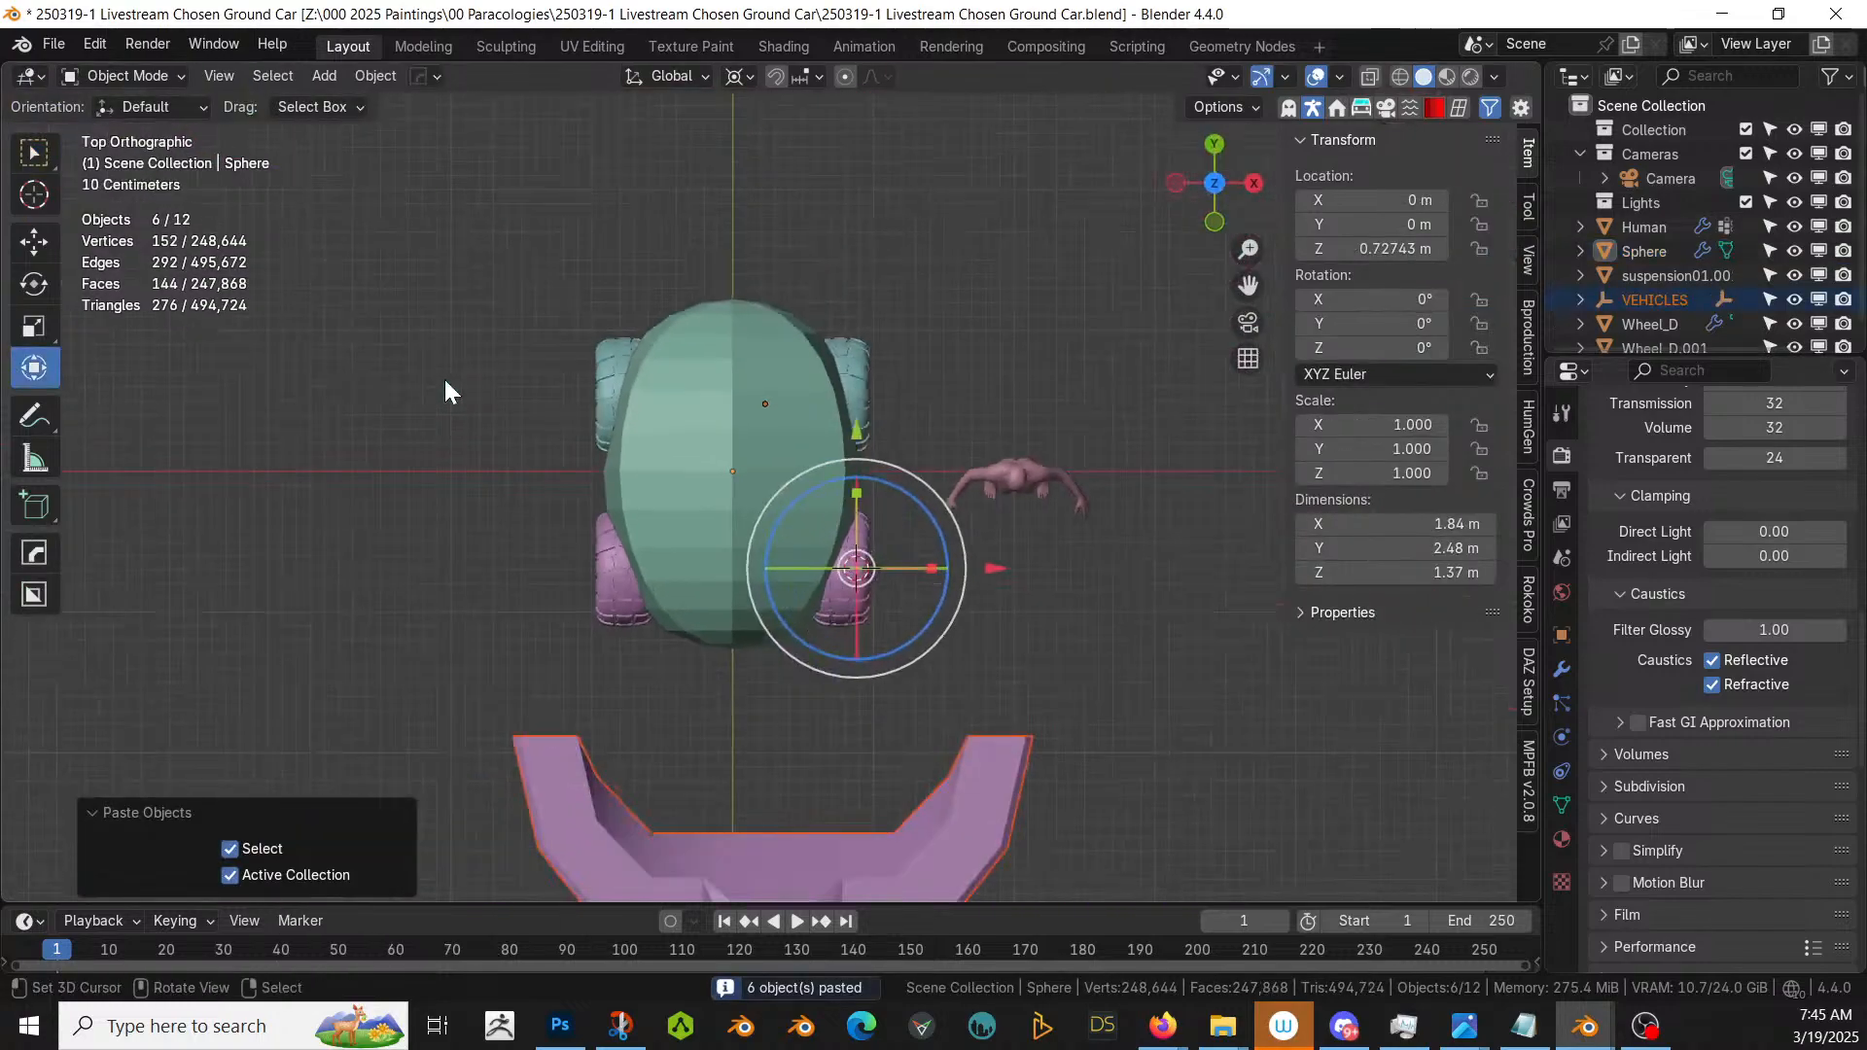
{"action": "scroll", "coordinate": [445, 380], "scroll_direction": "down", "scroll_amount": 3}
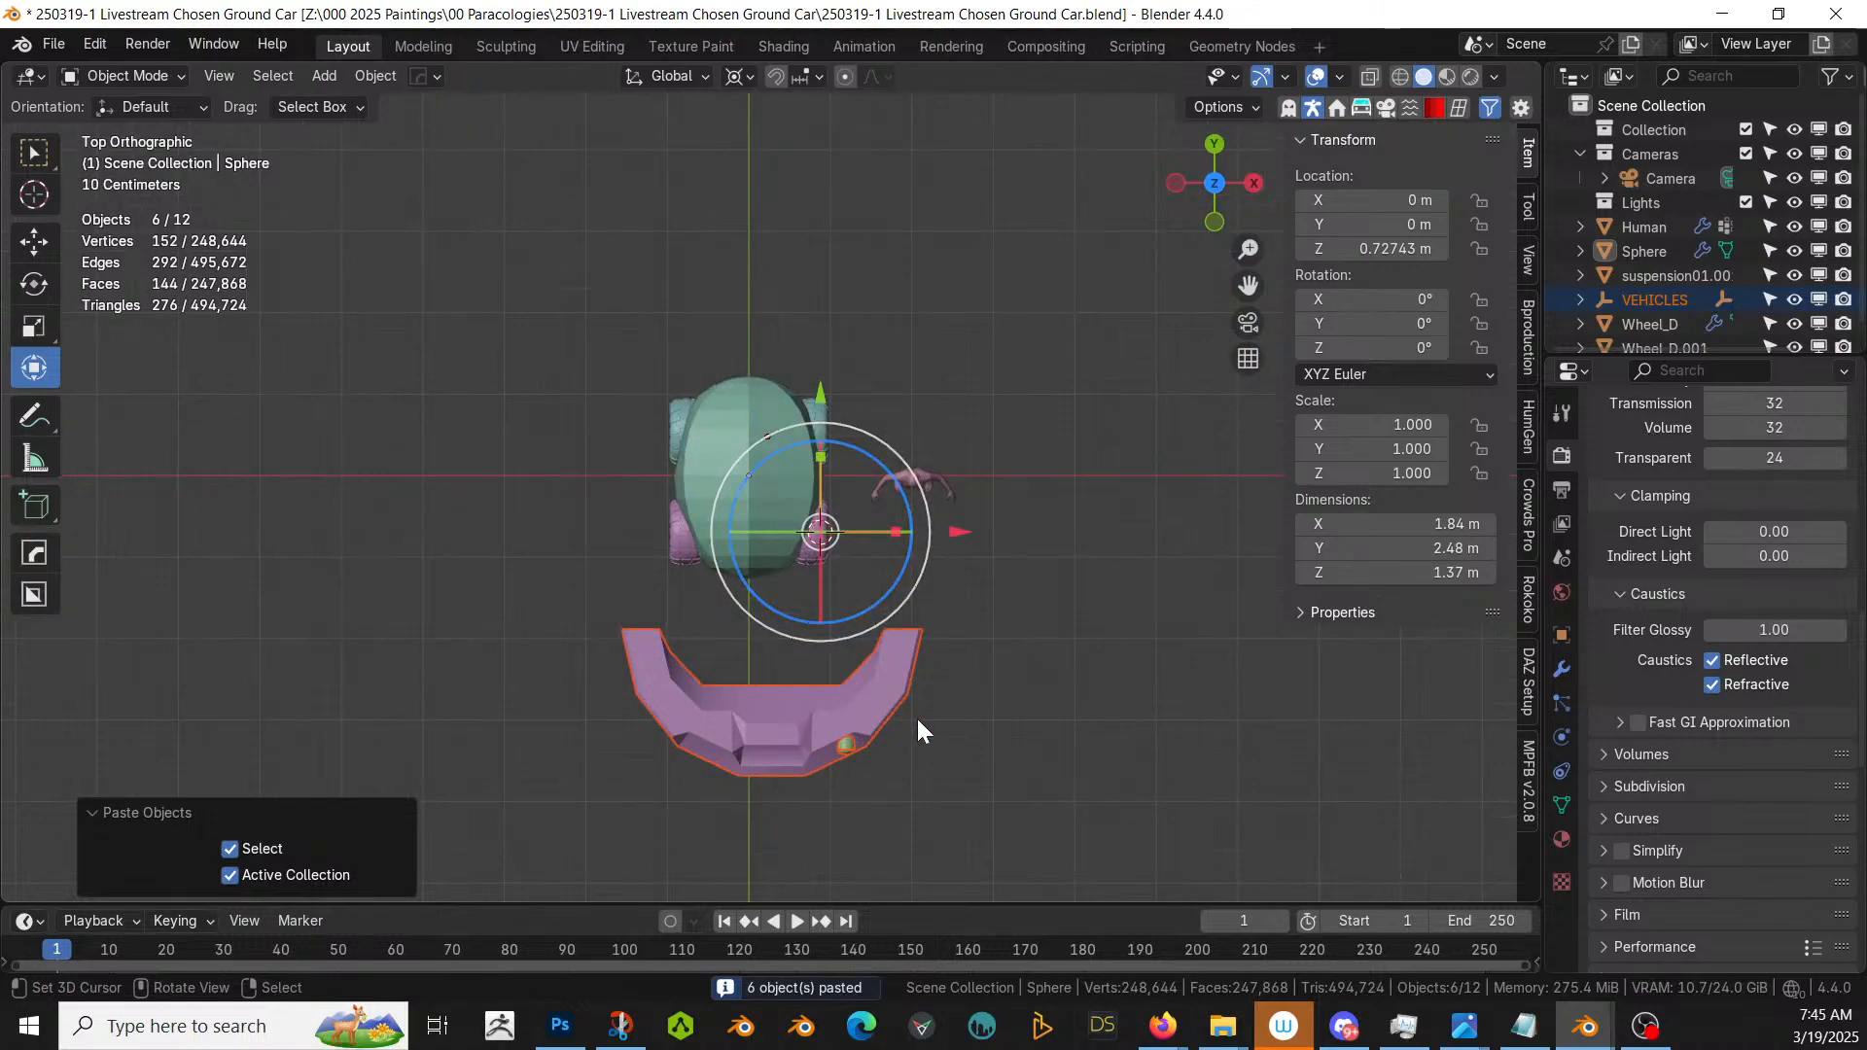
- Set the transform pivot point to Median Point
{"action": "key", "text": "s"}
{"action": "key", "text": "Escape"}
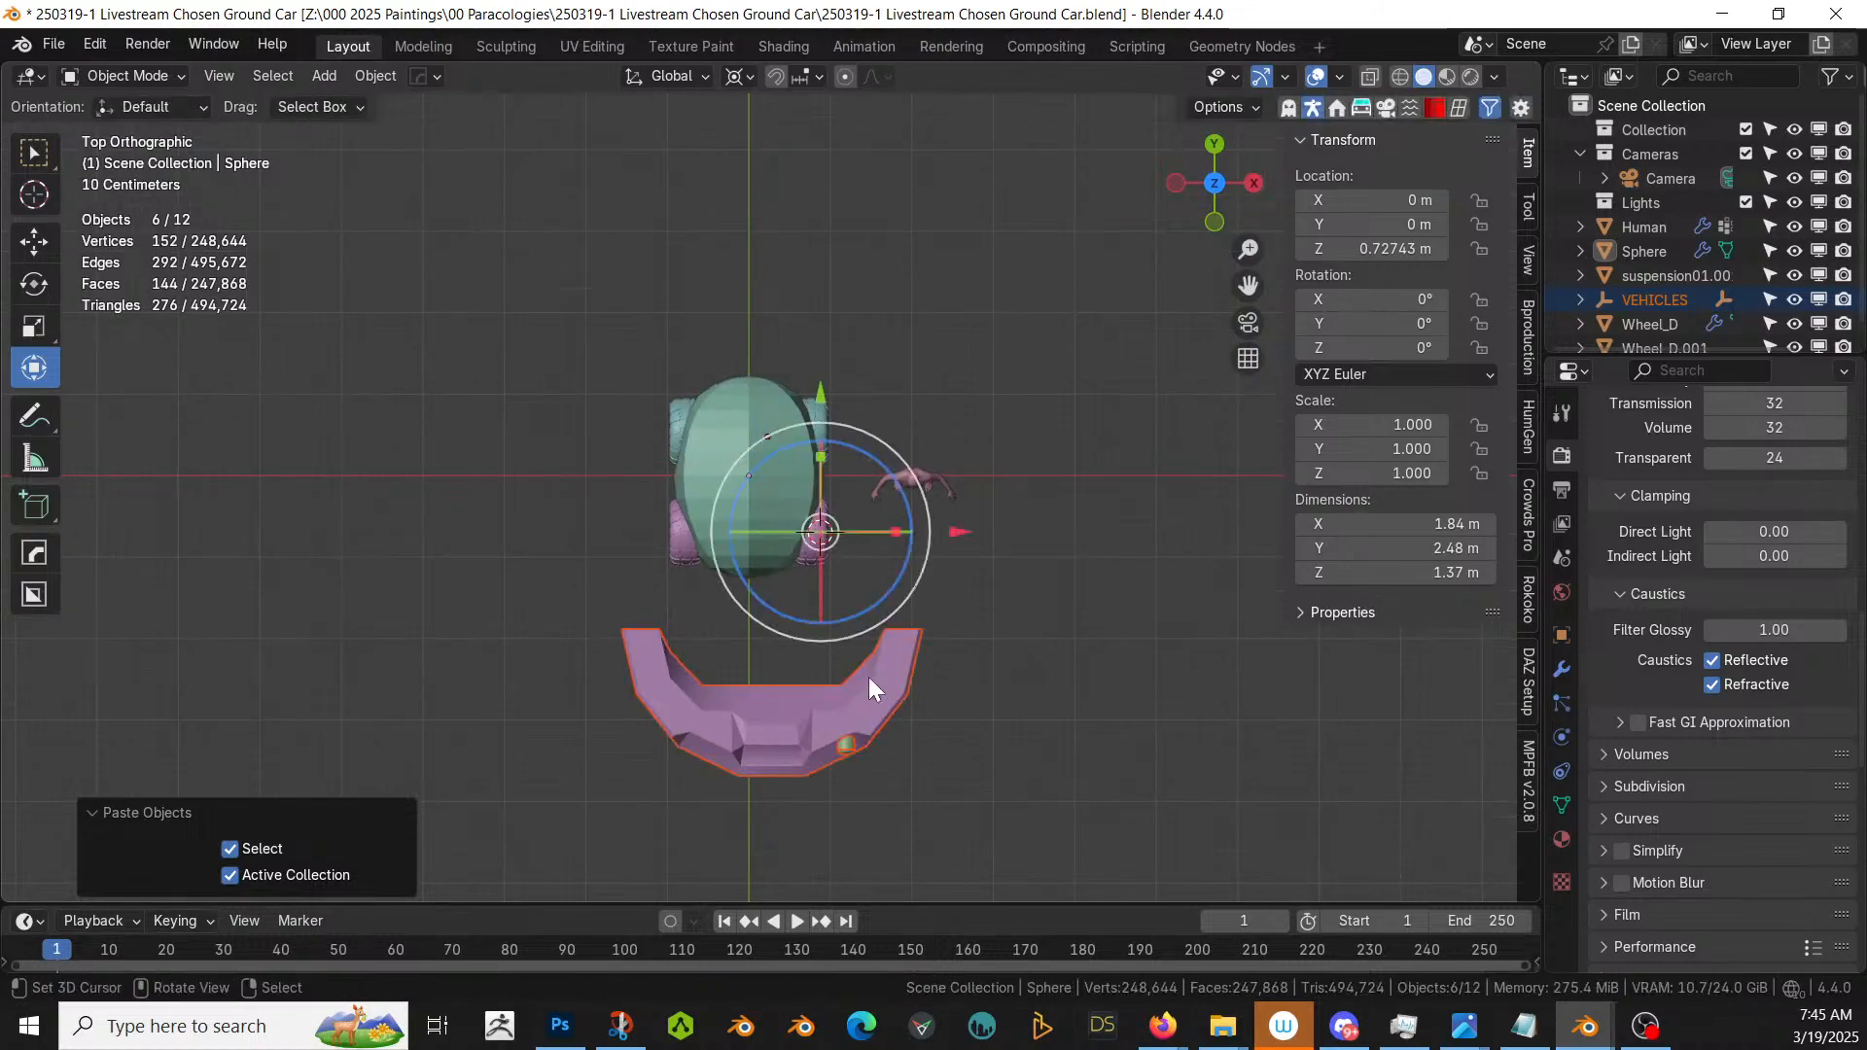
{"action": "left_click", "coordinate": [737, 76]}
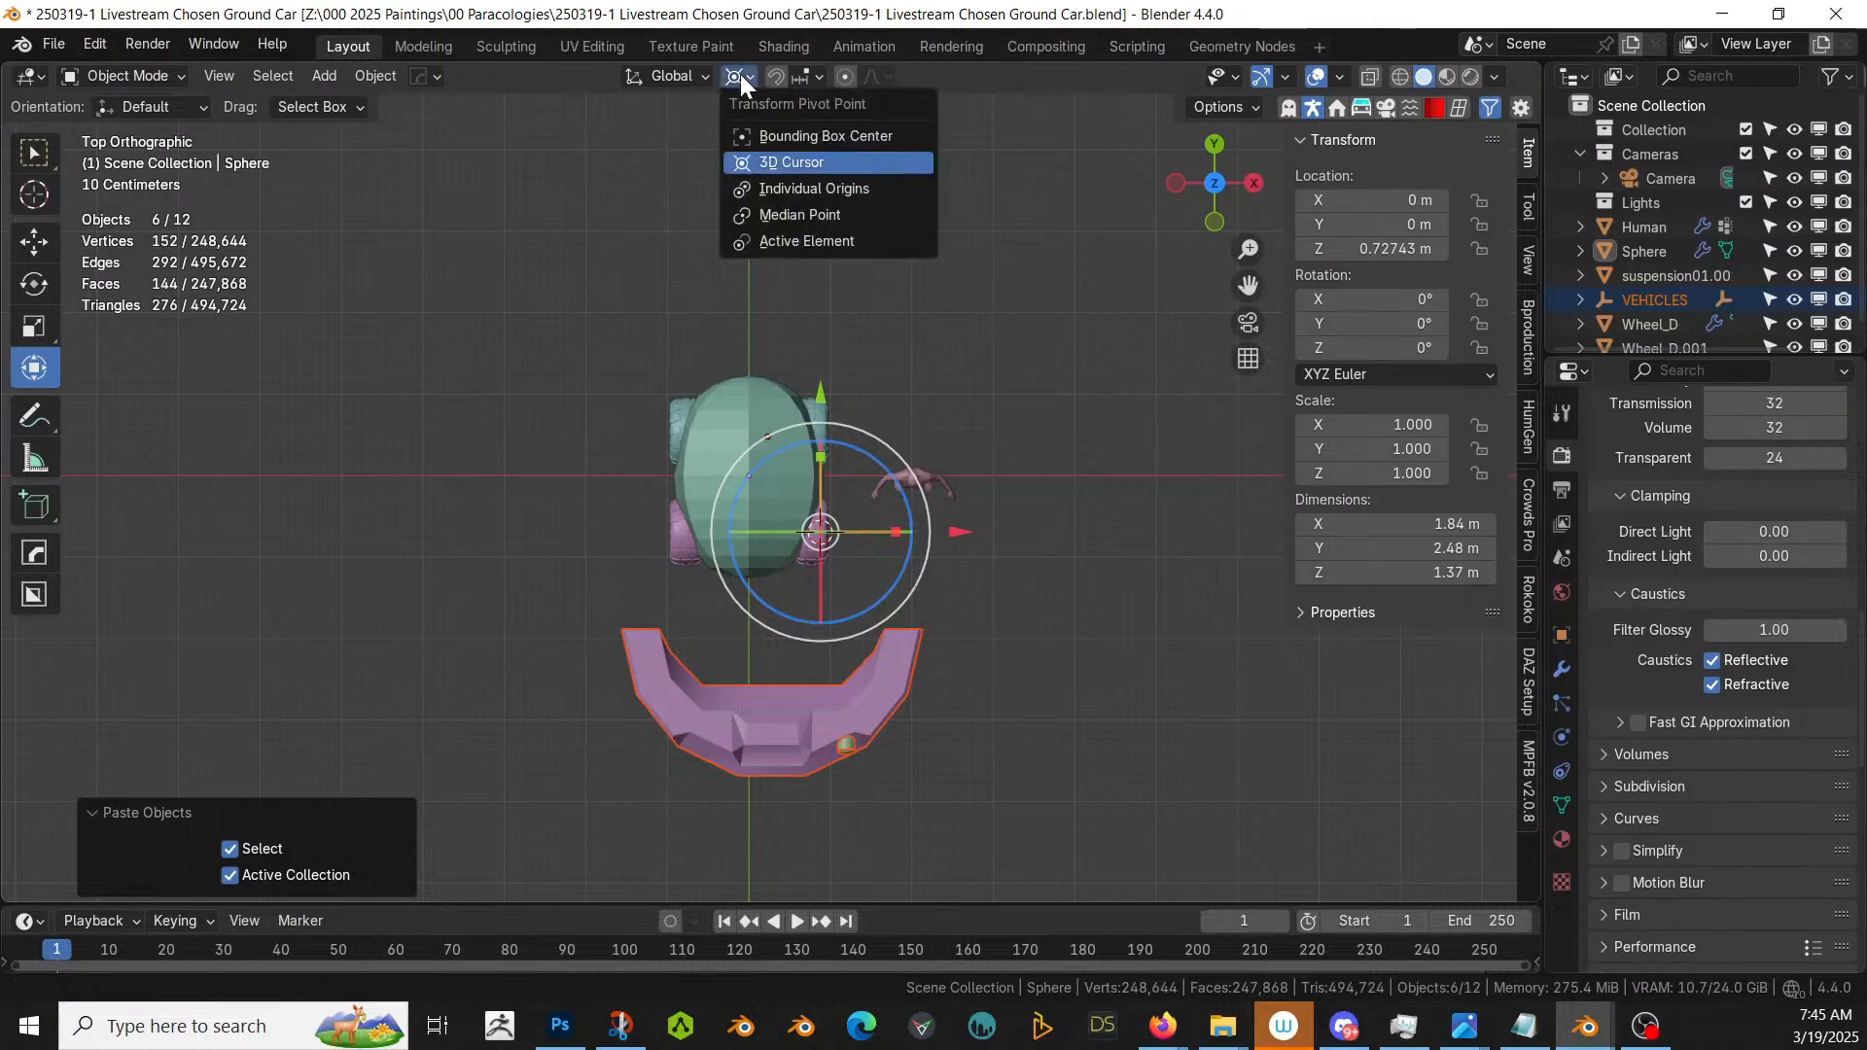
{"action": "left_click", "coordinate": [801, 214]}
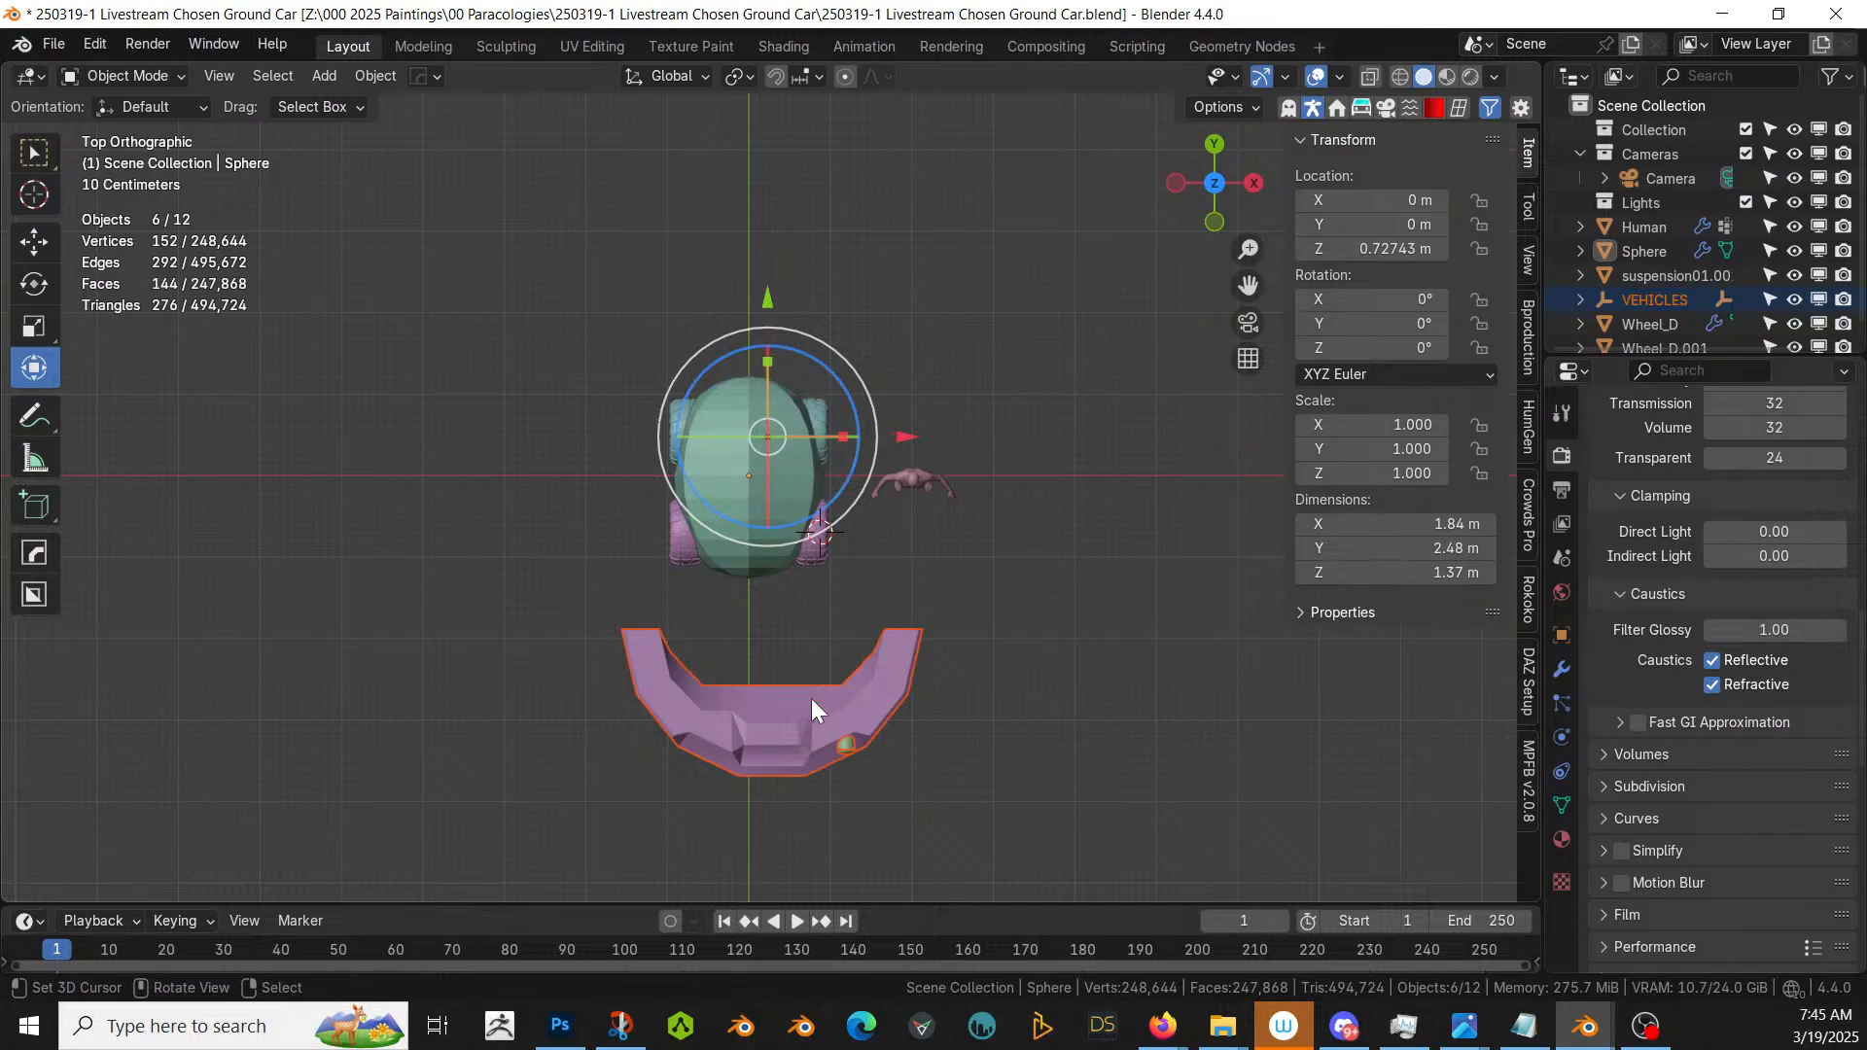
- Make the purple bumper the active object and join the headlight parts into it
{"action": "middle_click_drag", "start_coordinate": [823, 722], "coordinate": [824, 630]}
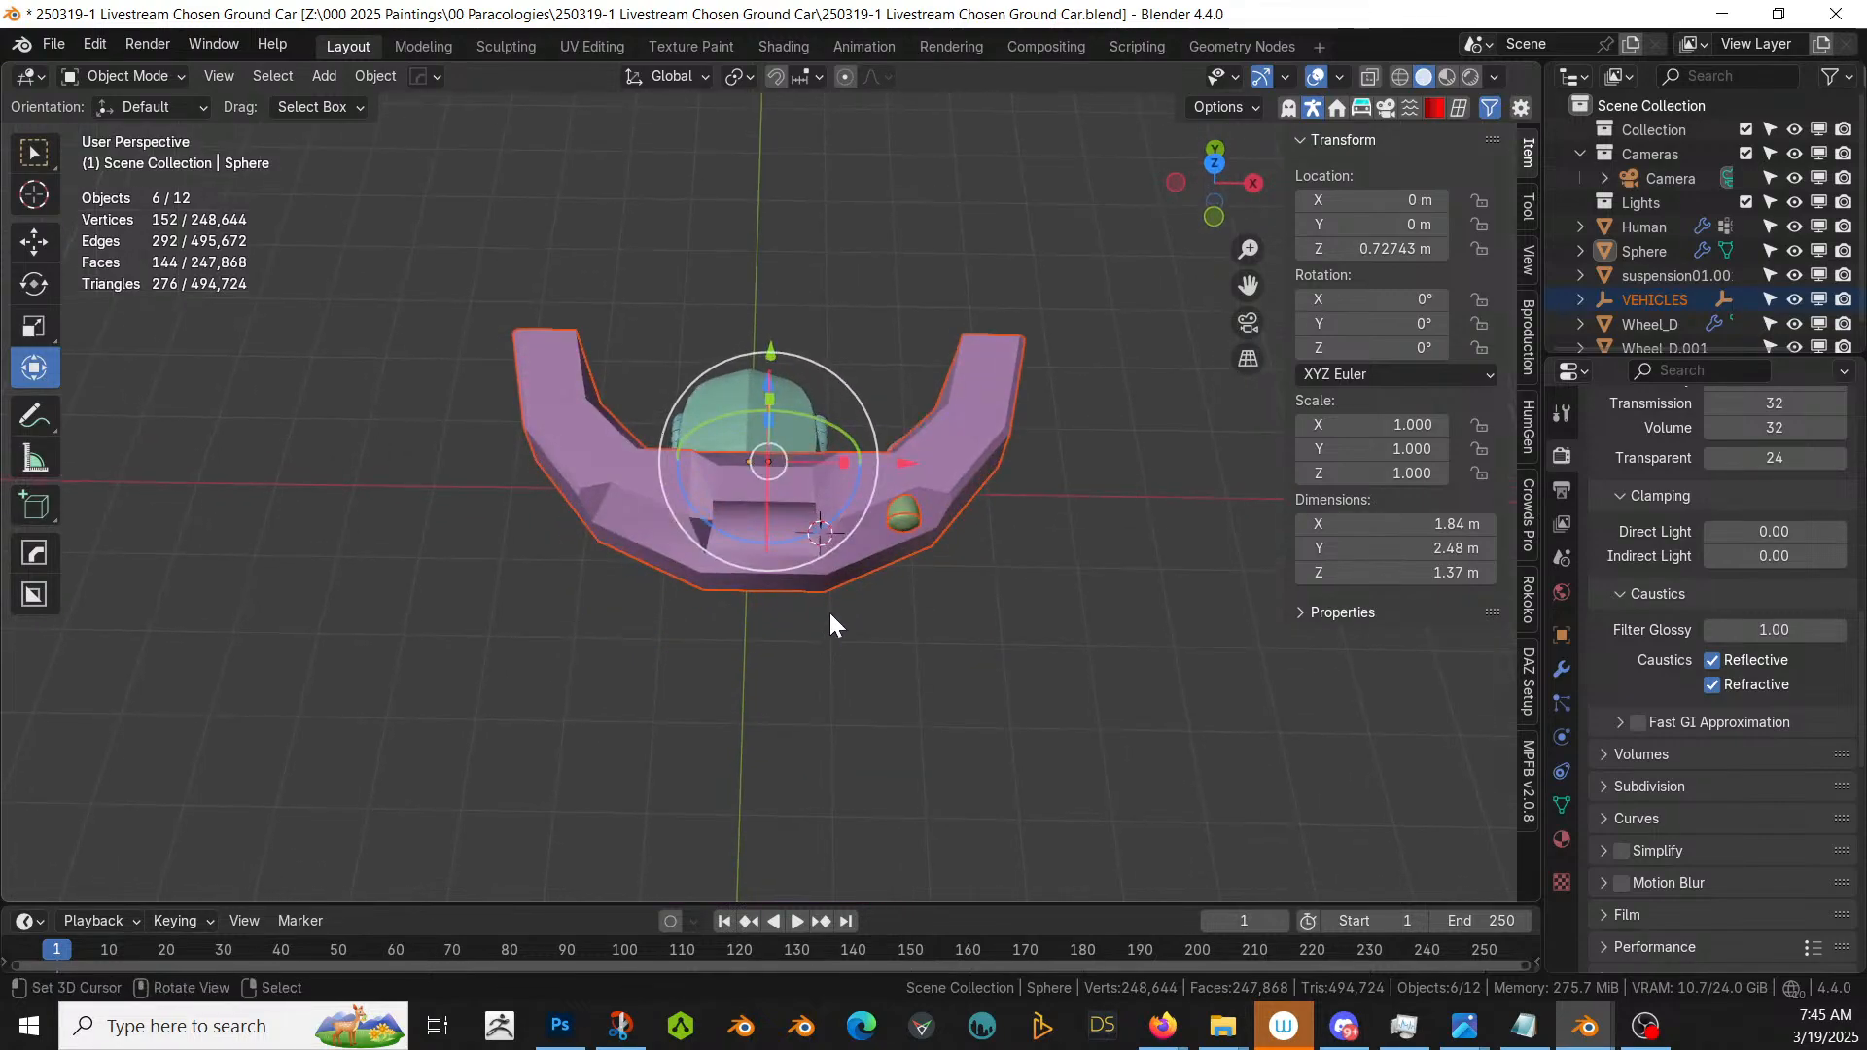
{"action": "left_click", "coordinate": [949, 447], "text": "shift"}
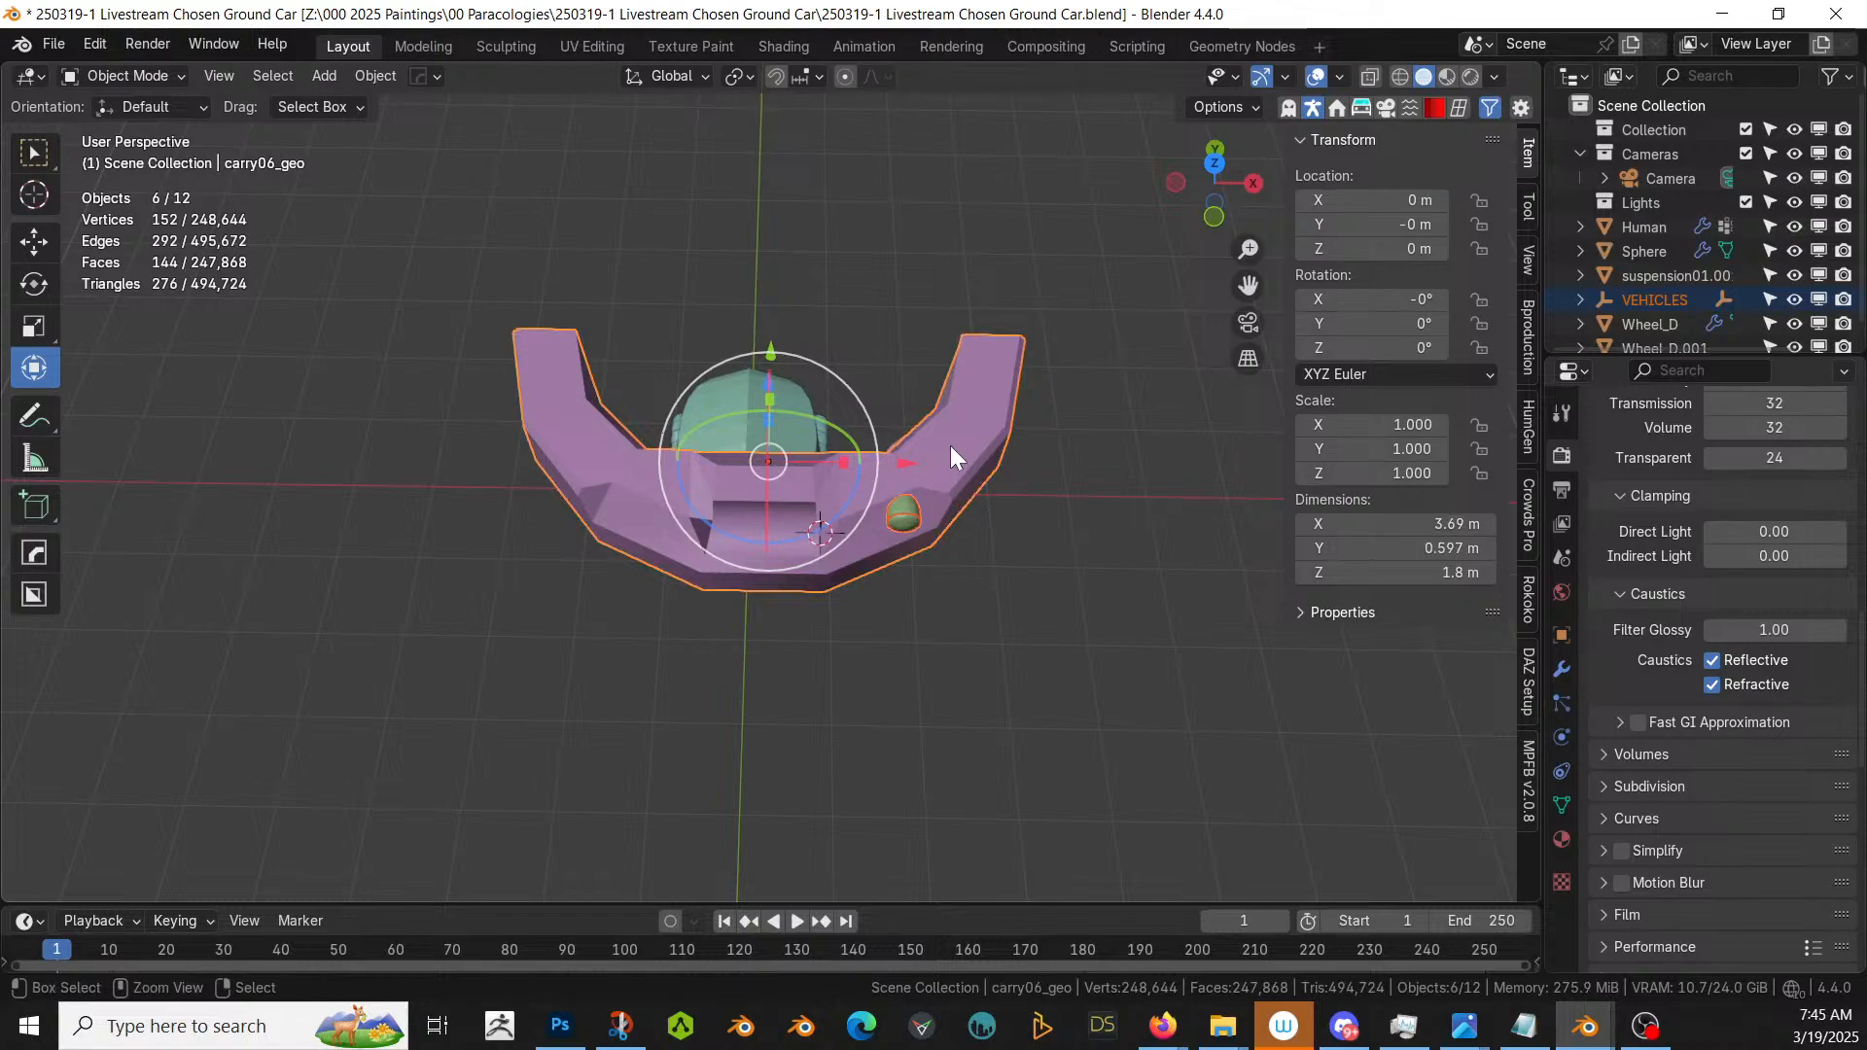
{"action": "key", "text": "ctrl+j"}
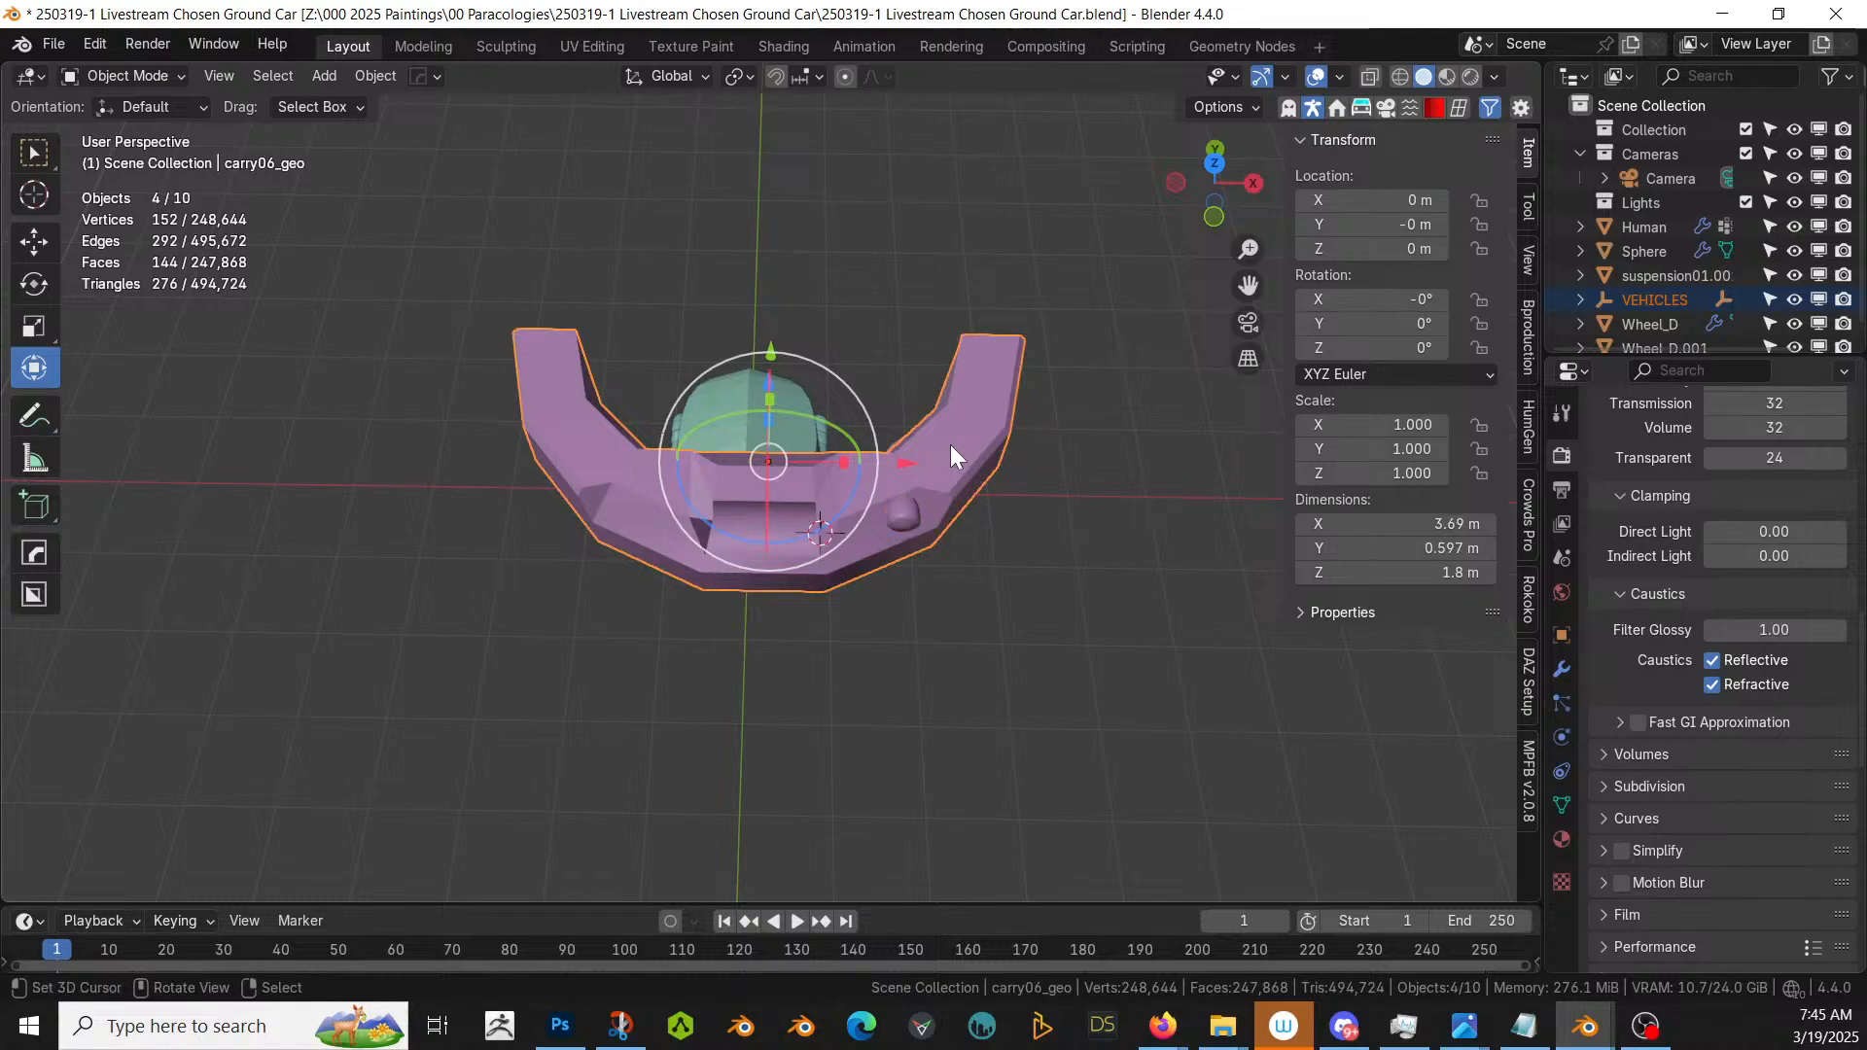
- Try to mirror the joined bumper across its local X axis, and undo the attempt together with the join
{"action": "middle_click_drag", "start_coordinate": [949, 445], "coordinate": [925, 652]}
{"action": "key", "text": "alt+x"}
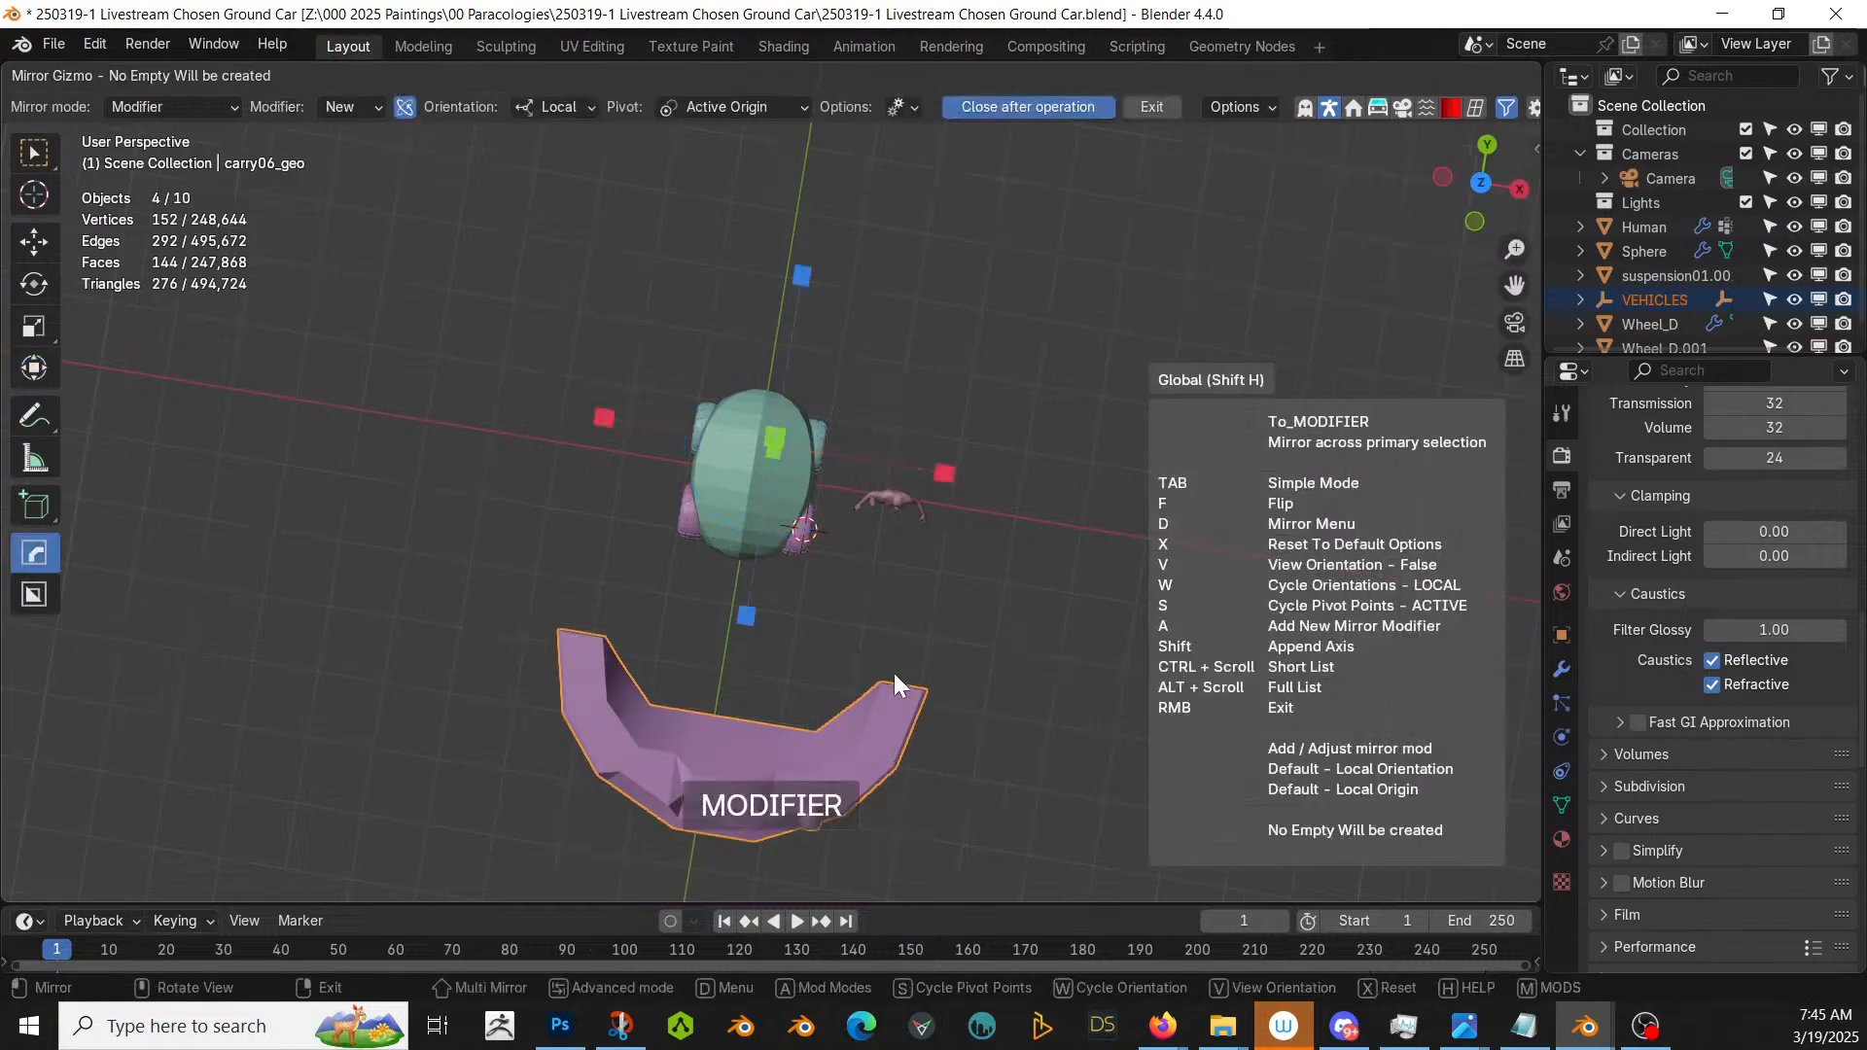
{"action": "left_click", "coordinate": [941, 469]}
{"action": "middle_click_drag", "start_coordinate": [935, 465], "coordinate": [750, 580]}
{"action": "left_click", "coordinate": [811, 651]}
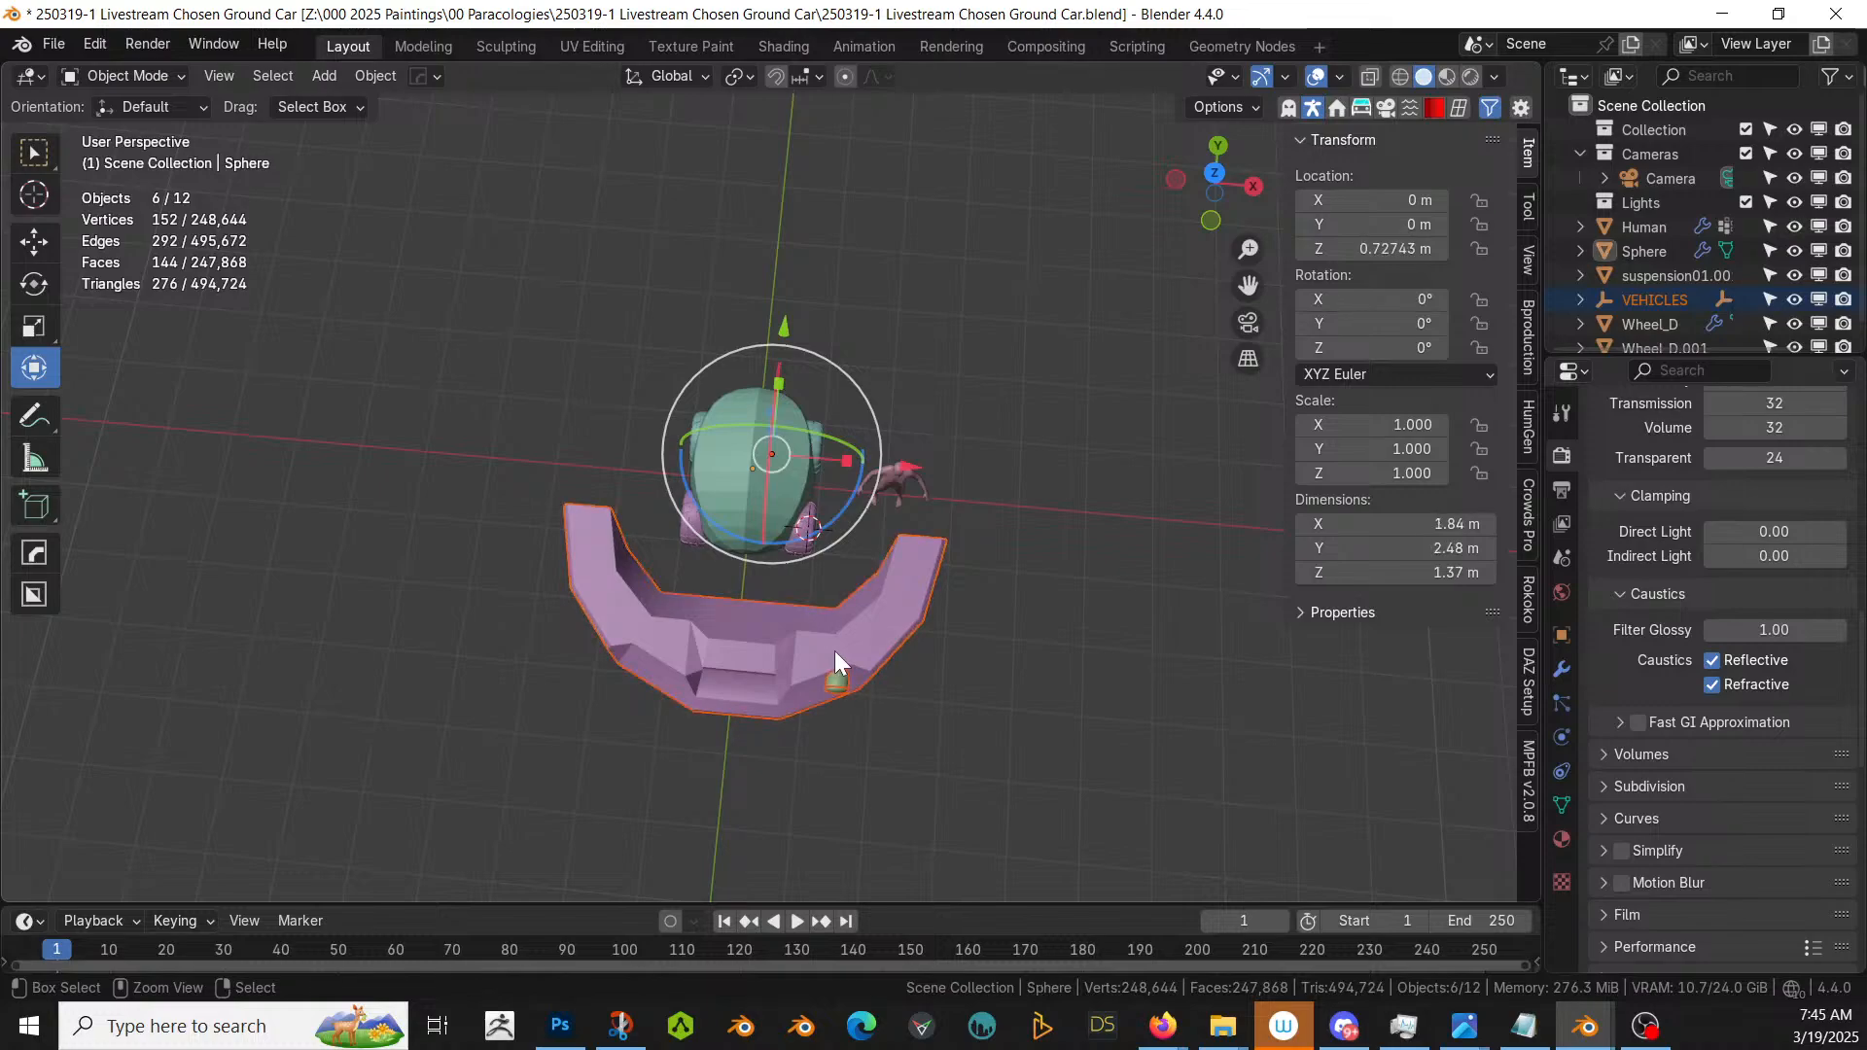
- Select the two round headlight parts and the purple bumper, with the bumper as the active object
{"action": "left_click", "coordinate": [854, 643]}
{"action": "scroll", "coordinate": [854, 643], "scroll_direction": "up", "scroll_amount": 3}
{"action": "middle_click_drag", "start_coordinate": [854, 643], "coordinate": [855, 564]}
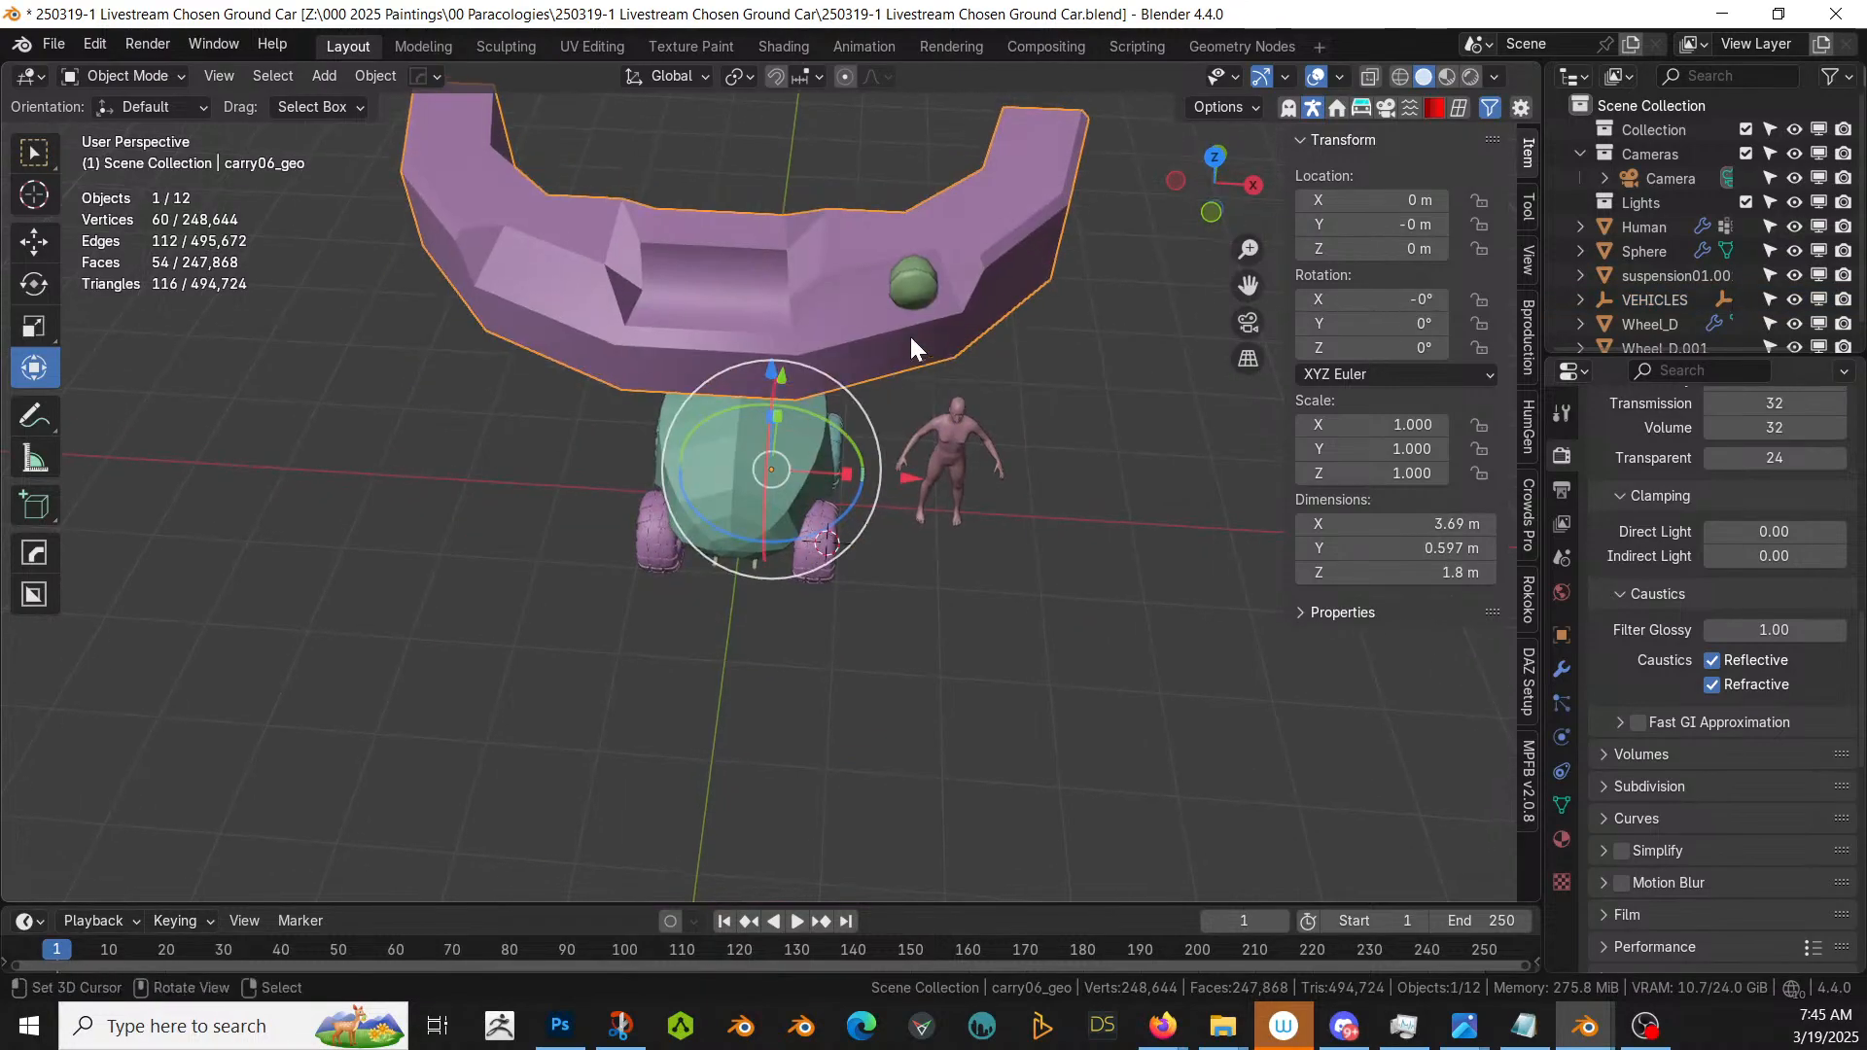
{"action": "left_click", "coordinate": [926, 270]}
{"action": "right_click", "coordinate": [919, 268], "text": "shift"}
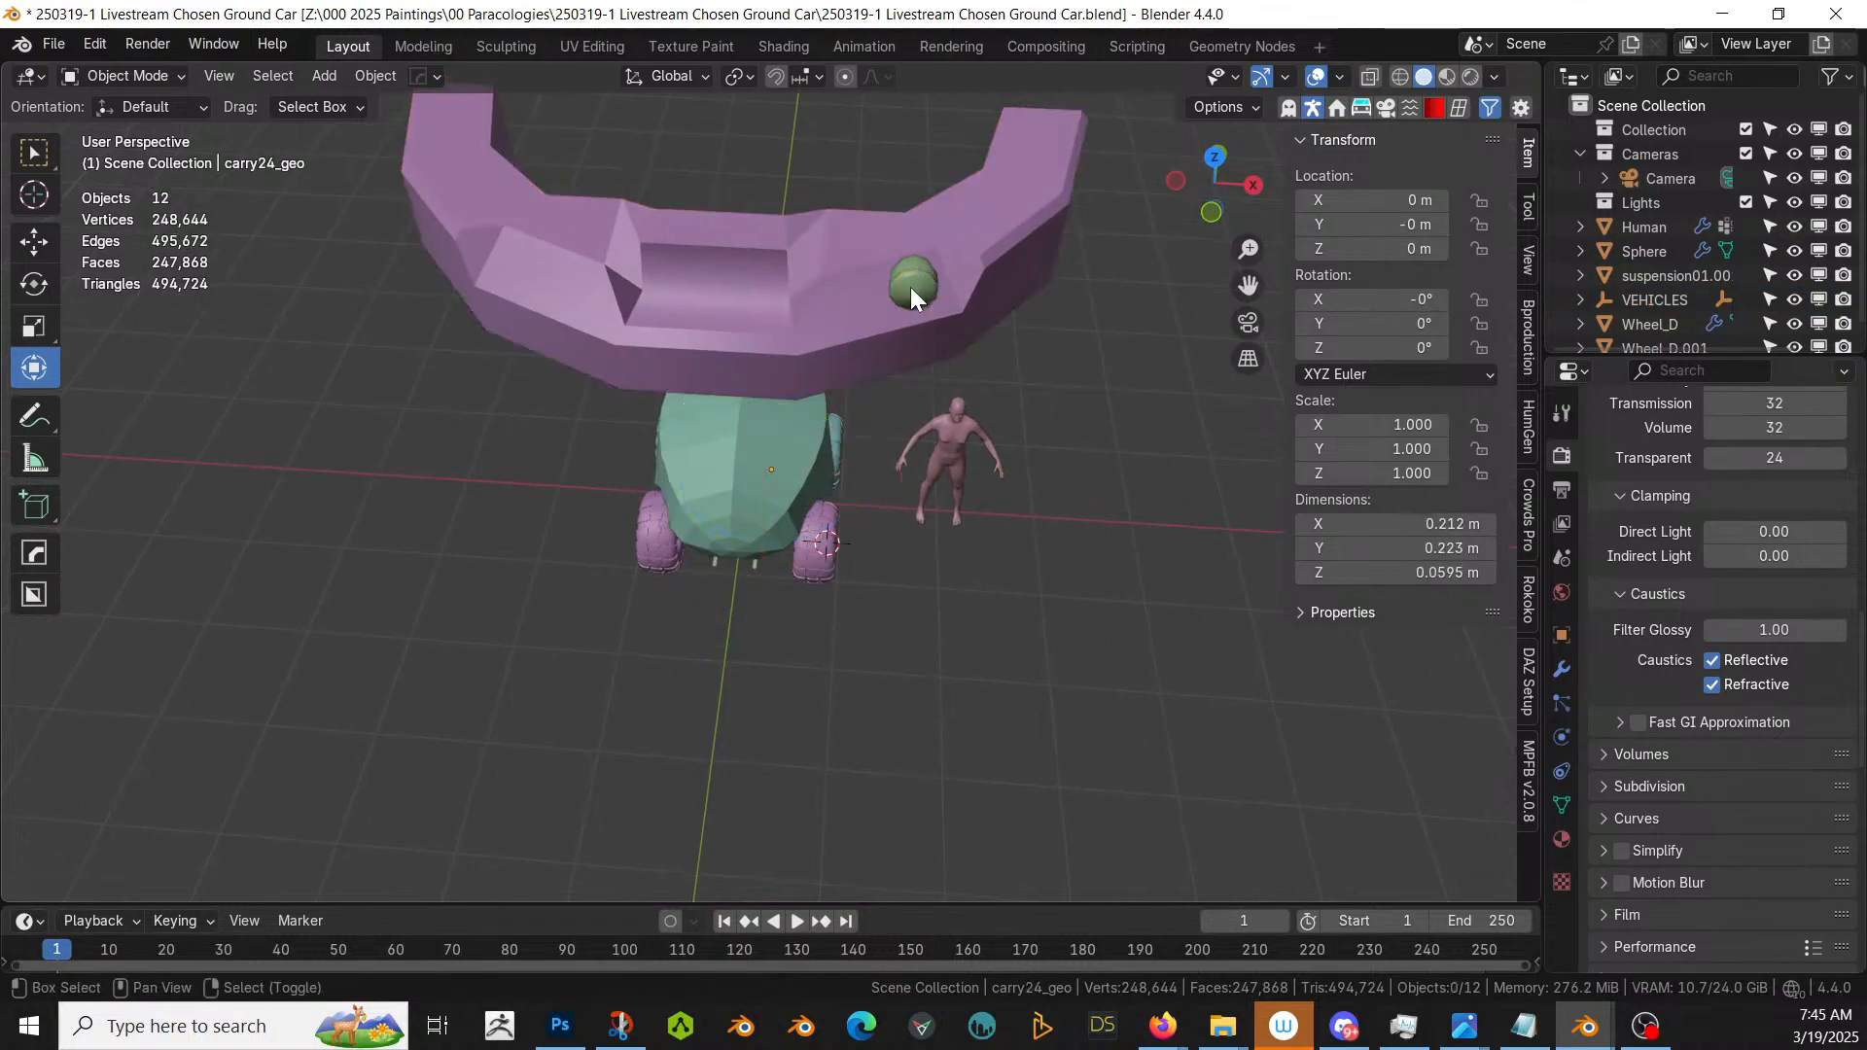
{"action": "right_click", "coordinate": [912, 274]}
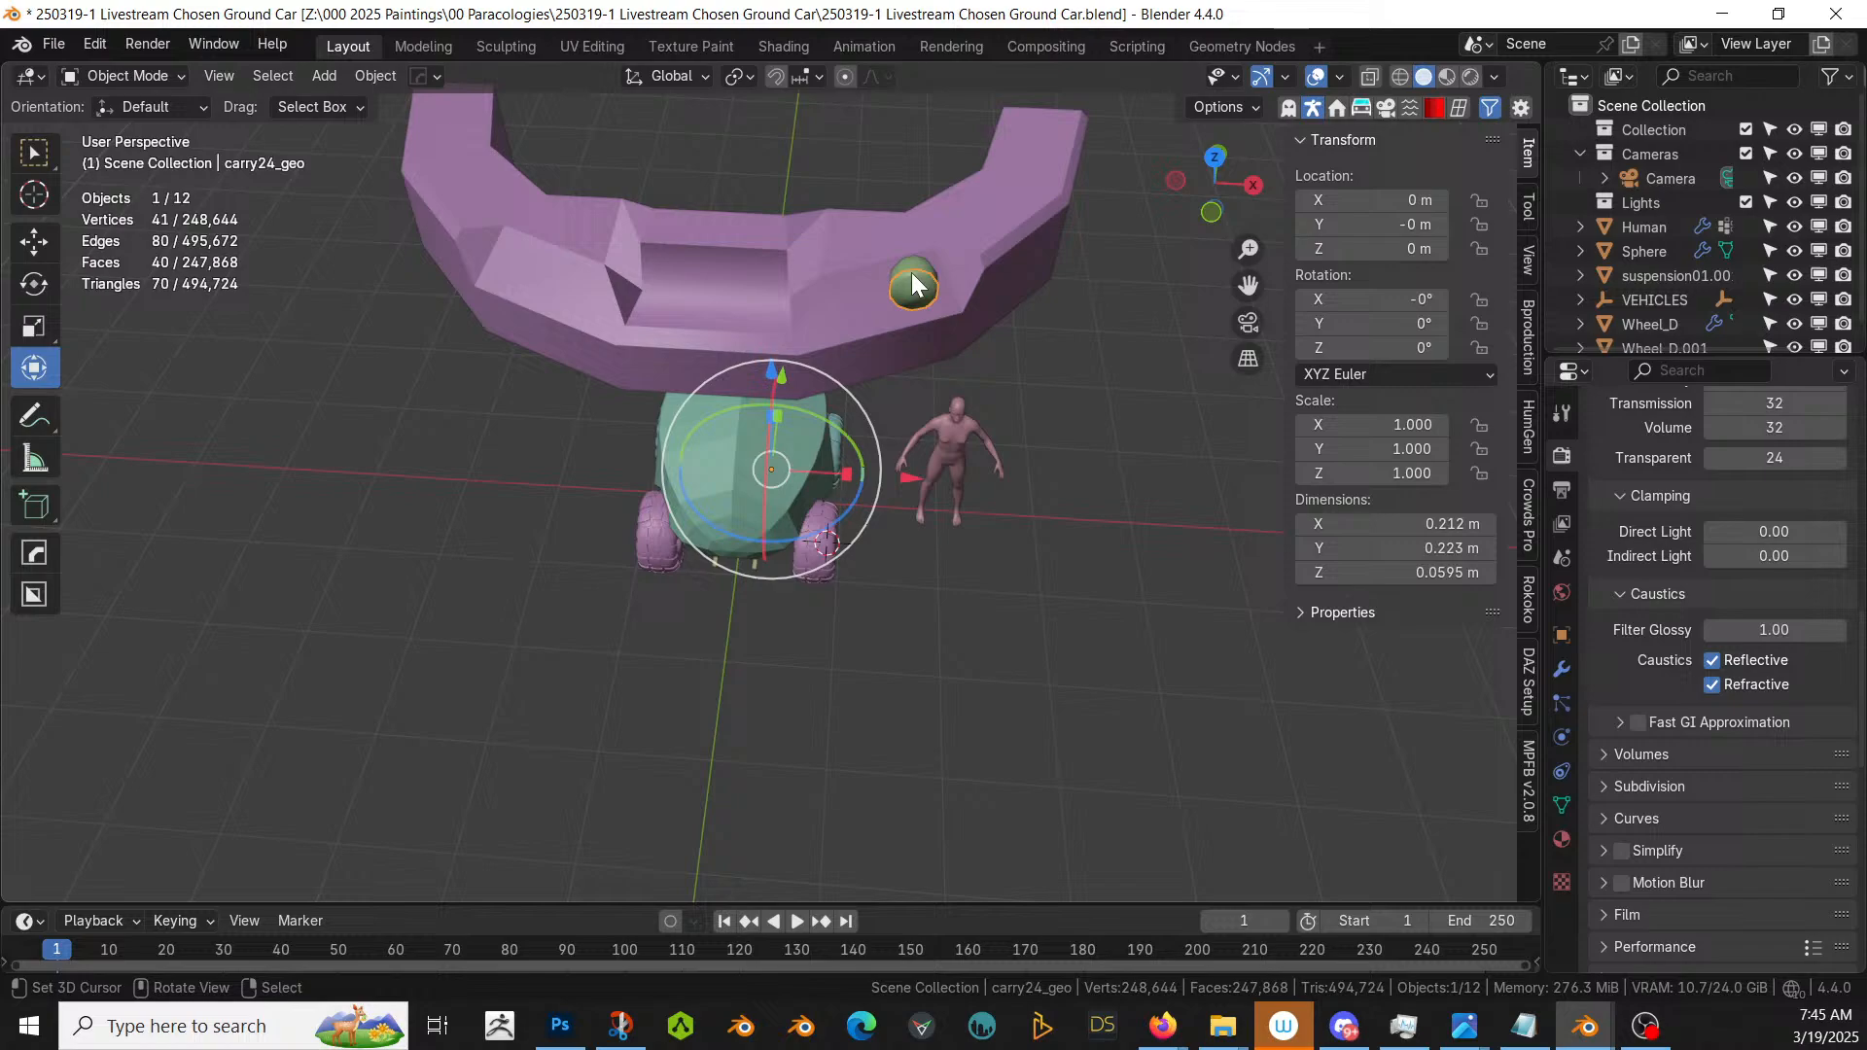
{"action": "left_click", "coordinate": [974, 225], "text": "shift"}
- Mirror the headlight parts across the bumper's local X axis with a new mirror modifier
{"action": "key", "text": "alt+z"}
{"action": "scroll", "coordinate": [948, 449], "scroll_direction": "down", "scroll_amount": 3}
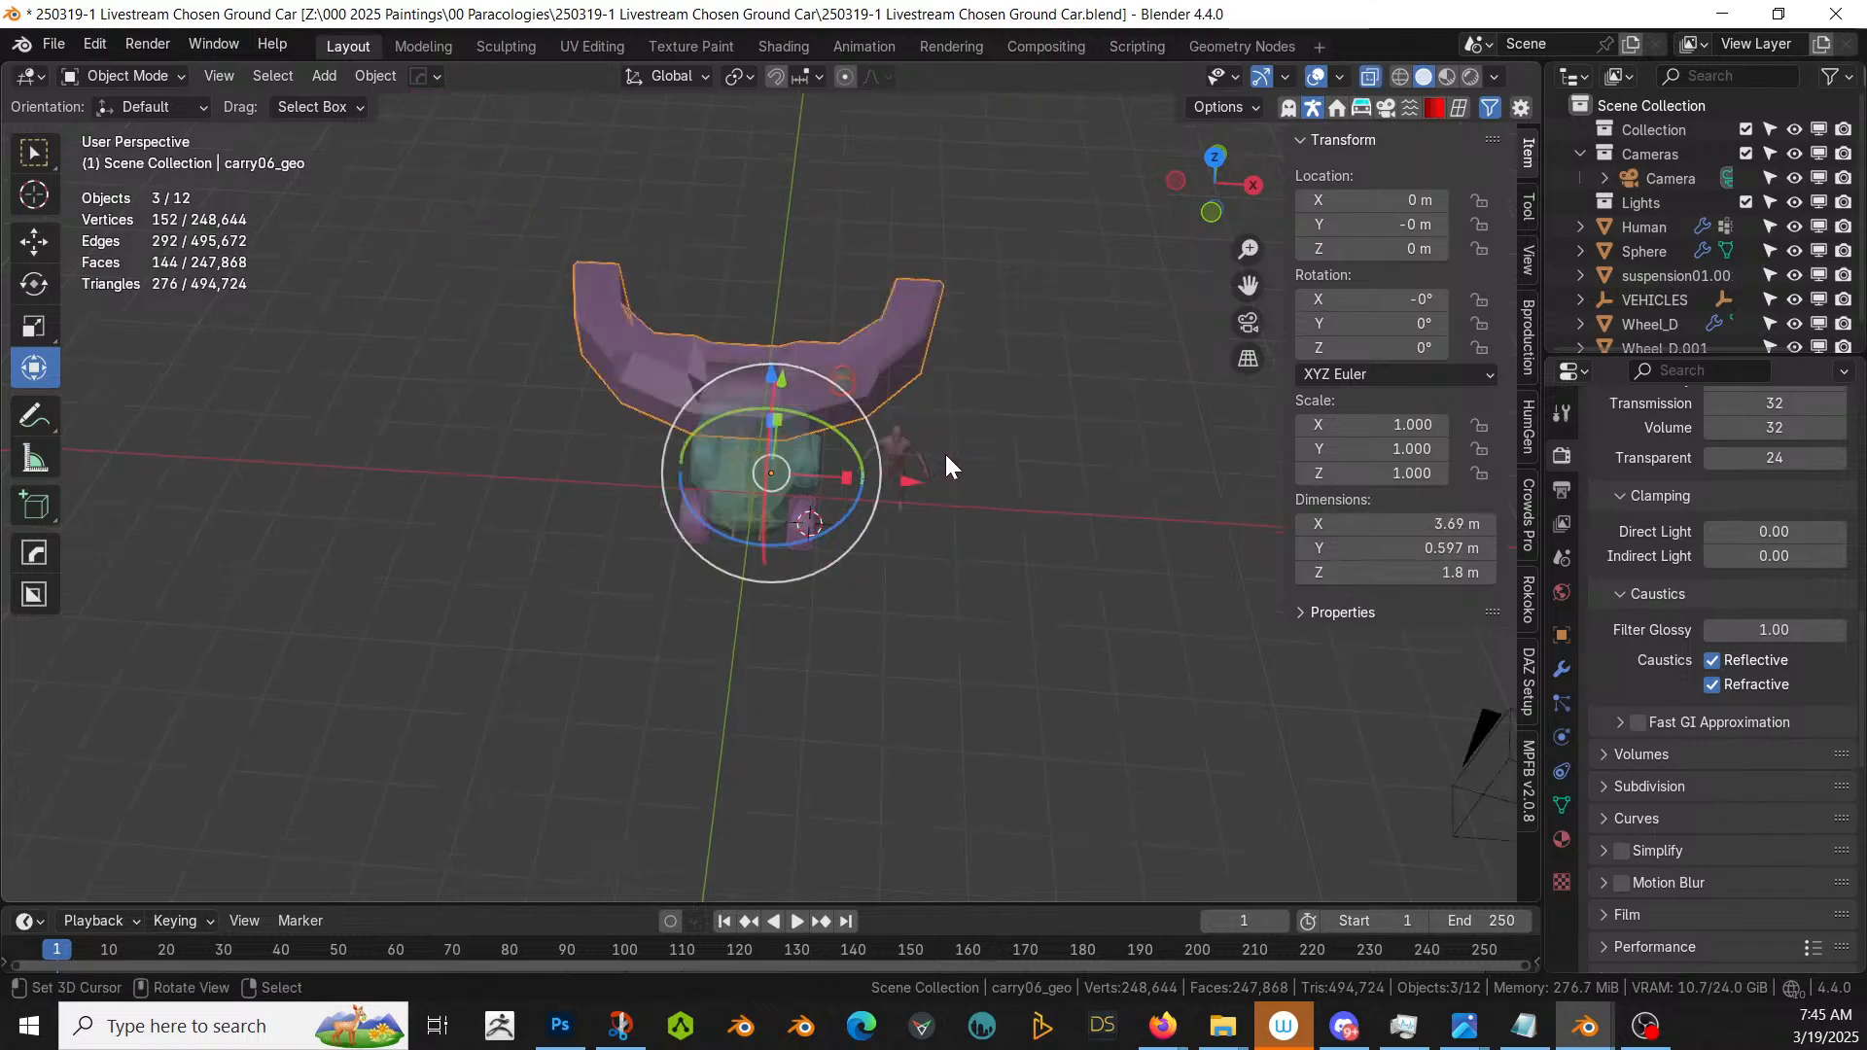
{"action": "key", "text": "alt+z"}
{"action": "key", "text": "alt+x"}
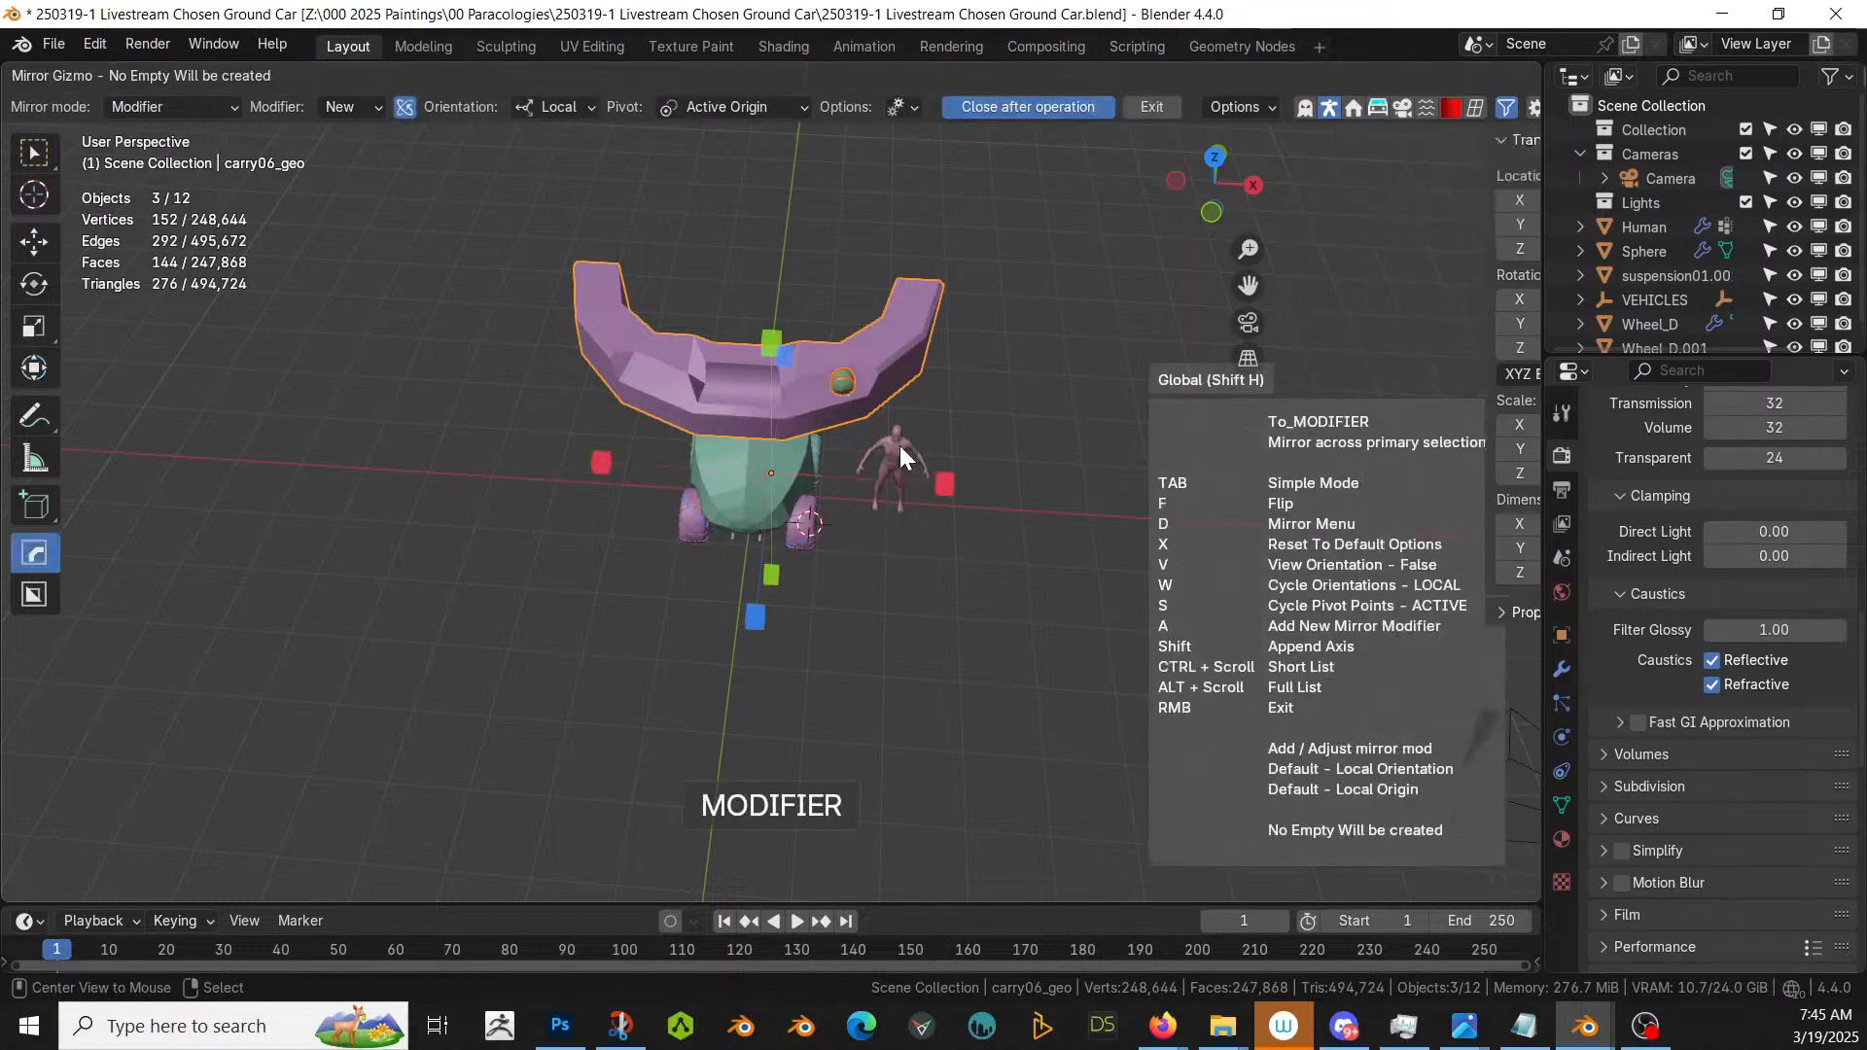
{"action": "left_click", "coordinate": [941, 476]}
{"action": "middle_click_drag", "start_coordinate": [916, 480], "coordinate": [913, 527]}
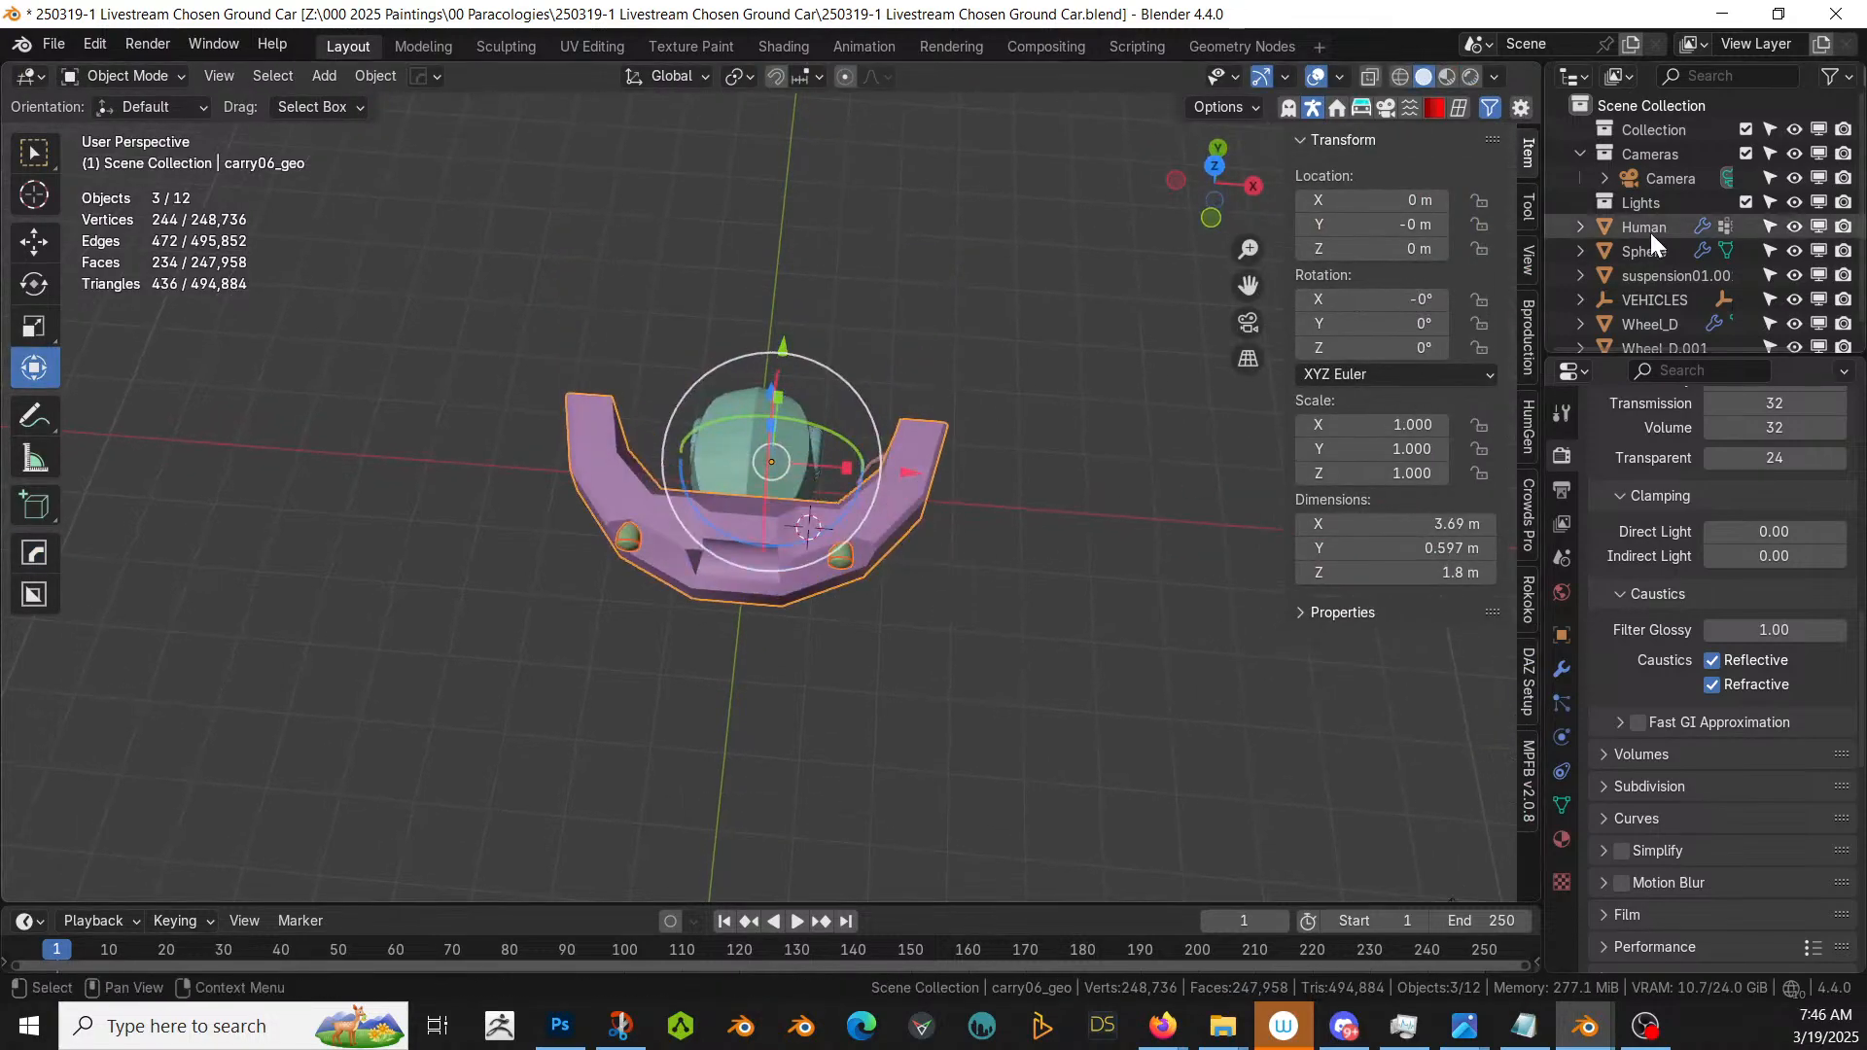
- Select the whole carry_grp hierarchy and make the bumper the active object
{"action": "key", "text": "period"}
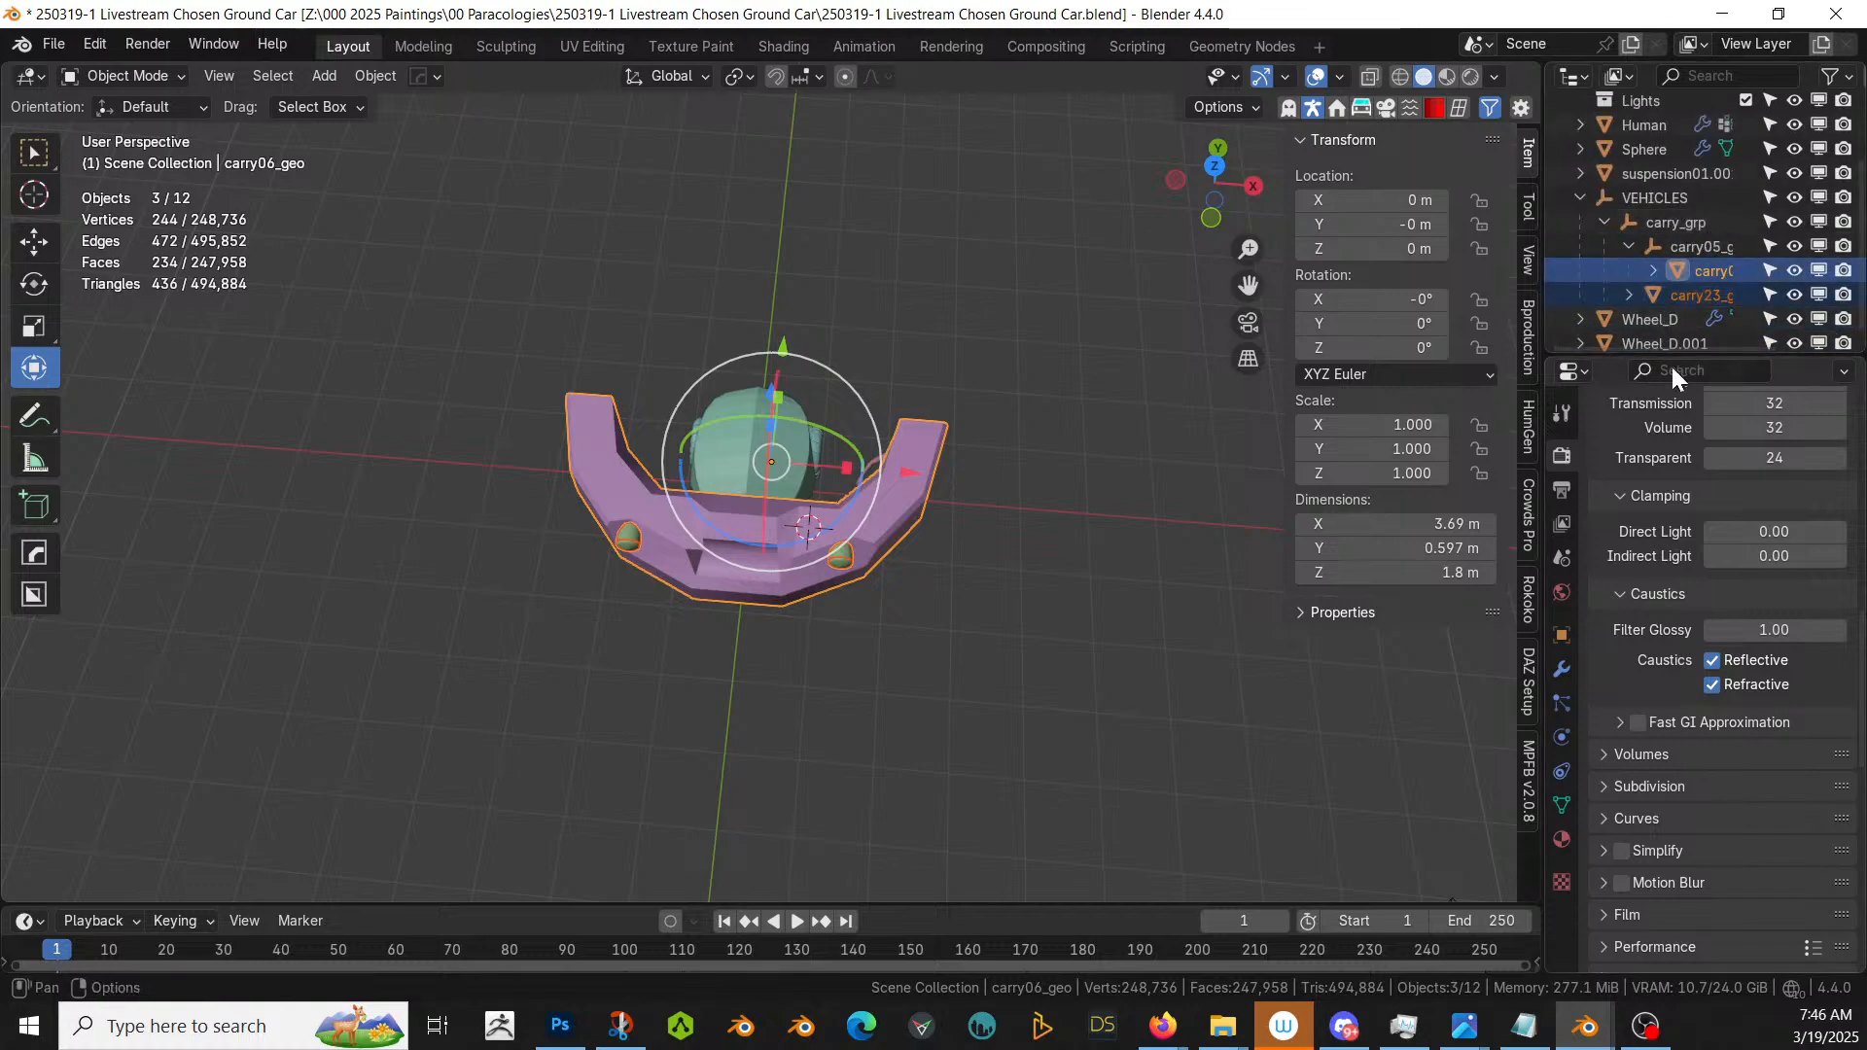
{"action": "left_click", "coordinate": [1667, 221]}
{"action": "right_click", "coordinate": [1666, 224]}
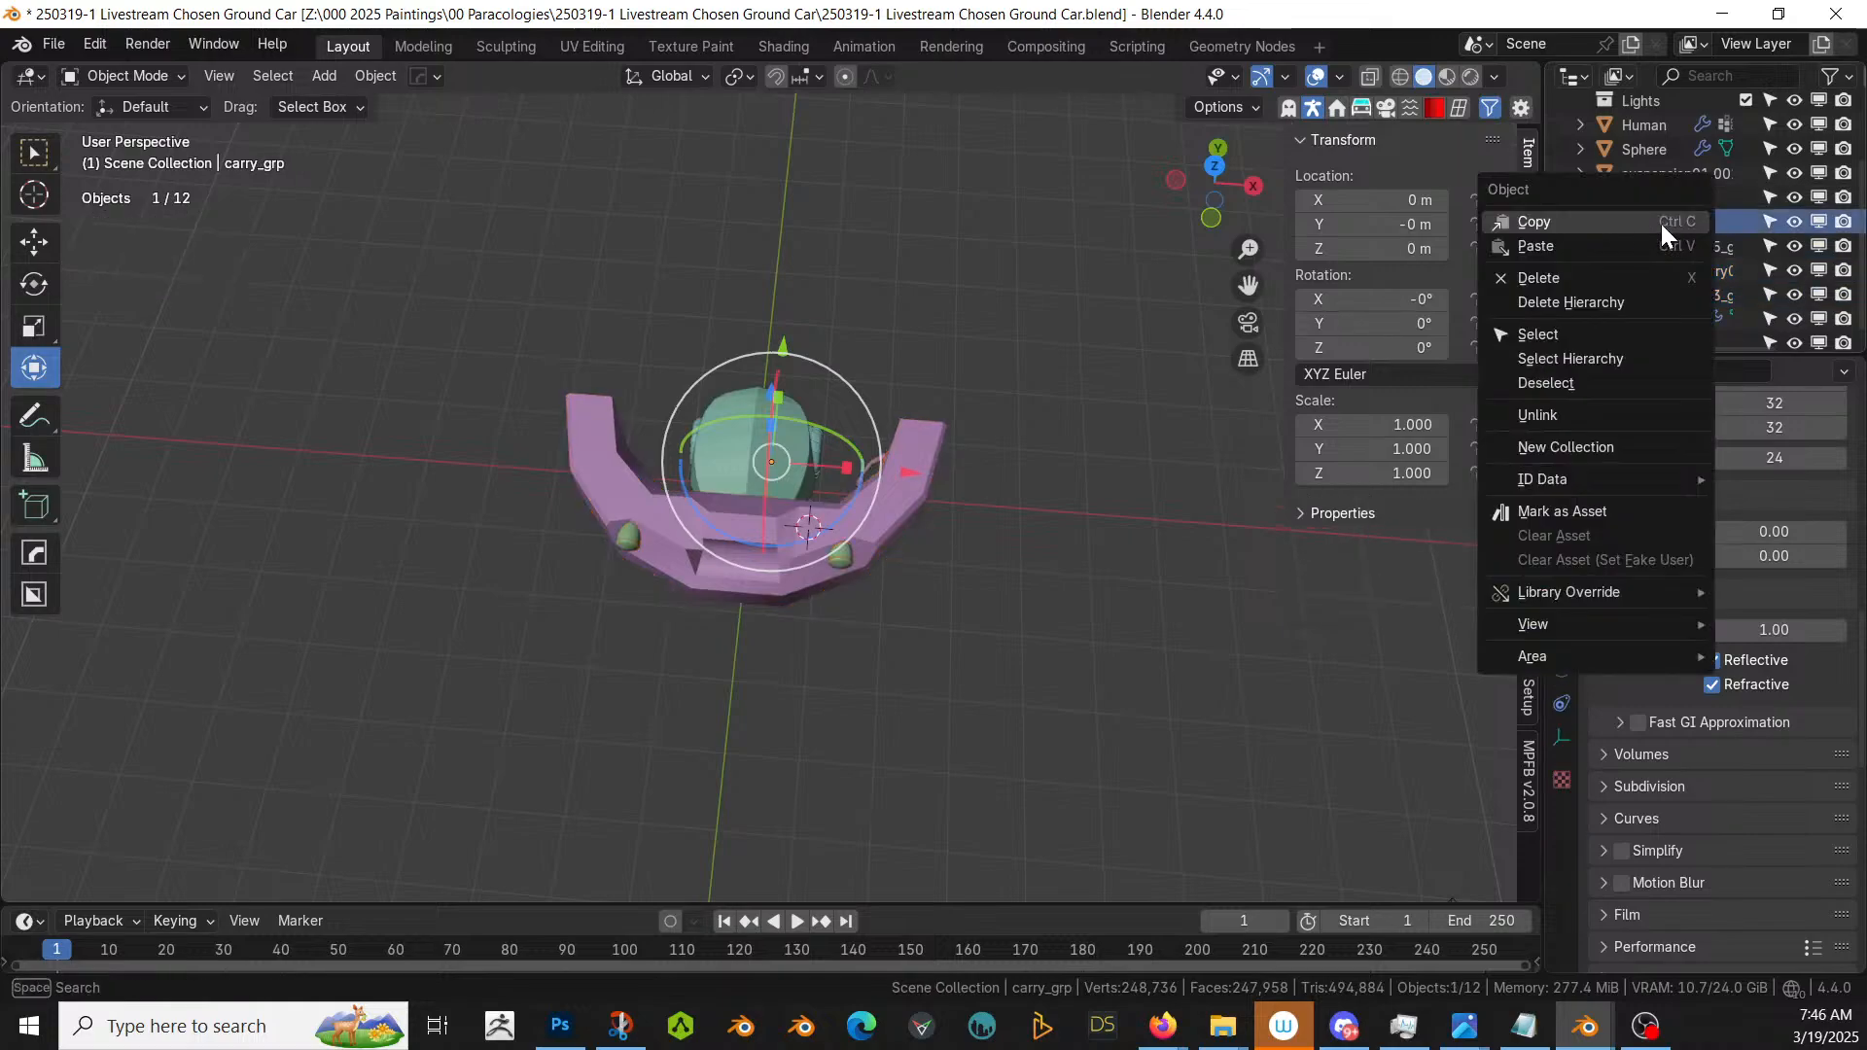
{"action": "left_click", "coordinate": [1596, 356]}
{"action": "right_click", "coordinate": [896, 500], "text": "shift"}
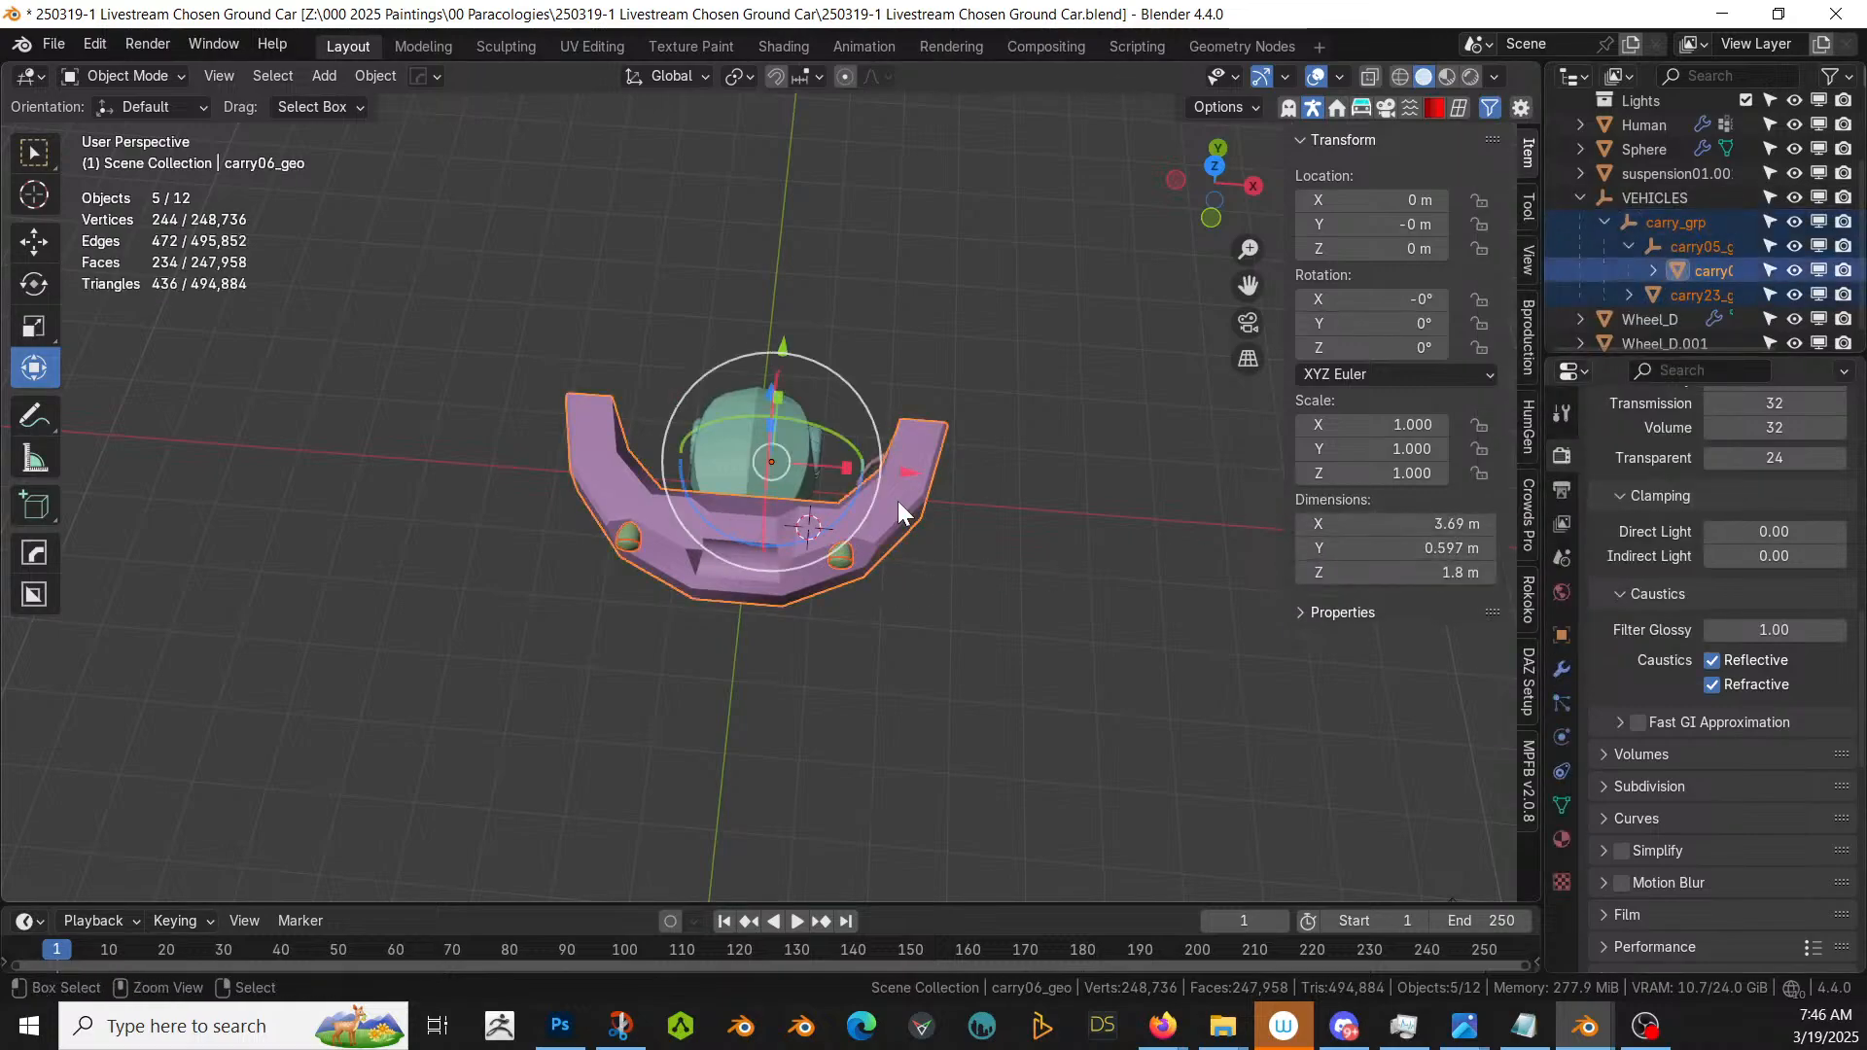
- Convert the selected bumper and mirrored headlight objects to meshes and join them into the bumper
{"action": "key", "text": "ctrl+j"}
{"action": "key", "text": "ctrl+z"}
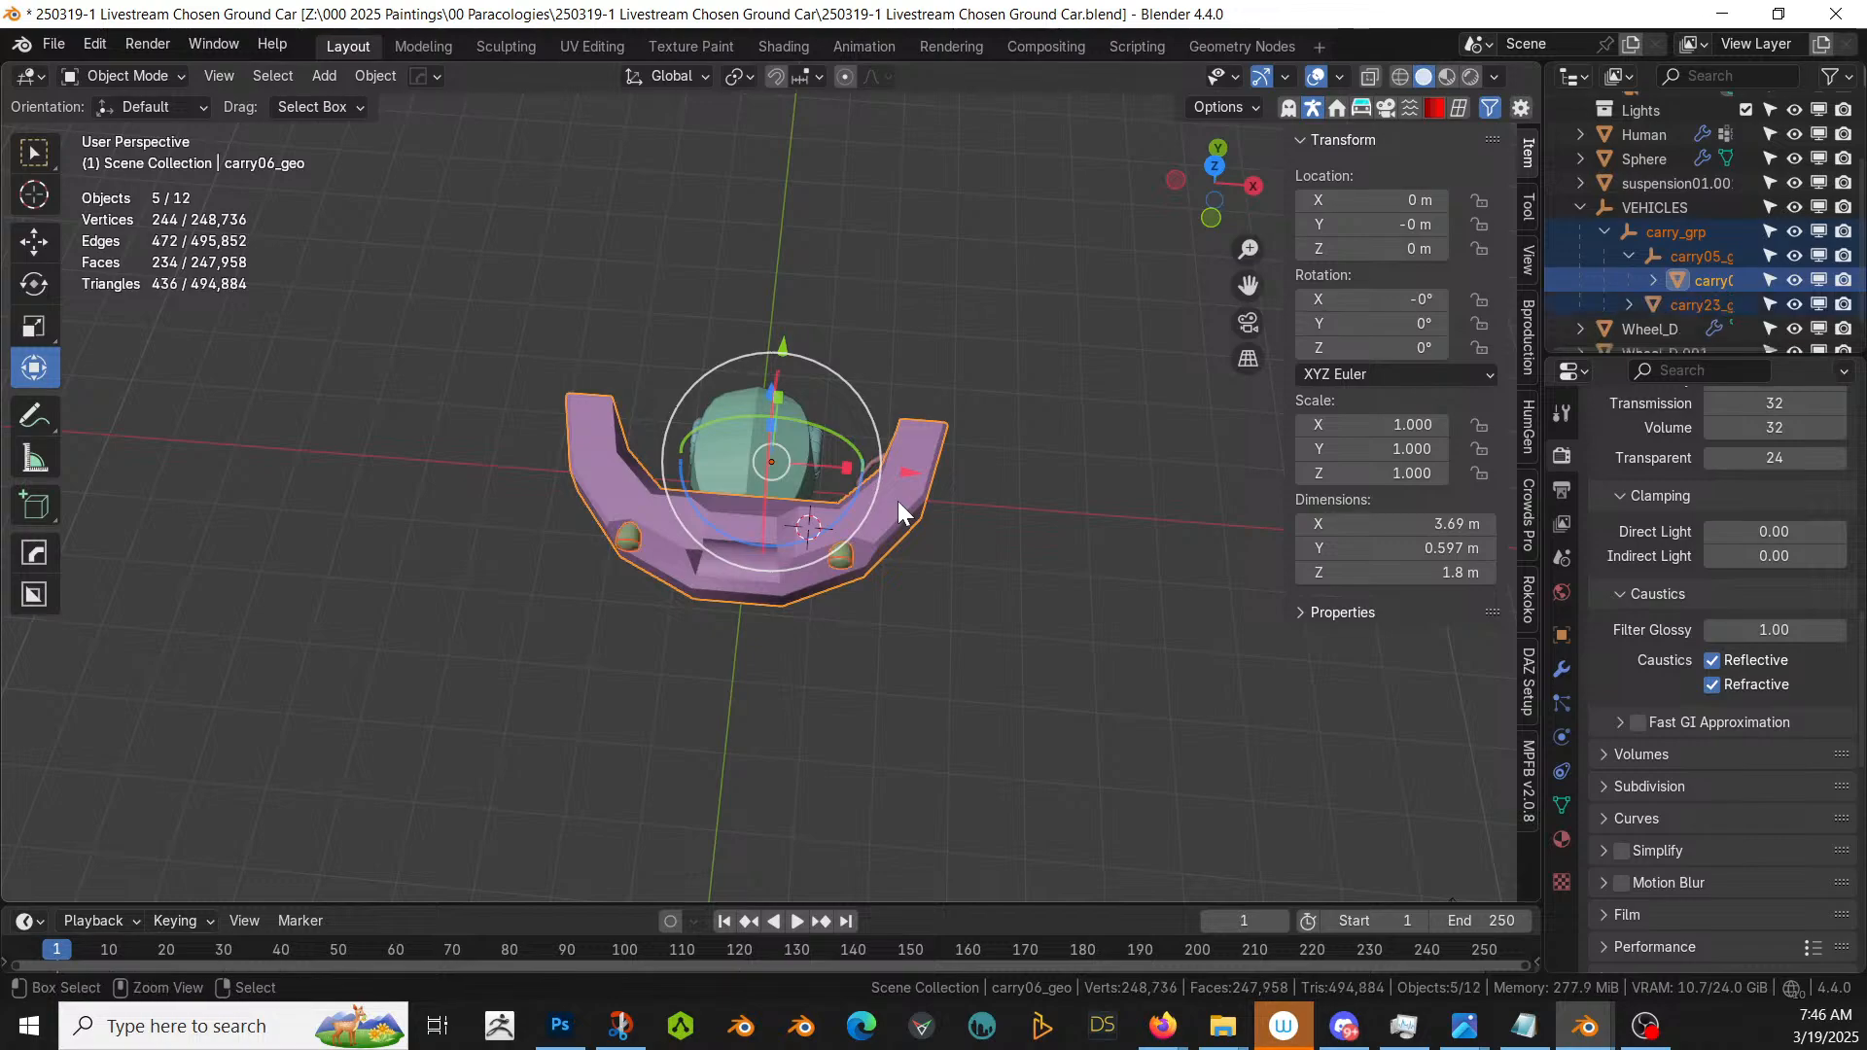
{"action": "left_click", "coordinate": [375, 76]}
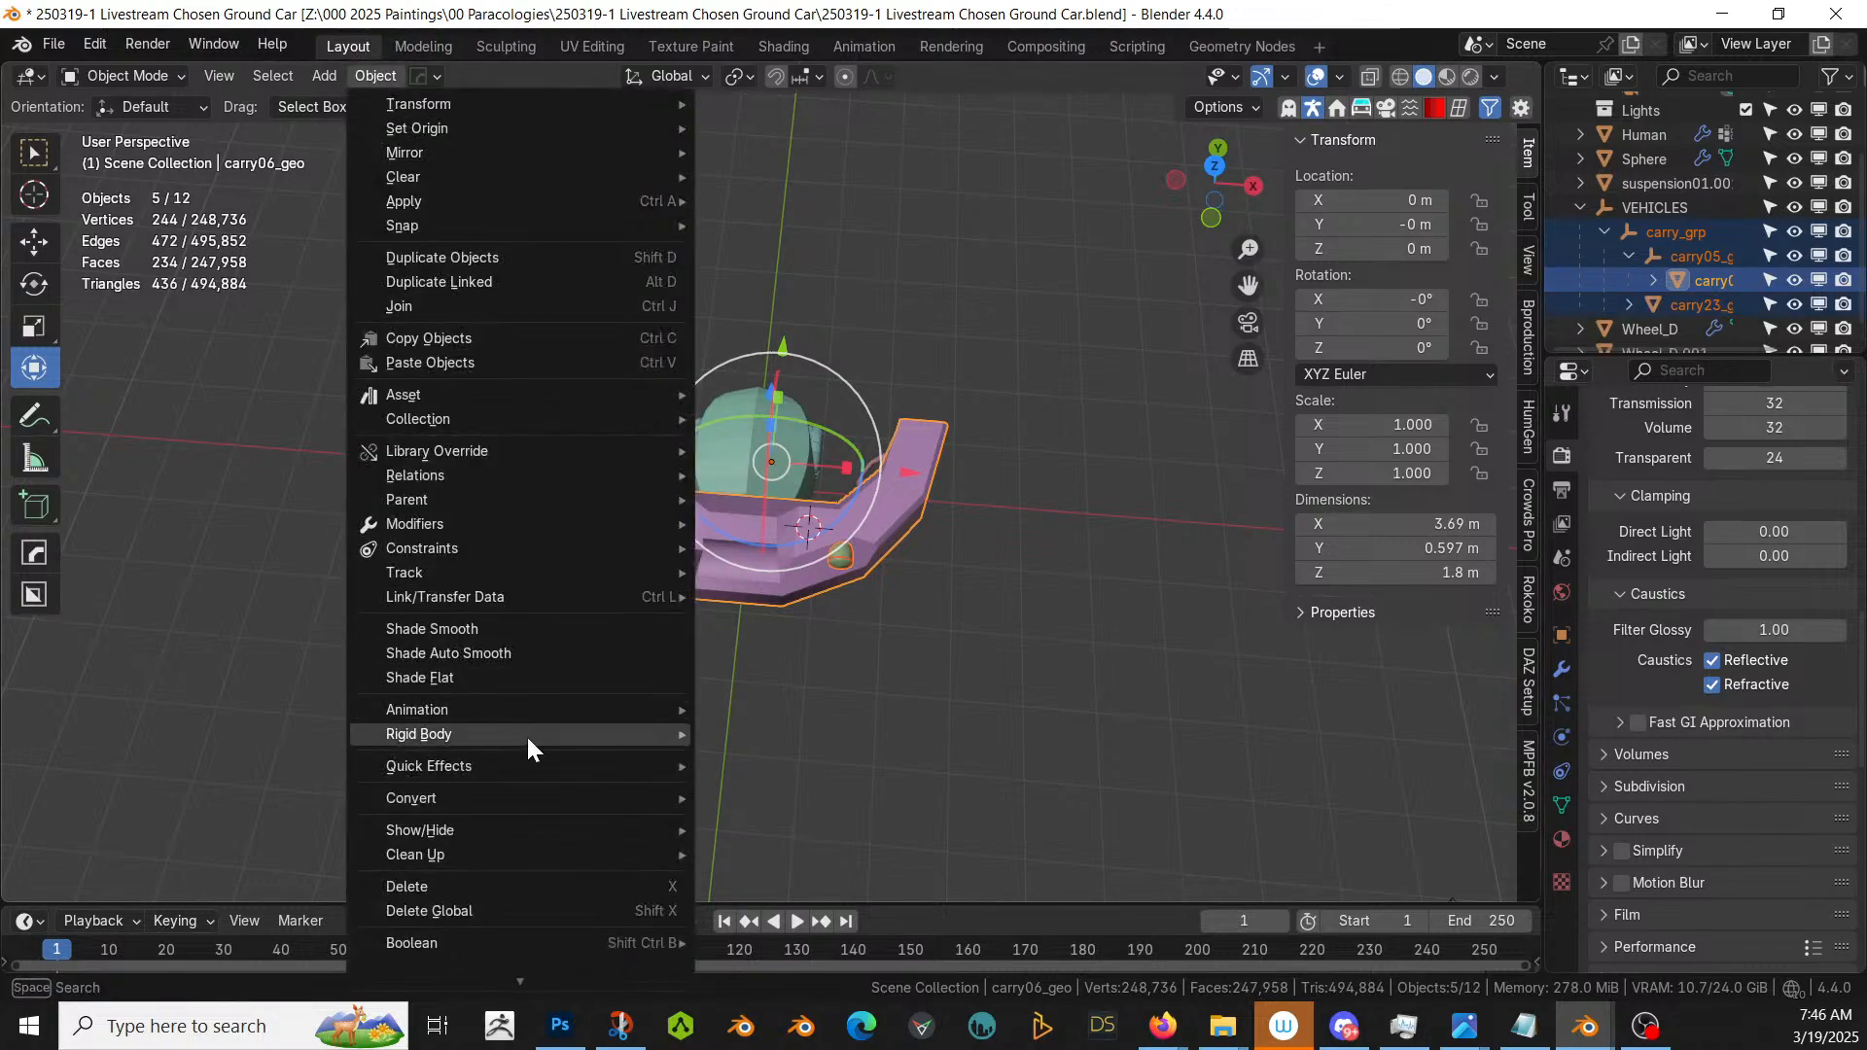
{"action": "mouse_move", "coordinate": [508, 802]}
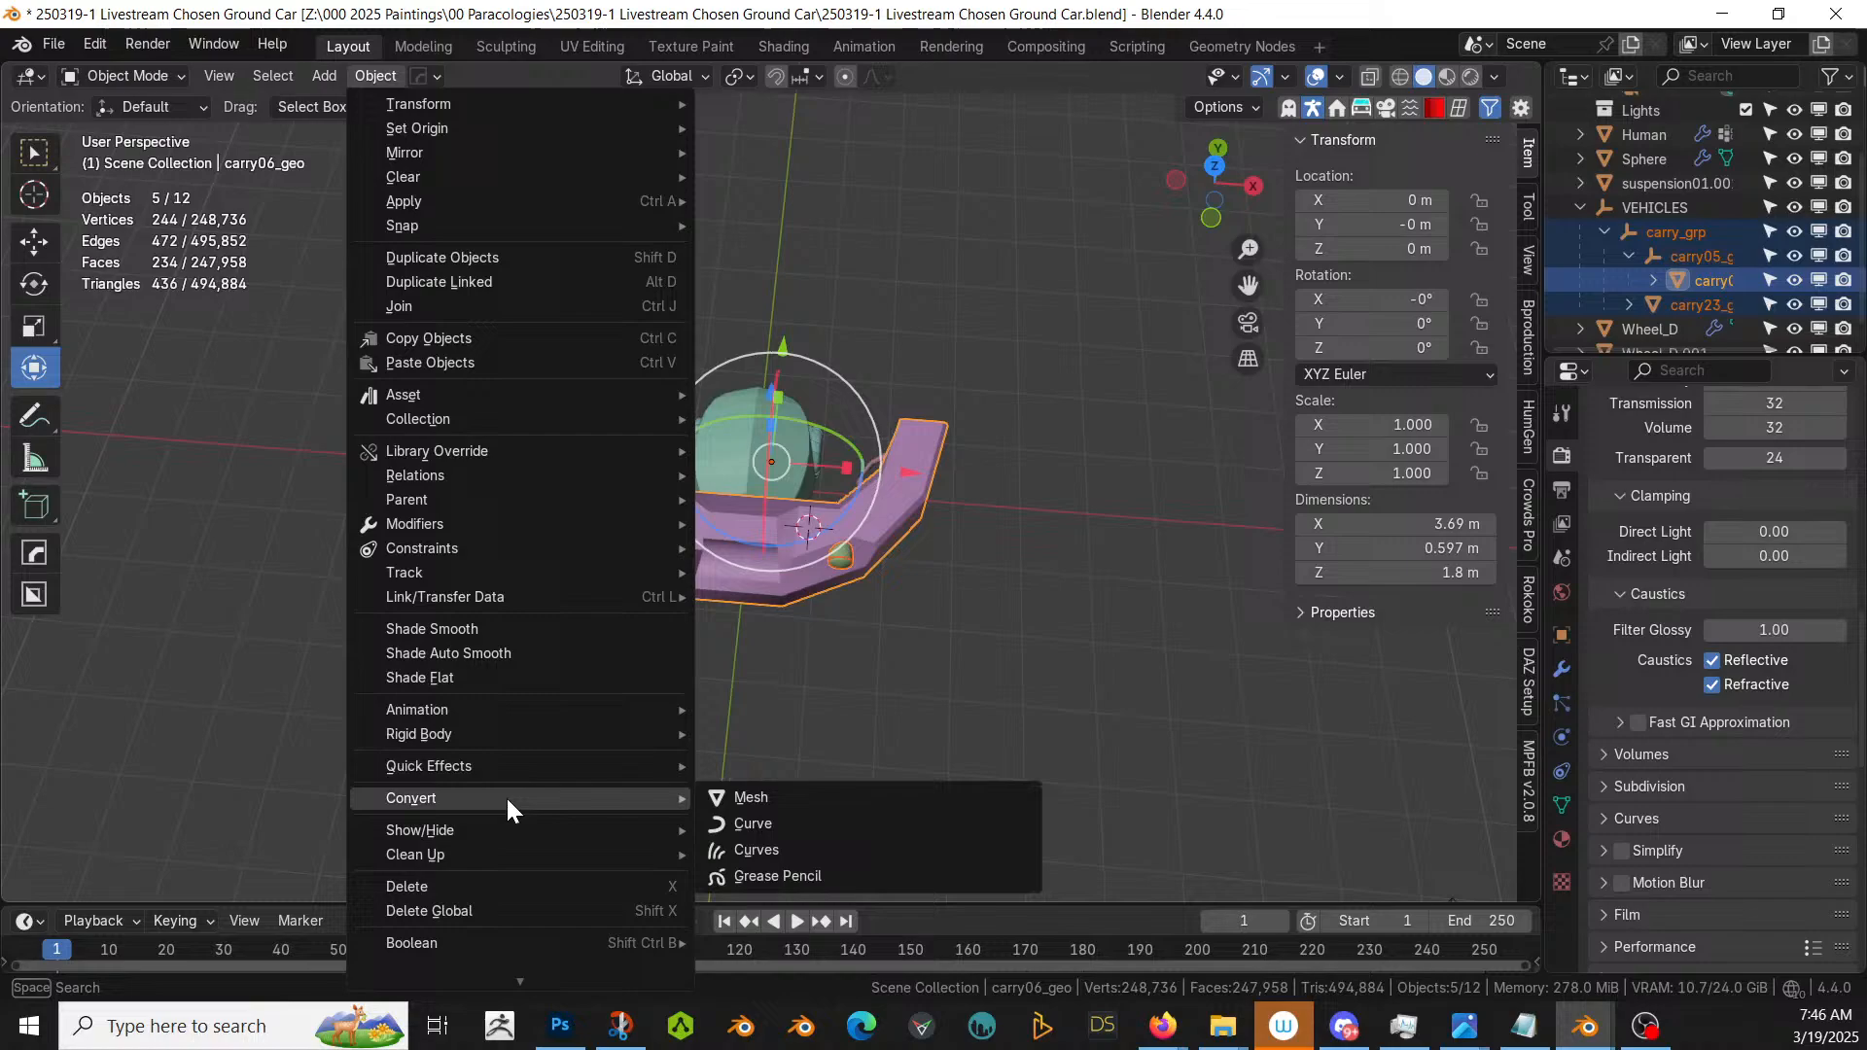
{"action": "left_click", "coordinate": [741, 796]}
{"action": "key", "text": "ctrl+j"}
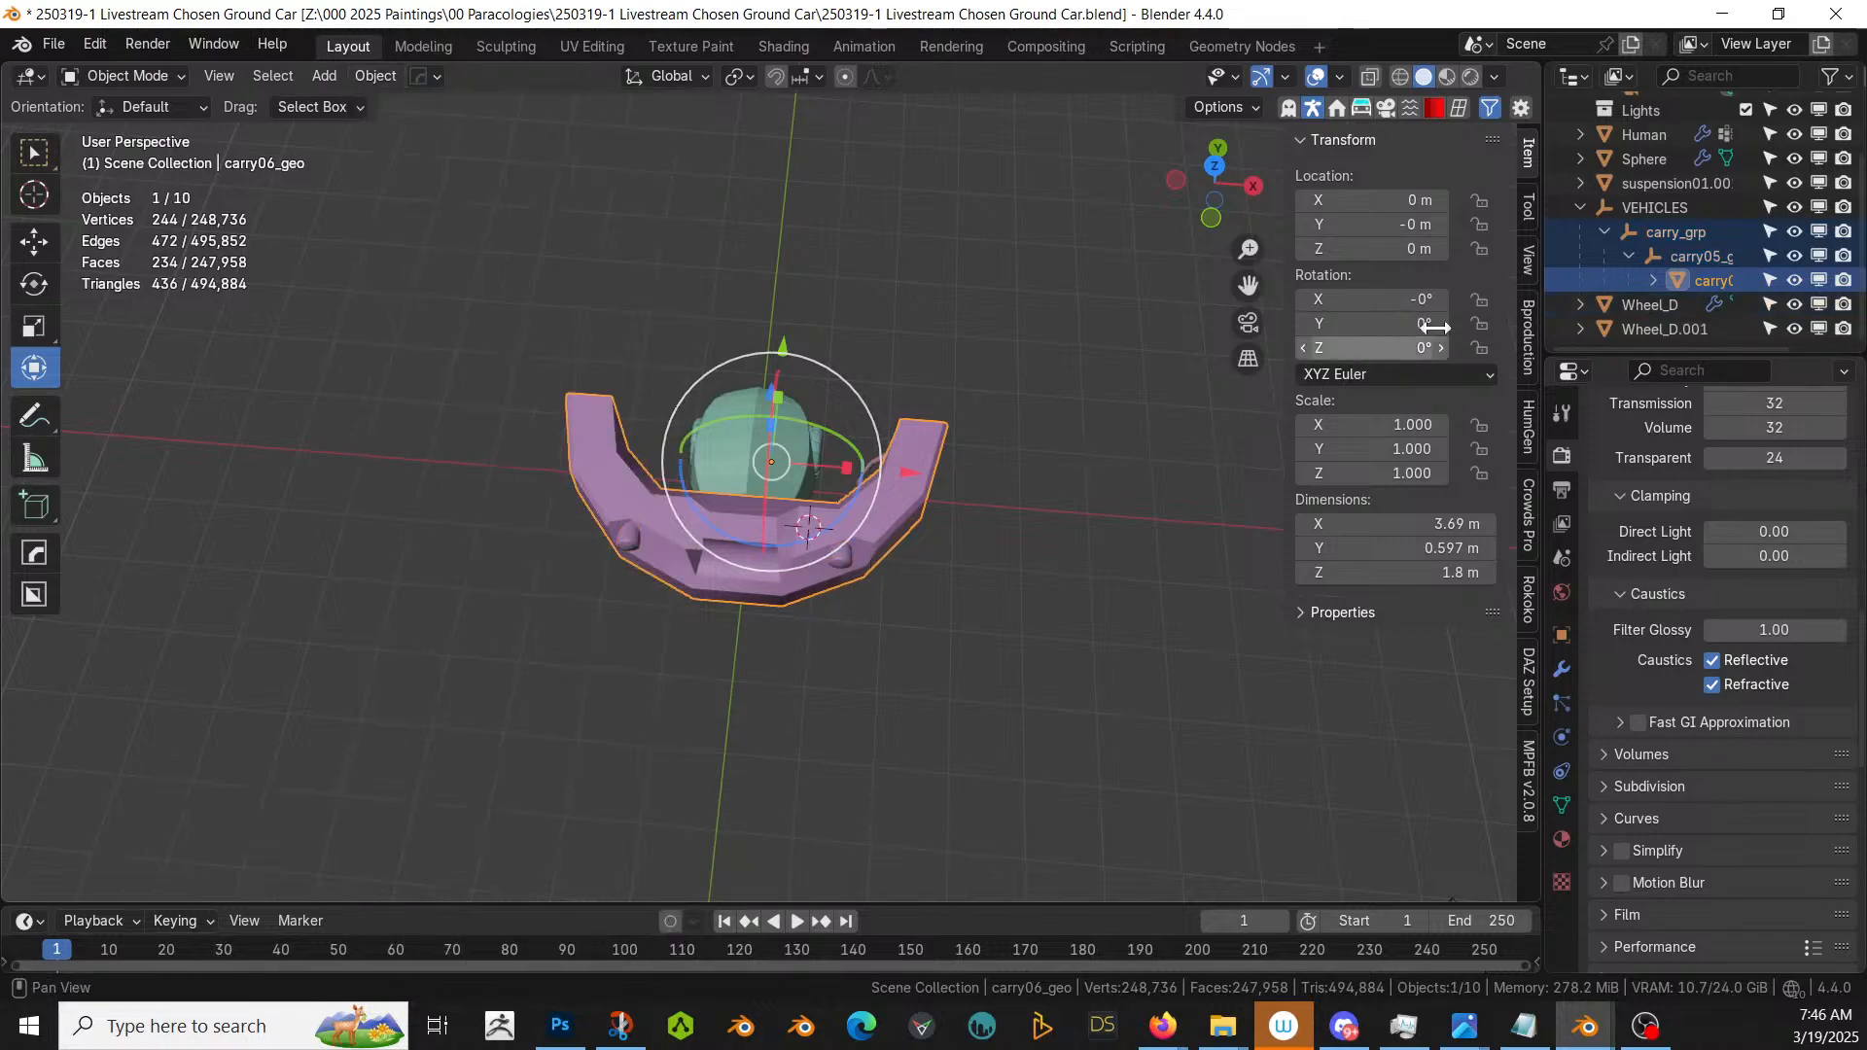
- Clear the joined bumper's parent and delete the leftover VEHICLES hierarchy
{"action": "key", "text": "alt+p"}
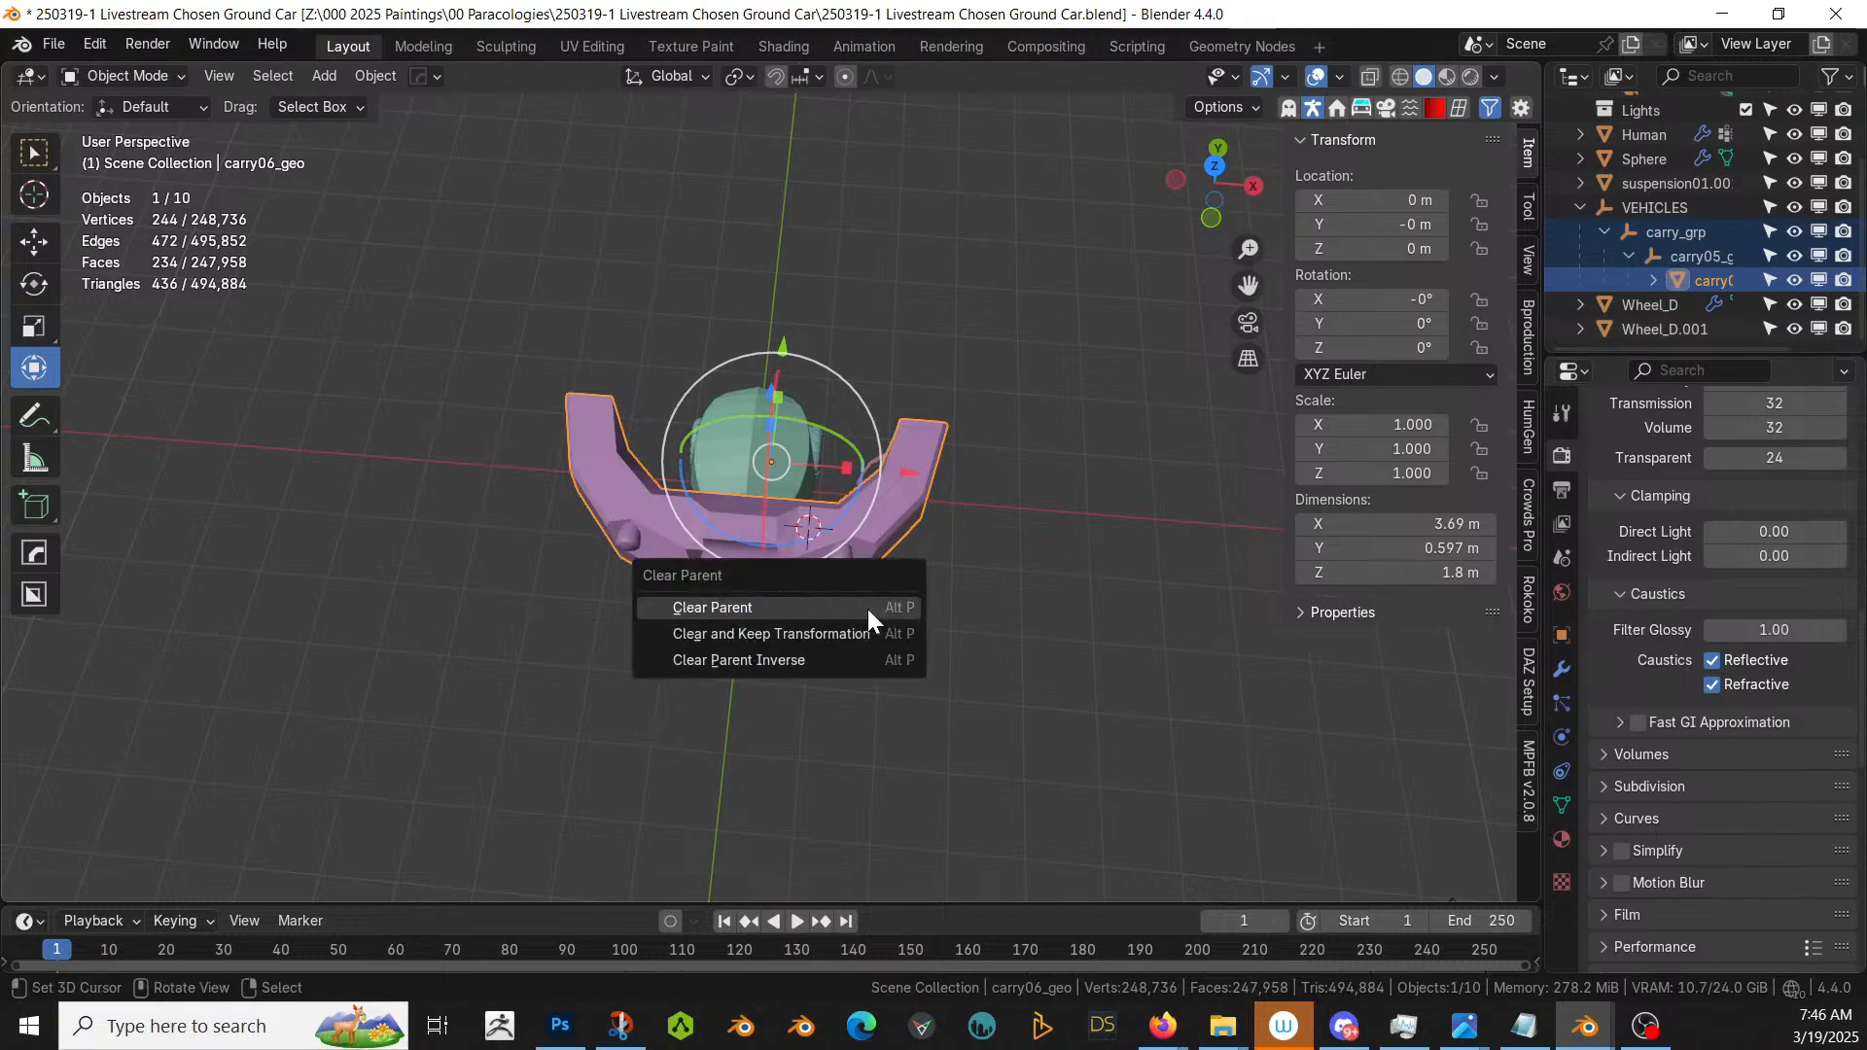
{"action": "left_click", "coordinate": [868, 609]}
{"action": "left_click", "coordinate": [1614, 231]}
{"action": "right_click", "coordinate": [1618, 228]}
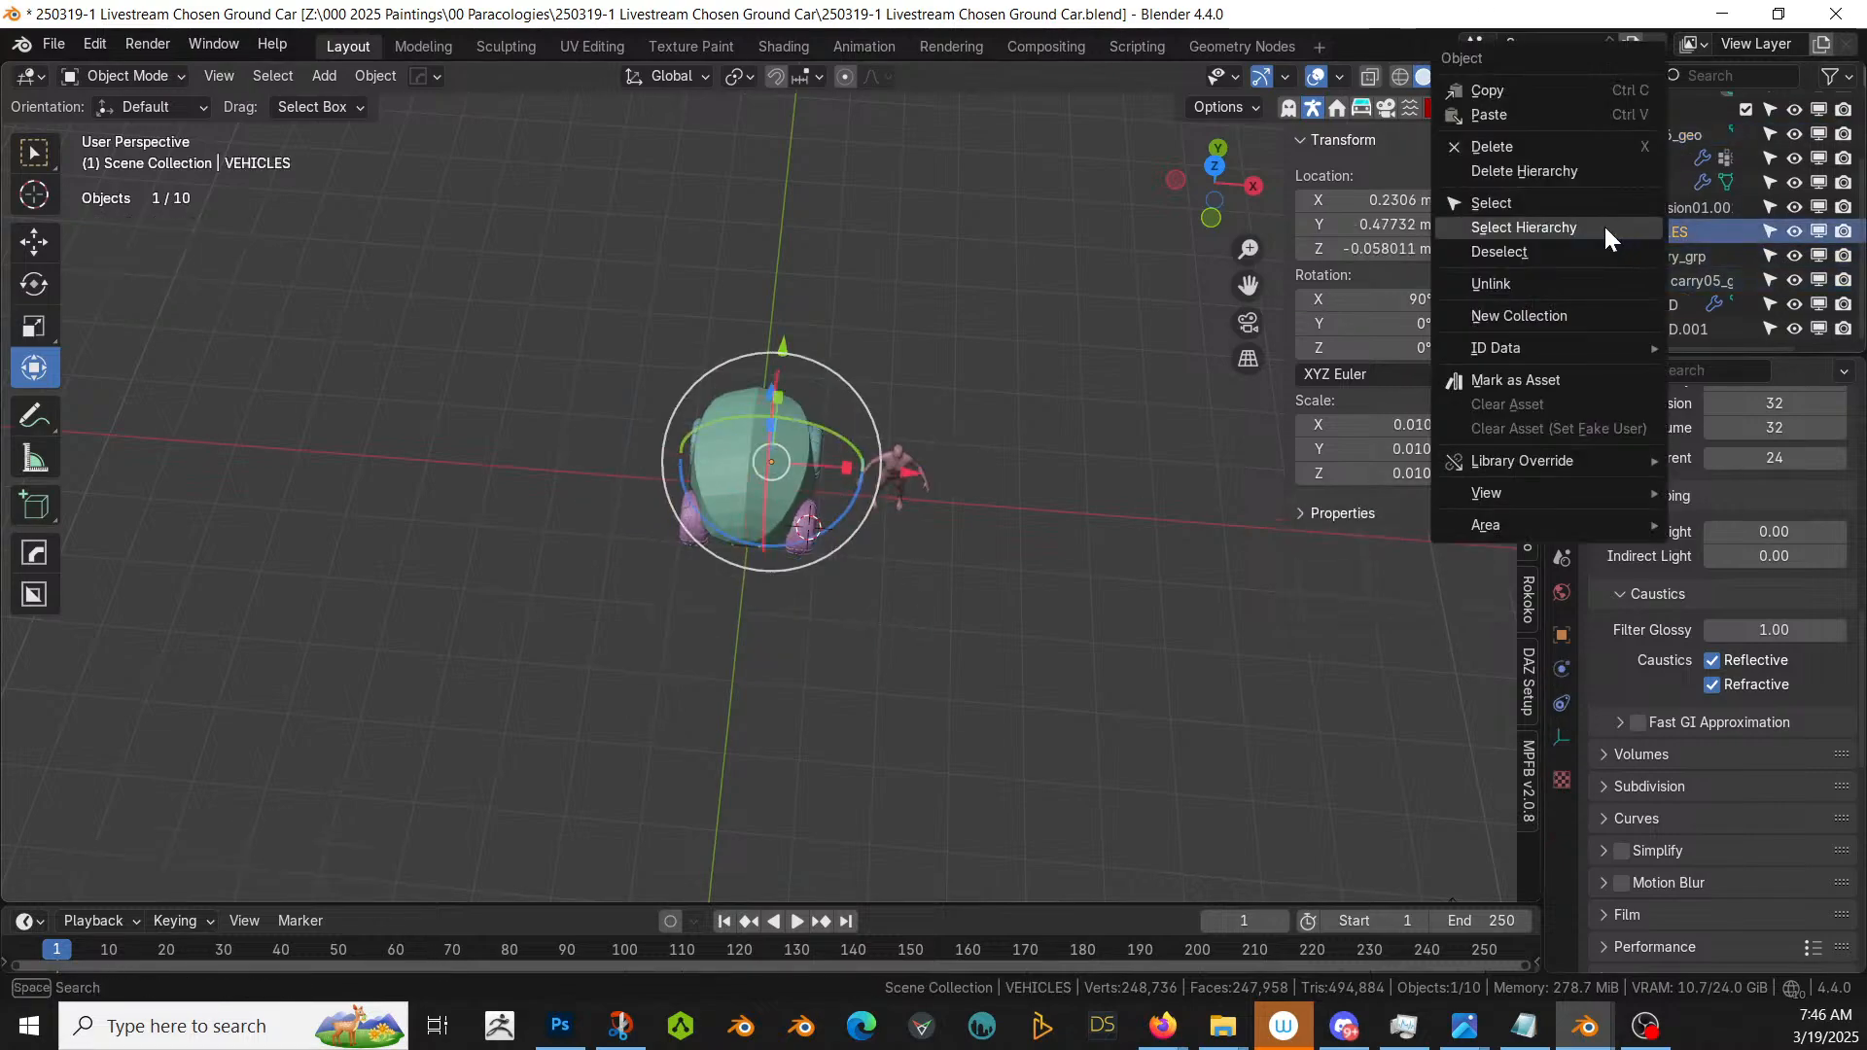
{"action": "left_click", "coordinate": [1577, 171]}
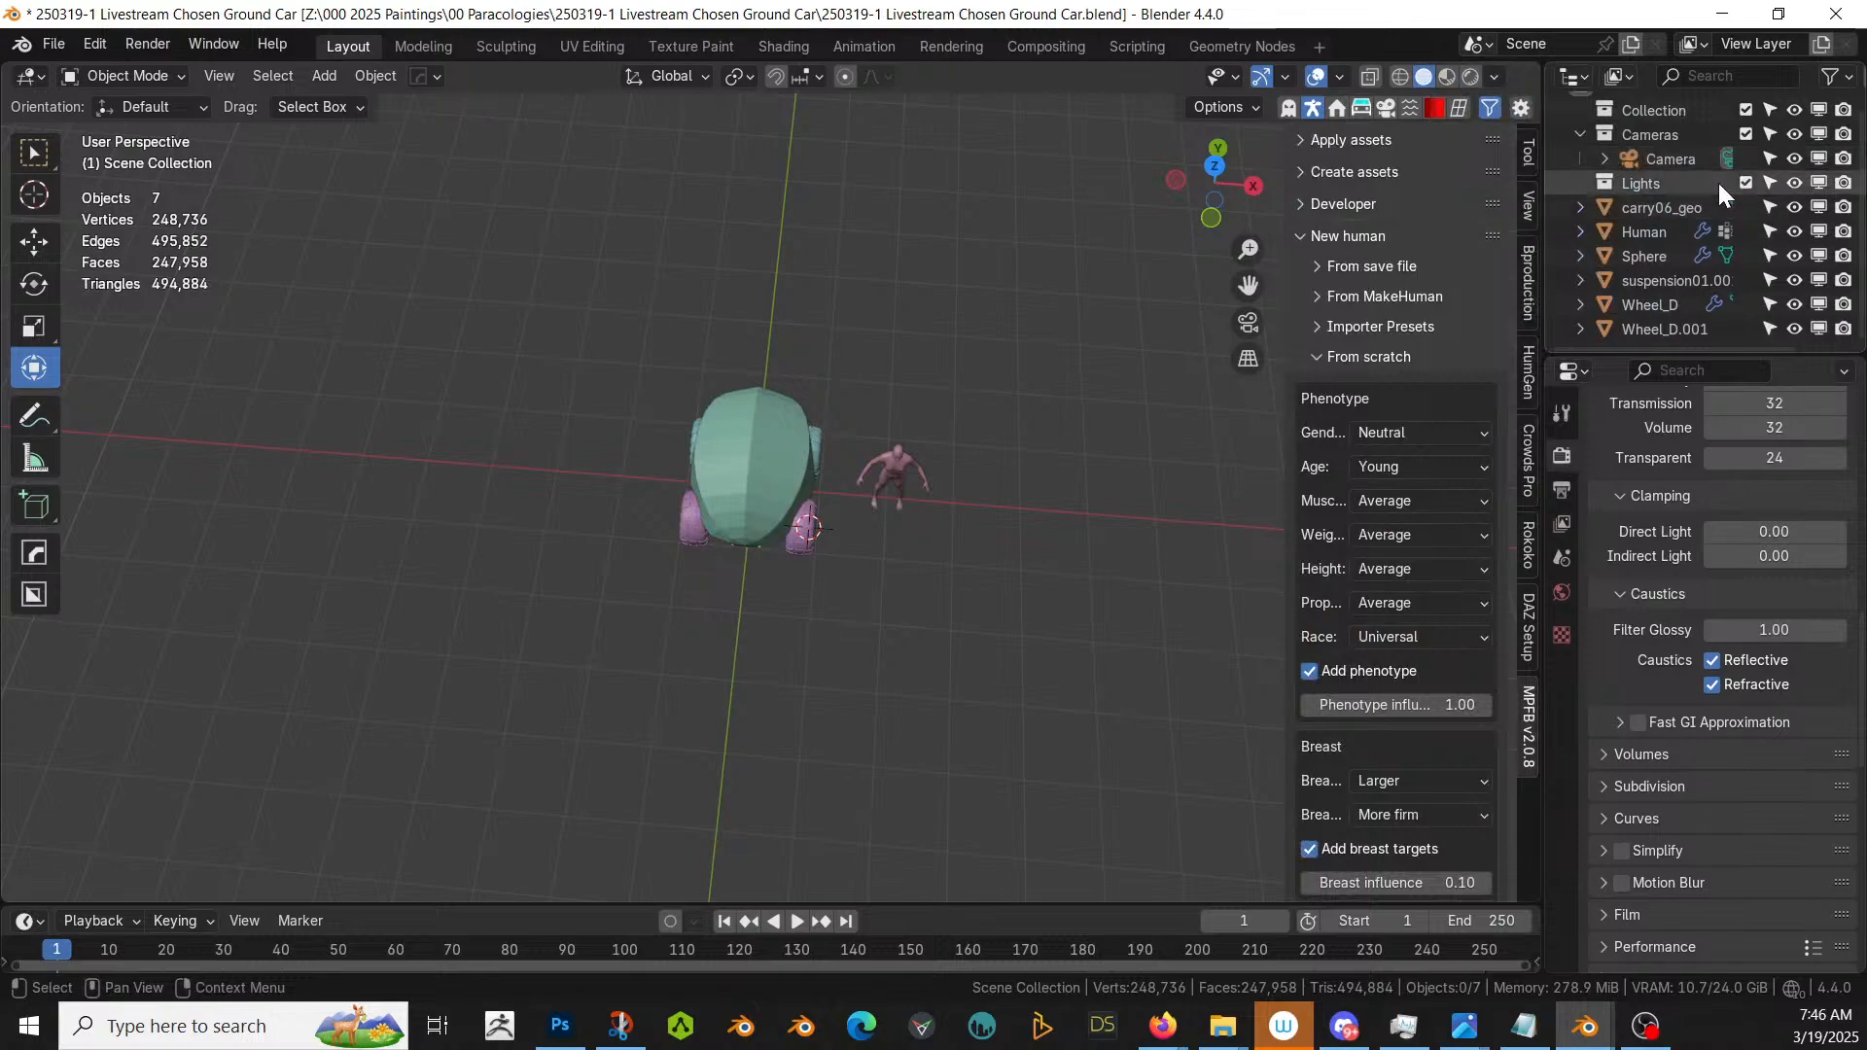
- Select the bumper object carry06_geo, clear its location and set its origin to the 3D cursor
{"action": "left_click", "coordinate": [1689, 208]}
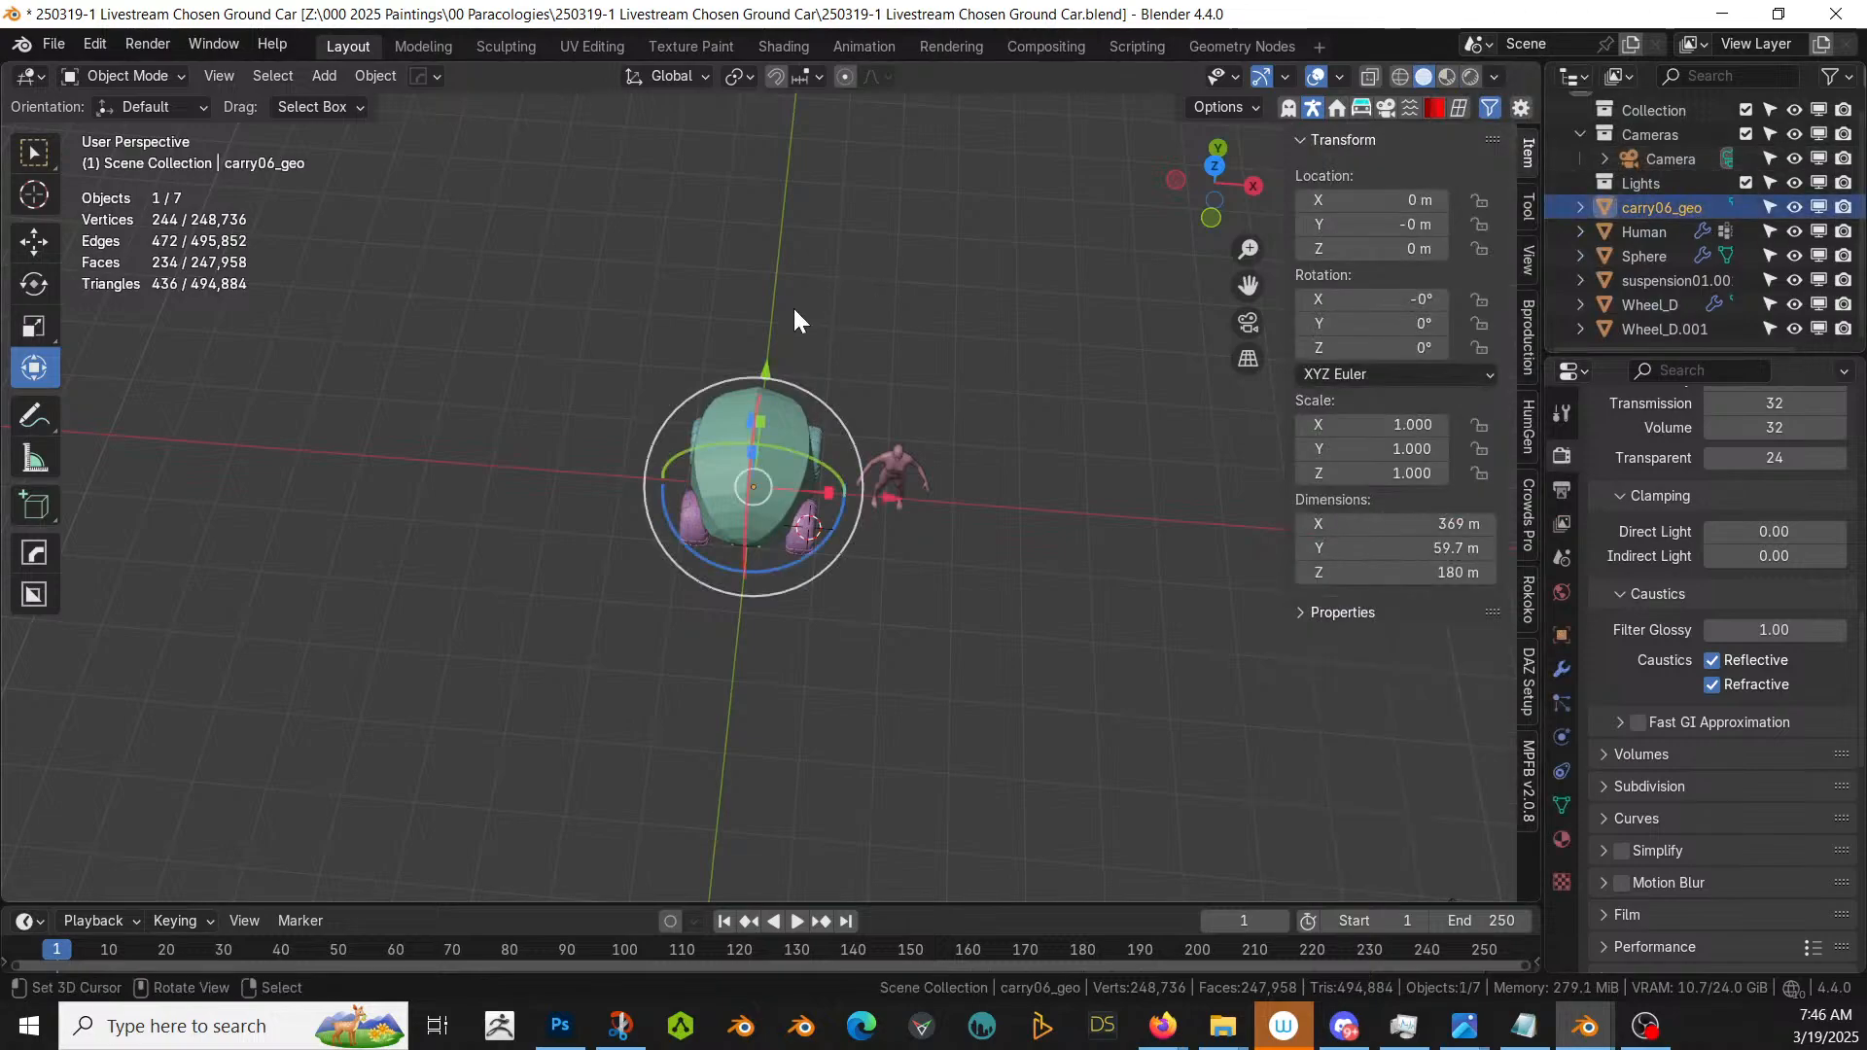
{"action": "key", "text": "slash"}
{"action": "key", "text": "slash"}
{"action": "key", "text": "alt+g"}
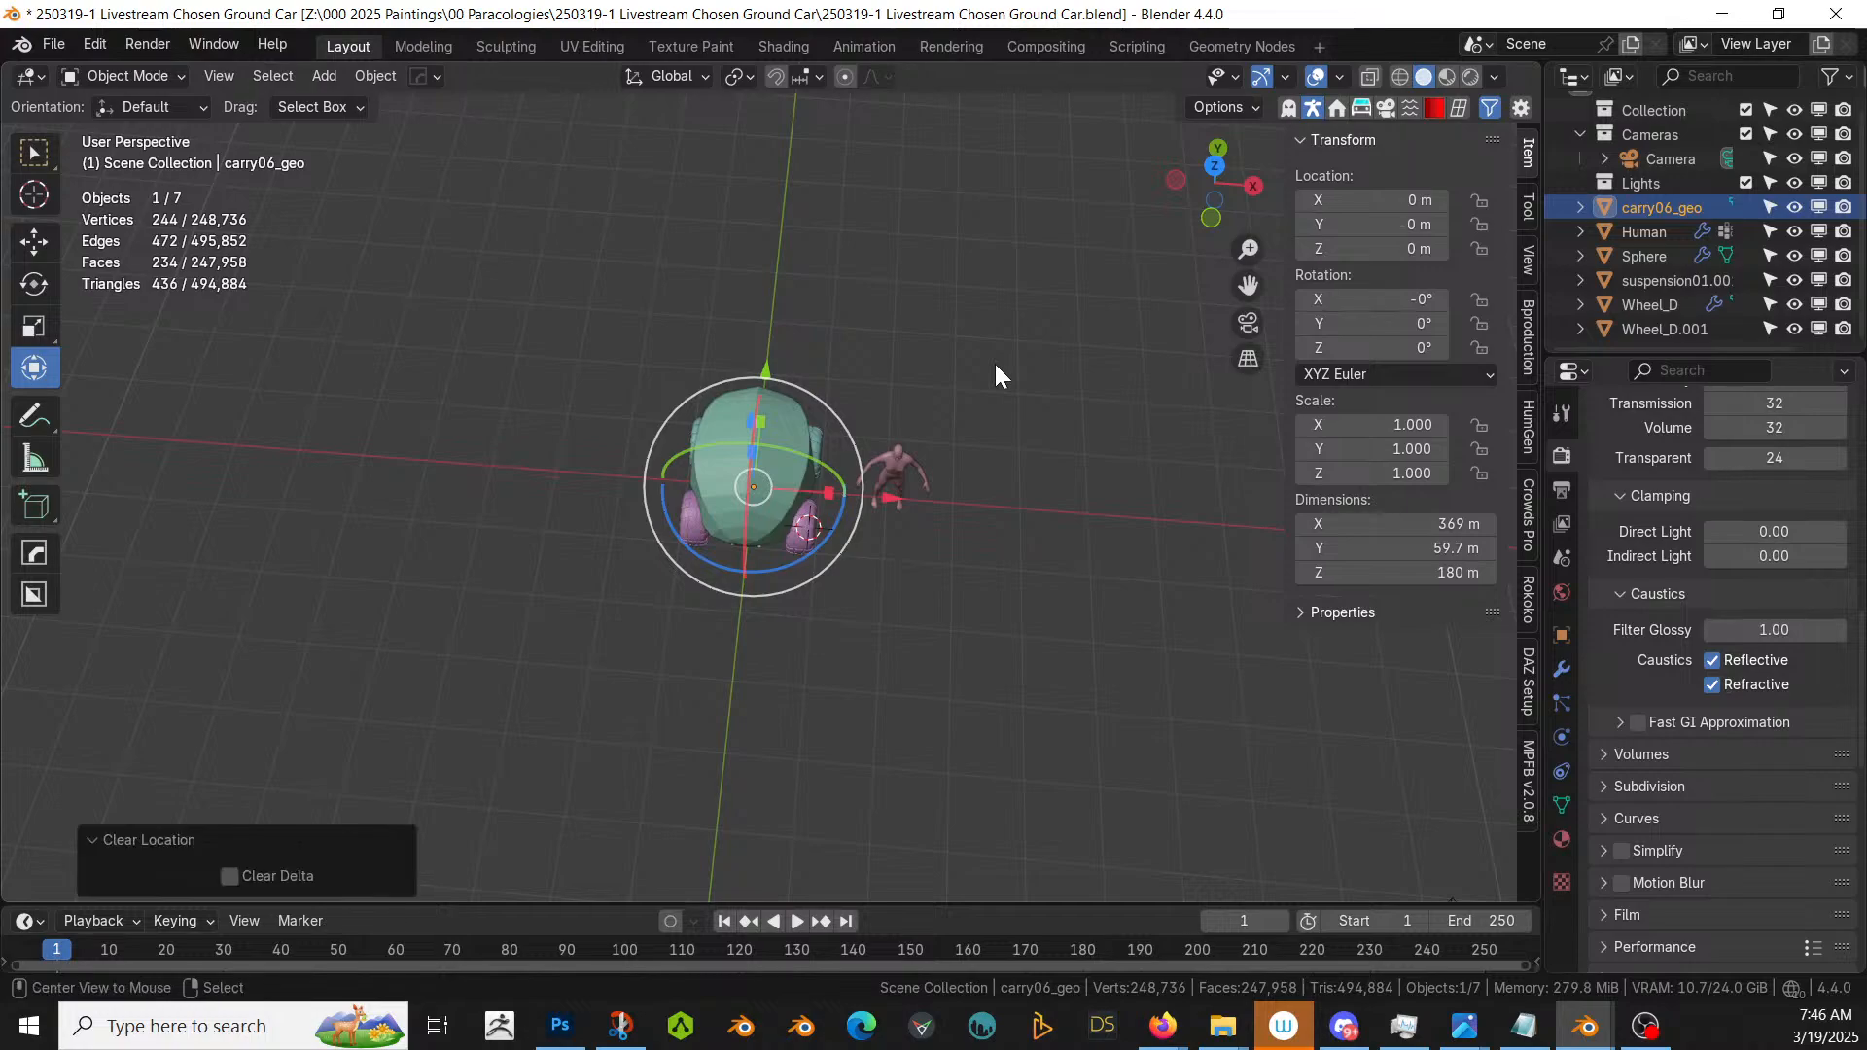
{"action": "left_click", "coordinate": [375, 76]}
{"action": "mouse_move", "coordinate": [416, 131]}
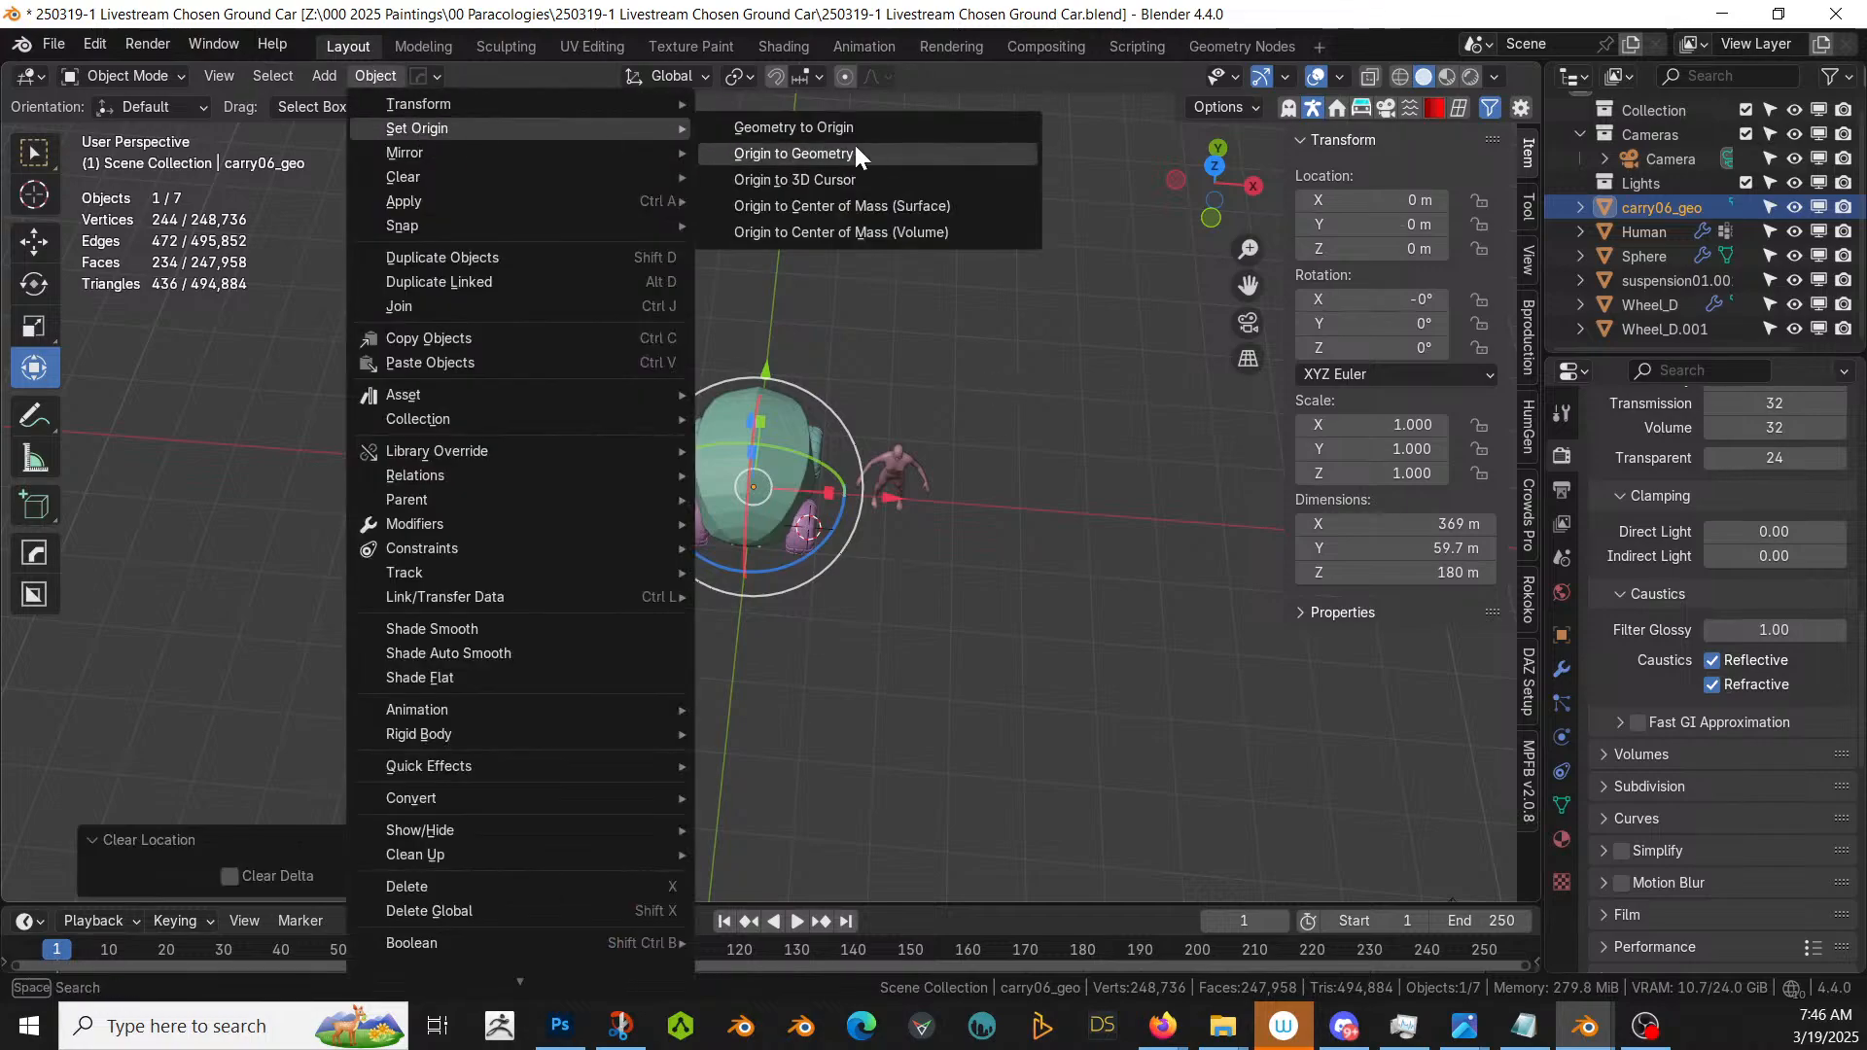
{"action": "left_click", "coordinate": [893, 184]}
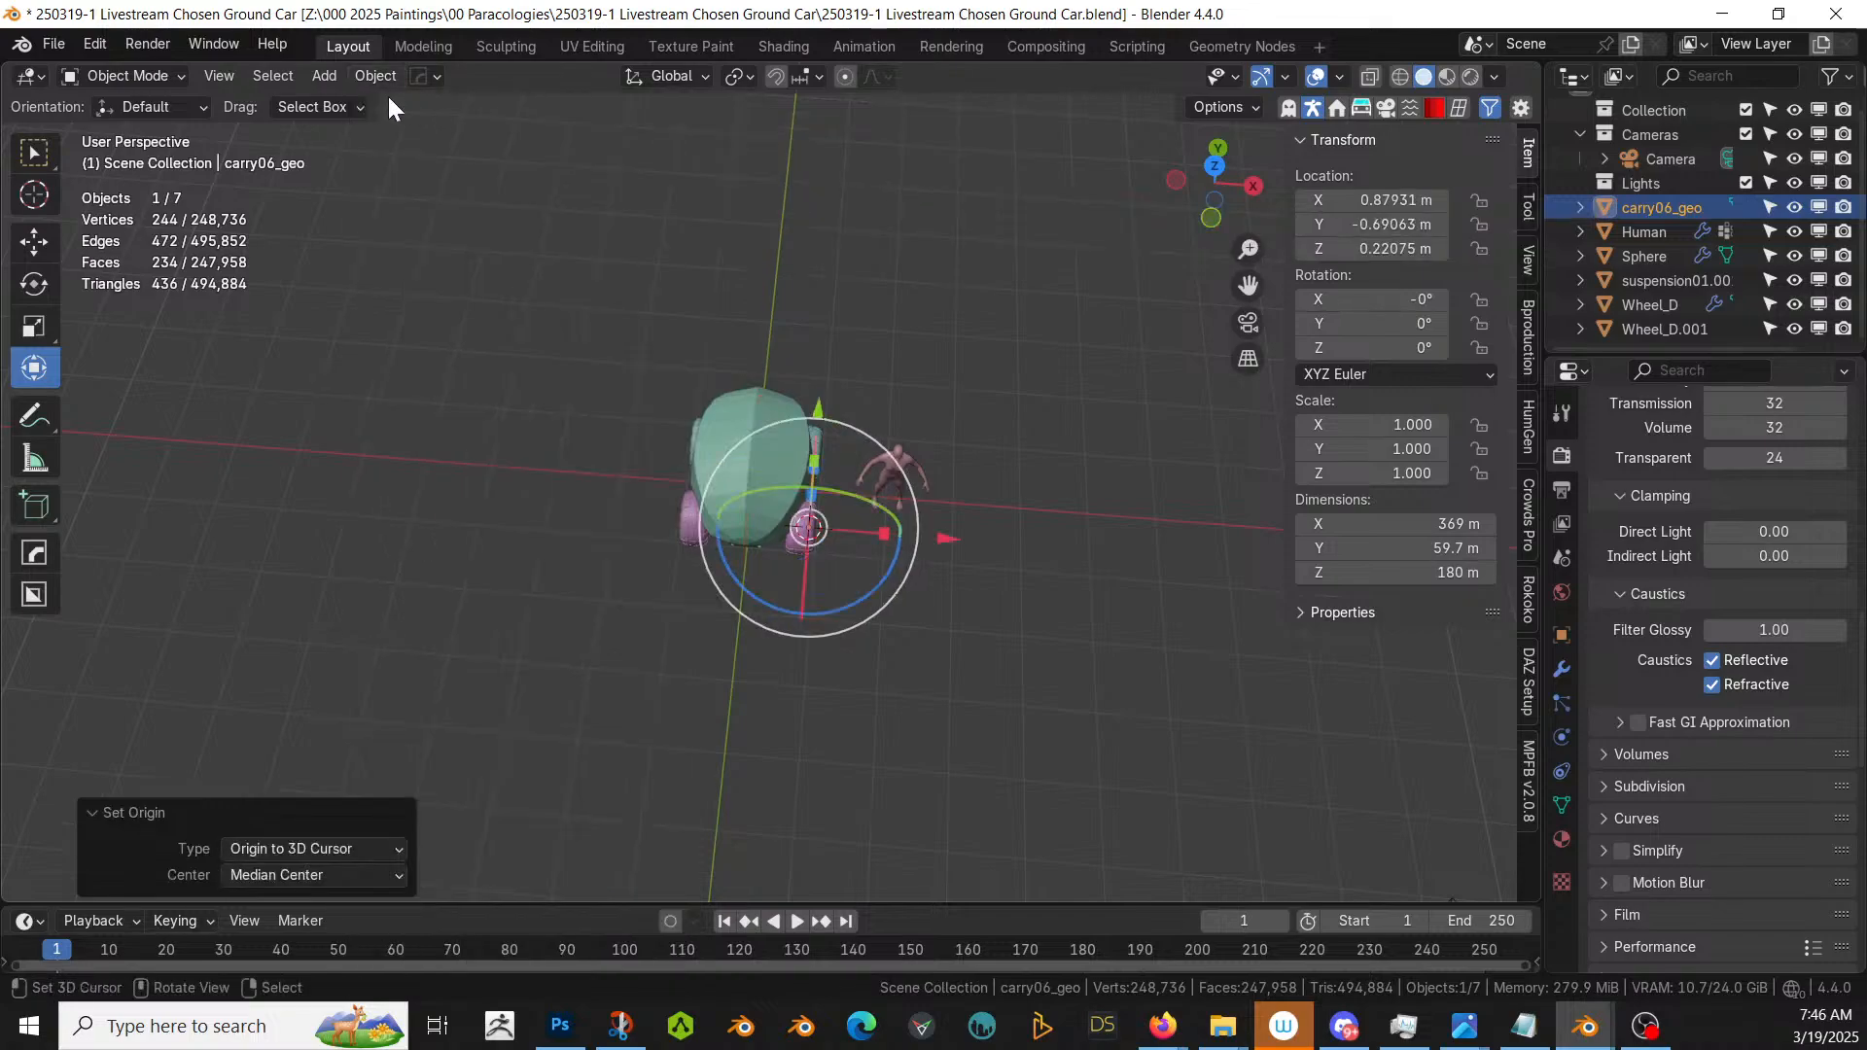
- Move the bumper's geometry to its origin and scale the bumper by 0.01
{"action": "left_click", "coordinate": [375, 76]}
{"action": "mouse_move", "coordinate": [441, 119]}
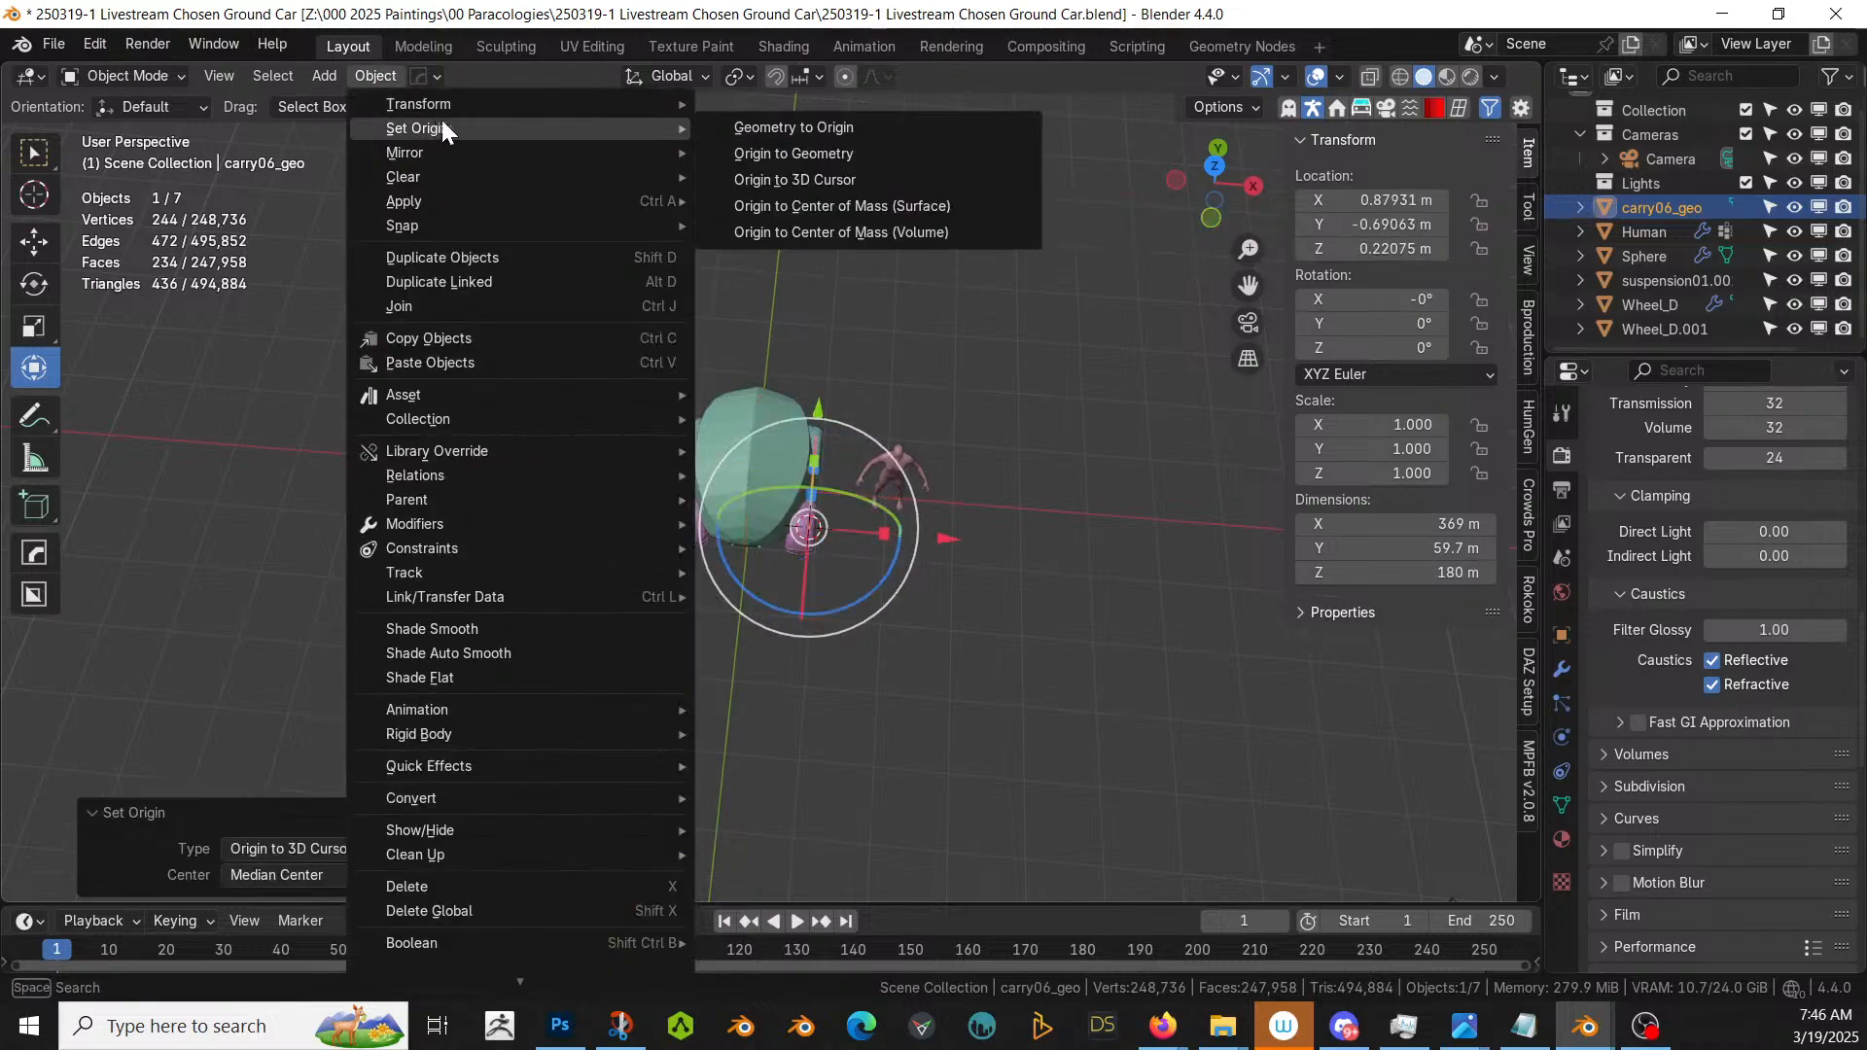
{"action": "left_click", "coordinate": [837, 136]}
{"action": "type", "text": "s"}
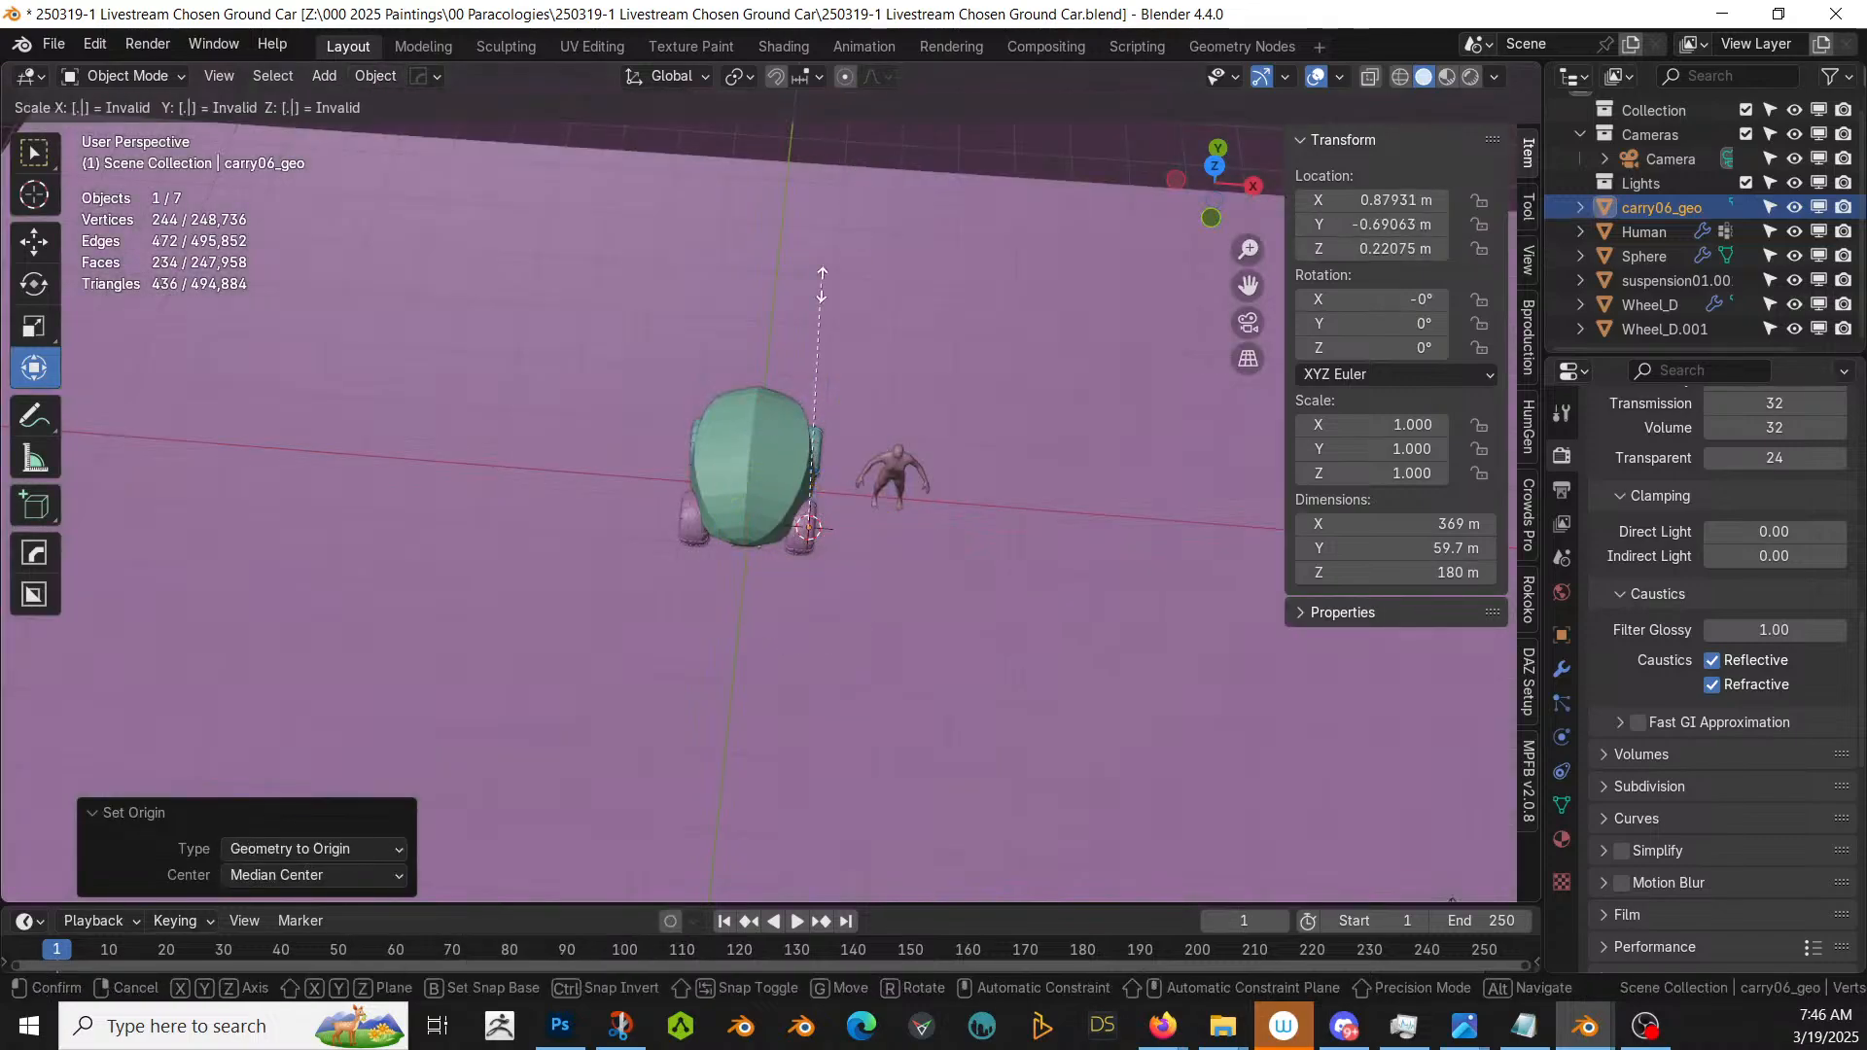
{"action": "type", "text": "0.01"}
{"action": "key", "text": "Return"}
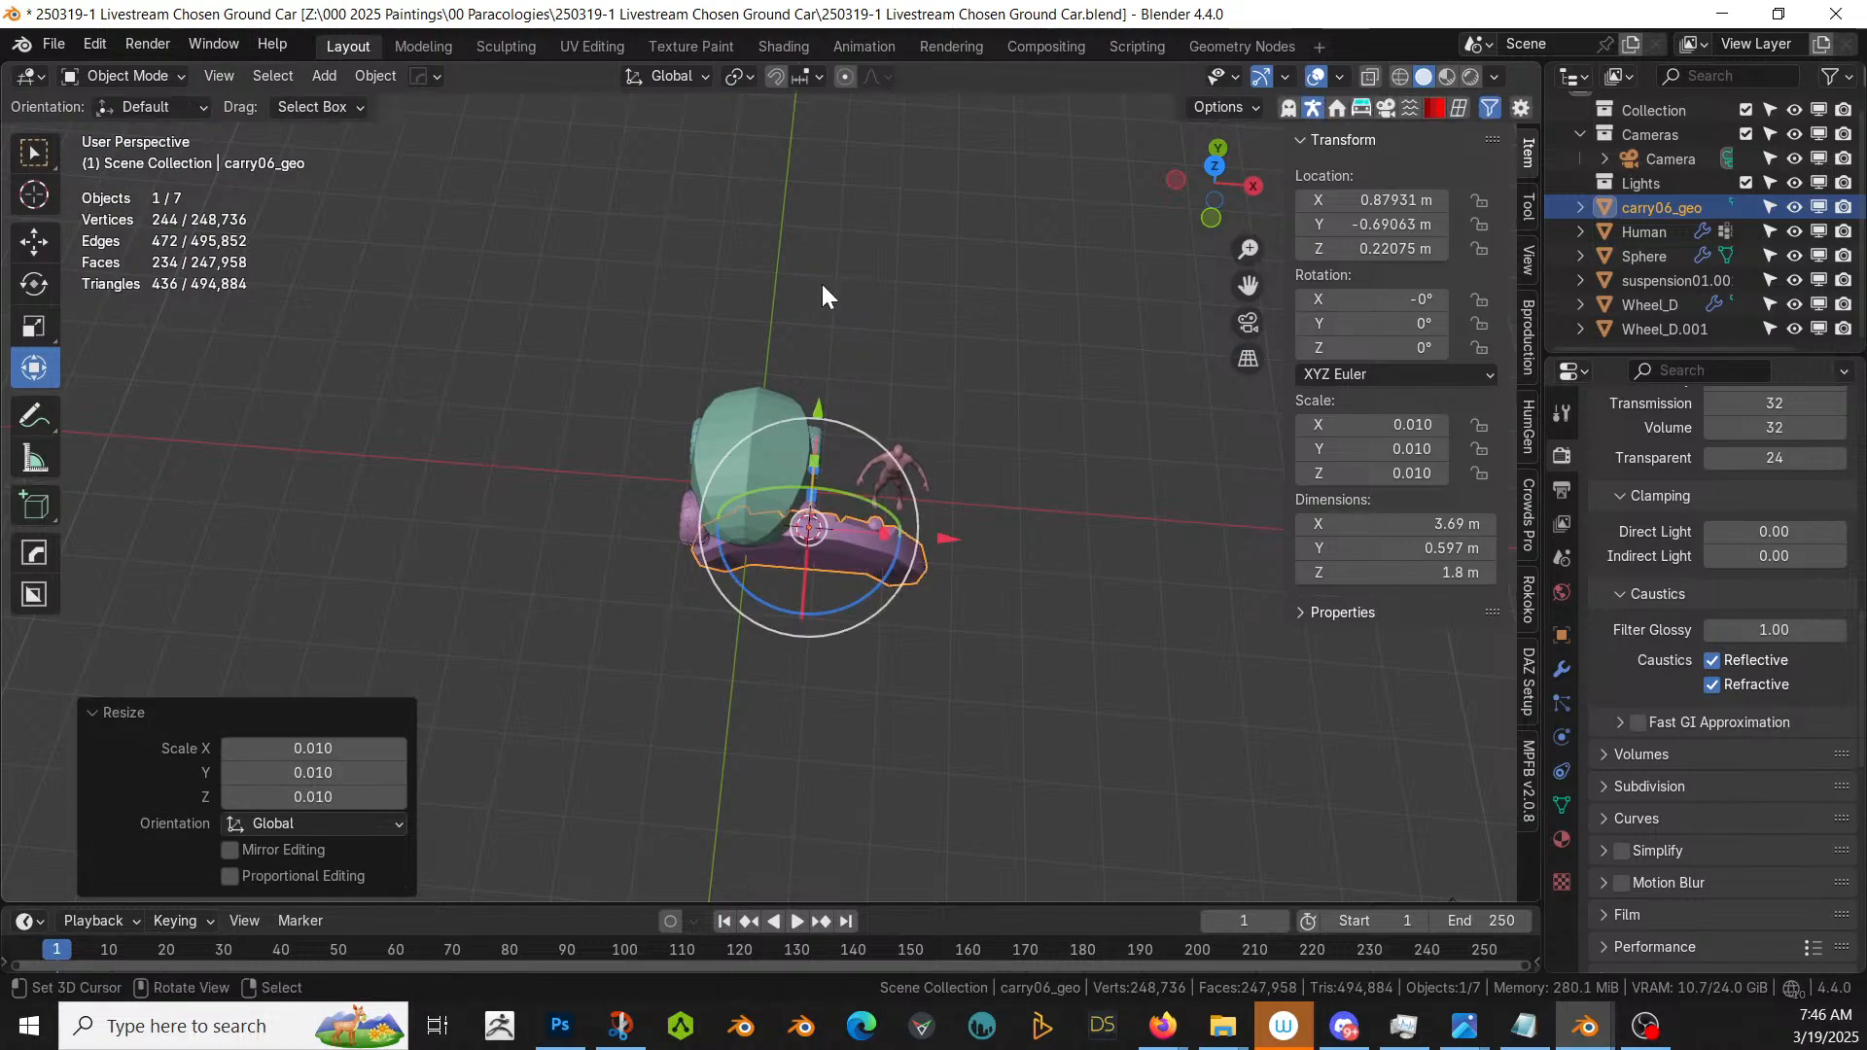
- Snap the 3D cursor to the world origin and set the bumper's origin to the cursor, viewing from the top
{"action": "key", "text": "KP_7"}
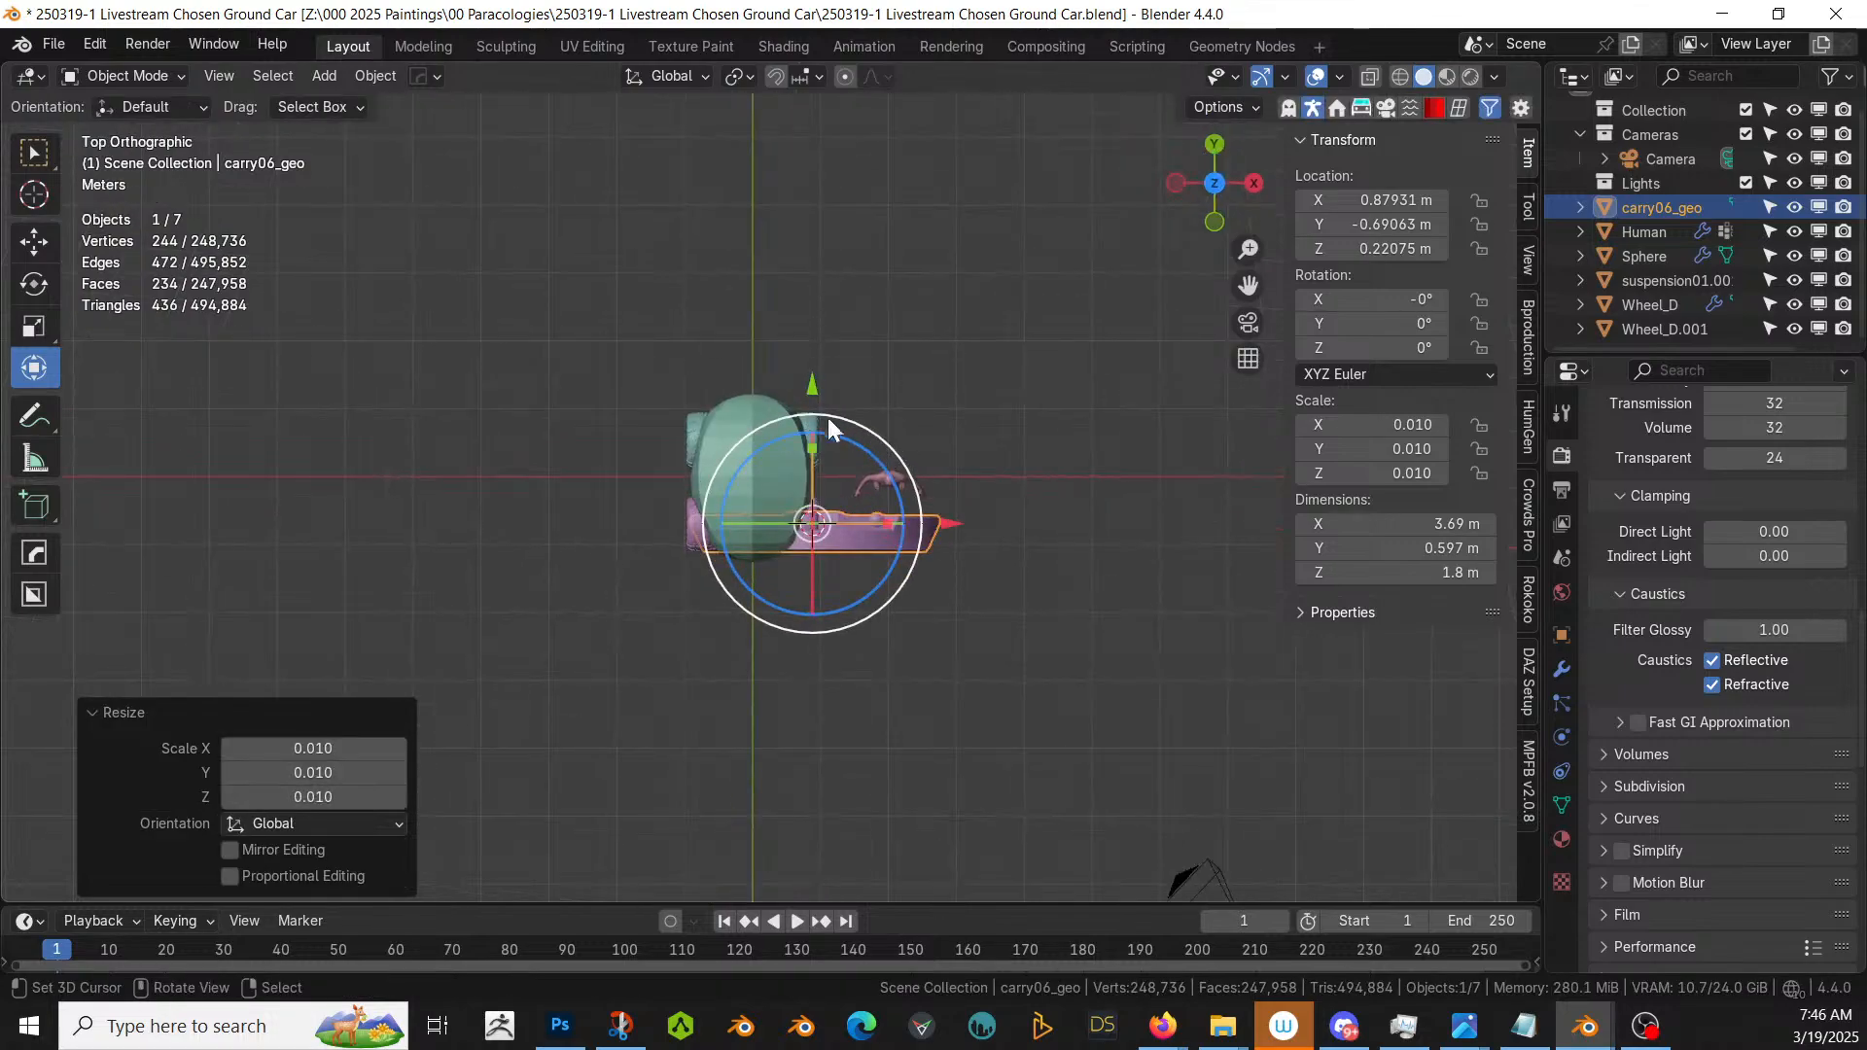
{"action": "key", "text": "shift+s"}
{"action": "key", "text": "1"}
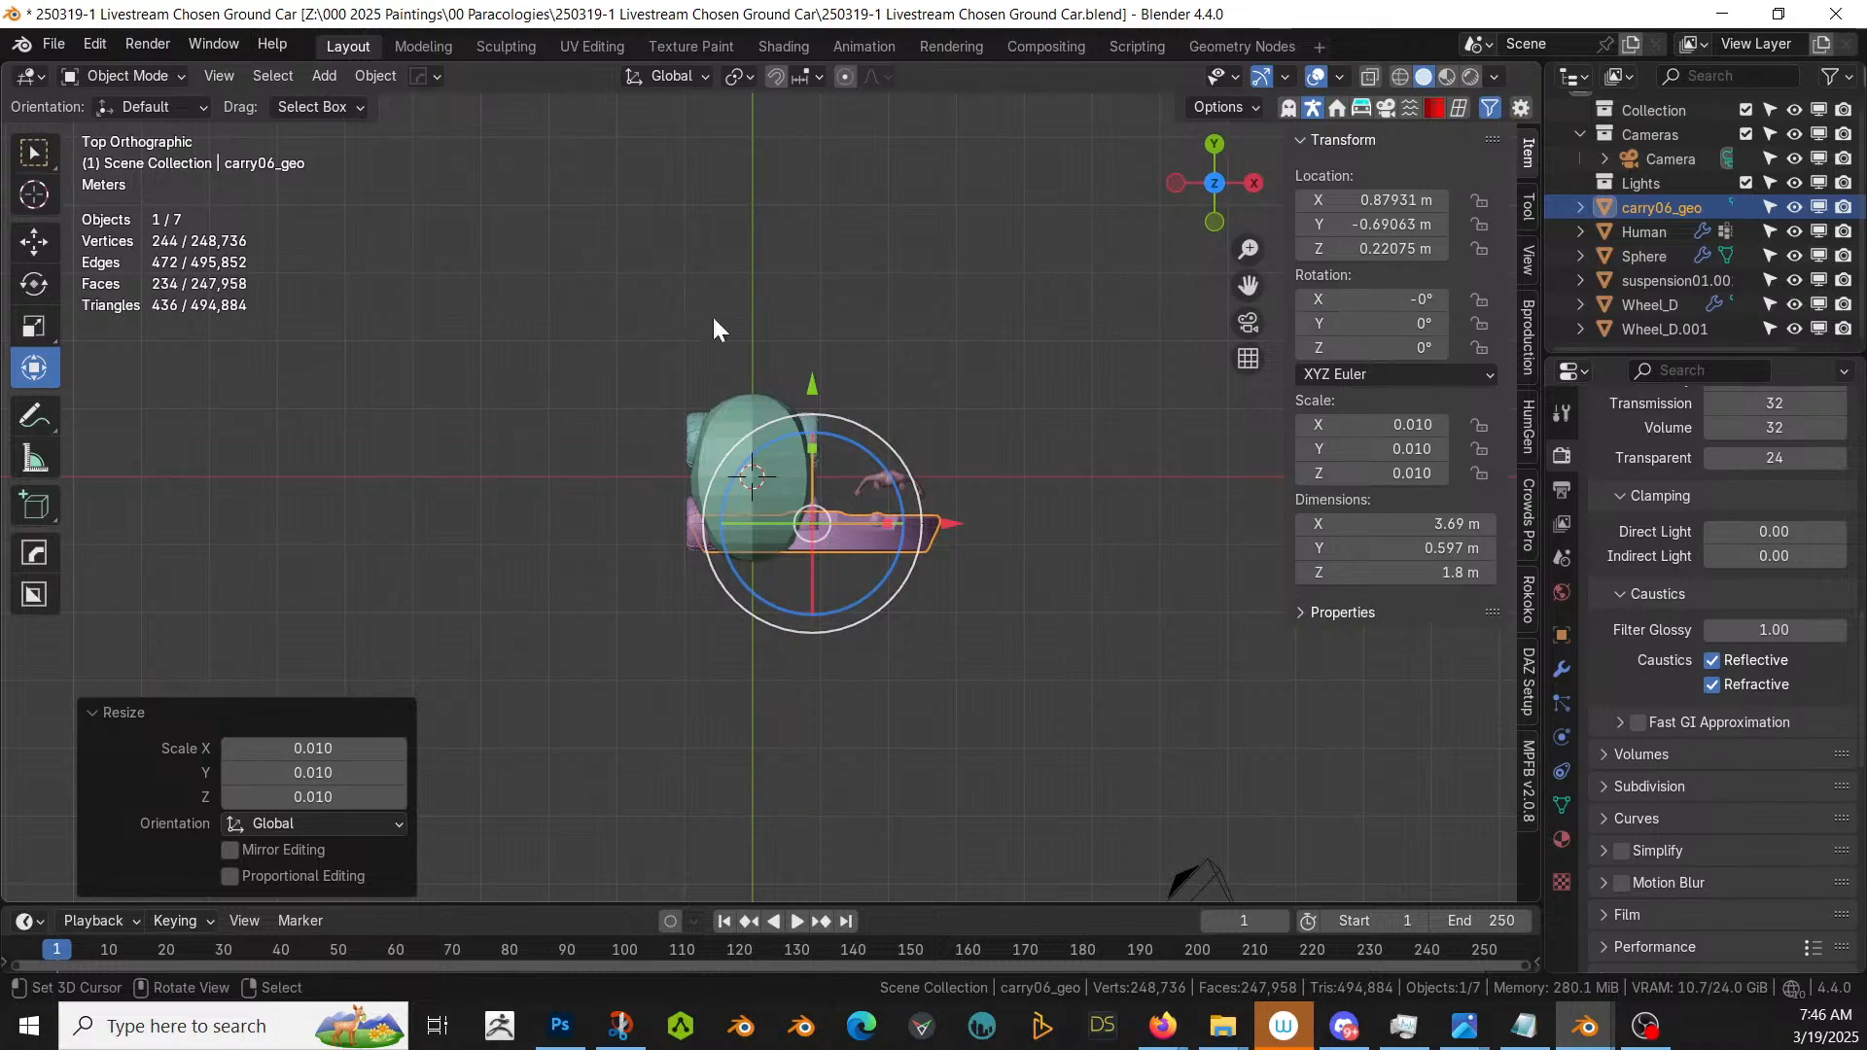
{"action": "left_click", "coordinate": [368, 75]}
{"action": "mouse_move", "coordinate": [407, 124]}
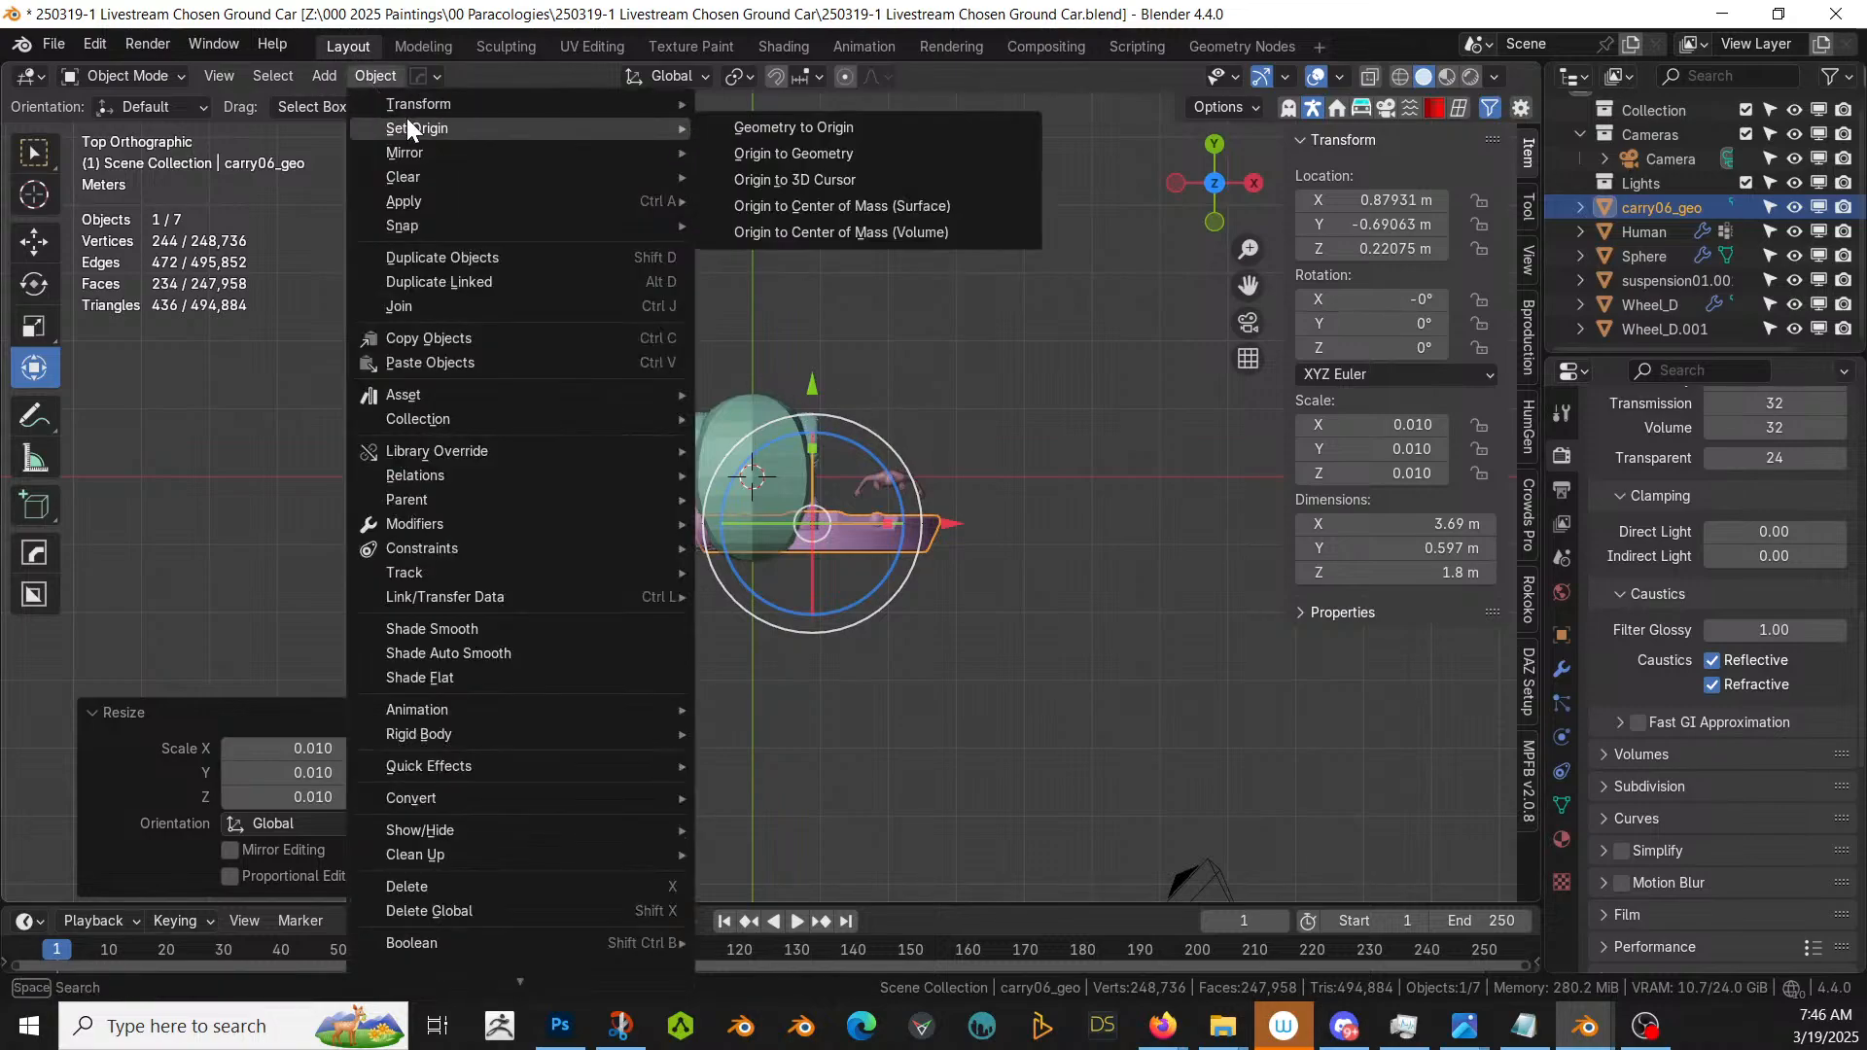
{"action": "left_click", "coordinate": [843, 179]}
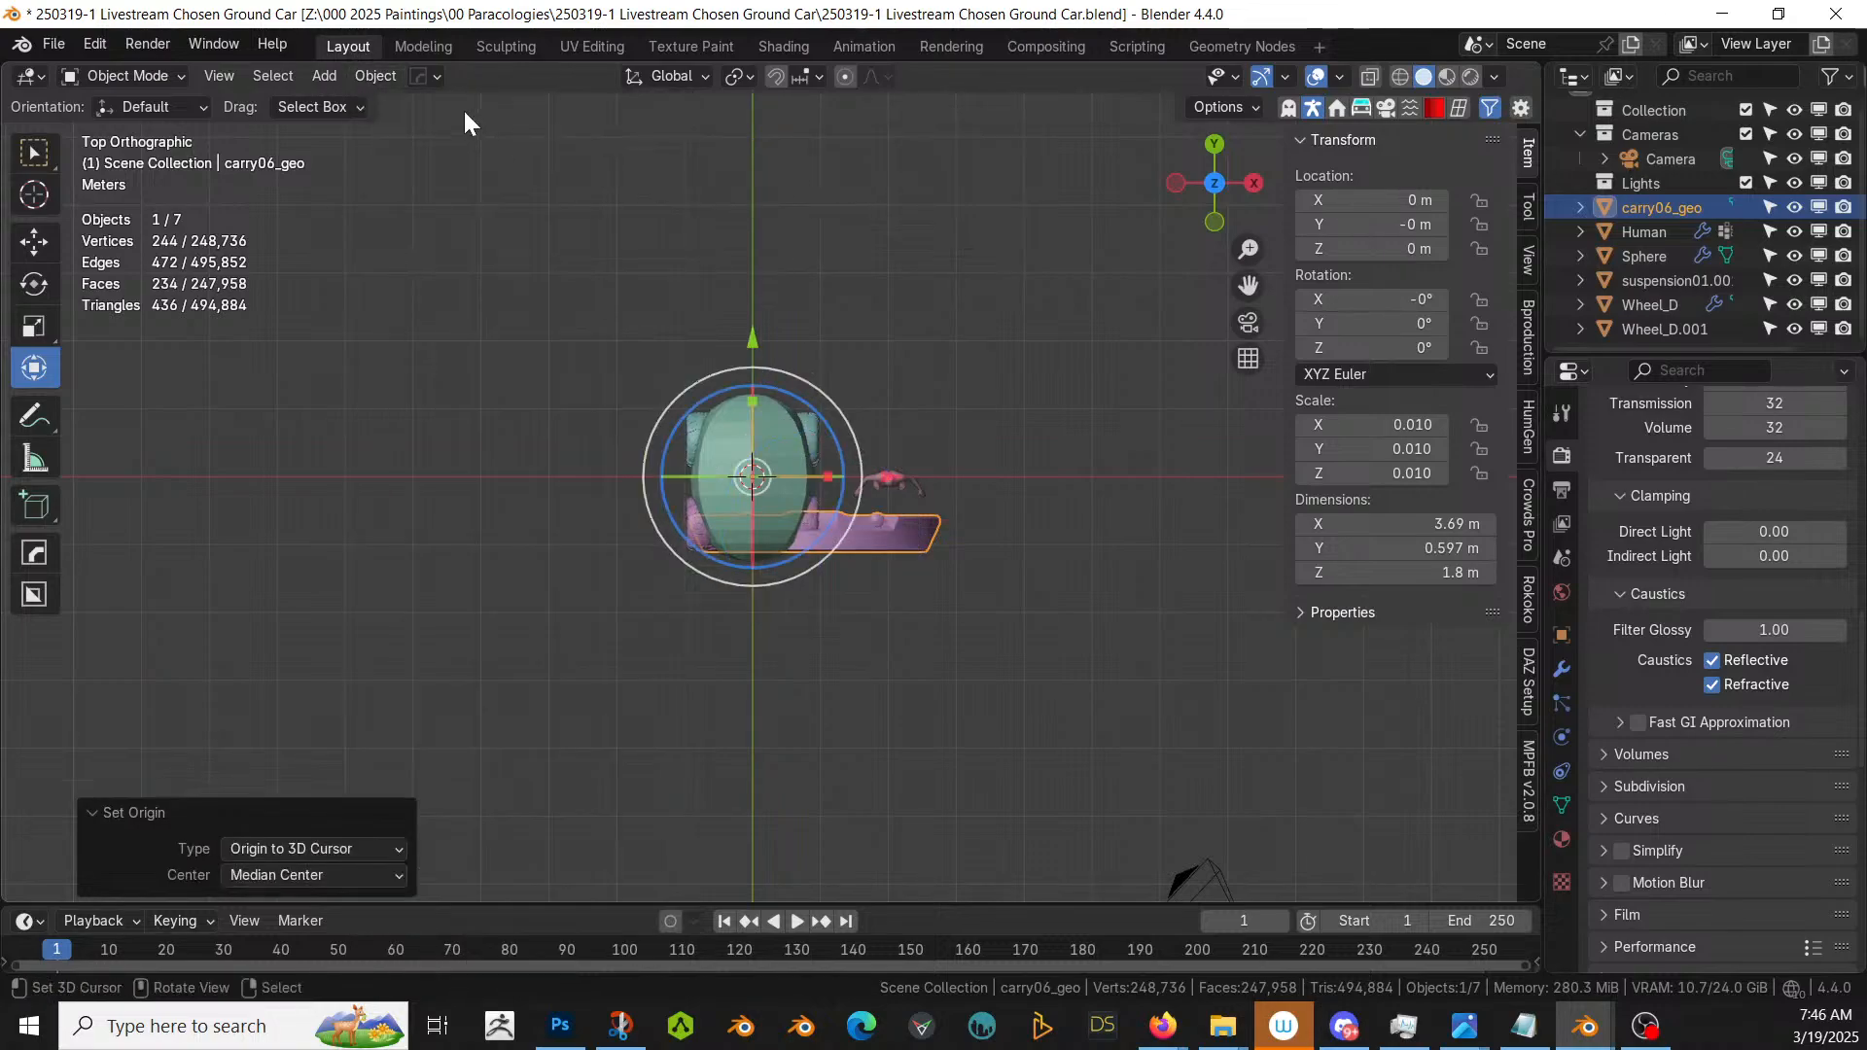
- Move the bumper's geometry to its new origin and rotate the bumper 90° around the X axis
{"action": "left_click", "coordinate": [378, 74]}
{"action": "mouse_move", "coordinate": [416, 124]}
{"action": "left_click", "coordinate": [842, 138]}
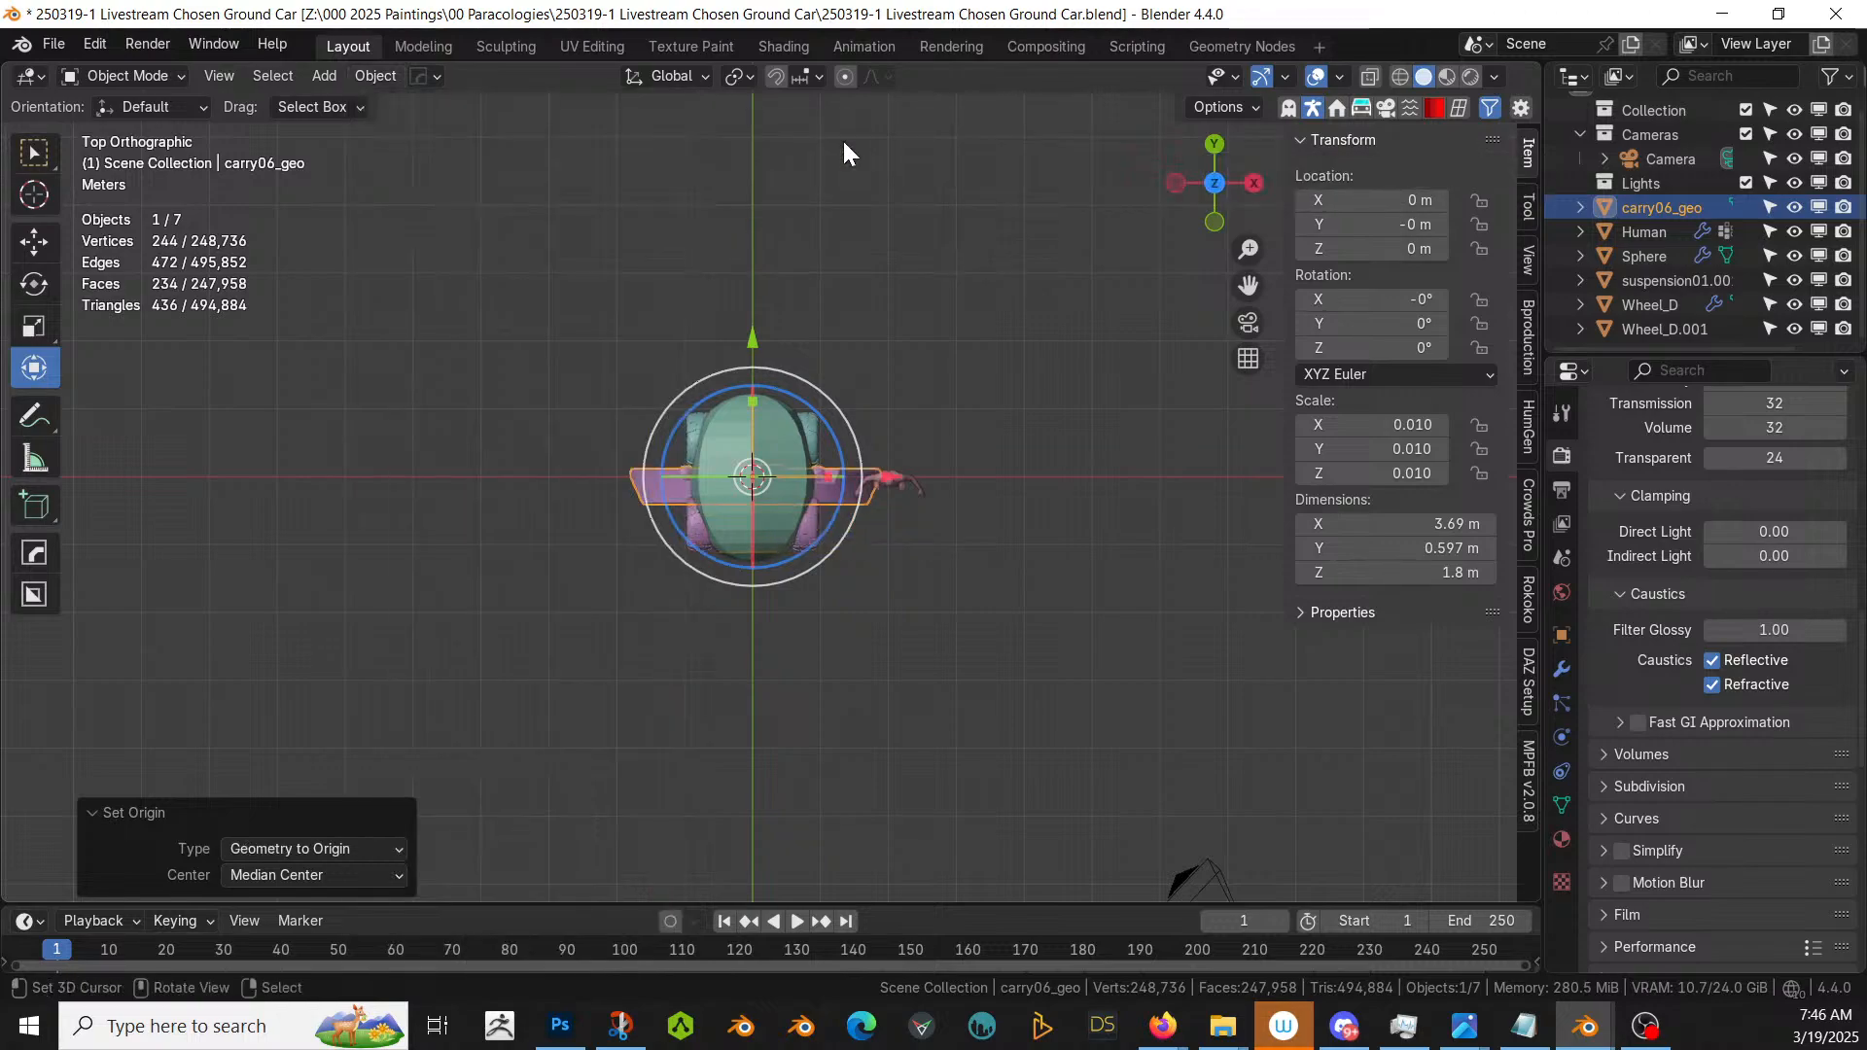
{"action": "key", "text": "r"}
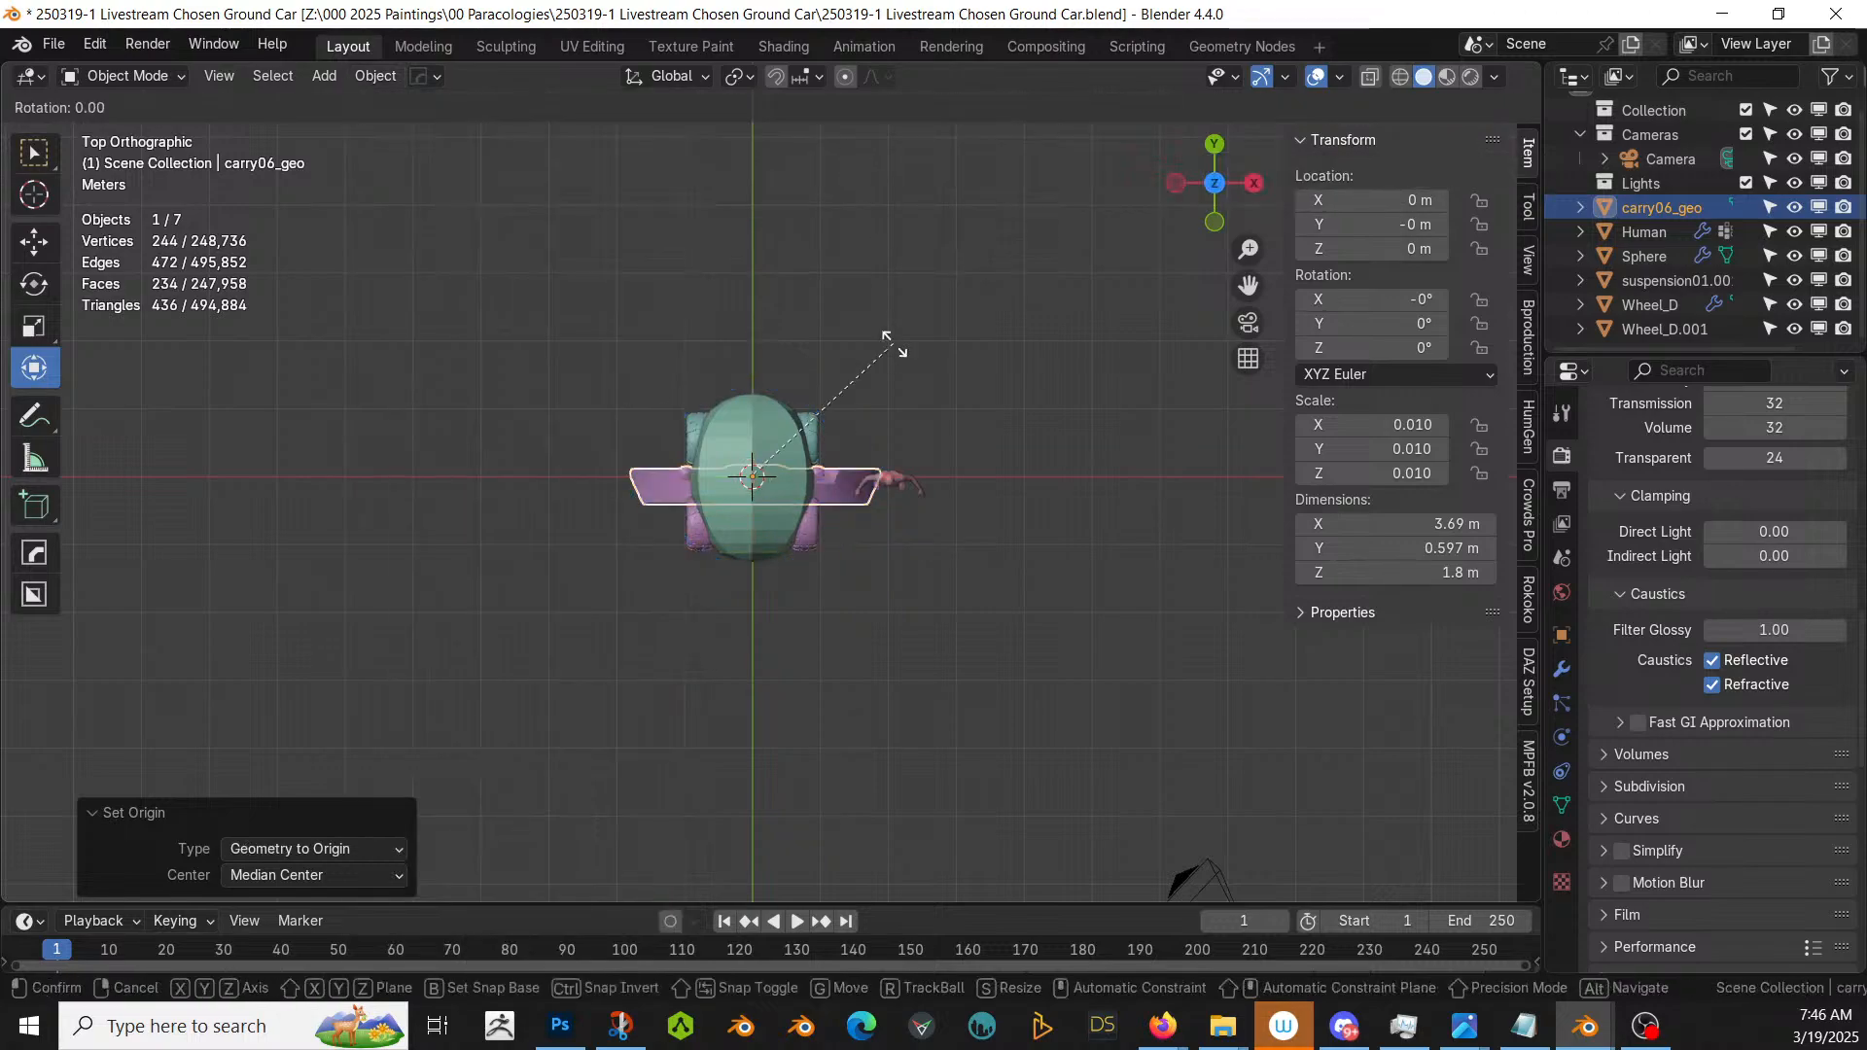
{"action": "key", "text": "x"}
{"action": "key", "text": "9"}
{"action": "key", "text": "0"}
{"action": "key", "text": "Return"}
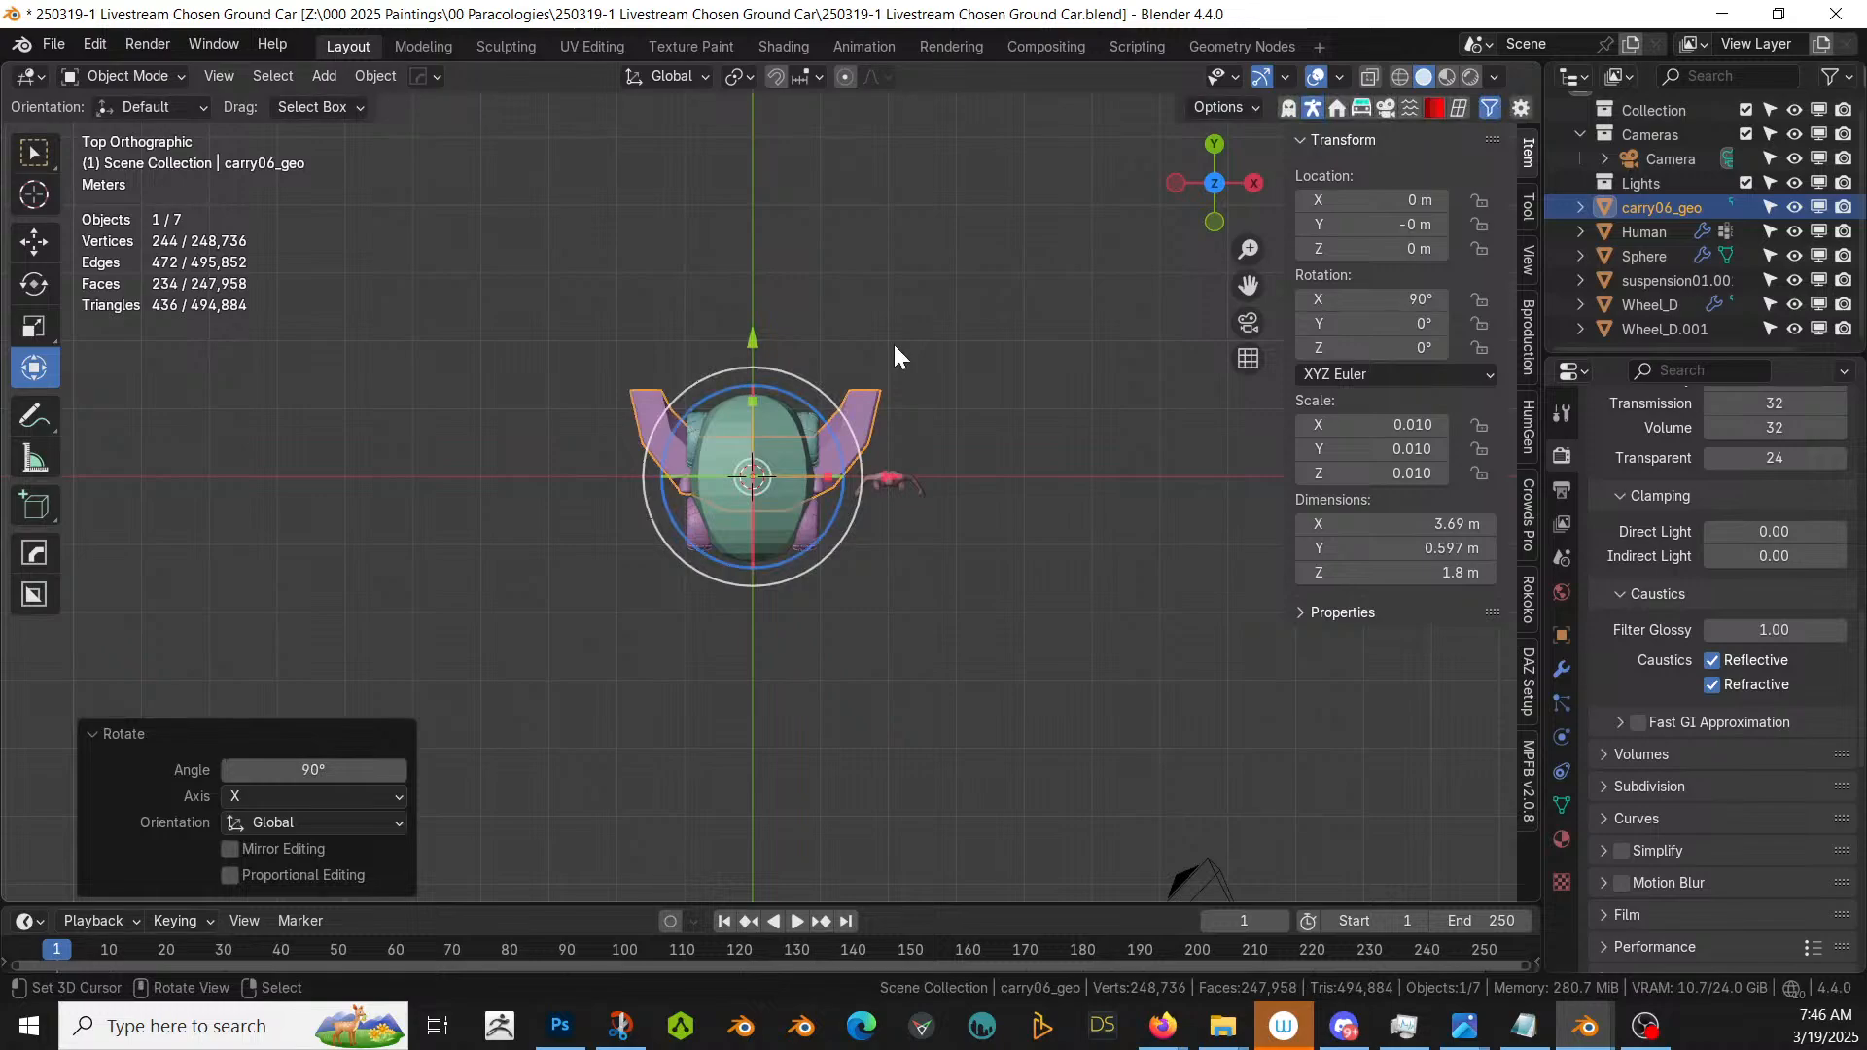
- Scale the bumper by about 0.565 and move it about -1.23 m along Y to the front of the car
{"action": "key", "text": "s"}
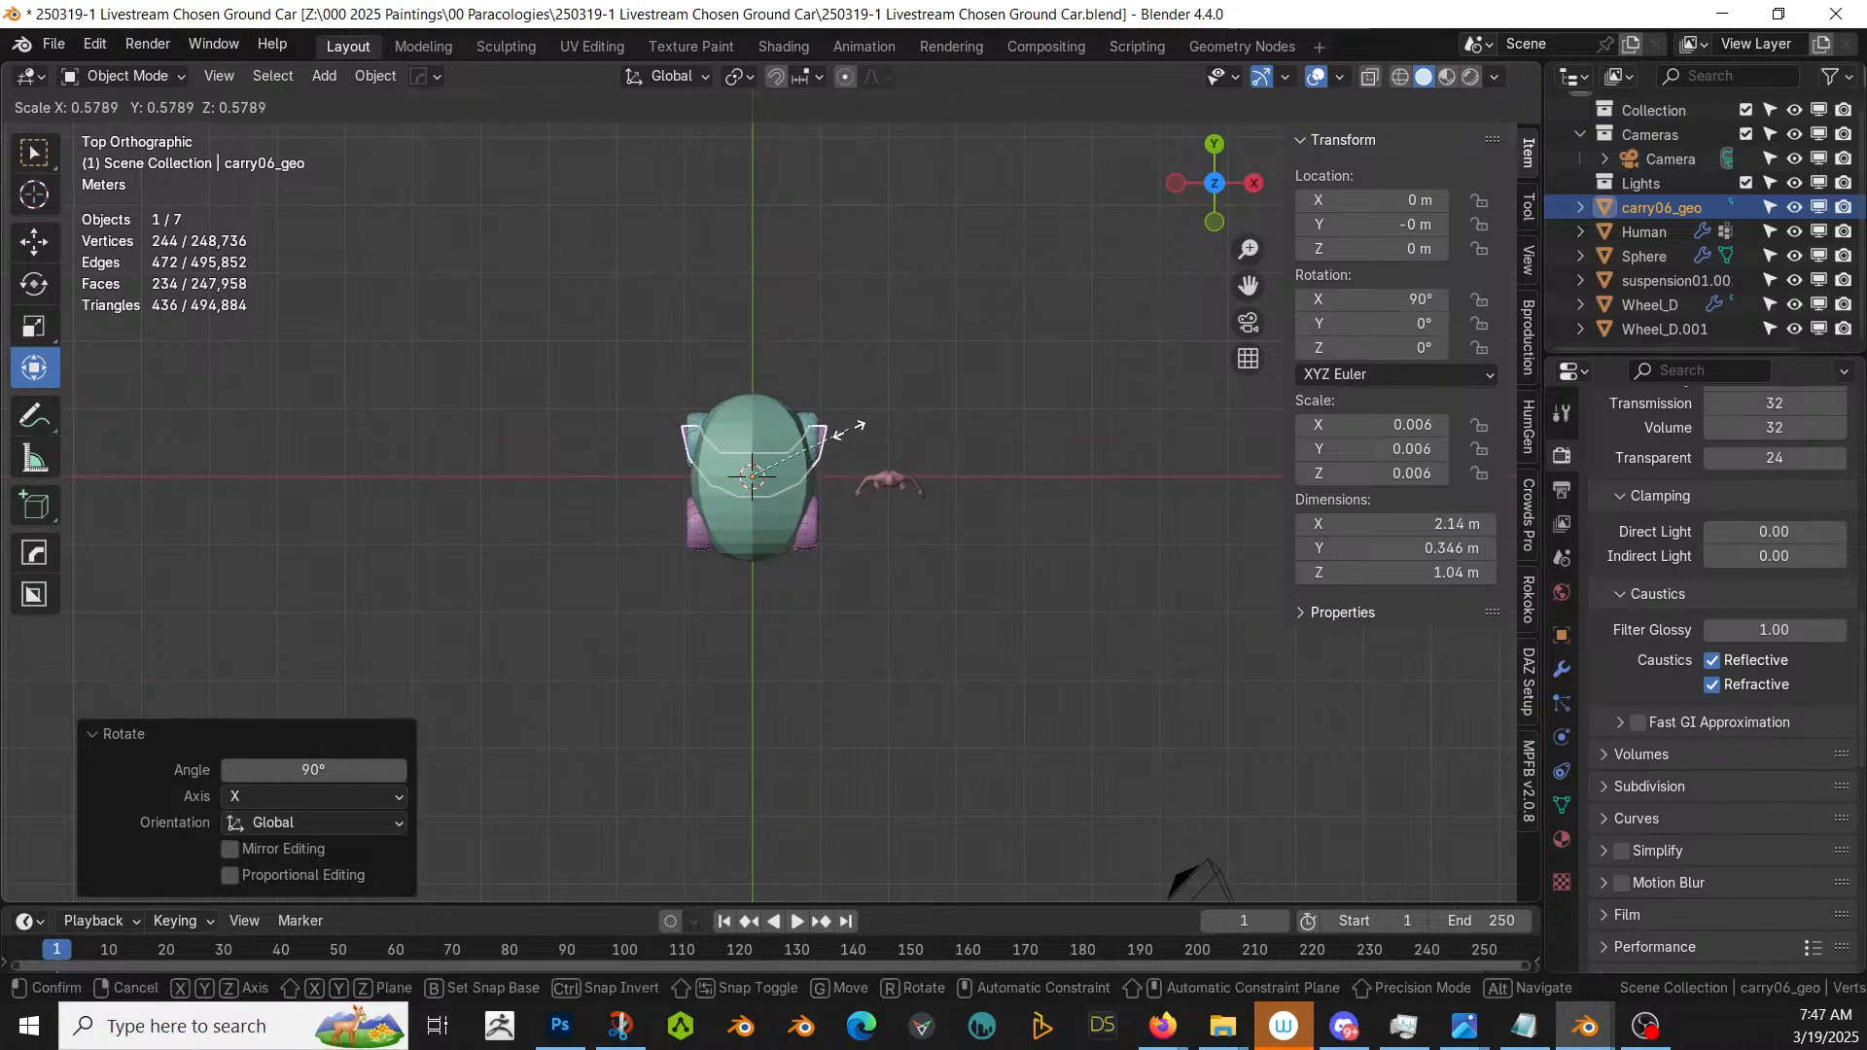
{"action": "left_click", "coordinate": [846, 430]}
{"action": "key", "text": "g"}
{"action": "key", "text": "y"}
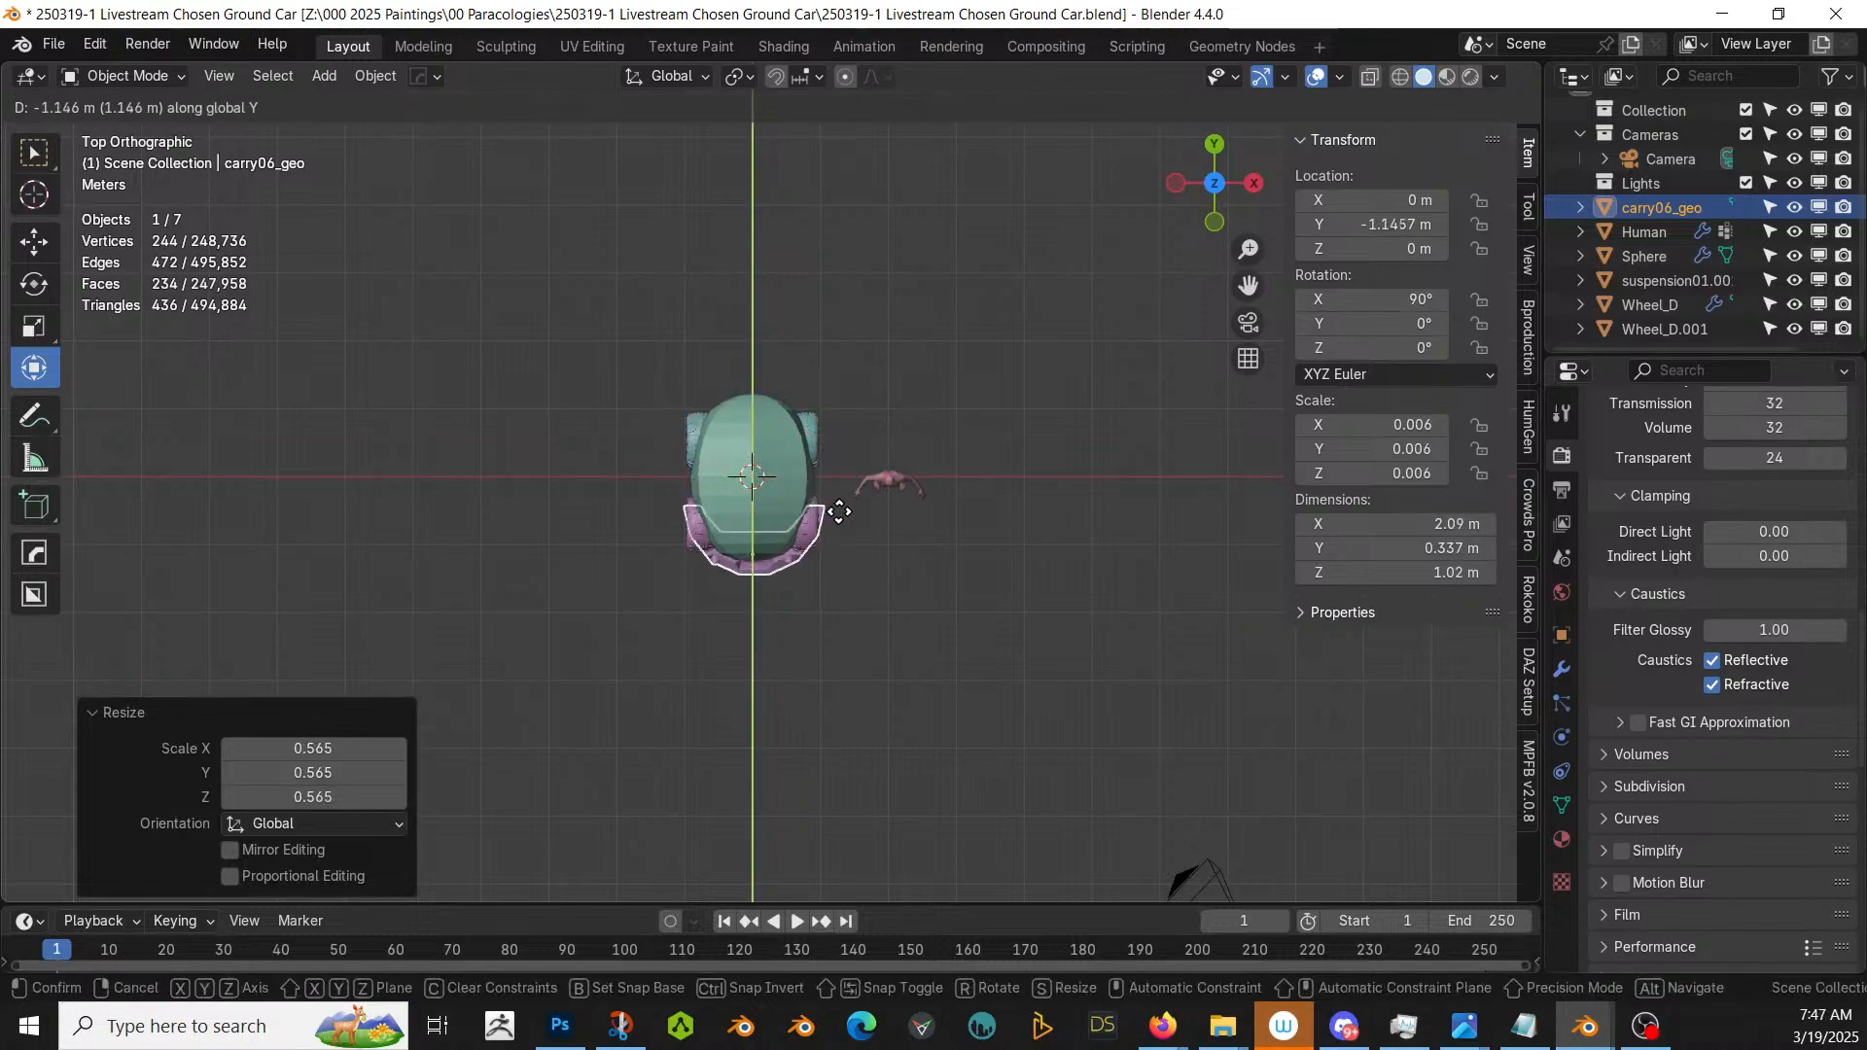
{"action": "left_click", "coordinate": [832, 513]}
{"action": "key", "text": "KP_Decimal"}
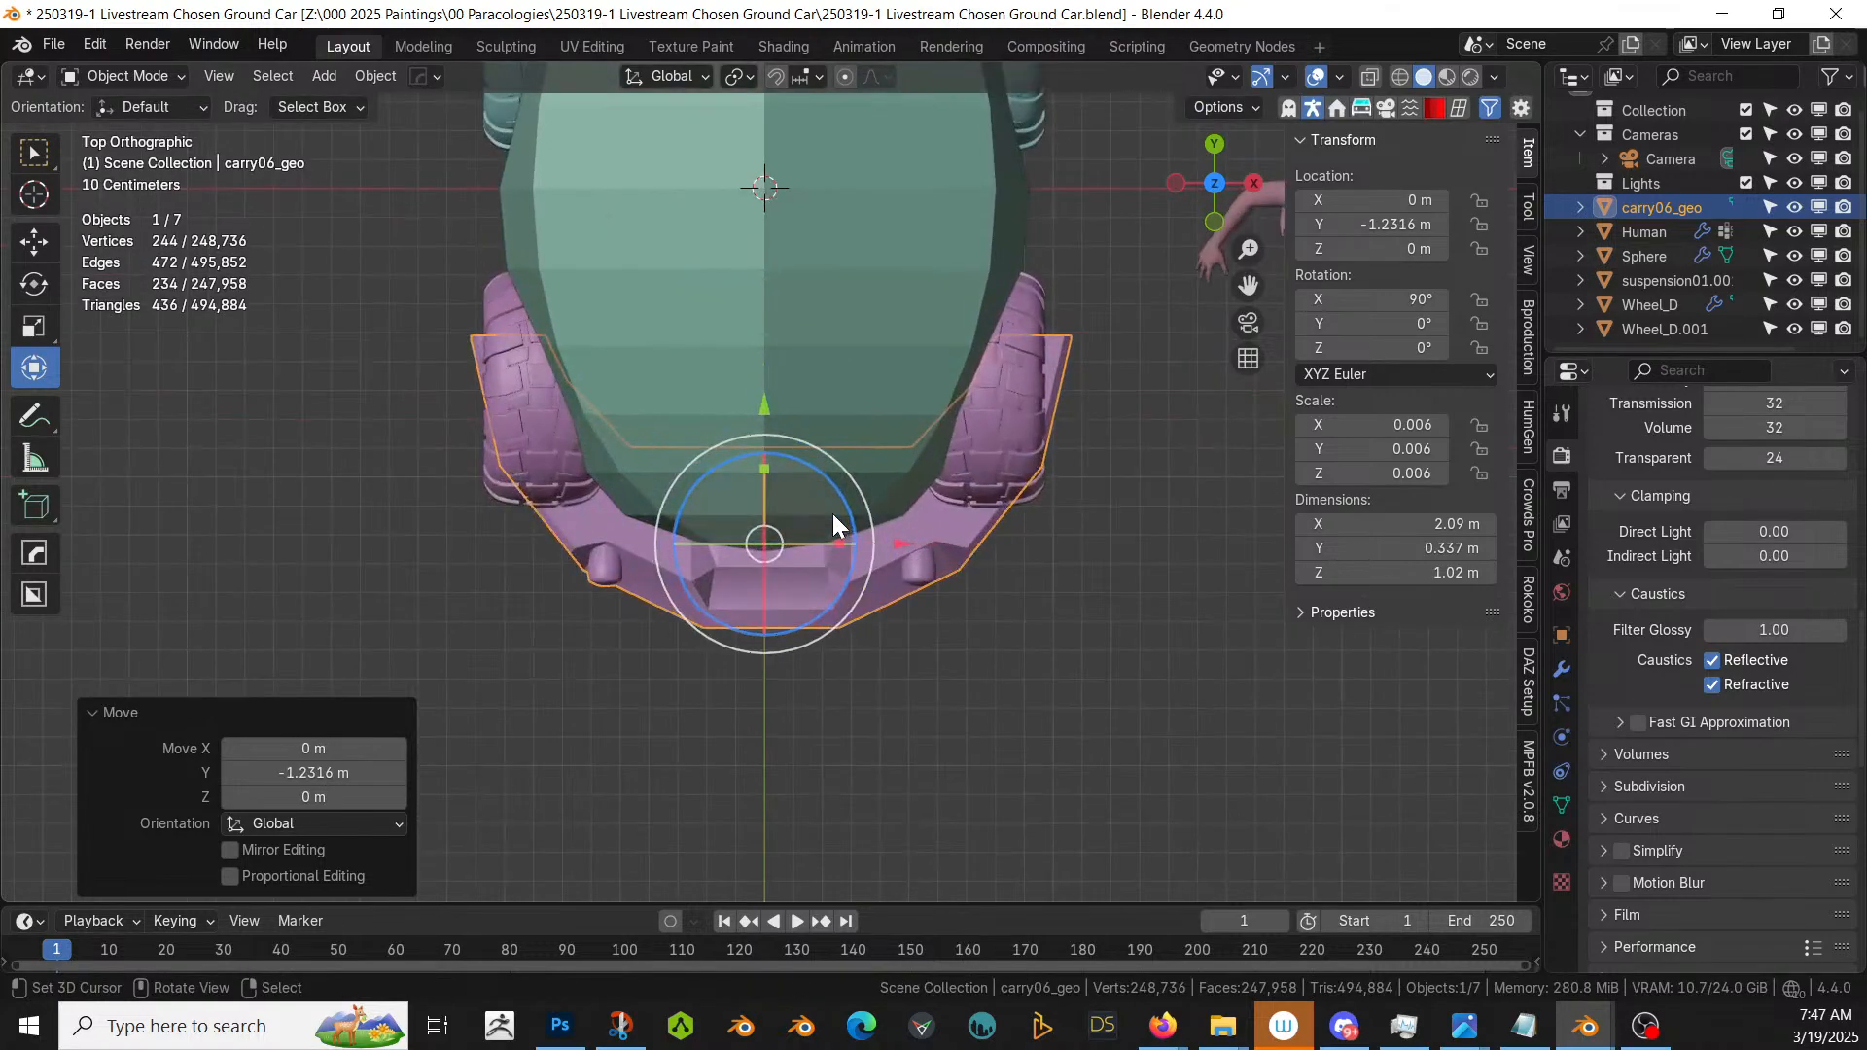
- Raise the bumper about 0.73 m along Z and scale it by about 0.786
{"action": "middle_click_drag", "start_coordinate": [832, 513], "coordinate": [733, 347]}
{"action": "key", "text": "g"}
{"action": "key", "text": "z"}
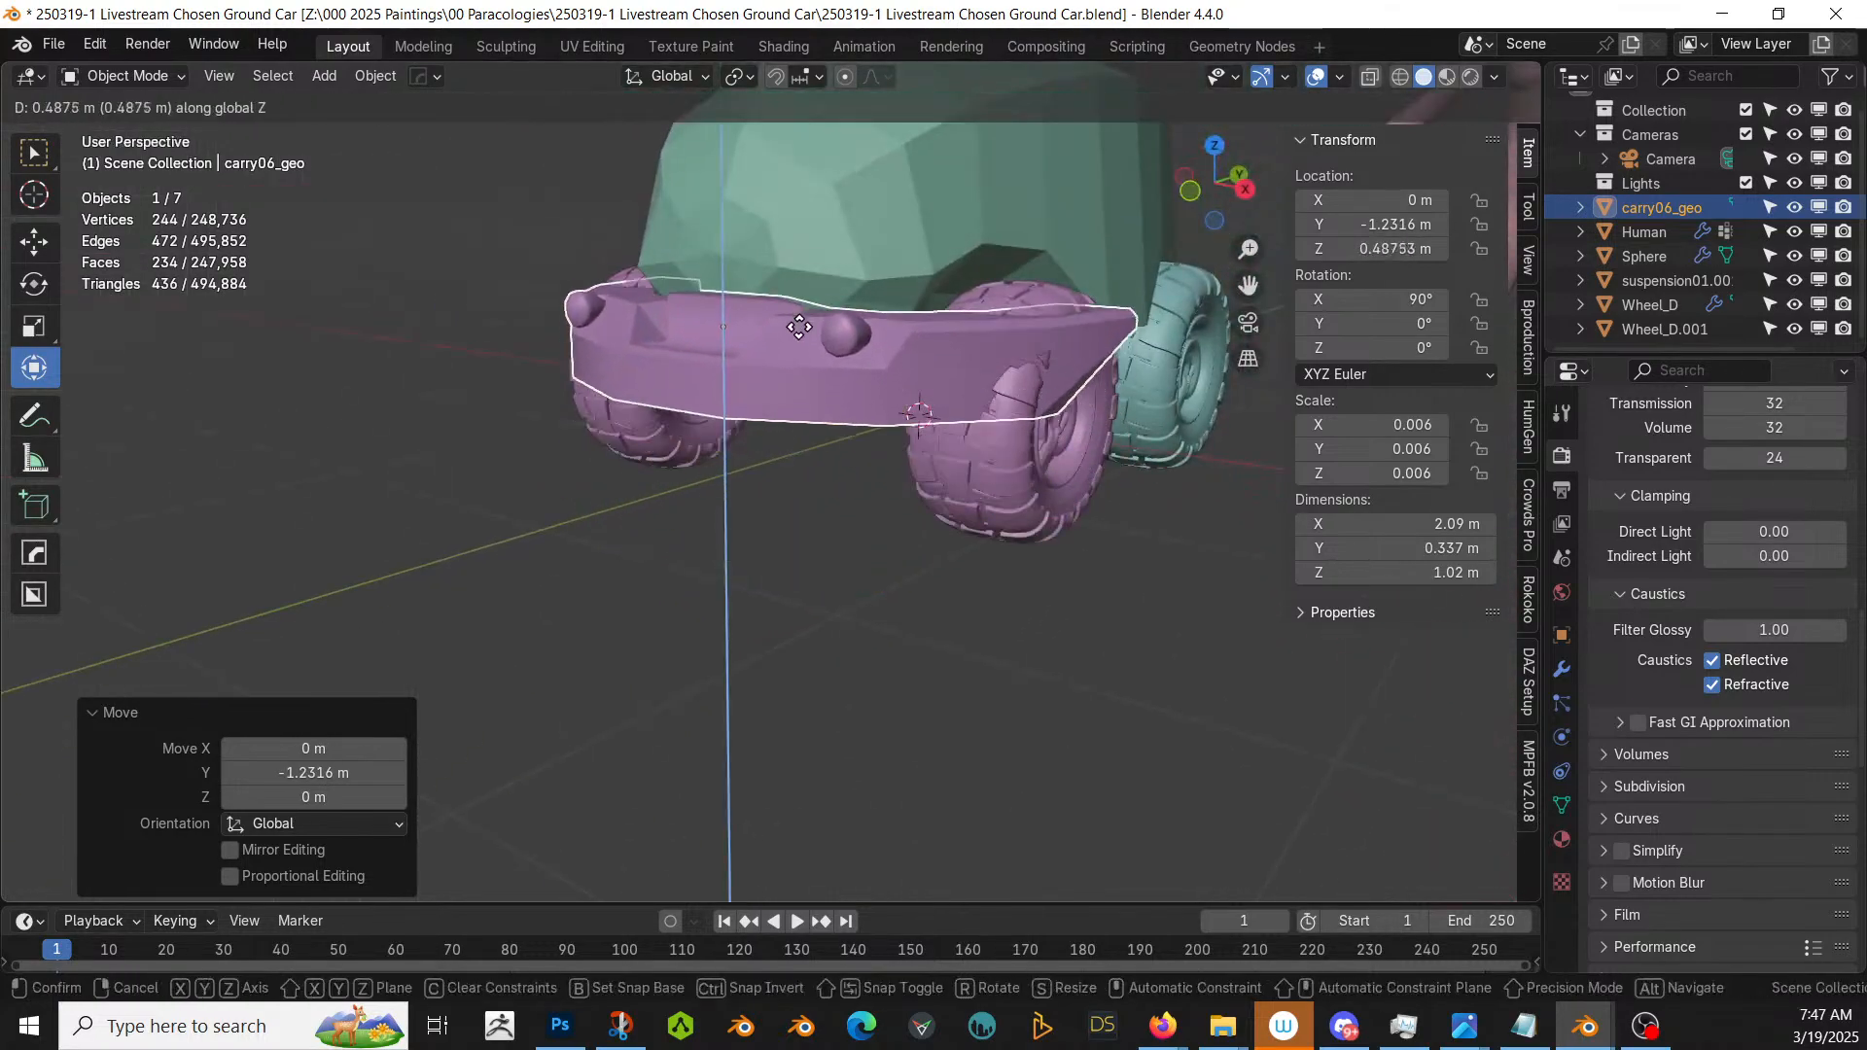
{"action": "left_click", "coordinate": [799, 256]}
{"action": "middle_click_drag", "start_coordinate": [799, 252], "coordinate": [838, 475]}
{"action": "key", "text": "s"}
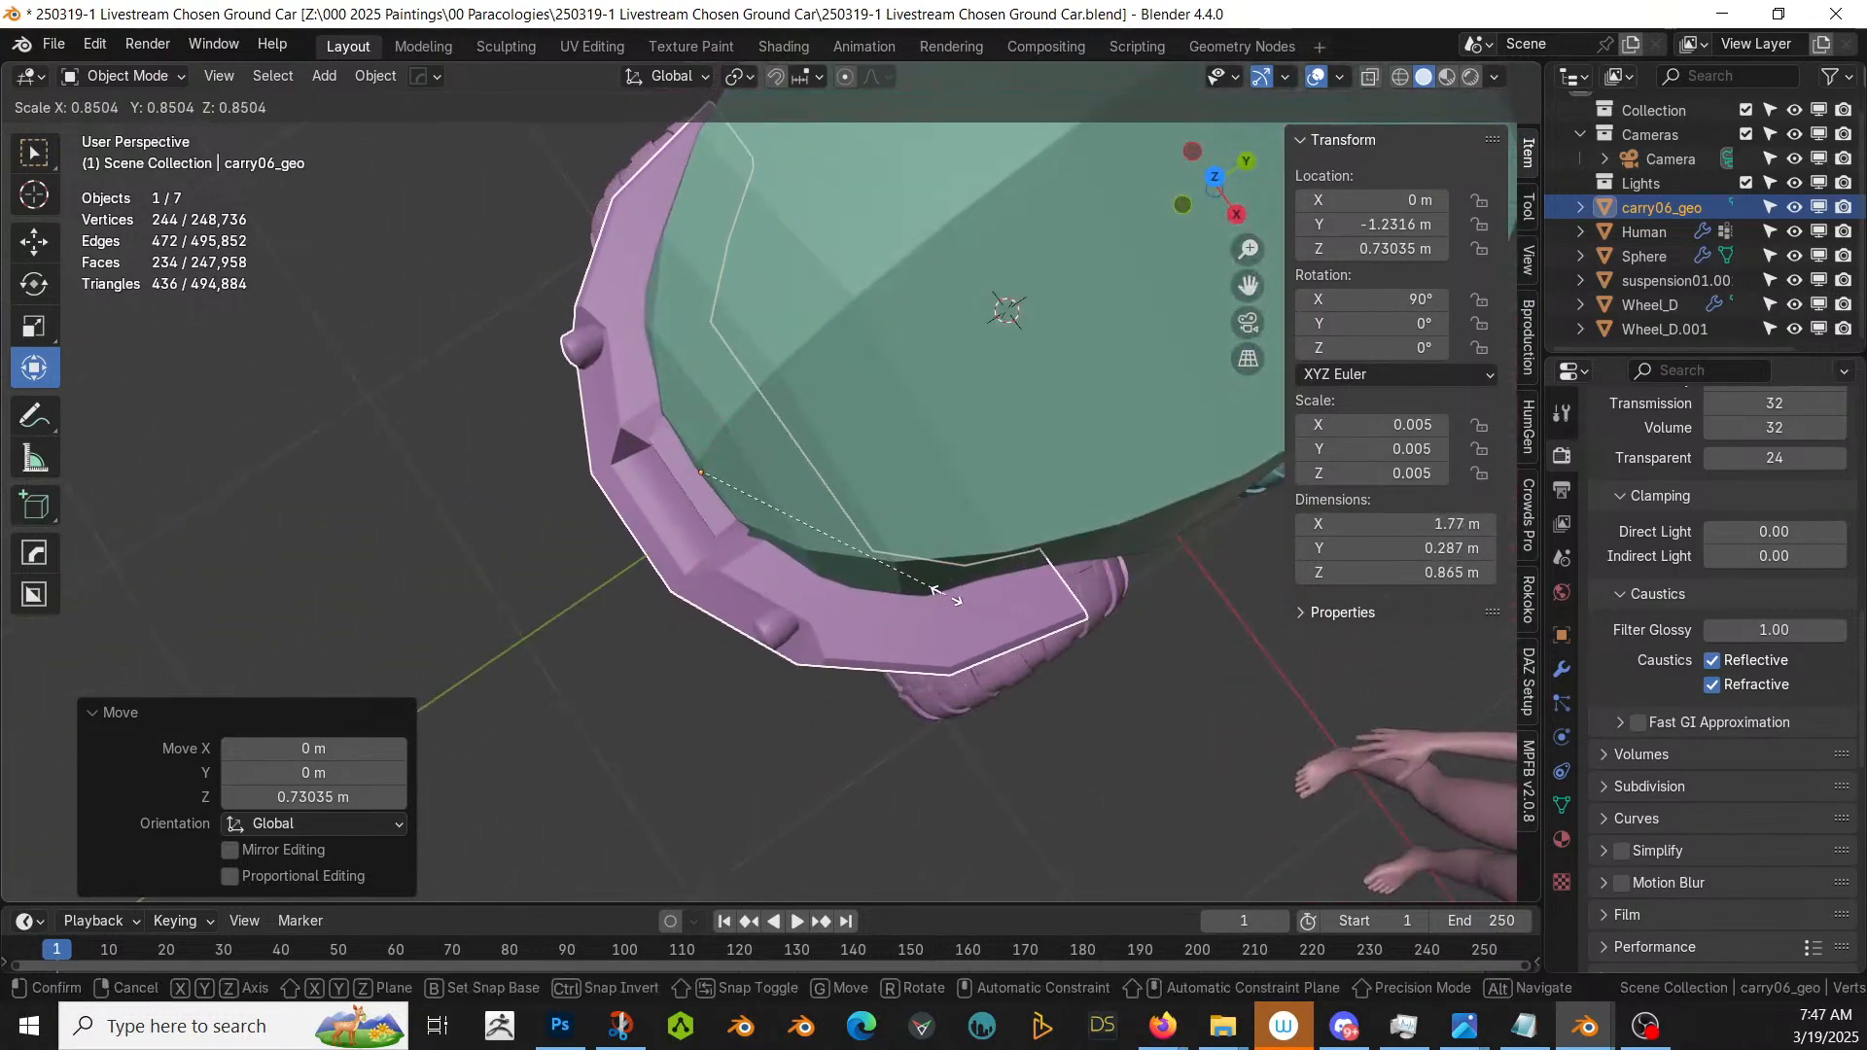
{"action": "left_click", "coordinate": [929, 574]}
{"action": "middle_click_drag", "start_coordinate": [929, 574], "coordinate": [877, 413]}
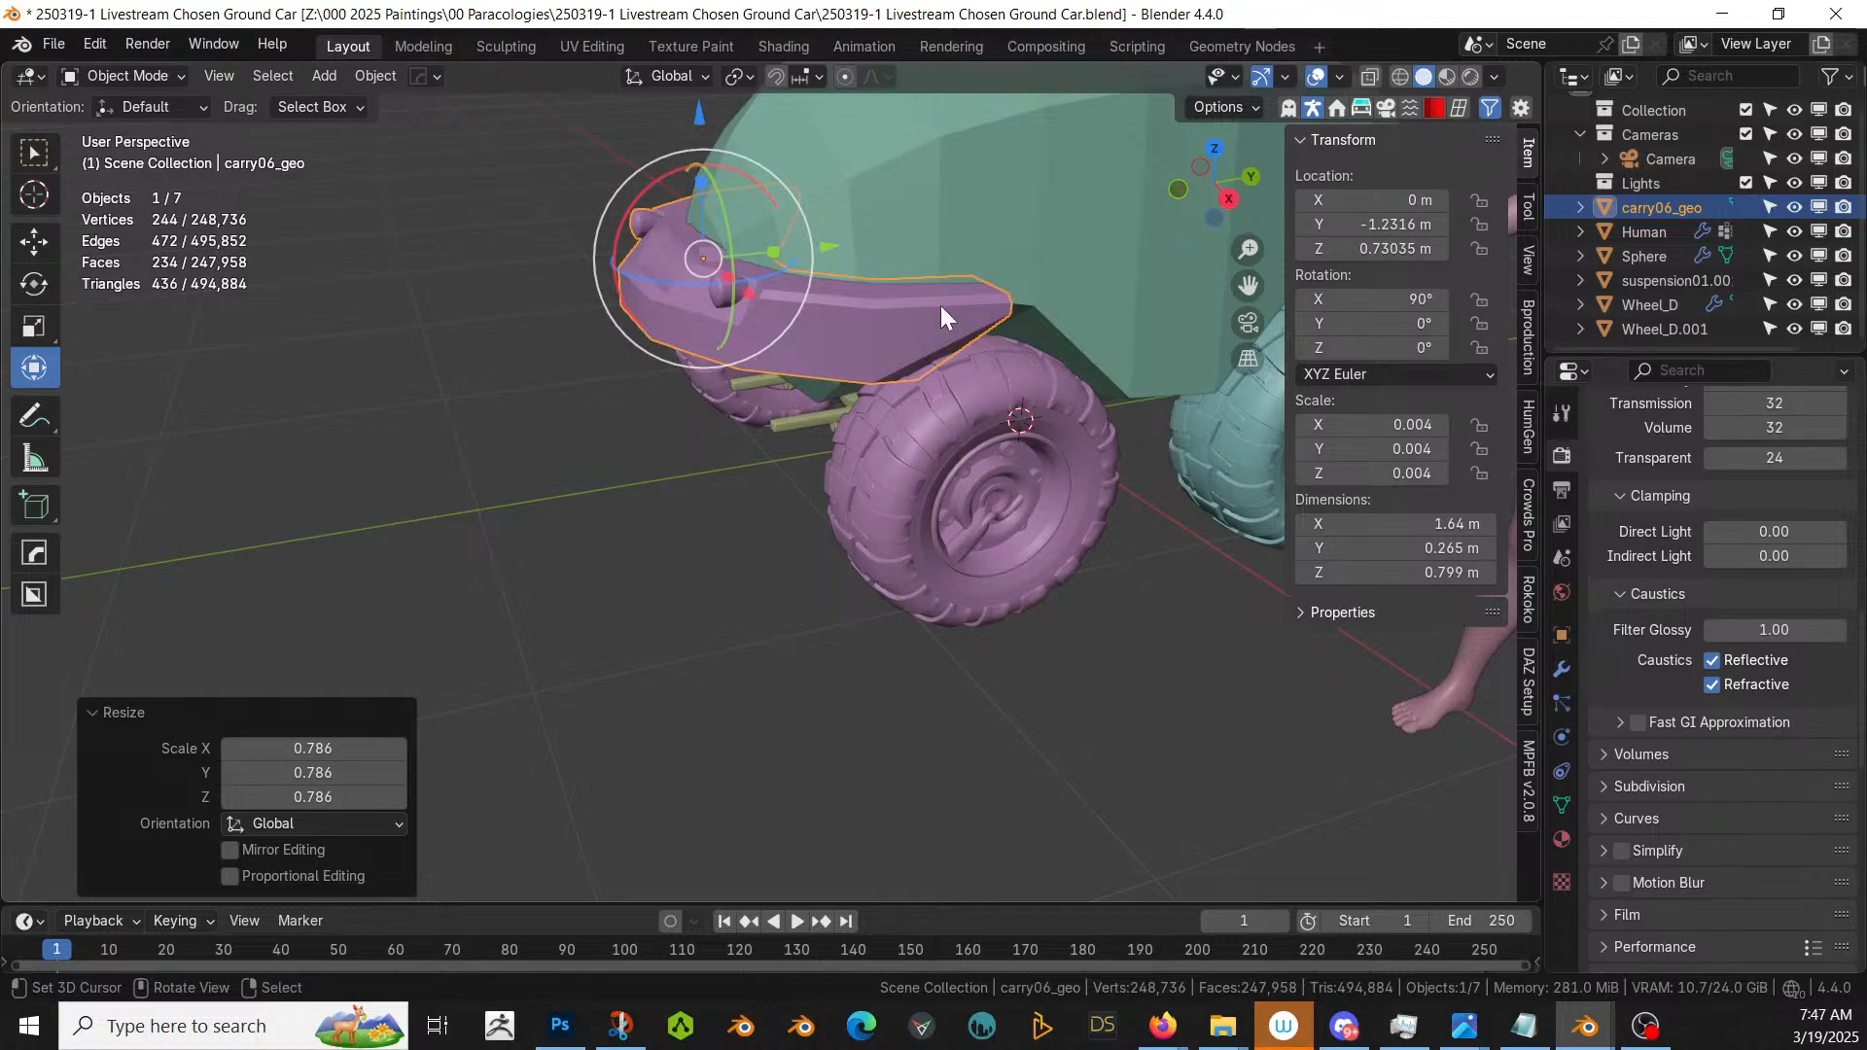
- Adjust the bumper's position along Y to about -1.256 m so it fits against the car's nose
{"action": "key", "text": "g"}
{"action": "key", "text": "y"}
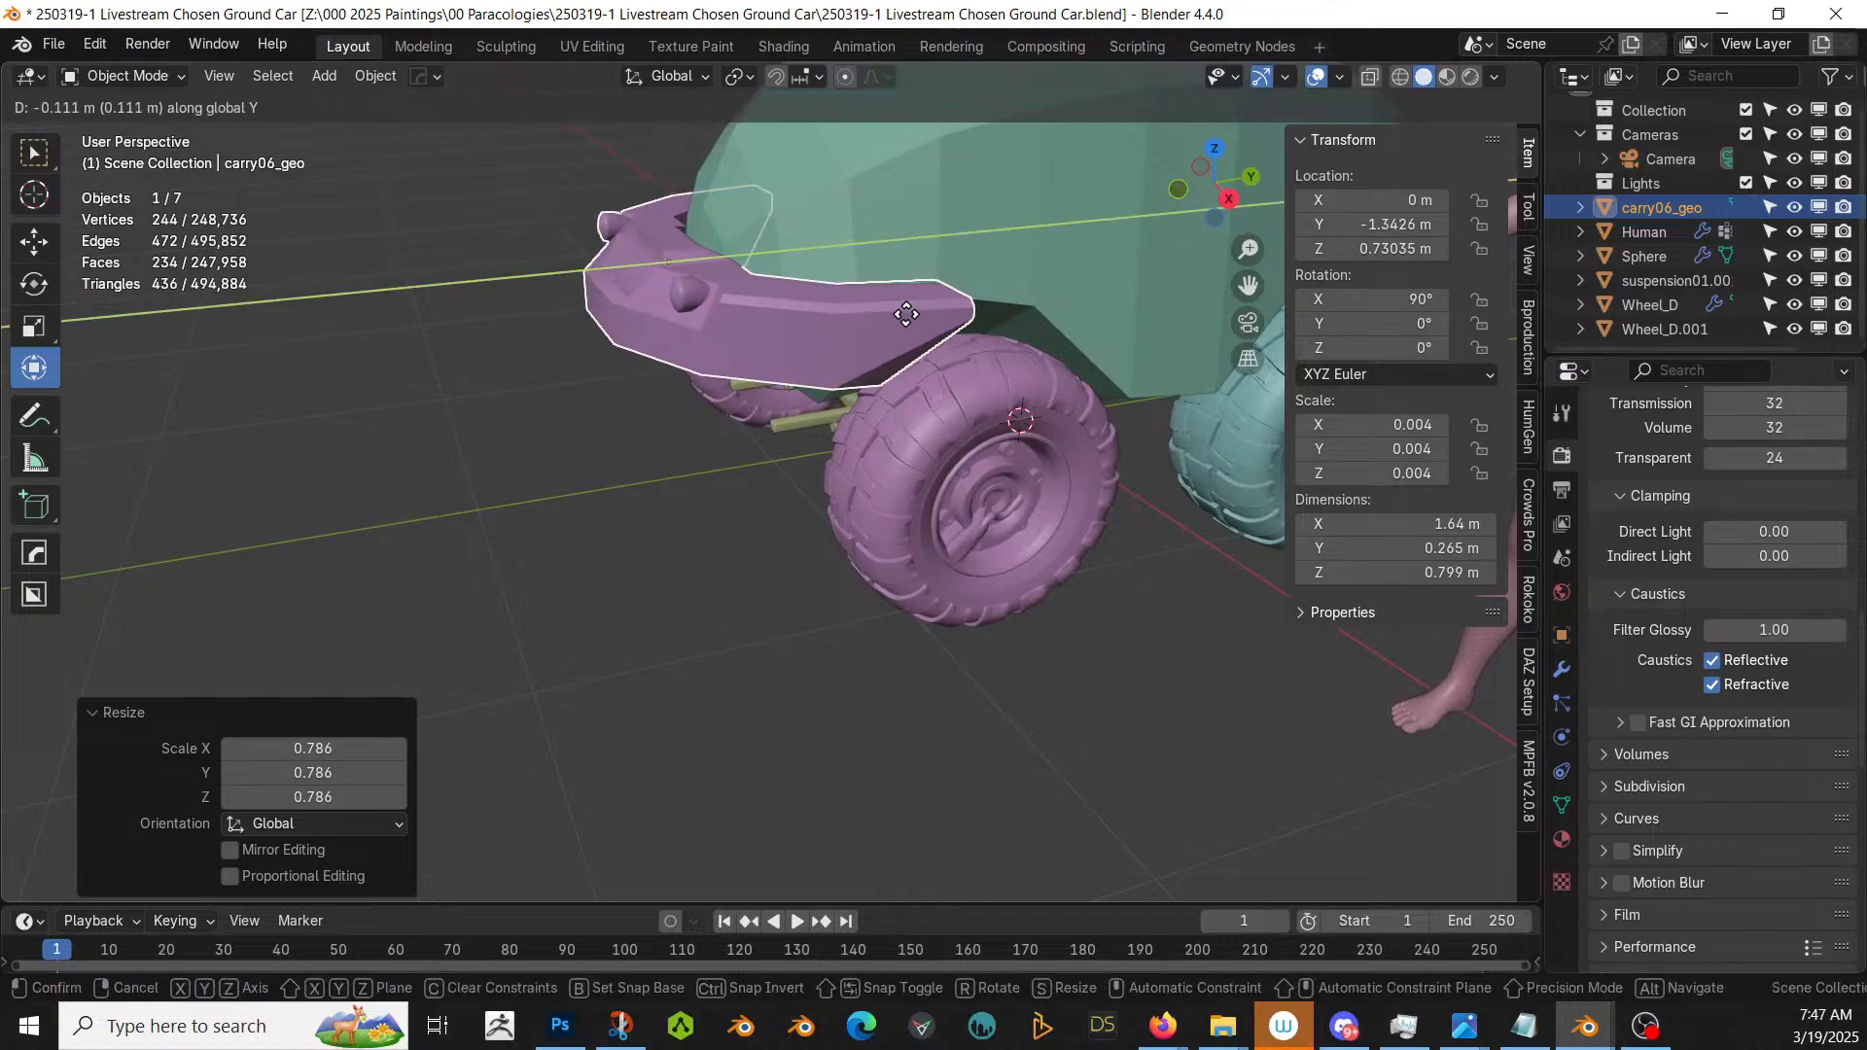
{"action": "left_click", "coordinate": [906, 314]}
{"action": "middle_click_drag", "start_coordinate": [906, 313], "coordinate": [709, 550]}
{"action": "scroll", "coordinate": [710, 550], "scroll_direction": "down", "scroll_amount": 4}
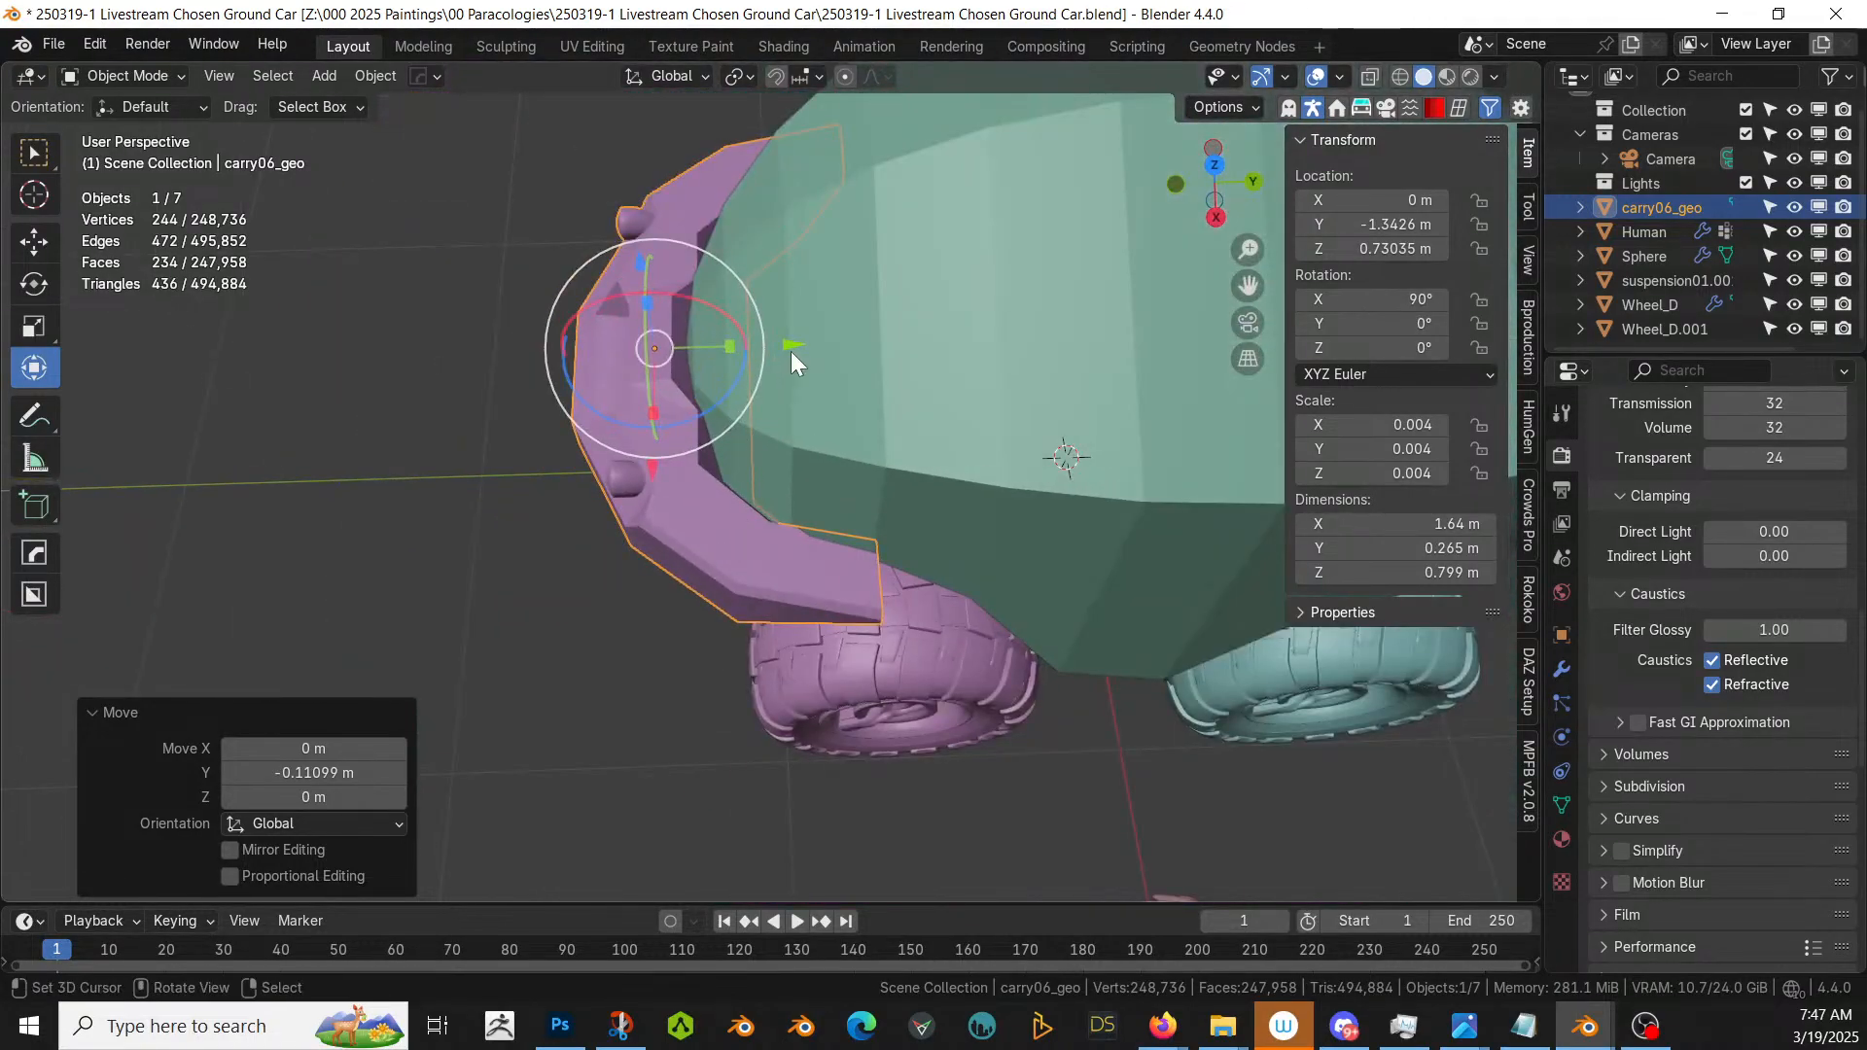
{"action": "left_click_drag", "start_coordinate": [792, 346], "coordinate": [823, 348]}
- Mirror the bumper along X across the car body with the Mirror gizmo in Modifier mode
{"action": "middle_click_drag", "start_coordinate": [824, 348], "coordinate": [815, 488]}
{"action": "scroll", "coordinate": [967, 257], "scroll_direction": "up", "scroll_amount": 3}
{"action": "left_click", "coordinate": [823, 480]}
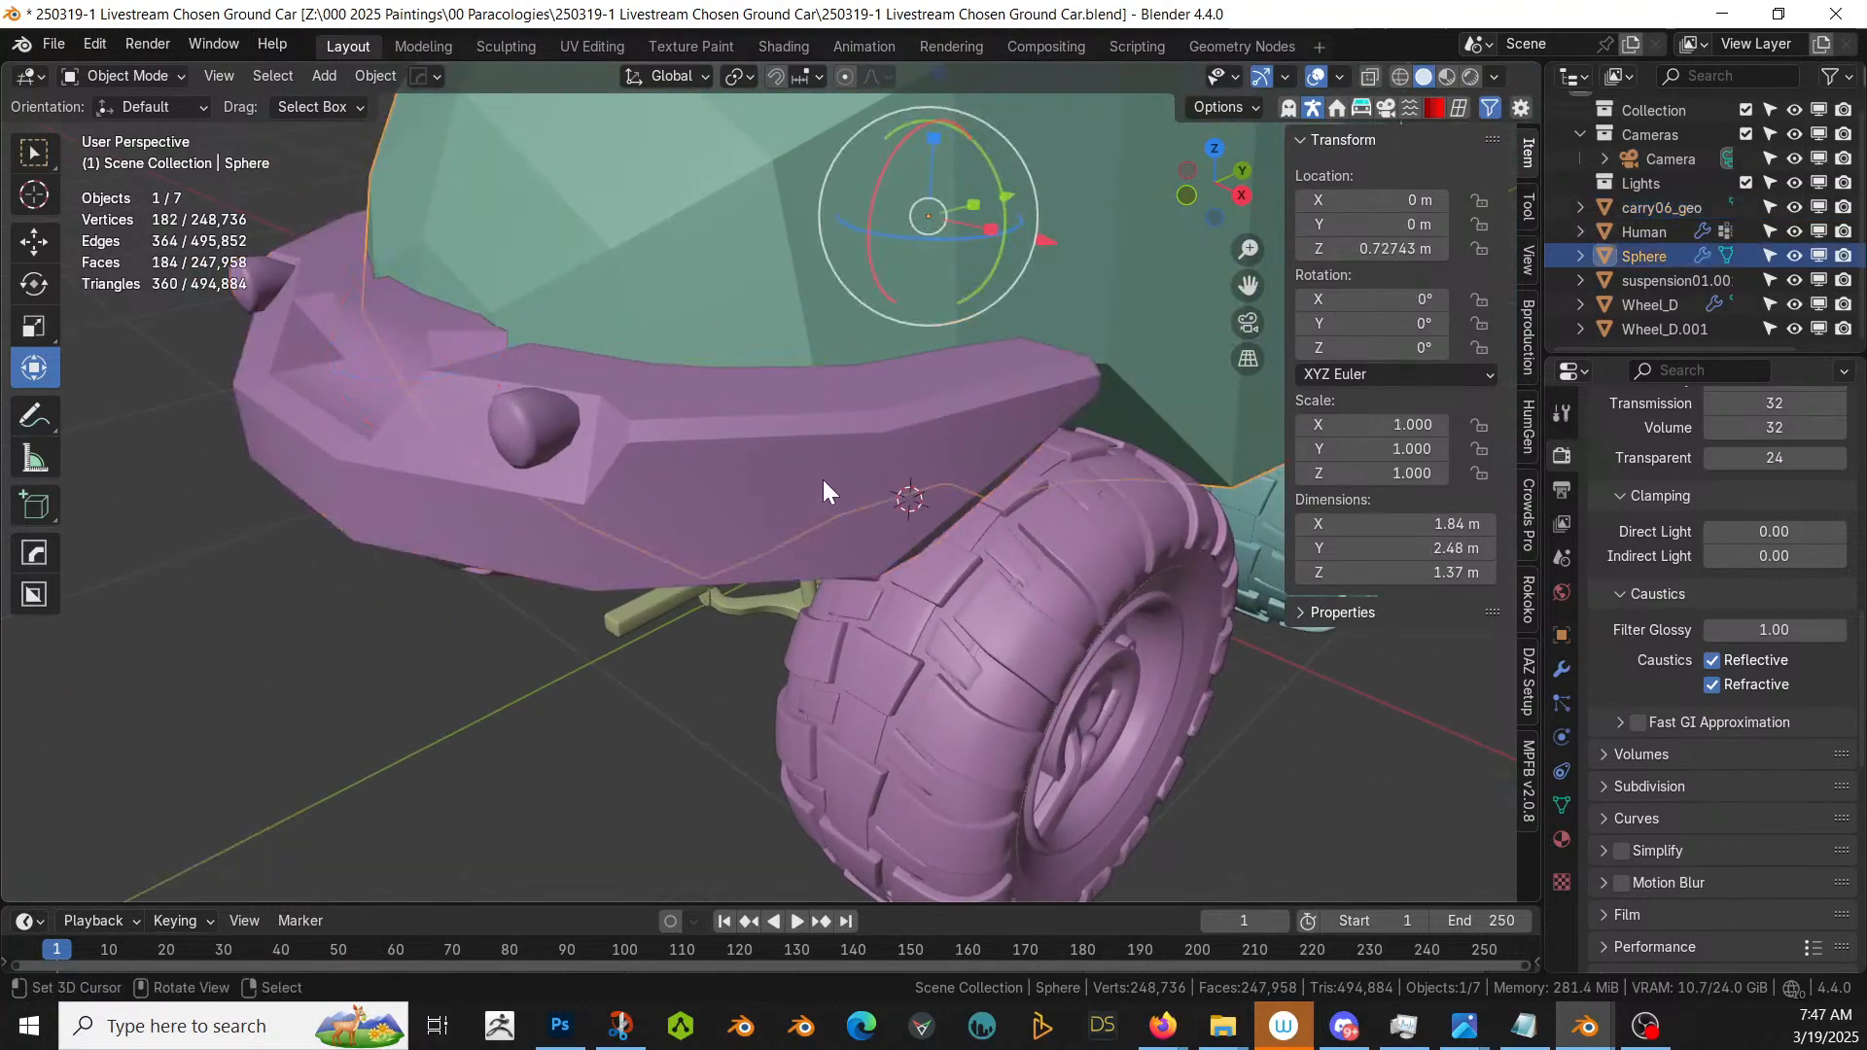
{"action": "left_click", "coordinate": [823, 481]}
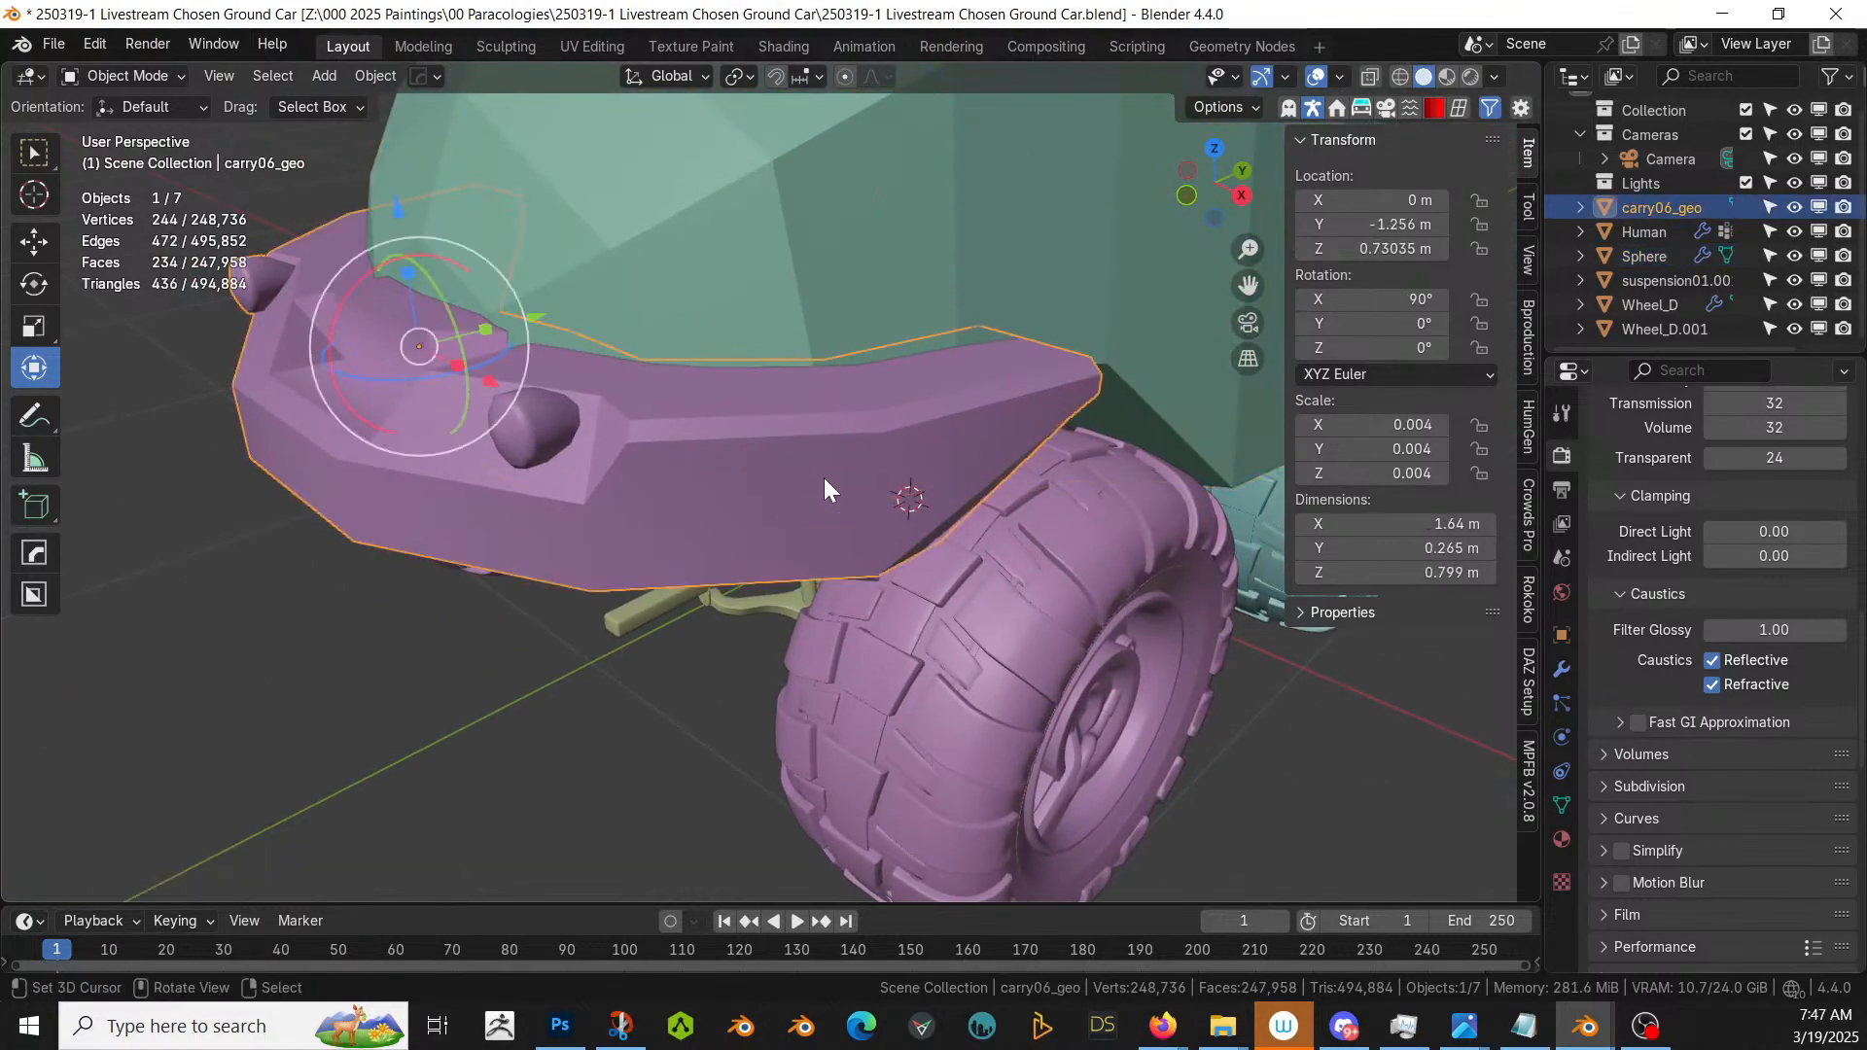
{"action": "right_click", "coordinate": [822, 241], "text": "shift"}
{"action": "scroll", "coordinate": [822, 241], "scroll_direction": "down", "scroll_amount": 4}
{"action": "key", "text": "alt+x"}
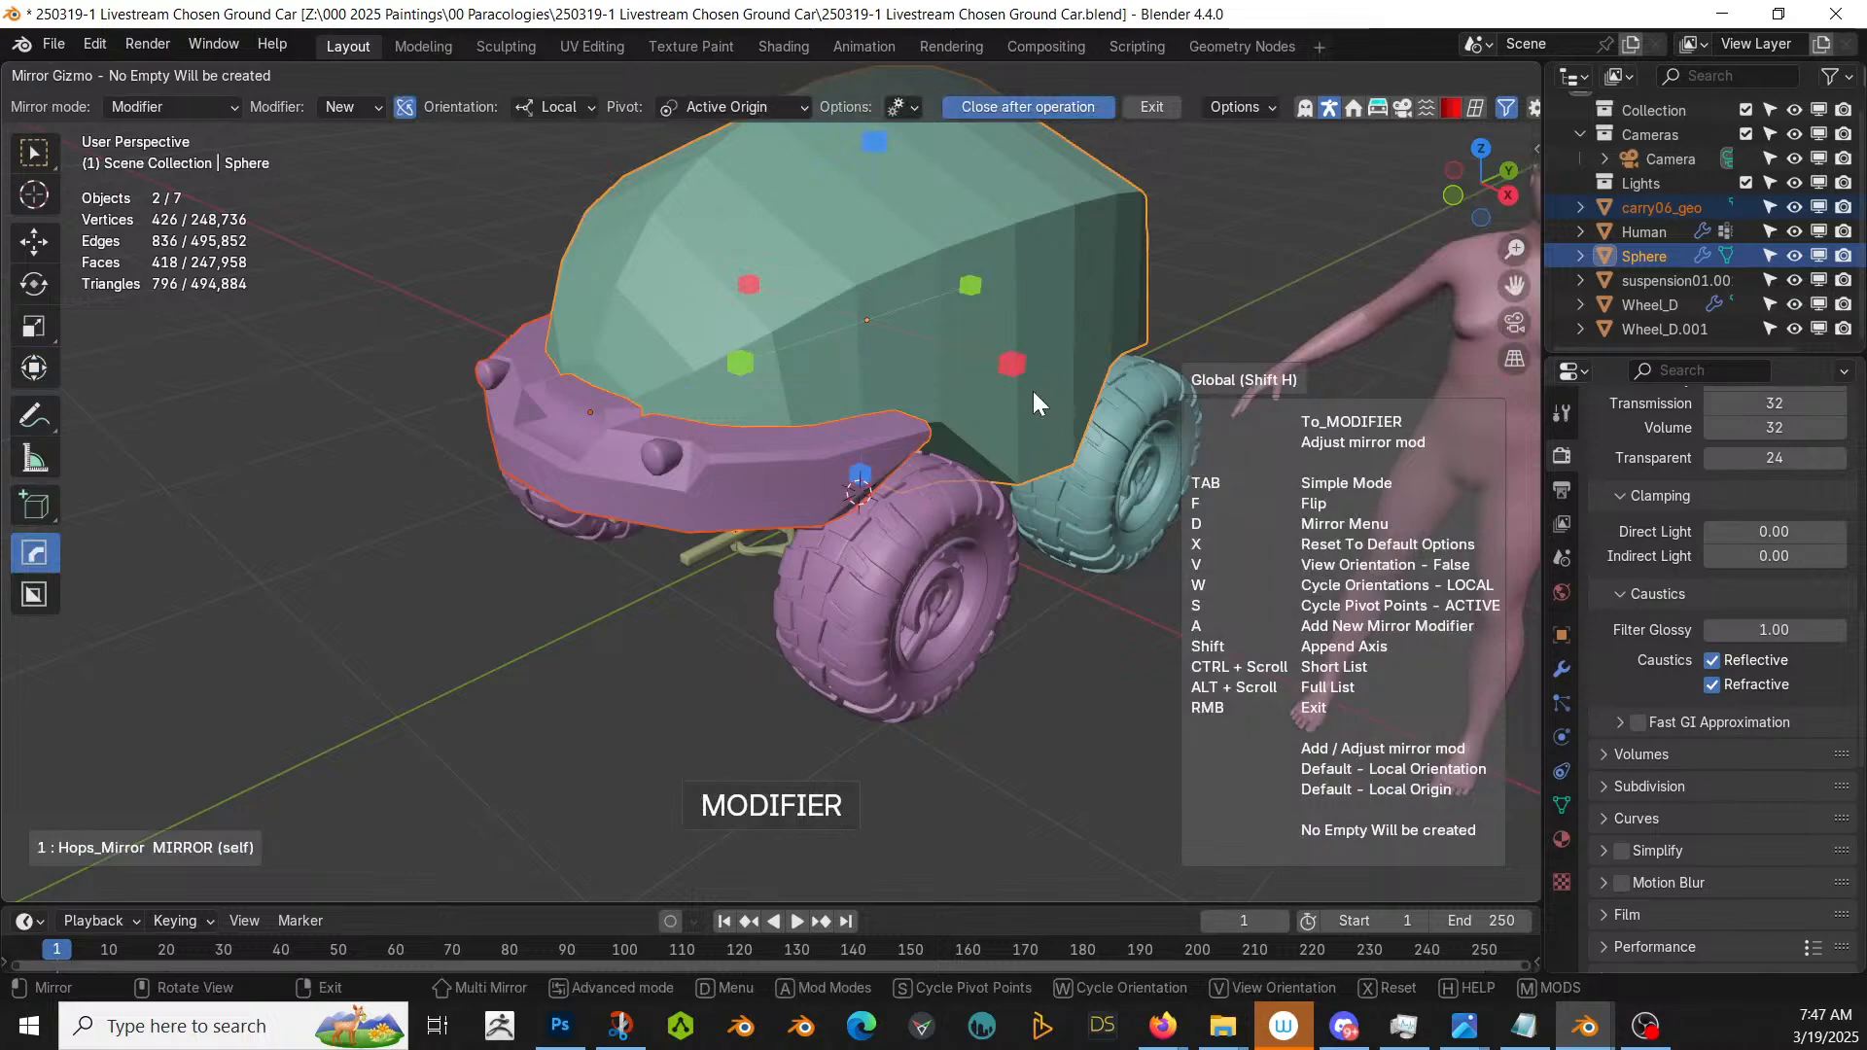
{"action": "left_click", "coordinate": [1006, 366]}
- Isolate the bumper and raise two connected edges on the underside of one side arm about 0.08 m along Z
{"action": "middle_click_drag", "start_coordinate": [764, 508], "coordinate": [833, 342]}
{"action": "left_click", "coordinate": [930, 482]}
{"action": "key", "text": "KP_Divide"}
{"action": "key", "text": "Tab"}
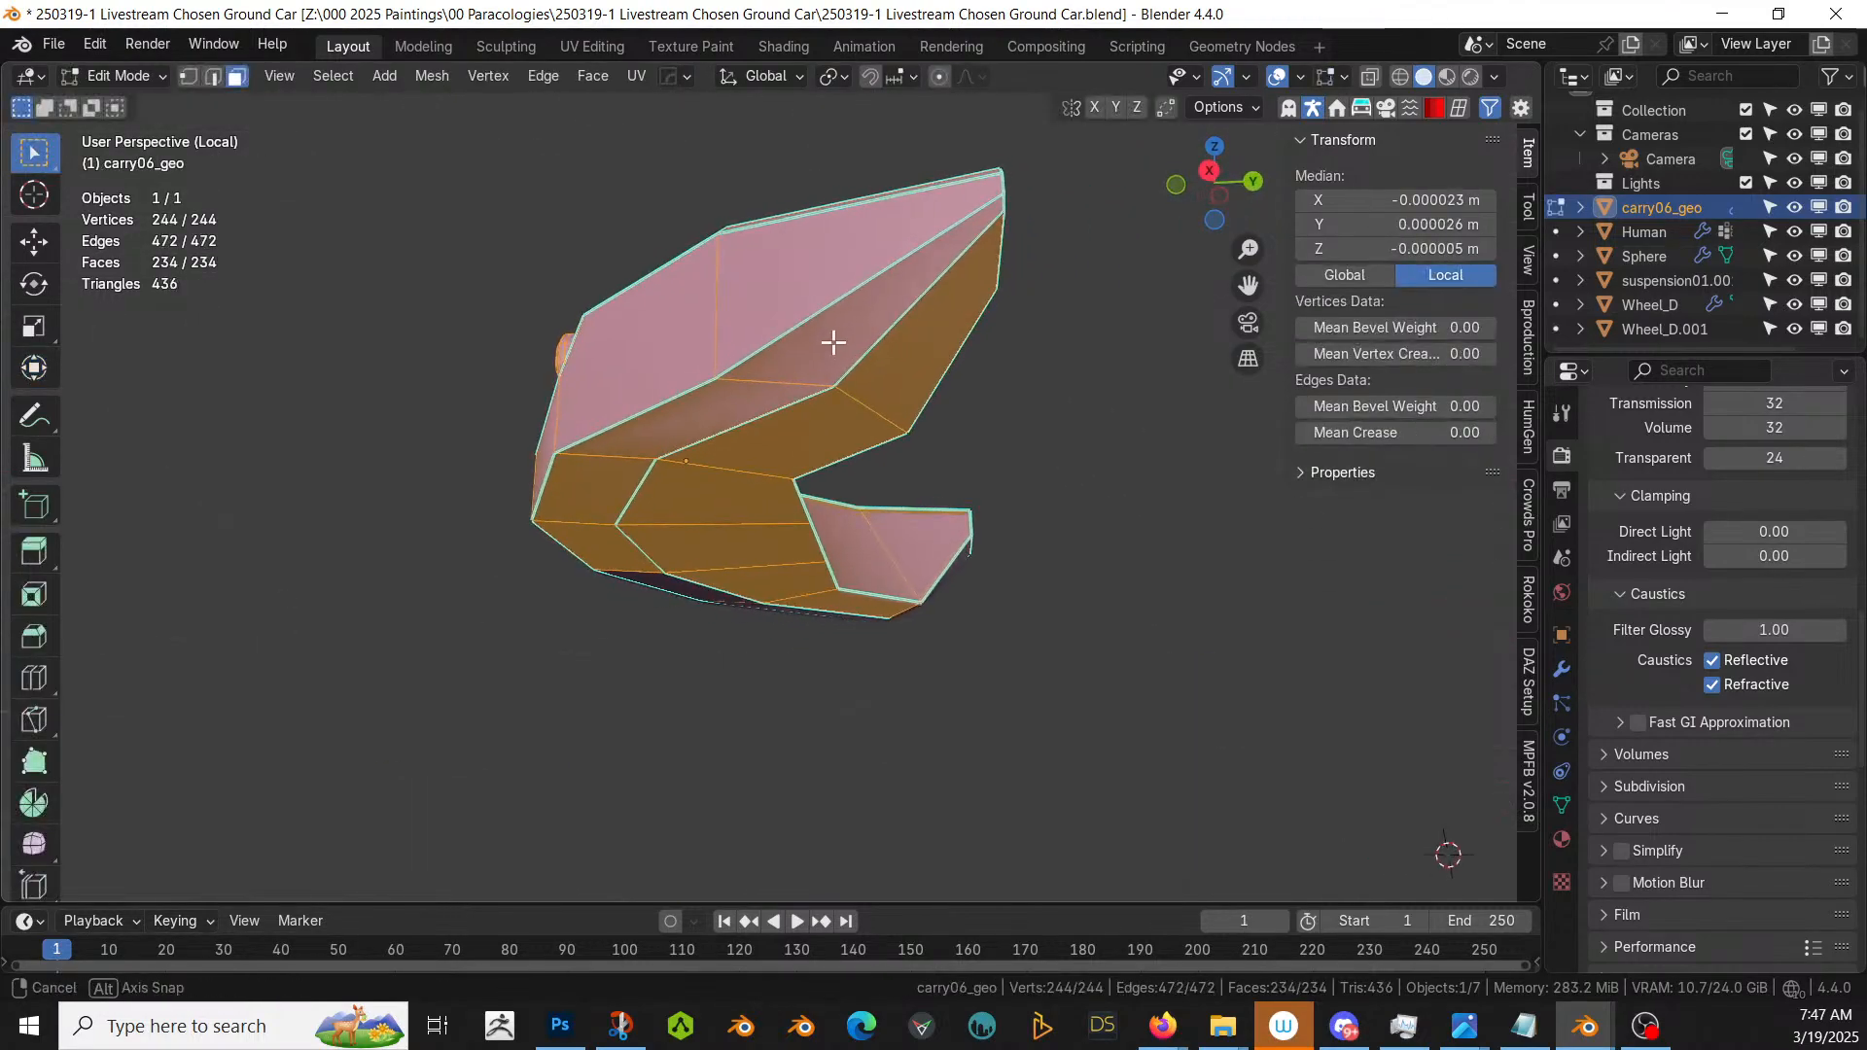
{"action": "left_click", "coordinate": [873, 417]}
{"action": "left_click", "coordinate": [825, 383], "text": "shift"}
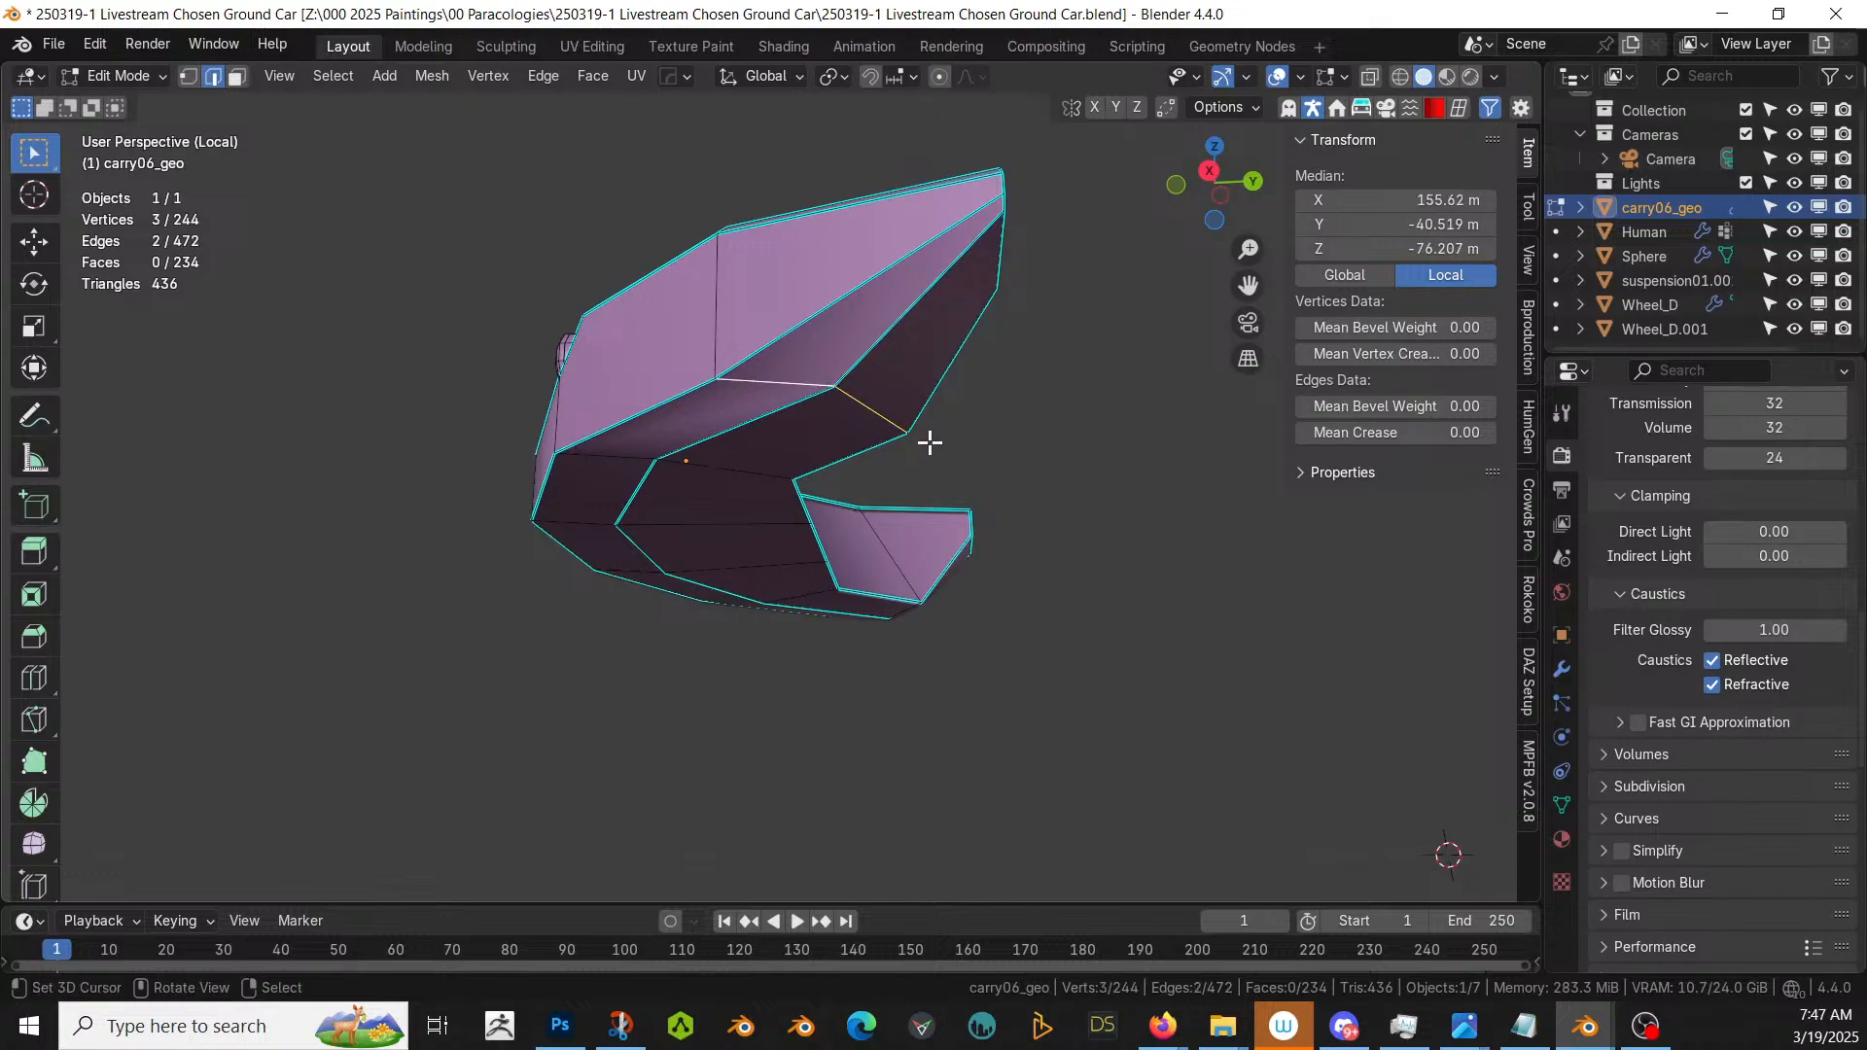
{"action": "key", "text": "g"}
{"action": "key", "text": "z"}
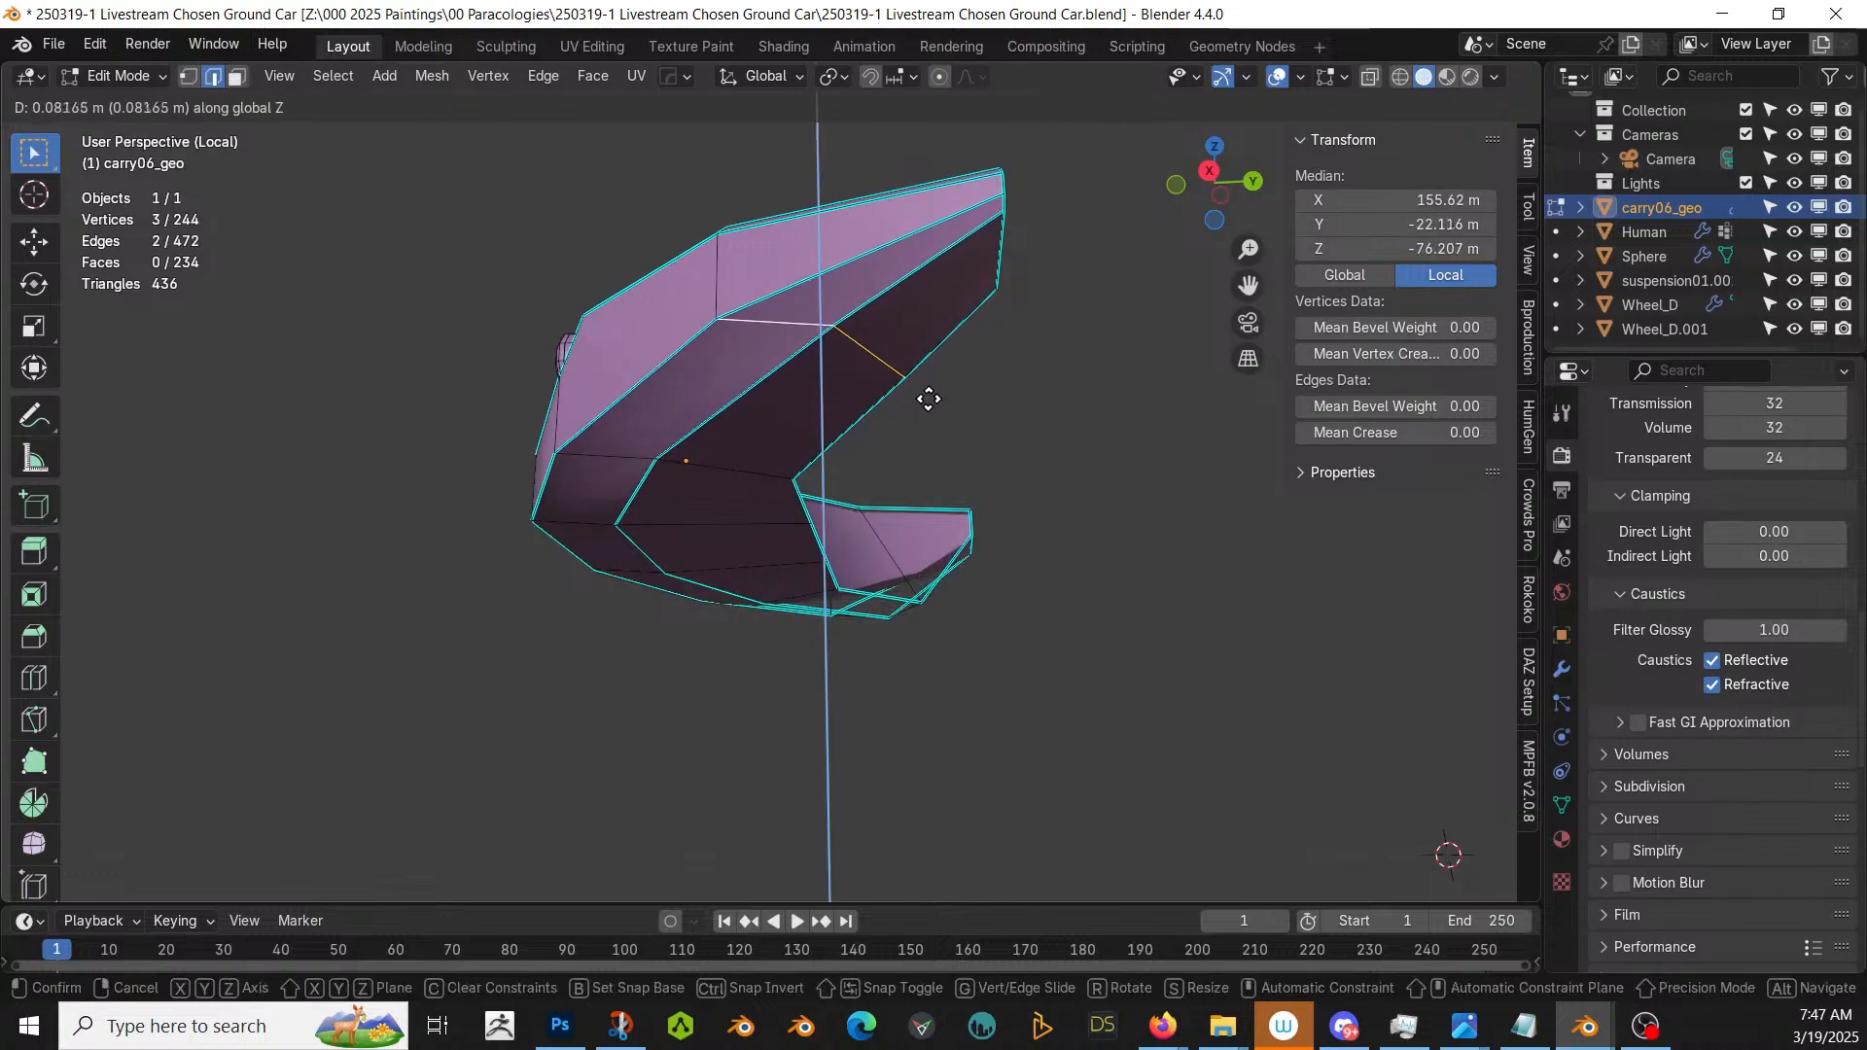
{"action": "left_click", "coordinate": [929, 398]}
- Show the whole car again and lower the selected bumper underside edges about 0.026 m along Z
{"action": "key", "text": "KP_Divide"}
{"action": "middle_click_drag", "start_coordinate": [924, 395], "coordinate": [747, 337]}
{"action": "scroll", "coordinate": [748, 337], "scroll_direction": "up", "scroll_amount": 4}
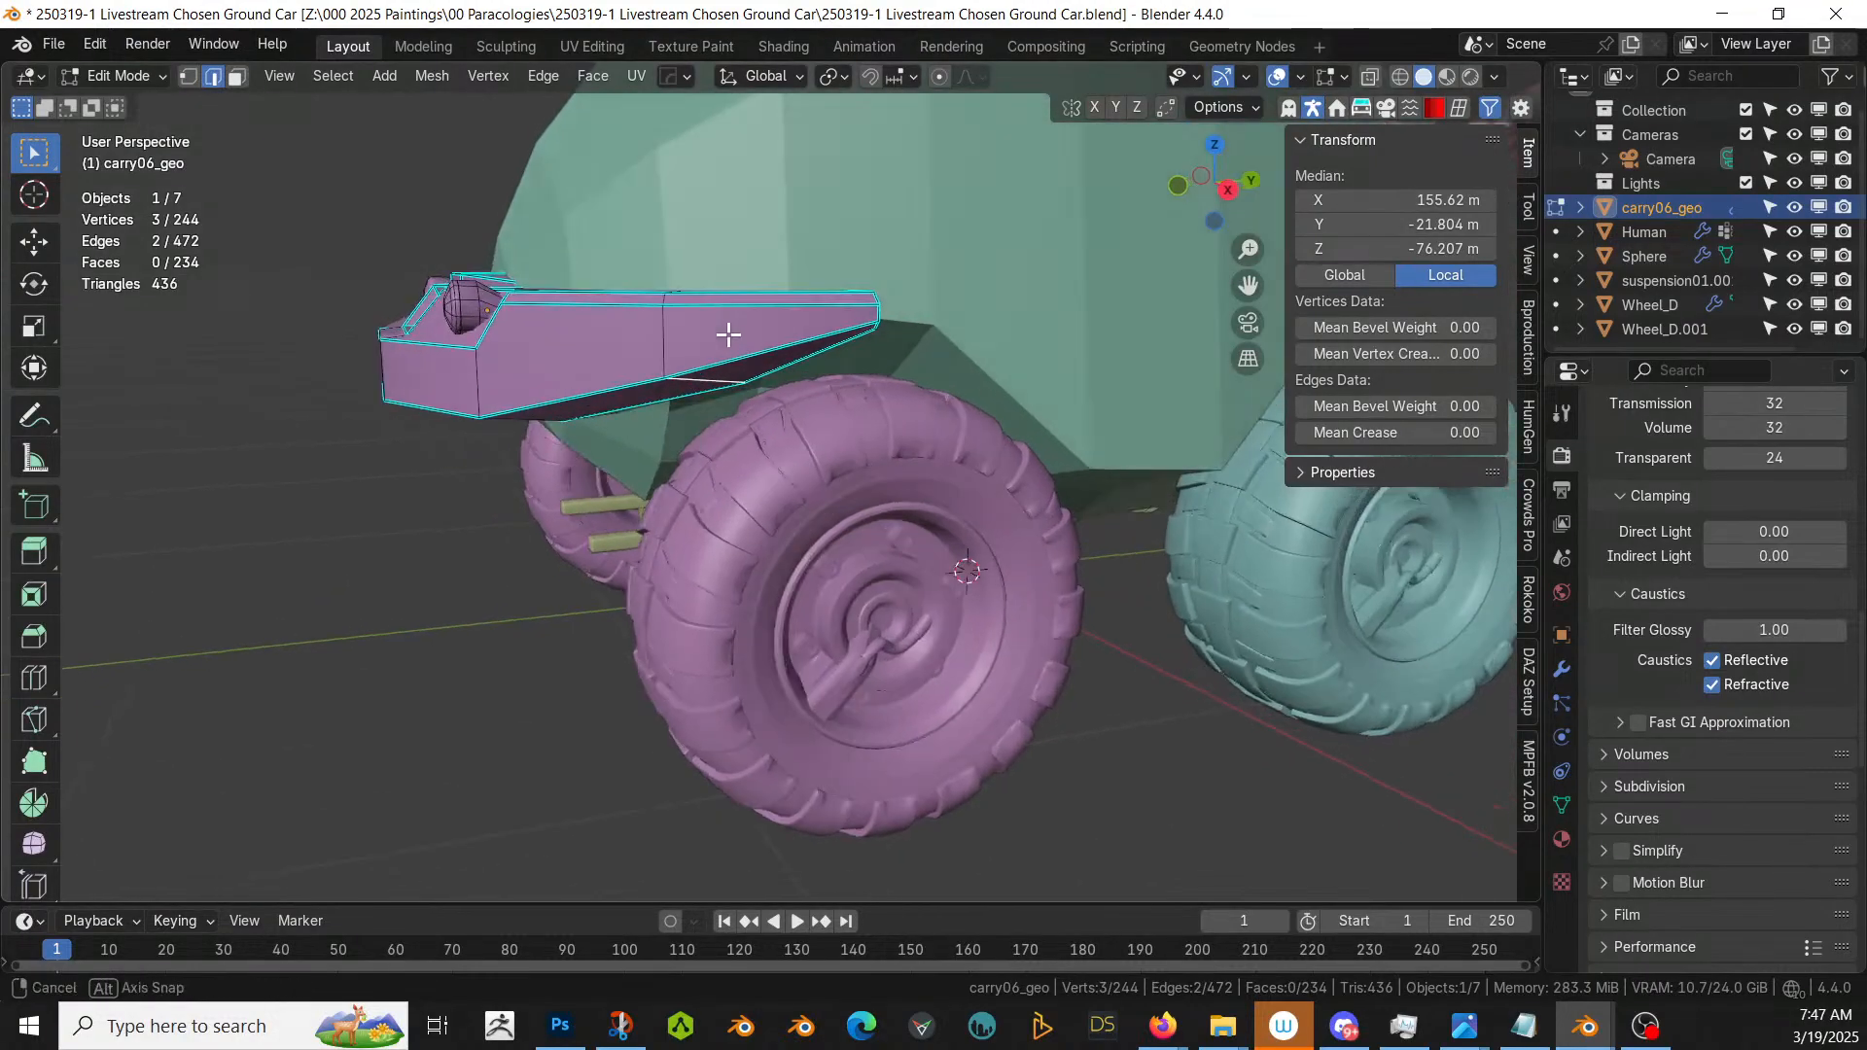
{"action": "key", "text": "g"}
{"action": "key", "text": "z"}
{"action": "left_click", "coordinate": [728, 349]}
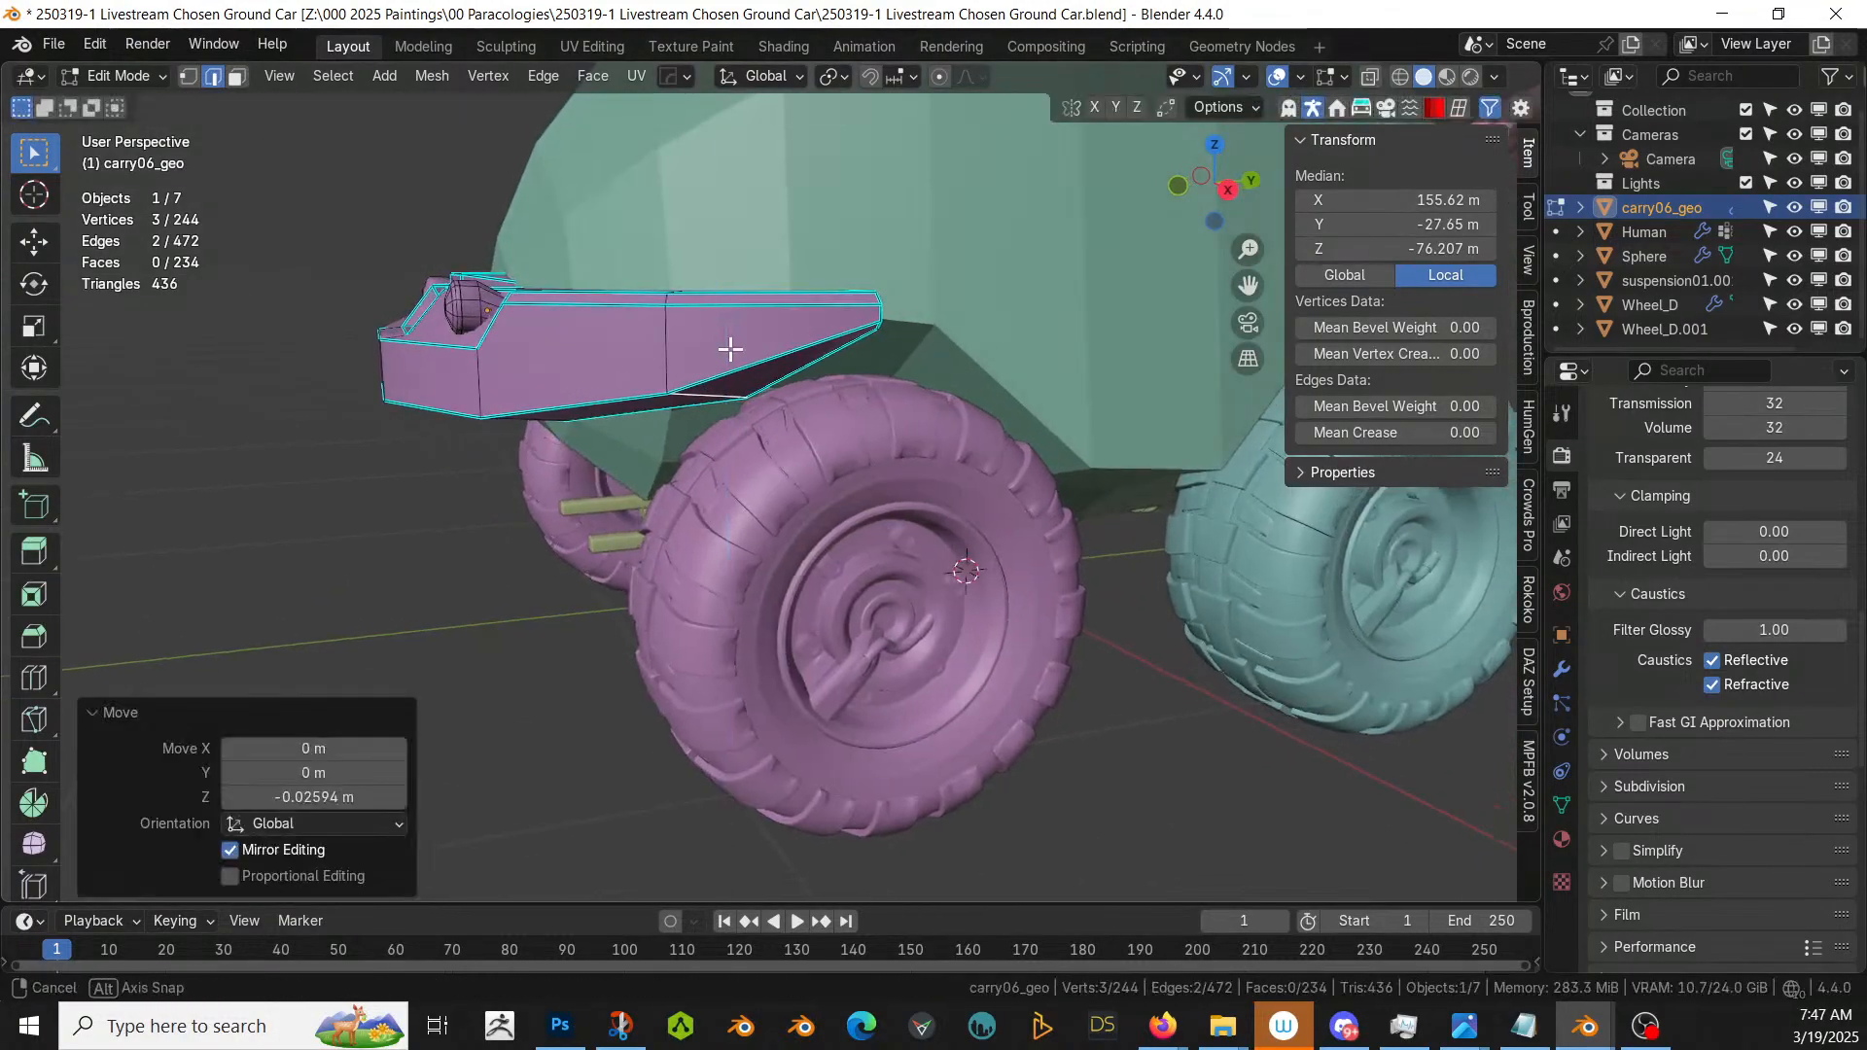
- Save the car file and return the bumper to Object Mode
{"action": "middle_click_drag", "start_coordinate": [727, 349], "coordinate": [1035, 343]}
{"action": "scroll", "coordinate": [1050, 350], "scroll_direction": "down", "scroll_amount": 5}
{"action": "key", "text": "ctrl+s"}
{"action": "key", "text": "Tab"}
{"action": "scroll", "coordinate": [954, 392], "scroll_direction": "up", "scroll_amount": 3}
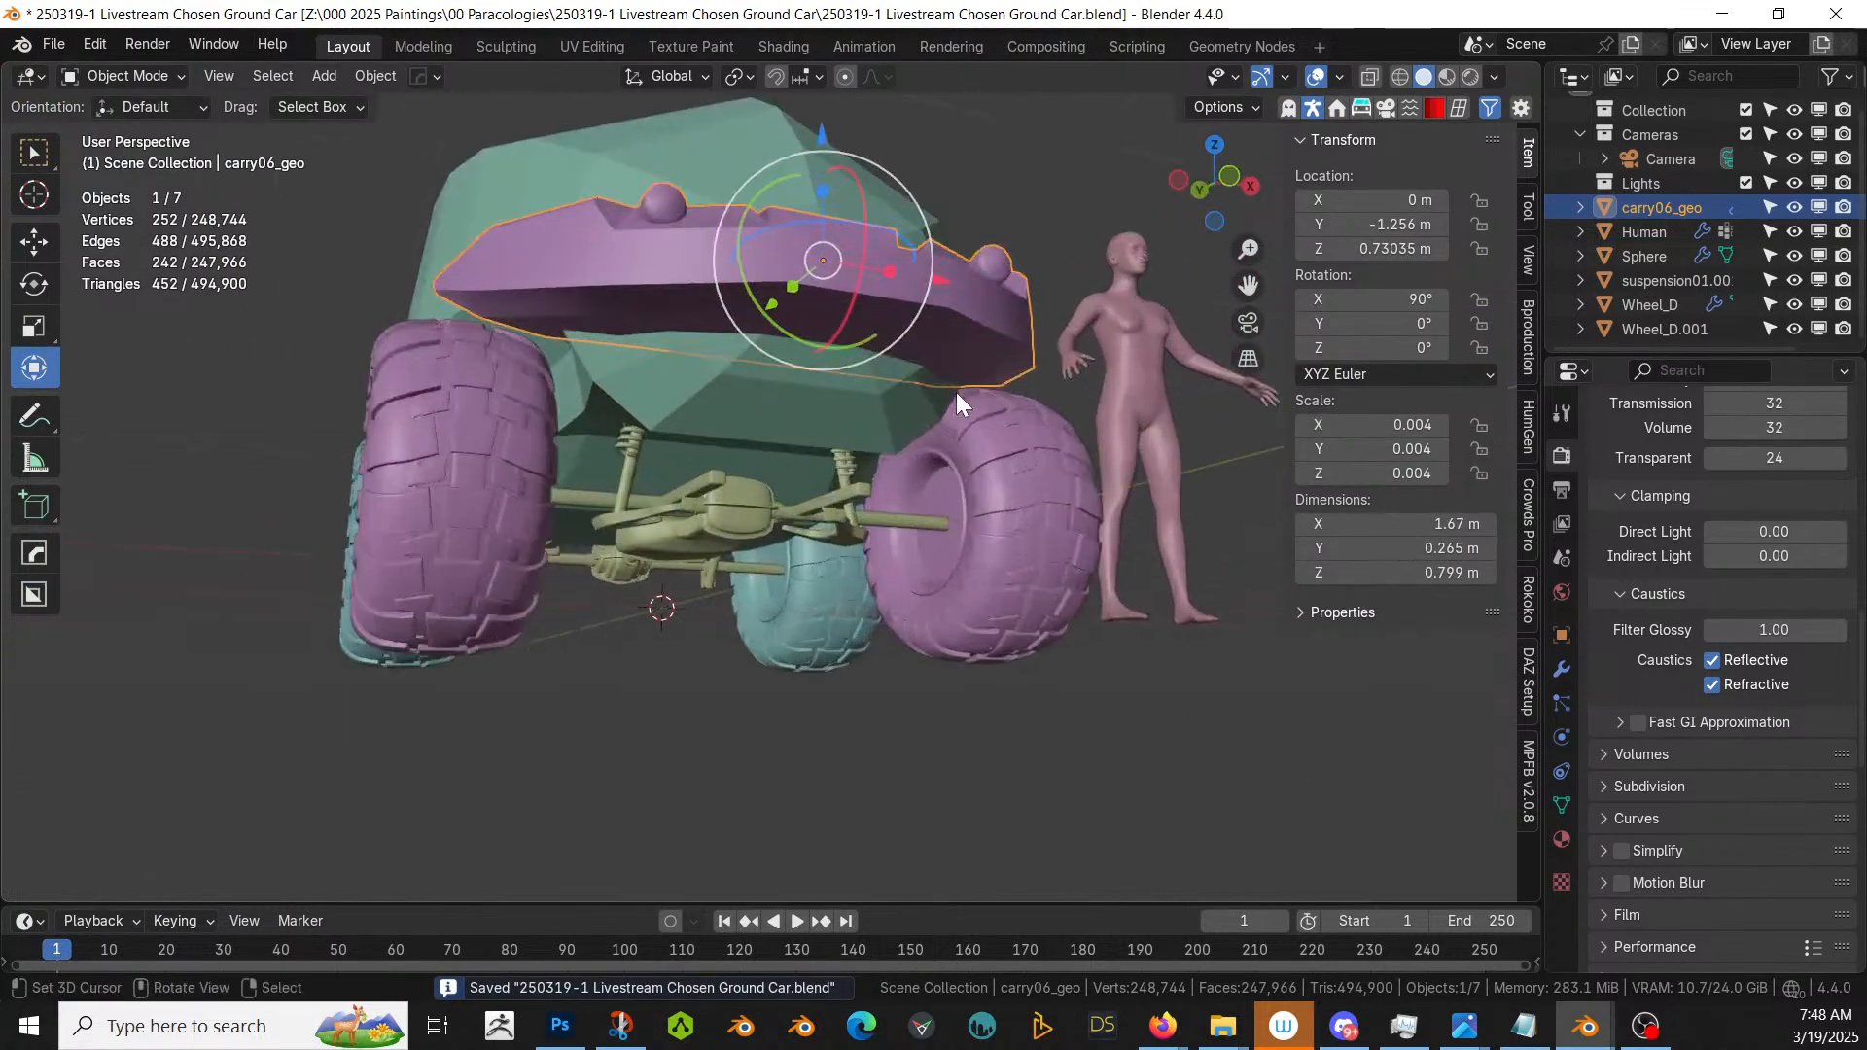
{"action": "middle_click_drag", "start_coordinate": [955, 392], "coordinate": [780, 434]}
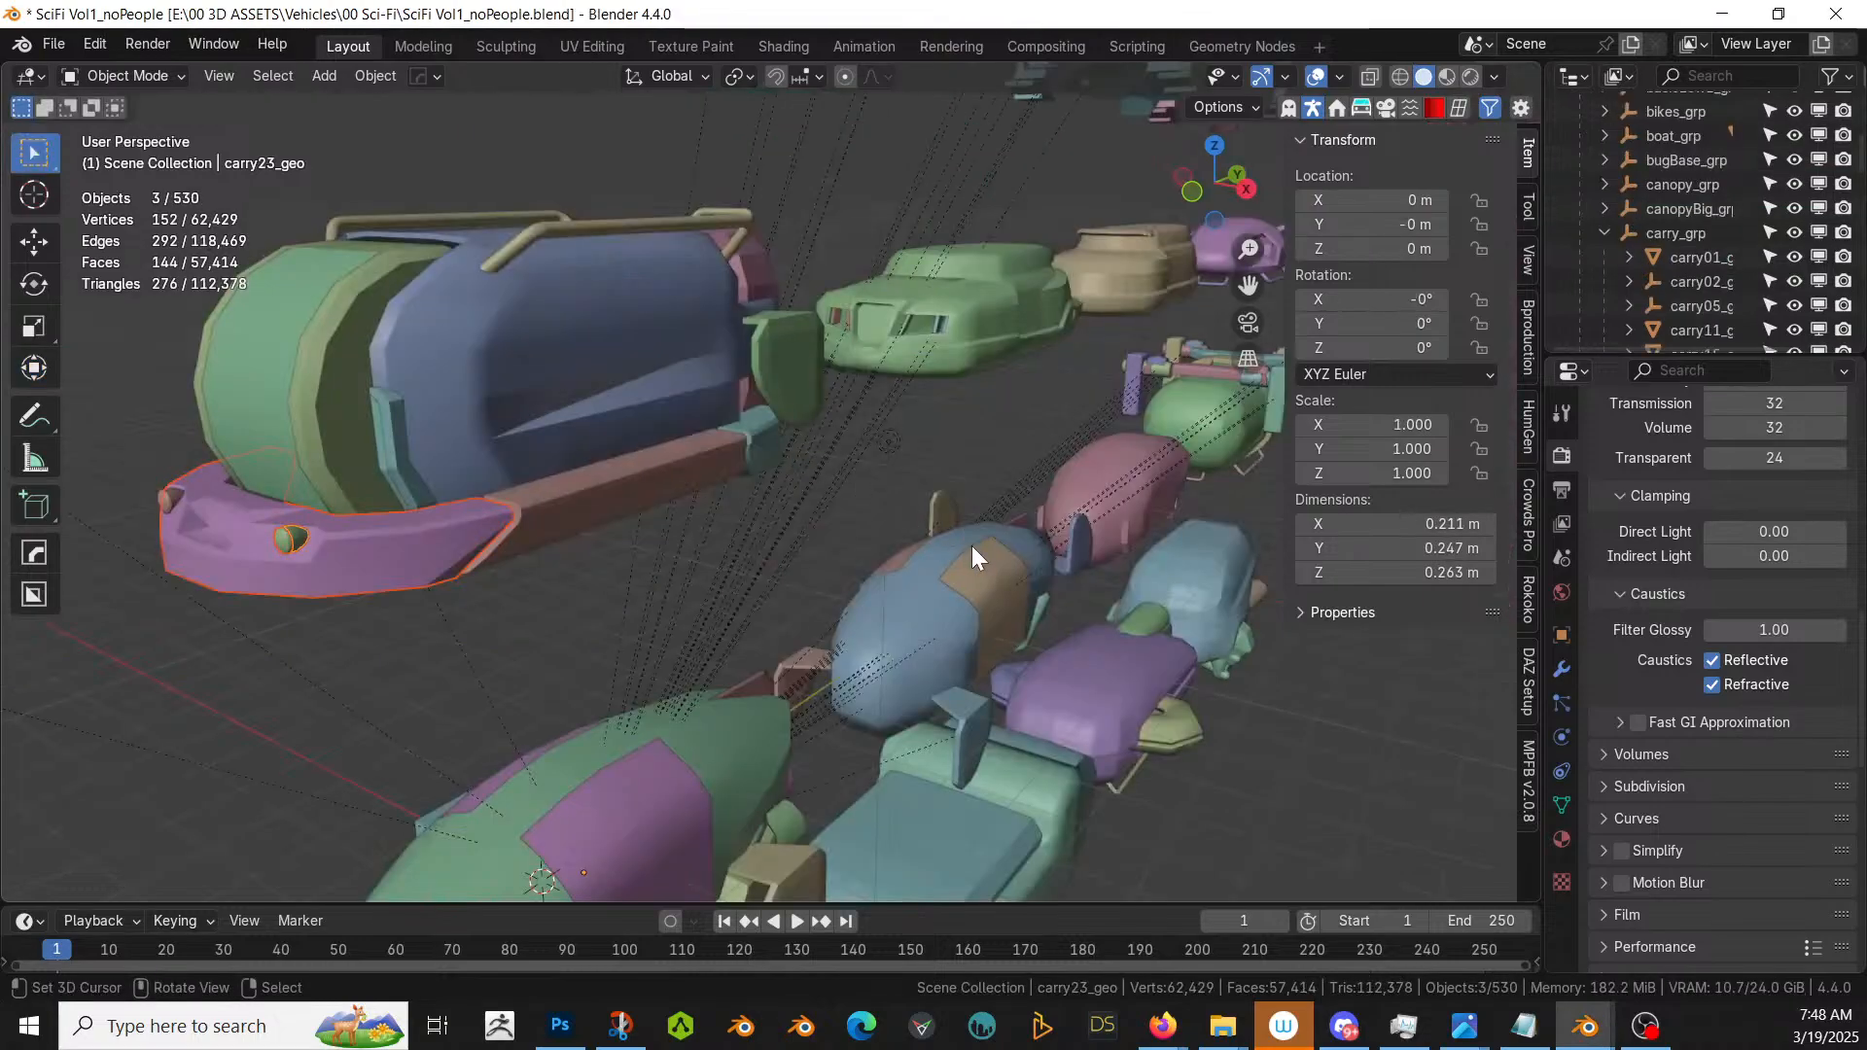
- In the SciFi Vol1_noPeople vehicle library file, isolate and copy the green car's blue end piece, superSlick07_geo
{"action": "middle_click_drag", "start_coordinate": [971, 546], "coordinate": [204, 453]}
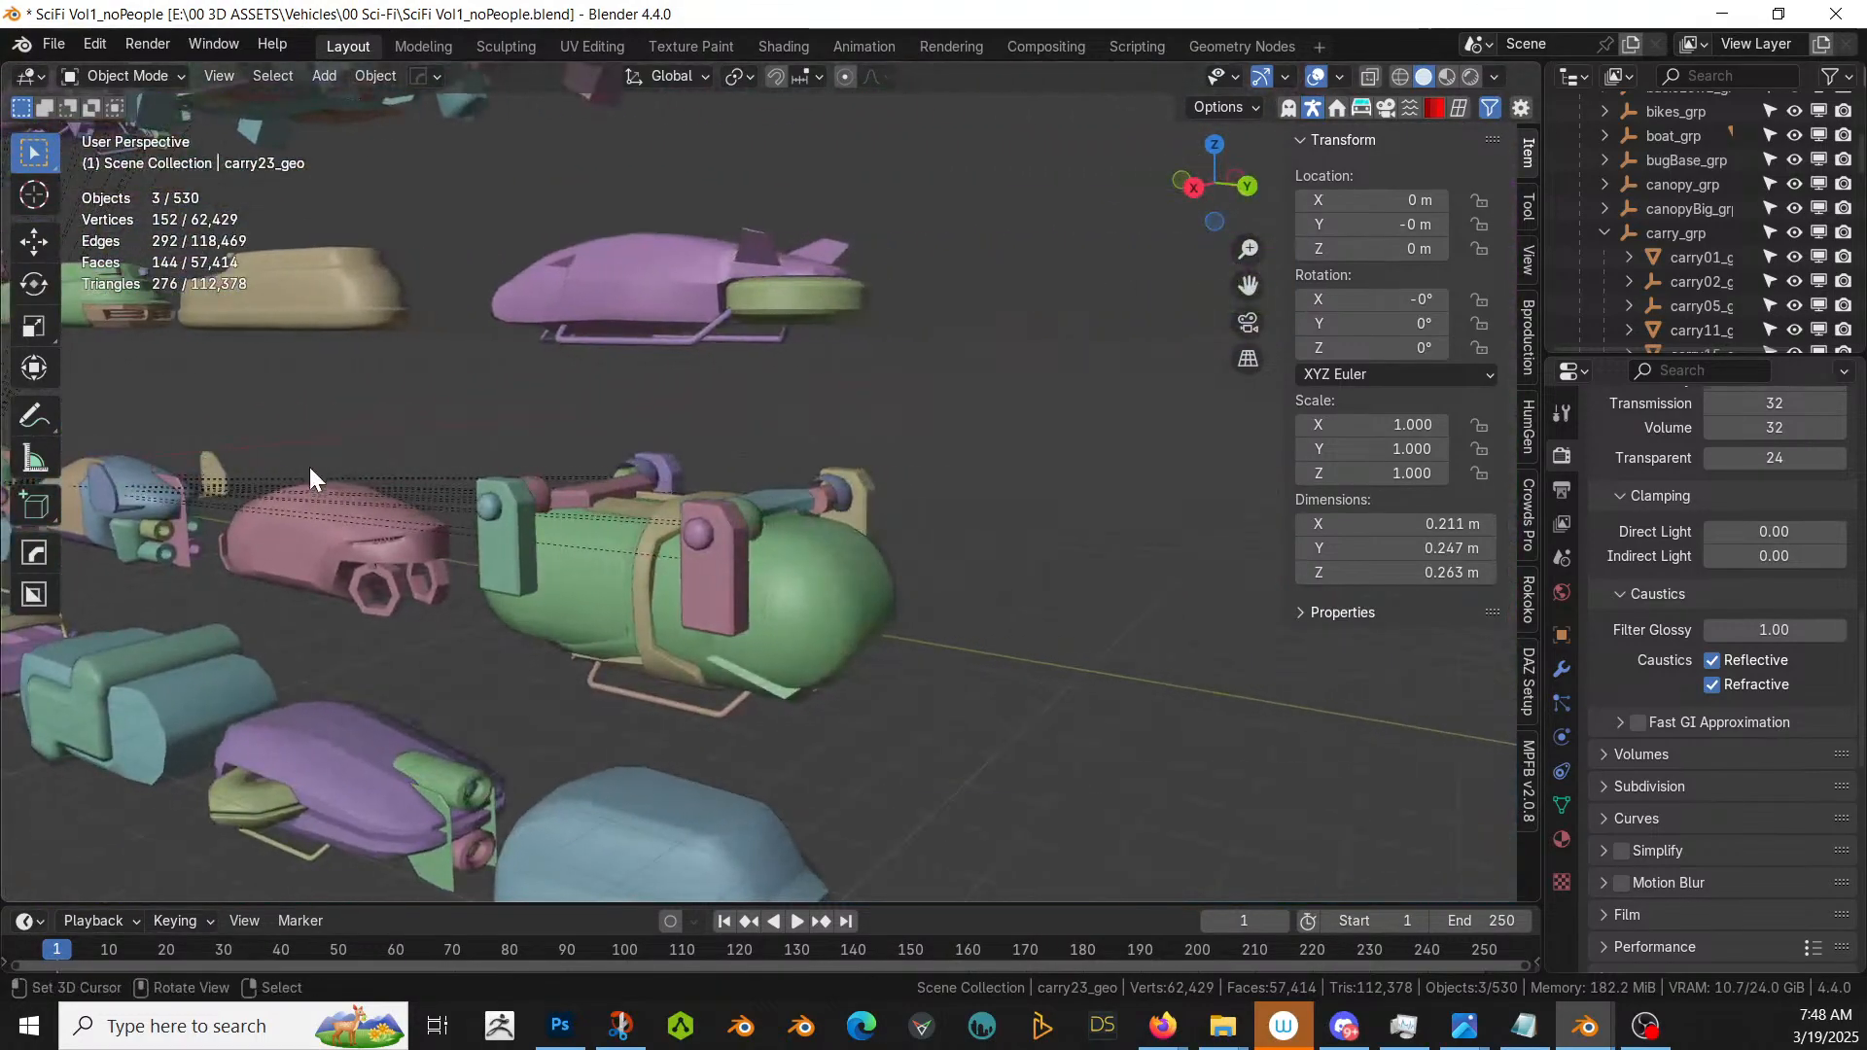
{"action": "middle_click_drag", "start_coordinate": [309, 477], "coordinate": [663, 429]}
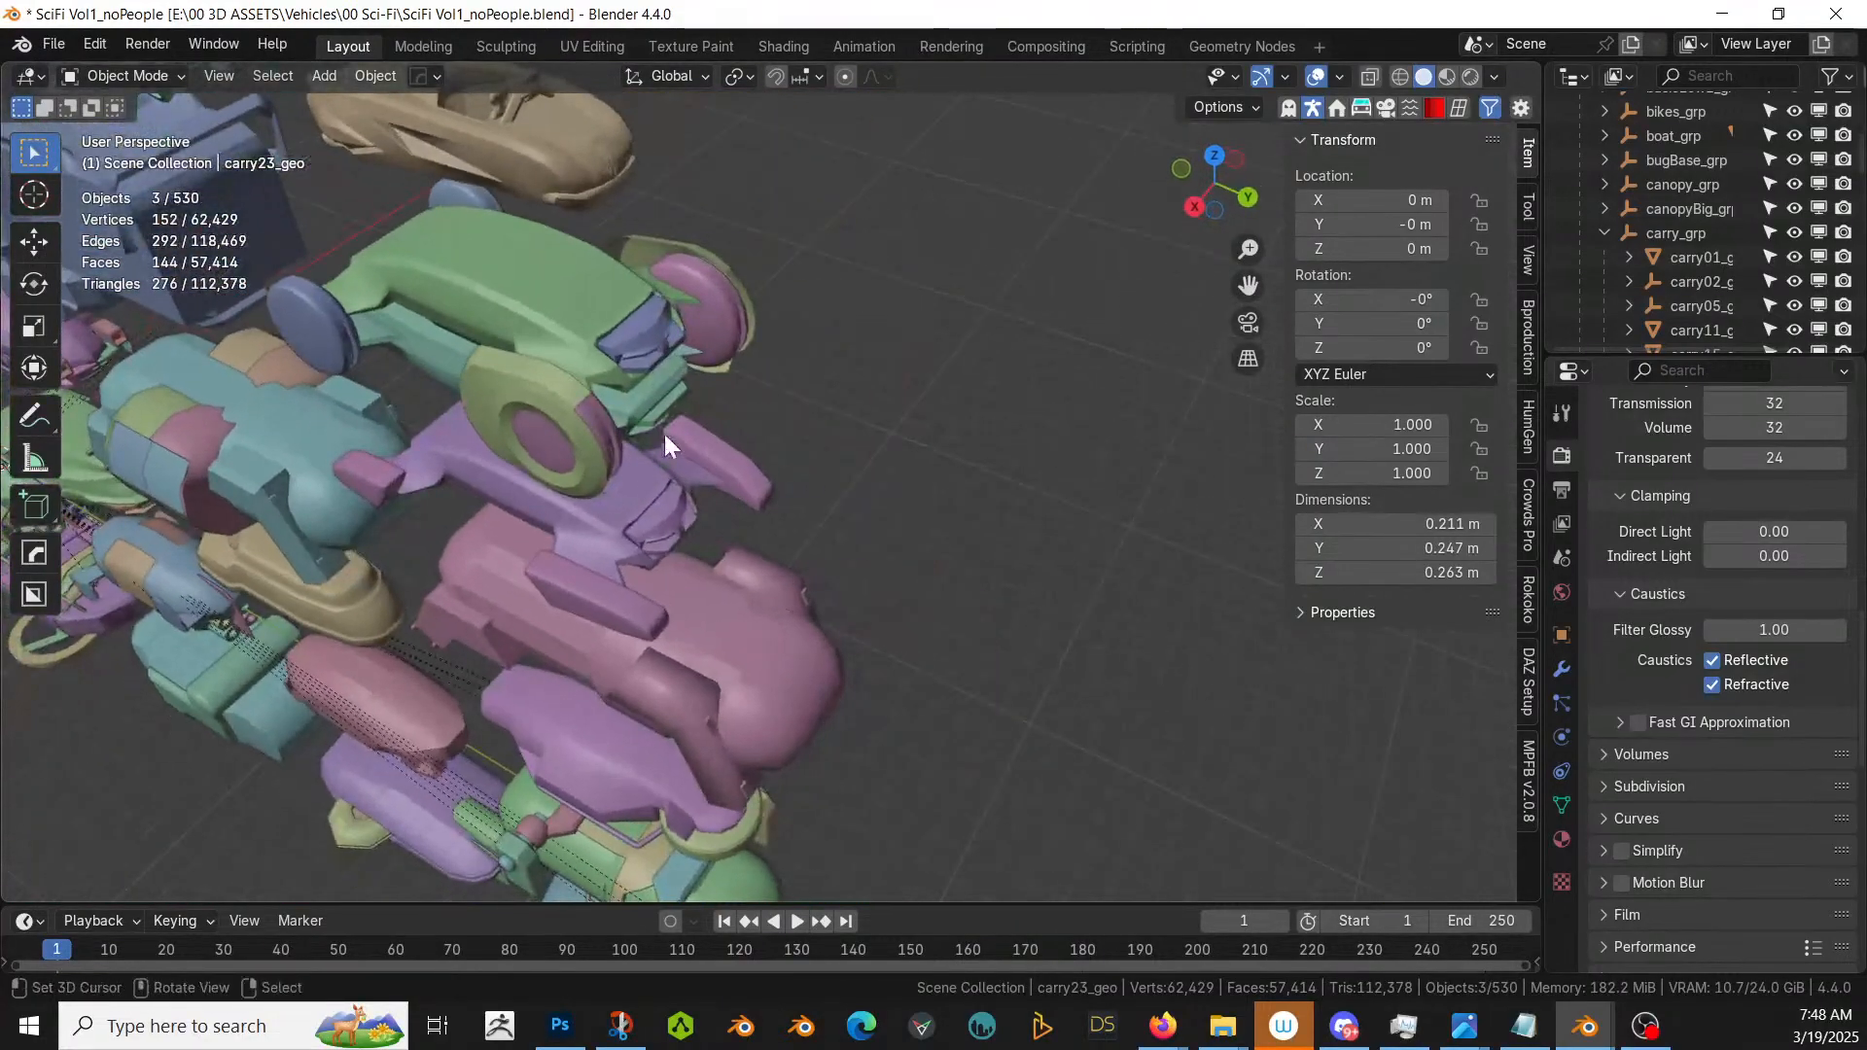
{"action": "left_click", "coordinate": [653, 333]}
{"action": "key", "text": "KP_Divide"}
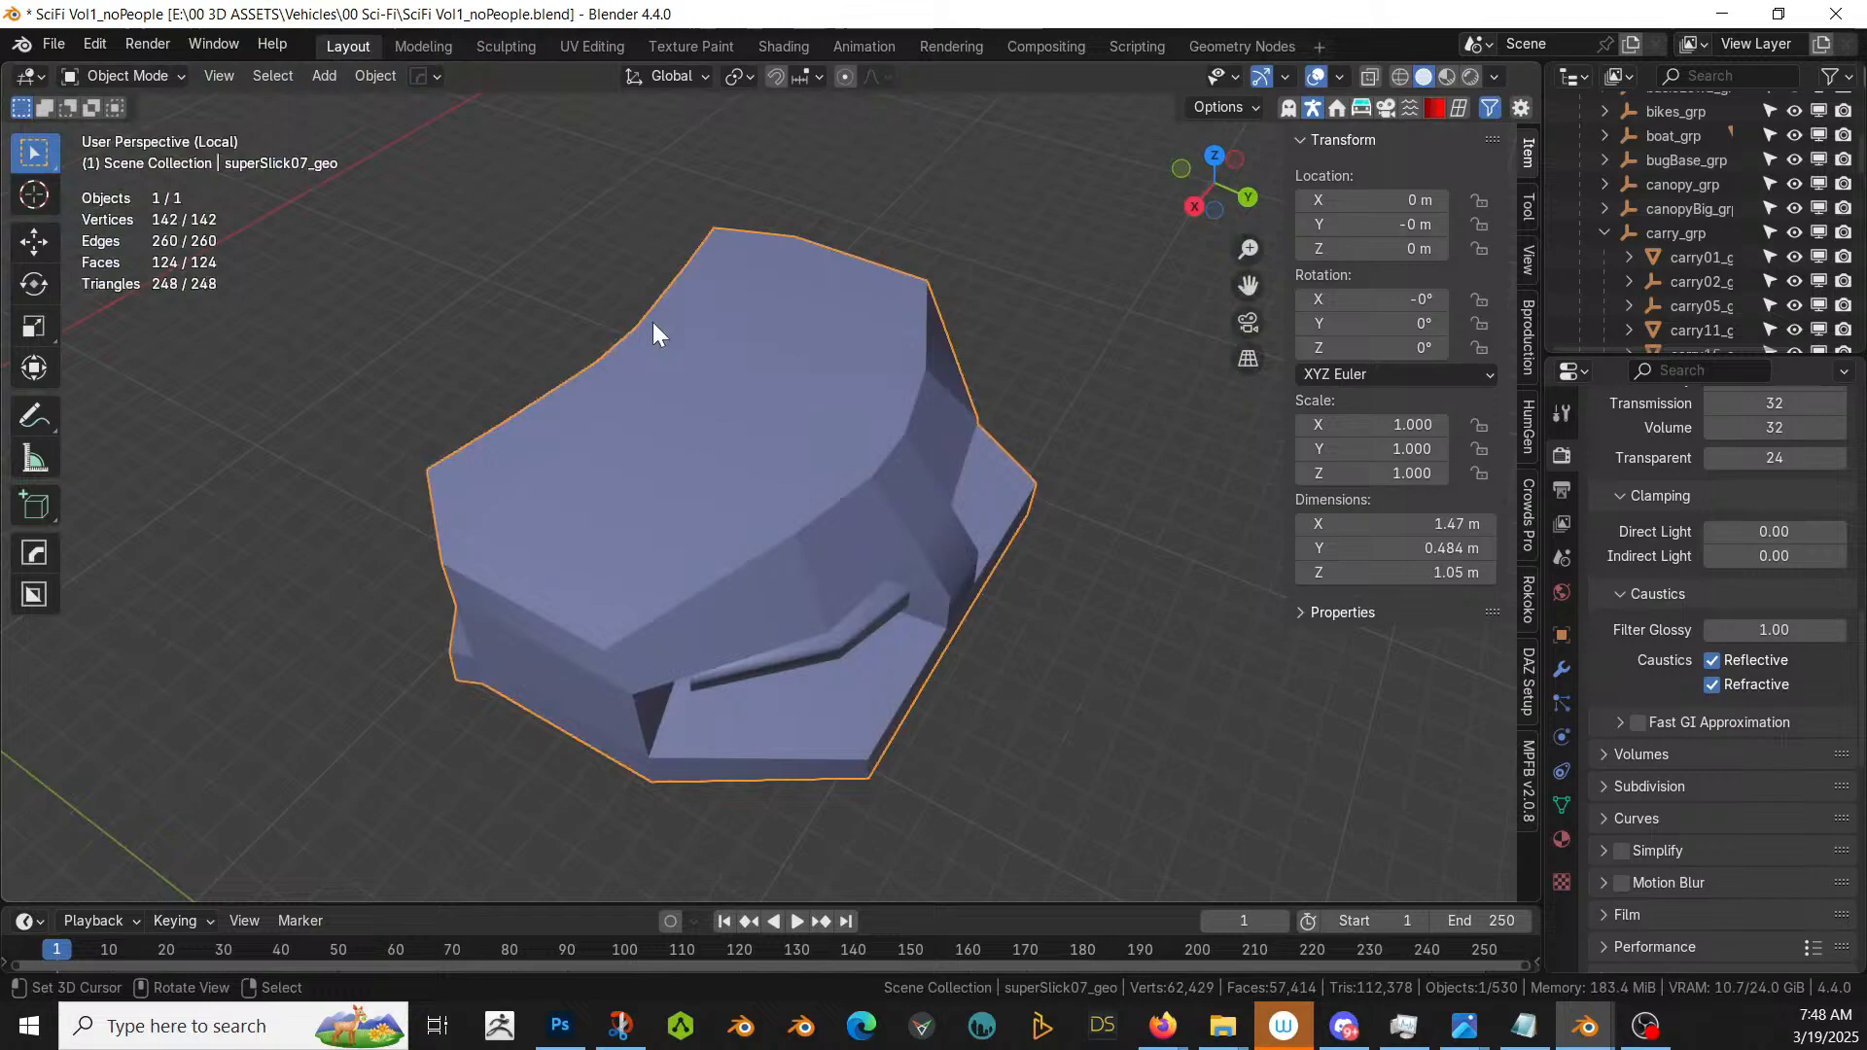
{"action": "middle_click_drag", "start_coordinate": [653, 334], "coordinate": [657, 243]}
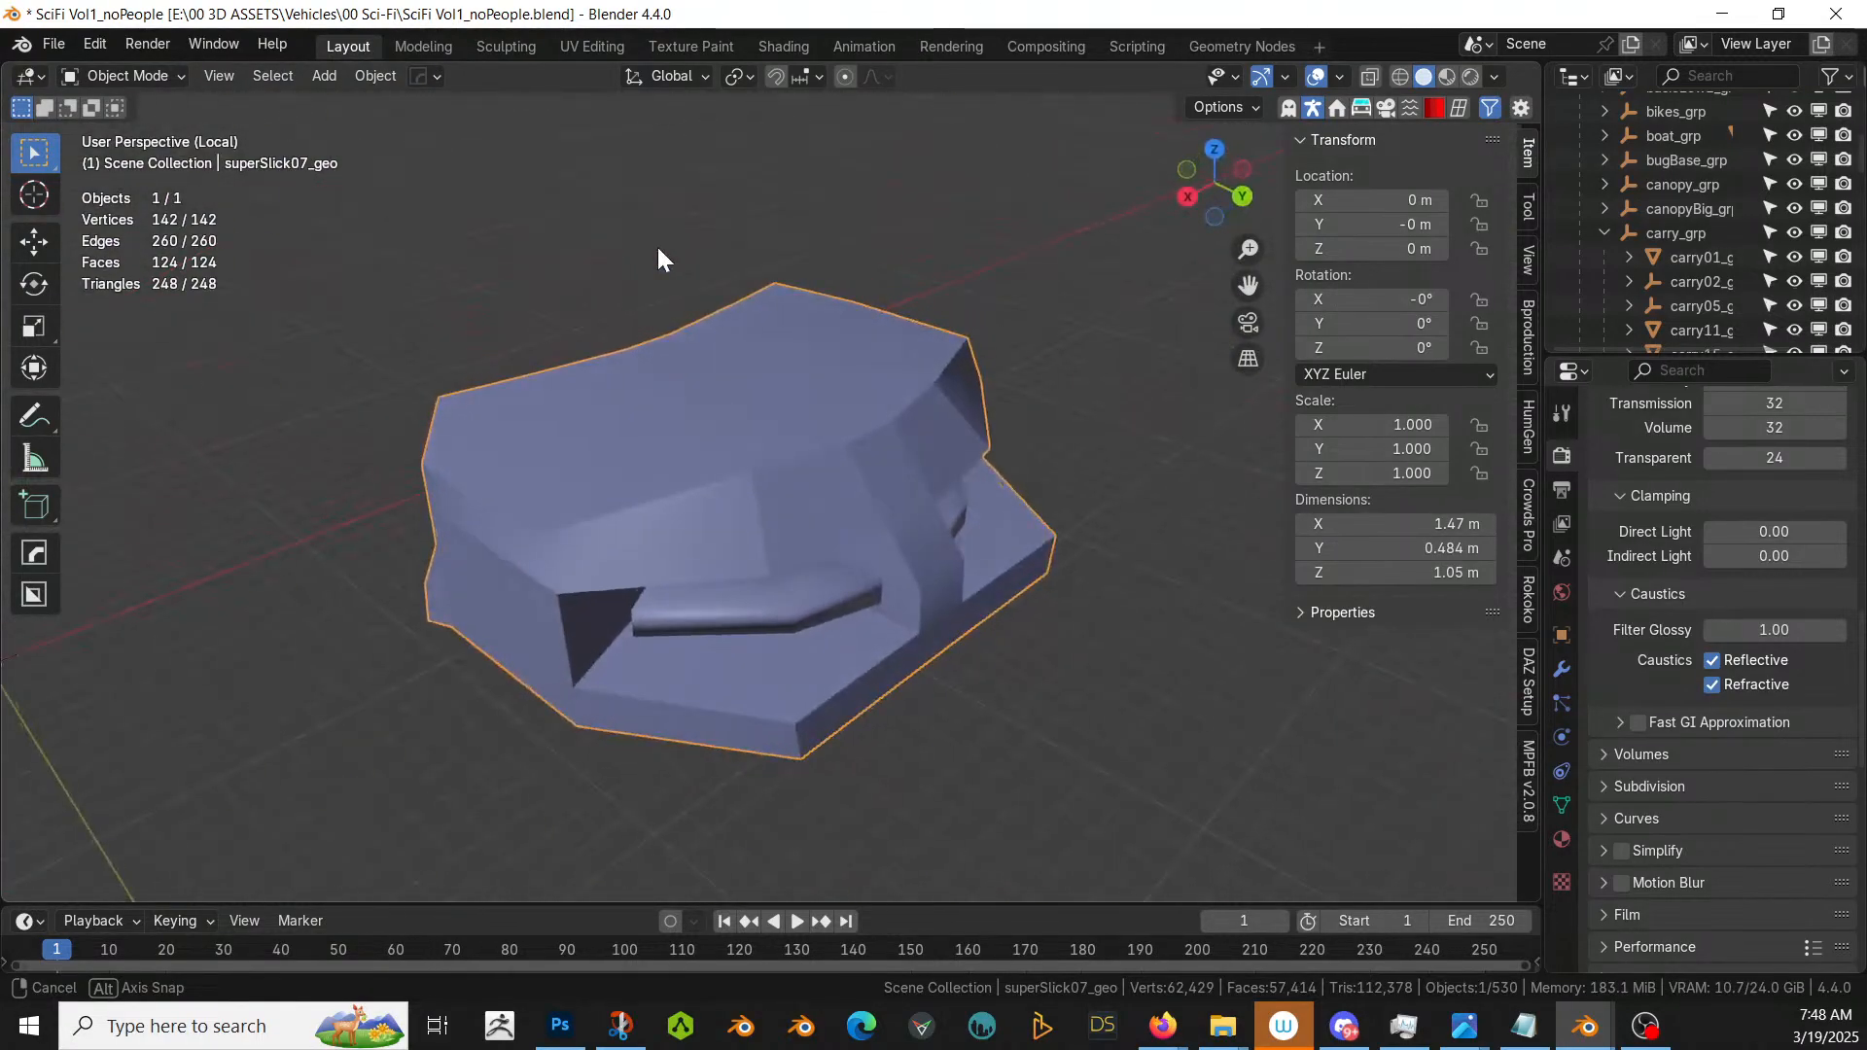
{"action": "key", "text": "ctrl+c"}
- Switch back to the ground car file, paste the copied part with its parent empties and isolate them
{"action": "left_click", "coordinate": [720, 421]}
{"action": "key", "text": "alt+Tab"}
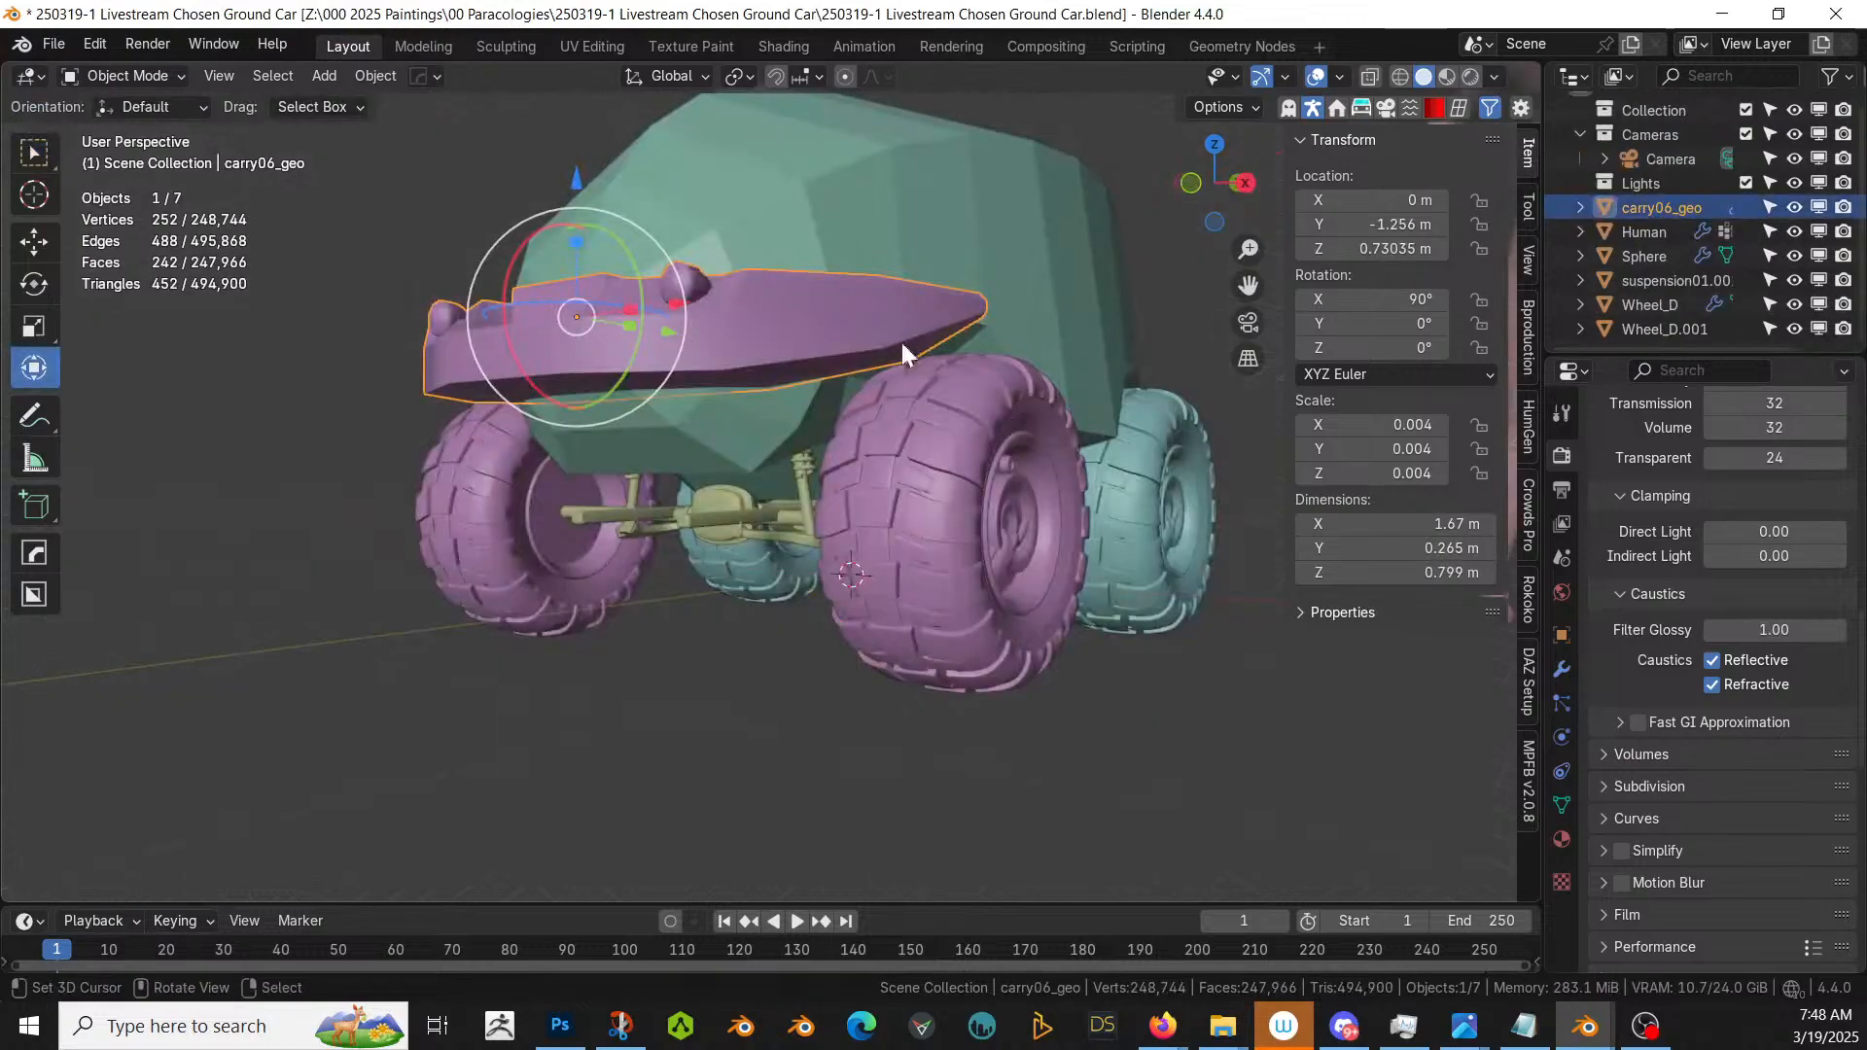
{"action": "key", "text": "ctrl+v"}
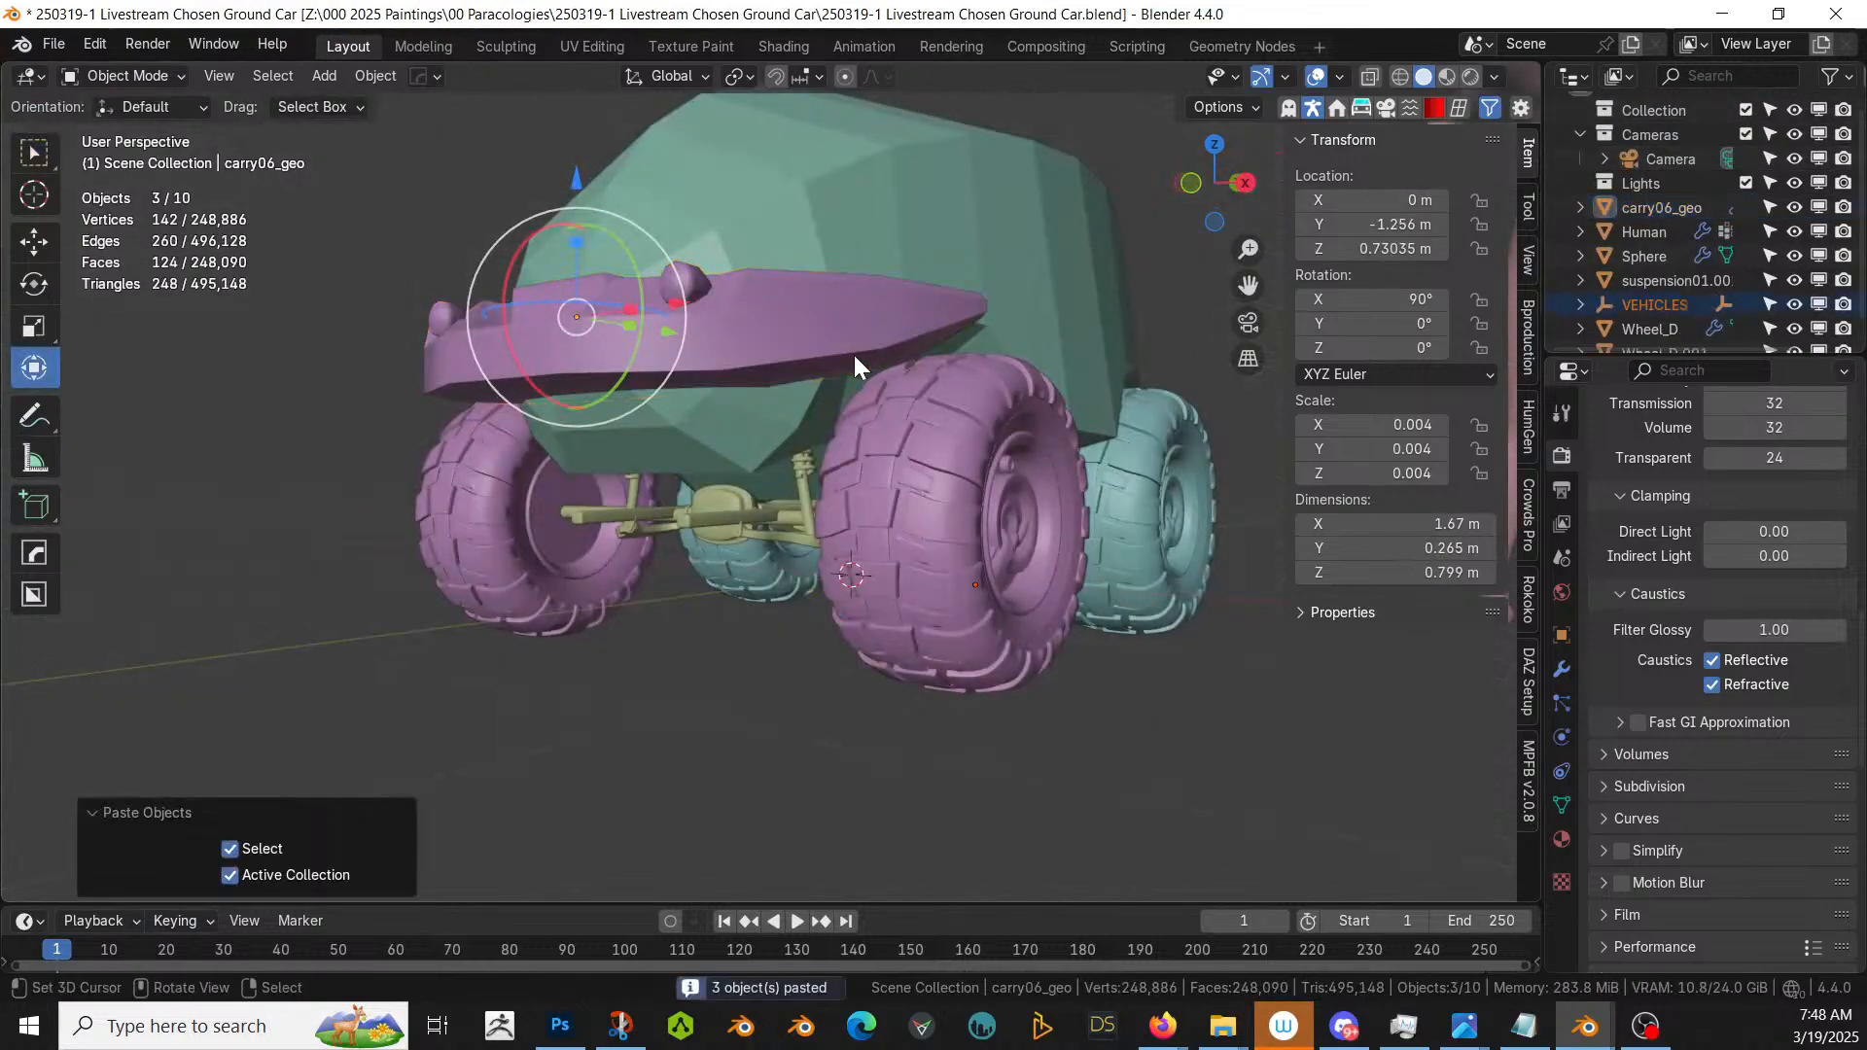
{"action": "key", "text": "KP_Divide"}
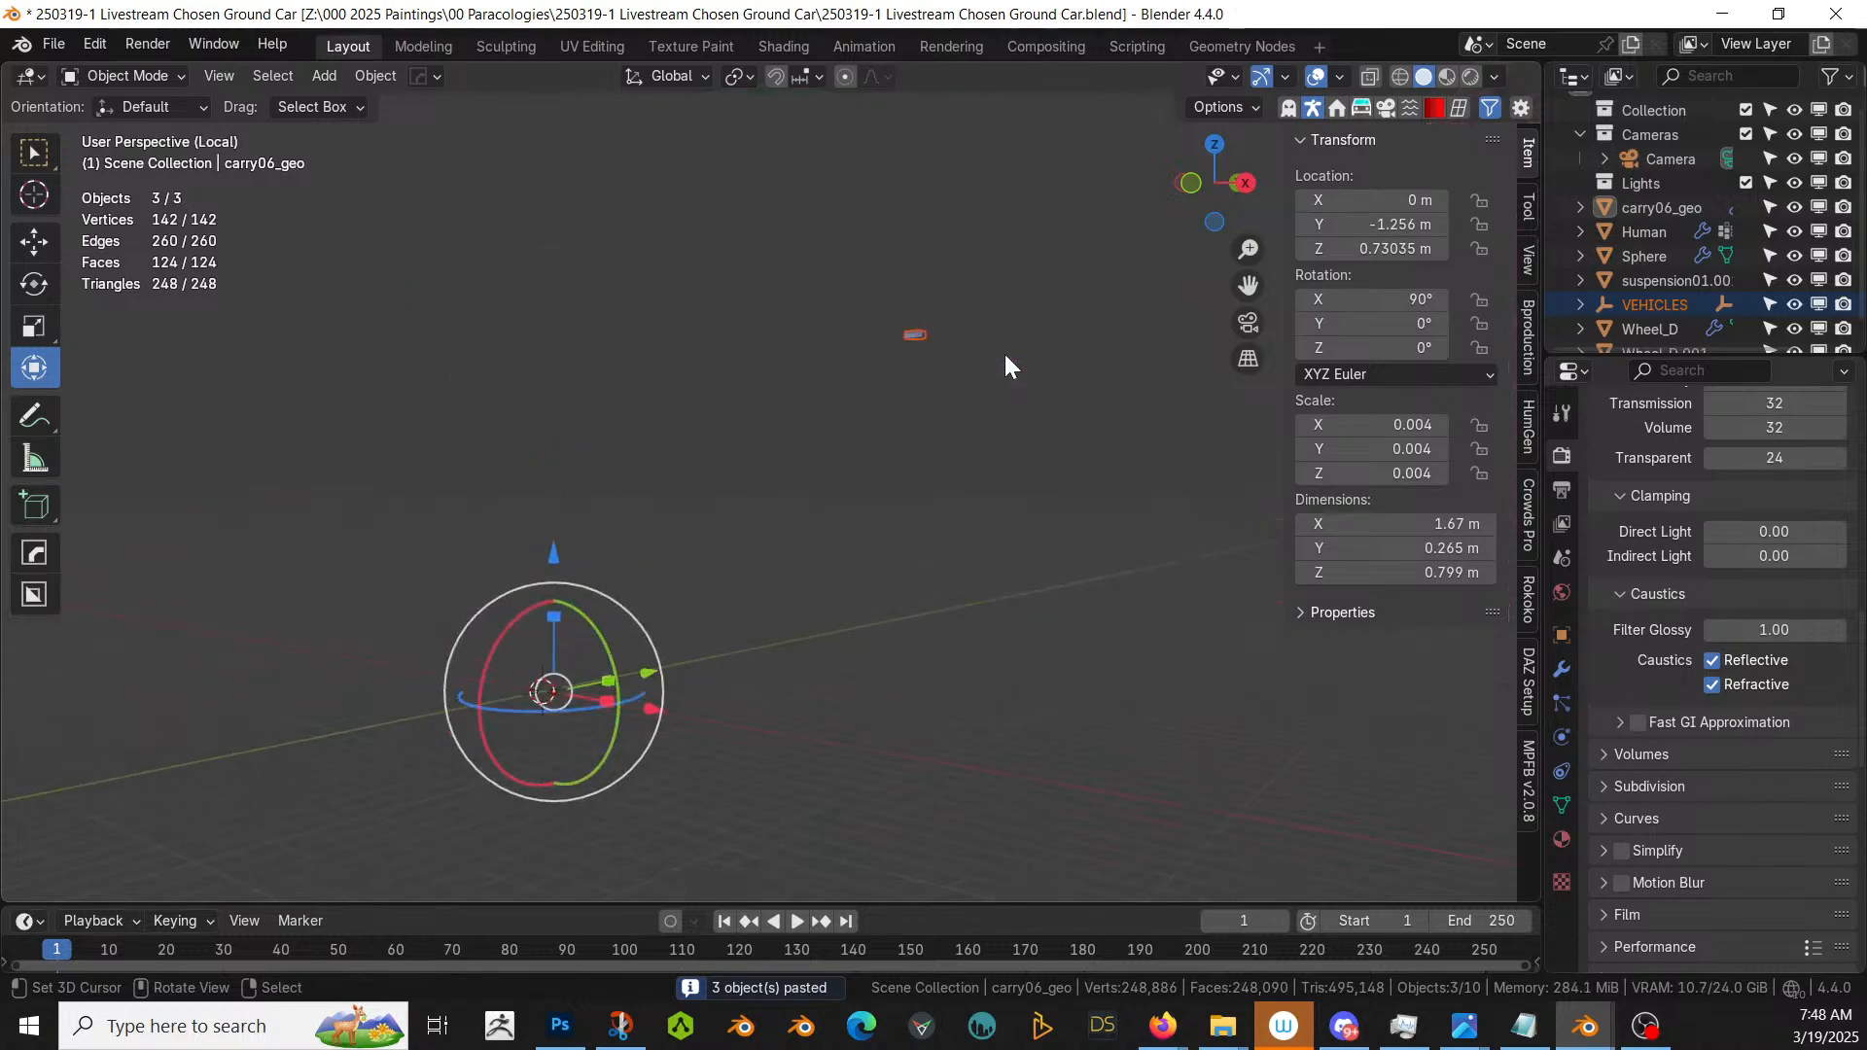
- Select superSlick07_geo inside the VEHICLES hierarchy and clear its parent
{"action": "left_click", "coordinate": [1580, 305]}
{"action": "scroll", "coordinate": [1619, 292], "scroll_direction": "down", "scroll_amount": 2}
{"action": "left_click", "coordinate": [1606, 280]}
{"action": "left_click", "coordinate": [1680, 305]}
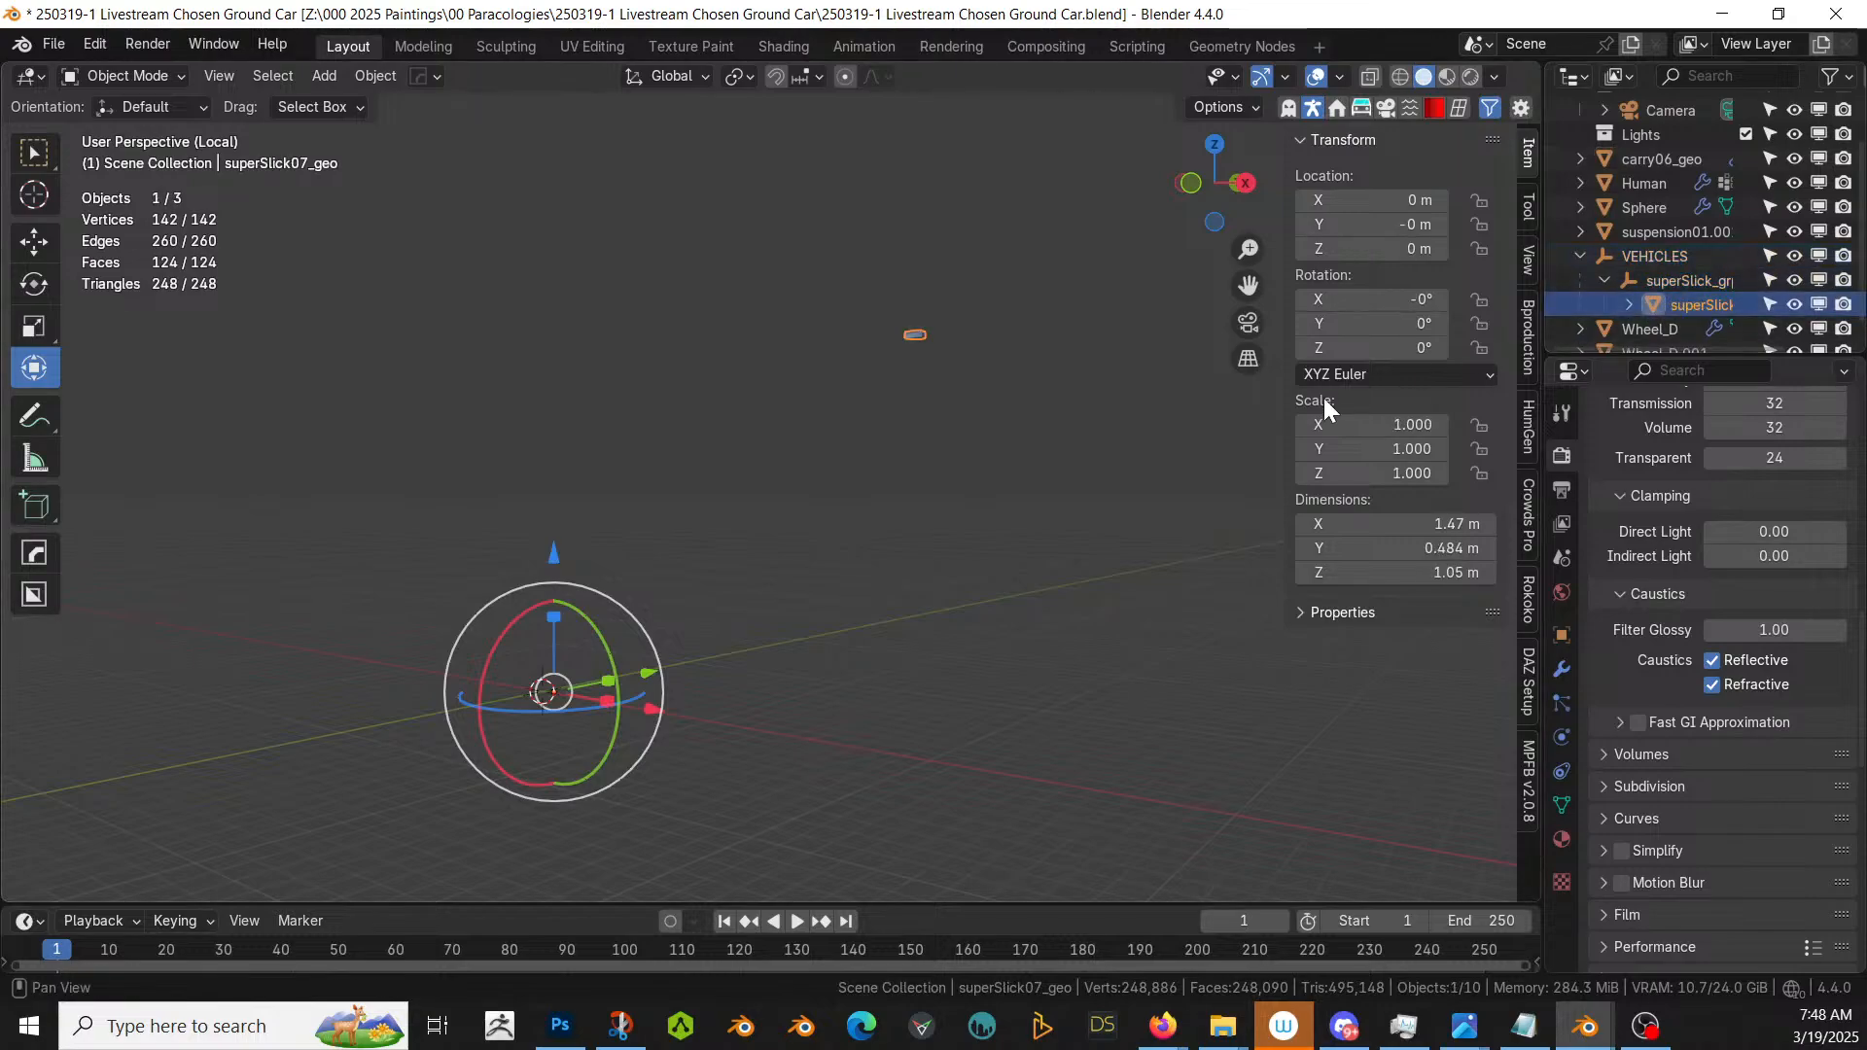
{"action": "key", "text": "alt+p"}
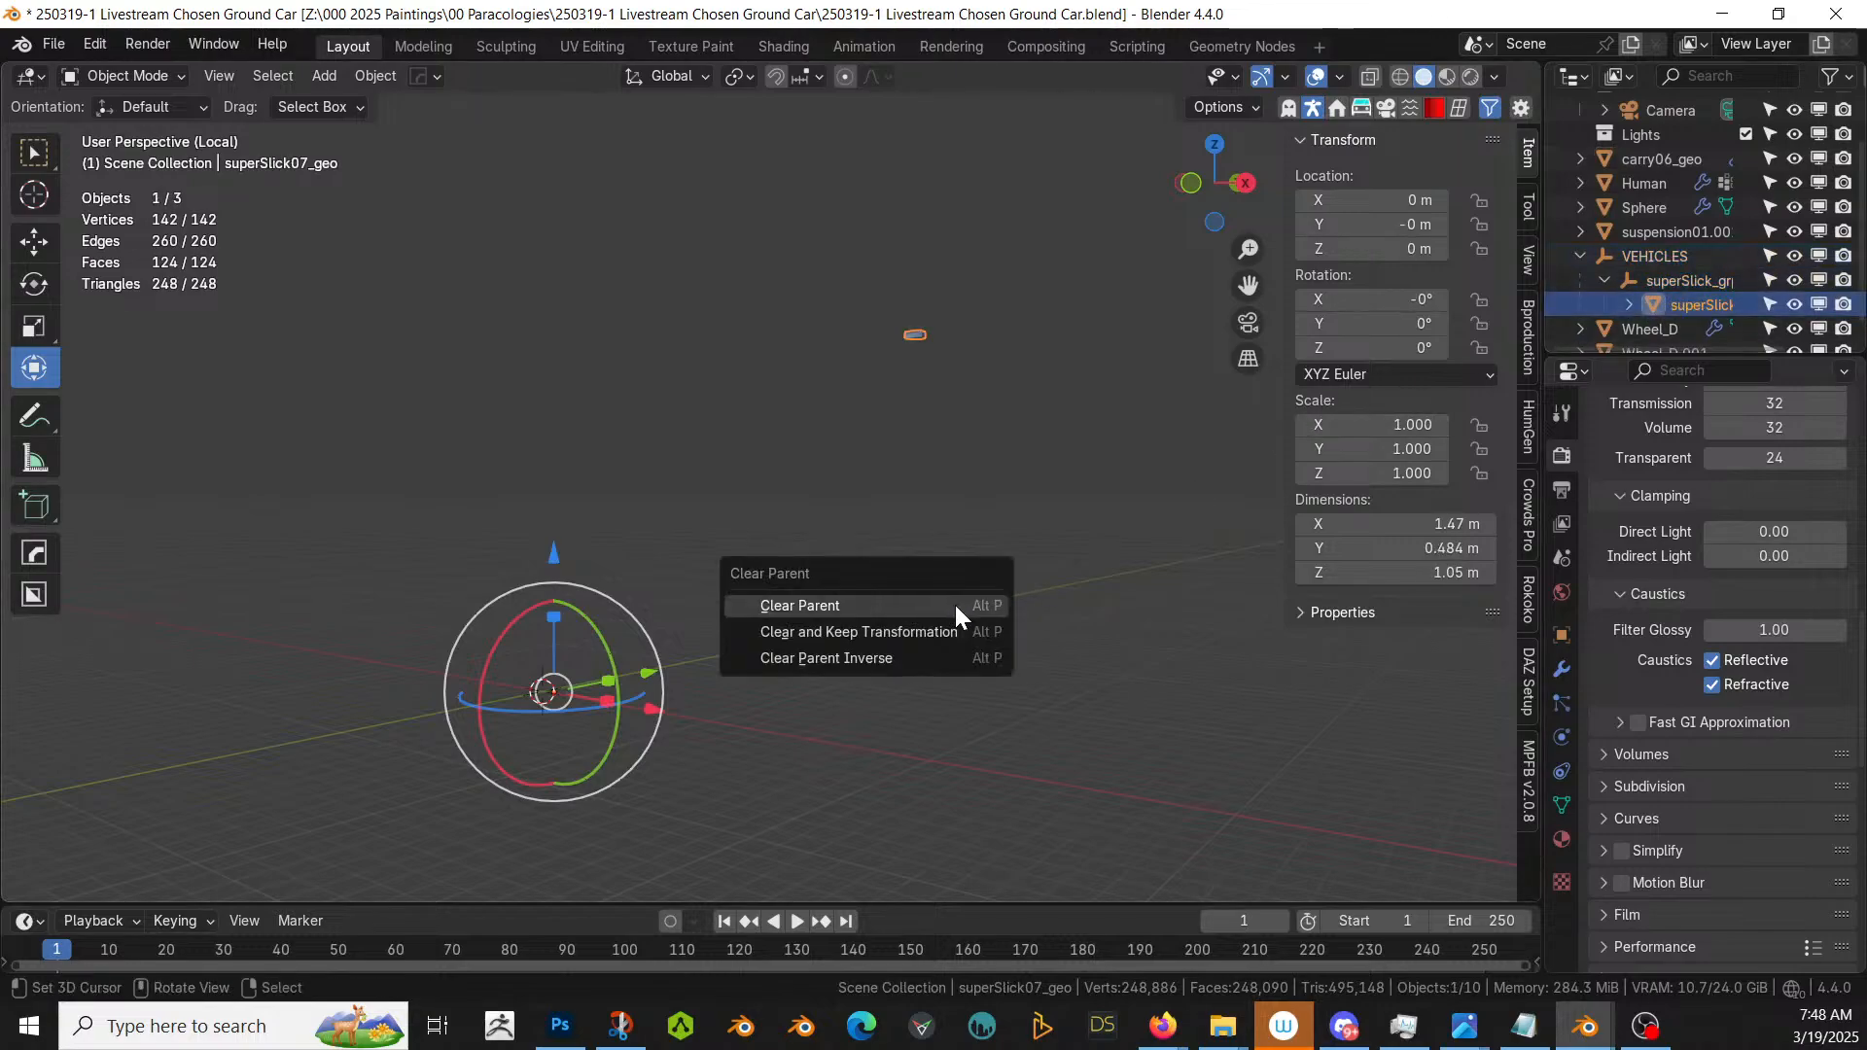
{"action": "left_click", "coordinate": [955, 605]}
- Delete the leftover VEHICLES and superSlick_grp empties
{"action": "left_click", "coordinate": [1695, 272]}
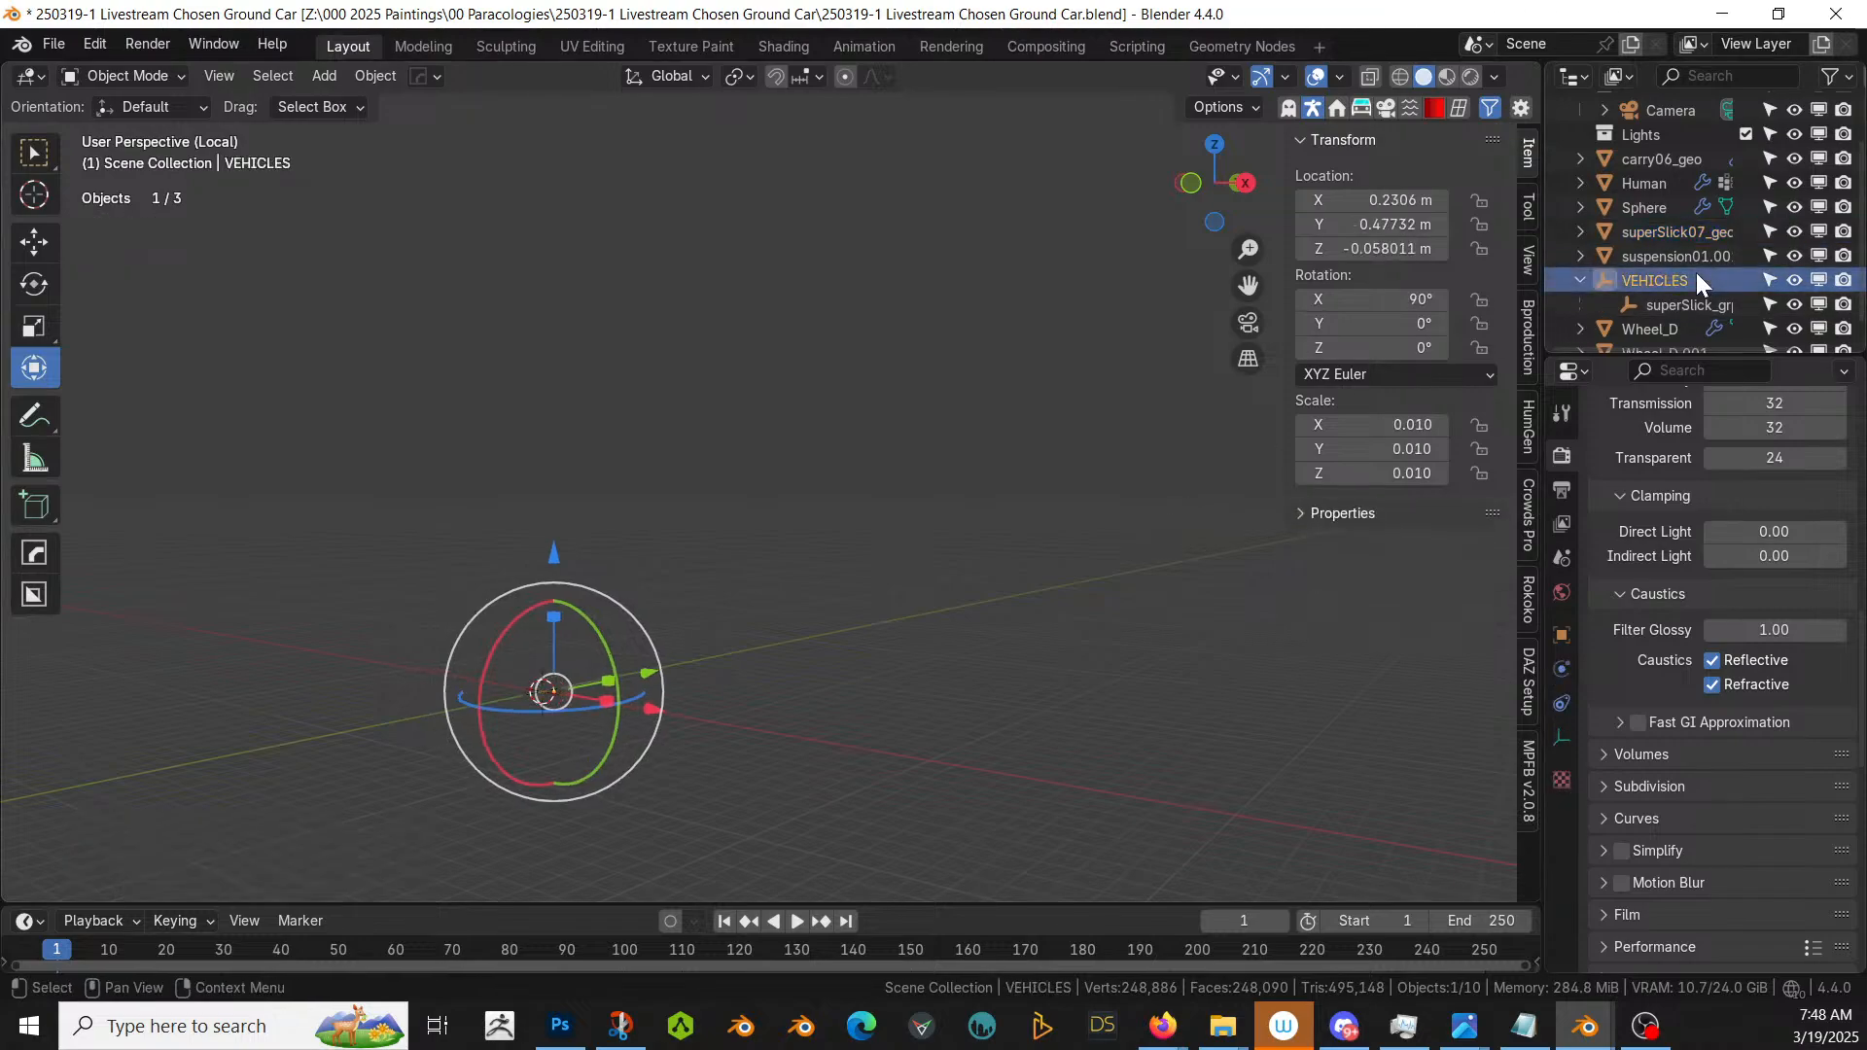
{"action": "key", "text": "Delete"}
{"action": "left_click", "coordinate": [1691, 272]}
{"action": "left_click", "coordinate": [1680, 257]}
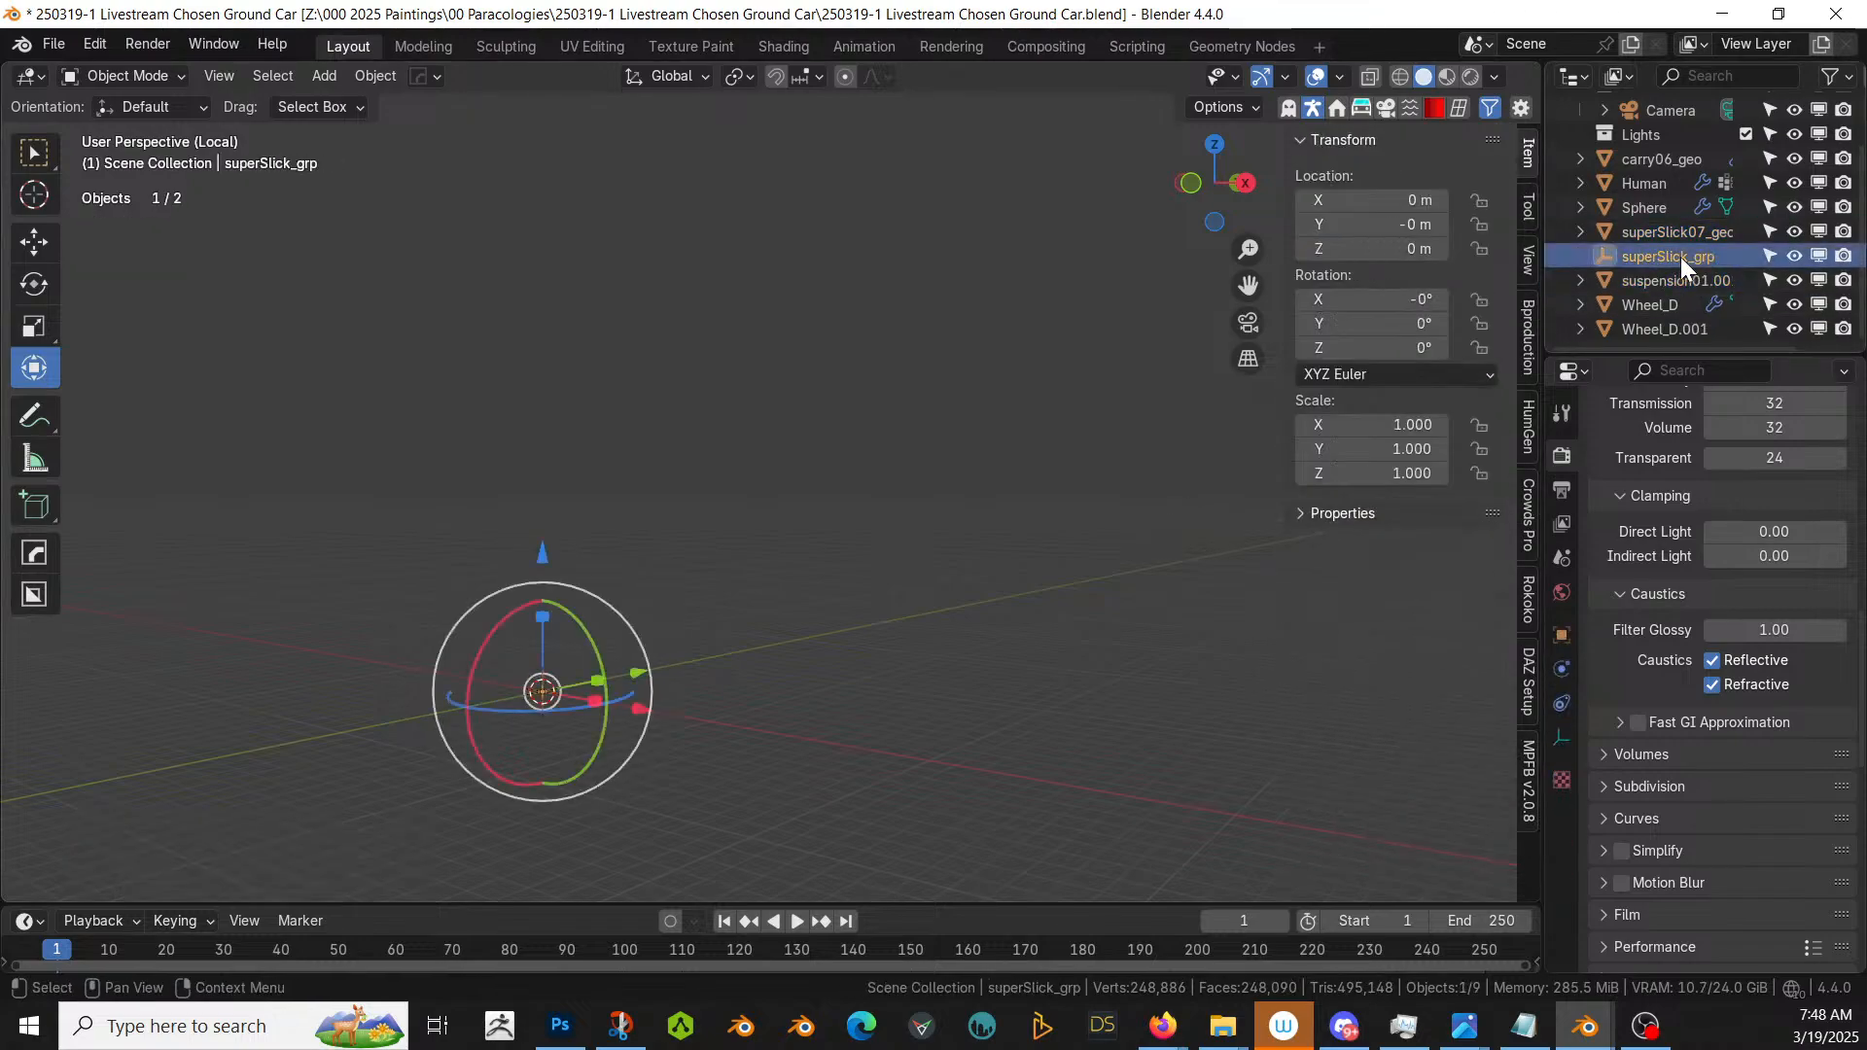
{"action": "key", "text": "Delete"}
- Scale superSlick07_geo by 0.01 and clear its location
{"action": "left_click", "coordinate": [1682, 253]}
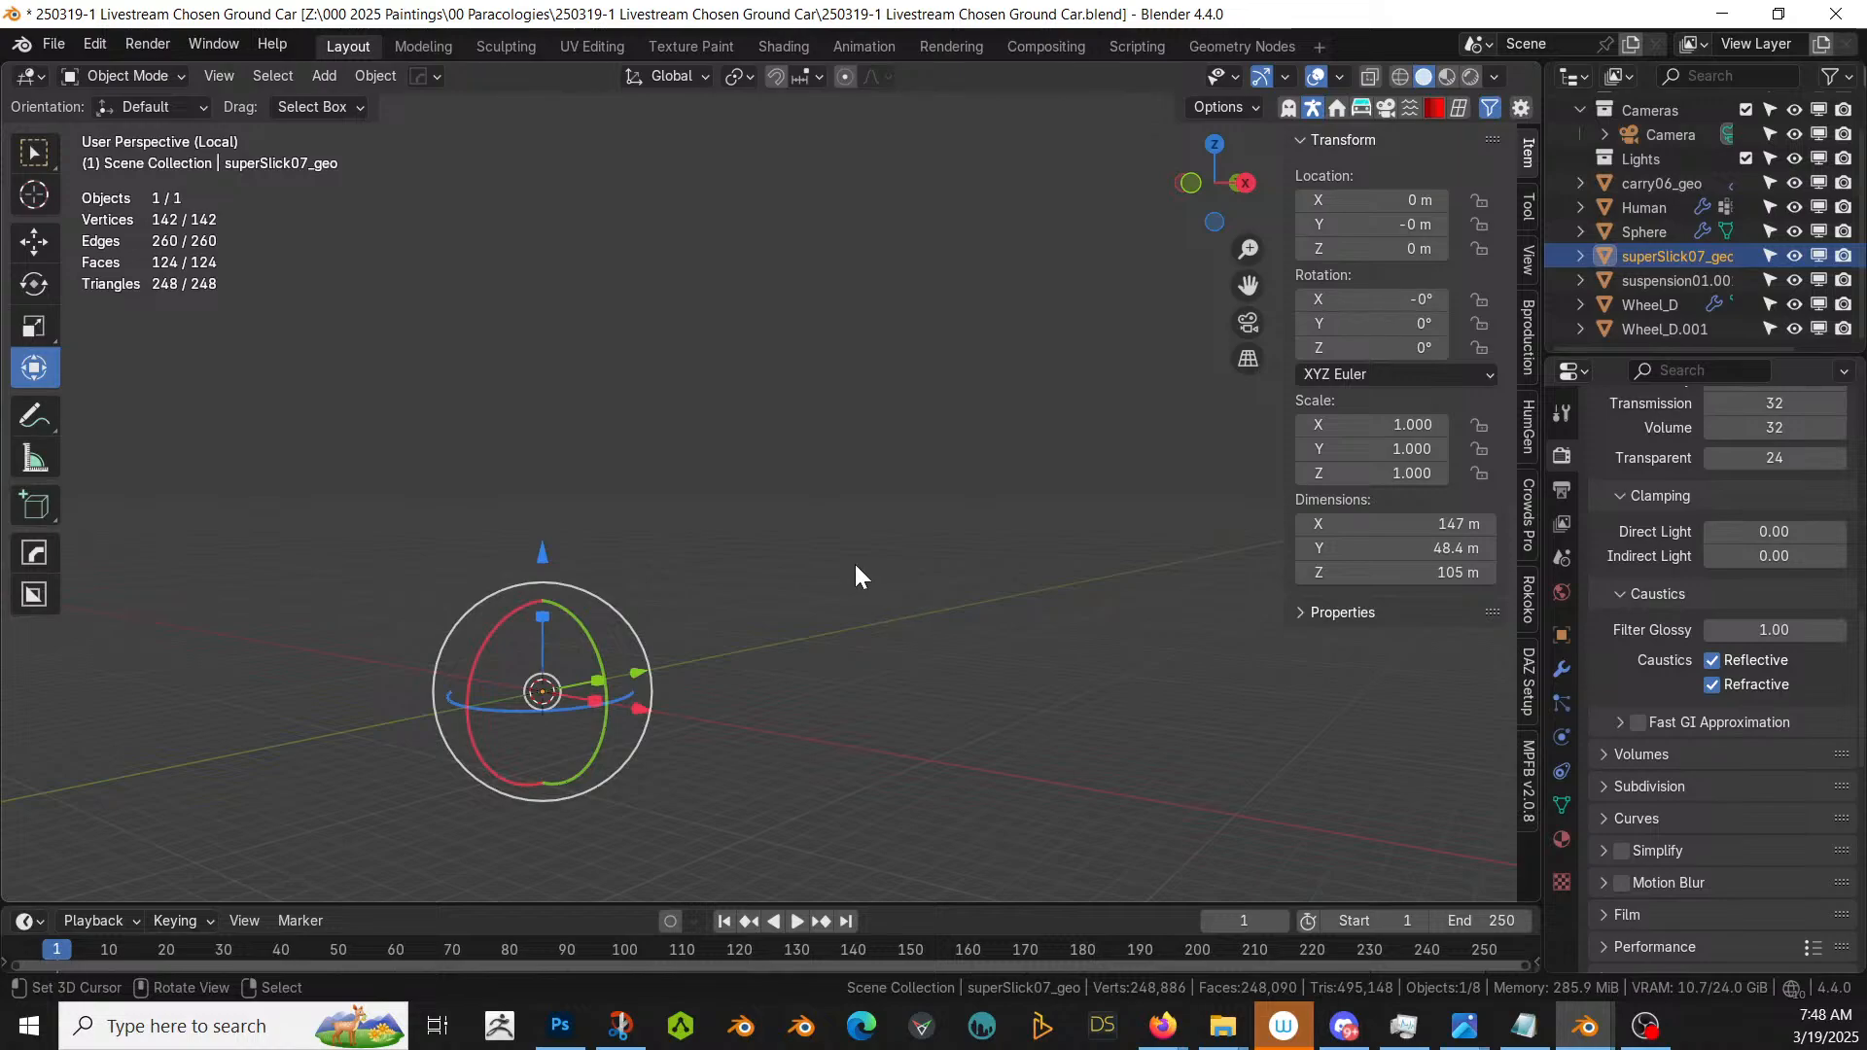
{"action": "type", "text": "s.01"}
{"action": "key", "text": "Return"}
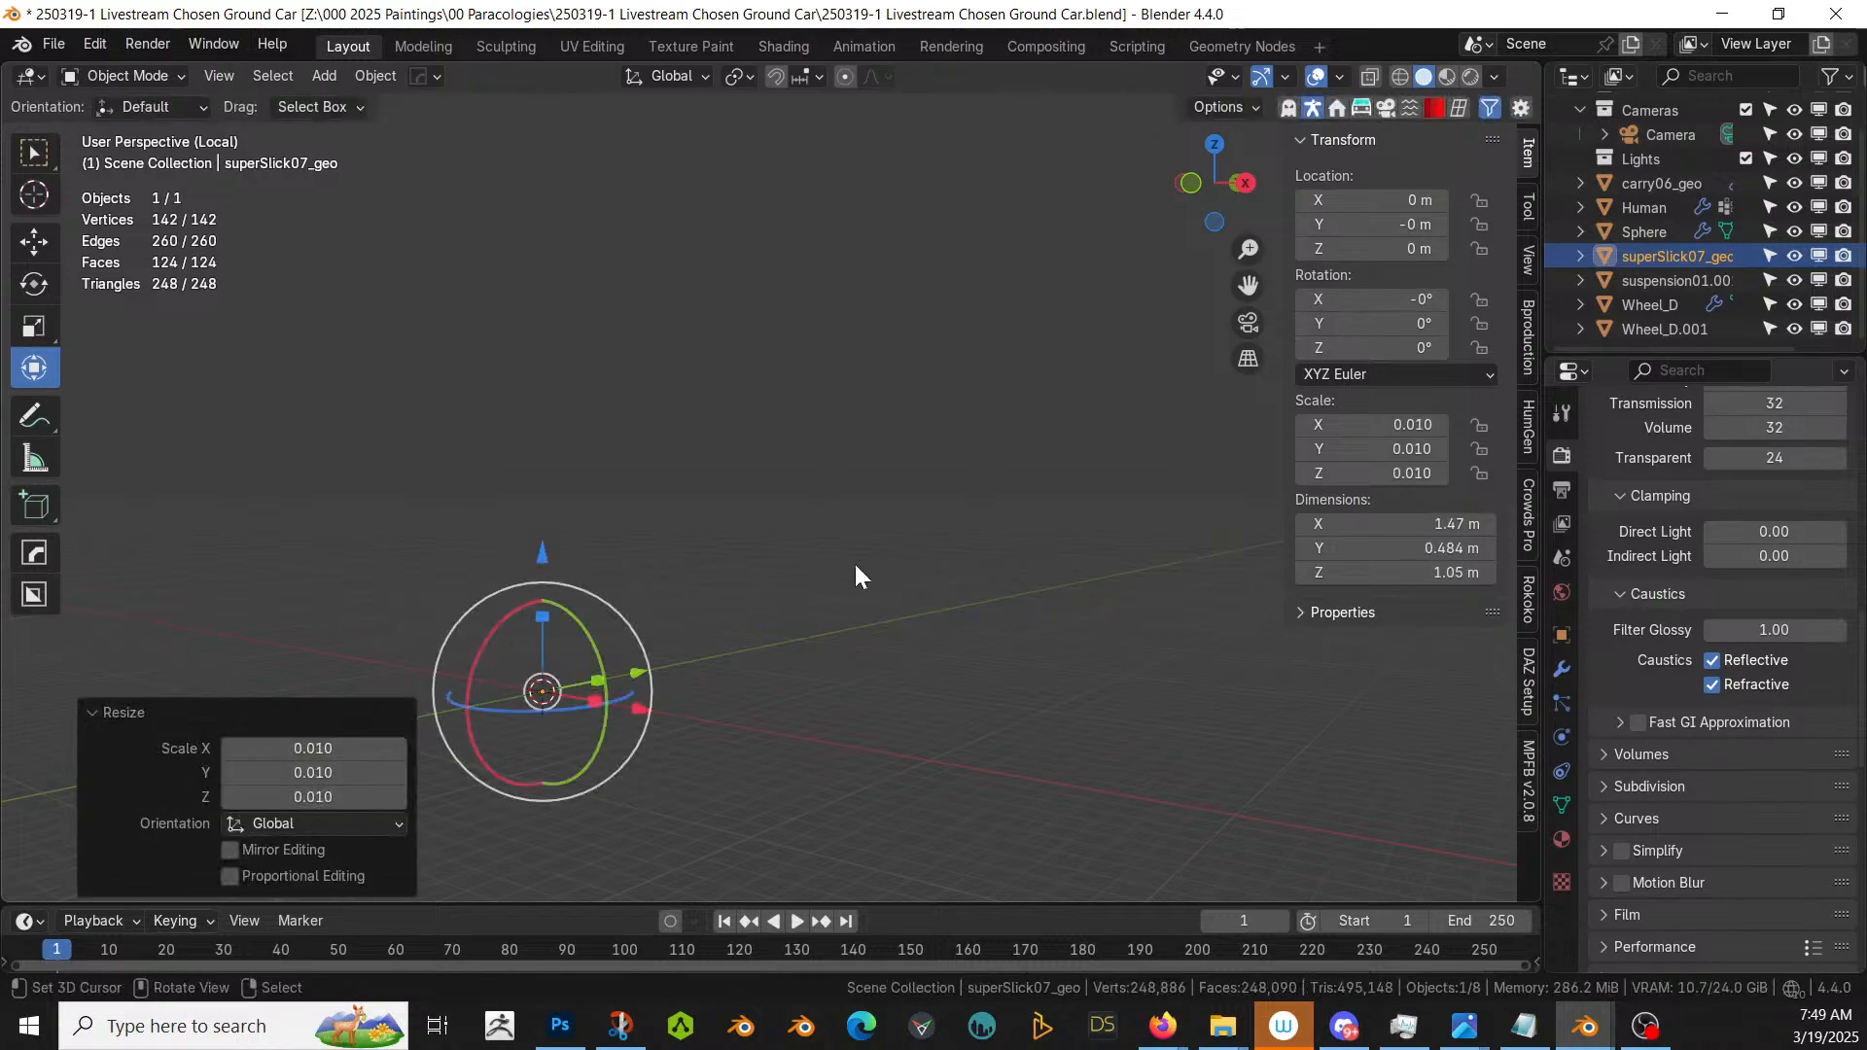
{"action": "key", "text": "KP_Decimal"}
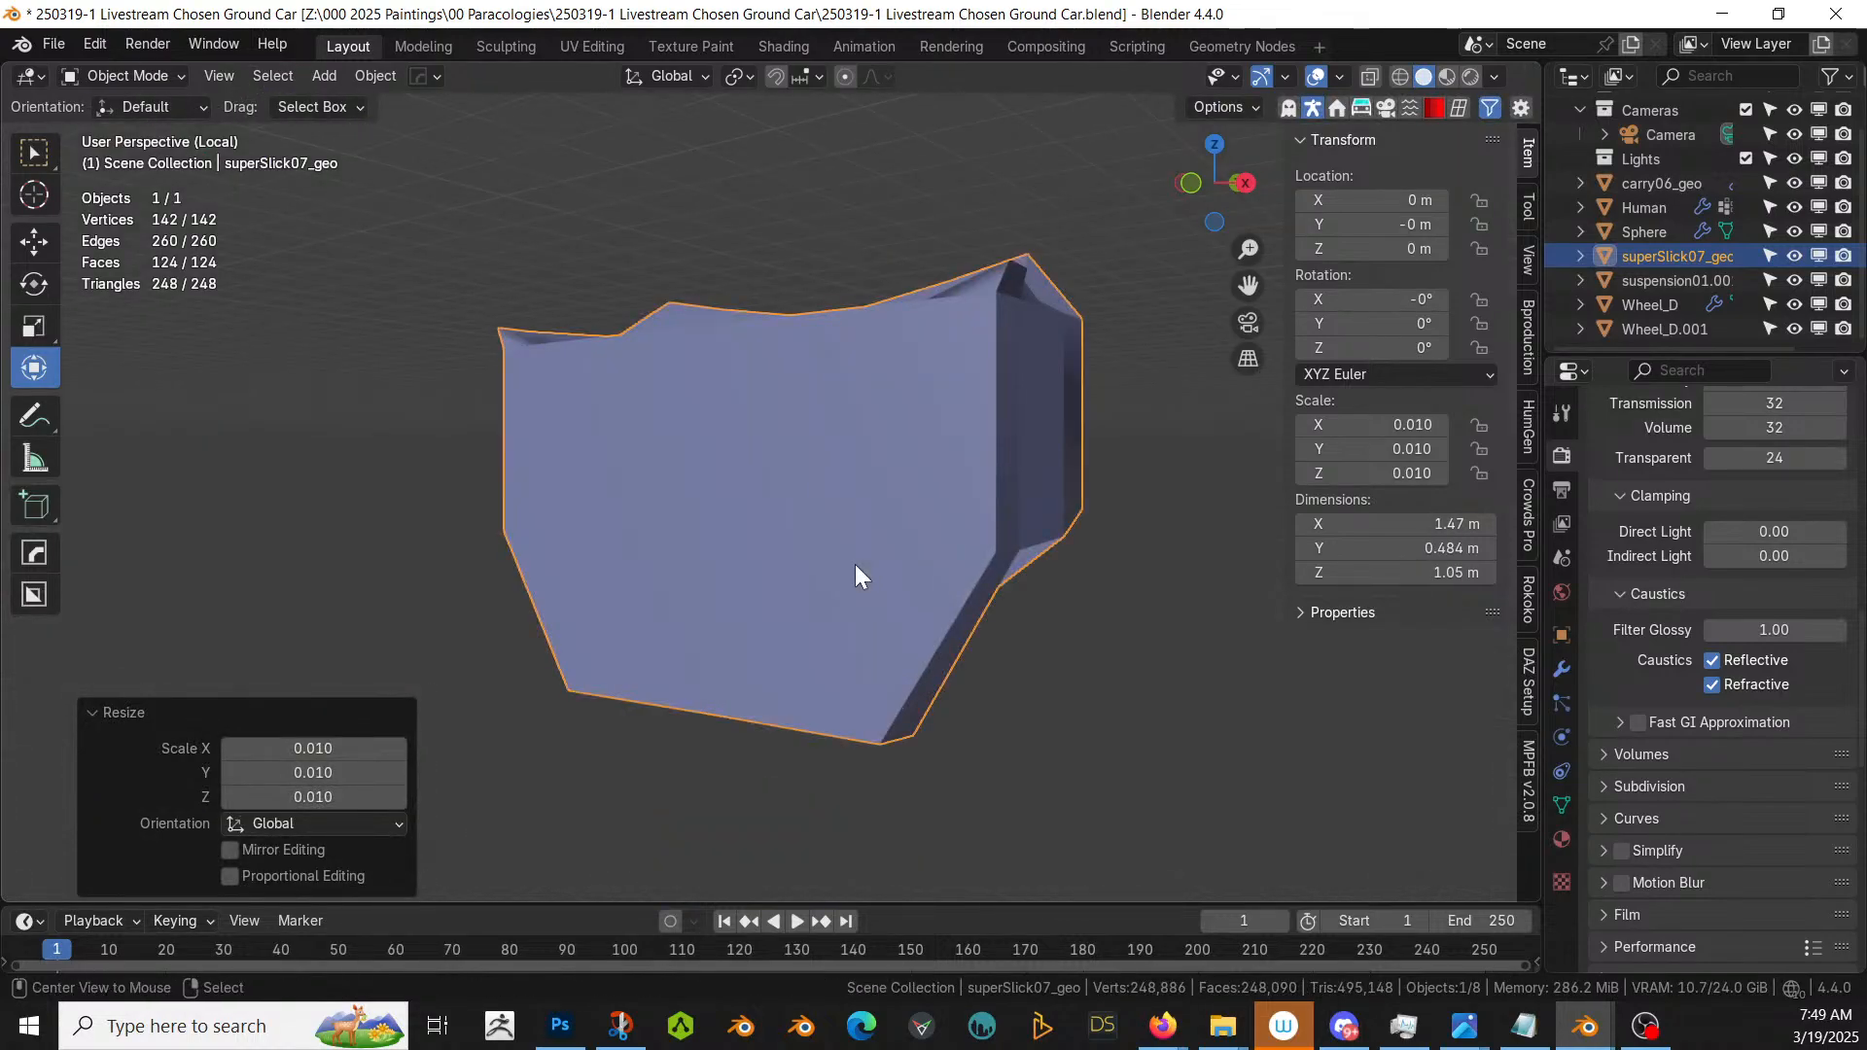
{"action": "key", "text": "alt+g"}
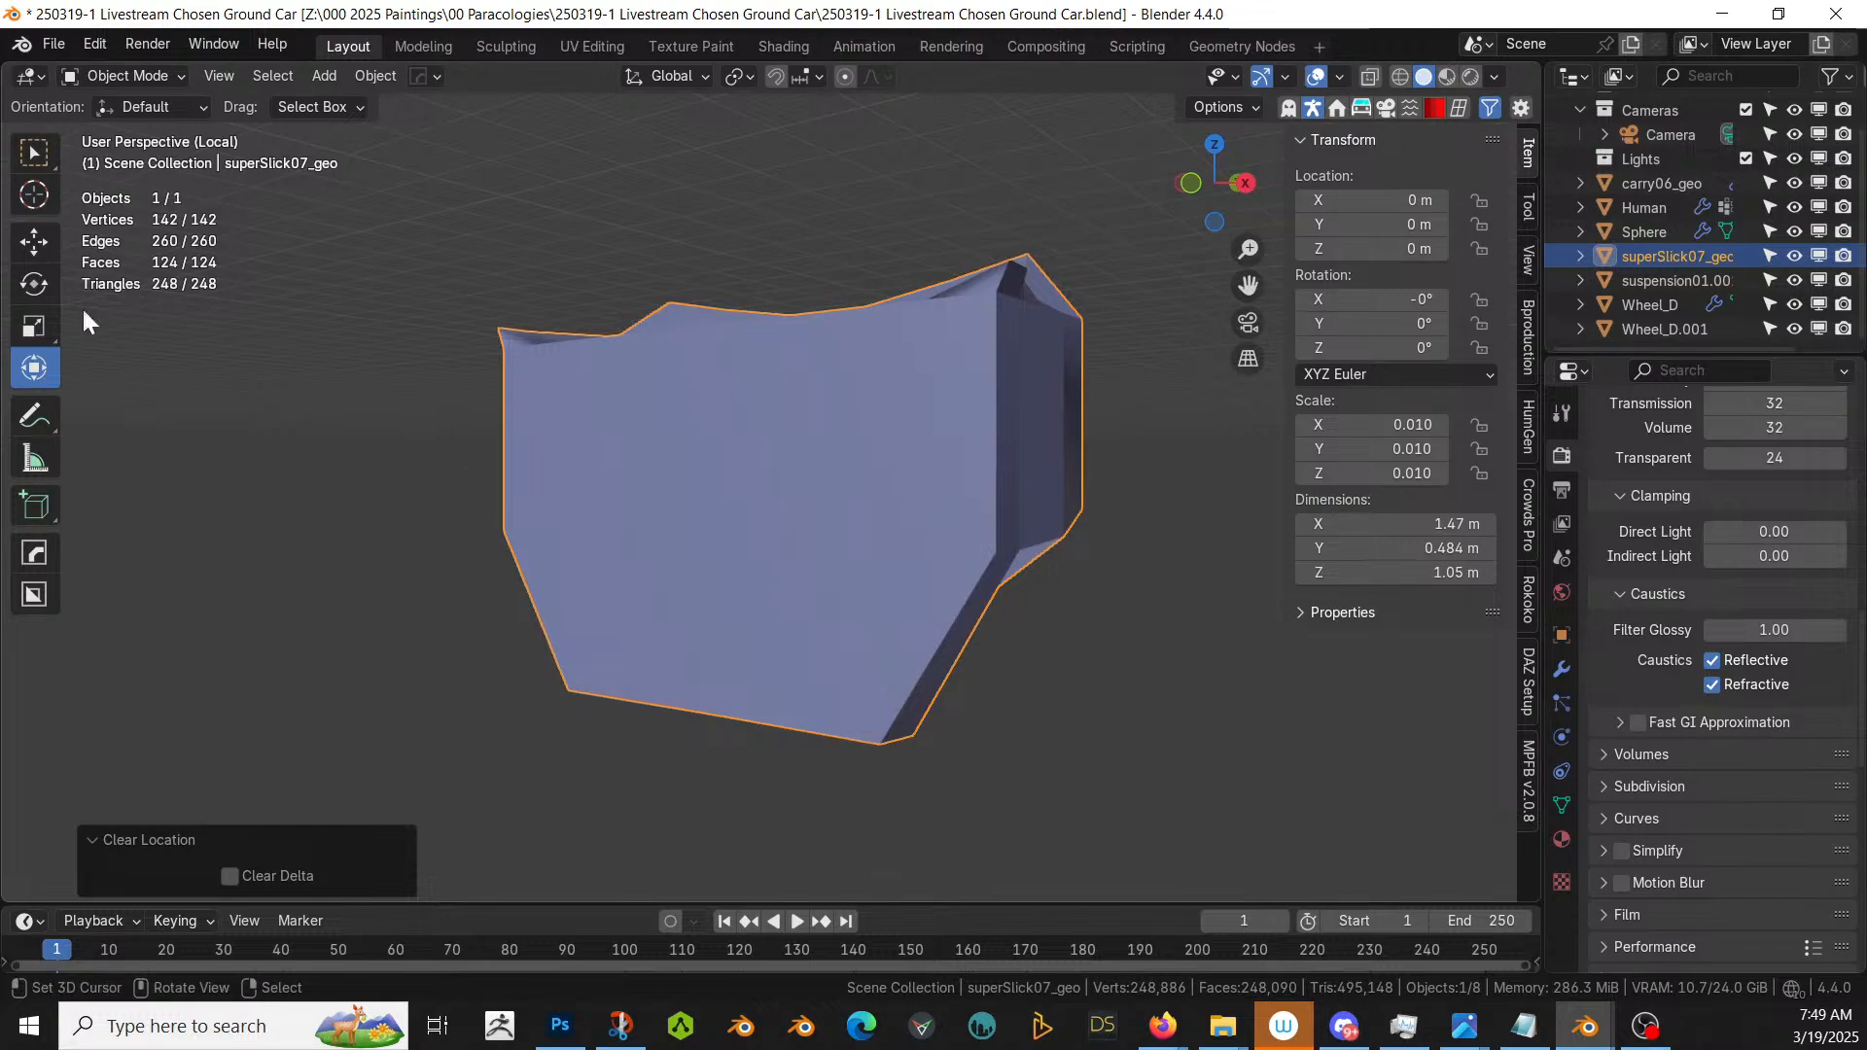
- Set the origin of superSlick07_geo to the 3D cursor and move its geometry to the origin
{"action": "left_click", "coordinate": [378, 75]}
{"action": "mouse_move", "coordinate": [404, 130]}
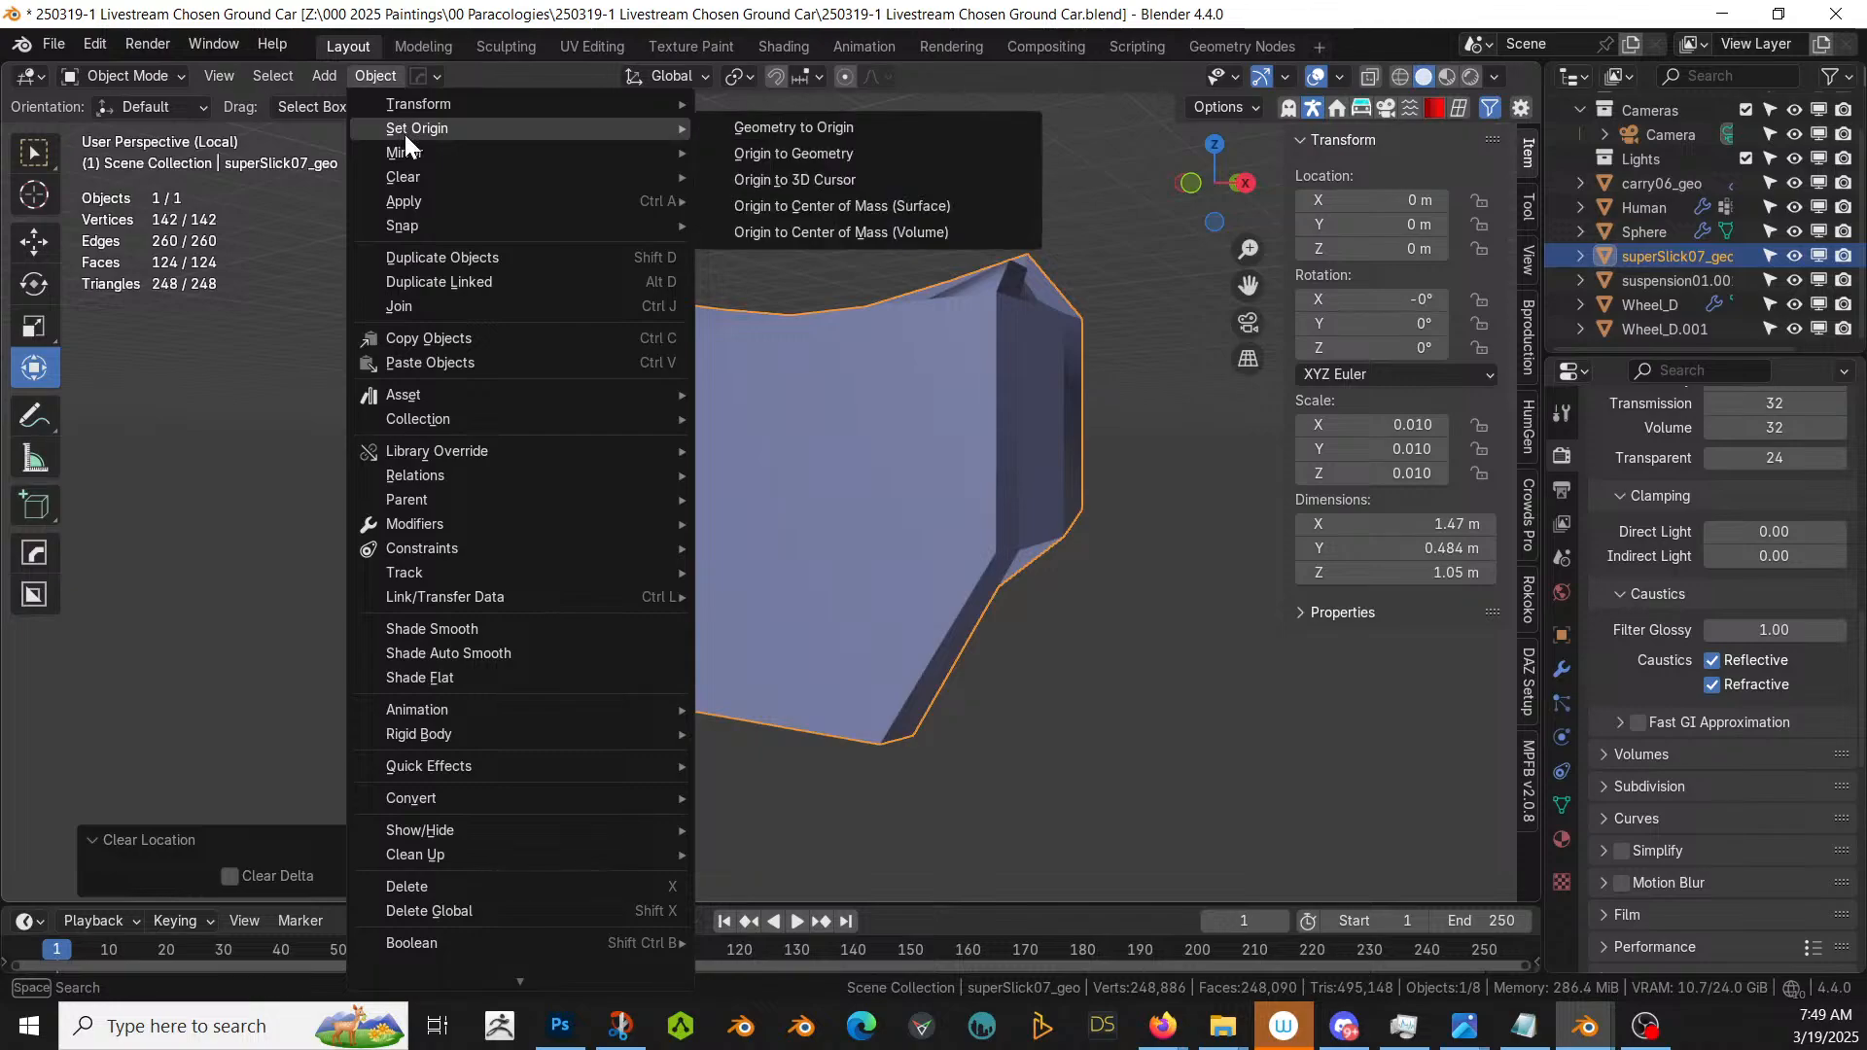
{"action": "left_click", "coordinate": [843, 182]}
{"action": "left_click", "coordinate": [362, 75]}
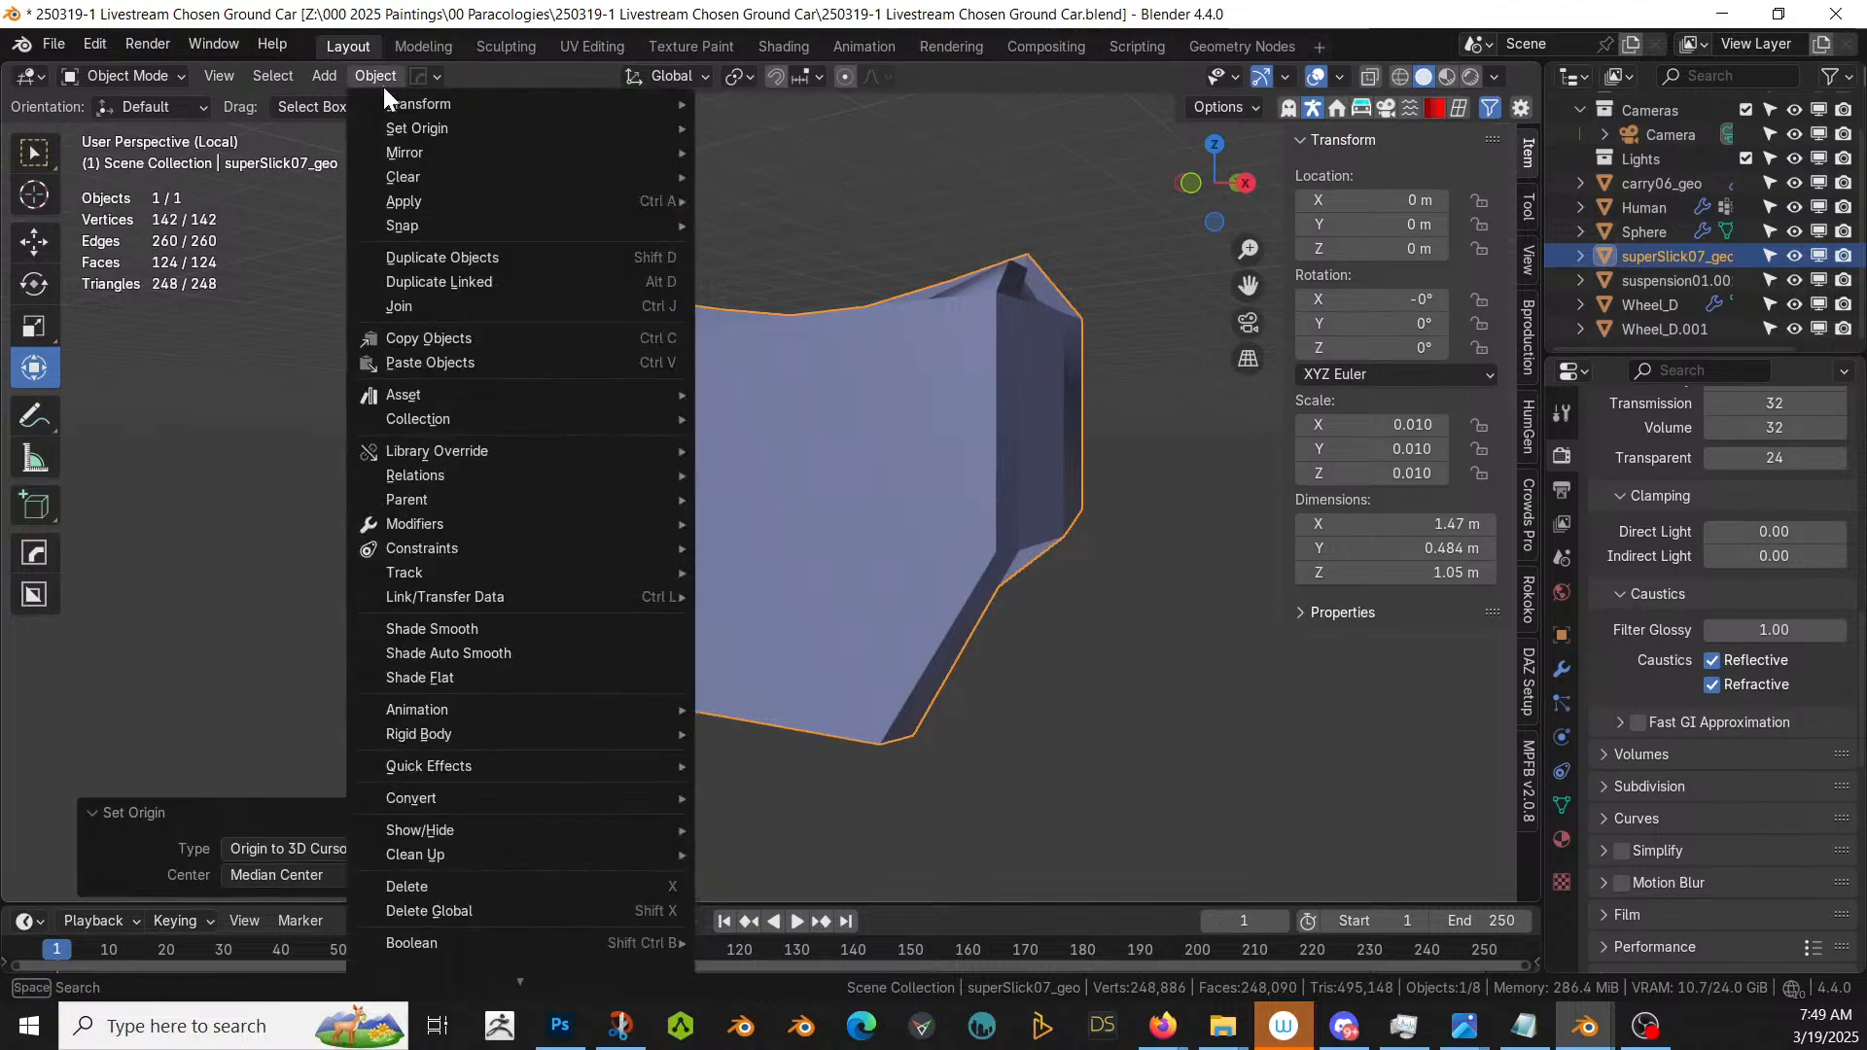
{"action": "mouse_move", "coordinate": [433, 127]}
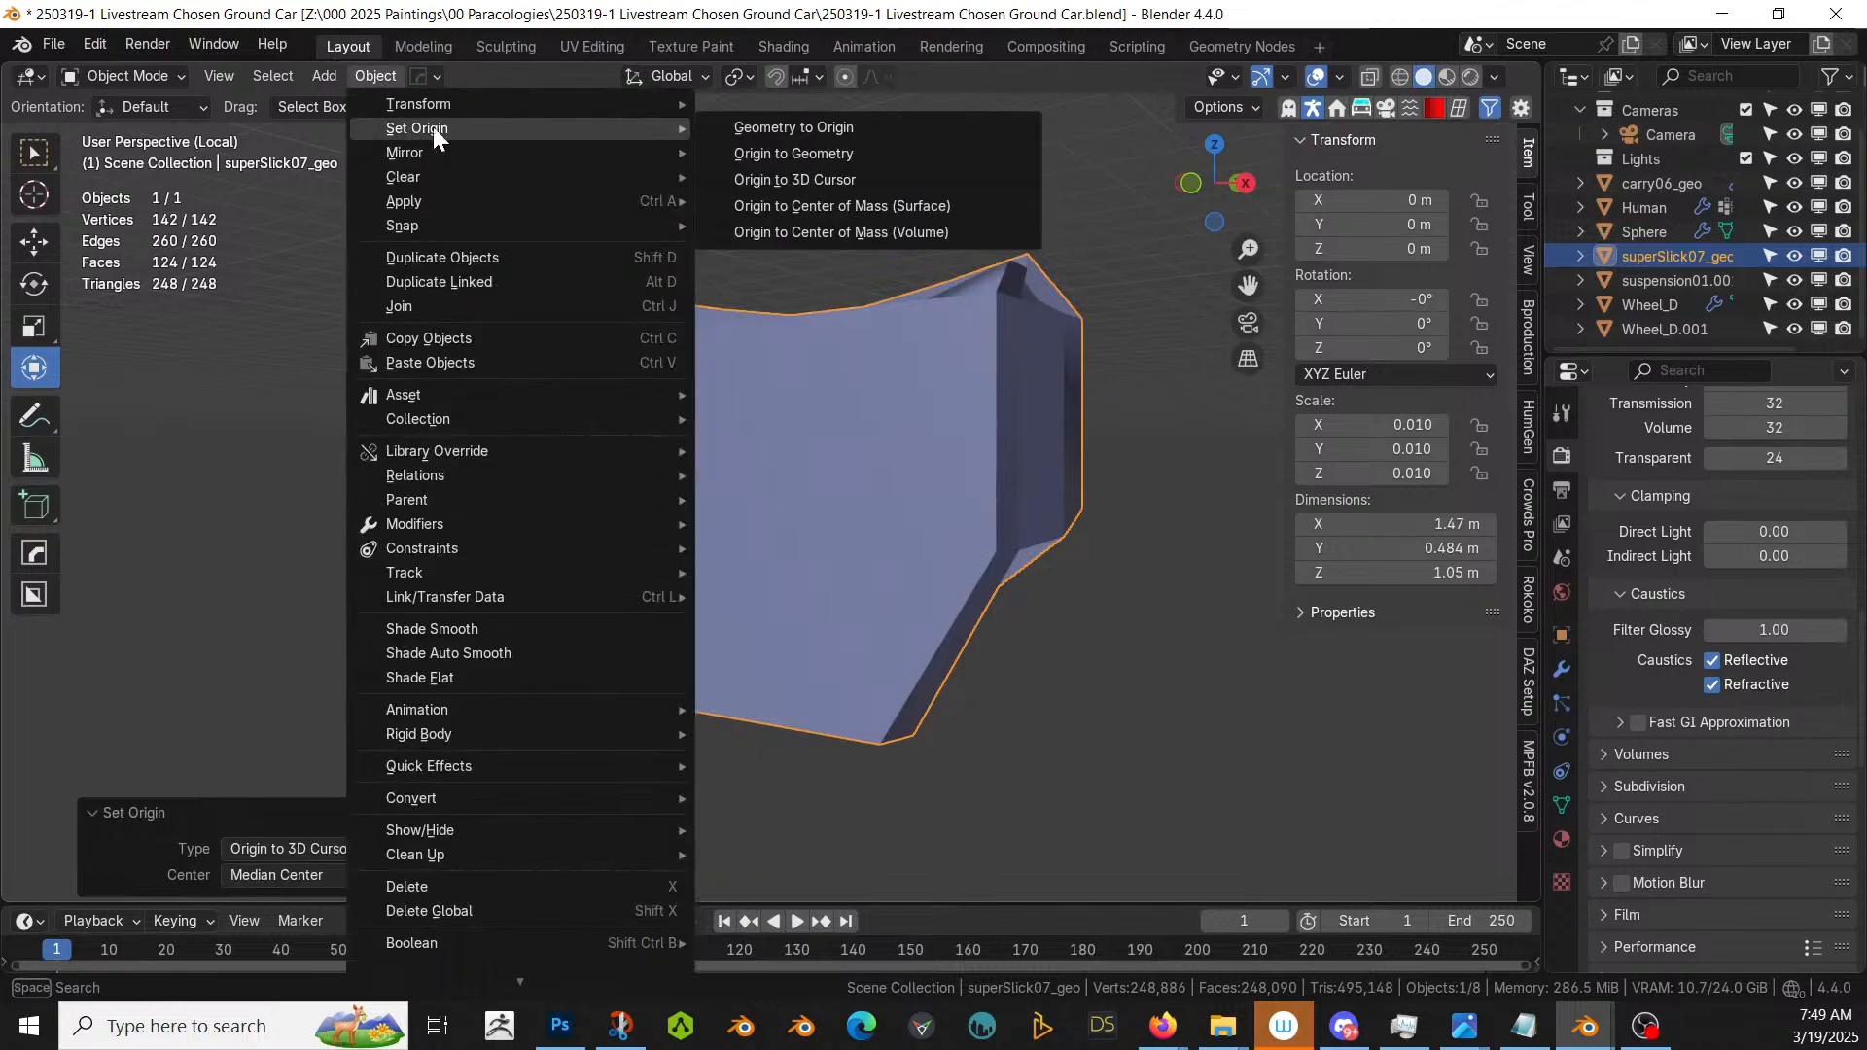
{"action": "left_click", "coordinate": [816, 126]}
{"action": "key", "text": "KP_Decimal"}
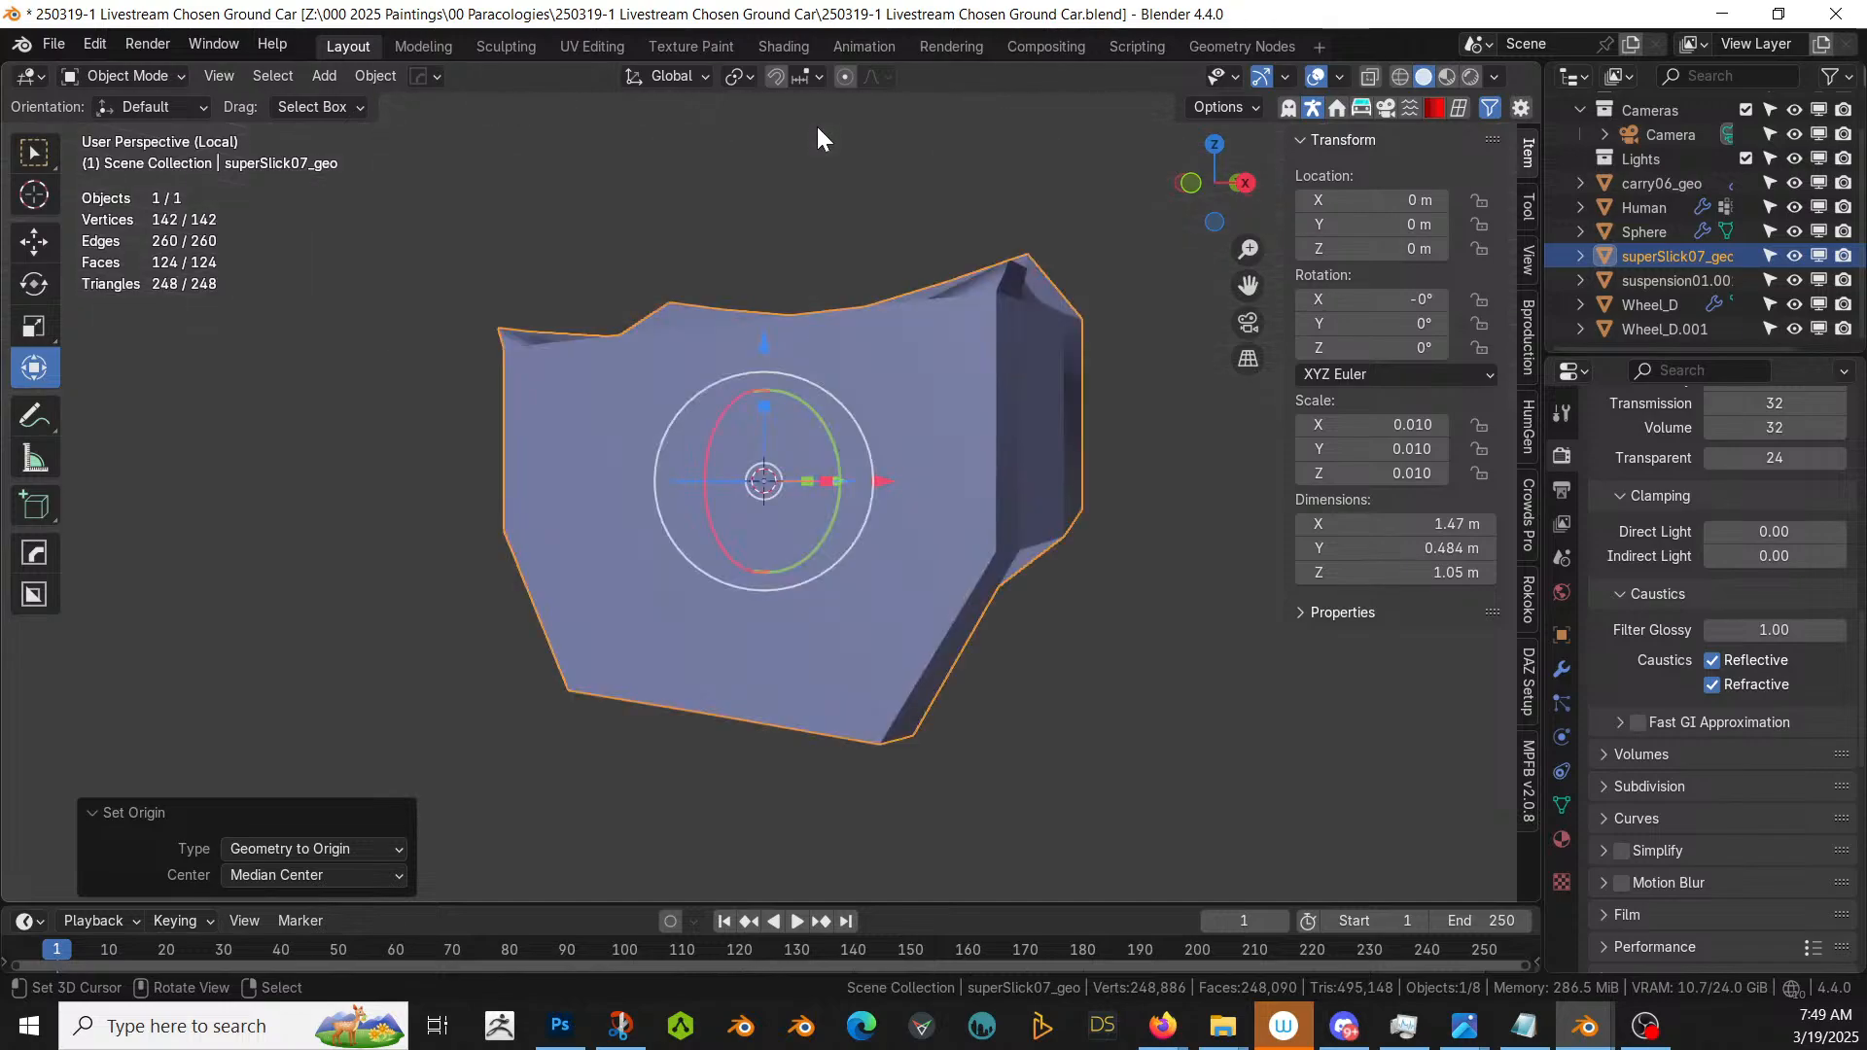
- Leave local view and rotate superSlick07_geo 90° about the global X axis
{"action": "key", "text": "KP_Divide"}
{"action": "scroll", "coordinate": [817, 126], "scroll_direction": "down", "scroll_amount": 2}
{"action": "middle_click_drag", "start_coordinate": [816, 126], "coordinate": [642, 143]}
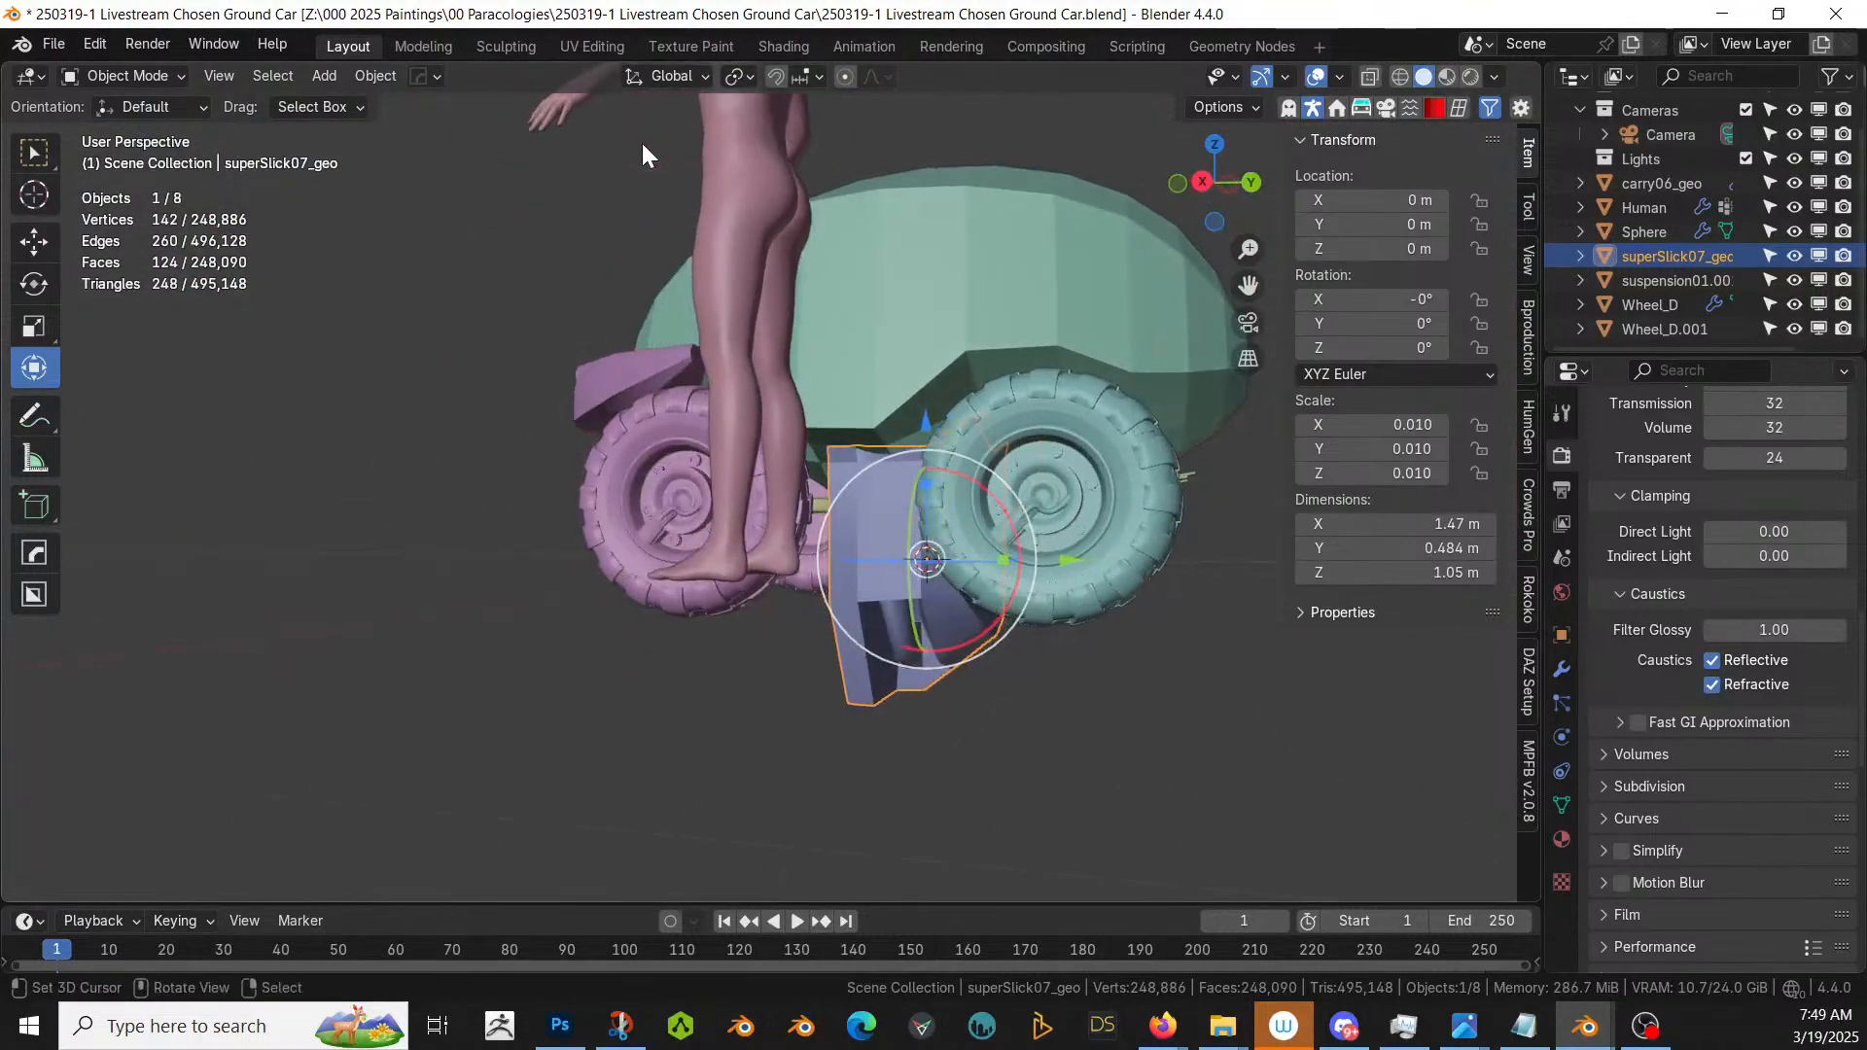
{"action": "key", "text": "KP_3"}
{"action": "type", "text": "x"}
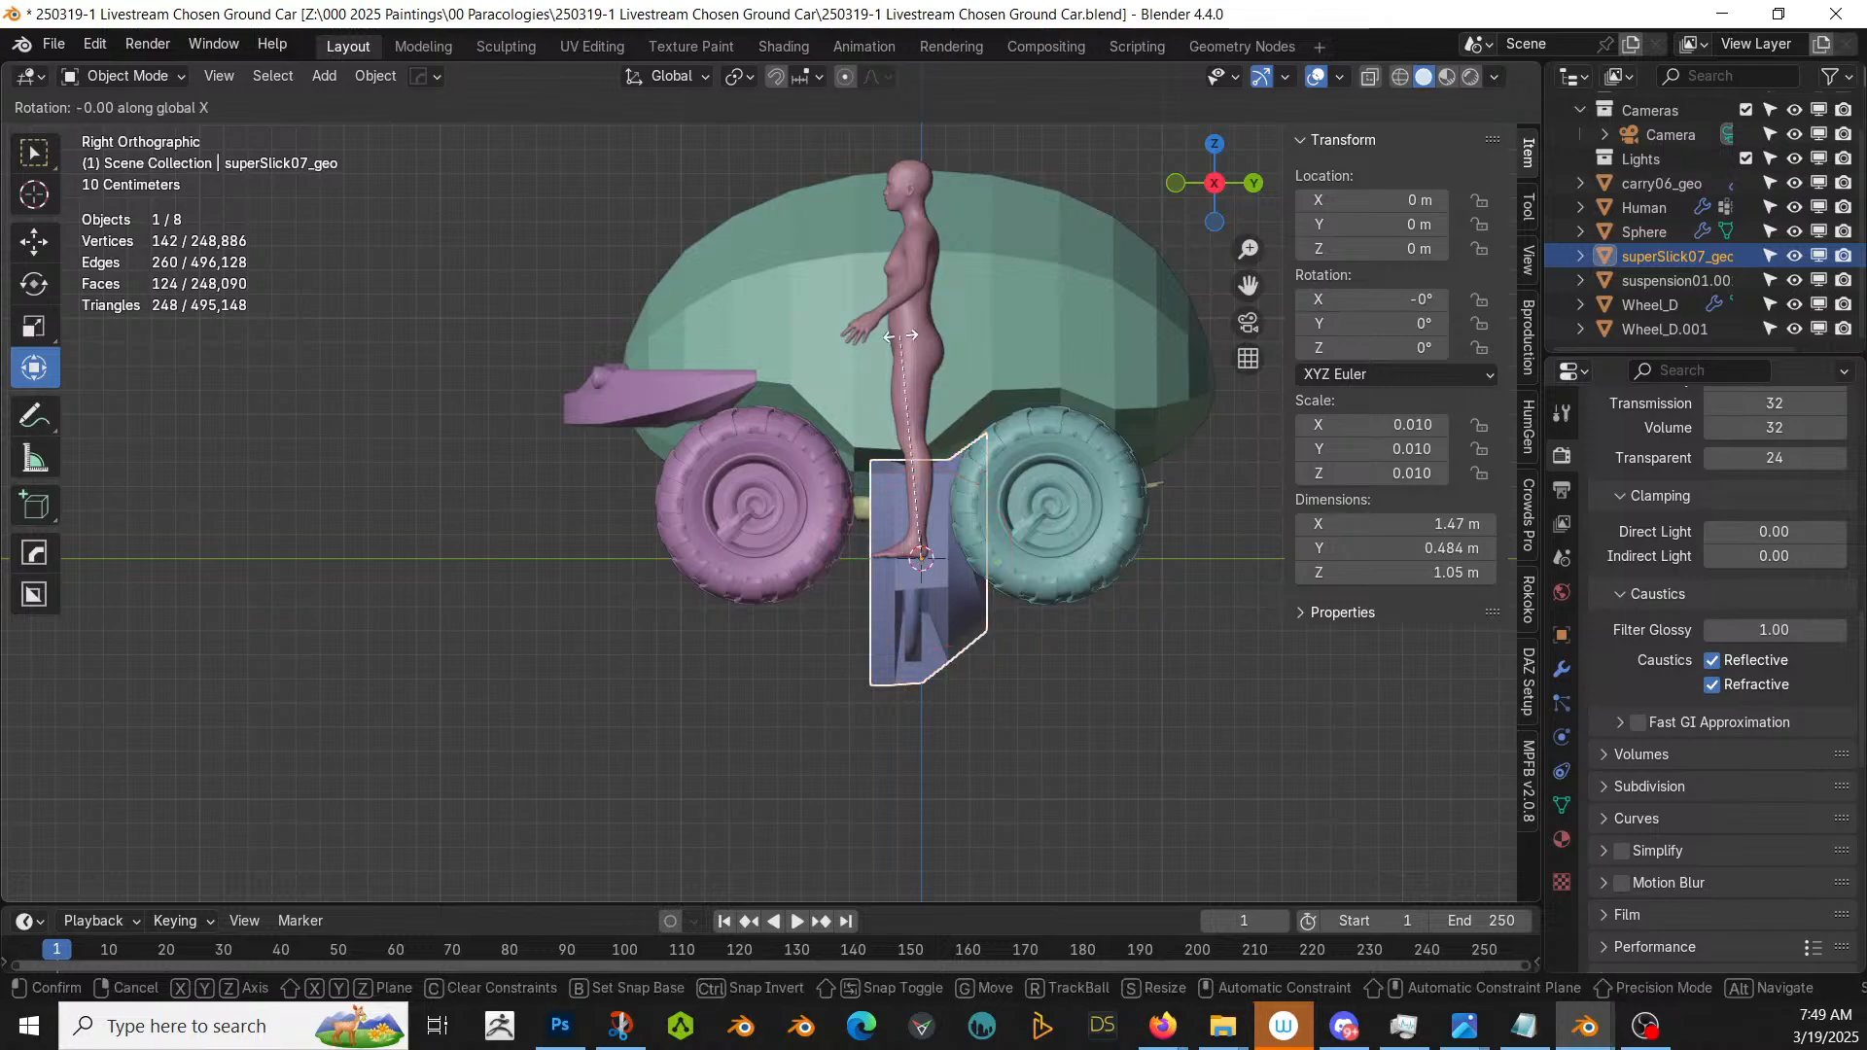
{"action": "type", "text": "90"}
{"action": "key", "text": "Return"}
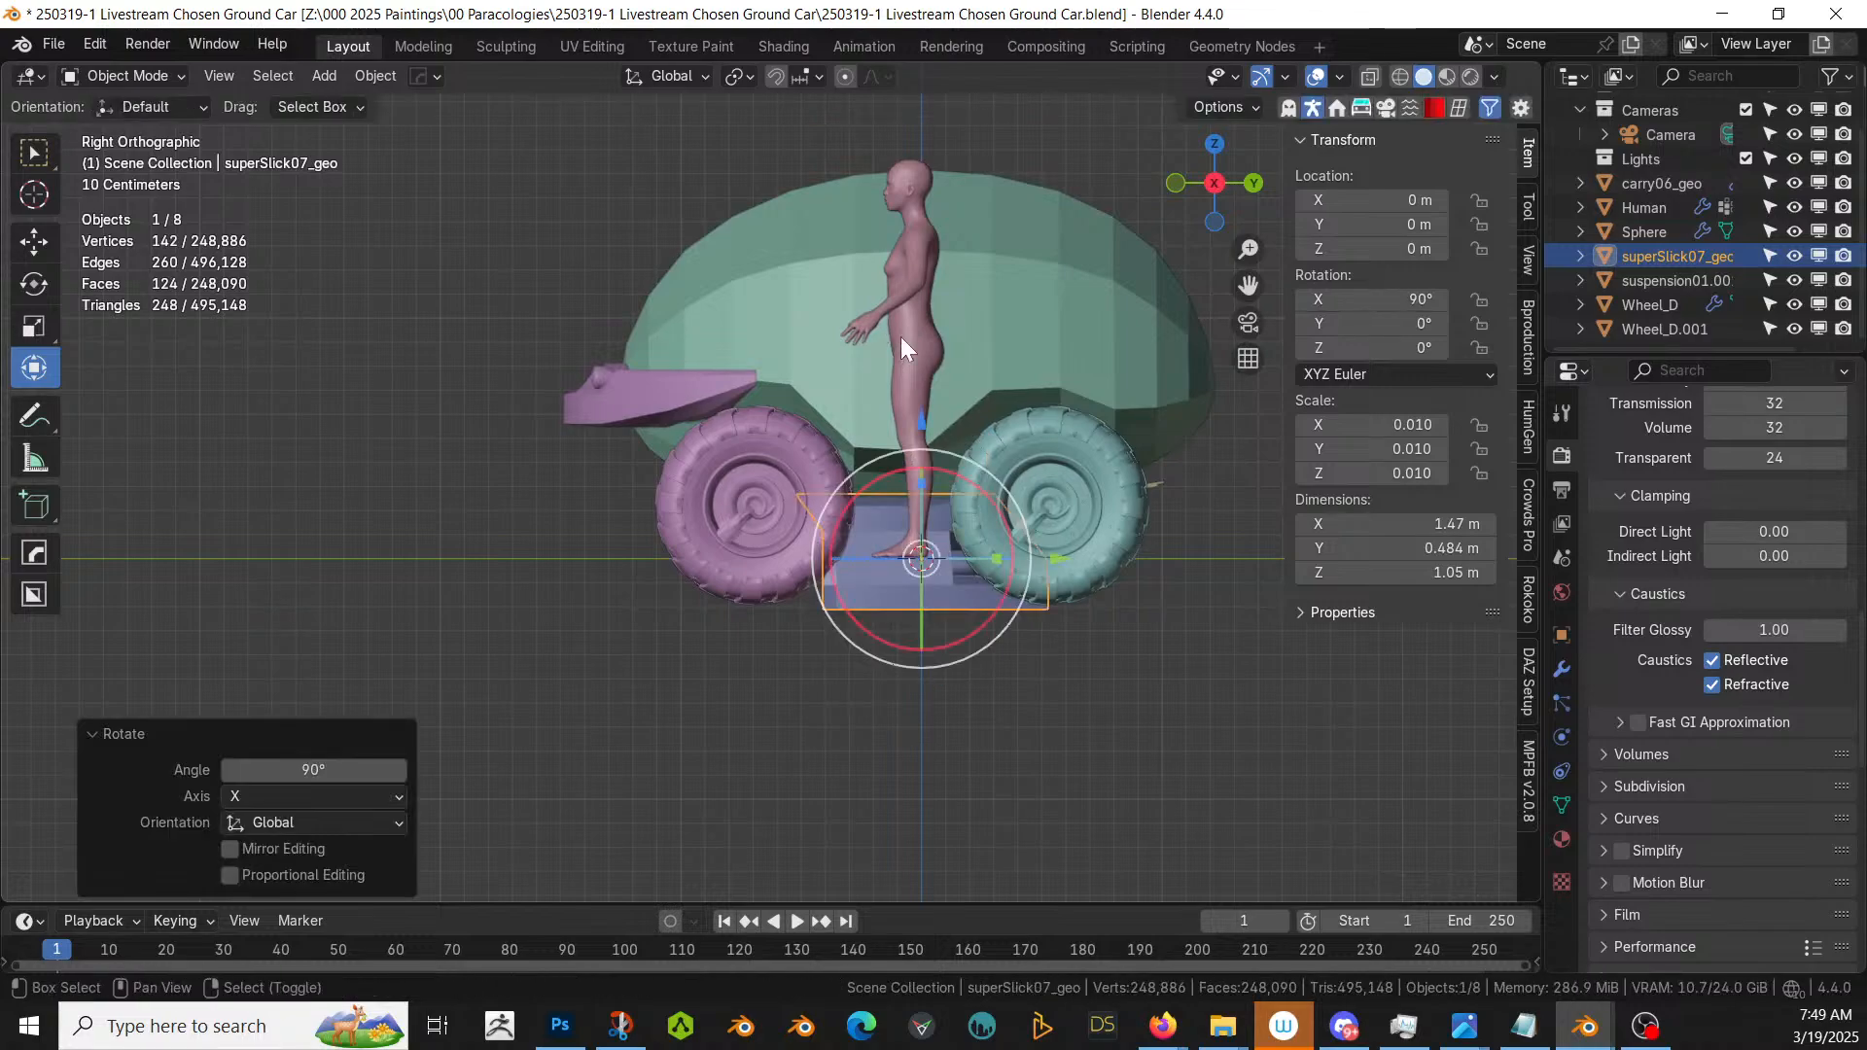
- Move superSlick07_geo to the teal-wheel end of the car, at about Y 0.906 m and Z 0.449 m
{"action": "middle_click_drag", "start_coordinate": [900, 337], "coordinate": [780, 371], "text": "shift"}
{"action": "key", "text": "g"}
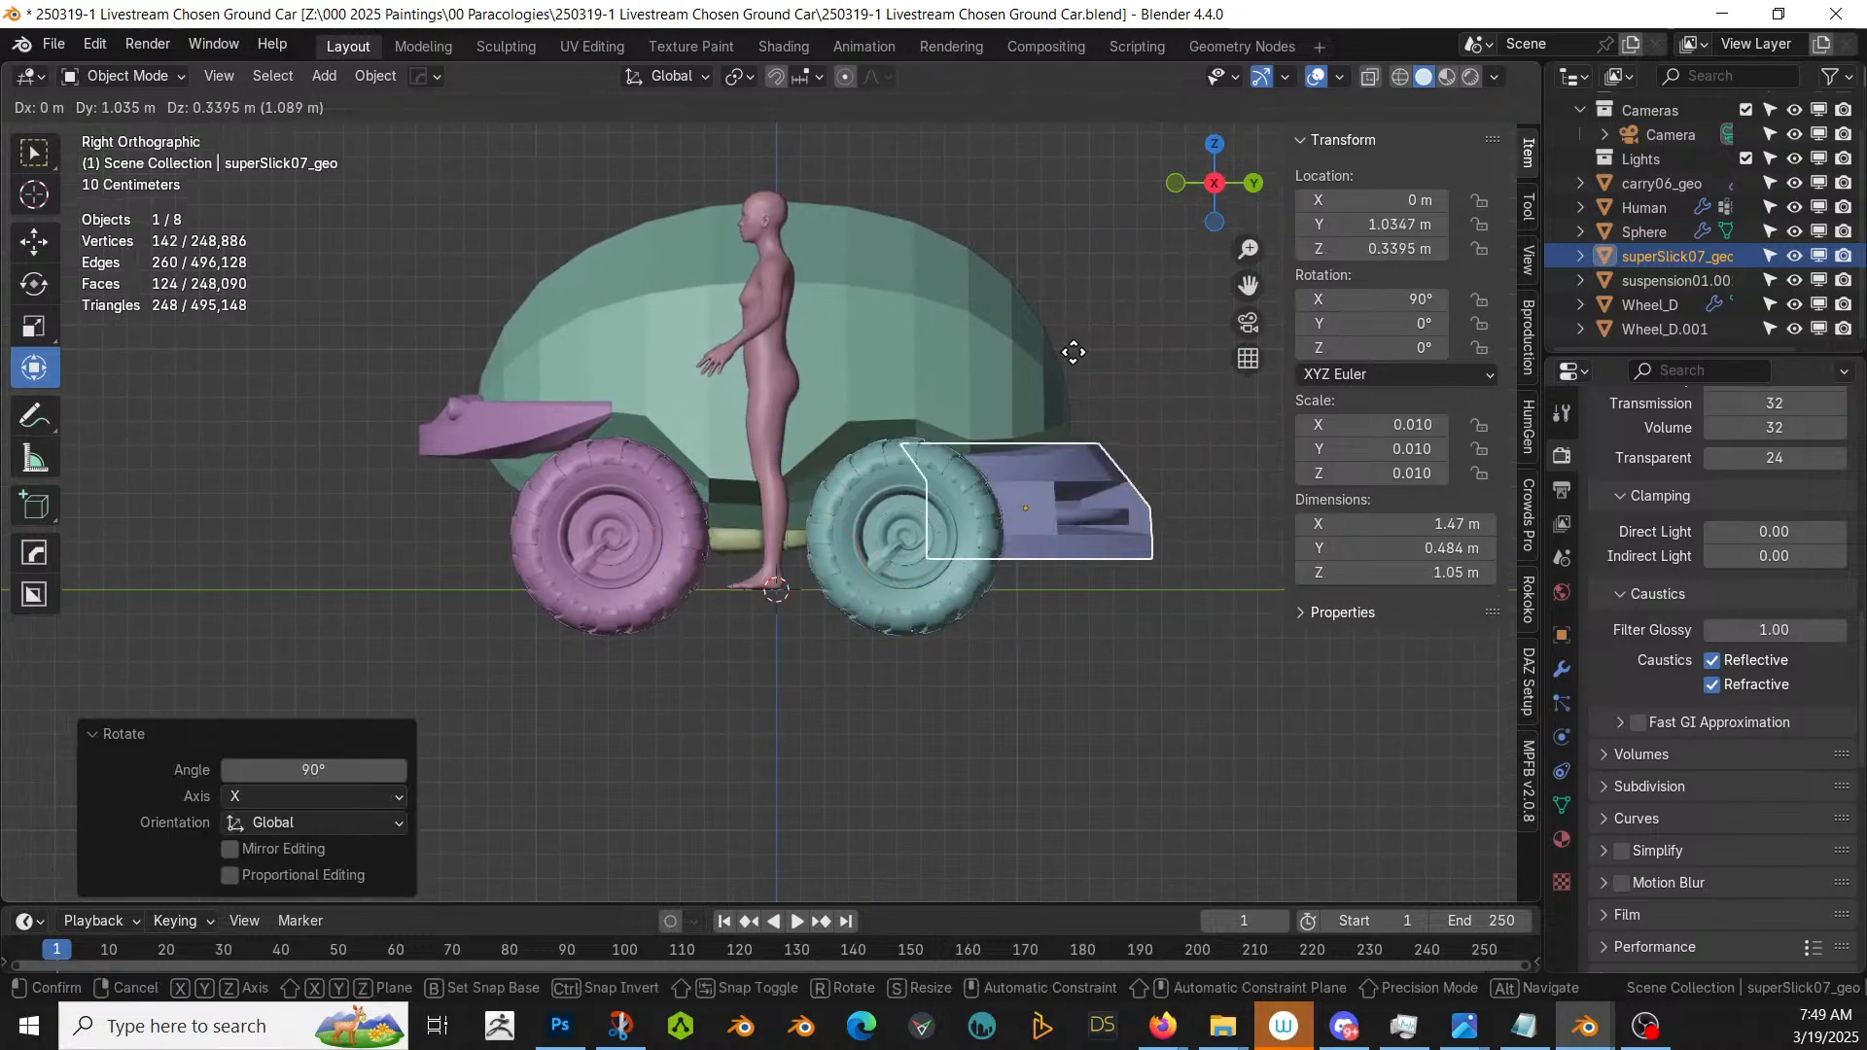
{"action": "left_click", "coordinate": [1023, 324]}
{"action": "middle_click_drag", "start_coordinate": [1024, 324], "coordinate": [921, 340]}
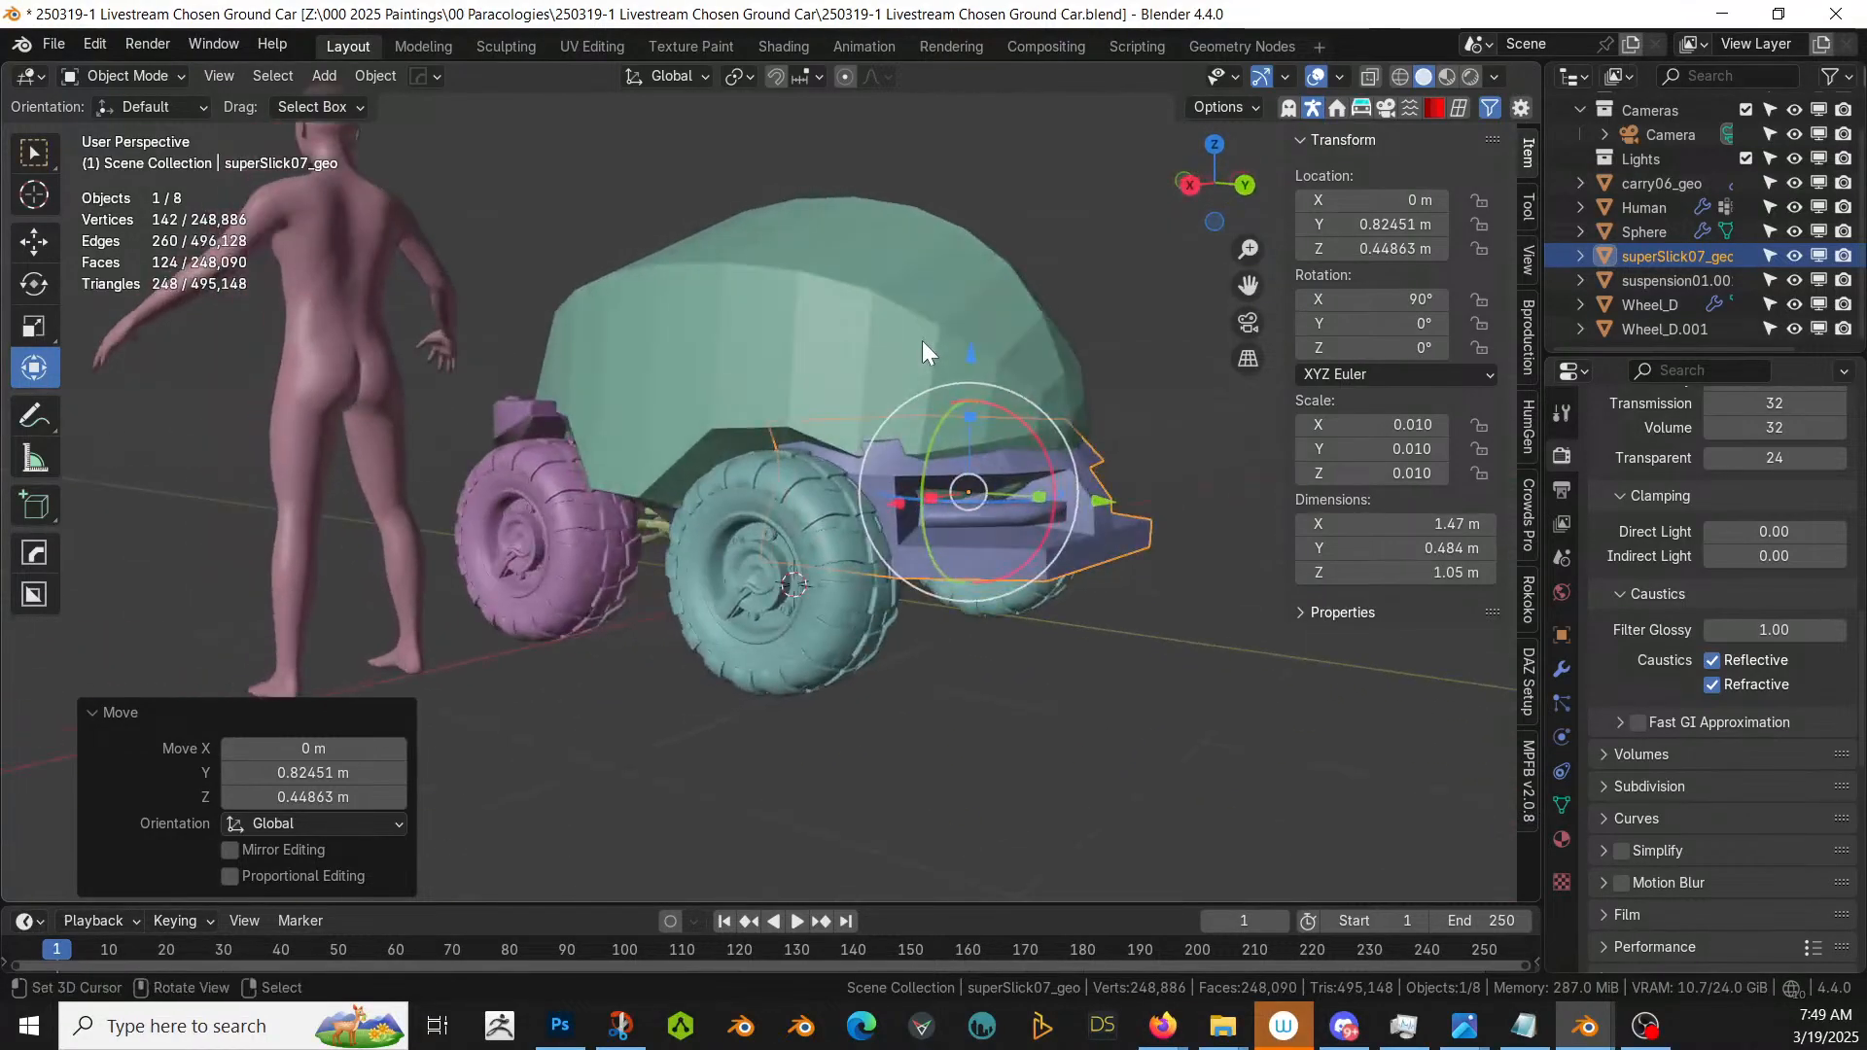
{"action": "scroll", "coordinate": [922, 340], "scroll_direction": "up", "scroll_amount": 3}
{"action": "mouse_move", "coordinate": [1230, 516]}
{"action": "left_mouse_down"}
{"action": "mouse_move", "coordinate": [1191, 503]}
{"action": "mouse_move", "coordinate": [1241, 520]}
{"action": "left_mouse_up"}
- Widen superSlick07_geo along the X axis by a factor of about 1.037
{"action": "middle_click_drag", "start_coordinate": [1241, 520], "coordinate": [920, 574]}
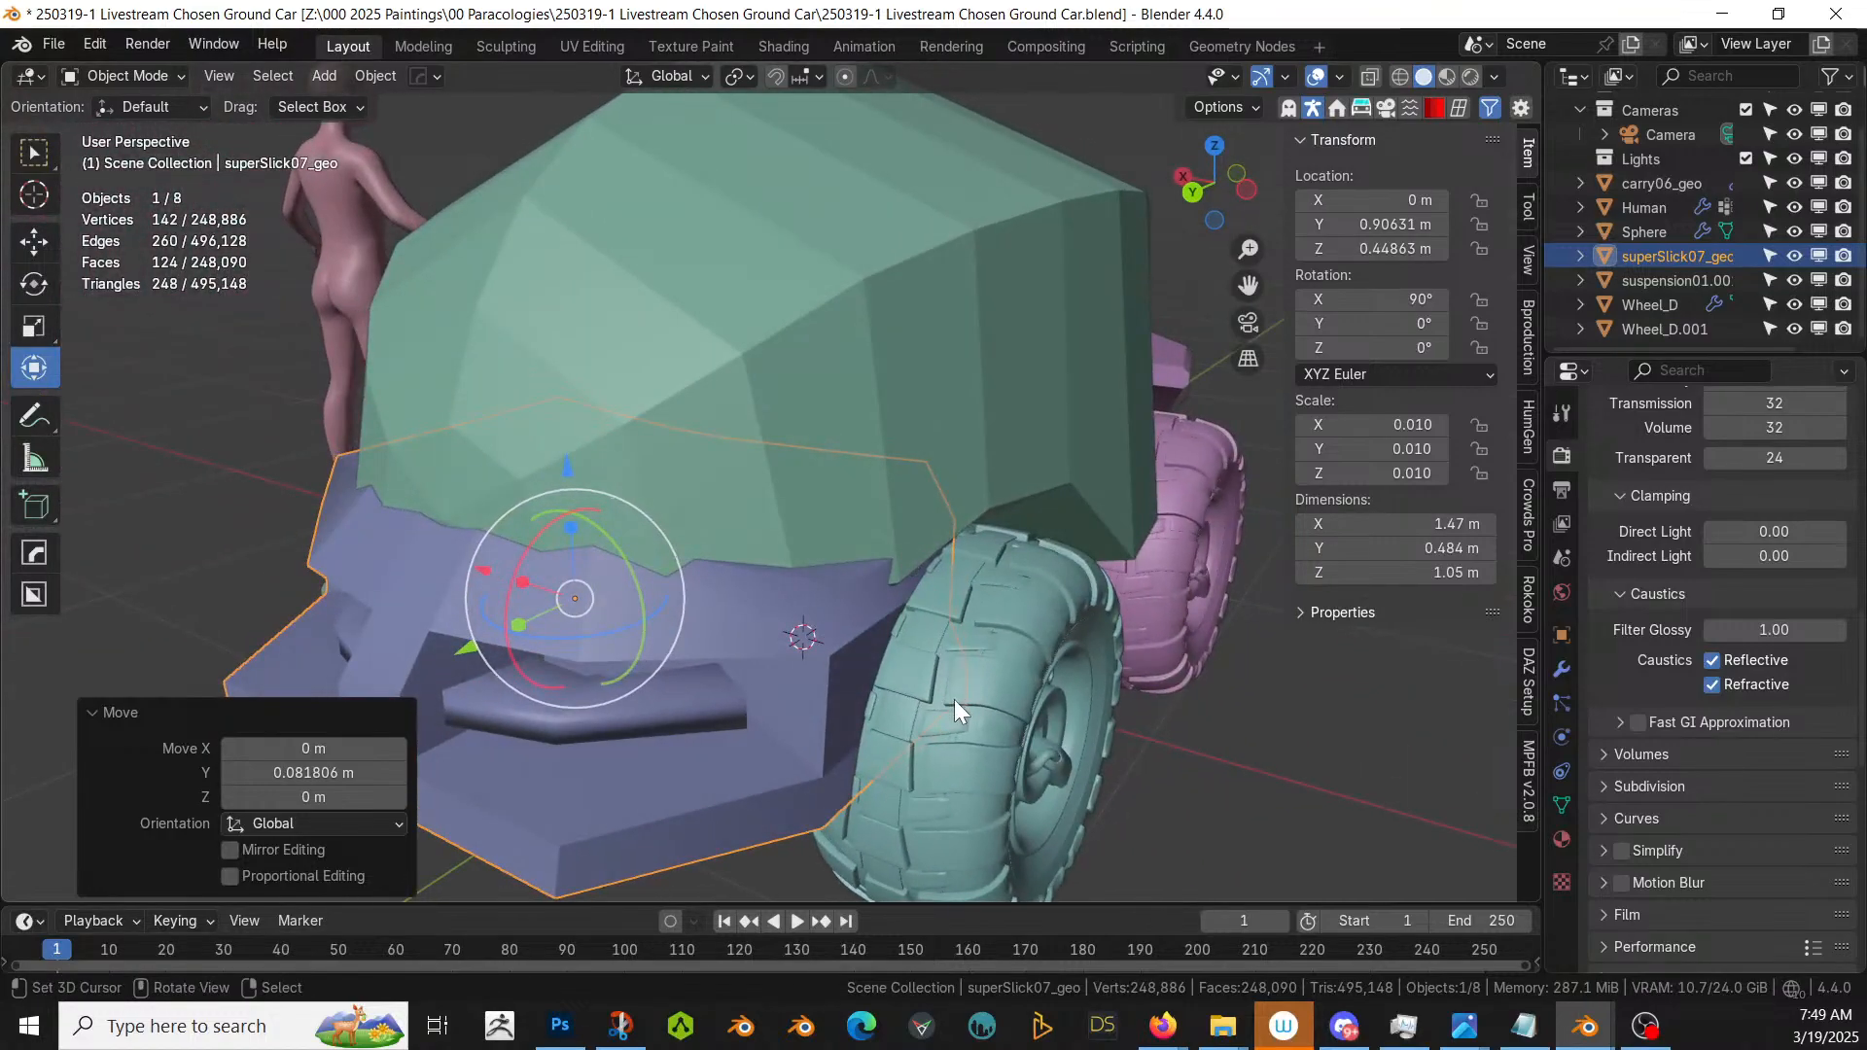
{"action": "key", "text": "s"}
{"action": "key", "text": "x"}
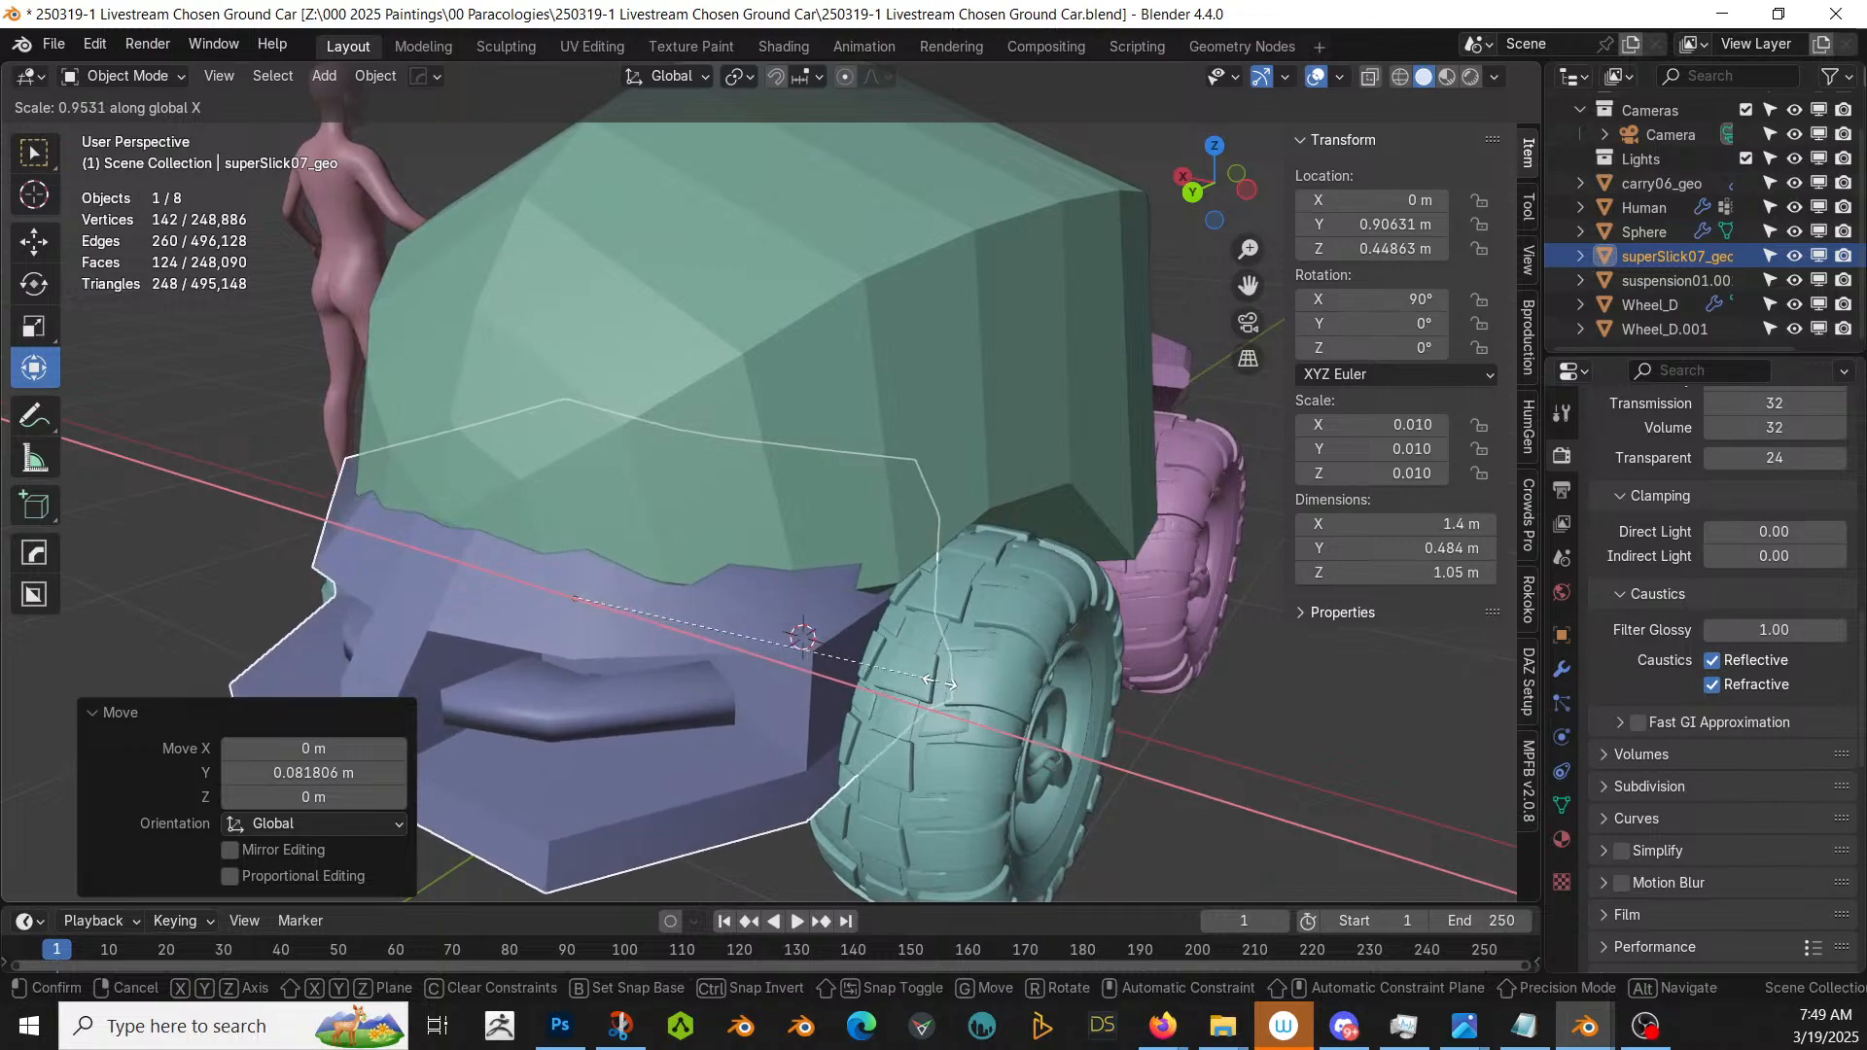
{"action": "left_click", "coordinate": [972, 681]}
{"action": "middle_click_drag", "start_coordinate": [973, 681], "coordinate": [1181, 619]}
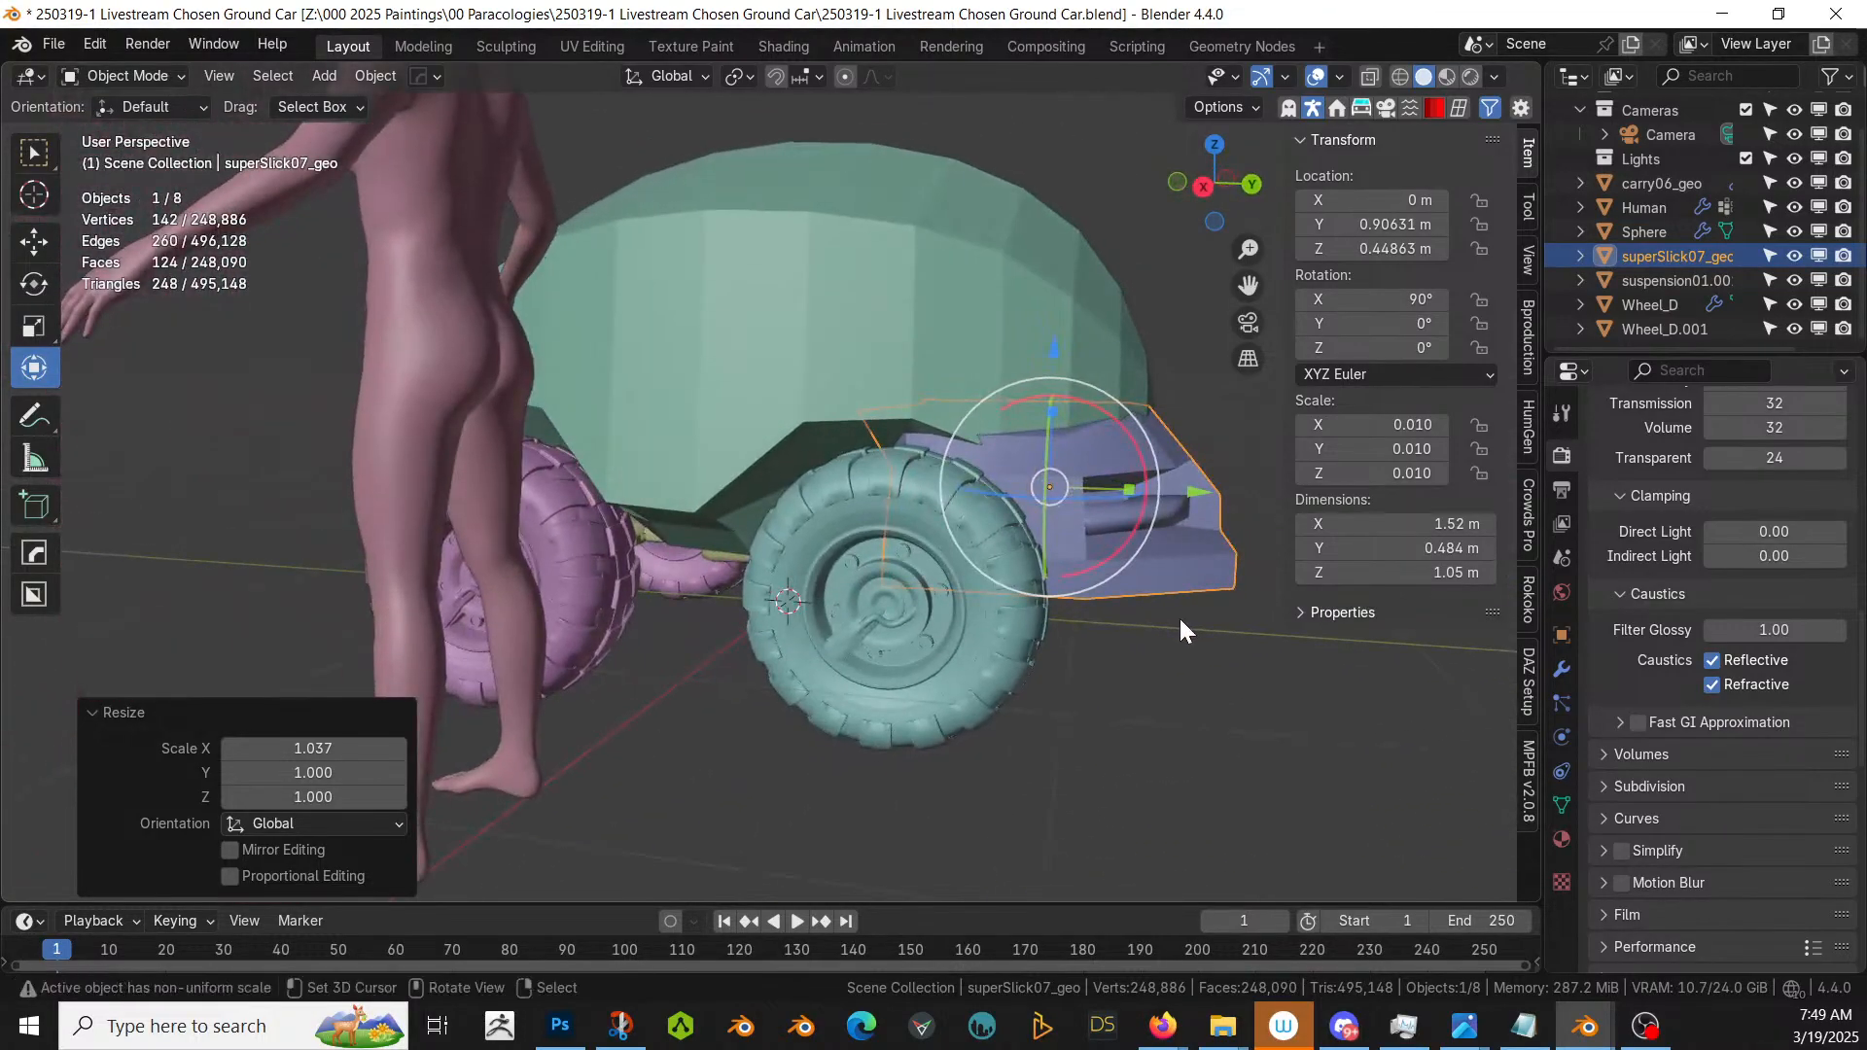
- Add a mesh cylinder with 7 vertices at the 3D cursor, with the car in right orthographic view
{"action": "key", "text": "KP_3"}
{"action": "scroll", "coordinate": [1178, 616], "scroll_direction": "up", "scroll_amount": 3}
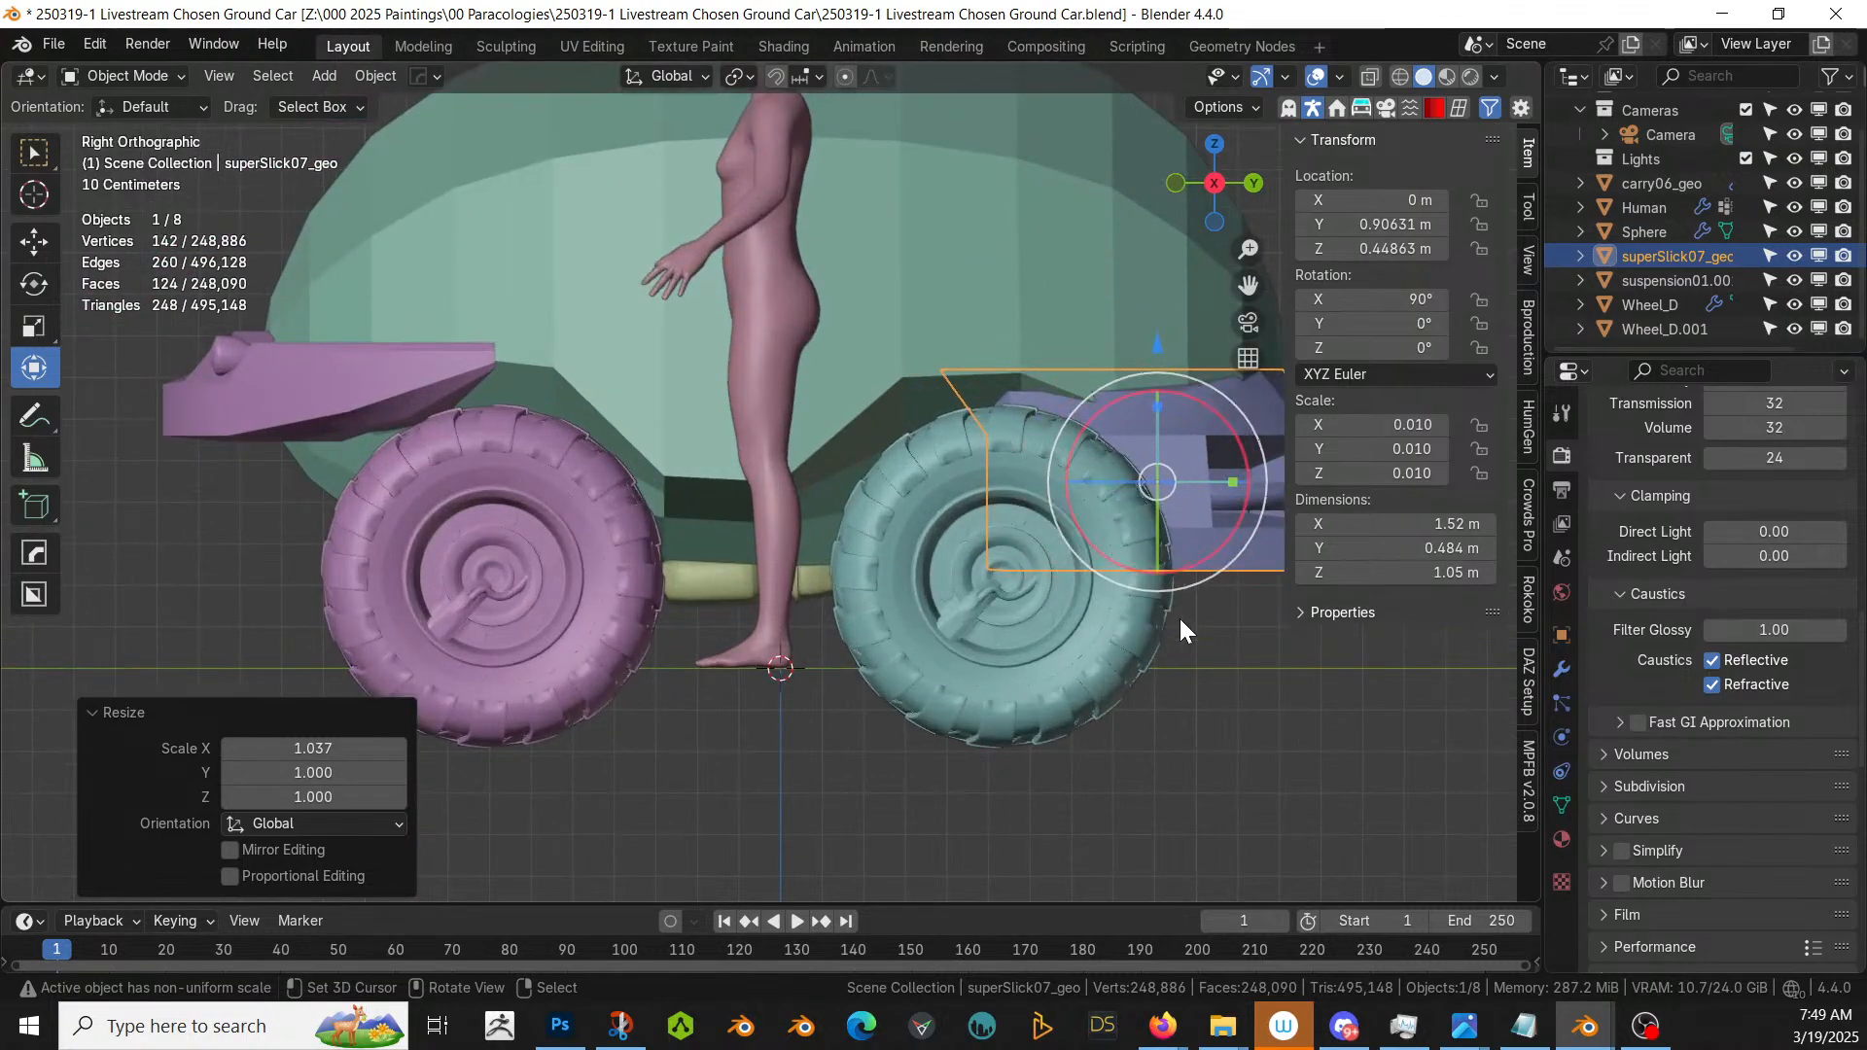
{"action": "key", "text": "KP_Divide"}
{"action": "key", "text": "KP_Divide"}
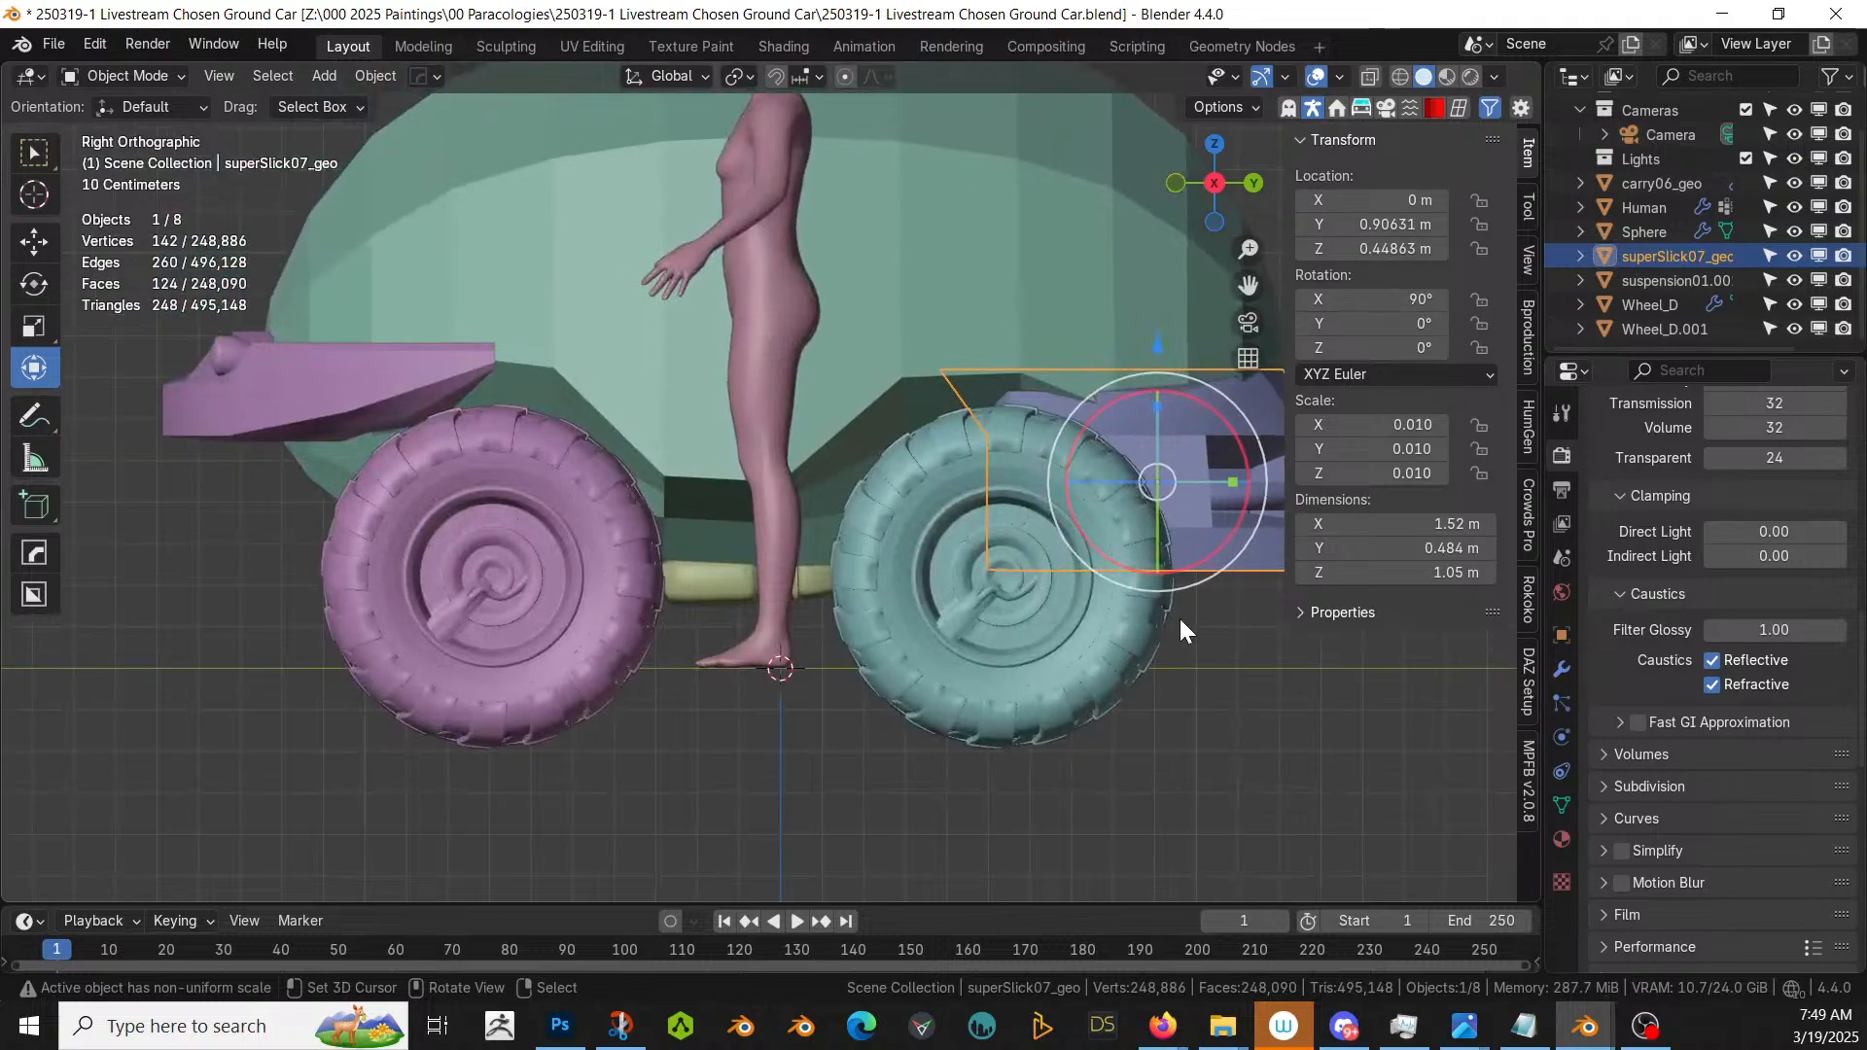
{"action": "middle_click_drag", "start_coordinate": [1178, 615], "coordinate": [1039, 636], "text": "shift"}
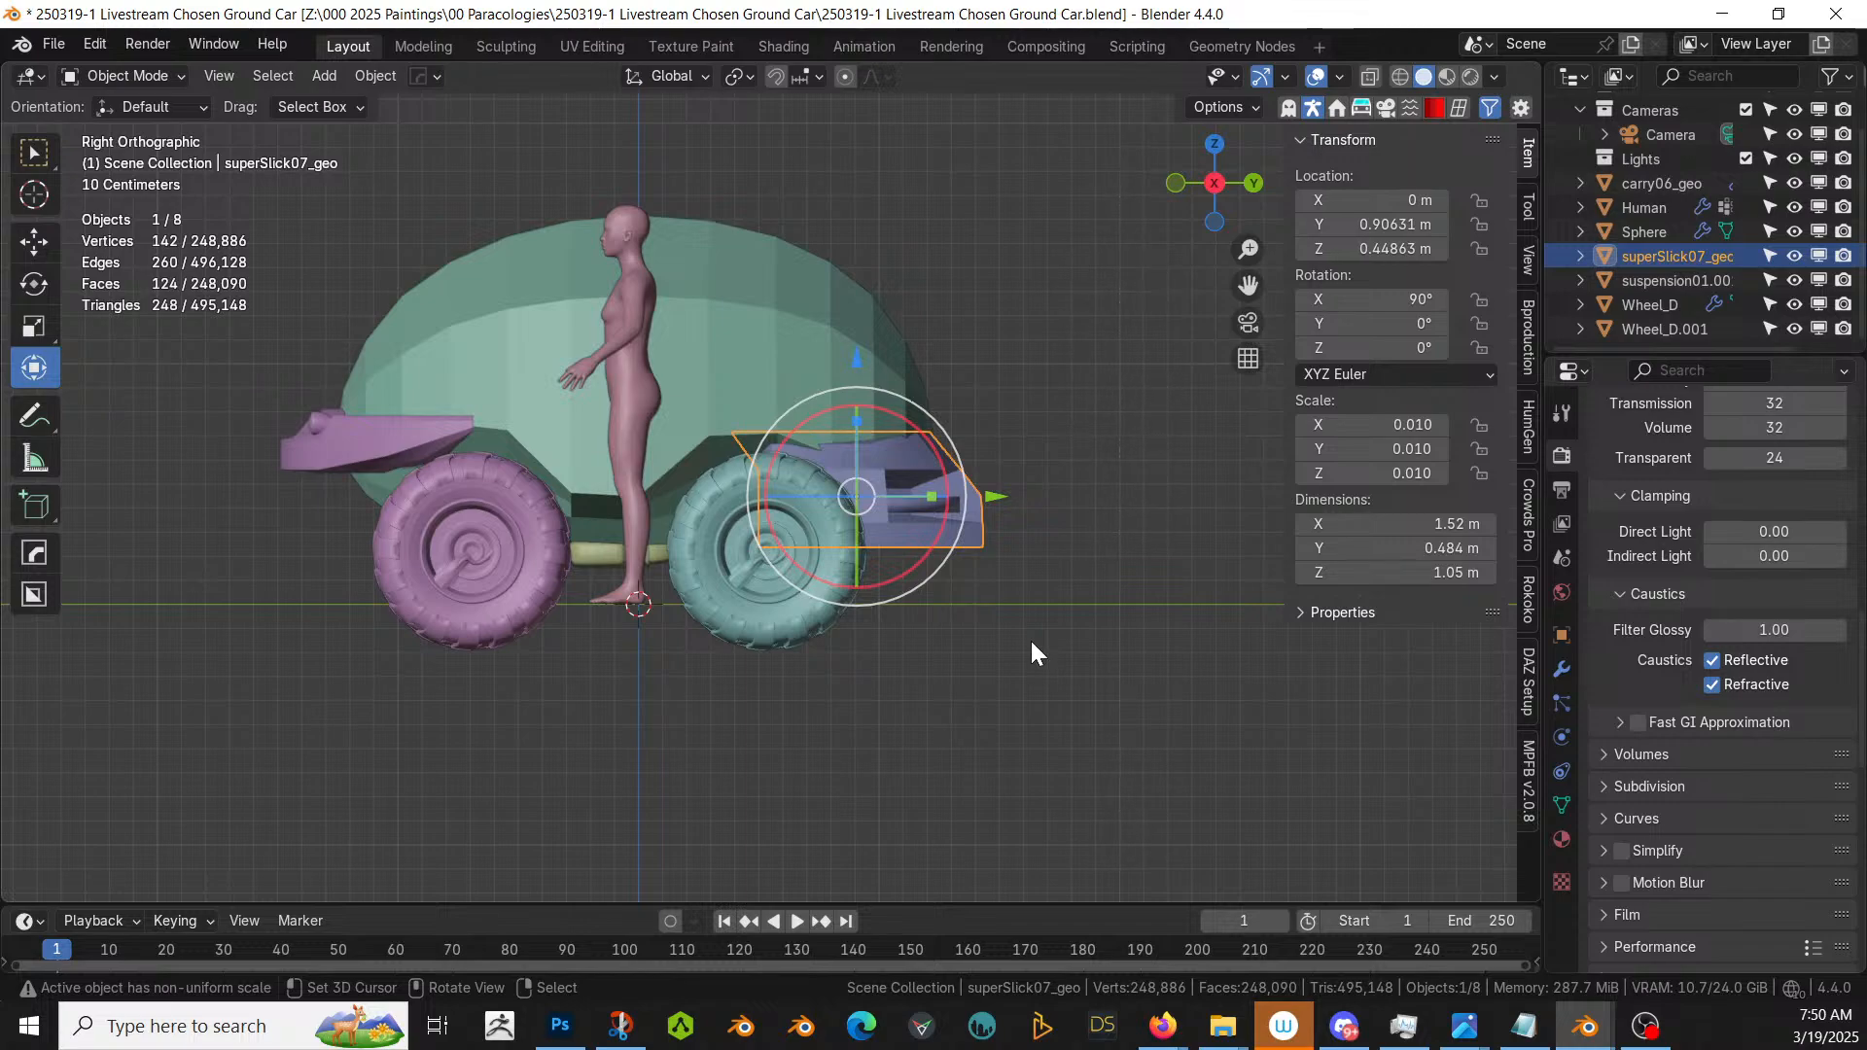
{"action": "key", "text": "shift+a"}
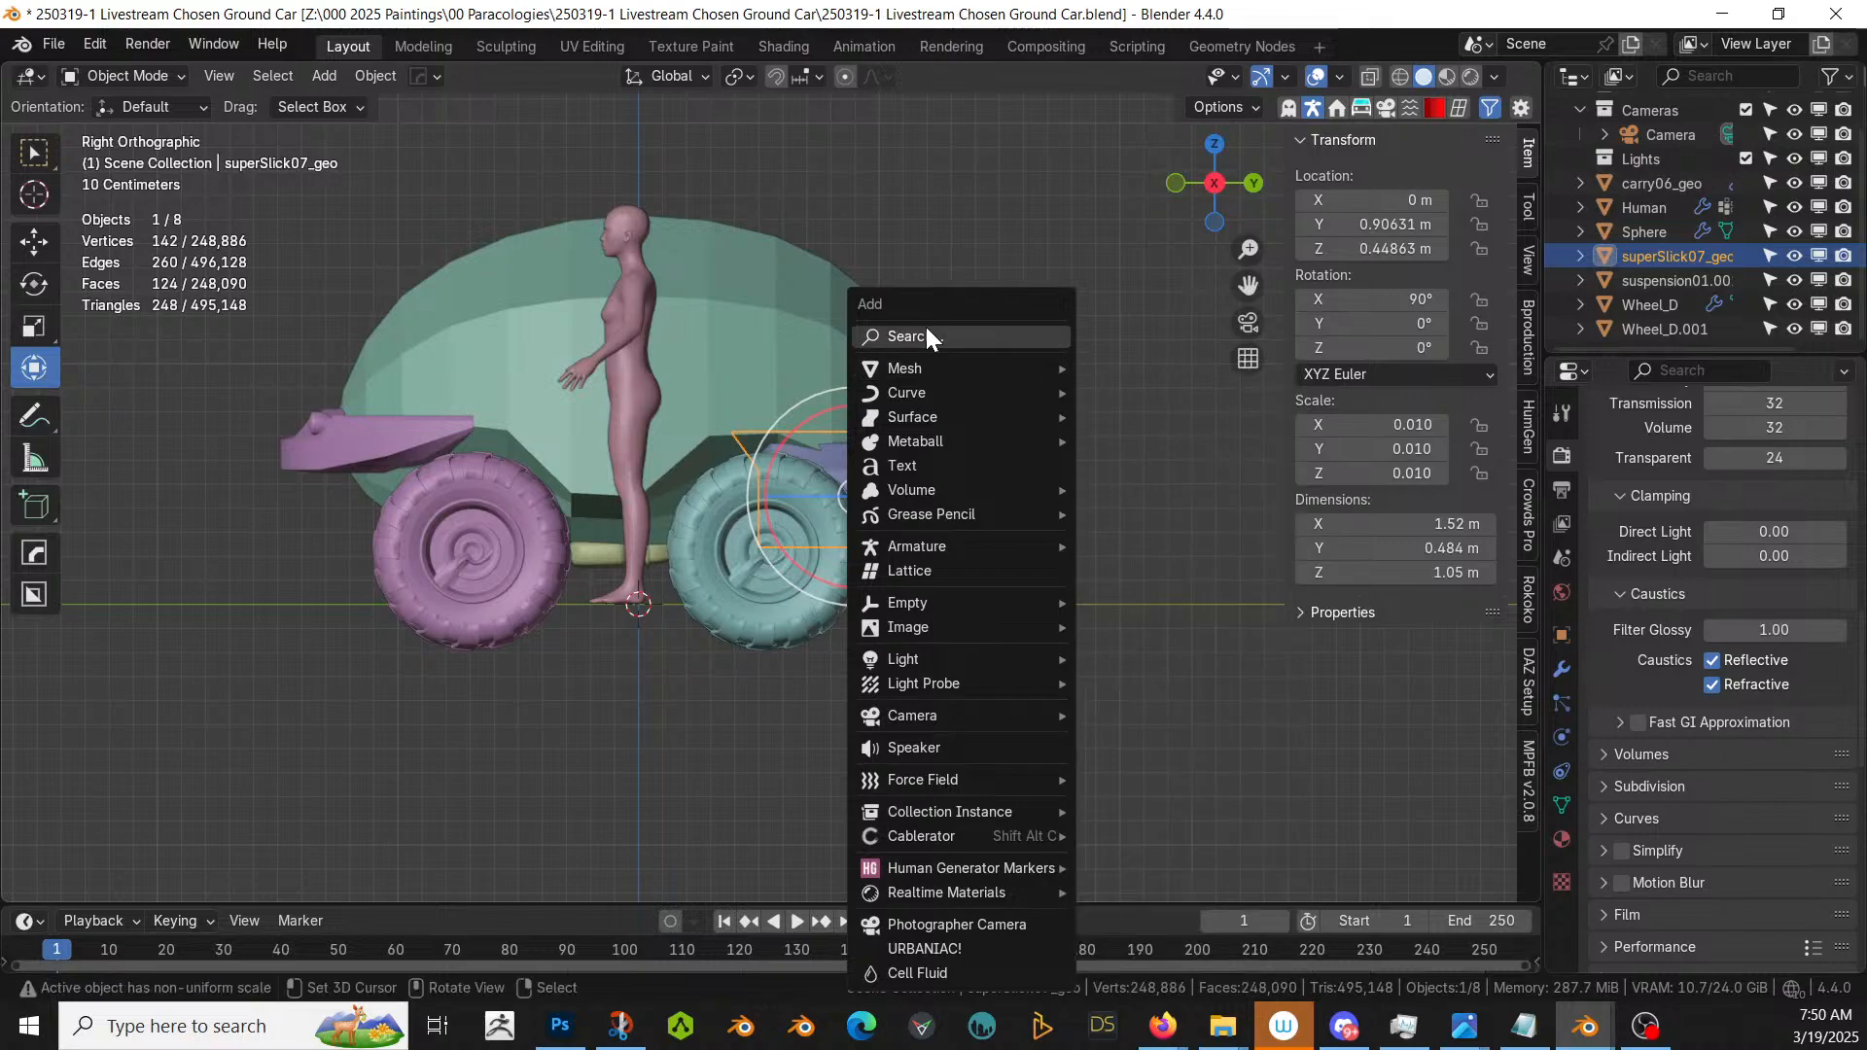
{"action": "mouse_move", "coordinate": [940, 367]}
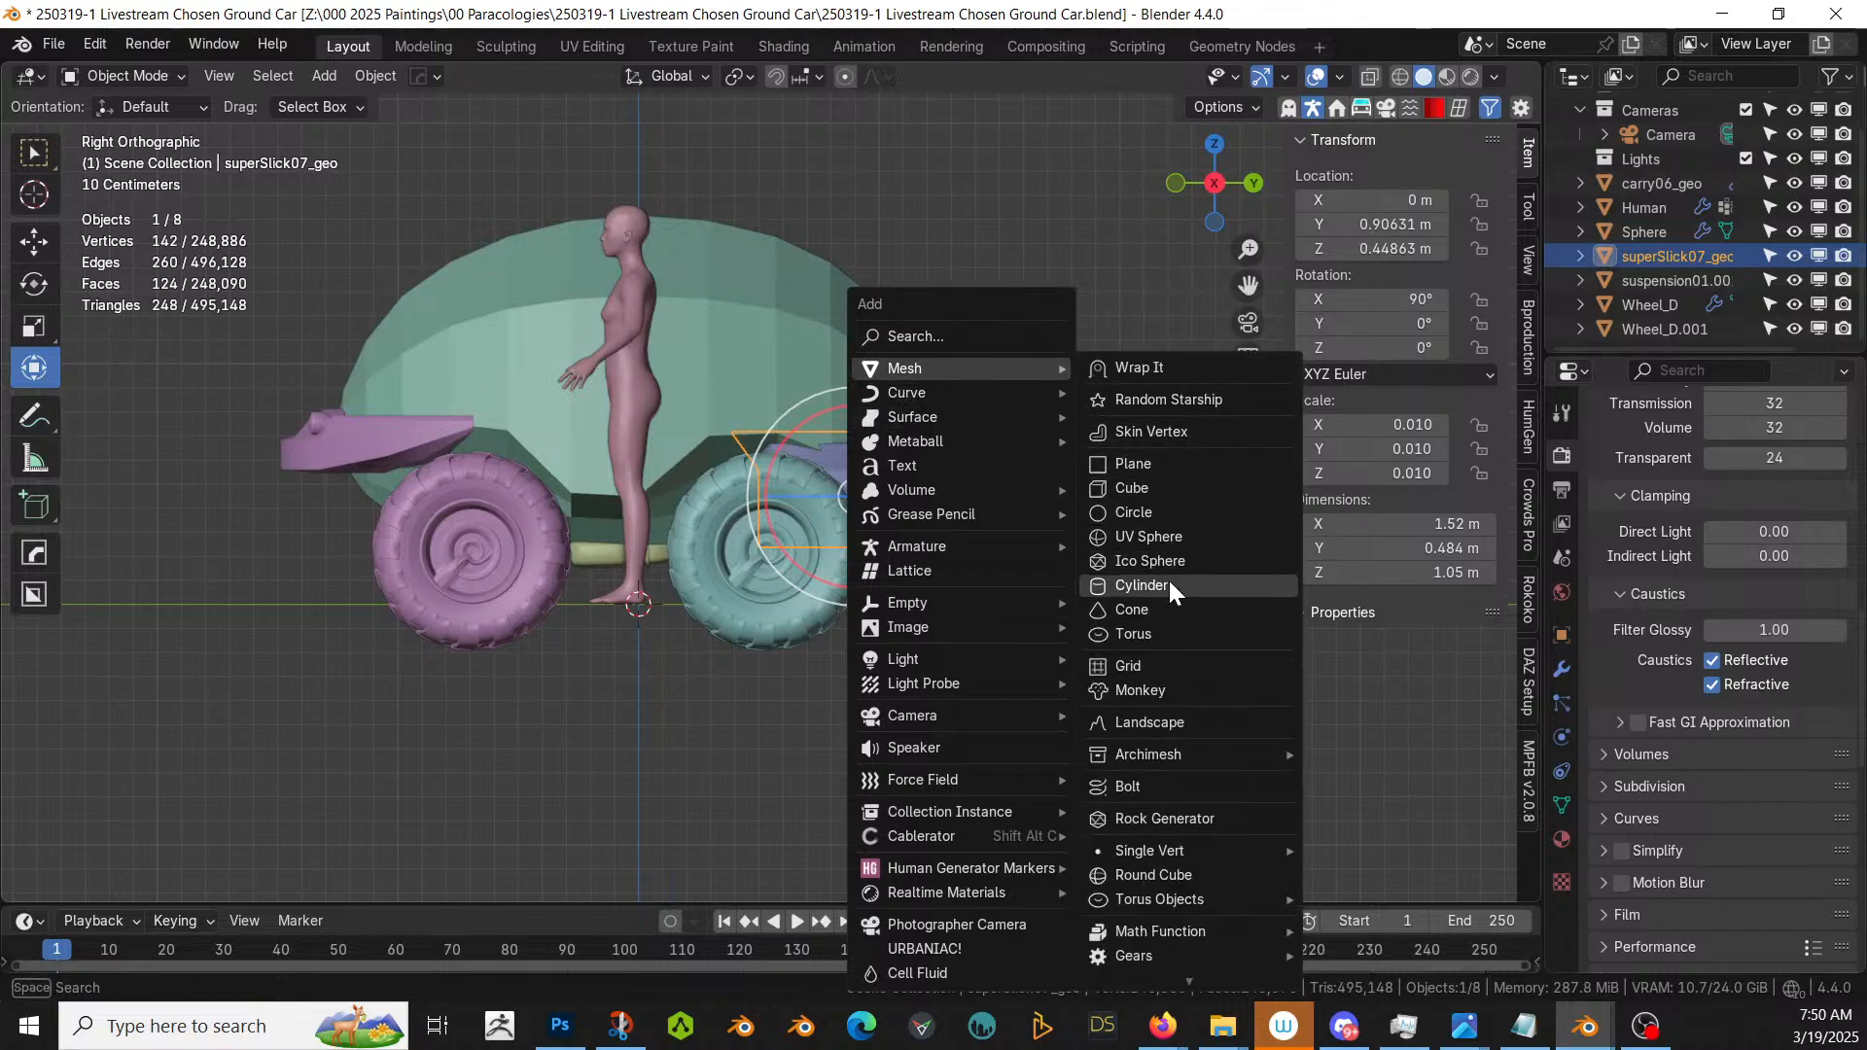
{"action": "left_click", "coordinate": [1142, 584]}
{"action": "left_click", "coordinate": [313, 593]}
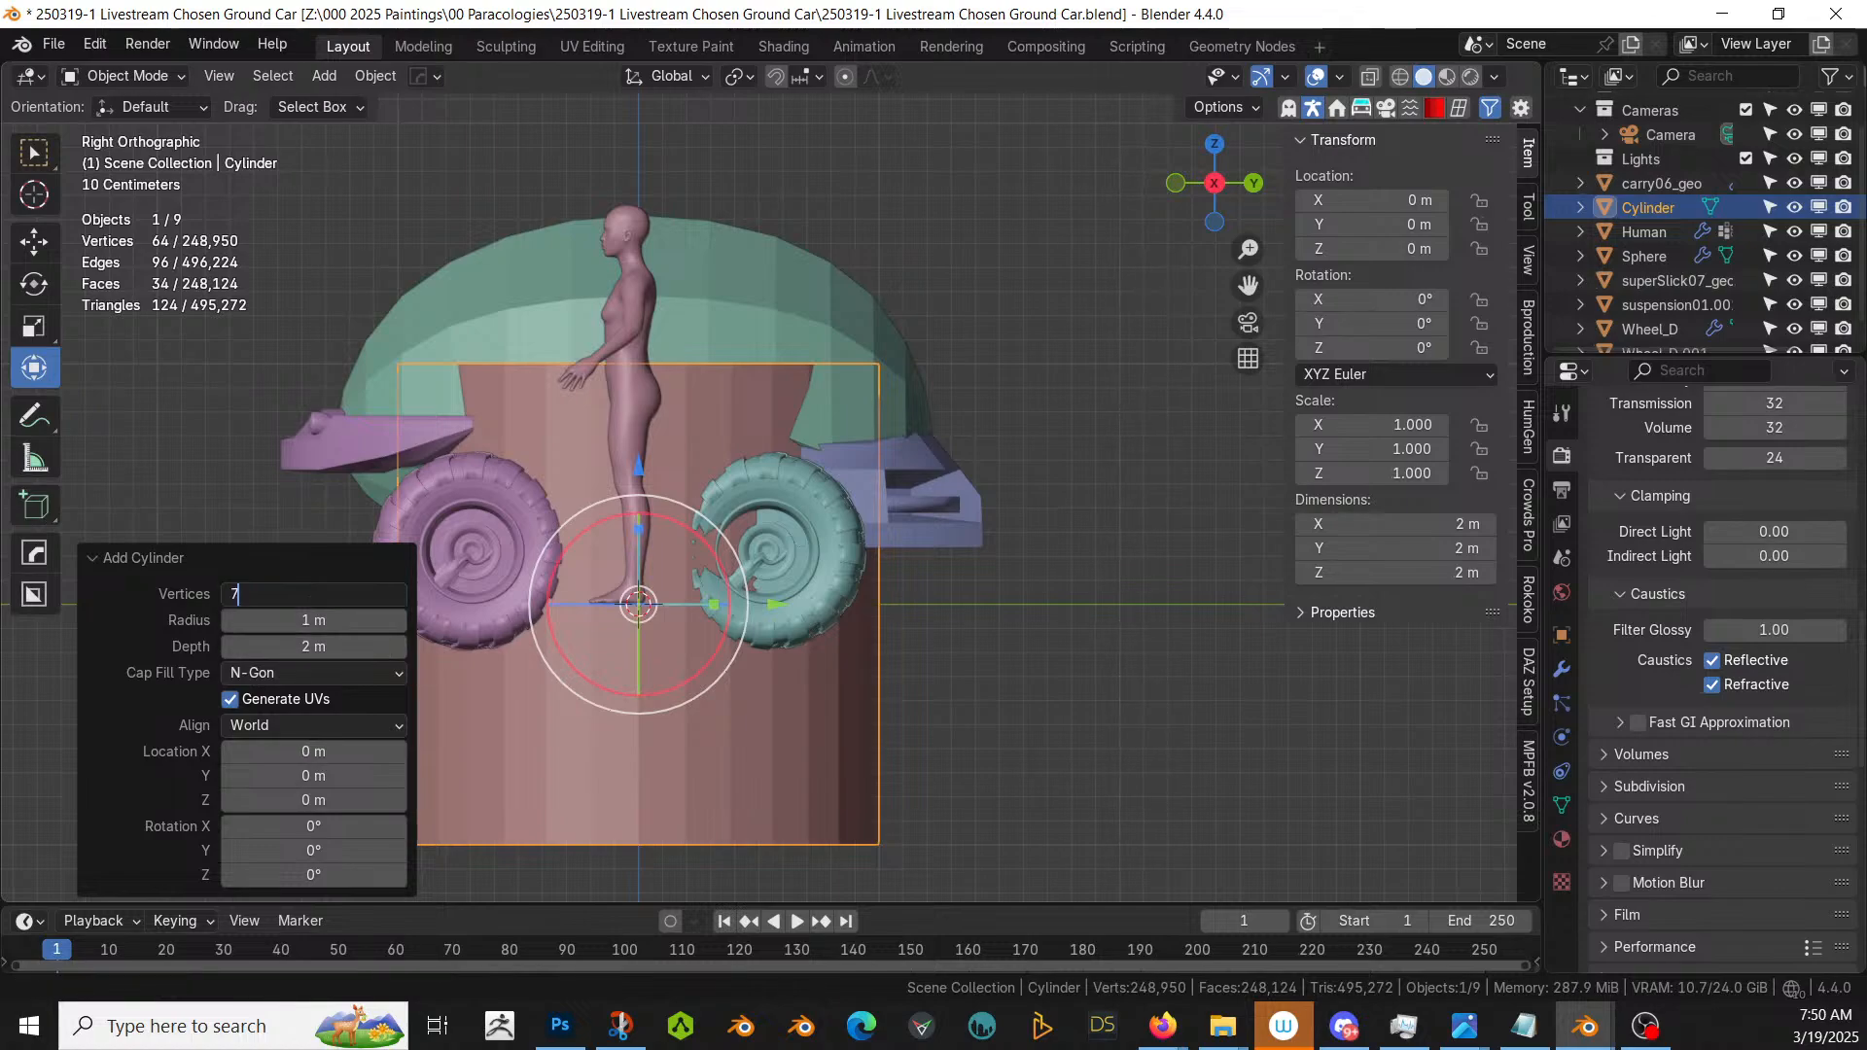
{"action": "type", "text": "7"}
{"action": "key", "text": "Return"}
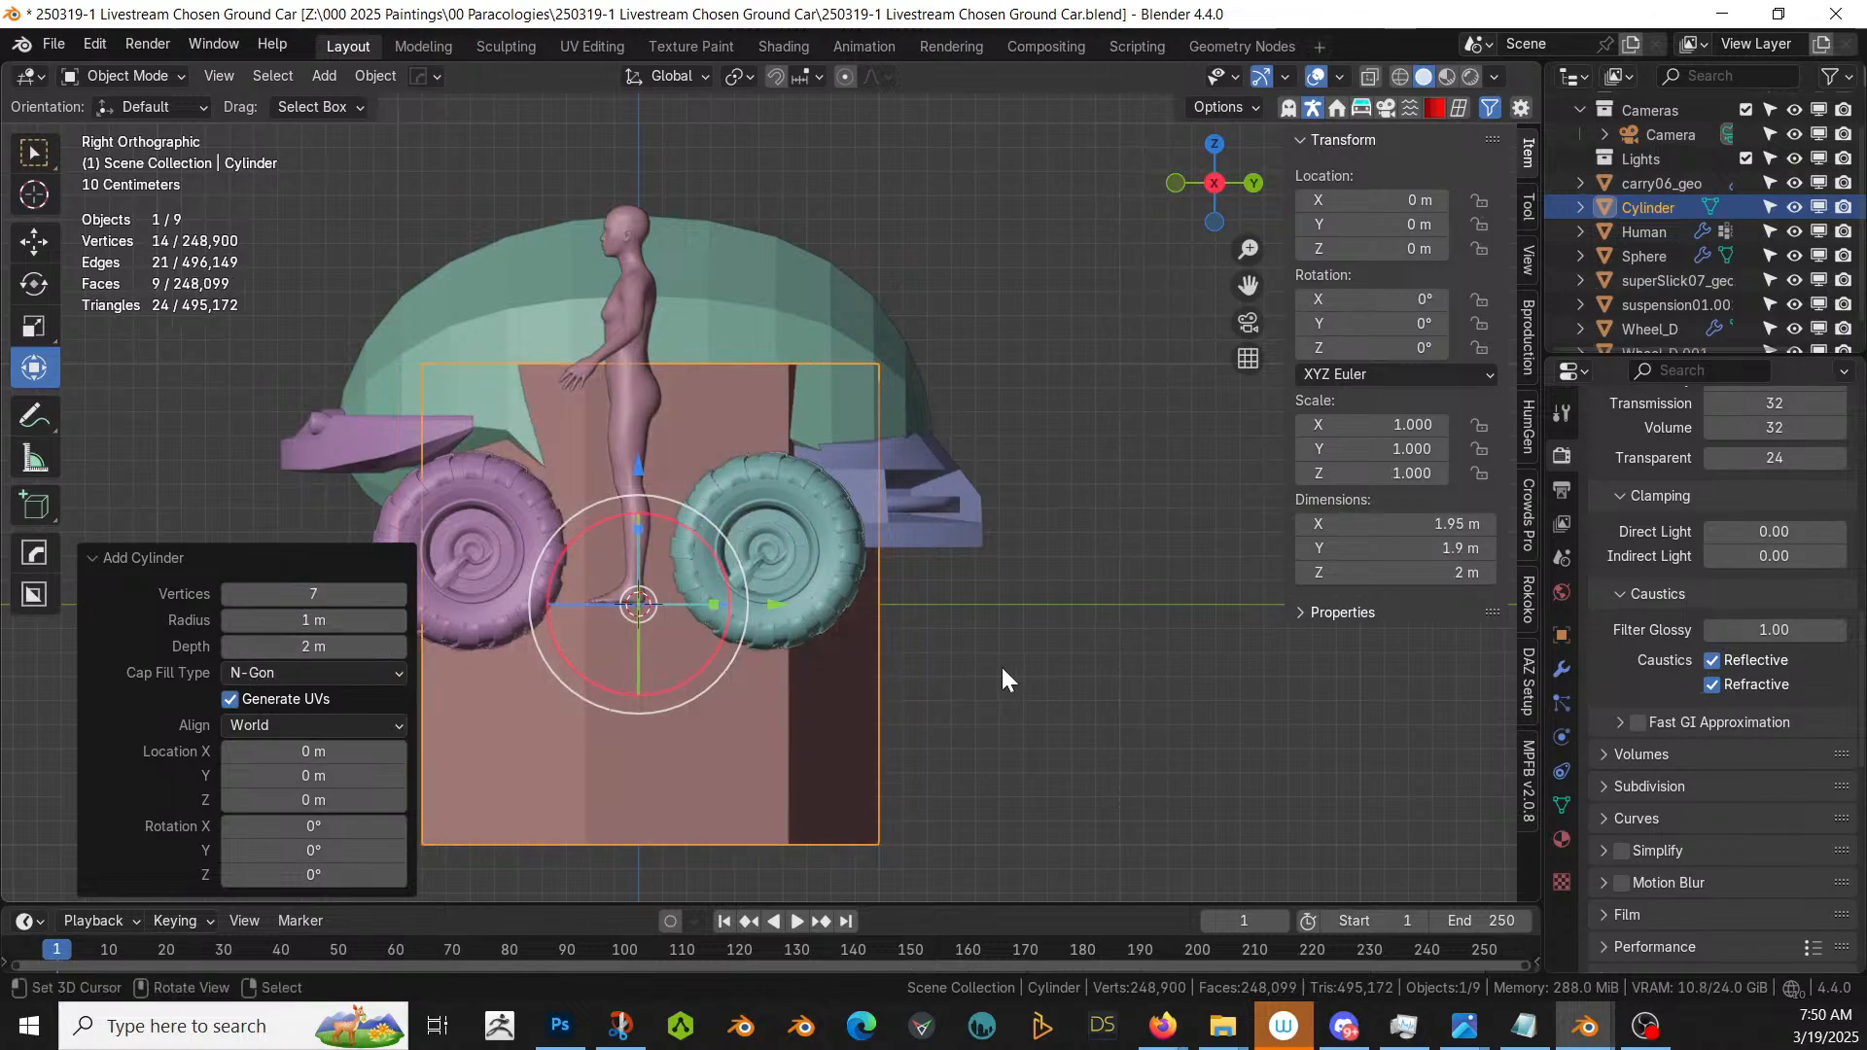
- Rotate the cylinder 90° about the global Y axis and scale it to 0.5
{"action": "type", "text": "ry"}
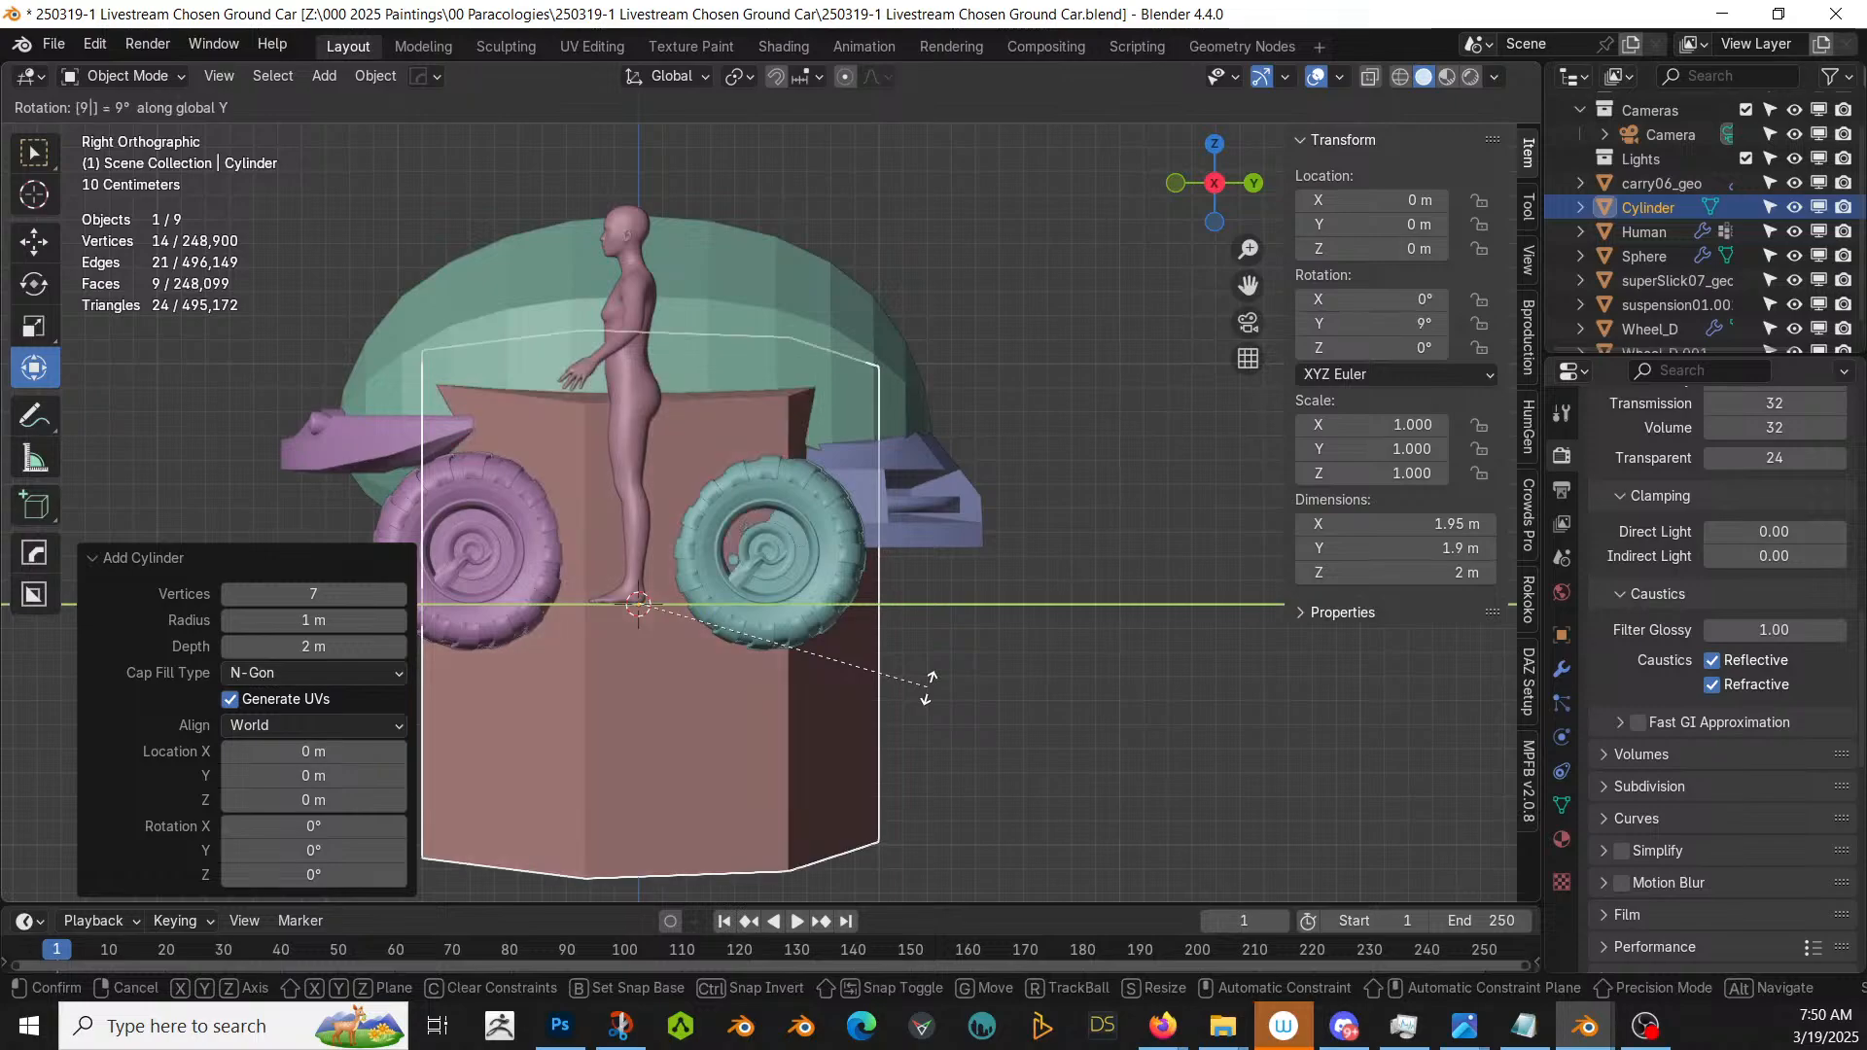
{"action": "type", "text": "90"}
{"action": "key", "text": "Return"}
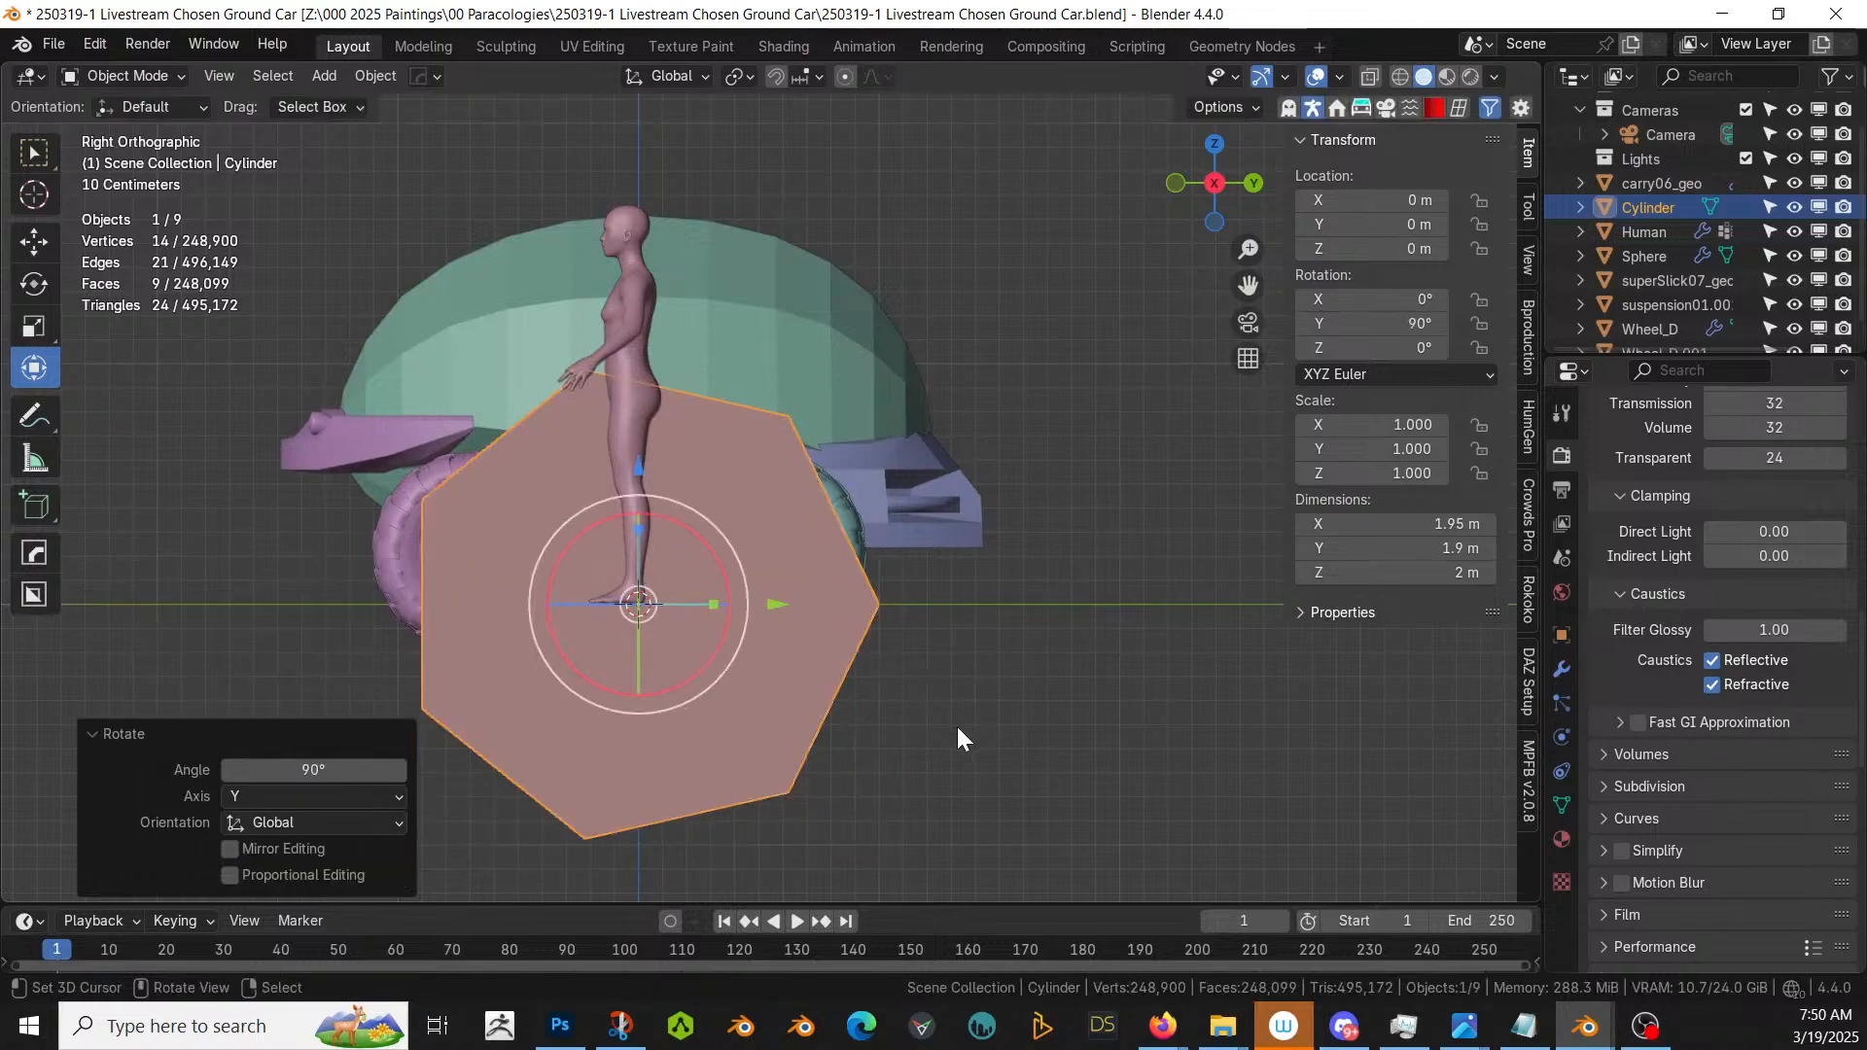
{"action": "type", "text": "s0.5"}
{"action": "key", "text": "Return"}
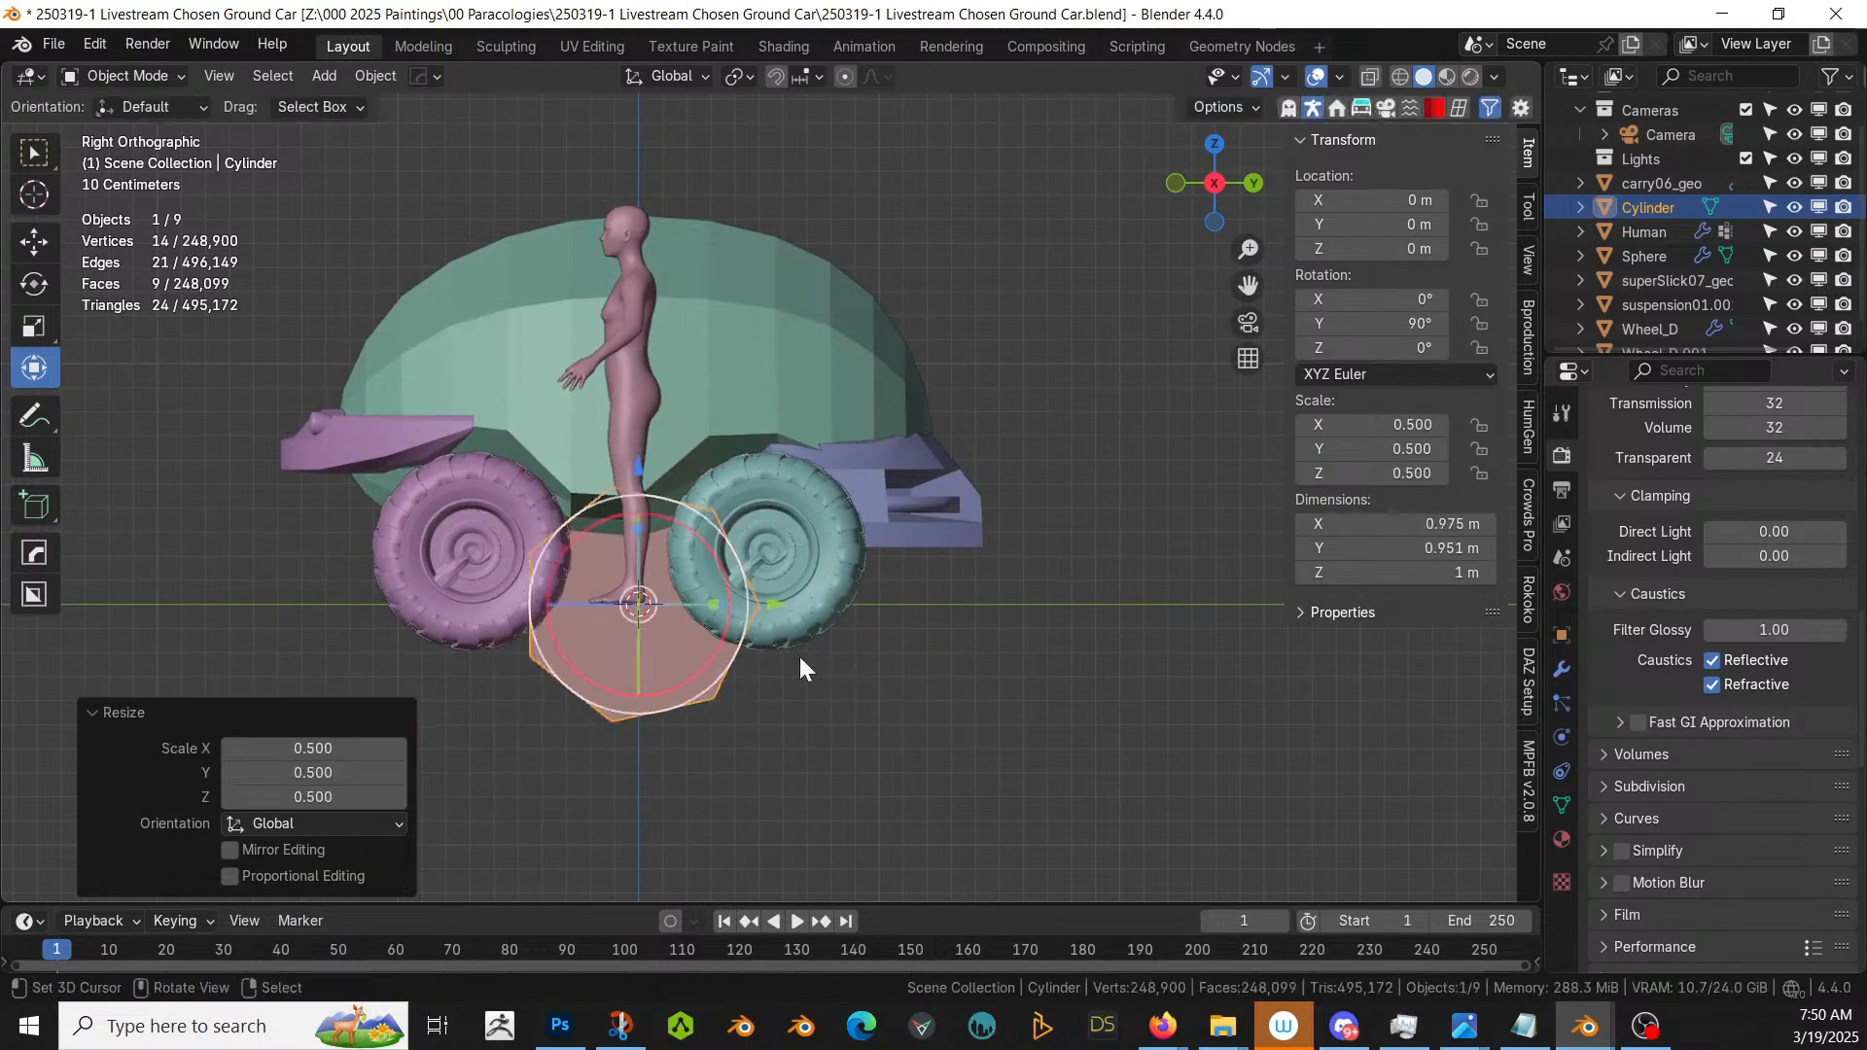
- Move the cylinder over the teal wheel to about Y 0.473 m, Z 0.251 m, and enlarge it about 1.073 times
{"action": "key", "text": "g"}
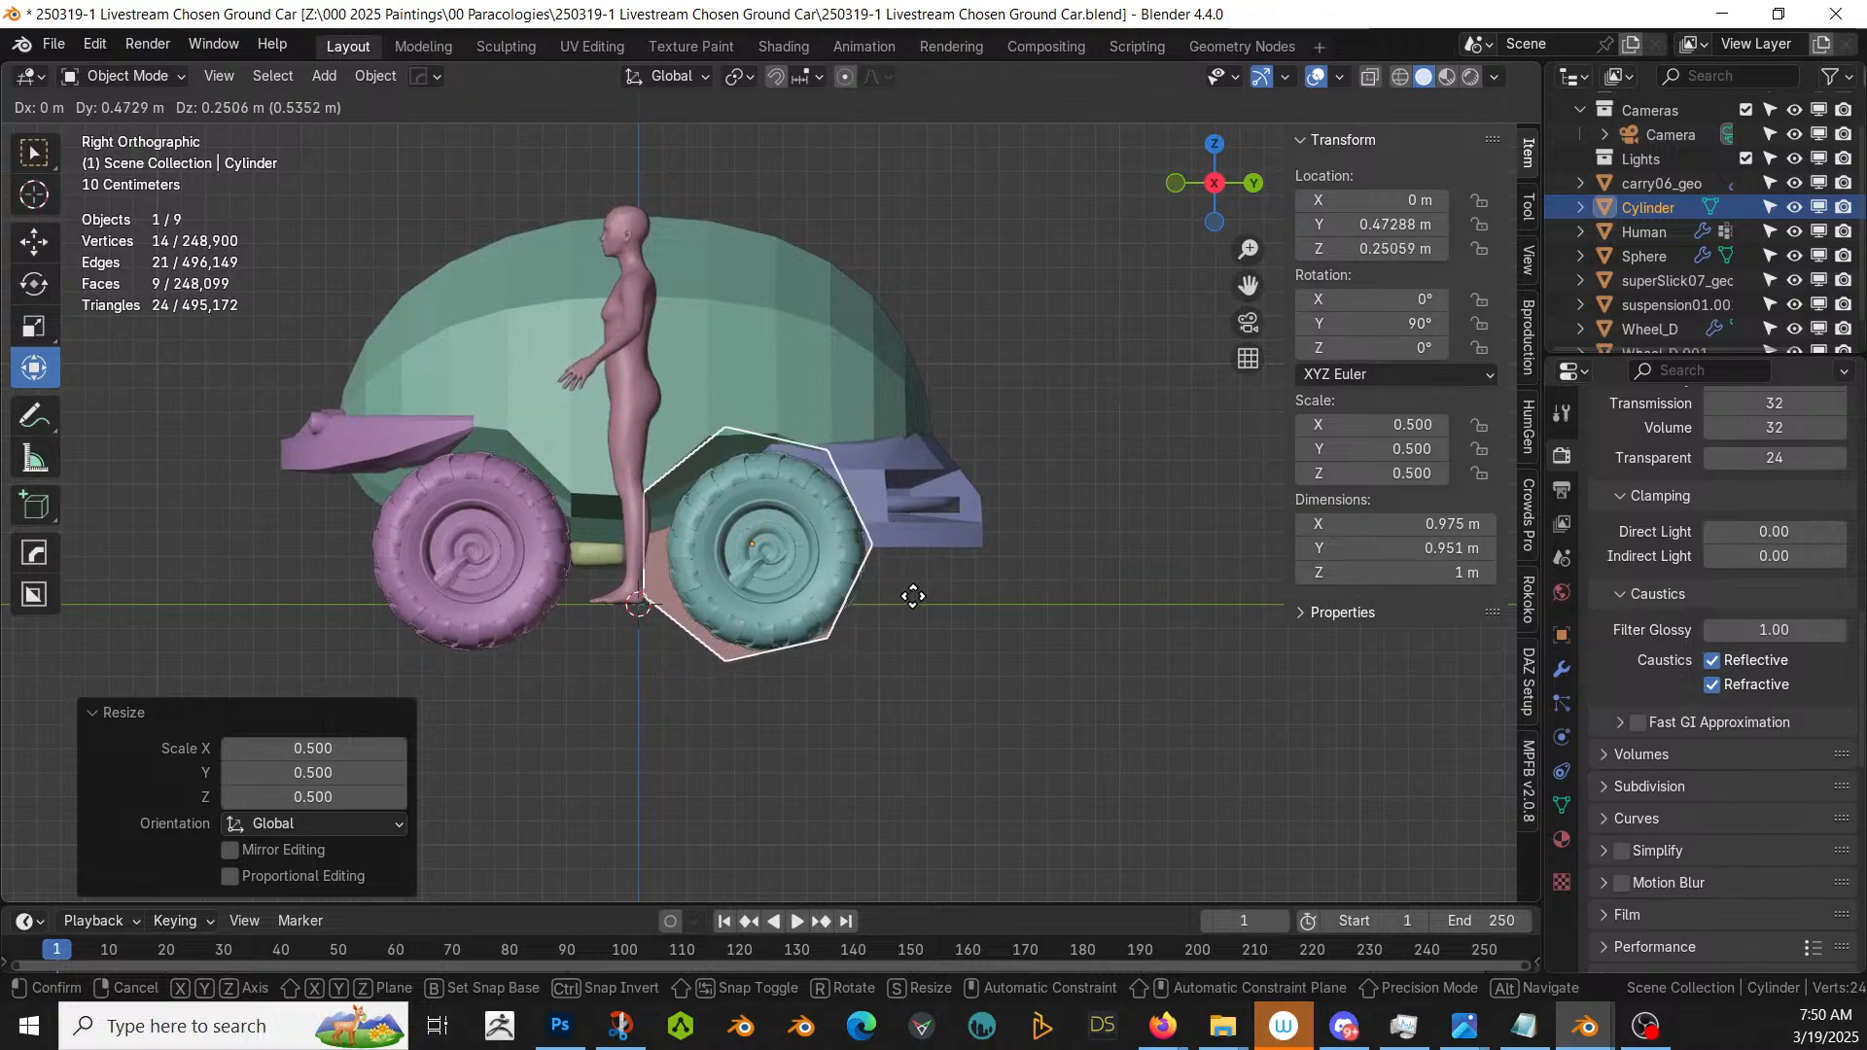
{"action": "left_click", "coordinate": [913, 595]}
{"action": "key", "text": "s"}
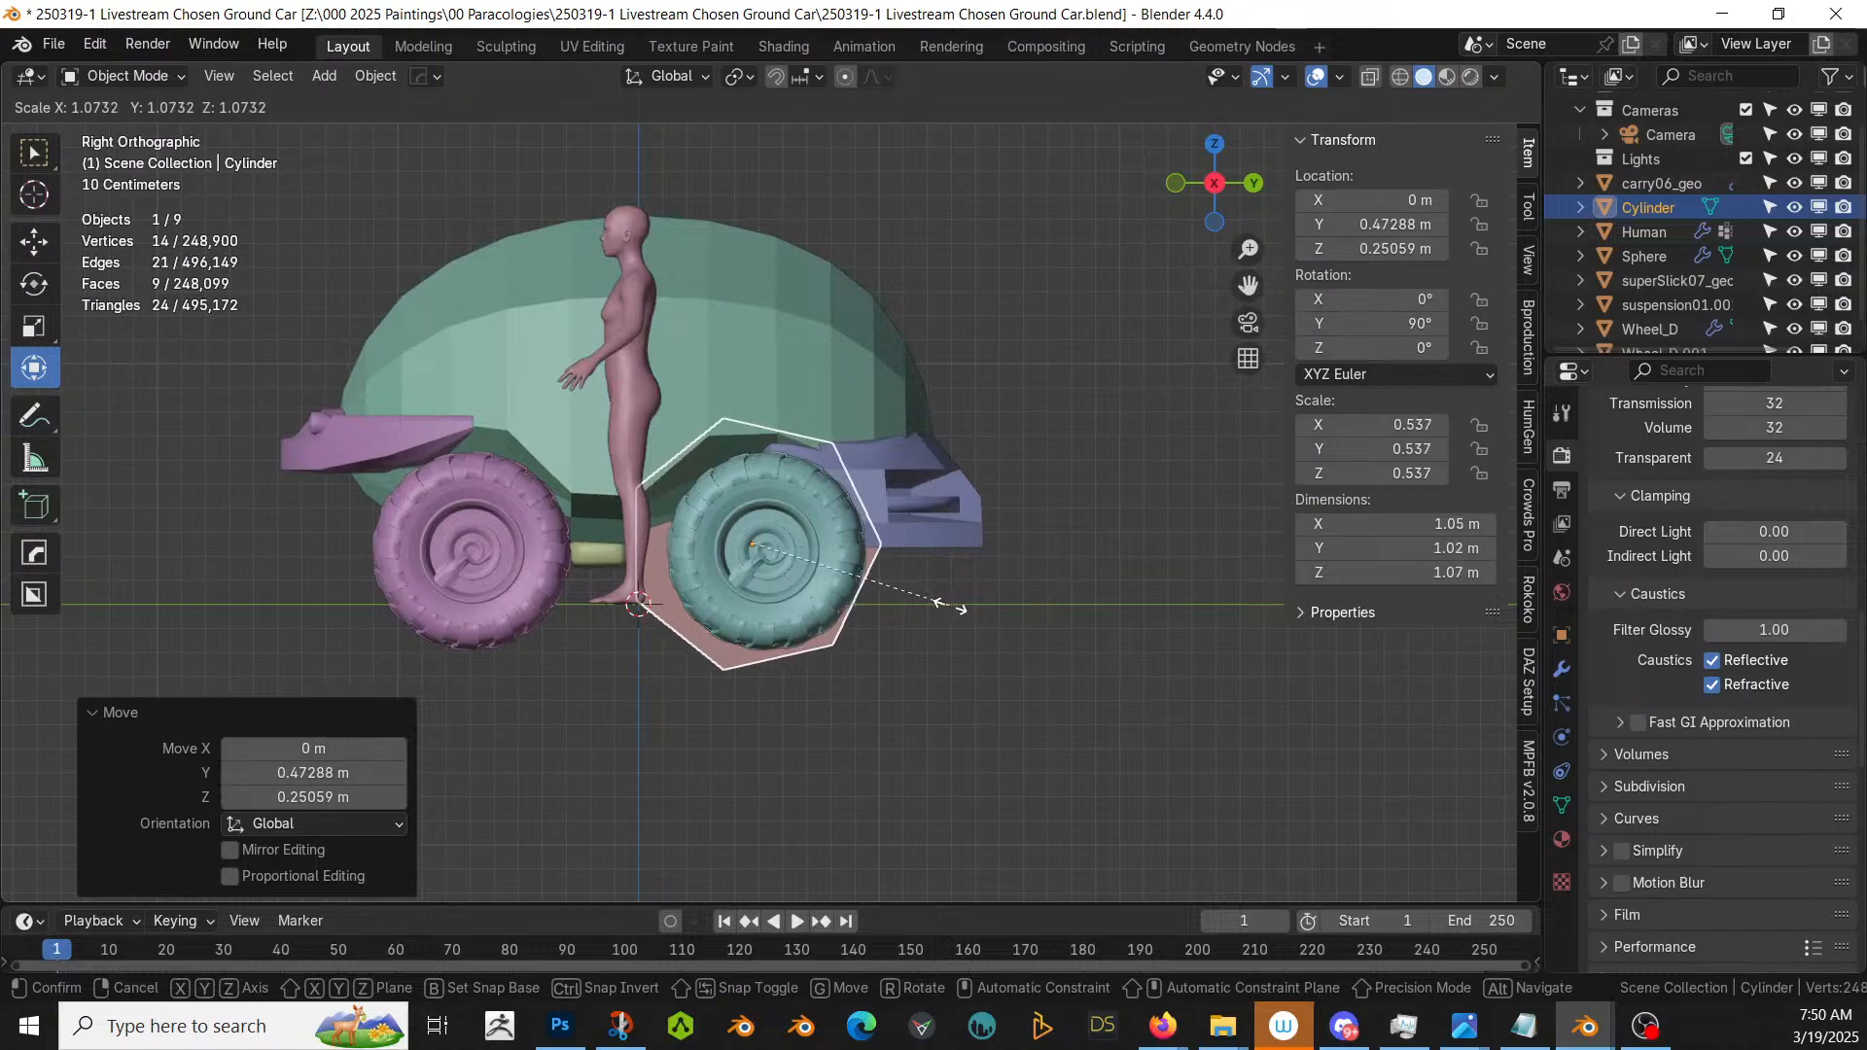
{"action": "left_click", "coordinate": [951, 606]}
- Stretch the cylinder lengthwise across the car to about 2.03 m so it spans both teal wheels
{"action": "middle_click_drag", "start_coordinate": [951, 607], "coordinate": [745, 557]}
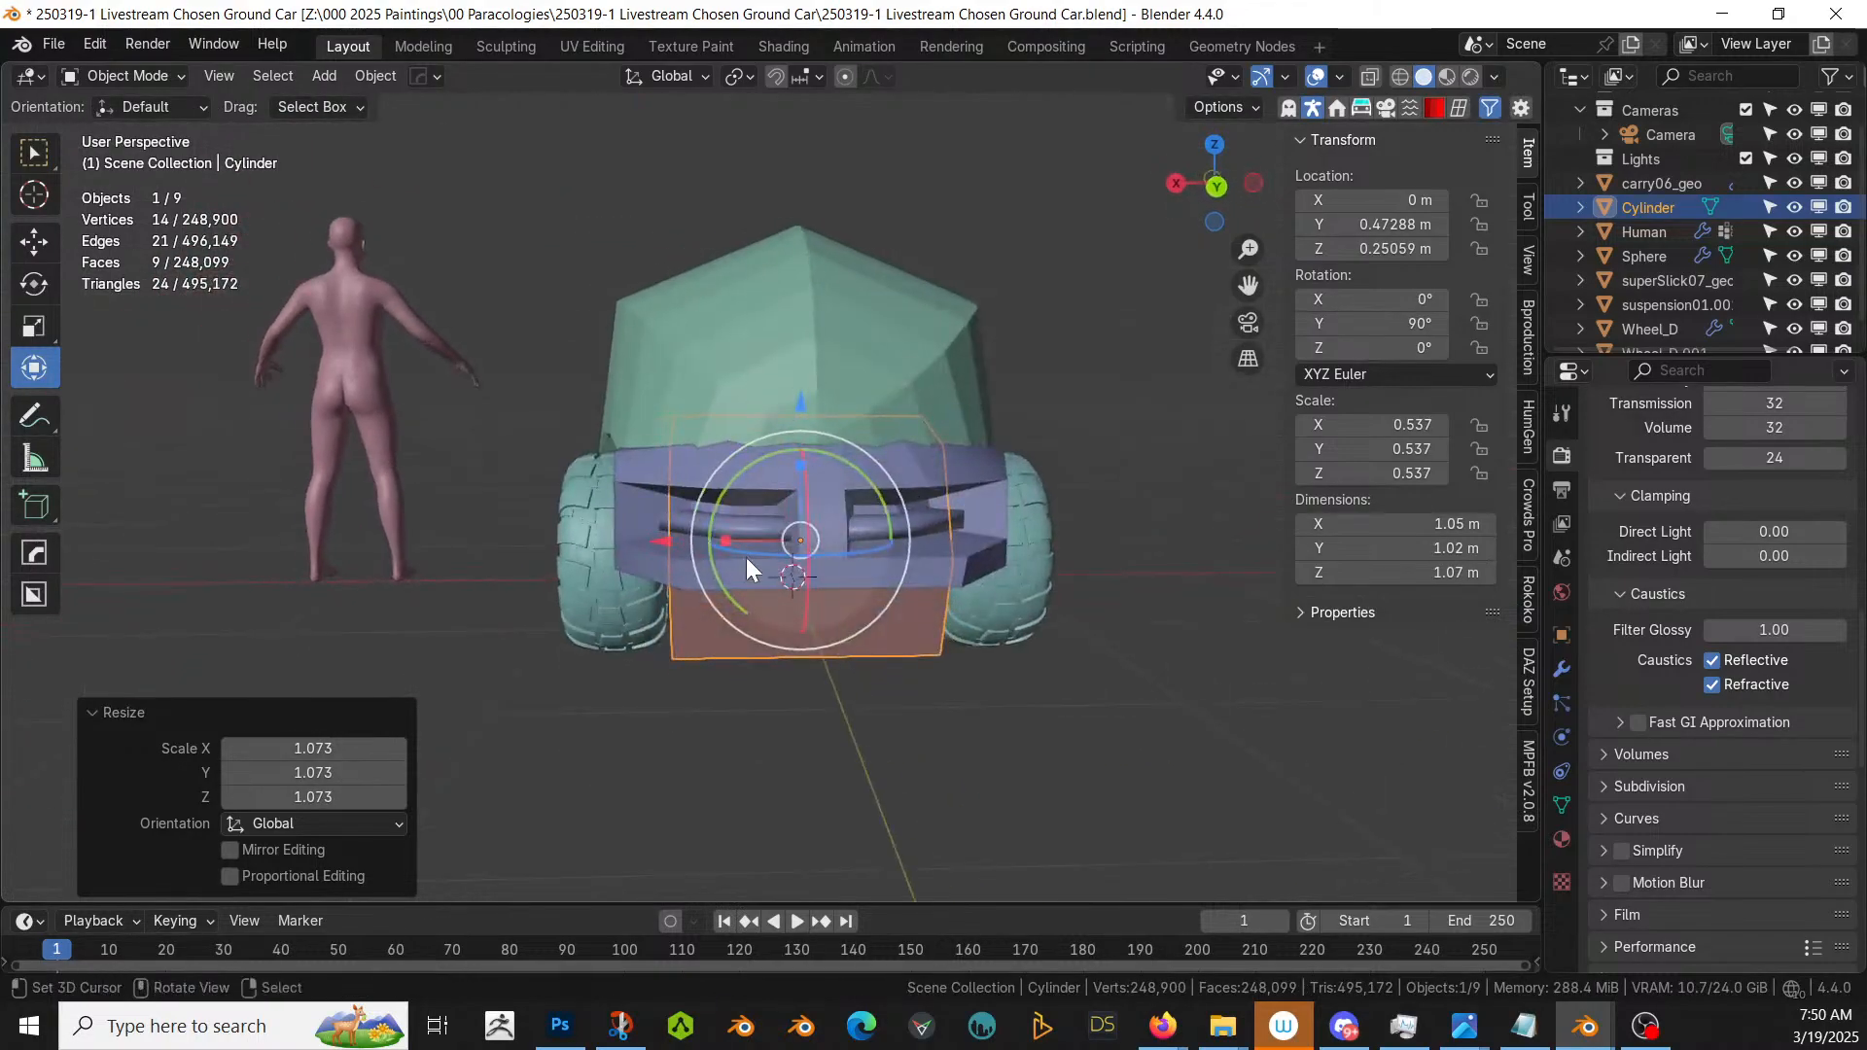
{"action": "left_click_drag", "start_coordinate": [726, 541], "coordinate": [666, 545]}
{"action": "middle_click_drag", "start_coordinate": [666, 544], "coordinate": [824, 564]}
- Cut the cylinder out of superSlick07_geo with a Difference boolean to clear the teal wheels
{"action": "left_click", "coordinate": [891, 471], "text": "shift"}
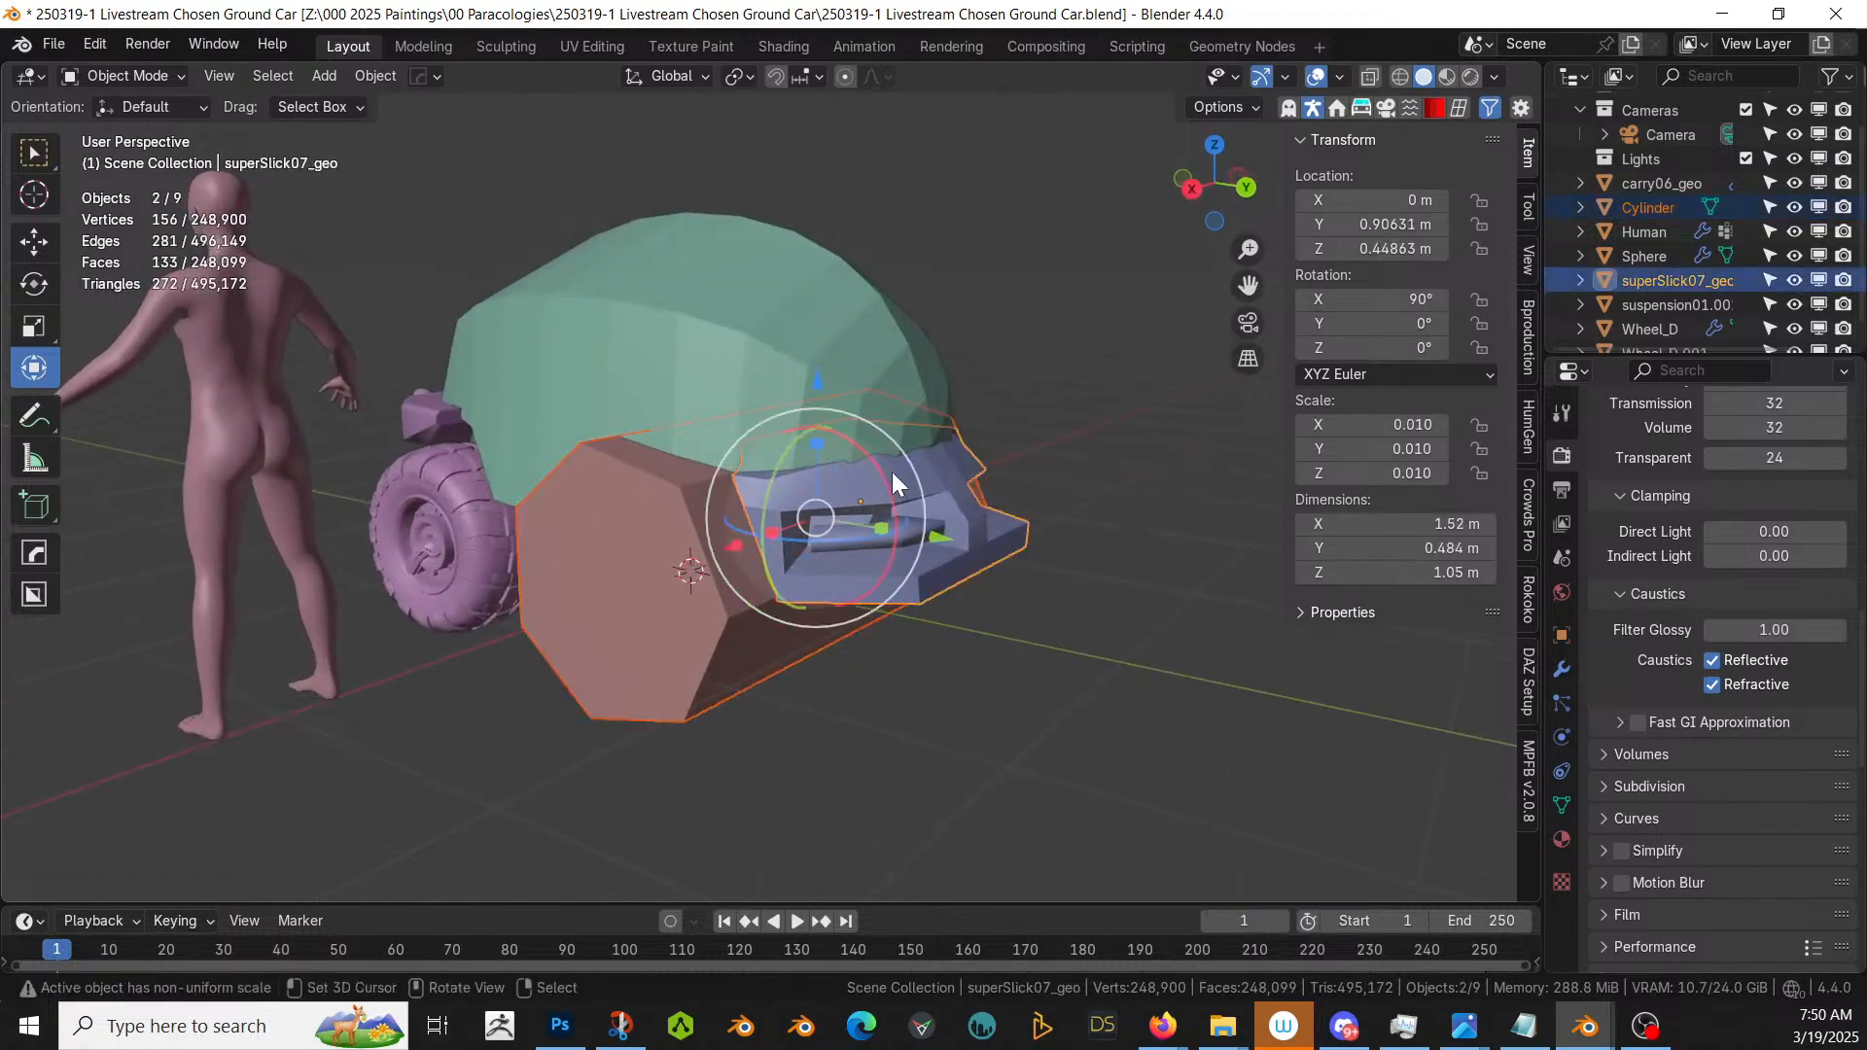
{"action": "key", "text": "ctrl+KP_Subtract"}
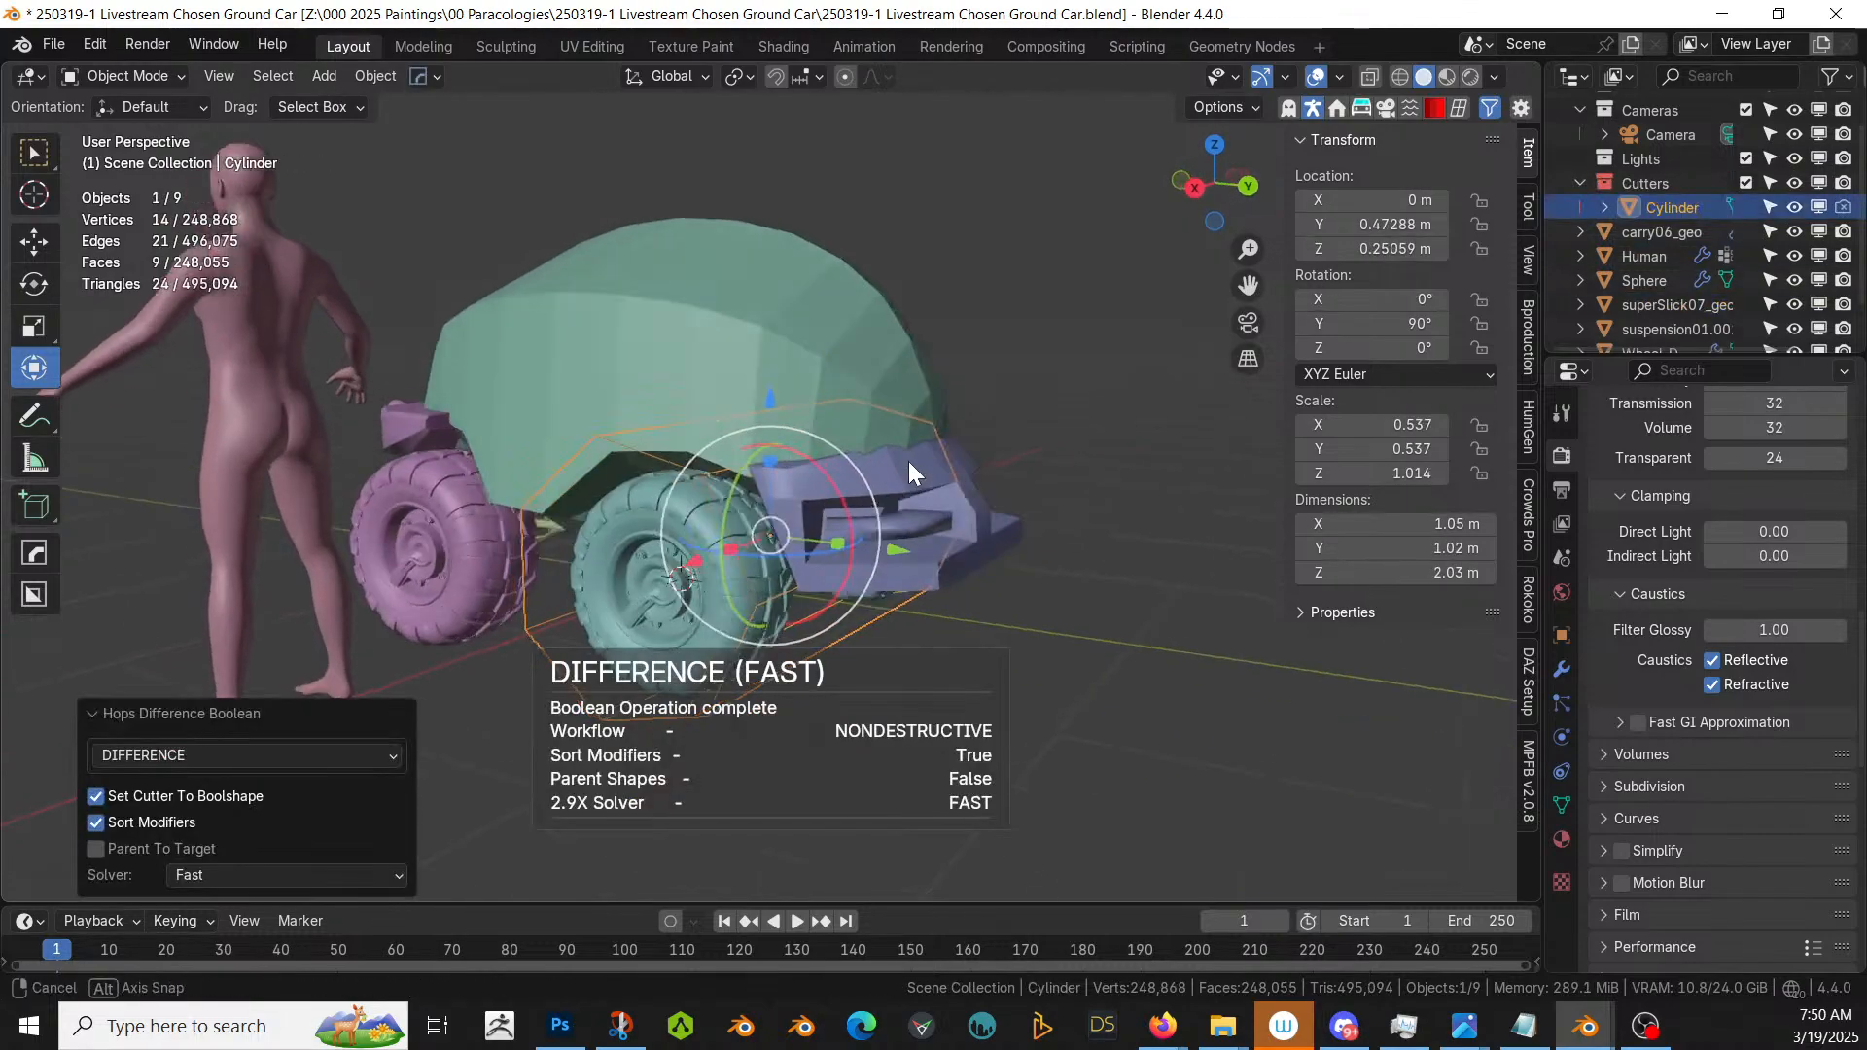
{"action": "mouse_move", "coordinate": [908, 461]}
{"action": "middle_mouse_down"}
{"action": "mouse_move", "coordinate": [1007, 408]}
{"action": "mouse_move", "coordinate": [989, 435]}
{"action": "mouse_move", "coordinate": [1017, 452]}
{"action": "mouse_move", "coordinate": [1182, 331]}
{"action": "mouse_move", "coordinate": [902, 416]}
{"action": "mouse_move", "coordinate": [928, 268]}
{"action": "mouse_move", "coordinate": [959, 295]}
{"action": "mouse_move", "coordinate": [947, 377]}
{"action": "mouse_move", "coordinate": [892, 448]}
{"action": "middle_mouse_up"}
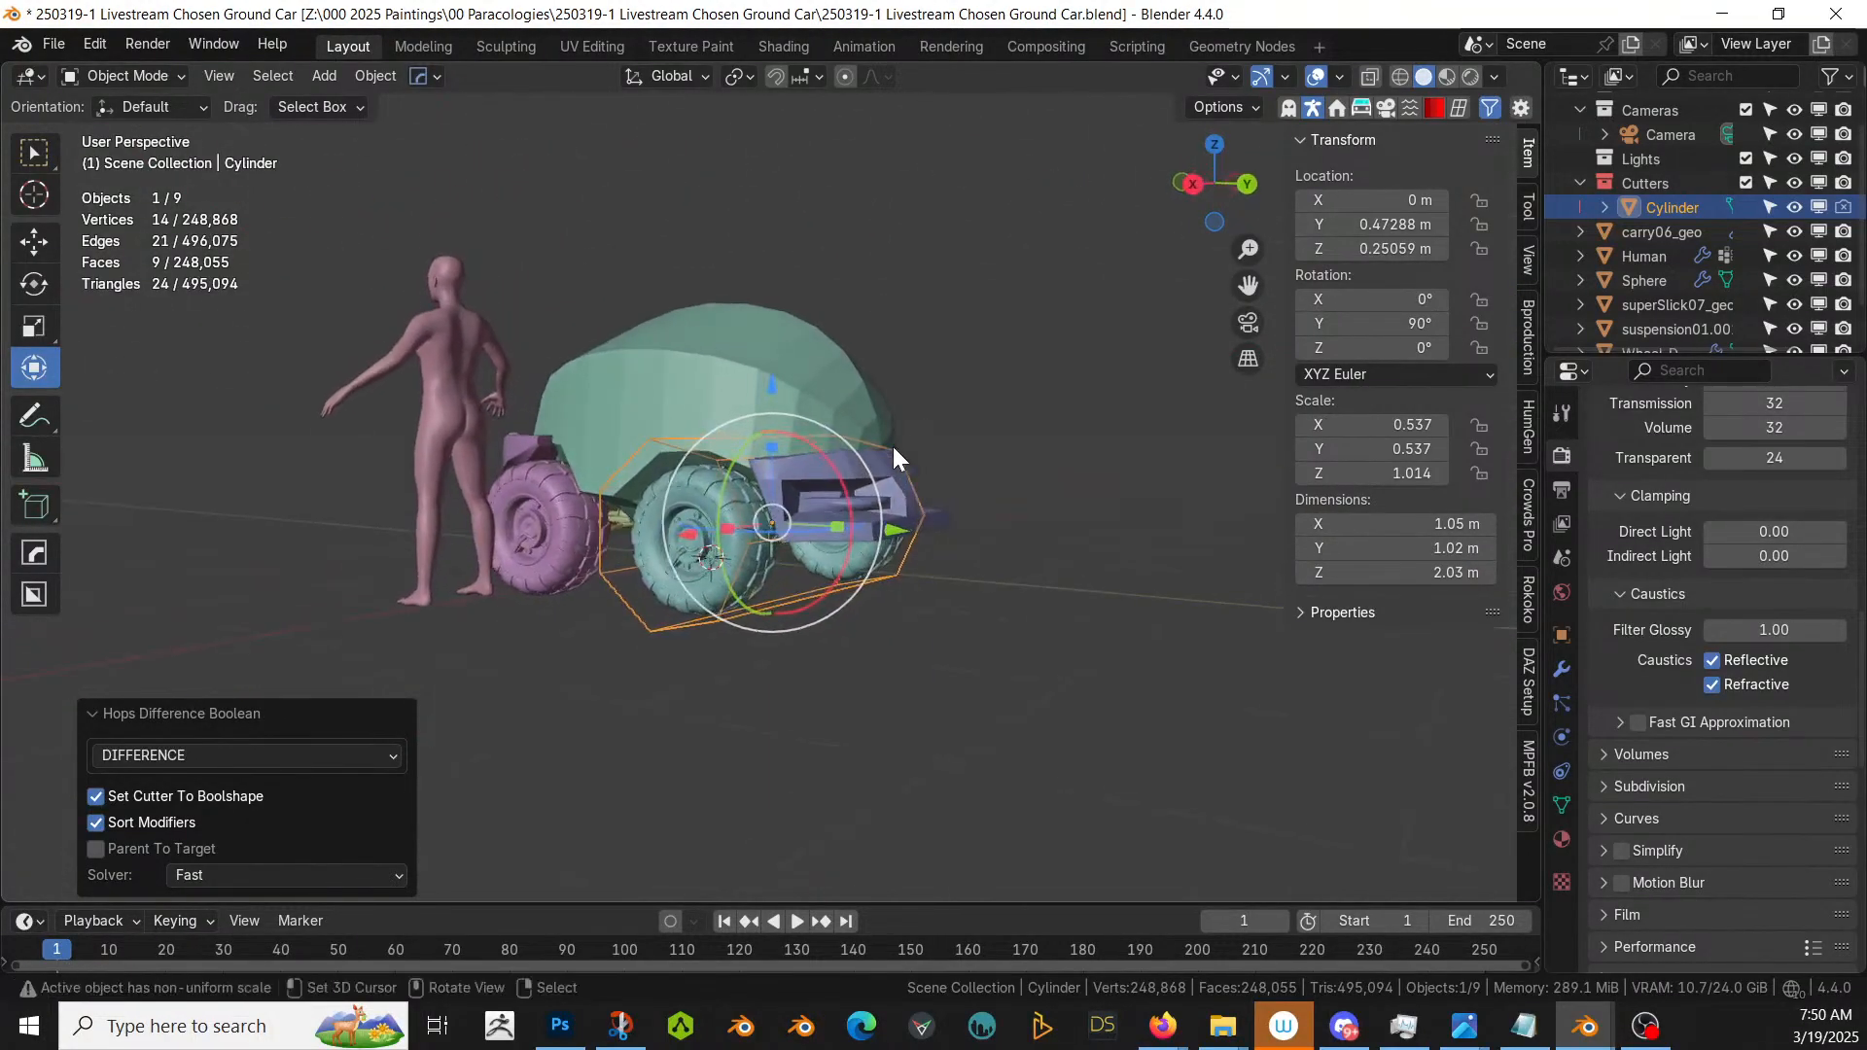
- Apply the modifiers on superSlick07_geo and delete the cylinder cutter
{"action": "left_click", "coordinate": [883, 465]}
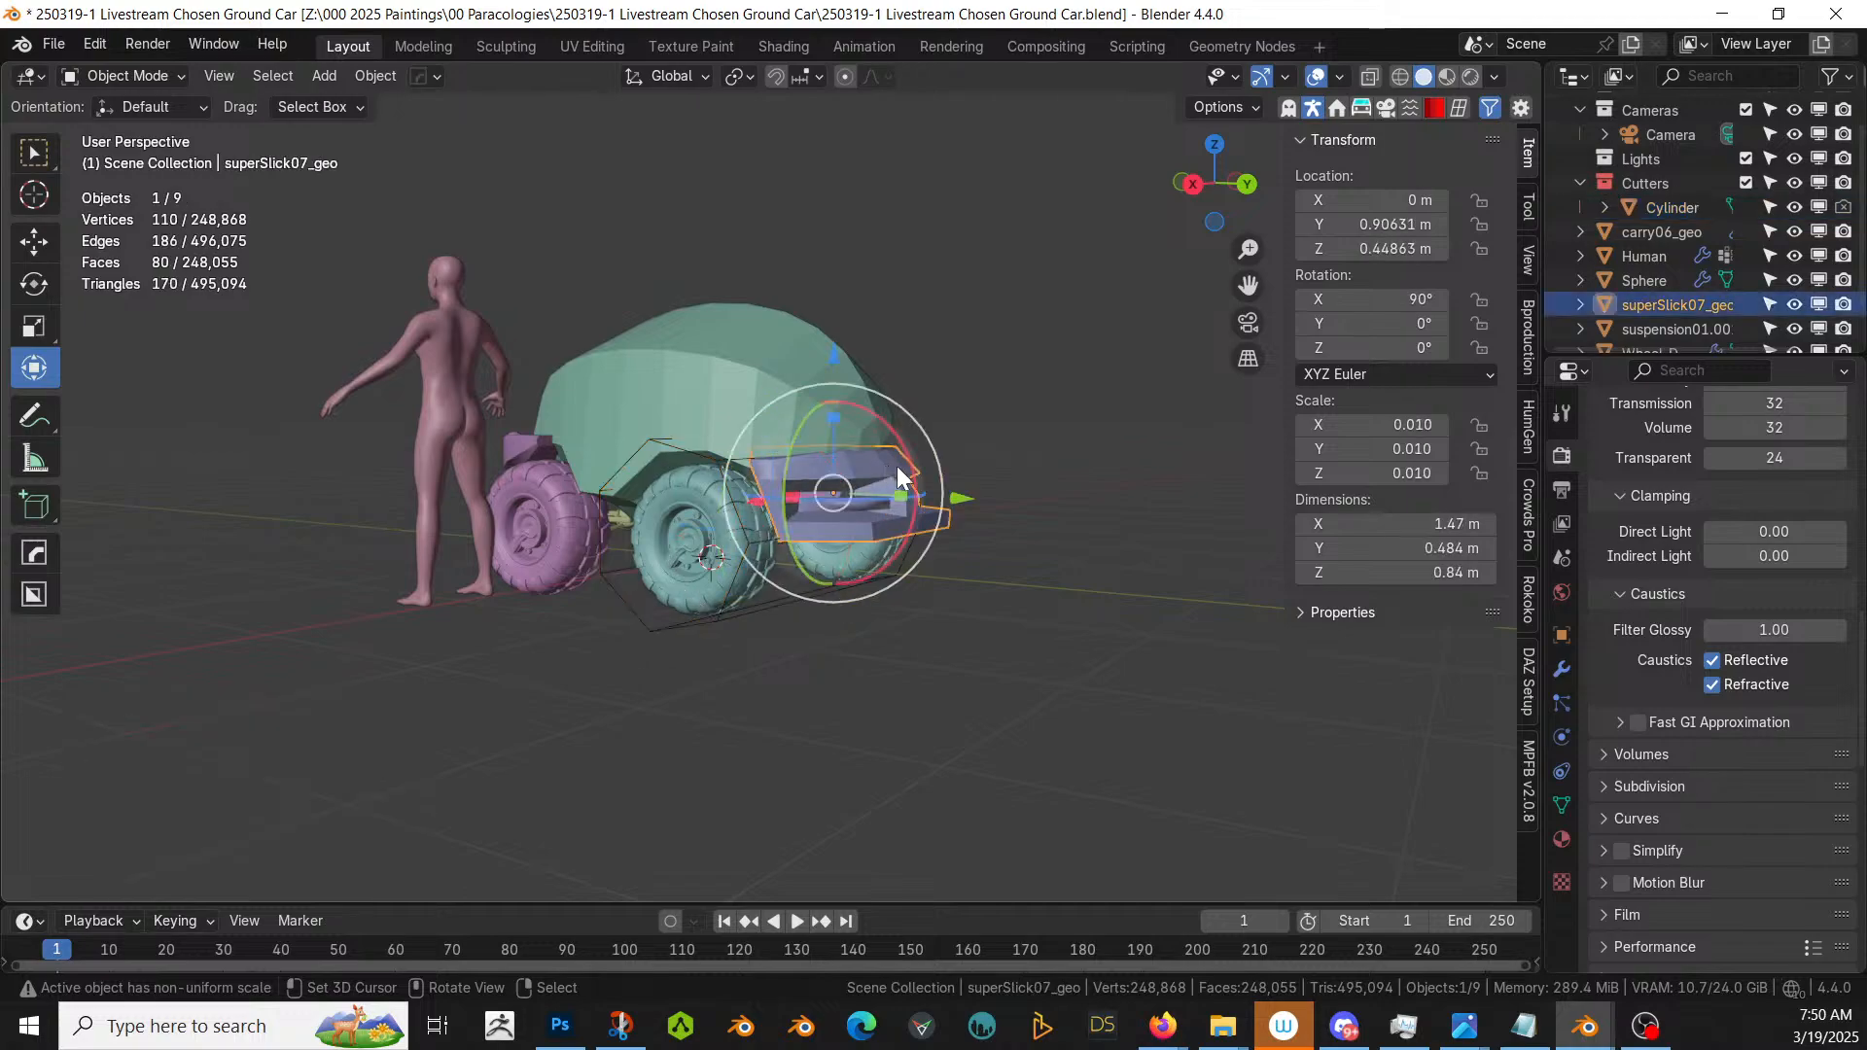
{"action": "left_click", "coordinate": [1563, 669]}
{"action": "left_click", "coordinate": [1668, 453]}
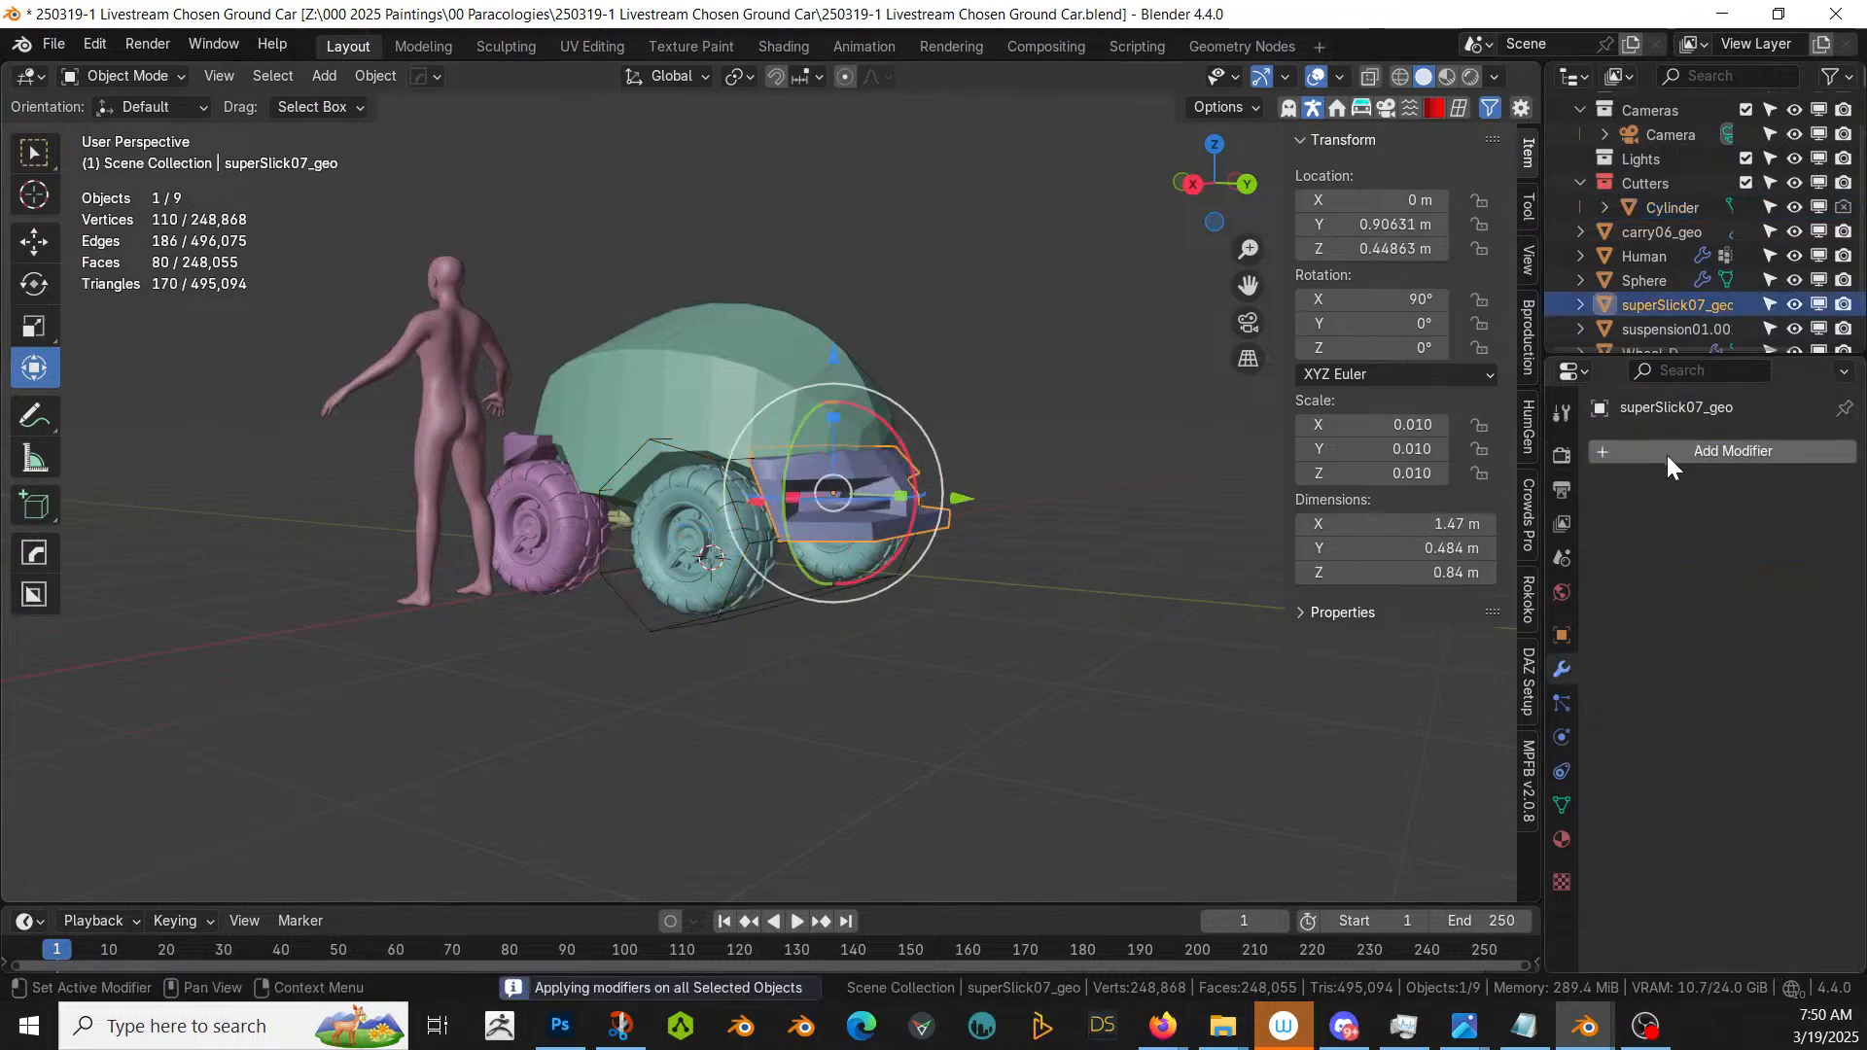
{"action": "left_click", "coordinate": [640, 618]}
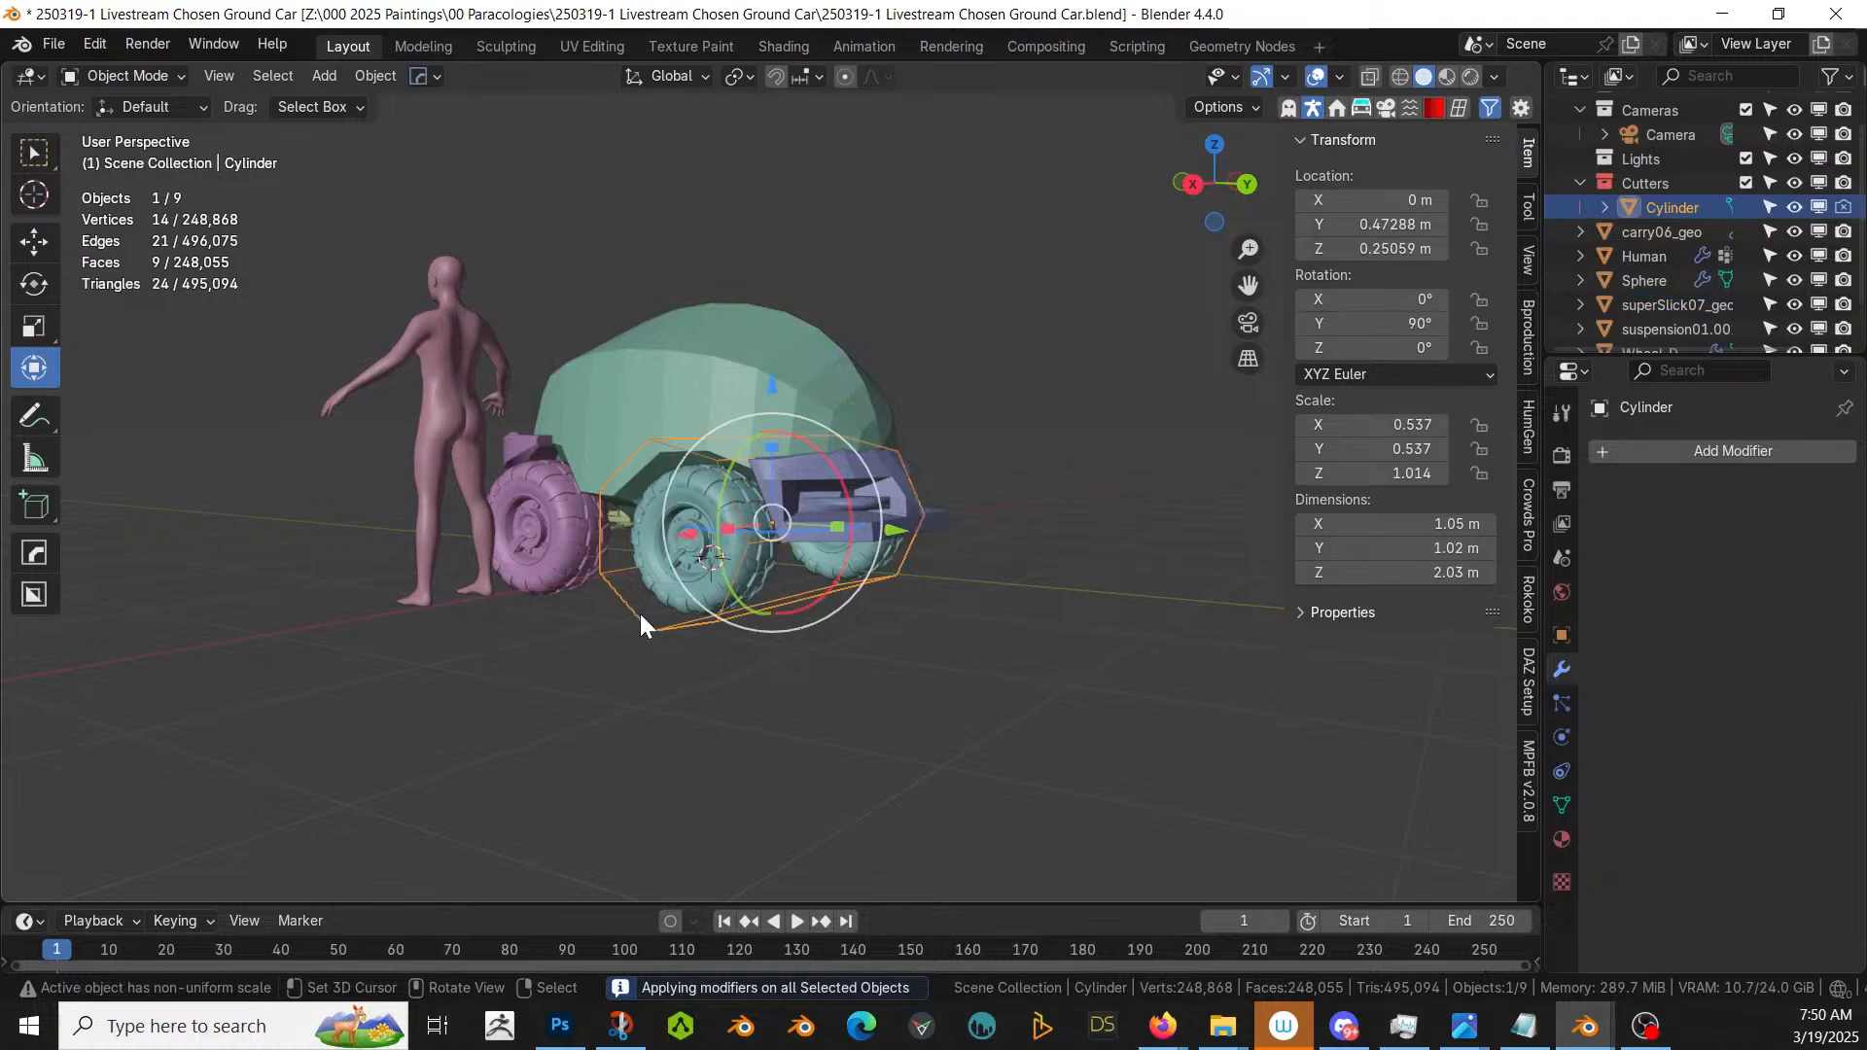
{"action": "key", "text": "Delete"}
- Duplicate superSlick07_geo in place, leaving the copy at the same location
{"action": "middle_click_drag", "start_coordinate": [639, 611], "coordinate": [466, 390]}
{"action": "key", "text": "KP_3"}
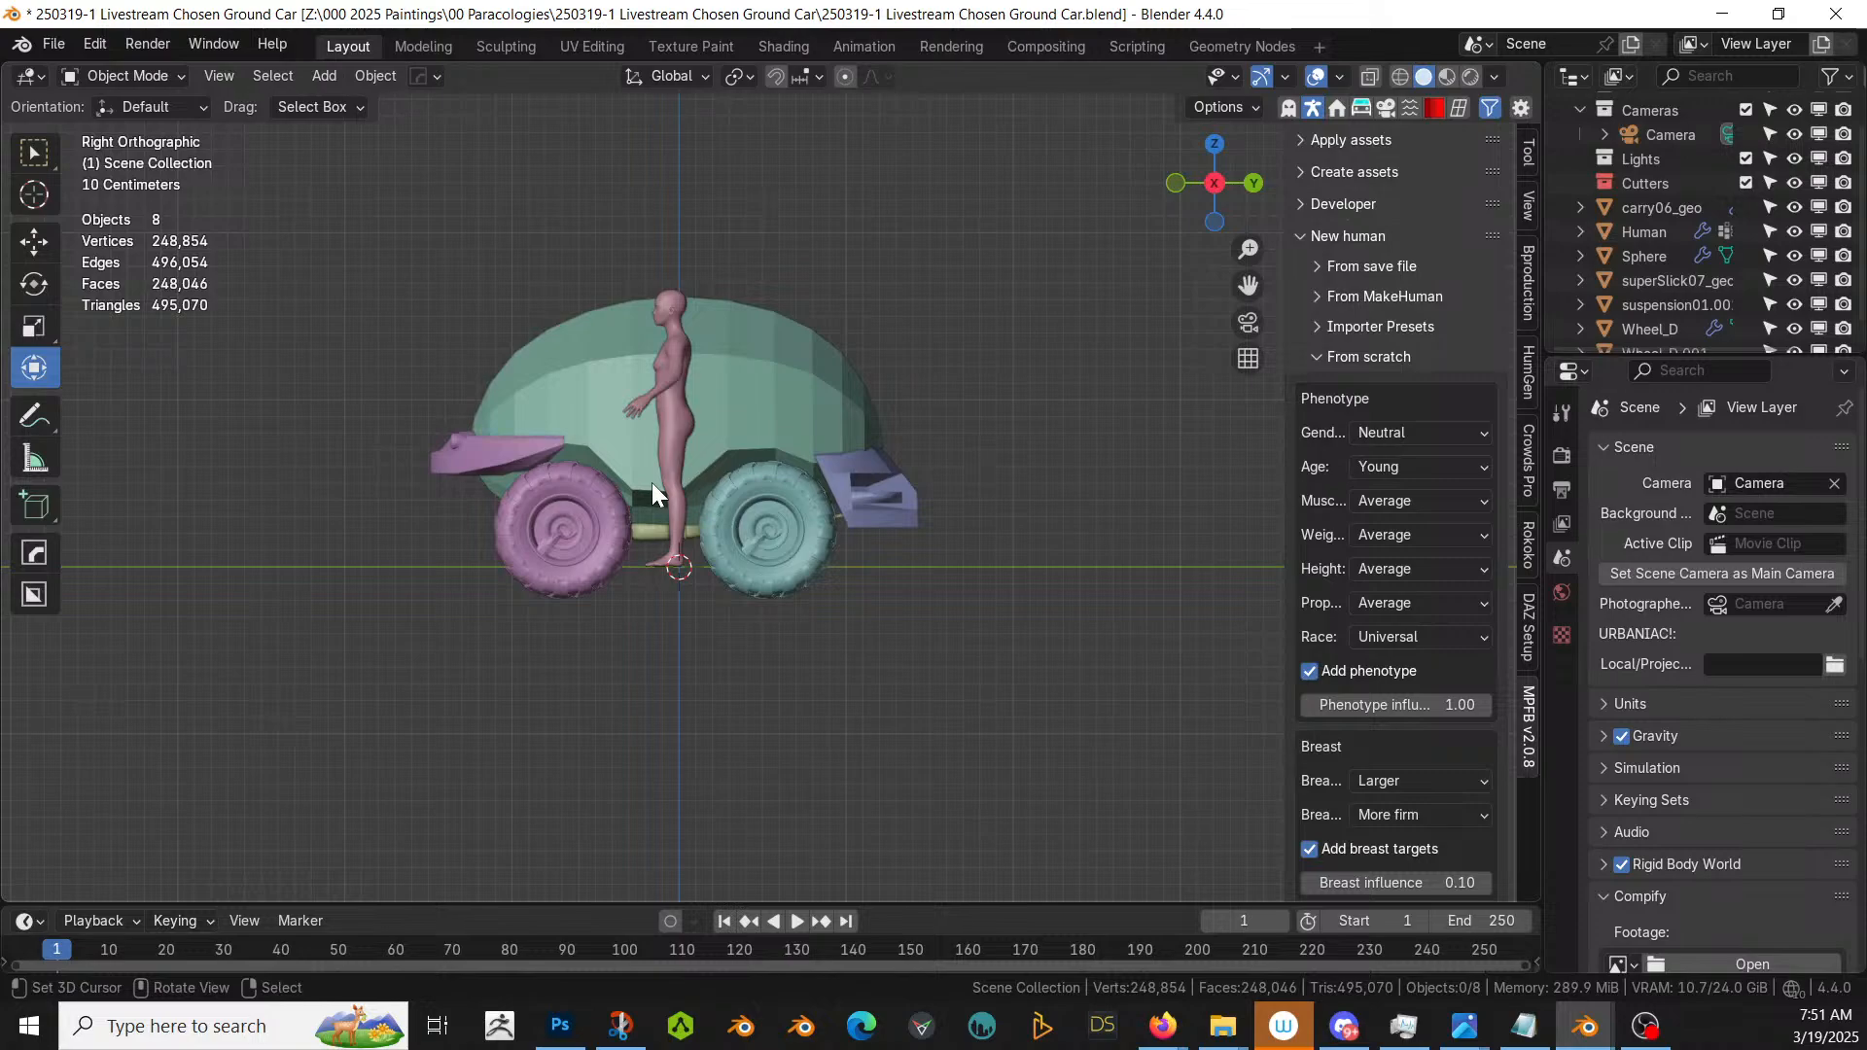
{"action": "middle_click_drag", "start_coordinate": [714, 480], "coordinate": [802, 603]}
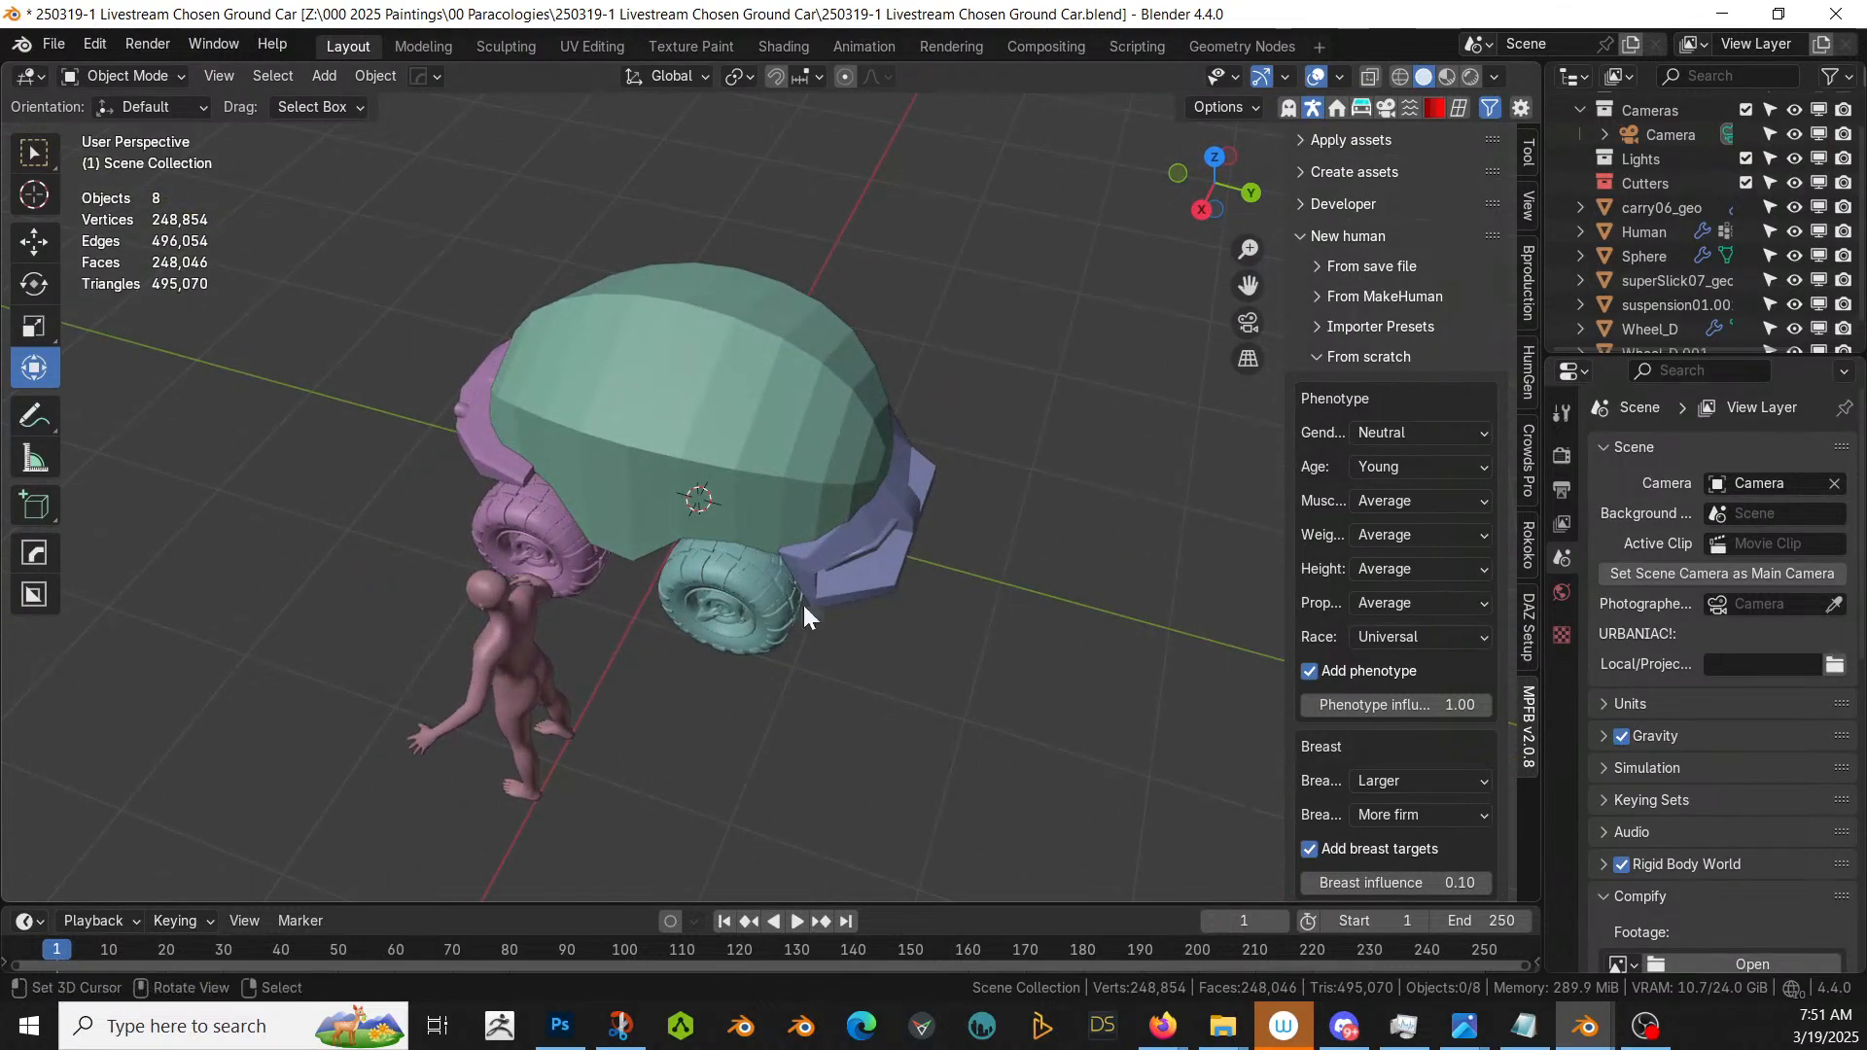
{"action": "left_click", "coordinate": [868, 581]}
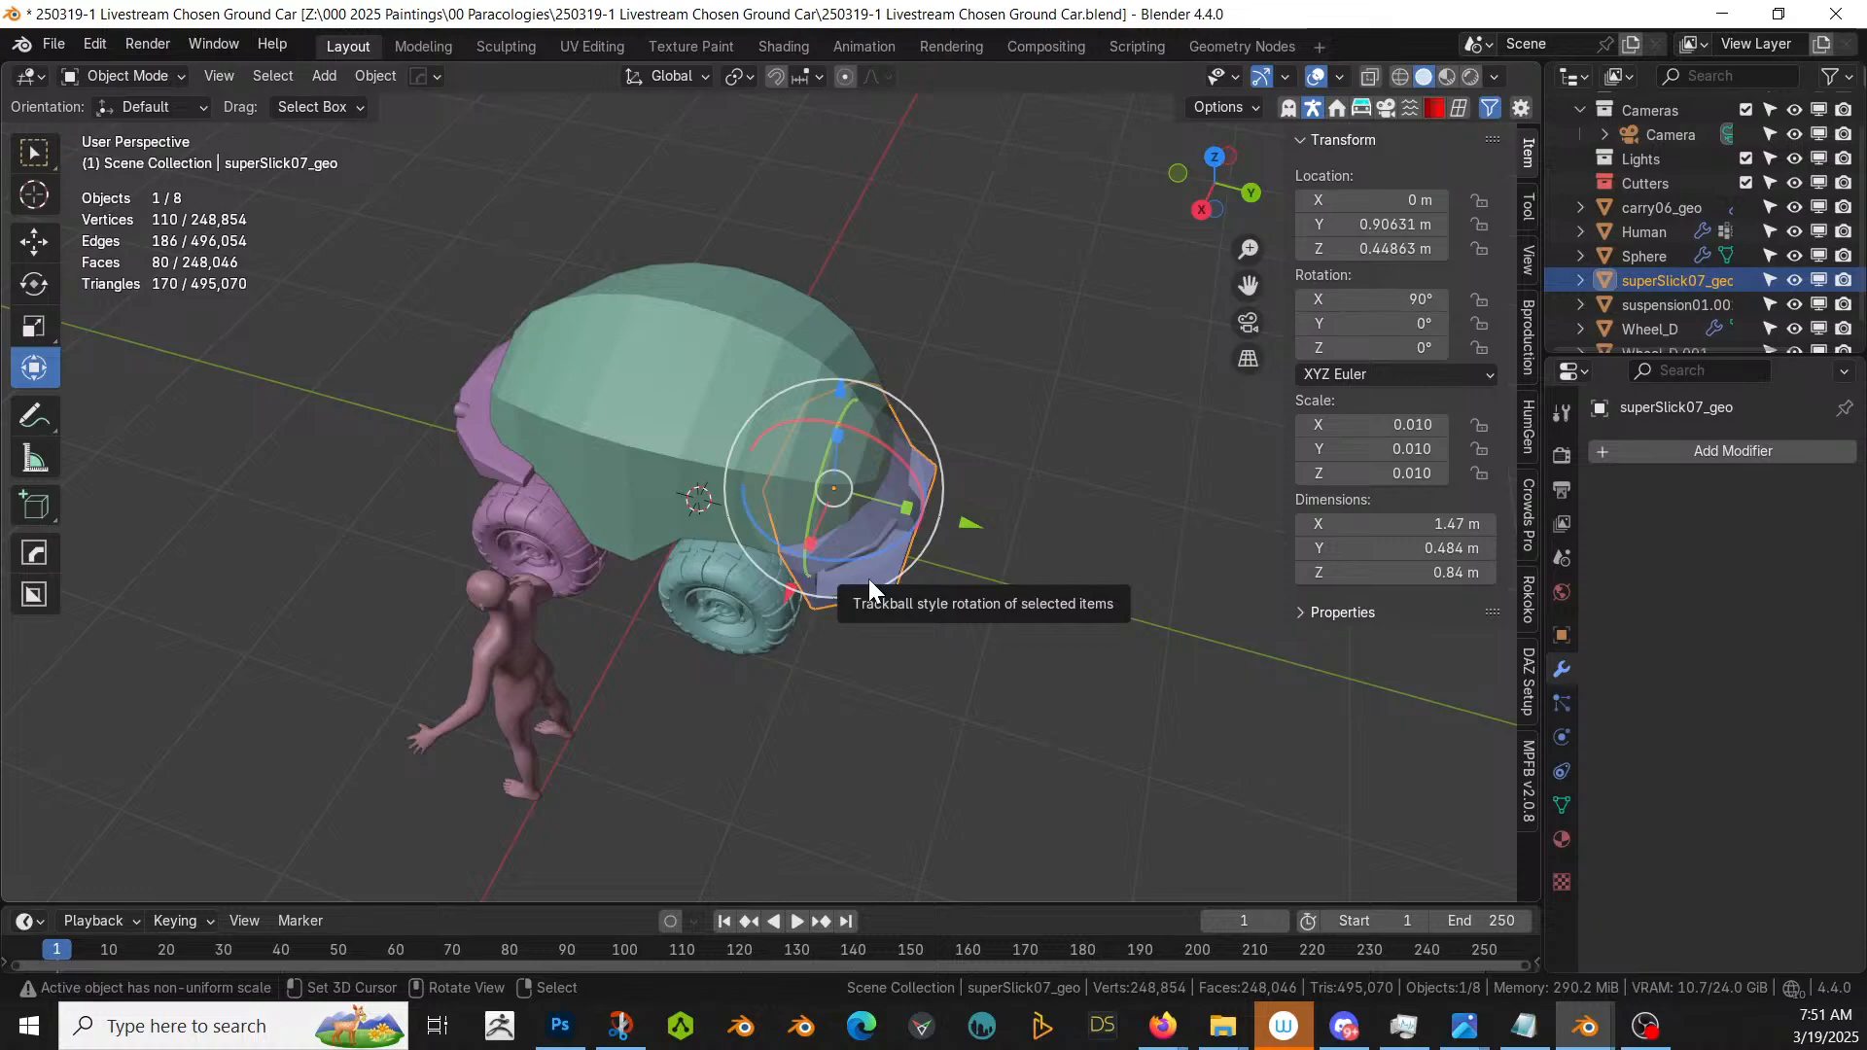
{"action": "key", "text": "shift+d"}
{"action": "right_click", "coordinate": [867, 579]}
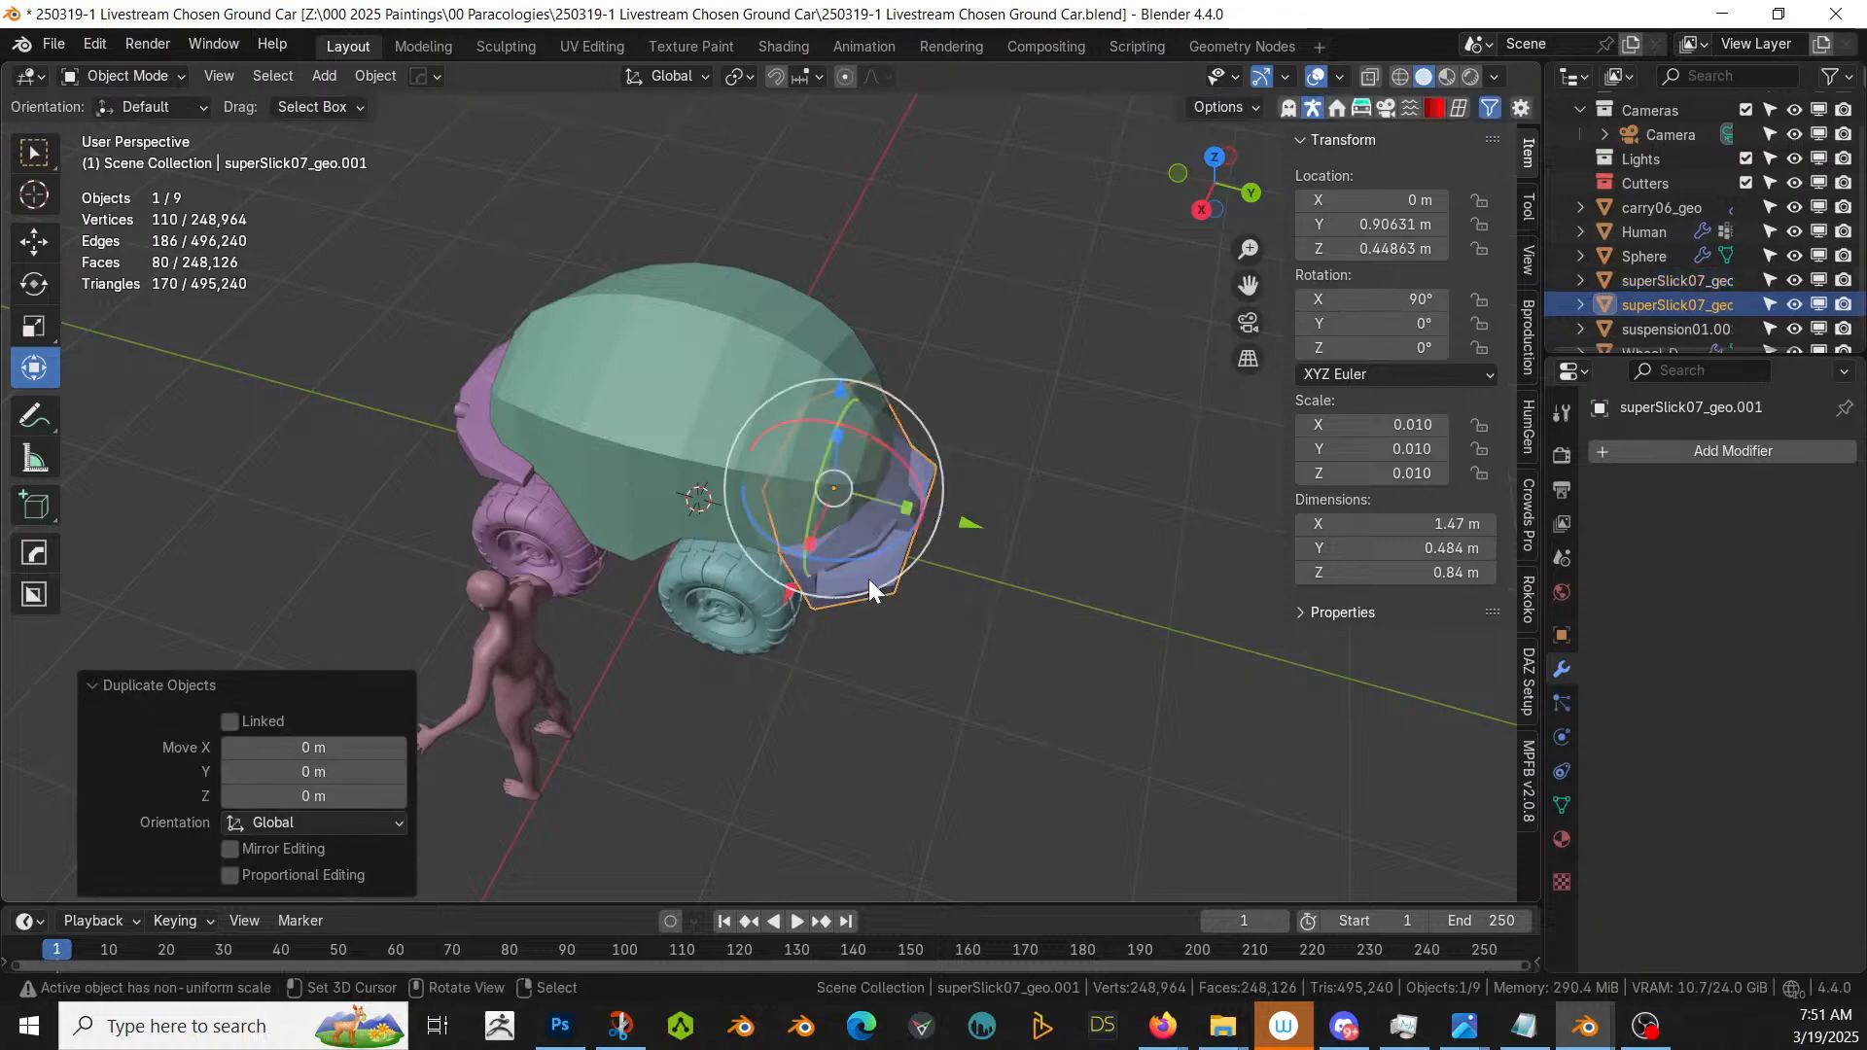
- Rotate the superSlick07_geo copy 180° about Z and move it about 1.94 m along negative Y to the car's opposite end
{"action": "type", "text": "rz180"}
{"action": "key", "text": "Return"}
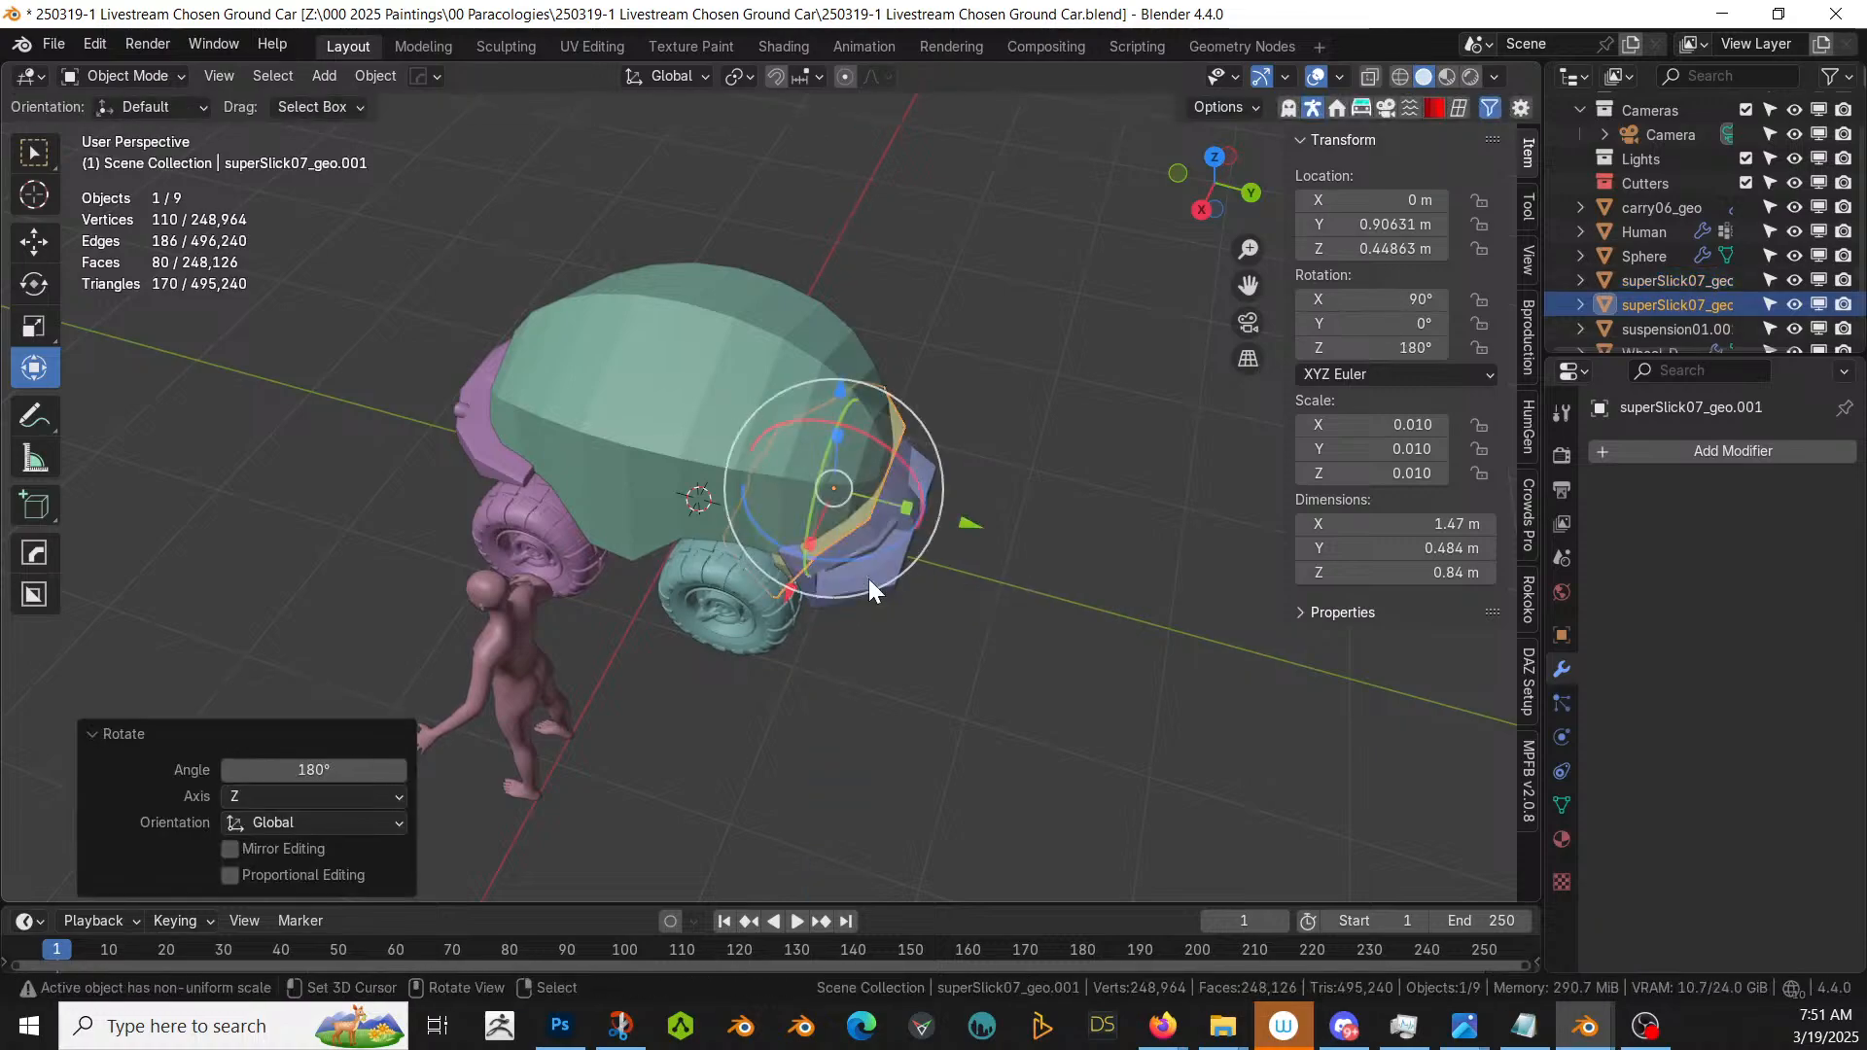
{"action": "key", "text": "g"}
{"action": "key", "text": "y"}
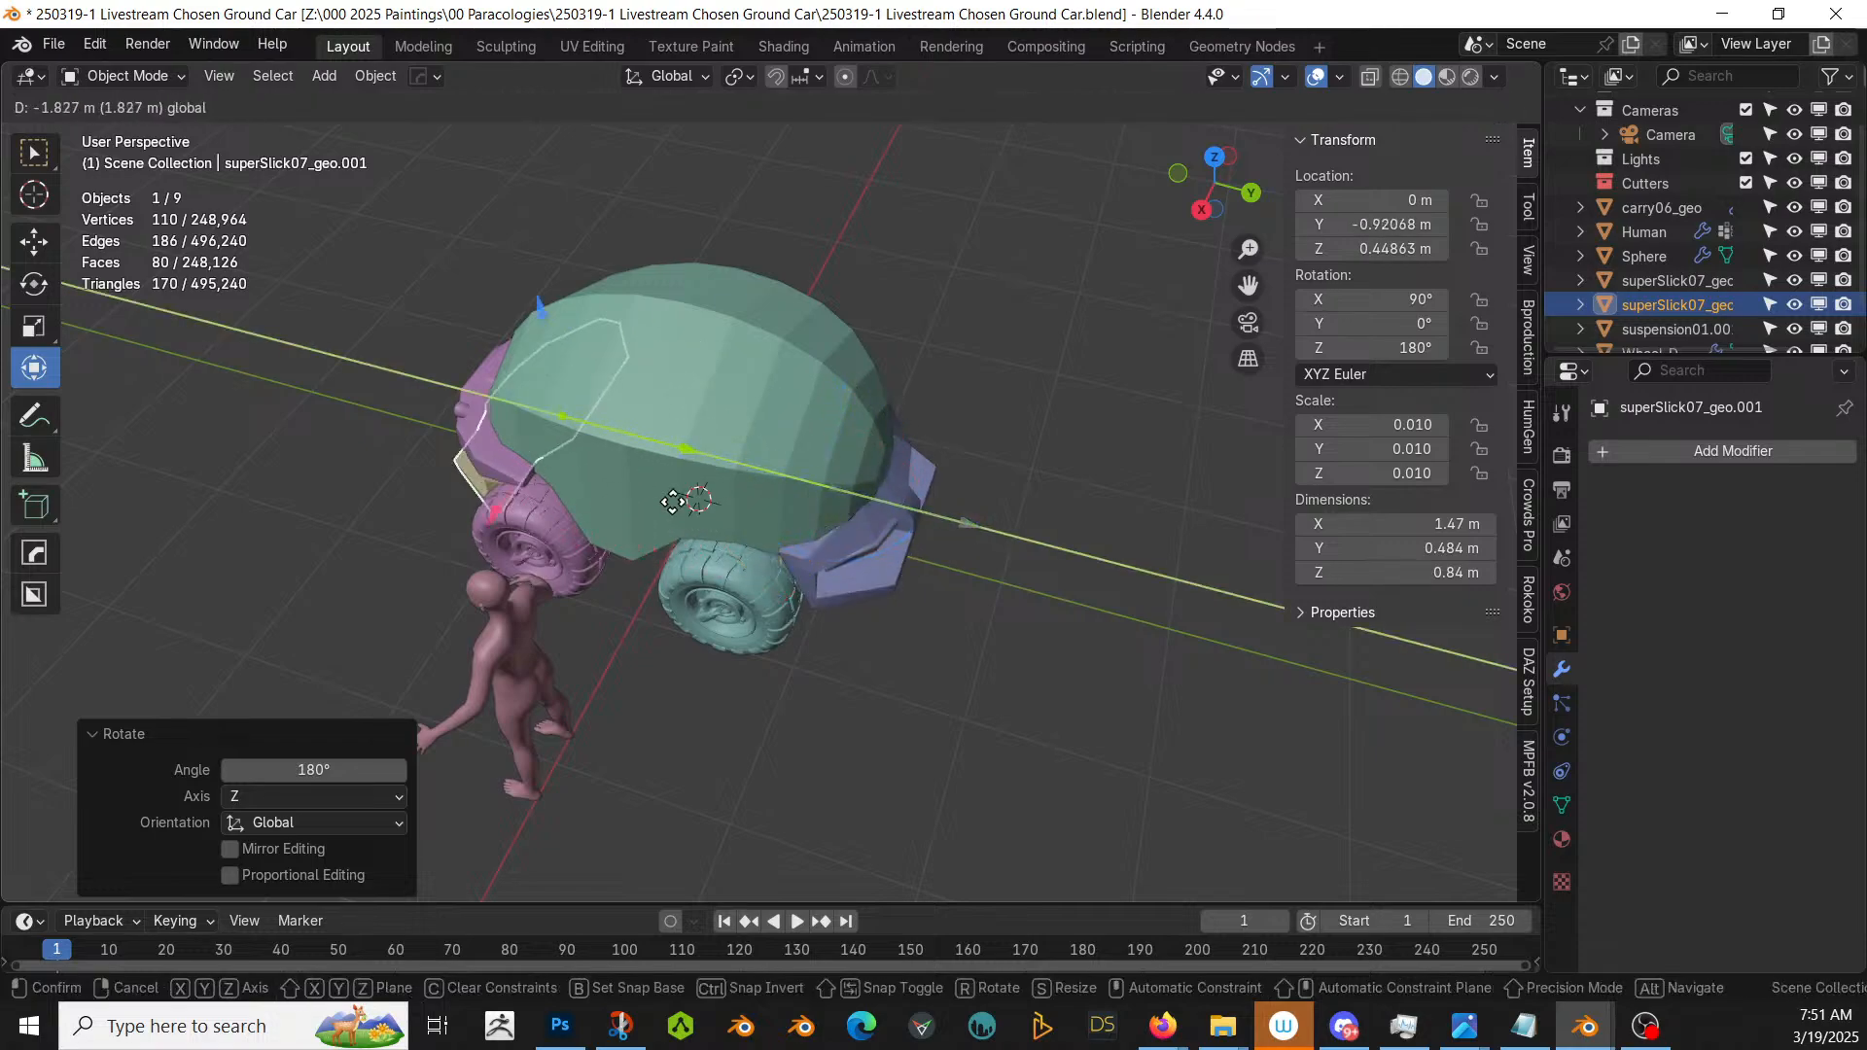
{"action": "left_click", "coordinate": [659, 502]}
- Nudge the rotated copy about 0.02 m further along negative Y by the pink wheels and check its fit in right orthographic view
{"action": "key", "text": "KP_Decimal"}
{"action": "middle_click_drag", "start_coordinate": [659, 502], "coordinate": [1280, 362]}
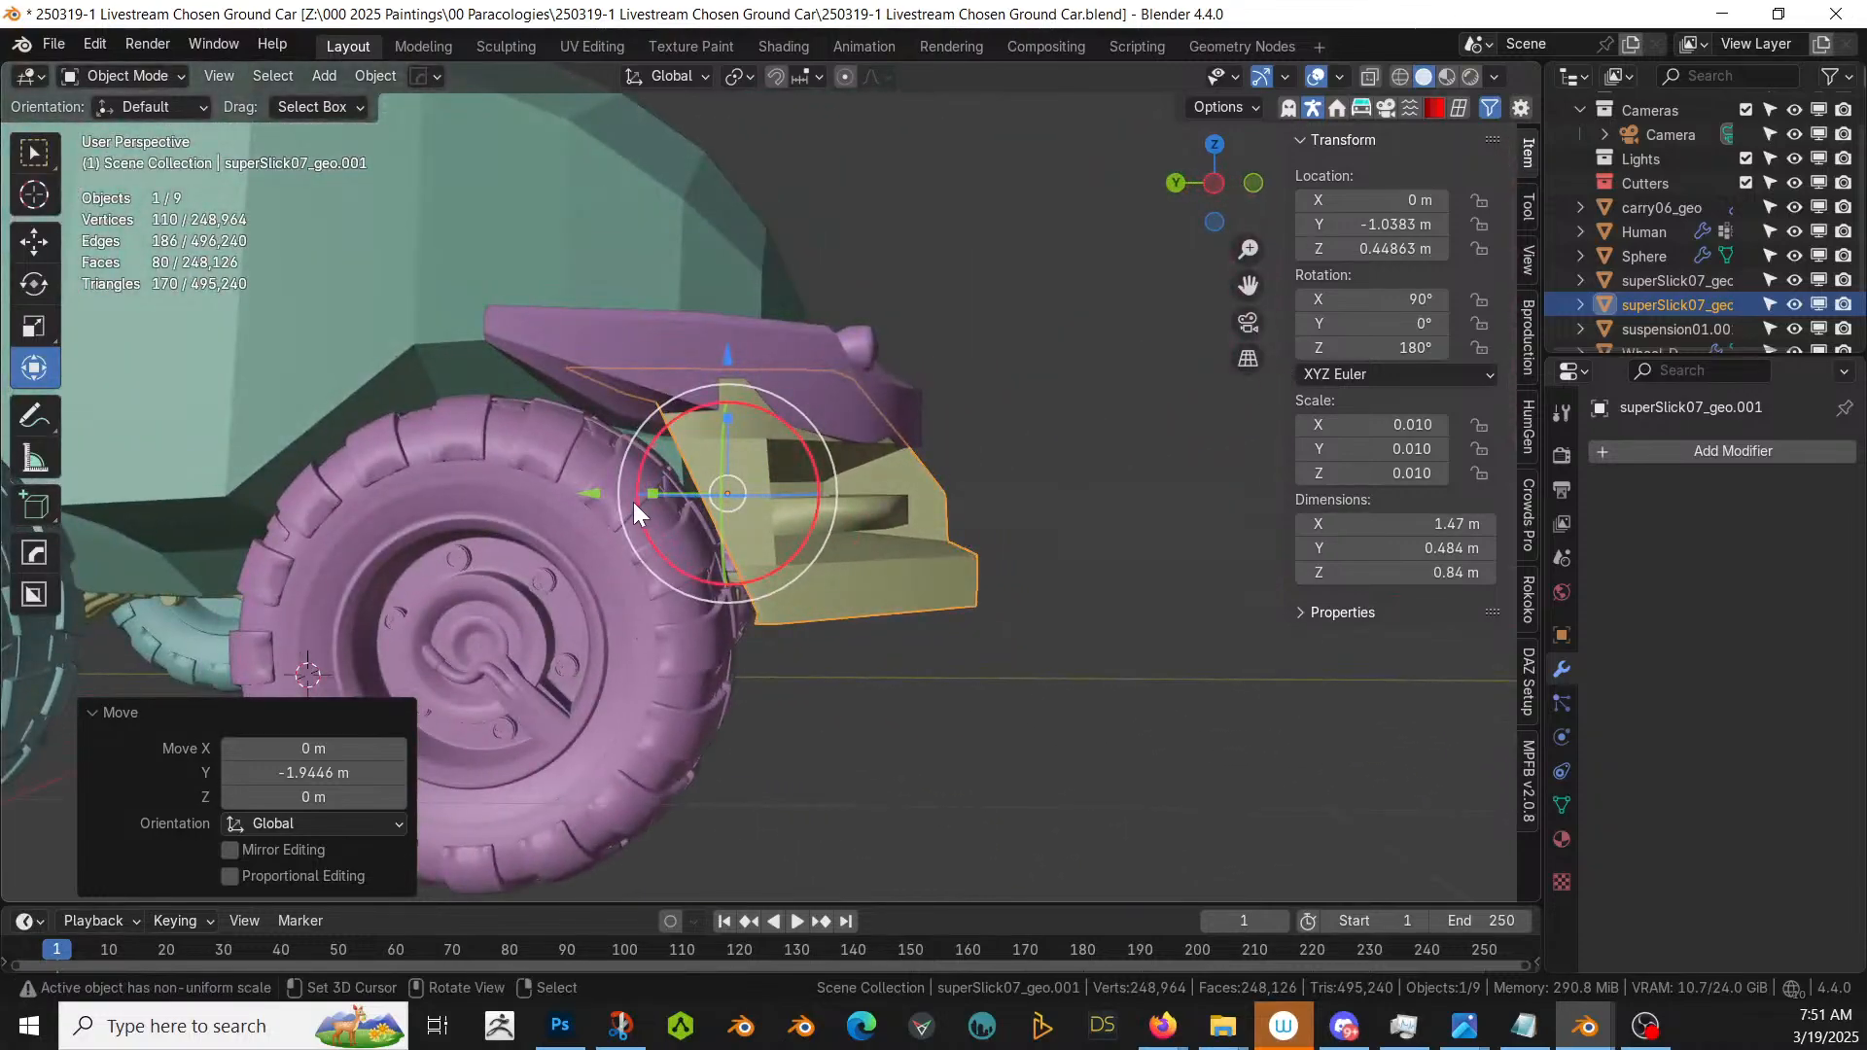
{"action": "left_click_drag", "start_coordinate": [598, 501], "coordinate": [605, 495]}
{"action": "middle_click_drag", "start_coordinate": [651, 494], "coordinate": [551, 517]}
{"action": "key", "text": "KP_3"}
{"action": "scroll", "coordinate": [620, 517], "scroll_direction": "down", "scroll_amount": 2}
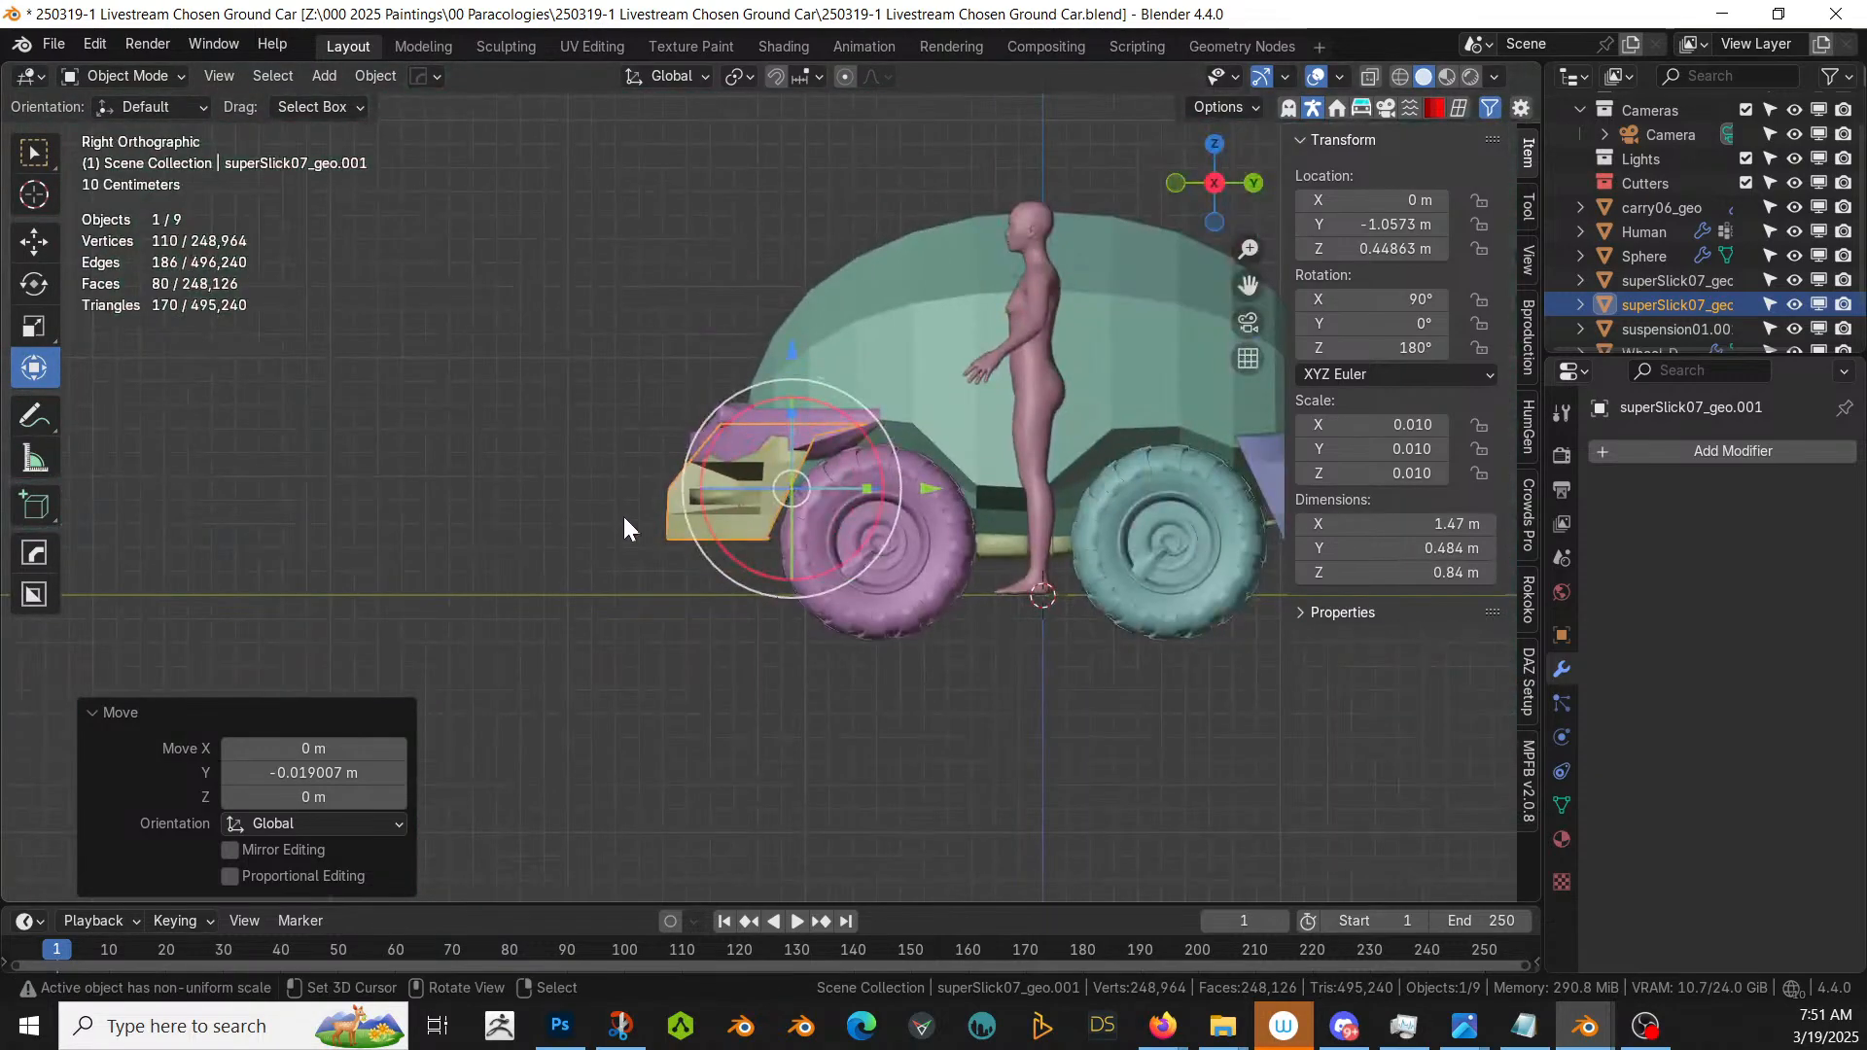
{"action": "scroll", "coordinate": [622, 516], "scroll_direction": "down", "scroll_amount": 3}
{"action": "scroll", "coordinate": [772, 516], "scroll_direction": "up", "scroll_amount": 3}
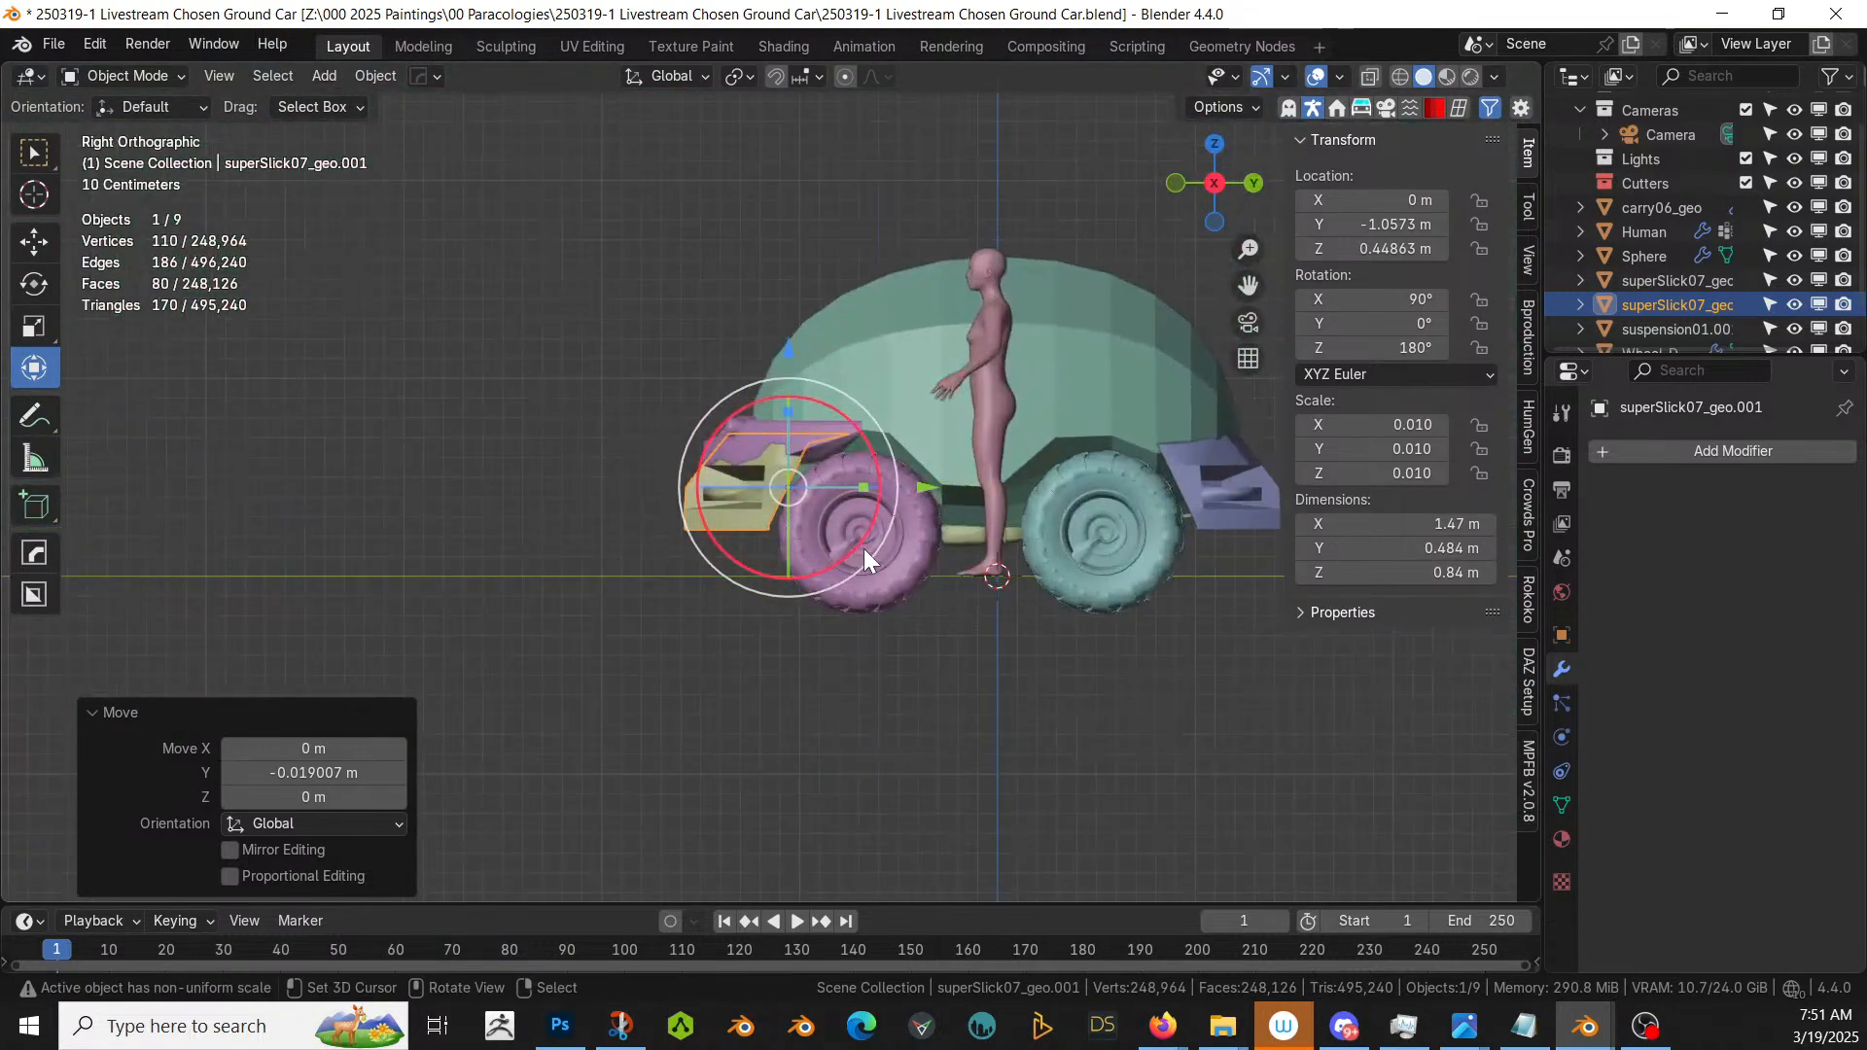
- Isolate the original superSlick07_geo in local view and enter Edit Mode with face selection and nothing selected
{"action": "middle_click_drag", "start_coordinate": [864, 548], "coordinate": [546, 616]}
{"action": "scroll", "coordinate": [801, 636], "scroll_direction": "up", "scroll_amount": 5}
{"action": "scroll", "coordinate": [646, 640], "scroll_direction": "up", "scroll_amount": 5}
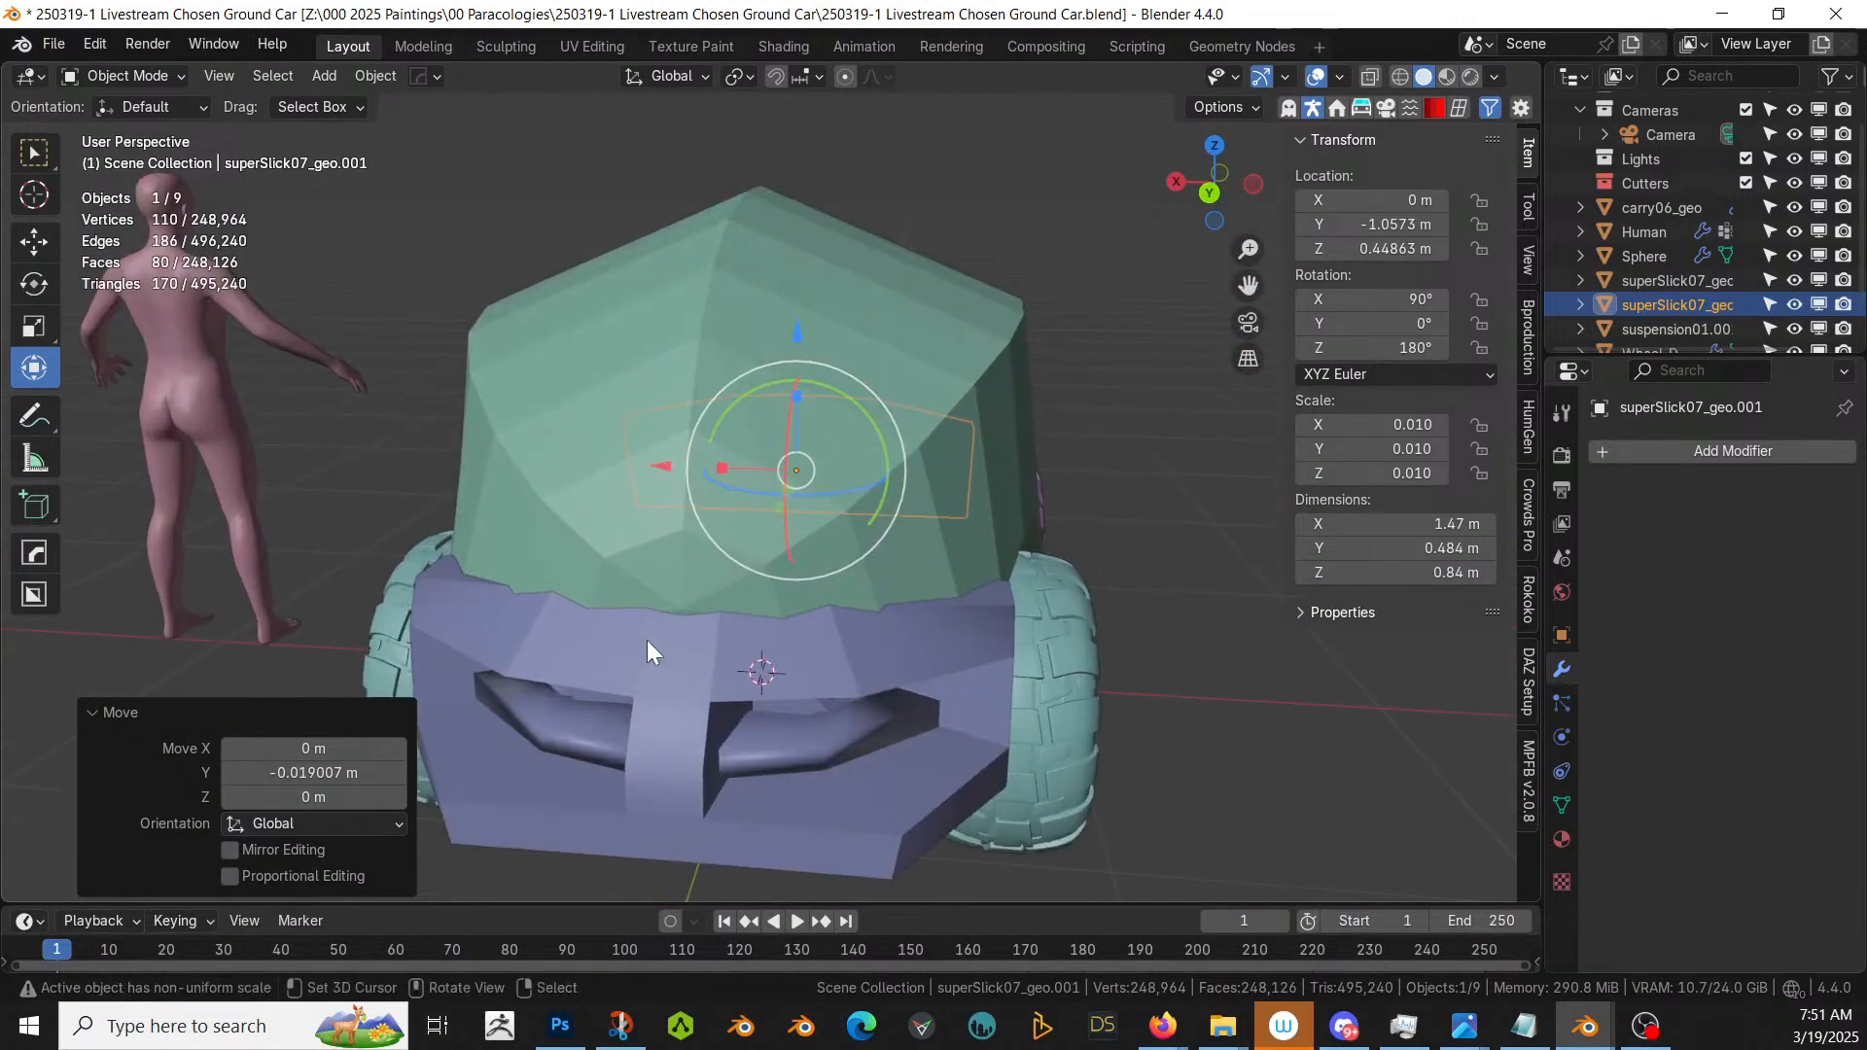
{"action": "middle_click_drag", "start_coordinate": [649, 649], "coordinate": [571, 582]}
{"action": "left_click", "coordinate": [480, 507]}
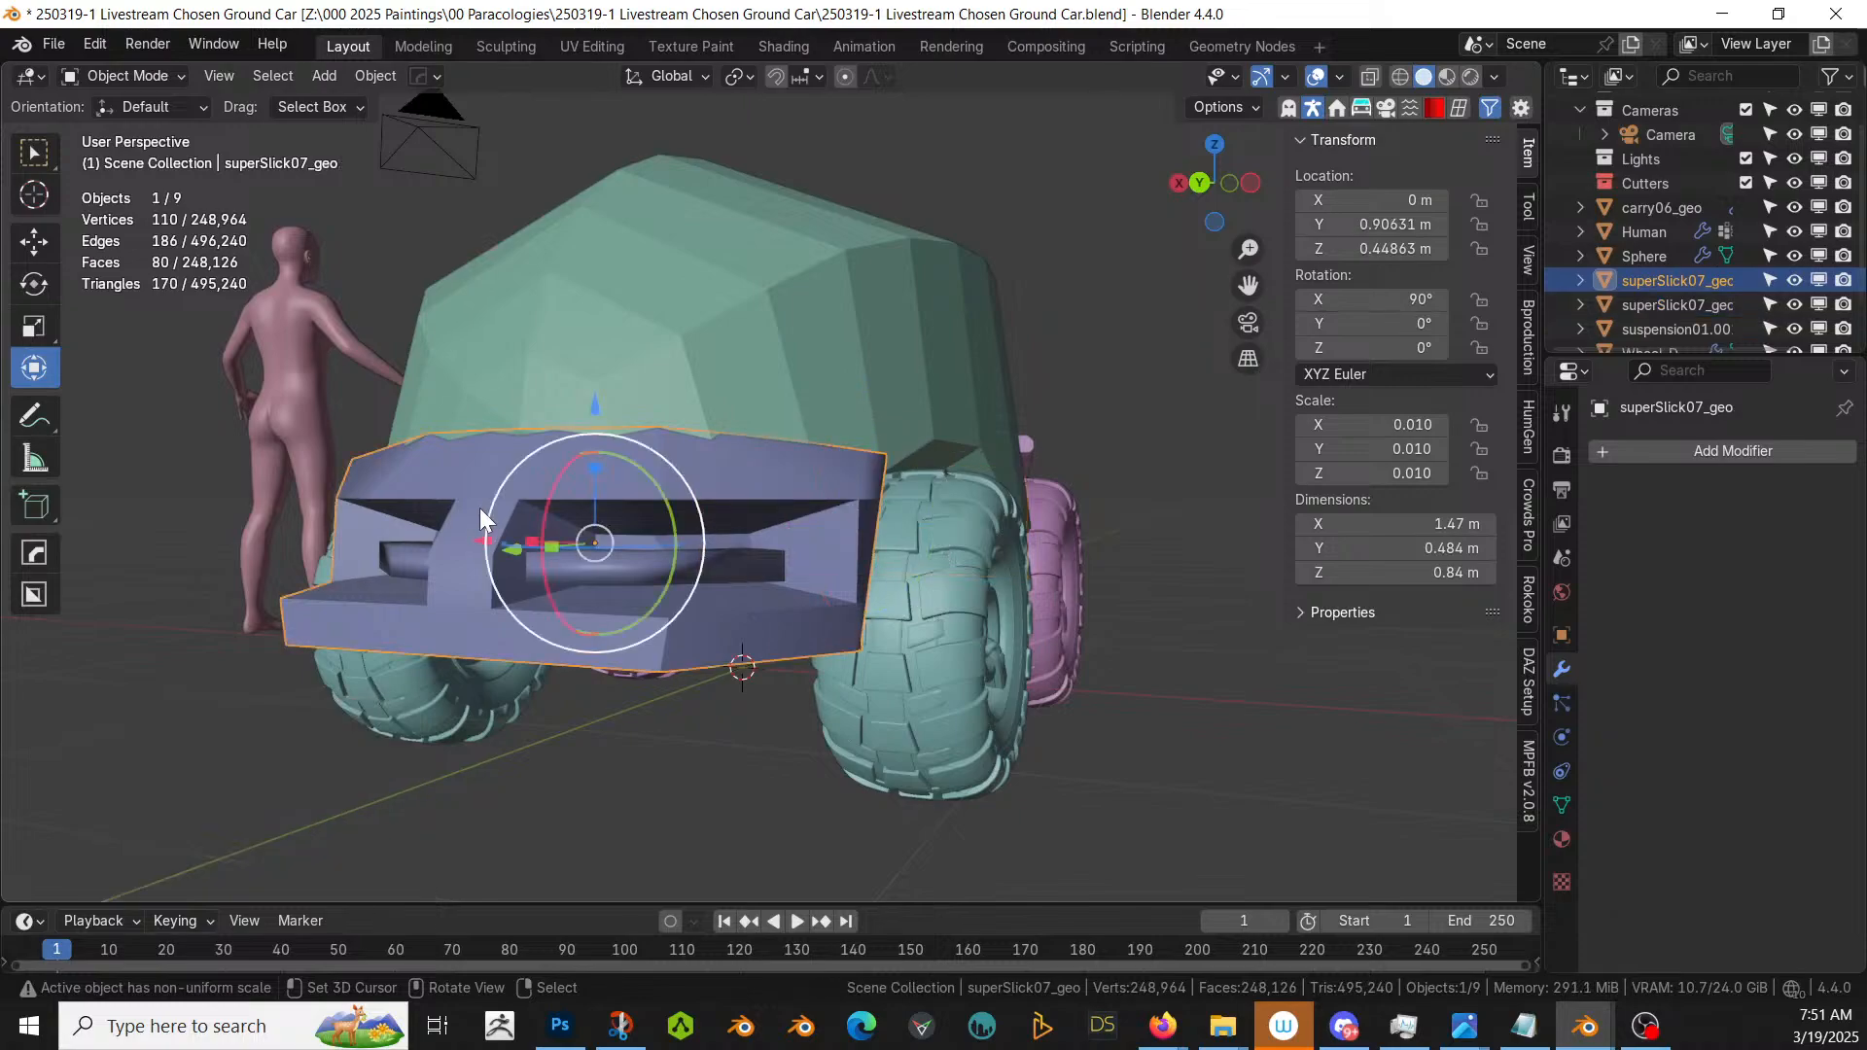
{"action": "key", "text": "KP_Divide"}
{"action": "key", "text": "Tab"}
{"action": "middle_click_drag", "start_coordinate": [481, 507], "coordinate": [673, 555]}
{"action": "key", "text": "alt+a"}
{"action": "key", "text": "3"}
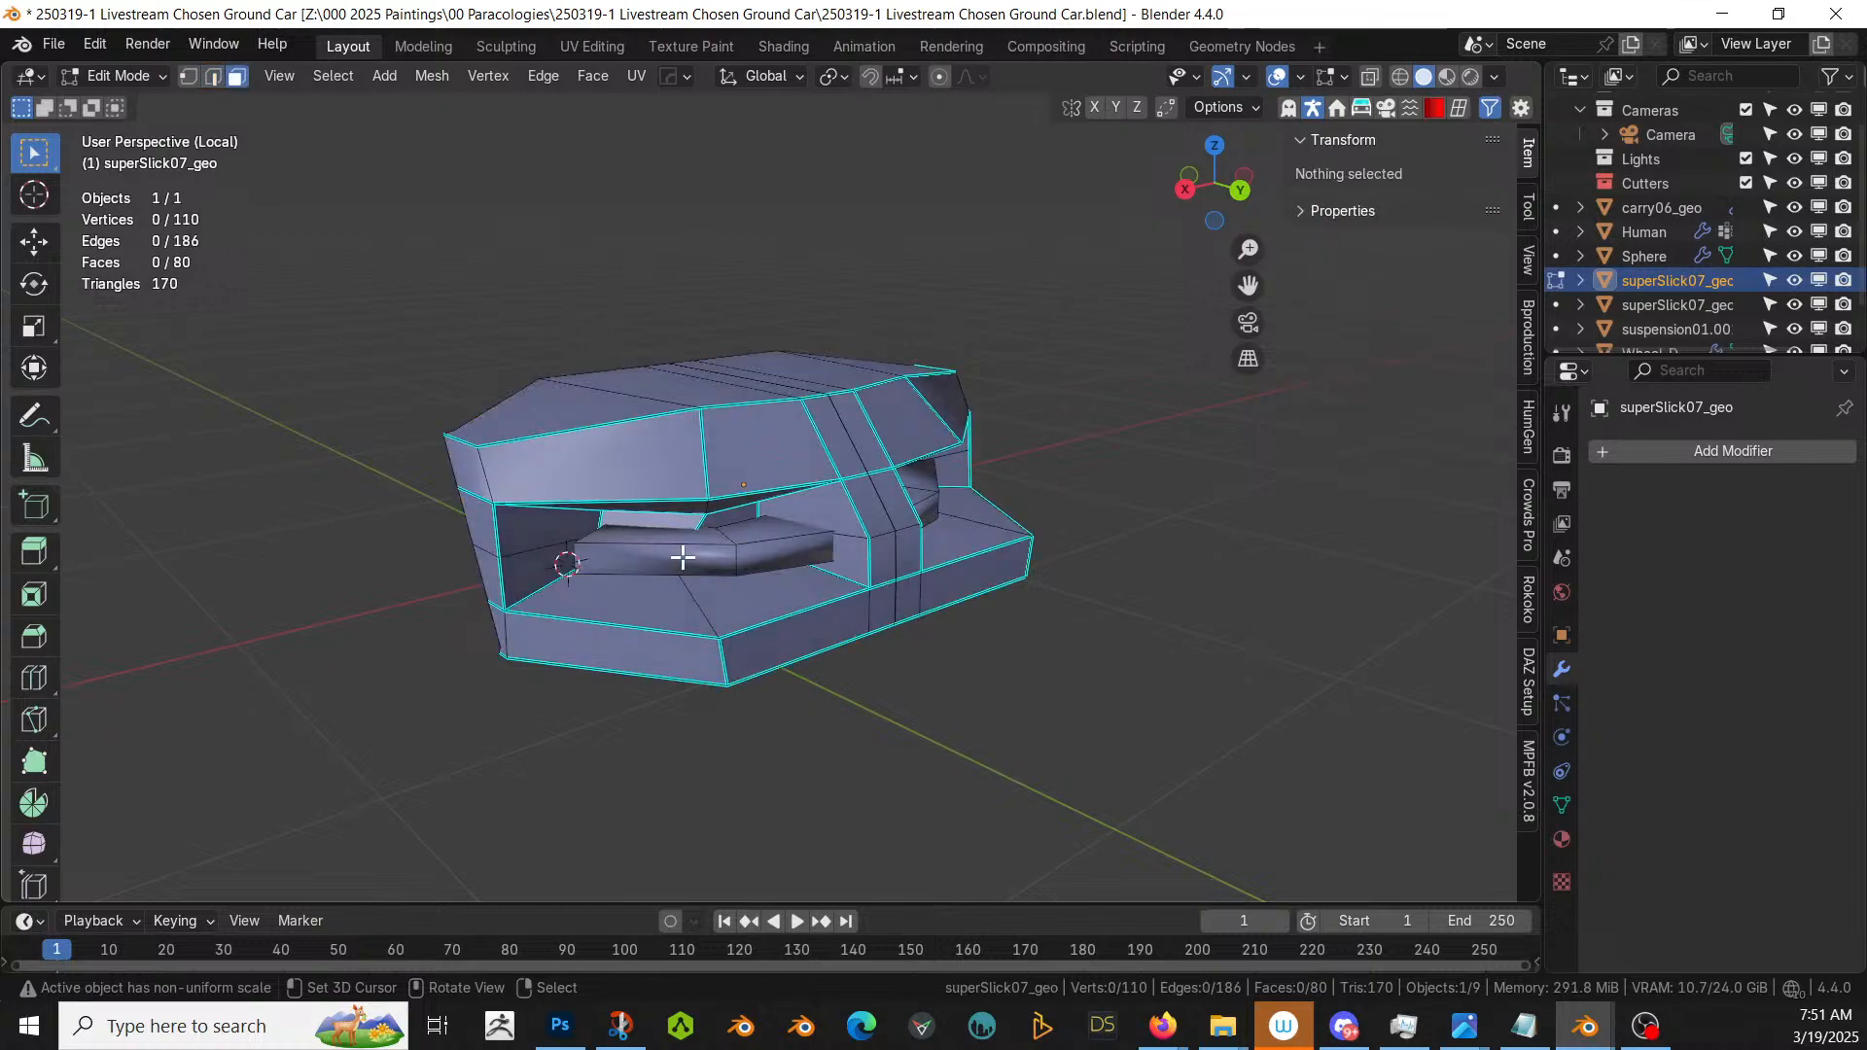
- Delete the linked faces of the tubular bar inside one of the bumper's two openings
{"action": "left_click", "coordinate": [719, 556]}
{"action": "left_click", "coordinate": [762, 537], "text": "shift"}
{"action": "left_click", "coordinate": [763, 532], "text": "shift"}
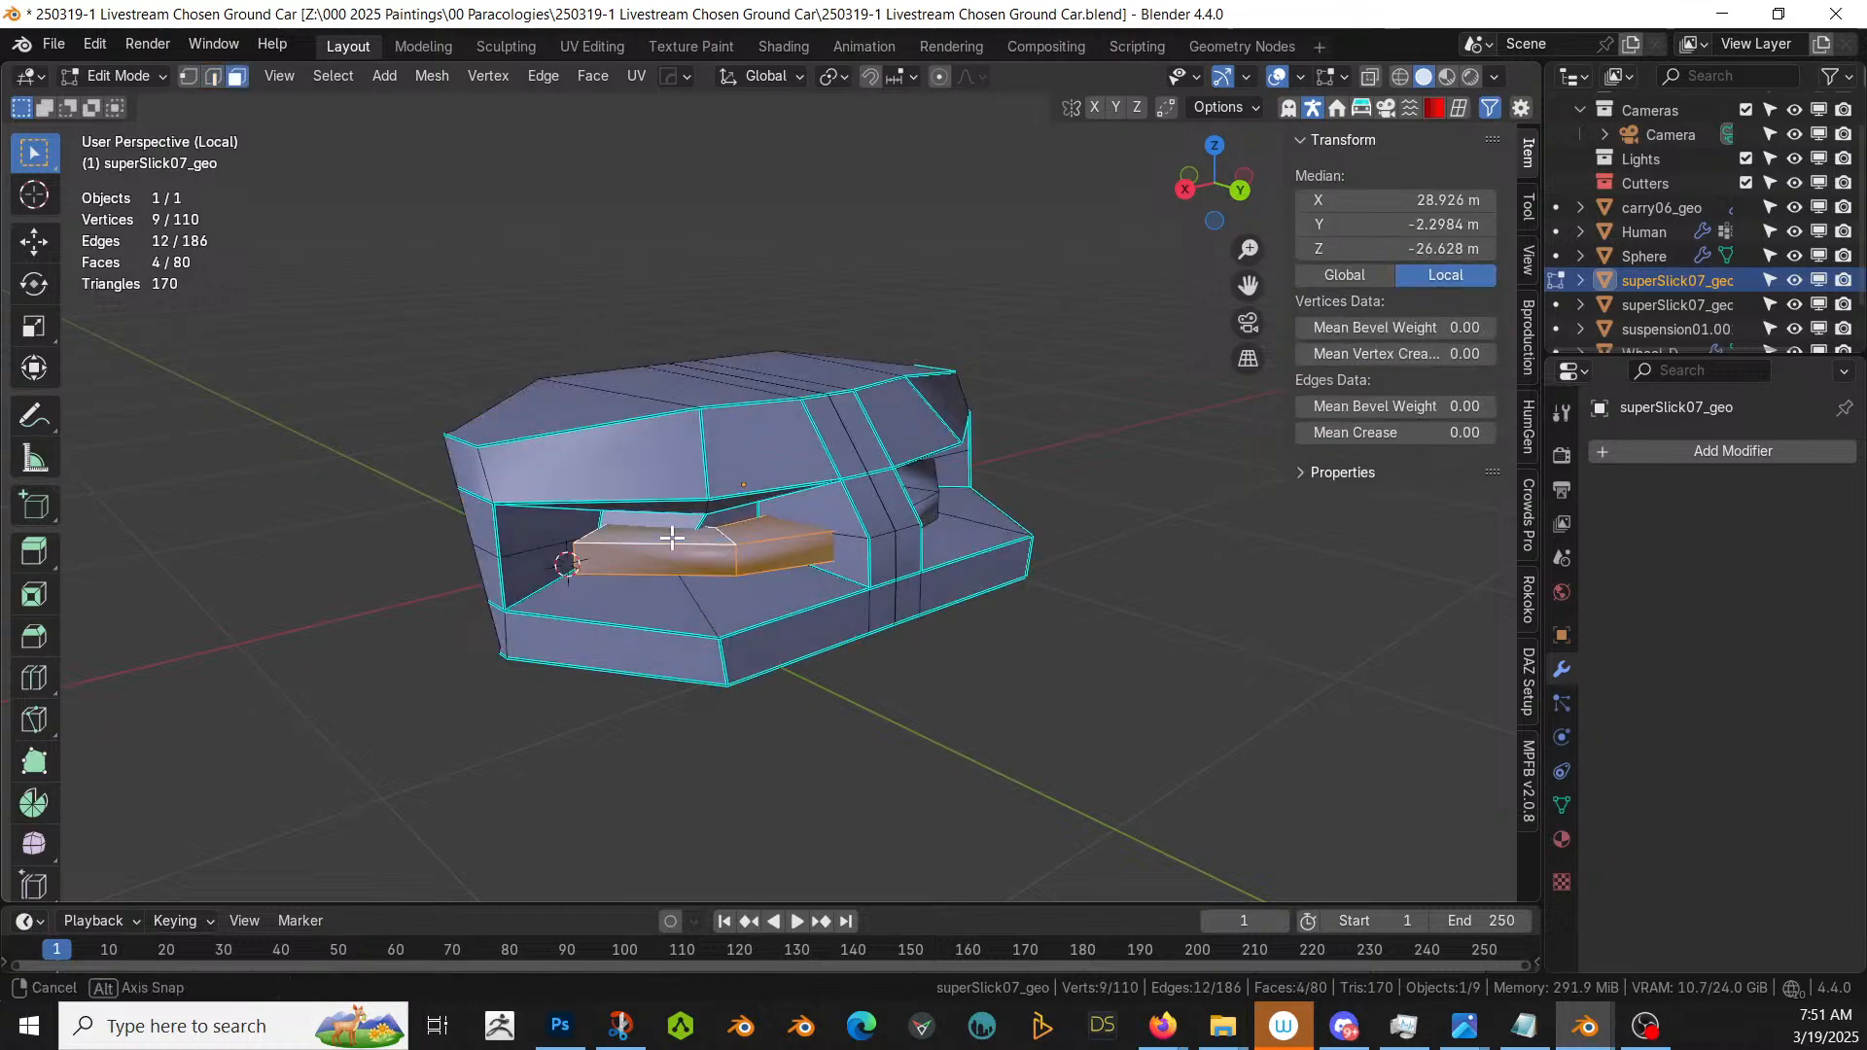
{"action": "middle_click_drag", "start_coordinate": [672, 538], "coordinate": [783, 542]}
{"action": "right_click", "coordinate": [745, 511]}
{"action": "right_click", "coordinate": [806, 507], "text": "shift"}
{"action": "key", "text": "l"}
{"action": "key", "text": "x"}
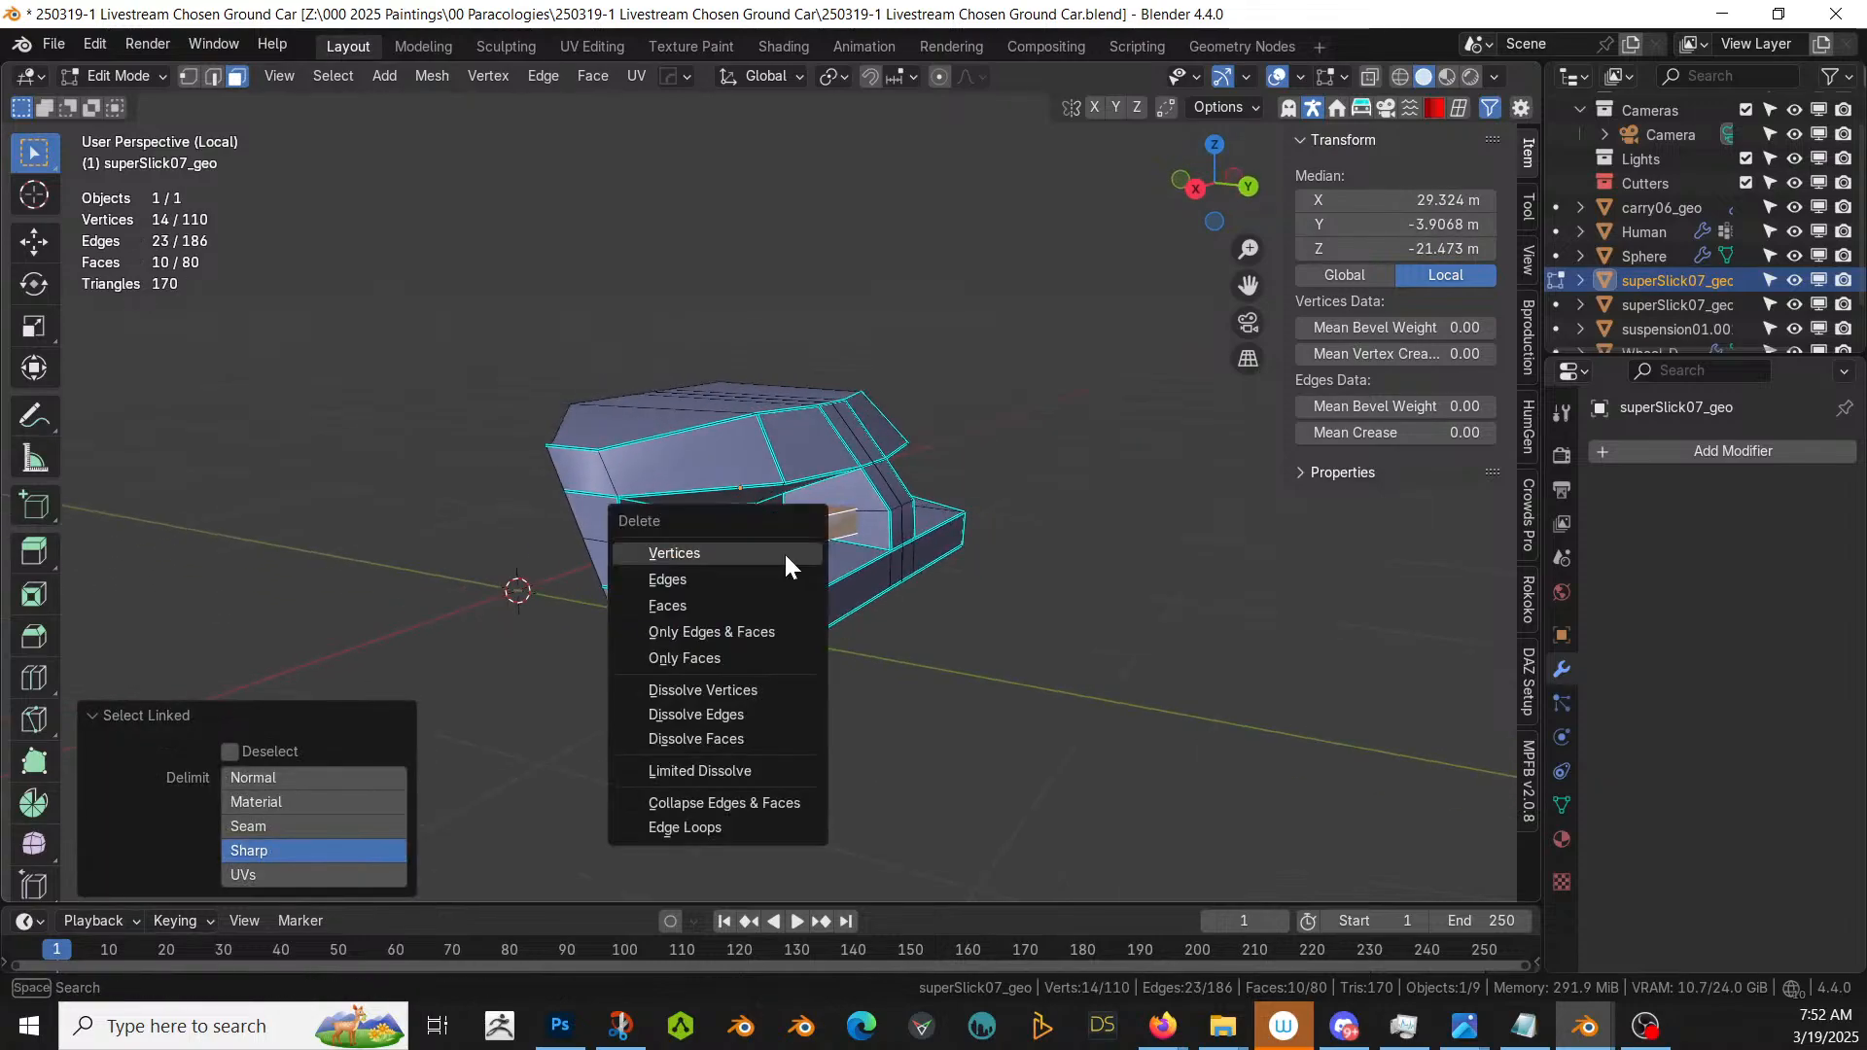
{"action": "left_click", "coordinate": [728, 603]}
- Select the four back faces of the recess in the bumper opening cleared of its bar
{"action": "middle_click_drag", "start_coordinate": [730, 605], "coordinate": [667, 571]}
{"action": "left_click", "coordinate": [625, 500]}
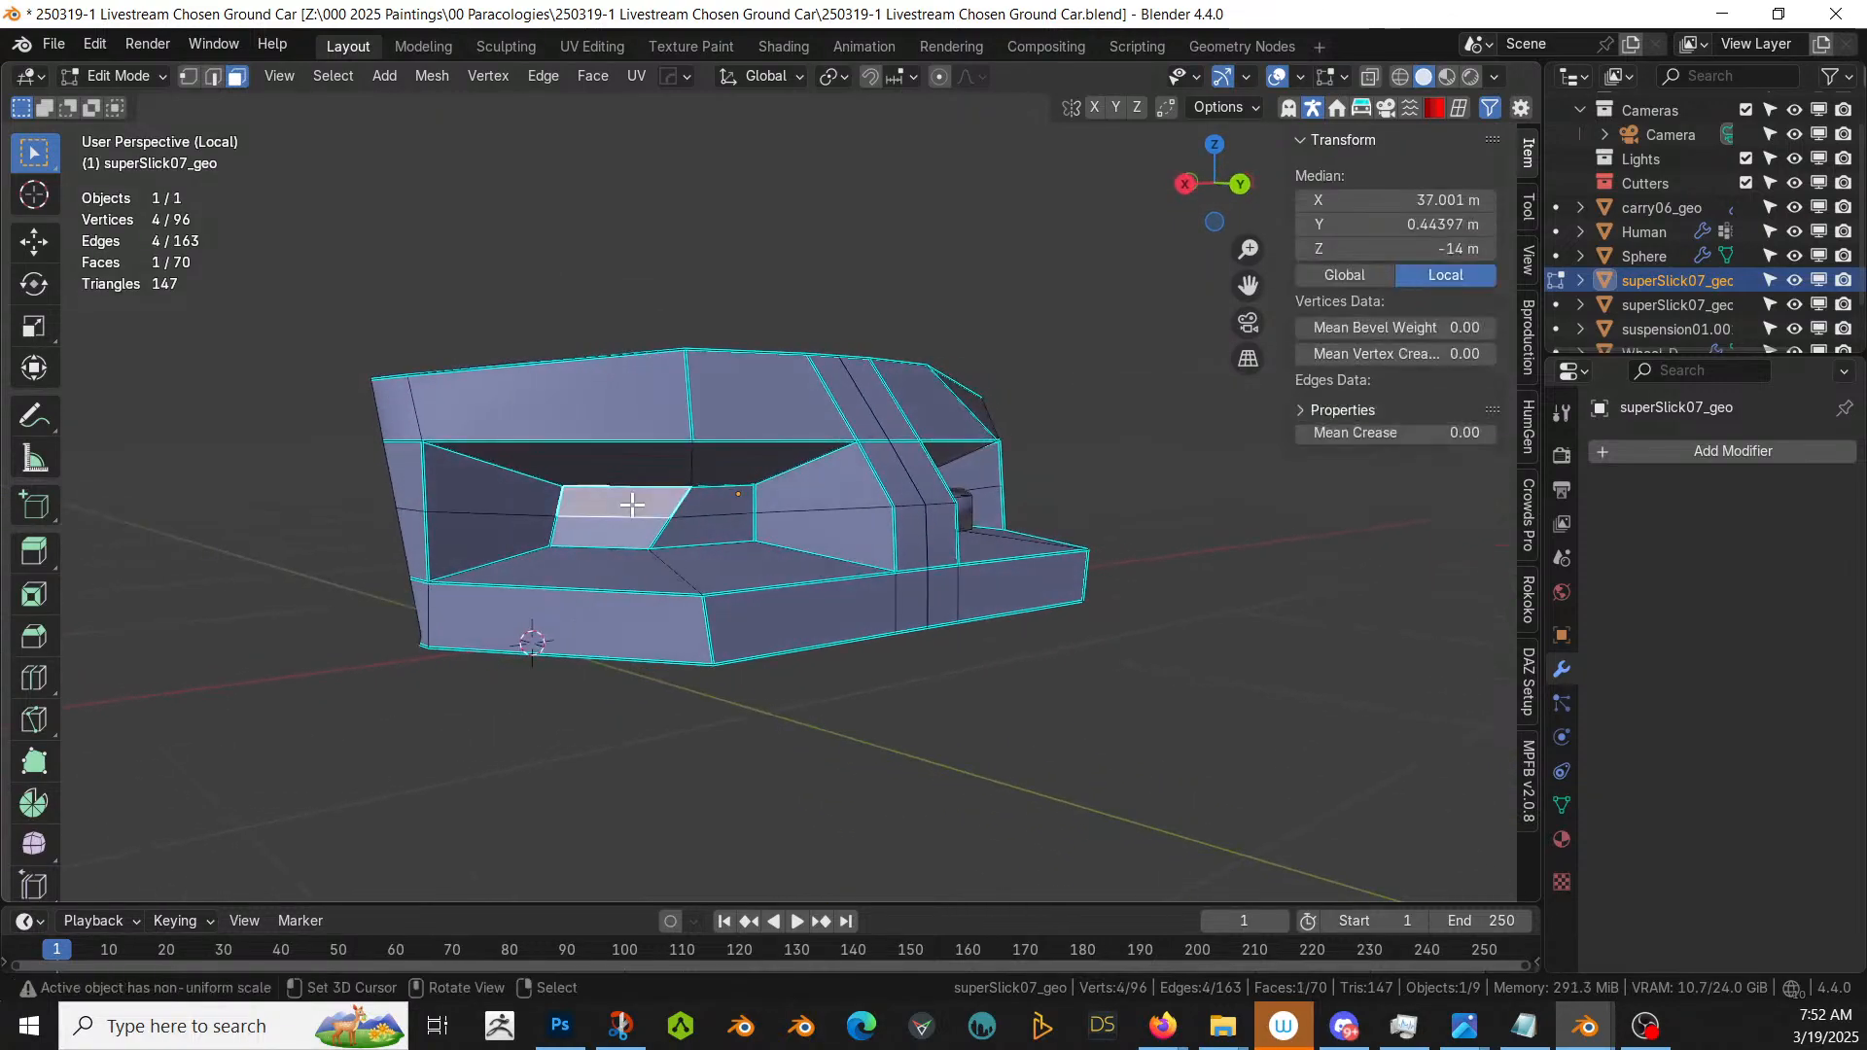
{"action": "left_click", "coordinate": [716, 509], "text": "shift"}
{"action": "left_click", "coordinate": [681, 526], "text": "shift"}
{"action": "left_click", "coordinate": [626, 527], "text": "shift"}
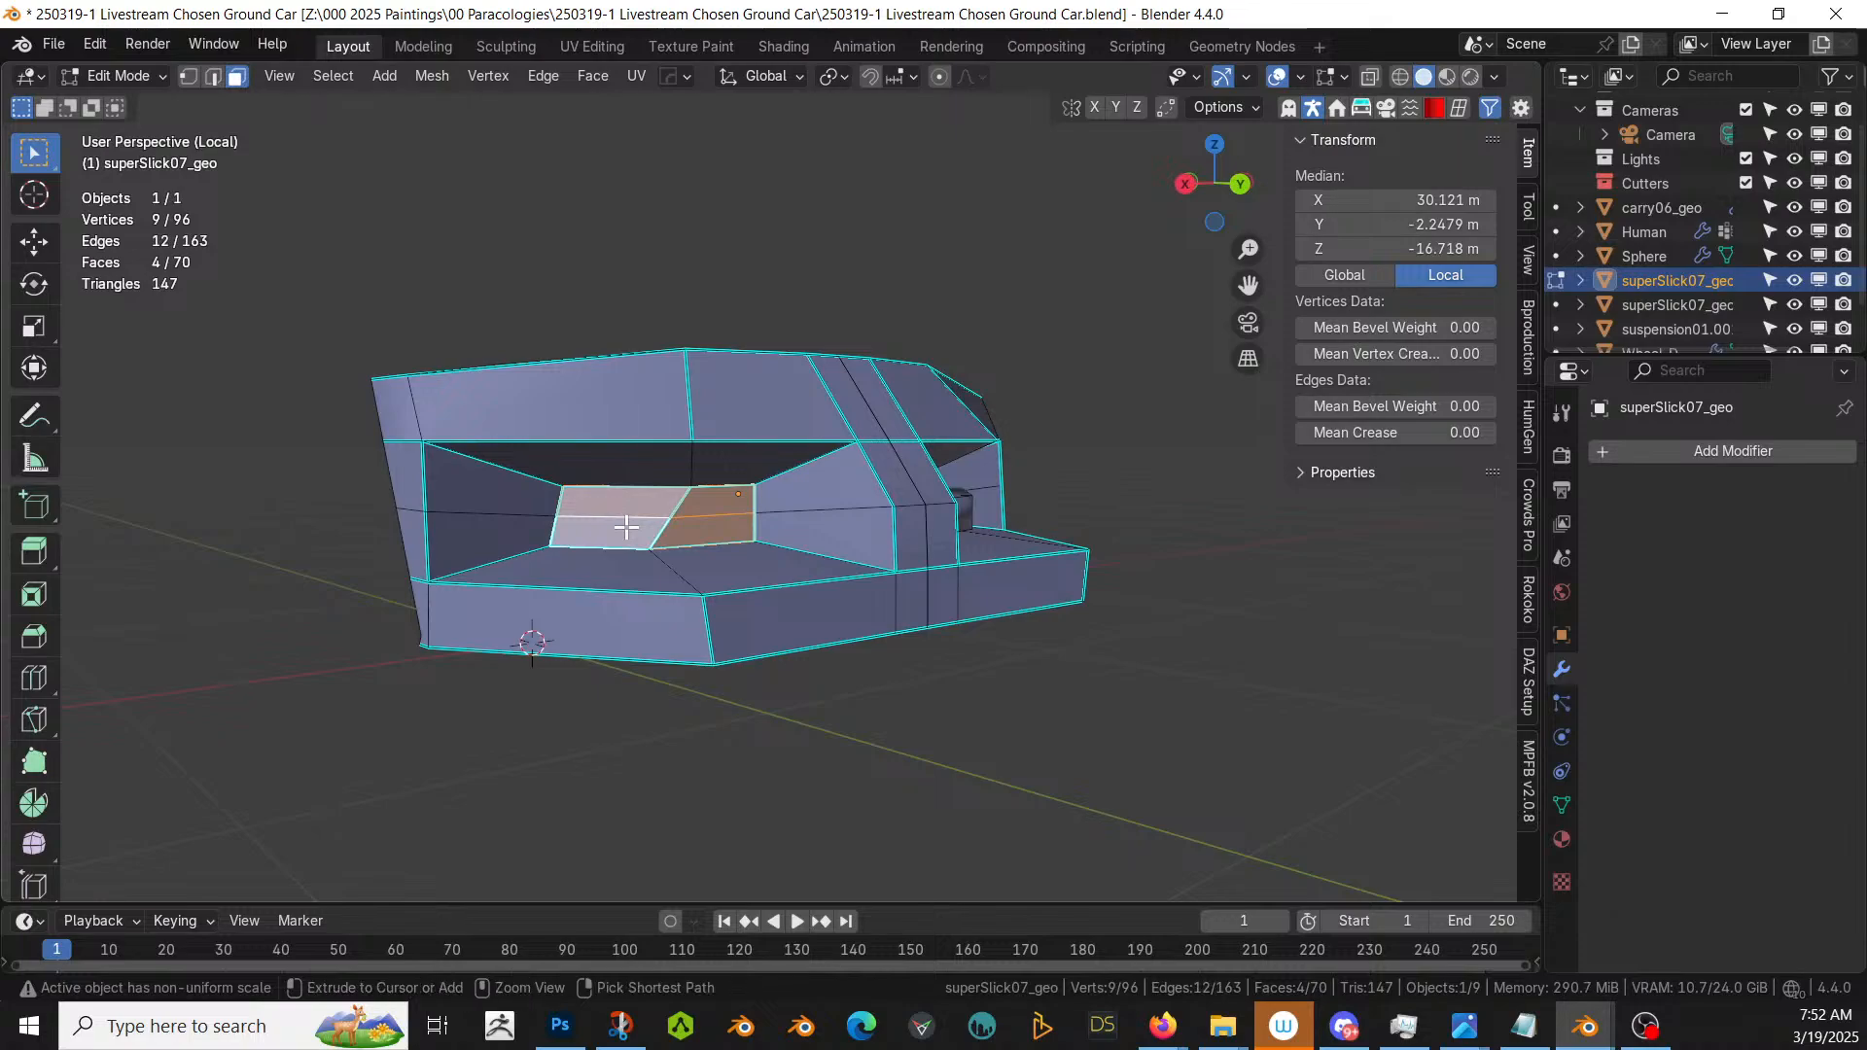
- Try to grow the selection to the recess walls and dissolve it into one flat face
{"action": "key", "text": "ctrl+KP_Add"}
{"action": "key", "text": "ctrl+x"}
{"action": "middle_click_drag", "start_coordinate": [625, 525], "coordinate": [805, 690]}
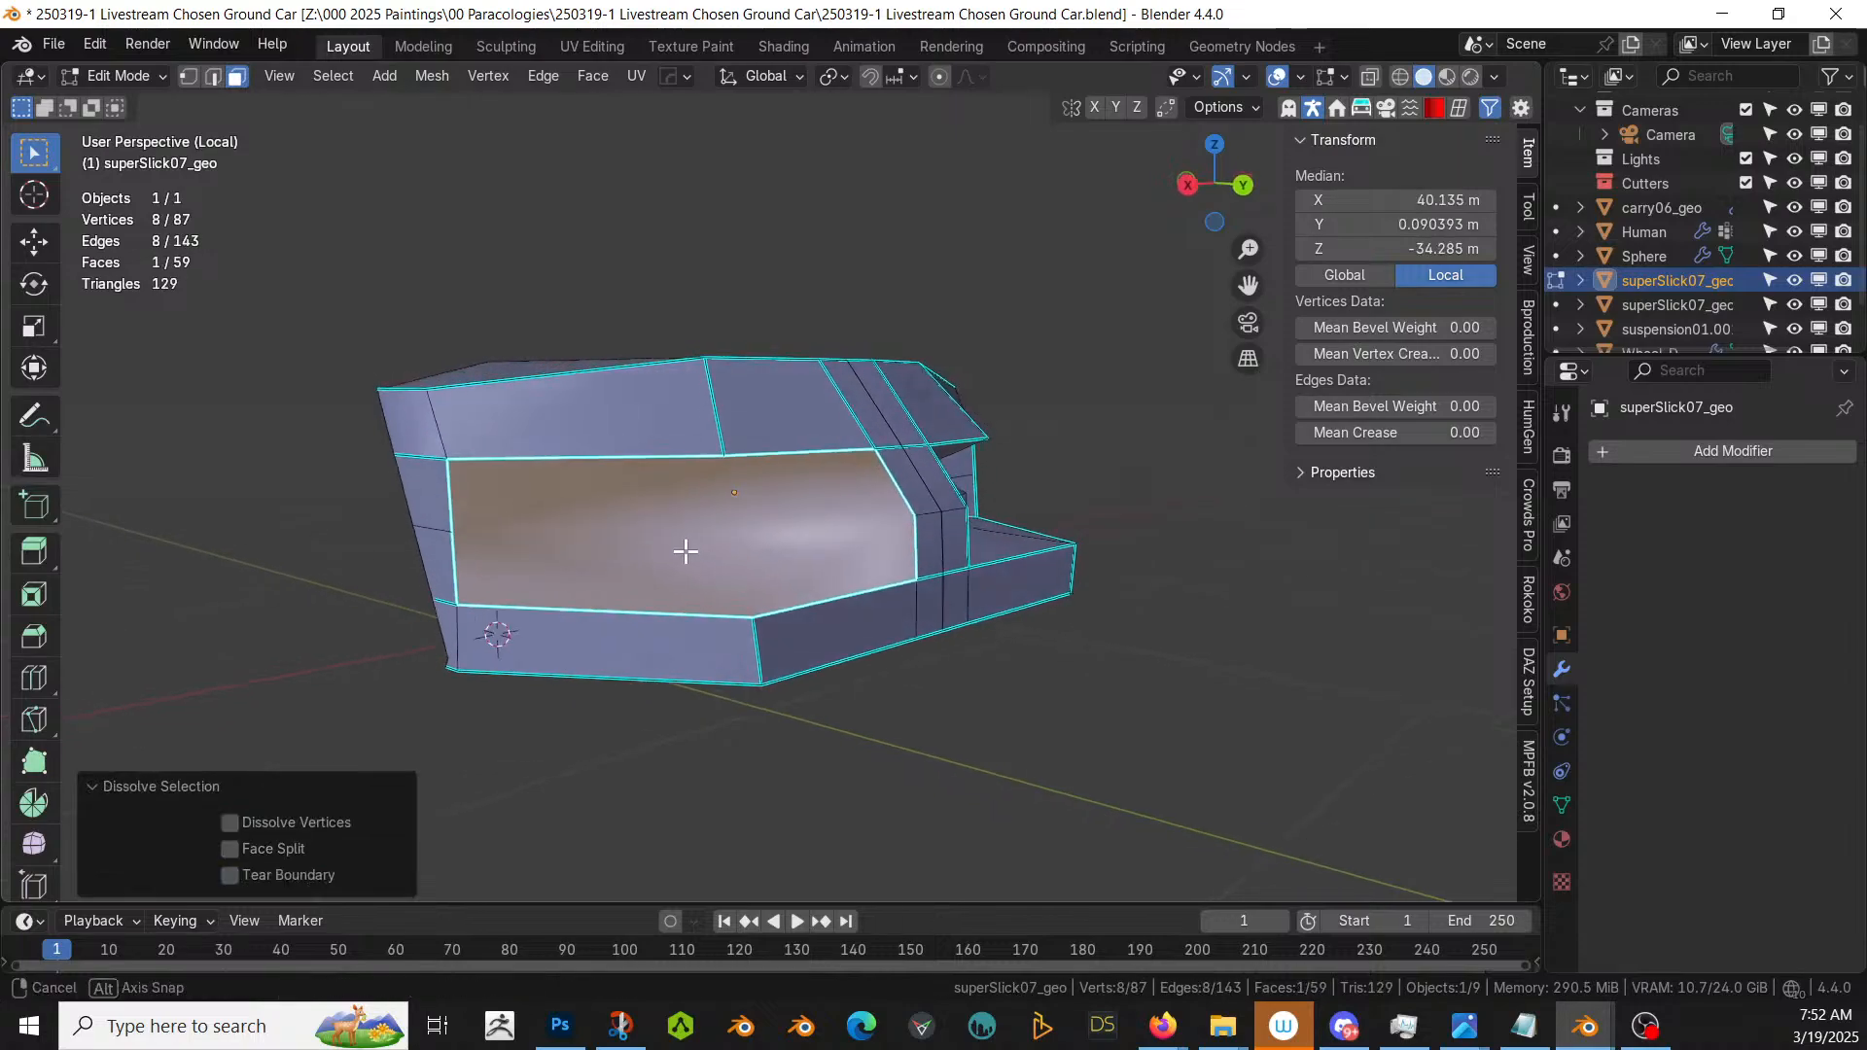
- Try knife cuts across the flat face, one vertical between the corner vertices and one horizontal to the central strut
{"action": "key", "text": "k"}
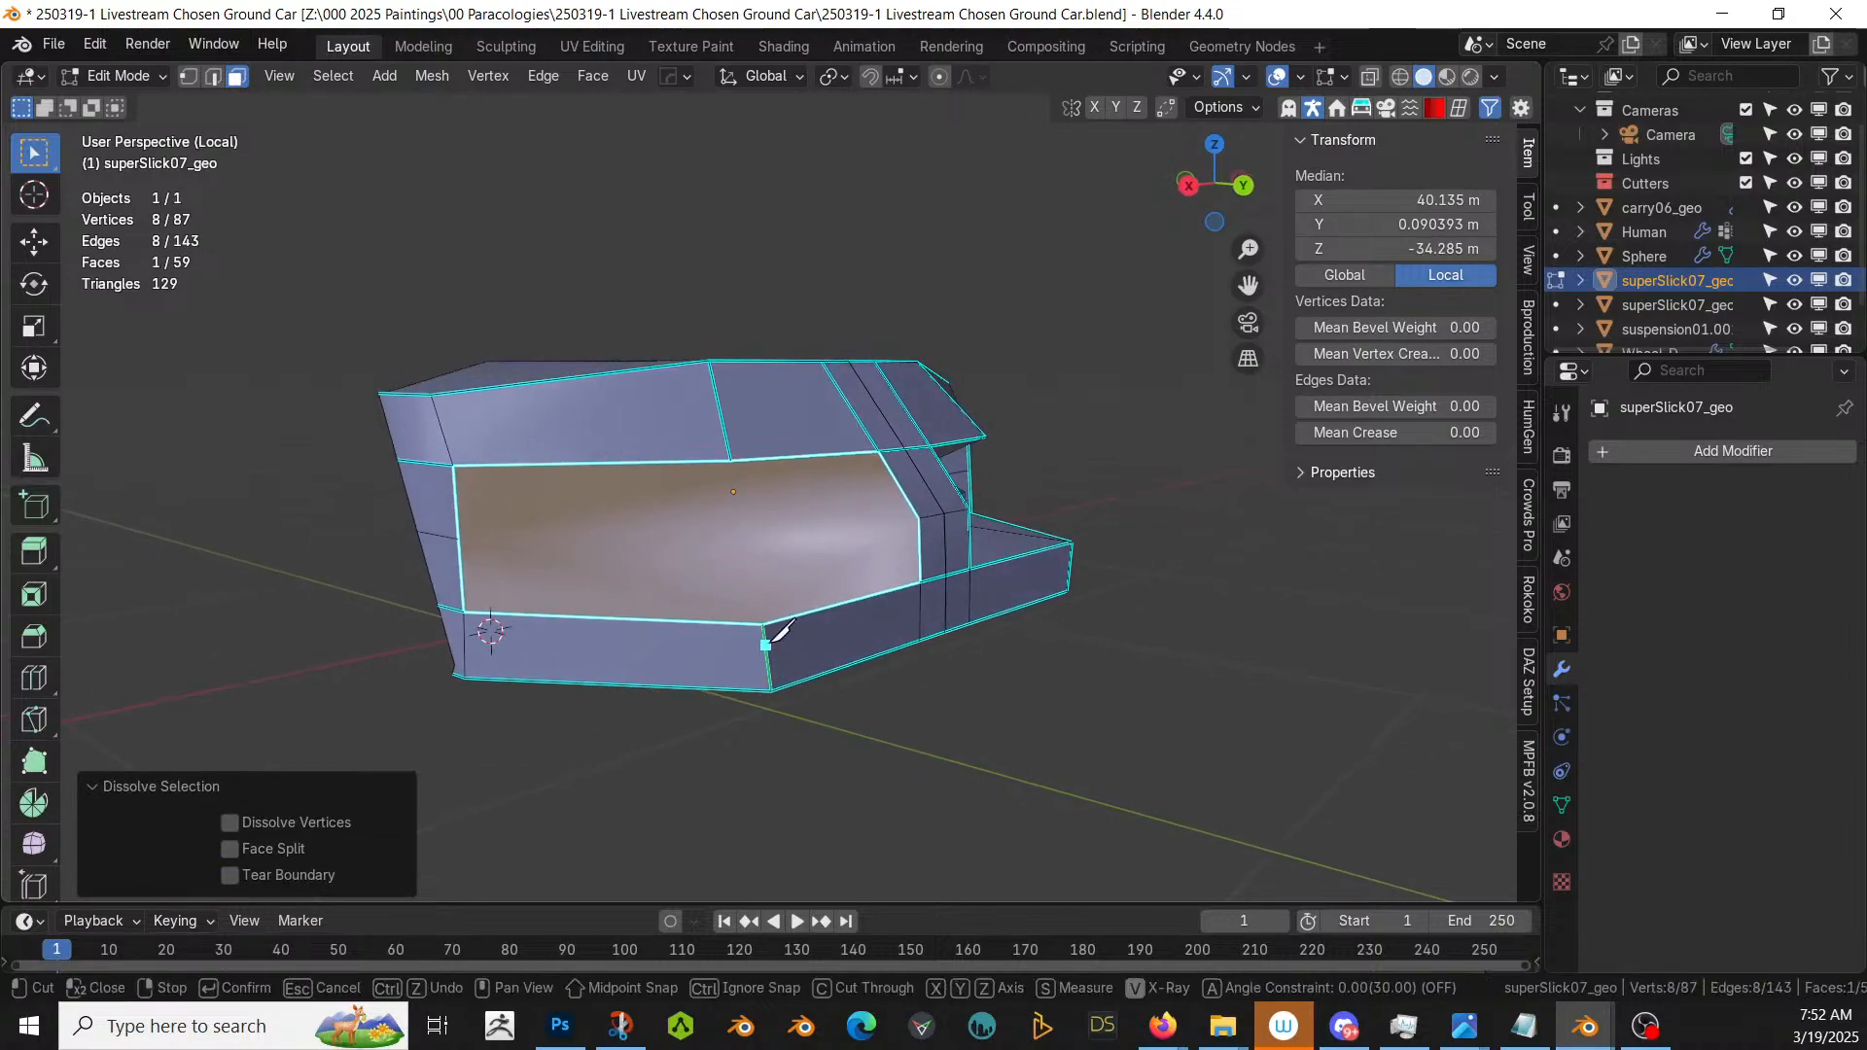
{"action": "left_click", "coordinate": [730, 460]}
{"action": "key", "text": "Return"}
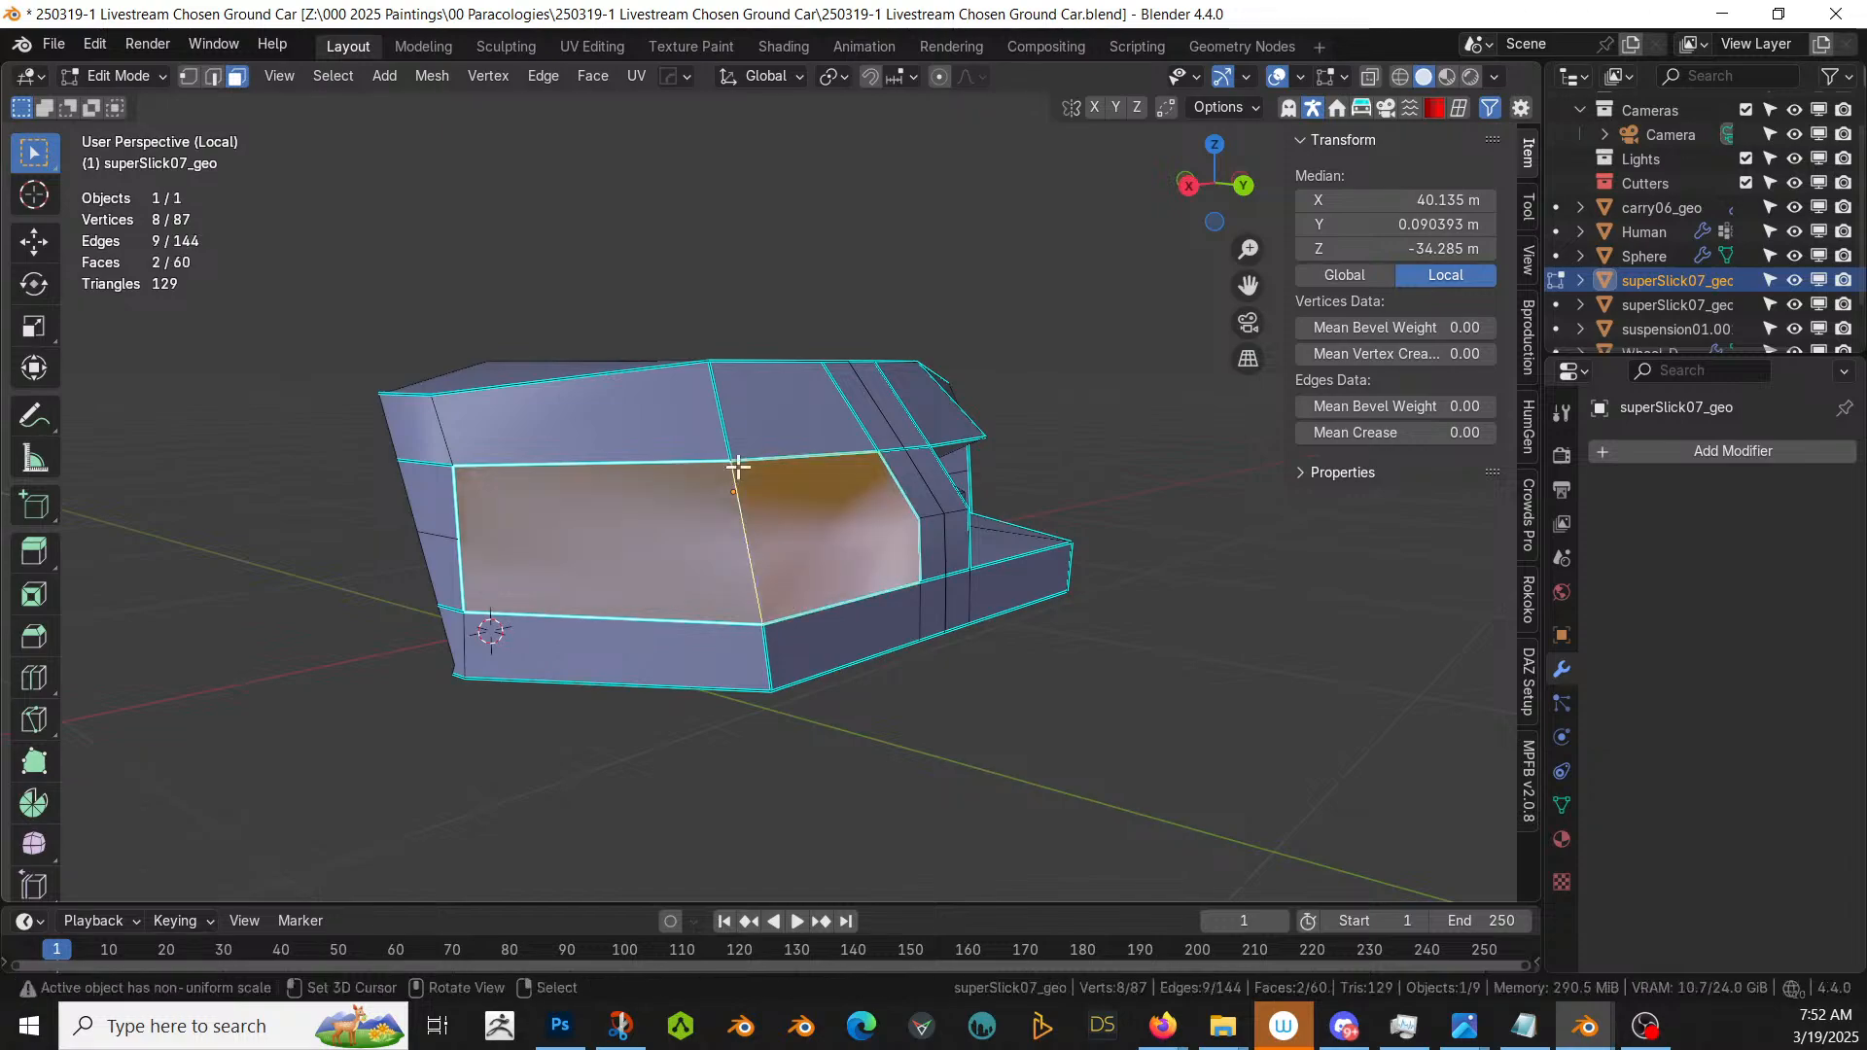
{"action": "key", "text": "k"}
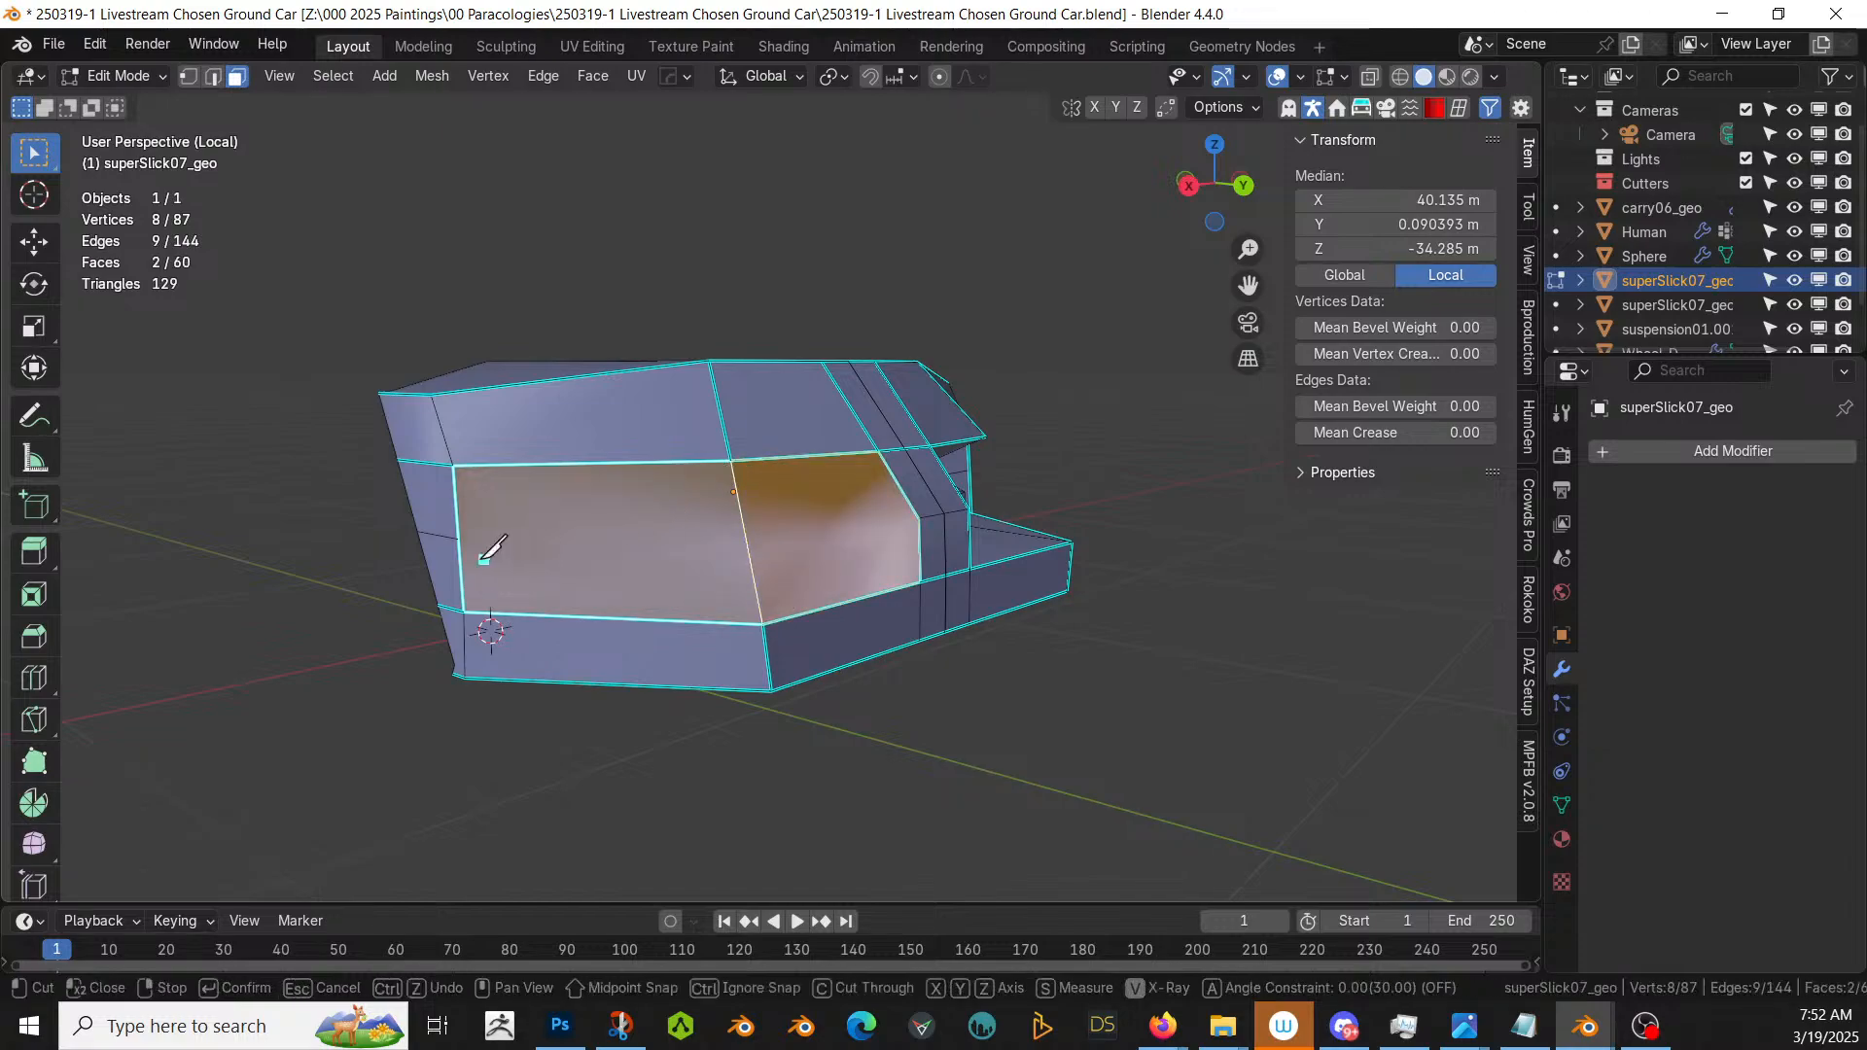
{"action": "left_click", "coordinate": [919, 518]}
{"action": "key", "text": "Return"}
{"action": "middle_click_drag", "start_coordinate": [919, 518], "coordinate": [667, 533]}
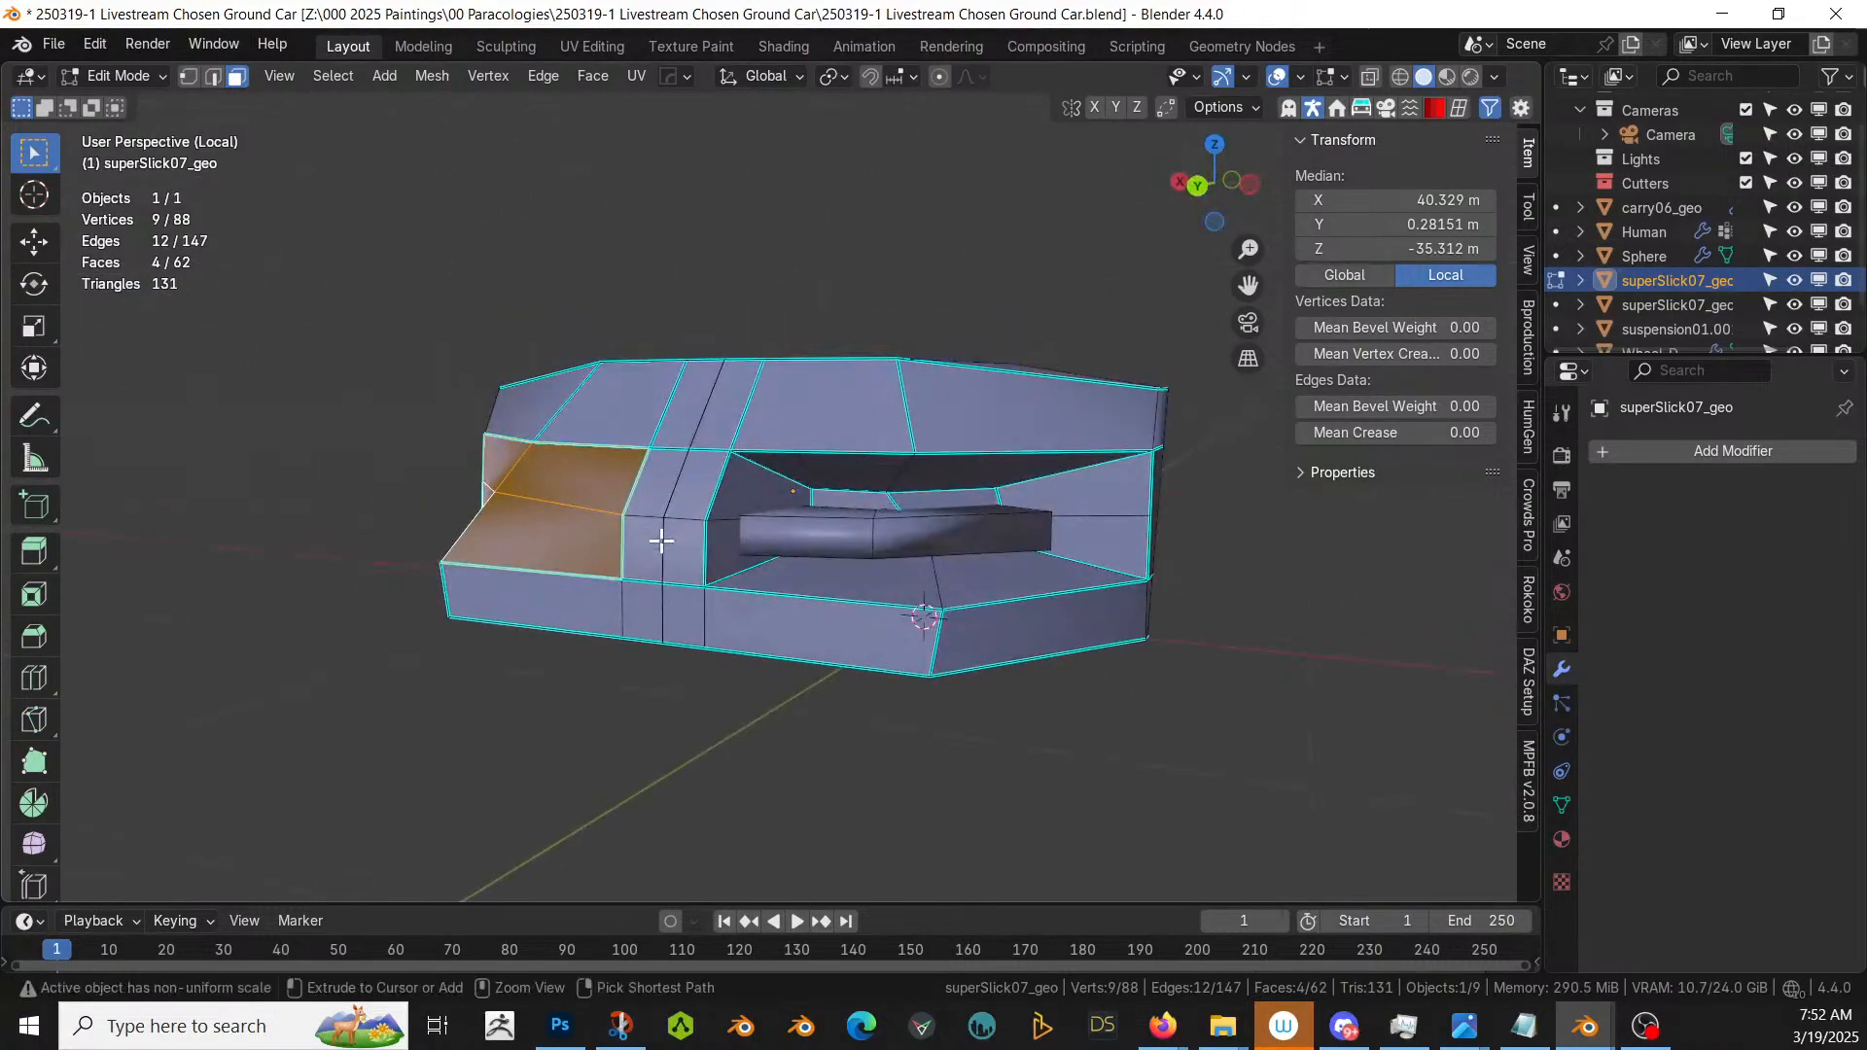
- Undo both knife cuts, the dissolve and the grown selection in the bumper opening
{"action": "key", "text": "ctrl+z"}
{"action": "key", "text": "ctrl+z"}
{"action": "key", "text": "ctrl+z"}
{"action": "key", "text": "ctrl+z"}
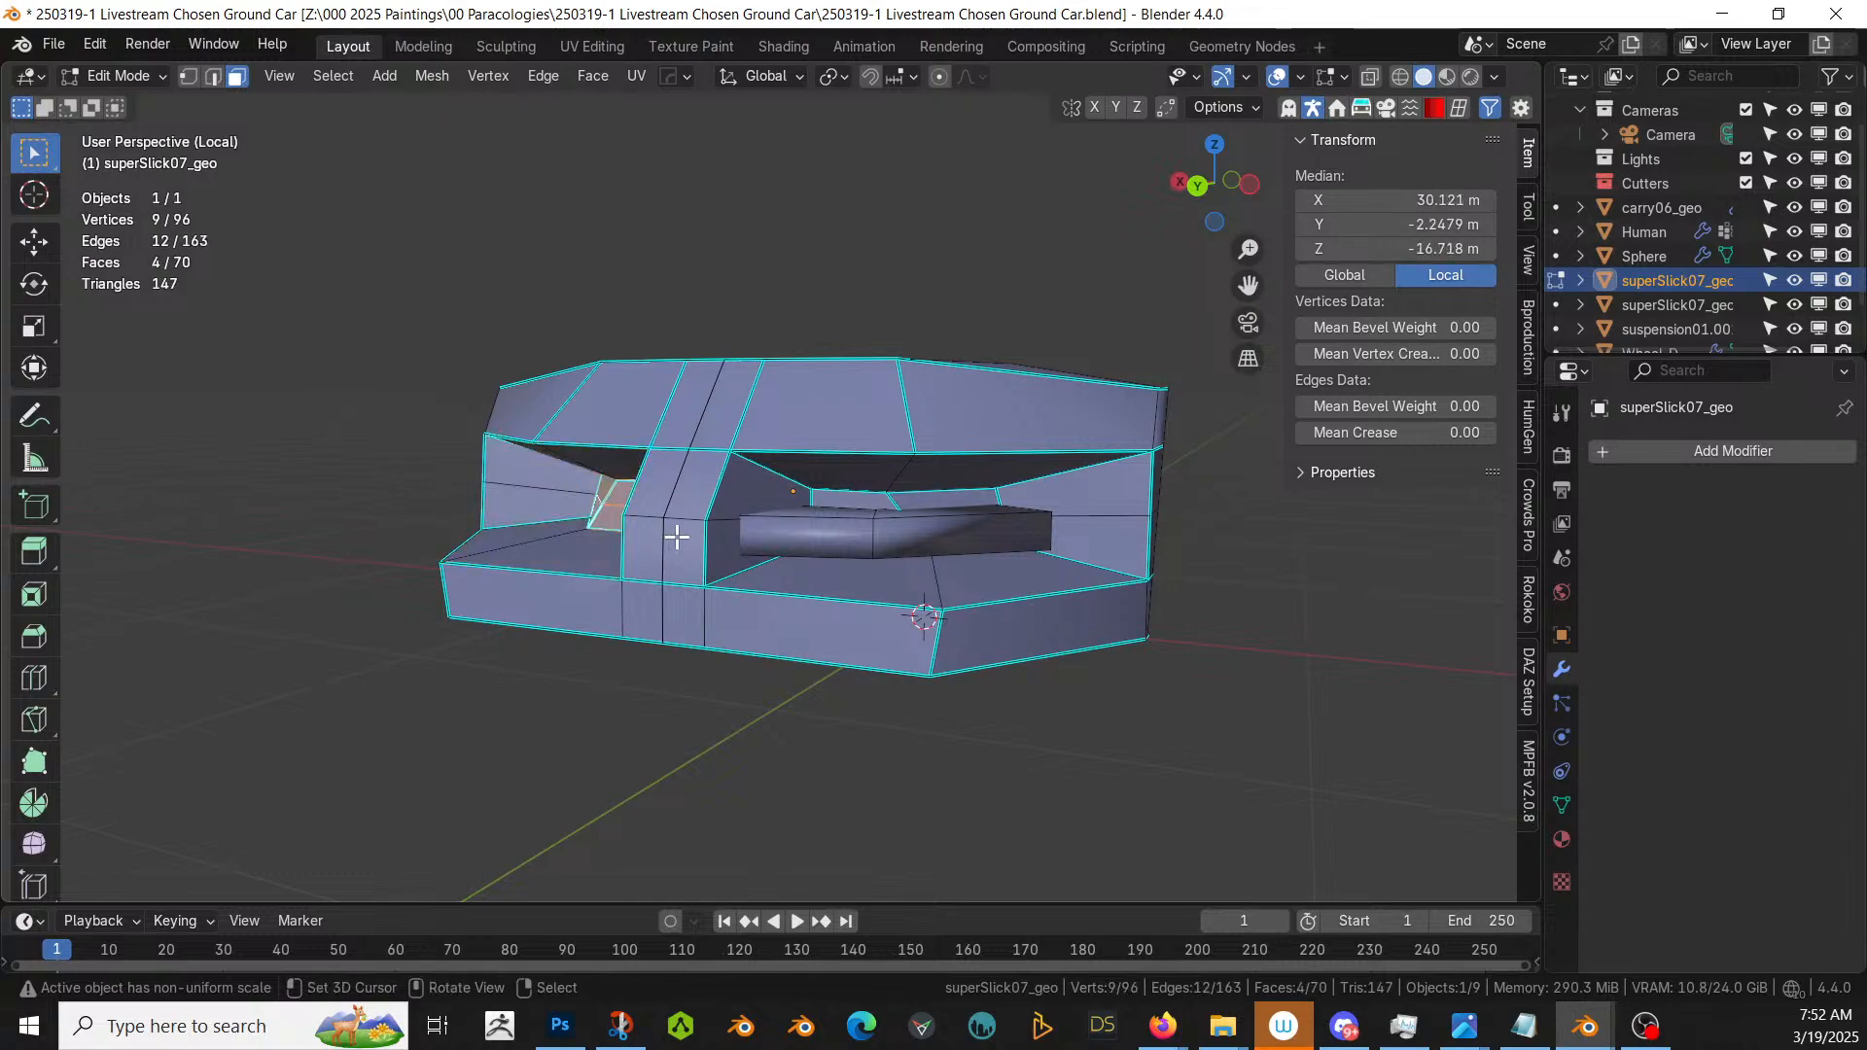
- Grow the selection from the recess's back faces to its surrounding walls and delete those faces
{"action": "middle_click_drag", "start_coordinate": [677, 535], "coordinate": [904, 525]}
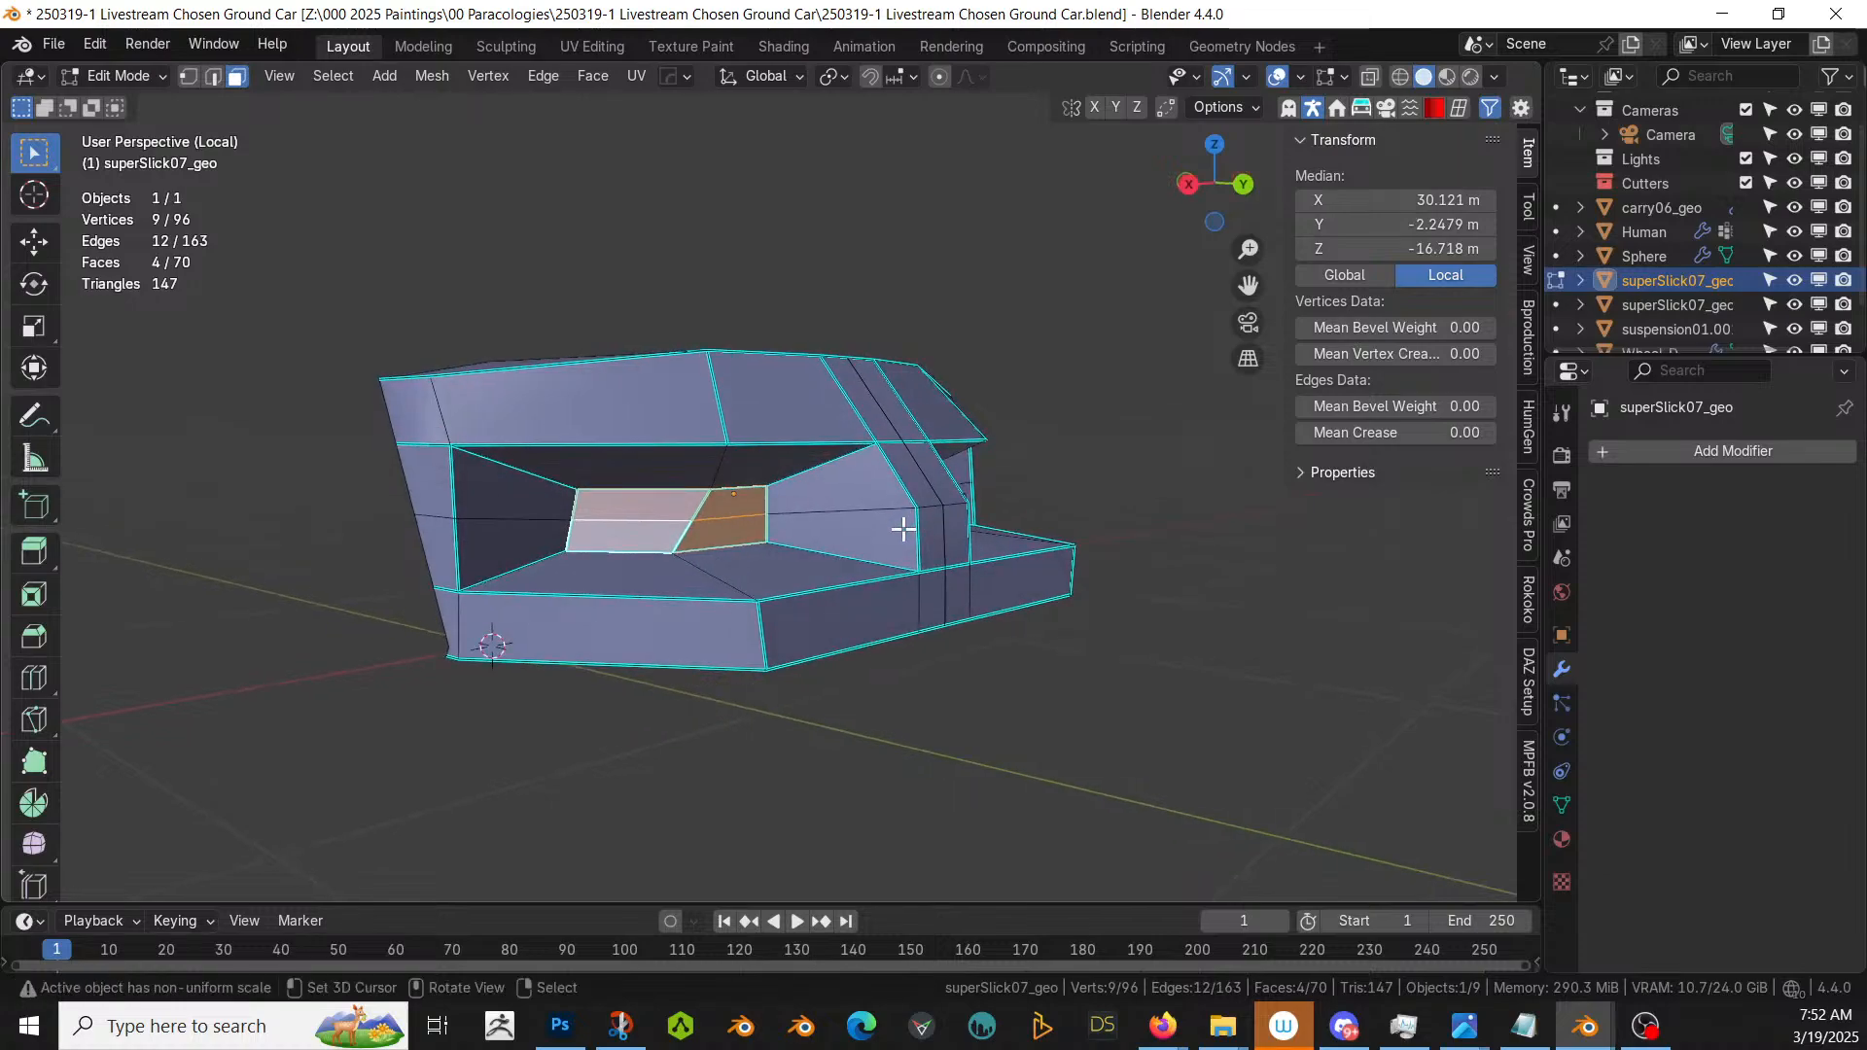
{"action": "key", "text": "ctrl+KP_Add"}
{"action": "key", "text": "x"}
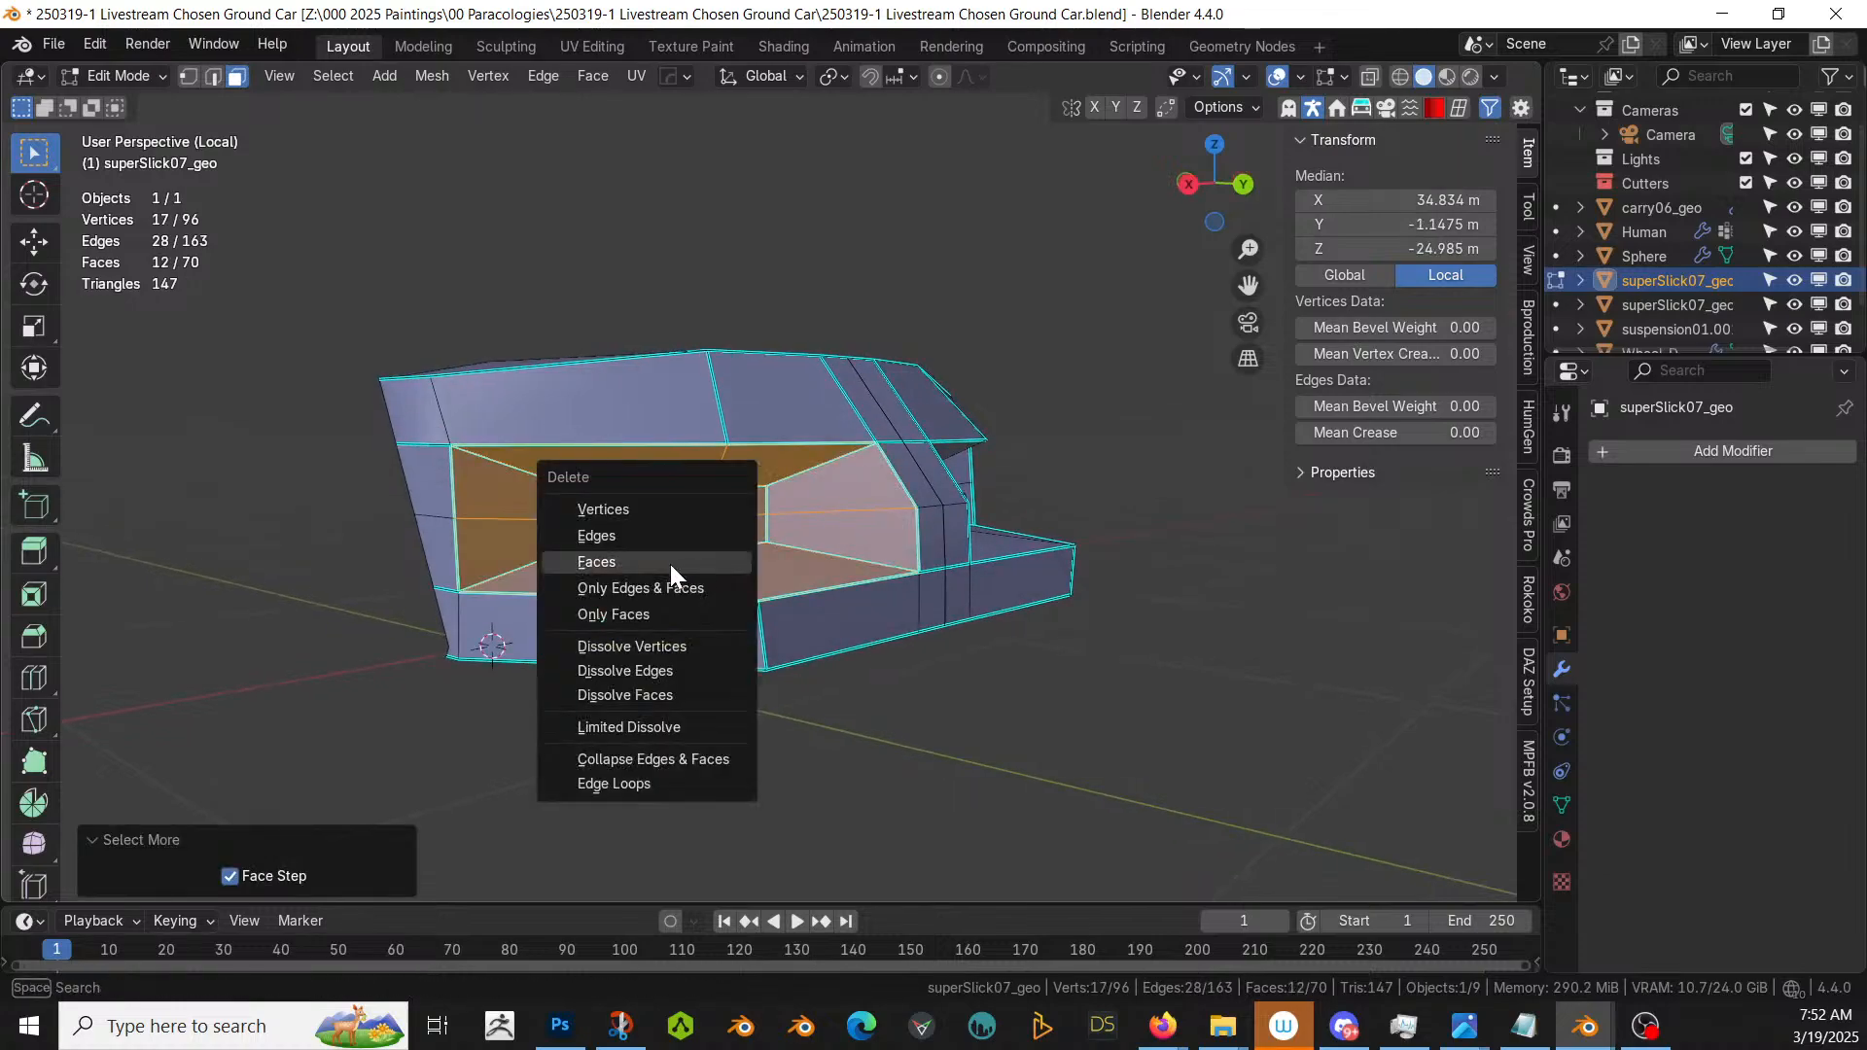
{"action": "left_click", "coordinate": [638, 564]}
{"action": "middle_click_drag", "start_coordinate": [638, 563], "coordinate": [653, 643]}
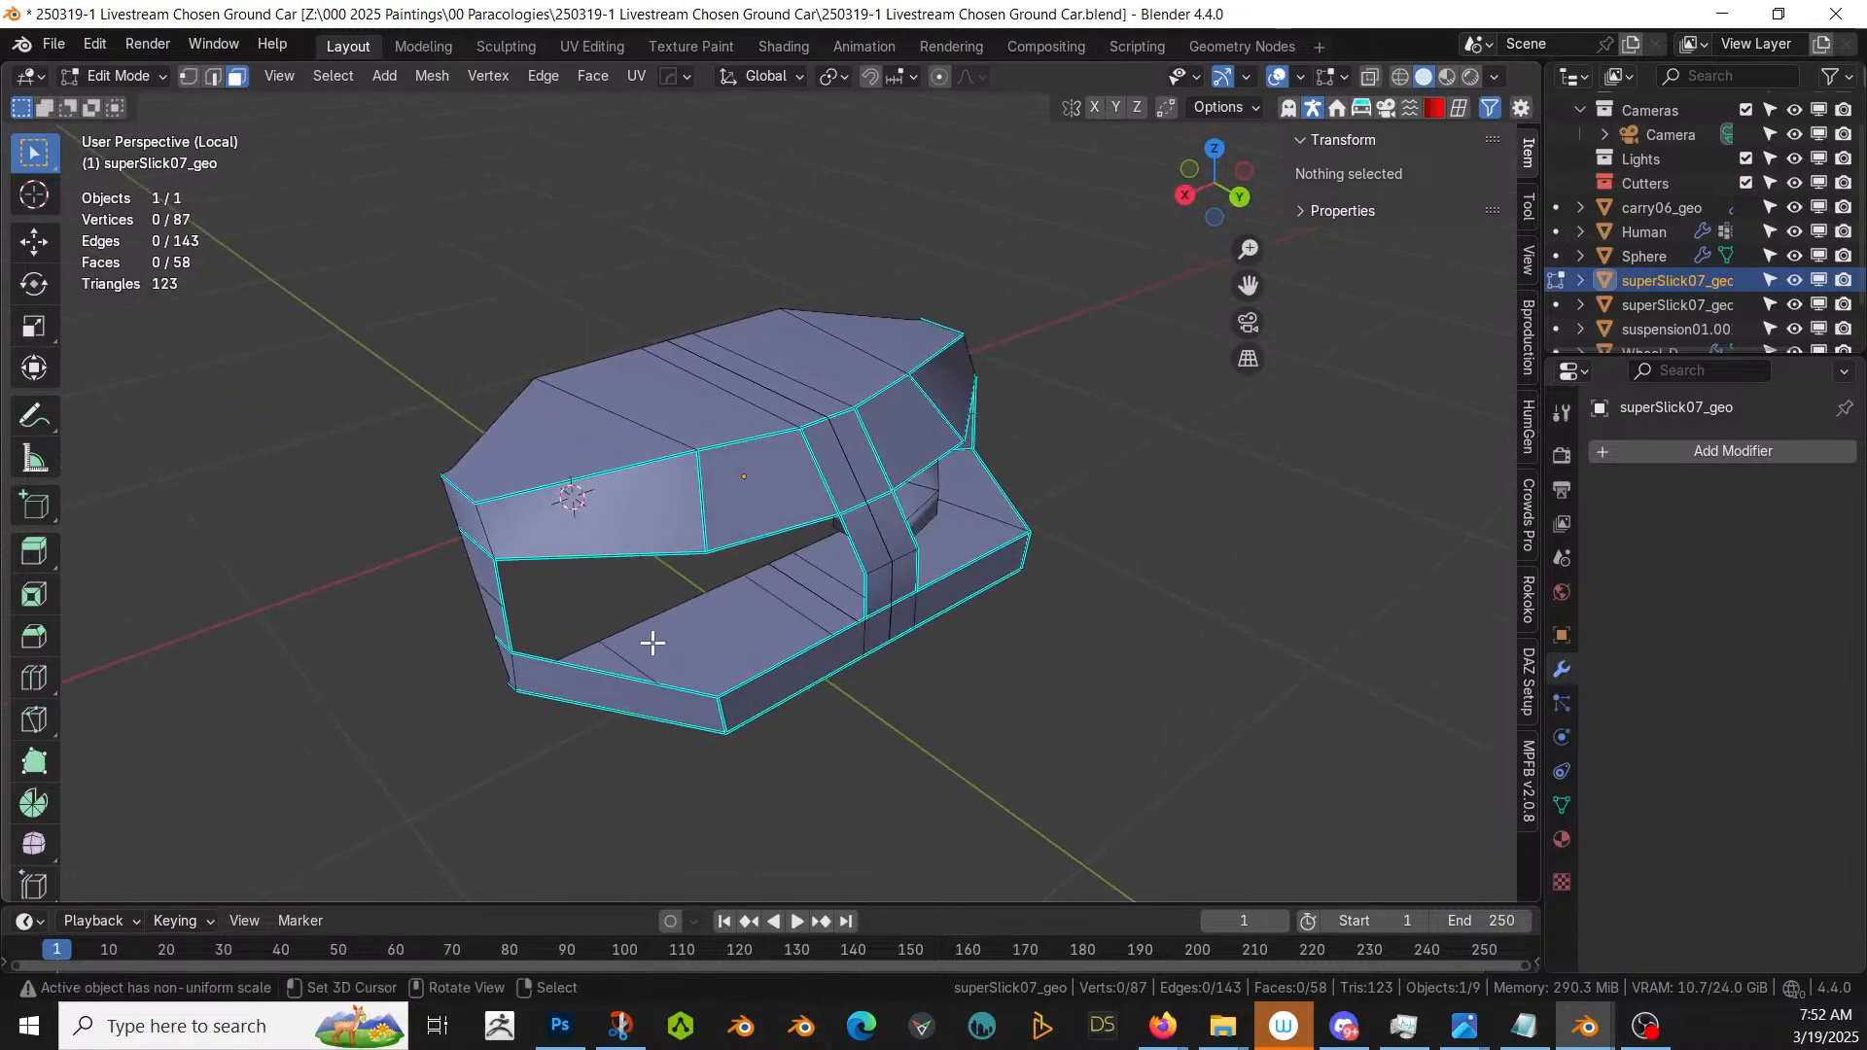
- Try to close the opening by bridging its upper and lower edges with Bridge Edge Loops, and undo the bridge
{"action": "left_click", "coordinate": [614, 551]}
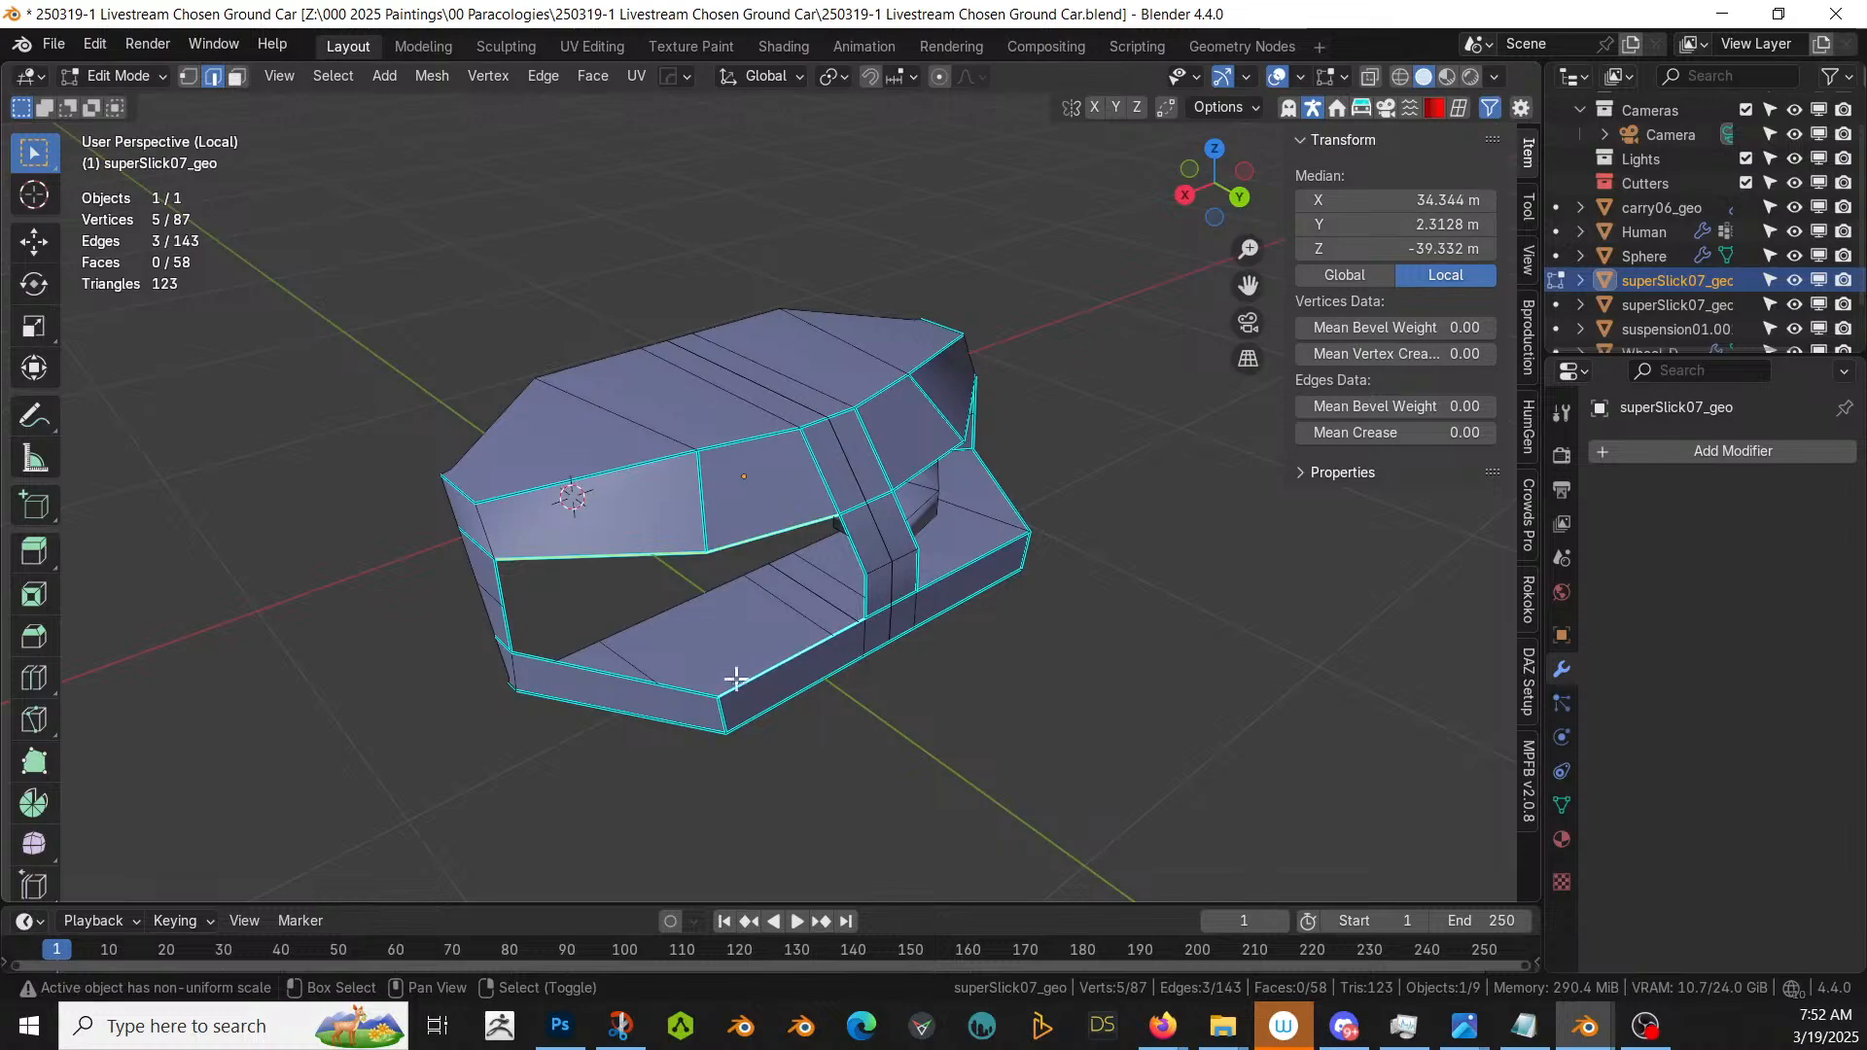
{"action": "key", "text": "ctrl+e"}
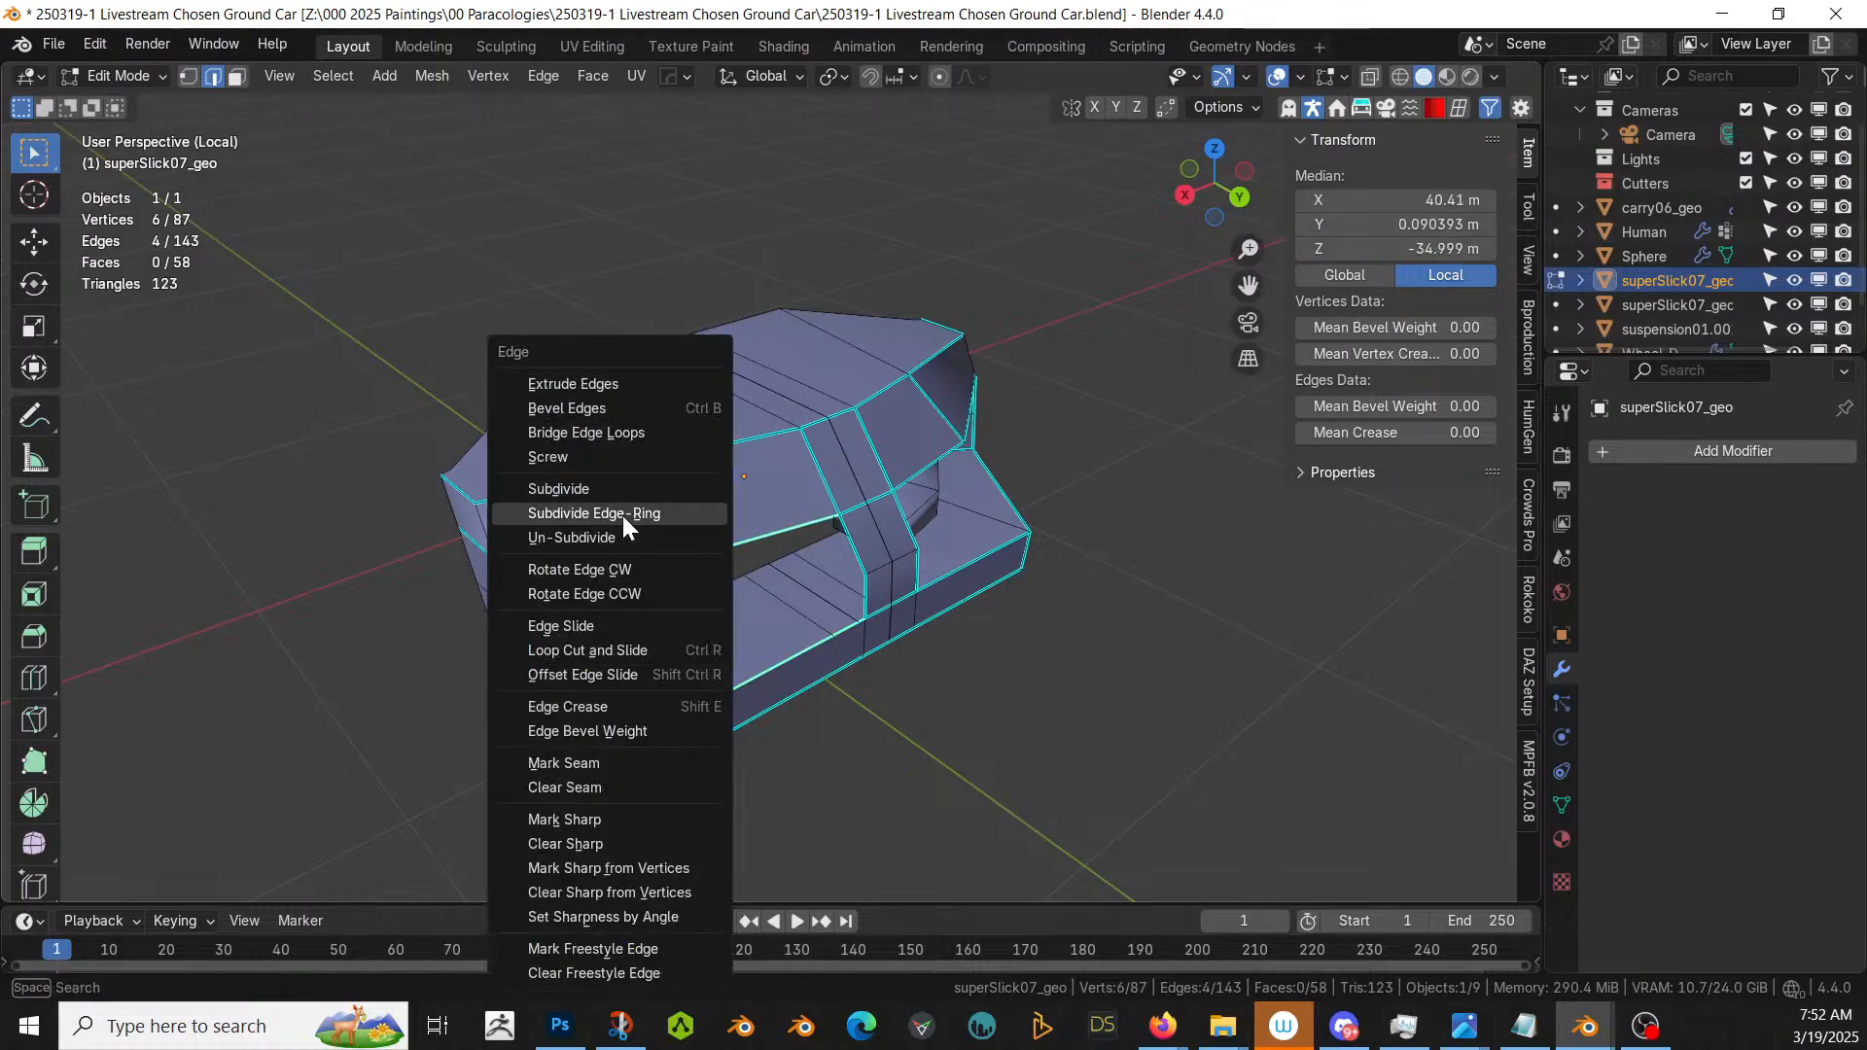
{"action": "left_click", "coordinate": [613, 433]}
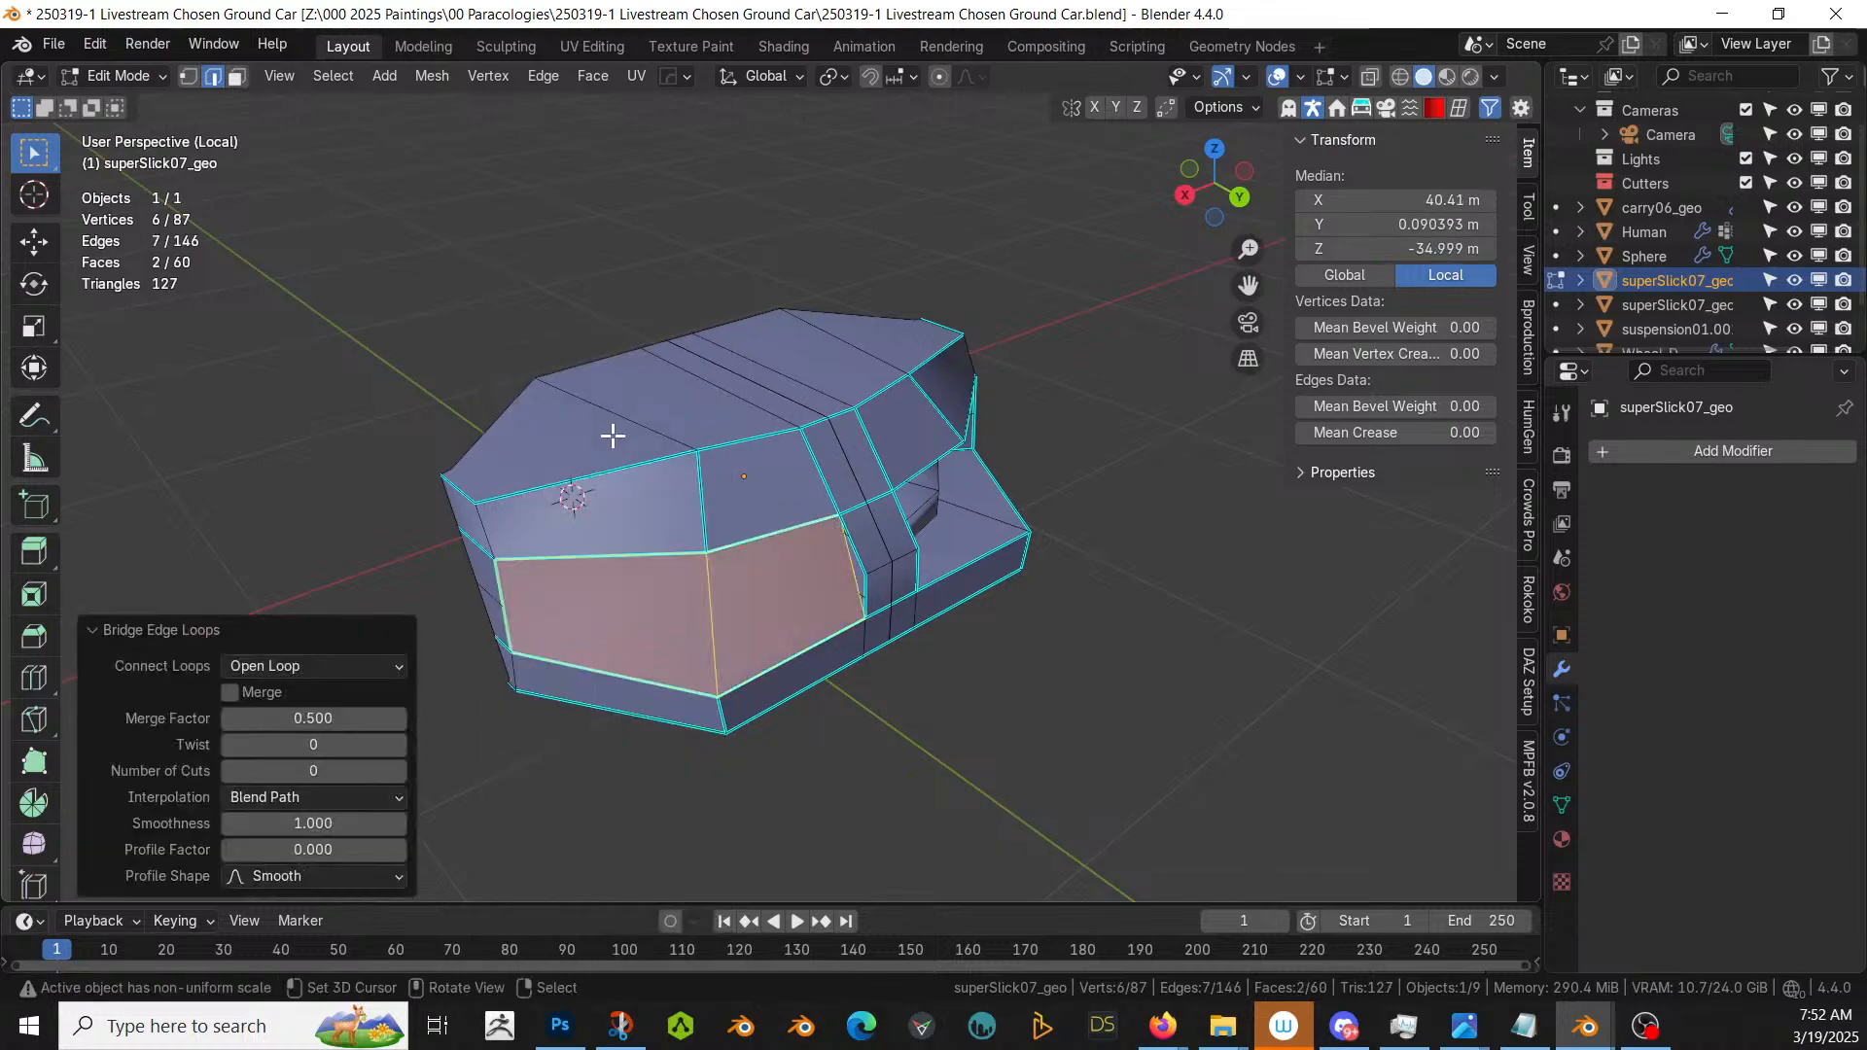
{"action": "middle_click_drag", "start_coordinate": [612, 429], "coordinate": [574, 440]}
{"action": "key", "text": "ctrl+z"}
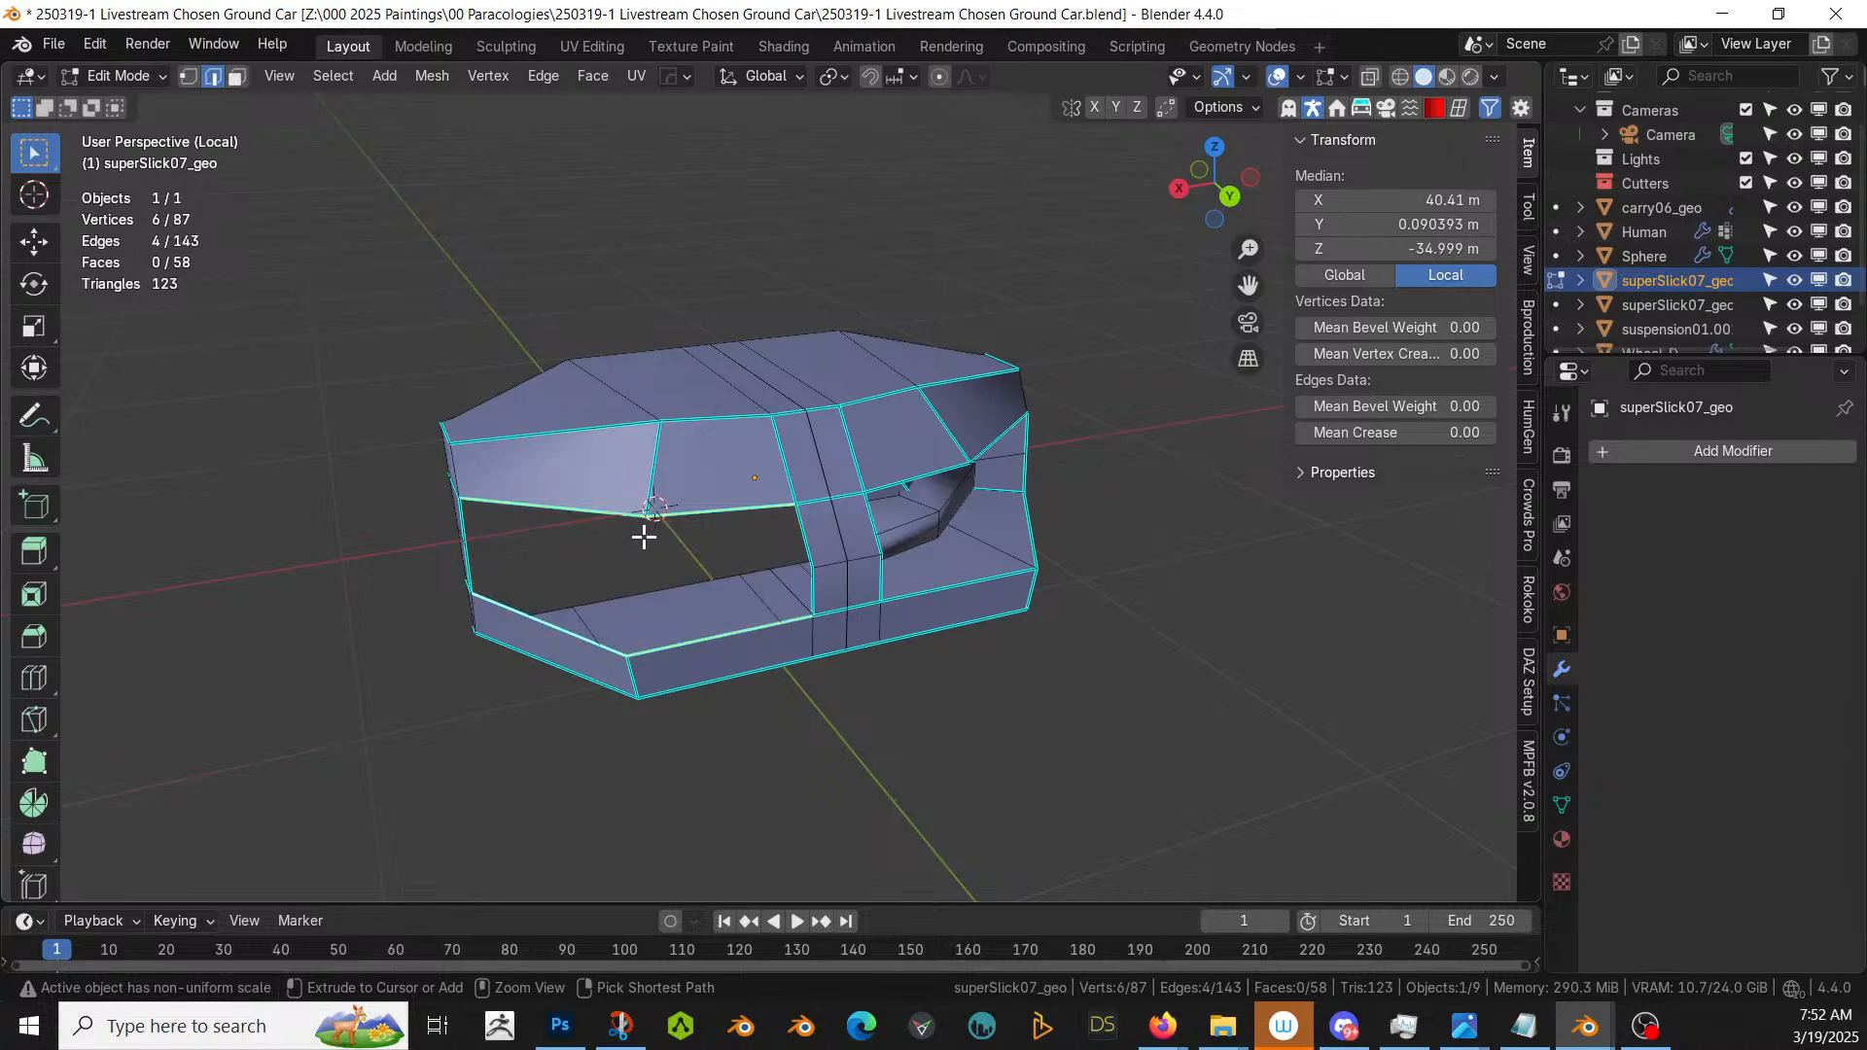
- Connect the opening's lower corner vertex to the upper corner vertex with a new edge
{"action": "middle_click_drag", "start_coordinate": [643, 536], "coordinate": [796, 549]}
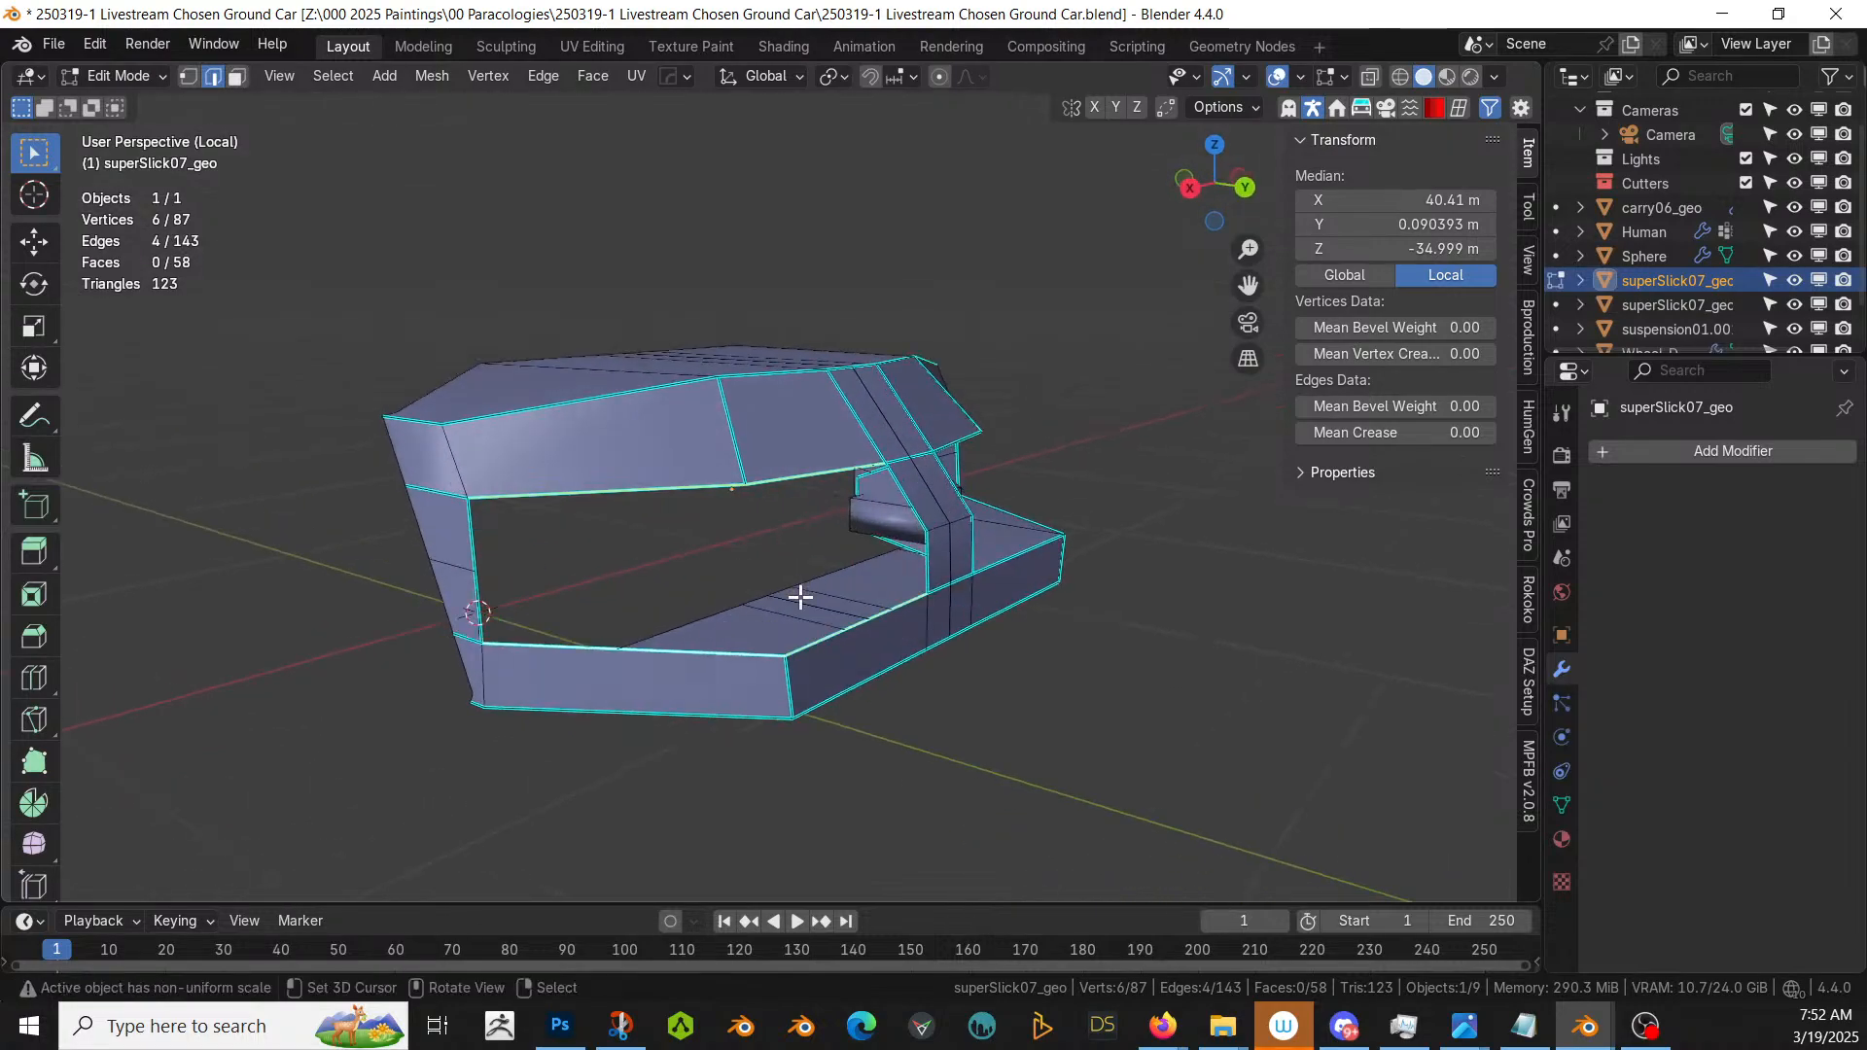
{"action": "key", "text": "1"}
{"action": "left_click", "coordinate": [788, 652]}
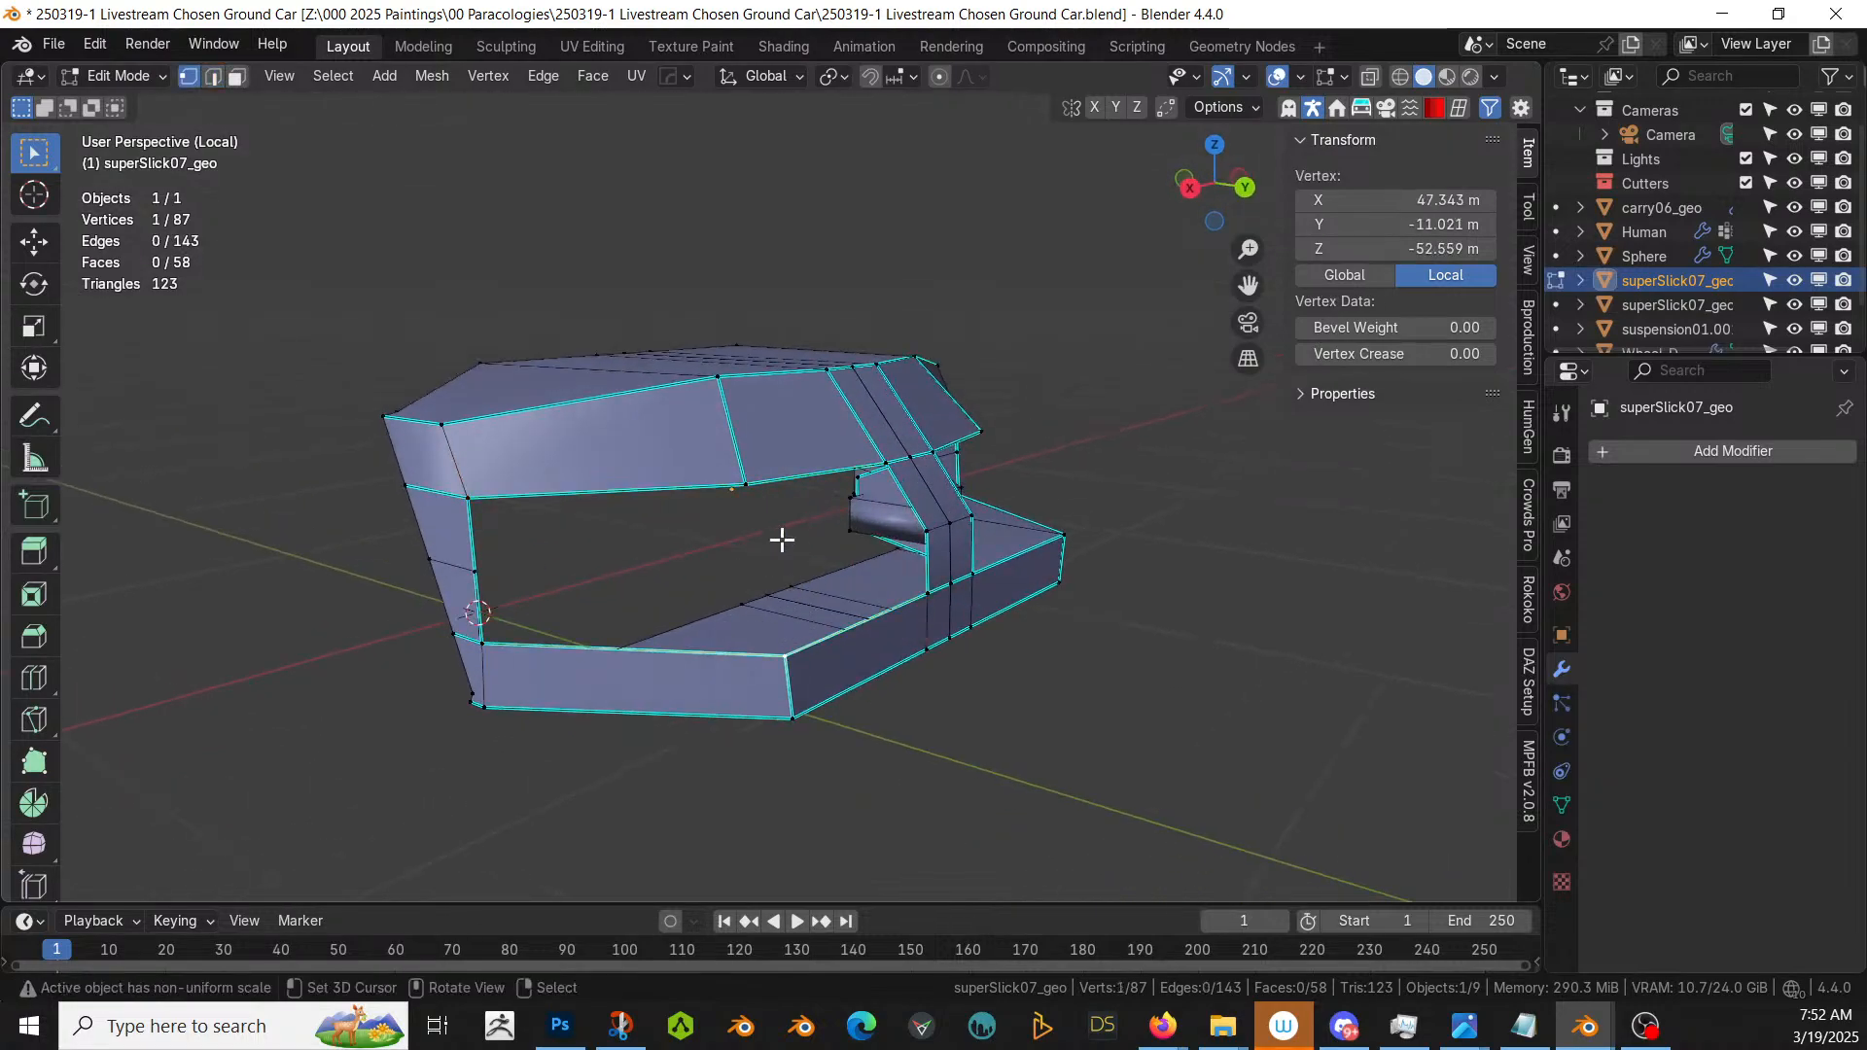
{"action": "left_click", "coordinate": [745, 484], "text": "shift"}
{"action": "key", "text": "f"}
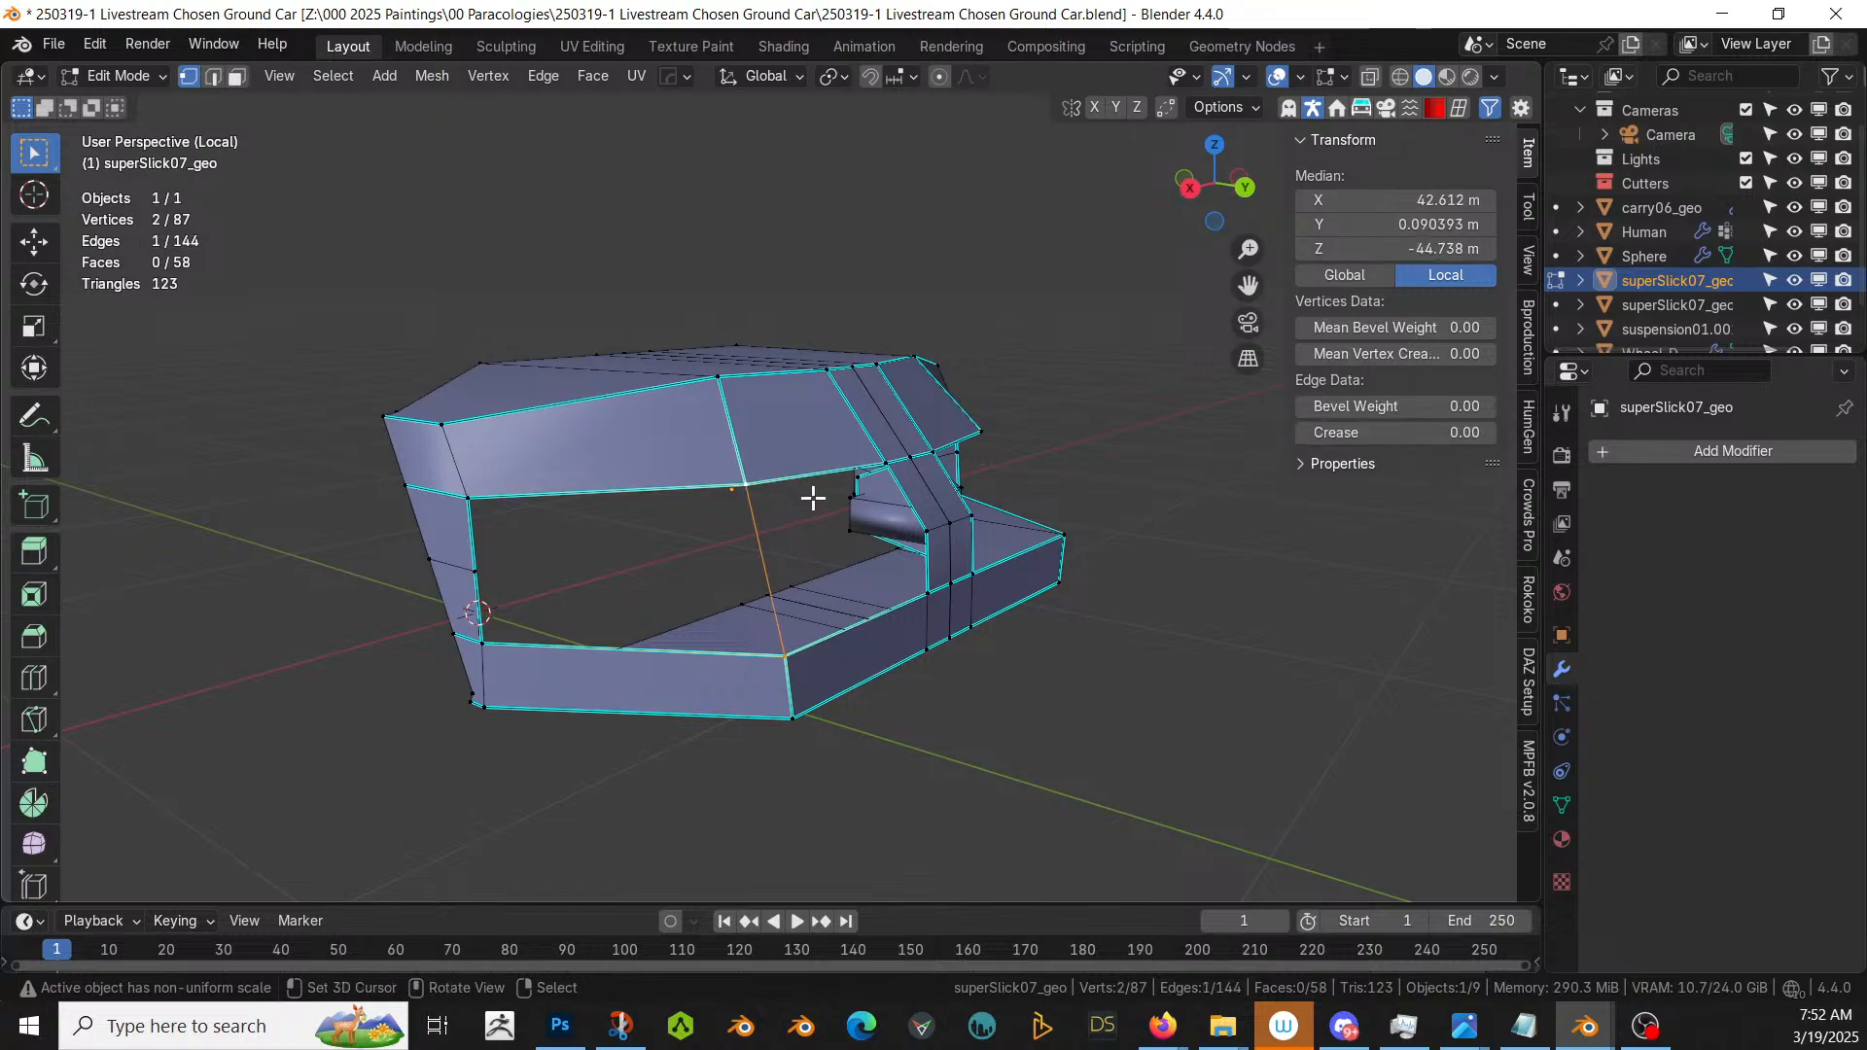
- Subdivide the new vertical edge across the opening with one cut
{"action": "middle_click_drag", "start_coordinate": [800, 533], "coordinate": [756, 593]}
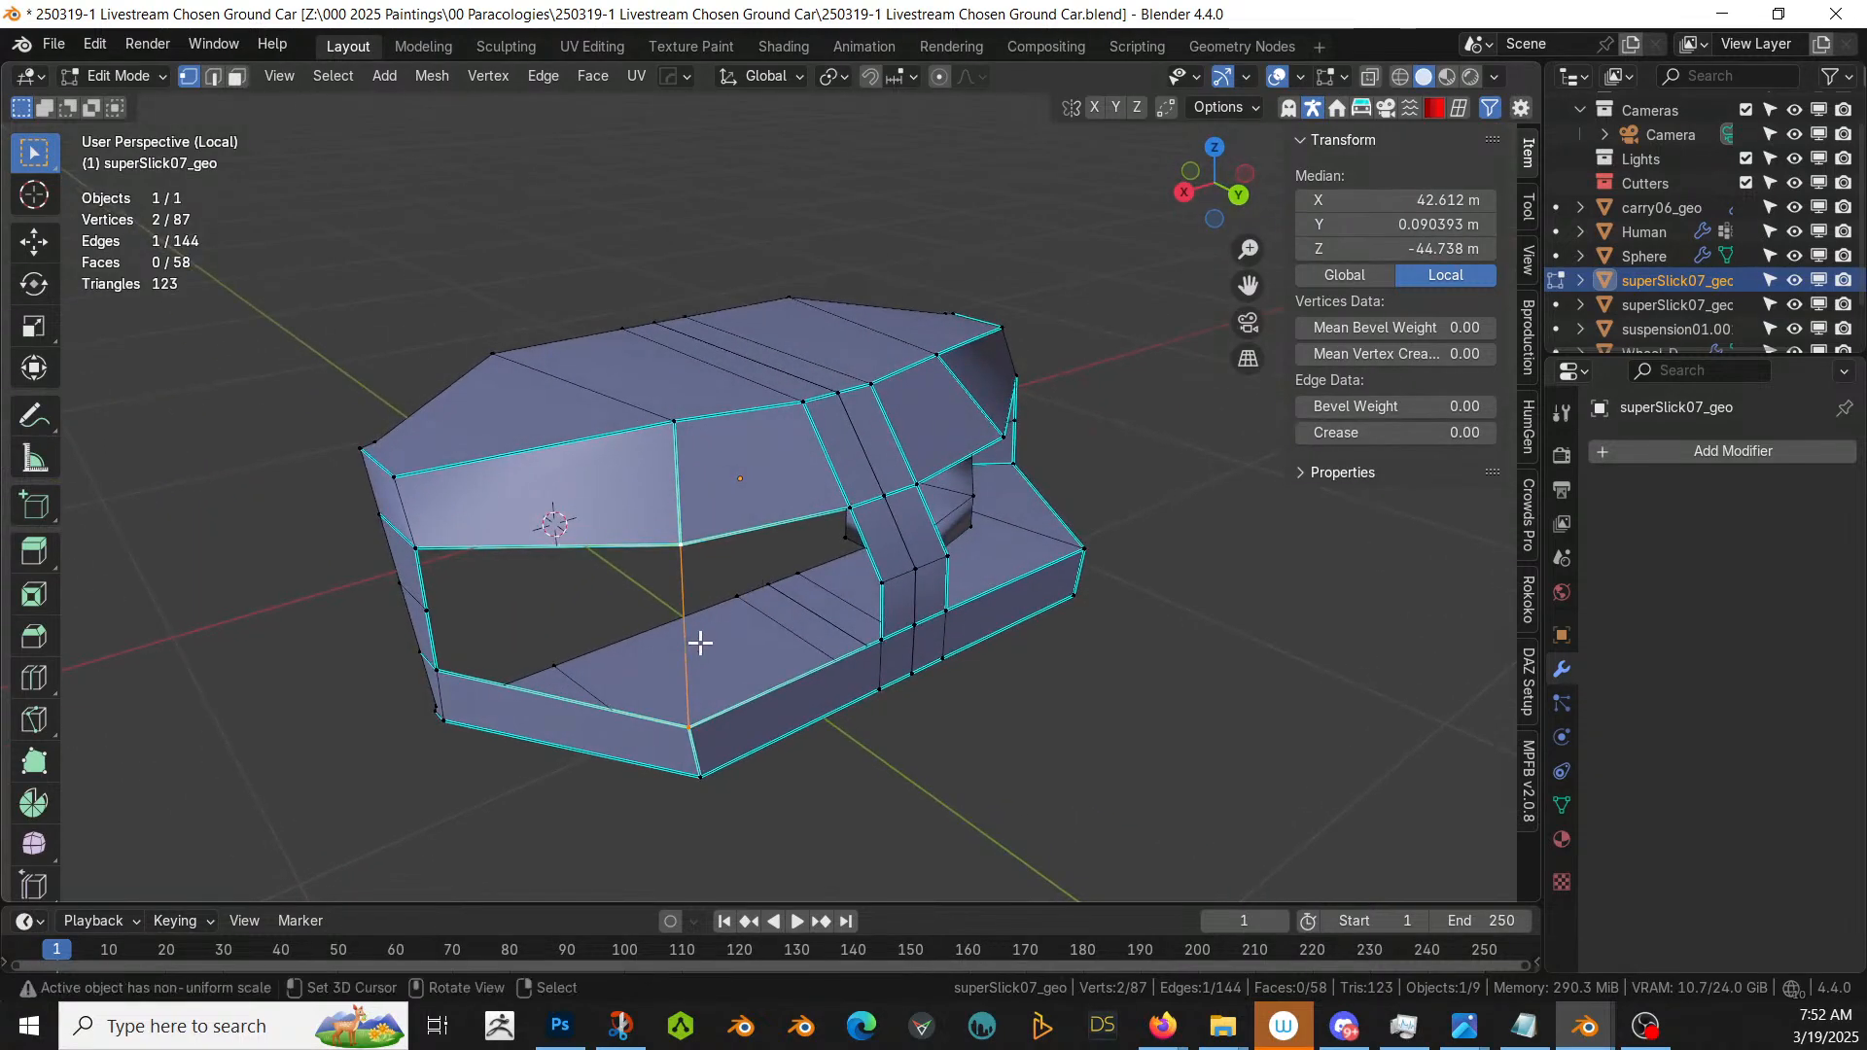
{"action": "key", "text": "alt+a"}
{"action": "key", "text": "2"}
{"action": "left_click", "coordinate": [683, 638]}
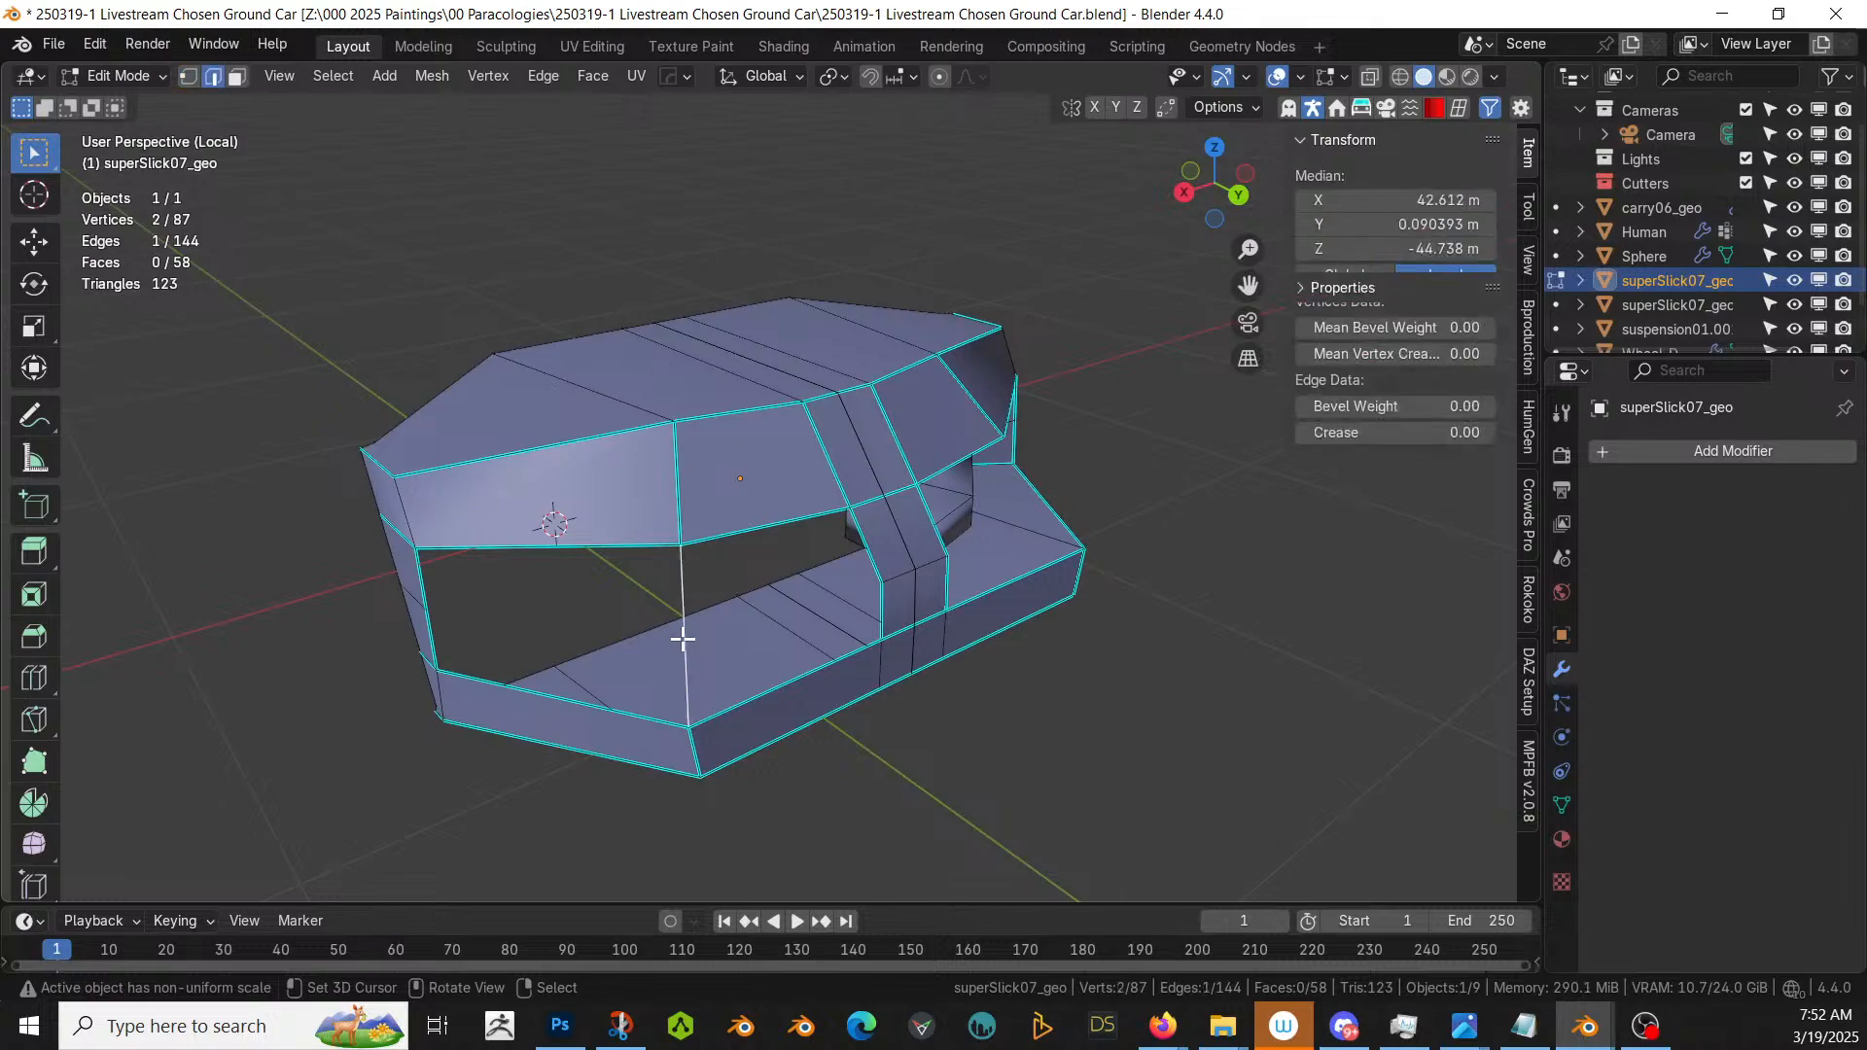
{"action": "right_click", "coordinate": [683, 638]}
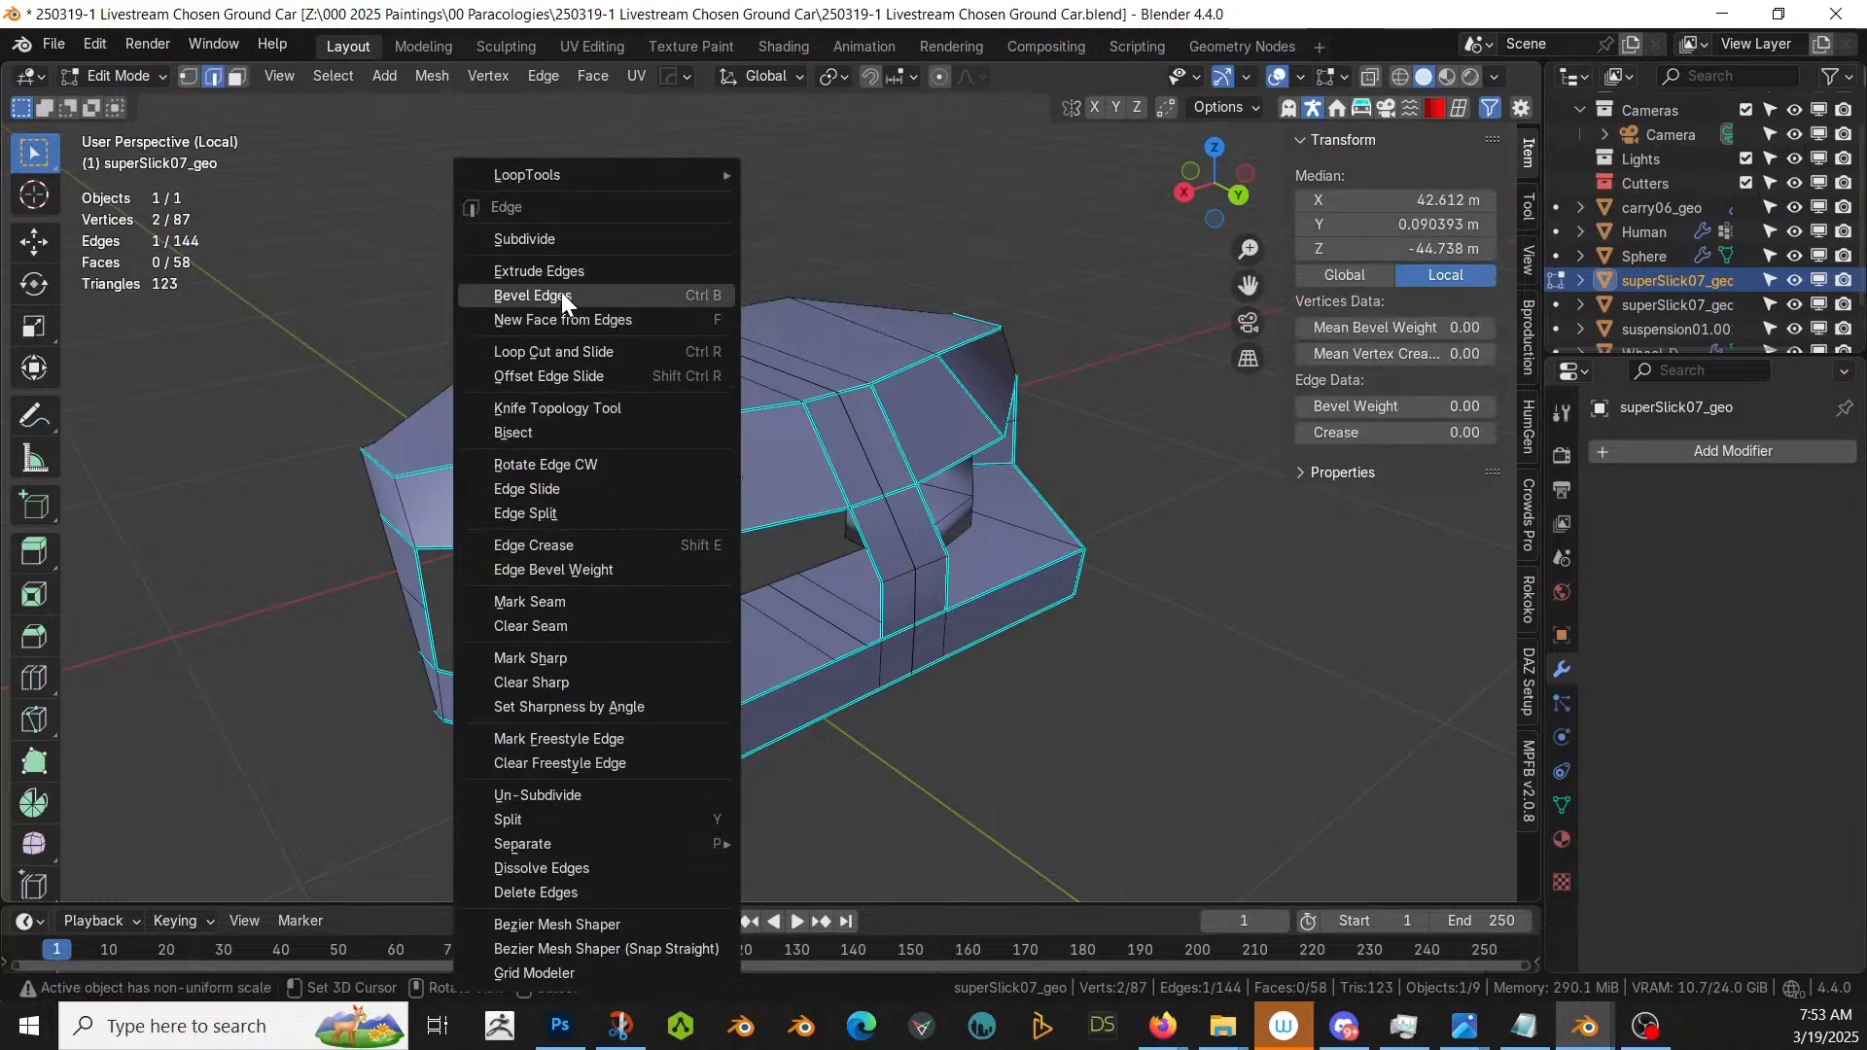
{"action": "left_click", "coordinate": [562, 240]}
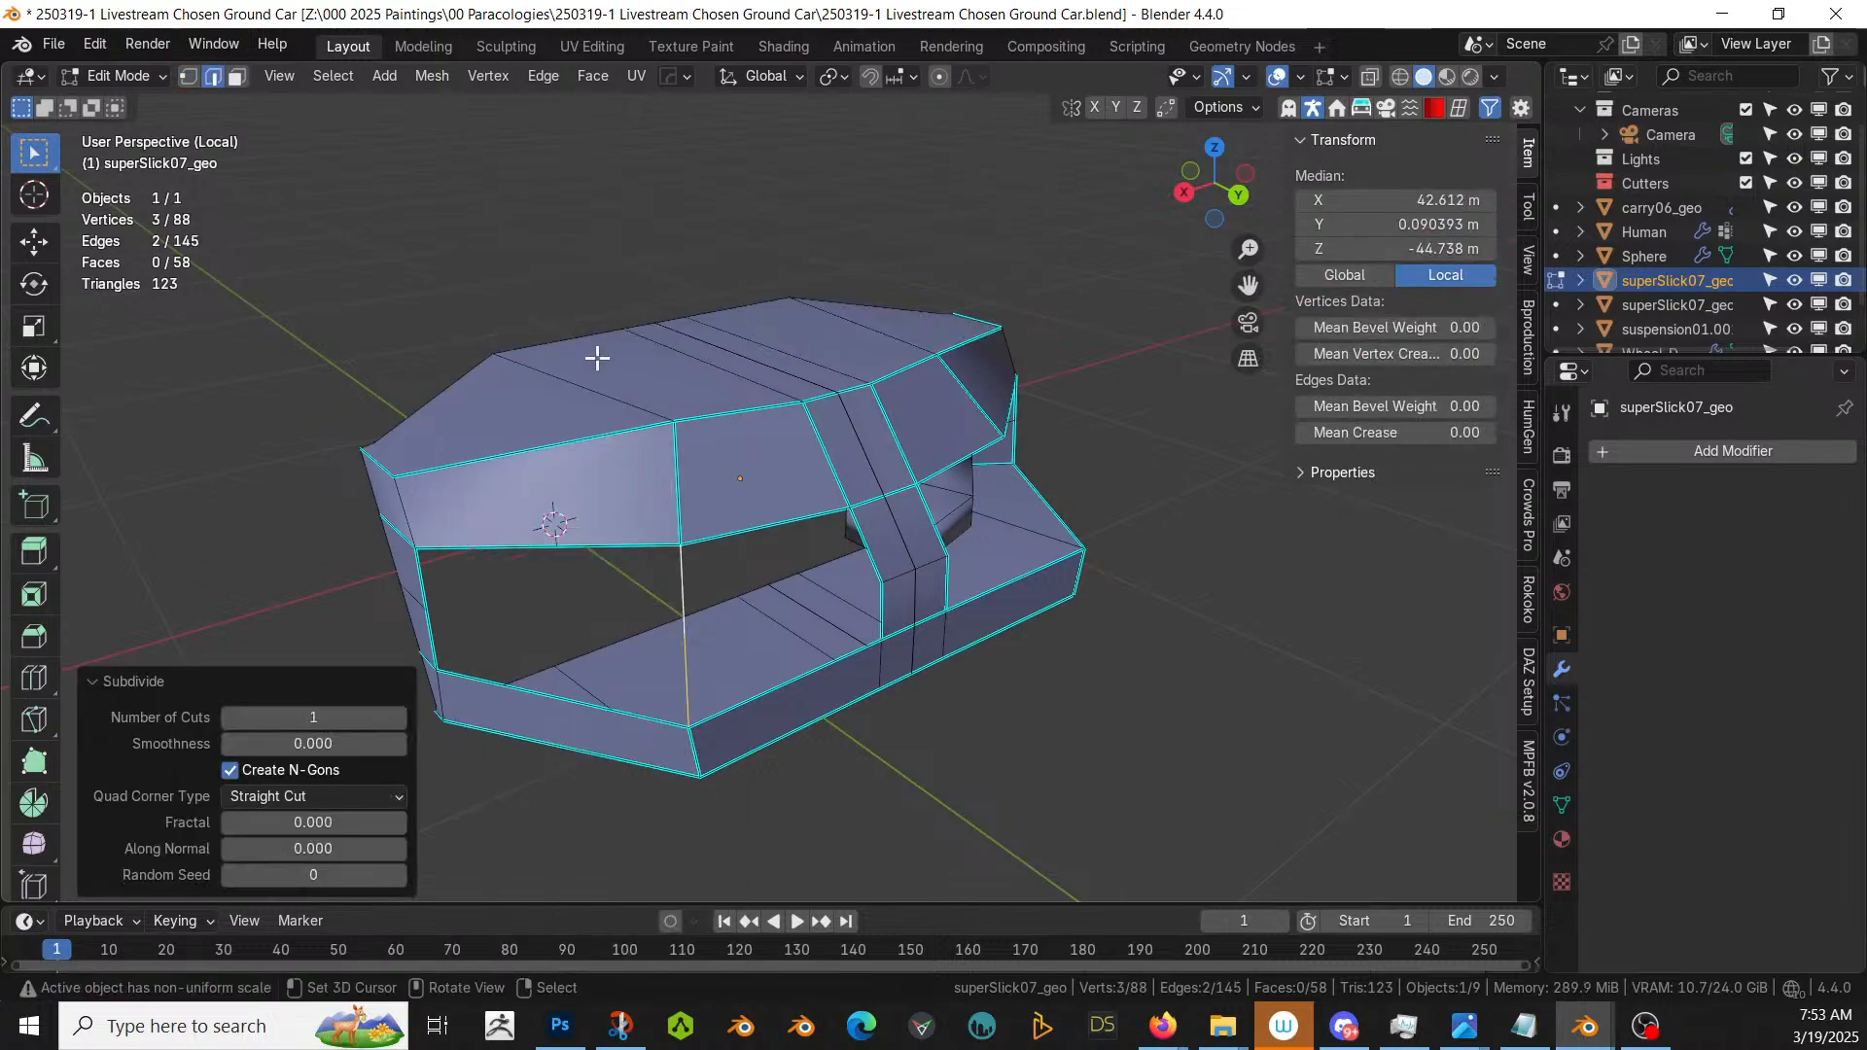
- Connect the vertical edge's midpoint to the central strut's side vertex with a new edge, and reselect the midpoint
{"action": "left_click", "coordinate": [692, 646]}
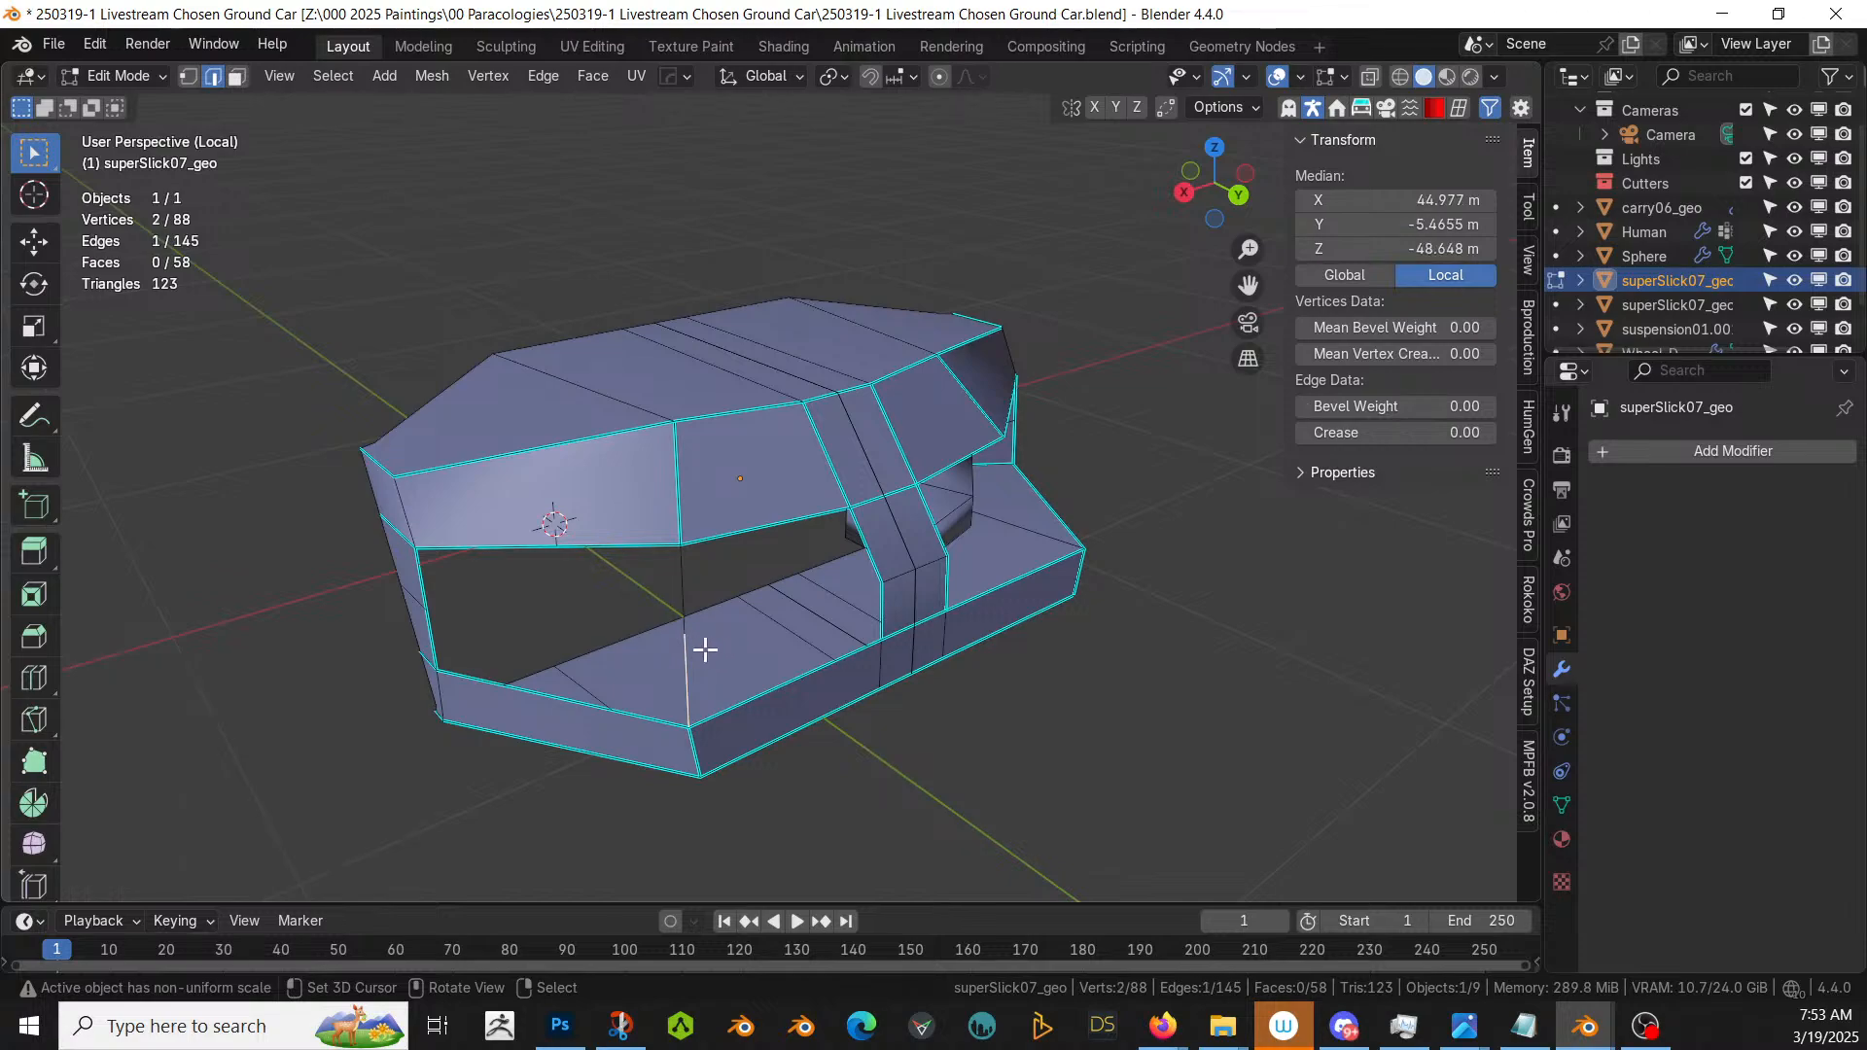
{"action": "right_click", "coordinate": [689, 637]}
{"action": "right_click", "coordinate": [880, 586], "text": "shift"}
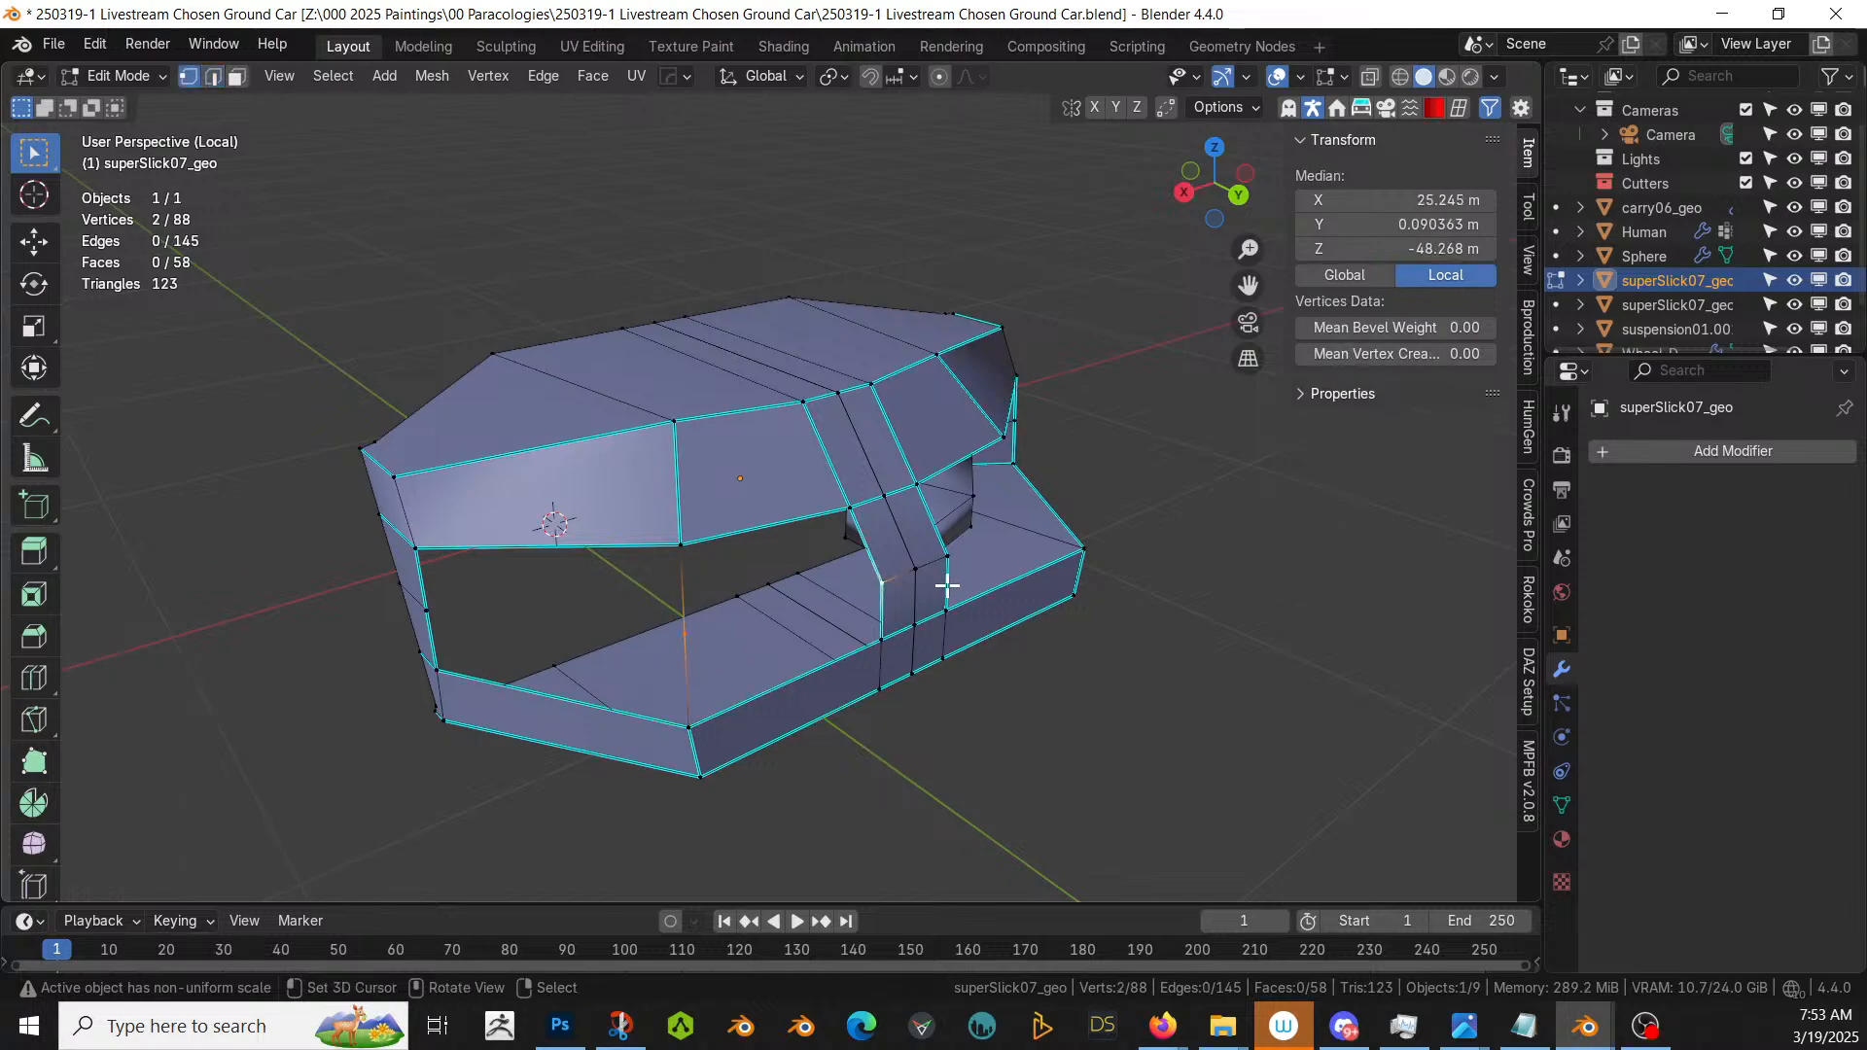
{"action": "key", "text": "f"}
{"action": "right_click", "coordinate": [674, 629]}
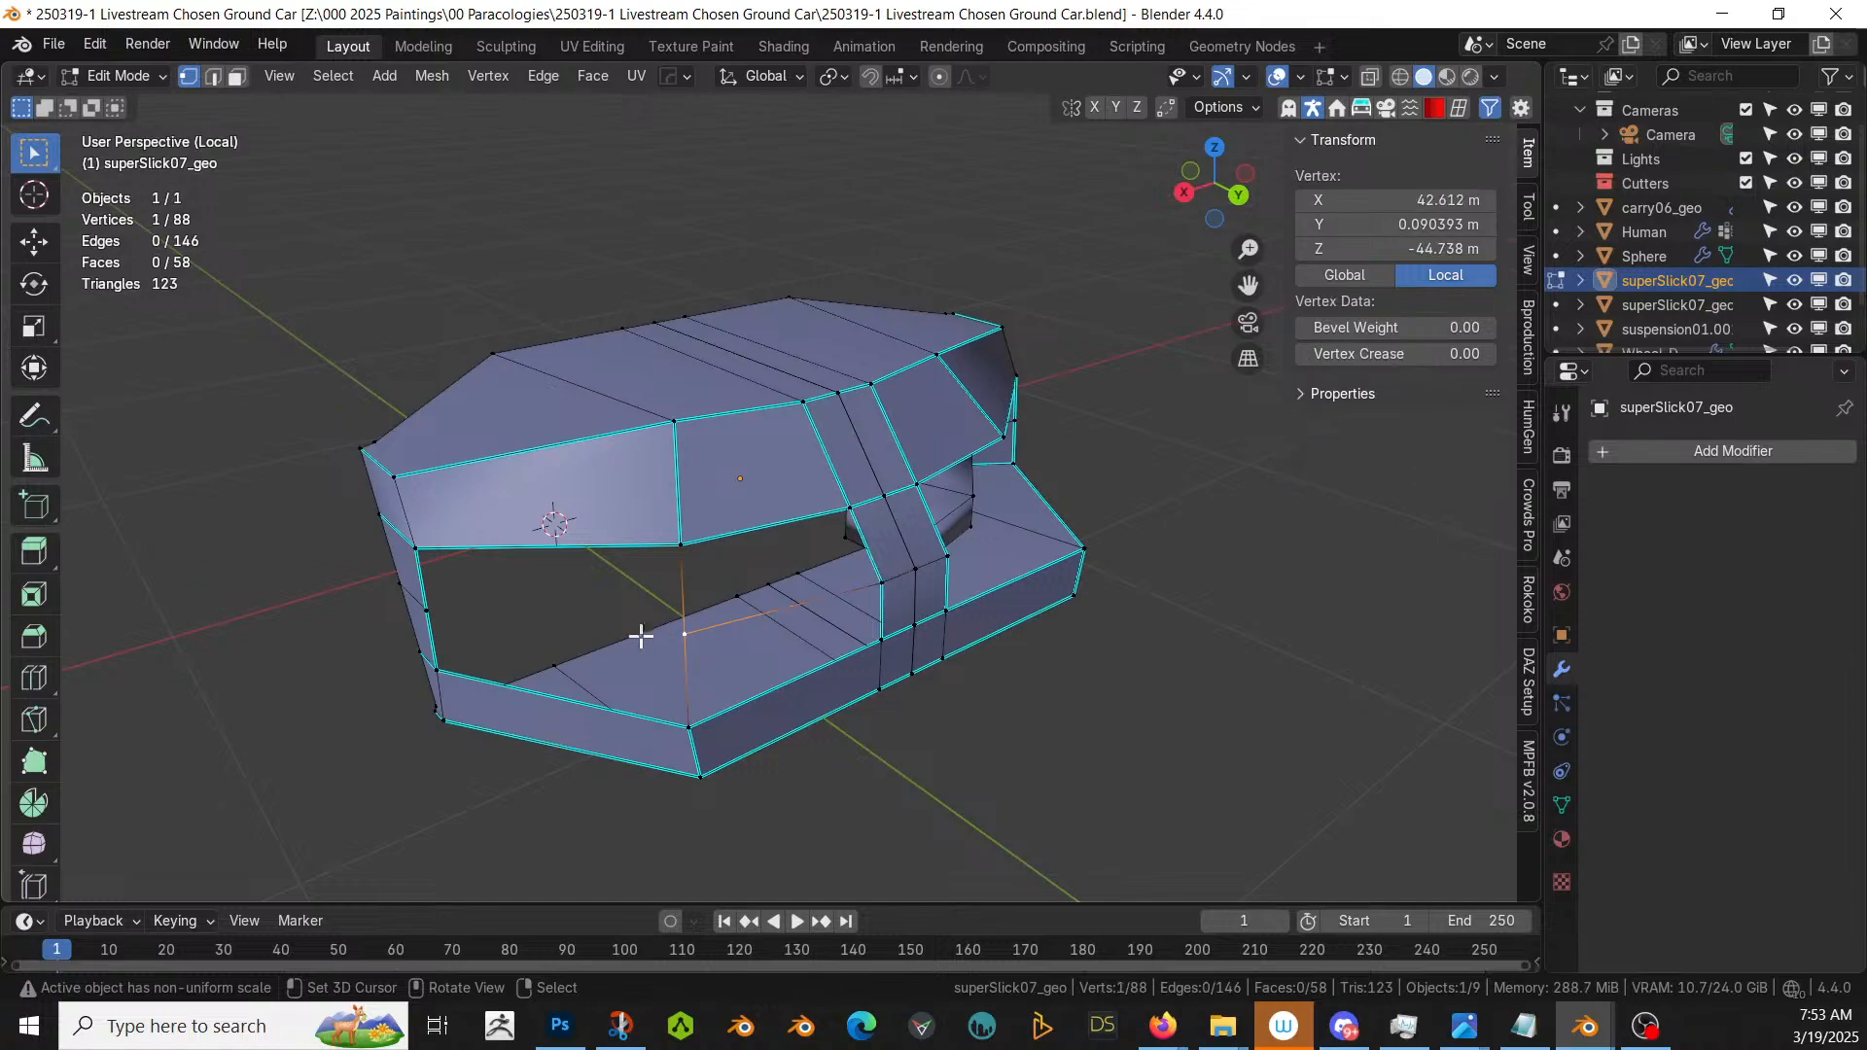
- Connect the vertical edge's midpoint to the side vertex at the opening's outer end with a new edge
{"action": "right_click", "coordinate": [428, 610], "text": "shift"}
{"action": "key", "text": "f"}
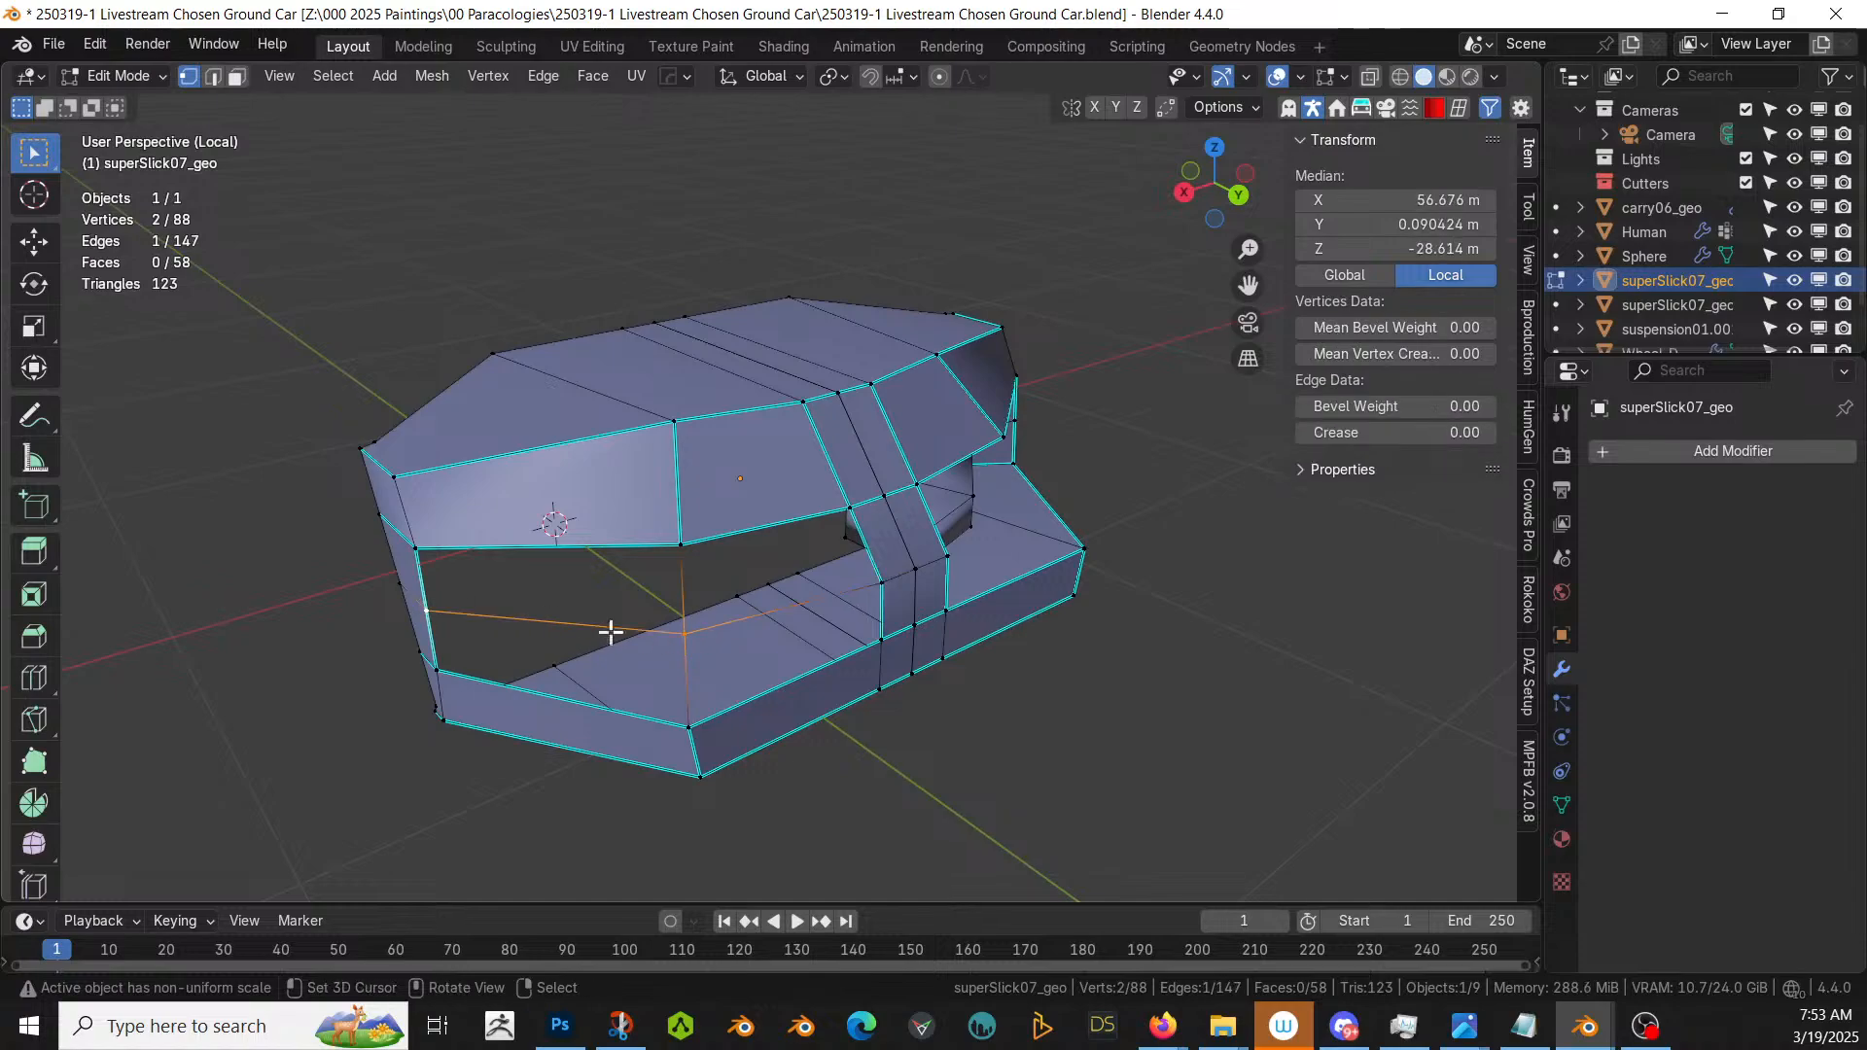
{"action": "middle_click_drag", "start_coordinate": [608, 630], "coordinate": [822, 637]}
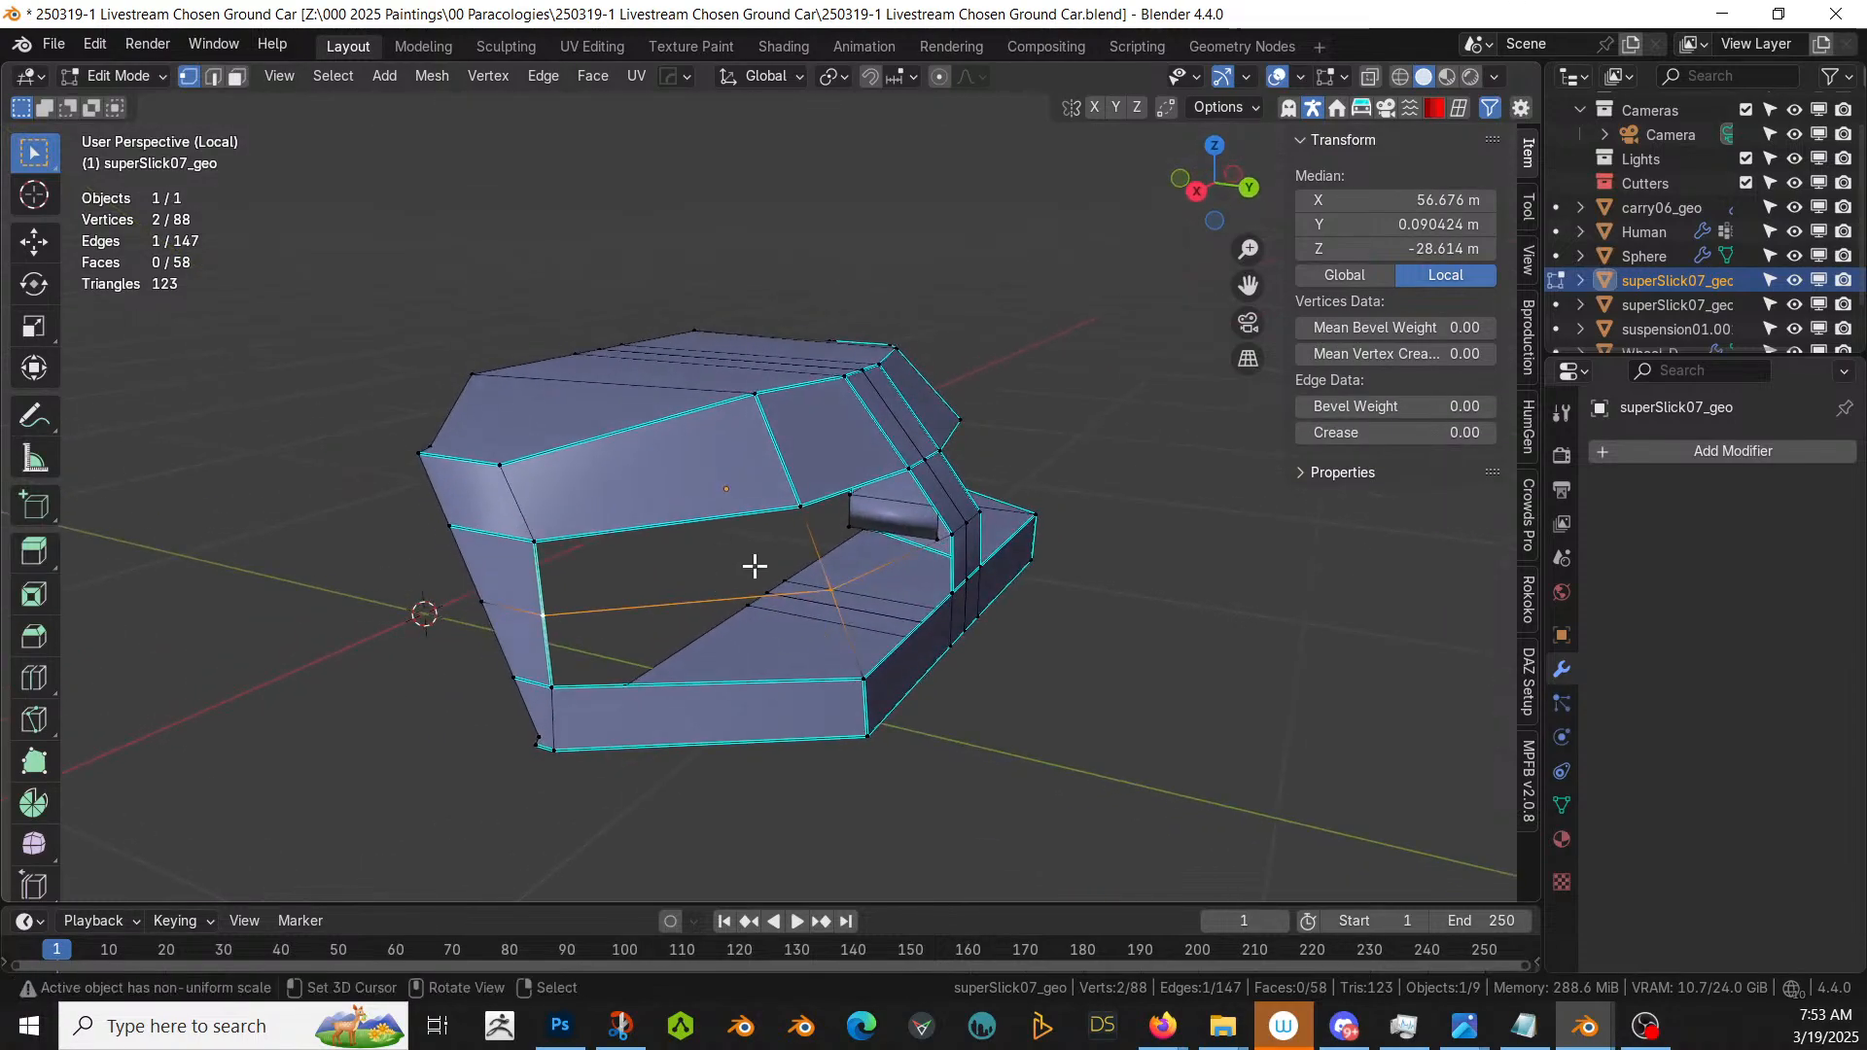
- Fill the two upper gaps of the opening with faces between the new horizontal edges and the upper border edges
{"action": "key", "text": "2"}
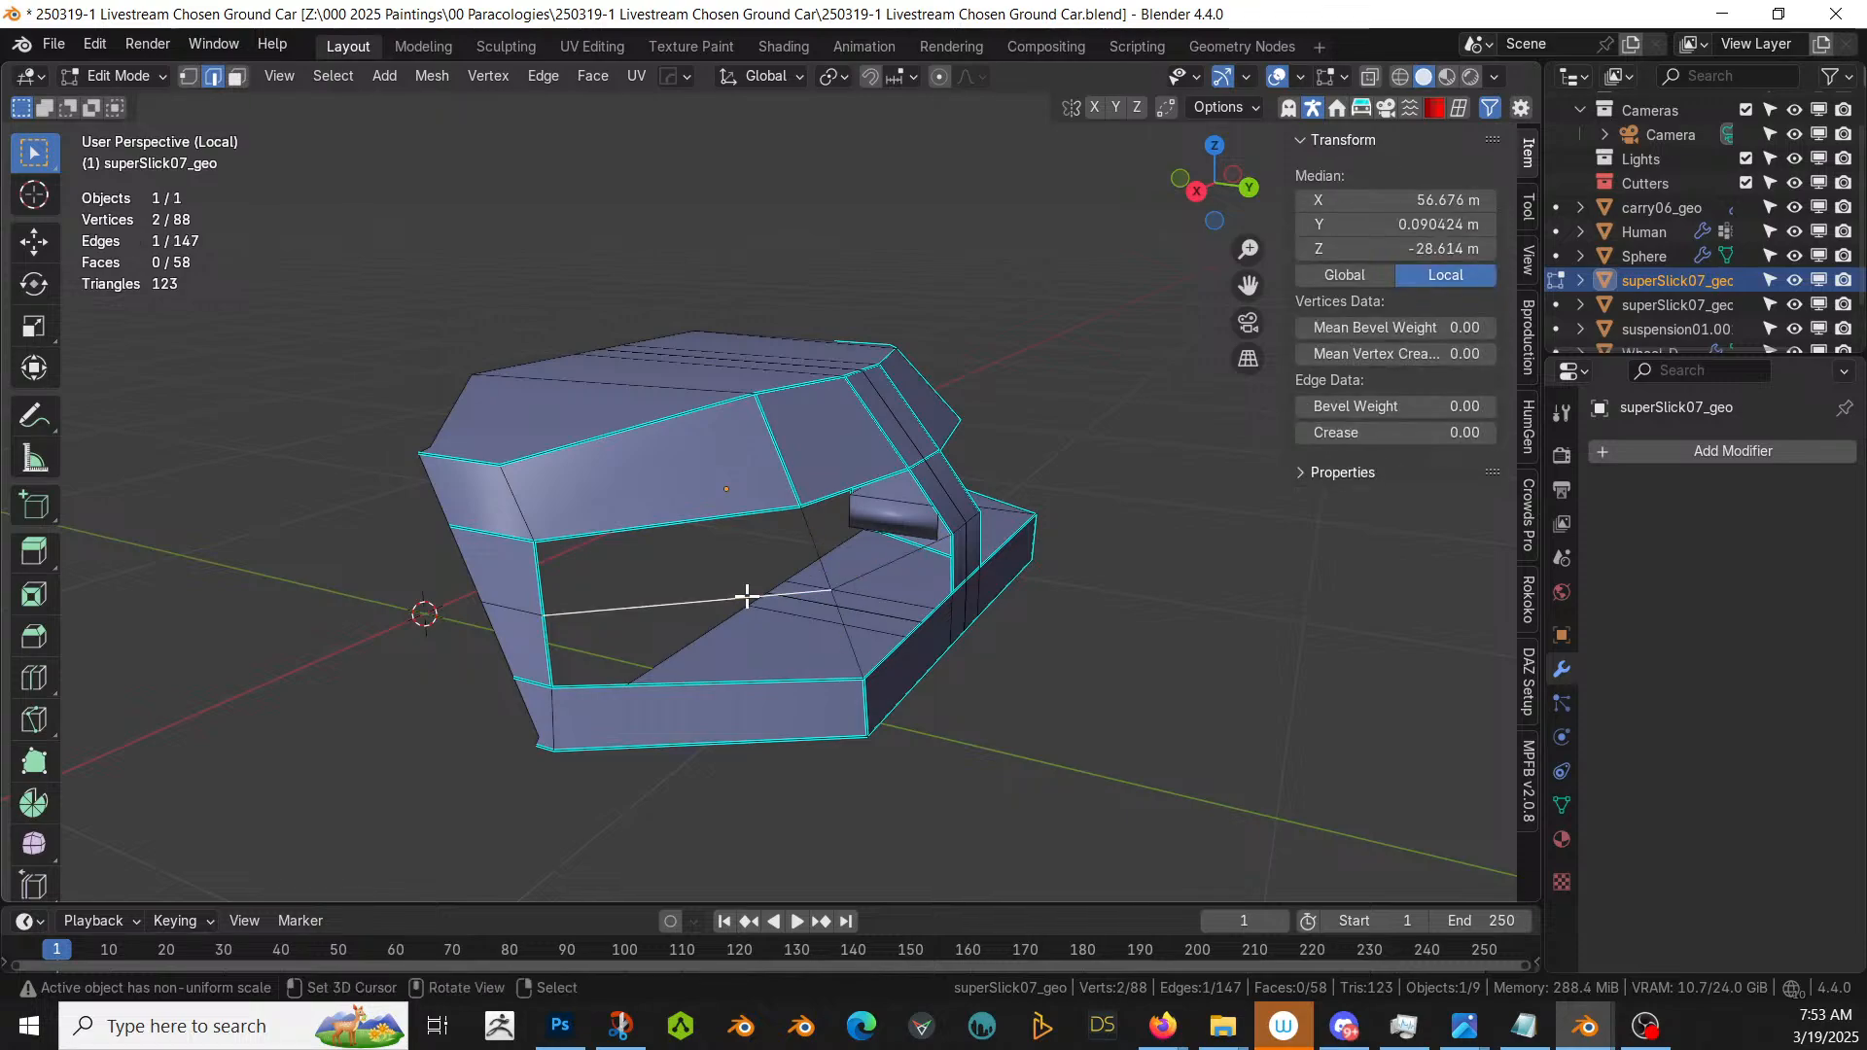
{"action": "left_click", "coordinate": [717, 520], "text": "shift"}
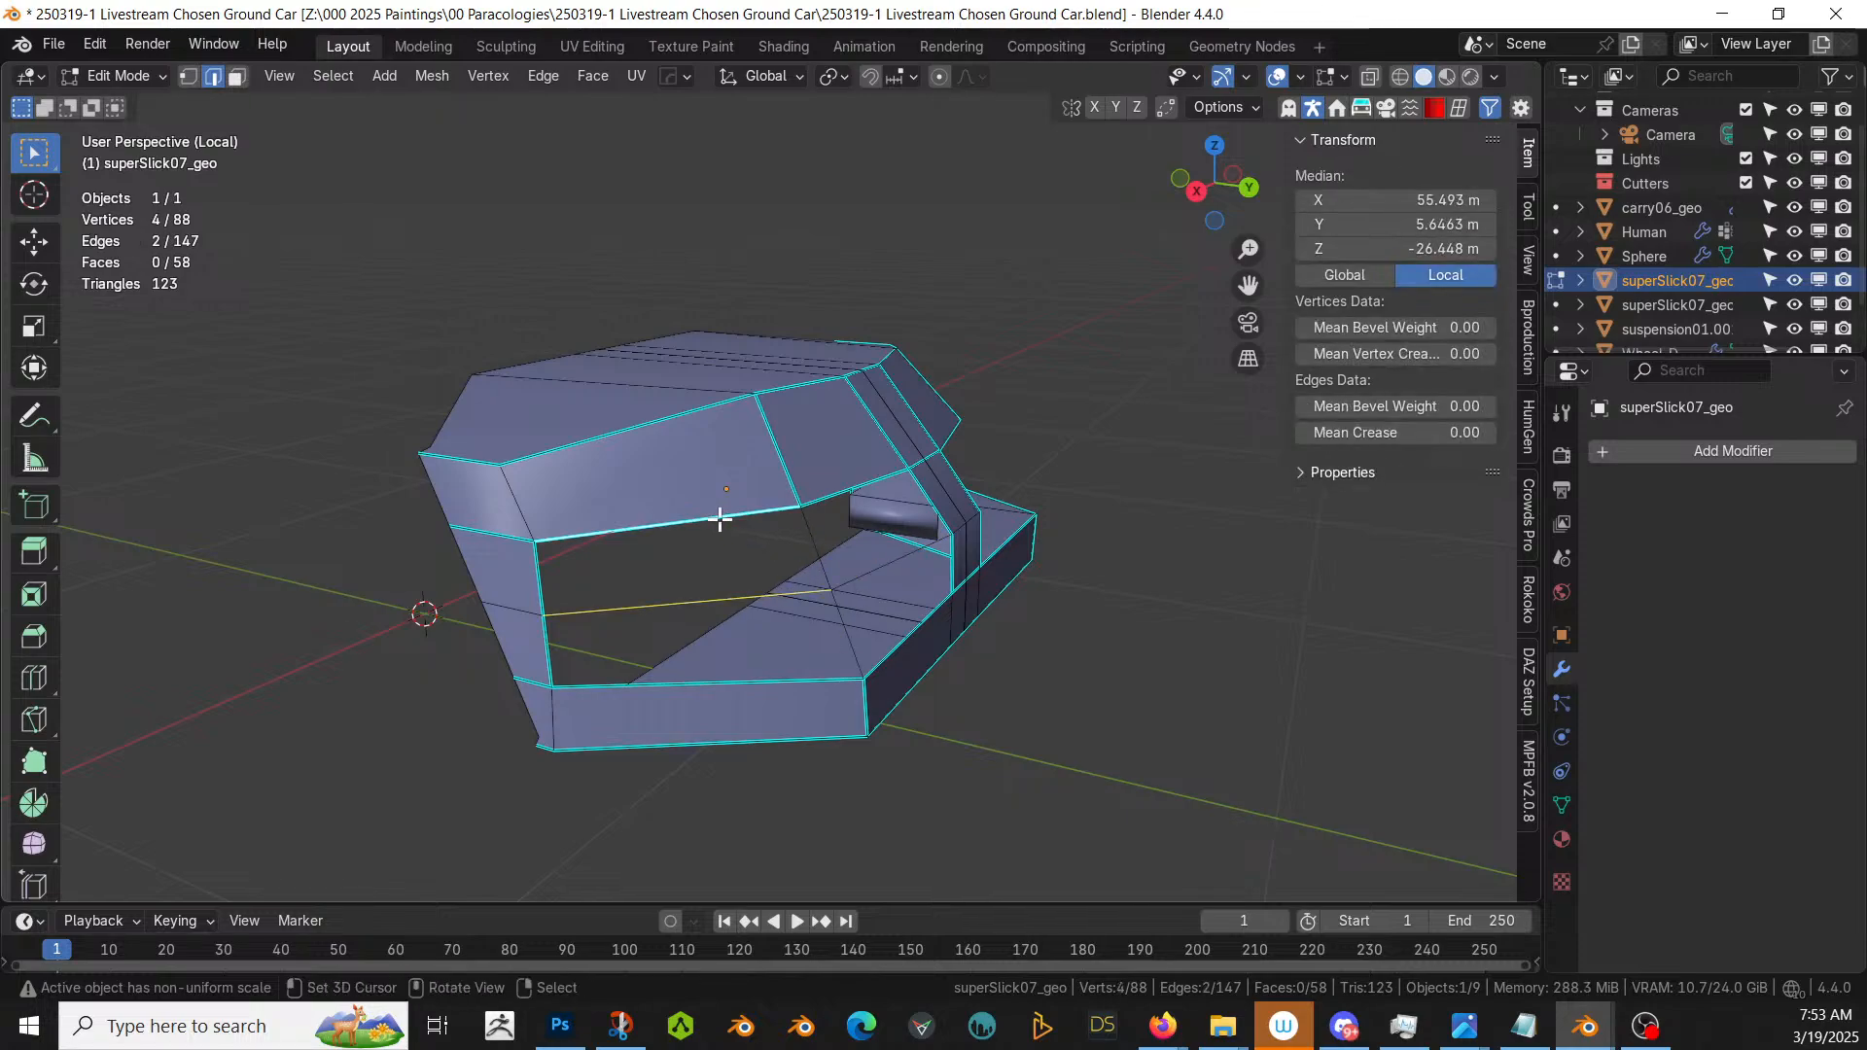
{"action": "key", "text": "f"}
{"action": "left_click", "coordinate": [895, 550]}
{"action": "left_click", "coordinate": [855, 477], "text": "shift"}
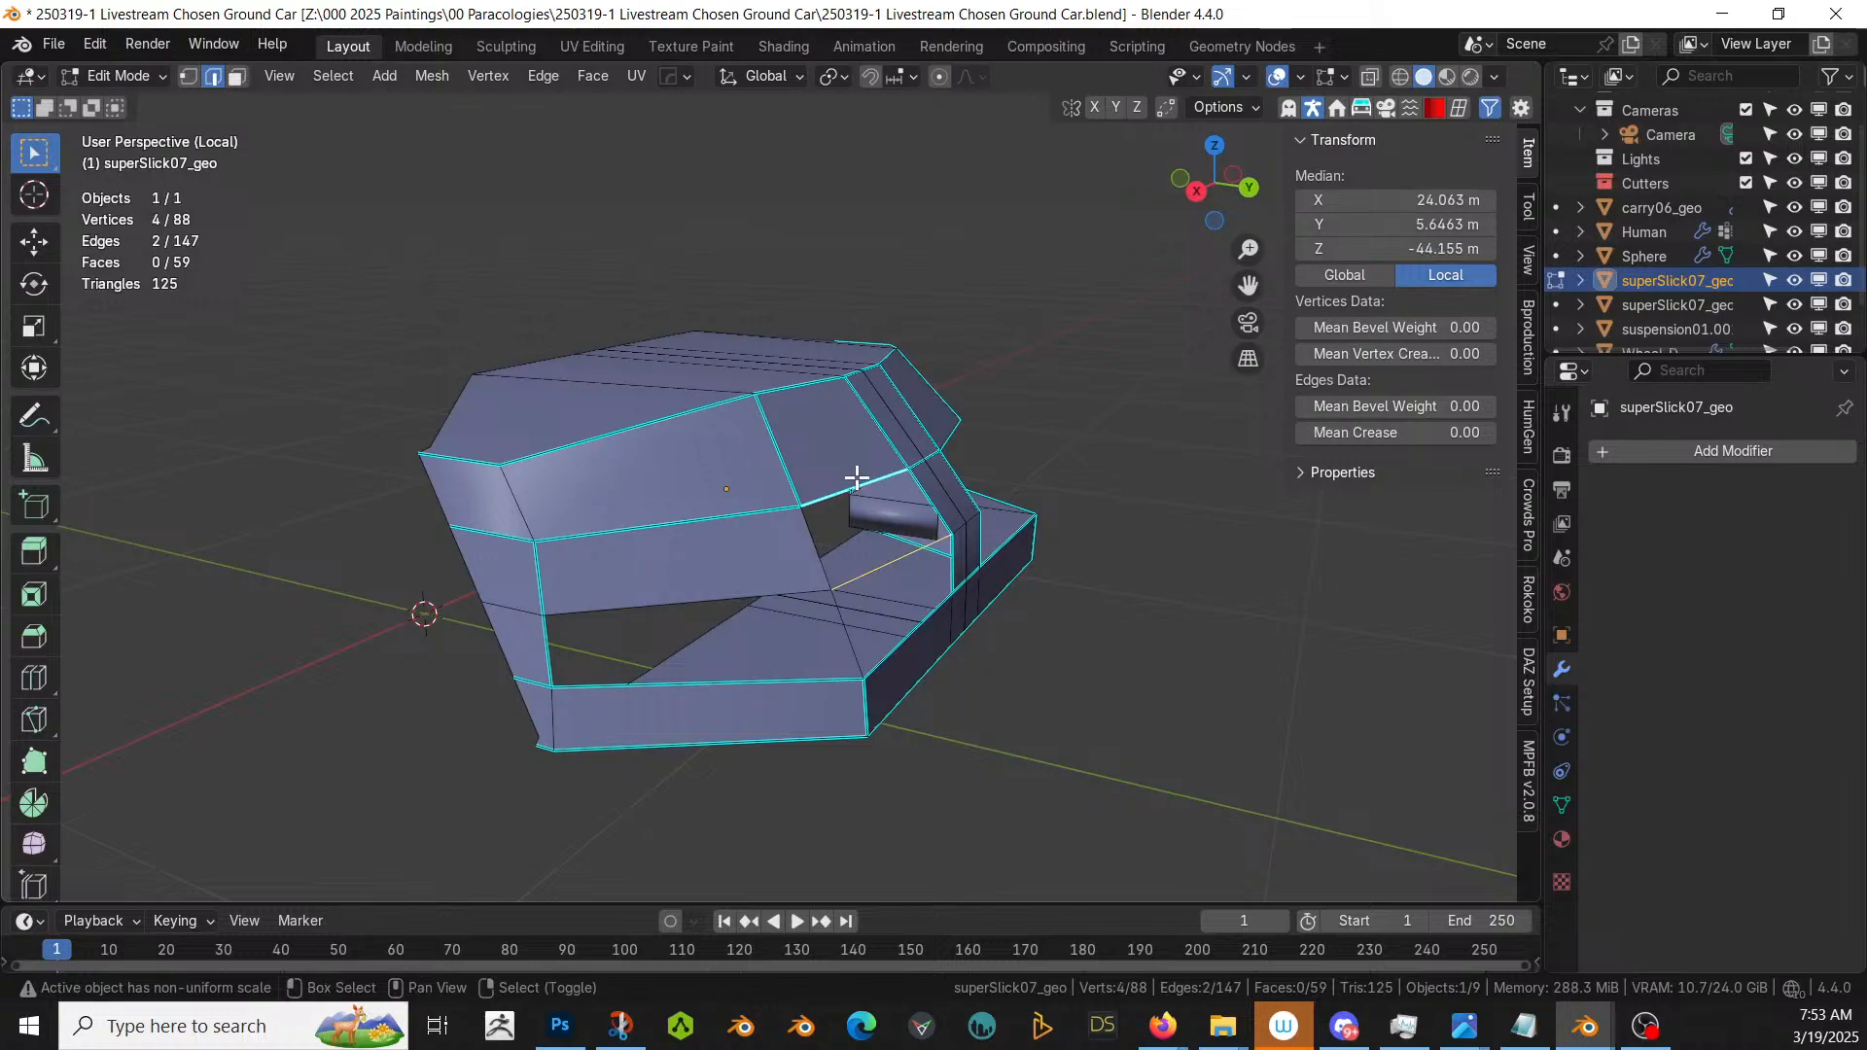
{"action": "key", "text": "f"}
- Fill the two lower gaps of the opening with faces and check the closed surface in object mode
{"action": "left_click", "coordinate": [744, 689]}
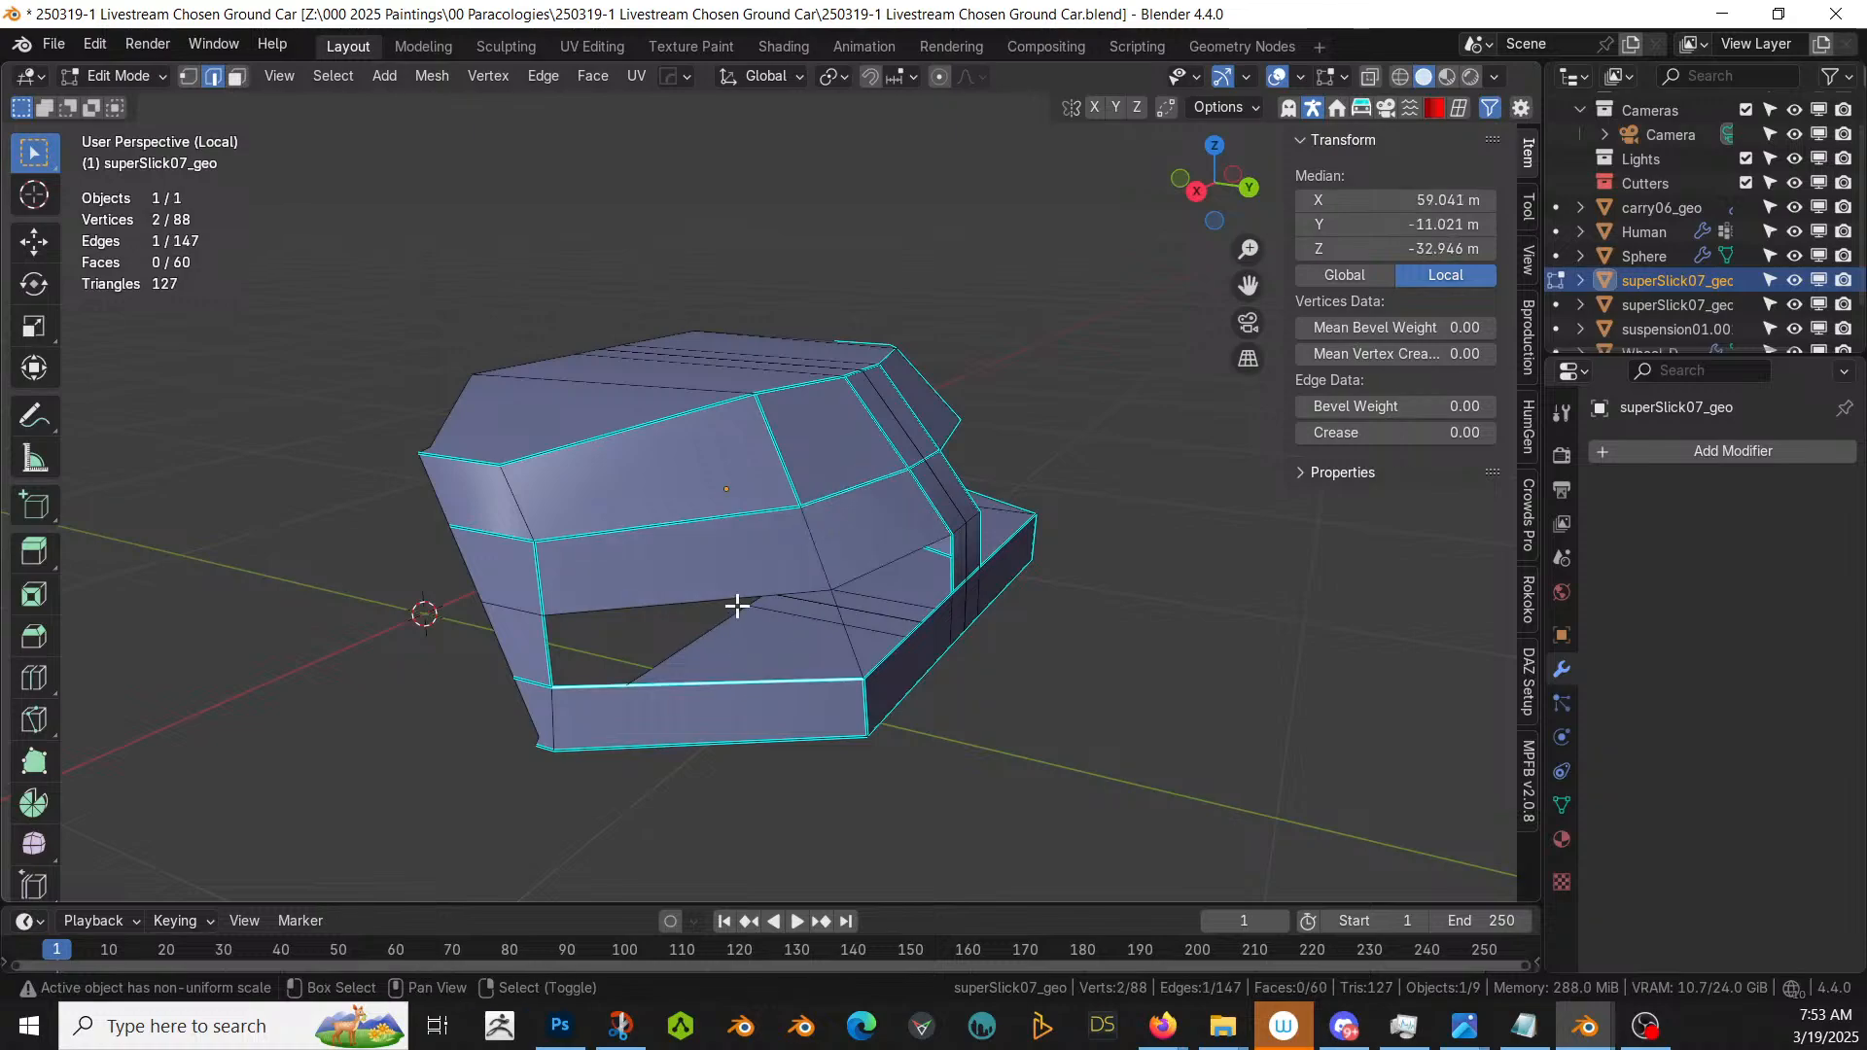
{"action": "left_click", "coordinate": [729, 595], "text": "shift"}
{"action": "key", "text": "f"}
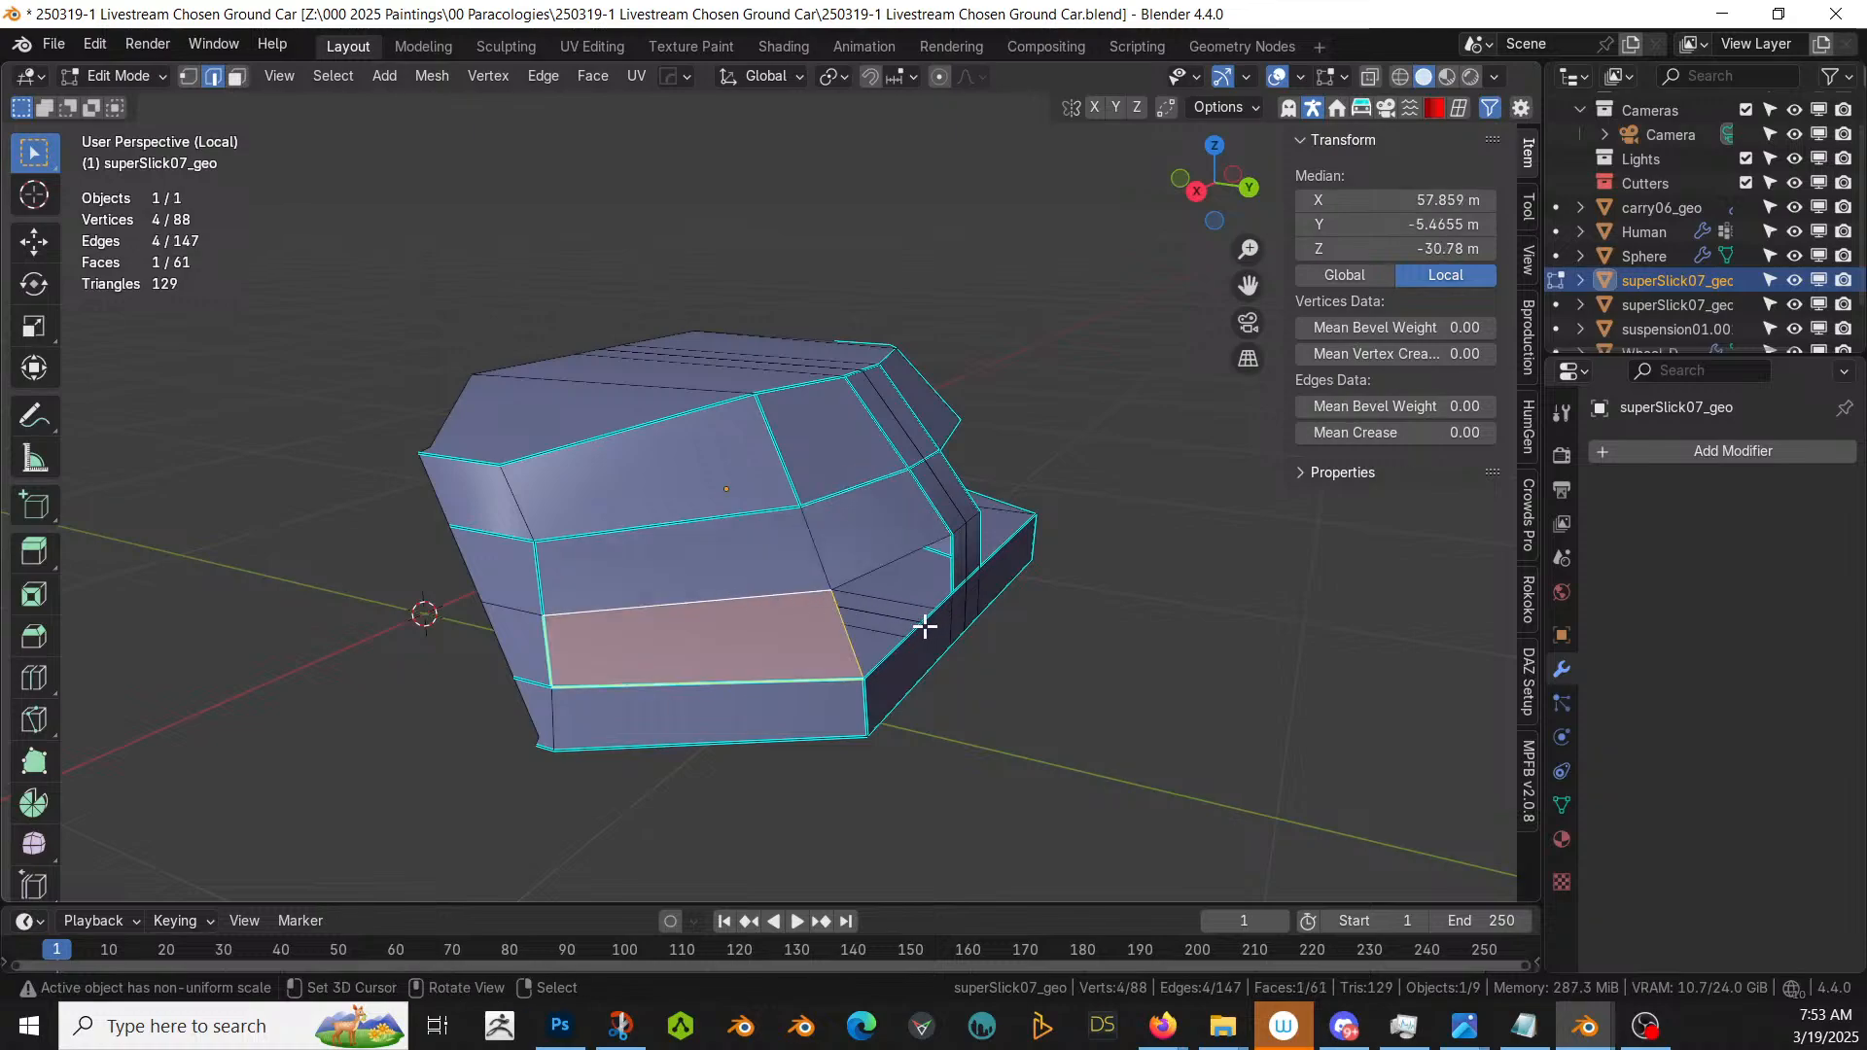
{"action": "right_click", "coordinate": [925, 626]}
{"action": "right_click", "coordinate": [883, 566], "text": "shift"}
{"action": "key", "text": "f"}
{"action": "middle_click_drag", "start_coordinate": [883, 567], "coordinate": [924, 579]}
{"action": "key", "text": "Tab"}
{"action": "scroll", "coordinate": [754, 603], "scroll_direction": "down", "scroll_amount": 3}
{"action": "scroll", "coordinate": [994, 533], "scroll_direction": "up", "scroll_amount": 3}
{"action": "key", "text": "Tab"}
{"action": "scroll", "coordinate": [910, 580], "scroll_direction": "up", "scroll_amount": 3}
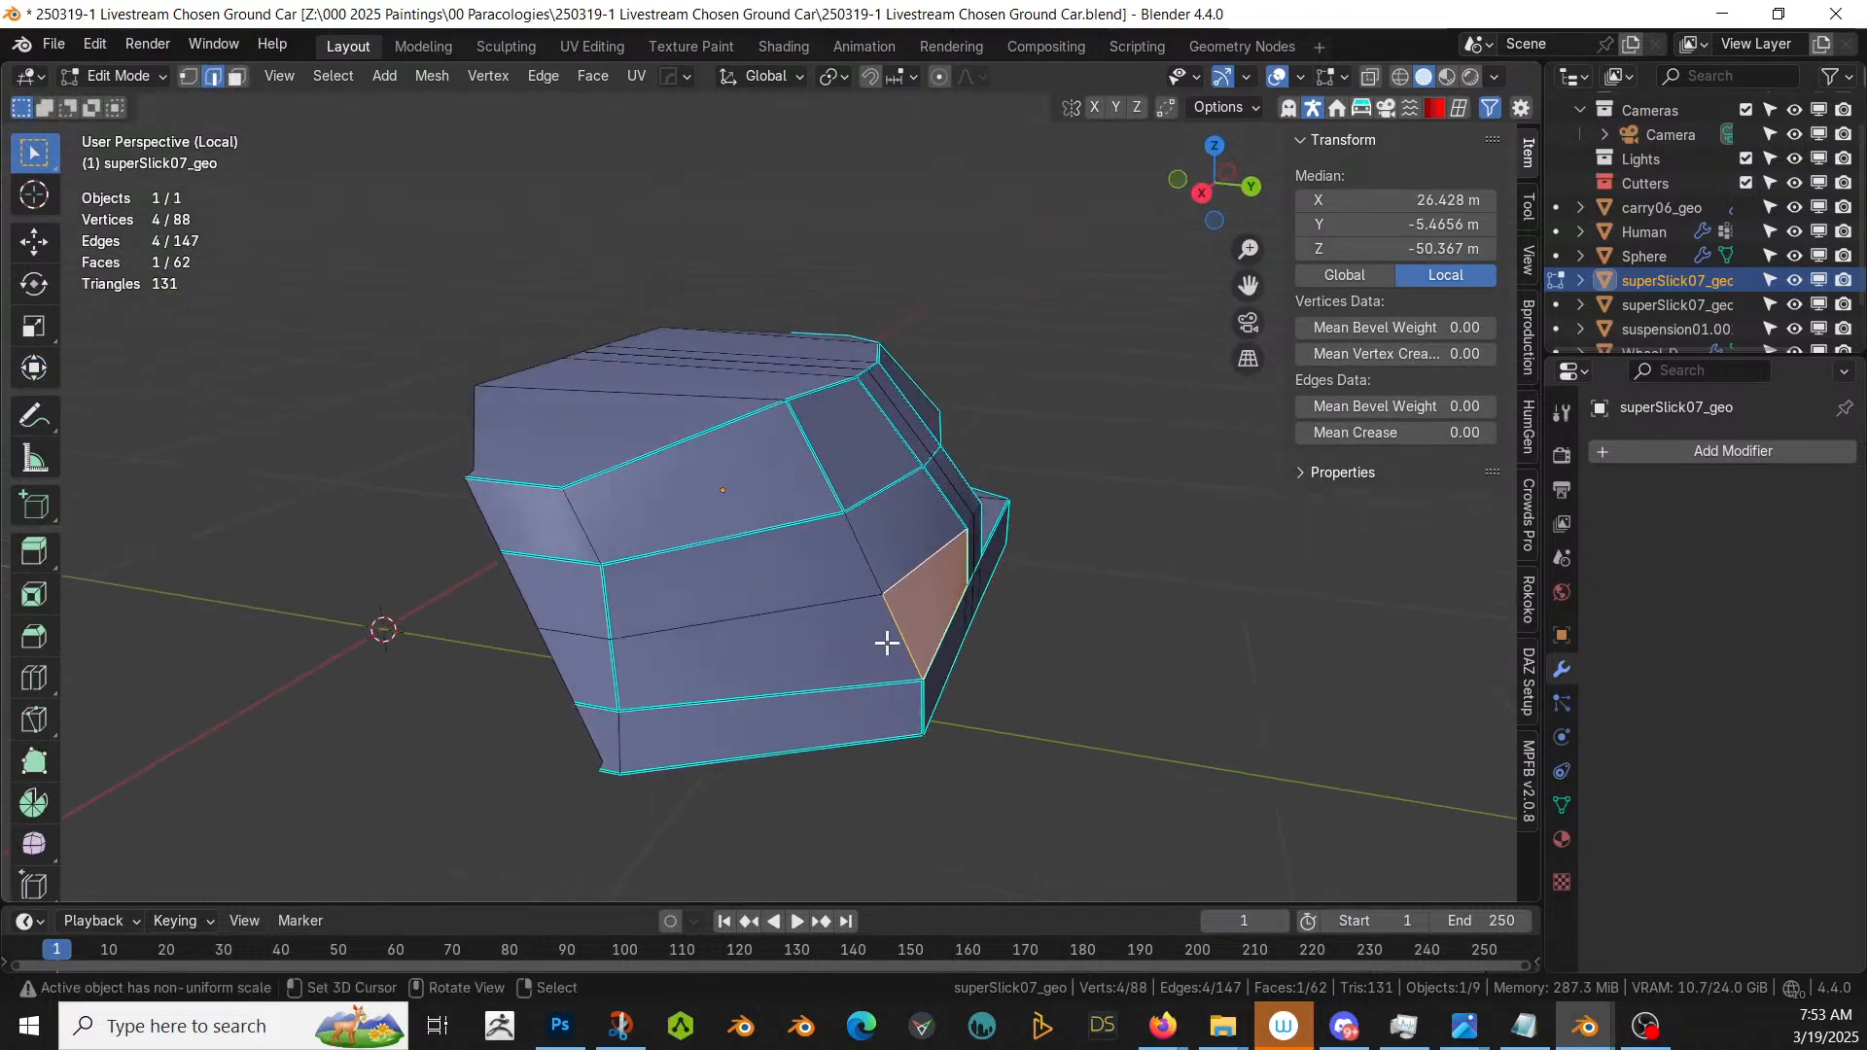
- Apply the HOps Mark to the two vertical edges running down the corner between the filled faces
{"action": "left_click", "coordinate": [898, 635]}
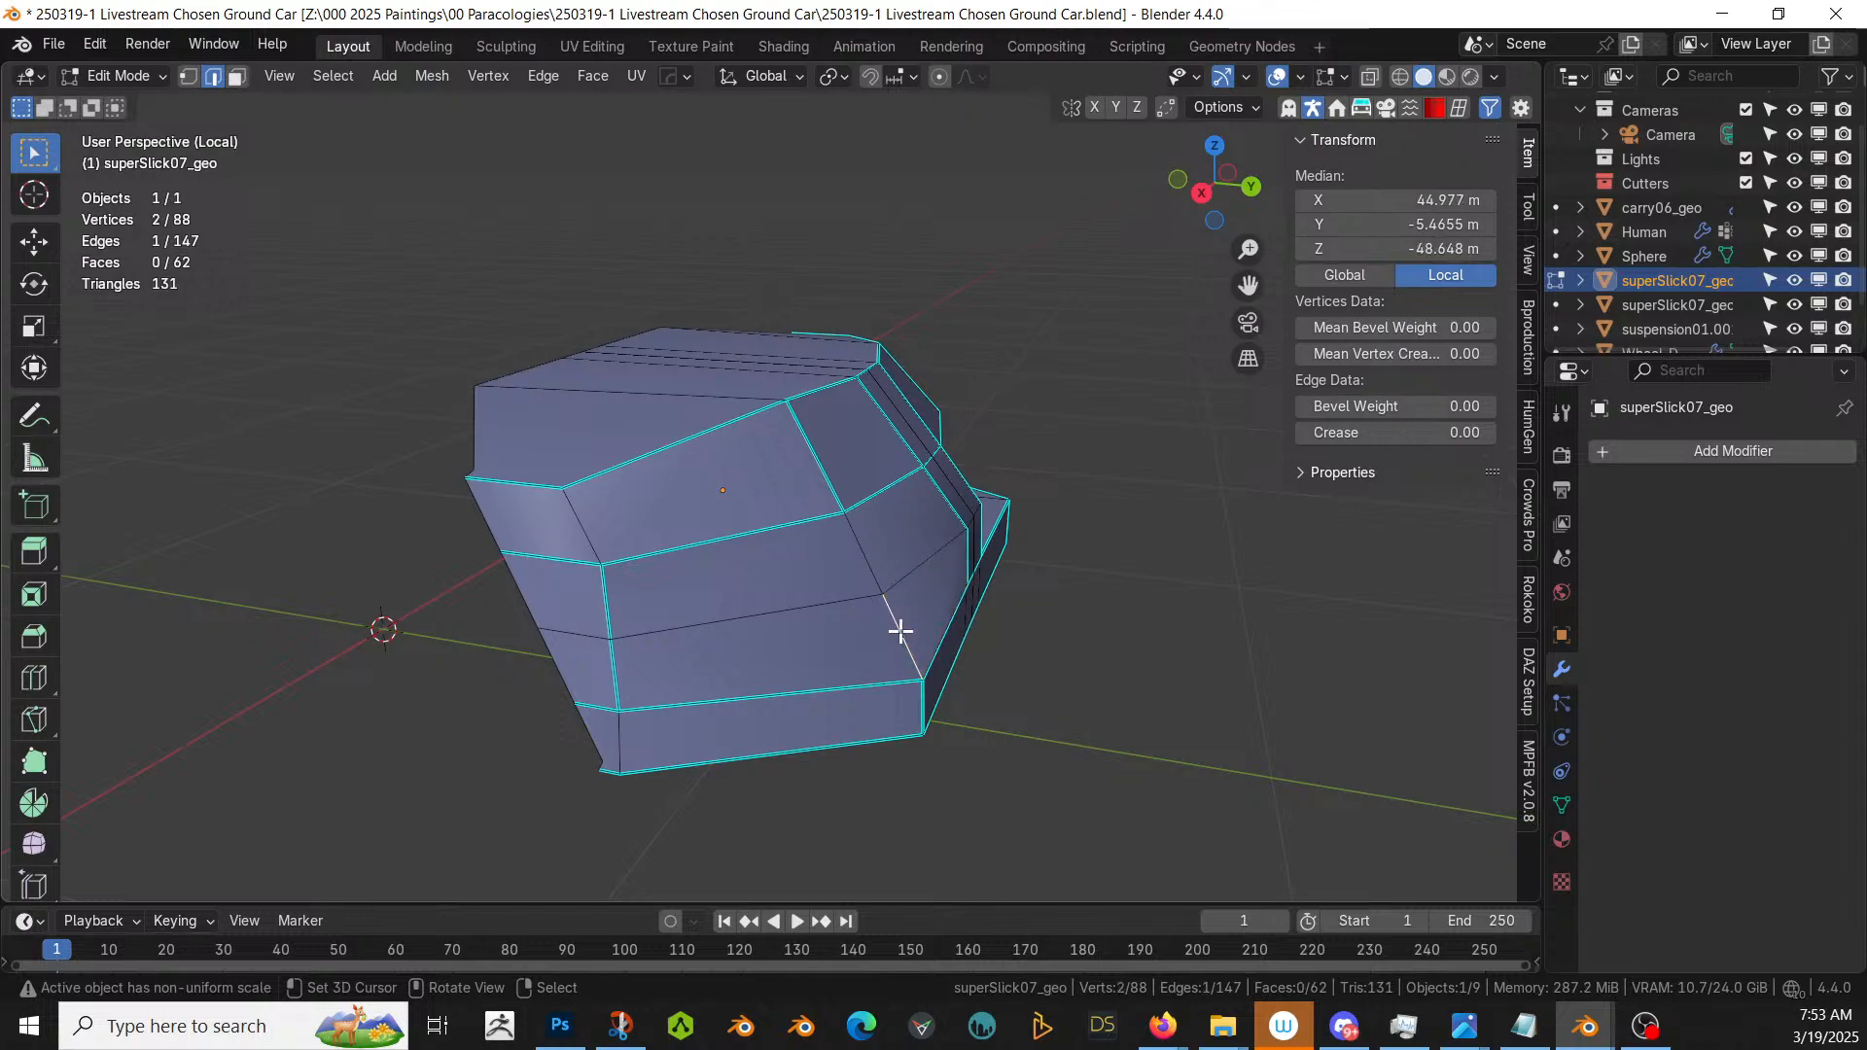
{"action": "left_click", "coordinate": [874, 562], "text": "shift"}
{"action": "key", "text": "s"}
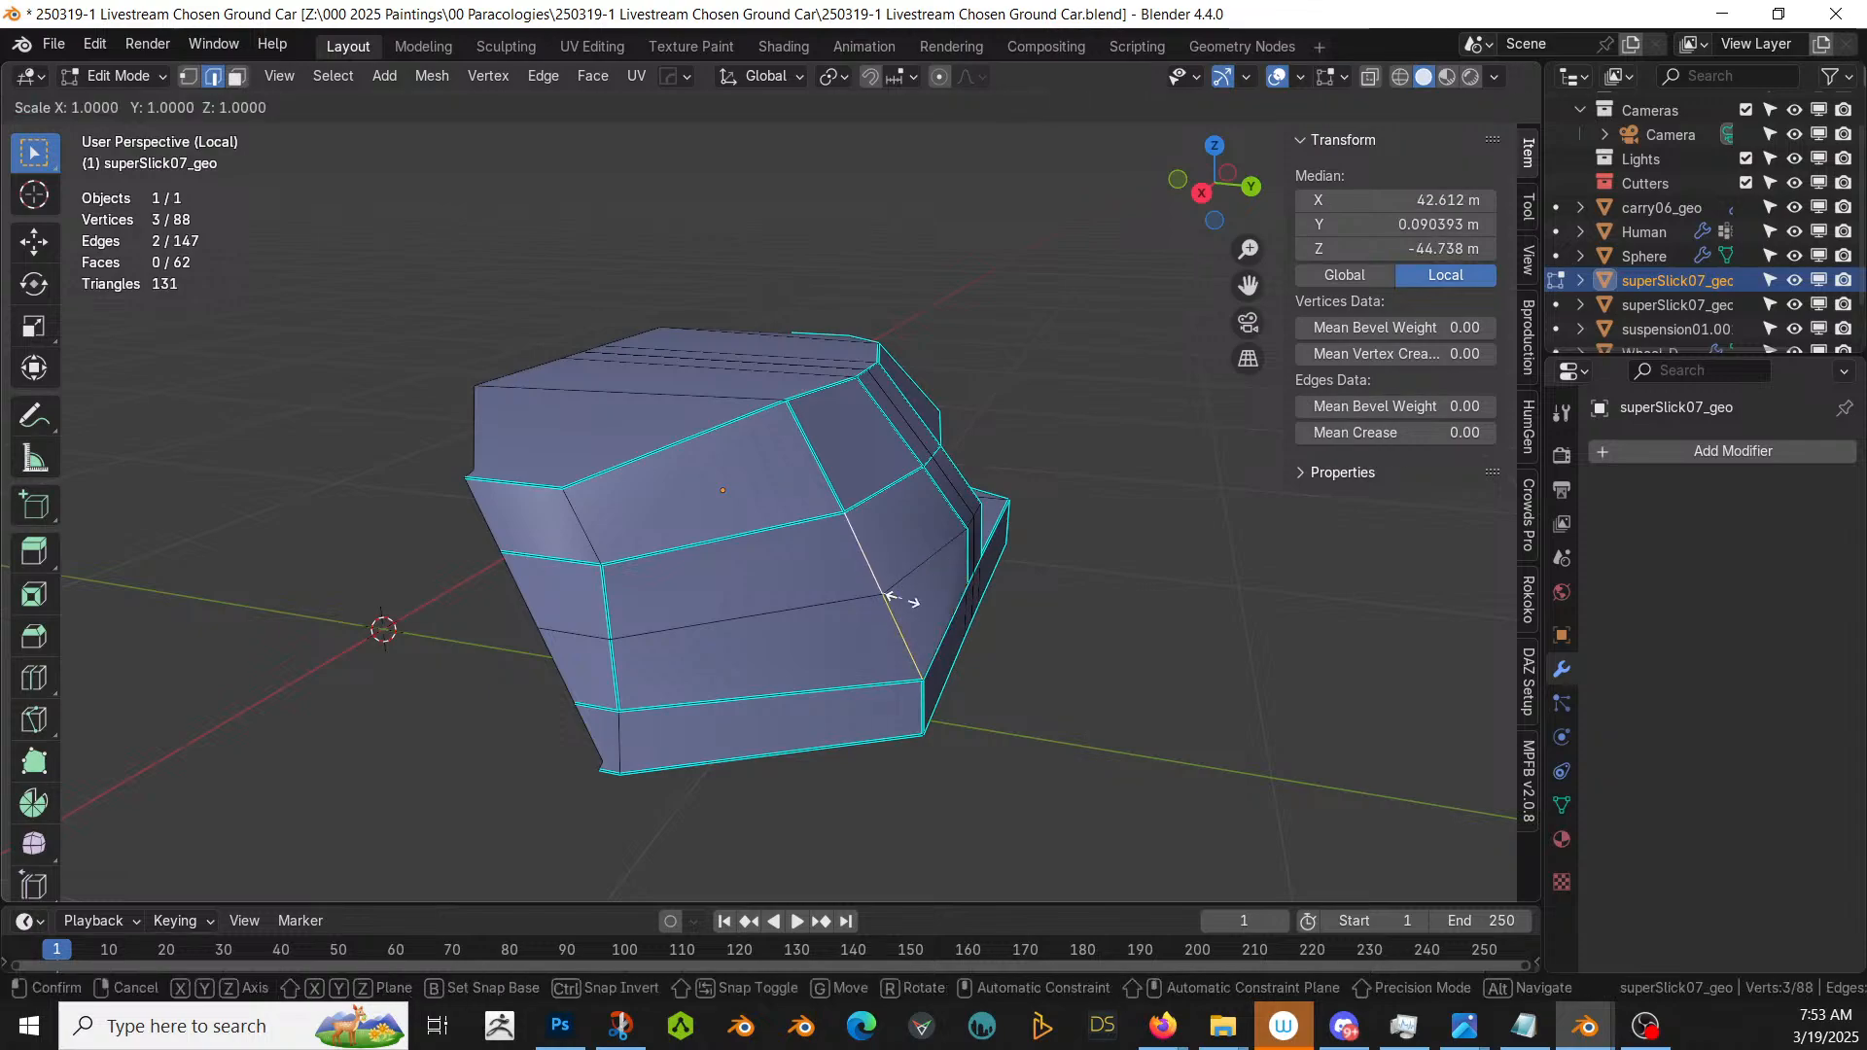
{"action": "right_click", "coordinate": [900, 600]}
{"action": "key", "text": "q"}
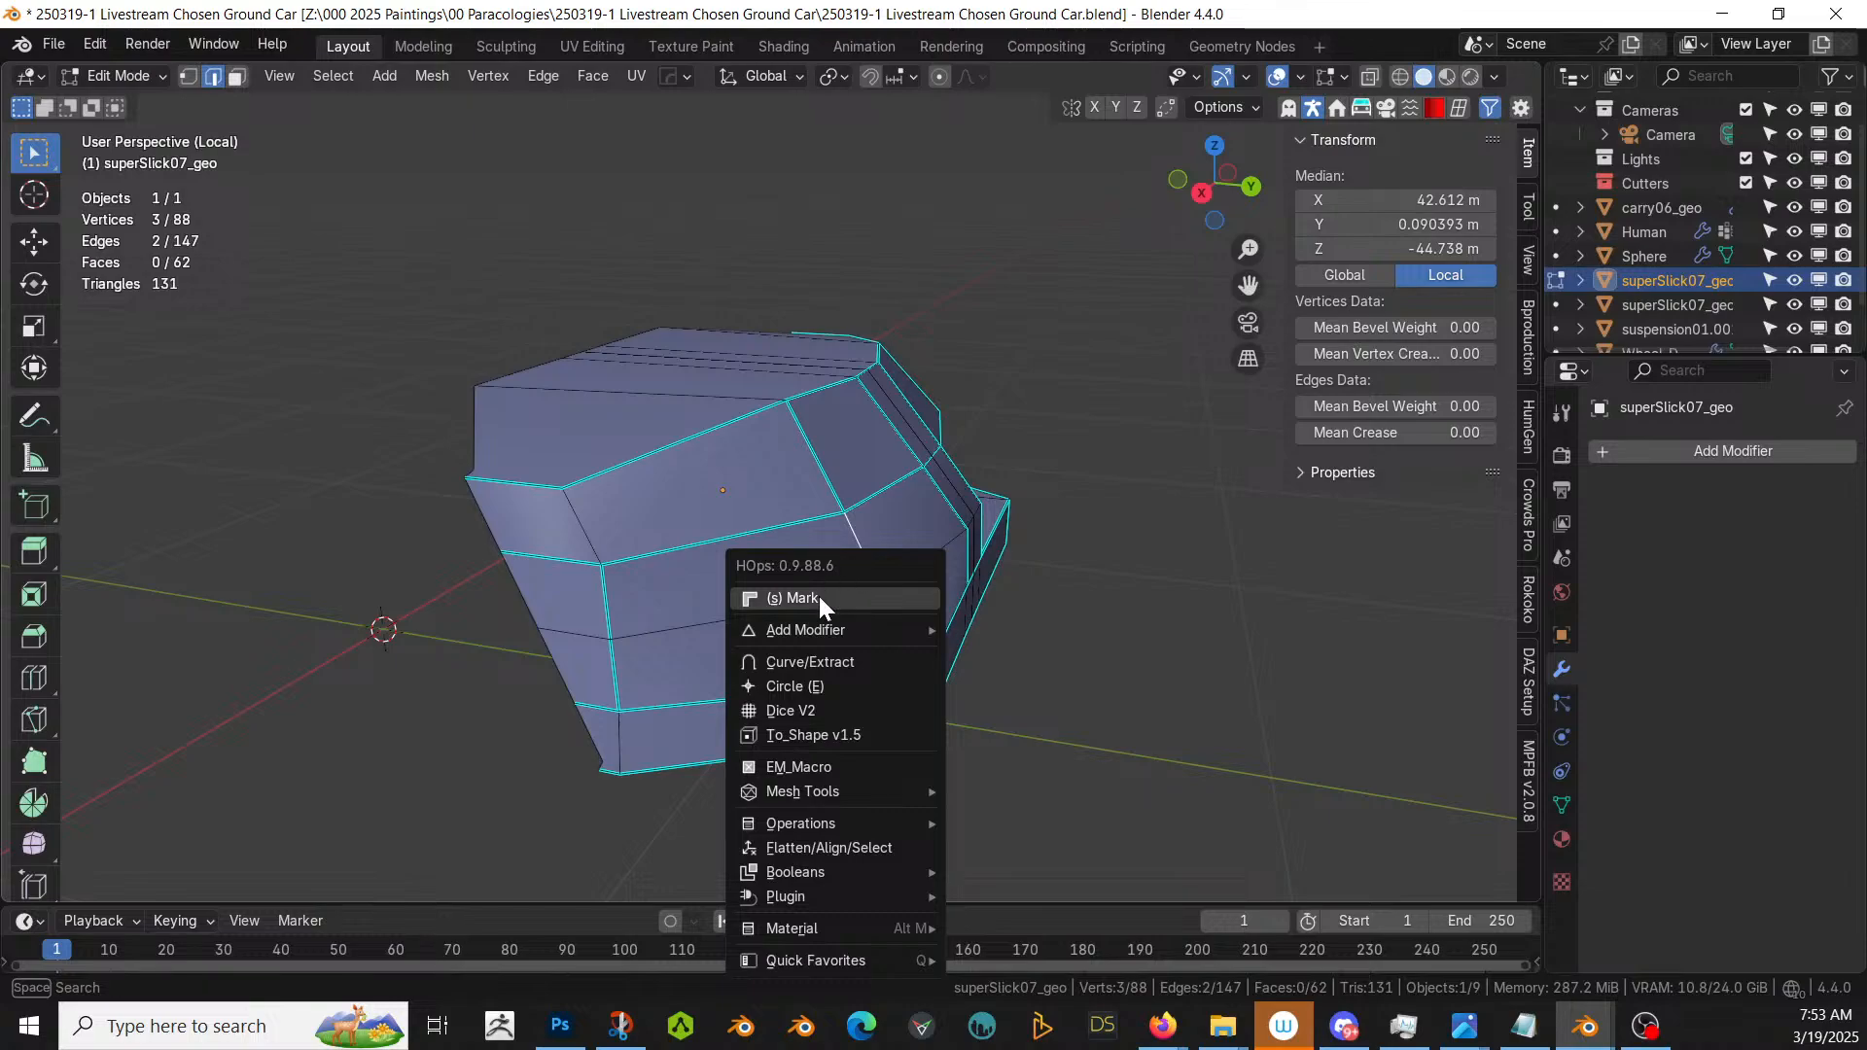
{"action": "left_click", "coordinate": [818, 597]}
{"action": "key", "text": "Tab"}
{"action": "middle_click_drag", "start_coordinate": [1025, 641], "coordinate": [861, 646]}
{"action": "key", "text": "Tab"}
- Apply the HOps Mark to the two horizontal edges along the upper border of the filled faces
{"action": "left_click", "coordinate": [529, 490]}
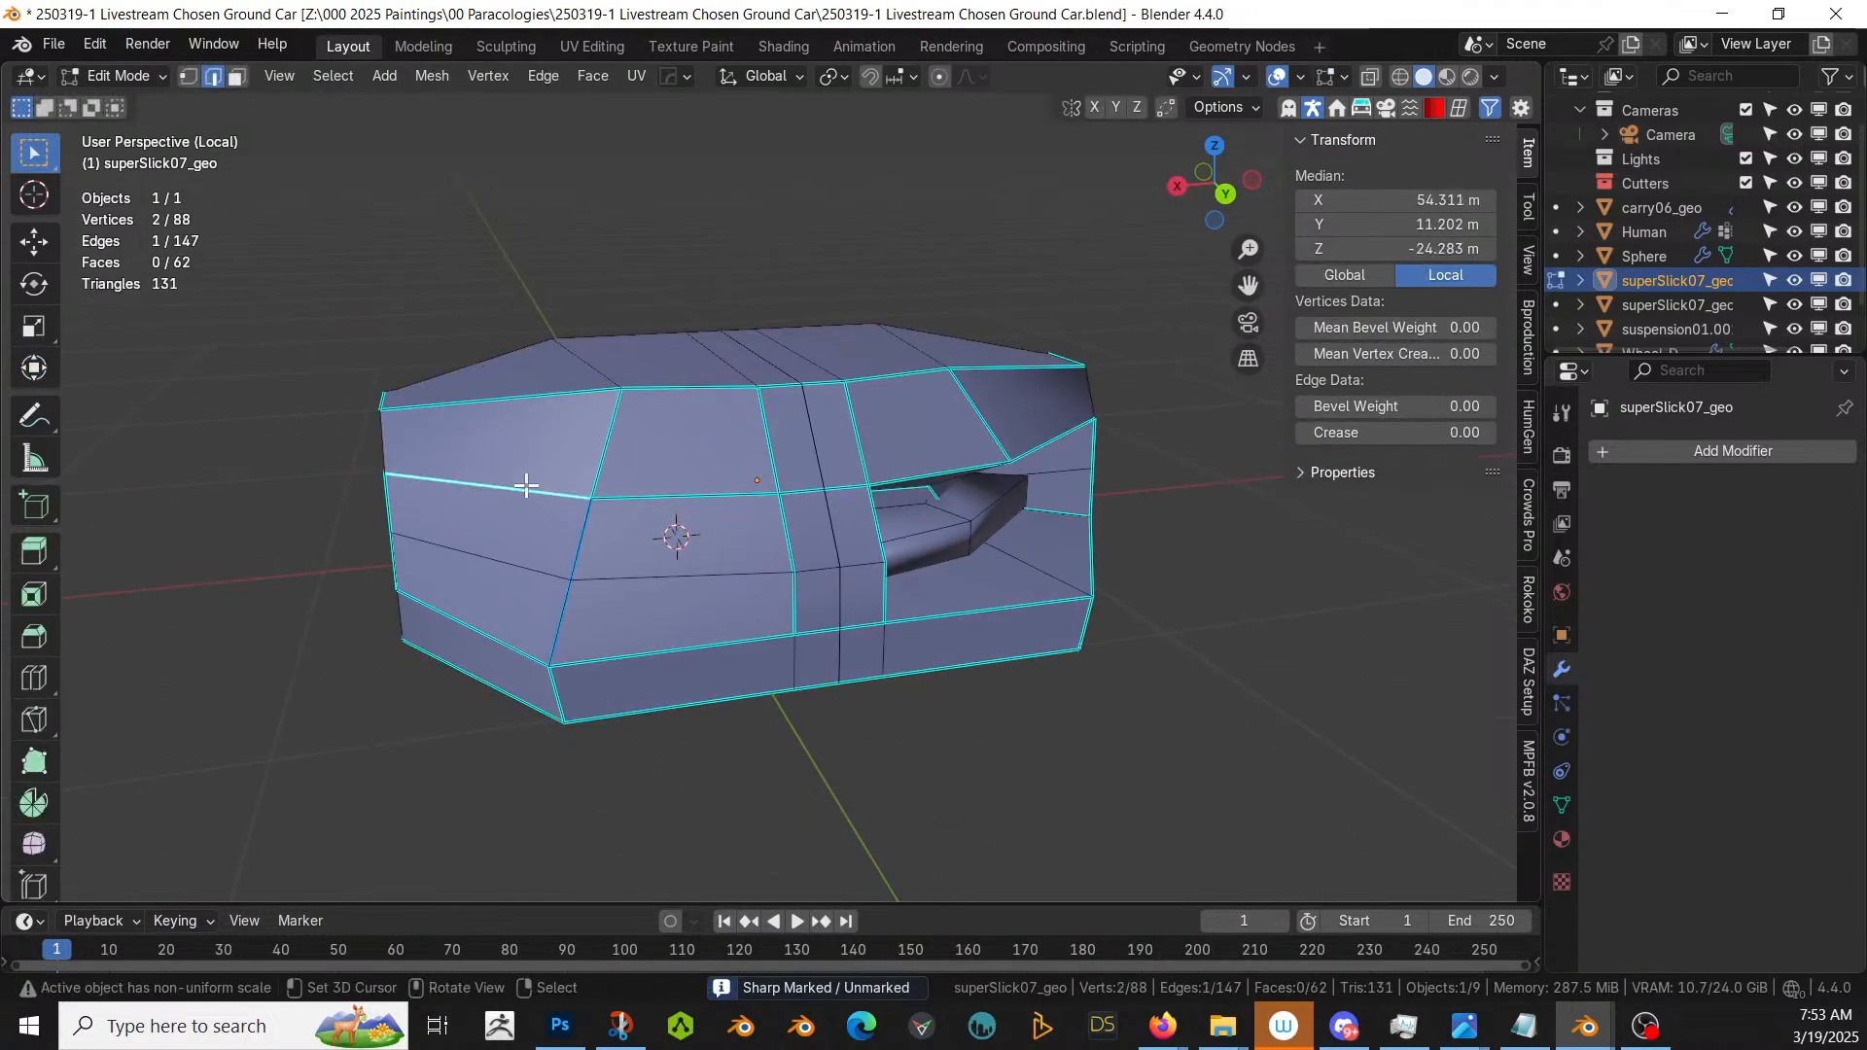
{"action": "left_click", "coordinate": [700, 498], "text": "shift"}
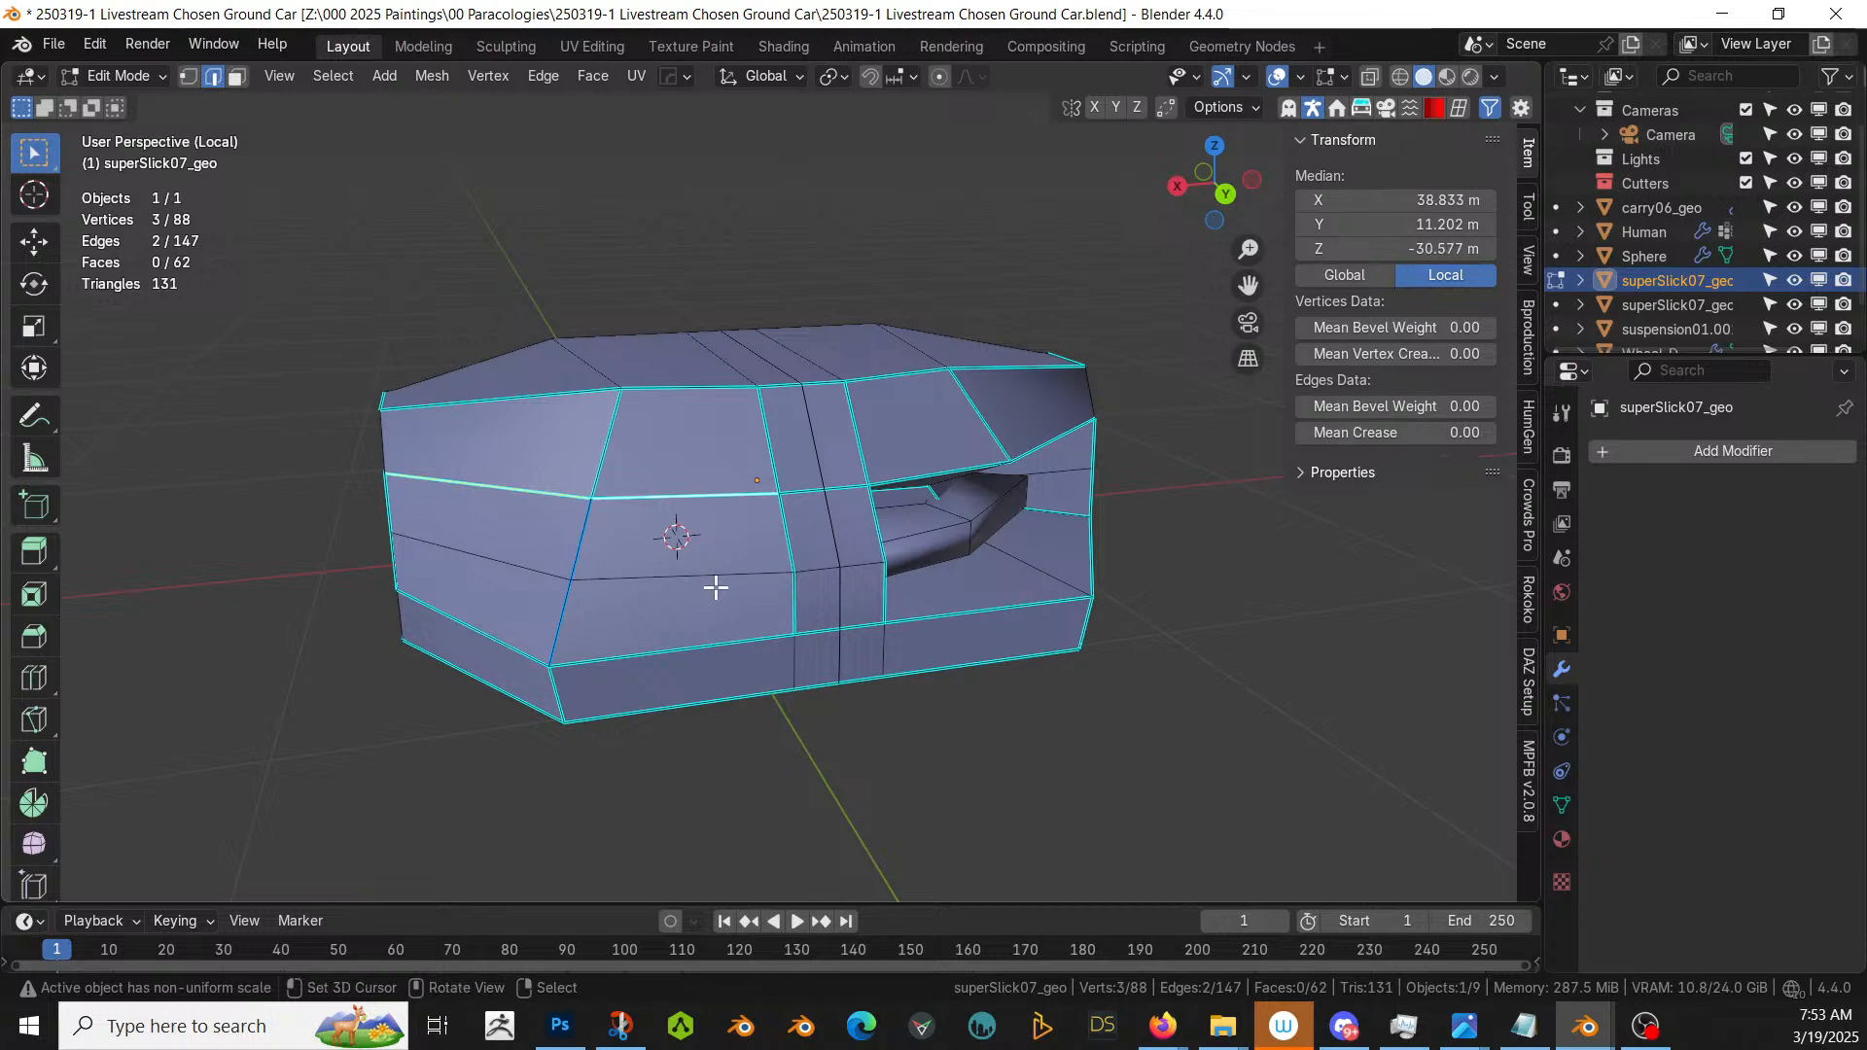
{"action": "middle_click_drag", "start_coordinate": [691, 610], "coordinate": [817, 587]}
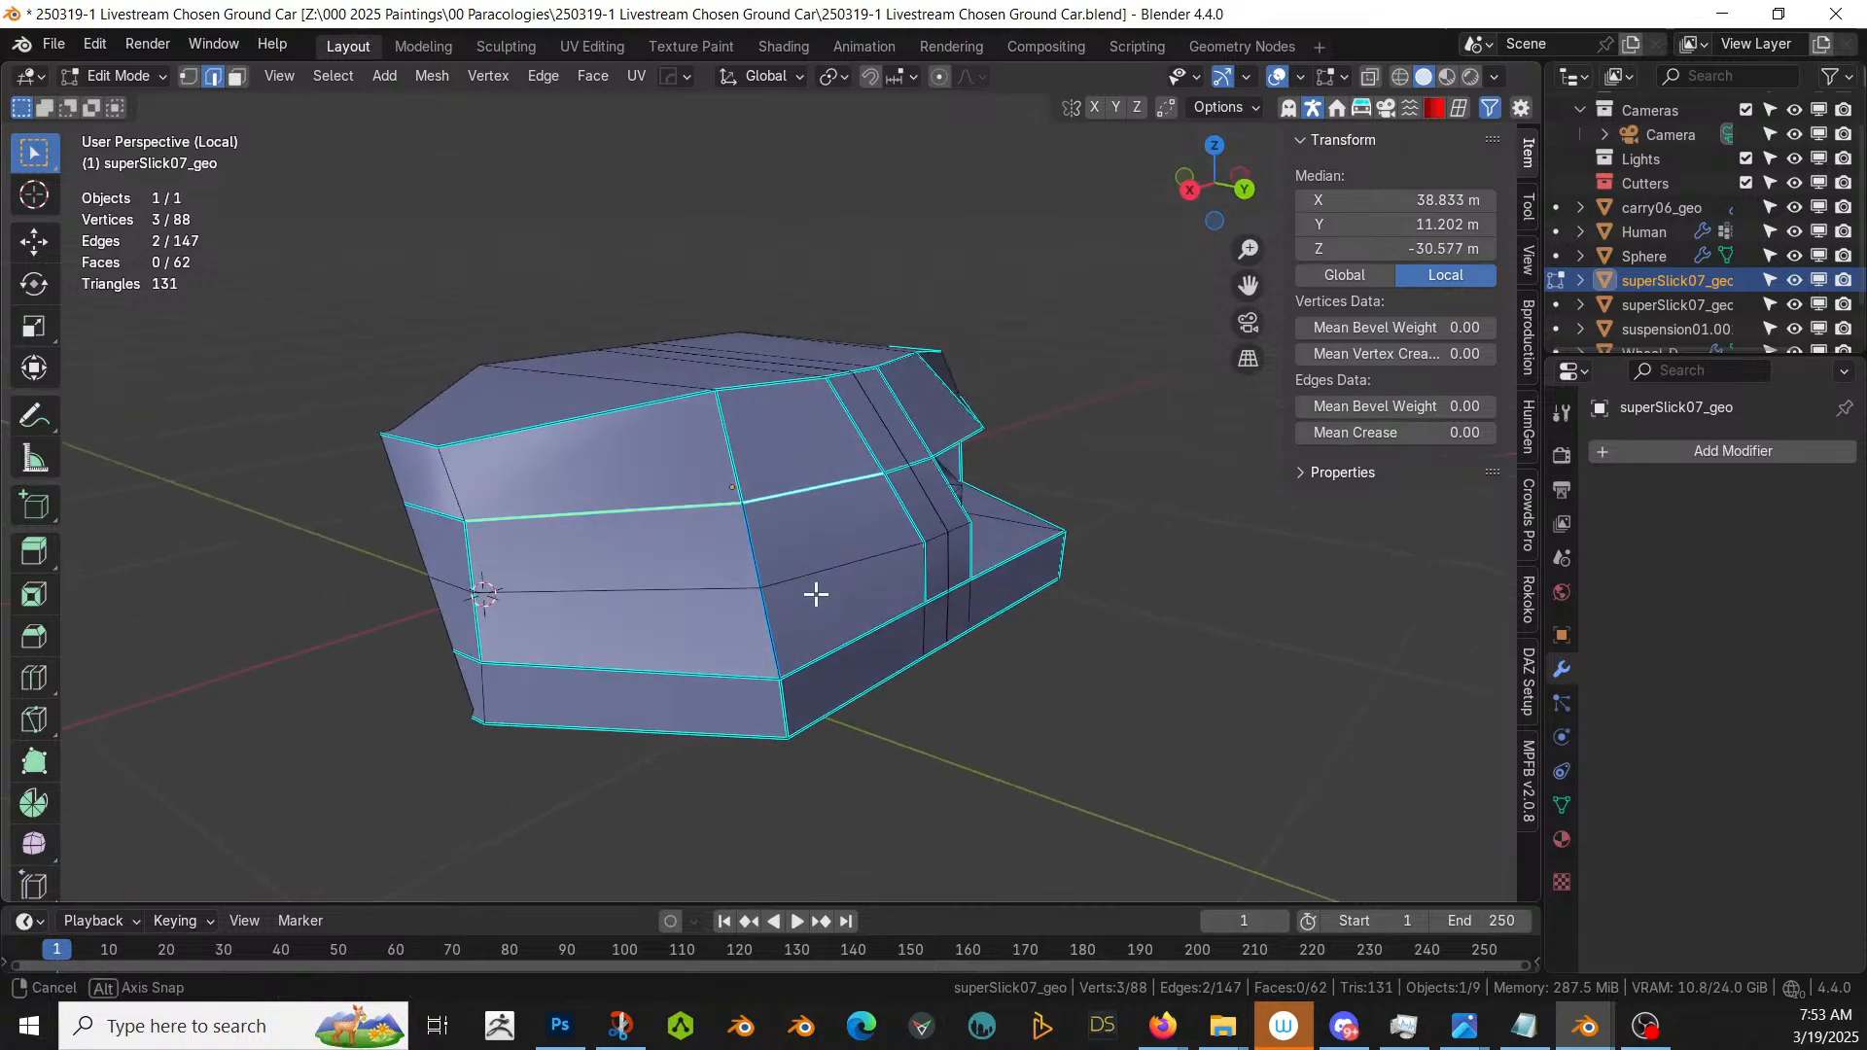
{"action": "key", "text": "q"}
{"action": "left_click", "coordinate": [571, 502]}
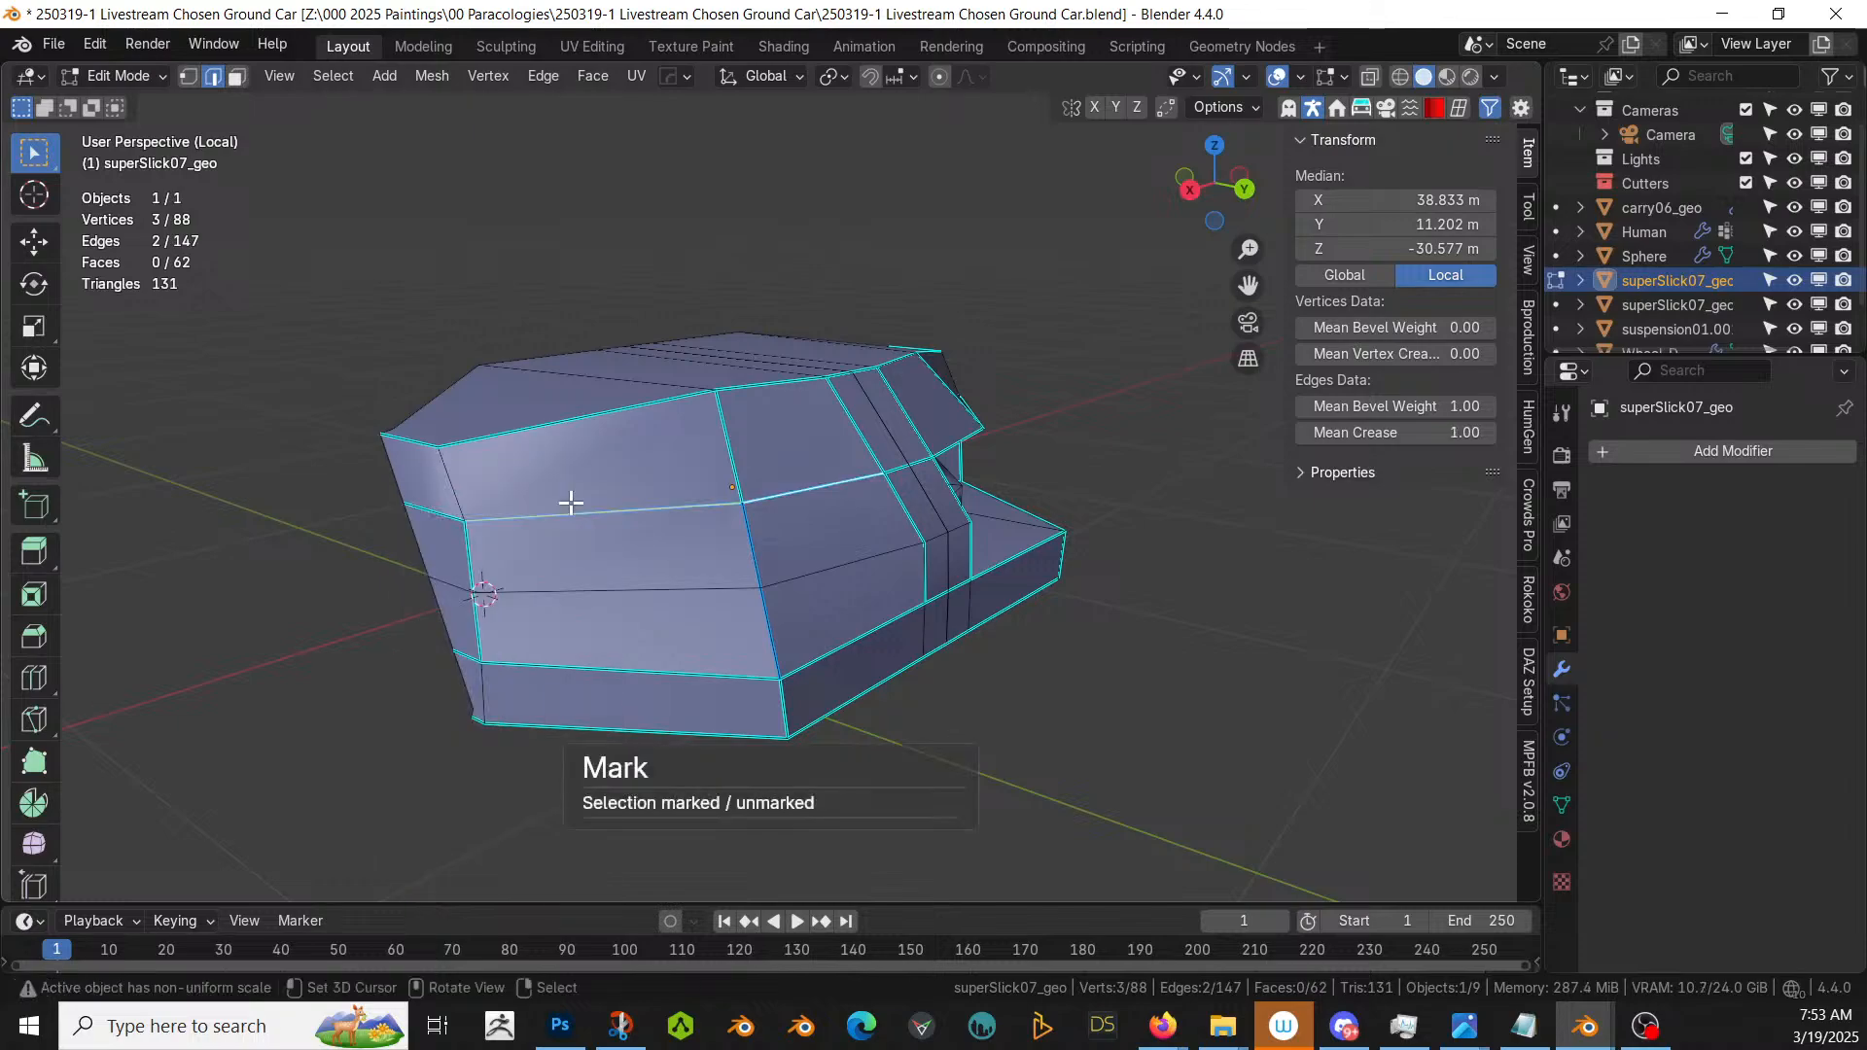
- Apply the HOps Mark to the short outer corner edge of the upper panel, above the filled faces
{"action": "left_click", "coordinate": [459, 483]}
{"action": "key", "text": "q"}
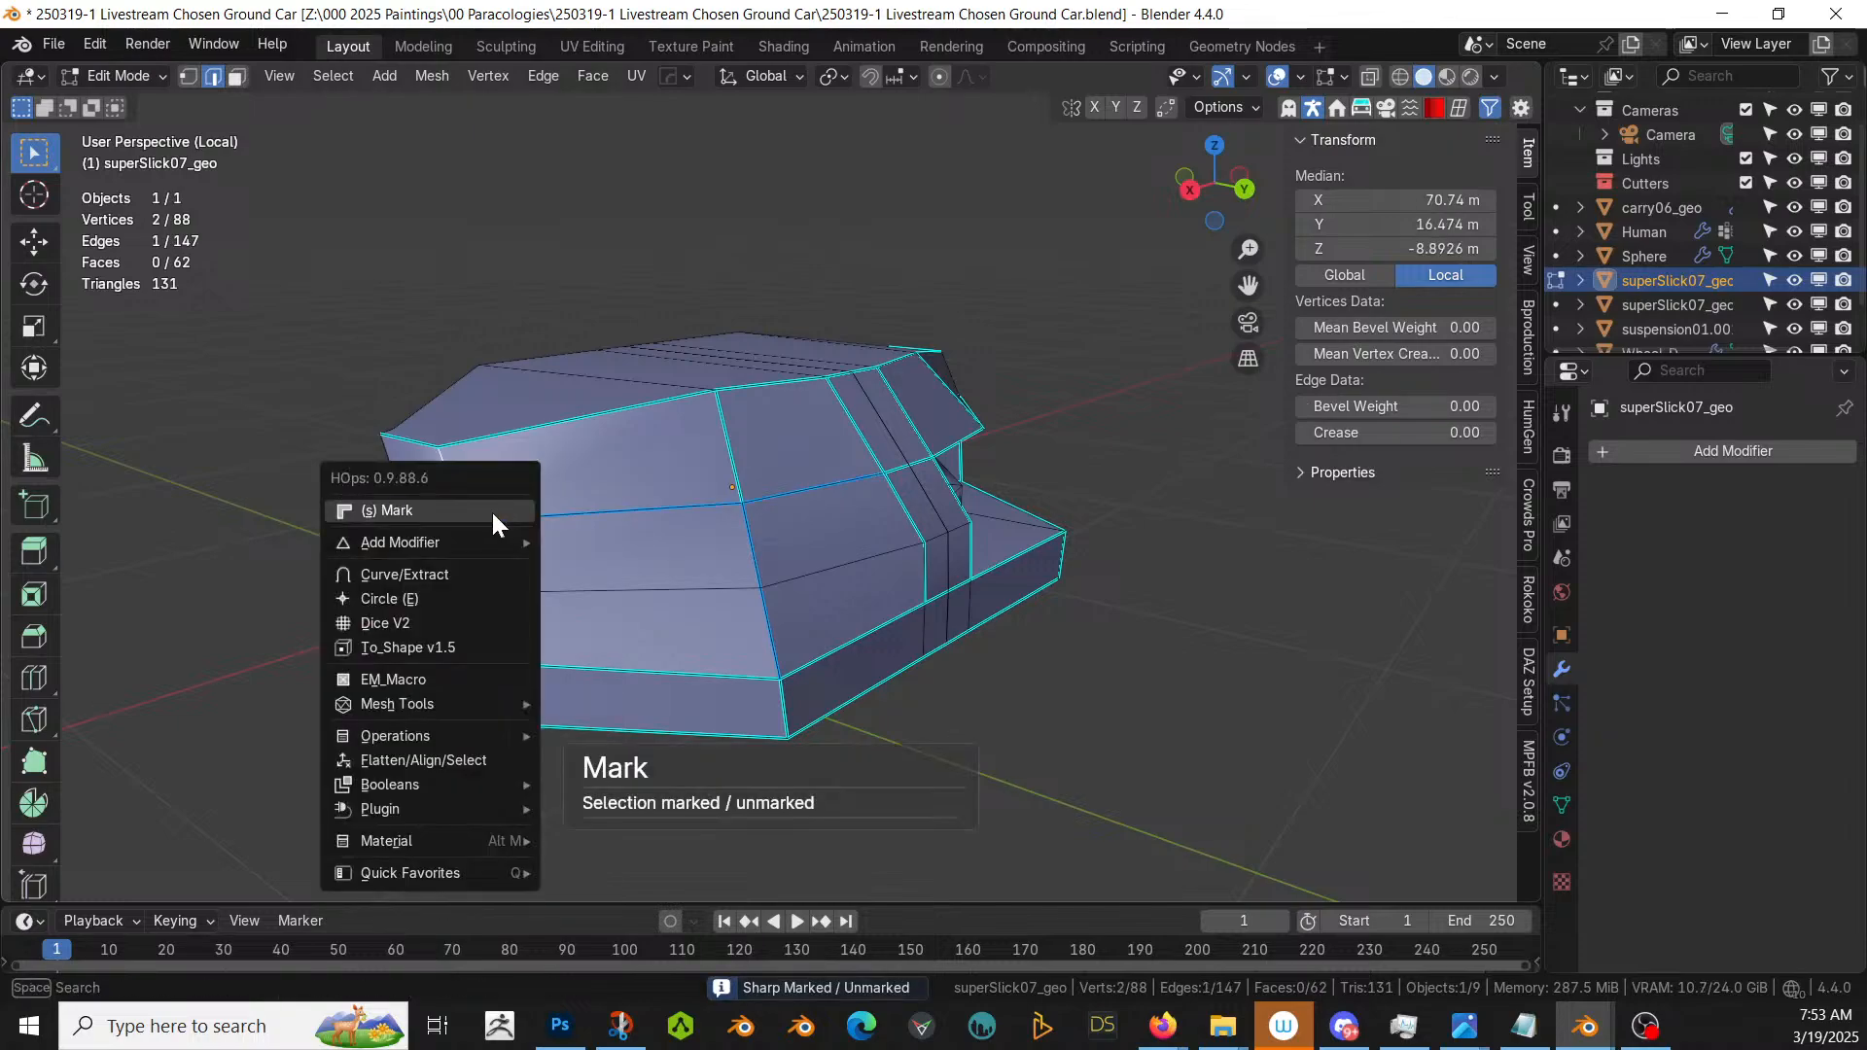
{"action": "left_click", "coordinate": [477, 521]}
{"action": "key", "text": "Tab"}
{"action": "middle_click_drag", "start_coordinate": [613, 526], "coordinate": [609, 576]}
{"action": "key", "text": "Tab"}
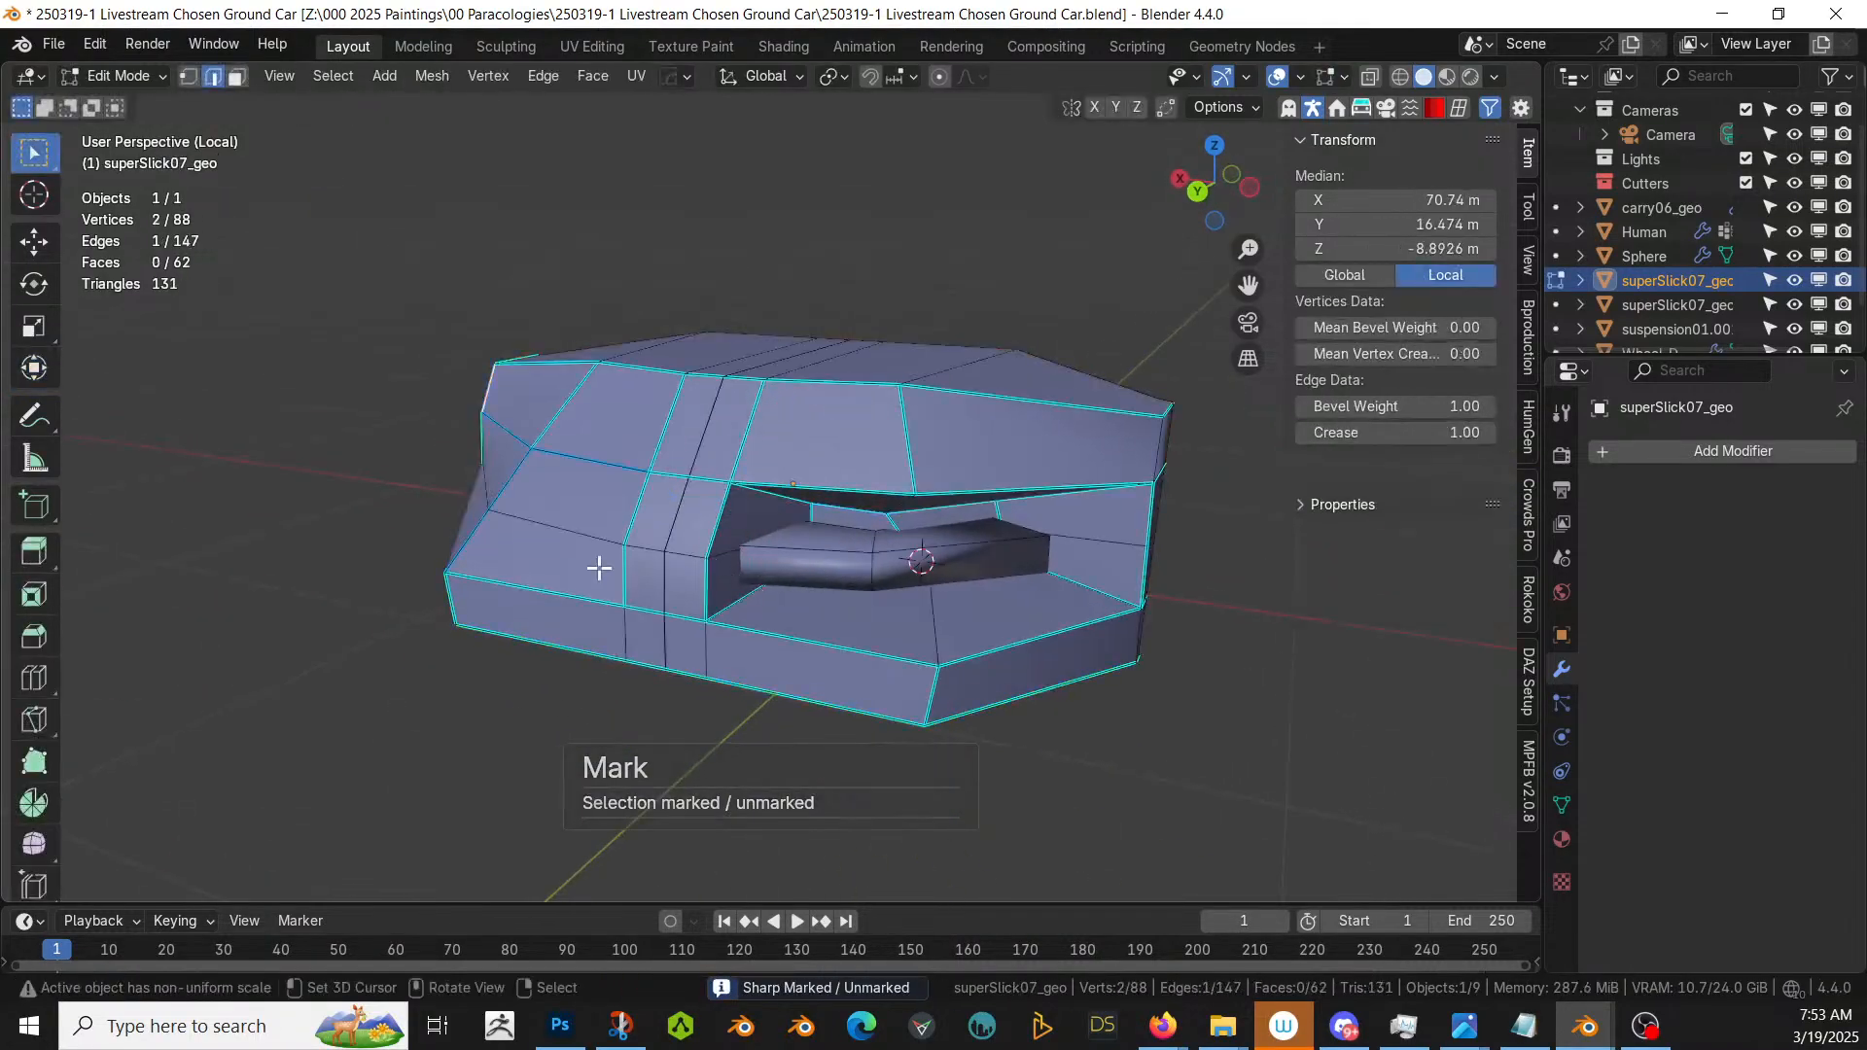
- Mirror the filled half of the bumper piece across the X axis with bisect, replacing the half that is still open
{"action": "scroll", "coordinate": [601, 567], "scroll_direction": "down", "scroll_amount": 2}
{"action": "key", "text": "Tab"}
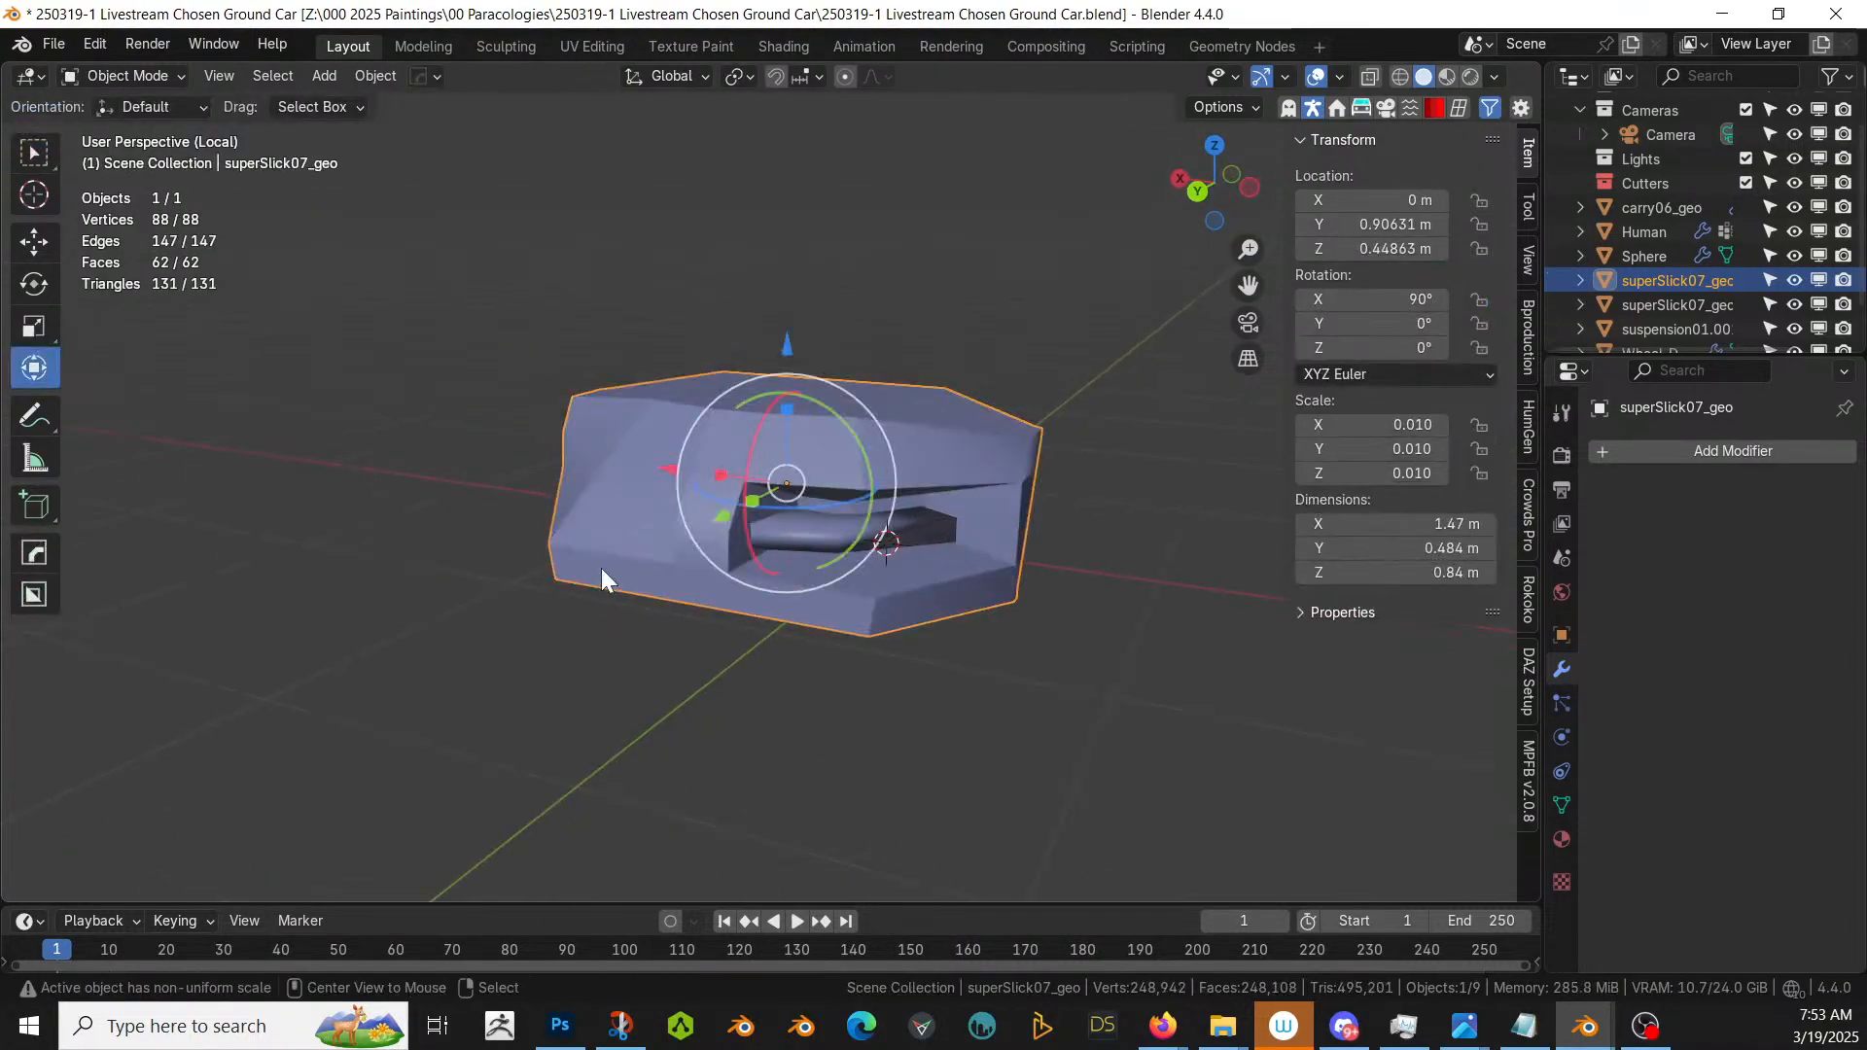
{"action": "key", "text": "alt+x"}
{"action": "left_click", "coordinate": [634, 461]}
{"action": "key", "text": "n"}
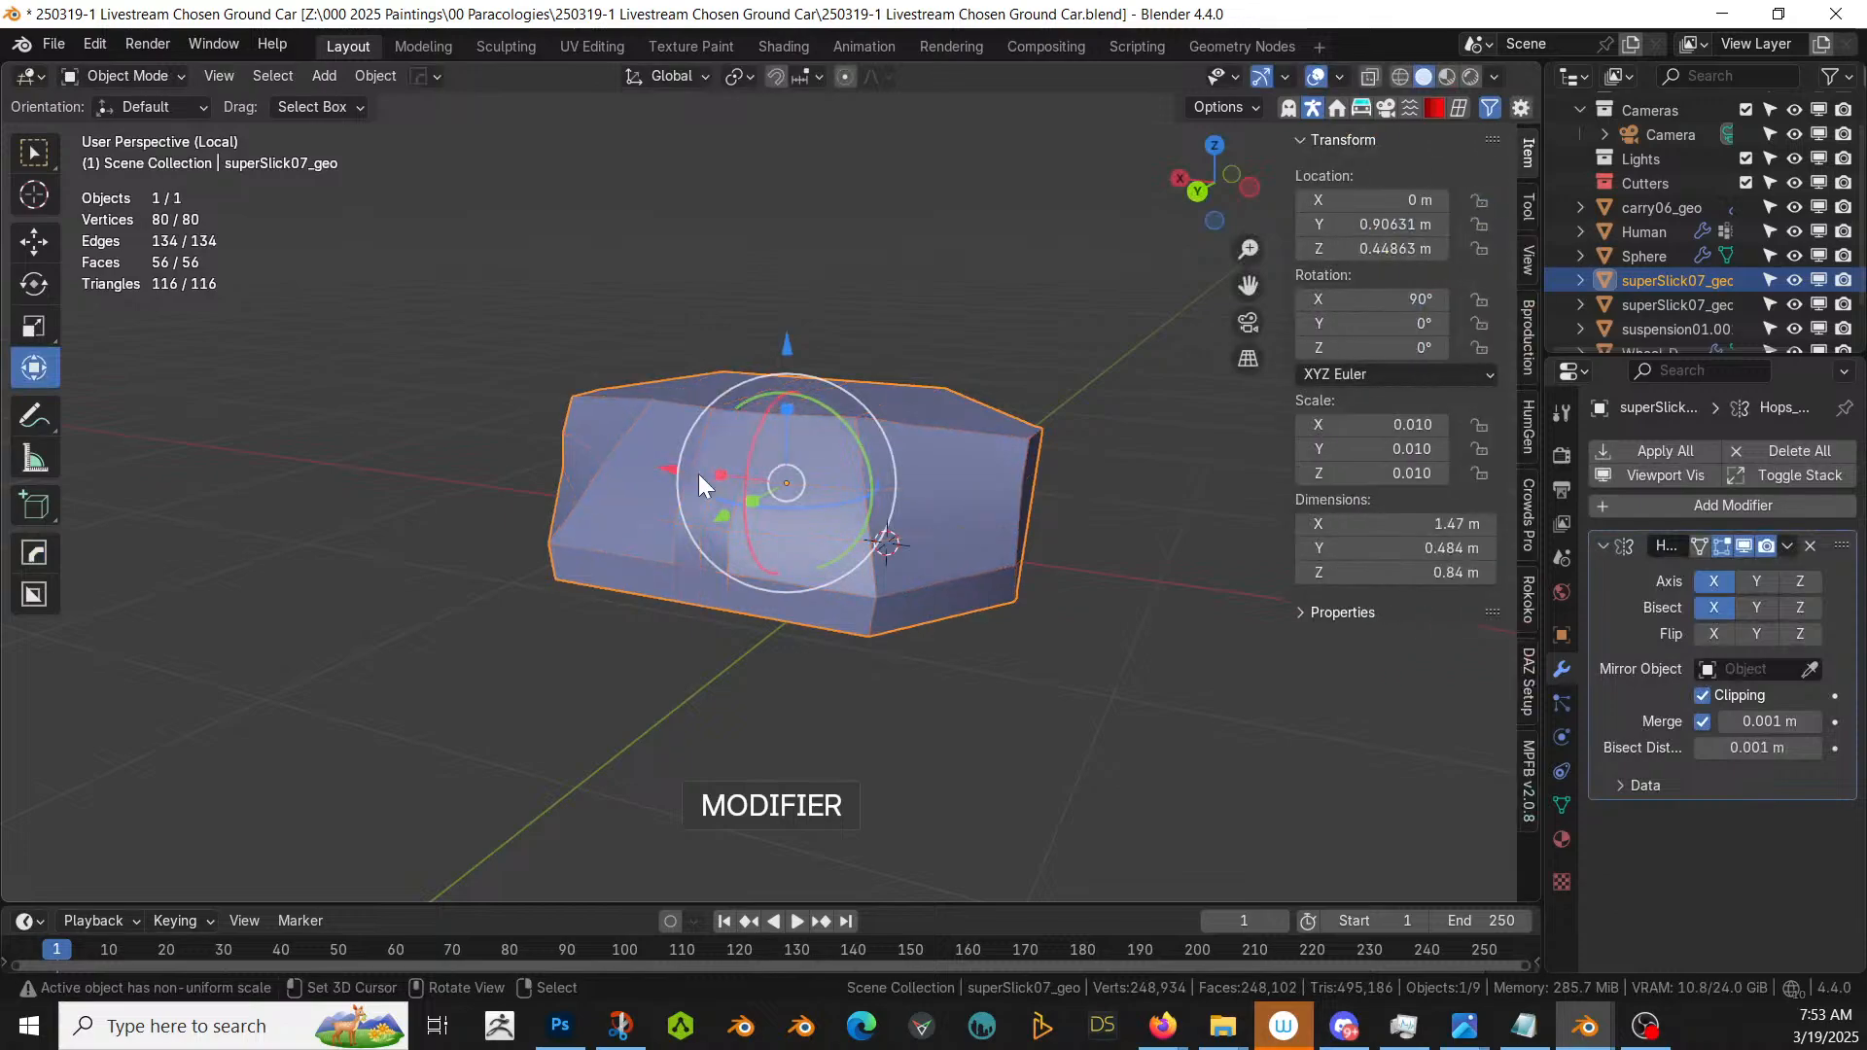
{"action": "middle_click_drag", "start_coordinate": [698, 474], "coordinate": [826, 564]}
- Leave the isolated view and turn on the mirror modifier's on-cage display for editing the bumper piece
{"action": "key", "text": "Tab"}
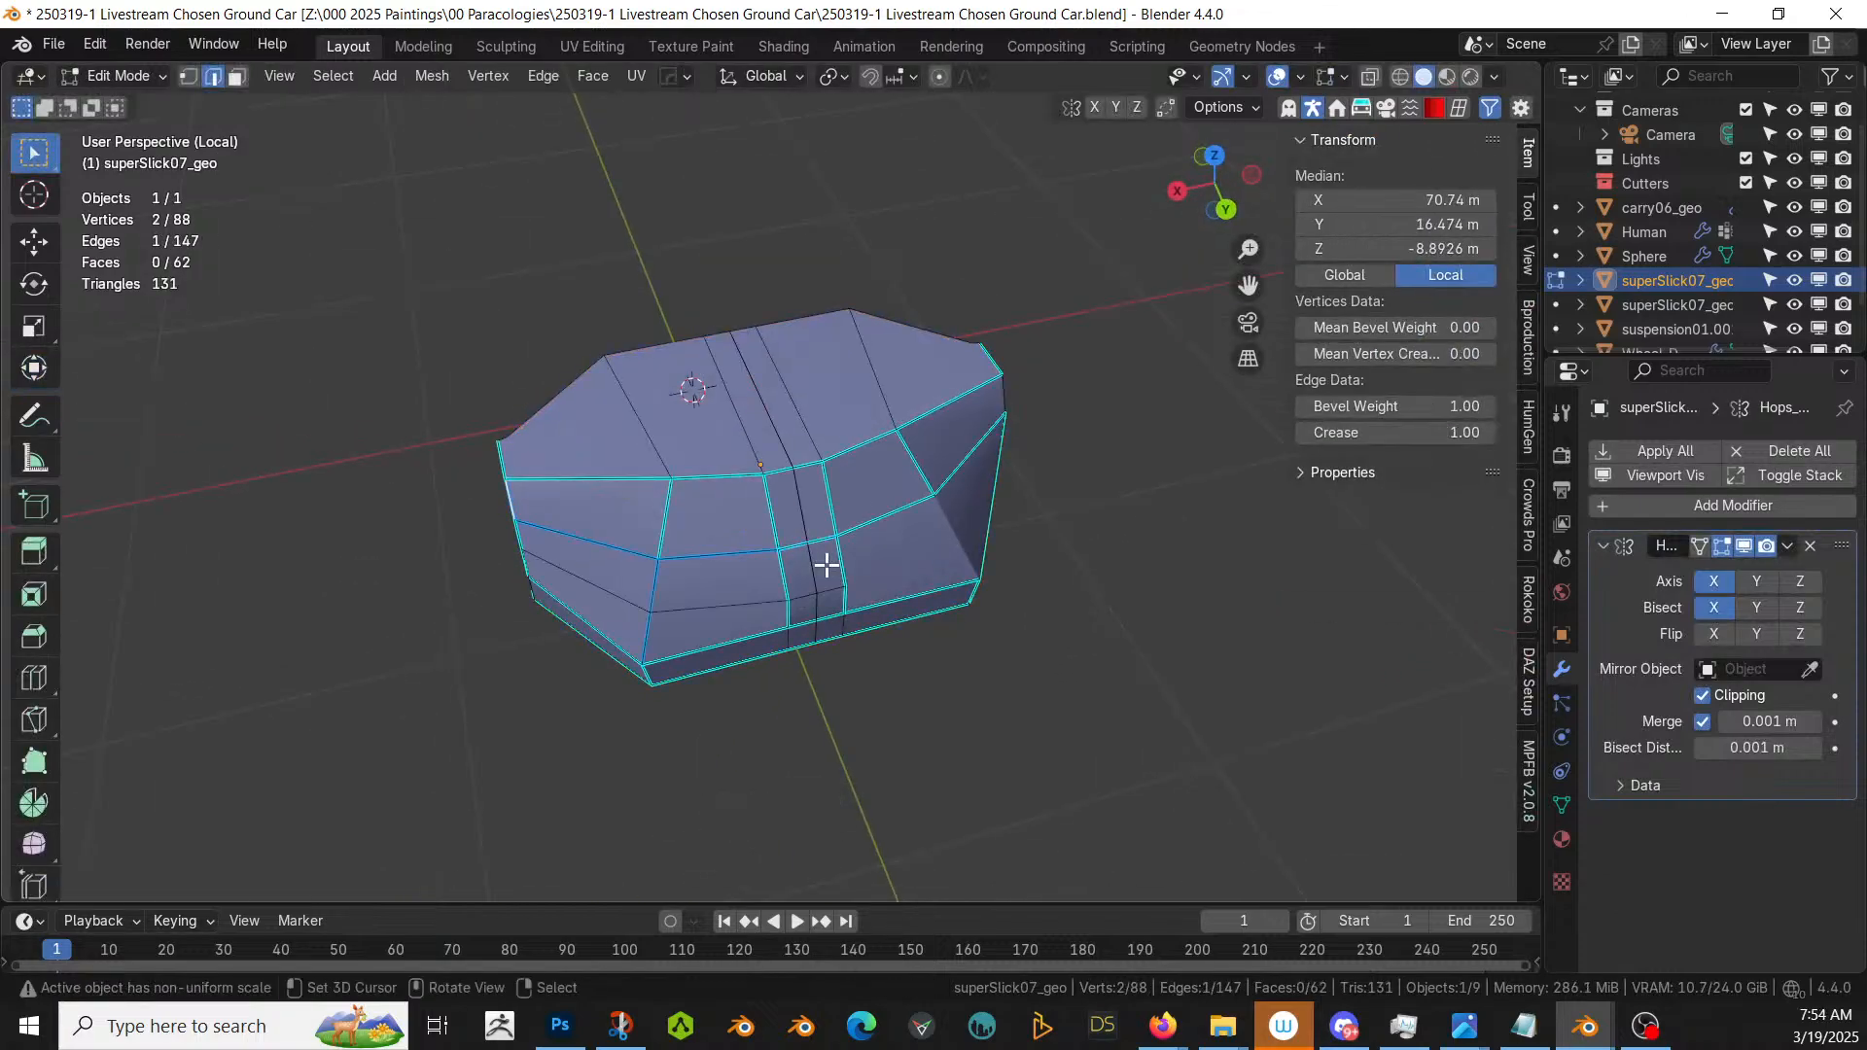
{"action": "key", "text": "KP_Divide"}
{"action": "middle_click_drag", "start_coordinate": [902, 595], "coordinate": [1365, 571]}
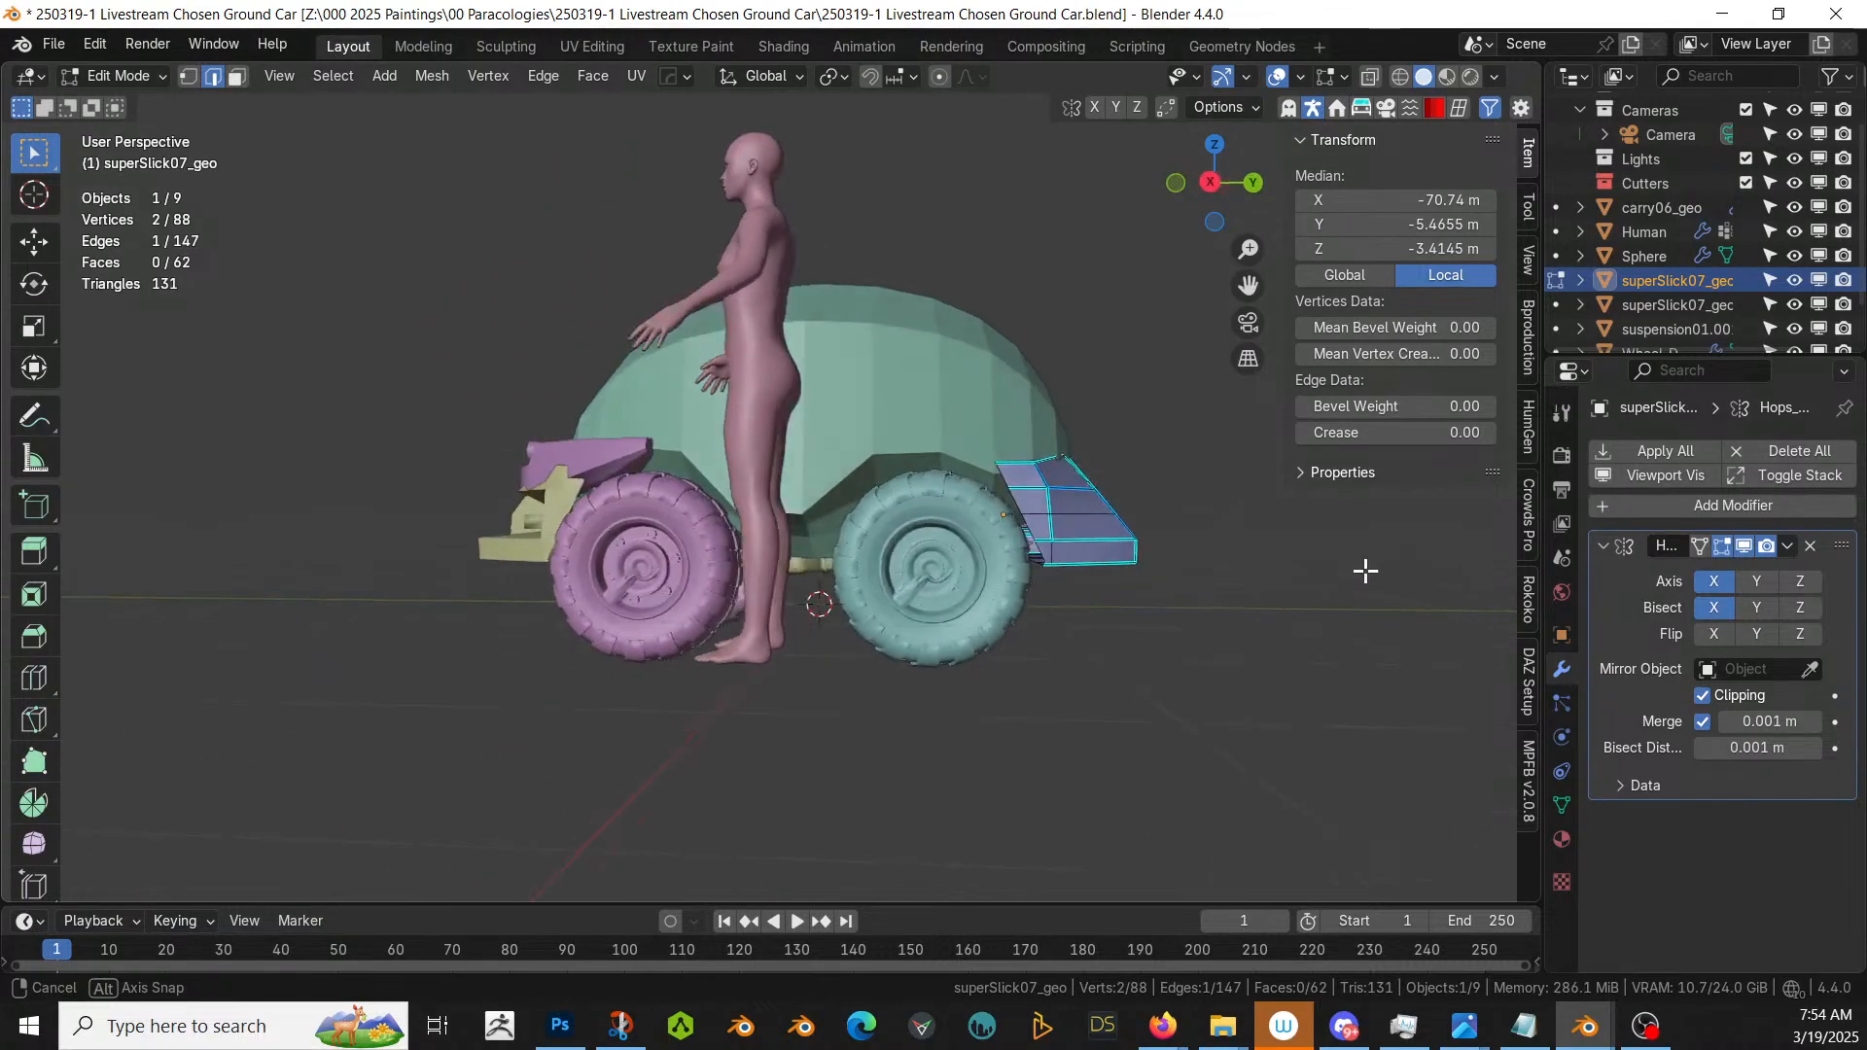
{"action": "left_click", "coordinate": [1274, 623]}
{"action": "middle_click_drag", "start_coordinate": [1262, 638], "coordinate": [938, 696]}
{"action": "key", "text": "Tab"}
{"action": "middle_click_drag", "start_coordinate": [766, 657], "coordinate": [820, 702]}
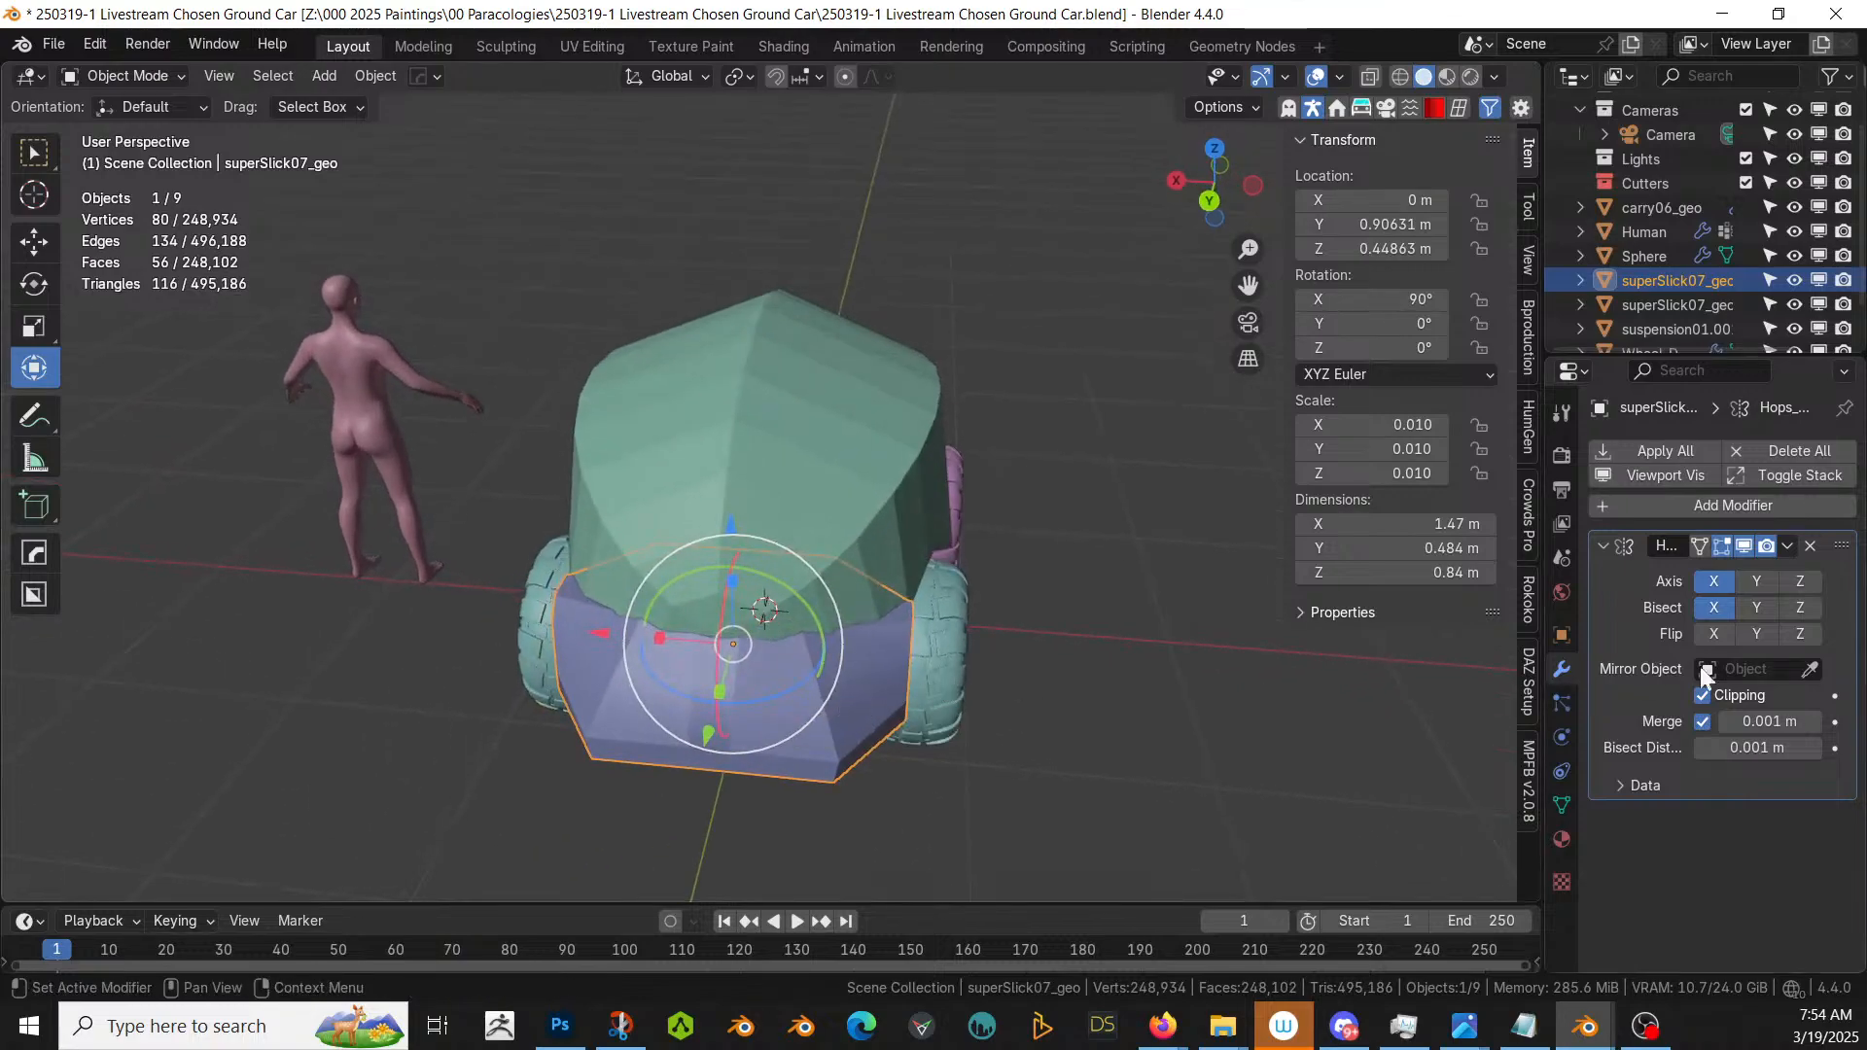
{"action": "key", "text": "Tab"}
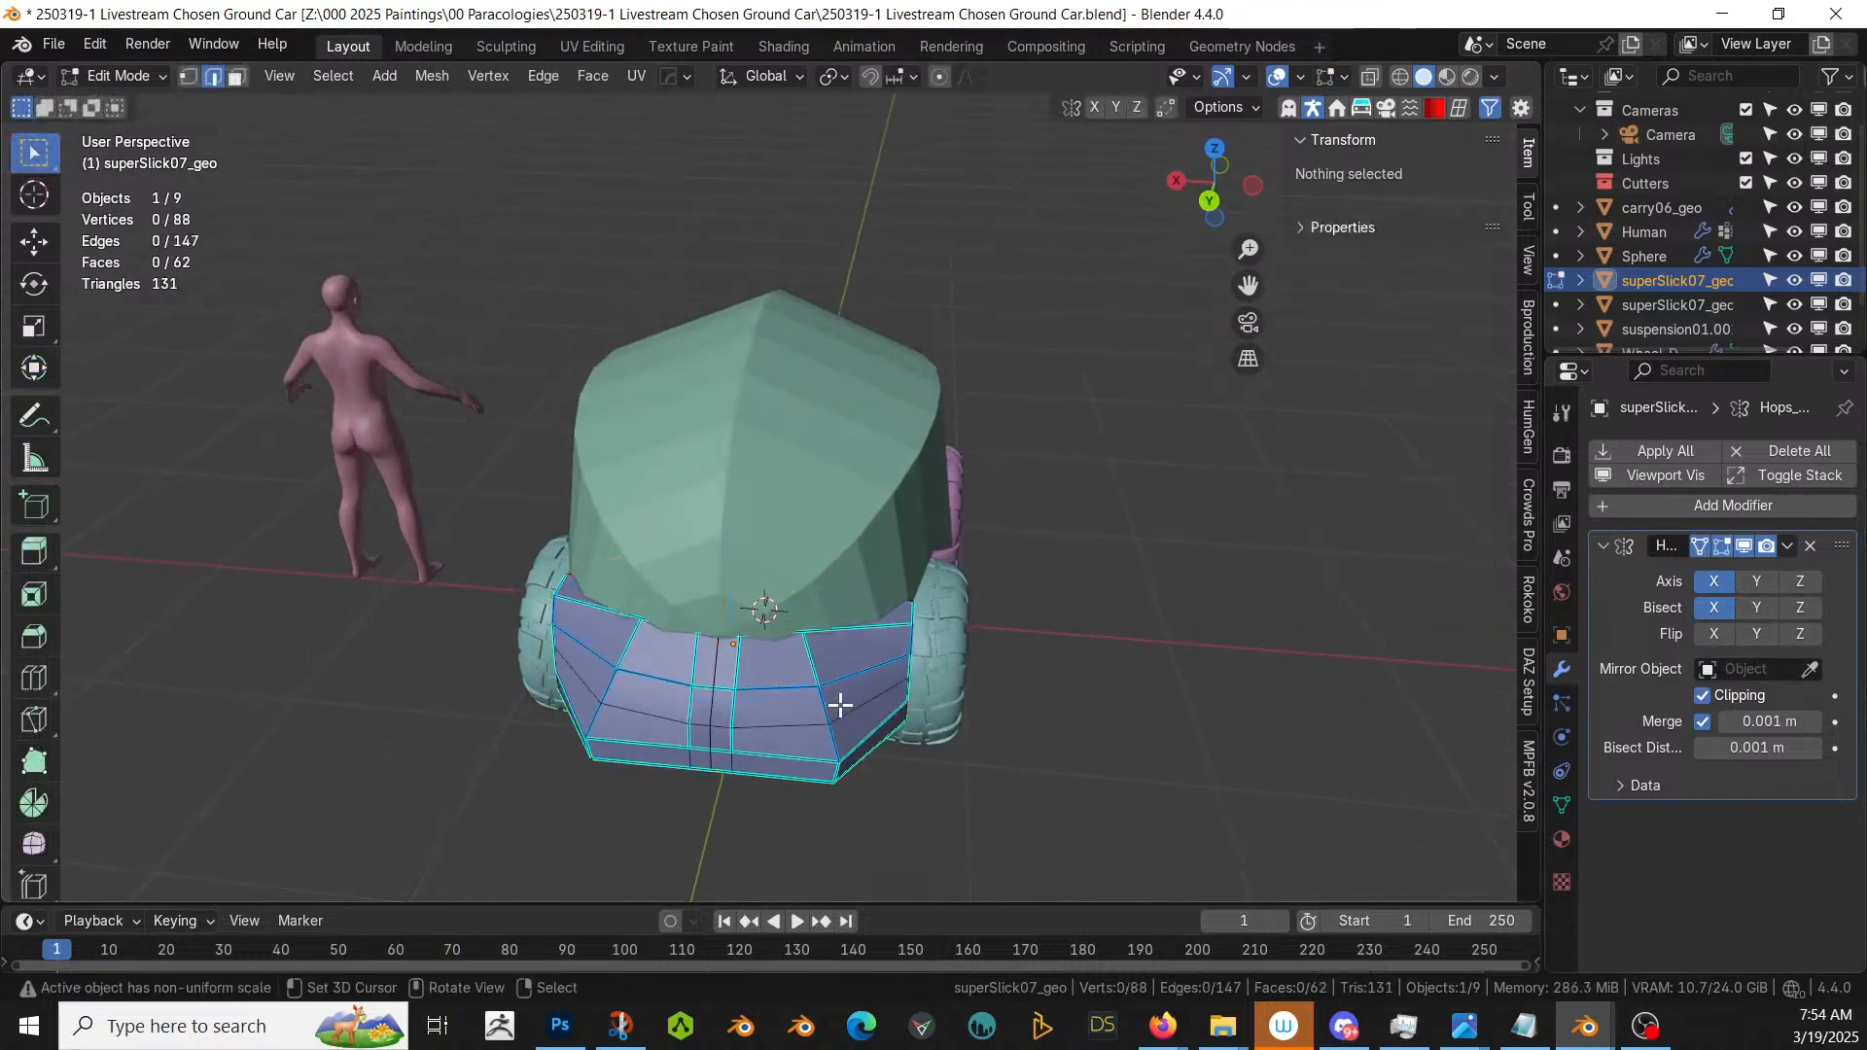
{"action": "middle_click_drag", "start_coordinate": [824, 707], "coordinate": [884, 716]}
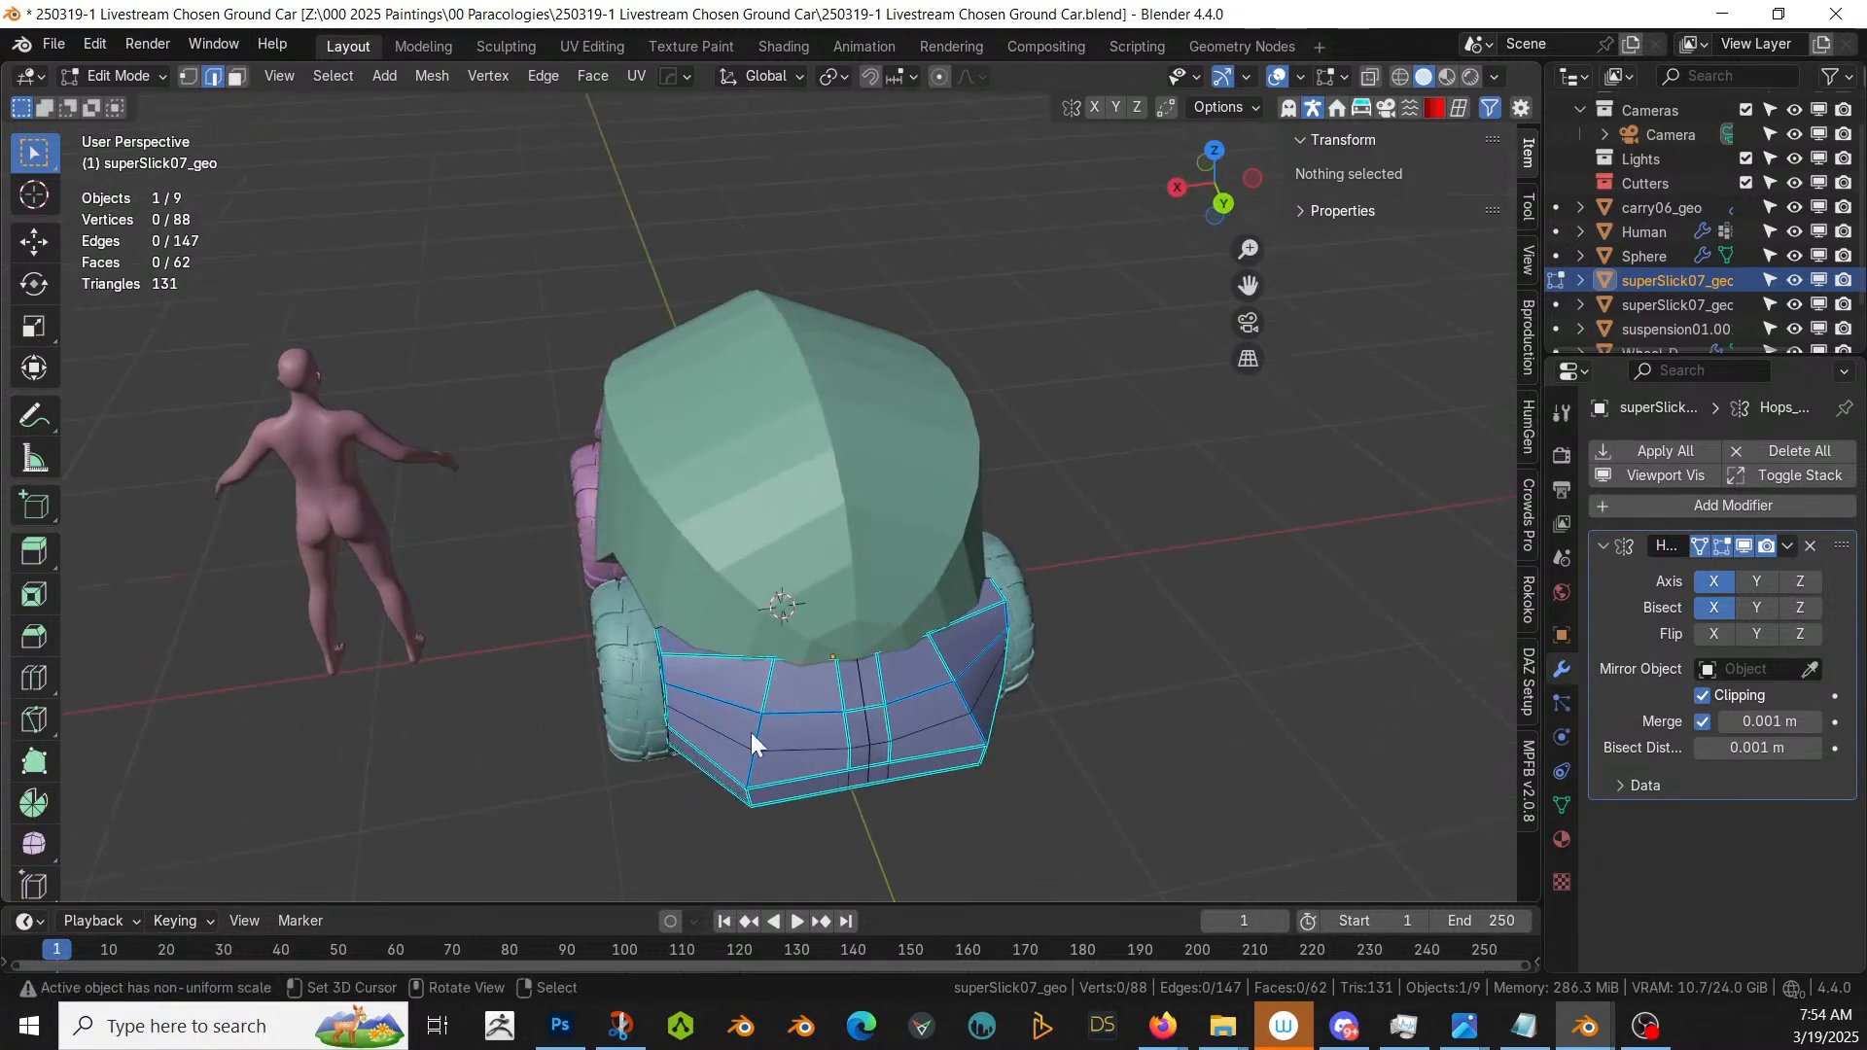
- Extrude the bumper piece's outer top face upward about 0.22 m along its normal
{"action": "key", "text": "Tab"}
{"action": "key", "text": "Tab"}
{"action": "left_click", "coordinate": [979, 630]}
{"action": "middle_click_drag", "start_coordinate": [949, 655], "coordinate": [1012, 616]}
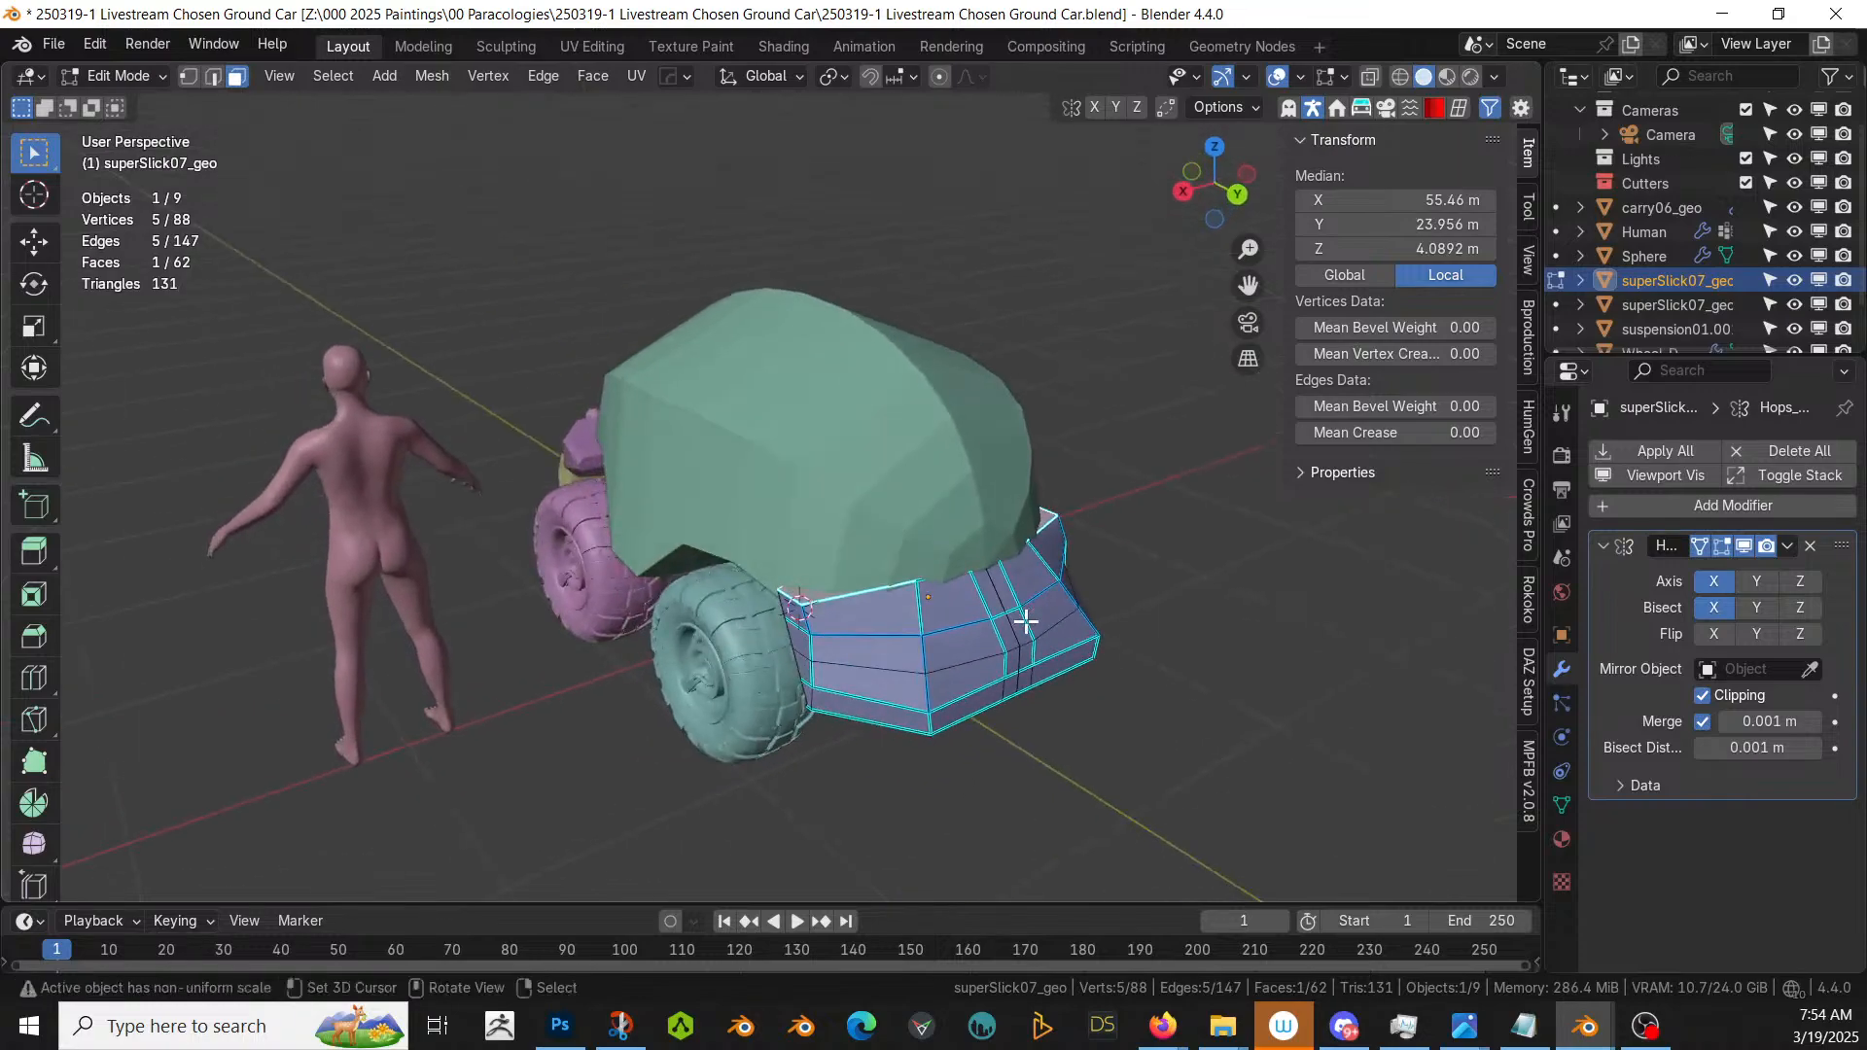
{"action": "key", "text": "e"}
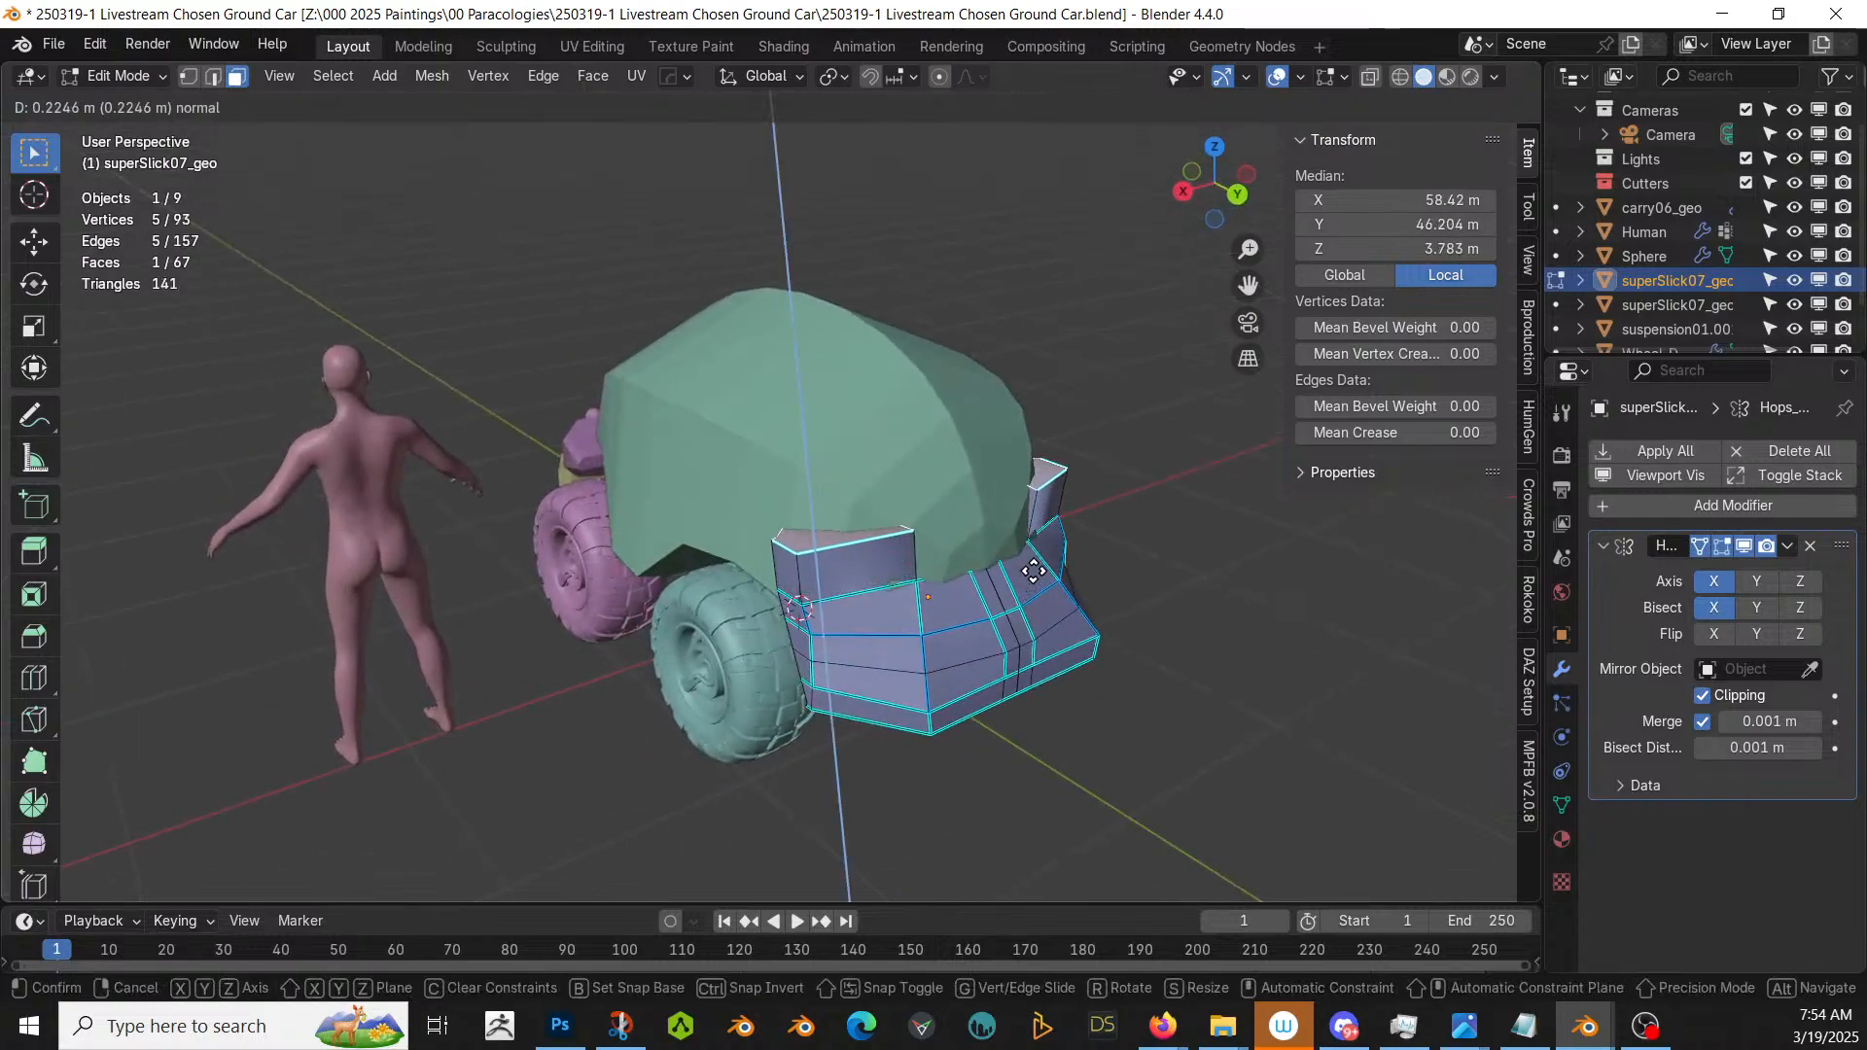
{"action": "left_click", "coordinate": [1034, 570]}
- Move the extruded top face a short distance along the global Y axis toward the car's front
{"action": "middle_click_drag", "start_coordinate": [1062, 563], "coordinate": [1142, 583]}
{"action": "key", "text": "g"}
{"action": "key", "text": "y"}
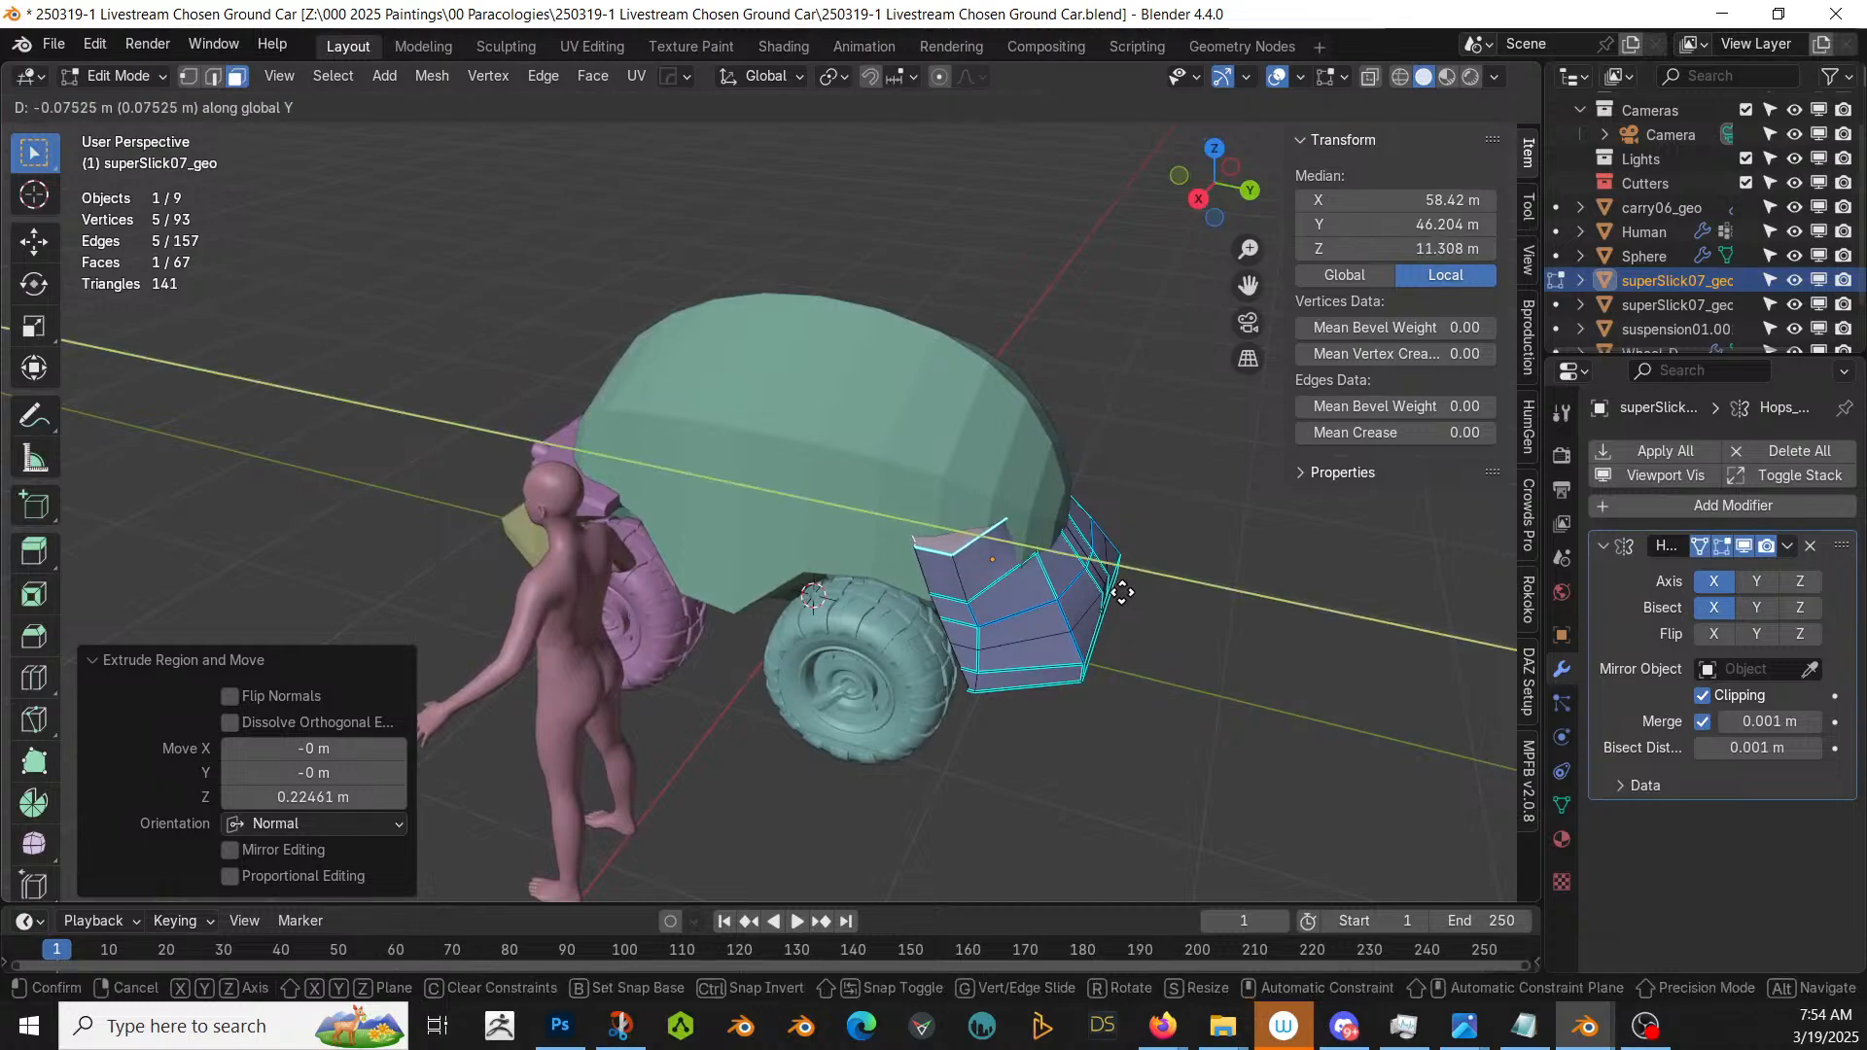
{"action": "left_click", "coordinate": [1116, 593]}
- Return to object mode, view the car from the right side, and save the file
{"action": "middle_click_drag", "start_coordinate": [1100, 579], "coordinate": [661, 516]}
{"action": "key", "text": "Tab"}
{"action": "key", "text": "KP_3"}
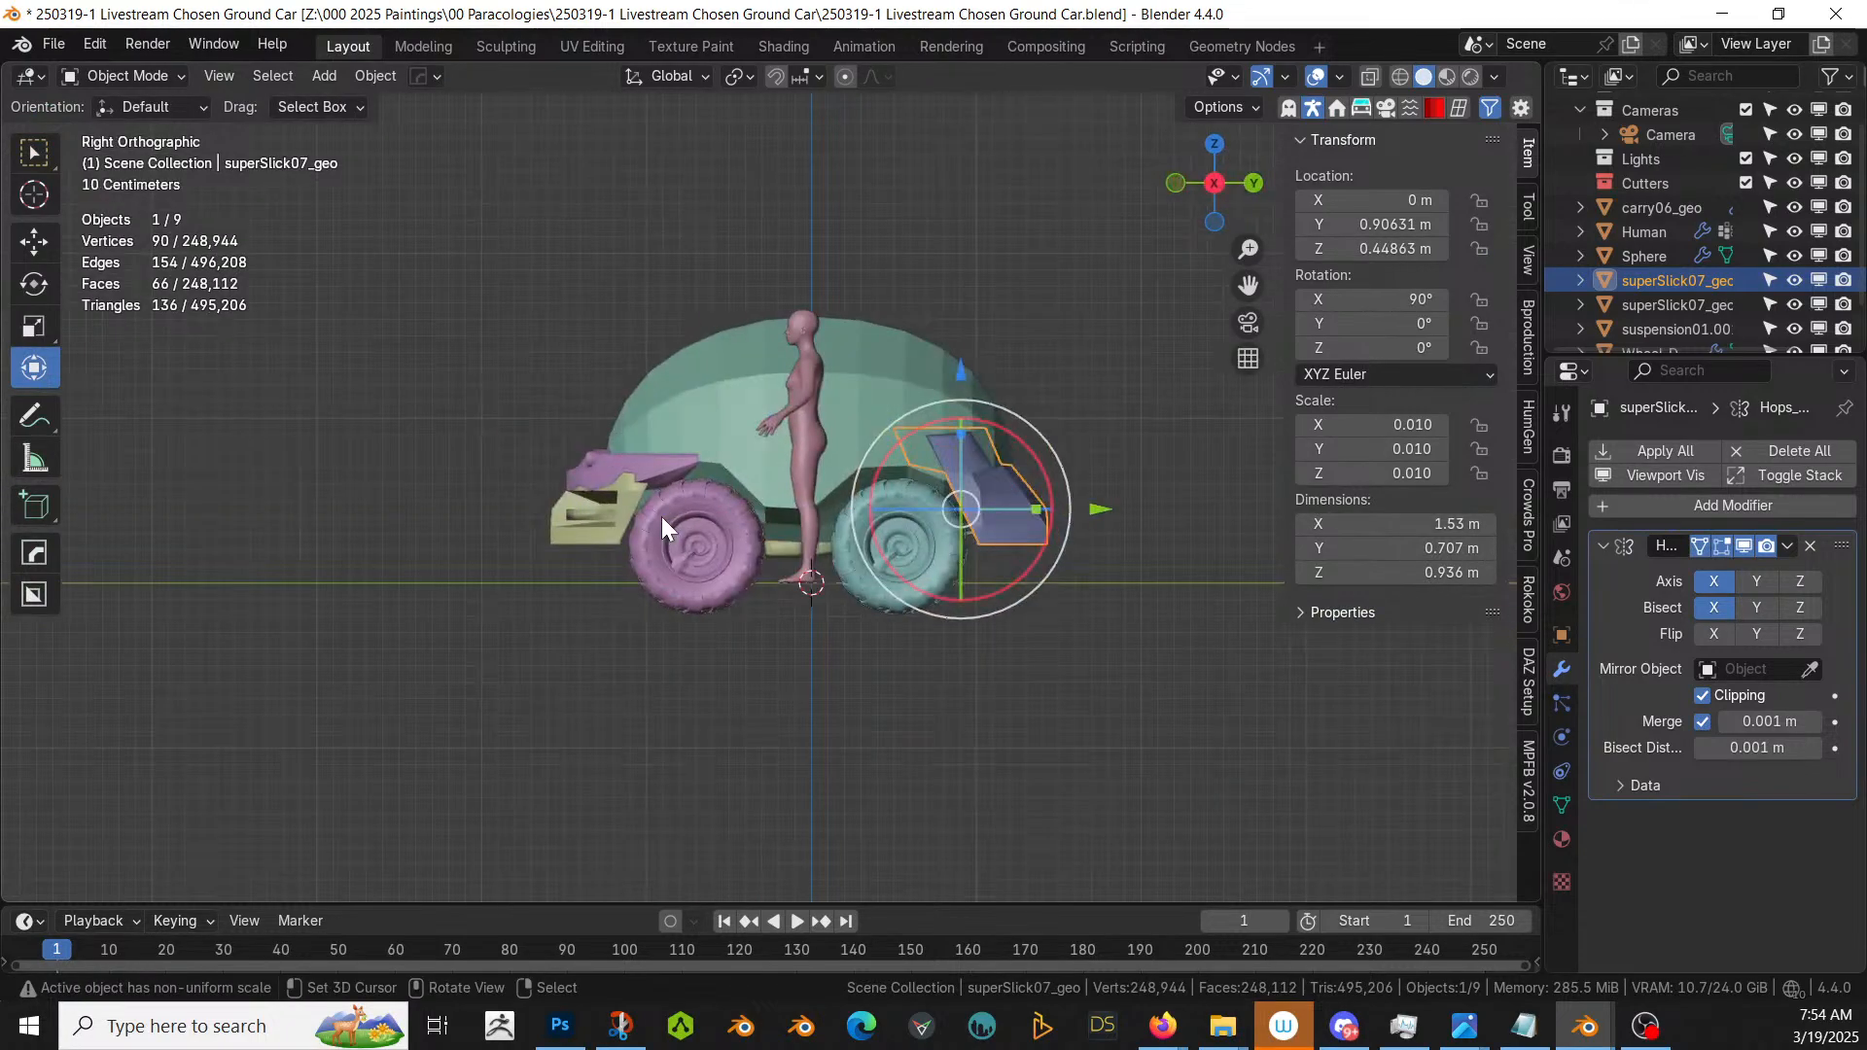
{"action": "key", "text": "ctrl+s"}
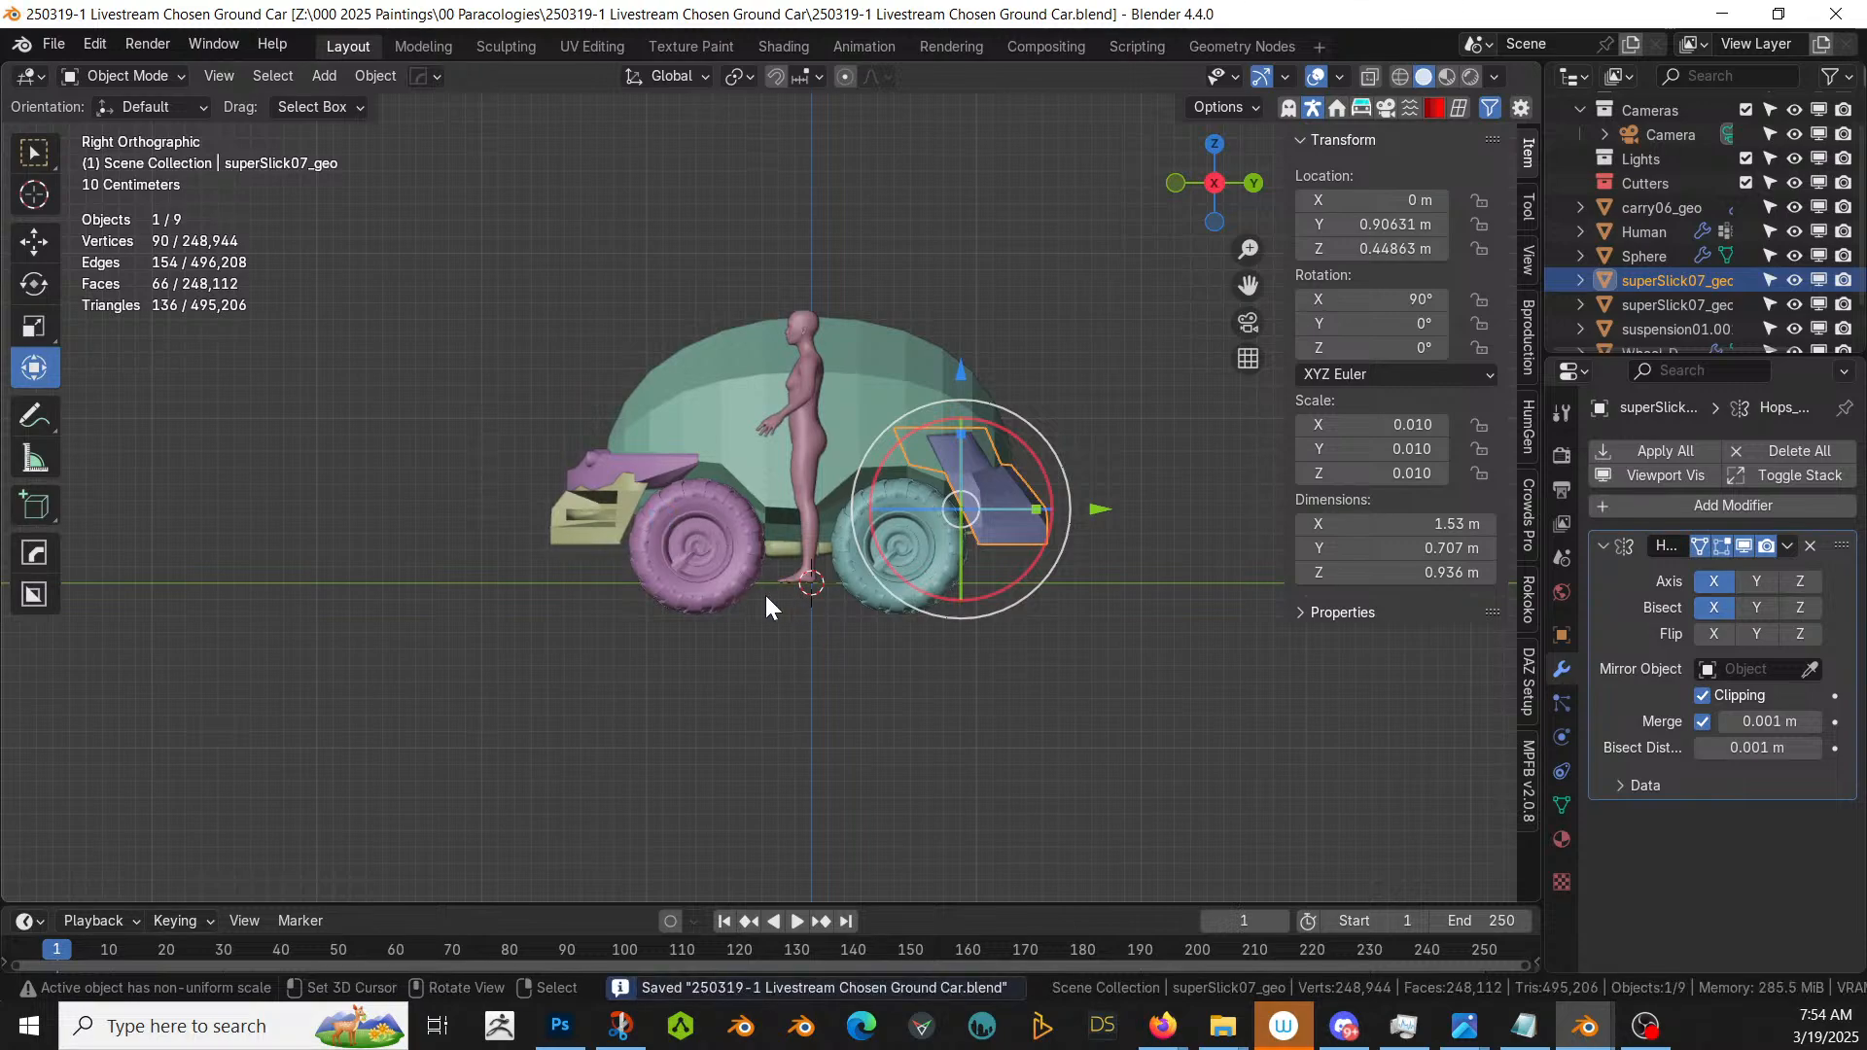
- Isolate the rounded car body and add a level 2 Subdivision modifier to it
{"action": "middle_click_drag", "start_coordinate": [813, 540], "coordinate": [1339, 579]}
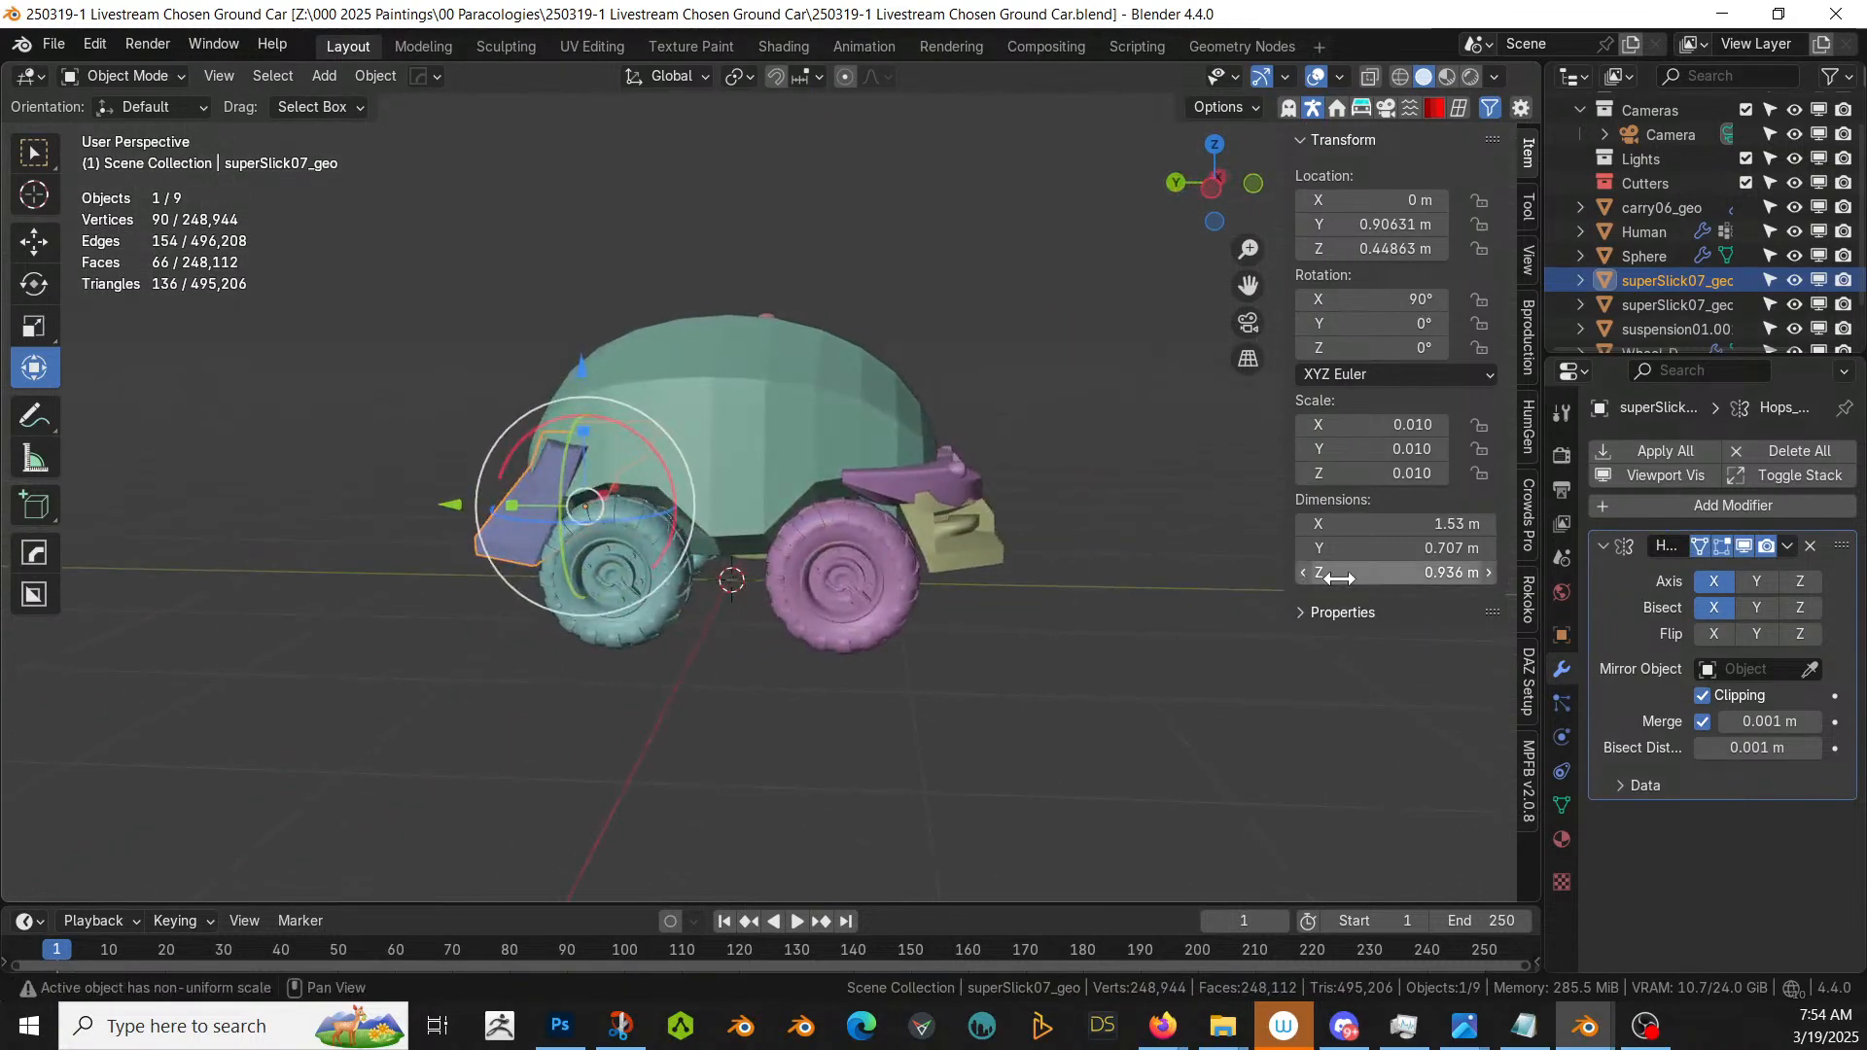
{"action": "middle_click_drag", "start_coordinate": [1023, 550], "coordinate": [676, 603]}
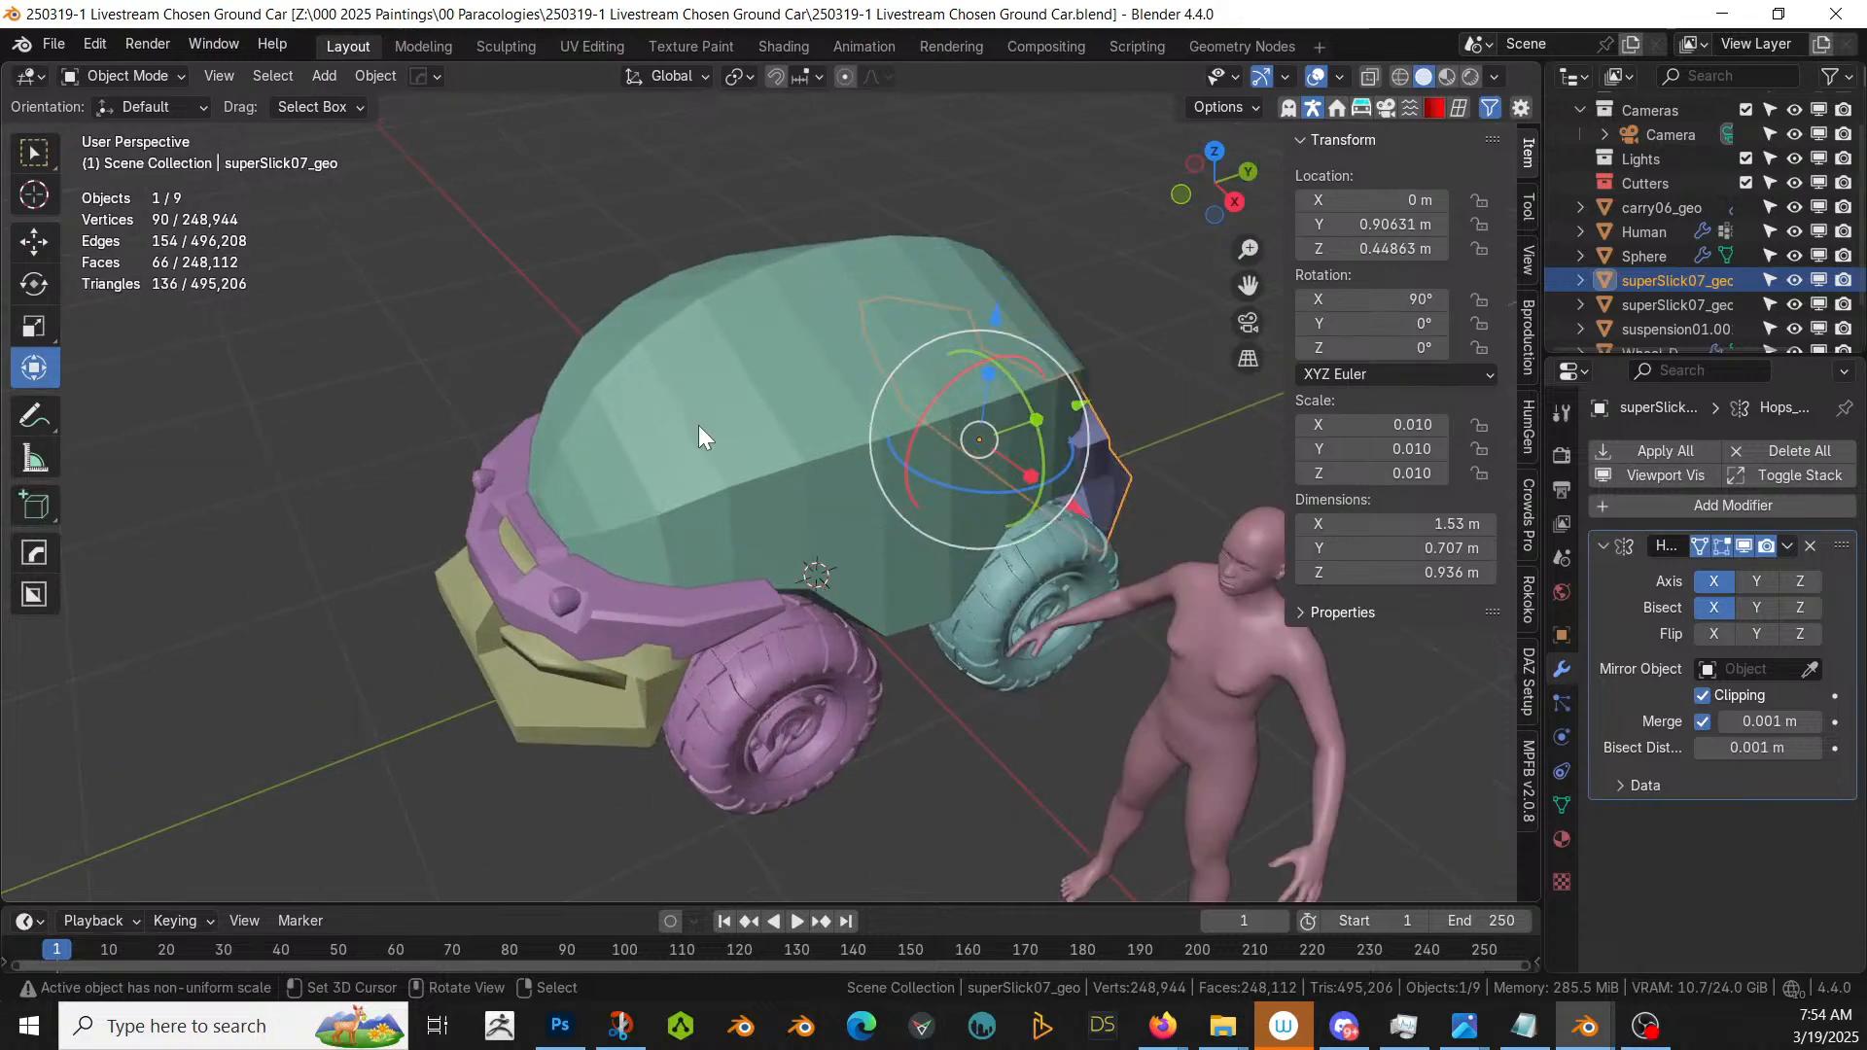
{"action": "middle_click_drag", "start_coordinate": [738, 467], "coordinate": [1004, 540]}
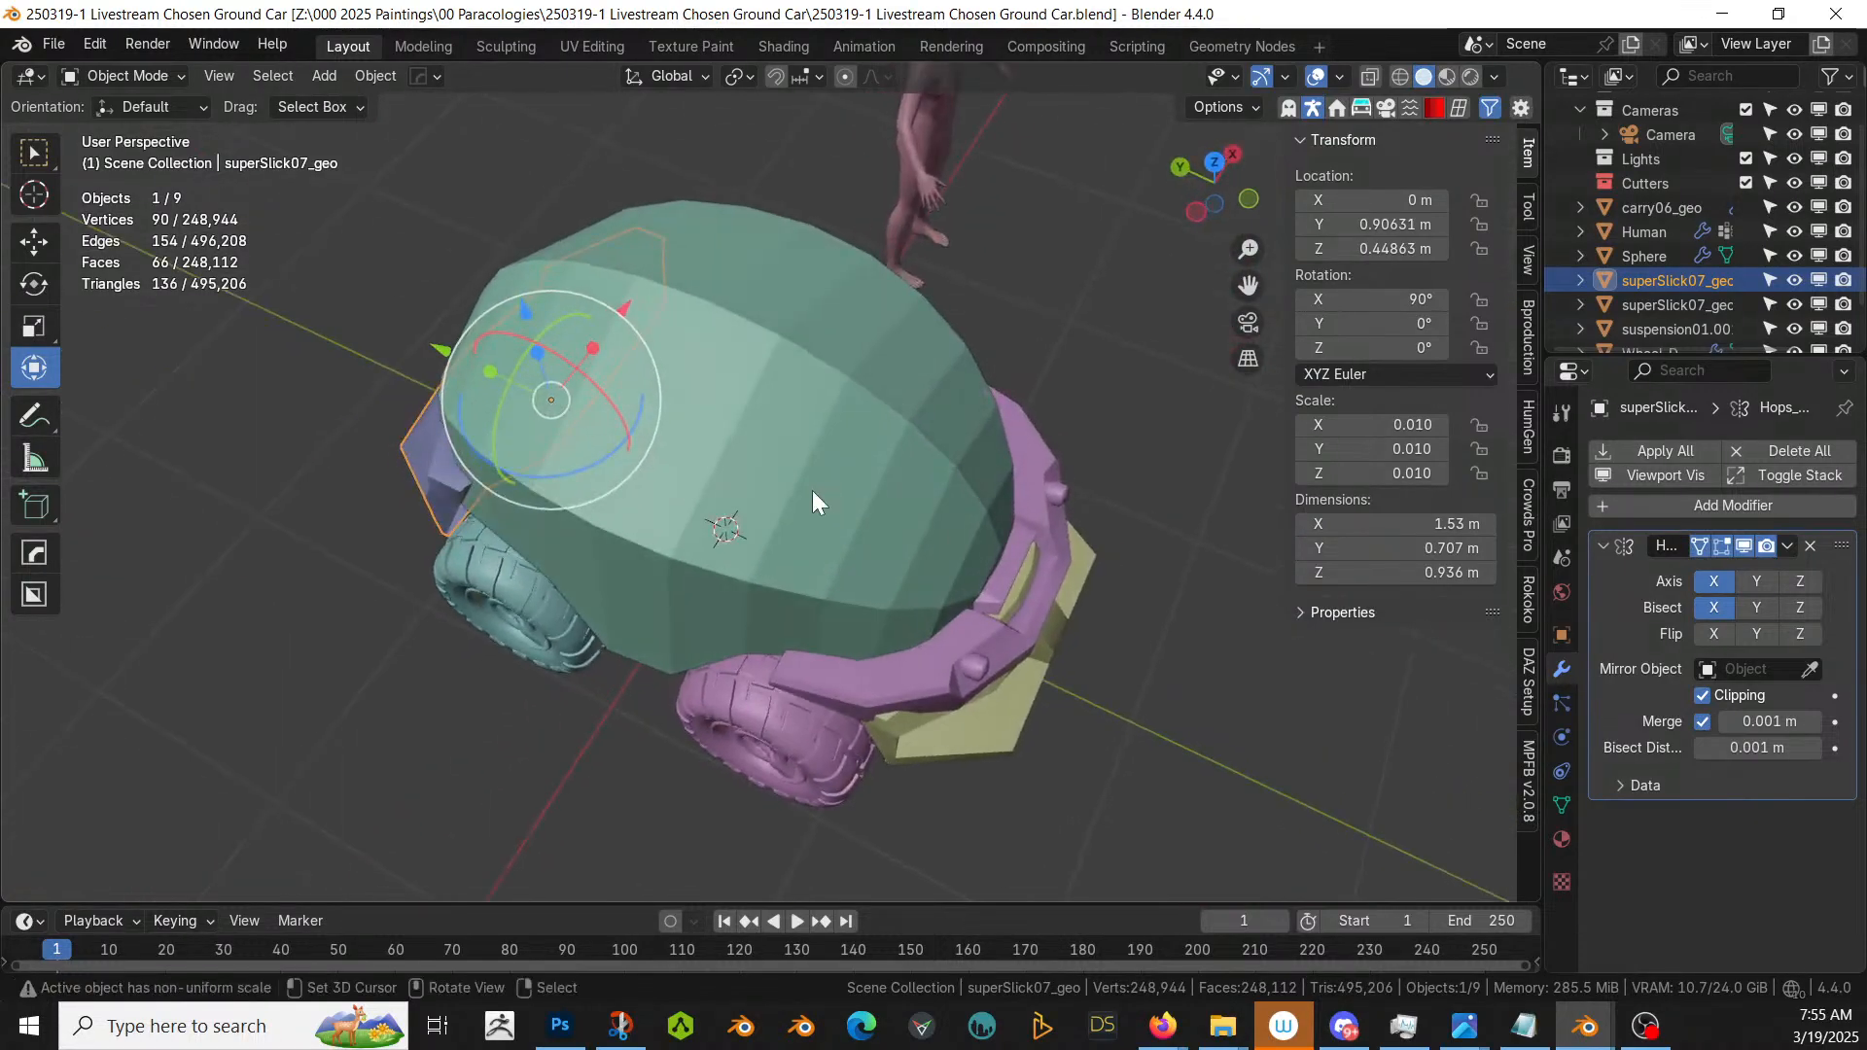
{"action": "middle_click_drag", "start_coordinate": [815, 490], "coordinate": [888, 382]}
{"action": "left_click", "coordinate": [766, 399]}
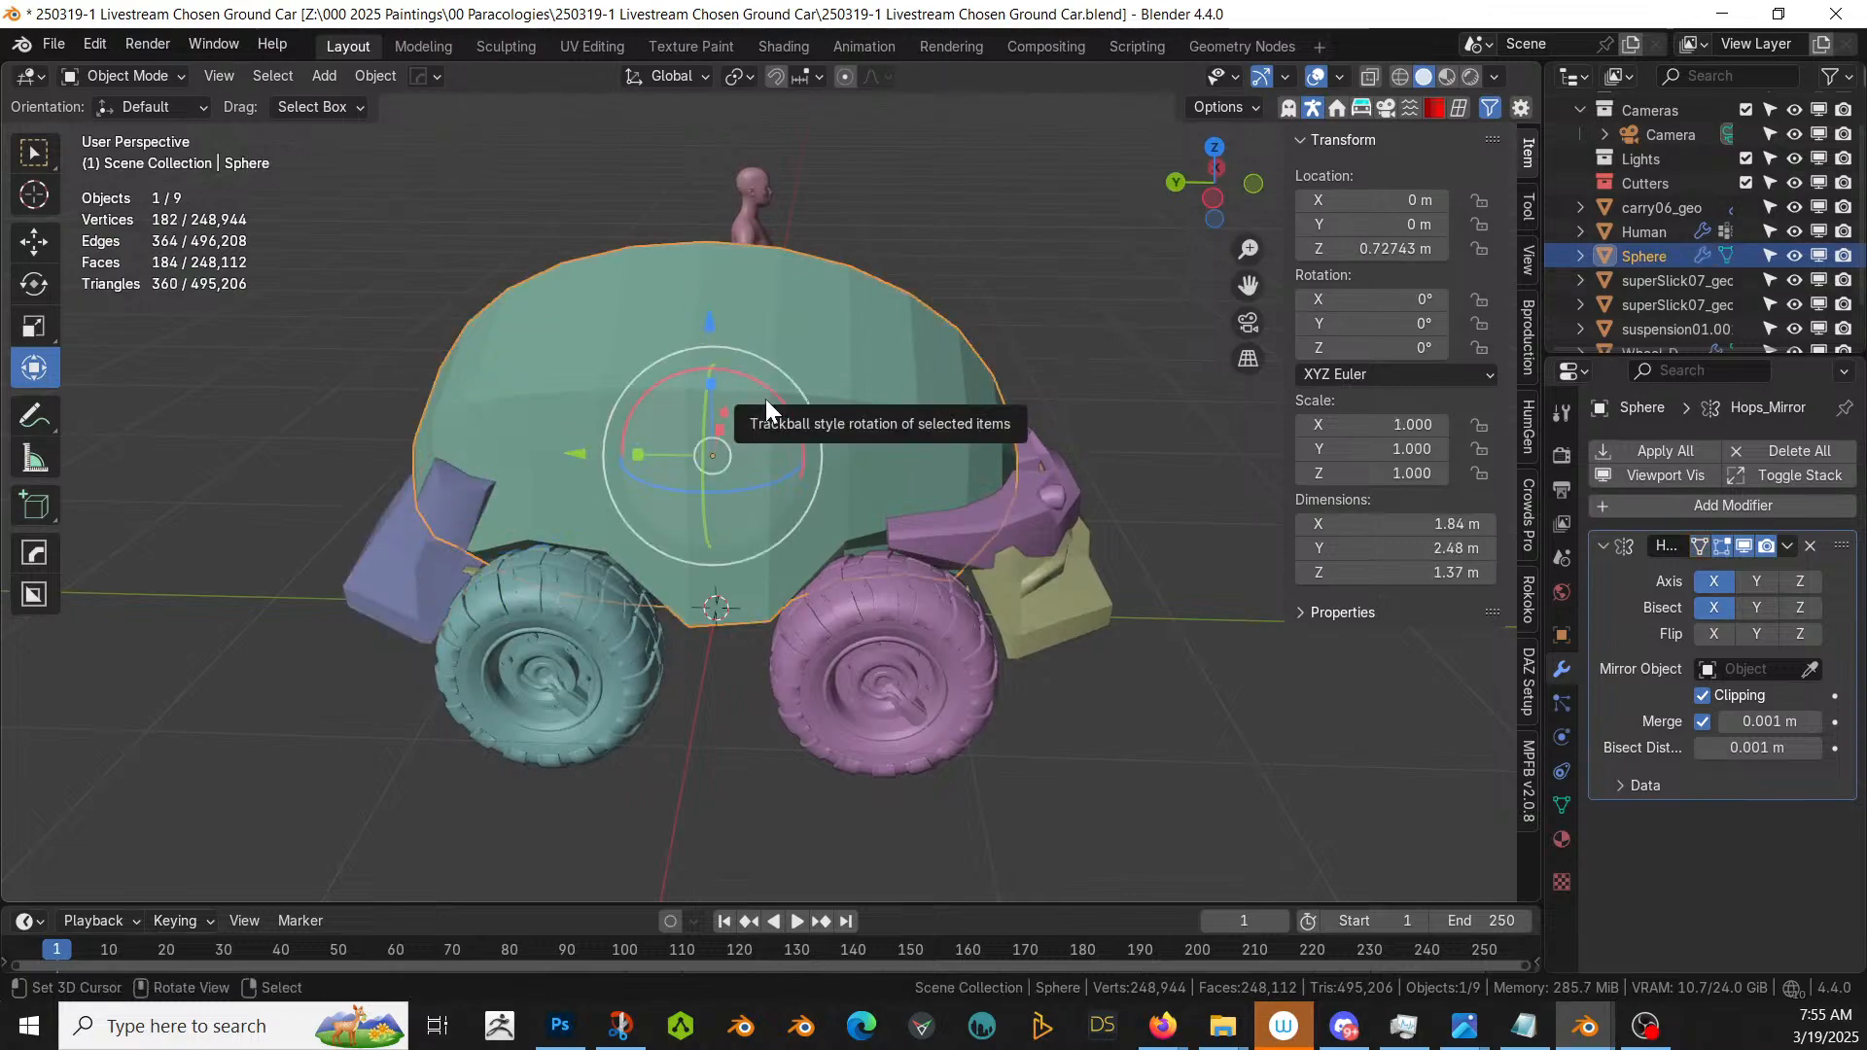
{"action": "key", "text": "KP_Divide"}
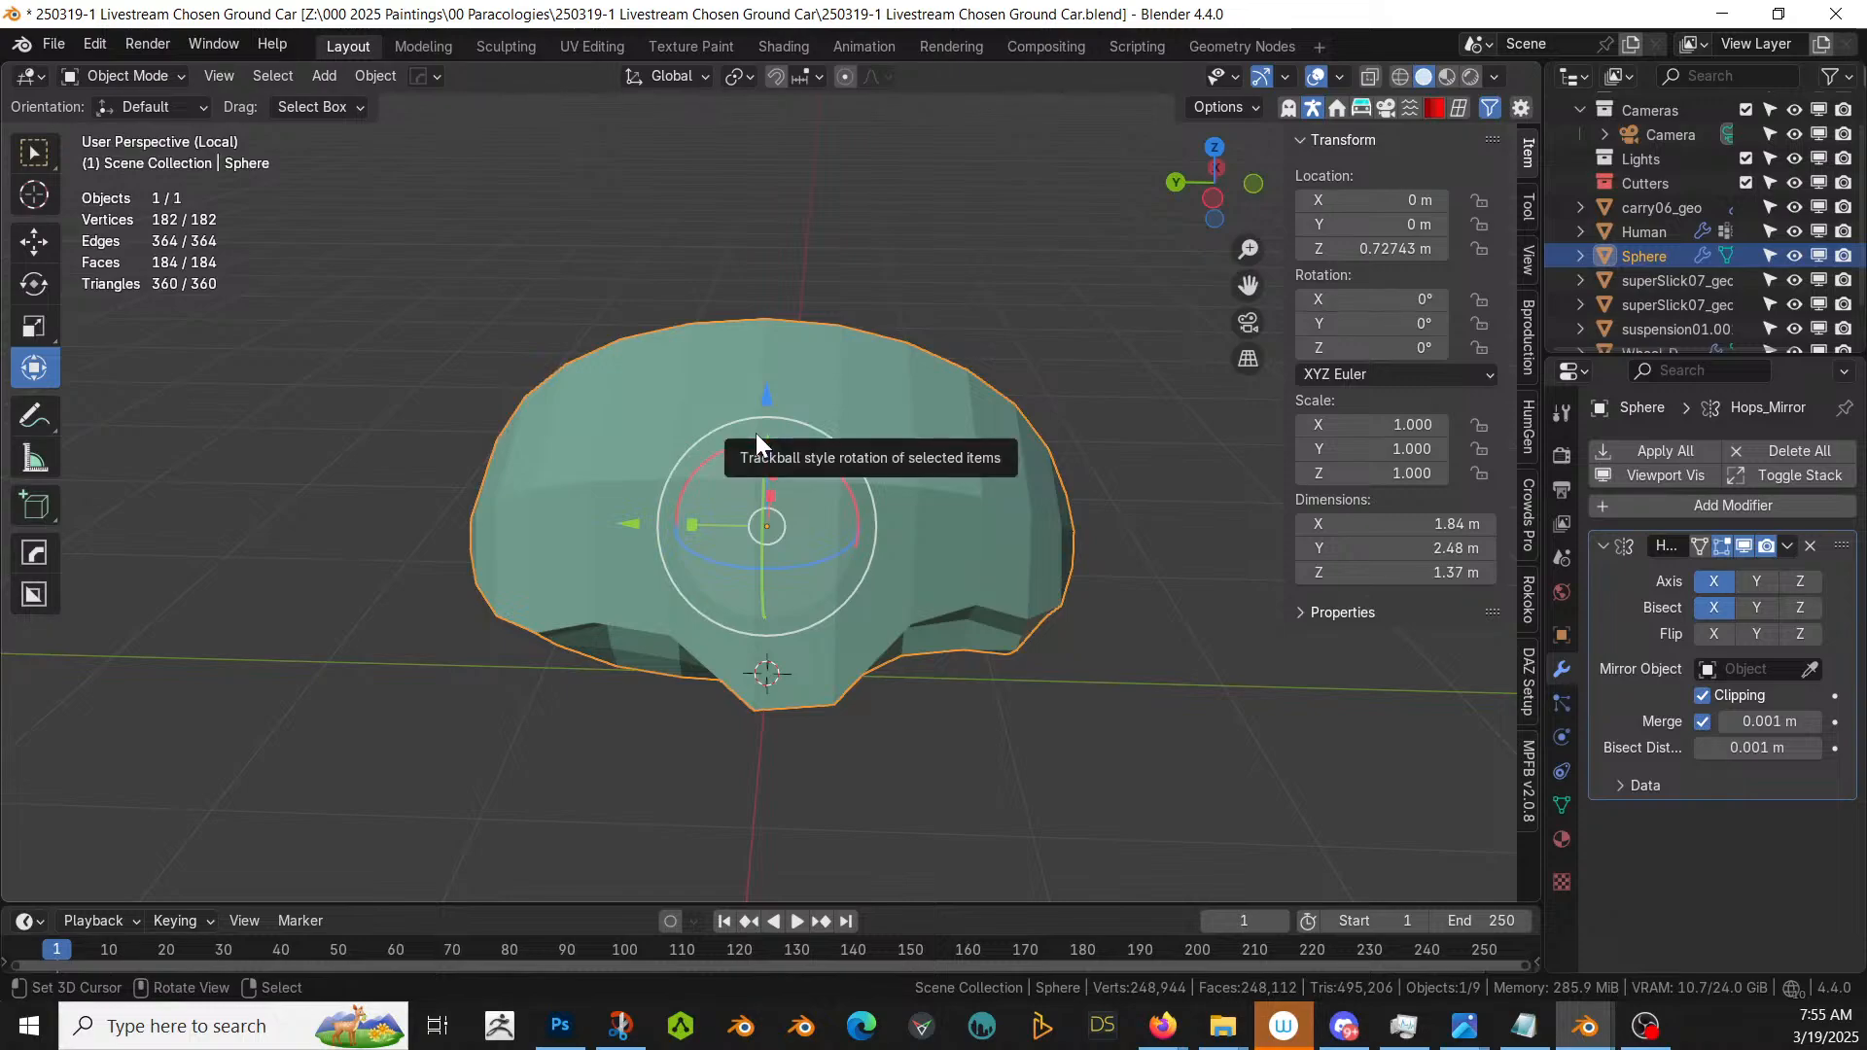
{"action": "key", "text": "ctrl+2"}
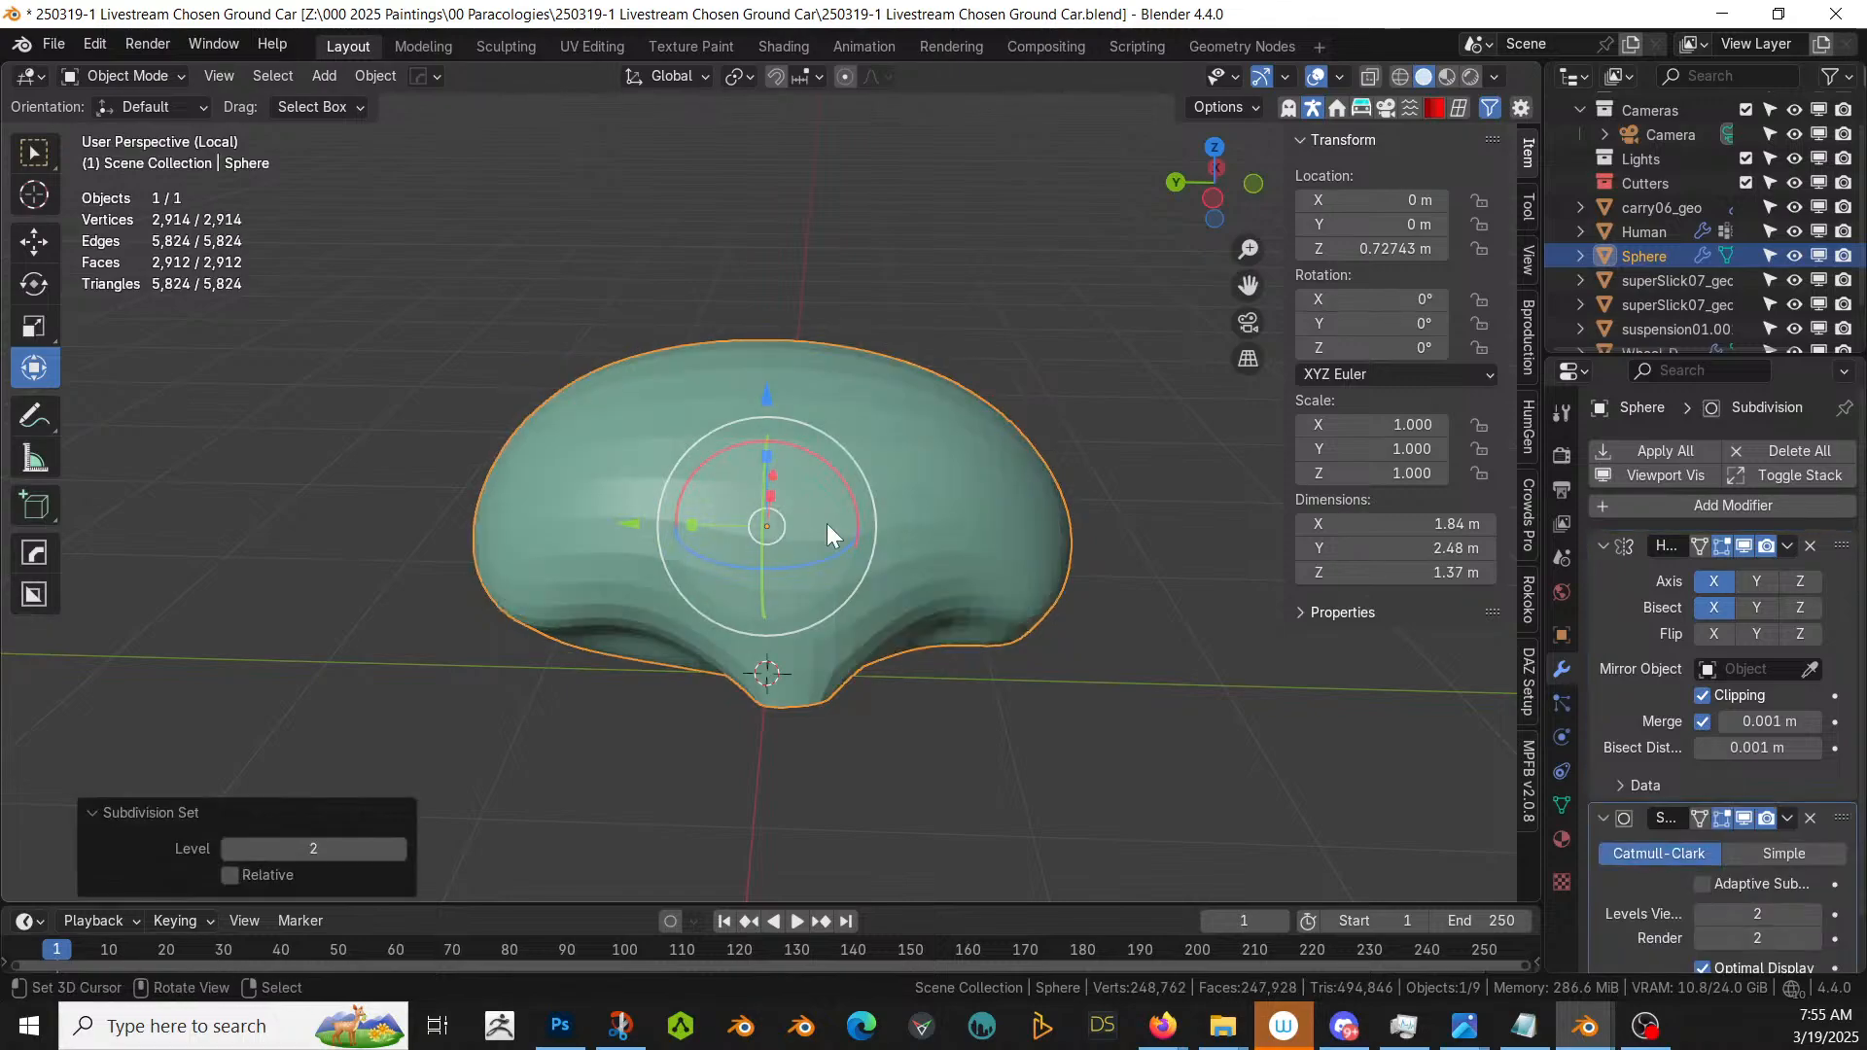
- Open the rounded body for mesh editing and turn off its Subdivision modifier's viewport display
{"action": "key", "text": "Tab"}
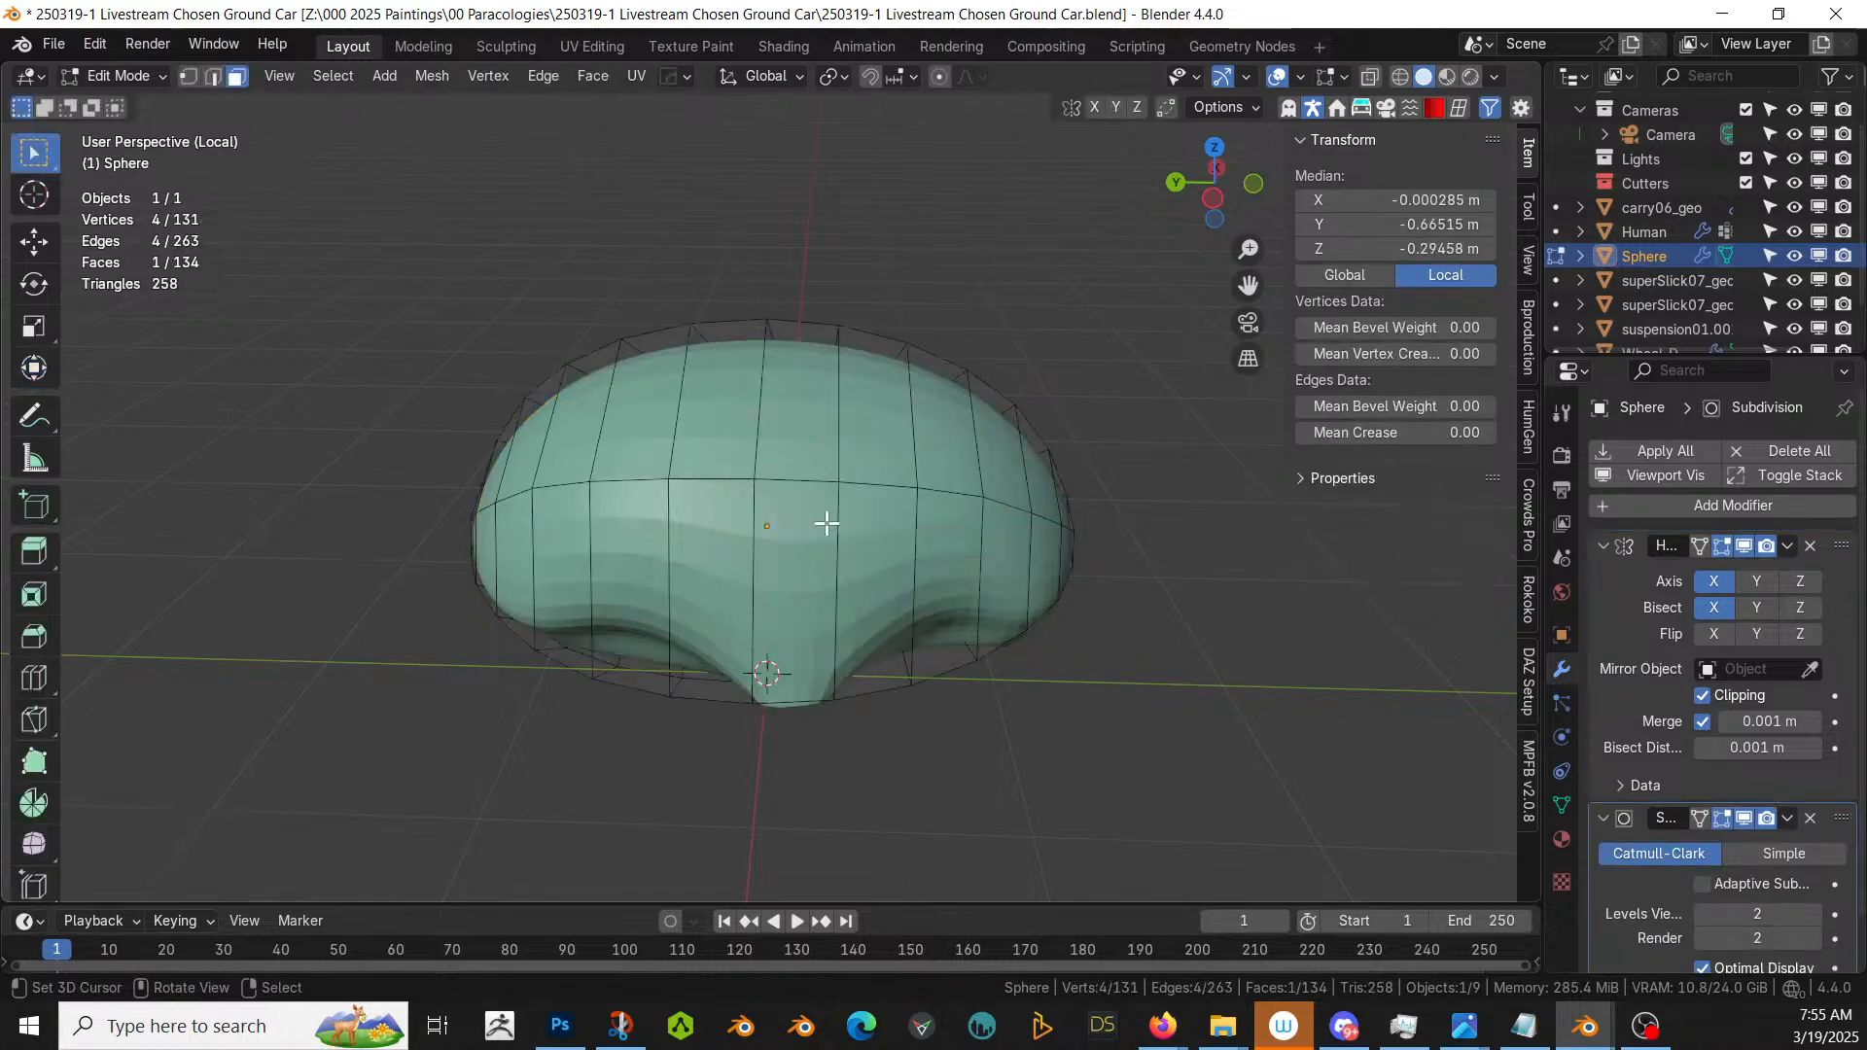
{"action": "left_click", "coordinate": [1744, 817]}
{"action": "middle_click_drag", "start_coordinate": [1089, 603], "coordinate": [727, 552]}
{"action": "middle_click_drag", "start_coordinate": [614, 580], "coordinate": [596, 533]}
- Select the edge path along the body's lower side, following both wheel arches, and crease it with factor 1
{"action": "key", "text": "2"}
{"action": "left_click", "coordinate": [557, 529]}
{"action": "left_click", "coordinate": [667, 367], "text": "ctrl"}
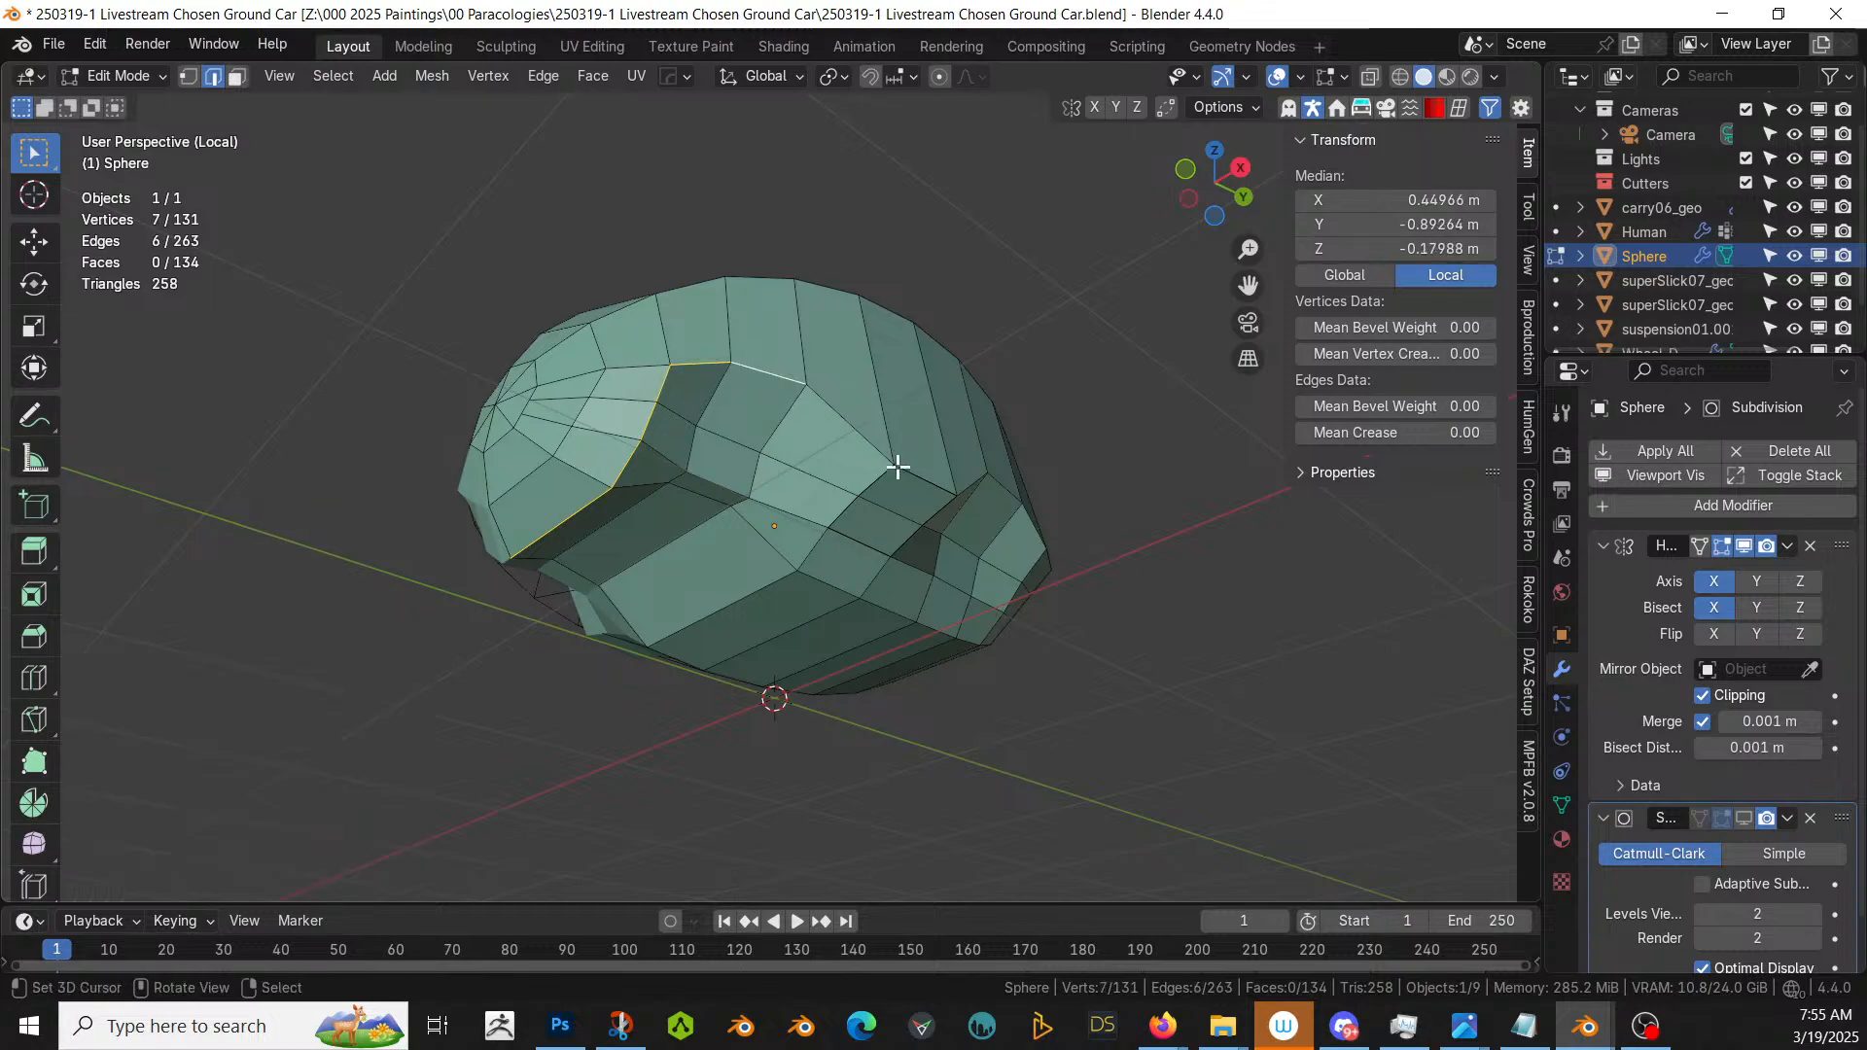
{"action": "left_click", "coordinate": [966, 483], "text": "ctrl"}
{"action": "middle_click_drag", "start_coordinate": [966, 483], "coordinate": [833, 553]}
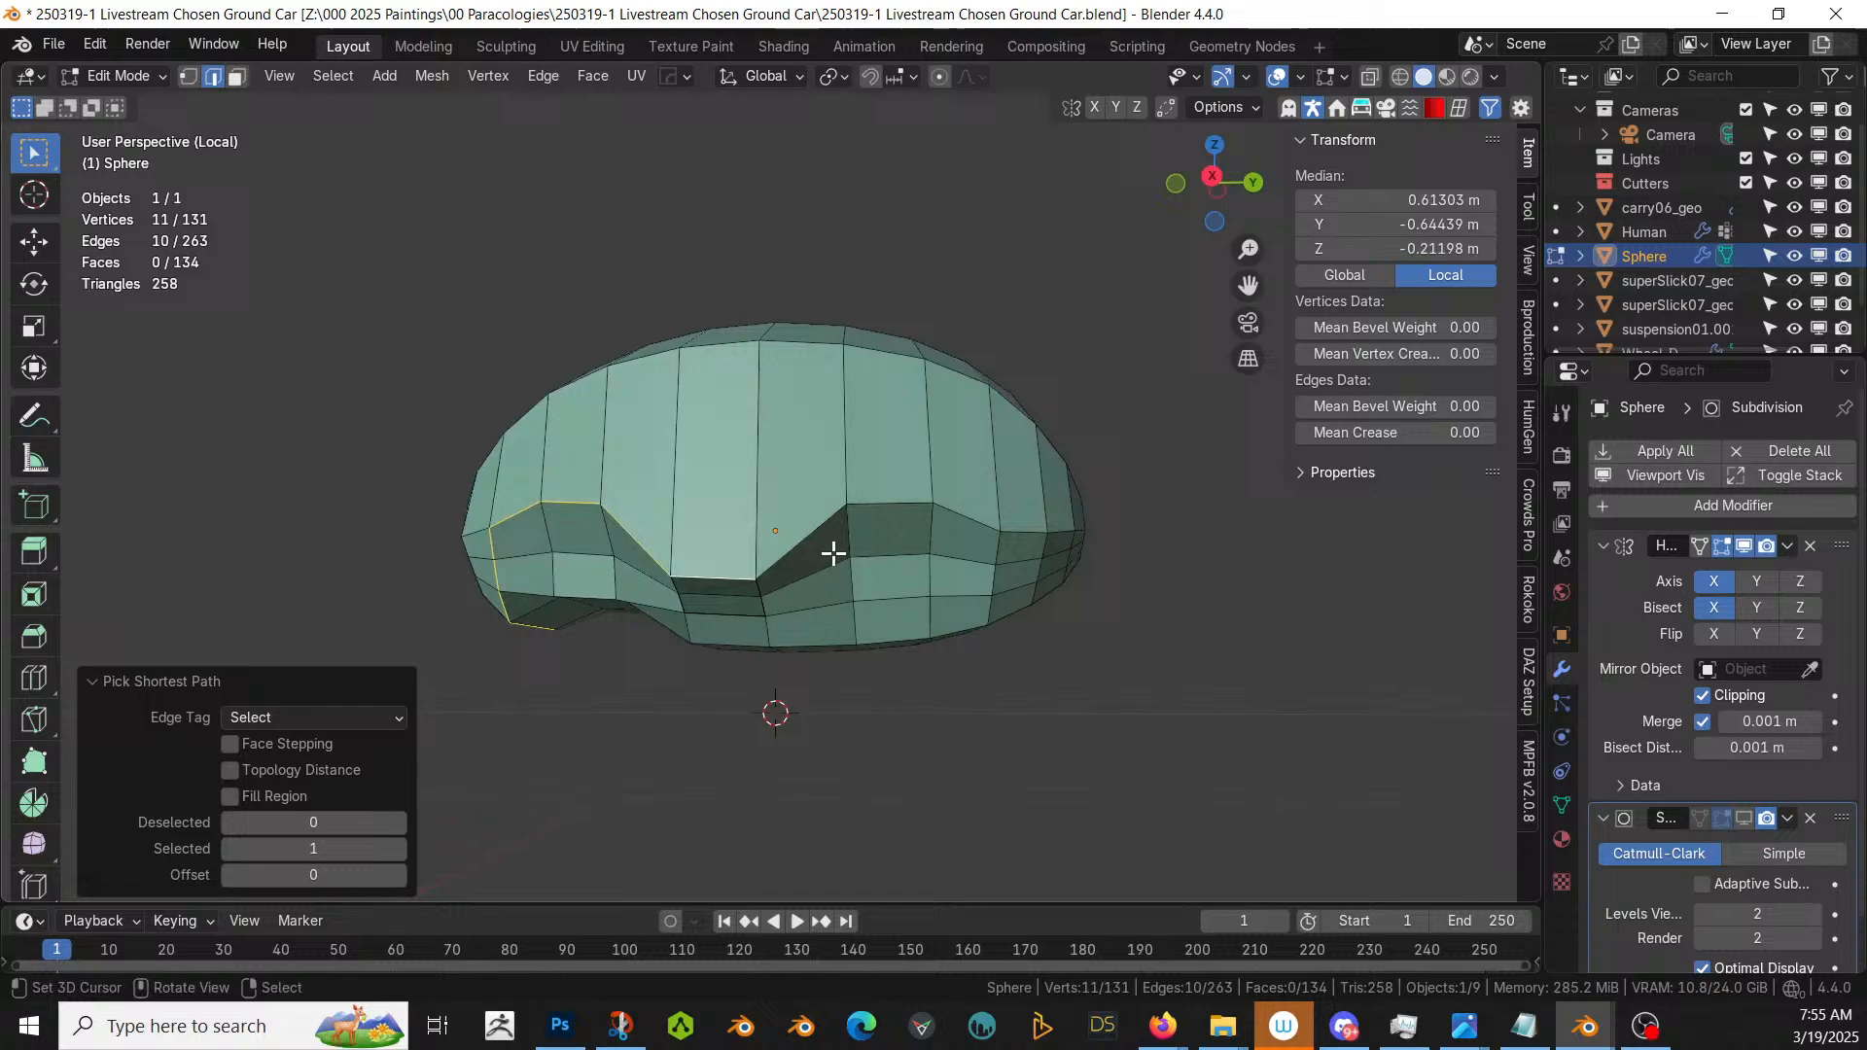
{"action": "right_click", "coordinate": [1061, 528], "text": "ctrl"}
{"action": "middle_click_drag", "start_coordinate": [1125, 541], "coordinate": [1151, 590]}
{"action": "right_click", "coordinate": [909, 559], "text": "ctrl"}
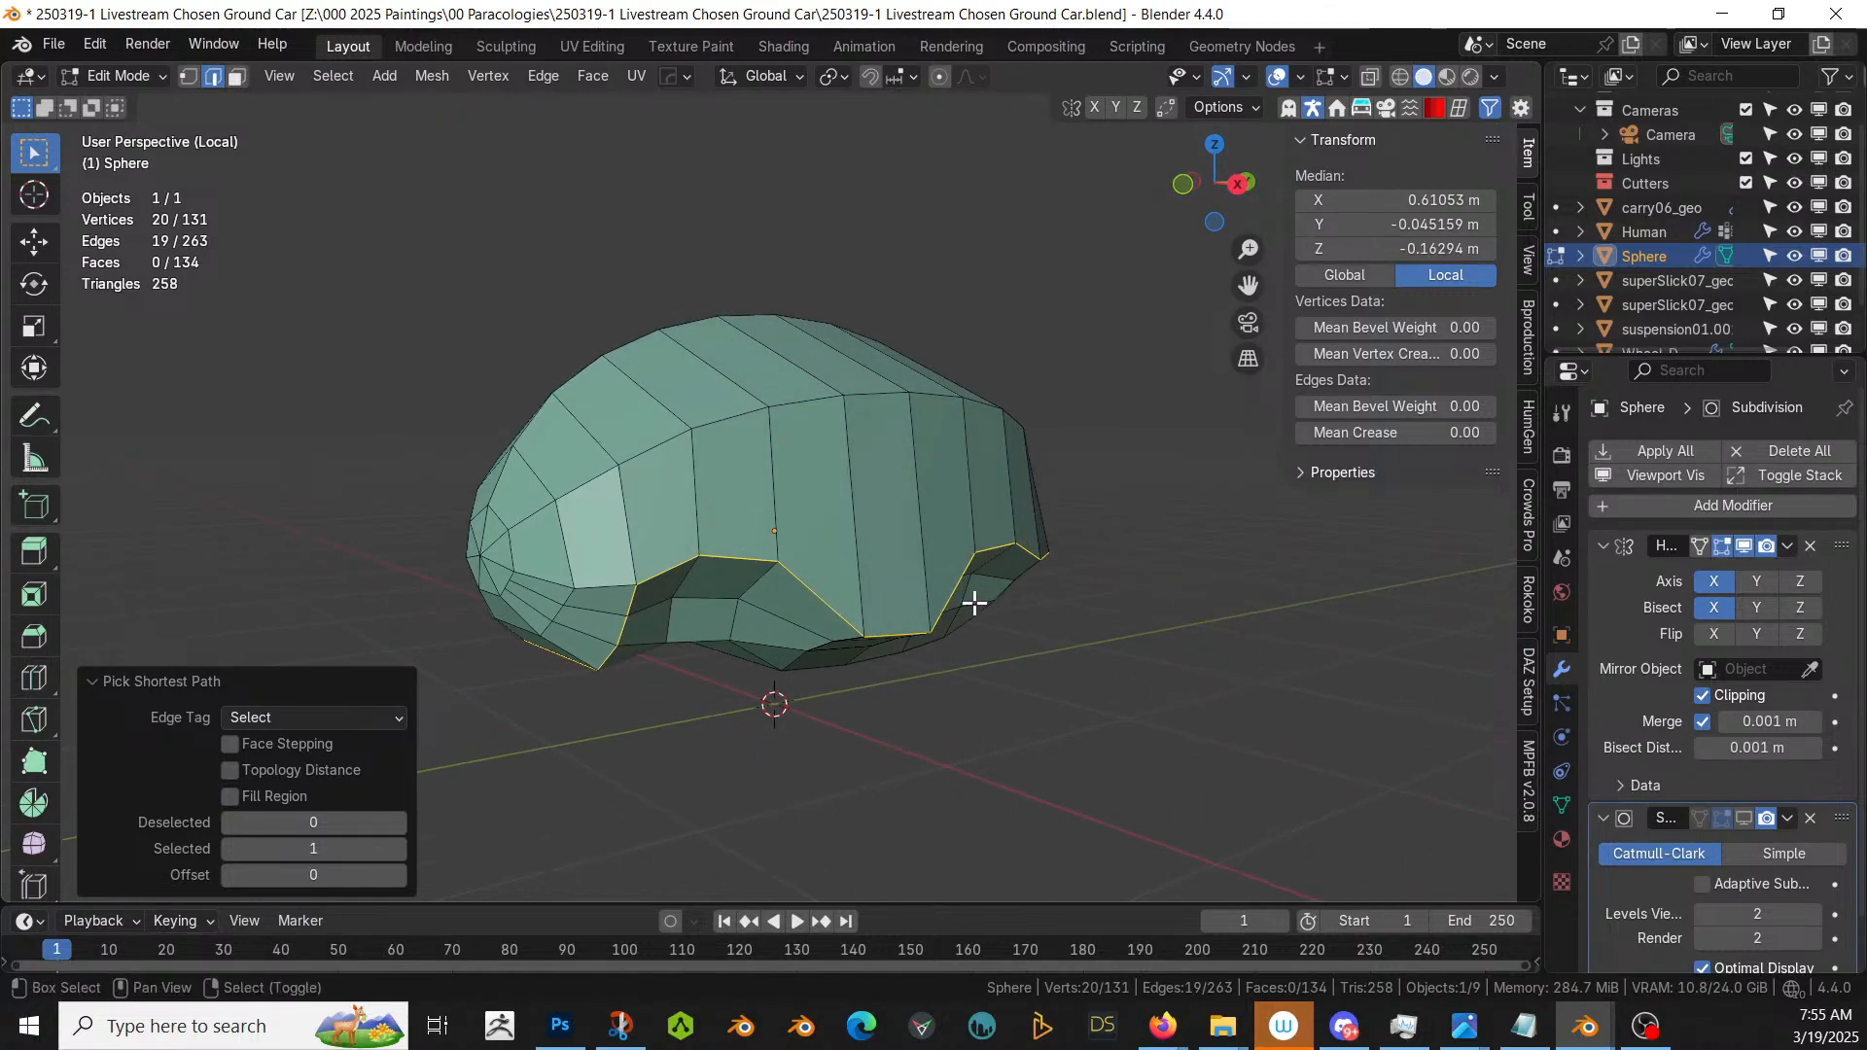
{"action": "key", "text": "shift+s"}
{"action": "key", "text": "Escape"}
{"action": "key", "text": "shift+e"}
{"action": "left_click", "coordinate": [1290, 667]}
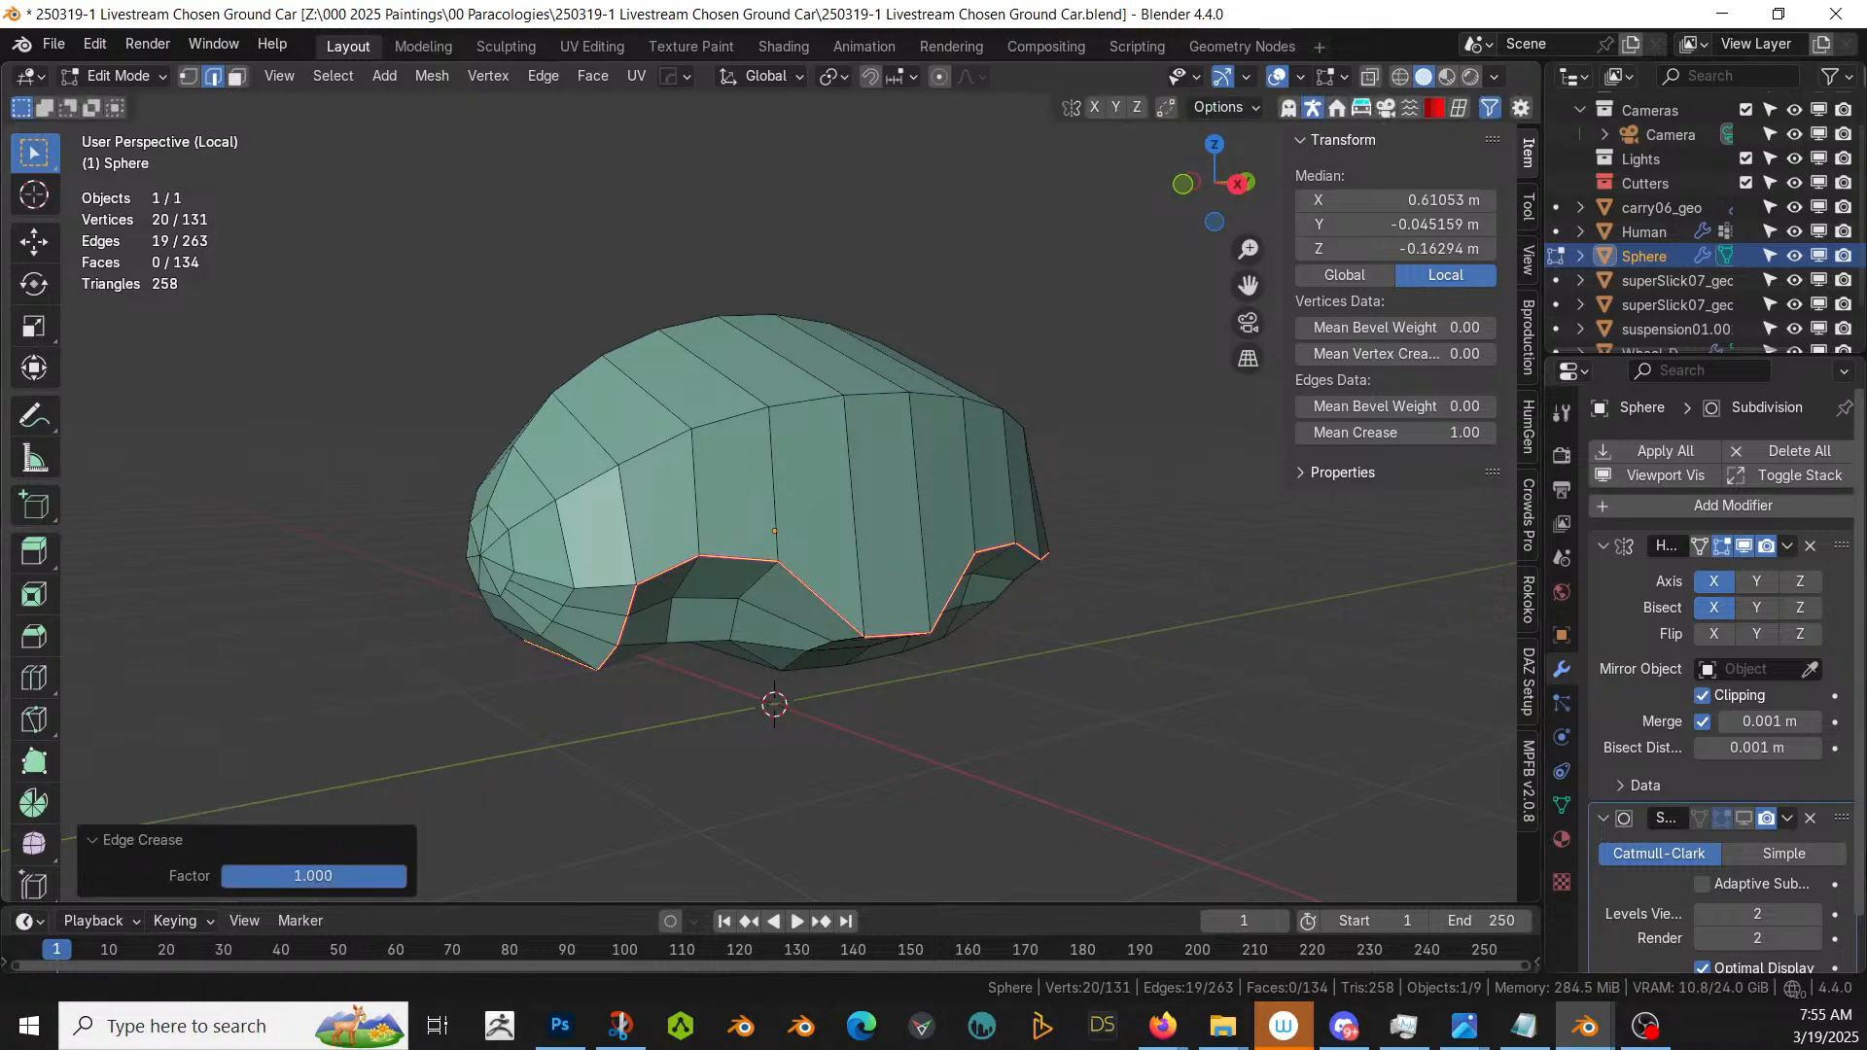
- Show the Subdivision in the viewport again and return to object mode with the whole car displayed
{"action": "left_click", "coordinate": [1743, 817]}
{"action": "key", "text": "Tab"}
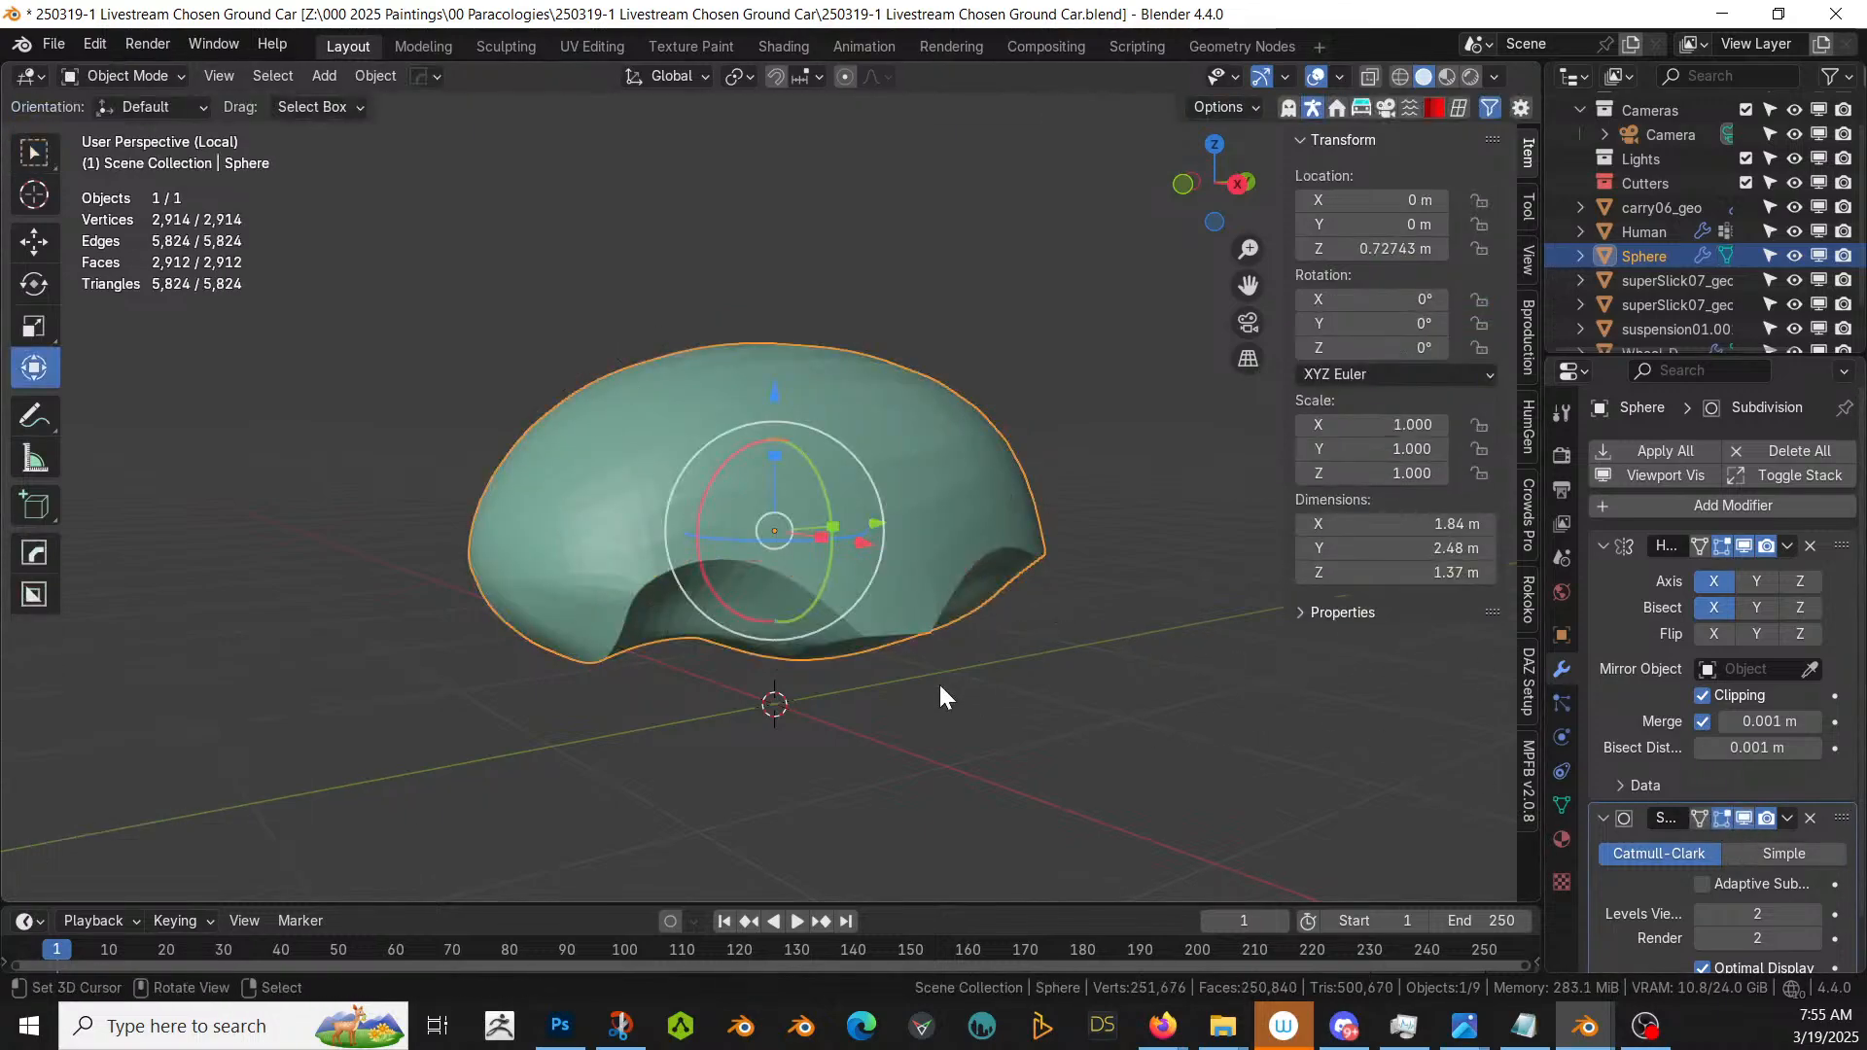
{"action": "middle_click_drag", "start_coordinate": [937, 681], "coordinate": [345, 880]}
{"action": "key", "text": "KP_Divide"}
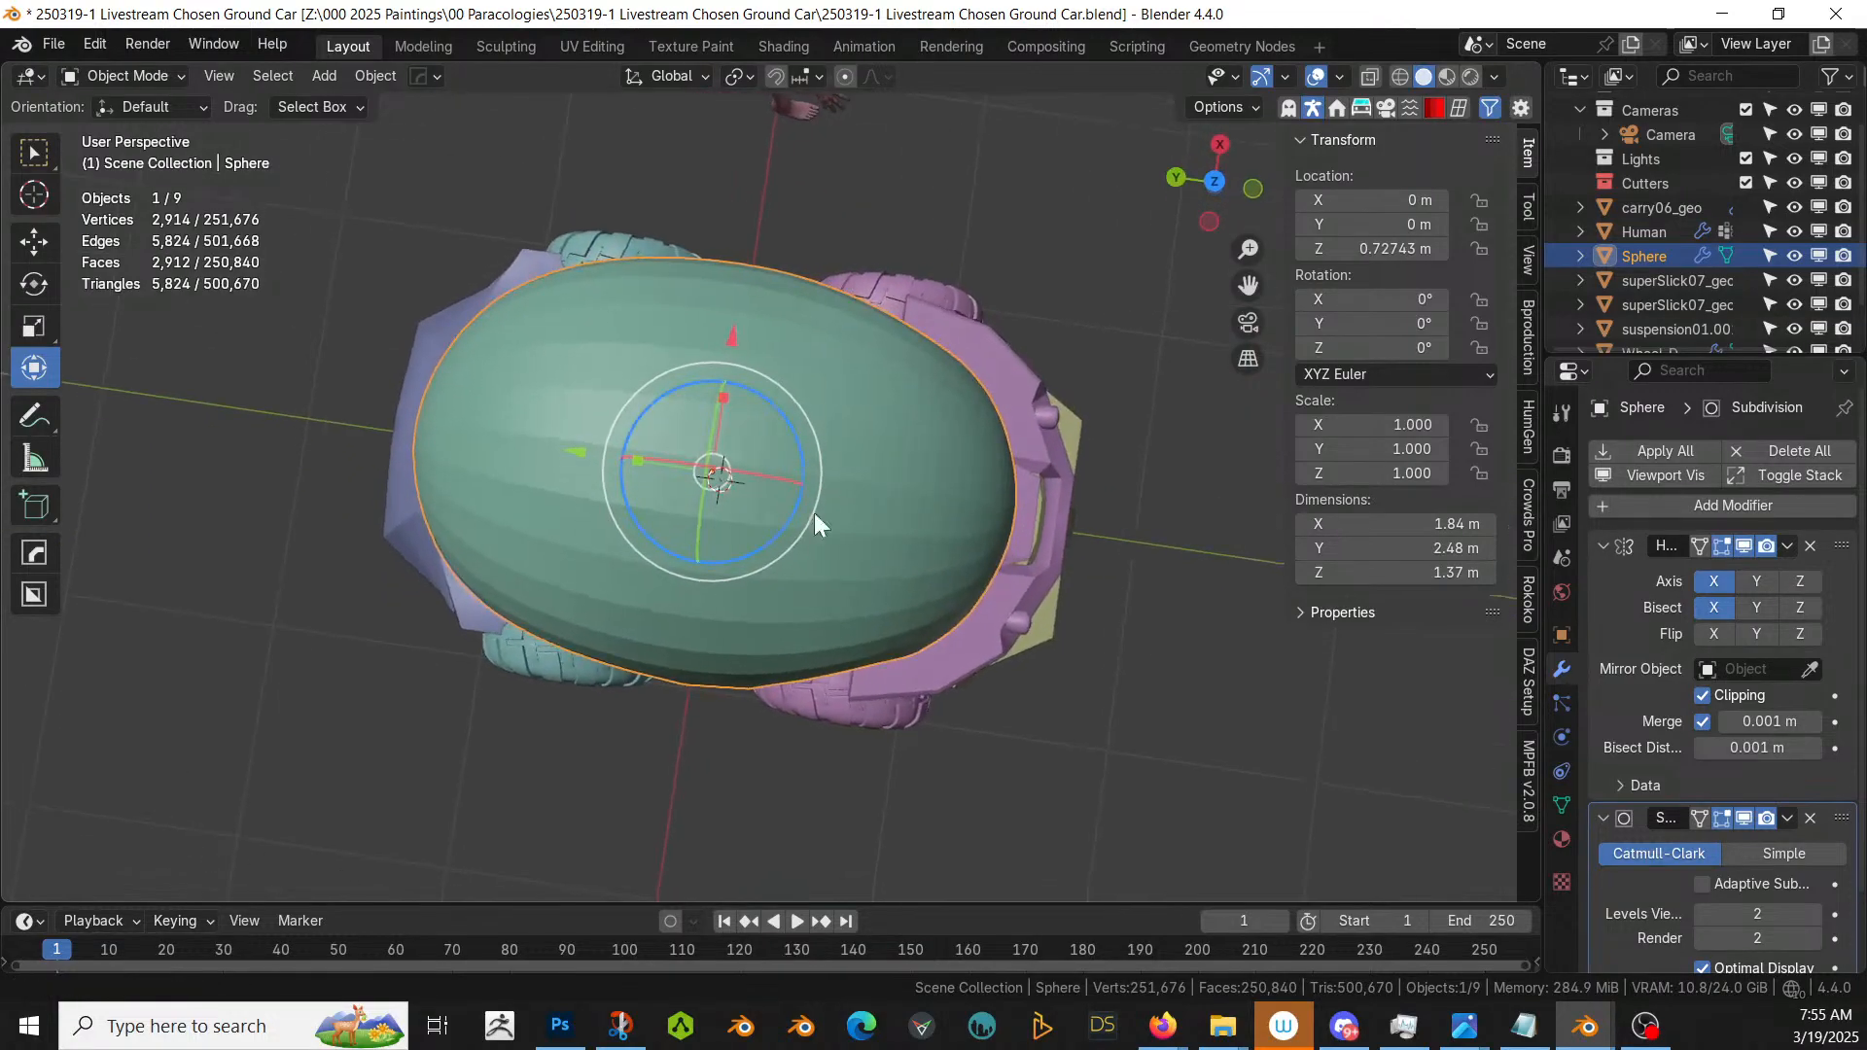
- Apply the HOps Ssharp sharpening to the body with 30° sharpness, and inspect the car from several sides
{"action": "key", "text": "q"}
{"action": "left_click", "coordinate": [583, 450]}
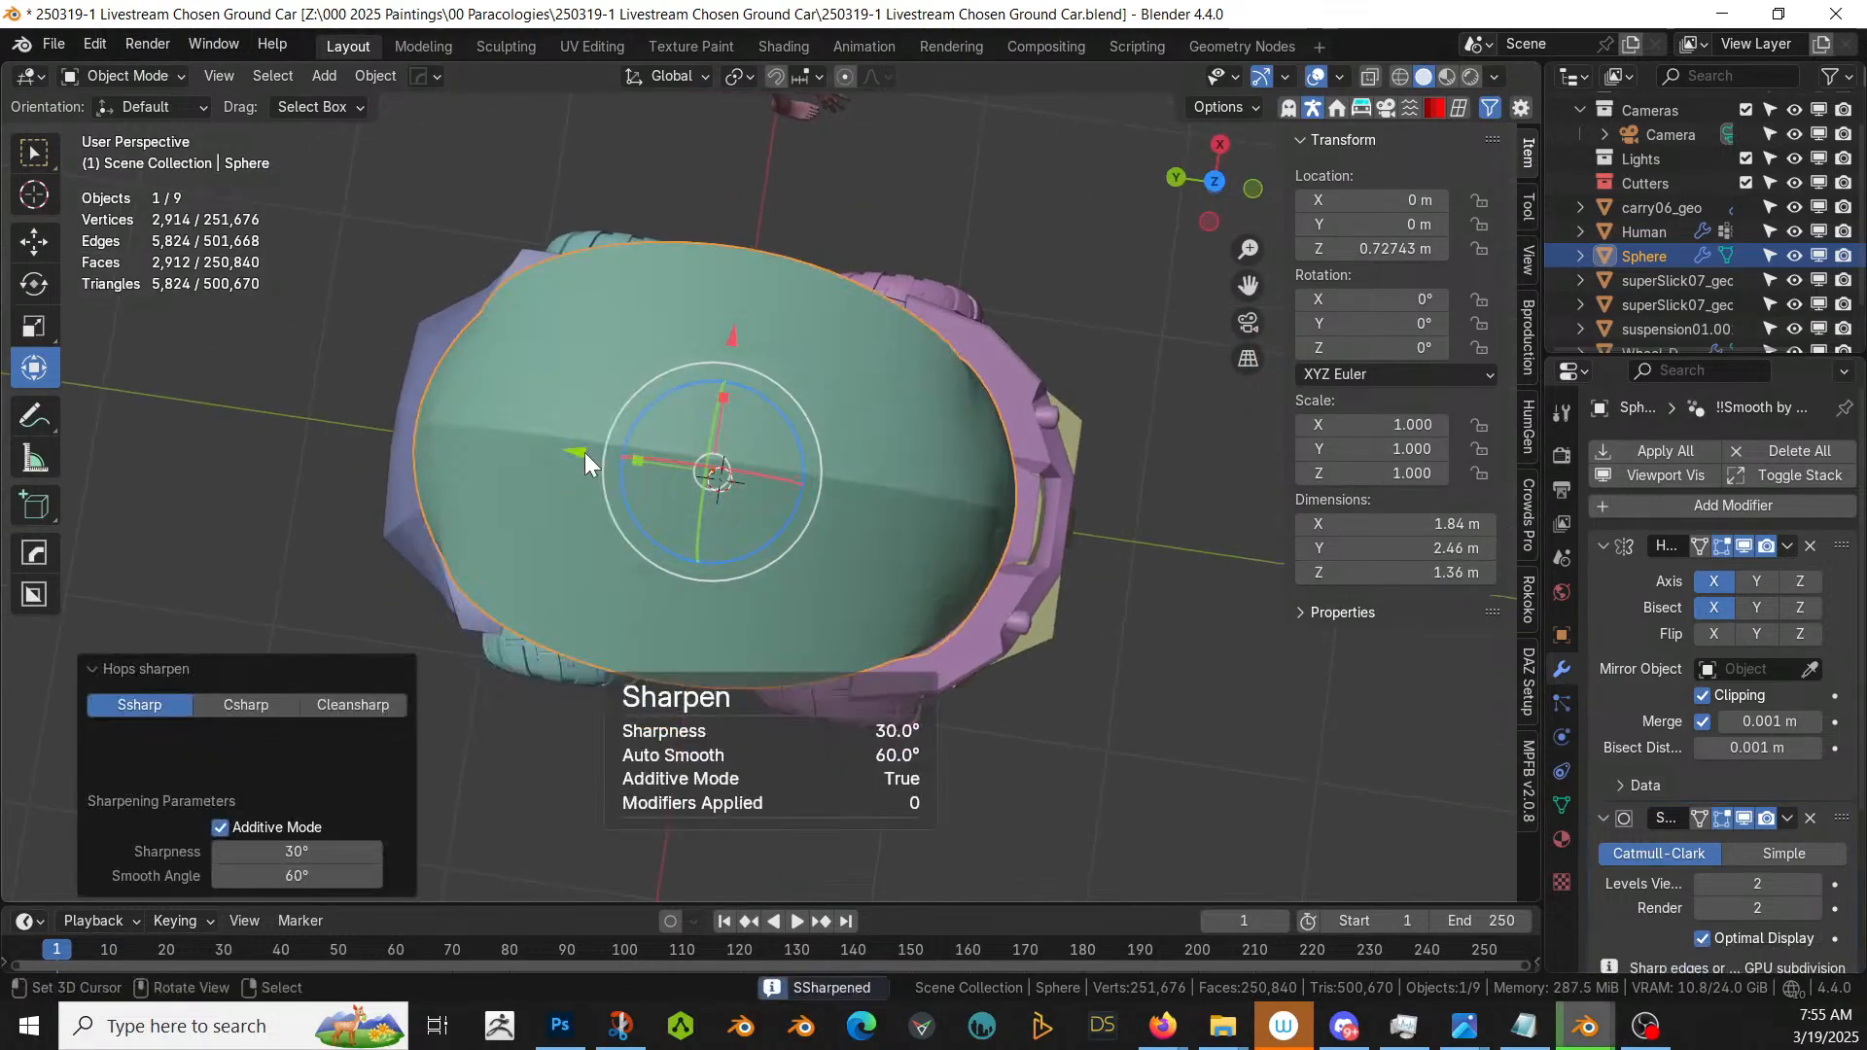
{"action": "middle_click_drag", "start_coordinate": [662, 533], "coordinate": [641, 377]}
{"action": "middle_click_drag", "start_coordinate": [594, 325], "coordinate": [4, 413]}
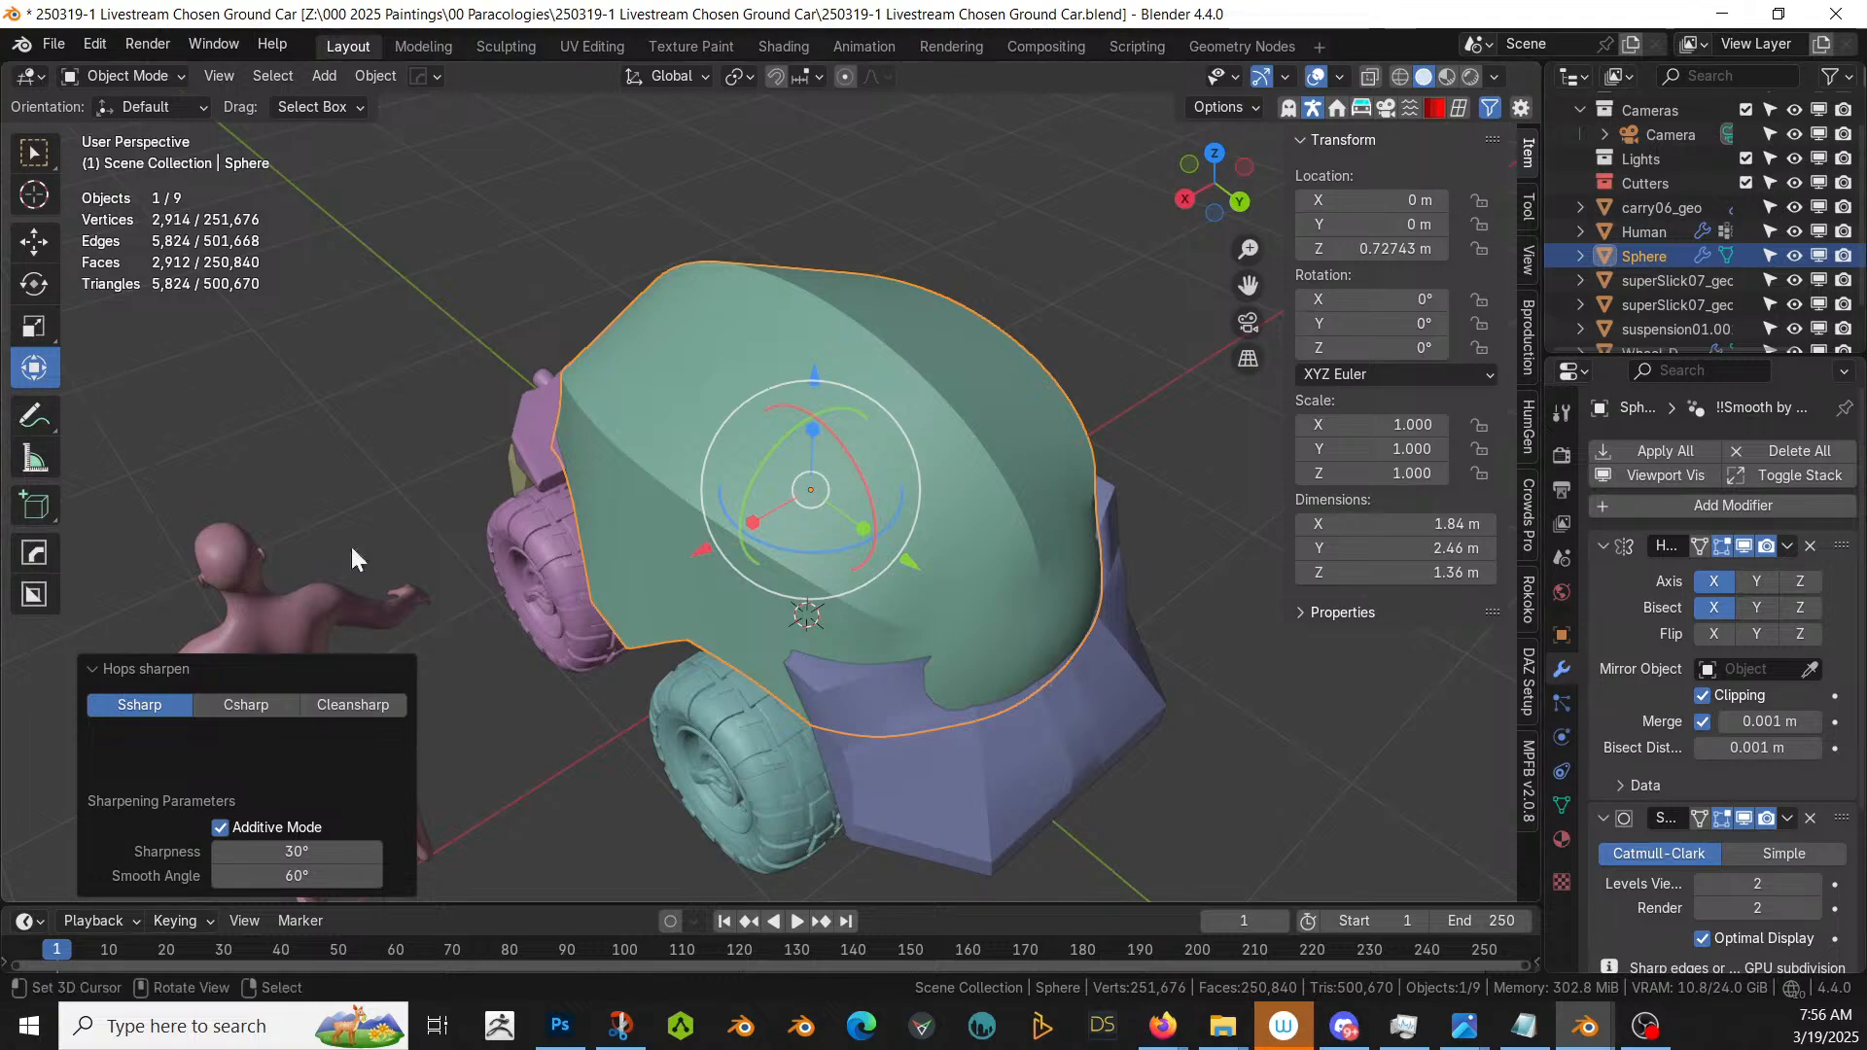
{"action": "middle_click_drag", "start_coordinate": [352, 549], "coordinate": [1149, 564]}
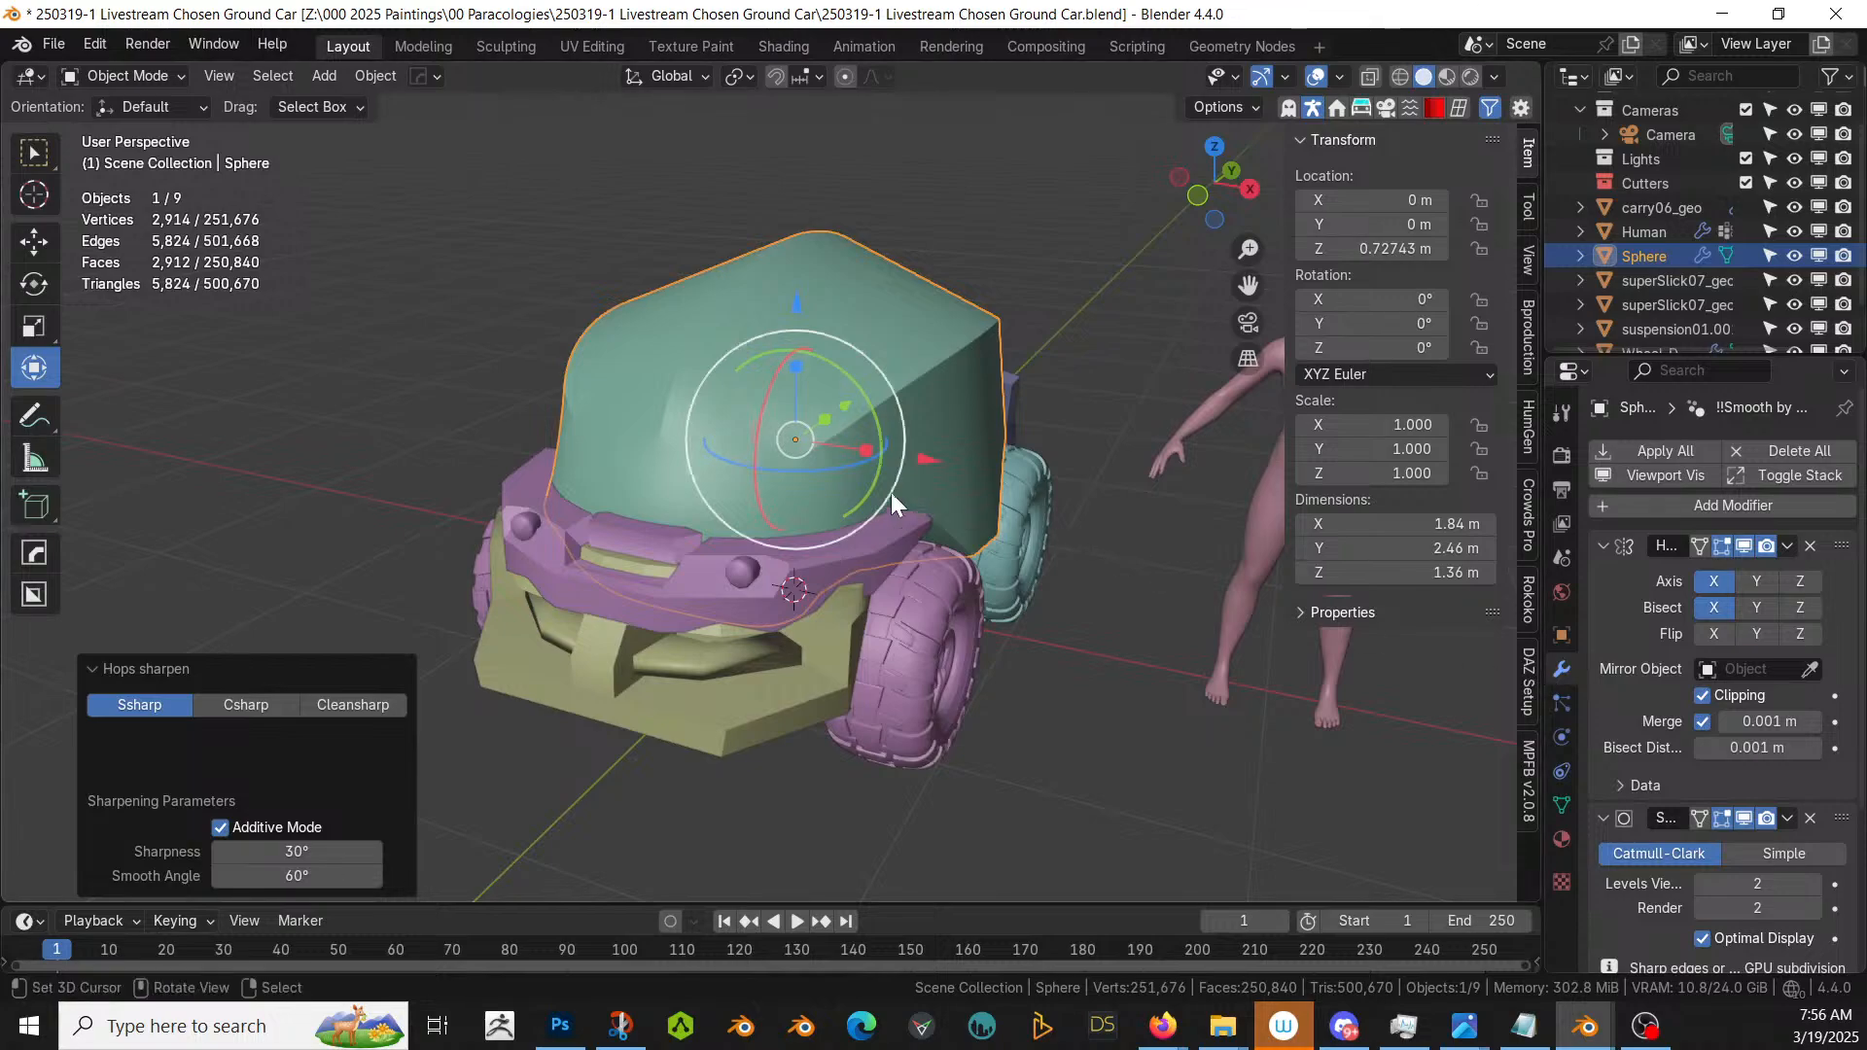
- Clear the sharp marks from the front end edges of the body's side line and centre ridge
{"action": "key", "text": "Tab"}
{"action": "middle_click_drag", "start_coordinate": [750, 495], "coordinate": [767, 538]}
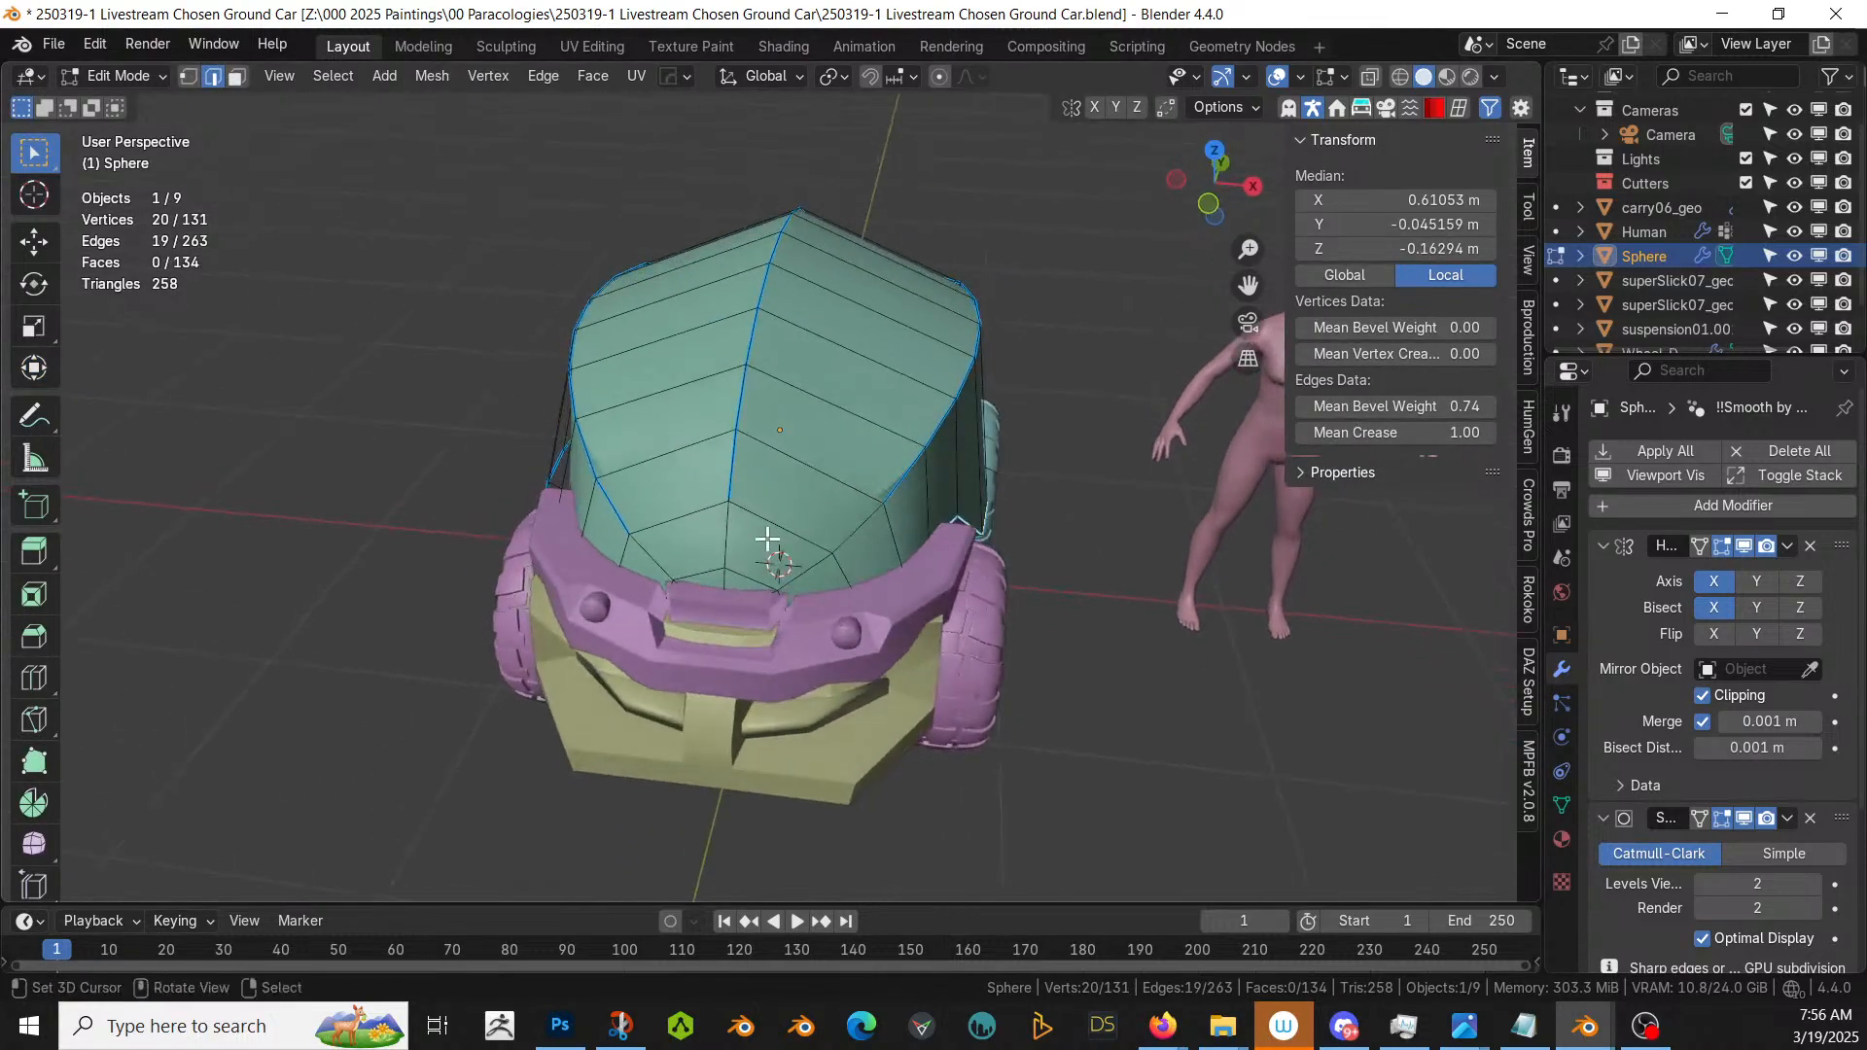
{"action": "right_click", "coordinate": [605, 506]}
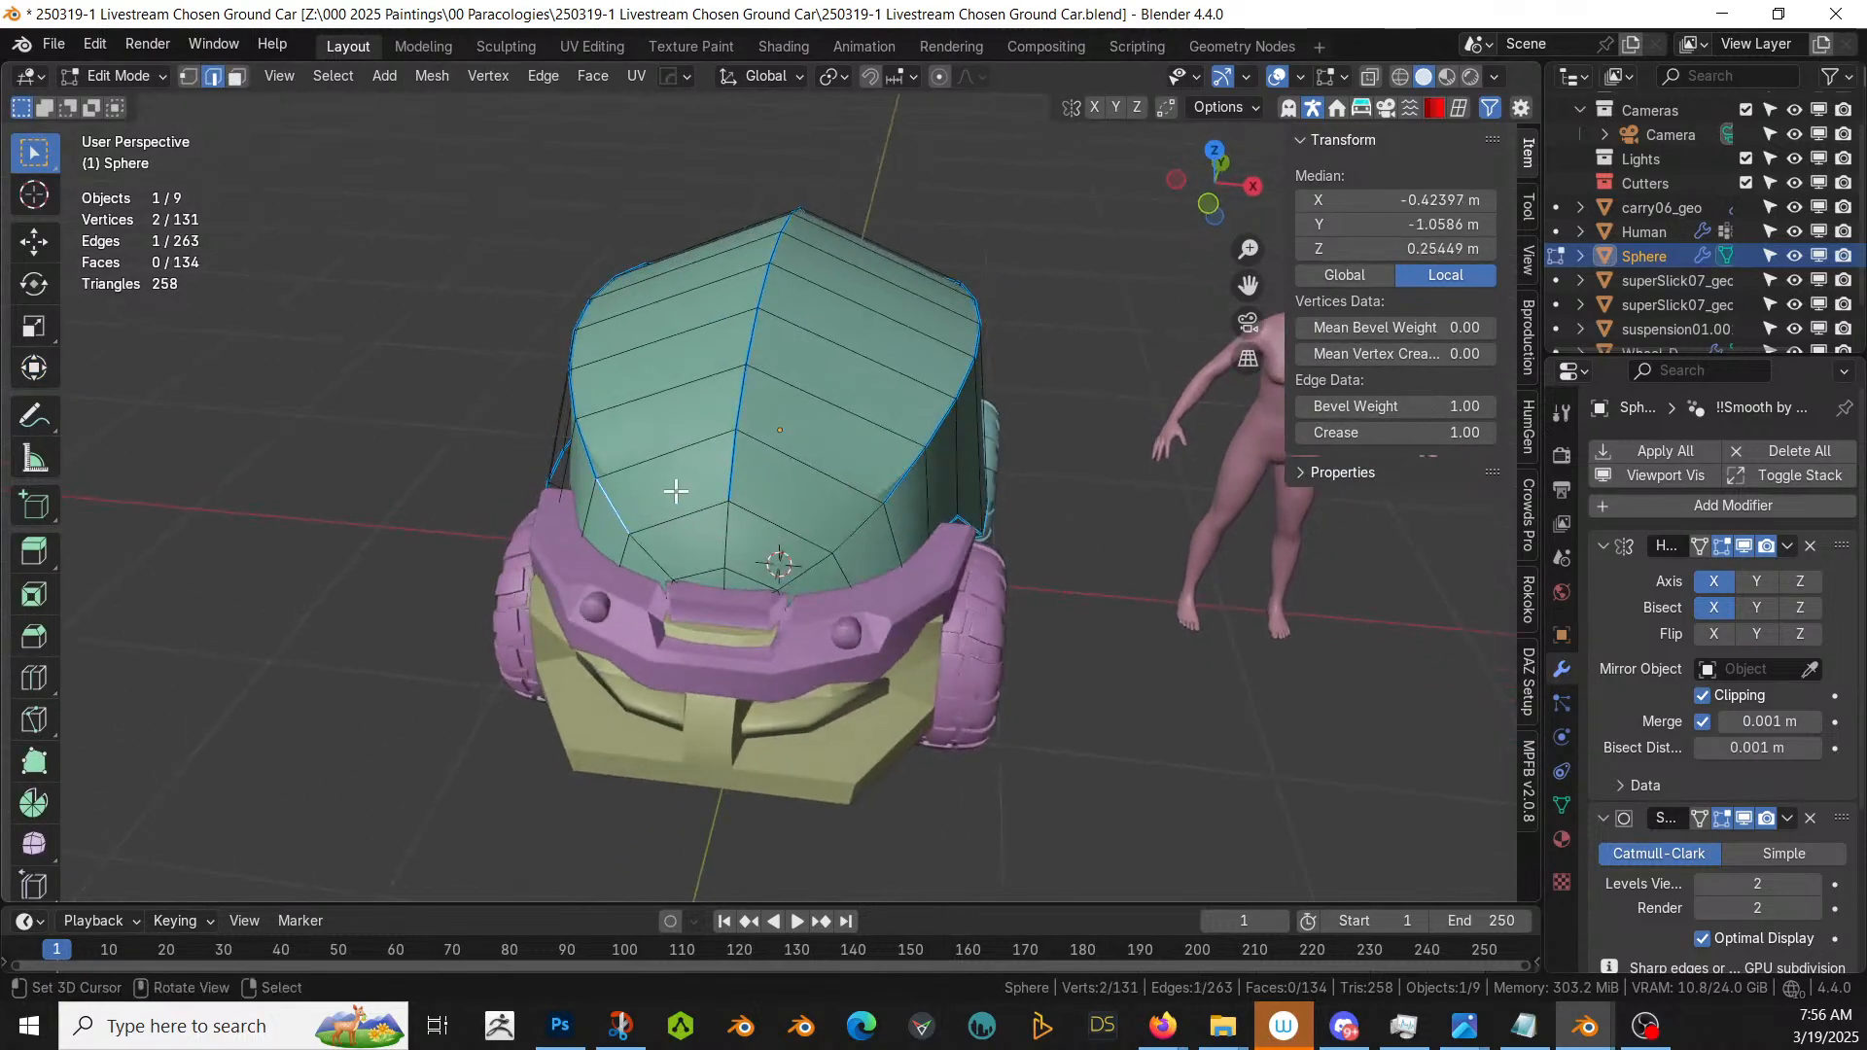
{"action": "right_click", "coordinate": [736, 464], "text": "shift"}
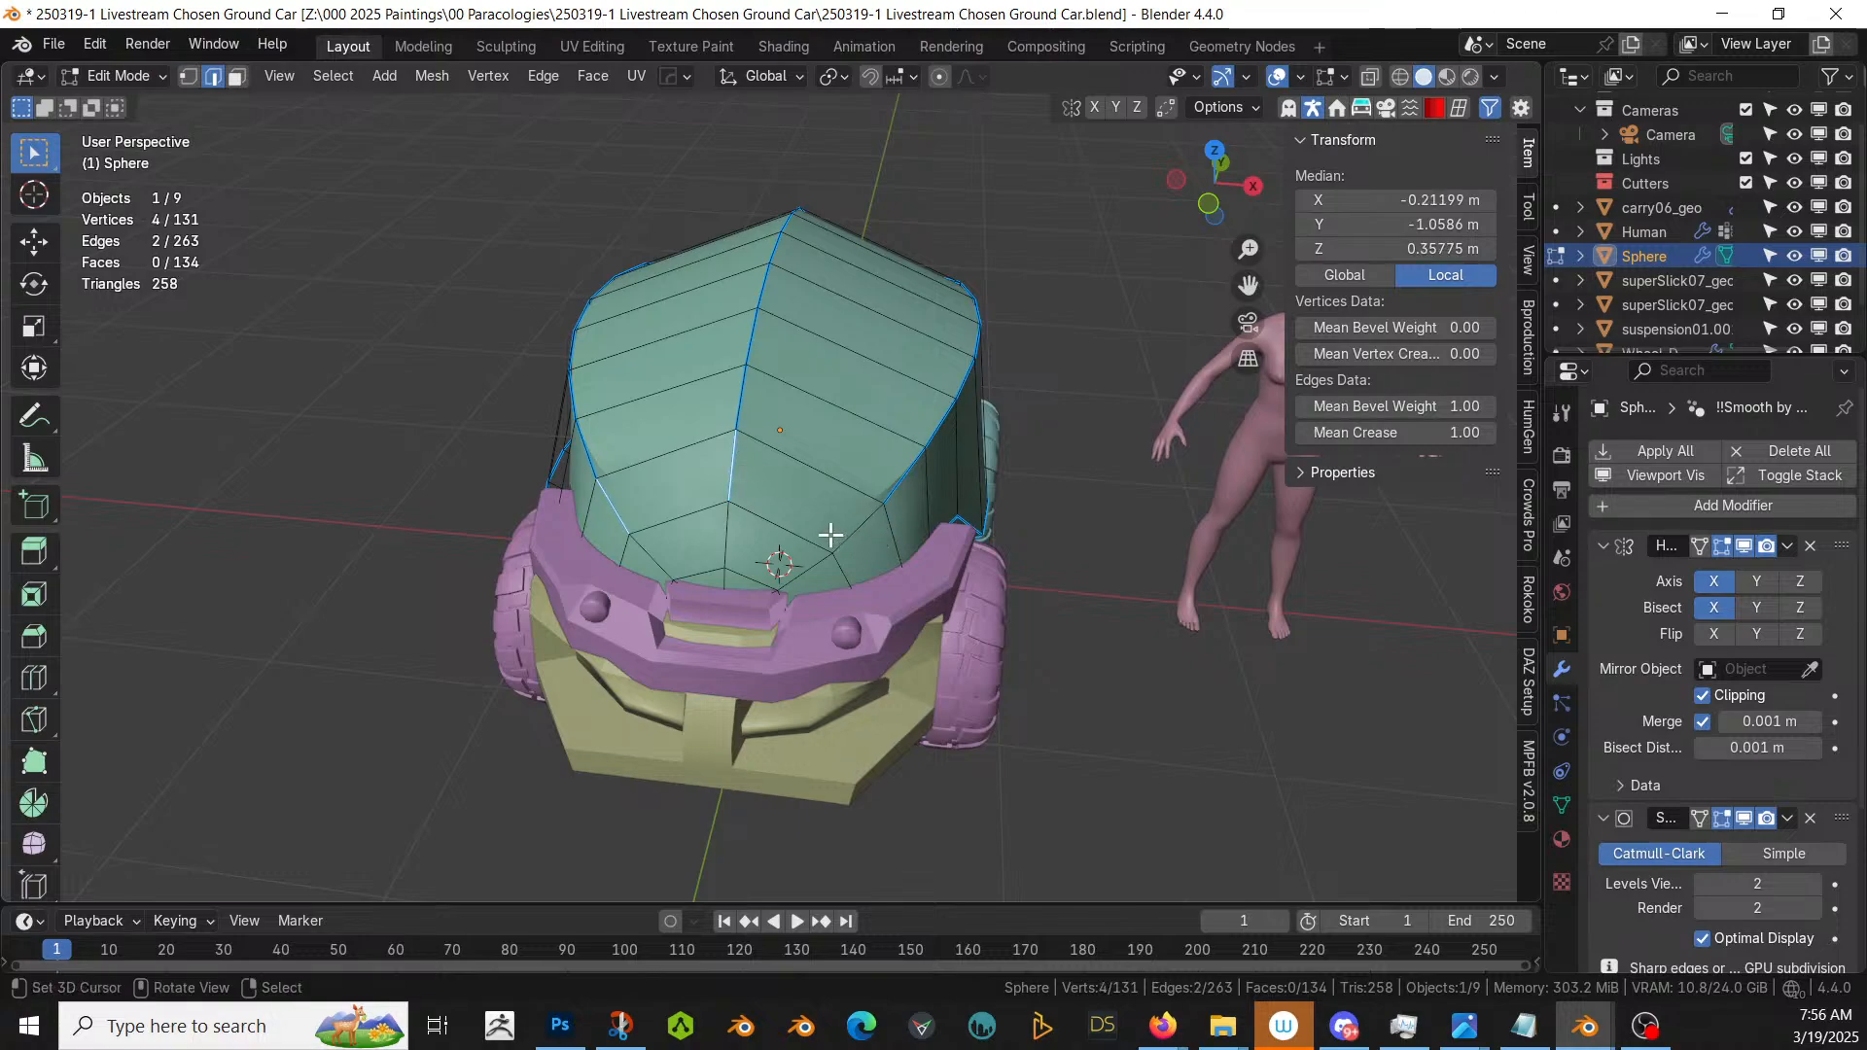
{"action": "key", "text": "q"}
{"action": "key", "text": "s"}
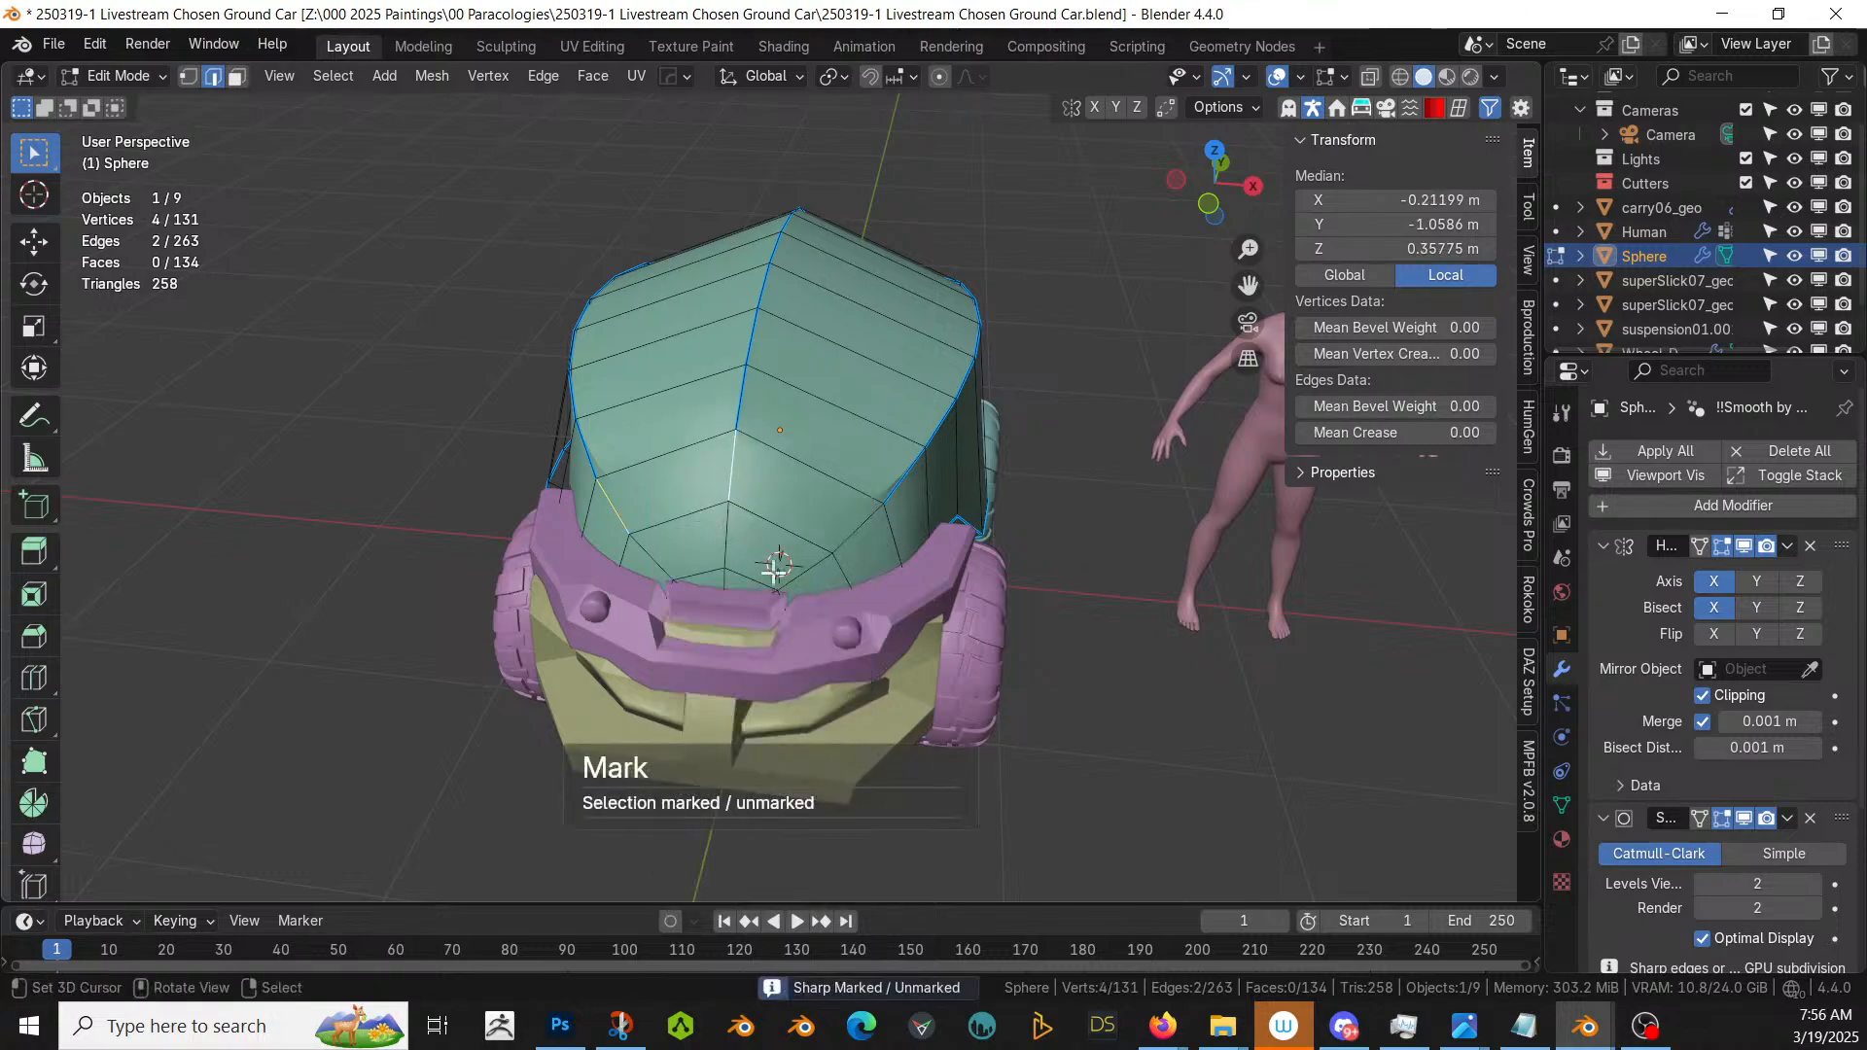
- Select the edge loop running across the body's front, above the bumper, and clear its sharp marks
{"action": "key", "text": "alt+a"}
{"action": "right_click", "coordinate": [633, 466], "text": "alt"}
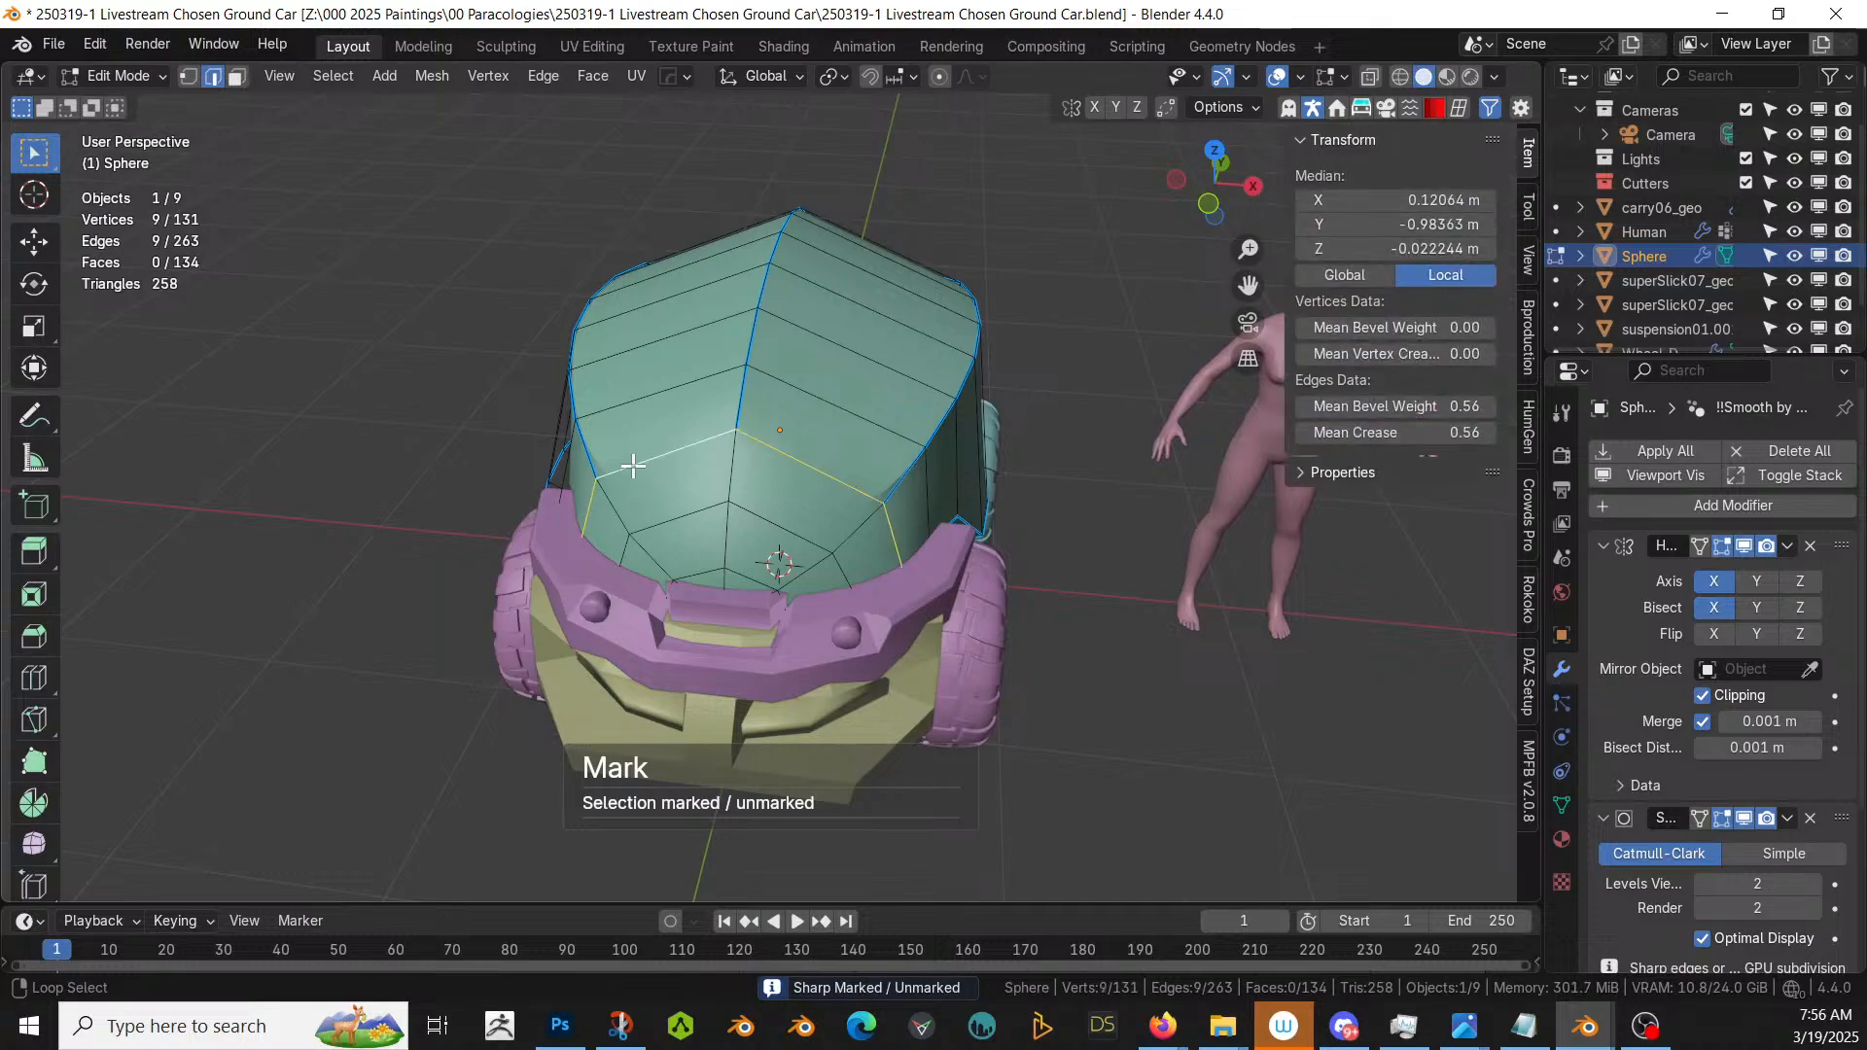
{"action": "key", "text": "q"}
{"action": "key", "text": "s"}
- Try marking the front cross loop as sharp, check the body in object mode, and clear the marks again
{"action": "key", "text": "q"}
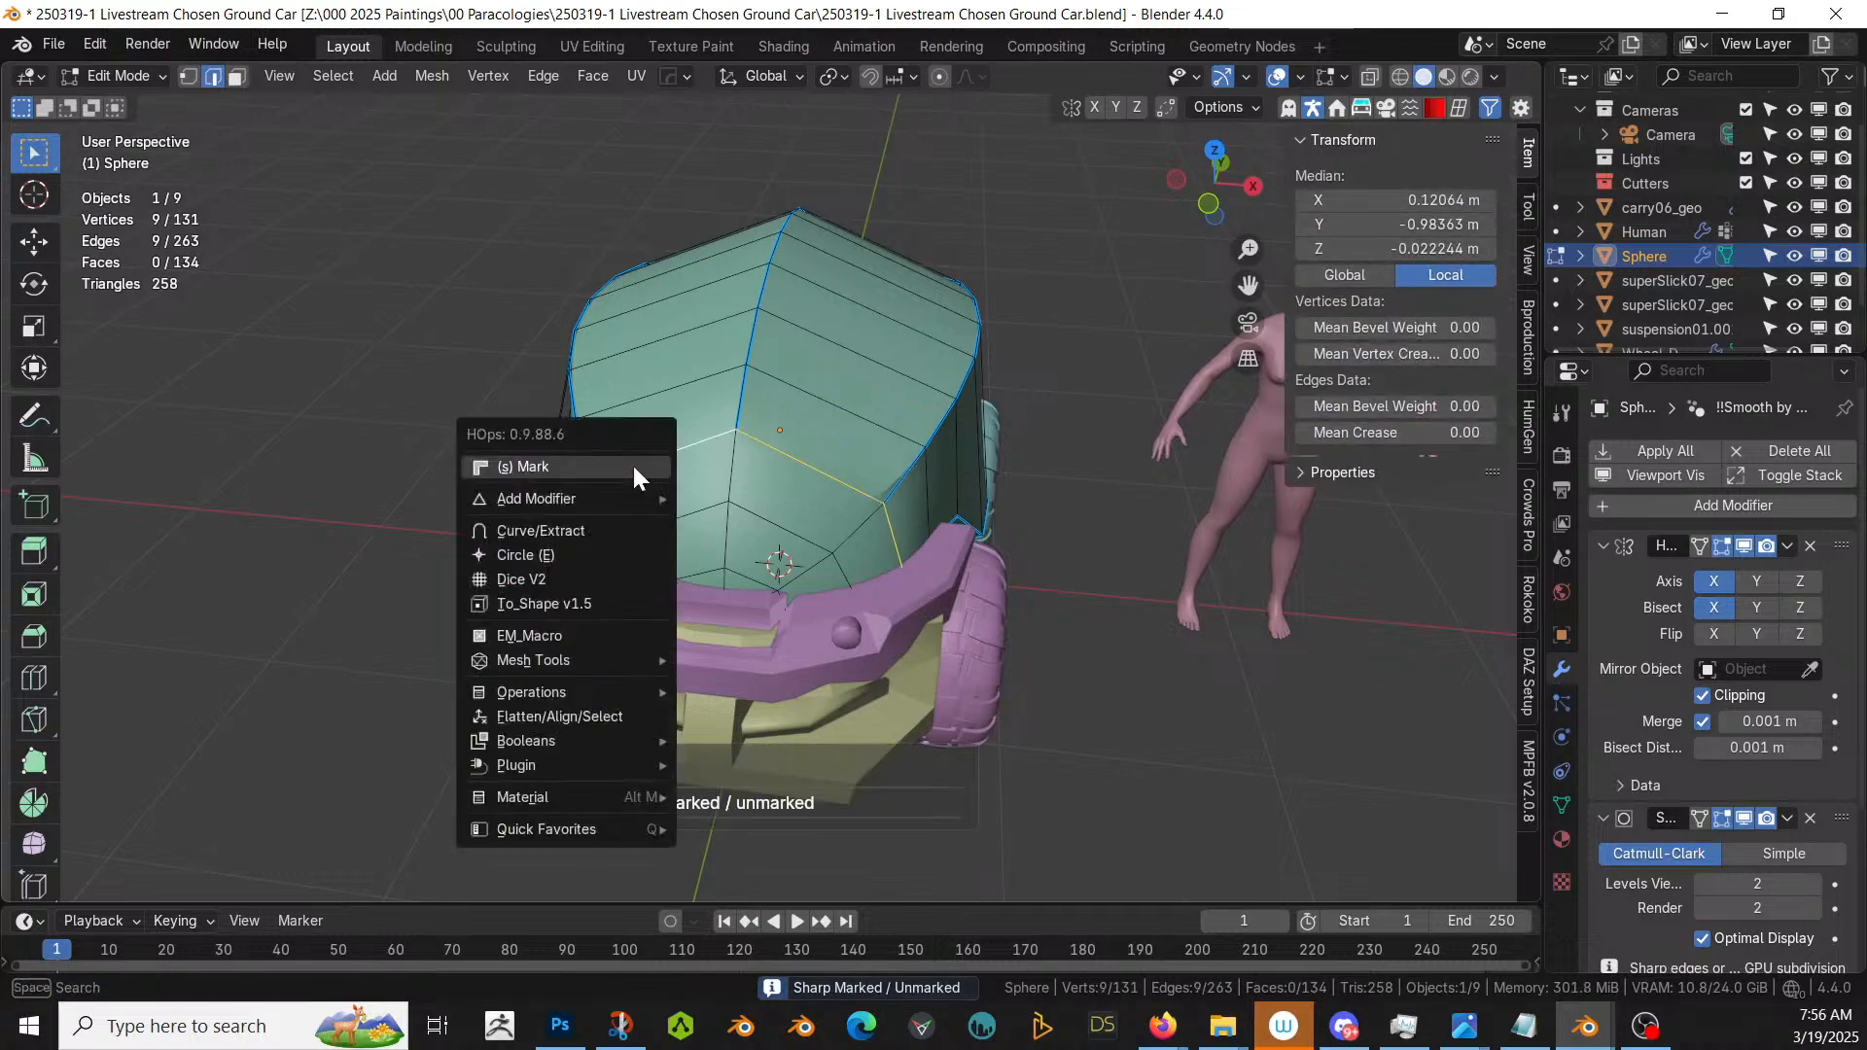
{"action": "key", "text": "s"}
{"action": "key", "text": "Tab"}
{"action": "middle_click_drag", "start_coordinate": [633, 464], "coordinate": [537, 397]}
{"action": "key", "text": "Tab"}
{"action": "middle_click_drag", "start_coordinate": [626, 454], "coordinate": [769, 510]}
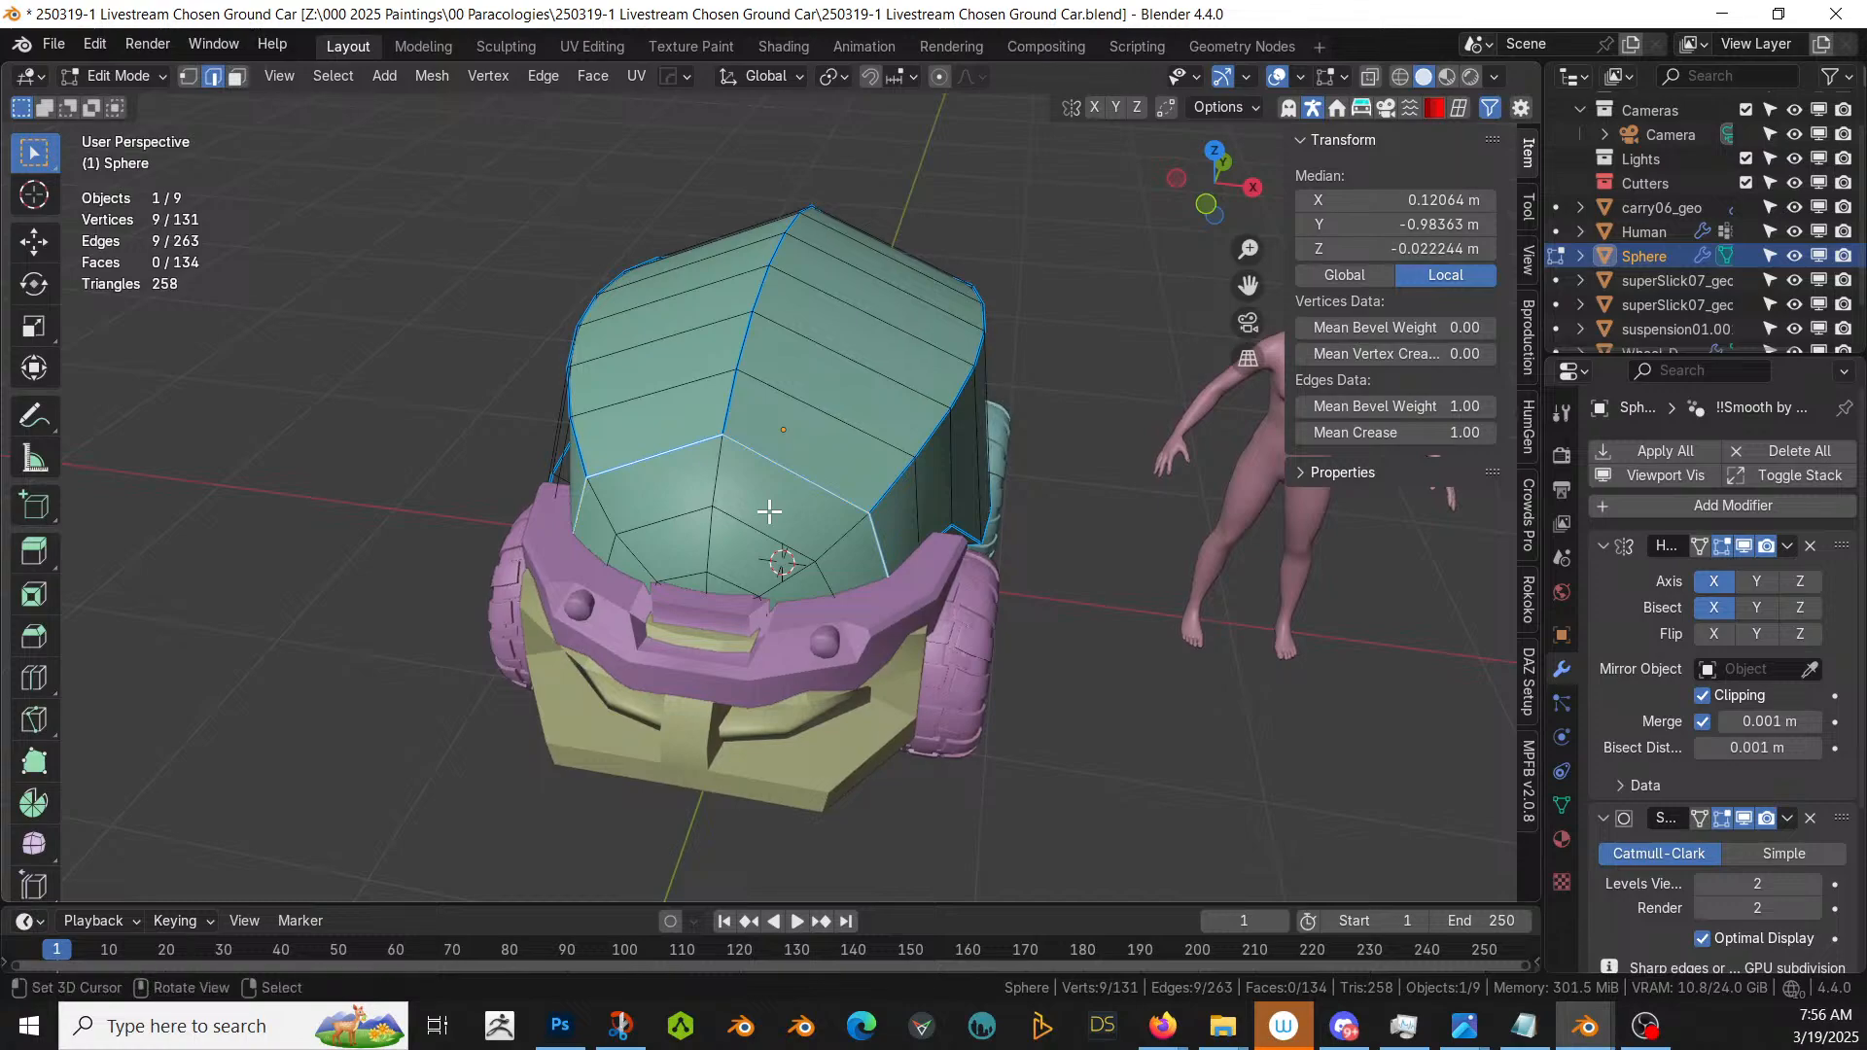
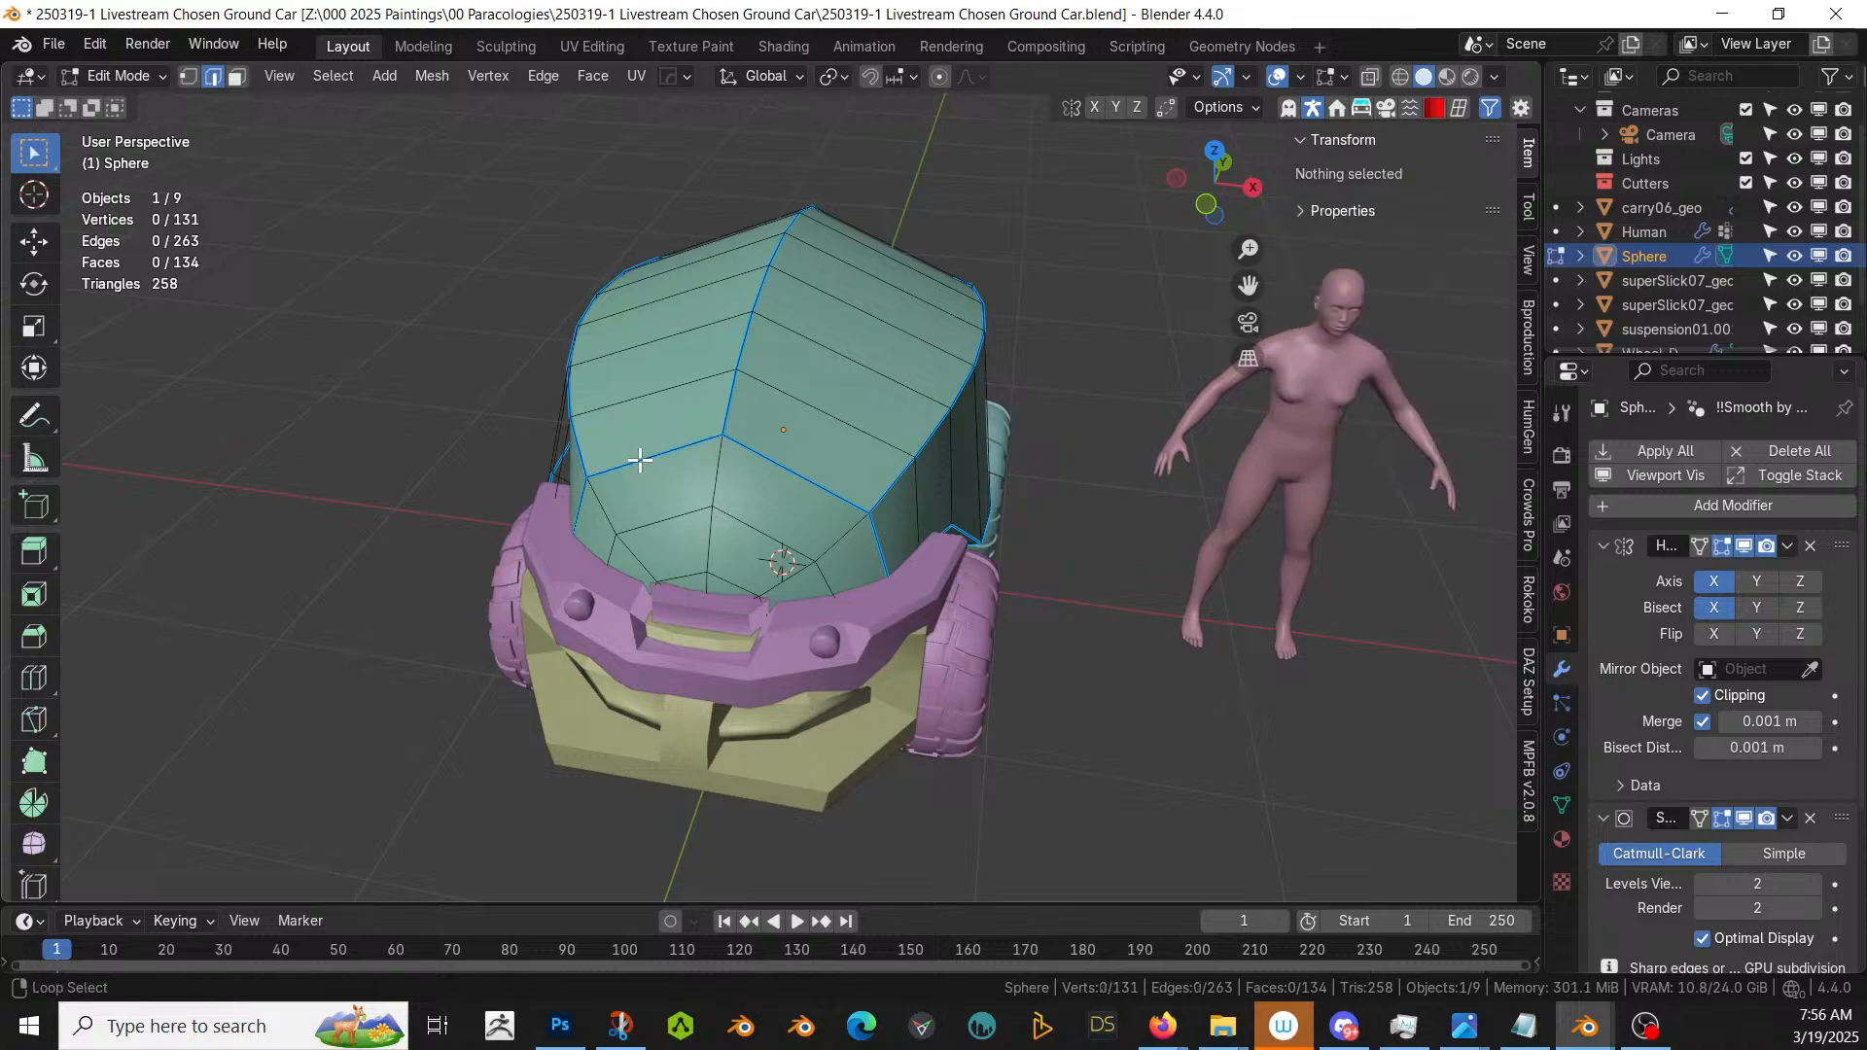
{"action": "key", "text": "q"}
{"action": "left_click", "coordinate": [641, 465]}
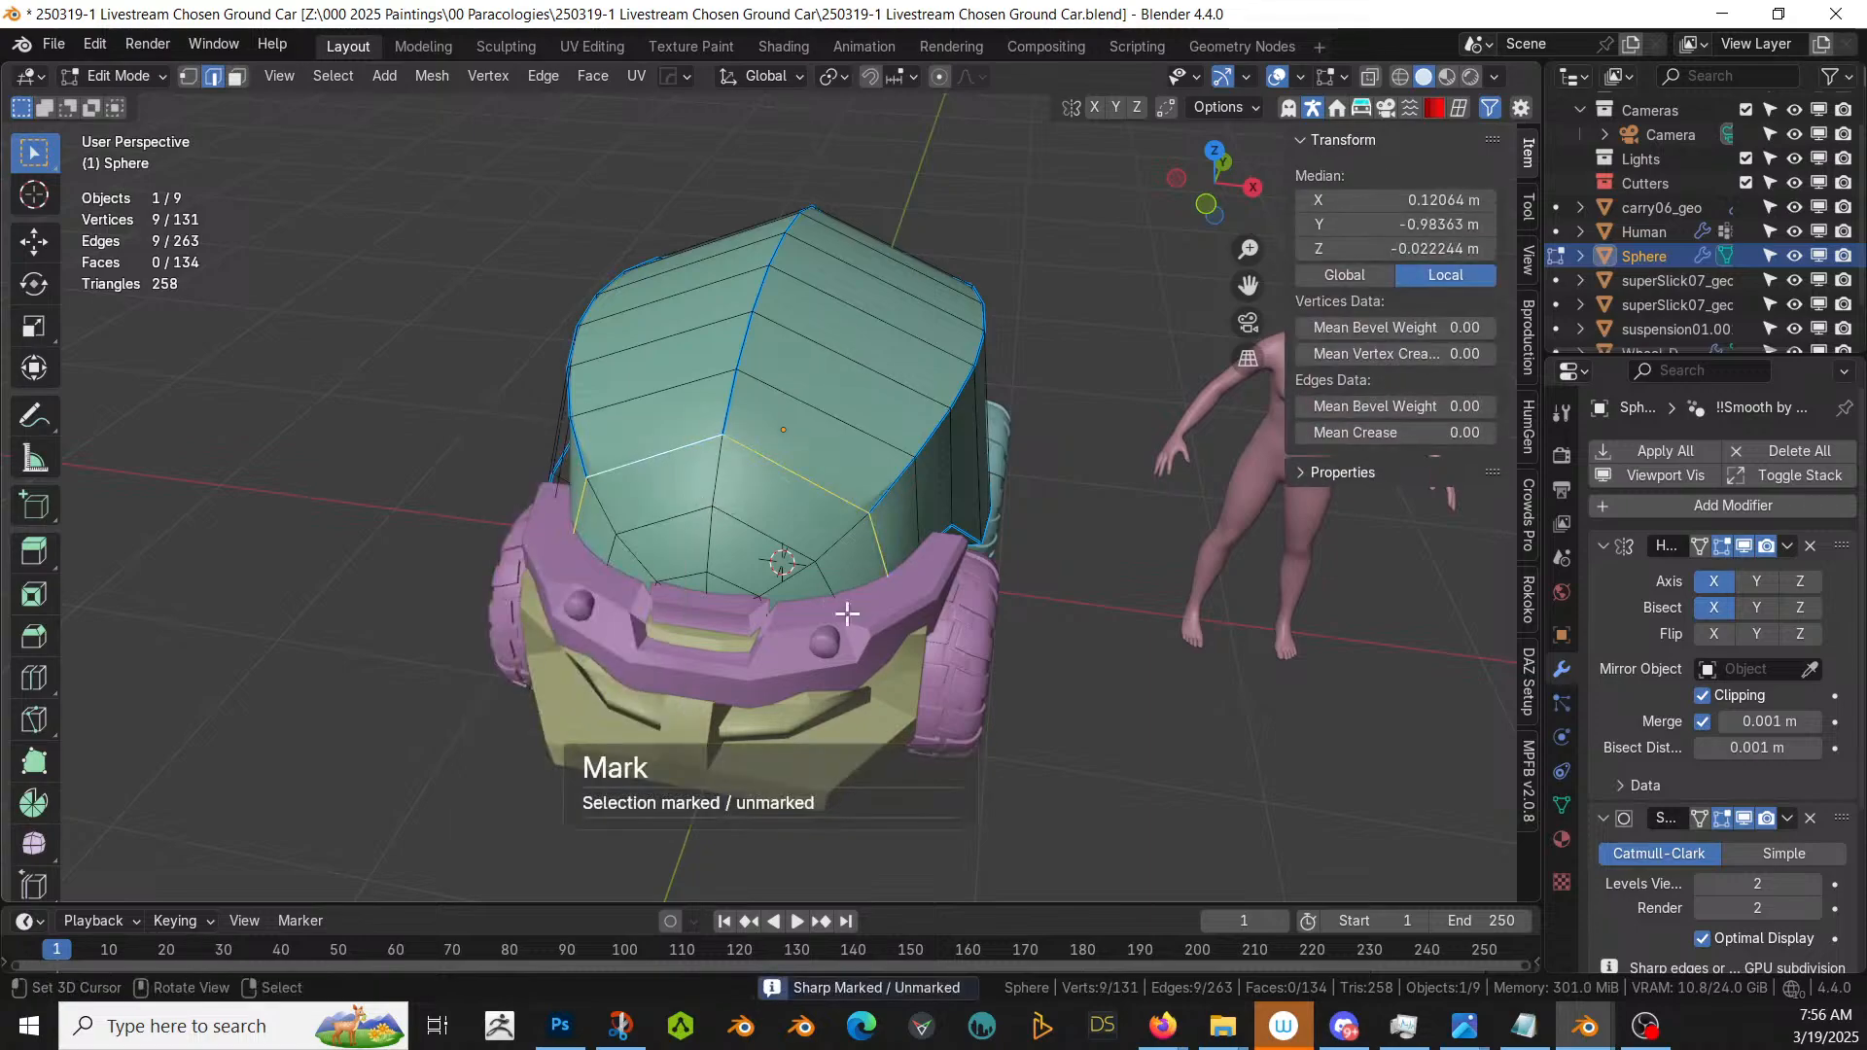
{"action": "left_click", "coordinate": [1127, 677]}
- Isolate the body and mark the six nose edges connecting its two side lines as sharp
{"action": "middle_click_drag", "start_coordinate": [1128, 677], "coordinate": [736, 552]}
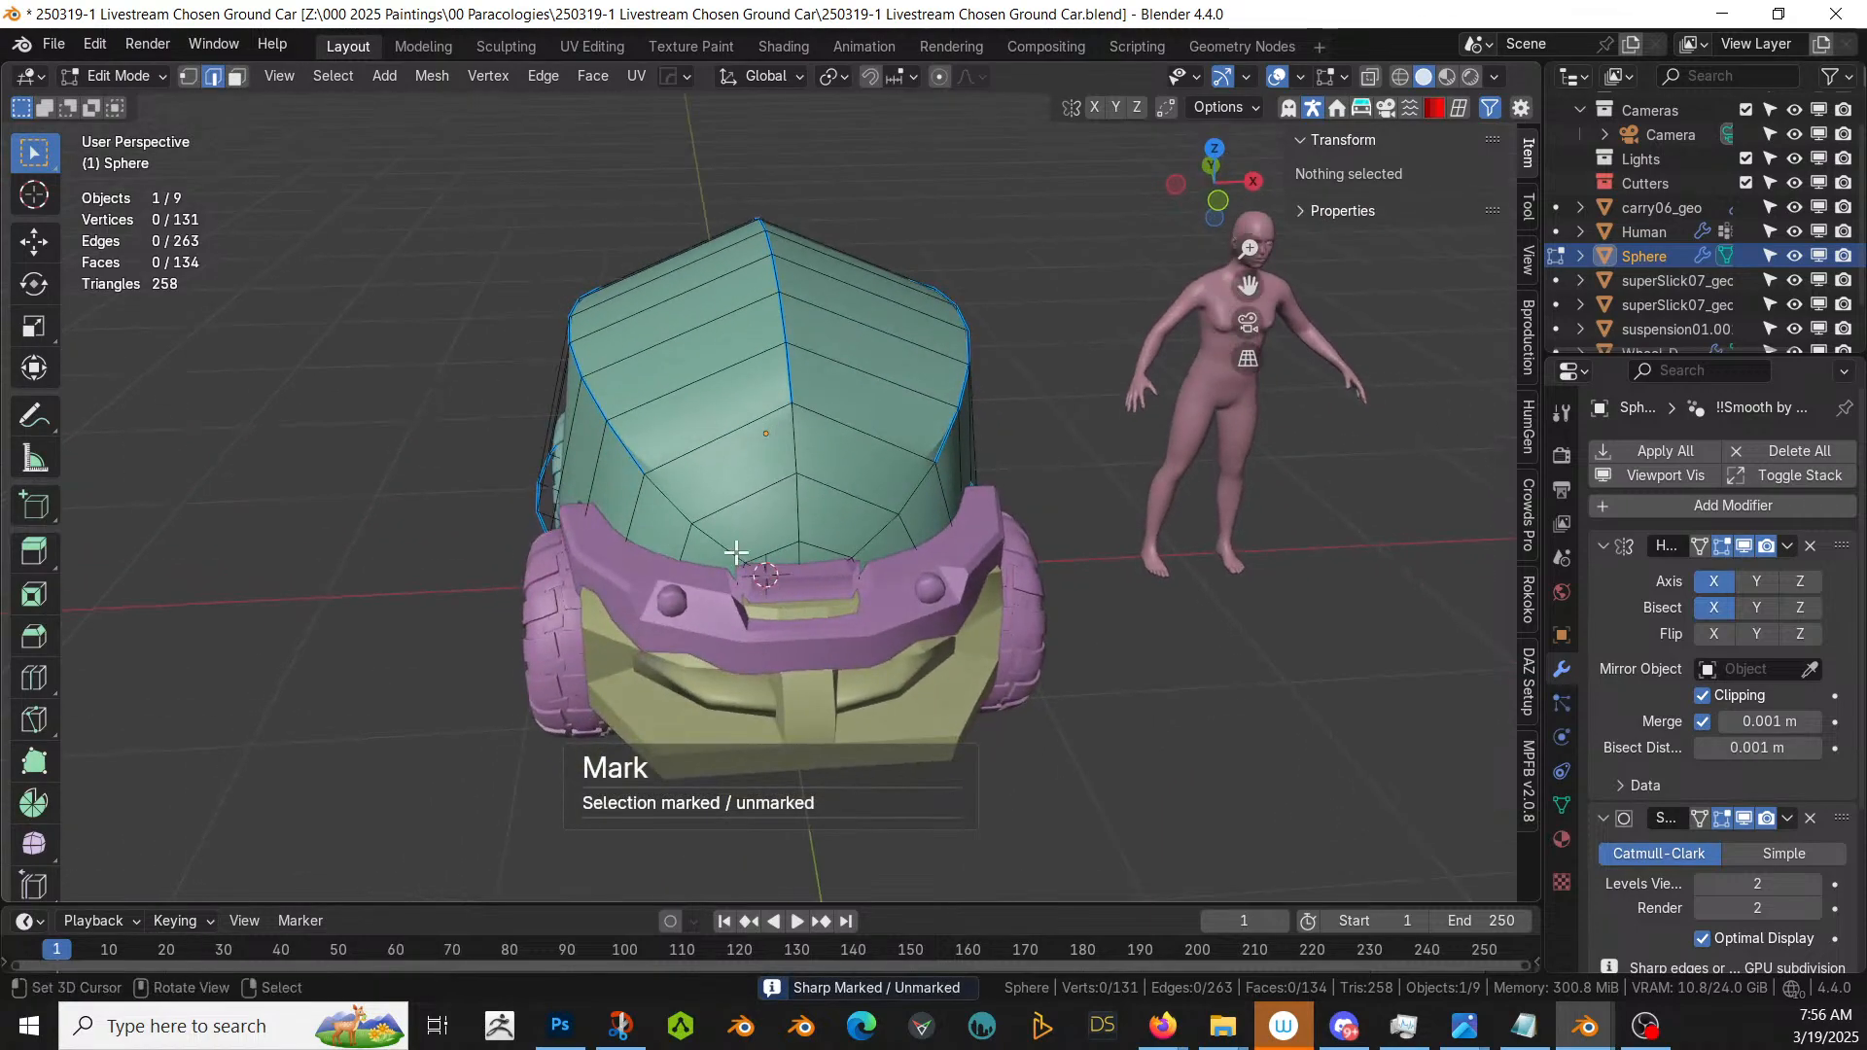
{"action": "left_click", "coordinate": [664, 497], "text": "alt"}
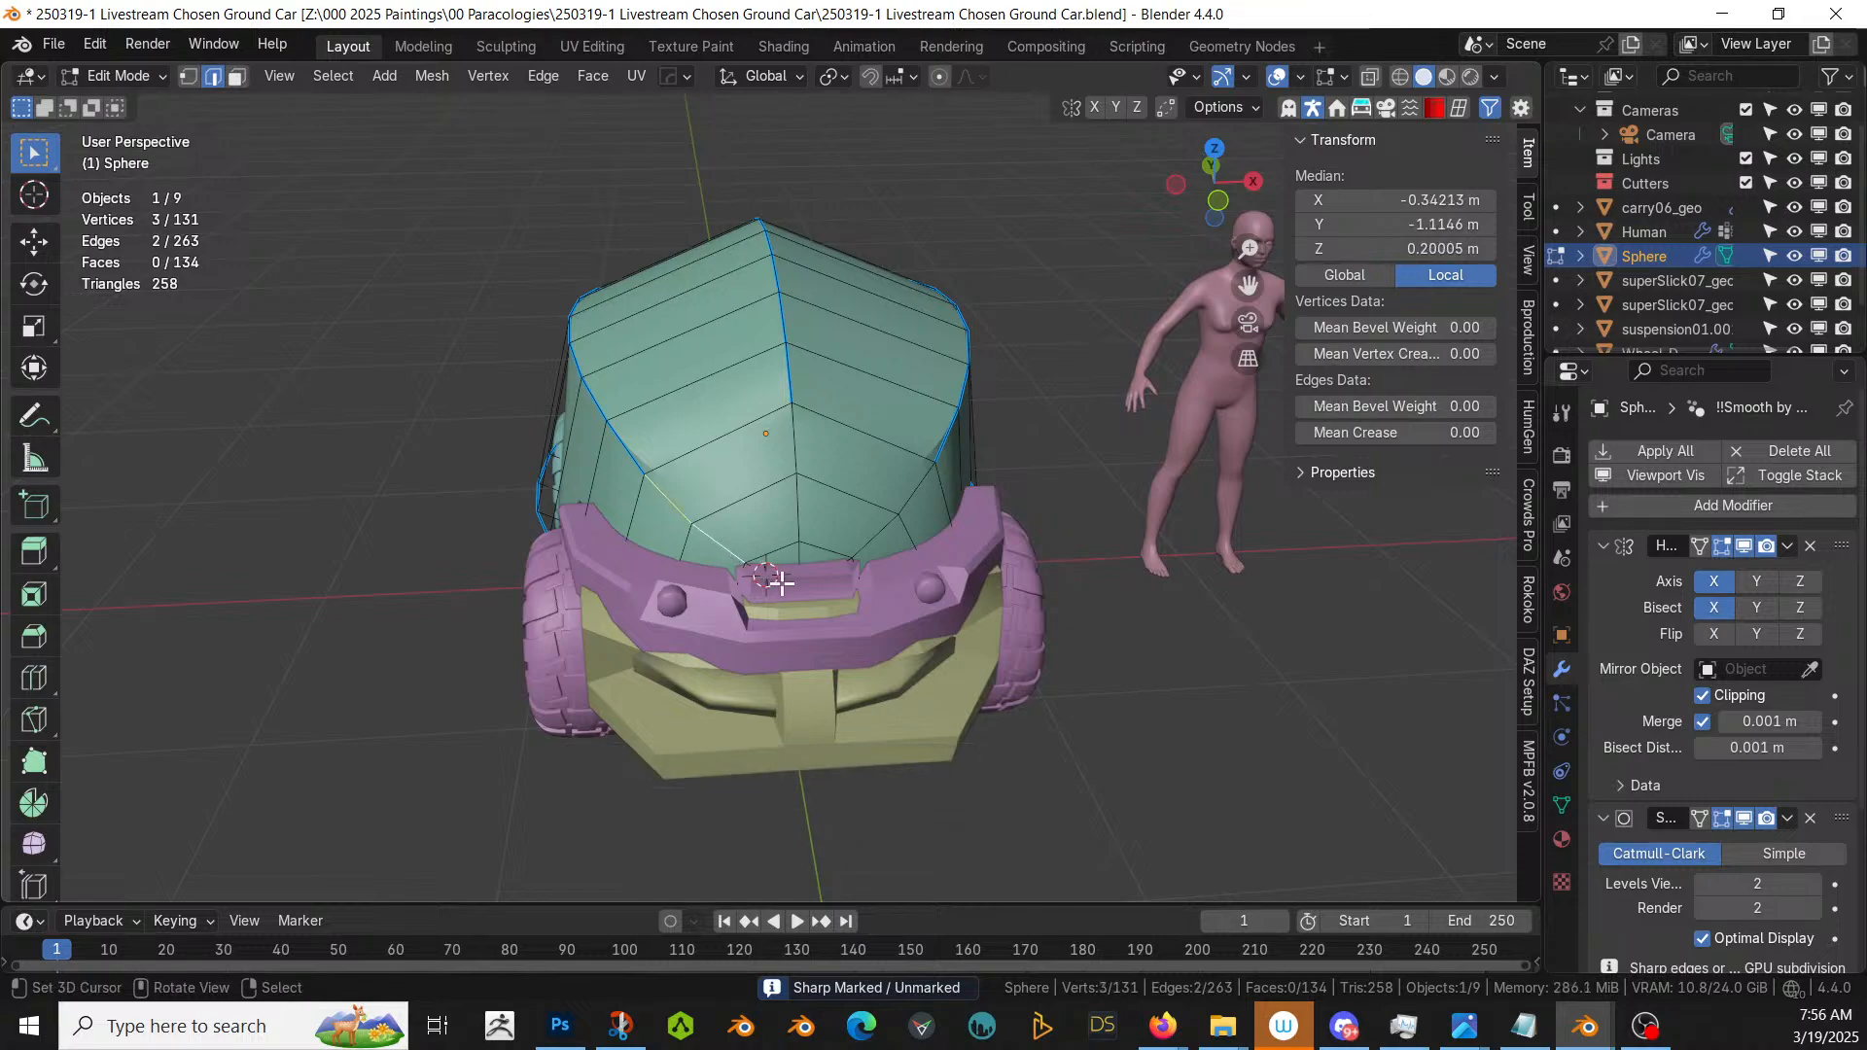
{"action": "key", "text": "KP_Divide"}
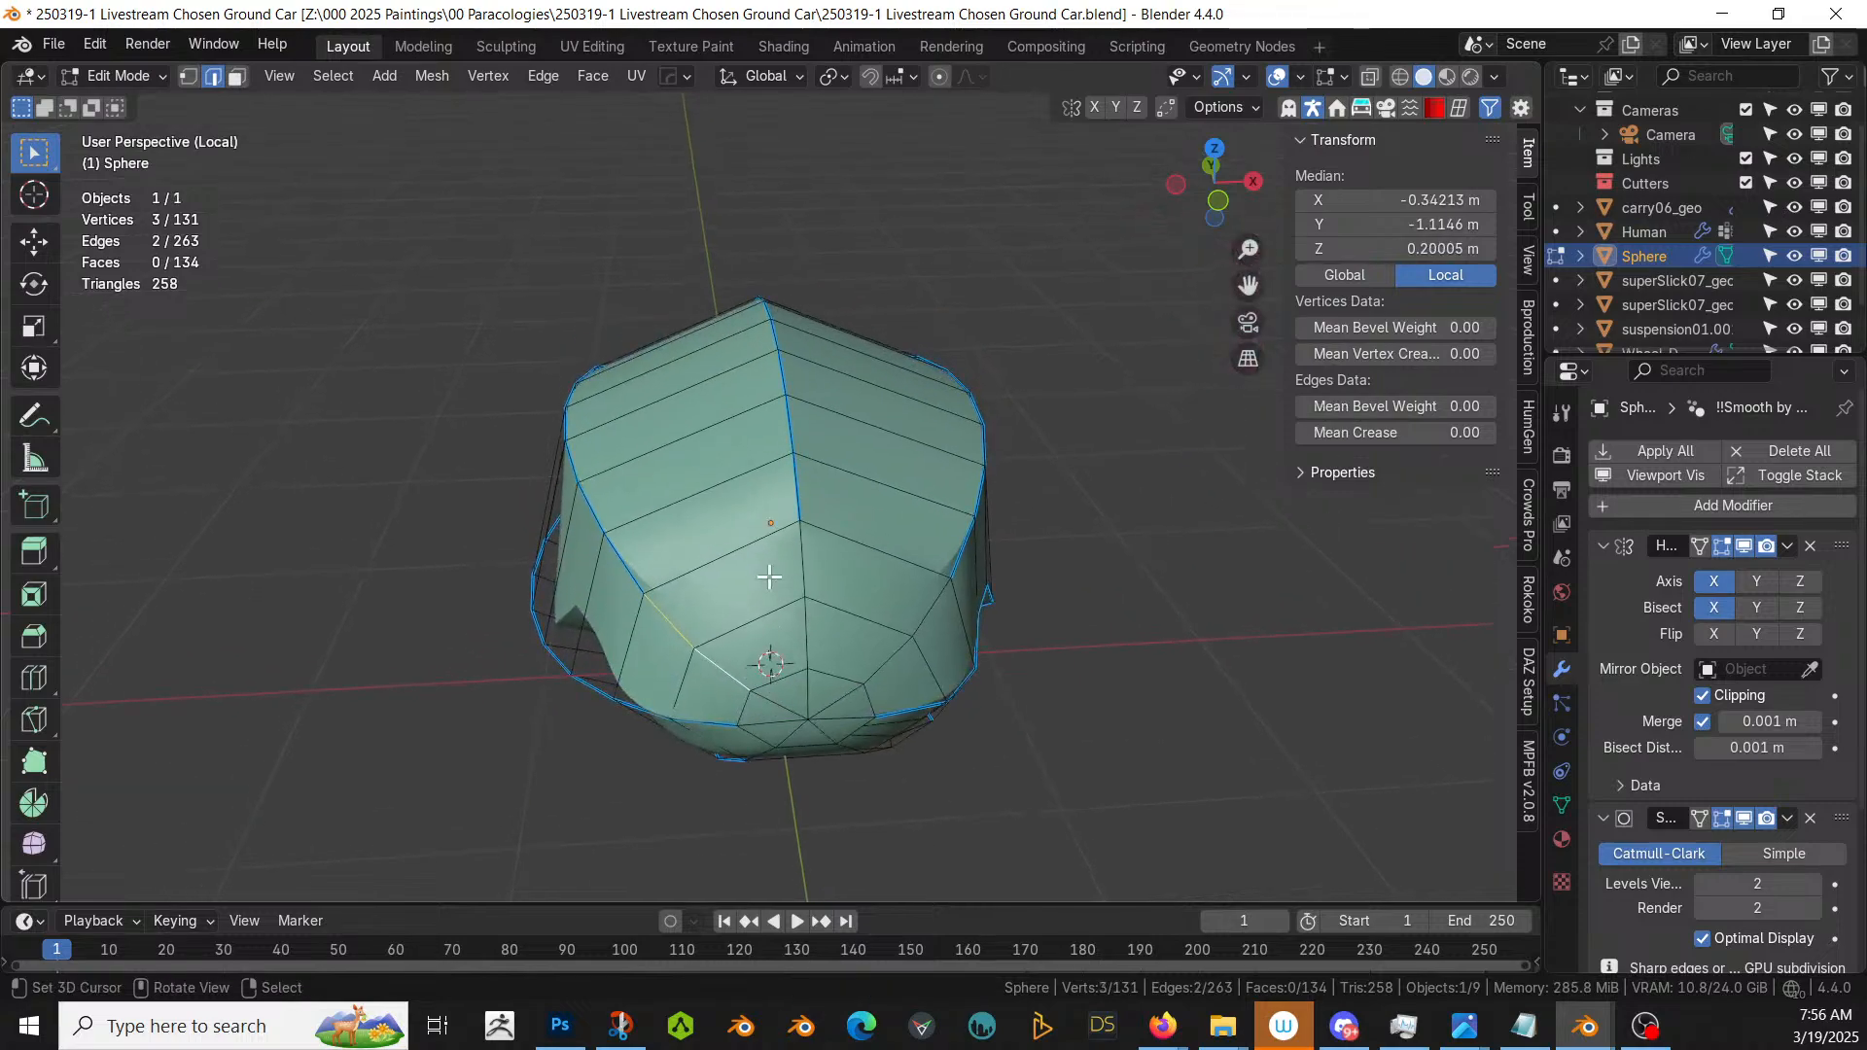
{"action": "left_click", "coordinate": [776, 709], "text": "shift"}
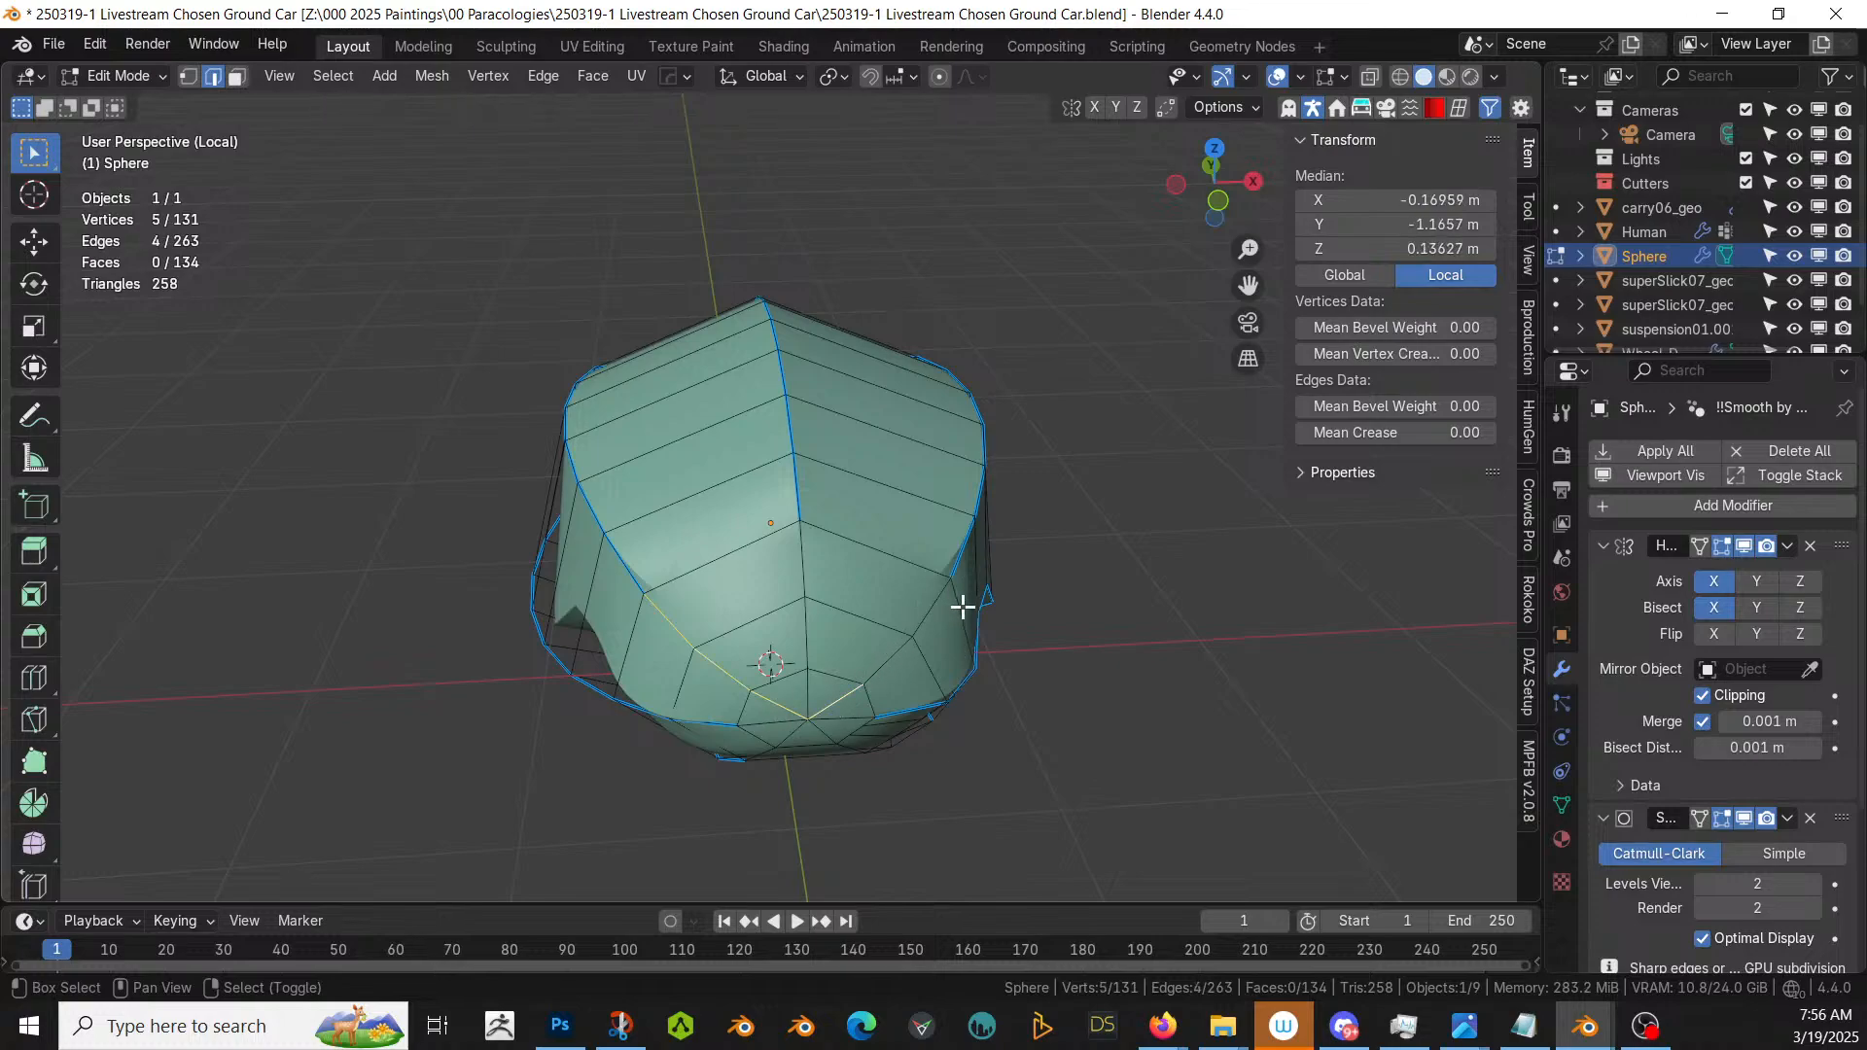
{"action": "left_click", "coordinate": [887, 663], "text": "shift"}
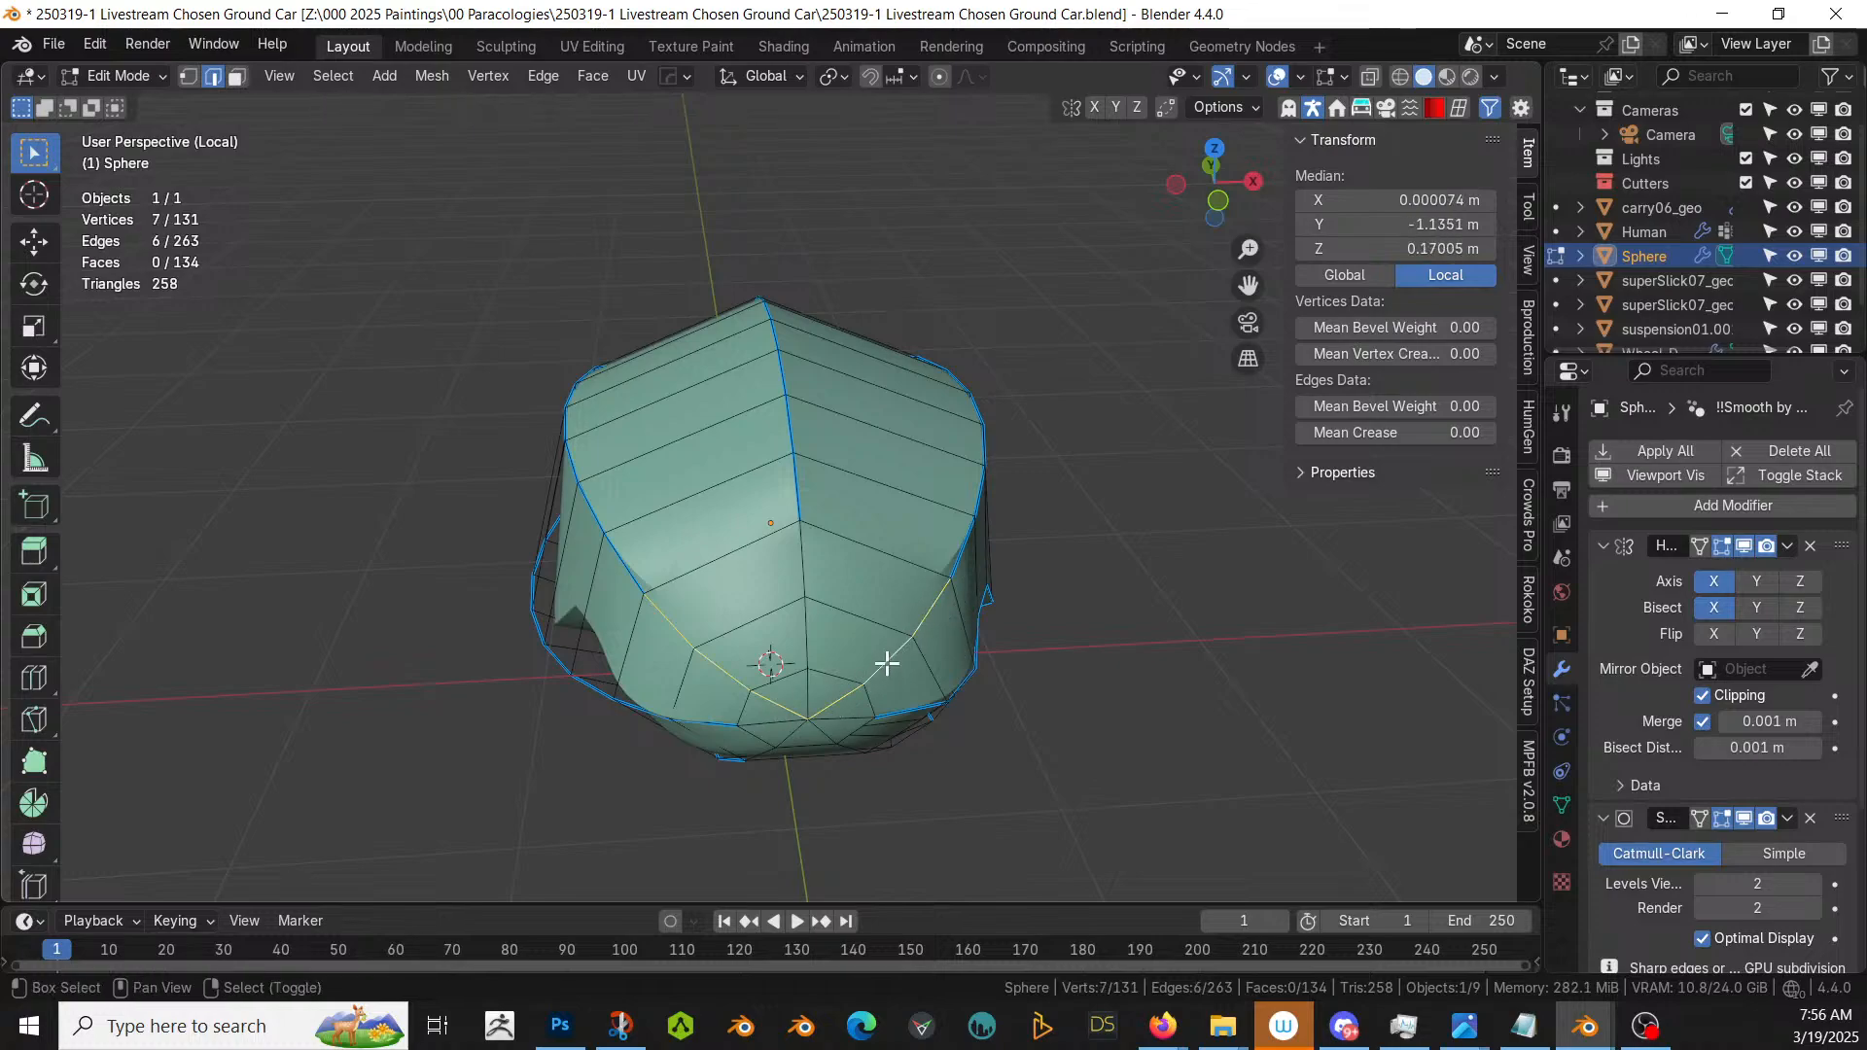
{"action": "key", "text": "q"}
{"action": "left_click", "coordinate": [838, 610]}
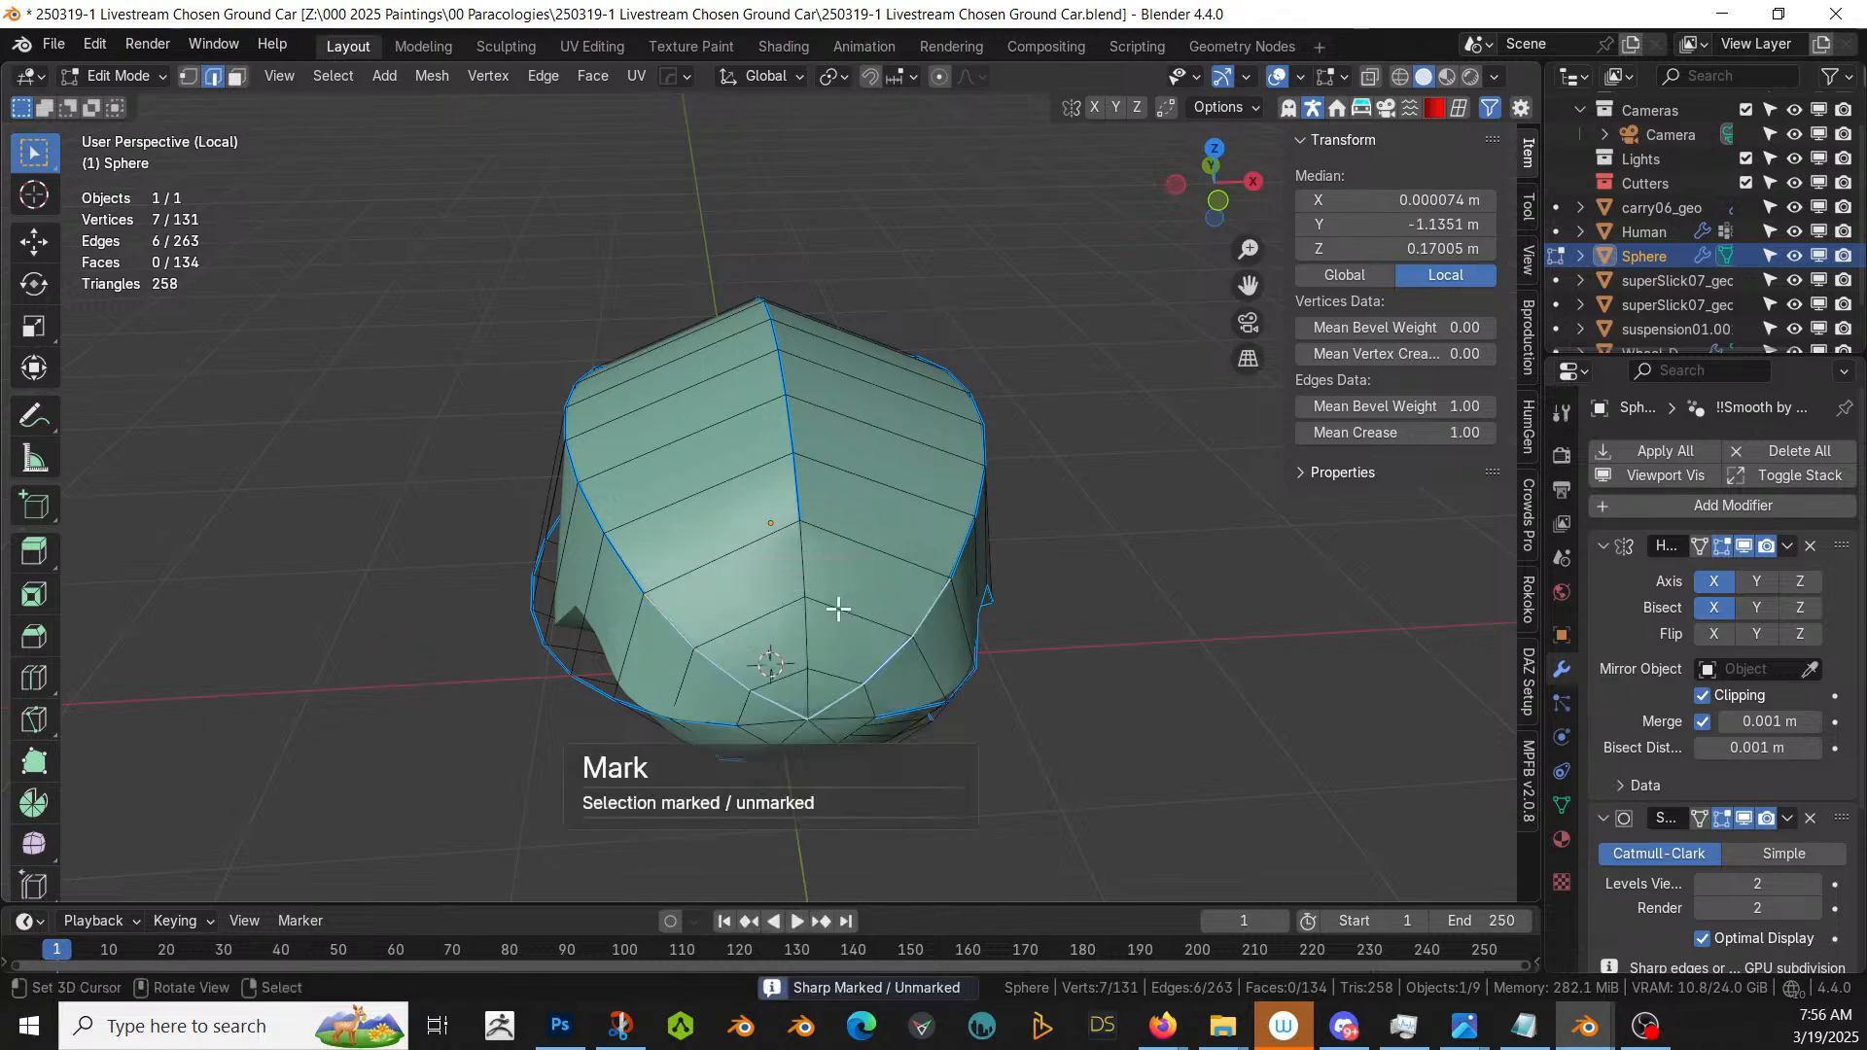
- Clear the sharp mark from the frontmost marked edge of the centre ridge
{"action": "middle_click_drag", "start_coordinate": [838, 613], "coordinate": [982, 600]}
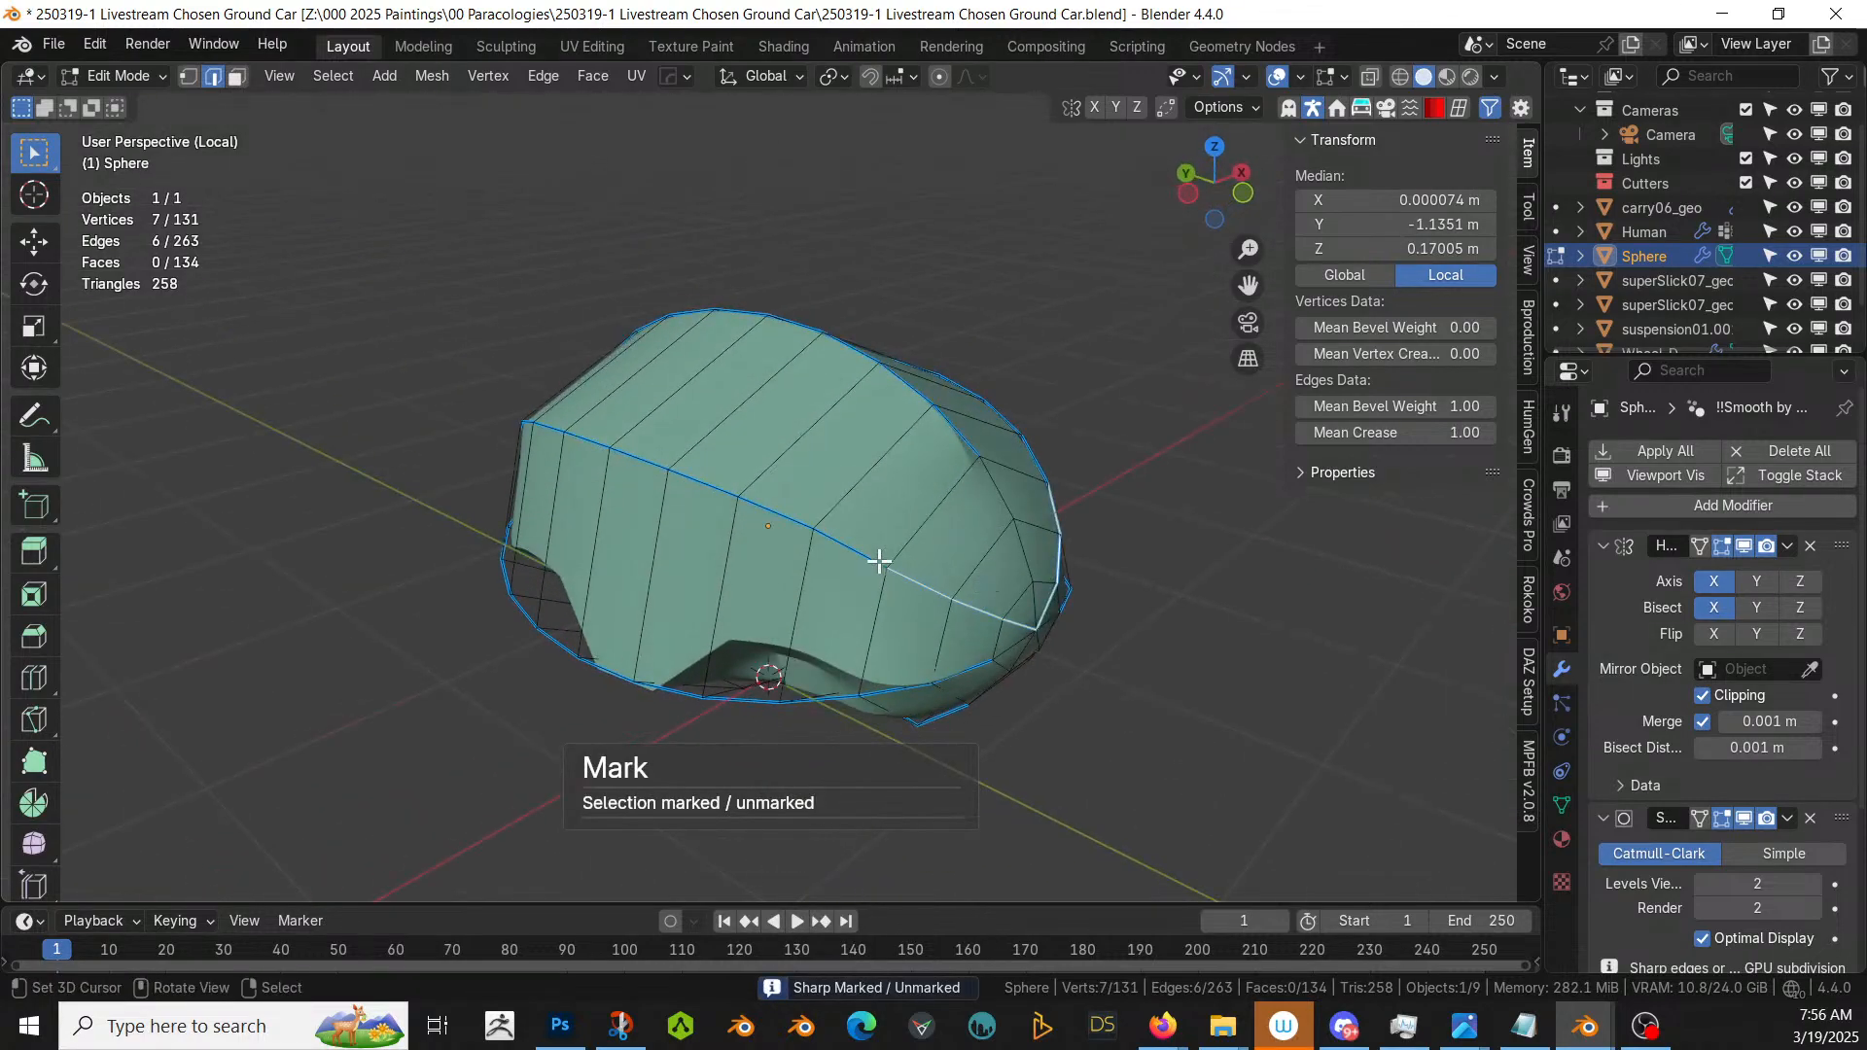
{"action": "left_click", "coordinate": [962, 440]}
{"action": "middle_click_drag", "start_coordinate": [963, 440], "coordinate": [932, 517]}
{"action": "key", "text": "q"}
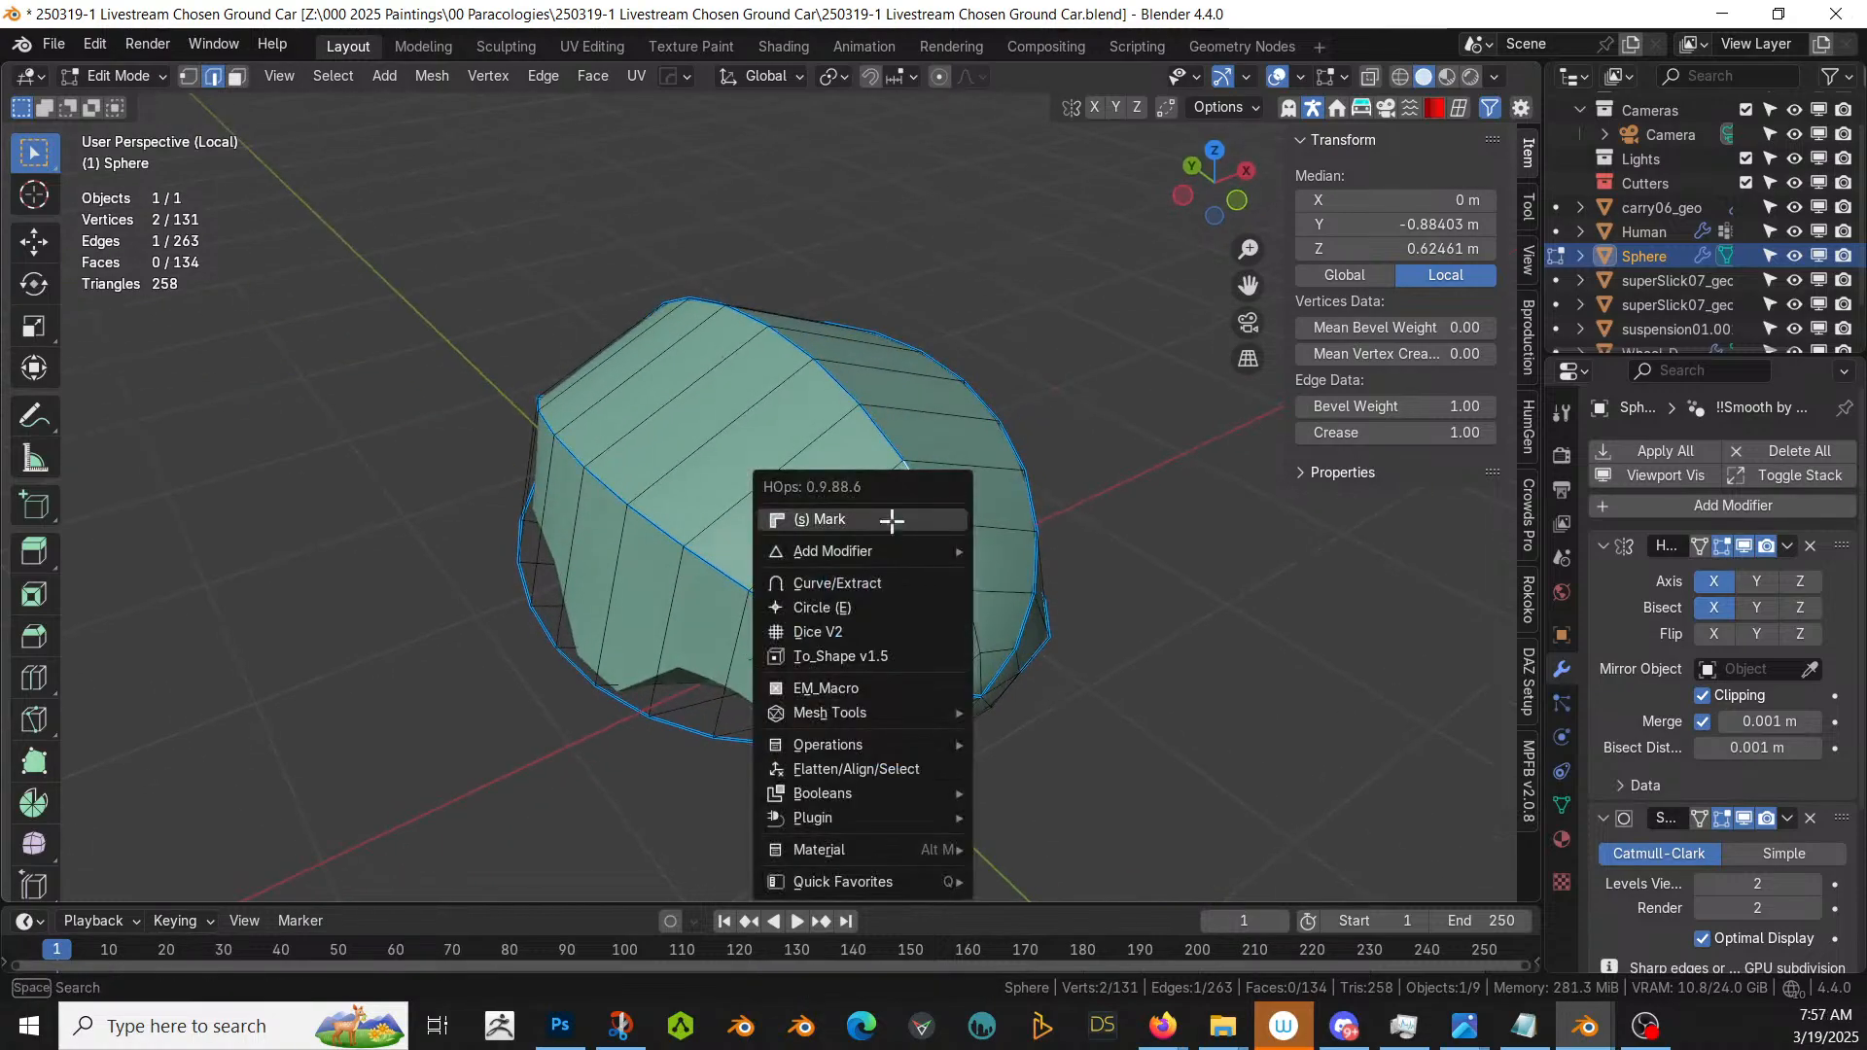
{"action": "left_click", "coordinate": [892, 517]}
- Select the six front faces enclosed by the nose line and turn on the Mirror modifier's on-cage display
{"action": "key", "text": "3"}
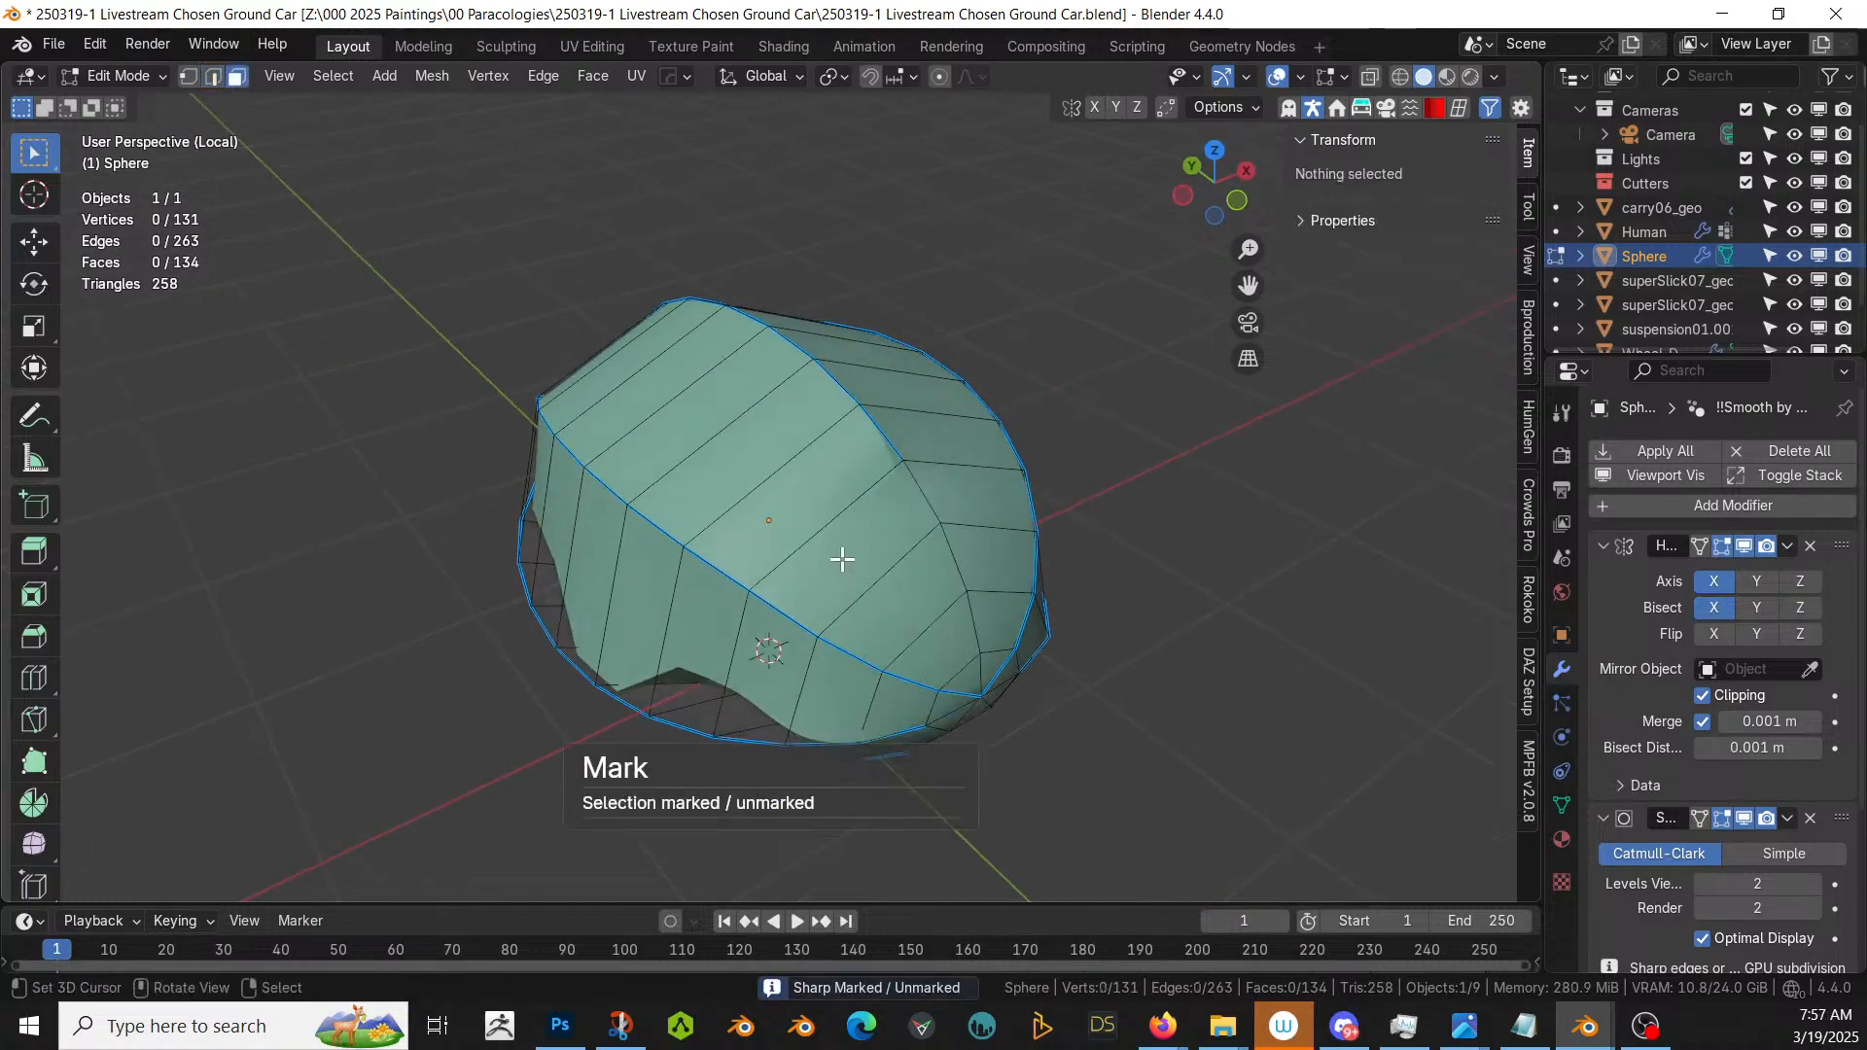
{"action": "left_click", "coordinate": [870, 573]}
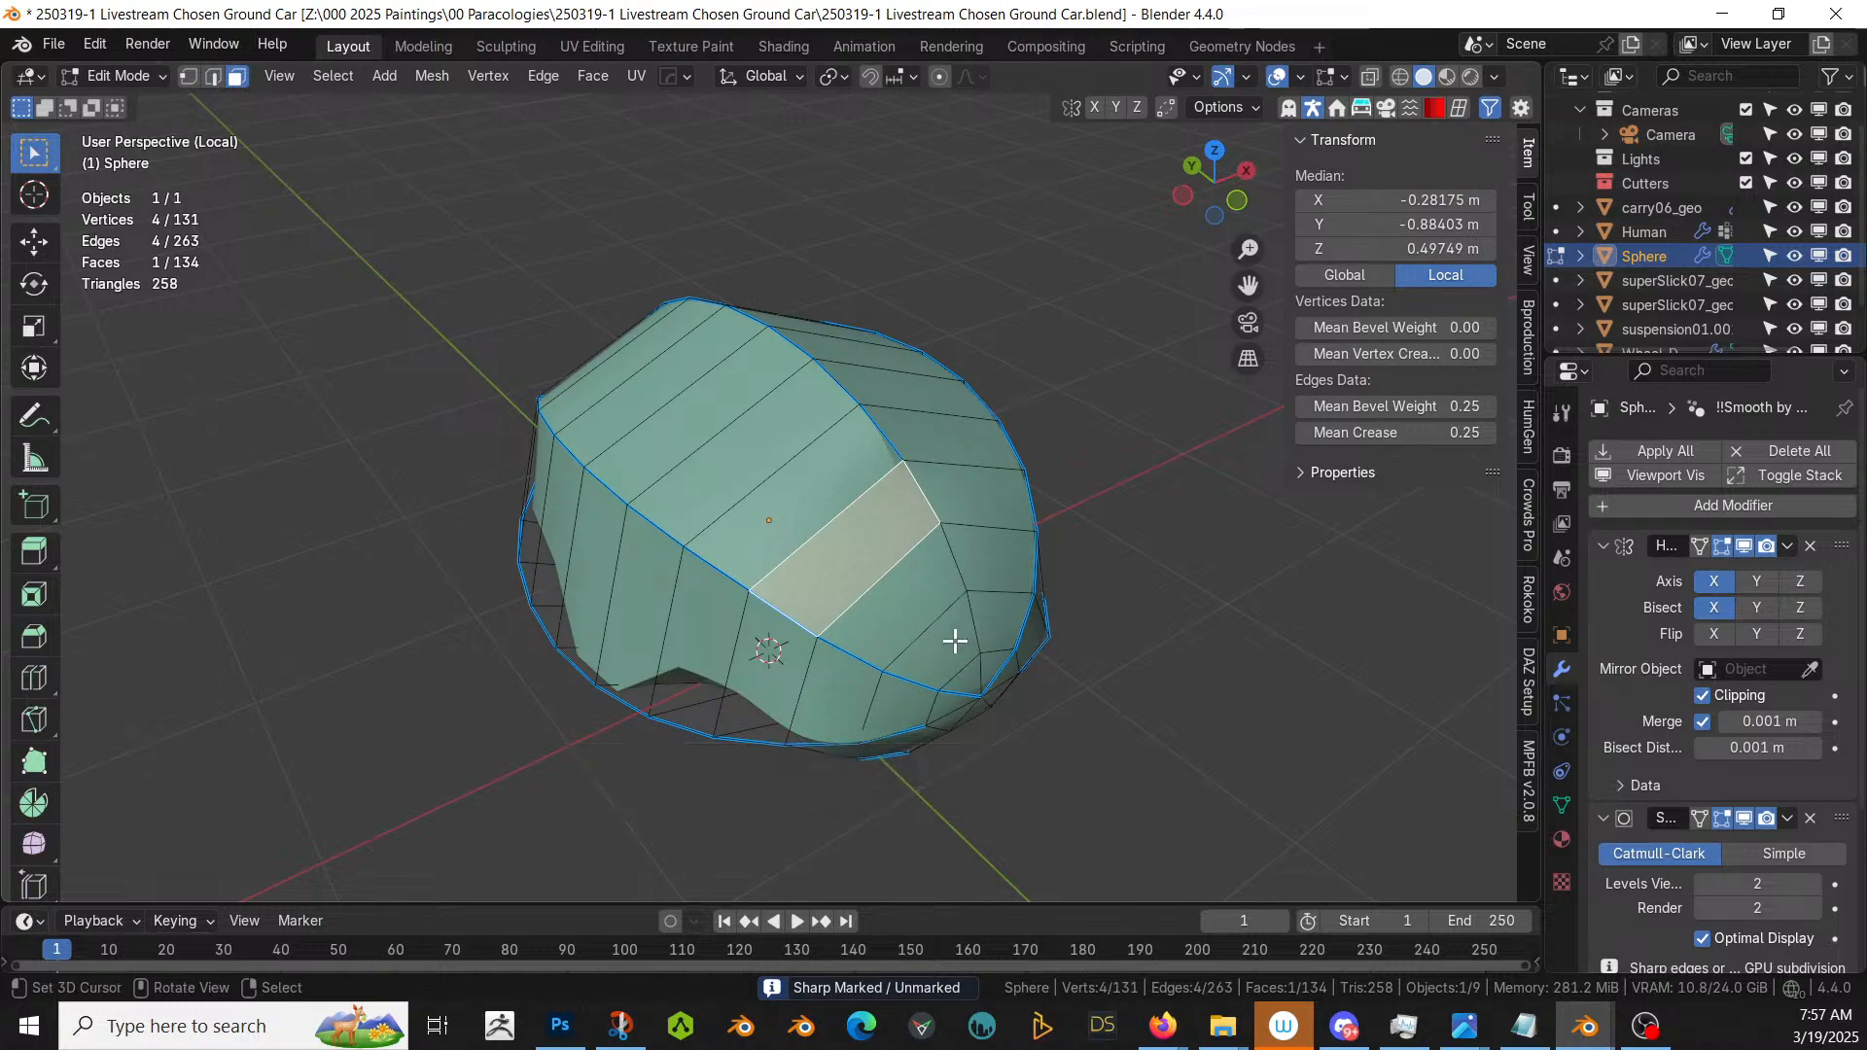
{"action": "left_click", "coordinate": [977, 554], "text": "ctrl"}
{"action": "left_click", "coordinate": [1002, 615], "text": "ctrl"}
{"action": "left_click", "coordinate": [962, 641], "text": "ctrl"}
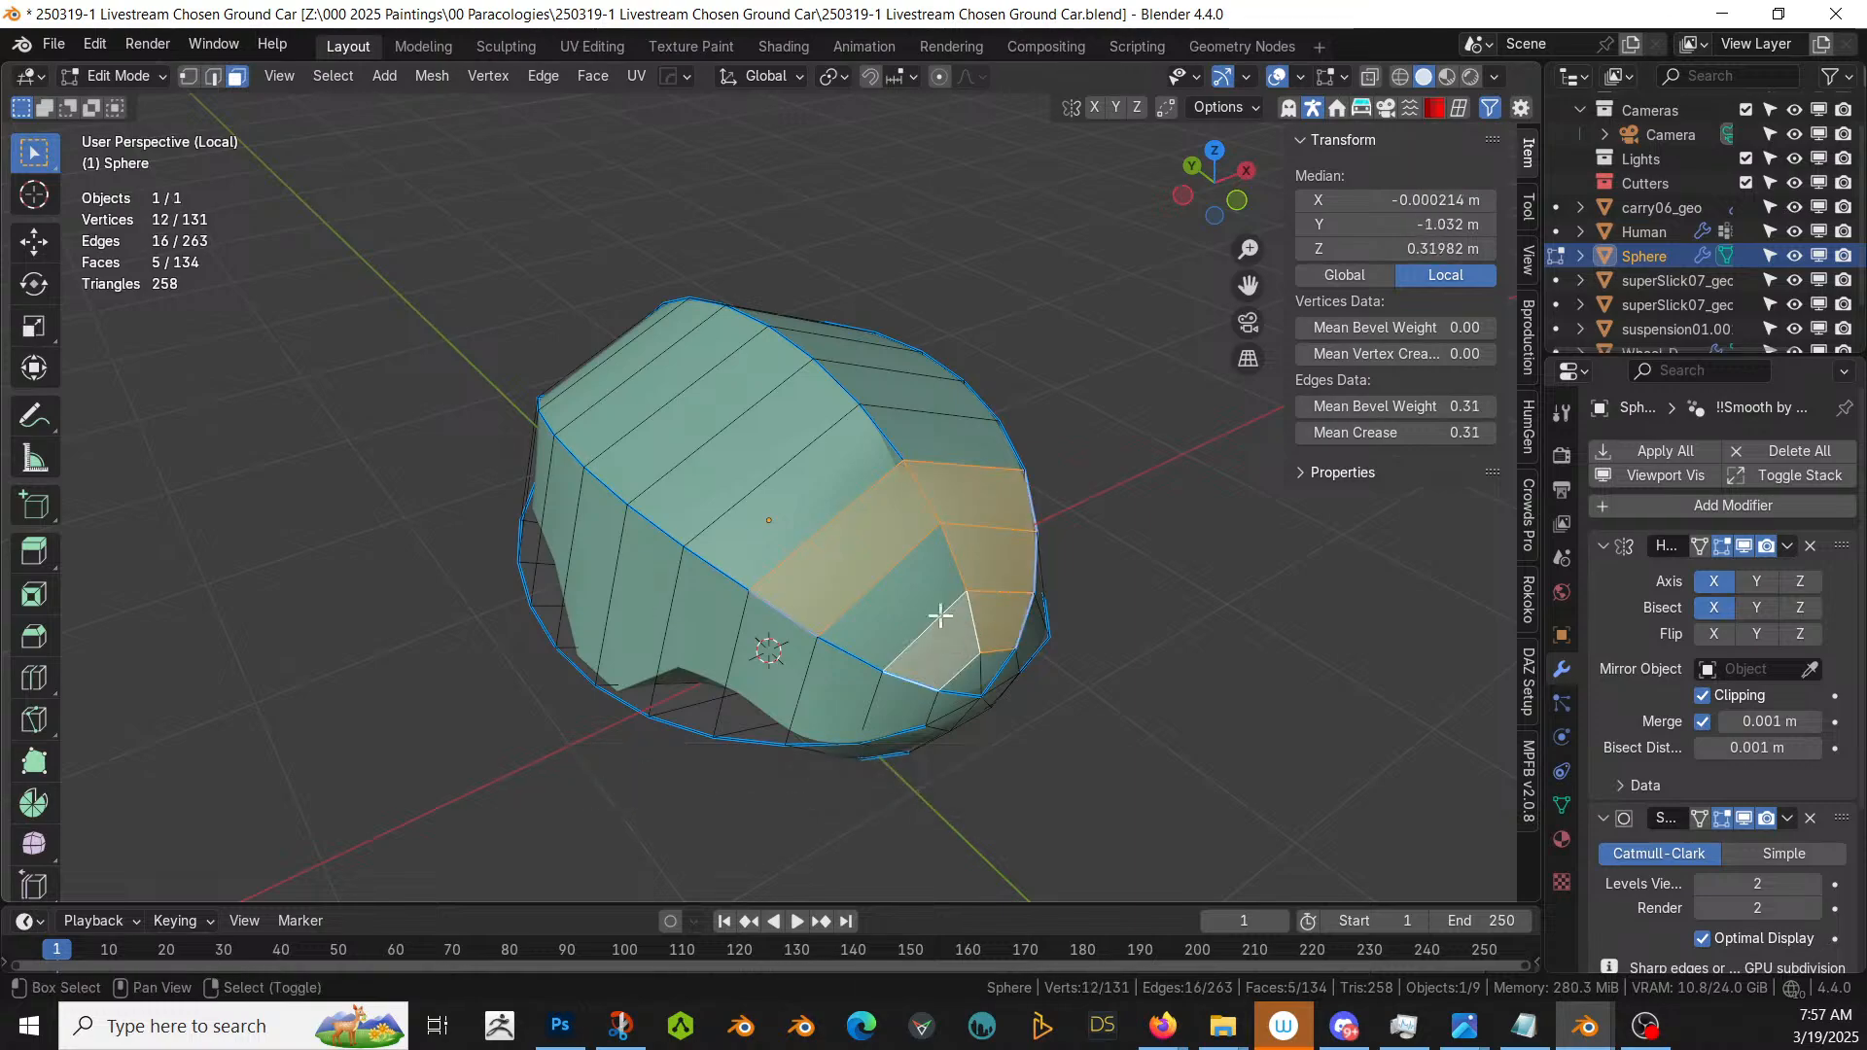
{"action": "left_click", "coordinate": [911, 596], "text": "ctrl"}
{"action": "left_click", "coordinate": [1692, 547]}
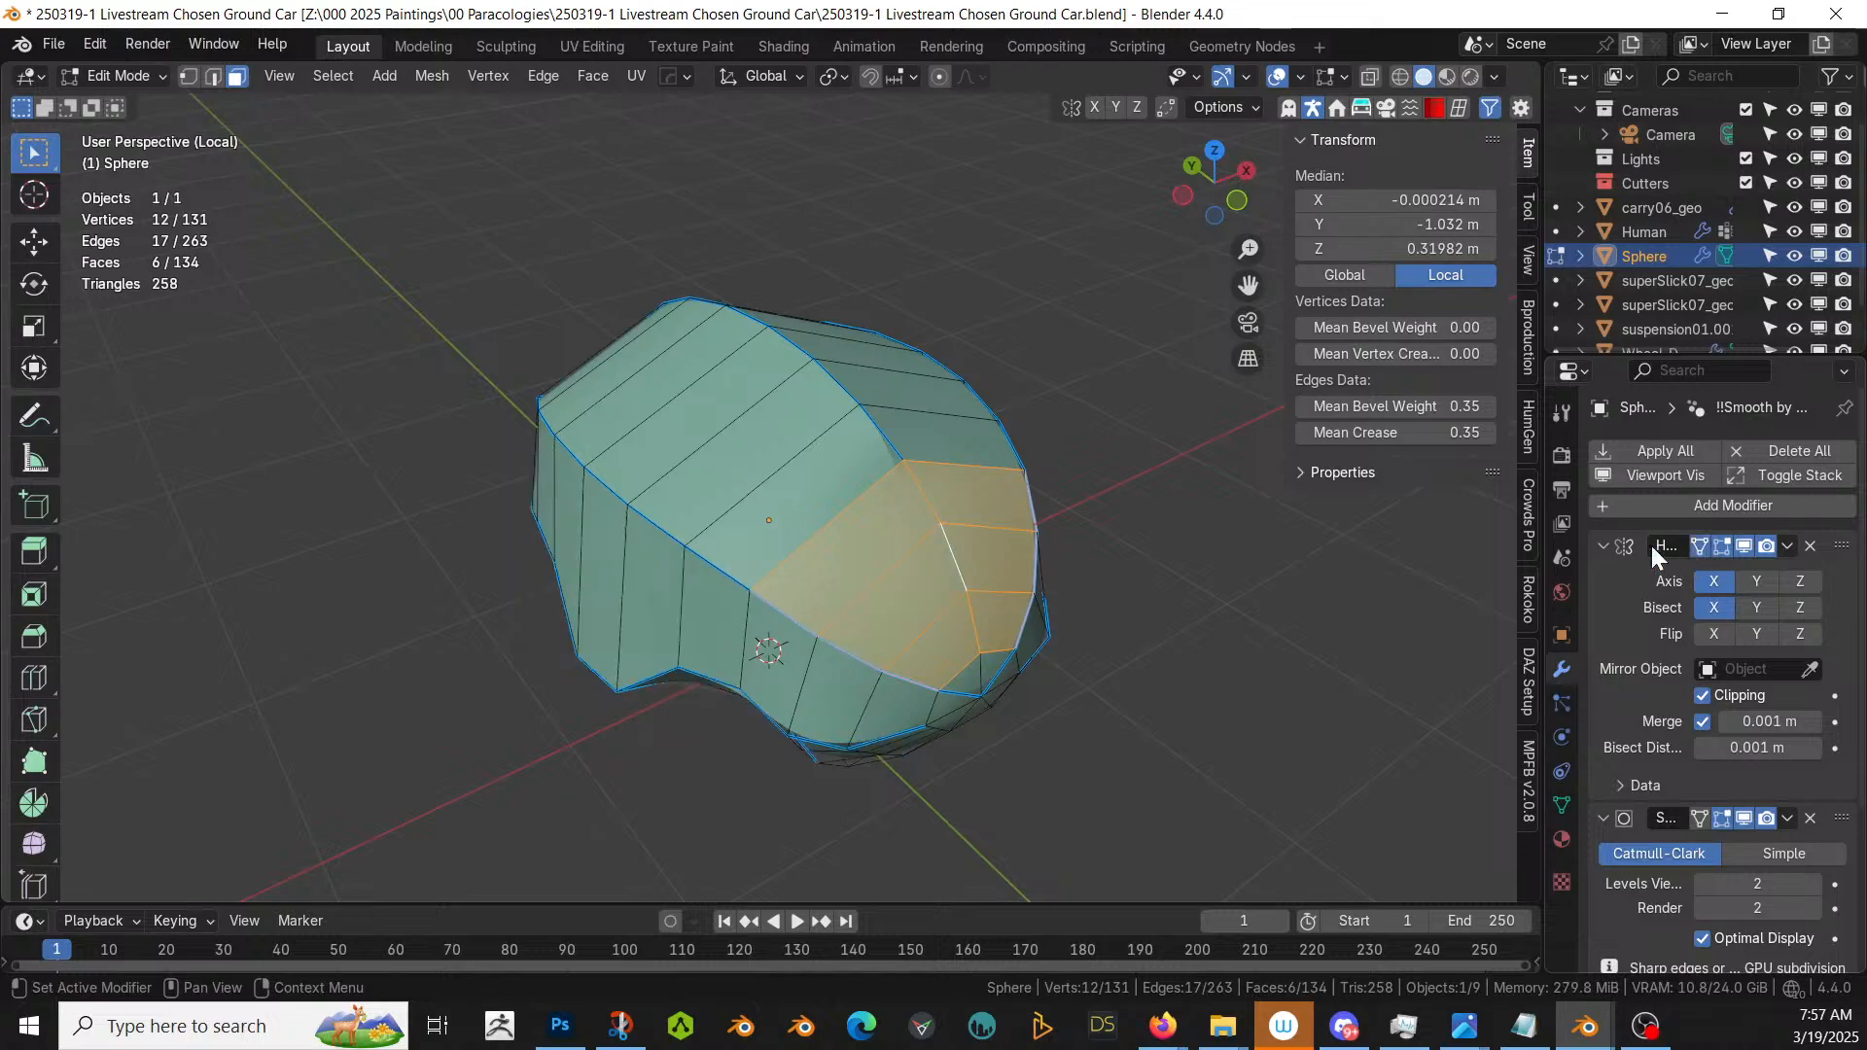
{"action": "middle_click_drag", "start_coordinate": [1142, 771], "coordinate": [1050, 750]}
- Show the whole car again and inset the selected front faces by about 0.02 m
{"action": "key", "text": "KP_Divide"}
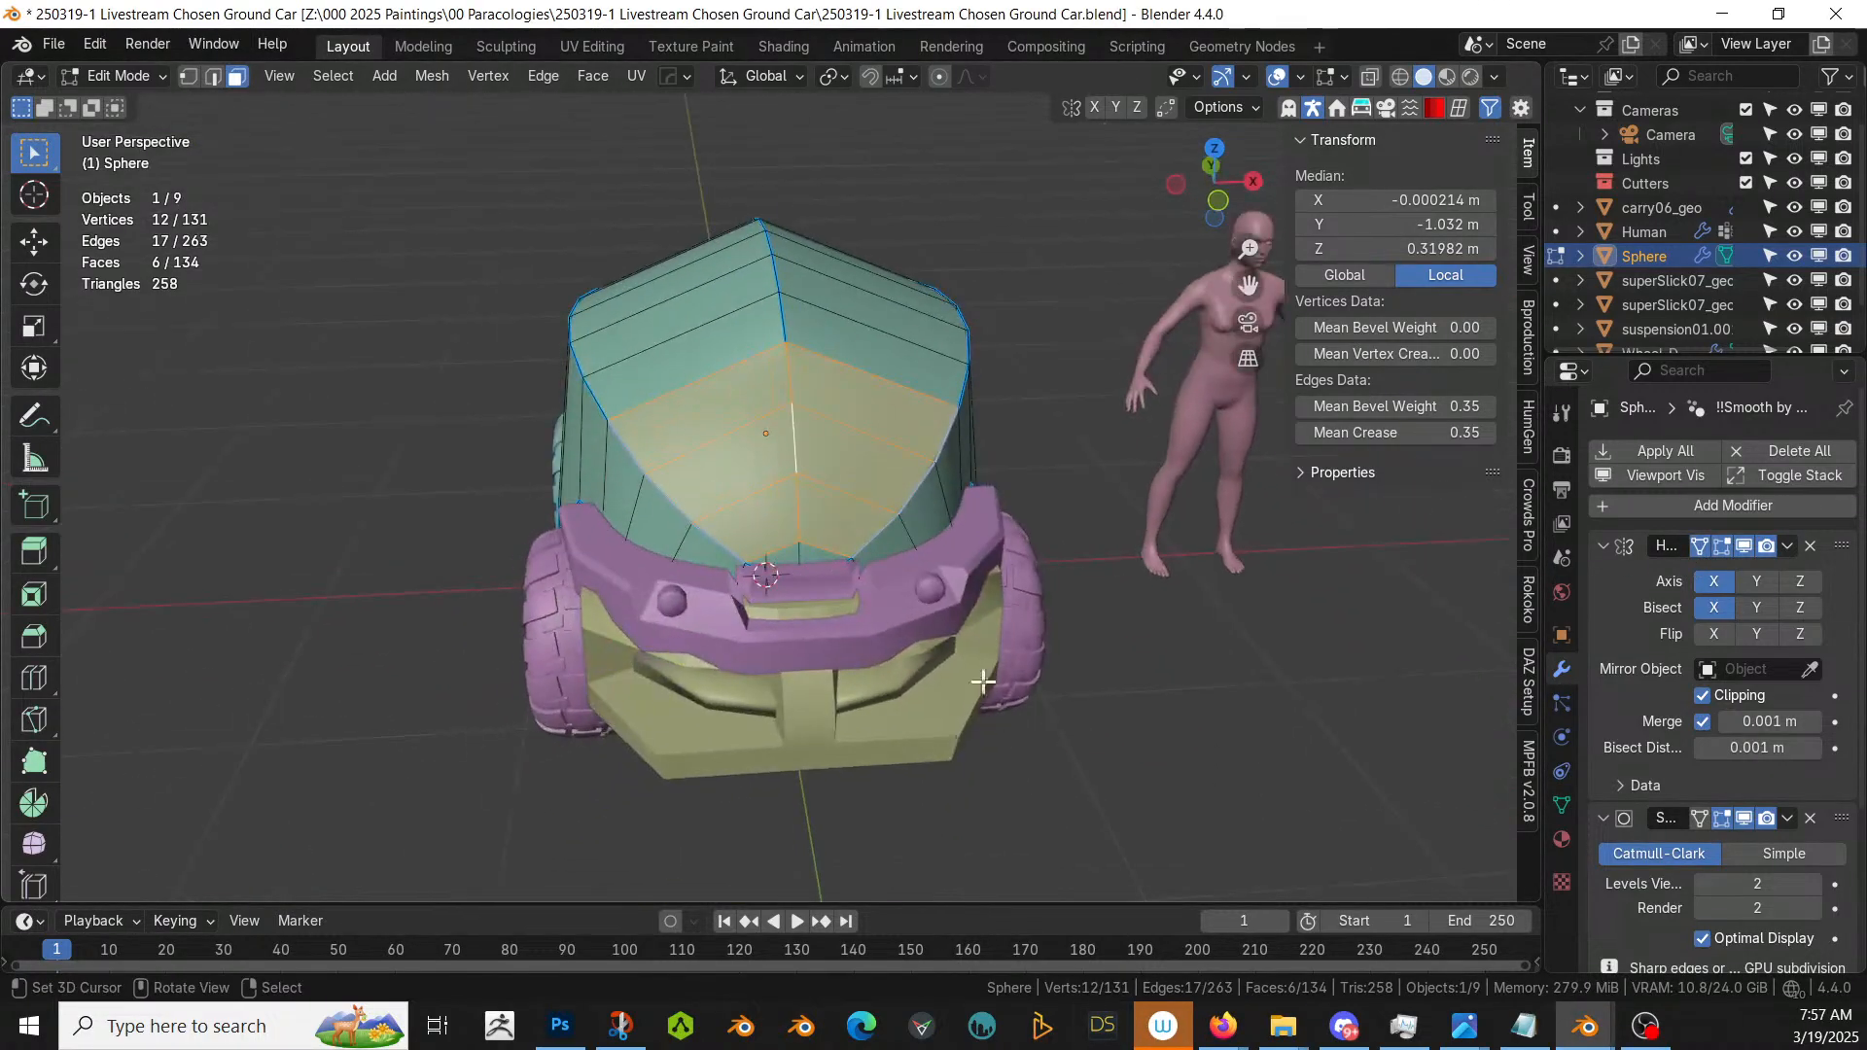
{"action": "middle_click_drag", "start_coordinate": [982, 682], "coordinate": [855, 656]}
{"action": "scroll", "coordinate": [860, 666], "scroll_direction": "up", "scroll_amount": 3}
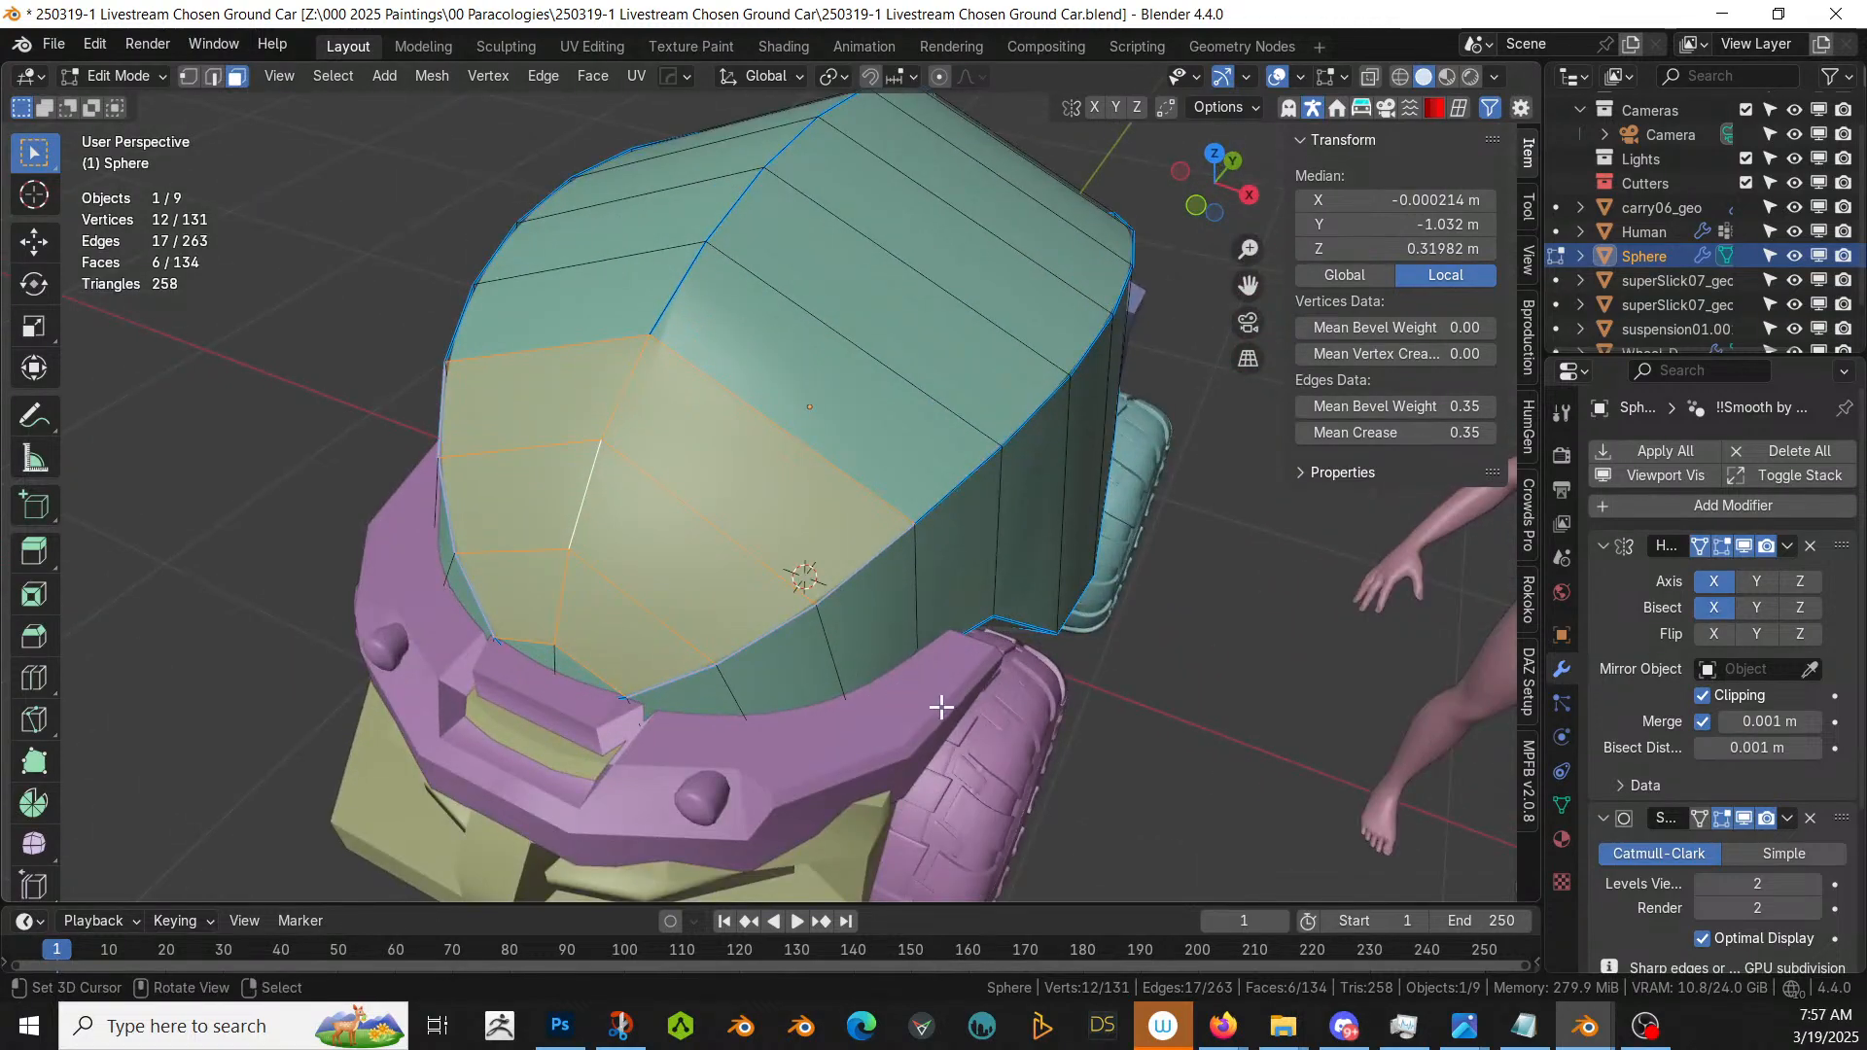
{"action": "key", "text": "i"}
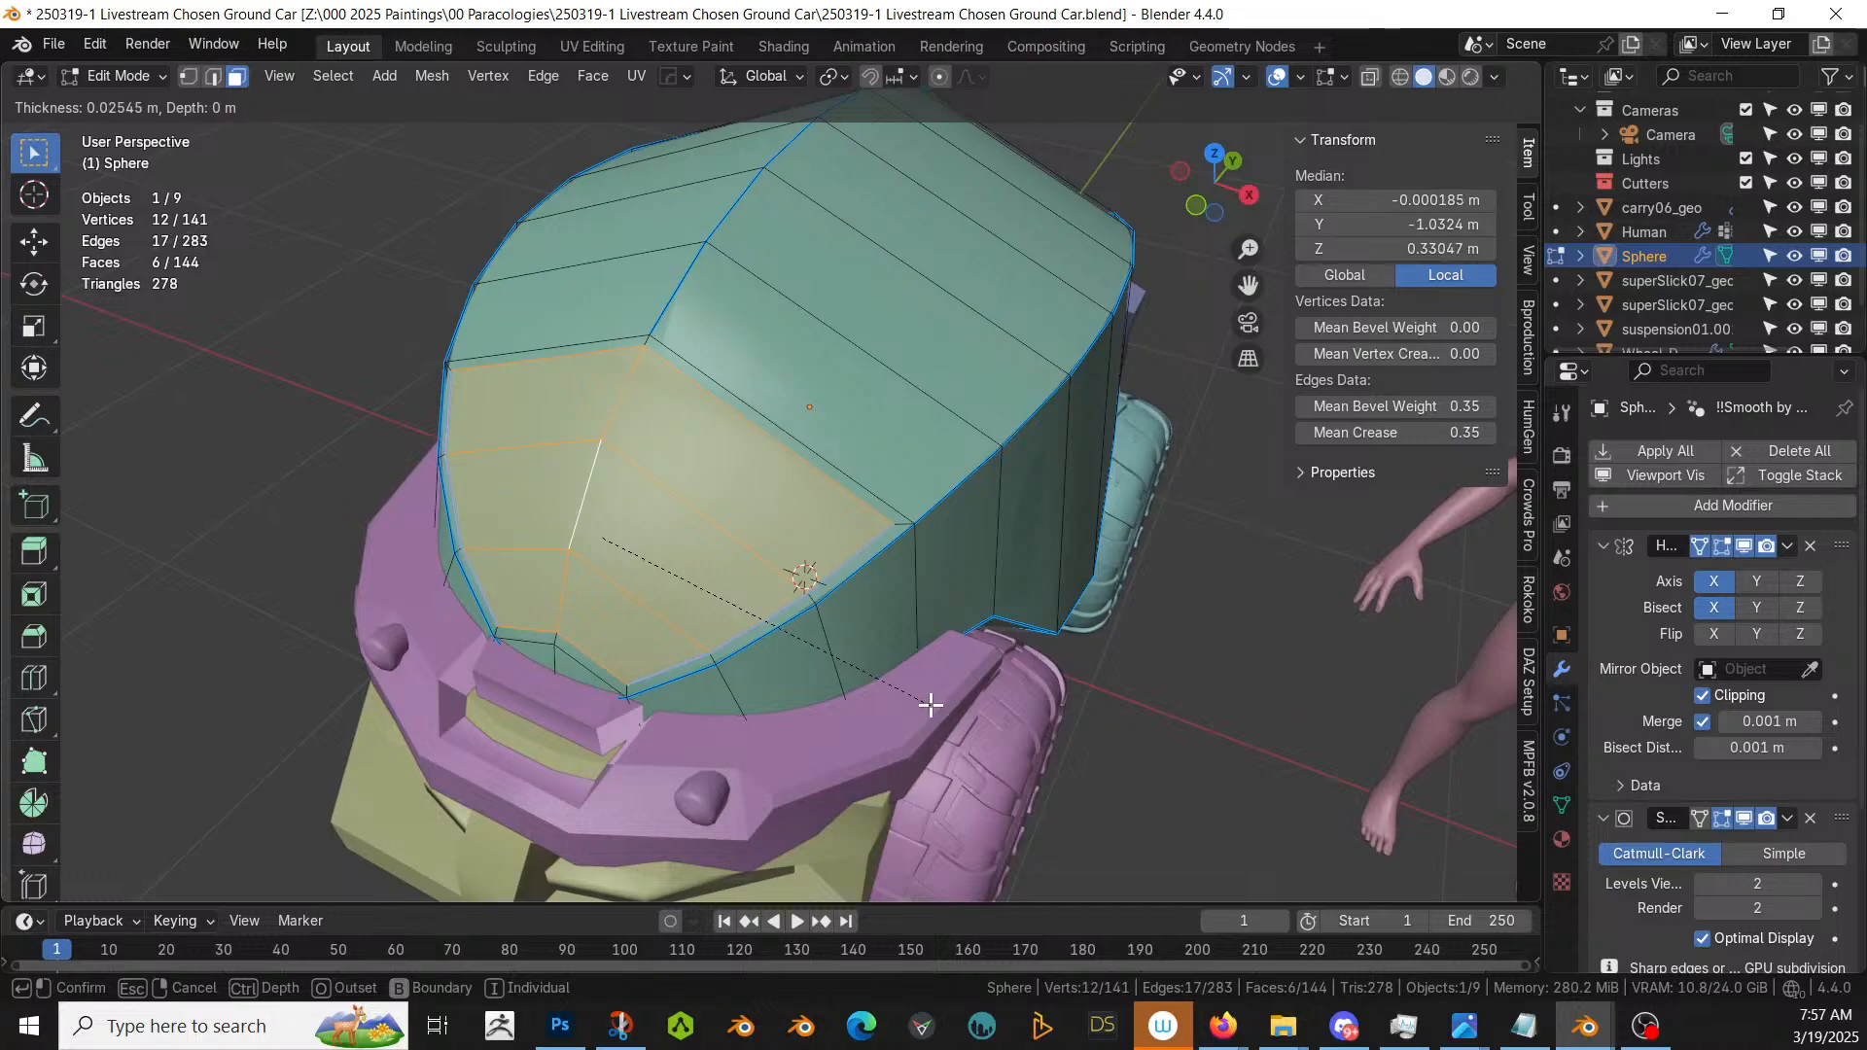
{"action": "left_click", "coordinate": [930, 708]}
{"action": "middle_click_drag", "start_coordinate": [931, 708], "coordinate": [1175, 654]}
{"action": "scroll", "coordinate": [1078, 553], "scroll_direction": "up", "scroll_amount": 3}
{"action": "middle_click_drag", "start_coordinate": [1079, 553], "coordinate": [917, 688]}
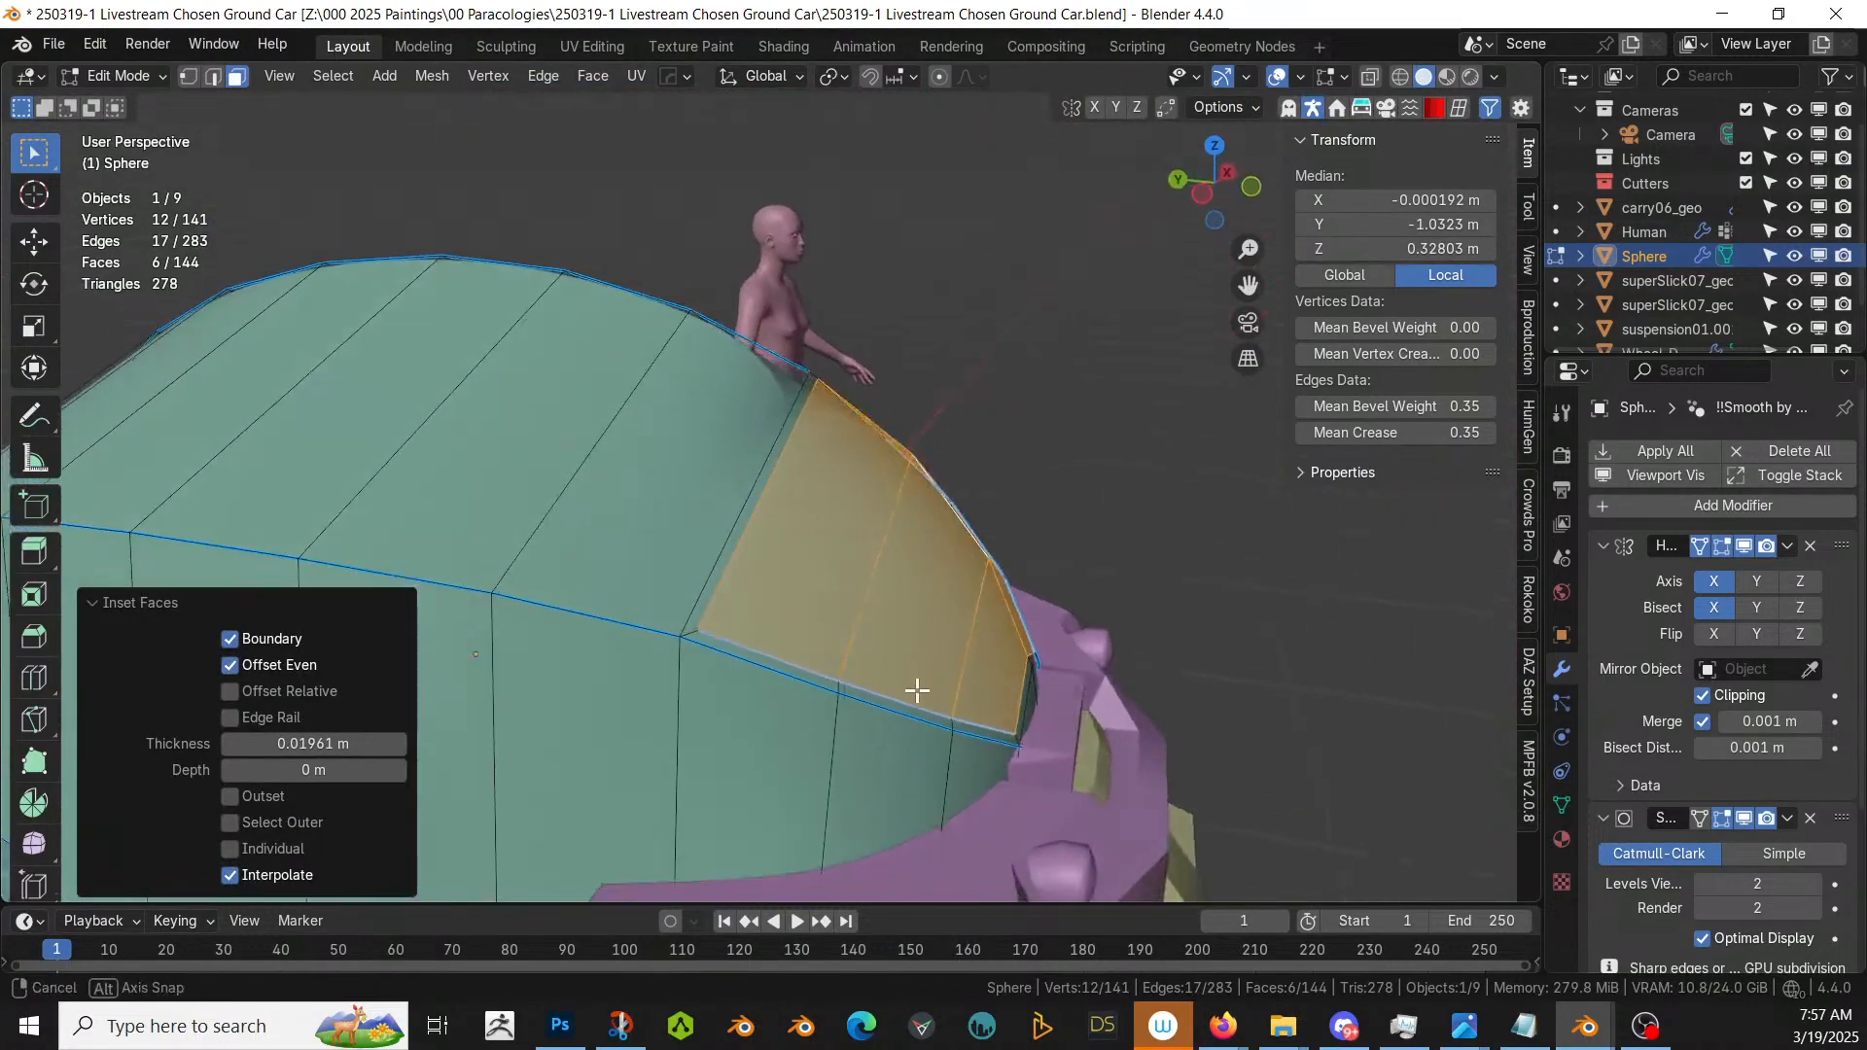
- Extrude the selected front faces inward along their normals by about 0.006 m
{"action": "key", "text": "e"}
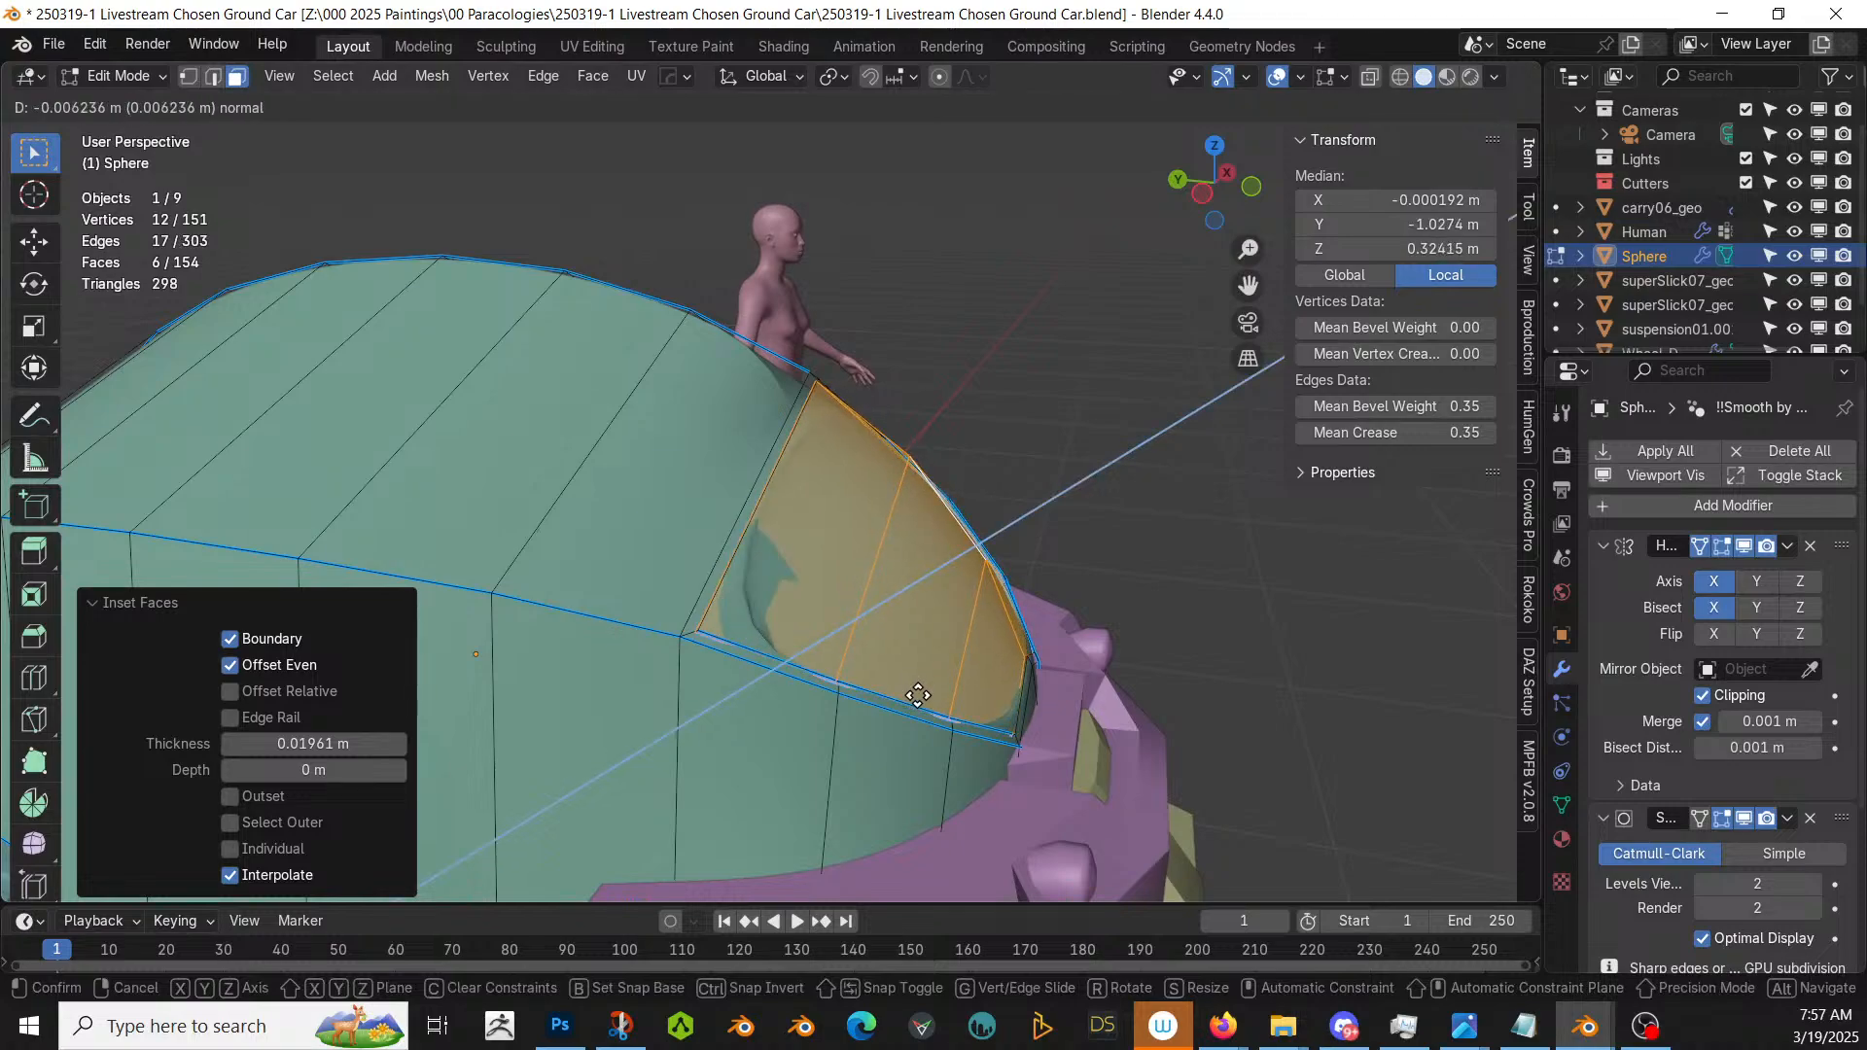
{"action": "left_click", "coordinate": [917, 694]}
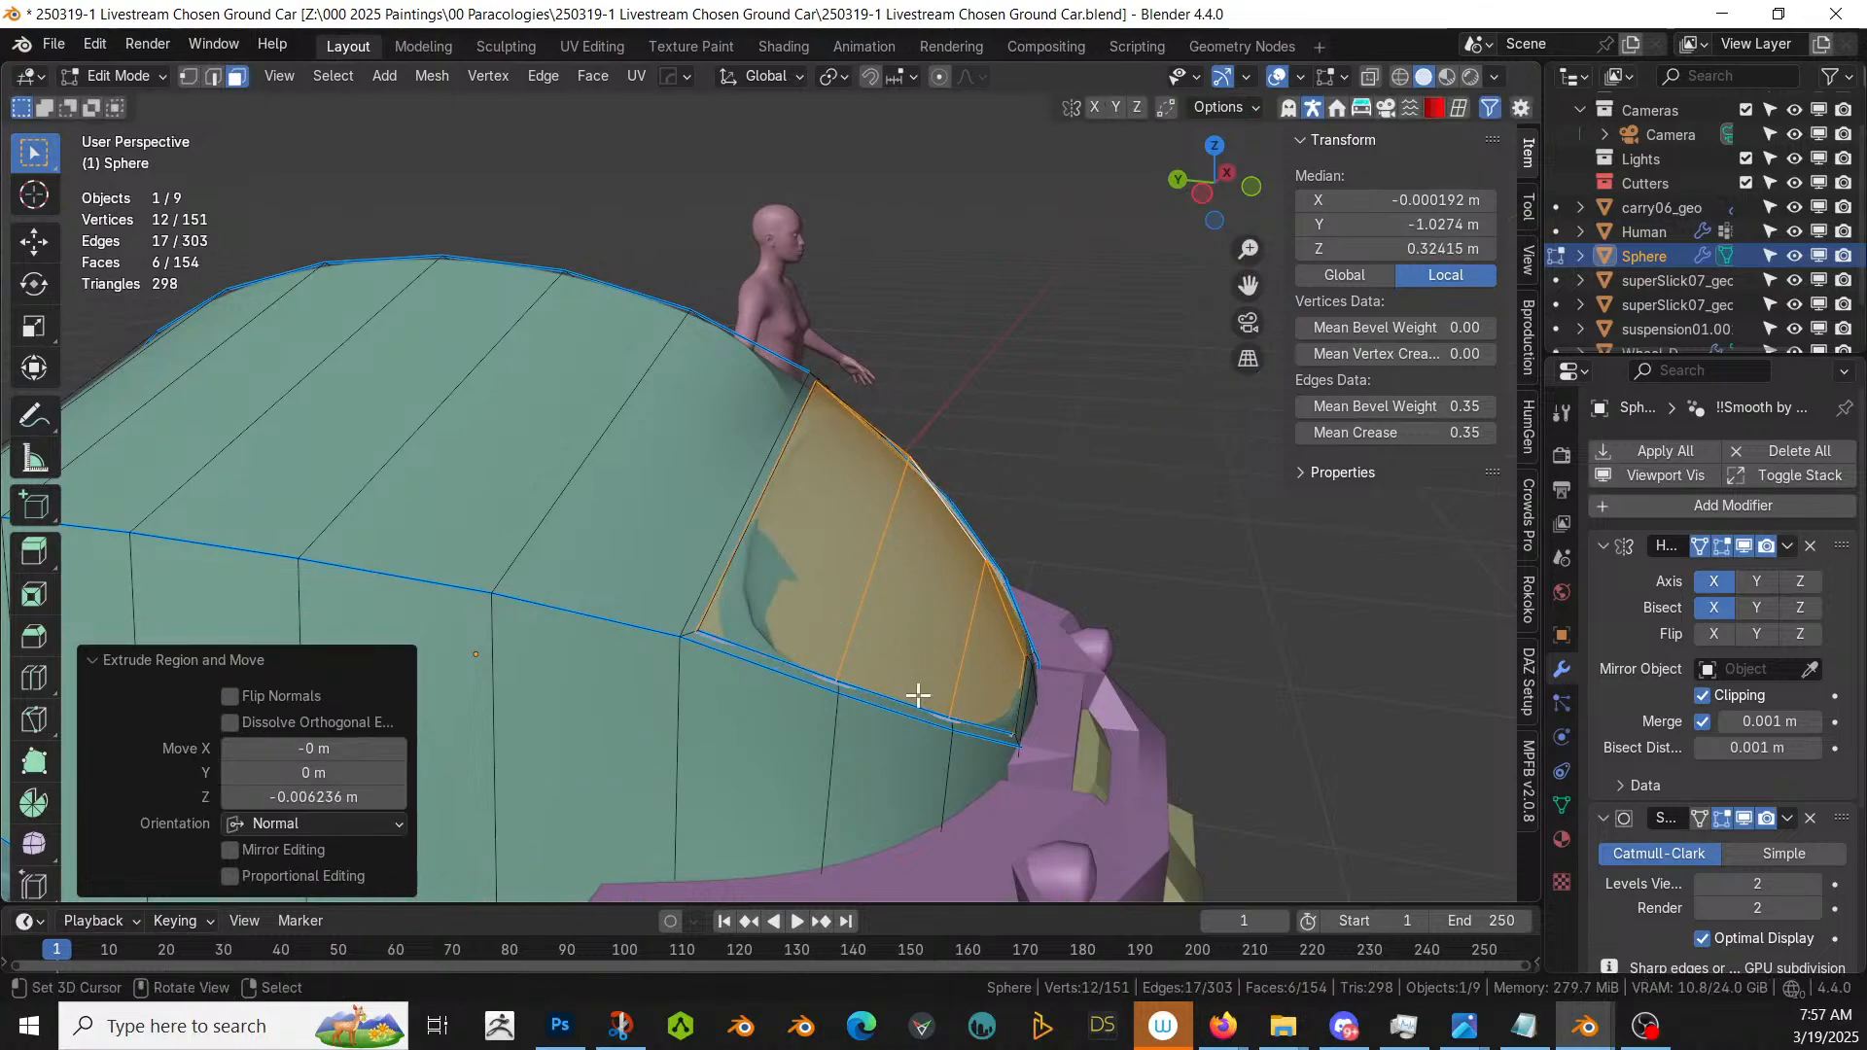
{"action": "middle_click_drag", "start_coordinate": [917, 694], "coordinate": [758, 671]}
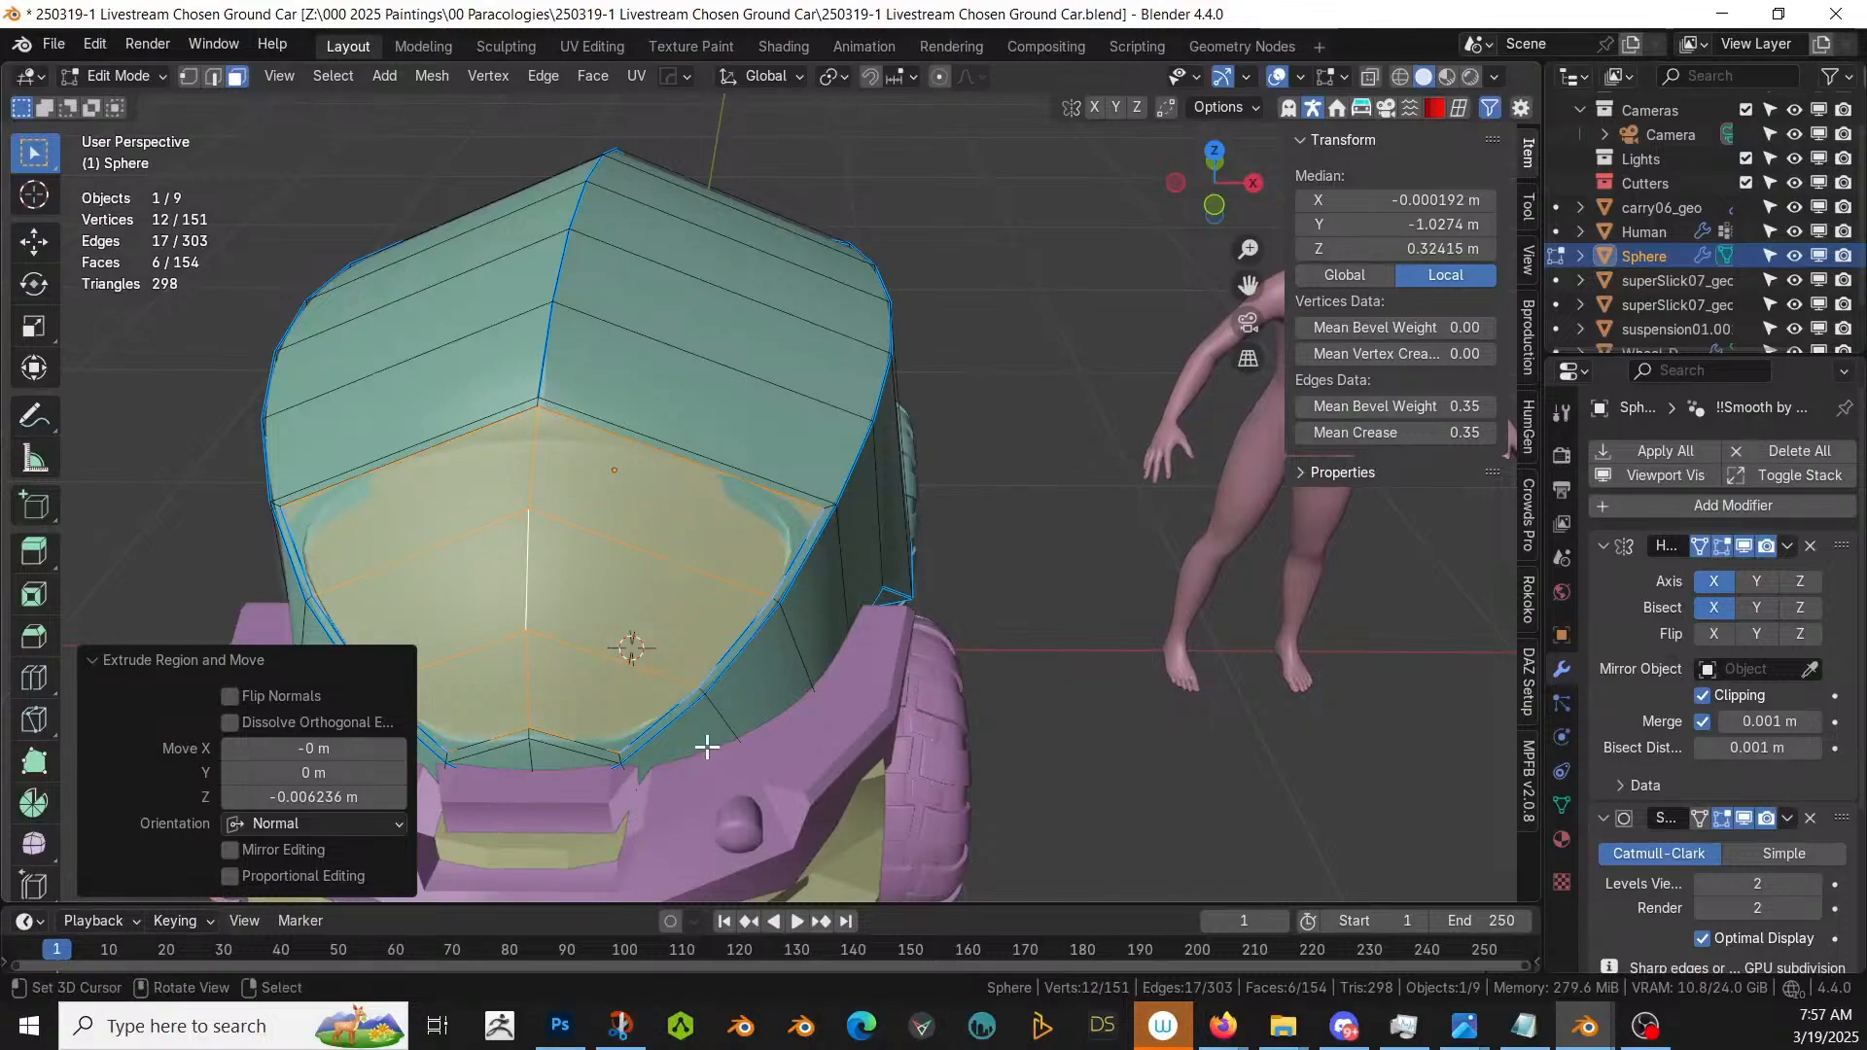
- Turn off the Subdivision modifier's viewport display to show the body's base mesh
{"action": "left_click", "coordinate": [1729, 817]}
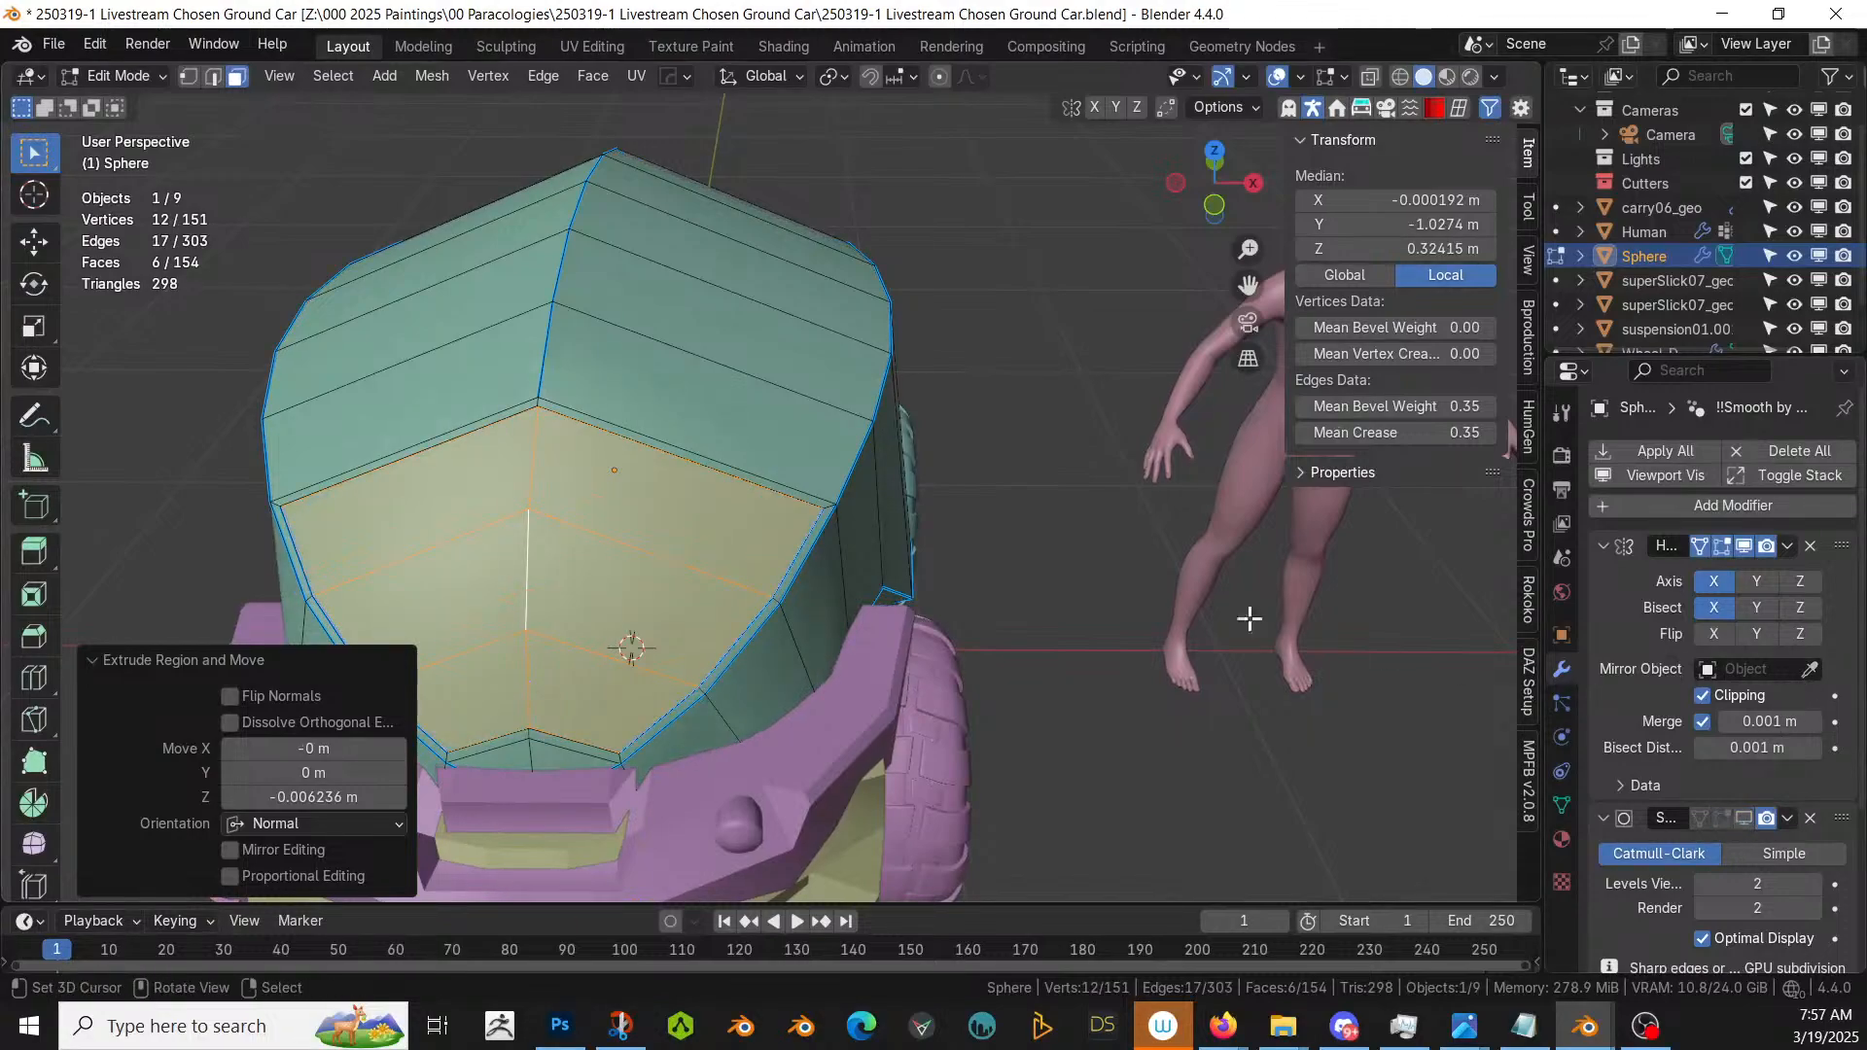
{"action": "middle_click_drag", "start_coordinate": [856, 556], "coordinate": [996, 564]}
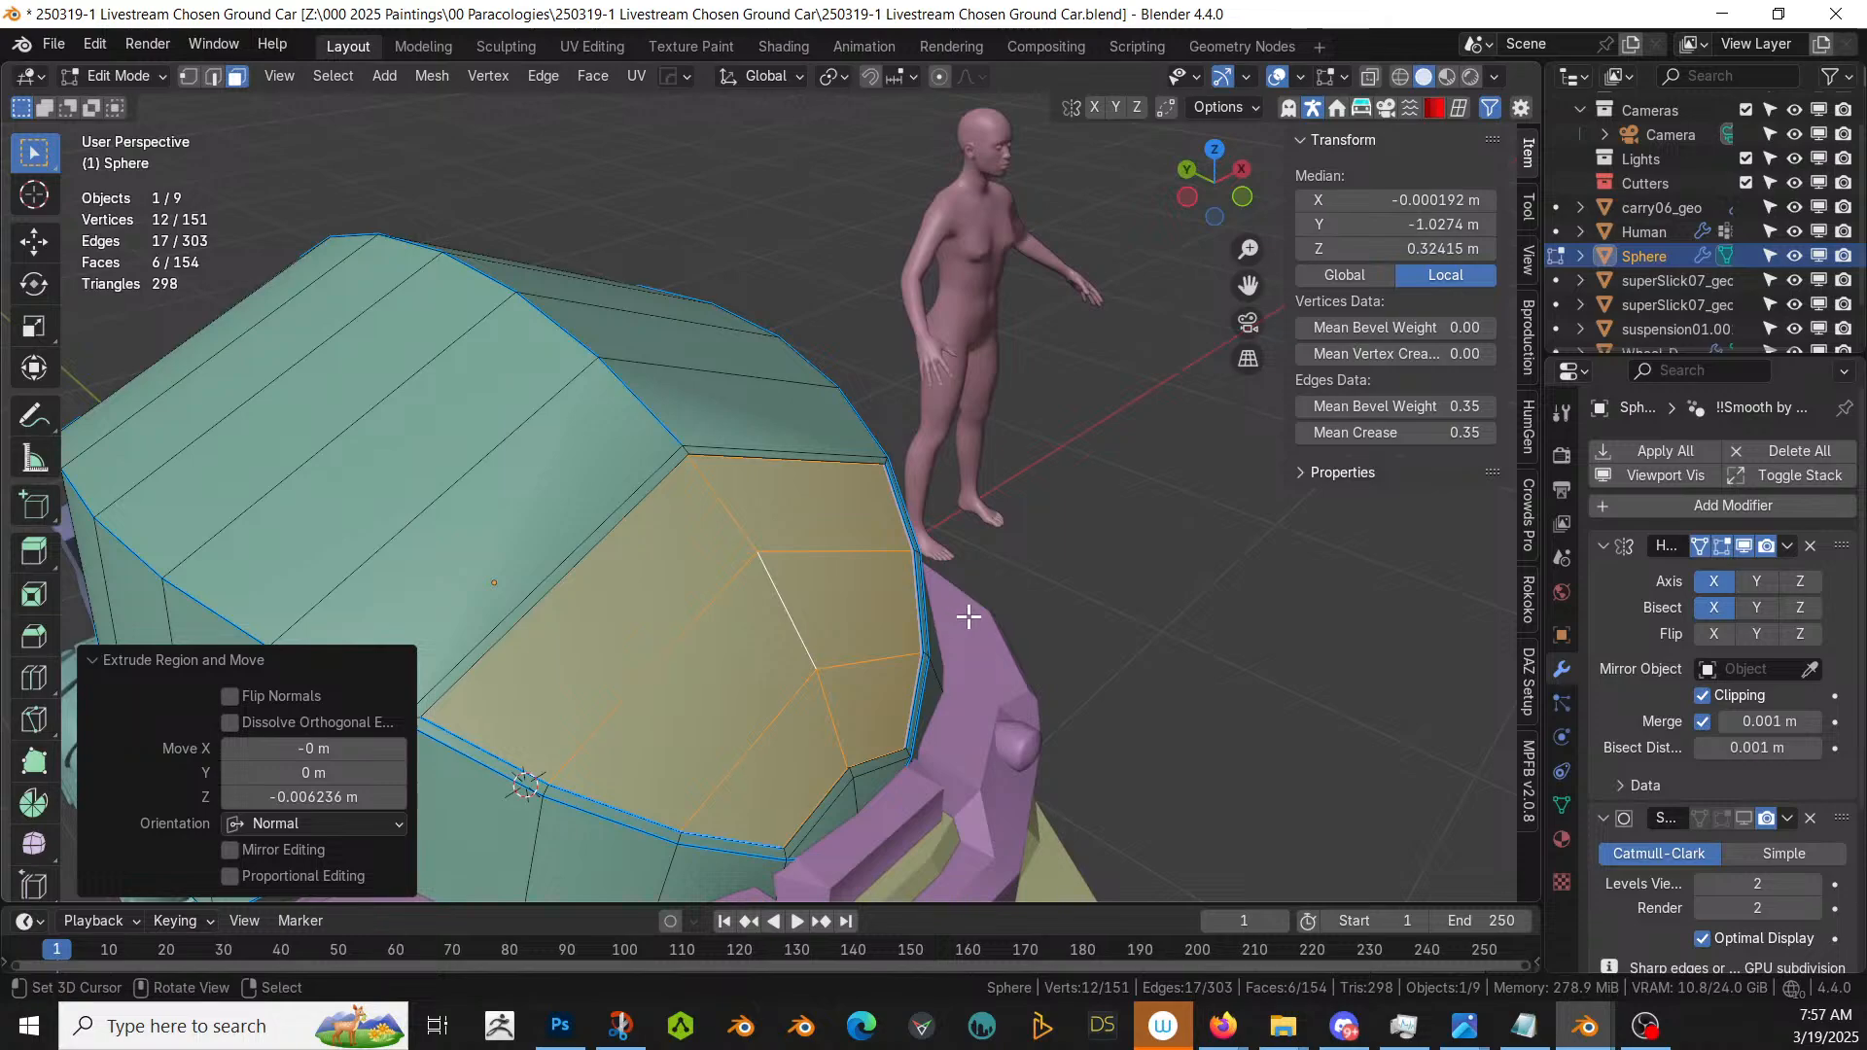
{"action": "middle_click_drag", "start_coordinate": [838, 568], "coordinate": [842, 517]}
{"action": "key", "text": "Tab"}
{"action": "key", "text": "Tab"}
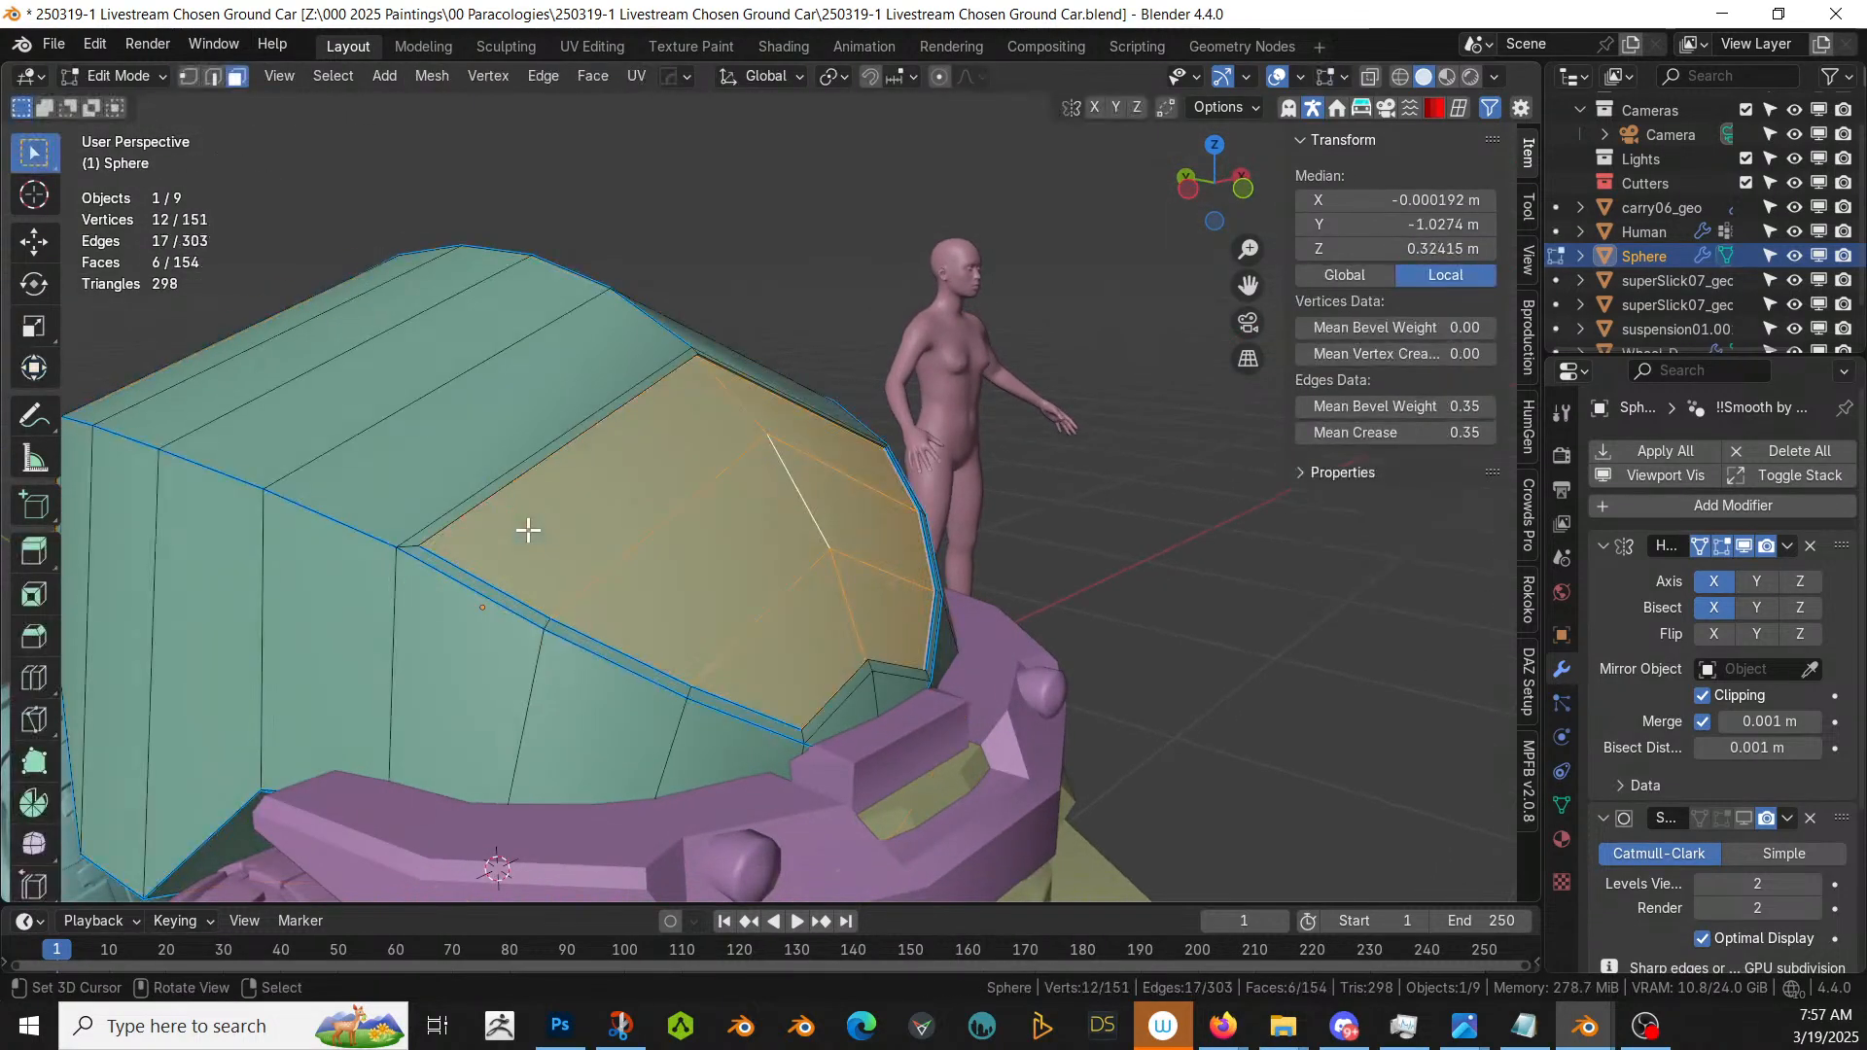
- Clear the face selection and select the edge loop bordering the recessed front faces
{"action": "scroll", "coordinate": [710, 720], "scroll_direction": "up", "scroll_amount": 3}
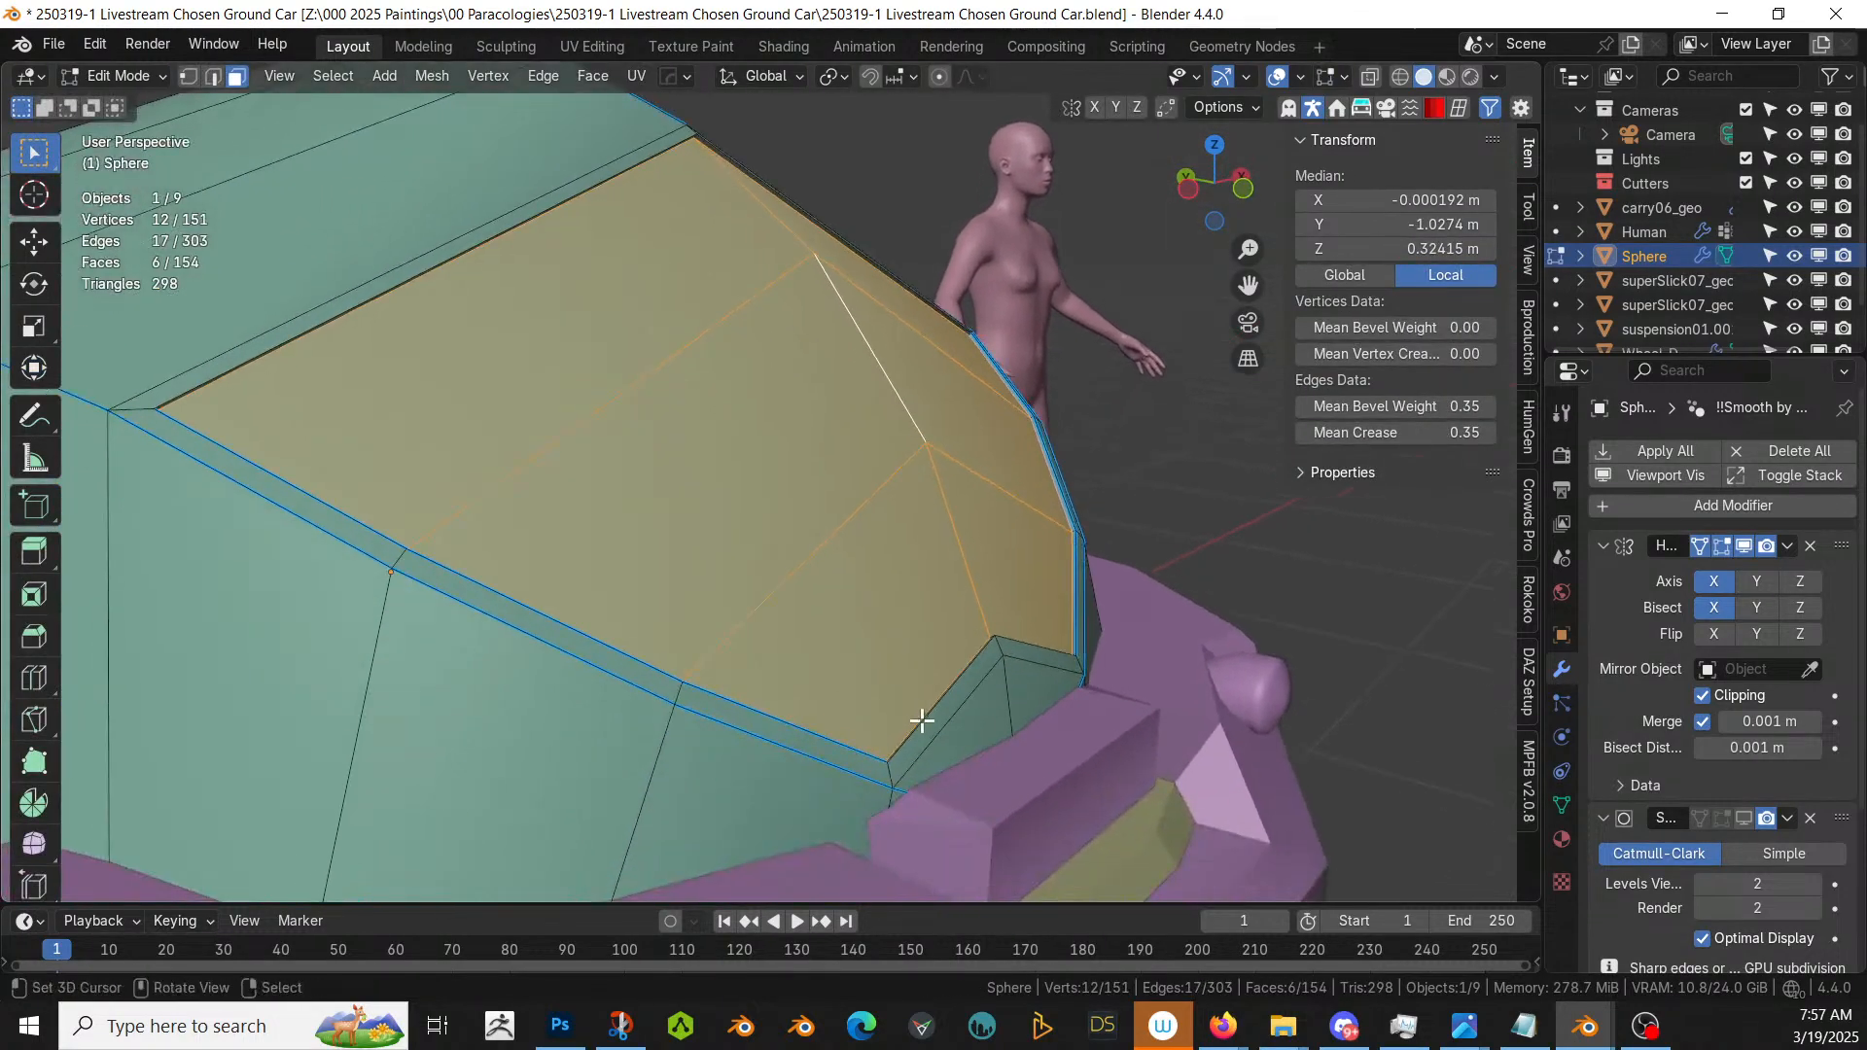
{"action": "left_click", "coordinate": [922, 725]}
{"action": "key", "text": "2"}
{"action": "key", "text": "alt+a"}
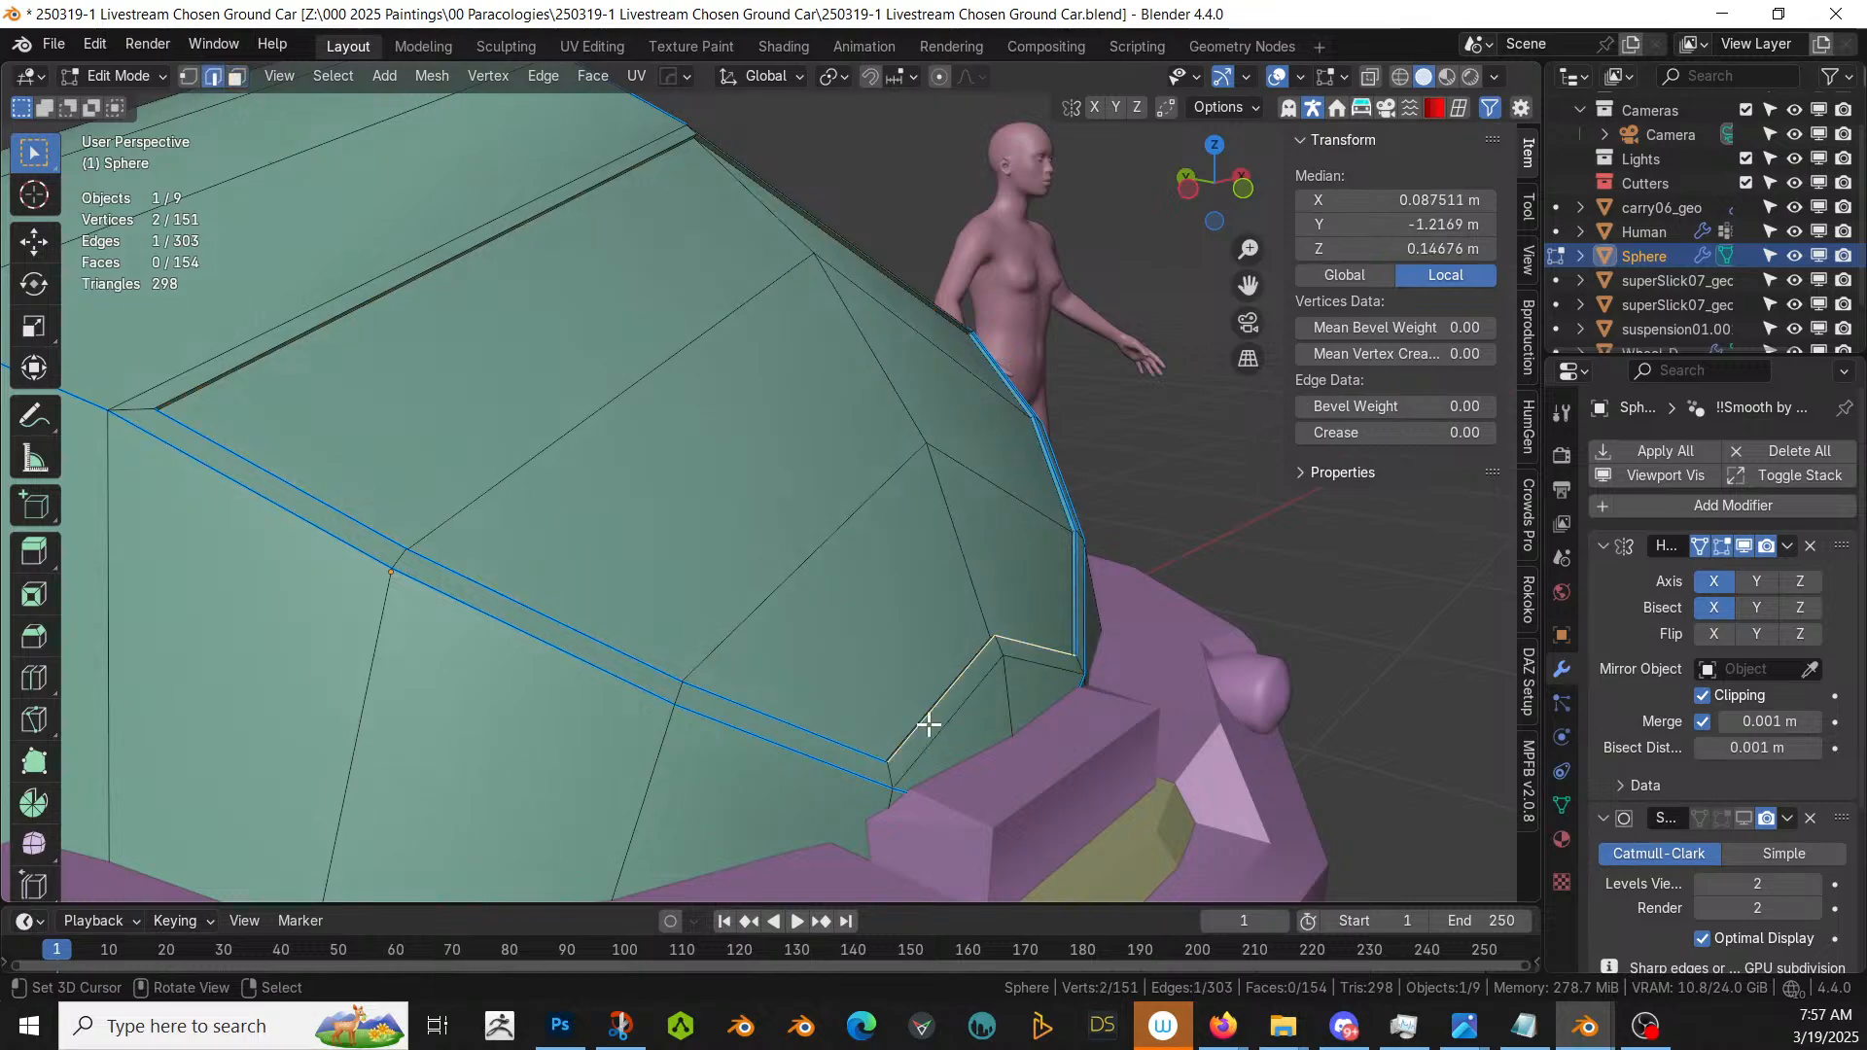
{"action": "left_click", "coordinate": [928, 724], "text": "alt"}
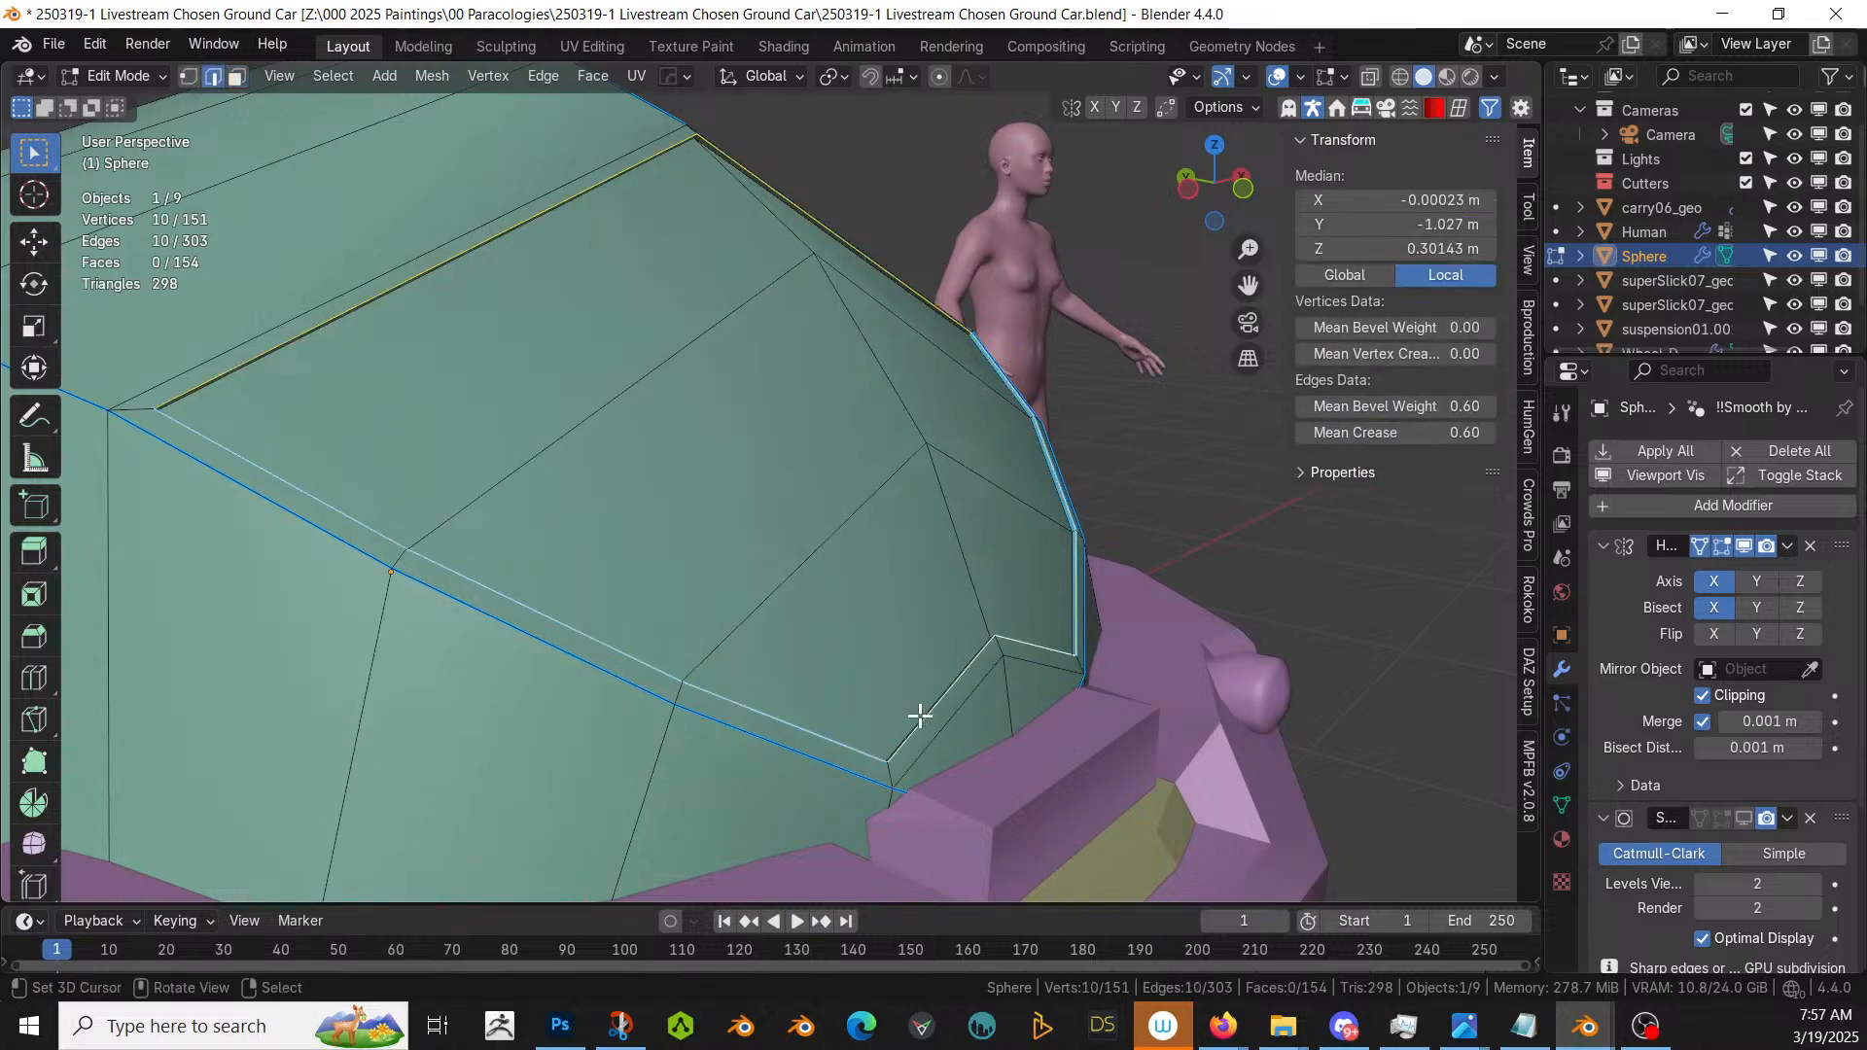
{"action": "scroll", "coordinate": [994, 640], "scroll_direction": "up", "scroll_amount": 2}
{"action": "middle_click_drag", "start_coordinate": [1094, 654], "coordinate": [1135, 710]}
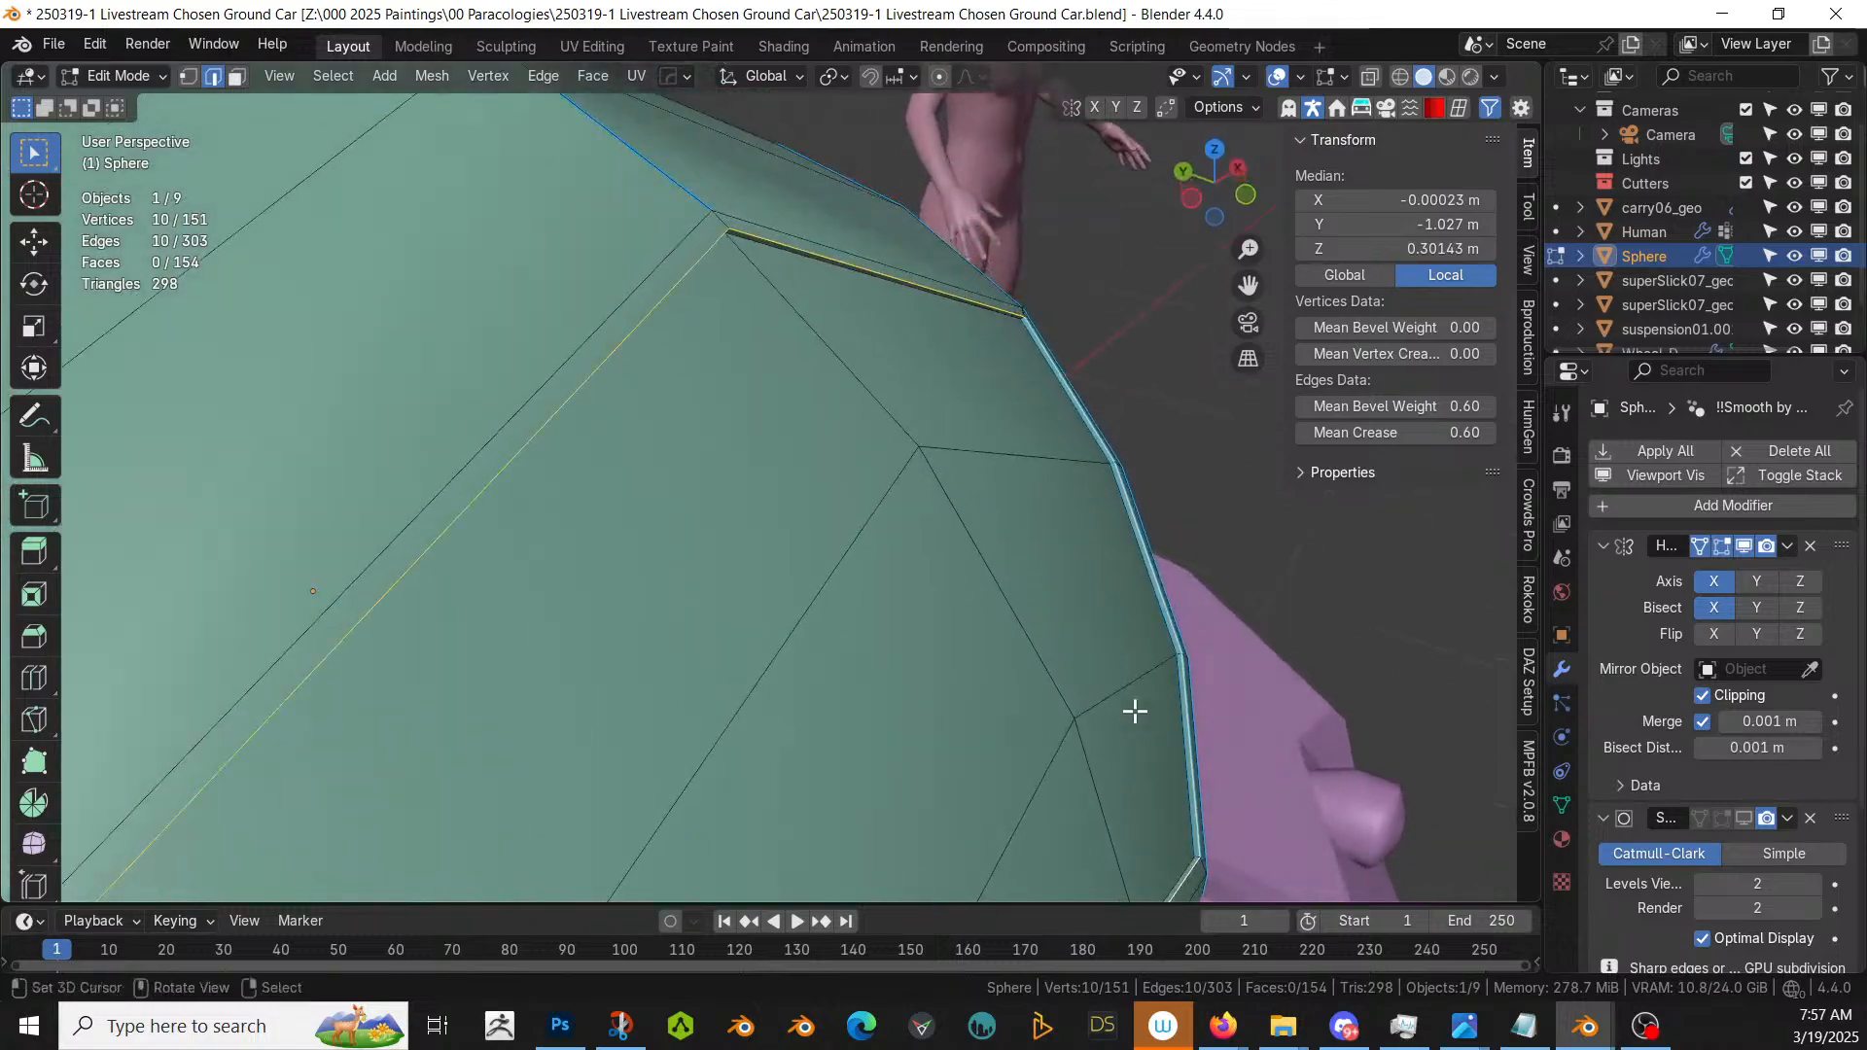
{"action": "middle_click_drag", "start_coordinate": [762, 488], "coordinate": [921, 512]}
{"action": "scroll", "coordinate": [965, 334], "scroll_direction": "up", "scroll_amount": 2}
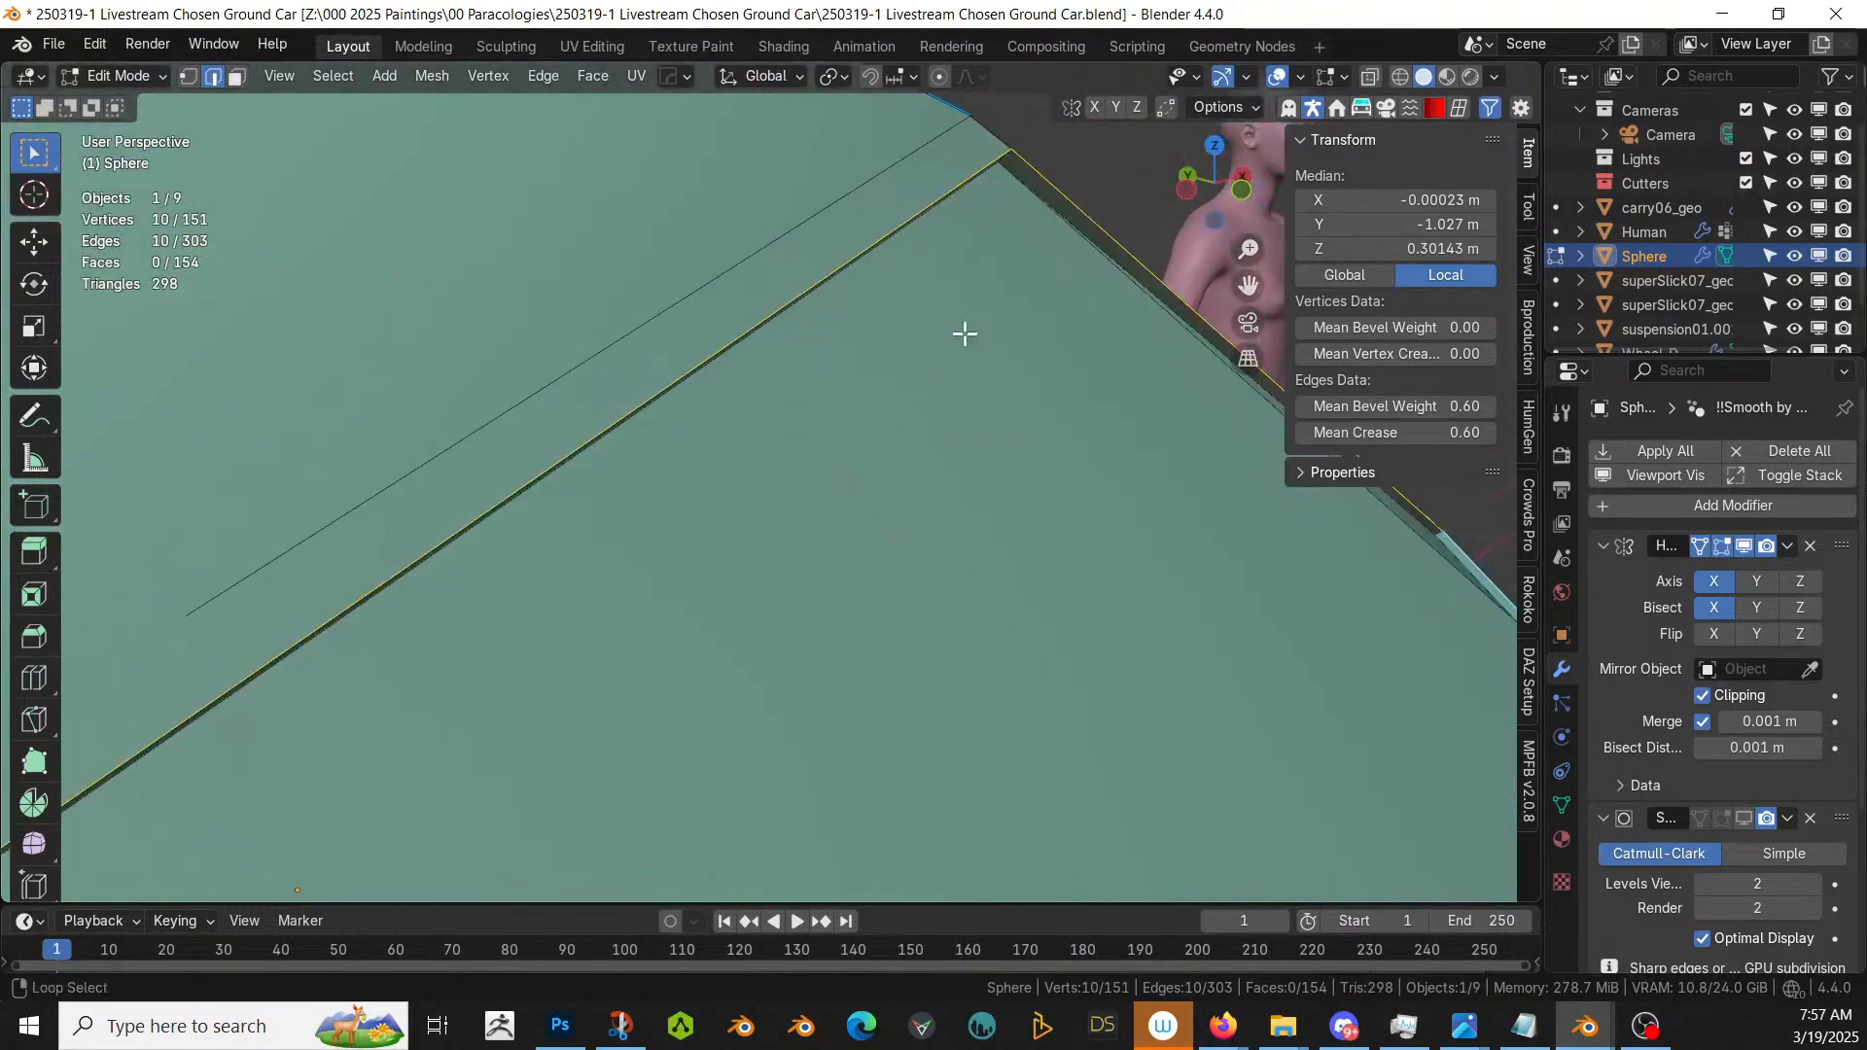
{"action": "left_click", "coordinate": [1012, 167], "text": "alt+shift"}
{"action": "middle_click_drag", "start_coordinate": [1012, 167], "coordinate": [814, 302]}
{"action": "scroll", "coordinate": [811, 303], "scroll_direction": "down", "scroll_amount": 2}
{"action": "key", "text": "shift+a"}
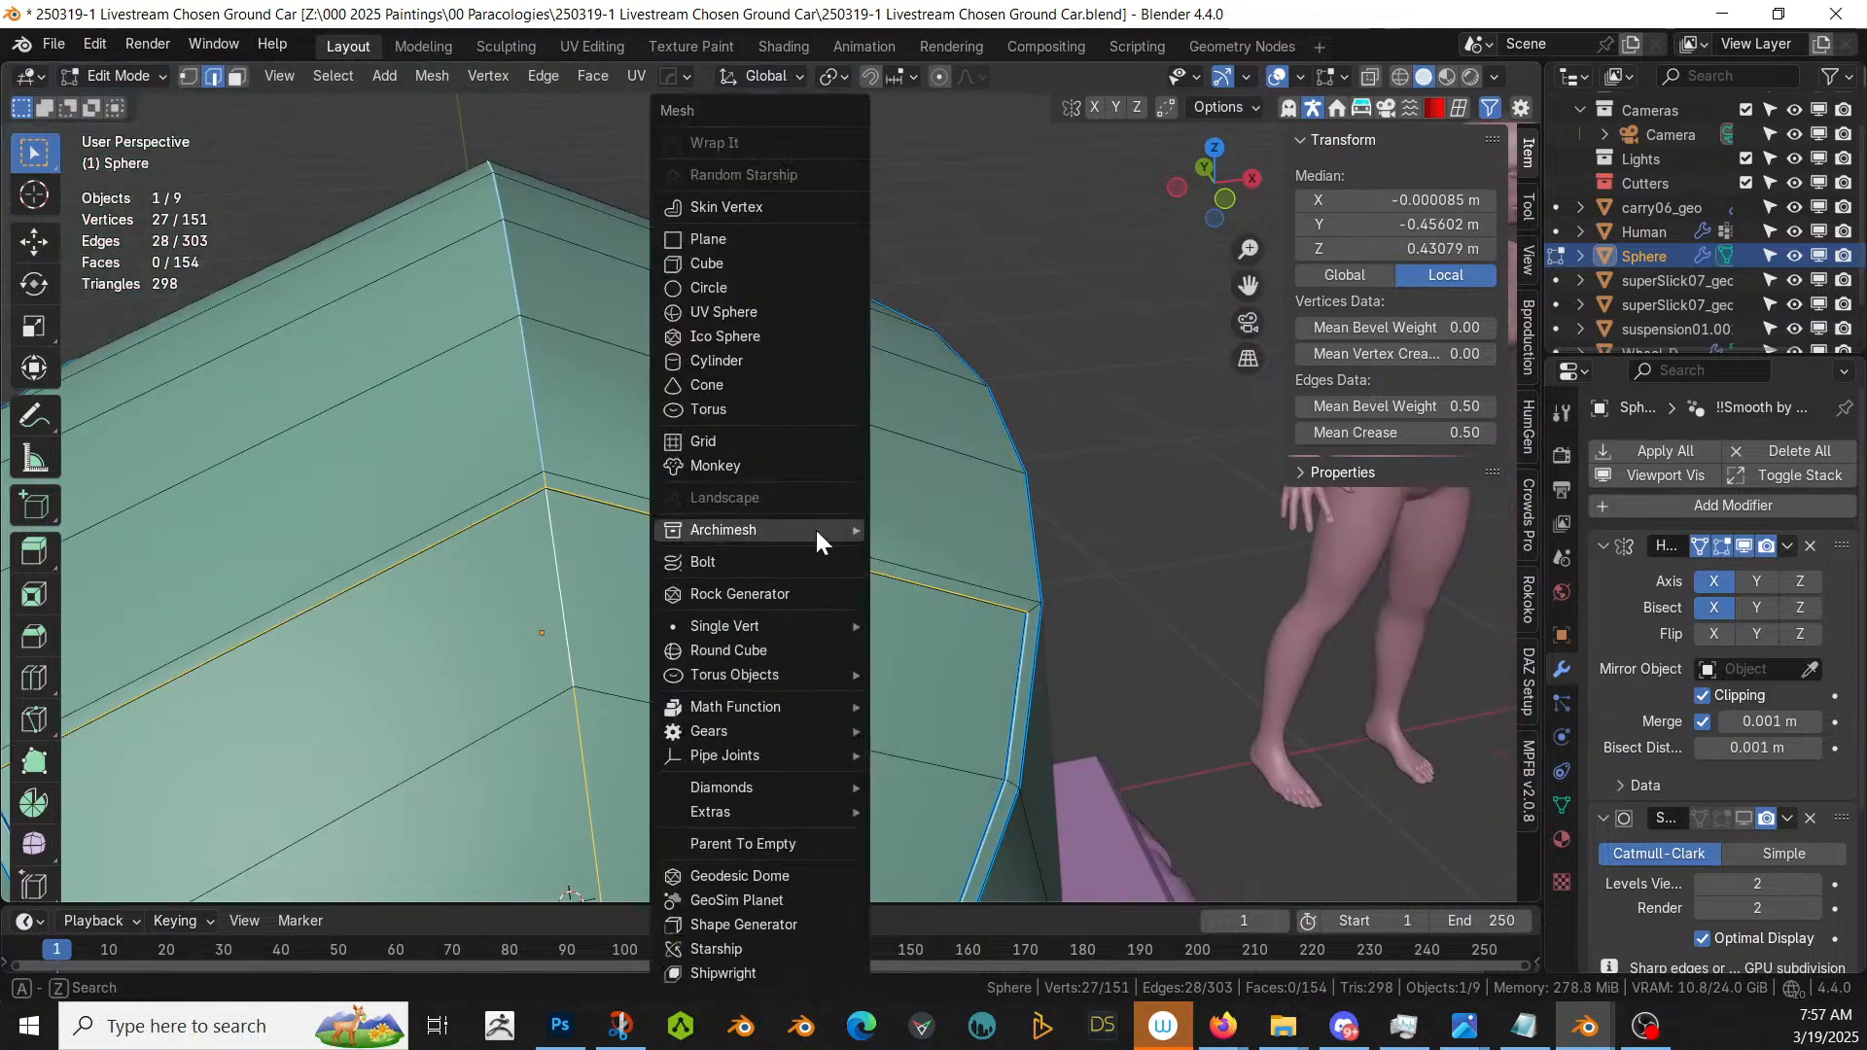
{"action": "key", "text": "Escape"}
{"action": "key", "text": "ctrl+z"}
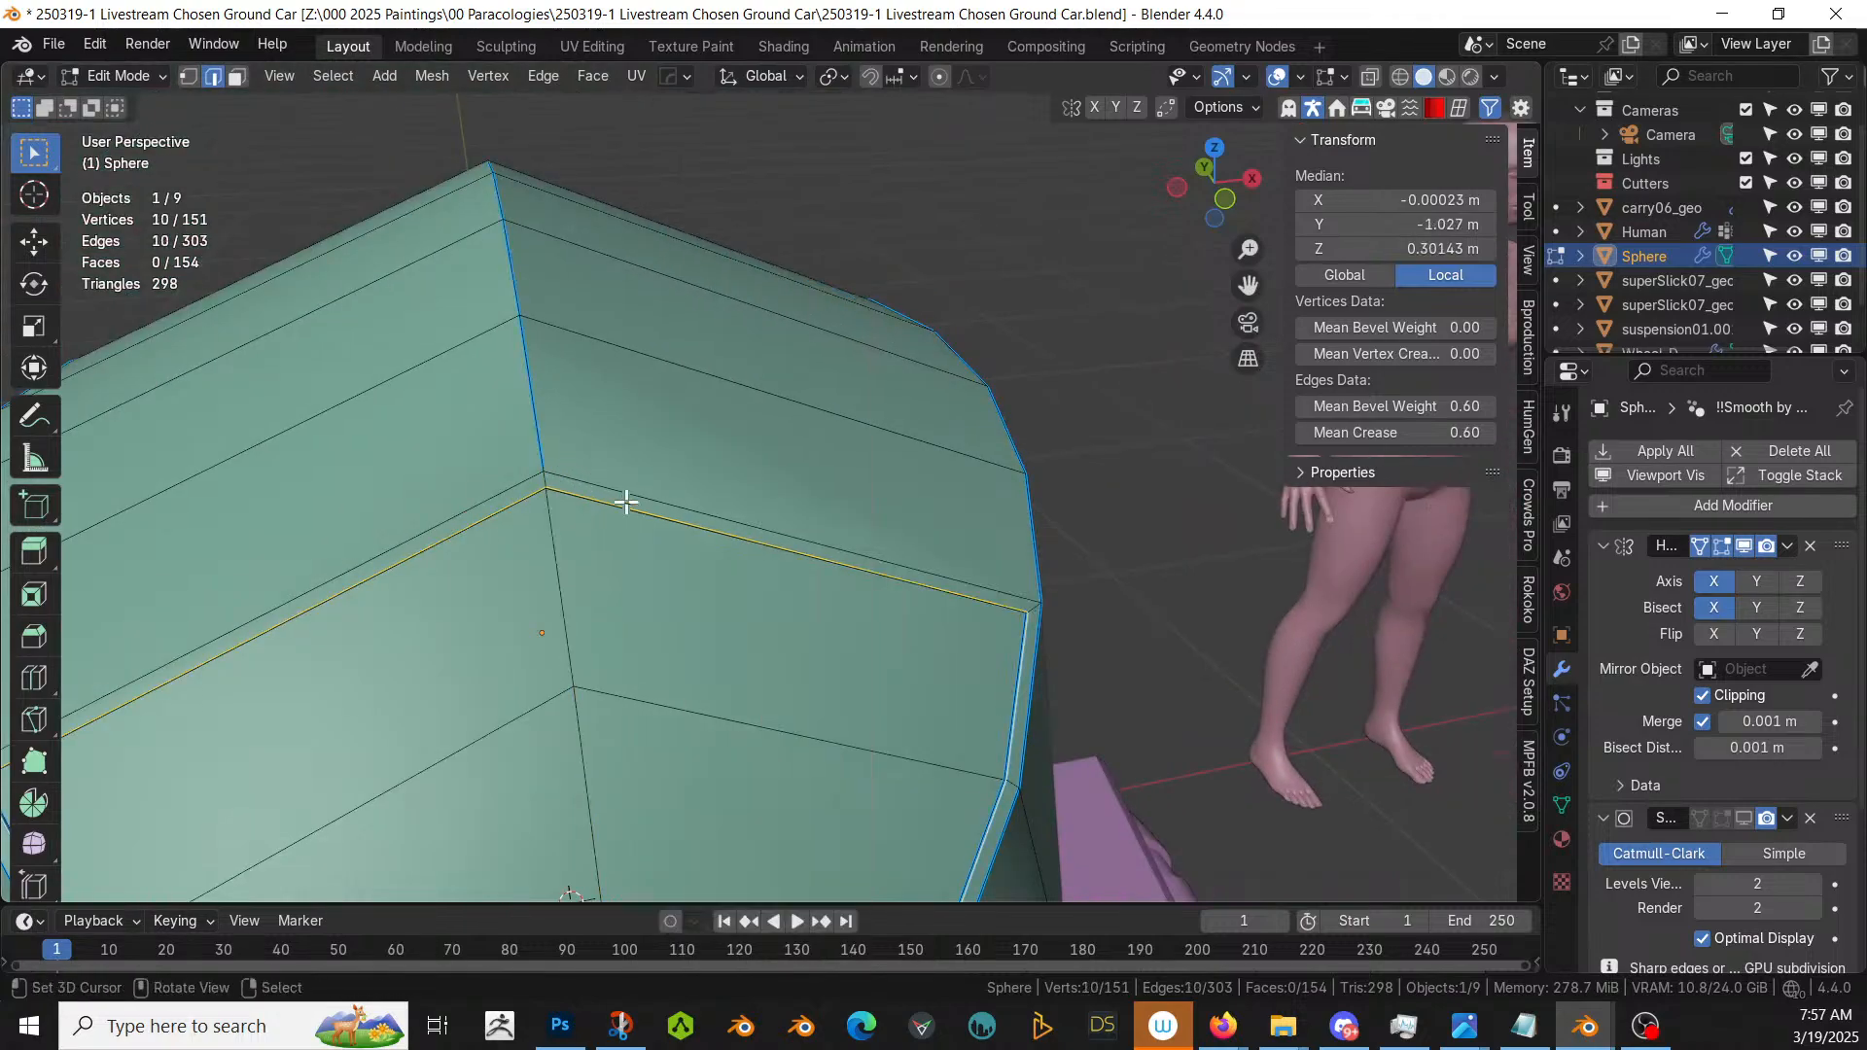
- Try toggling the sharp mark on the front recess's edge loop, and undo it
{"action": "middle_click_drag", "start_coordinate": [627, 502], "coordinate": [662, 454]}
{"action": "scroll", "coordinate": [652, 483], "scroll_direction": "down", "scroll_amount": 3}
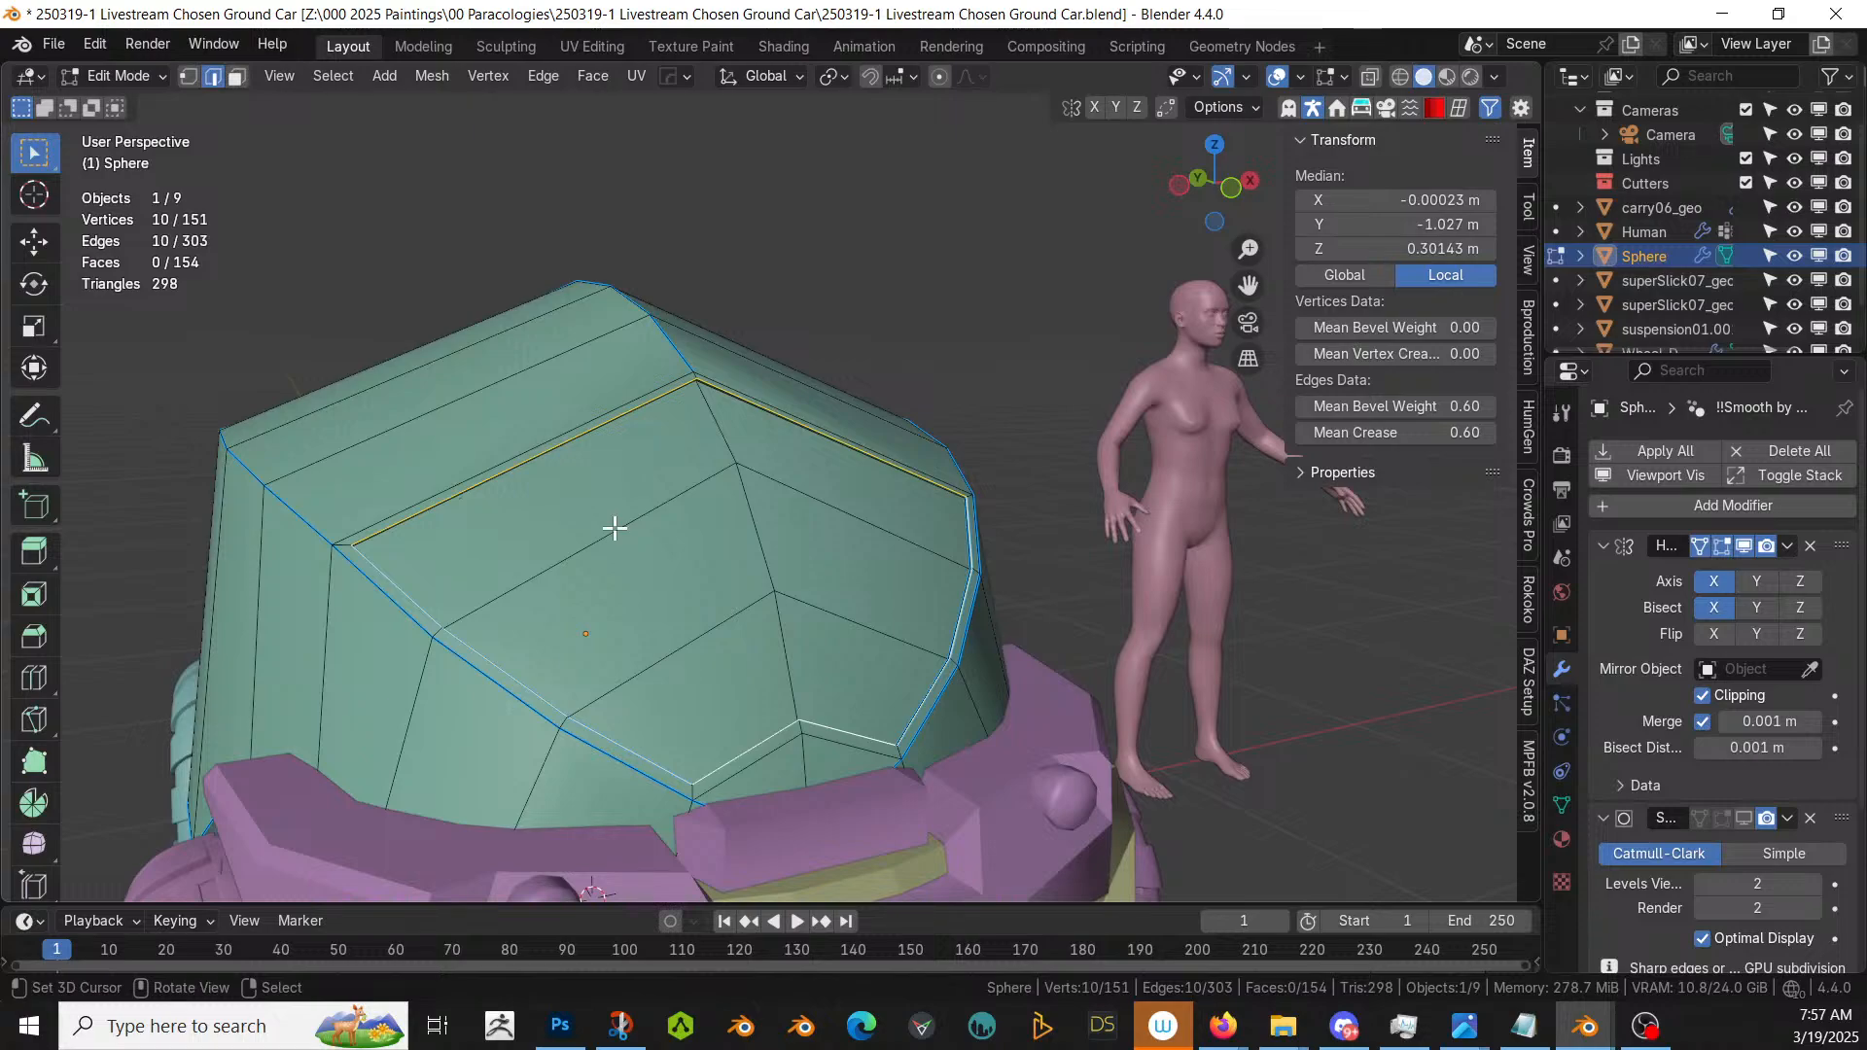
{"action": "key", "text": "q"}
{"action": "left_click", "coordinate": [568, 528]}
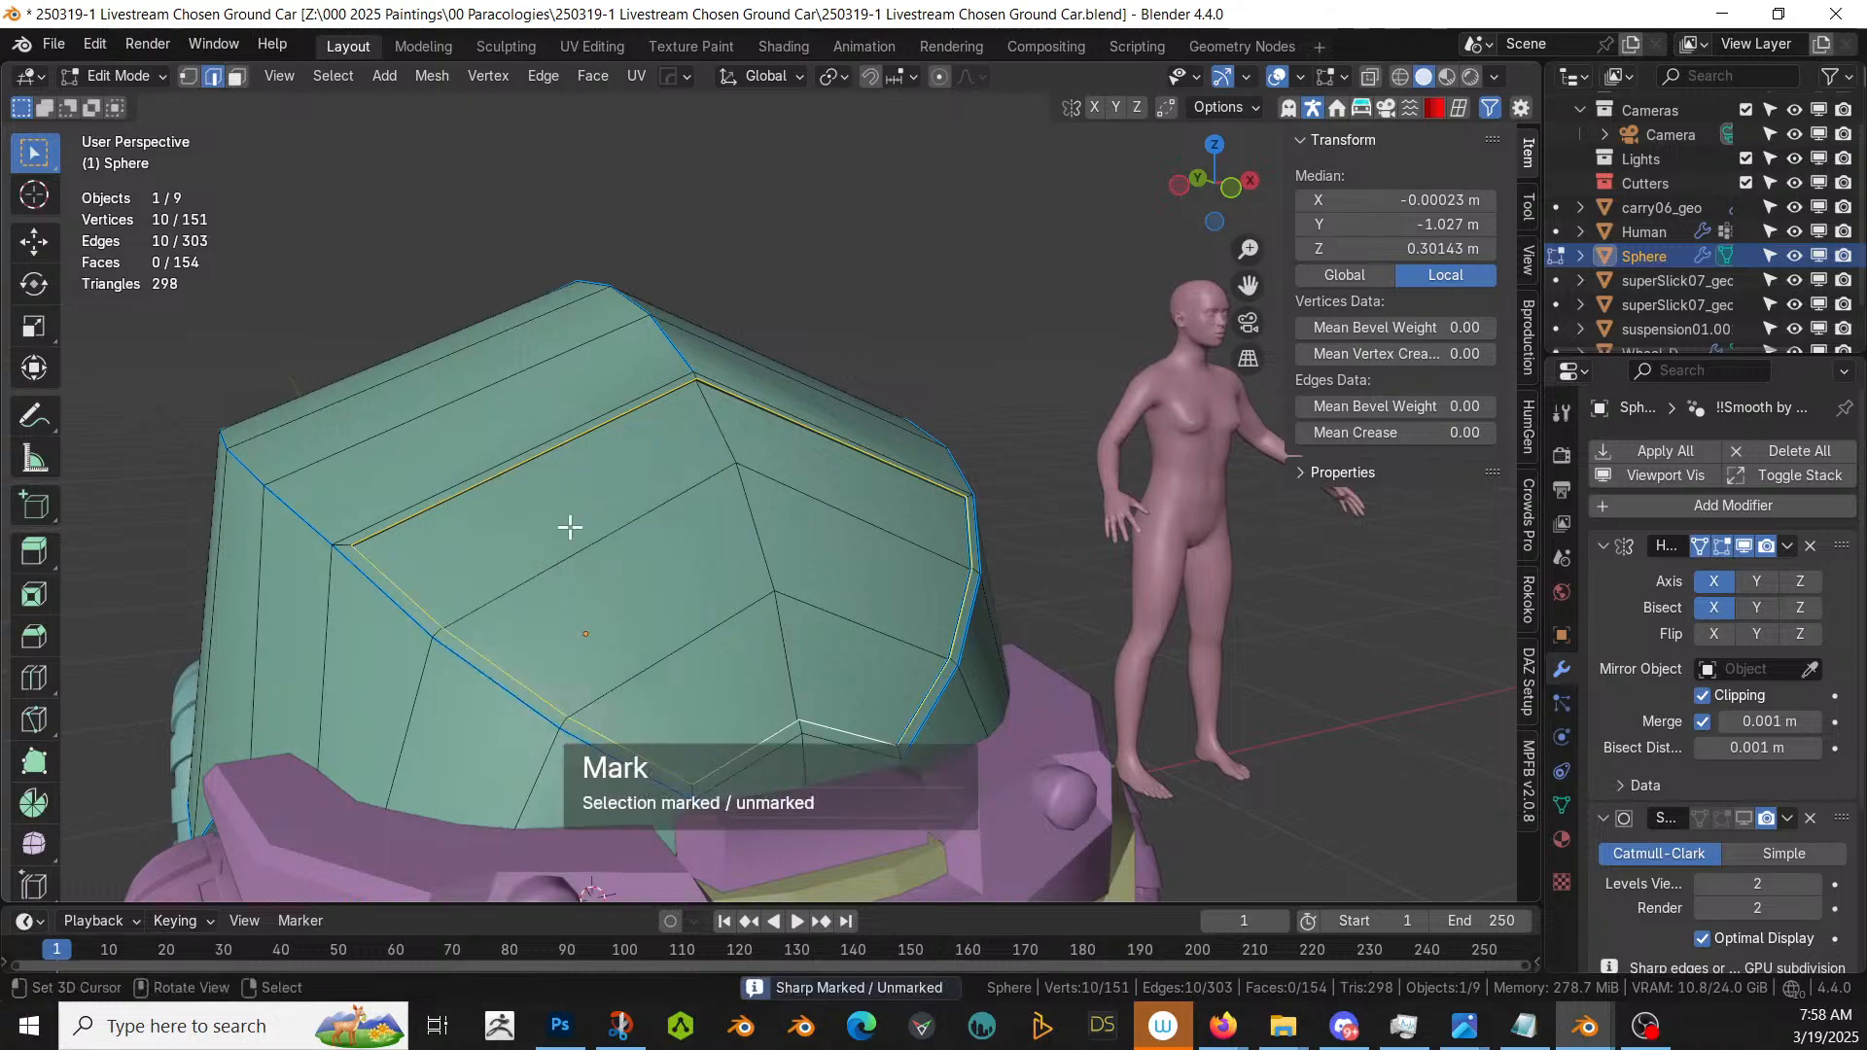
{"action": "key", "text": "3"}
{"action": "left_click", "coordinate": [583, 481]}
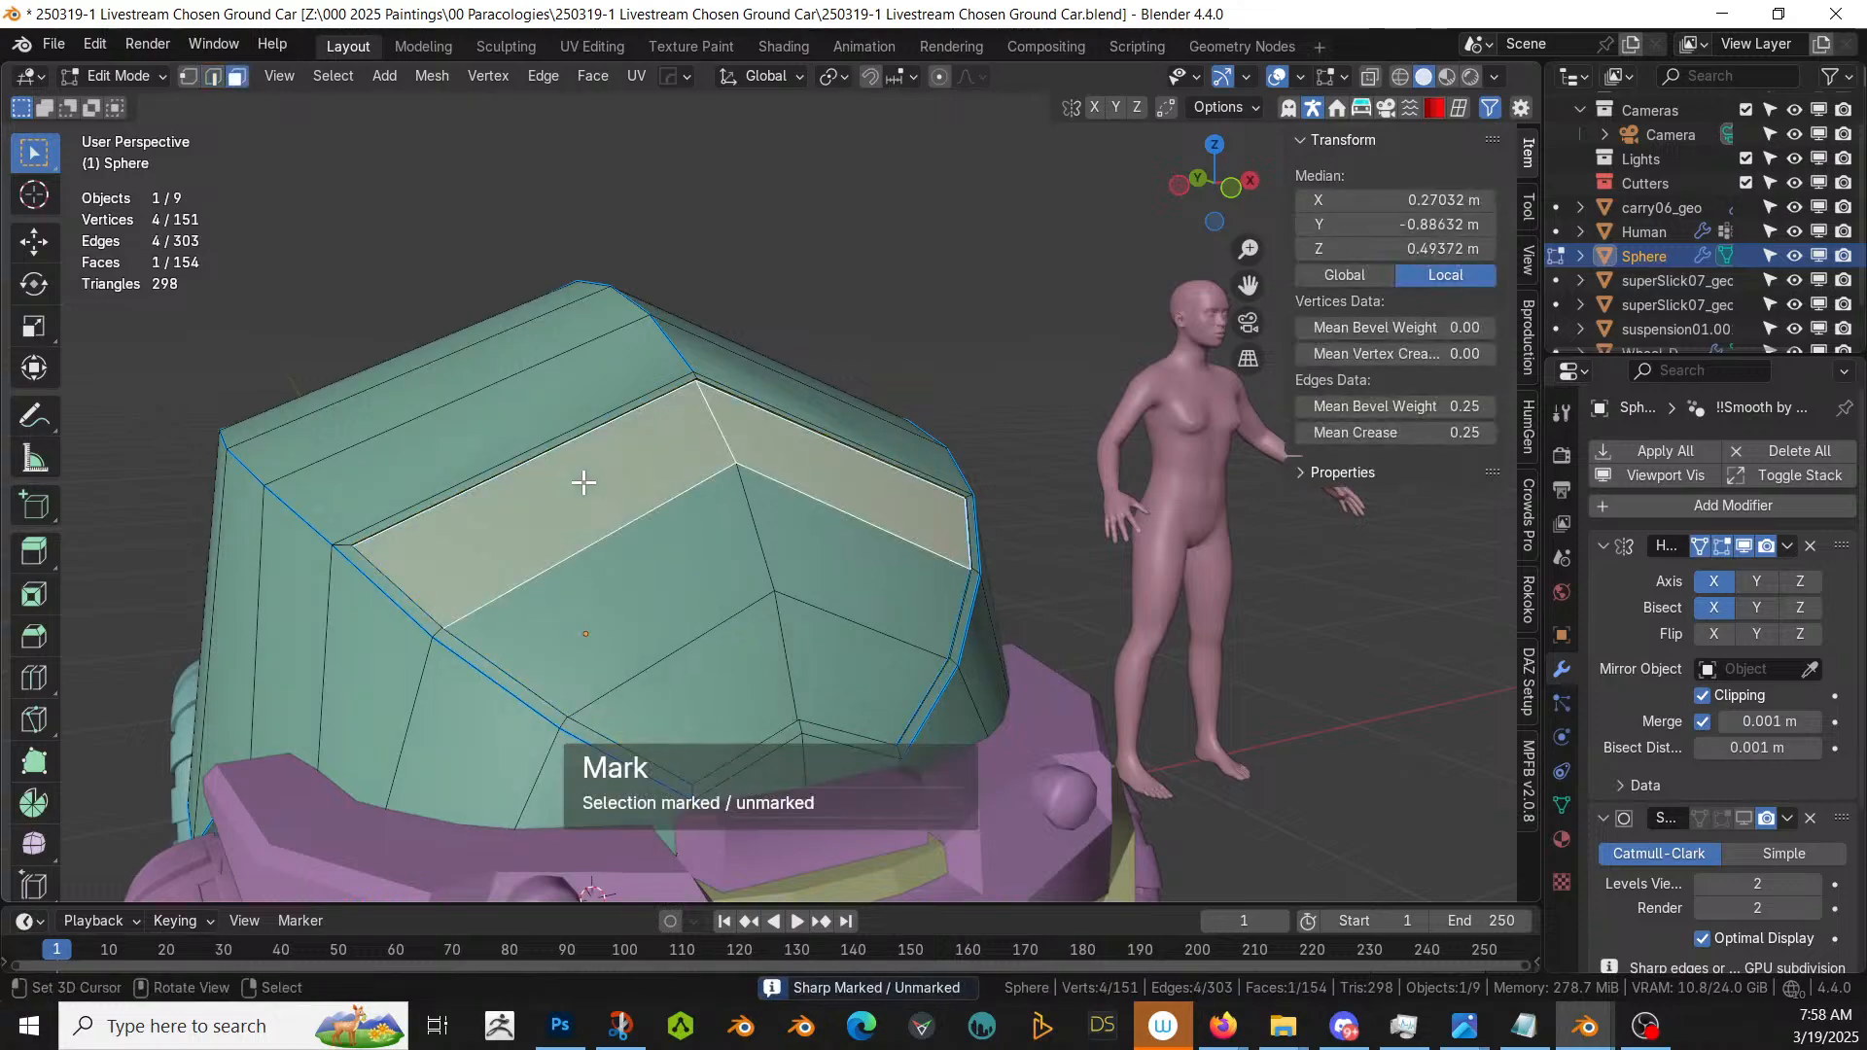
{"action": "key", "text": "ctrl+z"}
{"action": "key", "text": "ctrl+z"}
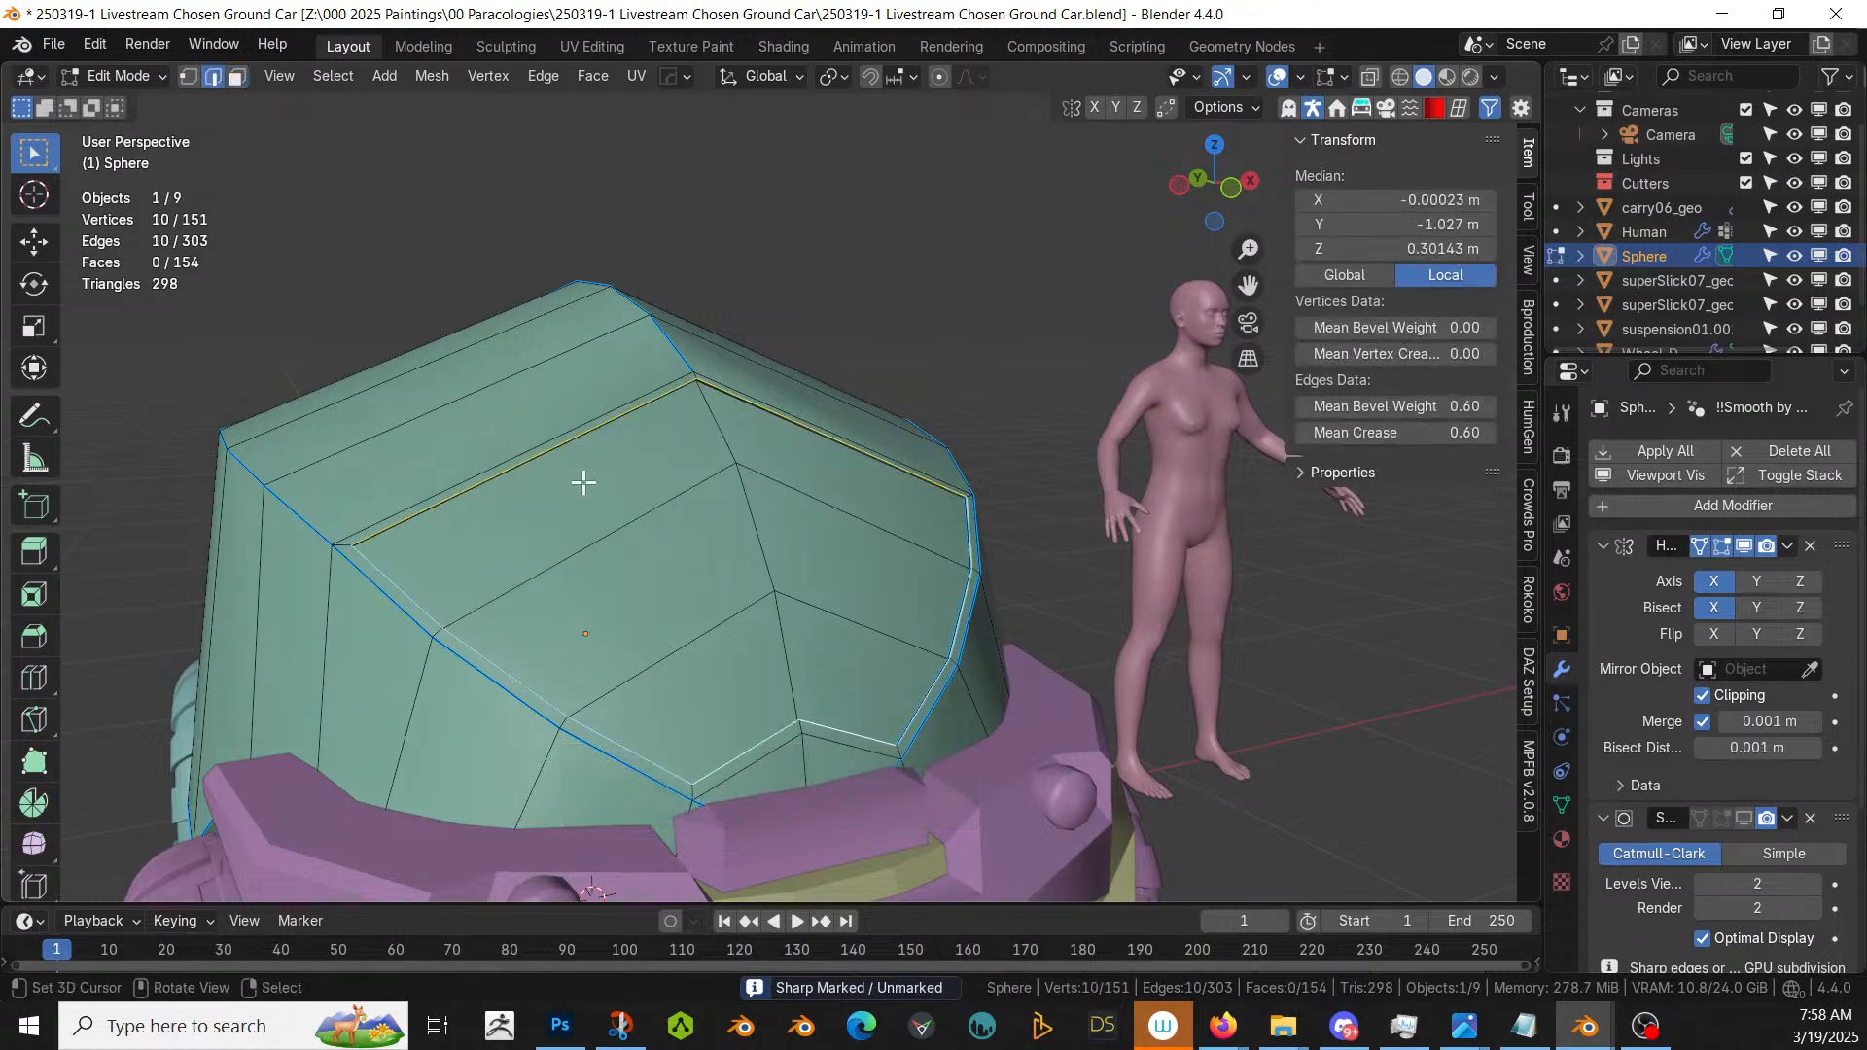
- Toggle the mark on the selected front loop twice so that all its edges are marked sharp
{"action": "key", "text": "q"}
{"action": "left_click", "coordinate": [583, 482]}
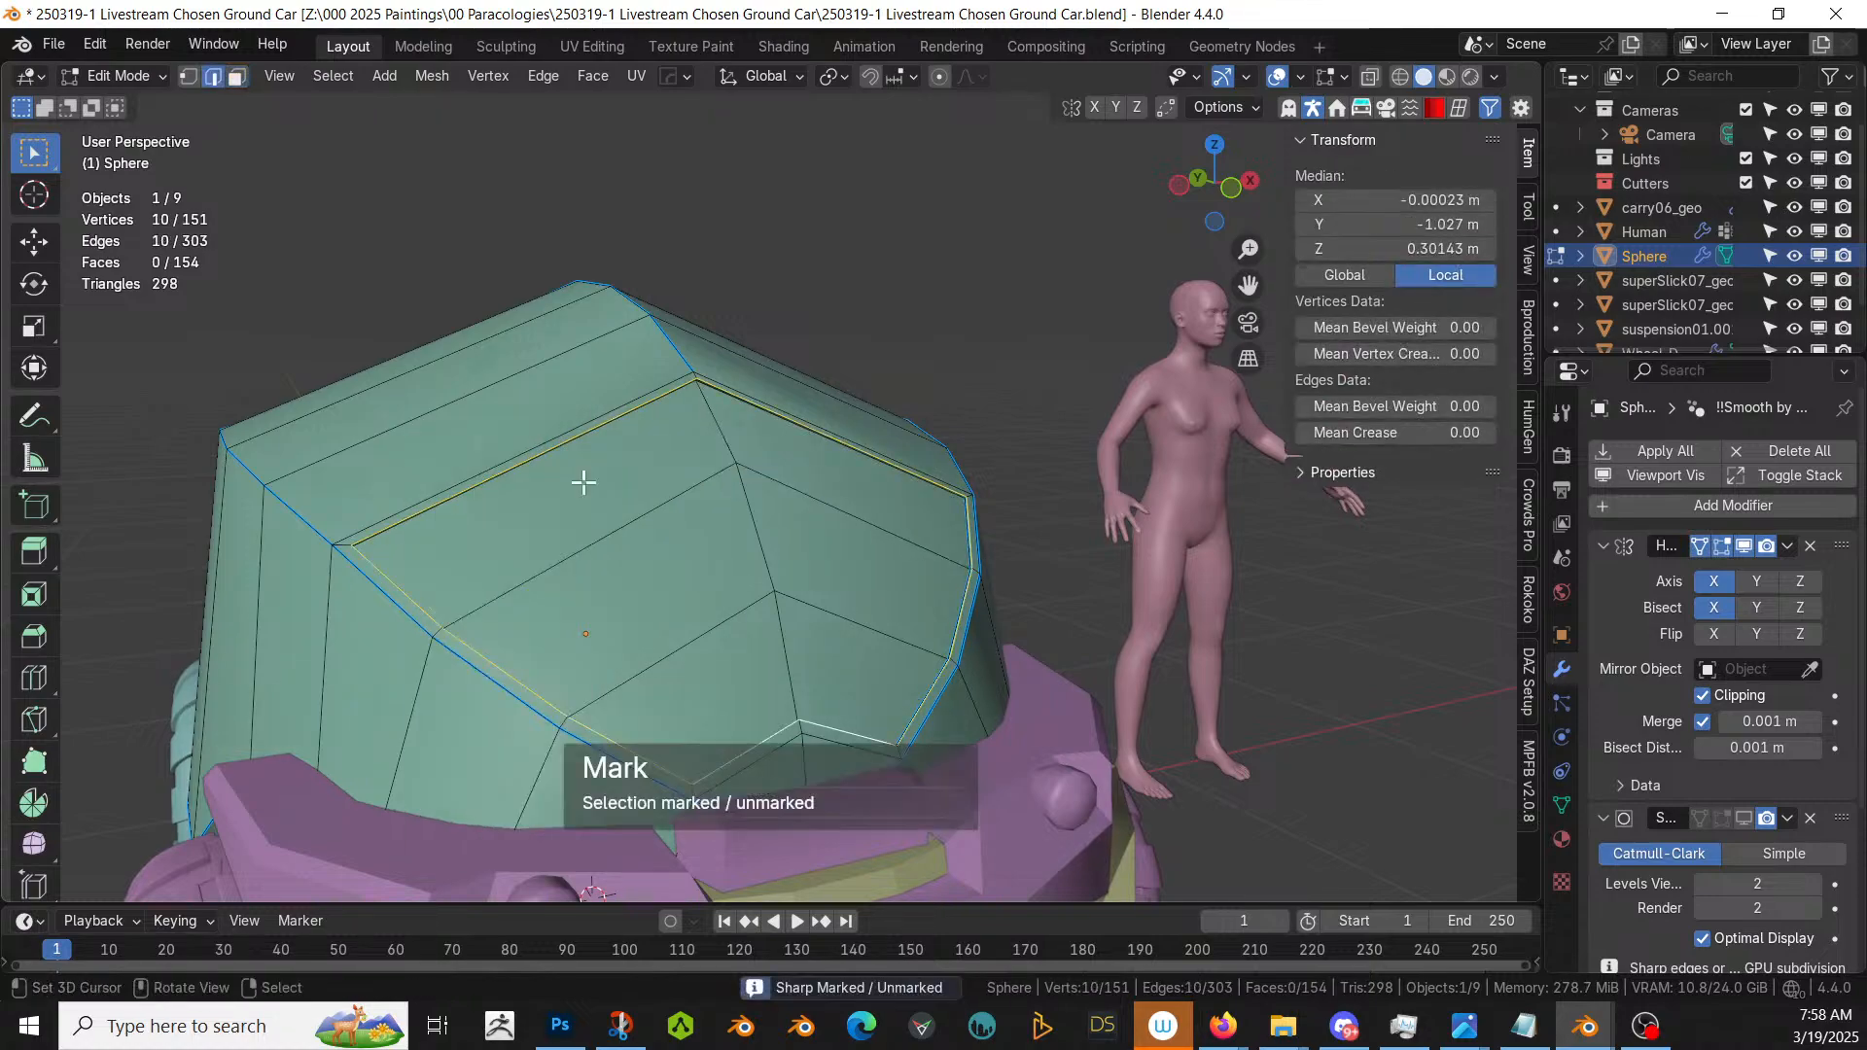
{"action": "key", "text": "q"}
{"action": "left_click", "coordinate": [583, 484]}
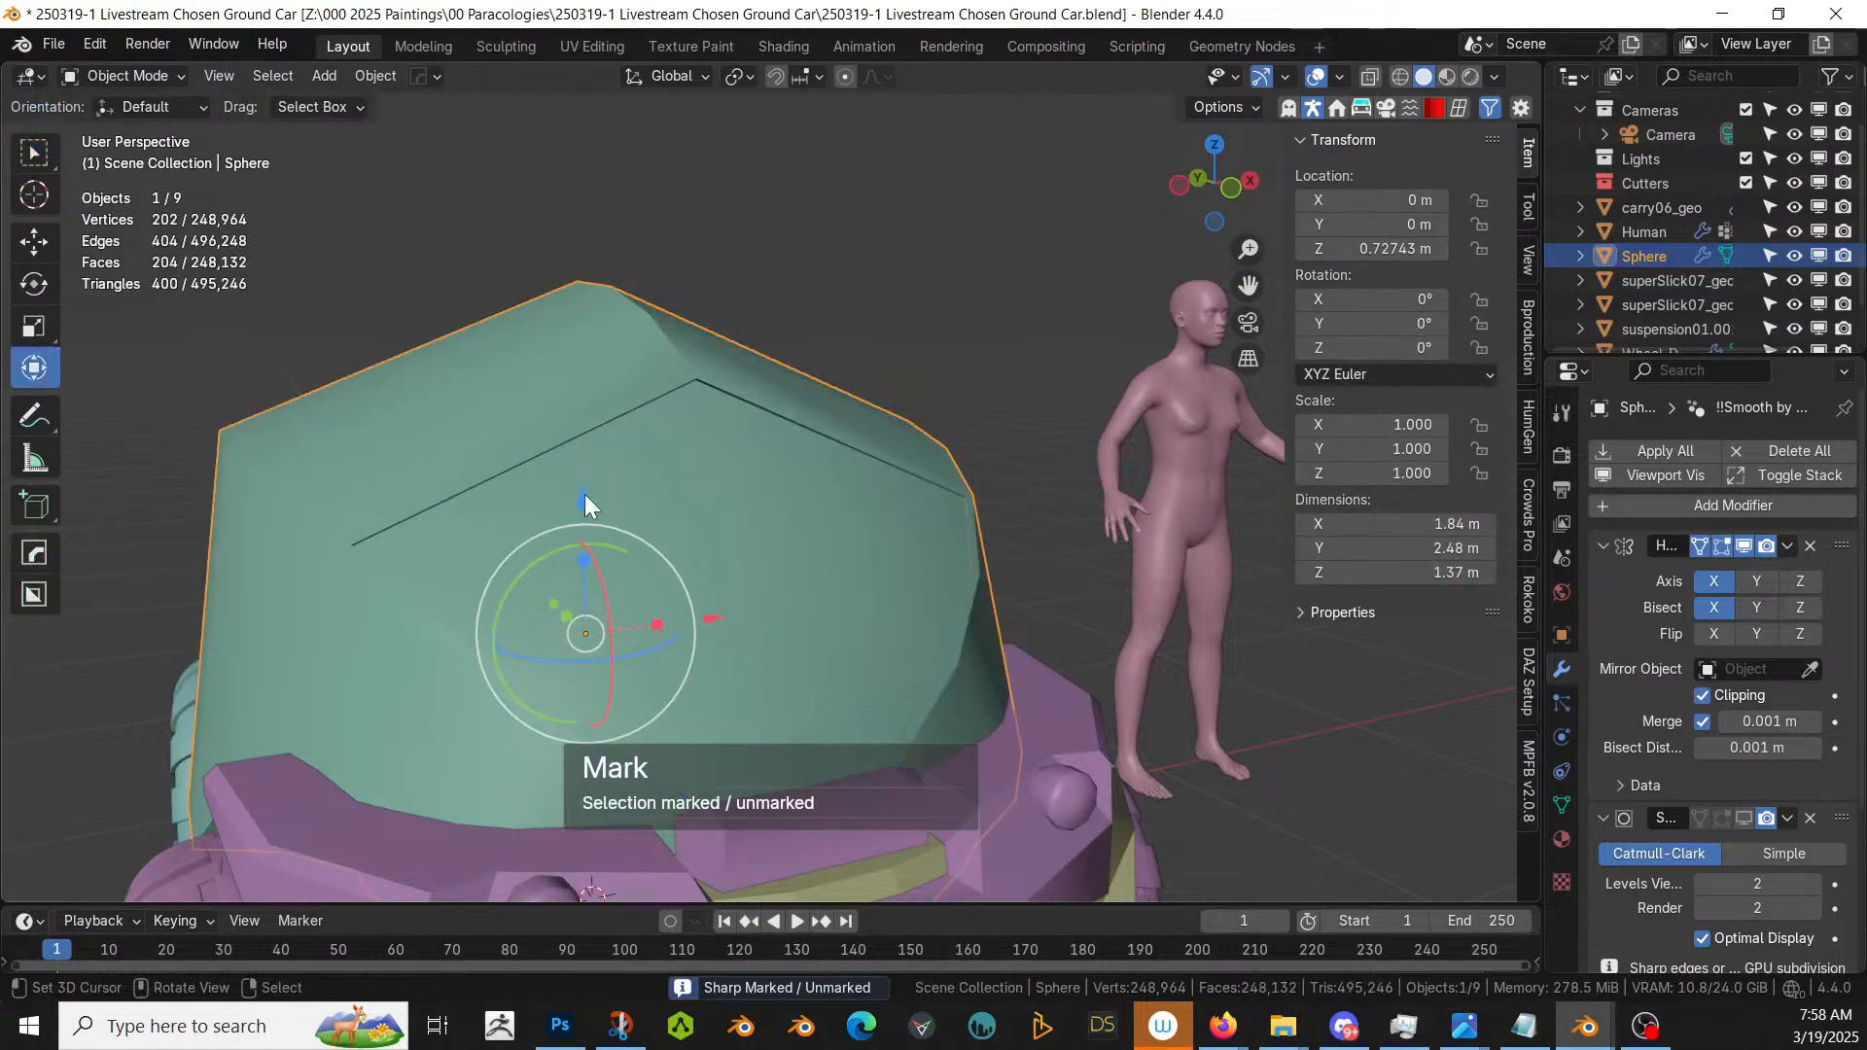
- Select the three recessed front faces, hide the rest of the body mesh and isolate them in local view
{"action": "key", "text": "3"}
{"action": "left_click", "coordinate": [545, 504]}
{"action": "left_click", "coordinate": [579, 587], "text": "shift"}
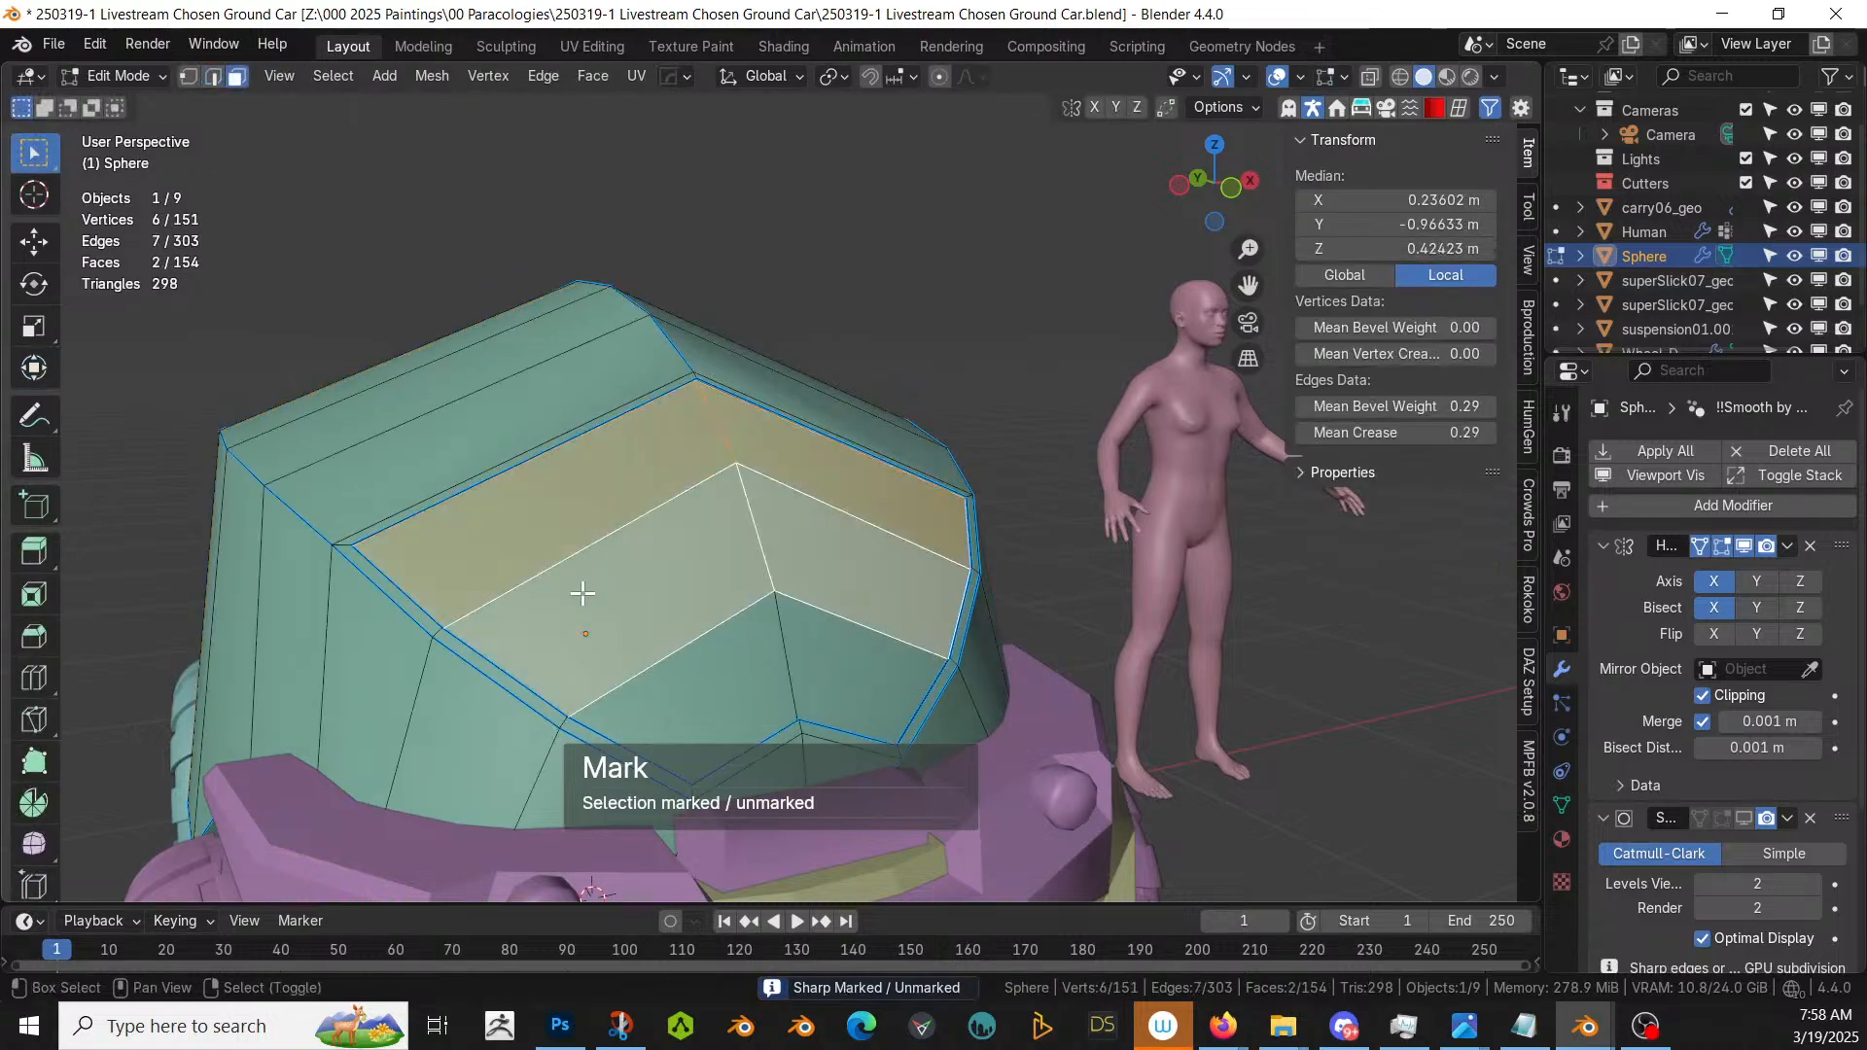
{"action": "left_click", "coordinate": [683, 674], "text": "shift"}
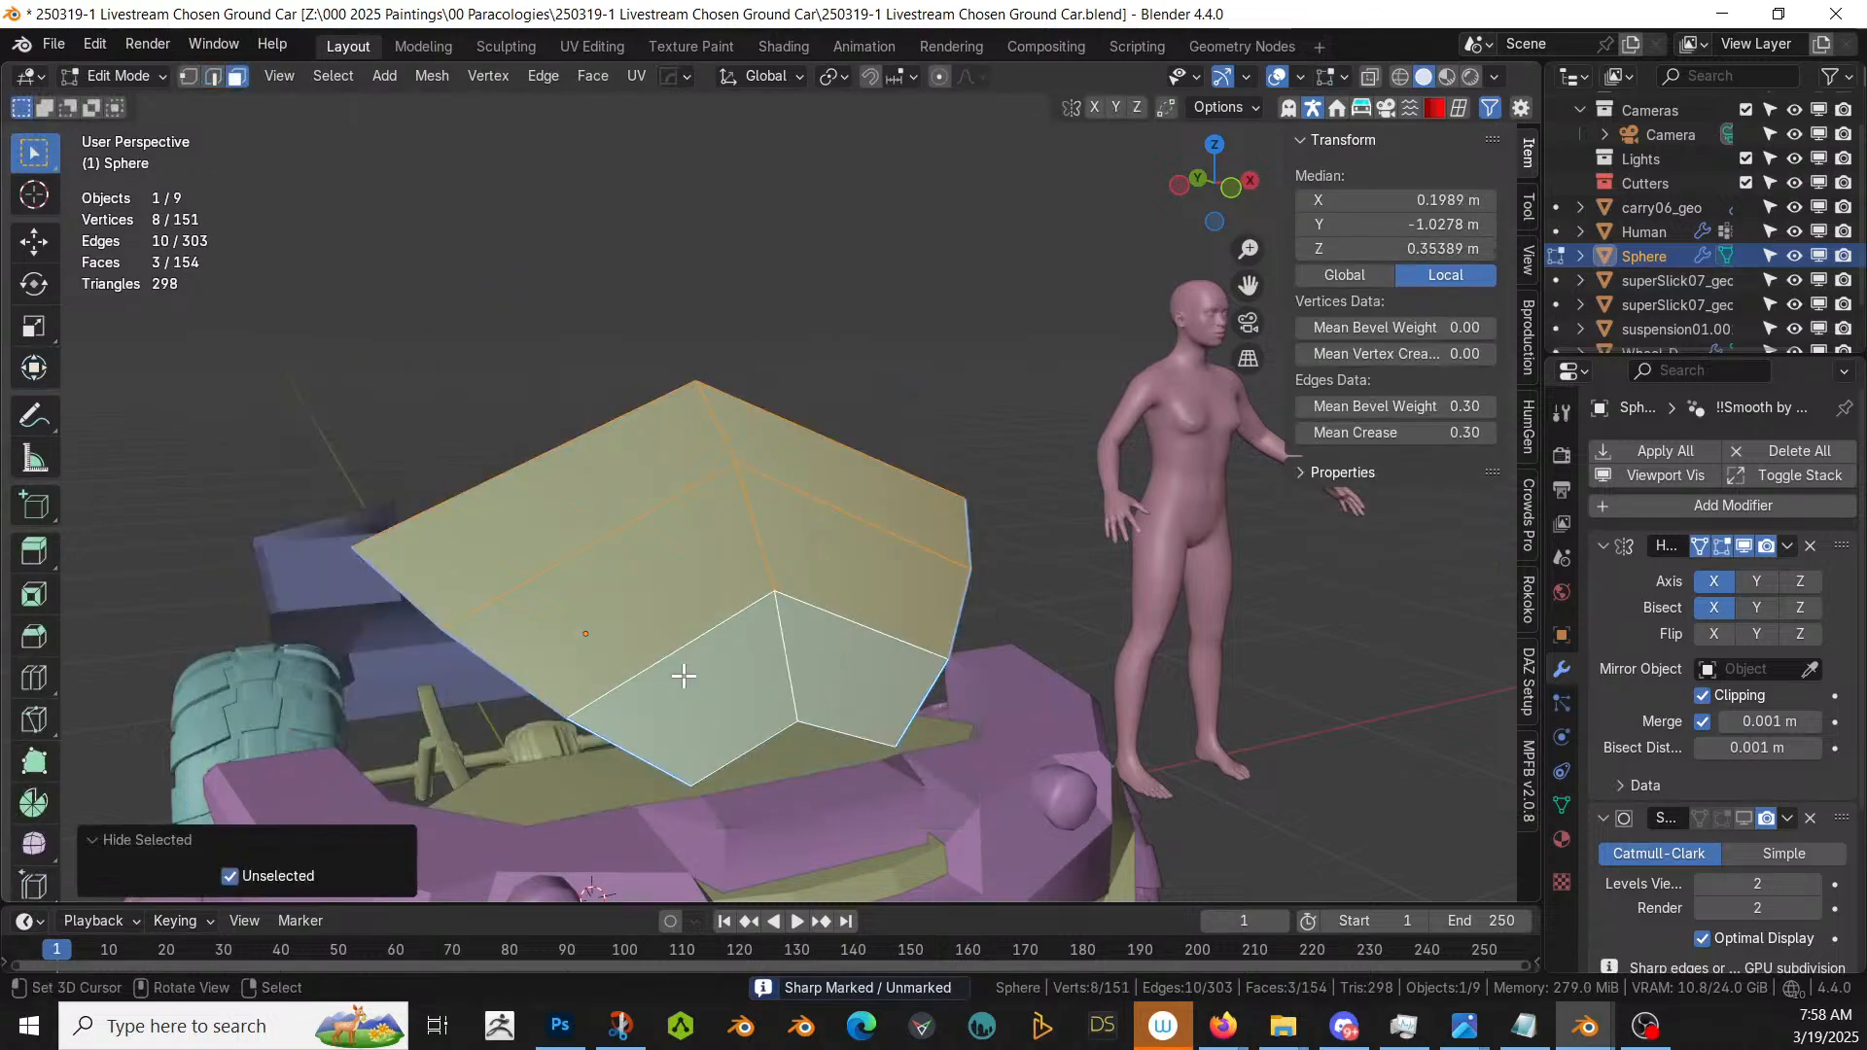
{"action": "key", "text": "shift+h"}
{"action": "key", "text": "KP_Divide"}
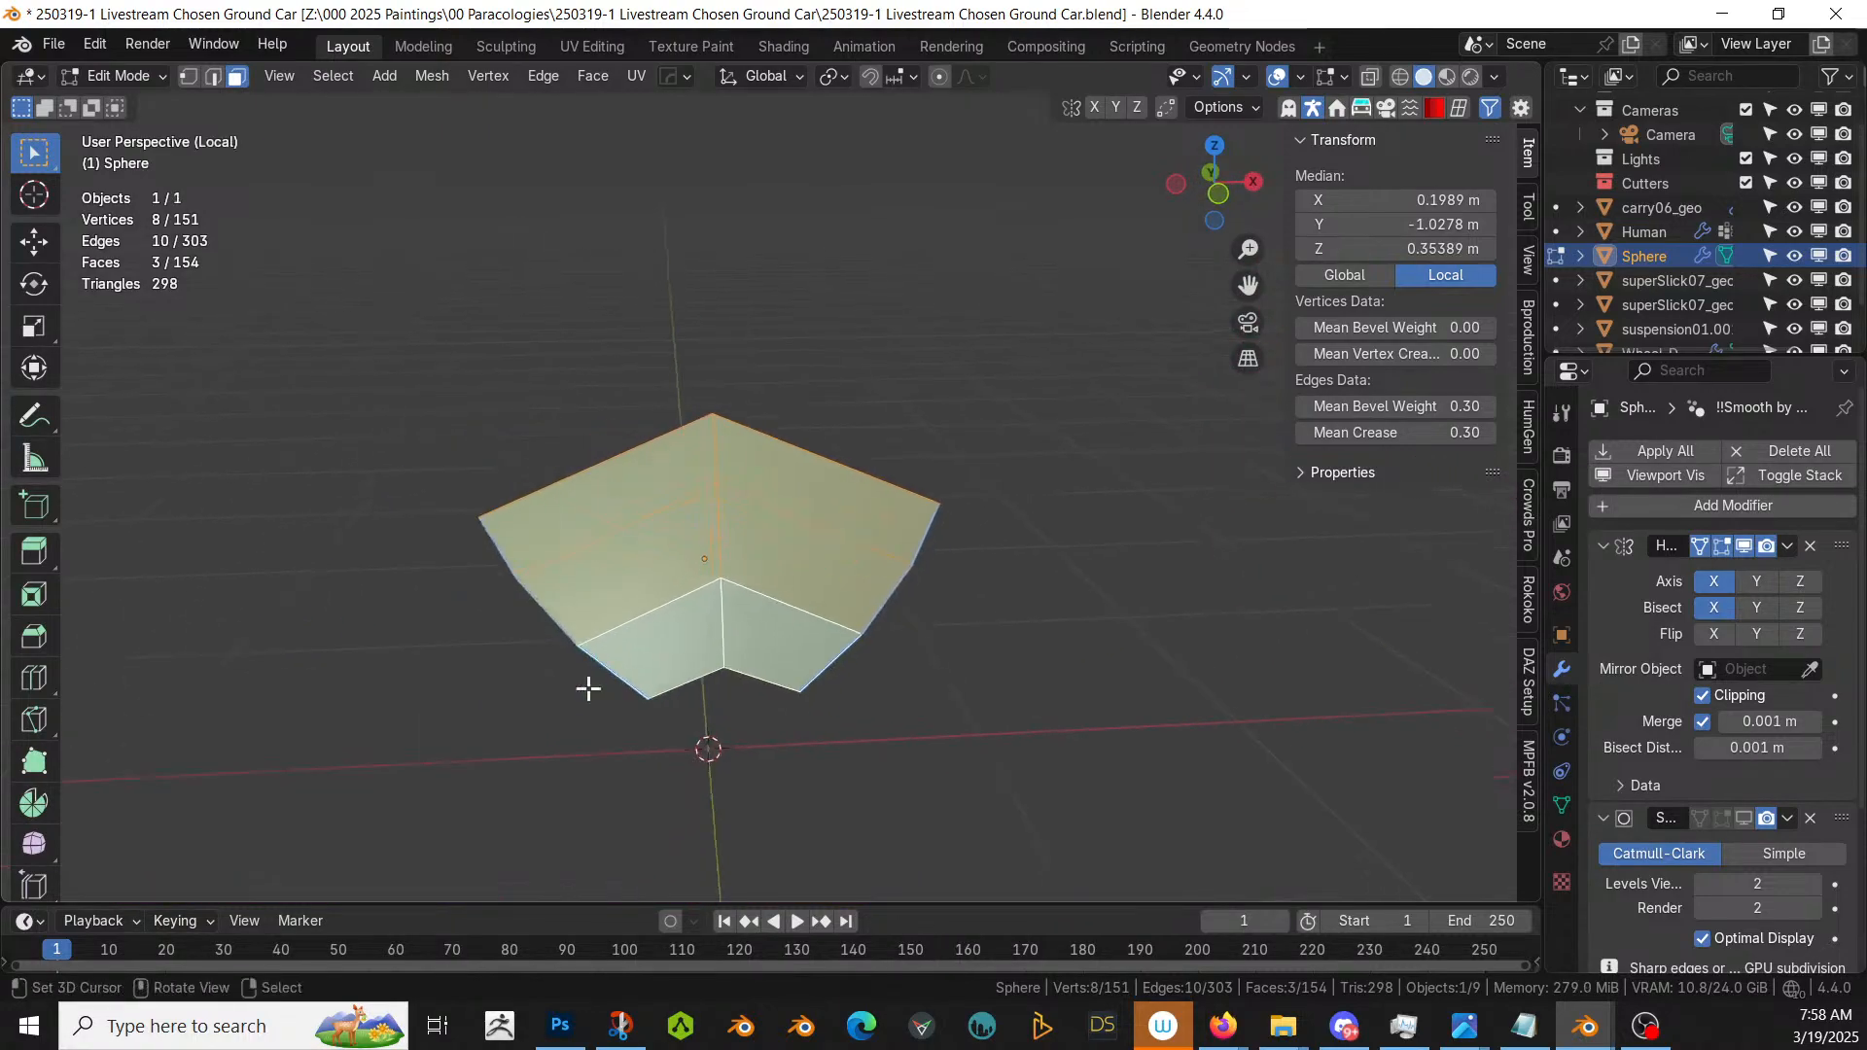
- Mark the upper rear border edge of the isolated front faces as sharp
{"action": "scroll", "coordinate": [588, 688], "scroll_direction": "up", "scroll_amount": 5}
{"action": "key", "text": "alt+a"}
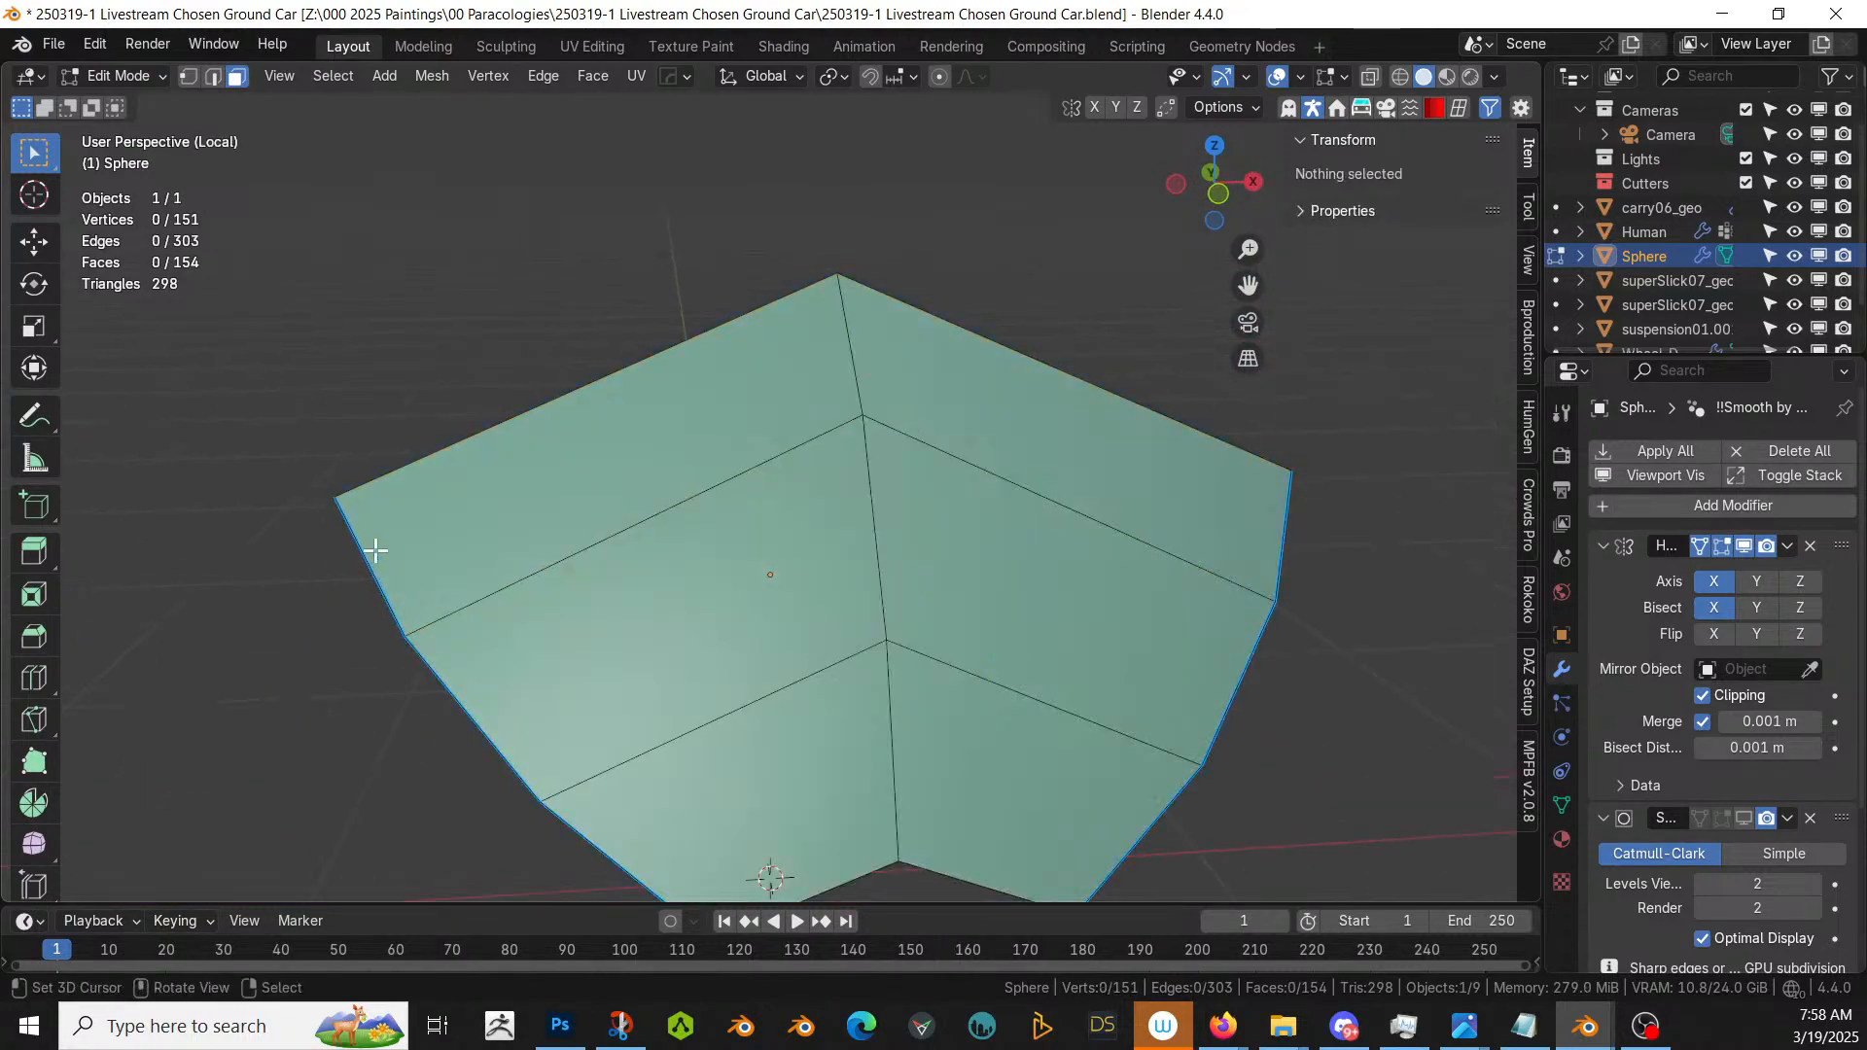
{"action": "key", "text": "2"}
{"action": "left_click", "coordinate": [439, 486]}
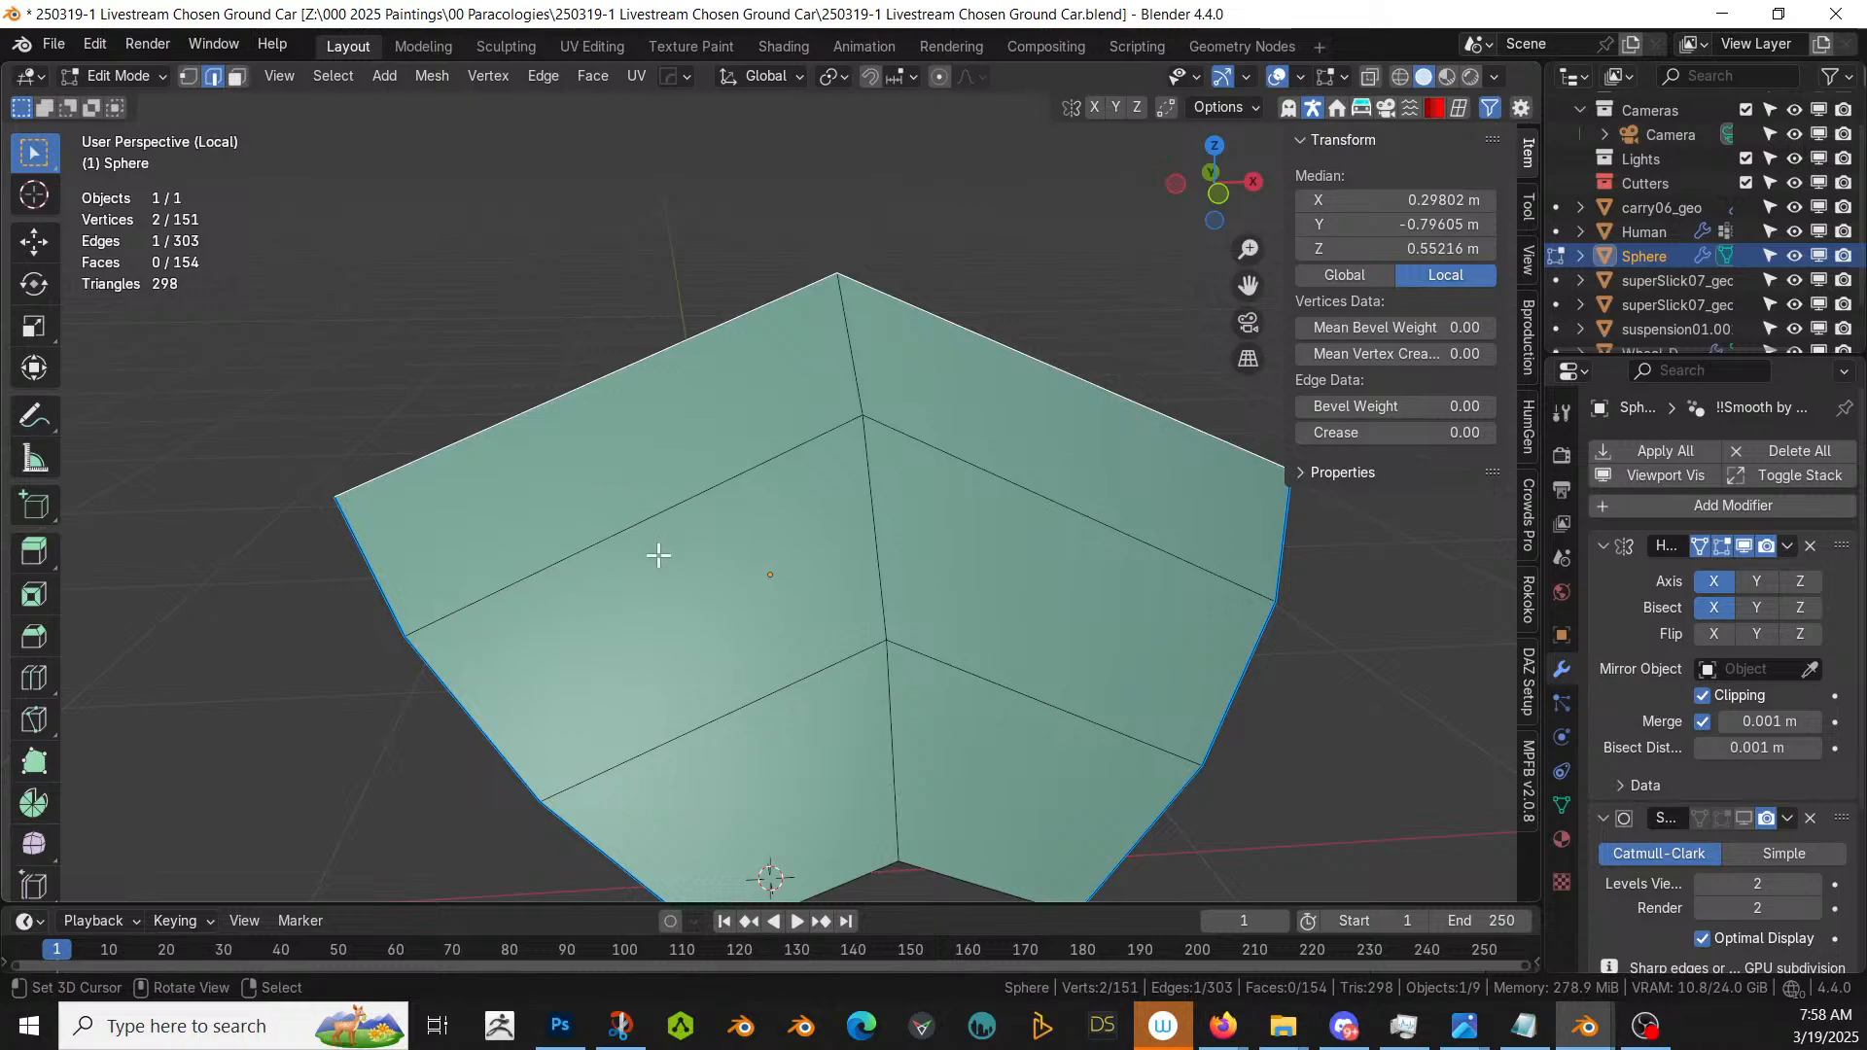
{"action": "key", "text": "q"}
{"action": "left_click", "coordinate": [597, 547]}
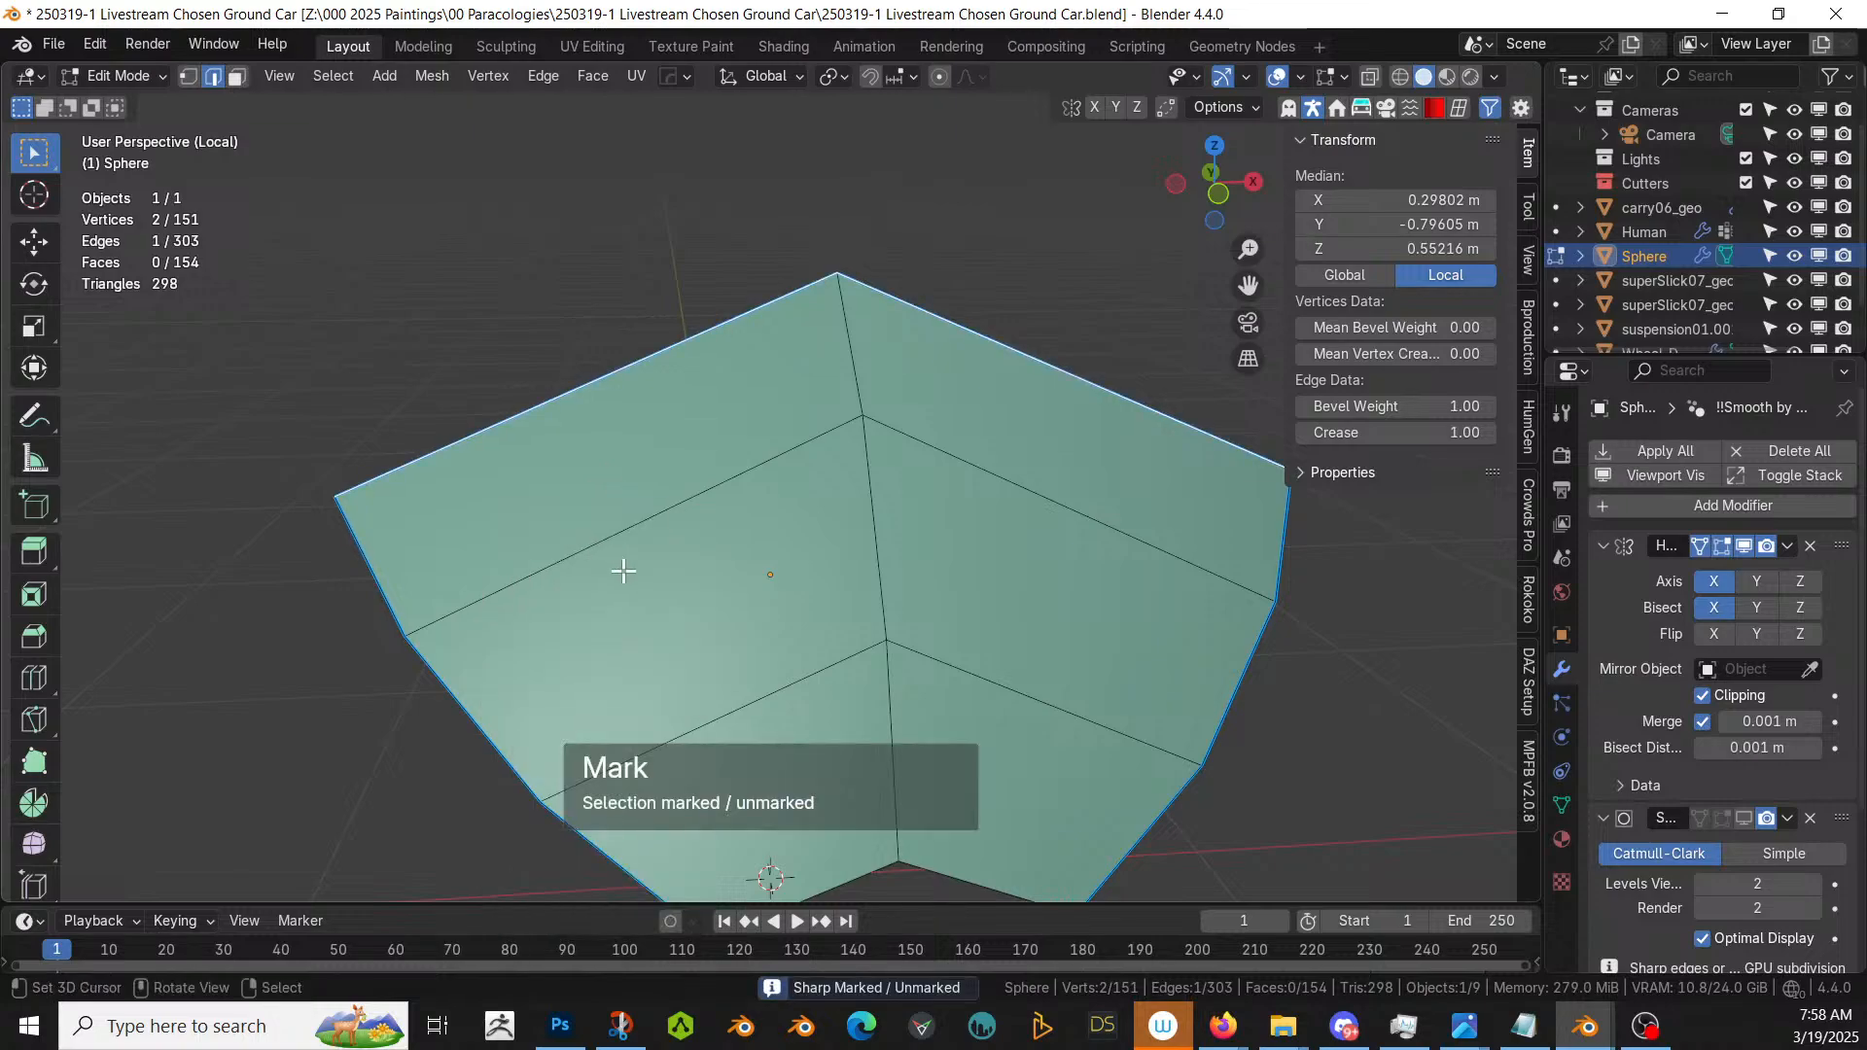
- Show the whole car and the hidden faces again, and preview the body with the Subdivision modifier on
{"action": "key", "text": "KP_Divide"}
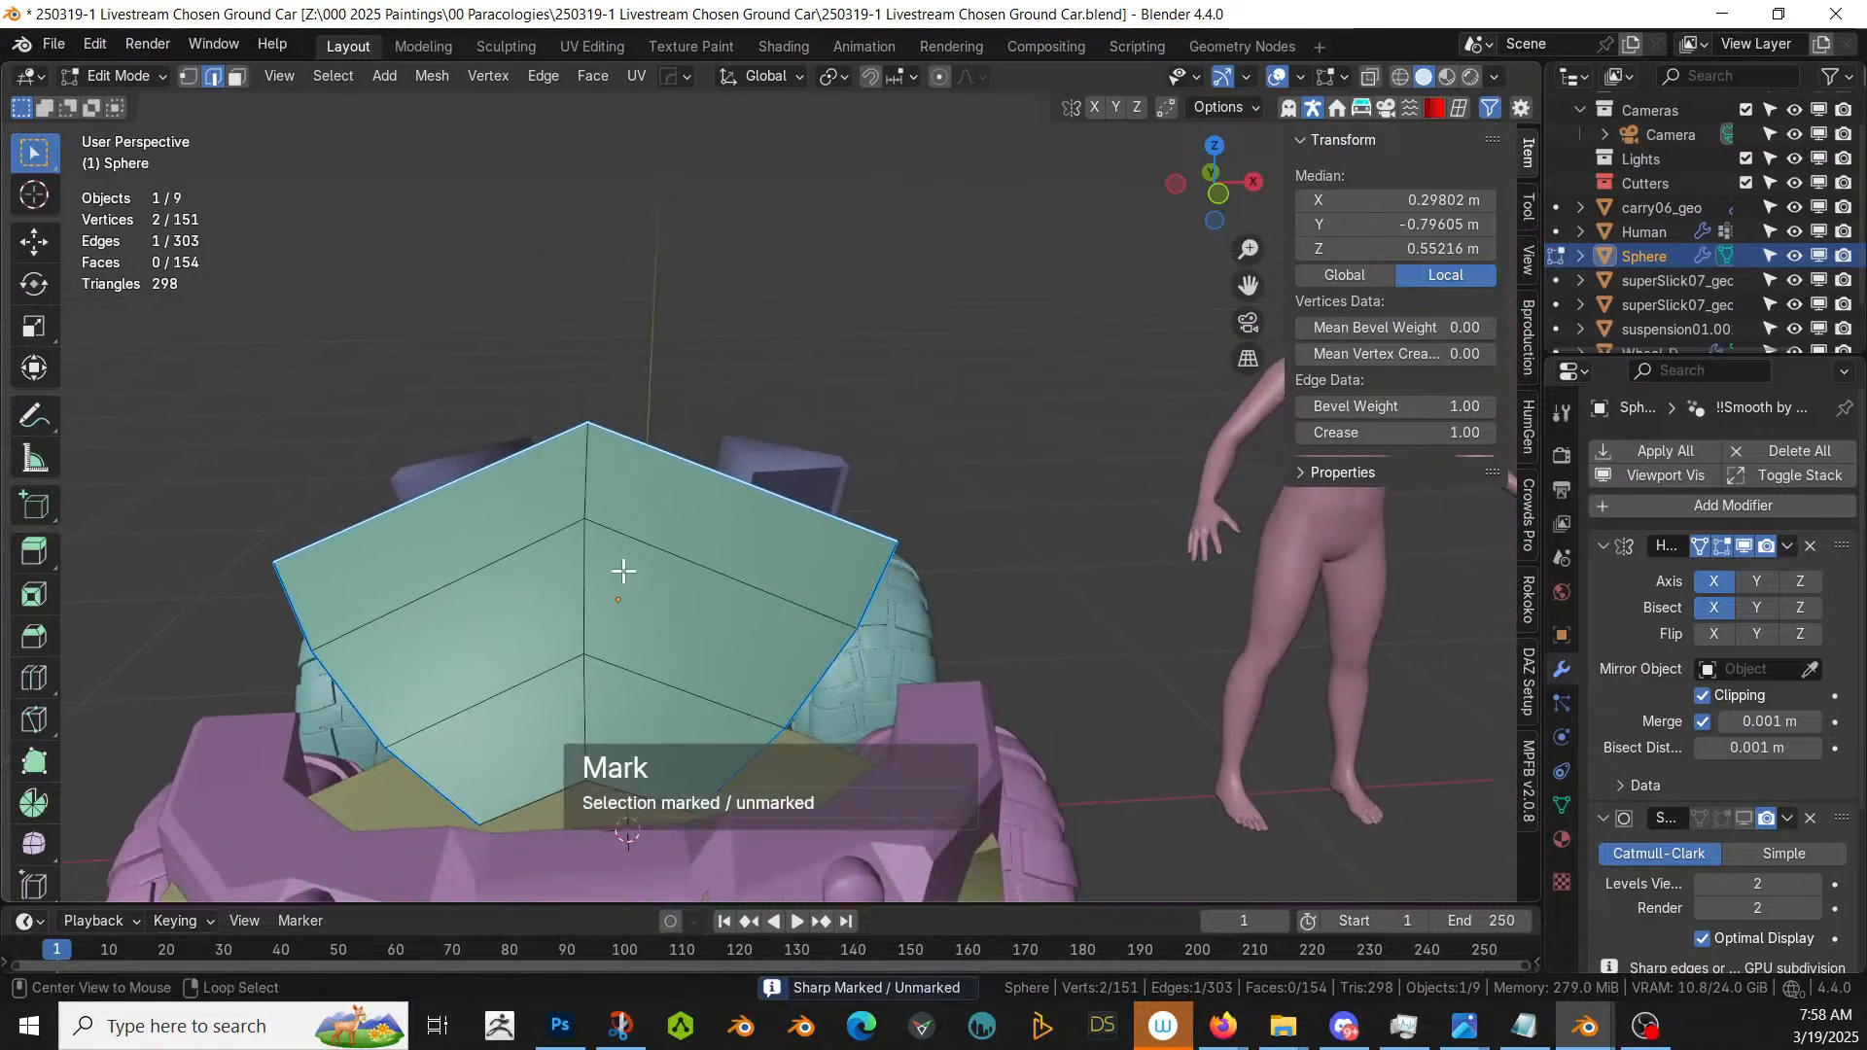
{"action": "key", "text": "alt+h"}
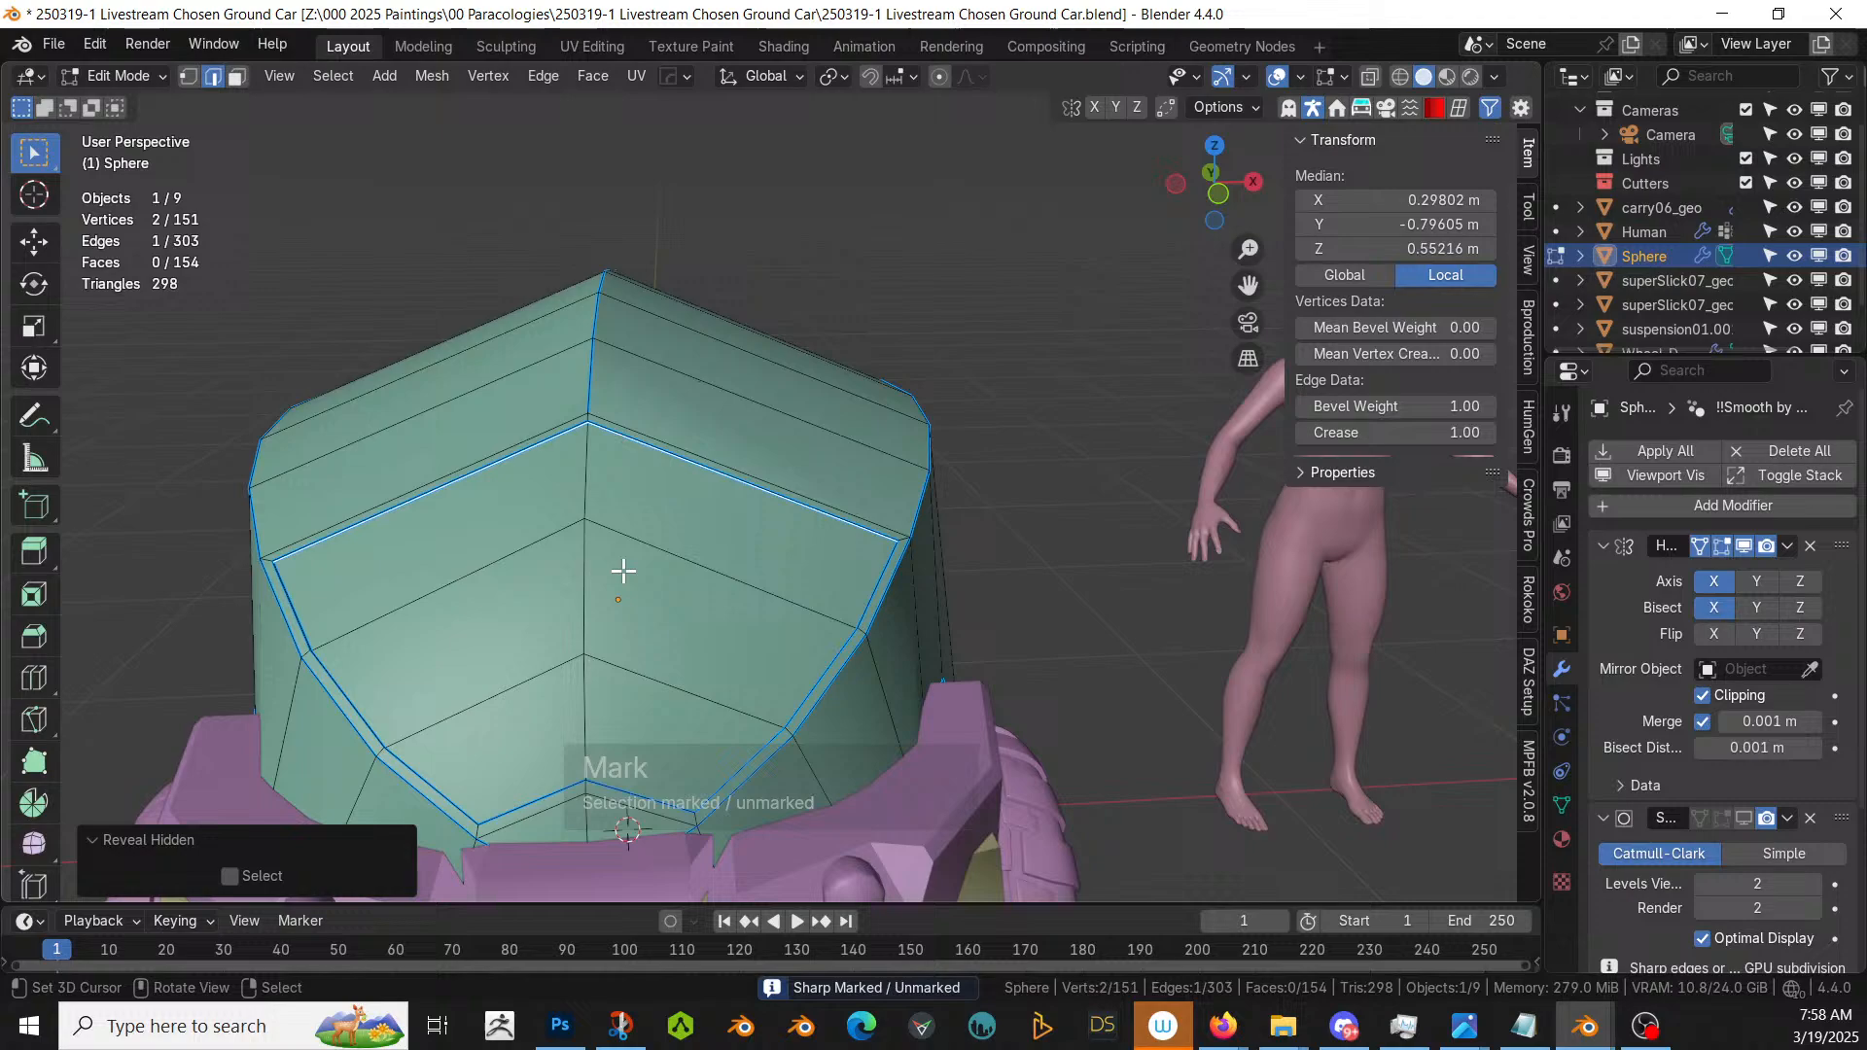
{"action": "left_click", "coordinate": [1722, 819]}
{"action": "key", "text": "Tab"}
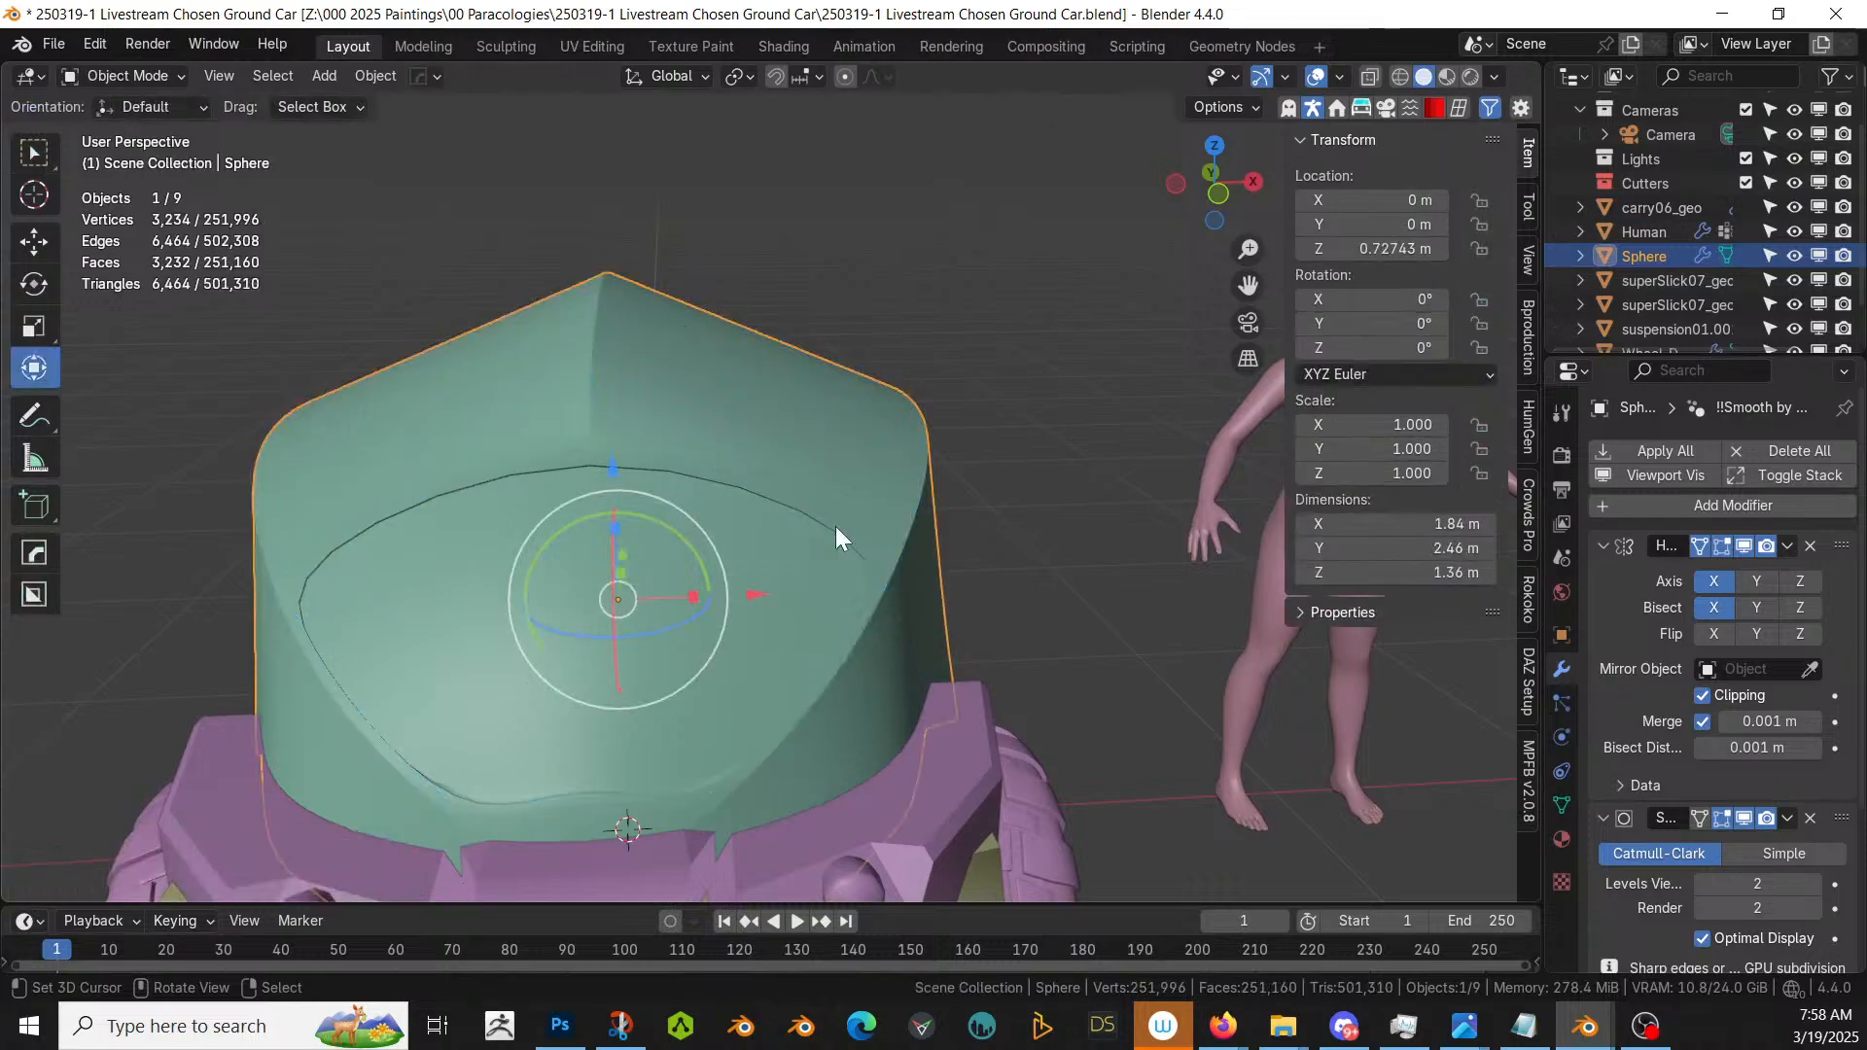
- Mark the cross edge just above the recessed front faces, on the recess's outer border, as sharp
{"action": "mouse_move", "coordinate": [836, 527]}
{"action": "middle_mouse_down"}
{"action": "mouse_move", "coordinate": [1048, 540]}
{"action": "mouse_move", "coordinate": [879, 599]}
{"action": "mouse_move", "coordinate": [787, 535]}
{"action": "mouse_move", "coordinate": [750, 542]}
{"action": "mouse_move", "coordinate": [849, 520]}
{"action": "middle_mouse_up"}
{"action": "key", "text": "Tab"}
{"action": "left_click", "coordinate": [723, 538]}
{"action": "left_click", "coordinate": [298, 567]}
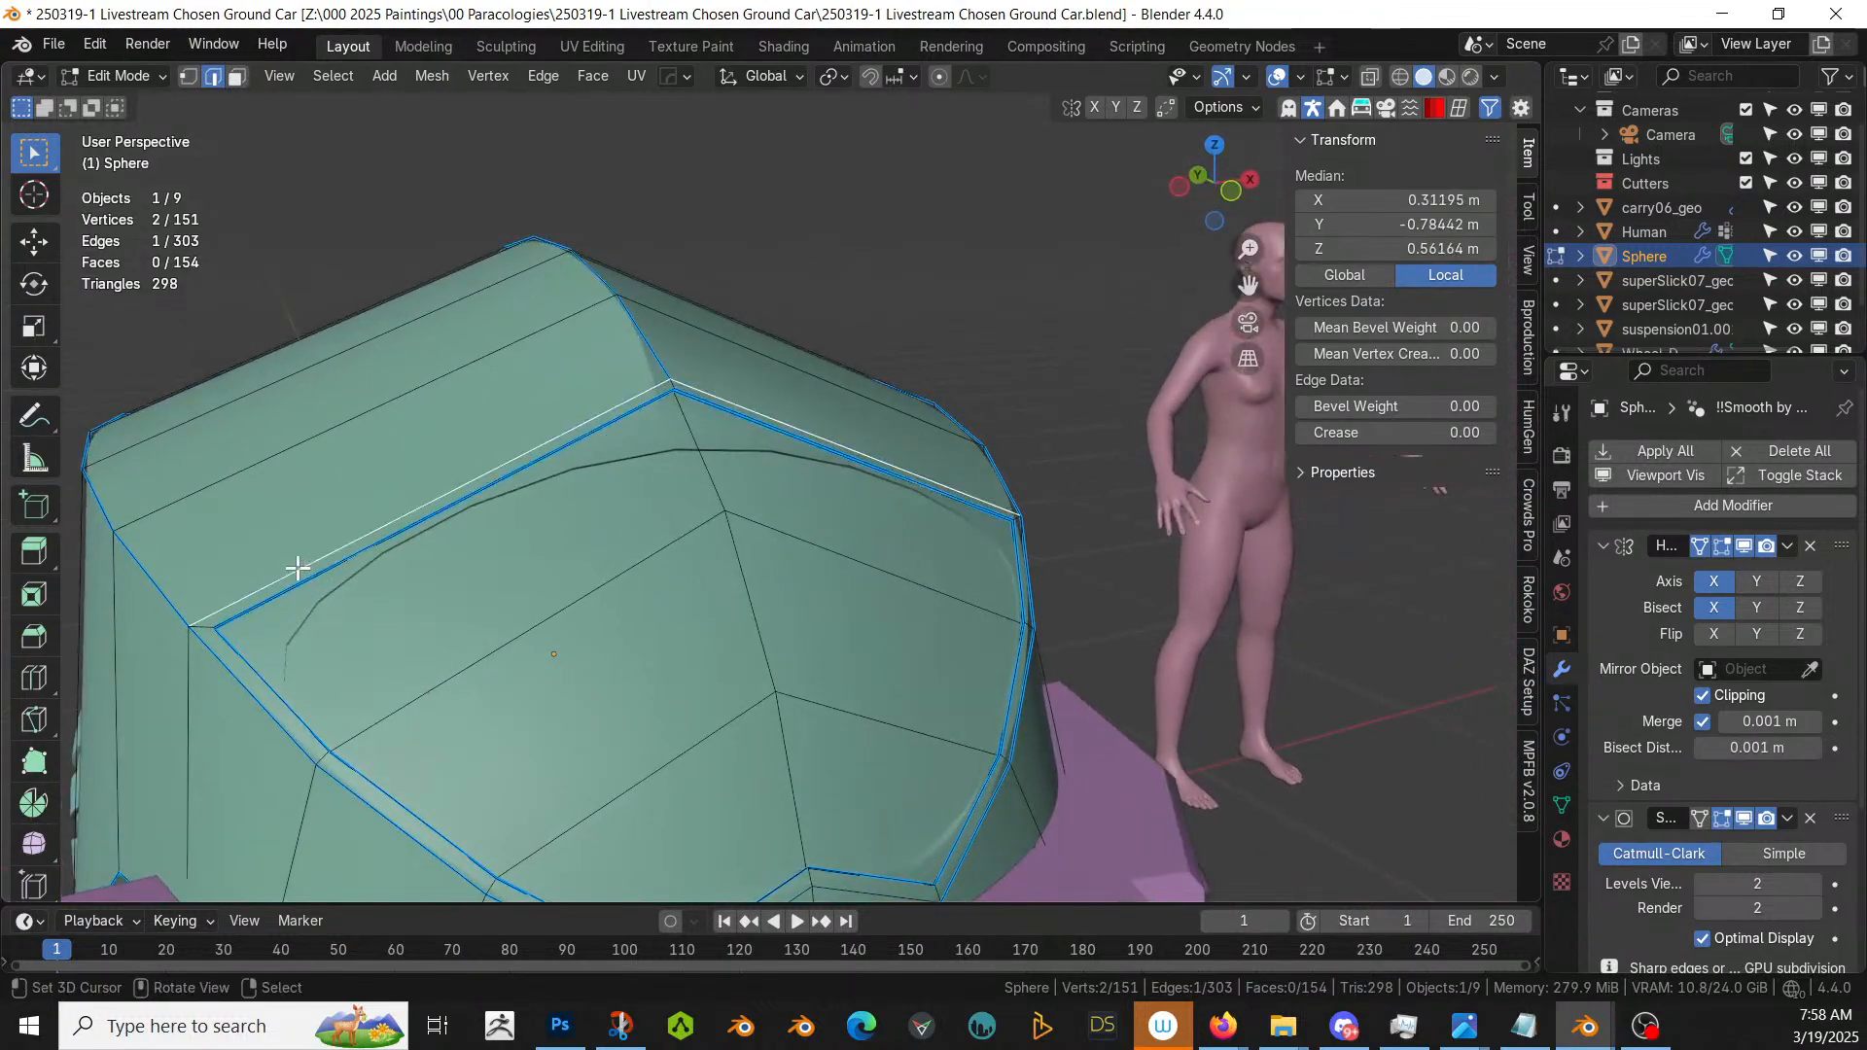
{"action": "right_click", "coordinate": [593, 480]}
{"action": "left_click", "coordinate": [595, 481]}
- Return the body to Object Mode and save the file
{"action": "middle_click_drag", "start_coordinate": [596, 479], "coordinate": [763, 494]}
{"action": "key", "text": "Tab"}
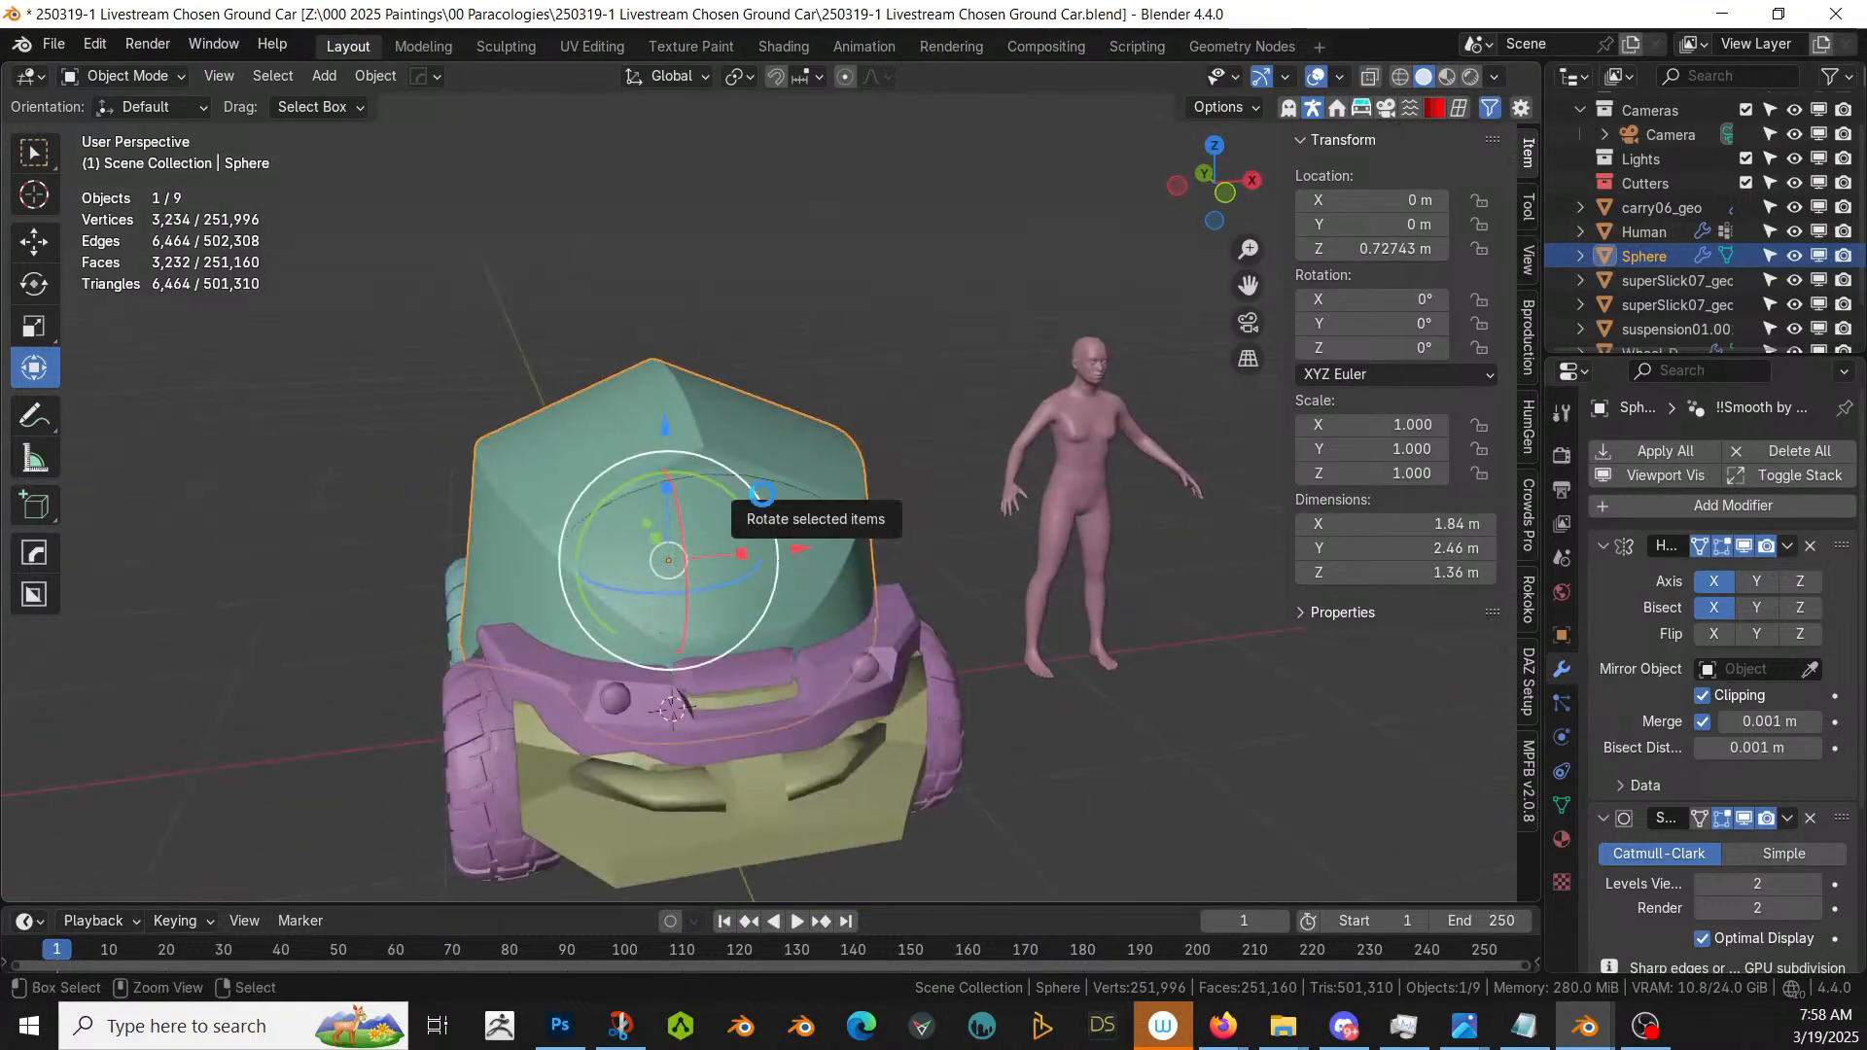
{"action": "key", "text": "ctrl+s"}
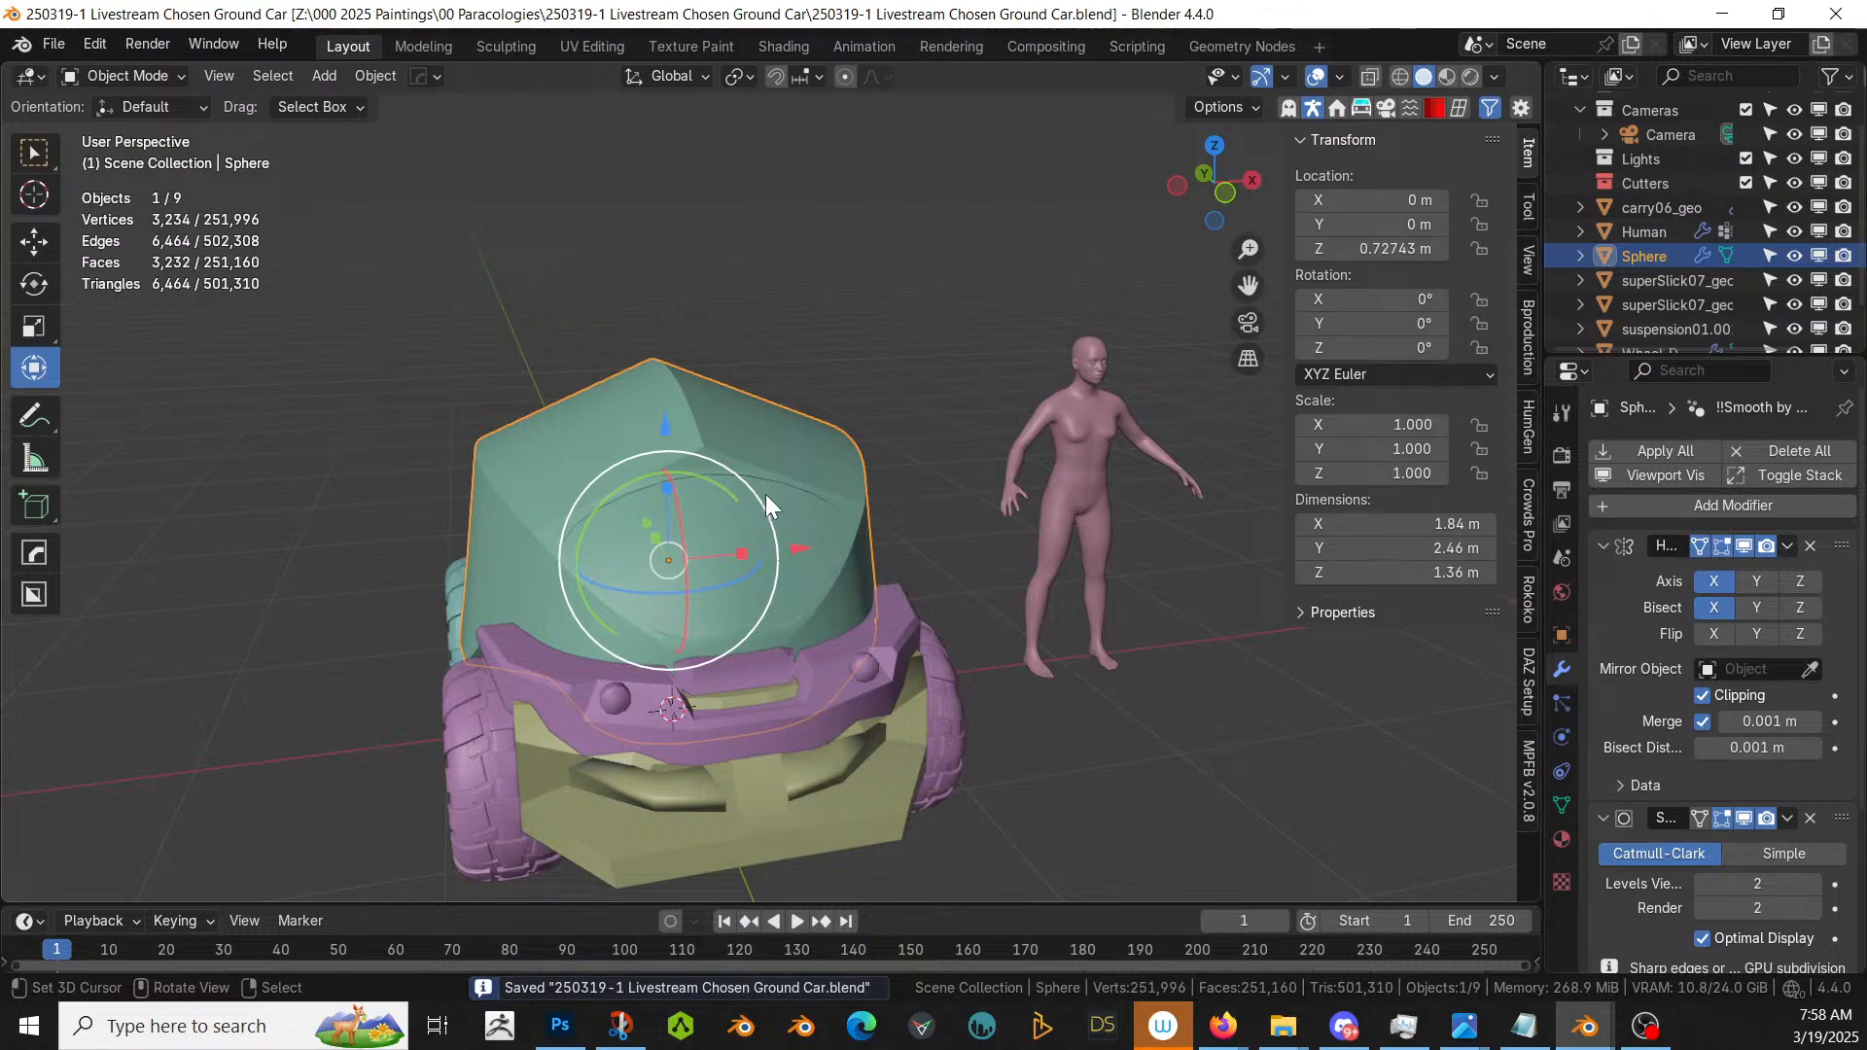
- Switch off the body's subdivision display and reopen its mesh for editing, viewed from the car's side
{"action": "middle_click_drag", "start_coordinate": [766, 494], "coordinate": [556, 603]}
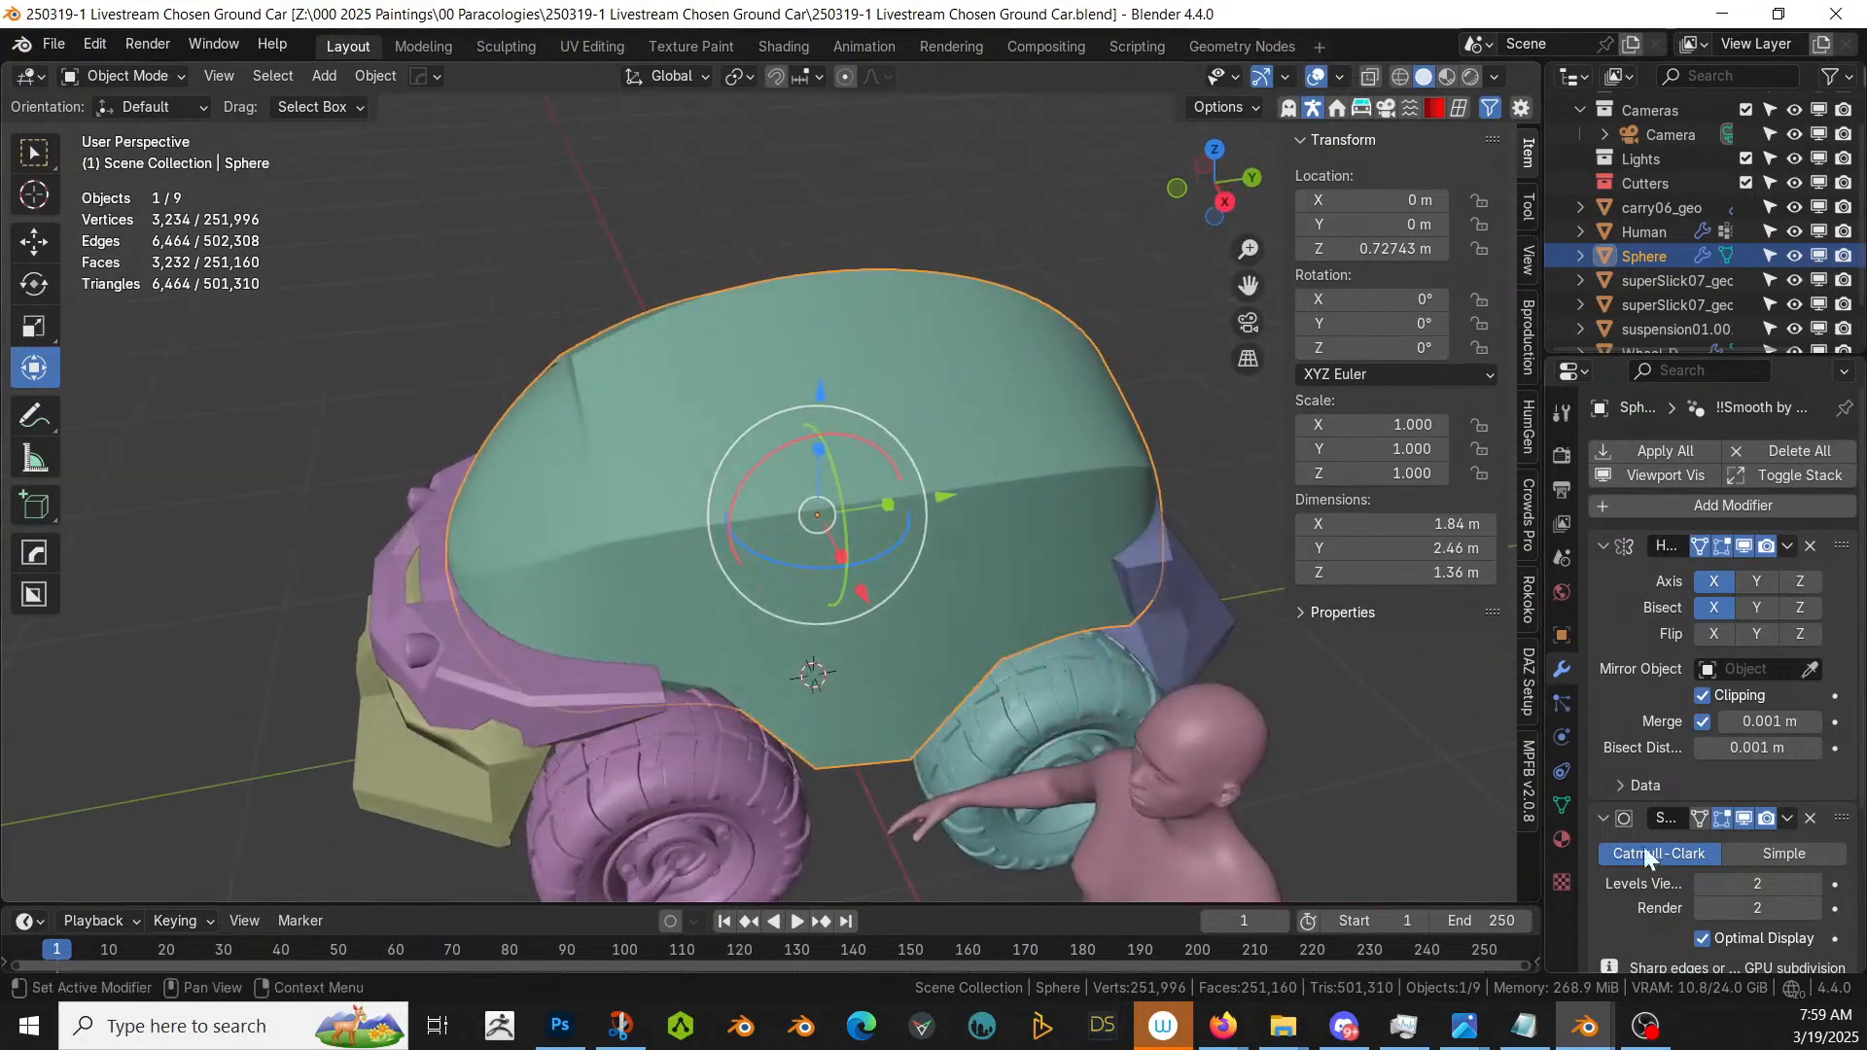
{"action": "left_click", "coordinate": [1719, 817]}
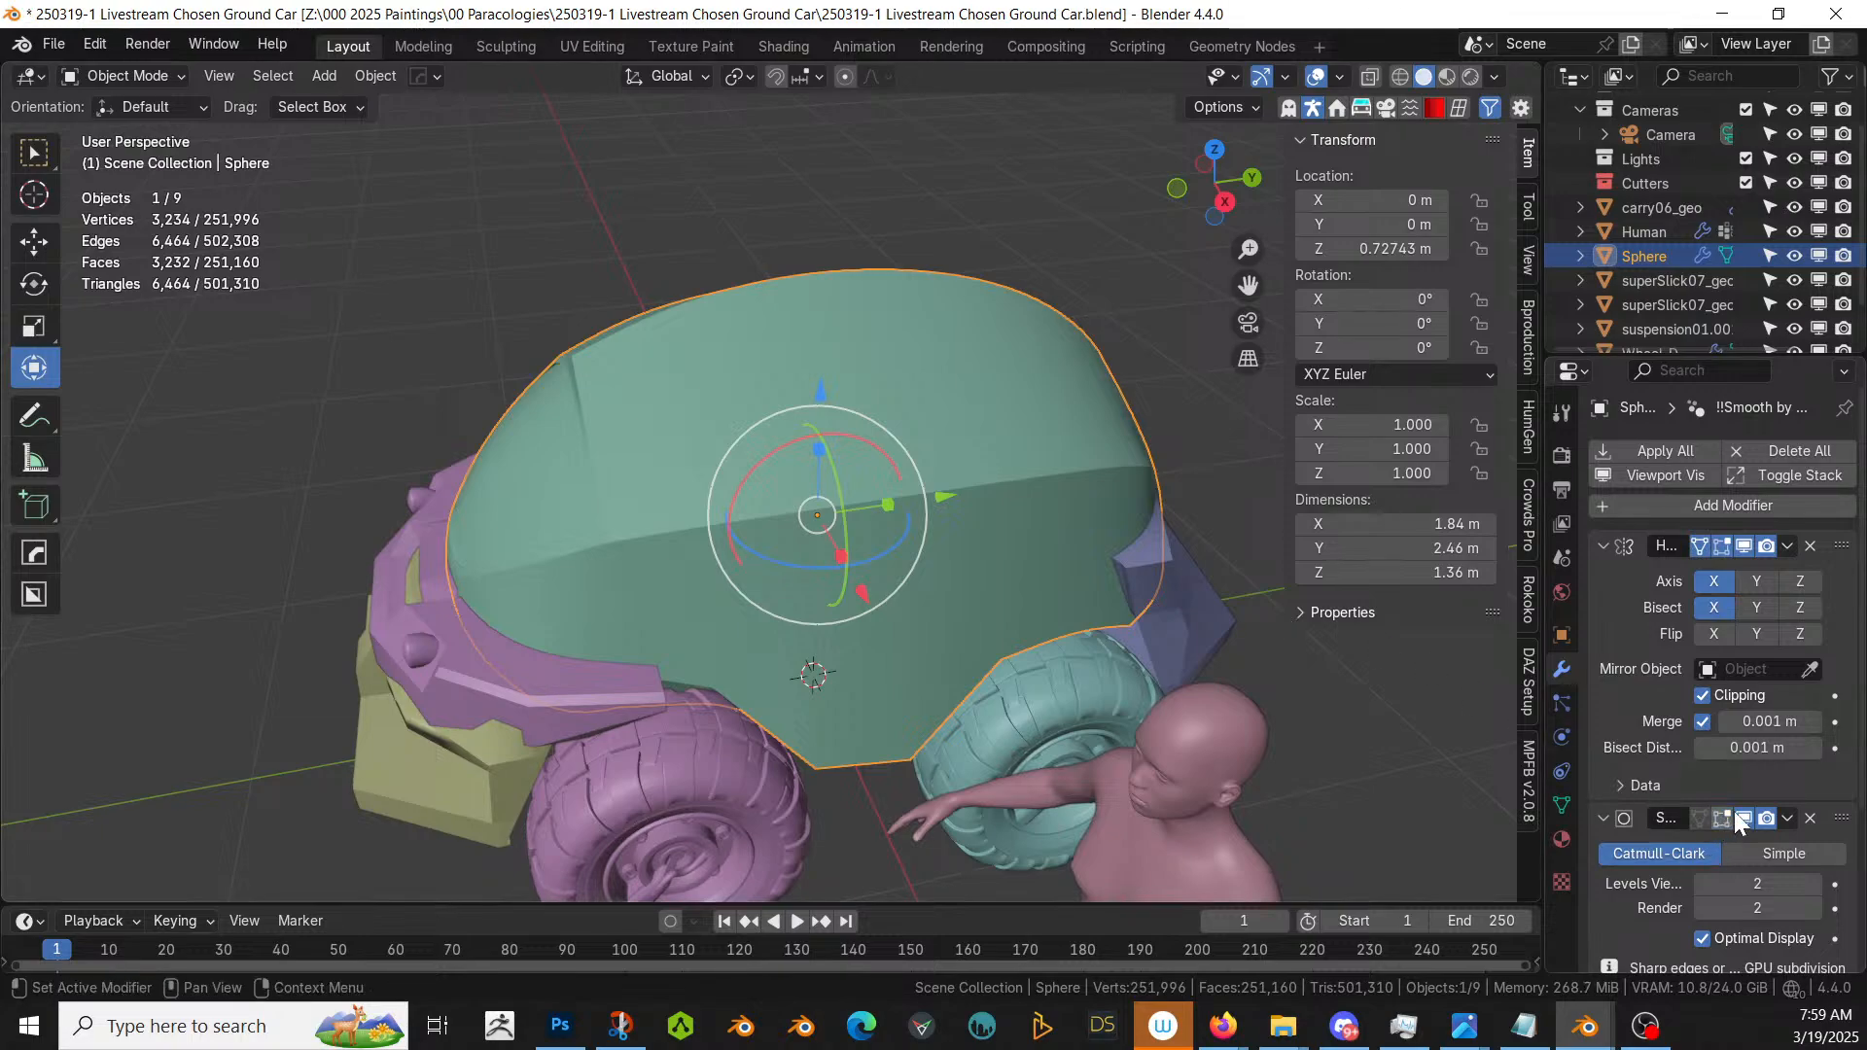
{"action": "left_click", "coordinate": [1742, 815]}
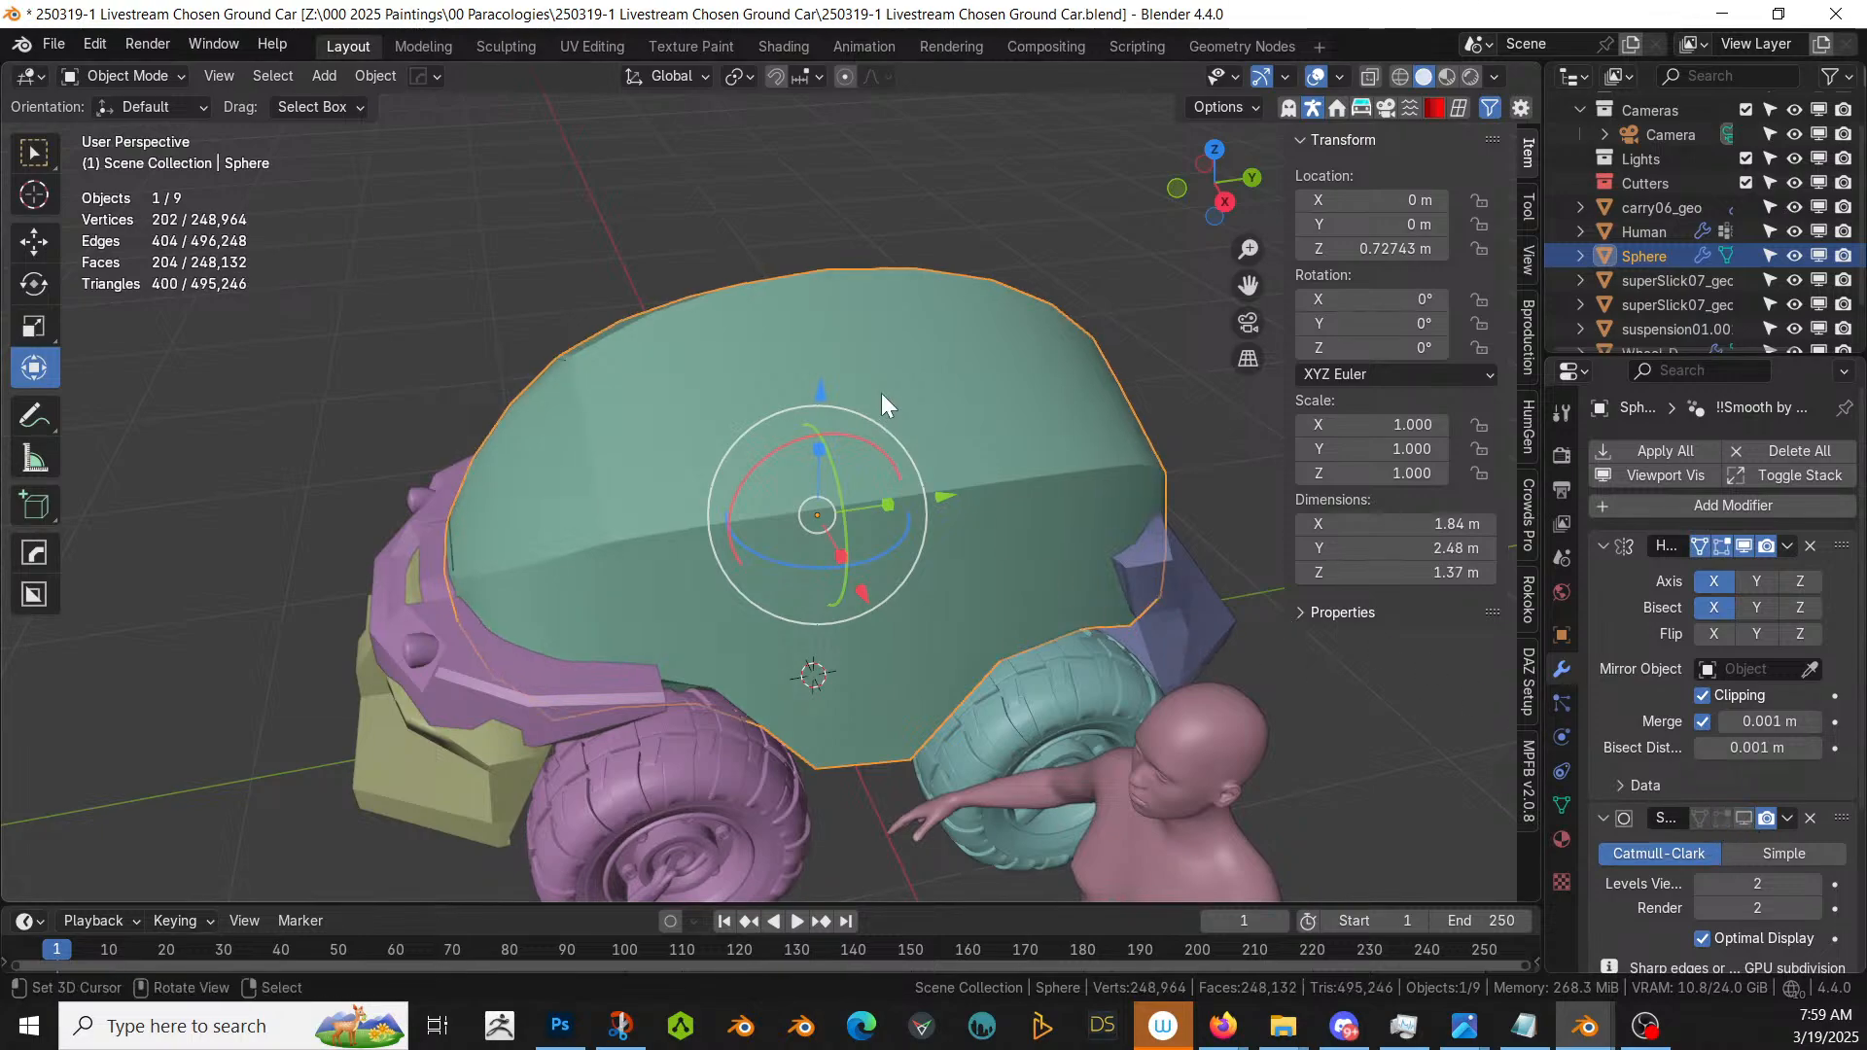
{"action": "key", "text": "Tab"}
{"action": "middle_click_drag", "start_coordinate": [874, 450], "coordinate": [855, 400]}
{"action": "middle_click_drag", "start_coordinate": [846, 558], "coordinate": [874, 641]}
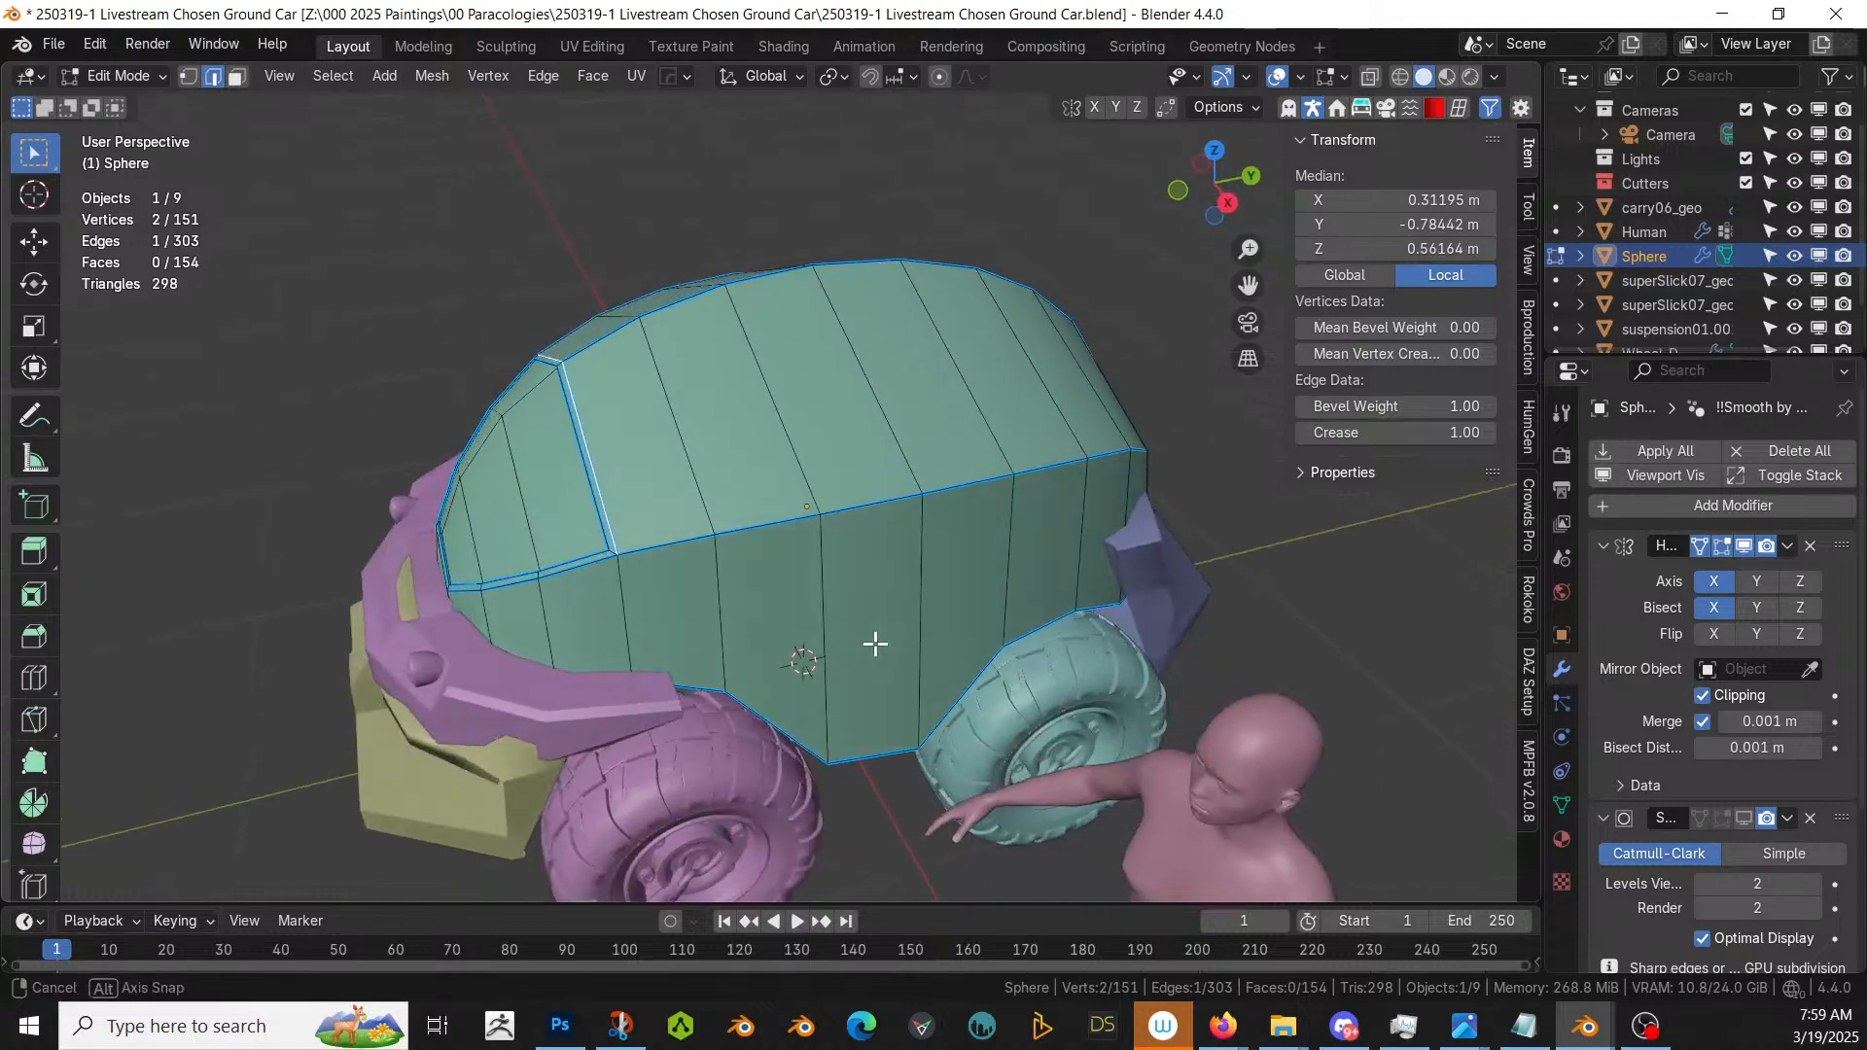
- Turn the body's Subdivision modifier display back on, move it above the Mirror modifier, and apply it
{"action": "left_click", "coordinate": [799, 659]}
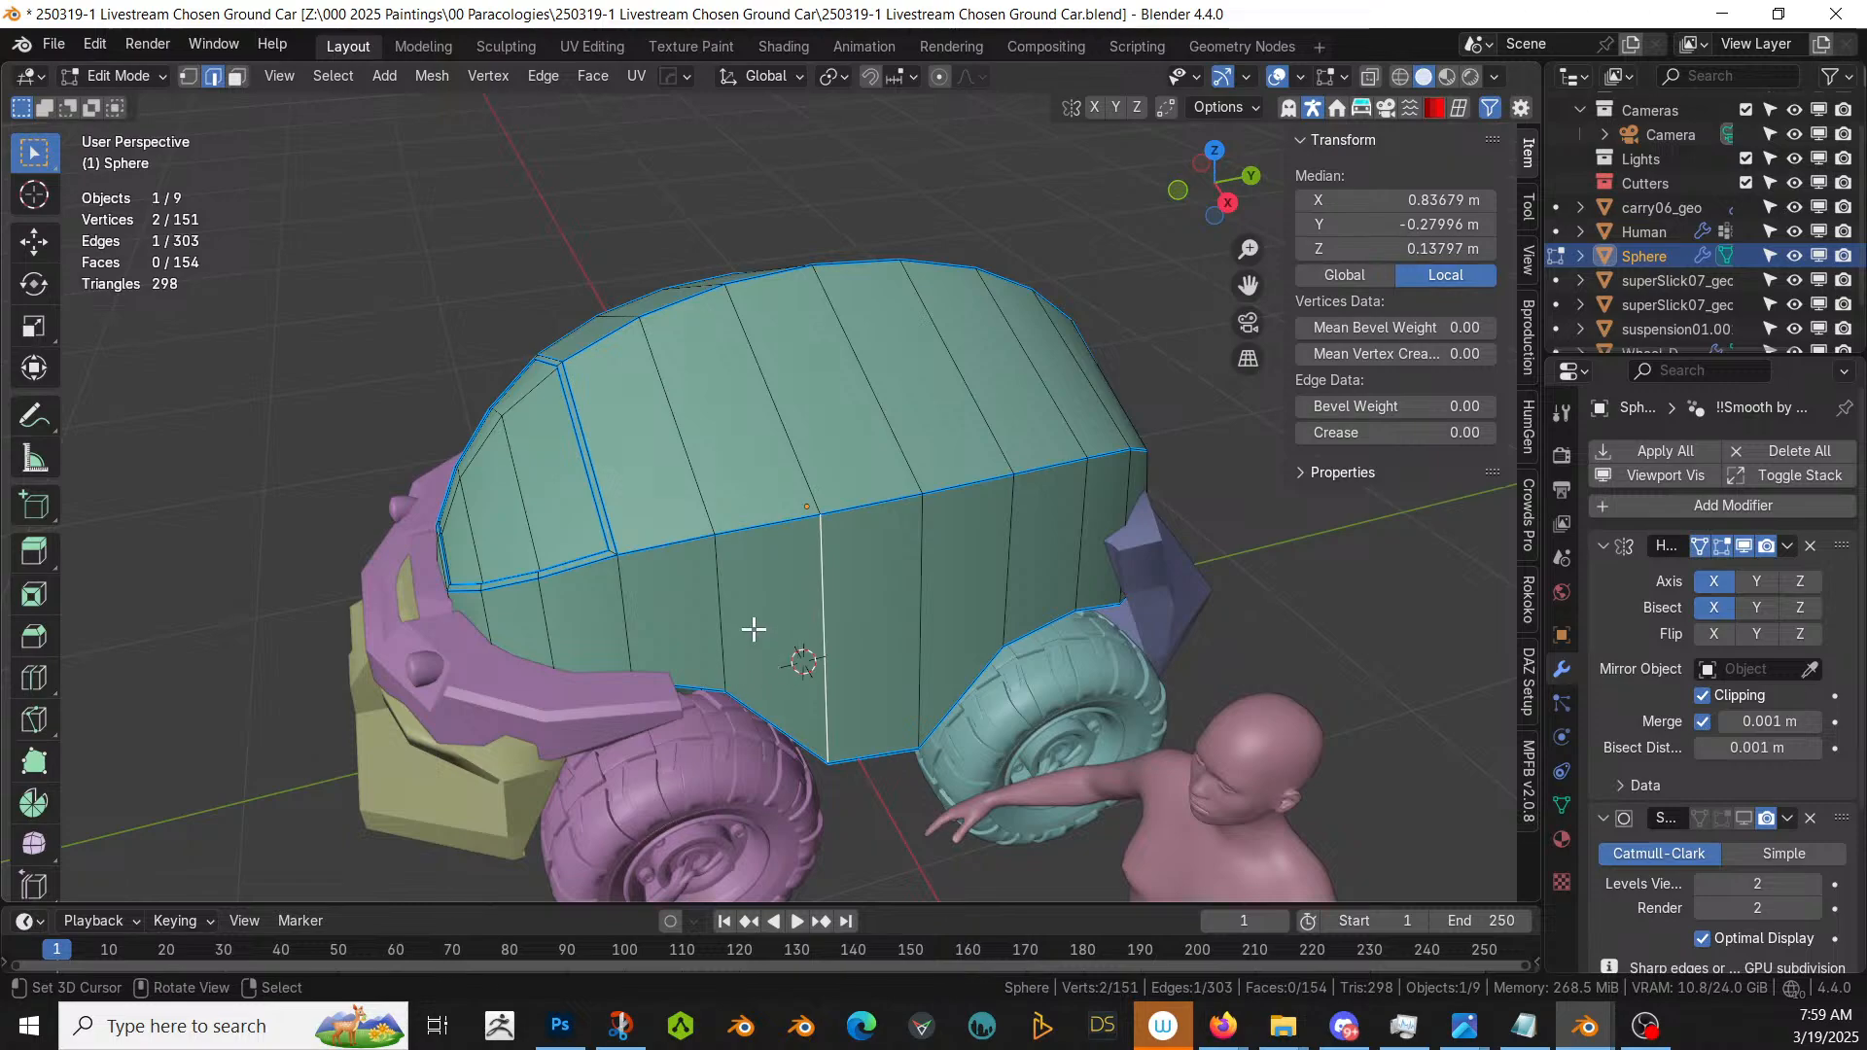
{"action": "key", "text": "Tab"}
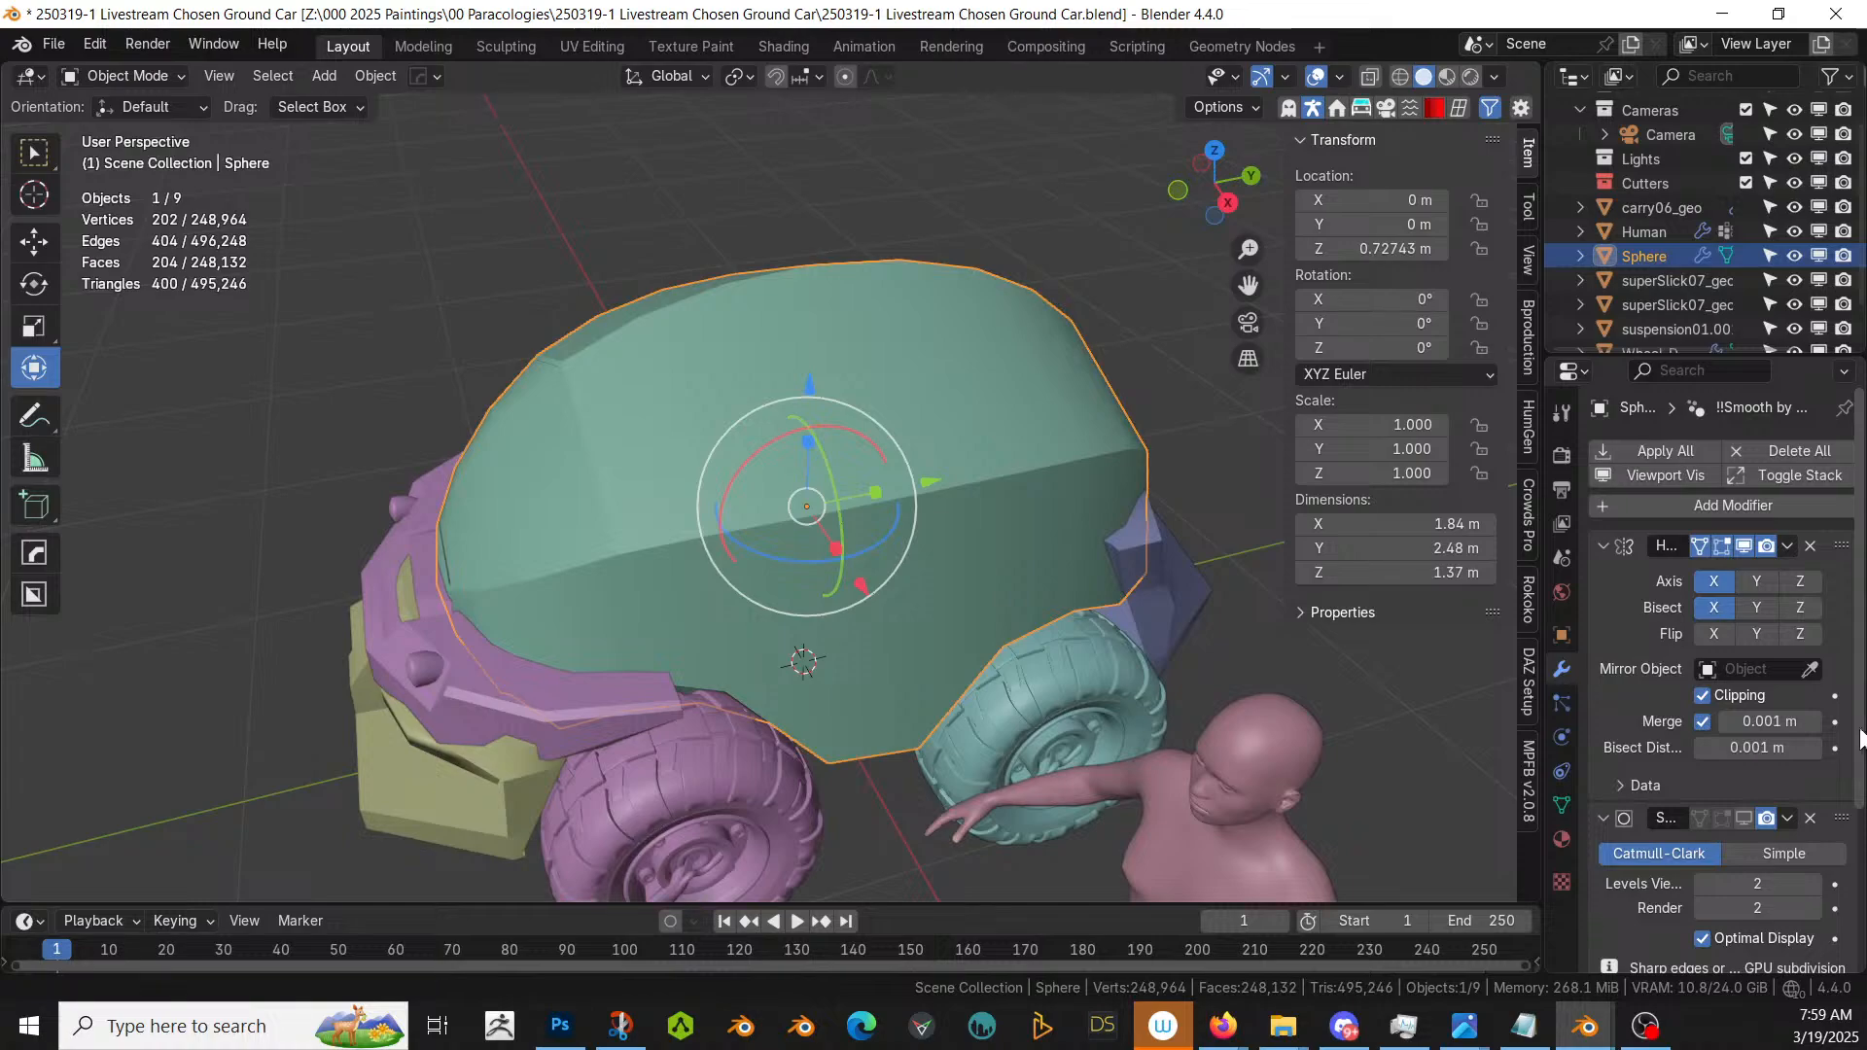
{"action": "left_click", "coordinate": [1725, 817]}
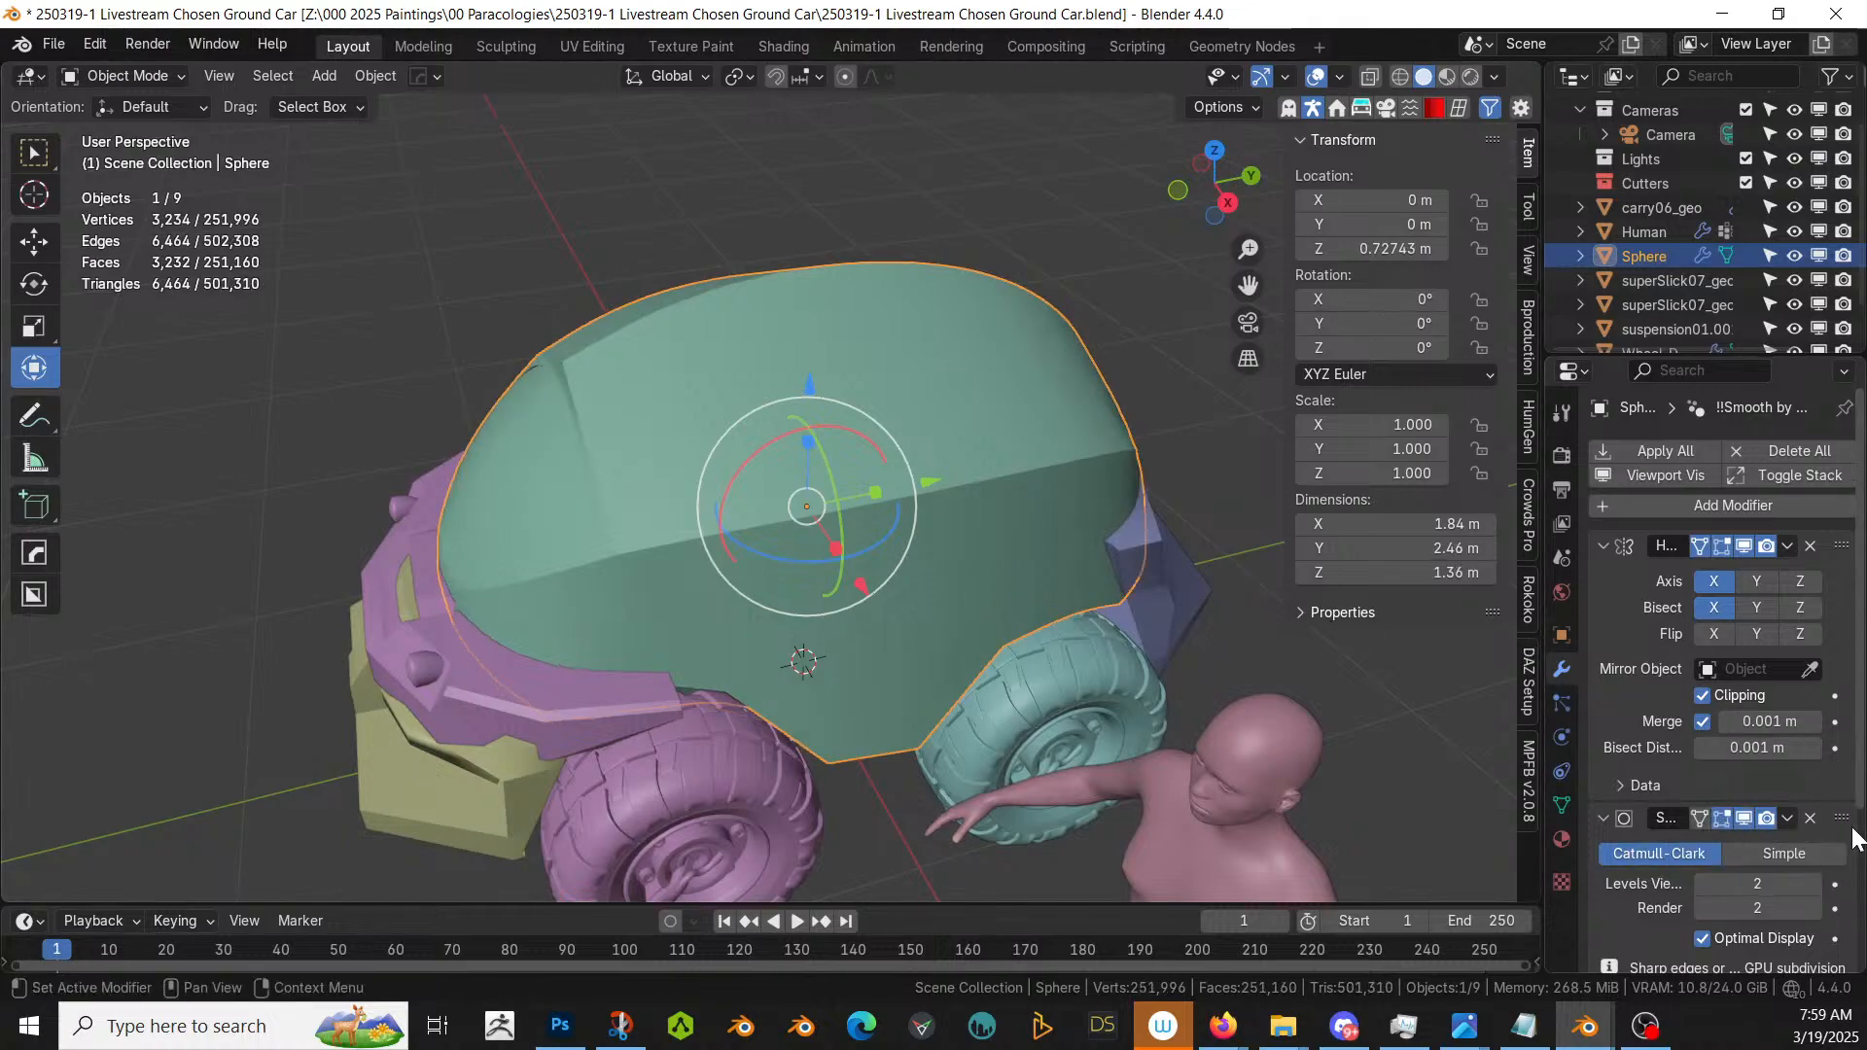
{"action": "left_click_drag", "start_coordinate": [1840, 817], "coordinate": [1804, 564]}
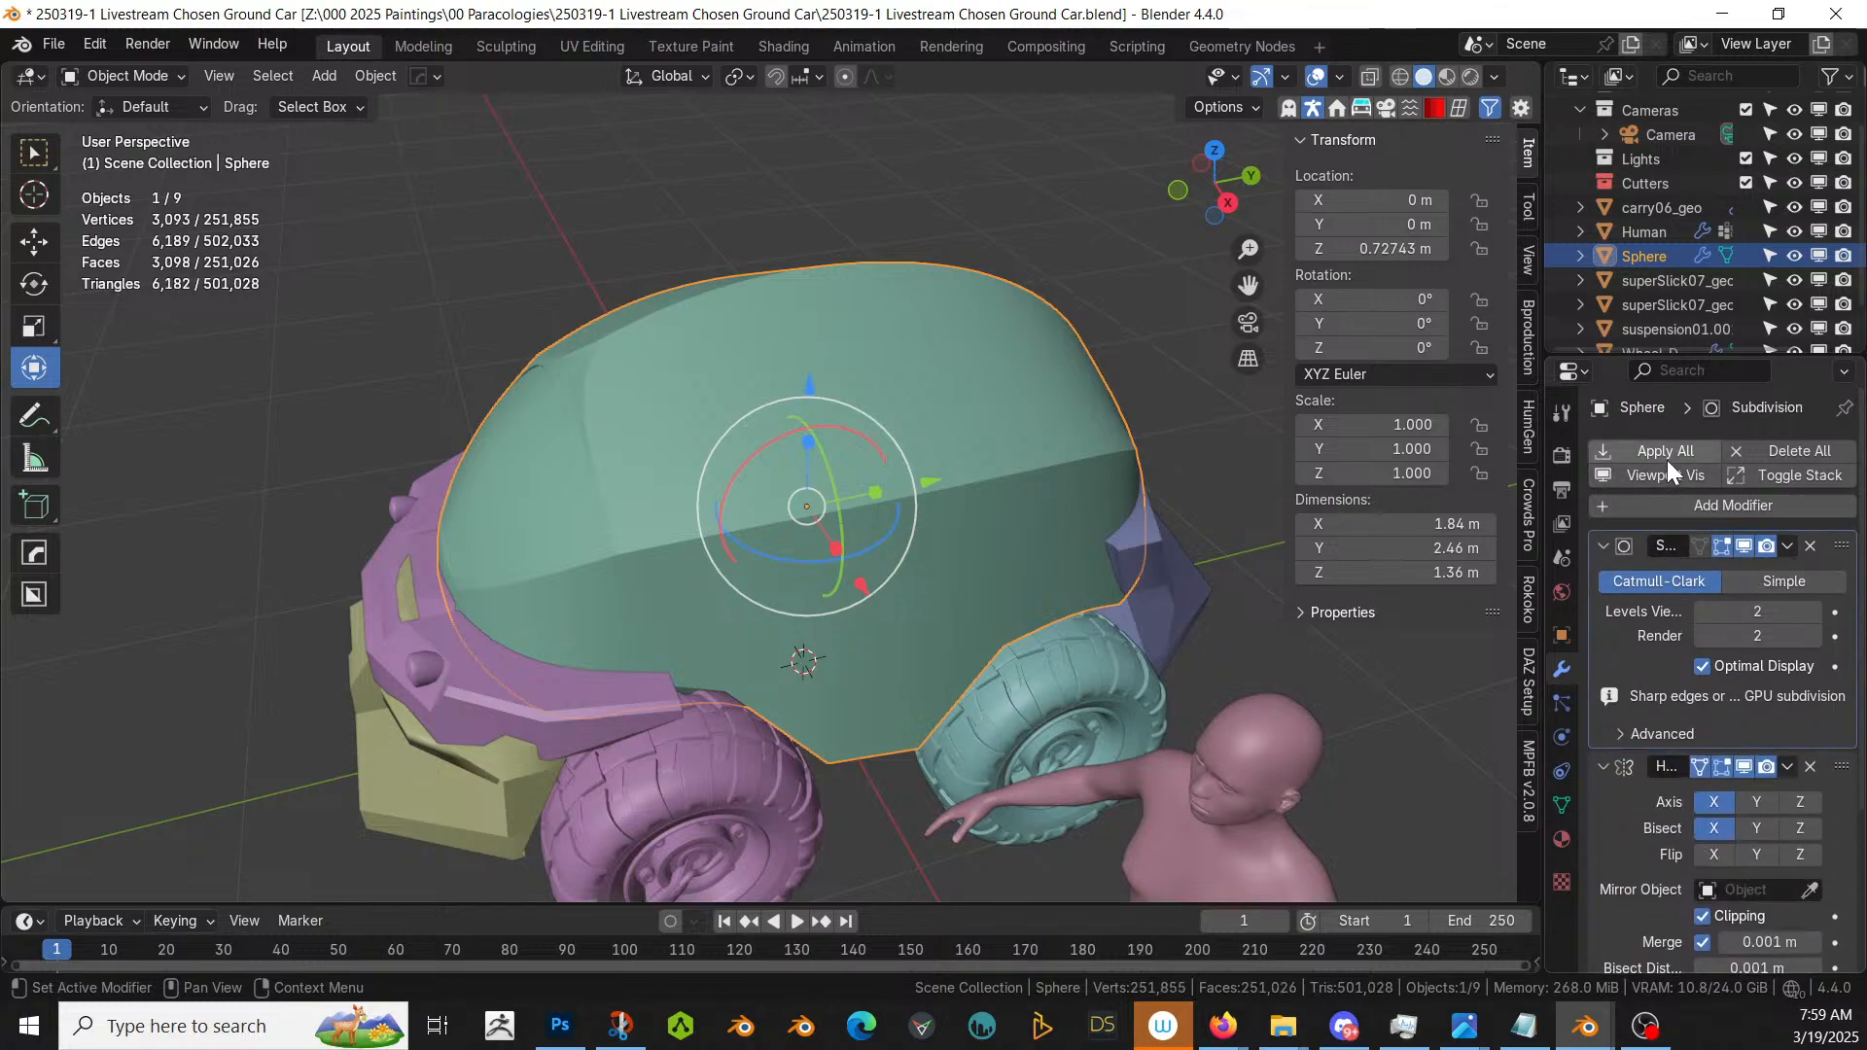
{"action": "key", "text": "ctrl+a"}
- In Edit Mode, select the door's front edge line from the front wheel arch up to two face rows above the waist crease
{"action": "key", "text": "Tab"}
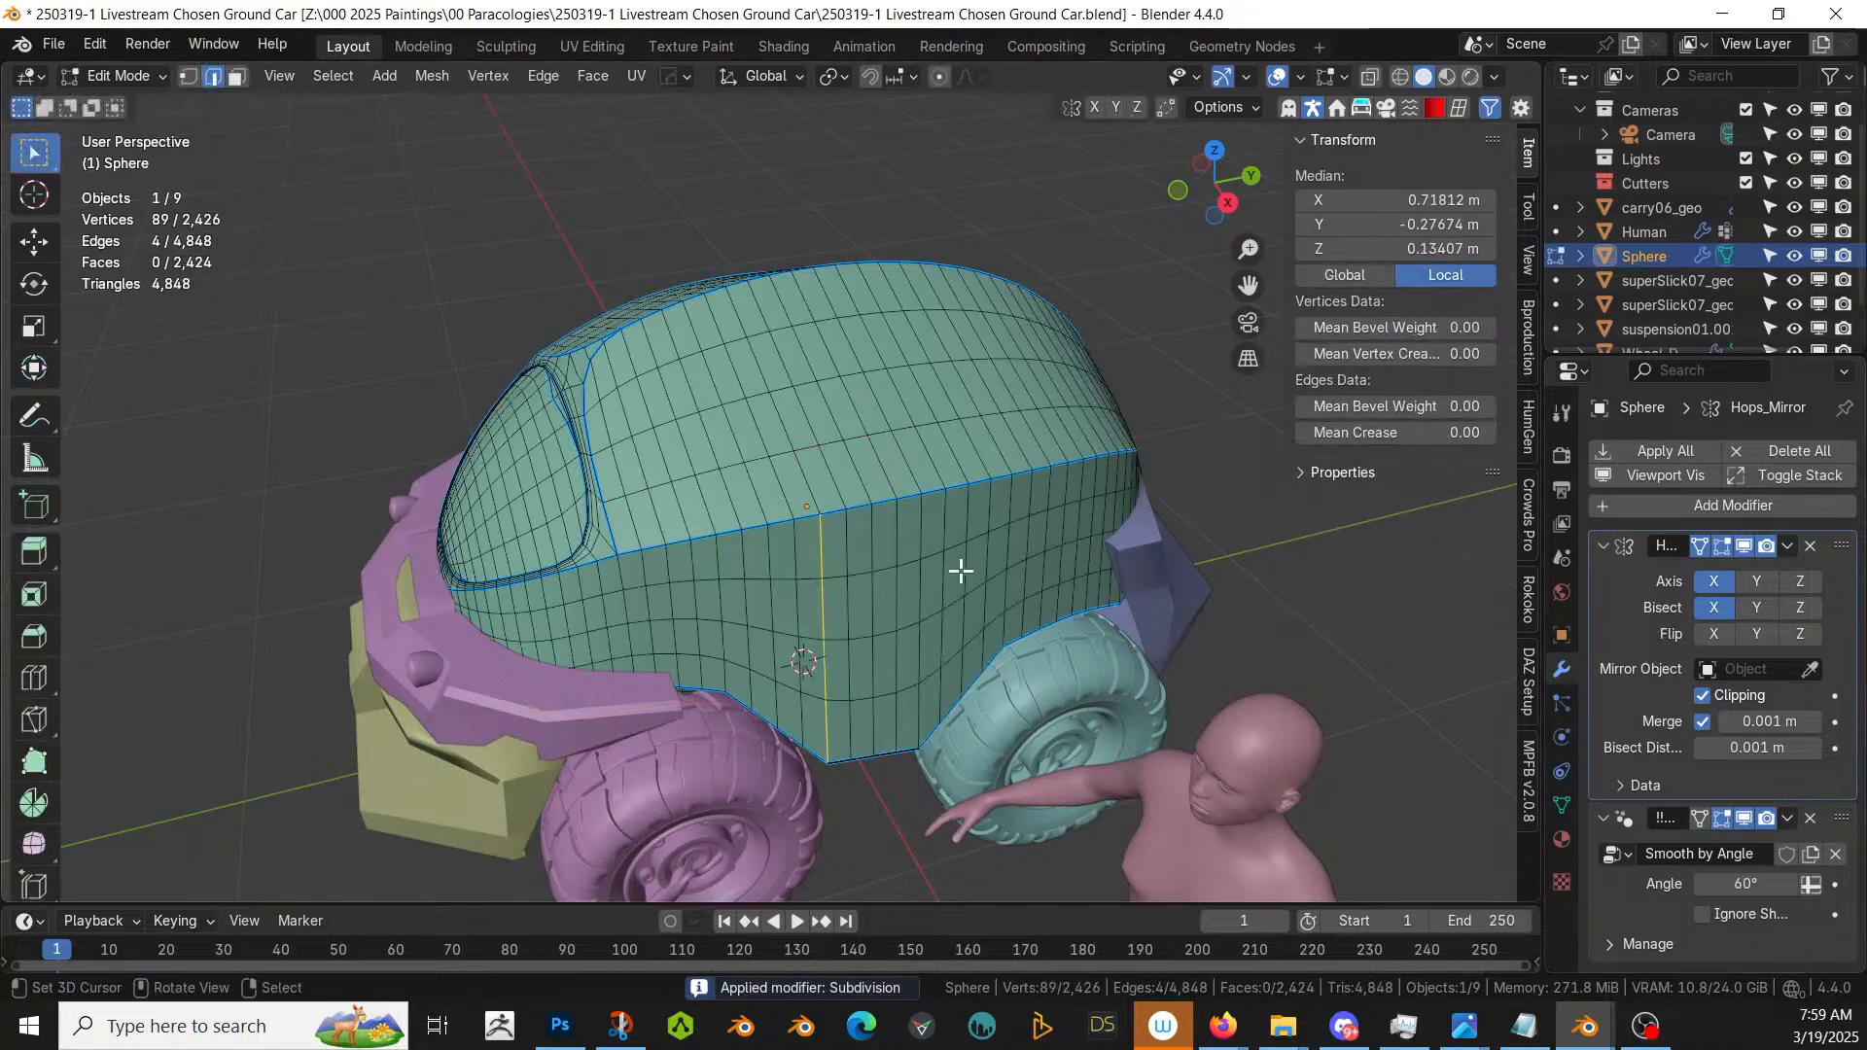
{"action": "middle_click_drag", "start_coordinate": [943, 589], "coordinate": [871, 642]}
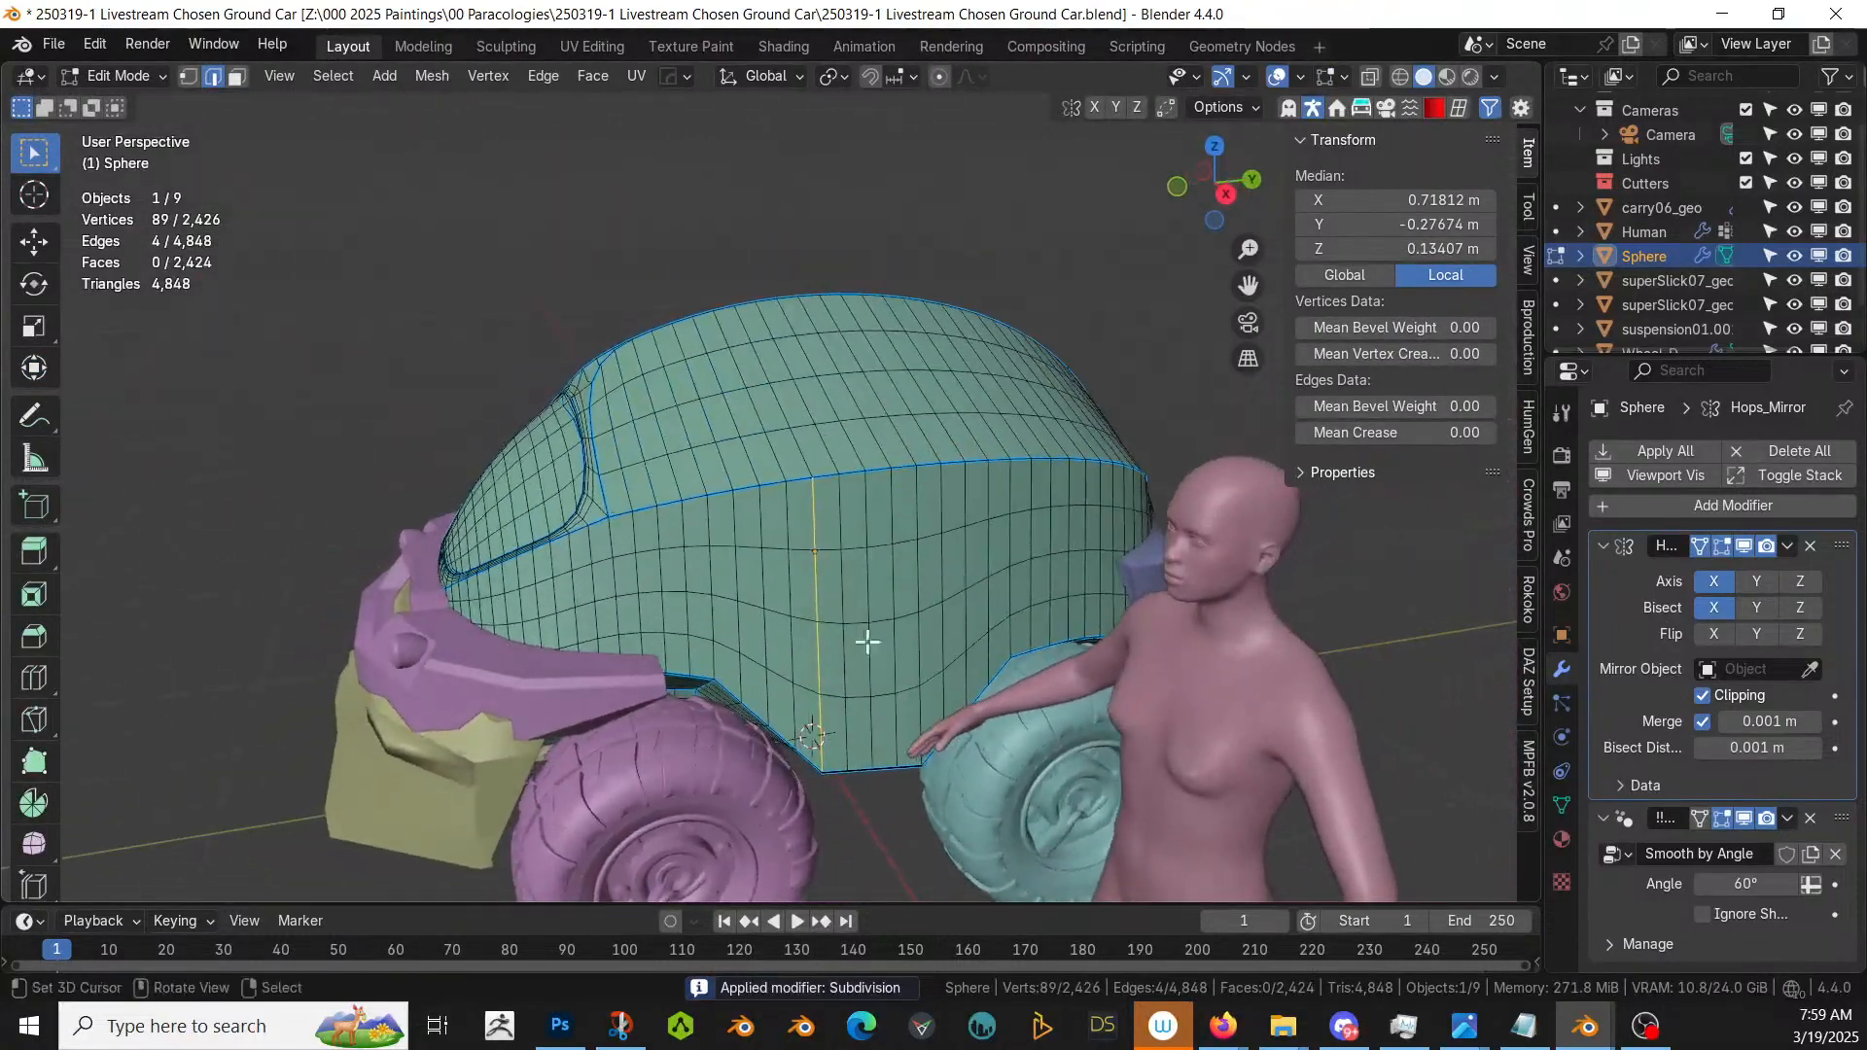
{"action": "left_click", "coordinate": [773, 719]}
{"action": "left_click", "coordinate": [764, 516], "text": "ctrl"}
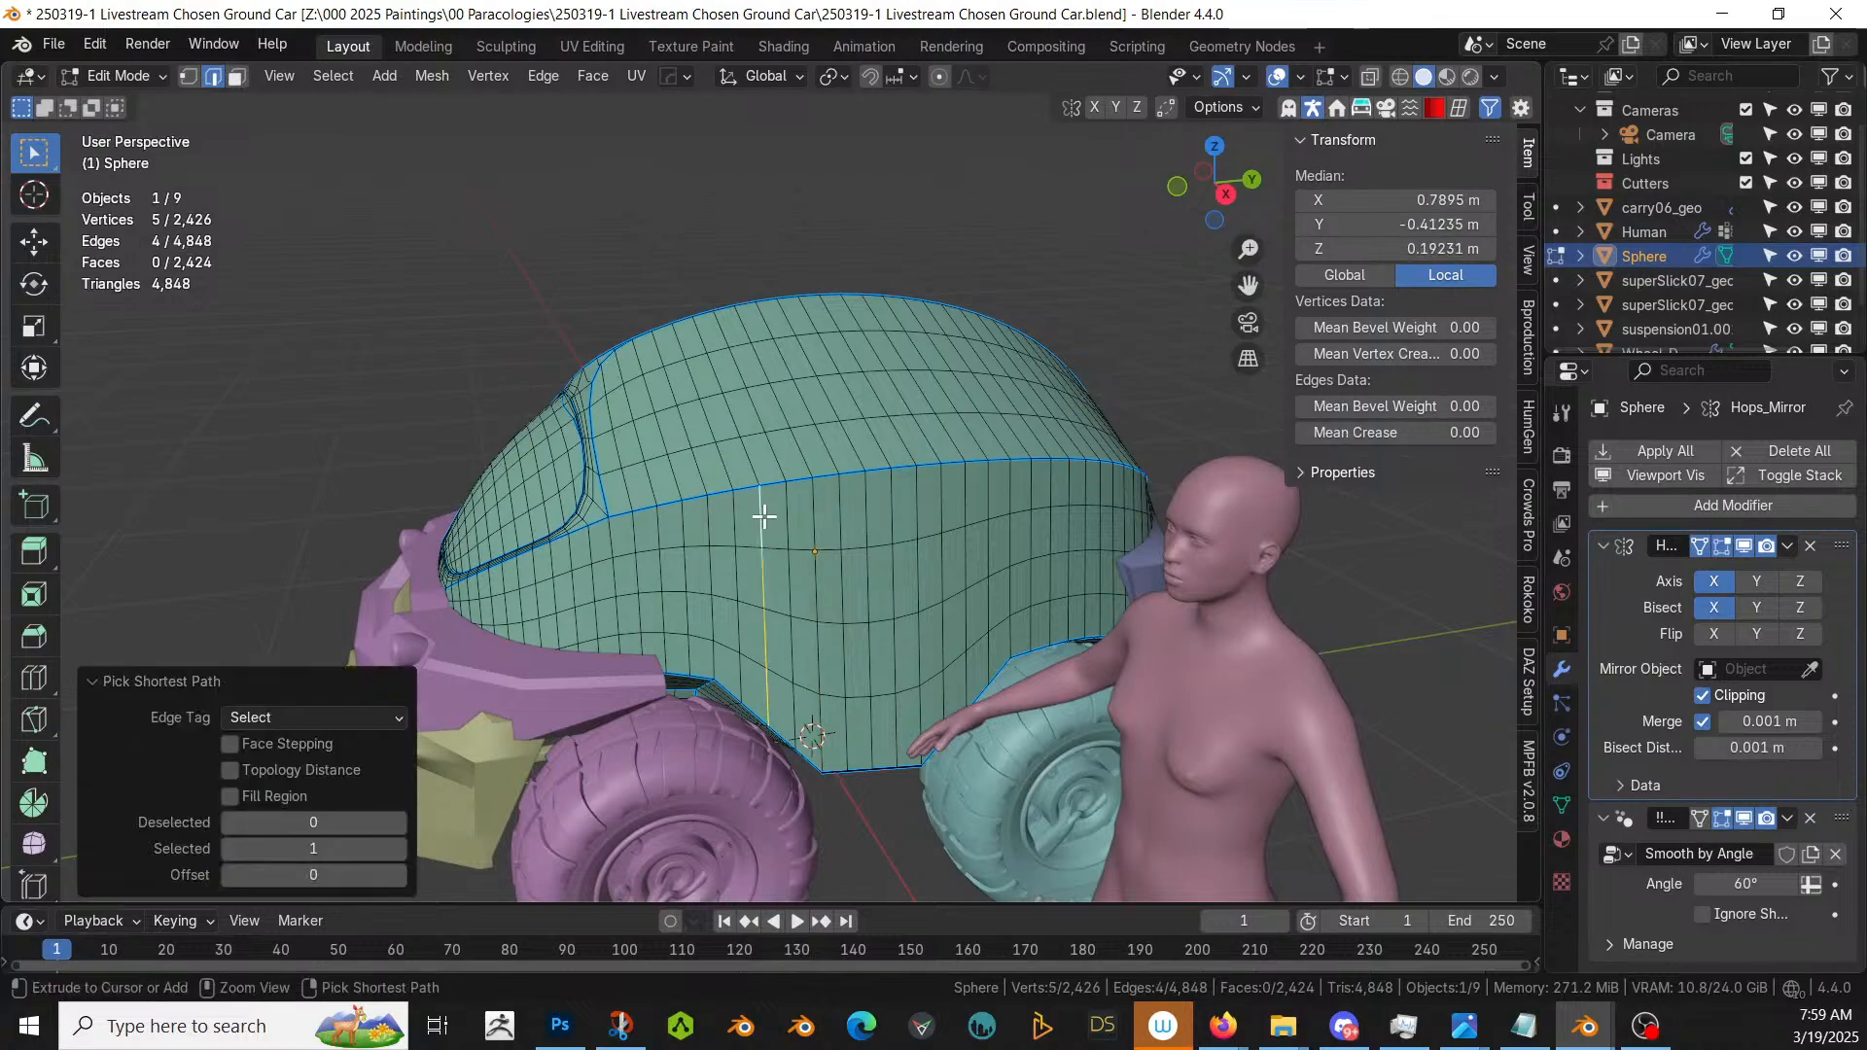
{"action": "middle_click_drag", "start_coordinate": [764, 516], "coordinate": [801, 523]}
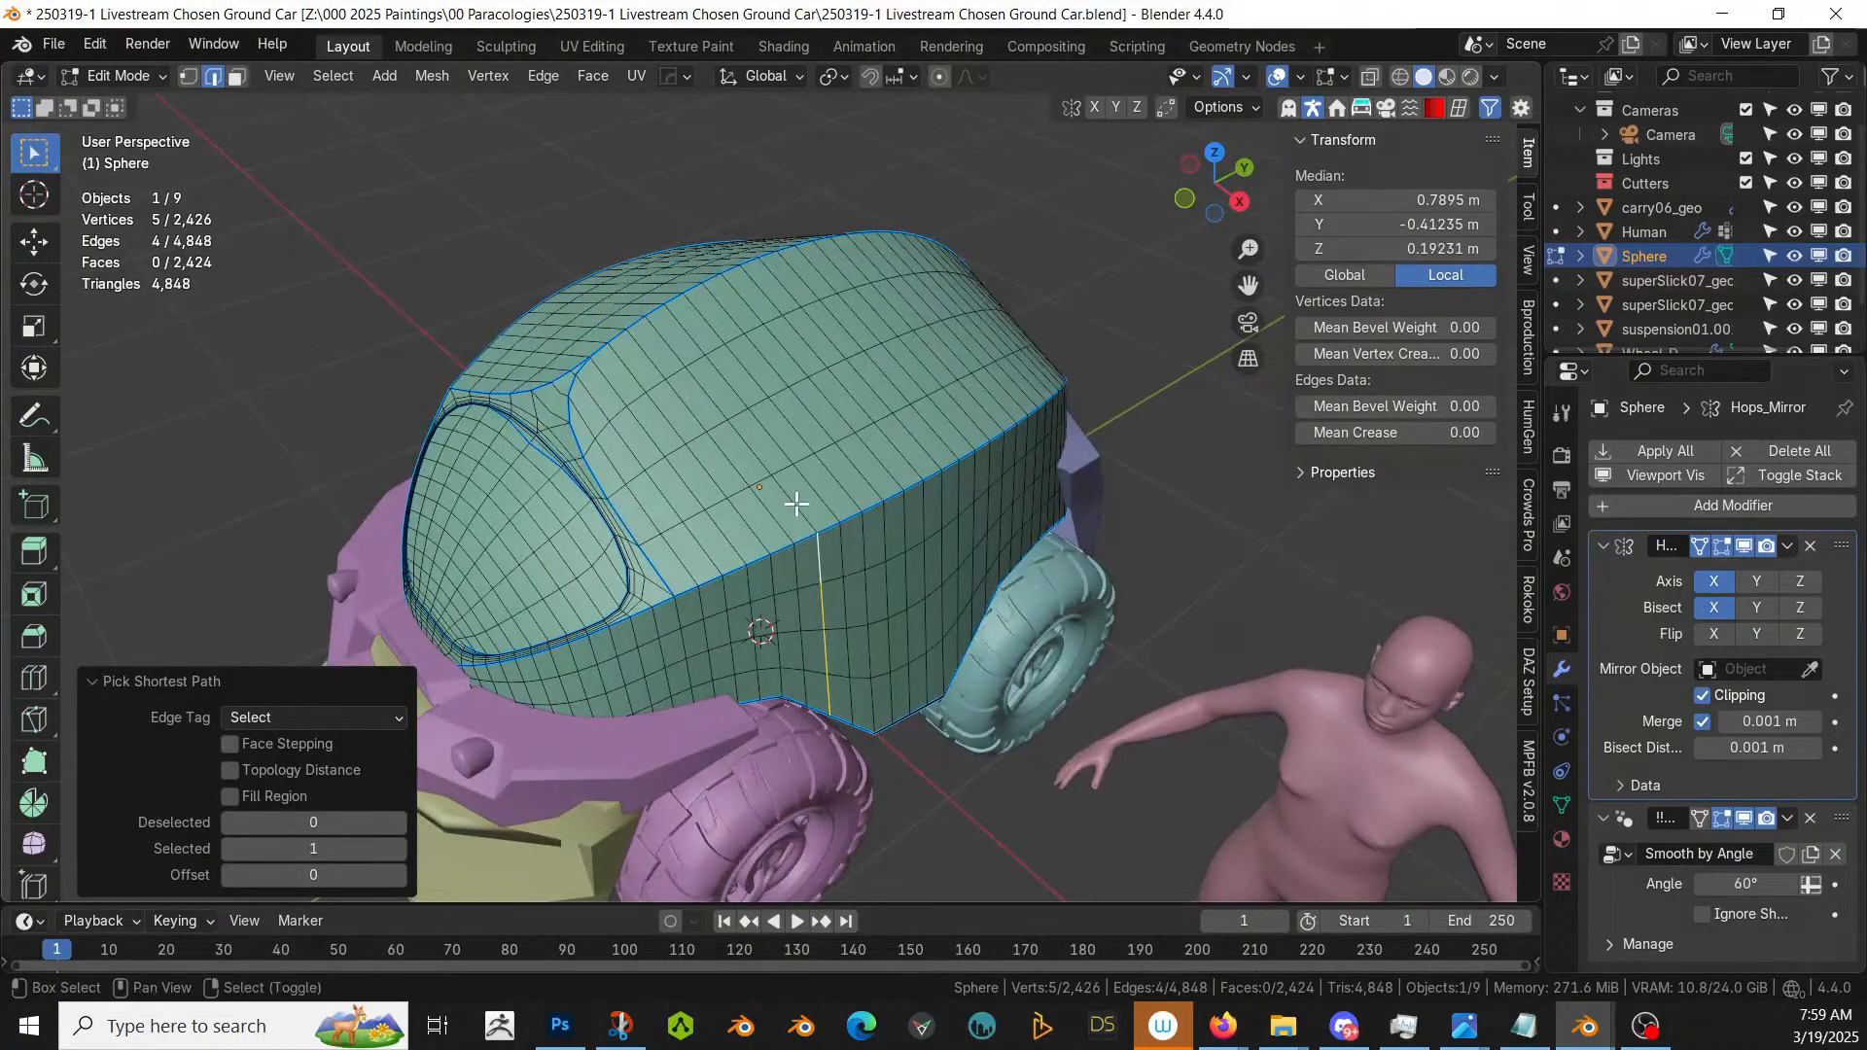
{"action": "left_click", "coordinate": [793, 506], "text": "shift"}
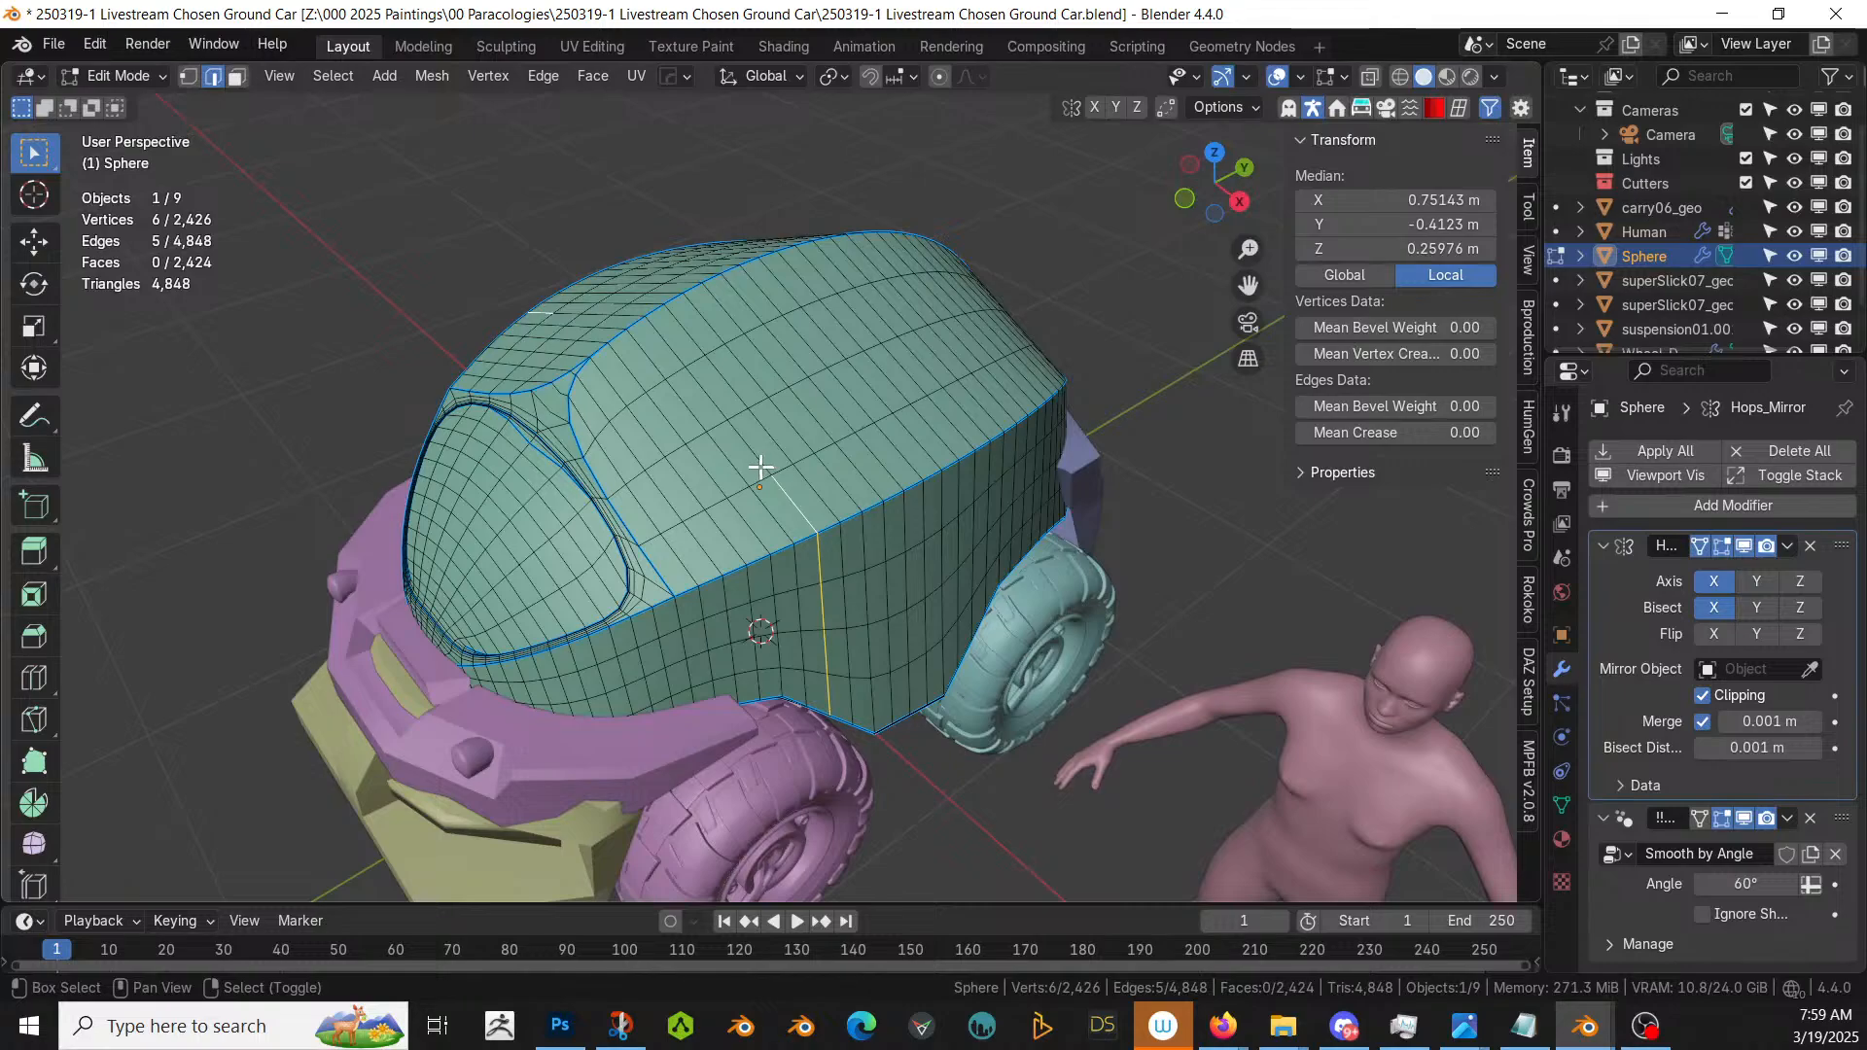
{"action": "left_click", "coordinate": [754, 460], "text": "shift"}
{"action": "middle_click_drag", "start_coordinate": [917, 575], "coordinate": [895, 717]}
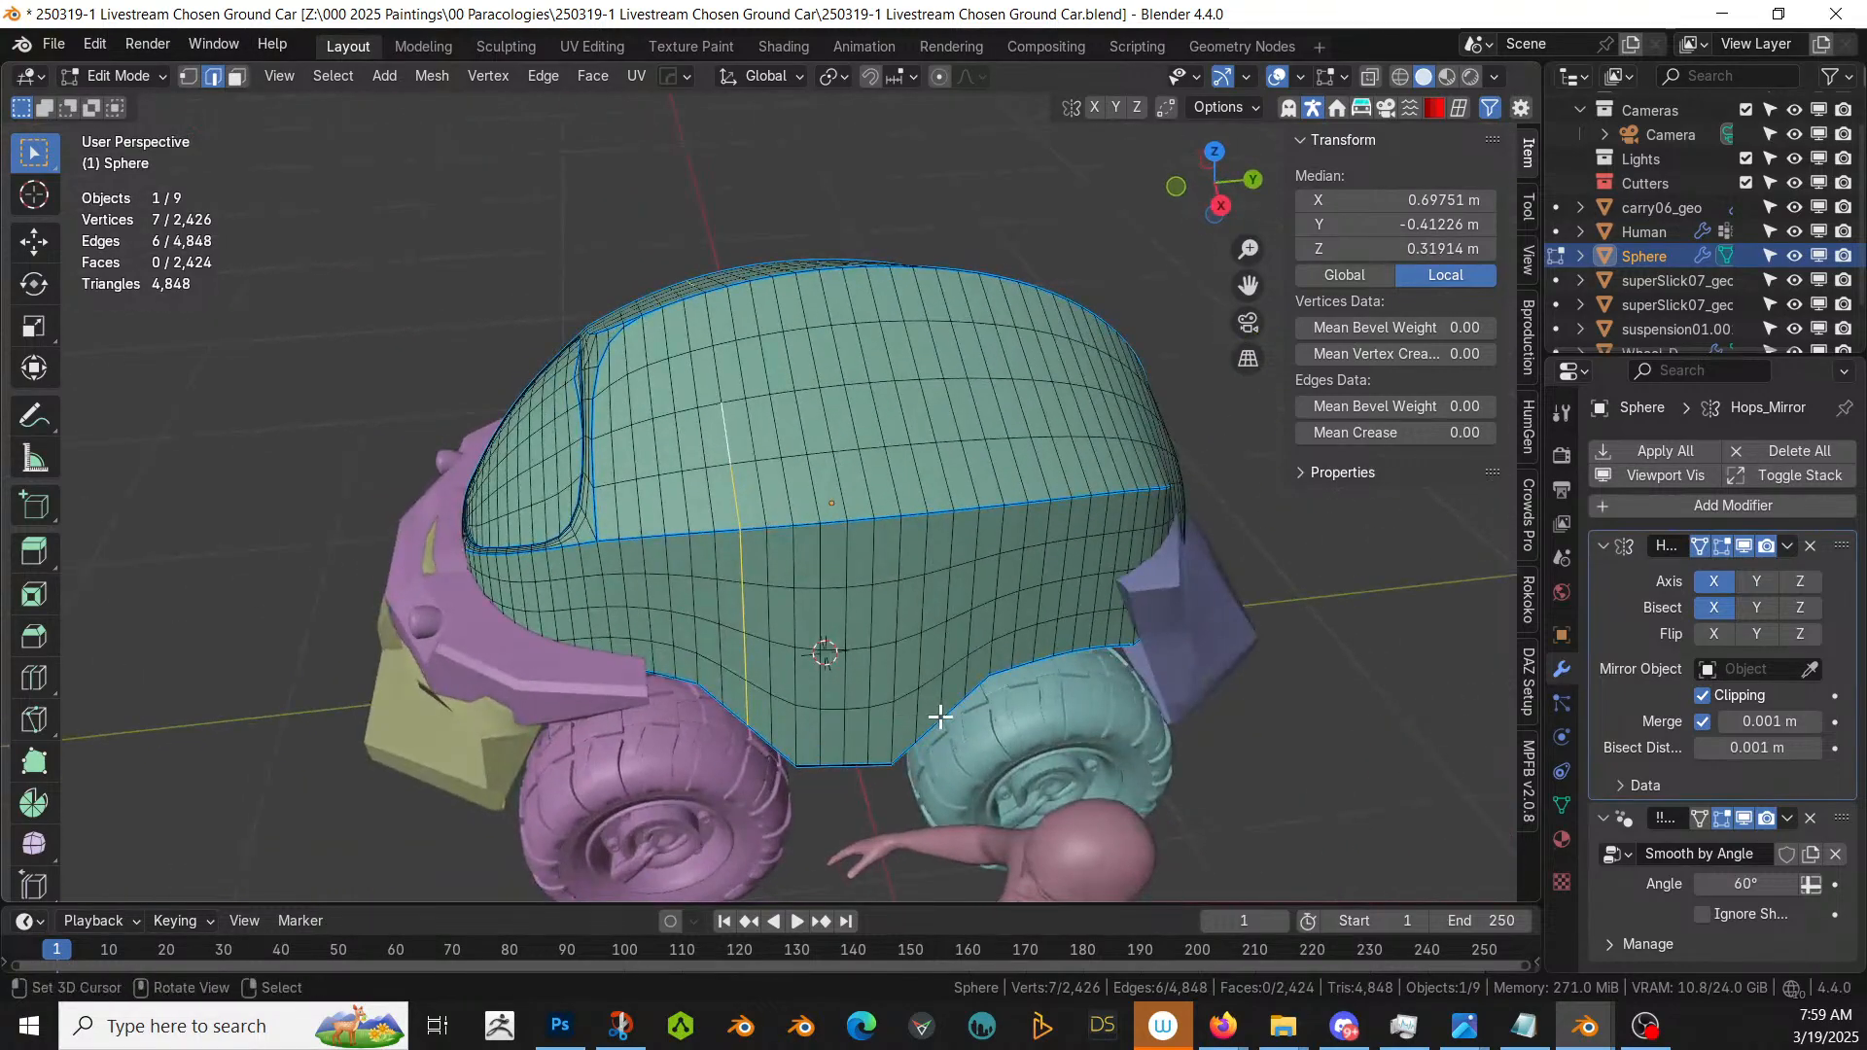
- Extend the edge selection up from the rear wheel arch and across the top to complete the side door outline
{"action": "left_click", "coordinate": [941, 692], "text": "shift"}
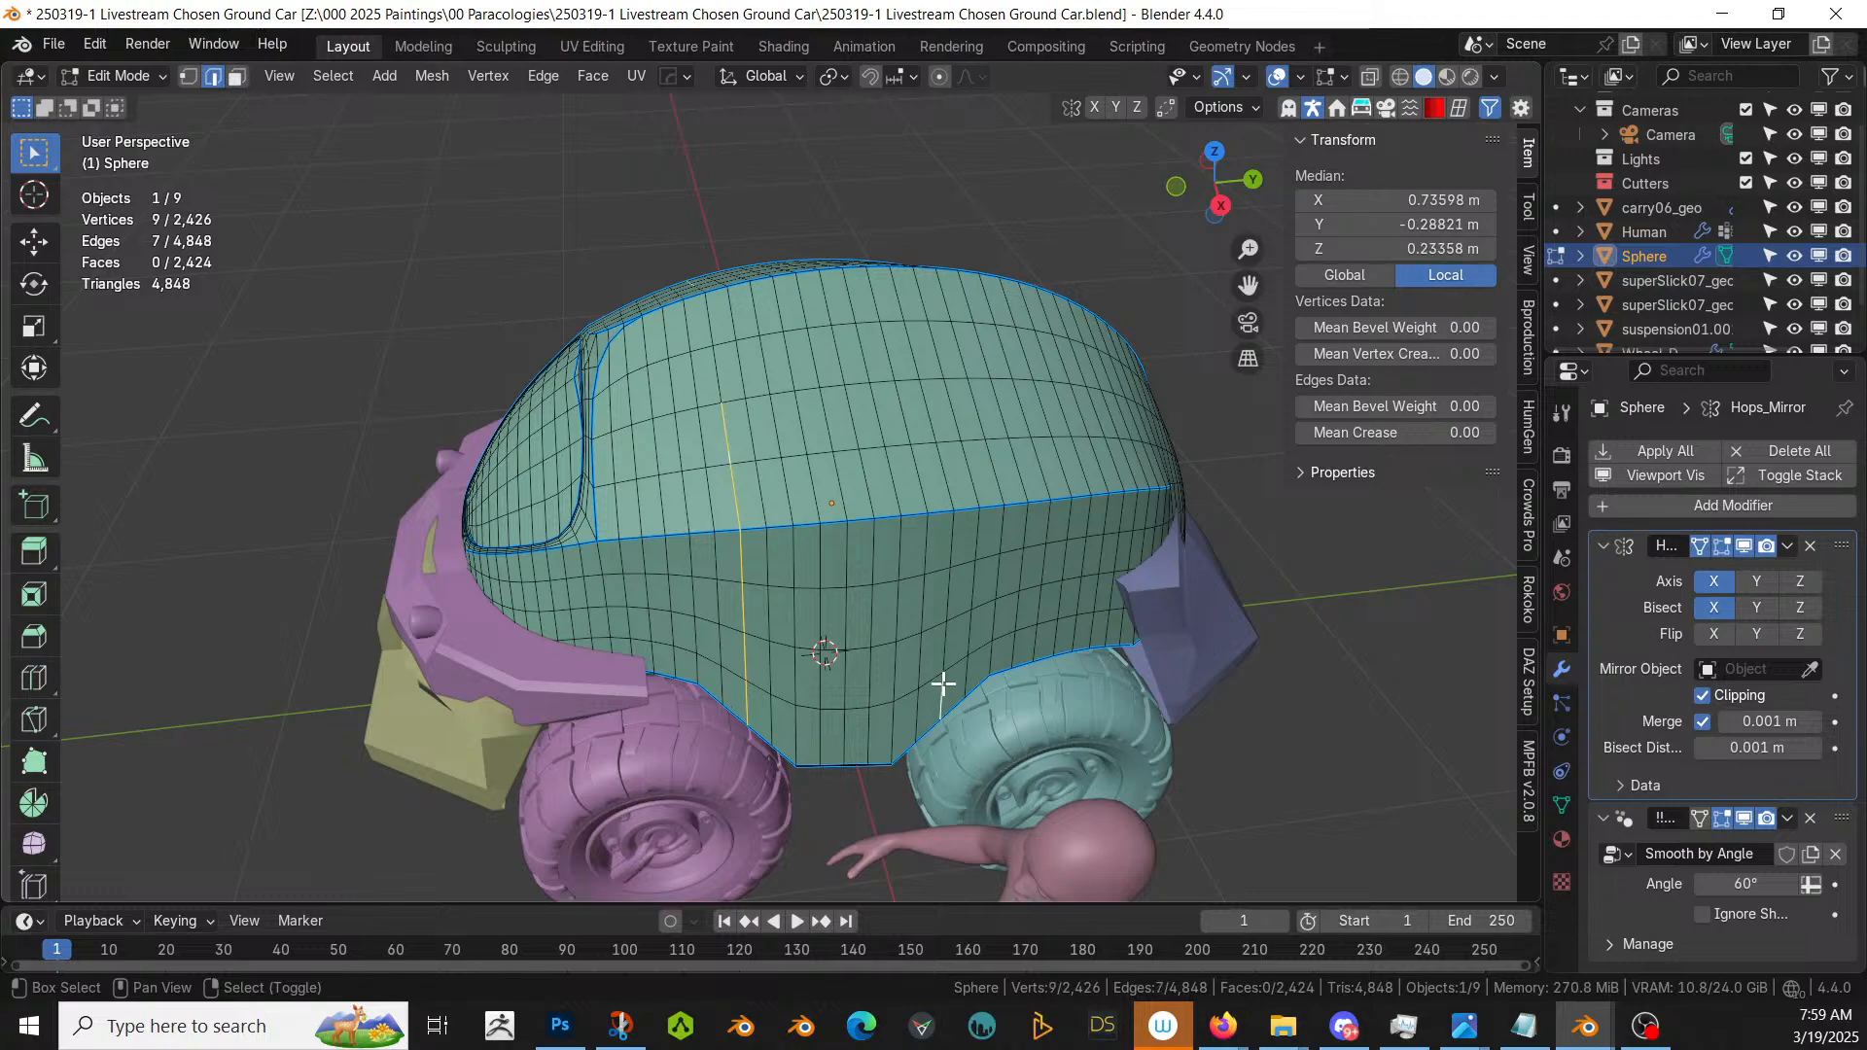
{"action": "left_click", "coordinate": [949, 529], "text": "shift"}
{"action": "right_click", "coordinate": [943, 646], "text": "ctrl"}
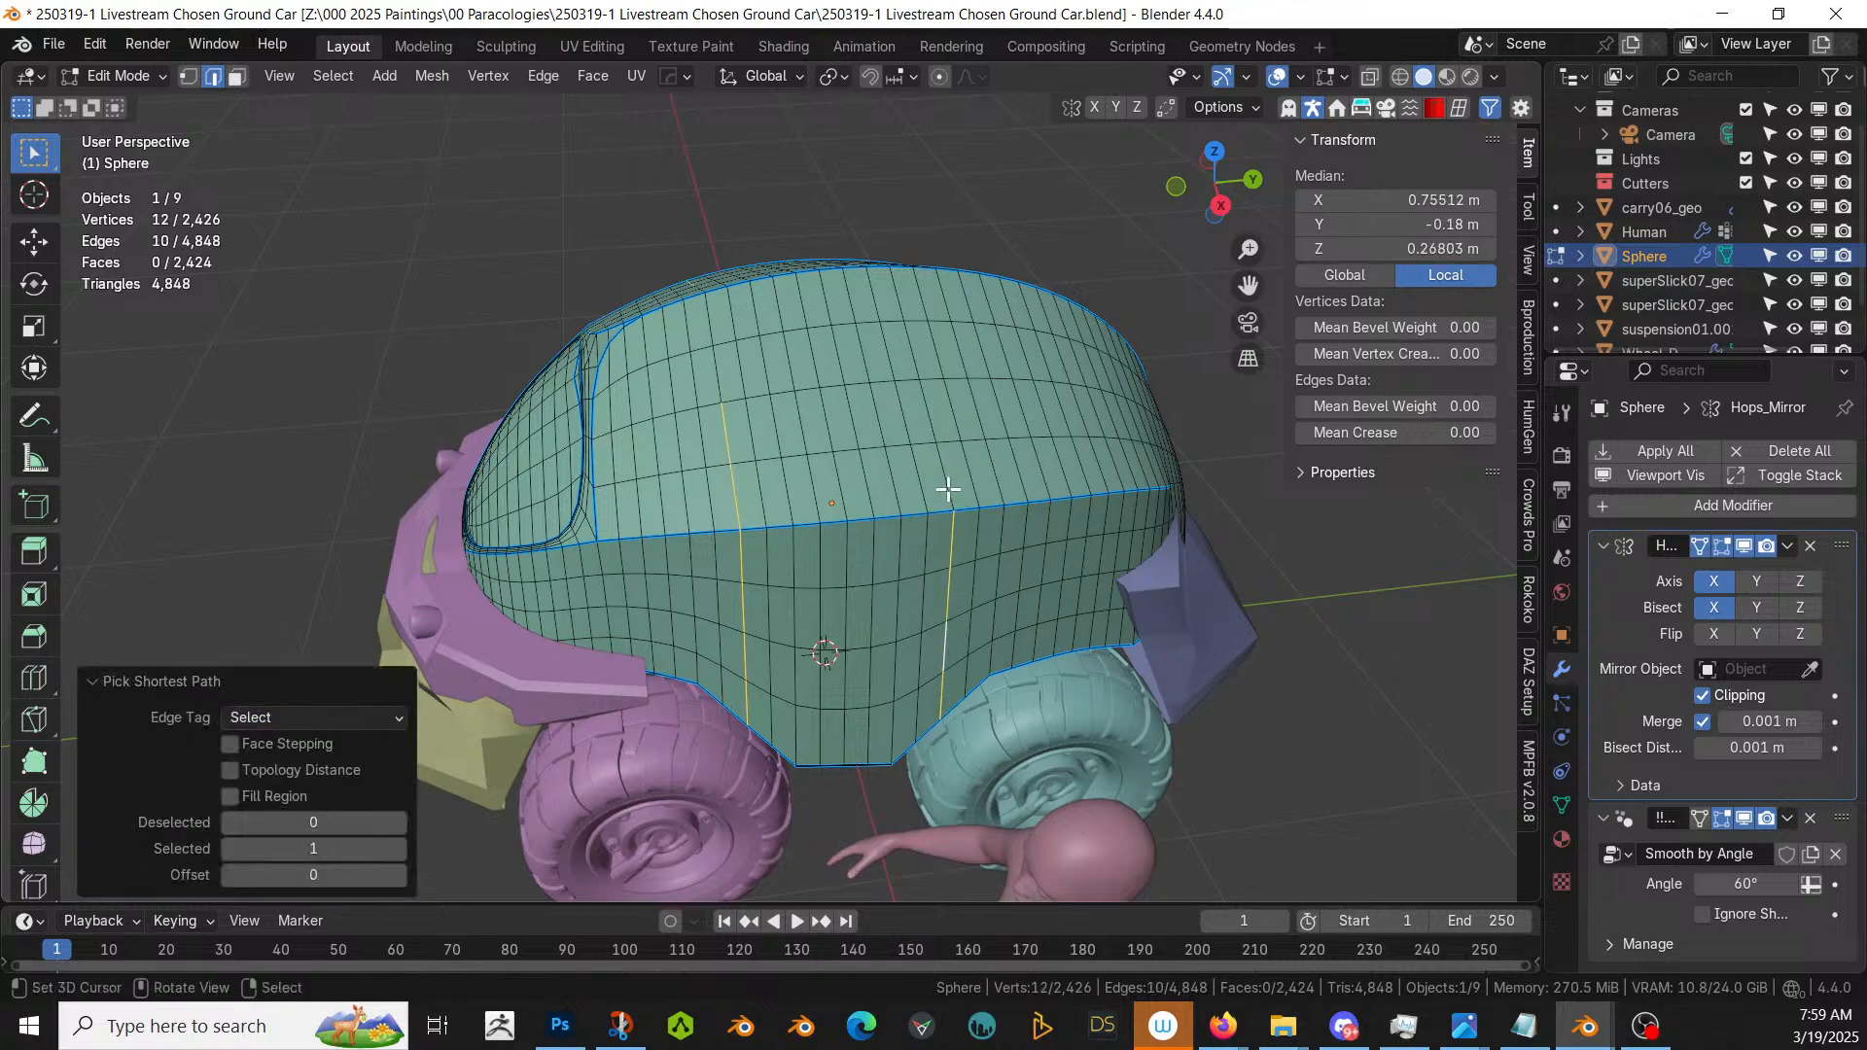
{"action": "right_click", "coordinate": [949, 487], "text": "shift"}
{"action": "right_click", "coordinate": [925, 390], "text": "ctrl"}
{"action": "right_click", "coordinate": [909, 382], "text": "shift"}
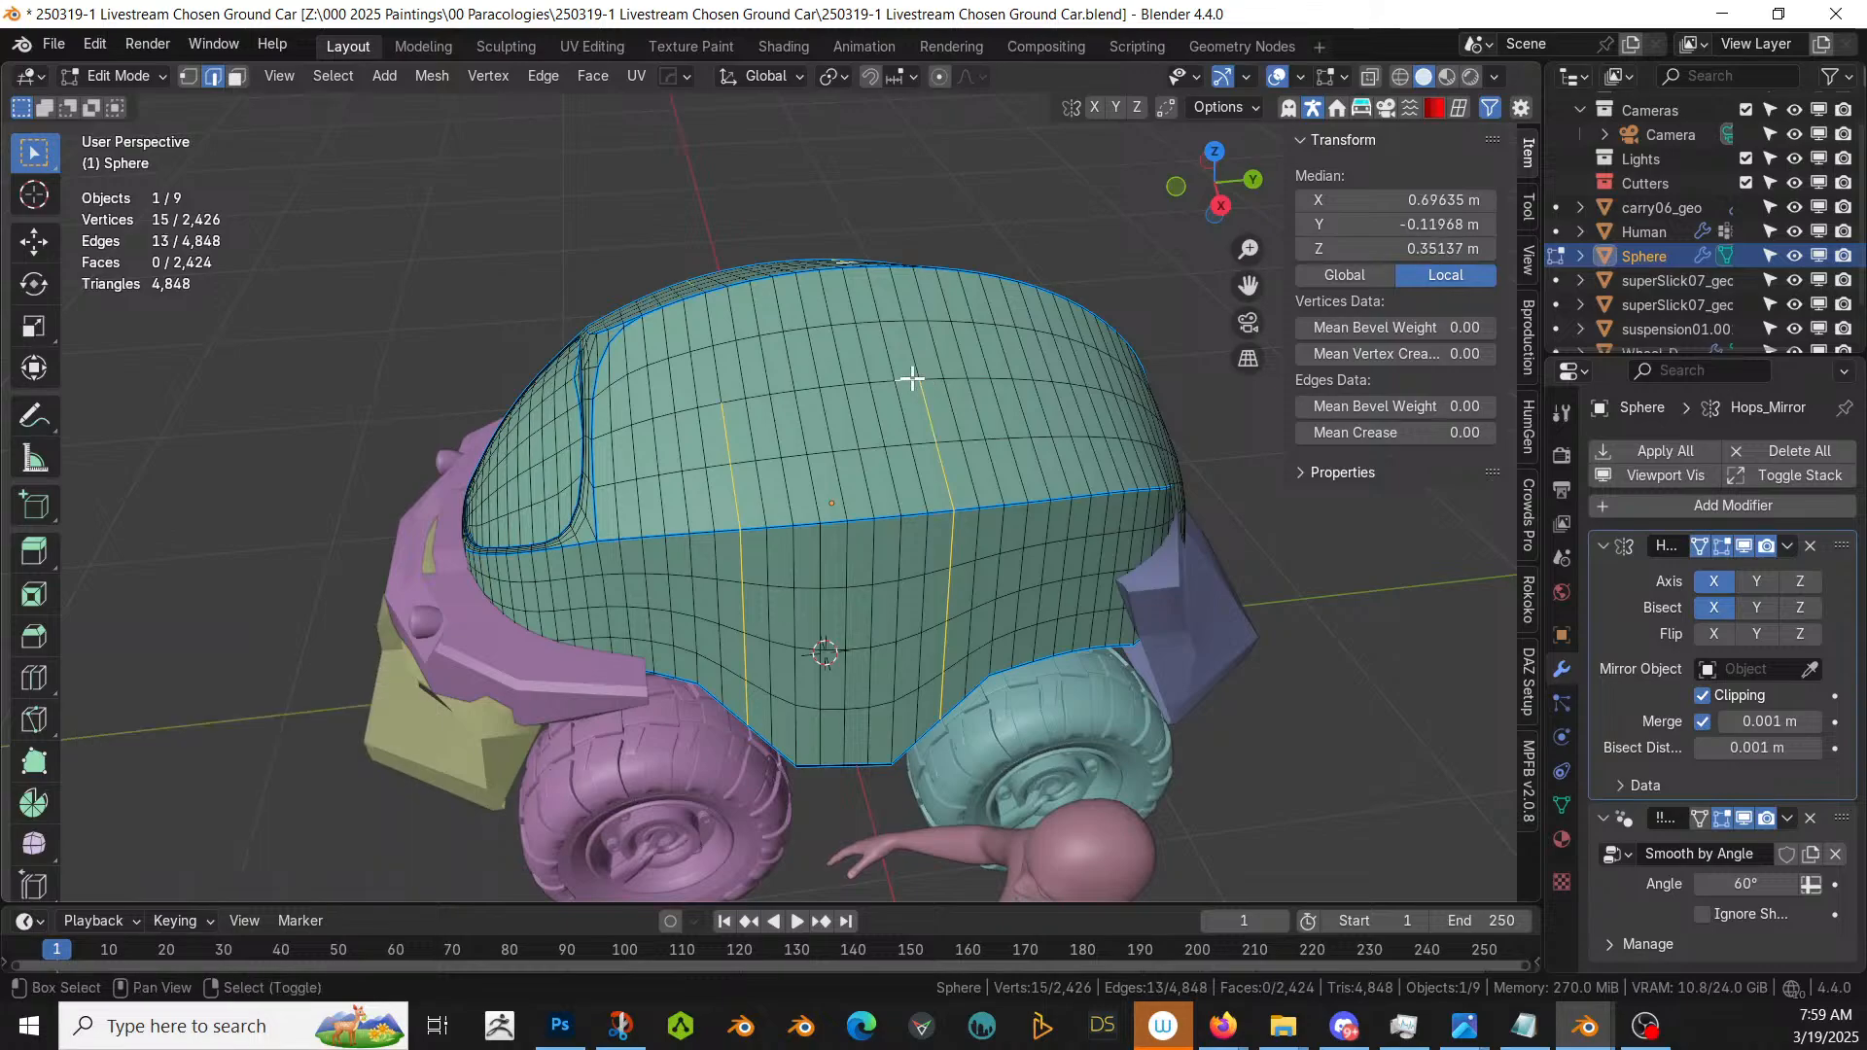
{"action": "right_click", "coordinate": [734, 398], "text": "ctrl"}
{"action": "mouse_move", "coordinate": [914, 426]}
{"action": "middle_mouse_down"}
{"action": "mouse_move", "coordinate": [1110, 397]}
{"action": "mouse_move", "coordinate": [917, 430]}
{"action": "middle_mouse_up"}
{"action": "scroll", "coordinate": [922, 436], "scroll_direction": "up", "scroll_amount": 2}
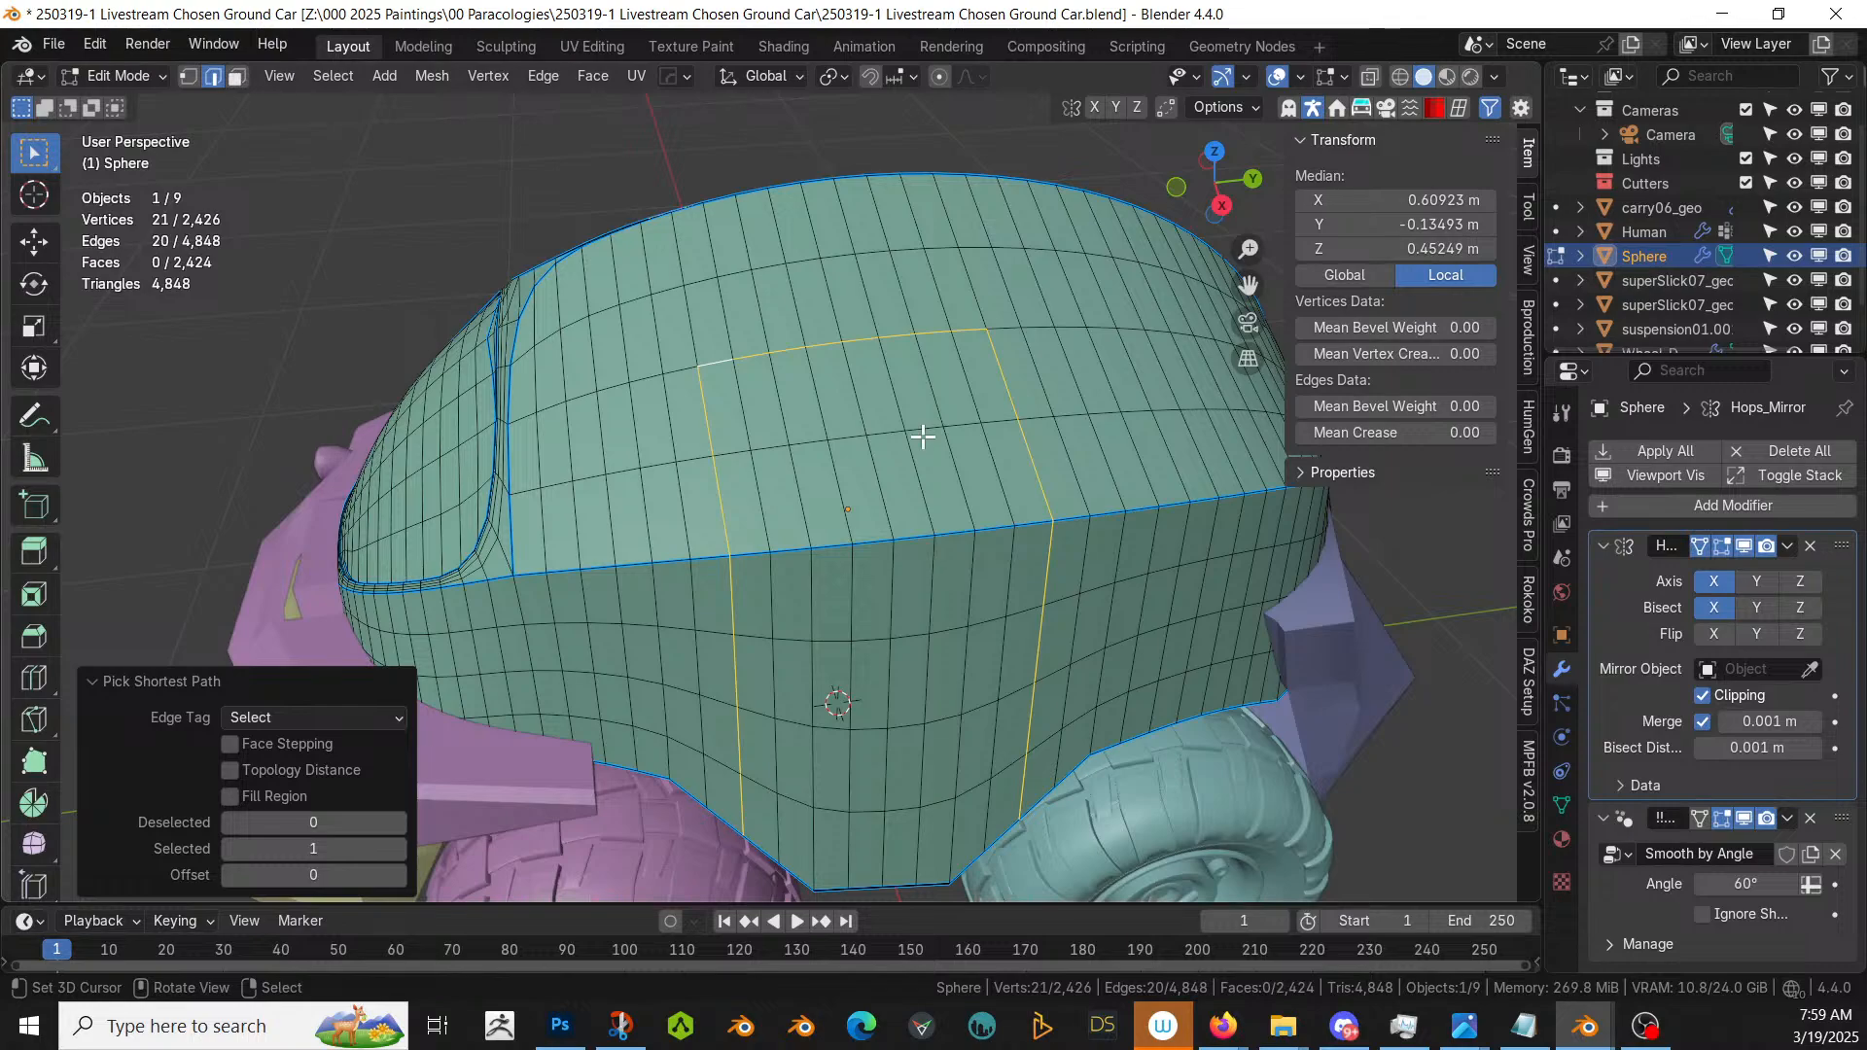
- Bevel the selected door outline edges with one segment and a width of 0.002 m
{"action": "scroll", "coordinate": [924, 435], "scroll_direction": "up", "scroll_amount": 2}
{"action": "scroll", "coordinate": [938, 476], "scroll_direction": "down", "scroll_amount": 2}
{"action": "key", "text": "ctrl+b"}
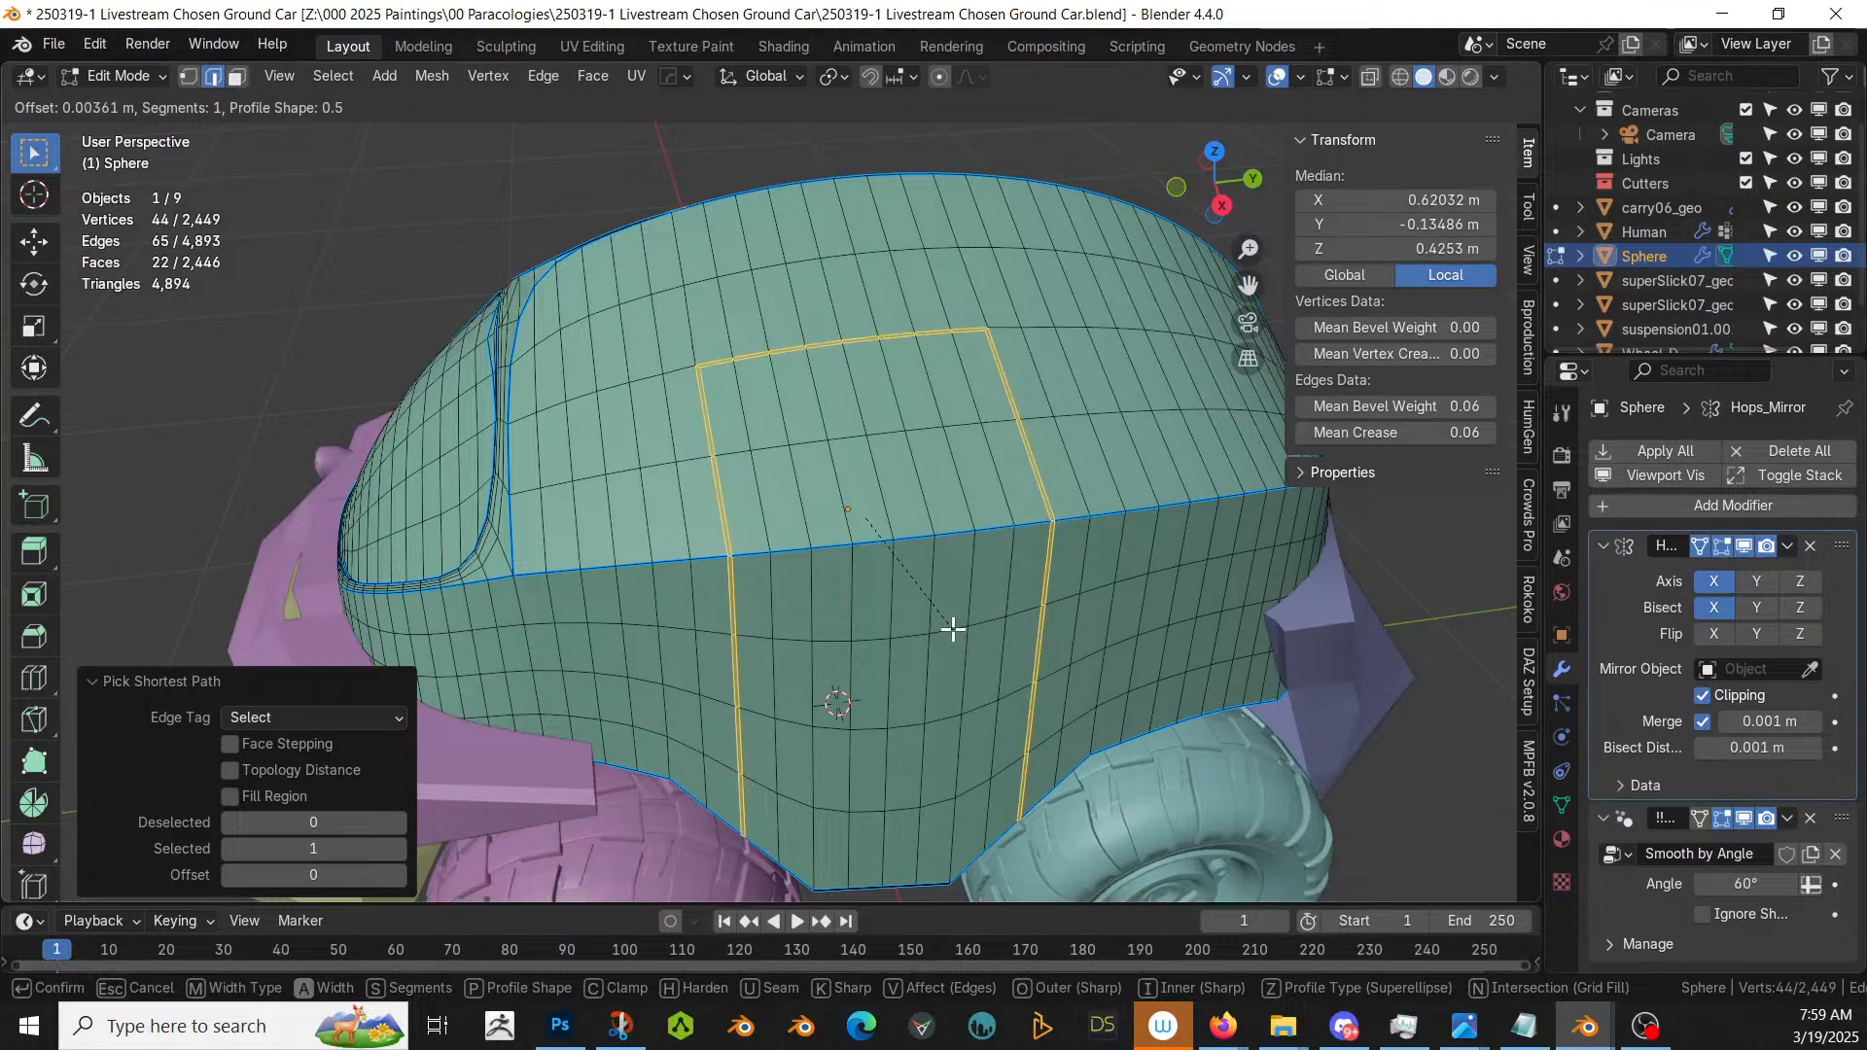
{"action": "left_click", "coordinate": [953, 630]}
{"action": "left_click", "coordinate": [311, 513]}
{"action": "key", "text": "BackSpace"}
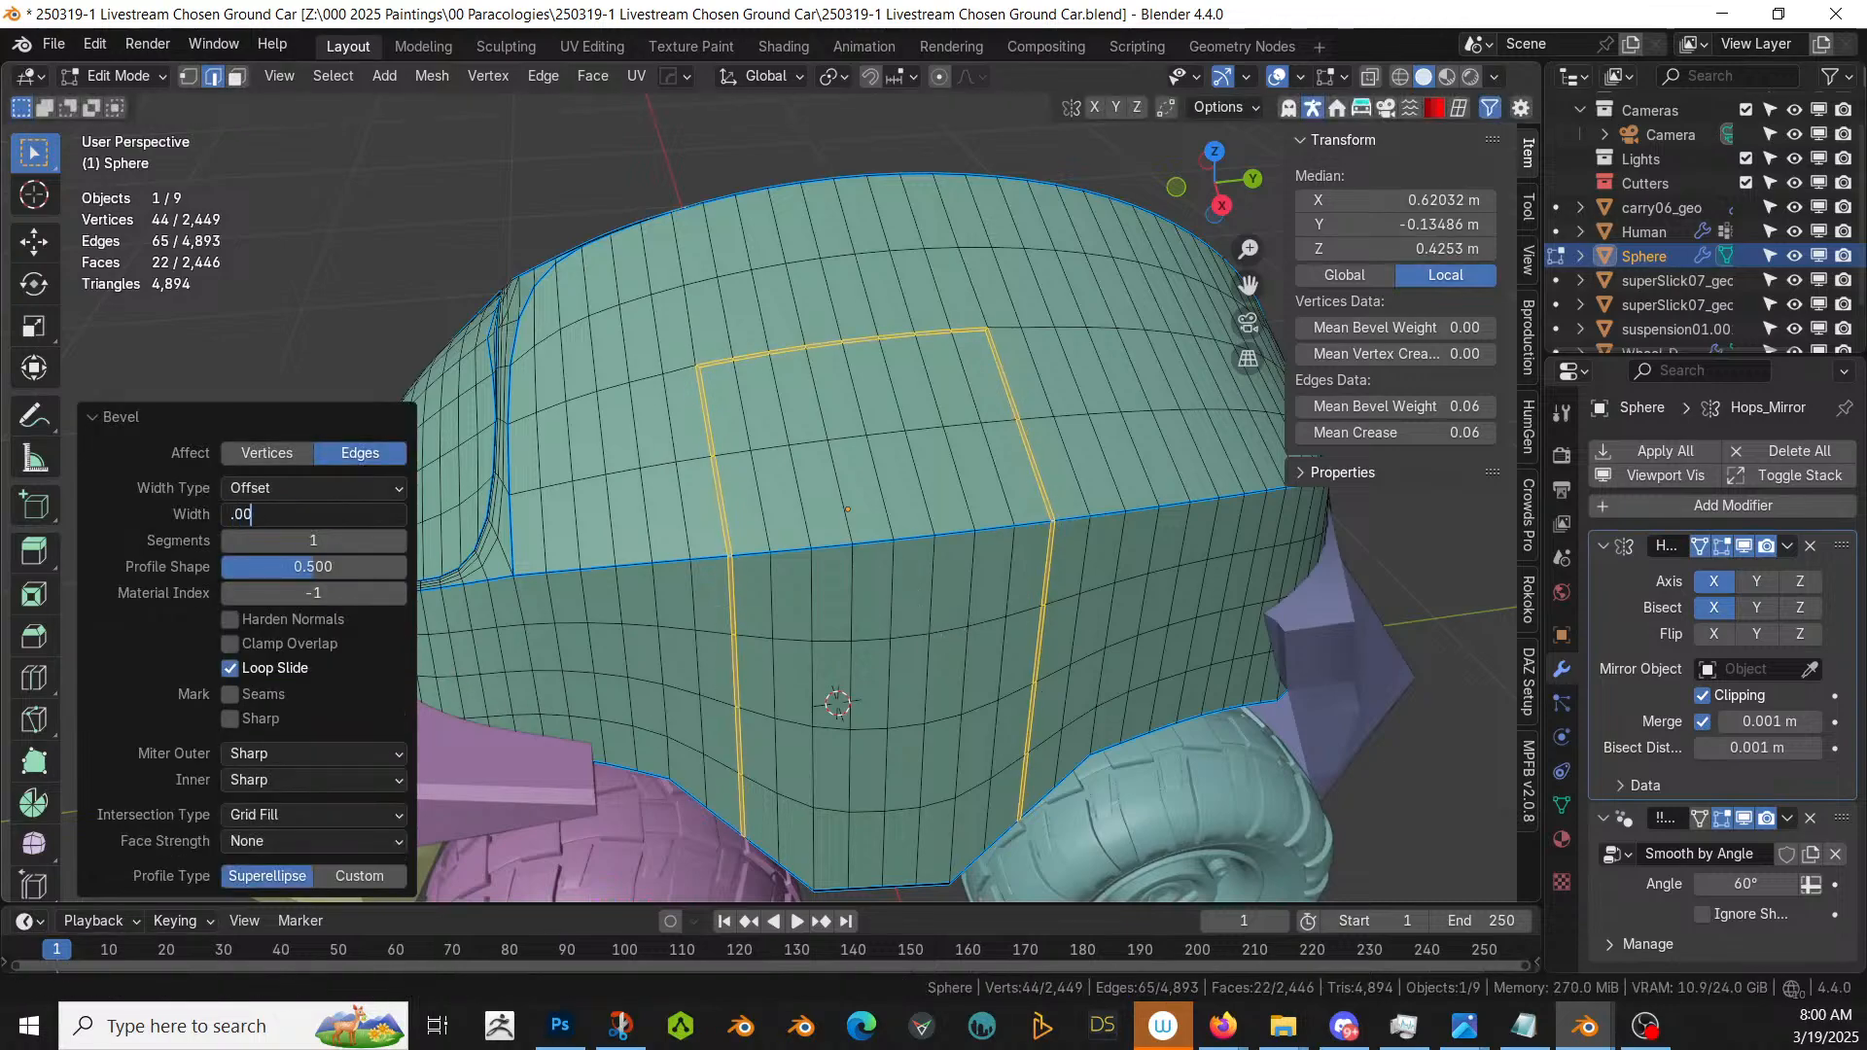
{"action": "key", "text": "Return"}
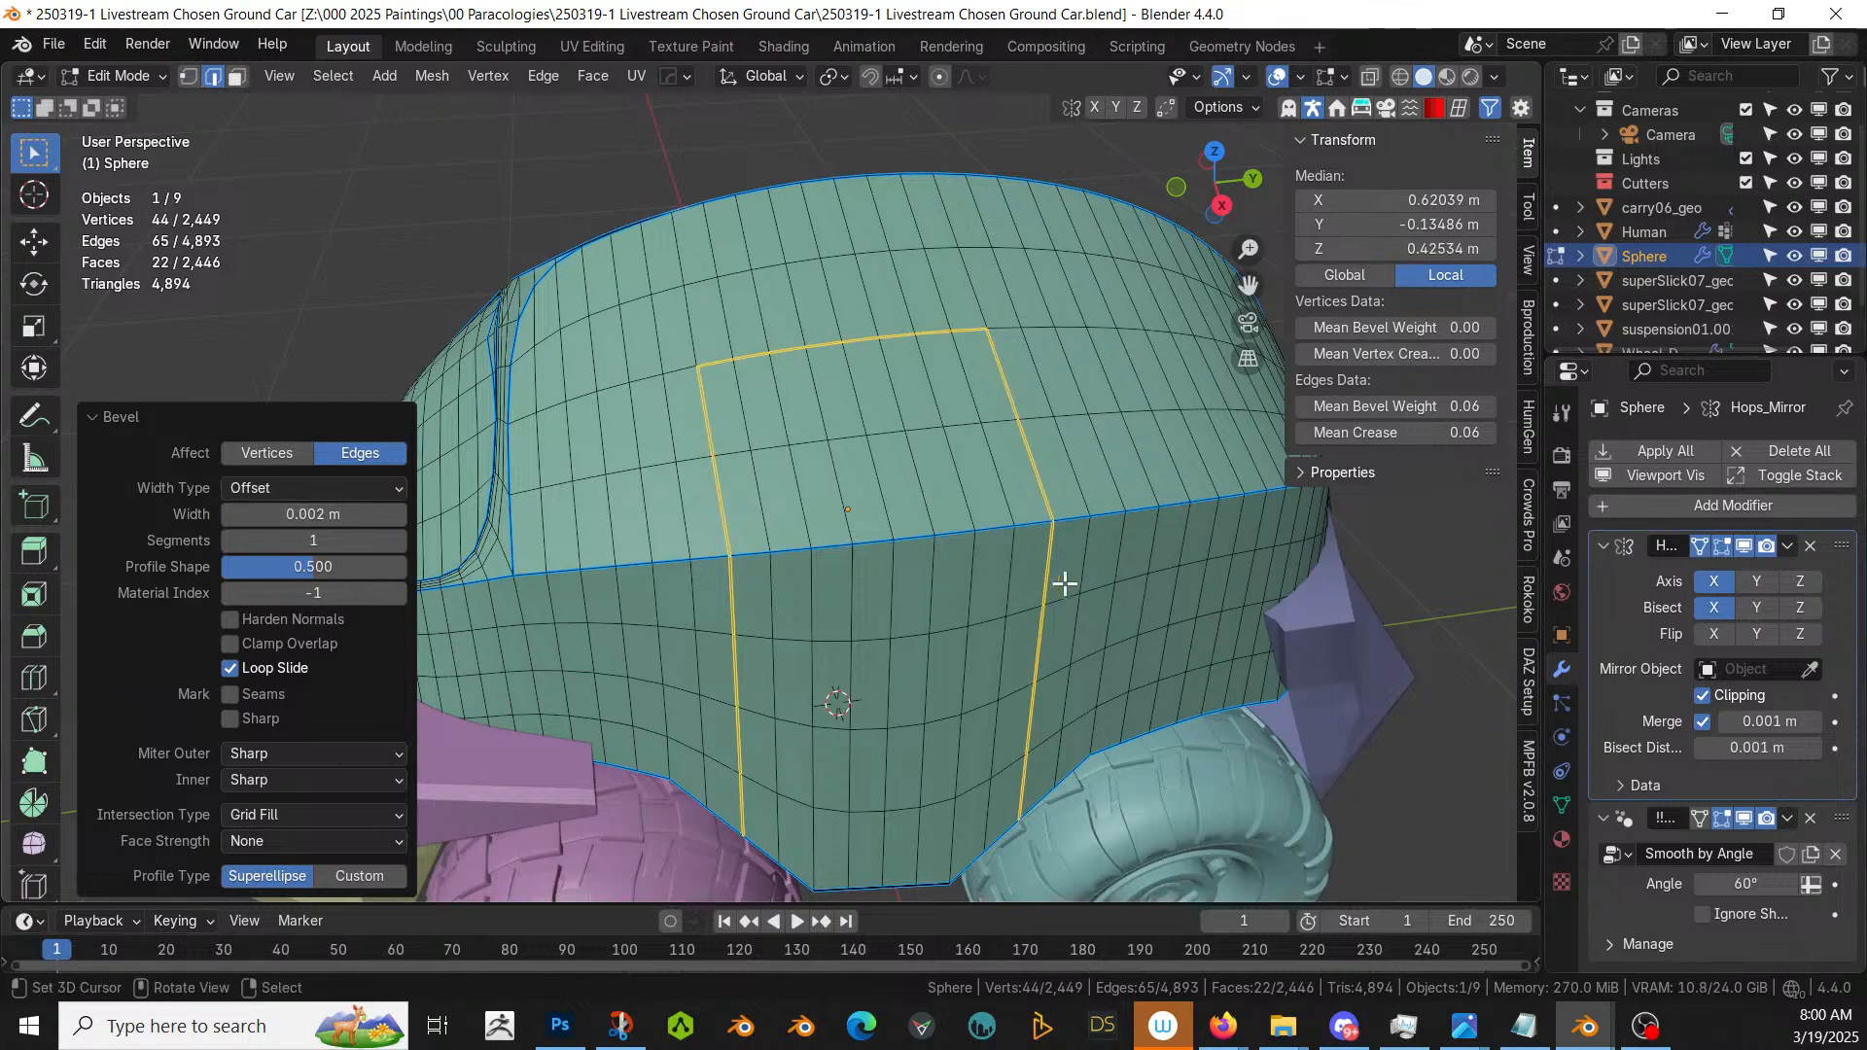
- Extrude the narrow door outline faces along their normals about 0.0045 m inward to form a panel gap
{"action": "middle_click_drag", "start_coordinate": [1064, 584], "coordinate": [1112, 623]}
{"action": "scroll", "coordinate": [1162, 565], "scroll_direction": "up", "scroll_amount": 3}
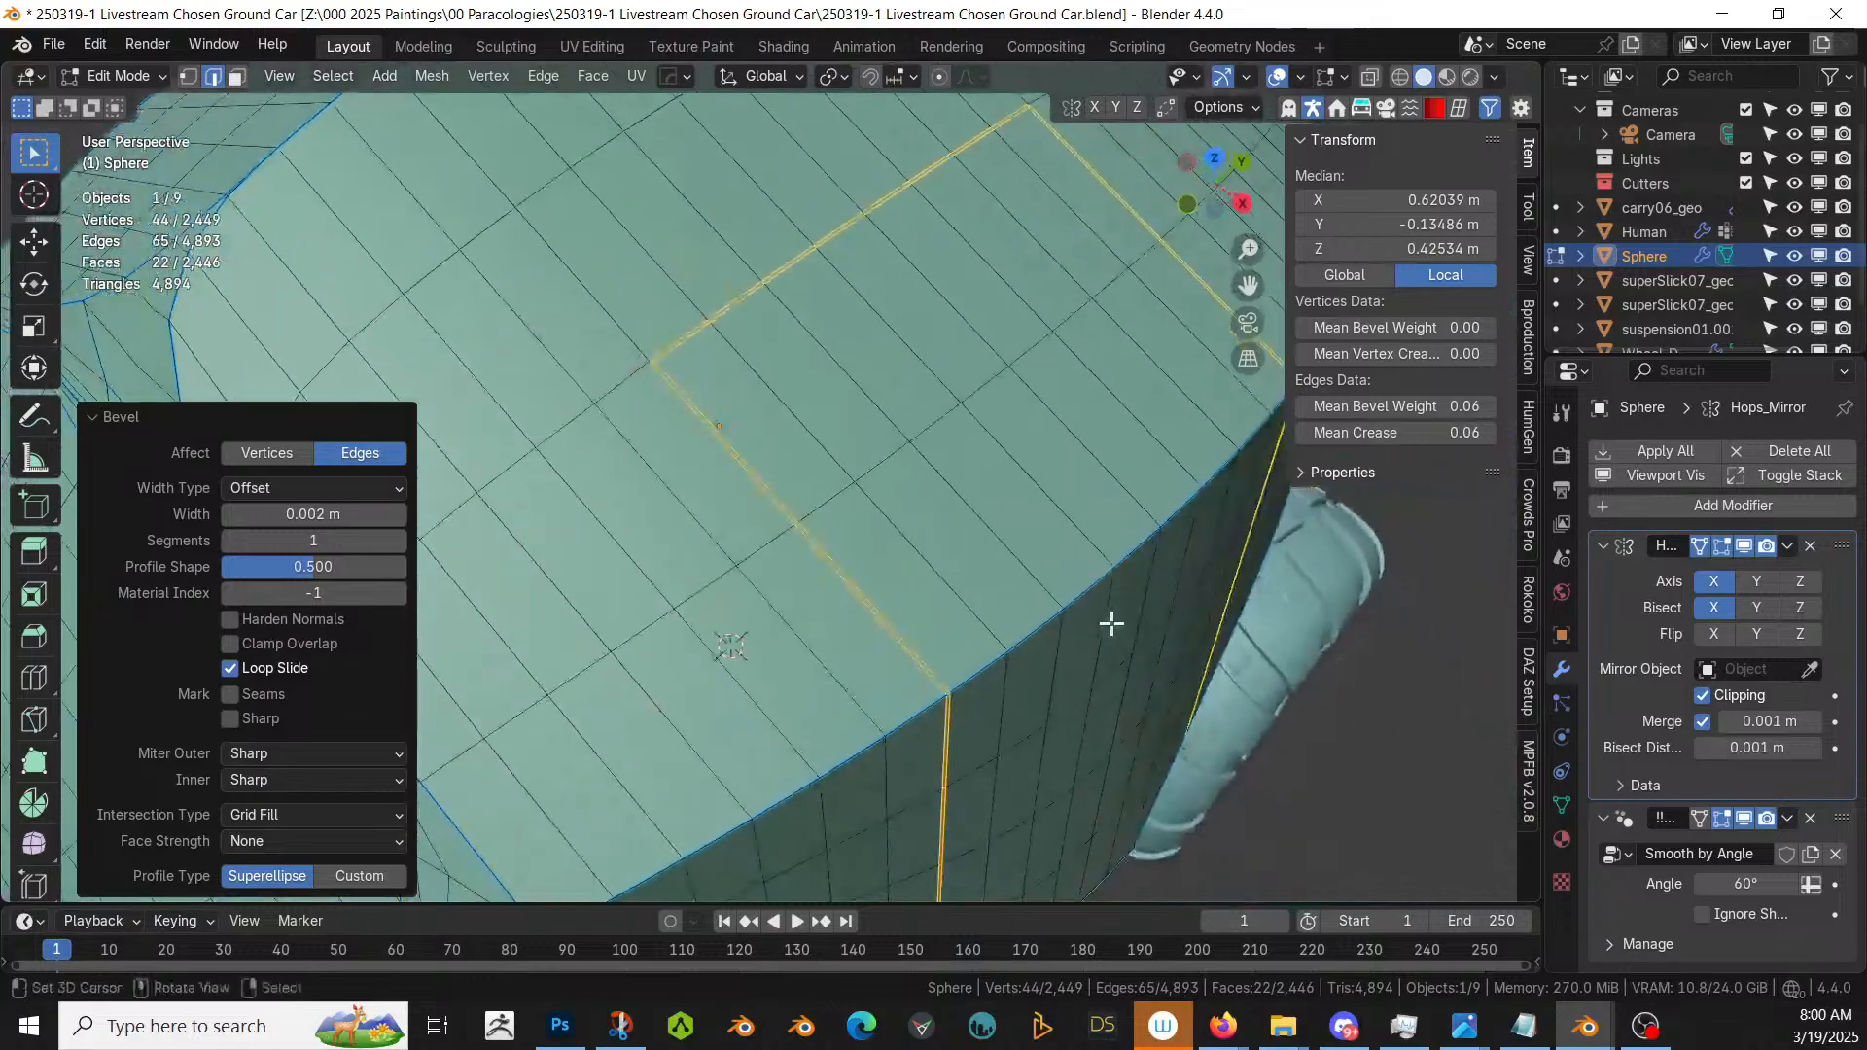
{"action": "scroll", "coordinate": [1111, 623], "scroll_direction": "up", "scroll_amount": 2}
{"action": "key", "text": "alt+e"}
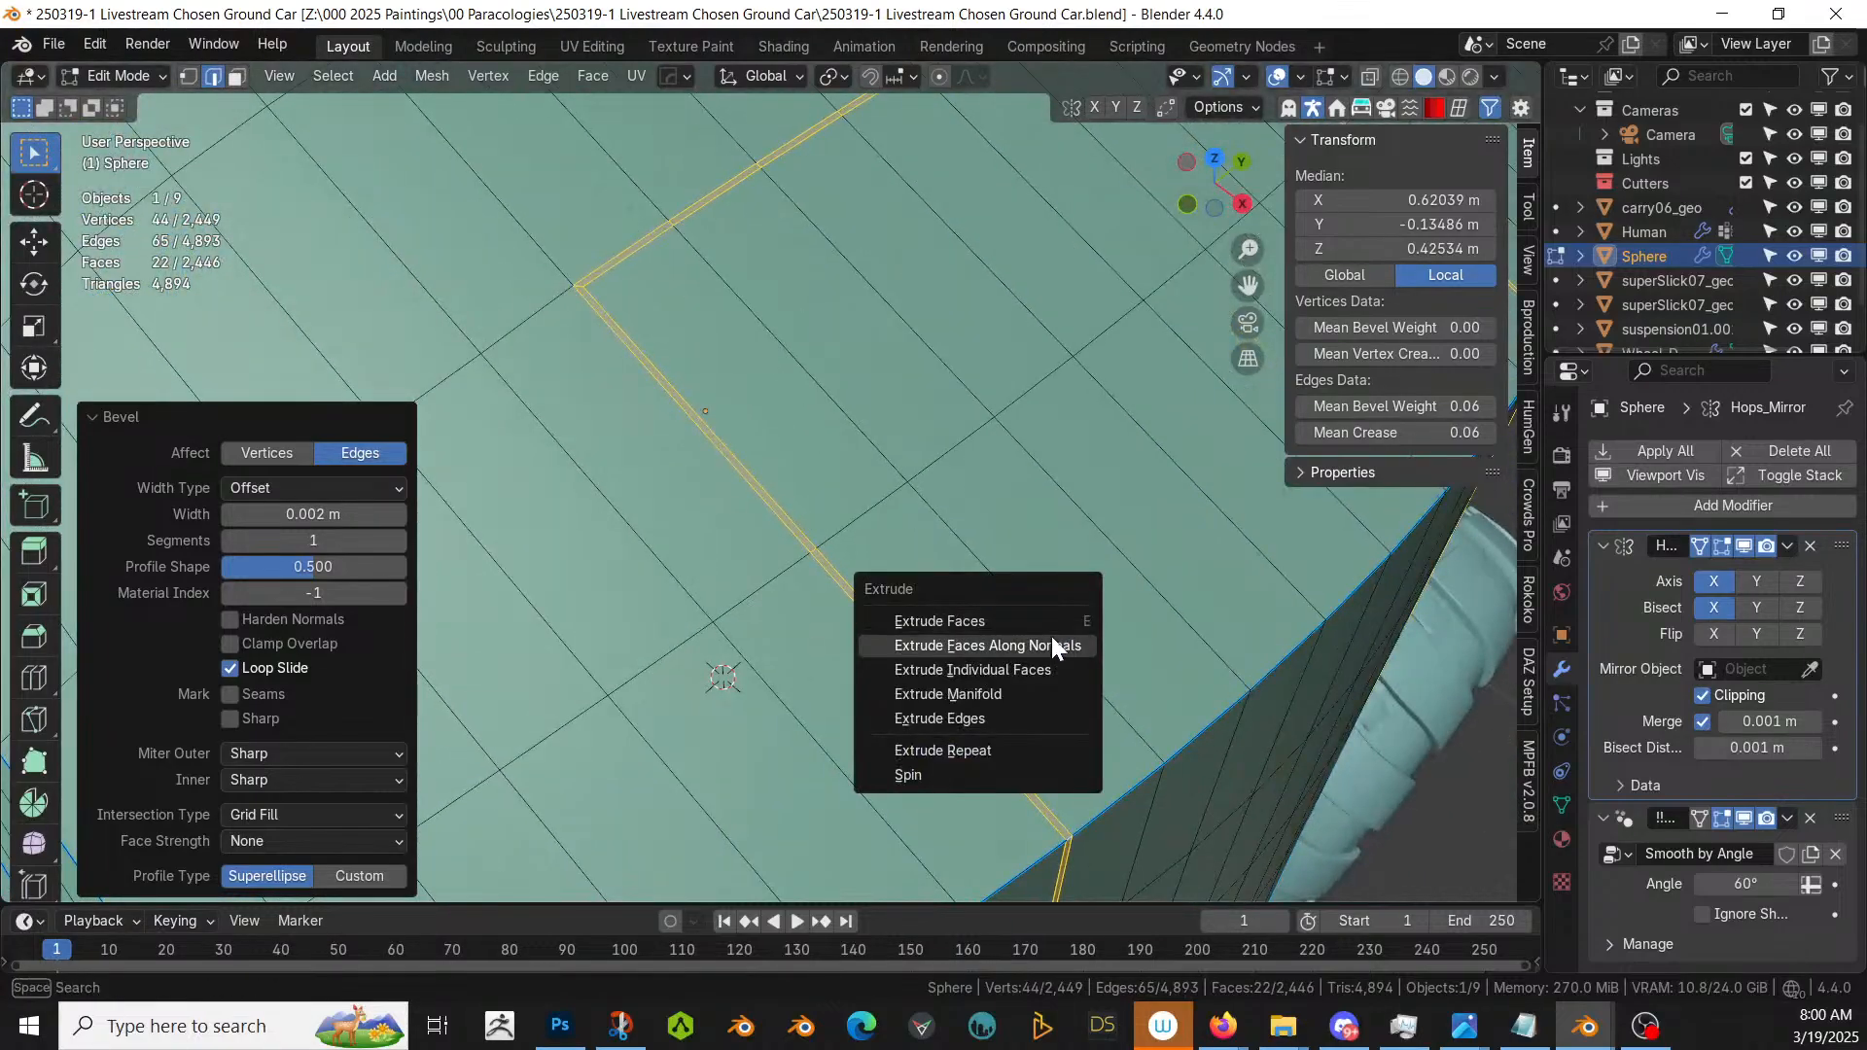
{"action": "left_click", "coordinate": [988, 645]}
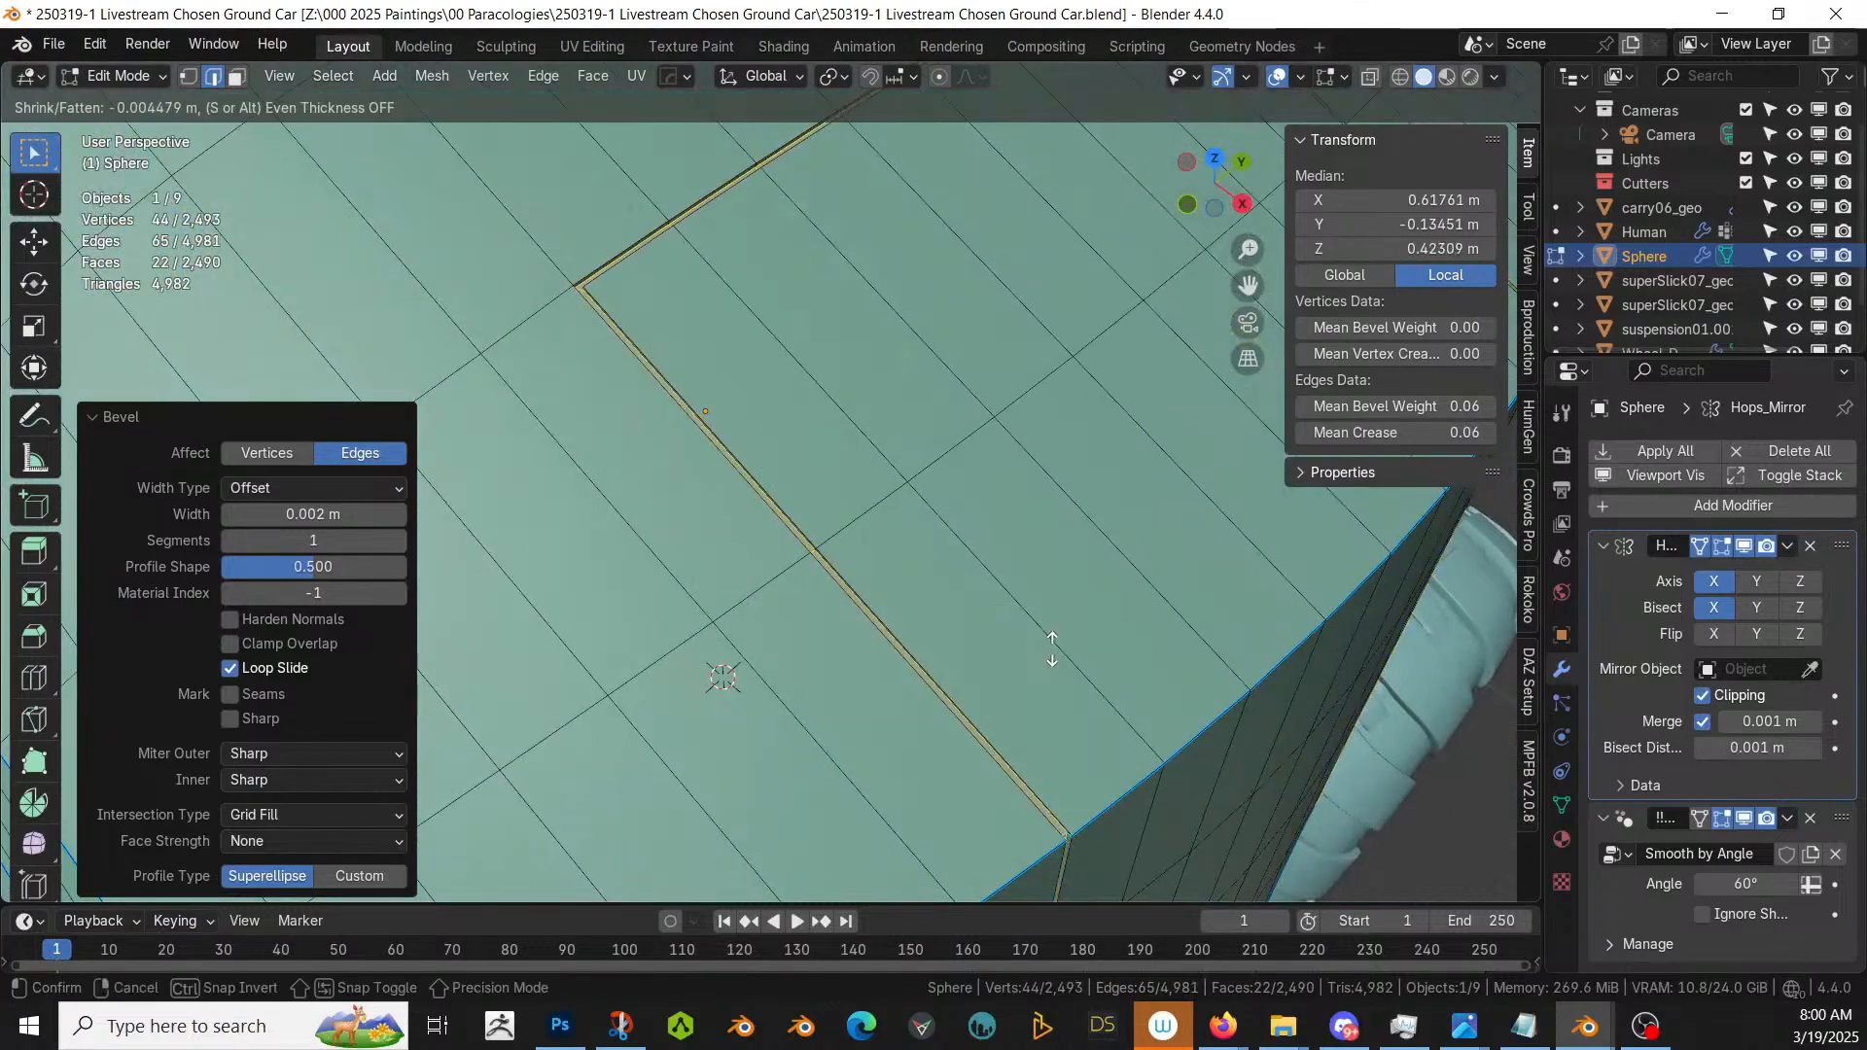
{"action": "left_click", "coordinate": [1052, 648]}
- Inspect the door's panel gap in Object Mode, and reopen the body mesh for editing in face selection
{"action": "scroll", "coordinate": [909, 612], "scroll_direction": "down", "scroll_amount": 6}
{"action": "key", "text": "Tab"}
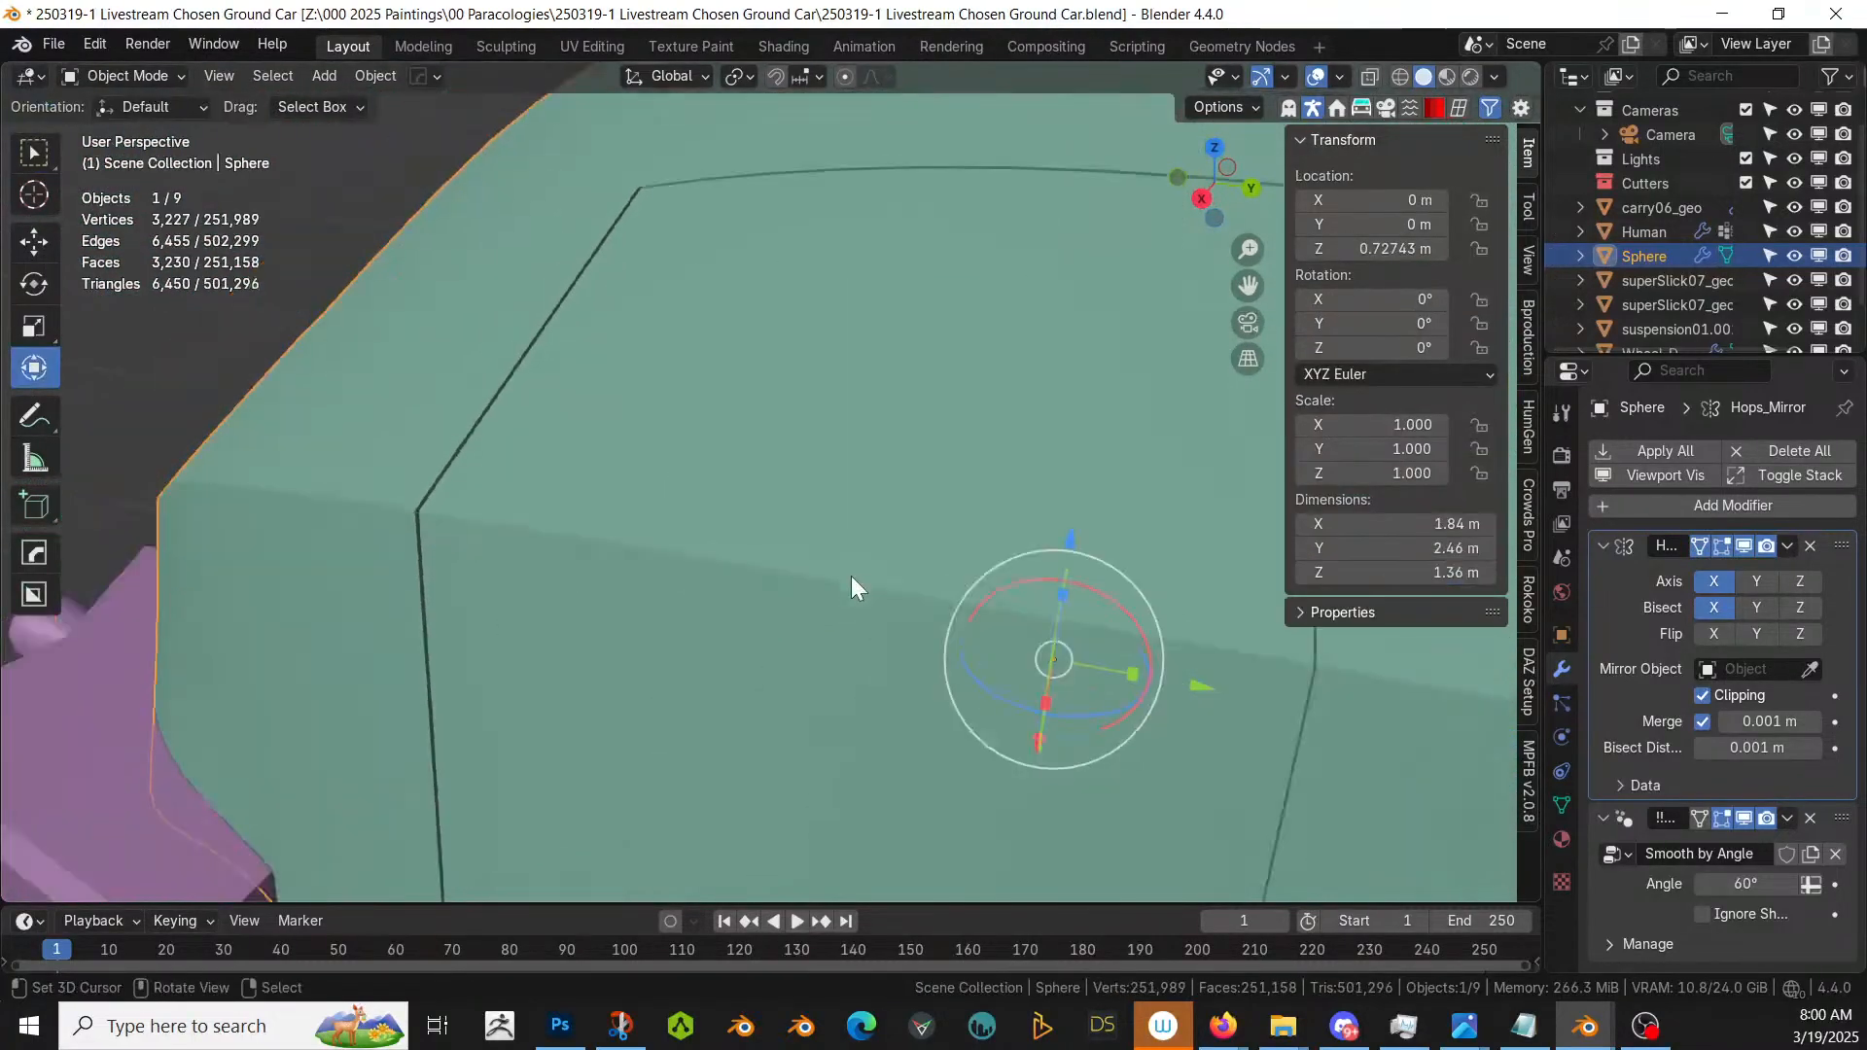
{"action": "scroll", "coordinate": [856, 584], "scroll_direction": "down", "scroll_amount": 2}
{"action": "middle_click_drag", "start_coordinate": [865, 575], "coordinate": [1005, 604]}
{"action": "key", "text": "Tab"}
{"action": "scroll", "coordinate": [1005, 604], "scroll_direction": "up", "scroll_amount": 5}
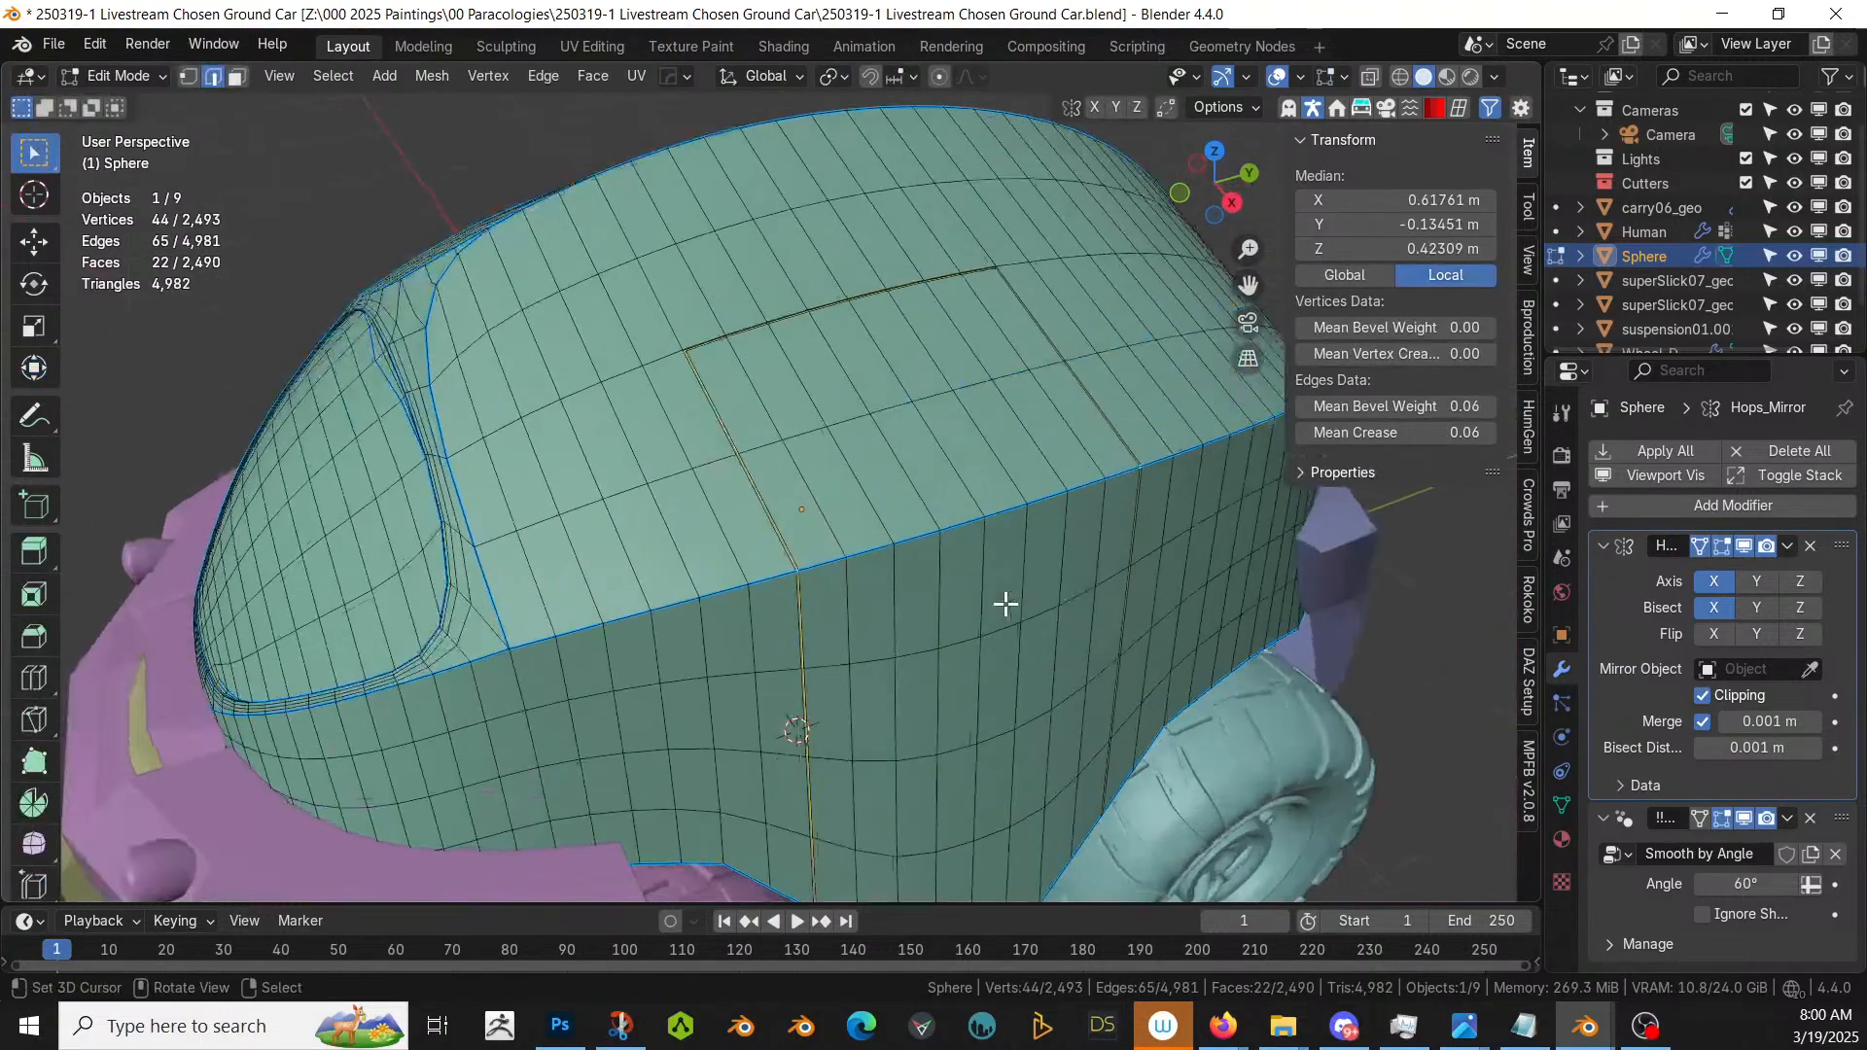
{"action": "scroll", "coordinate": [951, 554], "scroll_direction": "down", "scroll_amount": 5}
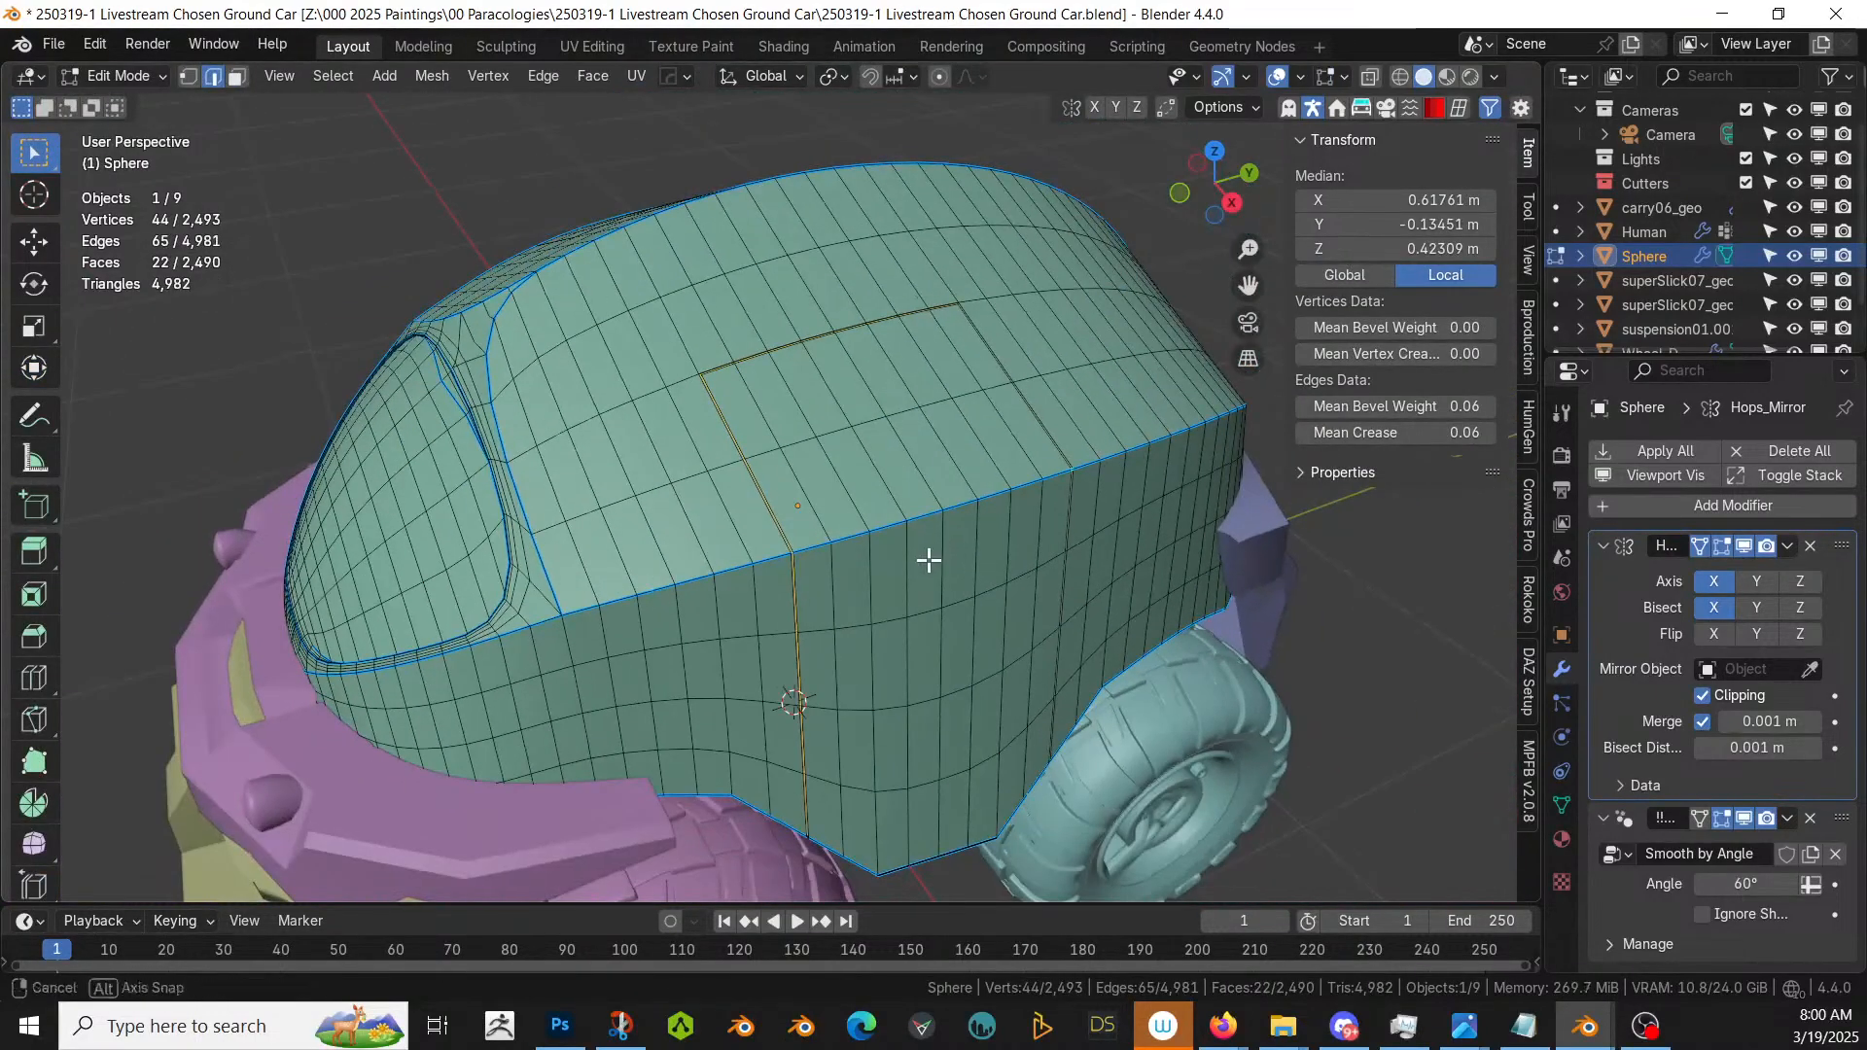
{"action": "mouse_move", "coordinate": [925, 558]}
{"action": "middle_mouse_down"}
{"action": "mouse_move", "coordinate": [901, 587]}
{"action": "mouse_move", "coordinate": [908, 547]}
{"action": "mouse_move", "coordinate": [911, 565]}
{"action": "middle_mouse_up"}
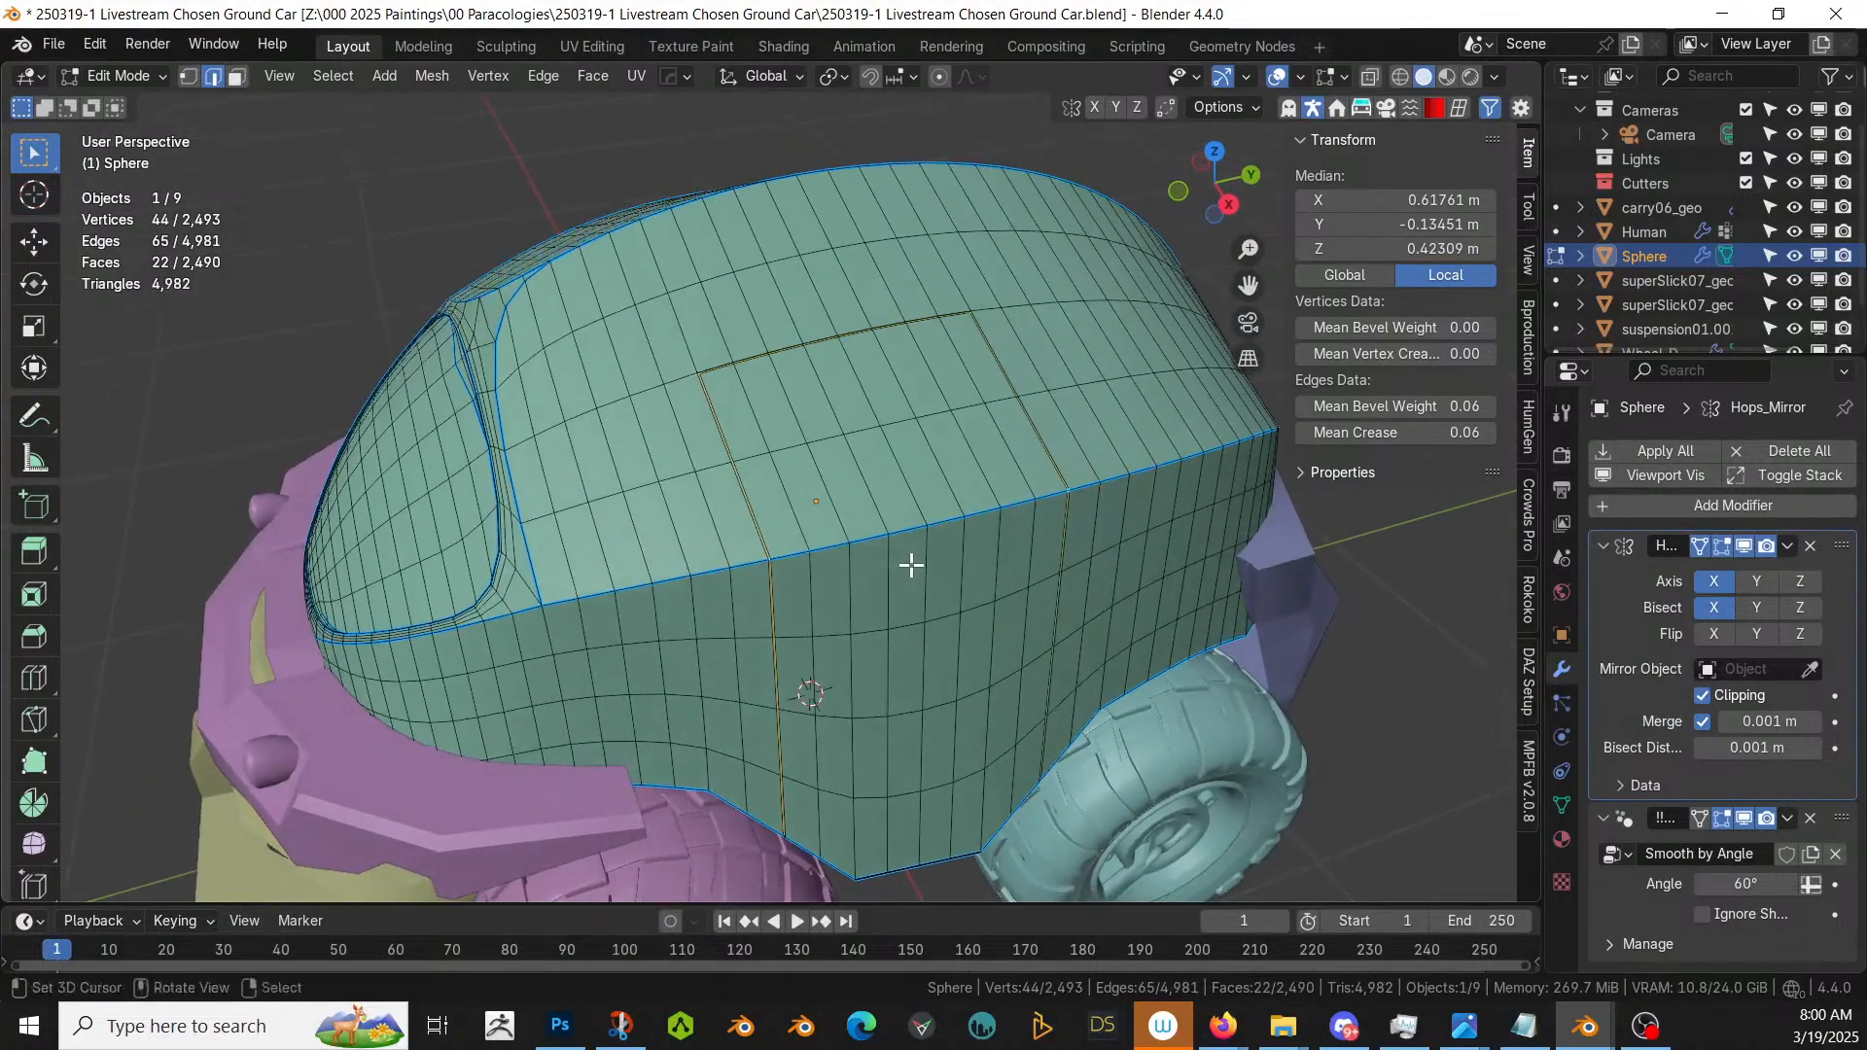
{"action": "key", "text": "3"}
{"action": "left_click", "coordinate": [811, 489]}
{"action": "left_click", "coordinate": [992, 464], "text": "ctrl"}
{"action": "left_click", "coordinate": [965, 367], "text": "shift"}
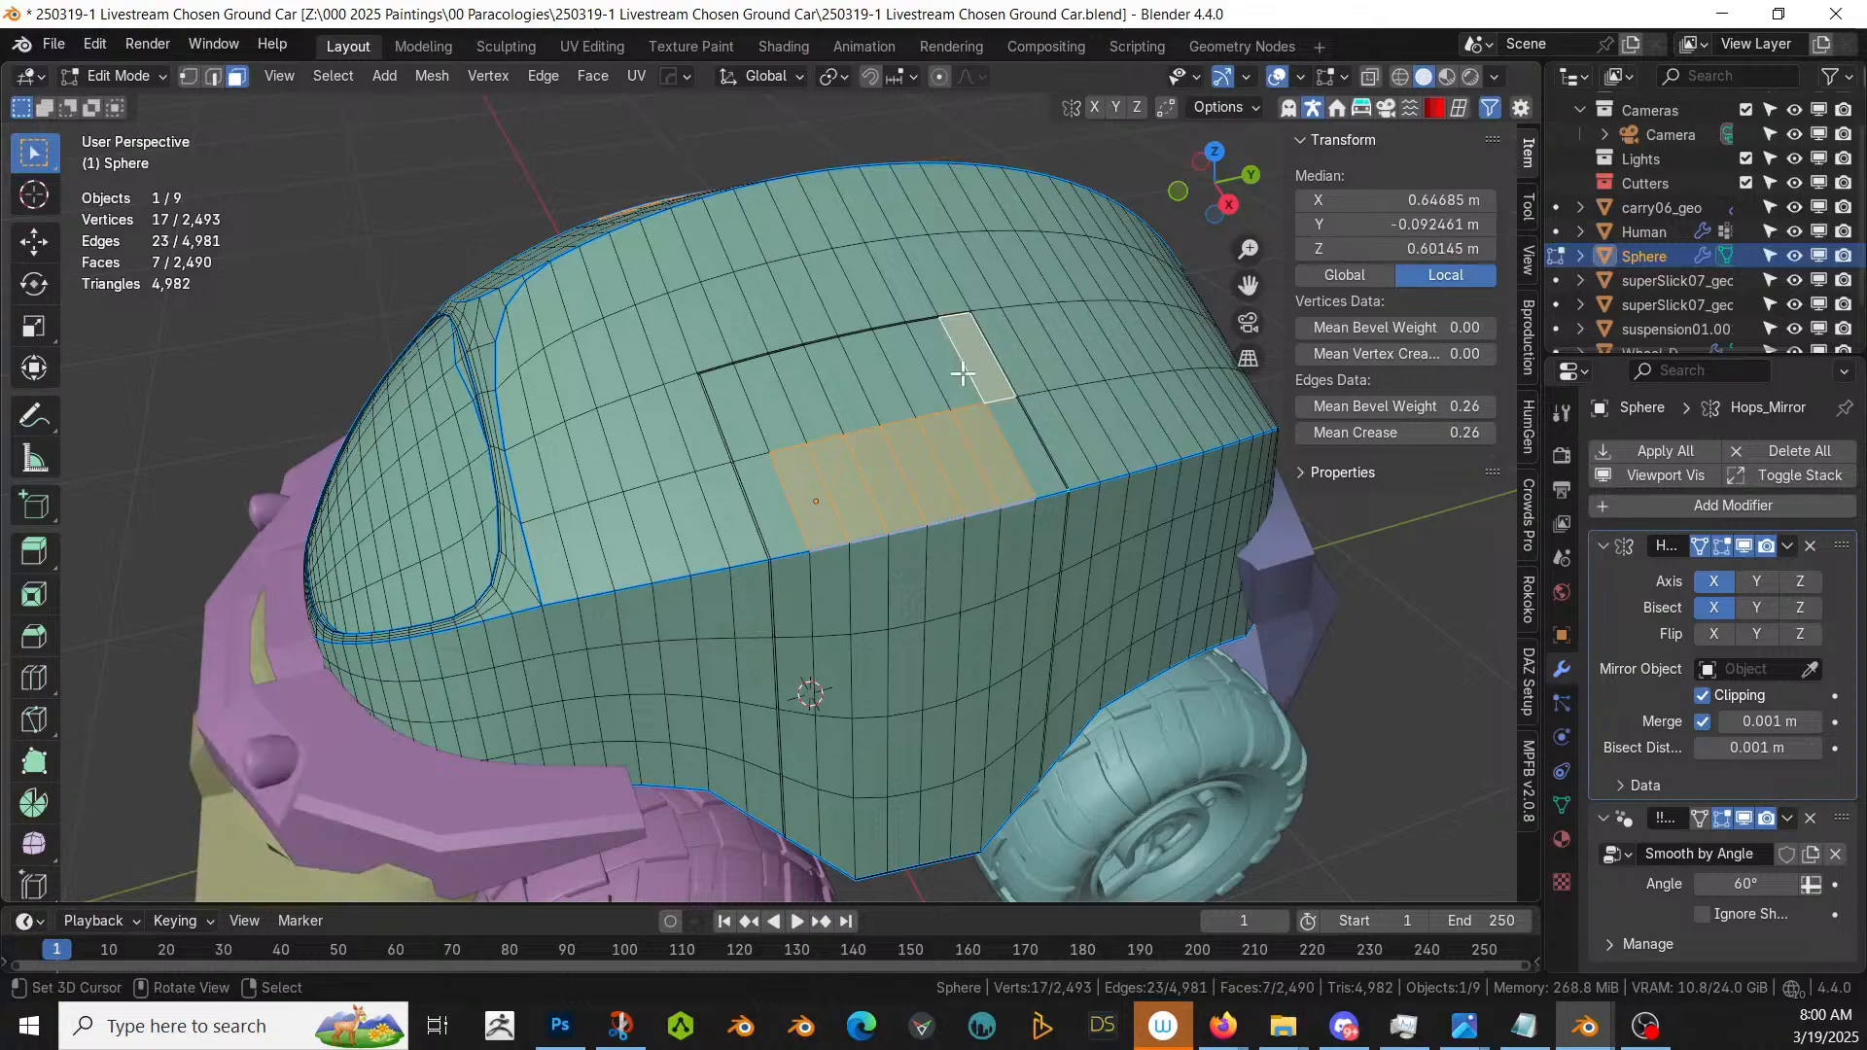
{"action": "left_click", "coordinate": [1015, 440]}
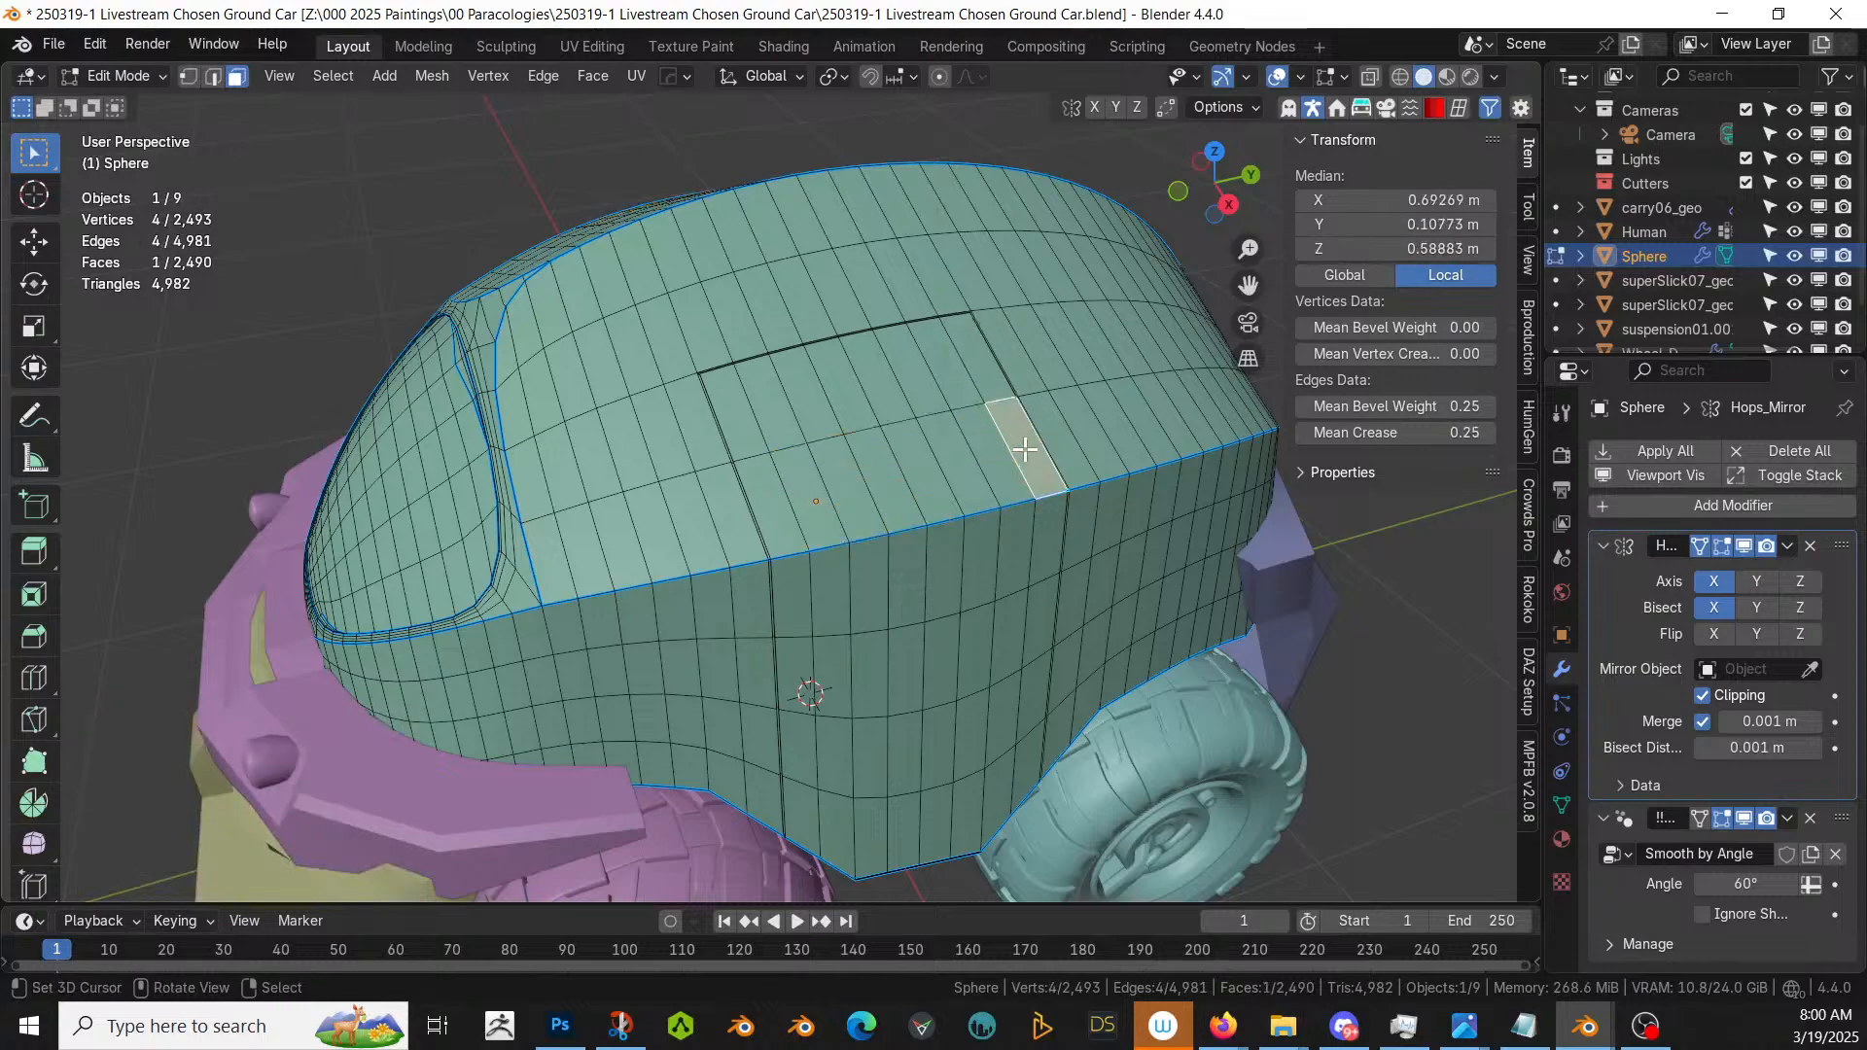
{"action": "left_click", "coordinate": [972, 358], "text": "ctrl"}
{"action": "left_click", "coordinate": [742, 407], "text": "shift"}
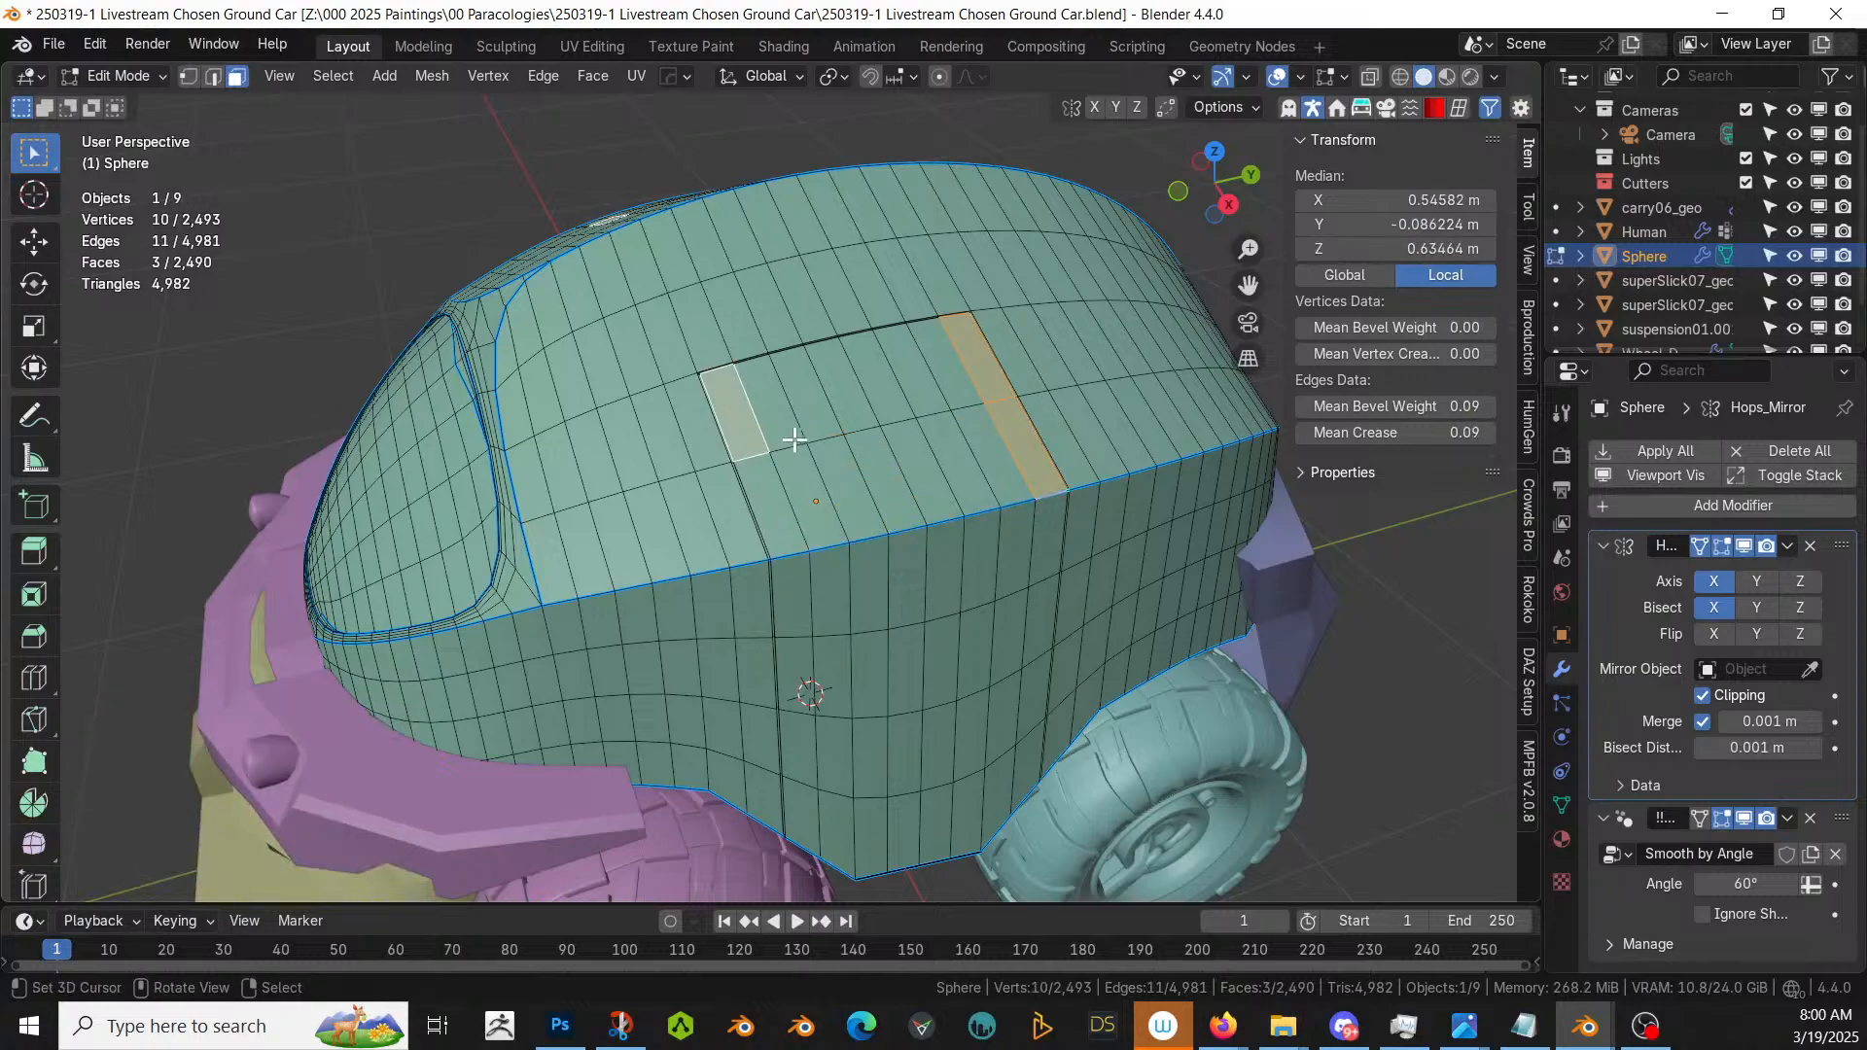
- Select both rows of door faces above the waist crease and inset them about 0.028 m for a window
{"action": "left_click", "coordinate": [945, 359]}
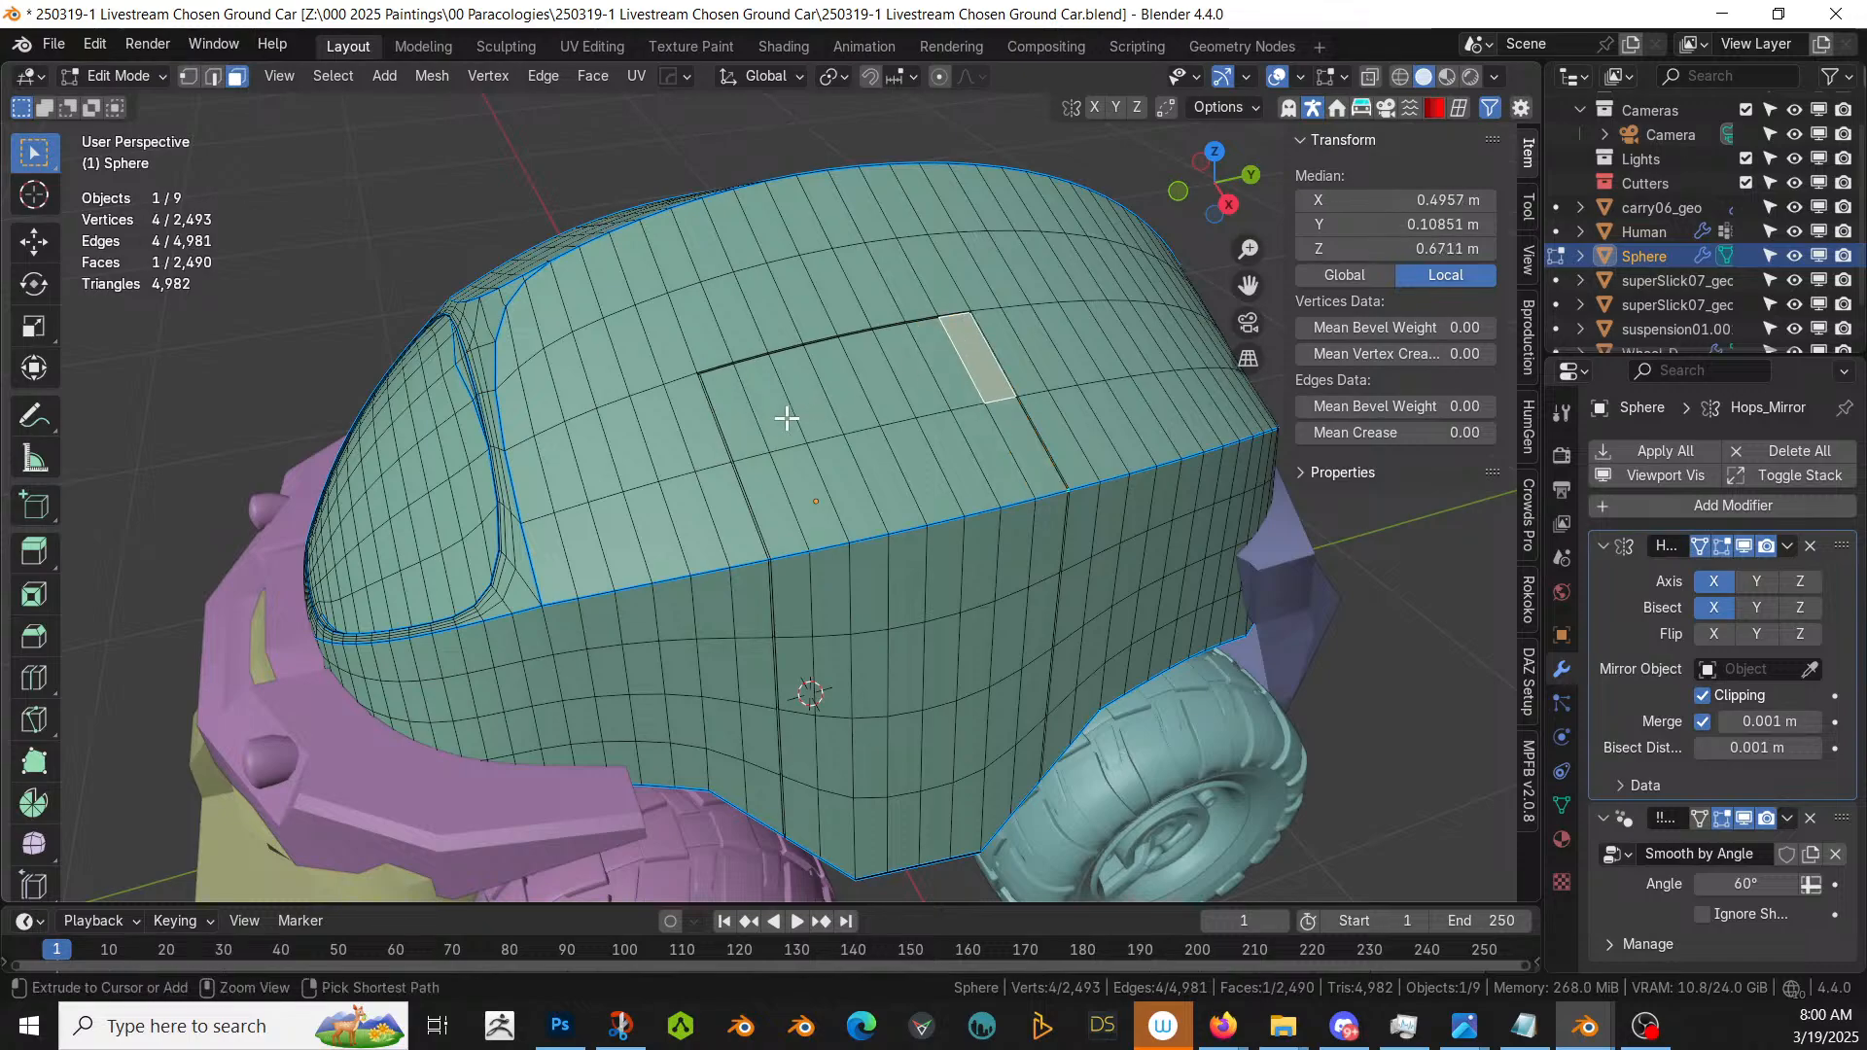
{"action": "left_click", "coordinate": [742, 418], "text": "ctrl"}
{"action": "left_click", "coordinate": [772, 515], "text": "ctrl"}
{"action": "right_click", "coordinate": [1029, 465], "text": "ctrl"}
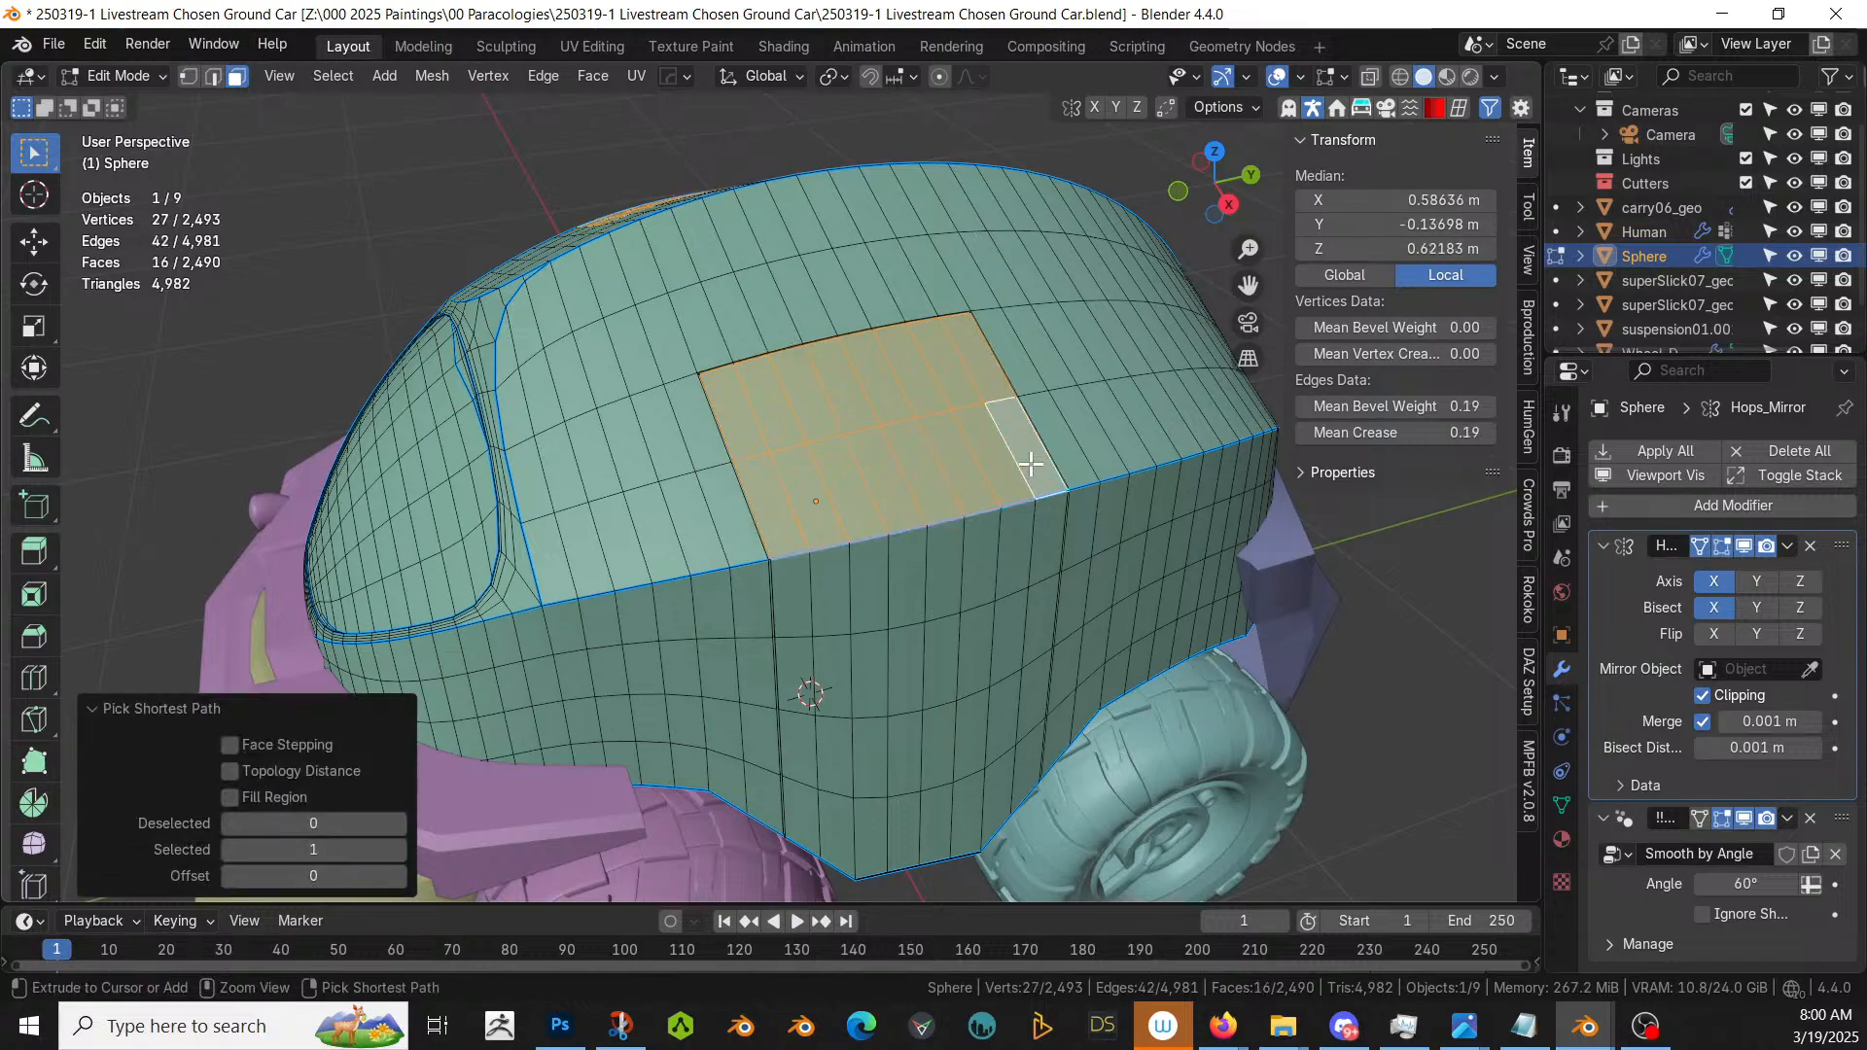
{"action": "scroll", "coordinate": [1064, 552], "scroll_direction": "up", "scroll_amount": 2}
{"action": "middle_click_drag", "start_coordinate": [1067, 554], "coordinate": [1041, 613]}
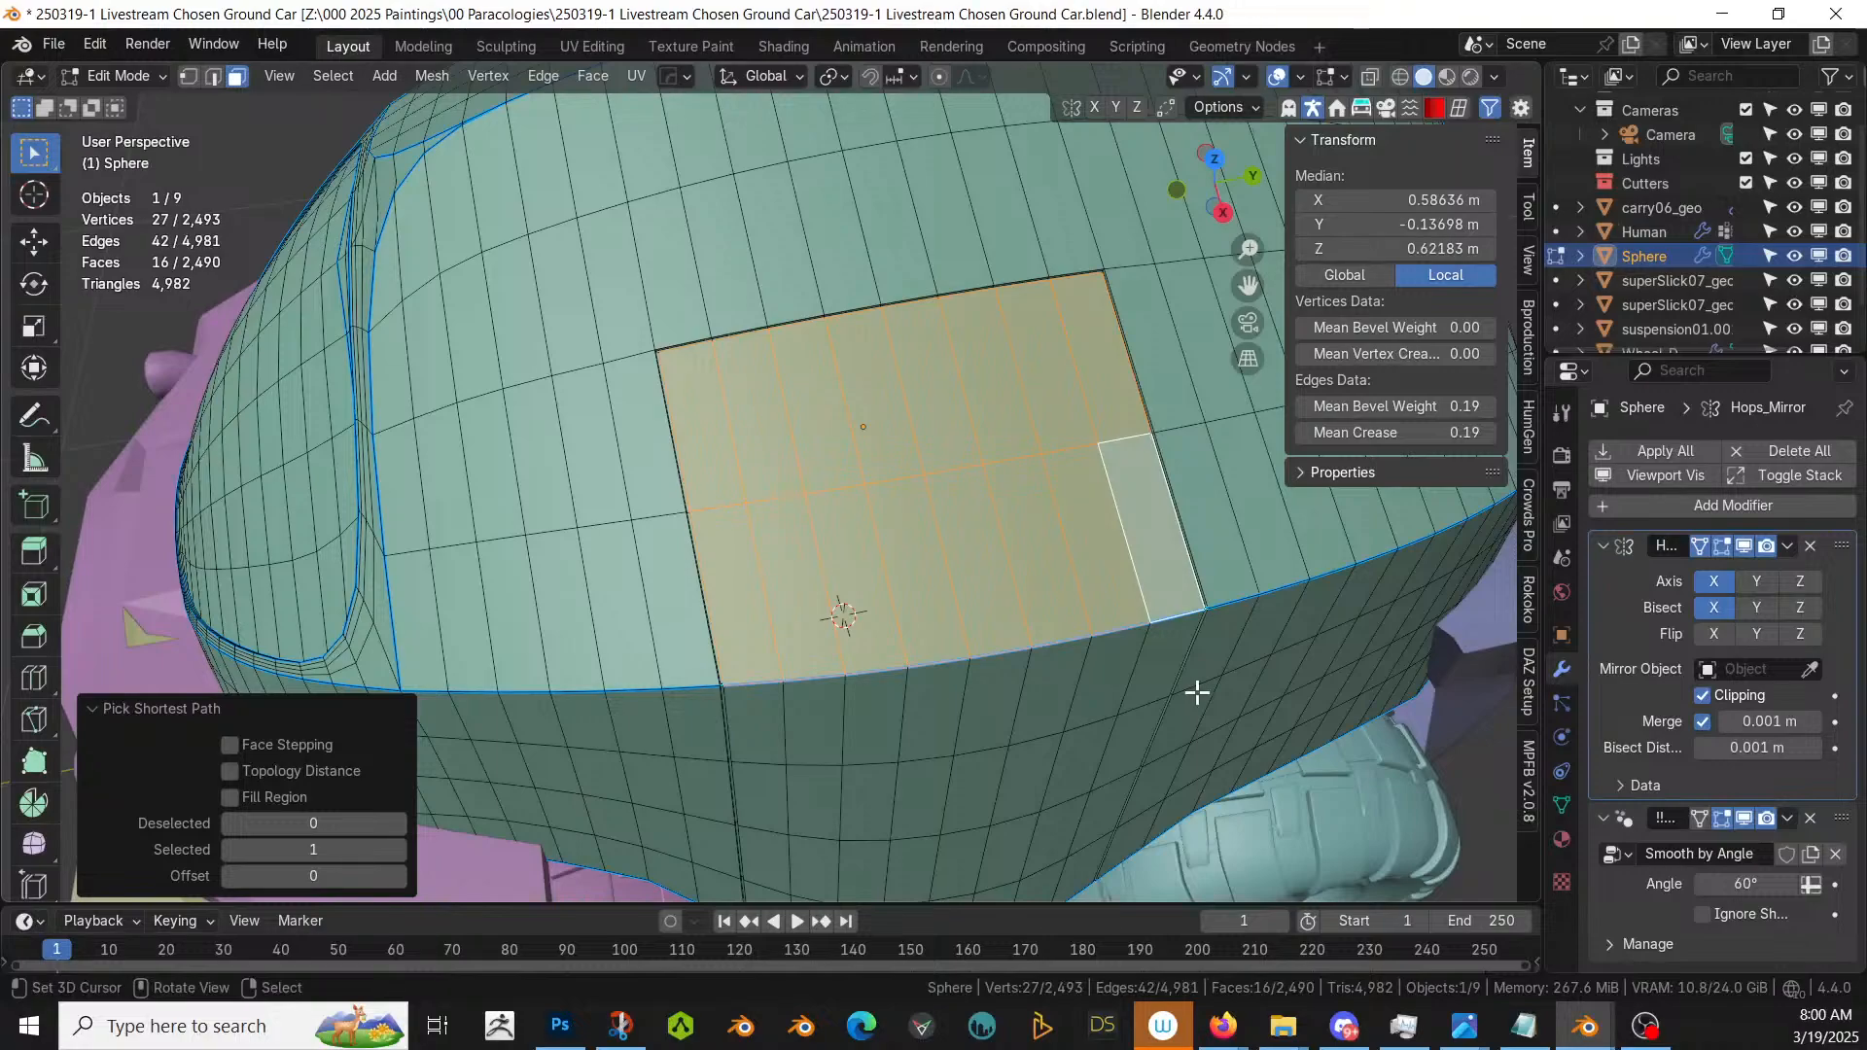
{"action": "key", "text": "i"}
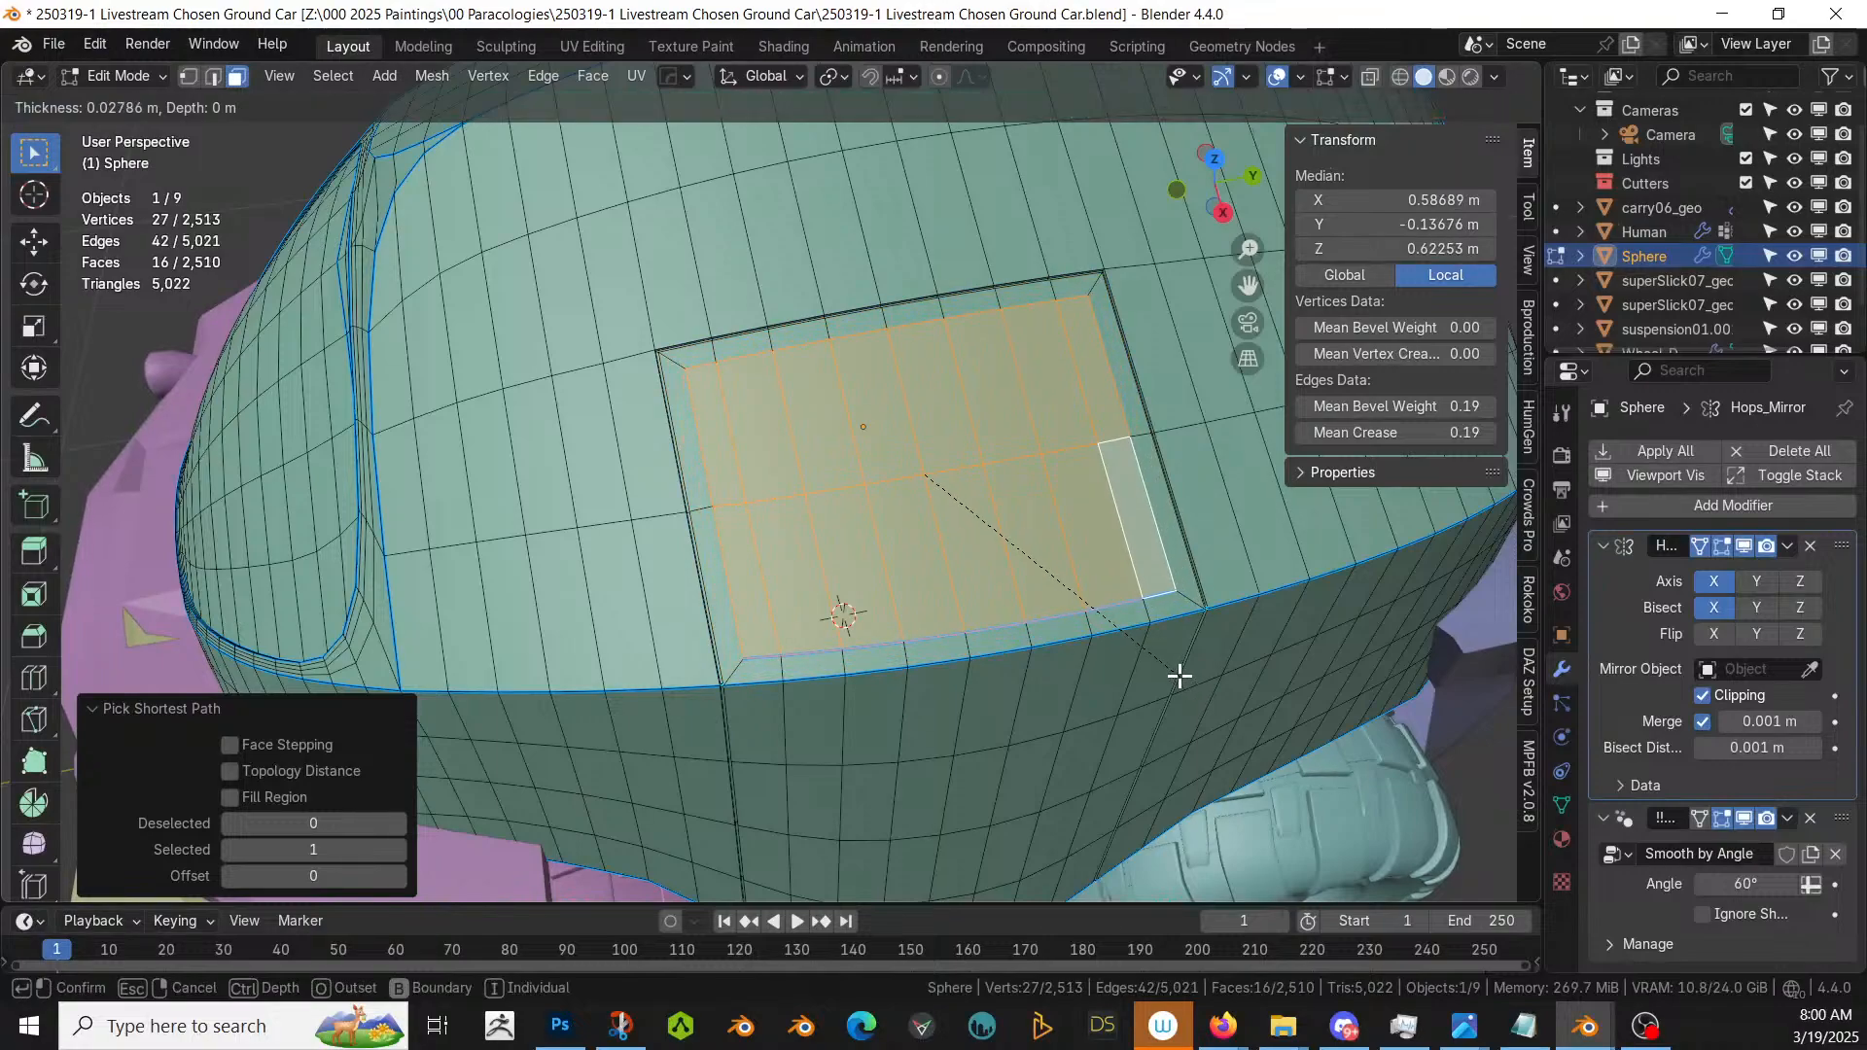
{"action": "left_click", "coordinate": [1179, 676]}
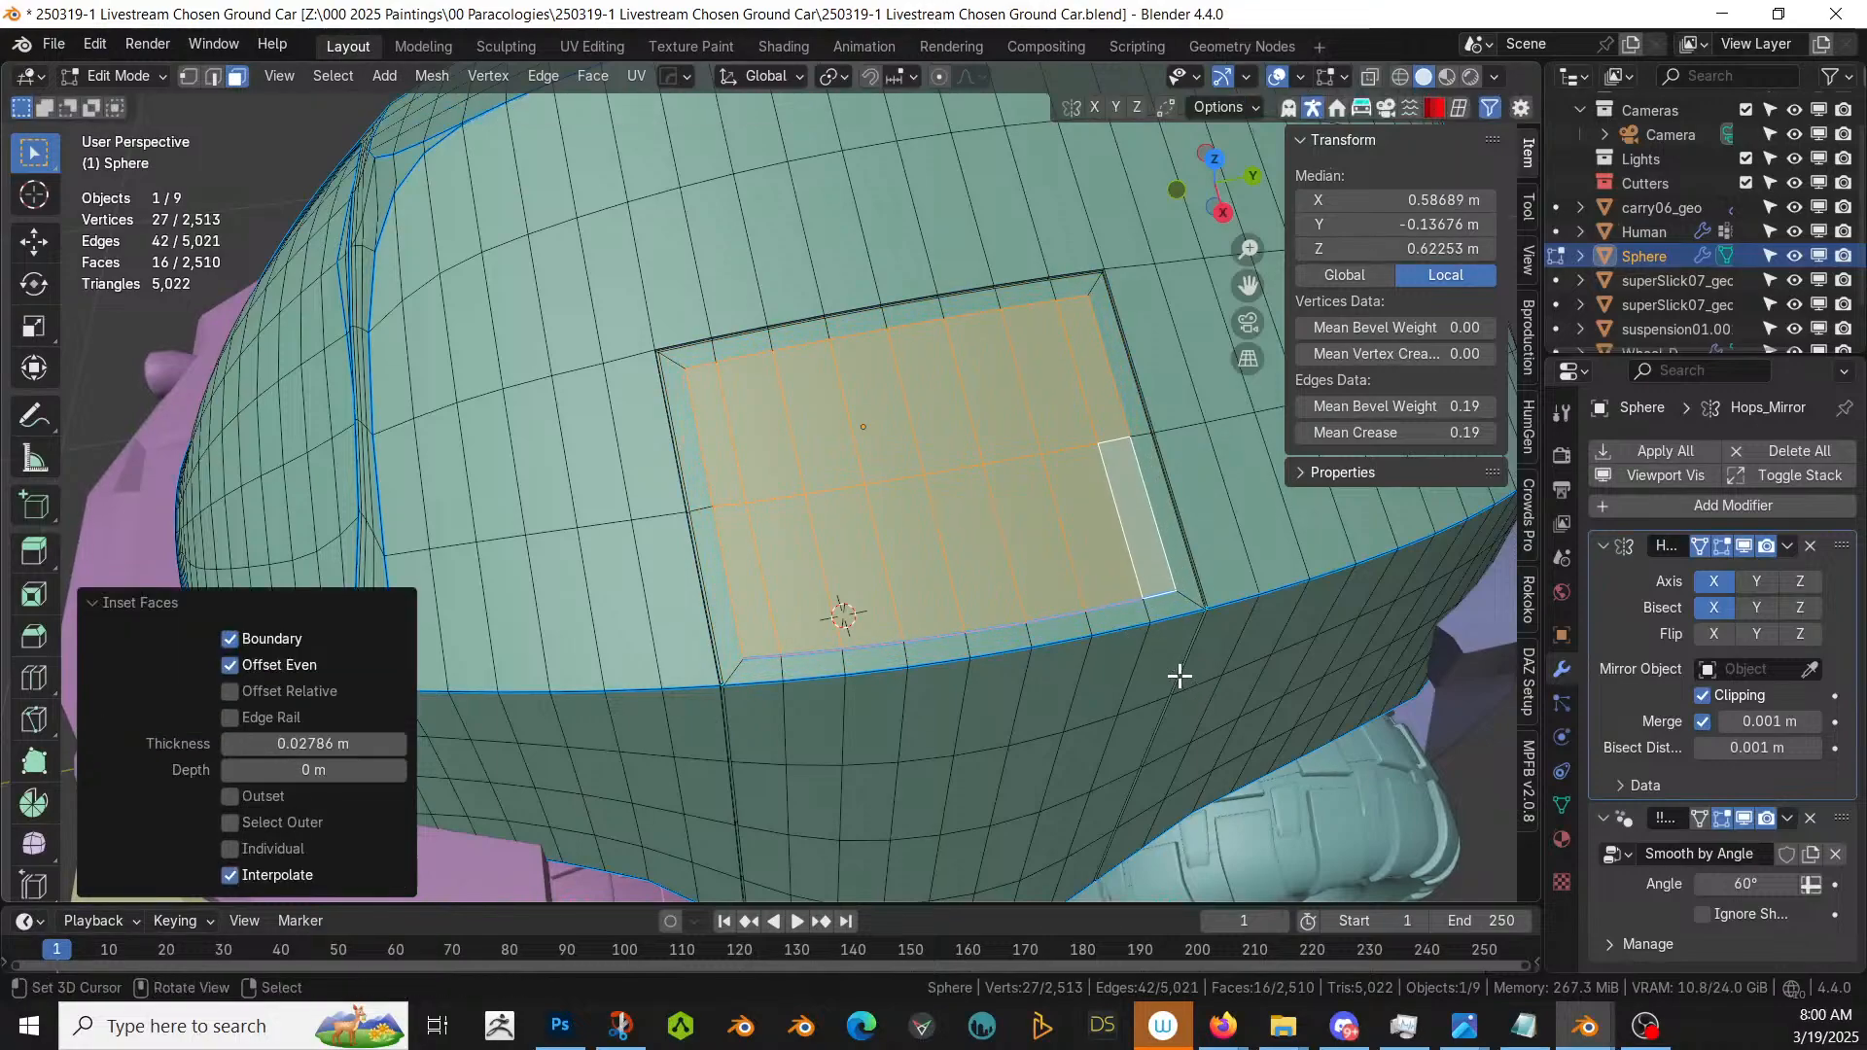
- Bevel the four corner vertices of the upper door window inset with four segments and a width of 0.05 m
{"action": "key", "text": "1"}
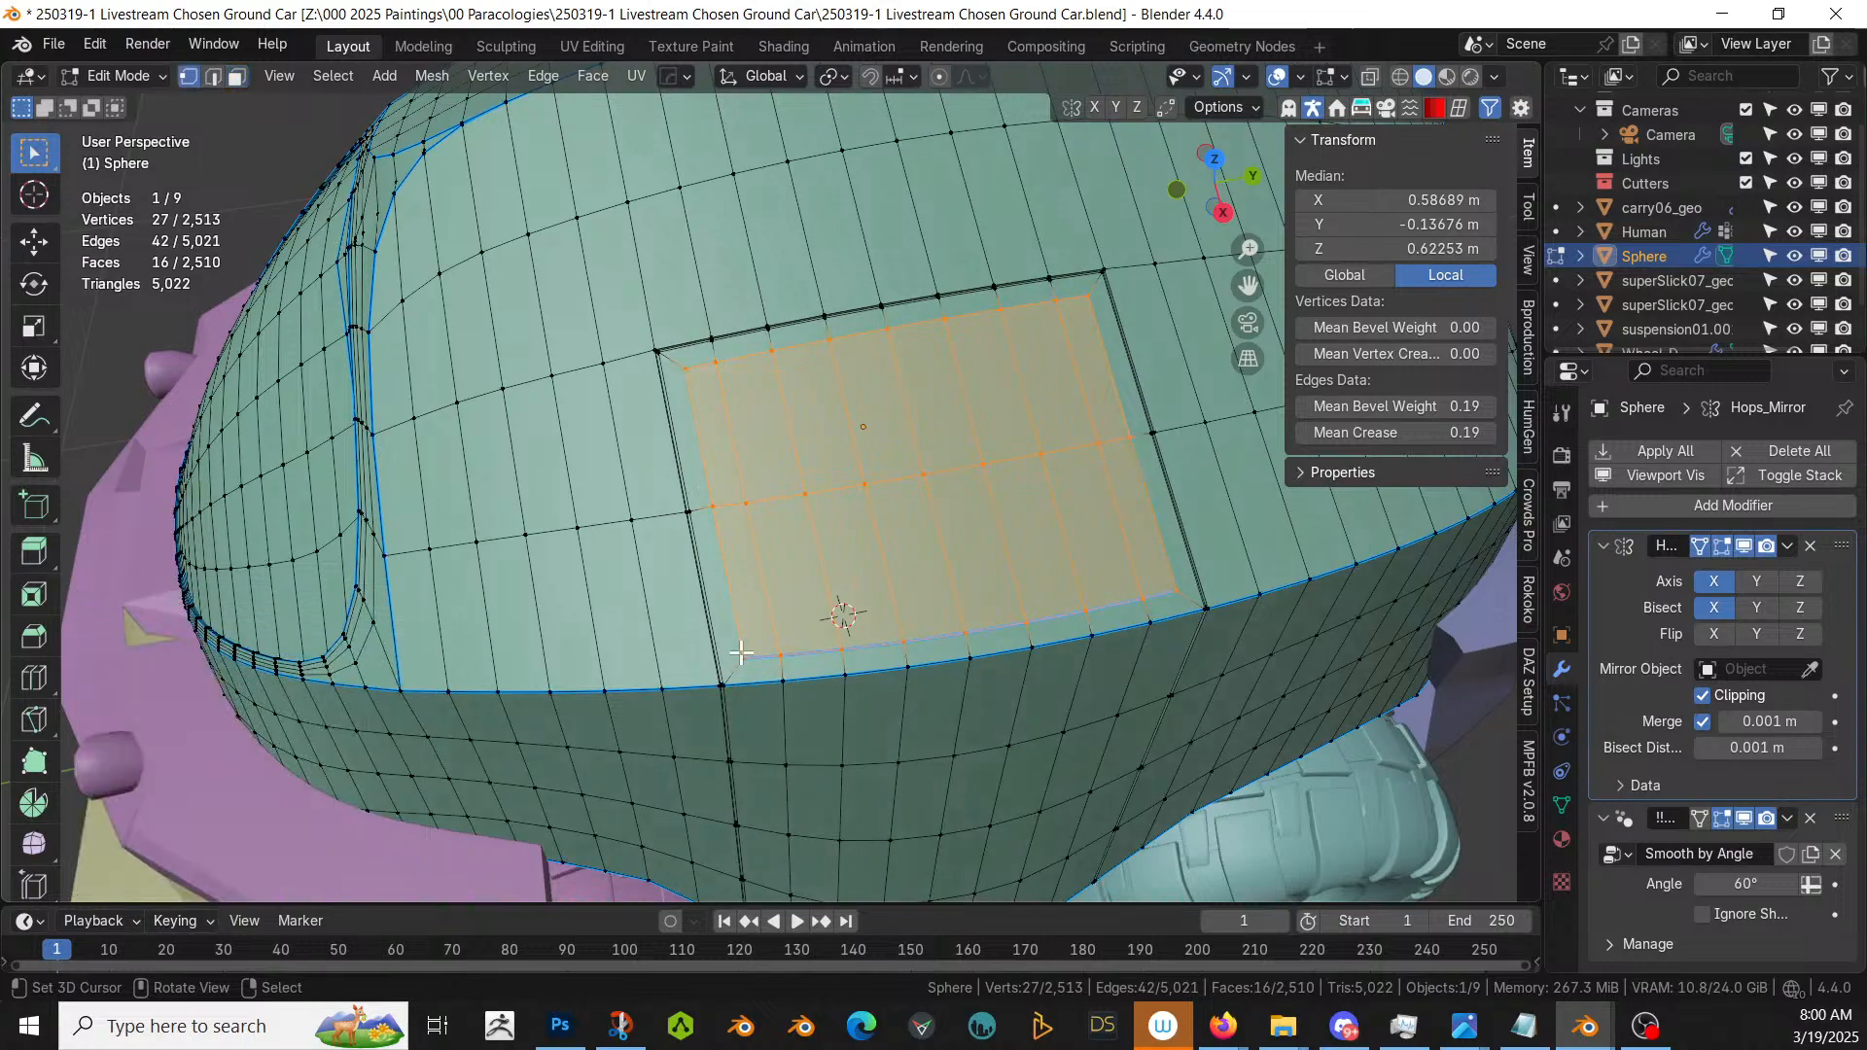
{"action": "left_click", "coordinate": [743, 660]}
{"action": "left_click", "coordinate": [686, 367], "text": "shift"}
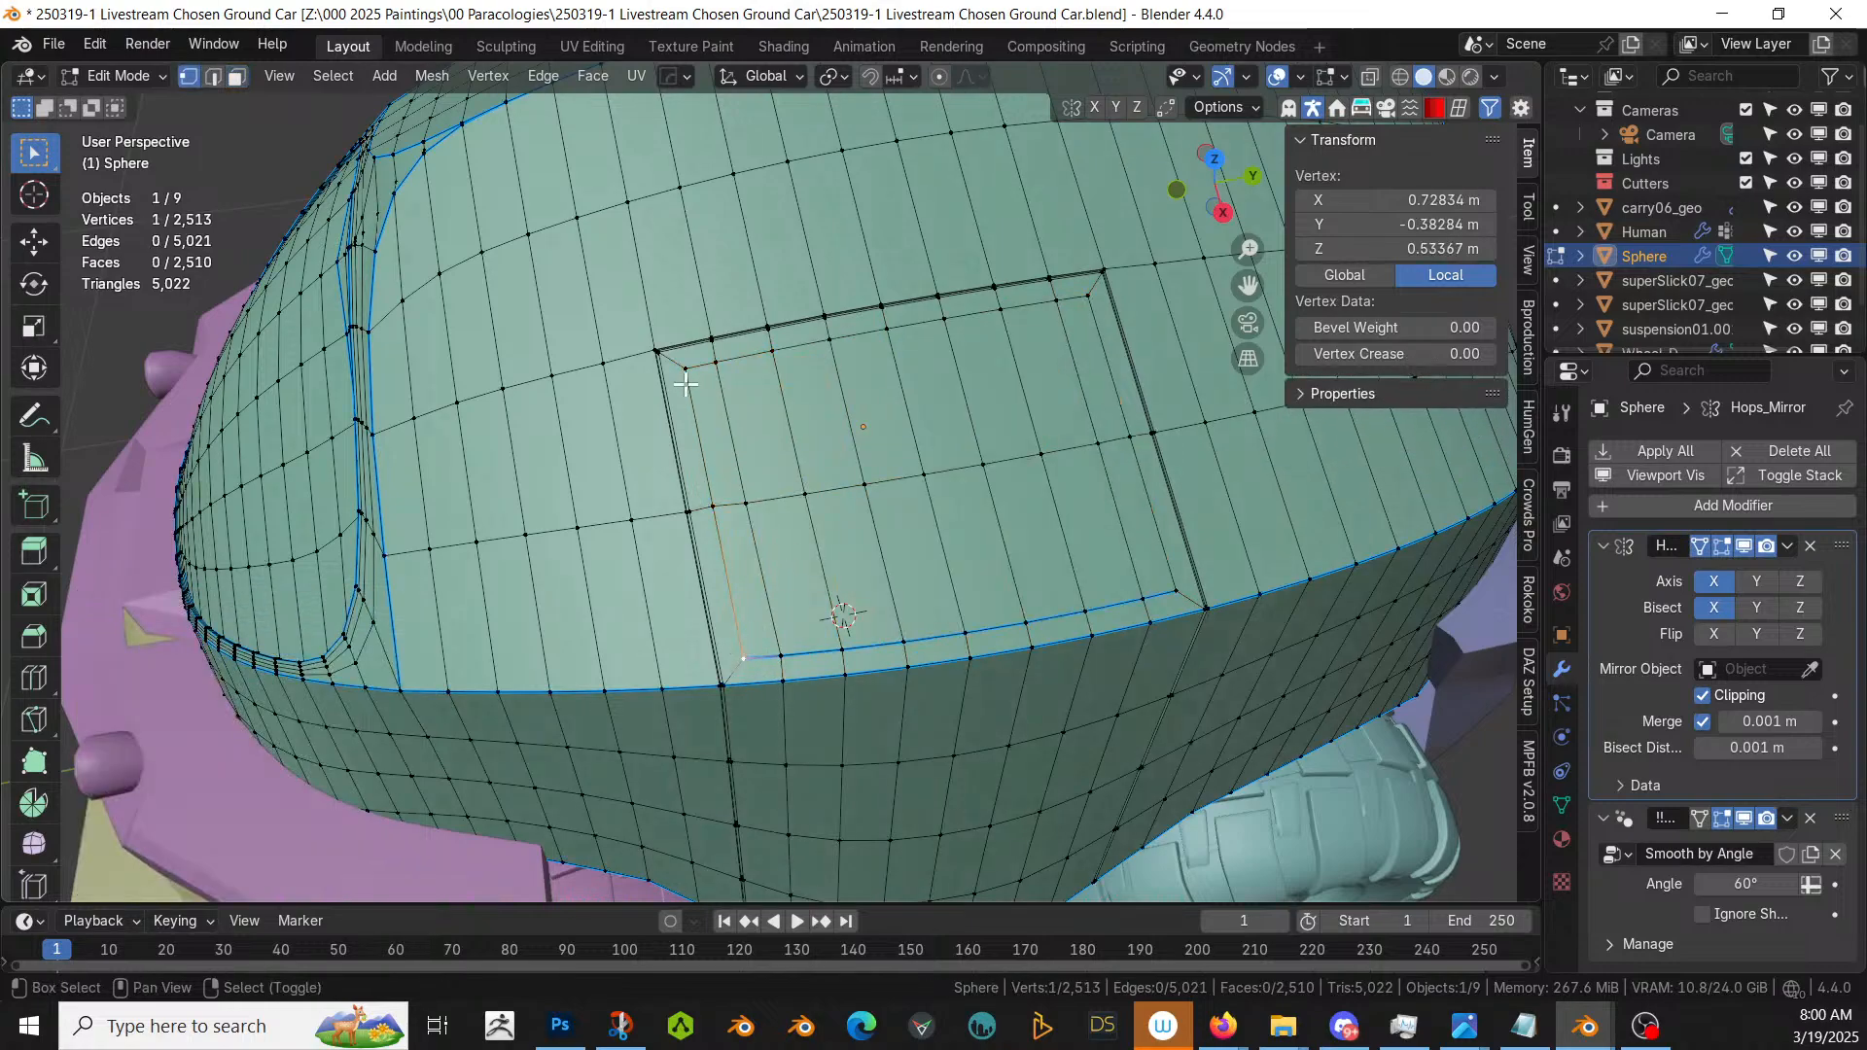
{"action": "left_click", "coordinate": [1086, 296], "text": "shift"}
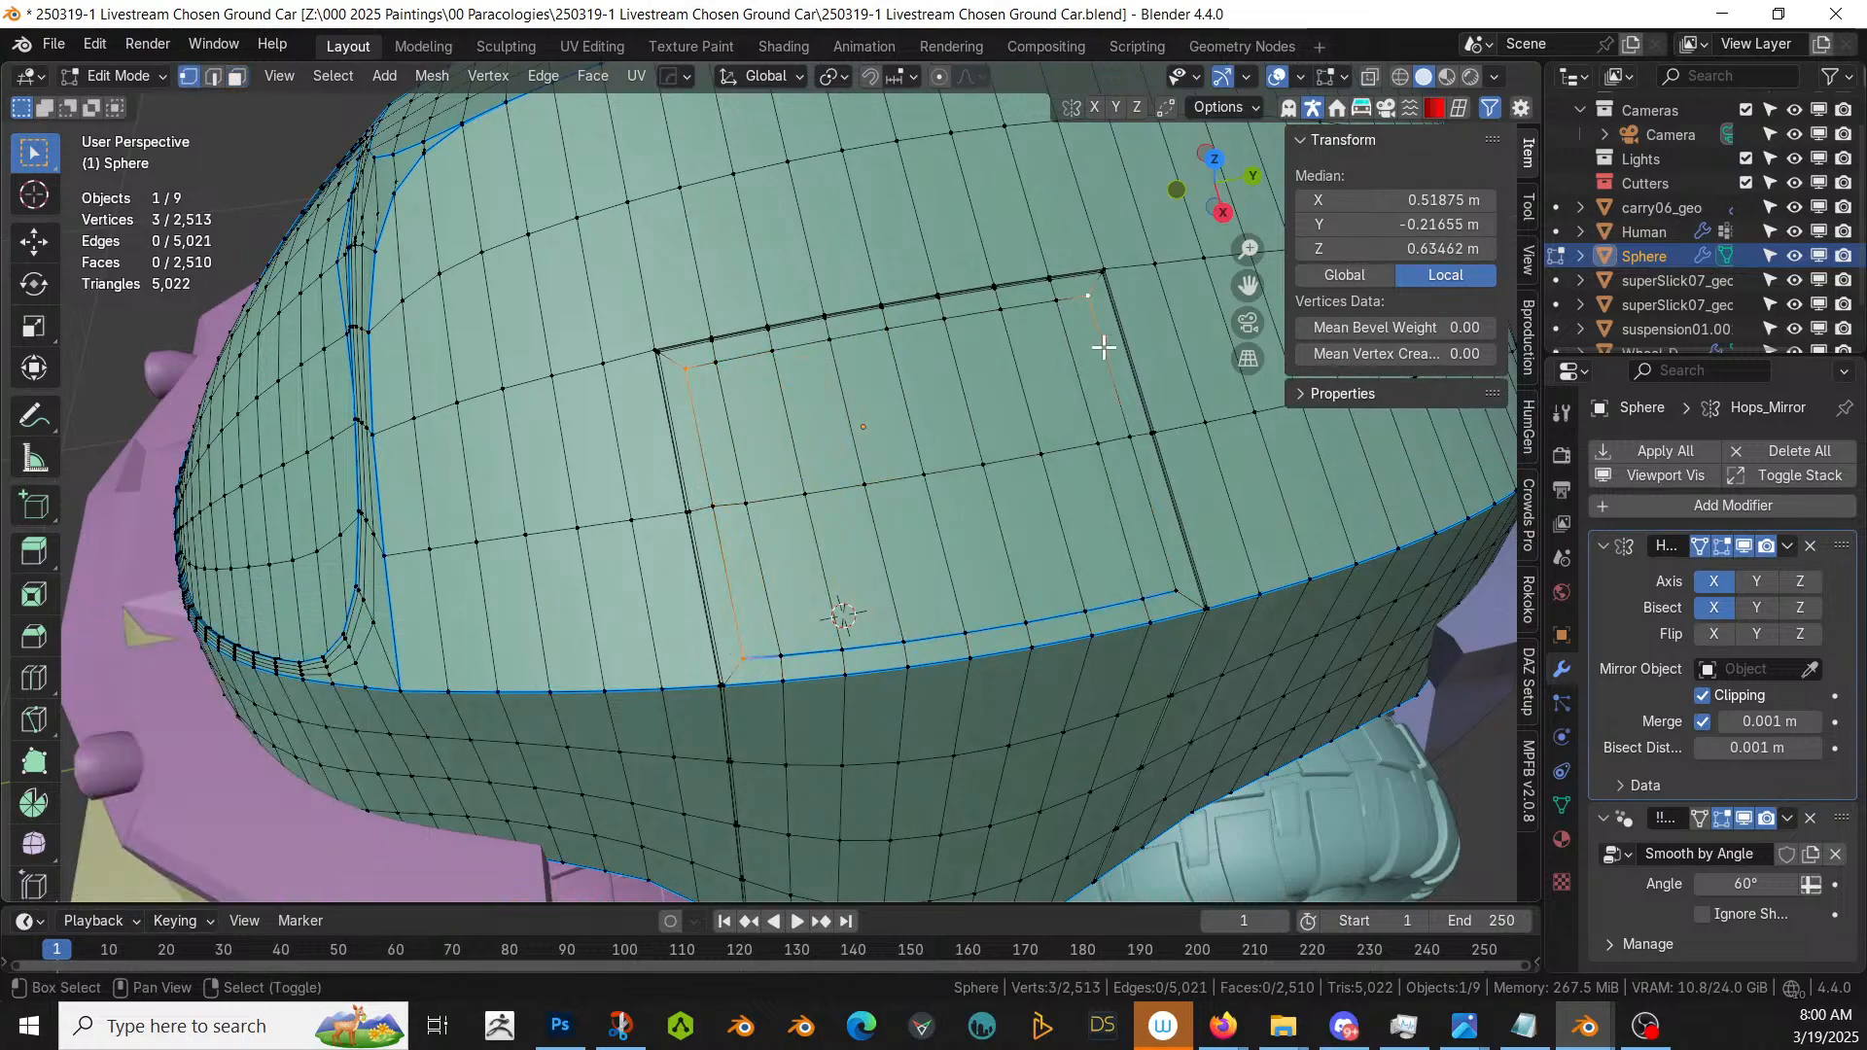
{"action": "left_click", "coordinate": [1175, 589], "text": "shift"}
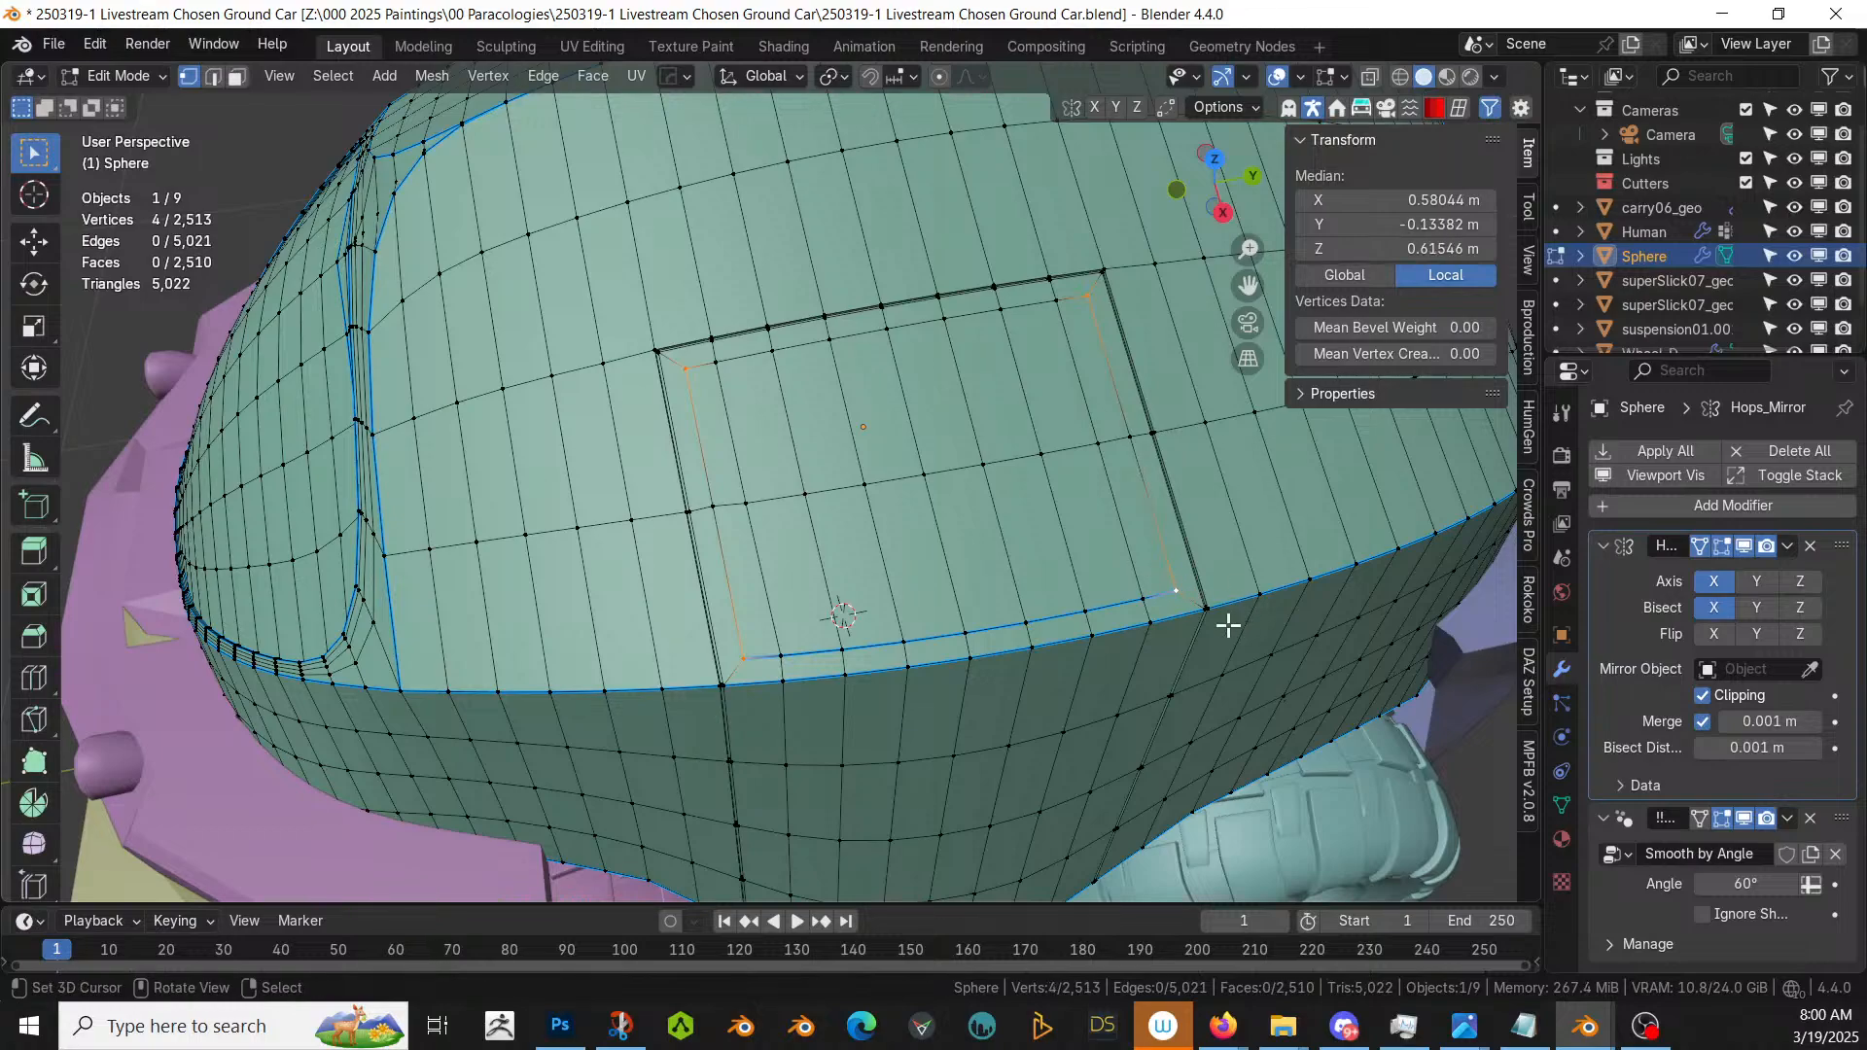
{"action": "key", "text": "ctrl+shift+b"}
{"action": "scroll", "coordinate": [1241, 650], "scroll_direction": "up", "scroll_amount": 3}
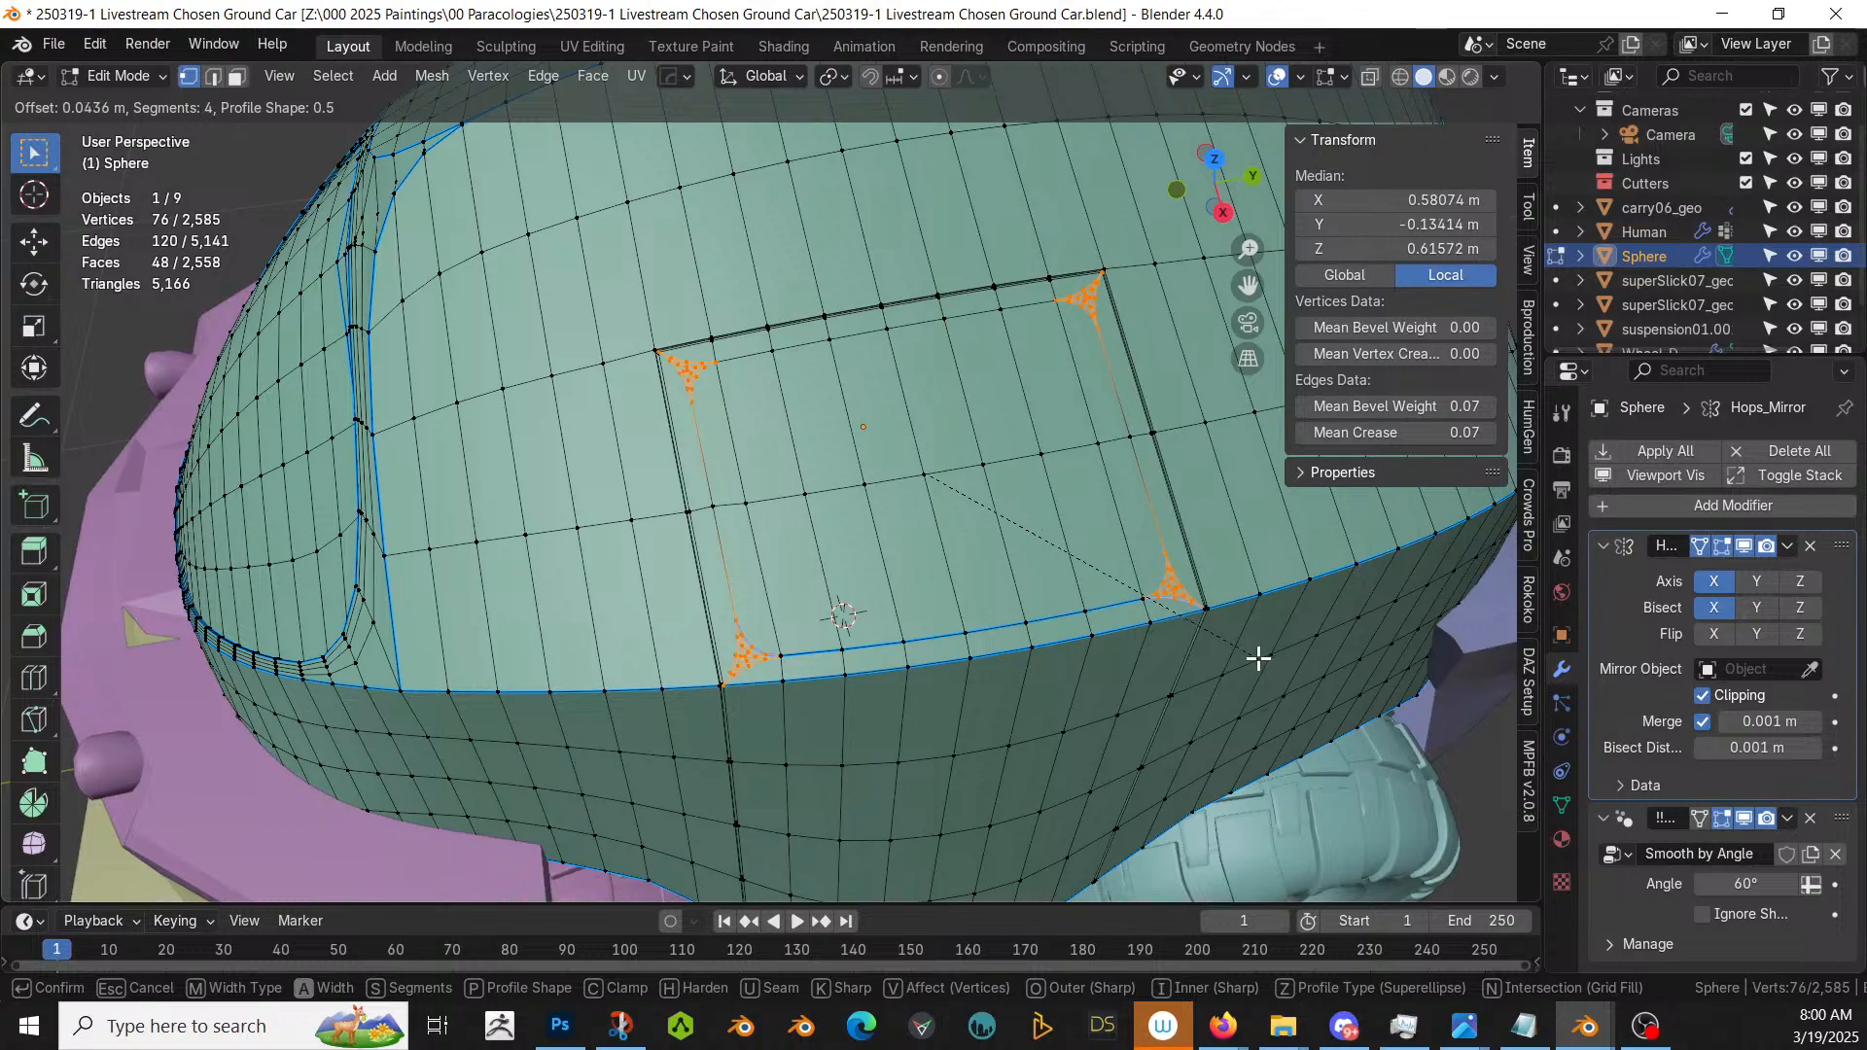
{"action": "left_click", "coordinate": [1258, 658]}
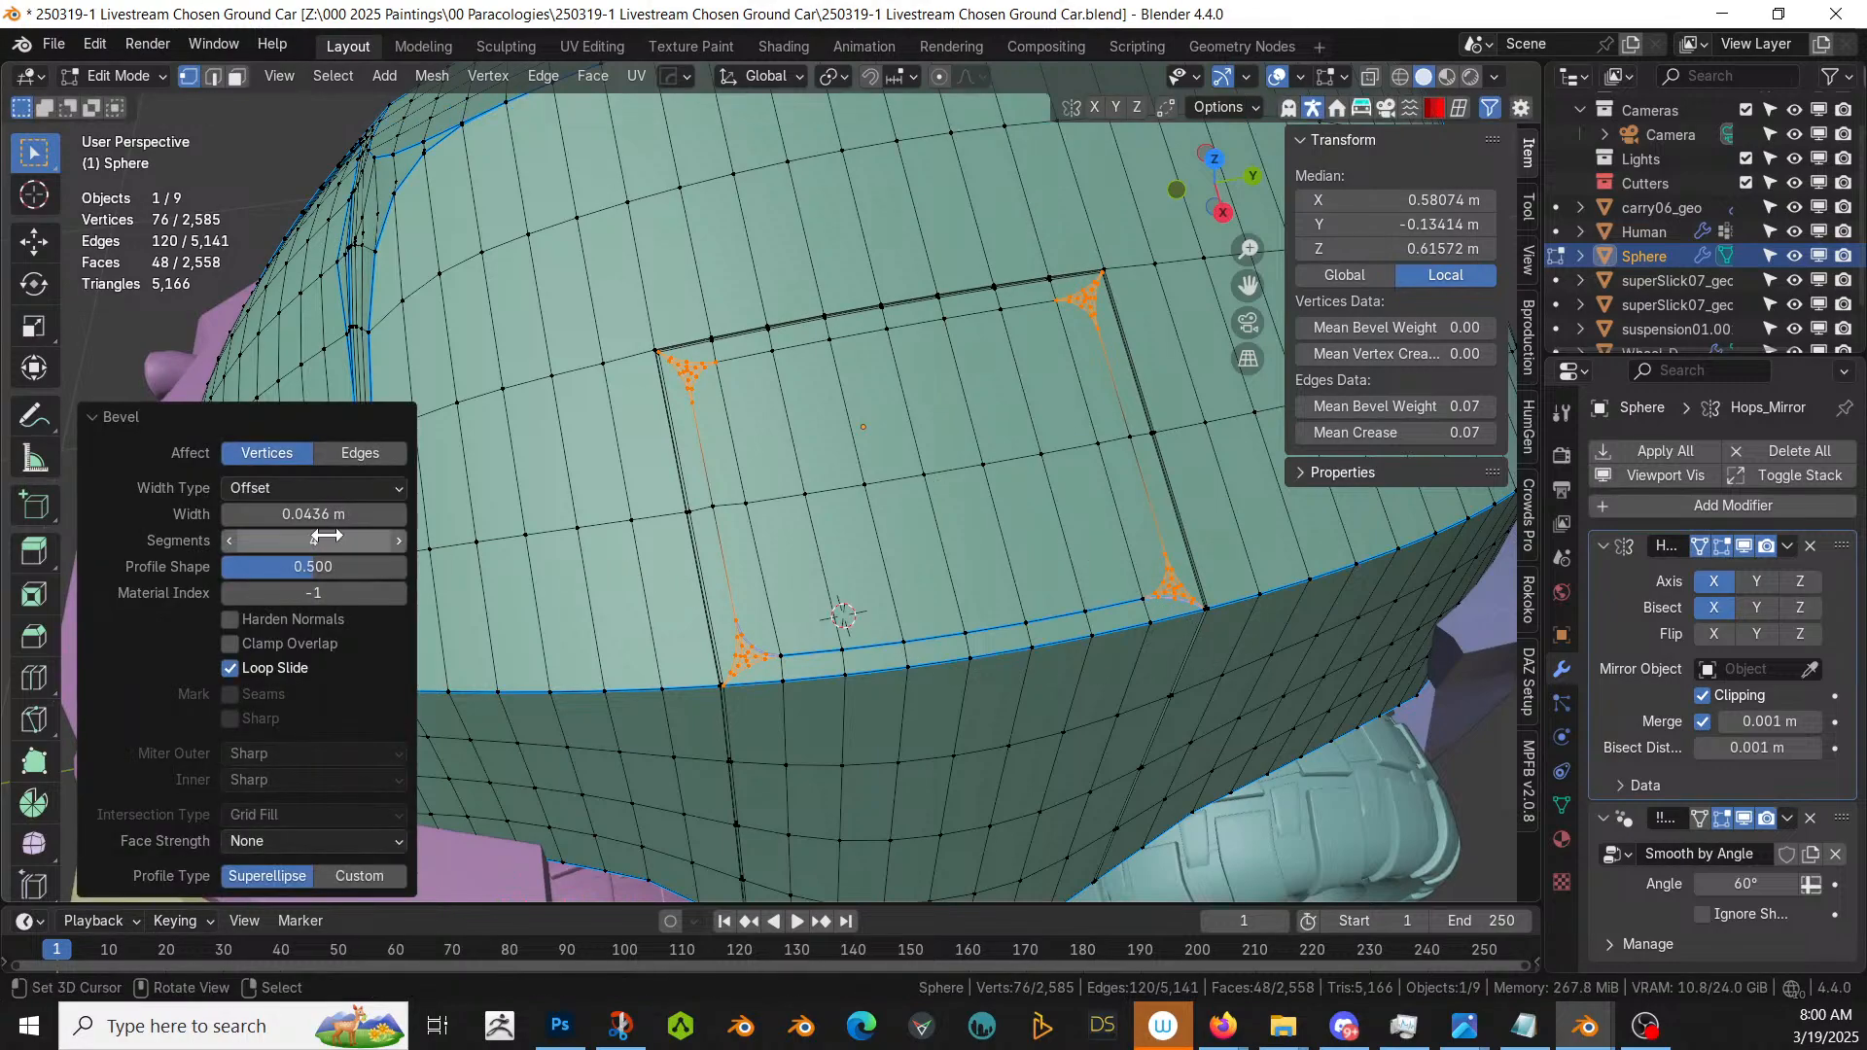
{"action": "left_click", "coordinate": [296, 512]}
{"action": "type", "text": "0.05"}
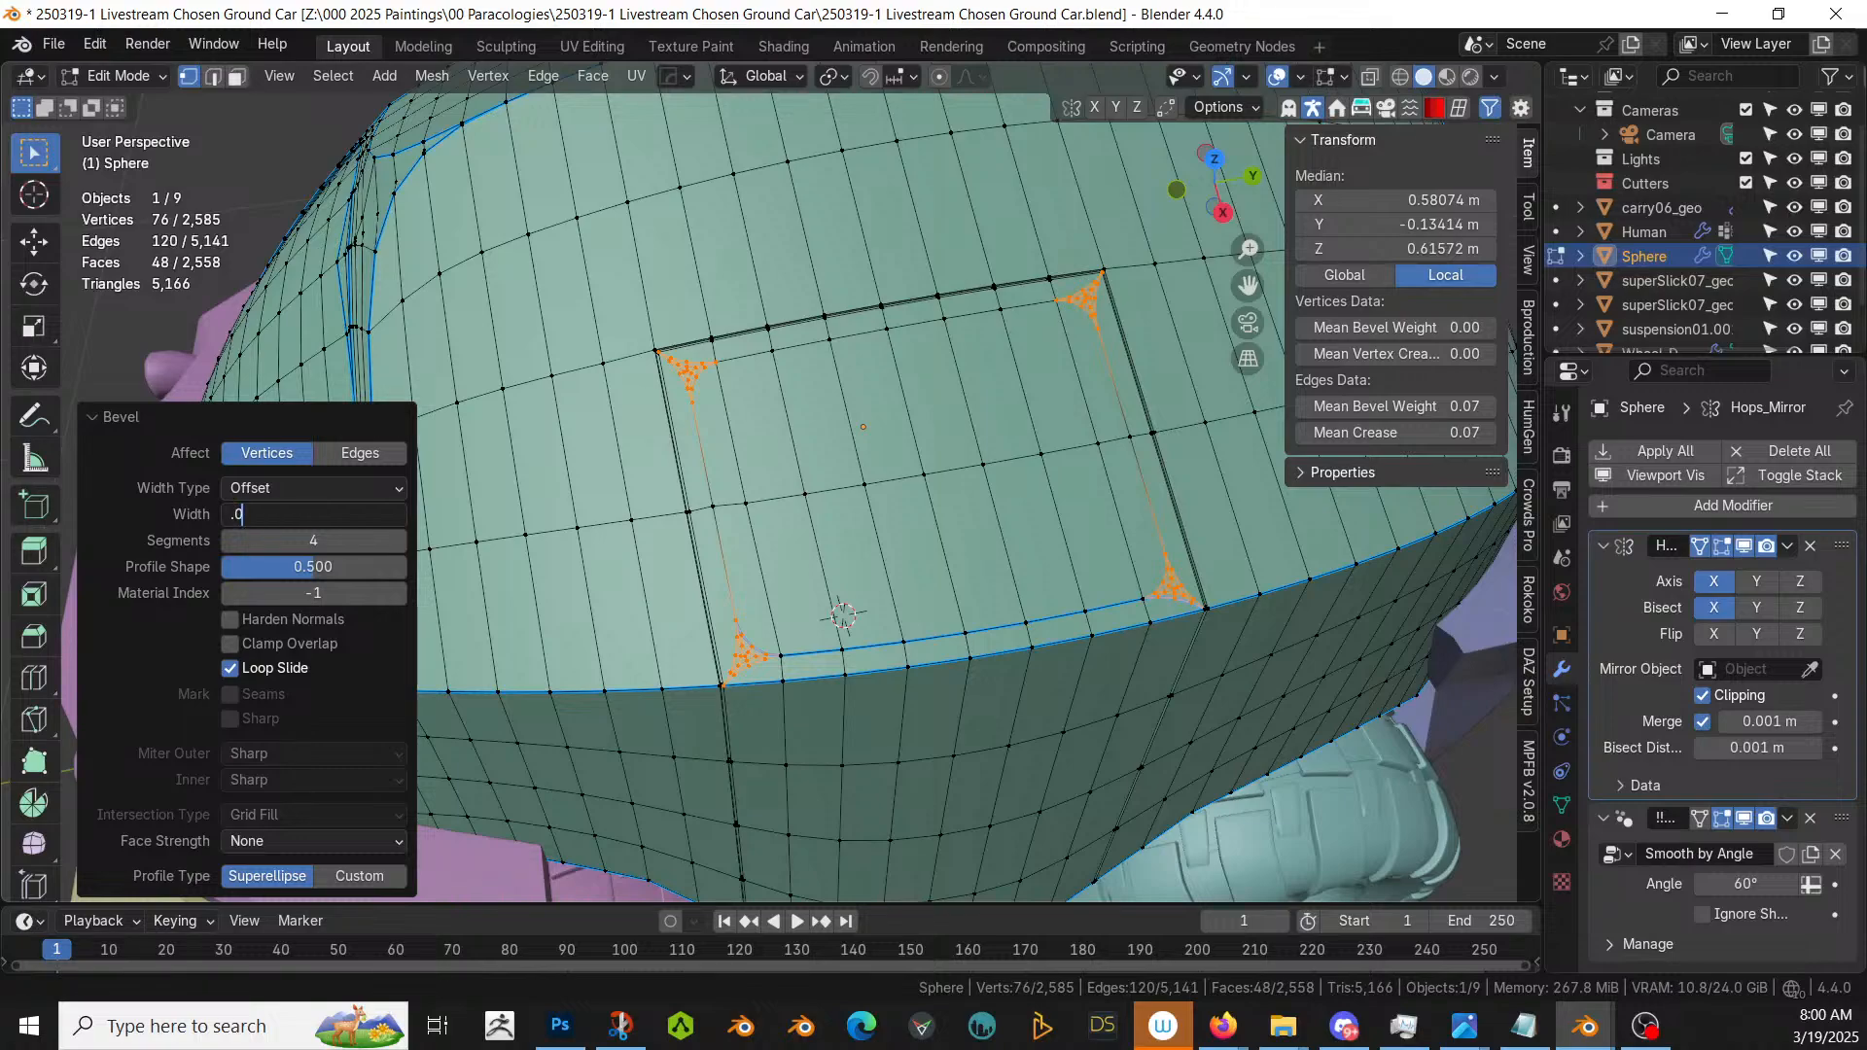
{"action": "key", "text": "Return"}
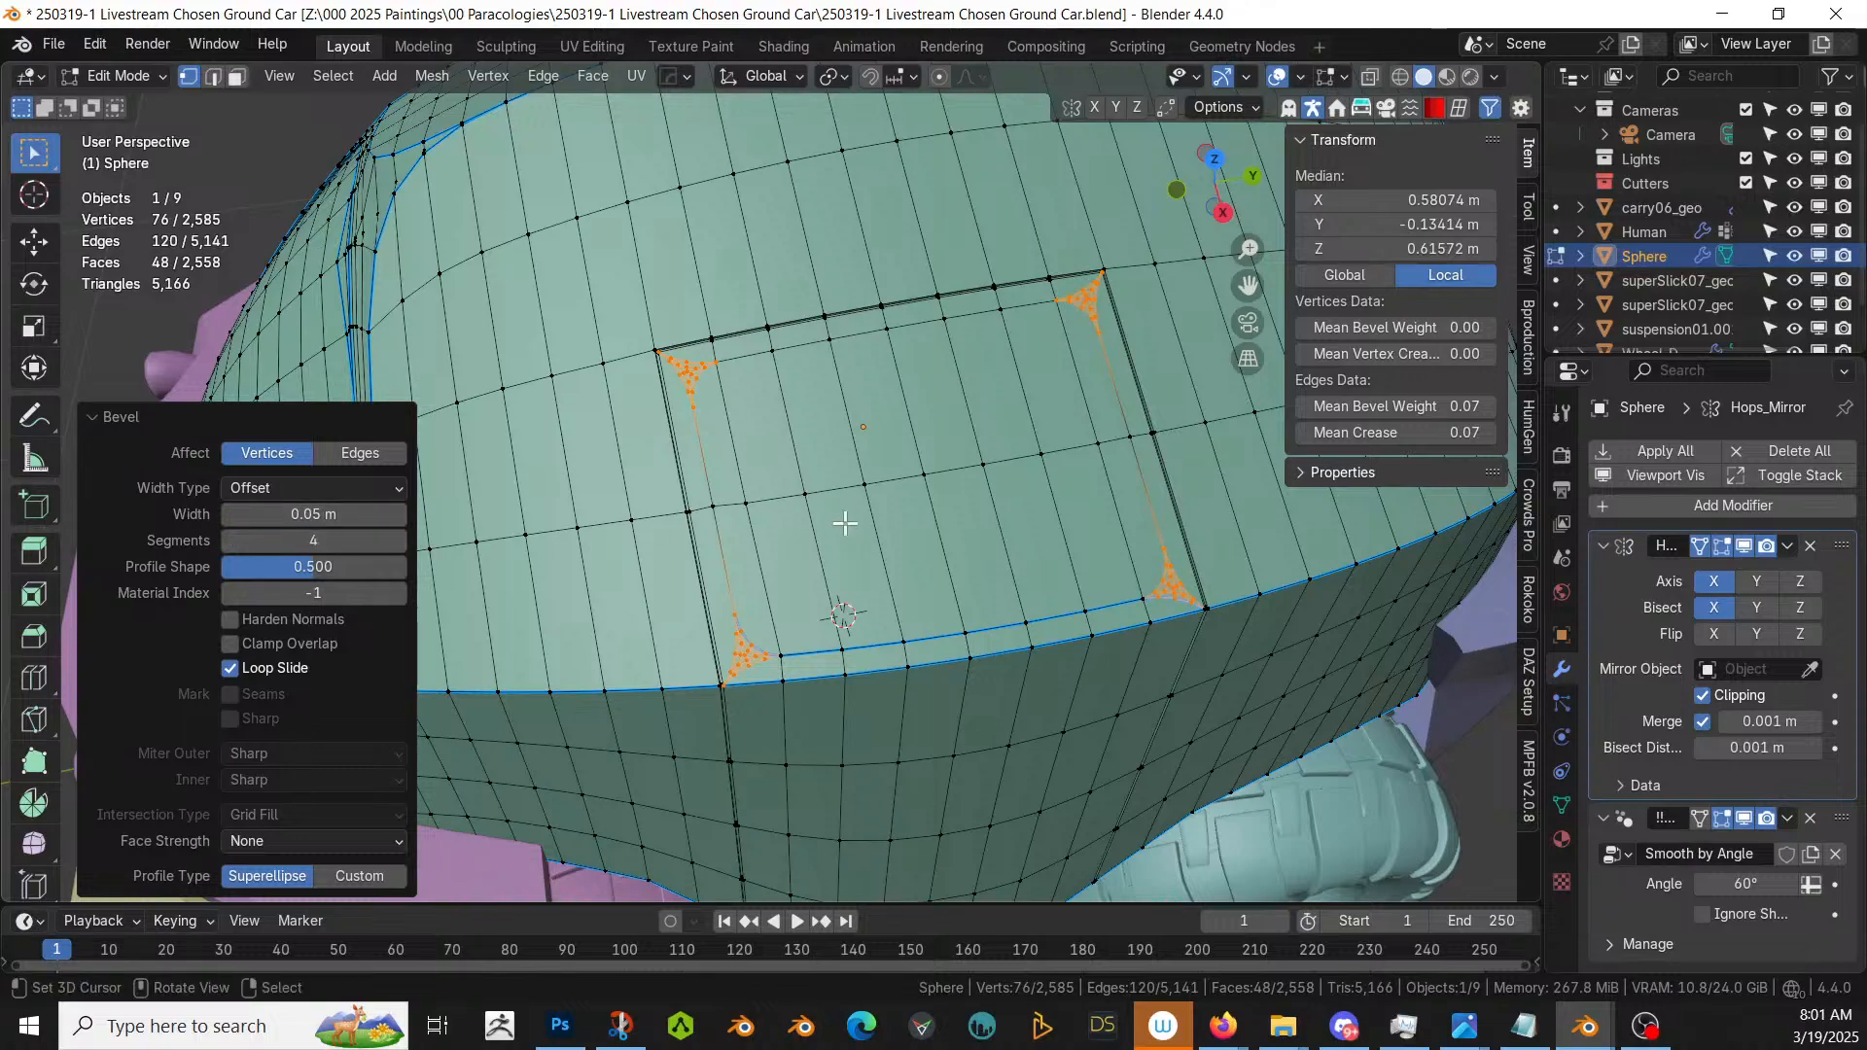
- Select the two rows of door faces directly below the waist crease and inset them about 0.03 m for a lower window
{"action": "key", "text": "3"}
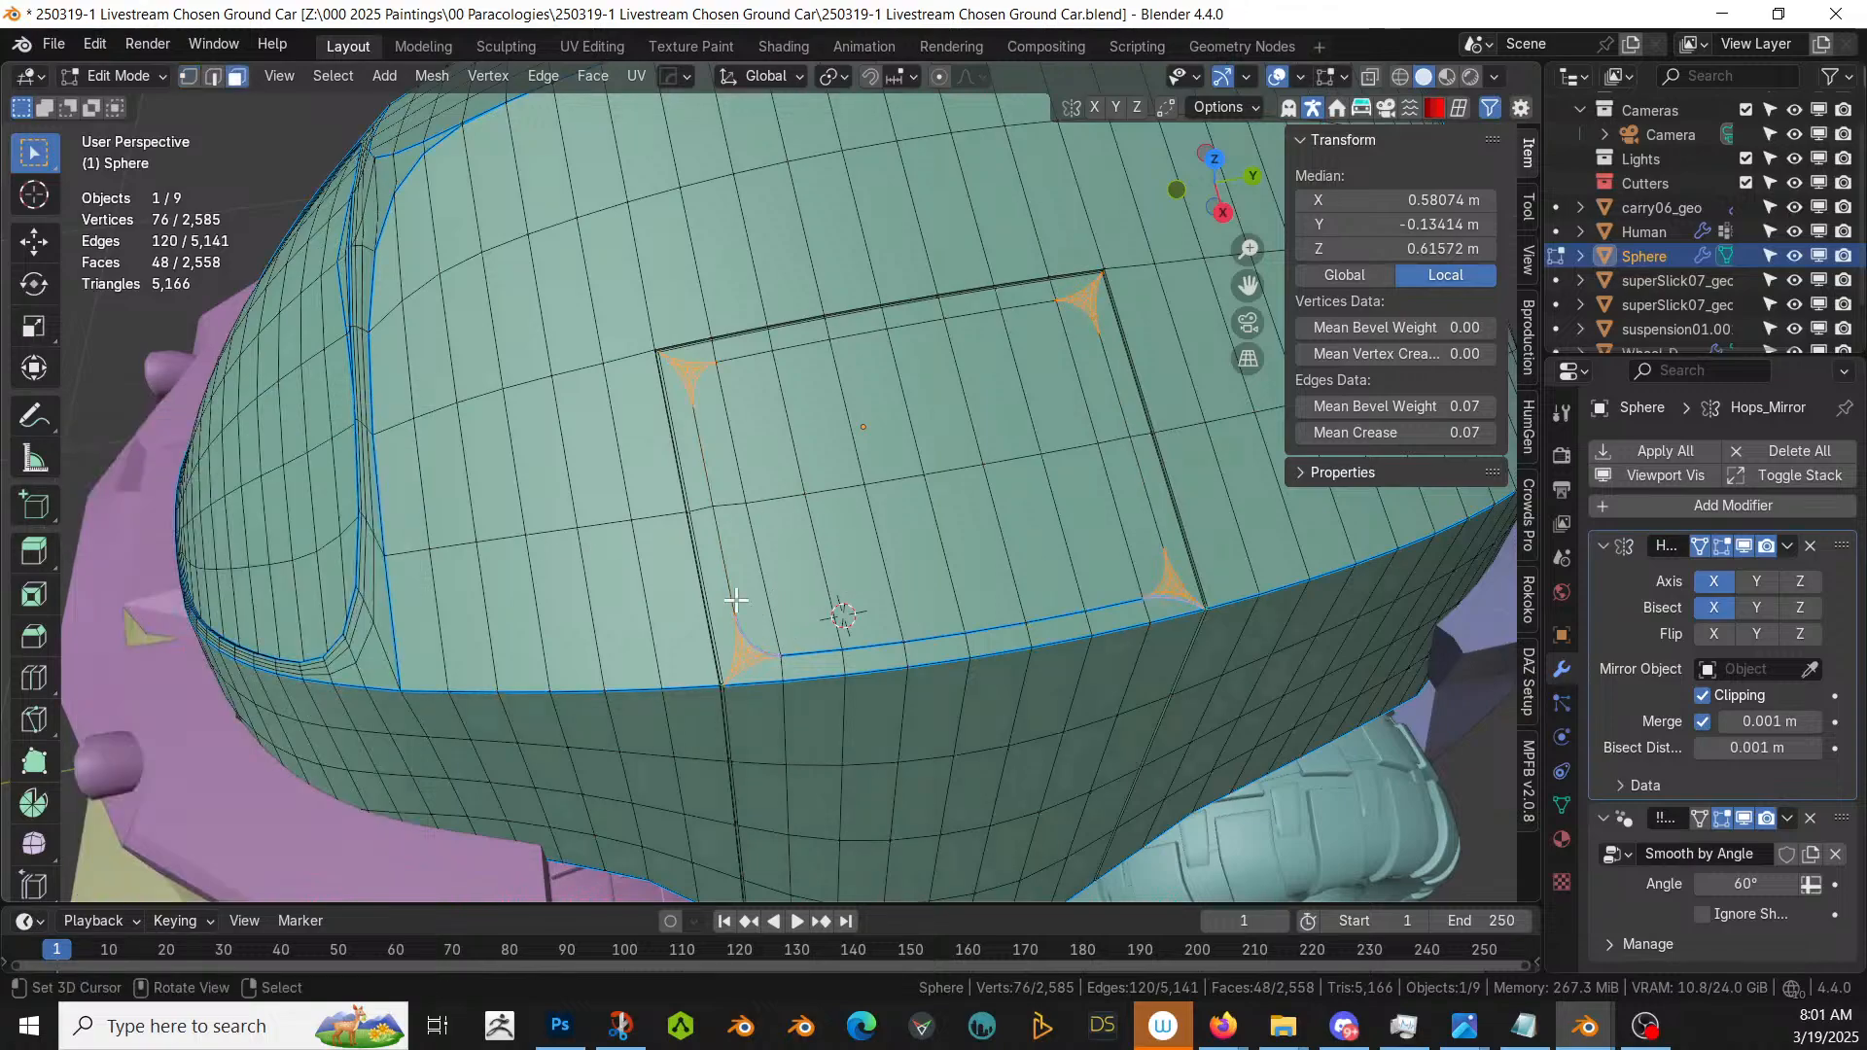
{"action": "left_click", "coordinate": [755, 612]}
{"action": "middle_click_drag", "start_coordinate": [949, 634], "coordinate": [821, 589]}
{"action": "left_click", "coordinate": [745, 585]}
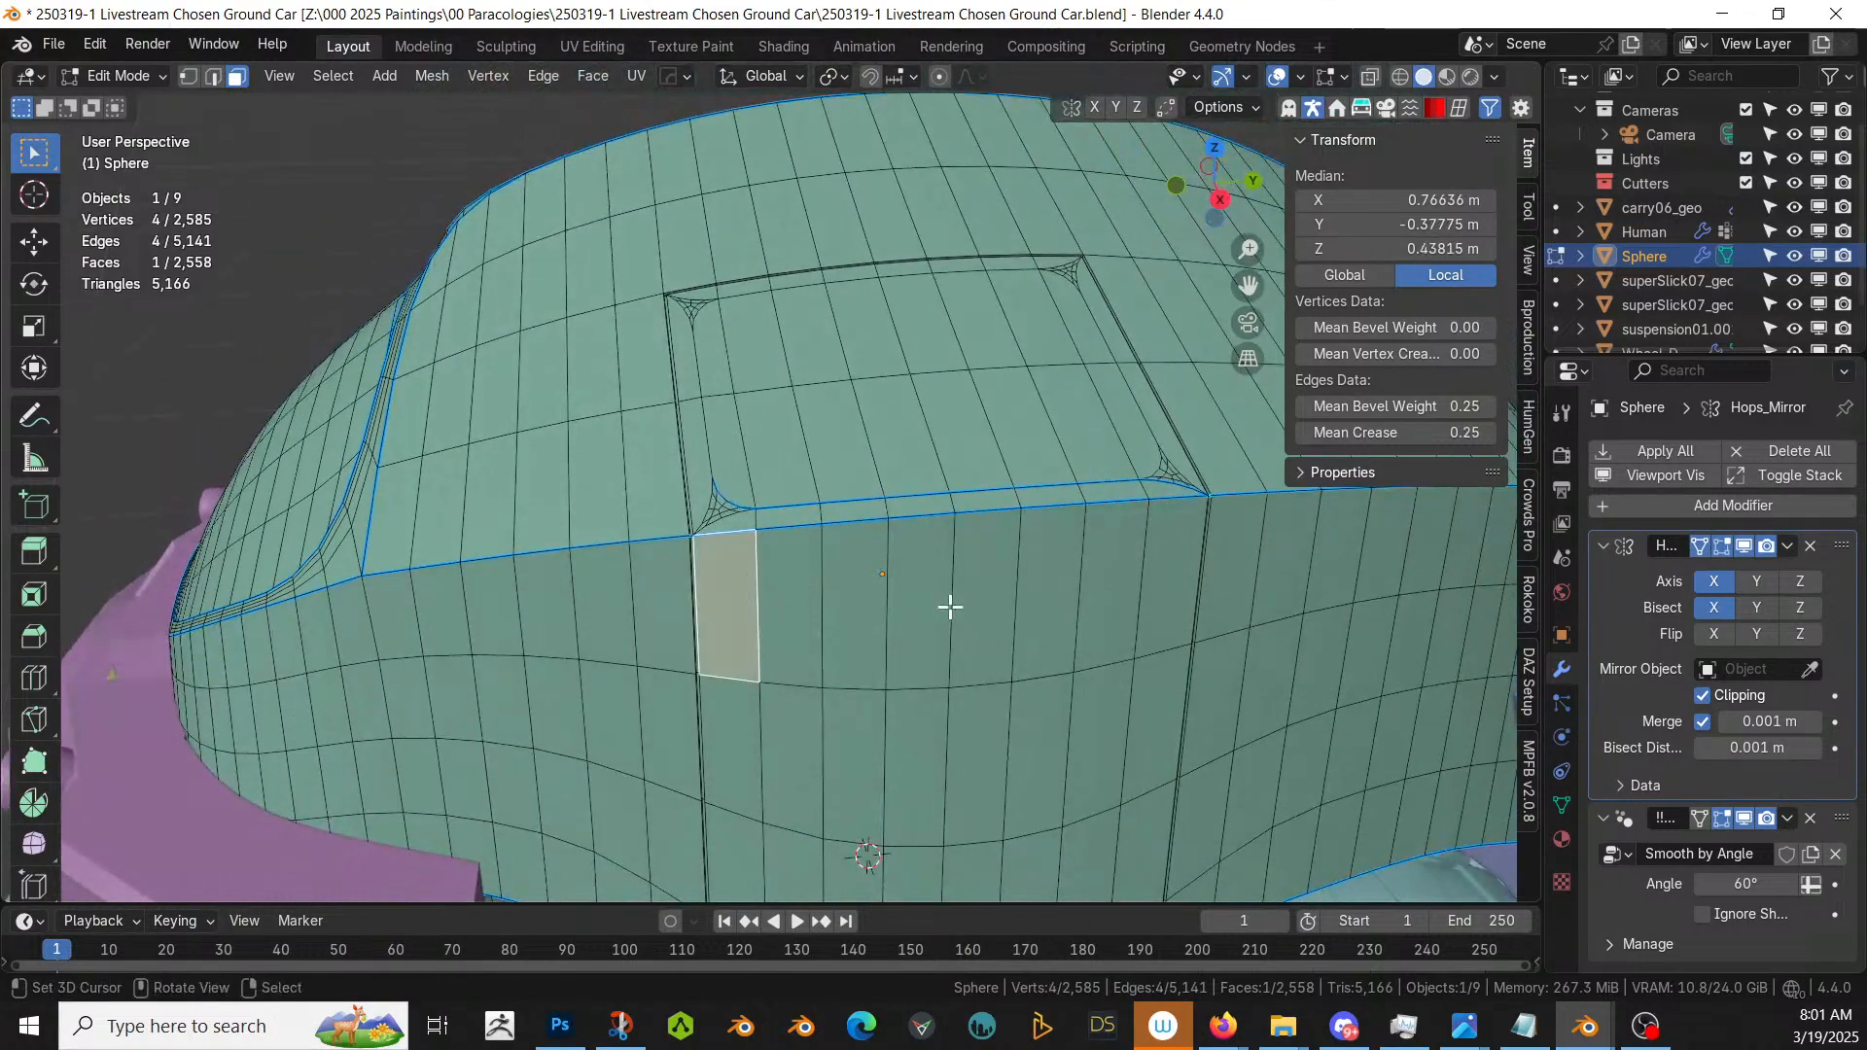
{"action": "left_click", "coordinate": [1168, 578], "text": "shift"}
{"action": "left_click", "coordinate": [733, 593], "text": "ctrl"}
{"action": "middle_click_drag", "start_coordinate": [784, 589], "coordinate": [788, 485], "text": "shift"}
{"action": "left_click", "coordinate": [768, 489], "text": "shift"}
{"action": "left_click", "coordinate": [775, 784], "text": "ctrl"}
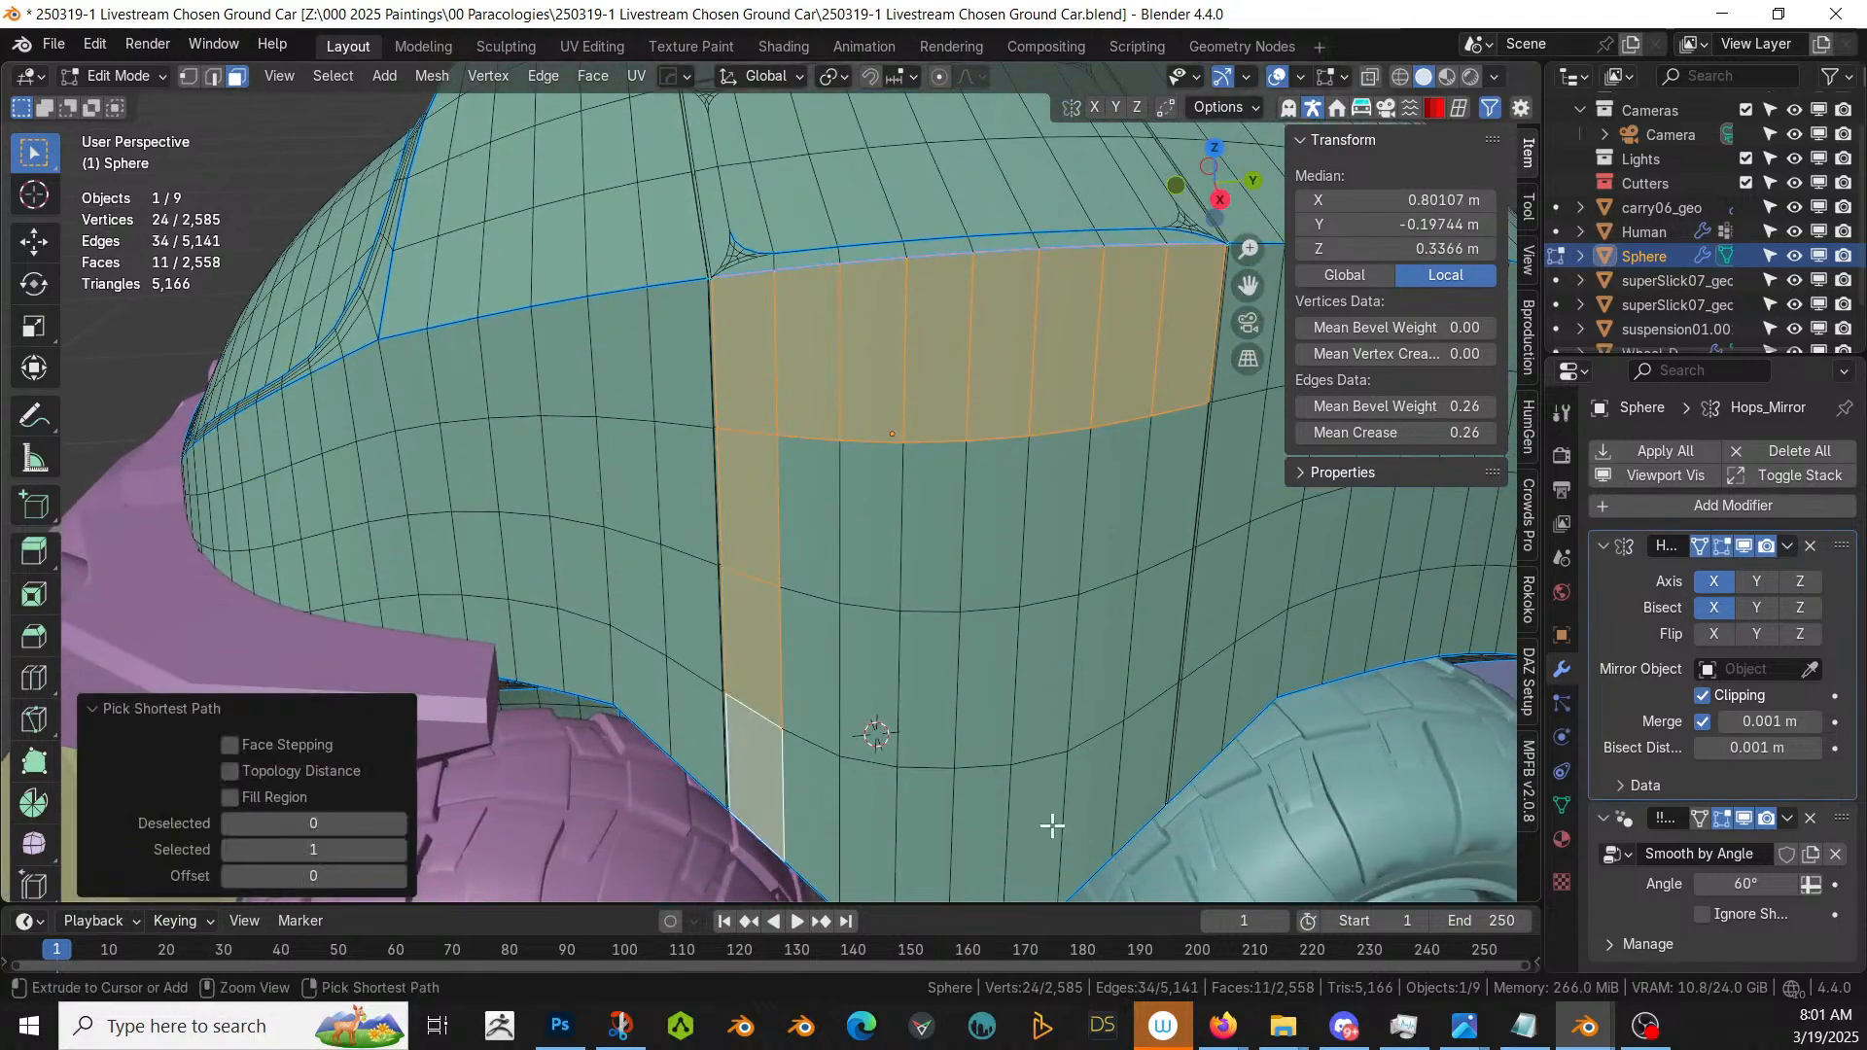
{"action": "right_click", "coordinate": [740, 626], "text": "shift"}
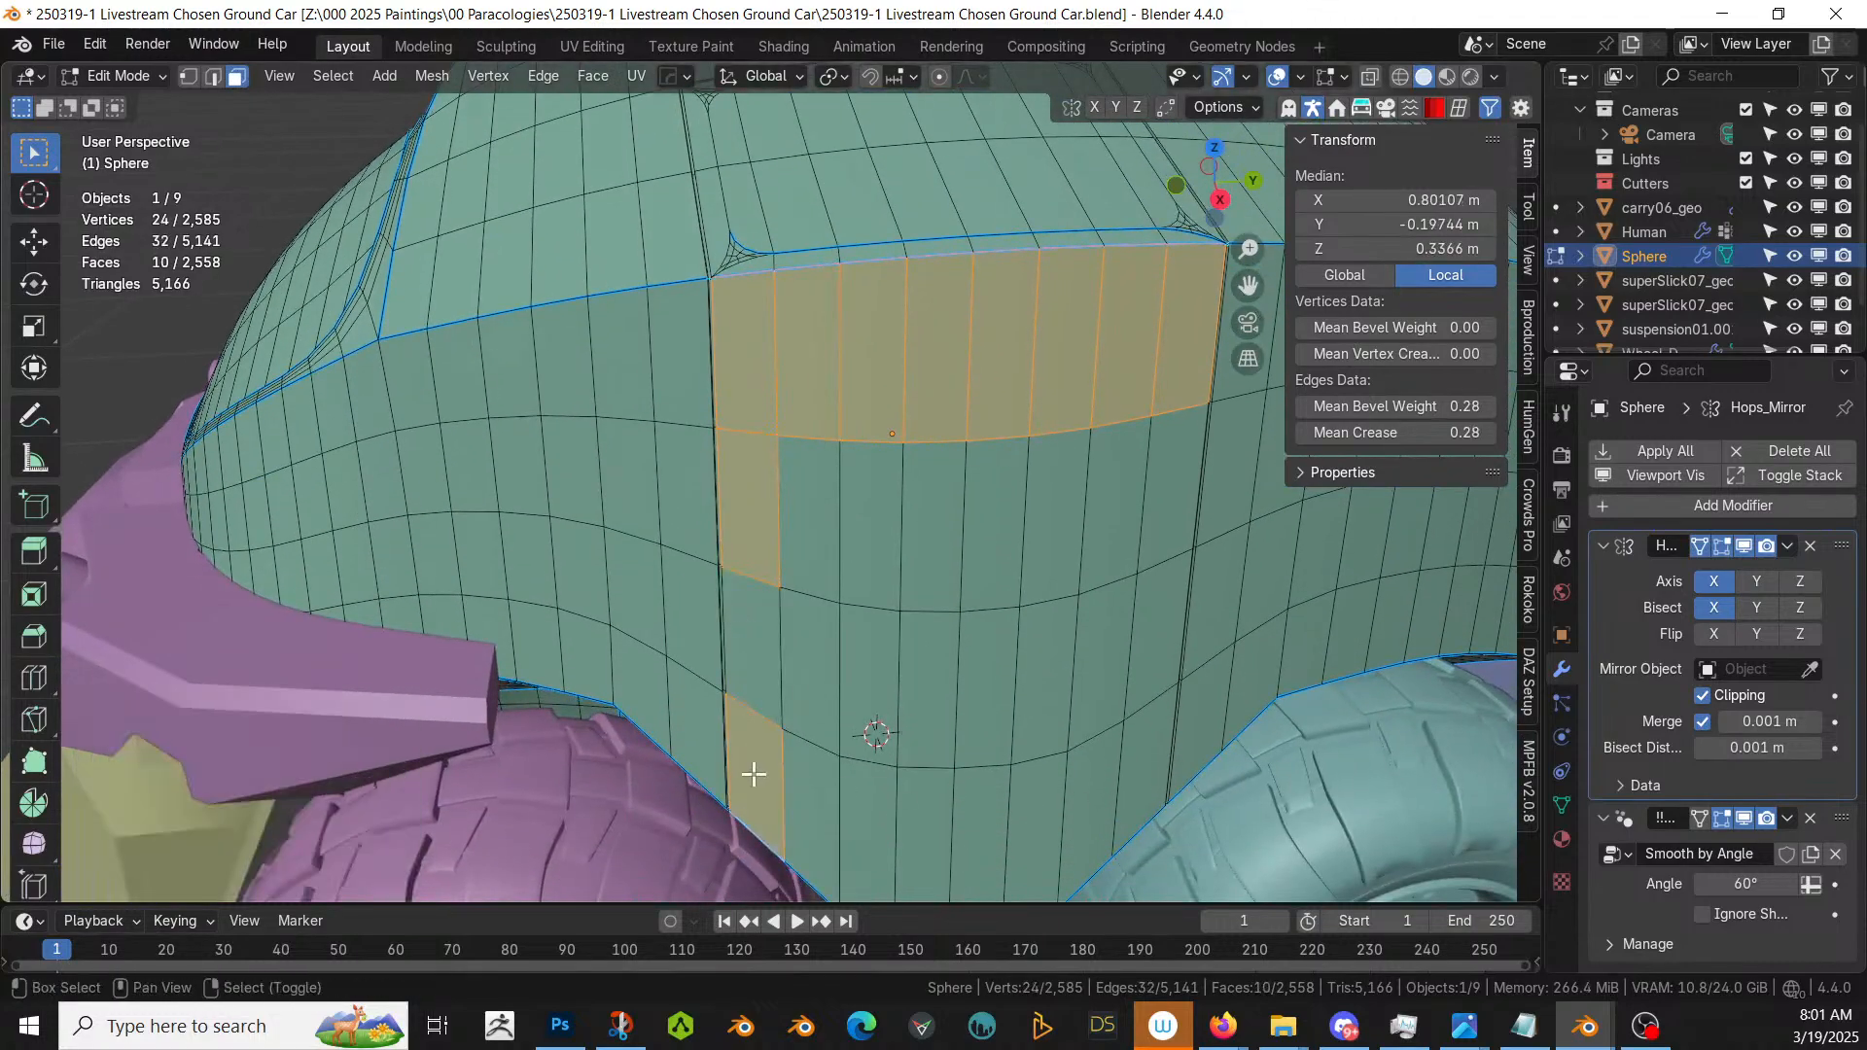
{"action": "right_click", "coordinate": [754, 775], "text": "shift"}
{"action": "right_click", "coordinate": [805, 530], "text": "shift"}
{"action": "left_click", "coordinate": [1186, 486], "text": "ctrl"}
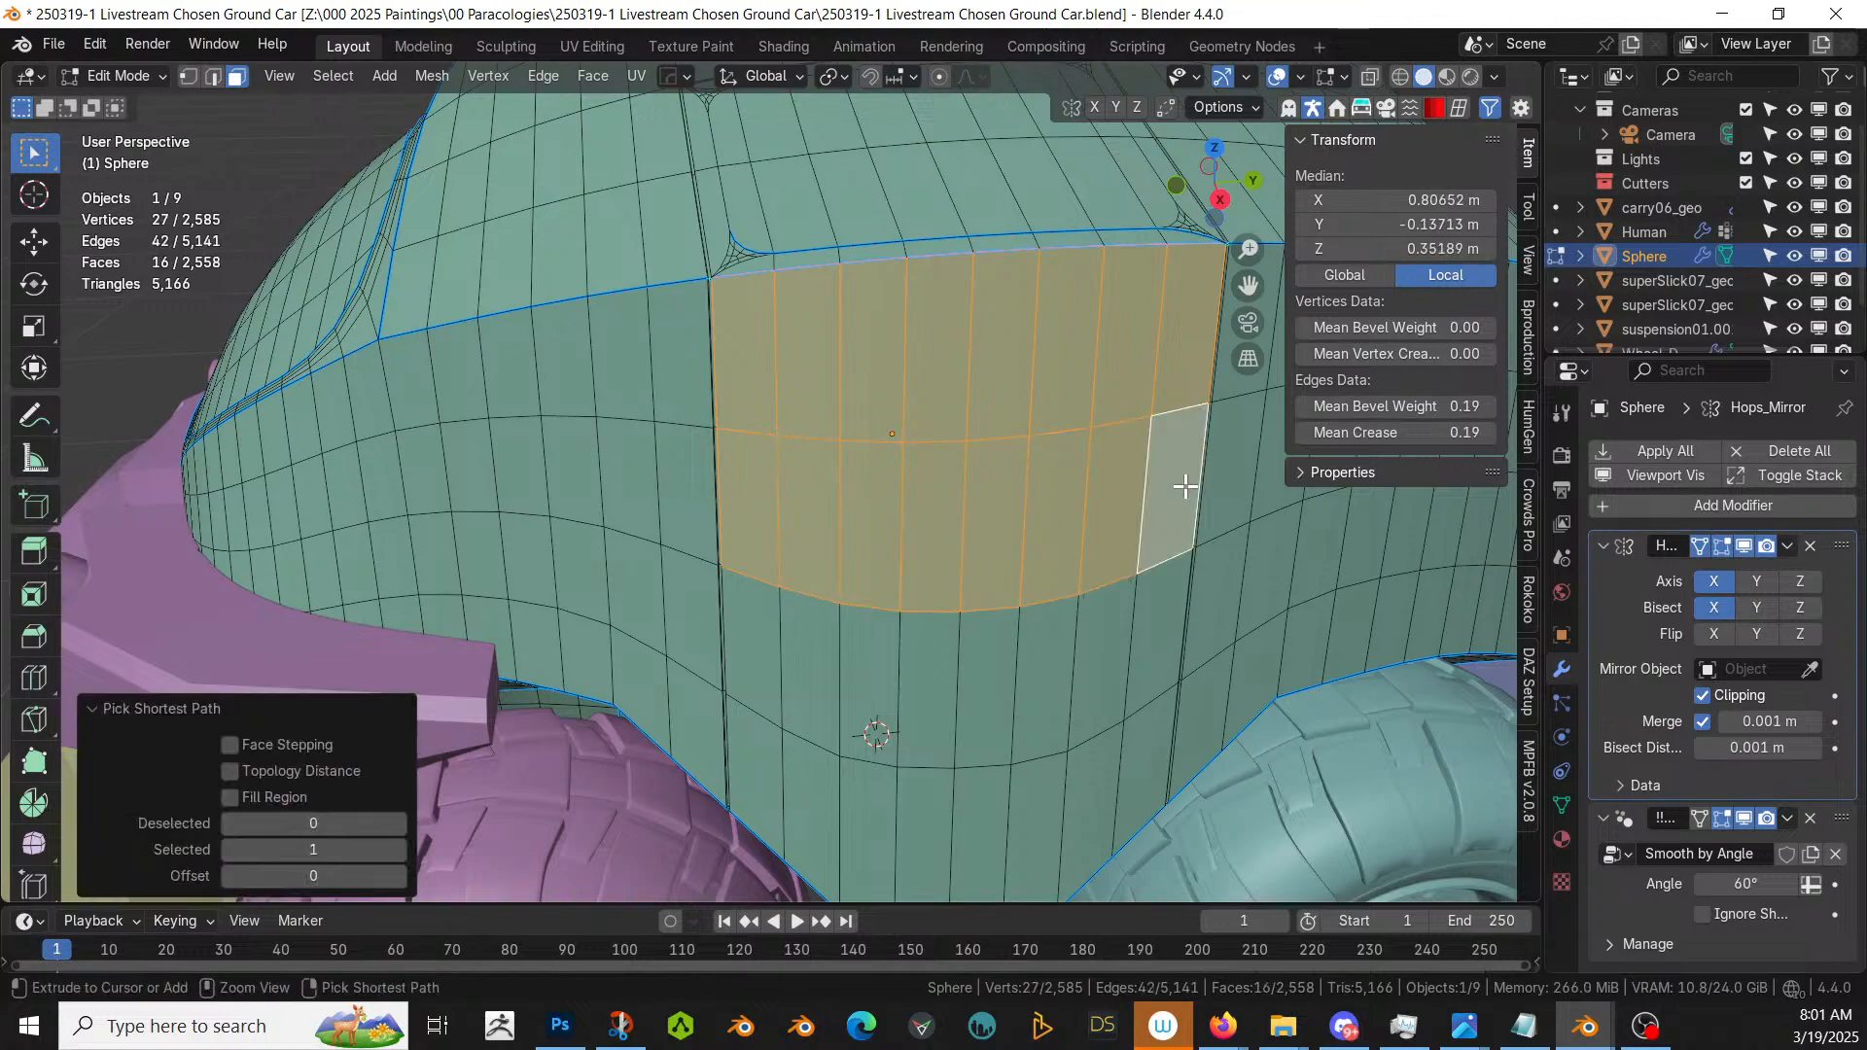
{"action": "middle_click_drag", "start_coordinate": [1117, 504], "coordinate": [1064, 573]}
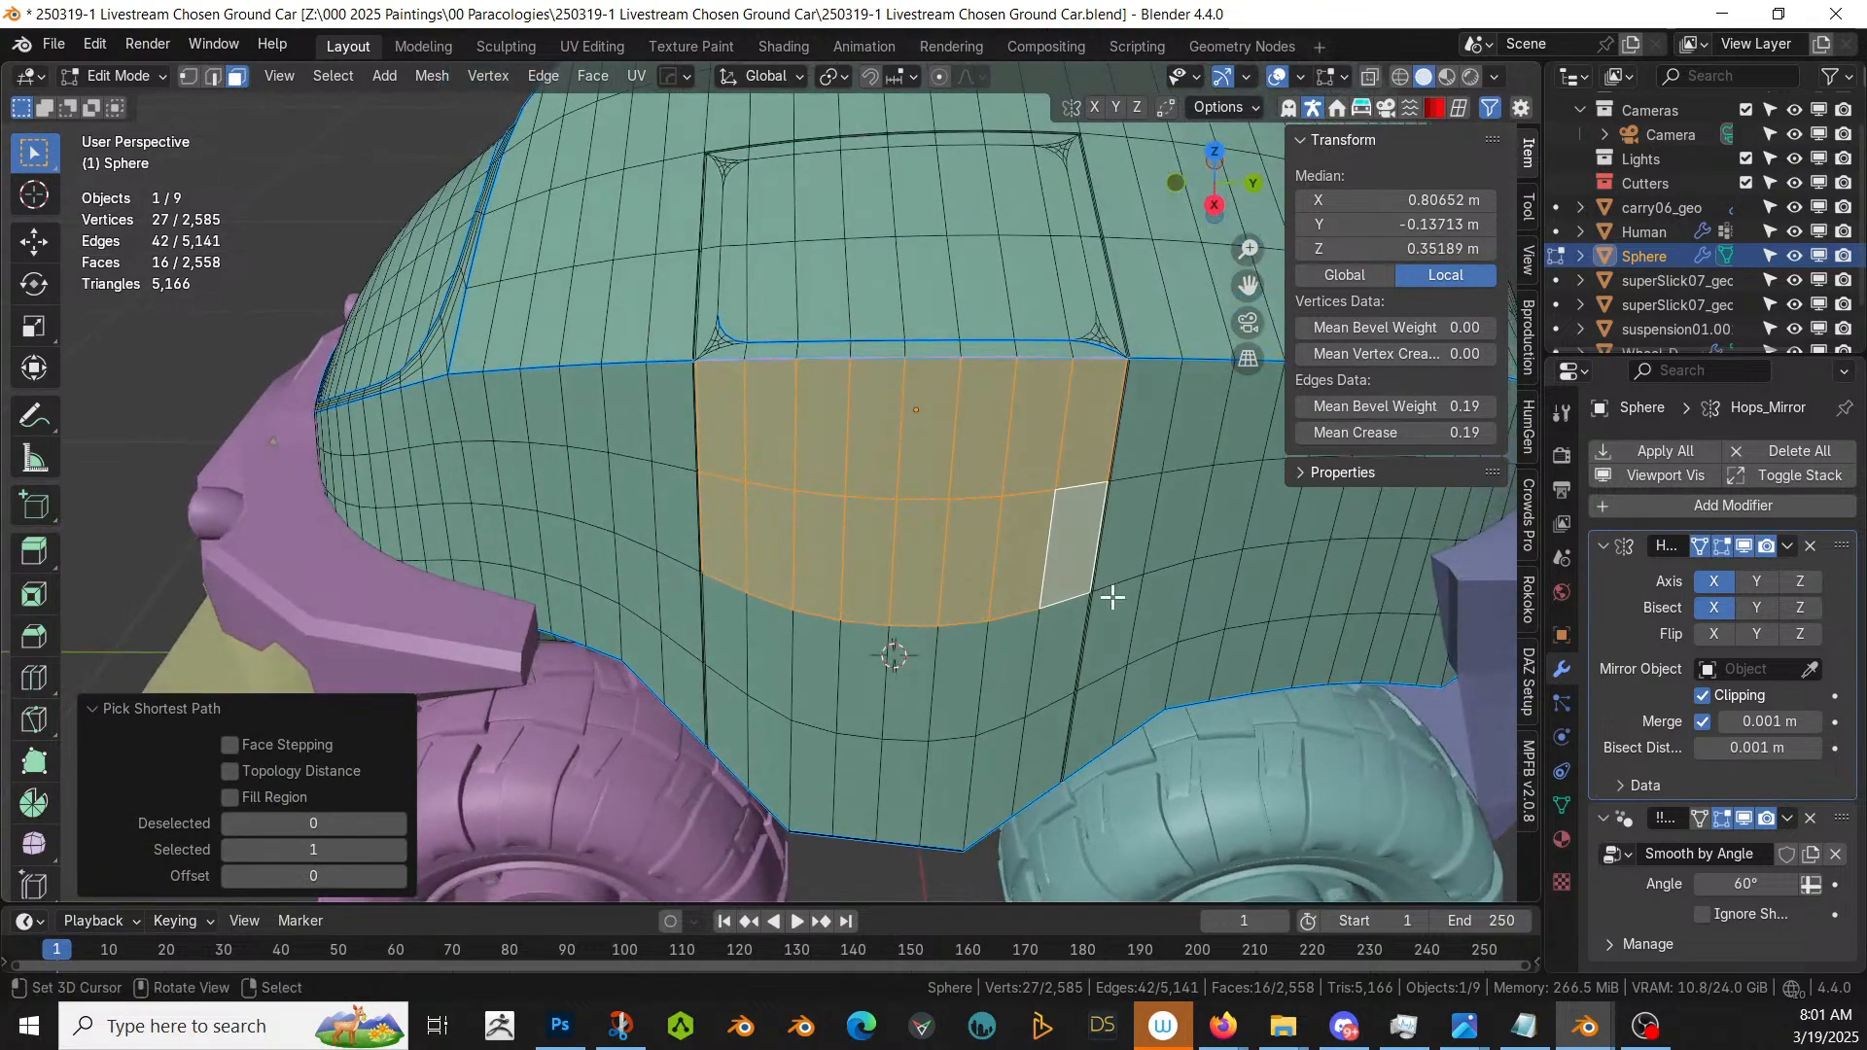
{"action": "key", "text": "i"}
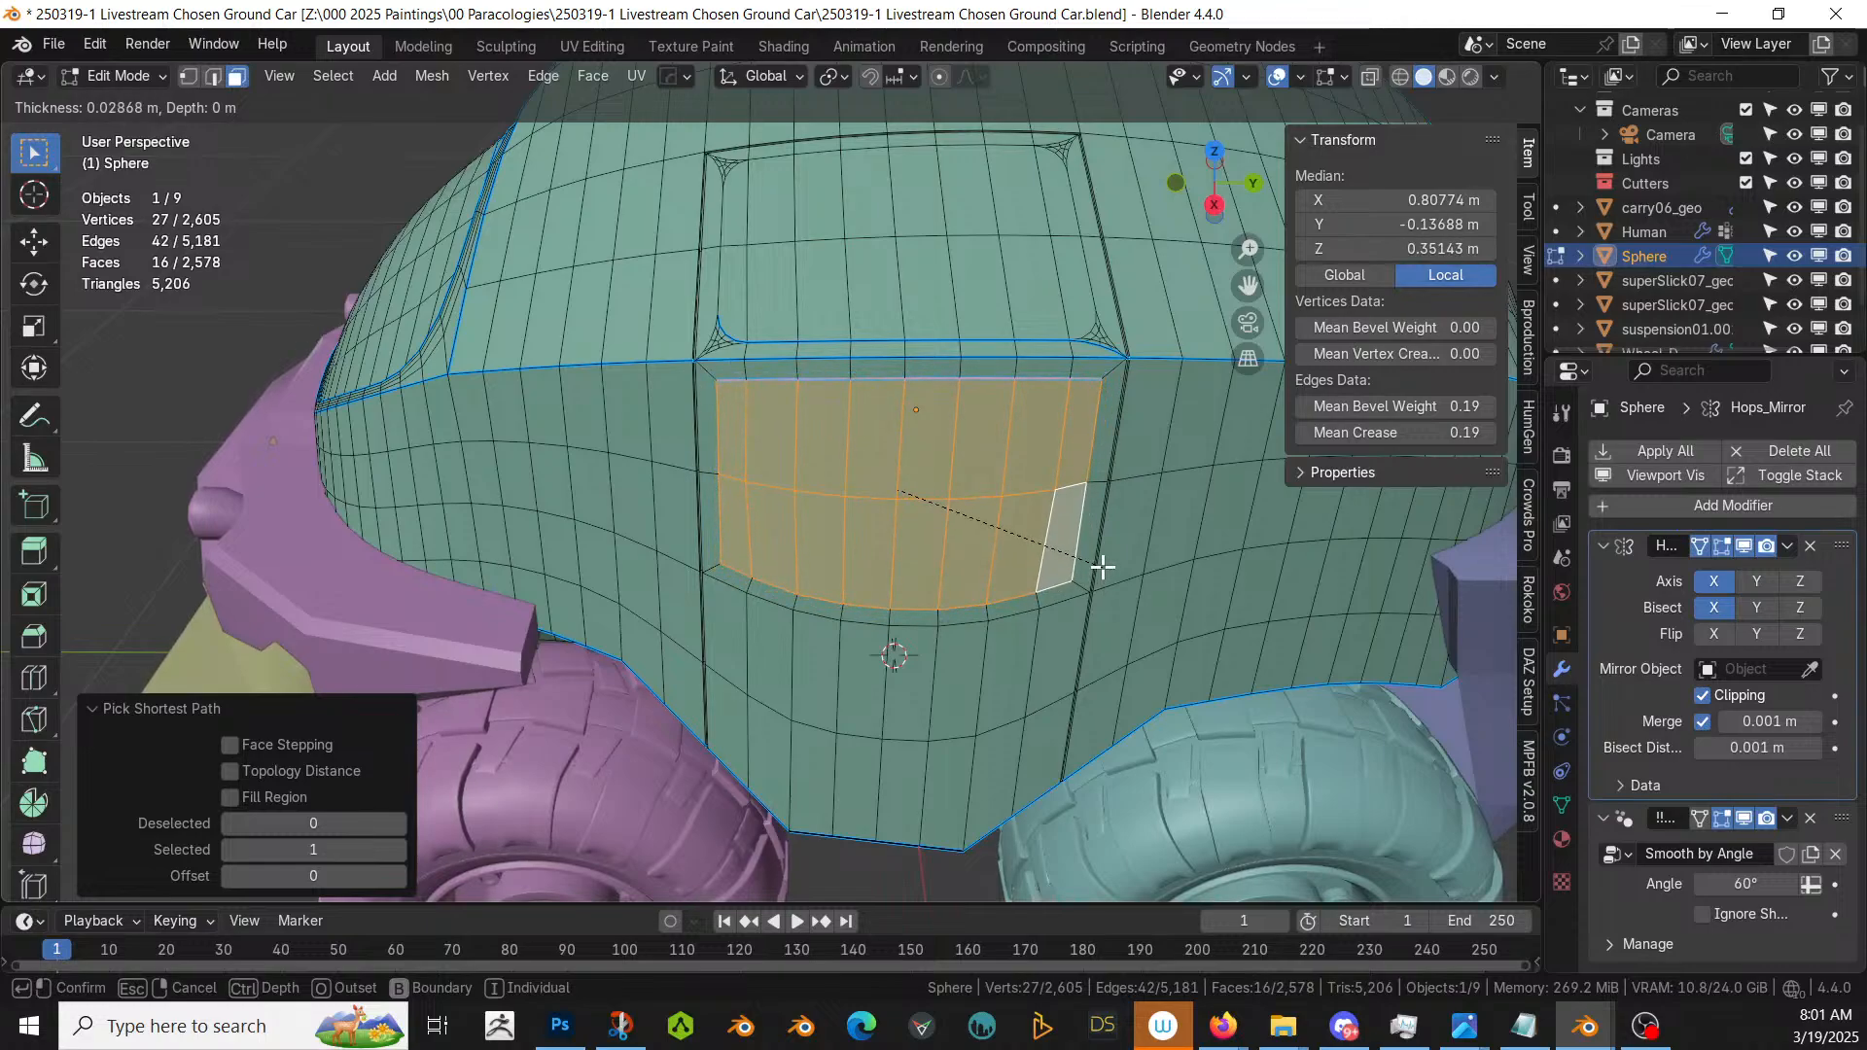
{"action": "left_click", "coordinate": [1102, 563]}
- Bevel the four corner vertices of the lower door window inset with four segments and a width of 0.05 m
{"action": "middle_click_drag", "start_coordinate": [1100, 563], "coordinate": [1049, 549]}
{"action": "scroll", "coordinate": [1049, 549], "scroll_direction": "up", "scroll_amount": 4}
{"action": "key", "text": "1"}
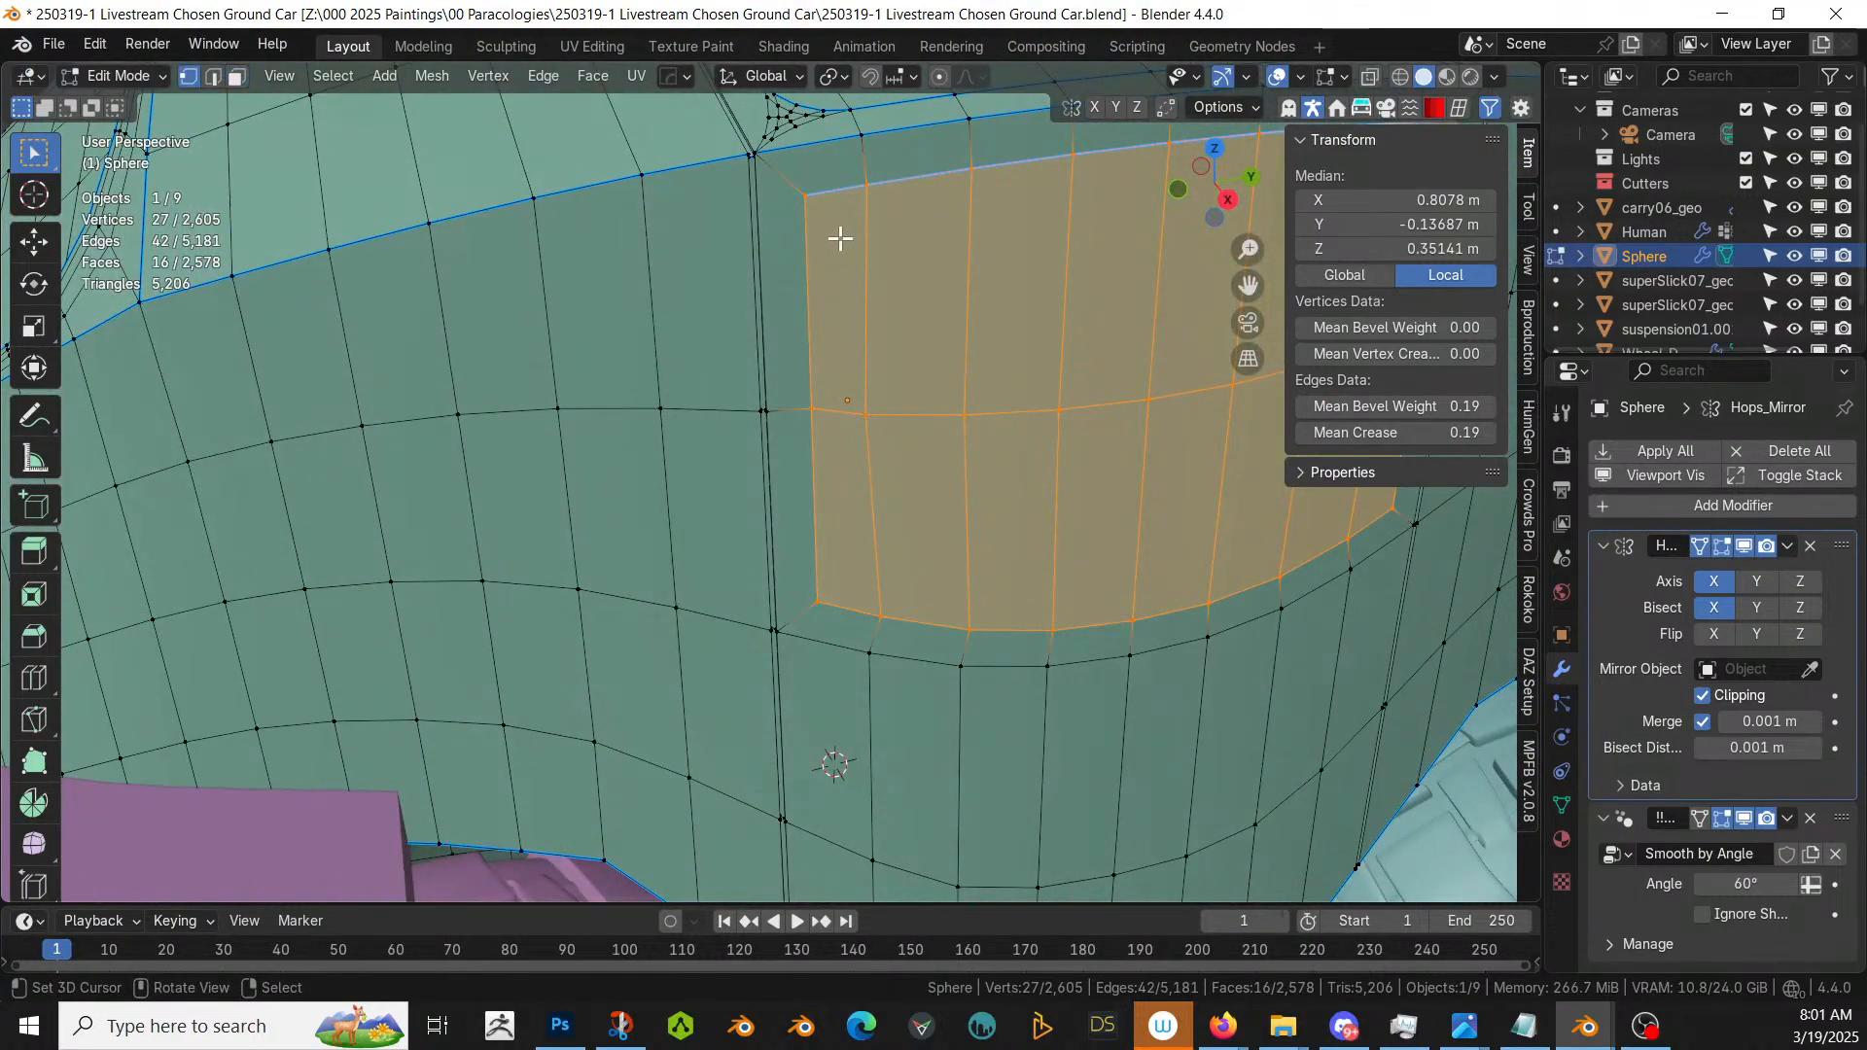
{"action": "left_click", "coordinate": [815, 212]}
{"action": "middle_click_drag", "start_coordinate": [821, 436], "coordinate": [657, 558], "text": "shift"}
{"action": "left_click", "coordinate": [1115, 393], "text": "shift"}
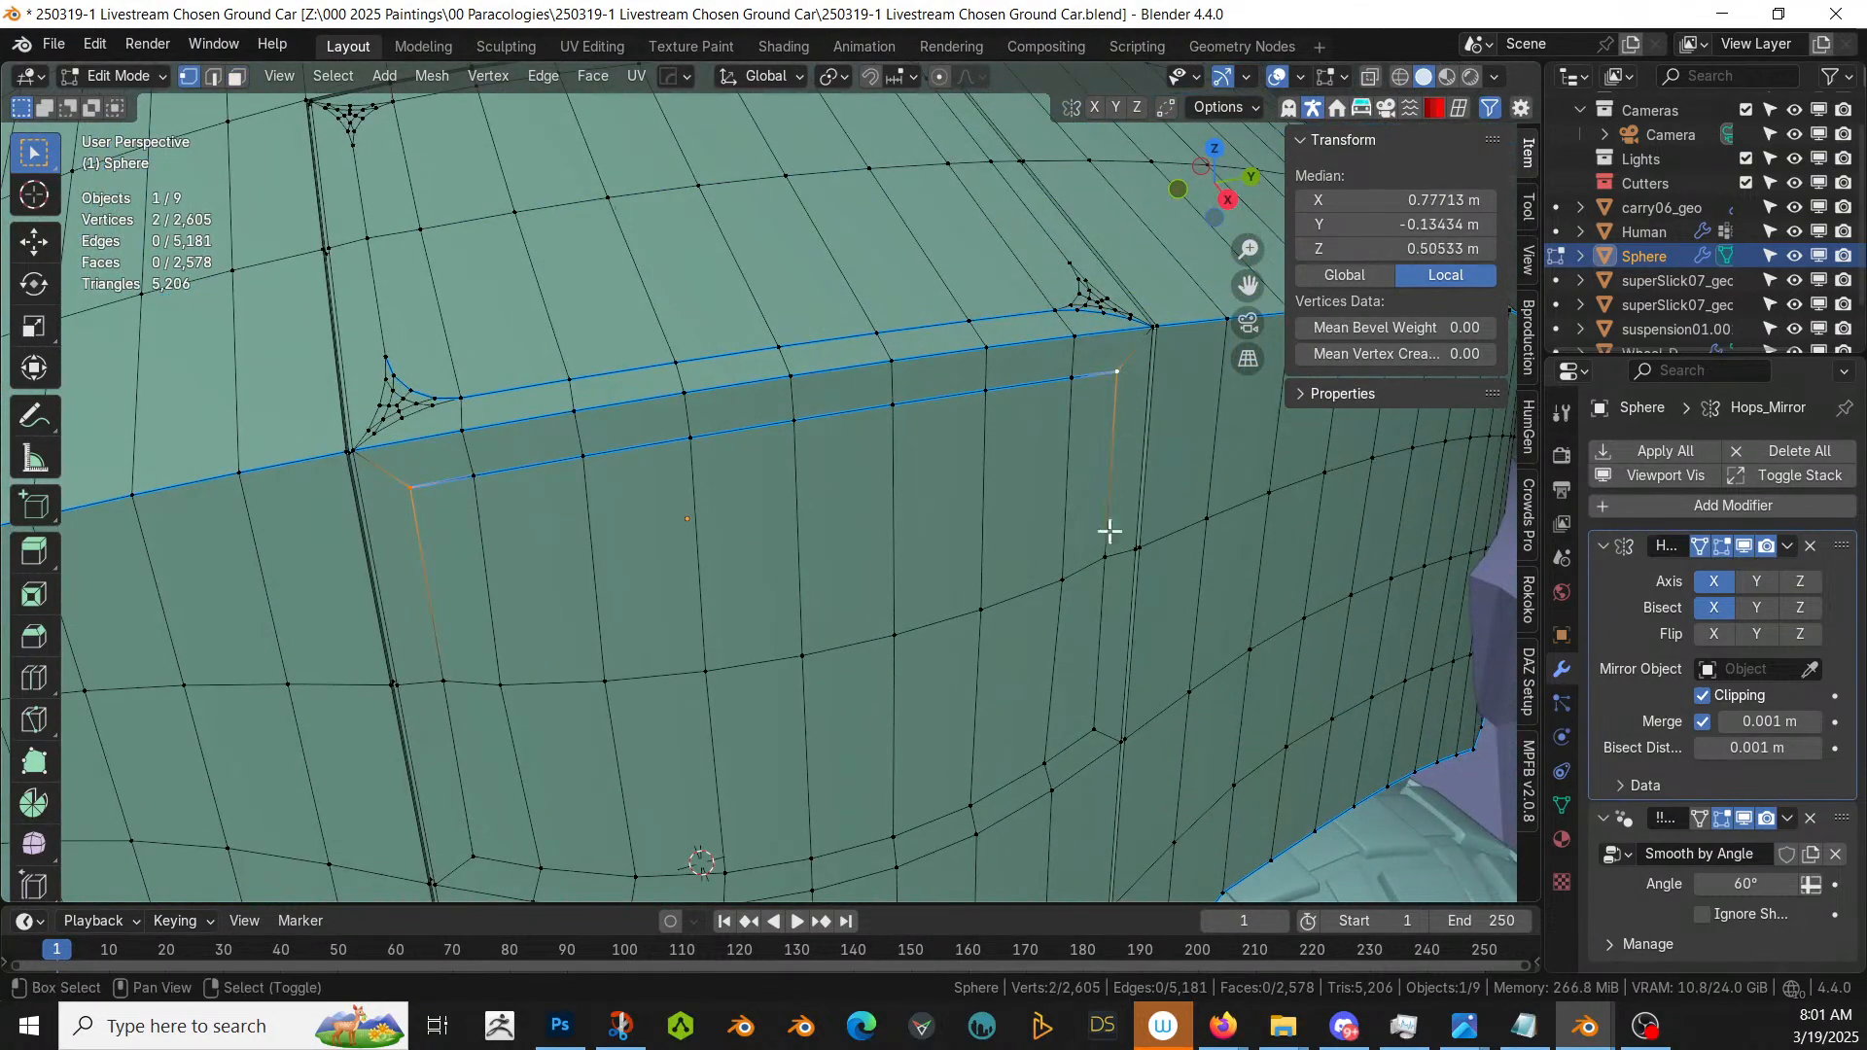
{"action": "left_click", "coordinate": [1087, 729], "text": "shift"}
{"action": "left_click", "coordinate": [474, 856], "text": "shift"}
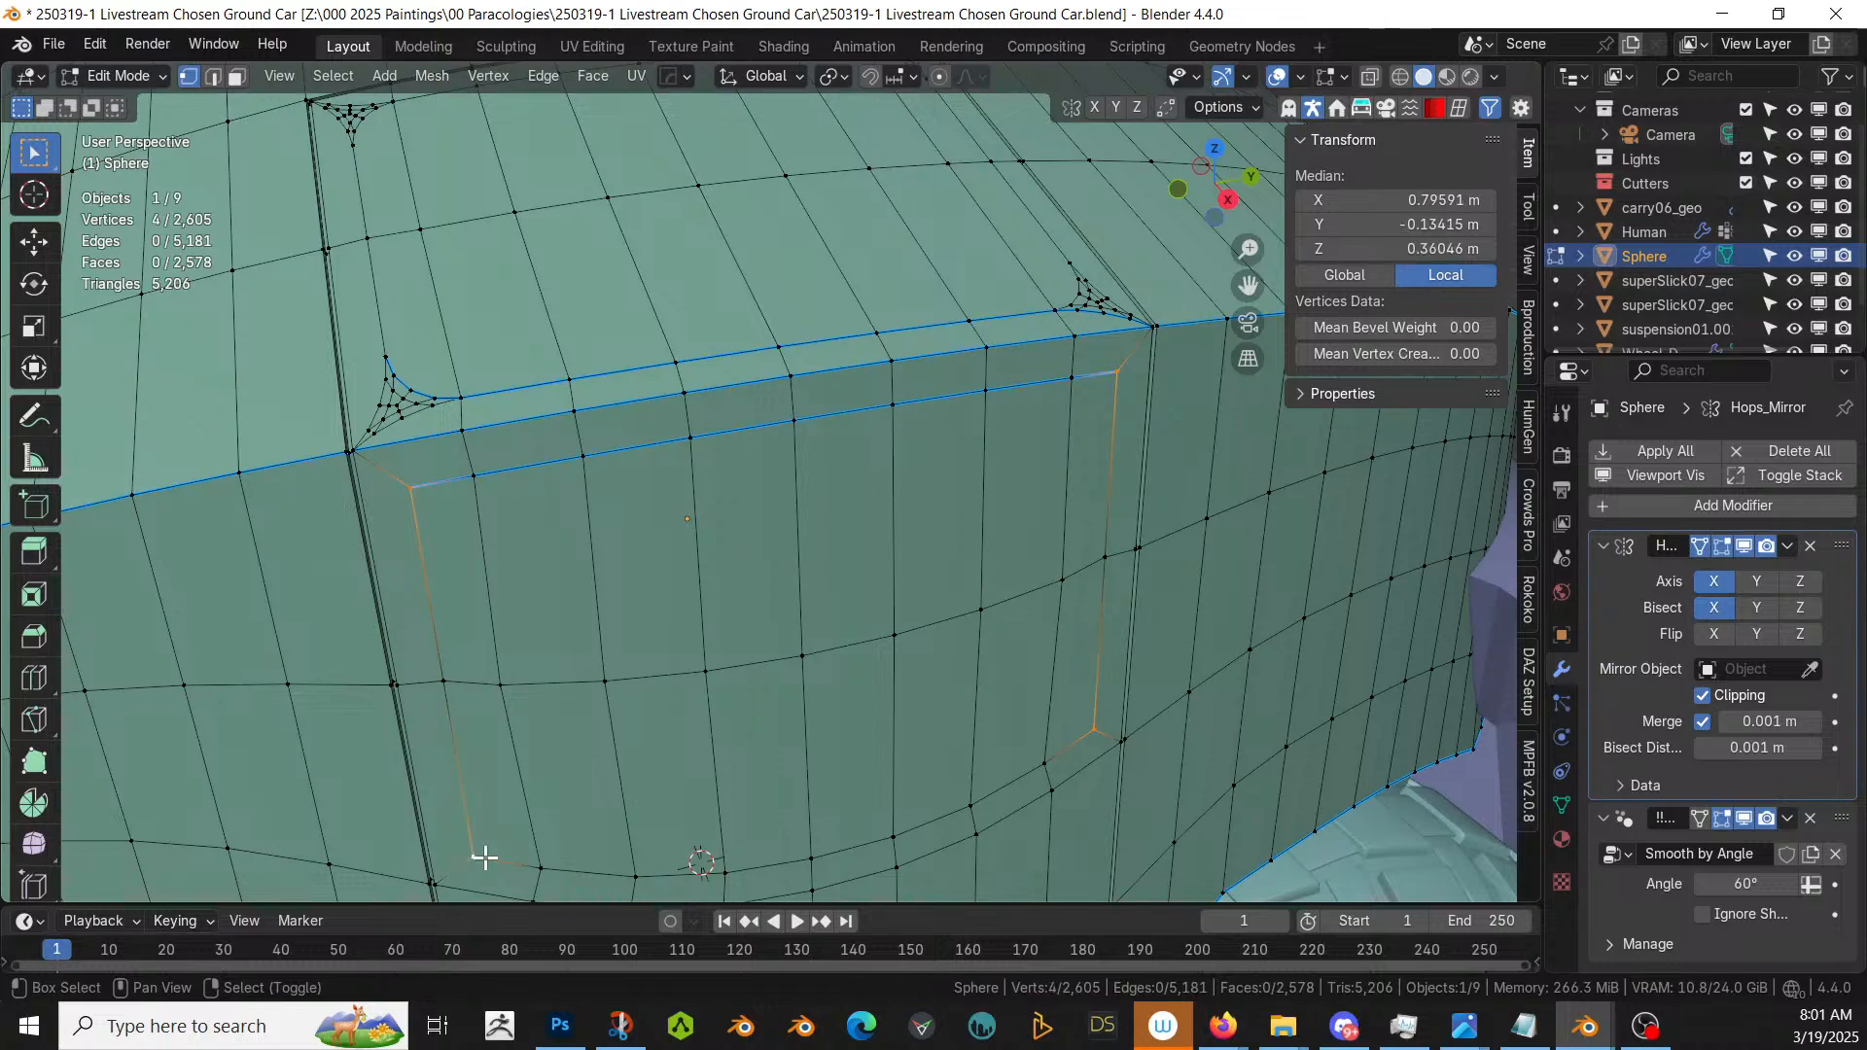
{"action": "key", "text": "ctrl+shift+b"}
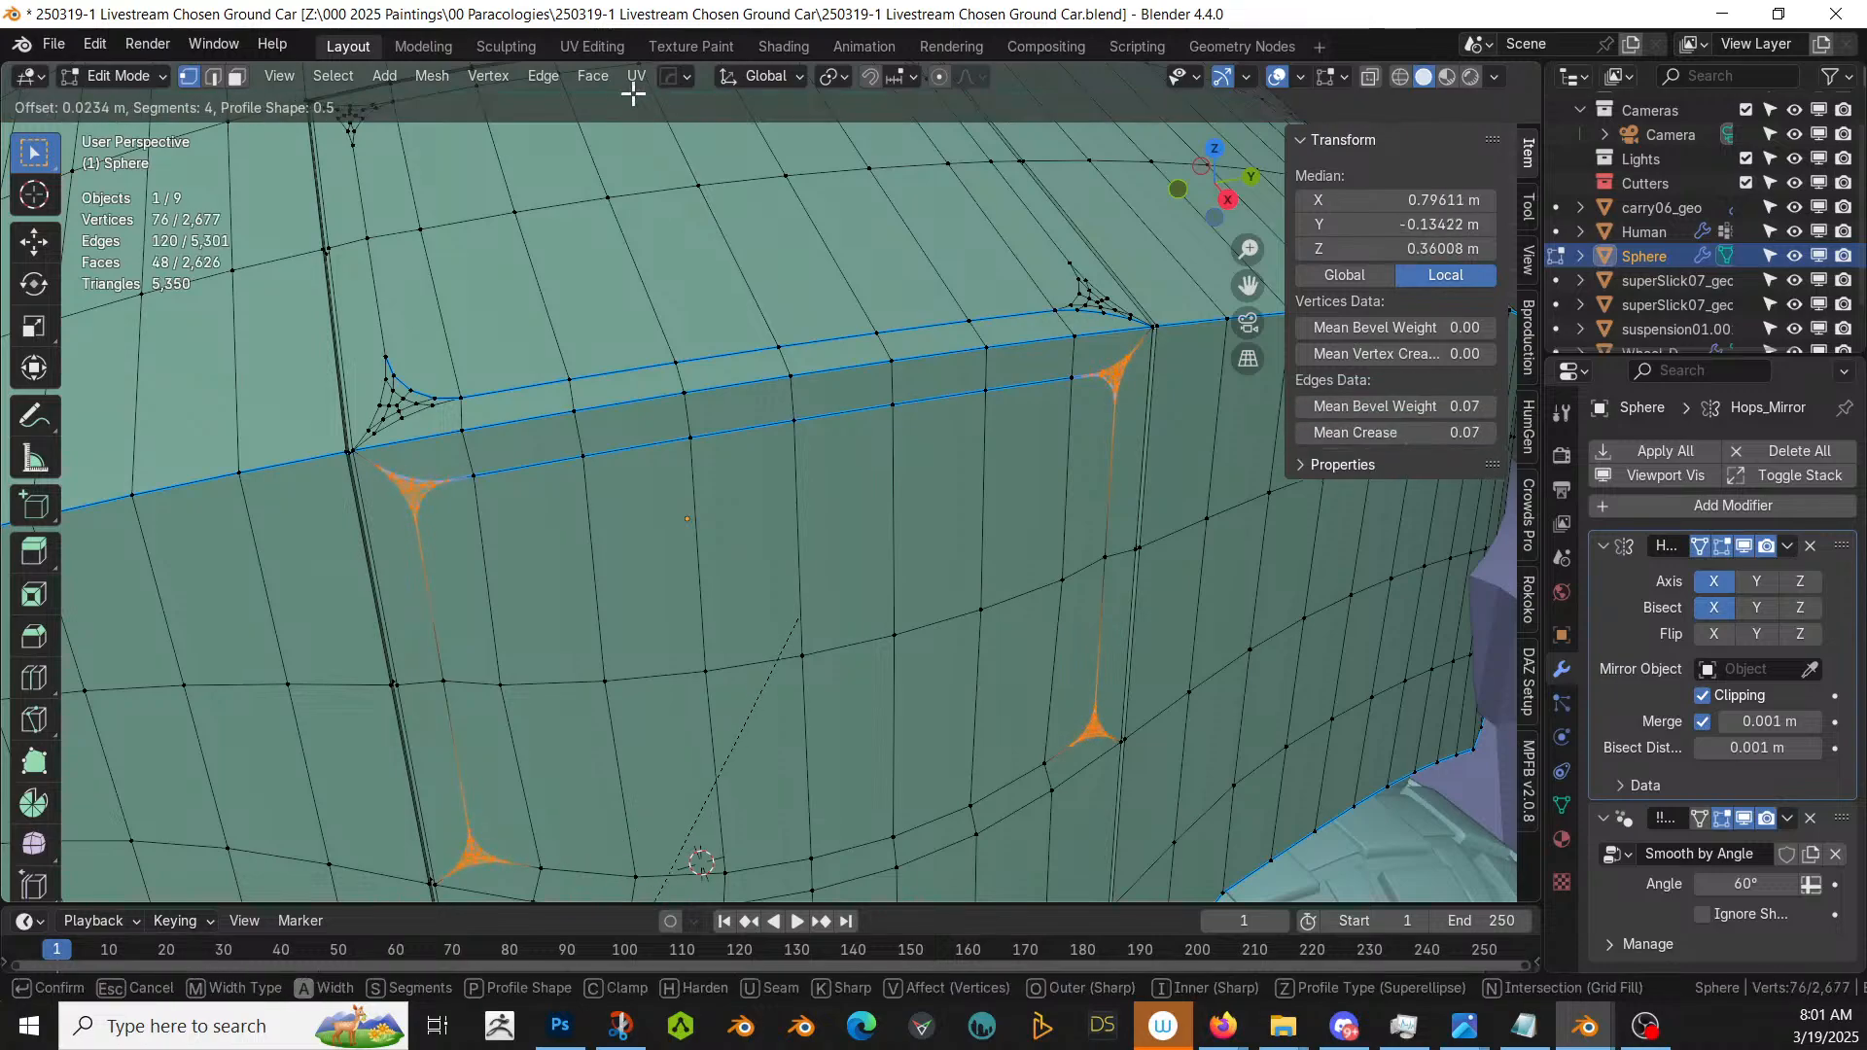
{"action": "left_click", "coordinate": [680, 787]}
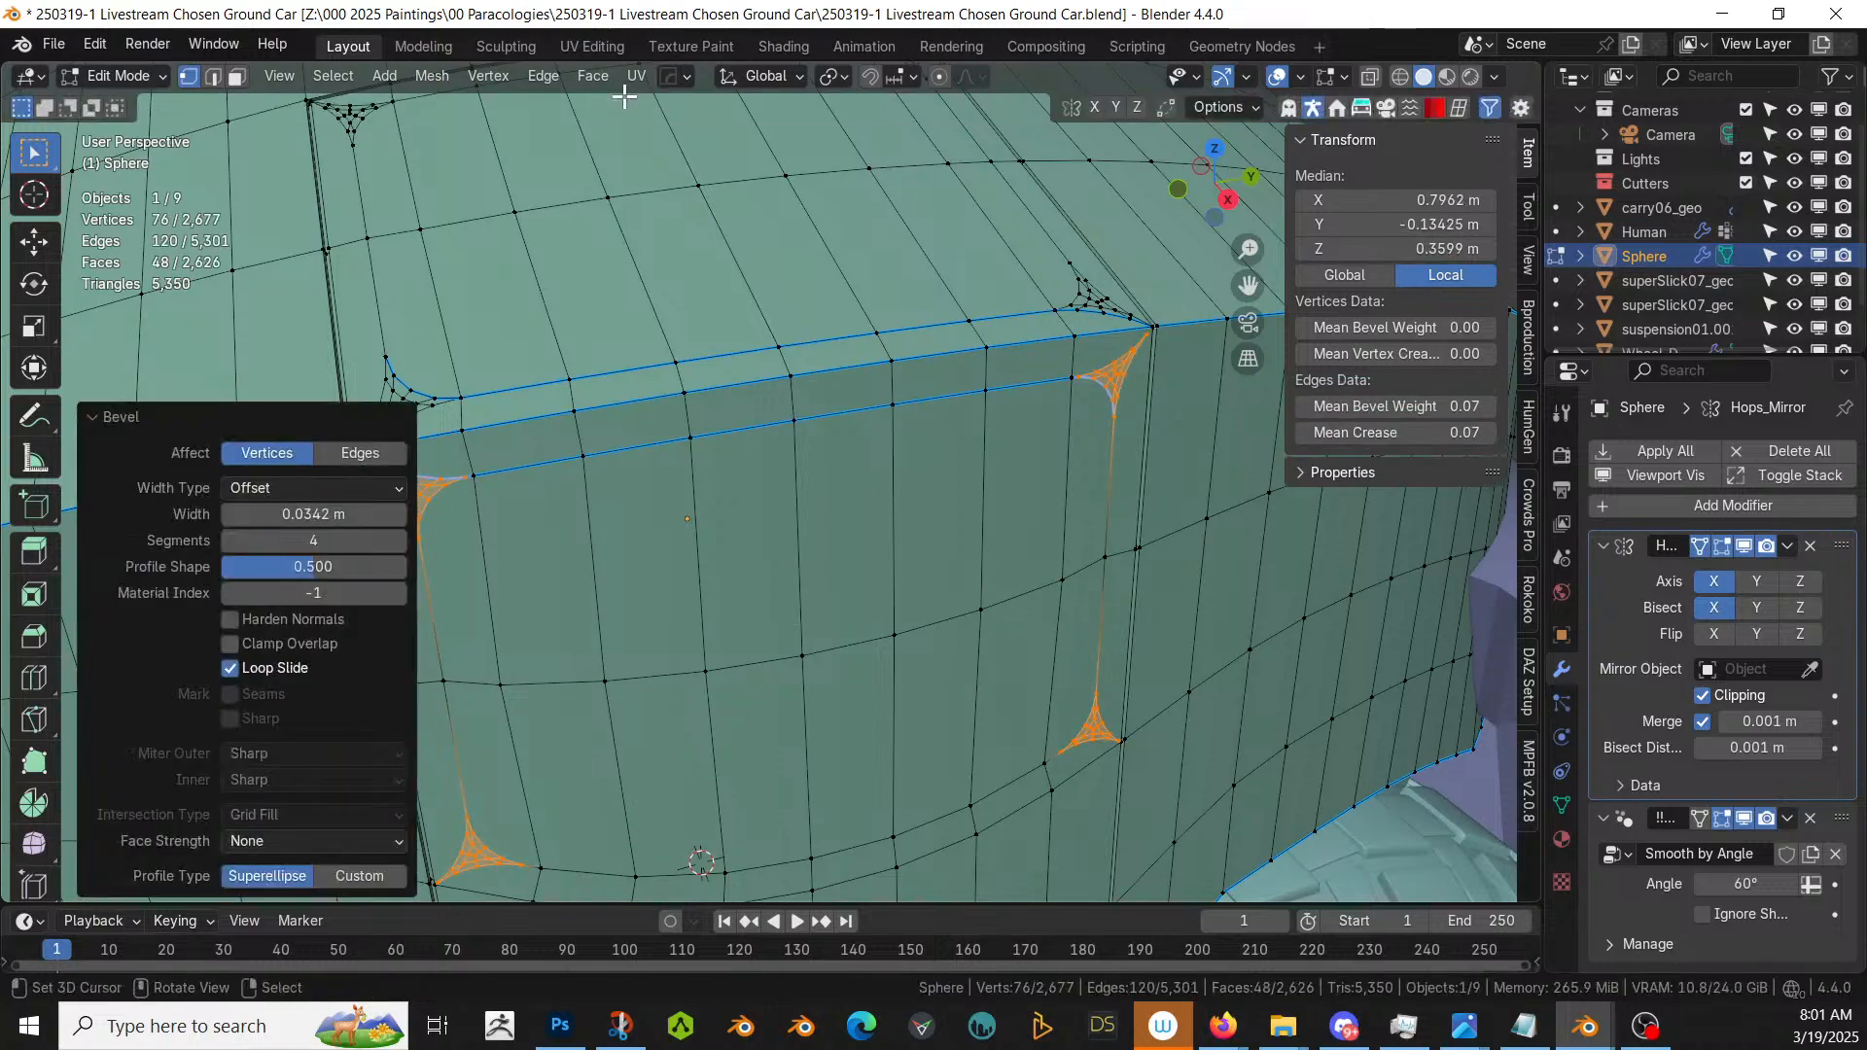
{"action": "double_click", "coordinate": [312, 514]}
{"action": "type", "text": "0.03"}
{"action": "key", "text": "Return"}
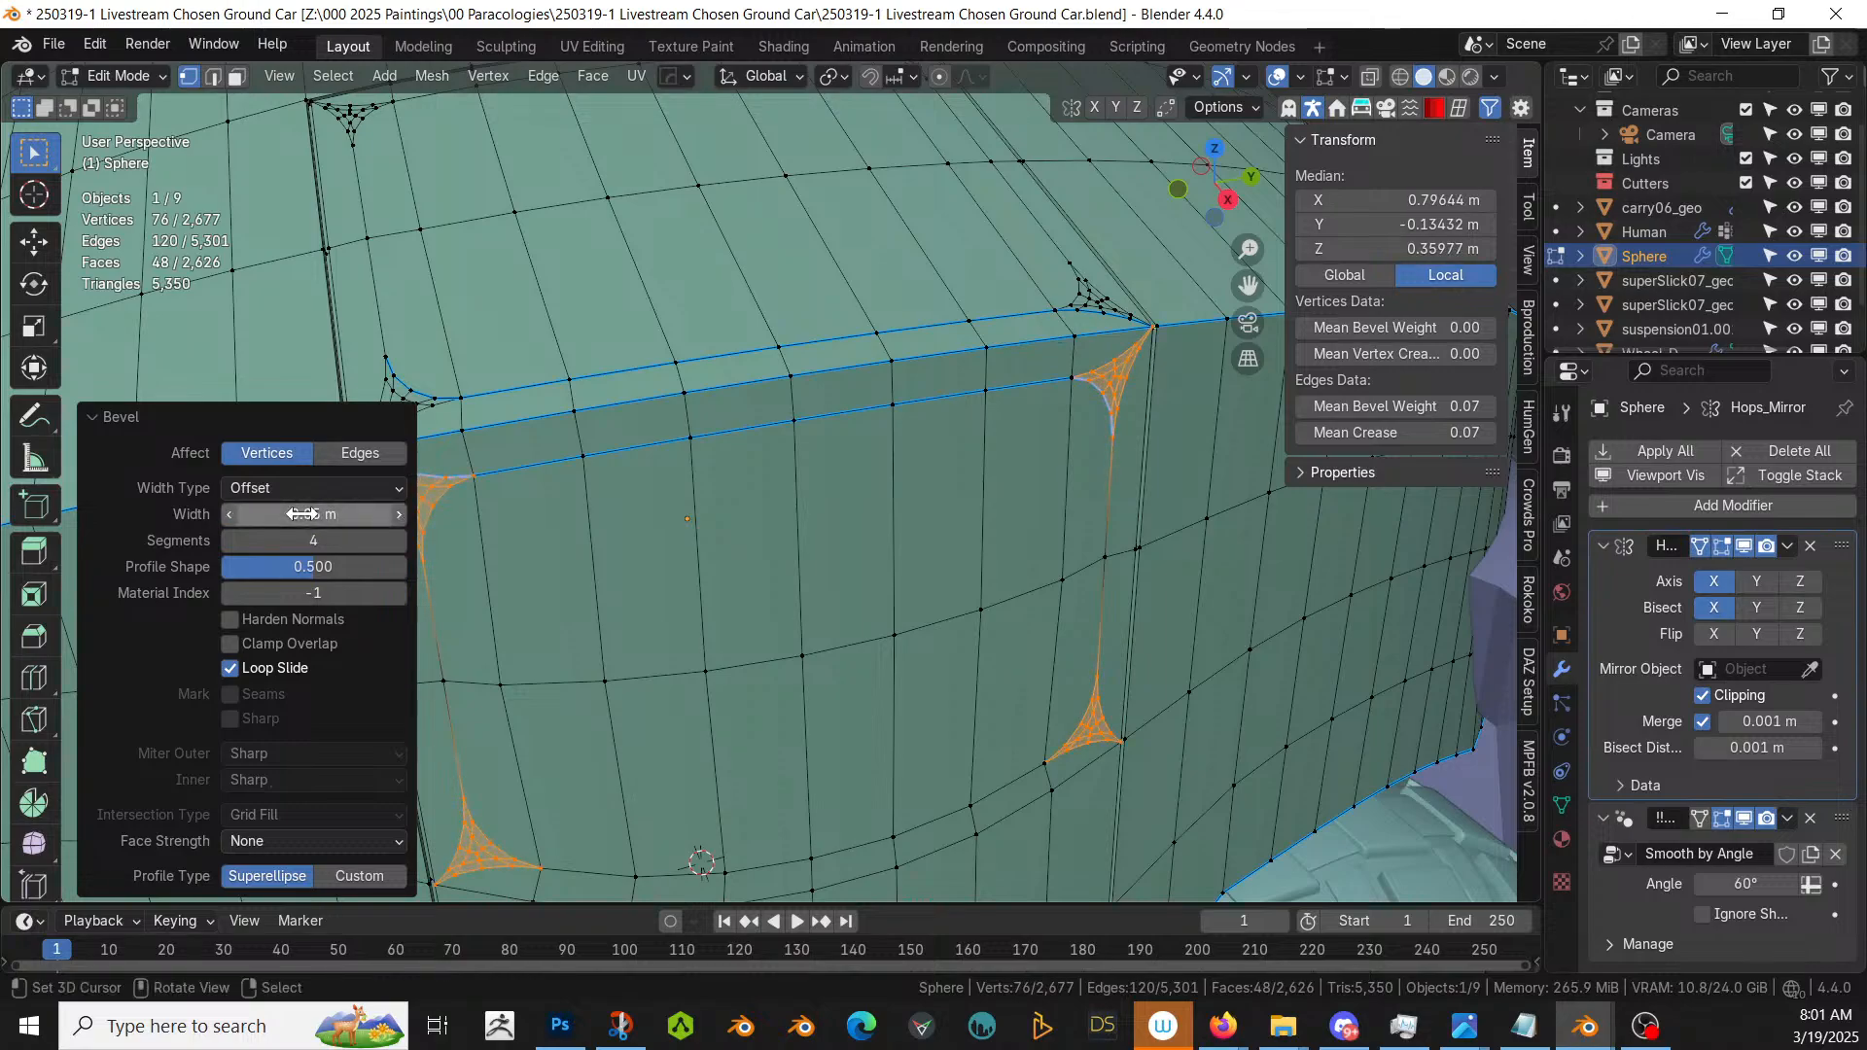
- Select all faces inside the rounded outlines of both the lower and upper door windows
{"action": "mouse_move", "coordinate": [775, 629]}
{"action": "middle_mouse_down"}
{"action": "mouse_move", "coordinate": [712, 622]}
{"action": "mouse_move", "coordinate": [756, 646]}
{"action": "middle_mouse_up"}
{"action": "scroll", "coordinate": [716, 621], "scroll_direction": "down", "scroll_amount": 4}
{"action": "key", "text": "3"}
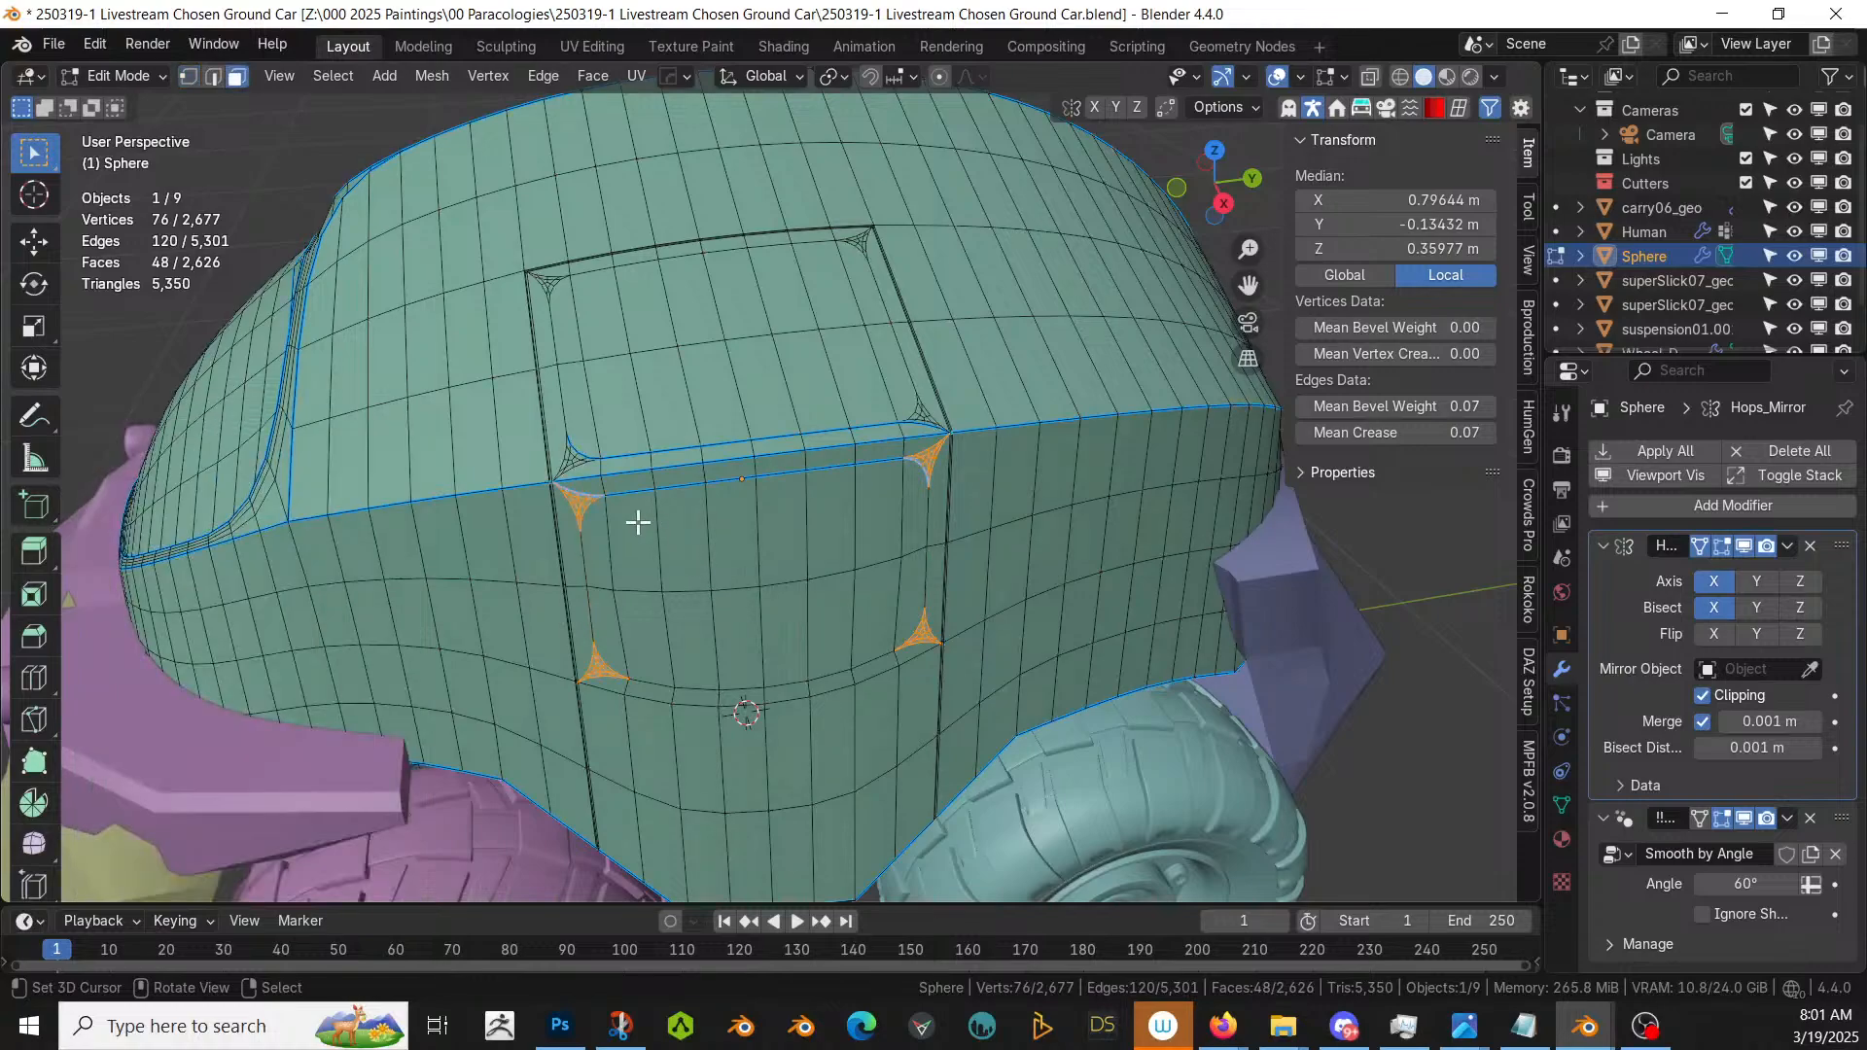
{"action": "left_click", "coordinate": [598, 534]}
{"action": "left_click", "coordinate": [907, 499], "text": "ctrl"}
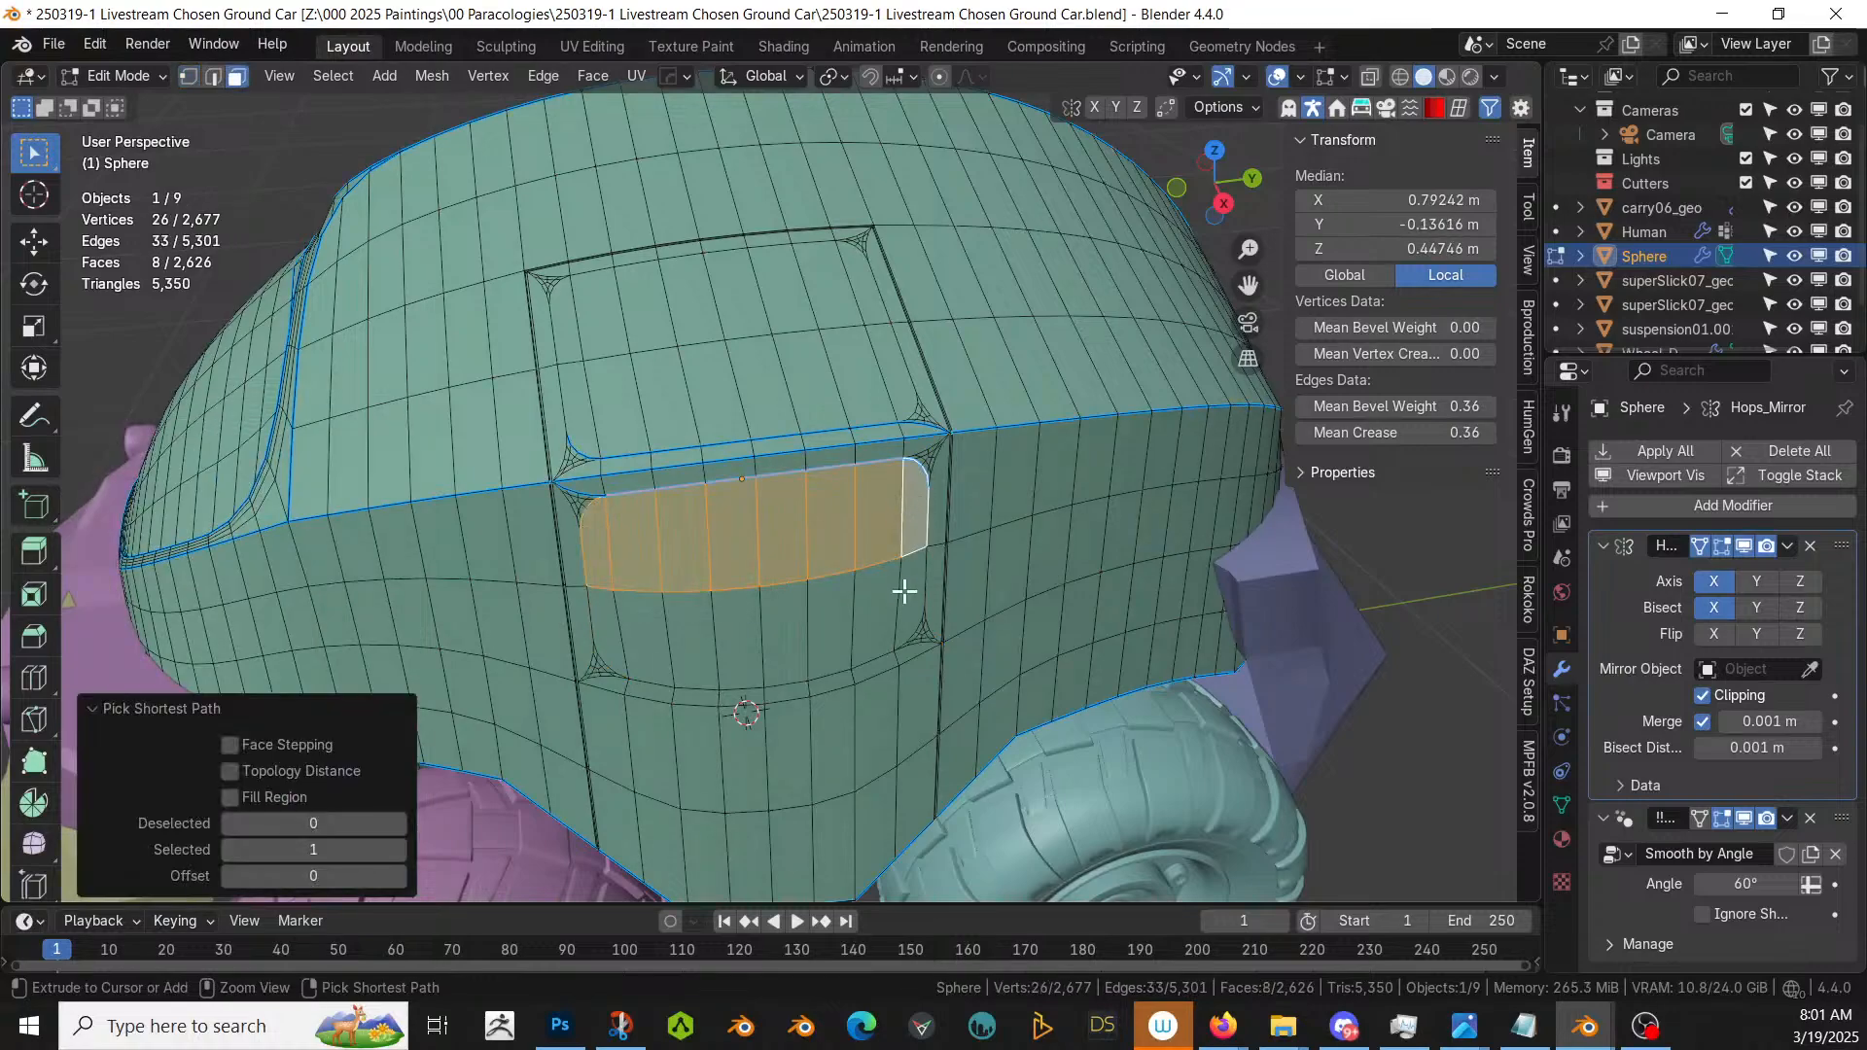
{"action": "left_click", "coordinate": [902, 601], "text": "ctrl"}
{"action": "left_click", "coordinate": [624, 625], "text": "ctrl"}
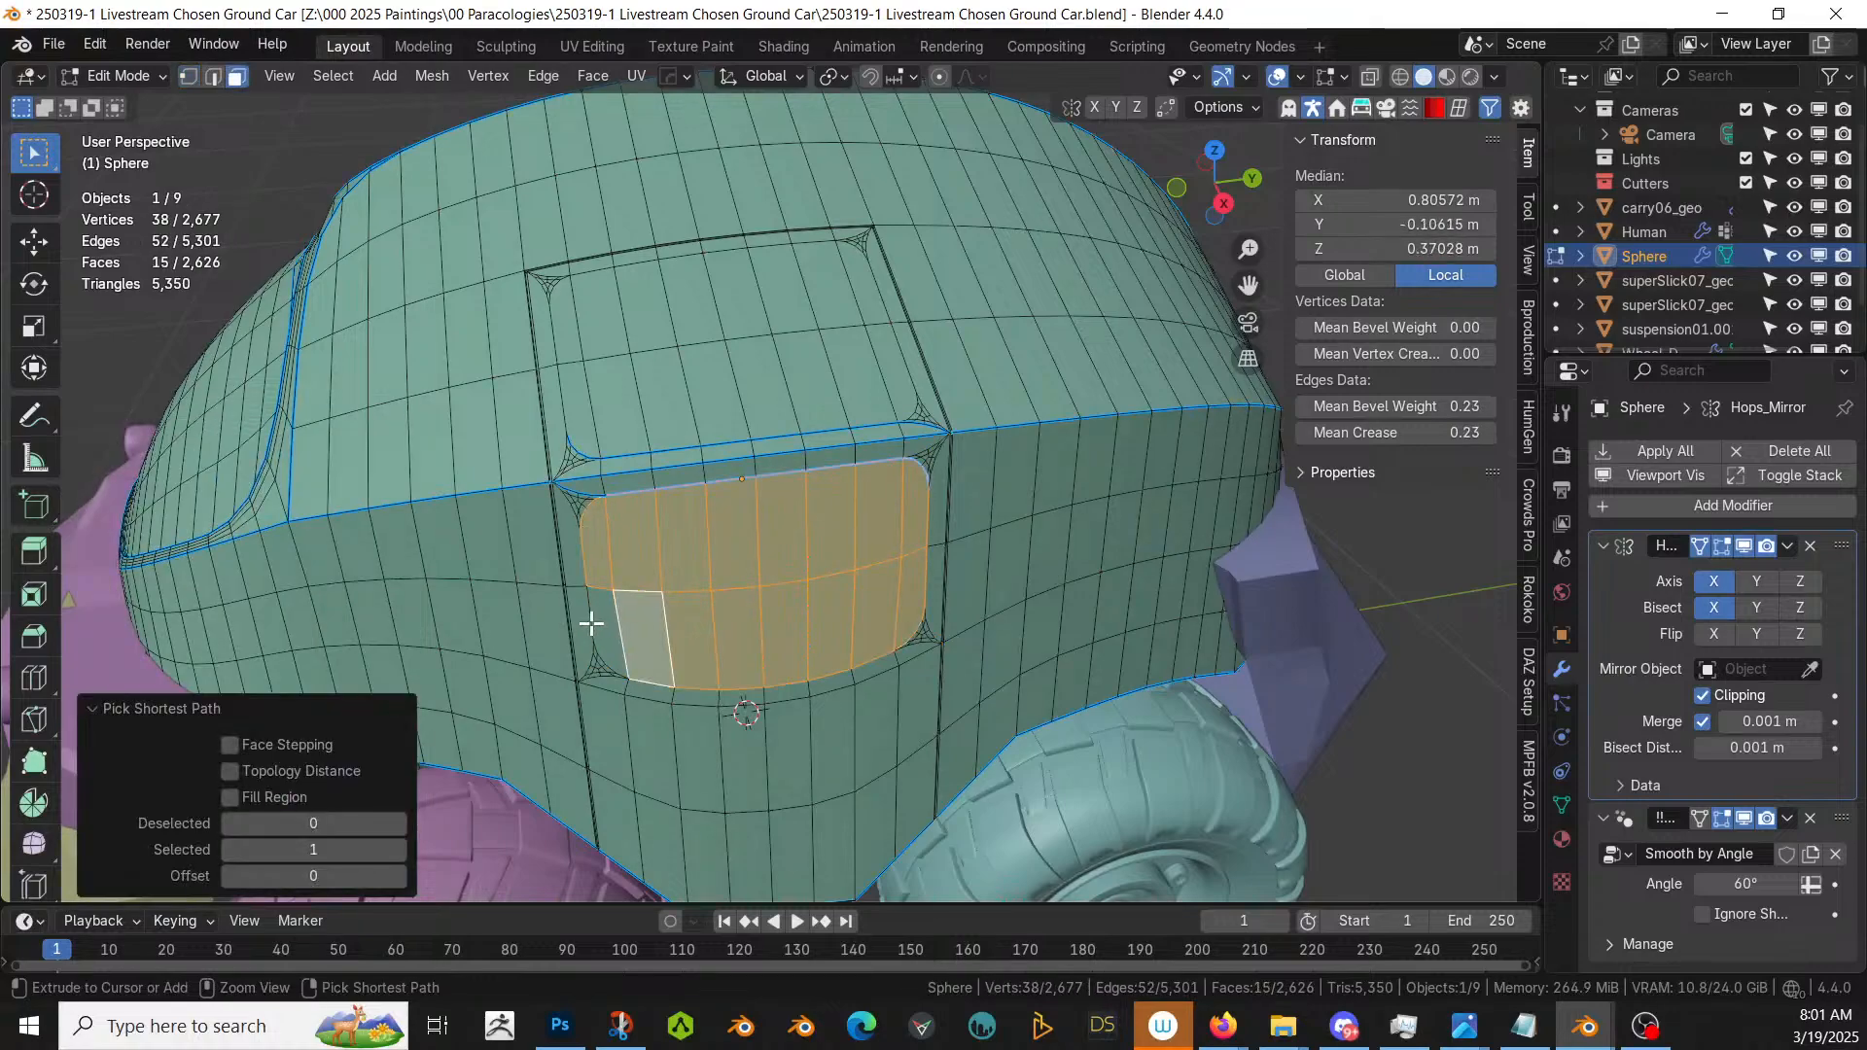
{"action": "left_click", "coordinate": [584, 411], "text": "shift"}
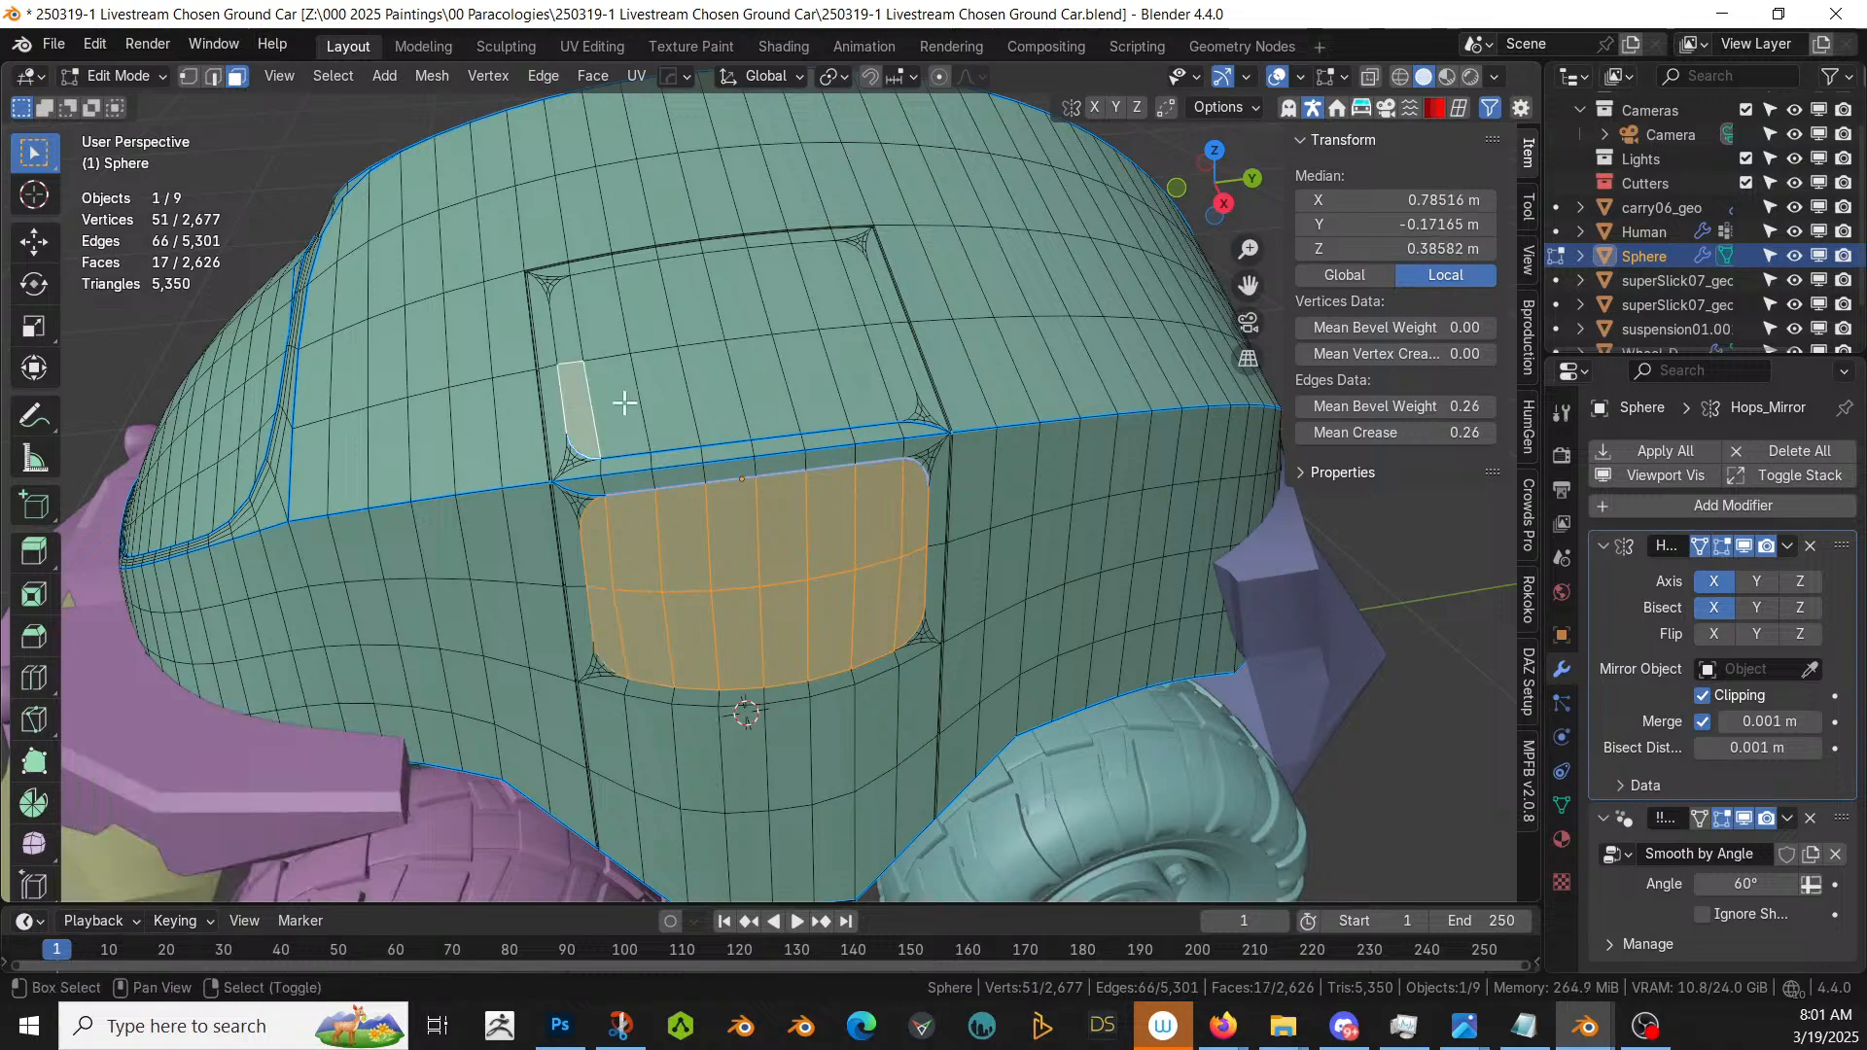
{"action": "left_click", "coordinate": [896, 378], "text": "ctrl"}
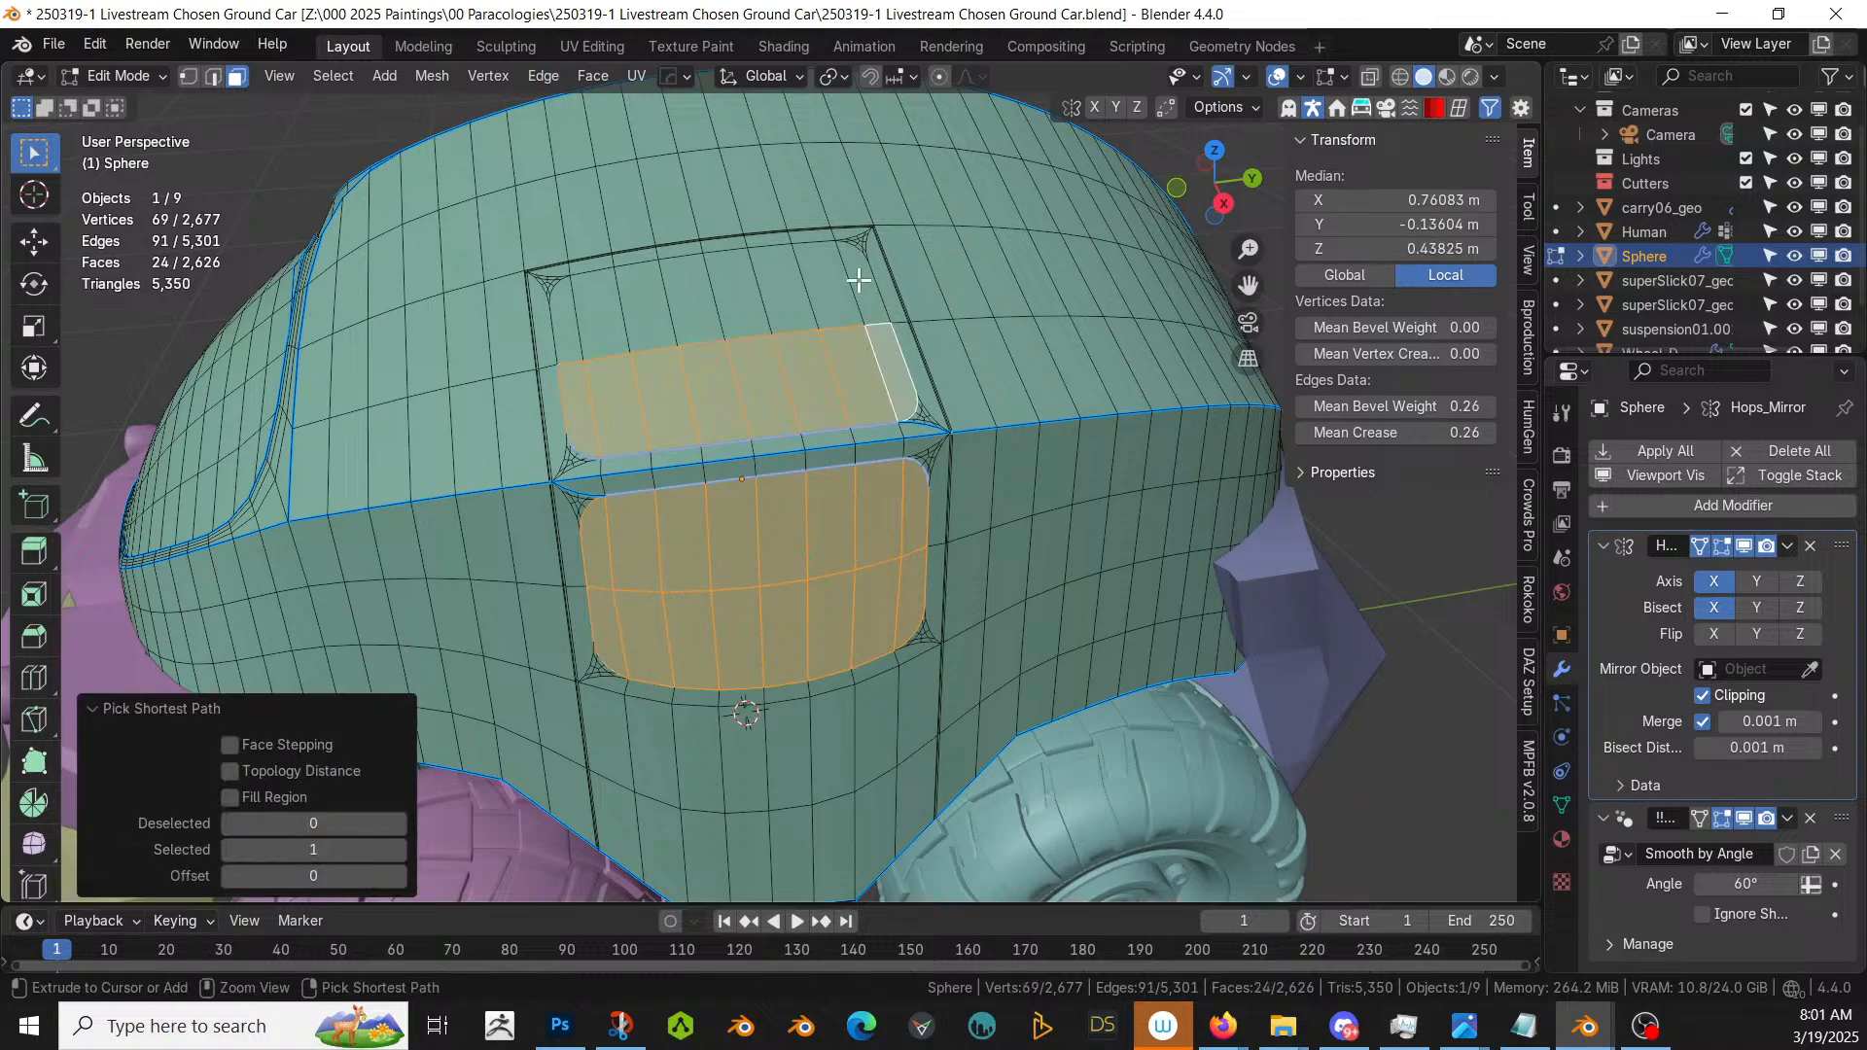
{"action": "left_click", "coordinate": [859, 280], "text": "ctrl"}
{"action": "right_click", "coordinate": [564, 322], "text": "ctrl"}
- Extrude the selected faces of both windows along their normals with an offset of -0.01 m
{"action": "middle_click_drag", "start_coordinate": [625, 383], "coordinate": [992, 574]}
{"action": "scroll", "coordinate": [804, 541], "scroll_direction": "up", "scroll_amount": 3}
{"action": "scroll", "coordinate": [772, 502], "scroll_direction": "up", "scroll_amount": 2}
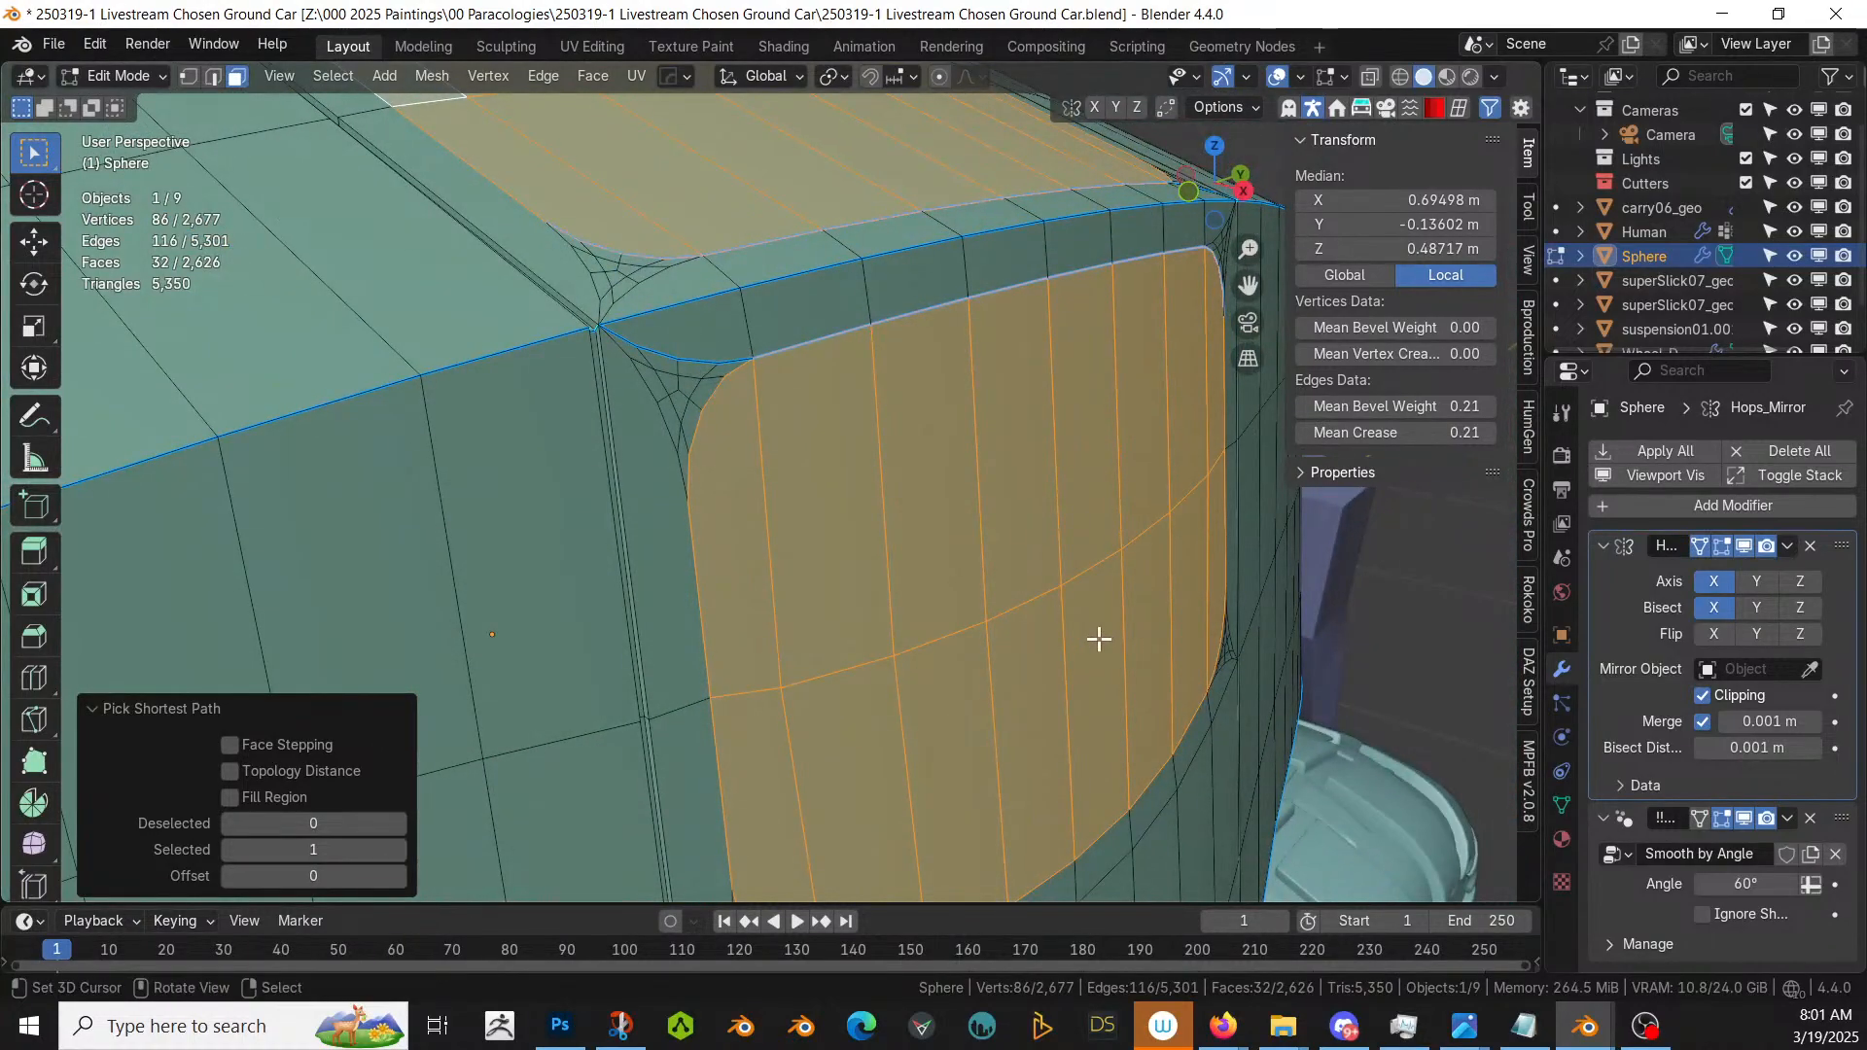
{"action": "key", "text": "alt+e"}
{"action": "left_click", "coordinate": [1099, 639]}
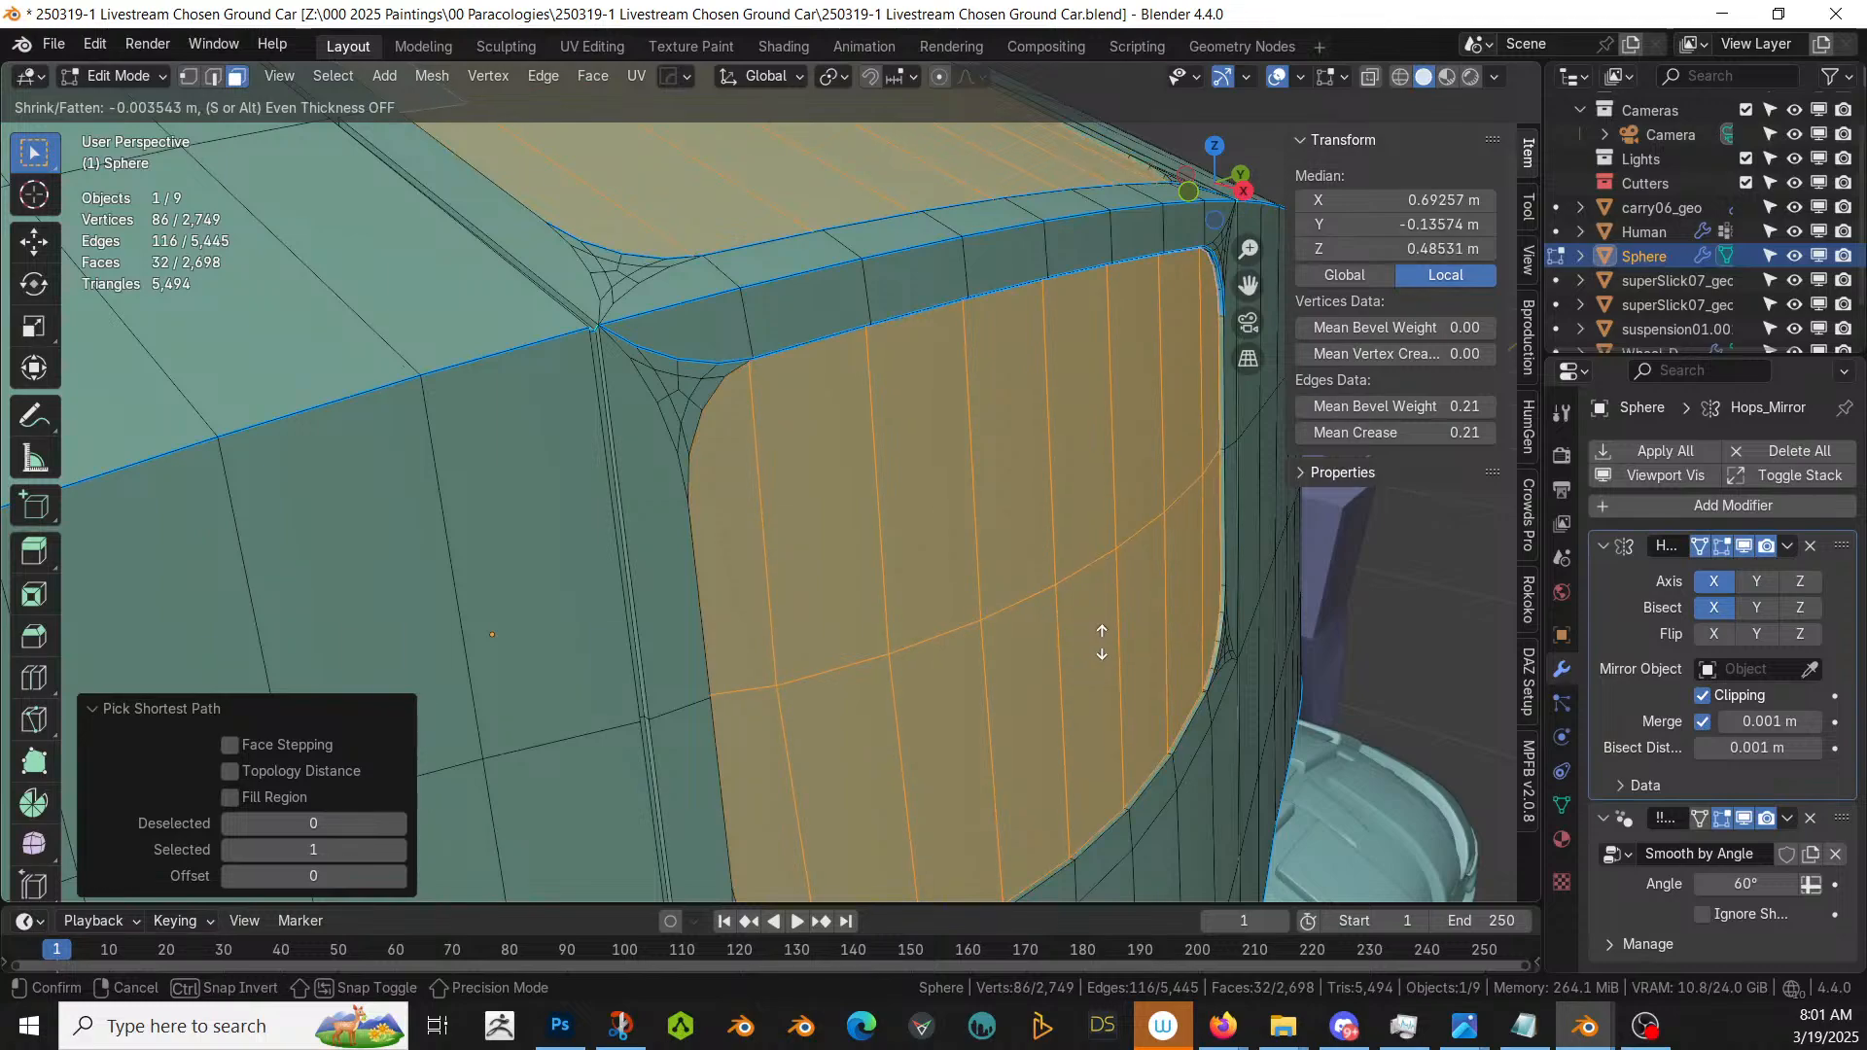
{"action": "left_click", "coordinate": [1045, 650]}
{"action": "left_click", "coordinate": [384, 797]}
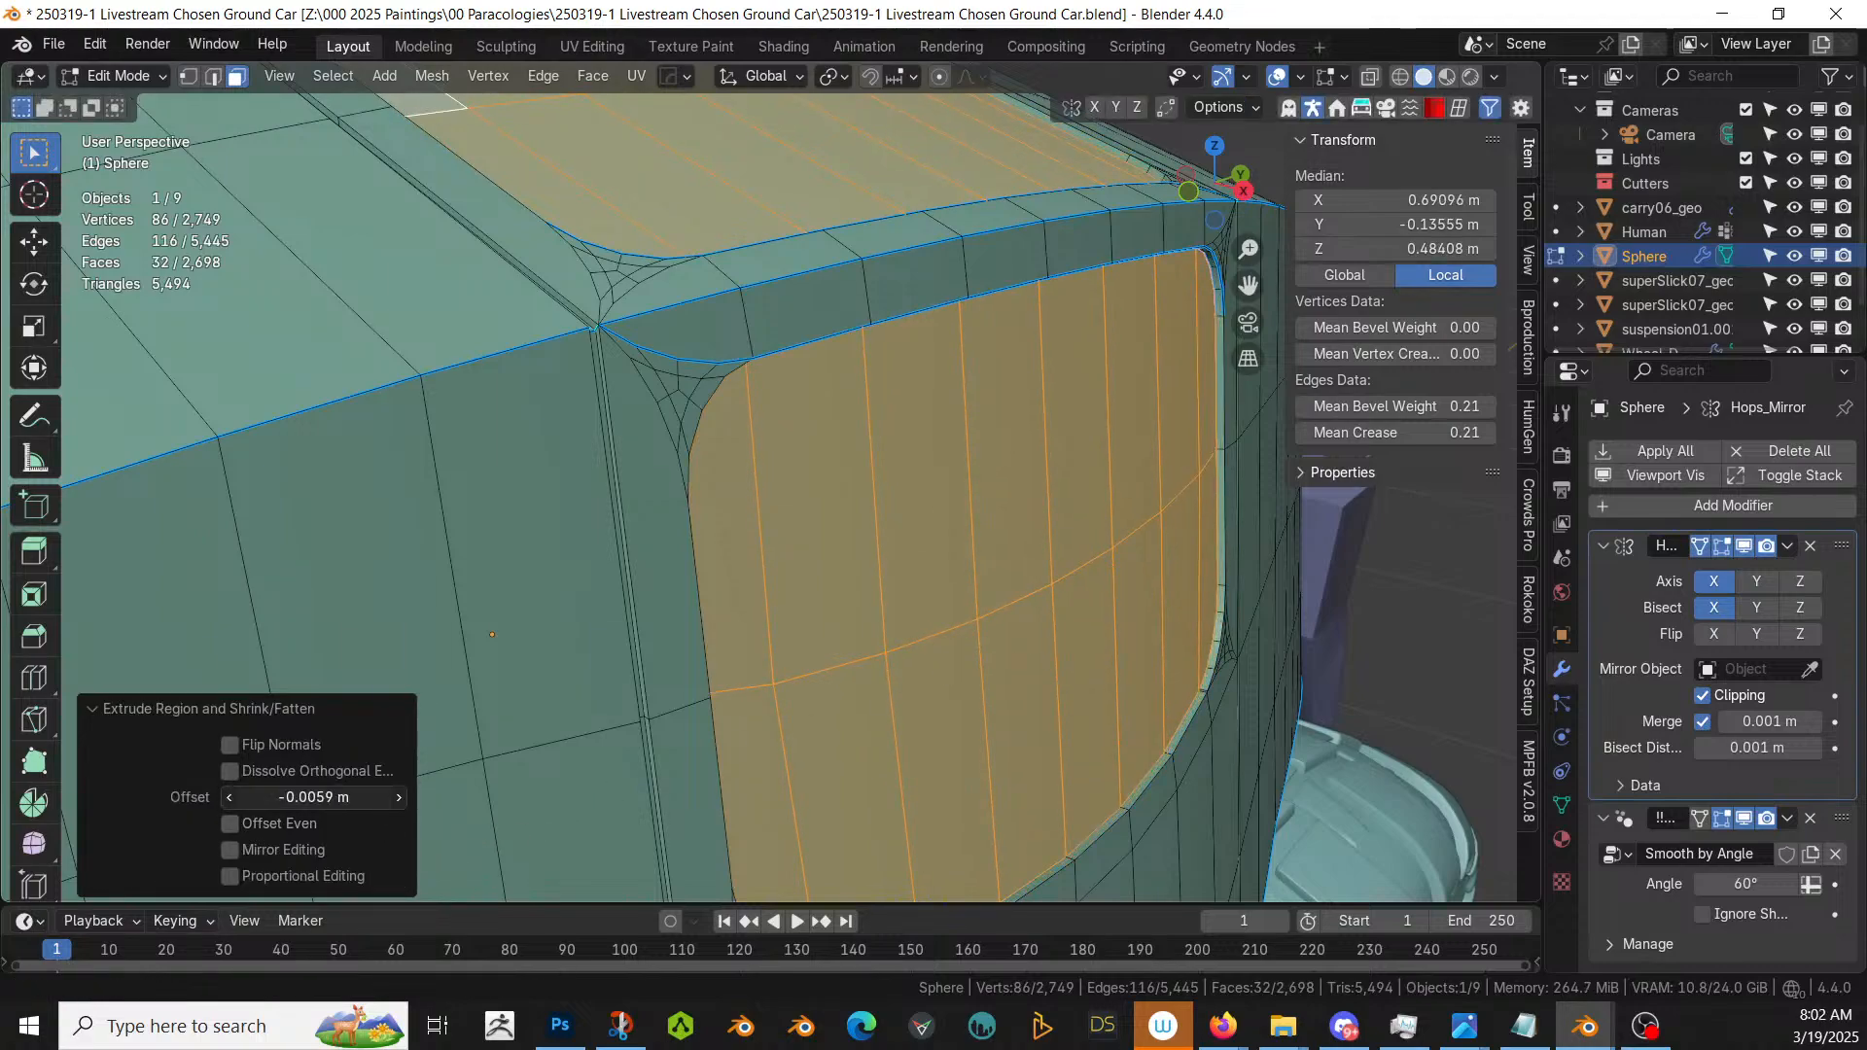
{"action": "type", "text": "-0.01"}
{"action": "key", "text": "Return"}
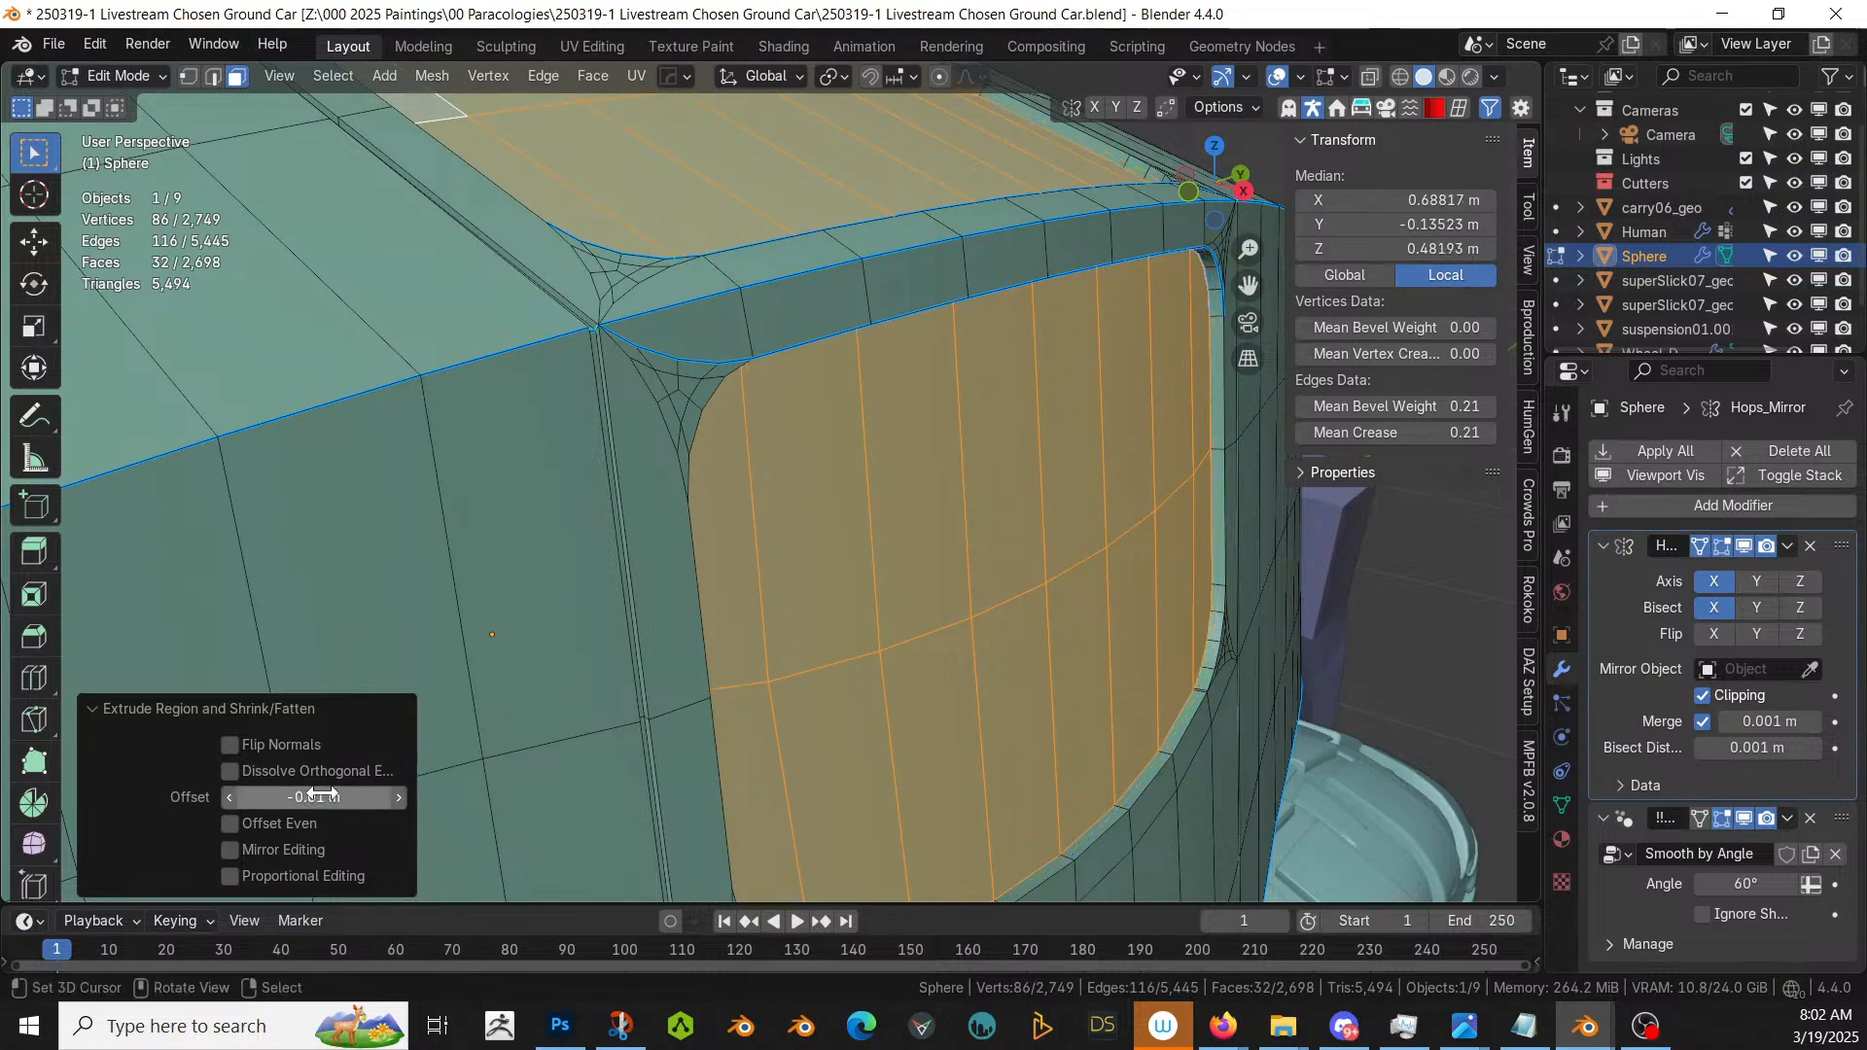
- Reduce the depth of the window extrusion by setting its offset to -0.005 m
{"action": "left_click", "coordinate": [314, 794]}
{"action": "key", "text": "BackSpace"}
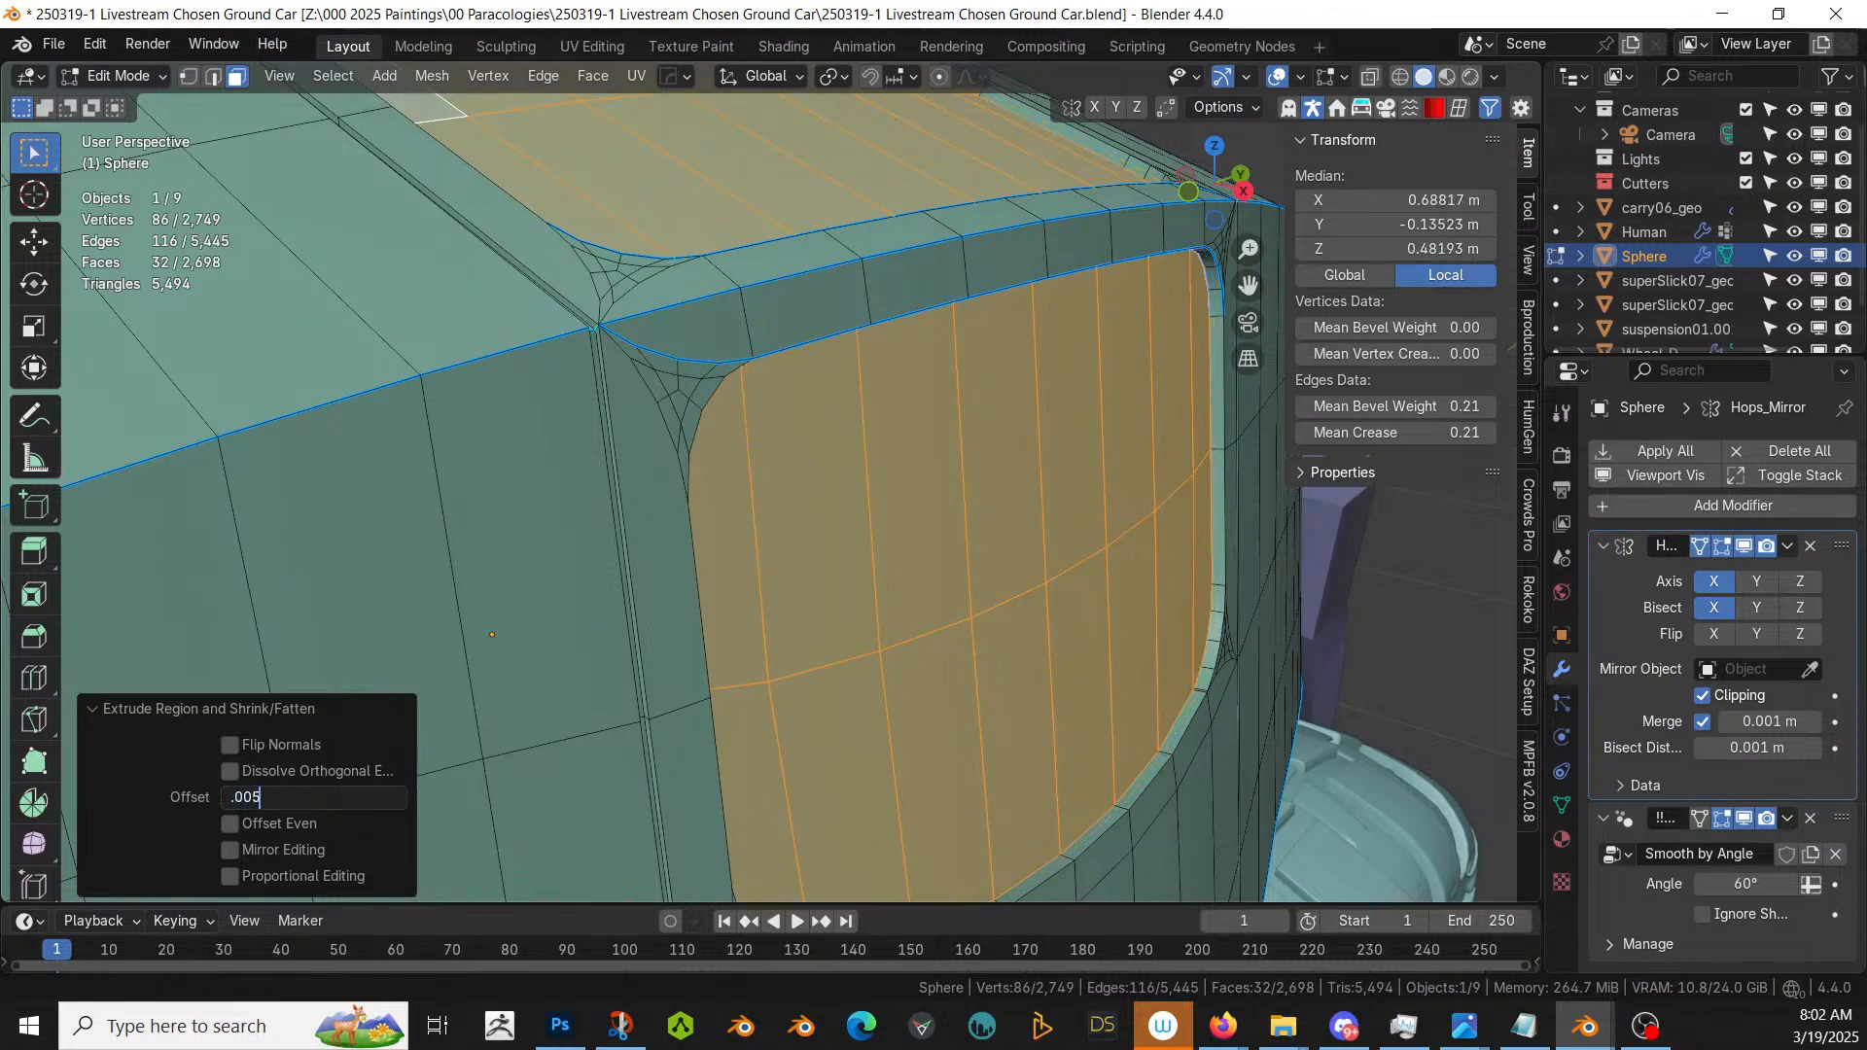
{"action": "type", "text": ".005"}
{"action": "key", "text": "Return"}
{"action": "left_click", "coordinate": [321, 795]}
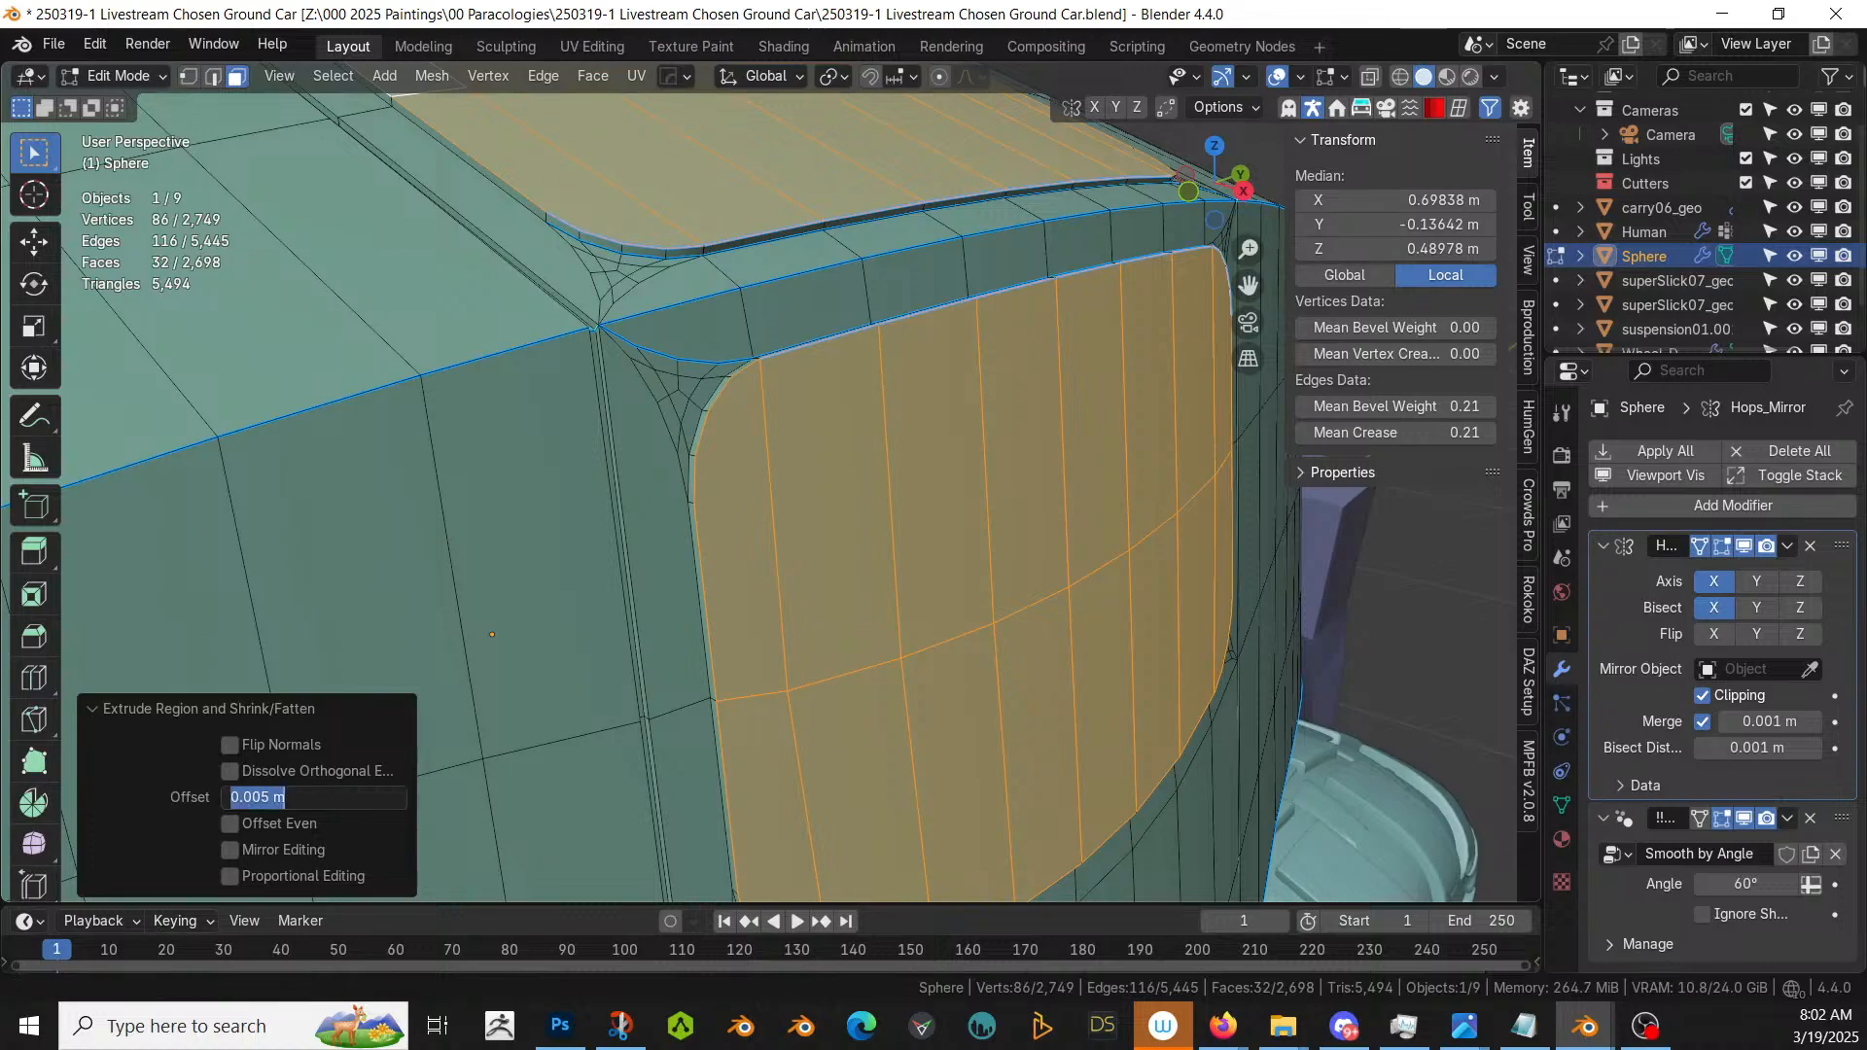
{"action": "key", "text": "BackSpace"}
{"action": "type", "text": "-0"}
{"action": "type", "text": ".005"}
{"action": "key", "text": "Return"}
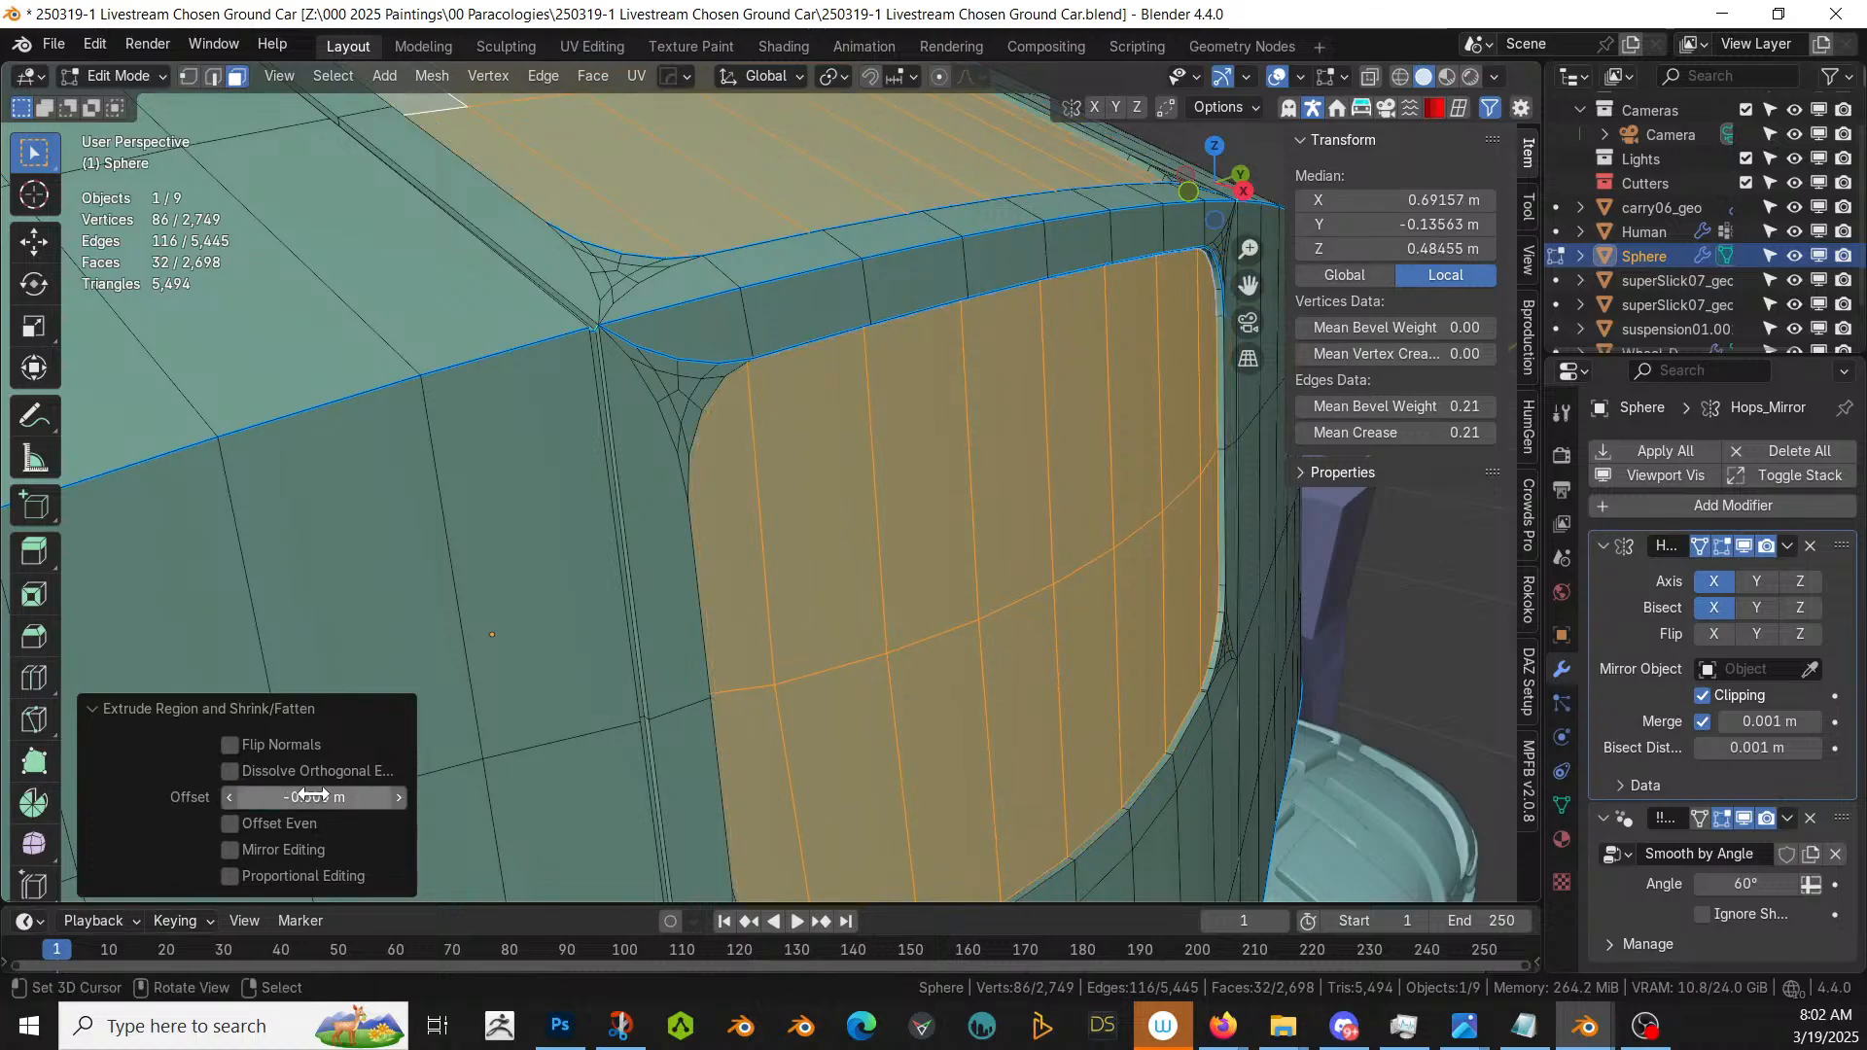
{"action": "middle_click_drag", "start_coordinate": [576, 536], "coordinate": [611, 603]}
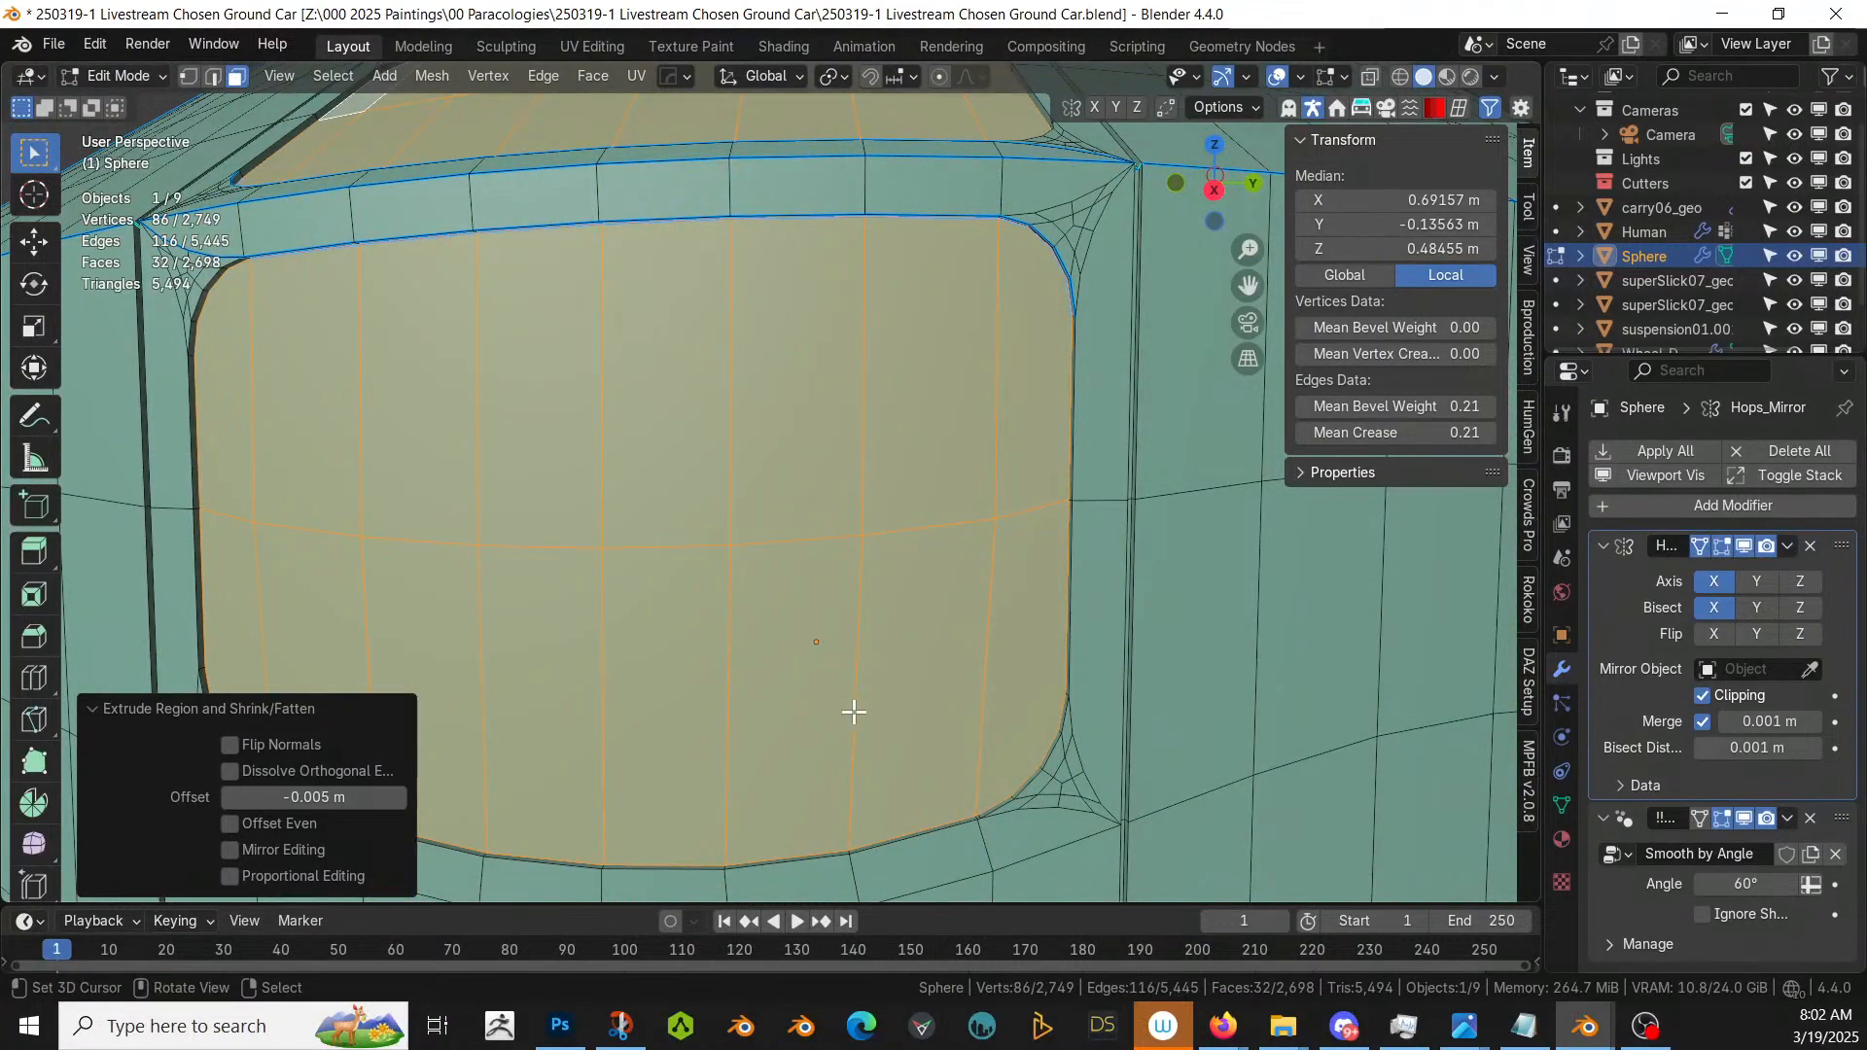
{"action": "key", "text": "i"}
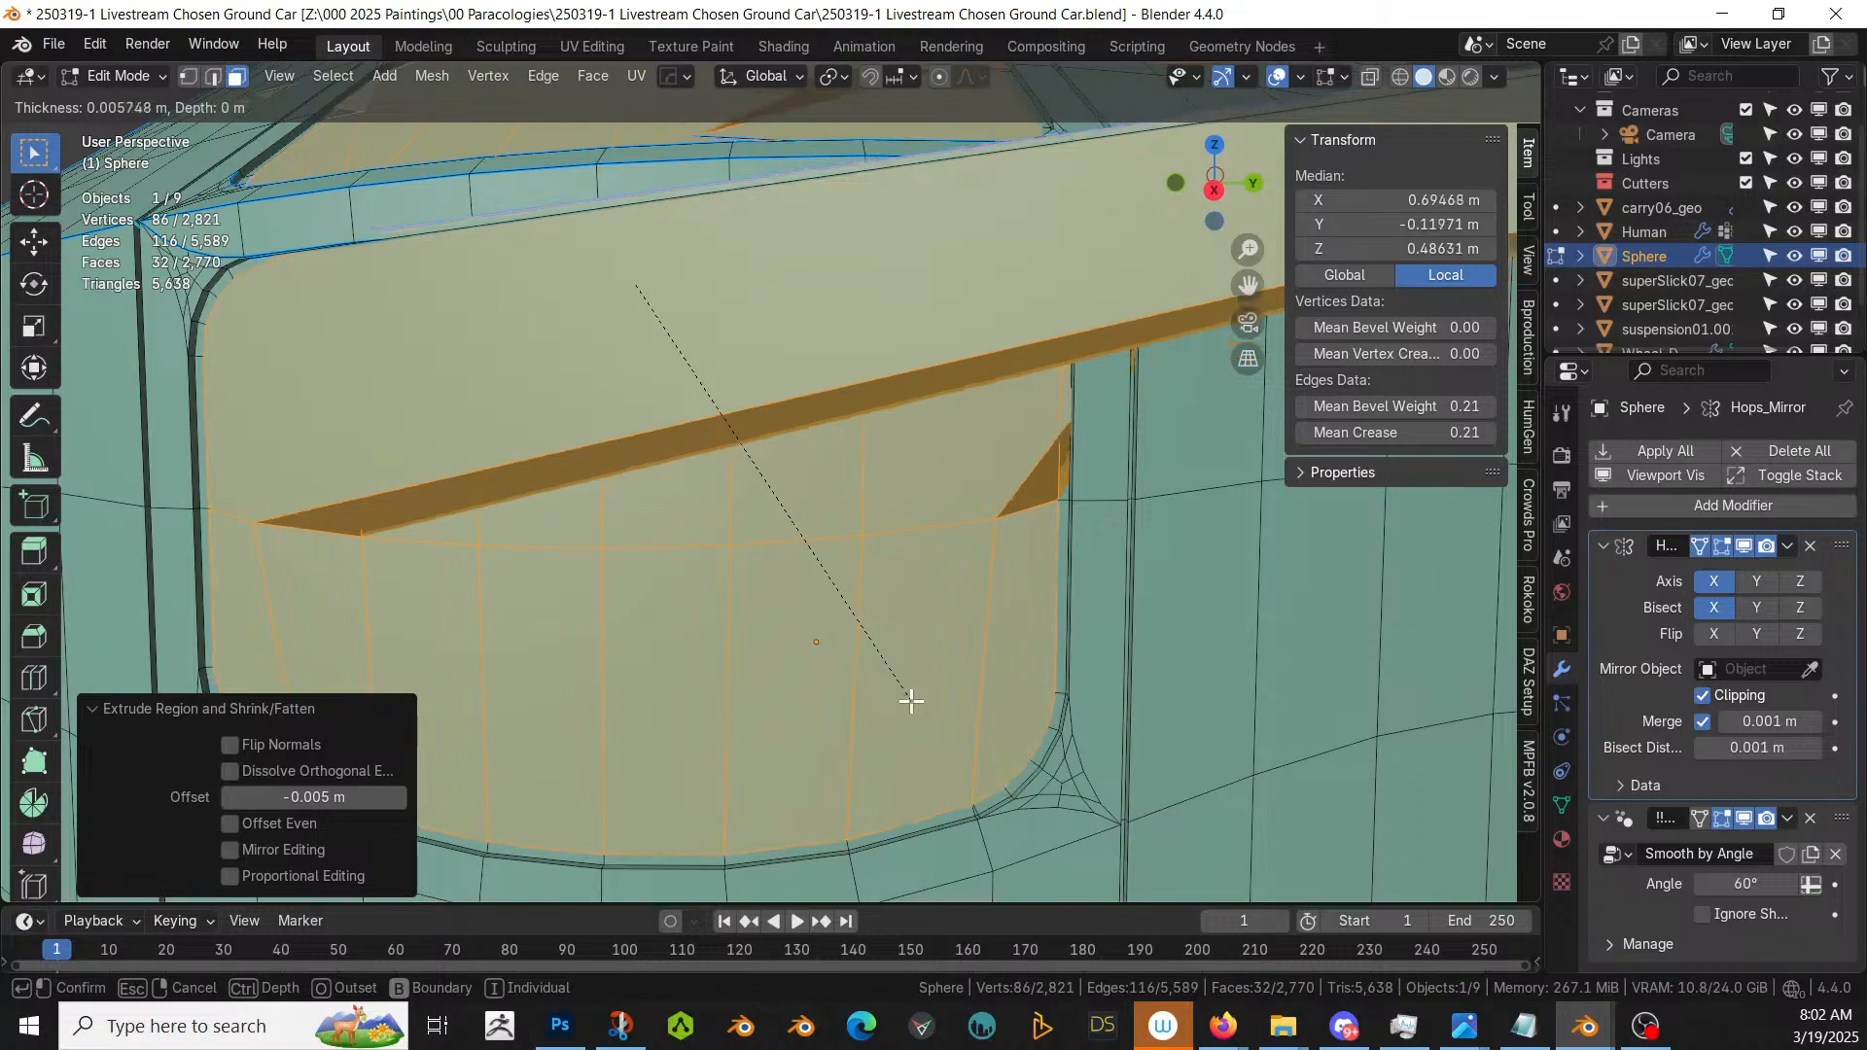
{"action": "key", "text": "Escape"}
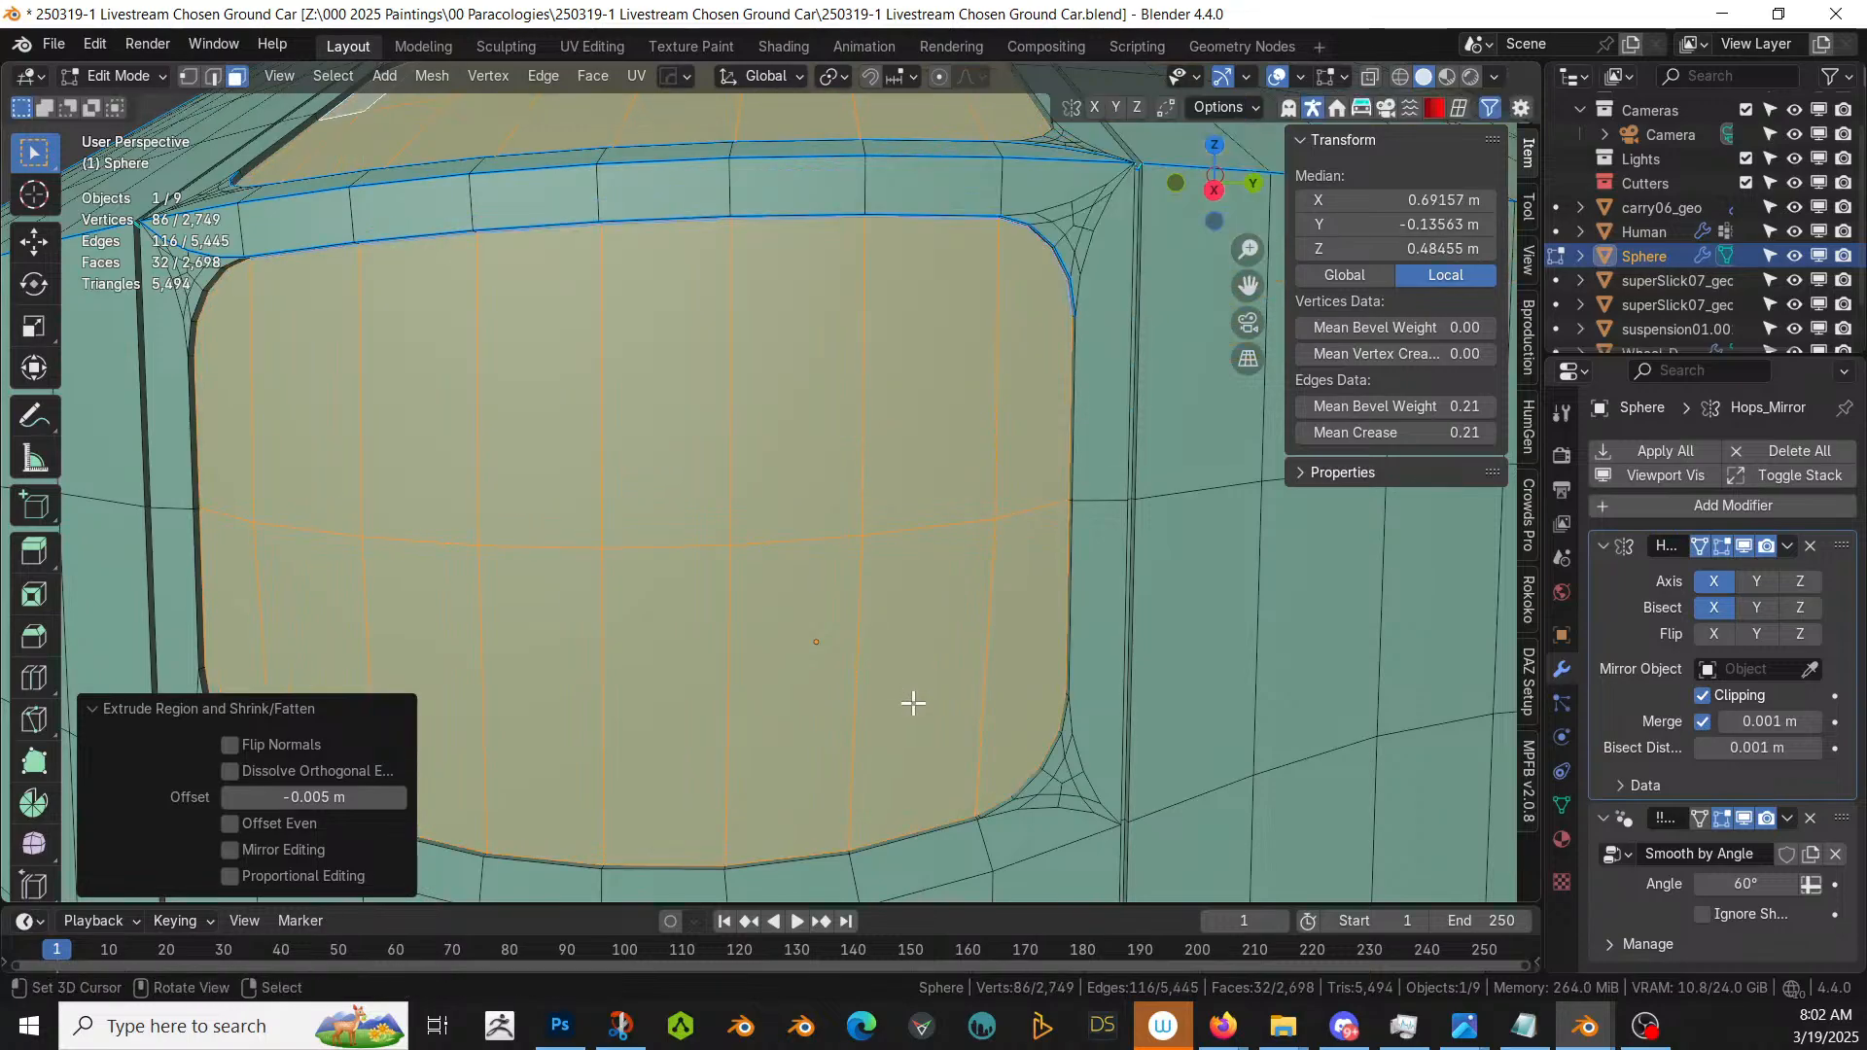
- Add two material slots to the body, create a material with a blue base color in the second, and assign it to the selected door windows
{"action": "middle_click_drag", "start_coordinate": [913, 702], "coordinate": [1051, 805]}
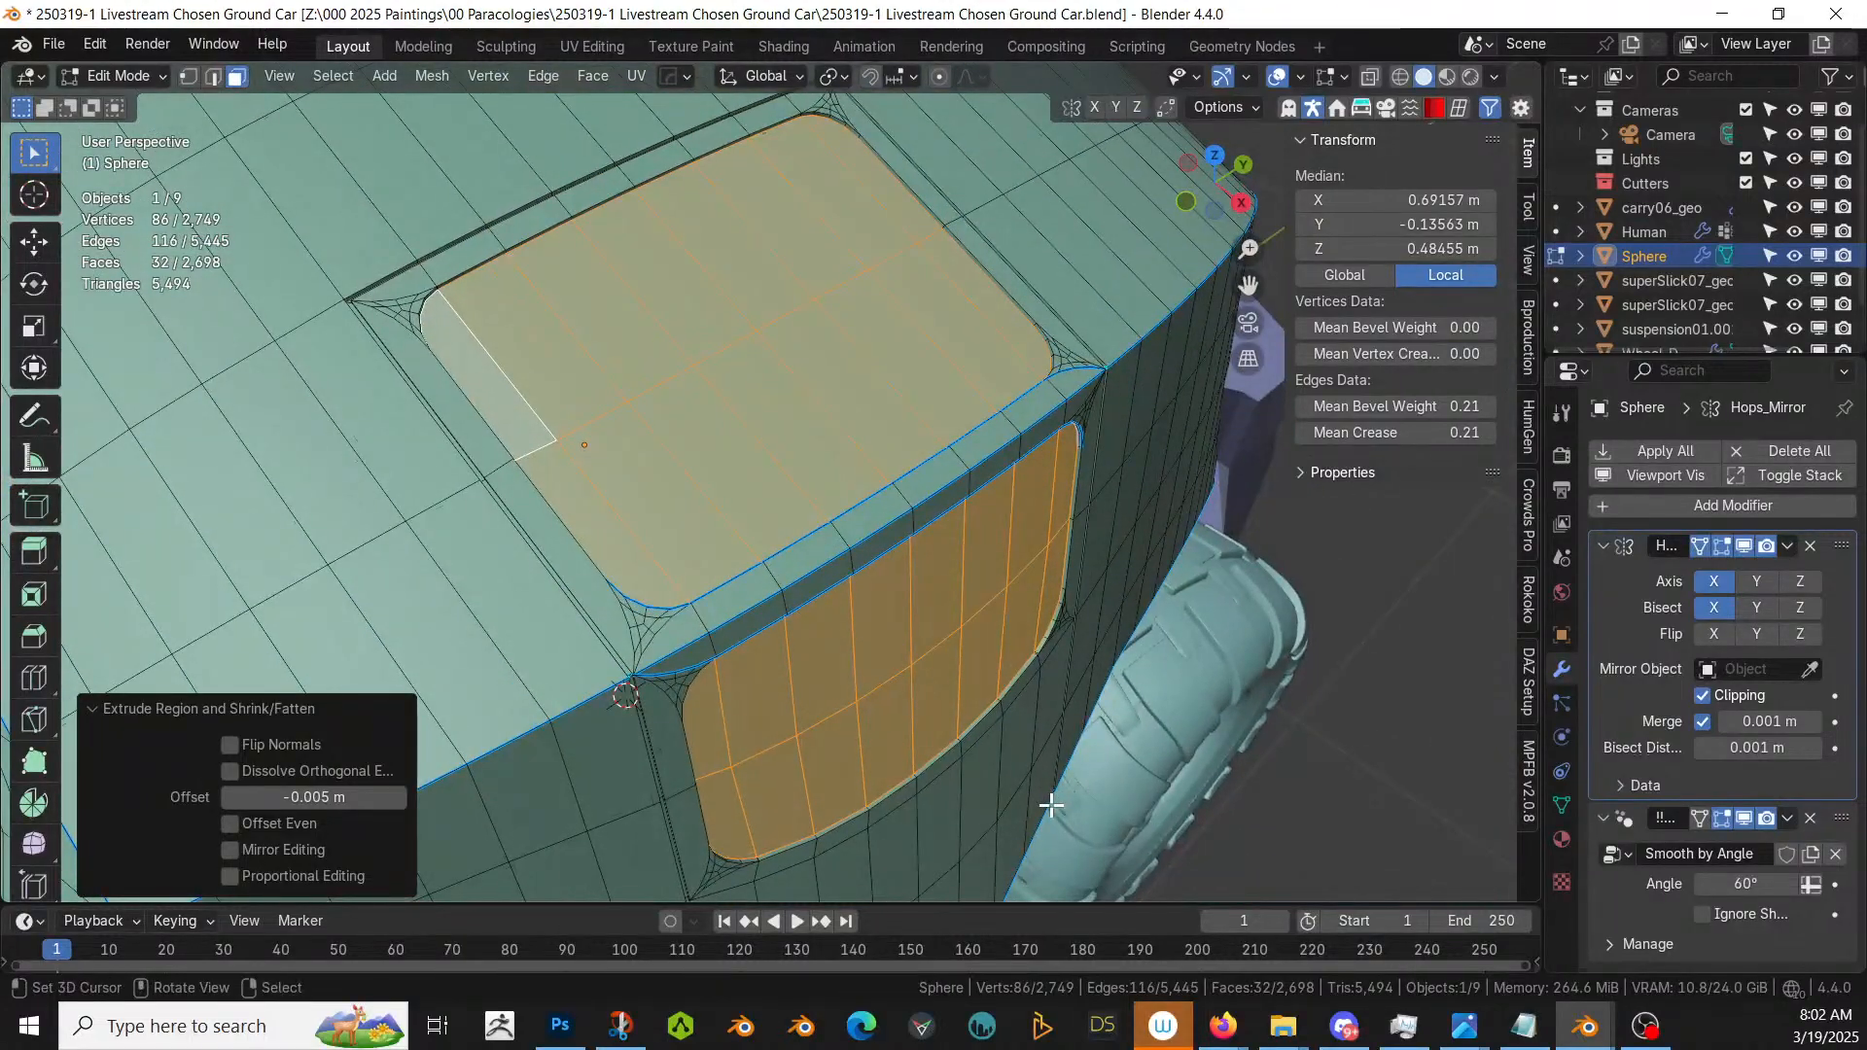
{"action": "scroll", "coordinate": [1051, 805], "scroll_direction": "down", "scroll_amount": 1}
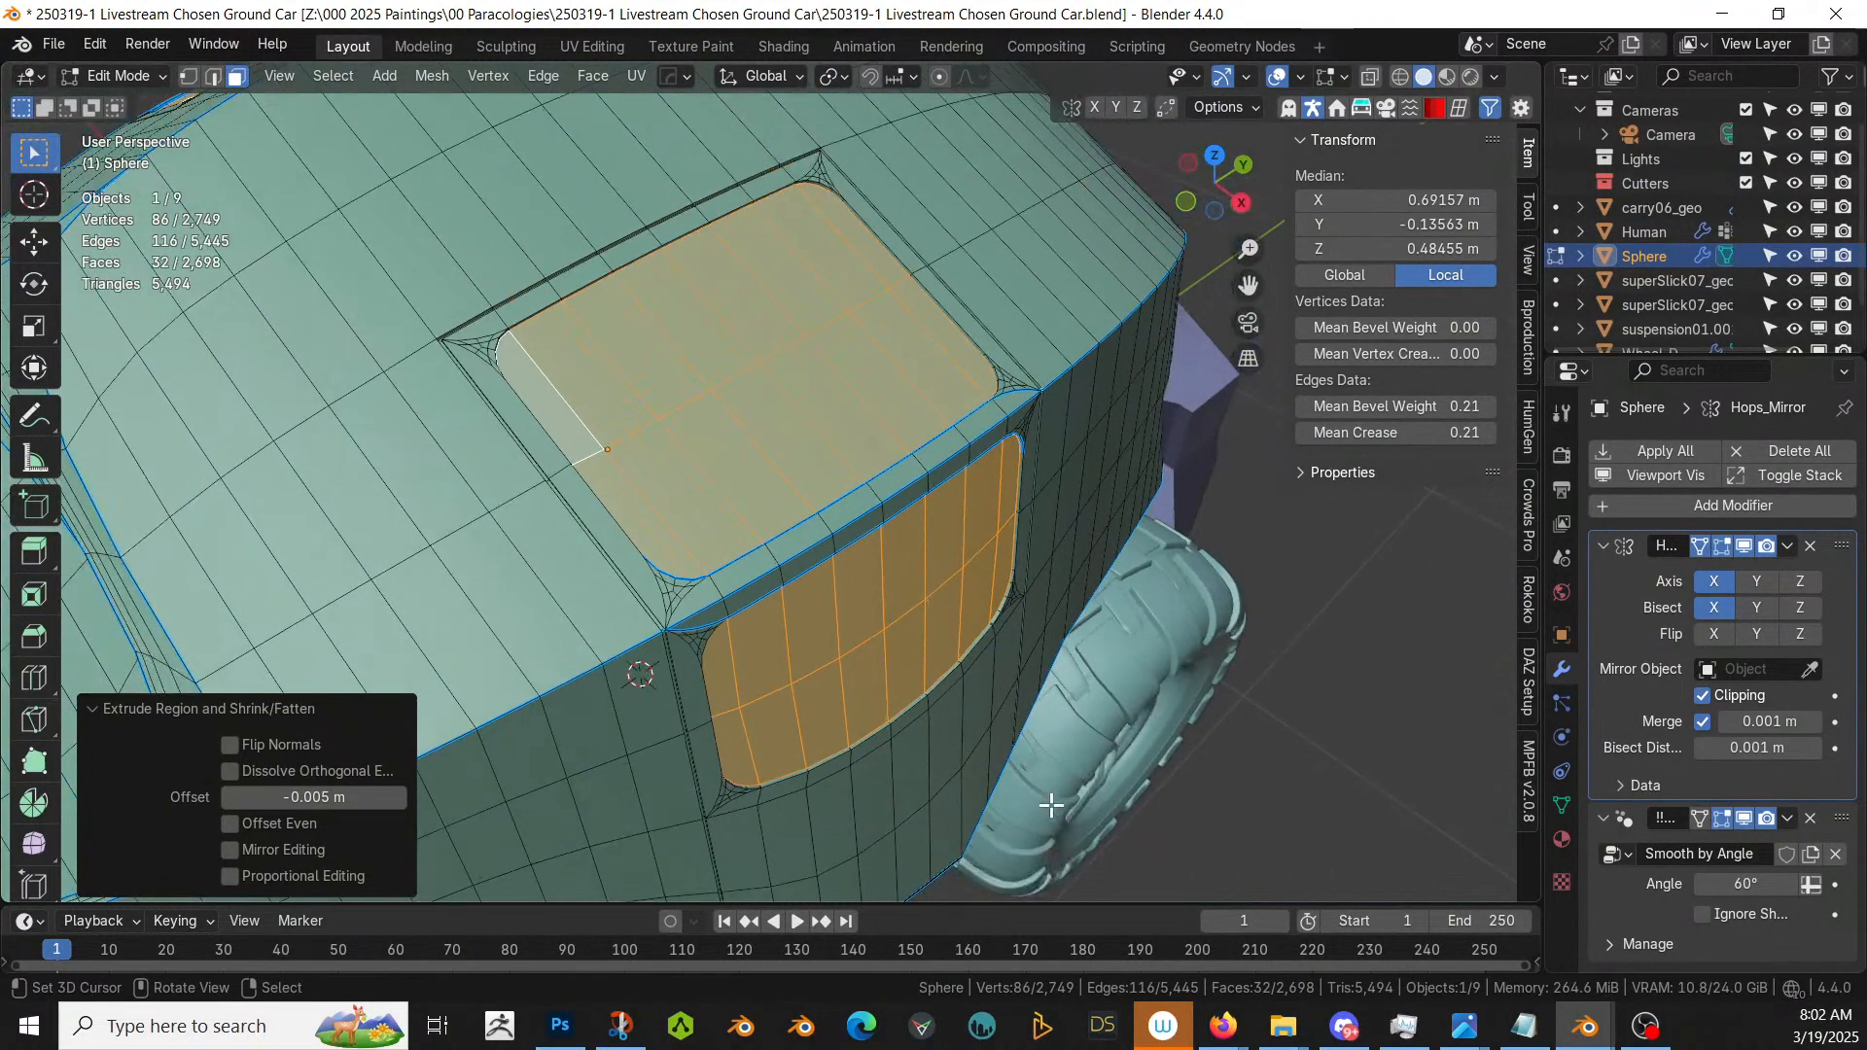
{"action": "scroll", "coordinate": [1123, 756], "scroll_direction": "down", "scroll_amount": 3}
{"action": "middle_click_drag", "start_coordinate": [1212, 697], "coordinate": [1163, 705]}
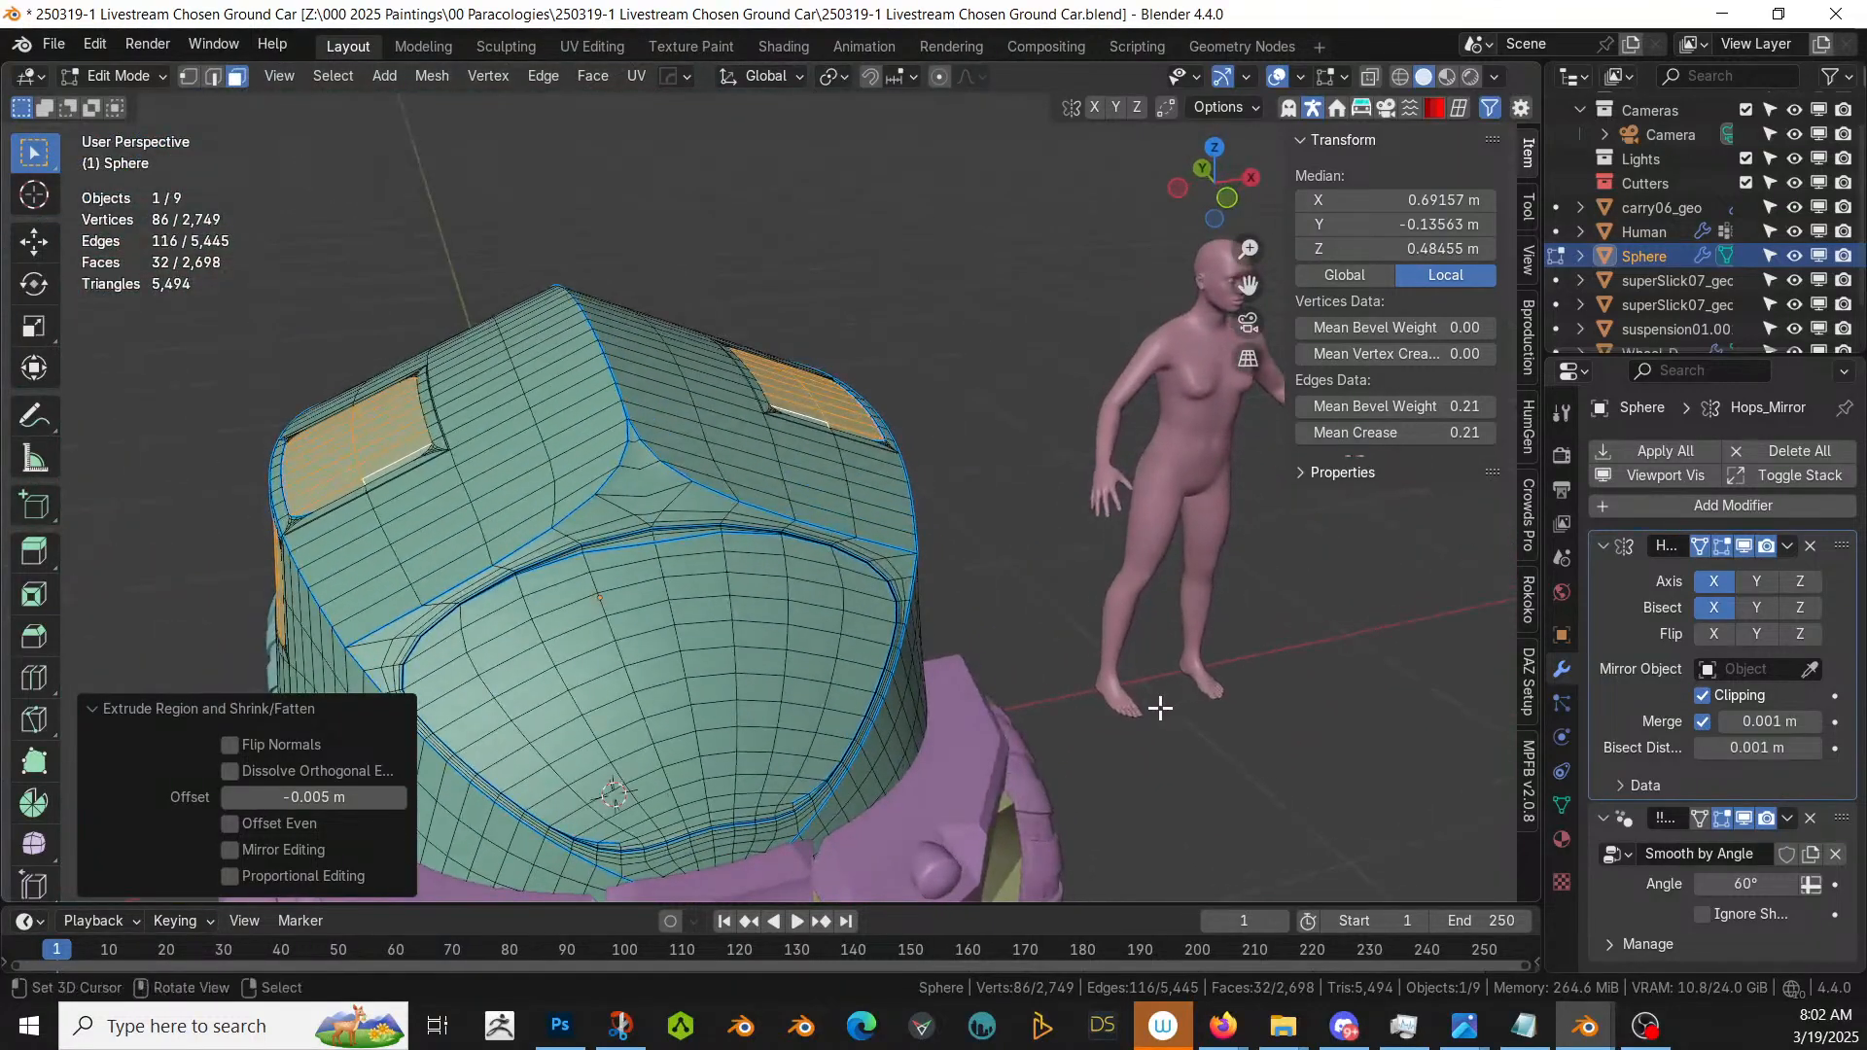
{"action": "left_click", "coordinate": [1562, 839]}
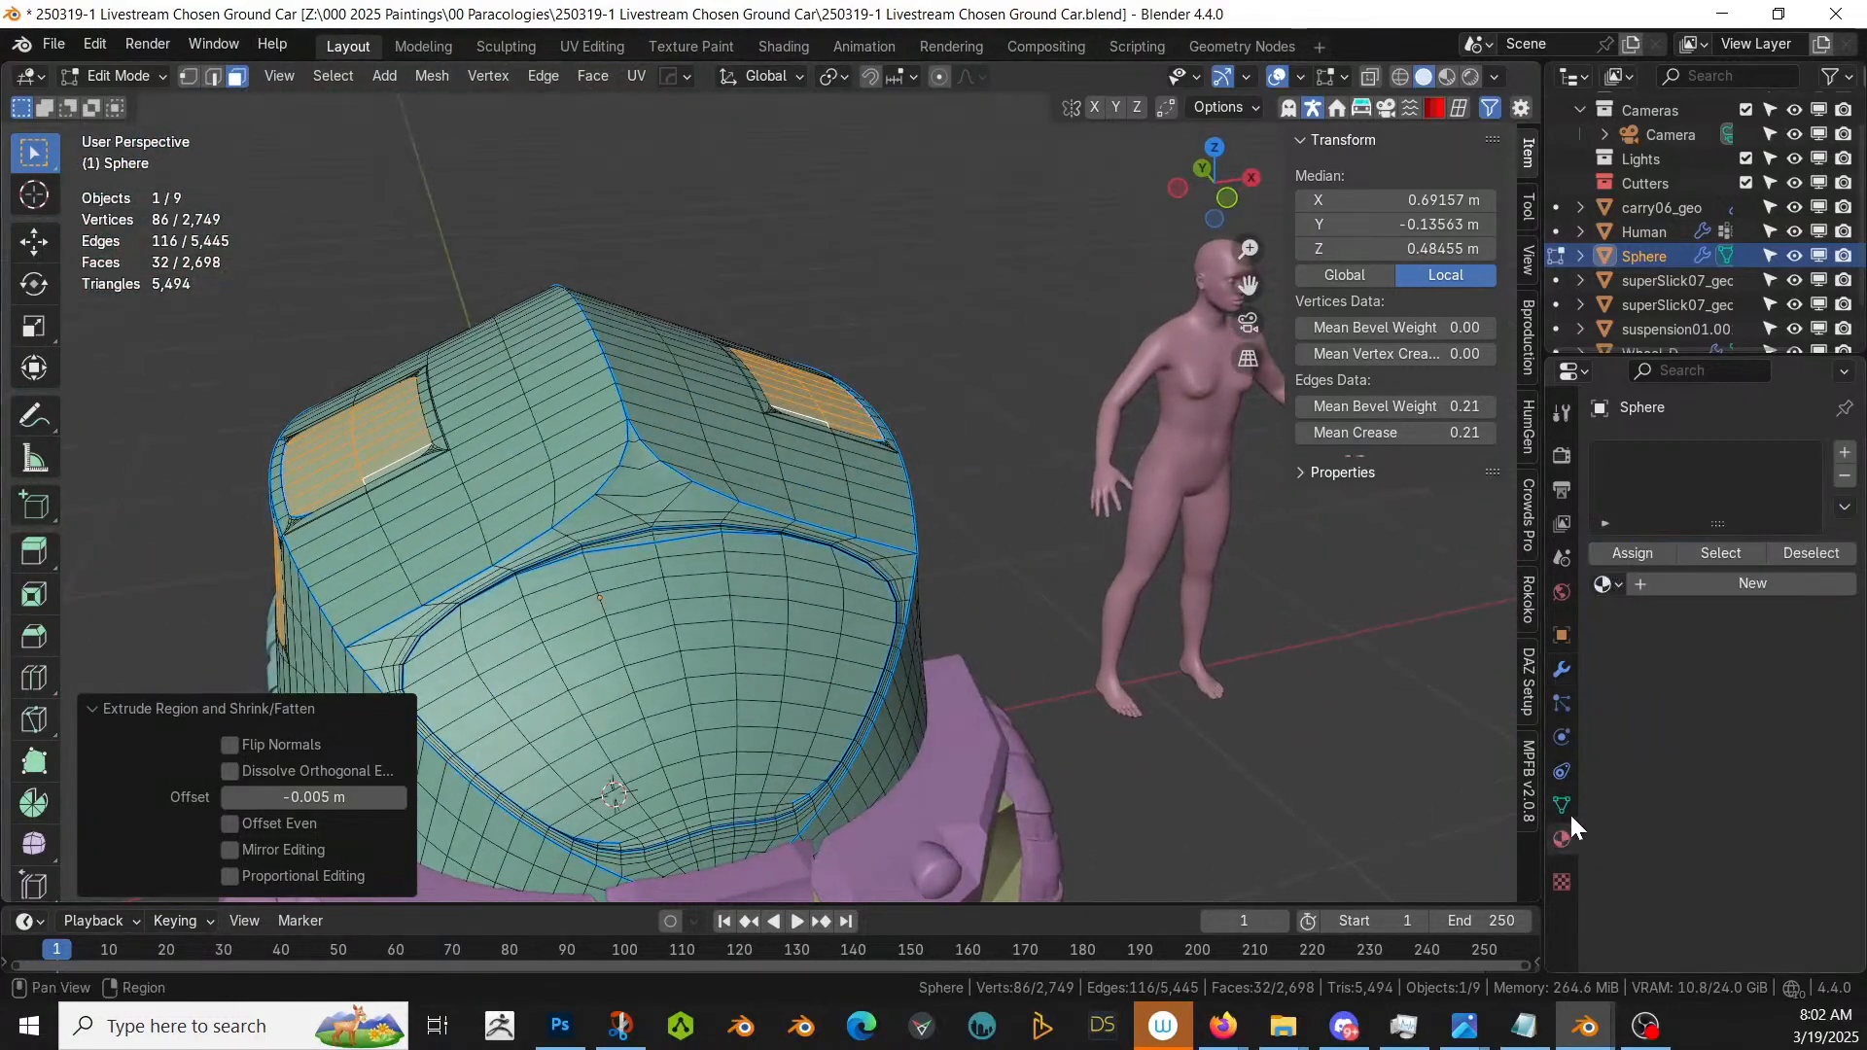
{"action": "left_click", "coordinate": [1844, 453]}
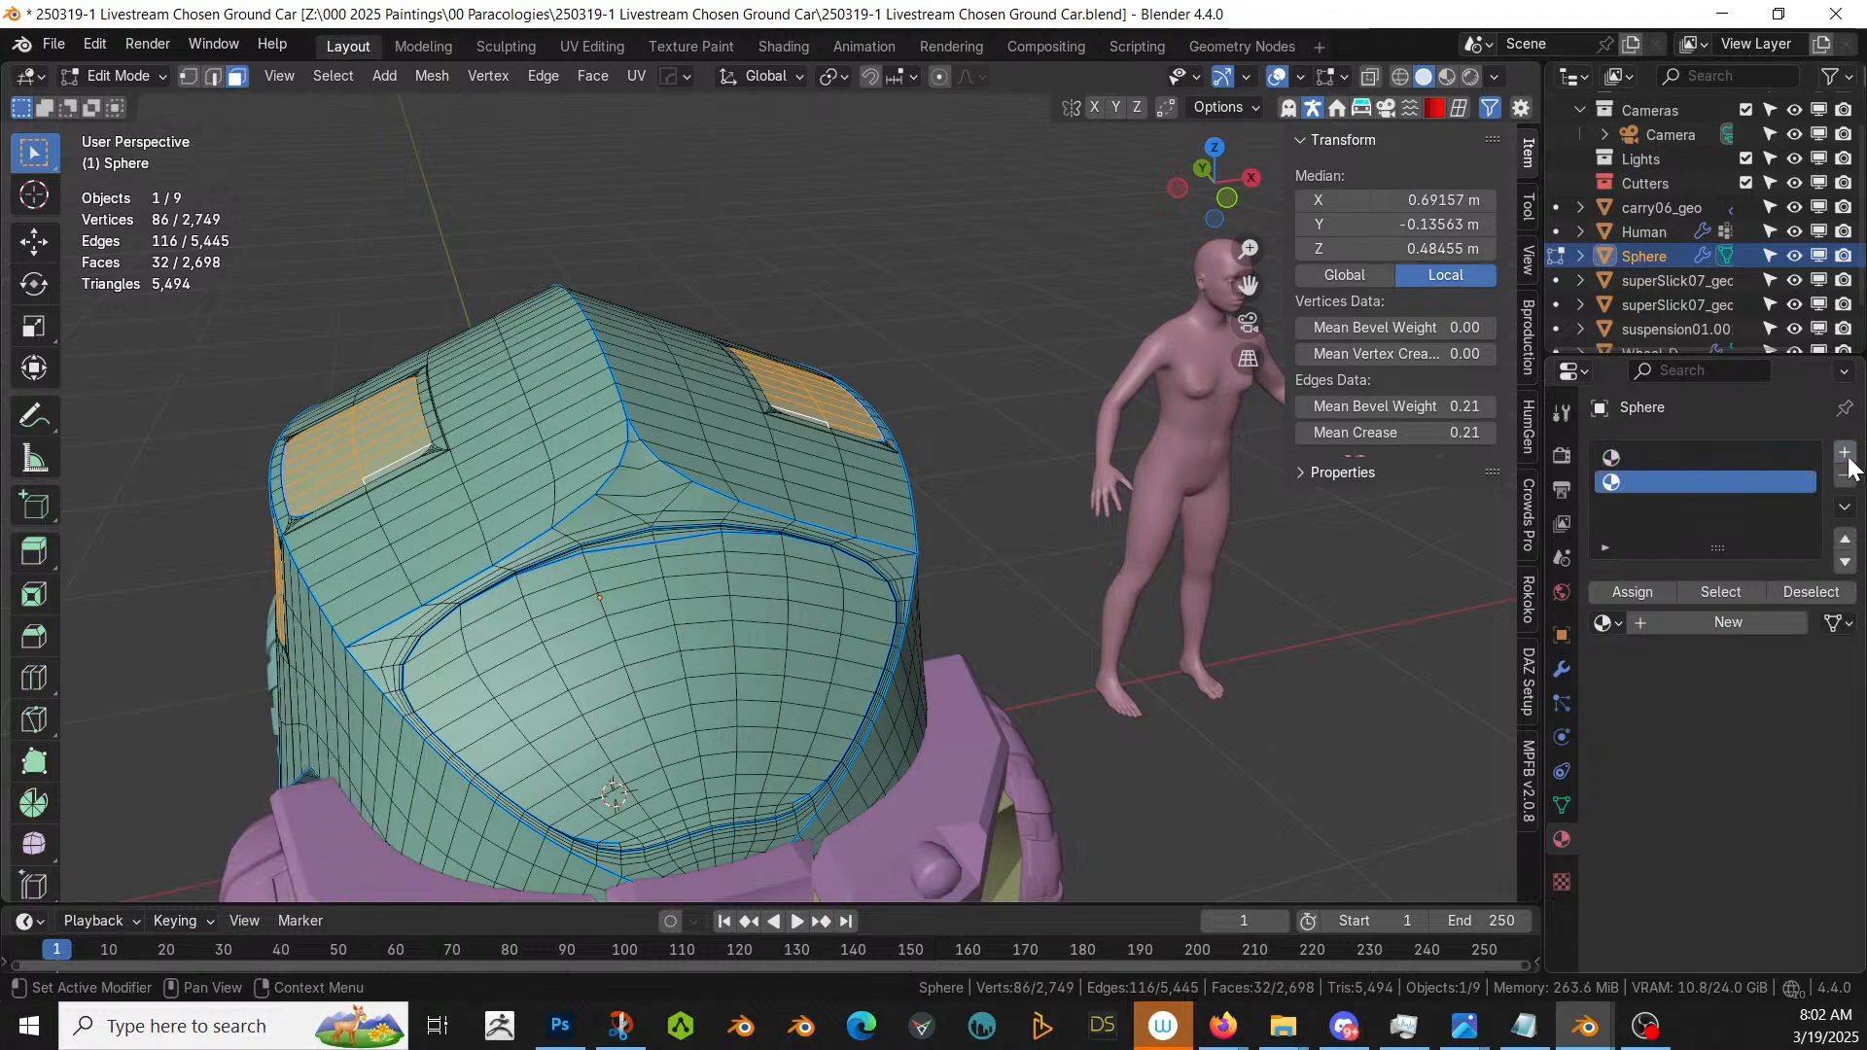
{"action": "left_click", "coordinate": [1642, 624]}
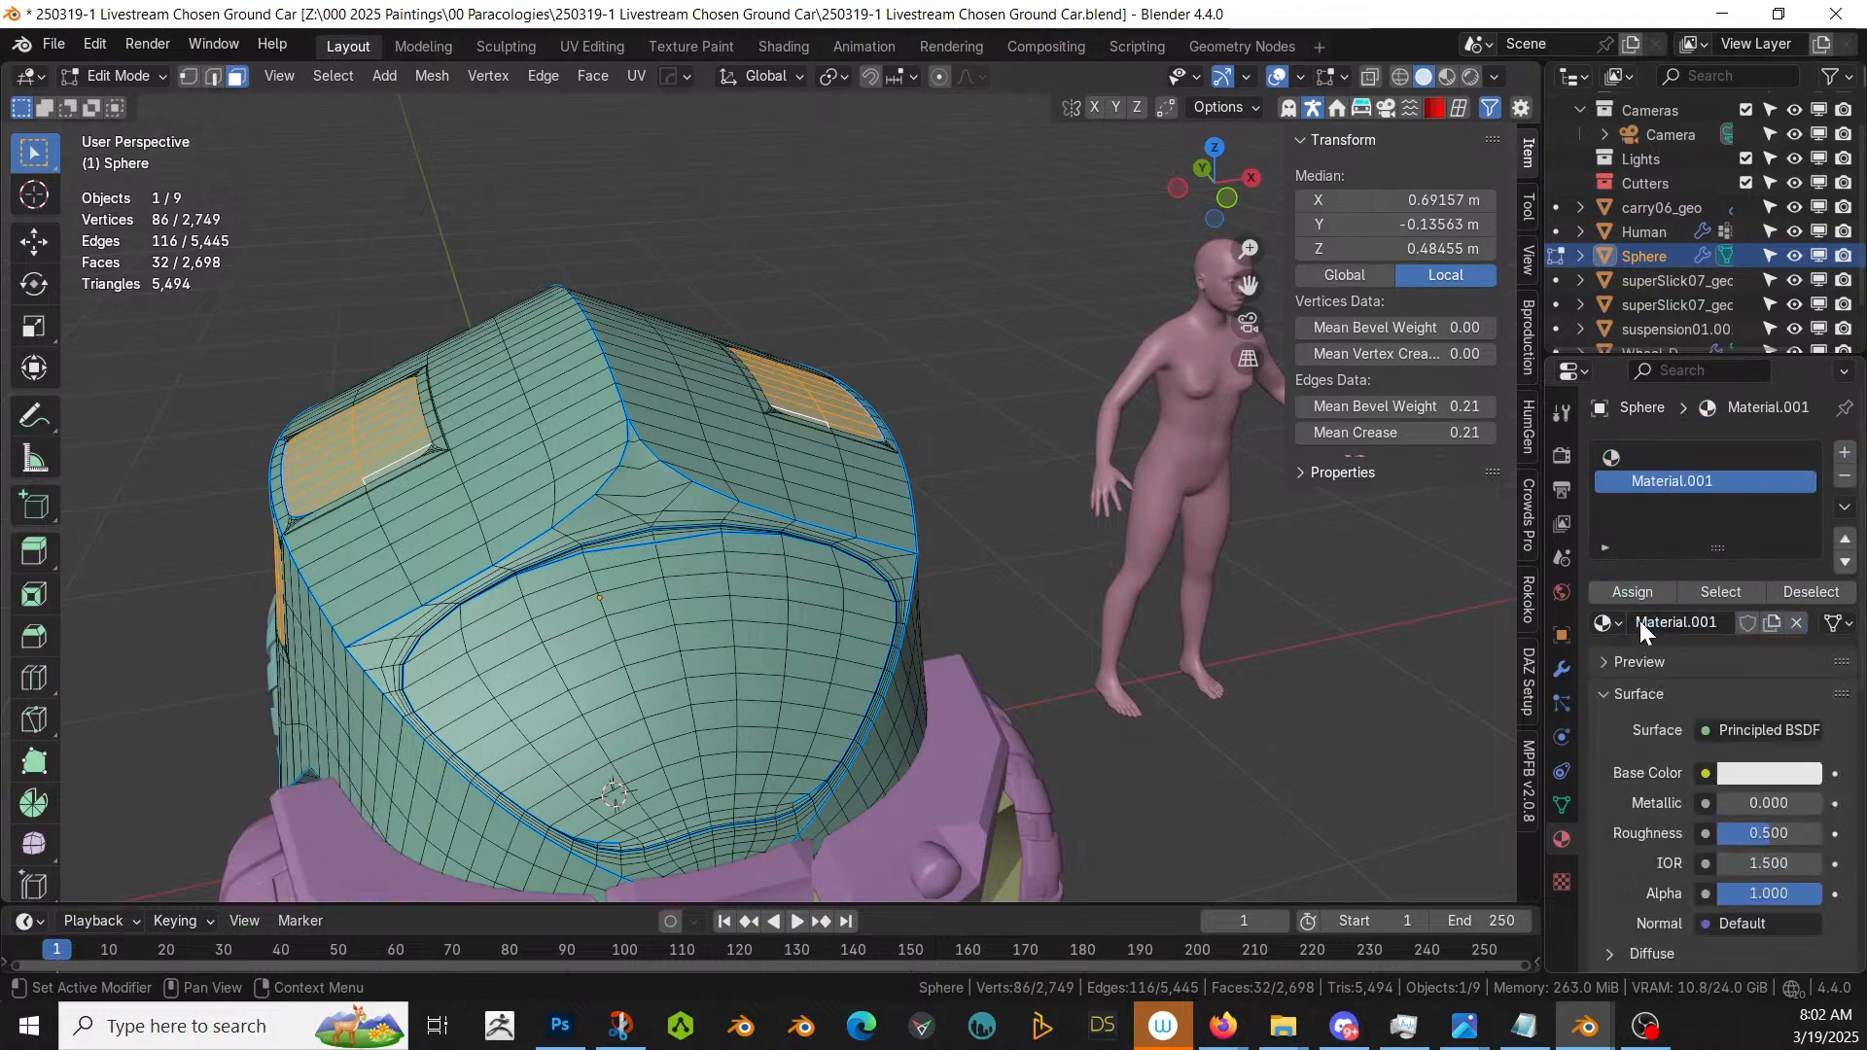
{"action": "left_click", "coordinate": [1766, 775]}
{"action": "left_click", "coordinate": [1738, 405]}
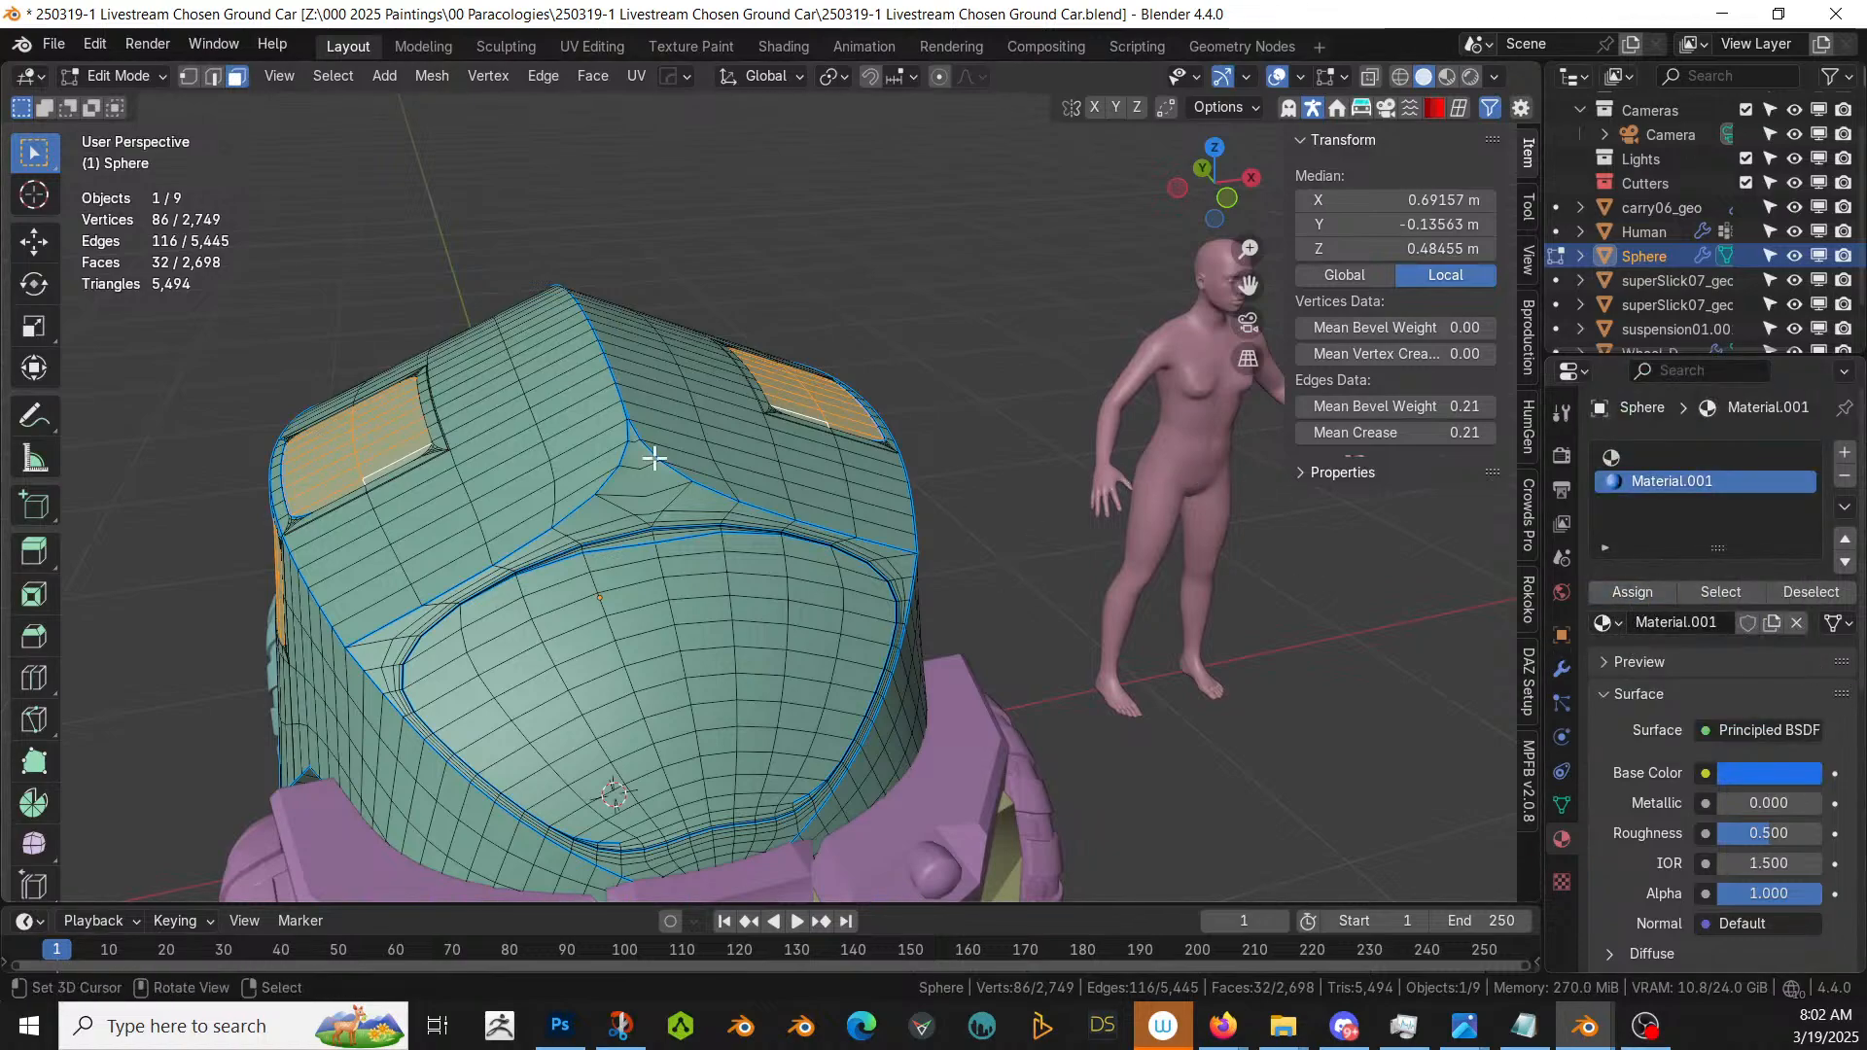
- Select all linked windshield faces delimited by sharp edges and assign the blue material to them
{"action": "left_click", "coordinate": [668, 615]}
{"action": "key", "text": "ctrl+l"}
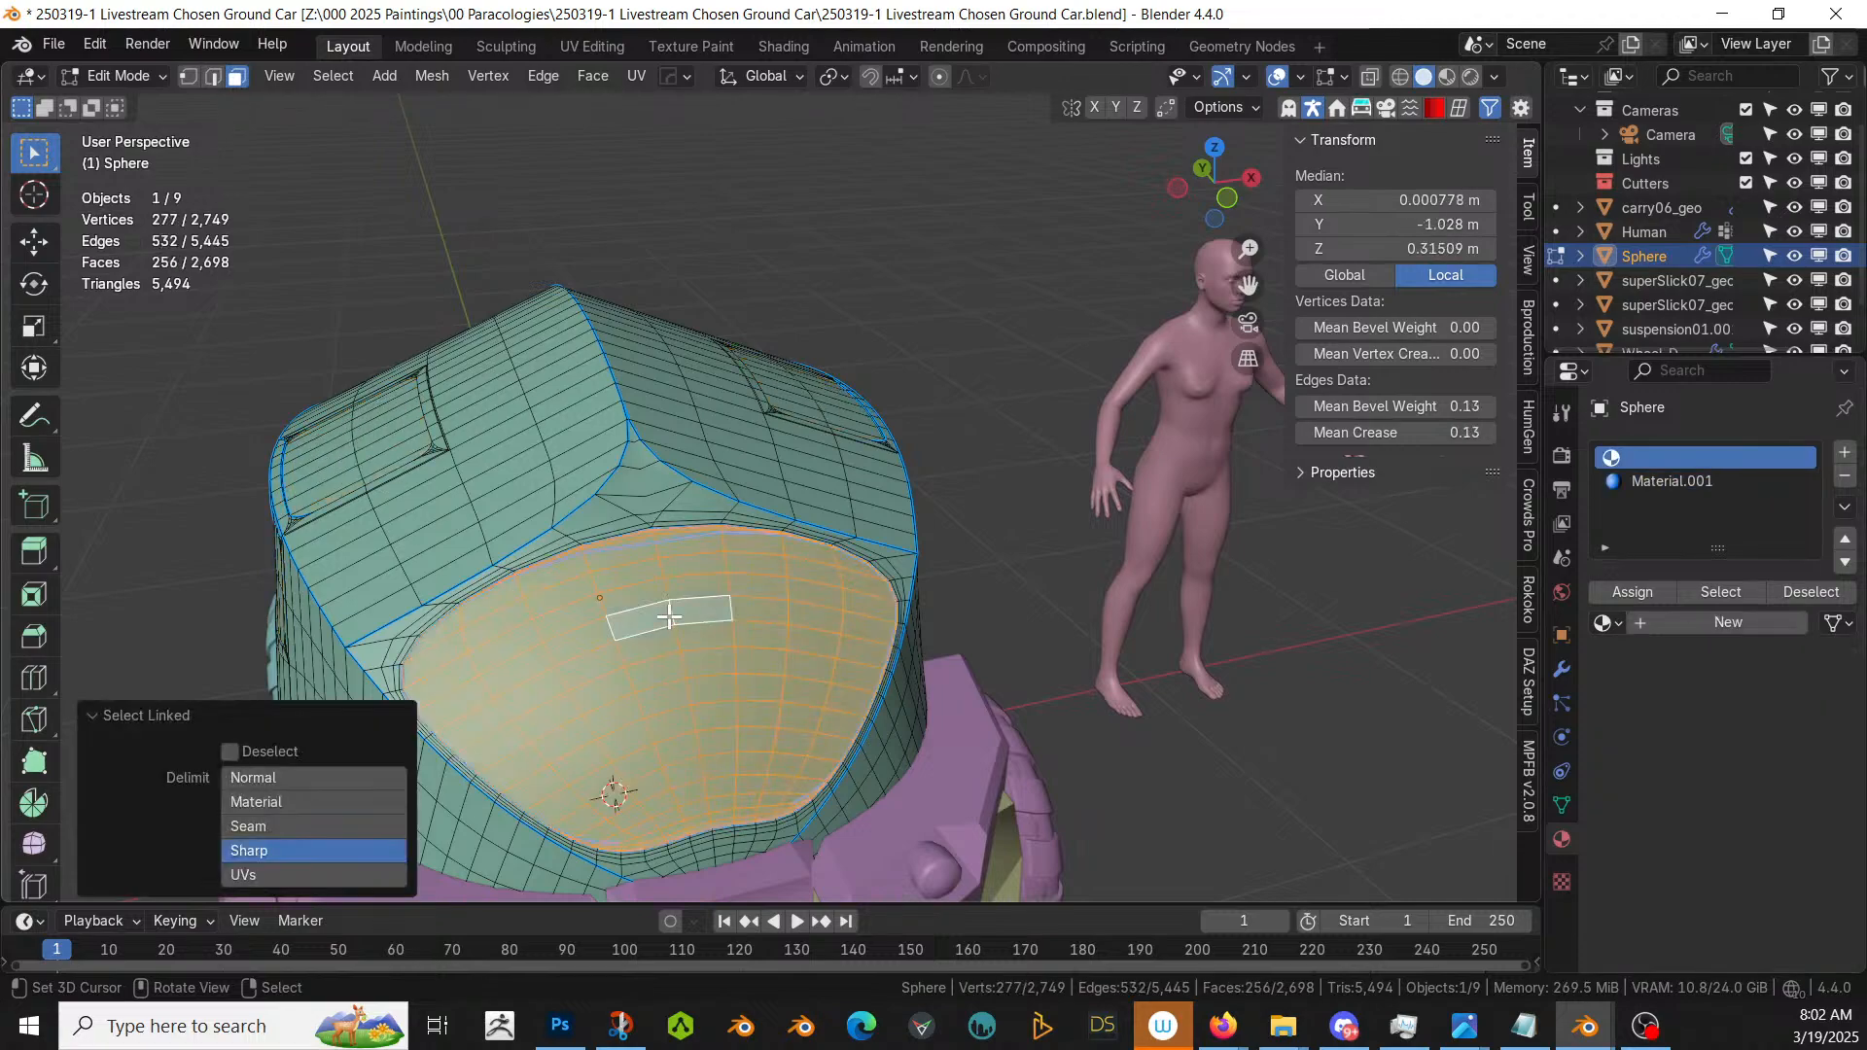
{"action": "left_click", "coordinate": [1677, 481]}
{"action": "left_click", "coordinate": [1634, 593]}
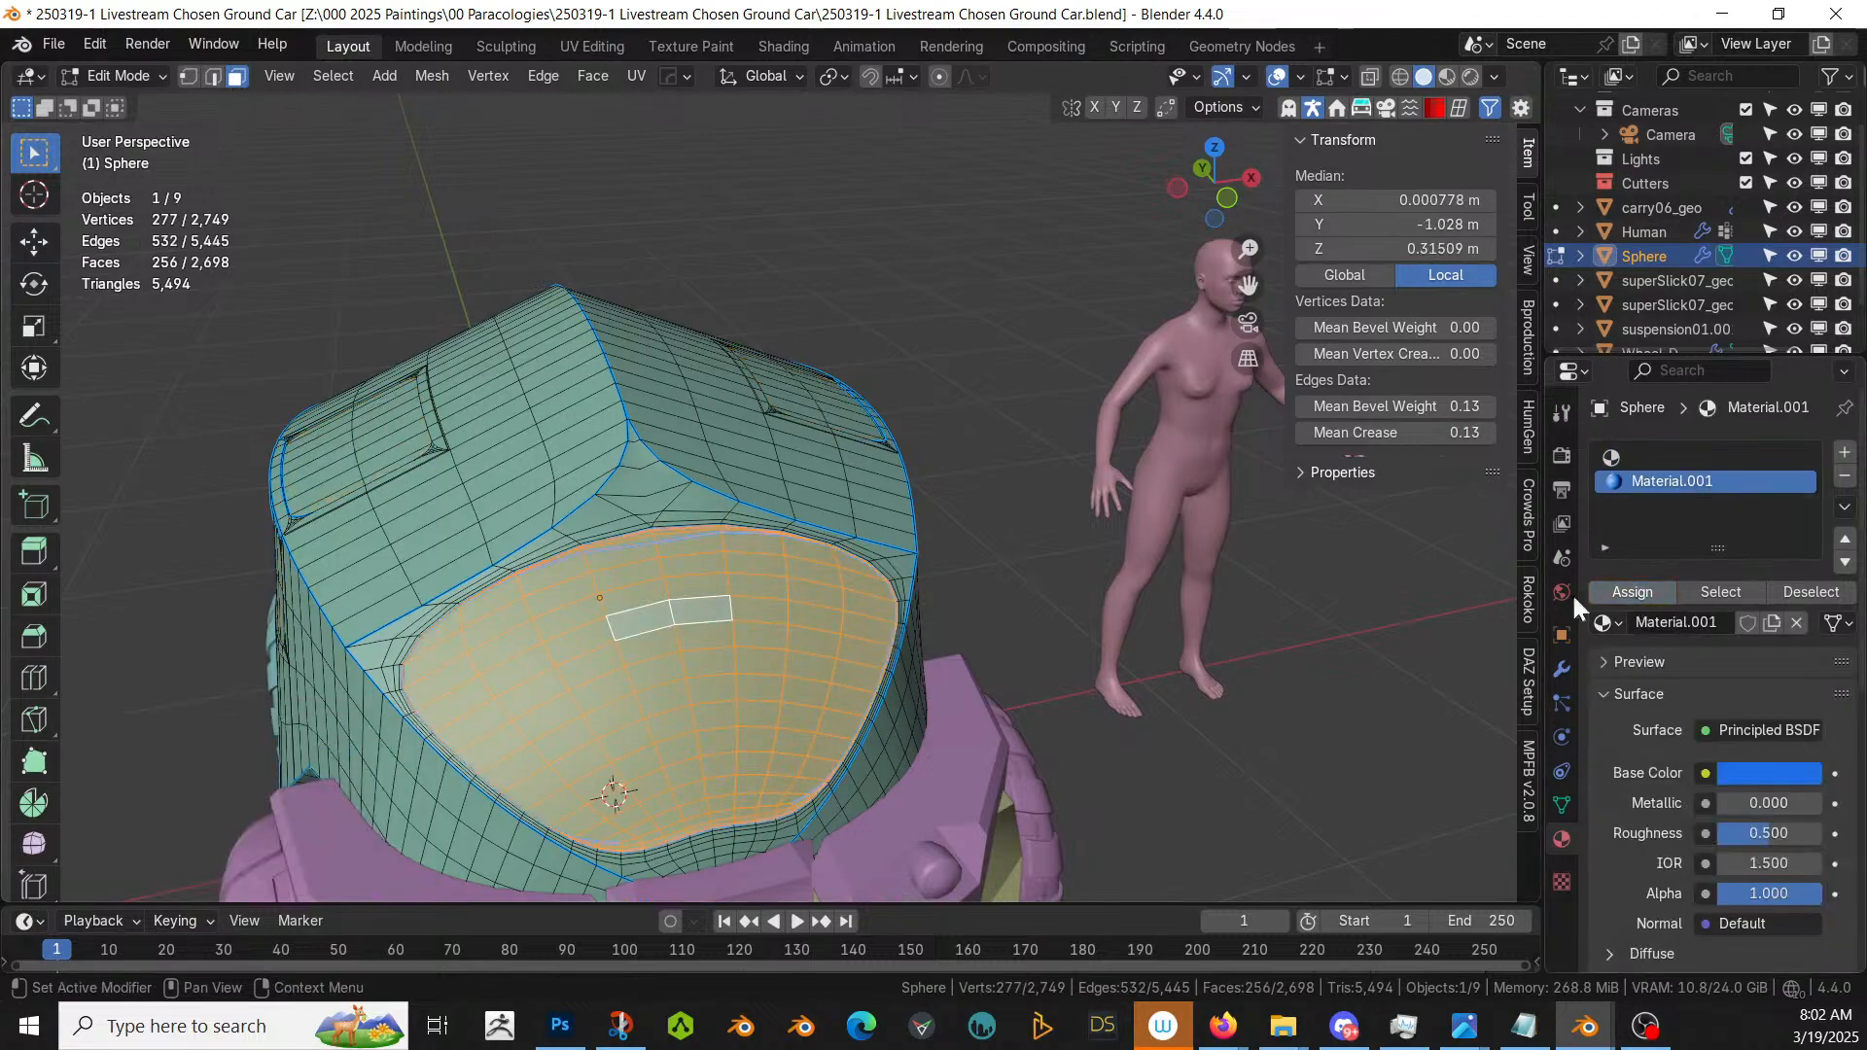
- Check the blue windshield and door windows in rendered shading from the front and side, then resume mesh editing in solid shading
{"action": "key", "text": "Tab"}
{"action": "key", "text": "z"}
{"action": "key", "text": "8"}
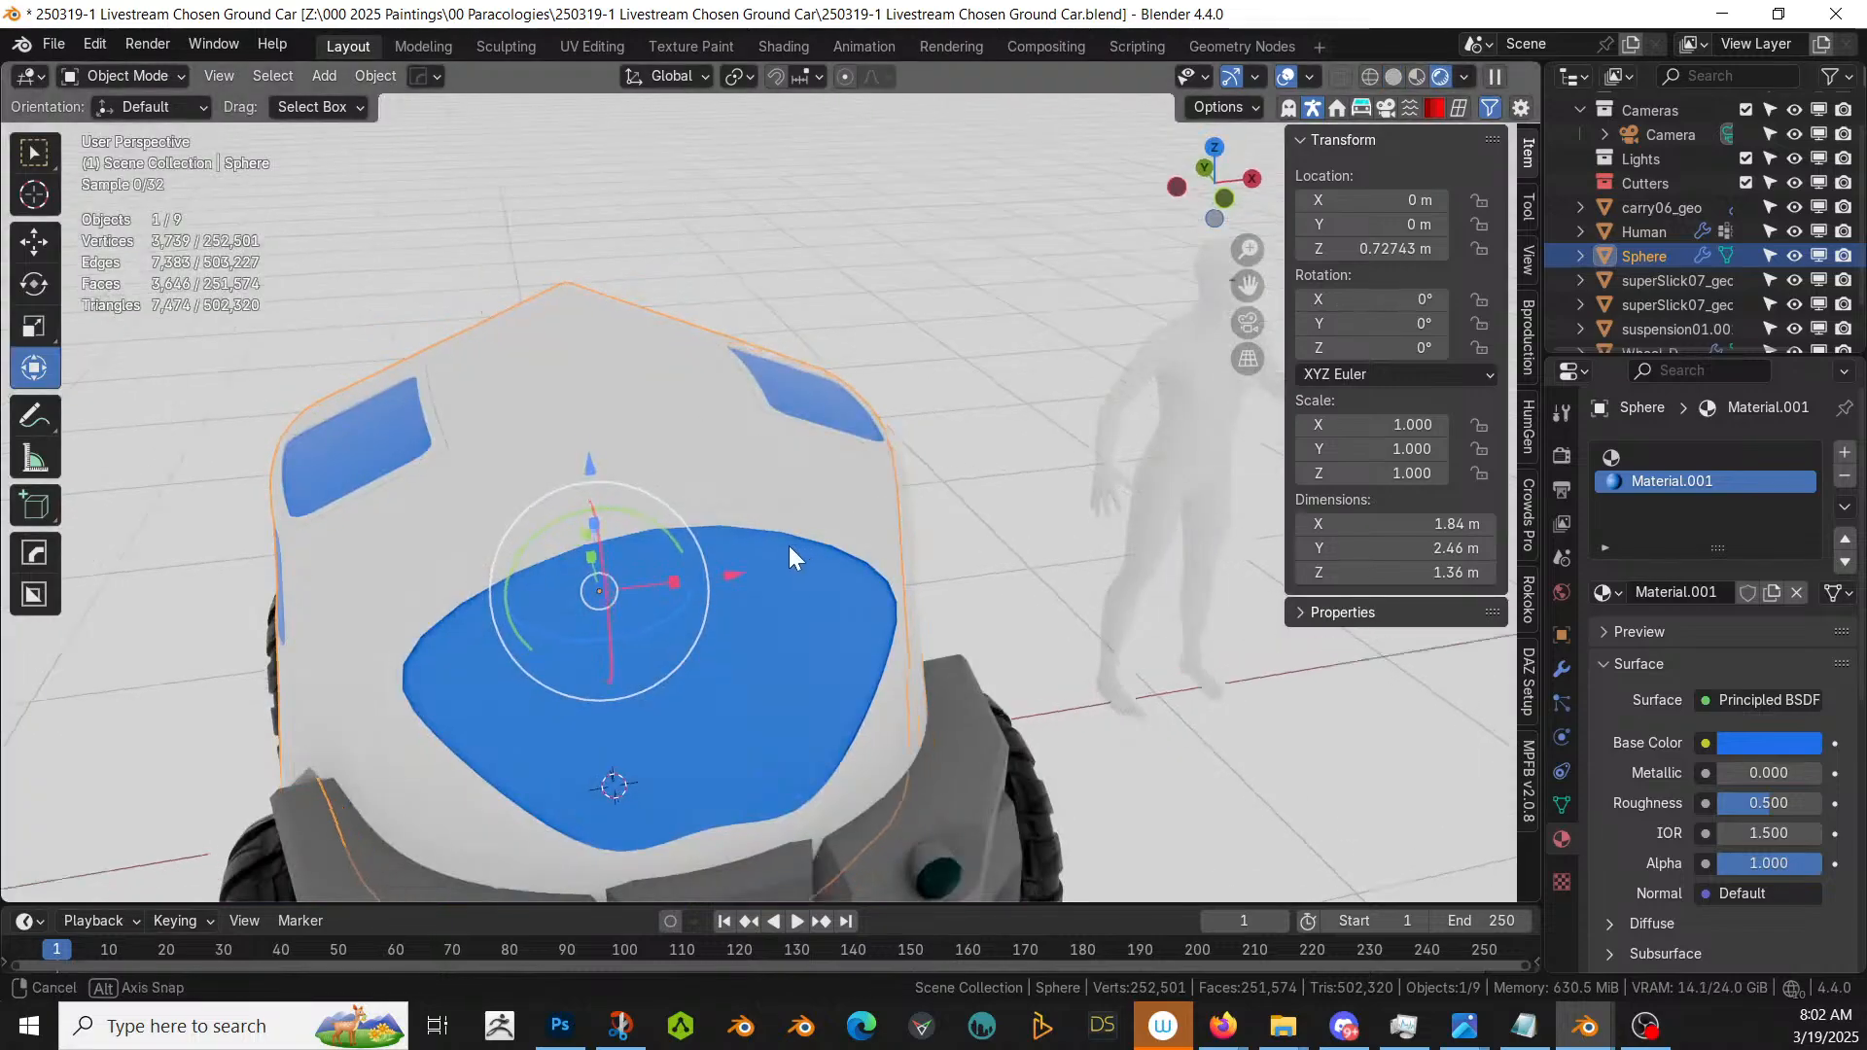
{"action": "middle_click_drag", "start_coordinate": [789, 545], "coordinate": [597, 535]}
{"action": "key", "text": "z"}
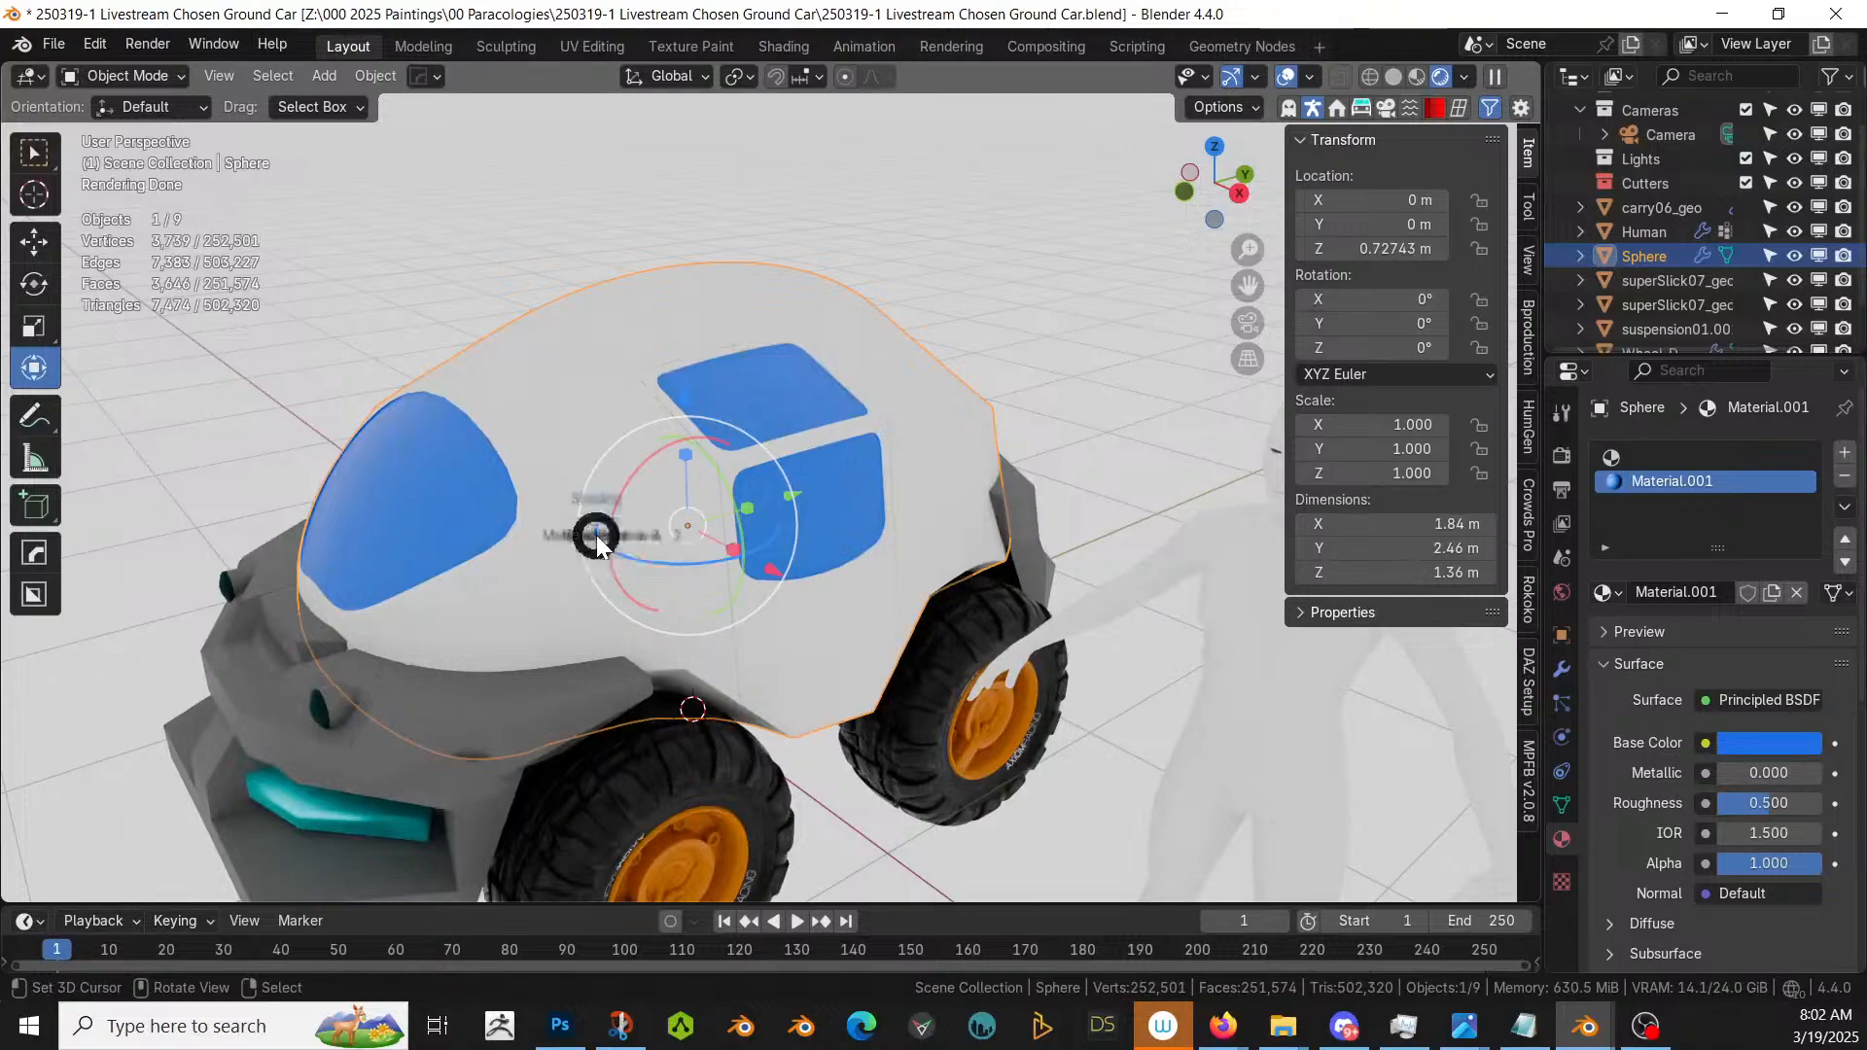
{"action": "key", "text": "6"}
{"action": "scroll", "coordinate": [546, 507], "scroll_direction": "up", "scroll_amount": 1}
{"action": "key", "text": "Tab"}
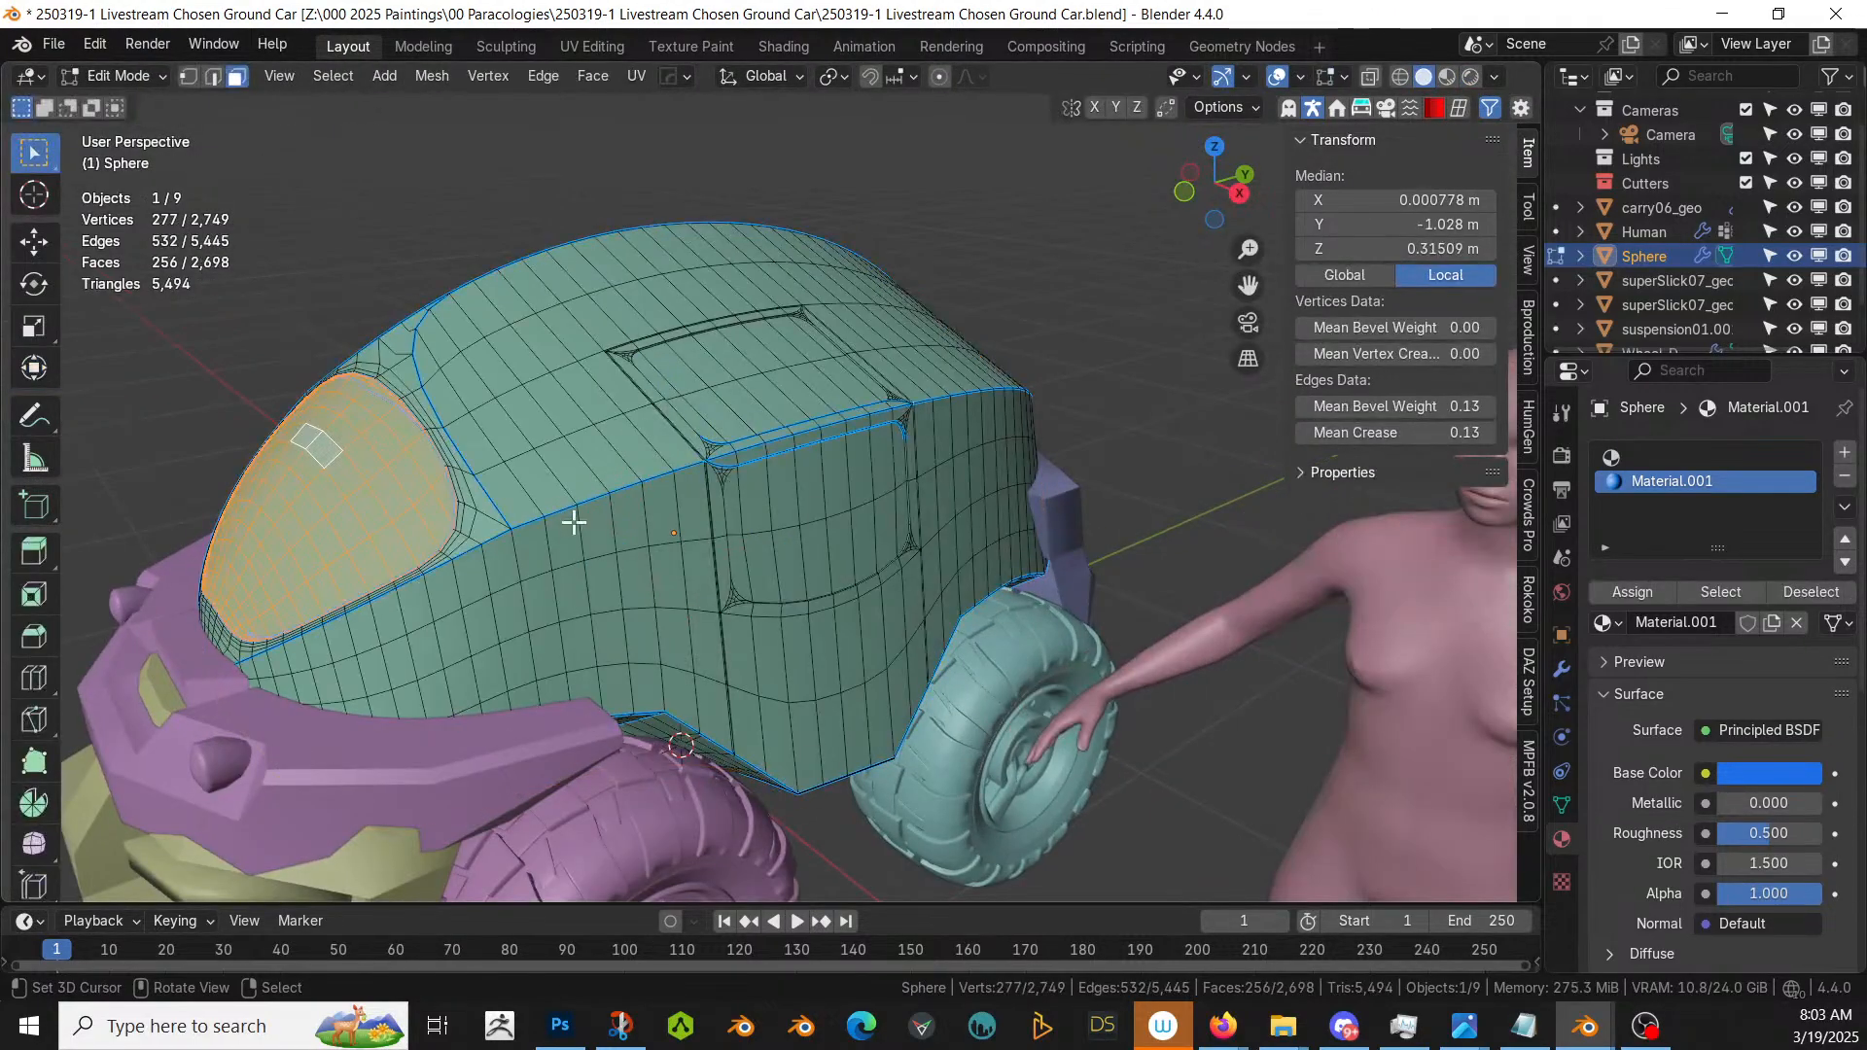
- Select a block of side faces ahead of the door, two rows high and five columns wide, leaving one column free beside the door gap
{"action": "scroll", "coordinate": [571, 521], "scroll_direction": "up", "scroll_amount": 1}
{"action": "middle_click_drag", "start_coordinate": [571, 521], "coordinate": [717, 534]}
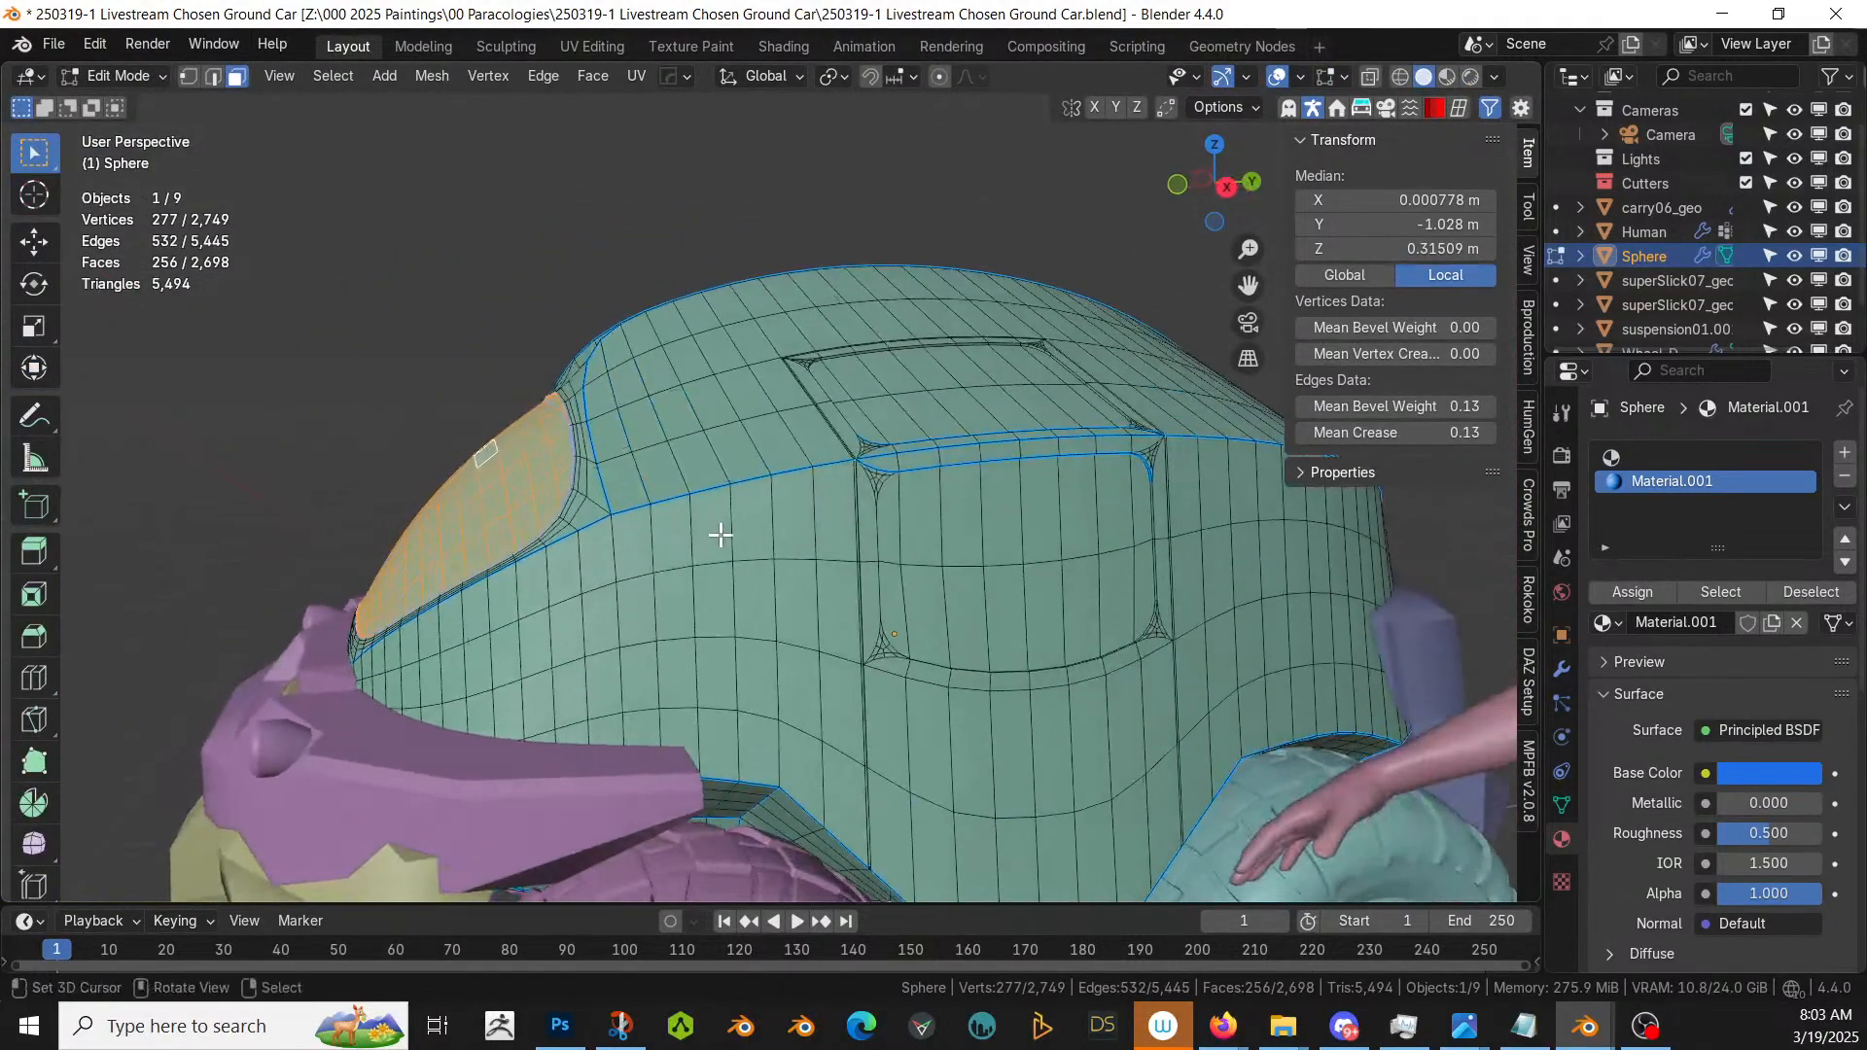
{"action": "left_click", "coordinate": [836, 514]}
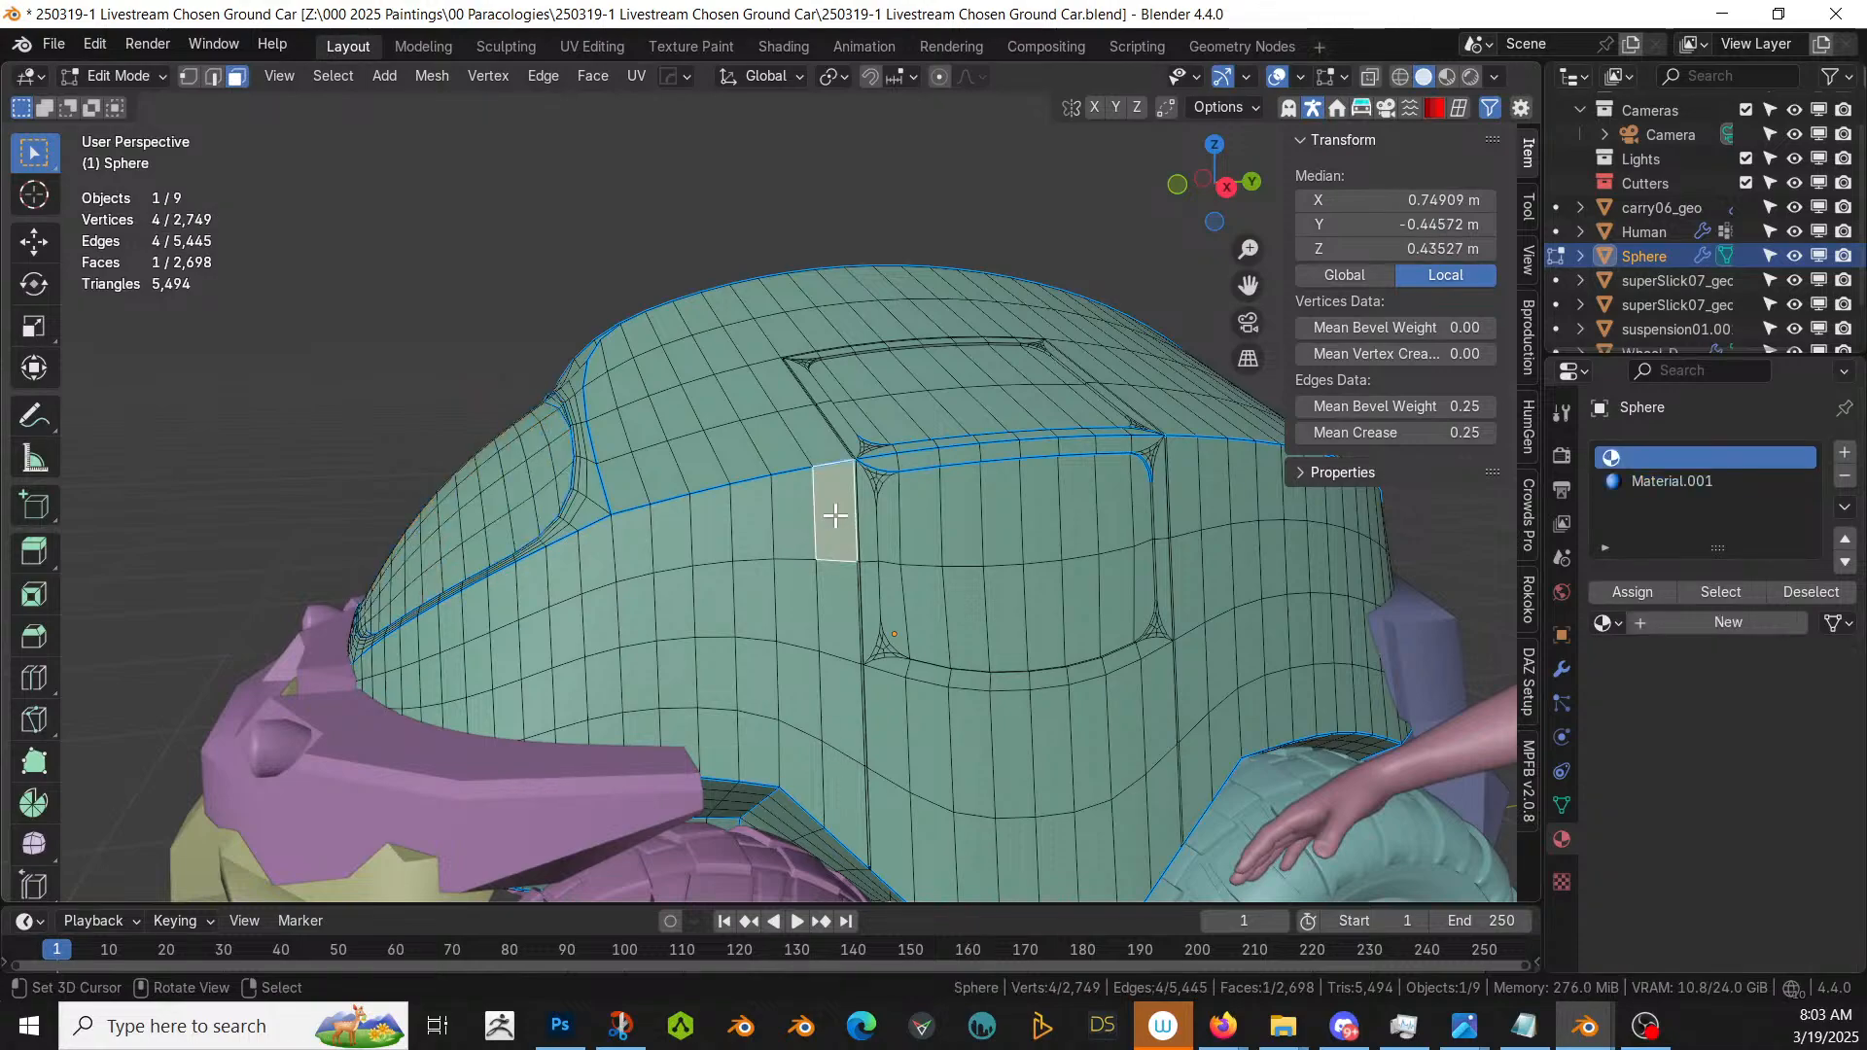
{"action": "left_click", "coordinate": [625, 537], "text": "ctrl"}
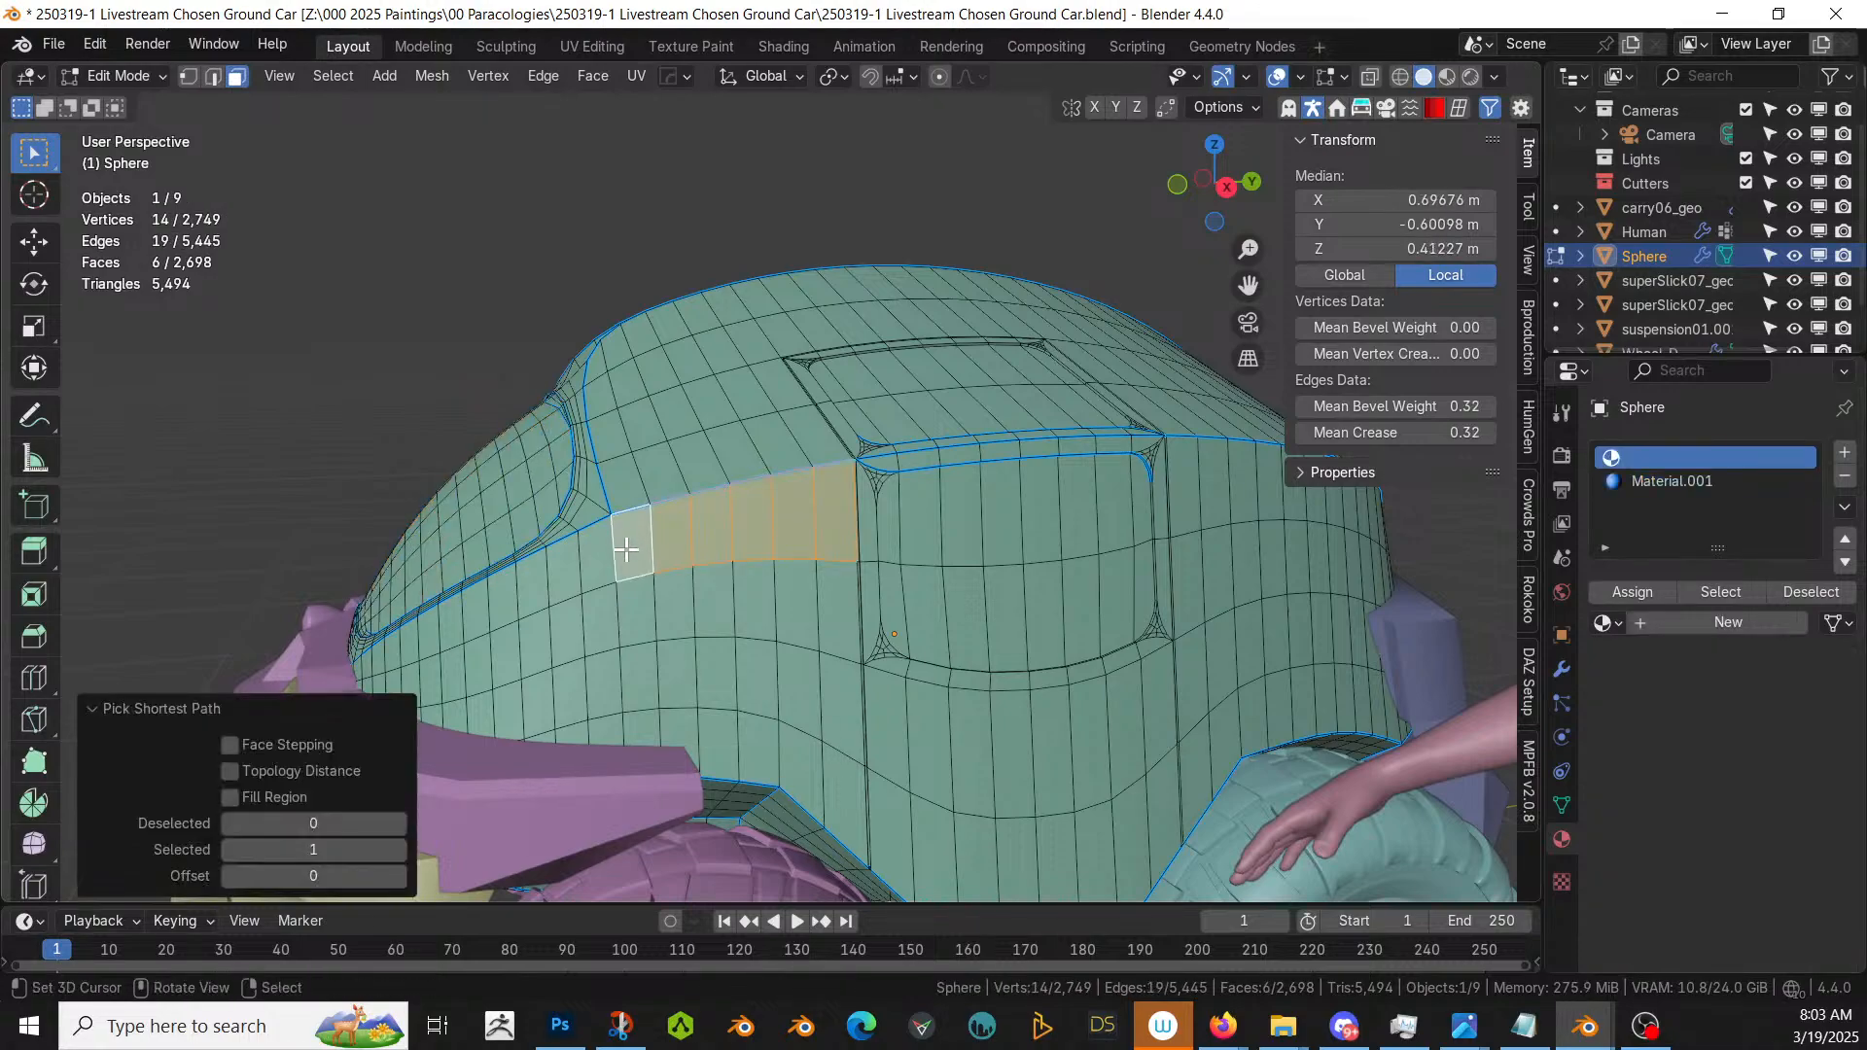
{"action": "left_click", "coordinate": [646, 619], "text": "shift"}
{"action": "left_click", "coordinate": [833, 610], "text": "shift"}
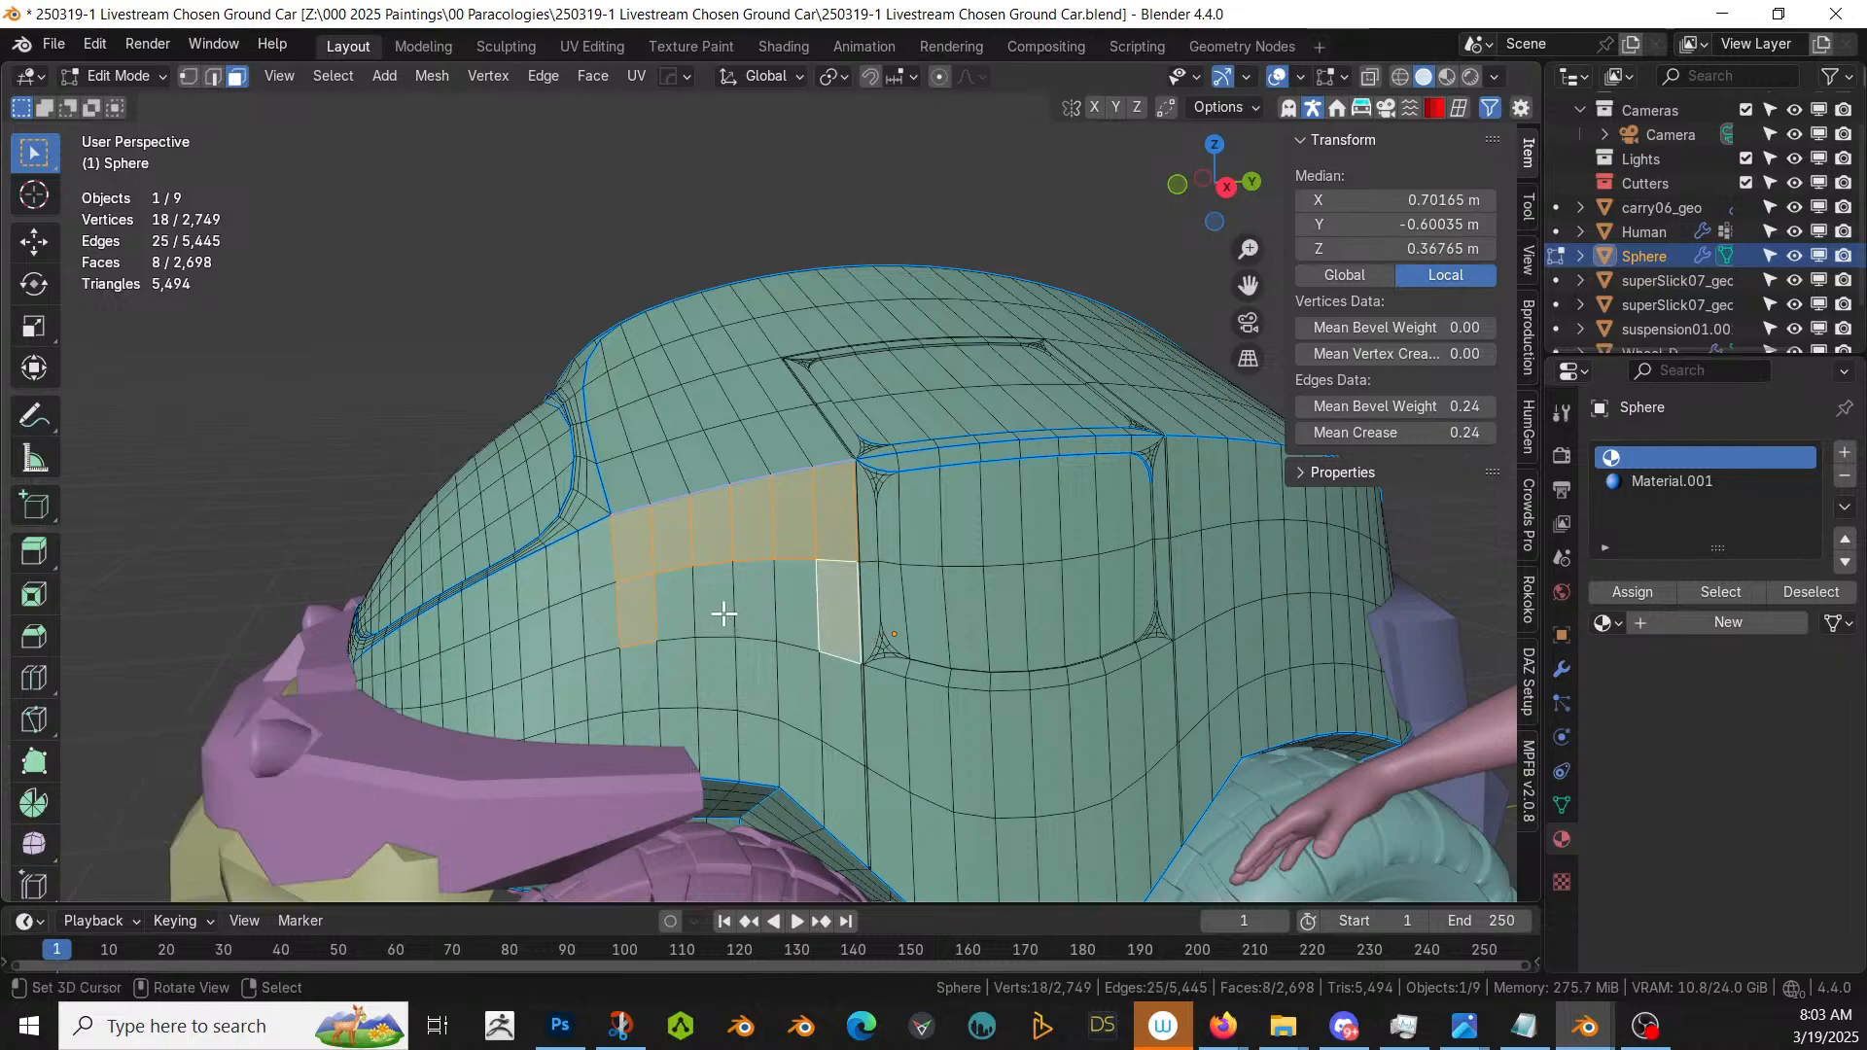
{"action": "left_click", "coordinate": [673, 603], "text": "ctrl"}
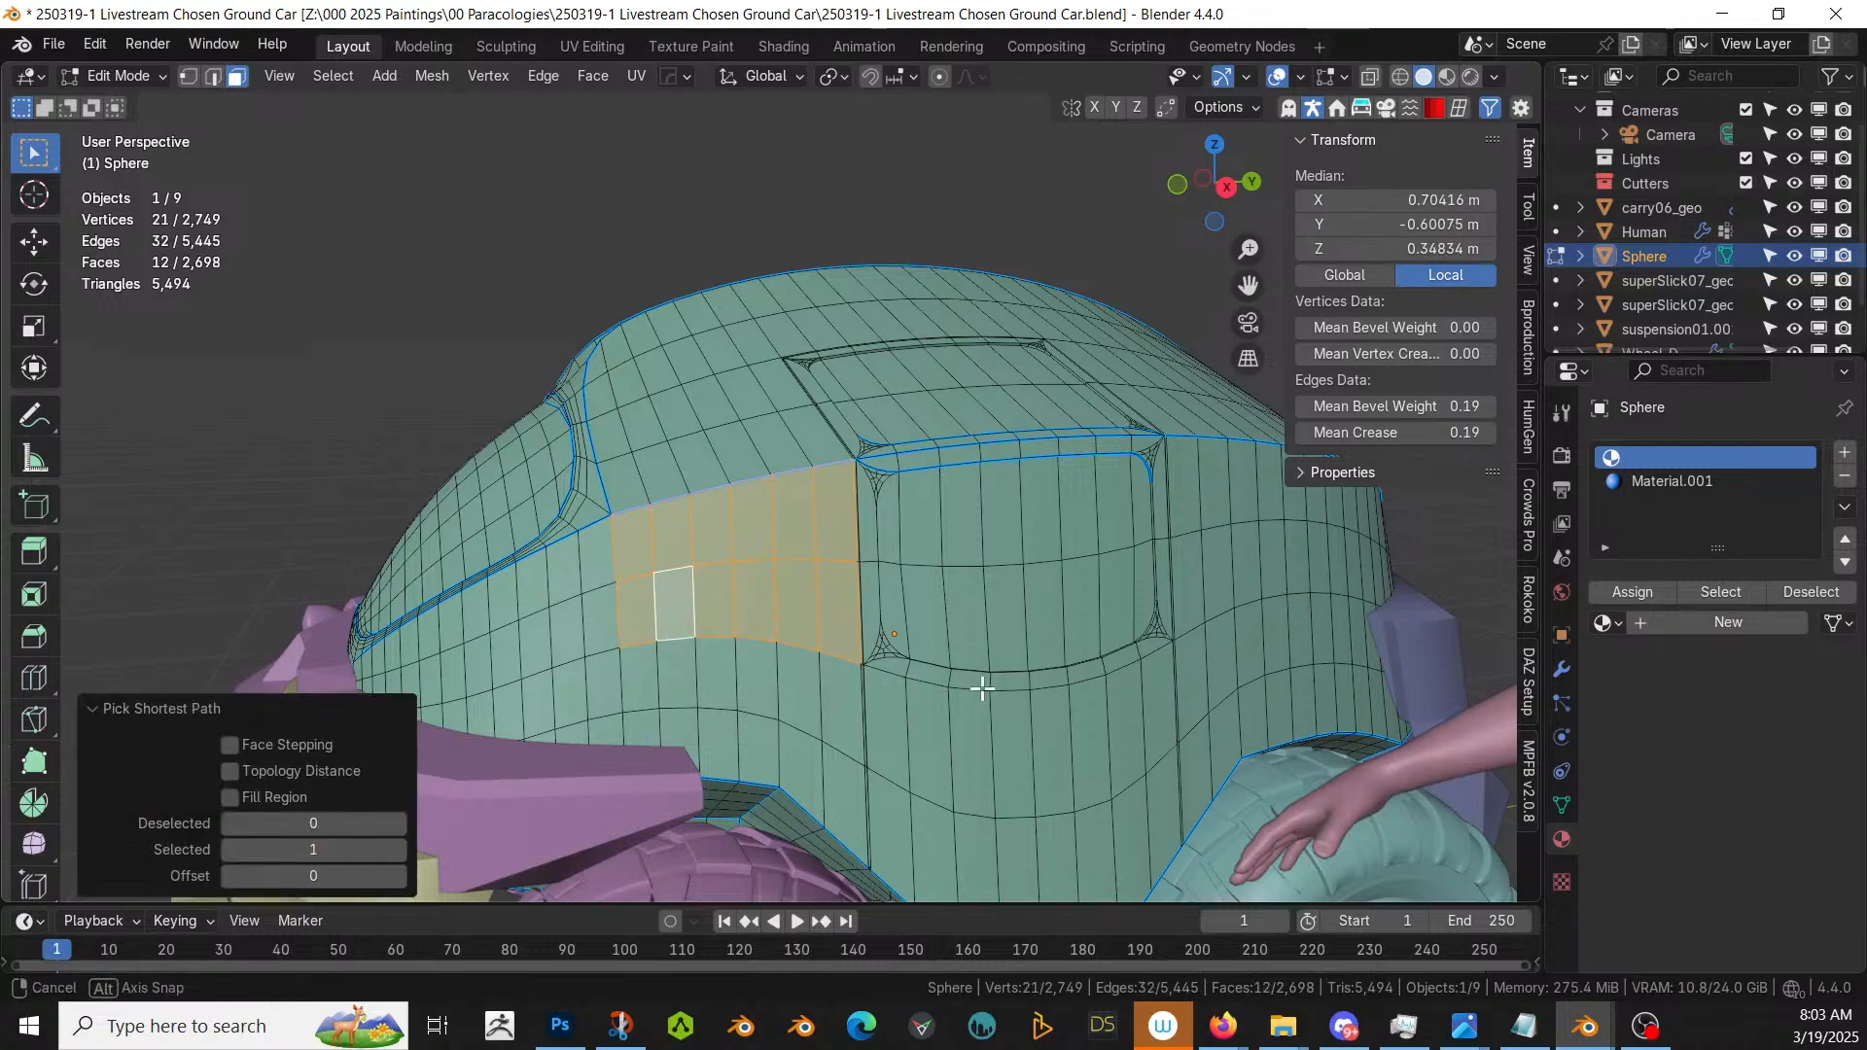
{"action": "middle_click_drag", "start_coordinate": [979, 679], "coordinate": [902, 622]}
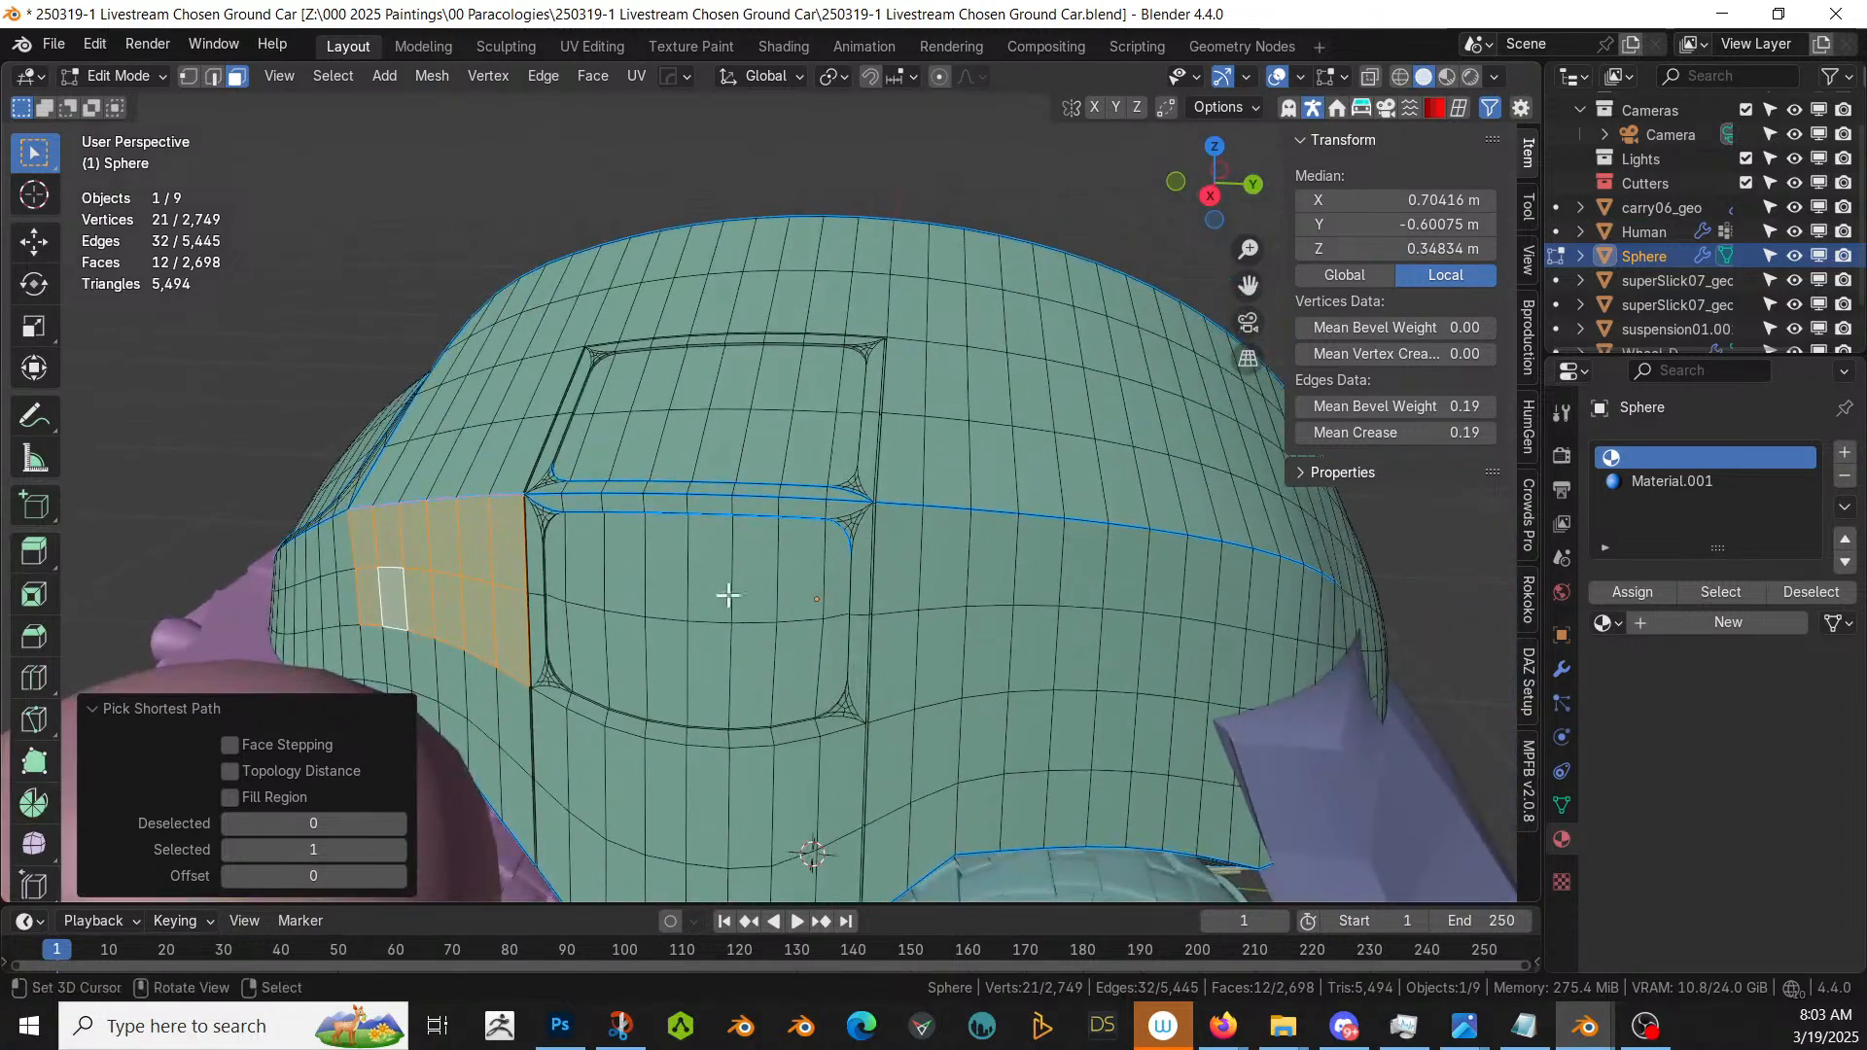
{"action": "left_click", "coordinate": [507, 629], "text": "shift"}
{"action": "left_click", "coordinate": [513, 564], "text": "shift"}
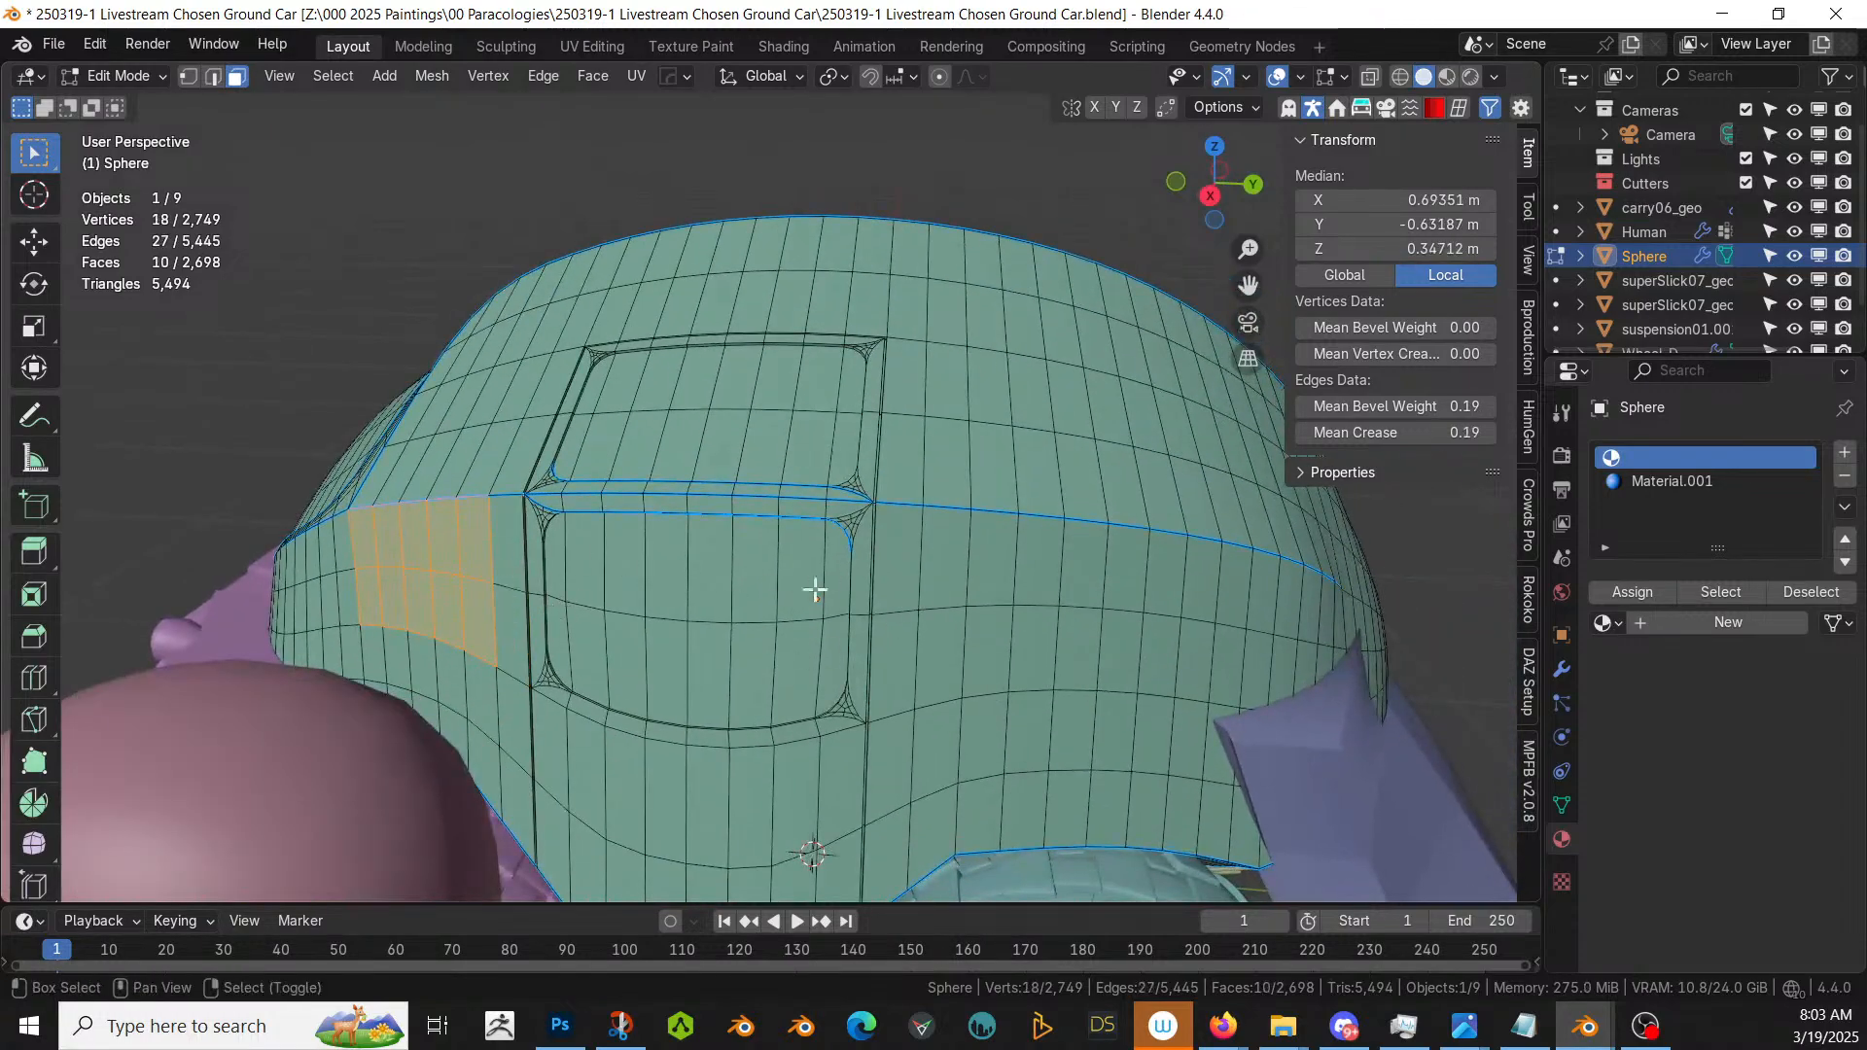
- Add a block of faces behind the door, two rows high and seven columns wide, to the selection
{"action": "left_click", "coordinate": [937, 554], "text": "shift"}
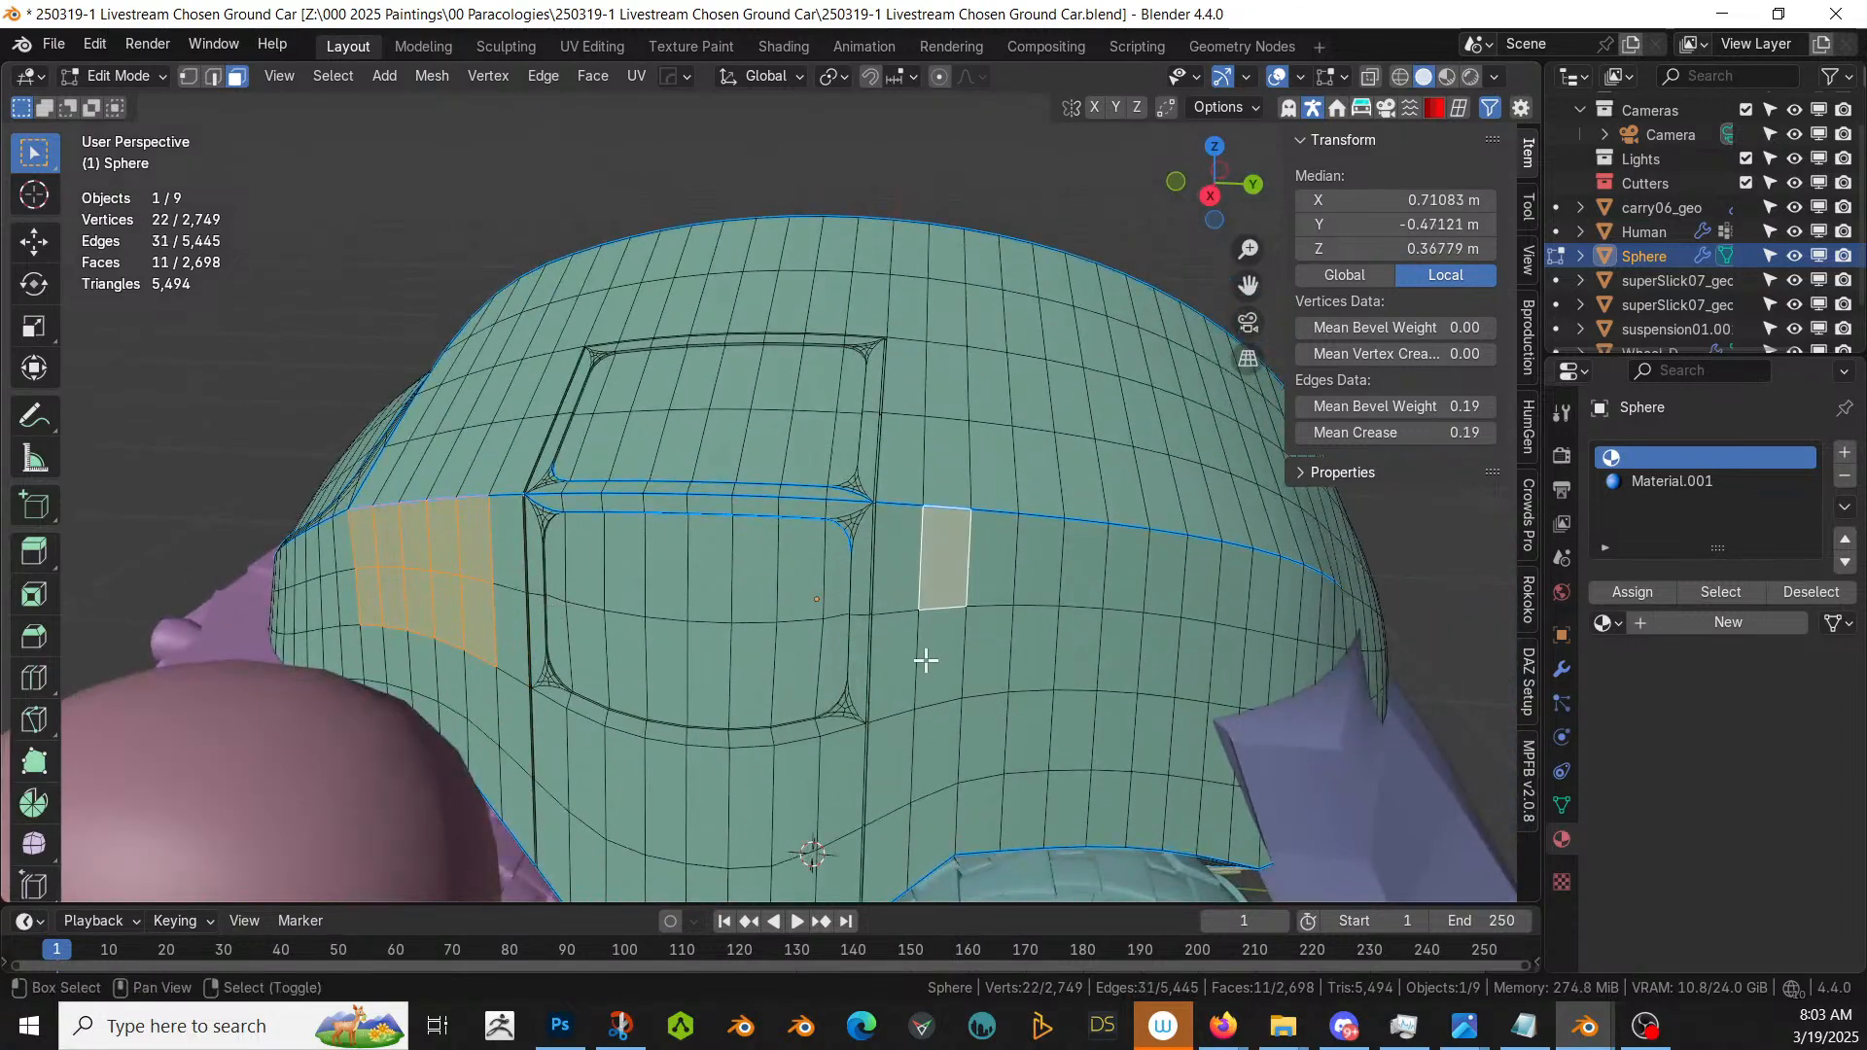
{"action": "left_click", "coordinate": [1202, 581], "text": "shift"}
{"action": "left_click", "coordinate": [992, 549], "text": "ctrl"}
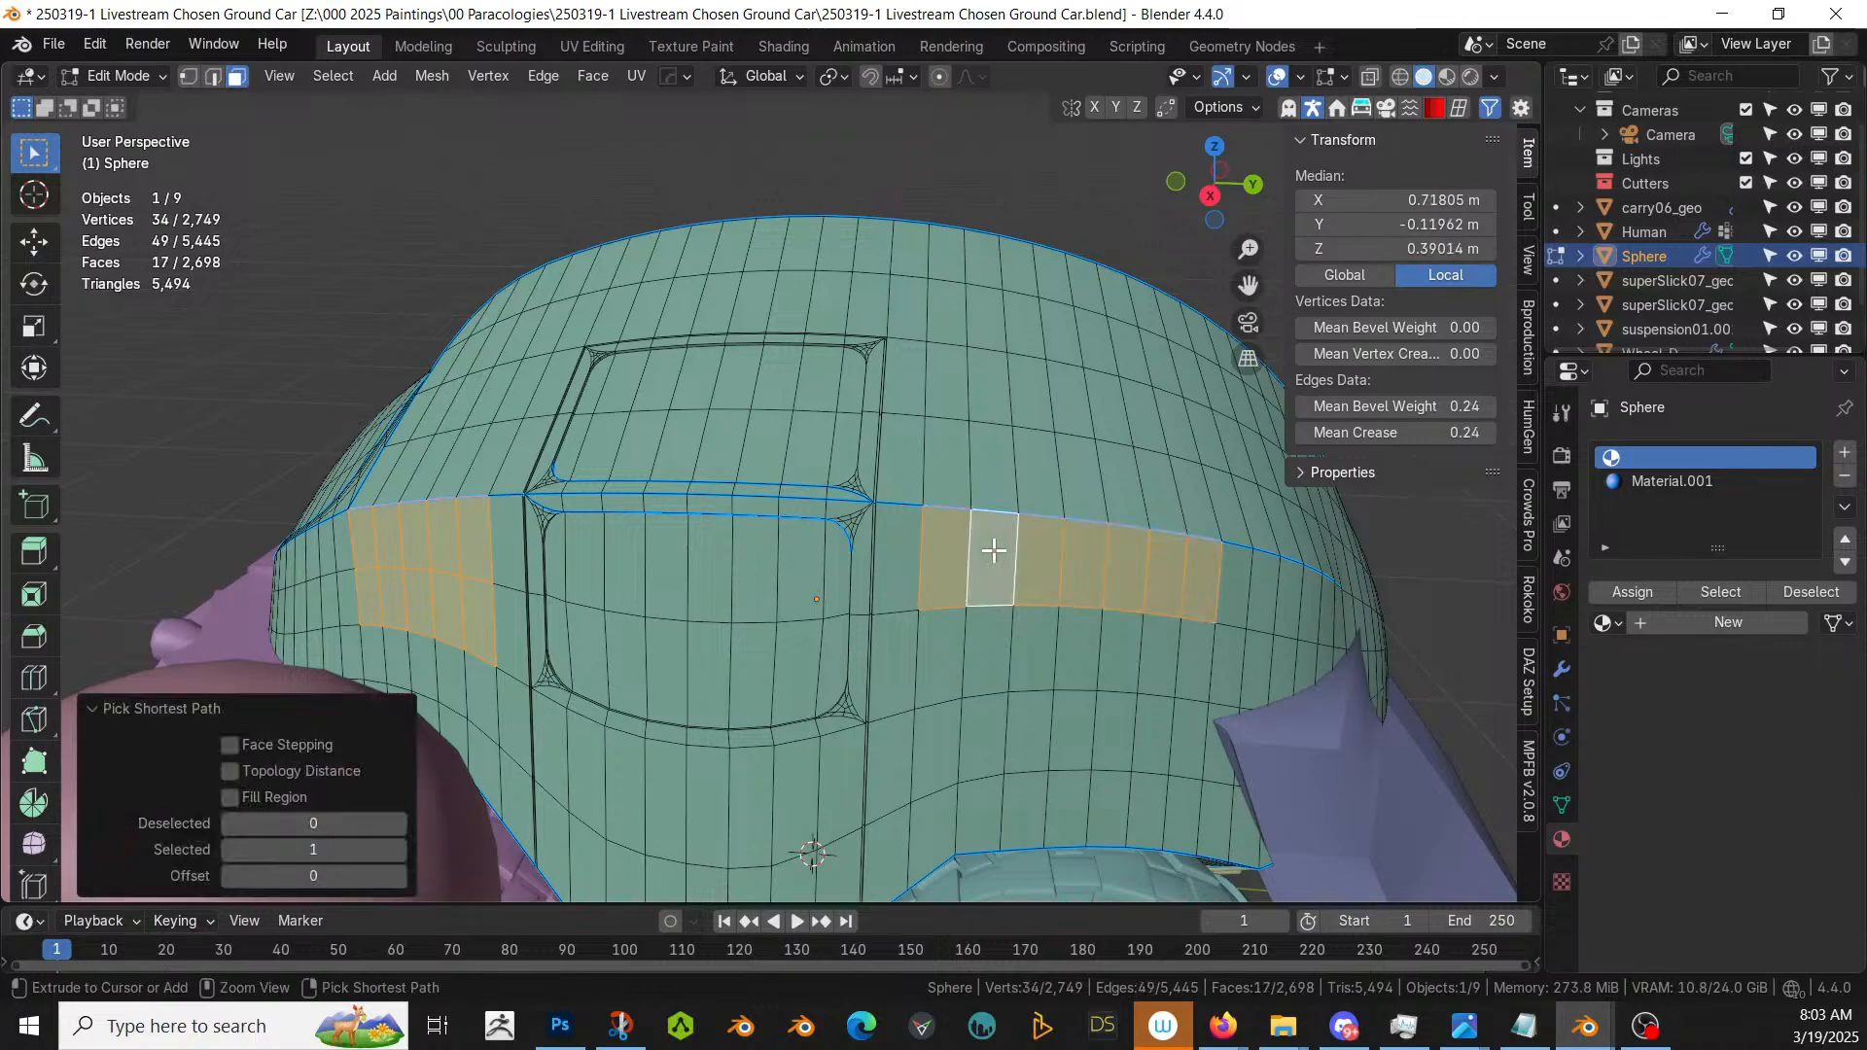
{"action": "left_click", "coordinate": [935, 656], "text": "shift"}
{"action": "left_click", "coordinate": [1211, 652], "text": "ctrl"}
- Add a block of two by three side faces beside the windshield to the selection, leaving one column free behind it
{"action": "middle_click_drag", "start_coordinate": [1179, 658], "coordinate": [770, 681]}
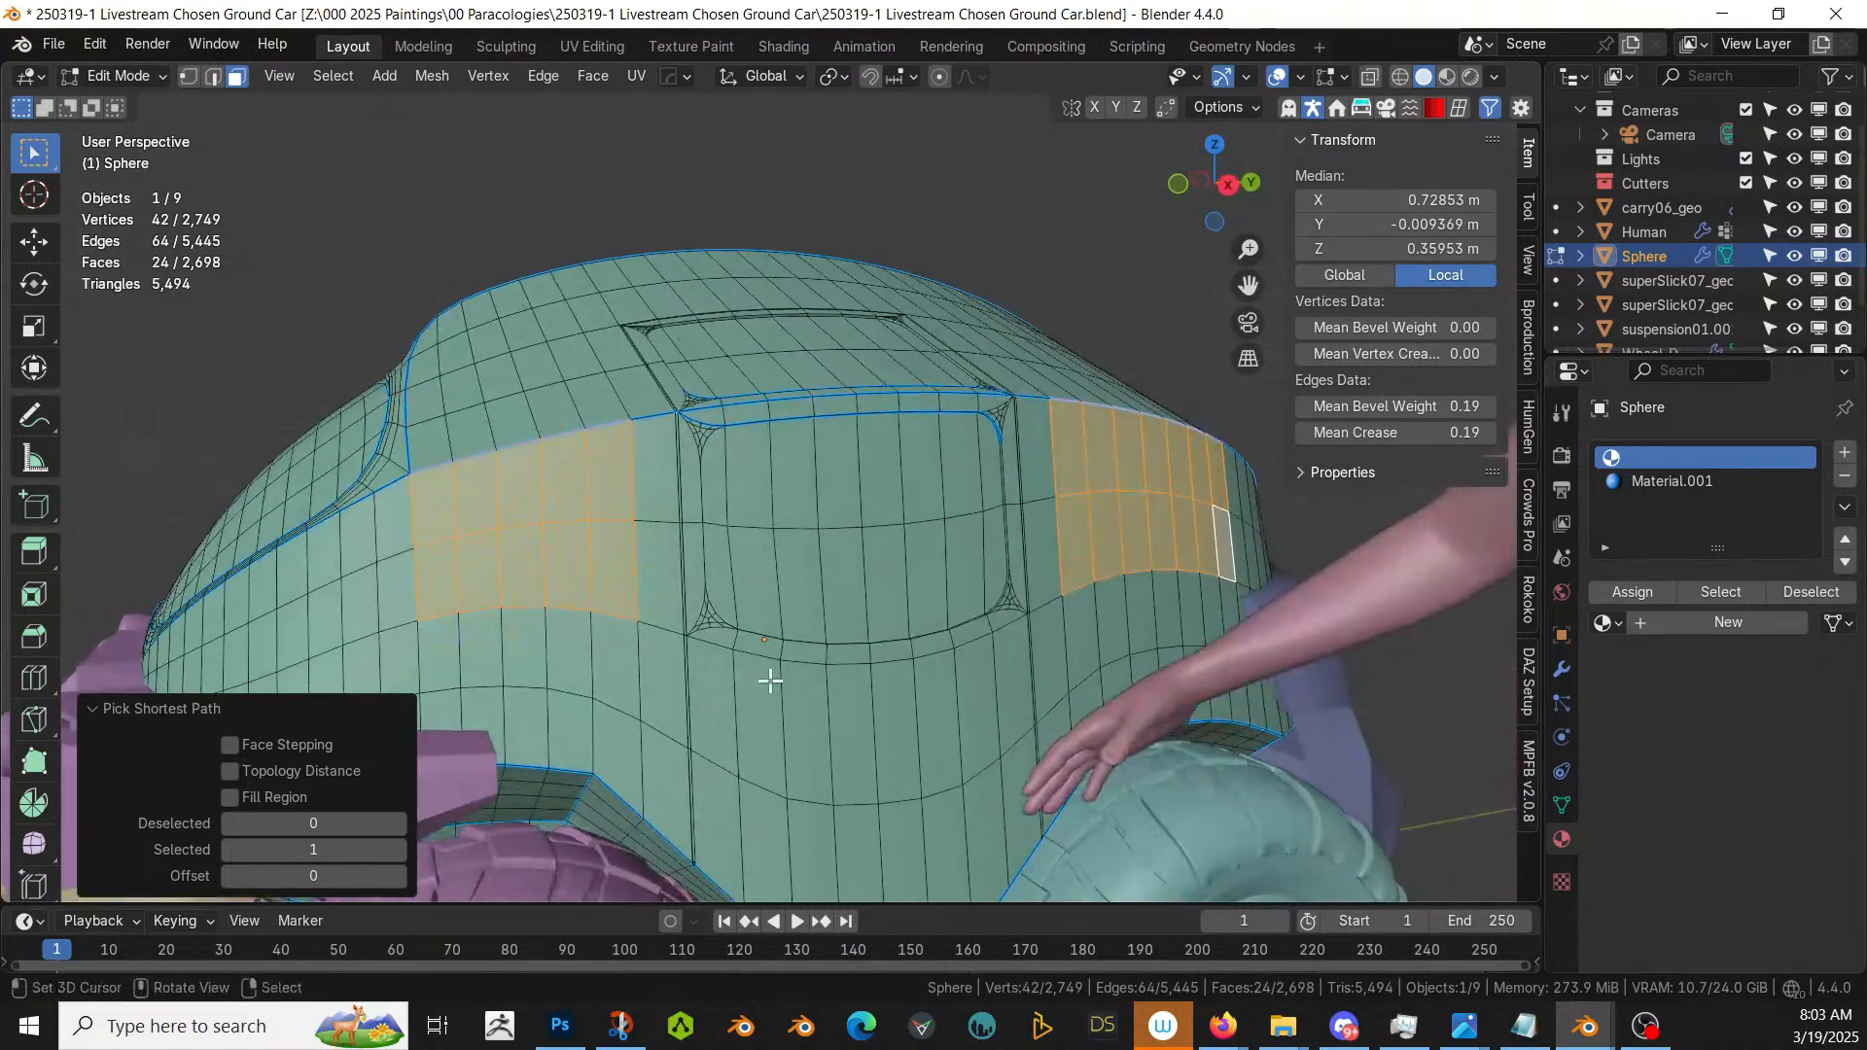
{"action": "middle_click_drag", "start_coordinate": [654, 654], "coordinate": [897, 633], "text": "shift"}
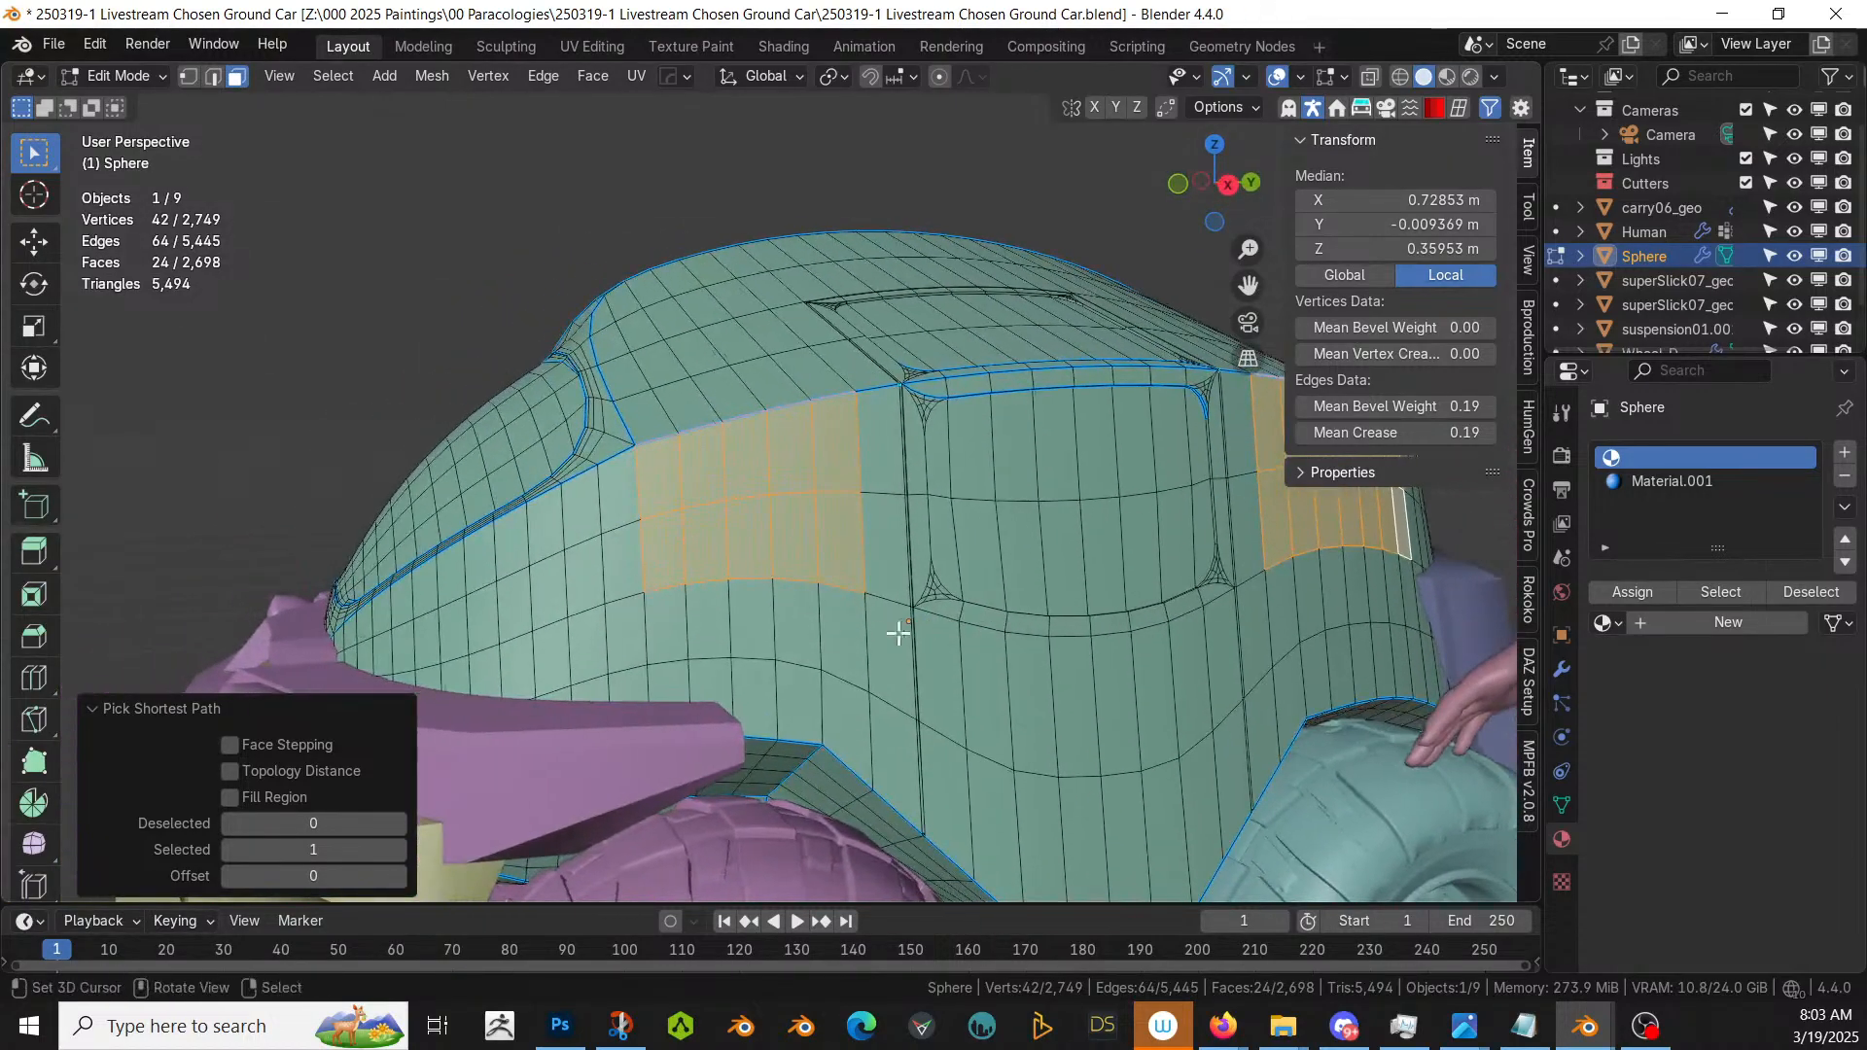
{"action": "left_click", "coordinate": [583, 507], "text": "shift"}
{"action": "left_click", "coordinate": [540, 518], "text": "shift"}
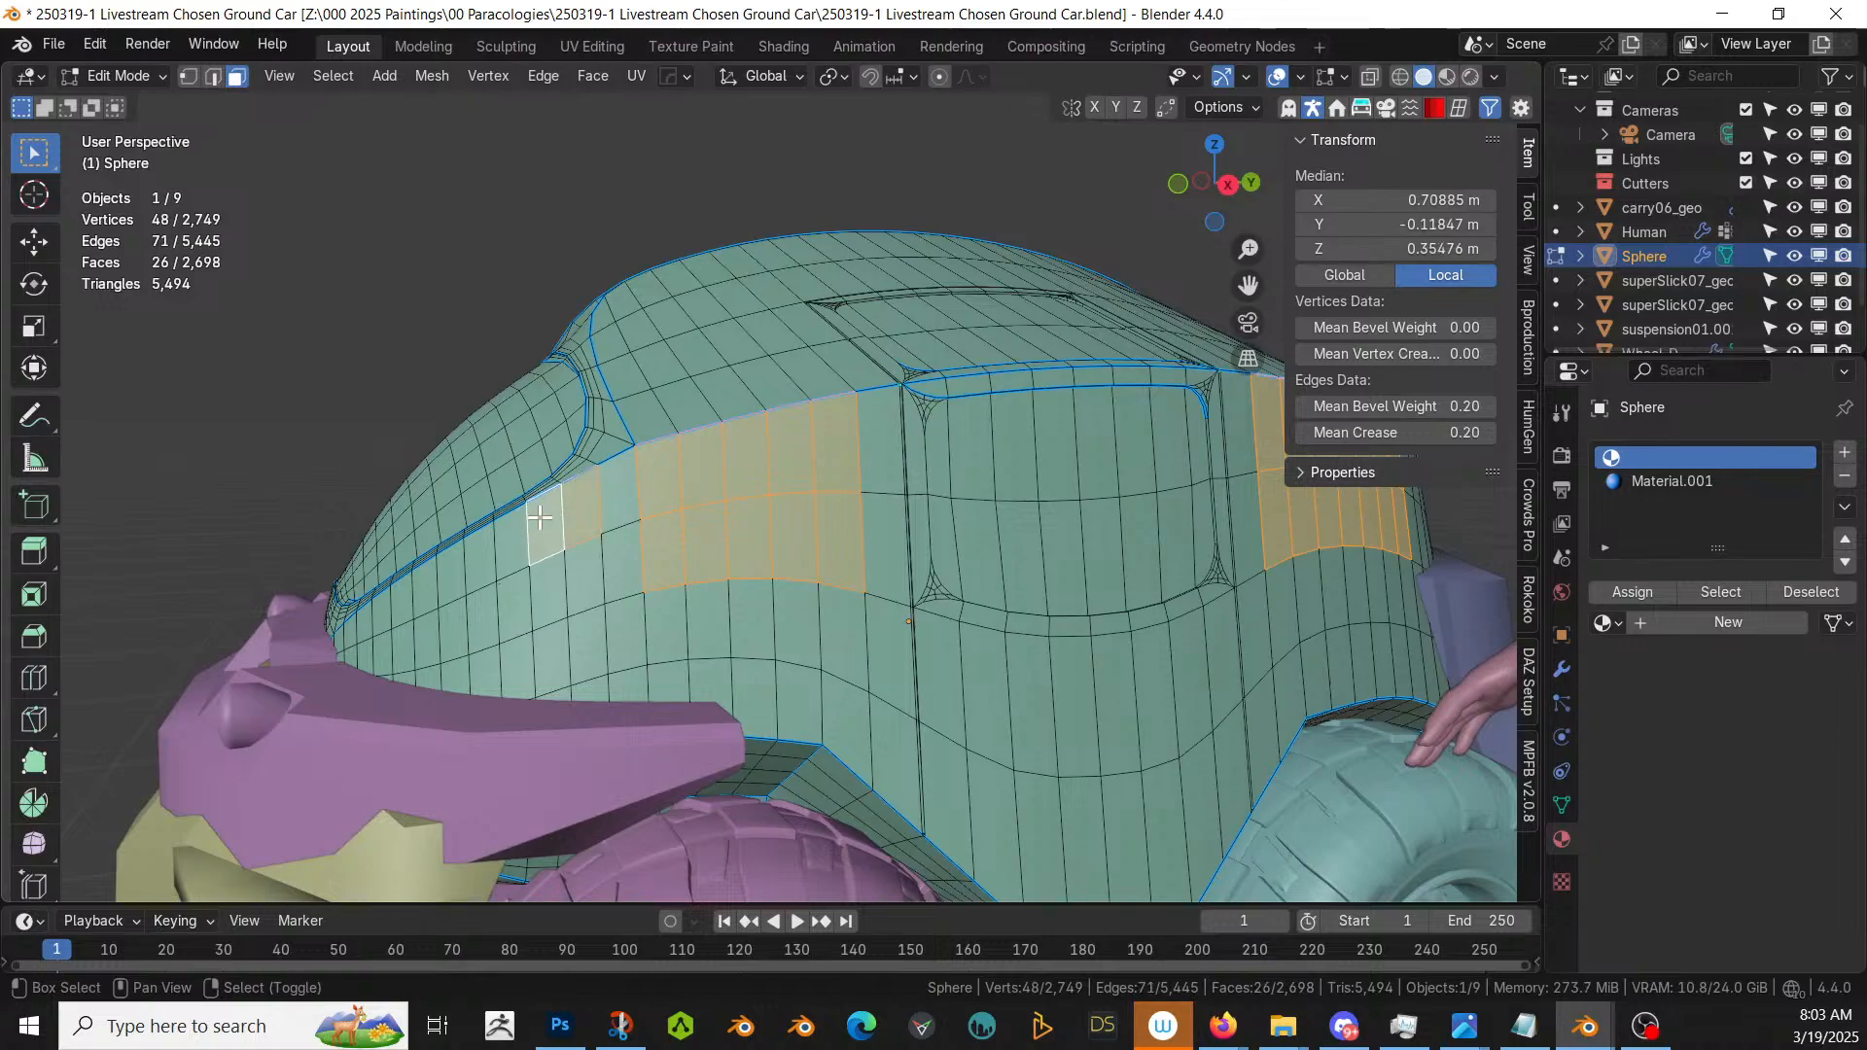
{"action": "left_click", "coordinate": [510, 530], "text": "shift"}
{"action": "left_click", "coordinate": [514, 603], "text": "shift"}
{"action": "left_click", "coordinate": [546, 591], "text": "shift"}
{"action": "left_click", "coordinate": [585, 575], "text": "shift"}
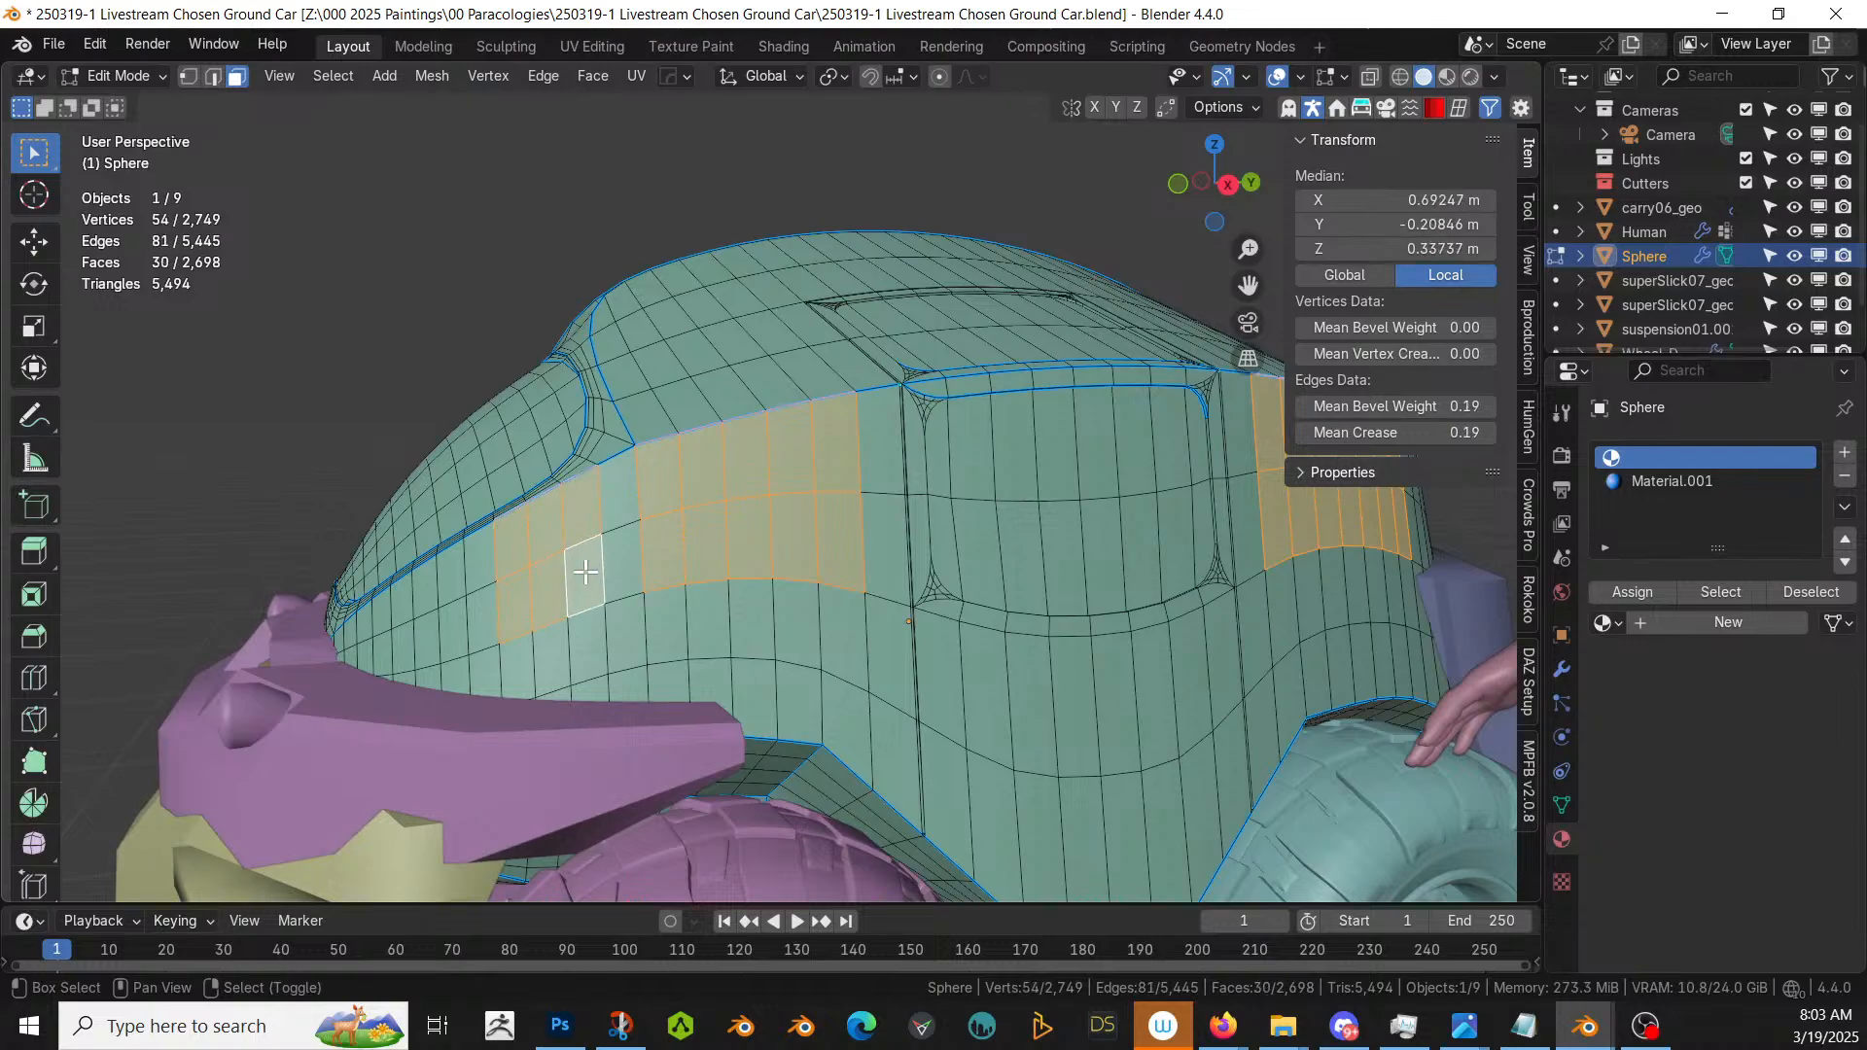
- Inset the three selected side window face groups with a thickness of about 0.034 m
{"action": "middle_click_drag", "start_coordinate": [993, 598], "coordinate": [1142, 678]}
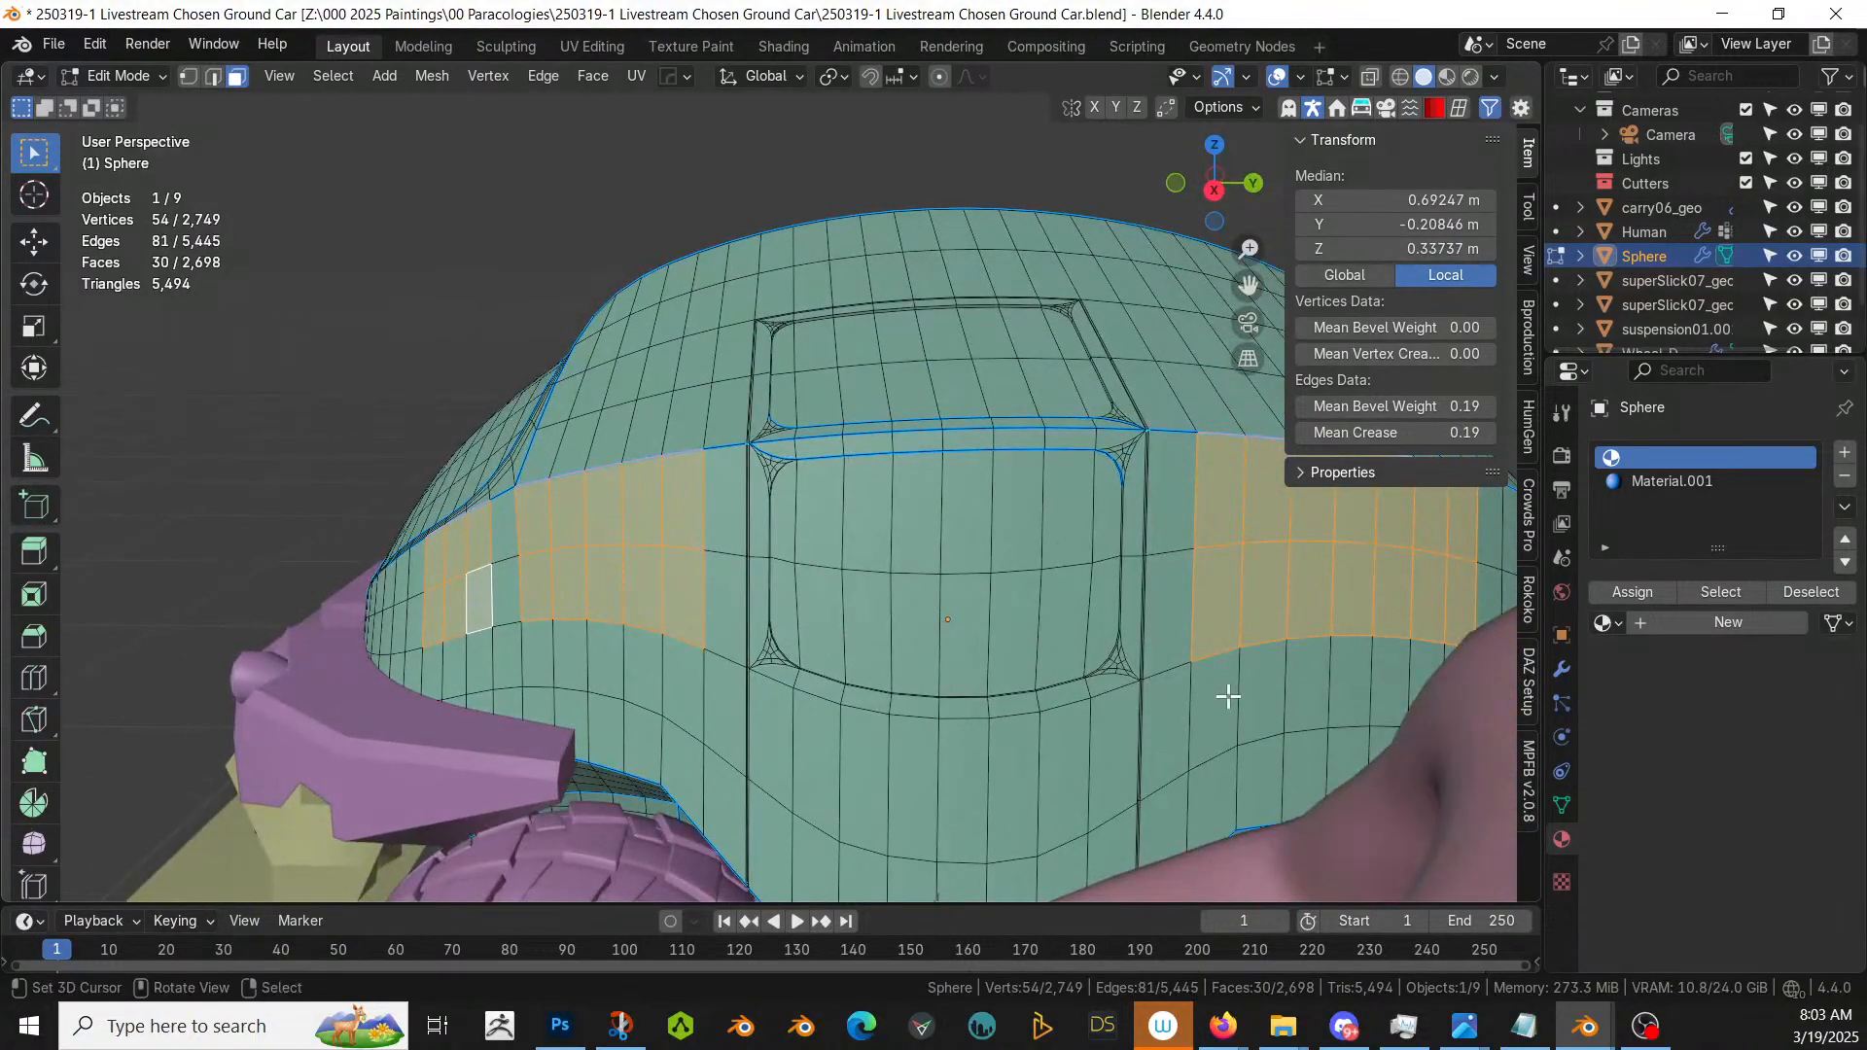
{"action": "key", "text": "i"}
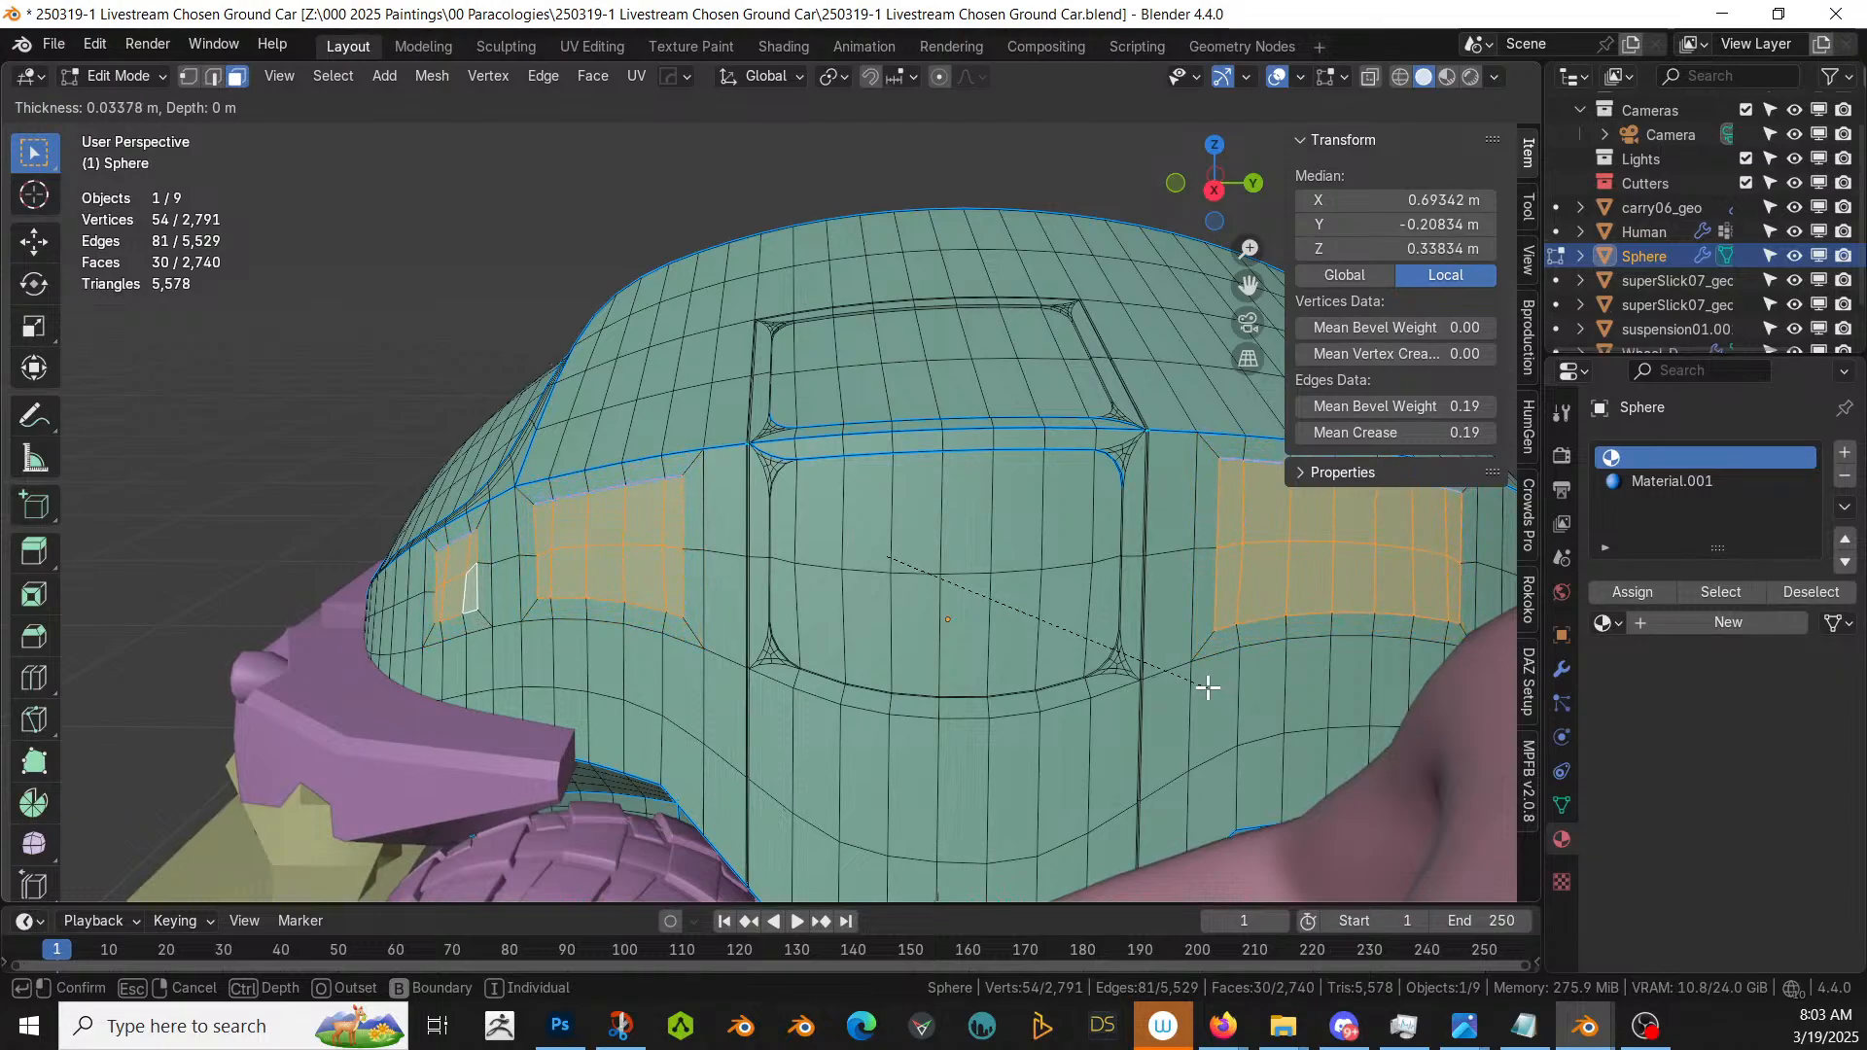
{"action": "left_click", "coordinate": [1207, 687]}
- Select the four corner vertices of the frontmost side window inset in vertex mode
{"action": "middle_click_drag", "start_coordinate": [1079, 671], "coordinate": [1187, 667]}
{"action": "scroll", "coordinate": [1129, 679], "scroll_direction": "up", "scroll_amount": 3}
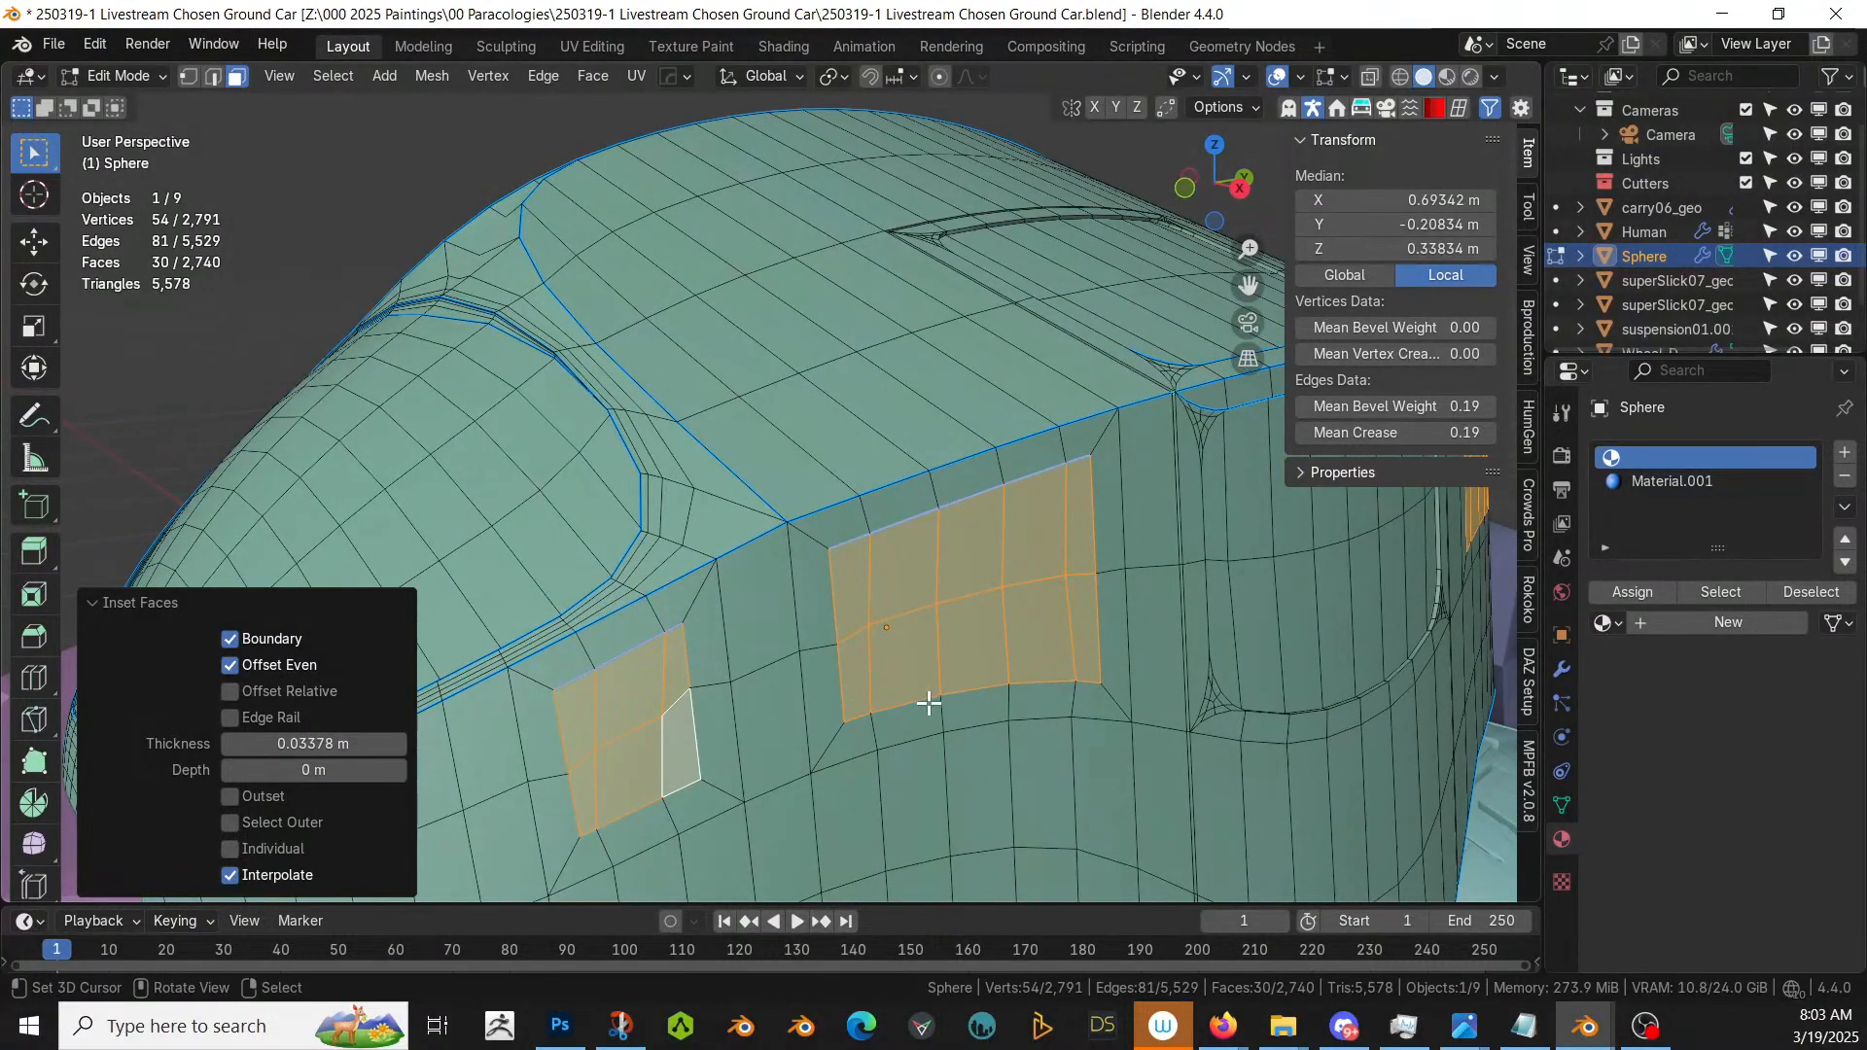
{"action": "key", "text": "1"}
{"action": "left_click", "coordinate": [552, 689]}
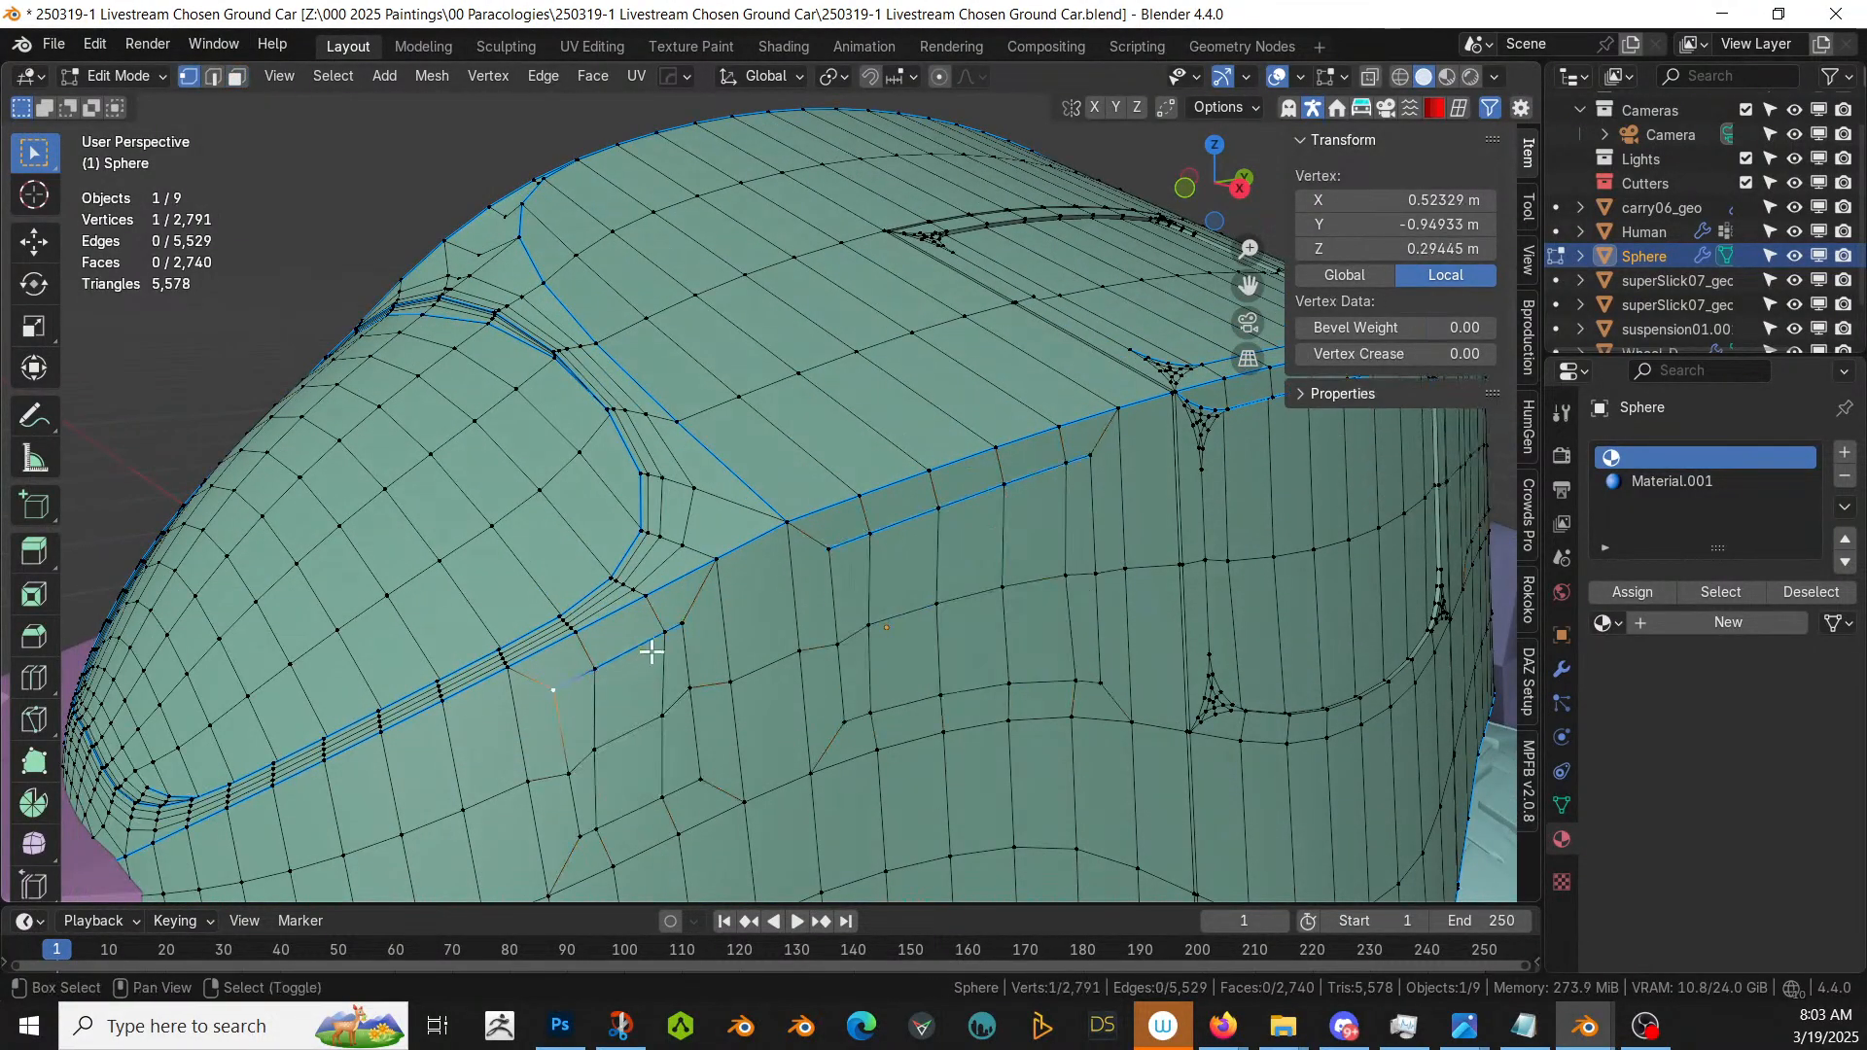
{"action": "left_click", "coordinate": [682, 623], "text": "shift"}
{"action": "left_click", "coordinate": [711, 774], "text": "shift"}
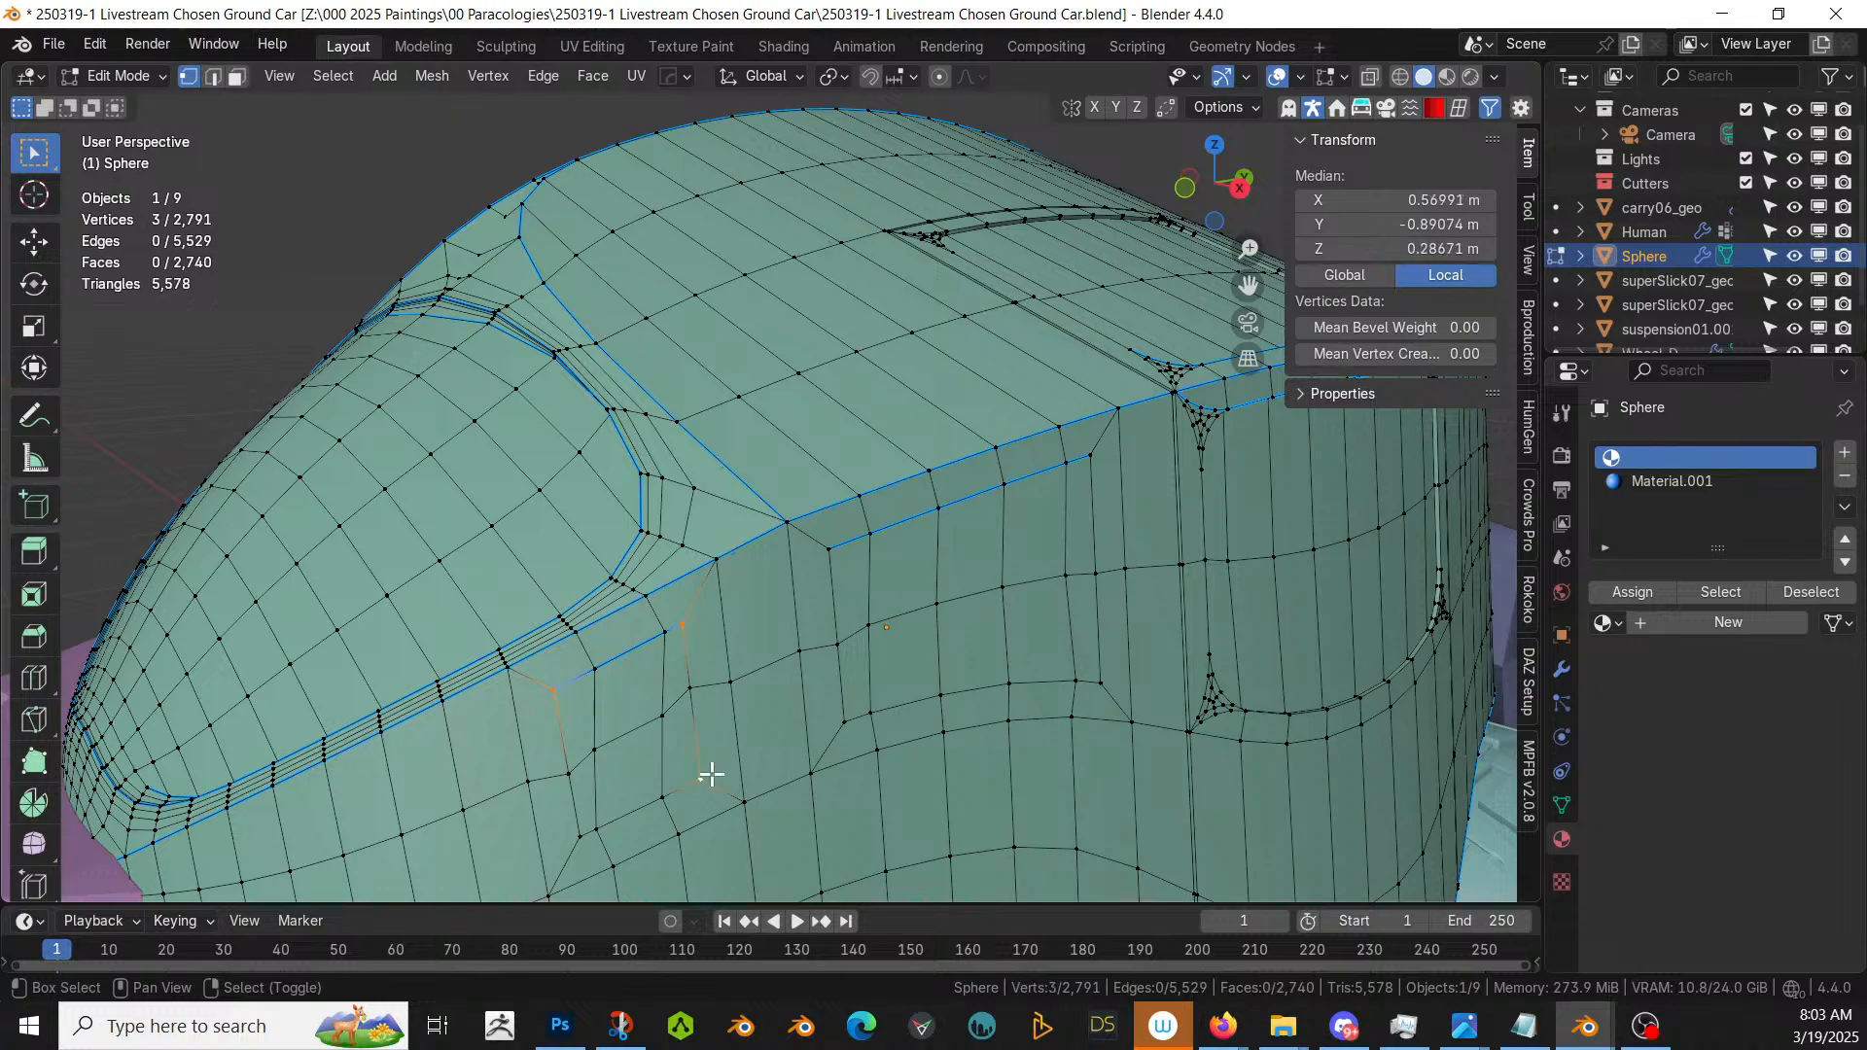
{"action": "left_click", "coordinate": [597, 829], "text": "shift"}
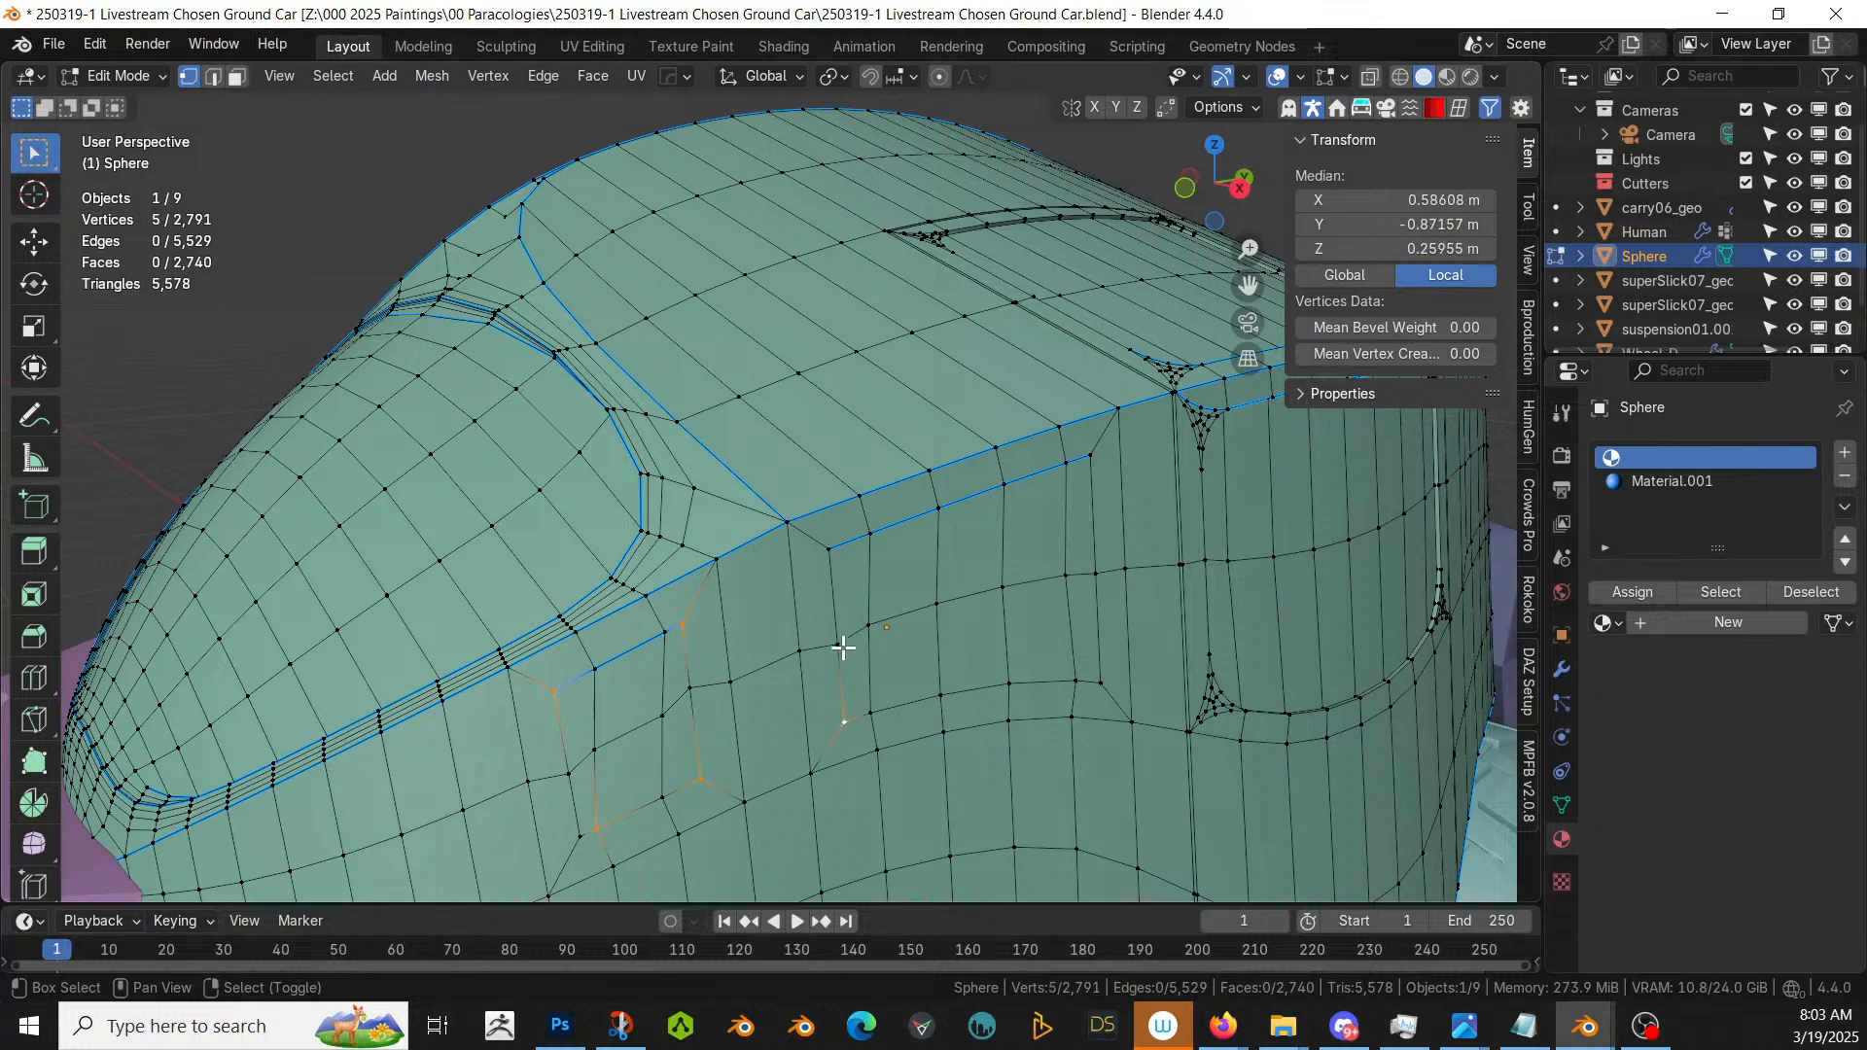
- Add the four corner vertices of the middle side window inset, ahead of the door, to the selection
{"action": "left_click", "coordinate": [845, 720], "text": "shift"}
{"action": "left_click", "coordinate": [831, 551], "text": "shift"}
{"action": "left_click", "coordinate": [1085, 472], "text": "shift"}
{"action": "left_click", "coordinate": [1103, 682], "text": "shift"}
{"action": "middle_click_drag", "start_coordinate": [1104, 682], "coordinate": [878, 723]}
{"action": "left_click", "coordinate": [843, 727], "text": "shift"}
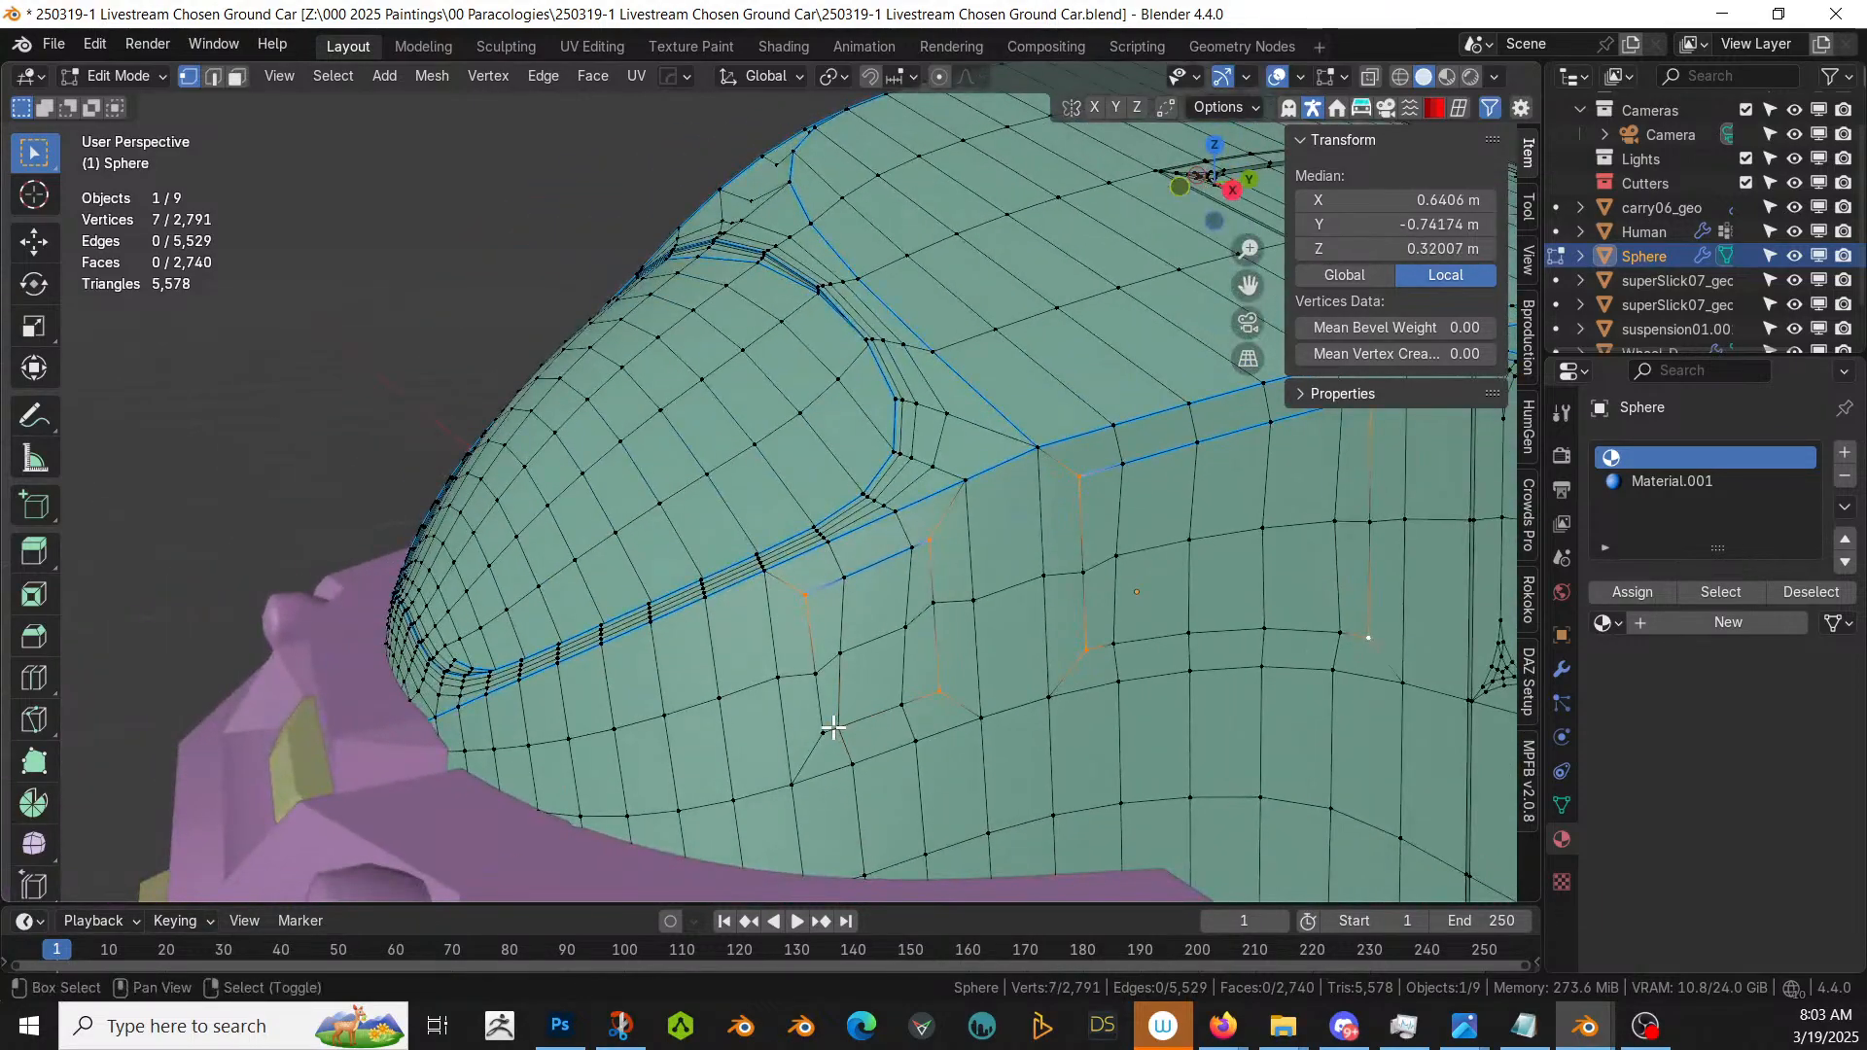
{"action": "left_click", "coordinate": [827, 729], "text": "shift"}
- Add the four corner vertices of the rear side window inset, behind the door, to the selection
{"action": "middle_click_drag", "start_coordinate": [1237, 665], "coordinate": [604, 709], "text": "shift"}
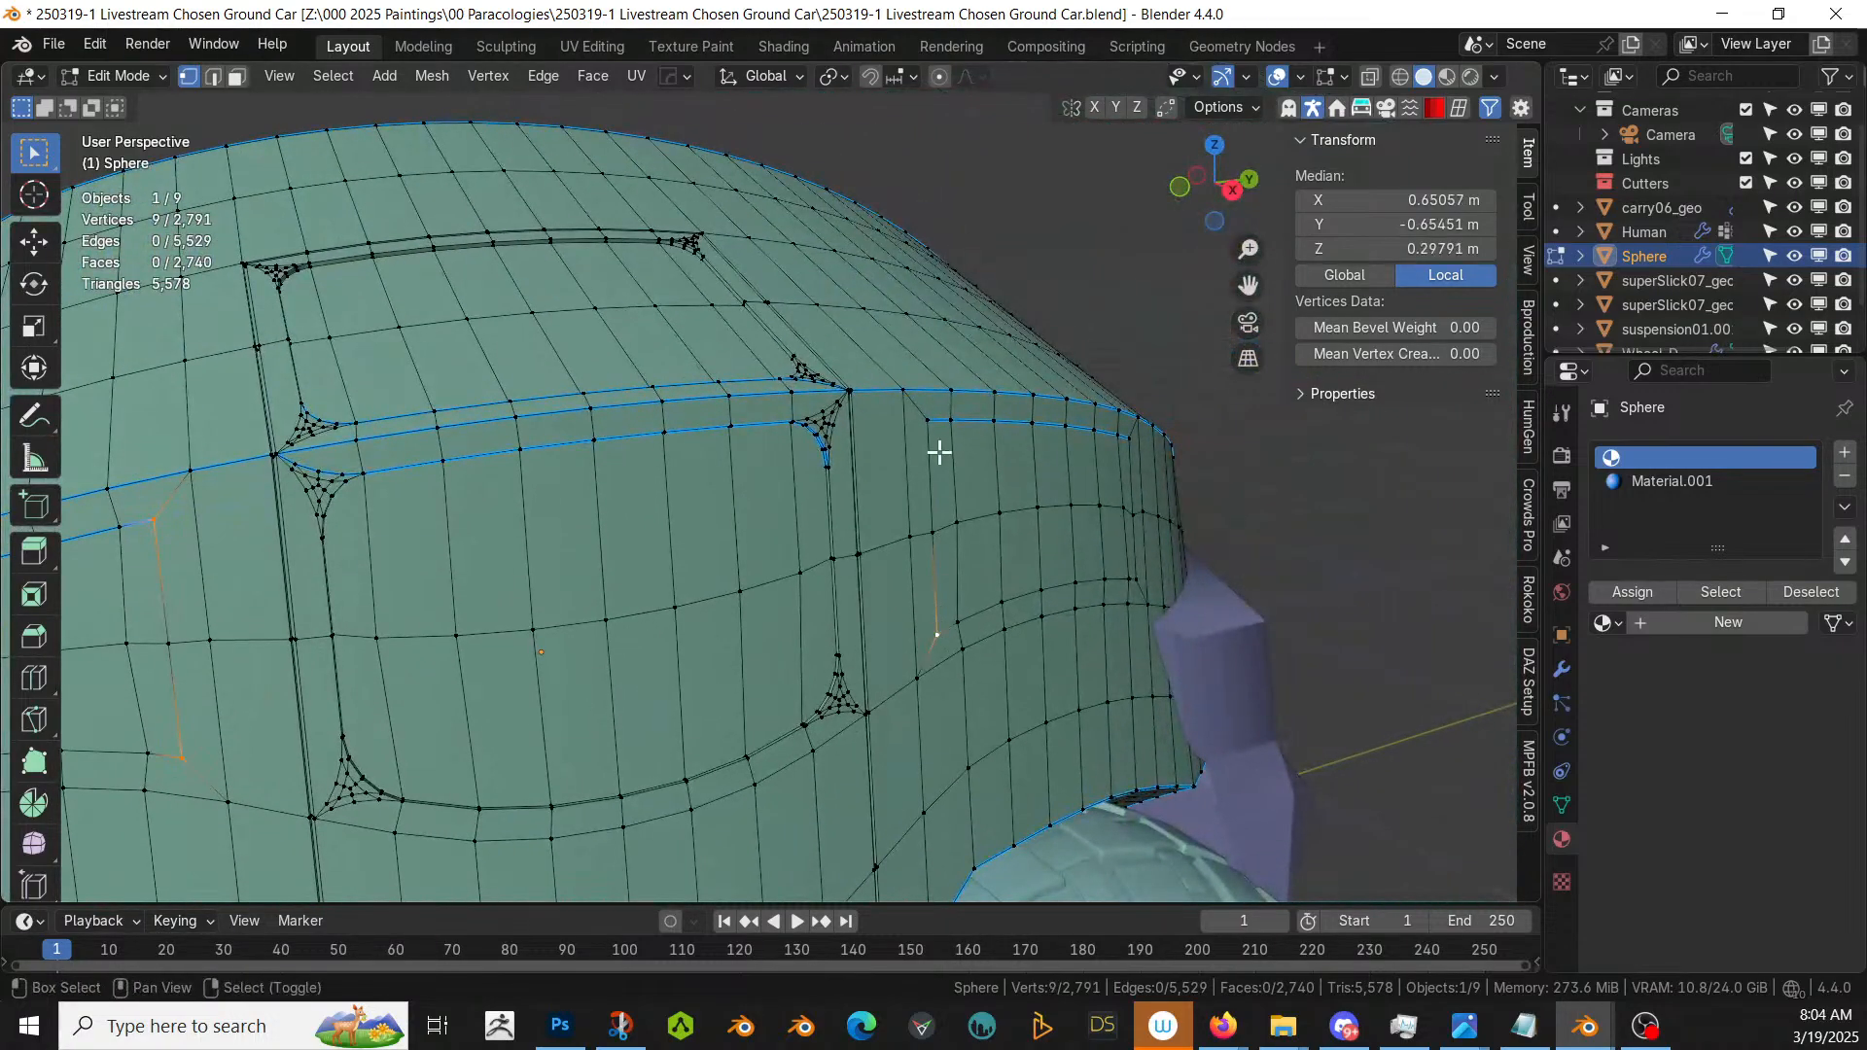
{"action": "left_click", "coordinate": [924, 418], "text": "shift"}
{"action": "middle_click_drag", "start_coordinate": [925, 418], "coordinate": [911, 614]}
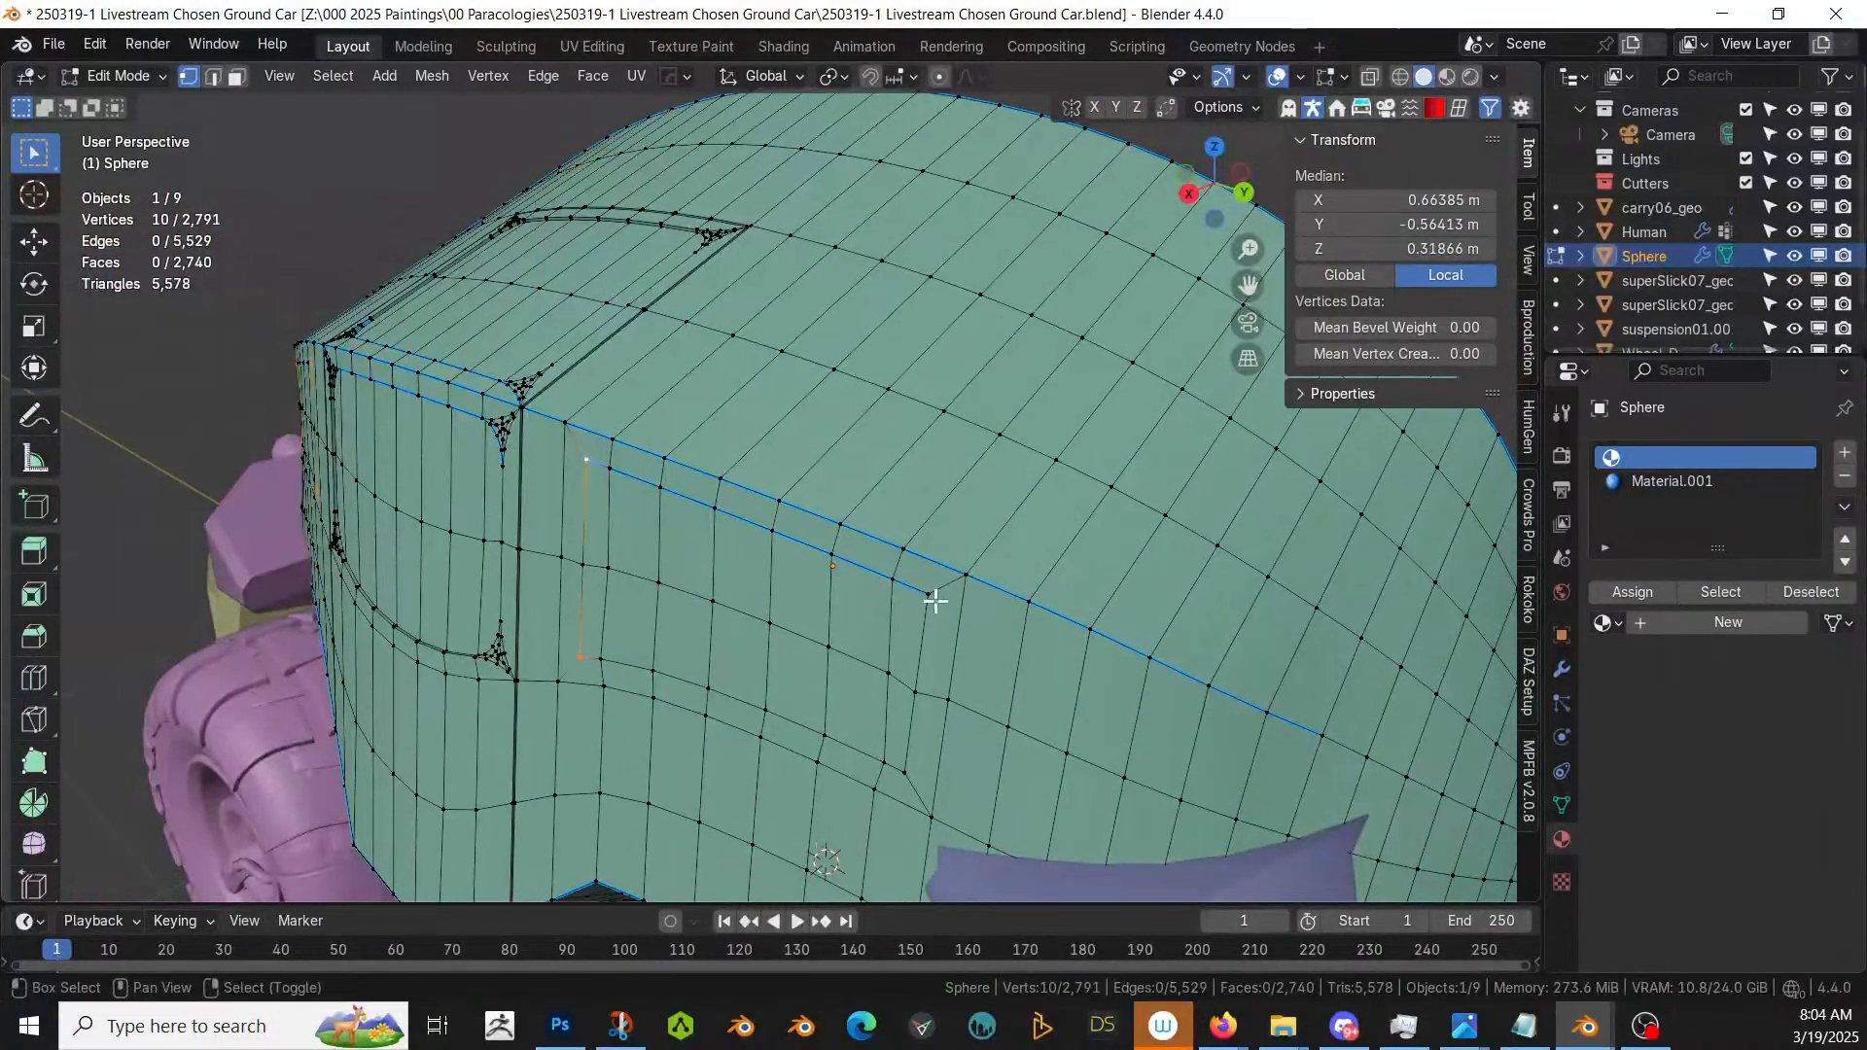
{"action": "left_click", "coordinate": [926, 601], "text": "shift"}
{"action": "left_click", "coordinate": [905, 768], "text": "shift"}
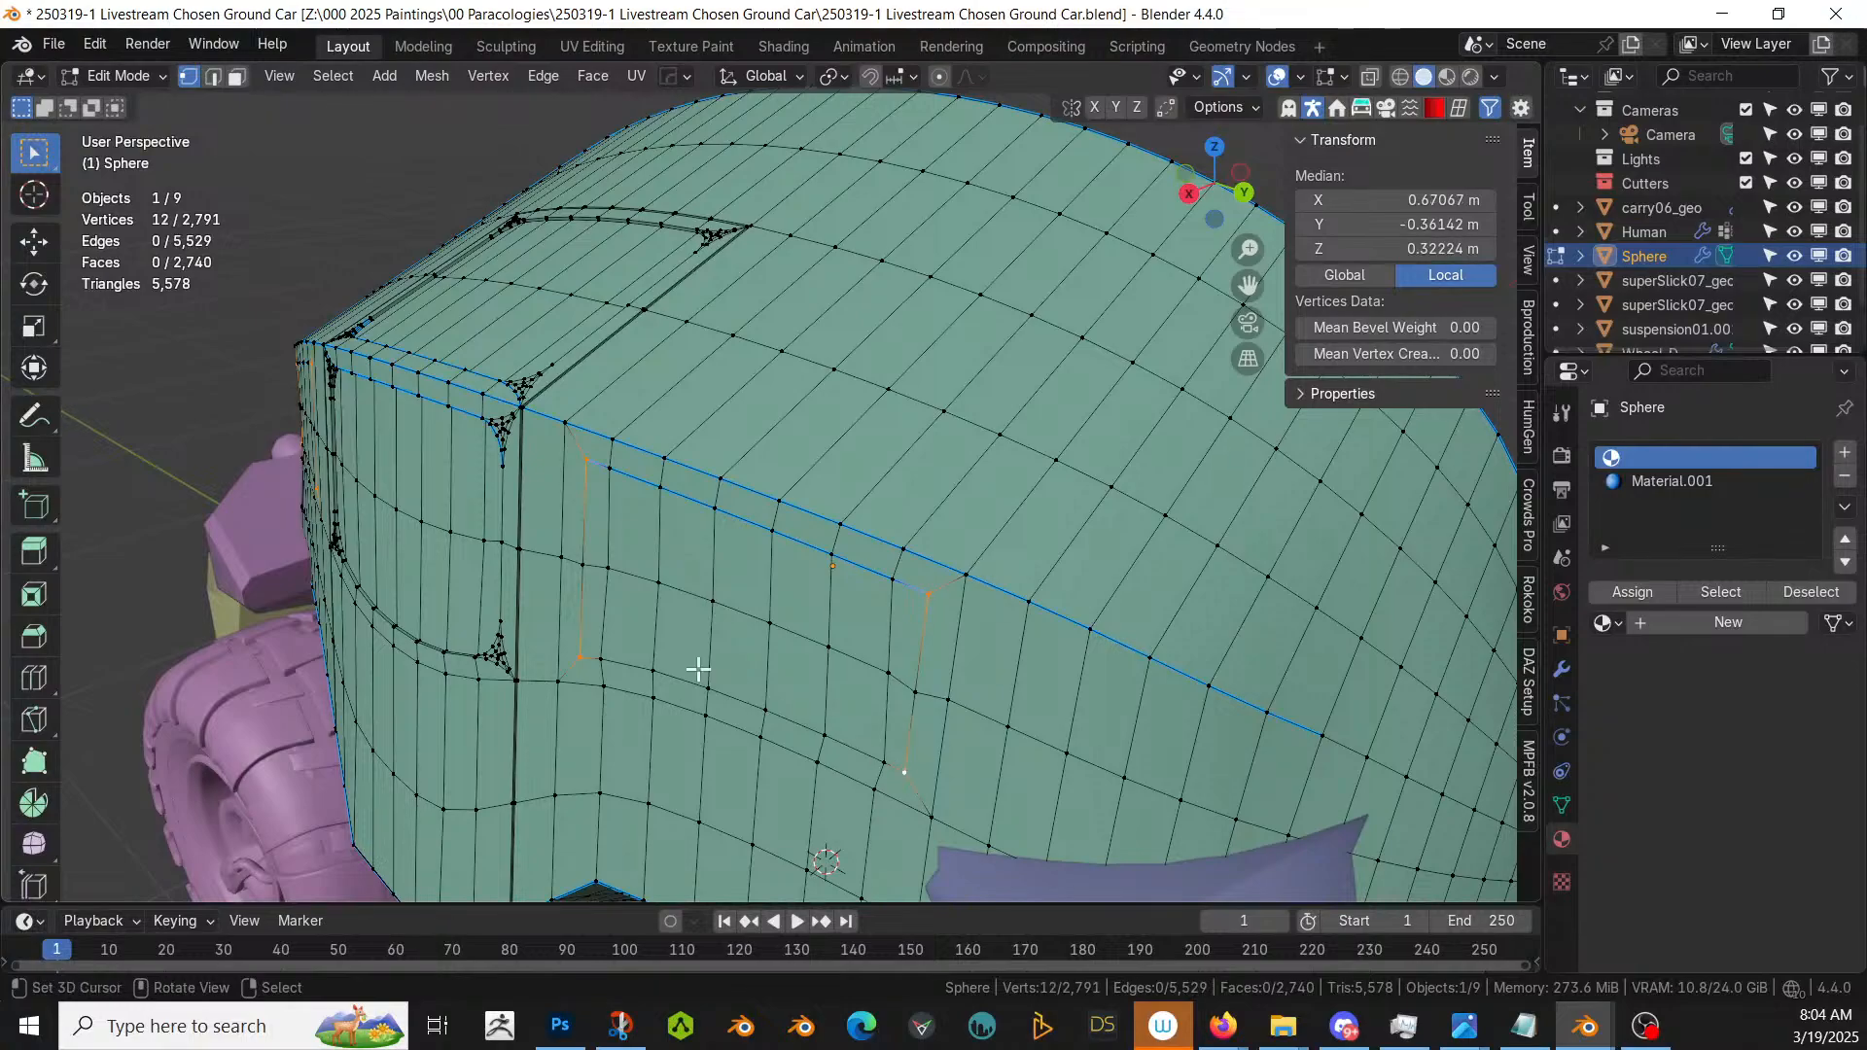
{"action": "middle_click_drag", "start_coordinate": [905, 768], "coordinate": [879, 641]}
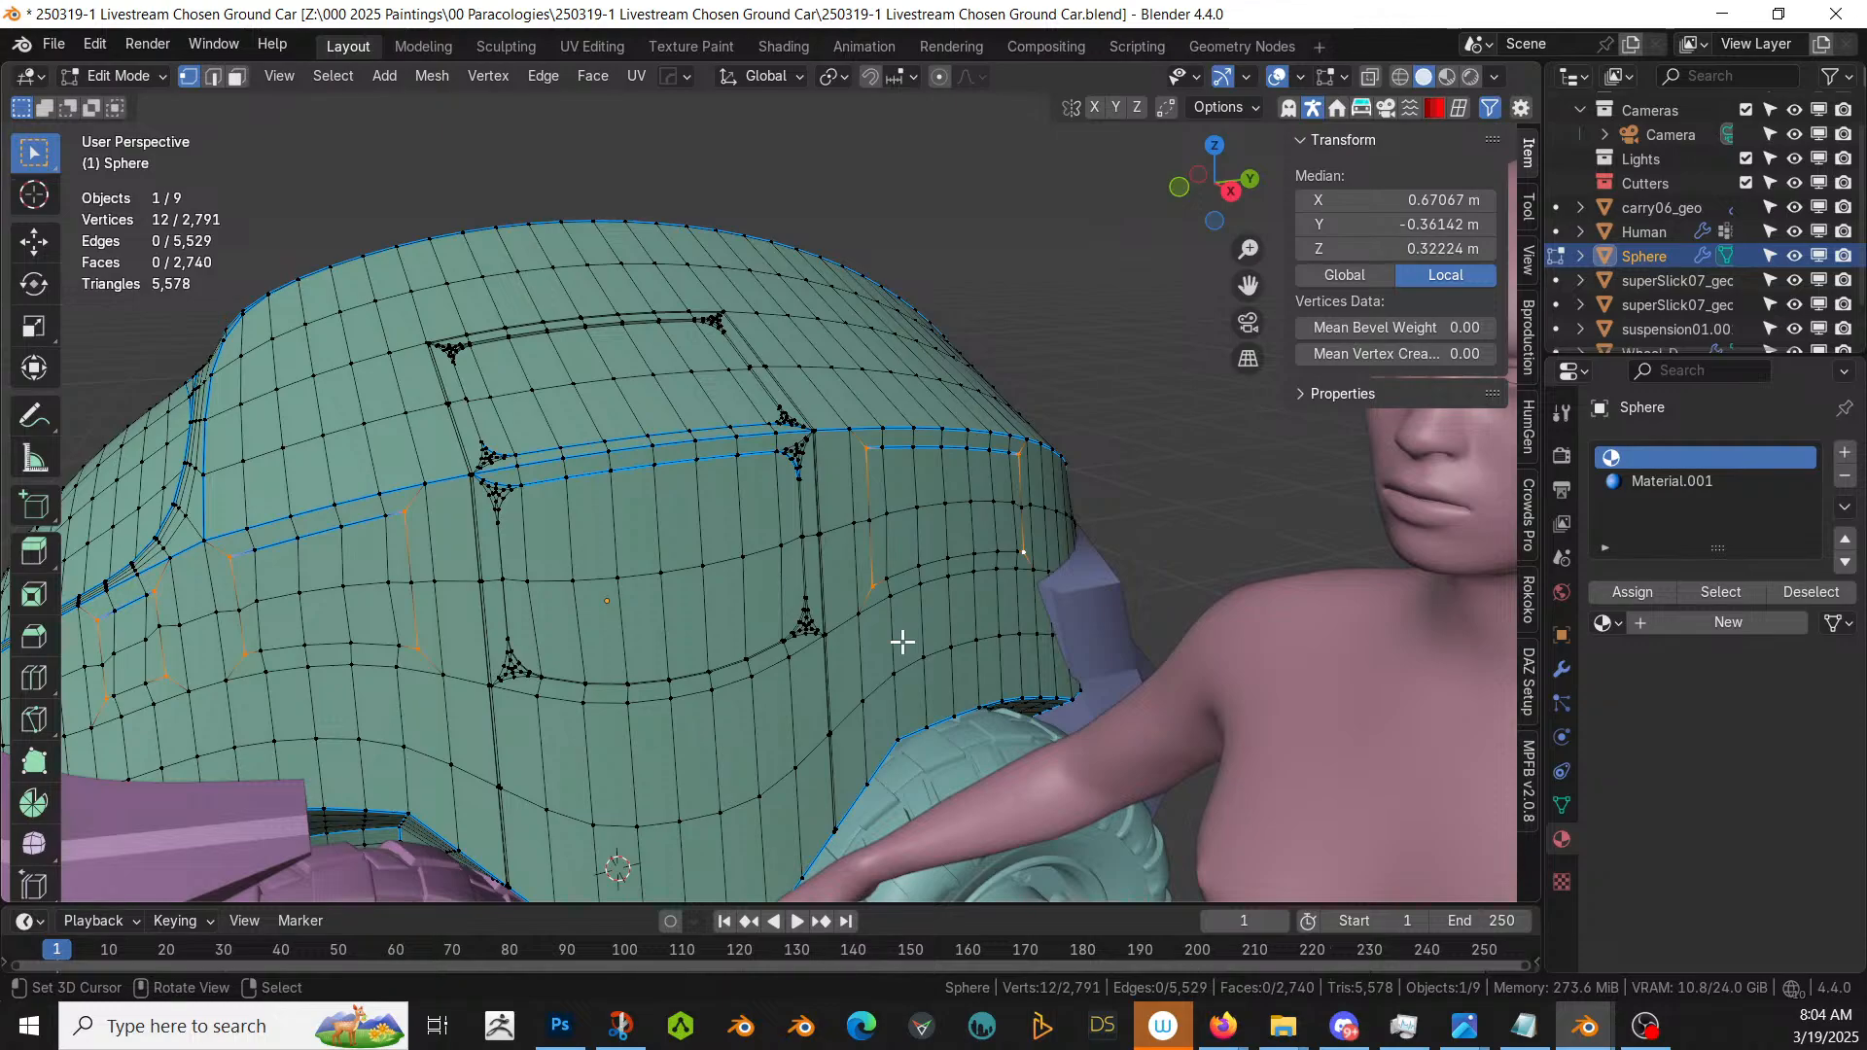
{"action": "middle_click_drag", "start_coordinate": [896, 616], "coordinate": [950, 592]}
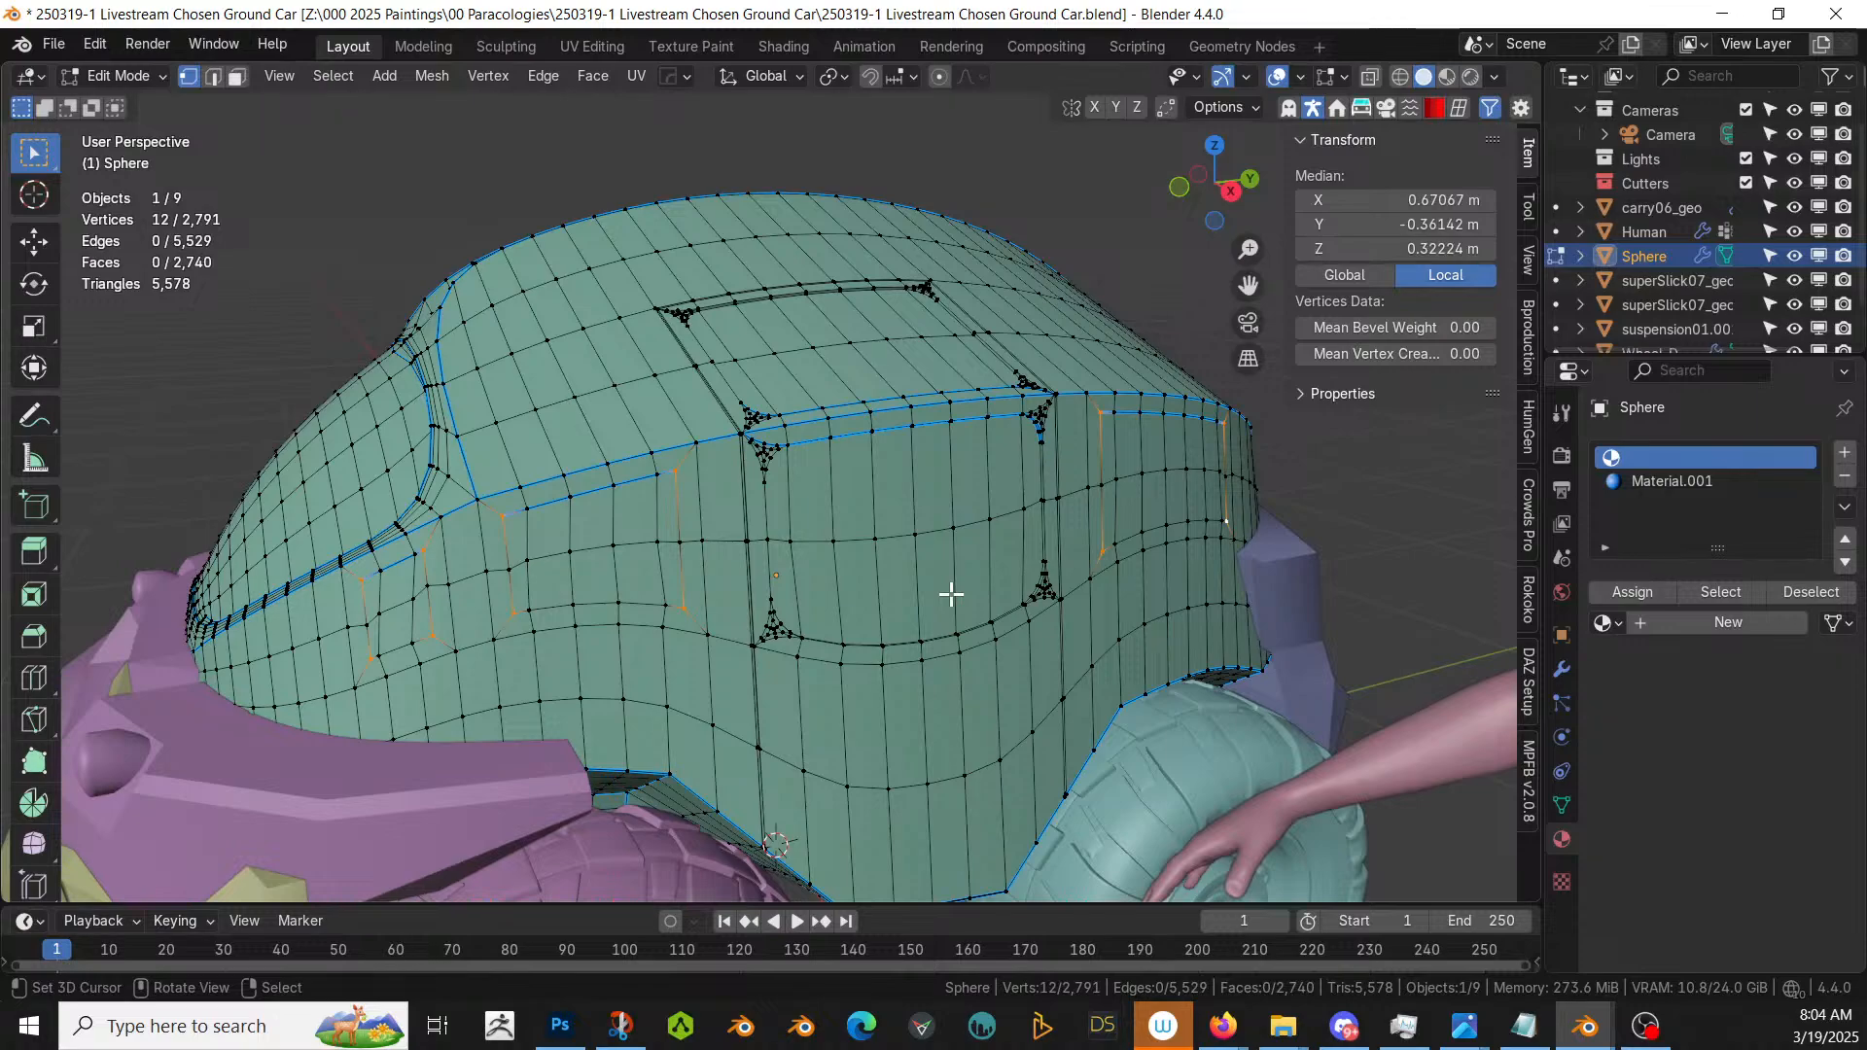
- Bevel the selected window corner vertices with a width of 0.05 m and 4 segments
{"action": "key", "text": "ctrl+shift+b"}
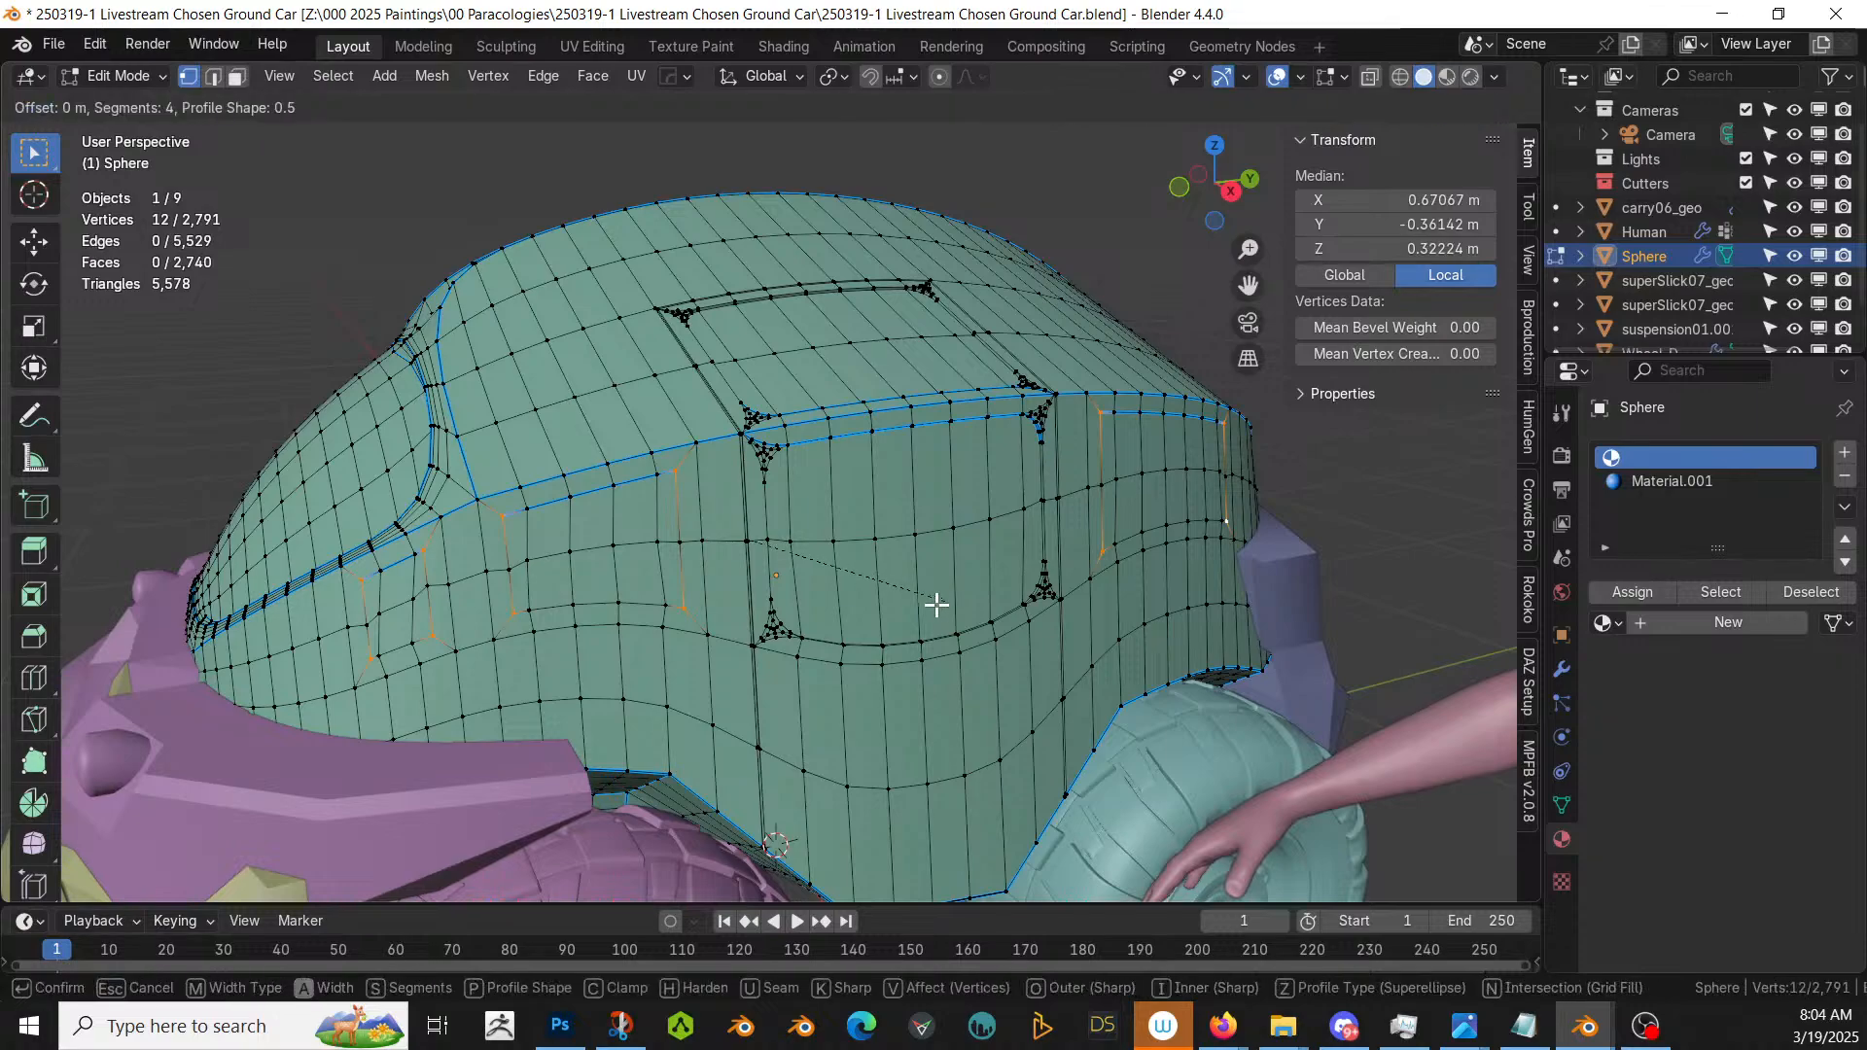
{"action": "left_click", "coordinate": [948, 655]}
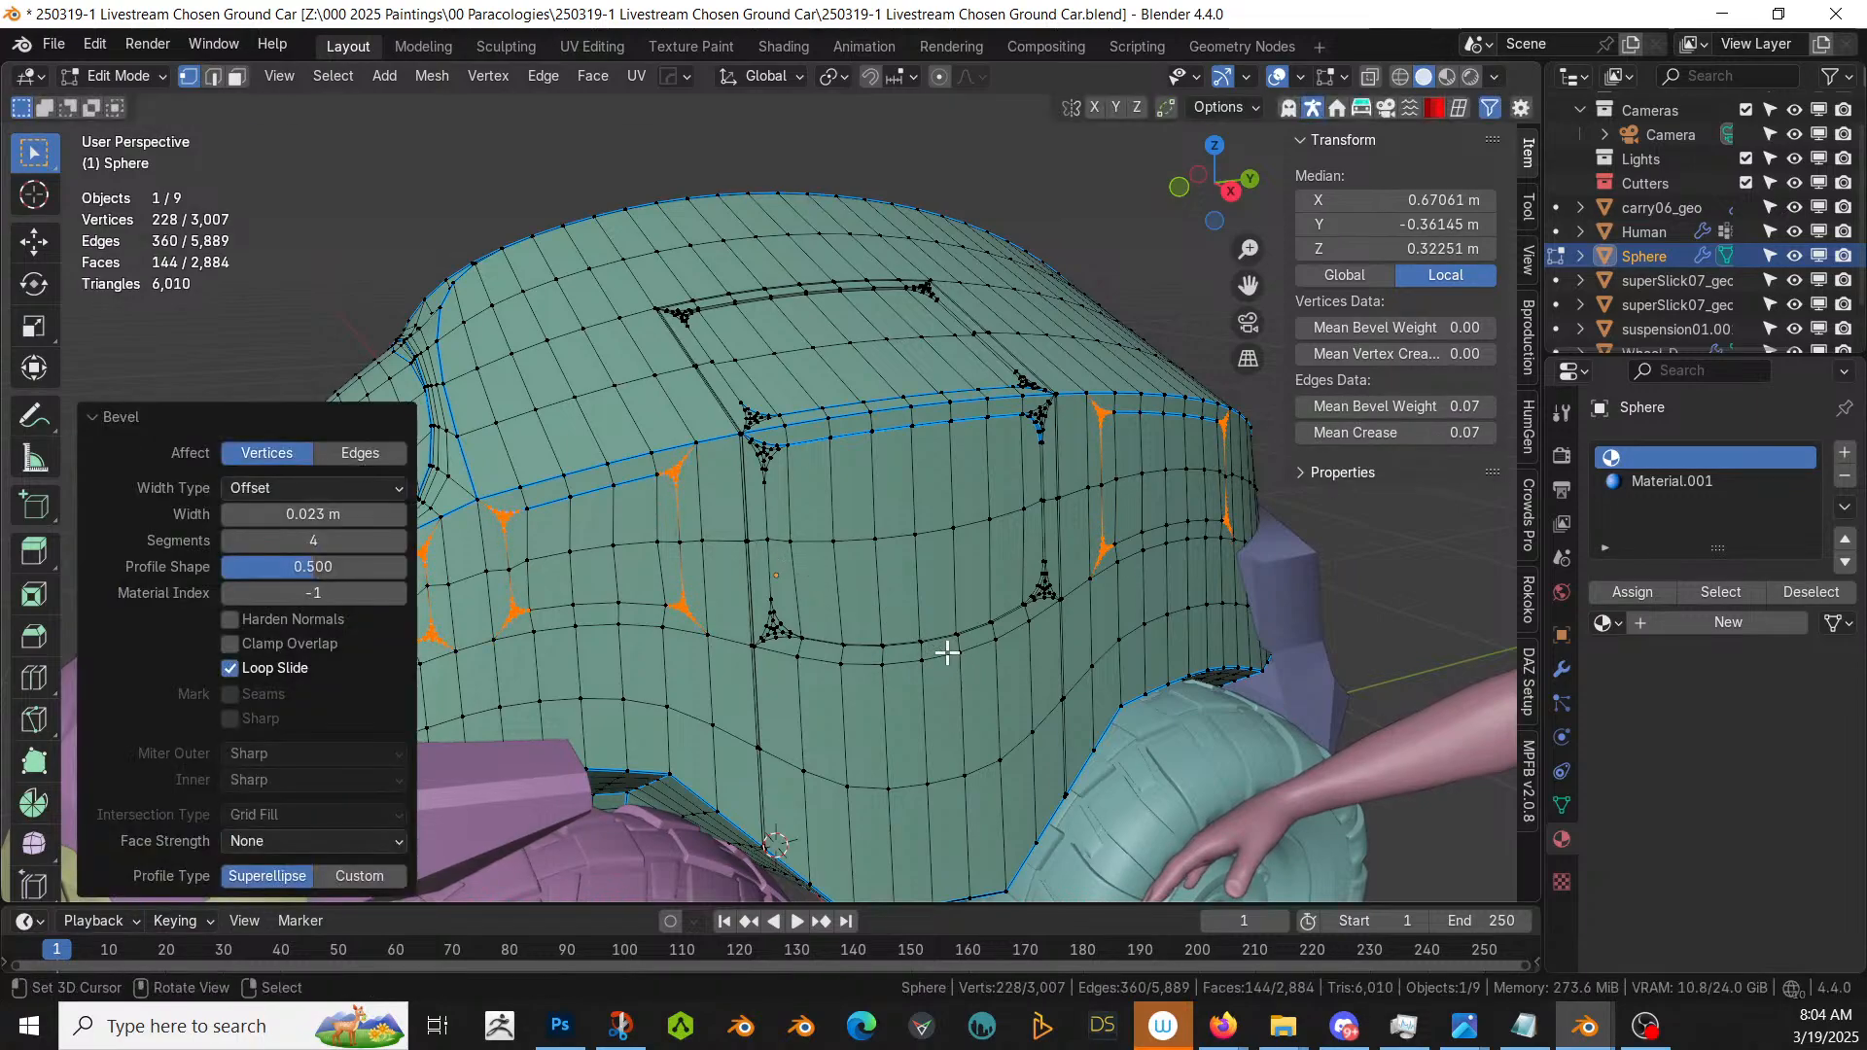
{"action": "left_click", "coordinate": [300, 512]}
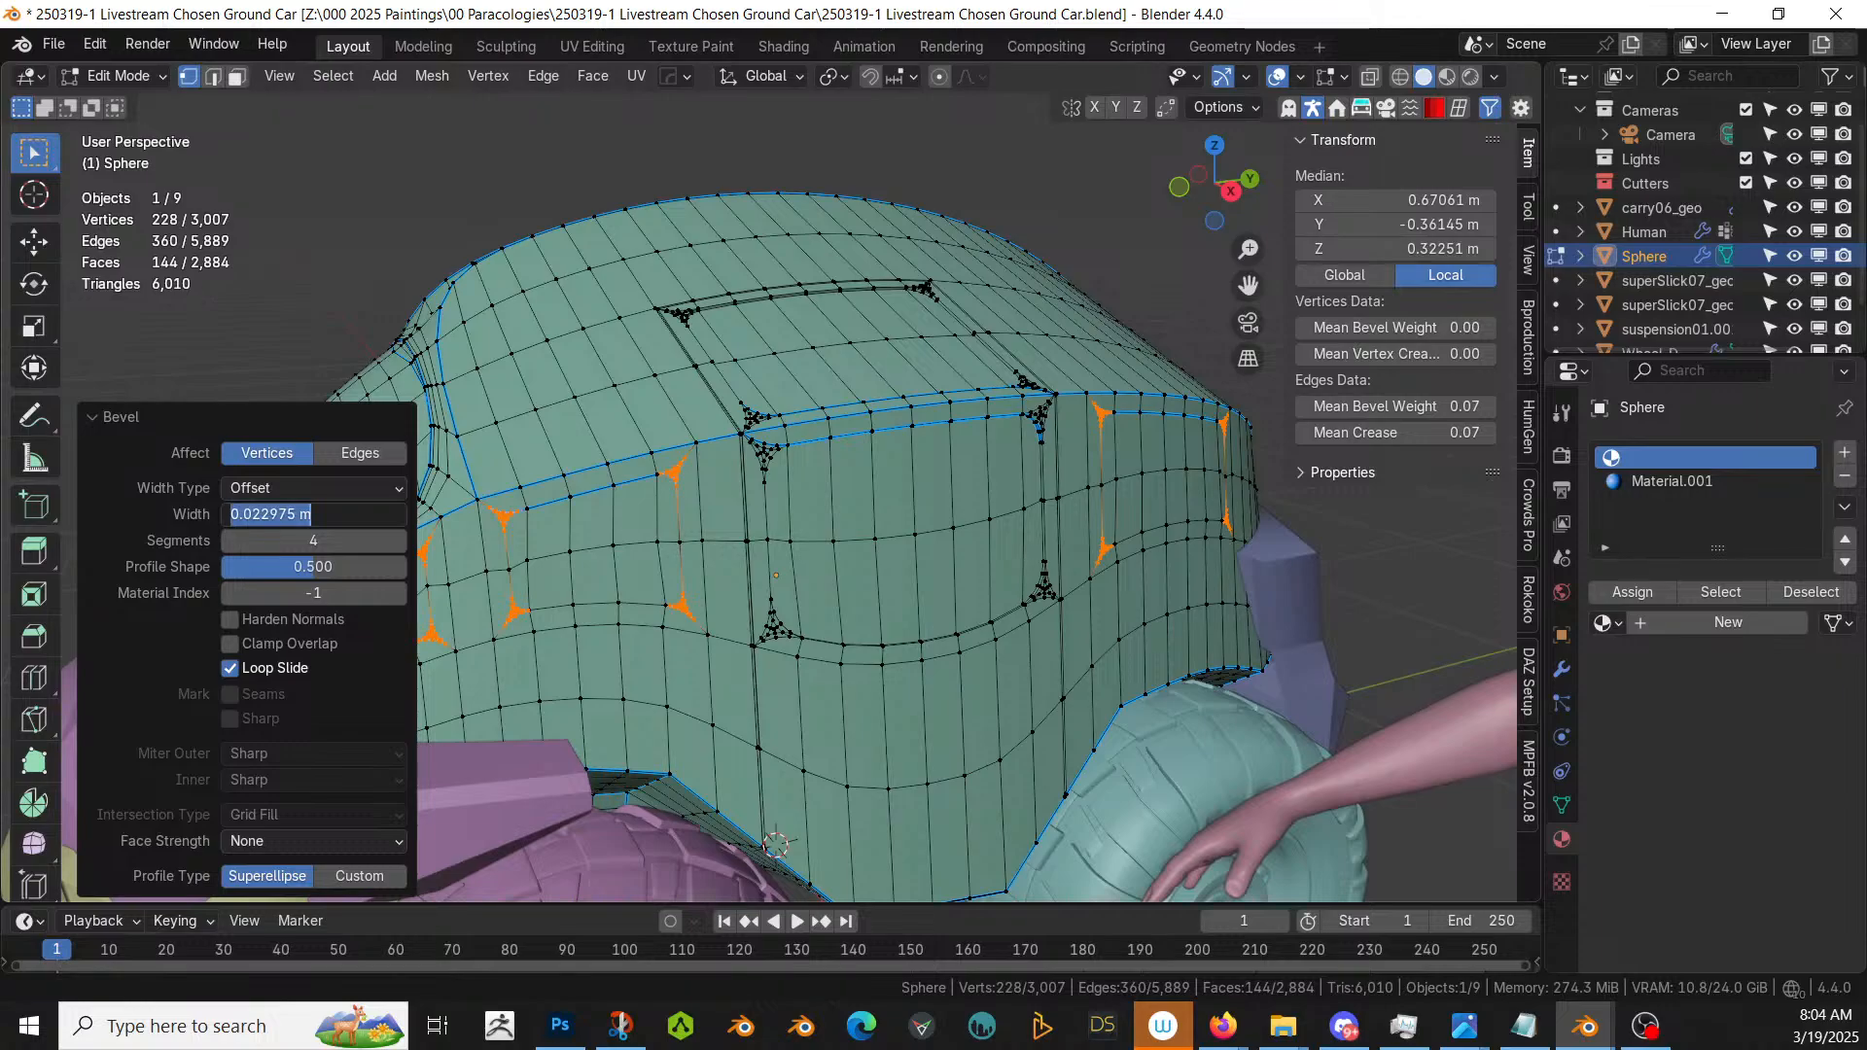
{"action": "type", "text": ".05"}
{"action": "key", "text": "Return"}
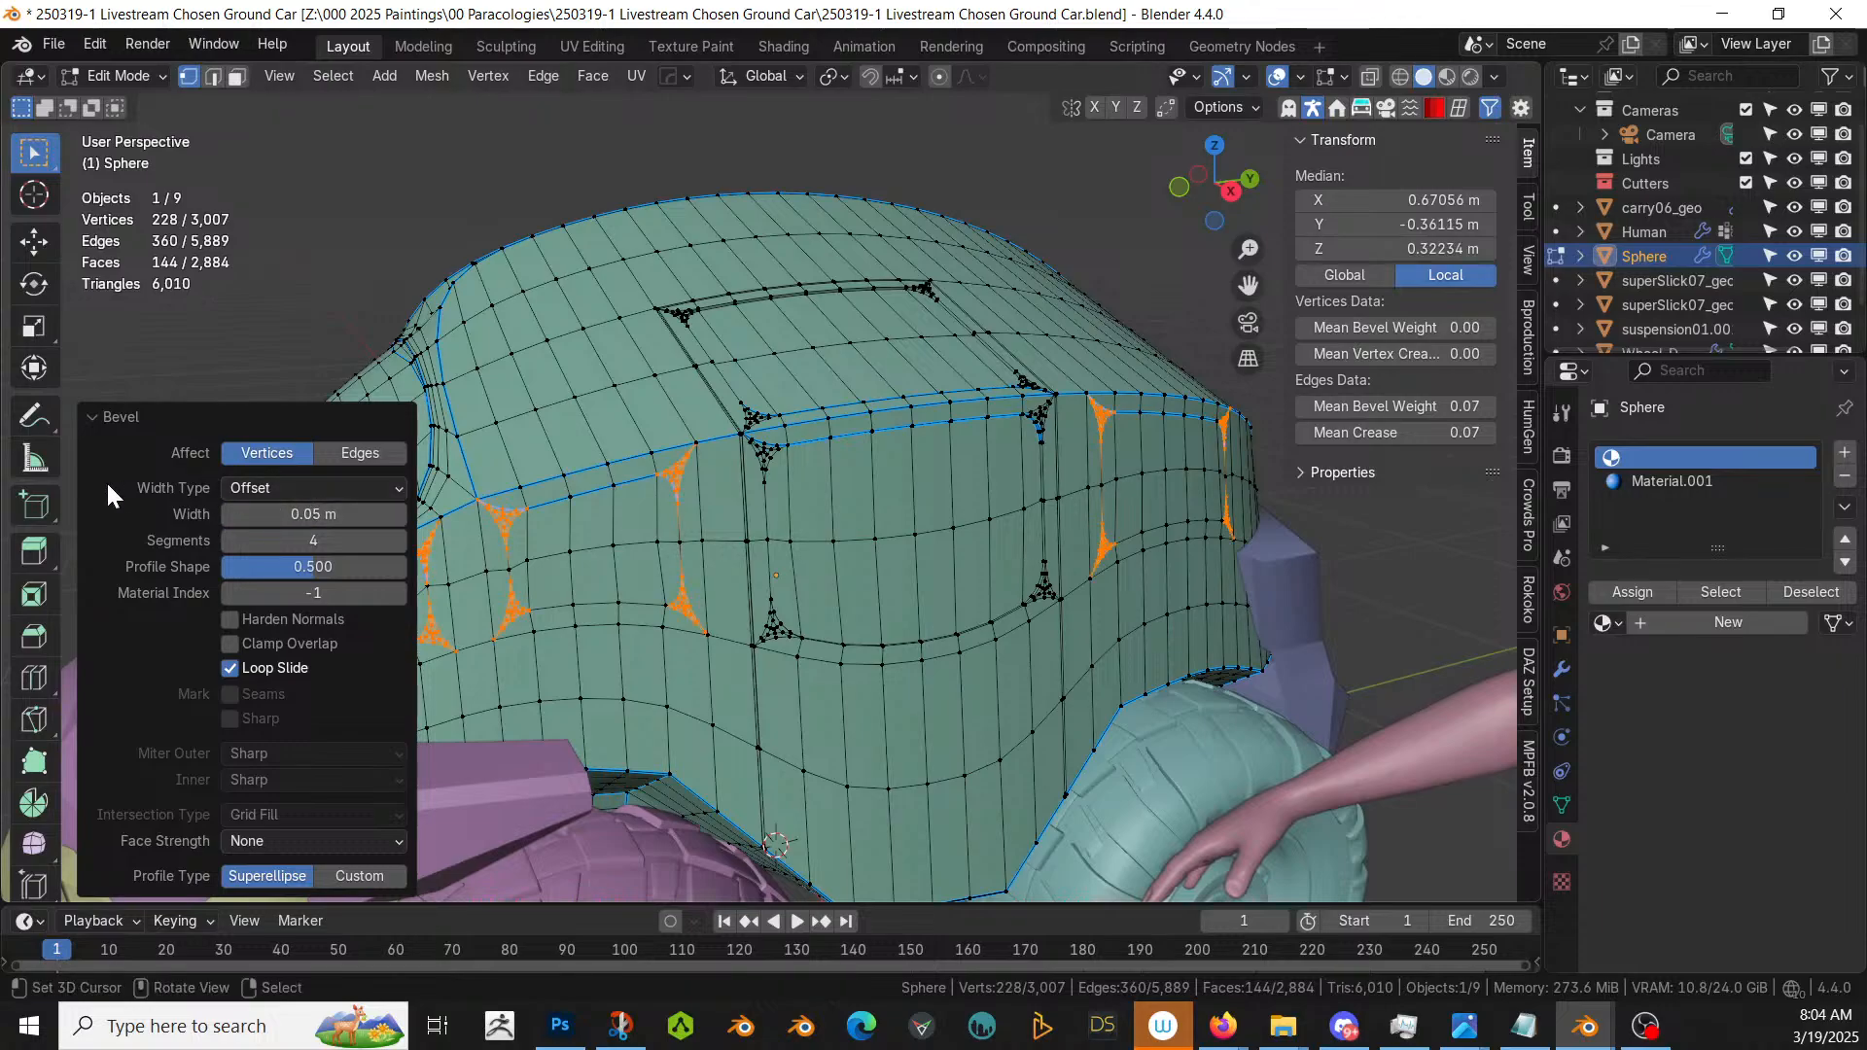
- Select the upper front face of the frontmost side window in face mode
{"action": "scroll", "coordinate": [667, 525], "scroll_direction": "up", "scroll_amount": 5}
{"action": "scroll", "coordinate": [1203, 478], "scroll_direction": "up", "scroll_amount": 3}
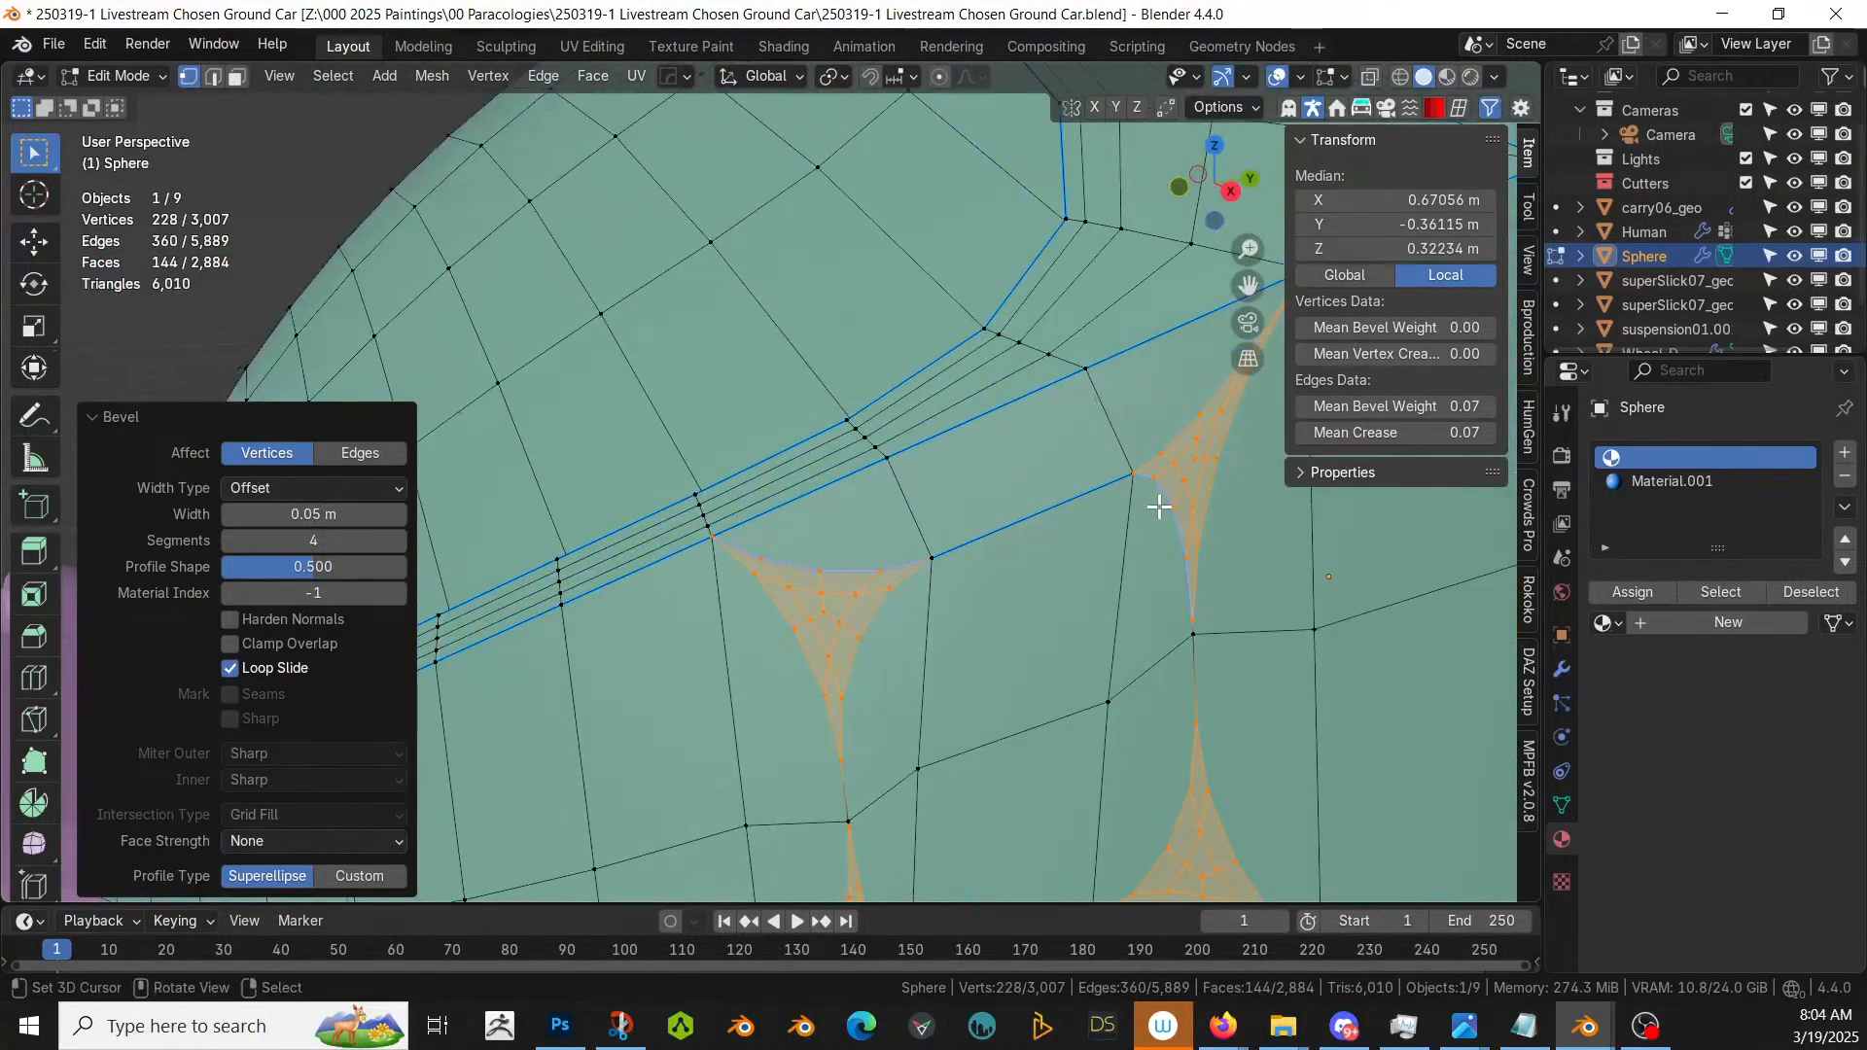
{"action": "middle_click_drag", "start_coordinate": [1159, 507], "coordinate": [1132, 493]}
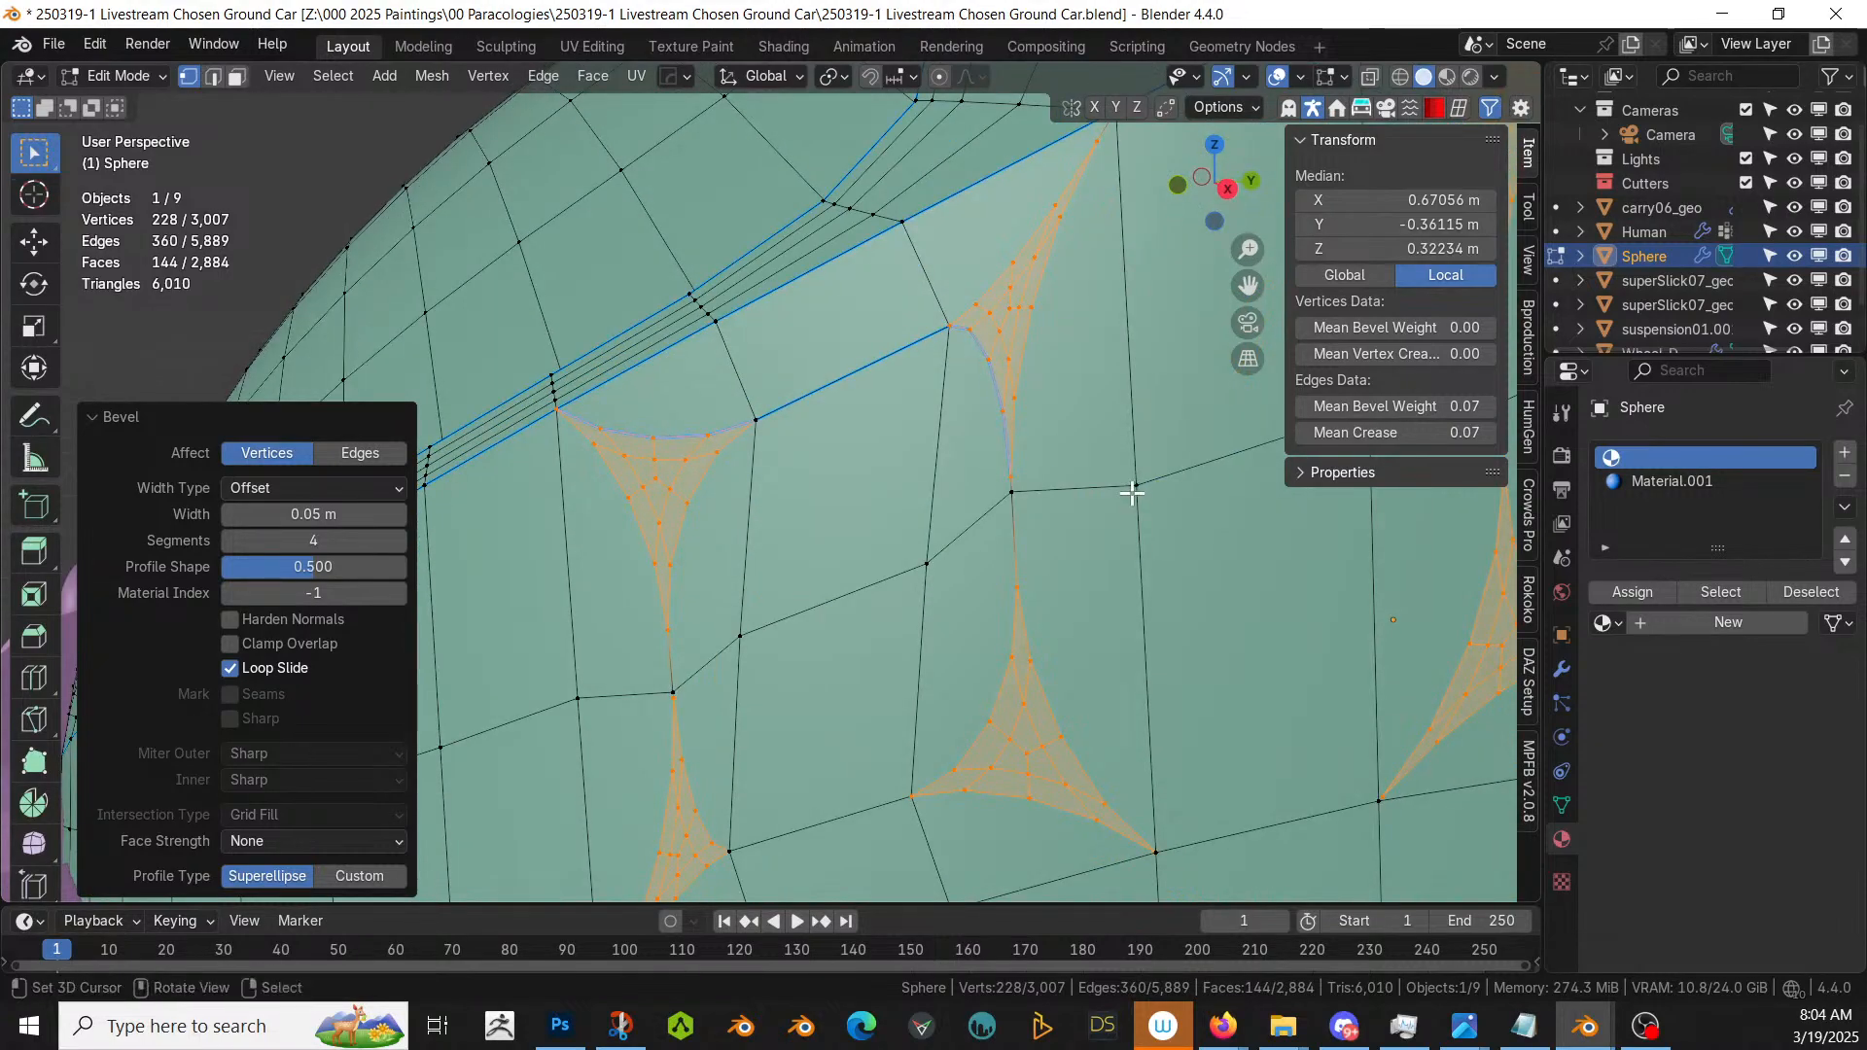
{"action": "key", "text": "3"}
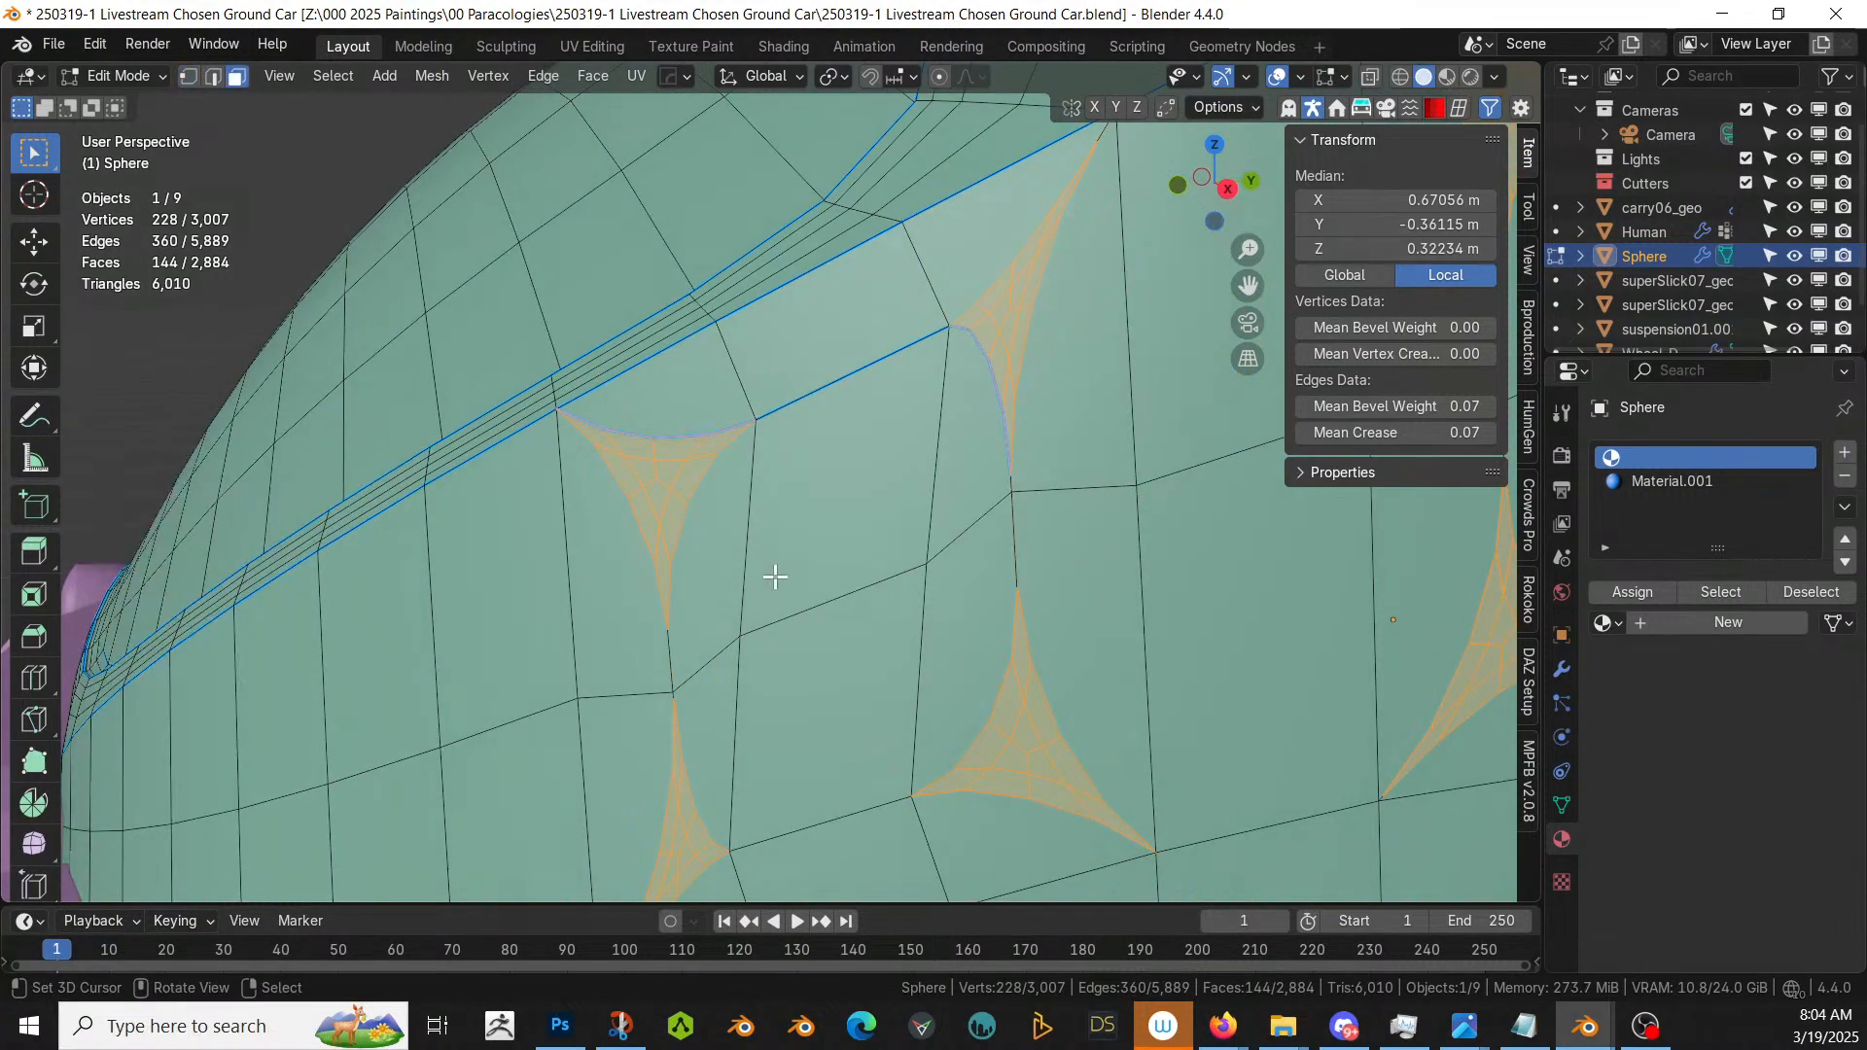
{"action": "left_click", "coordinate": [746, 554]}
{"action": "left_click", "coordinate": [708, 550]}
{"action": "left_click", "coordinate": [958, 433], "text": "ctrl"}
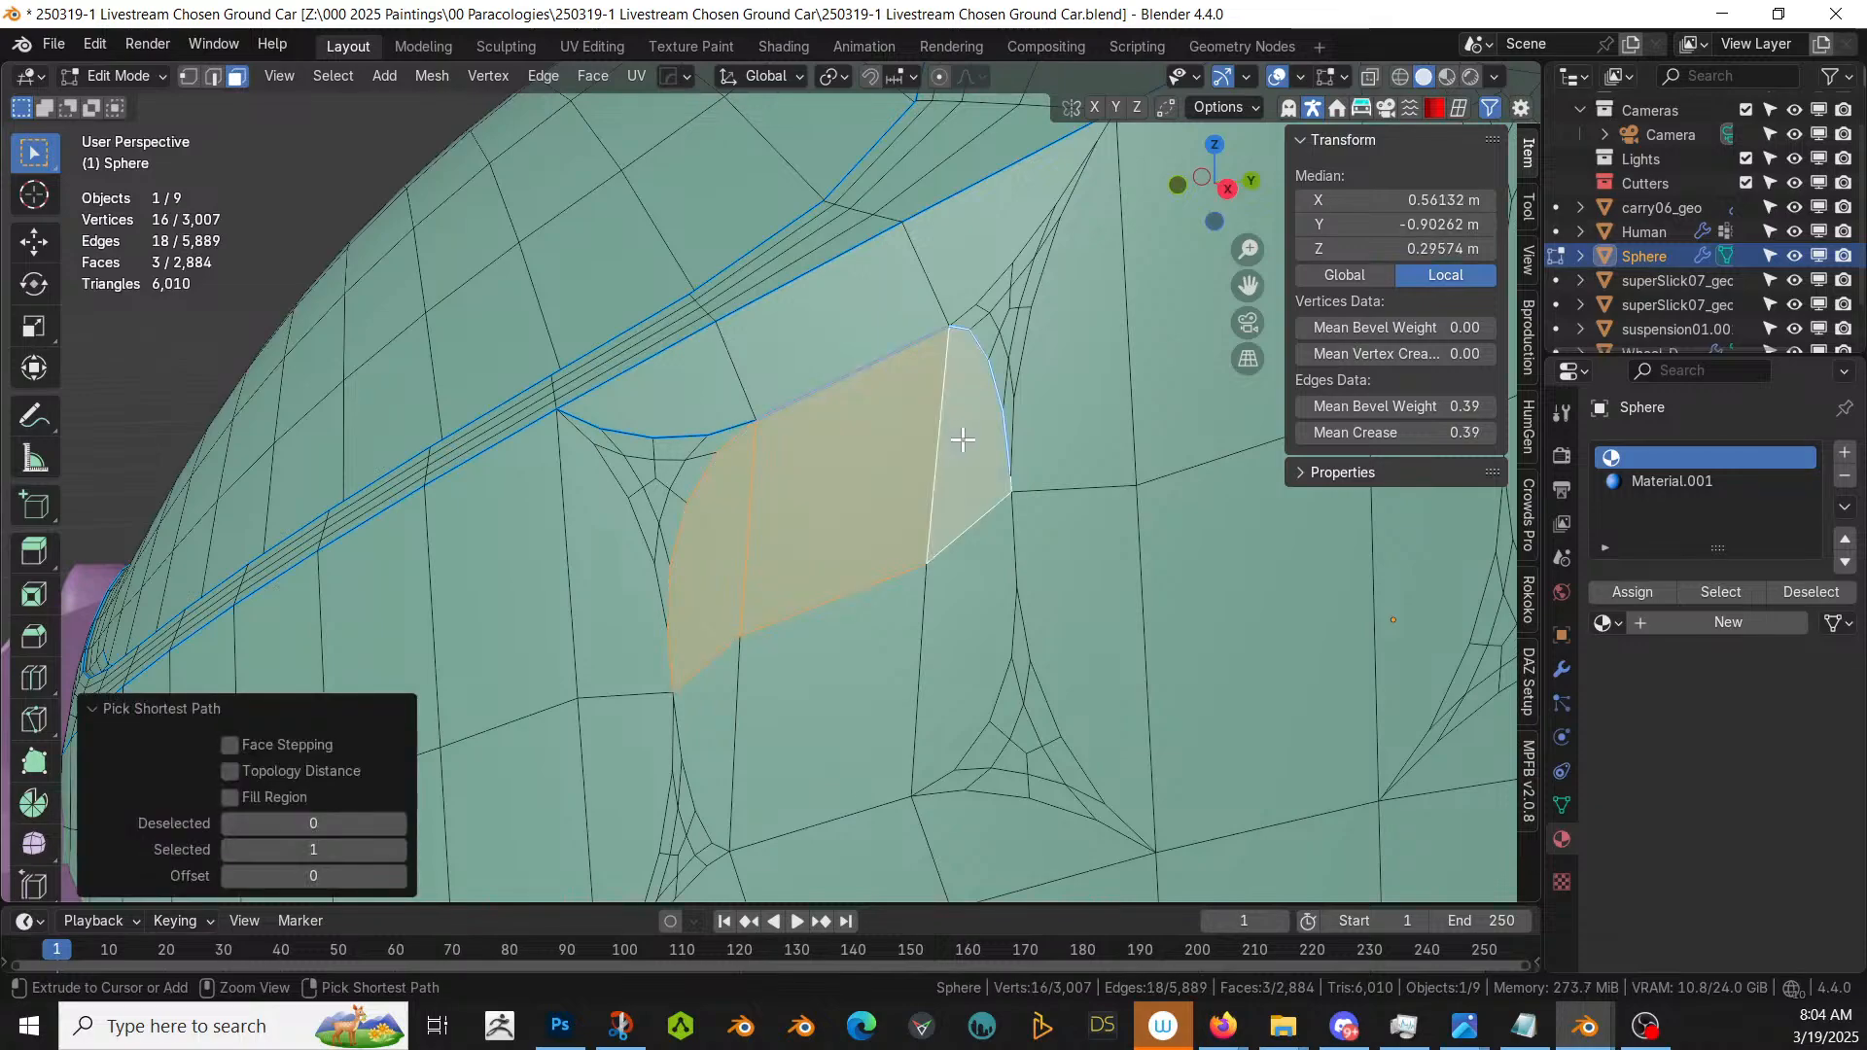
{"action": "left_click", "coordinate": [943, 633], "text": "ctrl"}
{"action": "left_click", "coordinate": [733, 696], "text": "ctrl"}
{"action": "middle_click_drag", "start_coordinate": [732, 696], "coordinate": [774, 588], "text": "shift"}
{"action": "left_click", "coordinate": [698, 611], "text": "shift"}
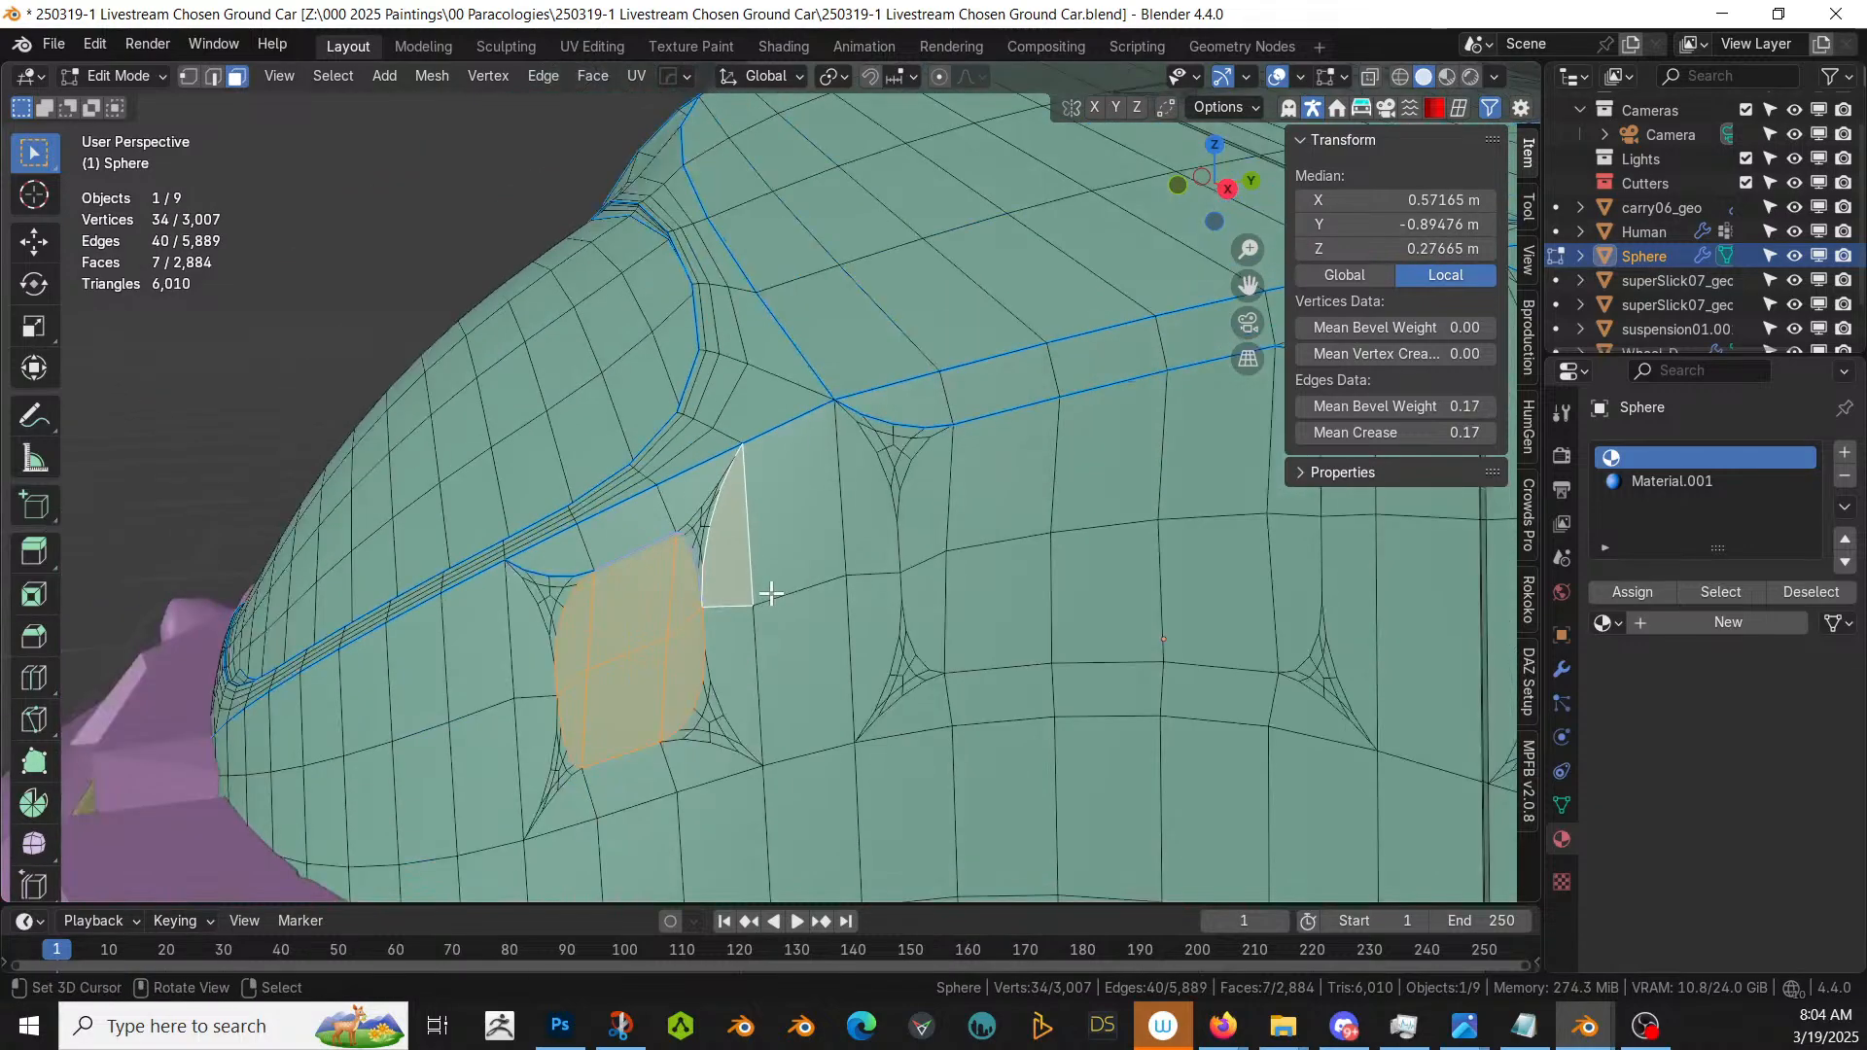
{"action": "scroll", "coordinate": [766, 589], "scroll_direction": "down", "scroll_amount": 2}
{"action": "key", "text": "ctrl+z"}
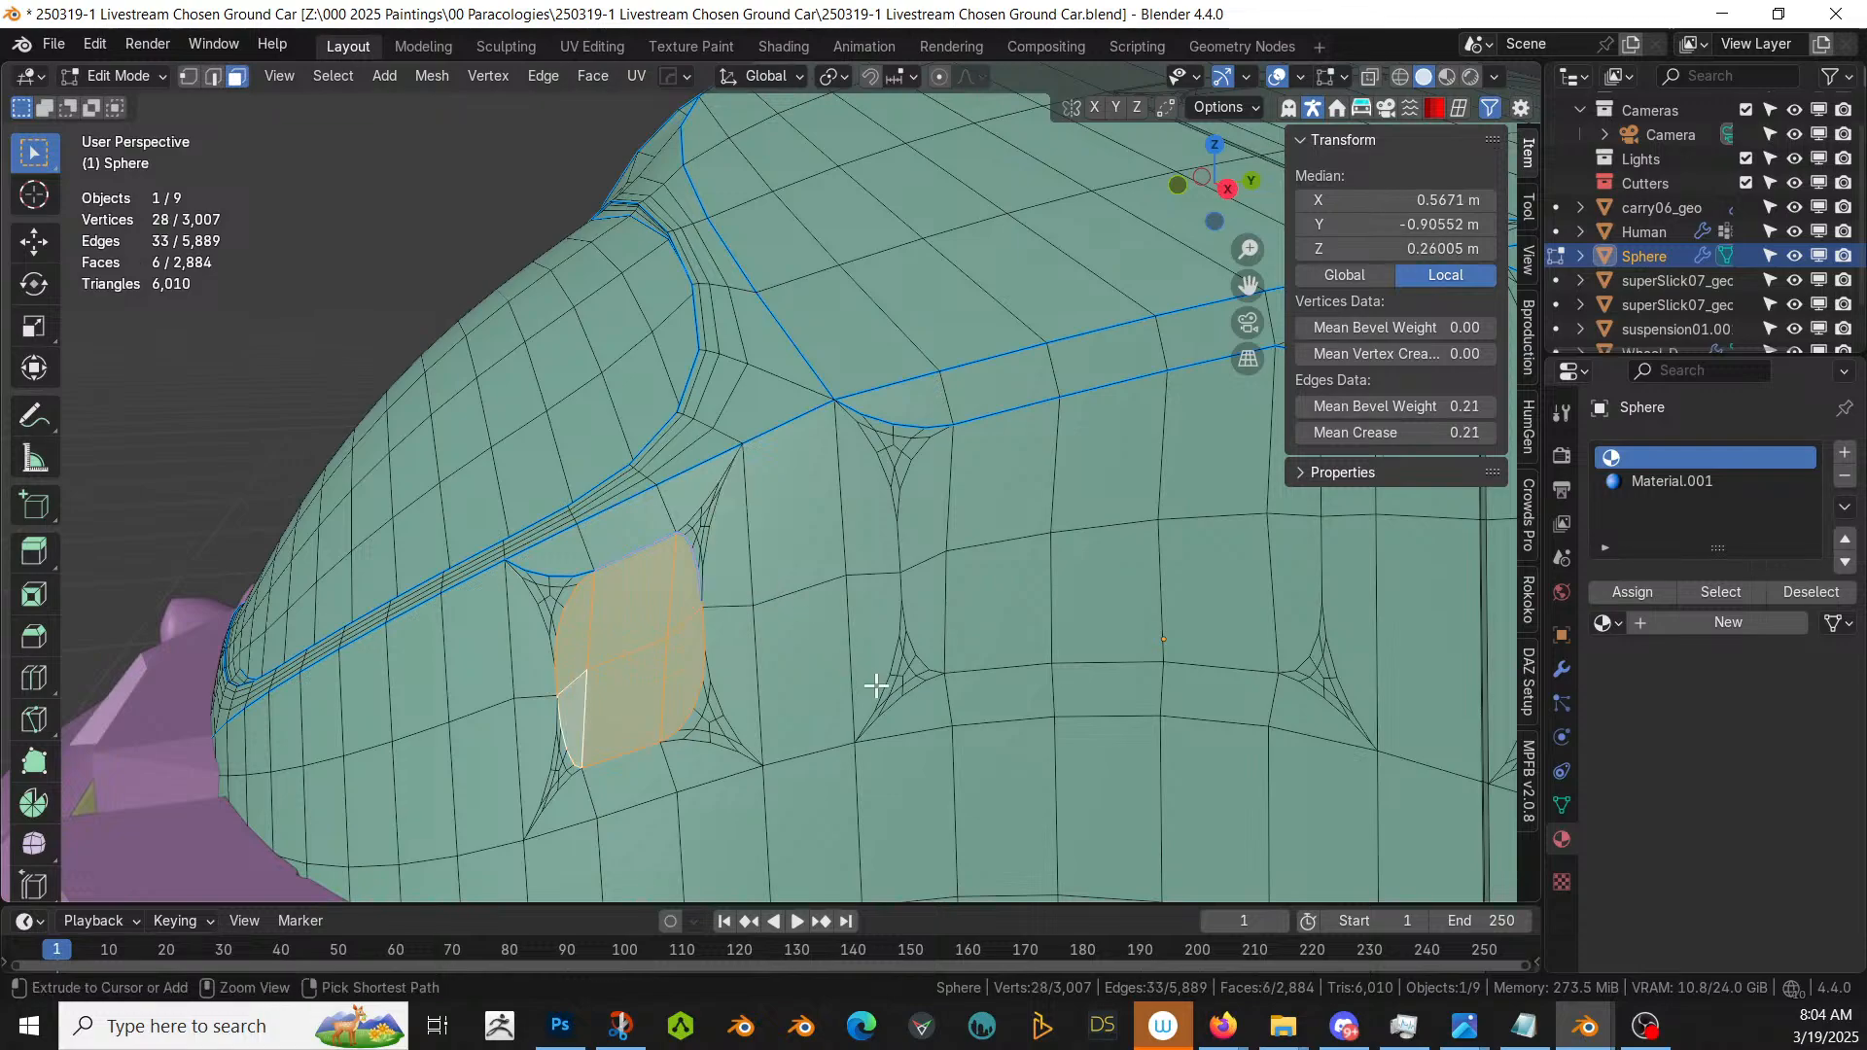
{"action": "key", "text": "ctrl+z"}
{"action": "key", "text": "ctrl+z"}
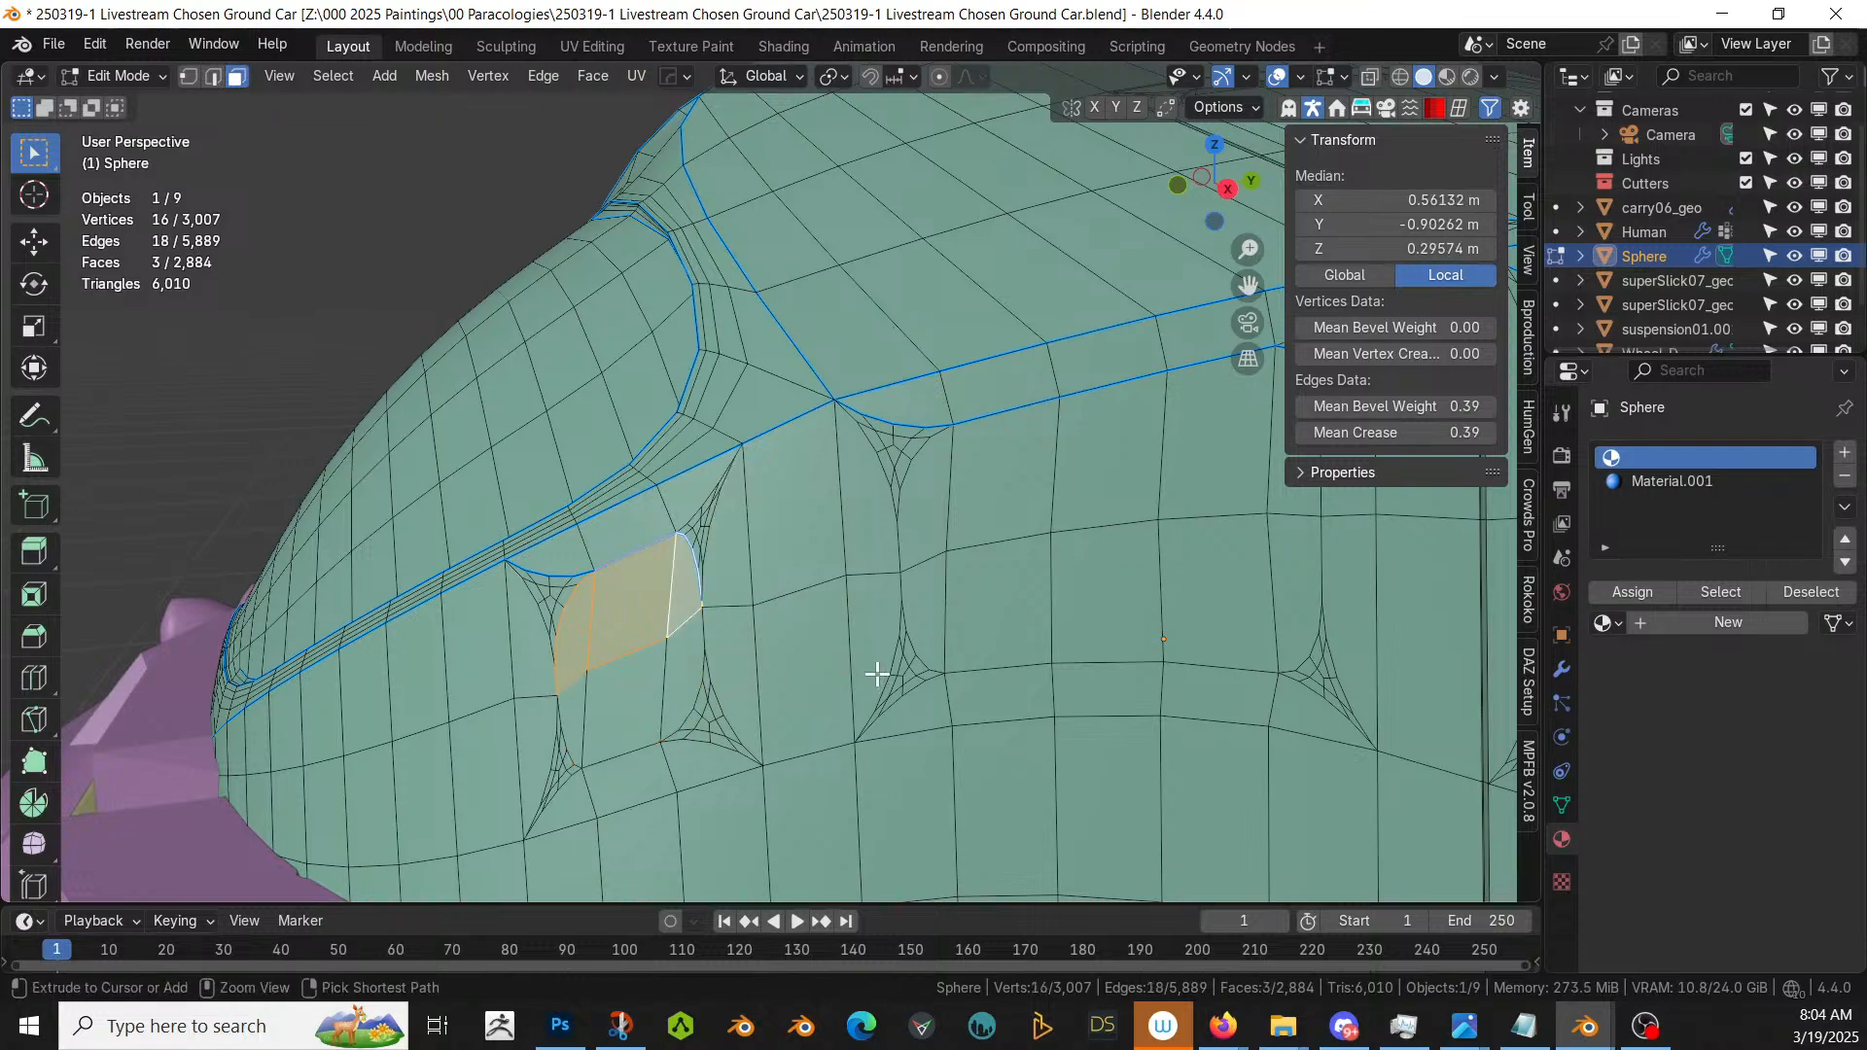
{"action": "key", "text": "ctrl+z"}
- Add the remaining five faces of the frontmost side window to the selection
{"action": "left_click", "coordinate": [637, 581], "text": "shift"}
{"action": "left_click", "coordinate": [689, 571], "text": "shift"}
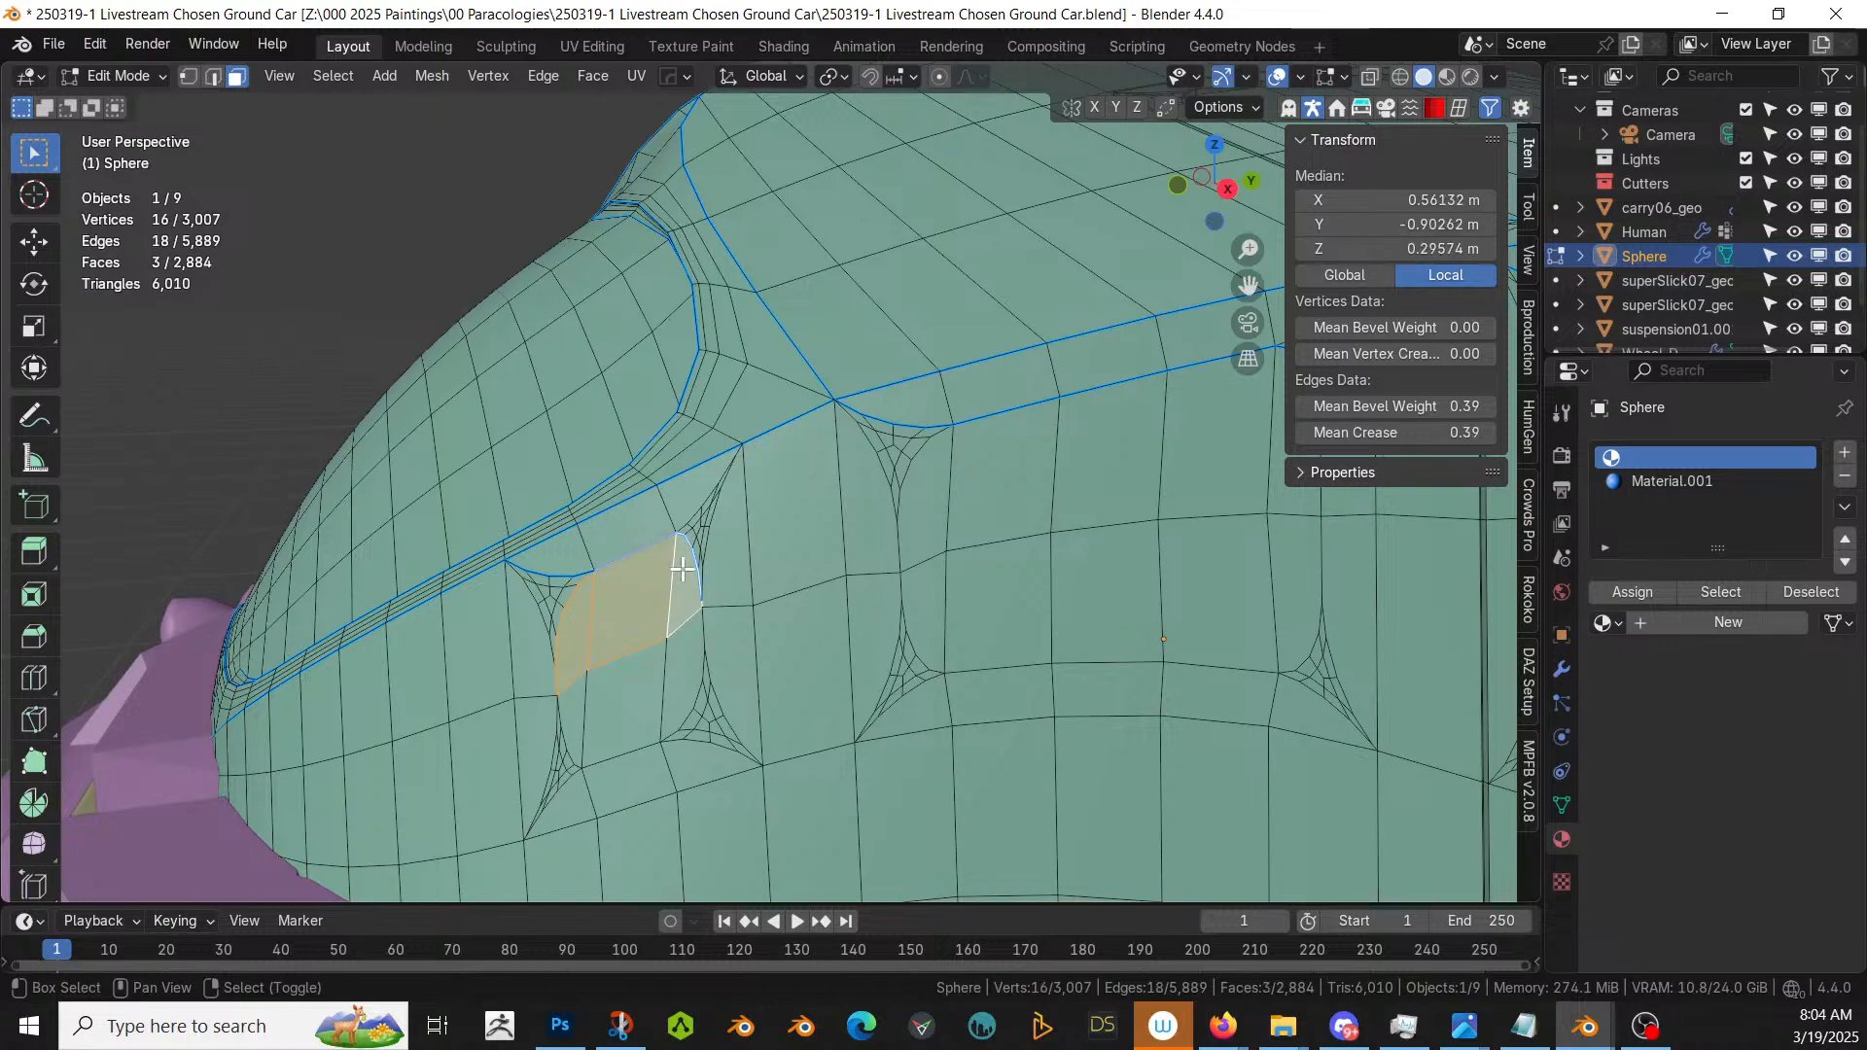
{"action": "left_click", "coordinate": [687, 651], "text": "shift"}
{"action": "left_click", "coordinate": [628, 673], "text": "shift"}
{"action": "left_click", "coordinate": [578, 692], "text": "shift"}
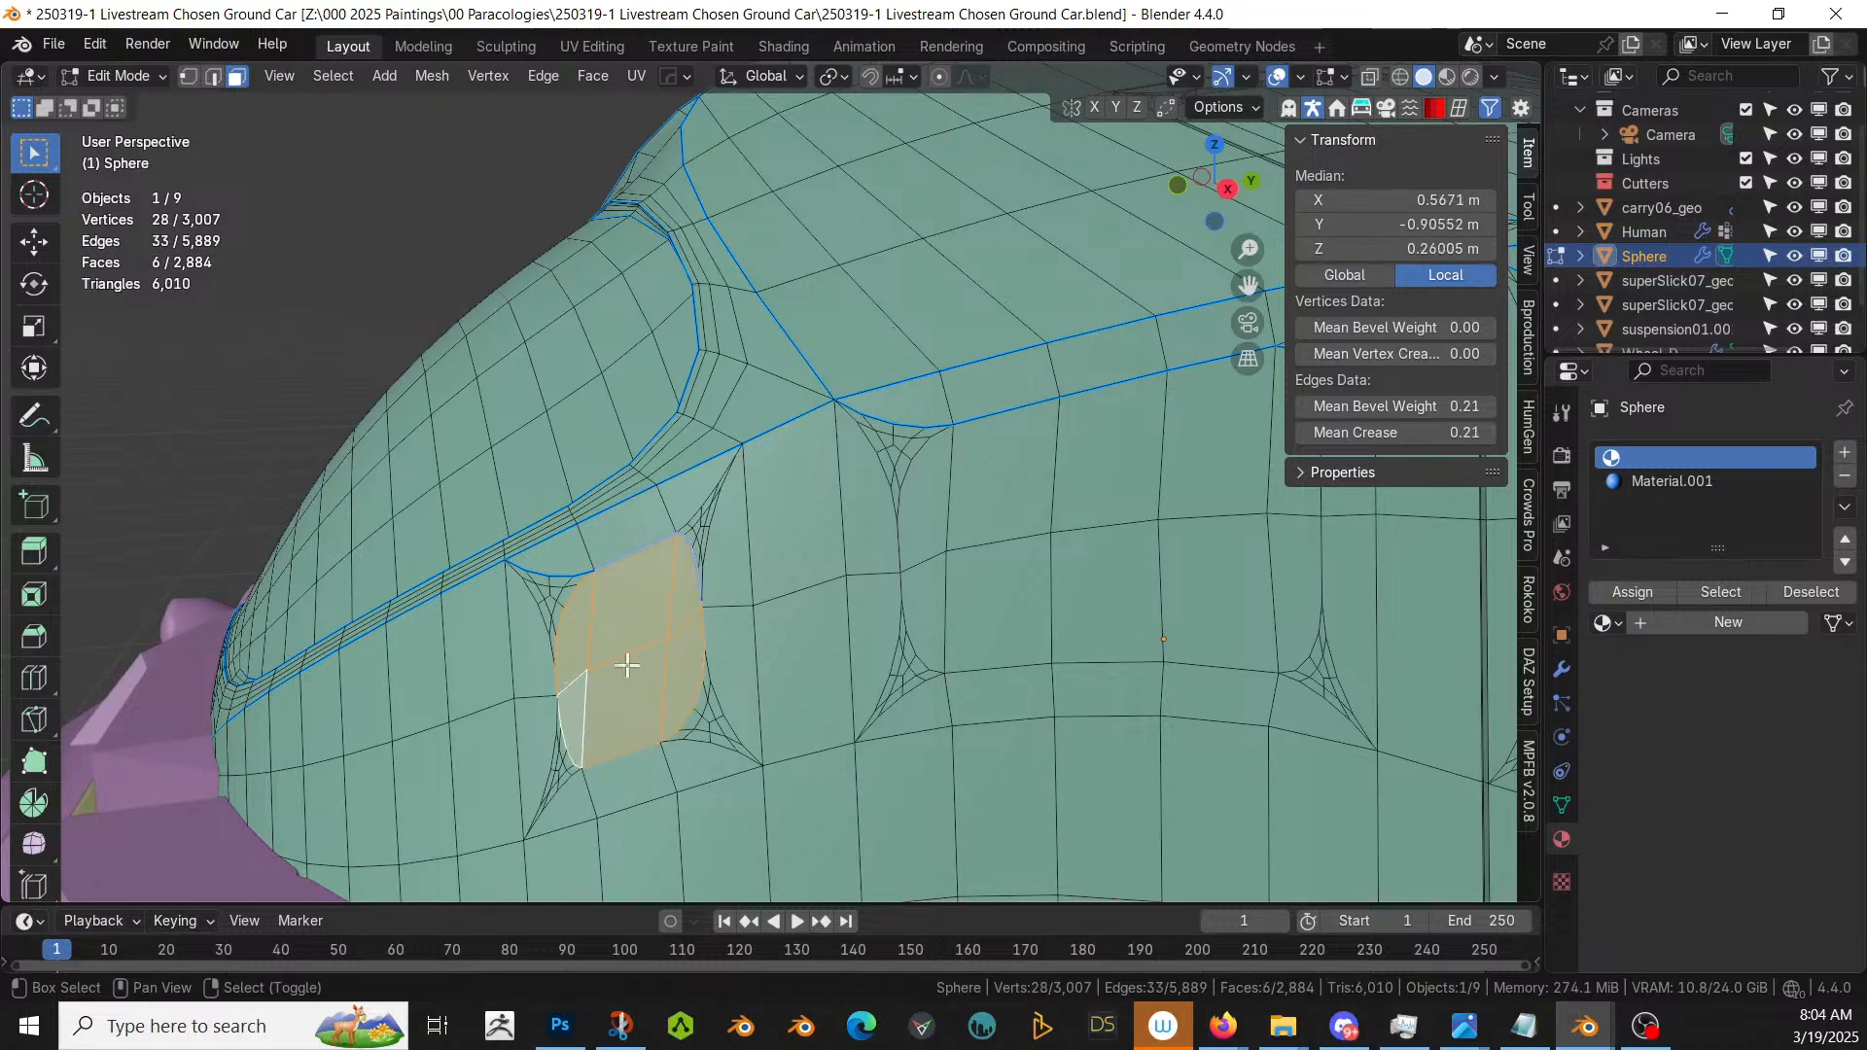
- Add the middle side window's faces, two rows of five, to the selection
{"action": "left_click", "coordinate": [929, 489], "text": "shift"}
{"action": "middle_click_drag", "start_coordinate": [971, 487], "coordinate": [883, 492], "text": "shift"}
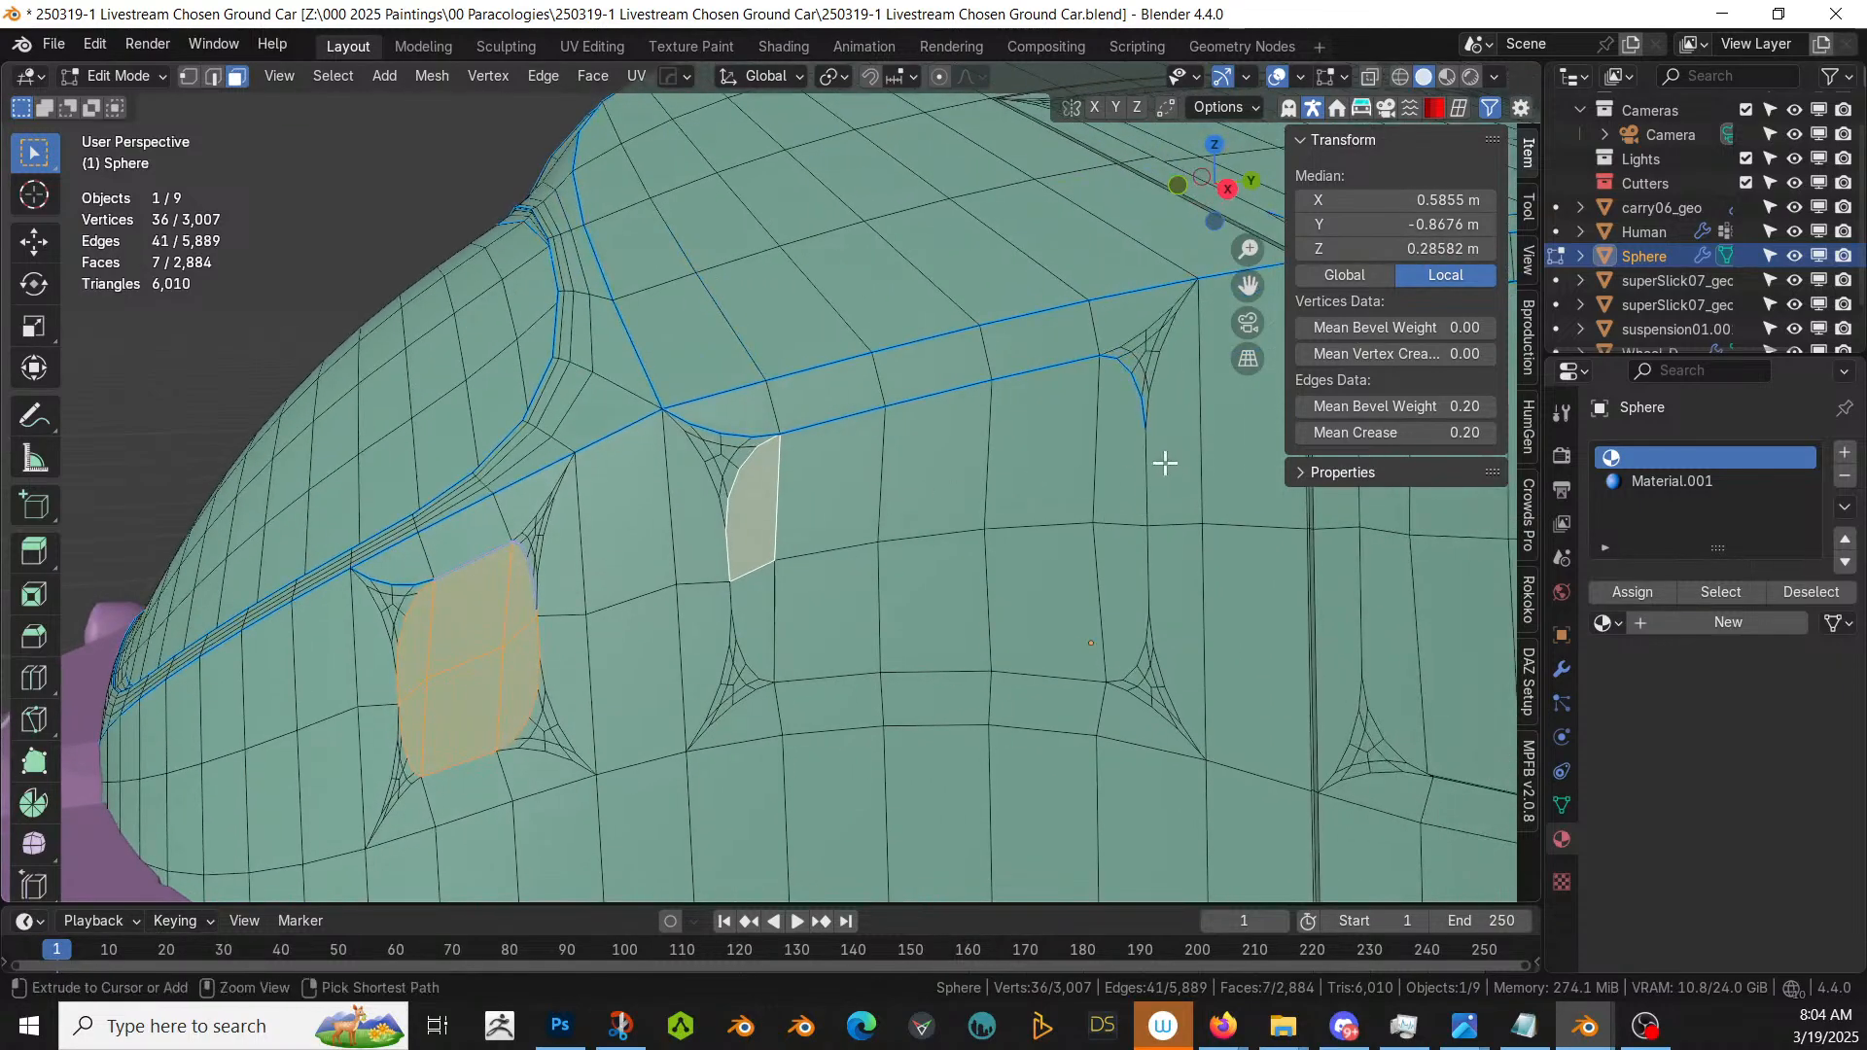
{"action": "left_click", "coordinate": [1125, 462], "text": "ctrl"}
{"action": "left_click", "coordinate": [1117, 588], "text": "ctrl"}
{"action": "left_click", "coordinate": [763, 603], "text": "ctrl"}
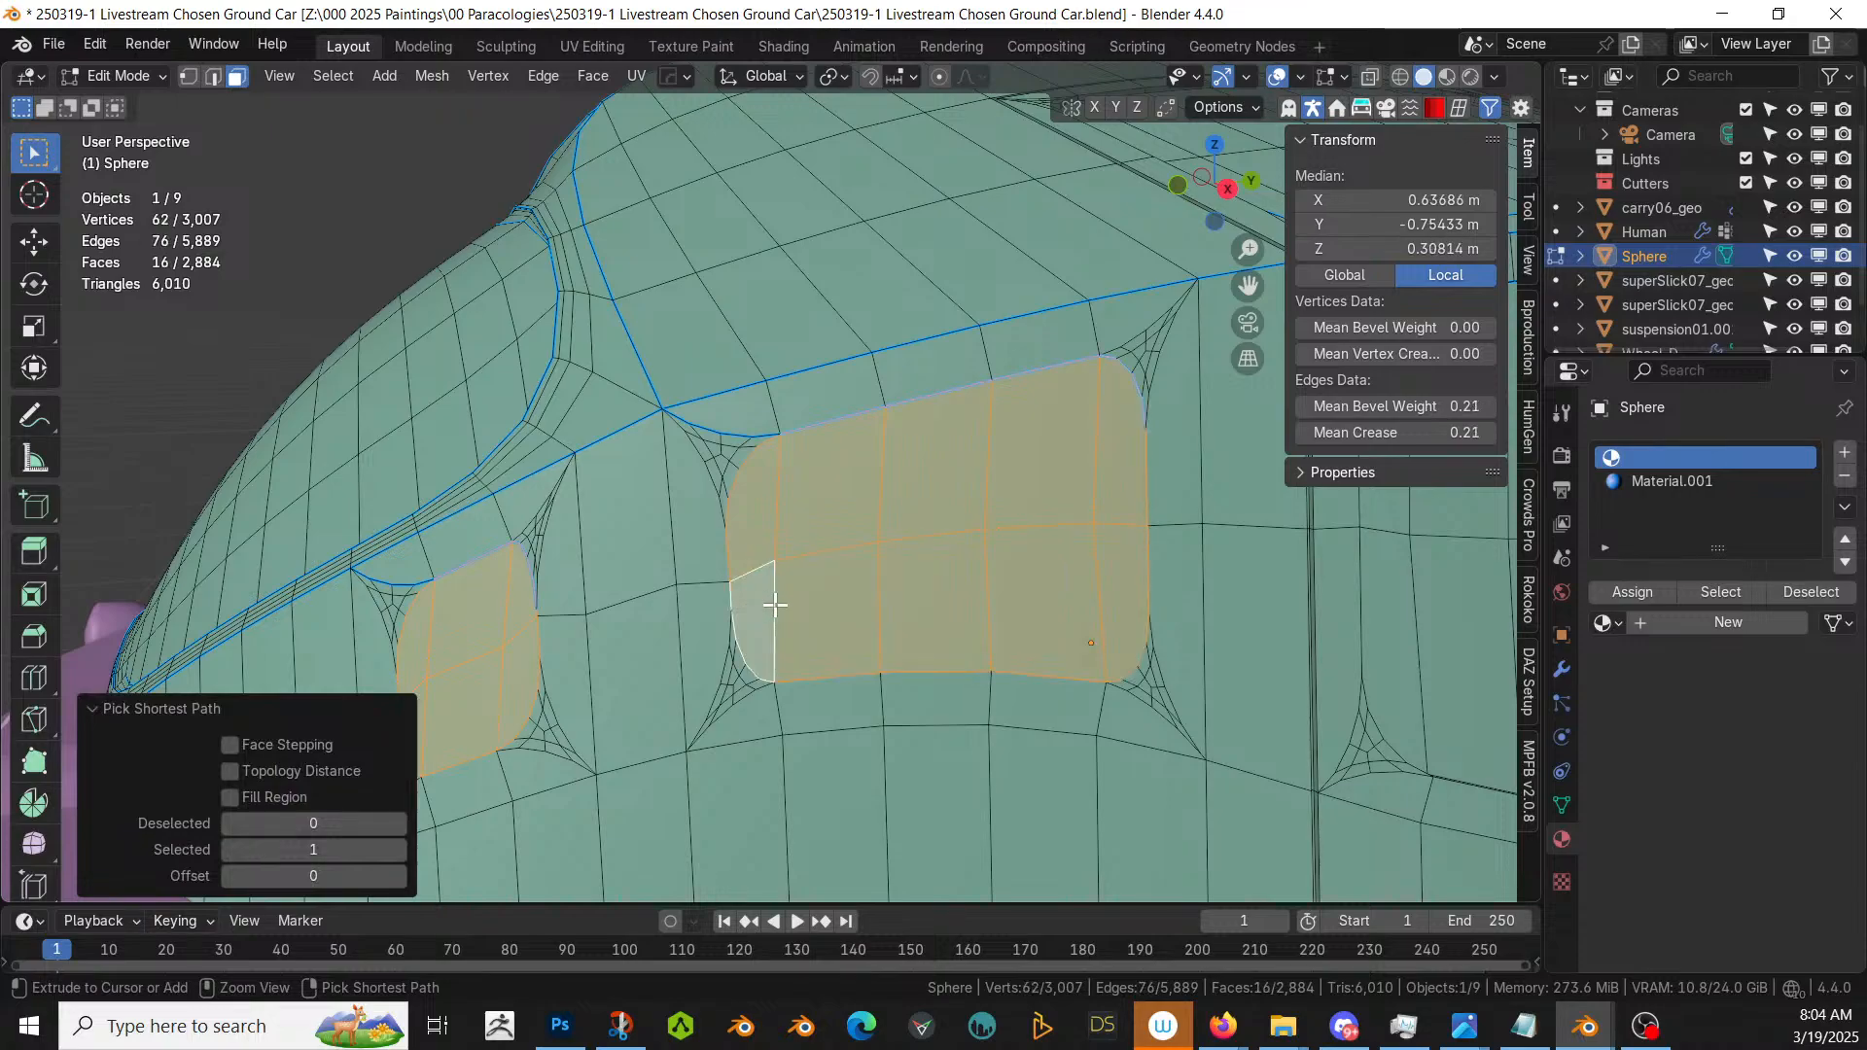
- Add the rear side window's faces behind the door, two rows of seven, to the selection
{"action": "middle_click_drag", "start_coordinate": [764, 603], "coordinate": [506, 677]}
{"action": "scroll", "coordinate": [1057, 566], "scroll_direction": "up", "scroll_amount": 3}
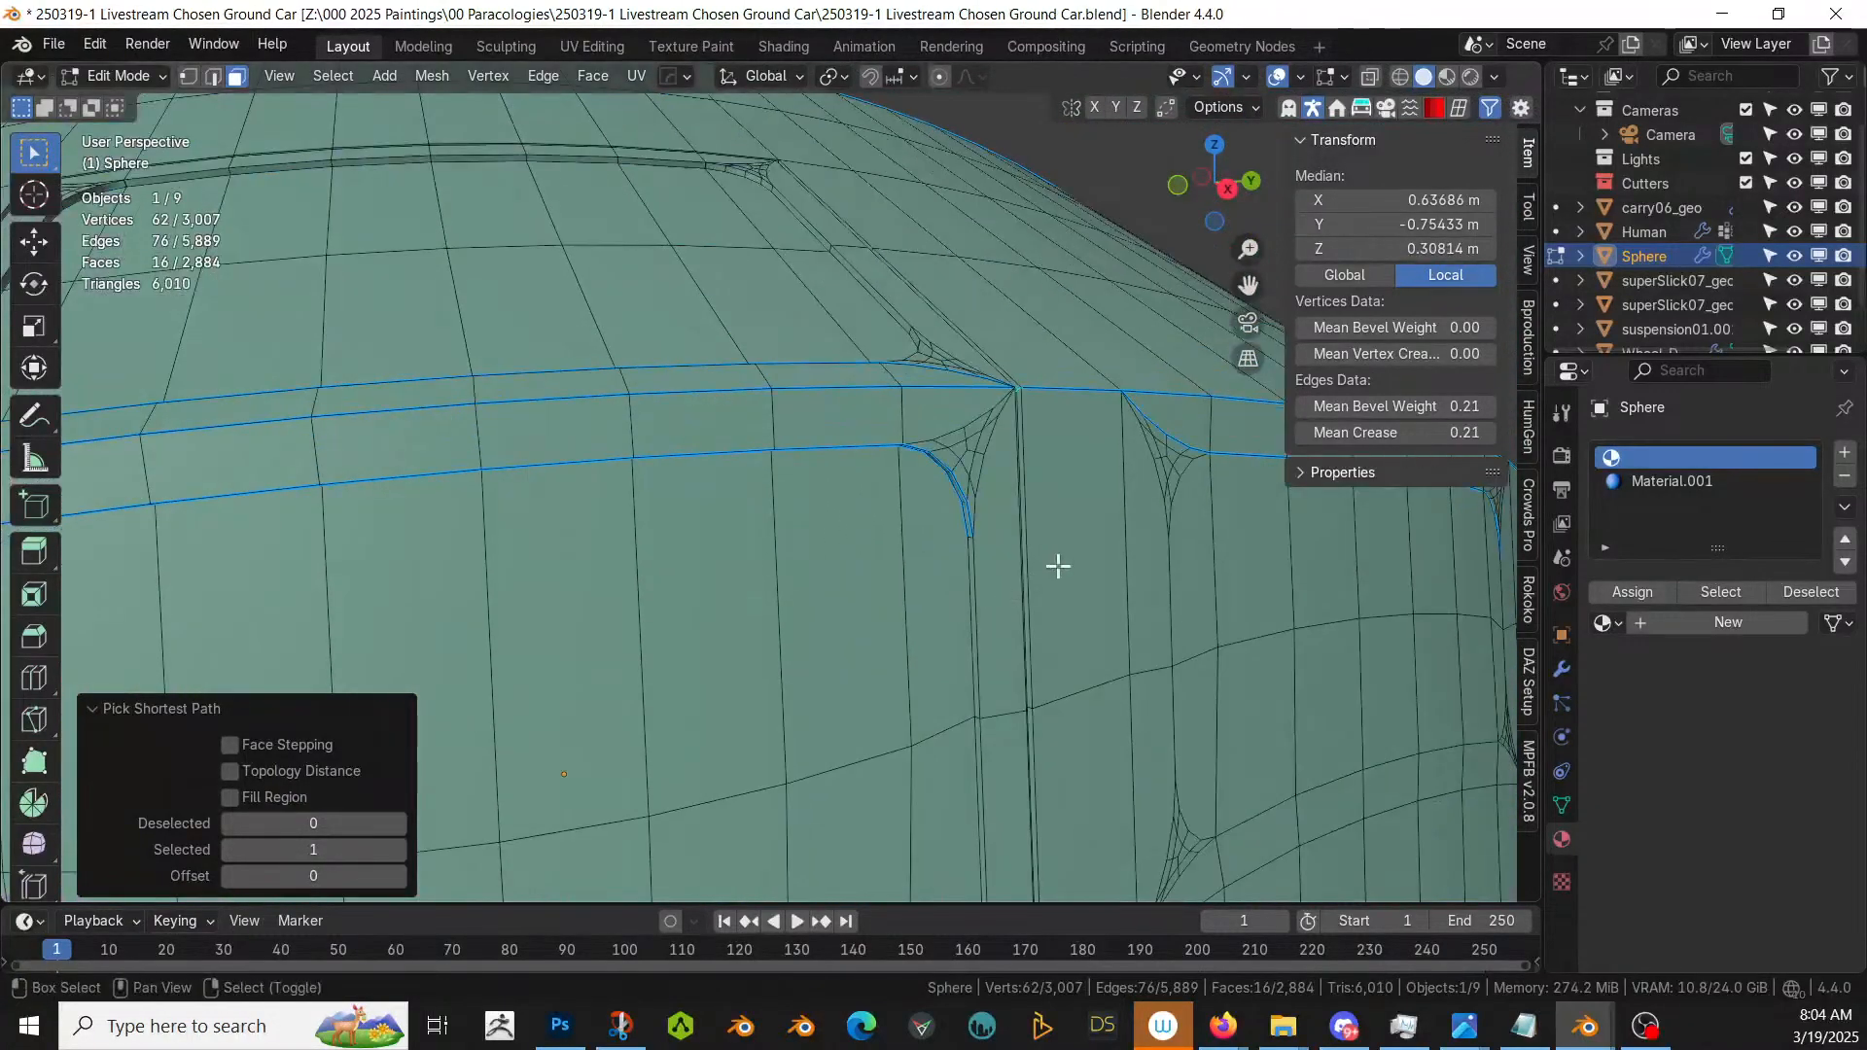
{"action": "left_click", "coordinate": [1192, 566], "text": "shift"}
{"action": "middle_click_drag", "start_coordinate": [1298, 583], "coordinate": [1209, 596]}
{"action": "middle_click_drag", "start_coordinate": [1359, 640], "coordinate": [1037, 542], "text": "shift"}
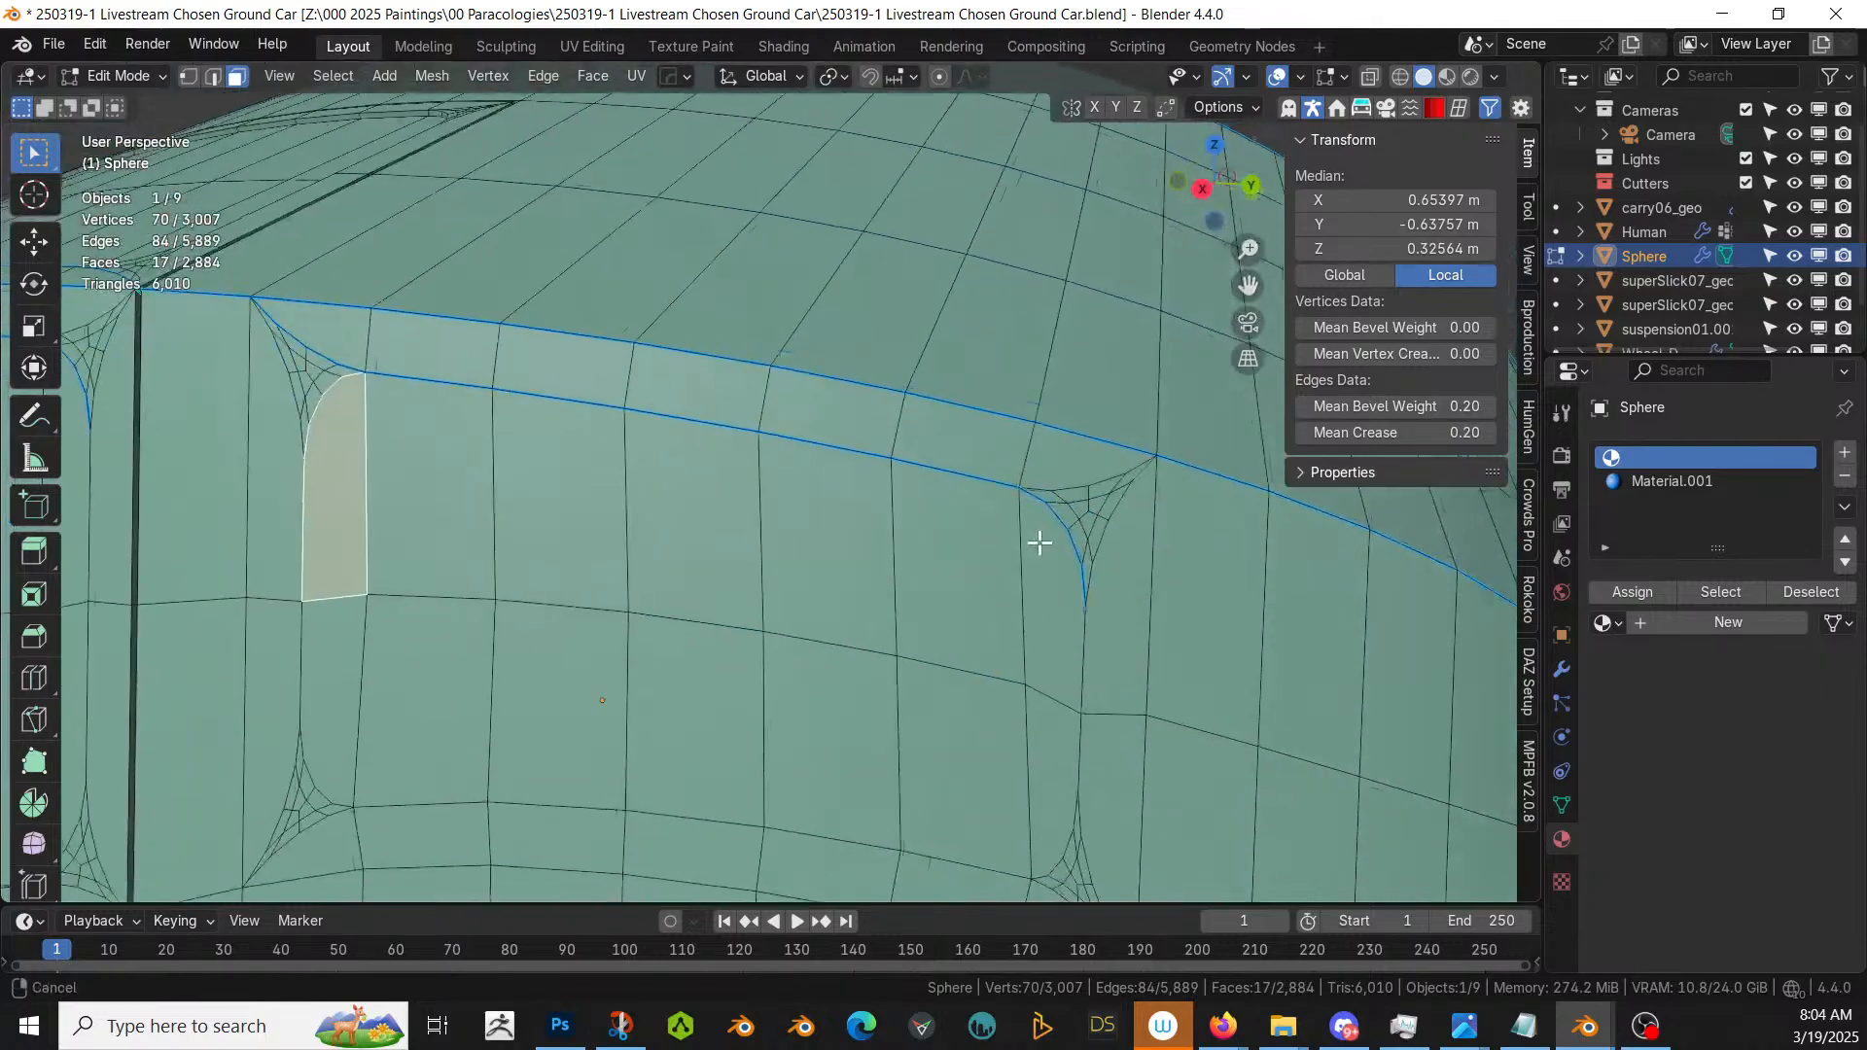
{"action": "left_click", "coordinate": [1060, 595], "text": "ctrl"}
{"action": "left_click", "coordinate": [1053, 757], "text": "ctrl"}
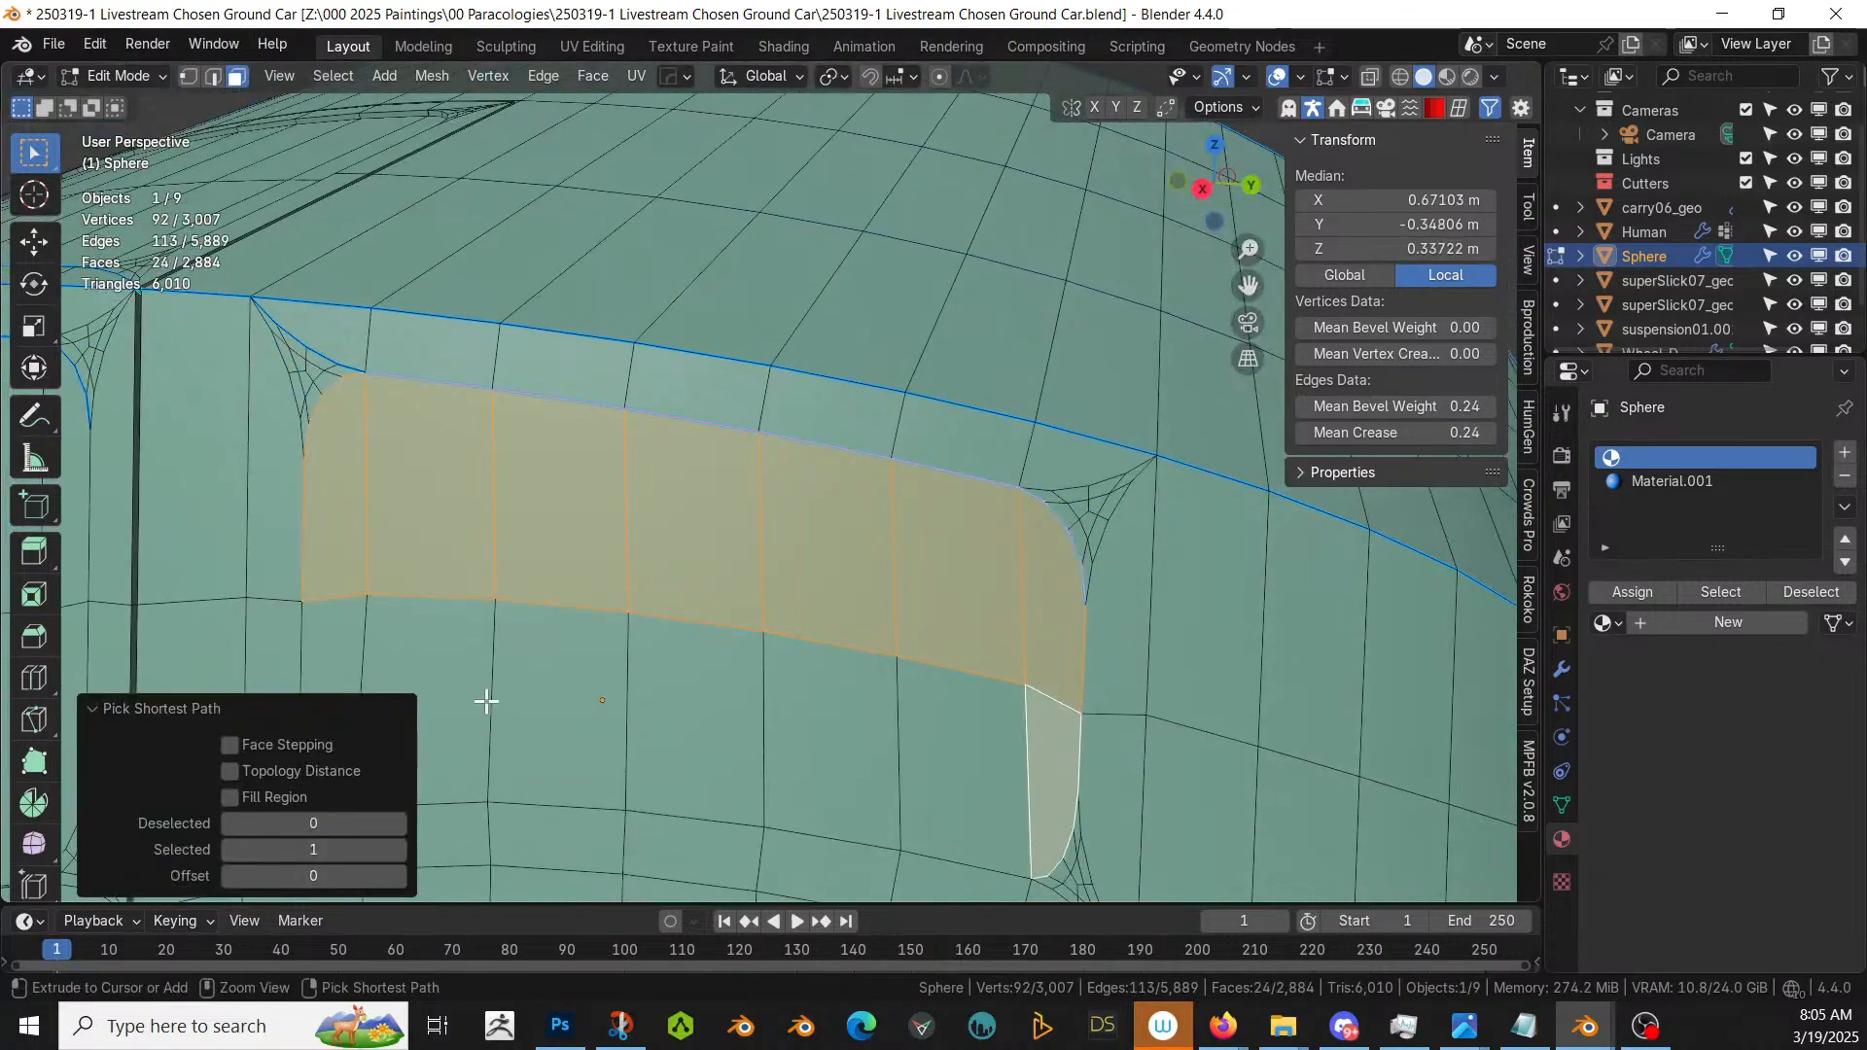
{"action": "left_click", "coordinate": [353, 656], "text": "ctrl"}
- Extrude the selected side window faces inward along their normals by about 0.008 m
{"action": "middle_click_drag", "start_coordinate": [353, 657], "coordinate": [1010, 671]}
{"action": "key", "text": "alt+e"}
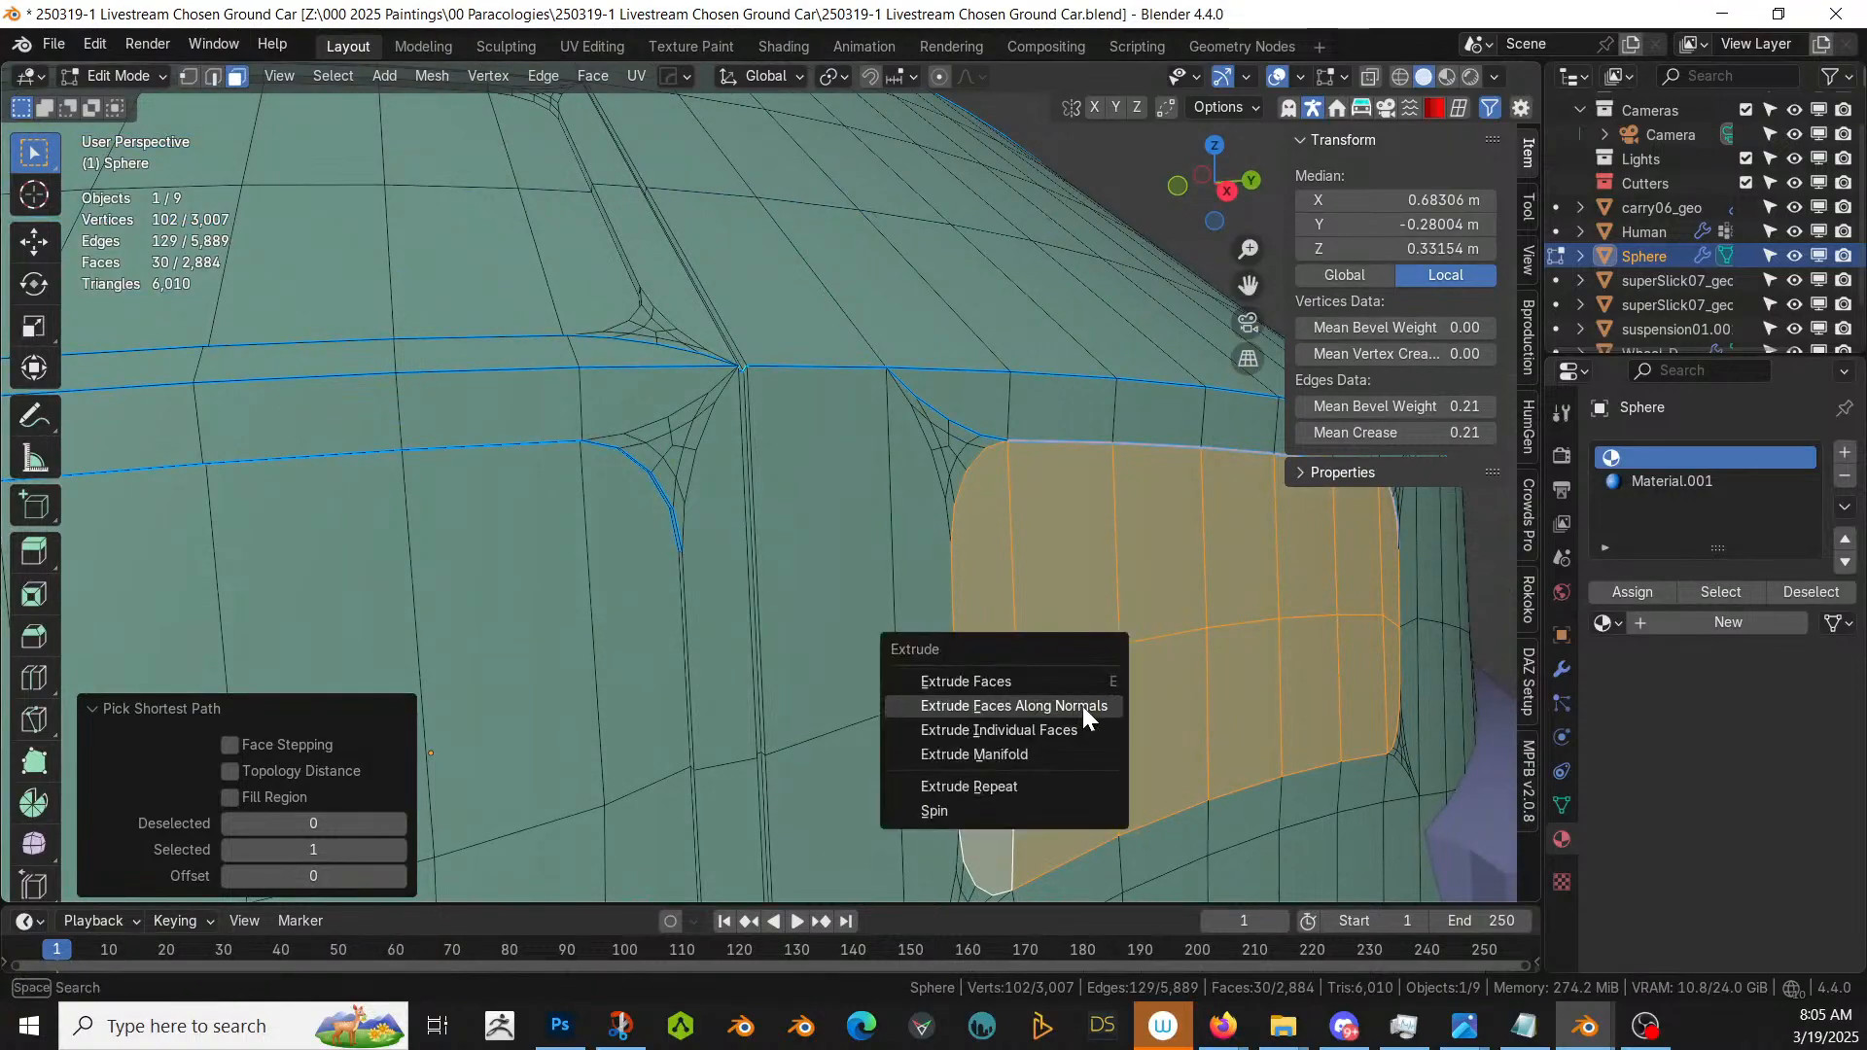
{"action": "left_click", "coordinate": [1082, 706]}
{"action": "left_click", "coordinate": [1085, 710]}
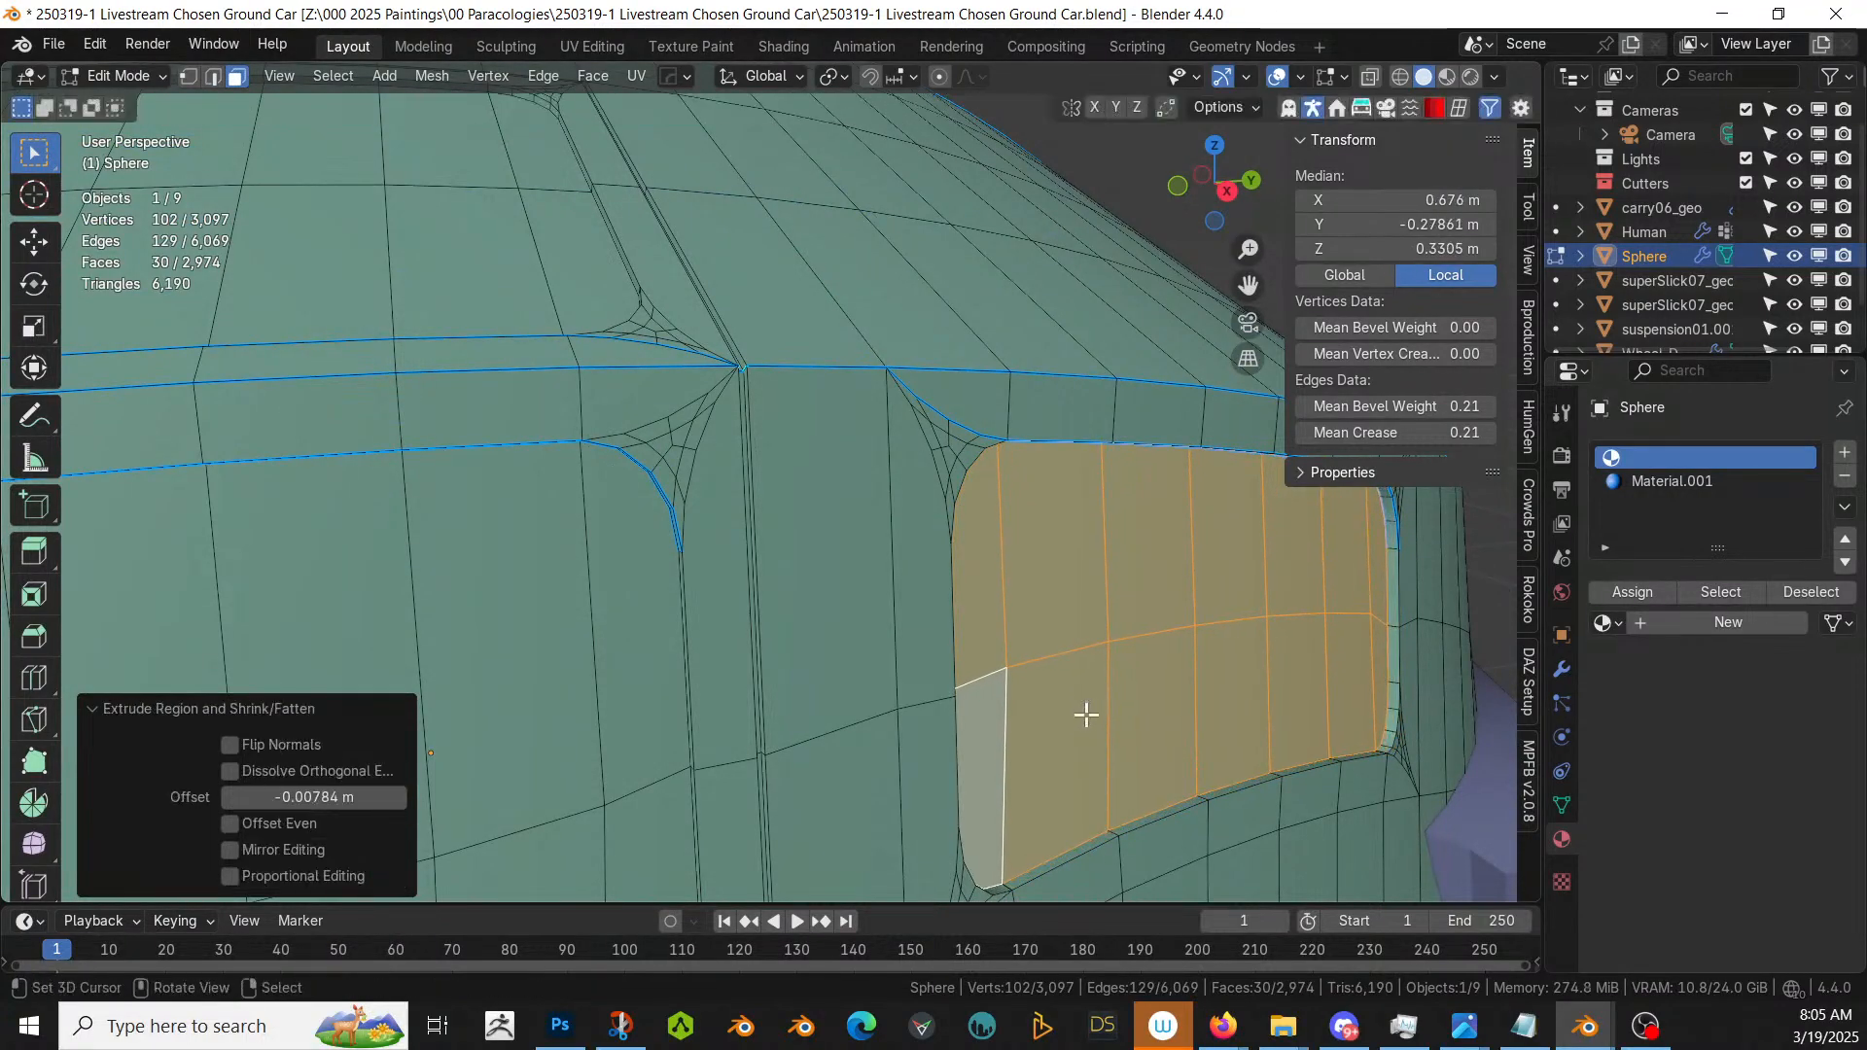
- Try an extrusion offset of -0.05 m for the side window faces
{"action": "left_click", "coordinate": [386, 797]}
{"action": "type", "text": "-"}
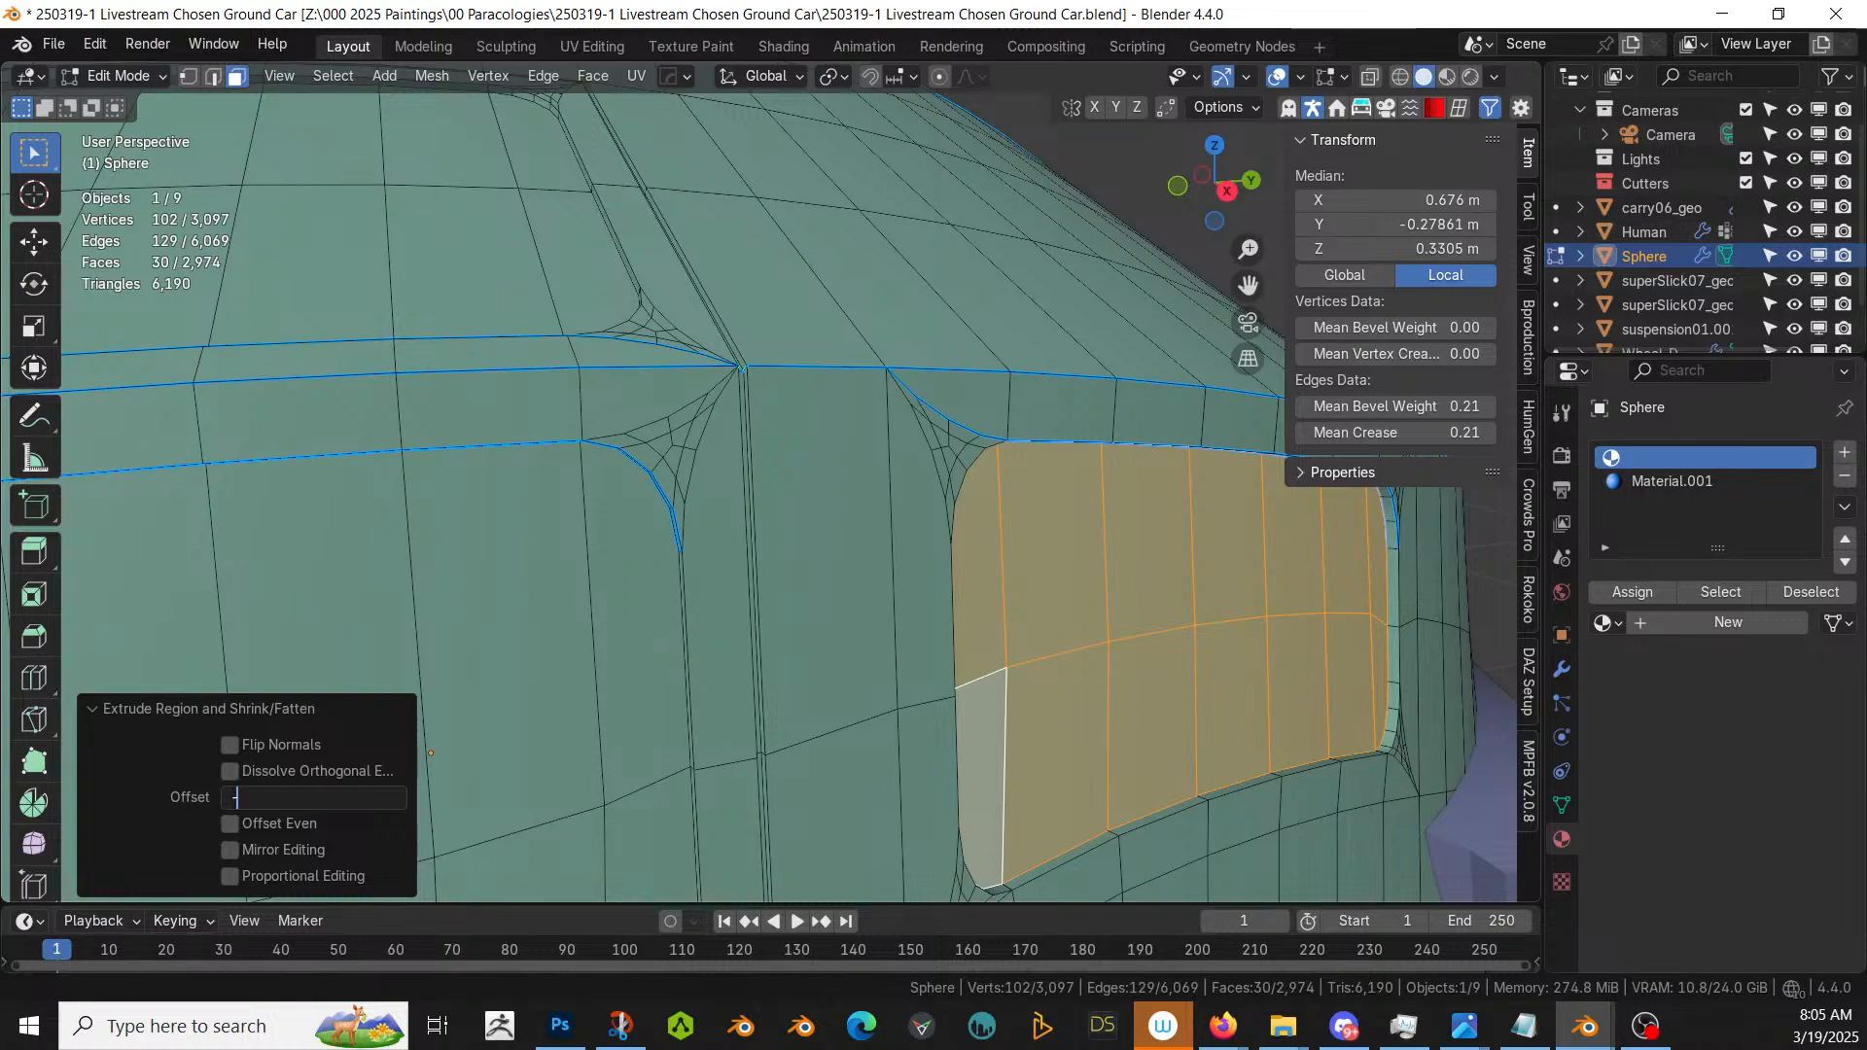
{"action": "type", "text": "0.05"}
{"action": "key", "text": "Return"}
- Set the offset of the side window extrusion to -0.005 m
{"action": "left_click", "coordinate": [330, 798]}
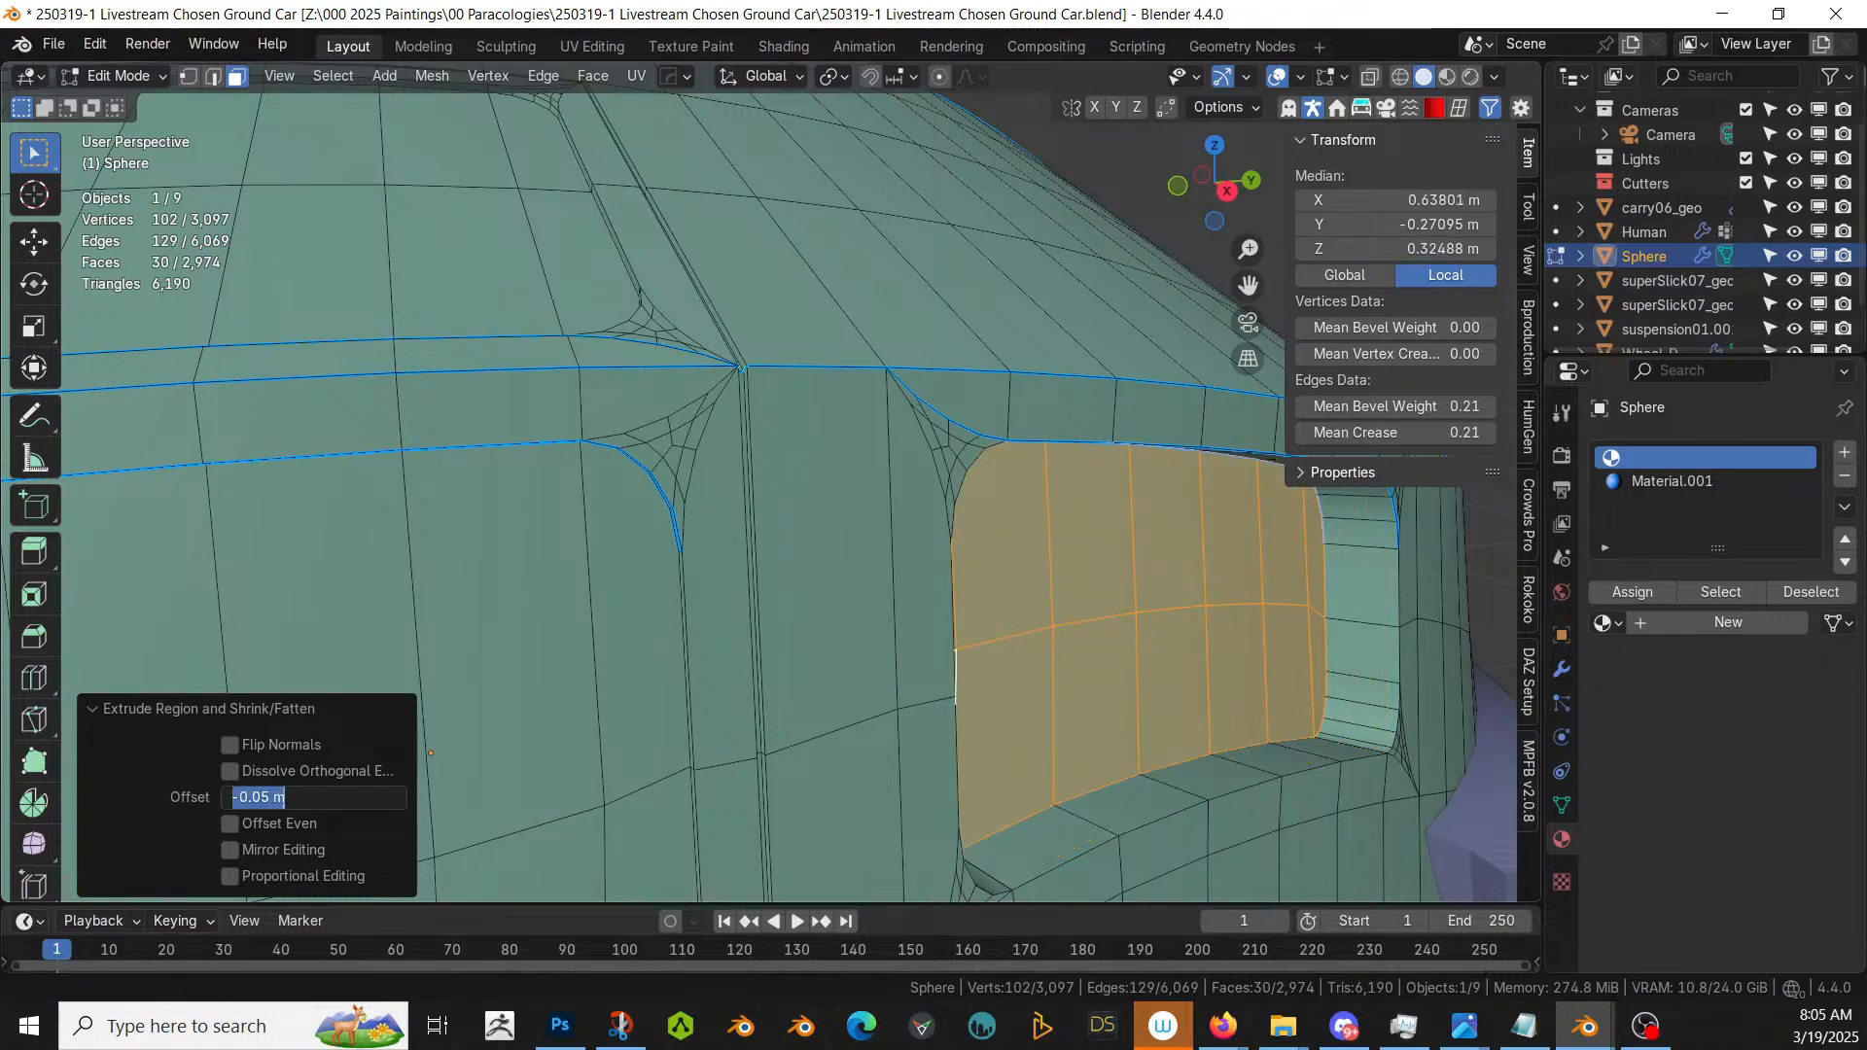
{"action": "key", "text": "BackSpace"}
{"action": "type", "text": "-.005"}
{"action": "key", "text": "Return"}
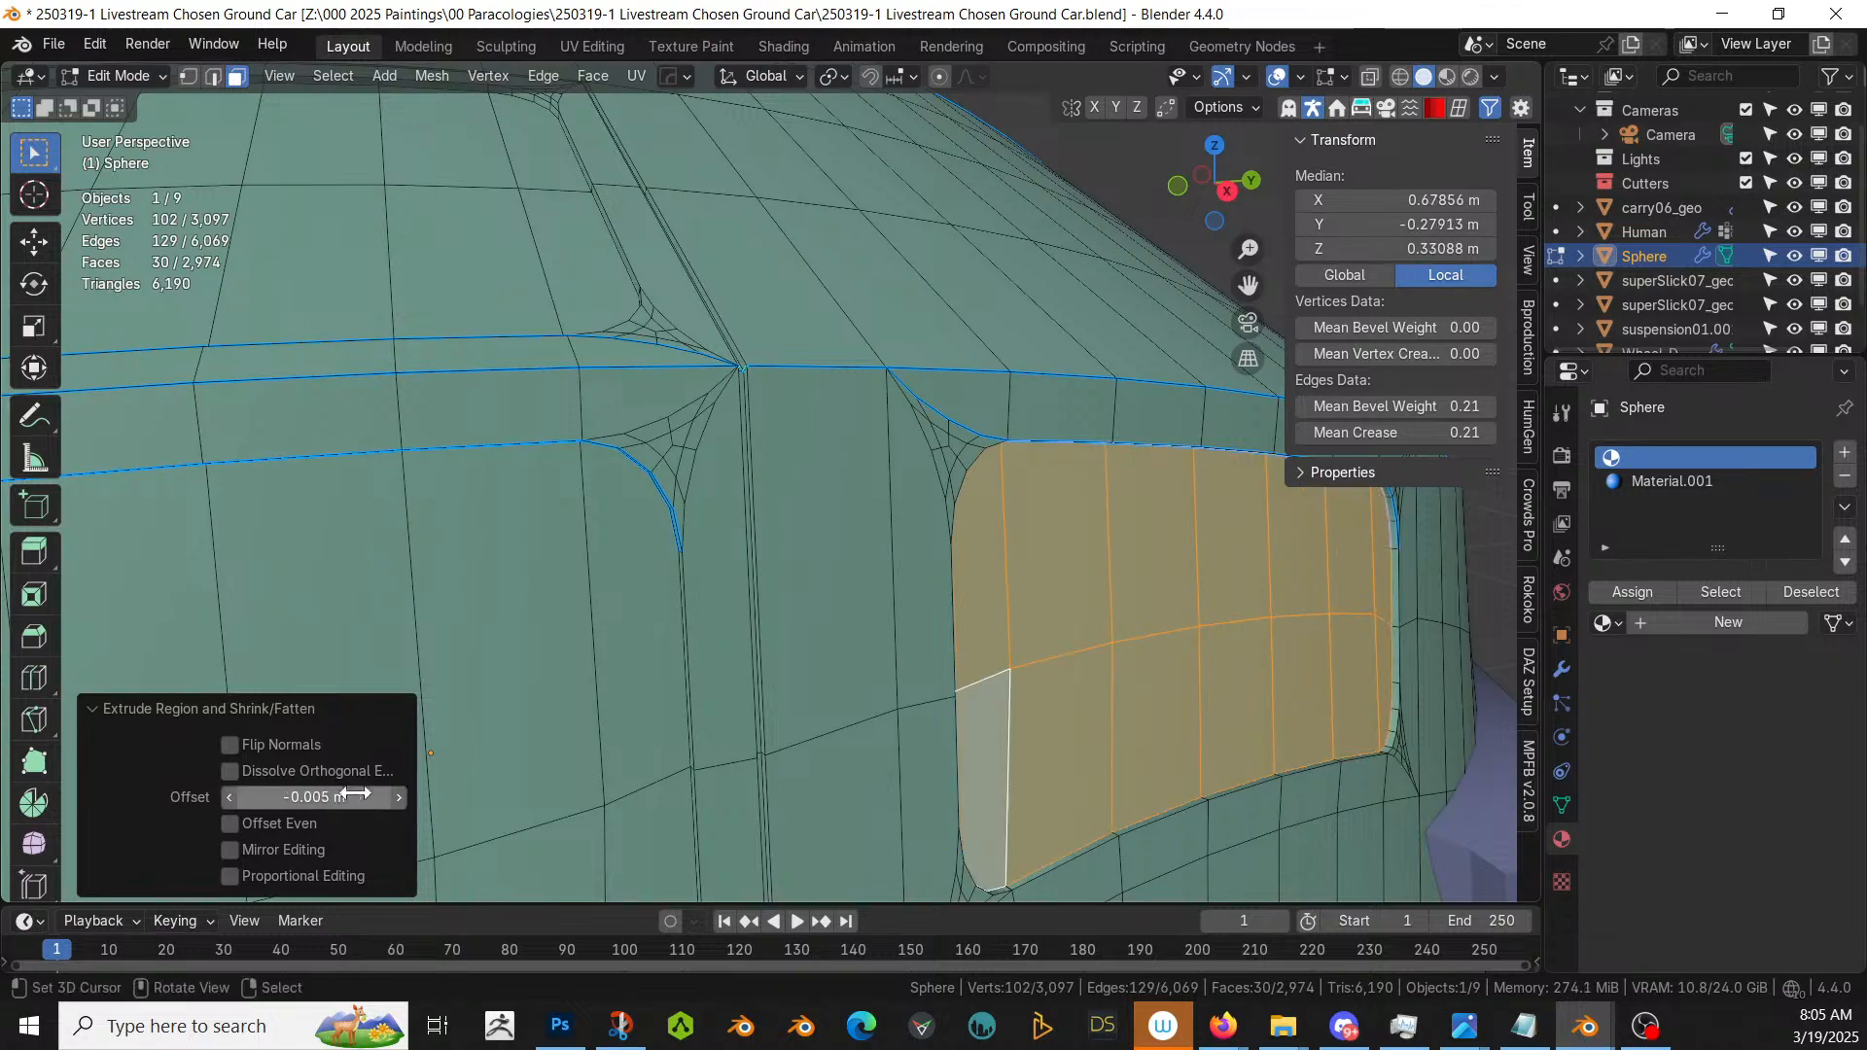
- Assign the blue Material.001 to the recessed side window faces and return to Object Mode
{"action": "left_click", "coordinate": [1658, 481]}
{"action": "left_click", "coordinate": [1630, 591]}
{"action": "key", "text": "Tab"}
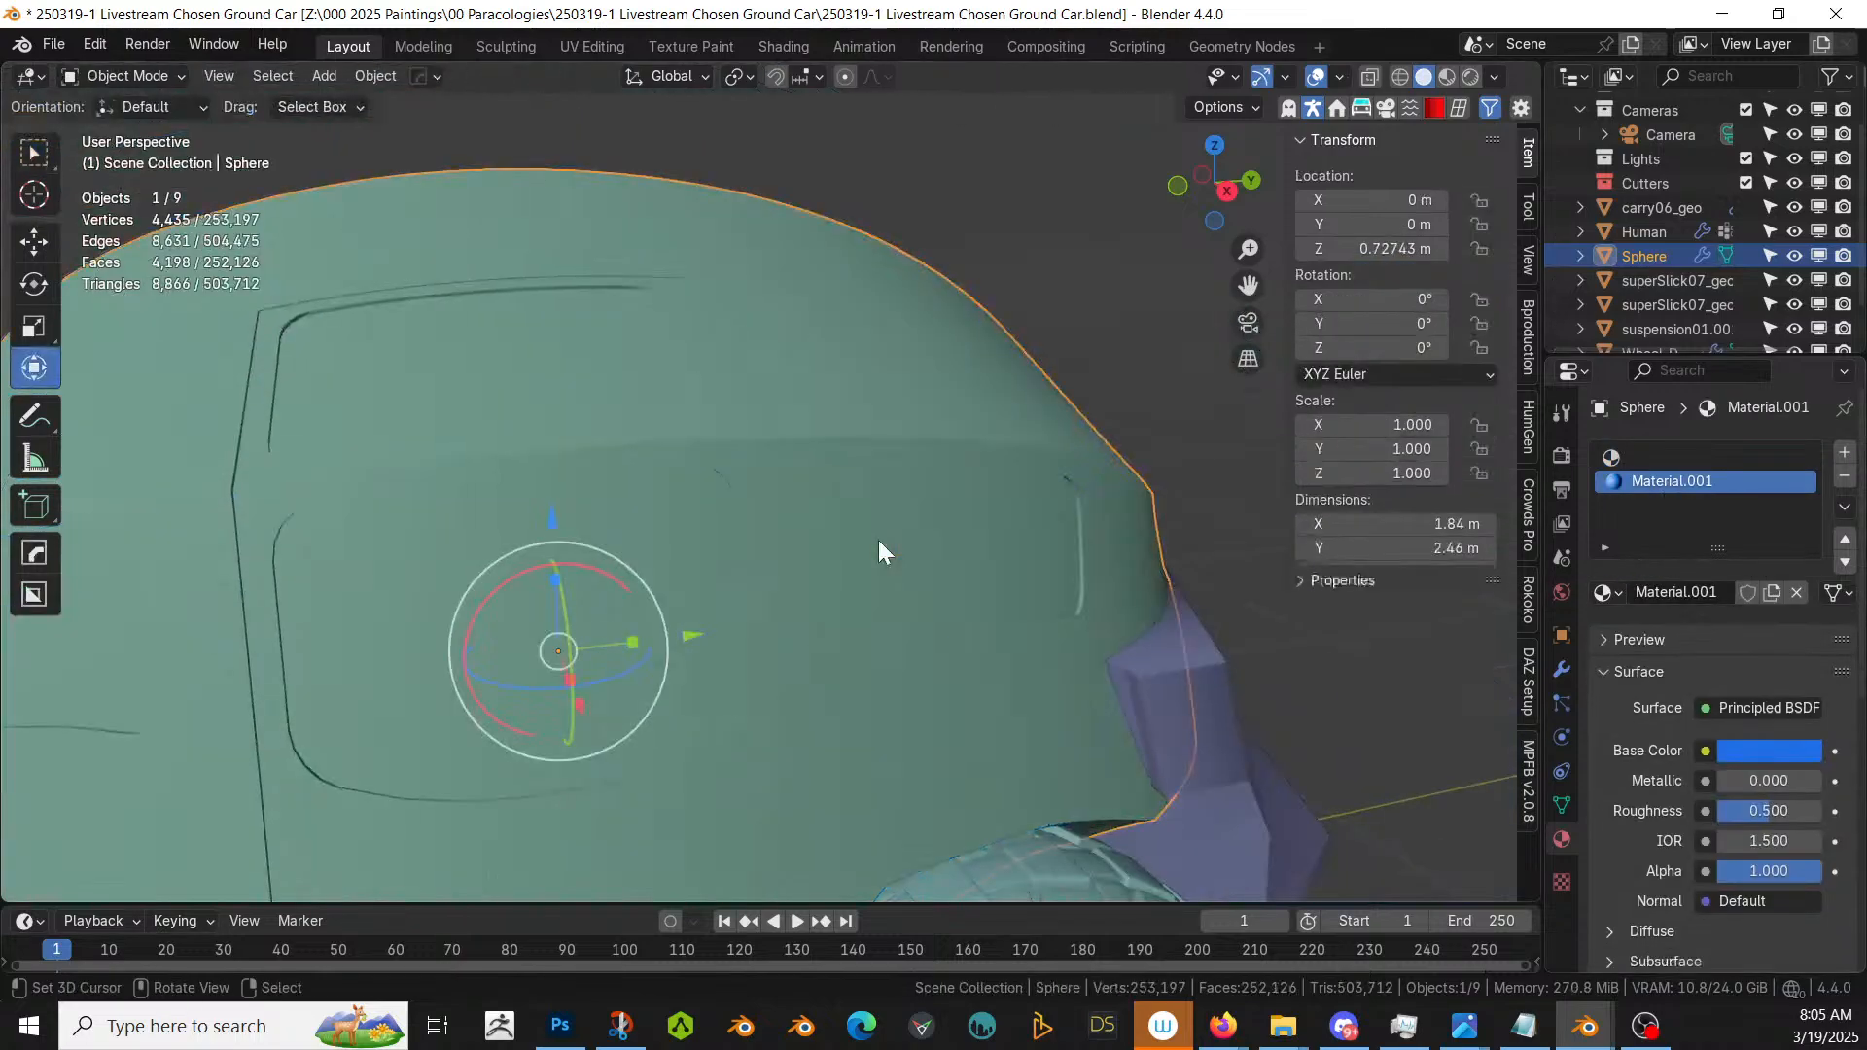
- Switch the viewport to rendered shading and examine the car's side windows from the front, side and rear
{"action": "scroll", "coordinate": [866, 541], "scroll_direction": "down", "scroll_amount": 4}
{"action": "middle_click_drag", "start_coordinate": [854, 541], "coordinate": [970, 546]}
{"action": "key", "text": "z"}
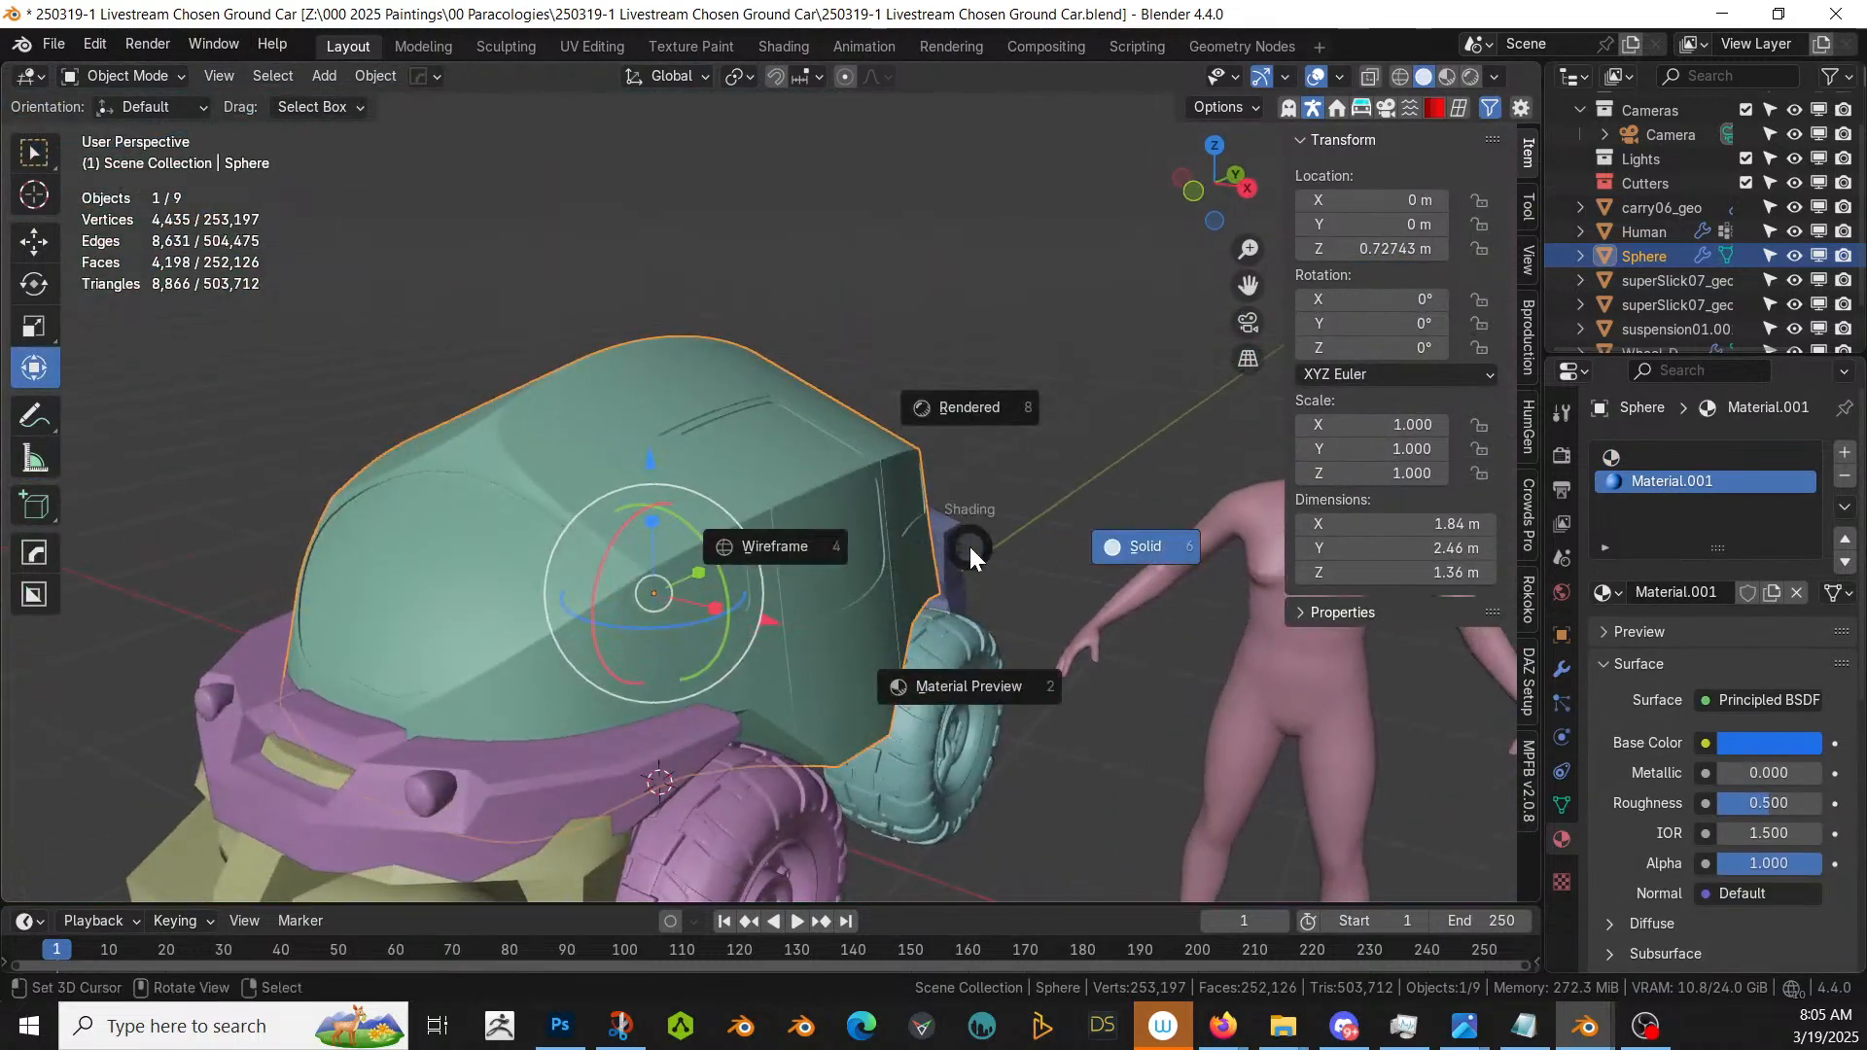
{"action": "key", "text": "8"}
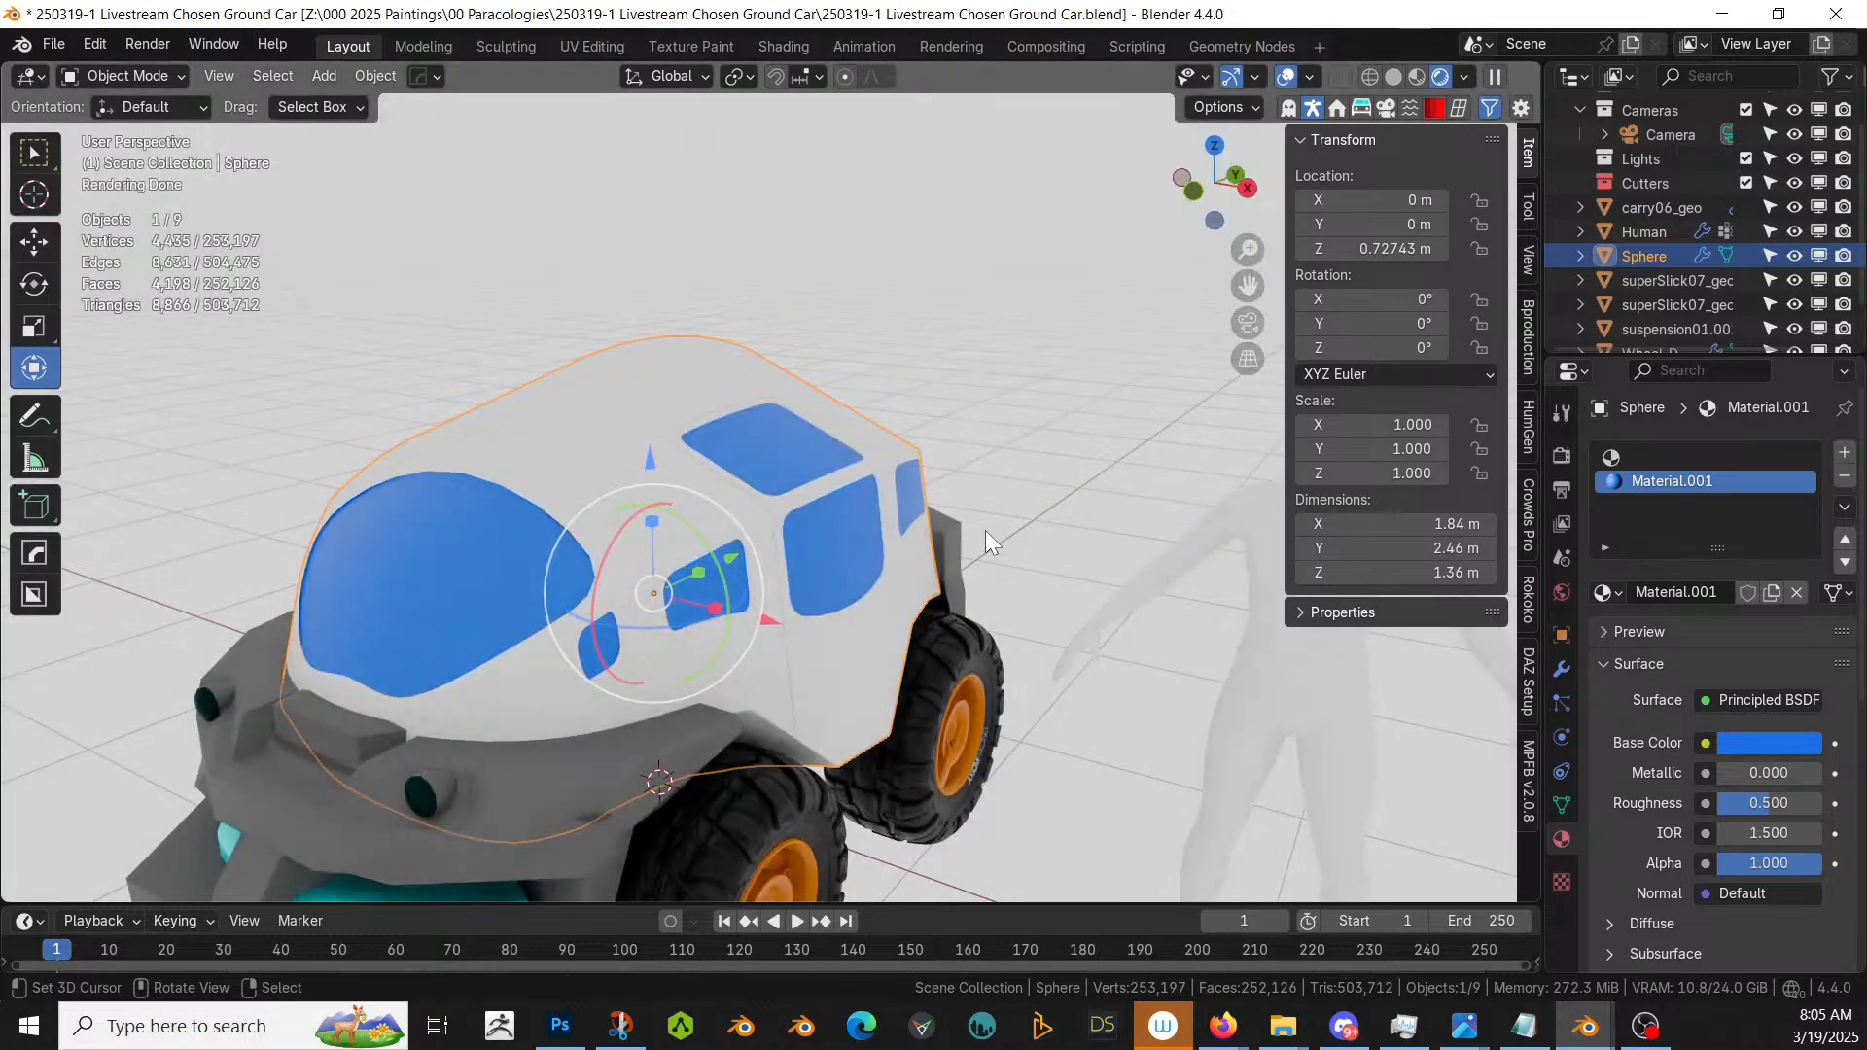
{"action": "middle_click_drag", "start_coordinate": [984, 529], "coordinate": [803, 563]}
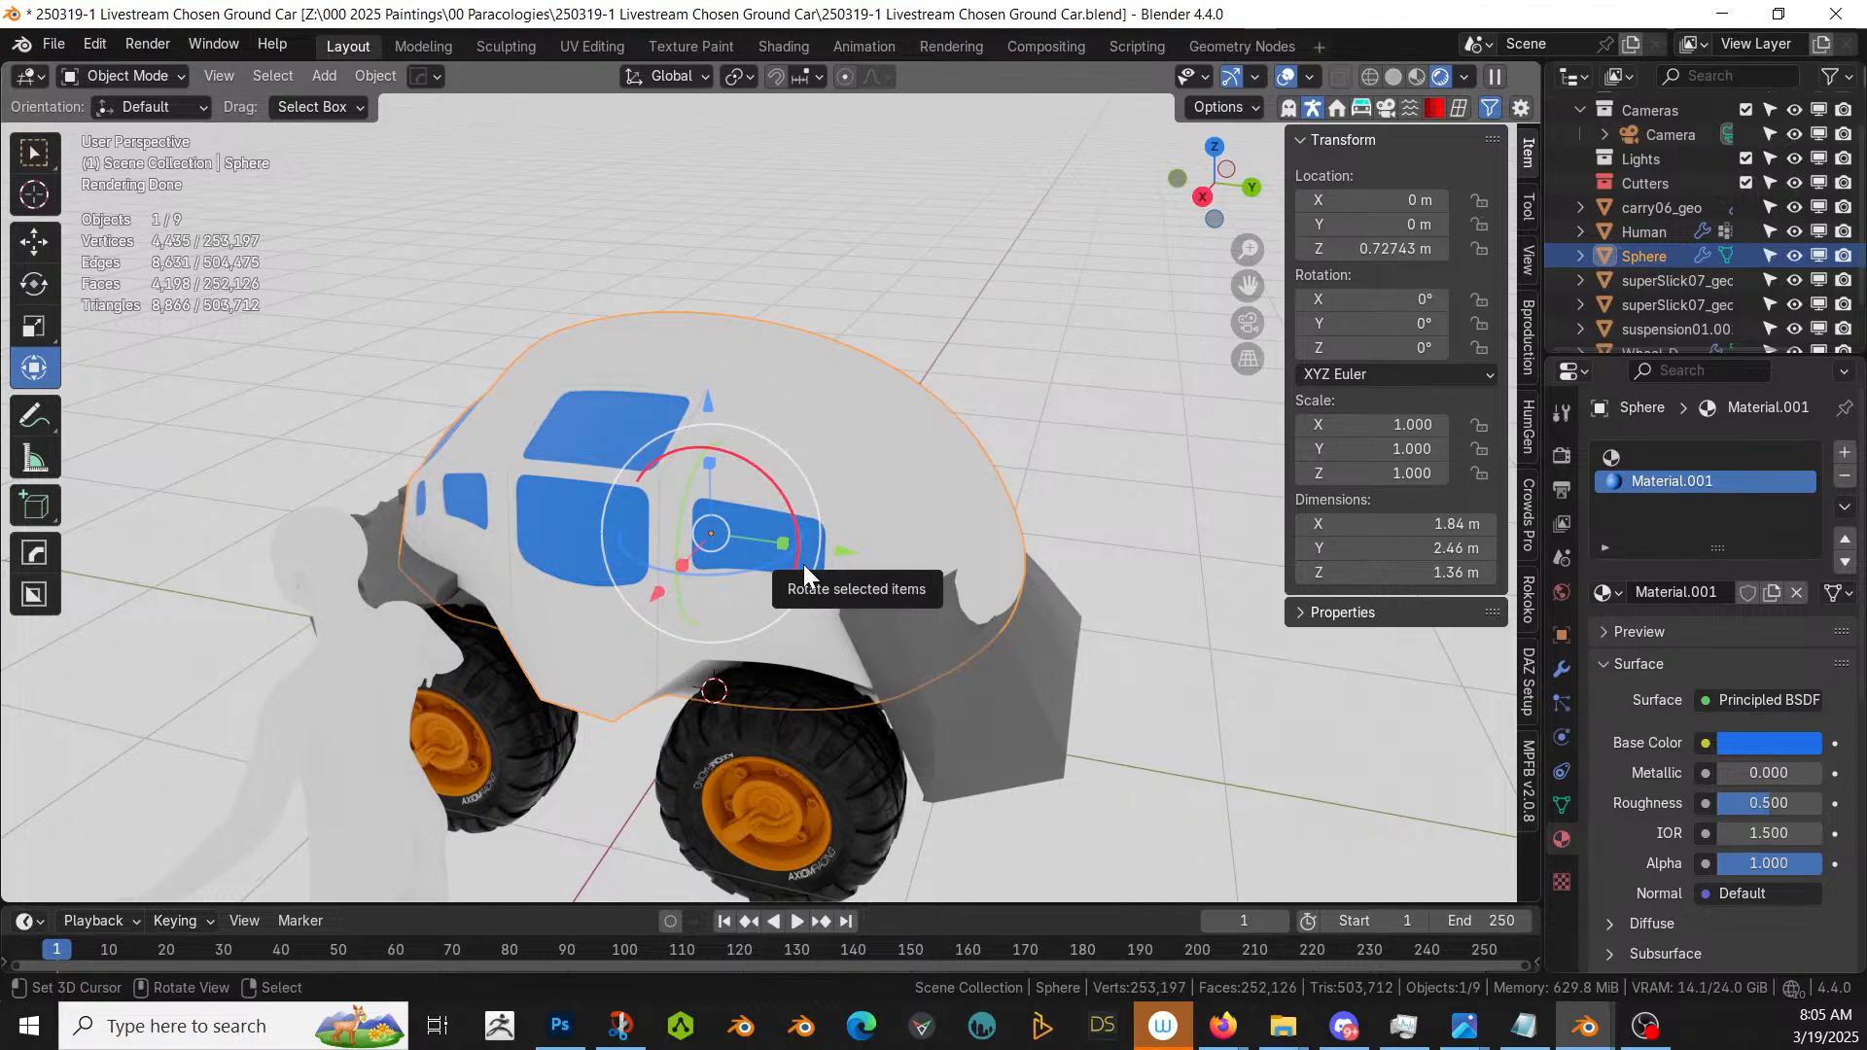
{"action": "middle_click_drag", "start_coordinate": [803, 563], "coordinate": [1038, 539]}
{"action": "scroll", "coordinate": [1023, 555], "scroll_direction": "up", "scroll_amount": 4}
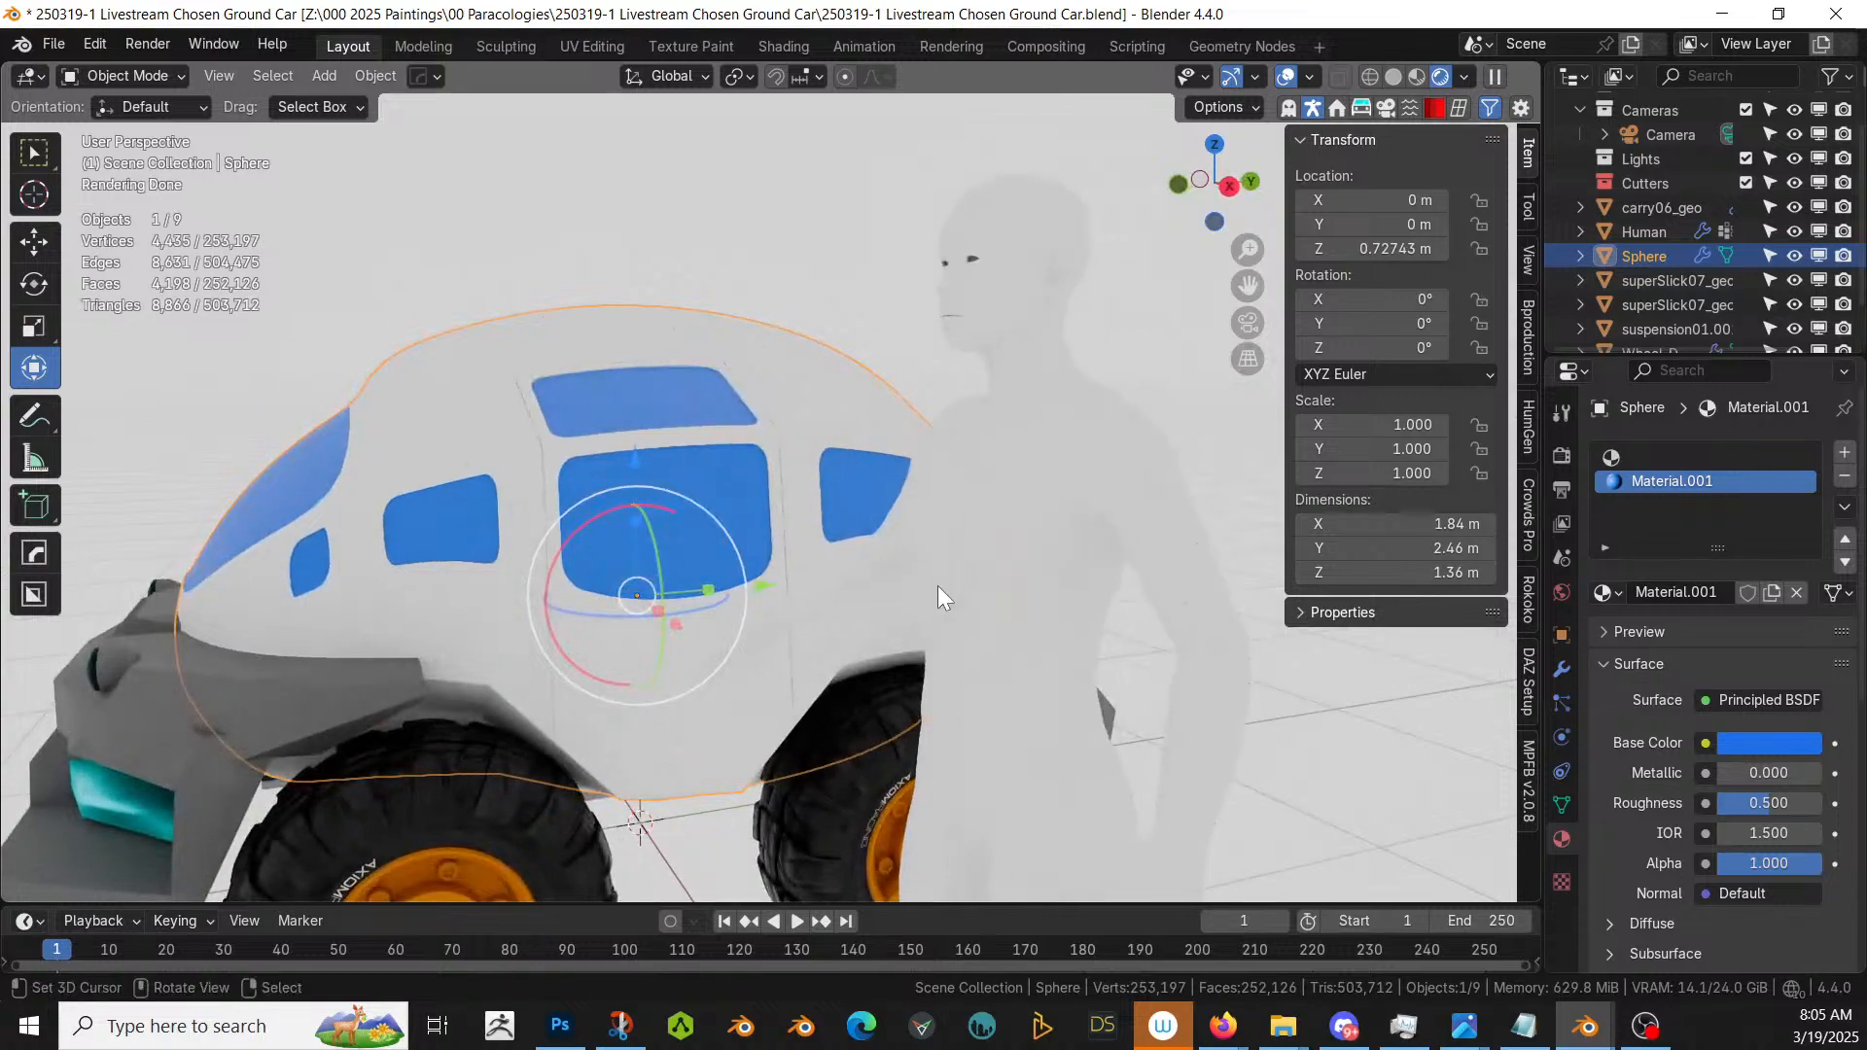
{"action": "scroll", "coordinate": [939, 595], "scroll_direction": "up", "scroll_amount": 2}
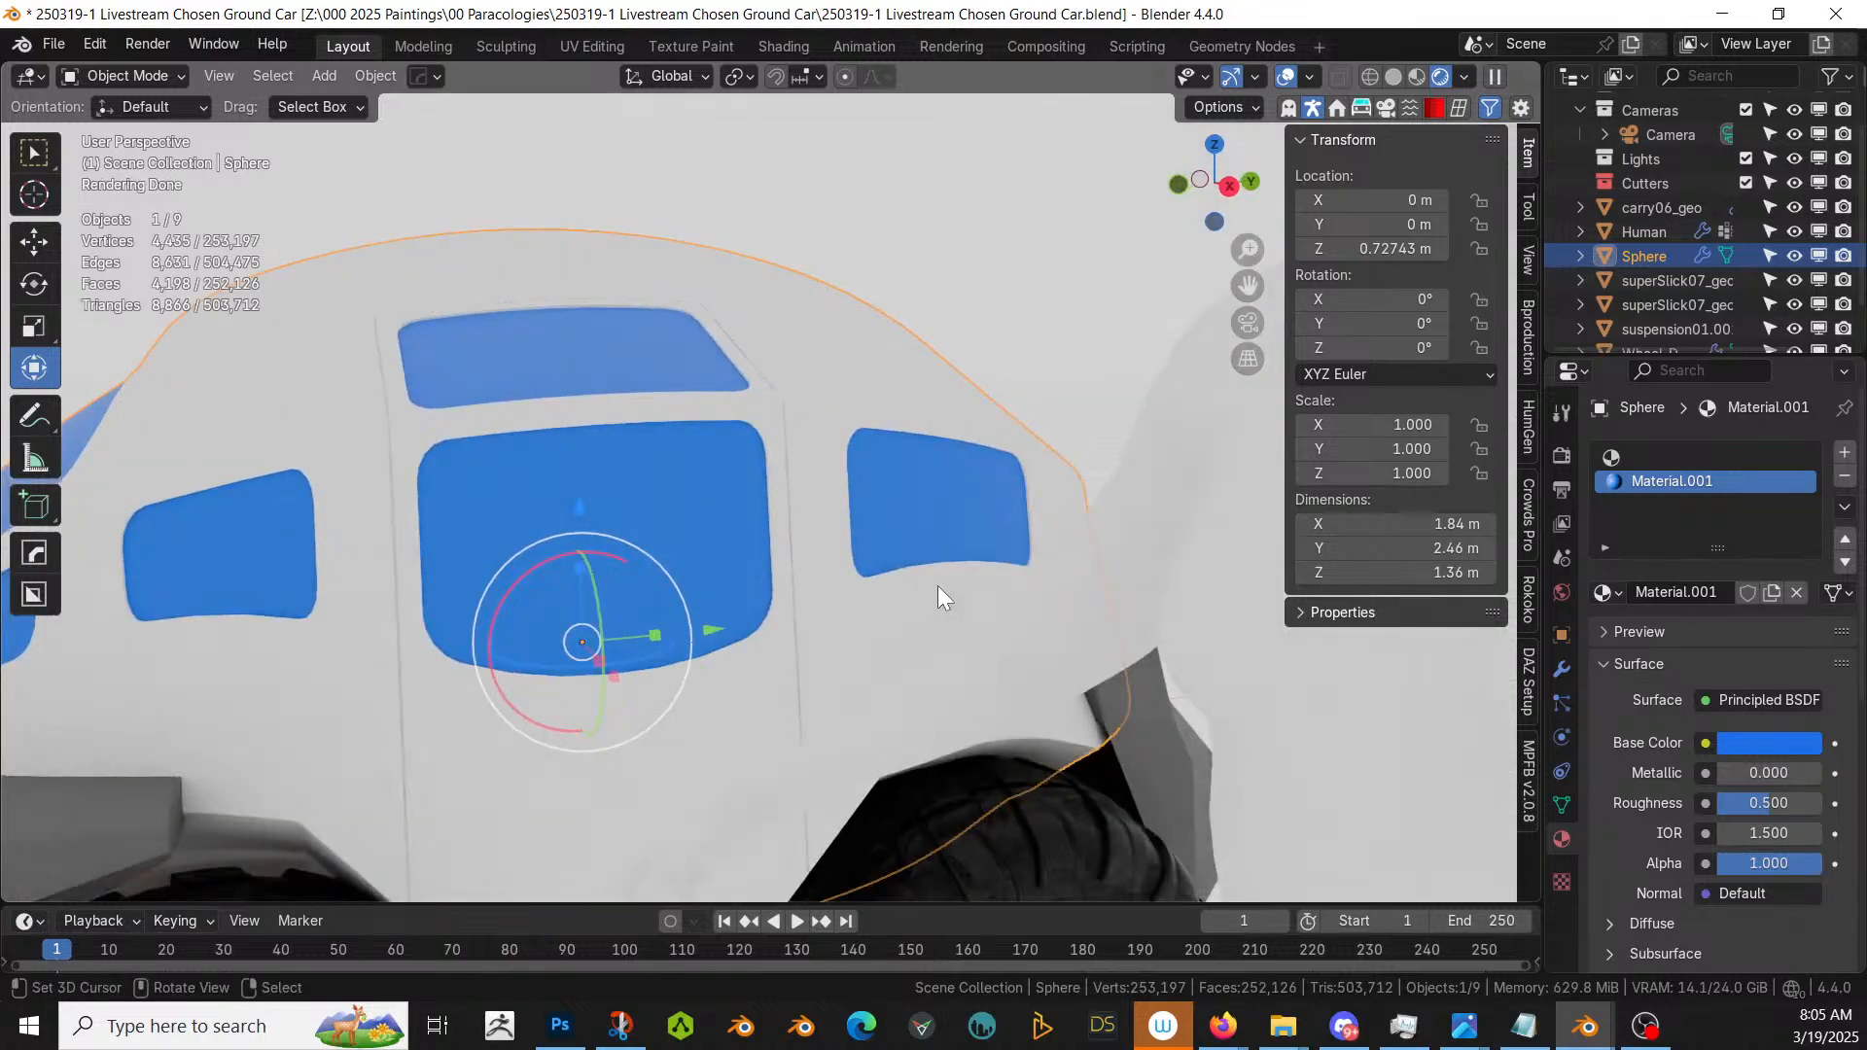
- Switch the viewport from rendered to solid shading and enter Edit Mode on the car body
{"action": "mouse_move", "coordinate": [787, 704]}
{"action": "middle_mouse_down"}
{"action": "mouse_move", "coordinate": [962, 709]}
{"action": "mouse_move", "coordinate": [845, 704]}
{"action": "mouse_move", "coordinate": [747, 738]}
{"action": "mouse_move", "coordinate": [760, 679]}
{"action": "middle_mouse_up"}
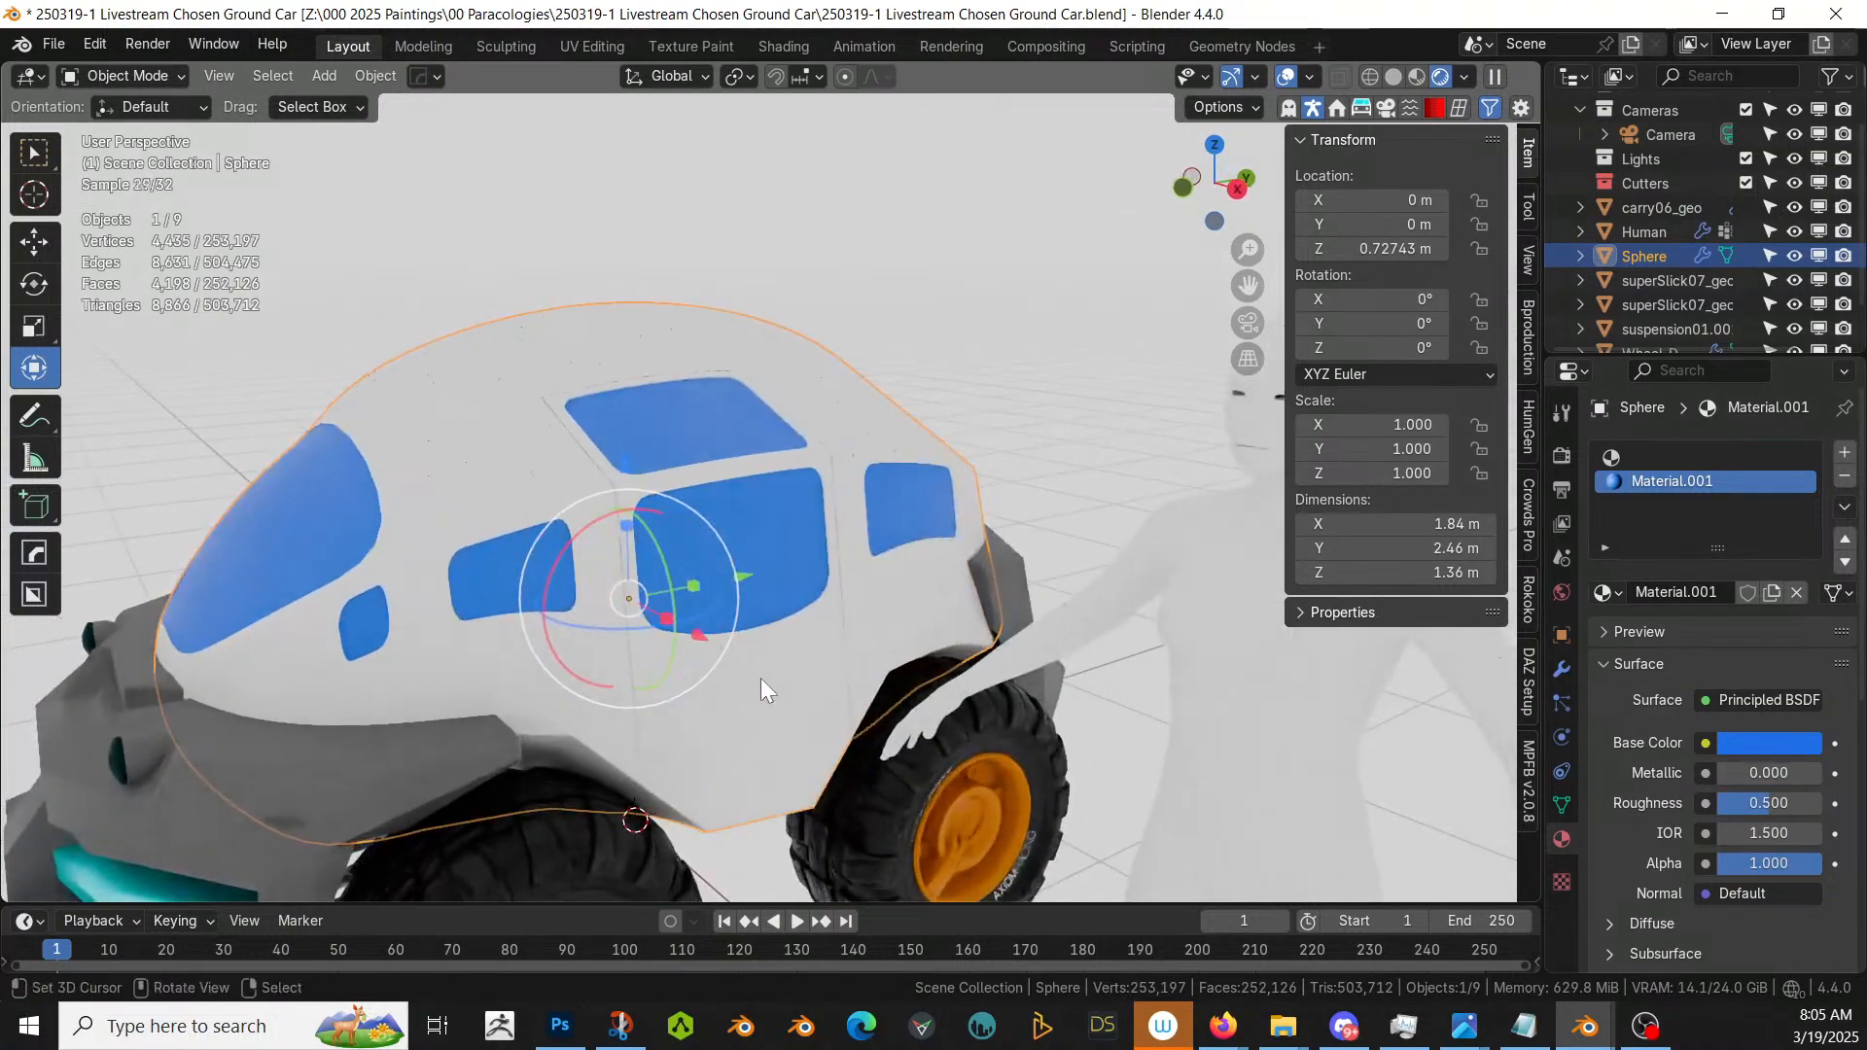
{"action": "left_click", "coordinate": [821, 643]}
{"action": "left_click", "coordinate": [849, 634]}
{"action": "key", "text": "z"}
{"action": "key", "text": "Tab"}
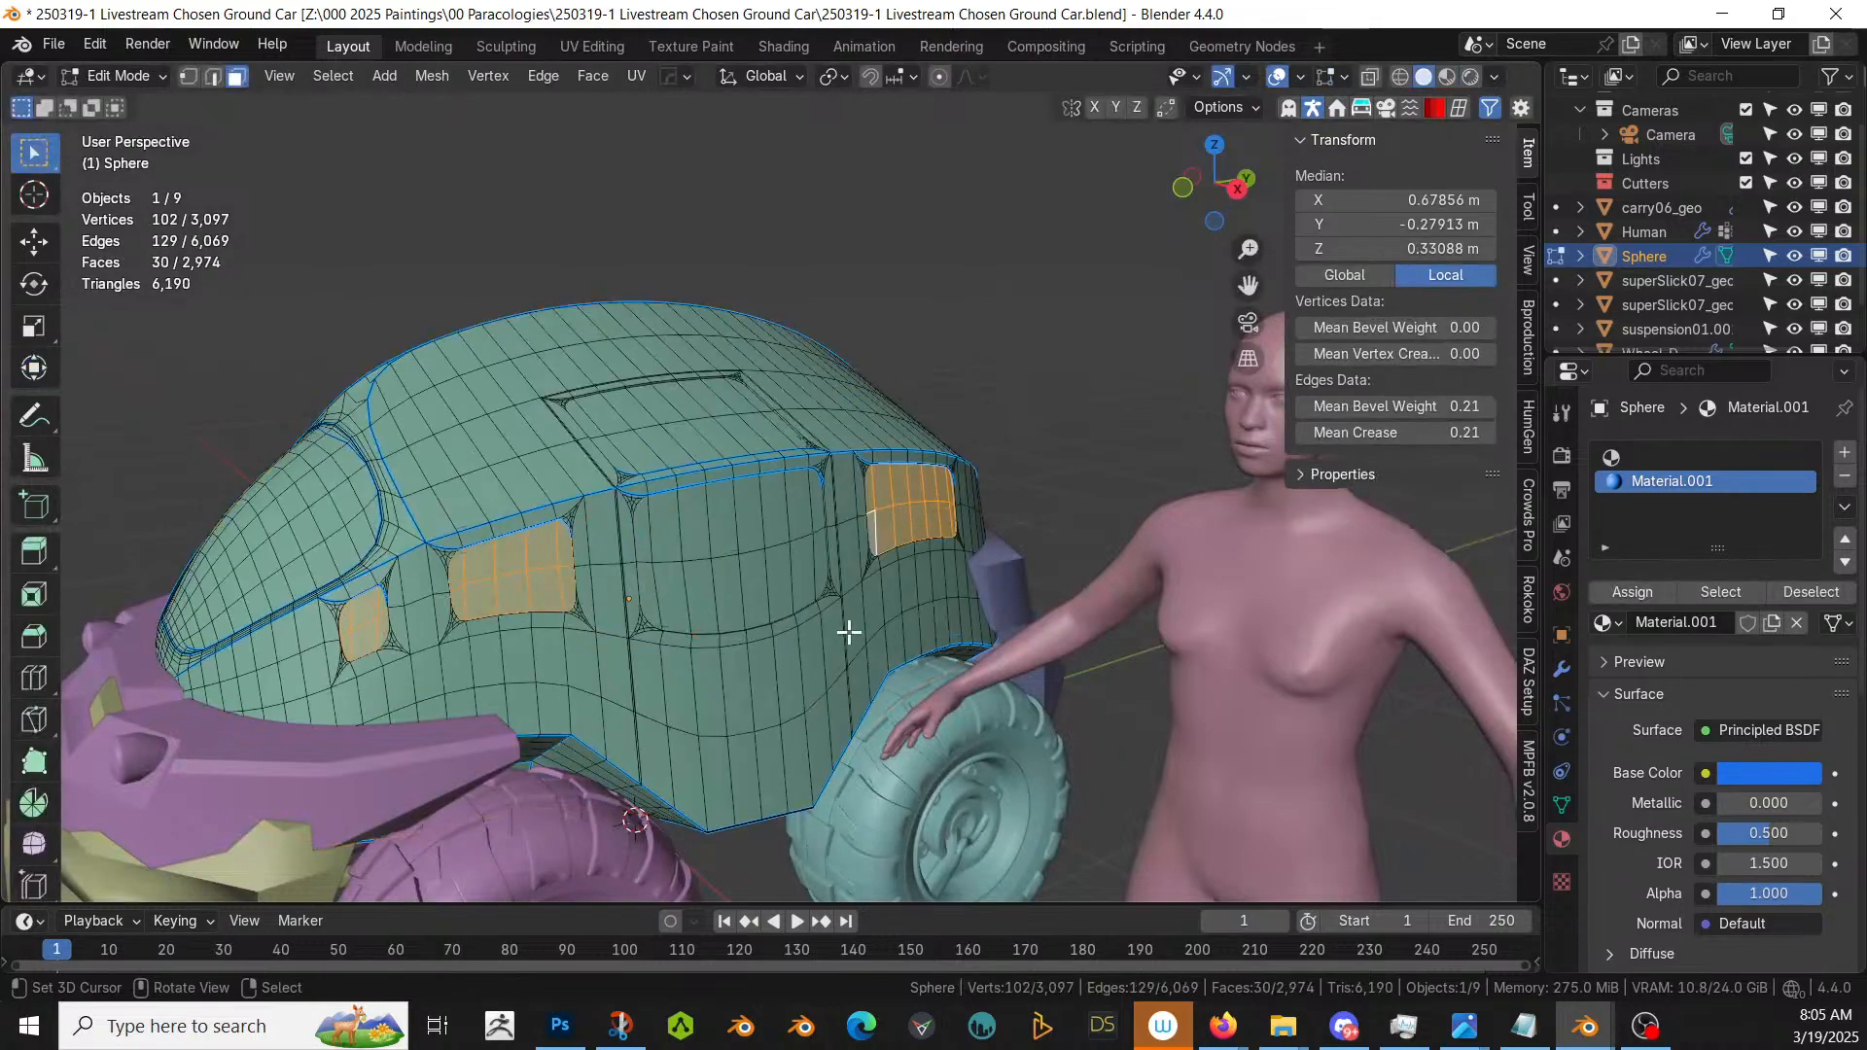
- Inset two adjacent faces beside the rear seam of the door, below the window, by about 0.03 m
{"action": "left_click", "coordinate": [826, 644]}
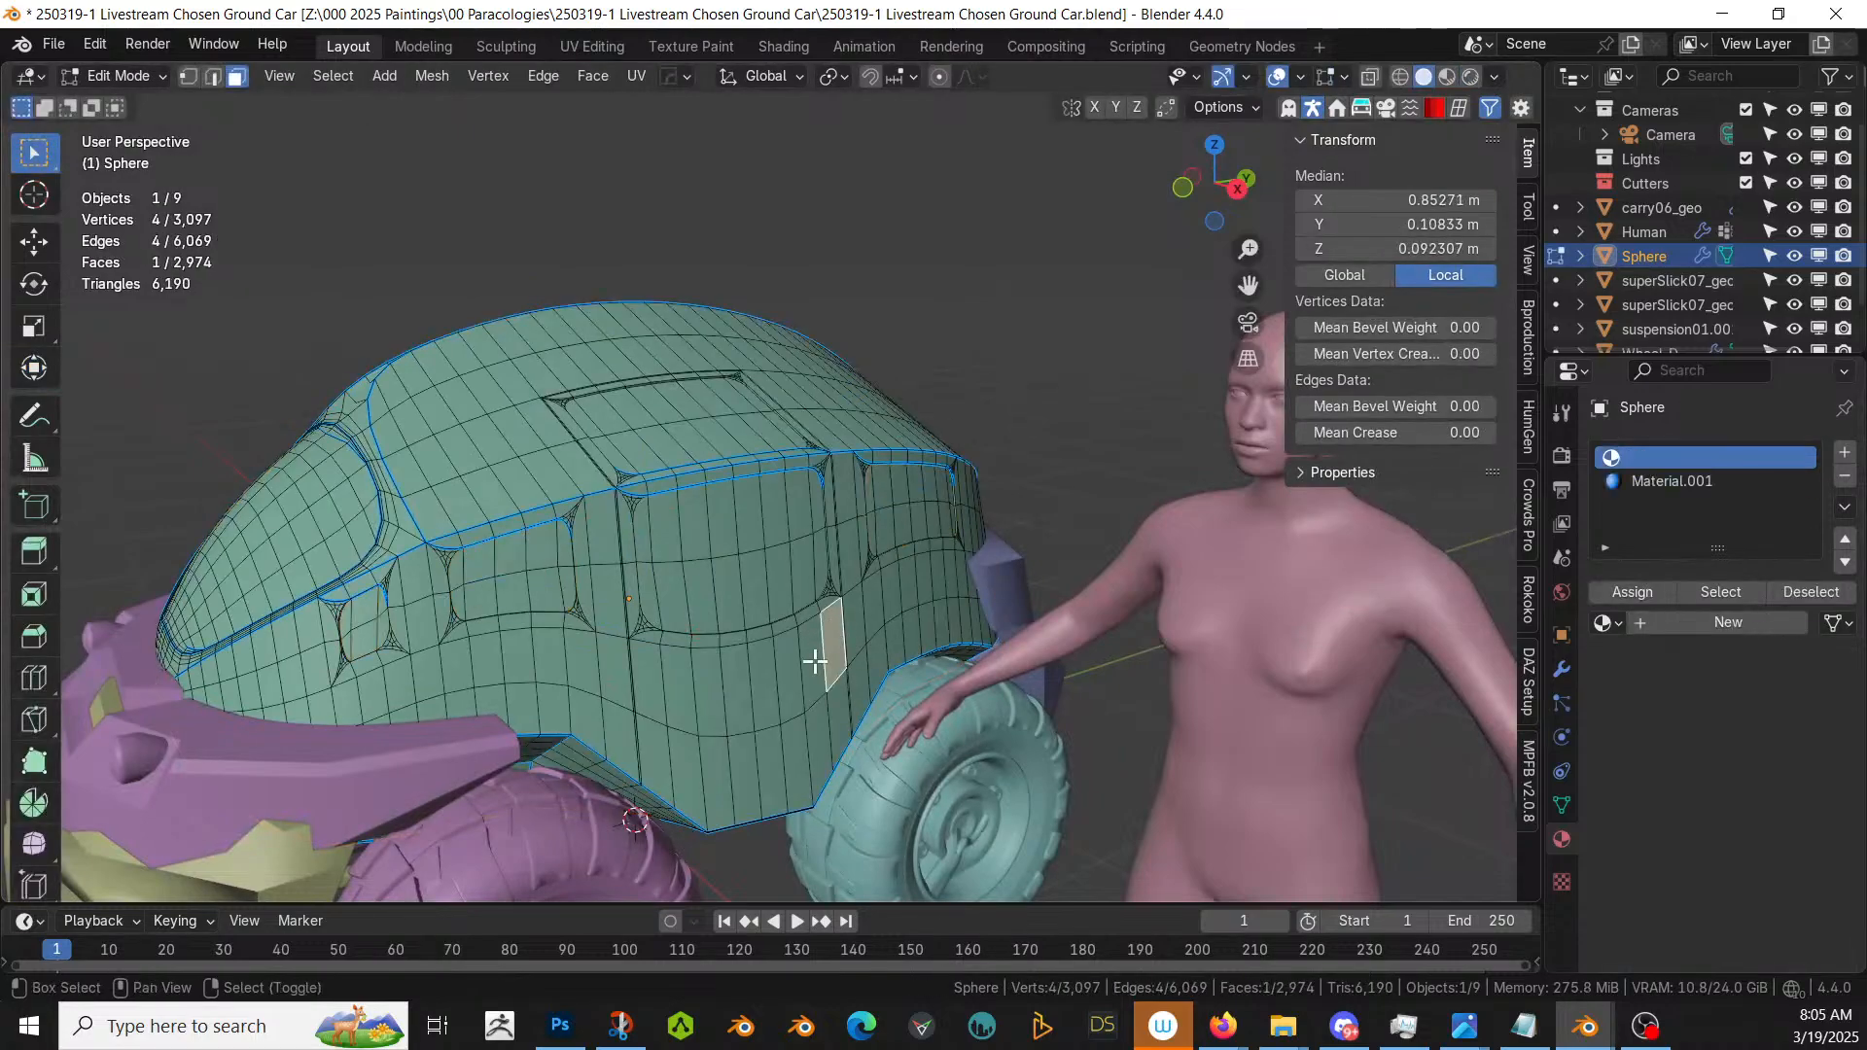
{"action": "left_click", "coordinate": [820, 653], "text": "shift"}
{"action": "key", "text": "KP_Decimal"}
{"action": "scroll", "coordinate": [814, 661], "scroll_direction": "down", "scroll_amount": 4}
{"action": "middle_click_drag", "start_coordinate": [809, 661], "coordinate": [690, 682]}
{"action": "key", "text": "i"}
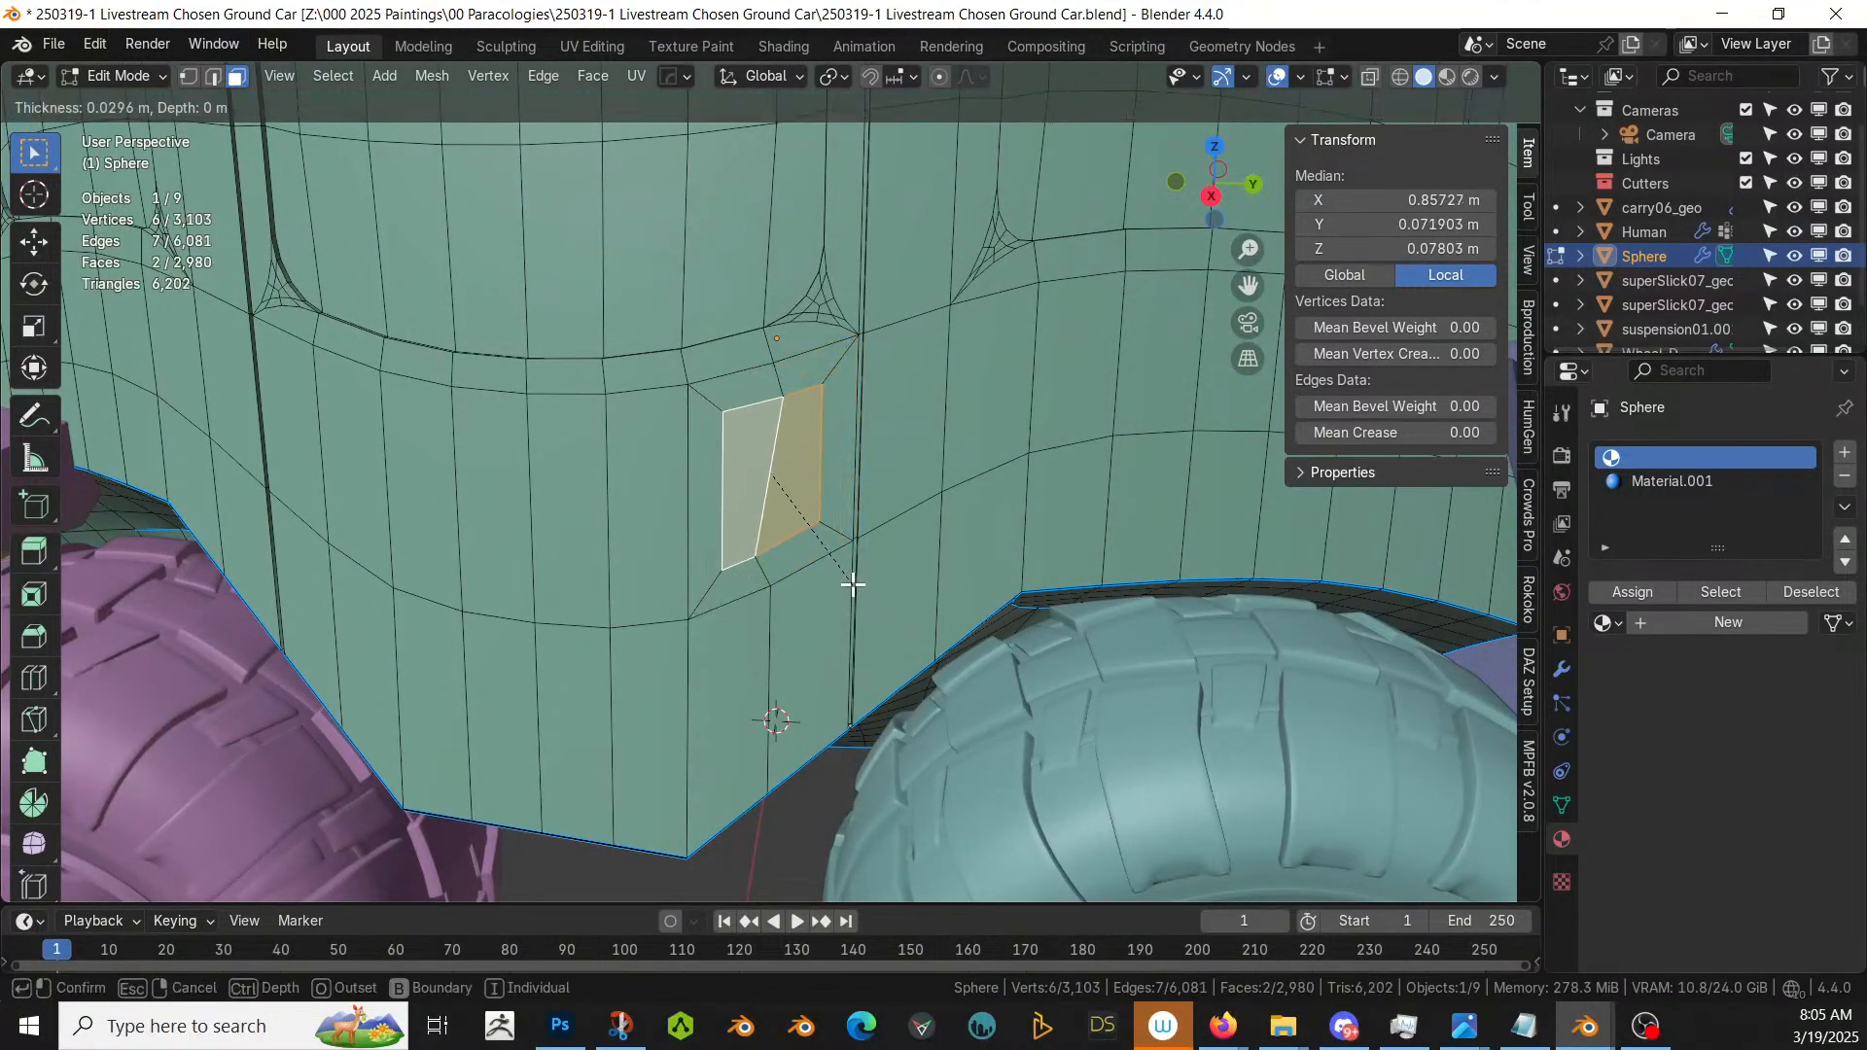
{"action": "left_click", "coordinate": [851, 582]}
- Try recessing the two inset door faces by about 0.008 m
{"action": "middle_click_drag", "start_coordinate": [875, 622], "coordinate": [896, 614]}
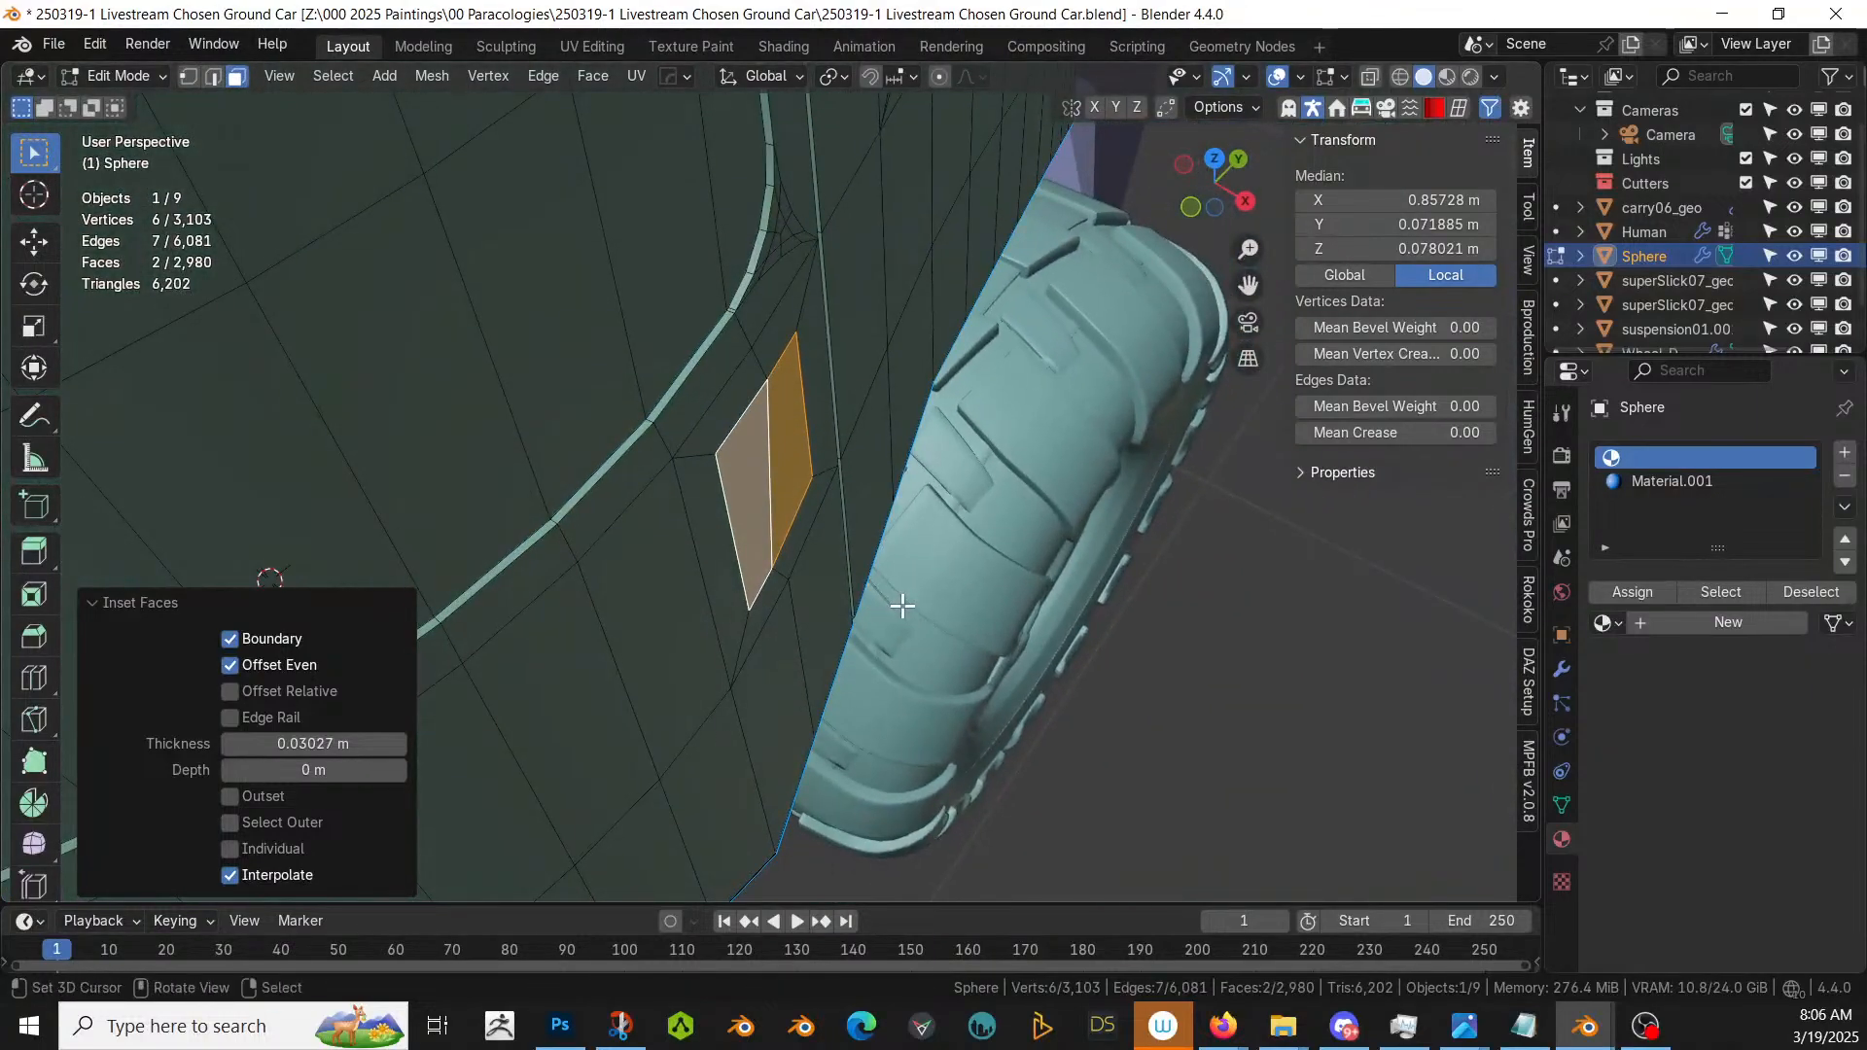
{"action": "key", "text": "e"}
{"action": "left_click", "coordinate": [889, 596]}
{"action": "middle_click_drag", "start_coordinate": [887, 596], "coordinate": [760, 479]}
{"action": "scroll", "coordinate": [787, 550], "scroll_direction": "up", "scroll_amount": 2}
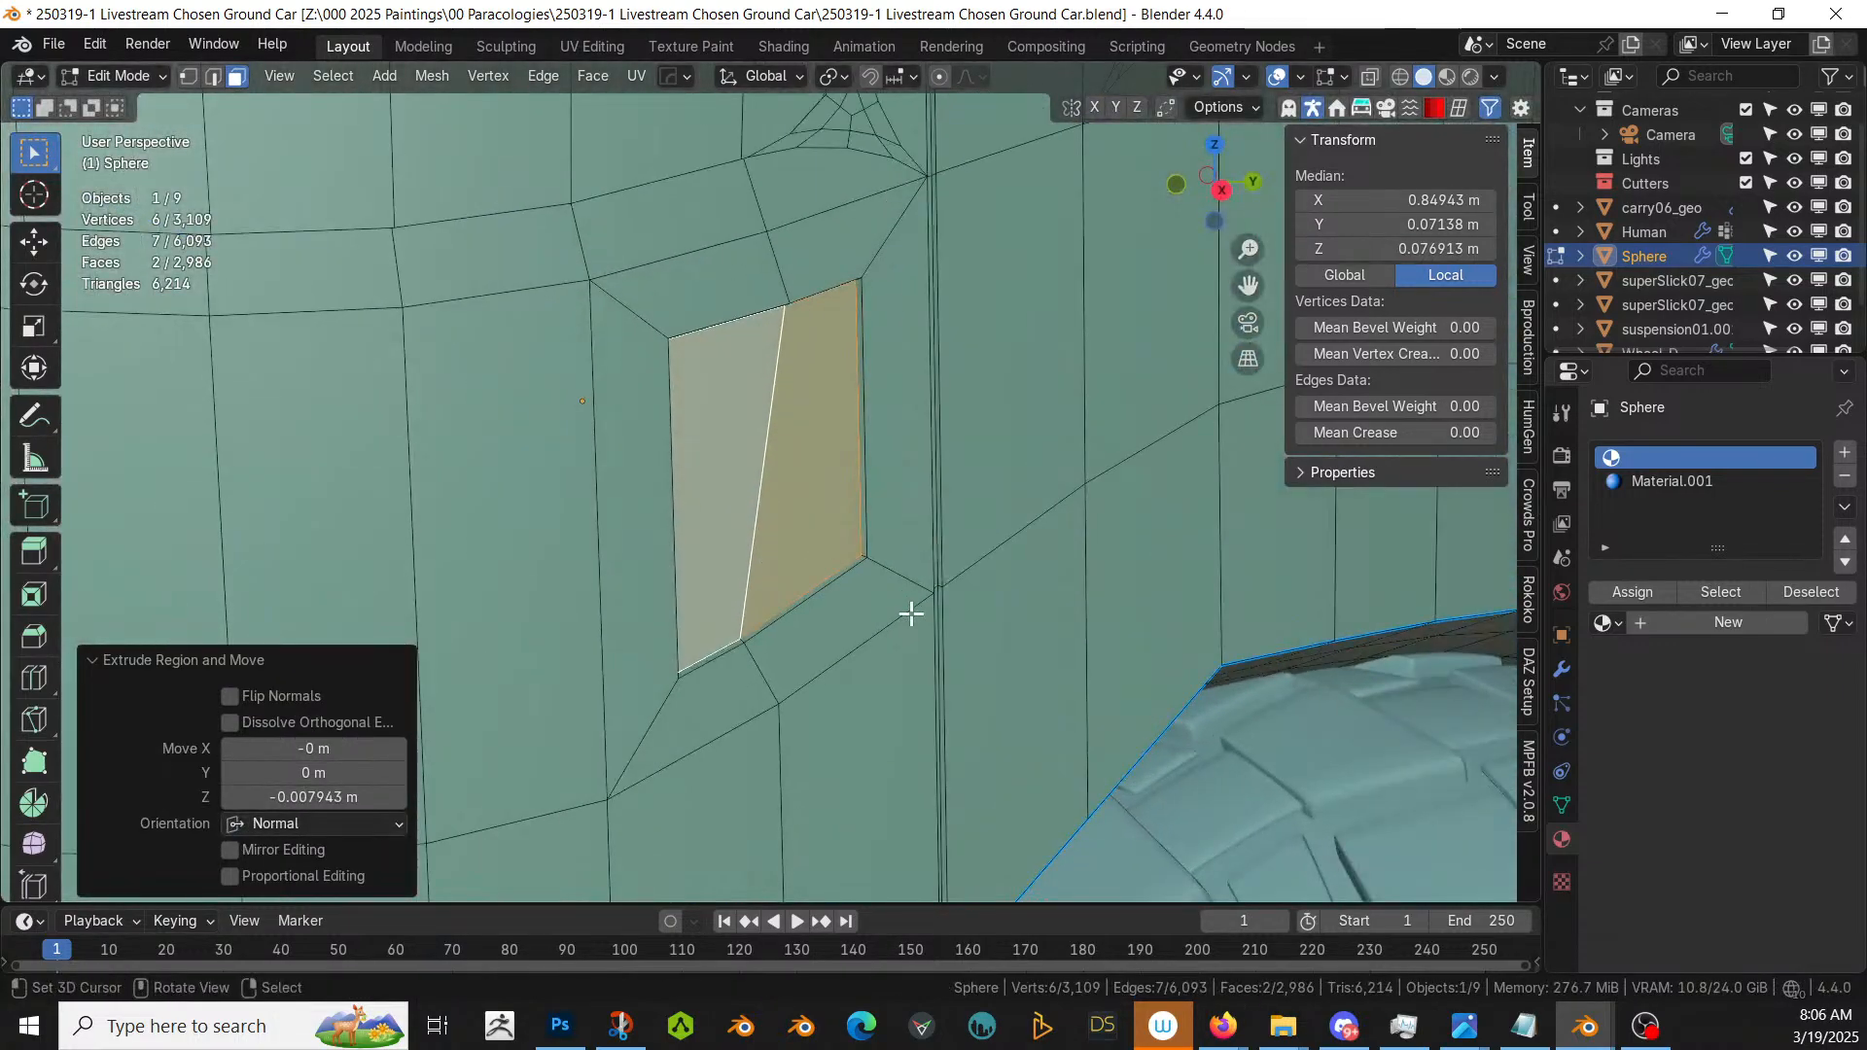
- Try insetting the two recessed faces individually and extruding them, and undo everything back to the plain inset
{"action": "key", "text": "i"}
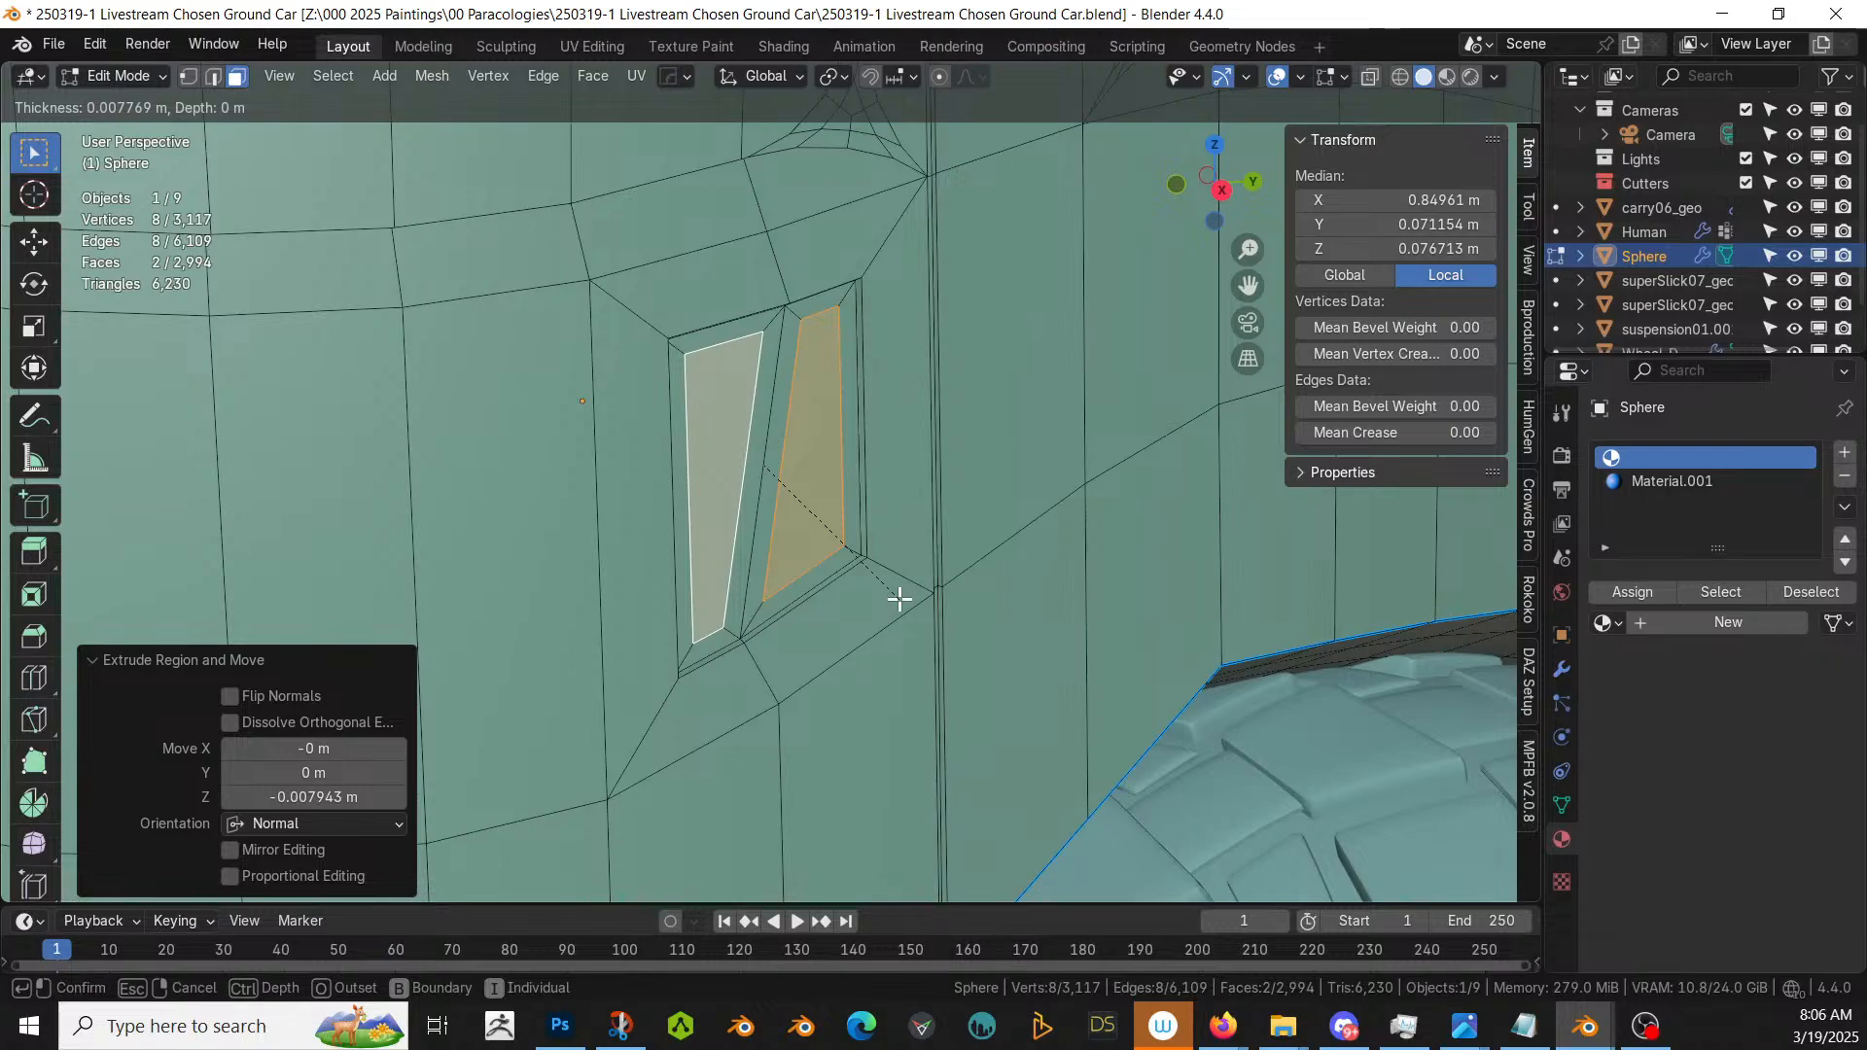
{"action": "left_click", "coordinate": [899, 598]}
{"action": "middle_click_drag", "start_coordinate": [900, 596], "coordinate": [917, 545]}
{"action": "key", "text": "e"}
{"action": "left_click", "coordinate": [917, 620]}
{"action": "key", "text": "ctrl+z"}
{"action": "key", "text": "ctrl+z"}
{"action": "key", "text": "ctrl+z"}
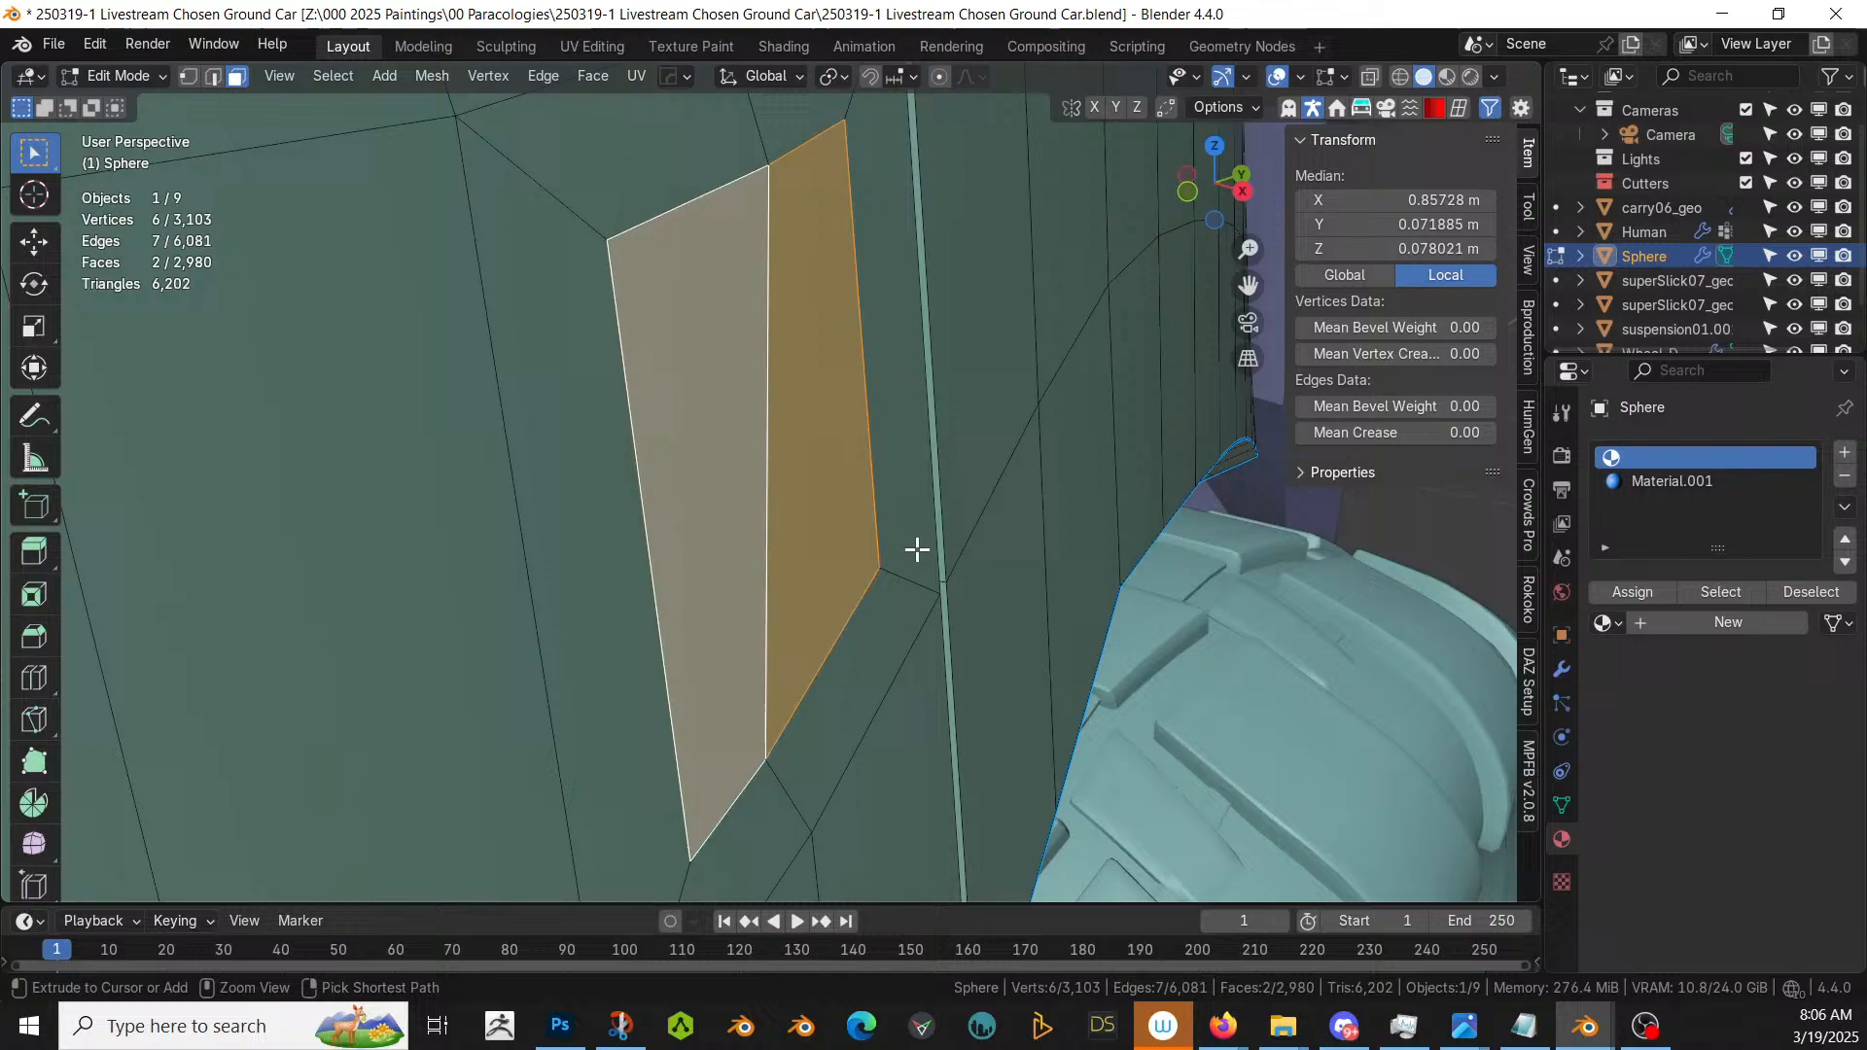
- Extrude the two inset door faces inward with a normal offset of -0.01 m
{"action": "key", "text": "e"}
{"action": "left_click", "coordinate": [860, 608]}
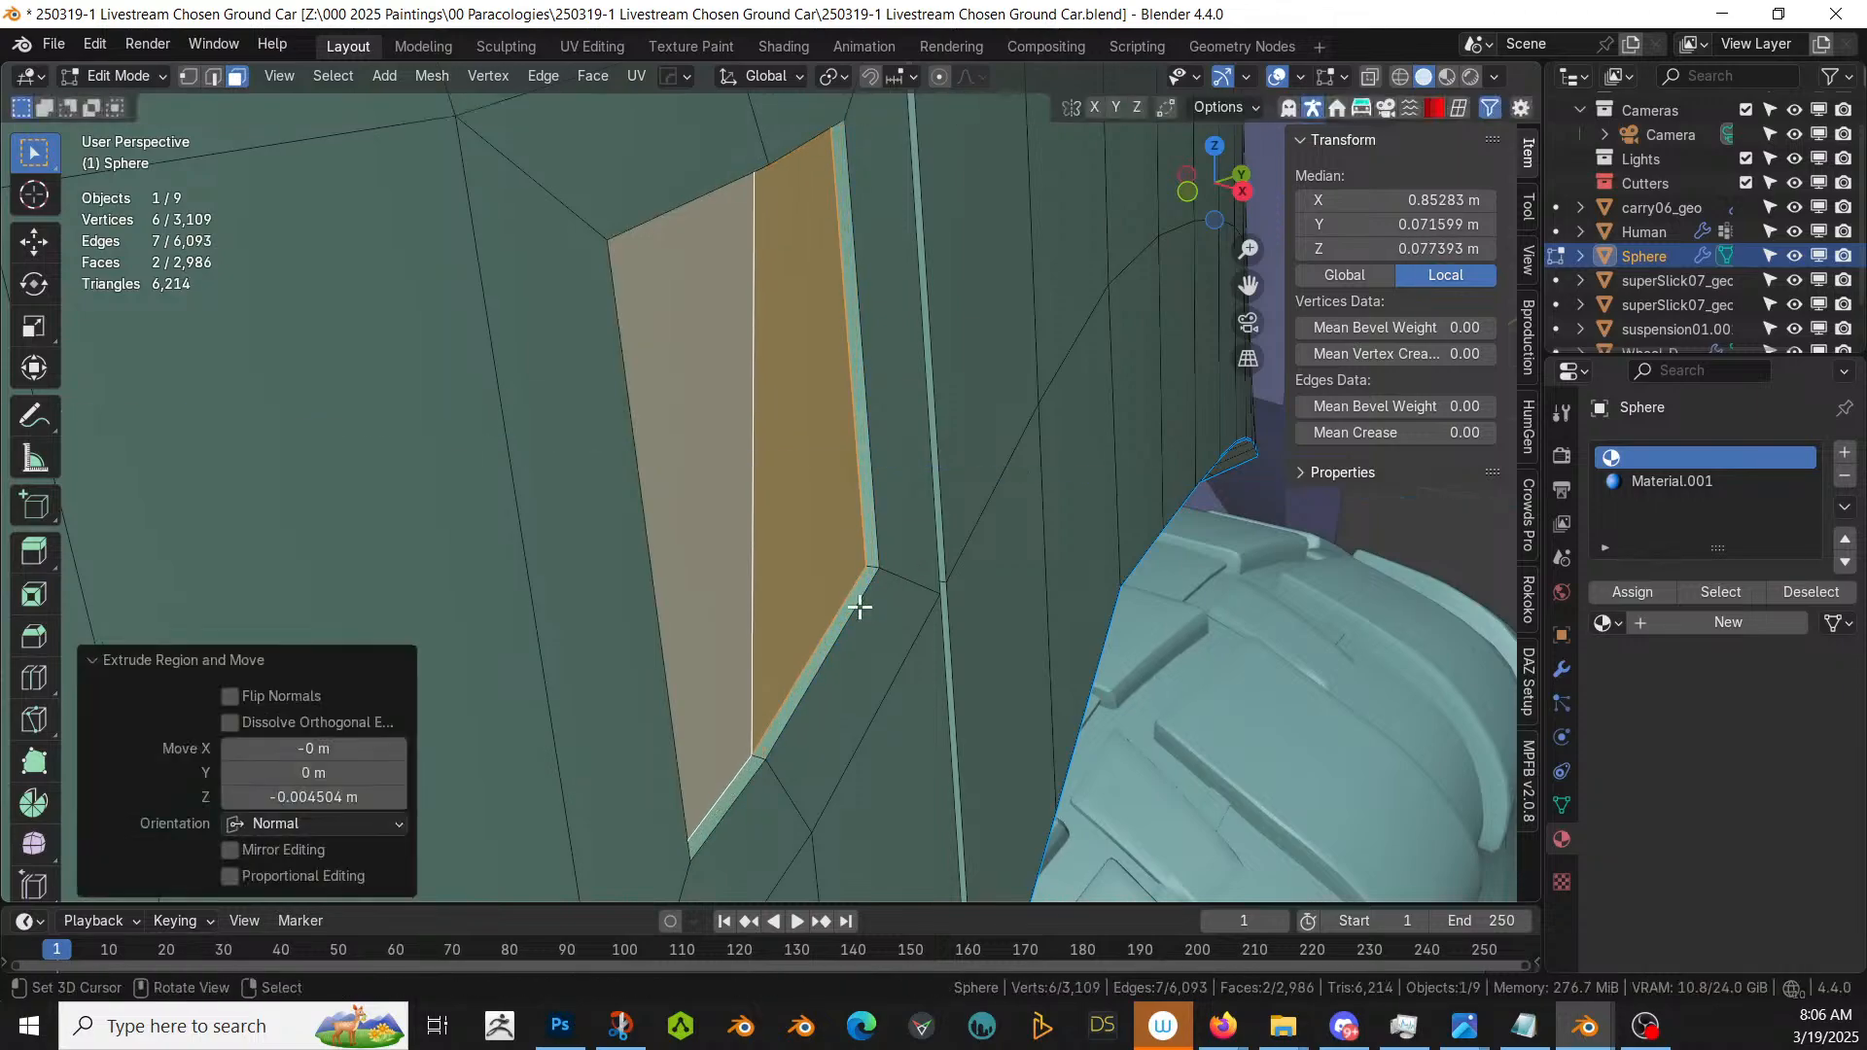
{"action": "left_click", "coordinate": [336, 796]}
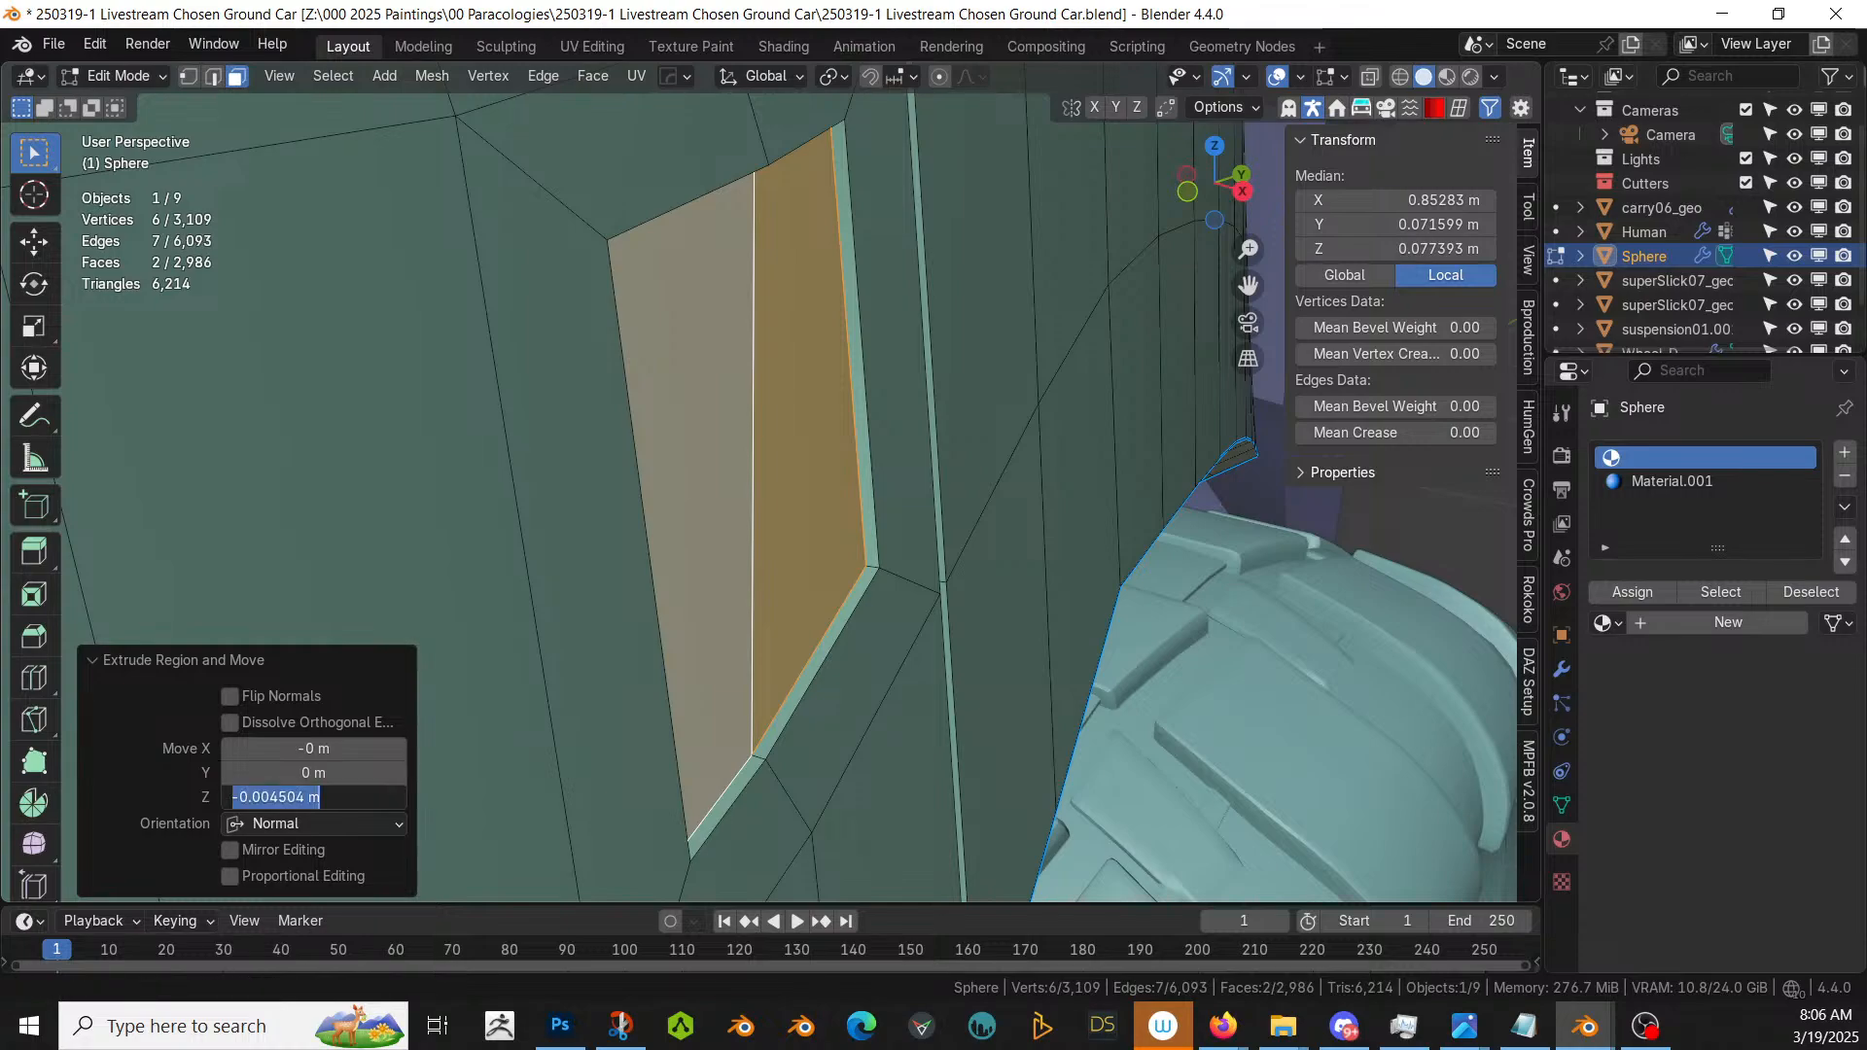
{"action": "type", "text": "-0"}
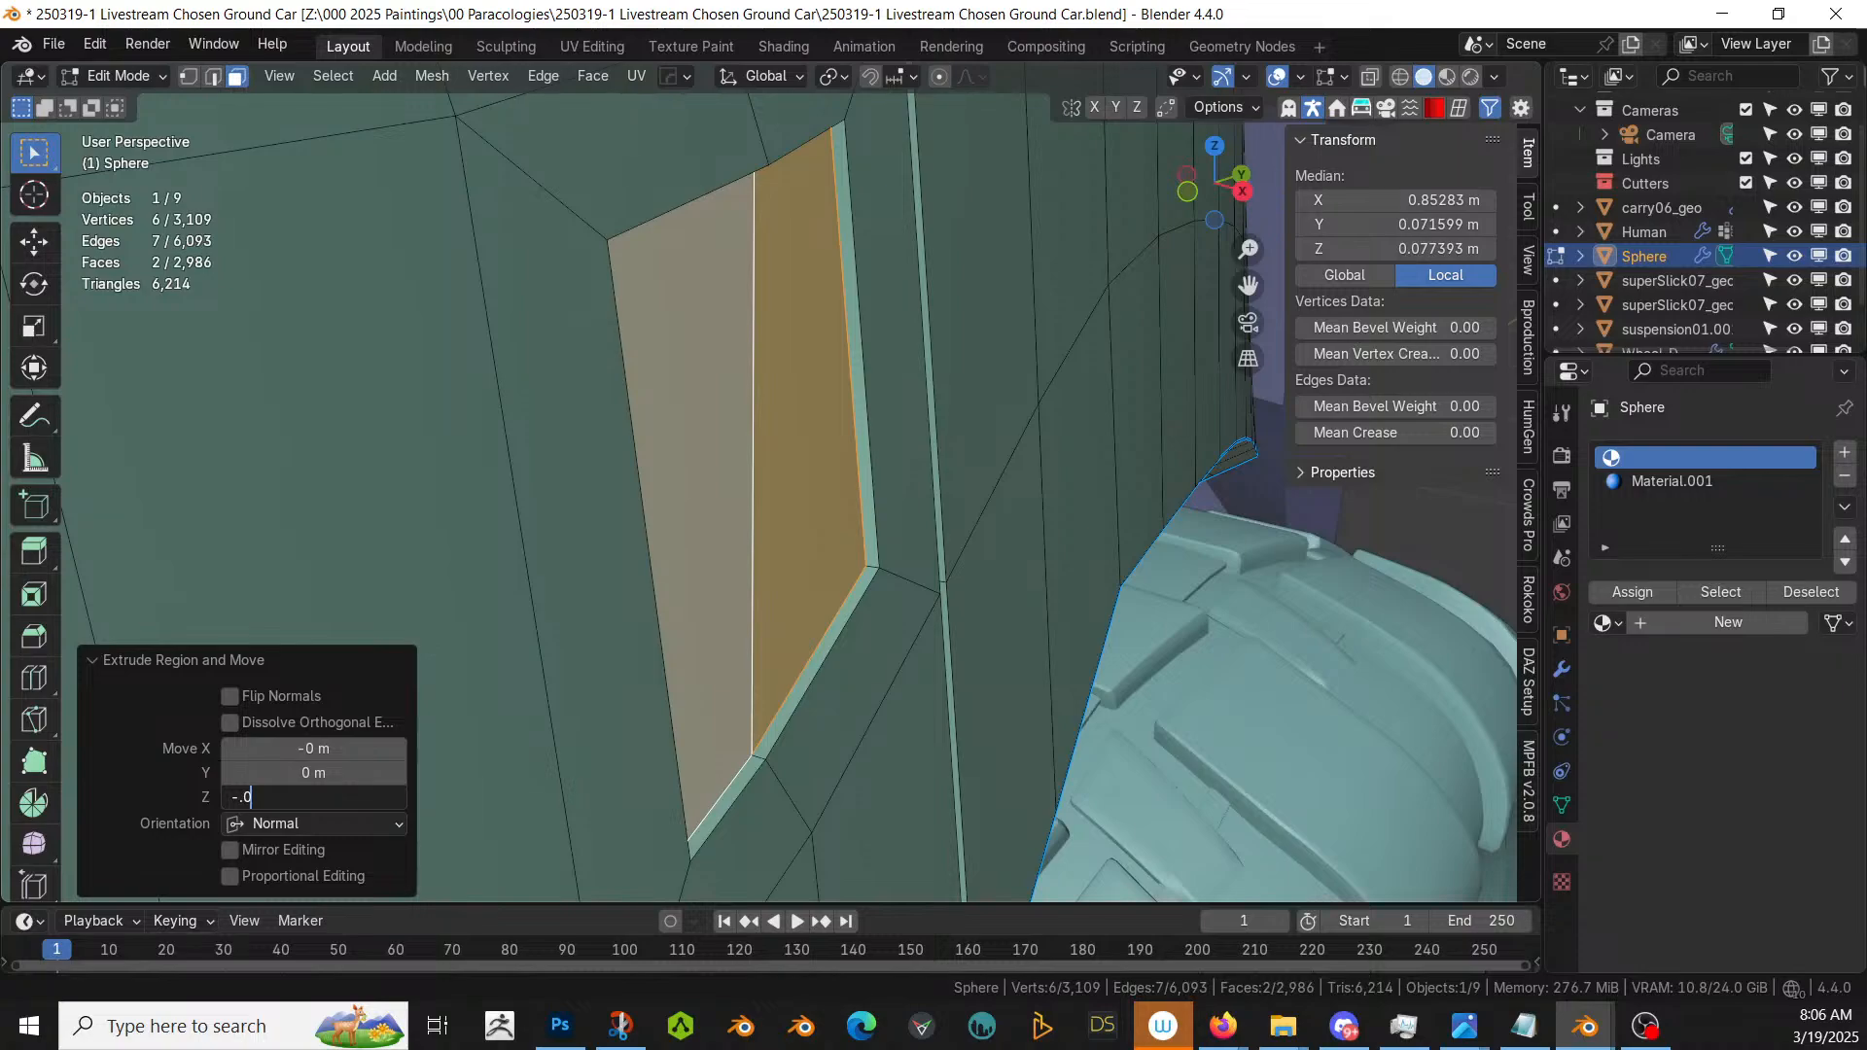
{"action": "type", "text": ".01"}
{"action": "key", "text": "Return"}
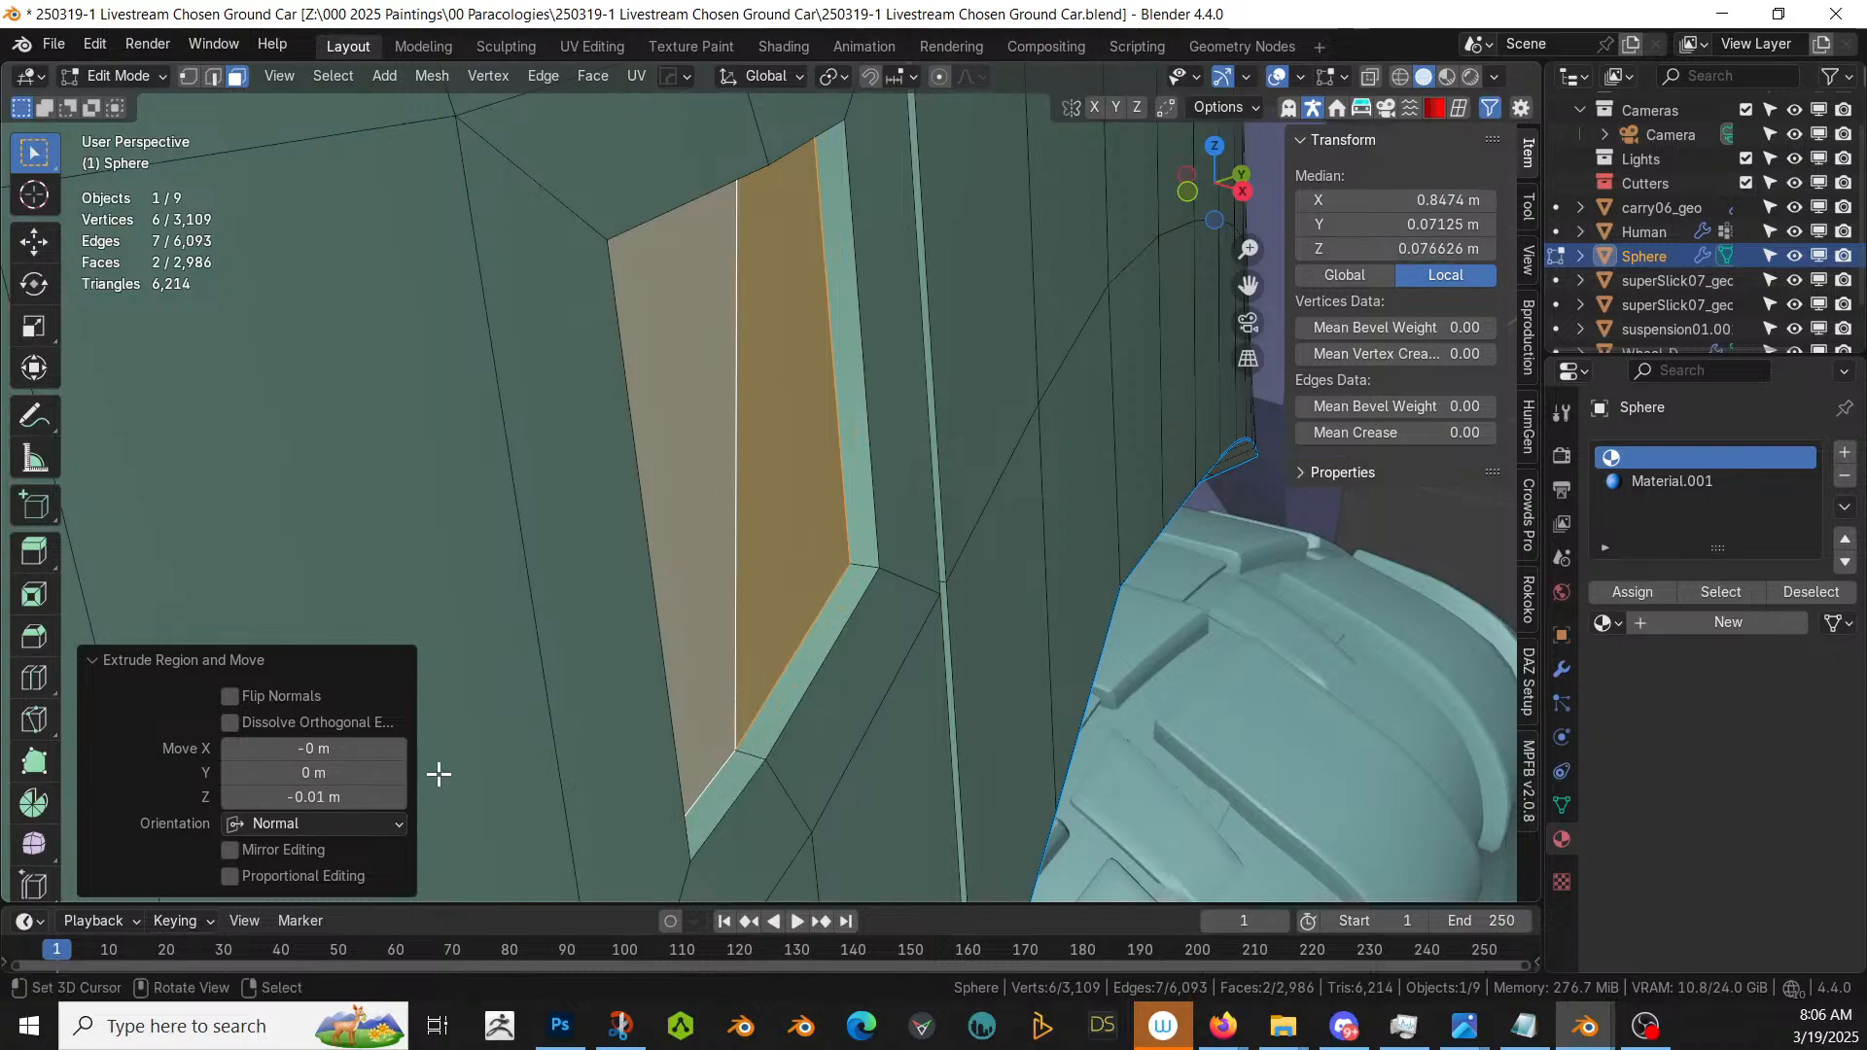
- Inset the two recessed door faces individually by about 0.003 m
{"action": "right_click", "coordinate": [700, 412]}
{"action": "right_click", "coordinate": [795, 445], "text": "shift"}
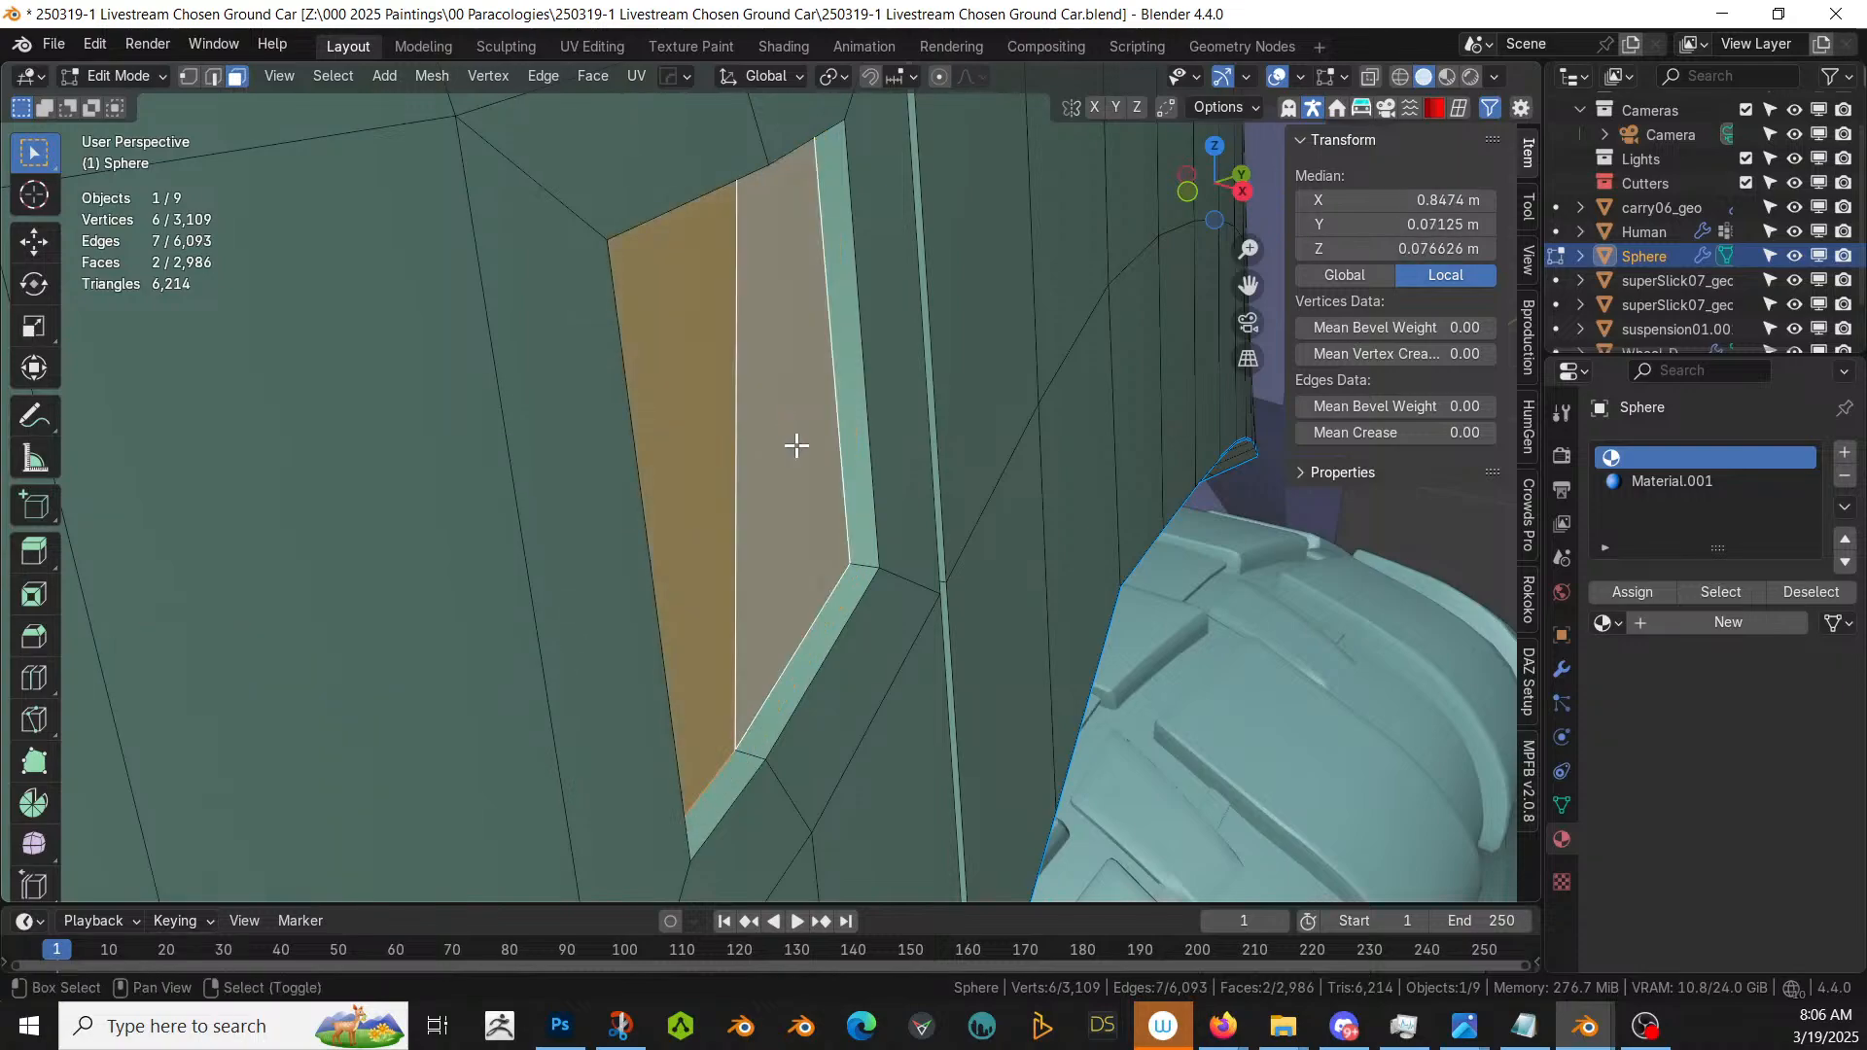
{"action": "middle_click_drag", "start_coordinate": [866, 592], "coordinate": [814, 606]}
{"action": "key", "text": "i"}
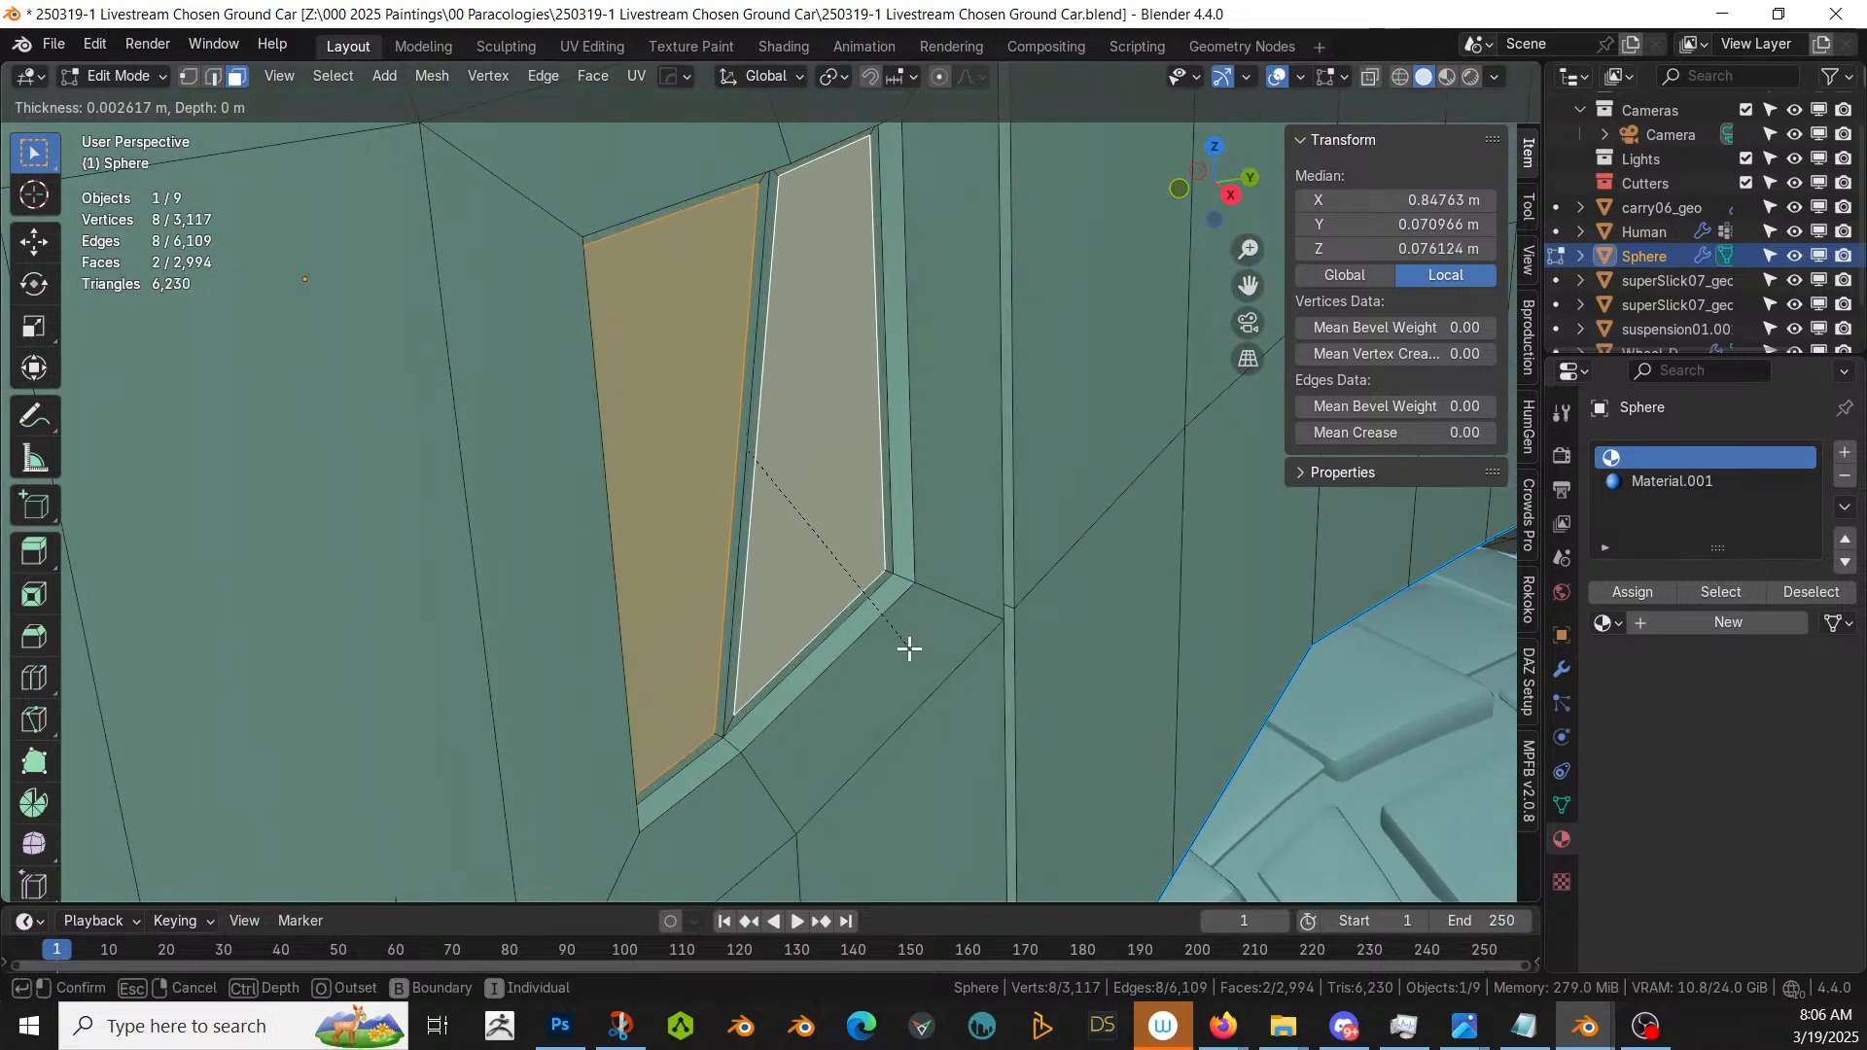
{"action": "left_click", "coordinate": [909, 648]}
- Extrude the two individually inset faces outward by 0.005 m
{"action": "key", "text": "e"}
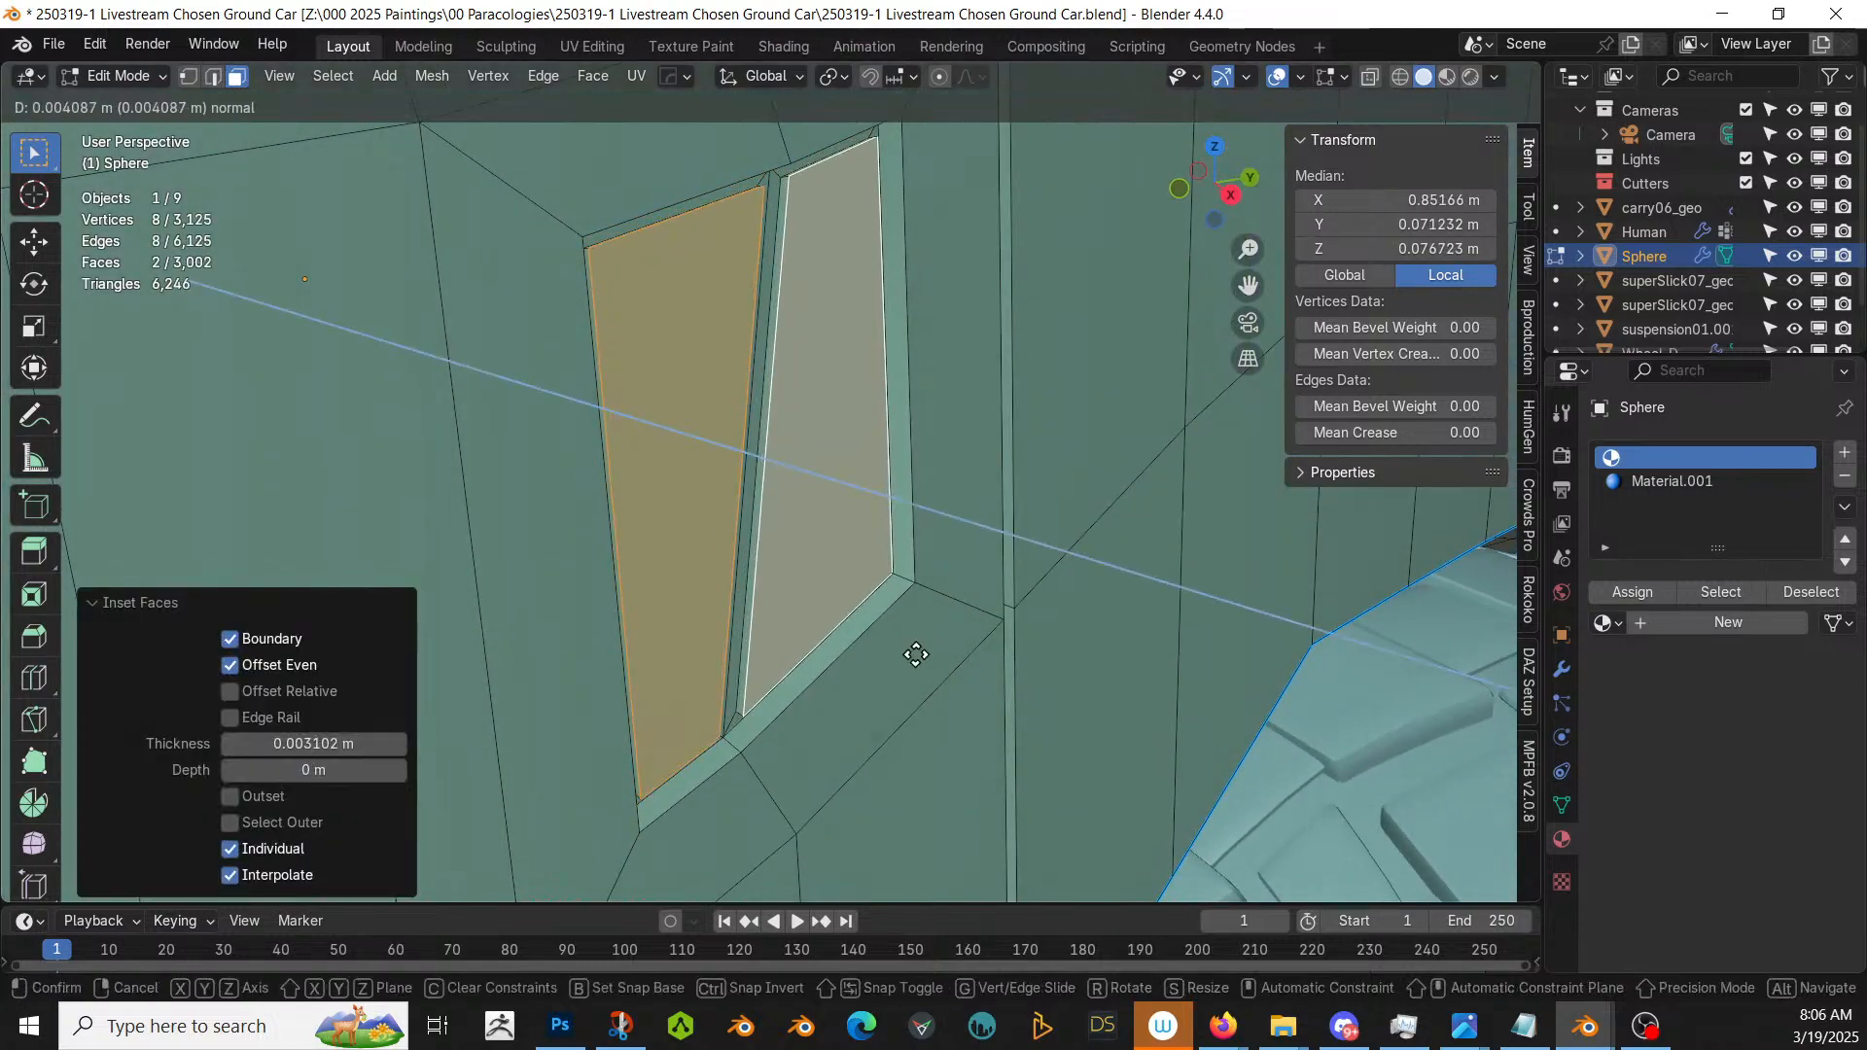
{"action": "left_click", "coordinate": [914, 657]}
{"action": "left_click", "coordinate": [313, 796]}
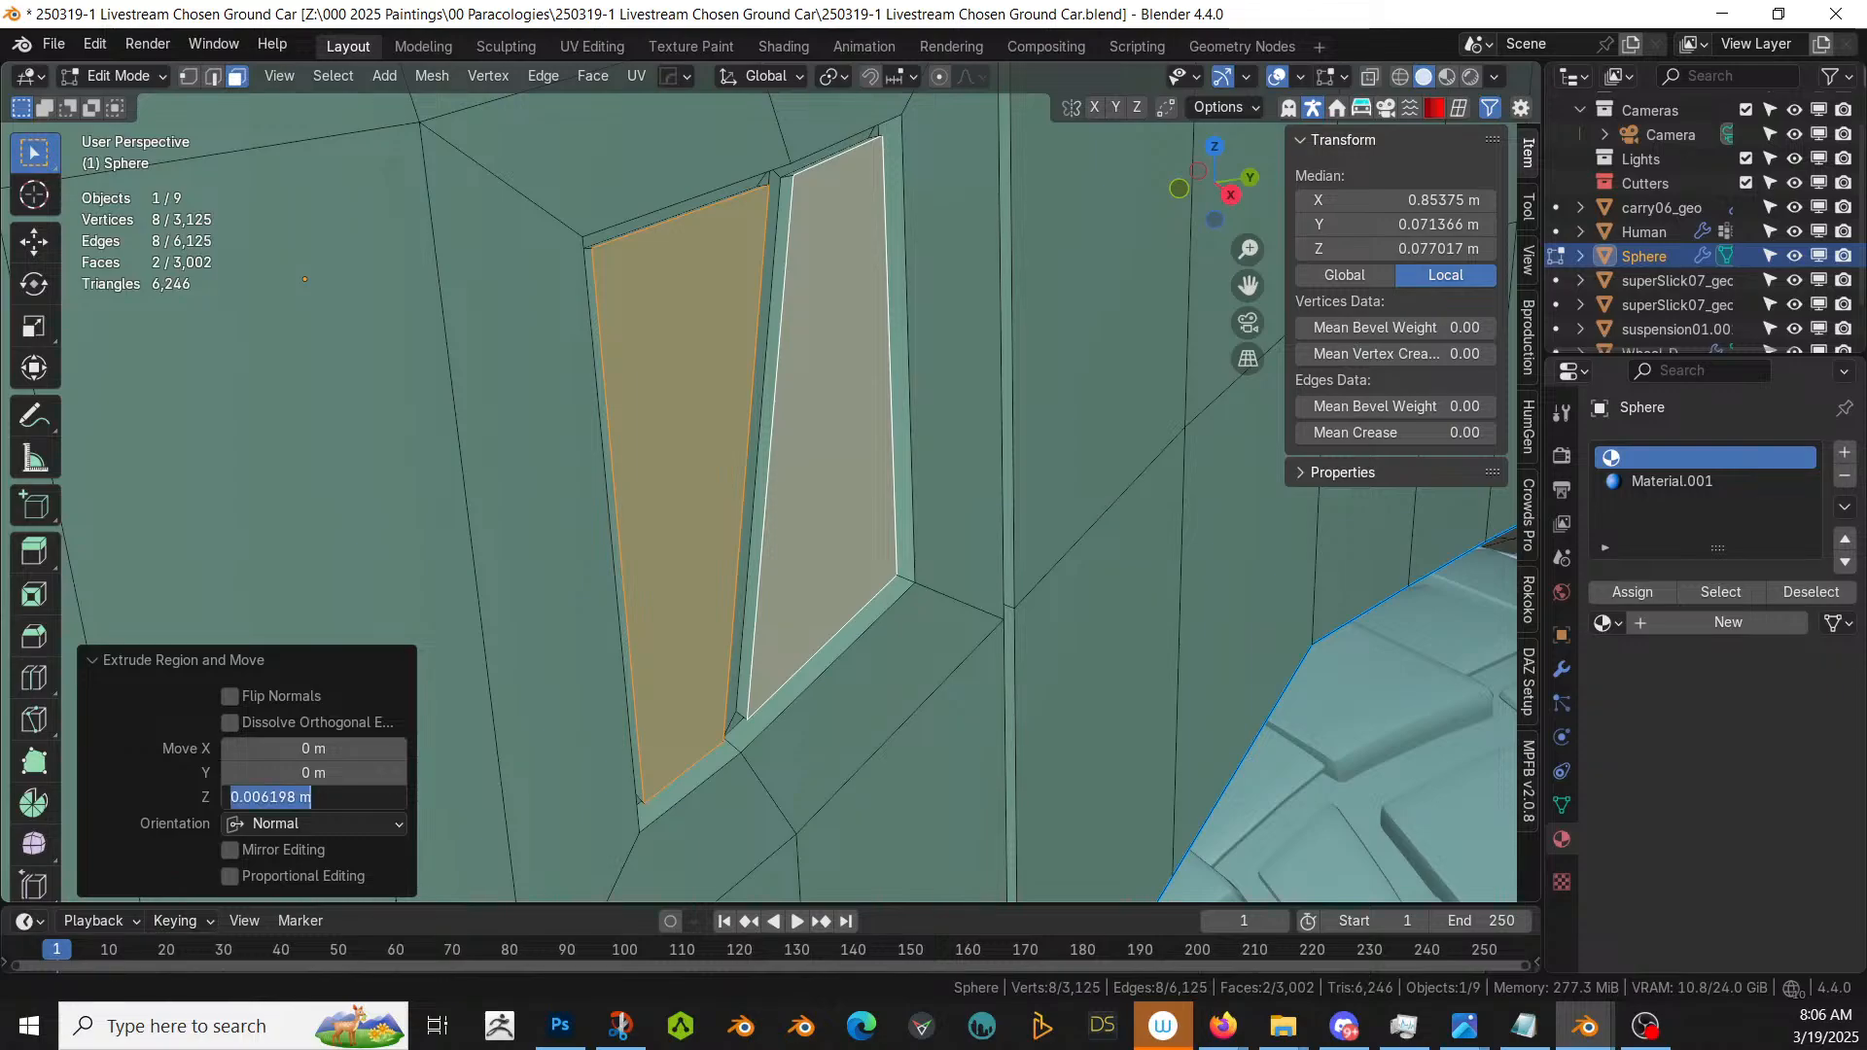
{"action": "type", "text": ".005"}
{"action": "key", "text": "Return"}
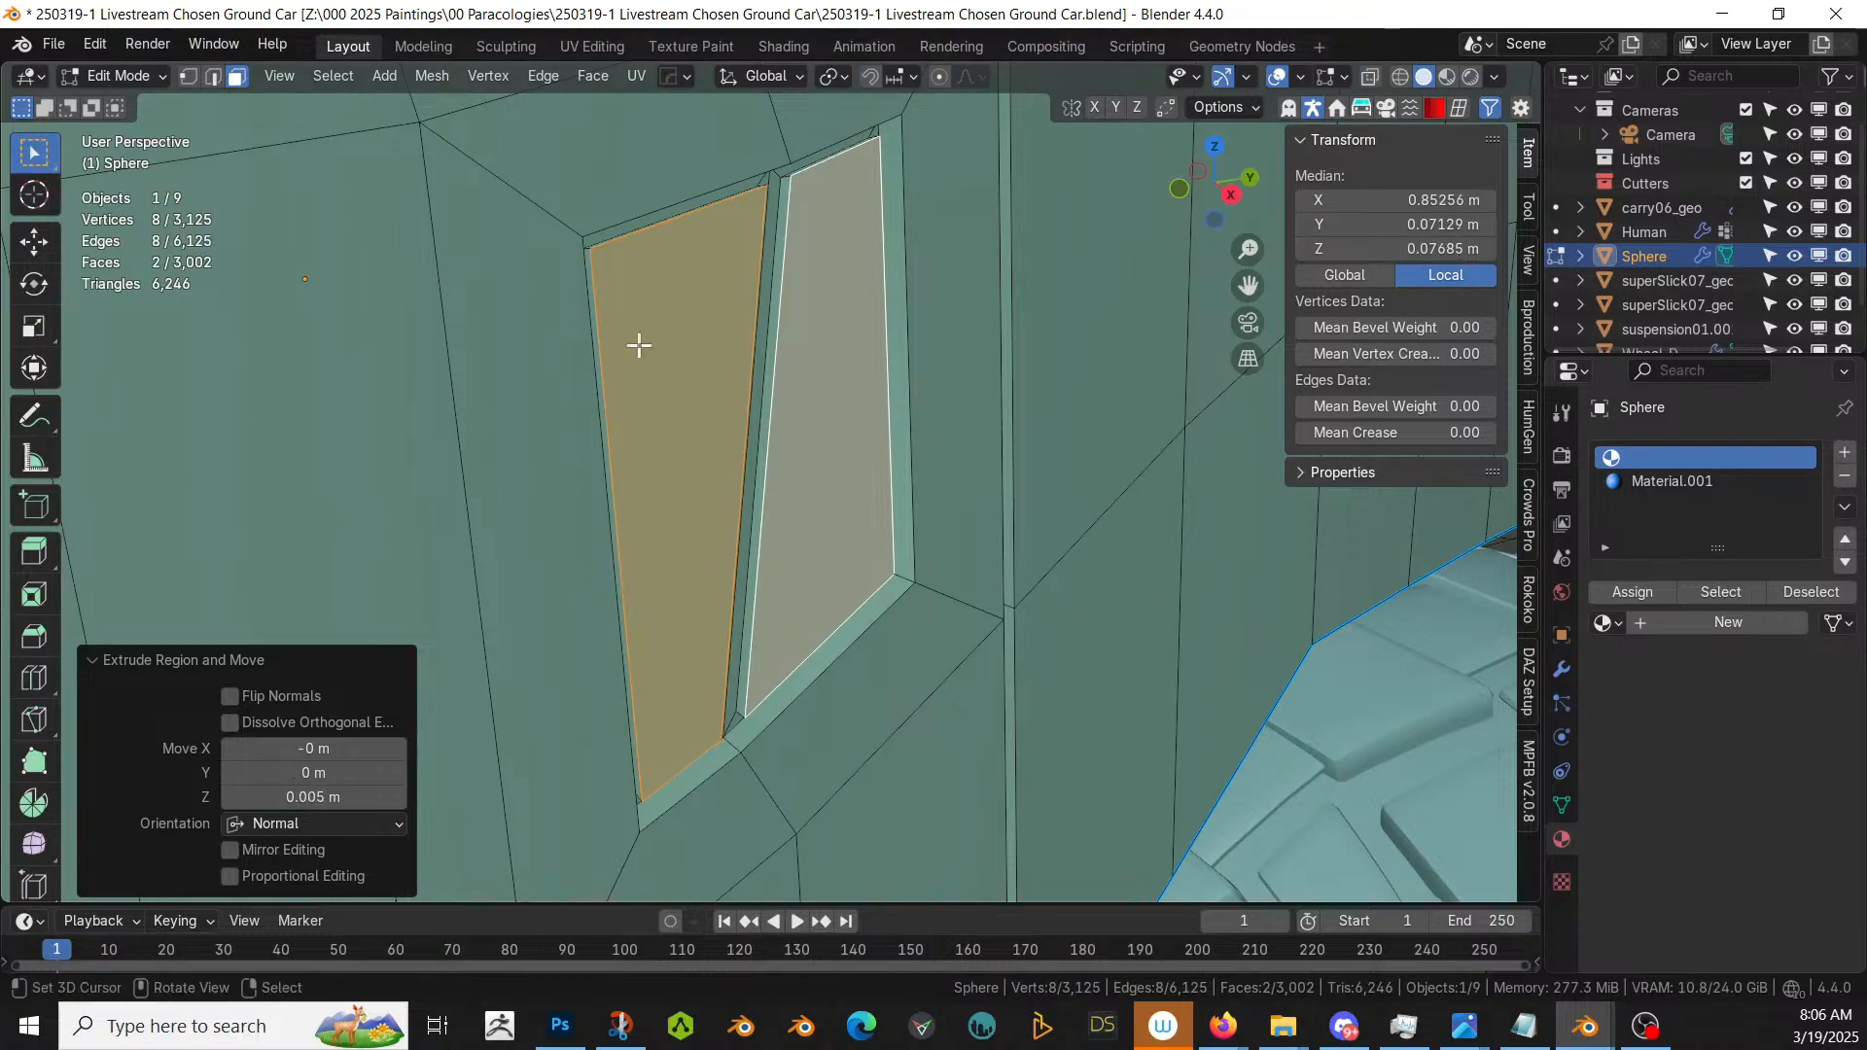
- Extrude only the forward face of the door handle recess outward by another 0.005 m
{"action": "middle_click_drag", "start_coordinate": [638, 344], "coordinate": [774, 444]}
{"action": "left_click", "coordinate": [702, 448]}
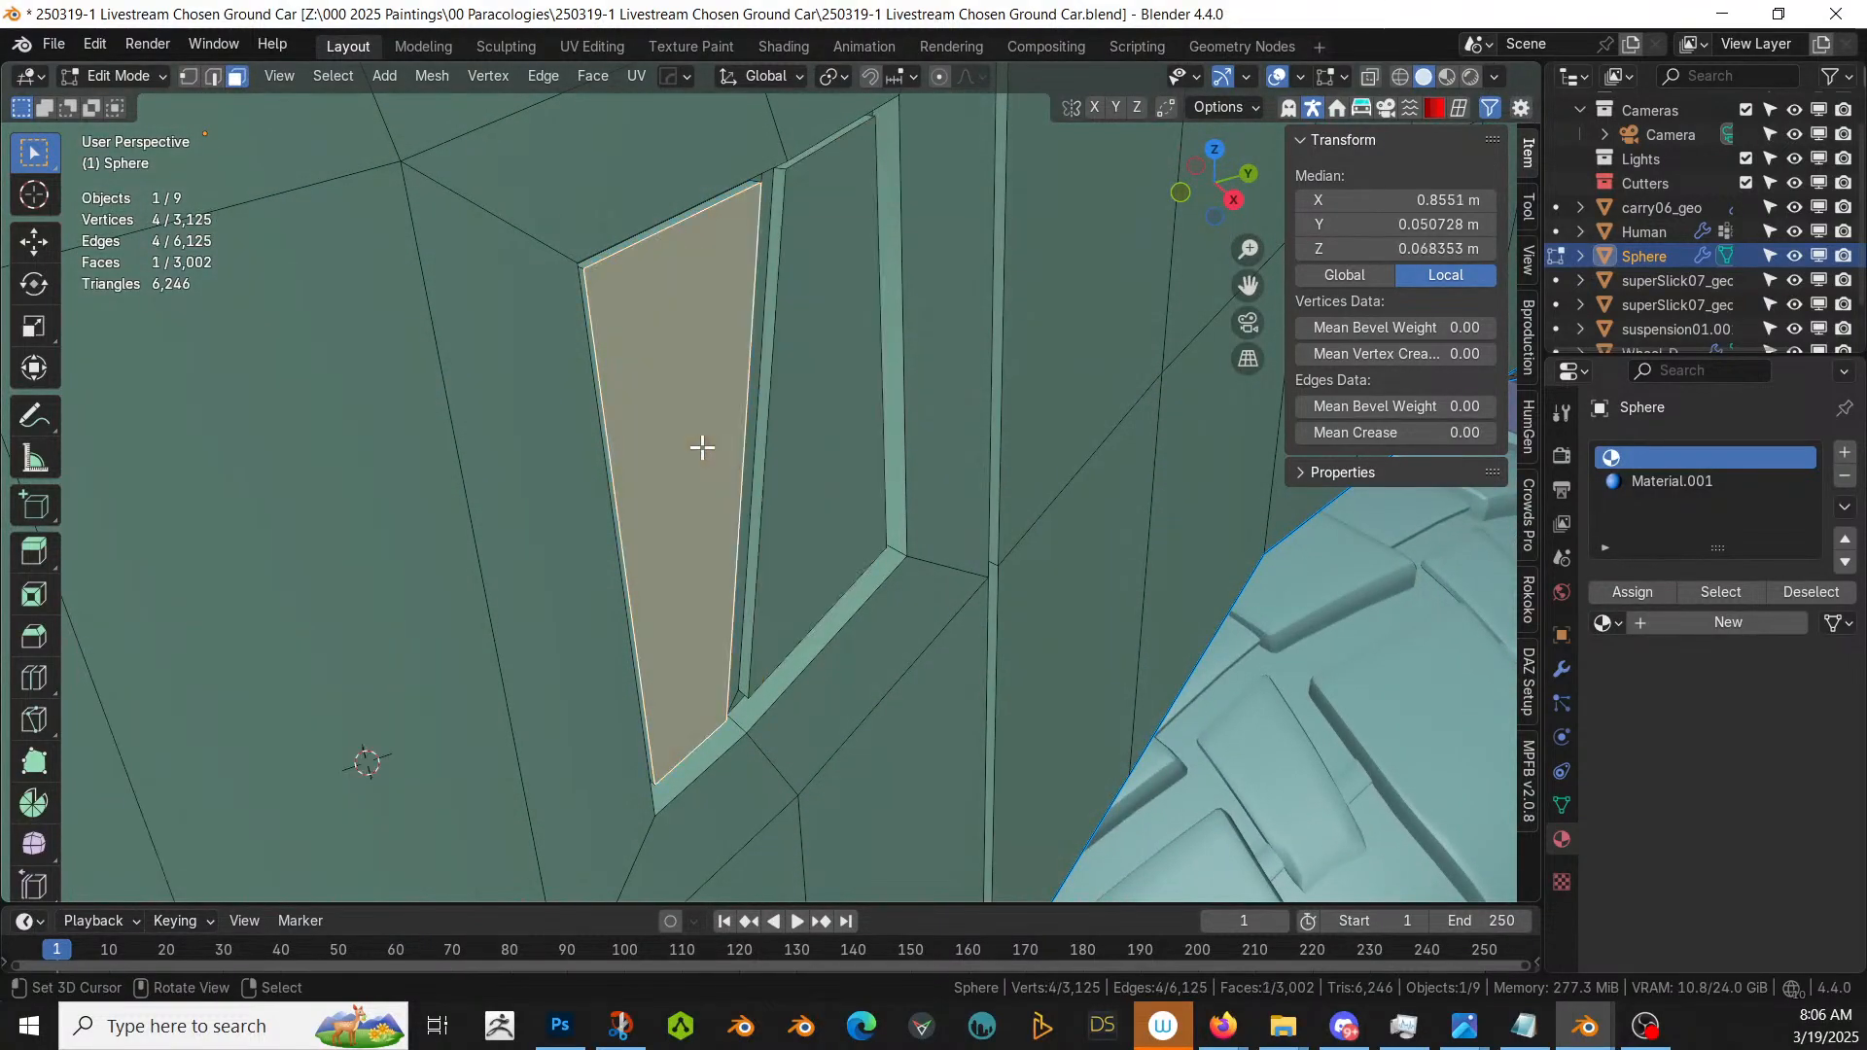
{"action": "type", "text": "e"}
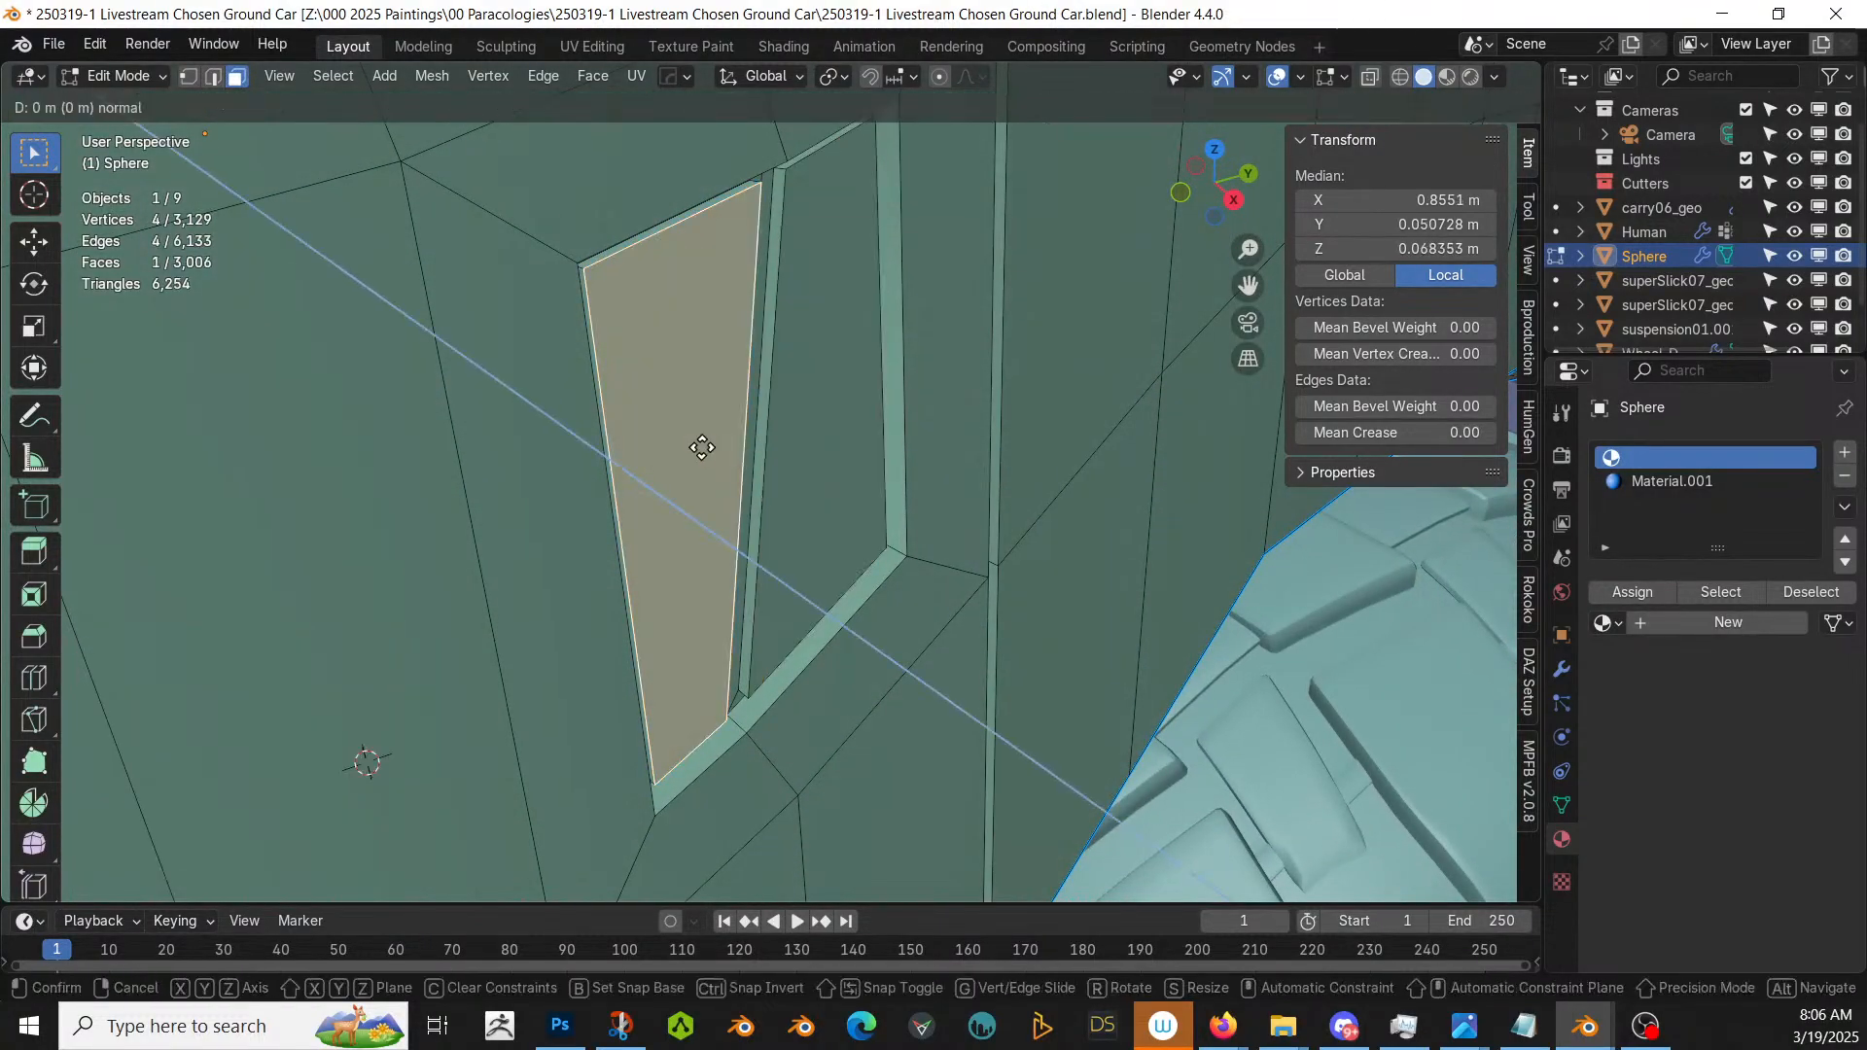
{"action": "type", "text": ".005"}
{"action": "key", "text": "Return"}
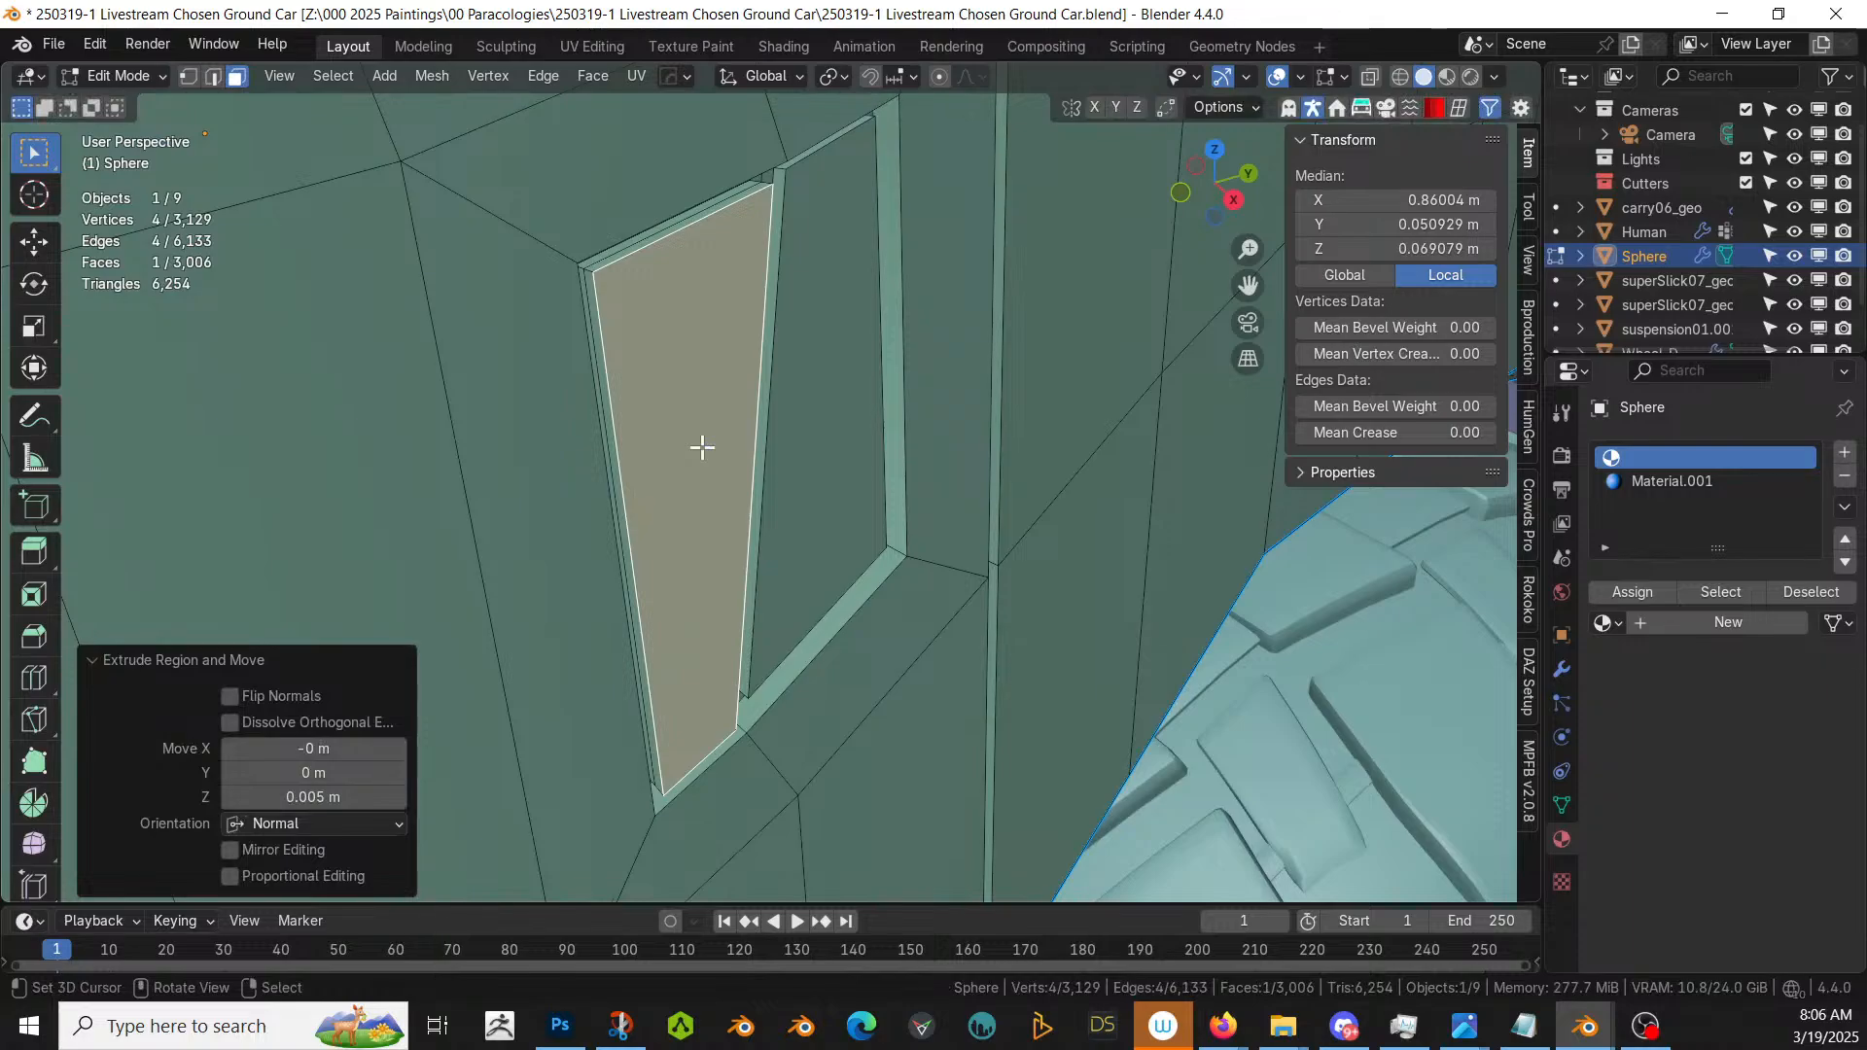
- Inset the two narrow rear-facing side faces of the raised handle panel together by about 0.002 m and extrude them
{"action": "middle_click_drag", "start_coordinate": [701, 448], "coordinate": [588, 313]}
{"action": "scroll", "coordinate": [595, 324], "scroll_direction": "up", "scroll_amount": 3}
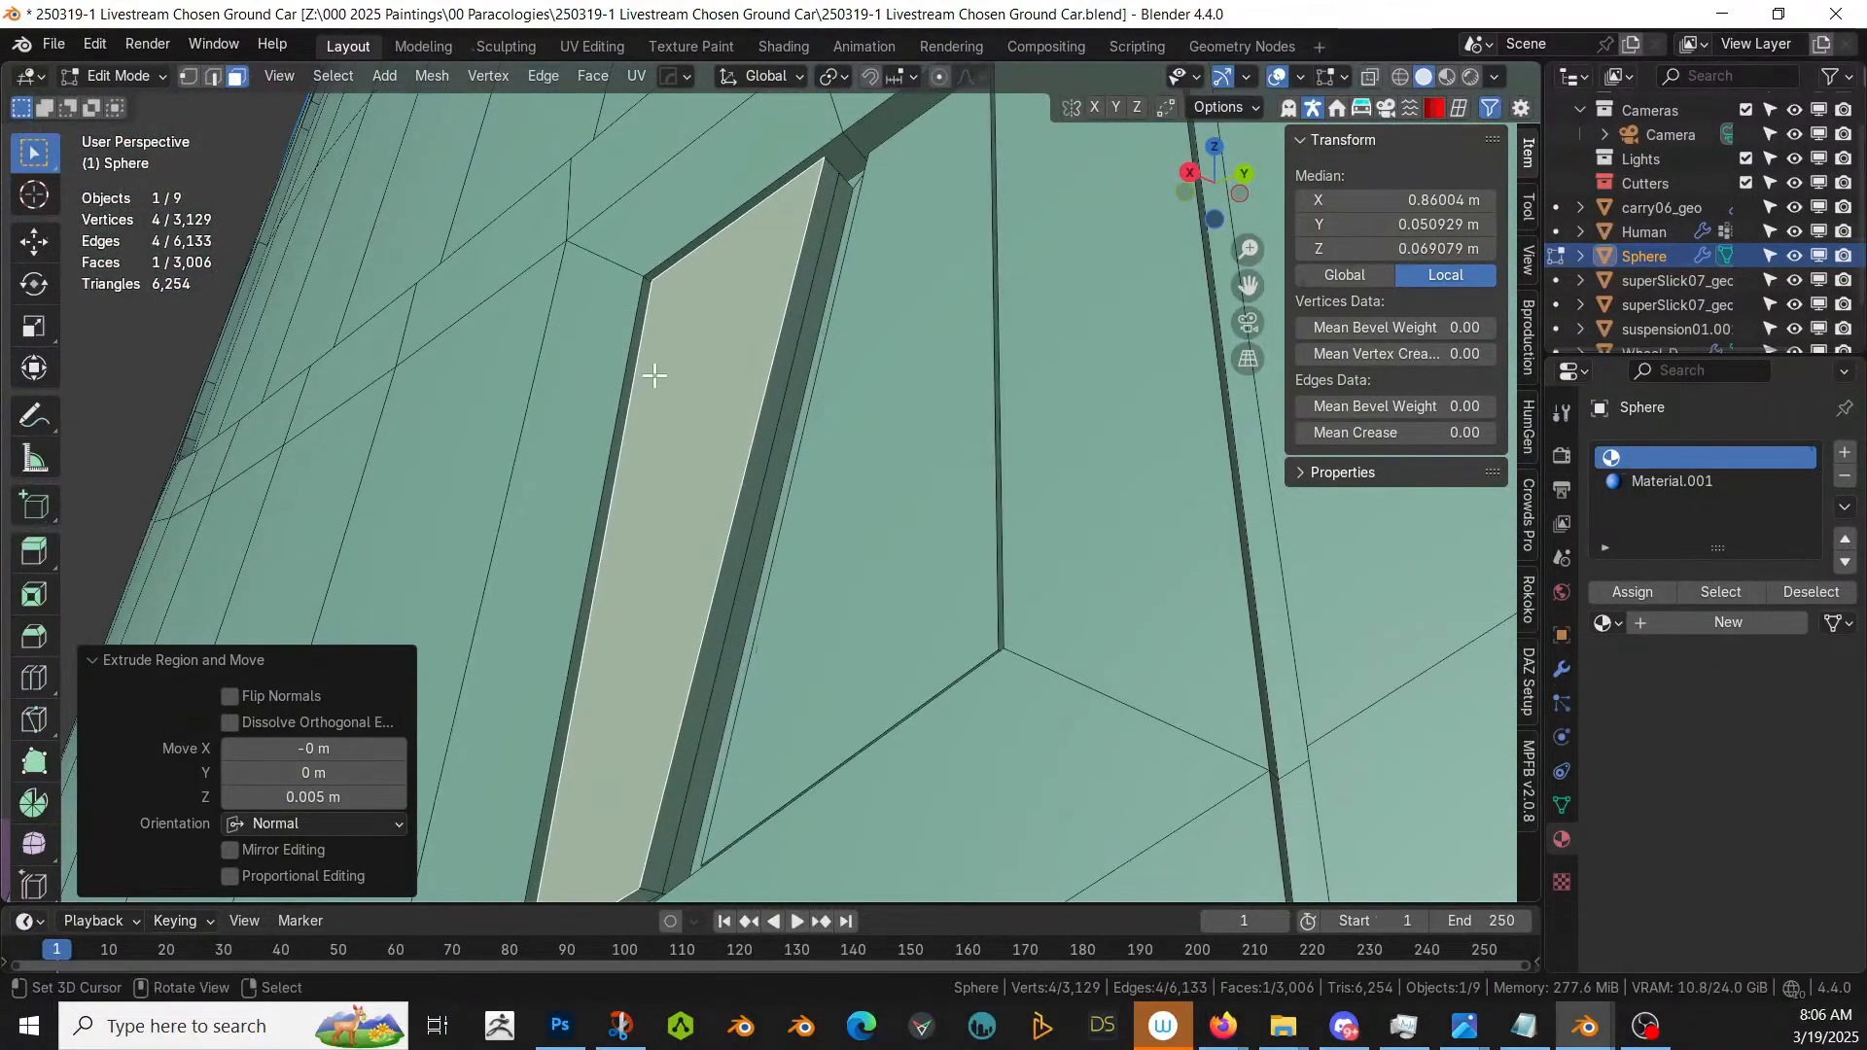
{"action": "middle_click_drag", "start_coordinate": [655, 374], "coordinate": [775, 434]}
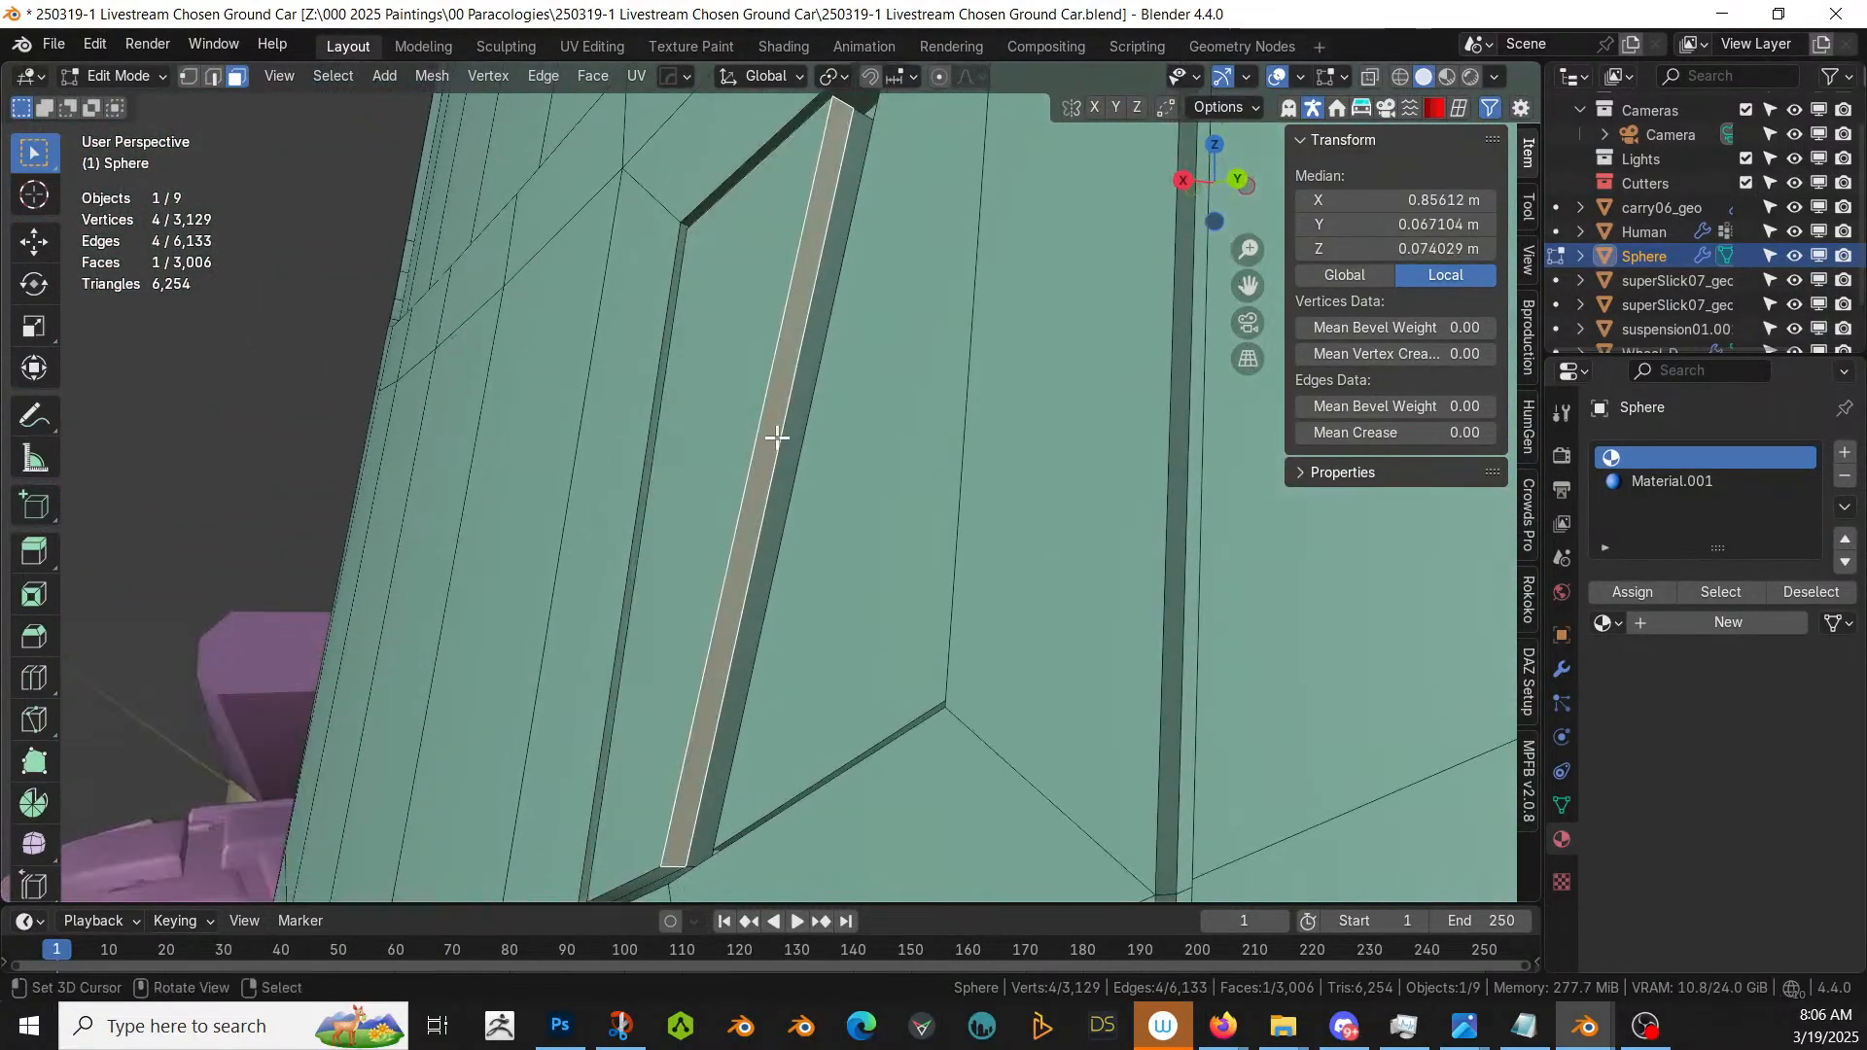
{"action": "left_click", "coordinate": [795, 425], "text": "shift"}
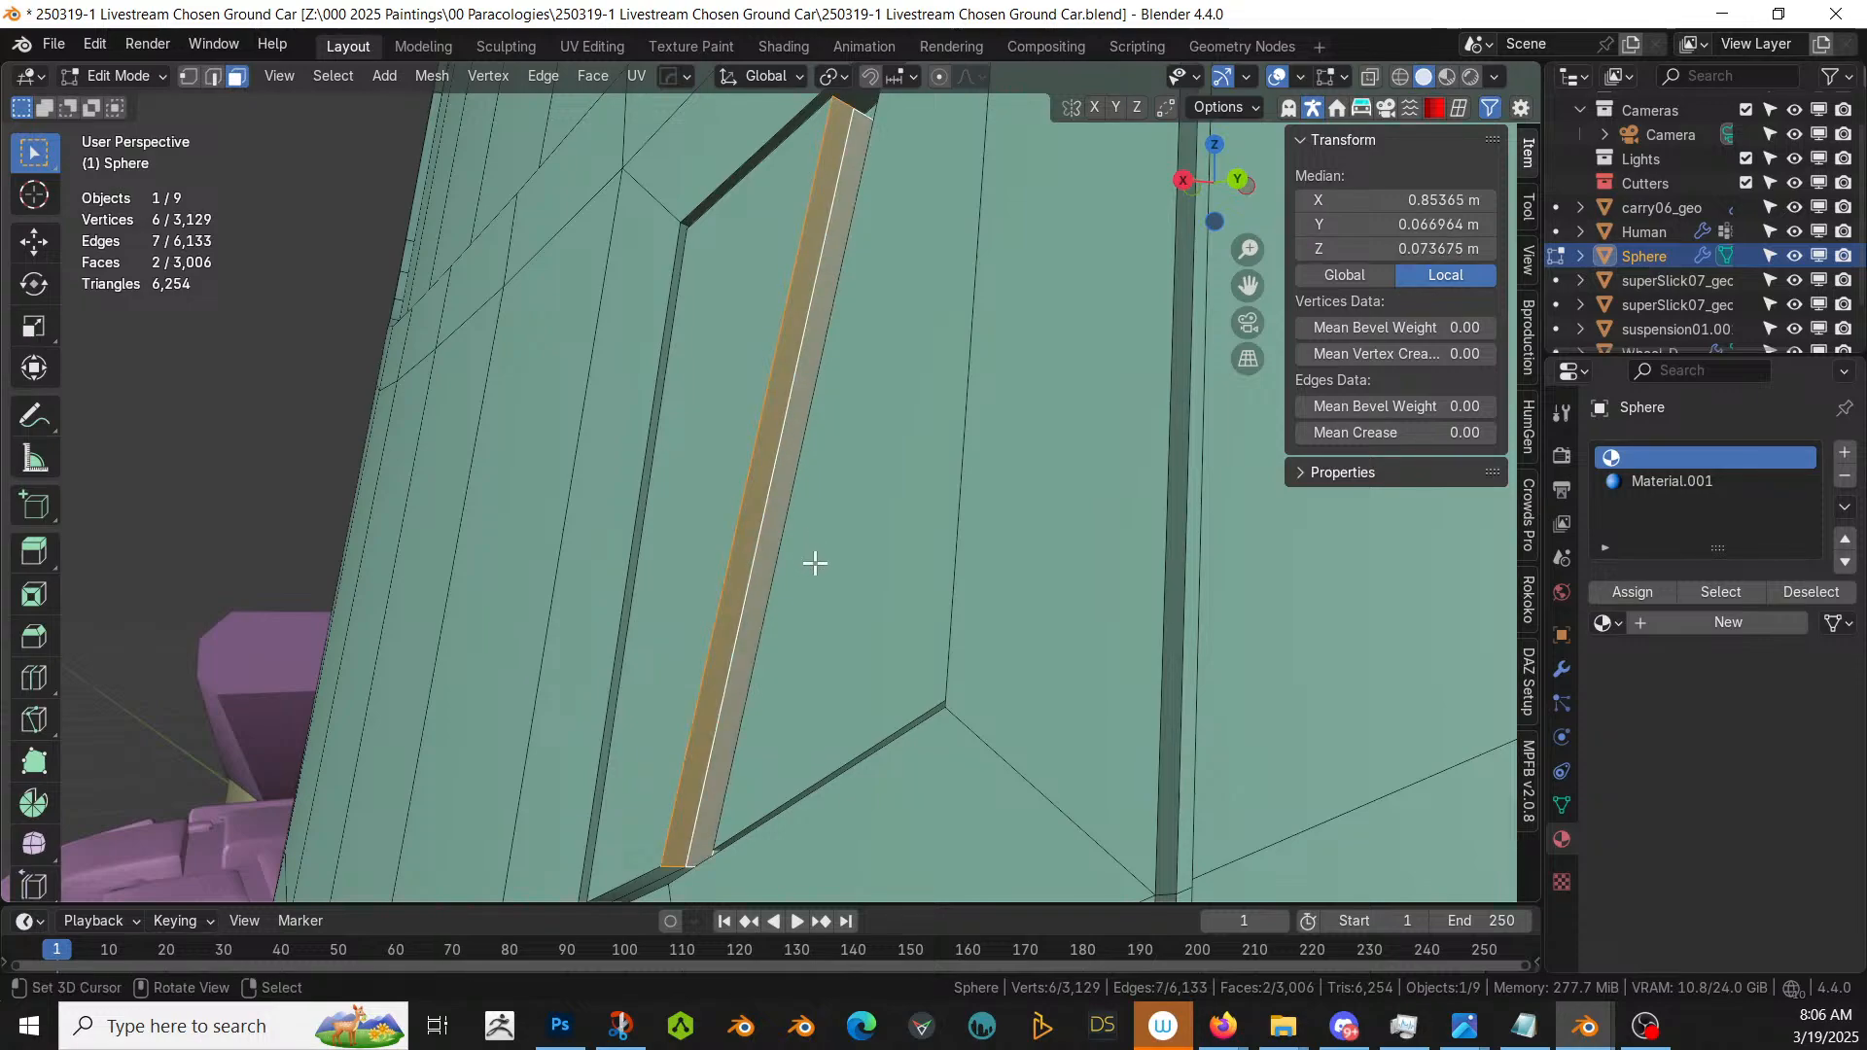
{"action": "key", "text": "i"}
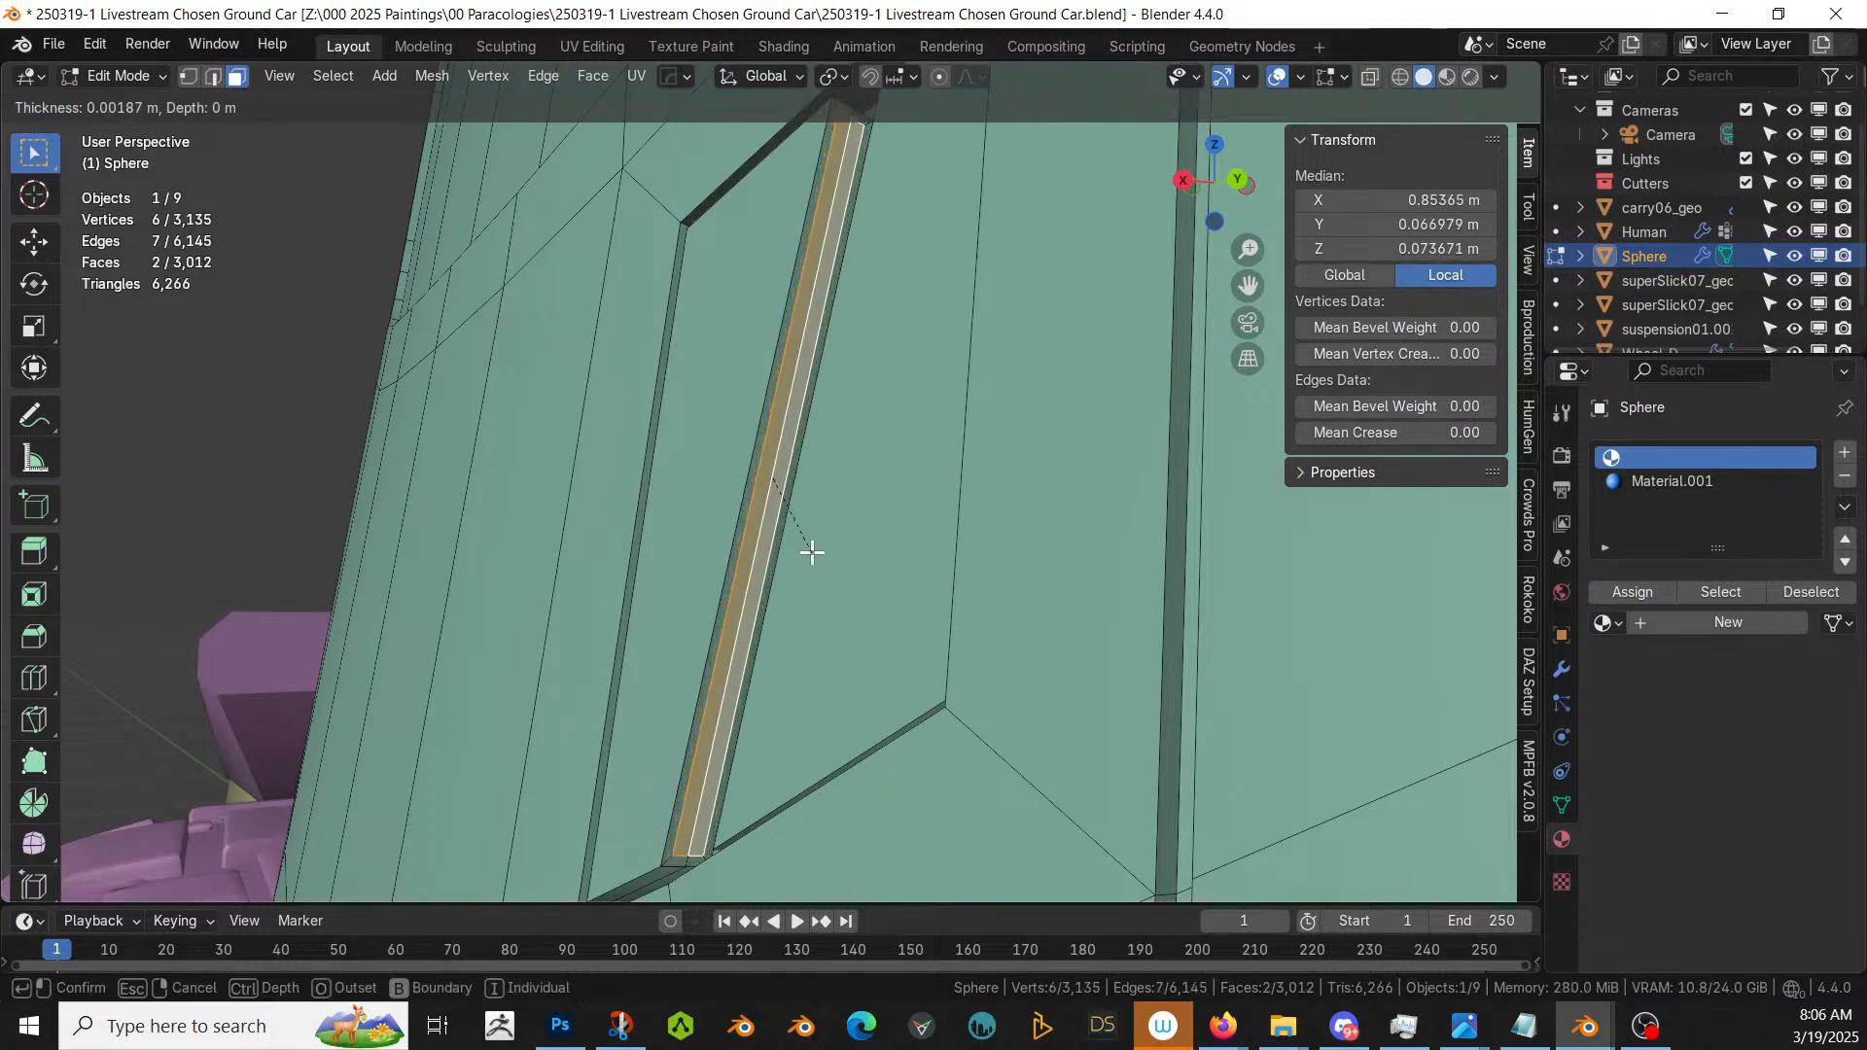
{"action": "left_click", "coordinate": [817, 552]}
{"action": "middle_click_drag", "start_coordinate": [816, 552], "coordinate": [1058, 675]}
{"action": "key", "text": "e"}
{"action": "left_click", "coordinate": [821, 583]}
- Return to Object Mode and save the Blender file
{"action": "key", "text": "Tab"}
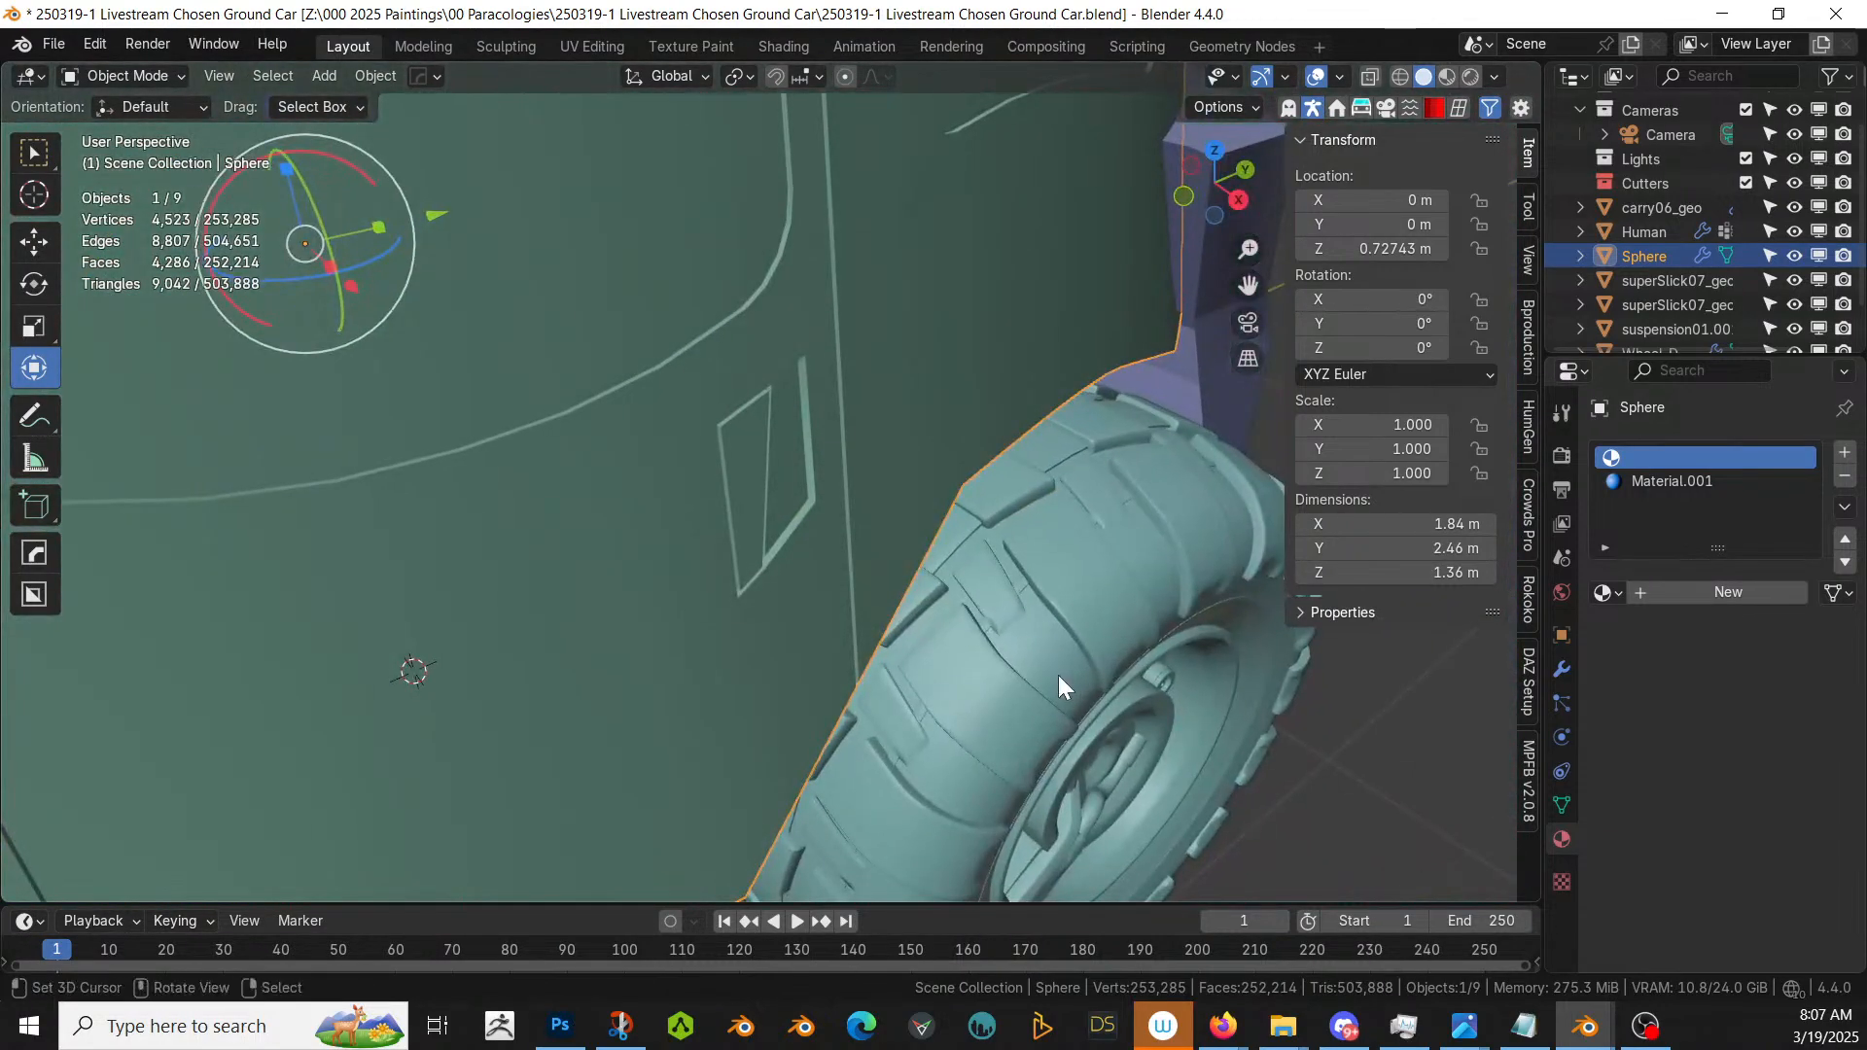
{"action": "key", "text": "ctrl+s"}
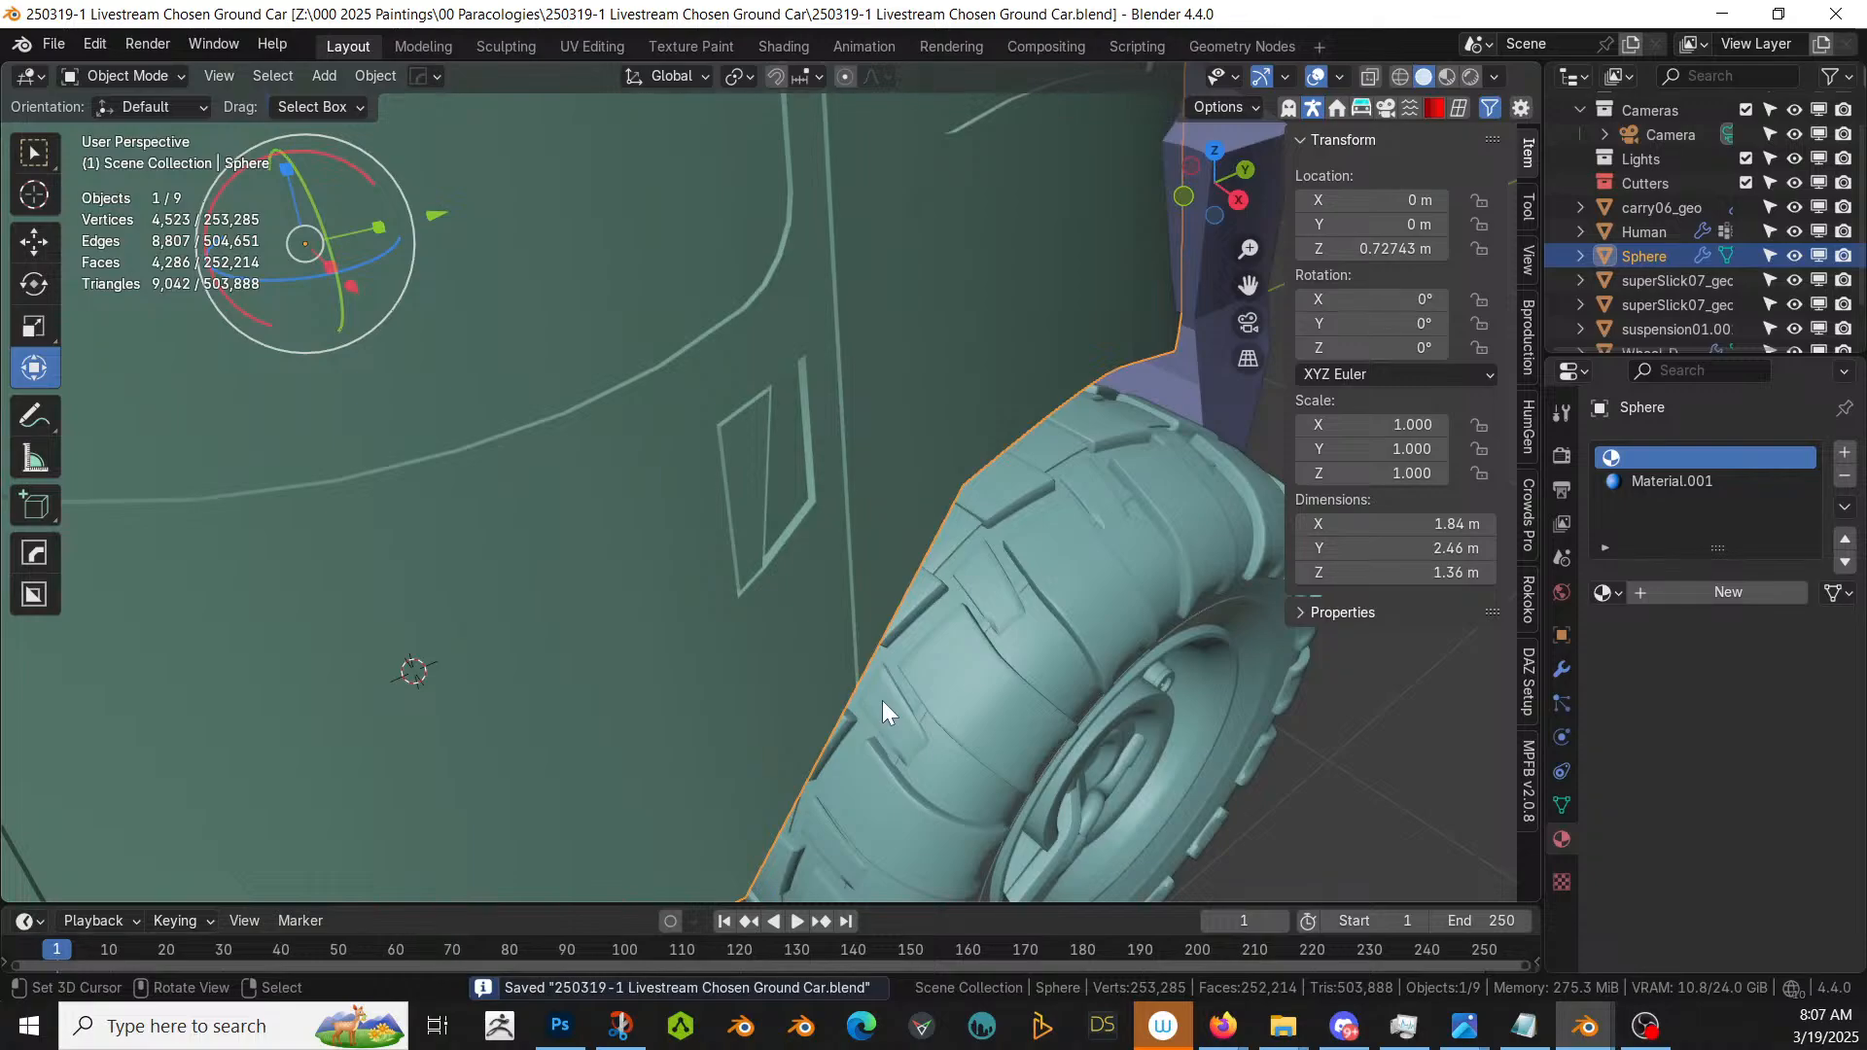
{"action": "middle_click_drag", "start_coordinate": [883, 700], "coordinate": [1164, 621]}
{"action": "scroll", "coordinate": [827, 580], "scroll_direction": "down", "scroll_amount": 3}
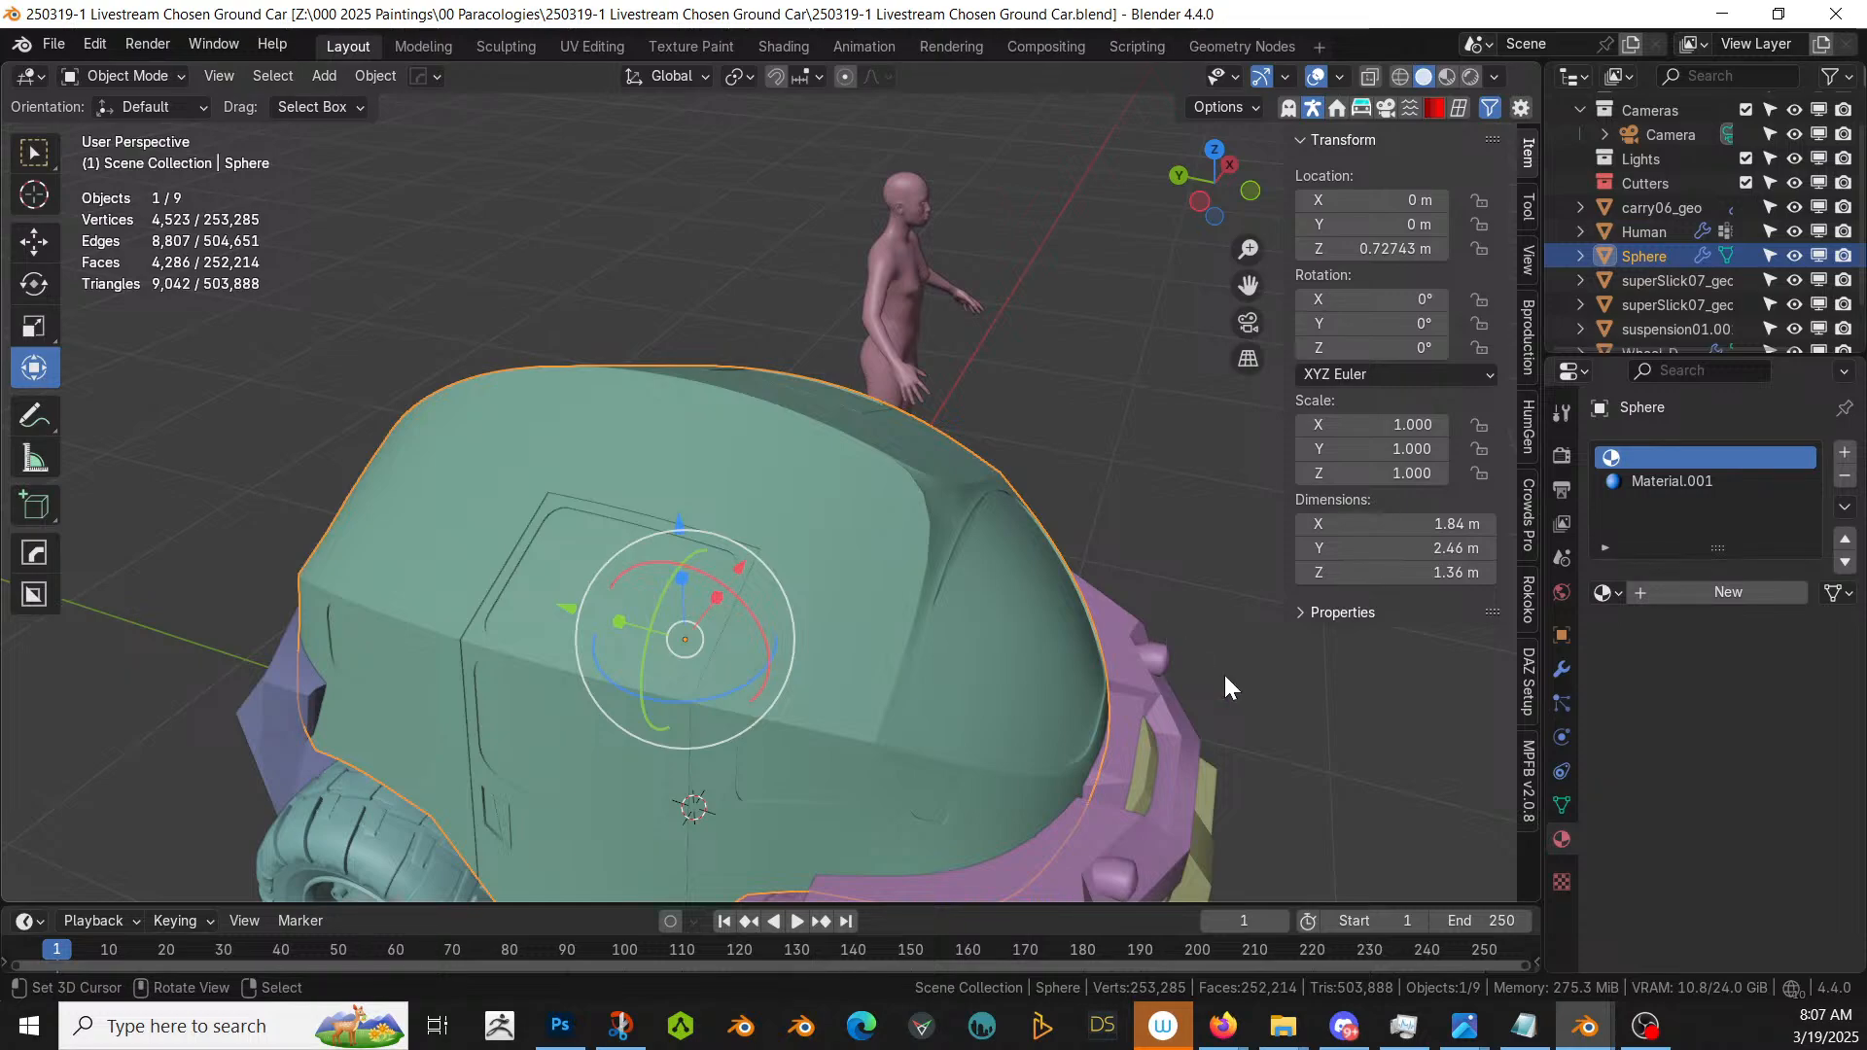
{"action": "middle_click_drag", "start_coordinate": [1225, 687], "coordinate": [951, 638]}
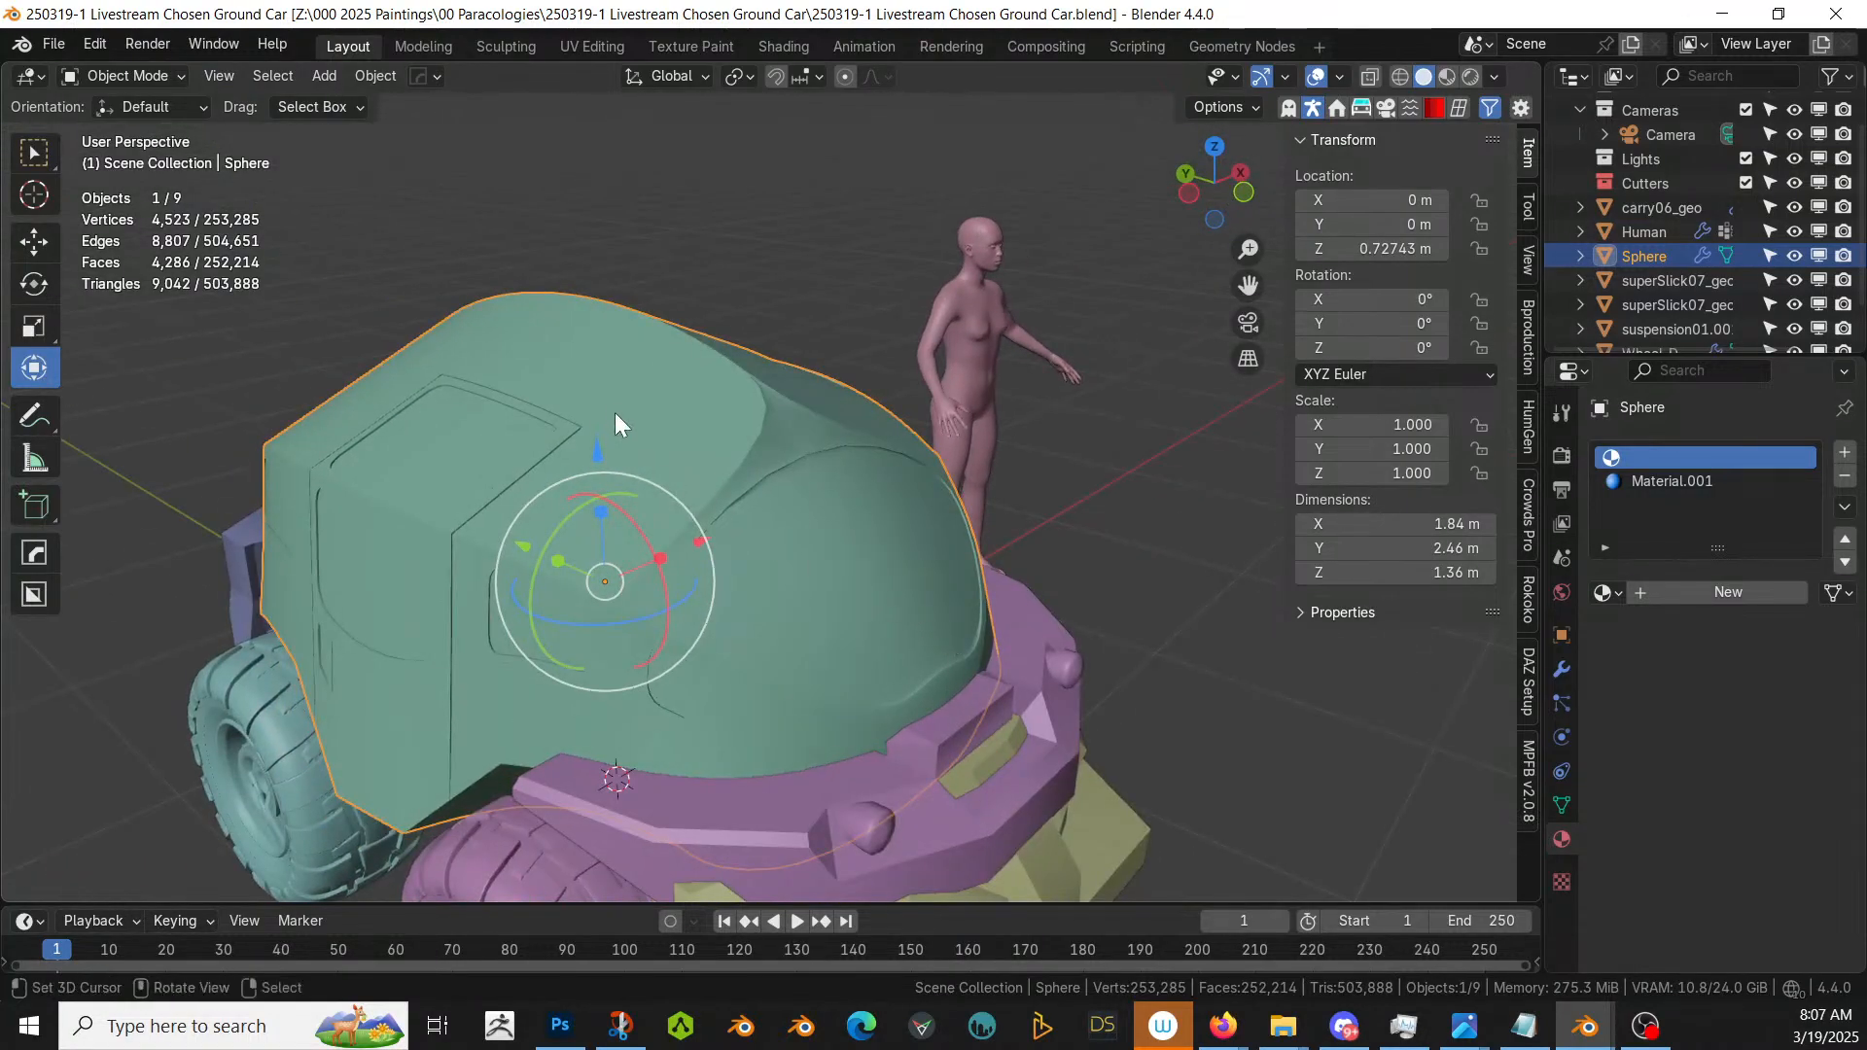
- Separate the car body's window faces assigned to Material.001 into their own object
{"action": "key", "text": "Tab"}
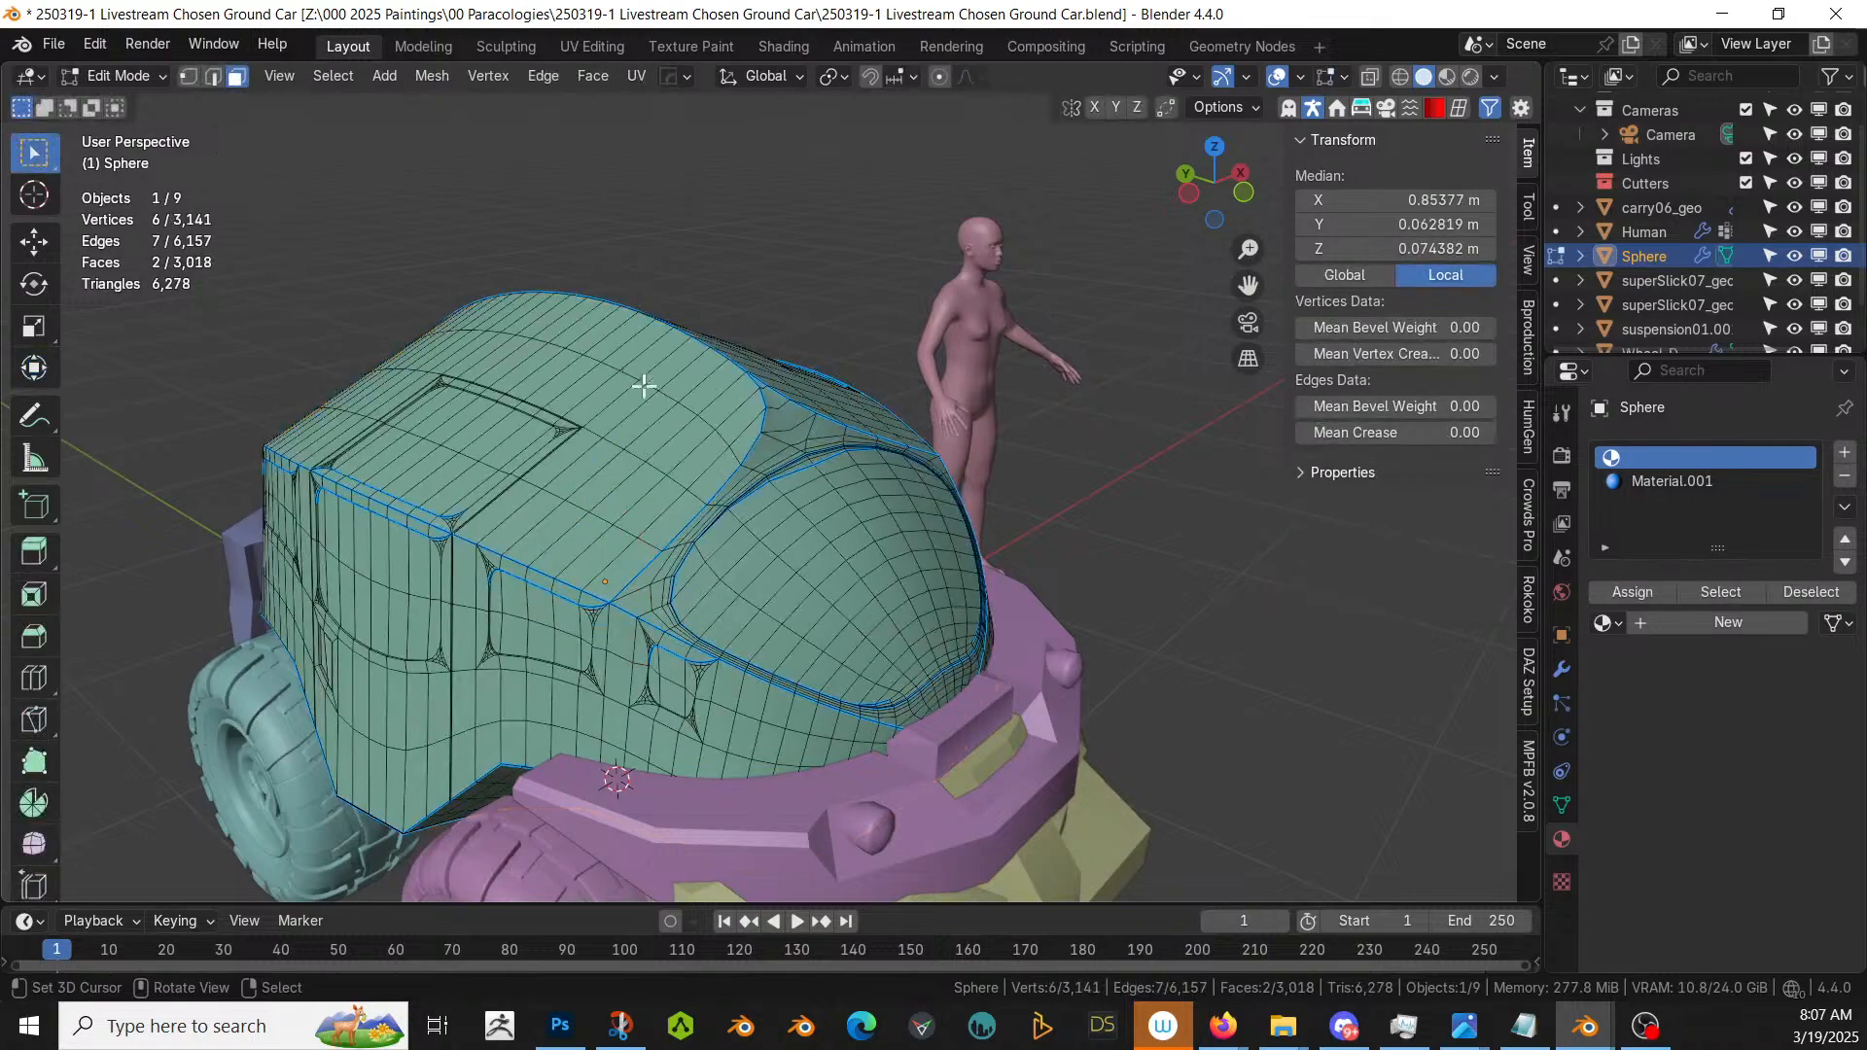
{"action": "left_click", "coordinate": [1711, 486]}
{"action": "left_click", "coordinate": [1719, 591]}
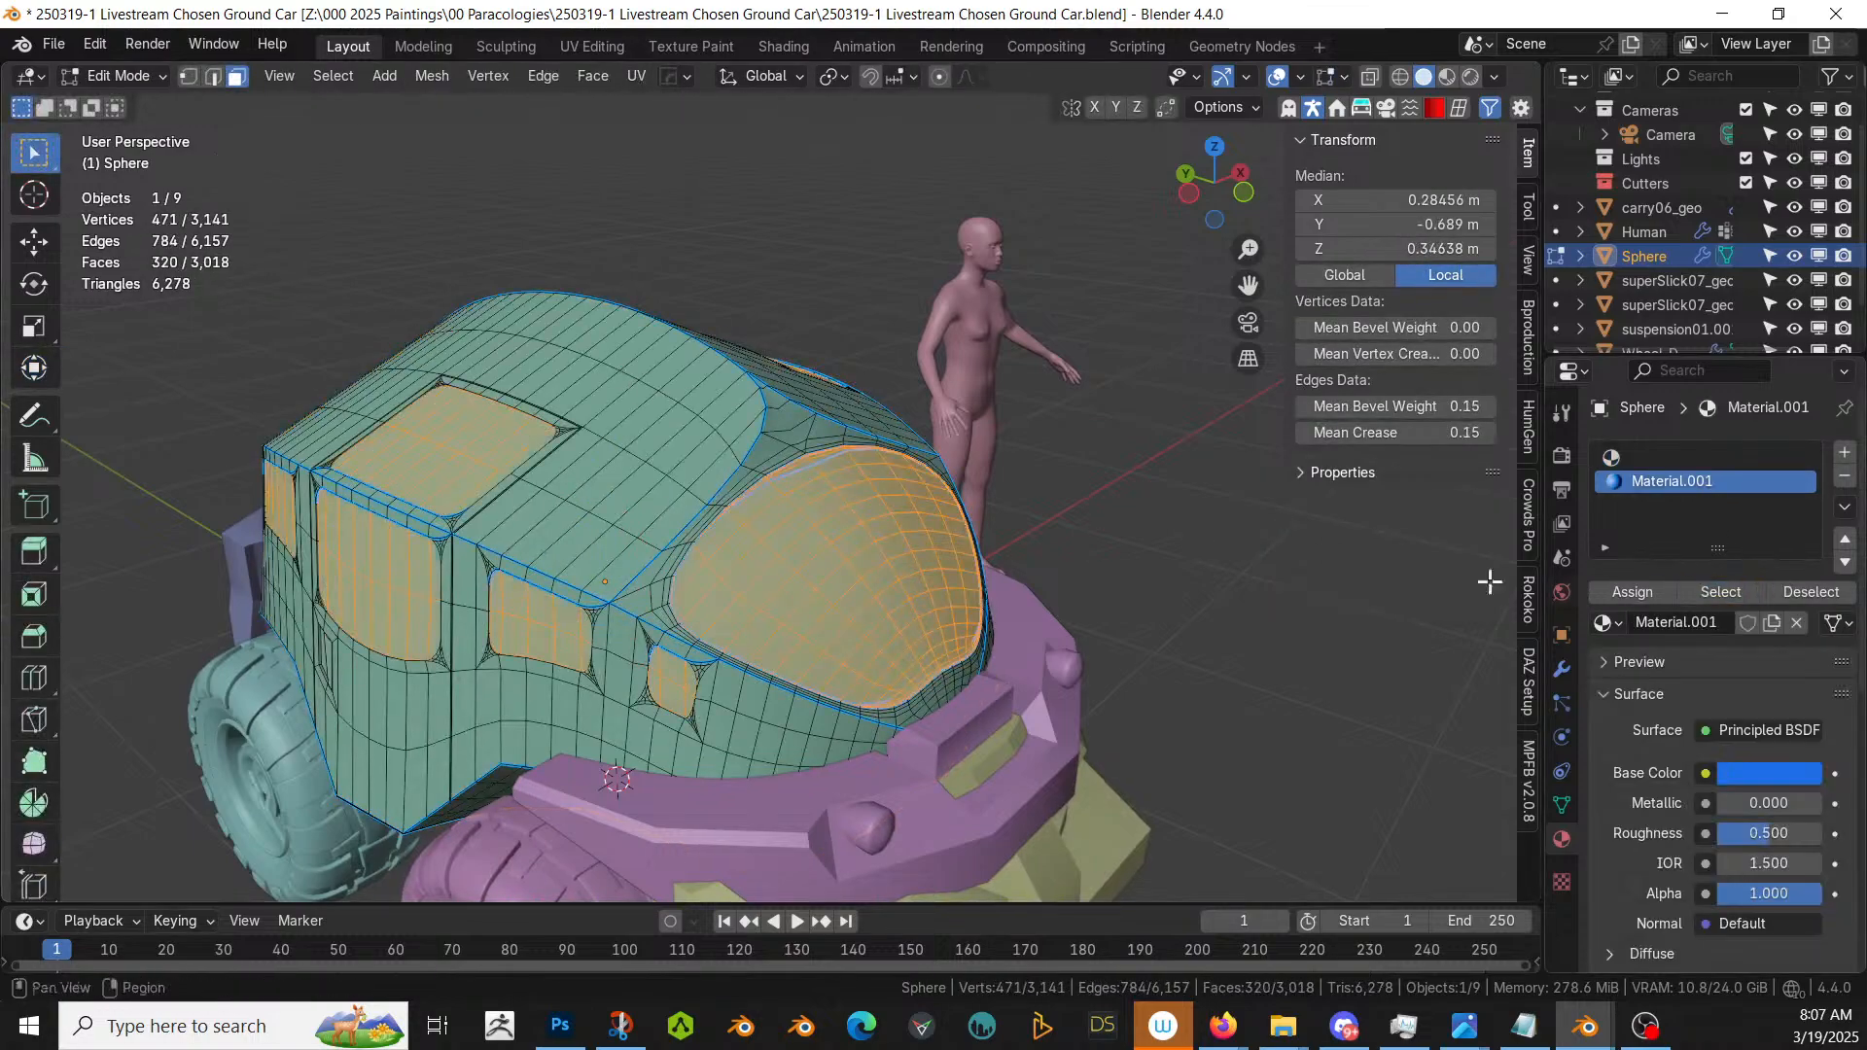
{"action": "key", "text": "p"}
{"action": "left_click", "coordinate": [856, 541]}
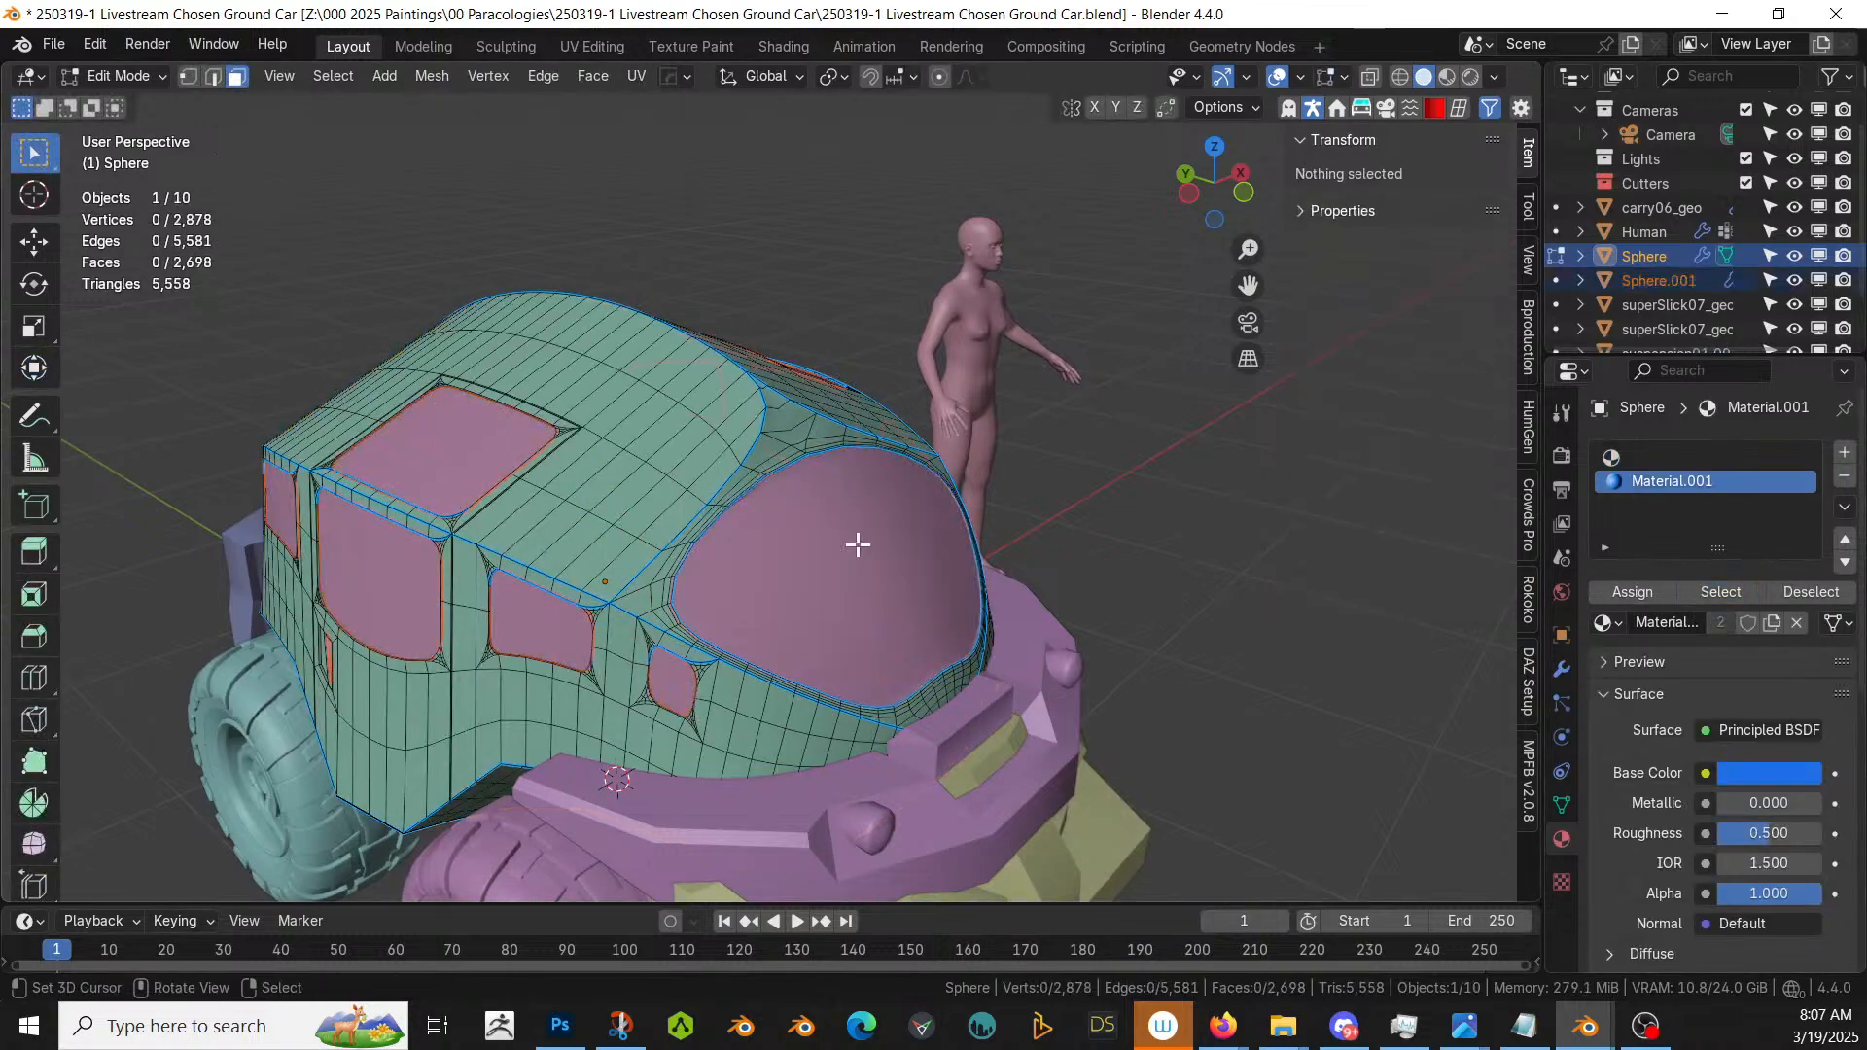
{"action": "key", "text": "Tab"}
- Hide the separated window object Sphere.001 so the car's interior can be seen
{"action": "middle_click_drag", "start_coordinate": [856, 541], "coordinate": [647, 598]}
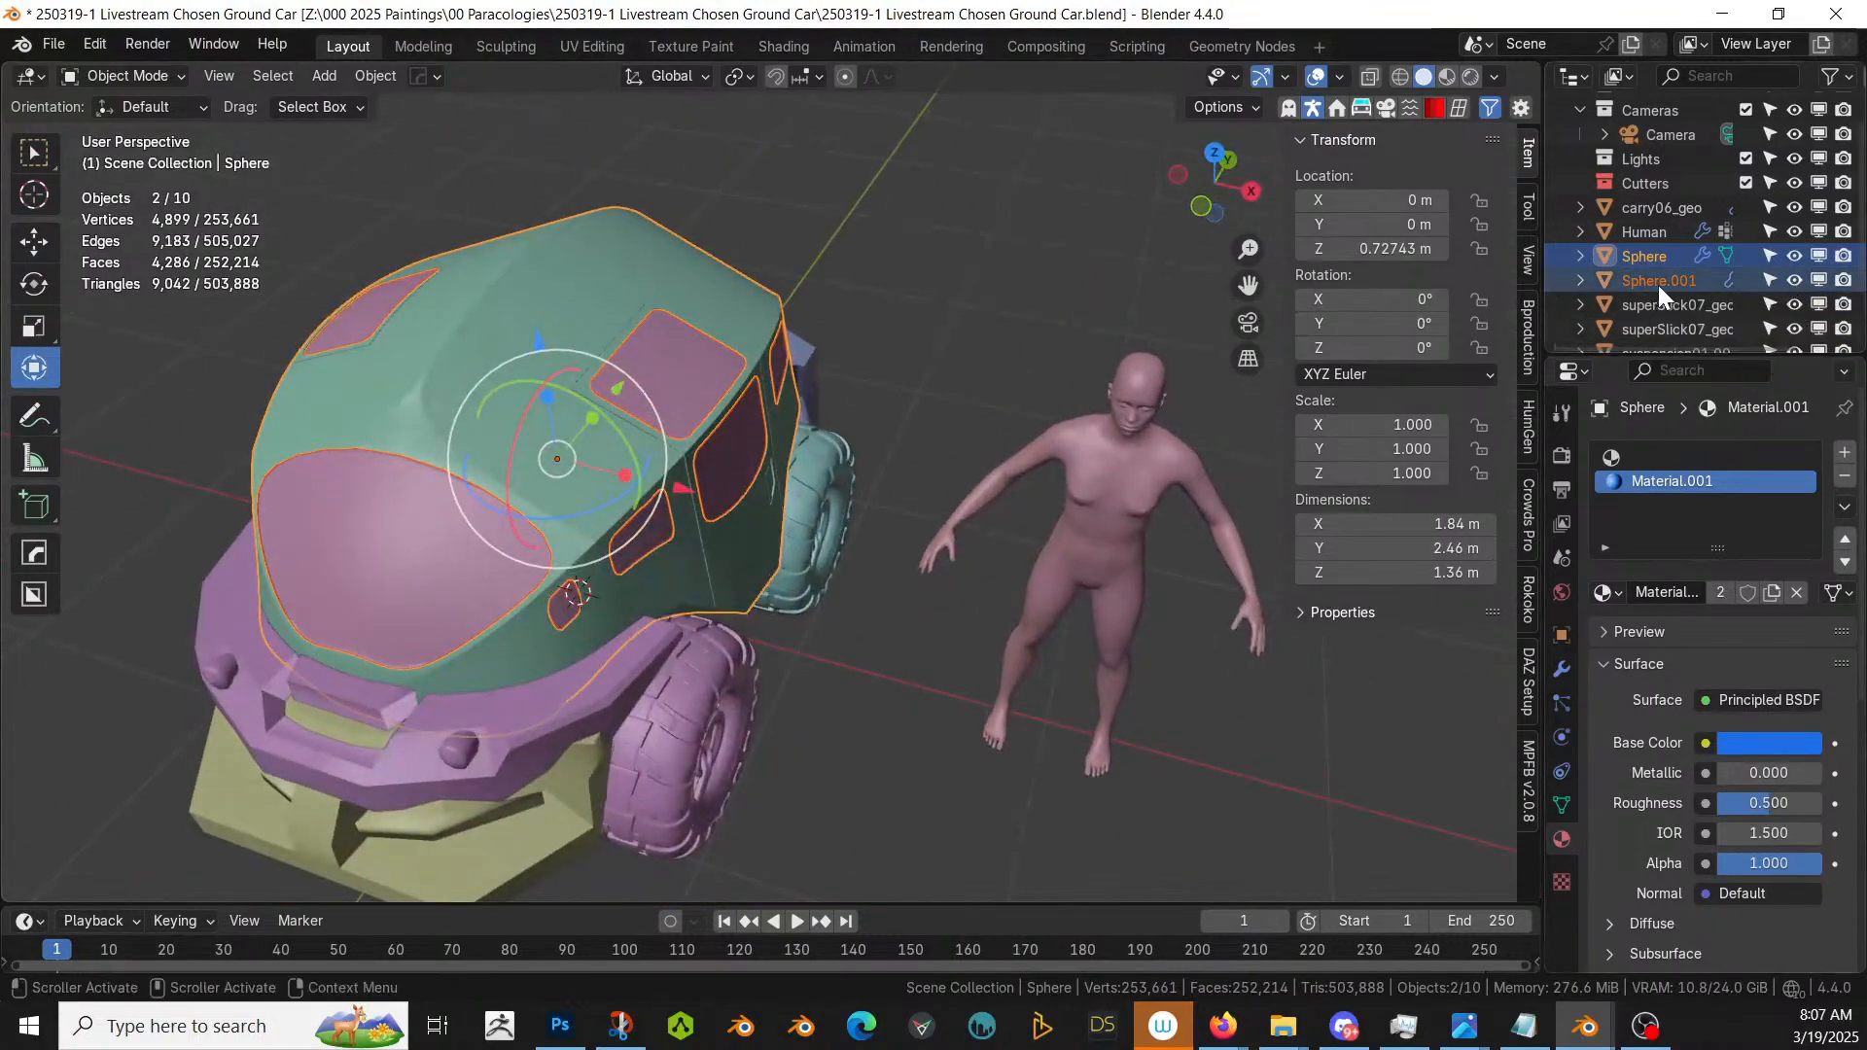
{"action": "left_click", "coordinate": [1790, 282]}
{"action": "middle_click_drag", "start_coordinate": [784, 444], "coordinate": [834, 461]}
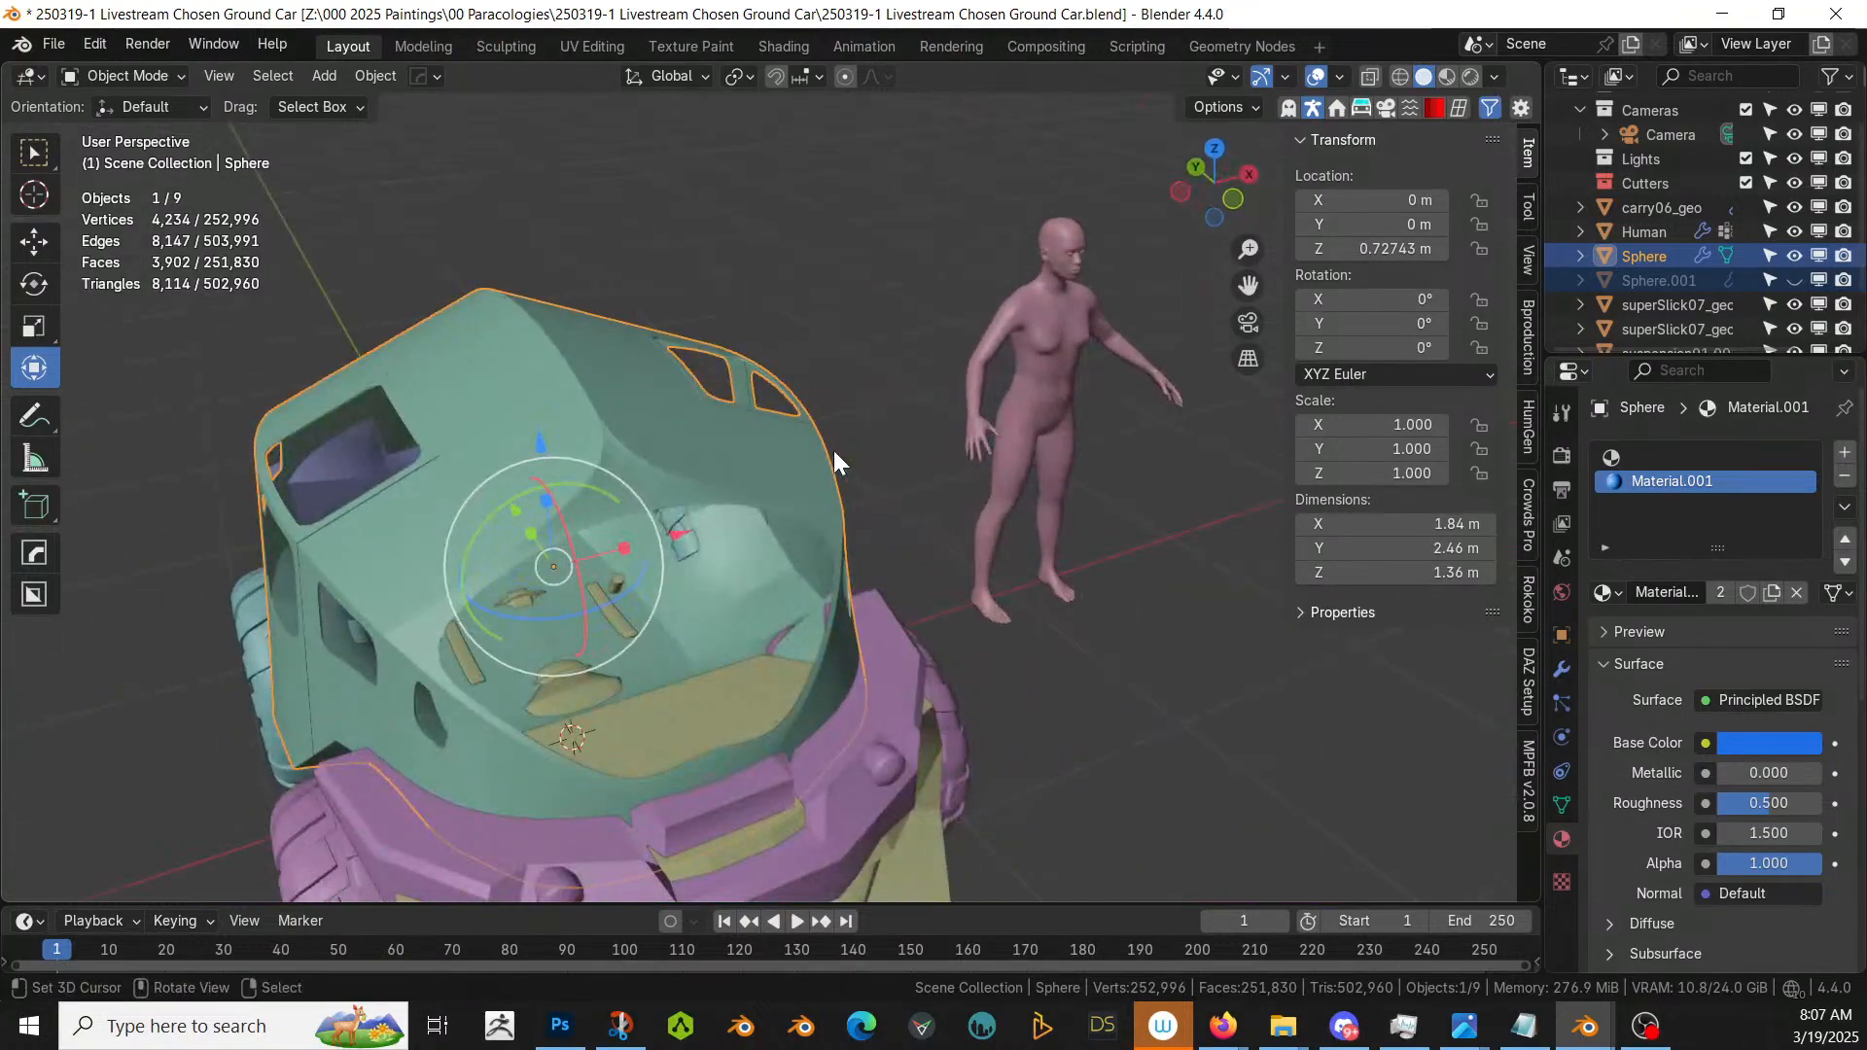
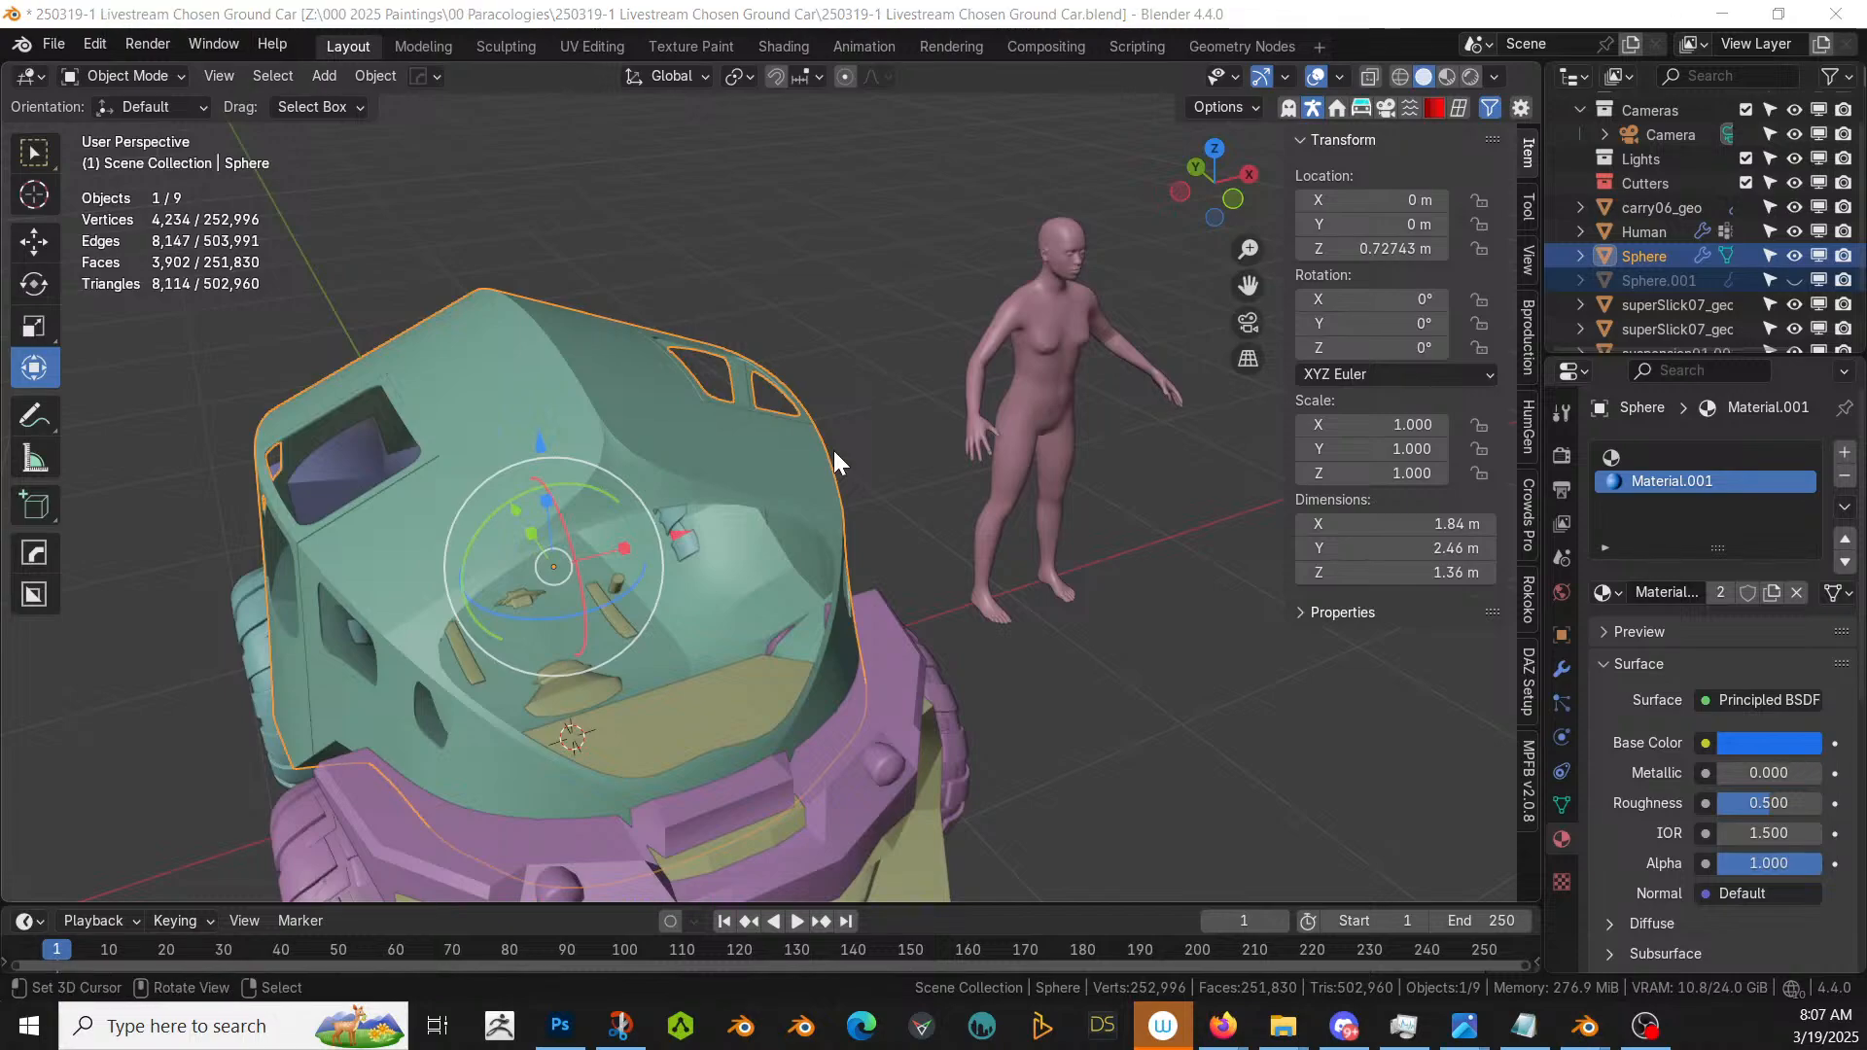
- Switch to the vehicle kitbash file and isolate the smaller red-and-black front seat's cushions and backrest
{"action": "key", "text": "alt+Tab"}
{"action": "middle_click_drag", "start_coordinate": [848, 435], "coordinate": [955, 276]}
{"action": "middle_click_drag", "start_coordinate": [1264, 615], "coordinate": [1140, 705]}
{"action": "scroll", "coordinate": [1087, 580], "scroll_direction": "down", "scroll_amount": 3}
{"action": "scroll", "coordinate": [812, 525], "scroll_direction": "up", "scroll_amount": 3}
{"action": "middle_click_drag", "start_coordinate": [803, 520], "coordinate": [918, 604]}
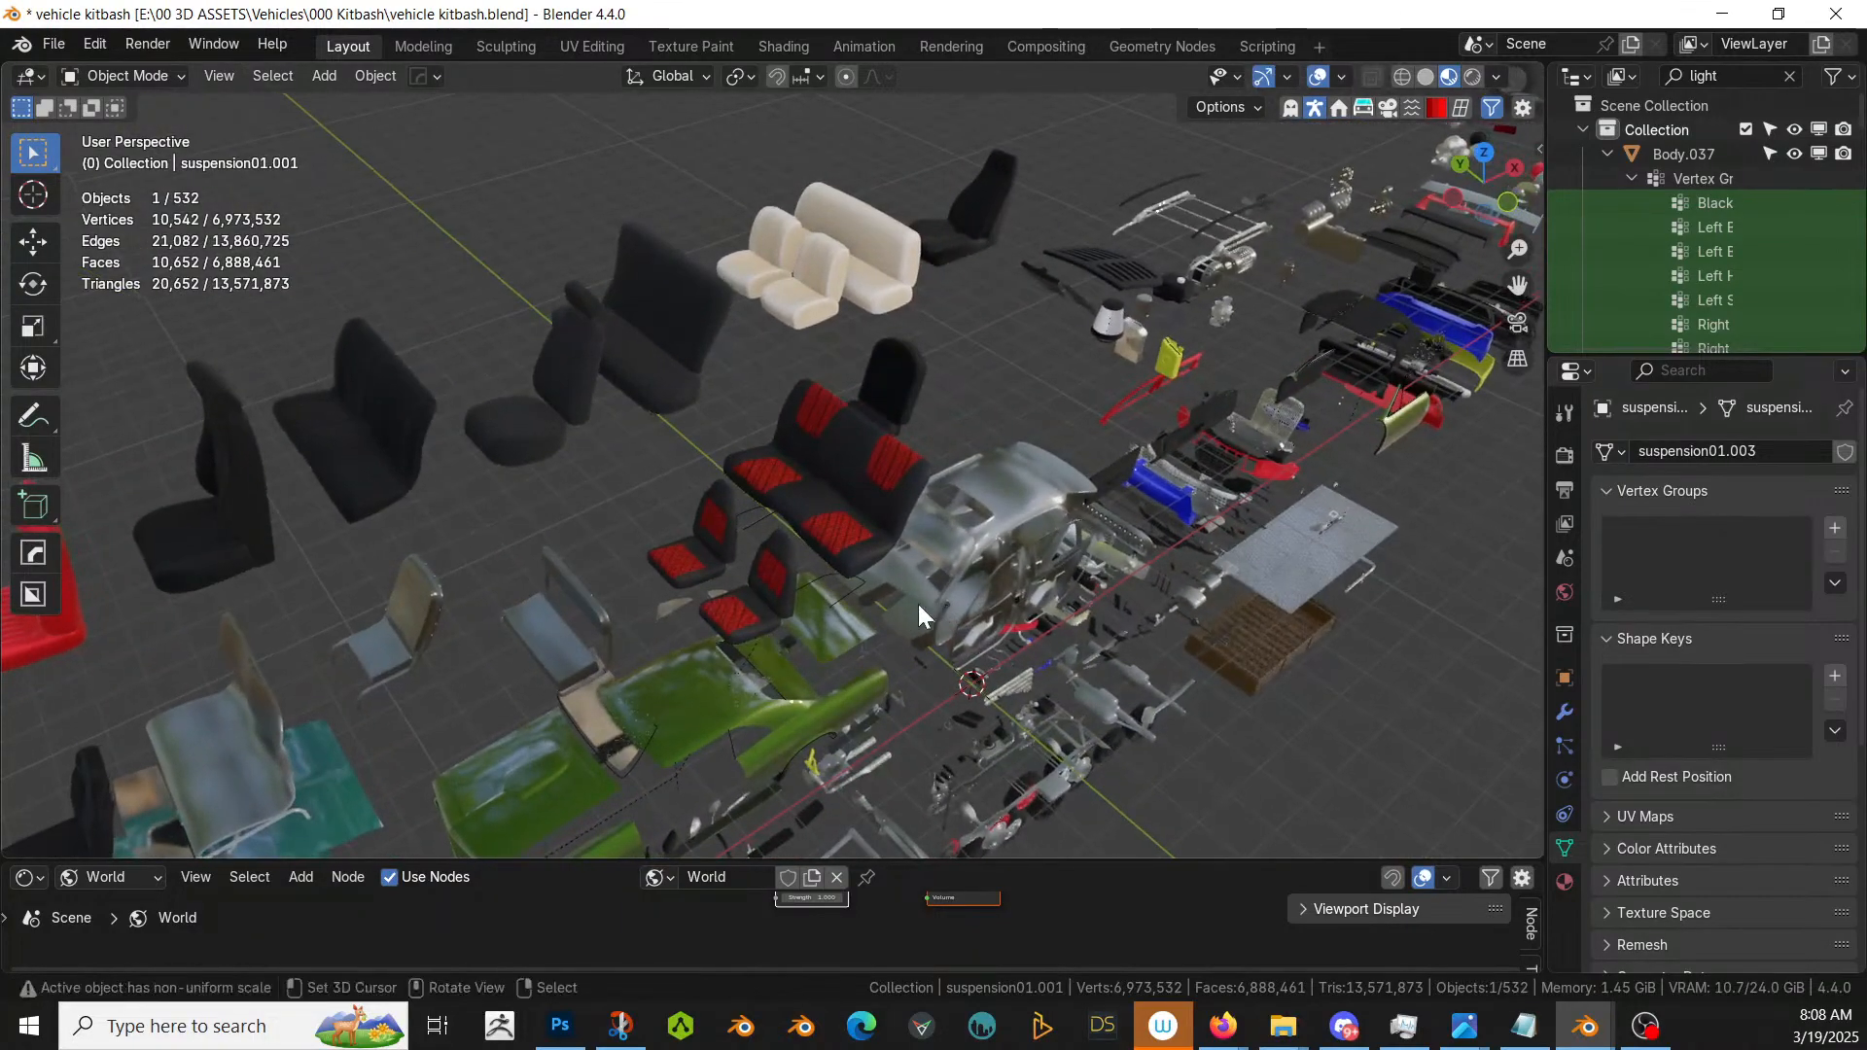
{"action": "left_click", "coordinate": [728, 610]}
{"action": "left_click", "coordinate": [768, 574], "text": "shift"}
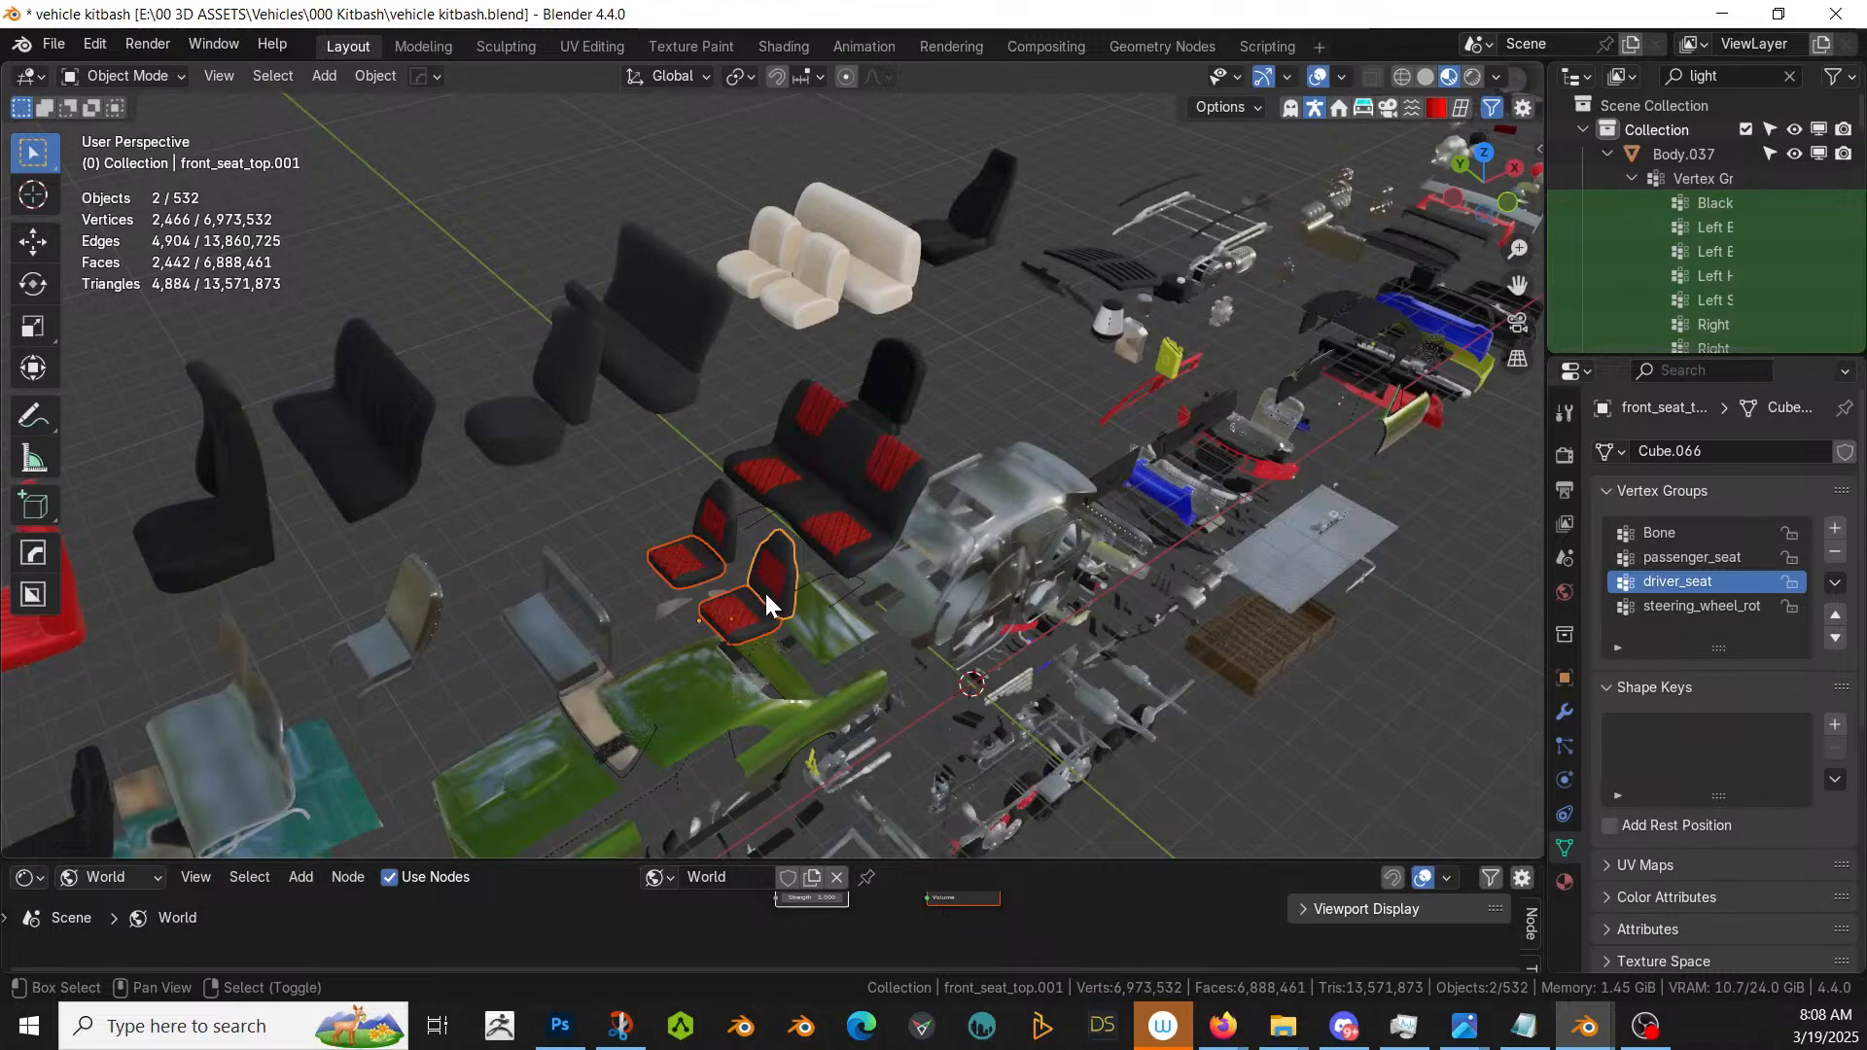
{"action": "key", "text": "KP_Divide"}
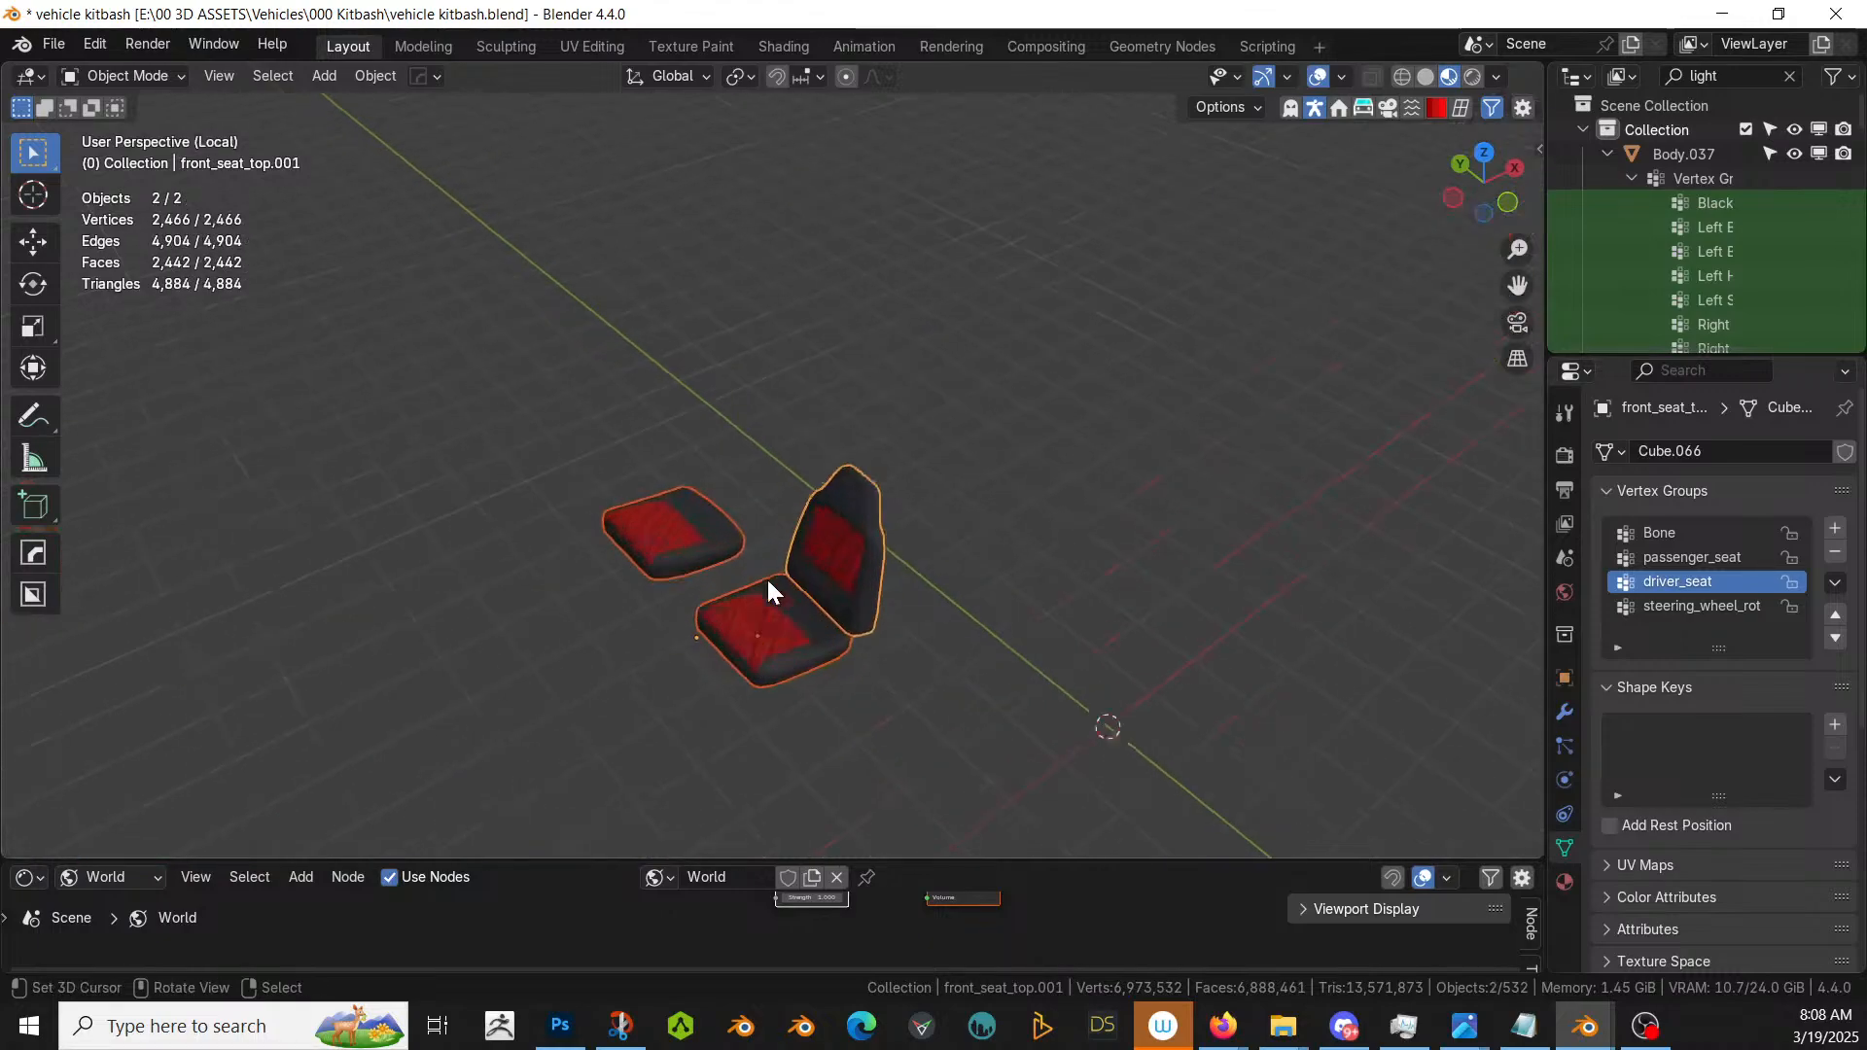
{"action": "middle_click_drag", "start_coordinate": [877, 632], "coordinate": [888, 649]}
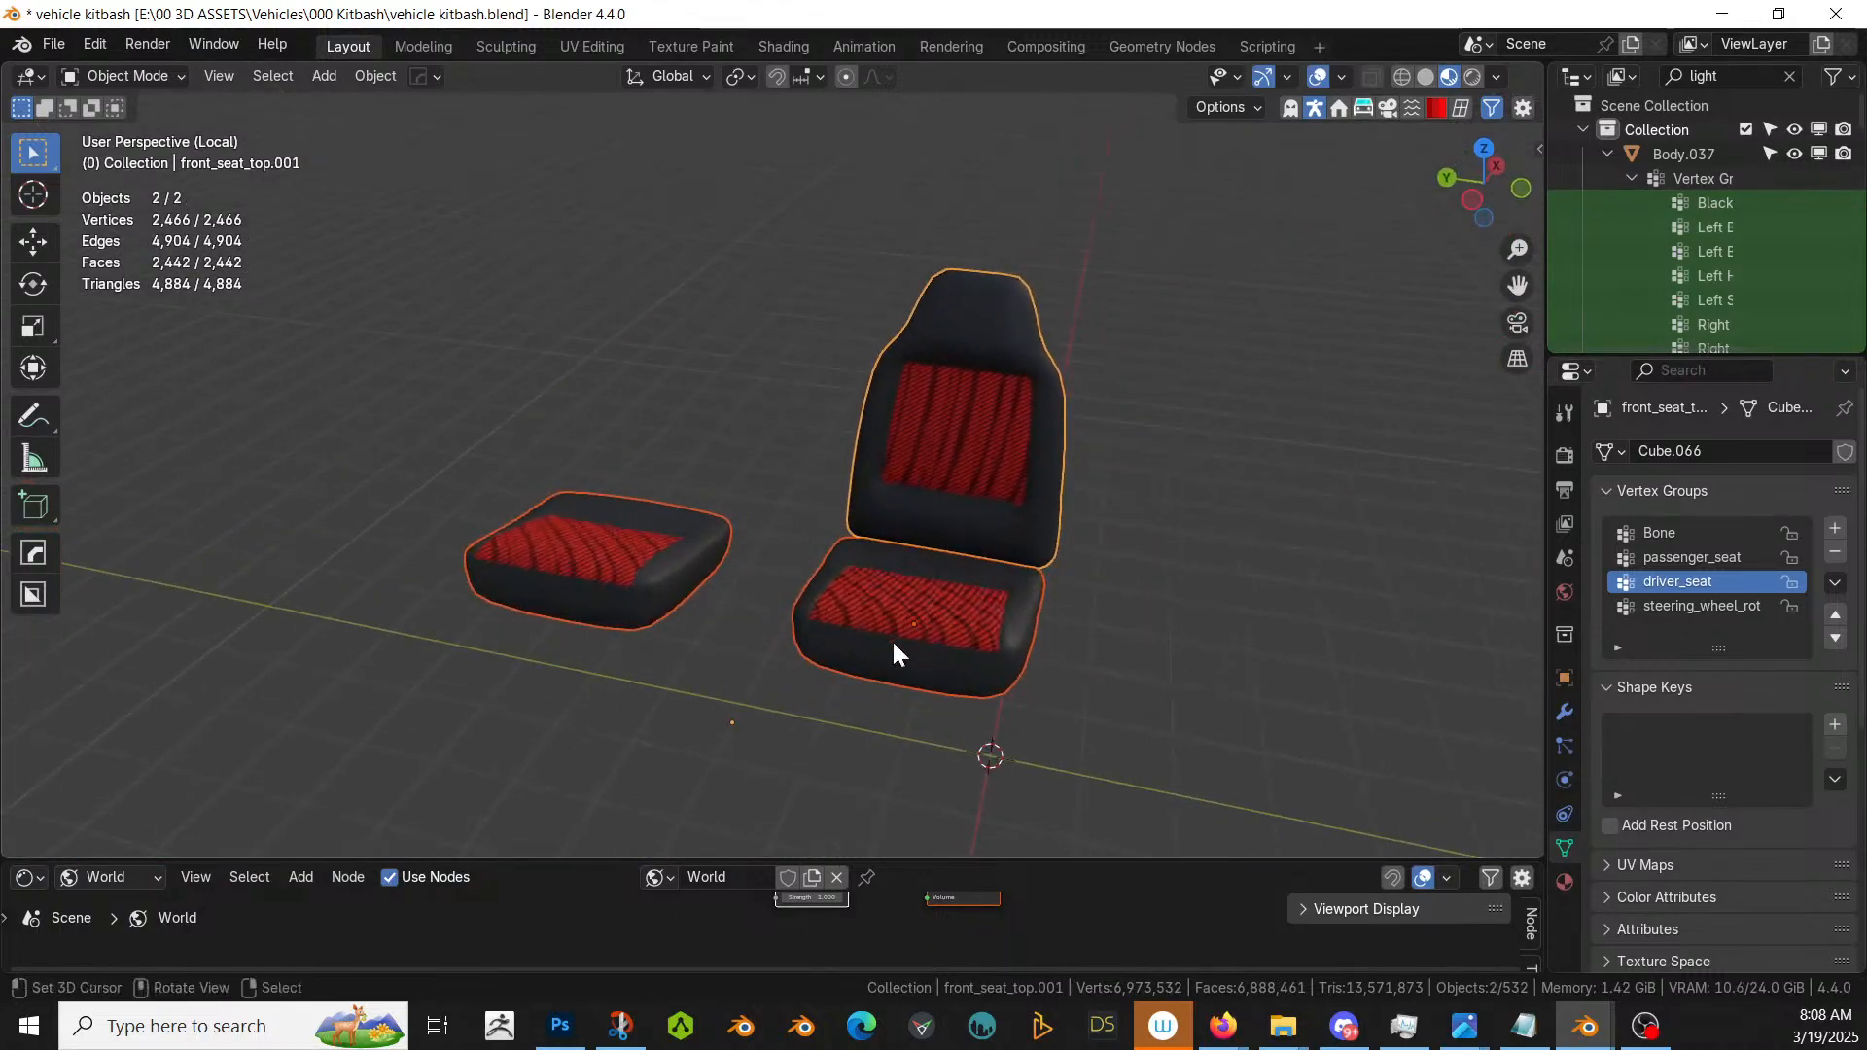
- Copy the front seat's backrest and cushion objects and paste them into the Livestream Chosen Ground Car file
{"action": "left_click", "coordinate": [892, 647]}
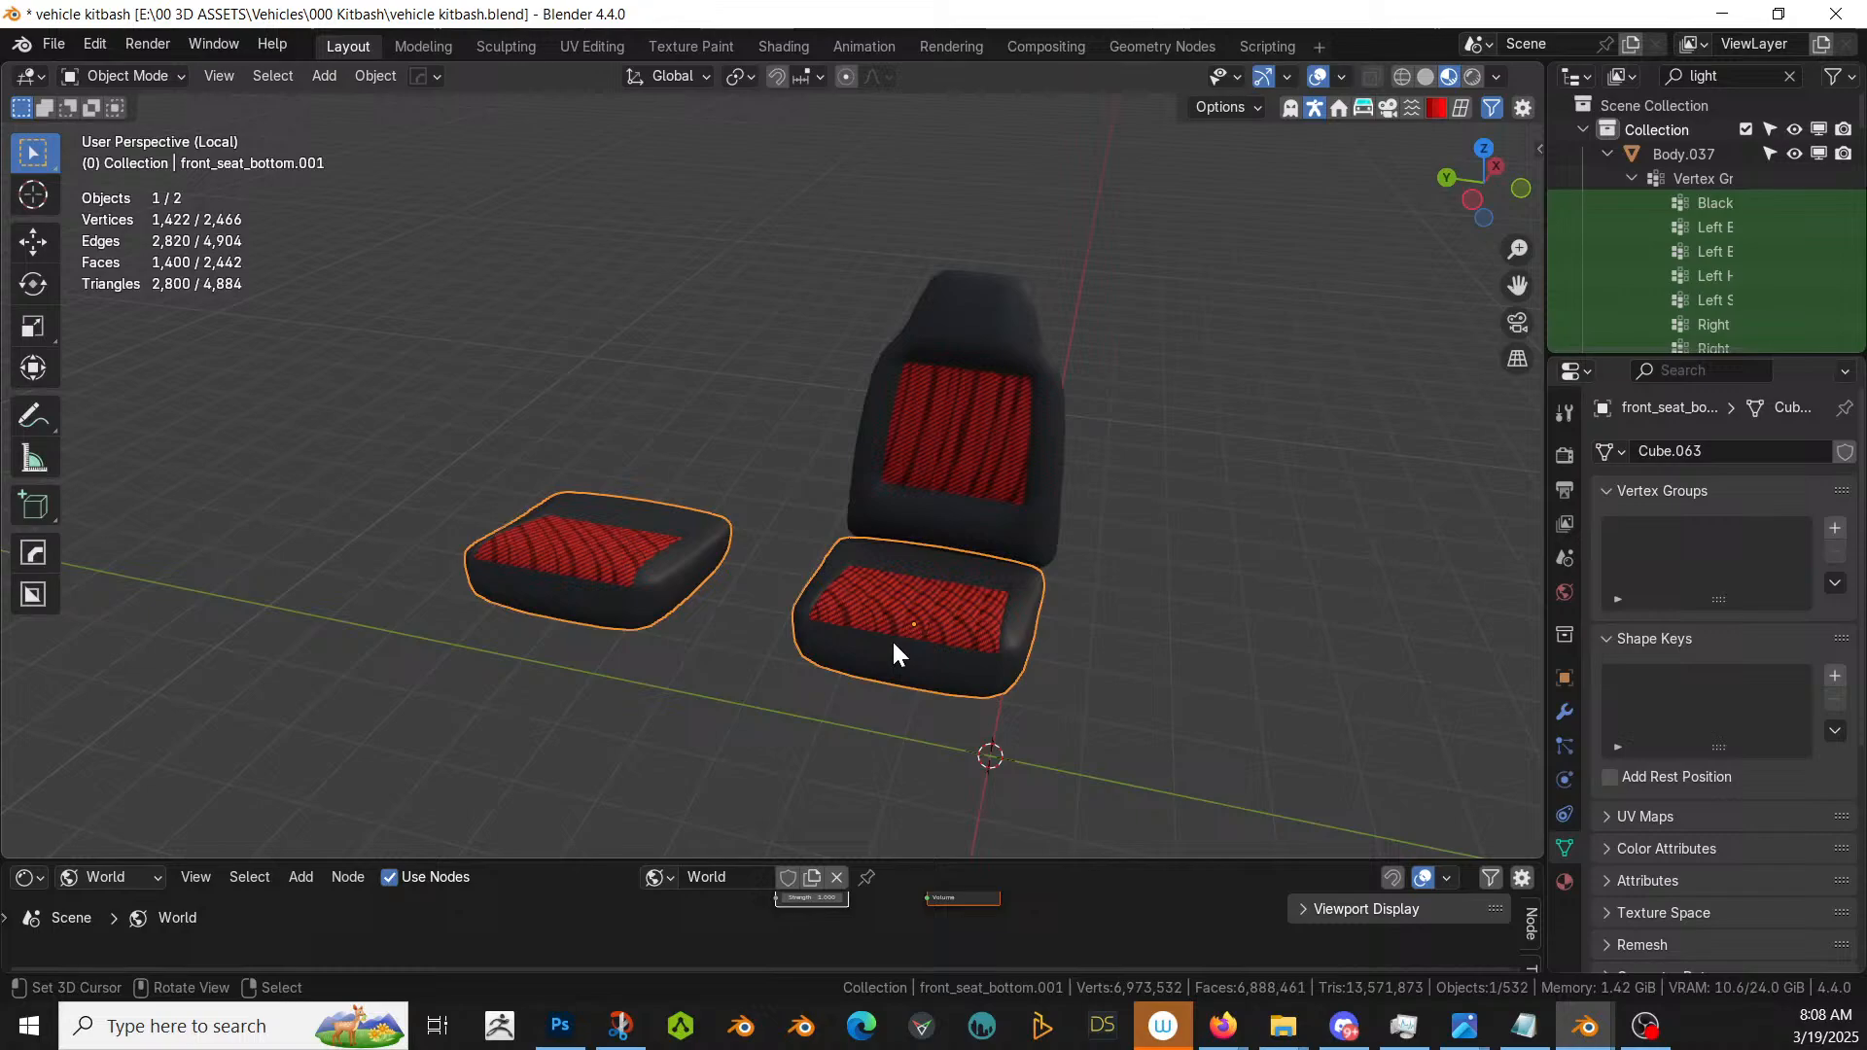
{"action": "left_click", "coordinate": [953, 520]}
{"action": "left_click", "coordinate": [918, 583], "text": "shift"}
{"action": "middle_click_drag", "start_coordinate": [917, 584], "coordinate": [713, 587]}
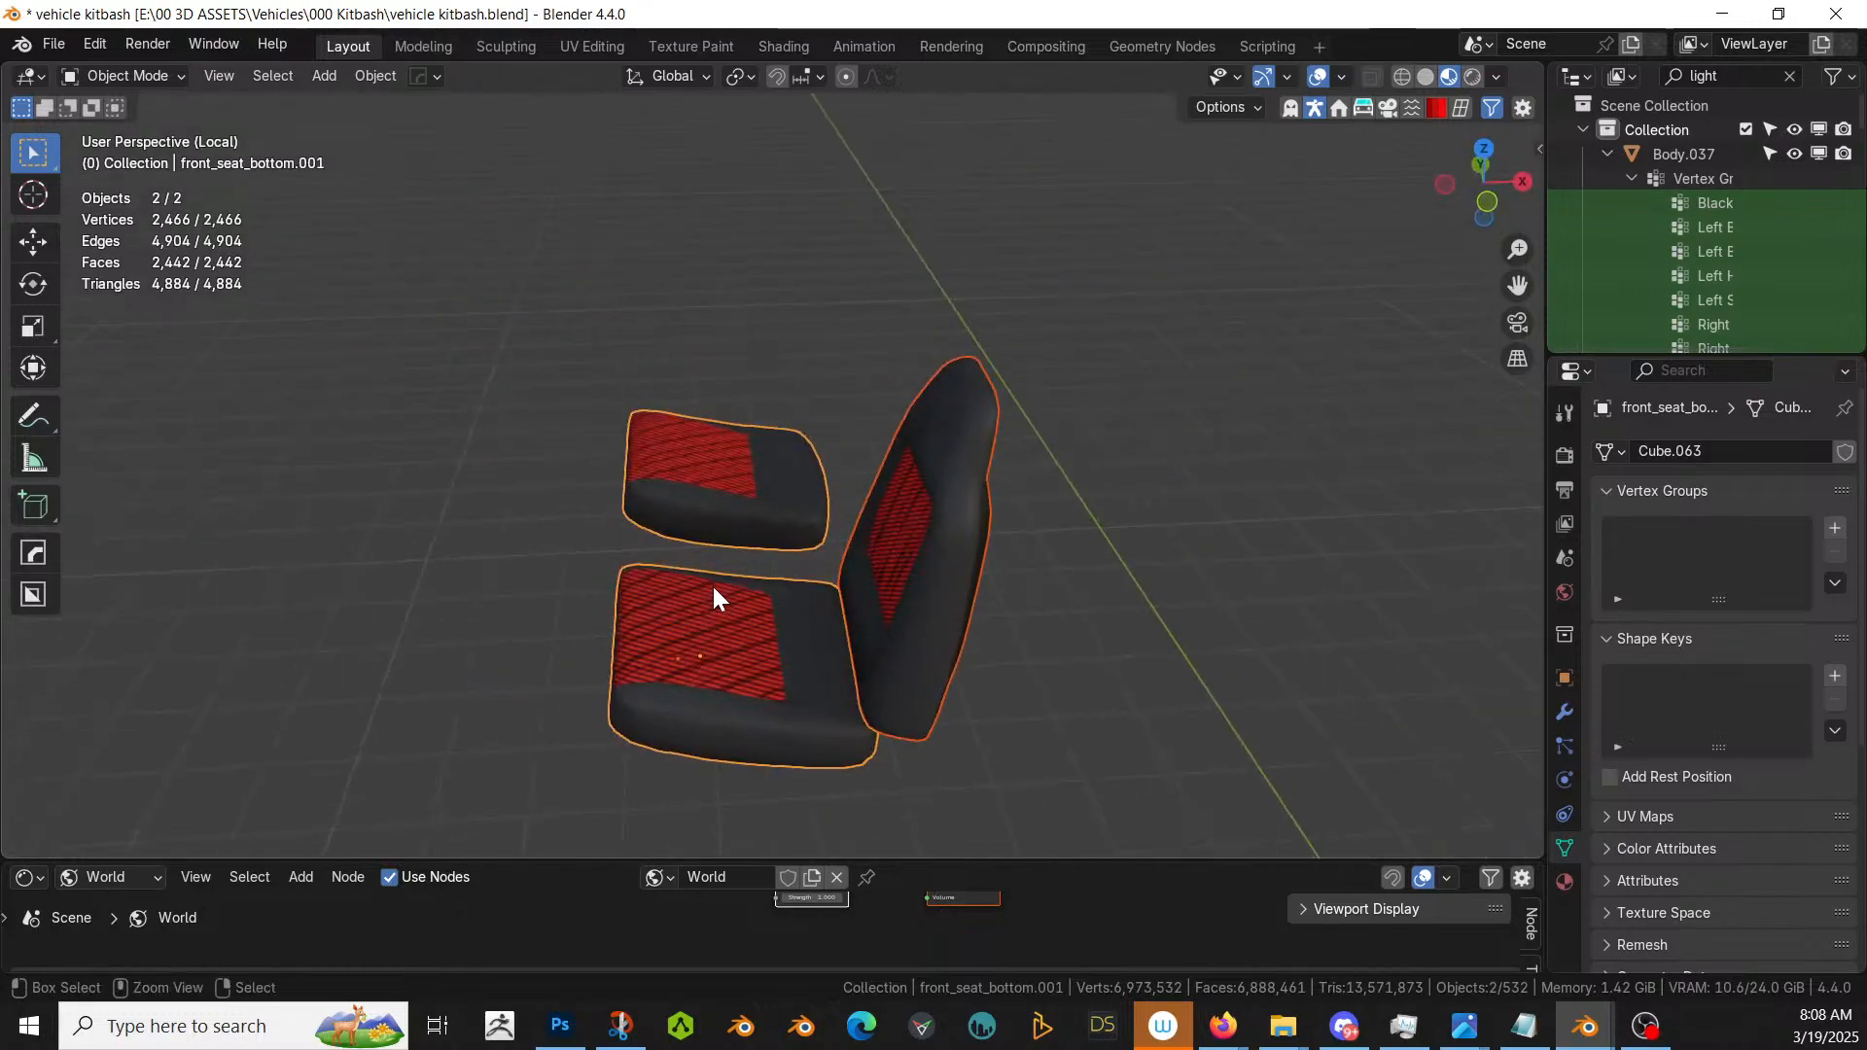
{"action": "key", "text": "ctrl+c"}
{"action": "left_click", "coordinate": [712, 586]}
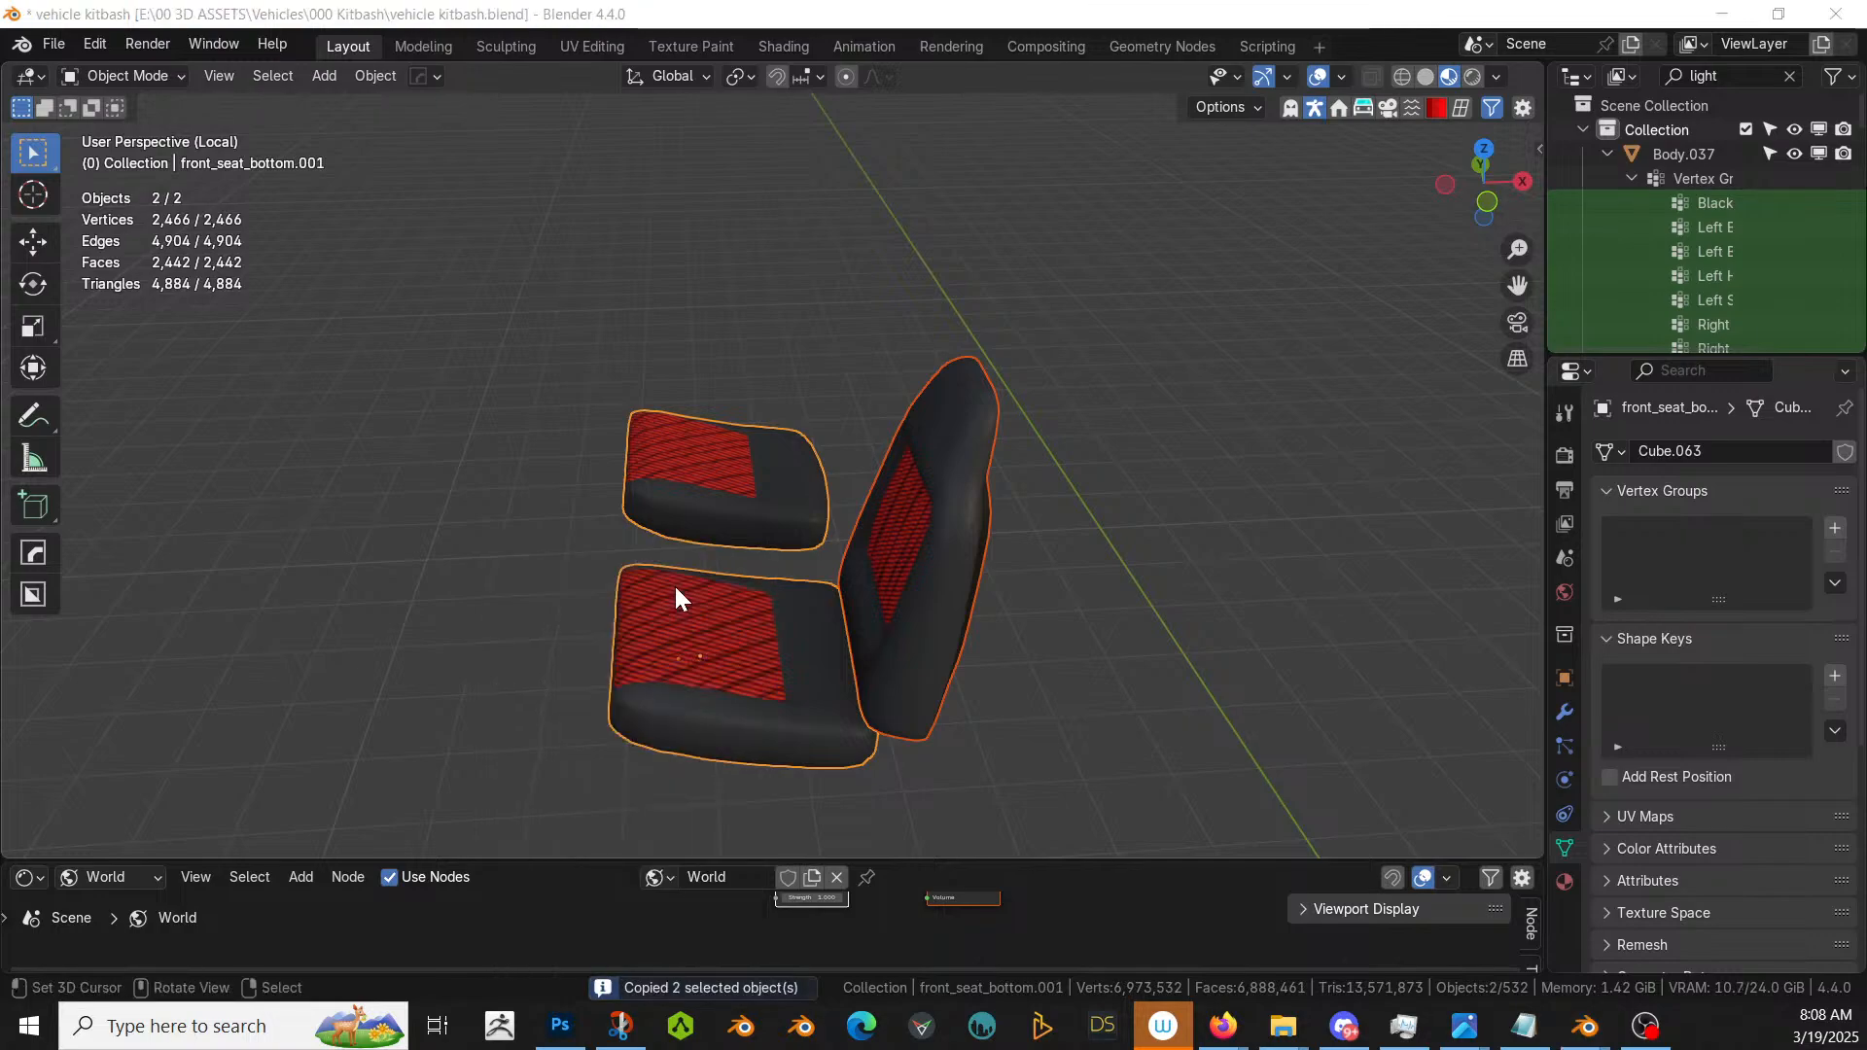
{"action": "key", "text": "alt+Tab"}
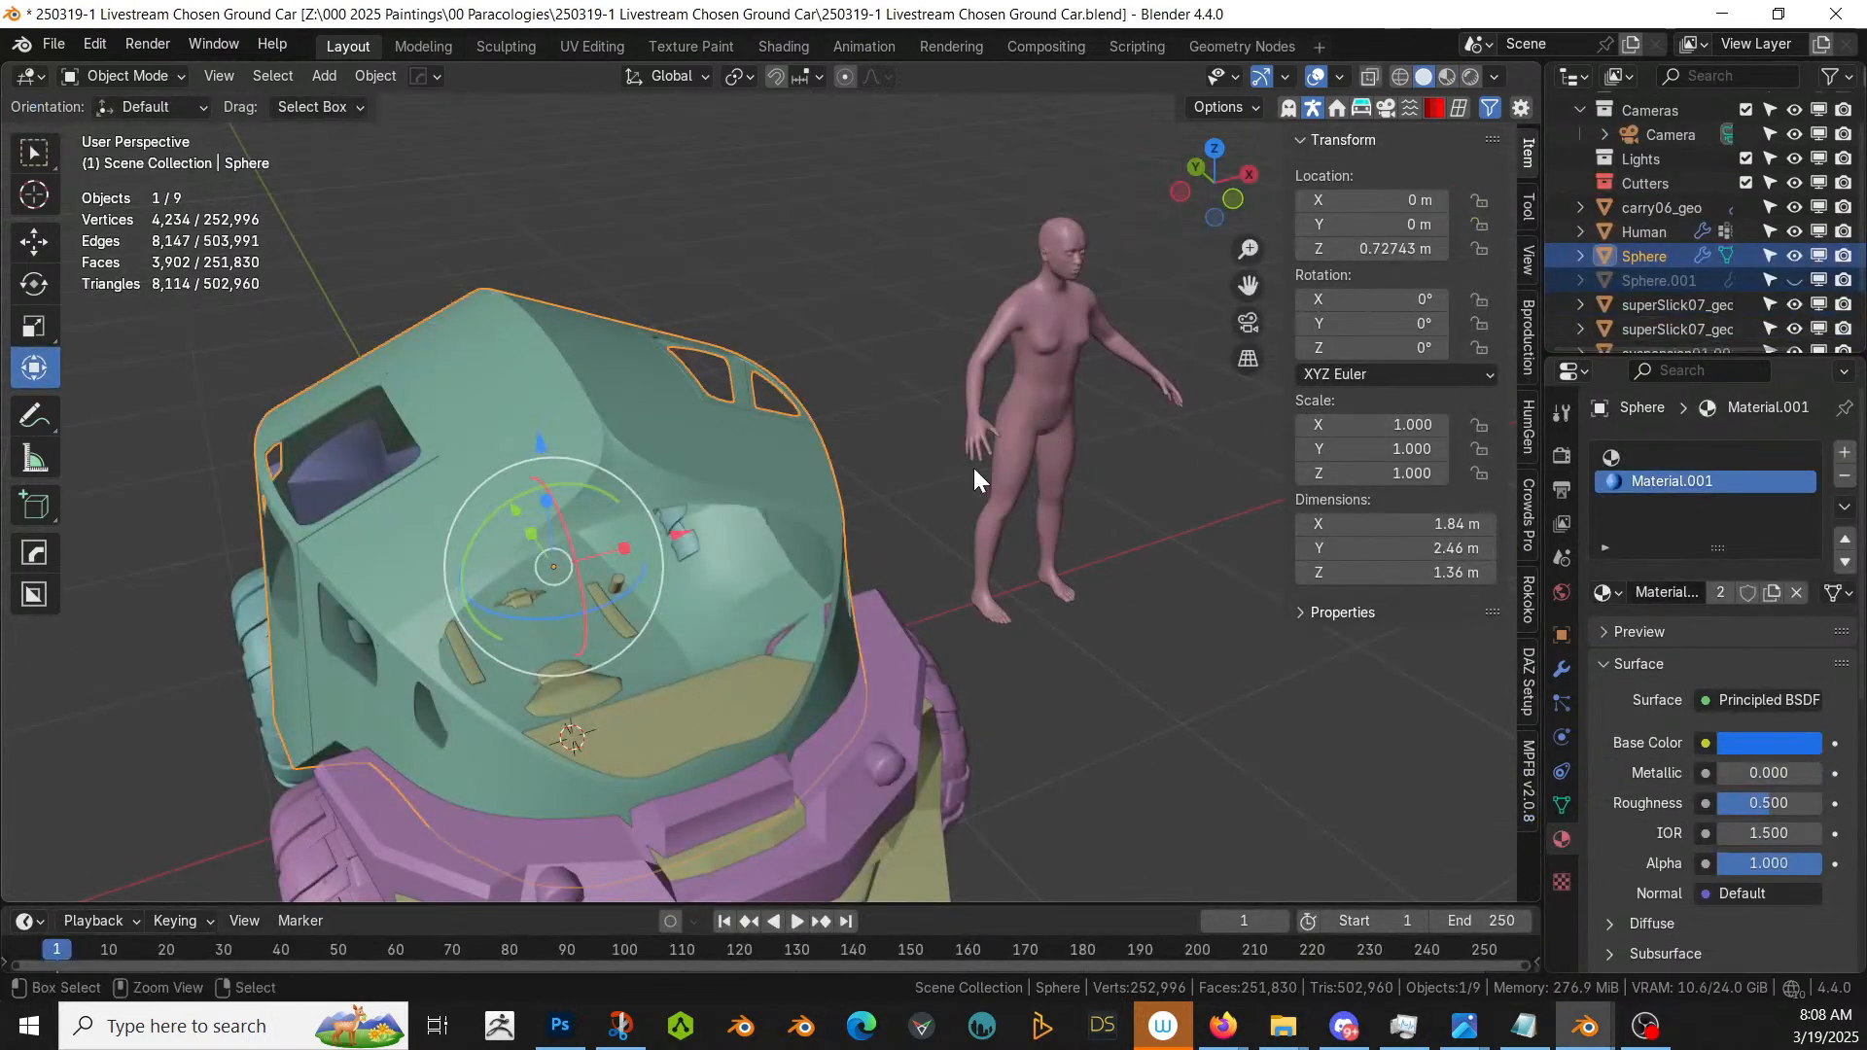
{"action": "key", "text": "ctrl+v"}
{"action": "scroll", "coordinate": [972, 468], "scroll_direction": "down", "scroll_amount": 6}
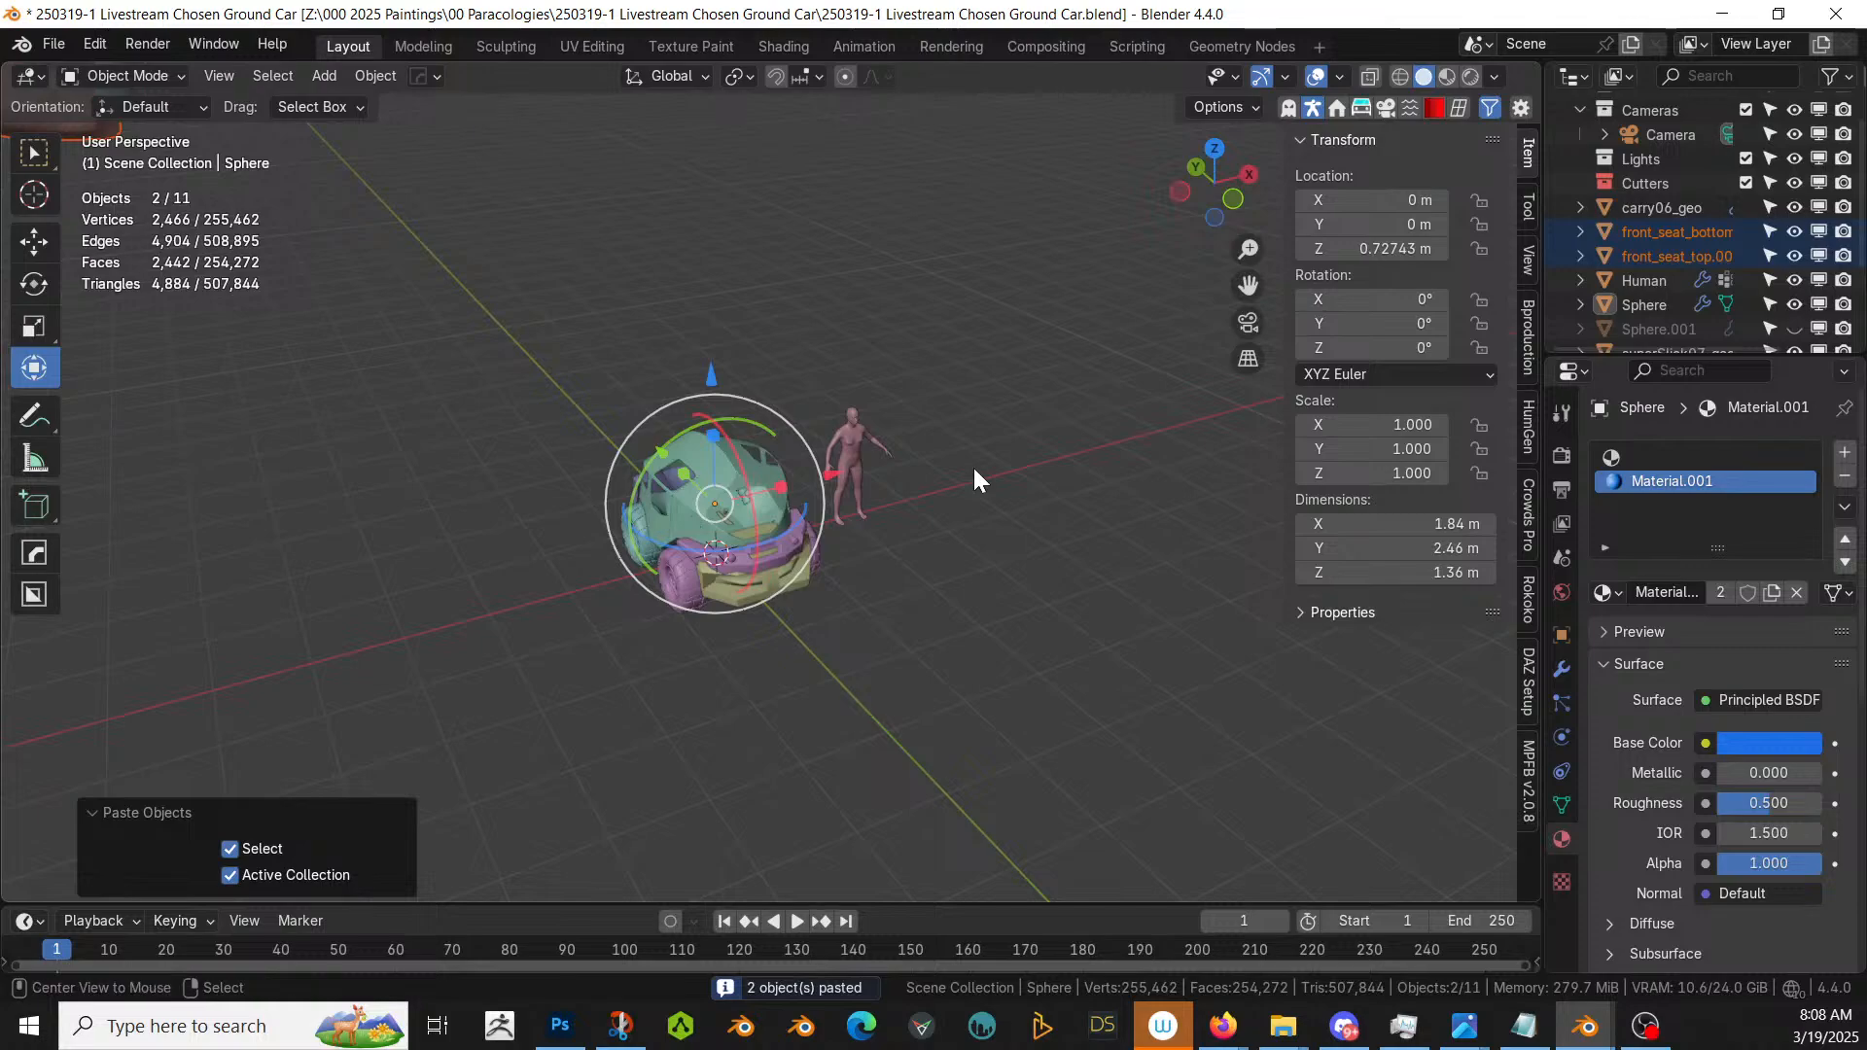
{"action": "key", "text": "alt+g"}
{"action": "middle_click_drag", "start_coordinate": [972, 468], "coordinate": [819, 535]}
{"action": "key", "text": "ctrl+z"}
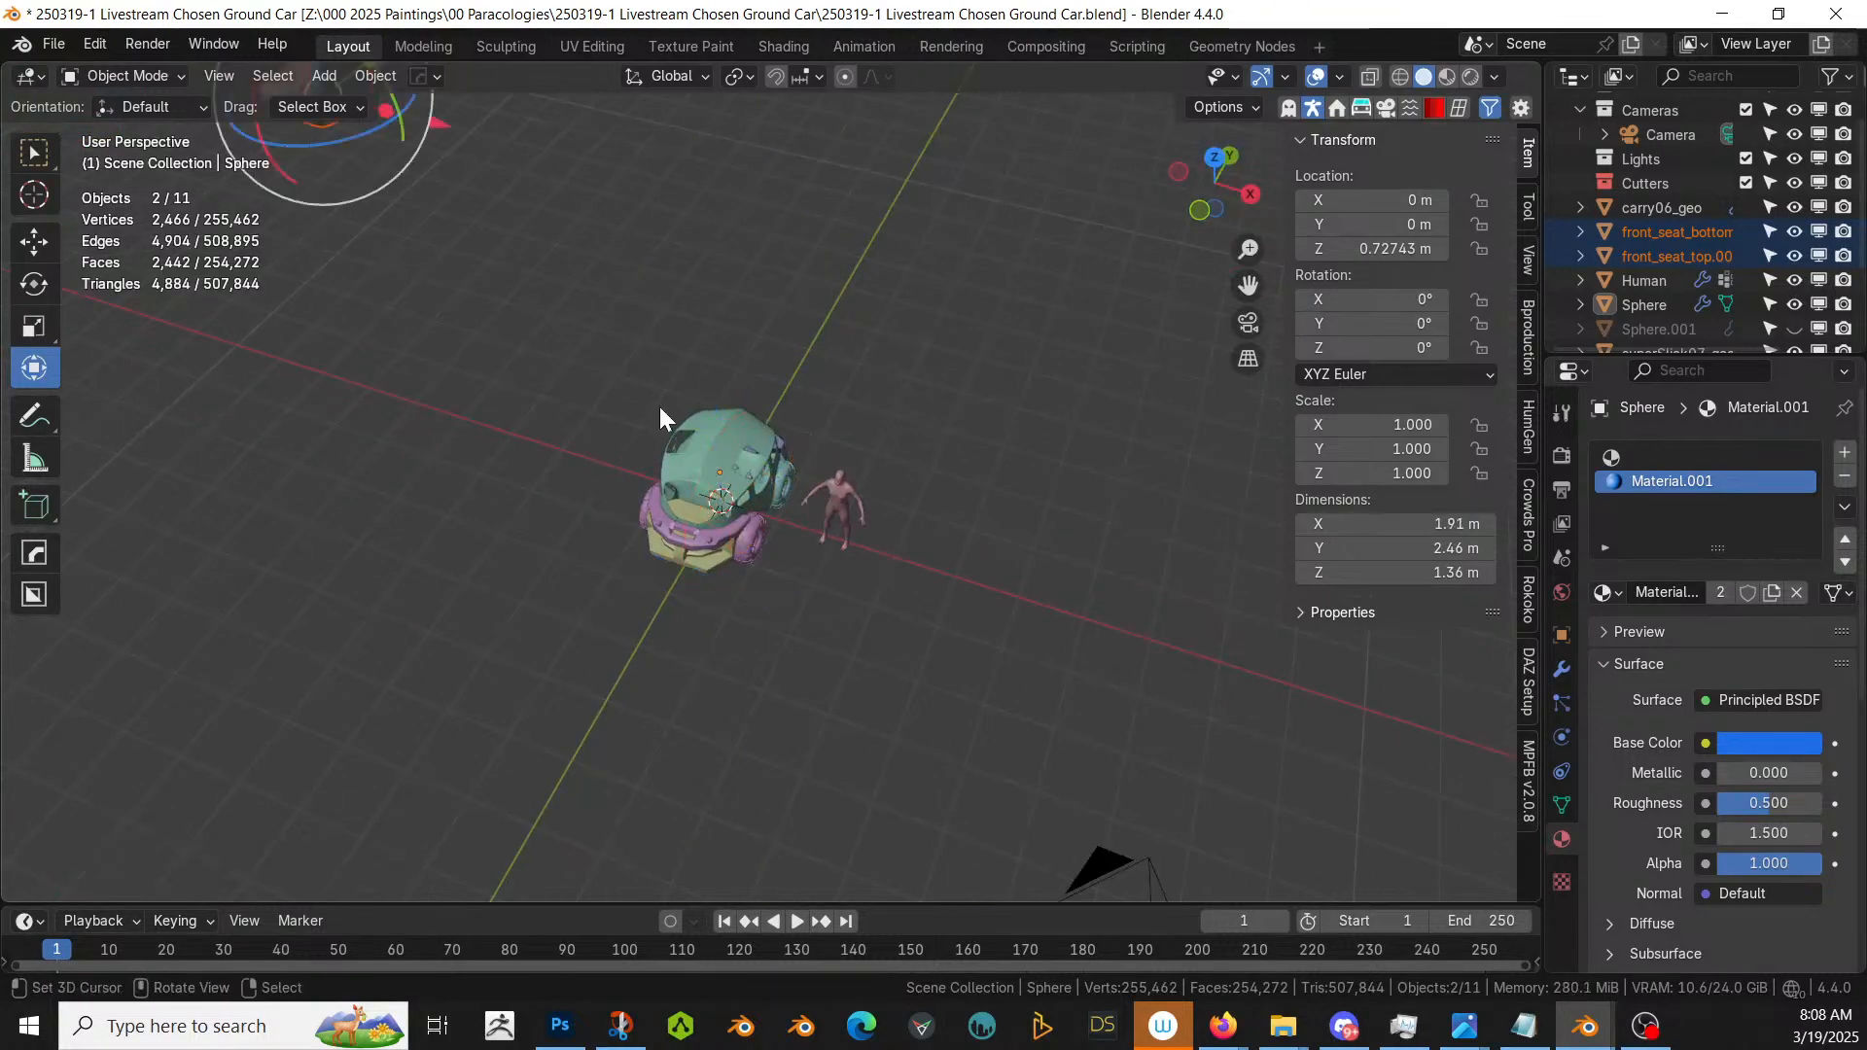
- Delete the linked vertices of the extra seat cushion that has no backrest
{"action": "middle_click_drag", "start_coordinate": [660, 406], "coordinate": [902, 749], "text": "shift"}
{"action": "scroll", "coordinate": [901, 749], "scroll_direction": "up", "scroll_amount": 3}
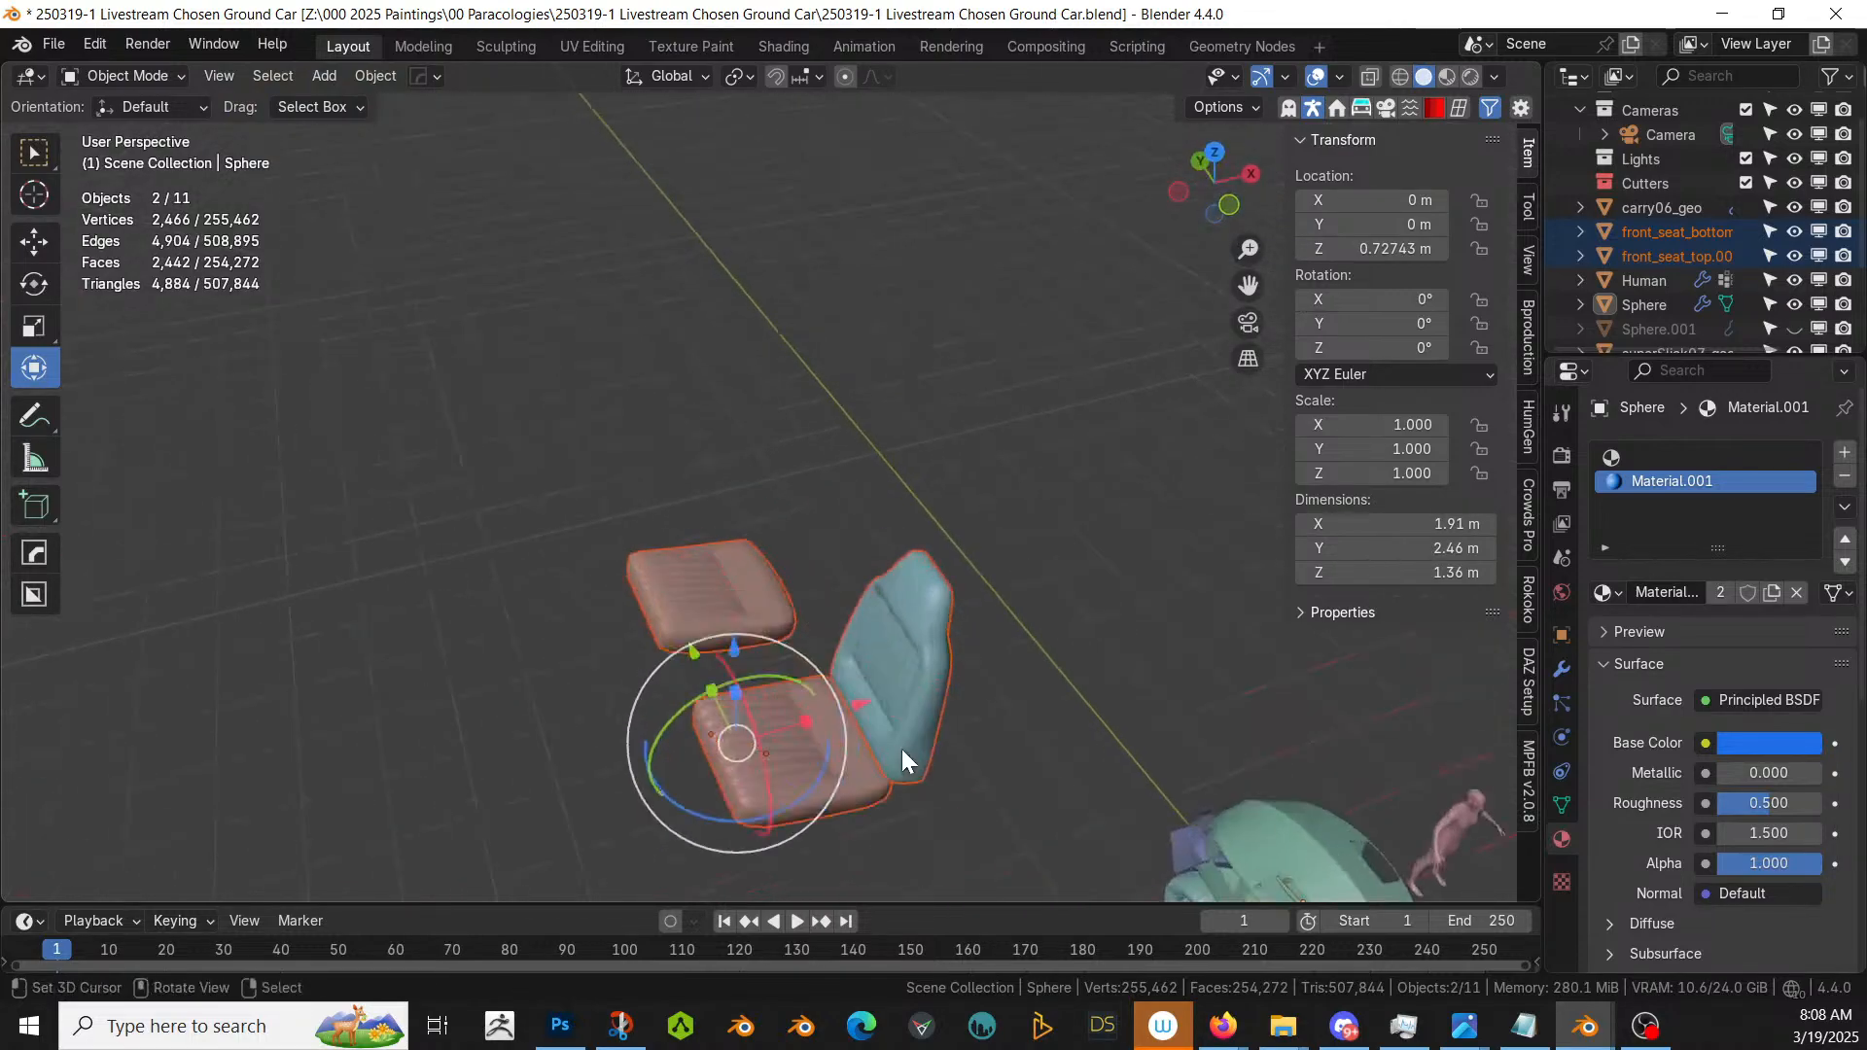
{"action": "left_click", "coordinate": [760, 598]}
{"action": "key", "text": "Tab"}
{"action": "left_click", "coordinate": [701, 601]}
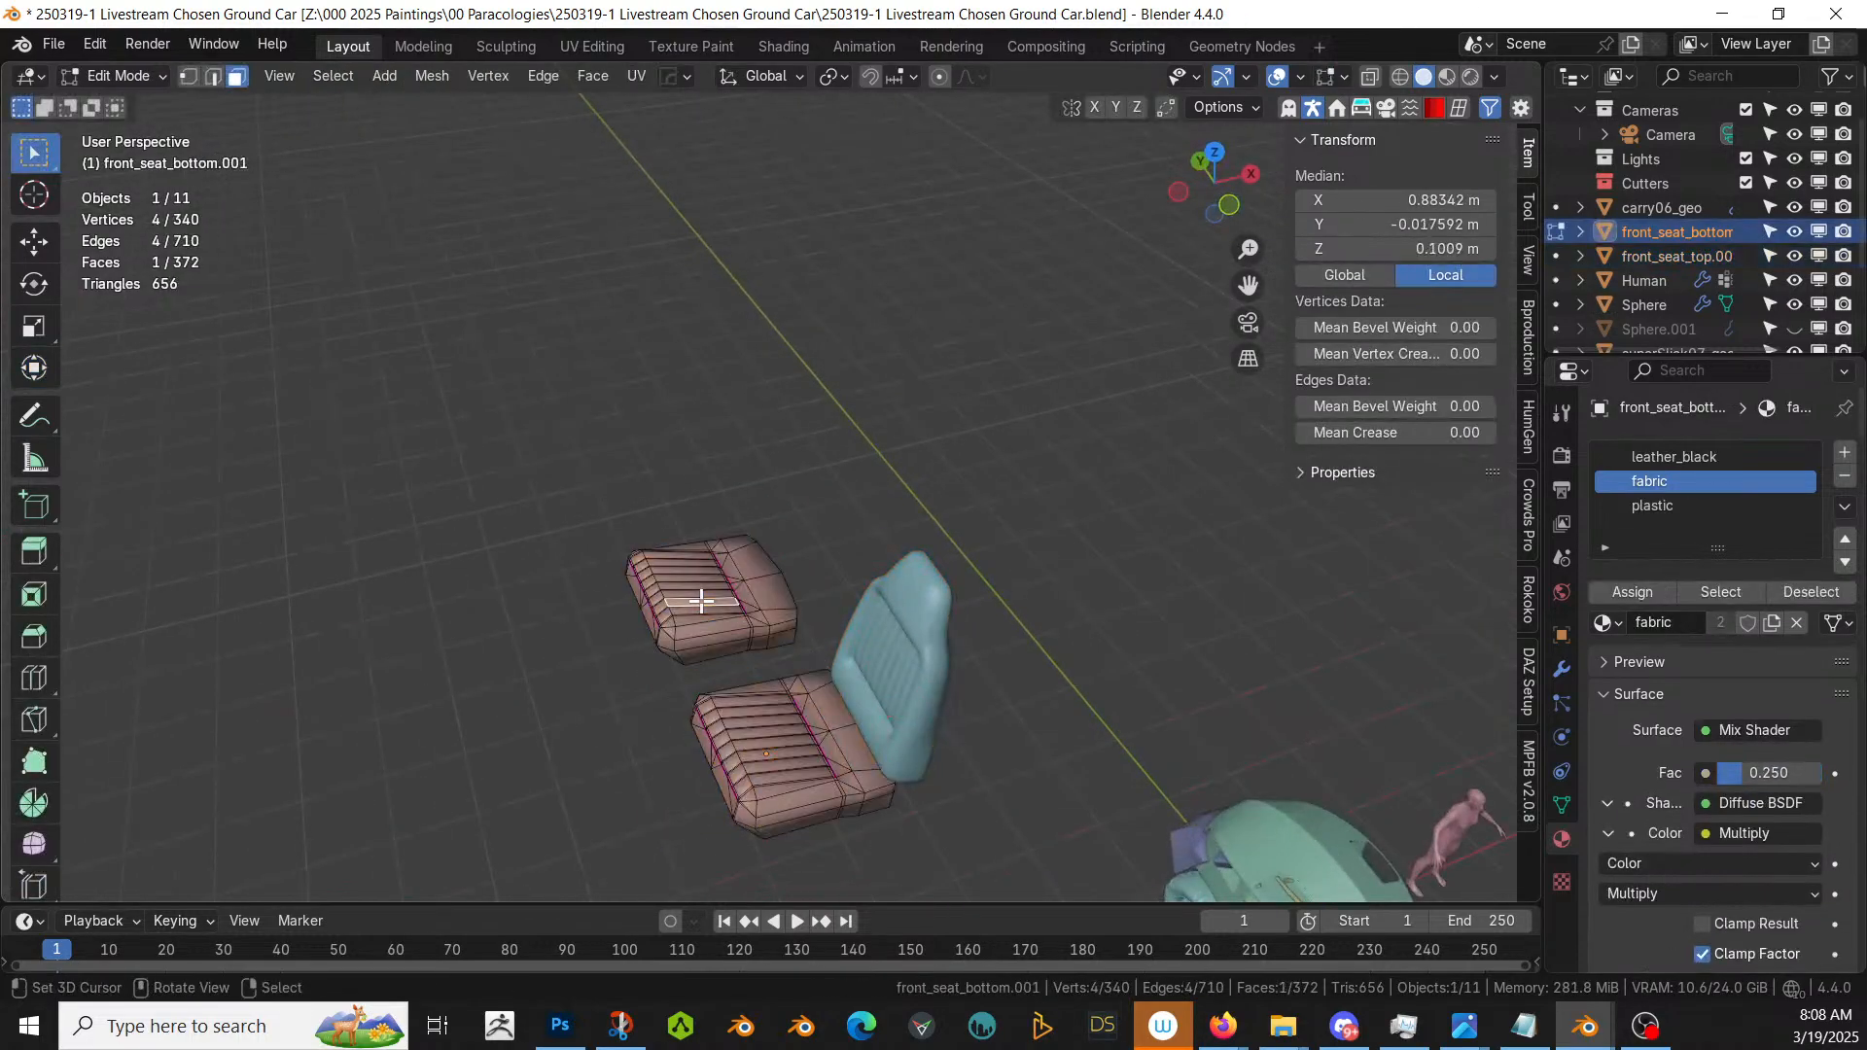
{"action": "key", "text": "ctrl+l"}
{"action": "left_click", "coordinate": [1560, 667]}
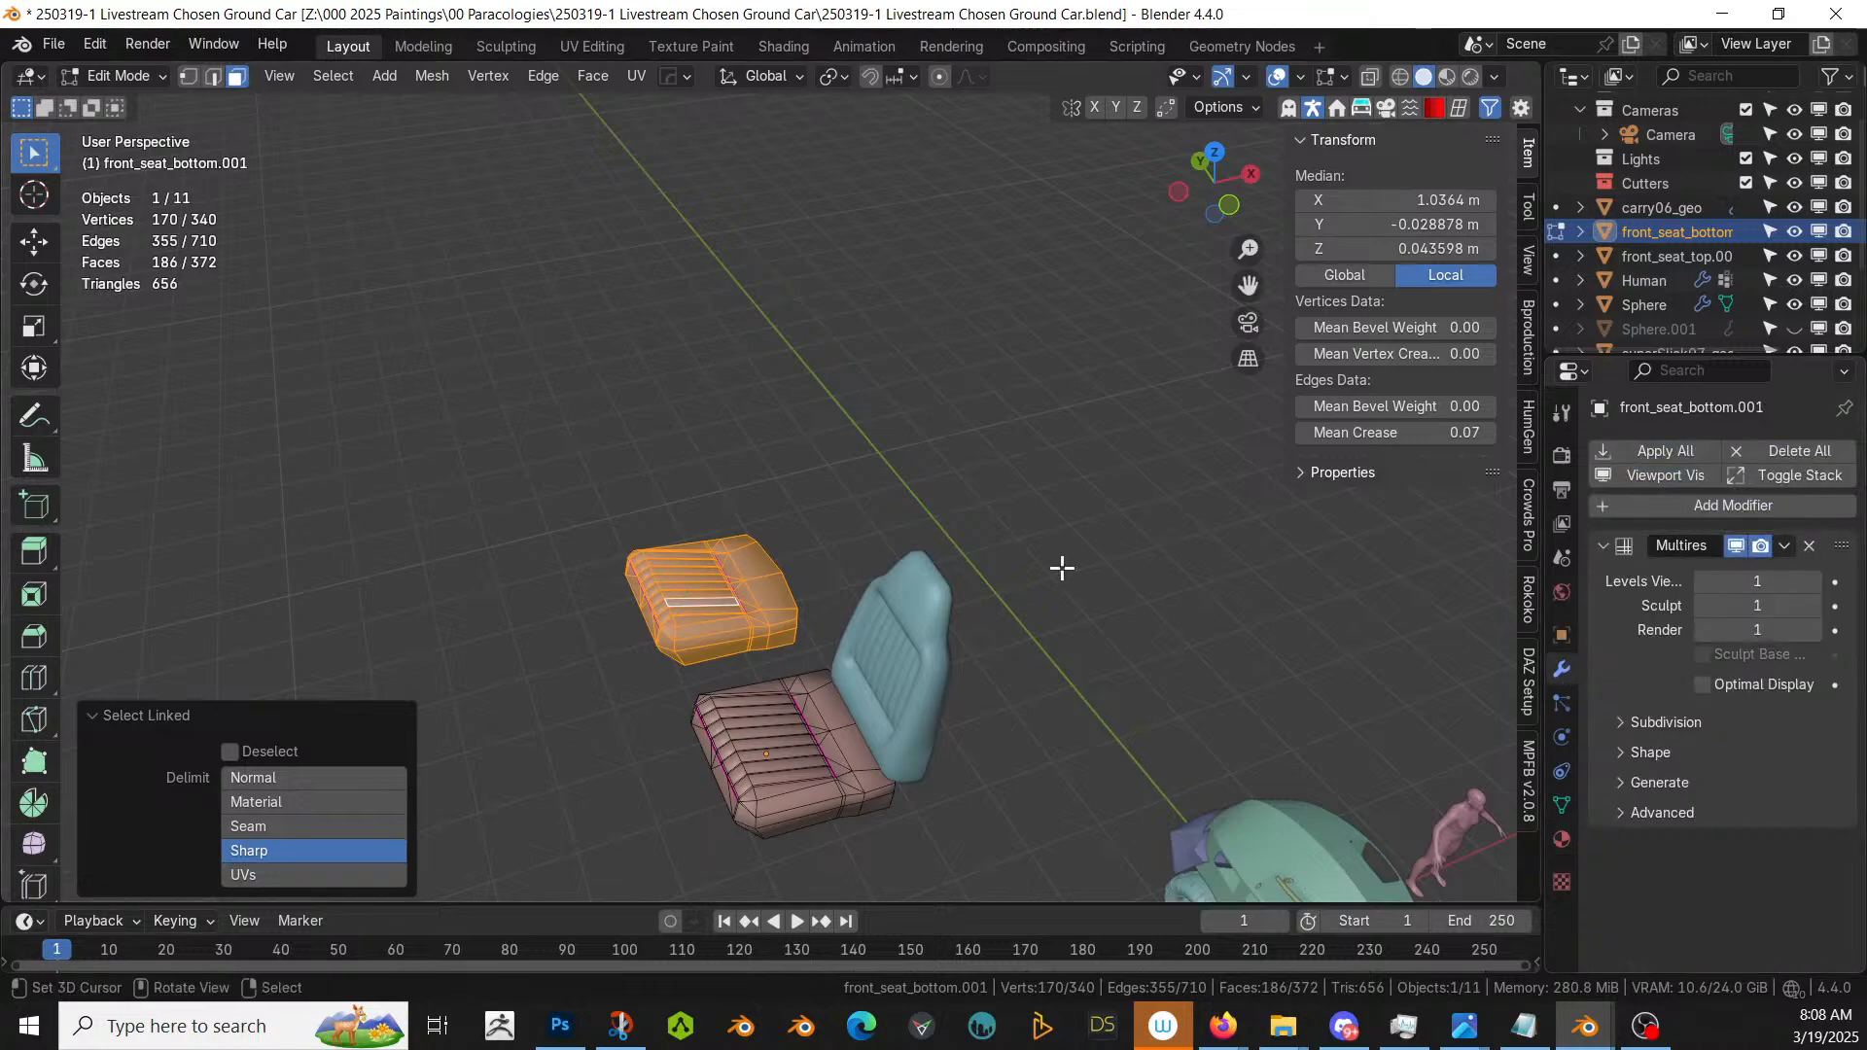
{"action": "key", "text": "x"}
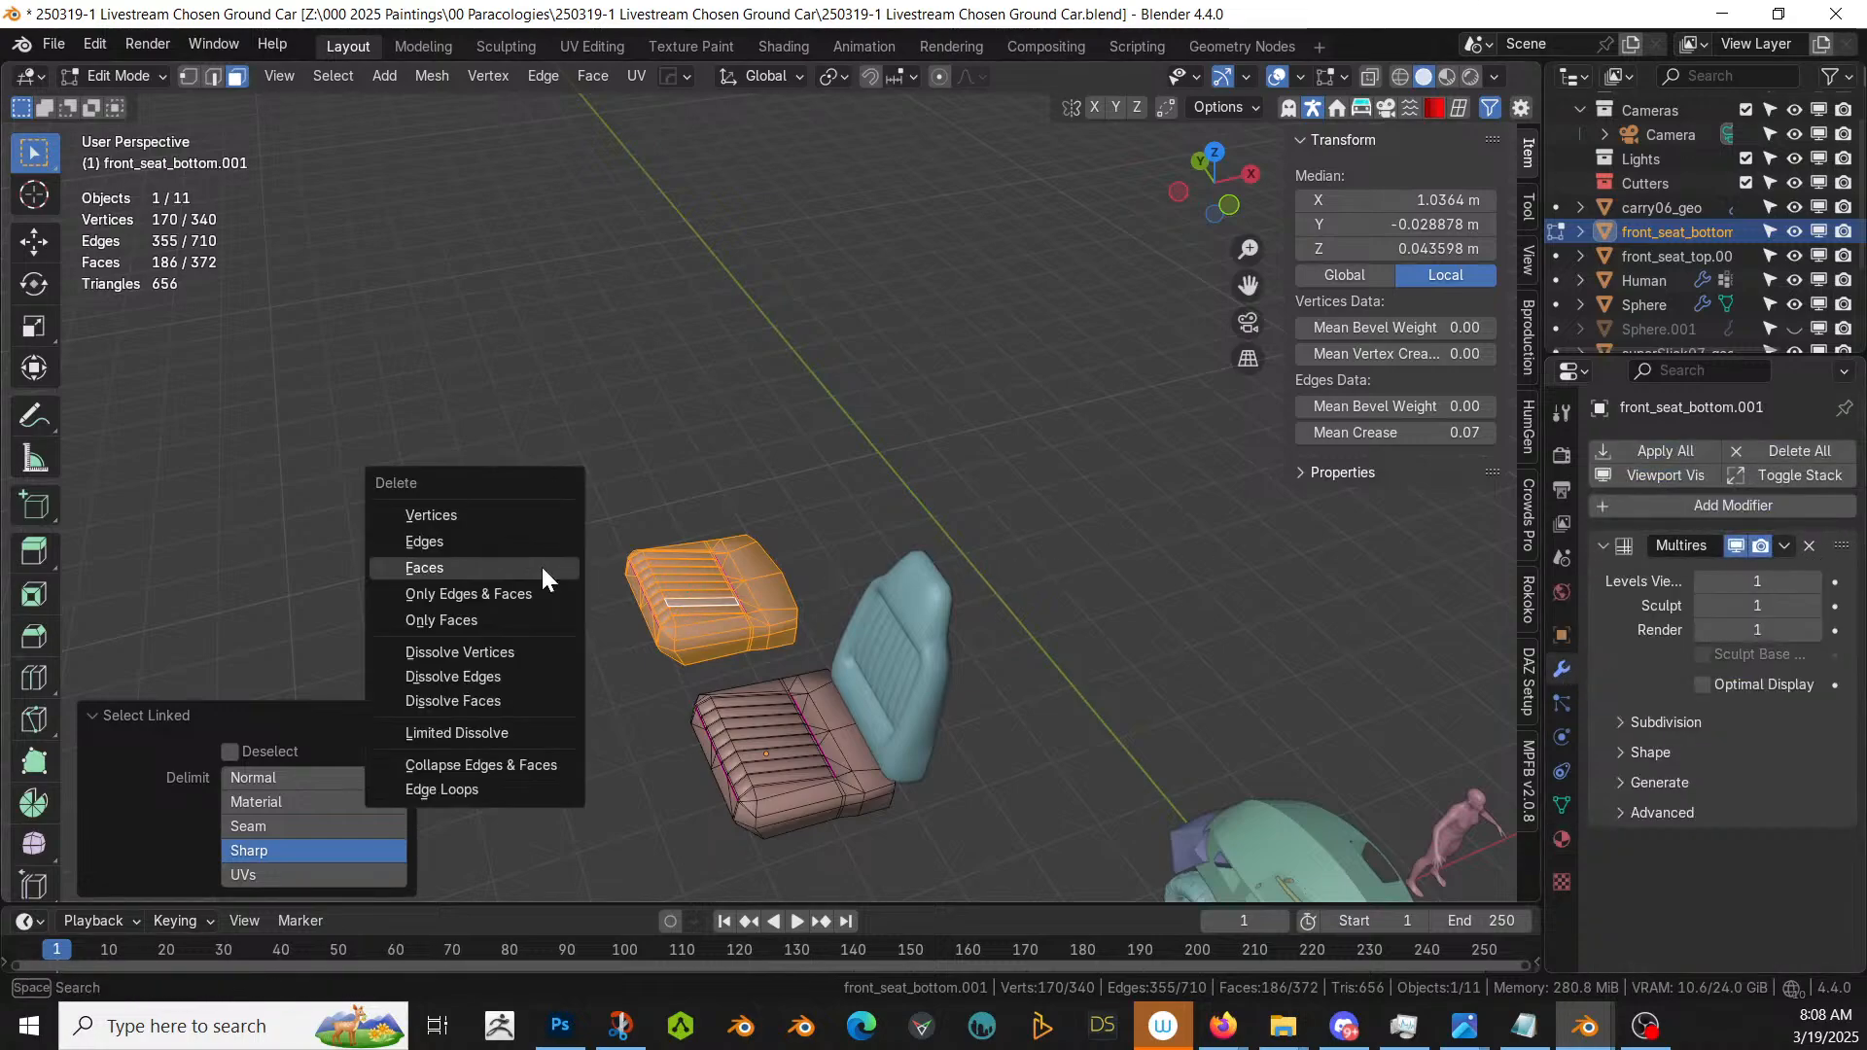
{"action": "left_click", "coordinate": [505, 517]}
{"action": "key", "text": "Tab"}
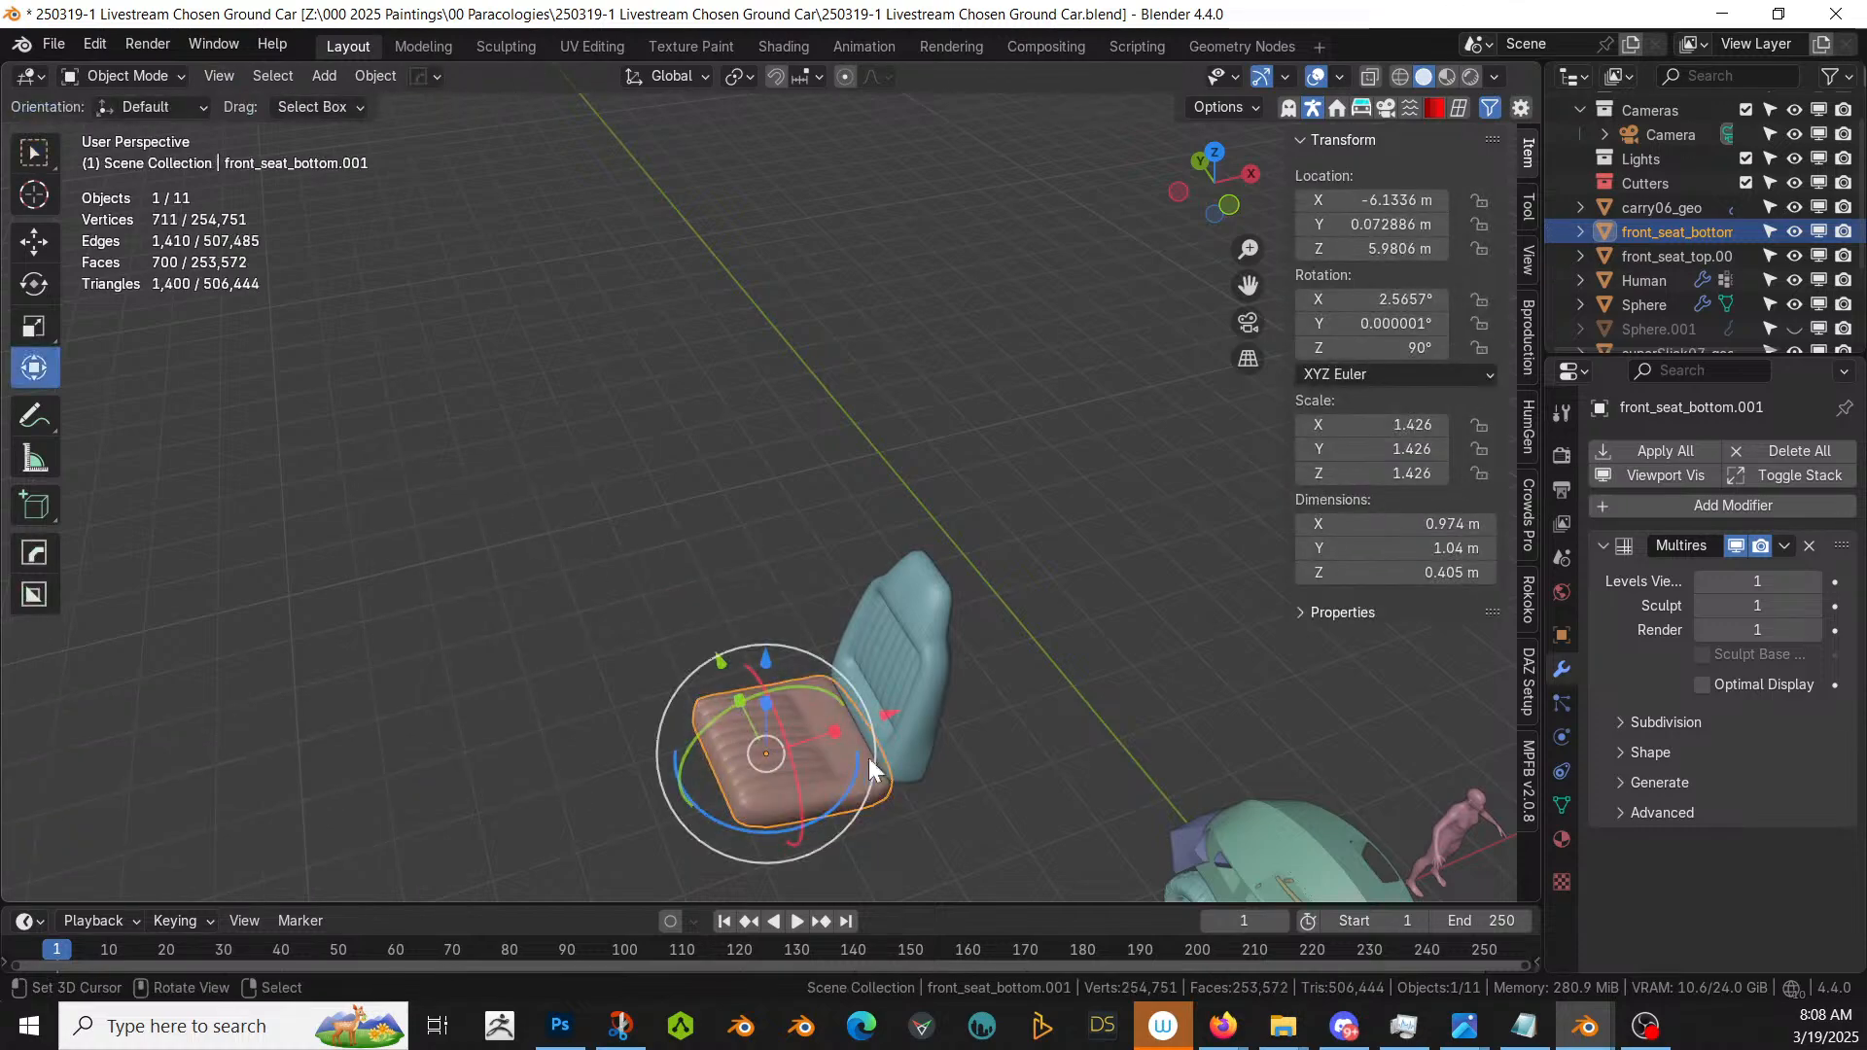
- Join the remaining cushion to the seat backrest and clear the joined seat's location to the world origin
{"action": "left_click", "coordinate": [897, 680], "text": "shift"}
{"action": "key", "text": "ctrl+j"}
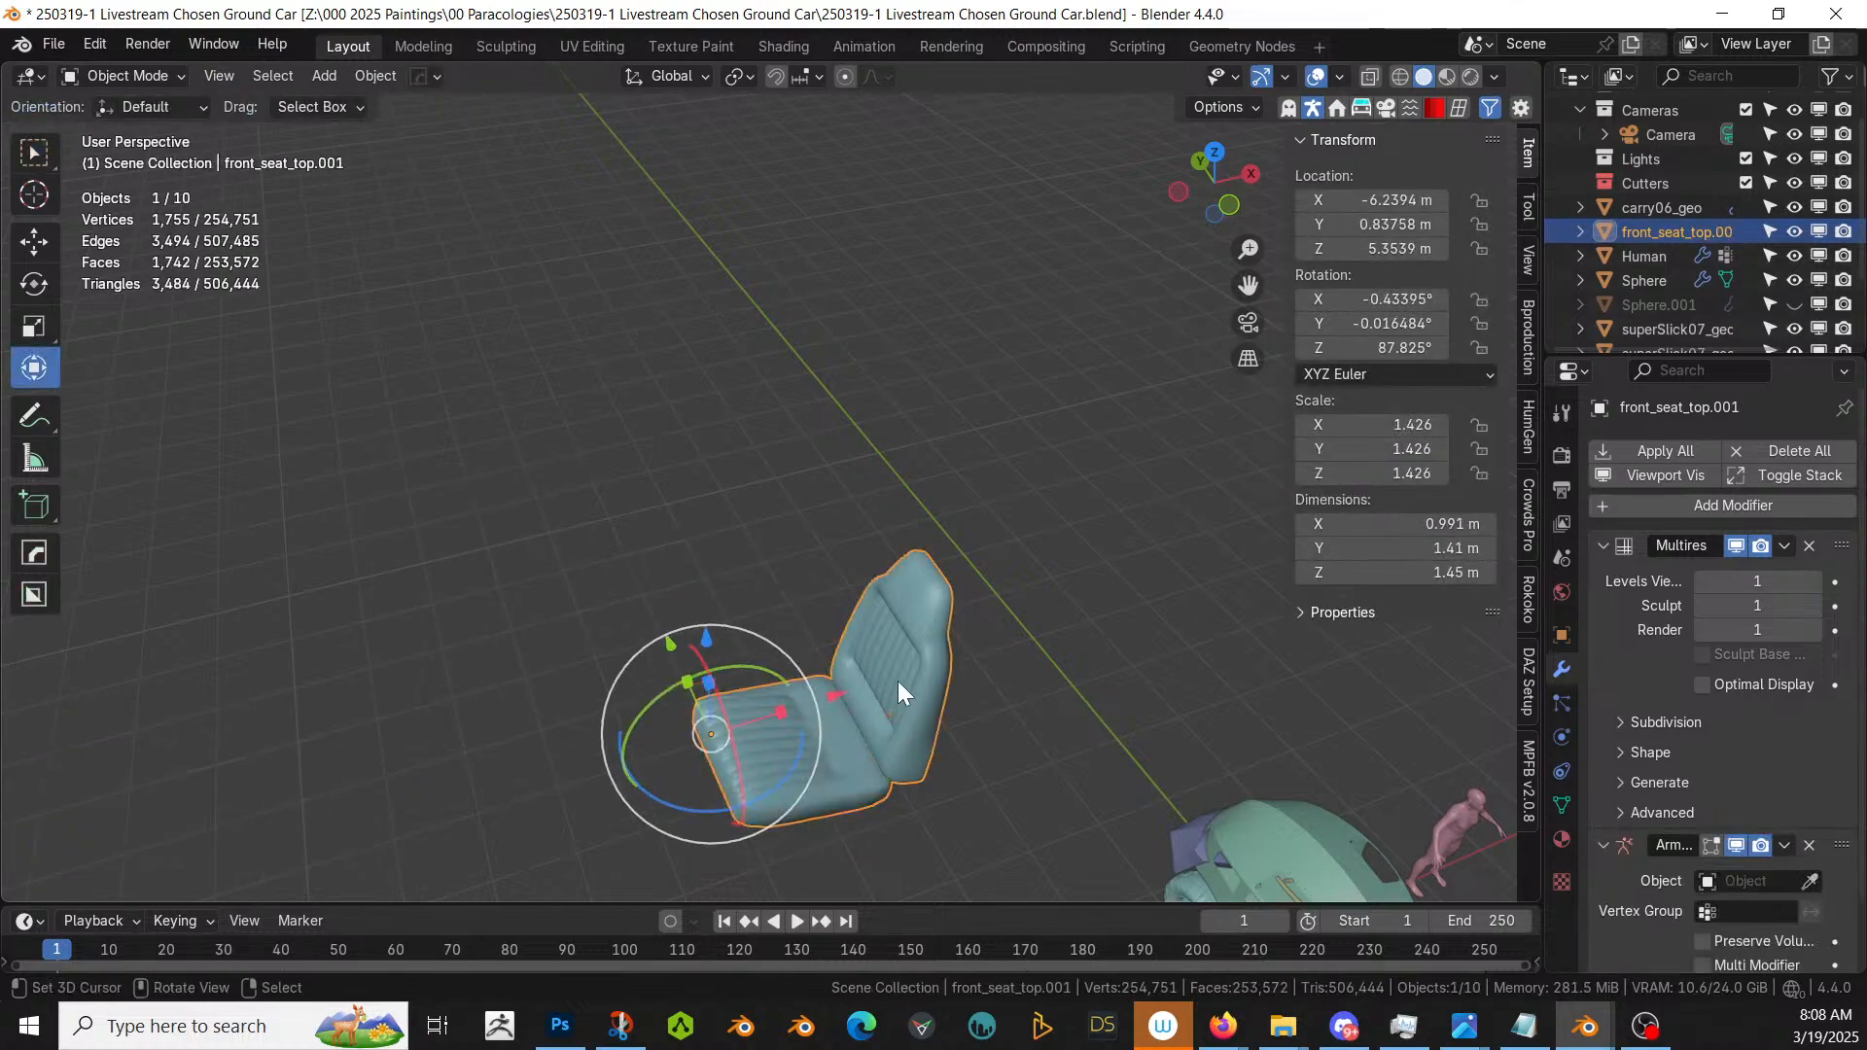
{"action": "scroll", "coordinate": [896, 680], "scroll_direction": "down", "scroll_amount": 3}
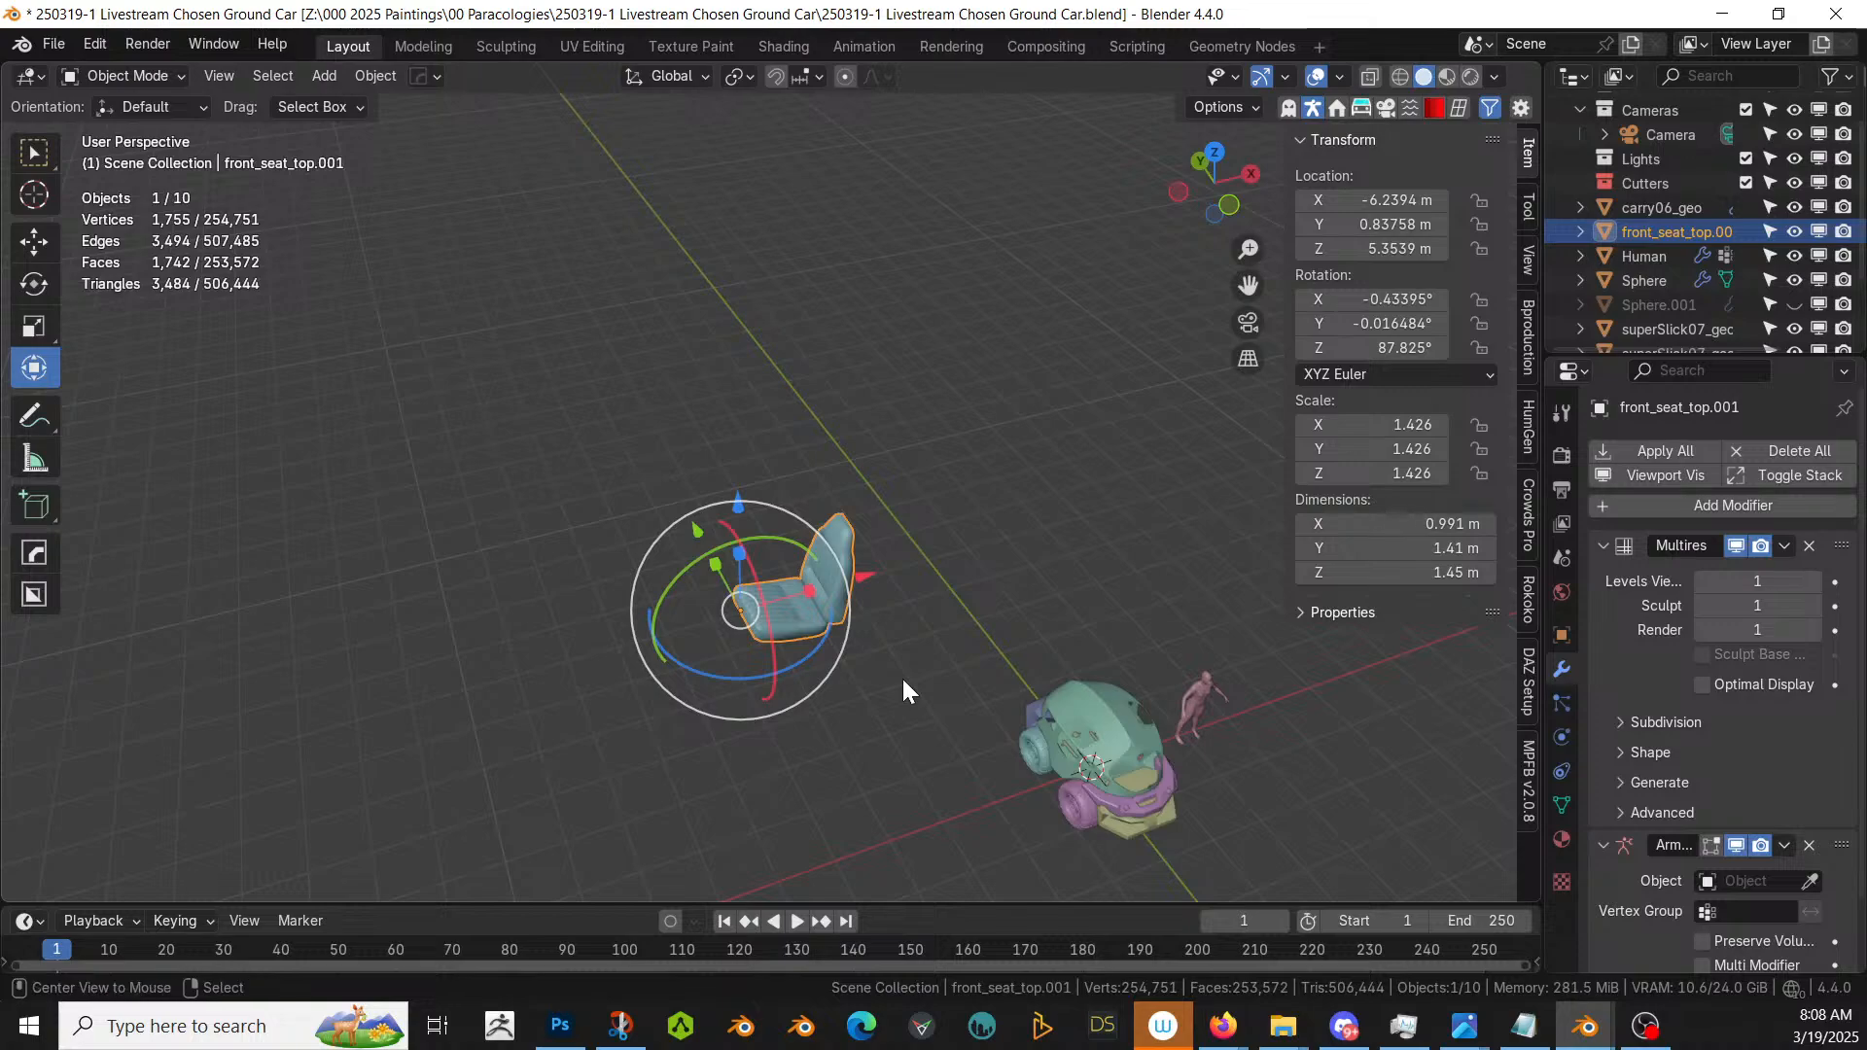
{"action": "key", "text": "alt+g"}
{"action": "key", "text": "KP_7"}
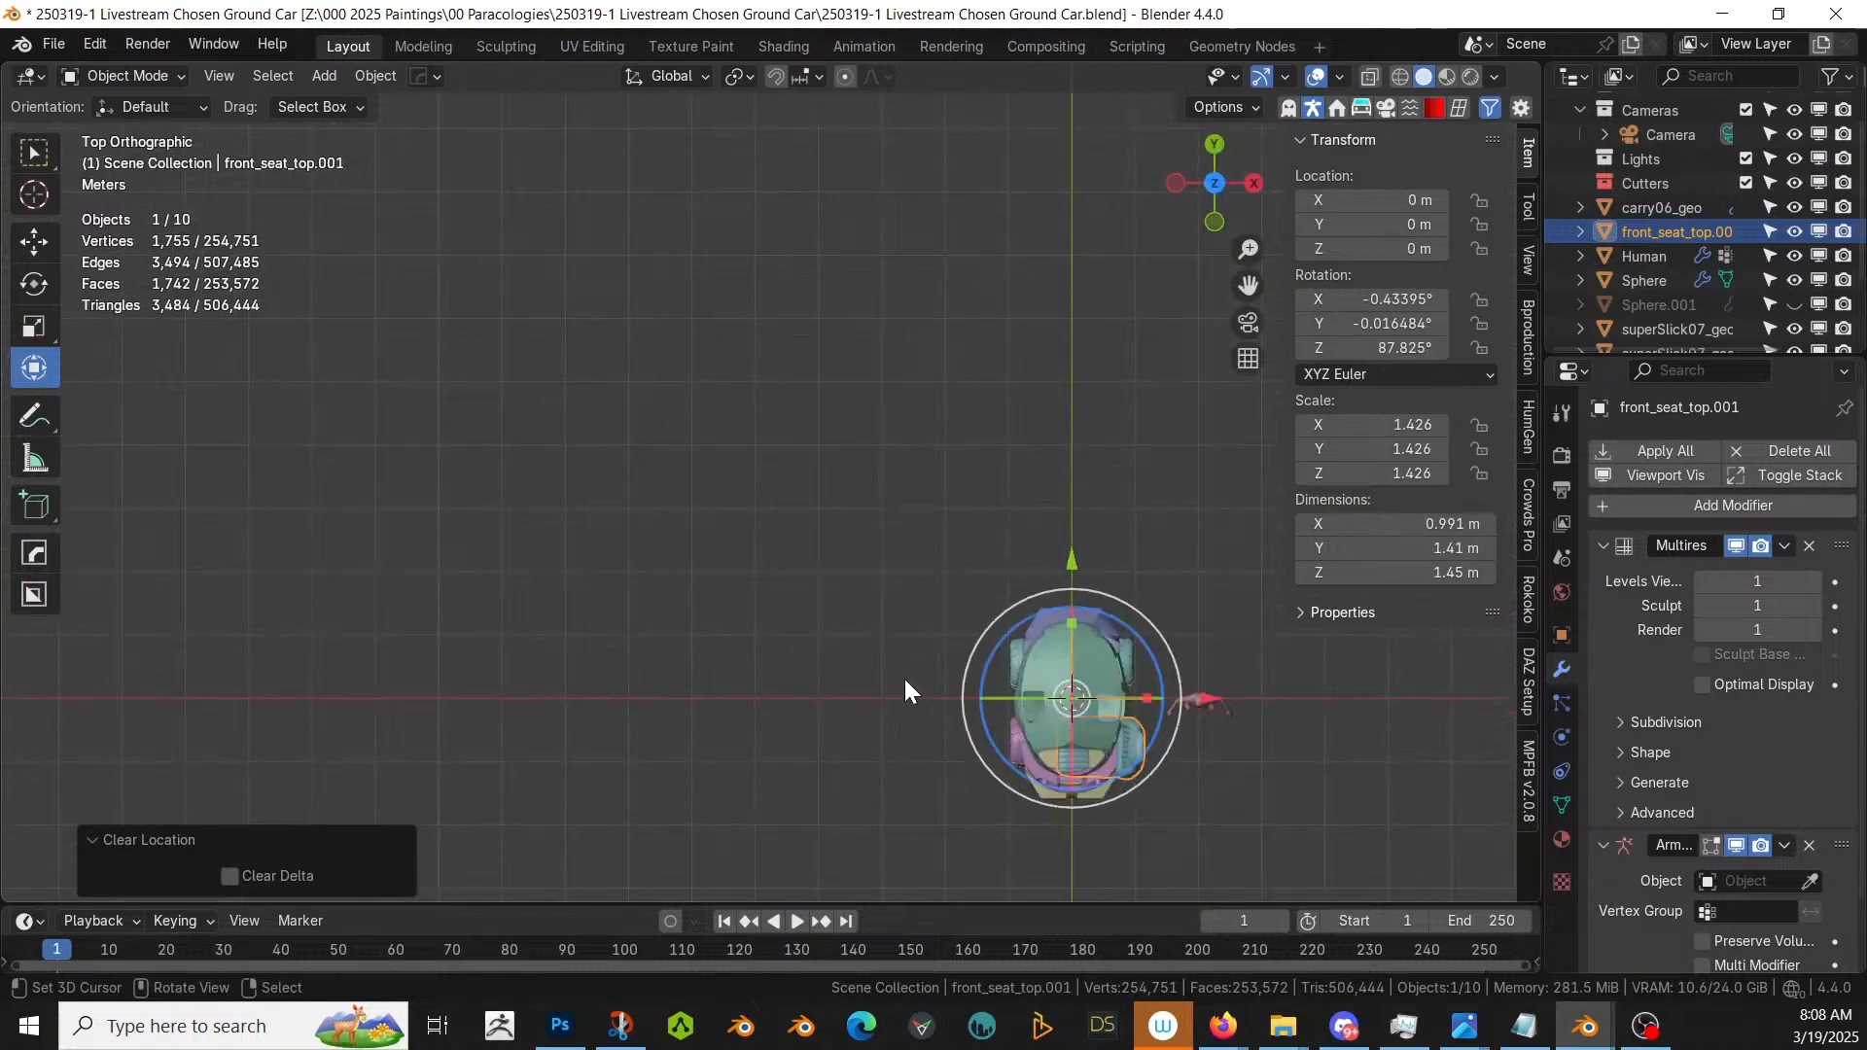
{"action": "key", "text": "KP_Decimal"}
{"action": "scroll", "coordinate": [904, 678], "scroll_direction": "down", "scroll_amount": 4}
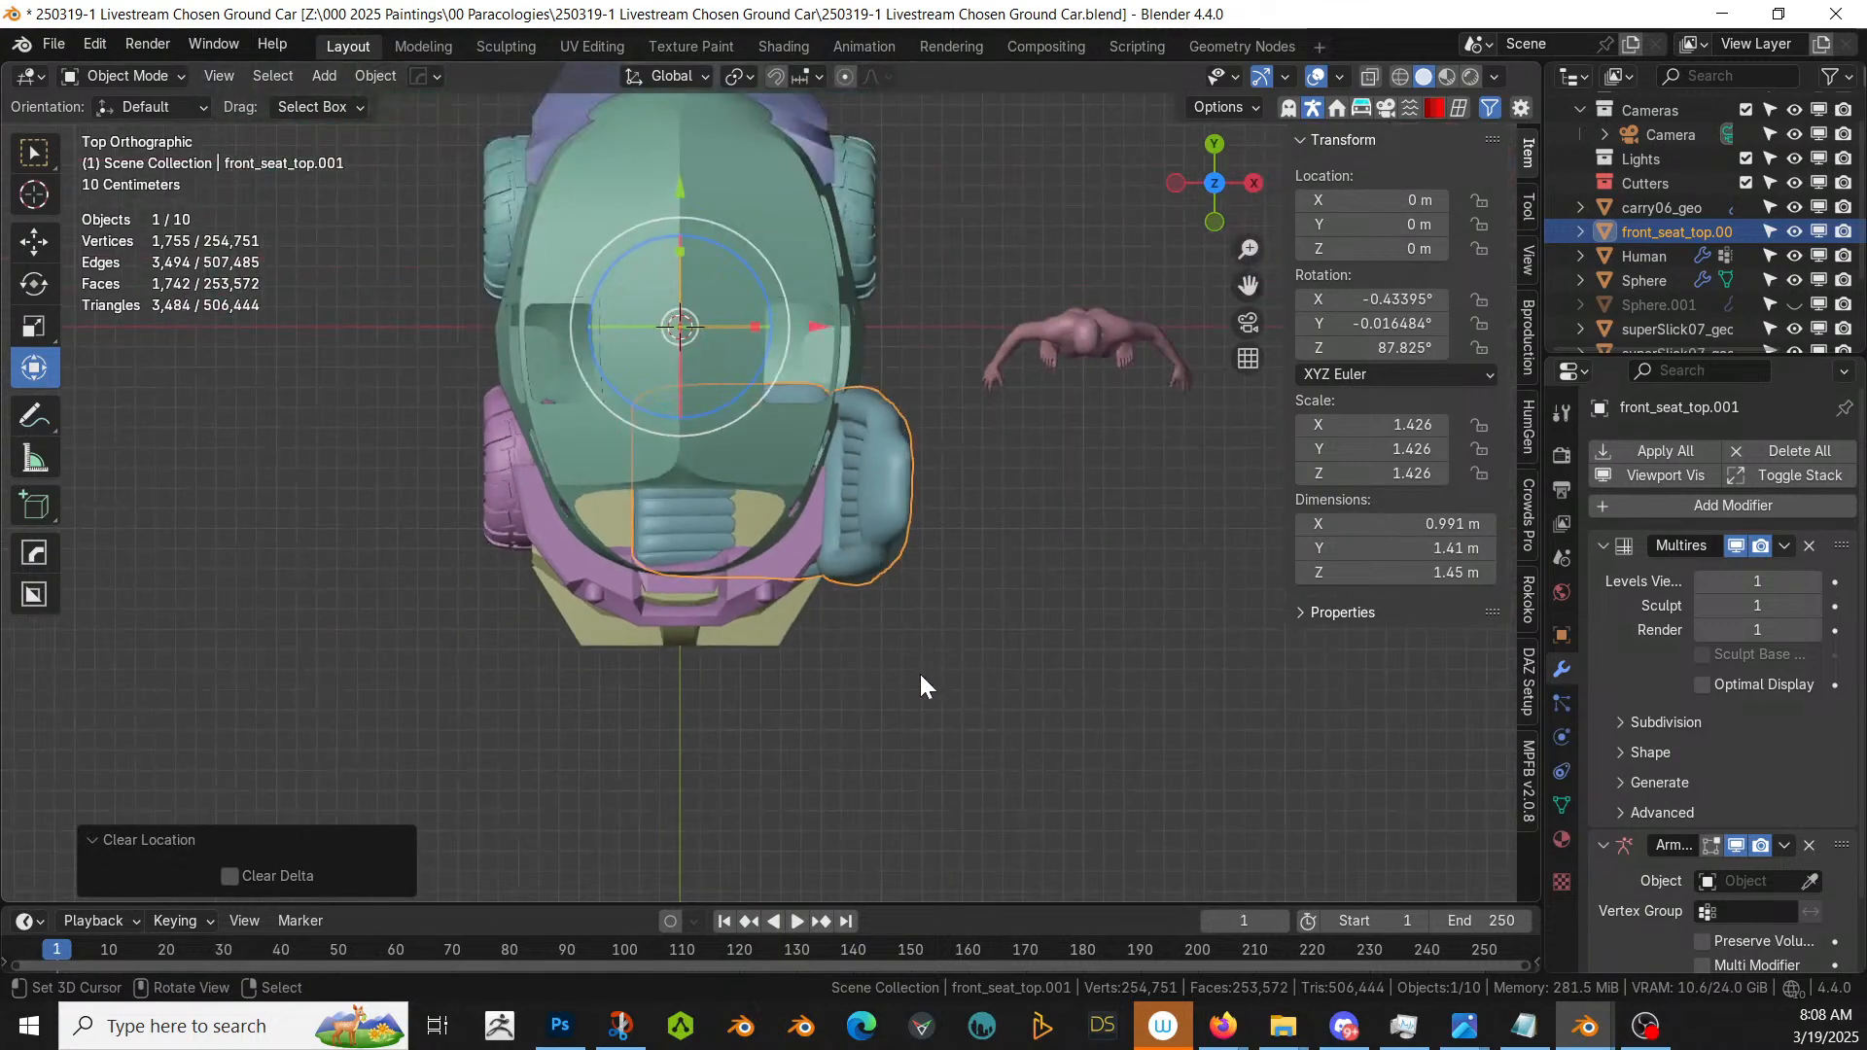
- Rotate the joined seat 90° about the global Z axis
{"action": "key", "text": "r"}
{"action": "key", "text": "z"}
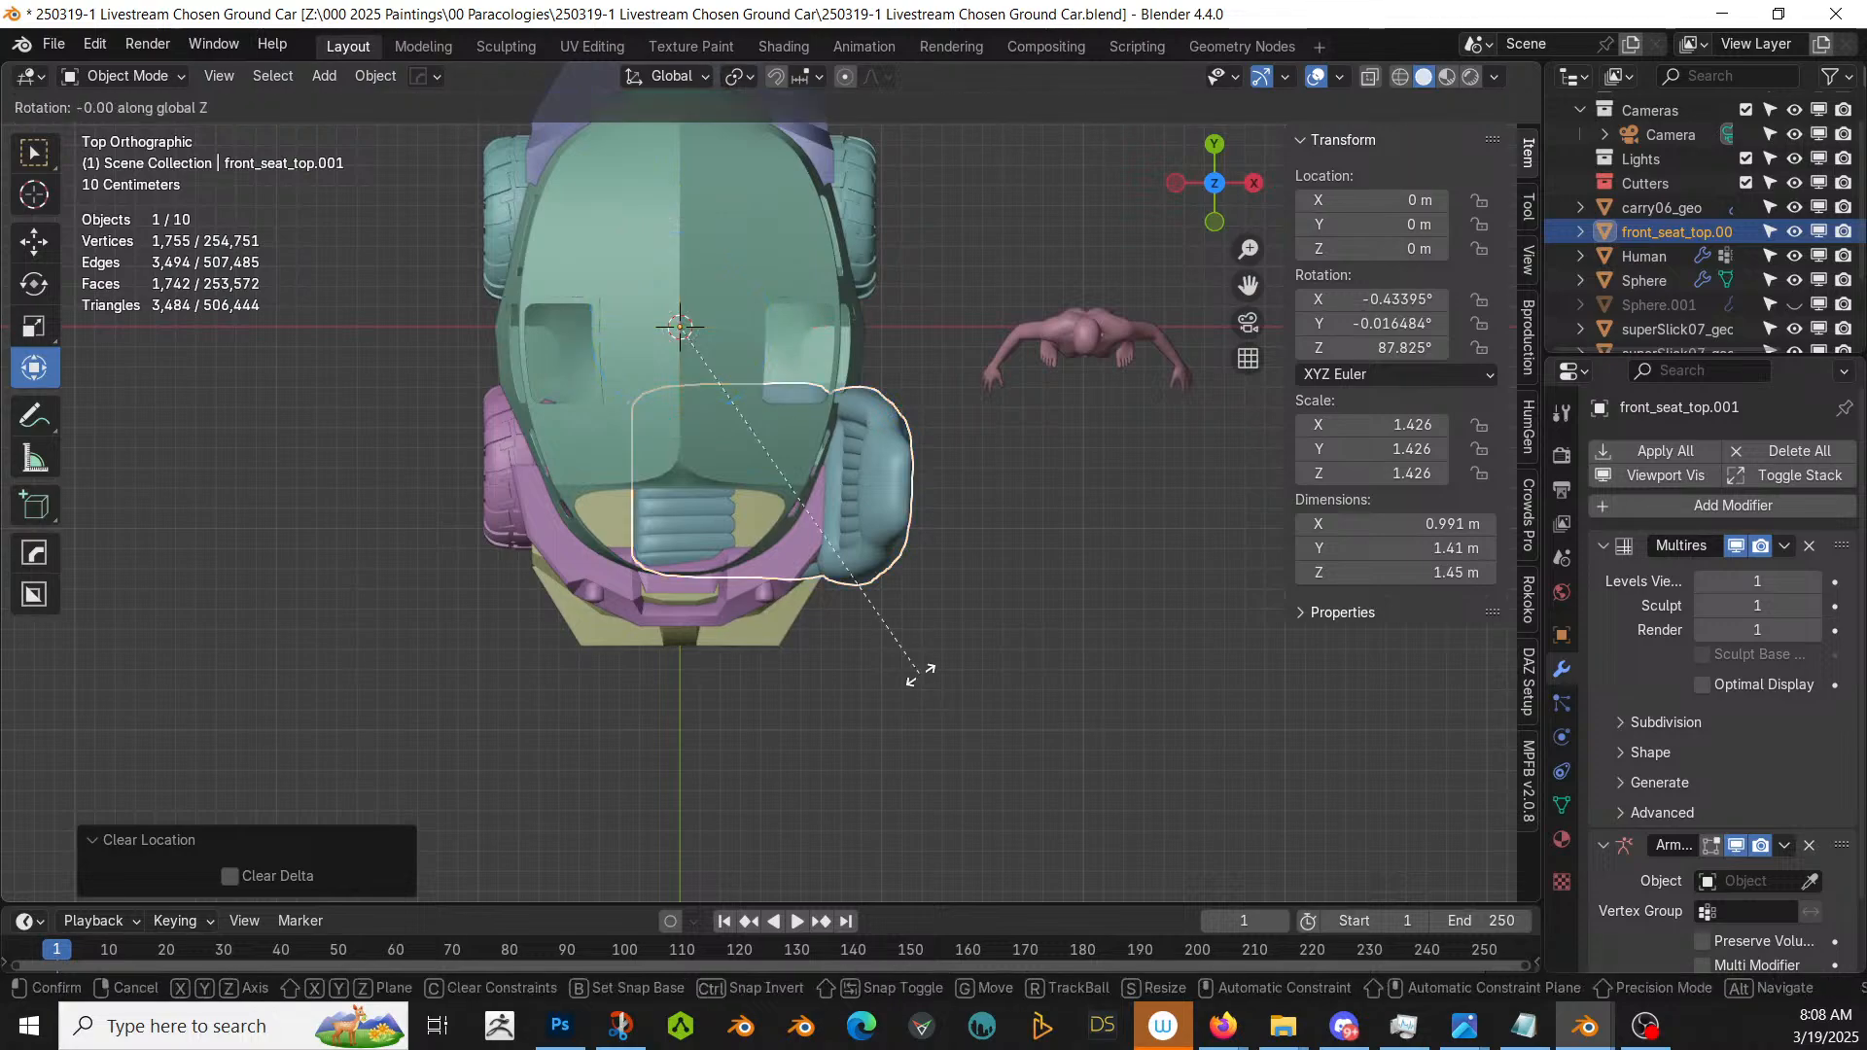
{"action": "key", "text": "9"}
{"action": "key", "text": "0"}
{"action": "key", "text": "Return"}
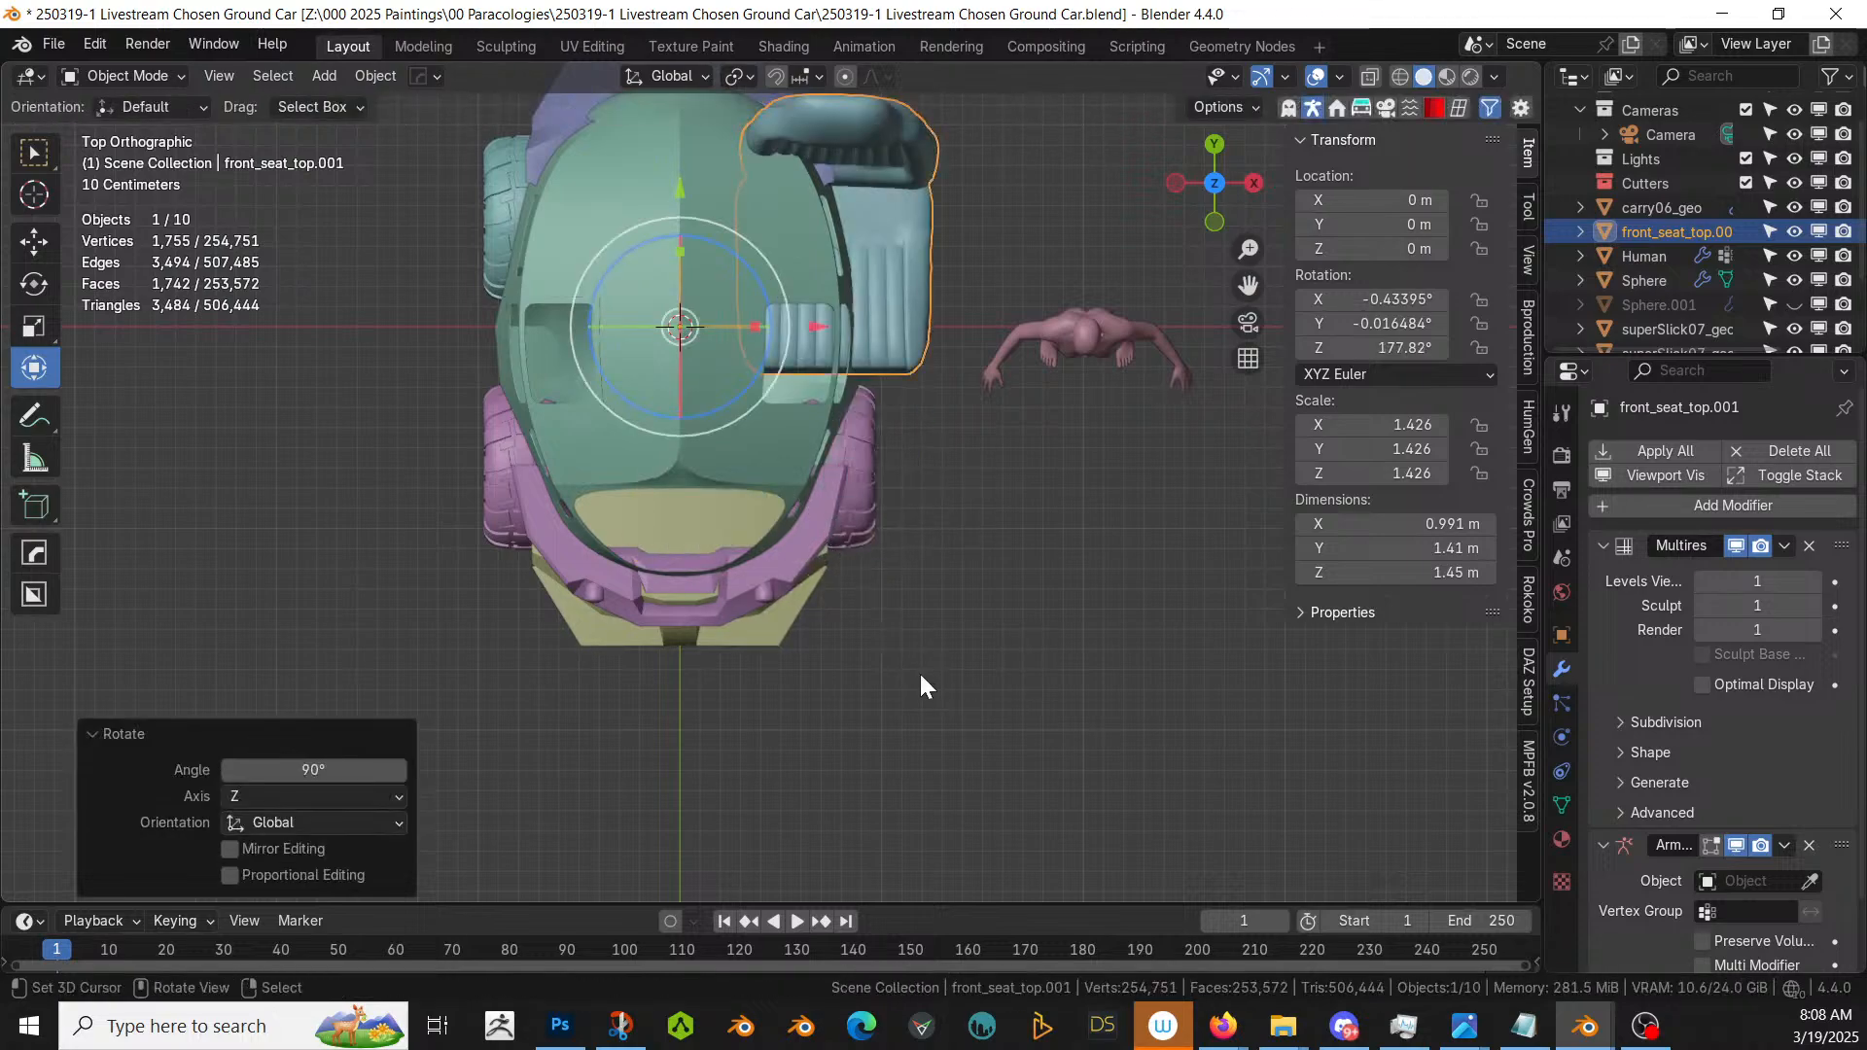
- In front view, scale the seat by about 0.554 and move it onto the human figure, about 1.59 m along X and 0.42 m up
{"action": "middle_click_drag", "start_coordinate": [1000, 630], "coordinate": [832, 789]}
{"action": "key", "text": "KP_1"}
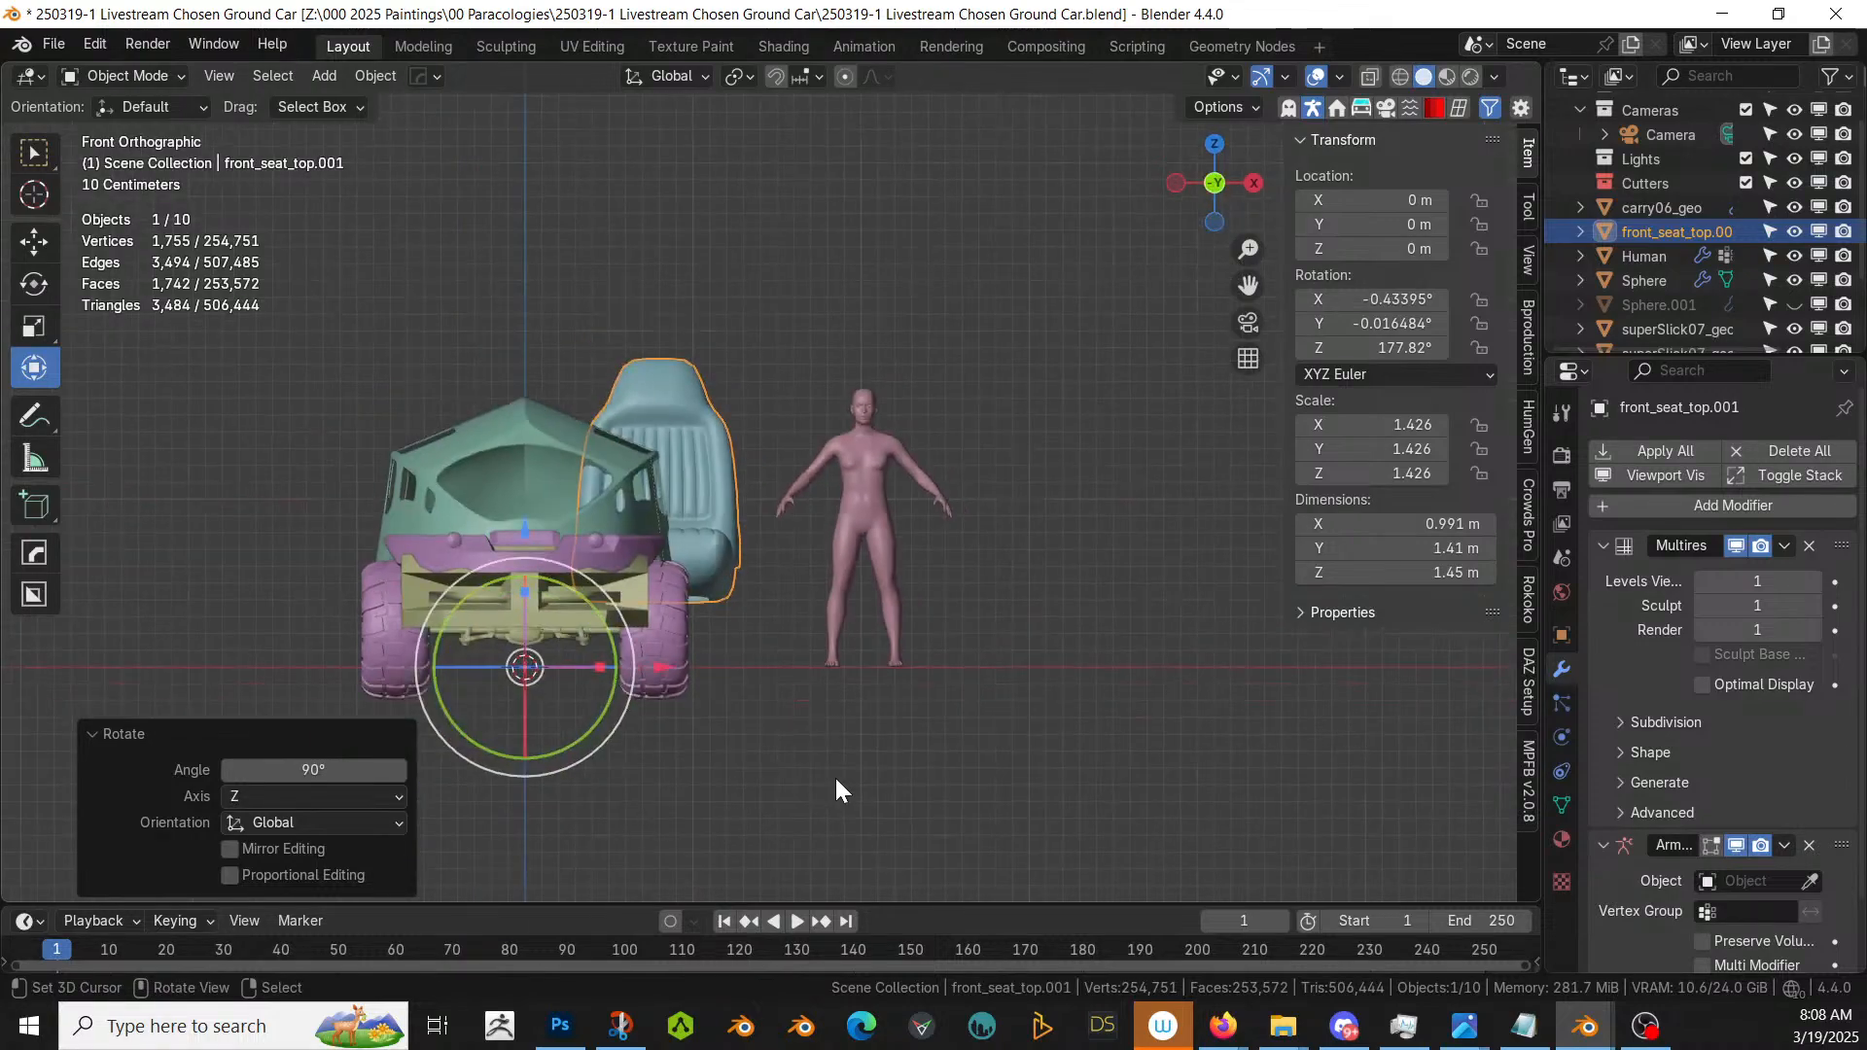
{"action": "key", "text": "s"}
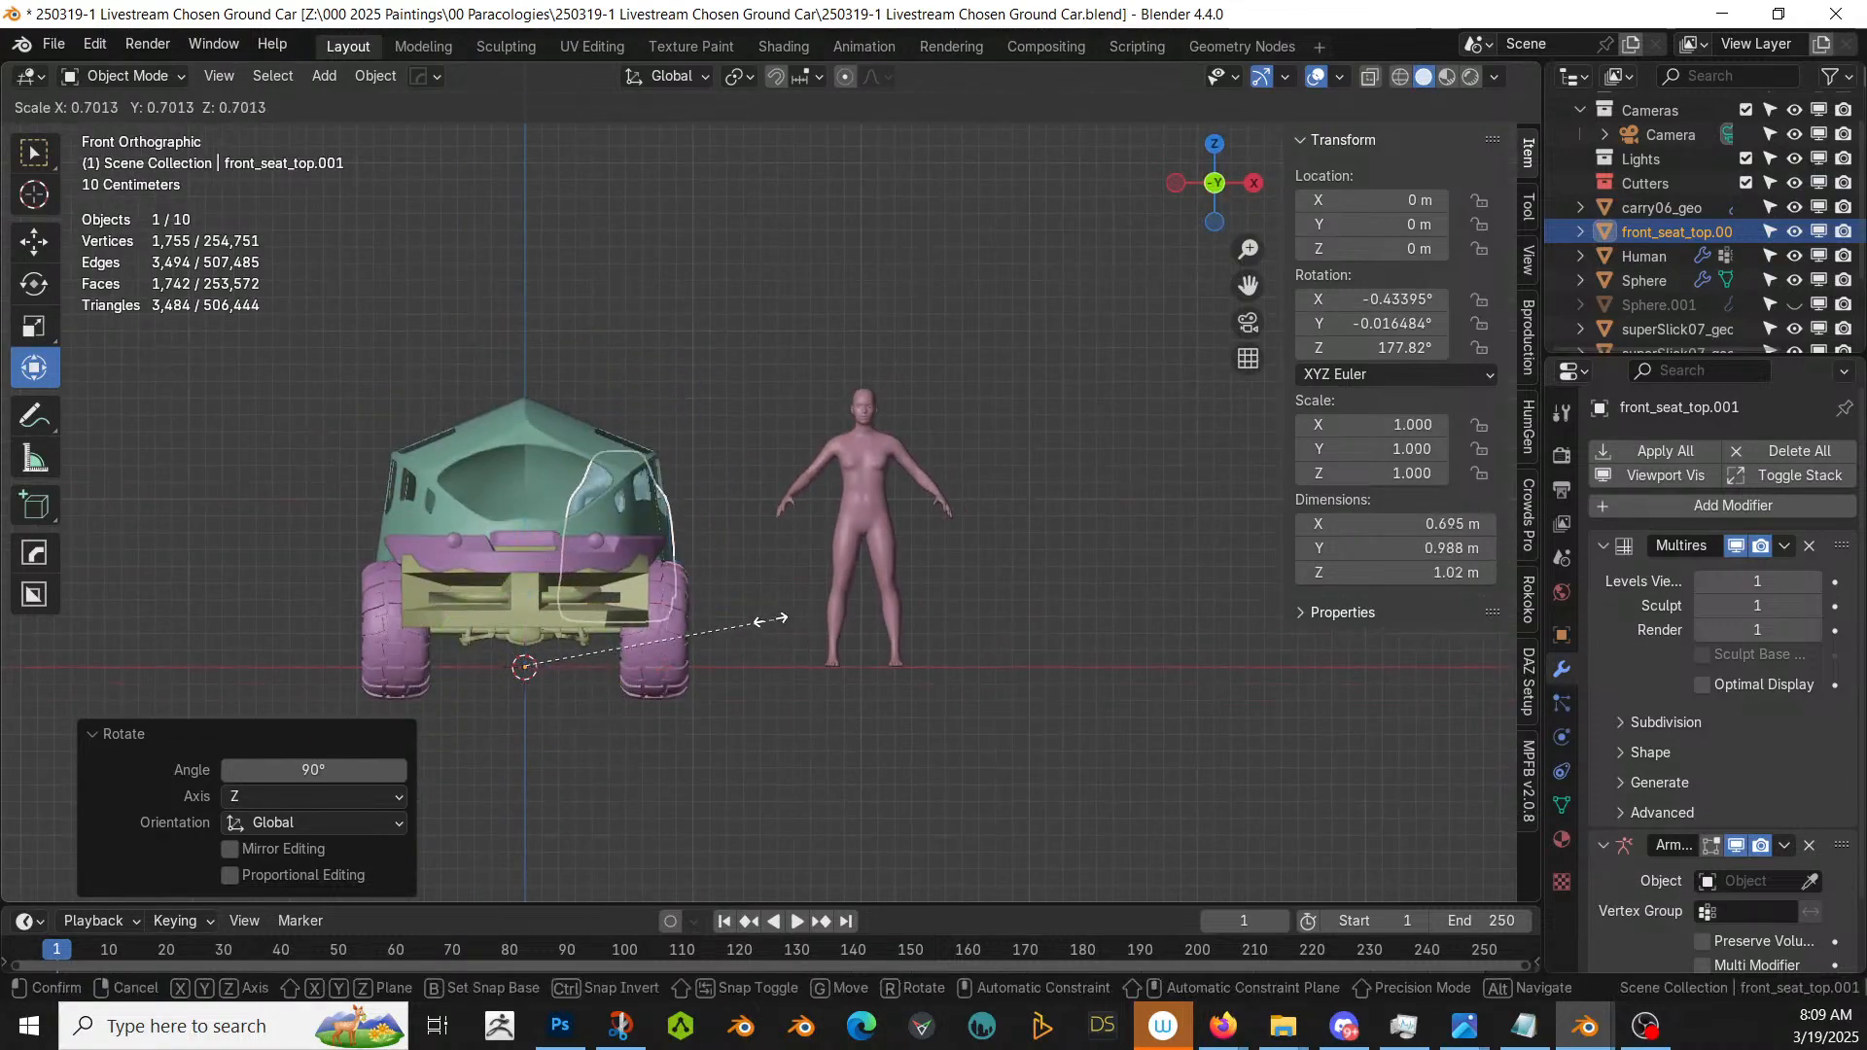
{"action": "left_click", "coordinate": [717, 617]}
{"action": "key", "text": "g"}
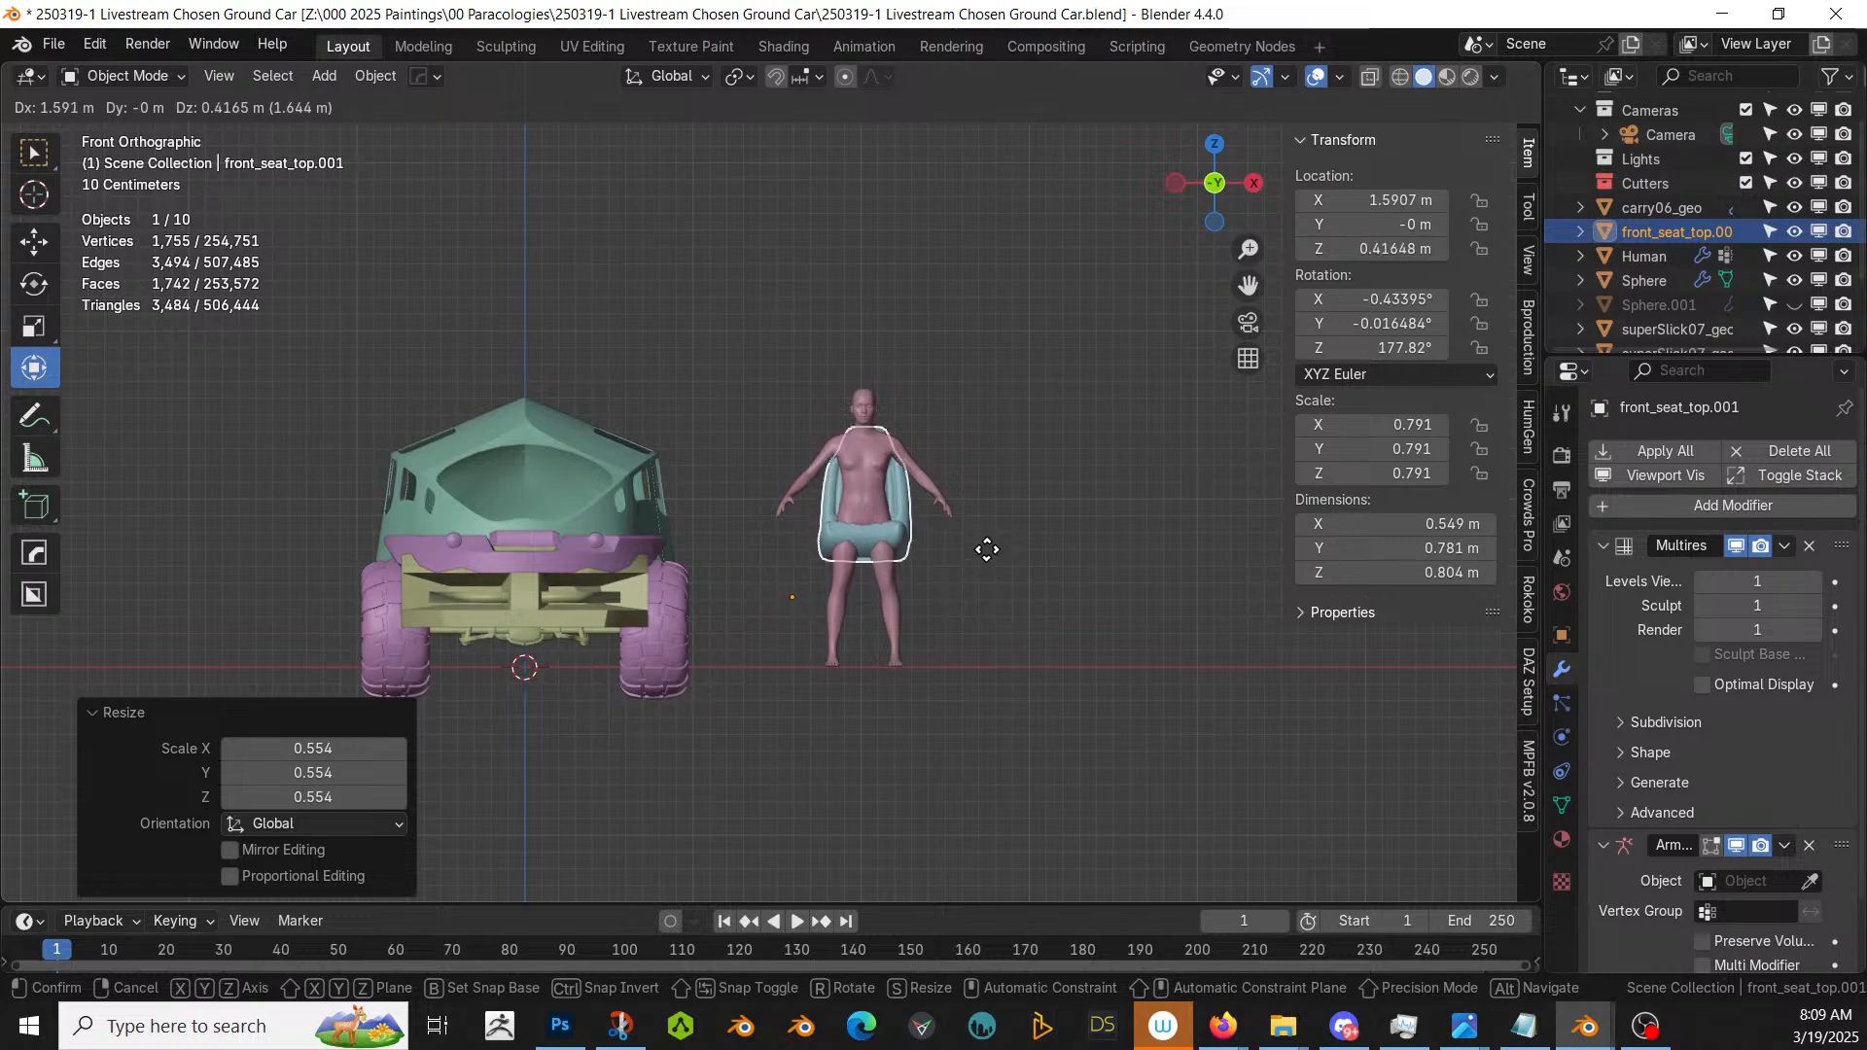
{"action": "left_click", "coordinate": [987, 549]}
- Enlarge the seat to a scale of about 0.956 and recentre it on the human figure at about X 1.49 m, Z 0.35 m
{"action": "key", "text": "s"}
{"action": "left_click", "coordinate": [1027, 561]}
{"action": "key", "text": "g"}
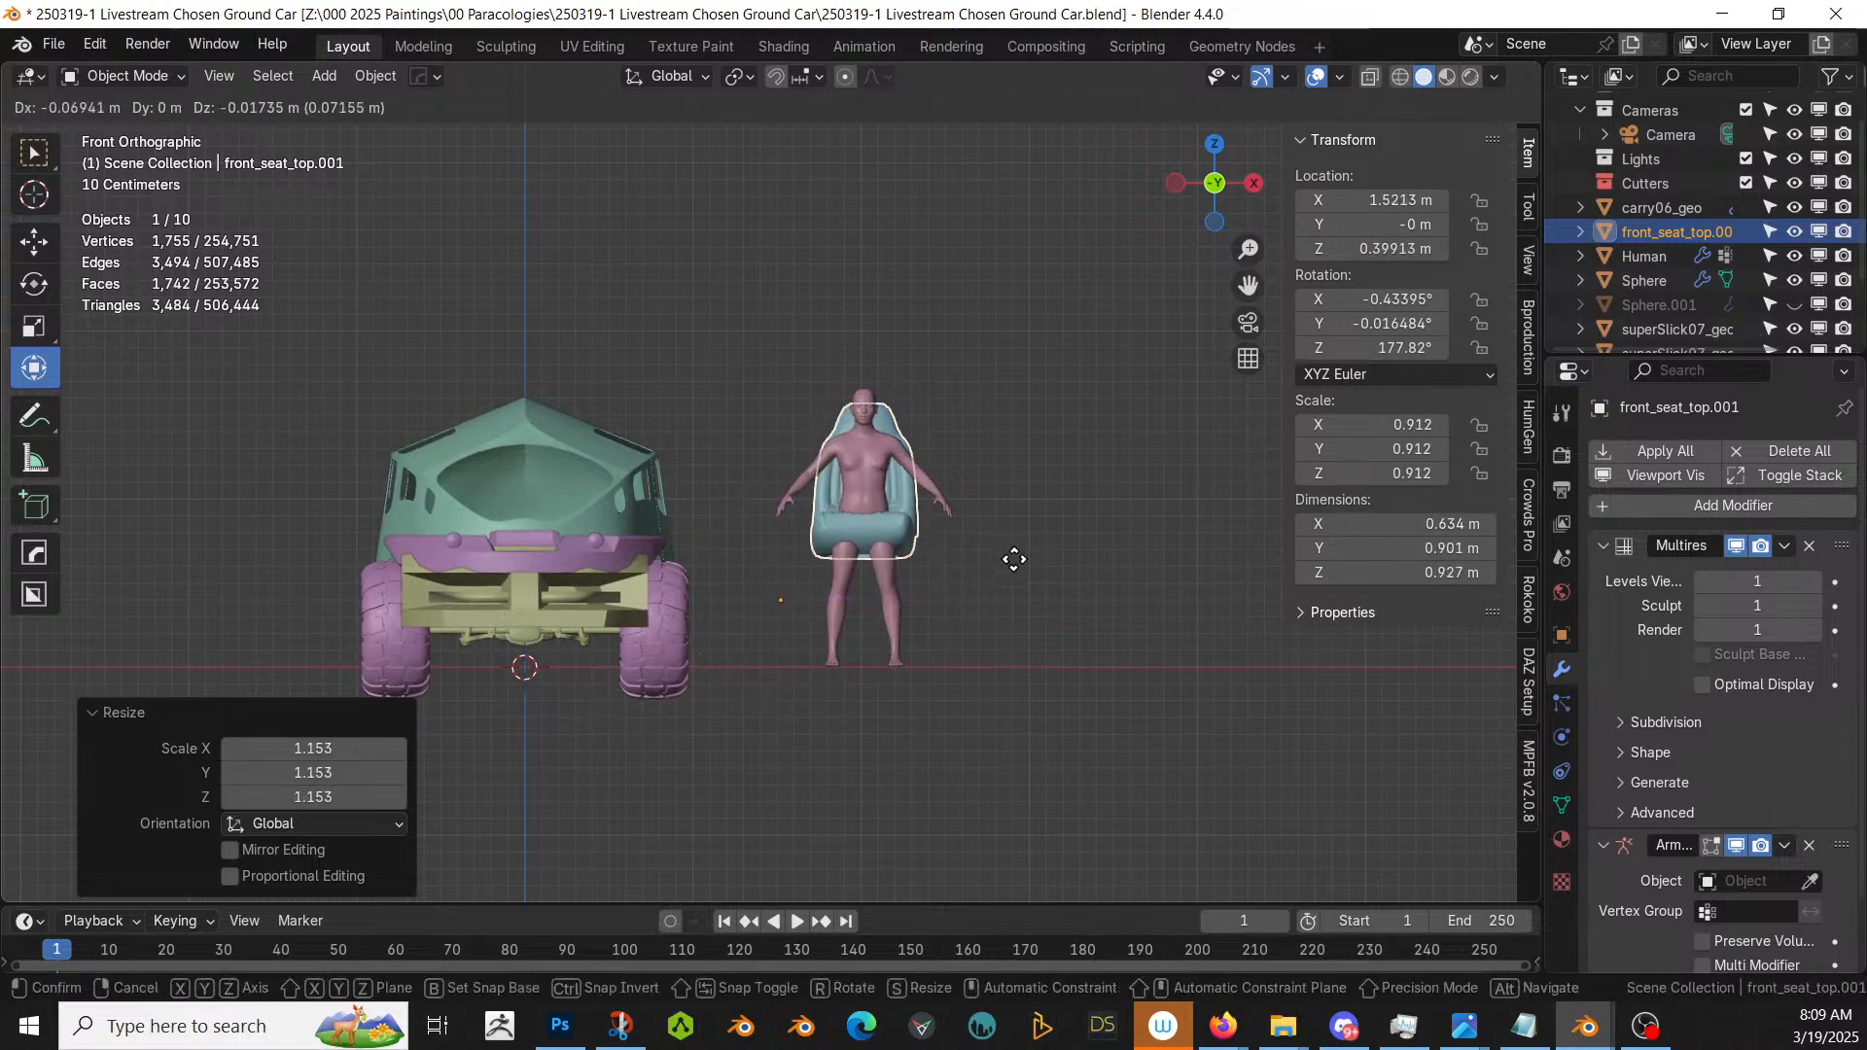
{"action": "left_click", "coordinate": [1012, 563]}
{"action": "key", "text": "s"}
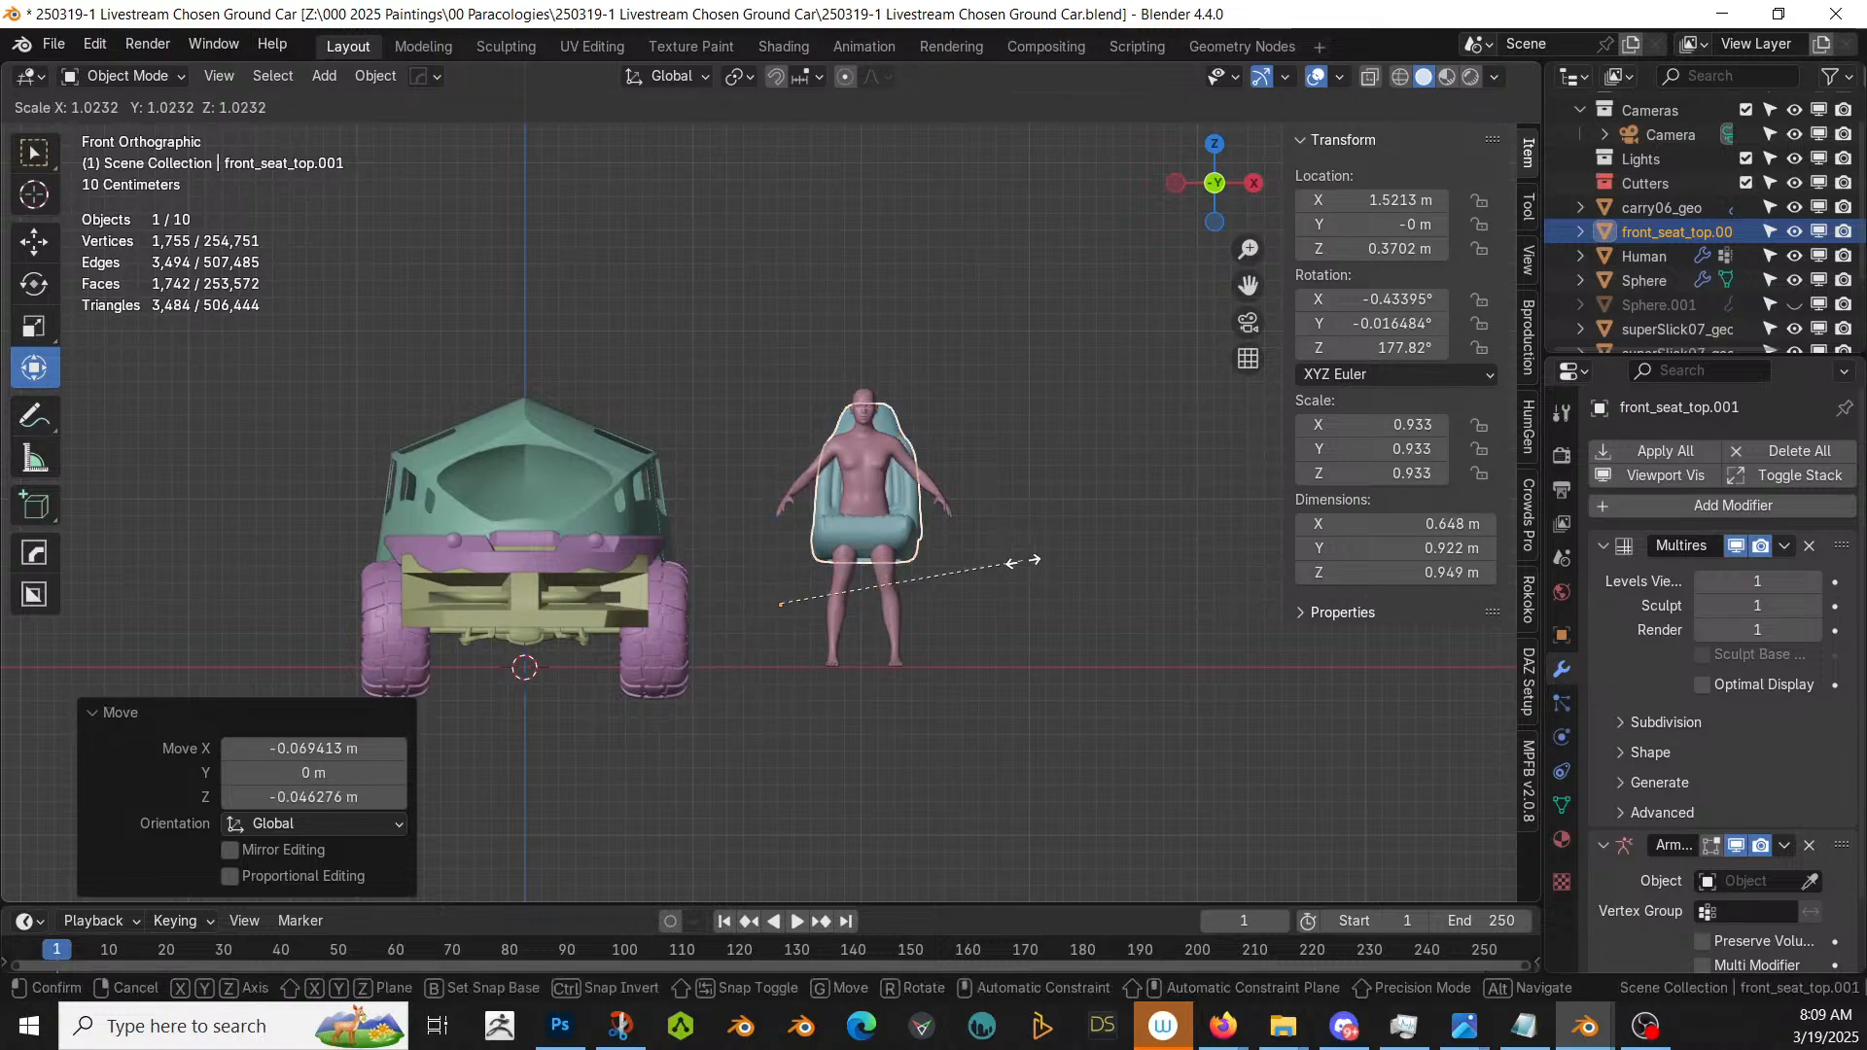
{"action": "left_click", "coordinate": [1019, 566]}
{"action": "key", "text": "g"}
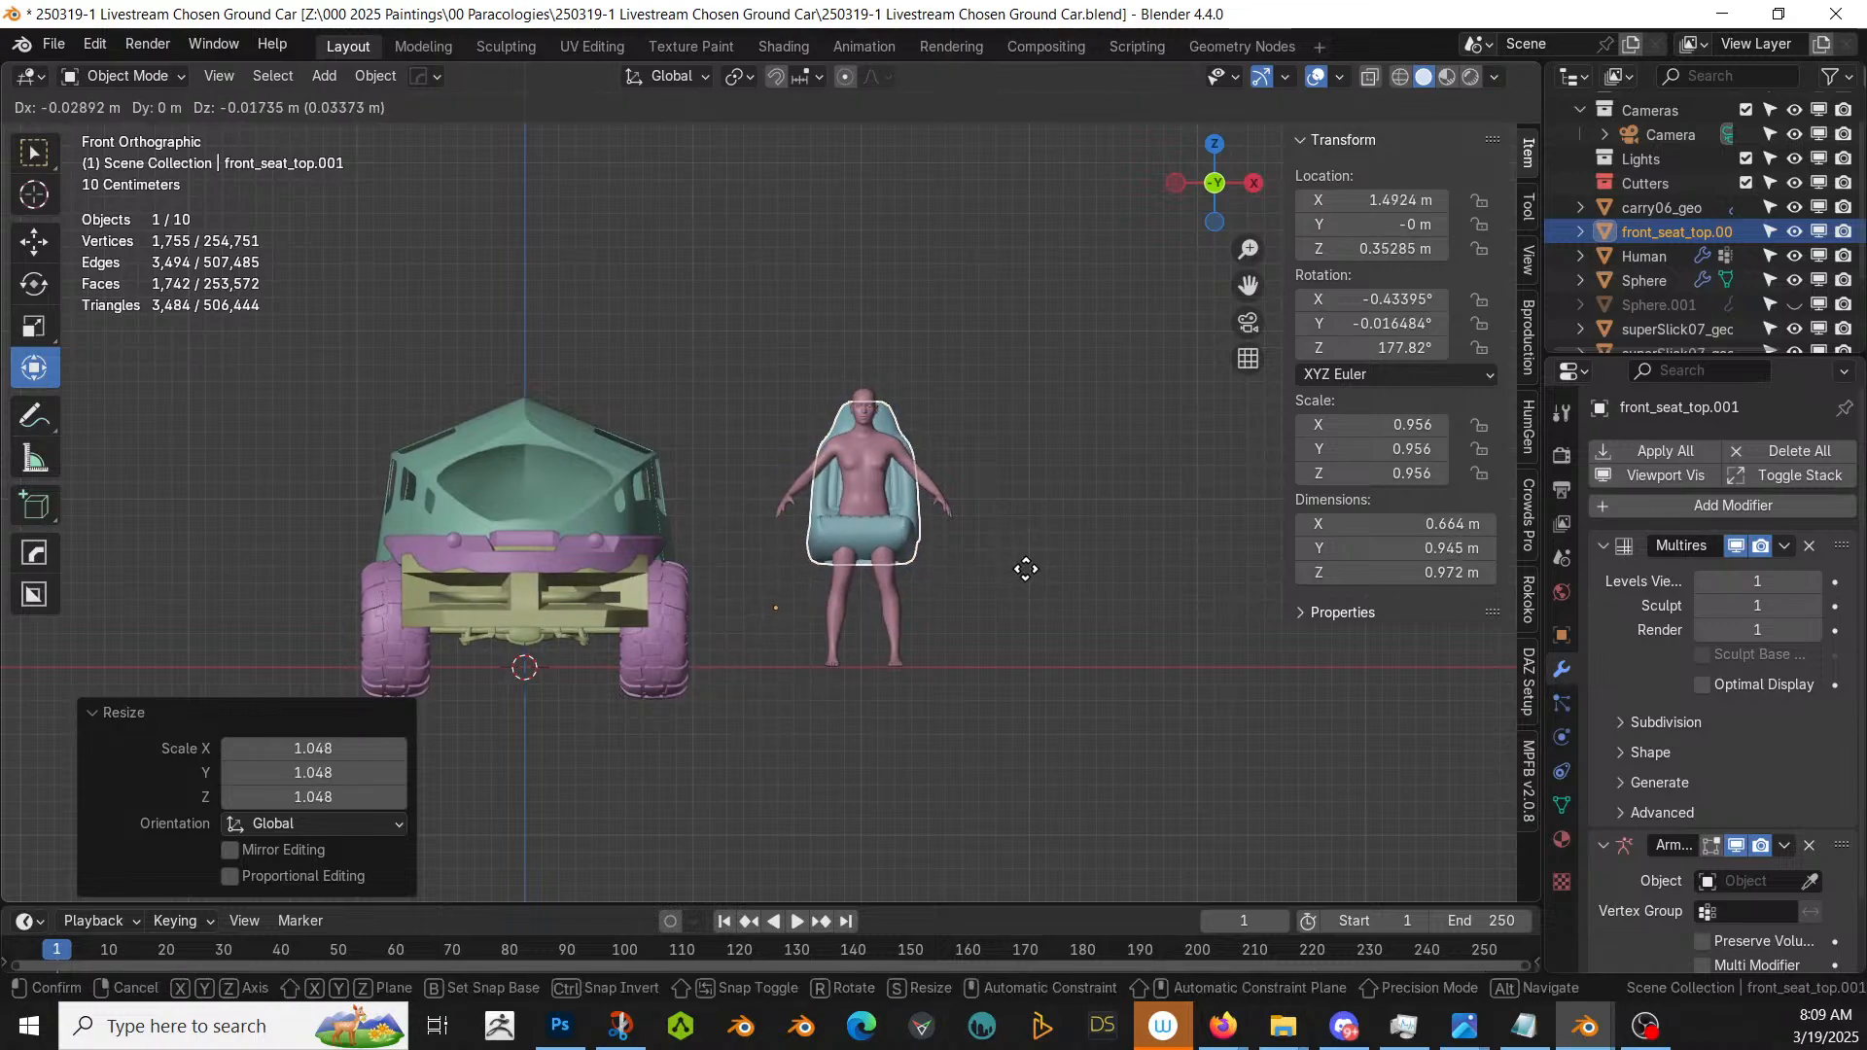
{"action": "left_click", "coordinate": [1022, 570]}
- Move the seat about -0.226 m along Y toward the human figure
{"action": "middle_click_drag", "start_coordinate": [1022, 570], "coordinate": [797, 690]}
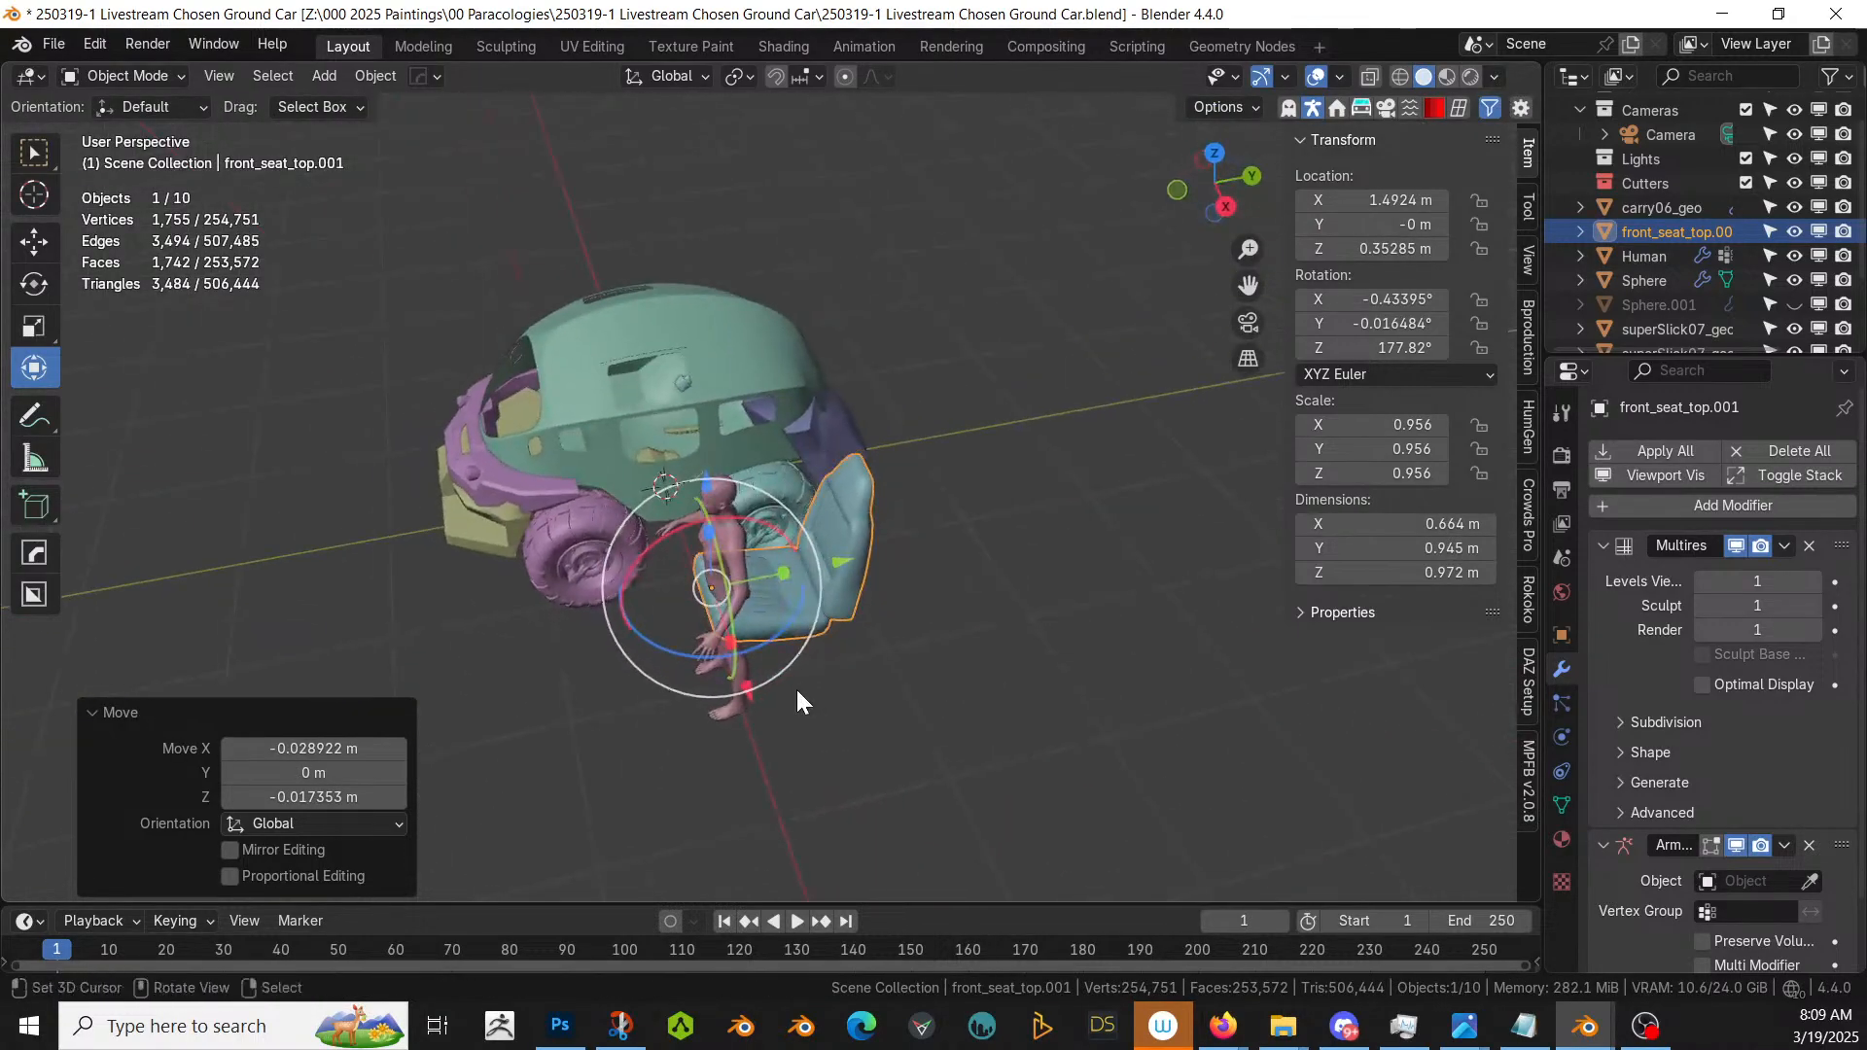
{"action": "left_click_drag", "start_coordinate": [810, 574], "coordinate": [805, 591]}
{"action": "middle_click_drag", "start_coordinate": [806, 600], "coordinate": [774, 500]}
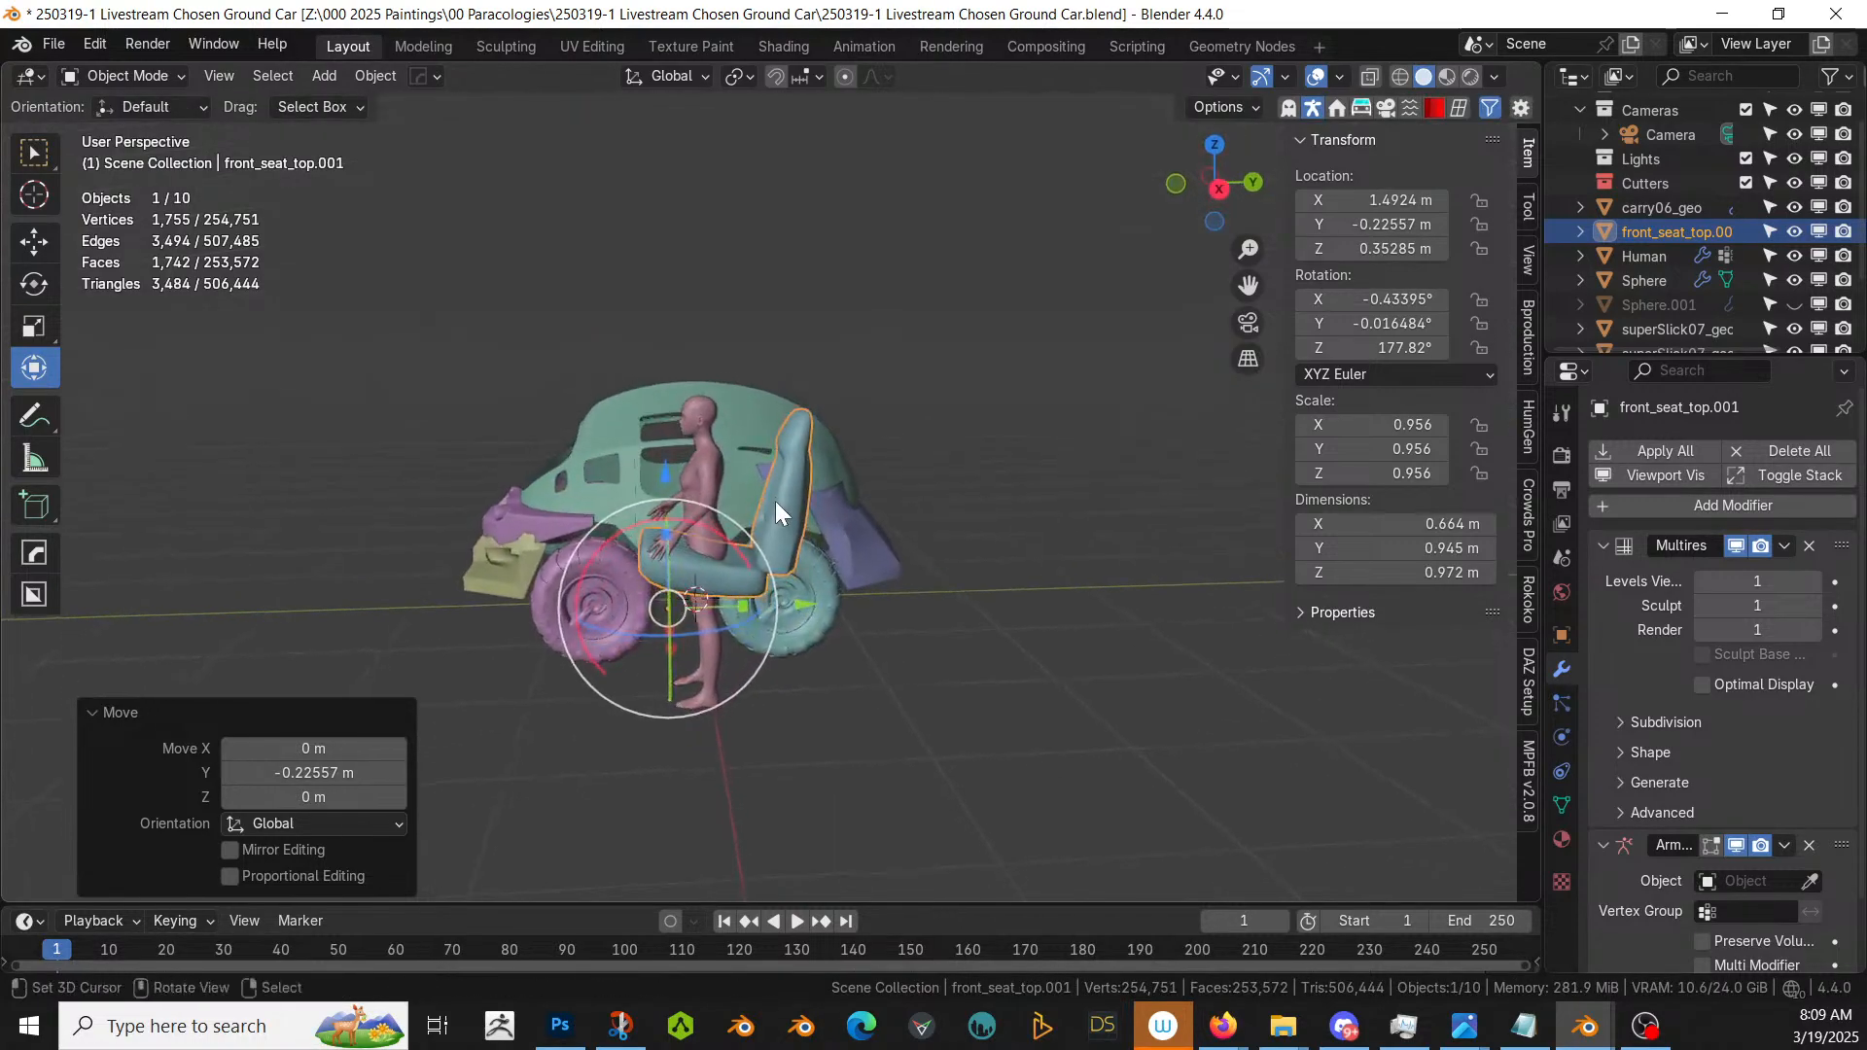
- Scale the seat uniformly by about 0.902 to better fit the human figure
{"action": "key", "text": "s"}
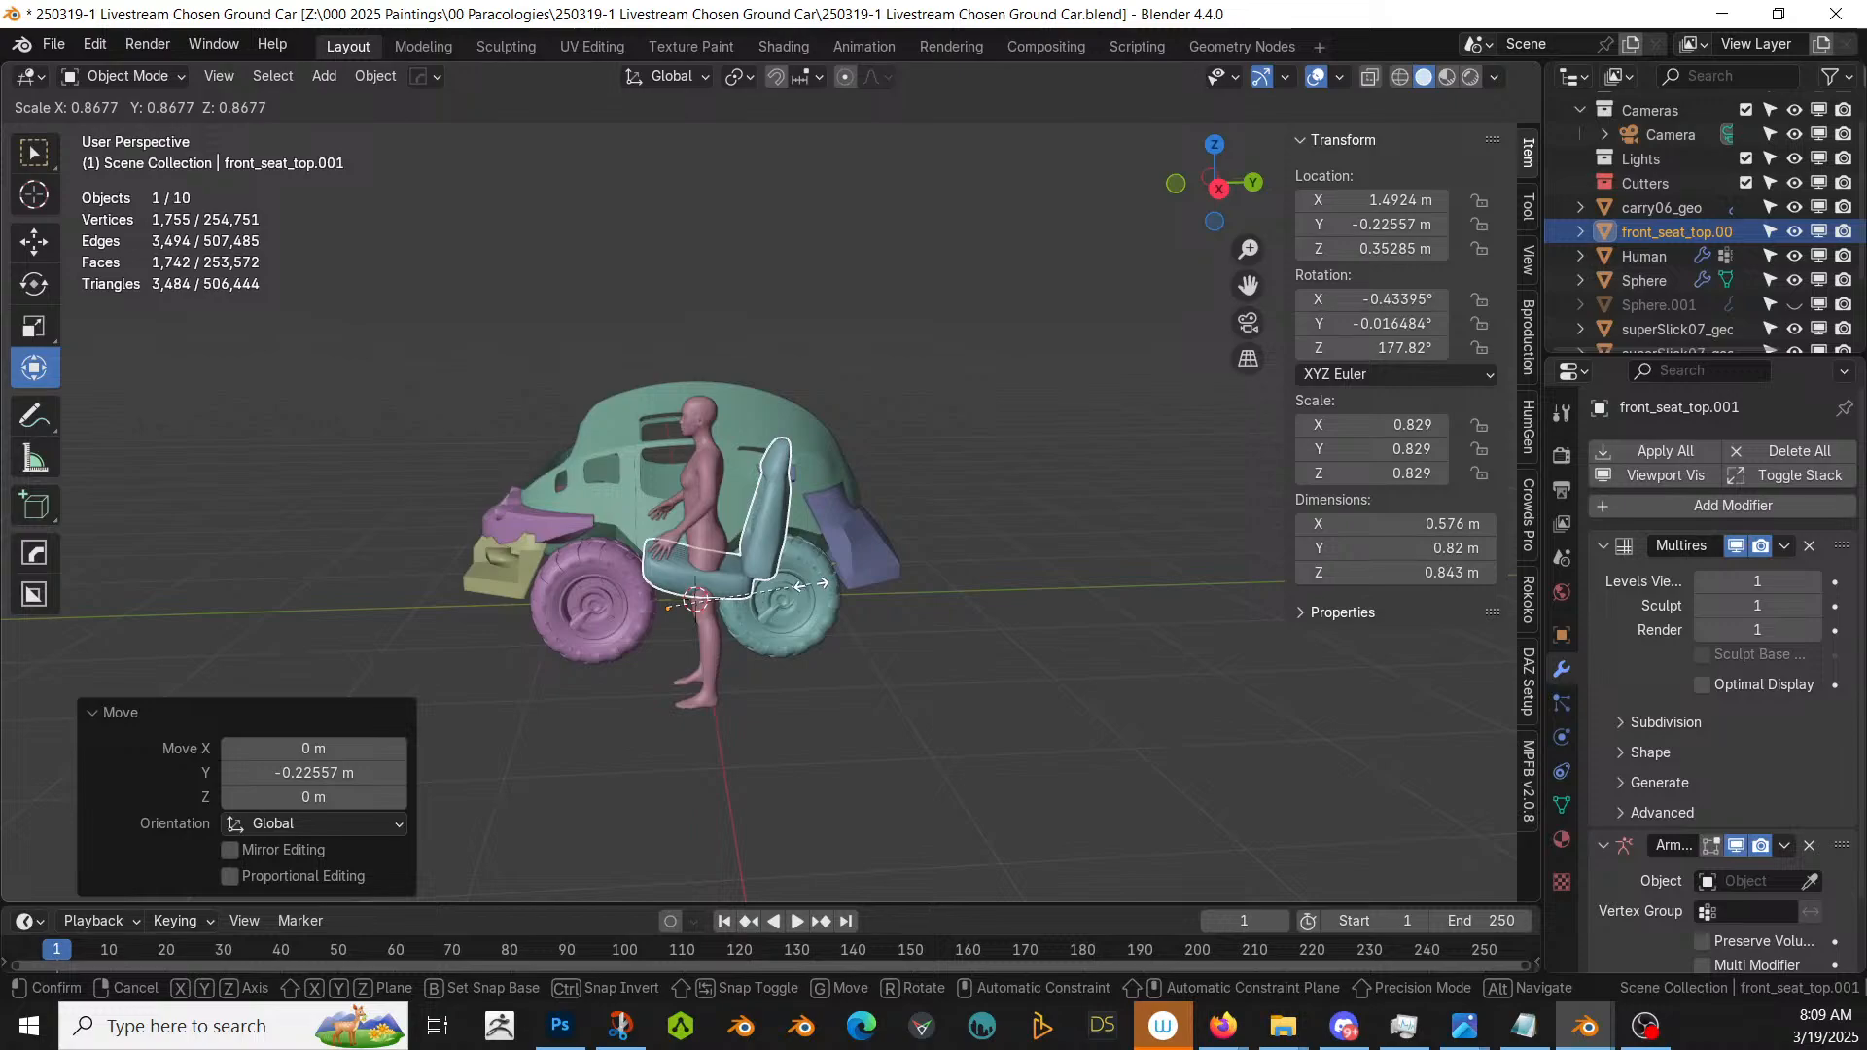
{"action": "left_click", "coordinate": [817, 584]}
{"action": "middle_click_drag", "start_coordinate": [816, 583], "coordinate": [1077, 728]}
{"action": "scroll", "coordinate": [1007, 646], "scroll_direction": "up", "scroll_amount": 5}
- In top view, move the seat inside the car body, about -1.58 m along X and -0.31 m along Y
{"action": "key", "text": "KP_7"}
{"action": "scroll", "coordinate": [1077, 728], "scroll_direction": "down", "scroll_amount": 2}
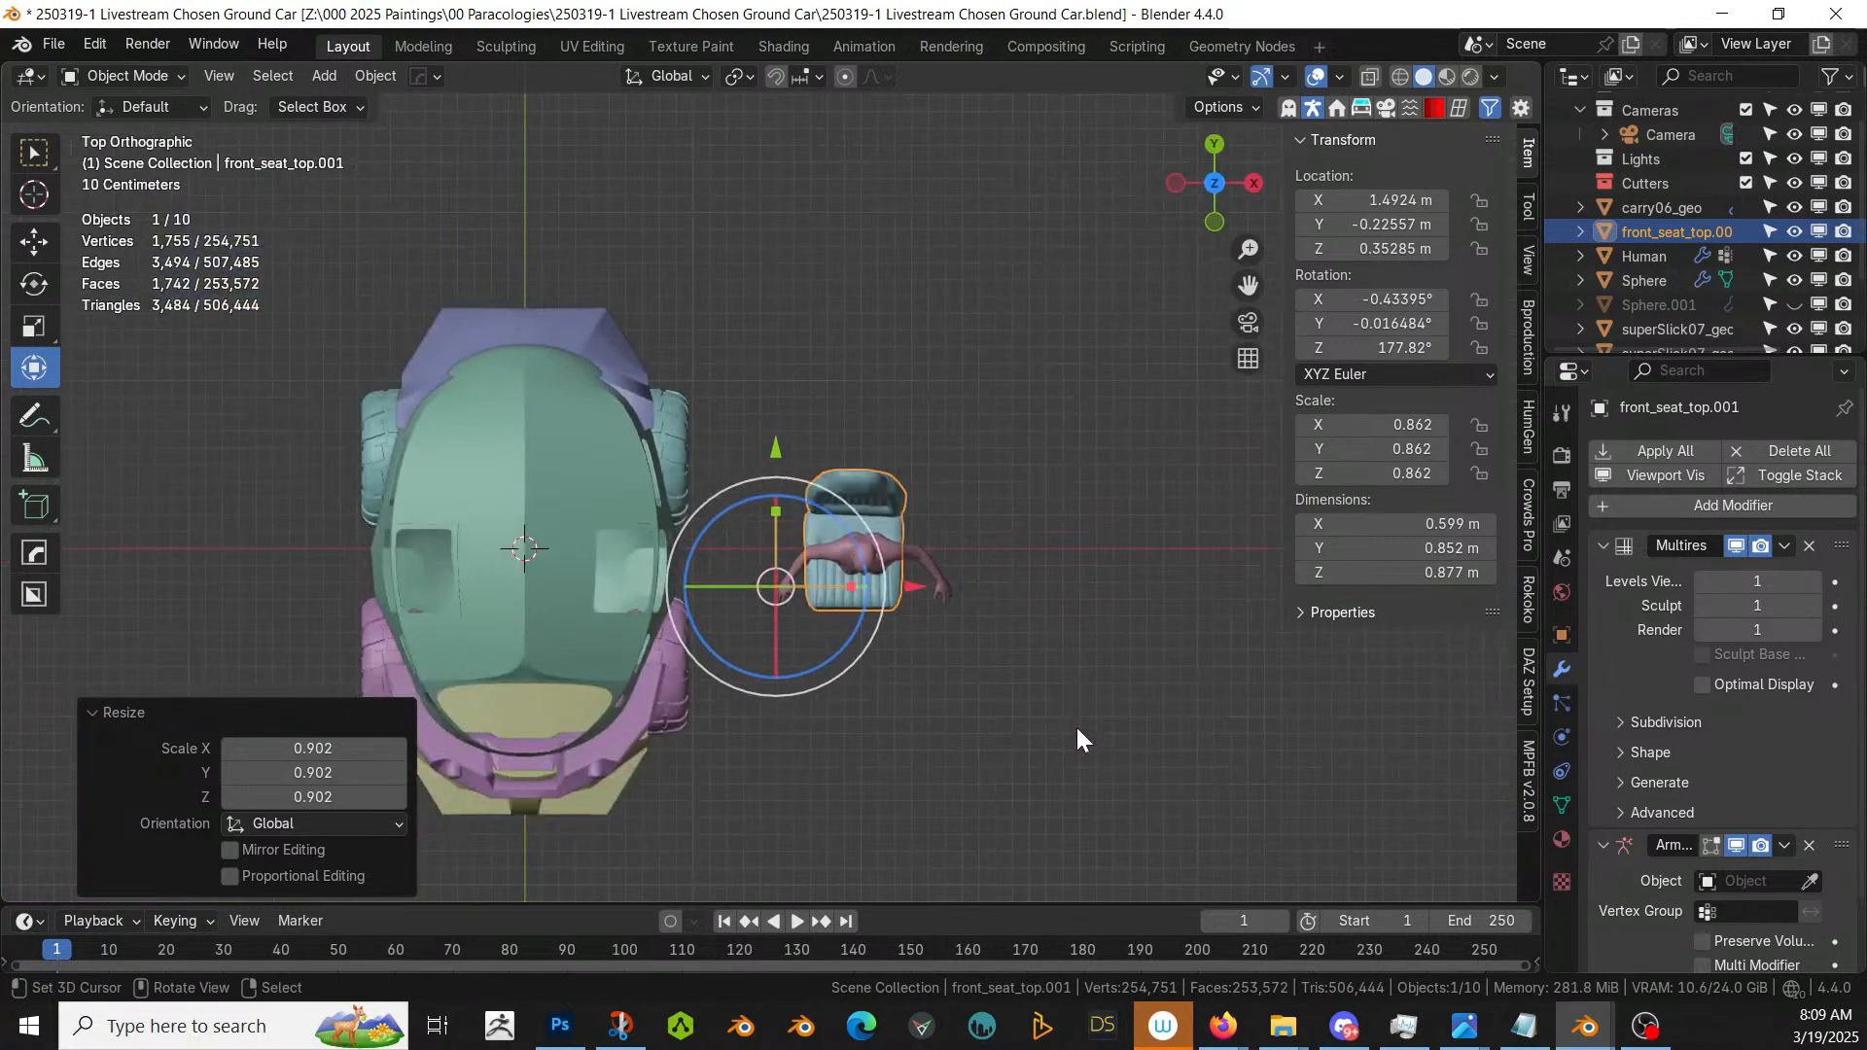
{"action": "key", "text": "g"}
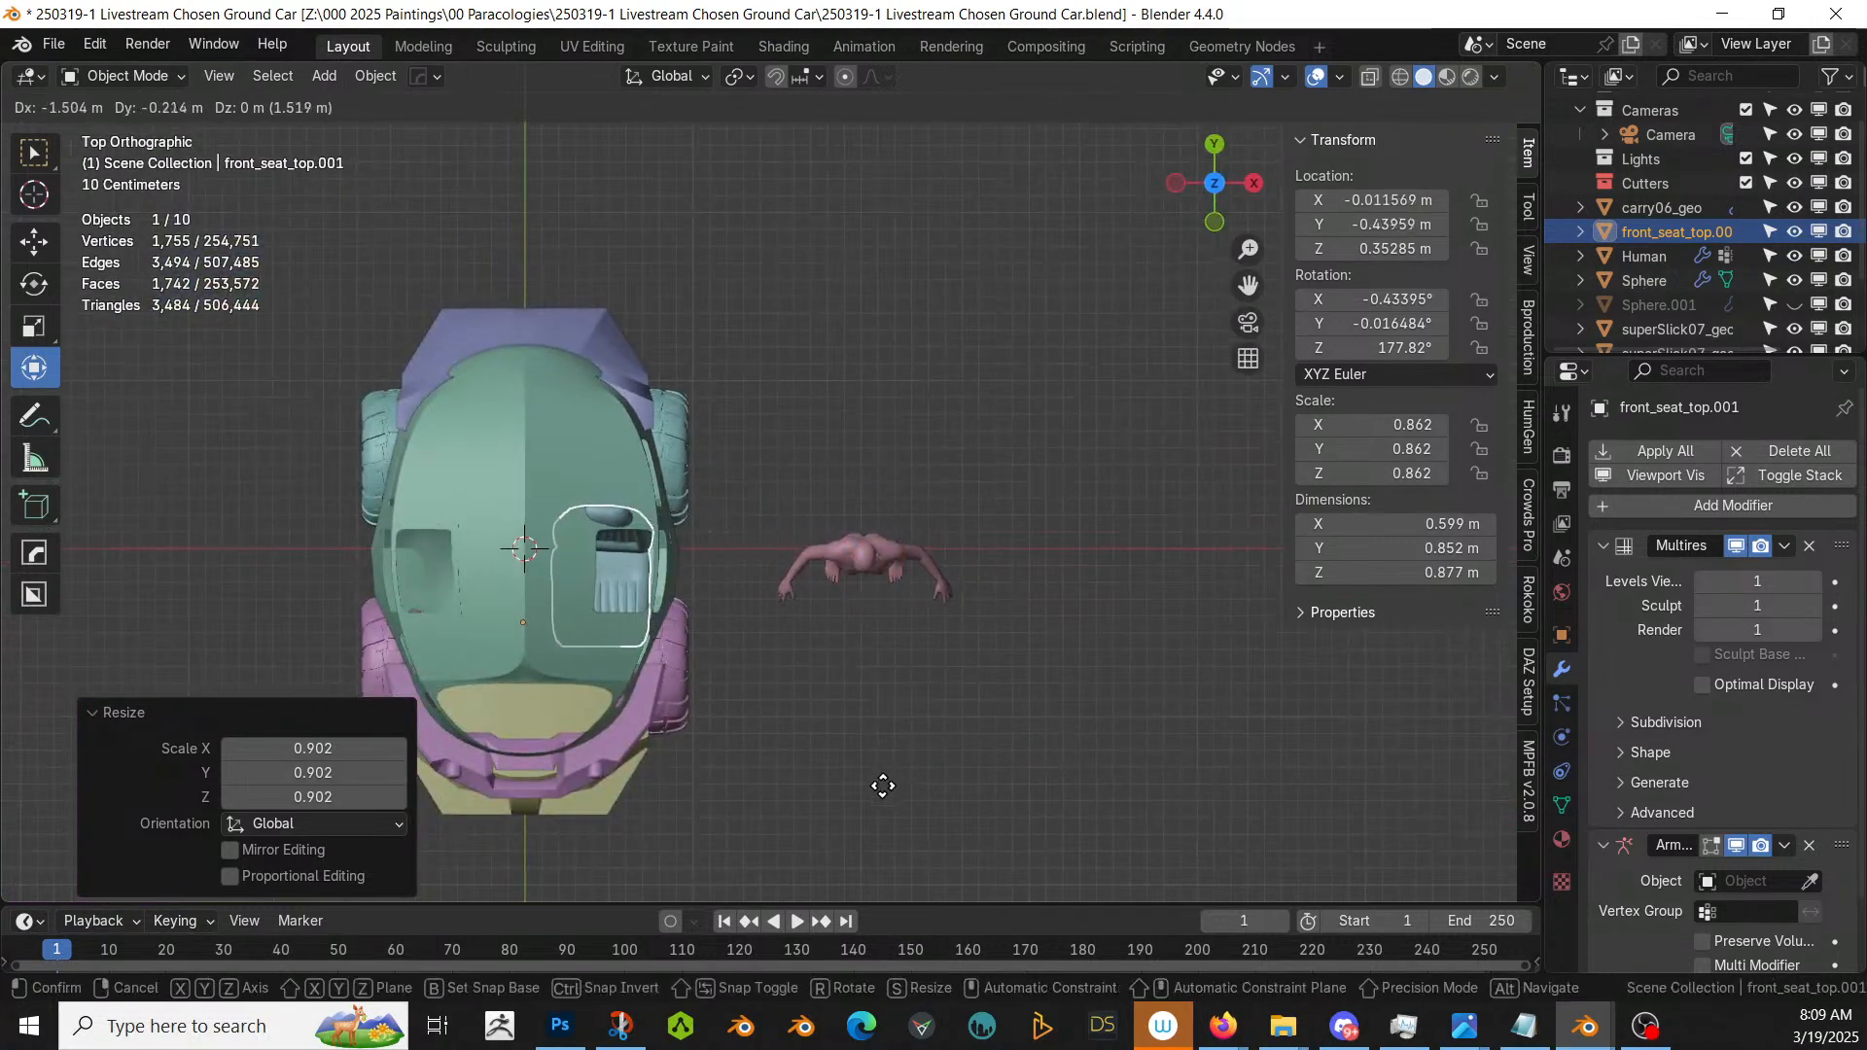
{"action": "left_click", "coordinate": [873, 799]}
- Lower the seat inside the car by about 0.074 m along Z
{"action": "middle_click_drag", "start_coordinate": [873, 795], "coordinate": [687, 556]}
{"action": "scroll", "coordinate": [686, 556], "scroll_direction": "up", "scroll_amount": 3}
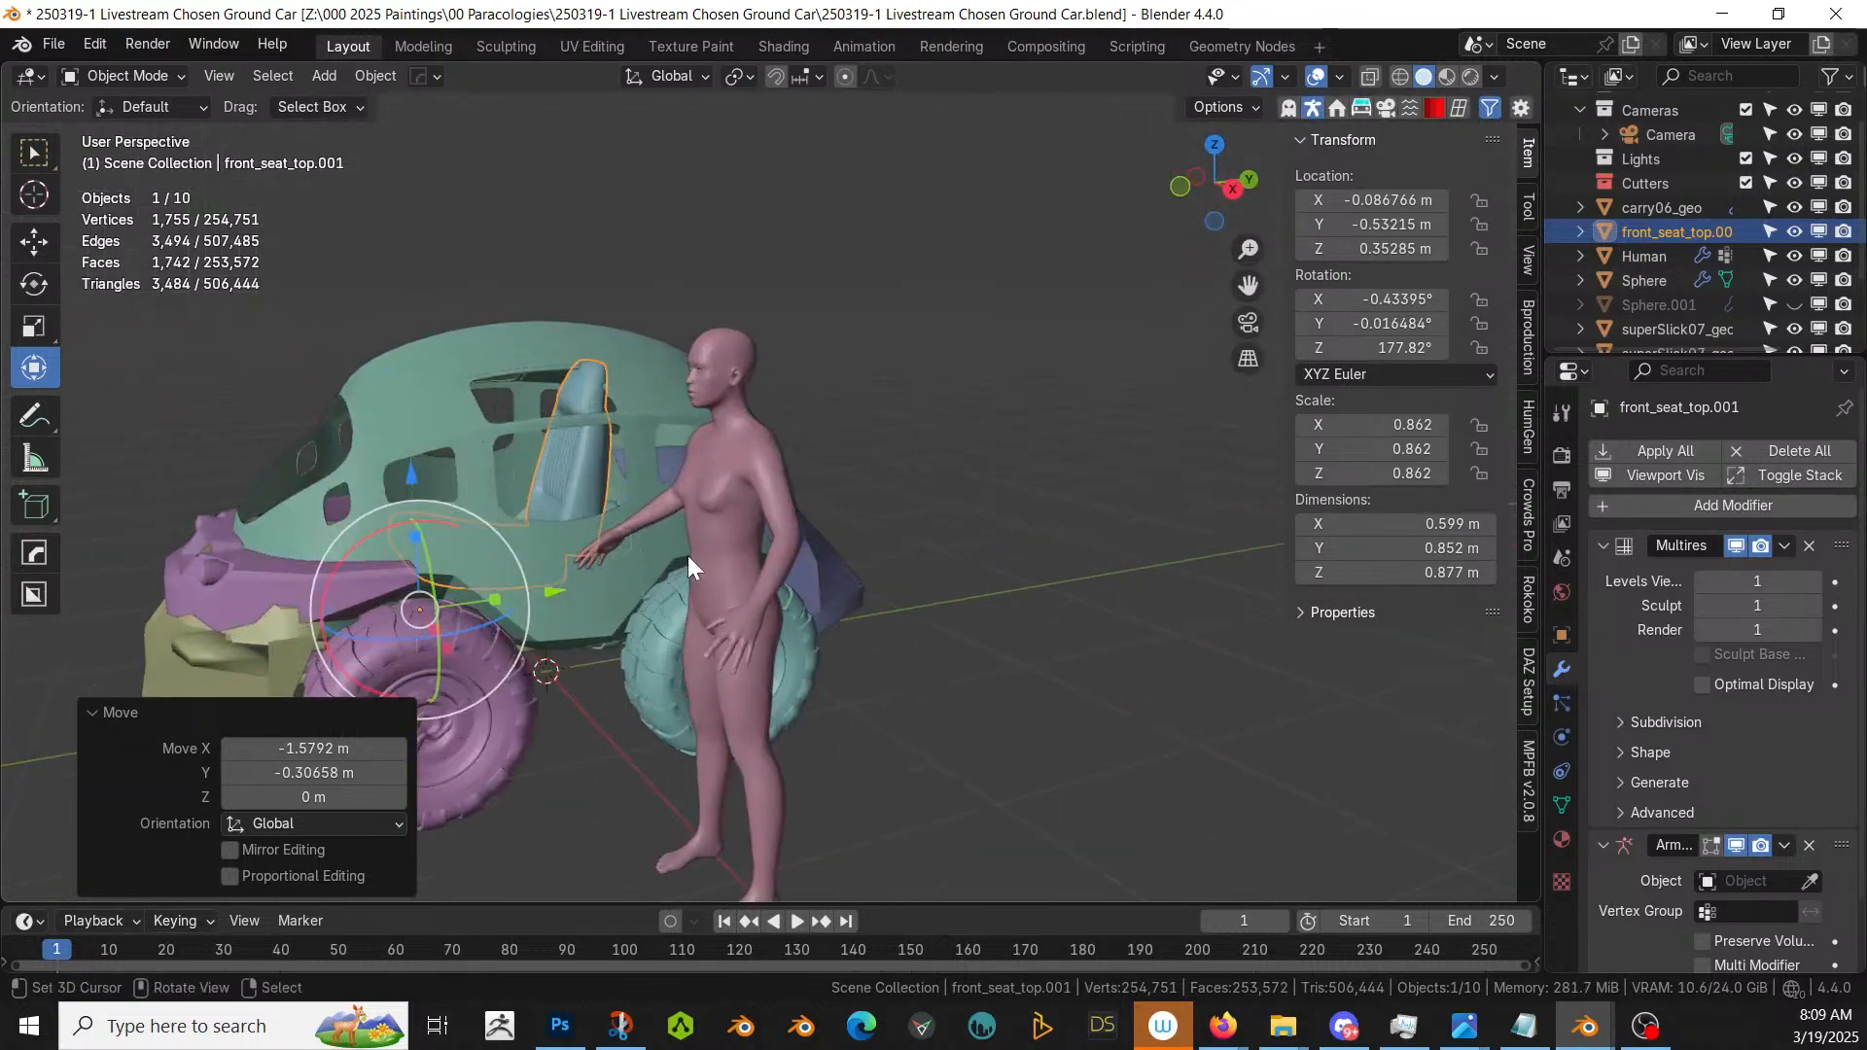
{"action": "scroll", "coordinate": [686, 556], "scroll_direction": "up", "scroll_amount": 5}
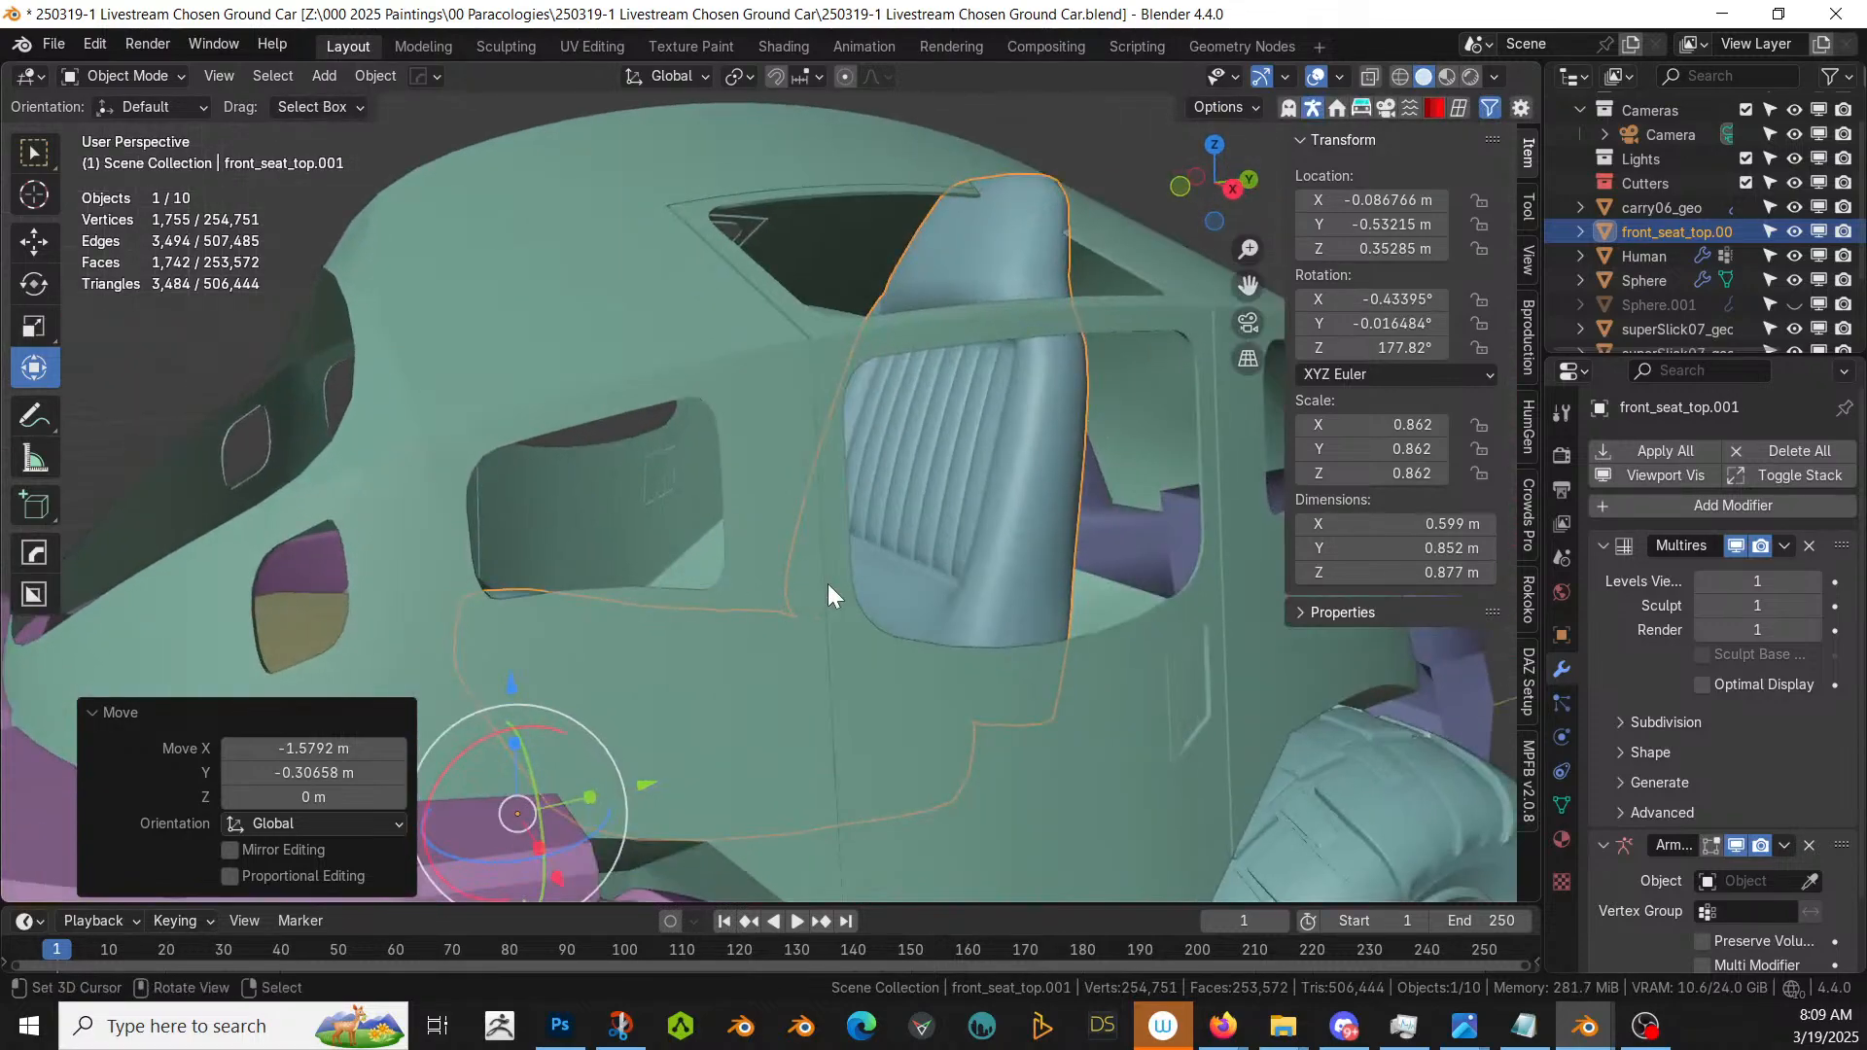
{"action": "key", "text": "KP_3"}
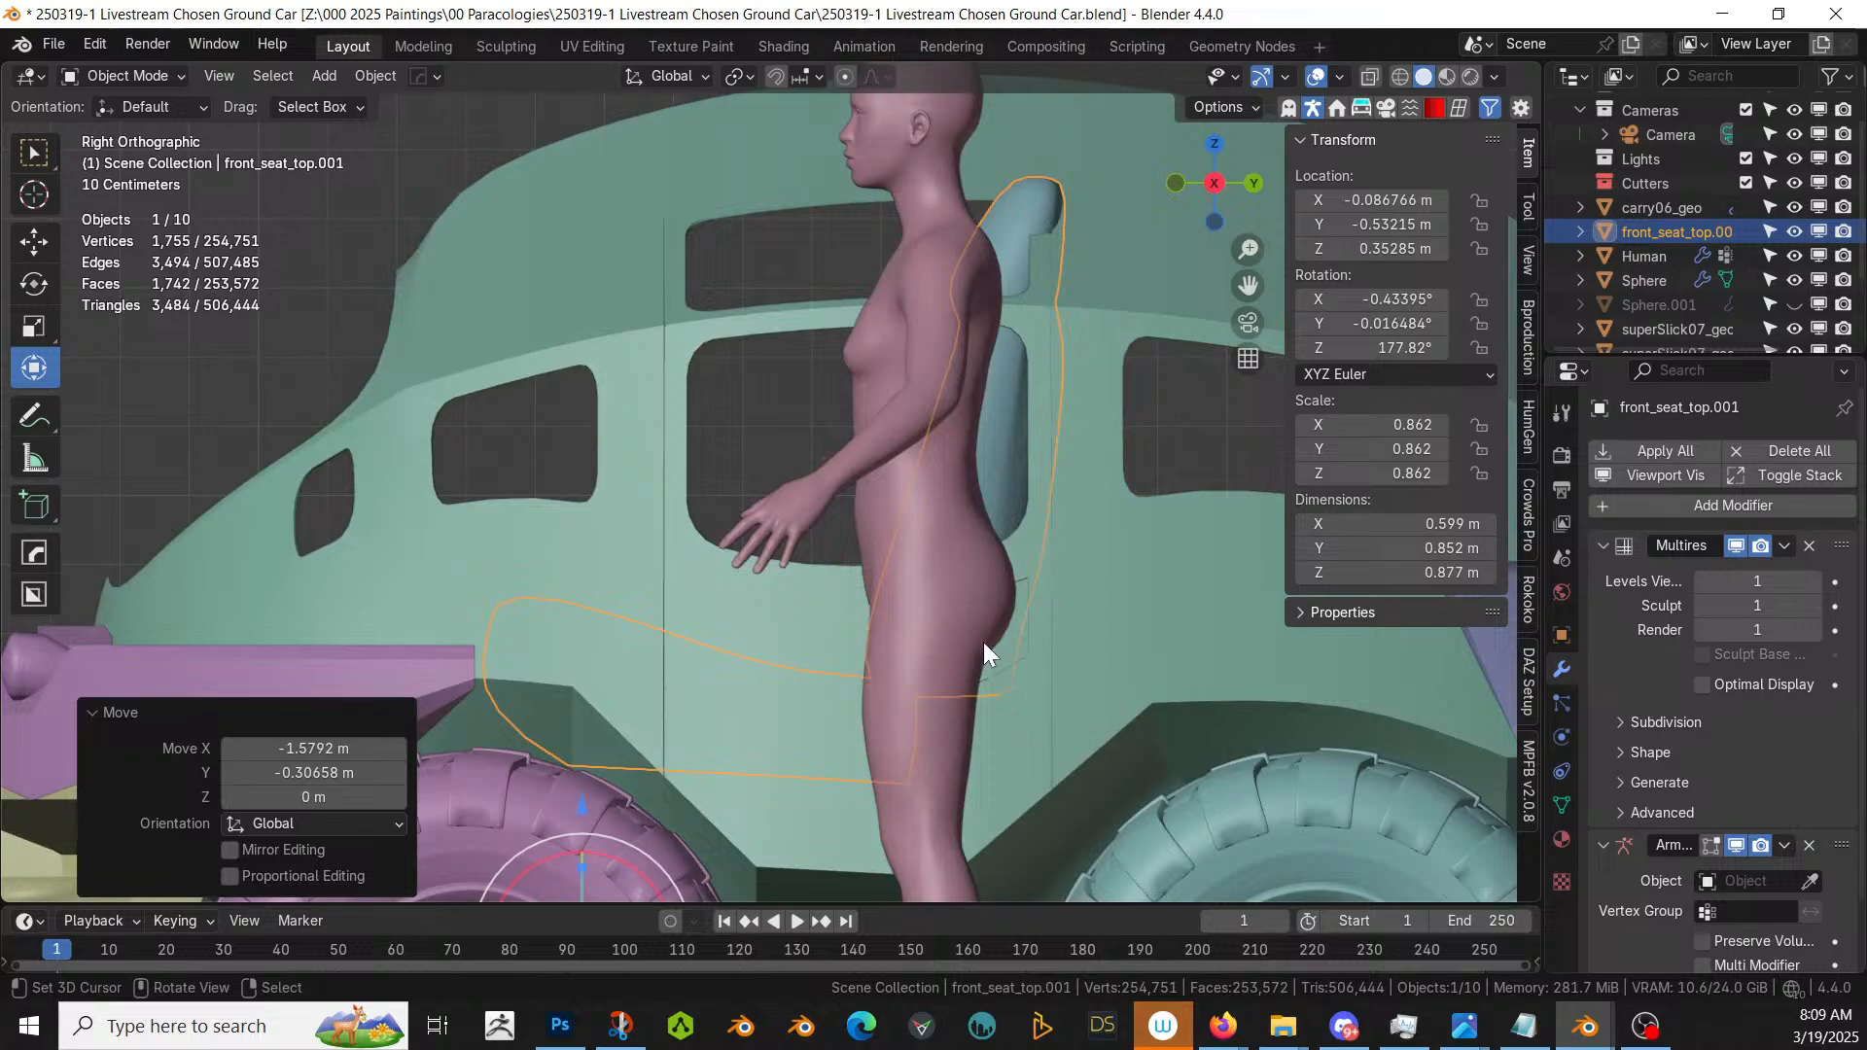
{"action": "middle_click_drag", "start_coordinate": [982, 642], "coordinate": [1041, 692]}
{"action": "key", "text": "g"}
{"action": "key", "text": "z"}
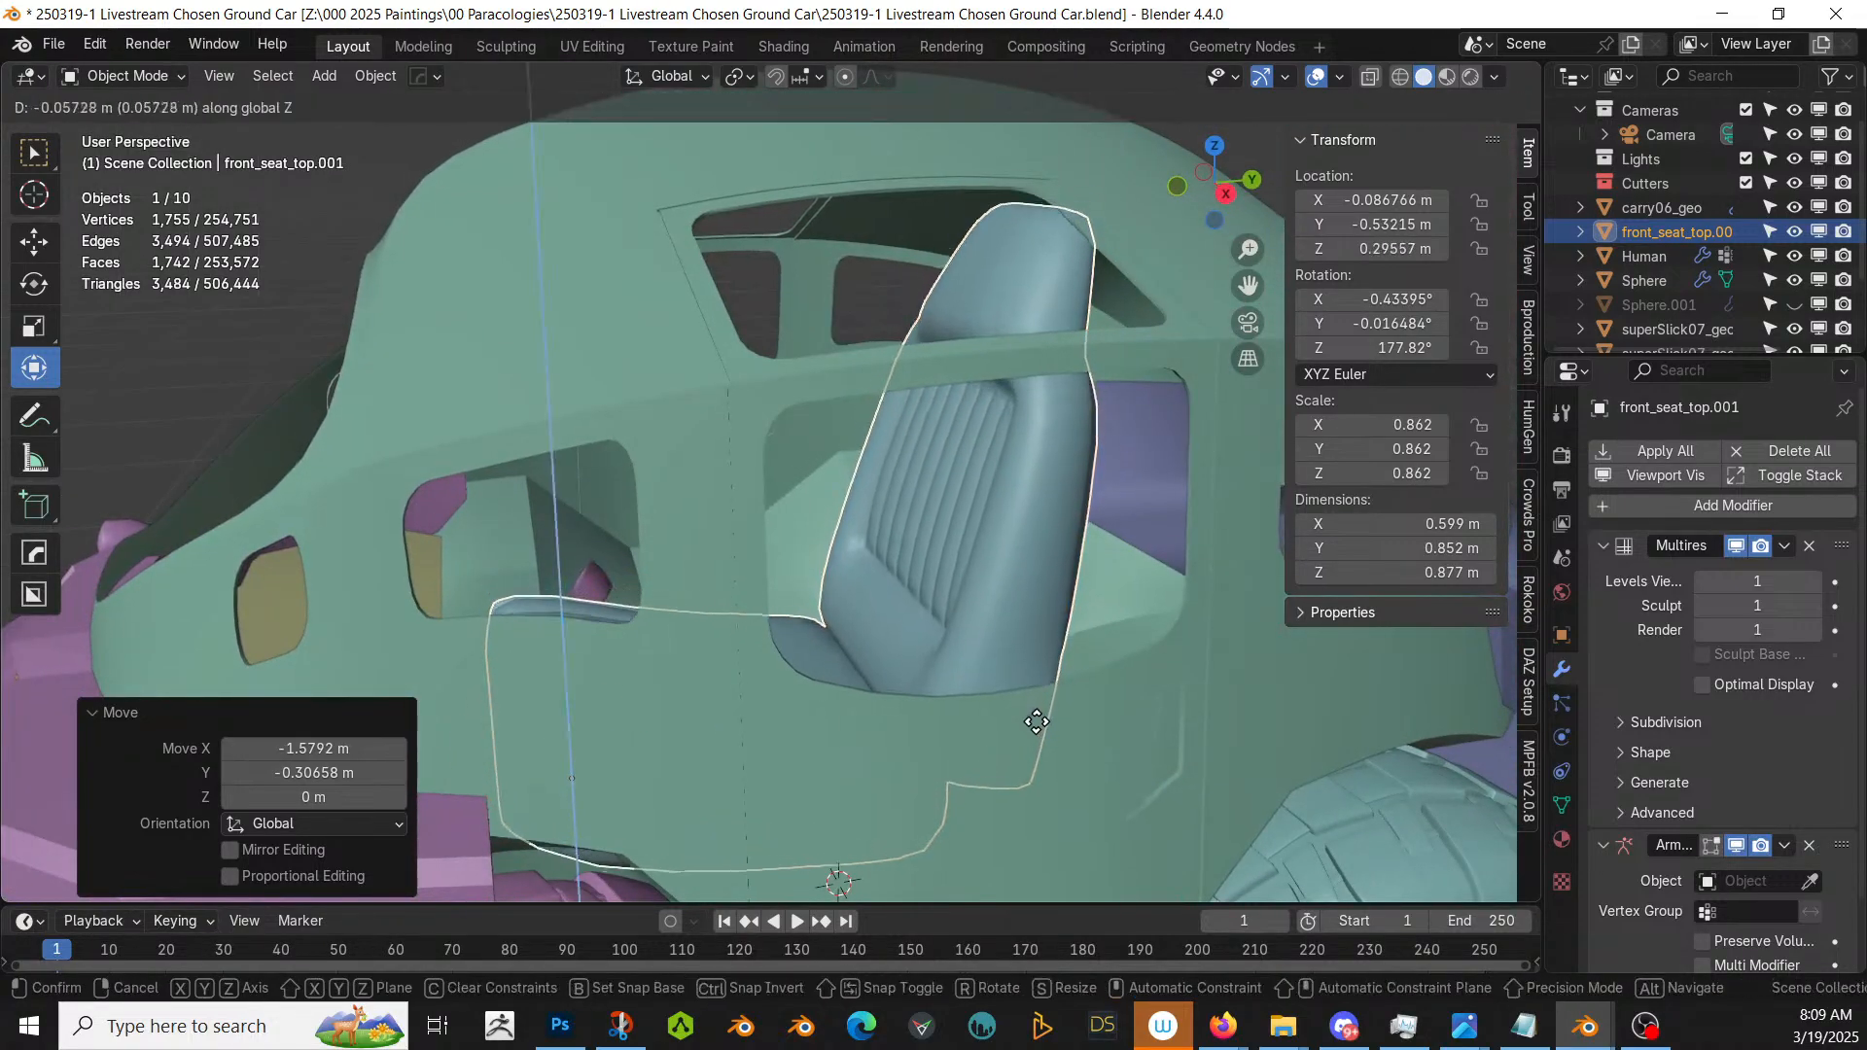
{"action": "left_click", "coordinate": [1032, 730]}
- Scale the seat uniformly by about 0.975 to fit the cabin
{"action": "middle_click_drag", "start_coordinate": [1033, 728], "coordinate": [1276, 714]}
{"action": "key", "text": "s"}
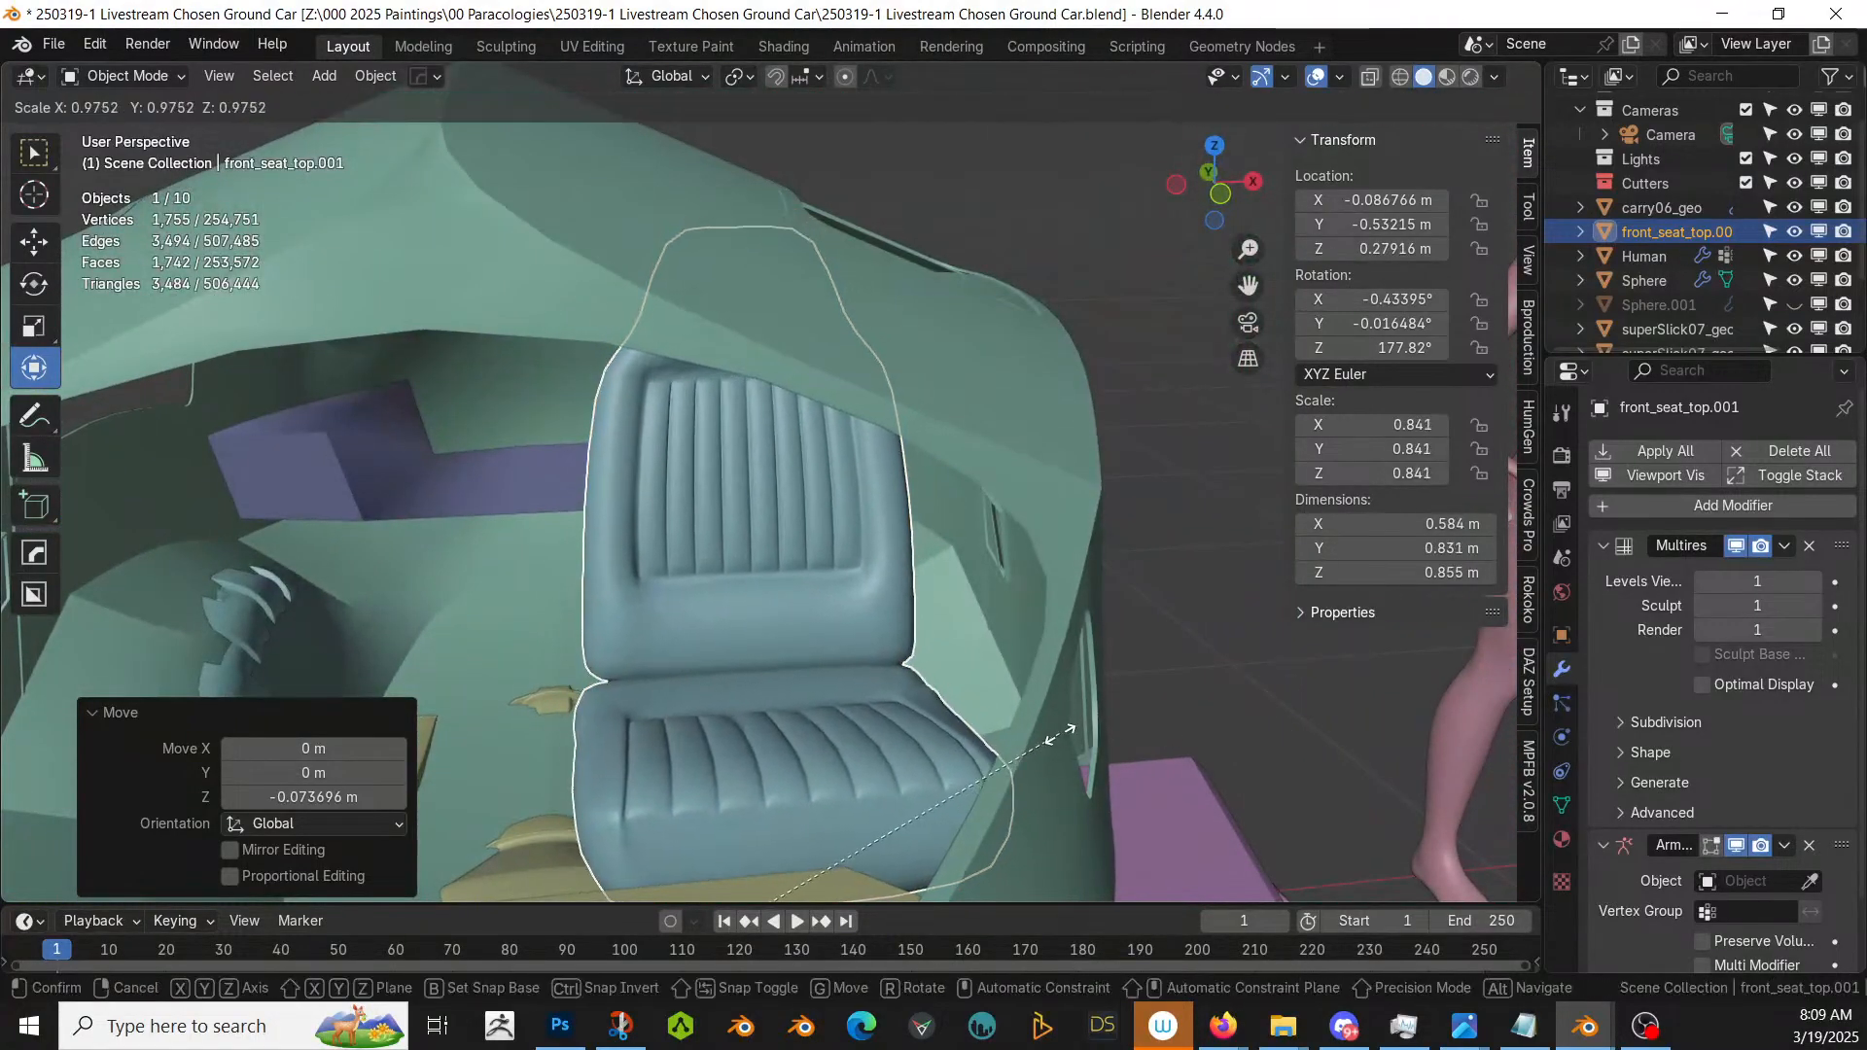
{"action": "left_click", "coordinate": [1067, 741]}
{"action": "scroll", "coordinate": [853, 667], "scroll_direction": "down", "scroll_amount": 6}
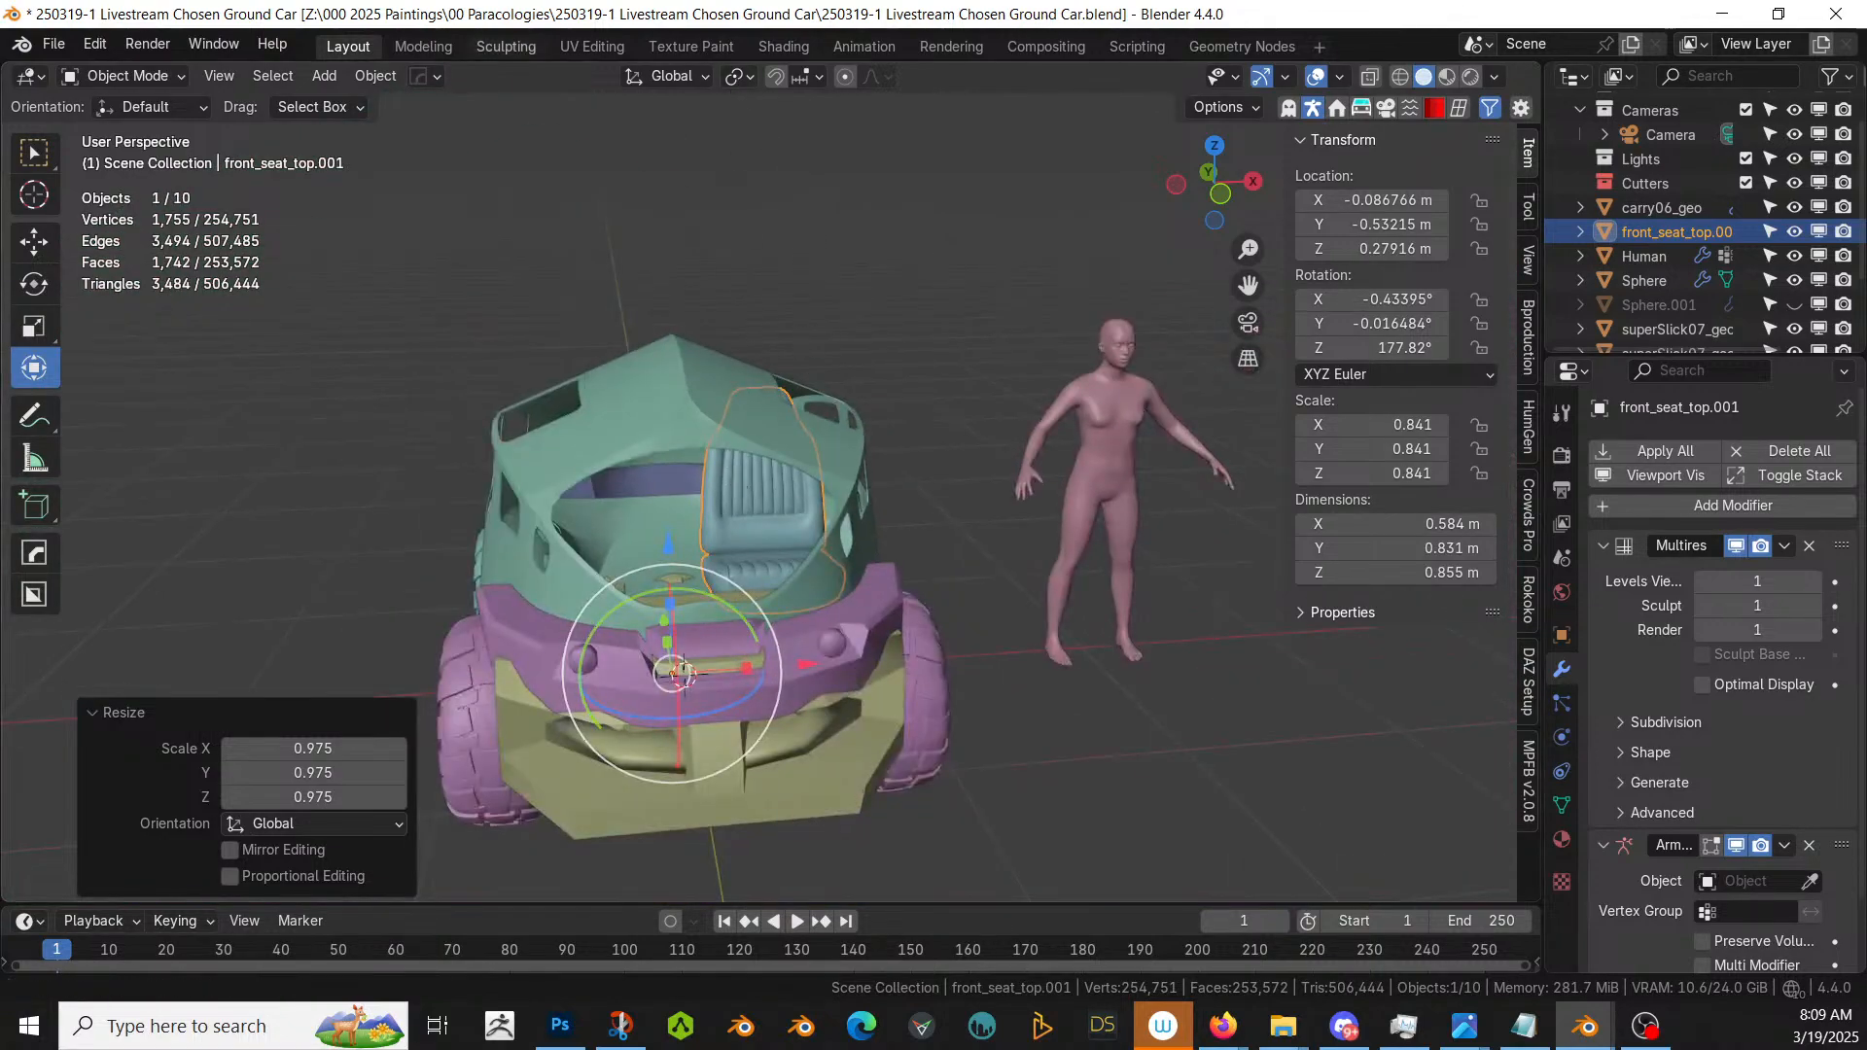
- Set the seat's origin to its geometry
{"action": "left_click", "coordinate": [377, 75]}
{"action": "mouse_move", "coordinate": [408, 127]}
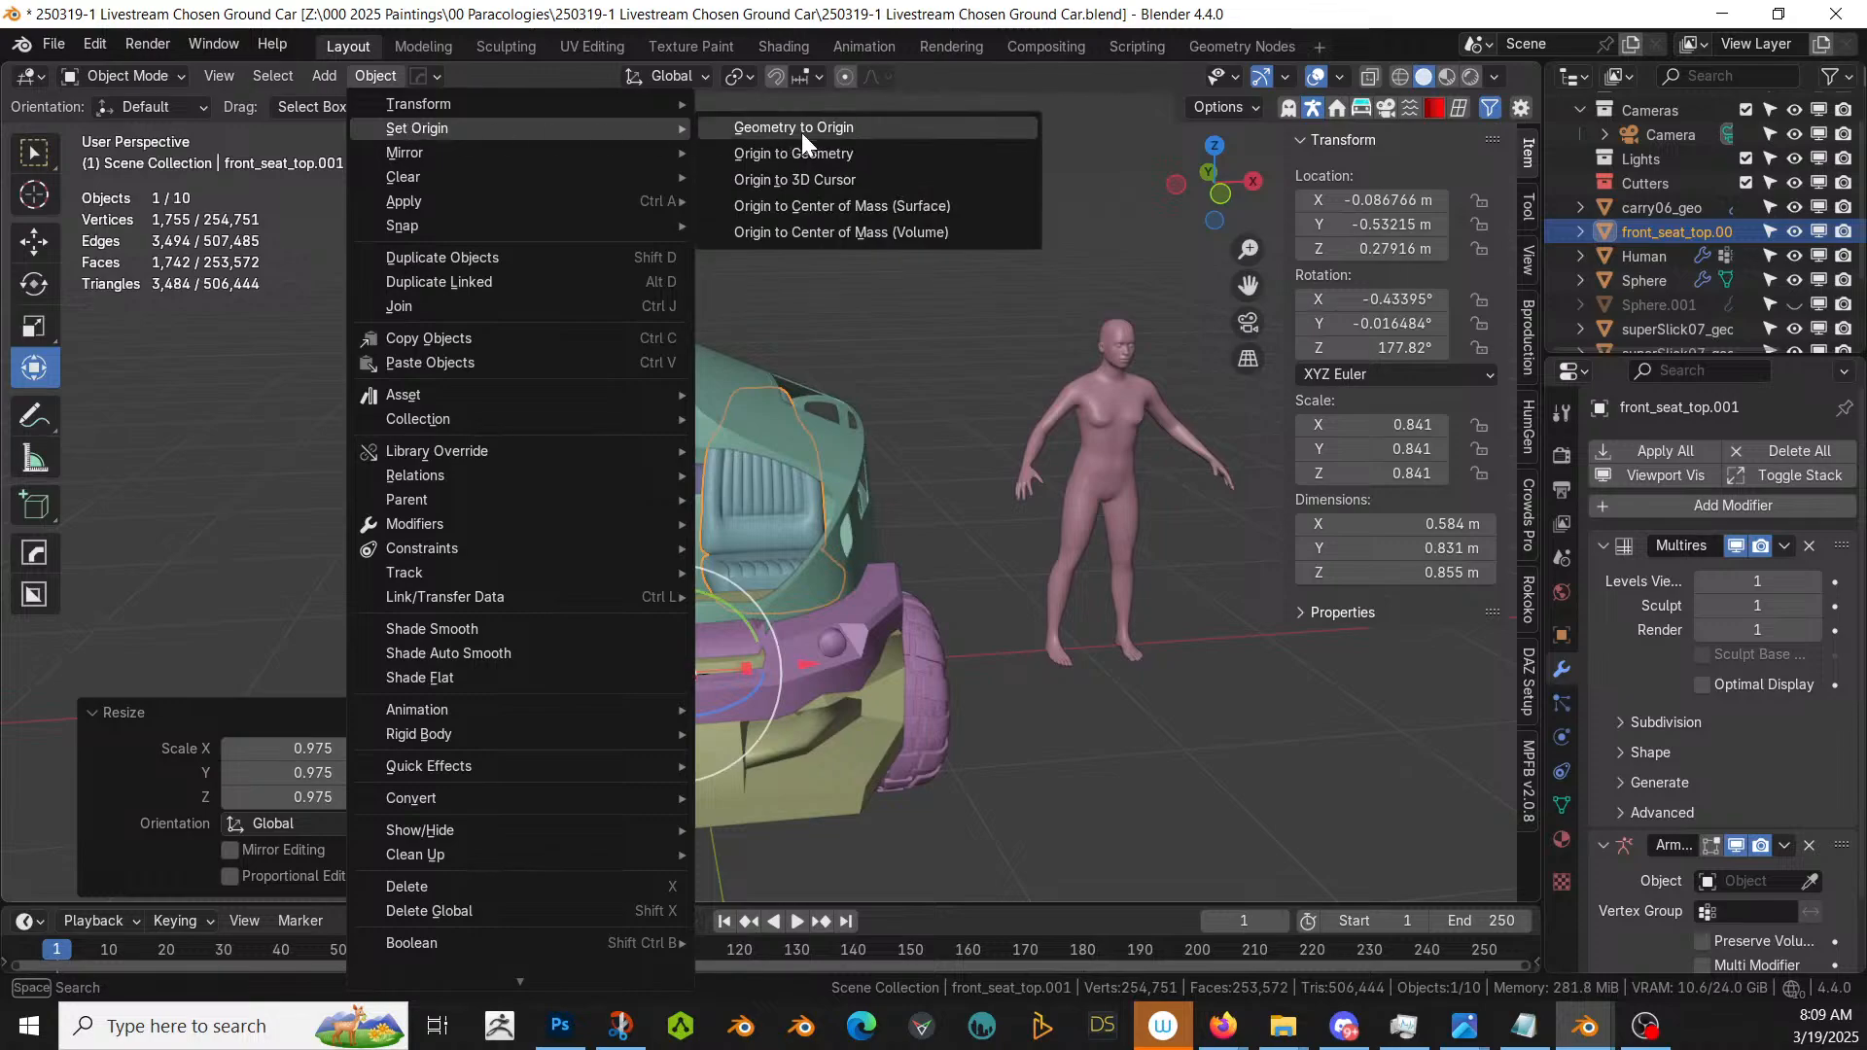
{"action": "left_click", "coordinate": [843, 155]}
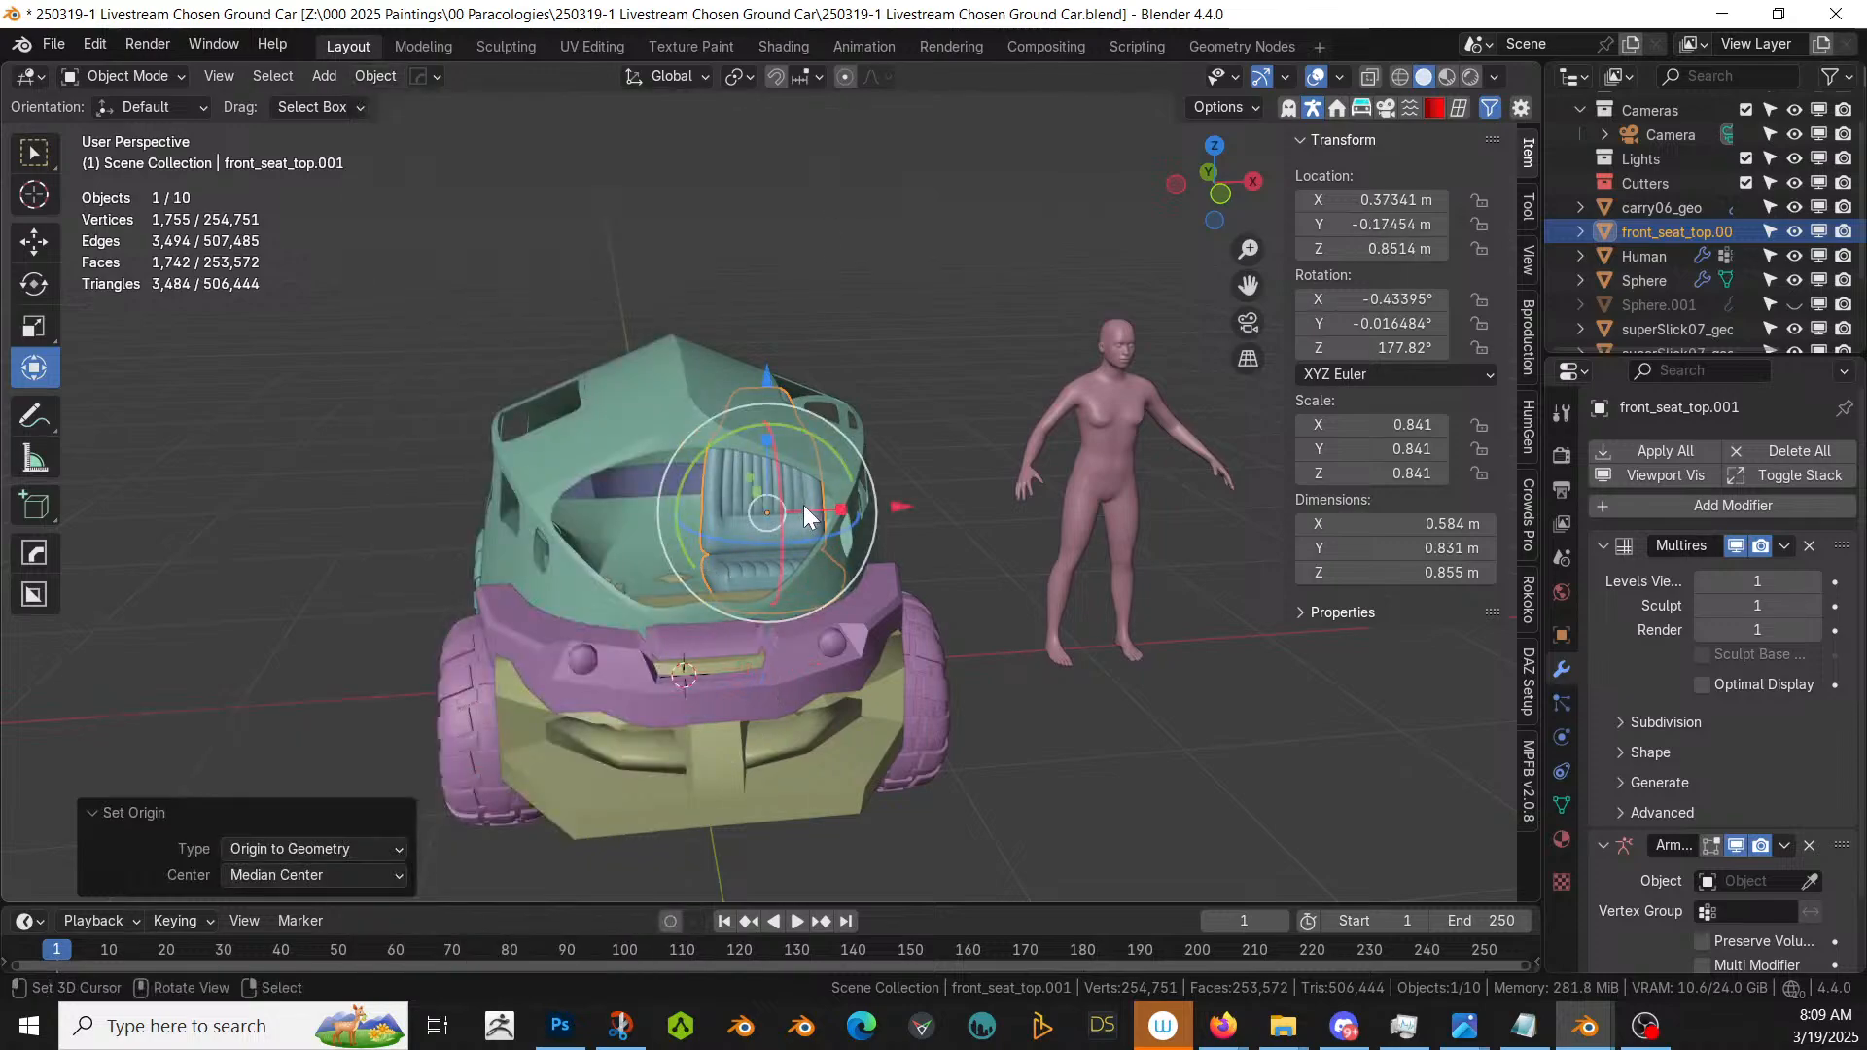
- Narrow the seat along X by a factor of about 0.906 and lower it about 0.074 m along Z
{"action": "left_click_drag", "start_coordinate": [841, 508], "coordinate": [833, 509]}
{"action": "middle_click_drag", "start_coordinate": [833, 509], "coordinate": [748, 523]}
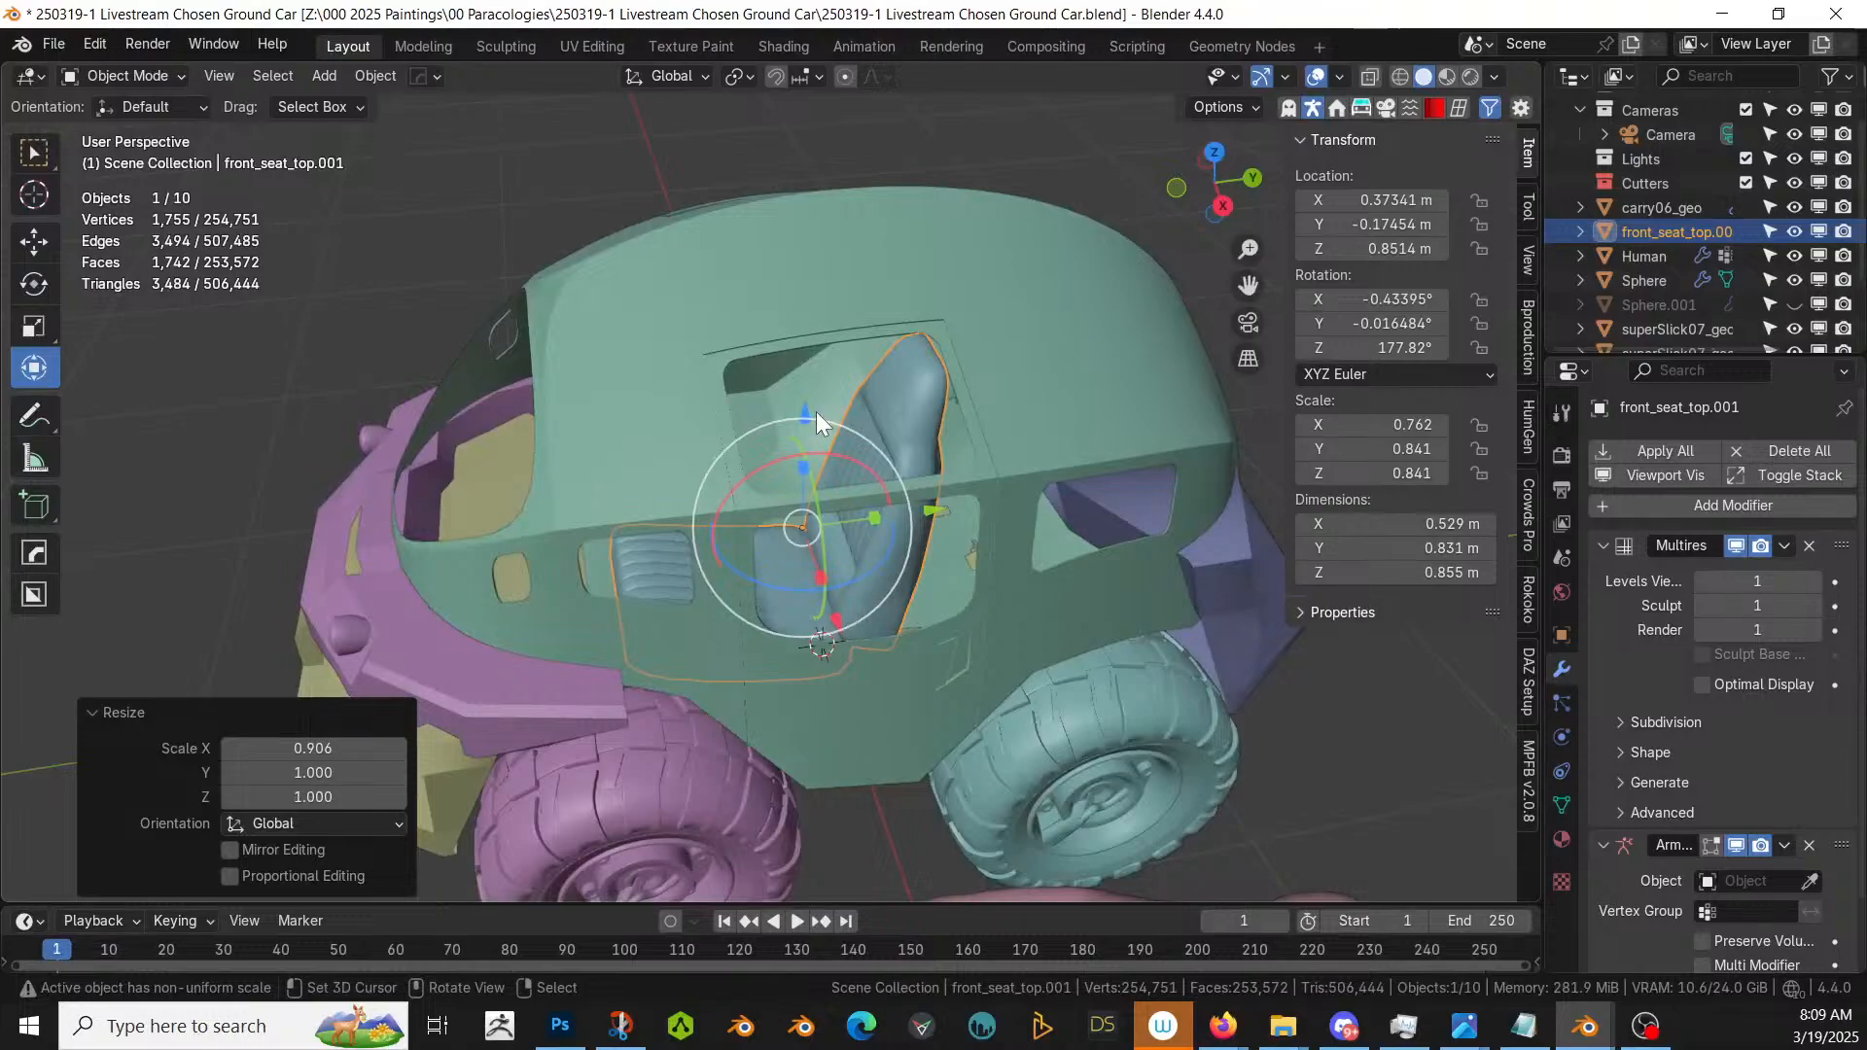
{"action": "left_click_drag", "start_coordinate": [815, 411], "coordinate": [807, 433]}
{"action": "middle_click_drag", "start_coordinate": [806, 433], "coordinate": [892, 661]}
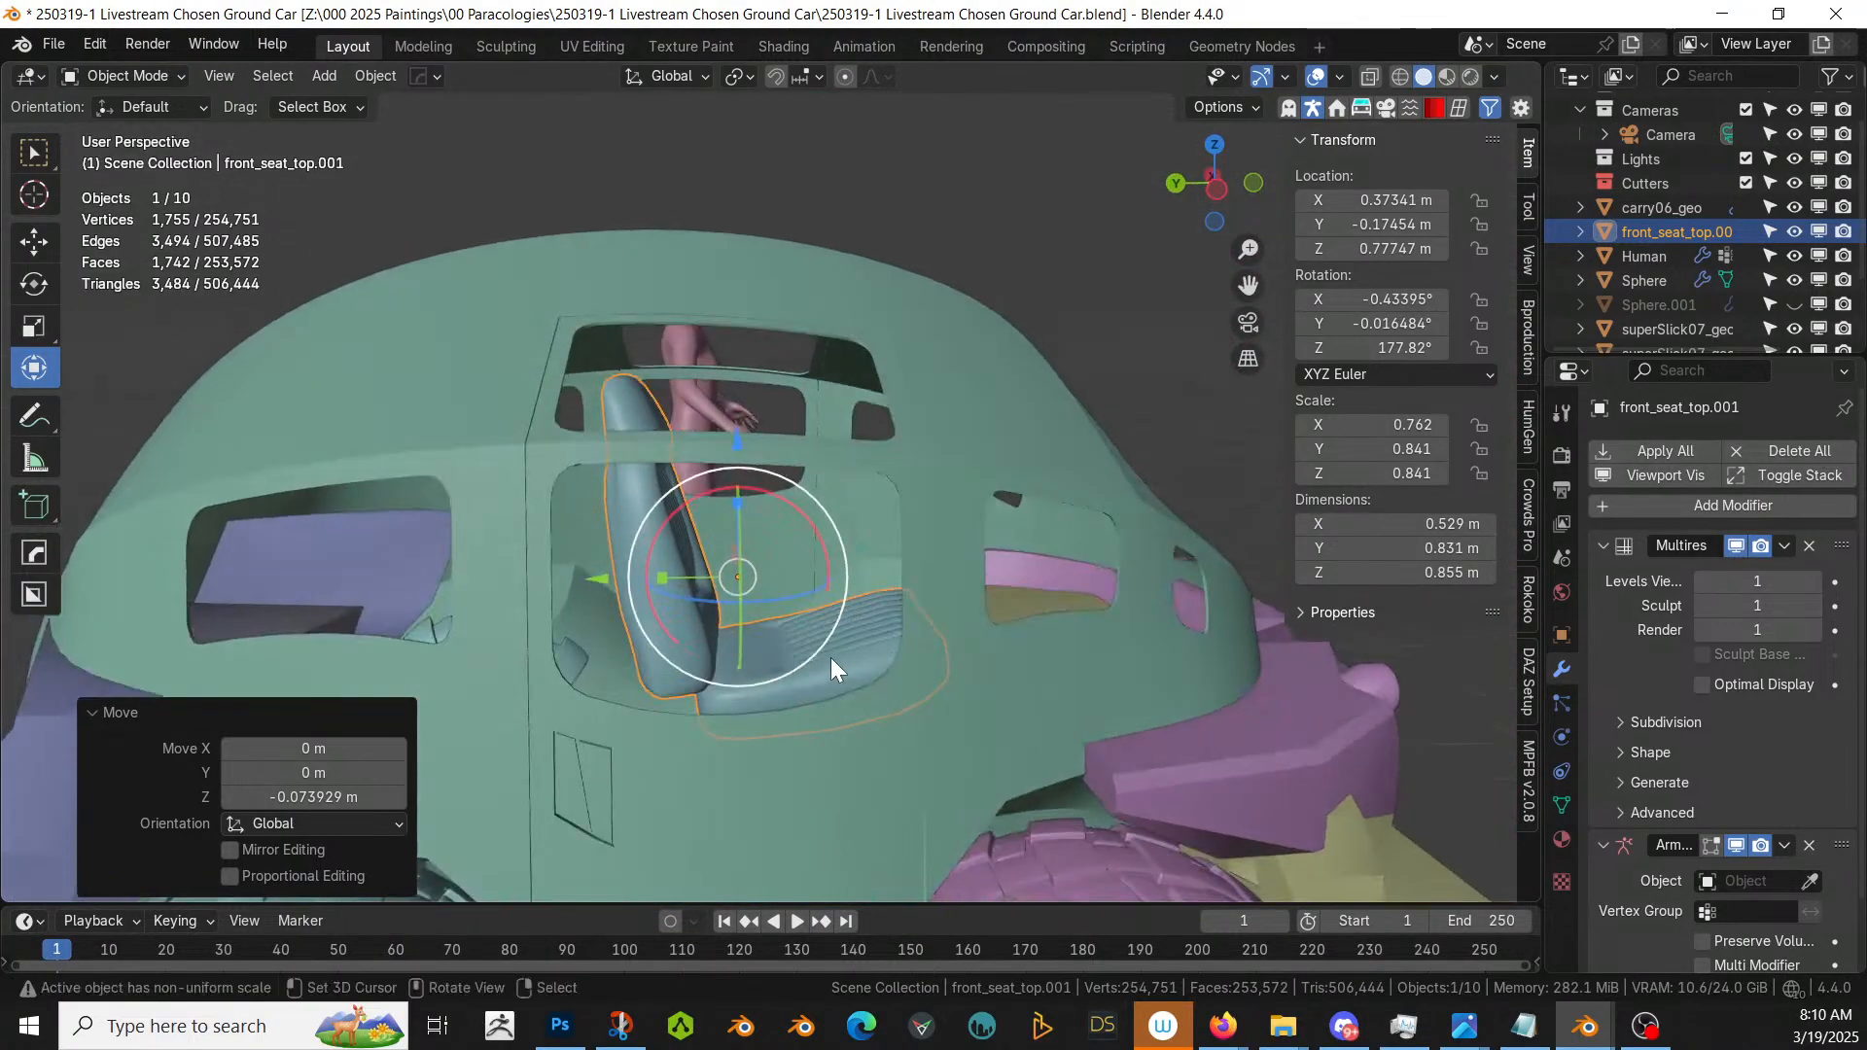
- Move the seat about 0.135 m along Y toward the rear of the car
{"action": "key", "text": "g"}
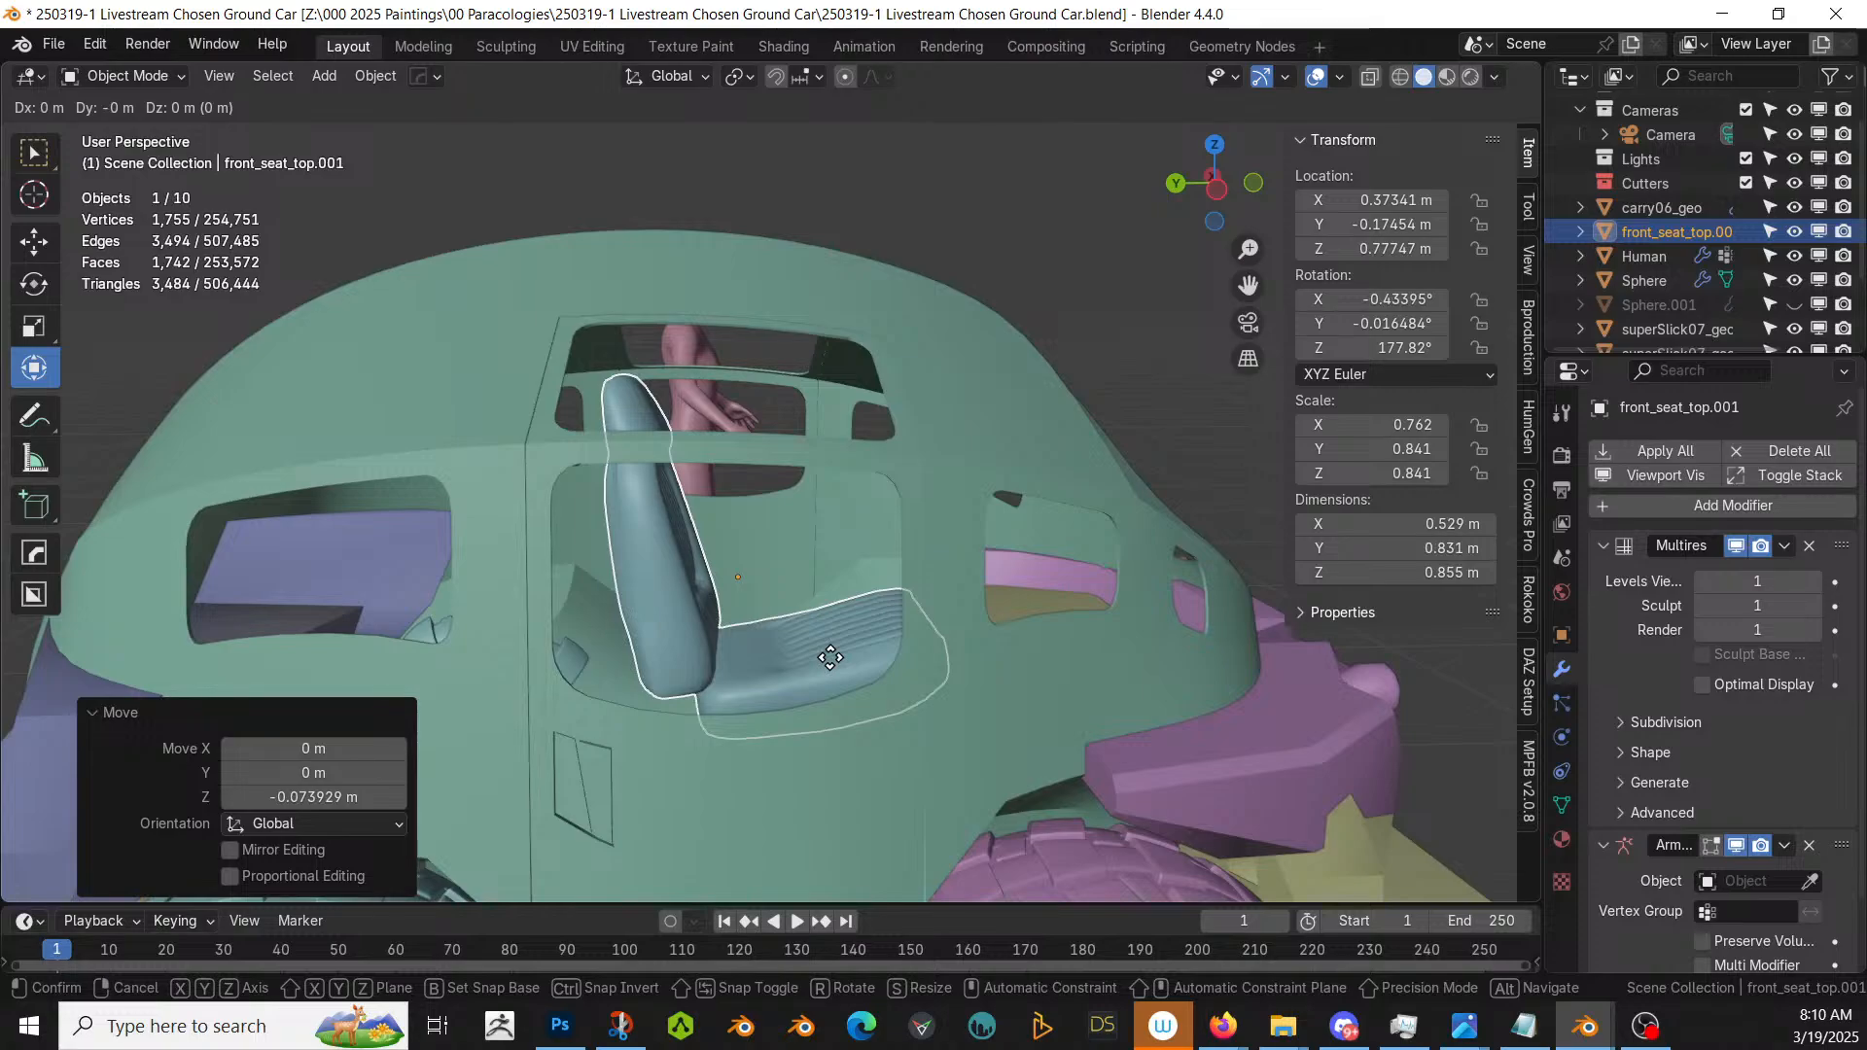
{"action": "key", "text": "y"}
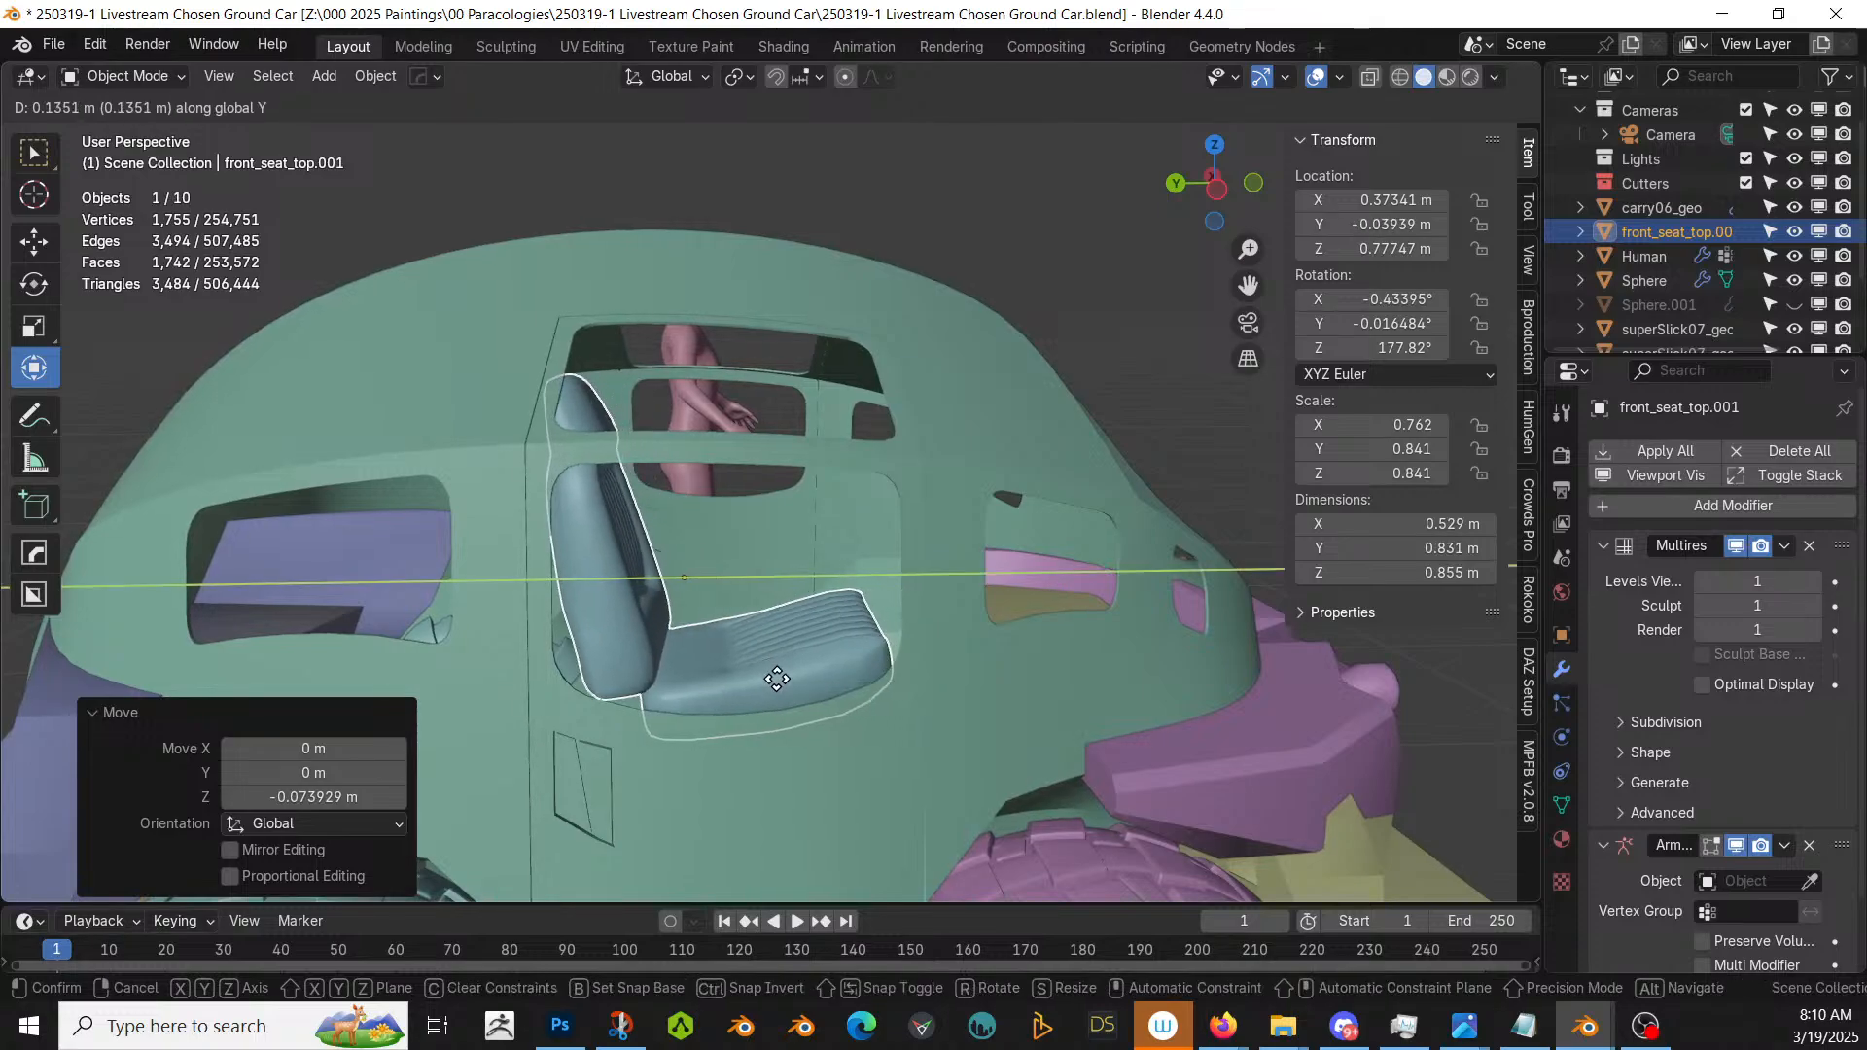
{"action": "left_click", "coordinate": [780, 673]}
{"action": "middle_click_drag", "start_coordinate": [780, 672], "coordinate": [1210, 813]}
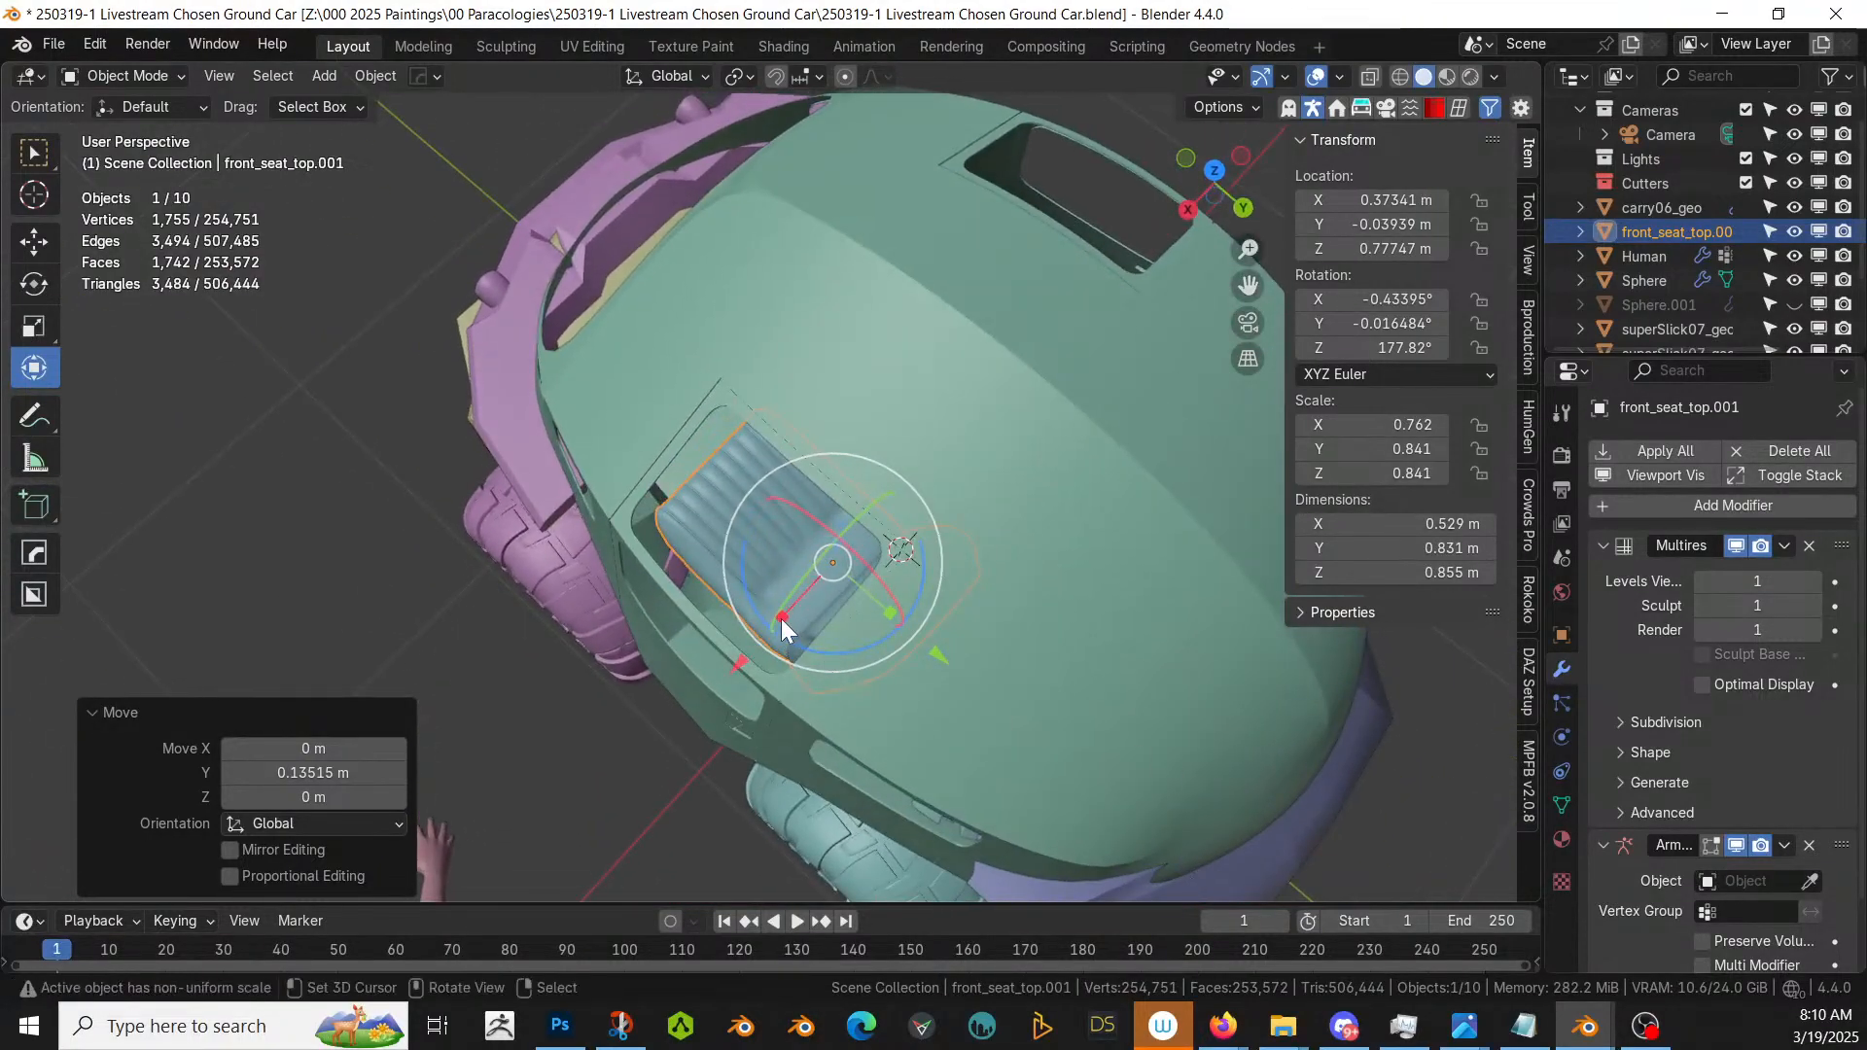
- Widen the seat along X by a factor of about 1.134 and lower it slightly along Z
{"action": "left_click_drag", "start_coordinate": [781, 618], "coordinate": [778, 622]}
{"action": "middle_click_drag", "start_coordinate": [778, 623], "coordinate": [966, 486]}
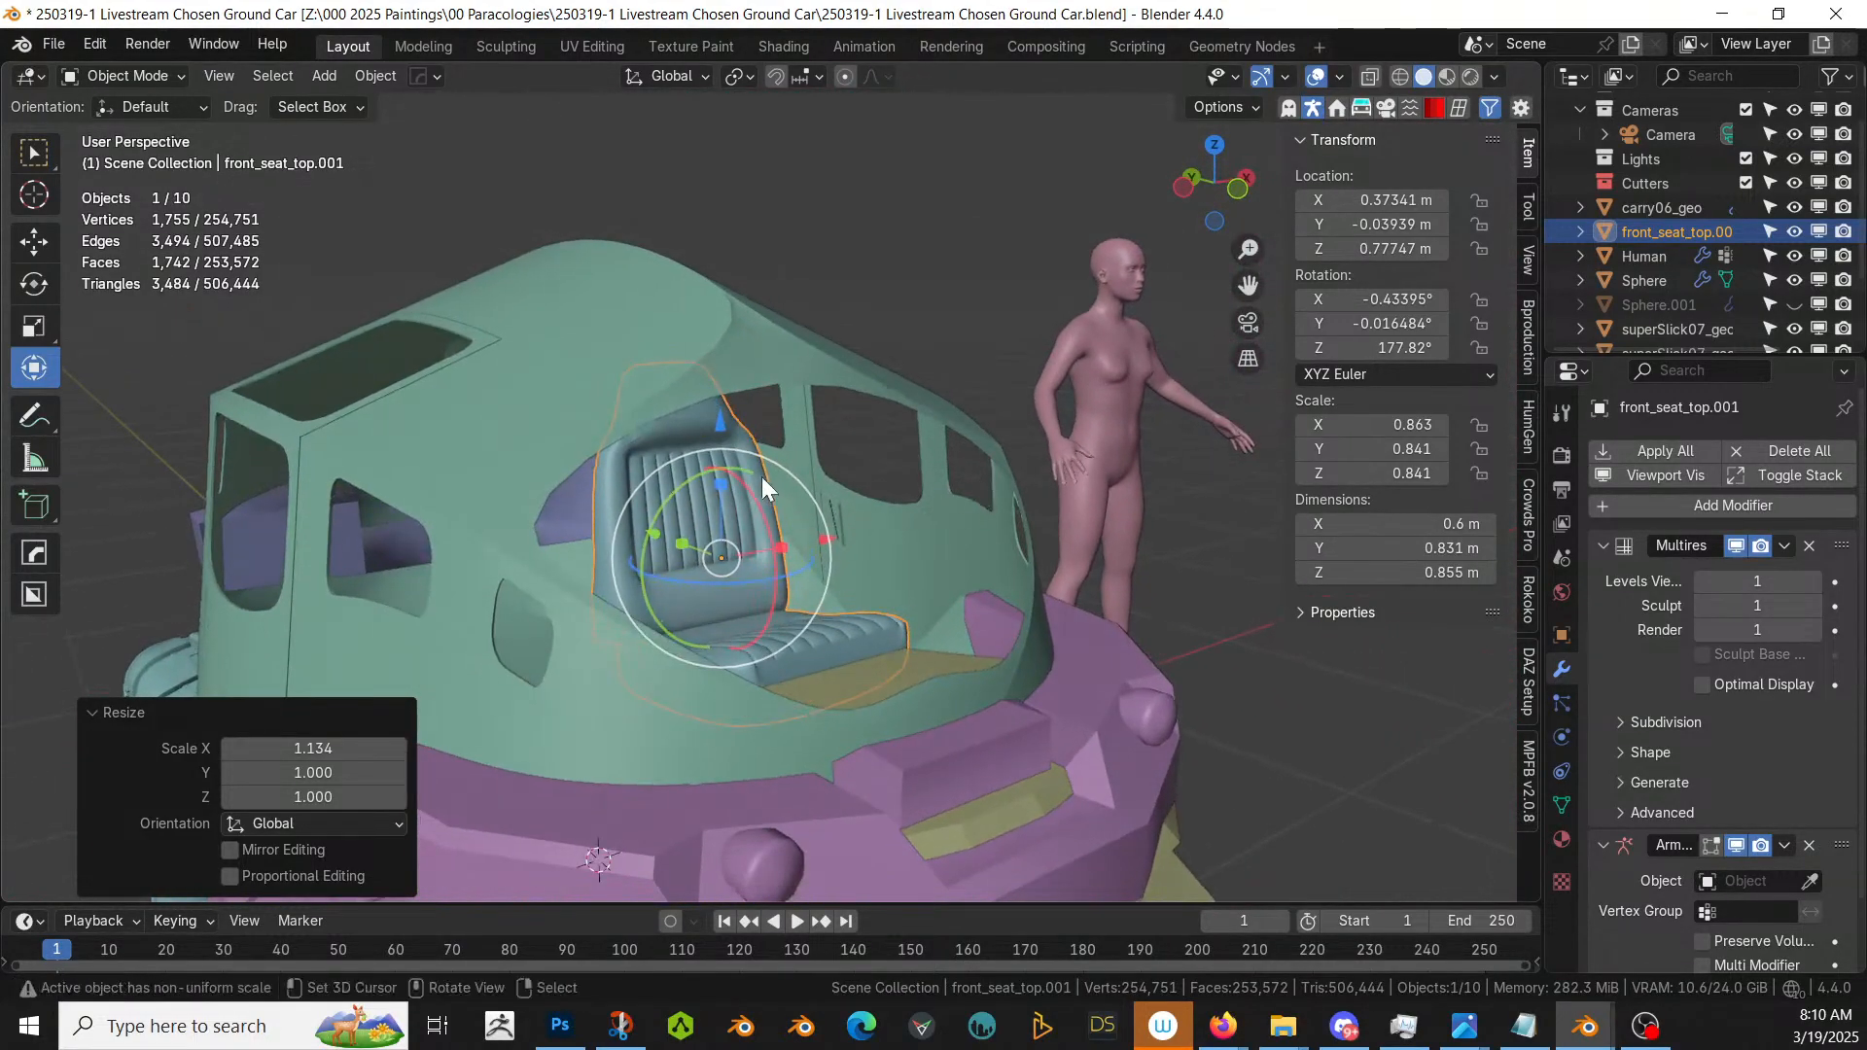
{"action": "key", "text": "g"}
{"action": "key", "text": "z"}
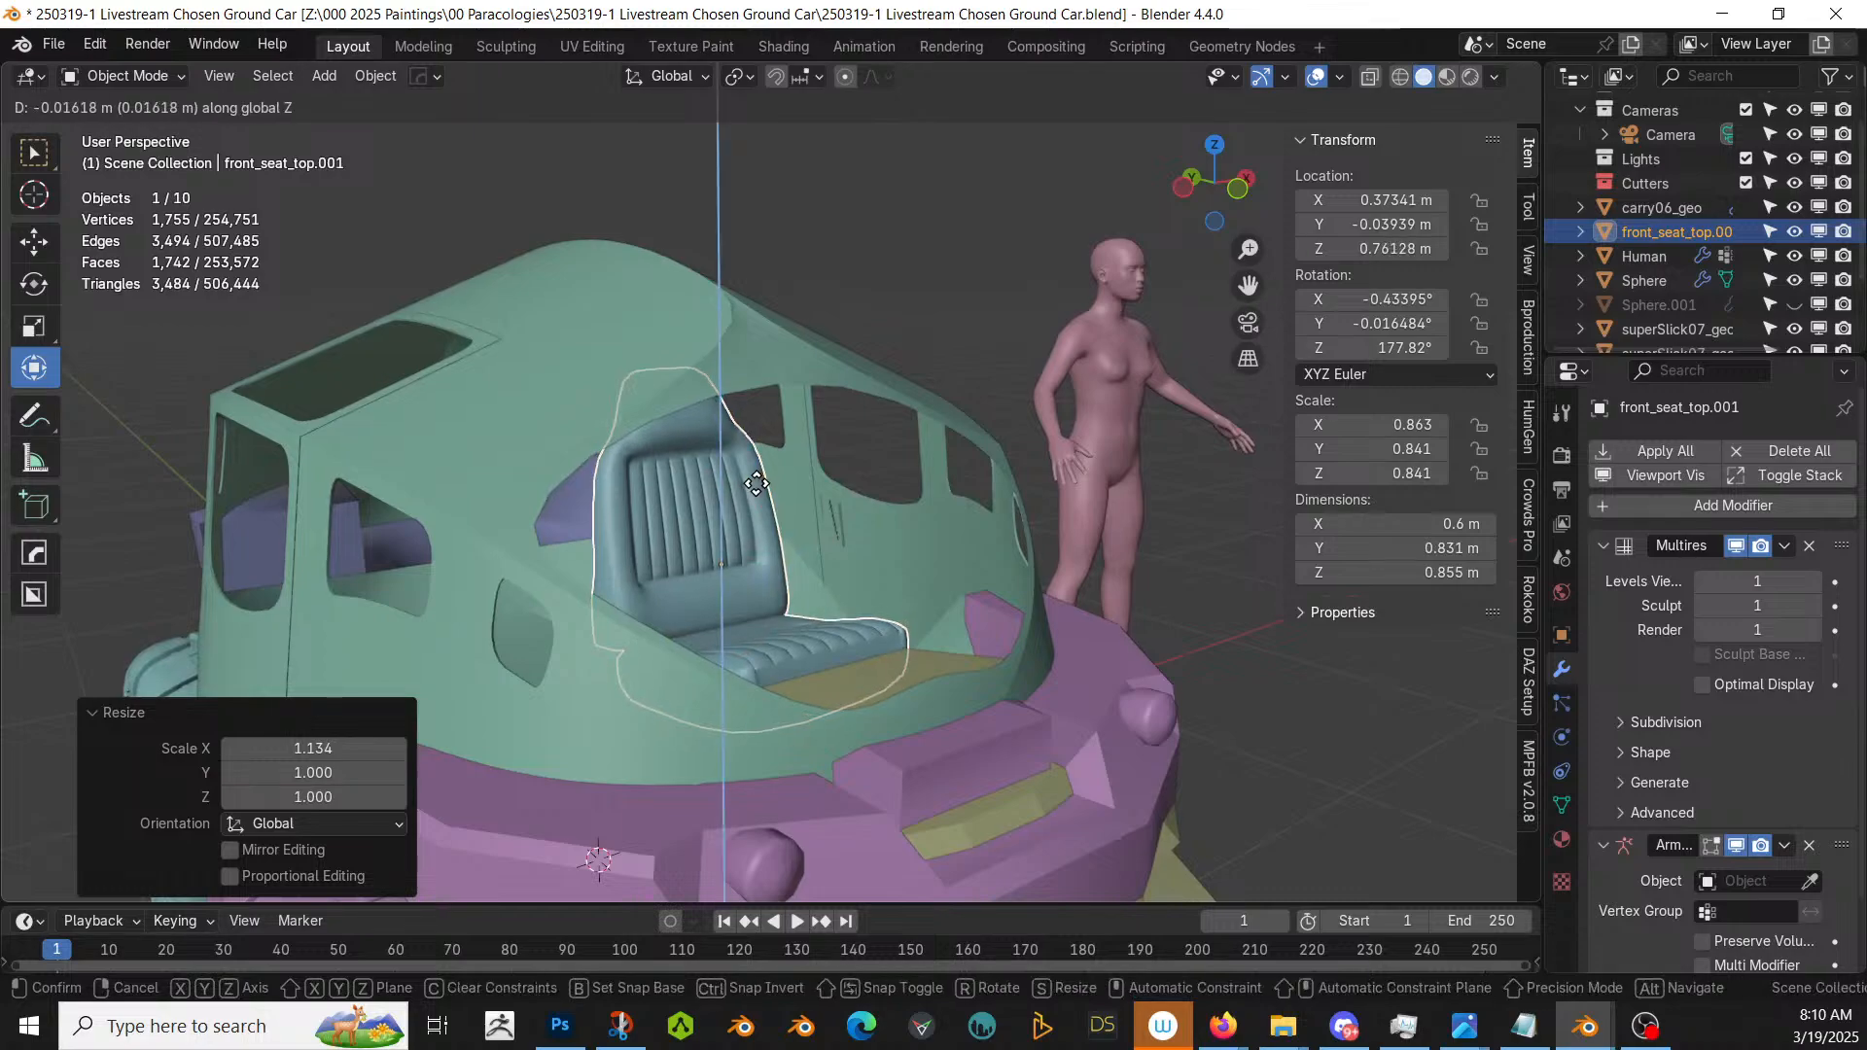
{"action": "left_click", "coordinate": [754, 492]}
{"action": "middle_click_drag", "start_coordinate": [754, 492], "coordinate": [762, 501]}
- Mirror the seat across the car body's X axis to create the second front seat
{"action": "left_click", "coordinate": [649, 389], "text": "shift"}
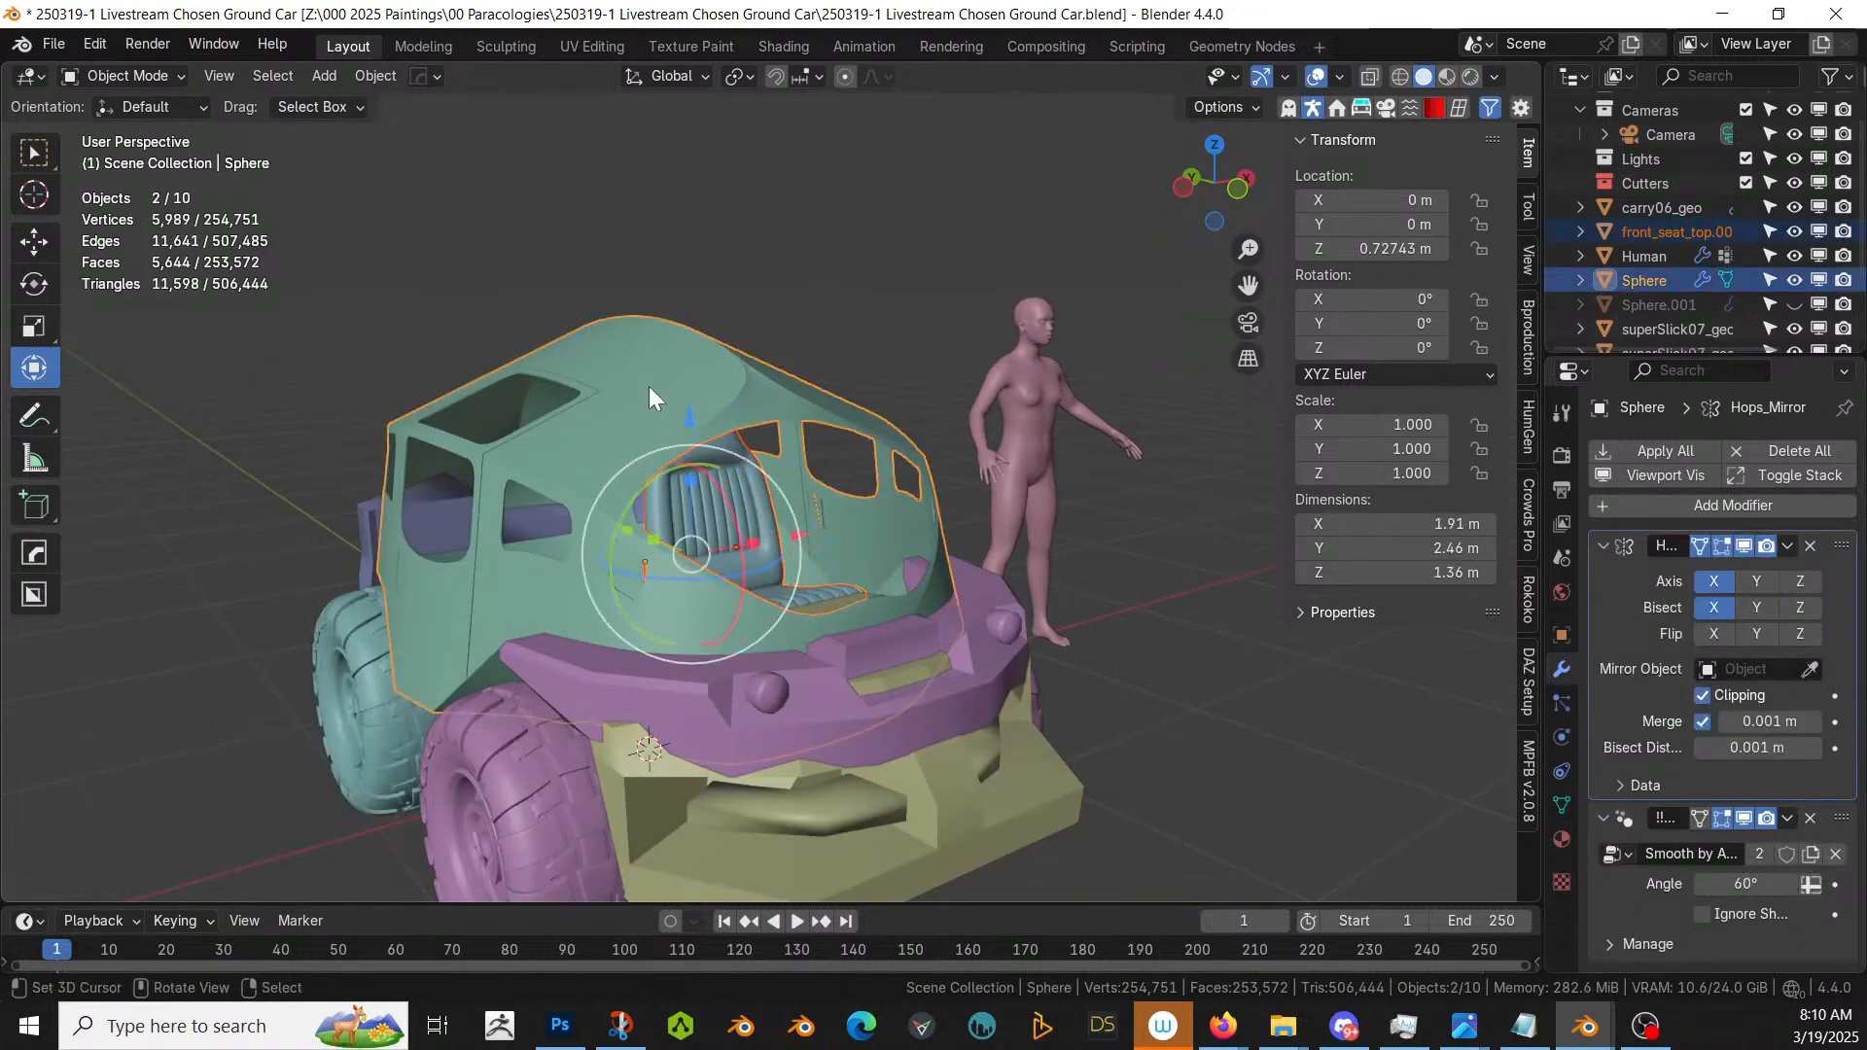
{"action": "key", "text": "alt+x"}
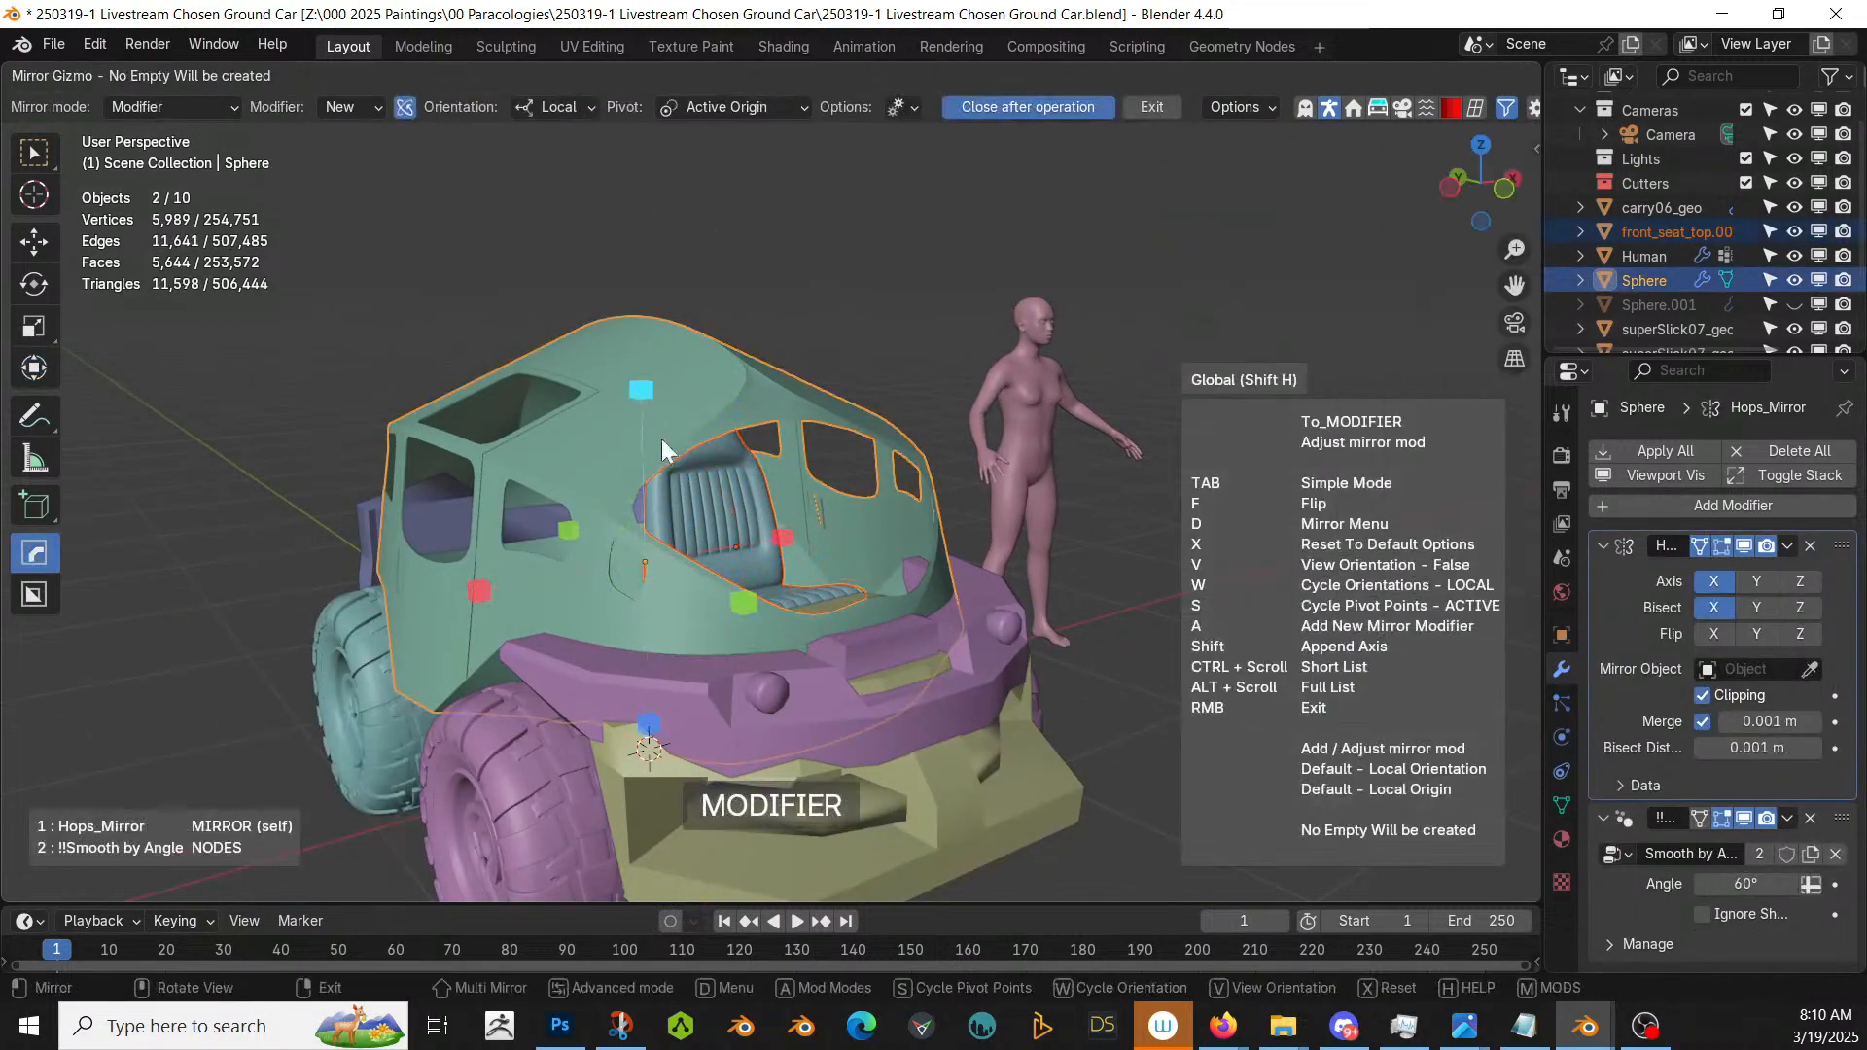
{"action": "left_click", "coordinate": [777, 535]}
{"action": "middle_click_drag", "start_coordinate": [792, 548], "coordinate": [651, 544]}
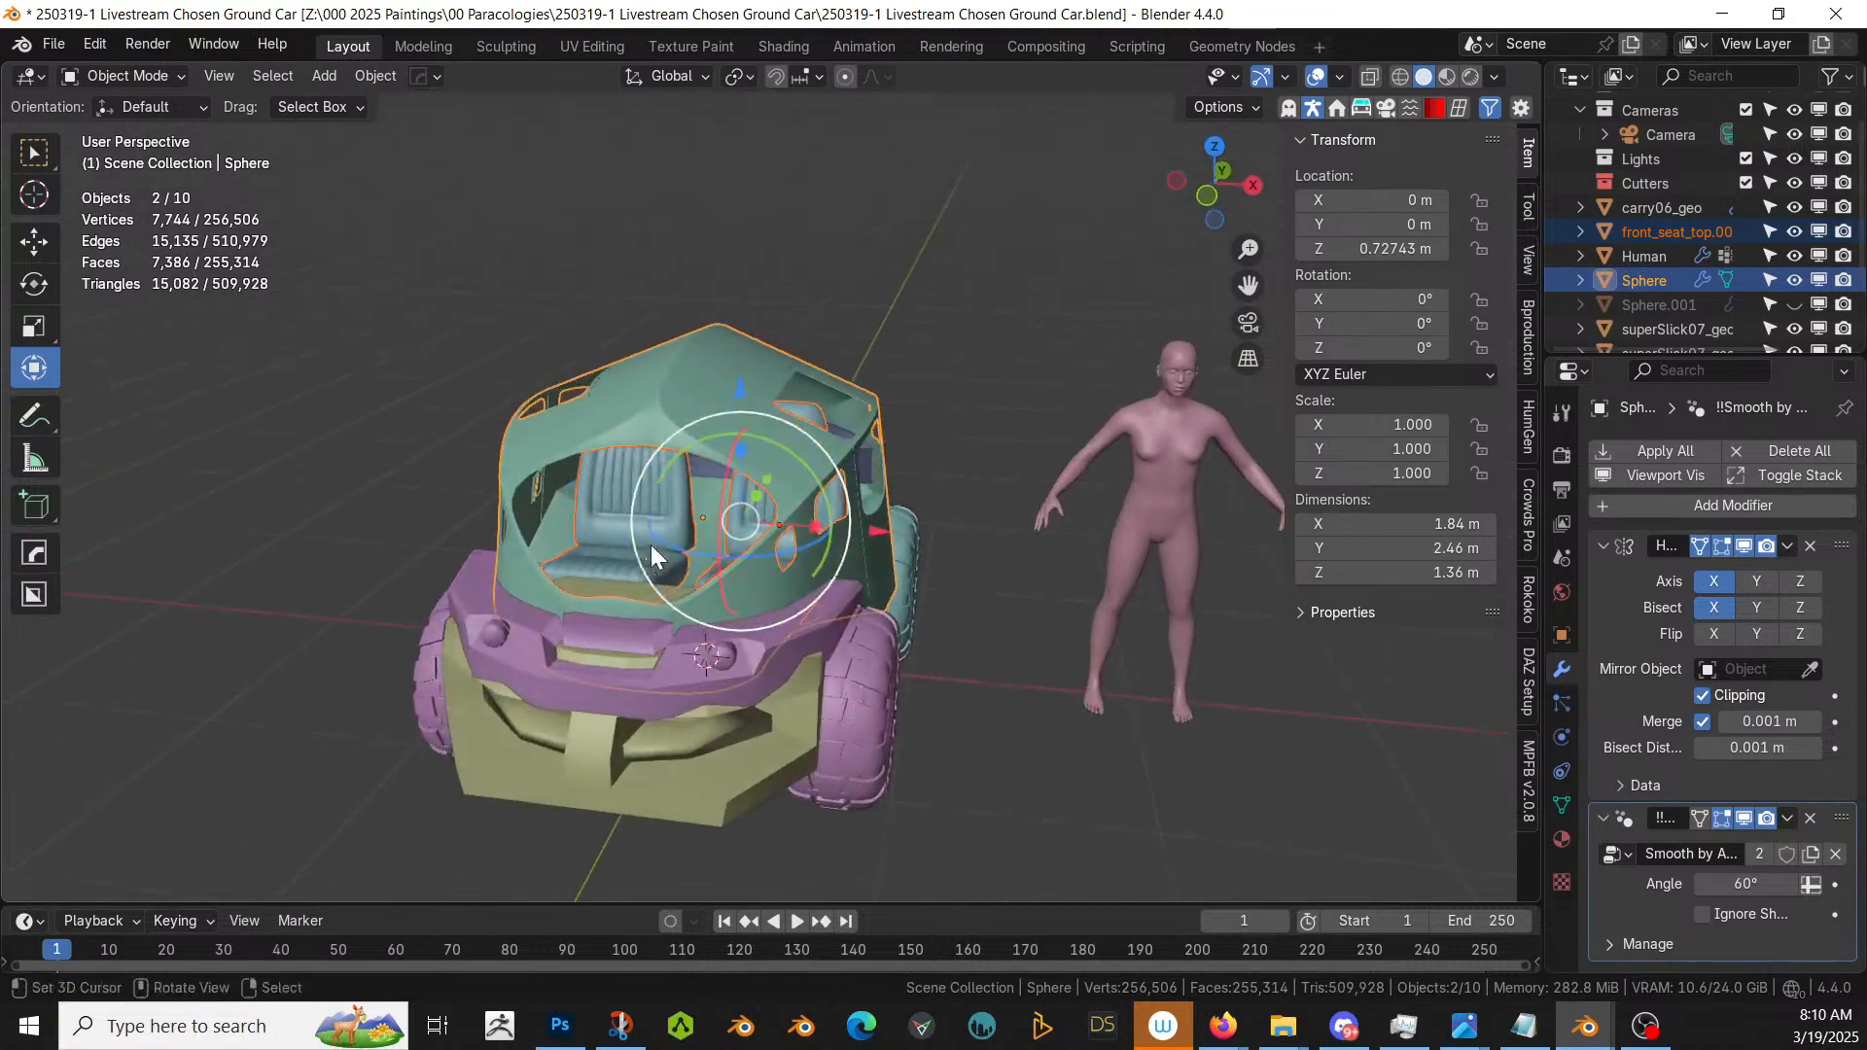
- Unhide the window glass object Sphere.001 and select it
{"action": "left_click", "coordinate": [1793, 305]}
{"action": "middle_click_drag", "start_coordinate": [993, 506], "coordinate": [798, 536]}
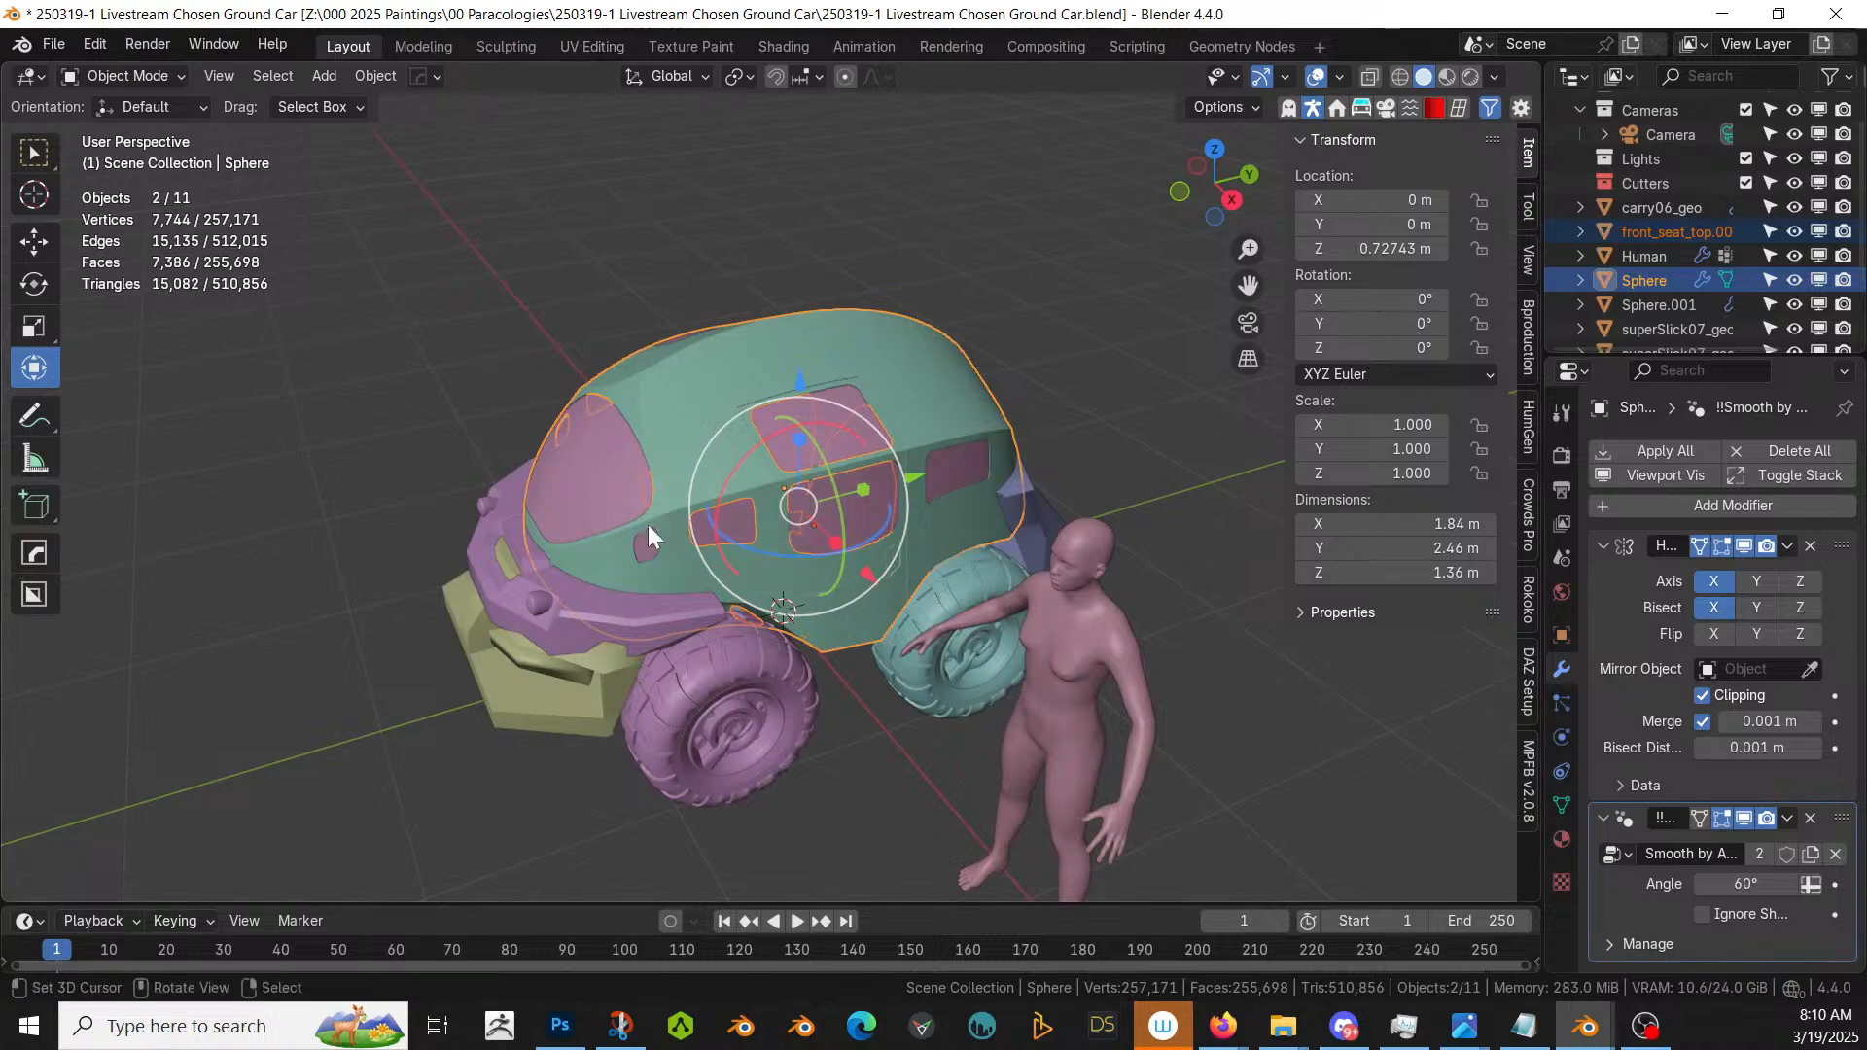
{"action": "left_click", "coordinate": [560, 469]}
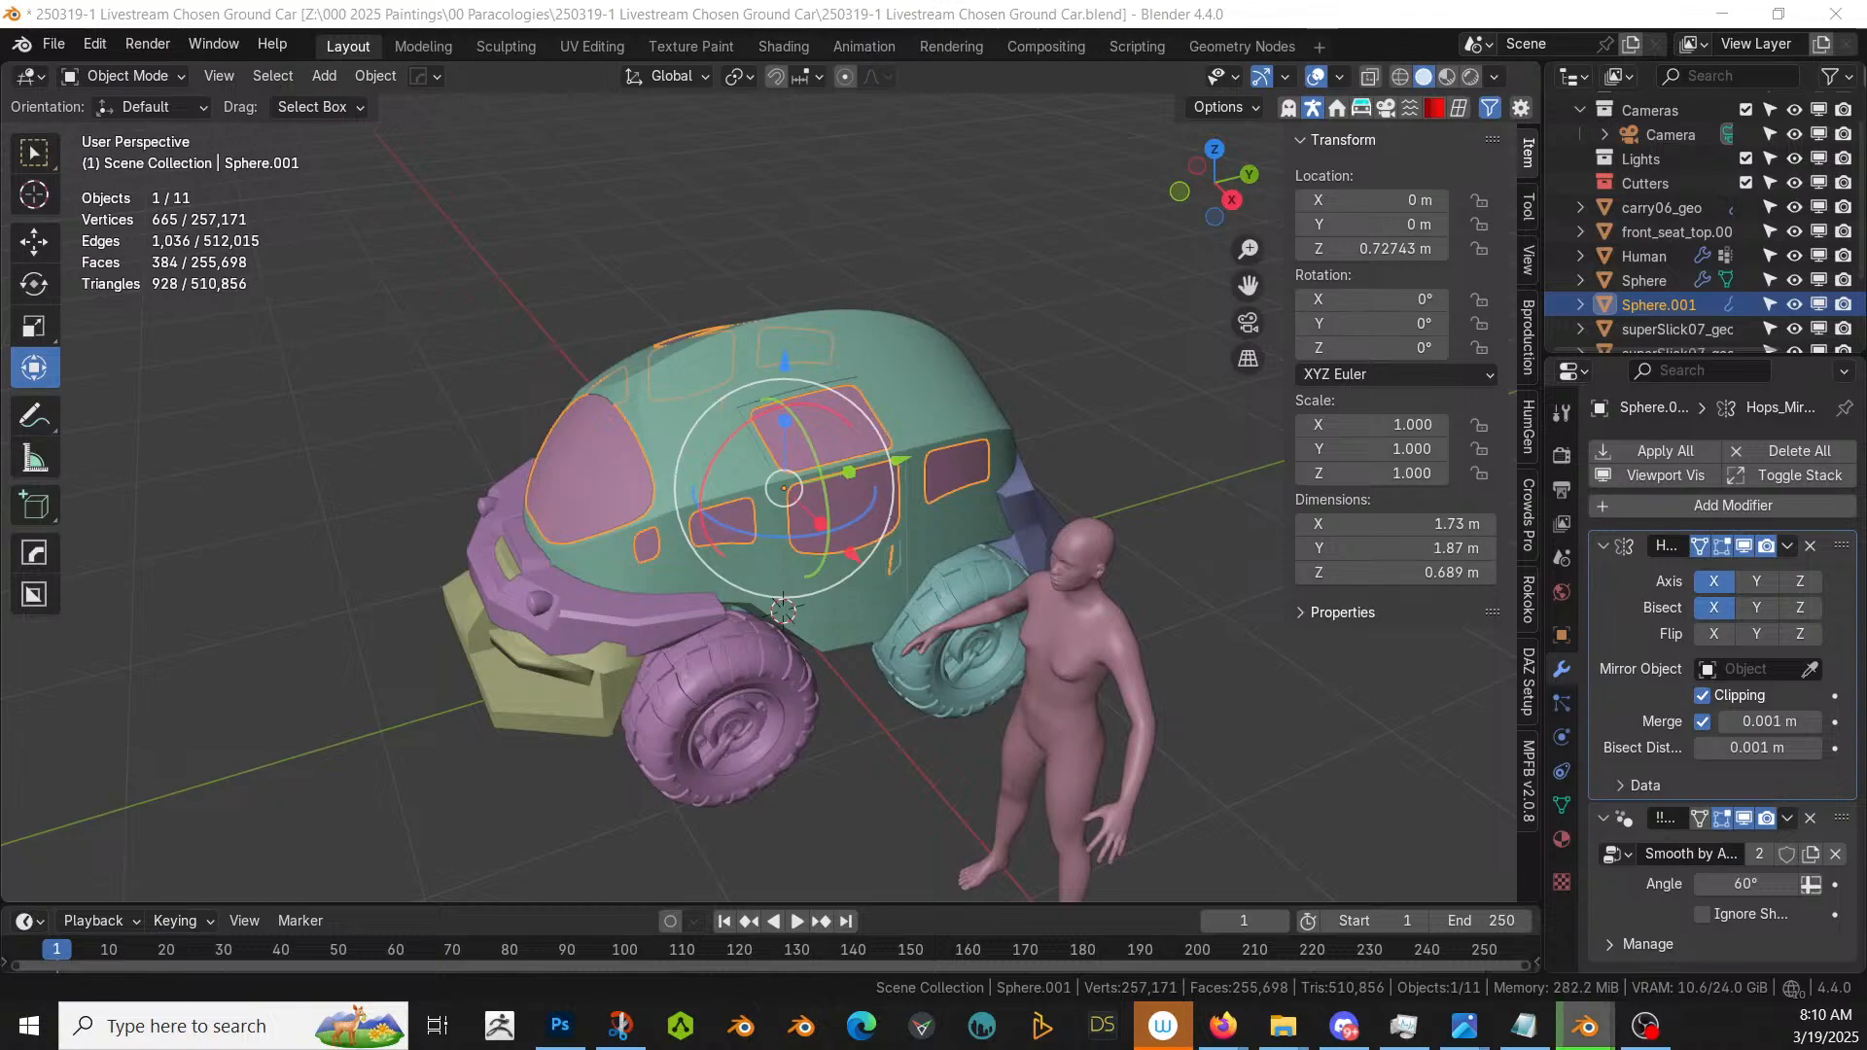
{"action": "left_click_drag", "start_coordinate": [1070, 59], "coordinate": [577, 483]}
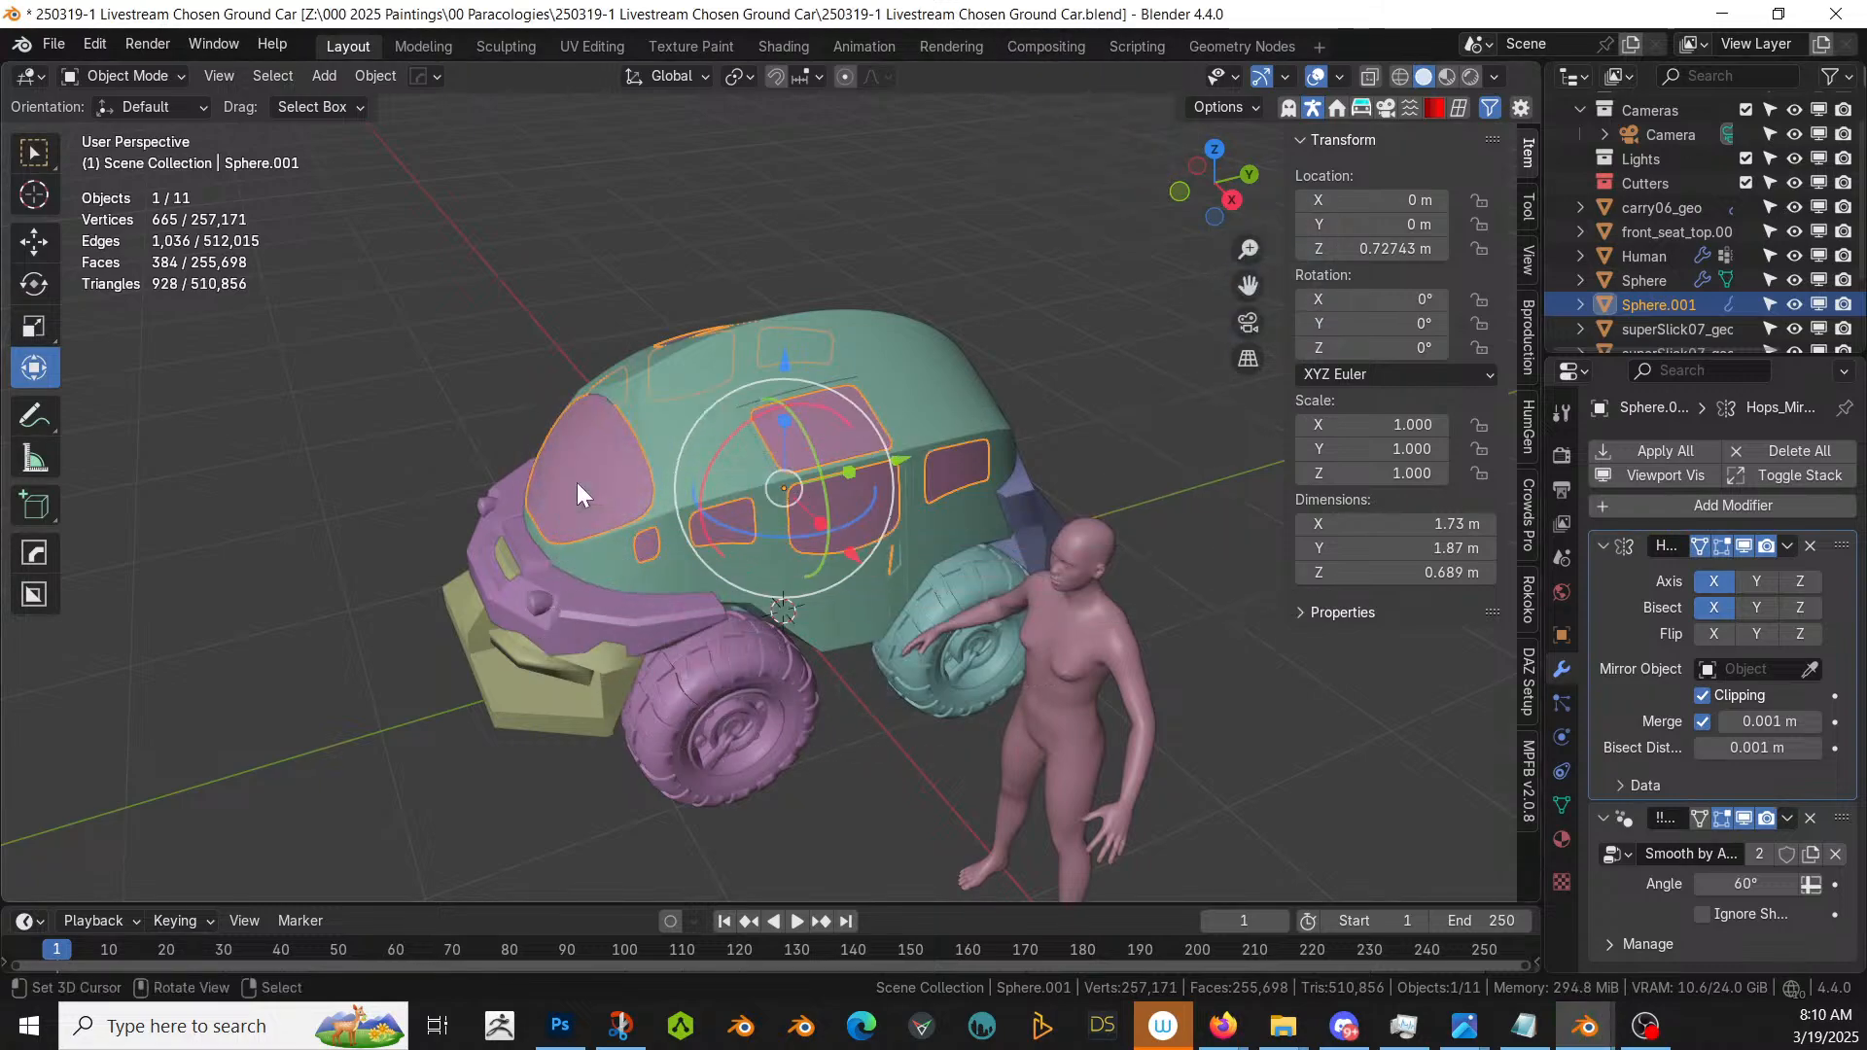
- Inspect the car with its window glass in rendered shading from several angles, and return to solid shading
{"action": "key", "text": "z"}
{"action": "key", "text": "r"}
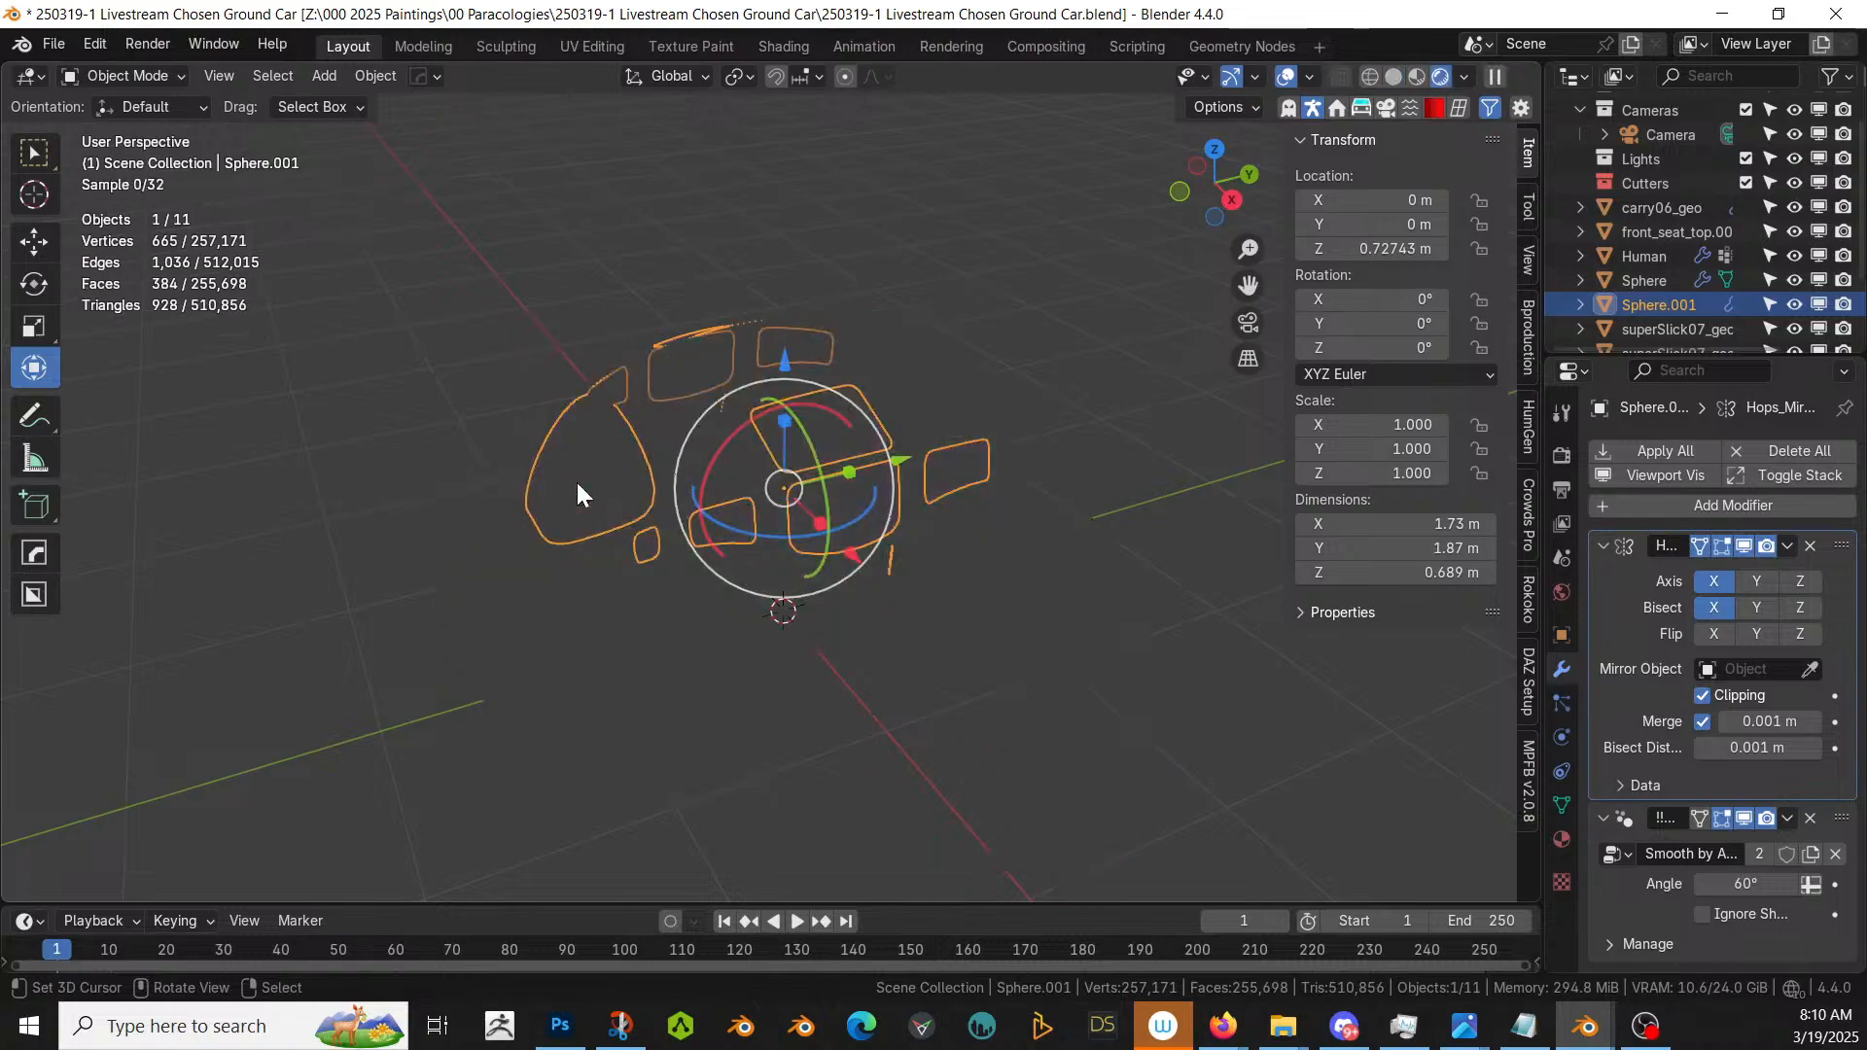
{"action": "scroll", "coordinate": [576, 482], "scroll_direction": "up", "scroll_amount": 3}
{"action": "middle_click_drag", "start_coordinate": [576, 482], "coordinate": [686, 446]}
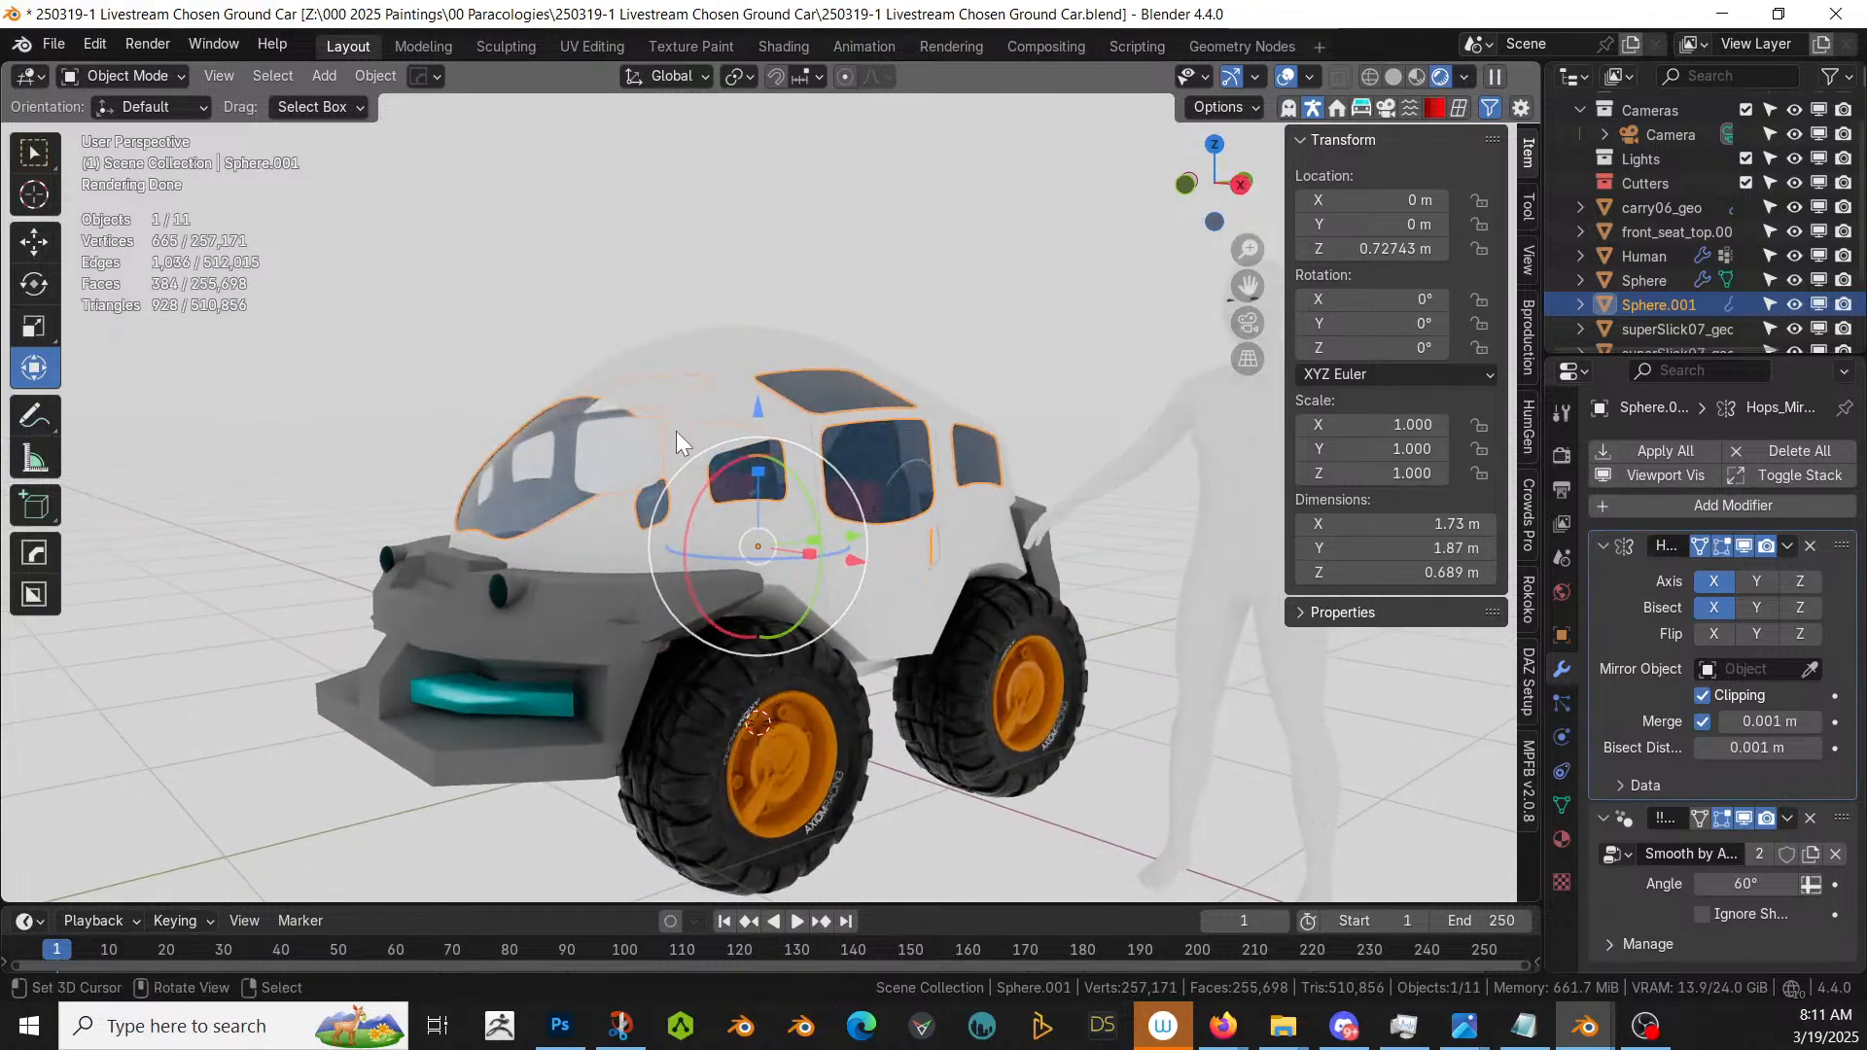
{"action": "middle_click_drag", "start_coordinate": [675, 430], "coordinate": [655, 348]}
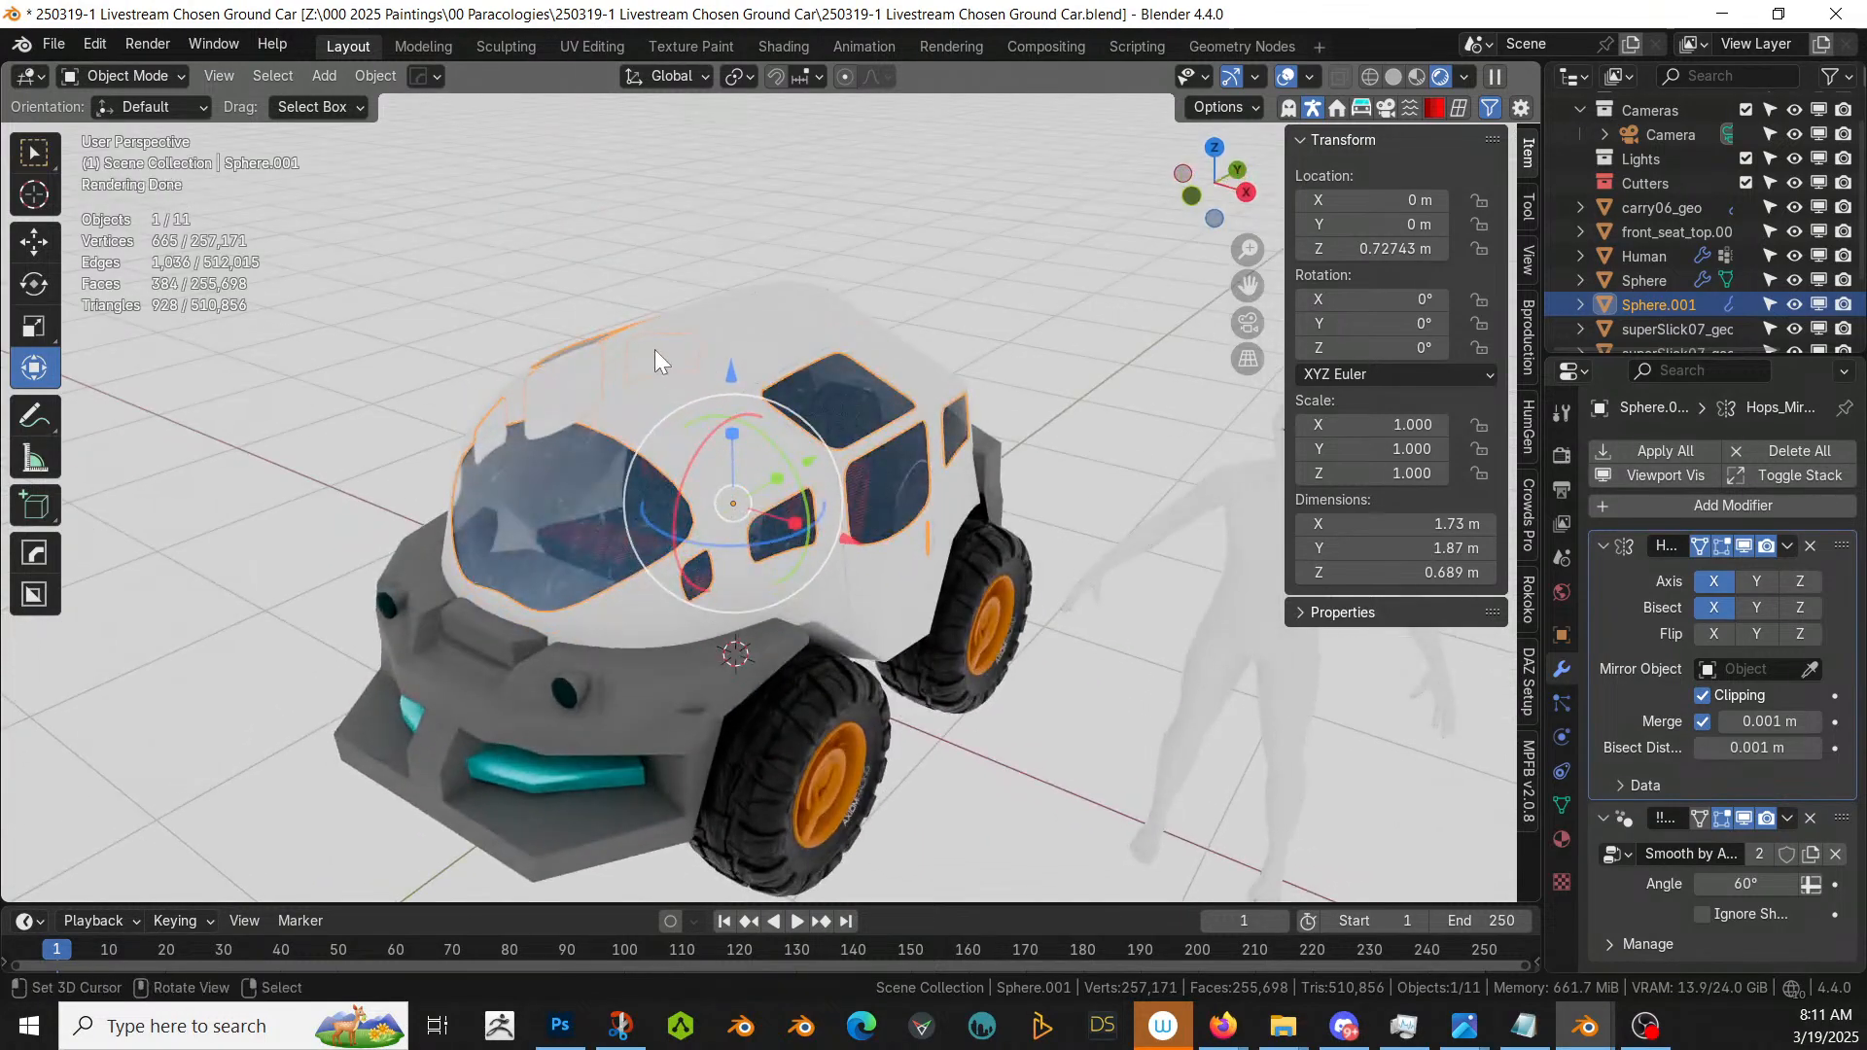
{"action": "key", "text": "z"}
{"action": "key", "text": "6"}
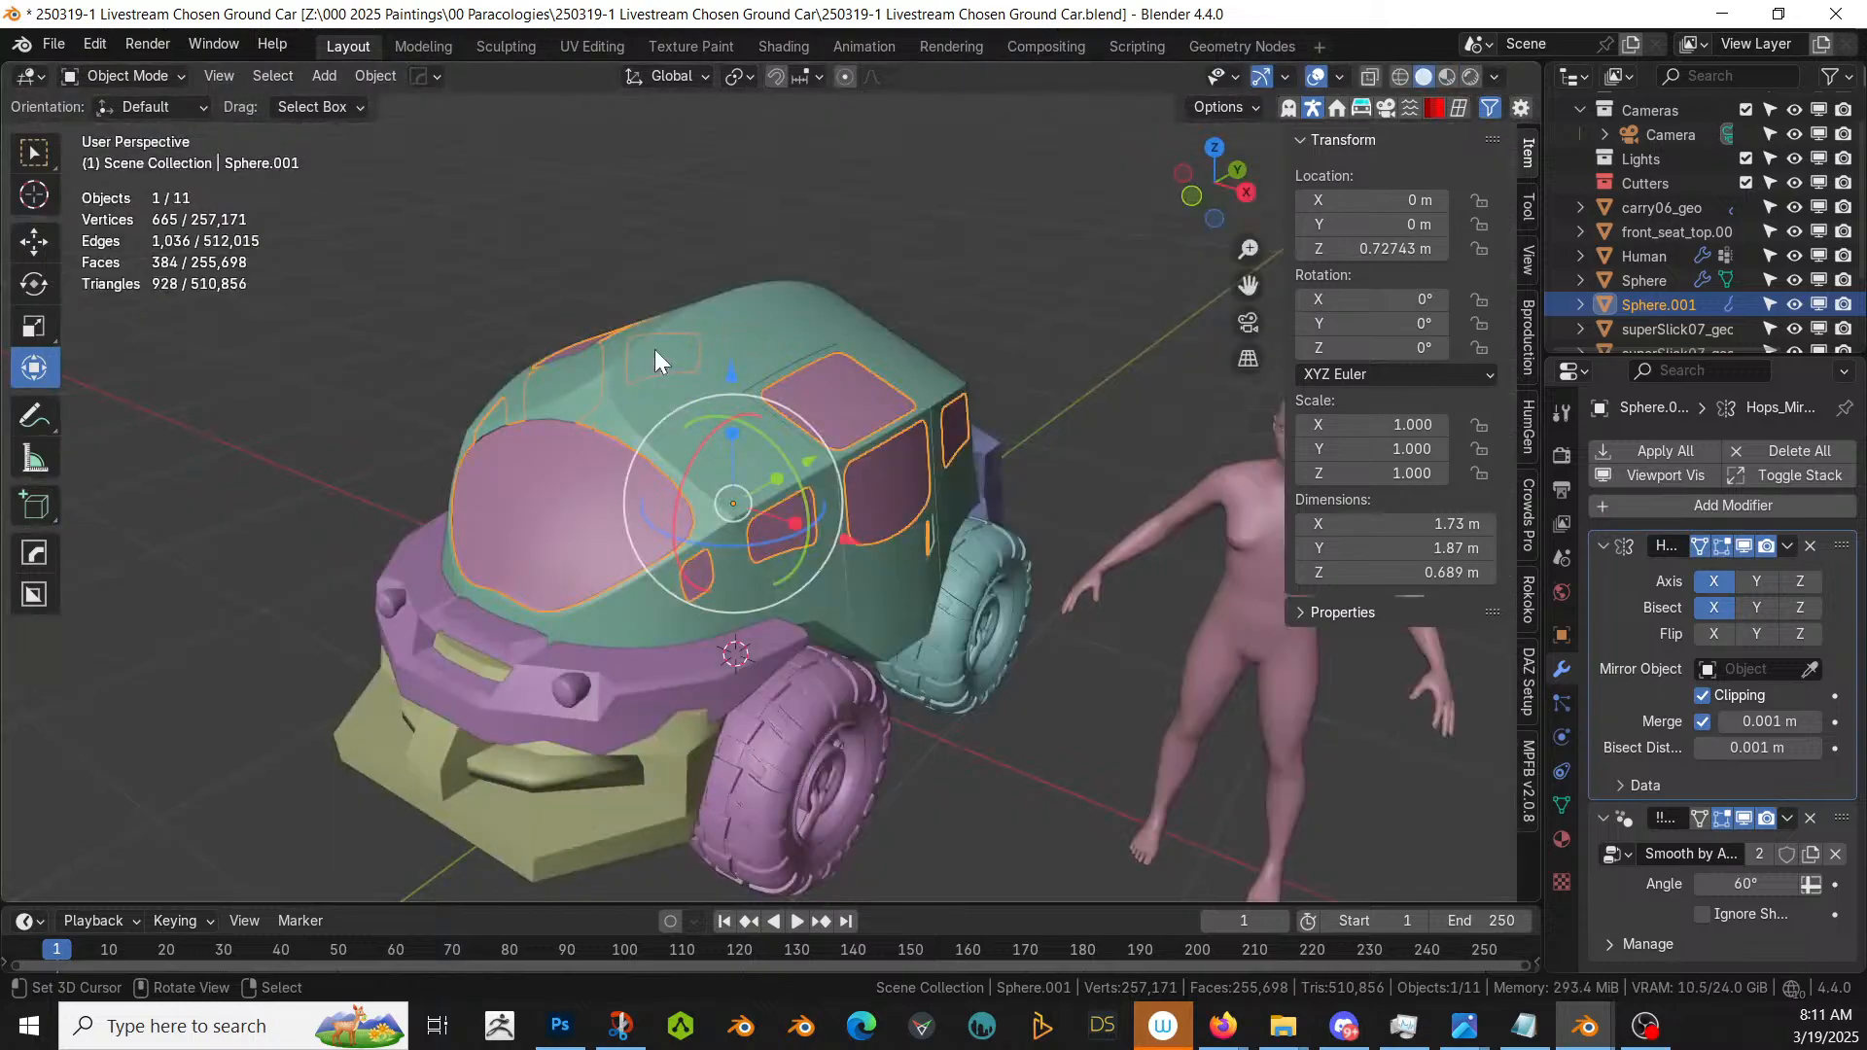
- Add a HardOps Solidify modifier about 0.004 m thick to the car body
{"action": "left_click", "coordinate": [706, 327]}
{"action": "key", "text": "q"}
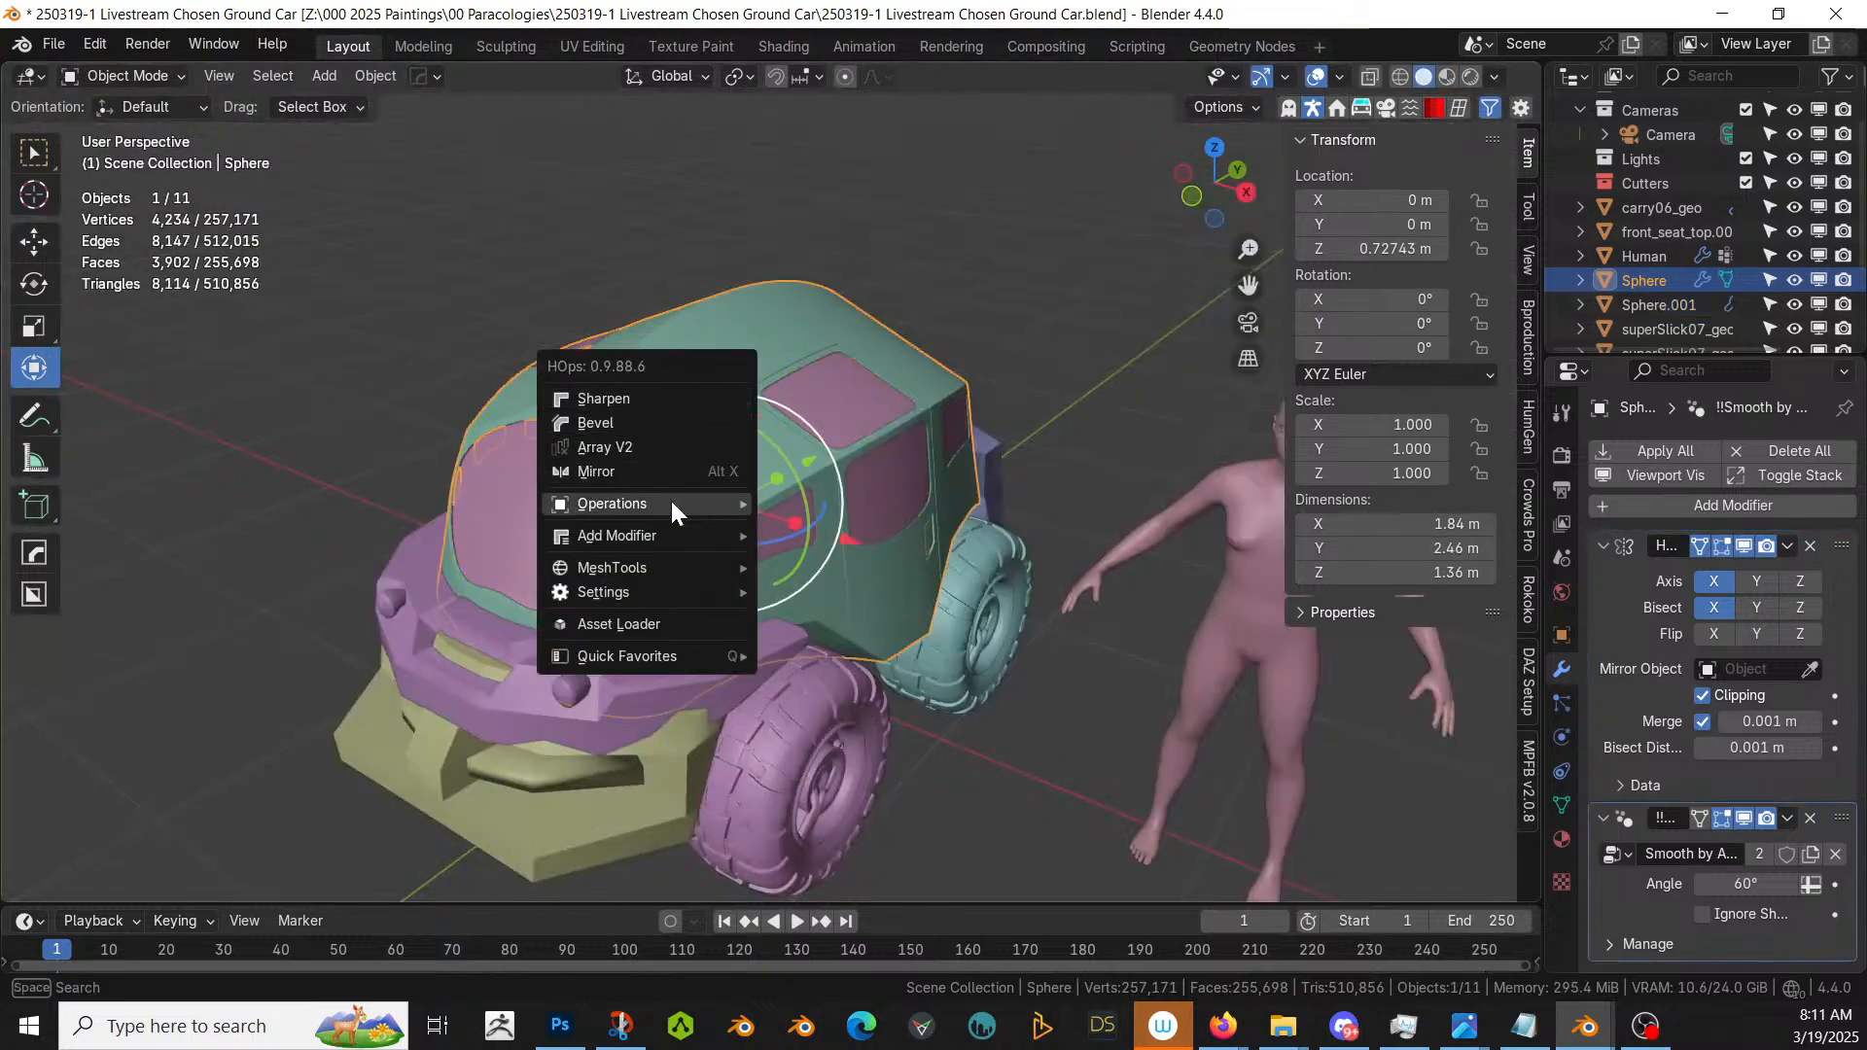
{"action": "mouse_move", "coordinate": [671, 527]}
{"action": "left_click", "coordinate": [838, 557]}
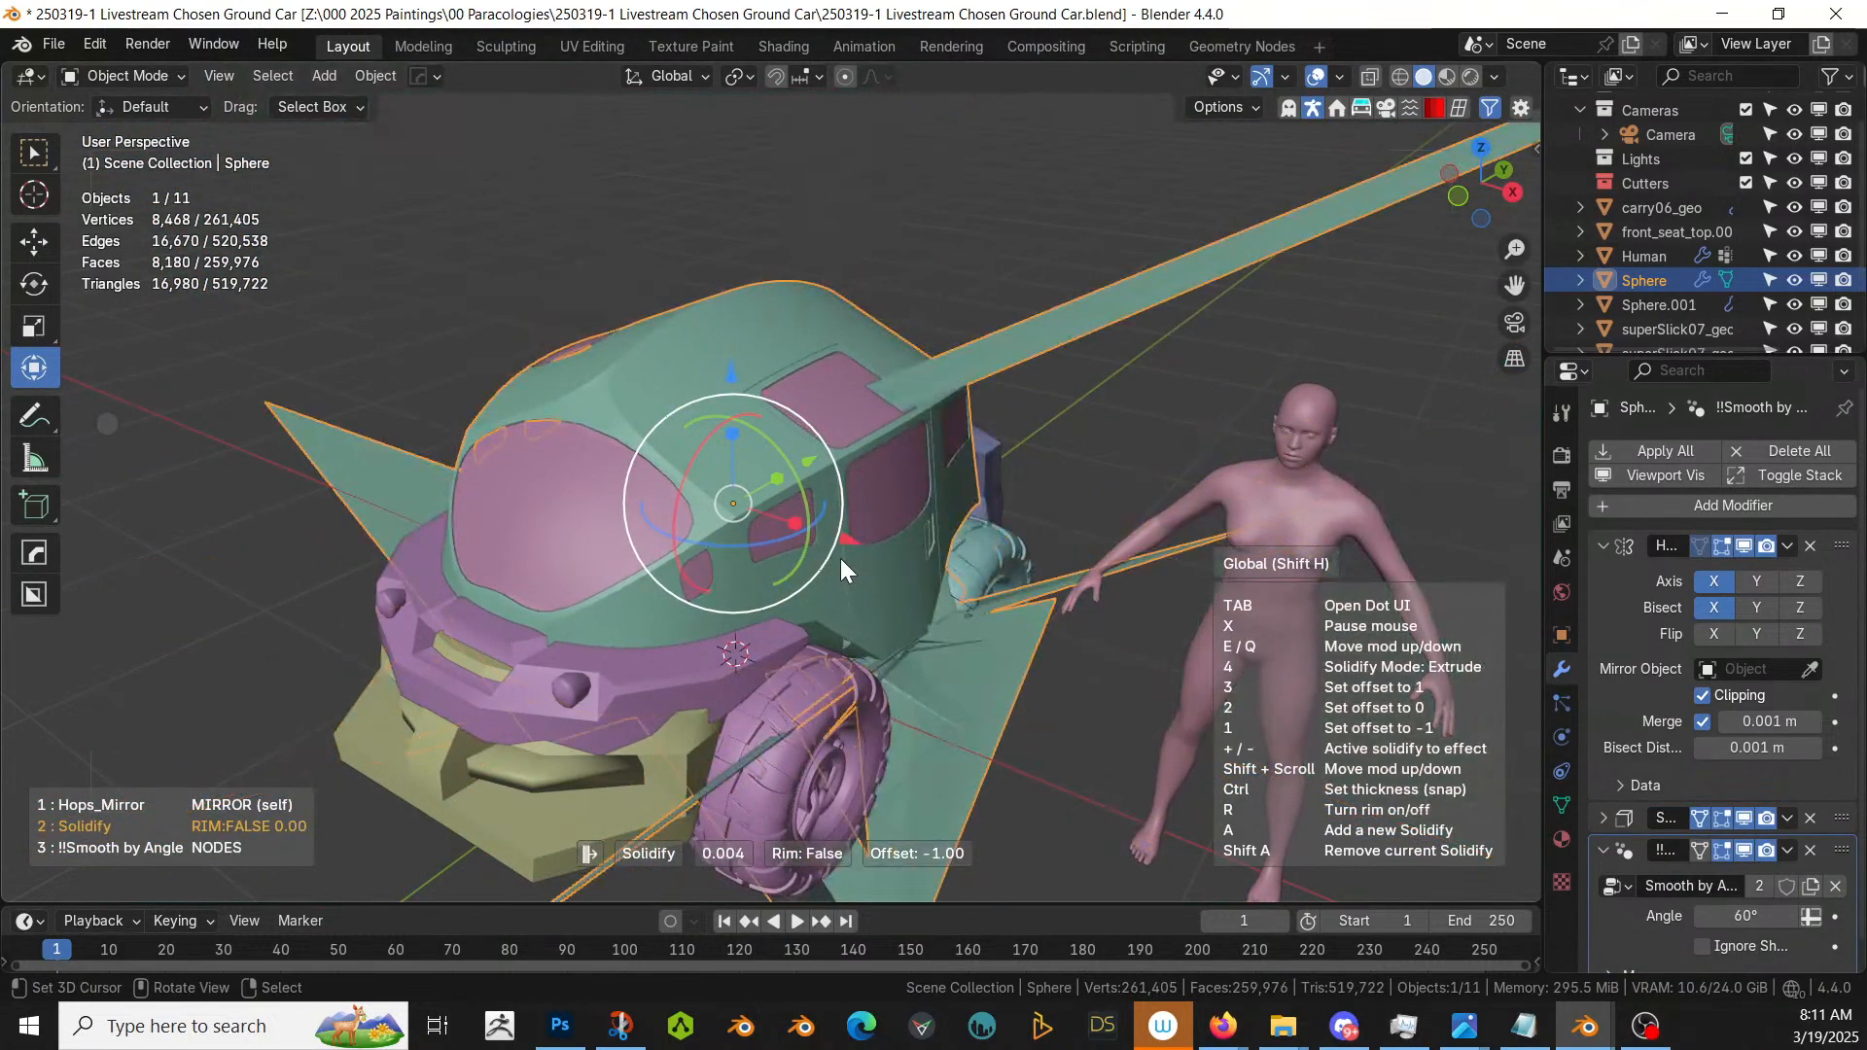
{"action": "left_click", "coordinate": [842, 569]}
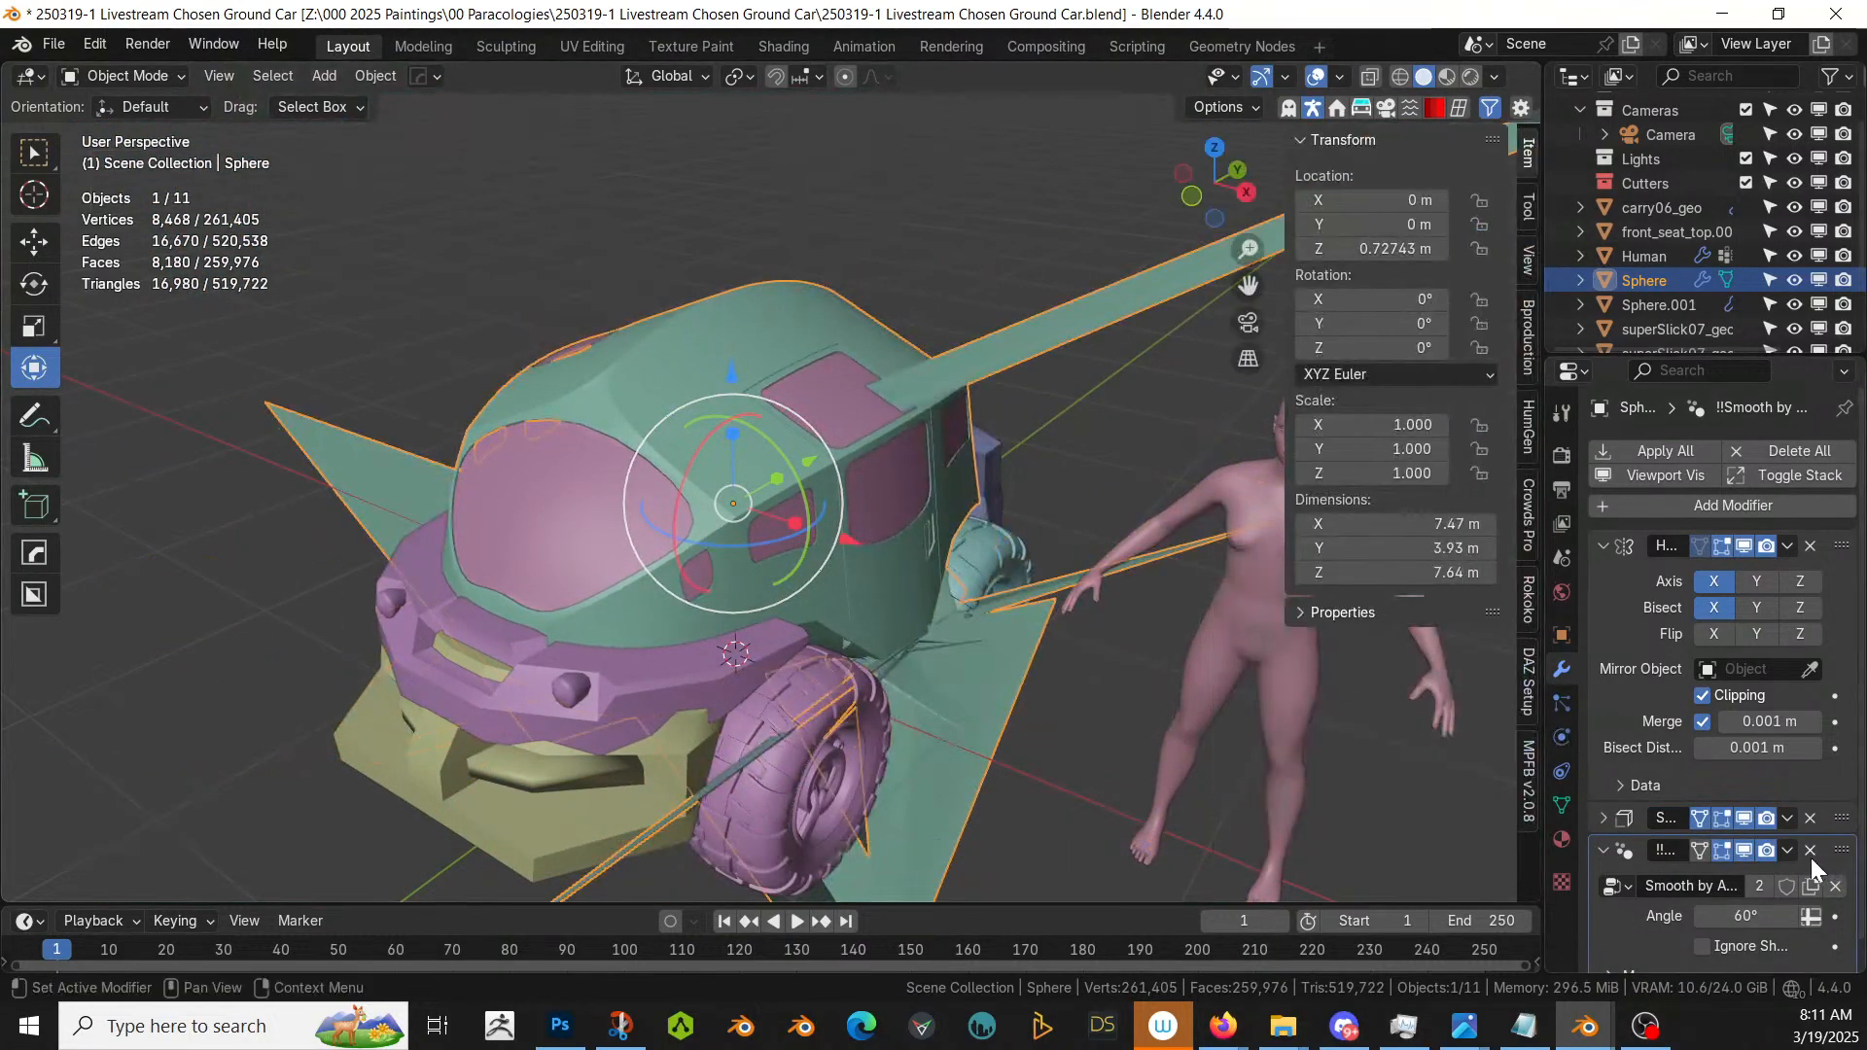
- Move the body's Solidify modifier above the Mirror modifier and turn off Even Thickness
{"action": "left_click_drag", "start_coordinate": [1839, 819], "coordinate": [1824, 547]}
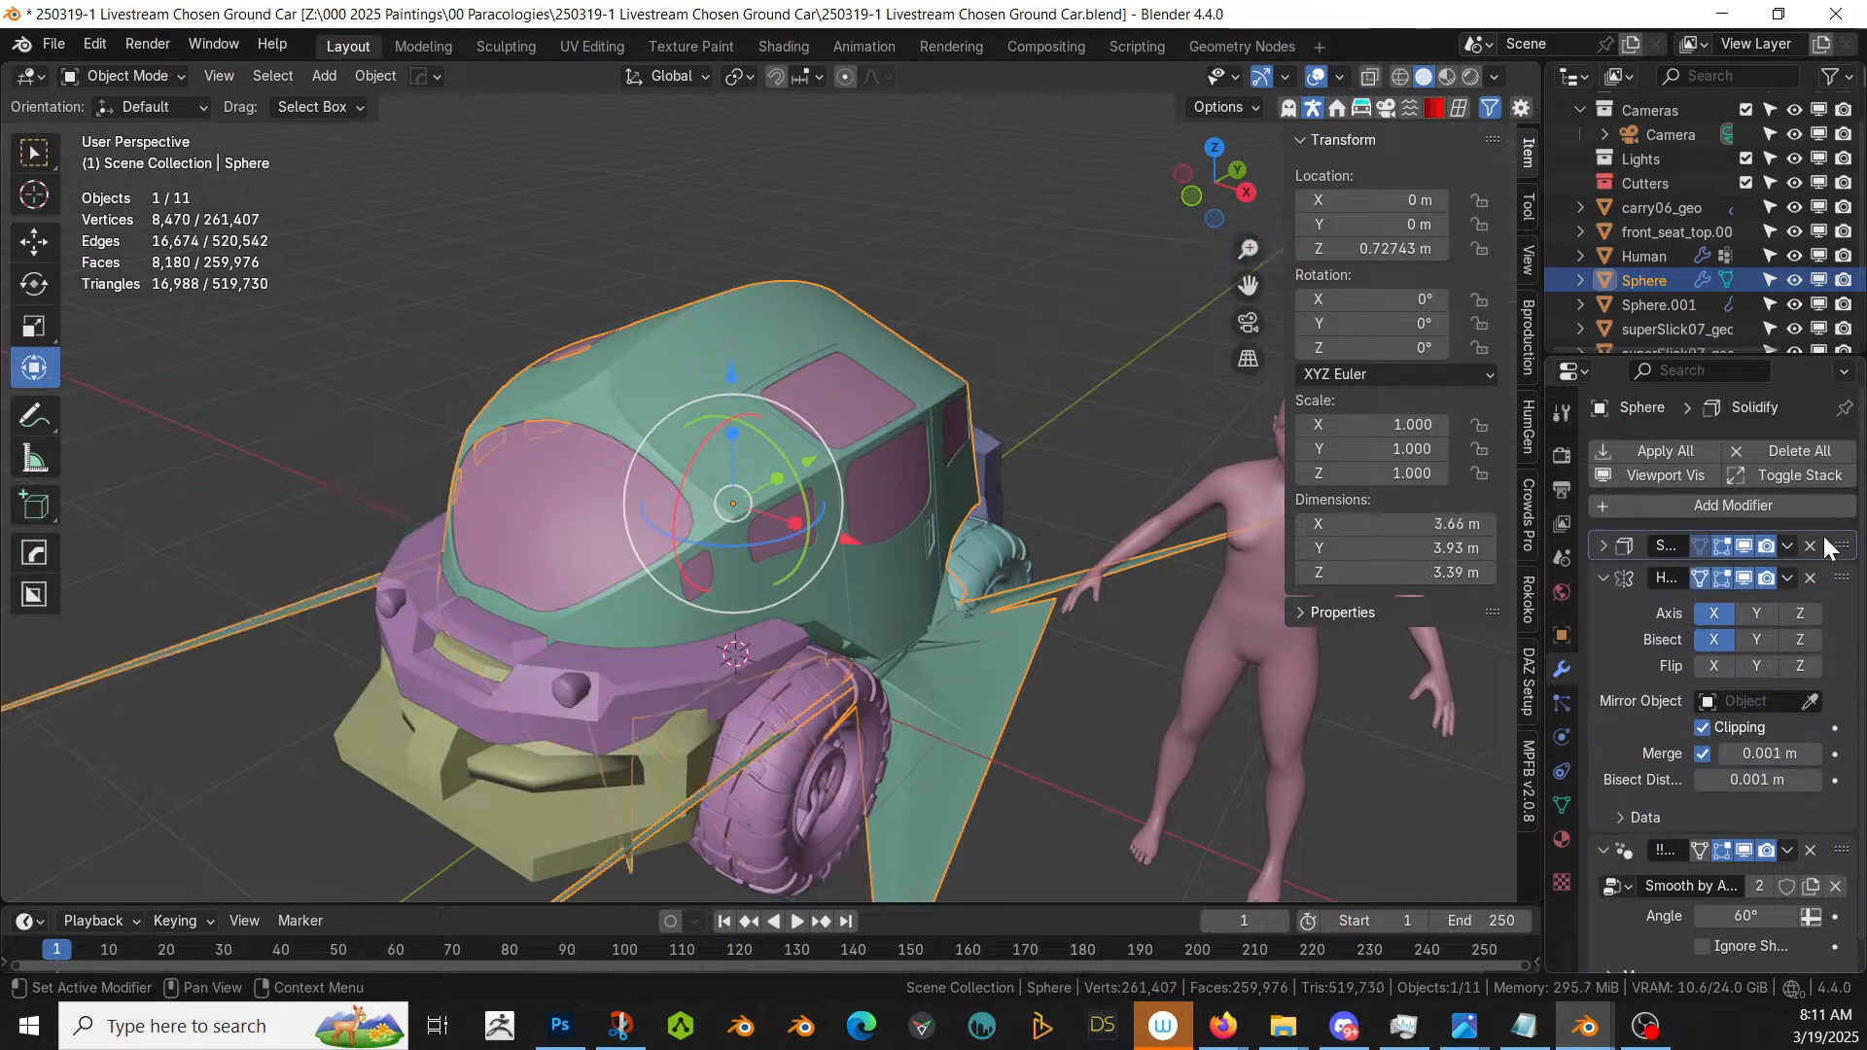
{"action": "left_click", "coordinate": [1601, 547]}
{"action": "left_click", "coordinate": [1702, 673]}
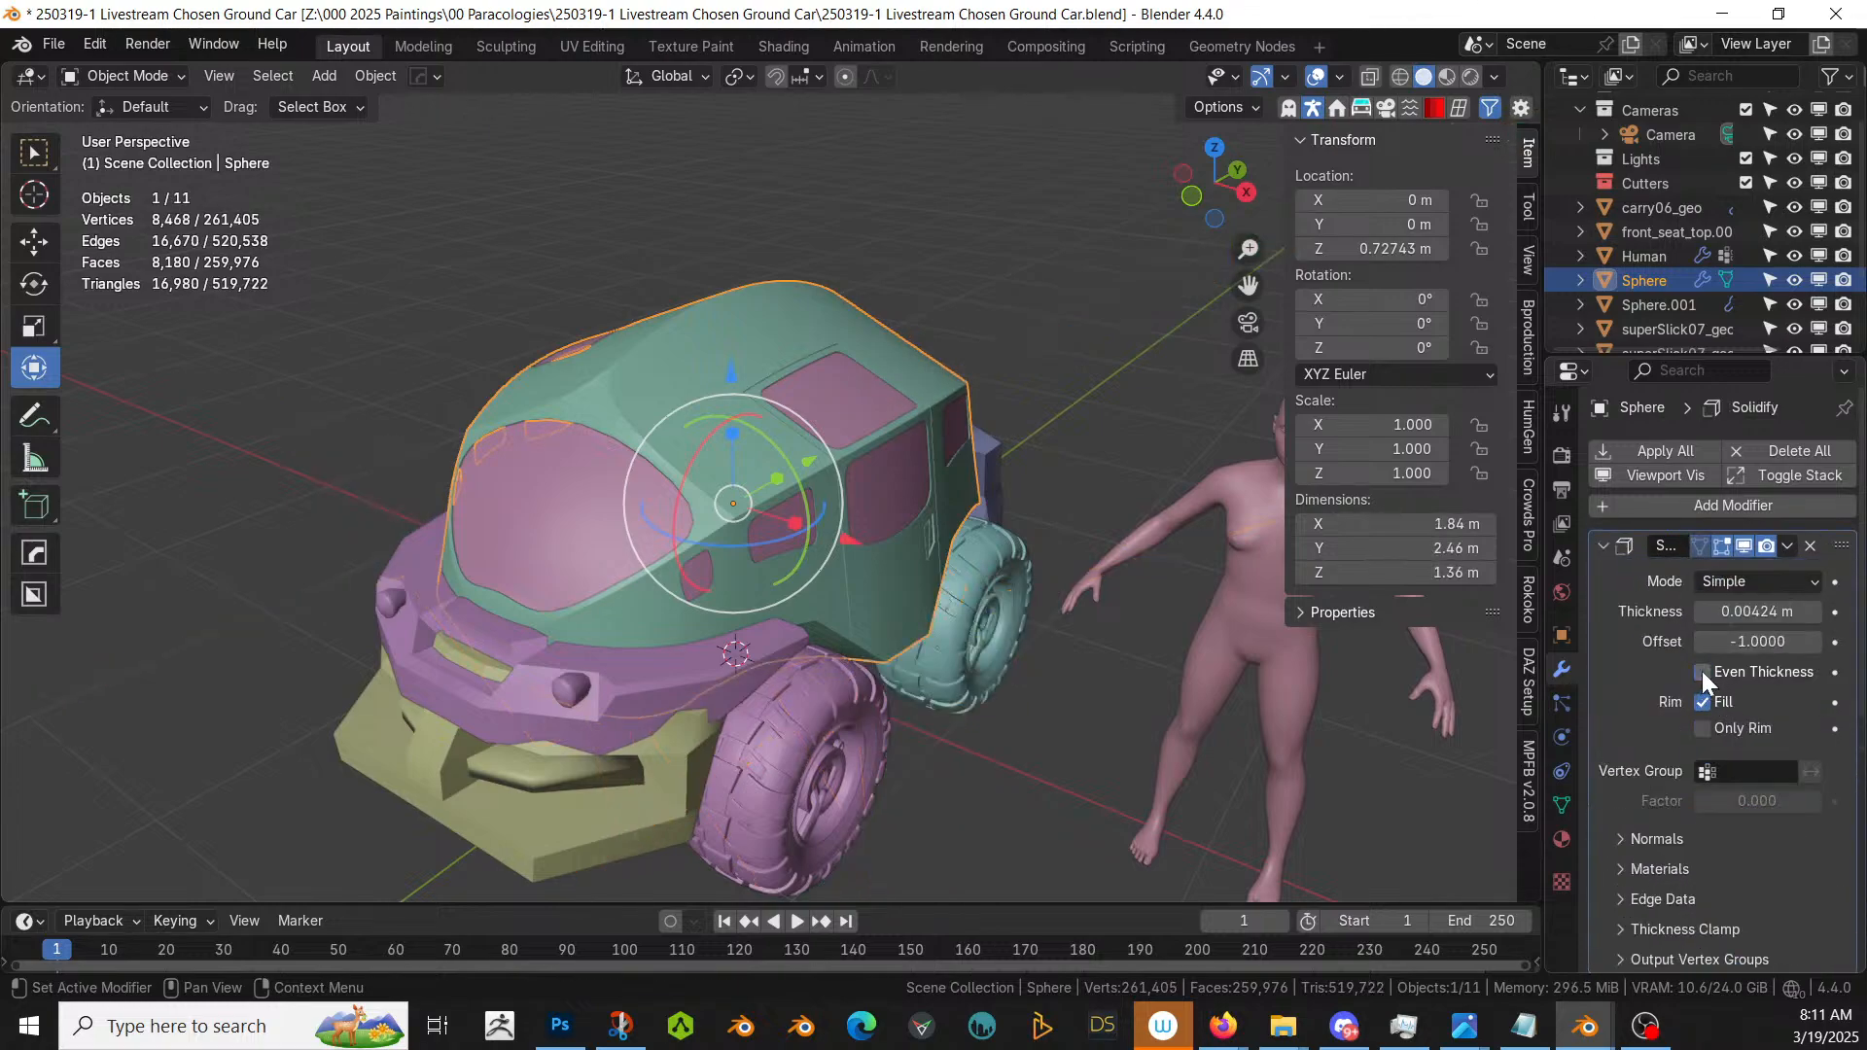
- Increase the Solidify thickness of the car body
{"action": "scroll", "coordinate": [834, 497], "scroll_direction": "up", "scroll_amount": 3}
{"action": "middle_click_drag", "start_coordinate": [833, 496], "coordinate": [912, 480]}
{"action": "scroll", "coordinate": [912, 480], "scroll_direction": "up", "scroll_amount": 3}
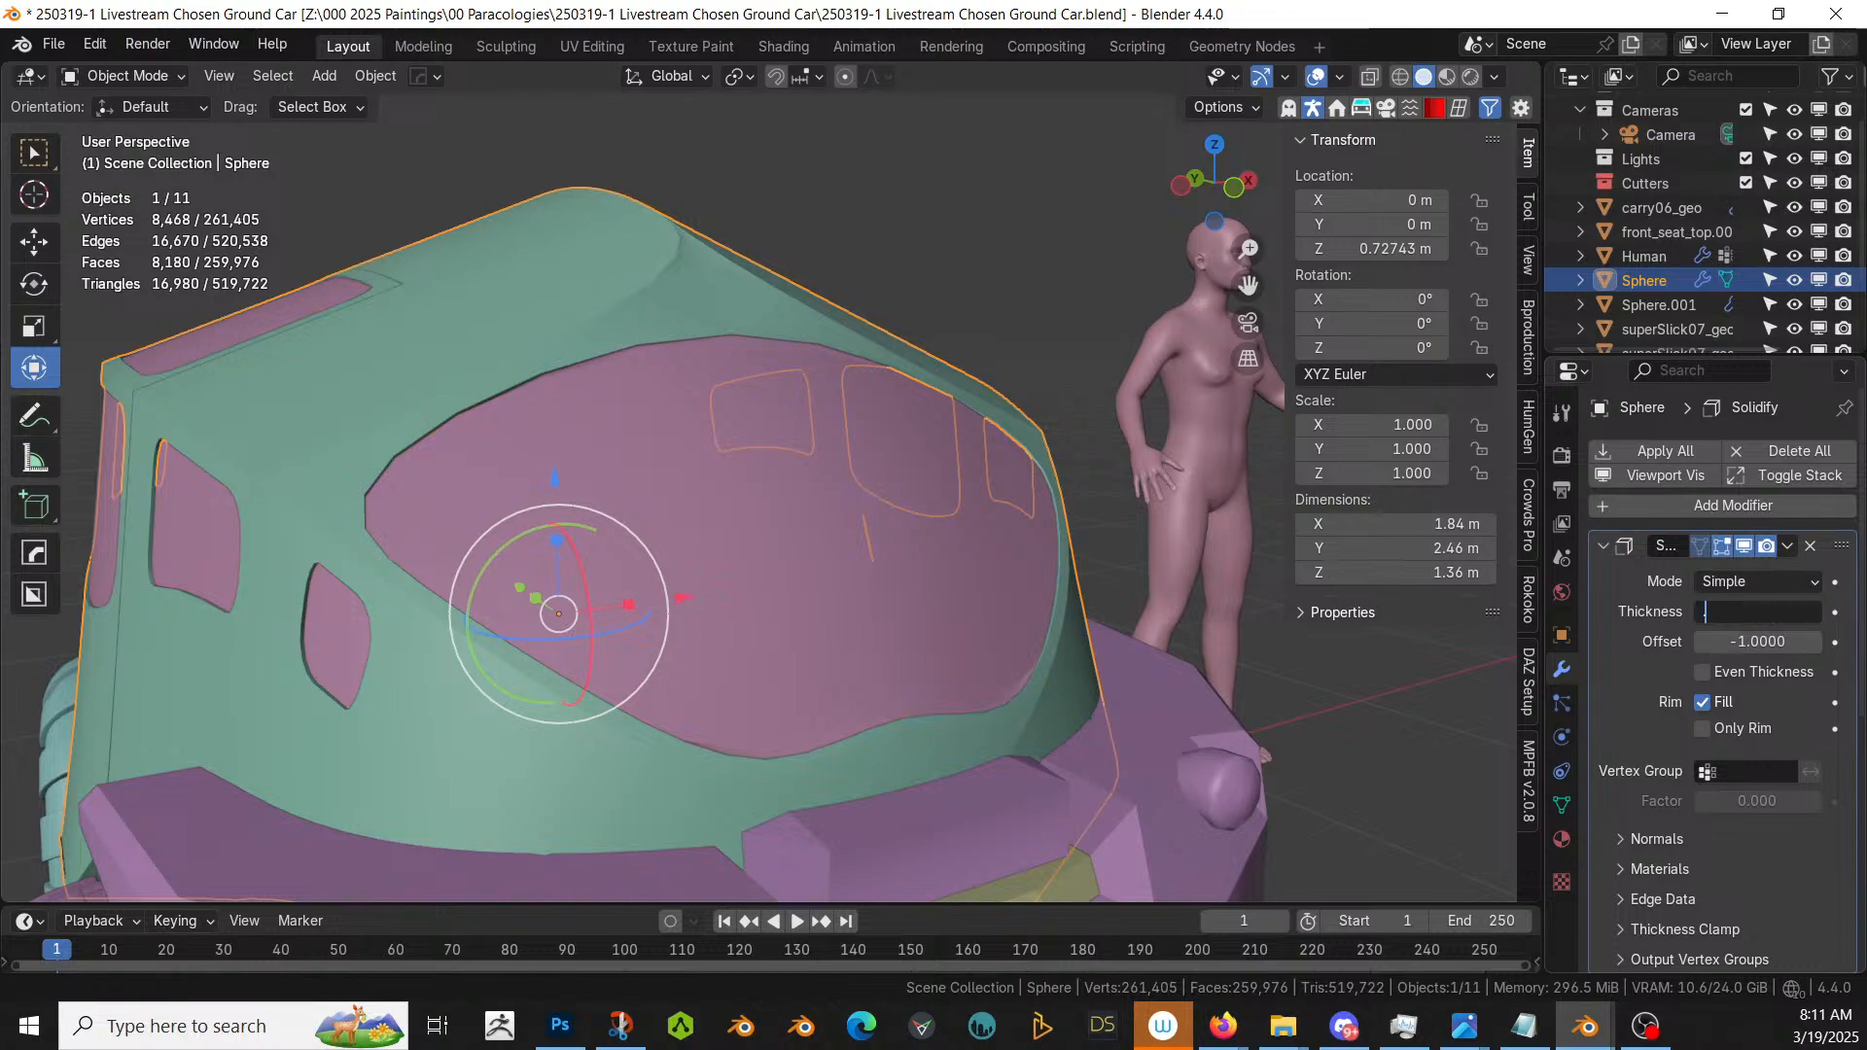
{"action": "key", "text": "Return"}
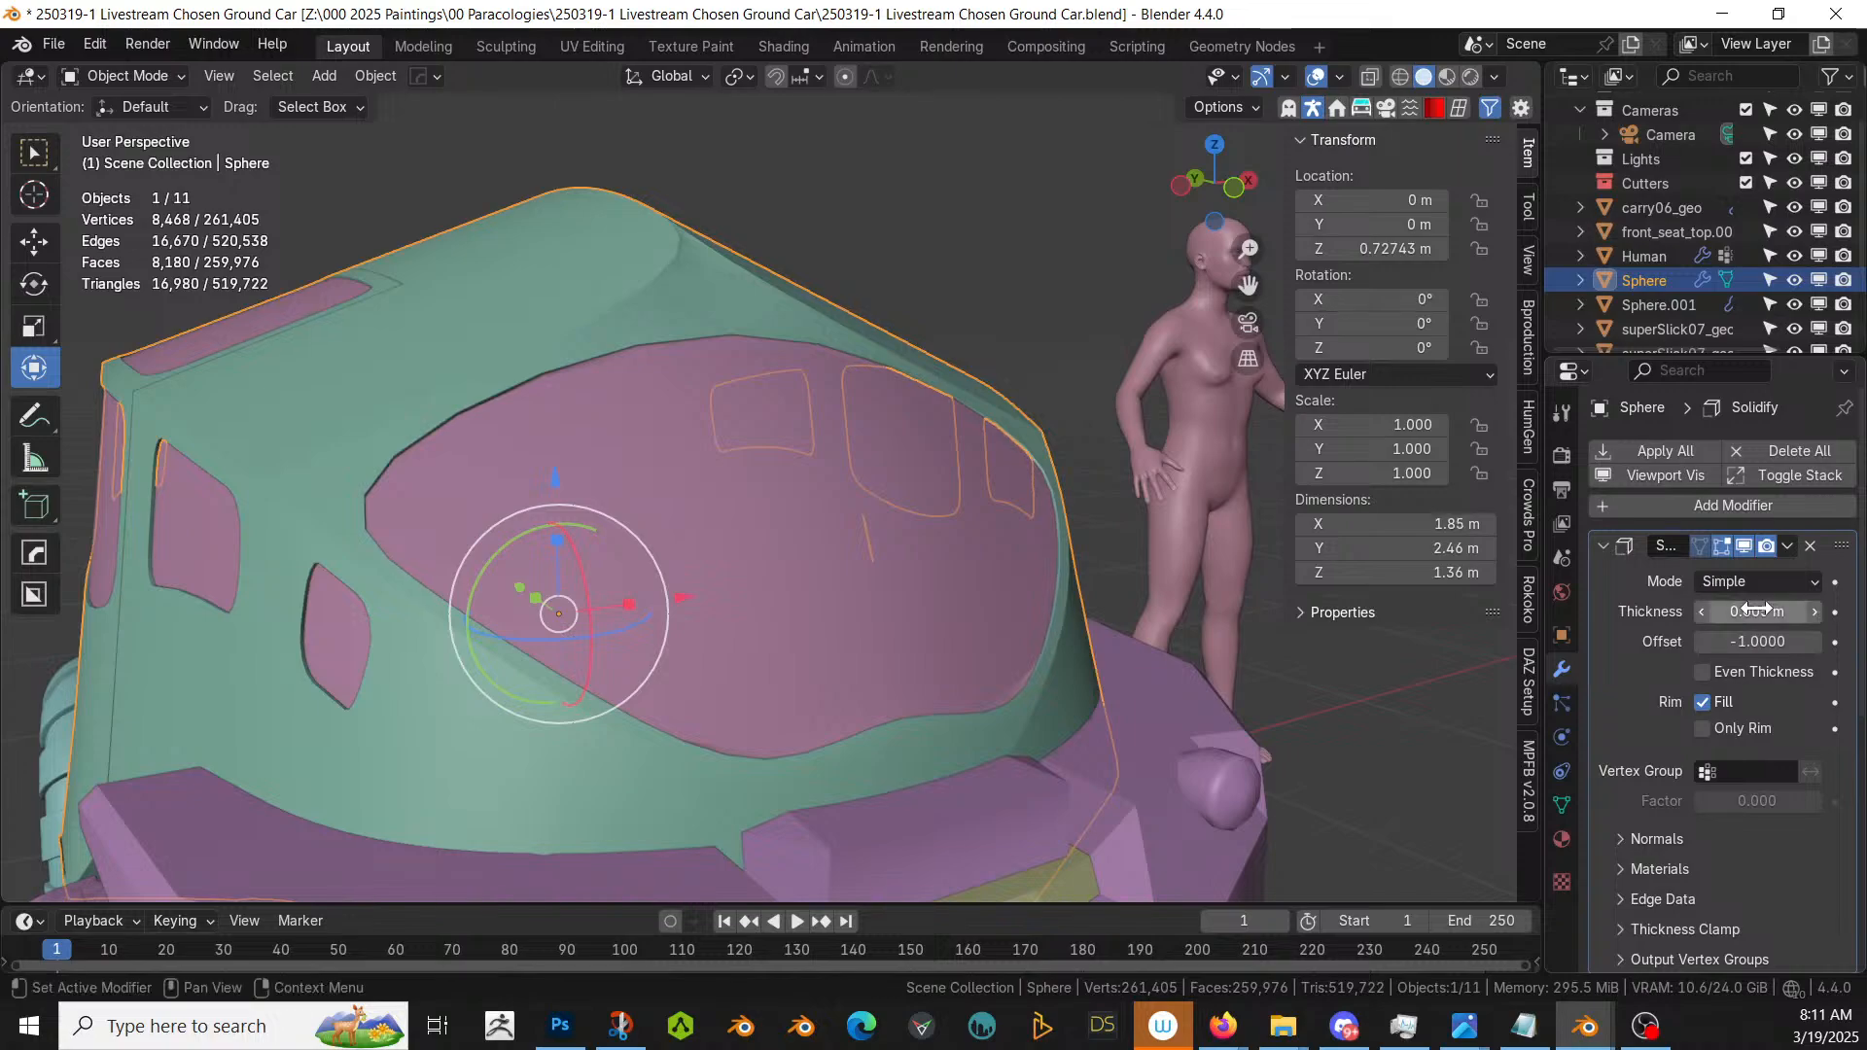
- Inspect the thickened car body in rendered shading from several angles, return to solid shading, and save the file
{"action": "key", "text": "z"}
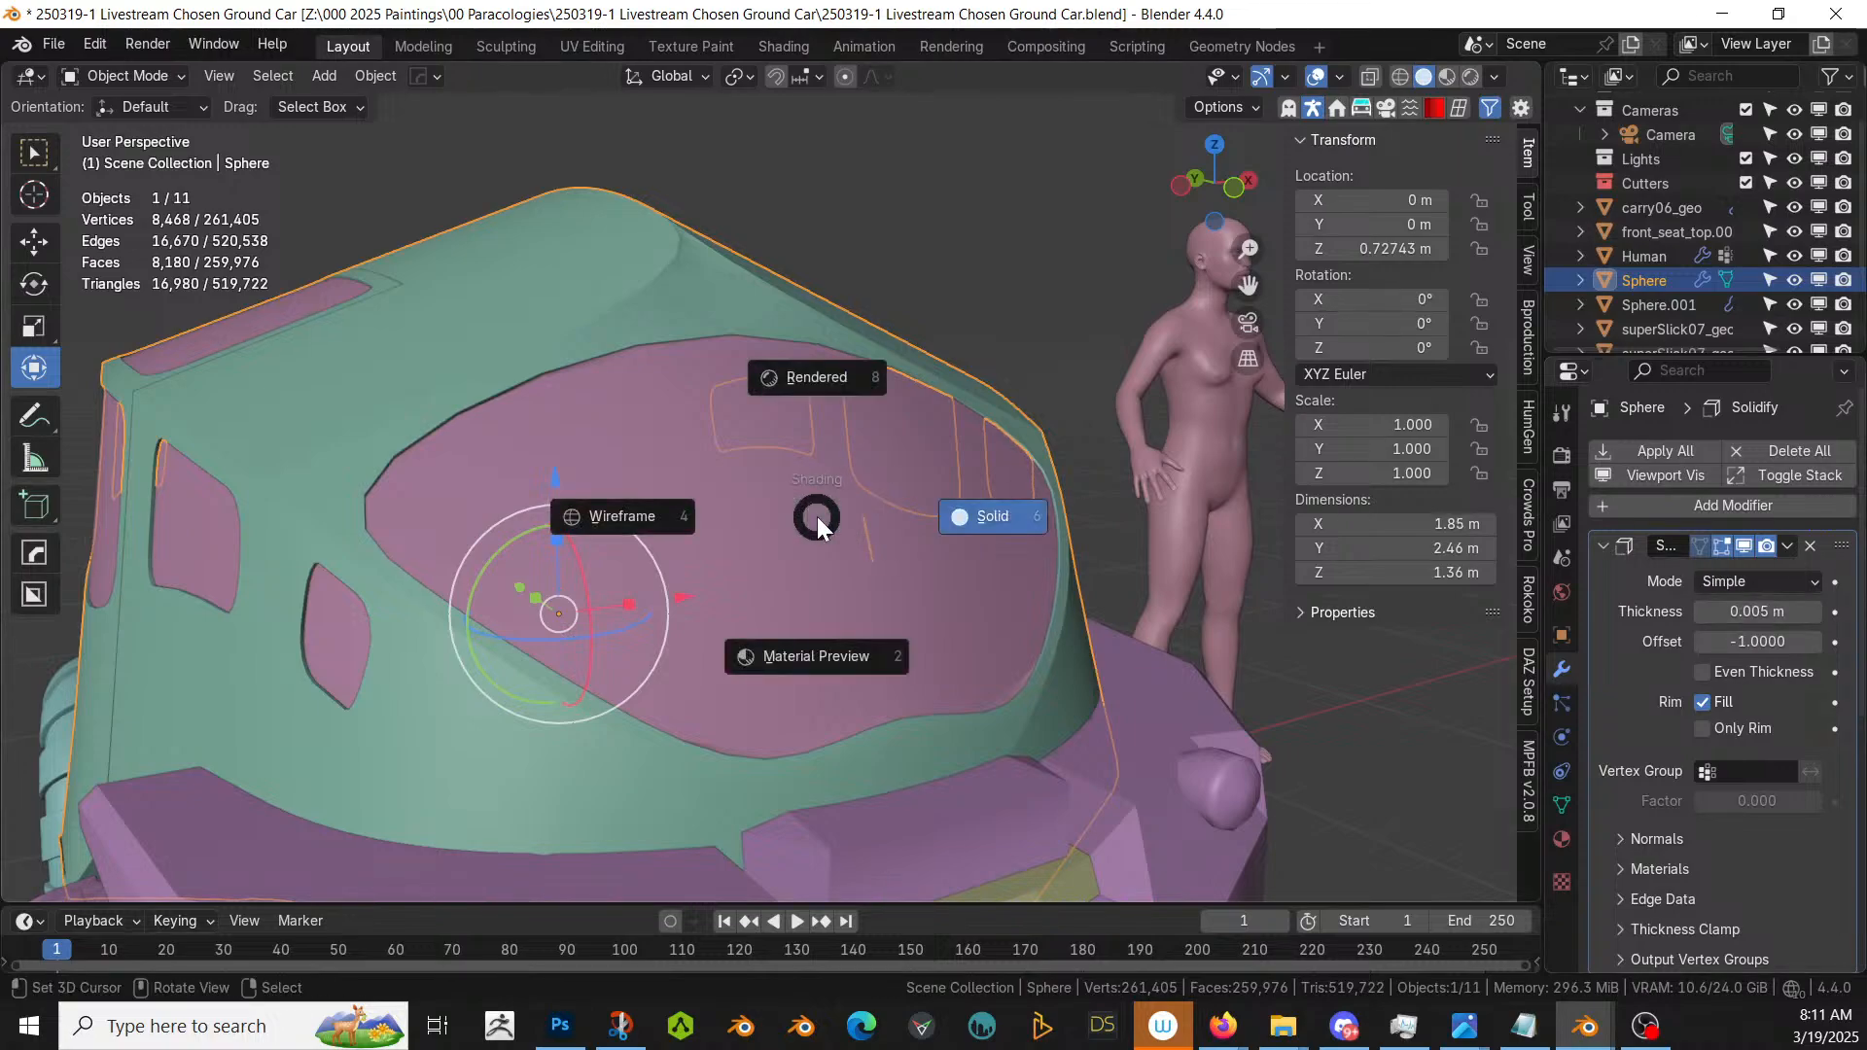
{"action": "key", "text": "r"}
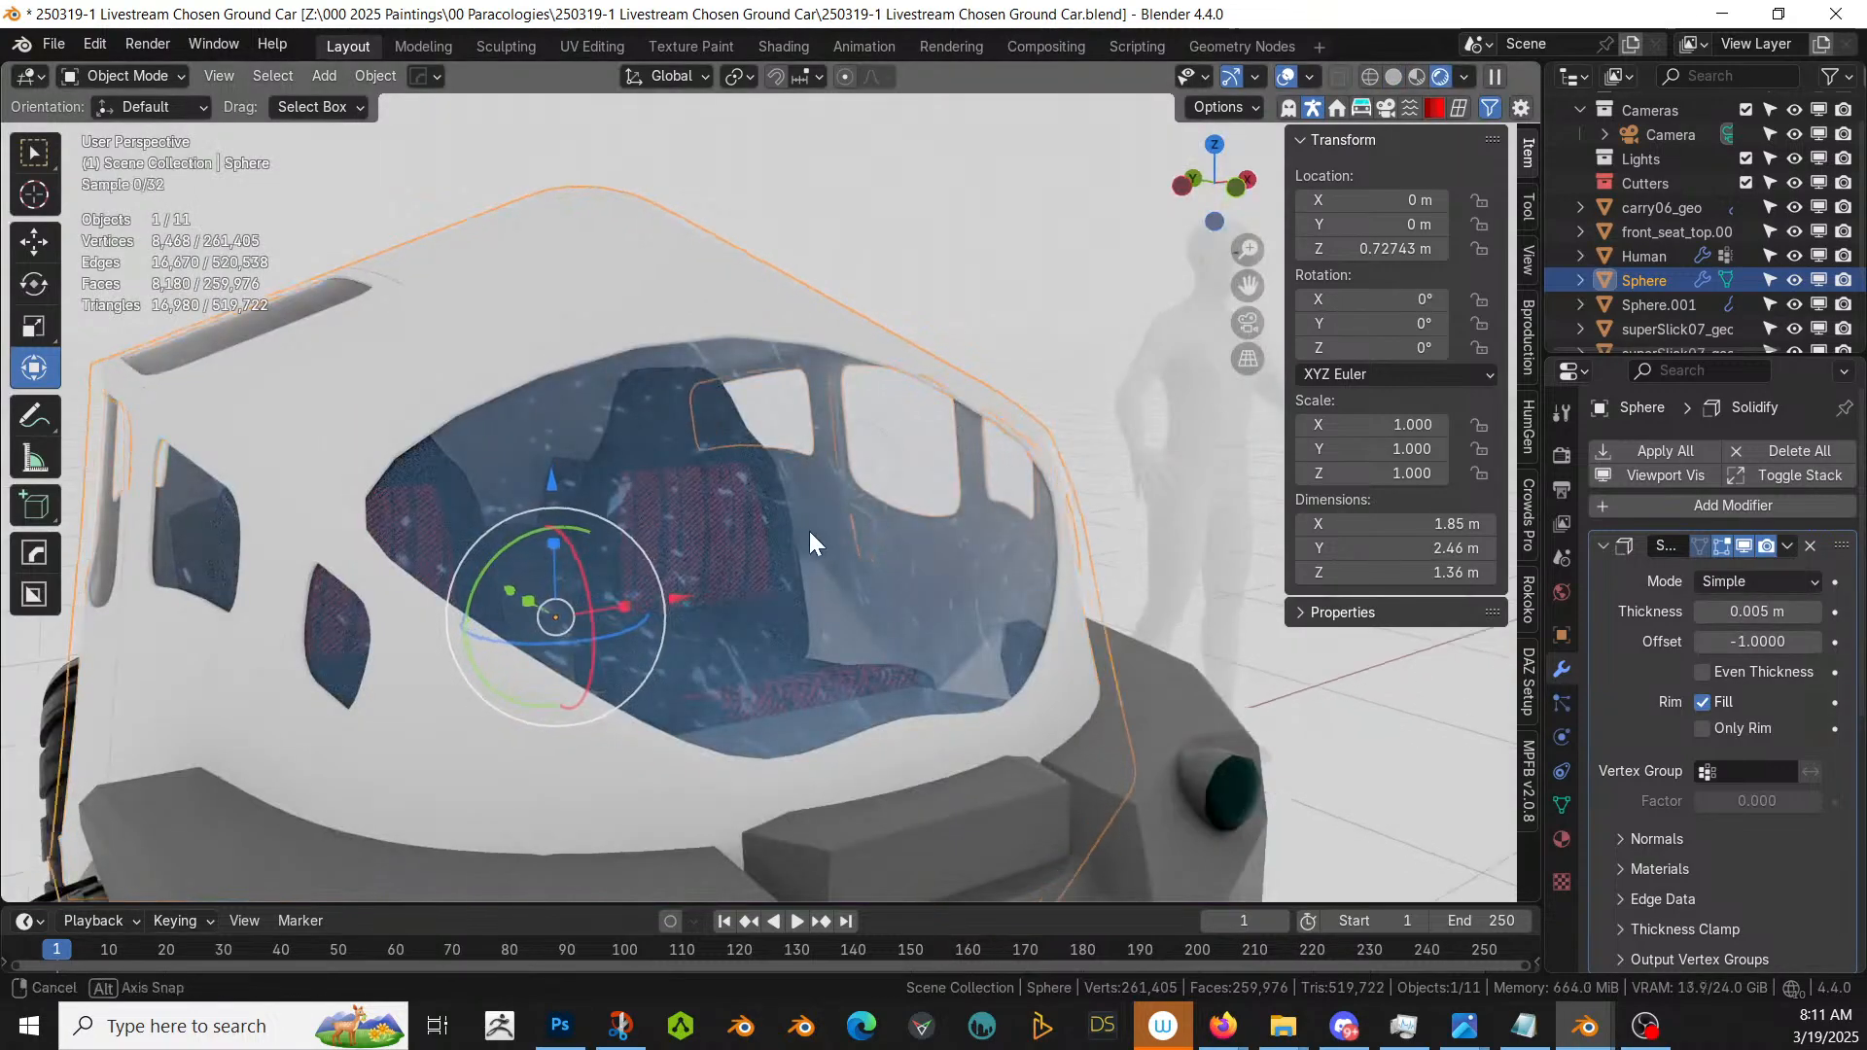
{"action": "middle_click_drag", "start_coordinate": [809, 531], "coordinate": [548, 537]}
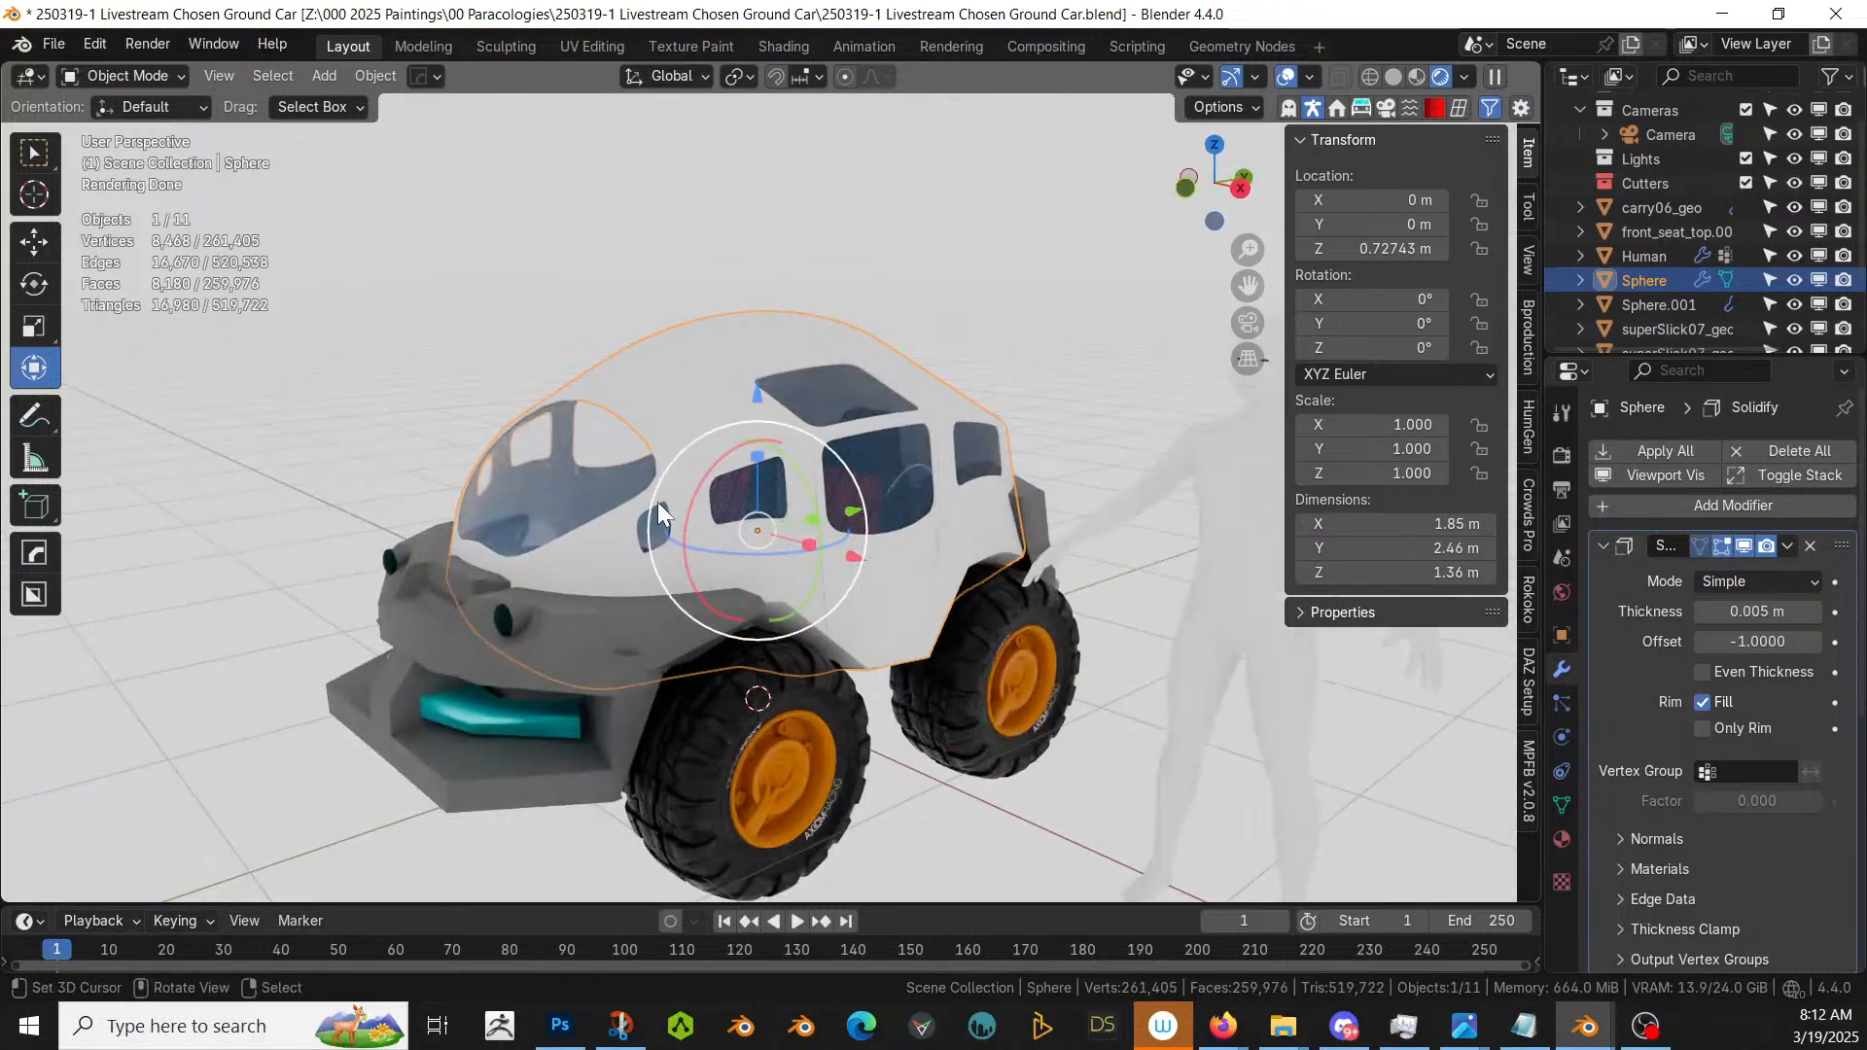
{"action": "middle_click_drag", "start_coordinate": [657, 501], "coordinate": [1297, 521]}
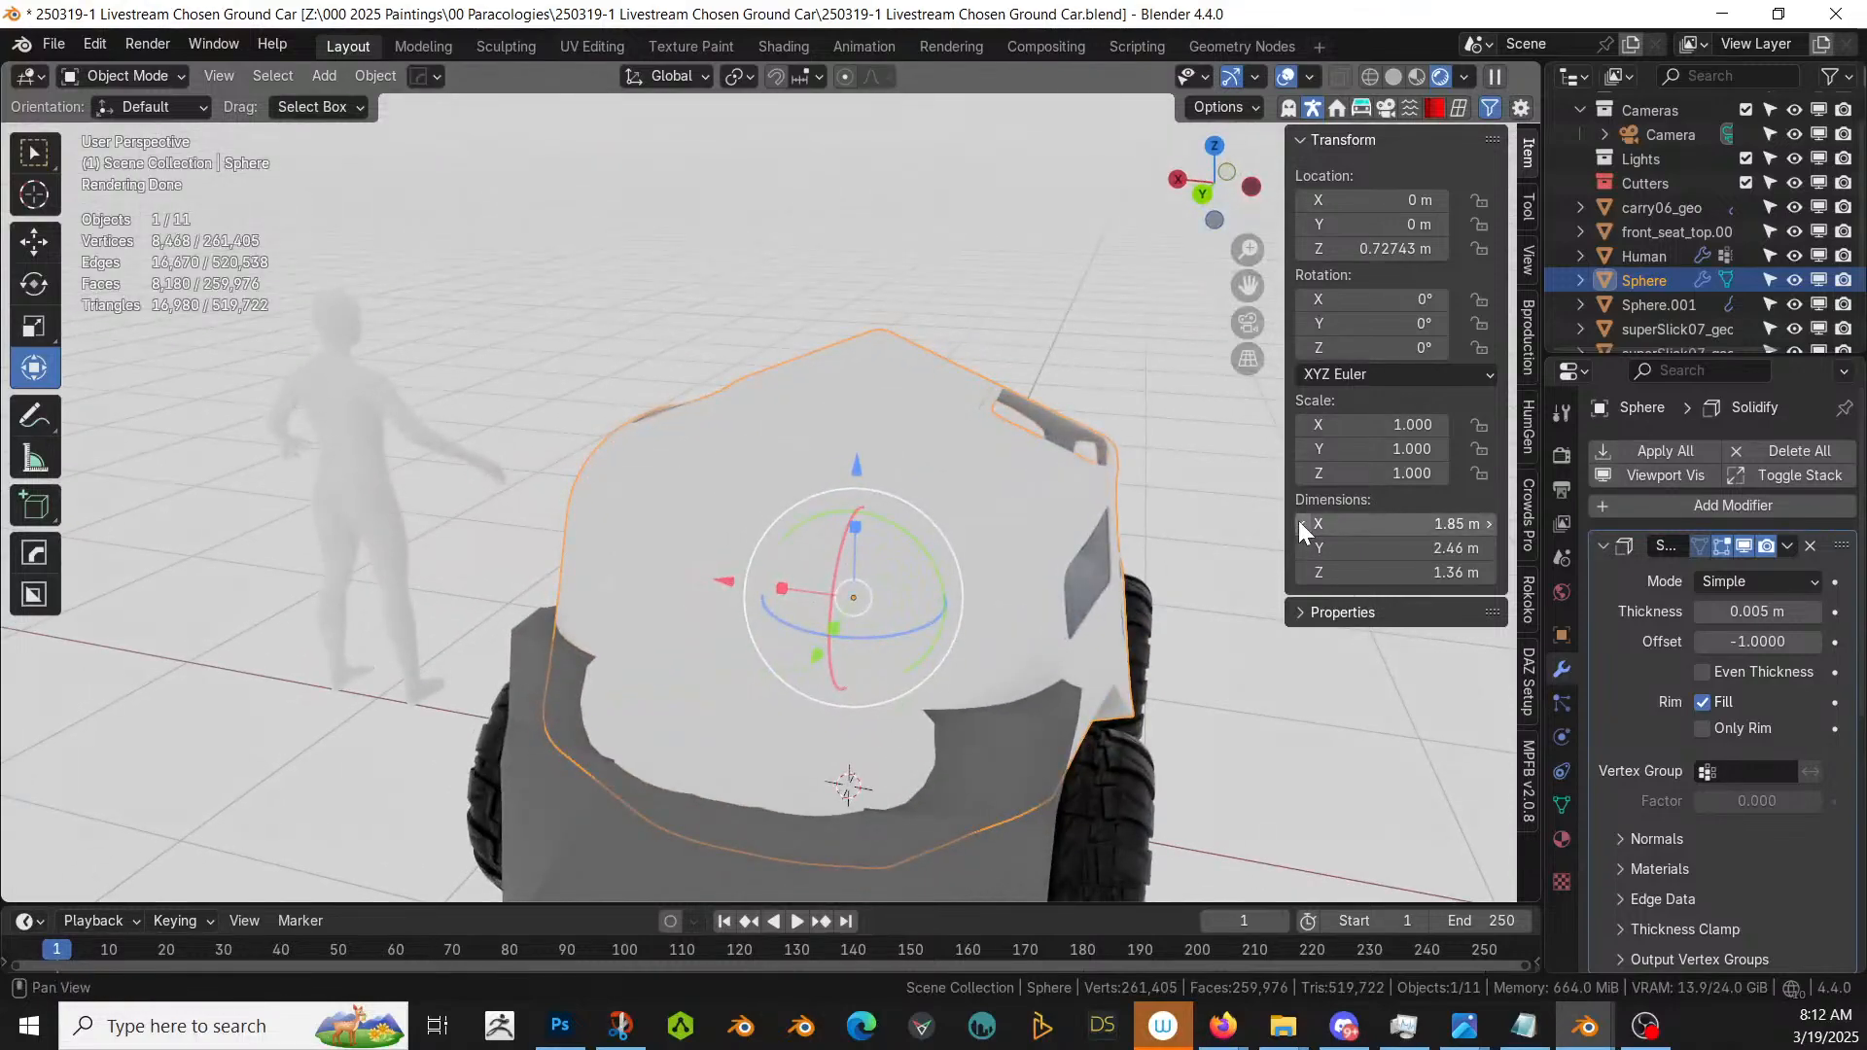
{"action": "middle_click_drag", "start_coordinate": [1175, 551], "coordinate": [499, 563]}
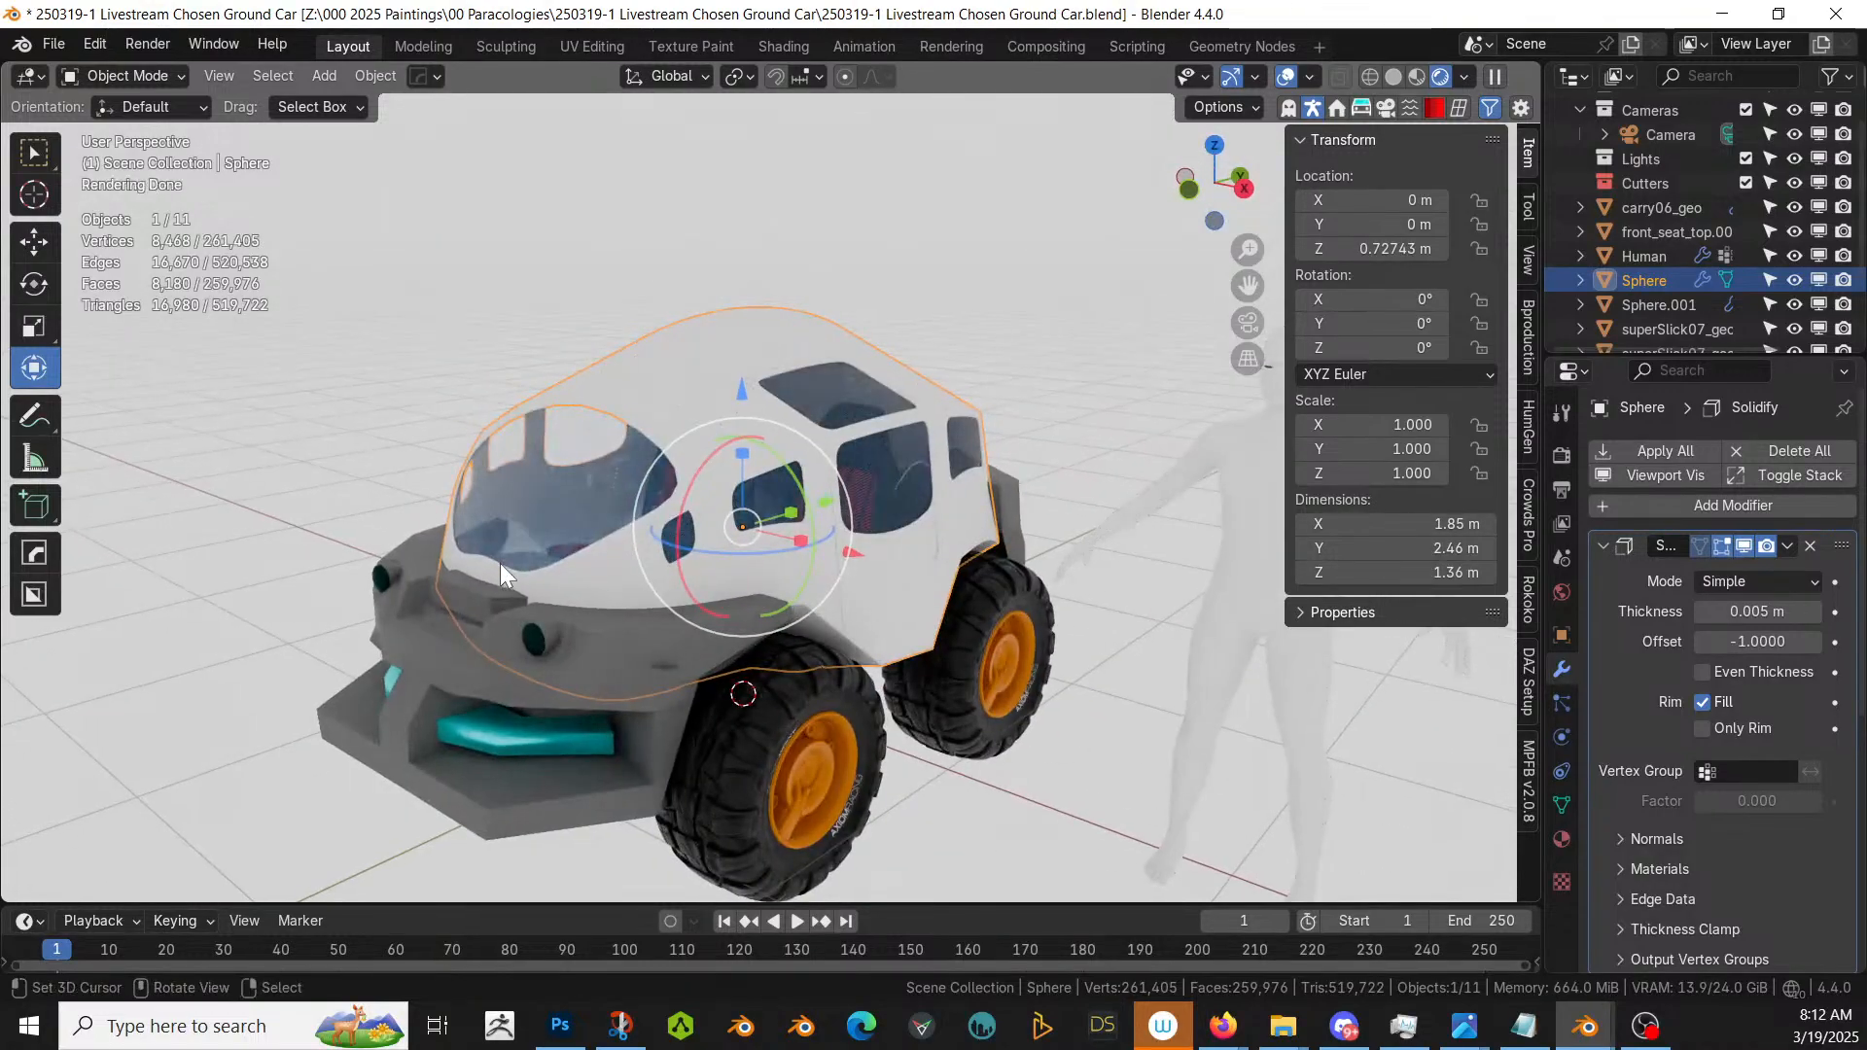
{"action": "key", "text": "z"}
{"action": "key", "text": "6"}
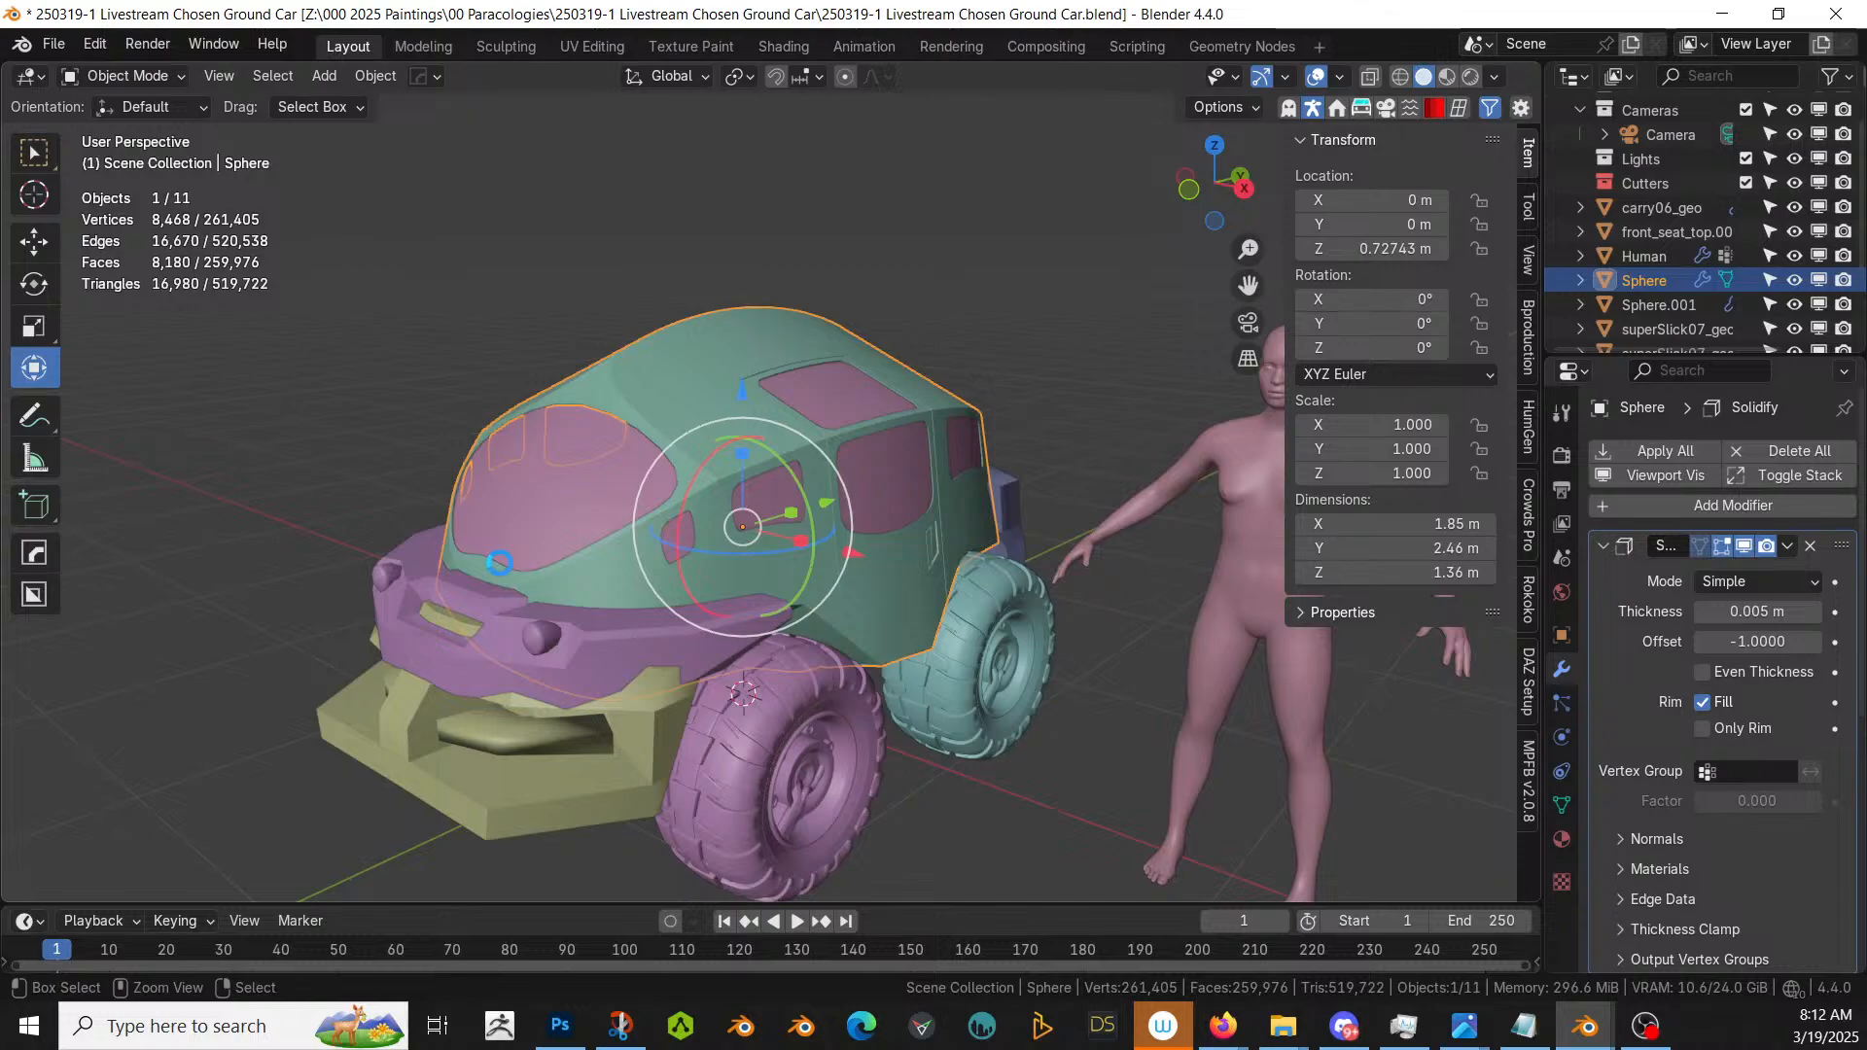
{"action": "key", "text": "ctrl+s"}
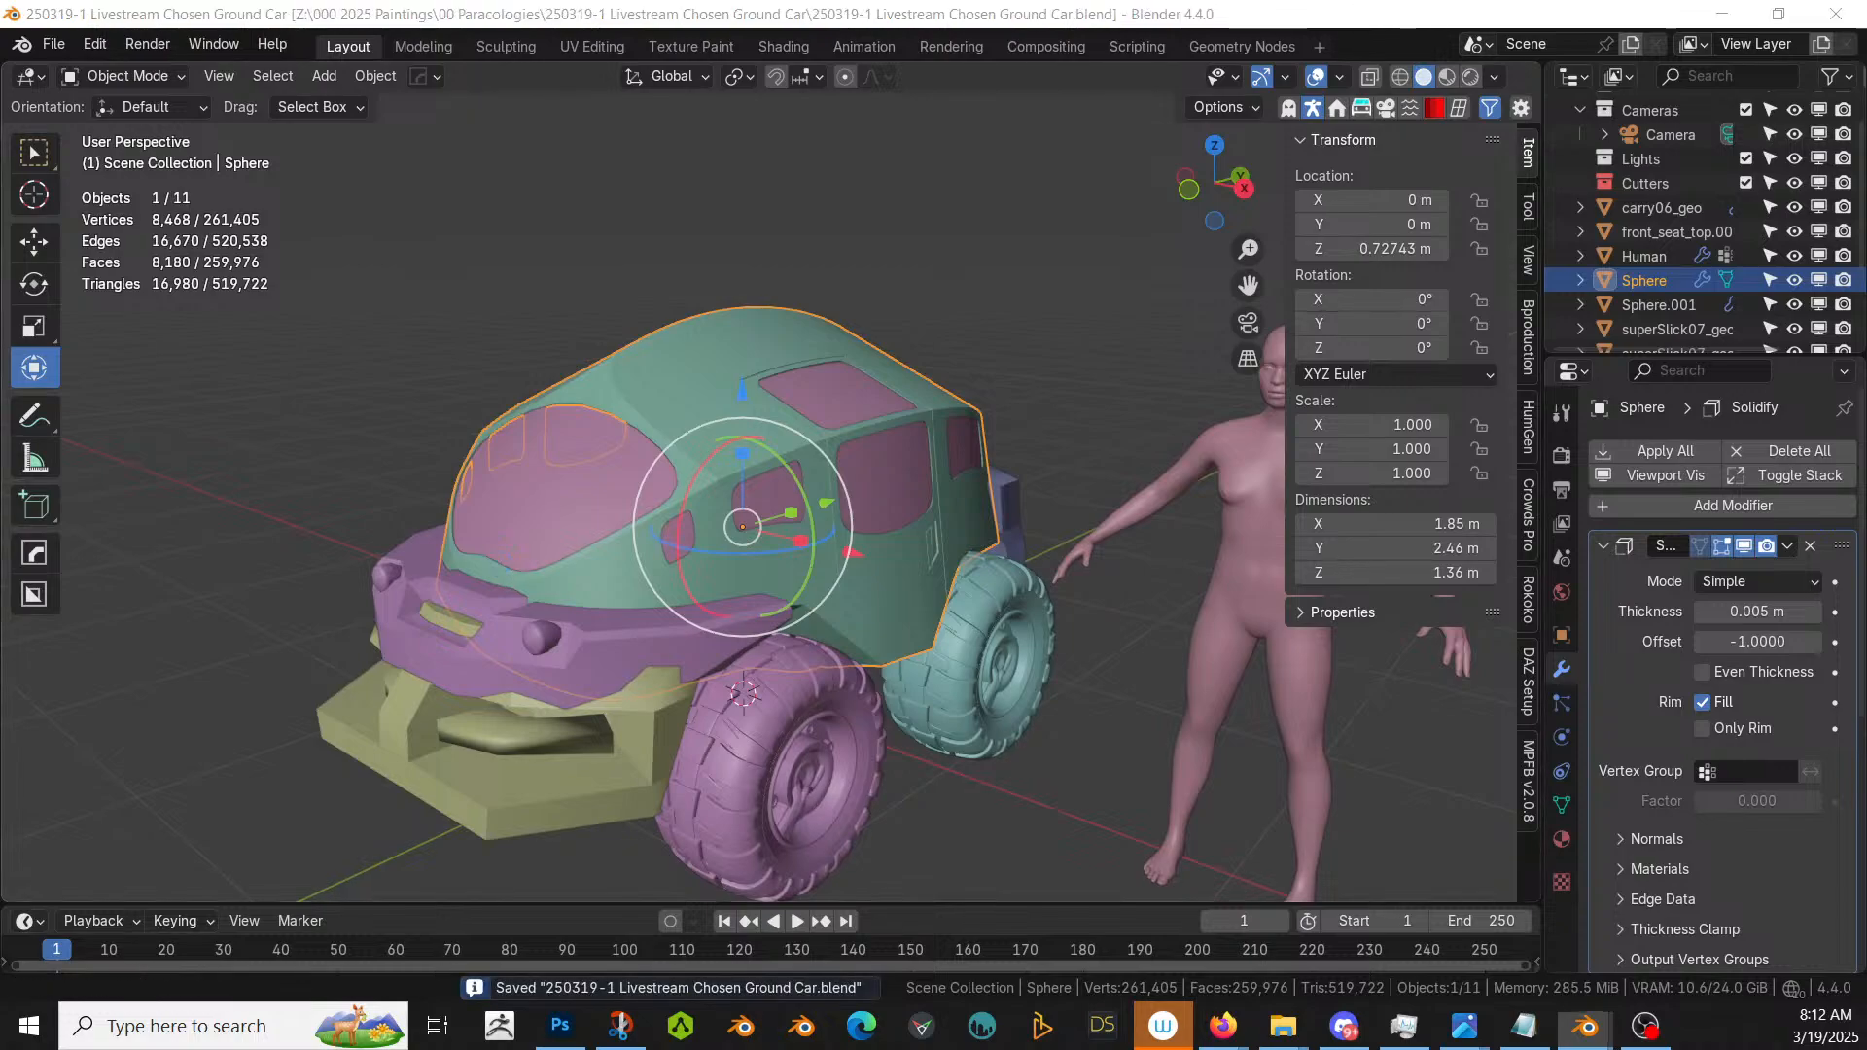
- Switch to the vehicle kitbash file, leave its local view, browse the parts around the seats and engines, and return to the ground car file
{"action": "key", "text": "alt+Tab"}
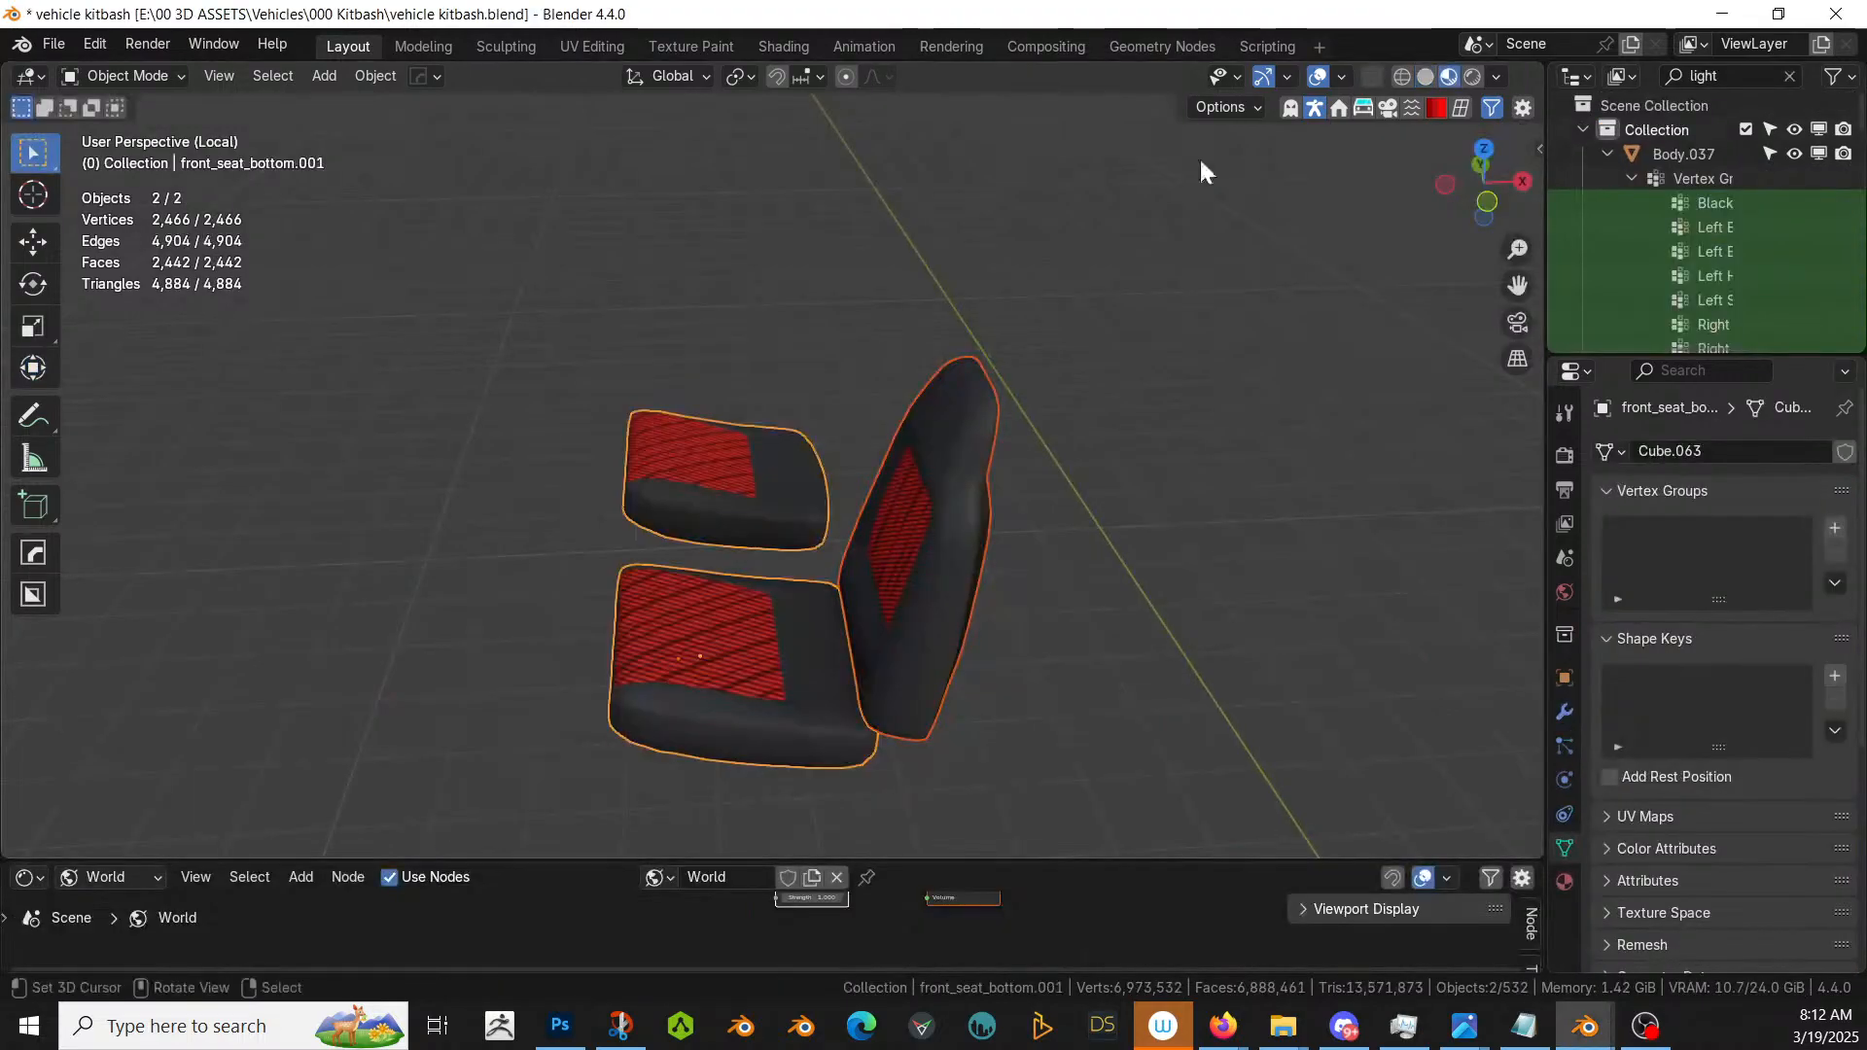
{"action": "key", "text": "KP_Divide"}
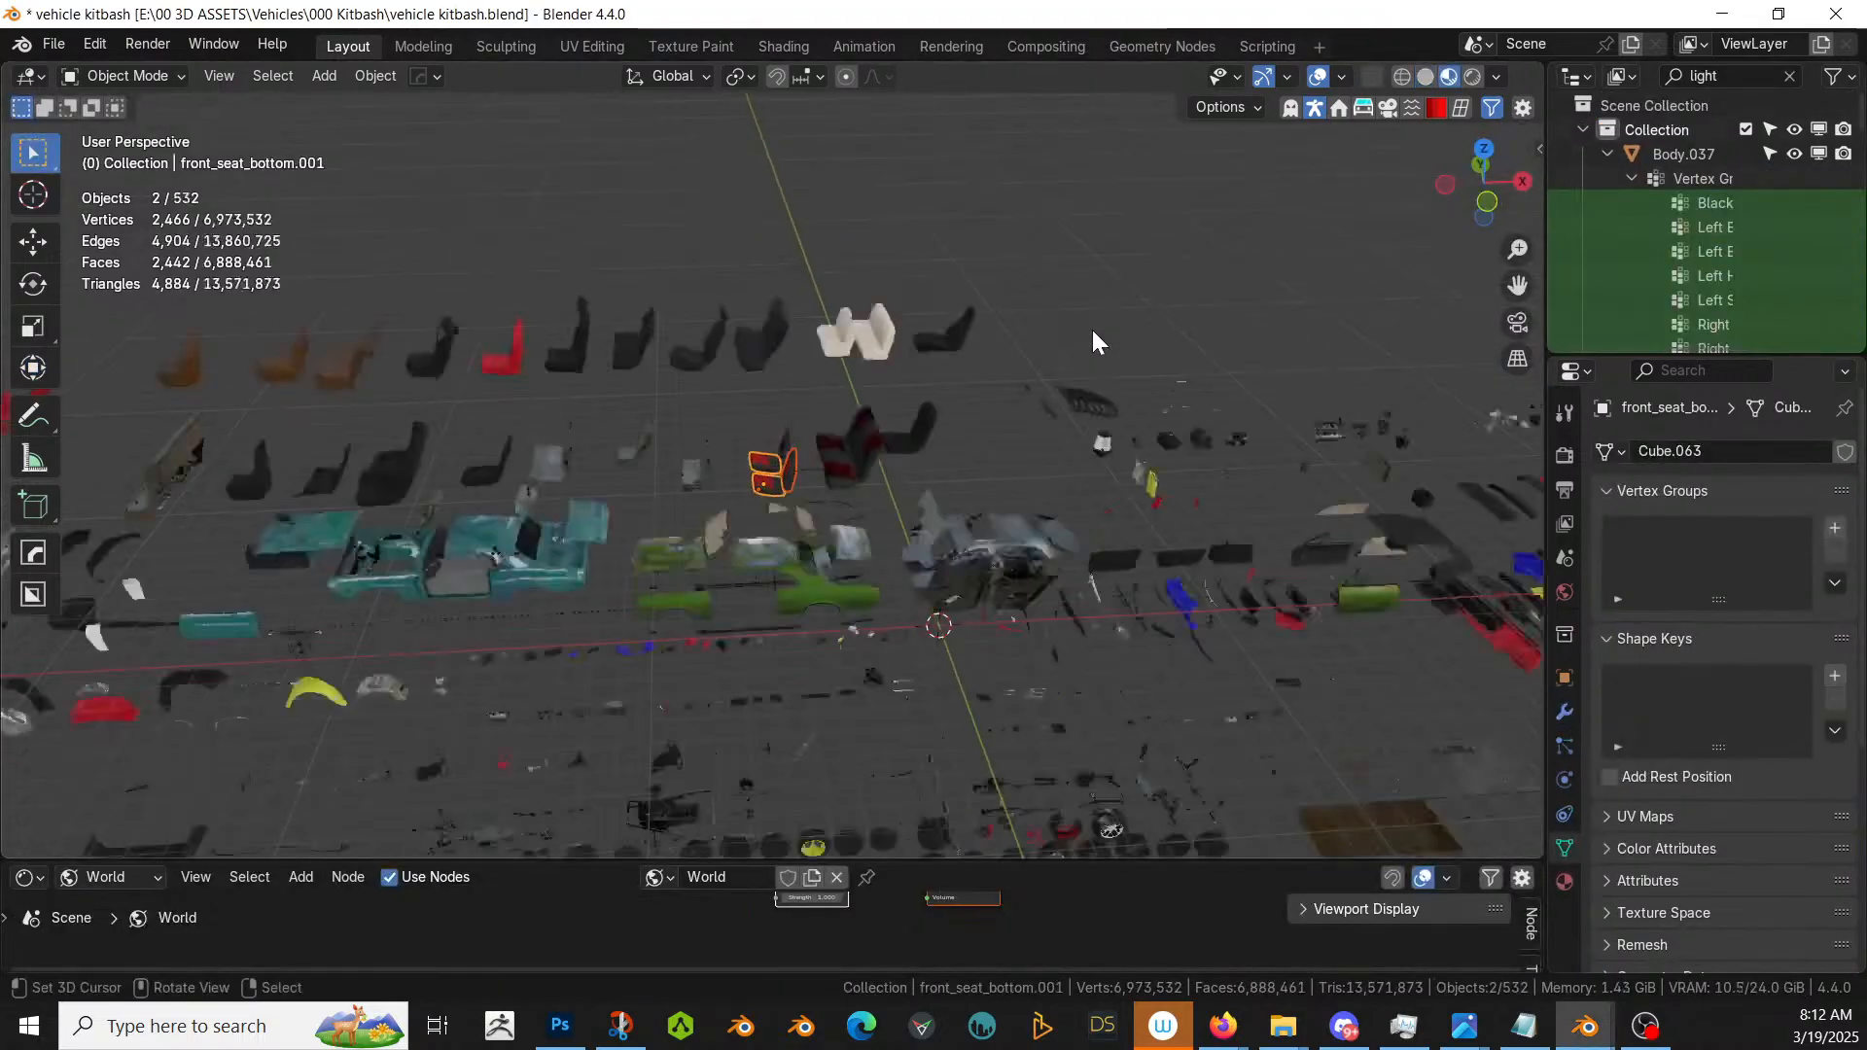
{"action": "scroll", "coordinate": [1091, 327], "scroll_direction": "up", "scroll_amount": 4}
{"action": "middle_click_drag", "start_coordinate": [1091, 326], "coordinate": [792, 336]}
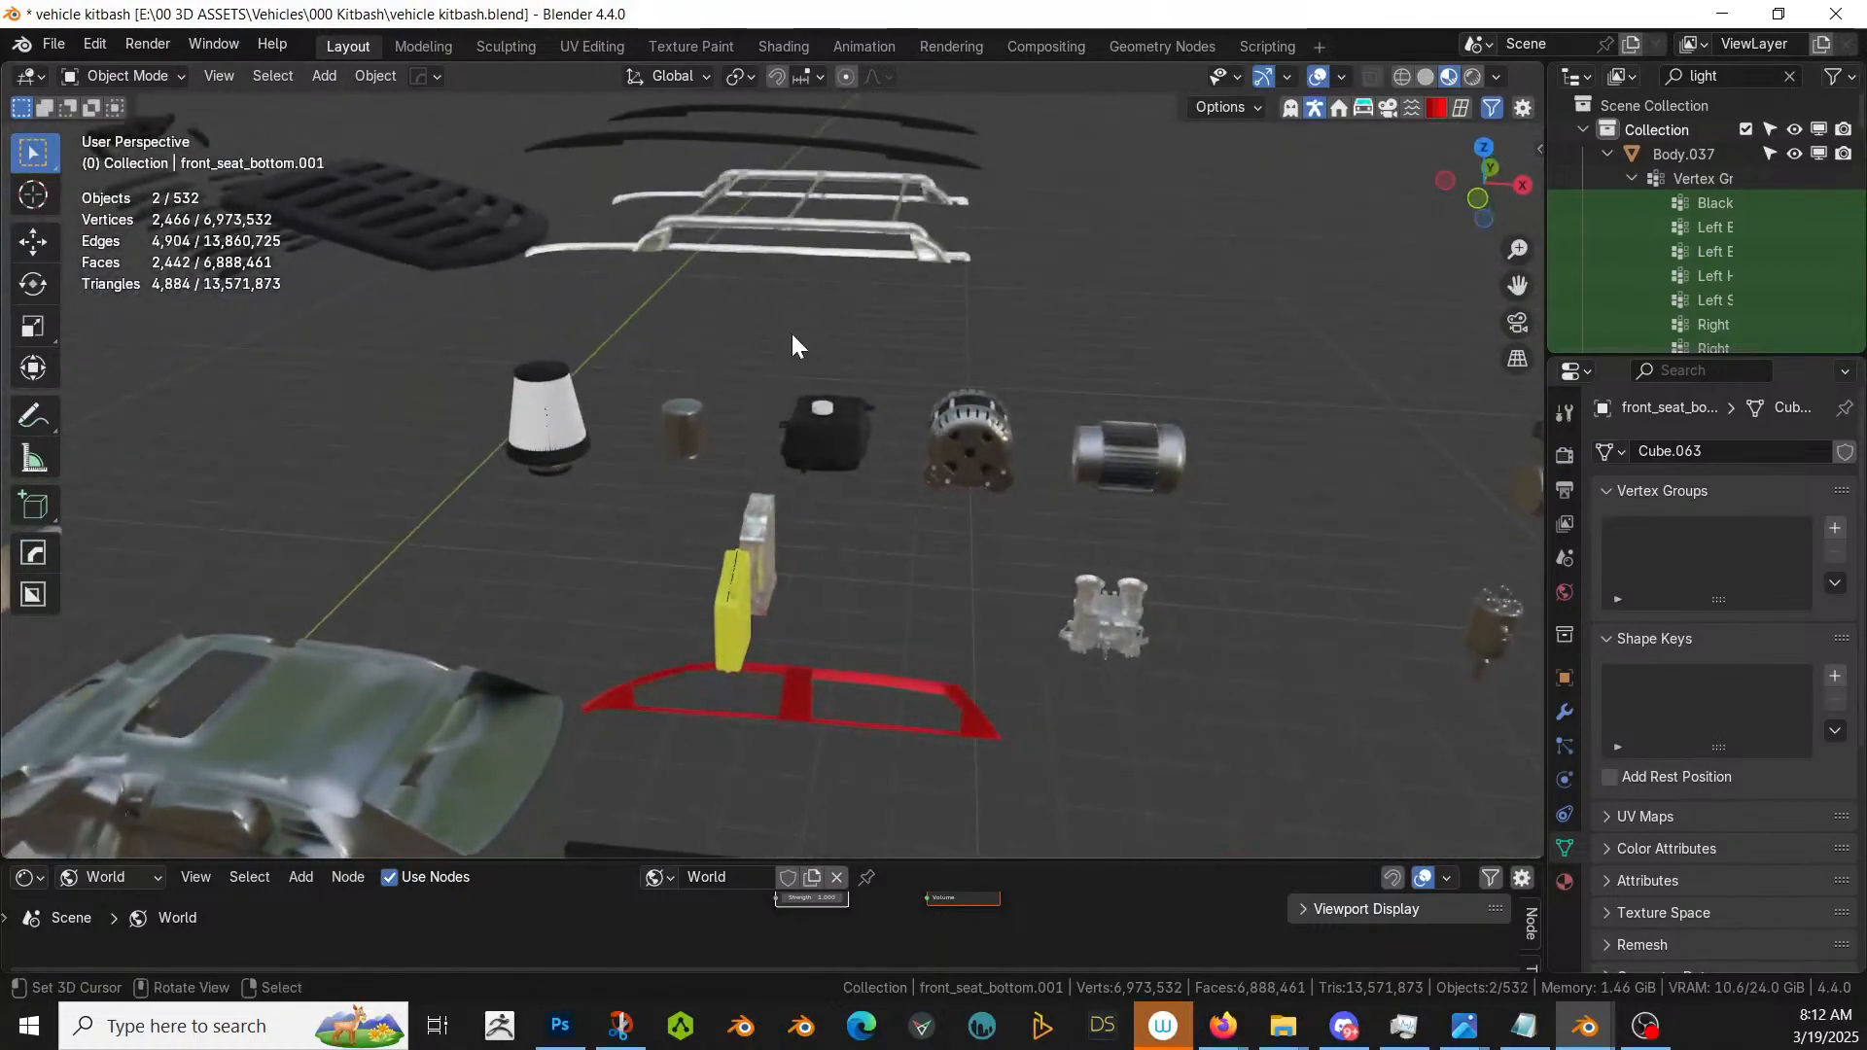
{"action": "scroll", "coordinate": [836, 370], "scroll_direction": "down", "scroll_amount": 3}
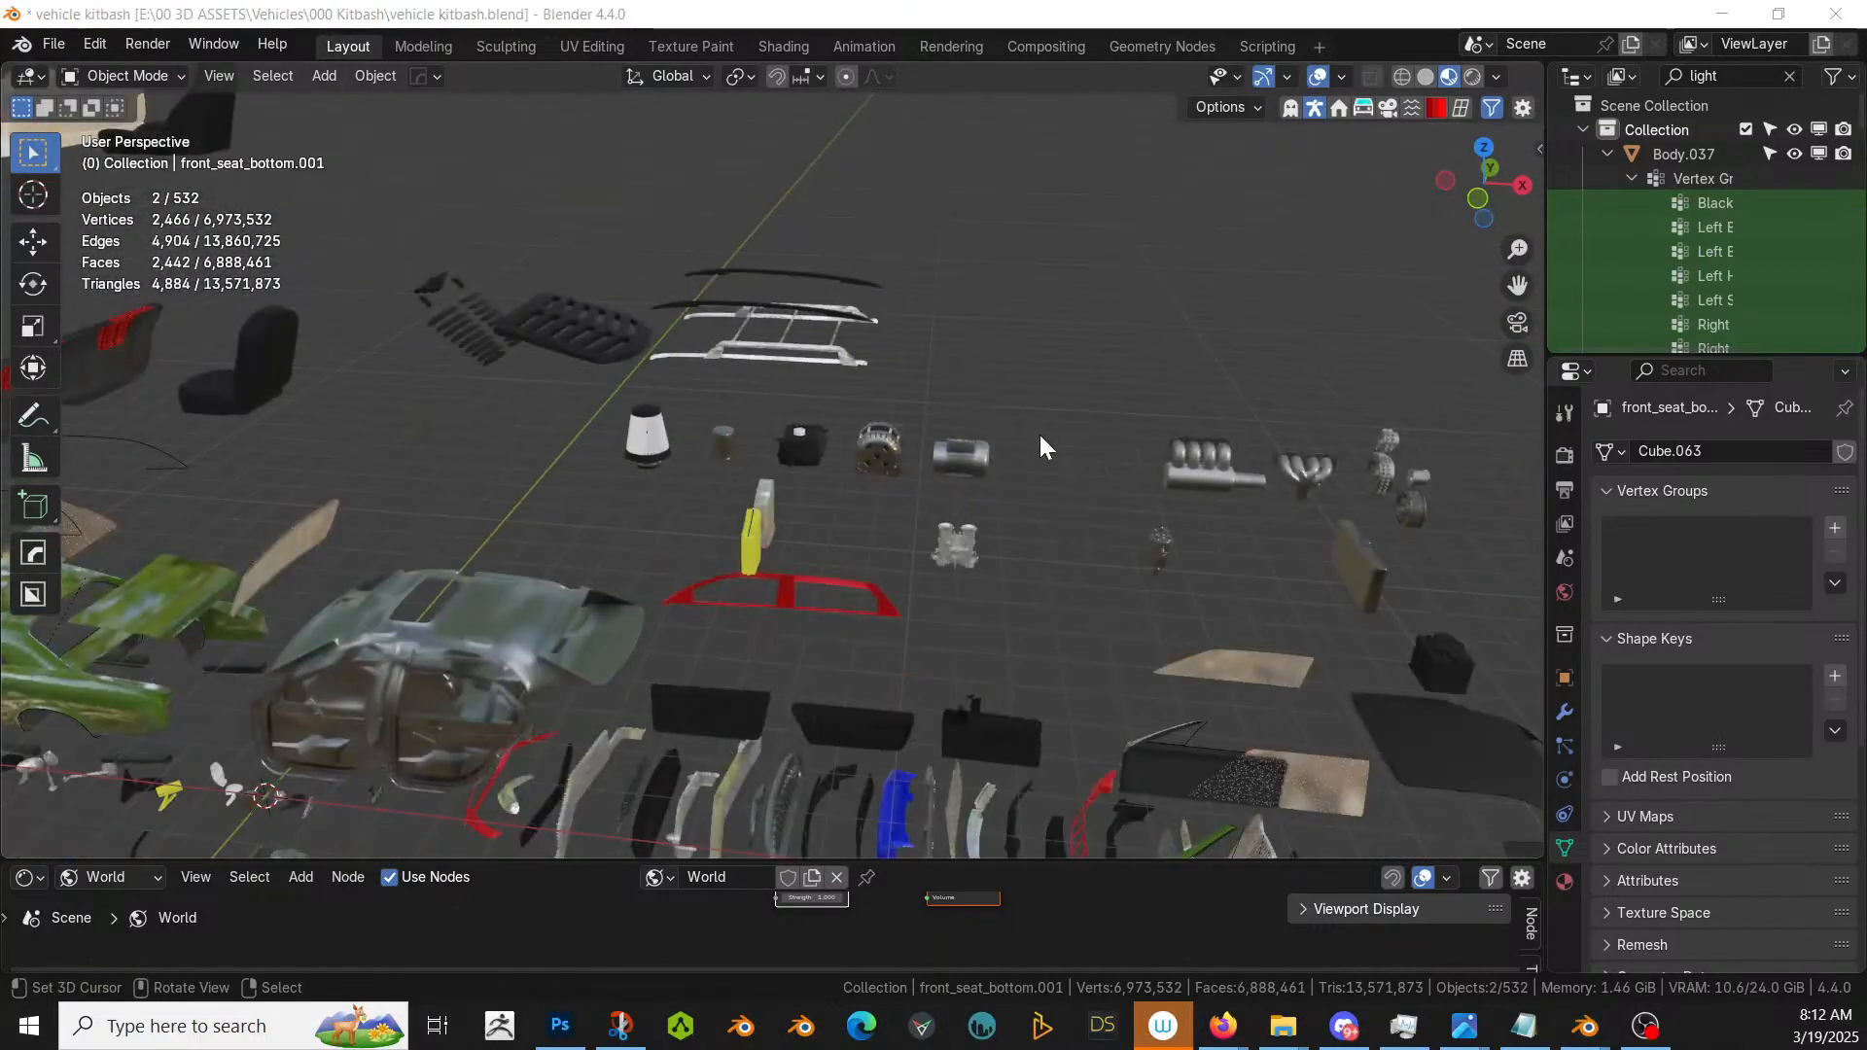
{"action": "key", "text": "alt+Tab"}
- In Edit Mode, select connected face paths on the body's upper rear to outline a rear window area
{"action": "middle_click_drag", "start_coordinate": [978, 493], "coordinate": [675, 560]}
{"action": "scroll", "coordinate": [853, 529], "scroll_direction": "up", "scroll_amount": 5}
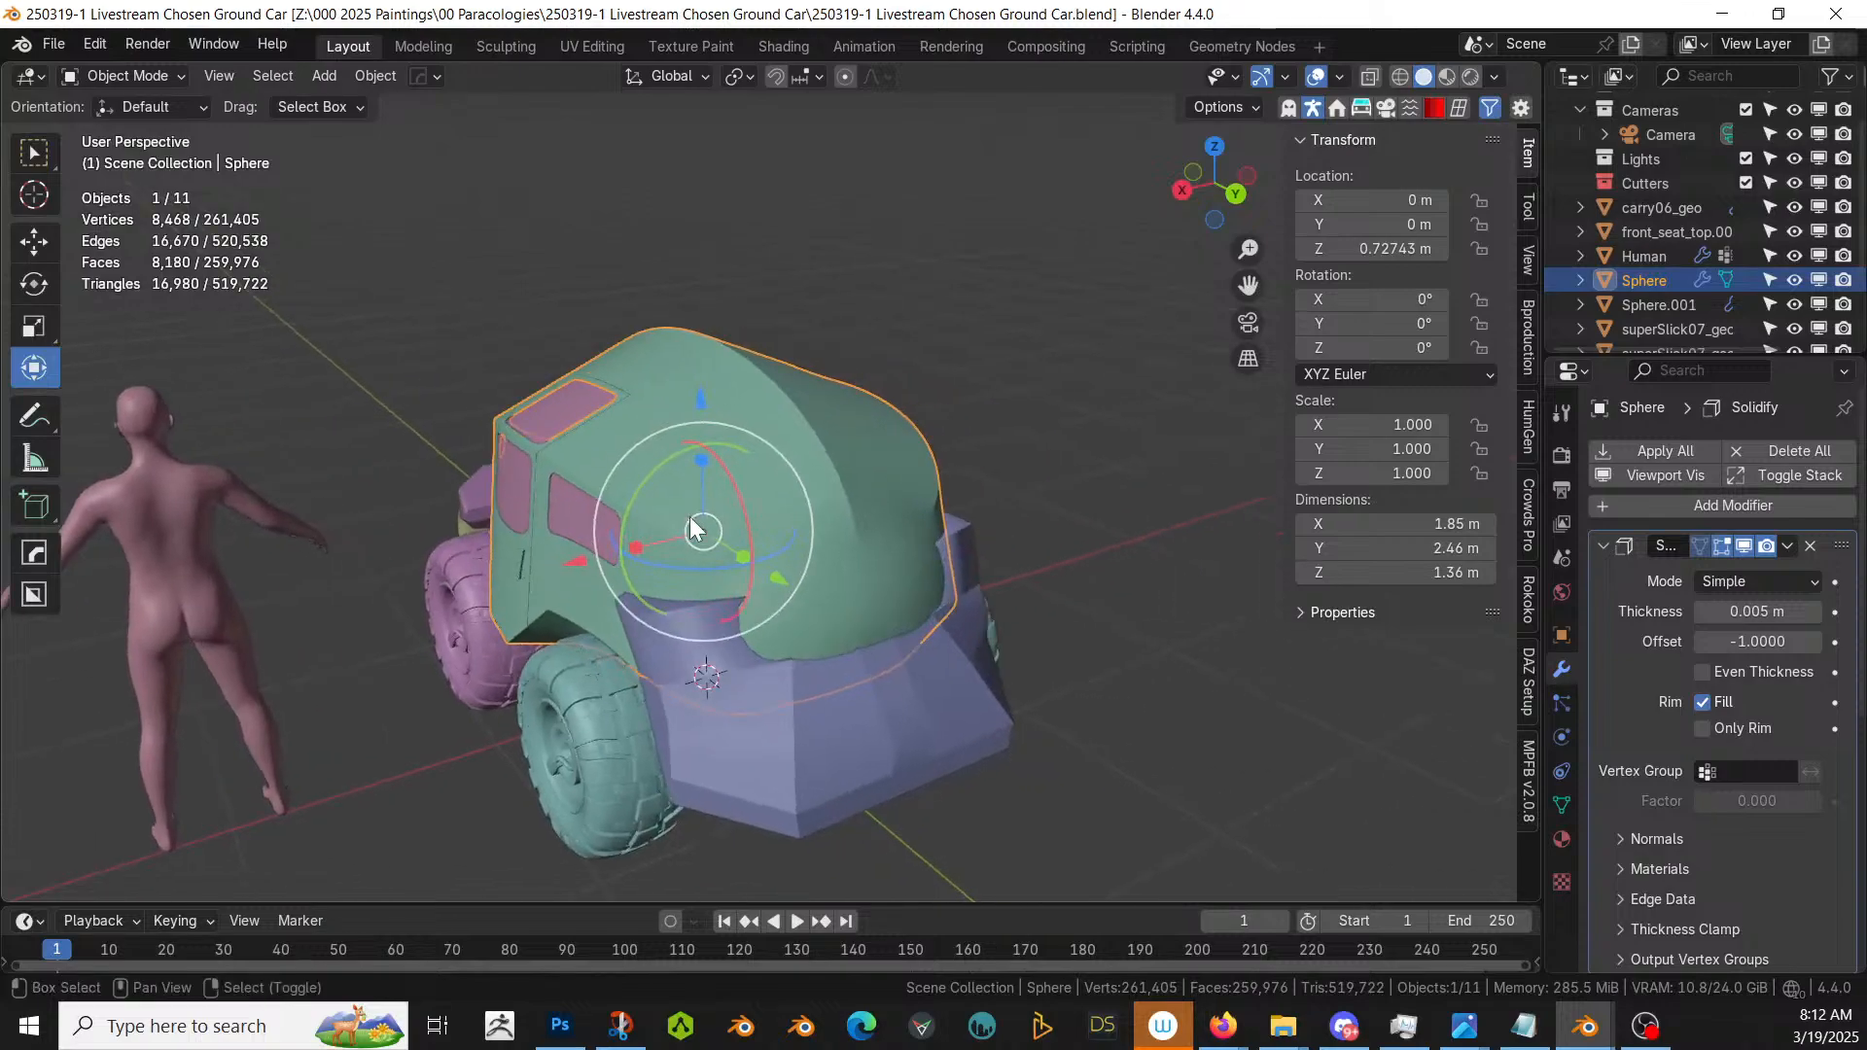
{"action": "key", "text": "Tab"}
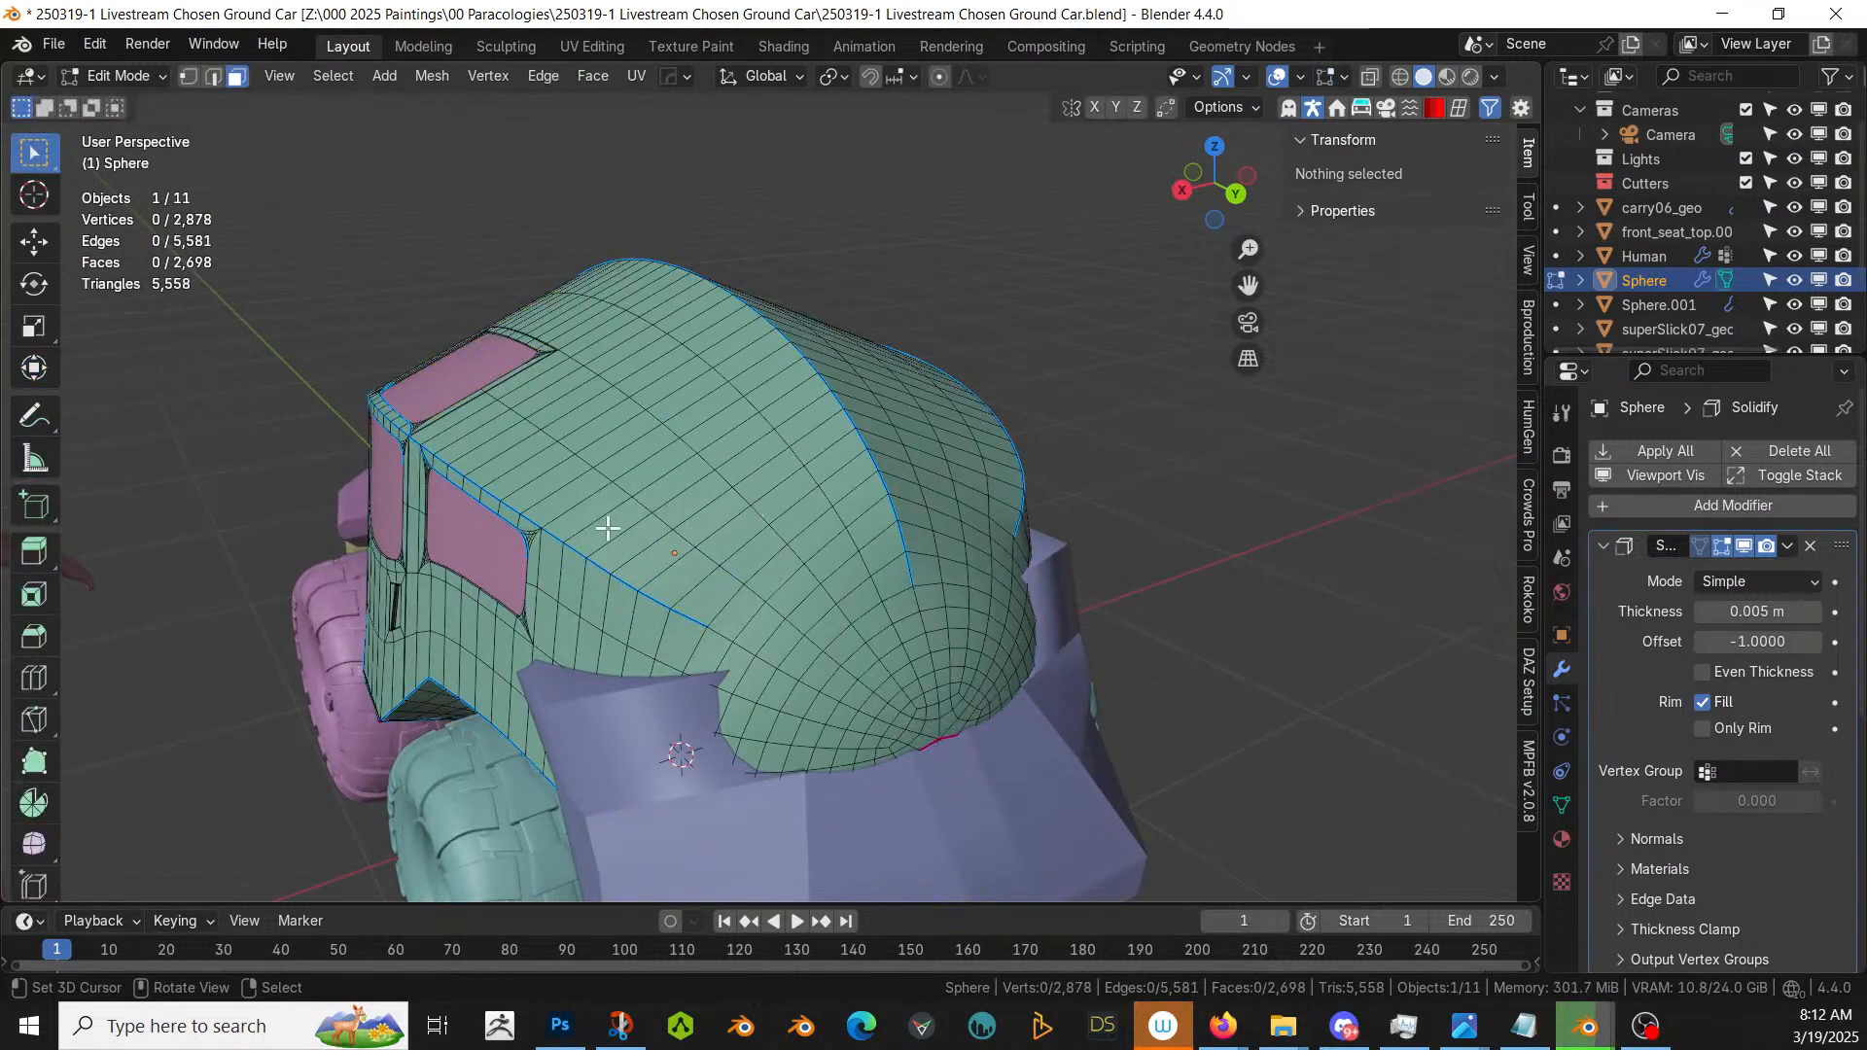
{"action": "left_click", "coordinate": [848, 383]}
{"action": "left_click", "coordinate": [768, 394], "text": "ctrl"}
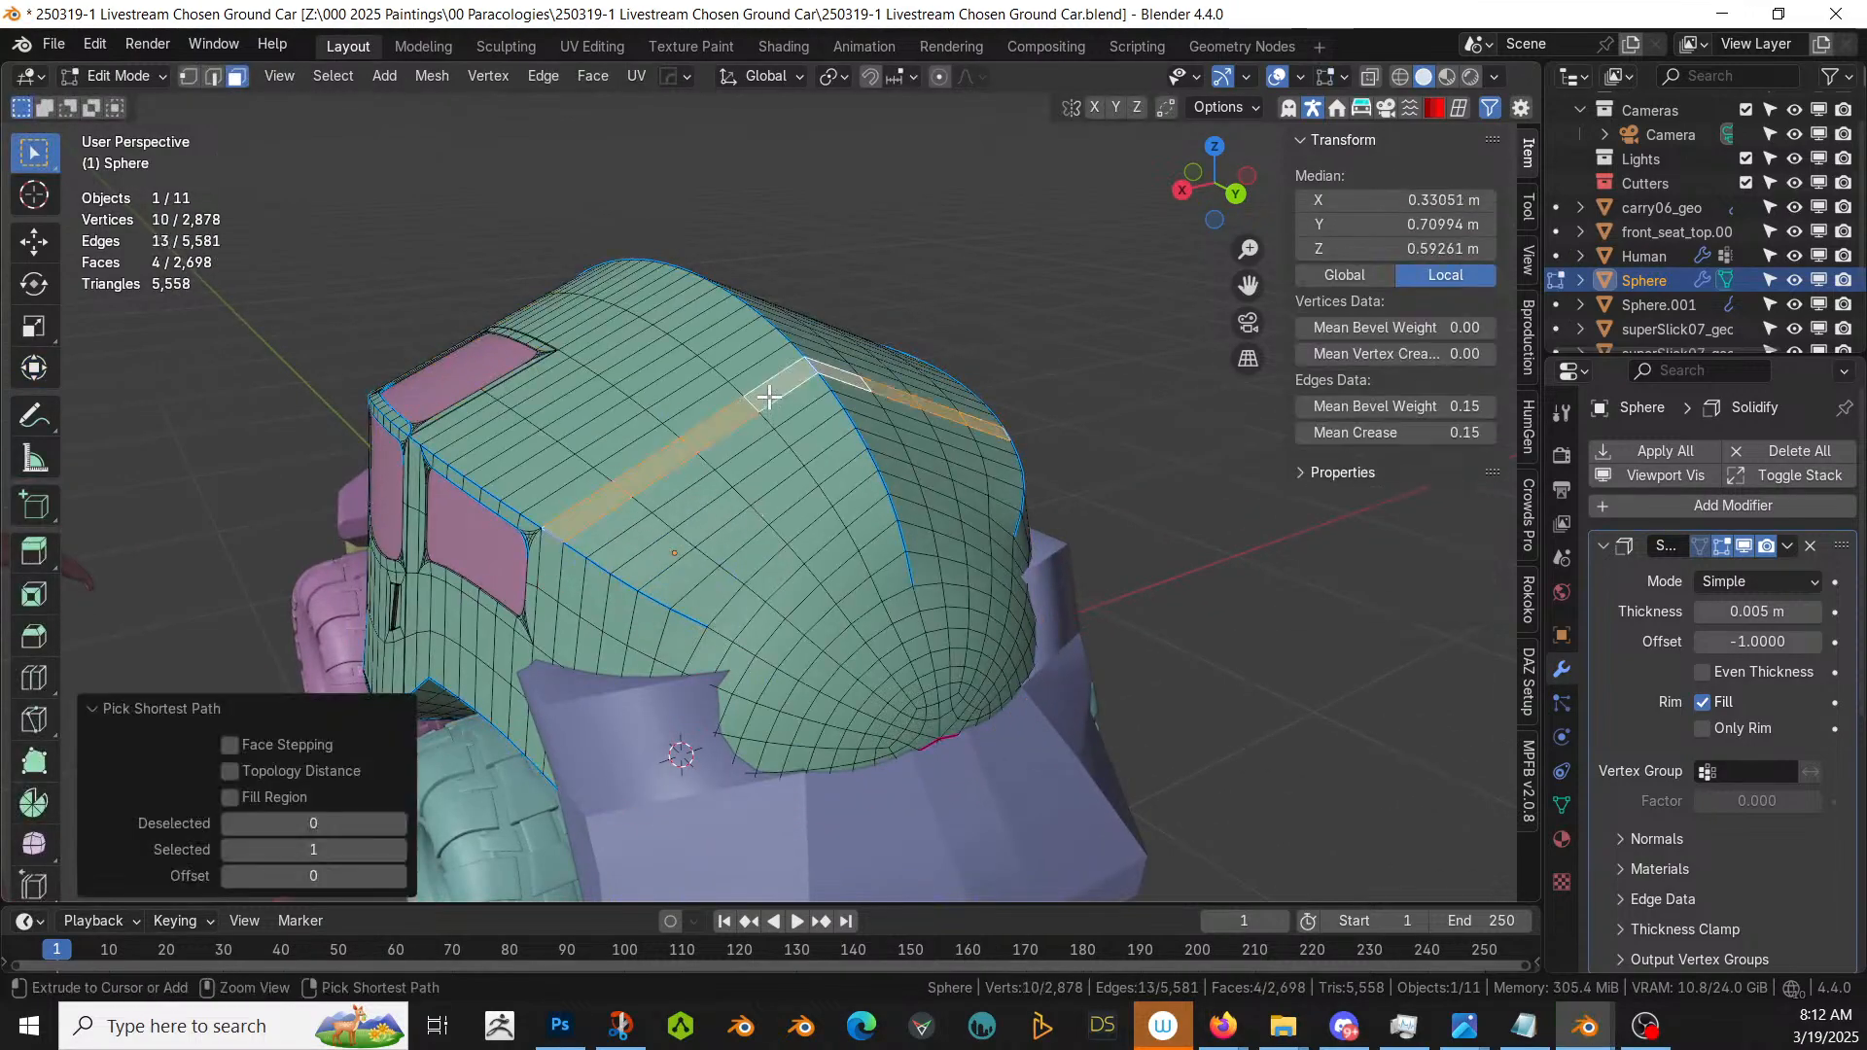
{"action": "left_click", "coordinate": [876, 523], "text": "ctrl"}
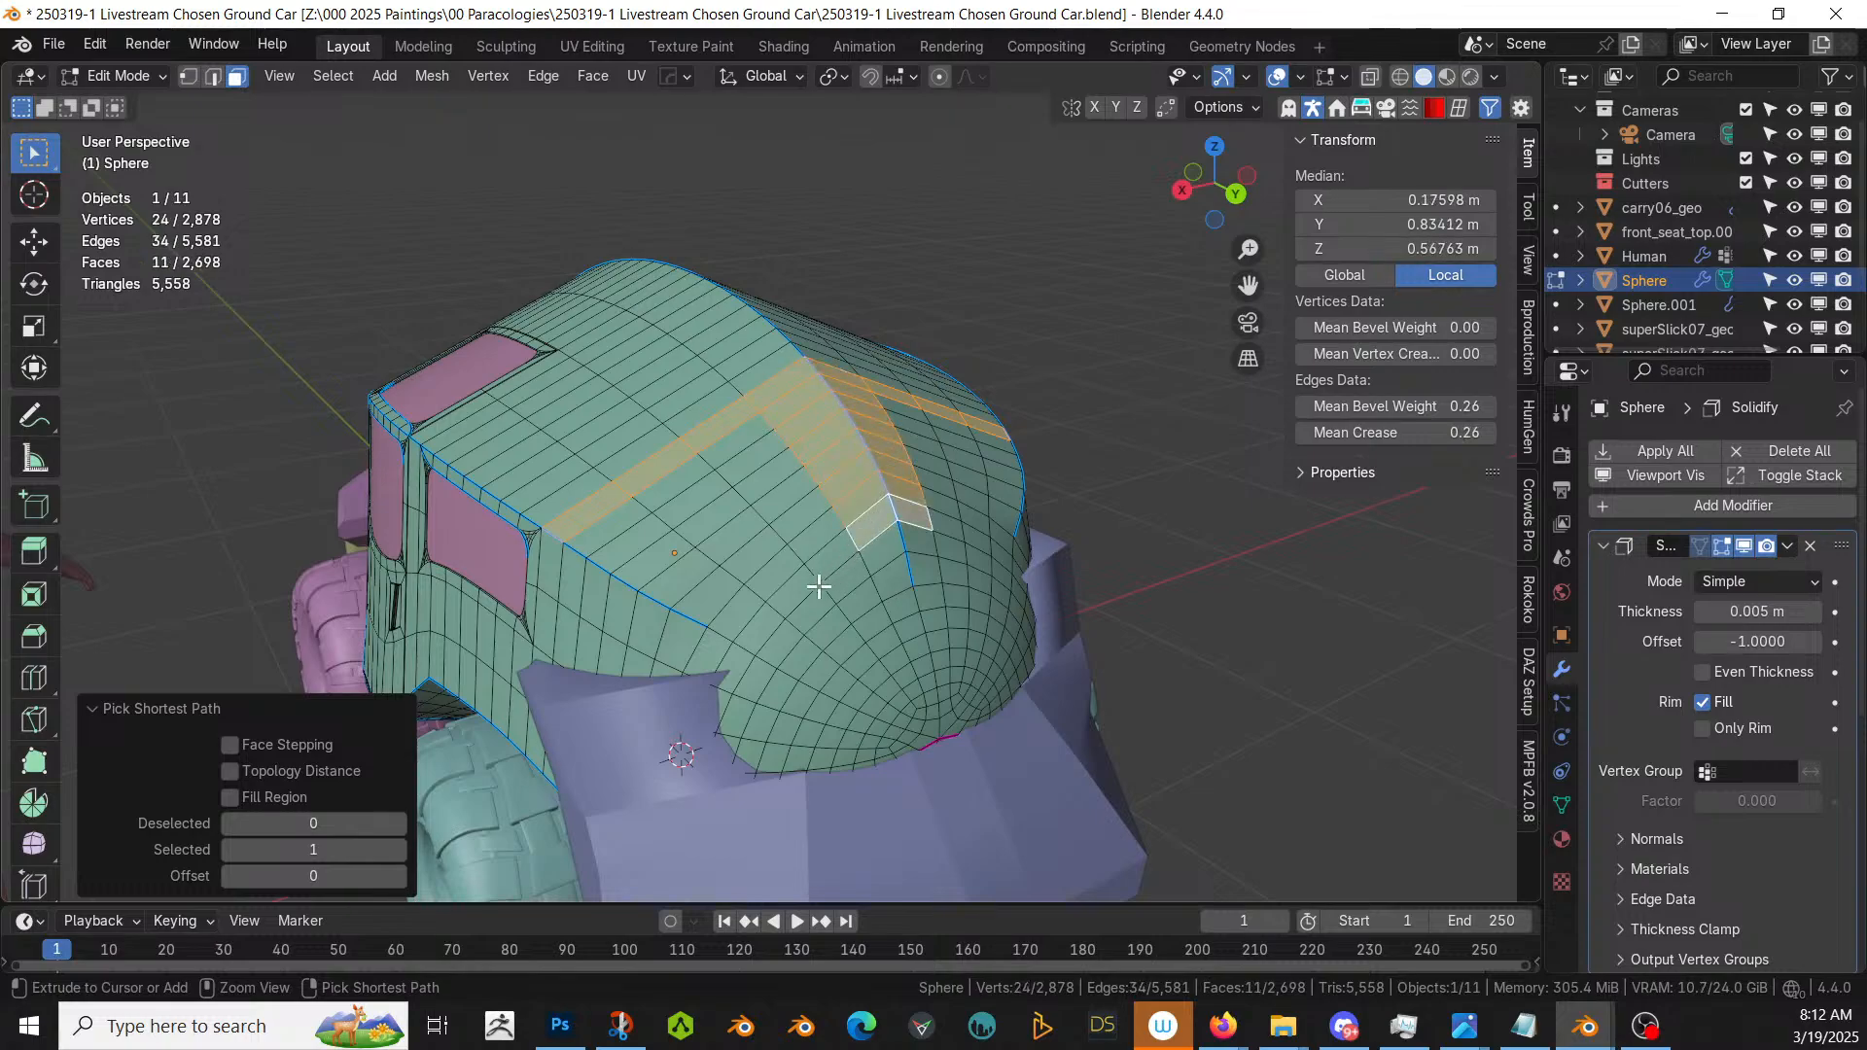
{"action": "left_click", "coordinate": [798, 585], "text": "ctrl"}
{"action": "left_click", "coordinate": [756, 630], "text": "ctrl"}
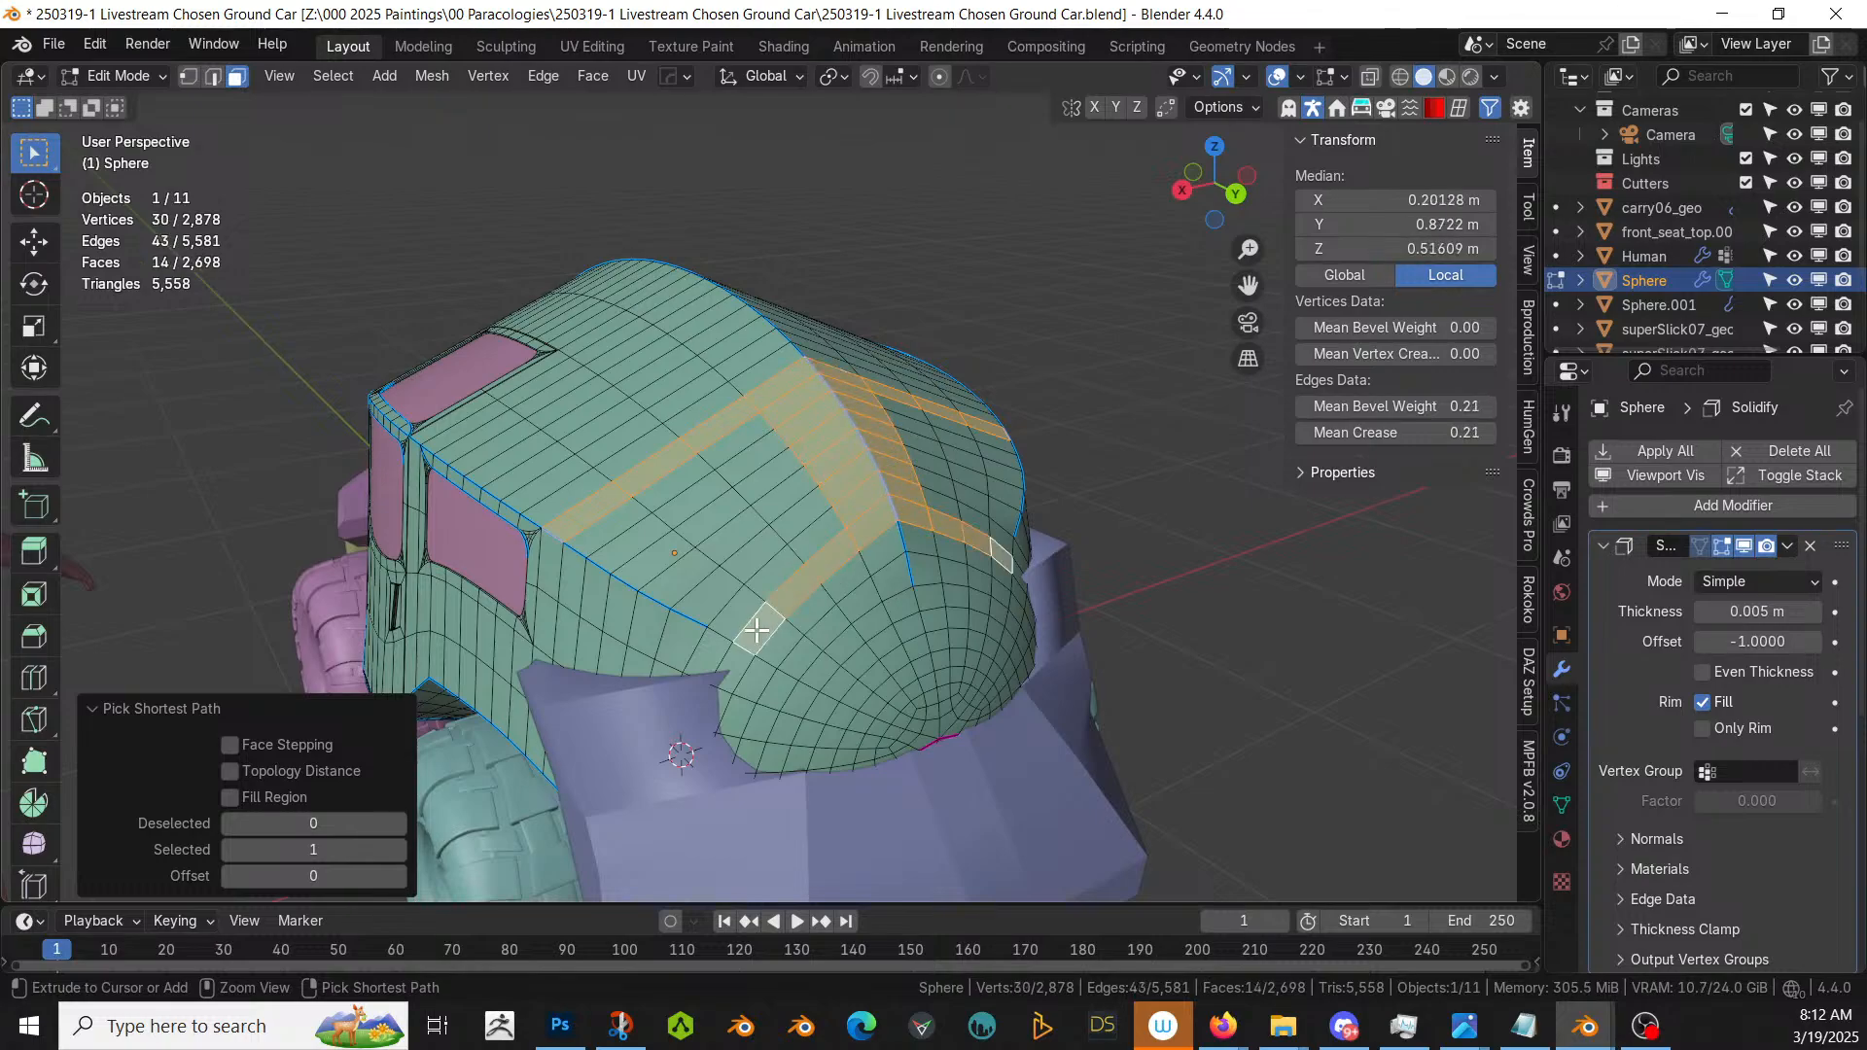
{"action": "left_click", "coordinate": [613, 539], "text": "ctrl"}
- Narrow the rear window selection by one column on its outer side and fill in its interior faces
{"action": "middle_click_drag", "start_coordinate": [612, 529], "coordinate": [664, 586]}
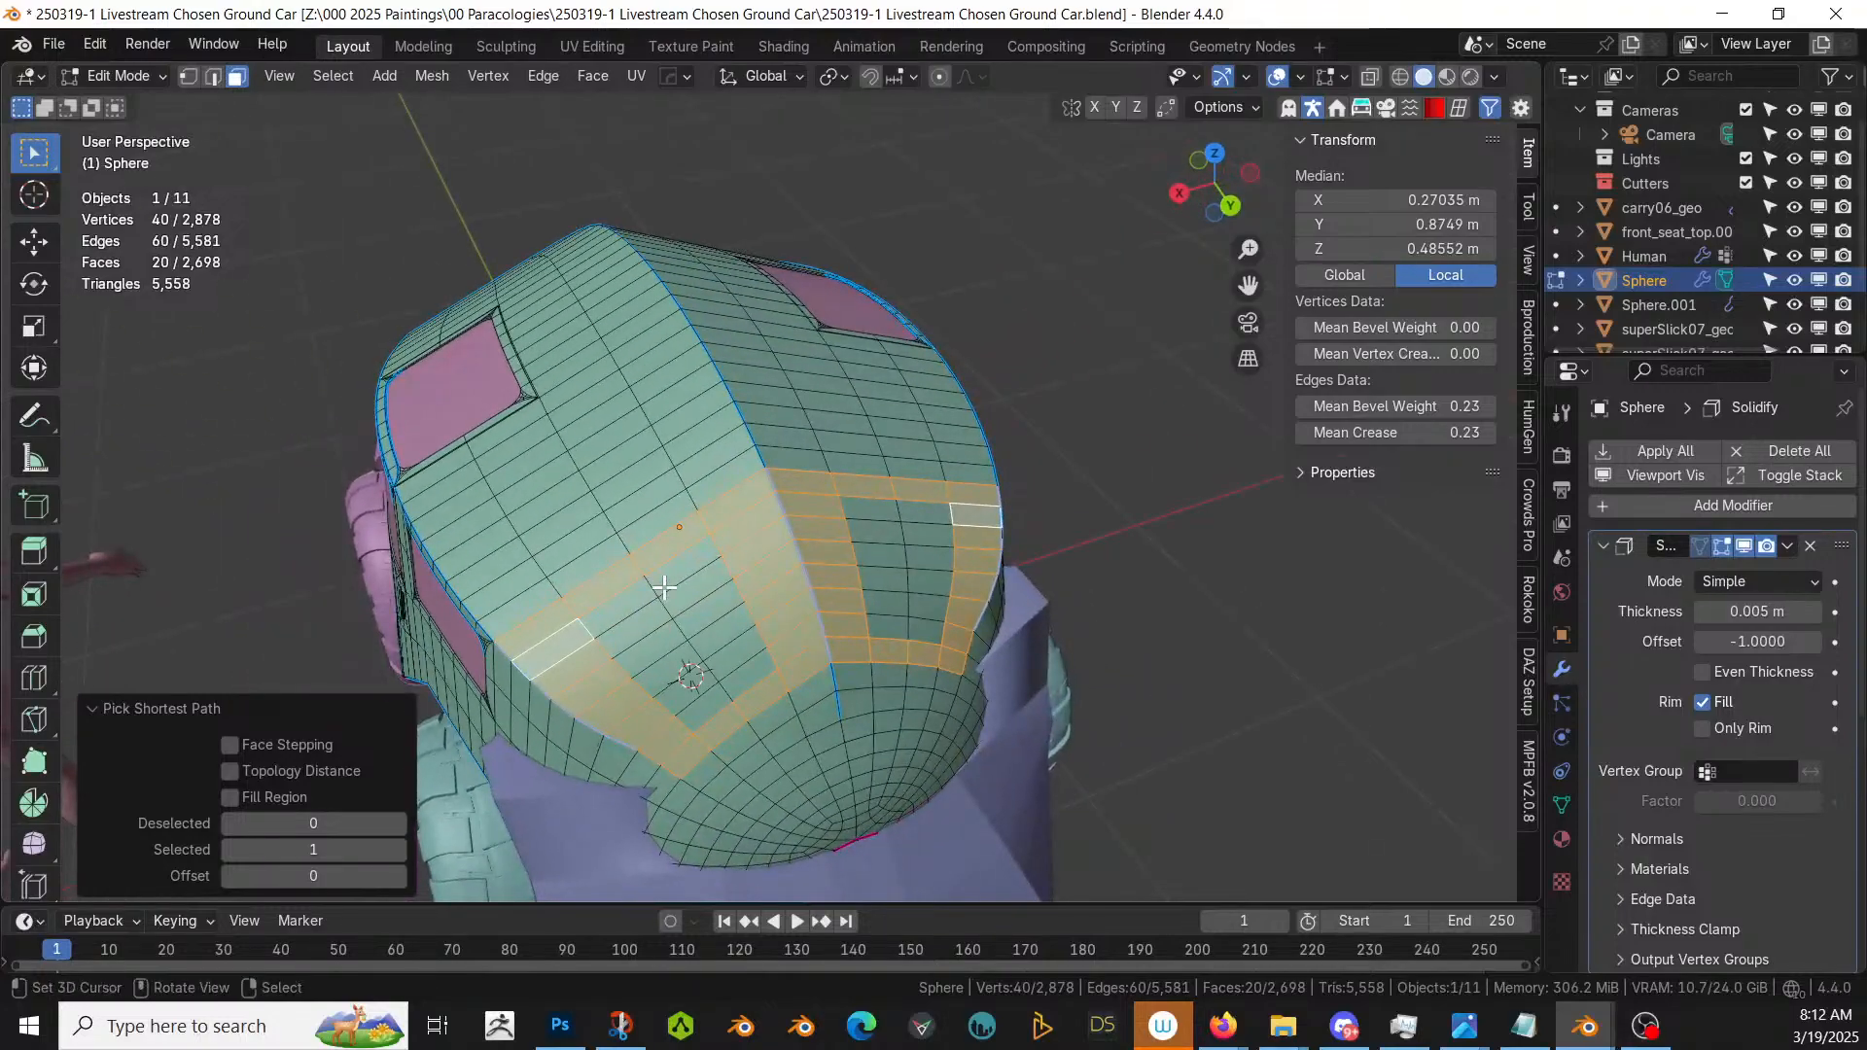
{"action": "right_click", "coordinate": [547, 628], "text": "shift"}
{"action": "right_click", "coordinate": [674, 744], "text": "ctrl"}
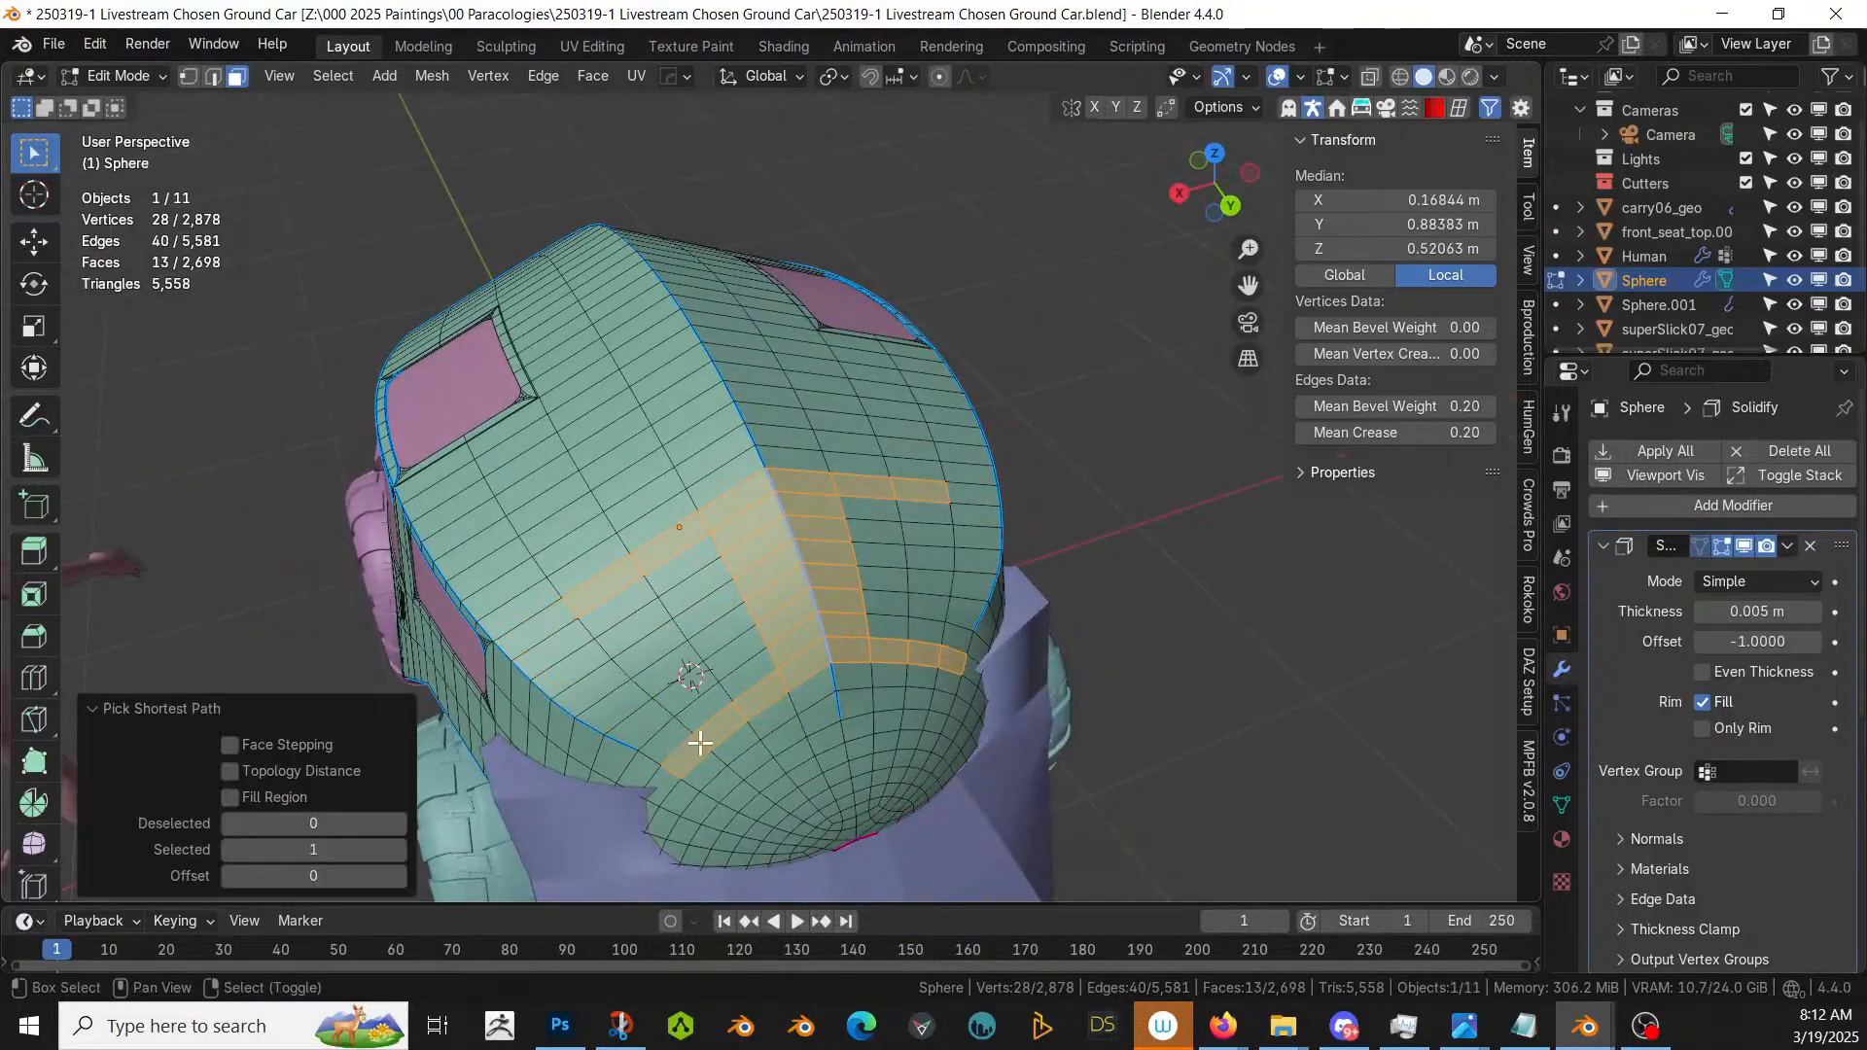
{"action": "right_click", "coordinate": [700, 742], "text": "shift"}
{"action": "right_click", "coordinate": [700, 708], "text": "shift"}
{"action": "right_click", "coordinate": [616, 607], "text": "ctrl"}
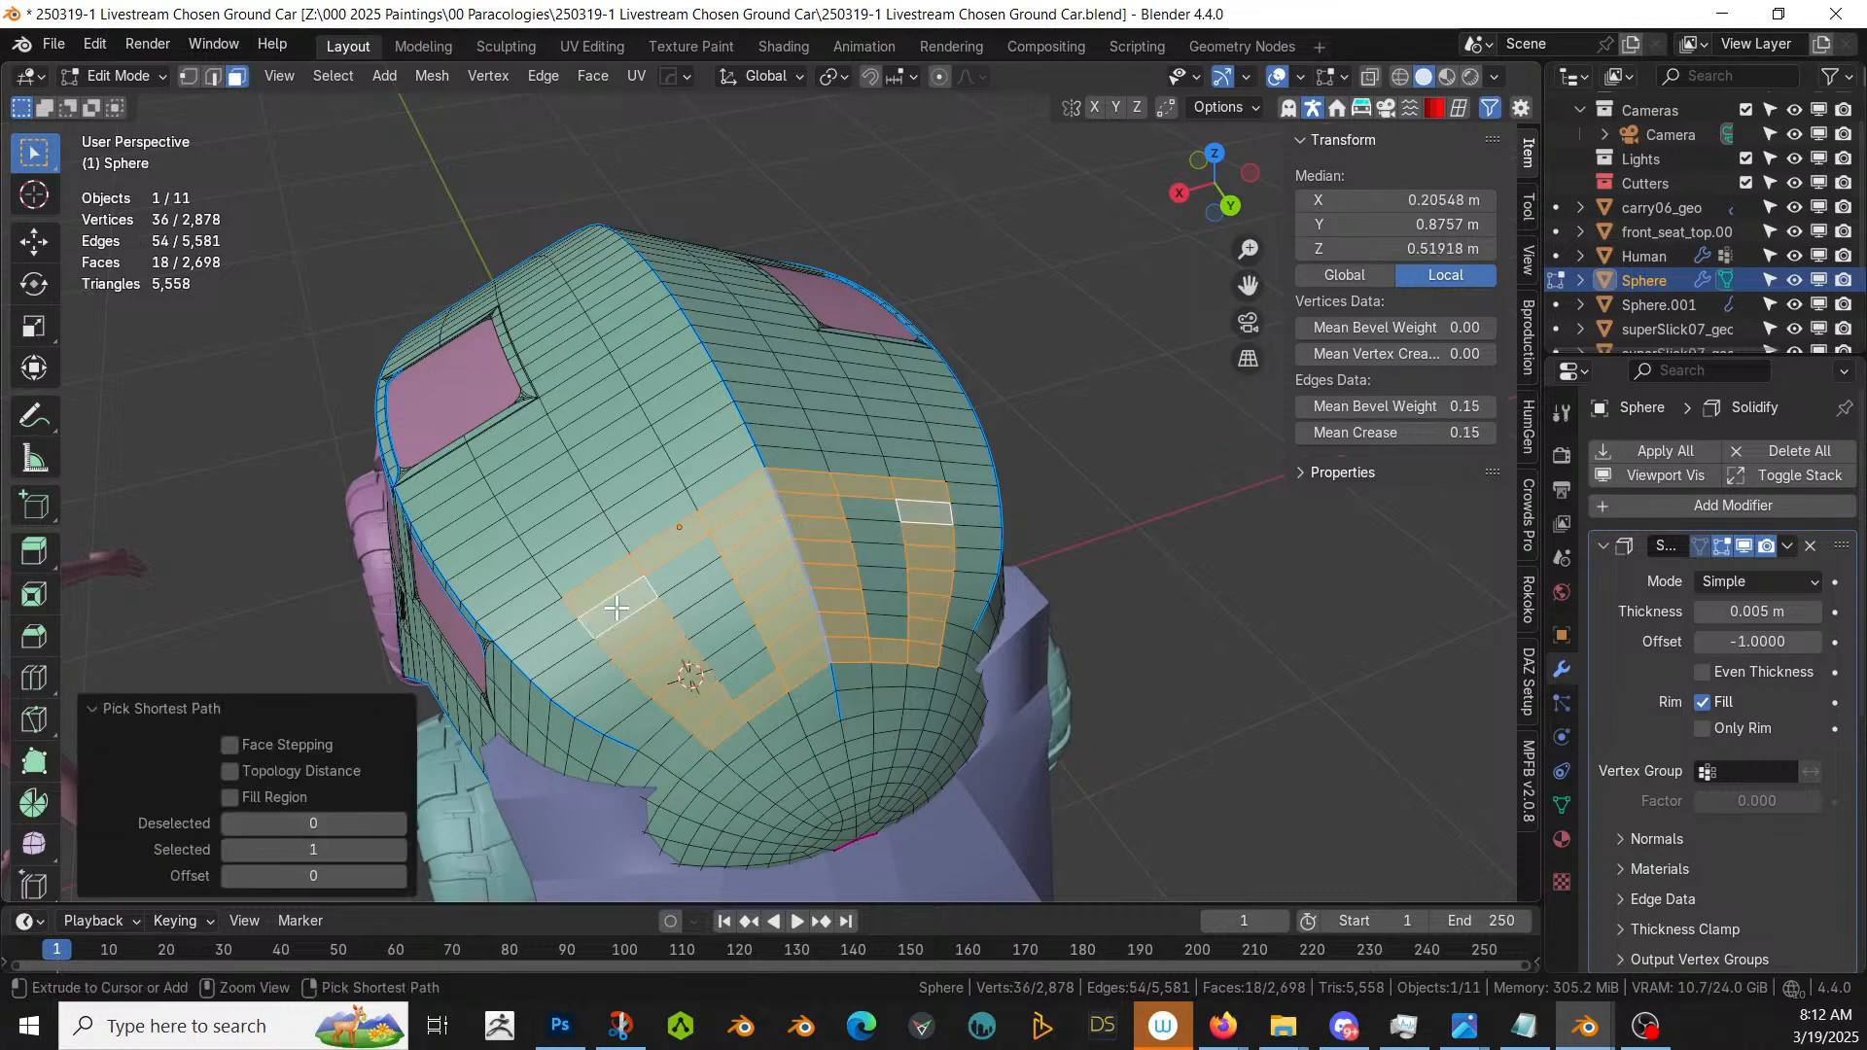
{"action": "right_click", "coordinate": [687, 562], "text": "ctrl"}
{"action": "right_click", "coordinate": [748, 662], "text": "ctrl"}
{"action": "middle_click_drag", "start_coordinate": [813, 655], "coordinate": [866, 604]}
{"action": "scroll", "coordinate": [866, 603], "scroll_direction": "up", "scroll_amount": 3}
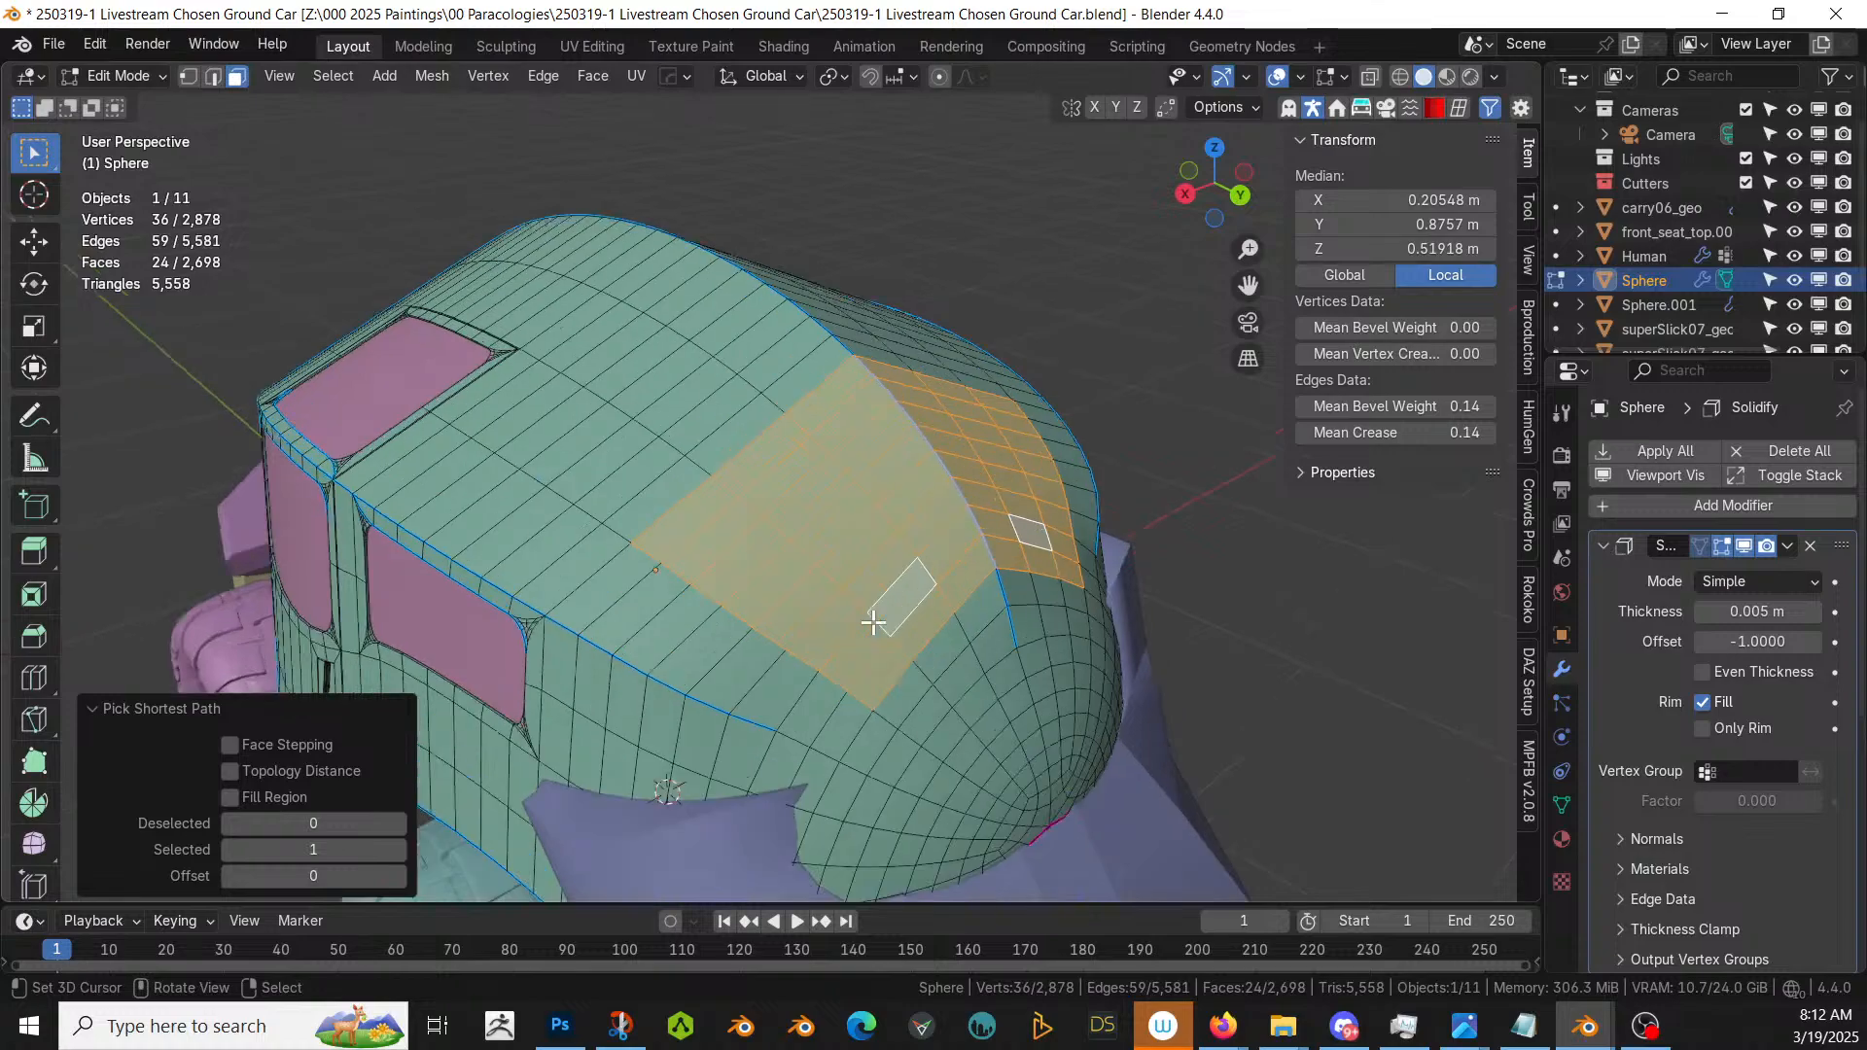
- Try to inset the selected rear window faces by about 0.017 m
{"action": "key", "text": "i"}
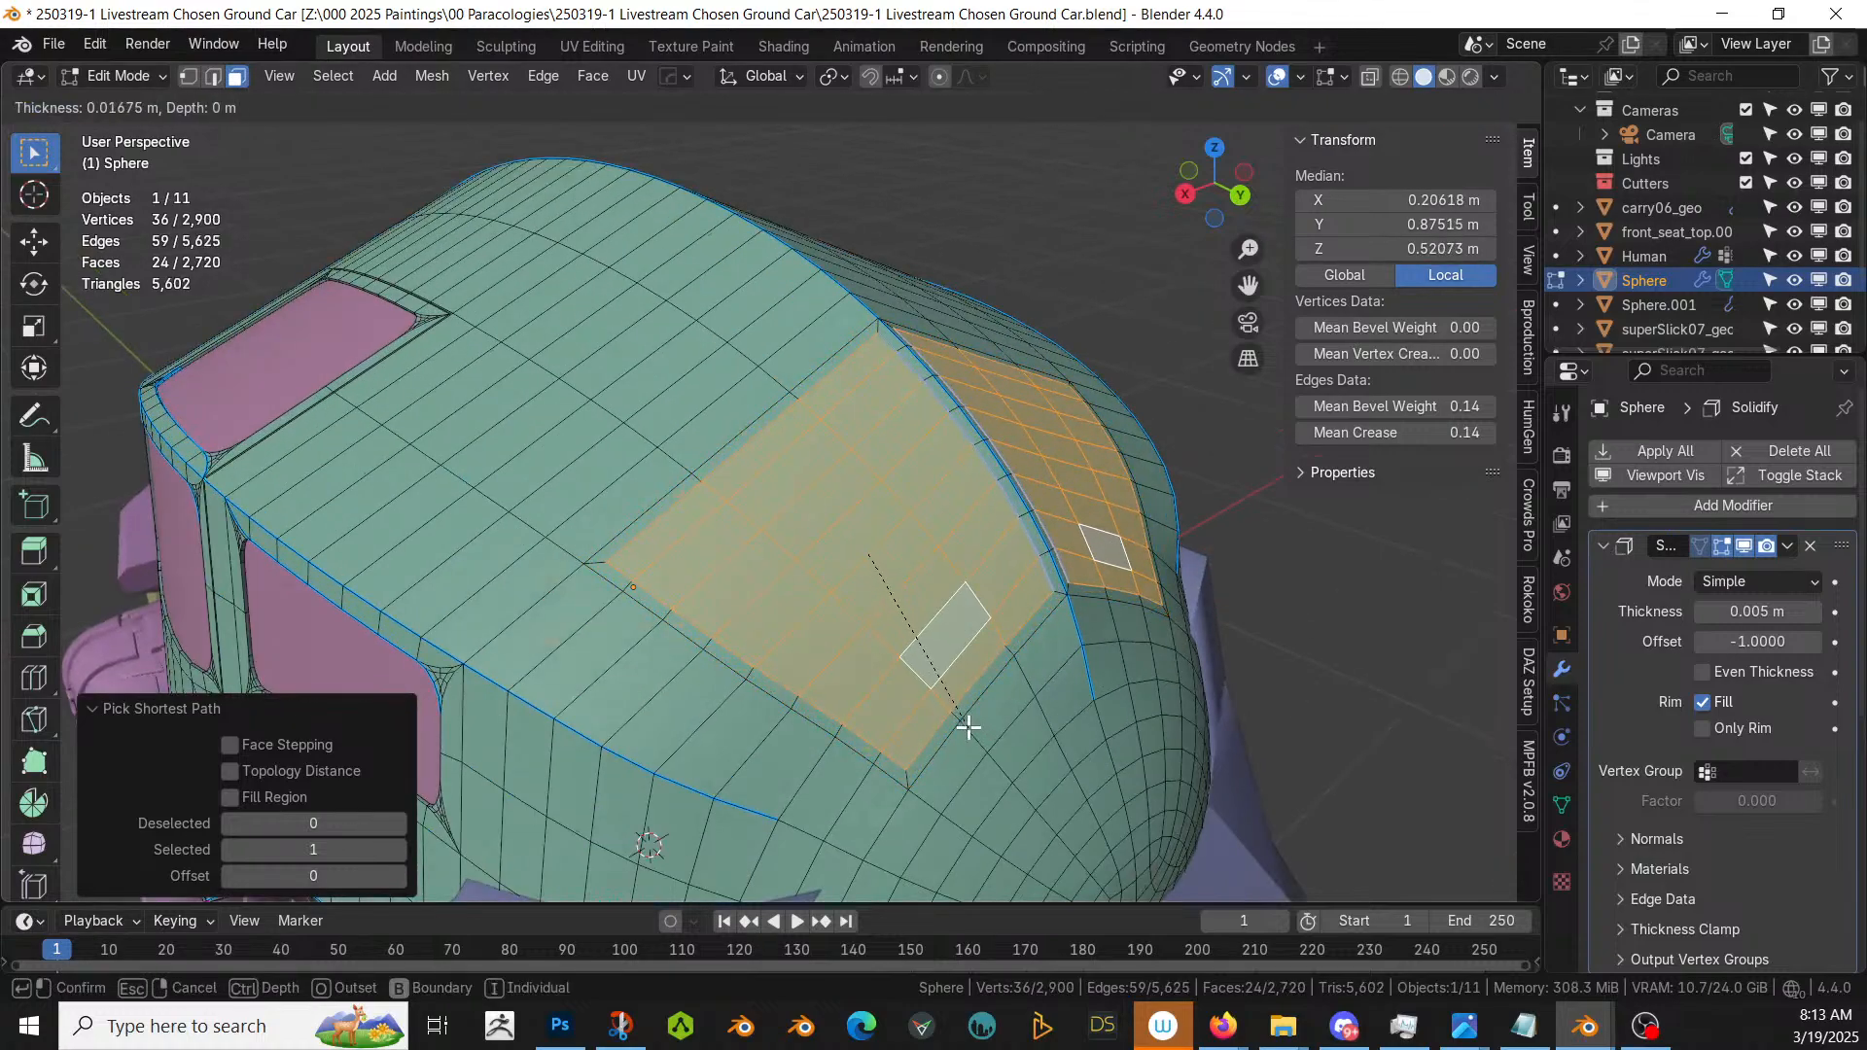
{"action": "left_click", "coordinate": [969, 726]}
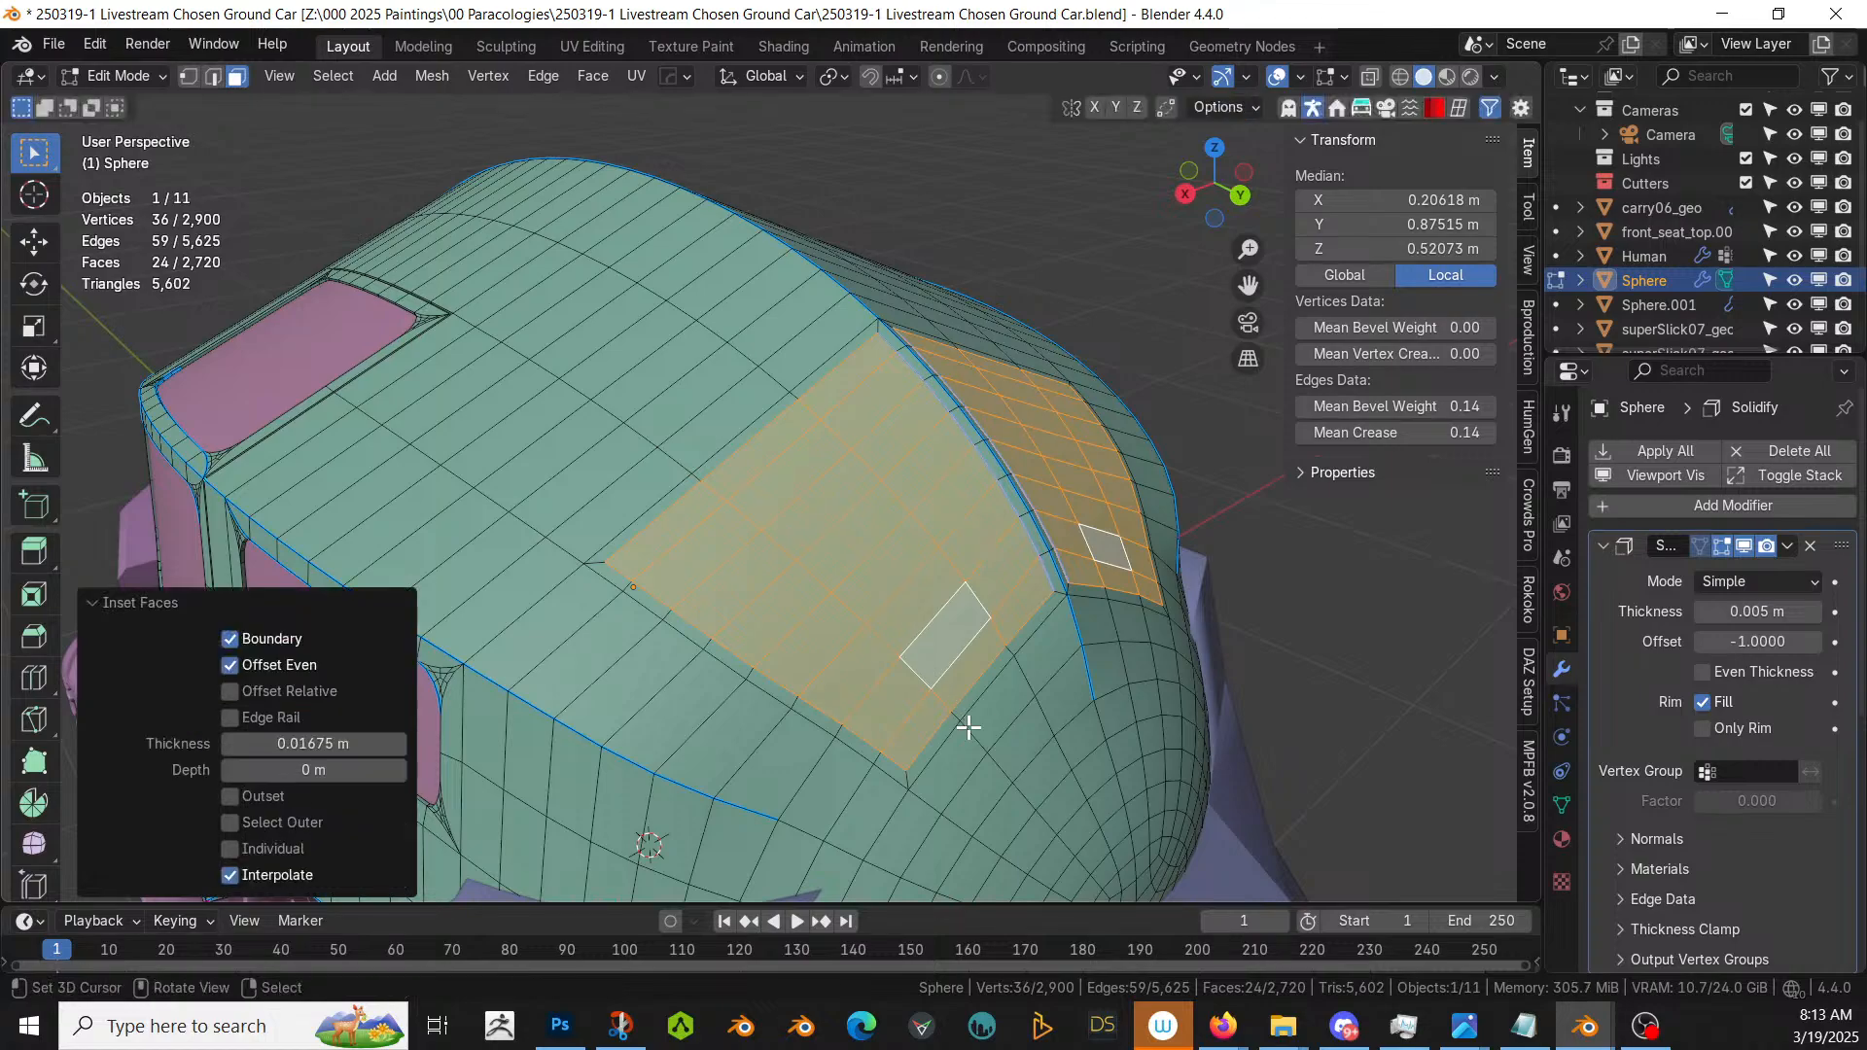
{"action": "middle_click_drag", "start_coordinate": [969, 726], "coordinate": [910, 742]}
- Move the body's Mirror modifier above Solidify, apply it, and return to Edit Mode
{"action": "key", "text": "Tab"}
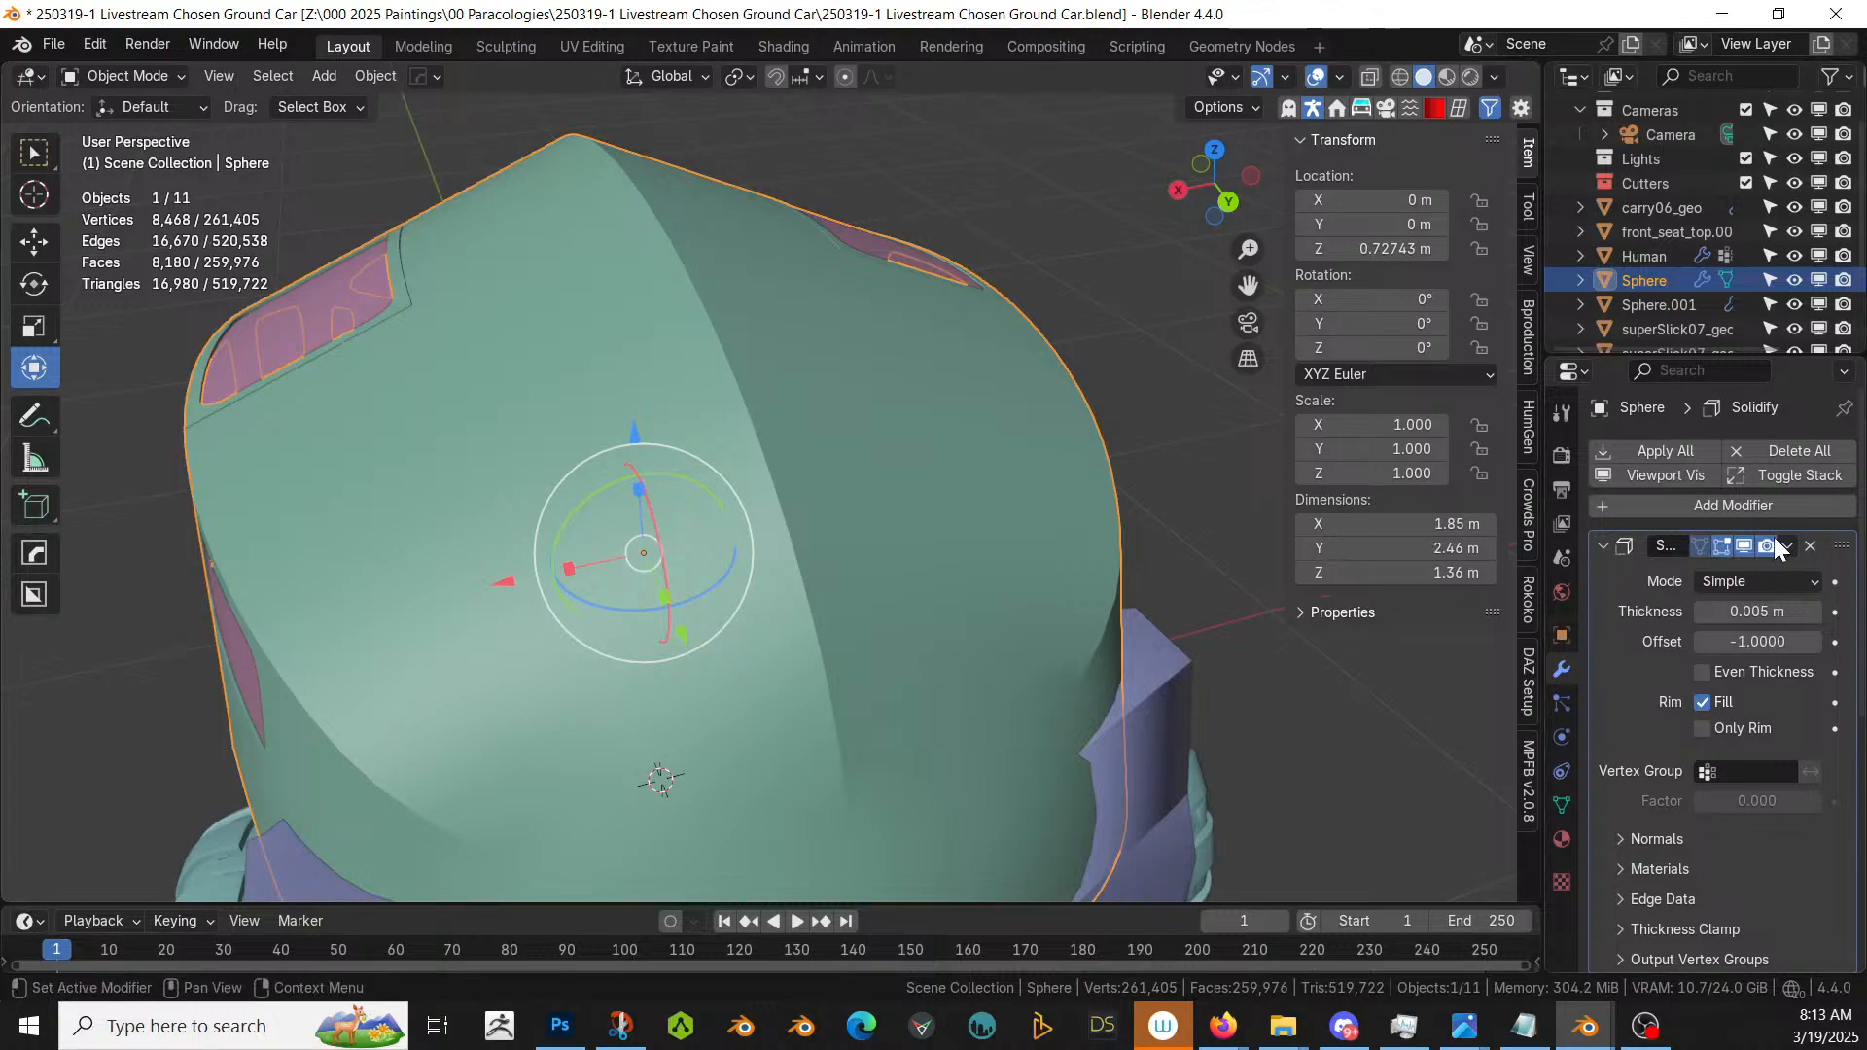
{"action": "left_click", "coordinate": [1620, 550]}
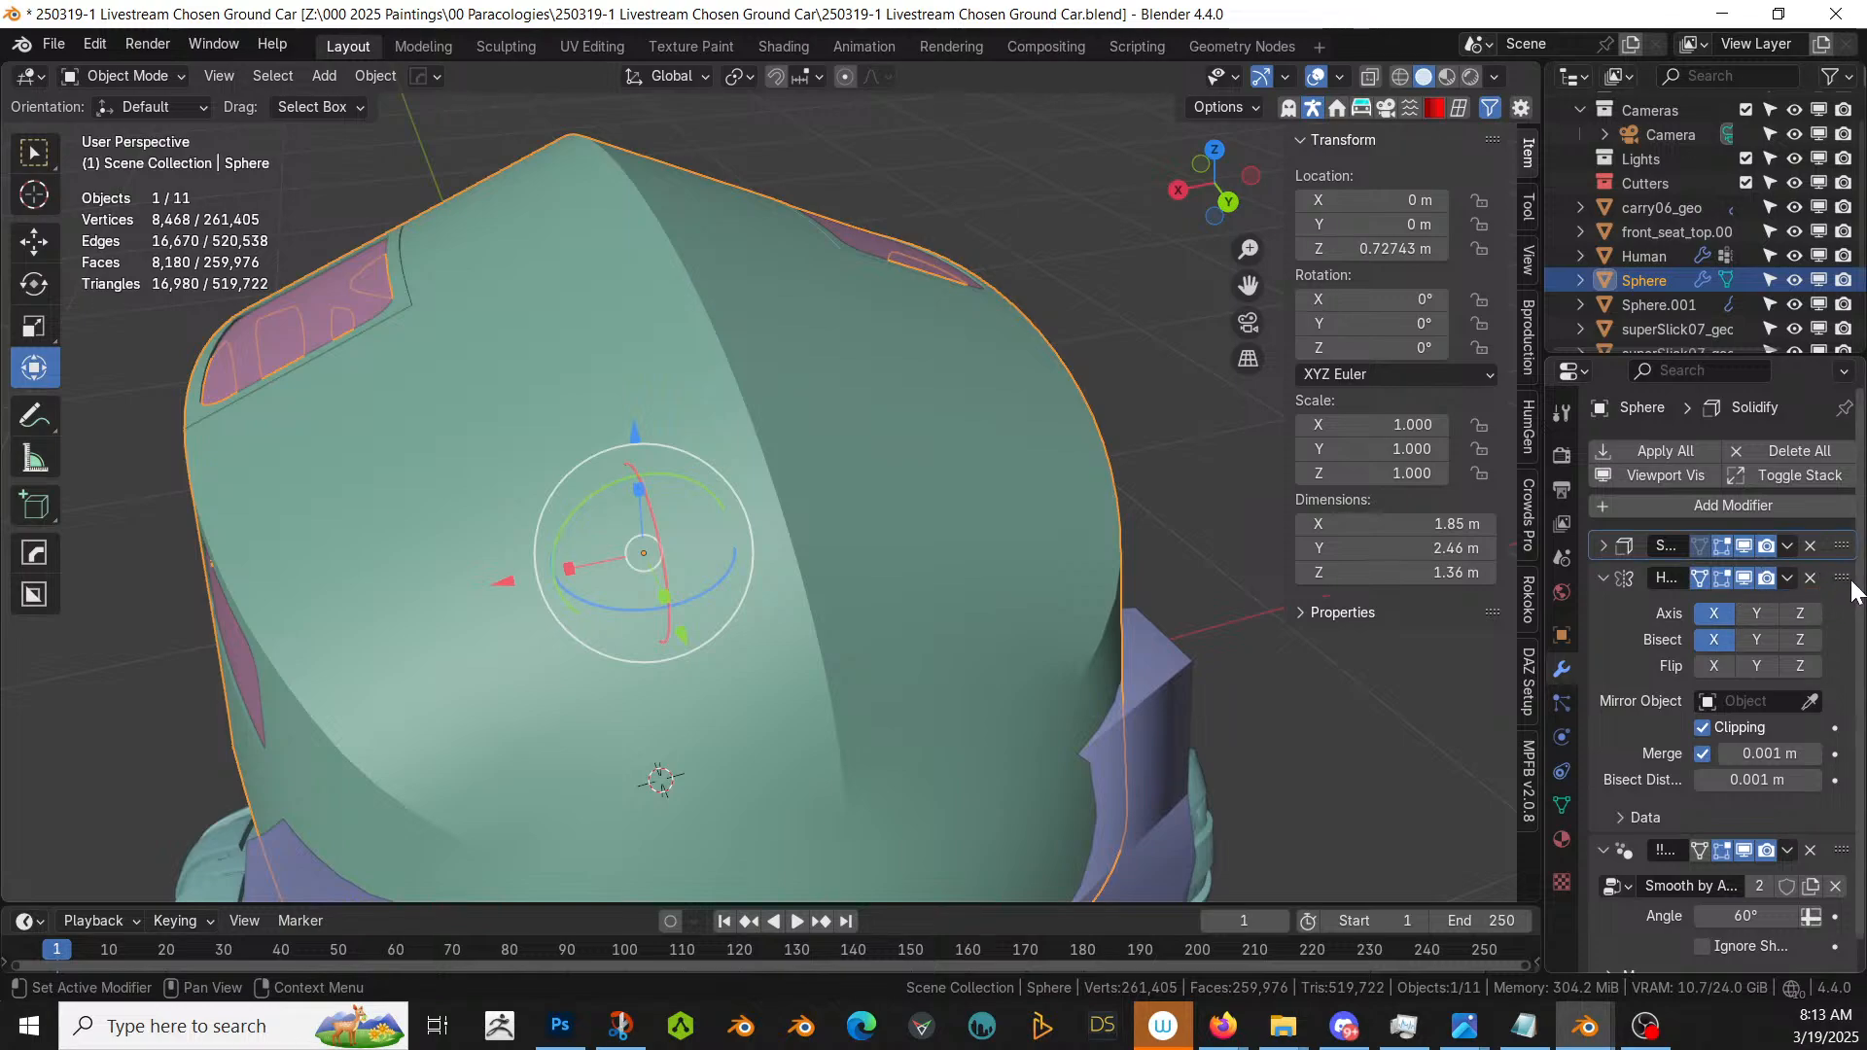
{"action": "left_click_drag", "start_coordinate": [1841, 578], "coordinate": [1841, 545]}
{"action": "key", "text": "ctrl+a"}
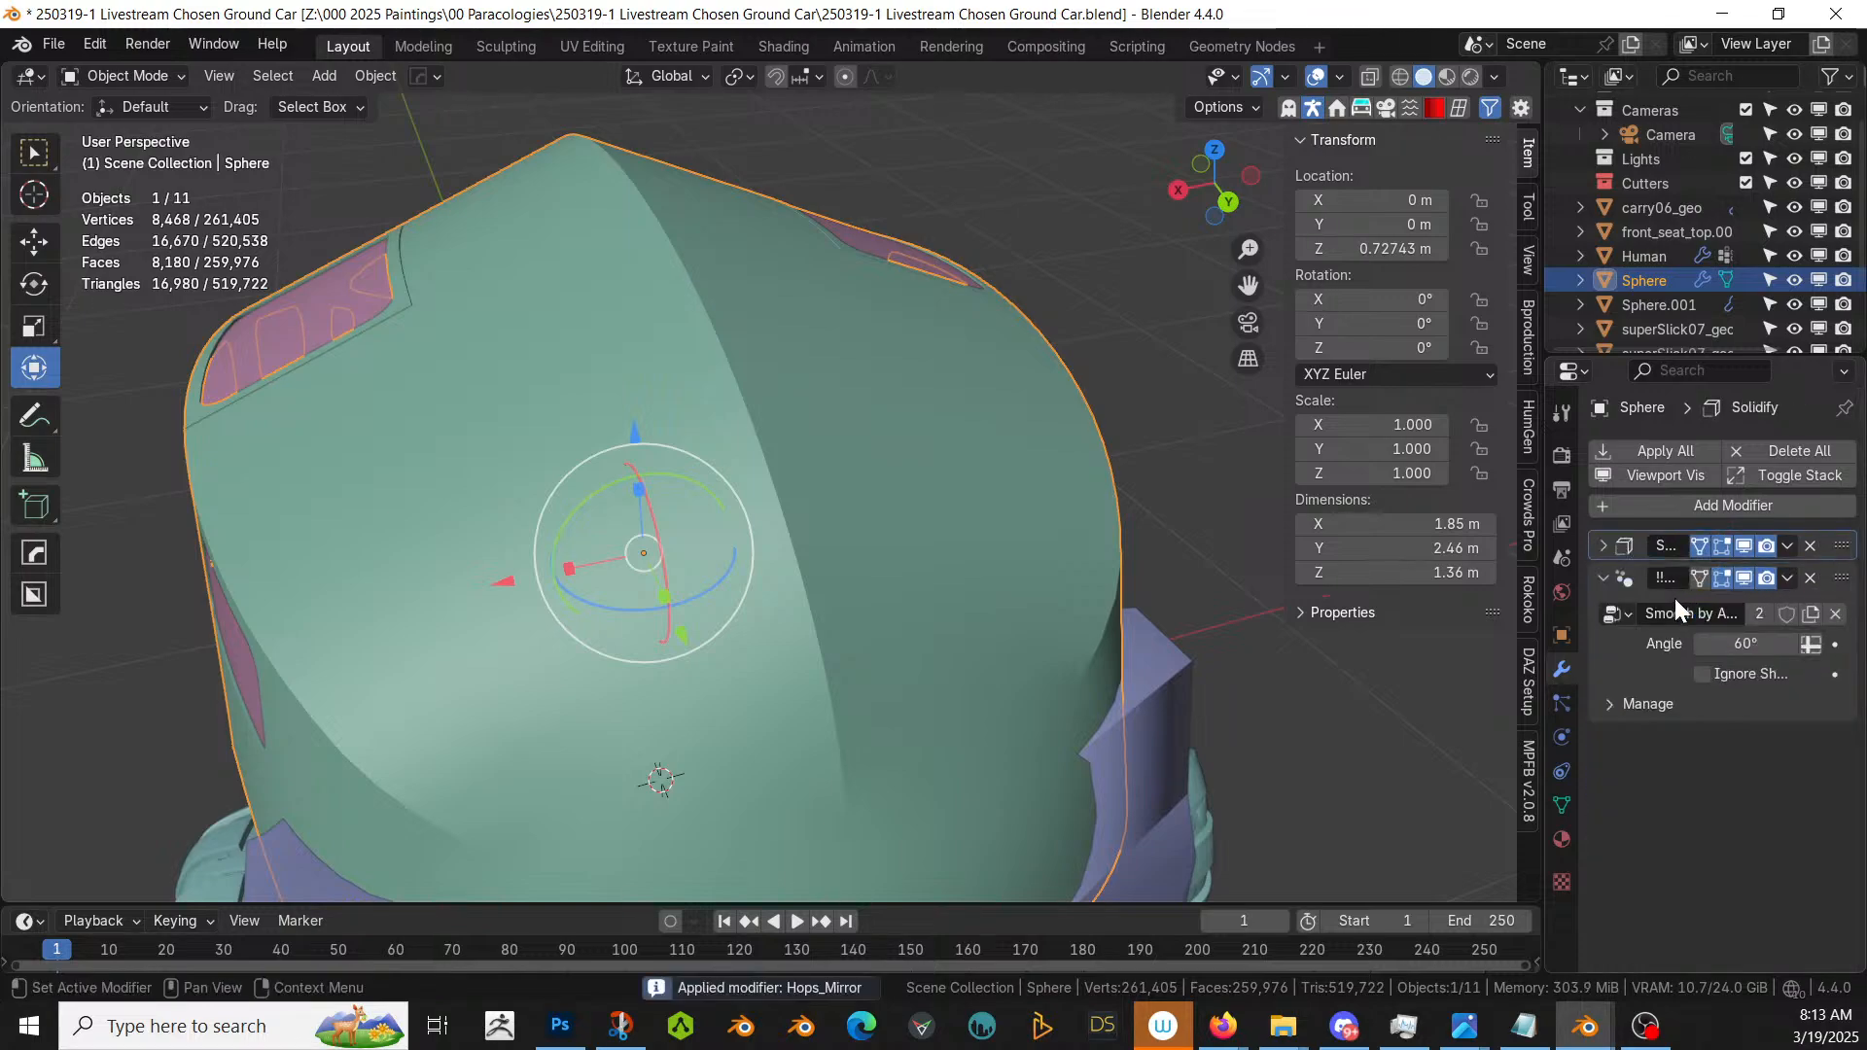
{"action": "key", "text": "Tab"}
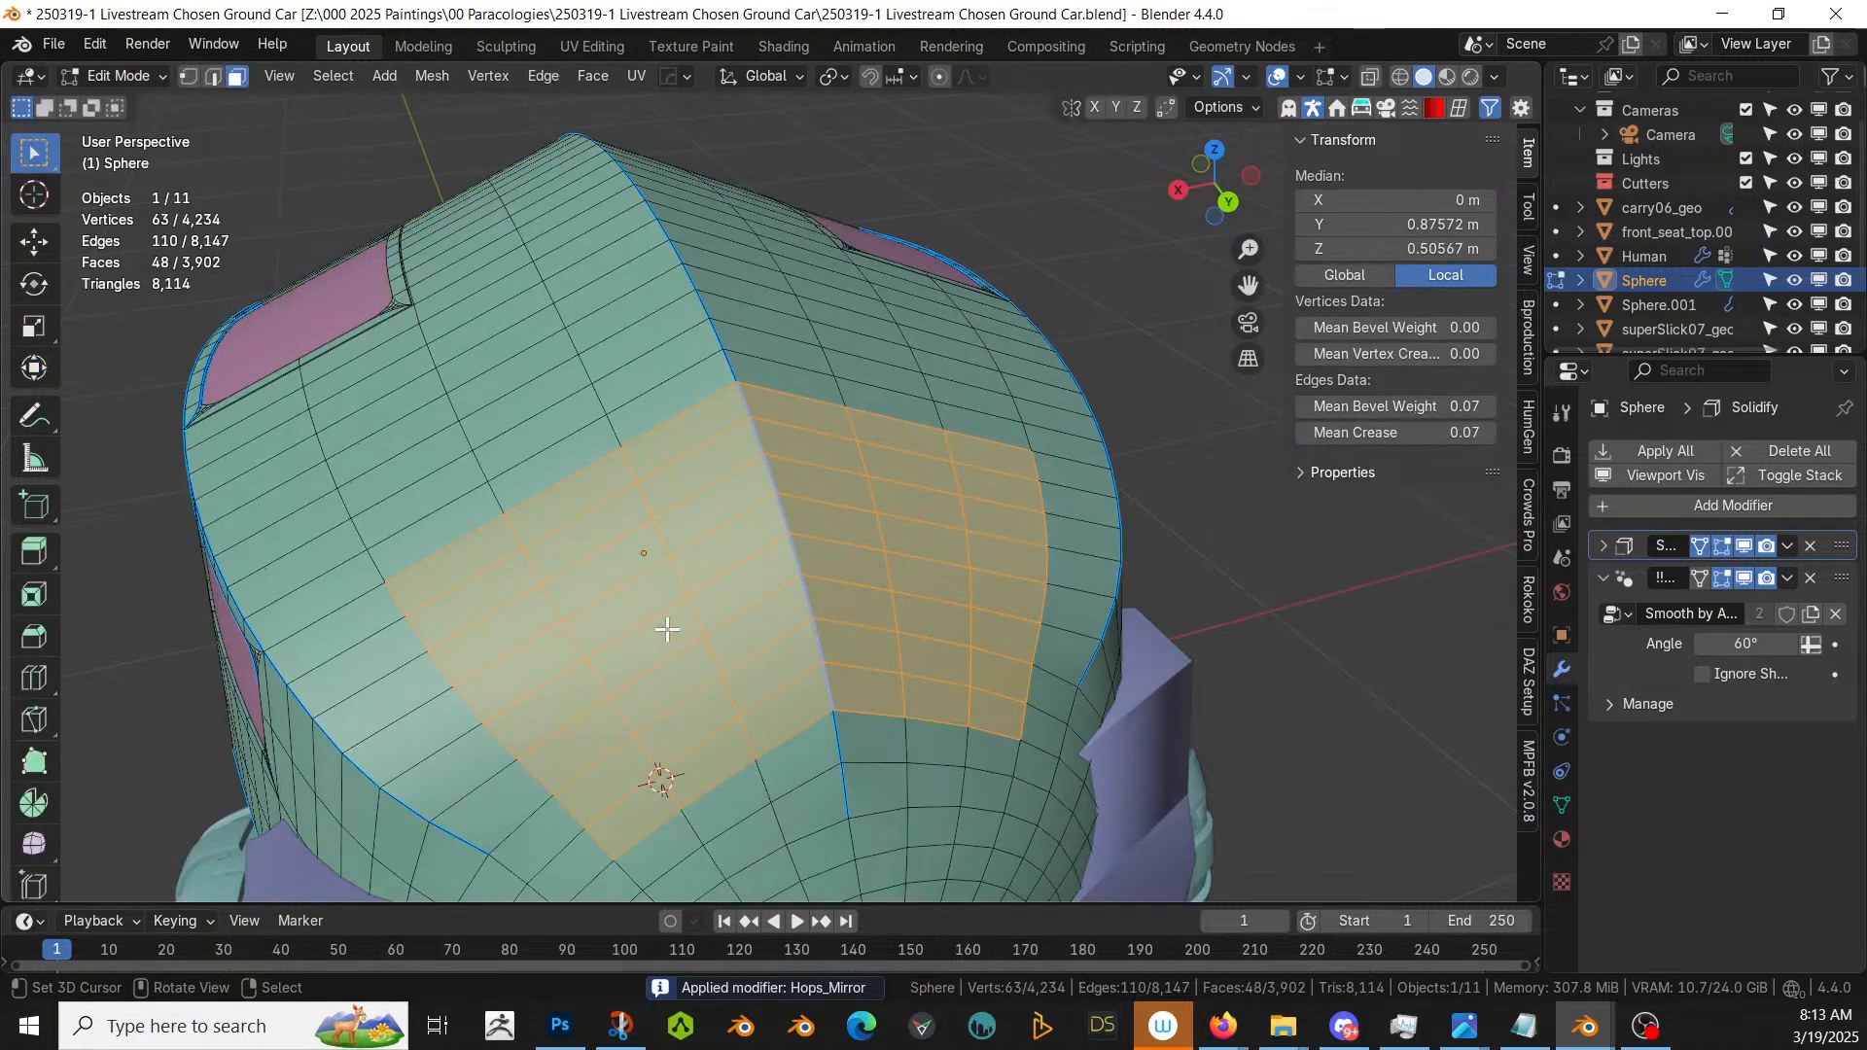
{"action": "key", "text": "i"}
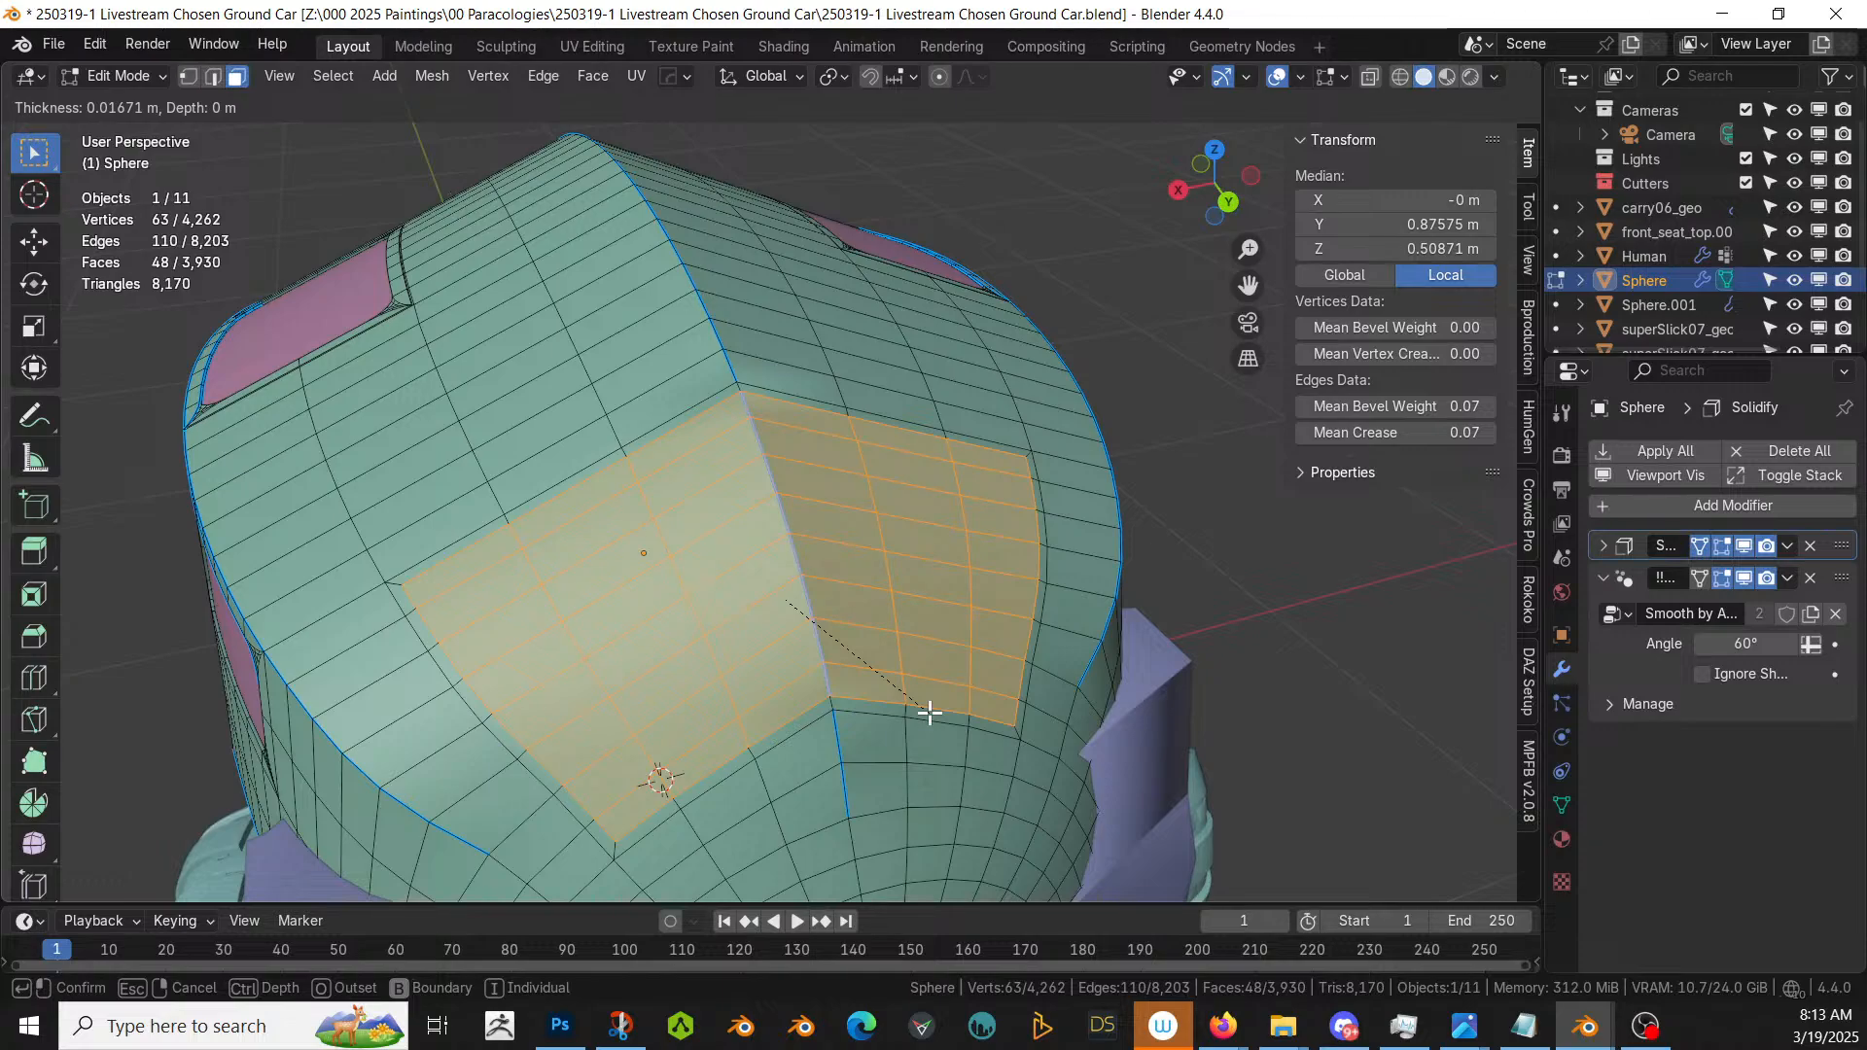
{"action": "key", "text": "Escape"}
{"action": "middle_click_drag", "start_coordinate": [929, 712], "coordinate": [977, 682]}
{"action": "scroll", "coordinate": [977, 682], "scroll_direction": "up", "scroll_amount": 5}
{"action": "scroll", "coordinate": [977, 683], "scroll_direction": "down", "scroll_amount": 5}
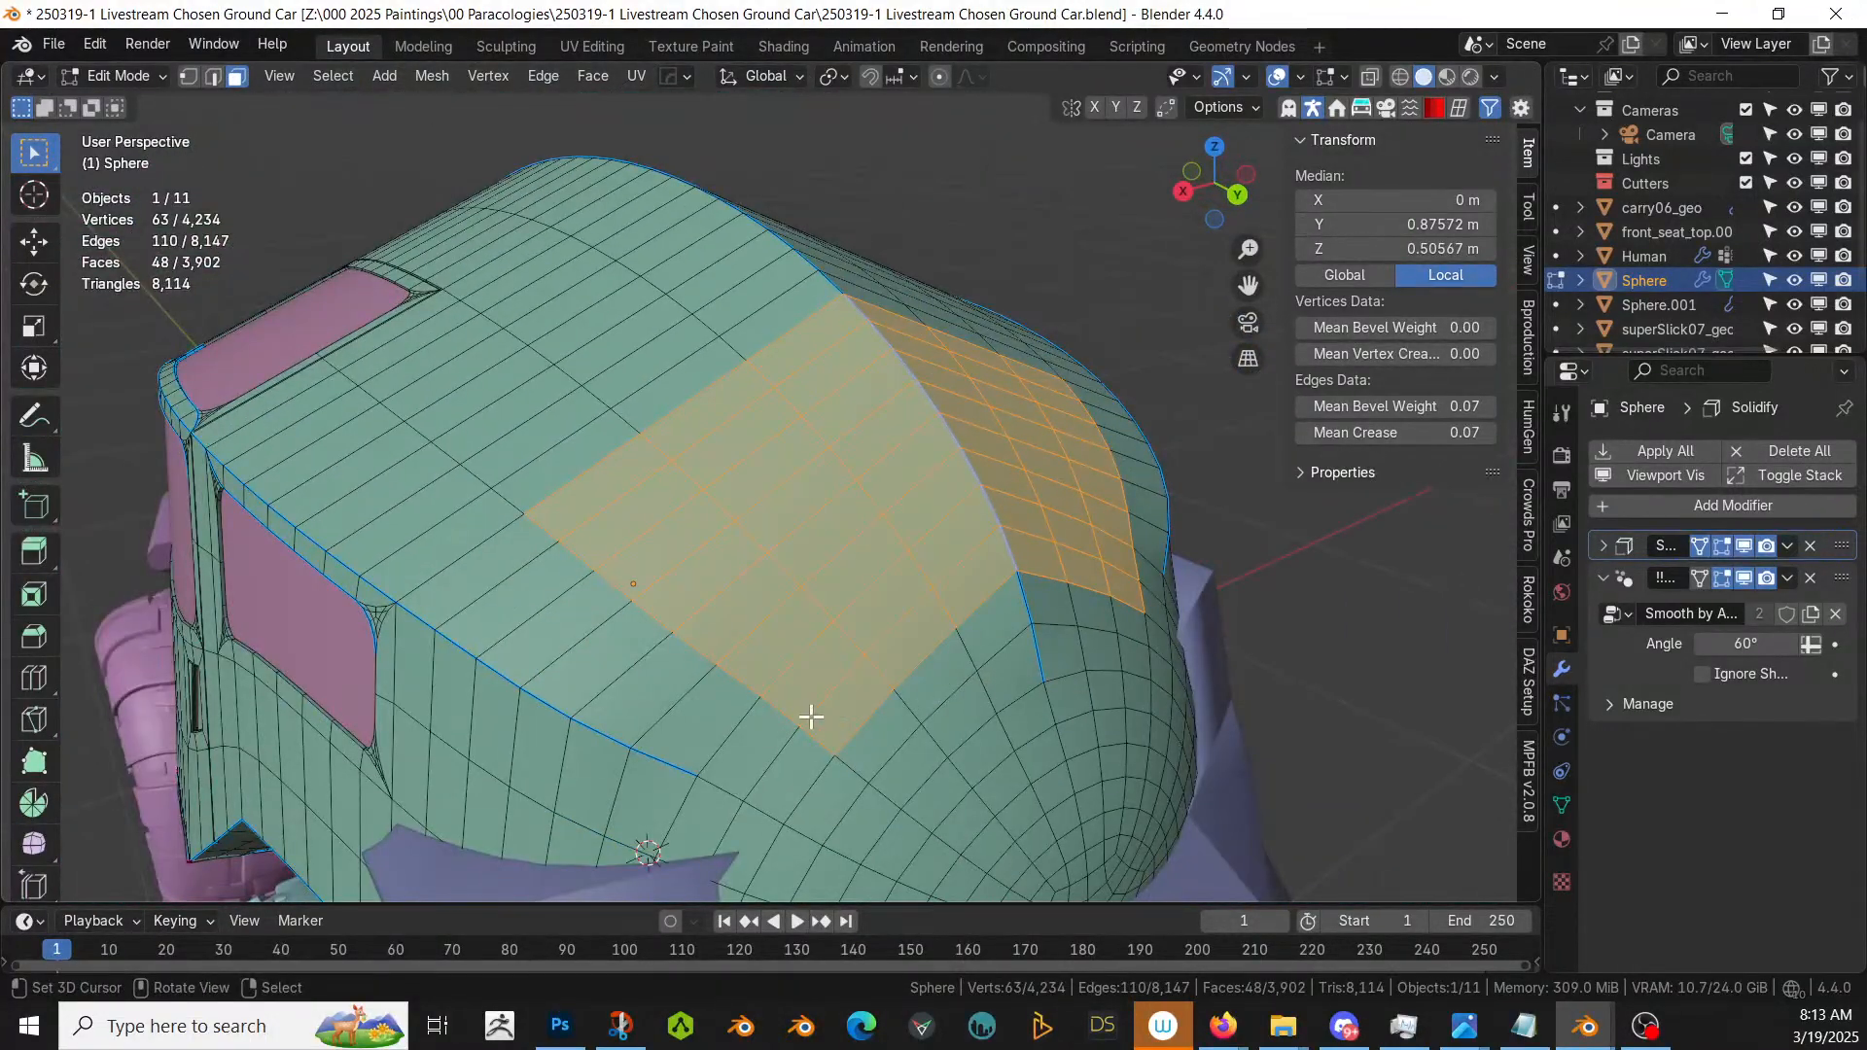
- Switch to vertex selection and isolate the rear window faces by hiding the unselected mesh and entering local view
{"action": "middle_click_drag", "start_coordinate": [811, 717], "coordinate": [800, 730]}
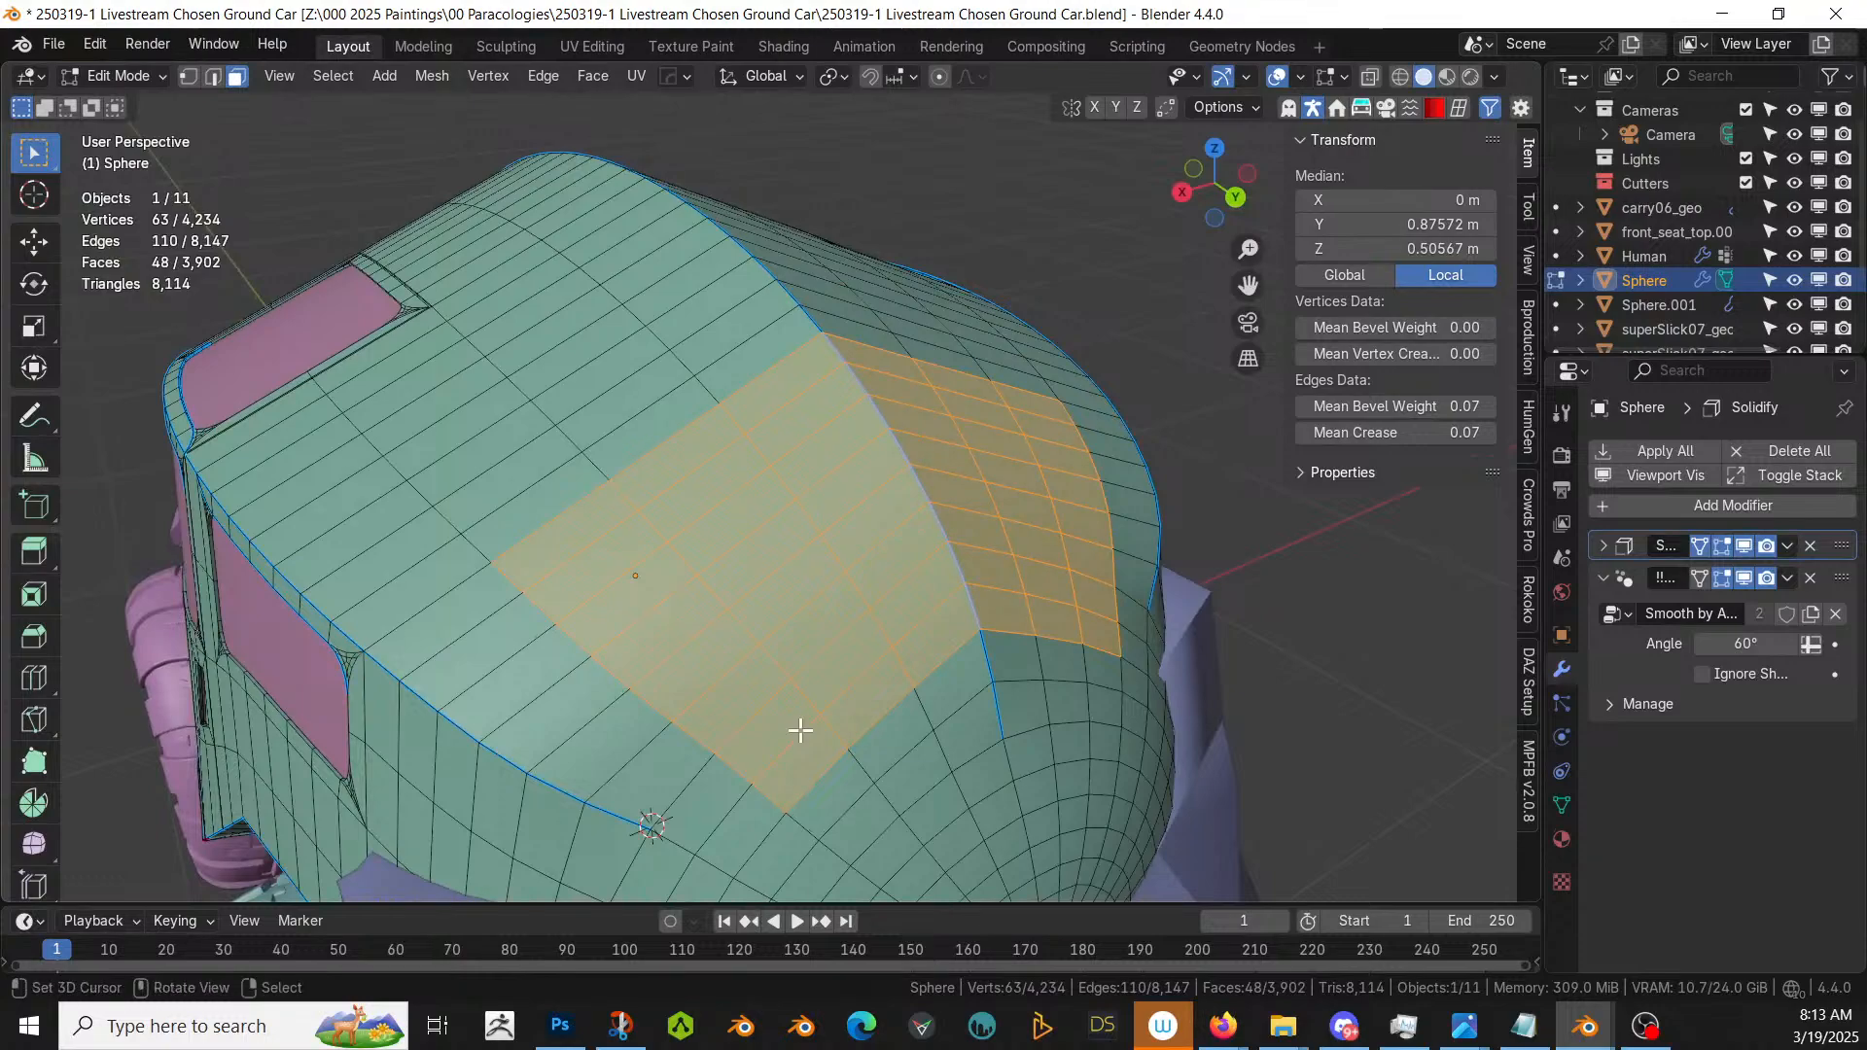
{"action": "key", "text": "1"}
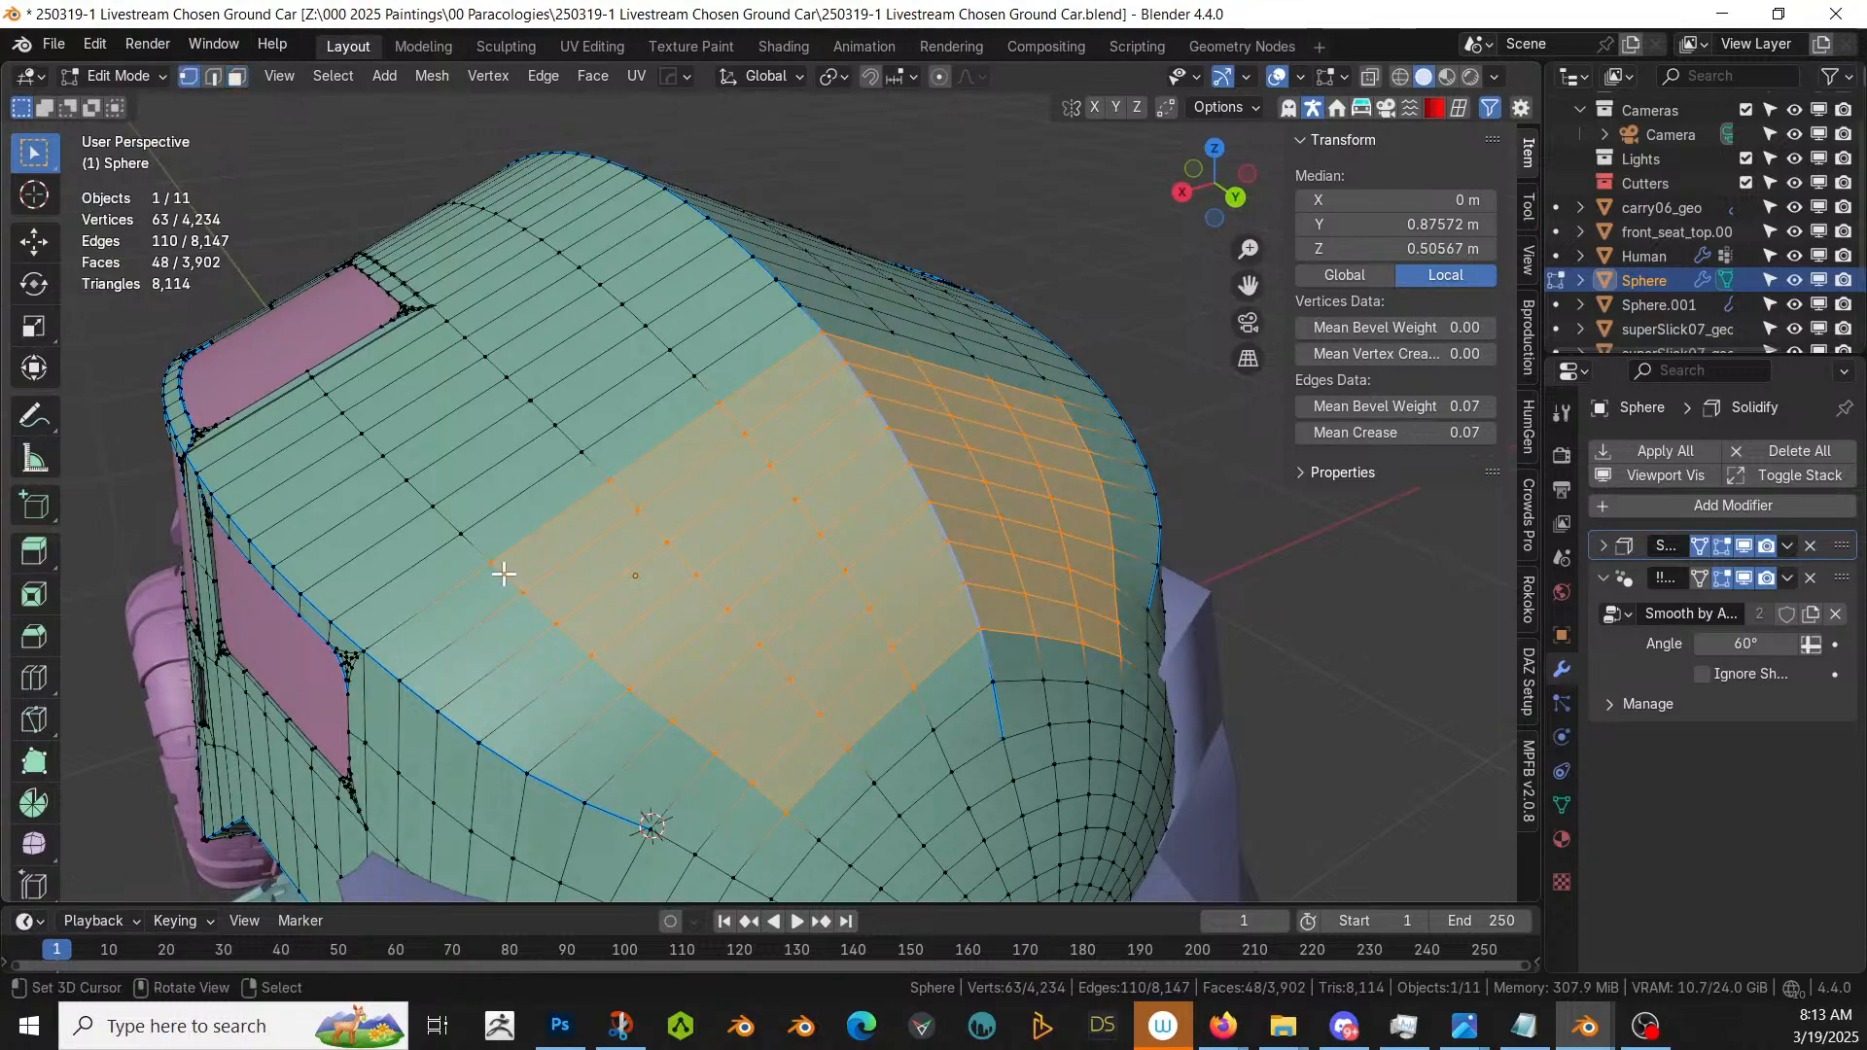
{"action": "key", "text": "alt+a"}
{"action": "key", "text": "ctrl+z"}
{"action": "key", "text": "shift+h"}
{"action": "key", "text": "KP_Divide"}
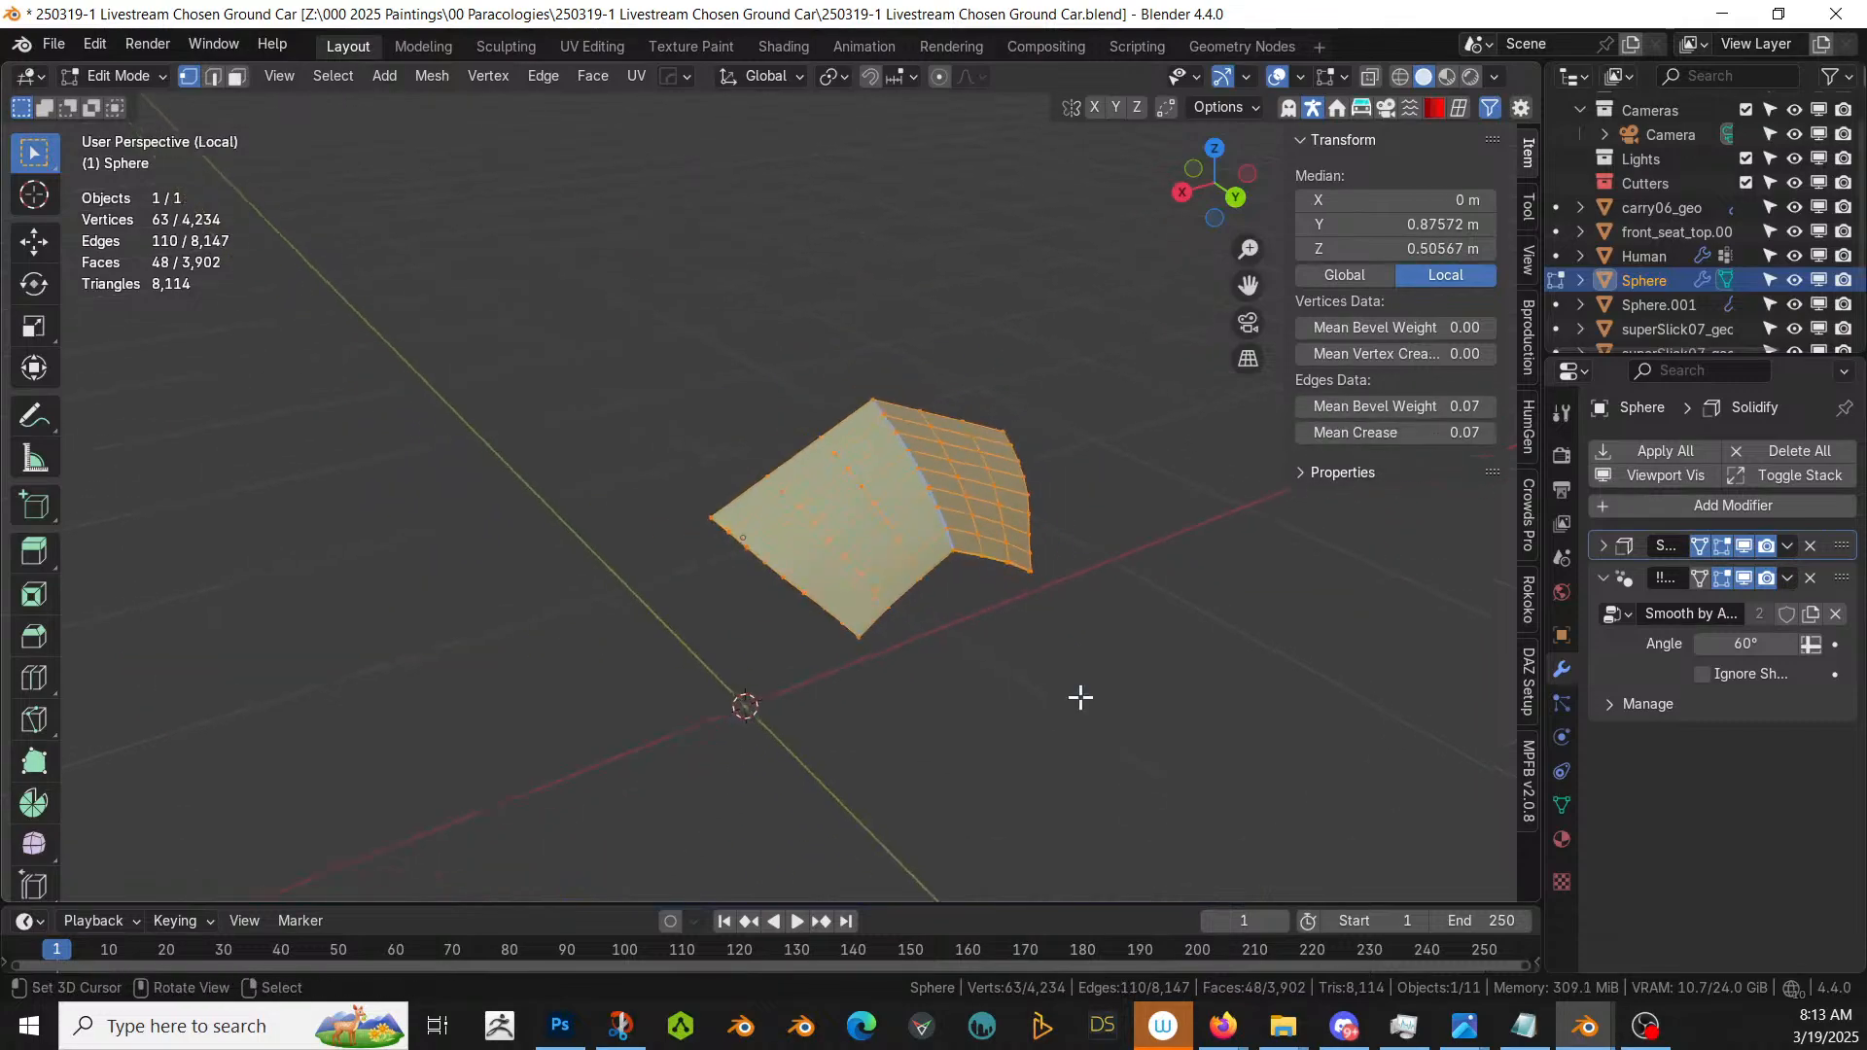
- Vertex-bevel the four outer corners of the isolated rear window patch with a 0.05 m width and 4 segments
{"action": "key", "text": "alt+a"}
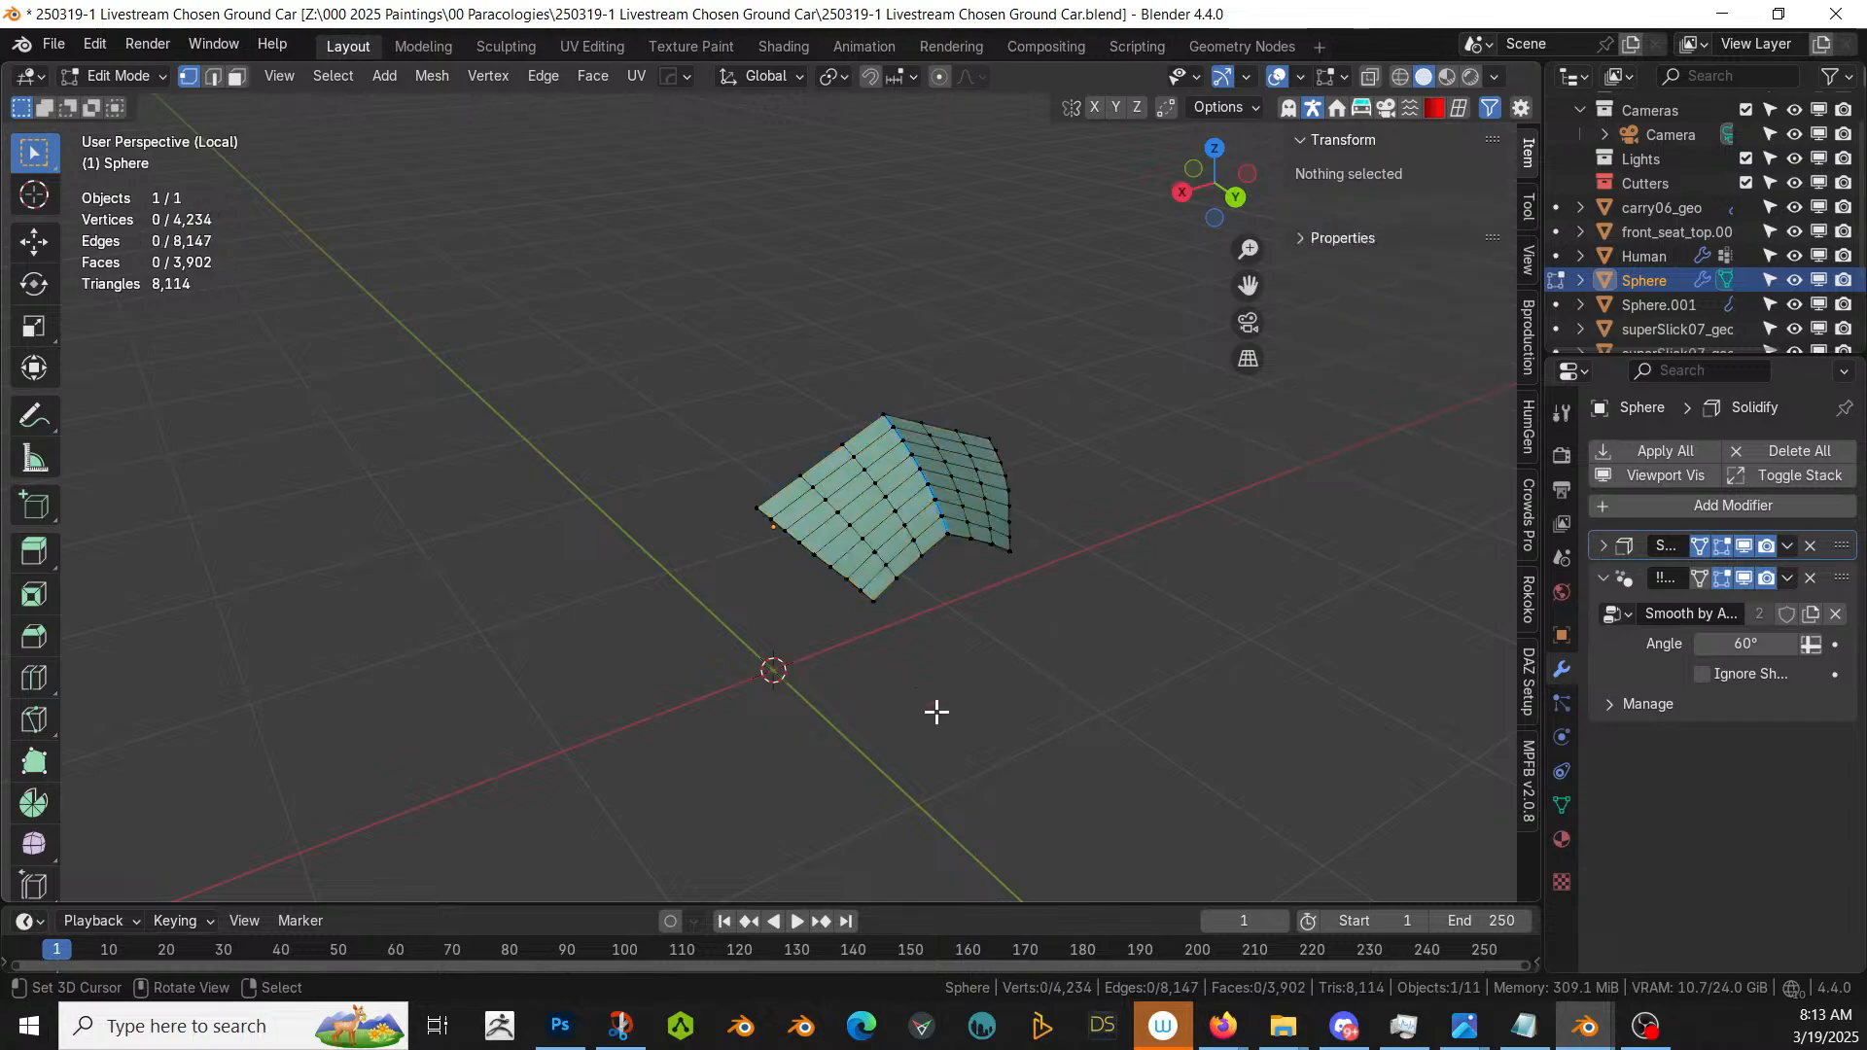
{"action": "left_click", "coordinate": [757, 511]}
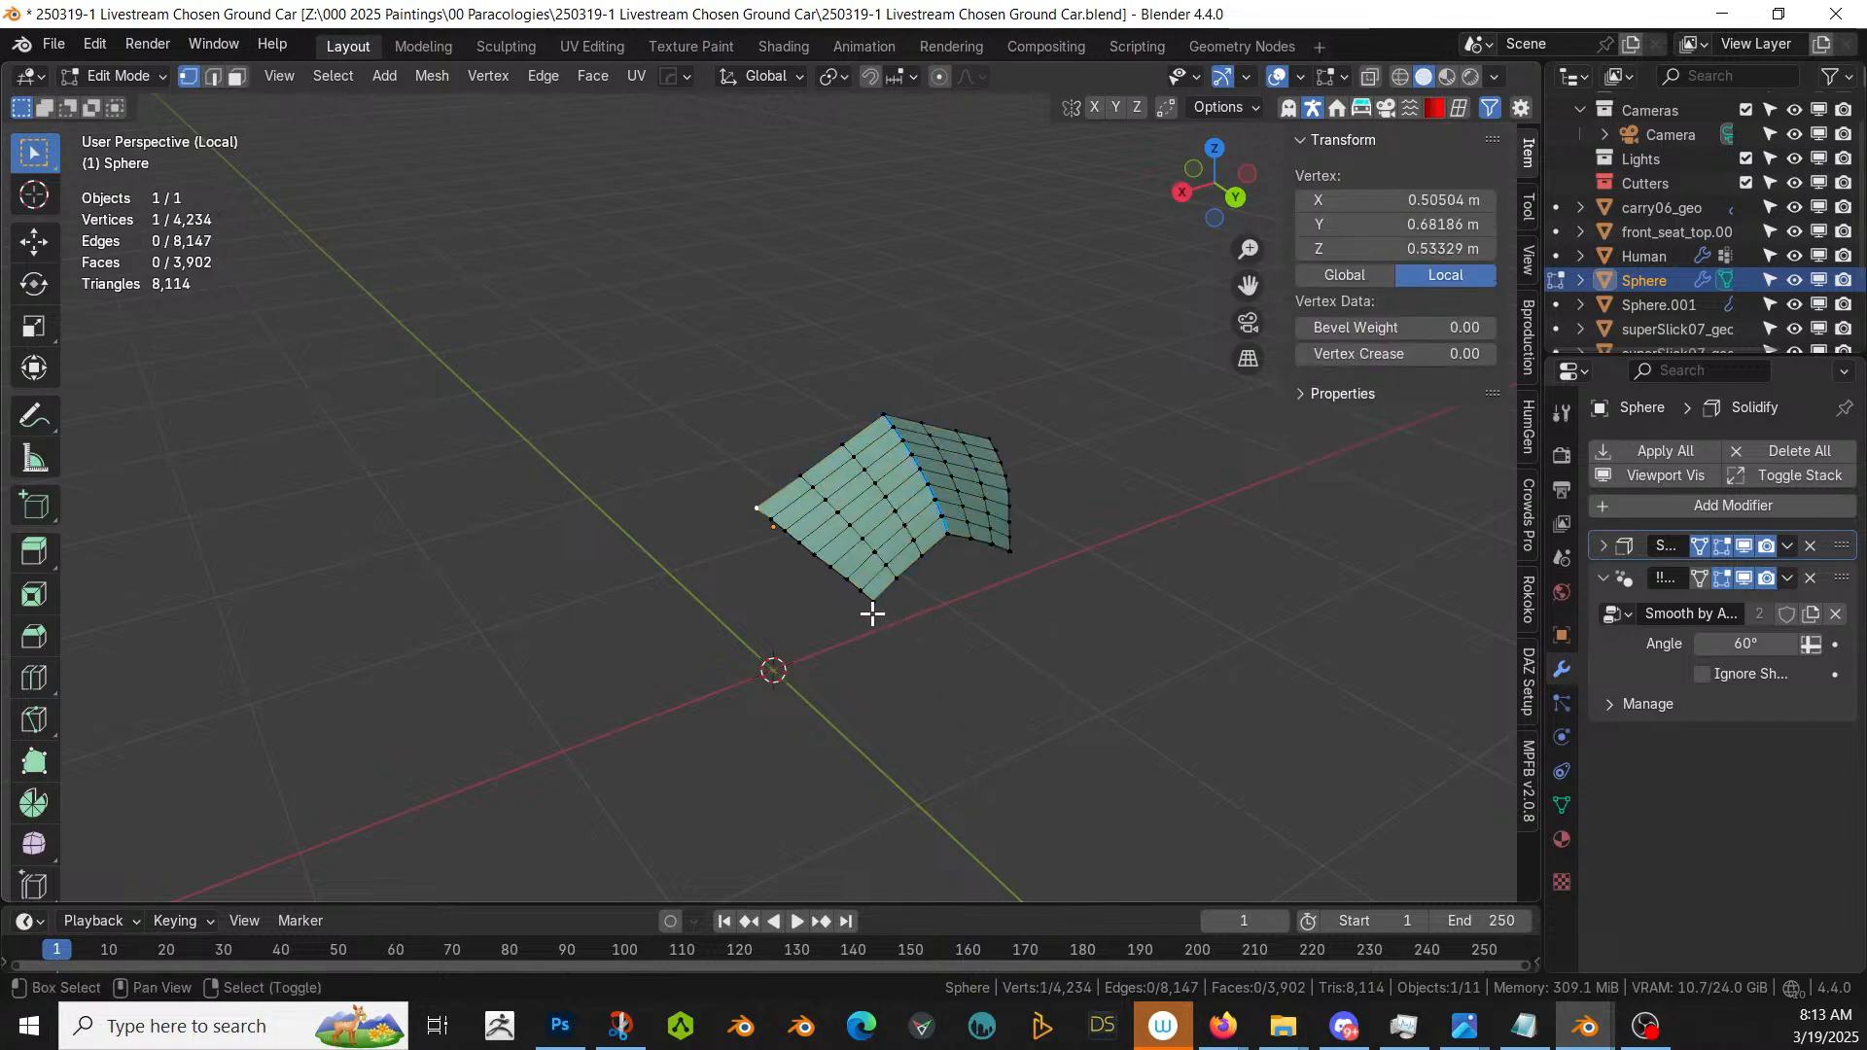
{"action": "middle_click_drag", "start_coordinate": [1123, 605], "coordinate": [929, 558]}
{"action": "scroll", "coordinate": [725, 775], "scroll_direction": "up", "scroll_amount": 3}
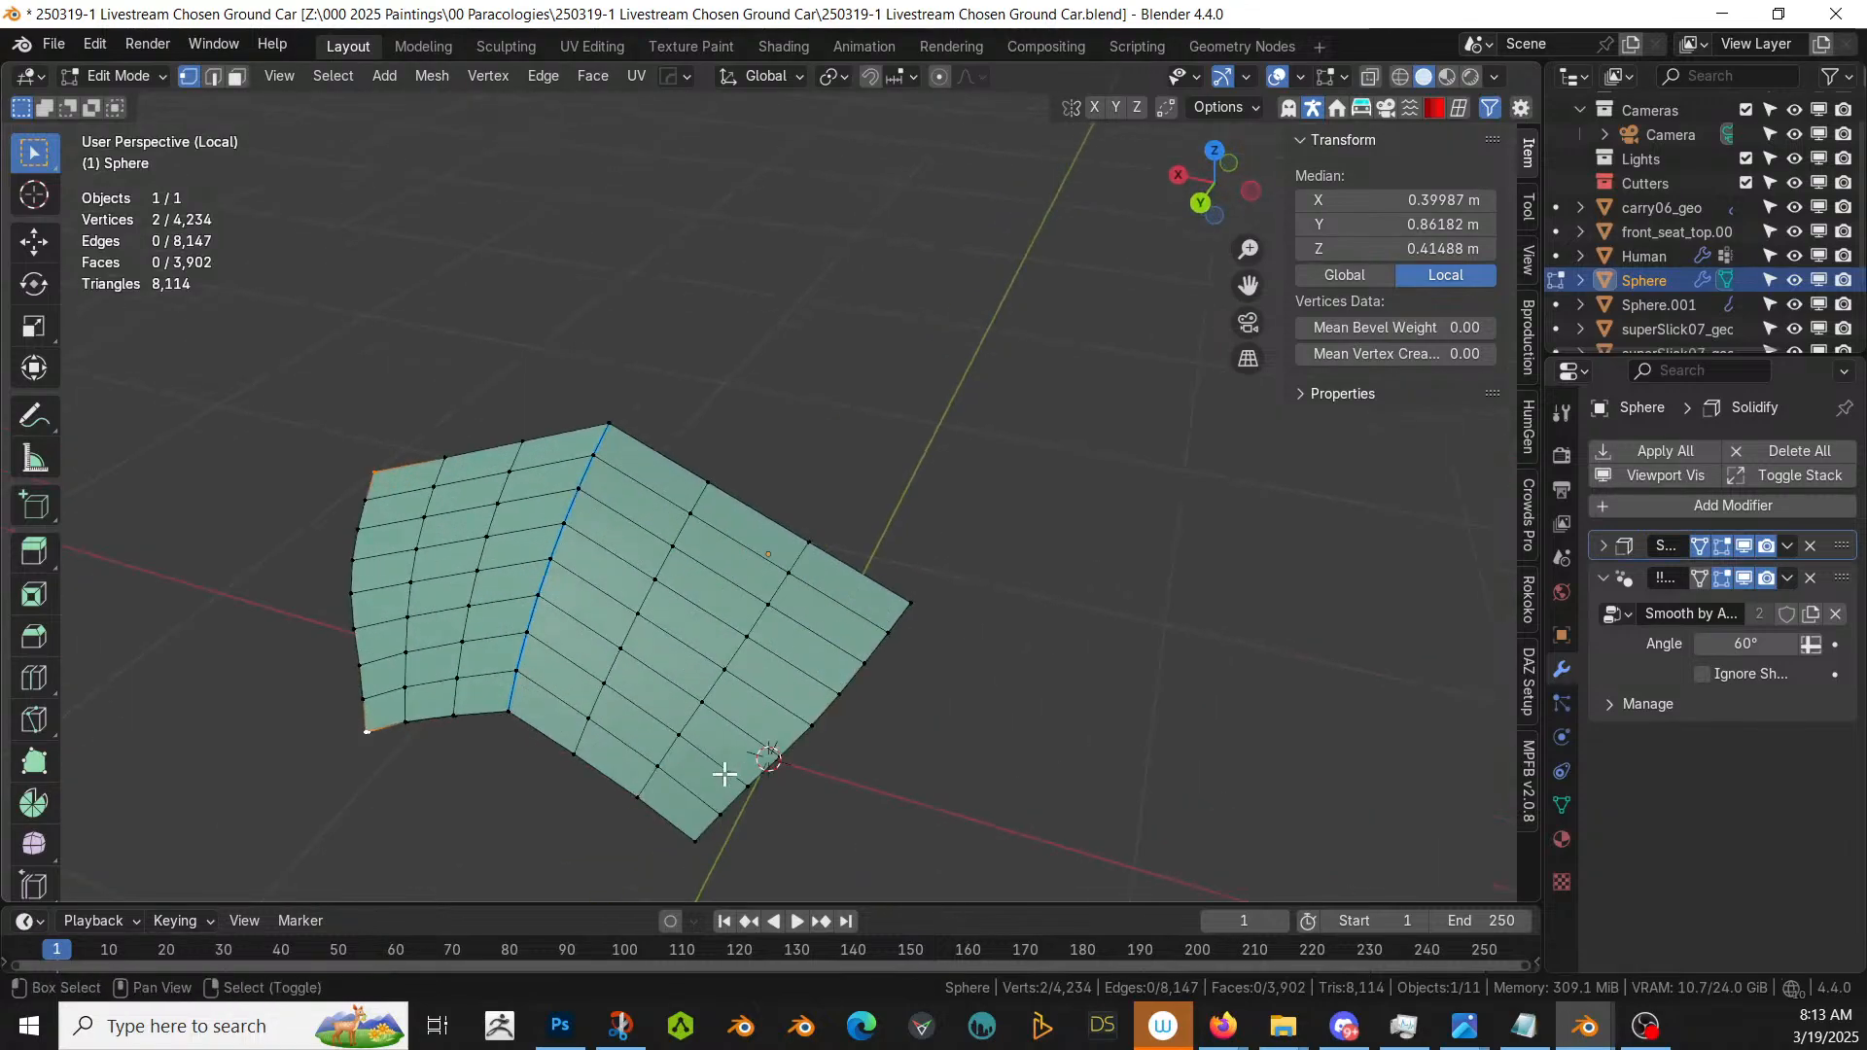
{"action": "left_click", "coordinate": [696, 838], "text": "shift"}
{"action": "left_click", "coordinate": [906, 603], "text": "shift"}
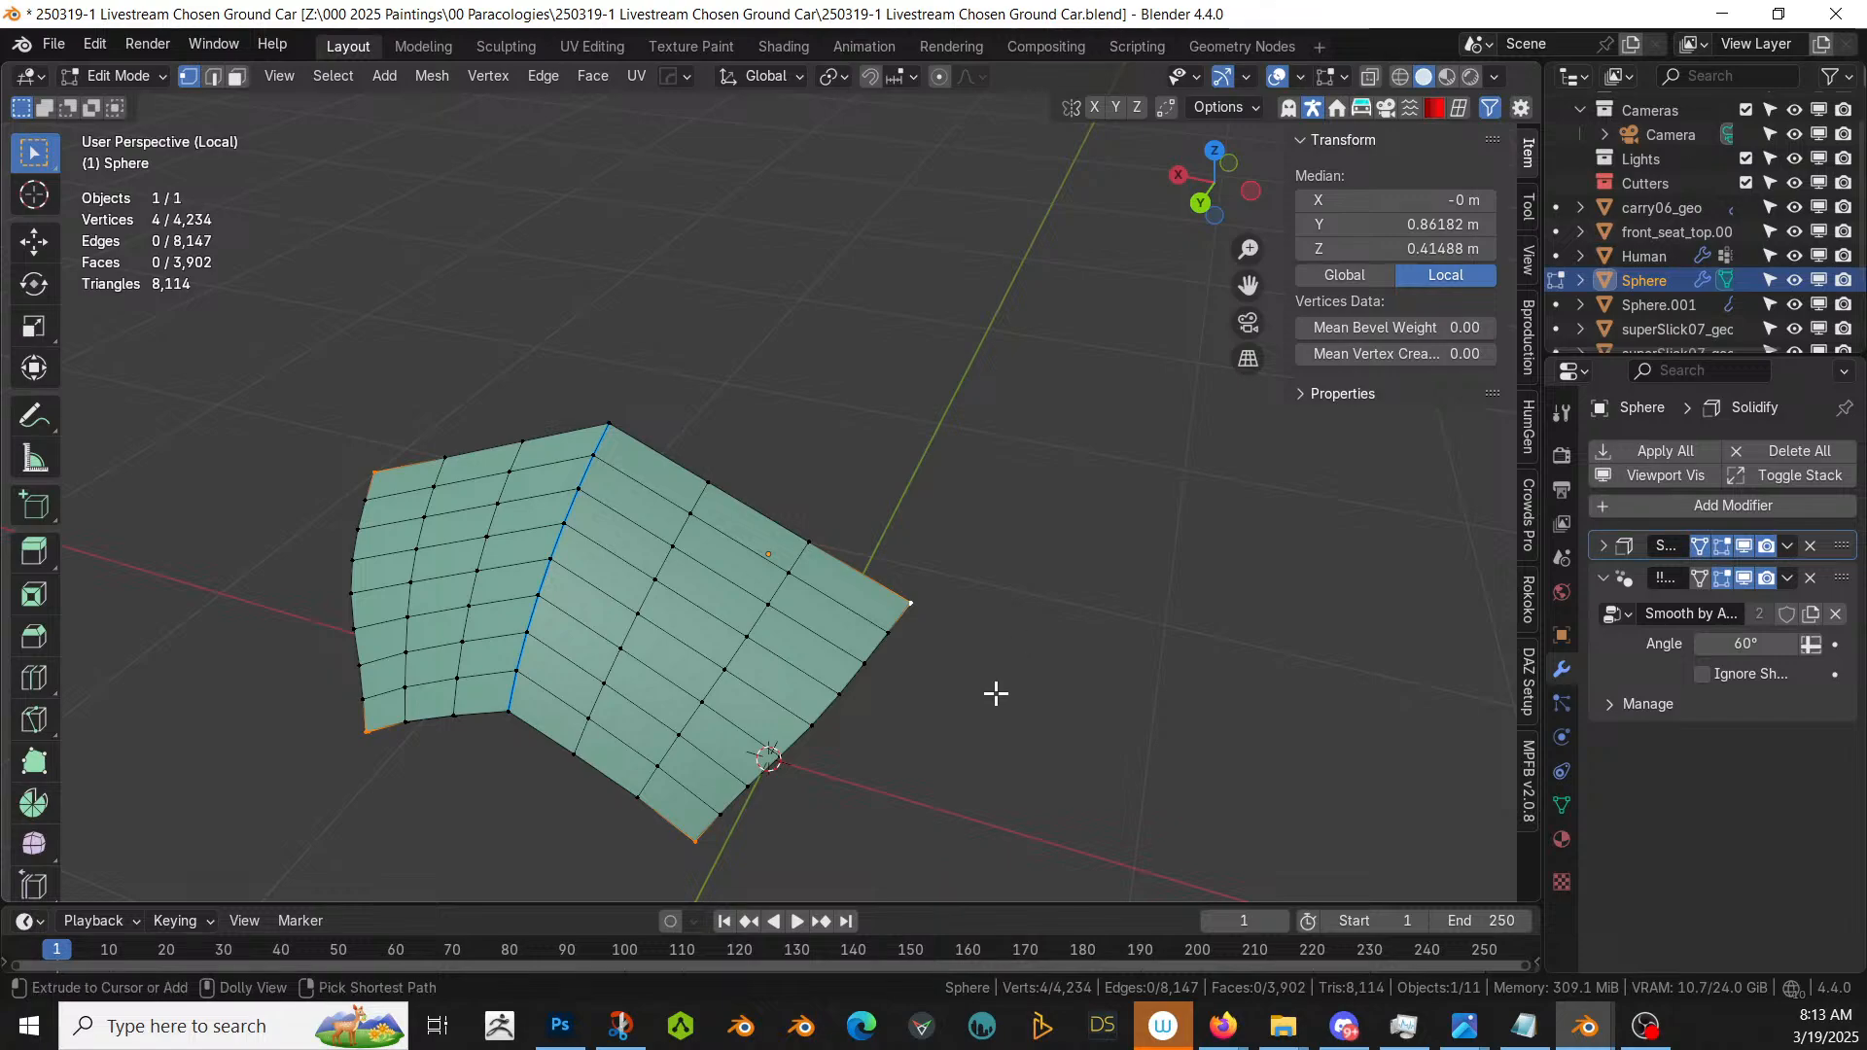
{"action": "key", "text": "ctrl+shift+b"}
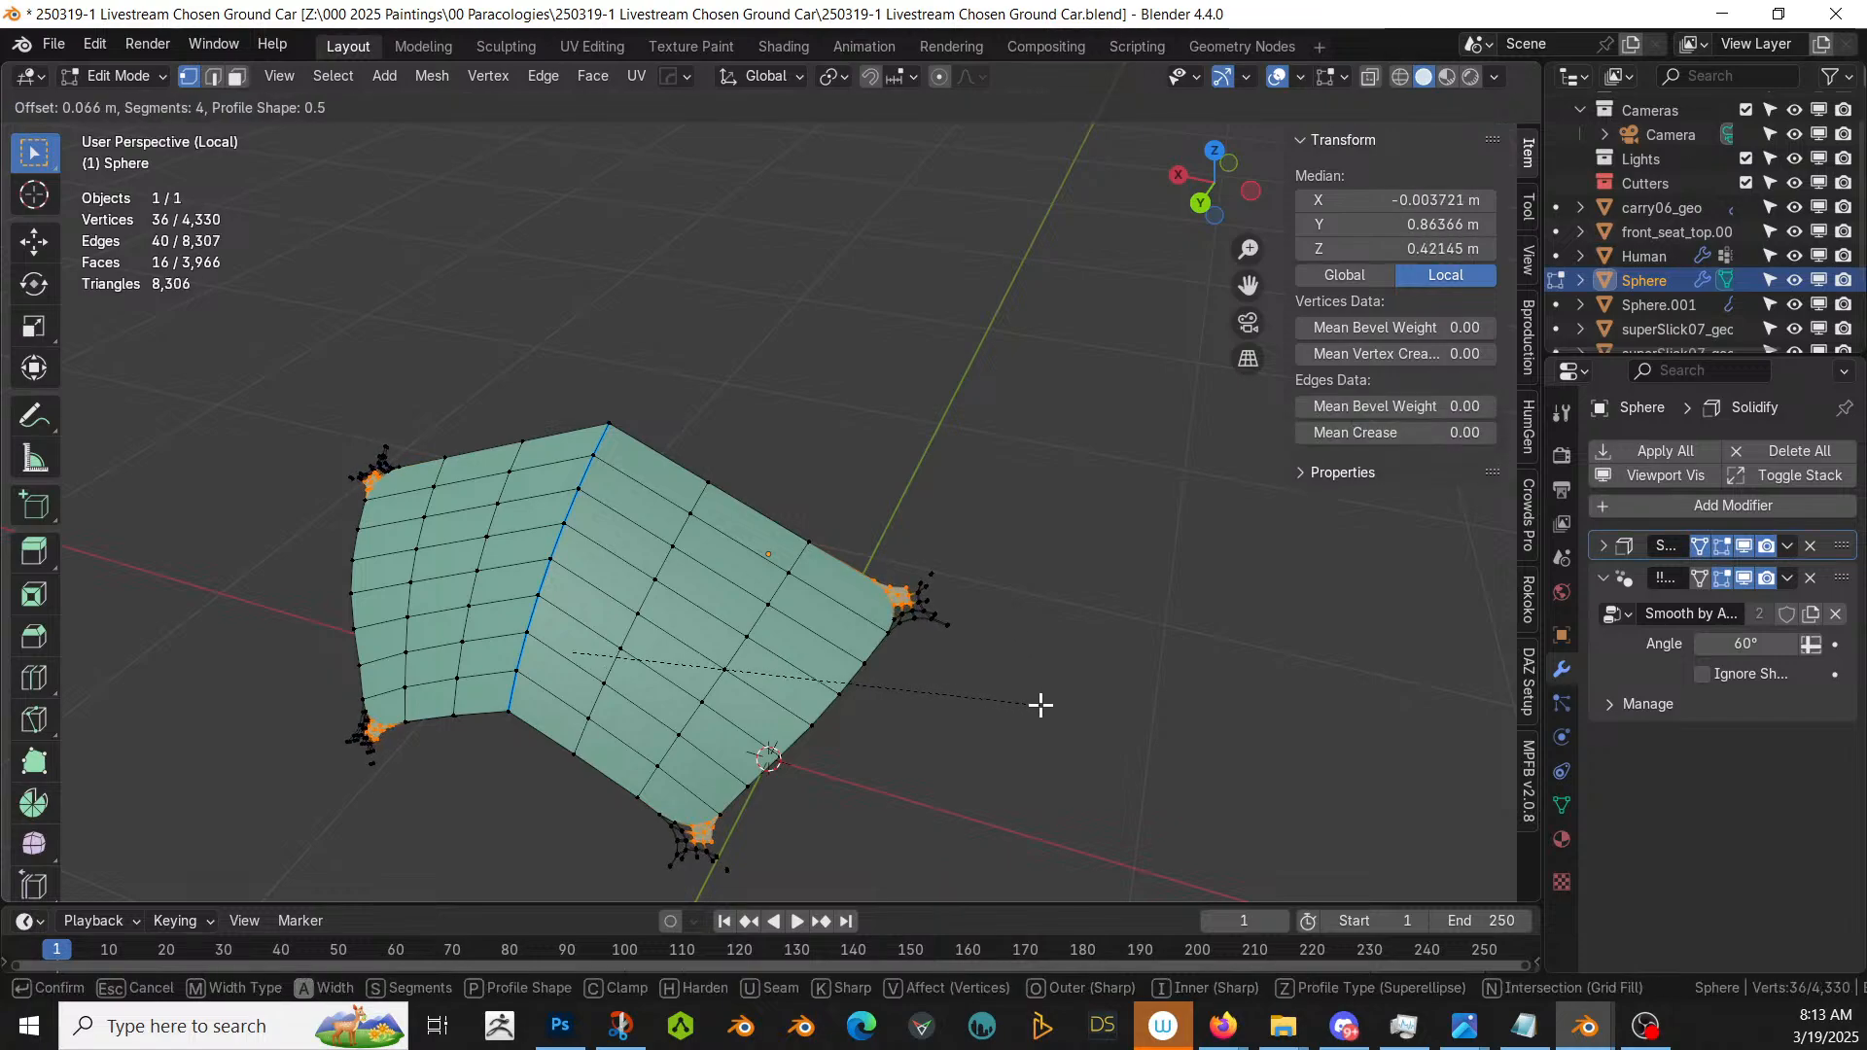
{"action": "left_click", "coordinate": [1039, 705]}
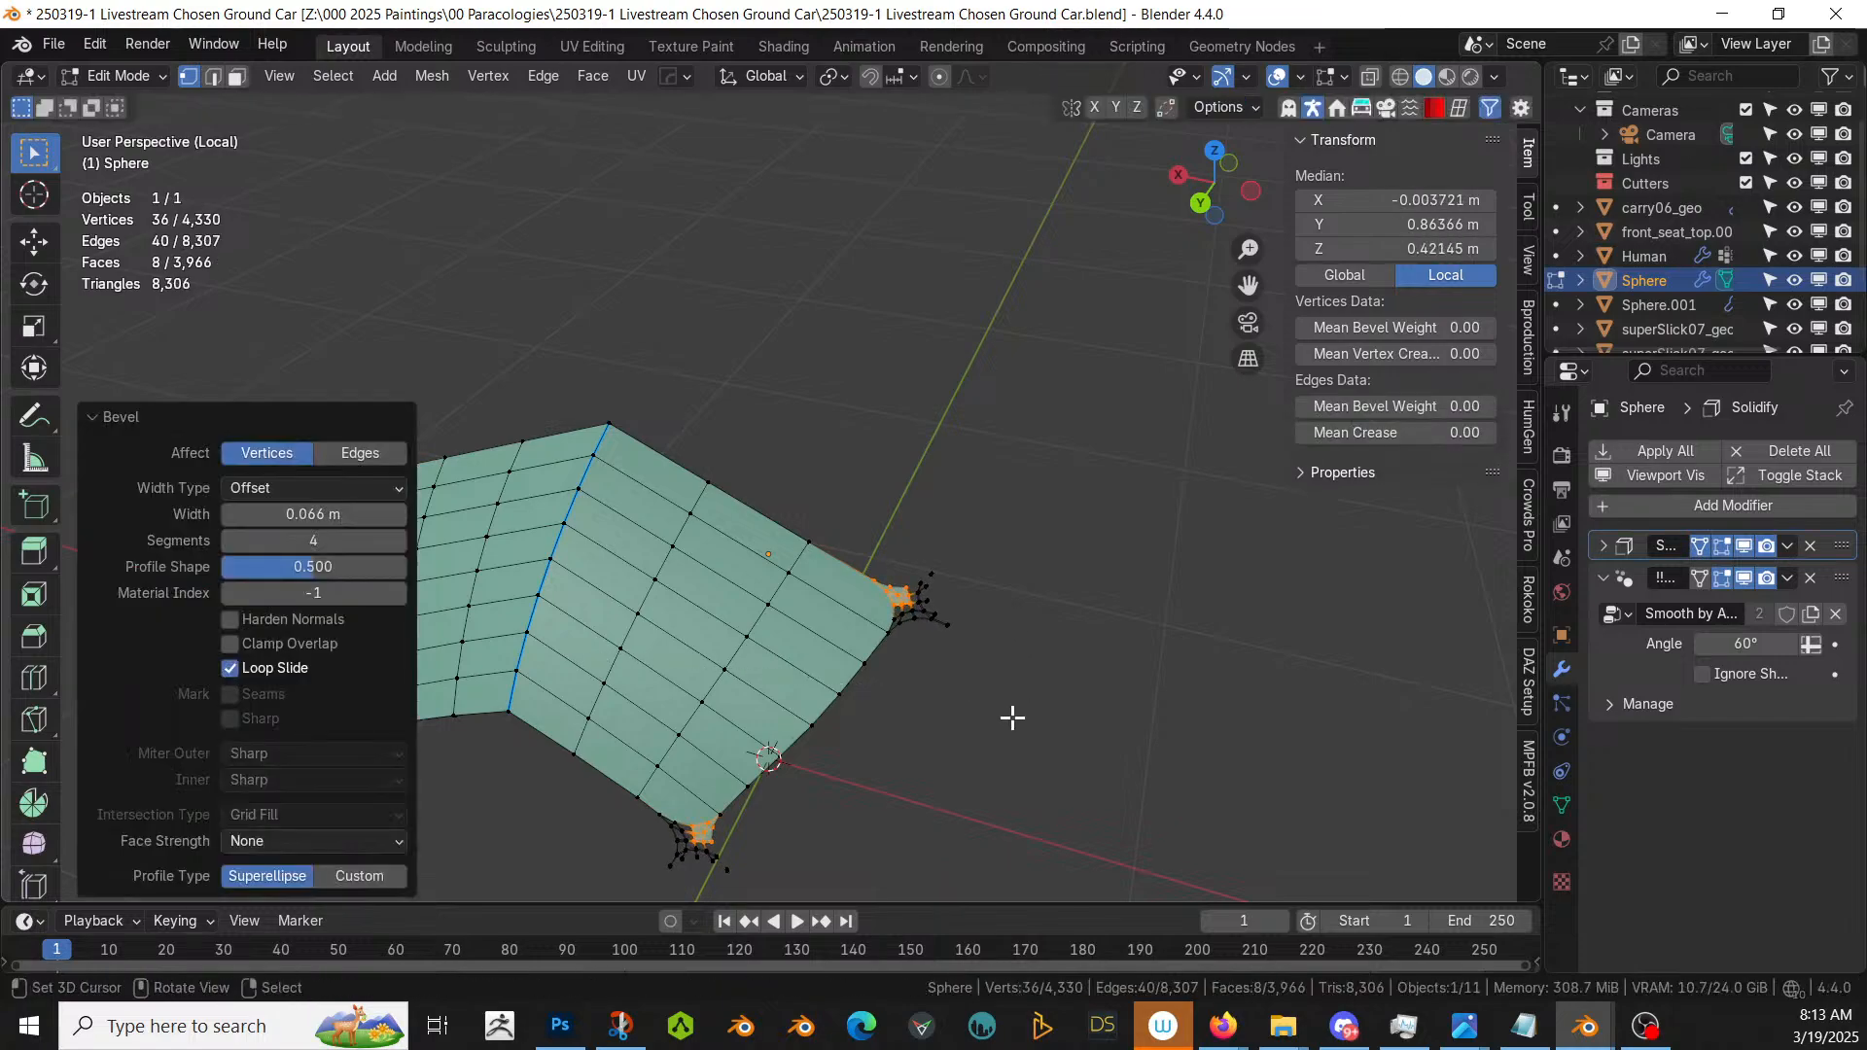
{"action": "left_click", "coordinate": [292, 513]}
{"action": "type", "text": "0.05"}
{"action": "key", "text": "Return"}
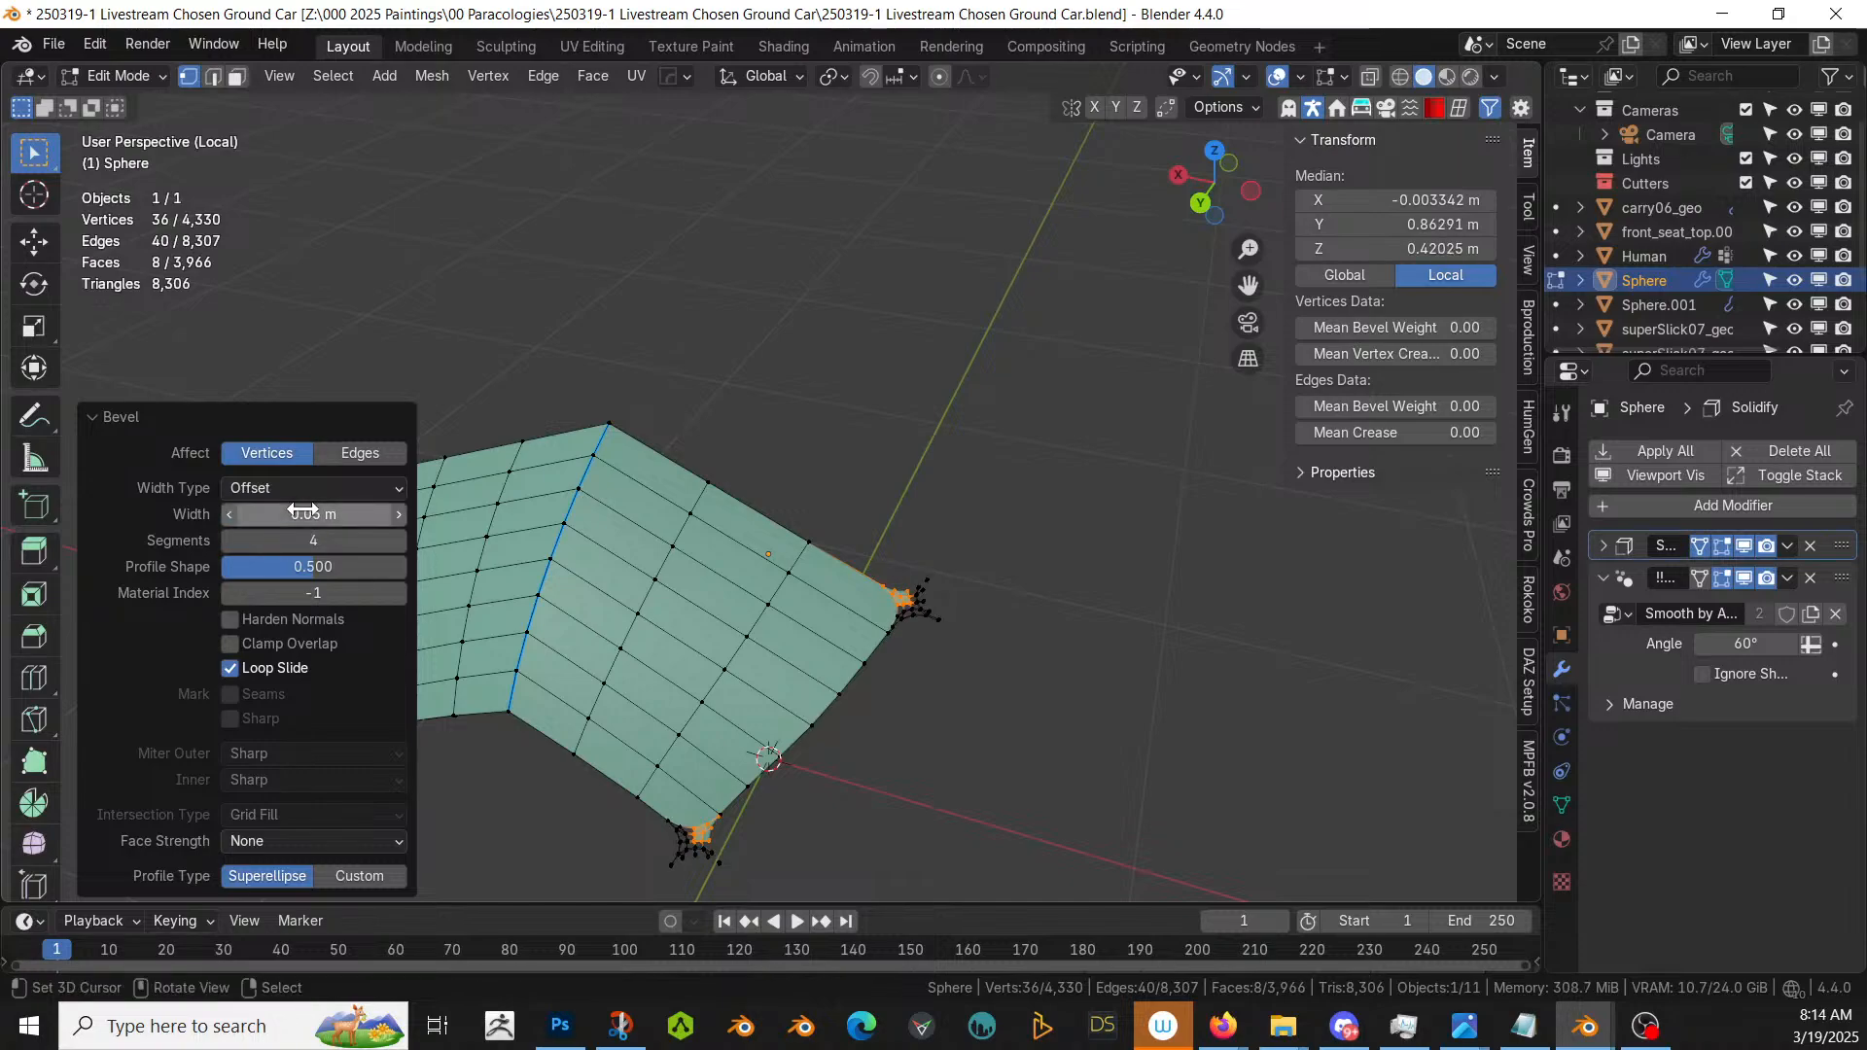
- Clear the linked selection and, in face selection, pick the window's outer columns and border faces, excluding the corner bevel faces
{"action": "middle_click_drag", "start_coordinate": [700, 655], "coordinate": [829, 617]}
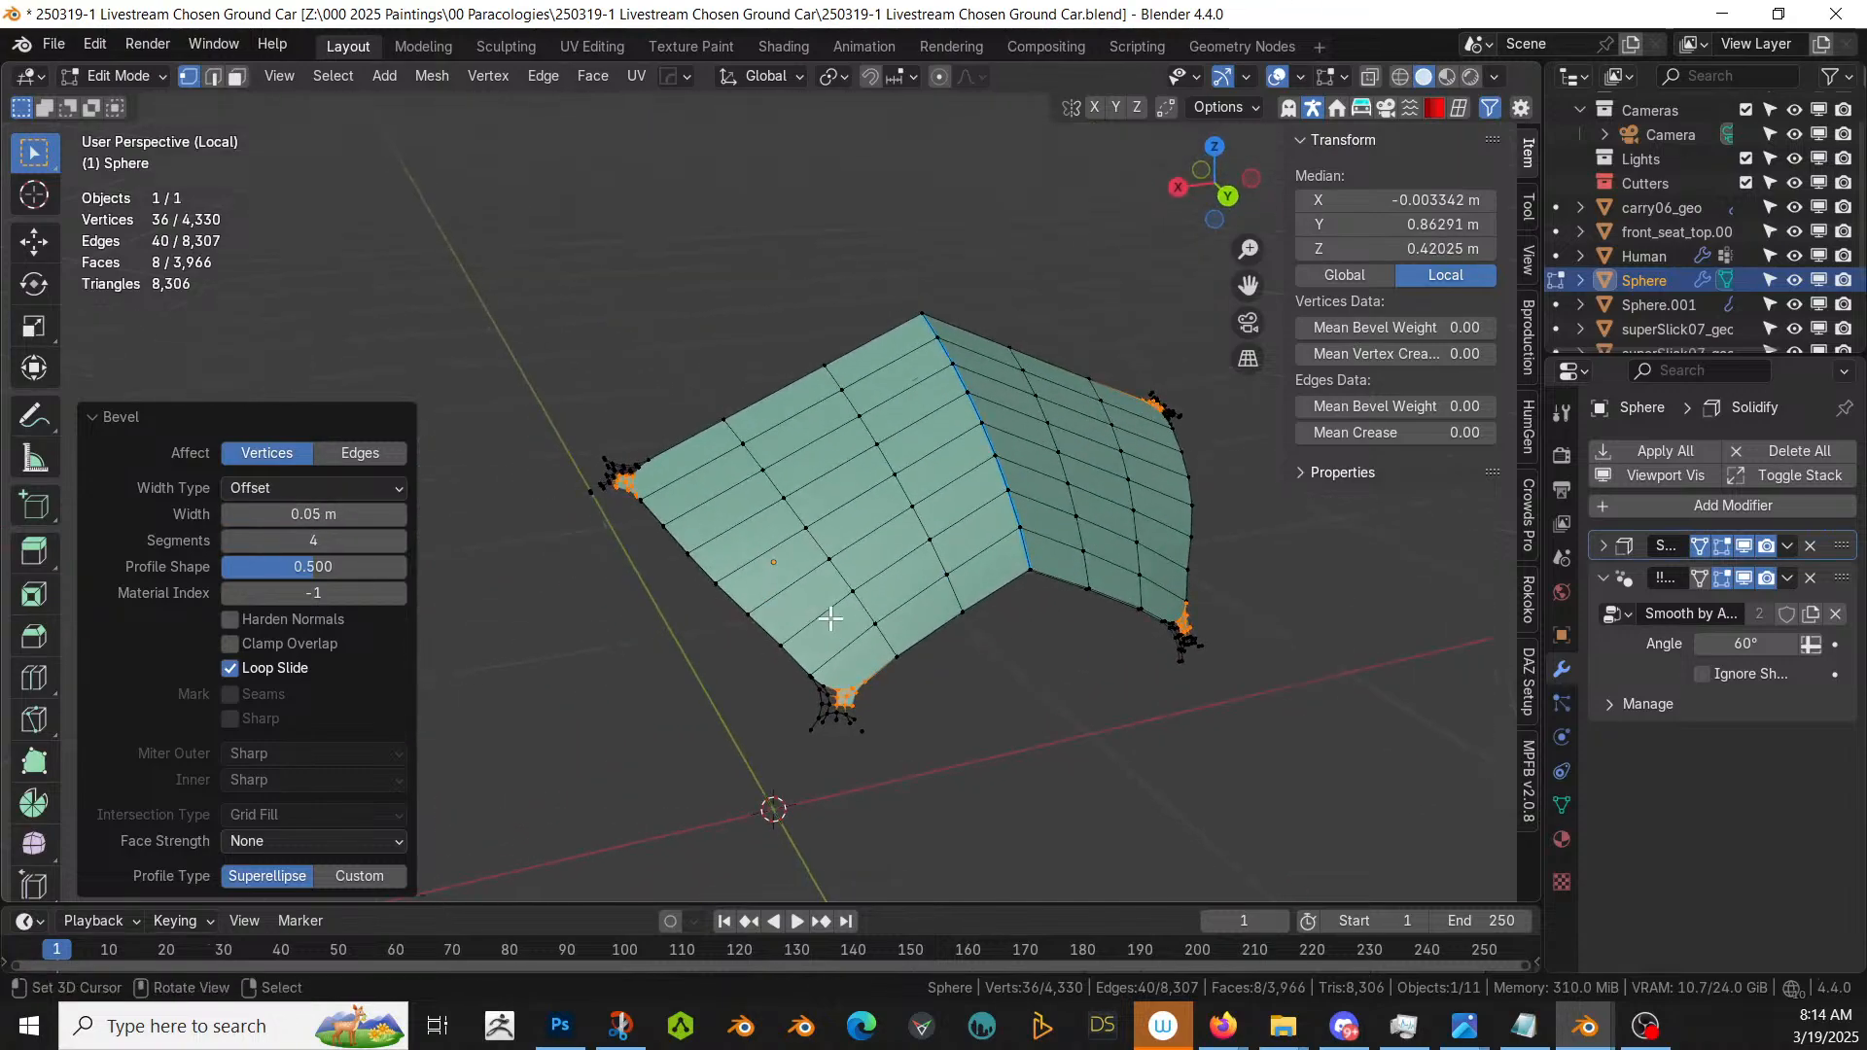
{"action": "key", "text": "ctrl+l"}
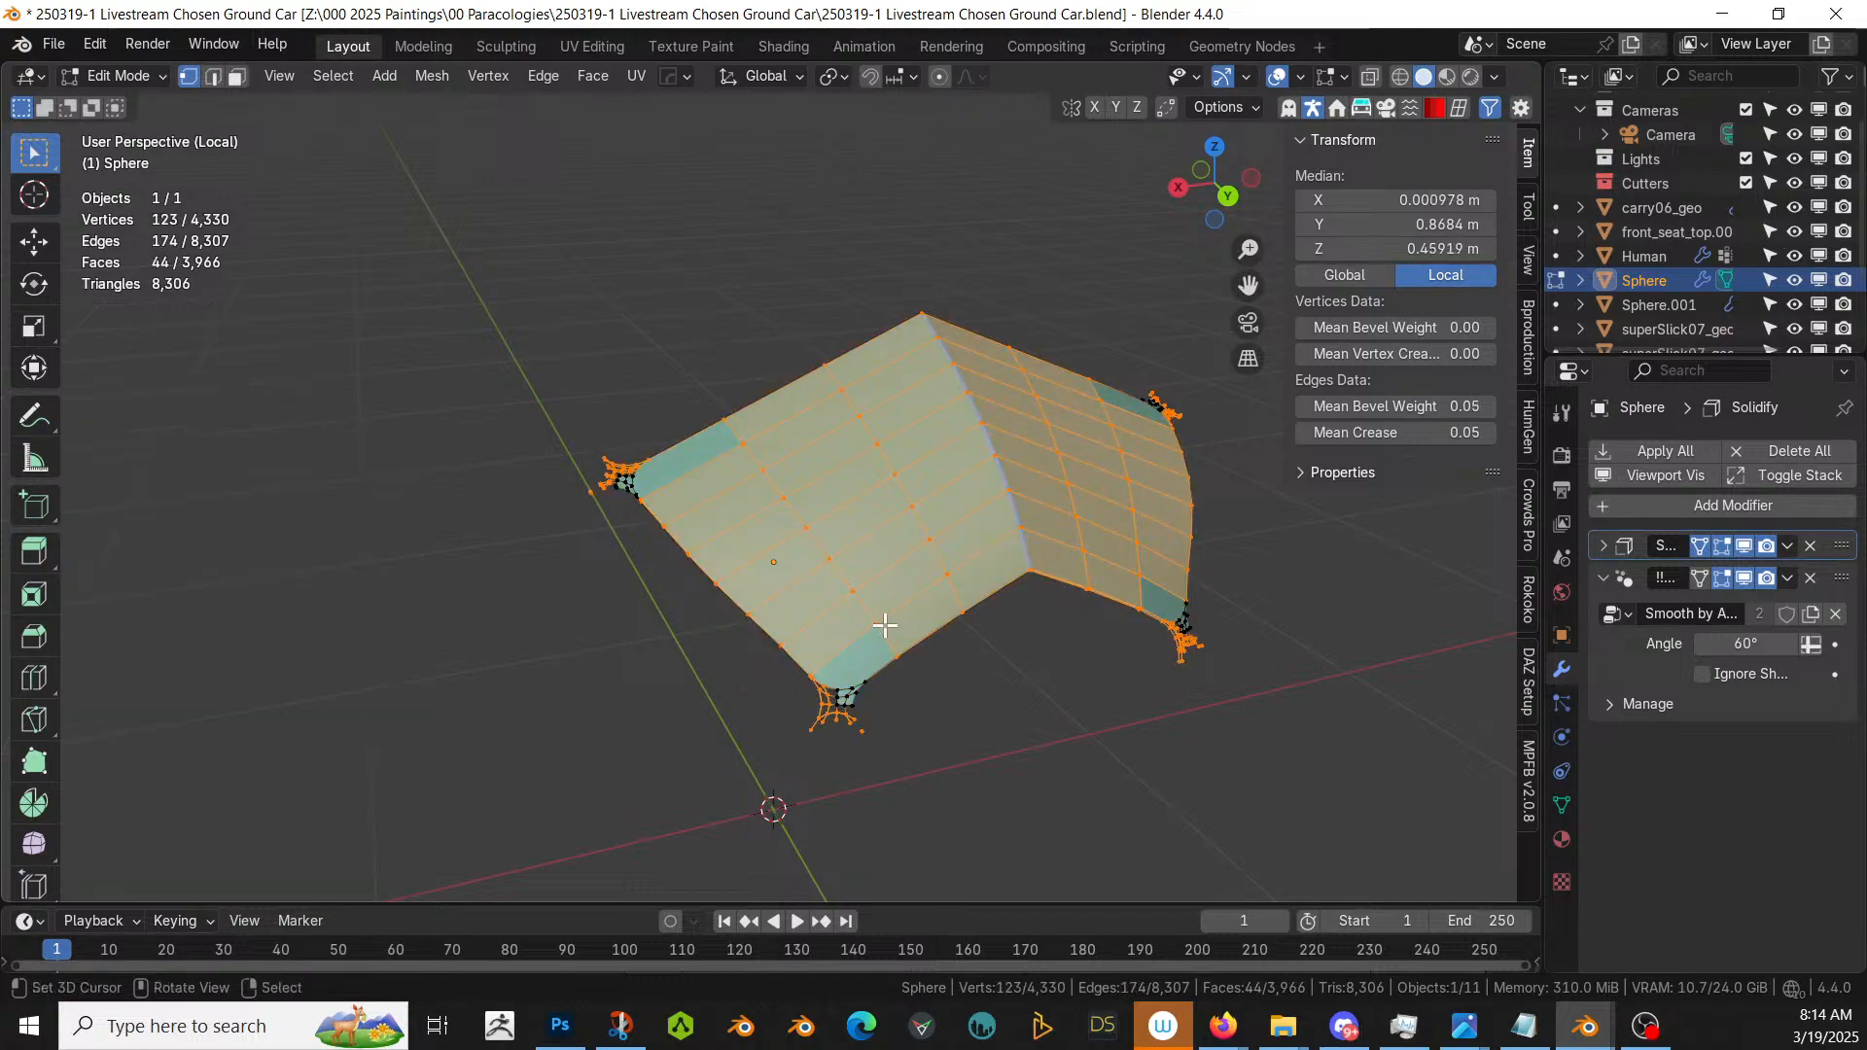
{"action": "right_click", "coordinate": [1082, 751]}
{"action": "key", "text": "3"}
{"action": "right_click", "coordinate": [835, 623]}
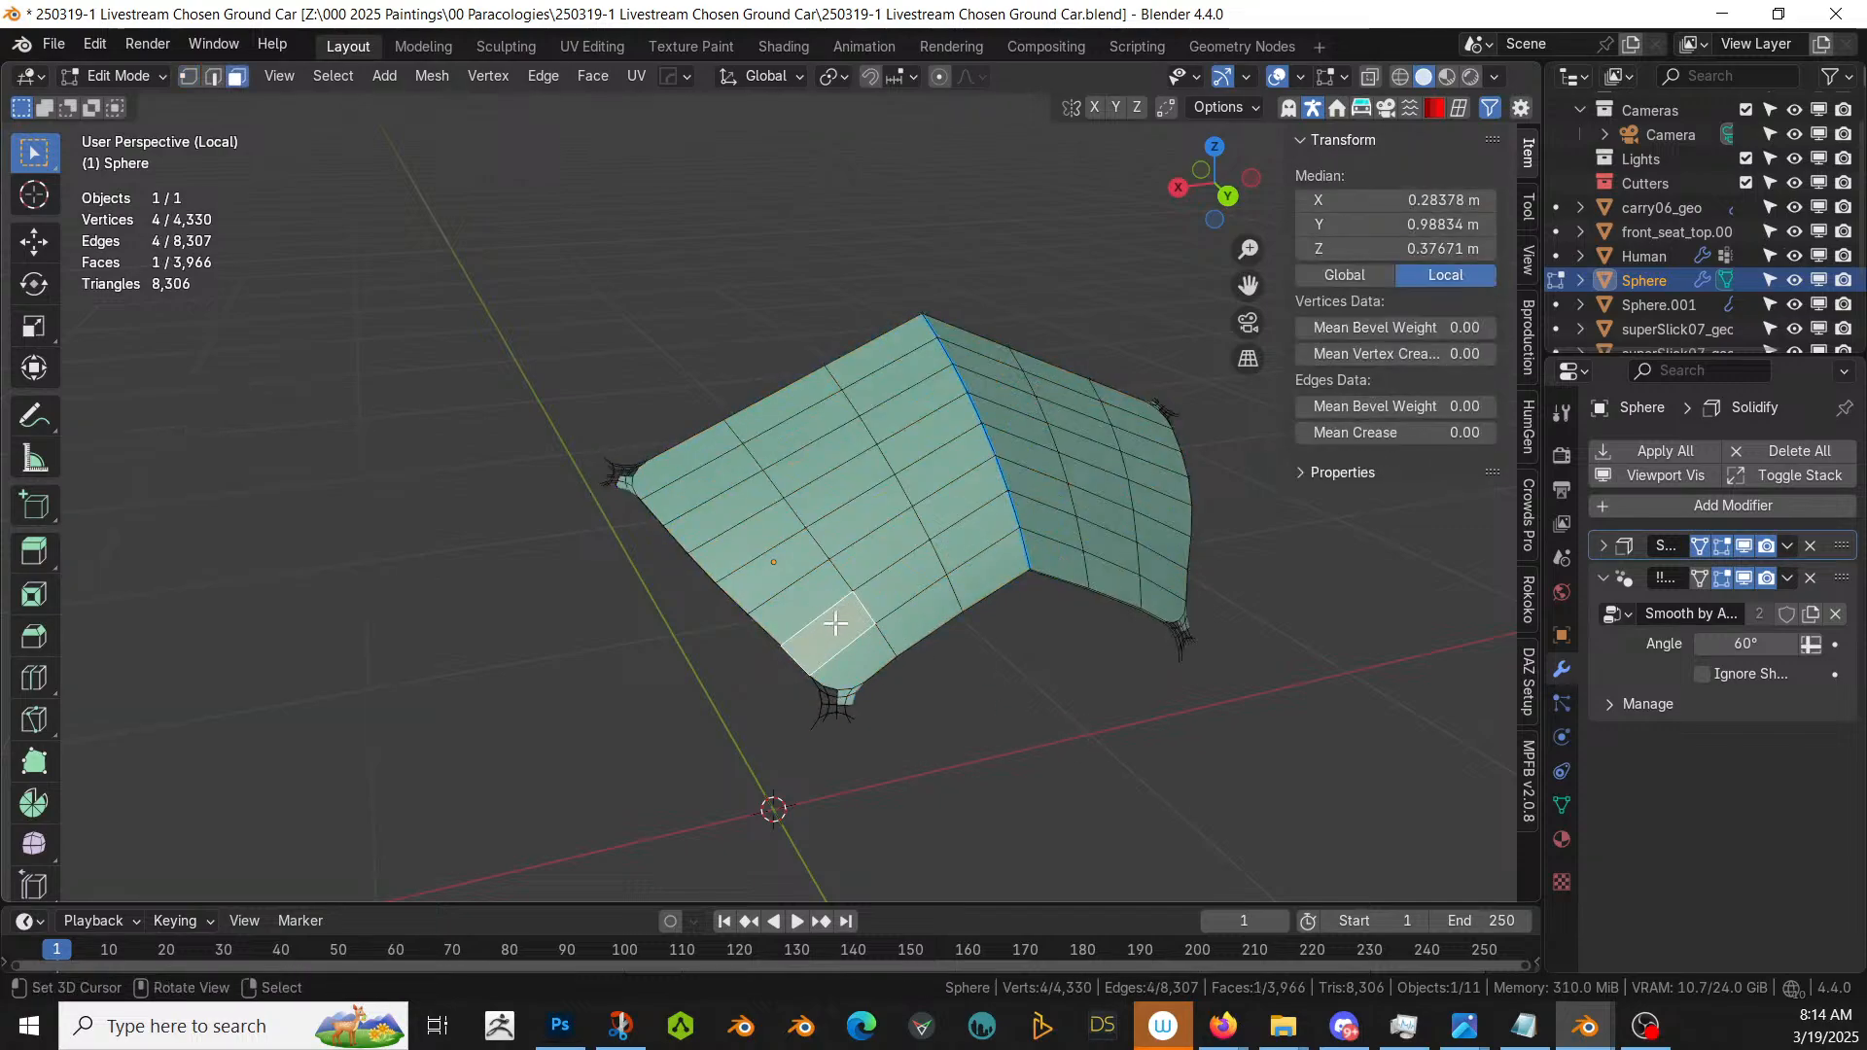
{"action": "right_click", "coordinate": [668, 469], "text": "ctrl"}
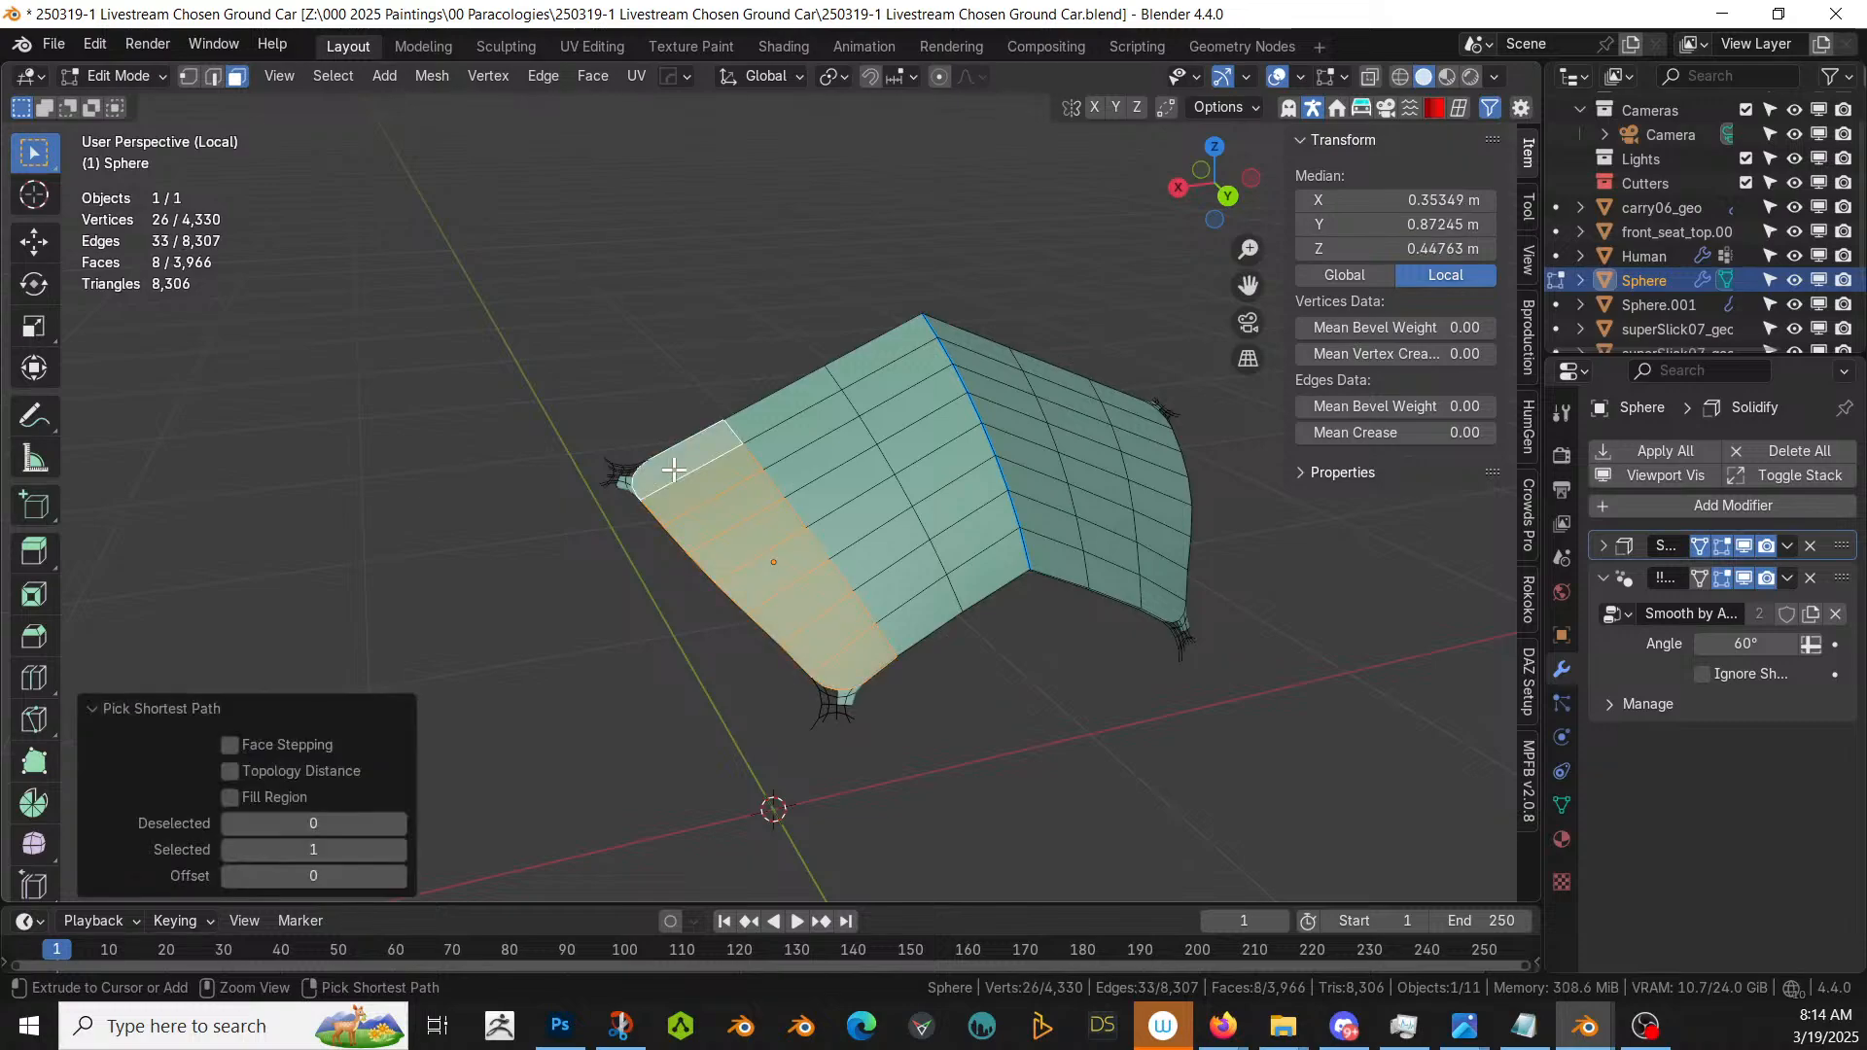
{"action": "right_click", "coordinate": [863, 358], "text": "shift"}
{"action": "right_click", "coordinate": [773, 399], "text": "shift"}
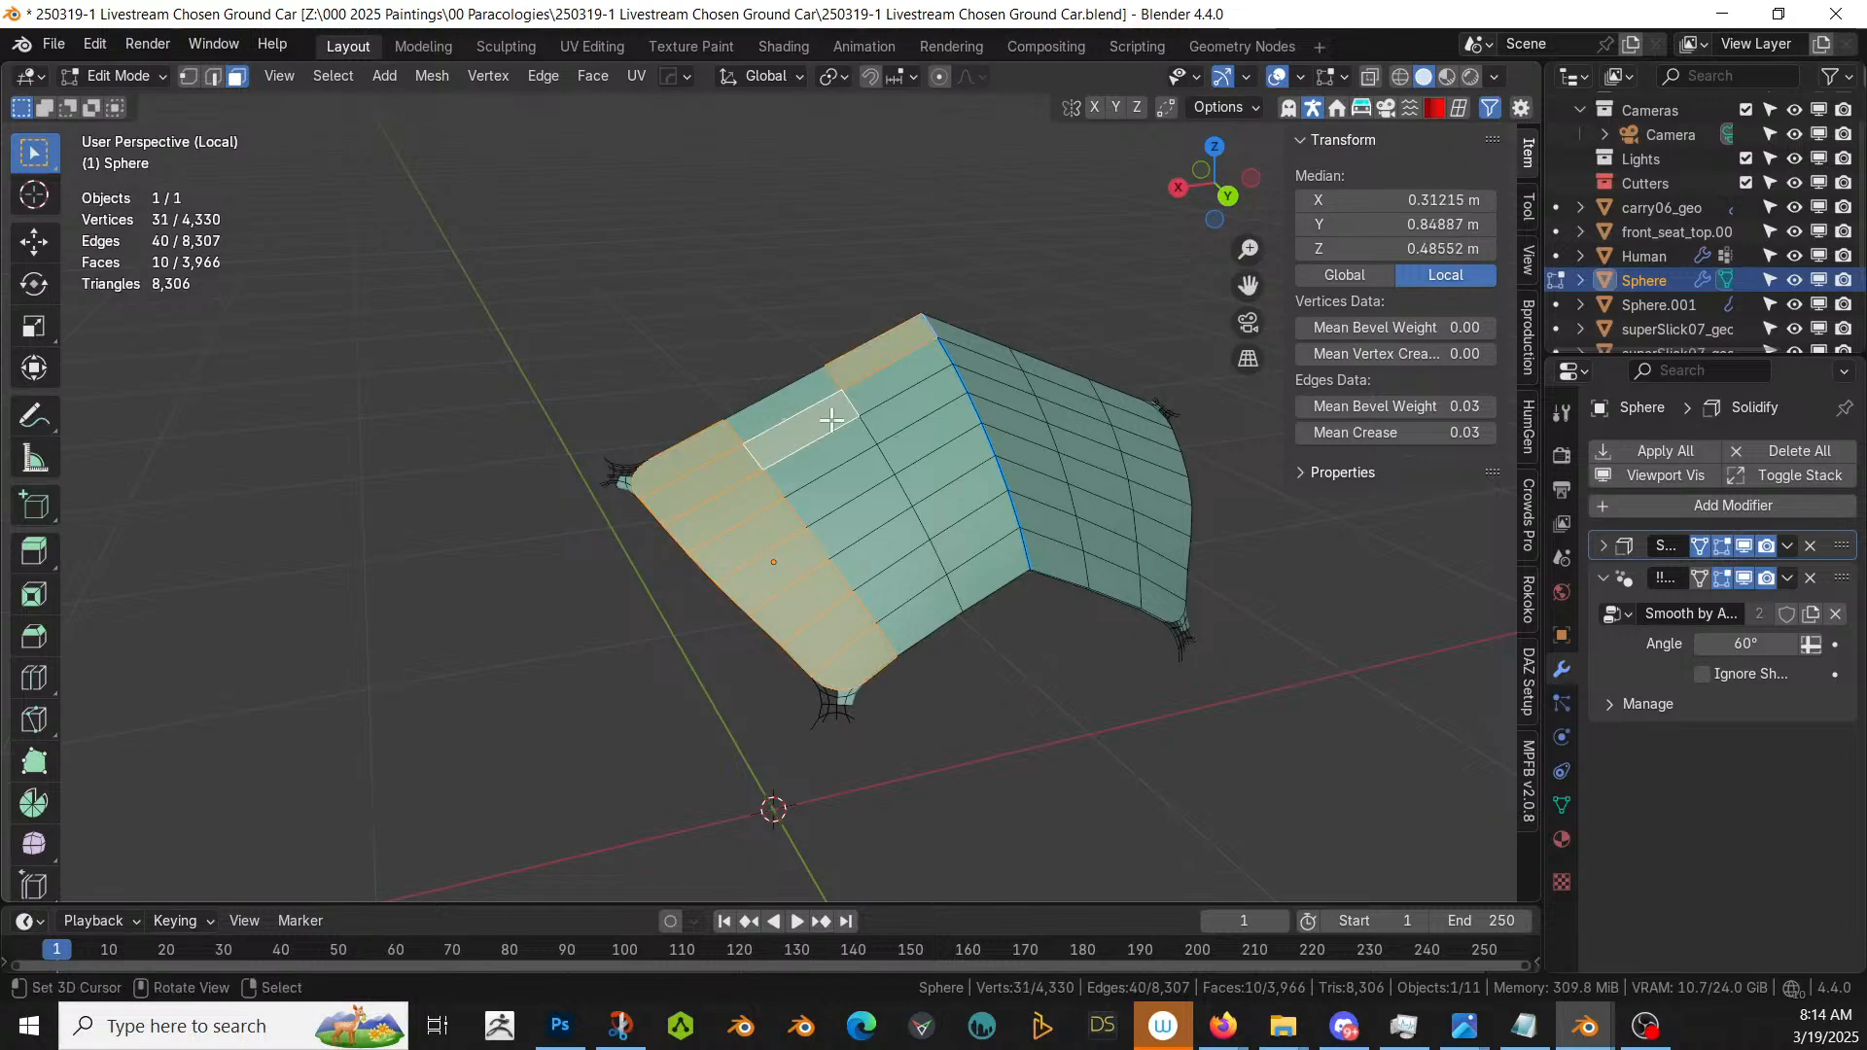
{"action": "right_click", "coordinate": [928, 604], "text": "ctrl"}
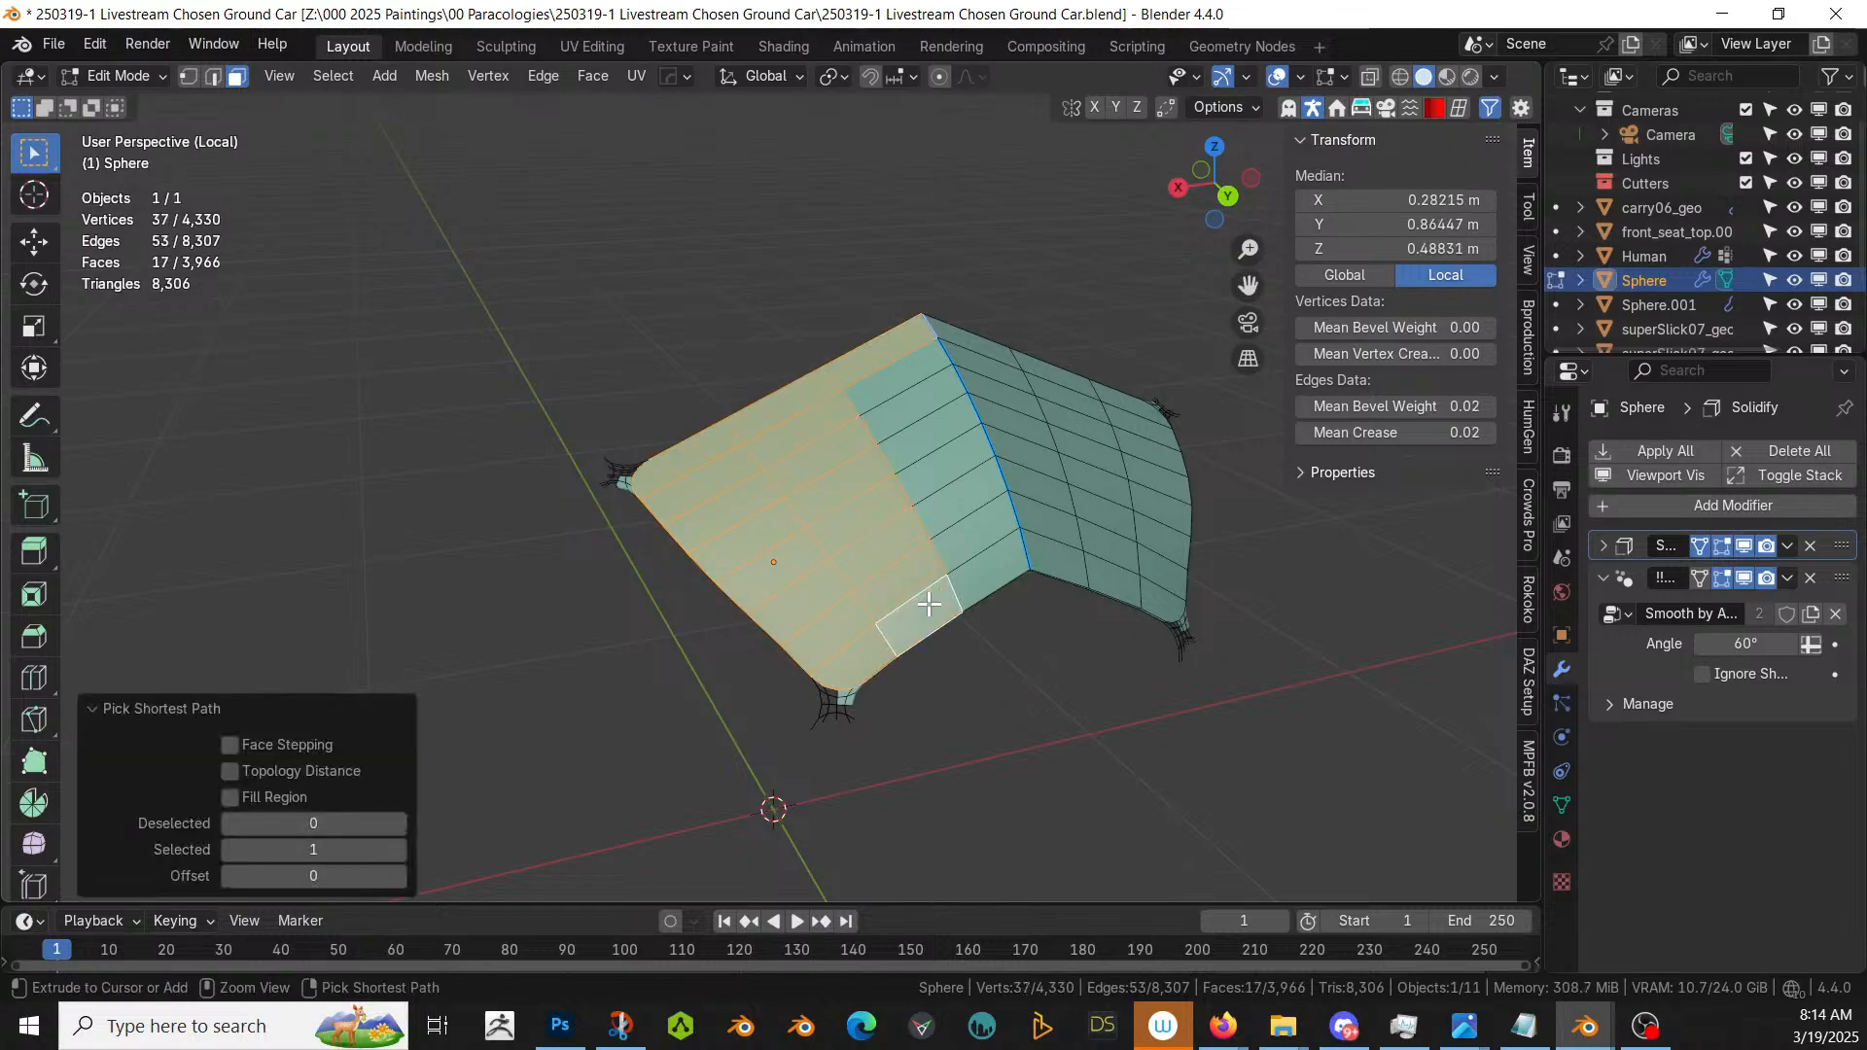
{"action": "right_click", "coordinate": [1162, 593], "text": "ctrl"}
{"action": "right_click", "coordinate": [1142, 421], "text": "ctrl"}
{"action": "right_click", "coordinate": [938, 329], "text": "ctrl"}
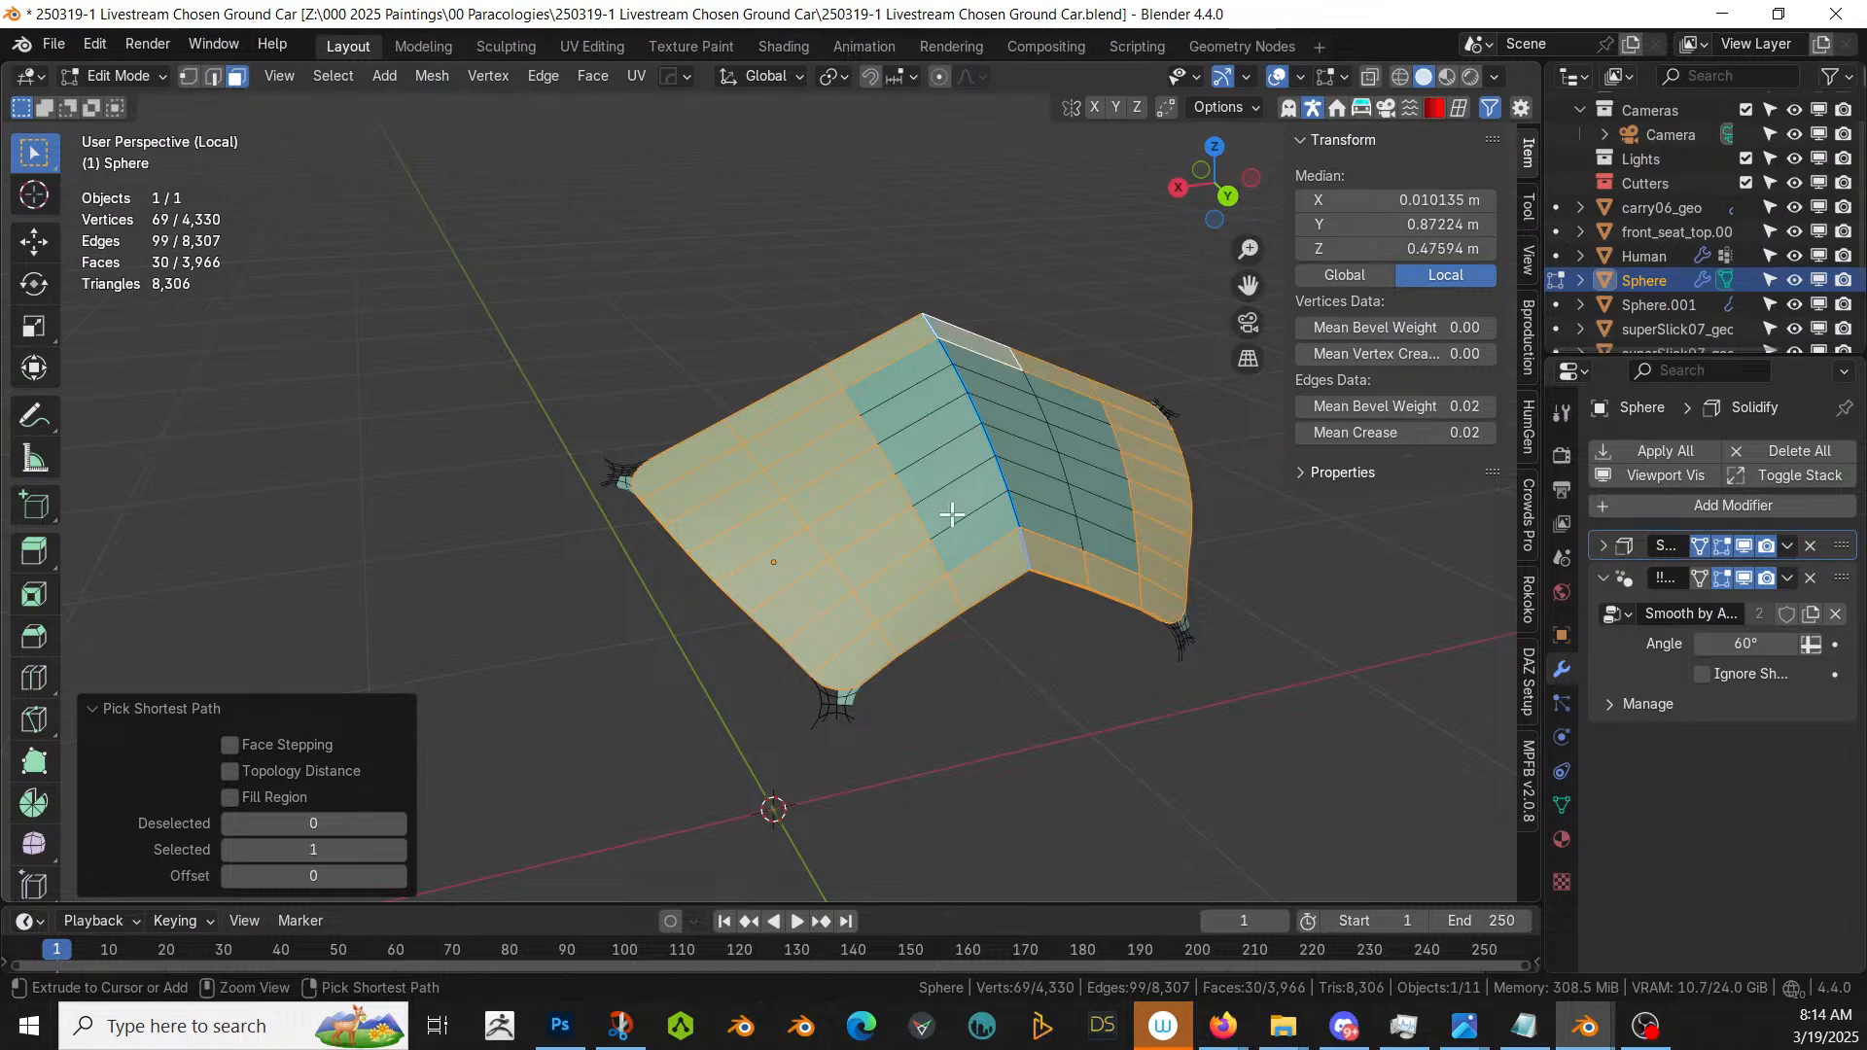
- Add the remaining interior faces on both halves of the rear window to the selection
{"action": "right_click", "coordinate": [890, 374], "text": "ctrl"}
{"action": "right_click", "coordinate": [979, 525], "text": "ctrl"}
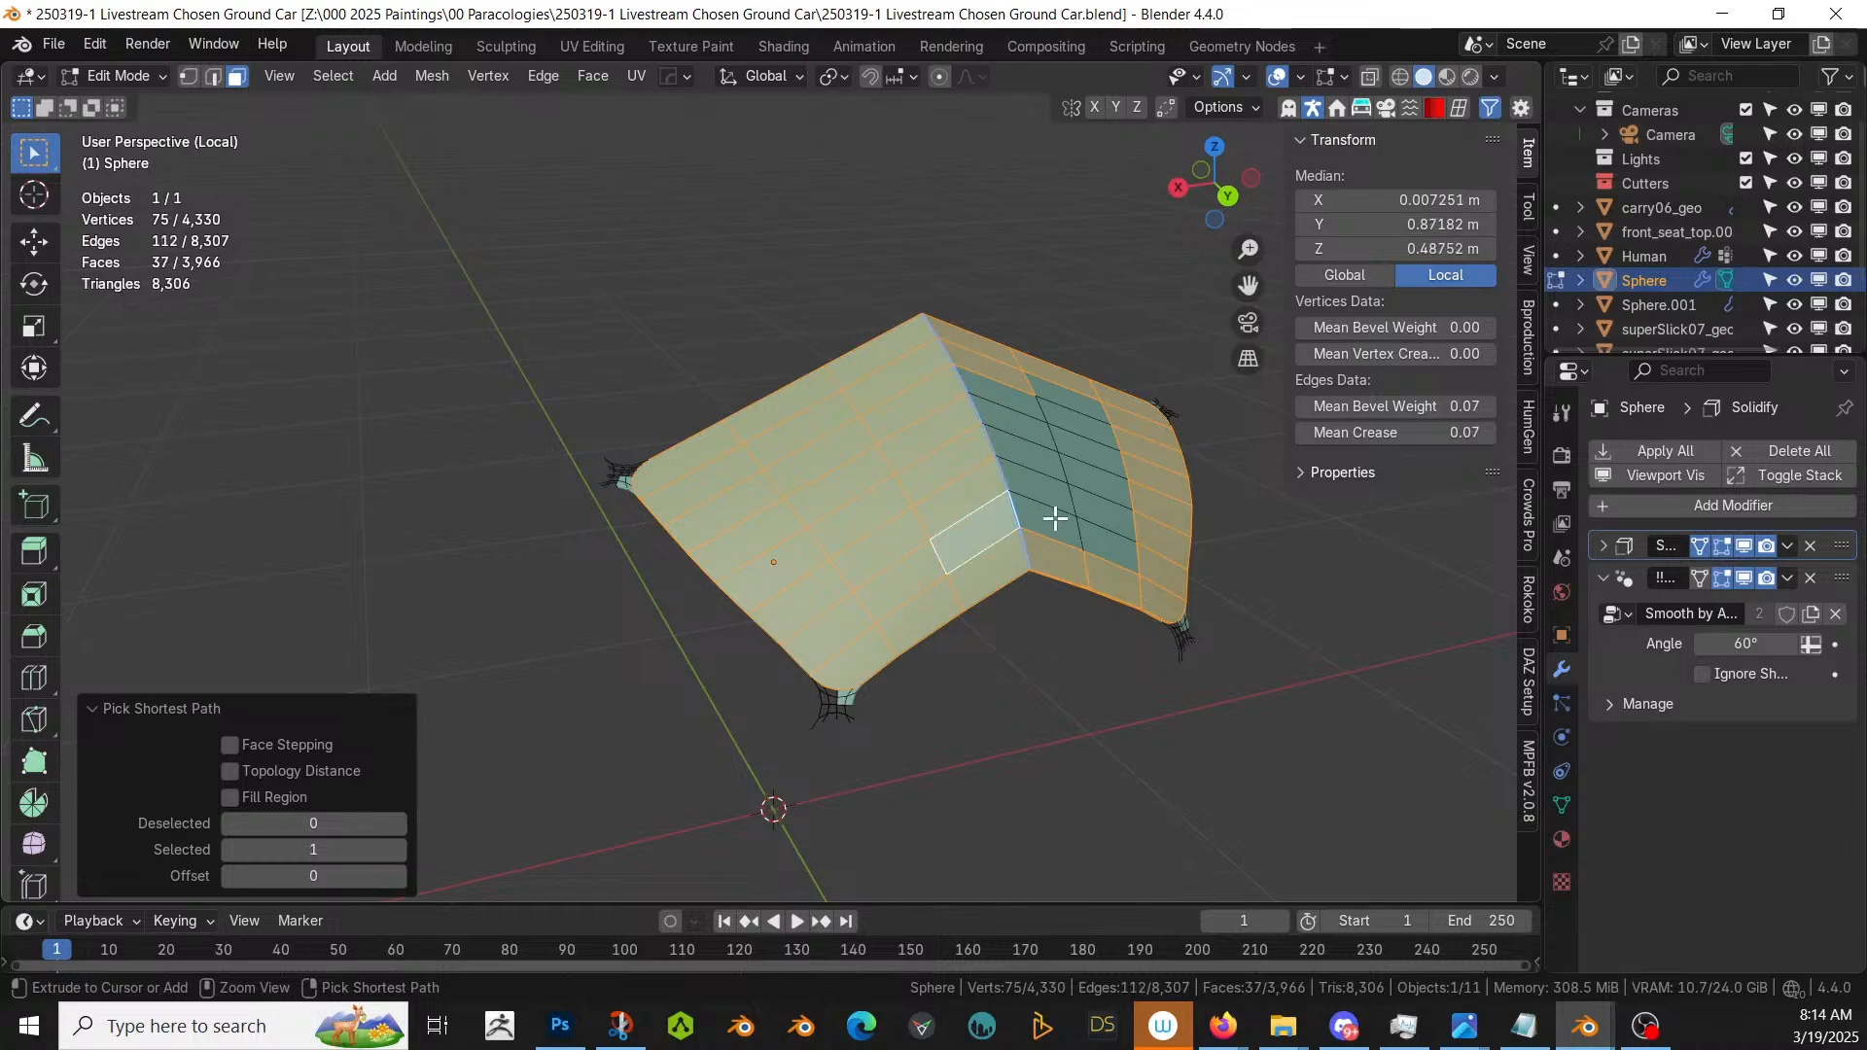
{"action": "right_click", "coordinate": [1051, 519], "text": "ctrl"}
{"action": "right_click", "coordinate": [1018, 403], "text": "ctrl"}
{"action": "right_click", "coordinate": [1065, 397], "text": "ctrl"}
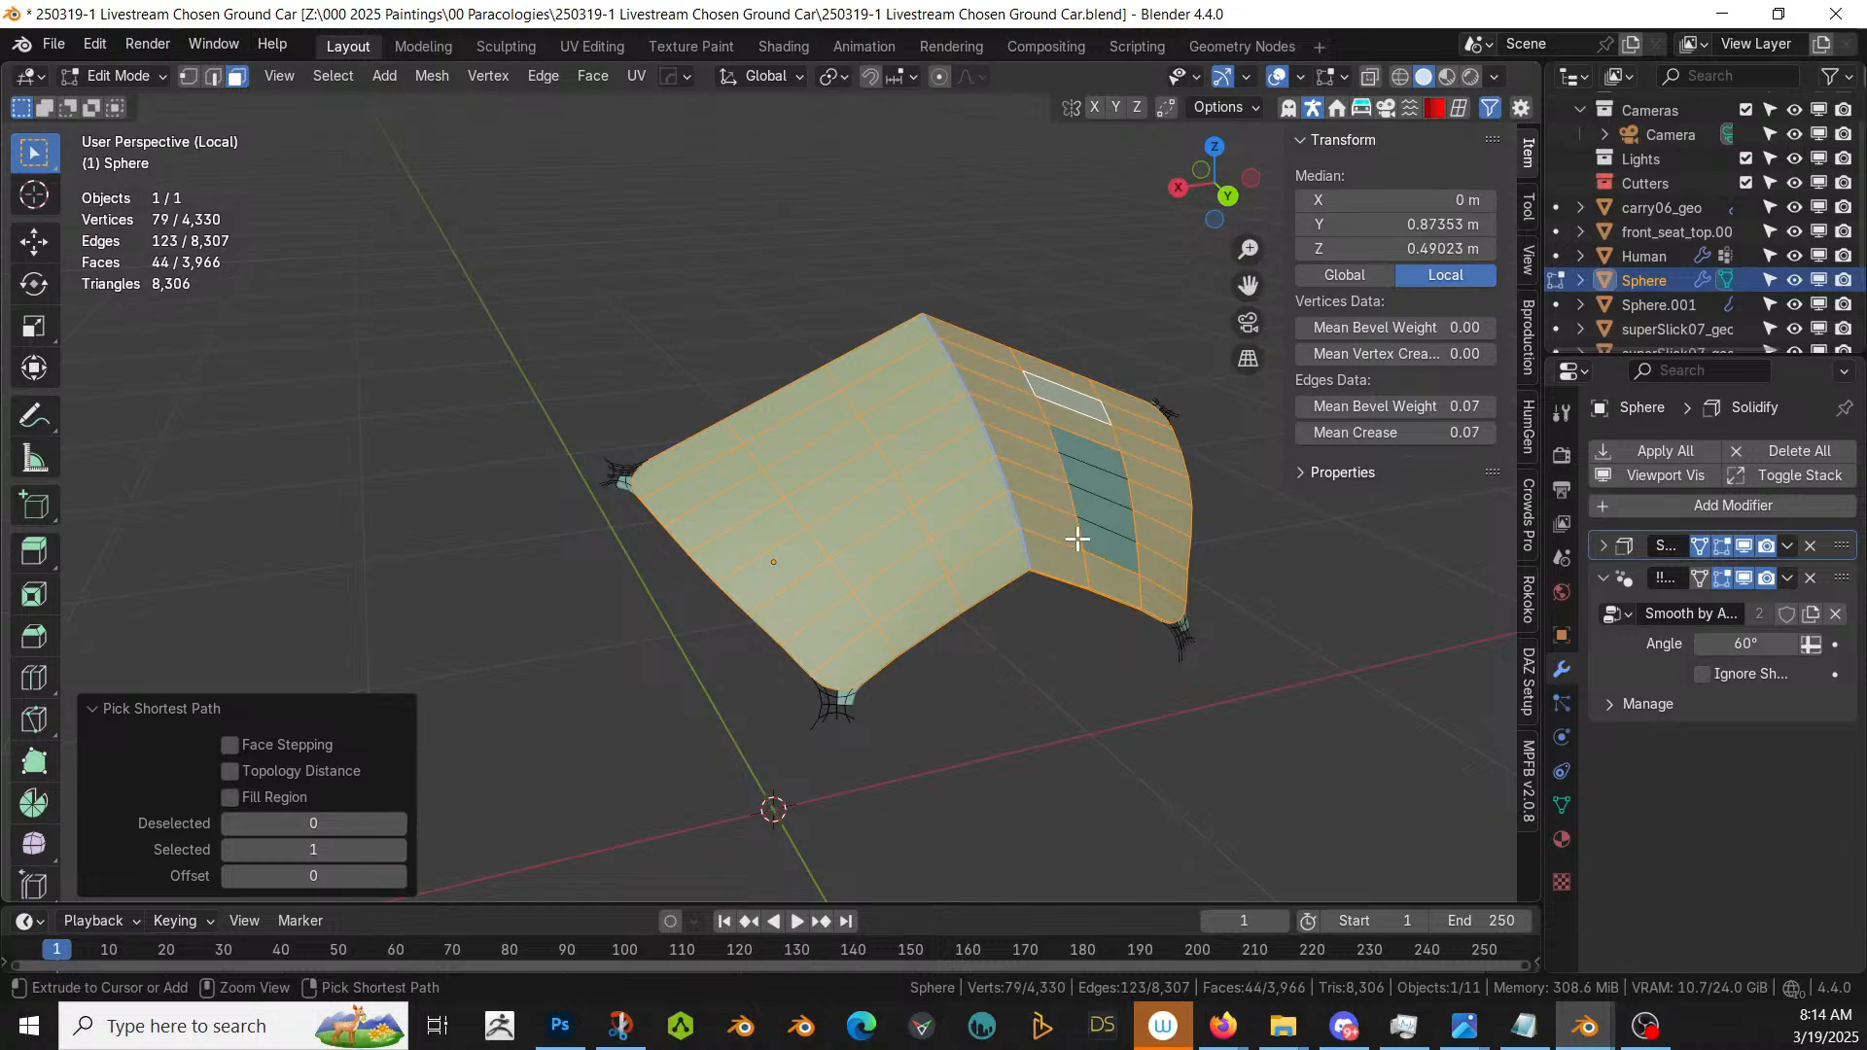
{"action": "right_click", "coordinate": [1113, 545], "text": "ctrl"}
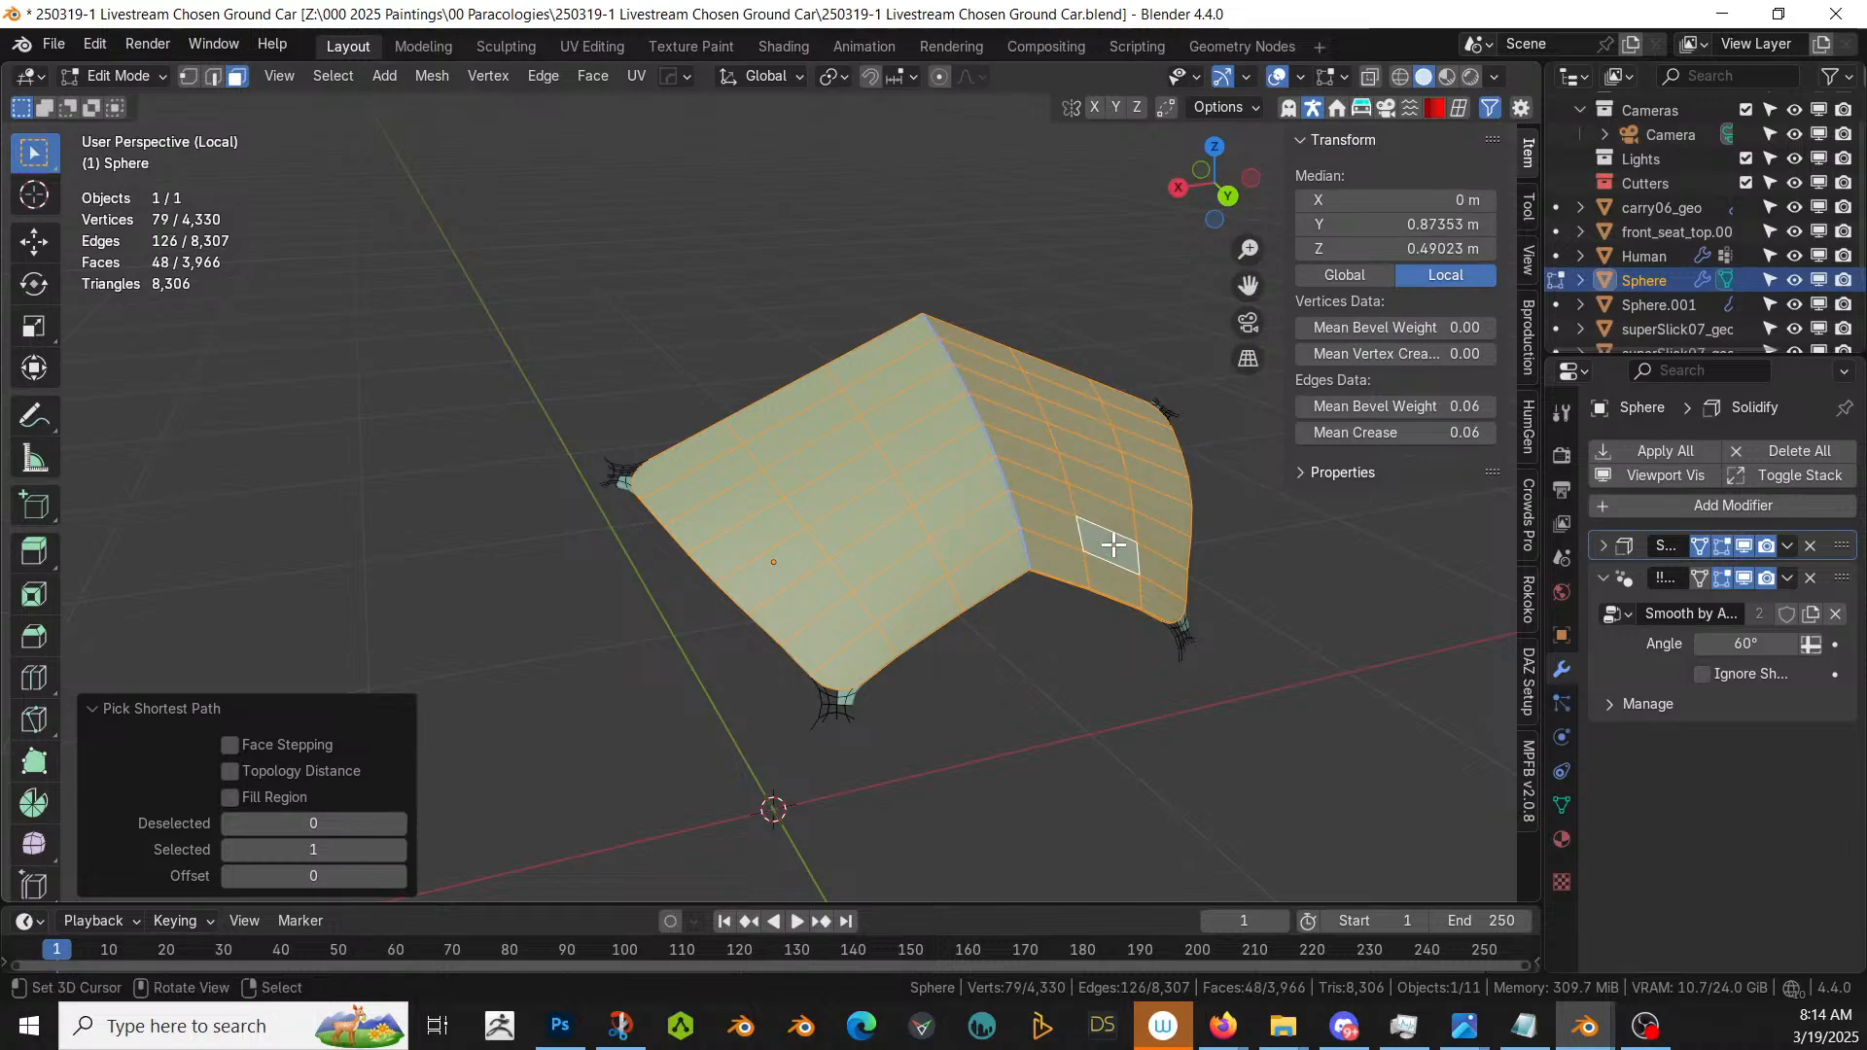
- Reveal the hidden body mesh and extrude the rear window faces inward, setting the normal Z move to -0.005 m
{"action": "middle_click_drag", "start_coordinate": [1113, 545], "coordinate": [1010, 550]}
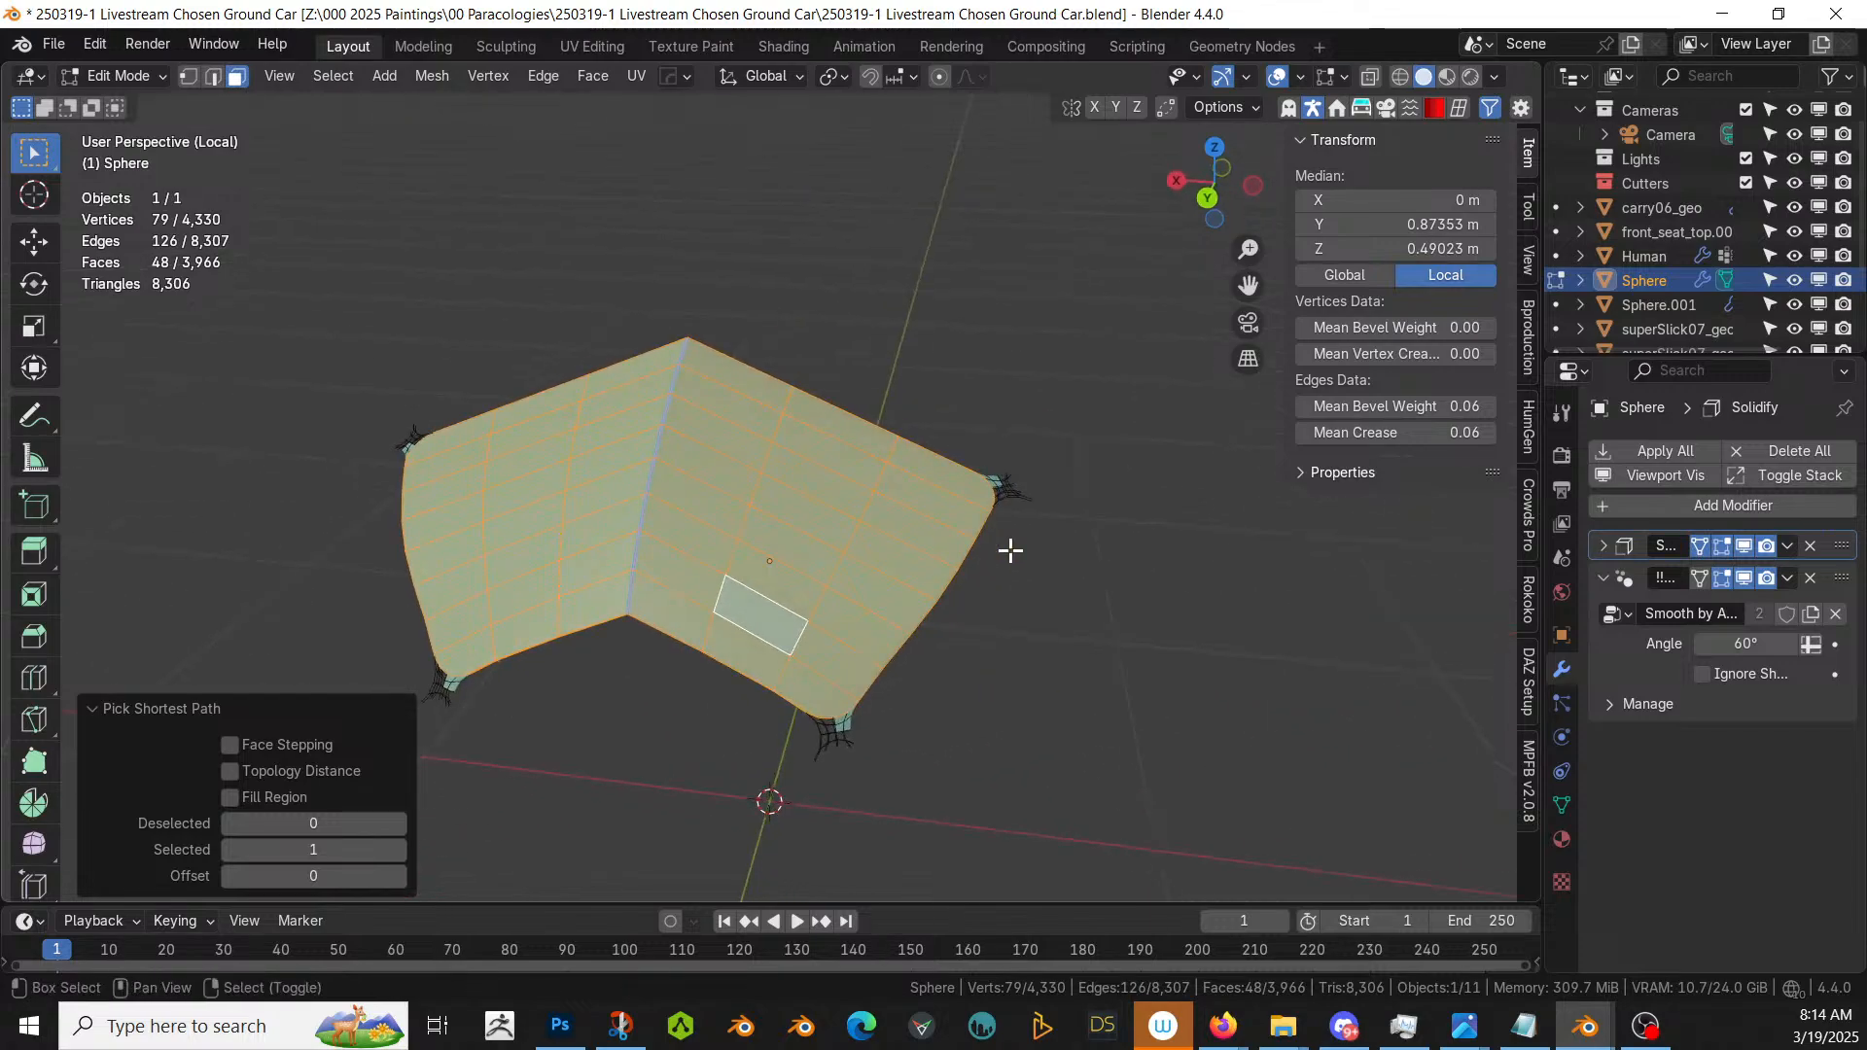
{"action": "key", "text": "alt+h"}
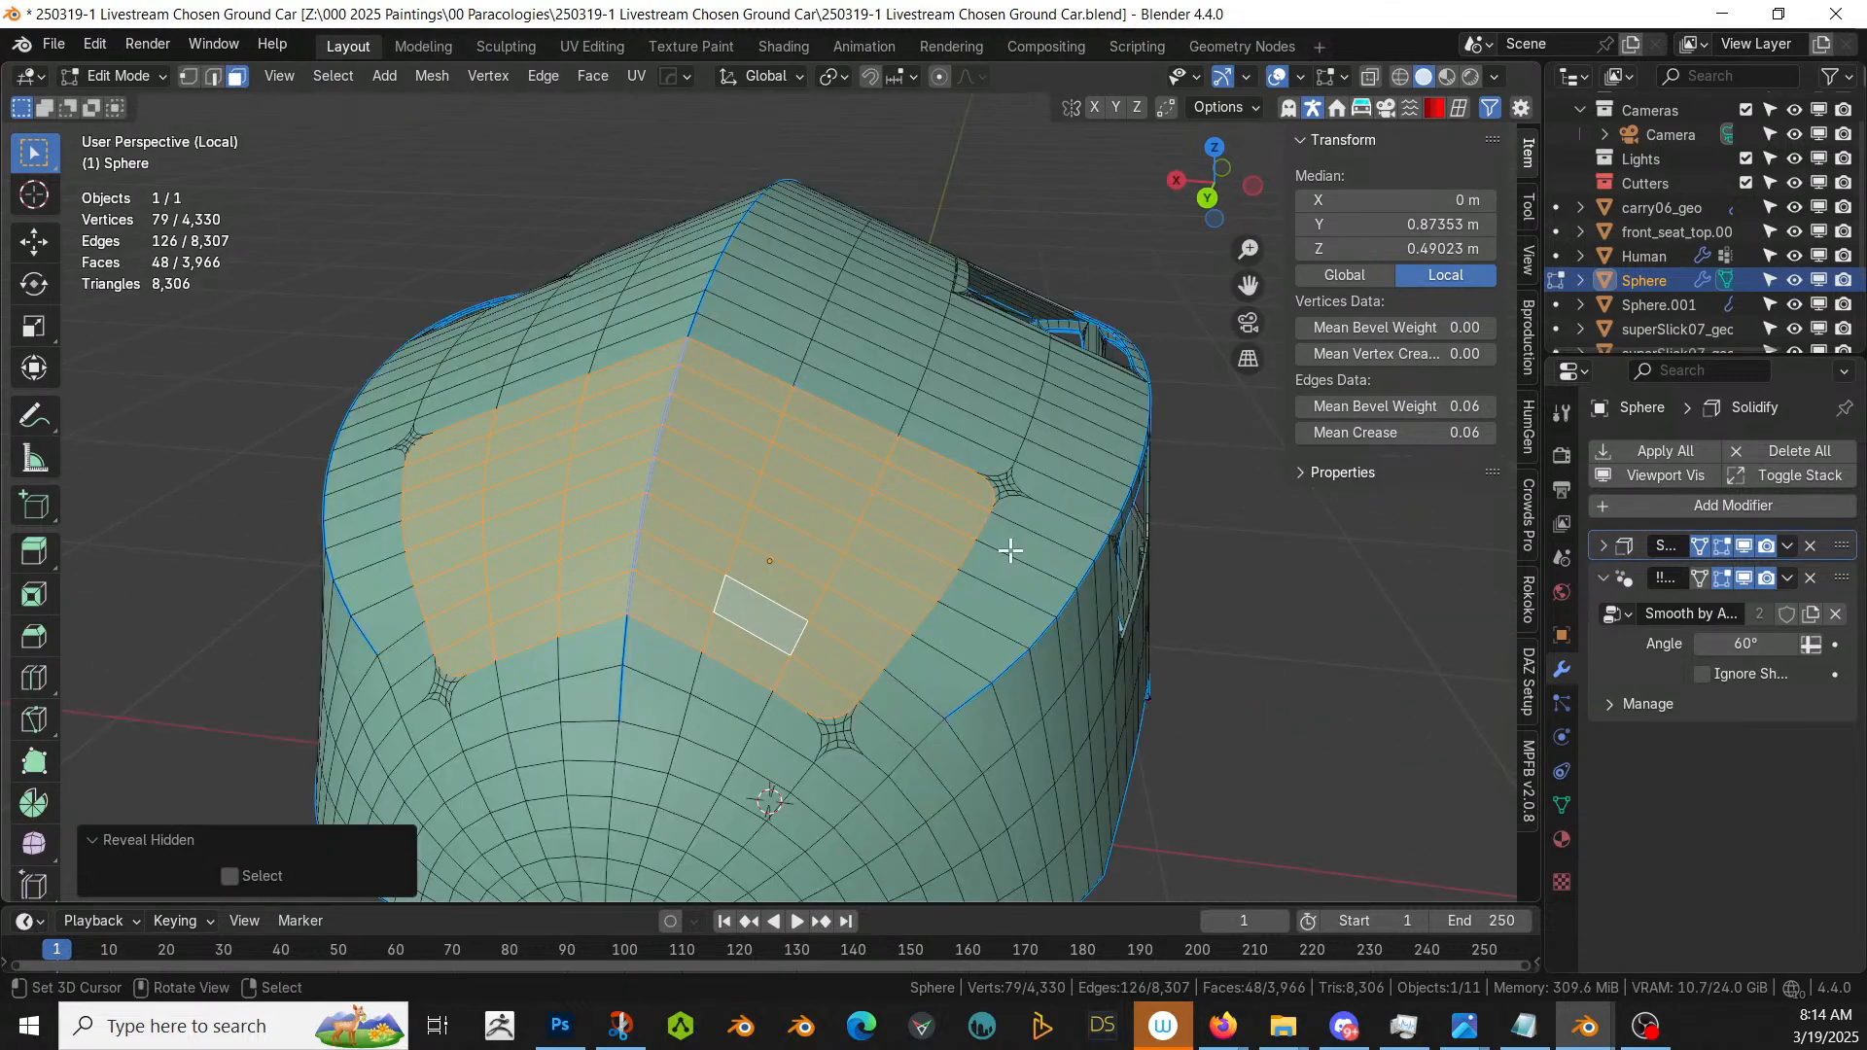
{"action": "middle_click_drag", "start_coordinate": [1010, 550], "coordinate": [1125, 541]}
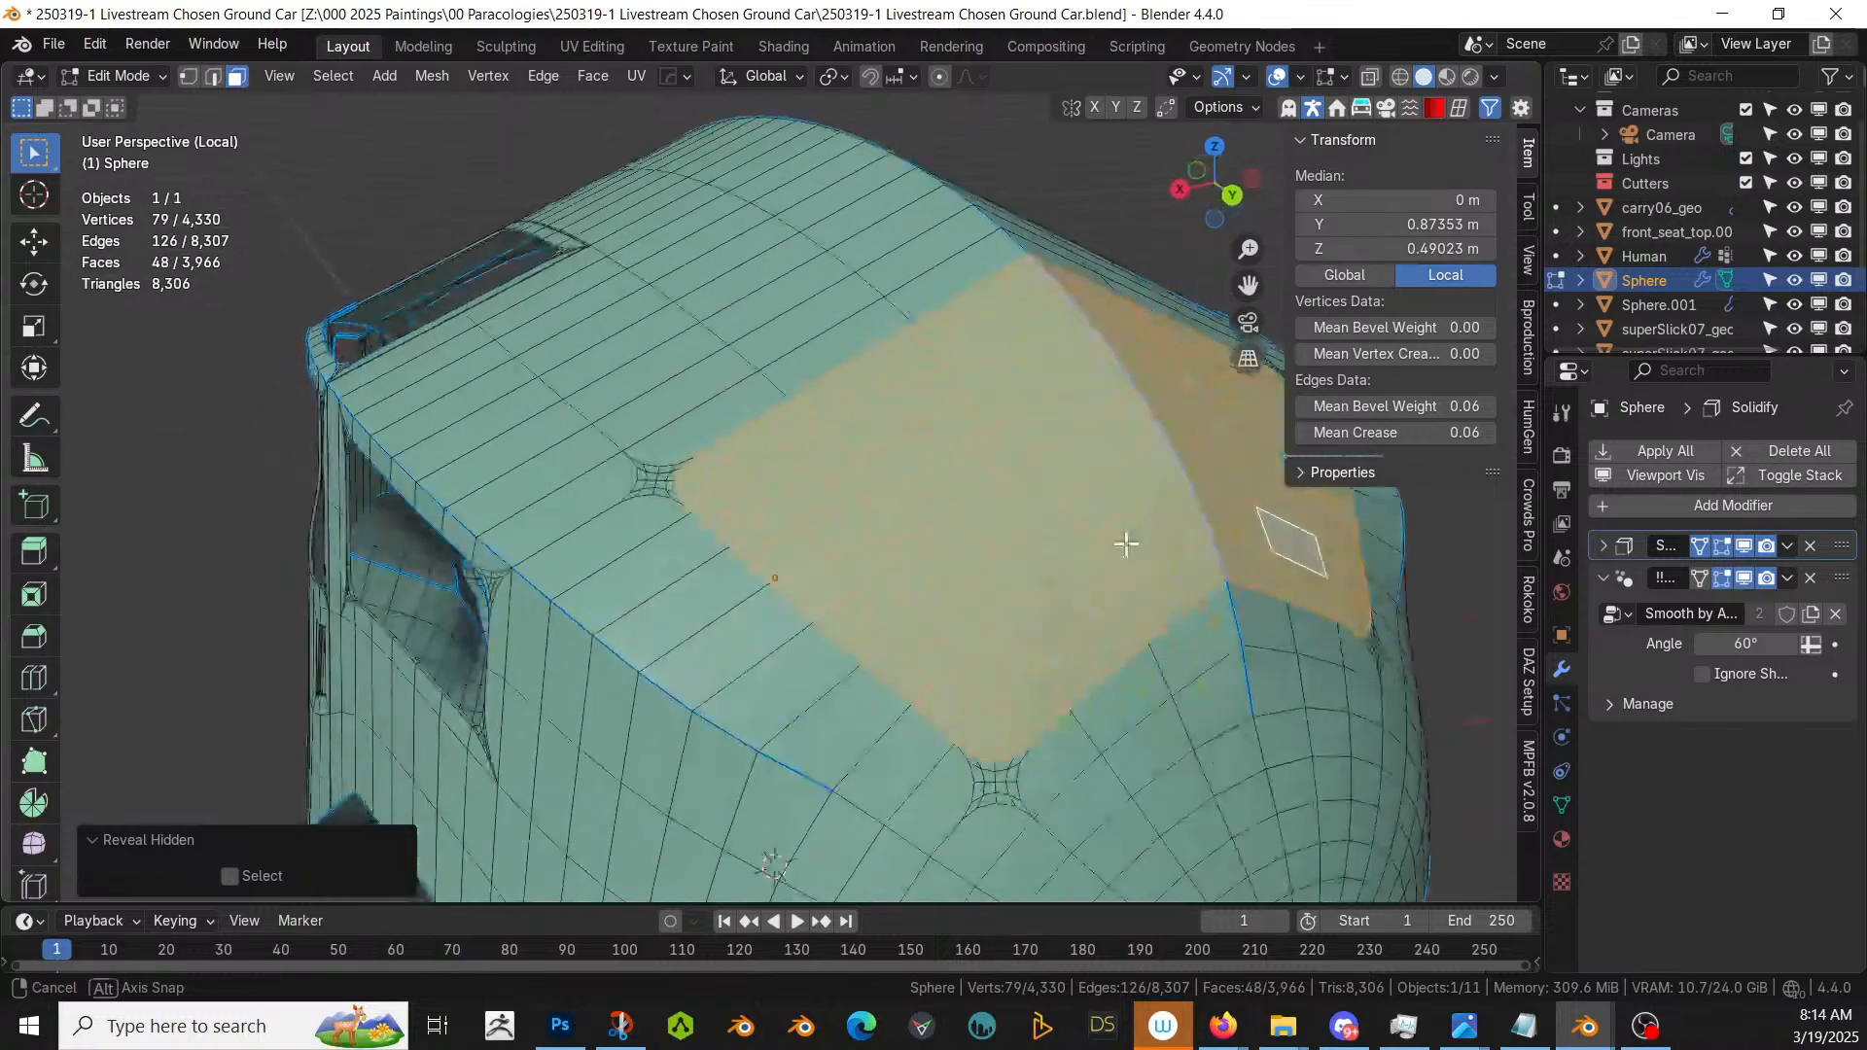
{"action": "key", "text": "e"}
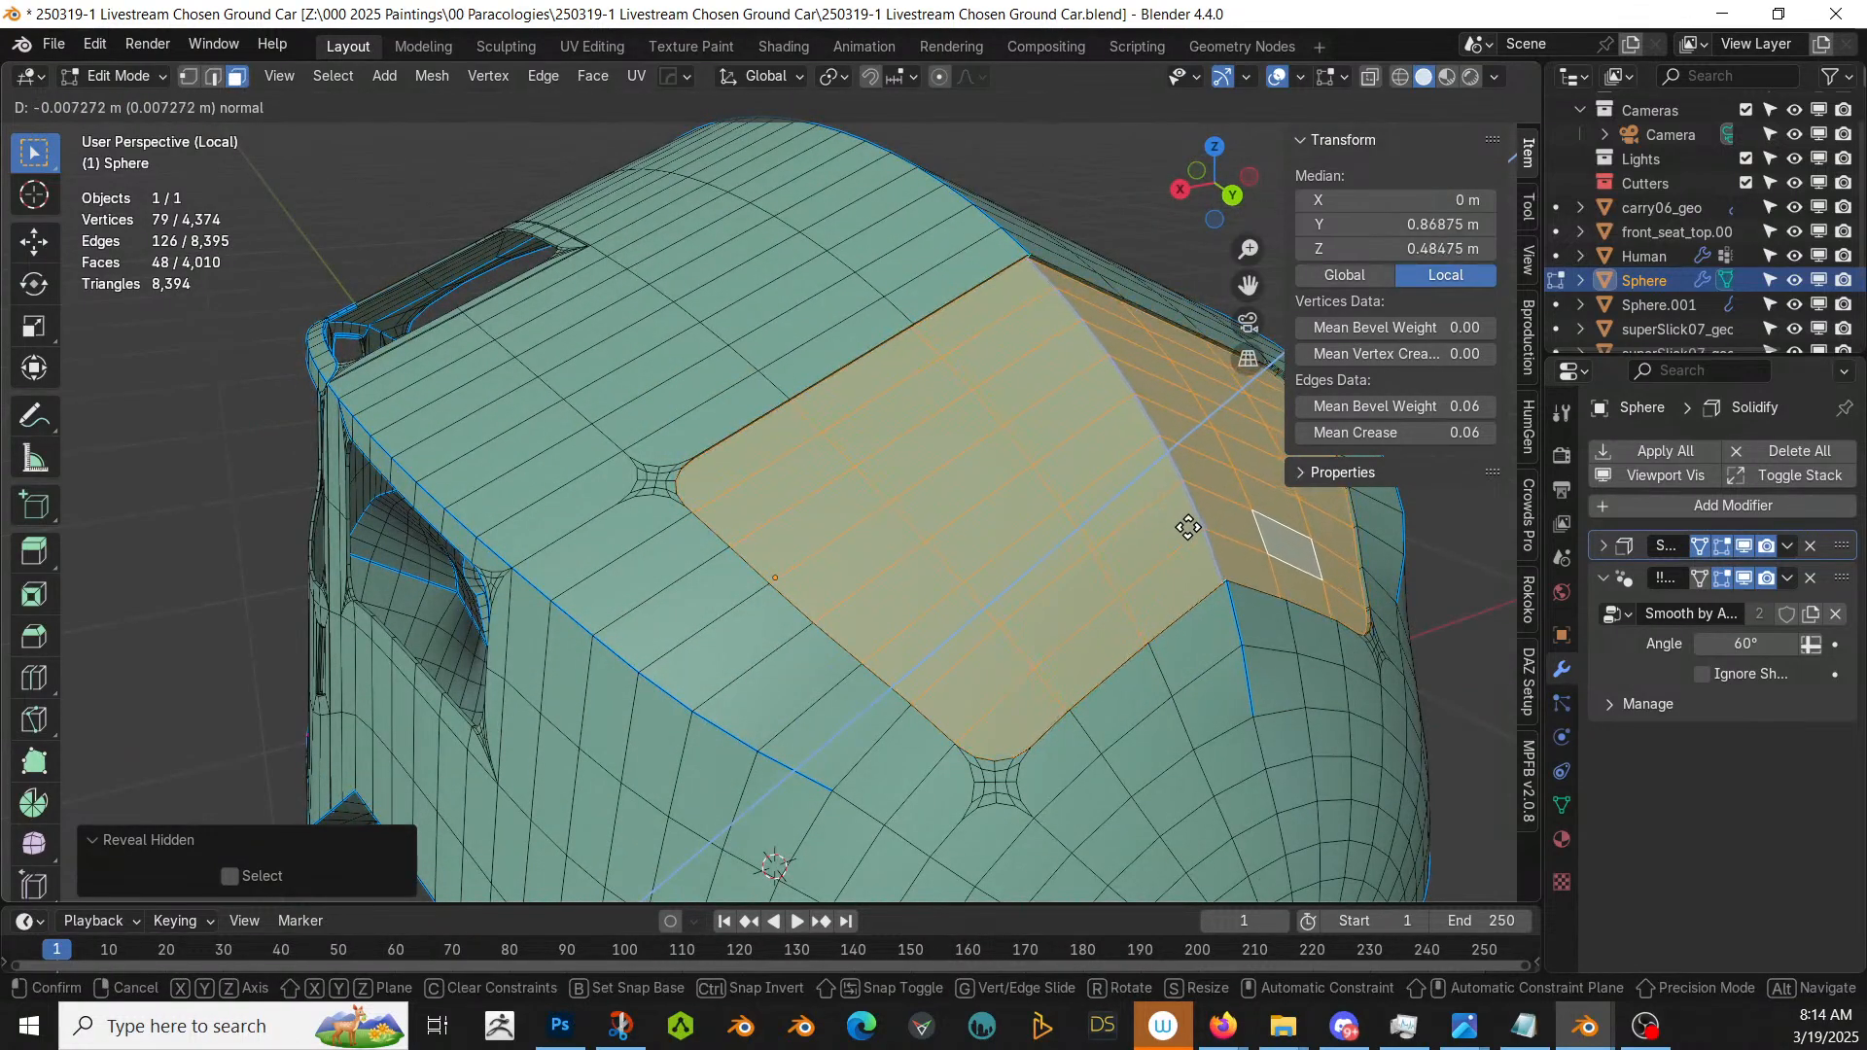
{"action": "left_click", "coordinate": [1188, 528]}
{"action": "left_click", "coordinate": [314, 796]}
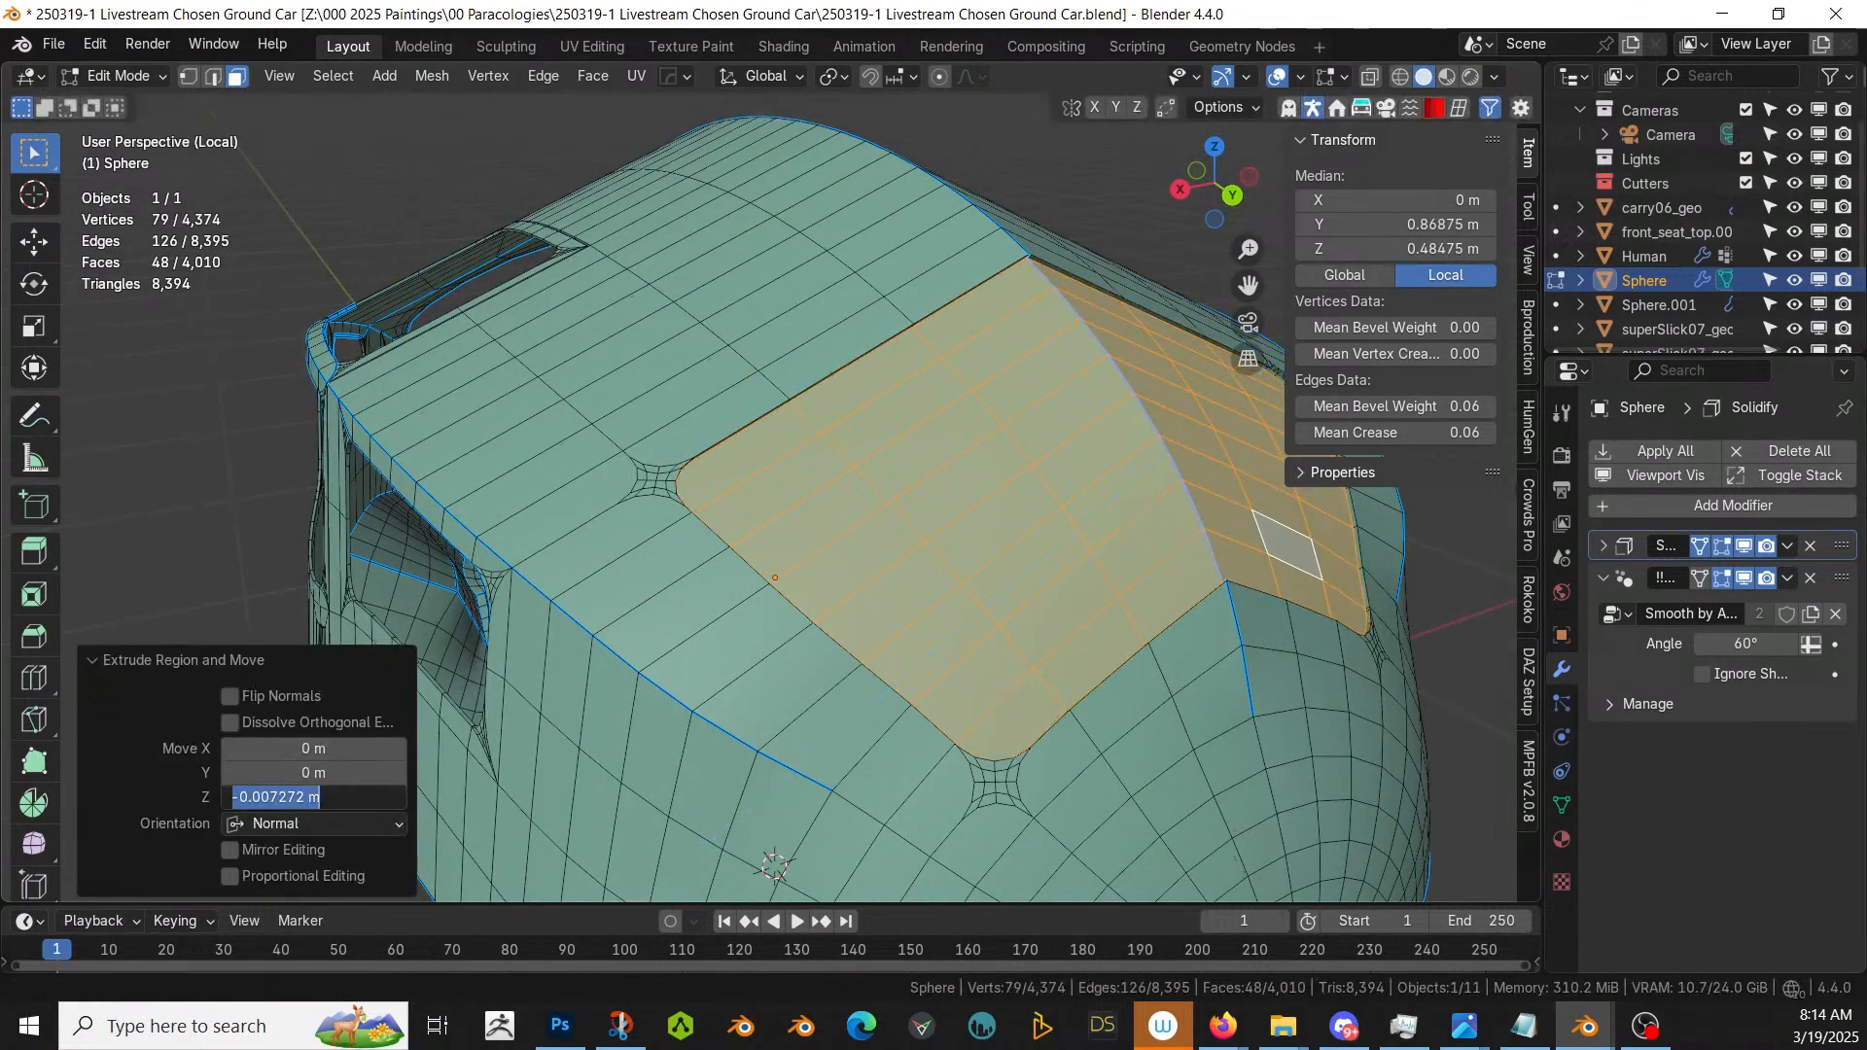
{"action": "type", "text": "-"}
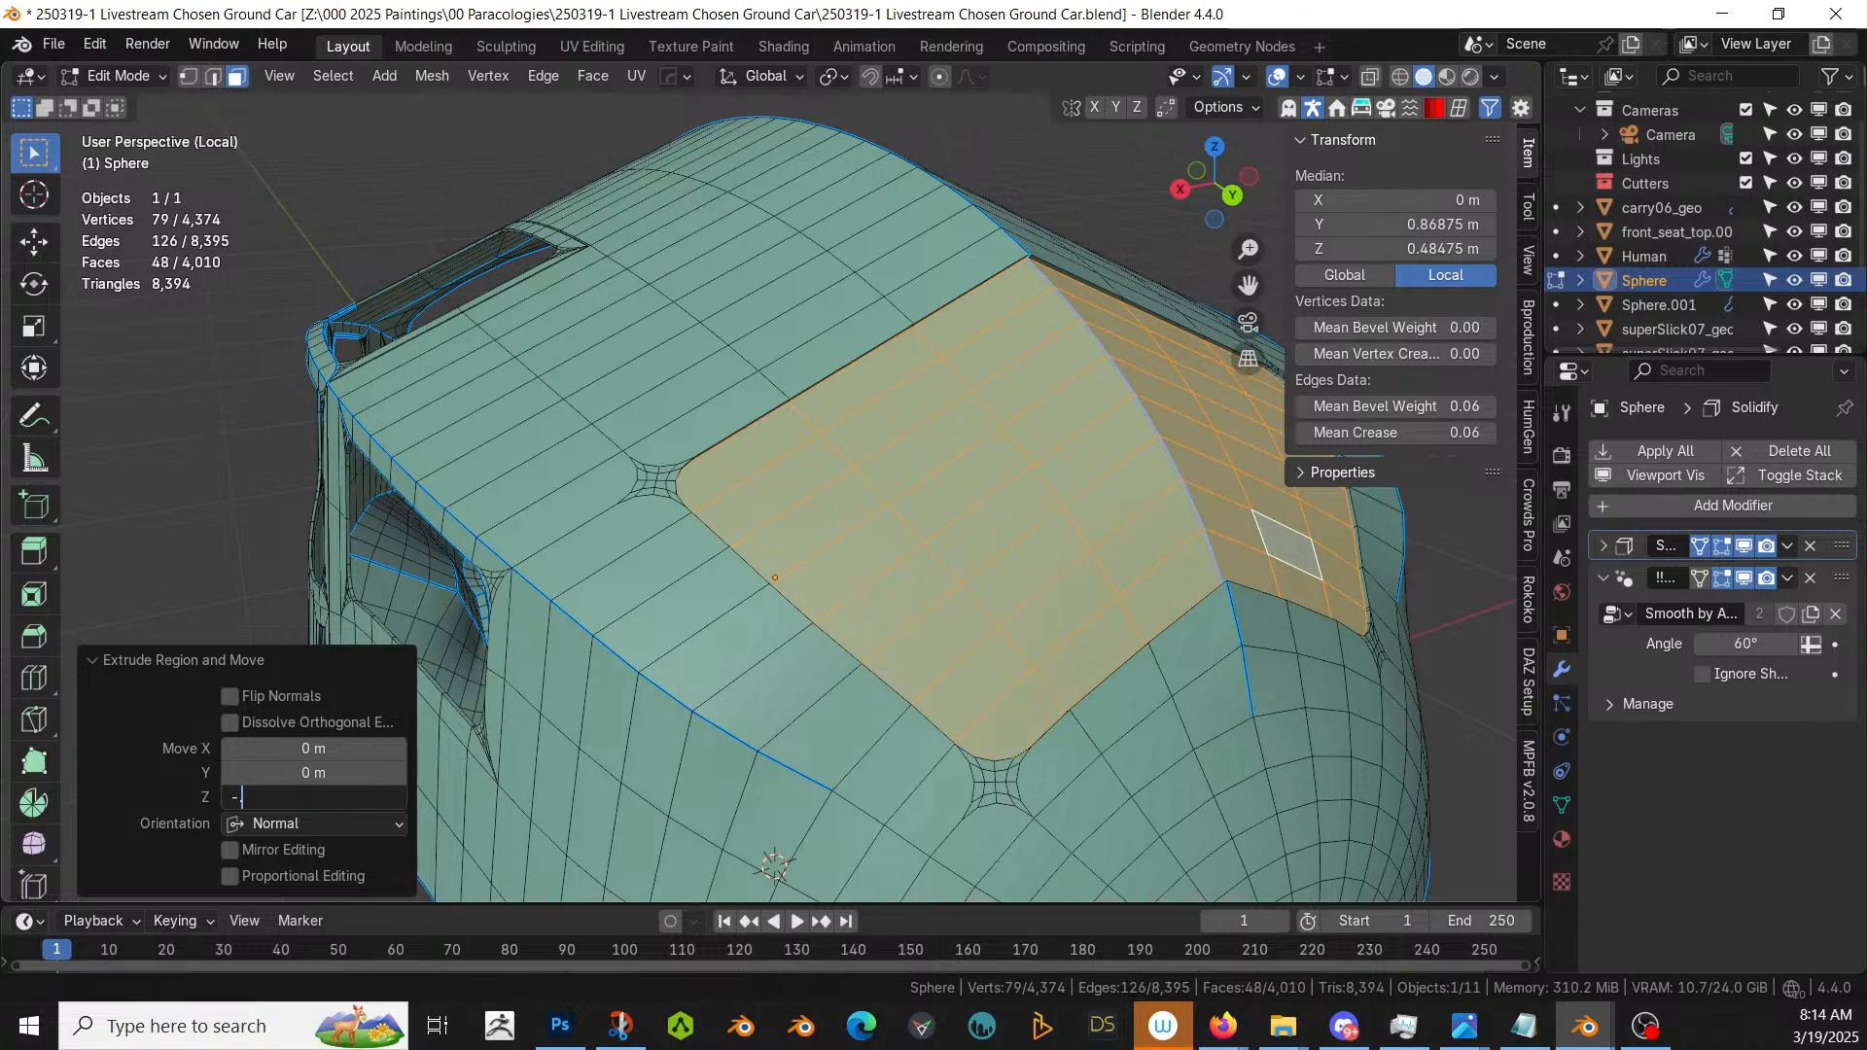
{"action": "type", "text": "0.005"}
{"action": "key", "text": "Return"}
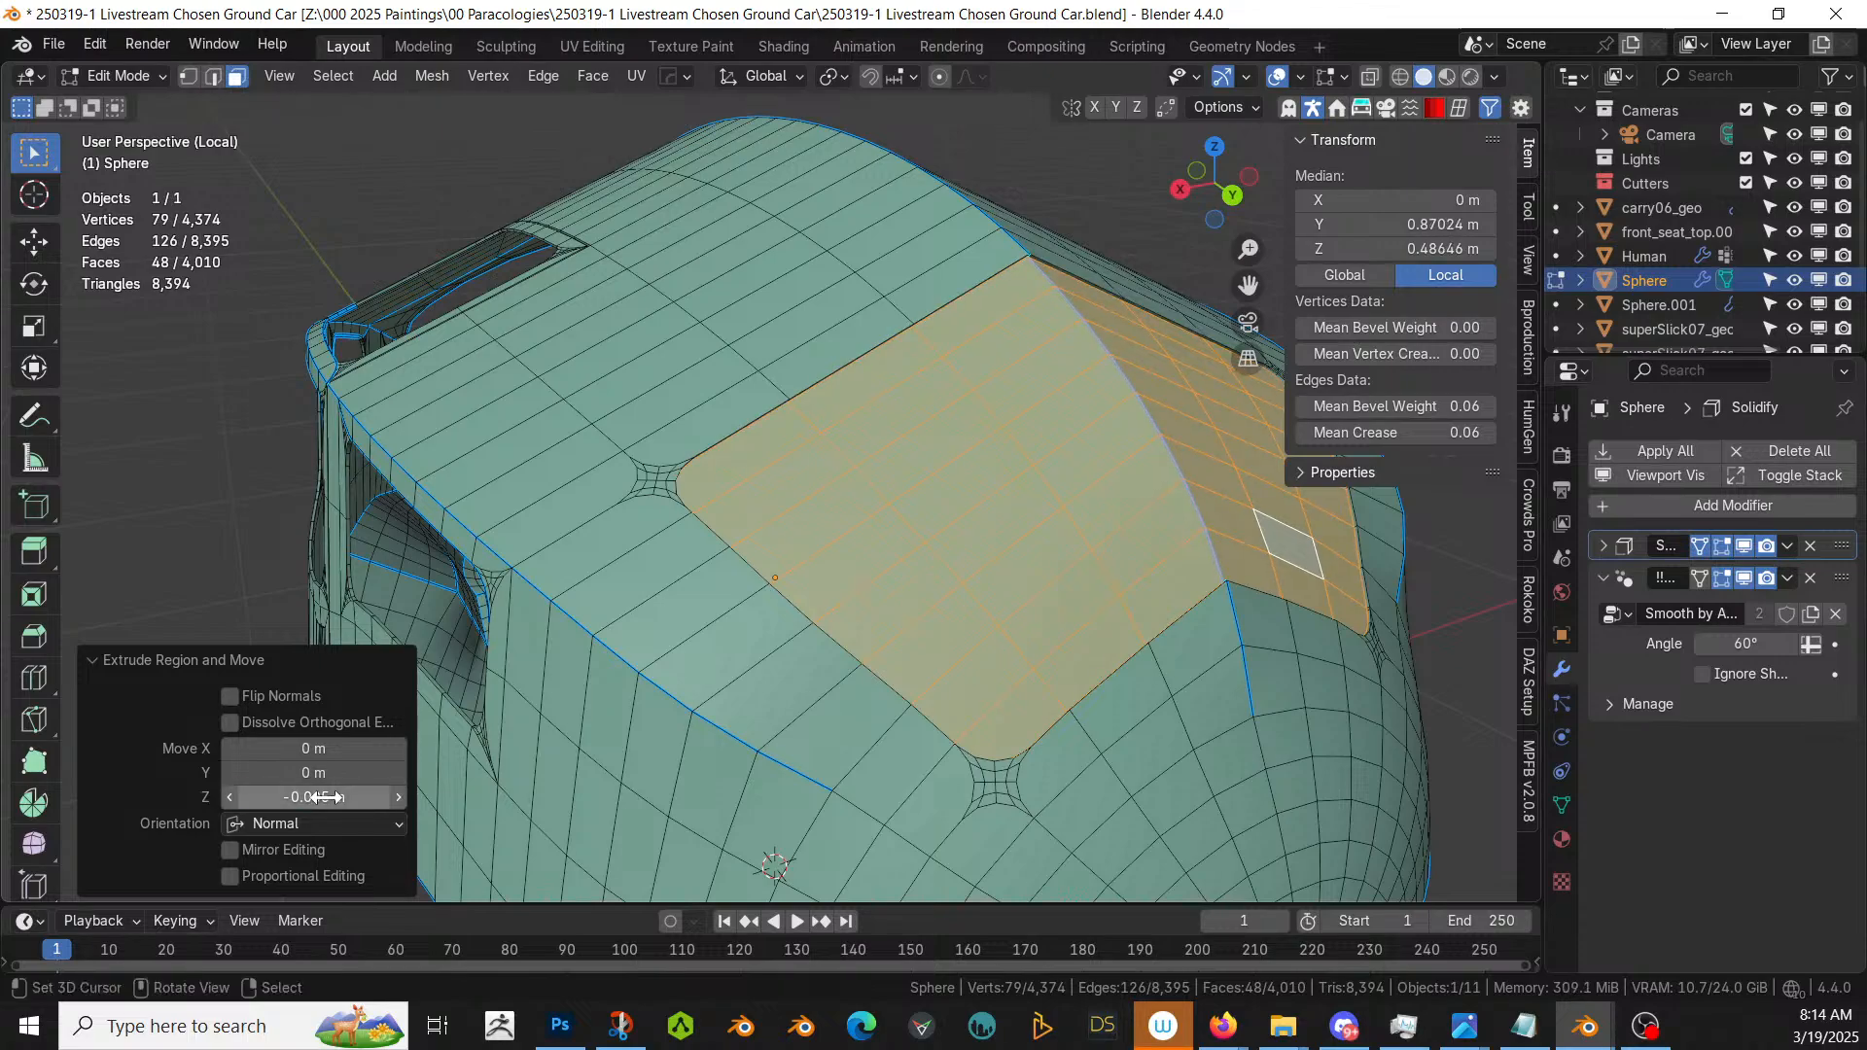
- Assign Material.001 to the rear window faces and inspect the body in Object Mode with Rendered shading
{"action": "scroll", "coordinate": [438, 513], "scroll_direction": "down", "scroll_amount": 2}
{"action": "middle_click_drag", "start_coordinate": [494, 517], "coordinate": [556, 525]}
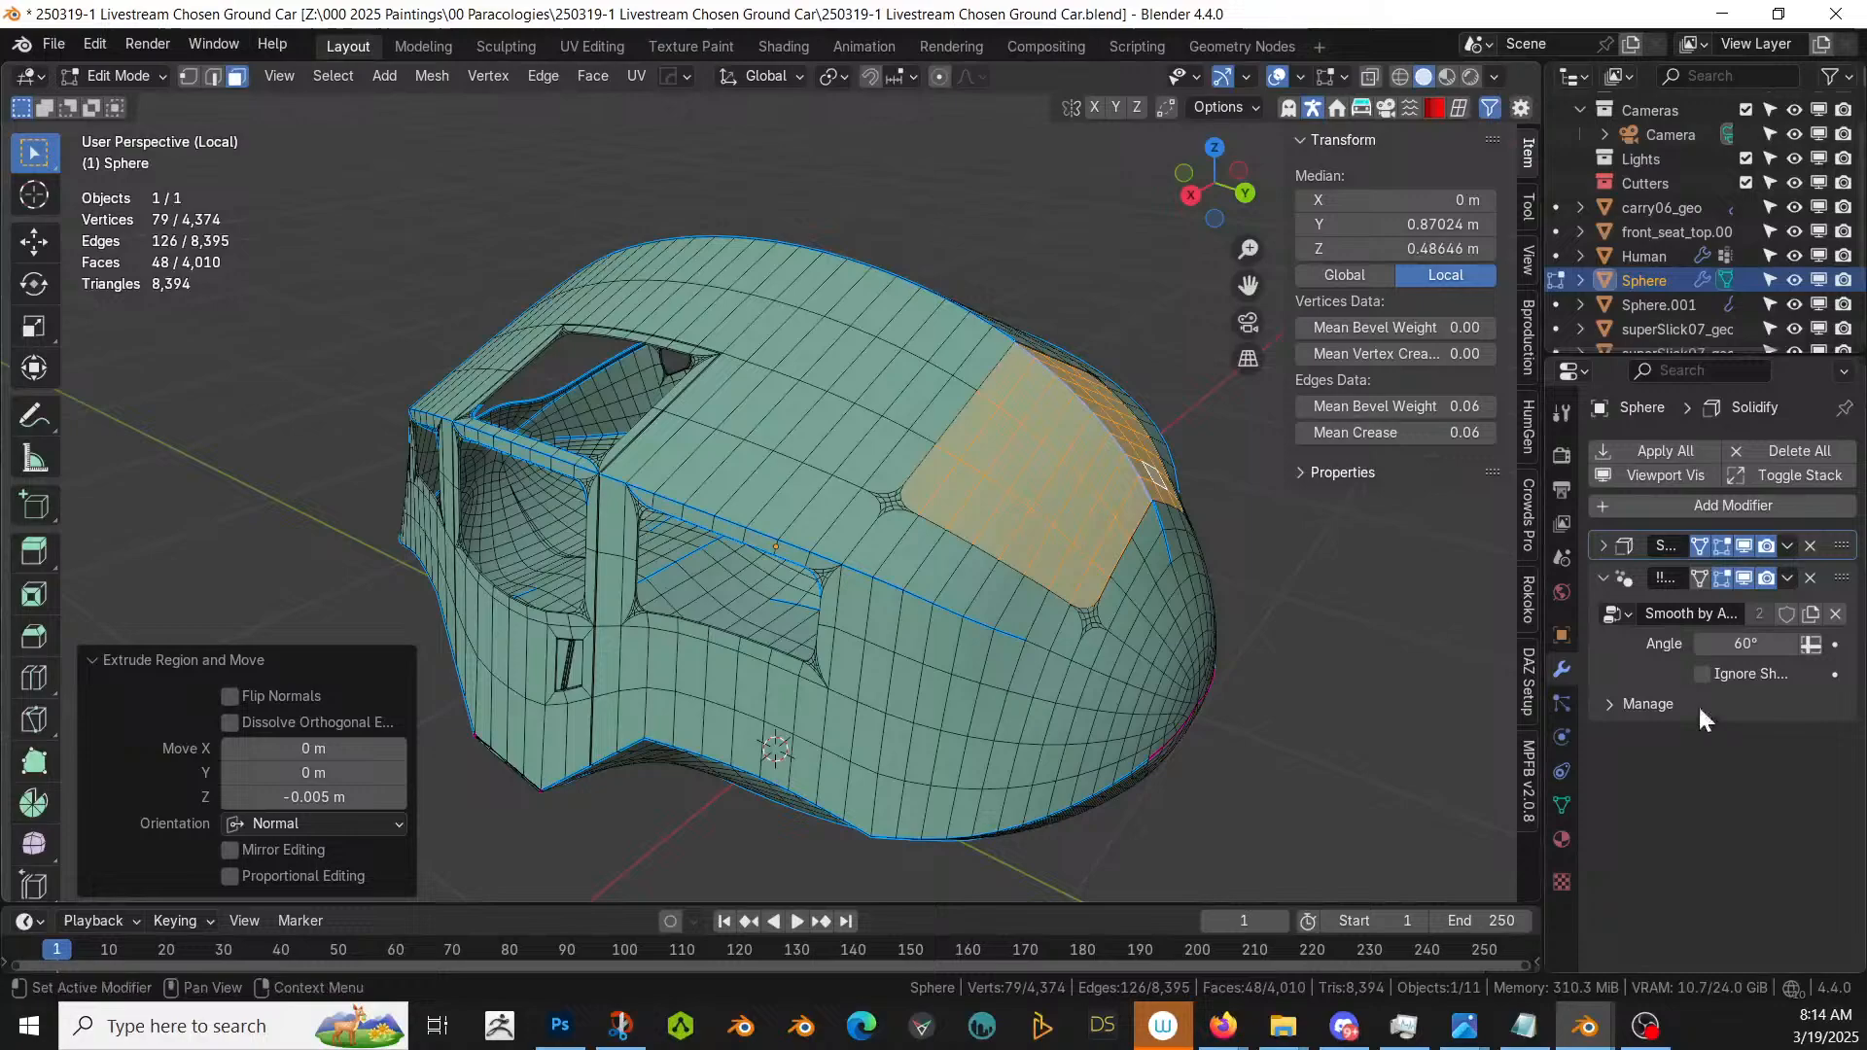
{"action": "left_click", "coordinate": [1563, 839]}
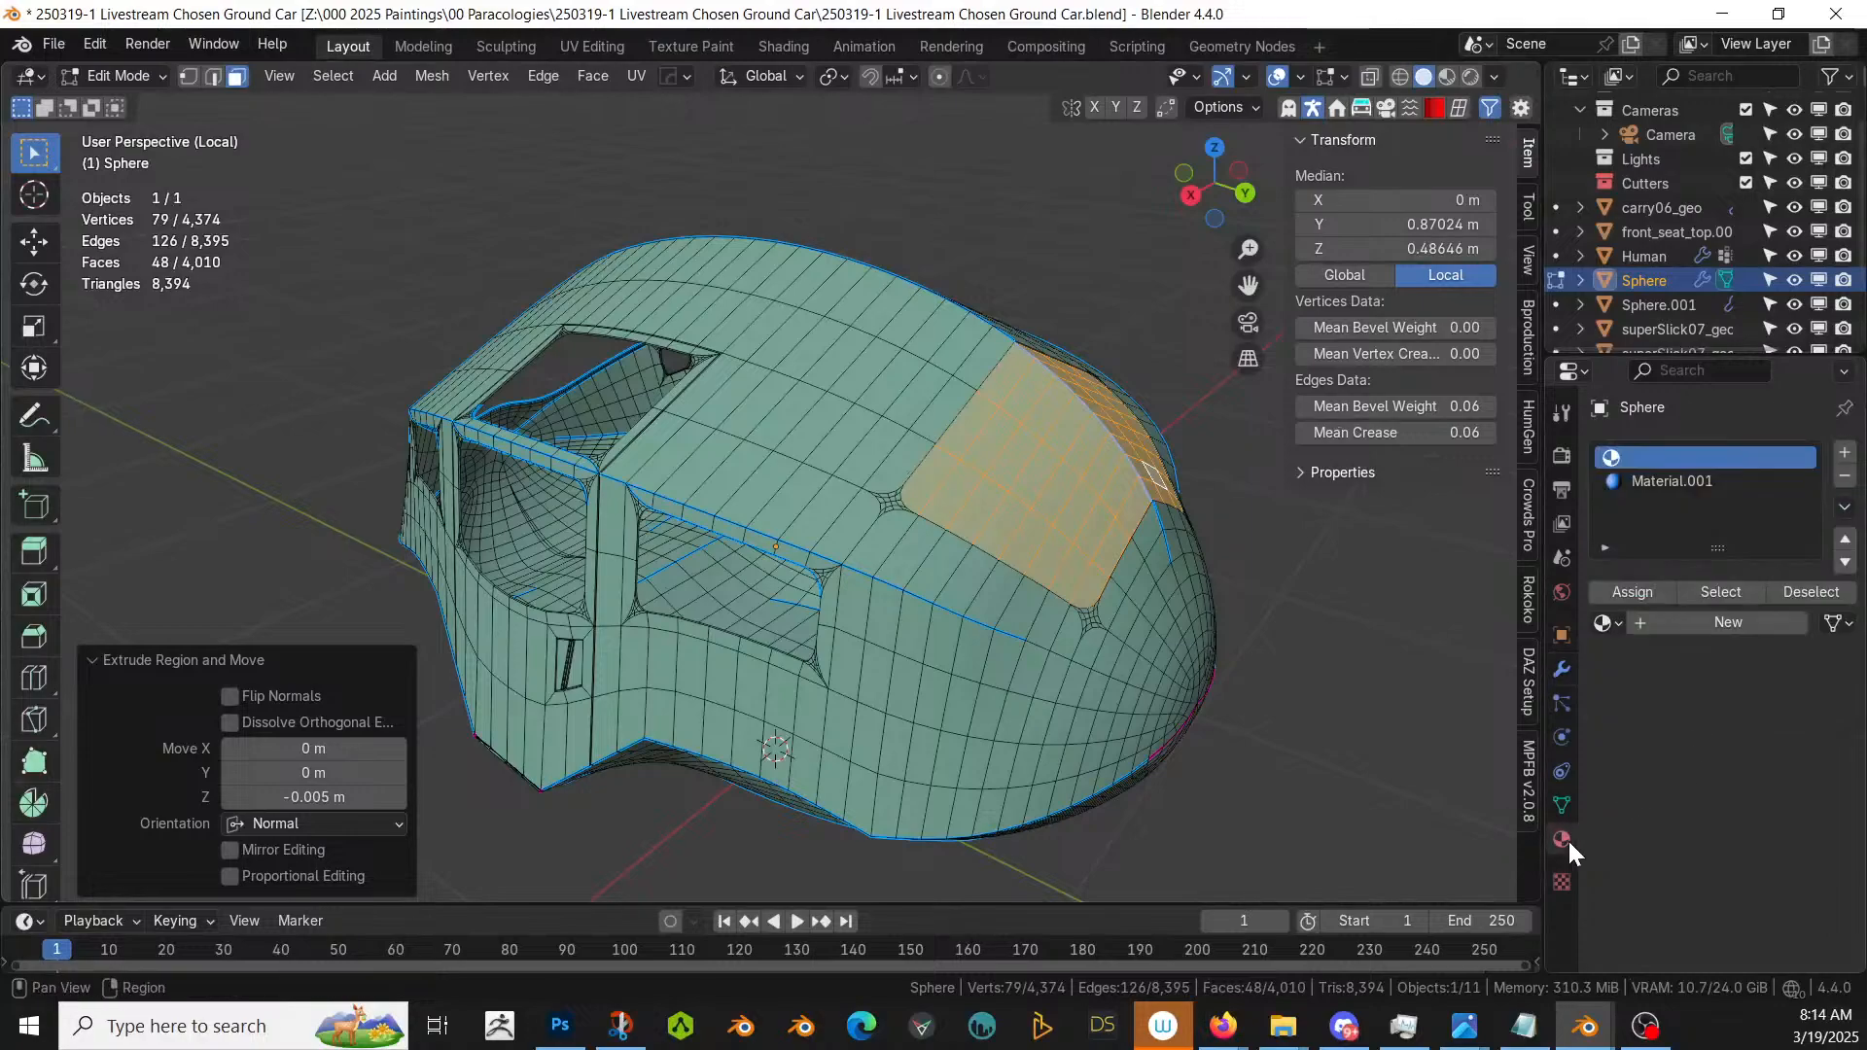
{"action": "left_click", "coordinate": [1624, 592]}
{"action": "key", "text": "Tab"}
{"action": "middle_click_drag", "start_coordinate": [1116, 580], "coordinate": [1059, 602]}
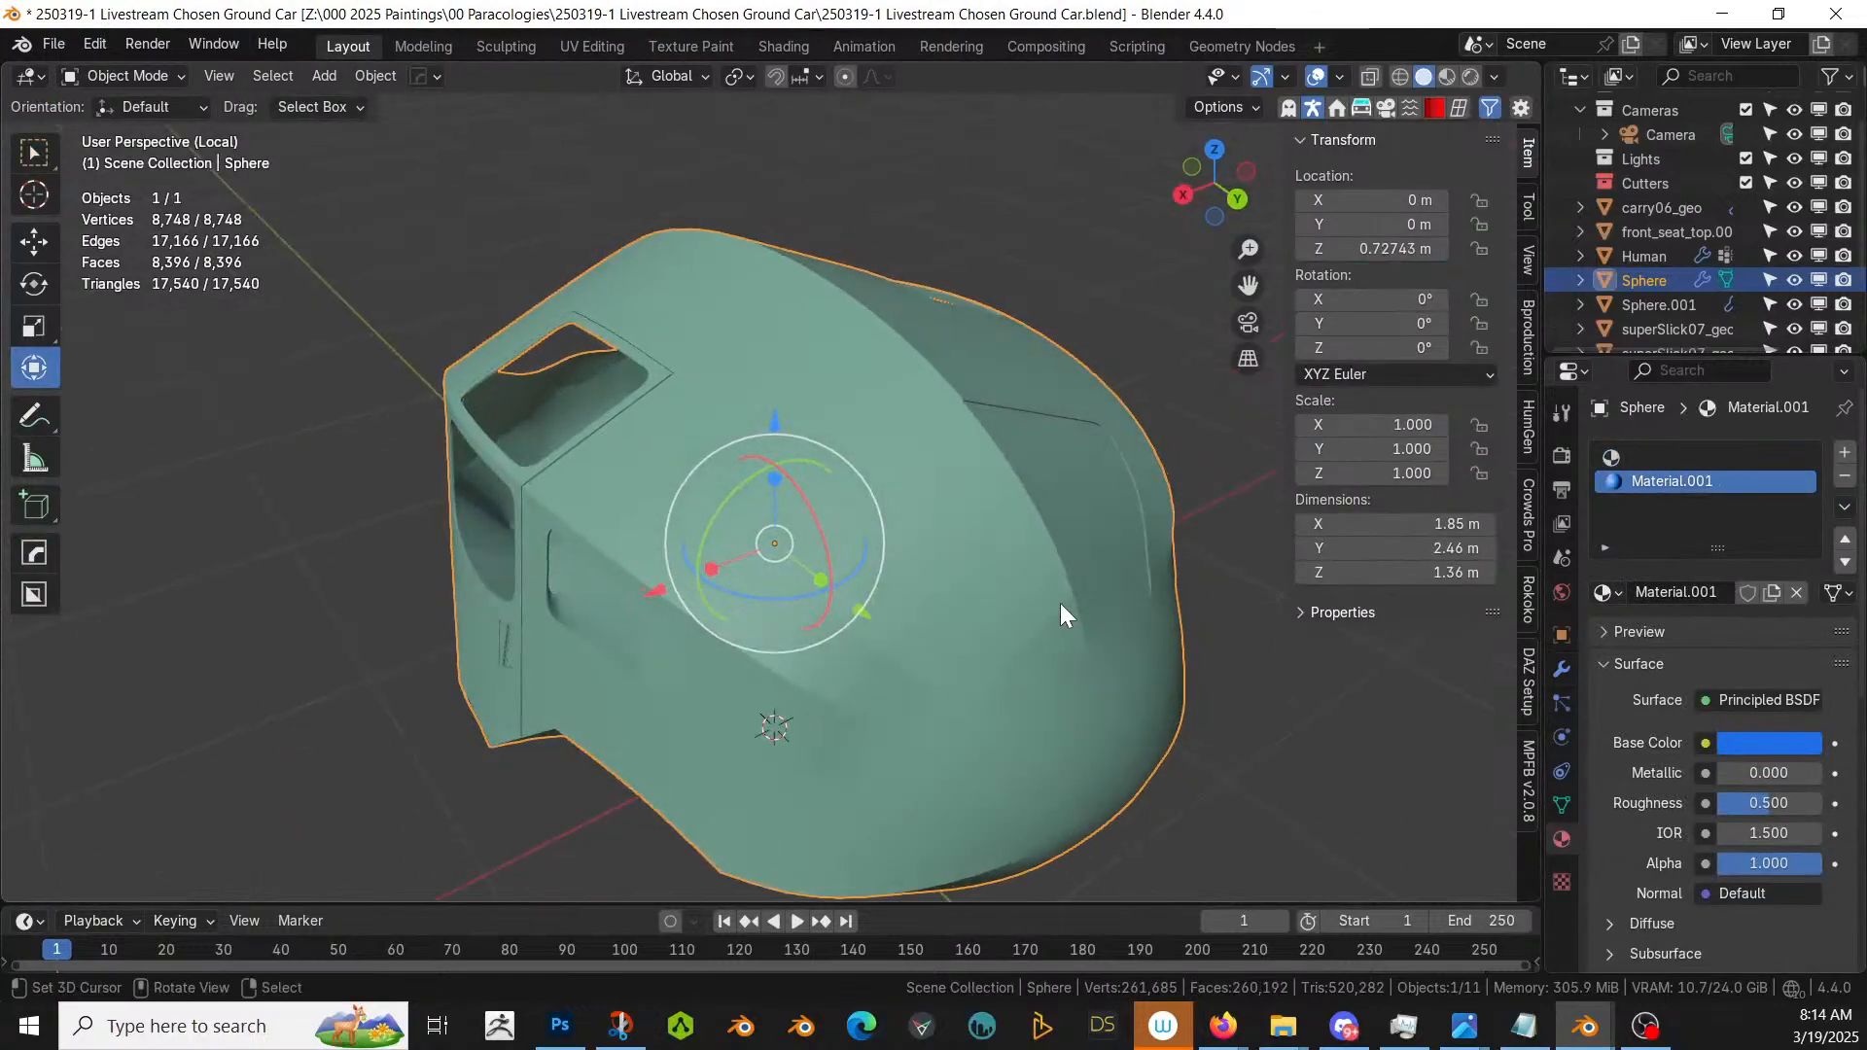
{"action": "key", "text": "z"}
{"action": "key", "text": "KP_8"}
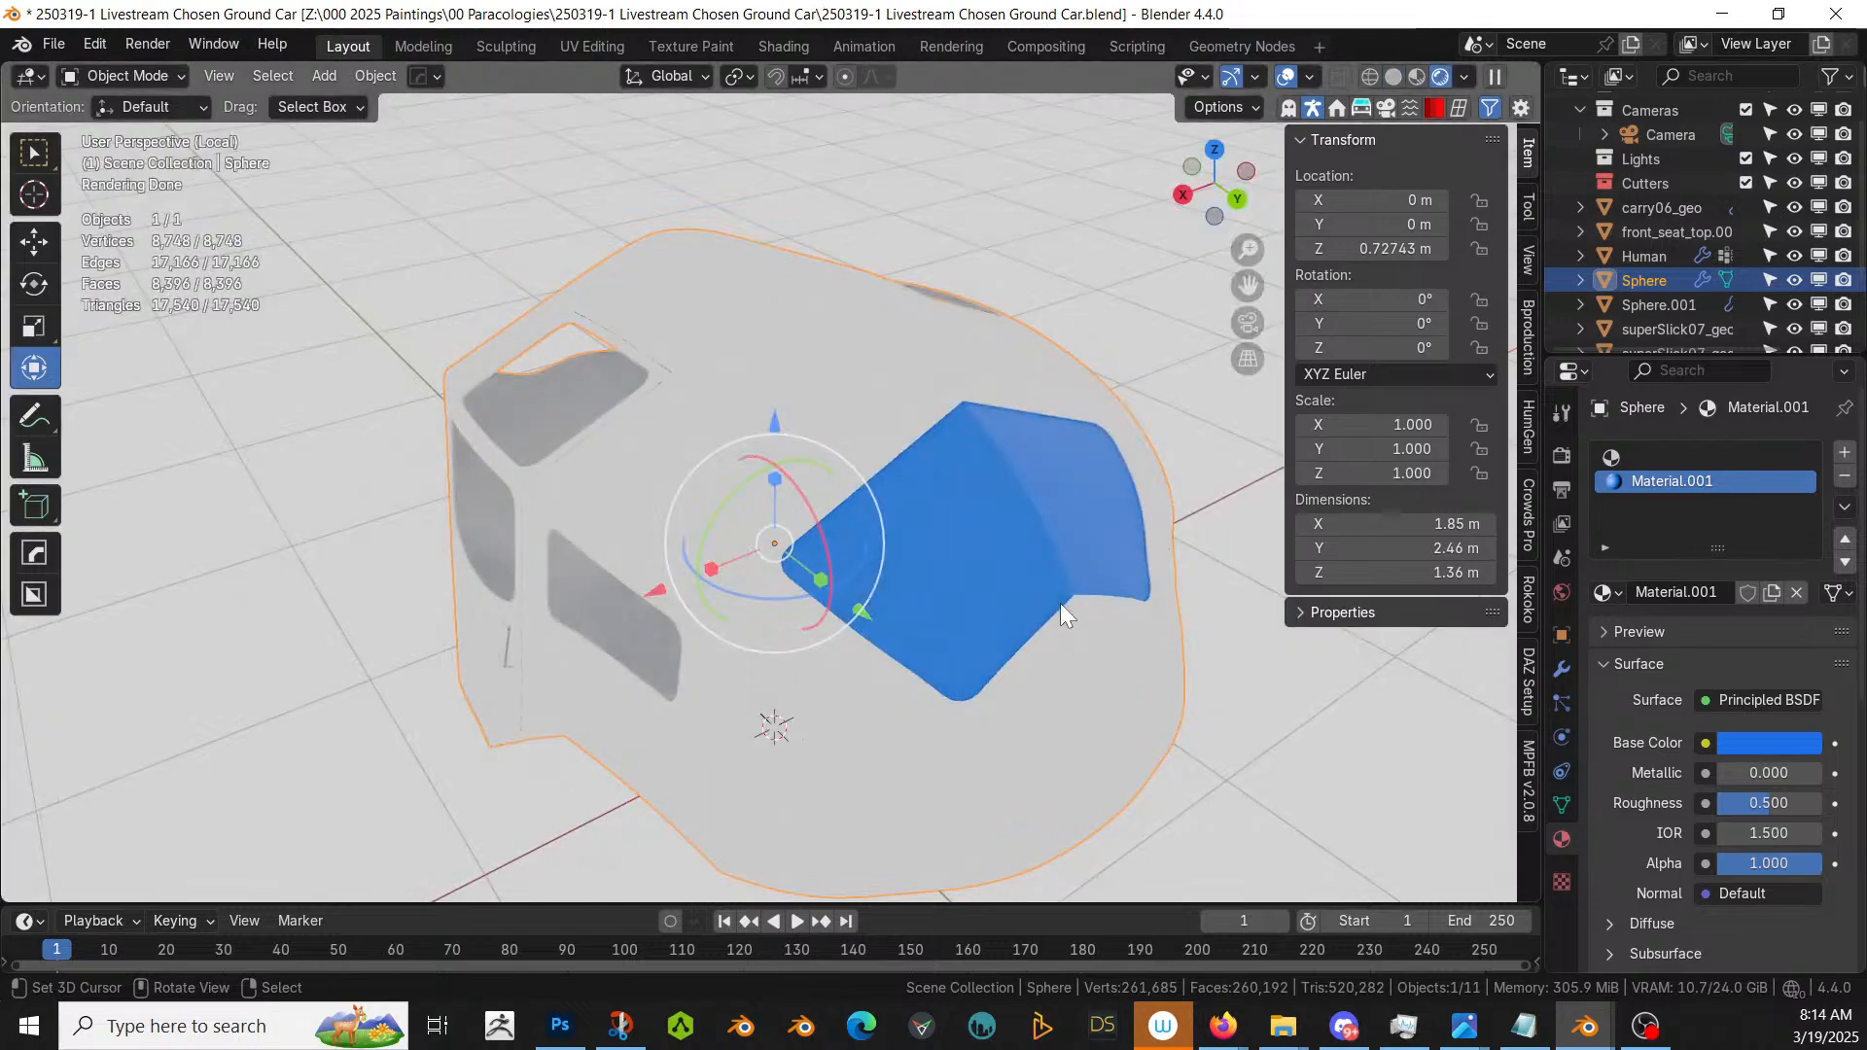
{"action": "middle_click_drag", "start_coordinate": [1234, 603], "coordinate": [1099, 516]}
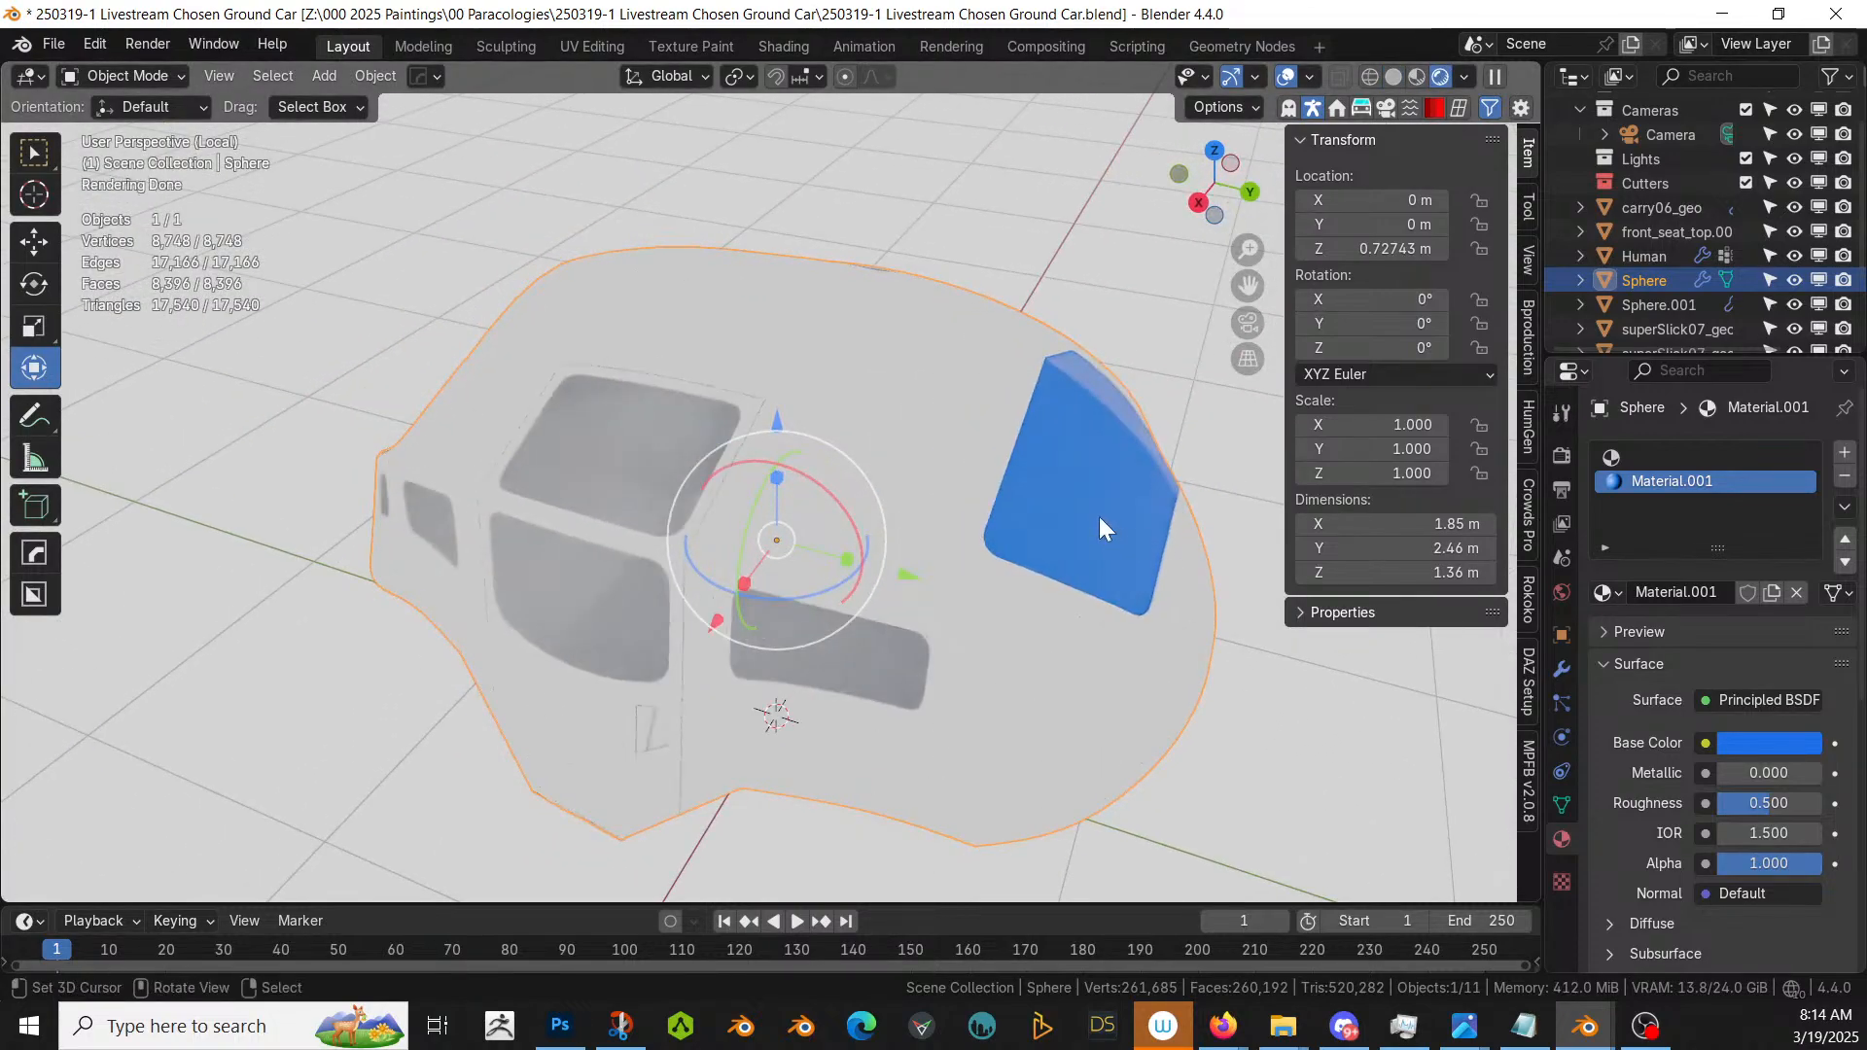
- Separate the selected rear window faces from the body into their own object and return to Object Mode
{"action": "key", "text": "Tab"}
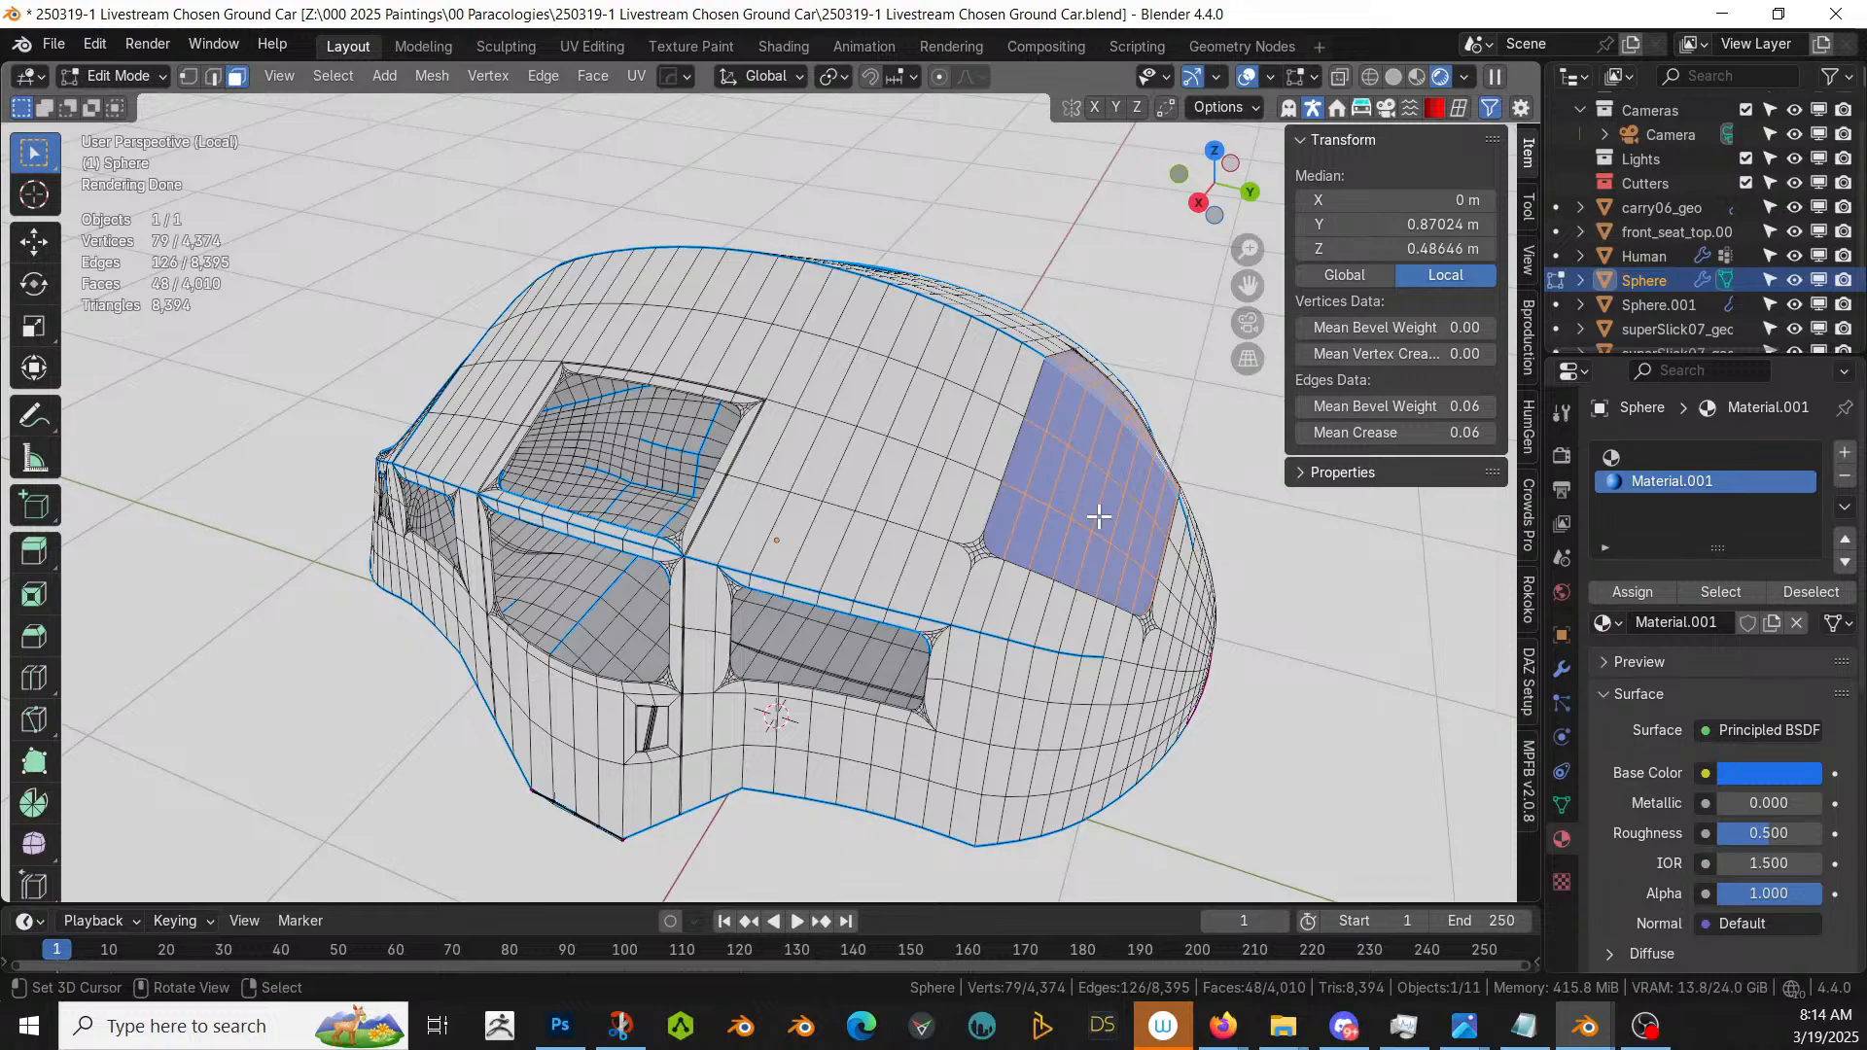
{"action": "key", "text": "p"}
{"action": "left_click", "coordinate": [1098, 515]}
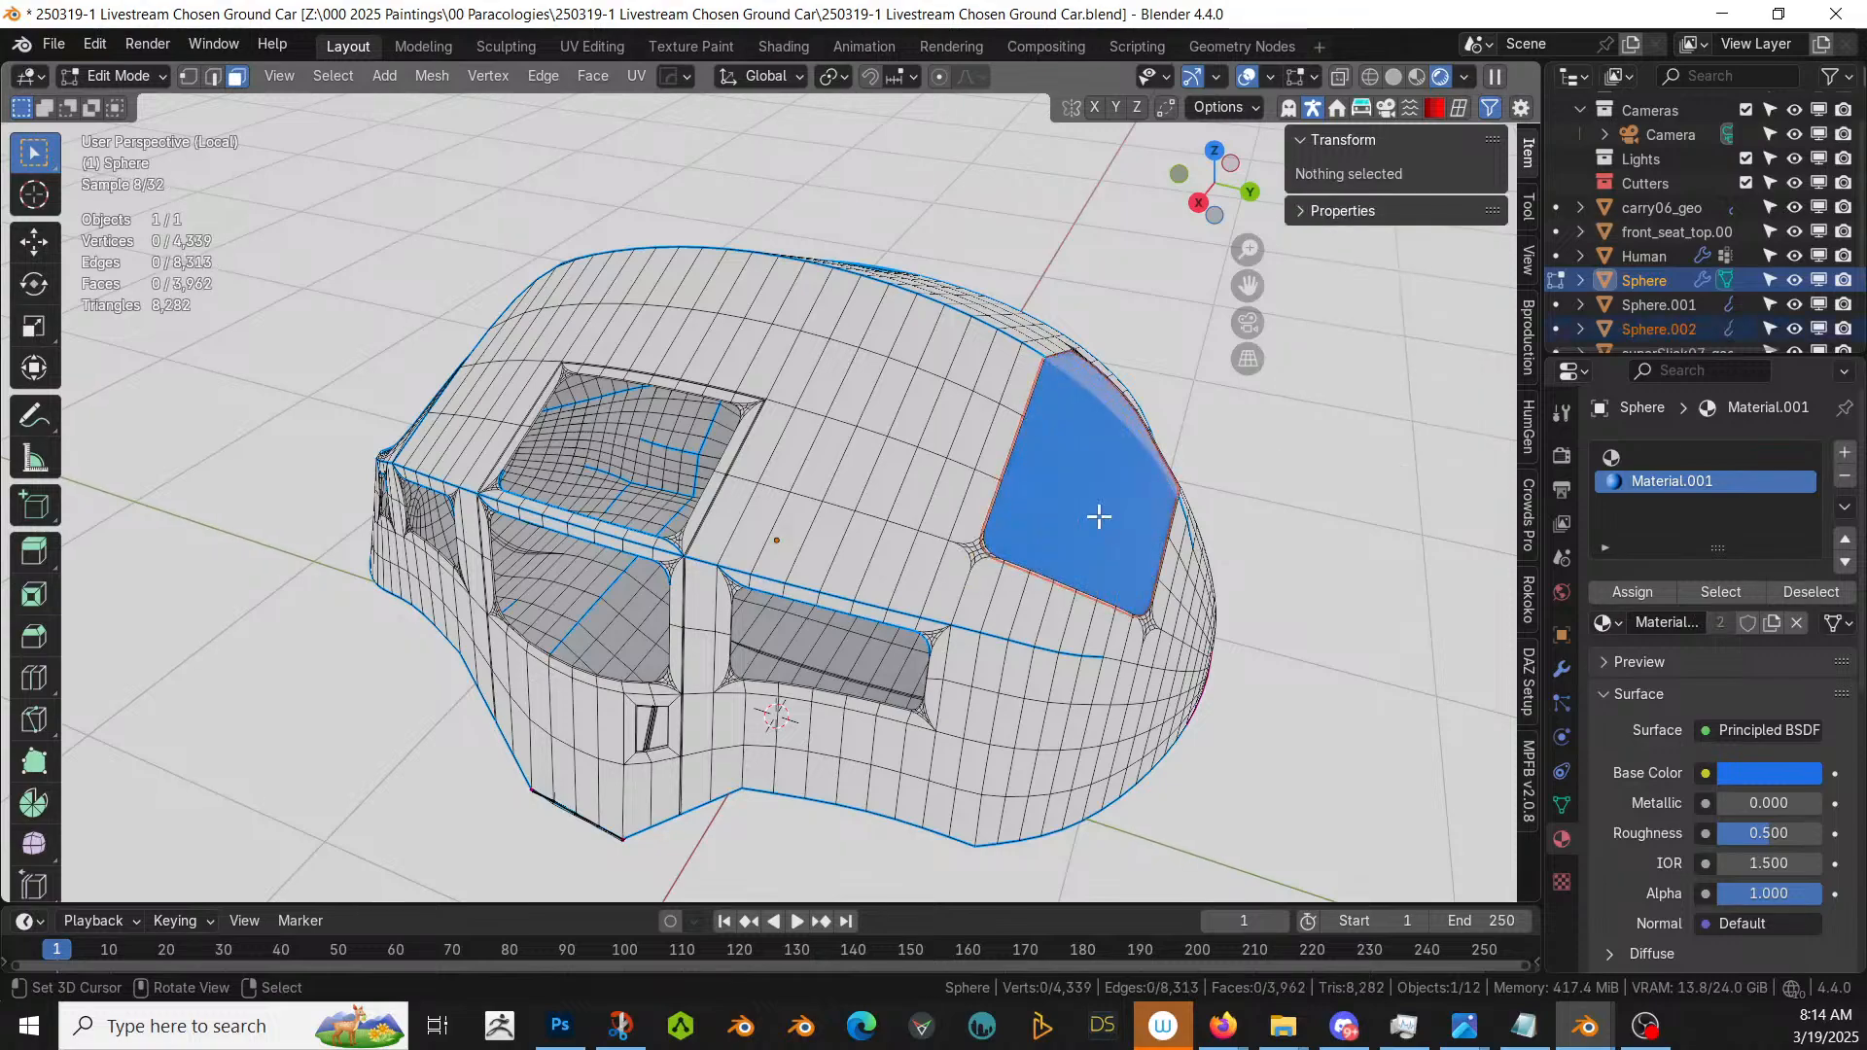
{"action": "key", "text": "Tab"}
- Select the existing window glass object Sphere.001 and switch the viewport to Solid shading
{"action": "left_click", "coordinate": [1100, 518]}
{"action": "left_click", "coordinate": [632, 424], "text": "shift"}
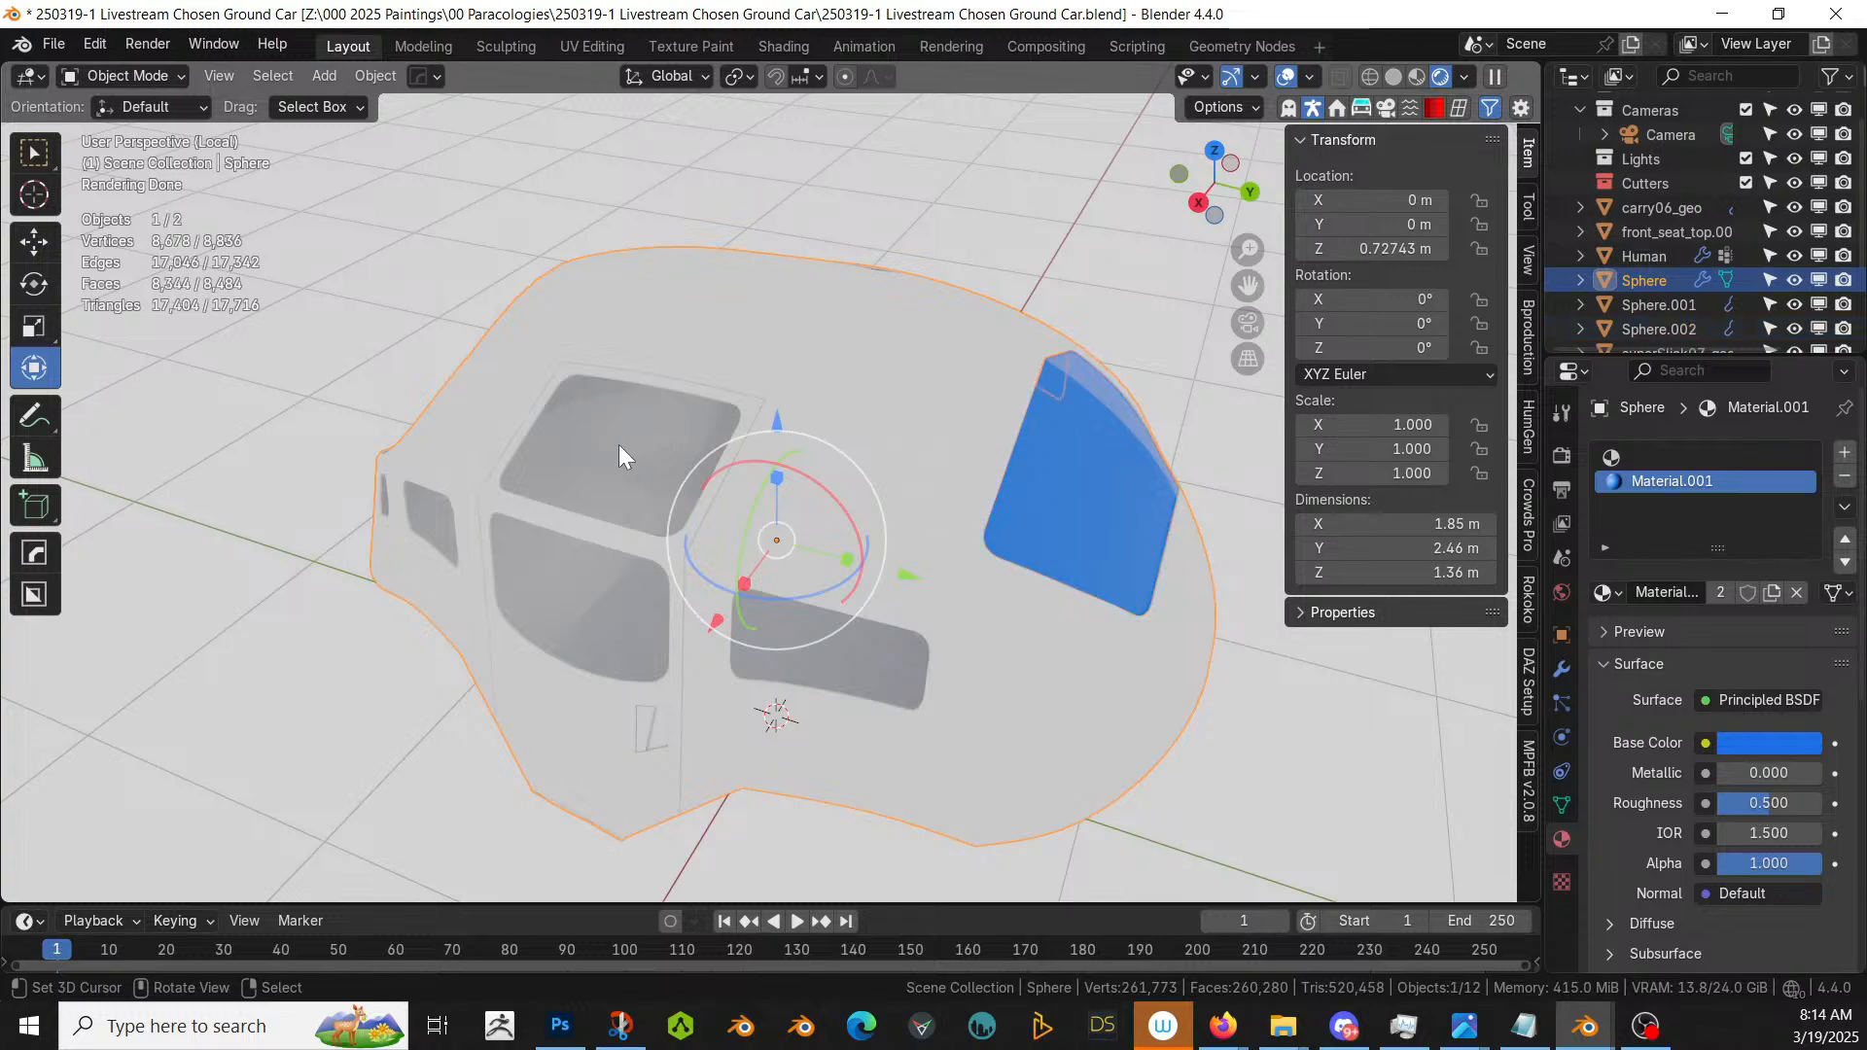
{"action": "left_click", "coordinate": [1666, 330], "text": "ctrl"}
{"action": "left_click", "coordinate": [1660, 302]}
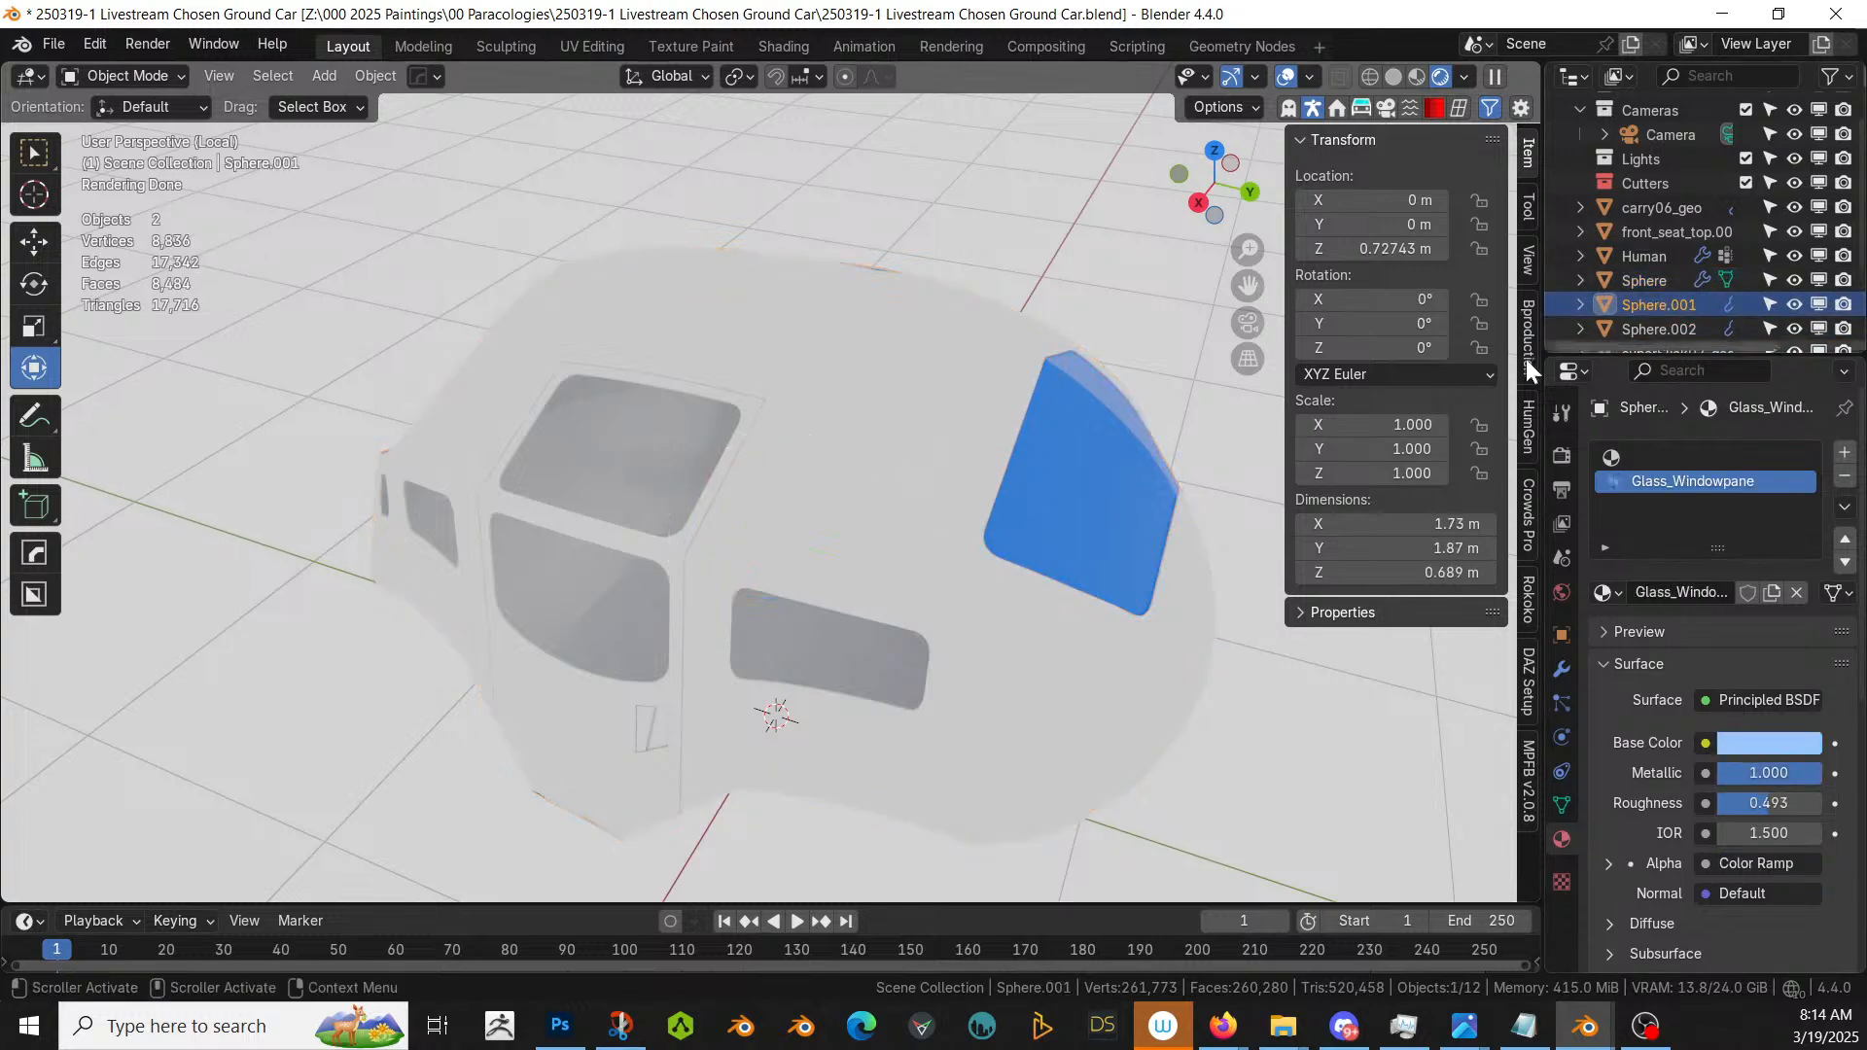
{"action": "left_click", "coordinate": [619, 475]}
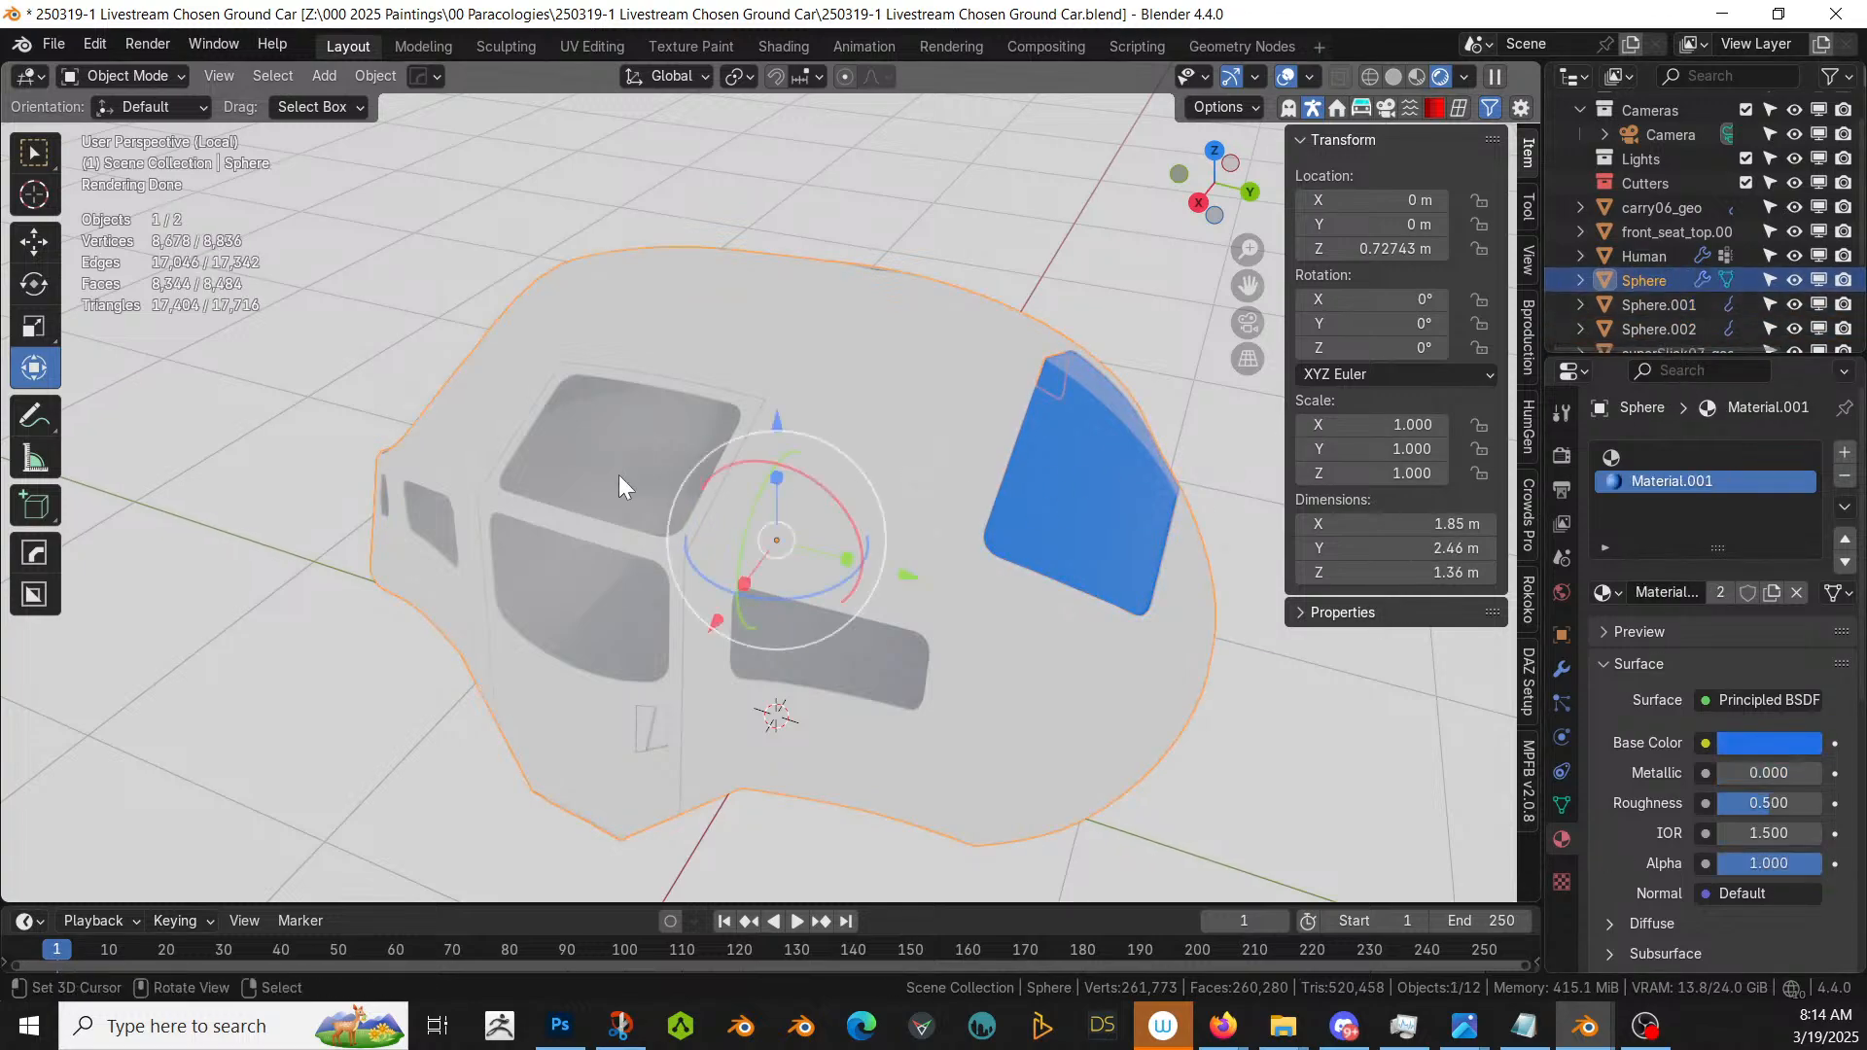
{"action": "left_click", "coordinate": [1653, 307]}
{"action": "key", "text": "z"}
{"action": "key", "text": "6"}
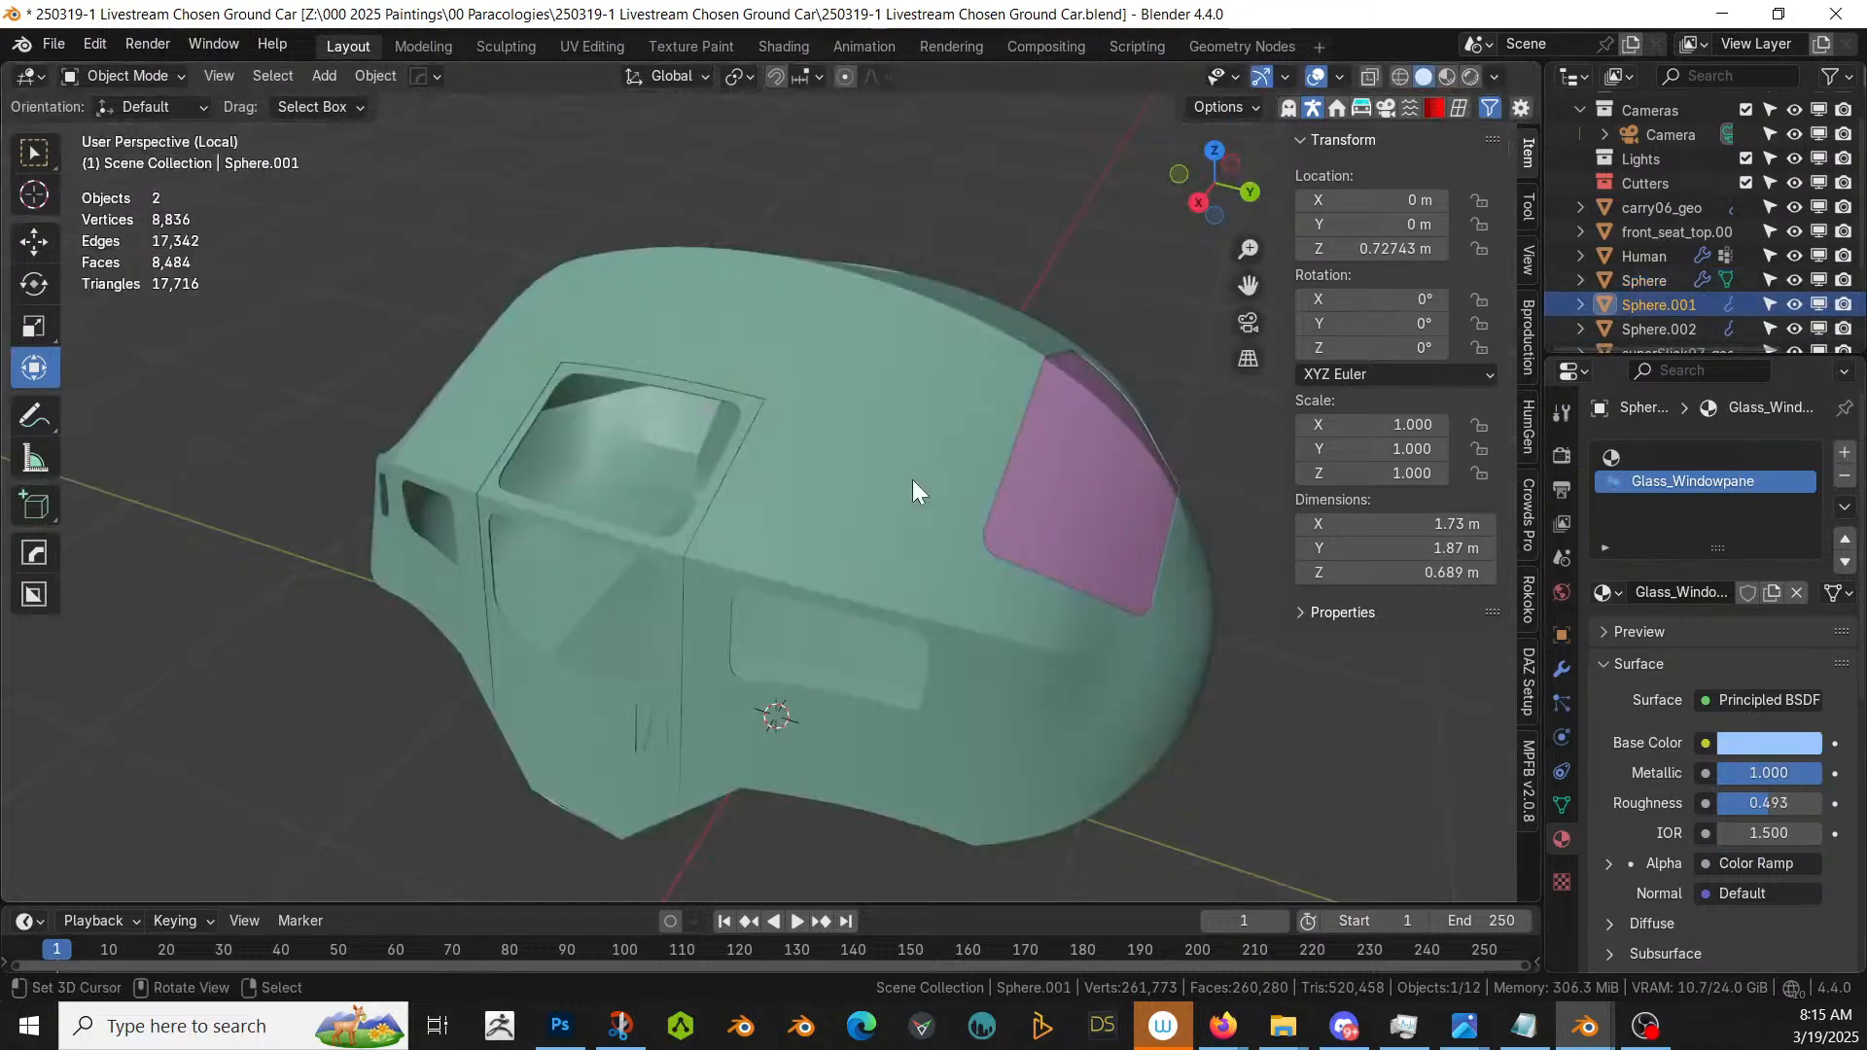
- Leave local view, join the rear window pane into the glass object Sphere.001, and remove the Material.001 slot from the joined object
{"action": "scroll", "coordinate": [1800, 274], "scroll_direction": "down", "scroll_amount": 2}
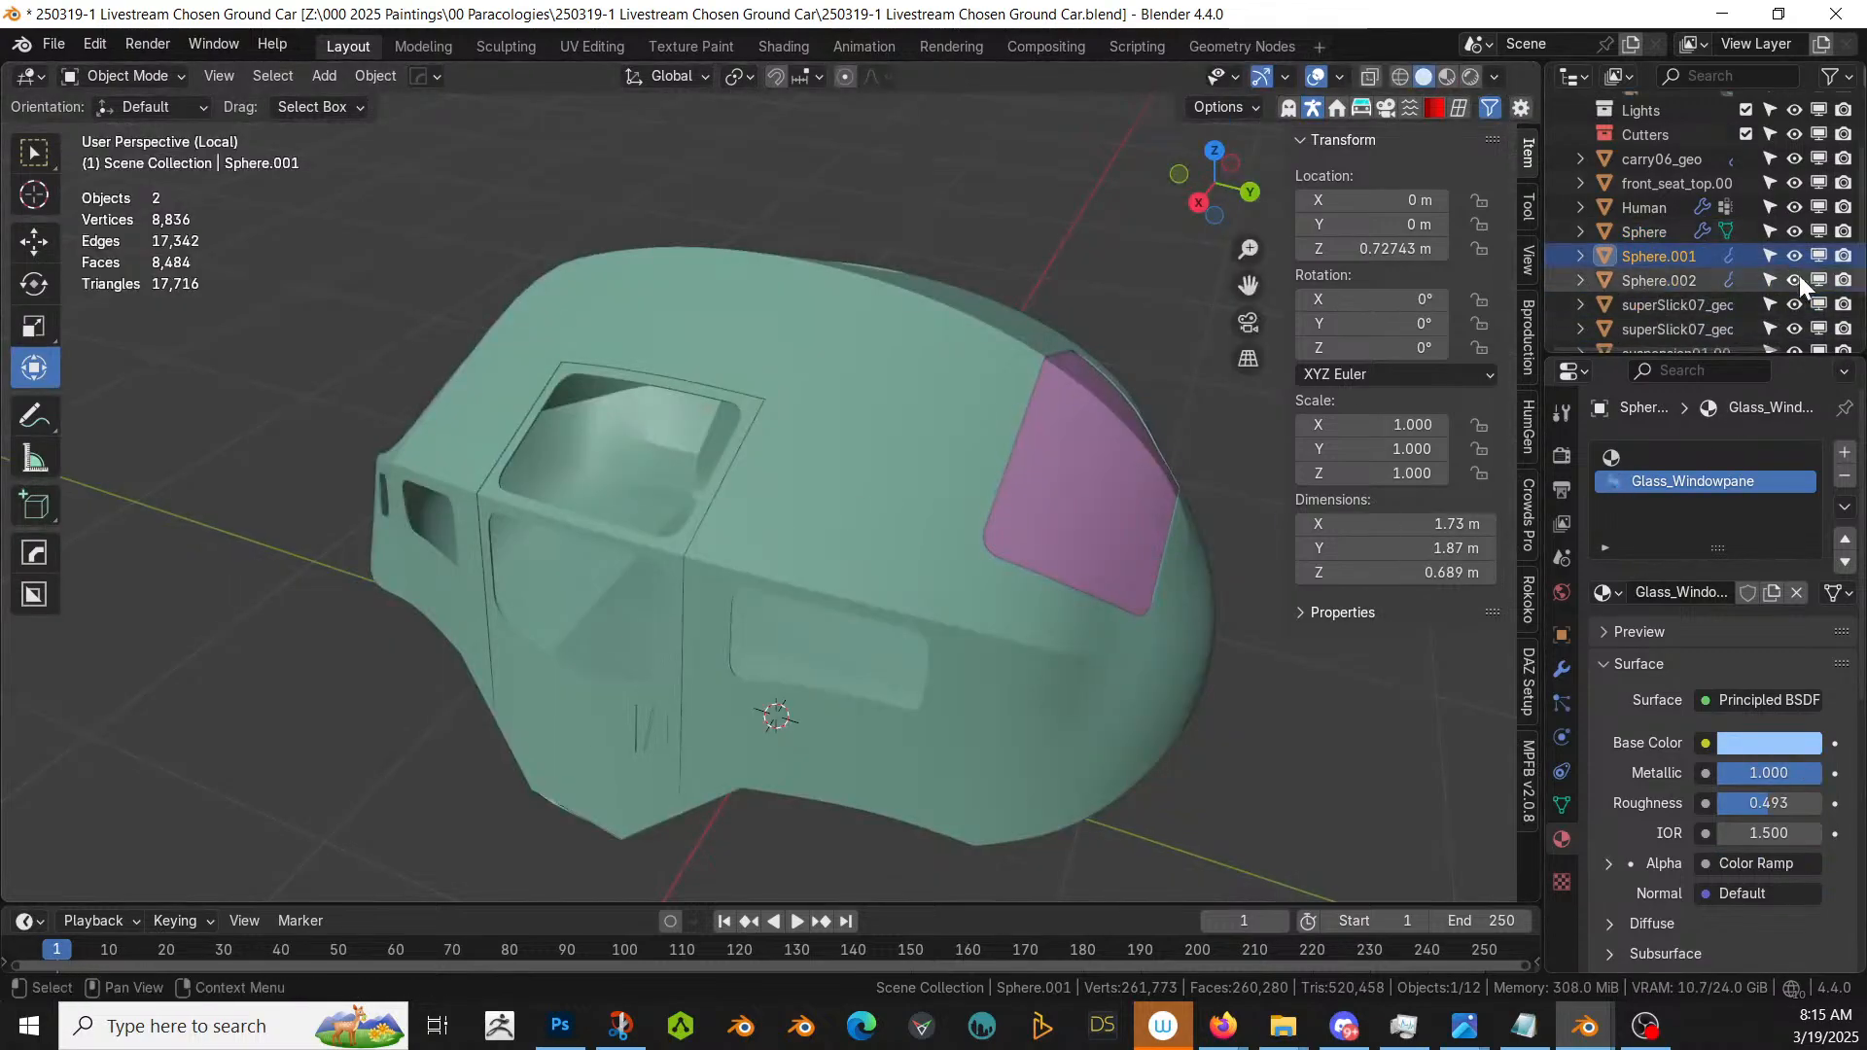
{"action": "key", "text": "KP_Divide"}
{"action": "middle_click_drag", "start_coordinate": [132, 480], "coordinate": [700, 551]}
{"action": "left_click", "coordinate": [970, 545]}
{"action": "left_click", "coordinate": [290, 390], "text": "shift"}
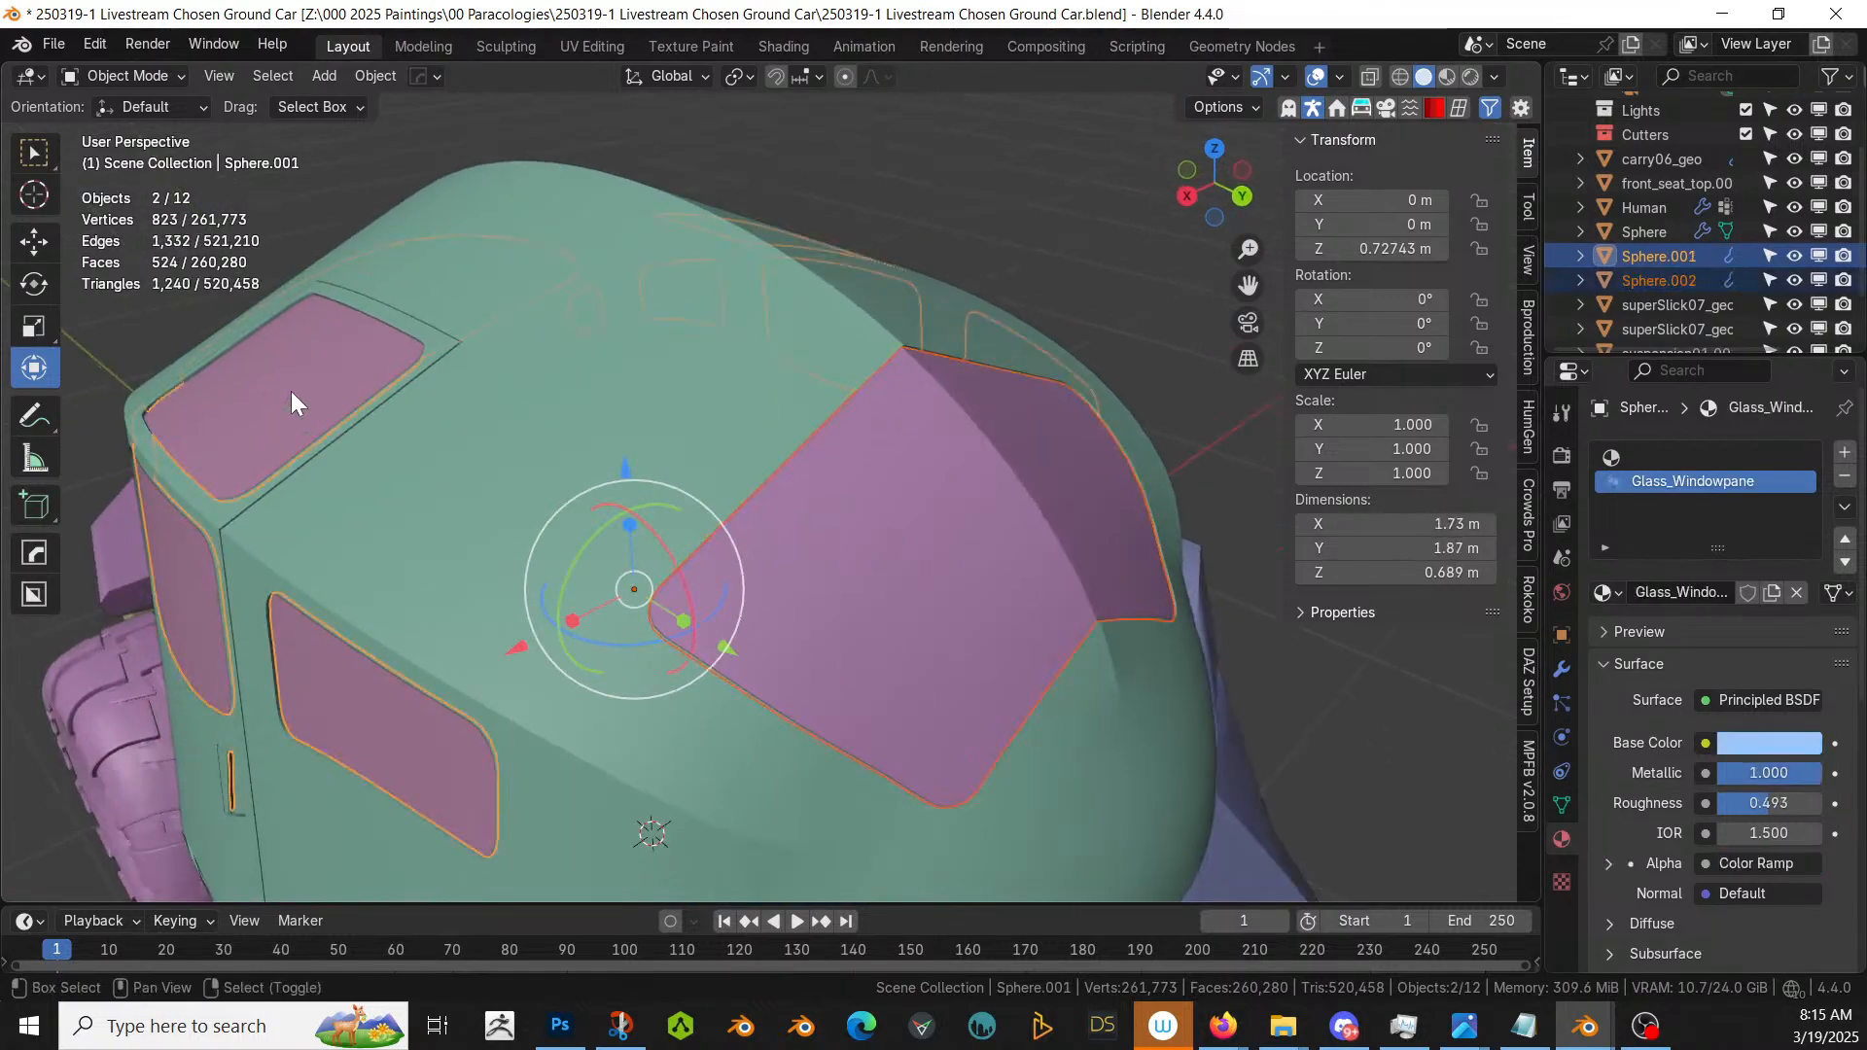
{"action": "key", "text": "ctrl+j"}
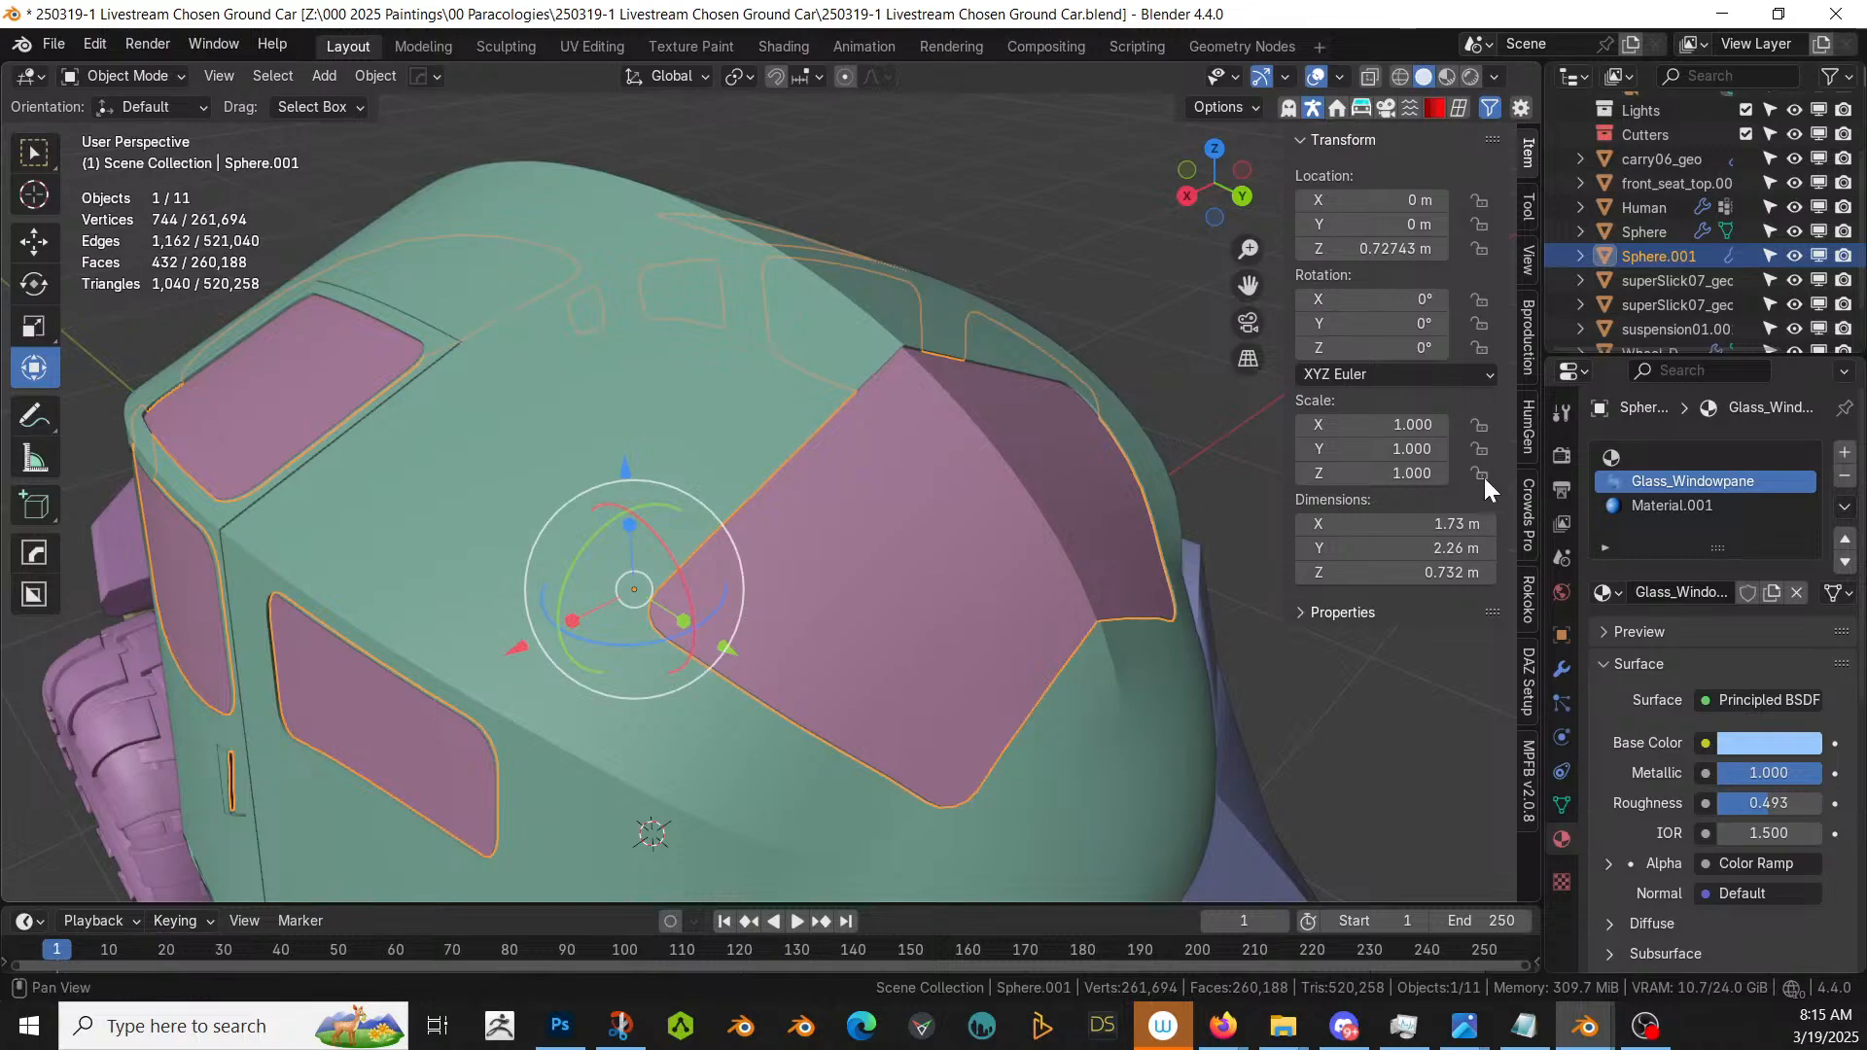
{"action": "left_click", "coordinate": [1660, 505]}
{"action": "left_click", "coordinate": [1845, 476]}
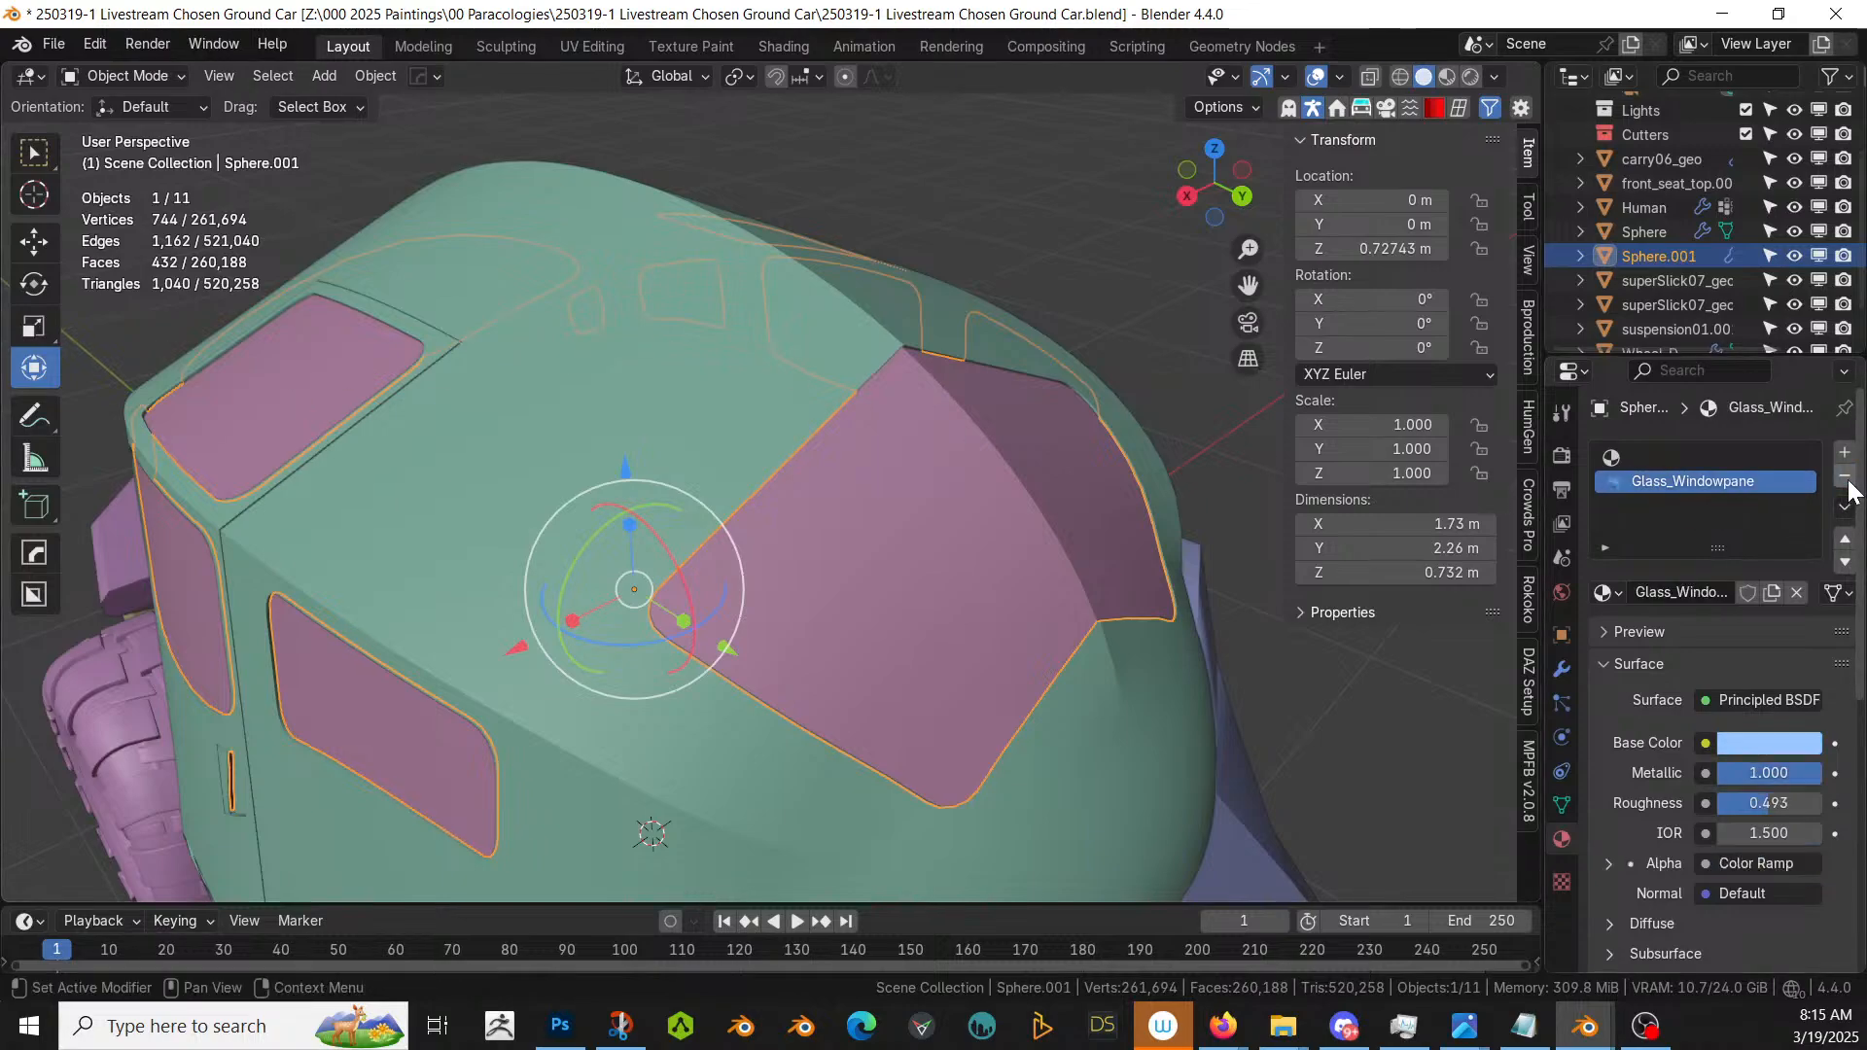
- Inspect the joined window glass from the car's rear in Rendered shading and return to Solid shading
{"action": "key", "text": "z"}
{"action": "key", "text": "8"}
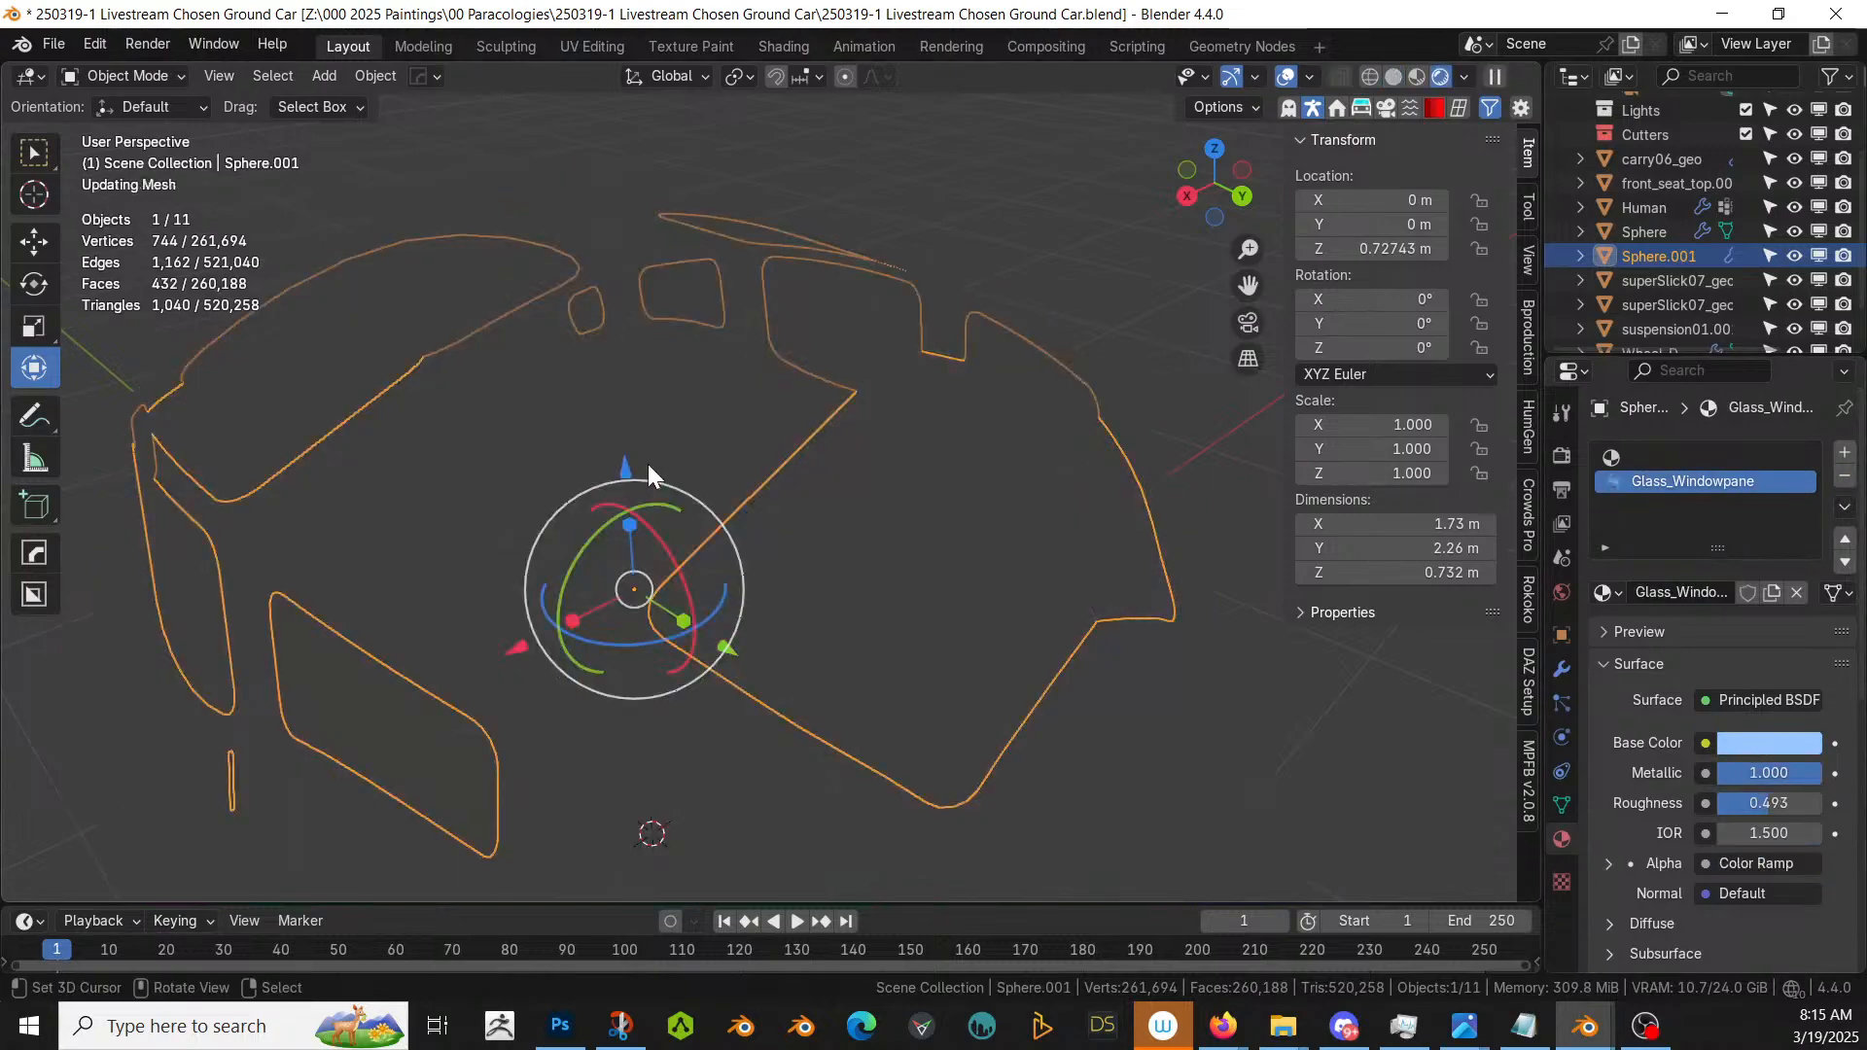
{"action": "mouse_move", "coordinate": [644, 471]}
{"action": "middle_mouse_down"}
{"action": "mouse_move", "coordinate": [801, 505]}
{"action": "mouse_move", "coordinate": [1057, 401]}
{"action": "mouse_move", "coordinate": [1094, 428]}
{"action": "mouse_move", "coordinate": [760, 515]}
{"action": "mouse_move", "coordinate": [490, 498]}
{"action": "mouse_move", "coordinate": [477, 521]}
{"action": "middle_mouse_up"}
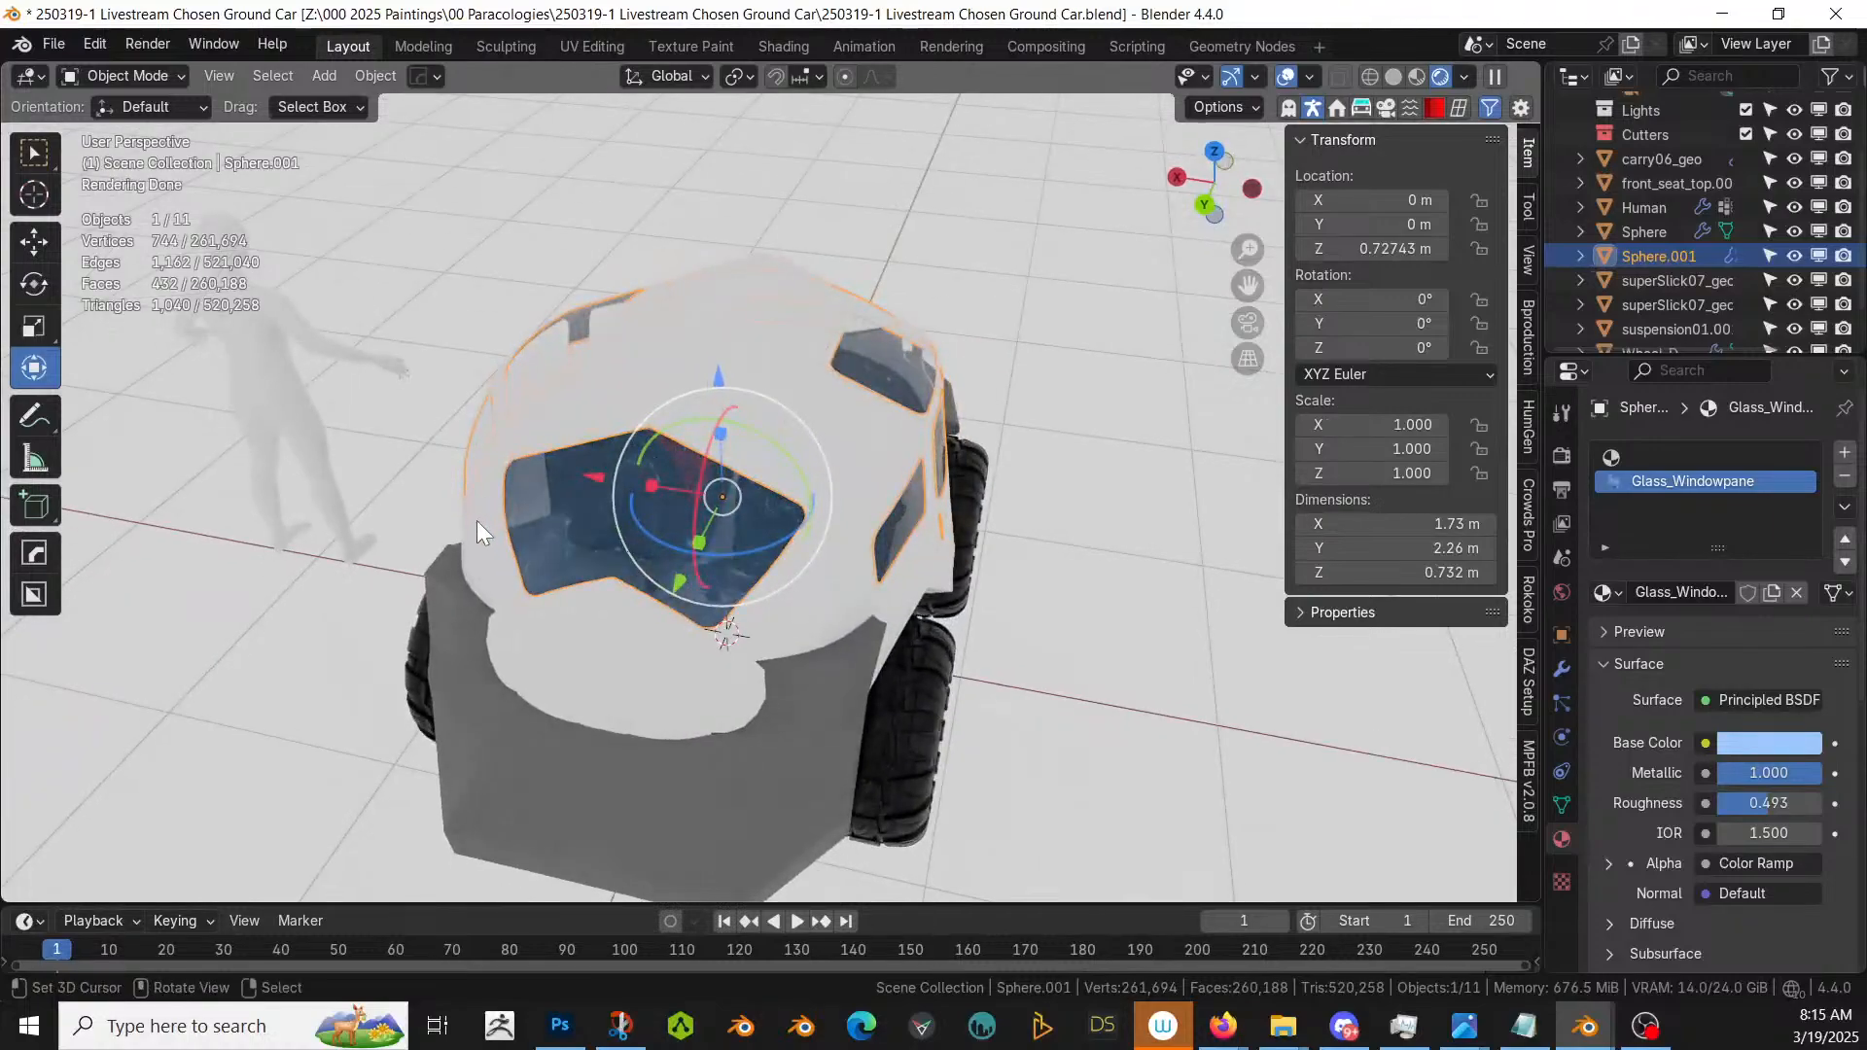
{"action": "scroll", "coordinate": [473, 535], "scroll_direction": "up", "scroll_amount": 2}
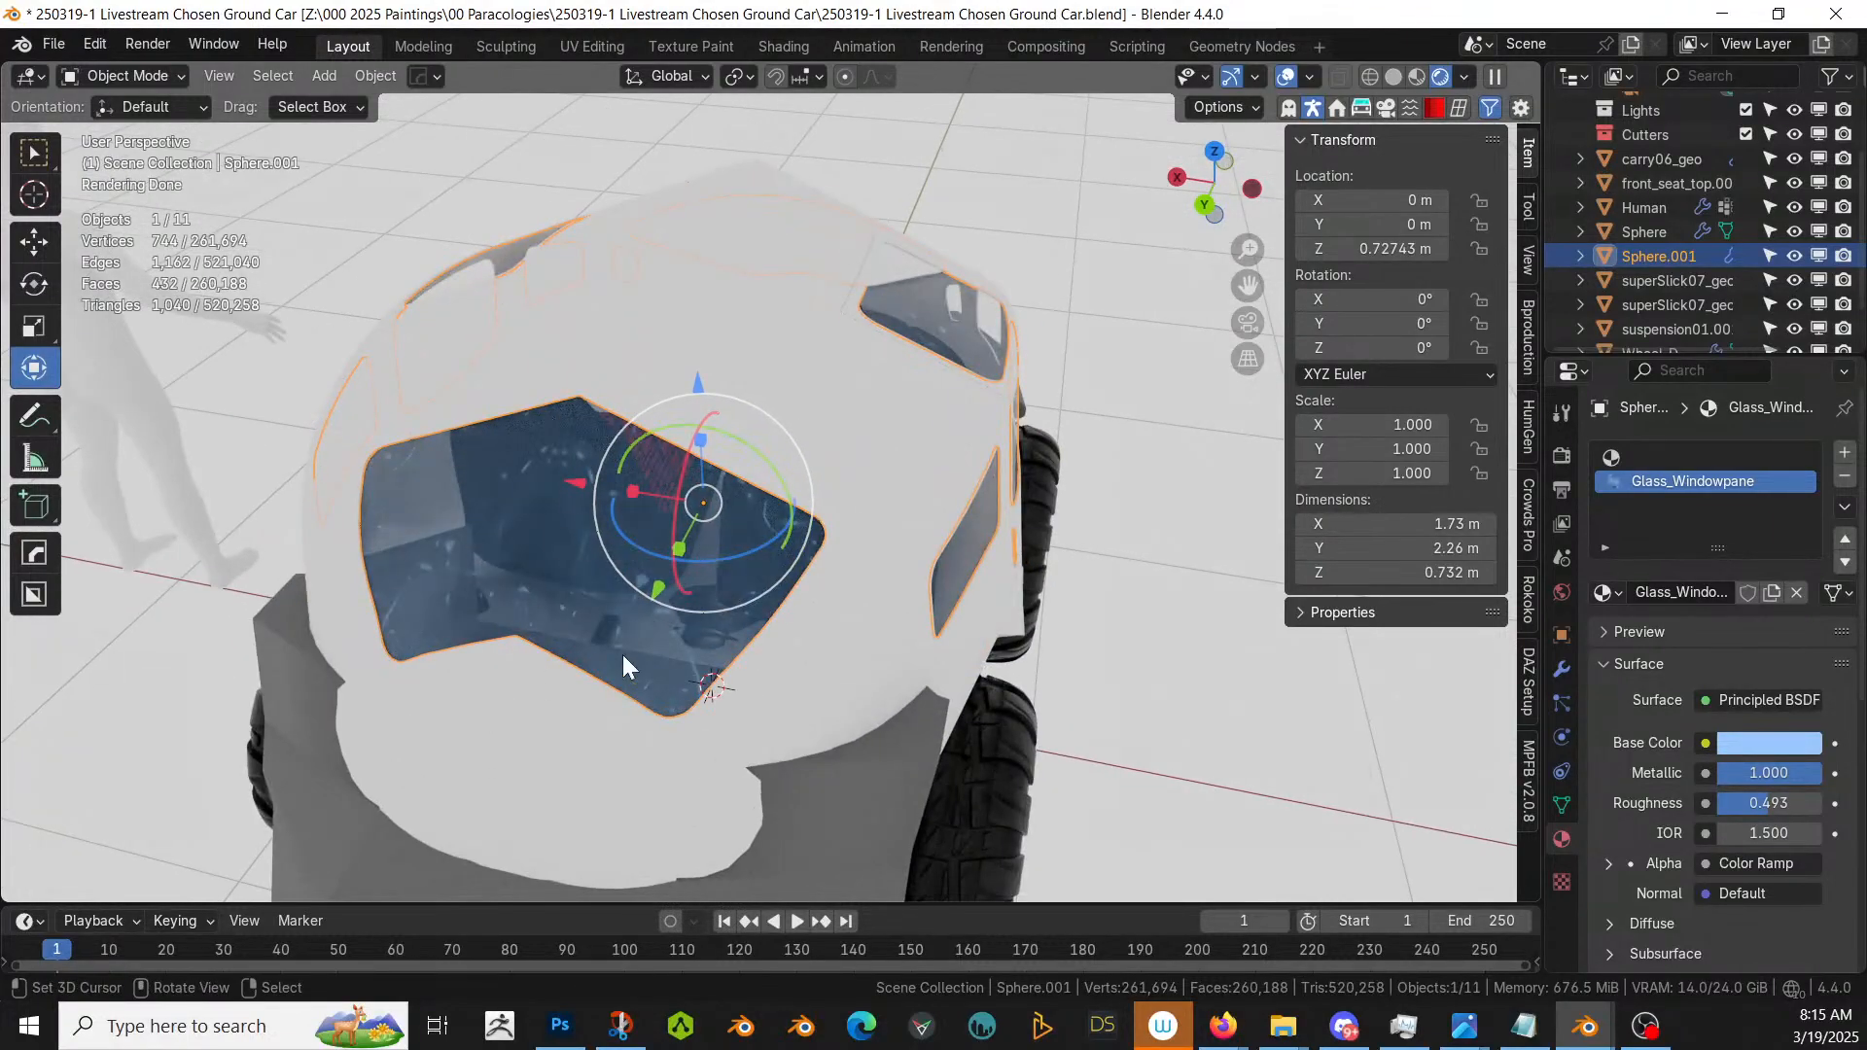
{"action": "mouse_move", "coordinate": [623, 659]}
{"action": "middle_mouse_down"}
{"action": "mouse_move", "coordinate": [865, 642]}
{"action": "mouse_move", "coordinate": [999, 479]}
{"action": "mouse_move", "coordinate": [594, 585]}
{"action": "mouse_move", "coordinate": [710, 563]}
{"action": "middle_mouse_up"}
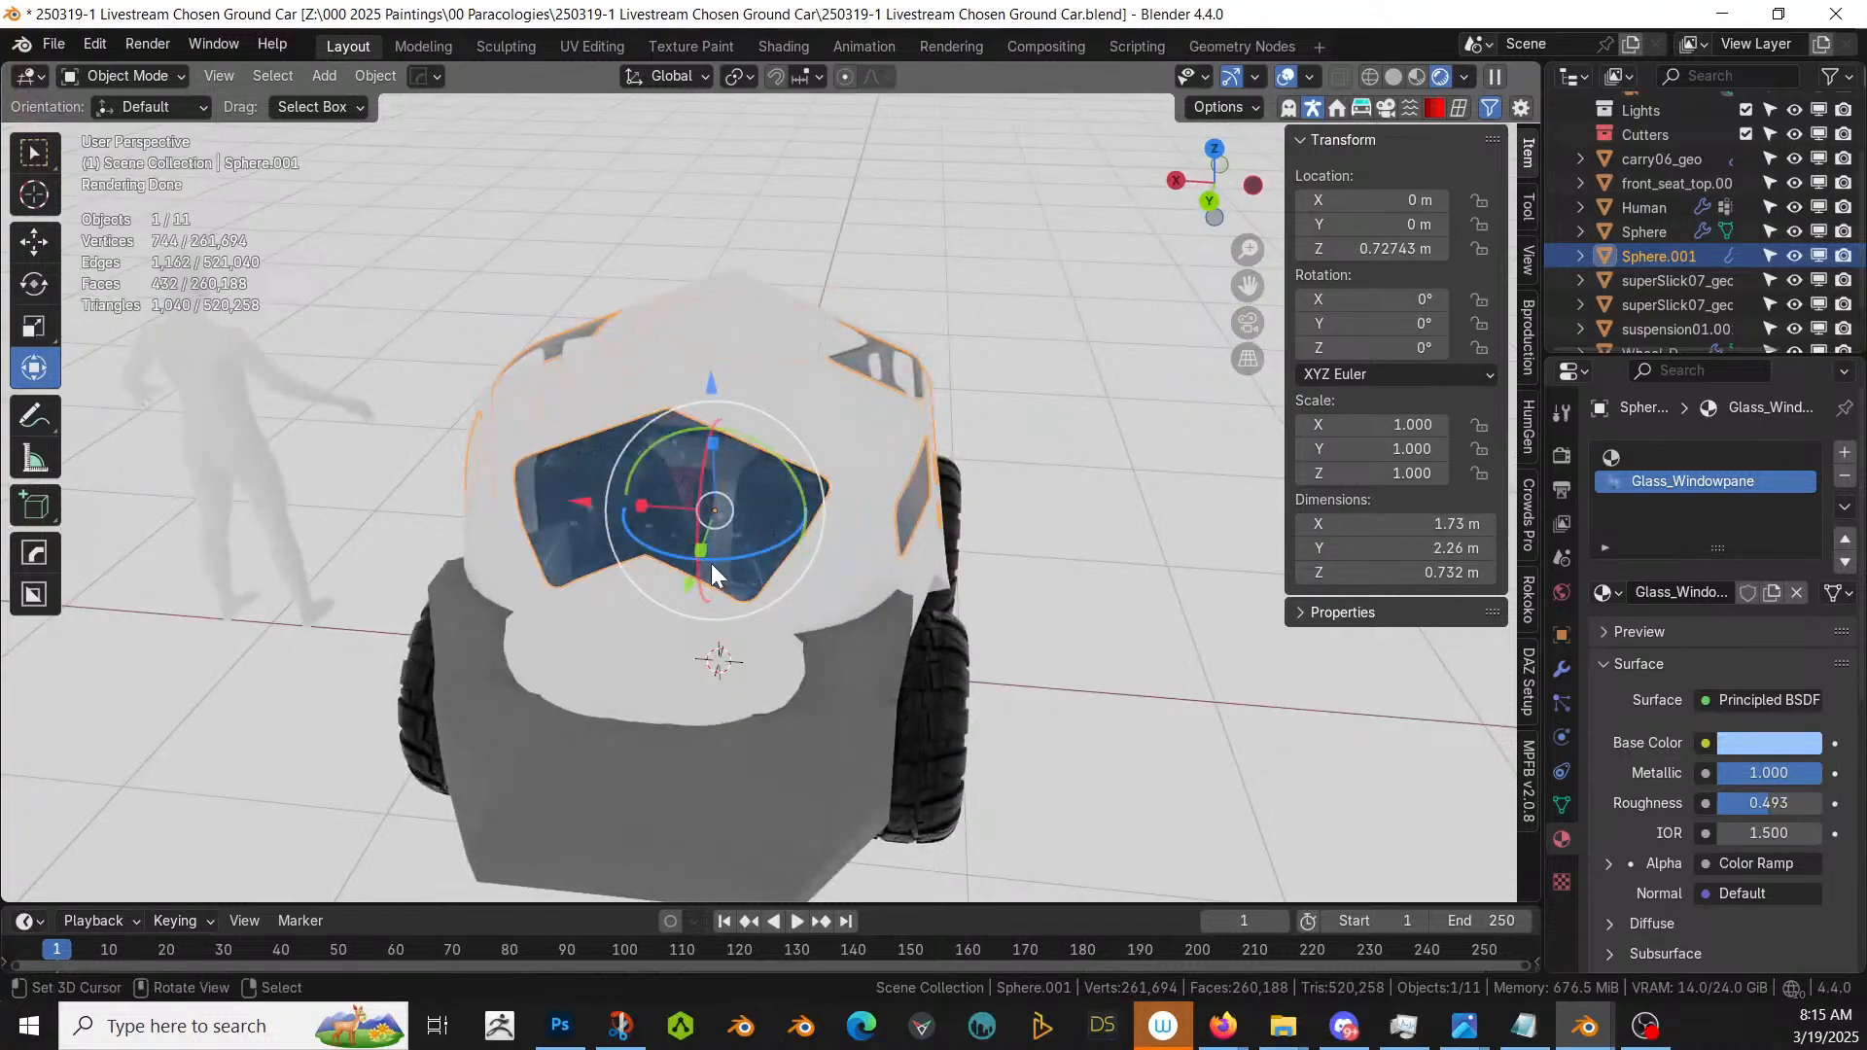
{"action": "key", "text": "z"}
{"action": "key", "text": "6"}
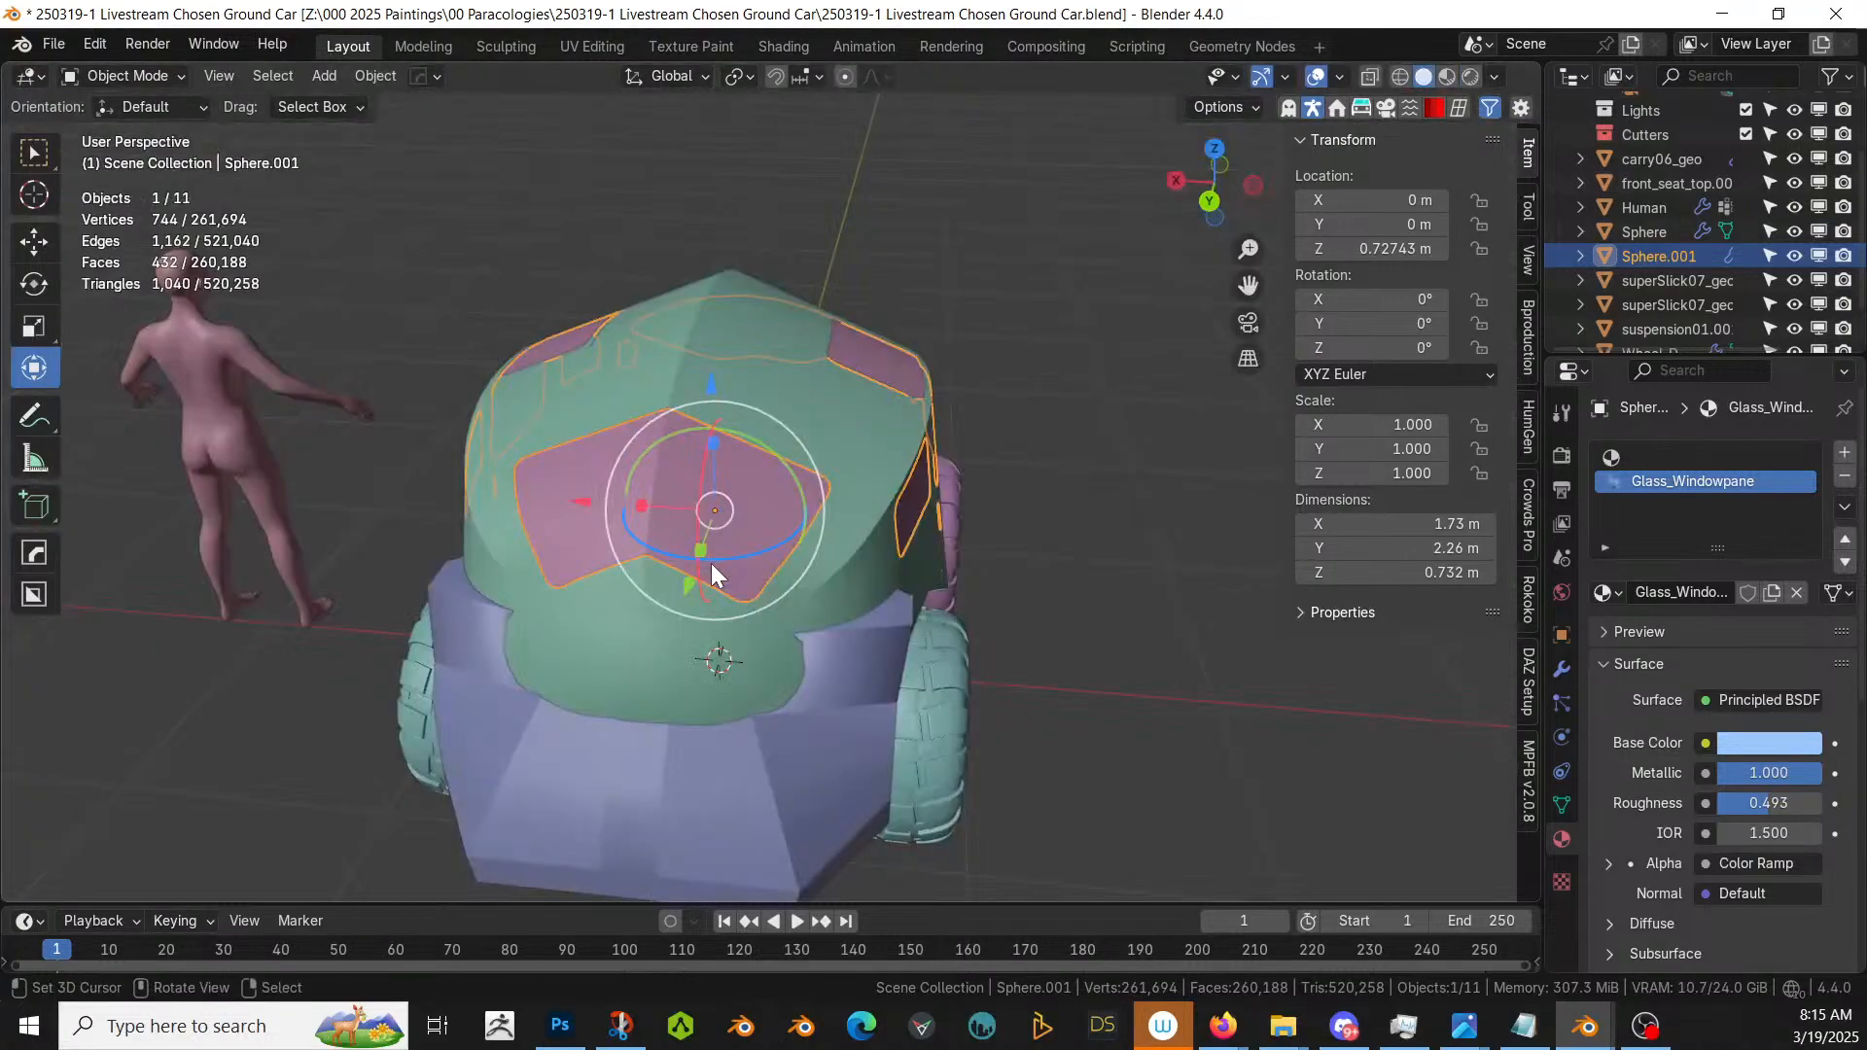
- Select the body object Sphere and open its mesh in Edit Mode
{"action": "left_click", "coordinate": [631, 689]}
{"action": "key", "text": "Tab"}
{"action": "scroll", "coordinate": [632, 688], "scroll_direction": "up", "scroll_amount": 2}
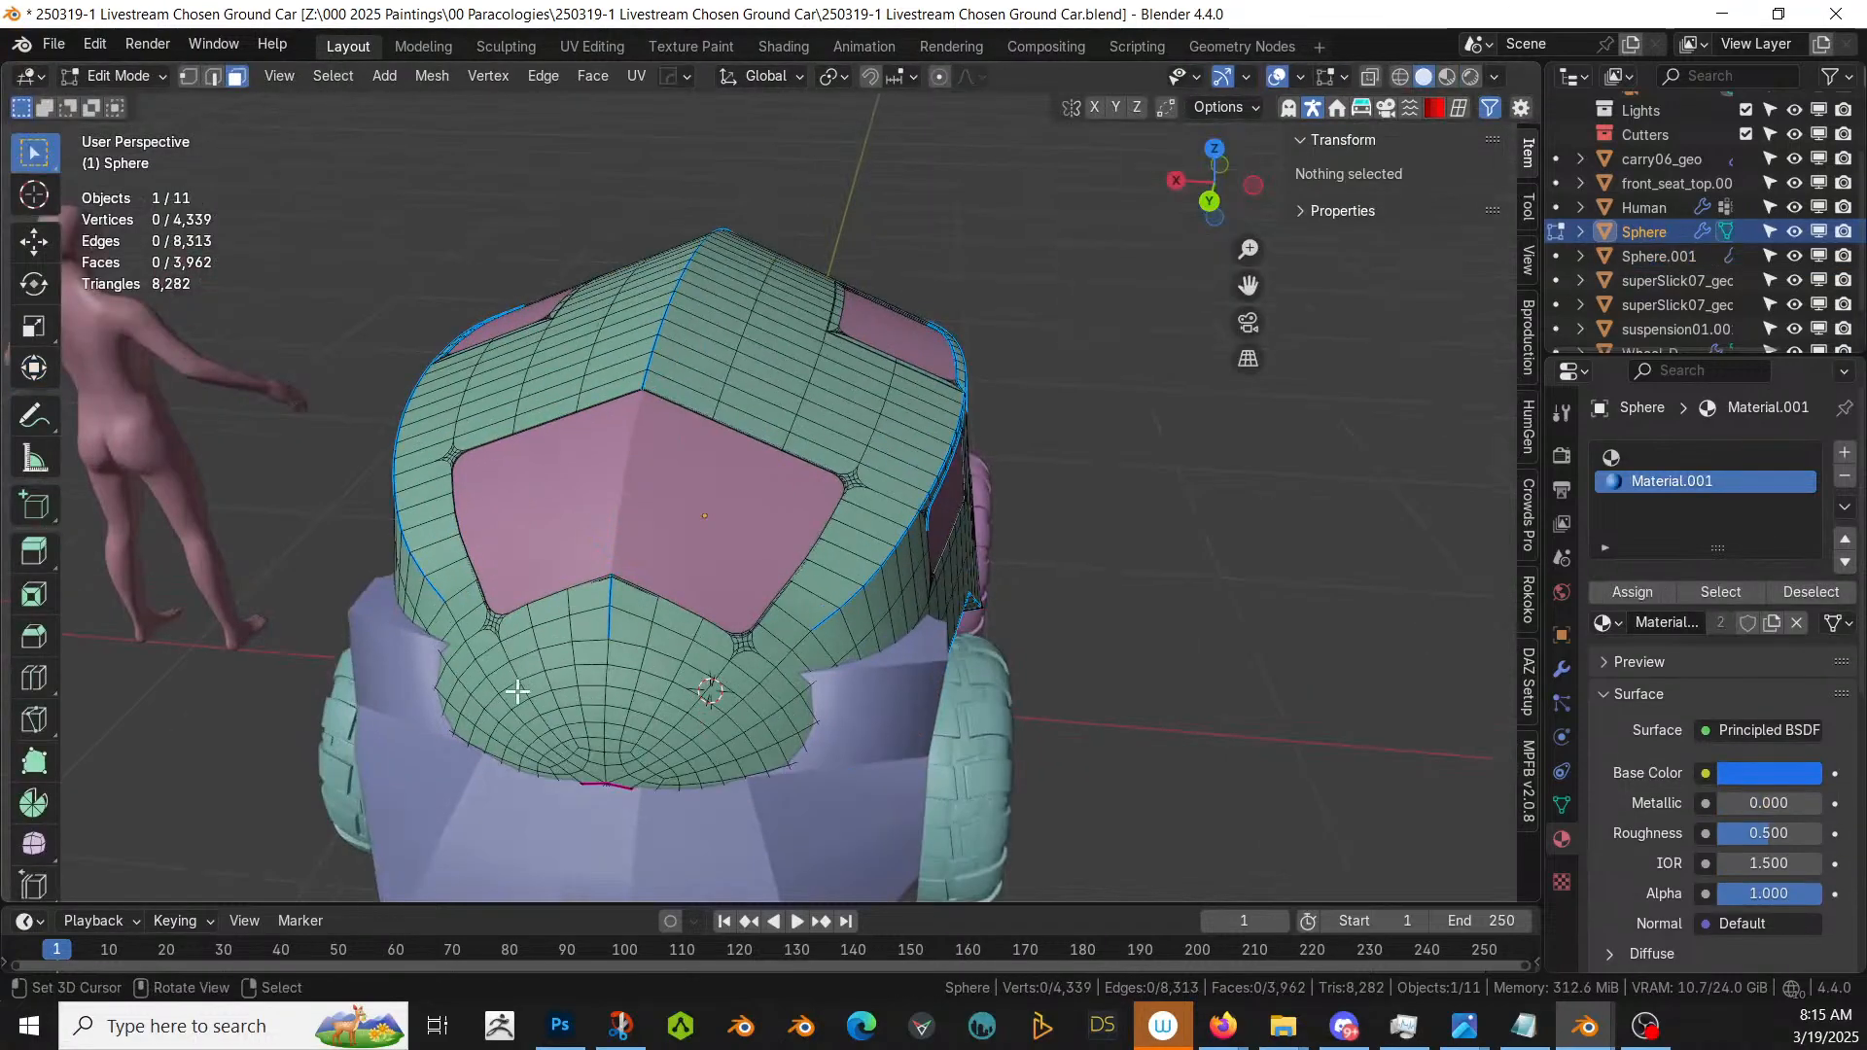
{"action": "left_click", "coordinate": [451, 702], "text": "alt"}
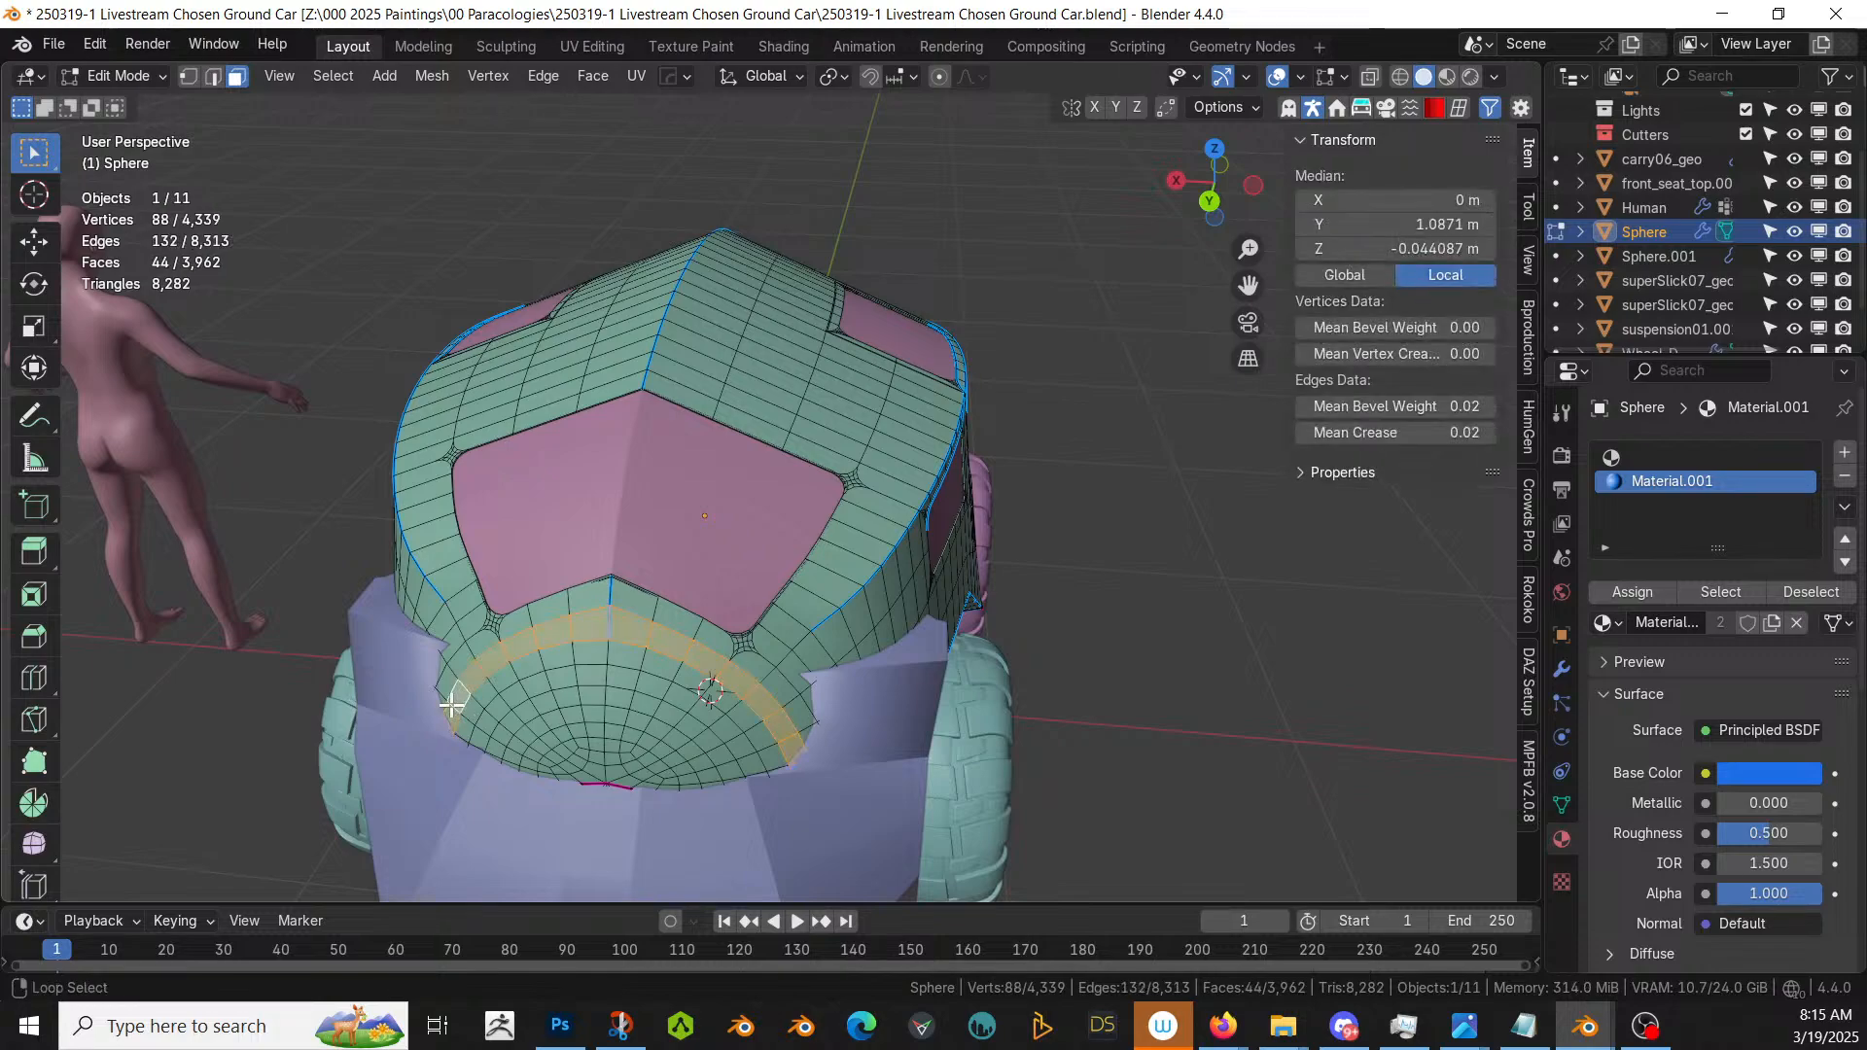
{"action": "scroll", "coordinate": [641, 687], "scroll_direction": "up", "scroll_amount": 2}
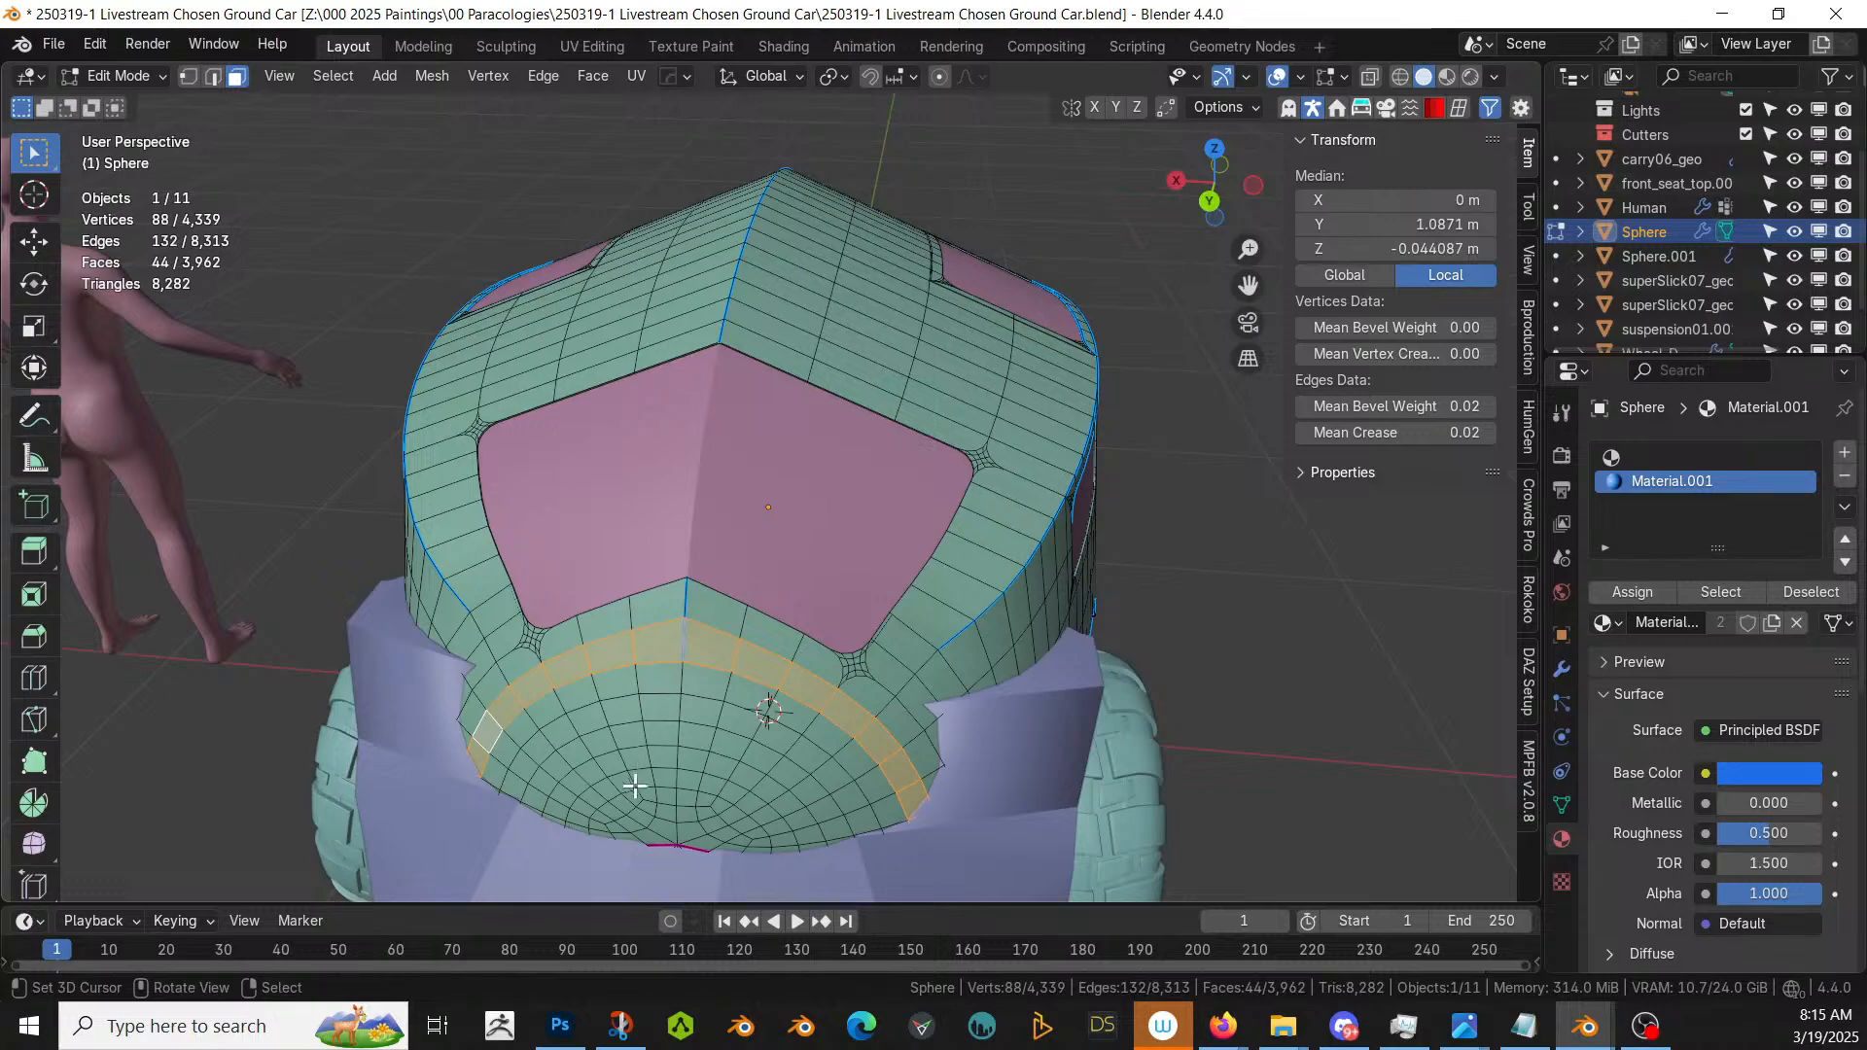
{"action": "left_click", "coordinate": [500, 775], "text": "alt+shift"}
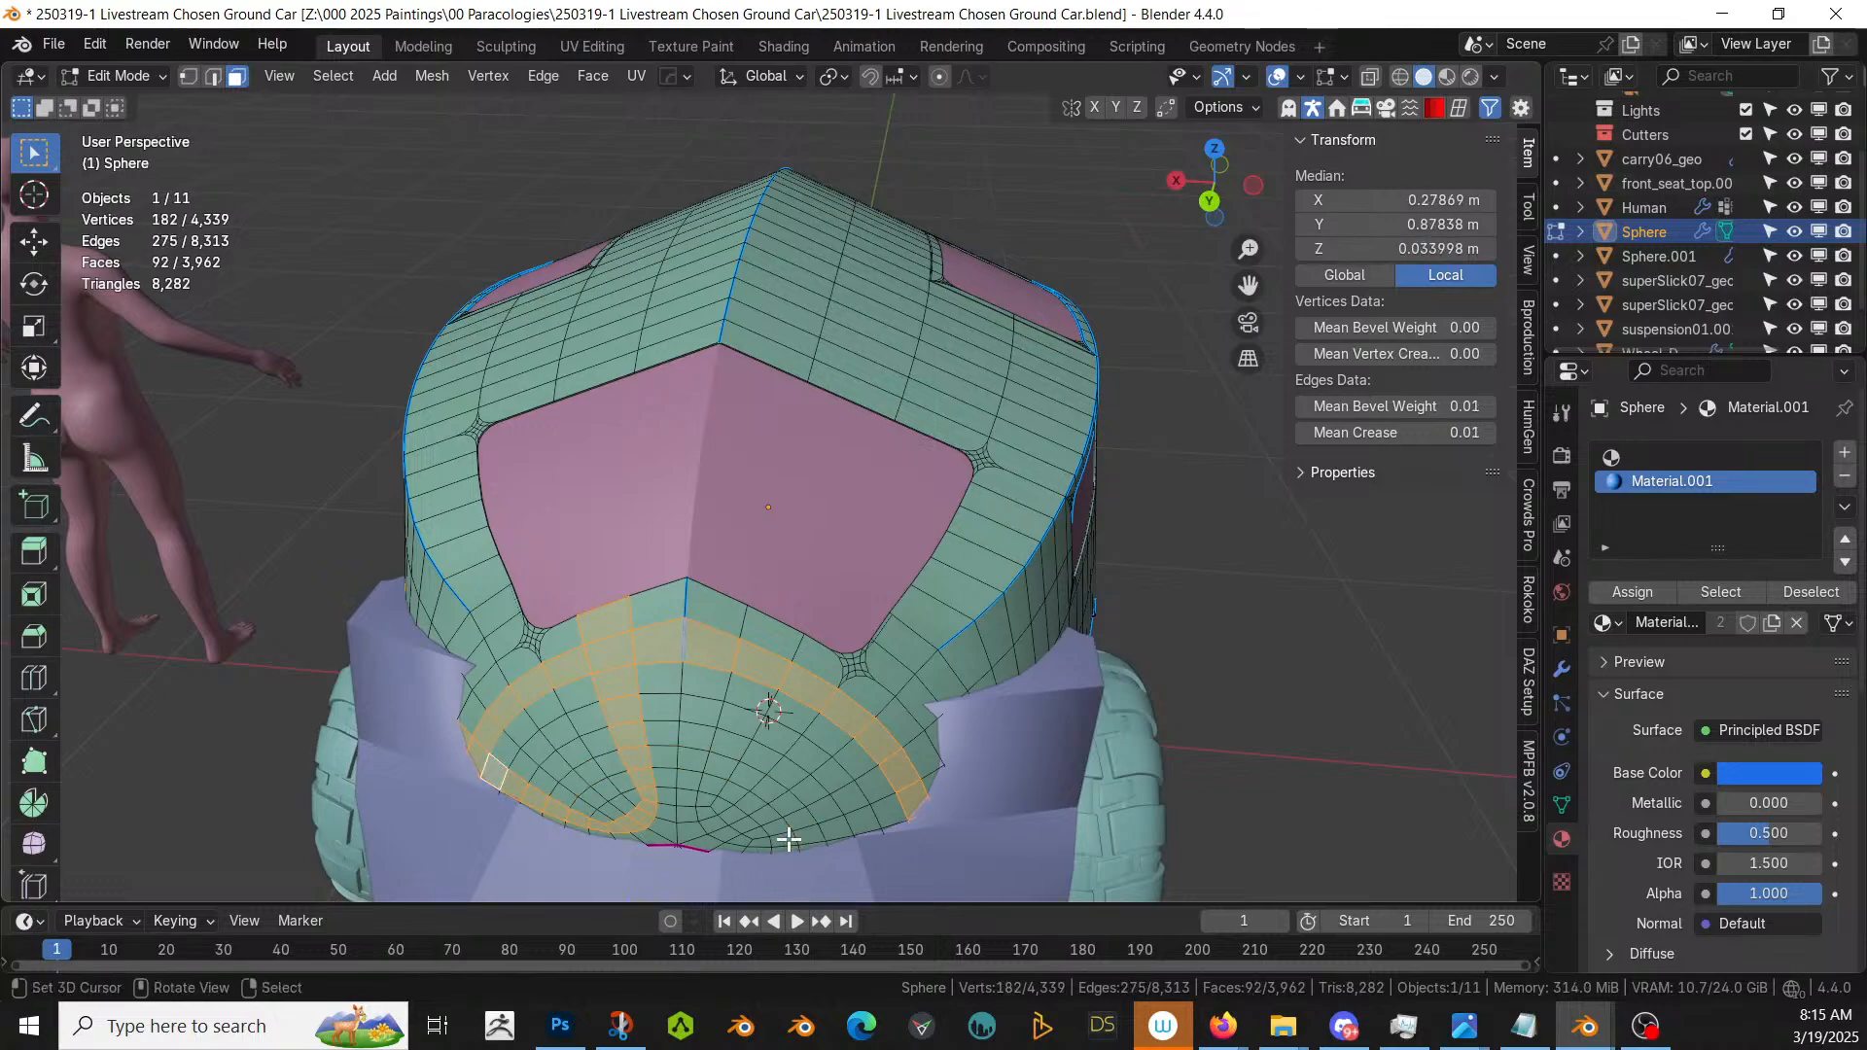
{"action": "key", "text": "KP_Divide"}
{"action": "middle_click_drag", "start_coordinate": [783, 838], "coordinate": [810, 785]}
{"action": "right_click", "coordinate": [1123, 842]}
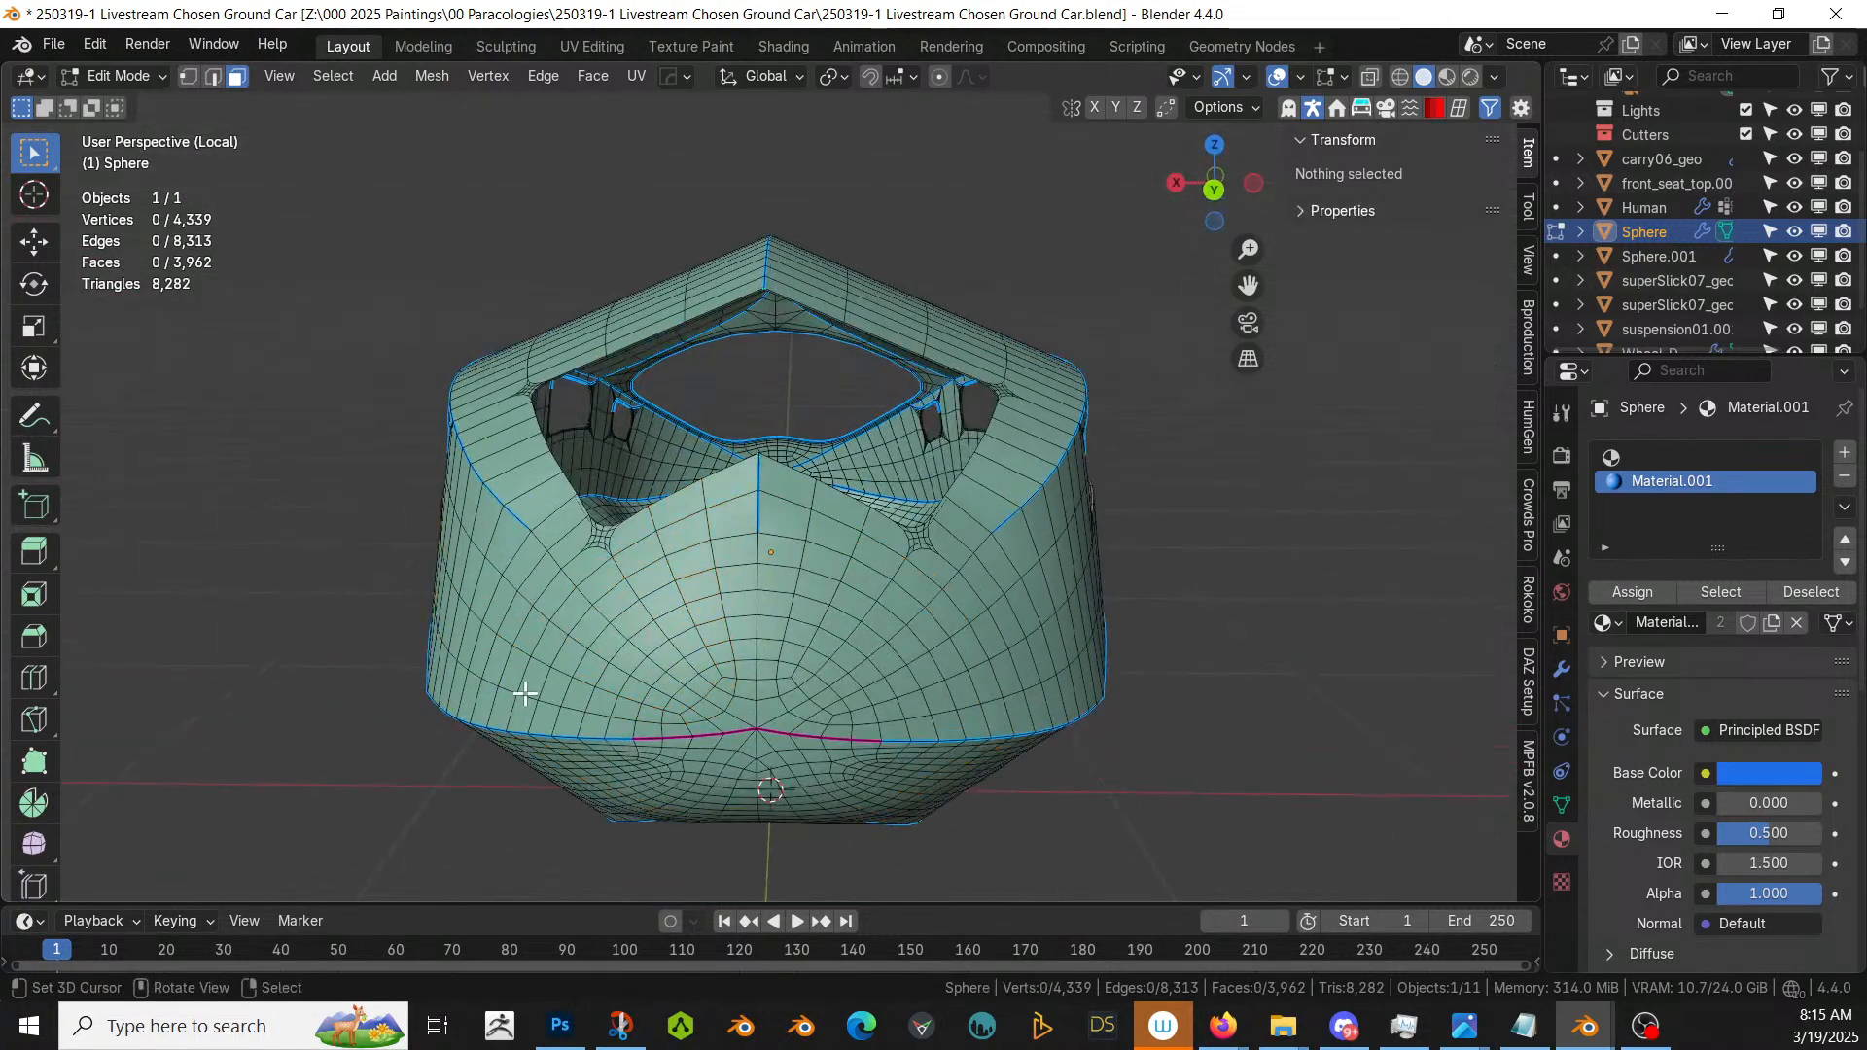
{"action": "left_click", "coordinate": [587, 620], "text": "alt"}
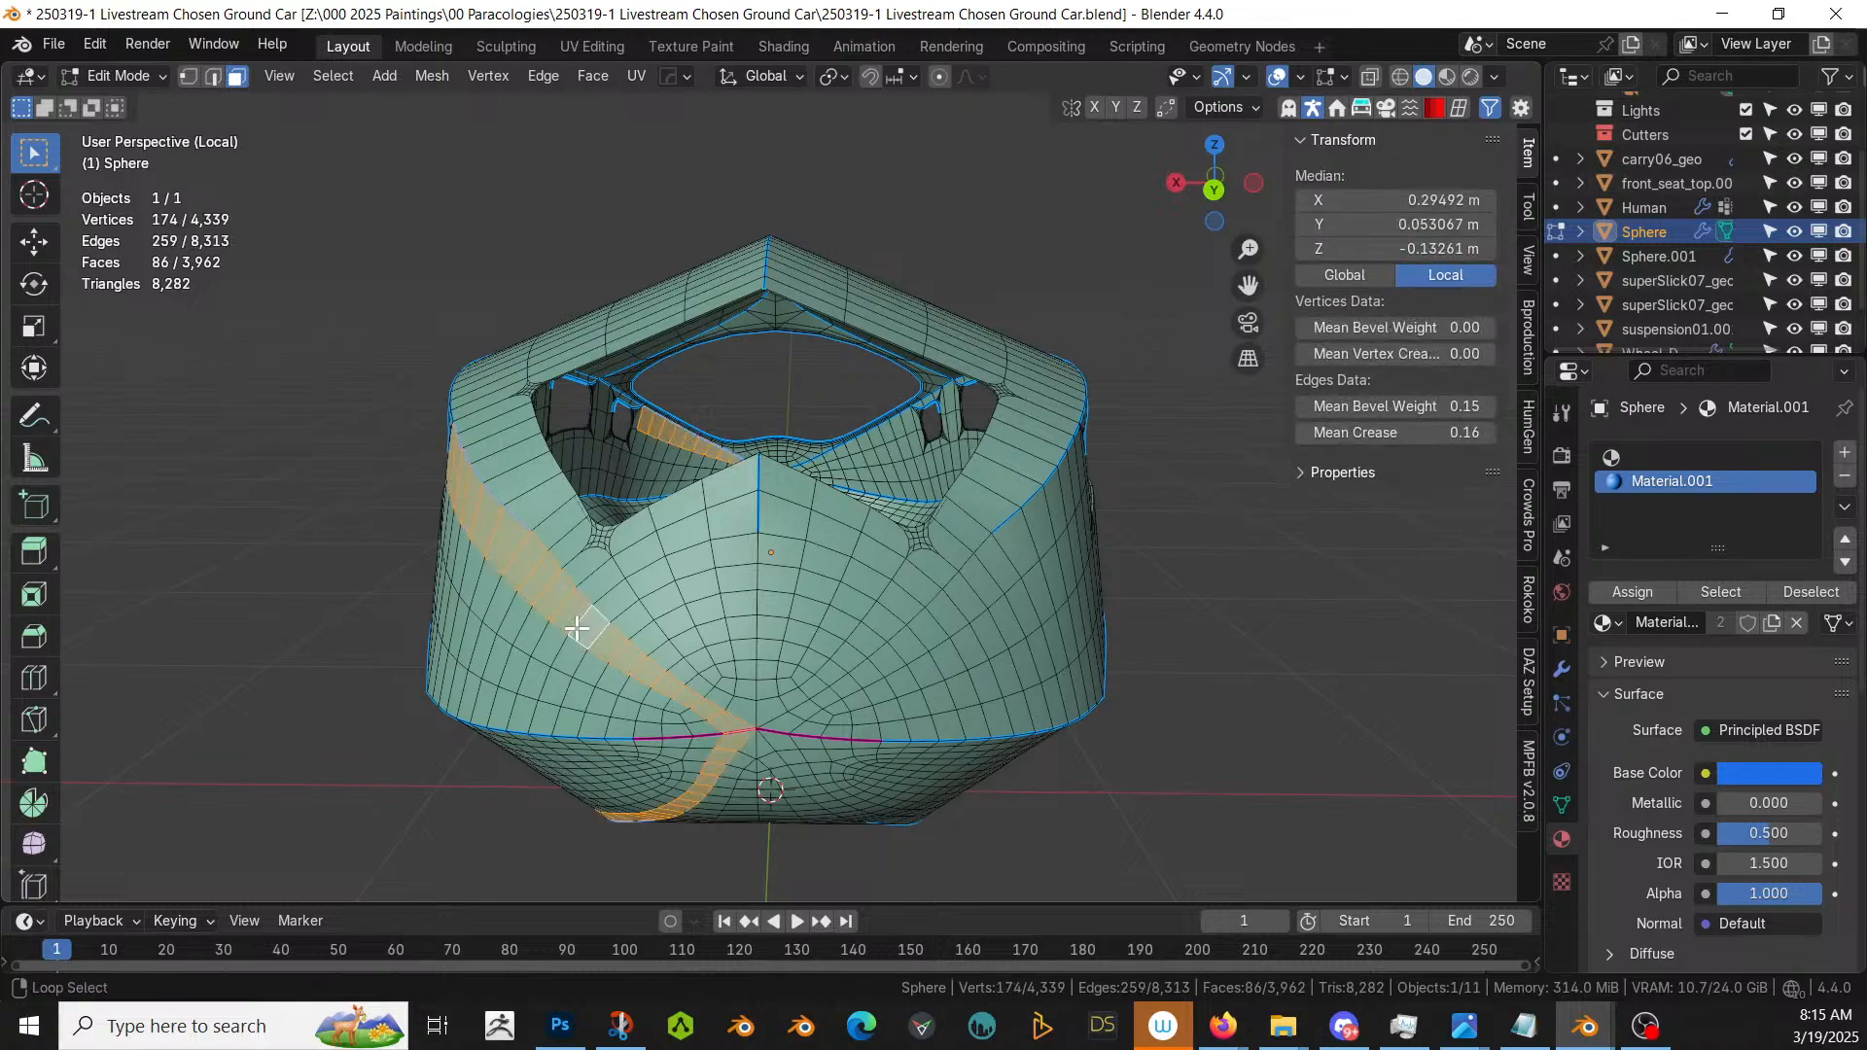
- Switch to edge selection, examine an edge loop around the body's rounded rear, and leave local view
{"action": "key", "text": "2"}
{"action": "left_click", "coordinate": [583, 623], "text": "alt"}
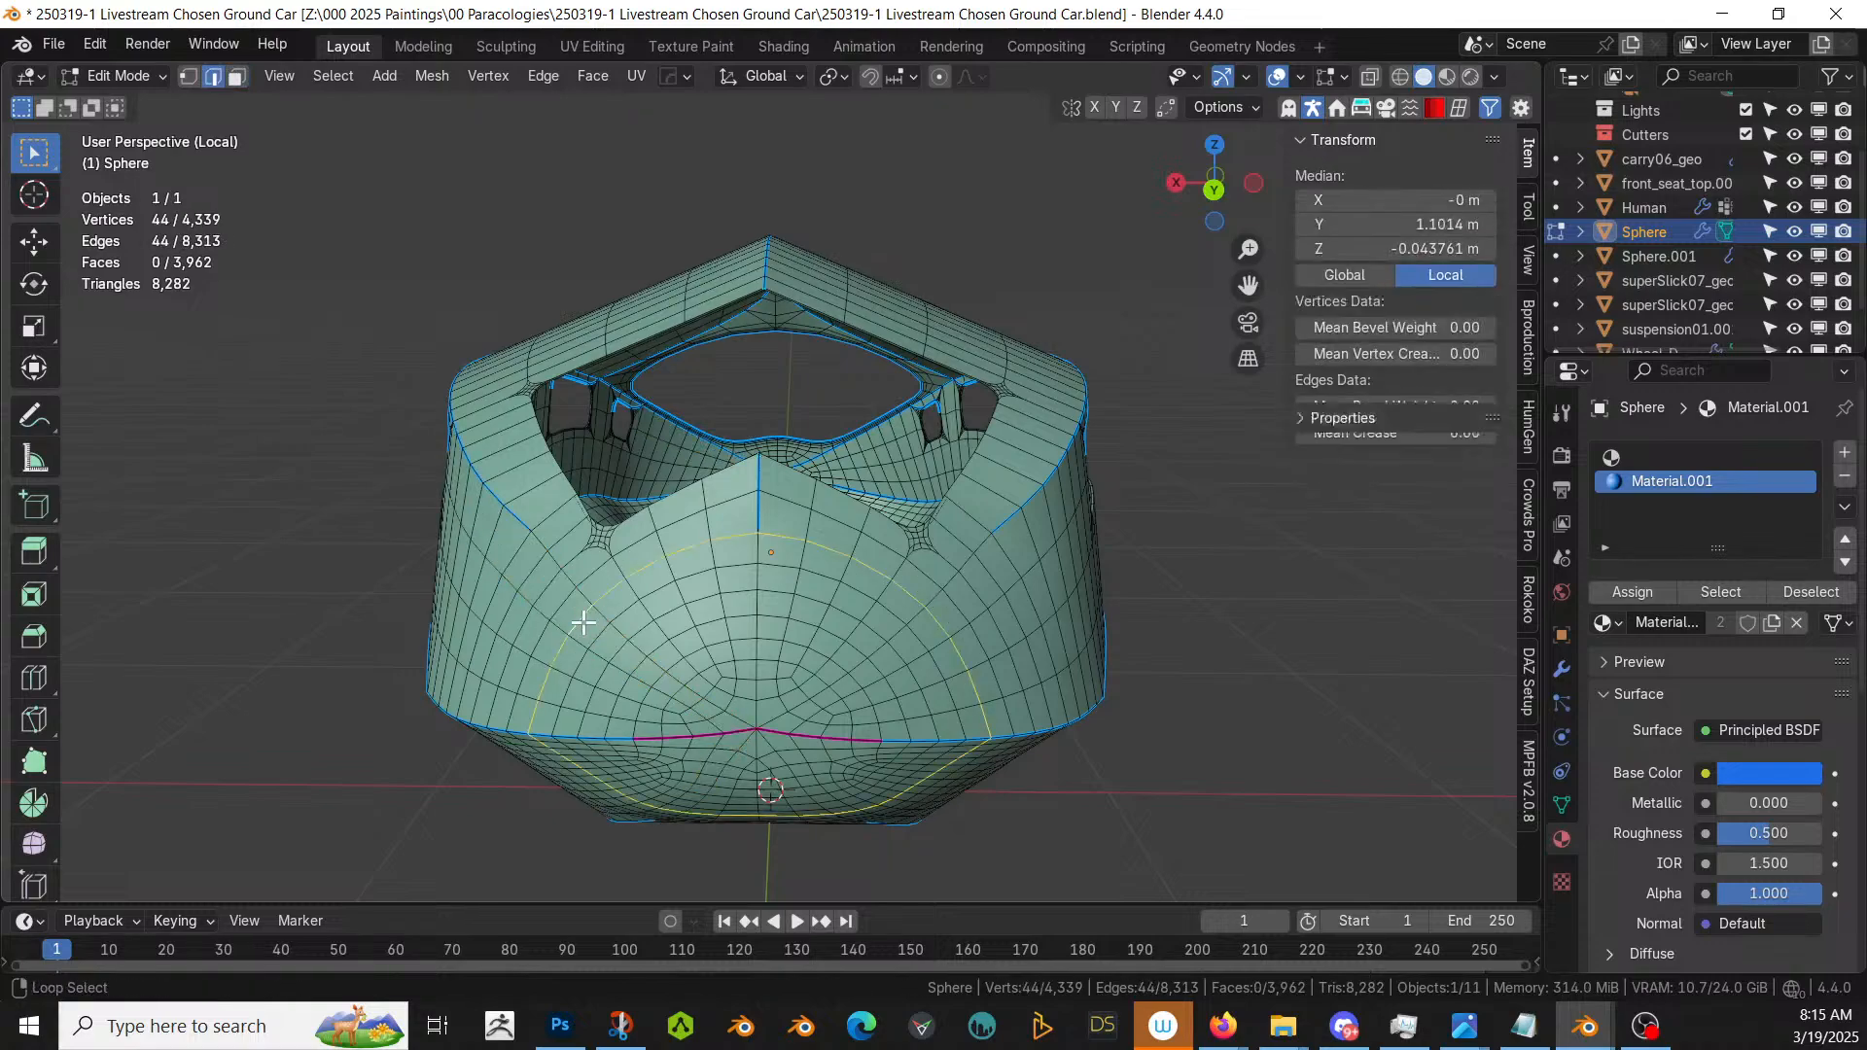
{"action": "scroll", "coordinate": [800, 736], "scroll_direction": "up", "scroll_amount": 2}
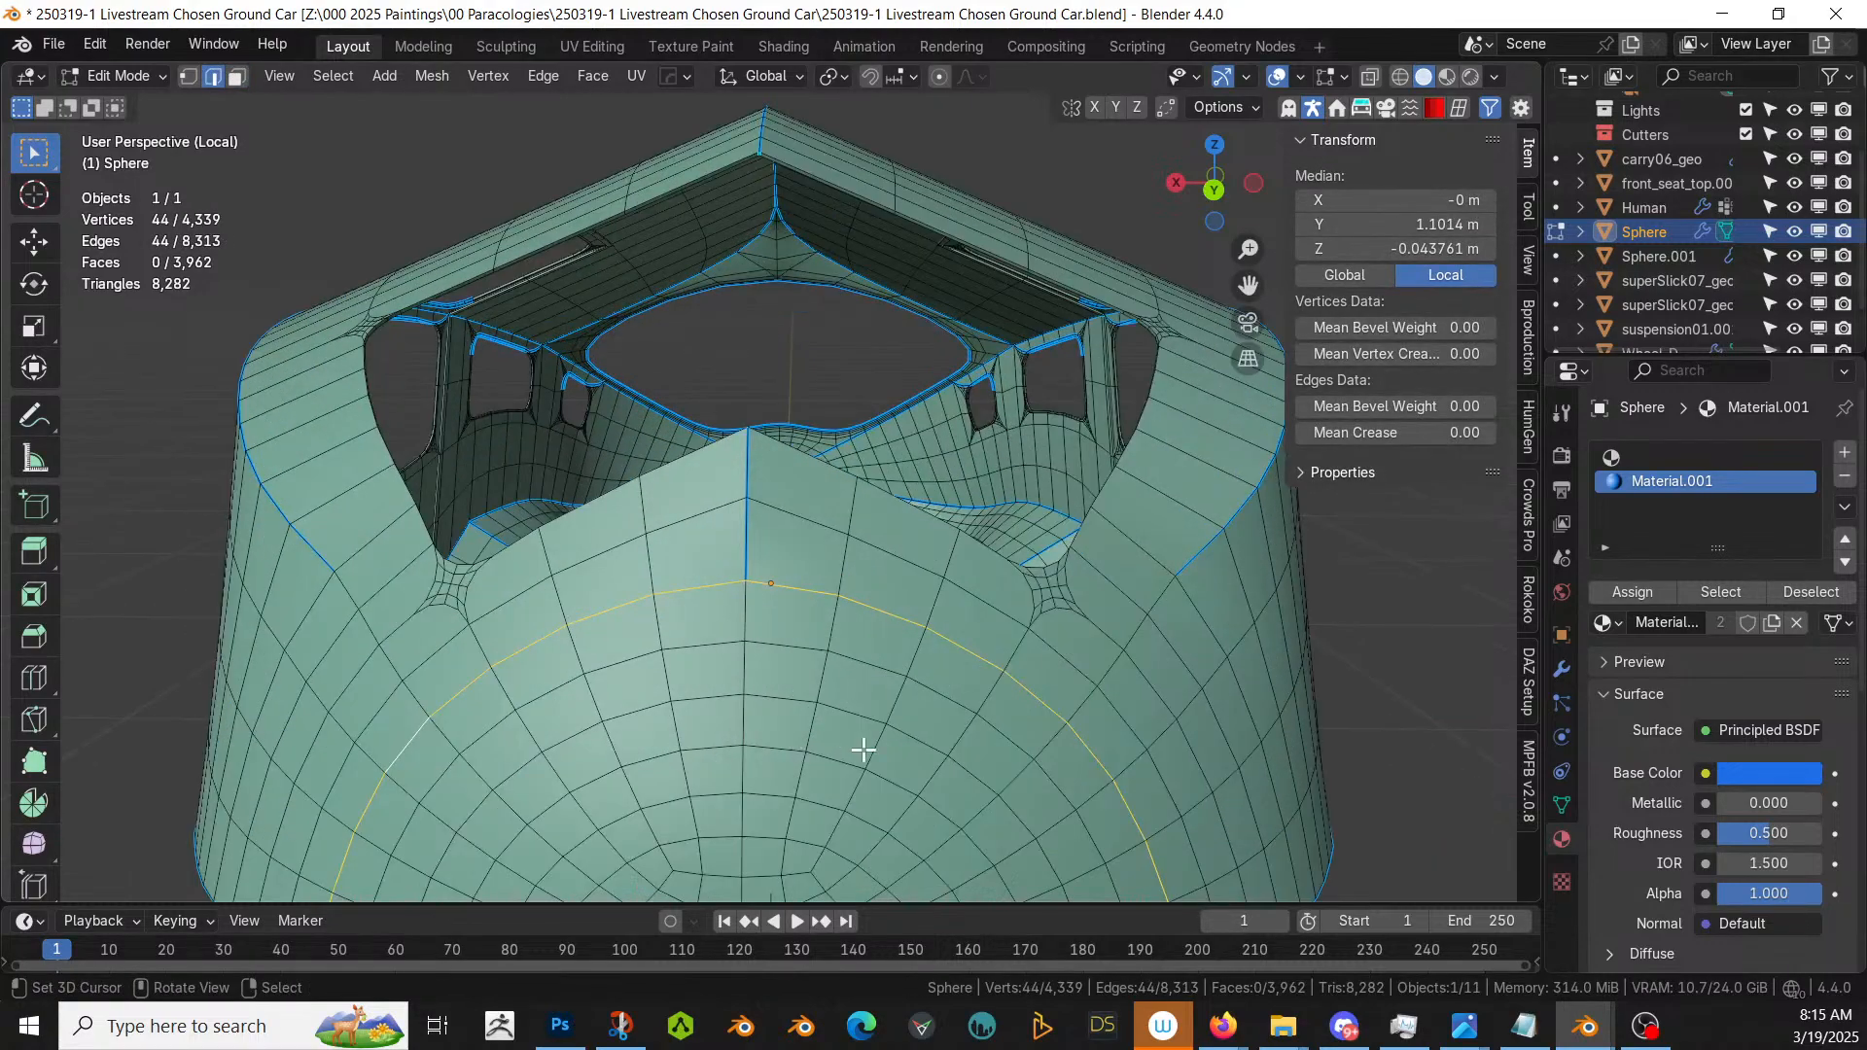
{"action": "middle_click_drag", "start_coordinate": [863, 750], "coordinate": [846, 661]}
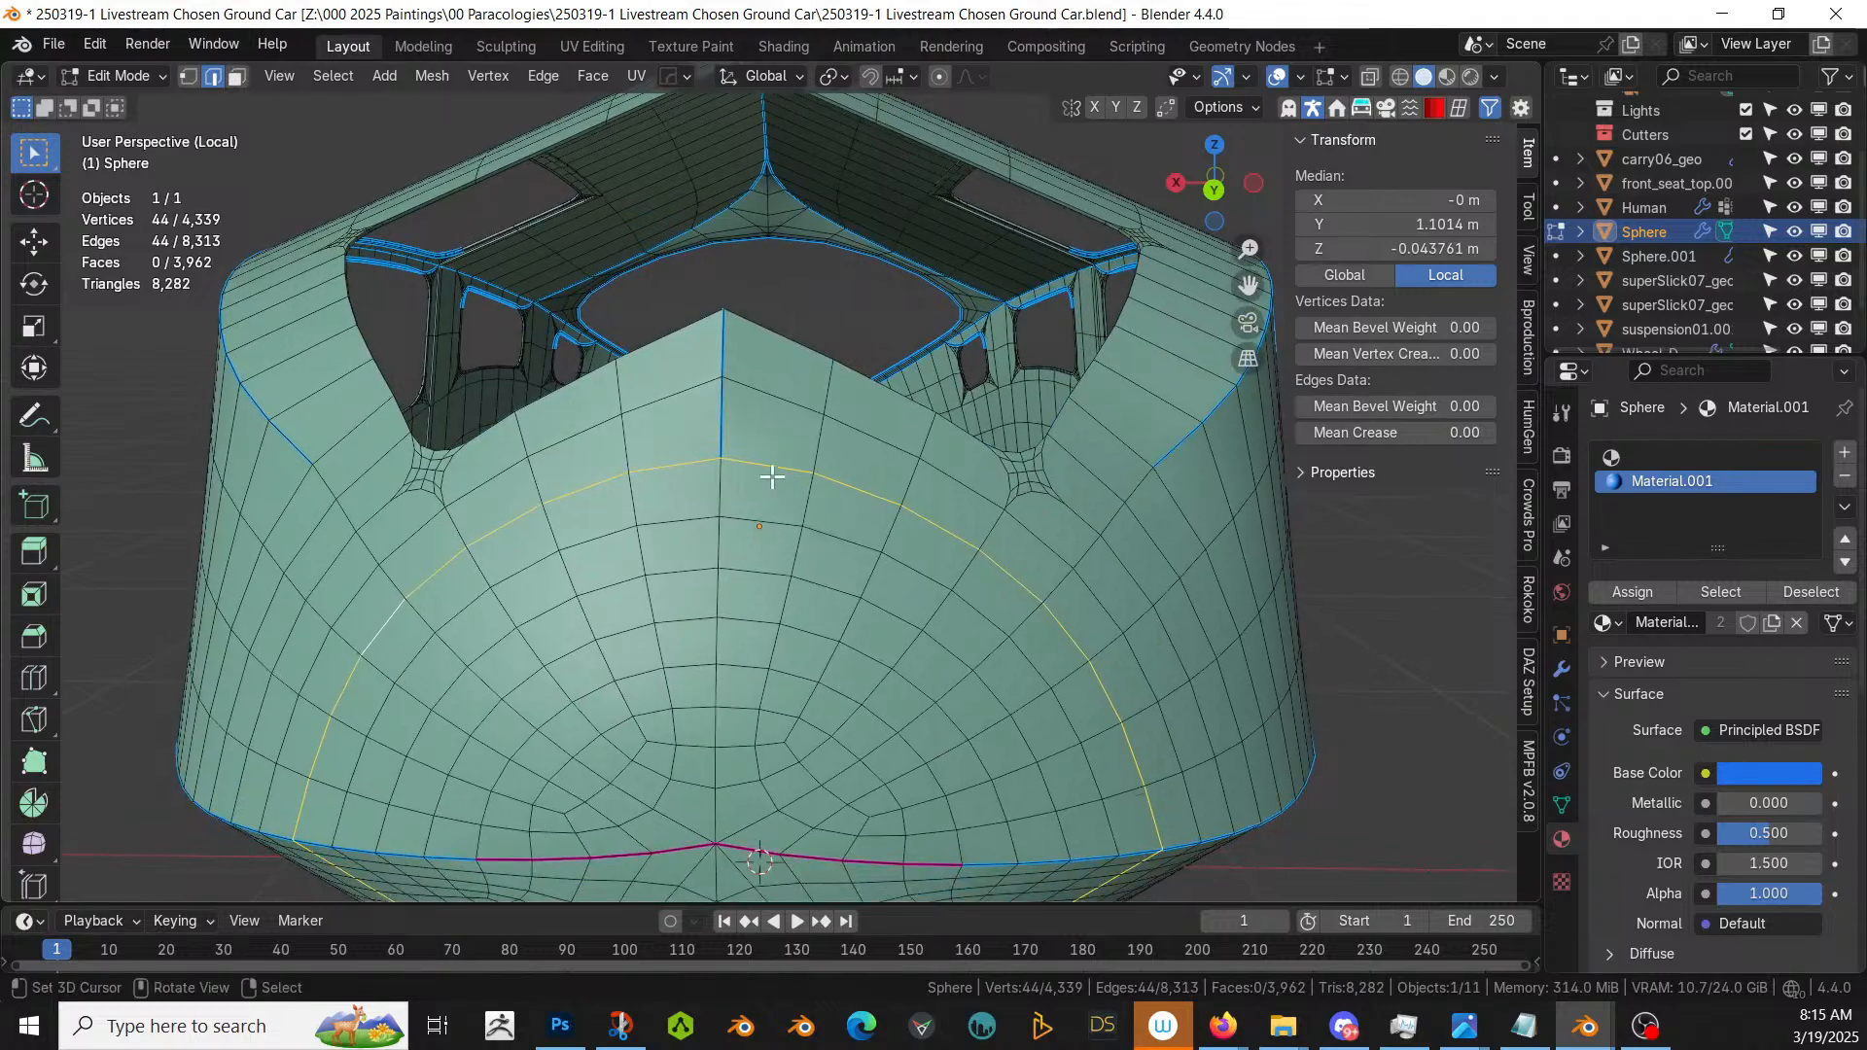
{"action": "key", "text": "KP_Divide"}
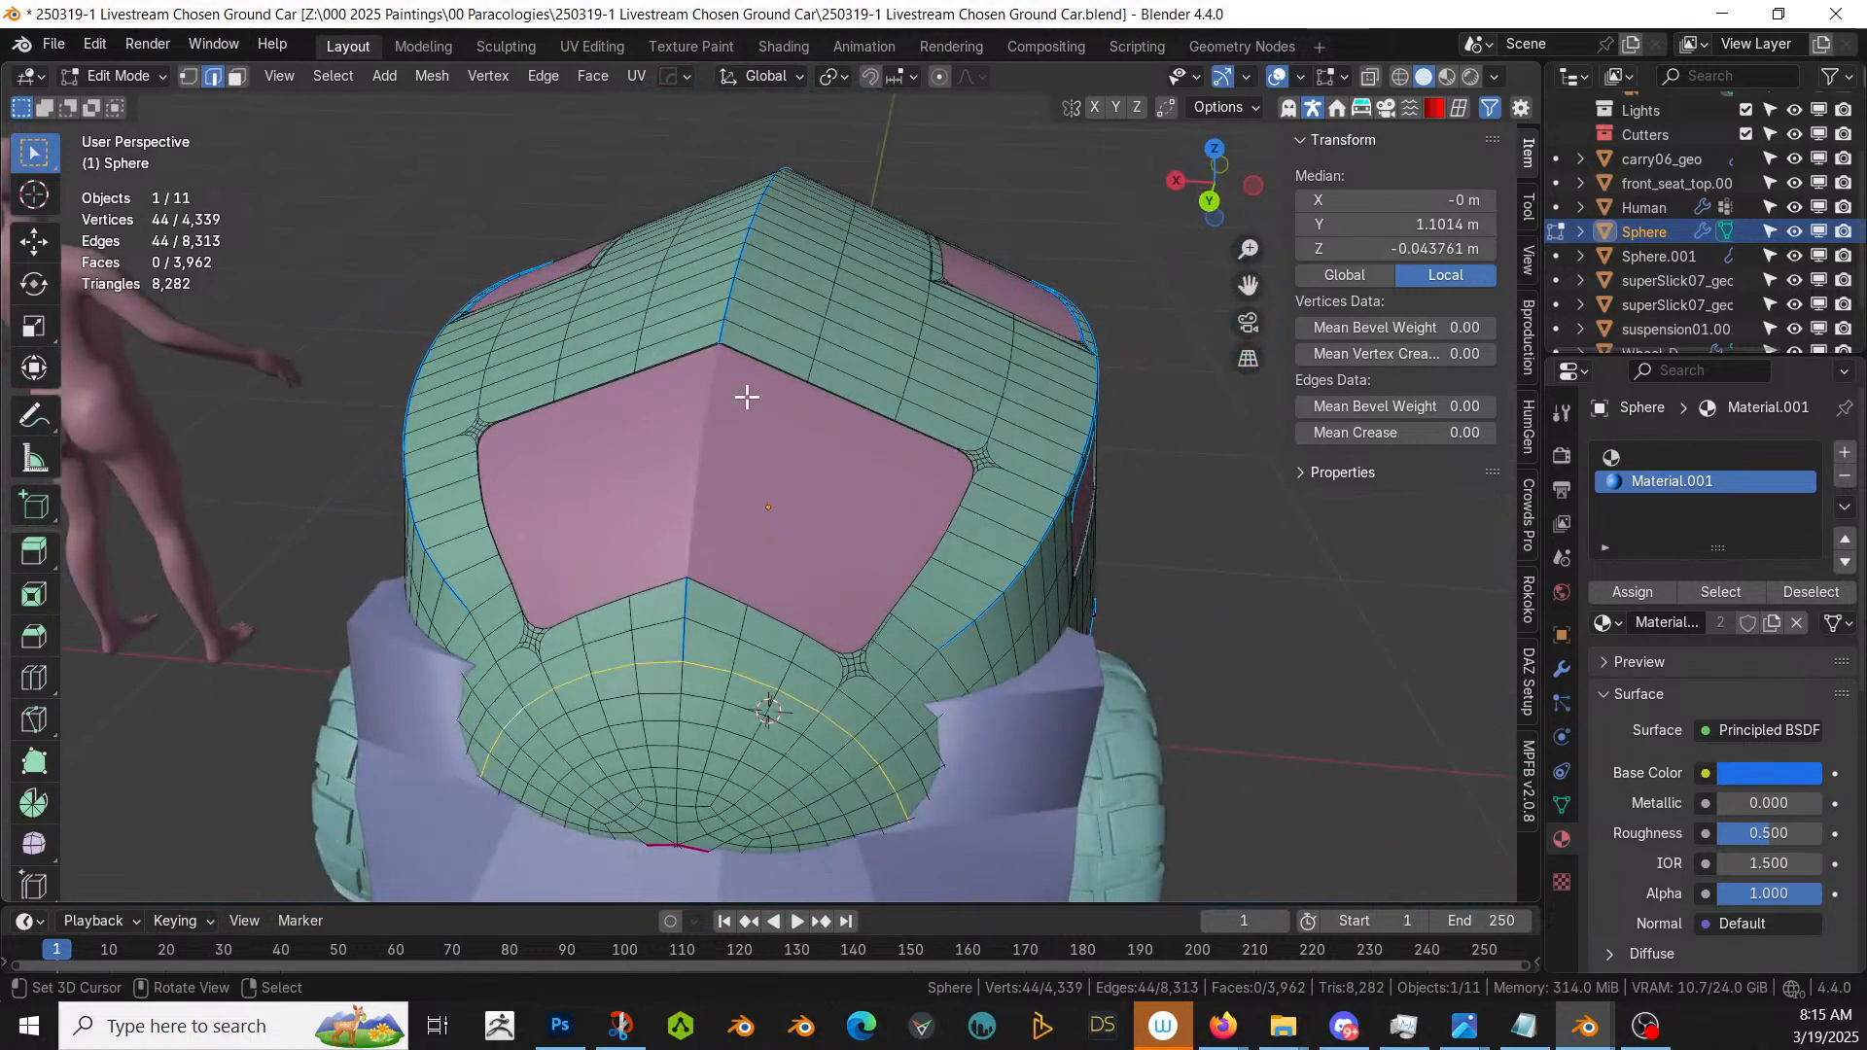
- Select the edge loop directly below the rear window and bevel it by about 0.009 m with 4 segments
{"action": "right_click", "coordinate": [716, 630]}
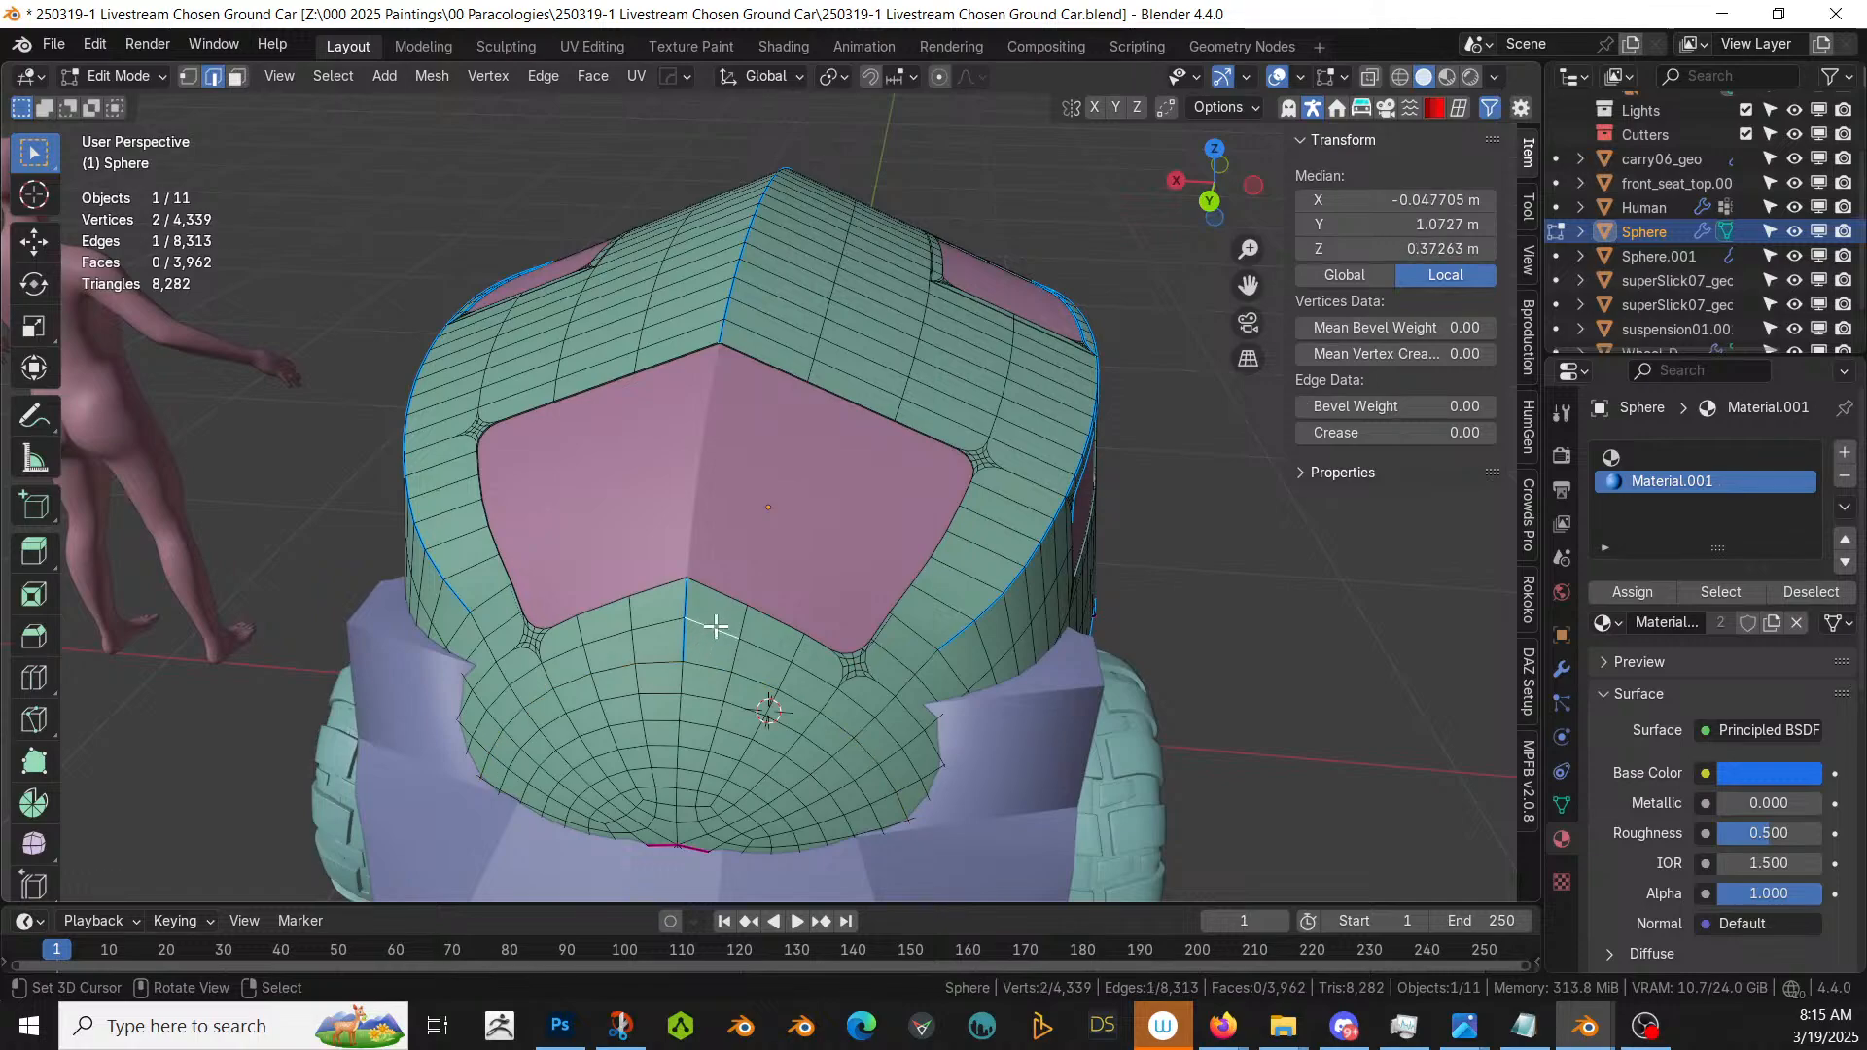
{"action": "key", "text": "alt+a"}
{"action": "right_click", "coordinate": [717, 630], "text": "alt"}
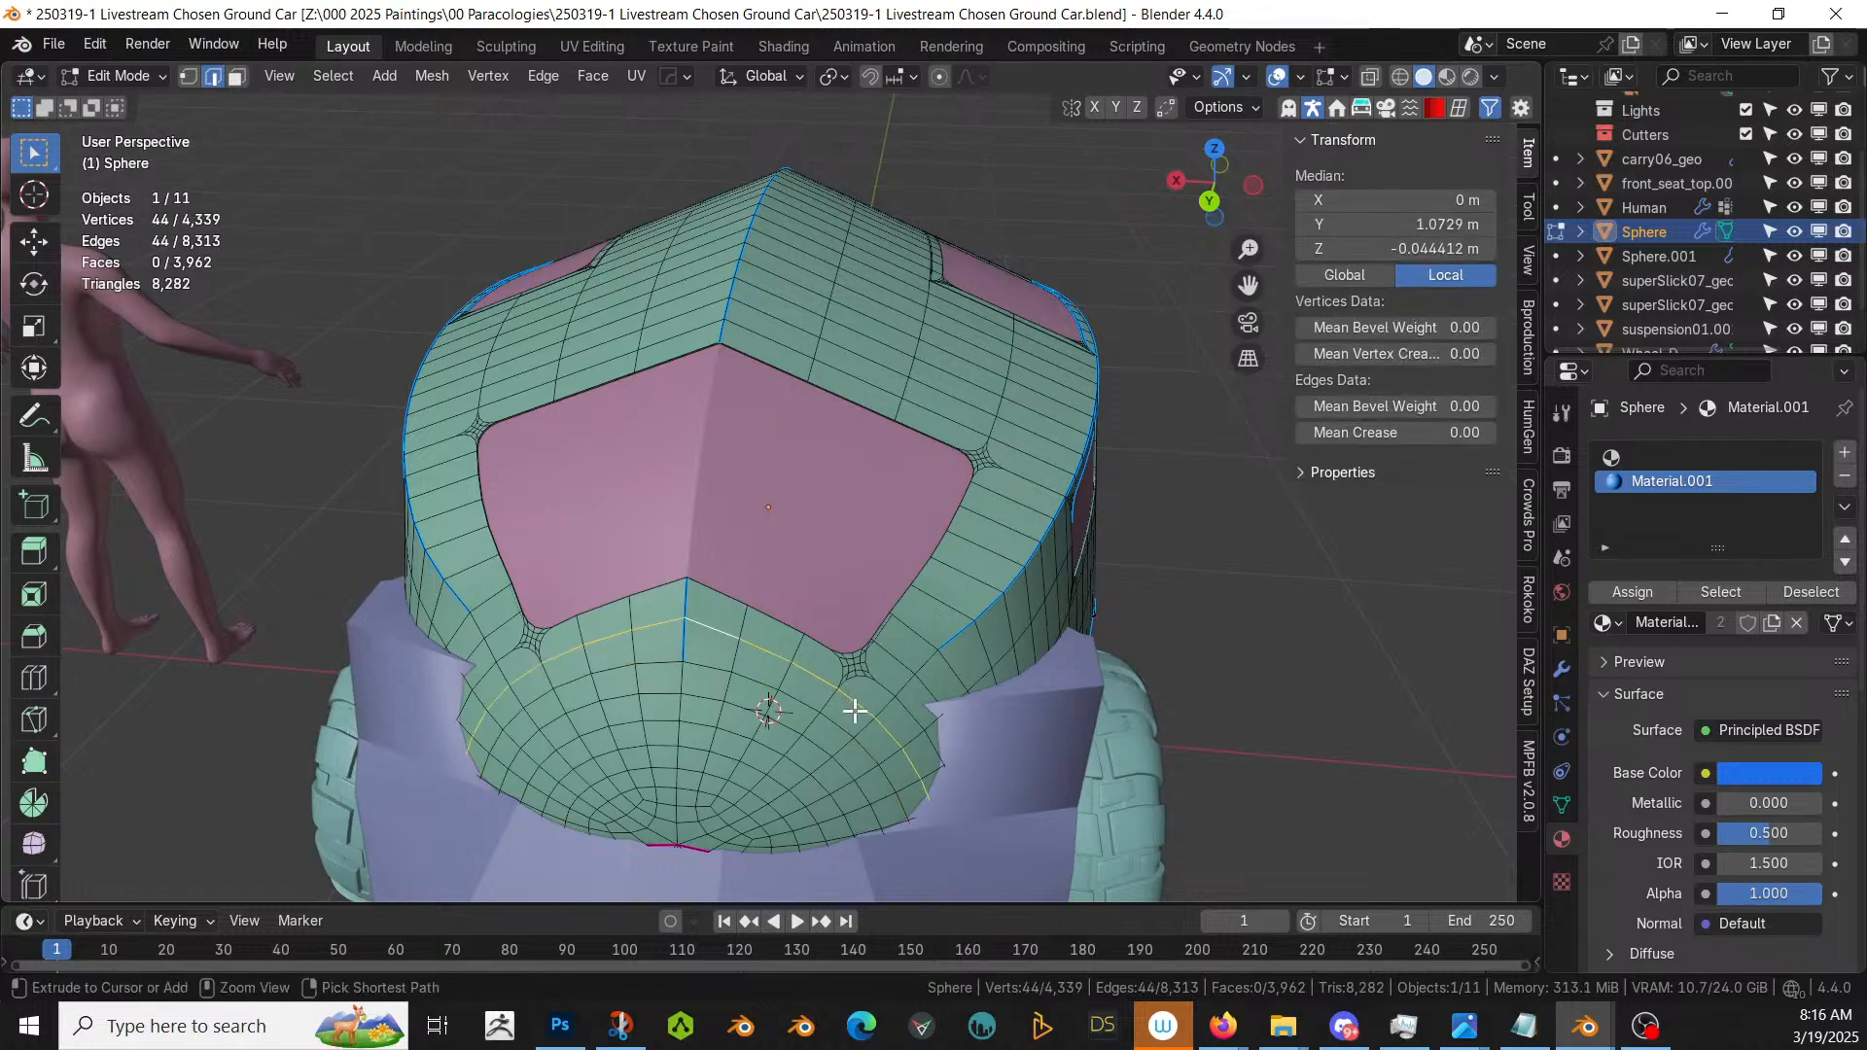
{"action": "key", "text": "ctrl+b"}
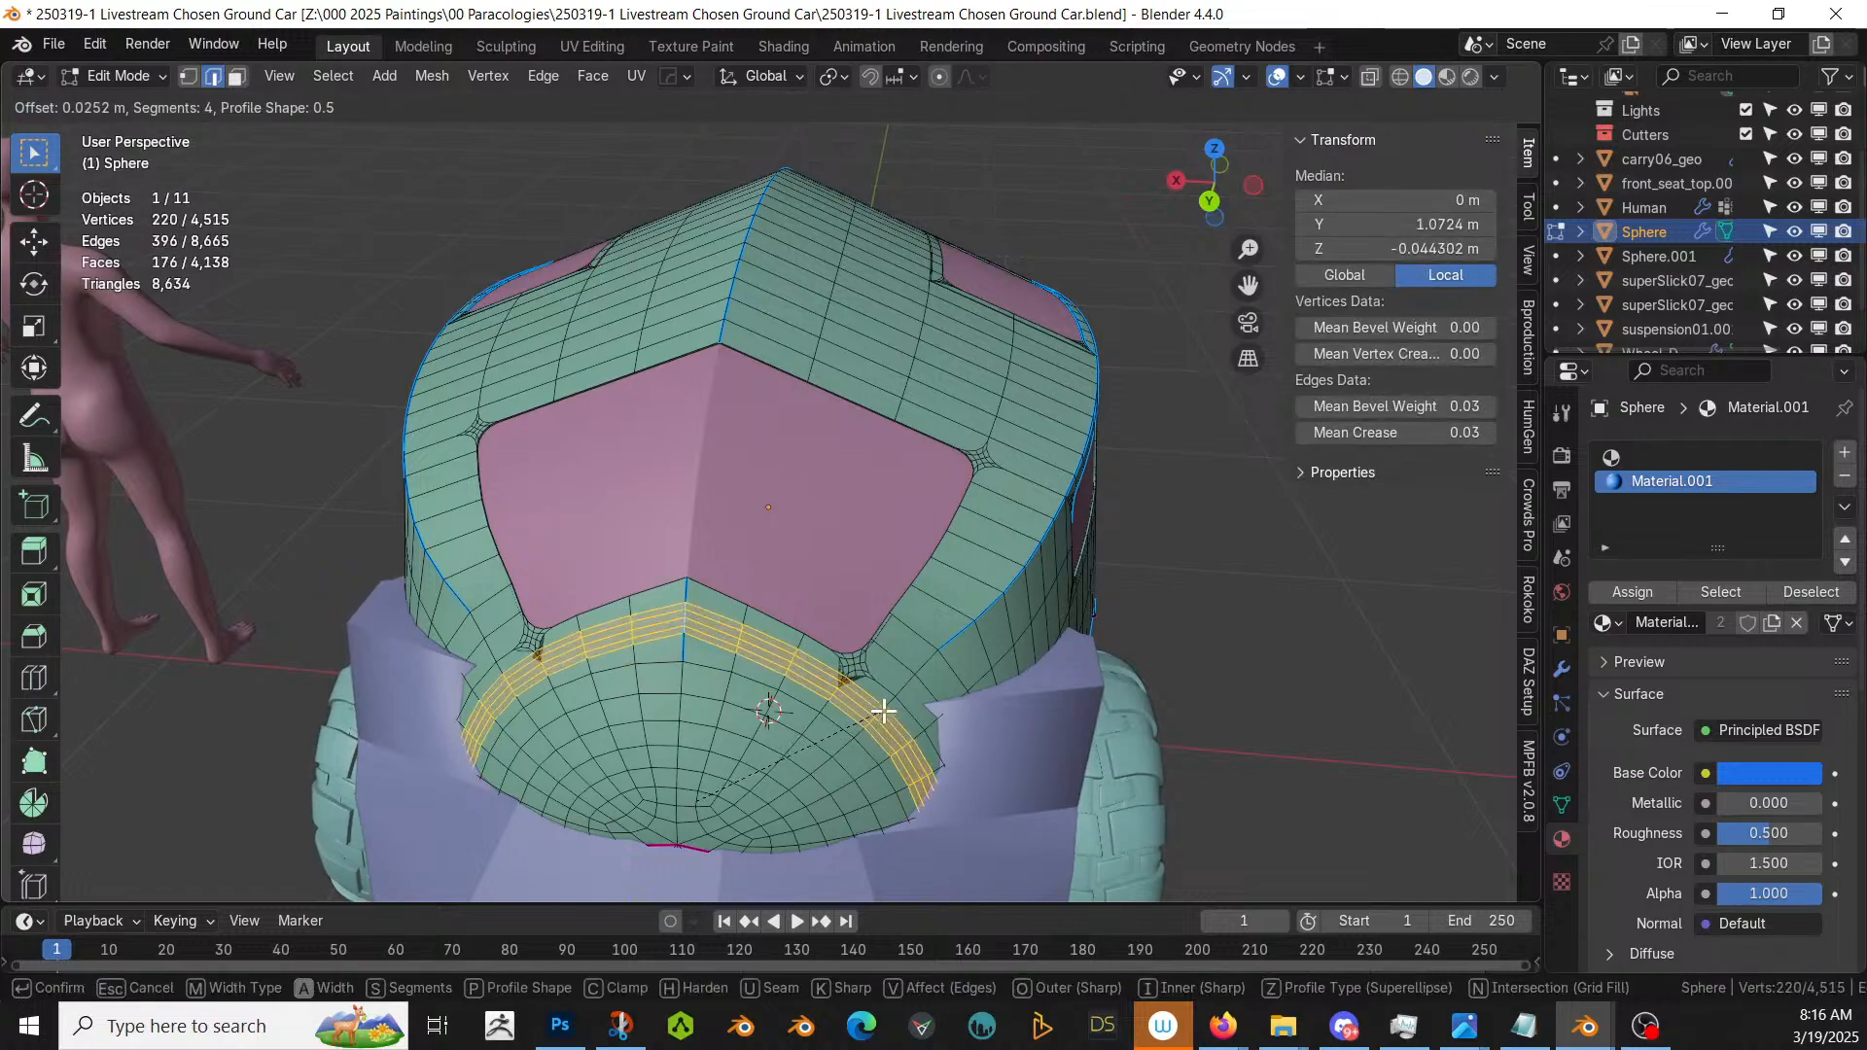
{"action": "left_click", "coordinate": [868, 716]}
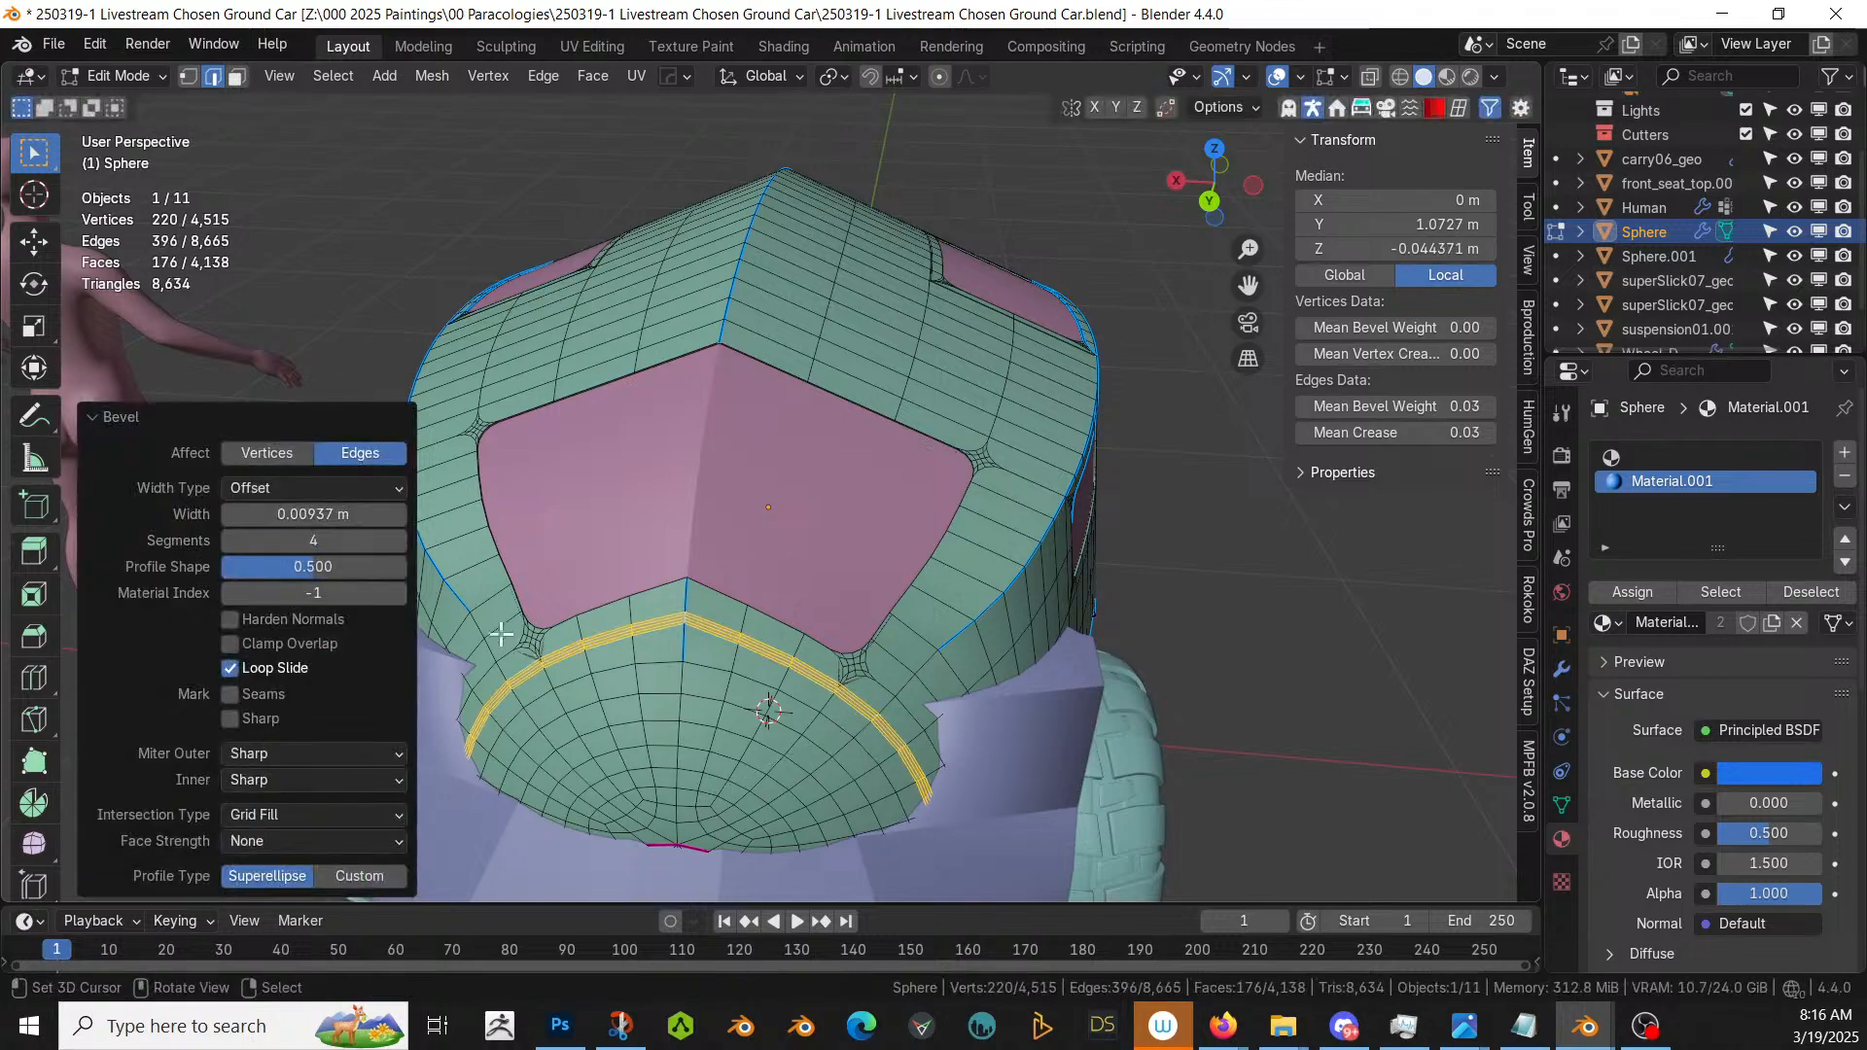
- Set the bevel to 1 segment with a width of 0.002 m
{"action": "left_click", "coordinate": [226, 541]}
{"action": "left_click", "coordinate": [225, 541]}
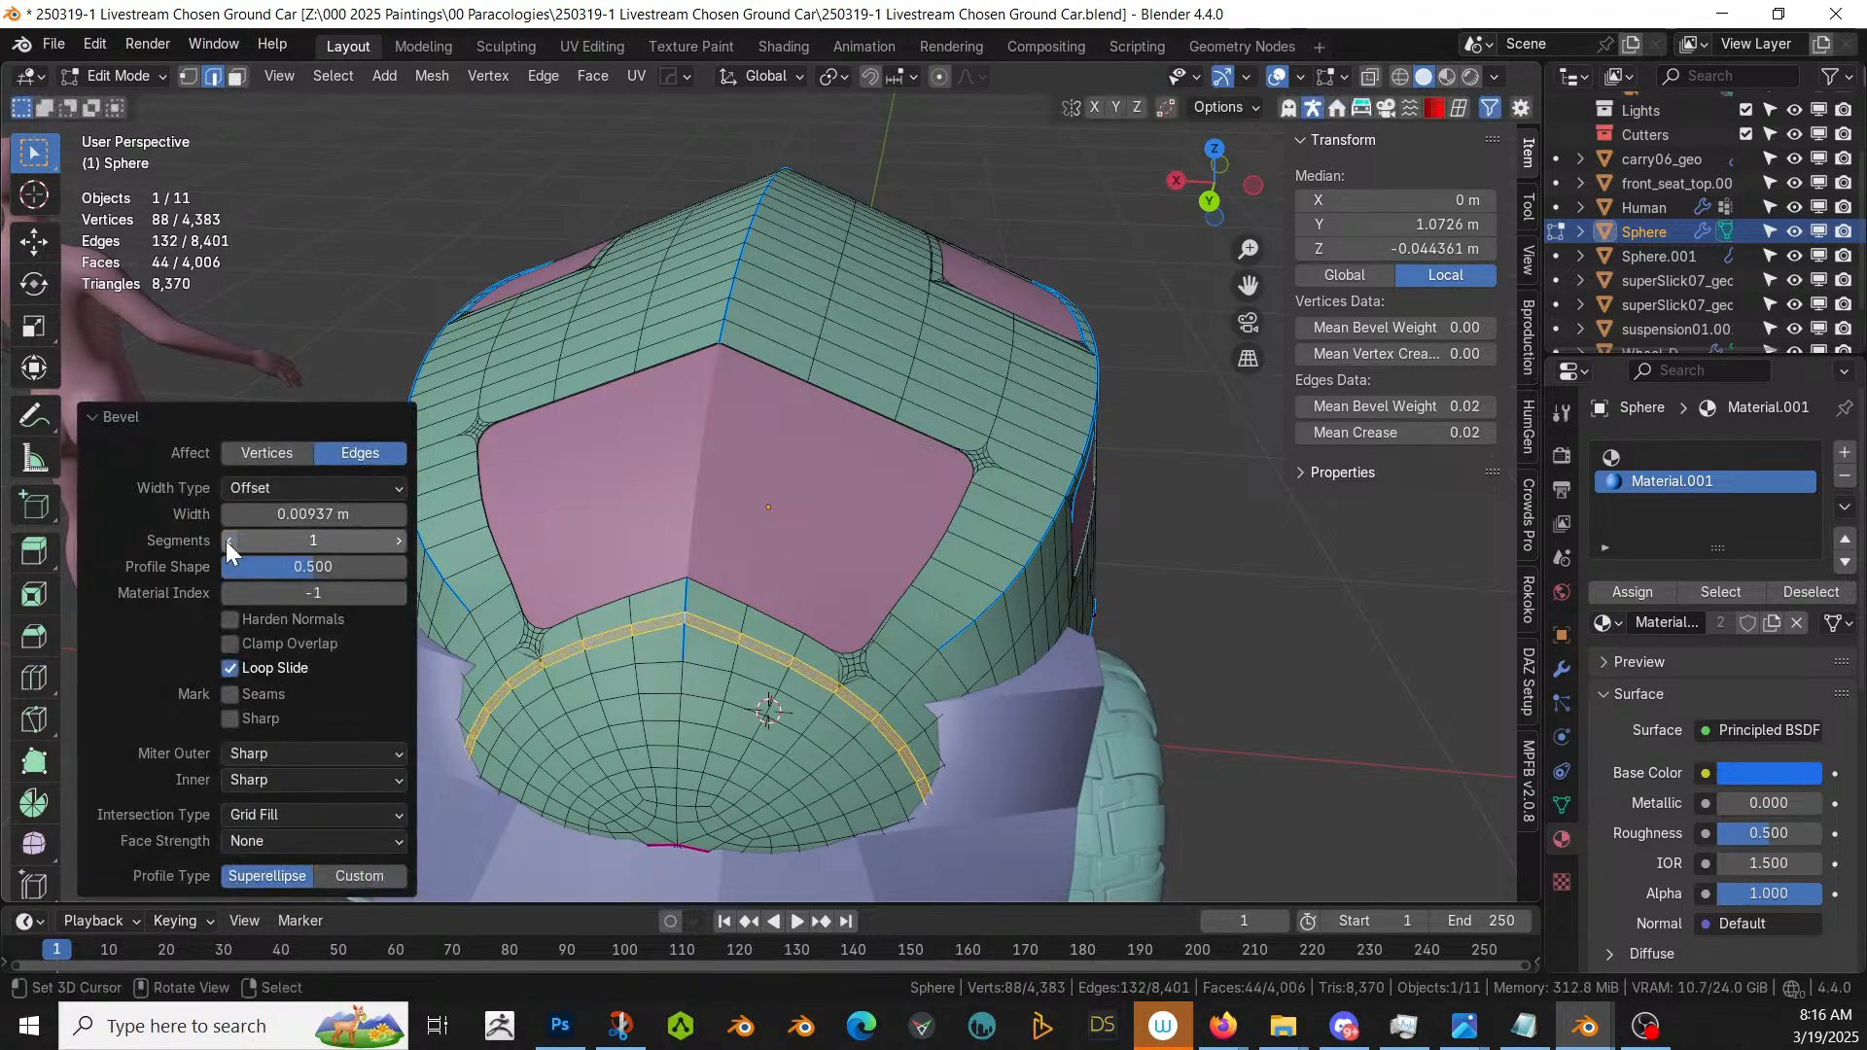
{"action": "left_click", "coordinate": [225, 541]}
{"action": "left_click", "coordinate": [233, 513]}
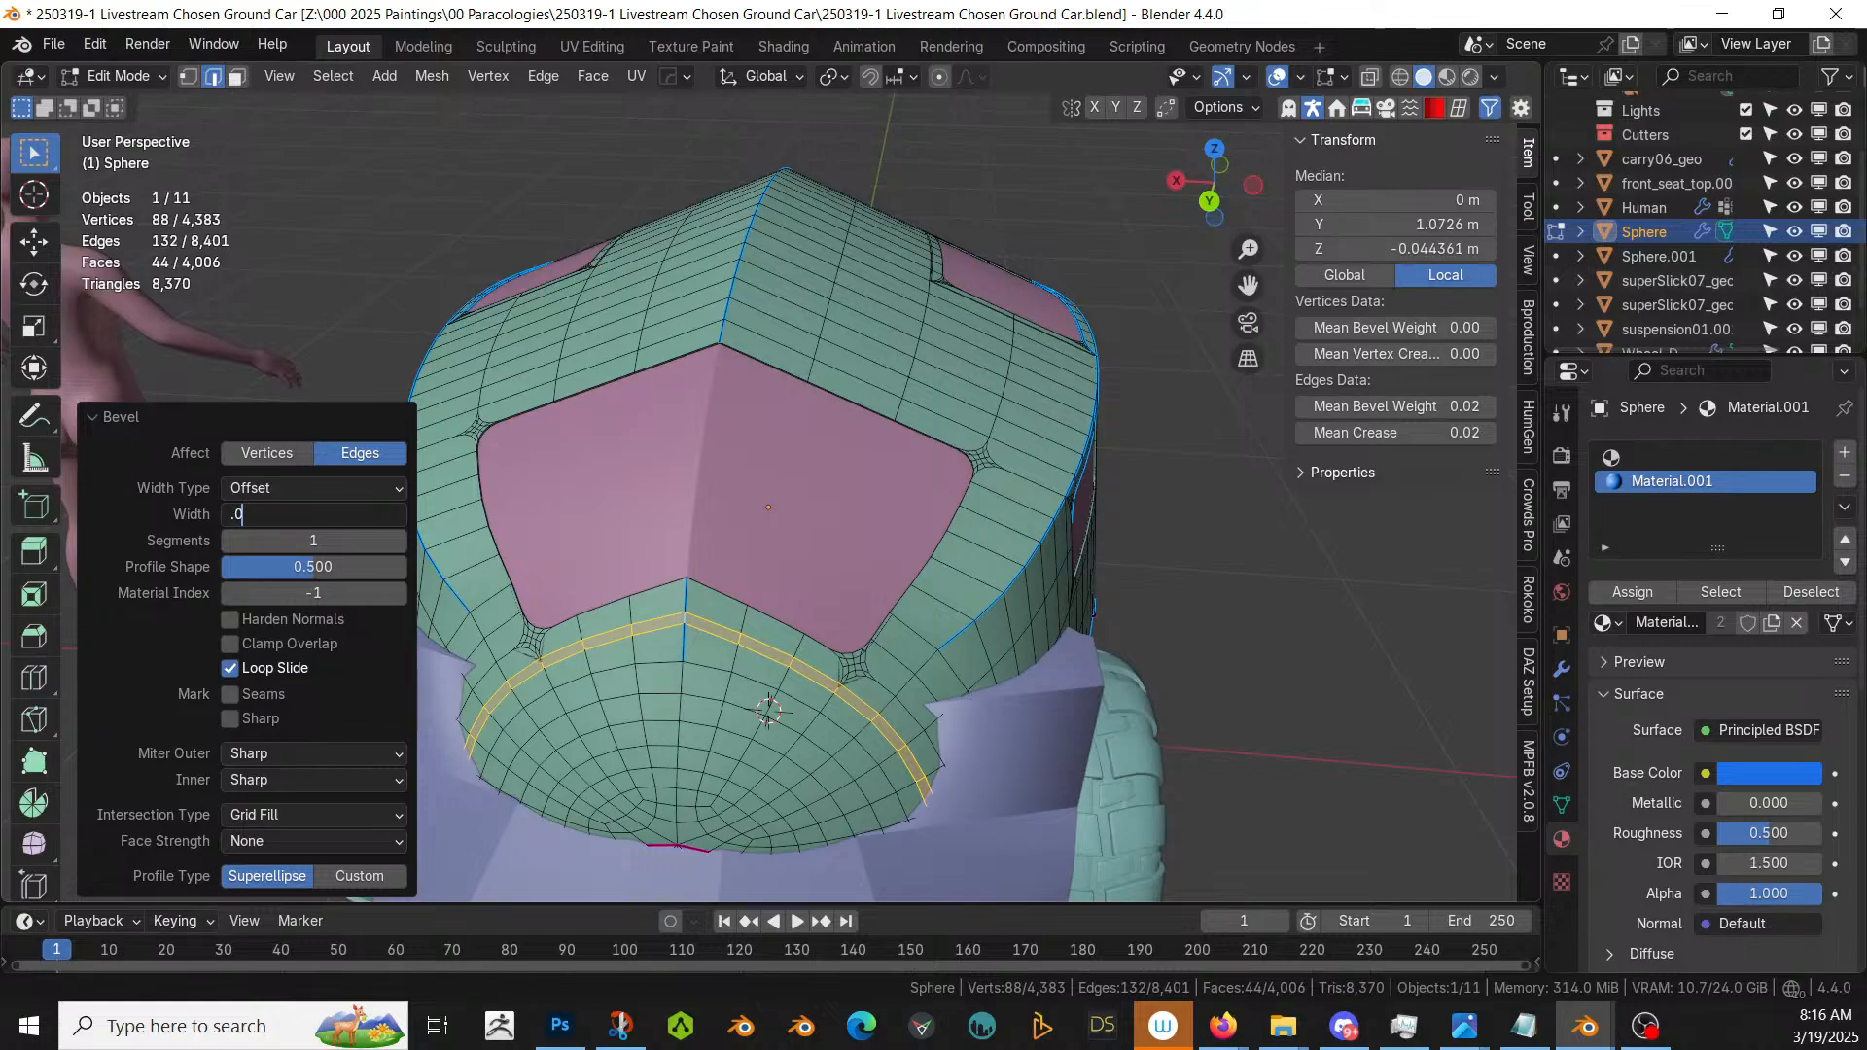
{"action": "key", "text": "Return"}
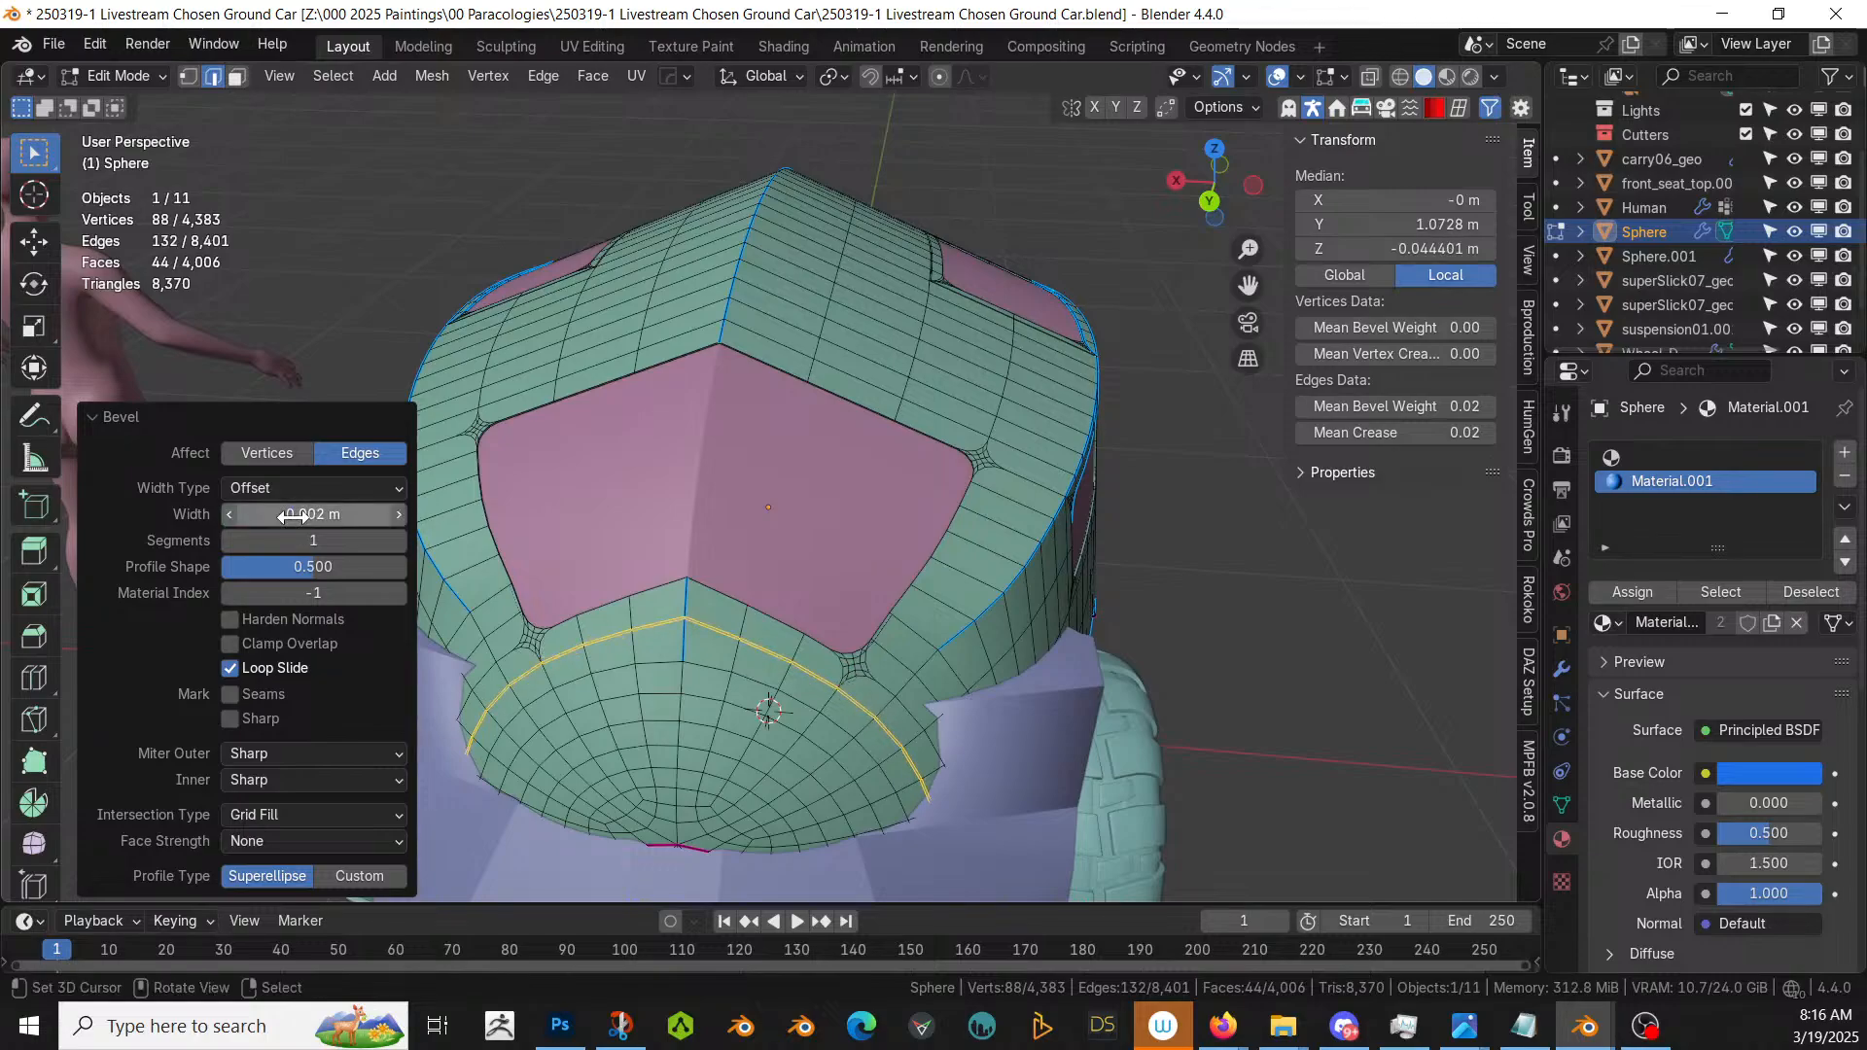
- Extrude the narrow bevelled face strip below the rear window inward along its normals by about 0.0016 m
{"action": "scroll", "coordinate": [838, 553], "scroll_direction": "up", "scroll_amount": 5}
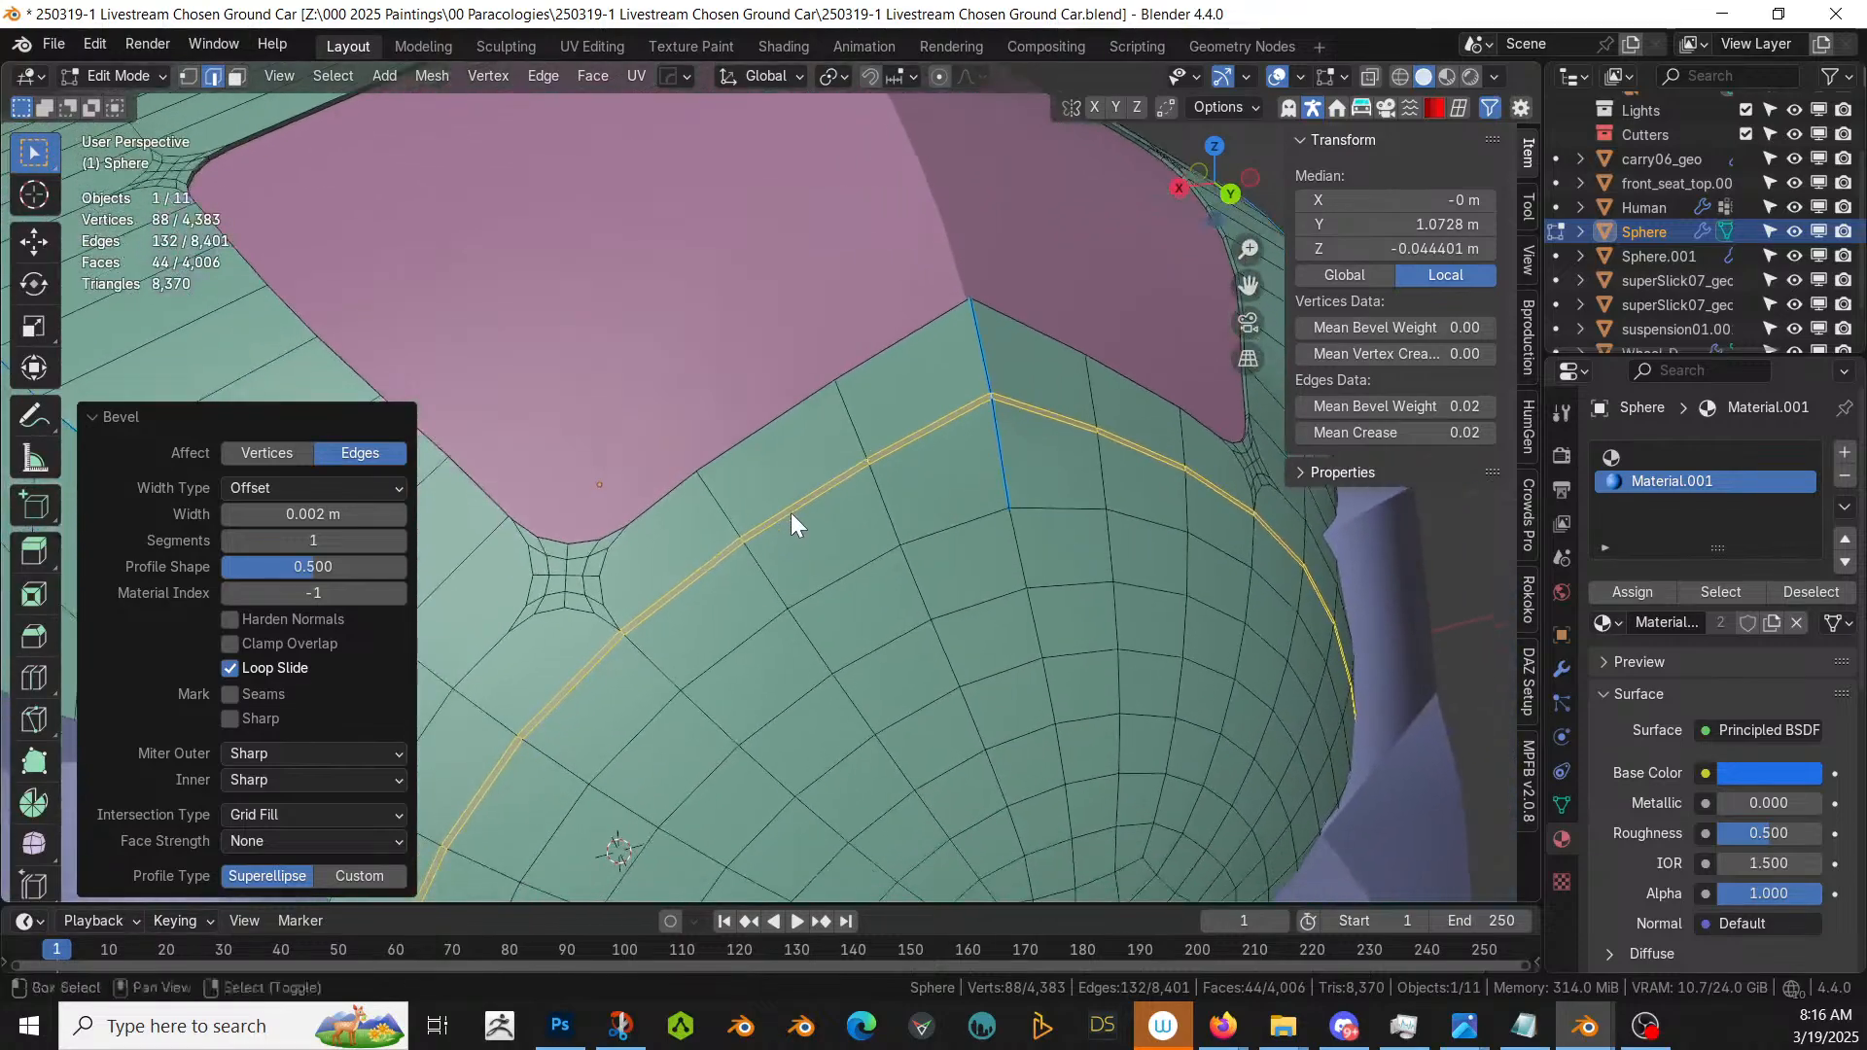
{"action": "middle_click_drag", "start_coordinate": [790, 511], "coordinate": [826, 497]}
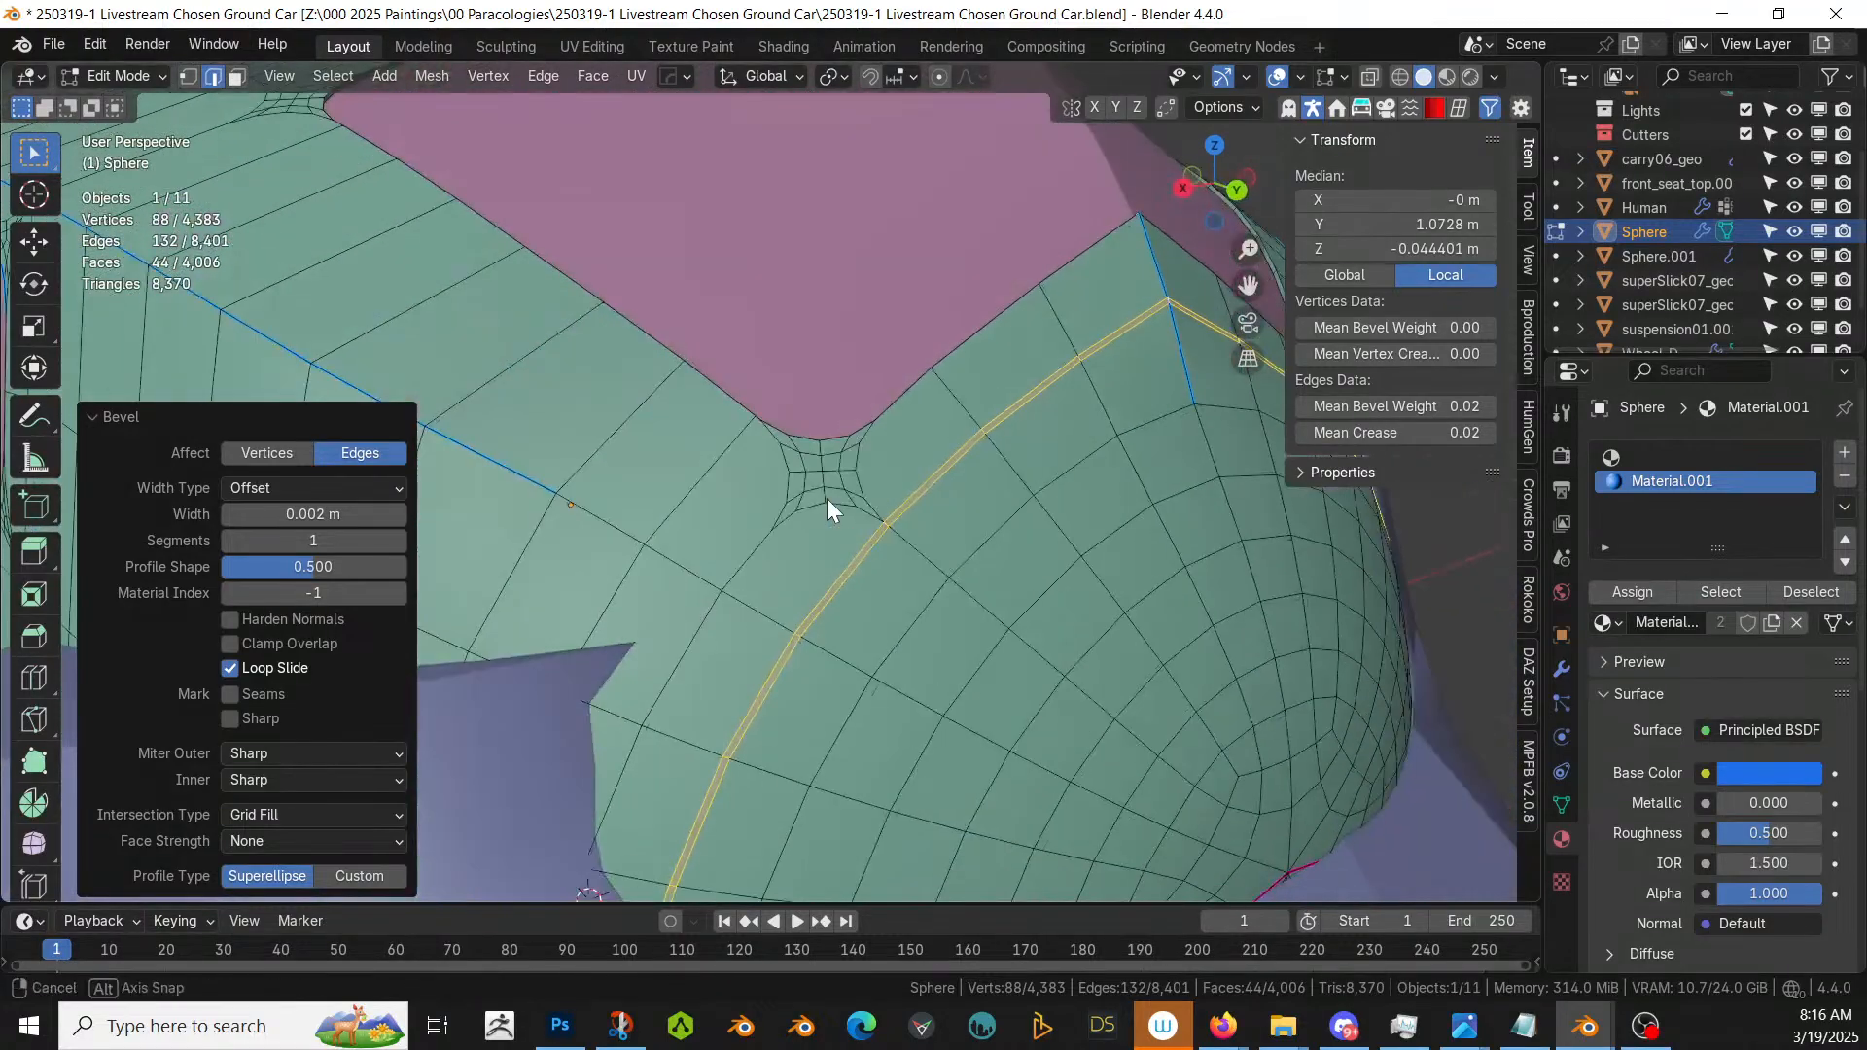
{"action": "key", "text": "alt+e"}
{"action": "left_click", "coordinate": [933, 653]}
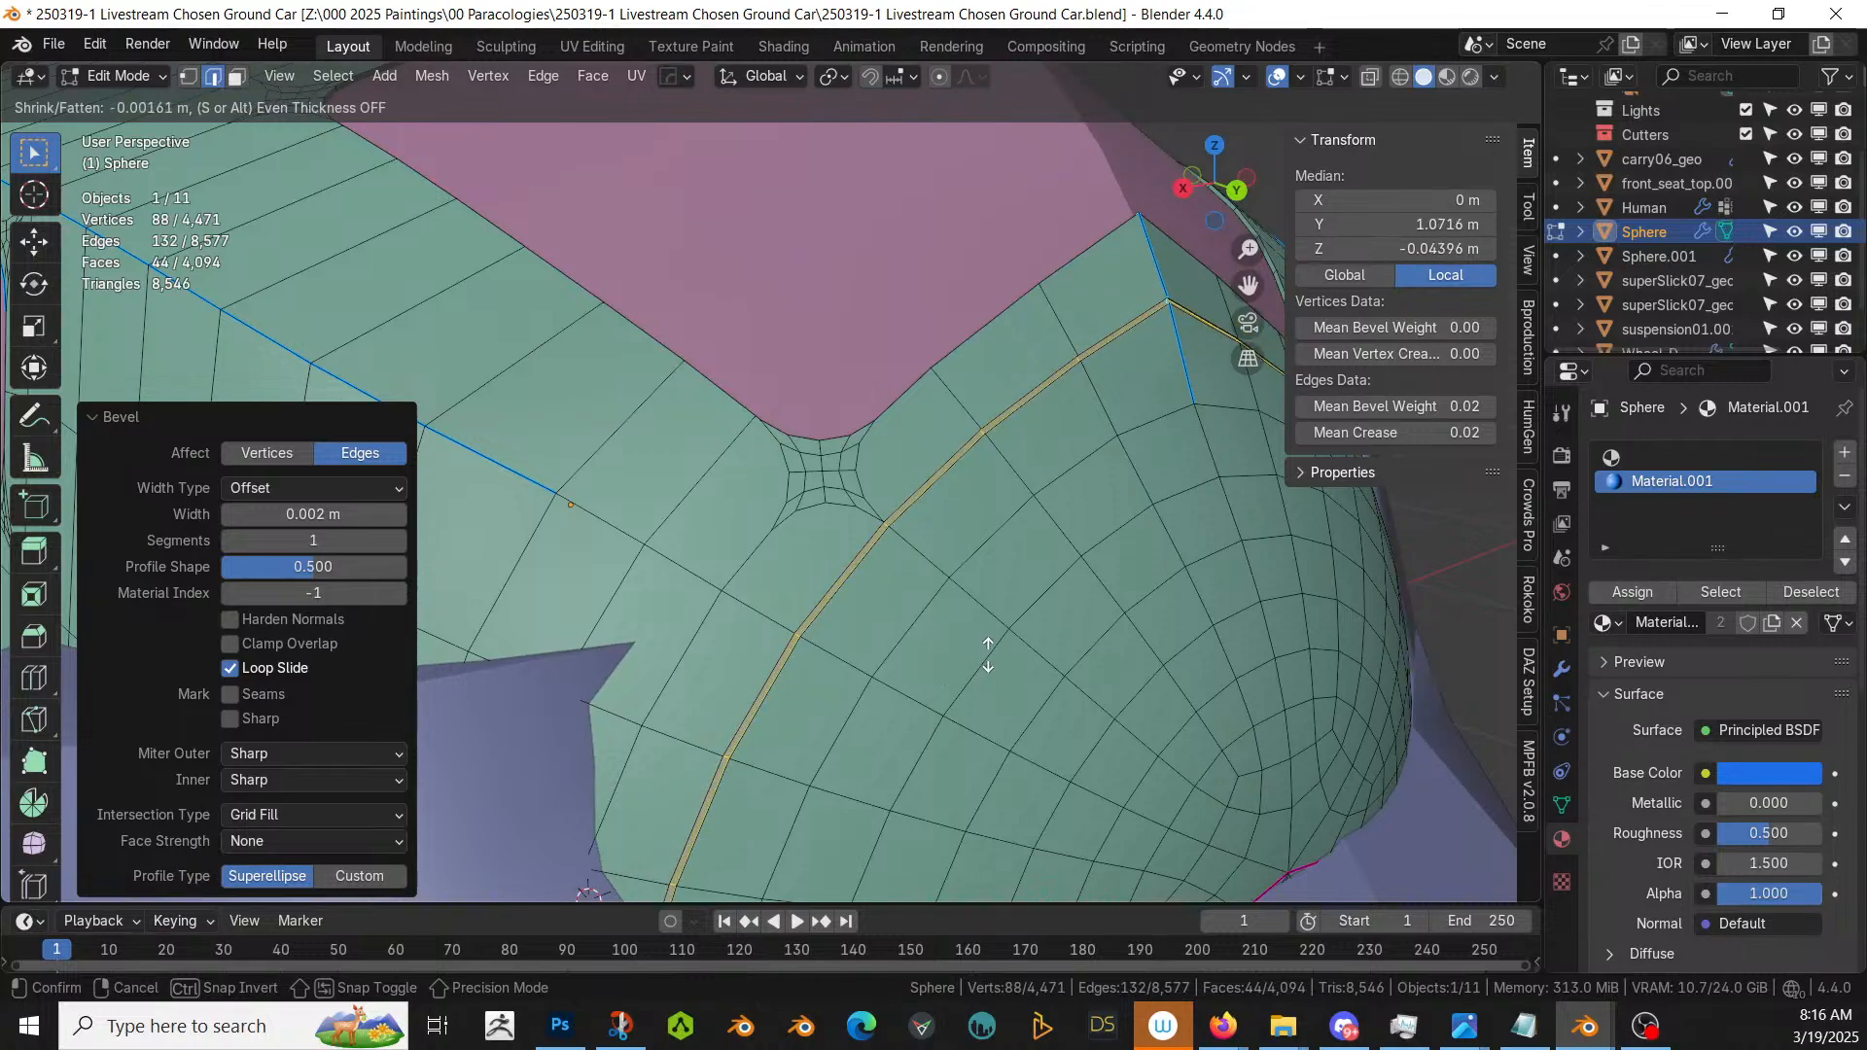
{"action": "left_click", "coordinate": [987, 655]}
- Return to Object Mode and inspect the grooved body from the side and rear
{"action": "key", "text": "Tab"}
{"action": "middle_click_drag", "start_coordinate": [1008, 645], "coordinate": [1074, 692]}
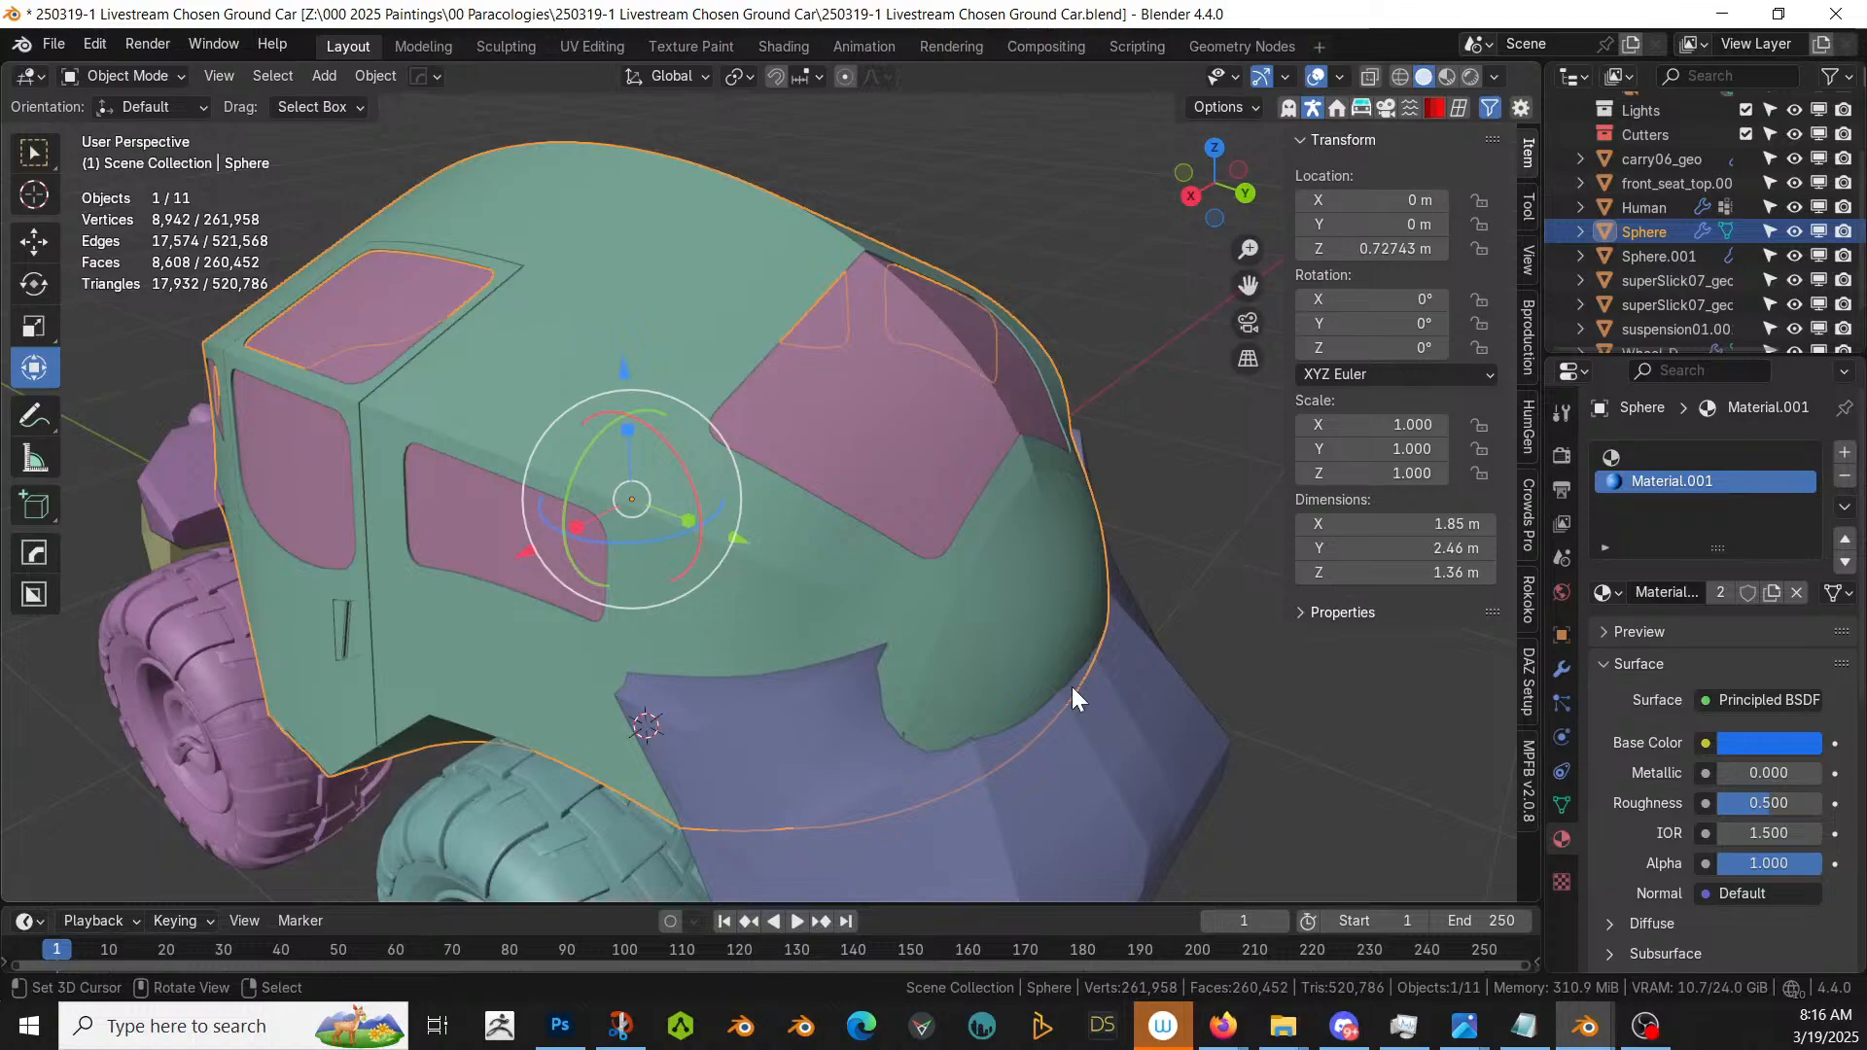
{"action": "scroll", "coordinate": [1072, 686], "scroll_direction": "down", "scroll_amount": 4}
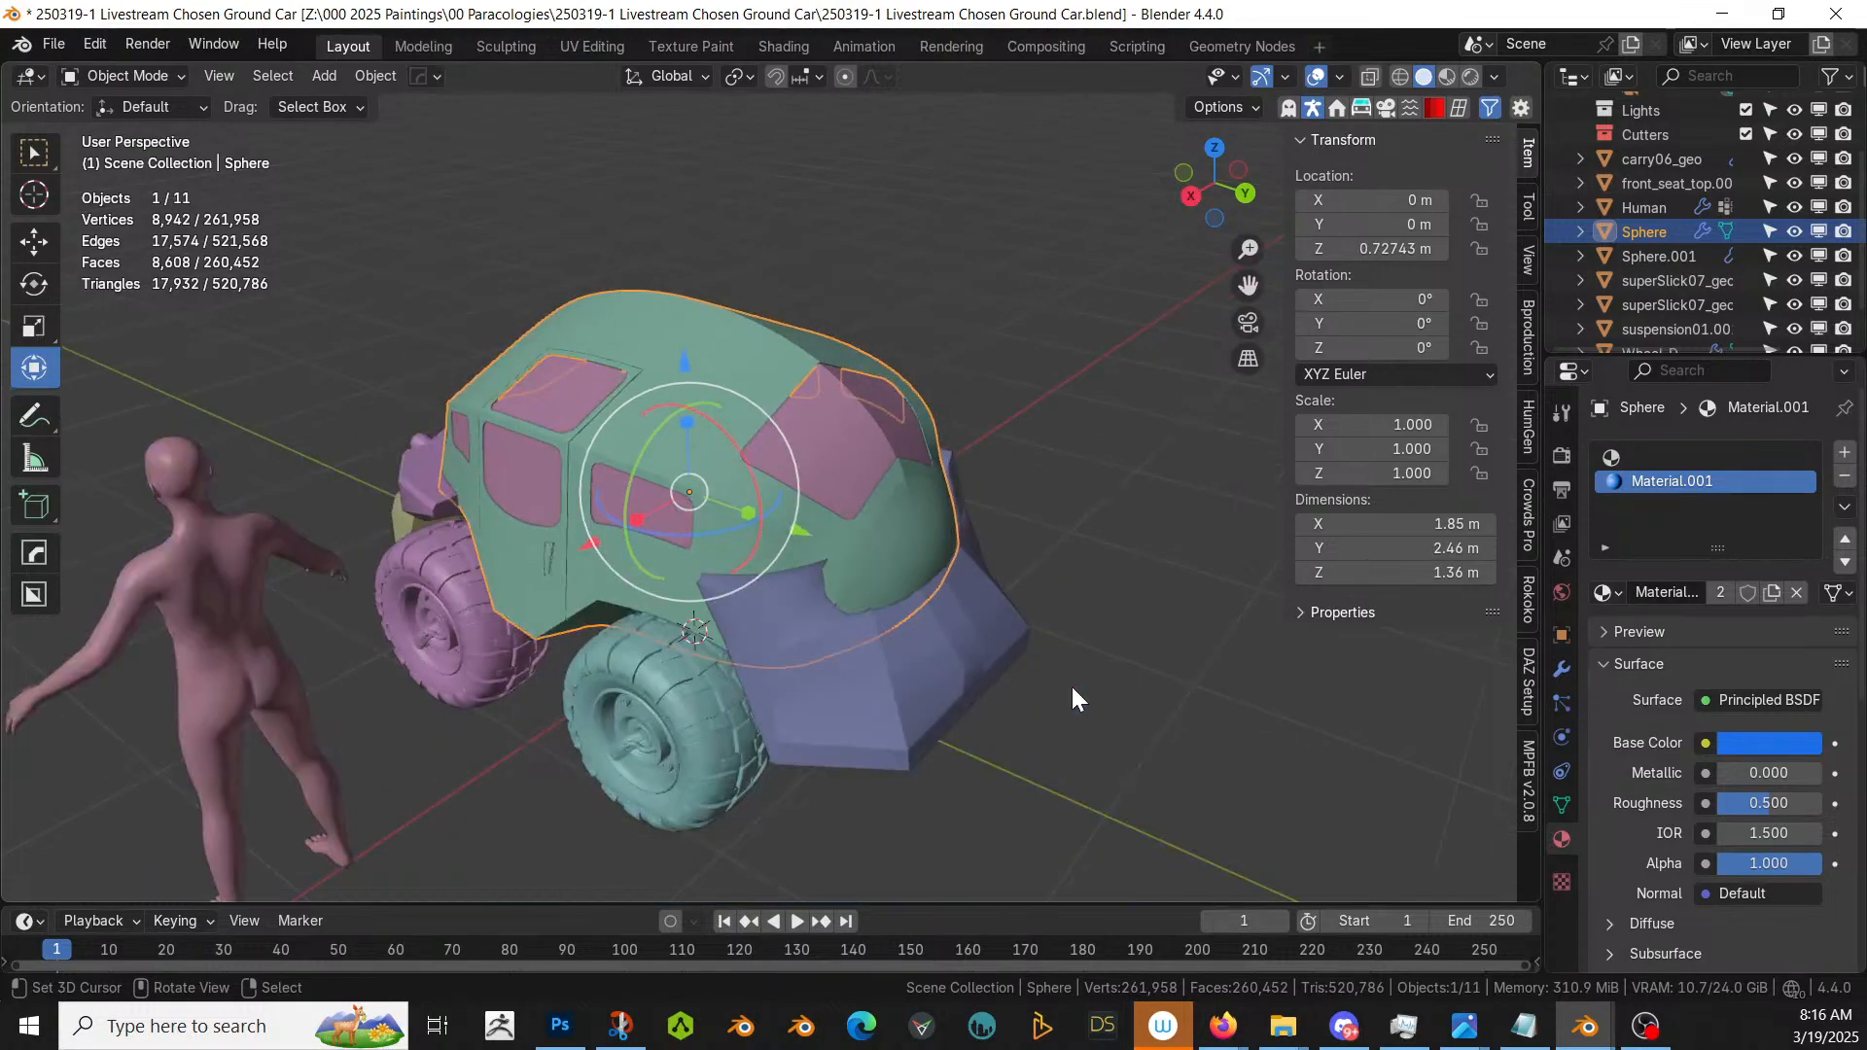
{"action": "middle_click_drag", "start_coordinate": [1075, 698], "coordinate": [883, 656]}
- In Edit Mode, select the eight adjoining faces at the lower centre of the body's rear, just above the bumper
{"action": "key", "text": "Tab"}
{"action": "scroll", "coordinate": [883, 656], "scroll_direction": "up", "scroll_amount": 1}
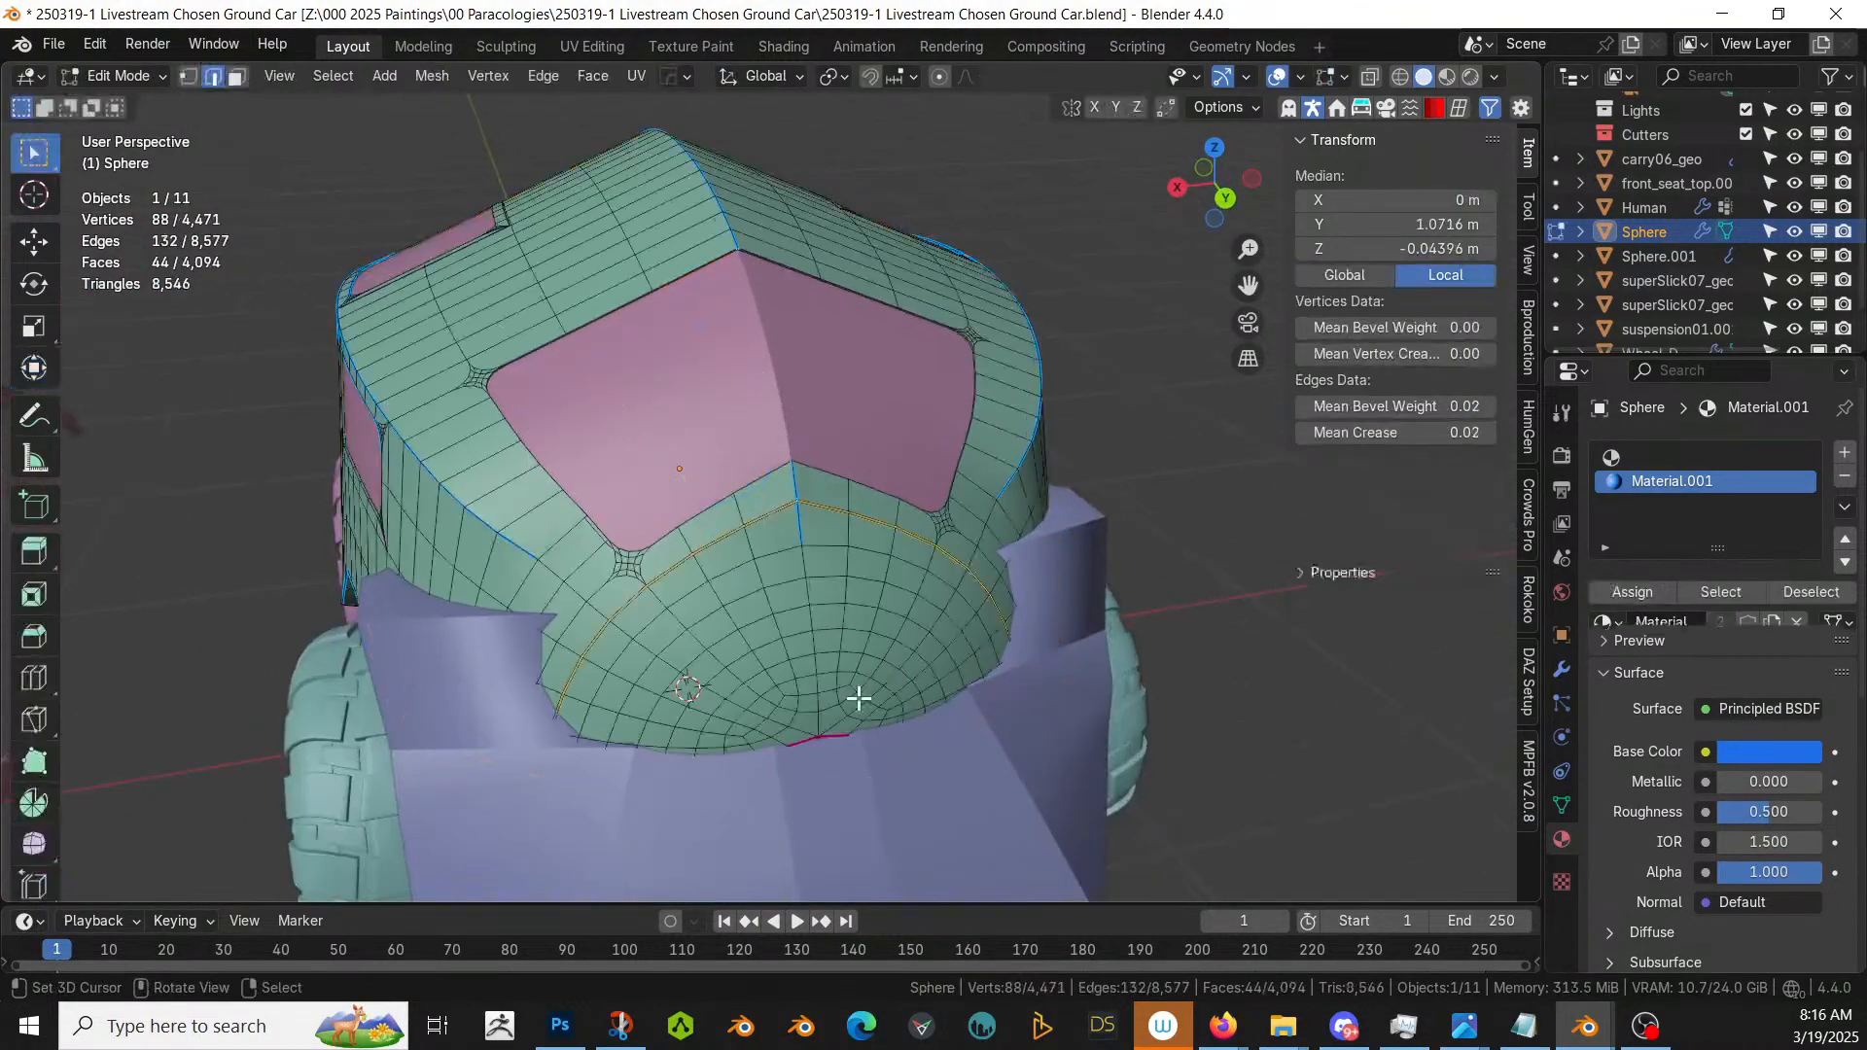
{"action": "left_click", "coordinate": [796, 735]}
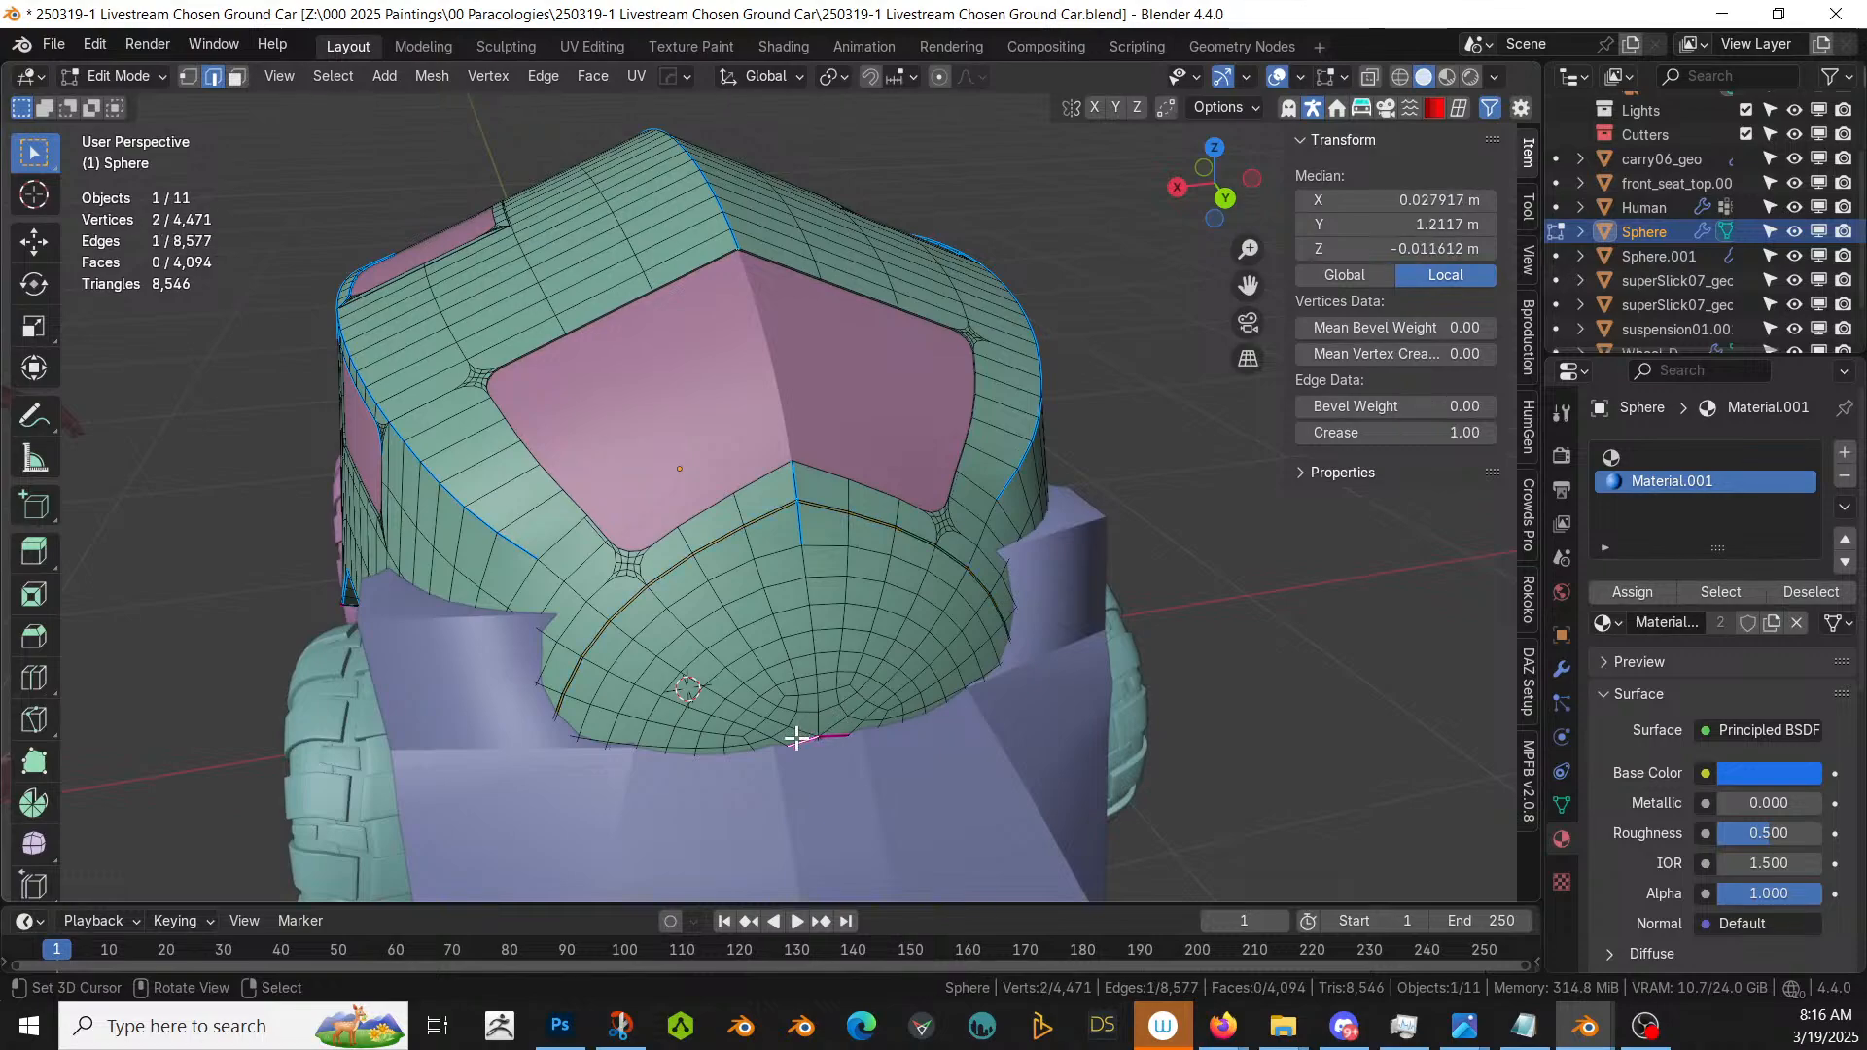
{"action": "key", "text": "3"}
{"action": "left_click", "coordinate": [807, 725]}
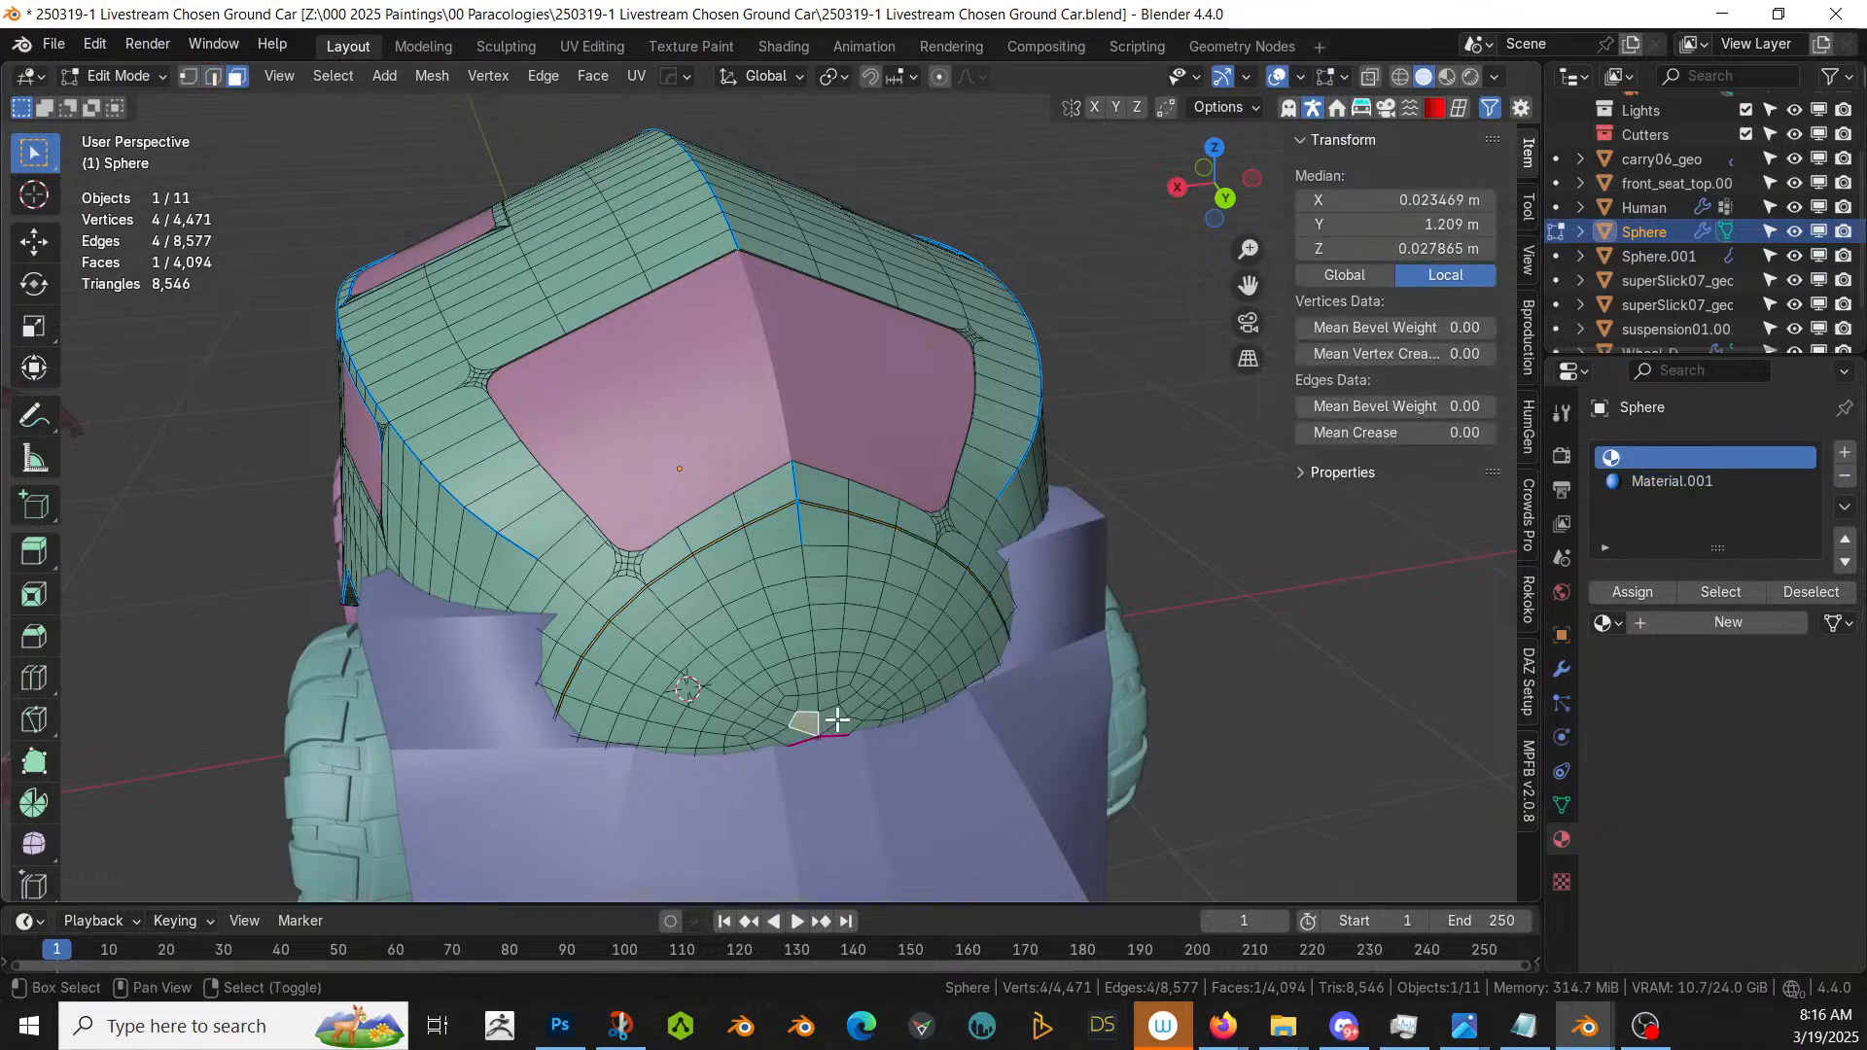
{"action": "key", "text": "KP_Decimal"}
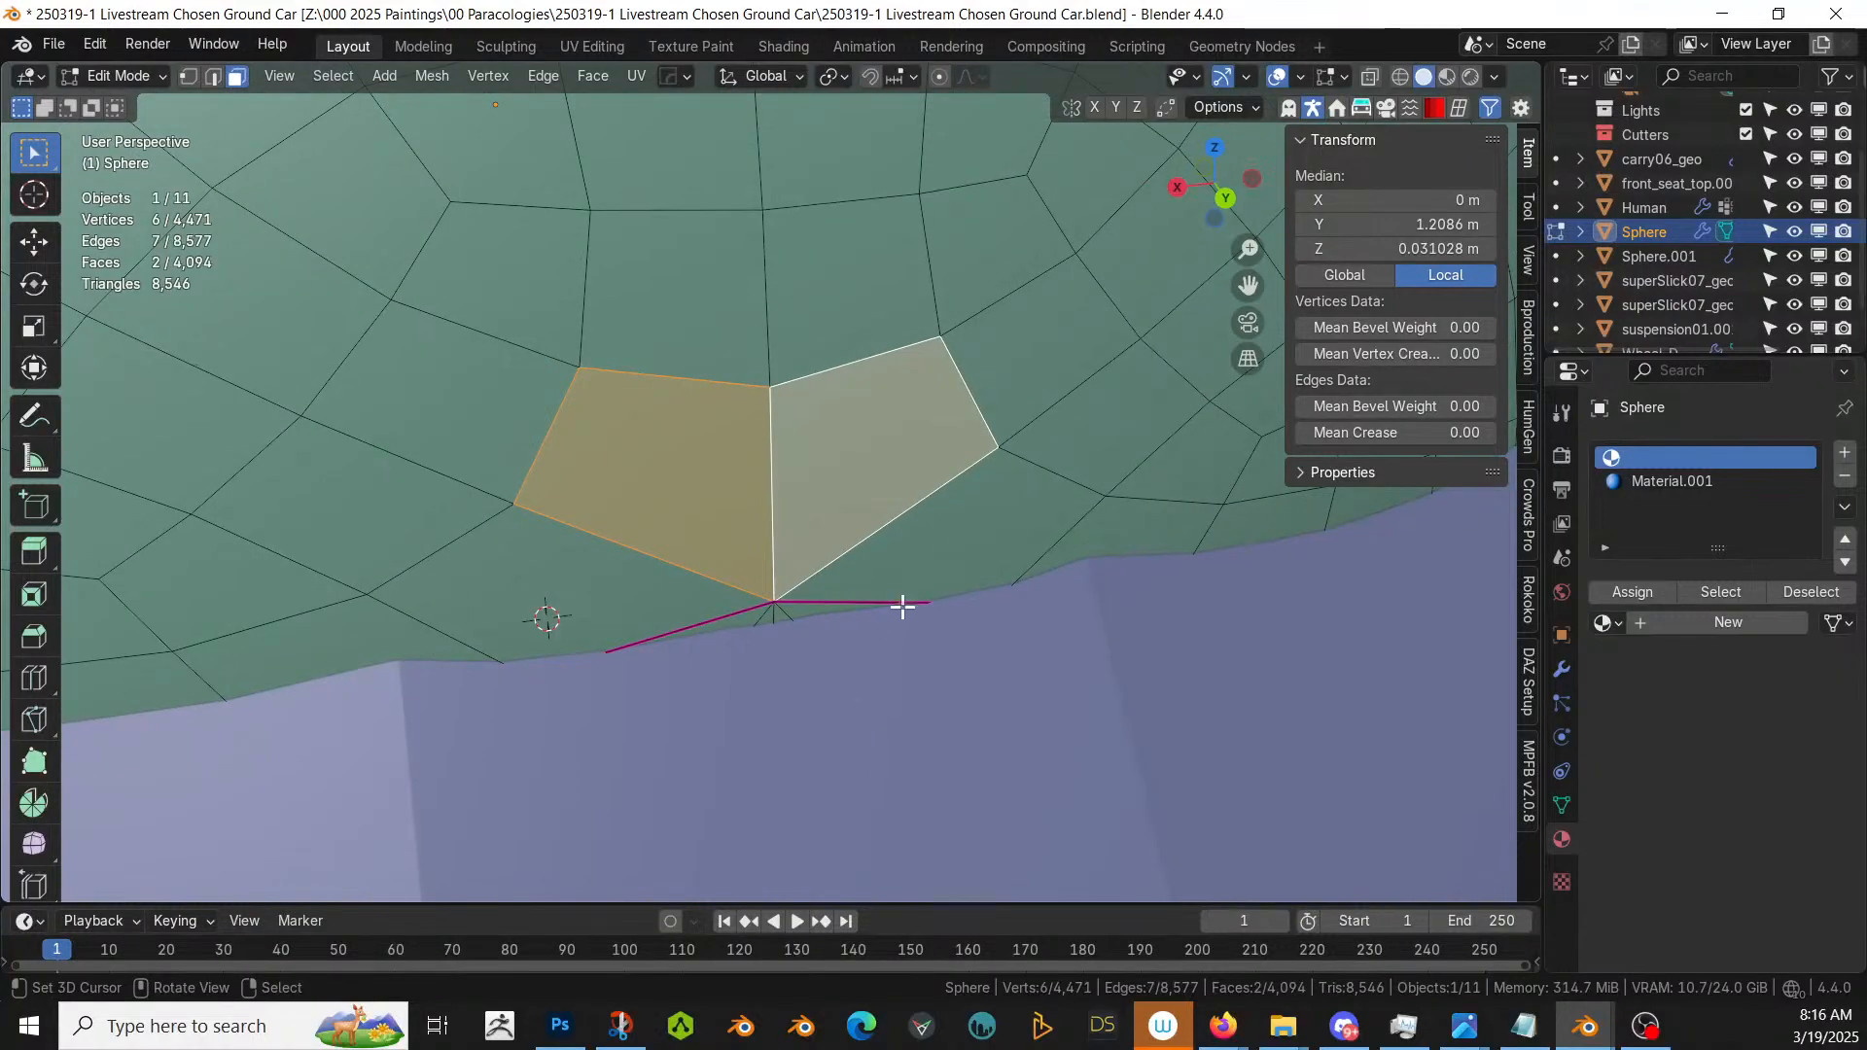
{"action": "left_click", "coordinate": [491, 404], "text": "shift"}
{"action": "left_click", "coordinate": [500, 312], "text": "shift"}
{"action": "left_click", "coordinate": [957, 253], "text": "shift"}
{"action": "left_click", "coordinate": [1029, 300], "text": "shift"}
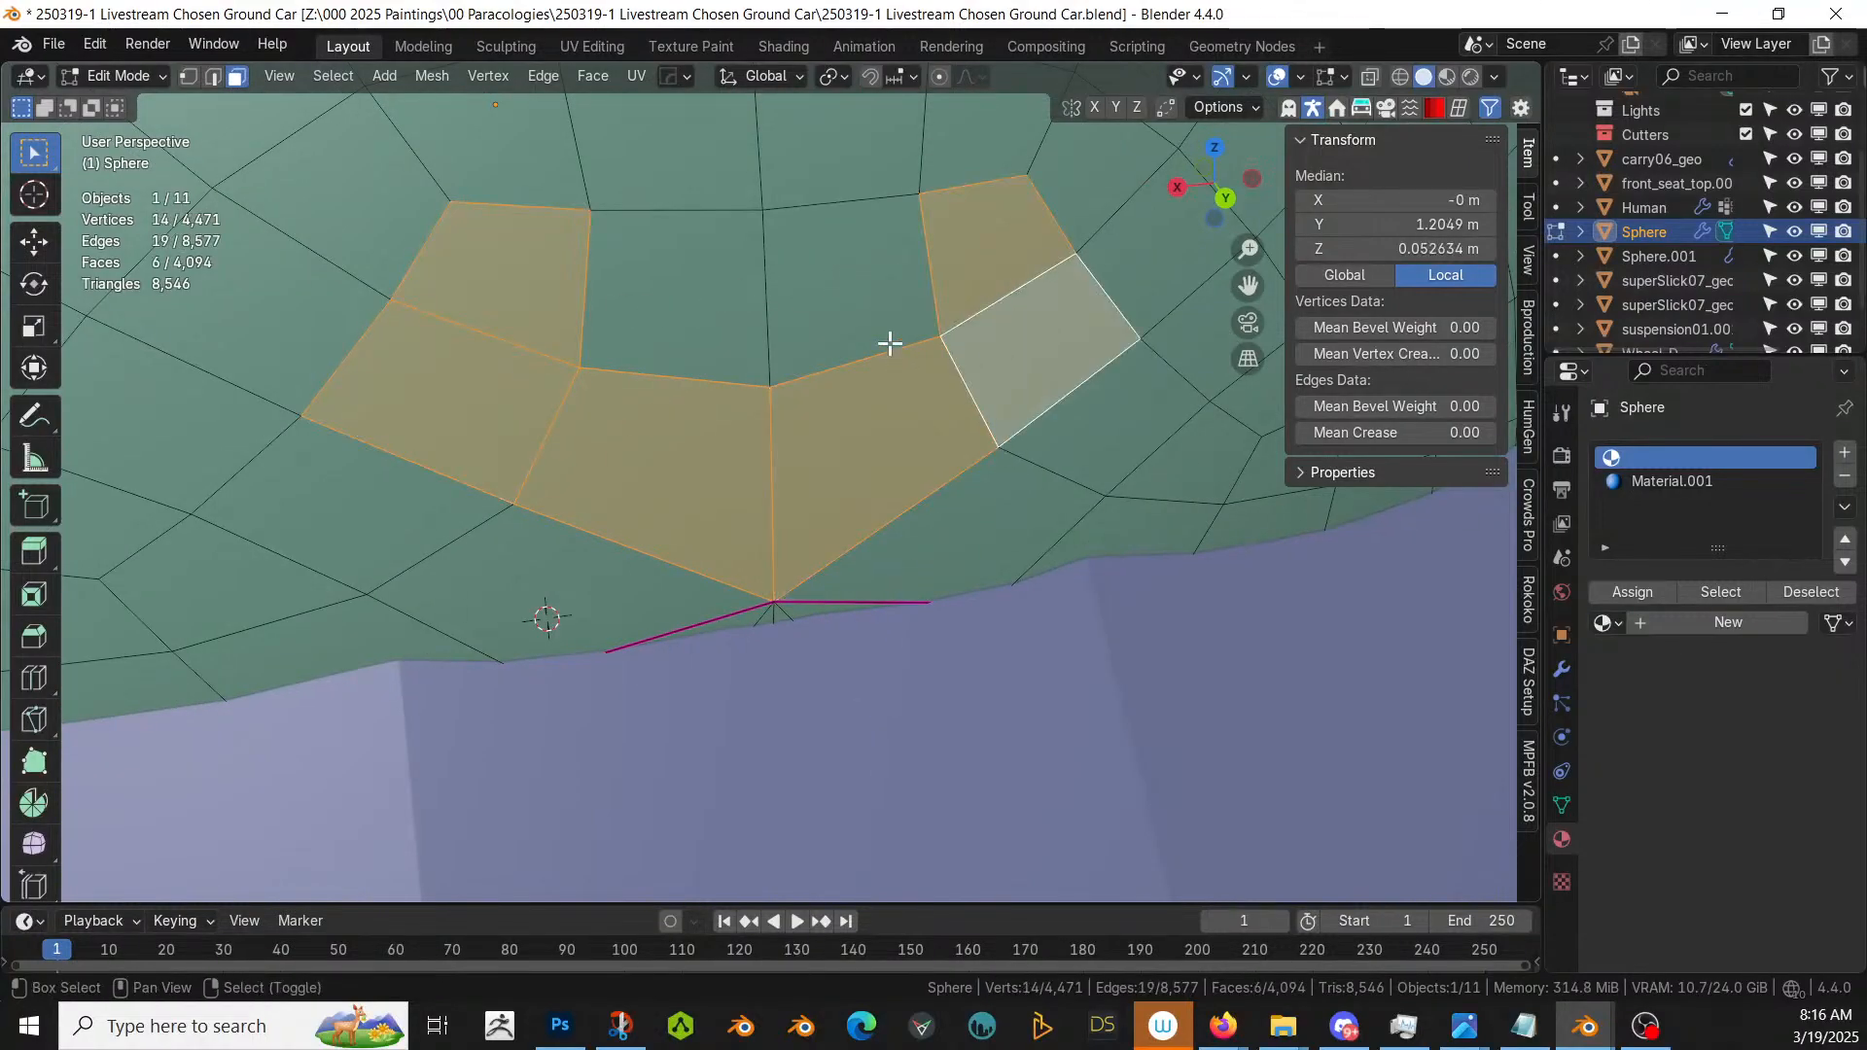
{"action": "left_click", "coordinate": [887, 341], "text": "shift"}
{"action": "left_click", "coordinate": [724, 326], "text": "shift"}
- Knife-cut the two lower outer faces of the selected patch diagonally and deselect the outer corner triangles
{"action": "middle_click_drag", "start_coordinate": [755, 378], "coordinate": [875, 492]}
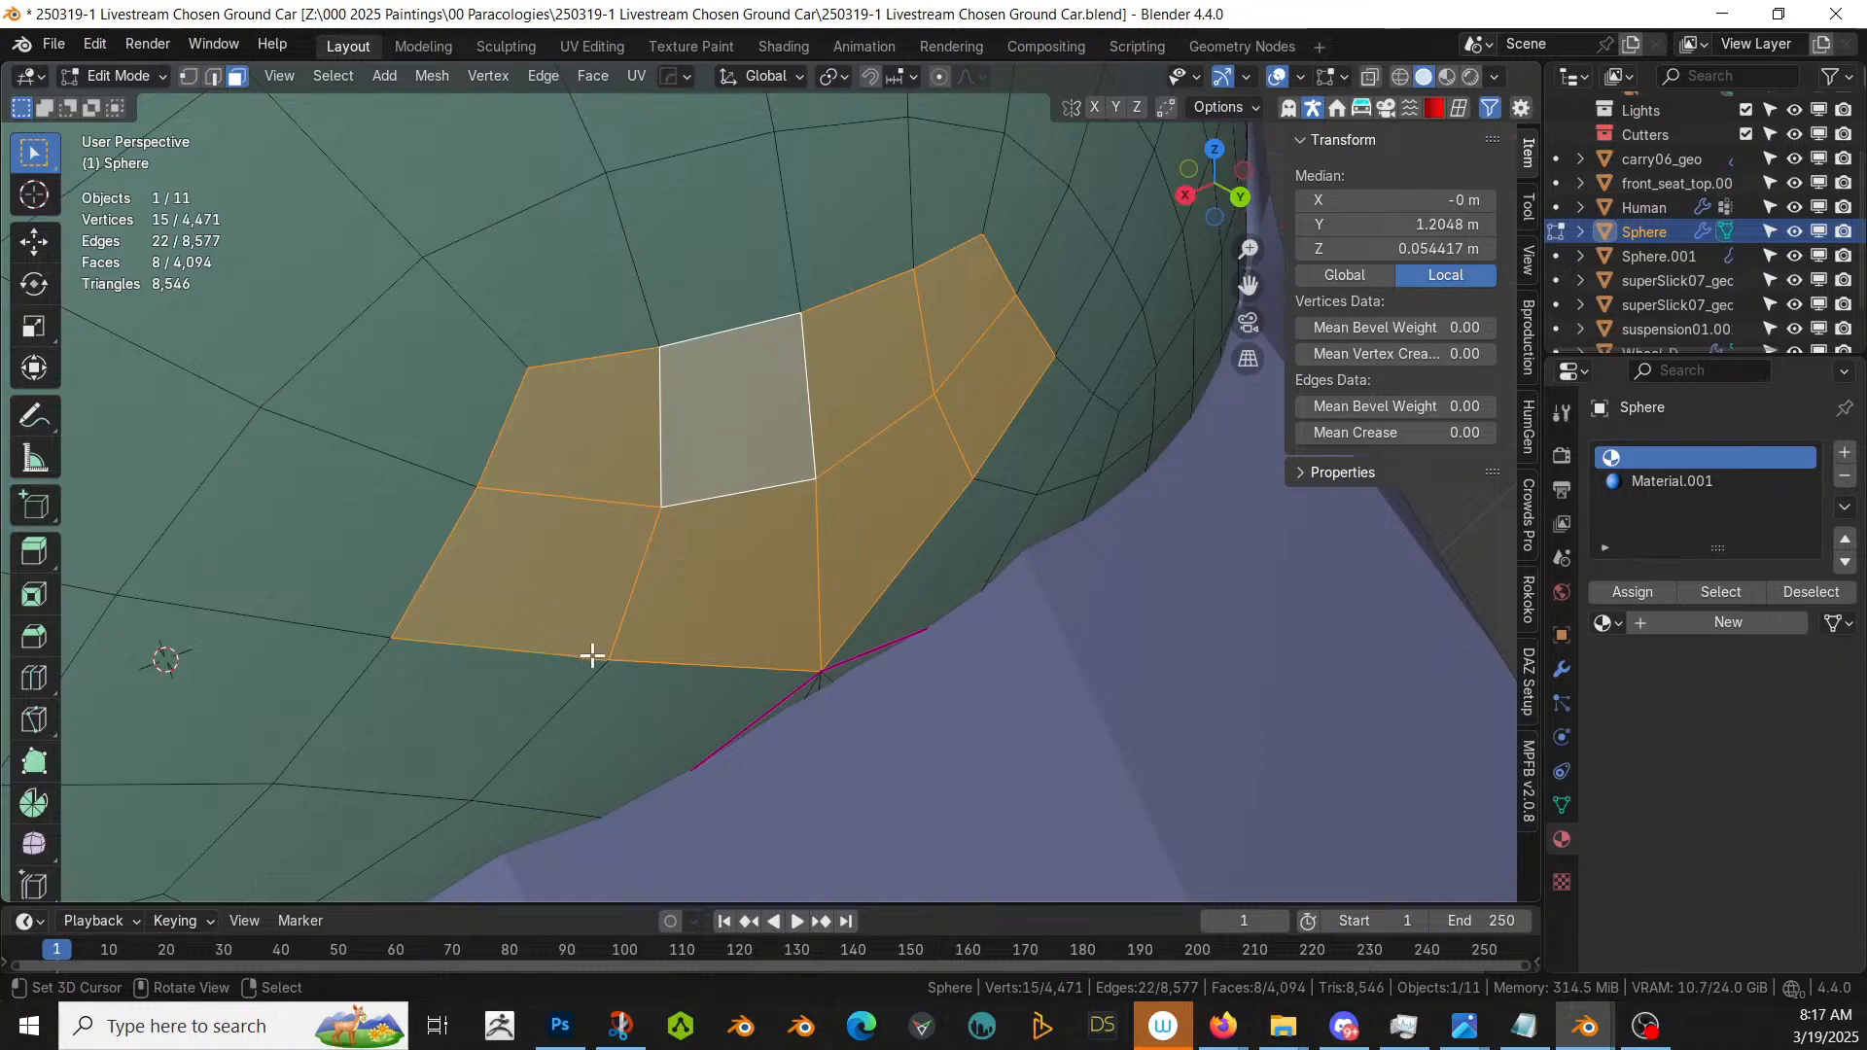
{"action": "key", "text": "k"}
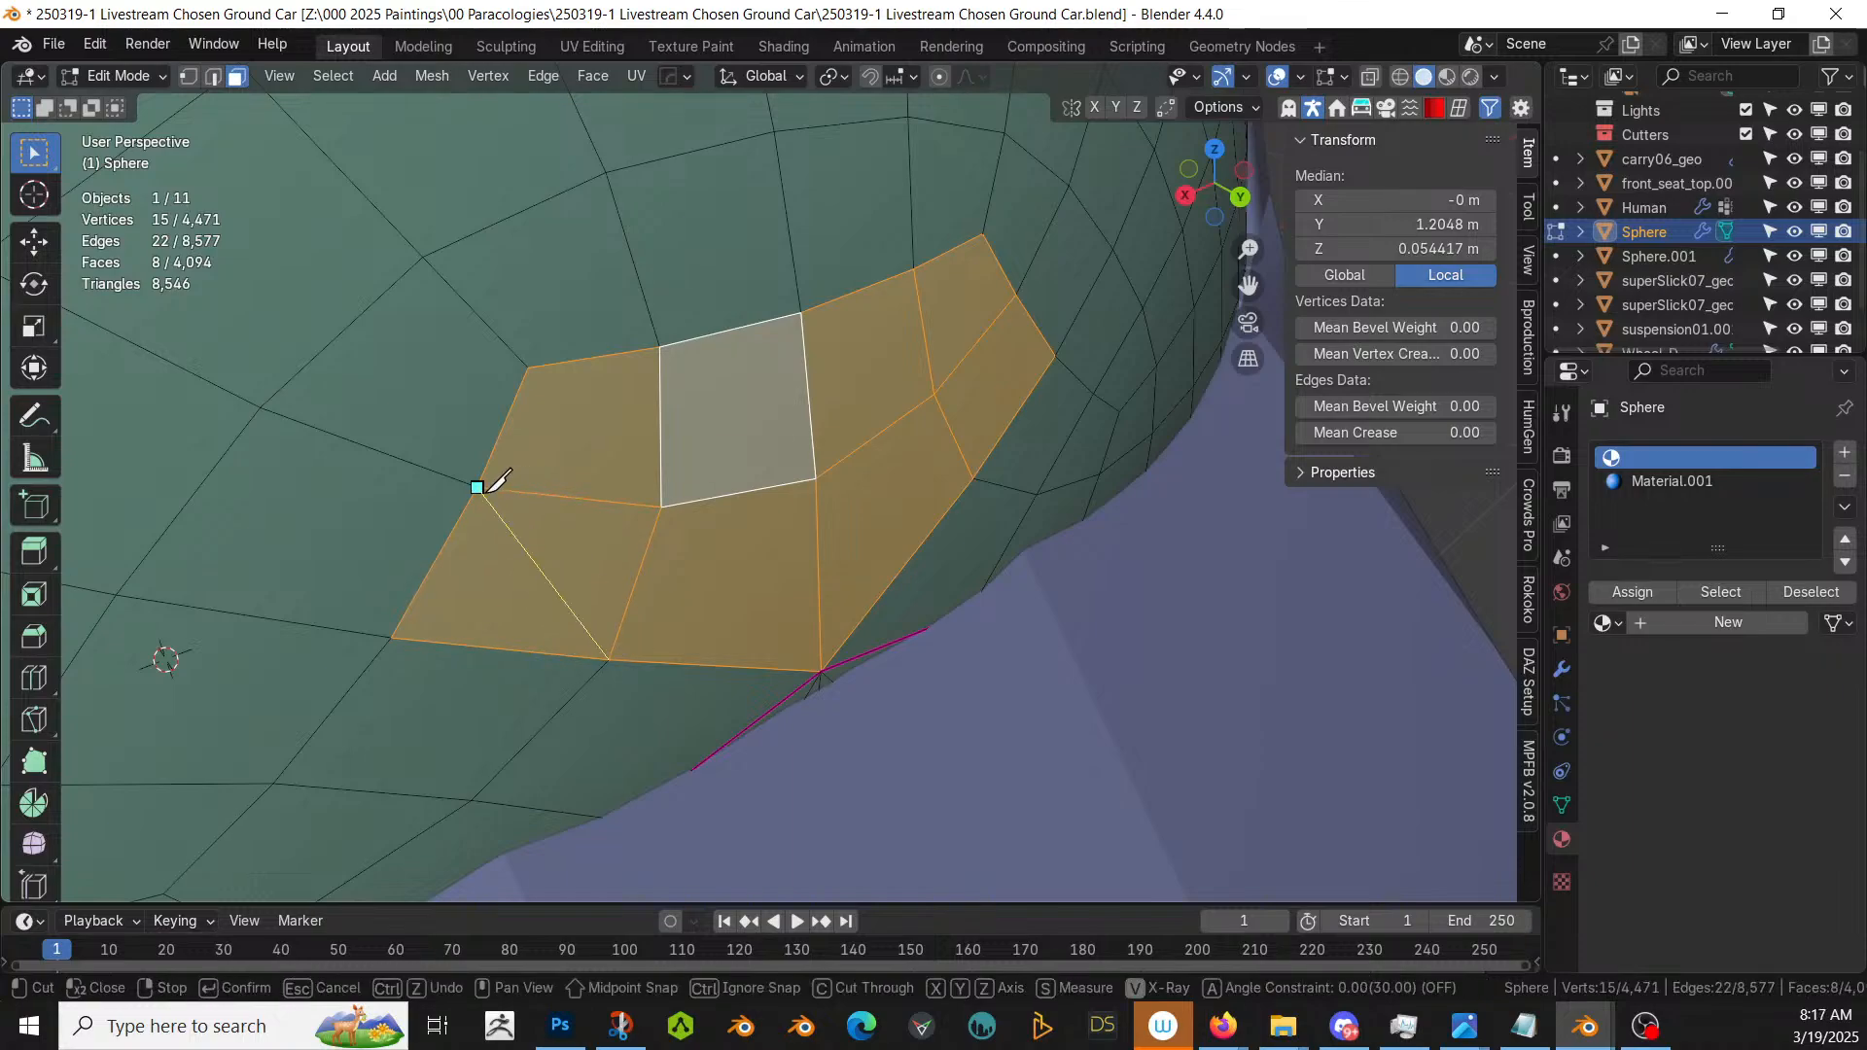
{"action": "key", "text": "Return"}
{"action": "middle_click_drag", "start_coordinate": [842, 508], "coordinate": [901, 517]}
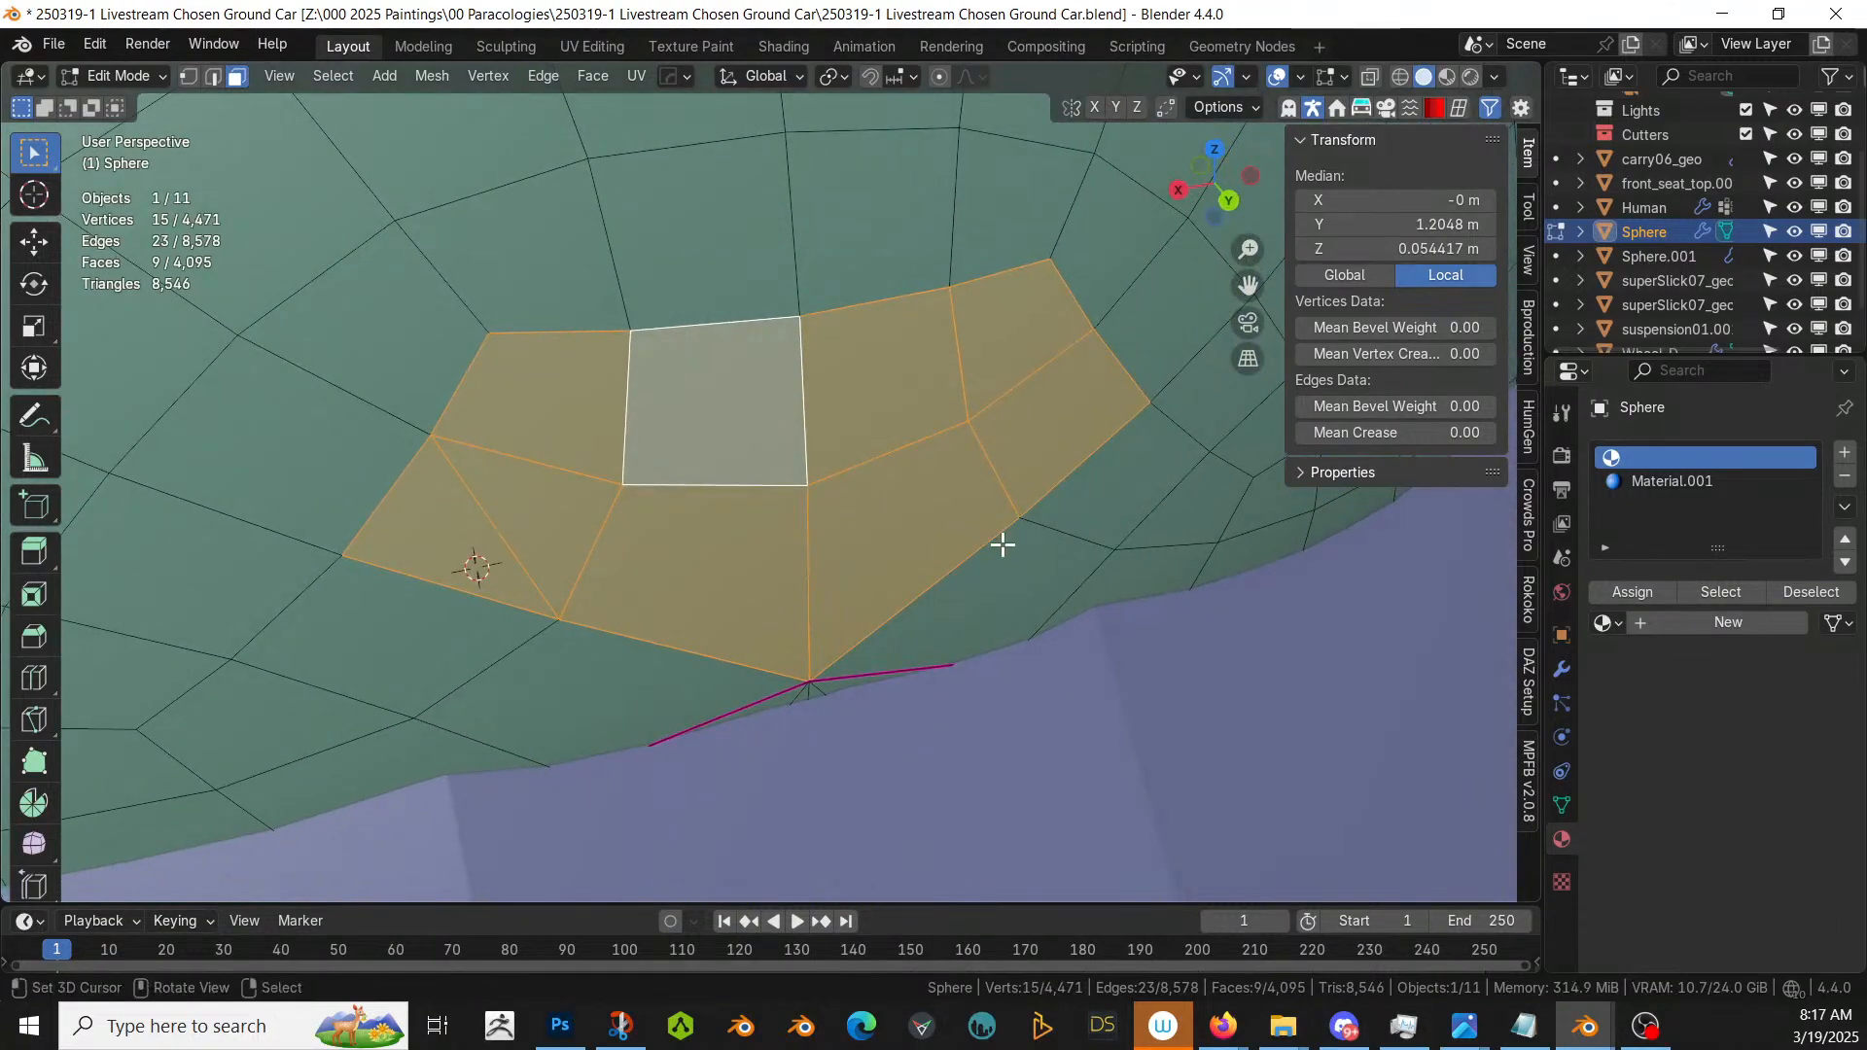
{"action": "key", "text": "k"}
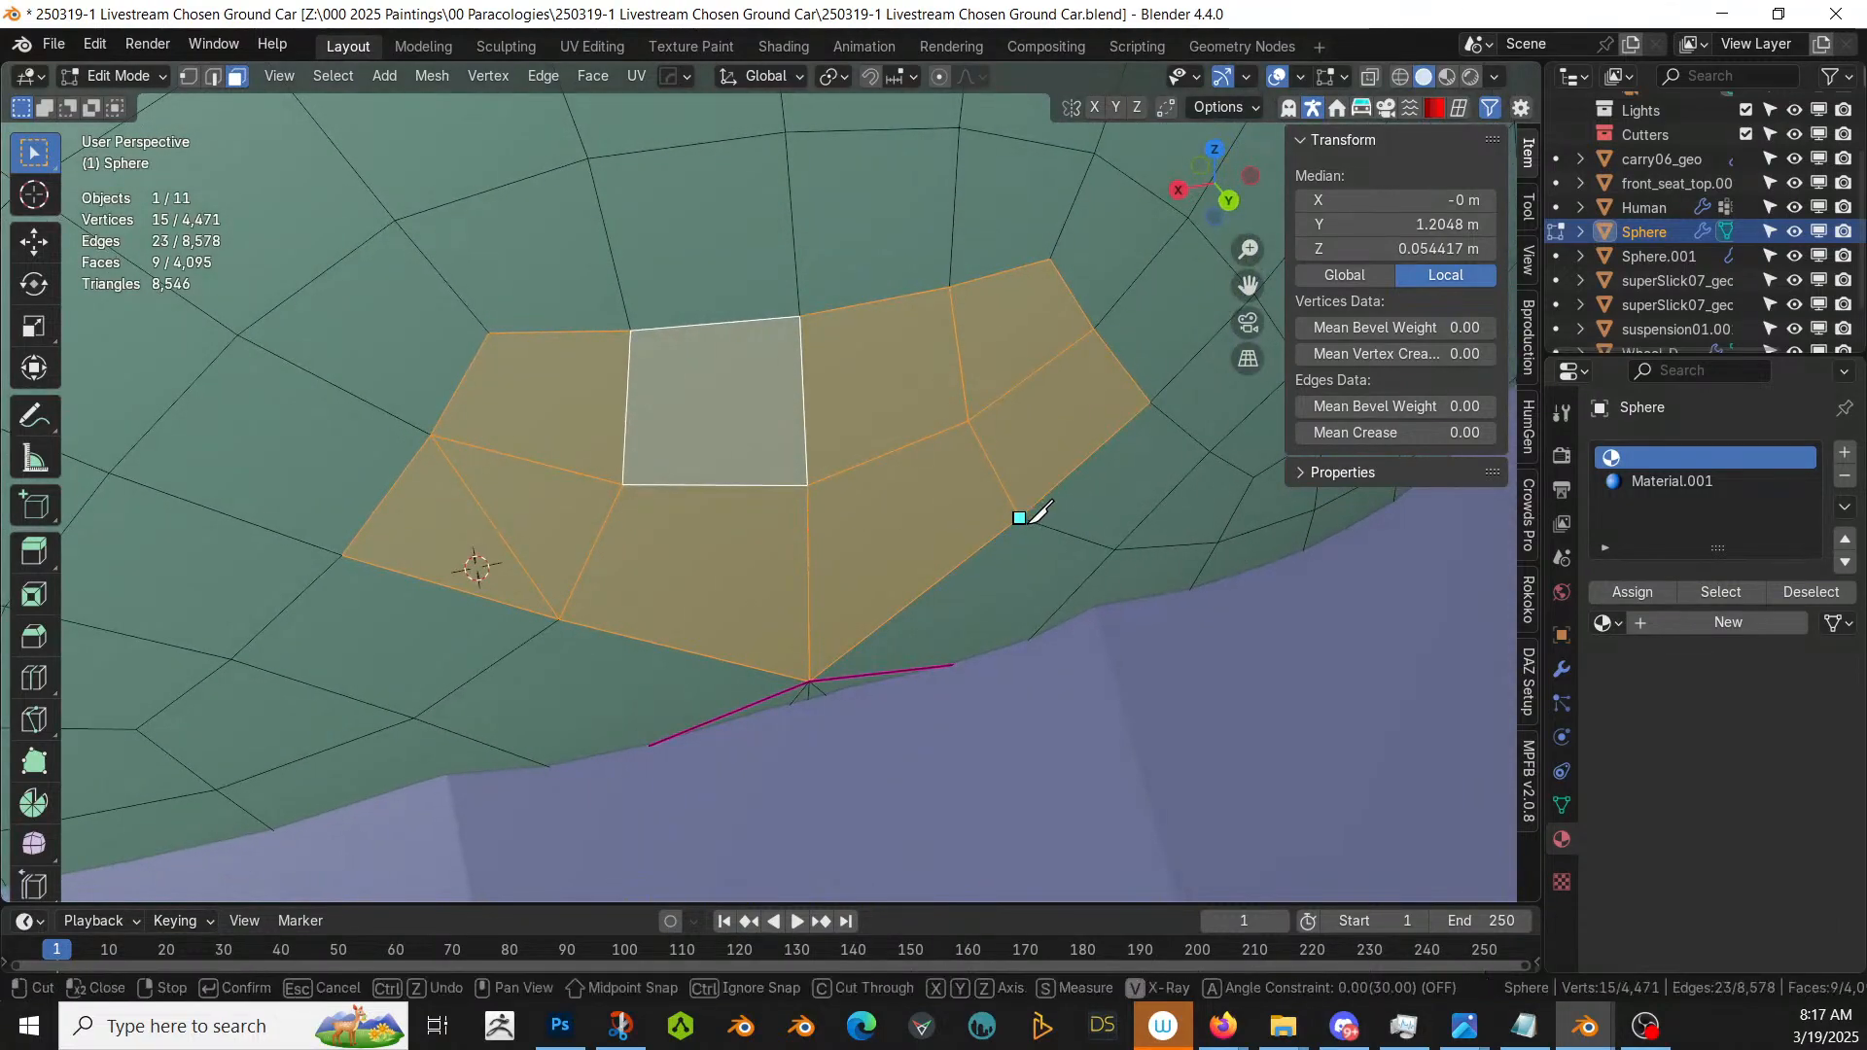
{"action": "left_click", "coordinate": [1093, 329]}
{"action": "key", "text": "Return"}
{"action": "left_click", "coordinate": [447, 553], "text": "shift"}
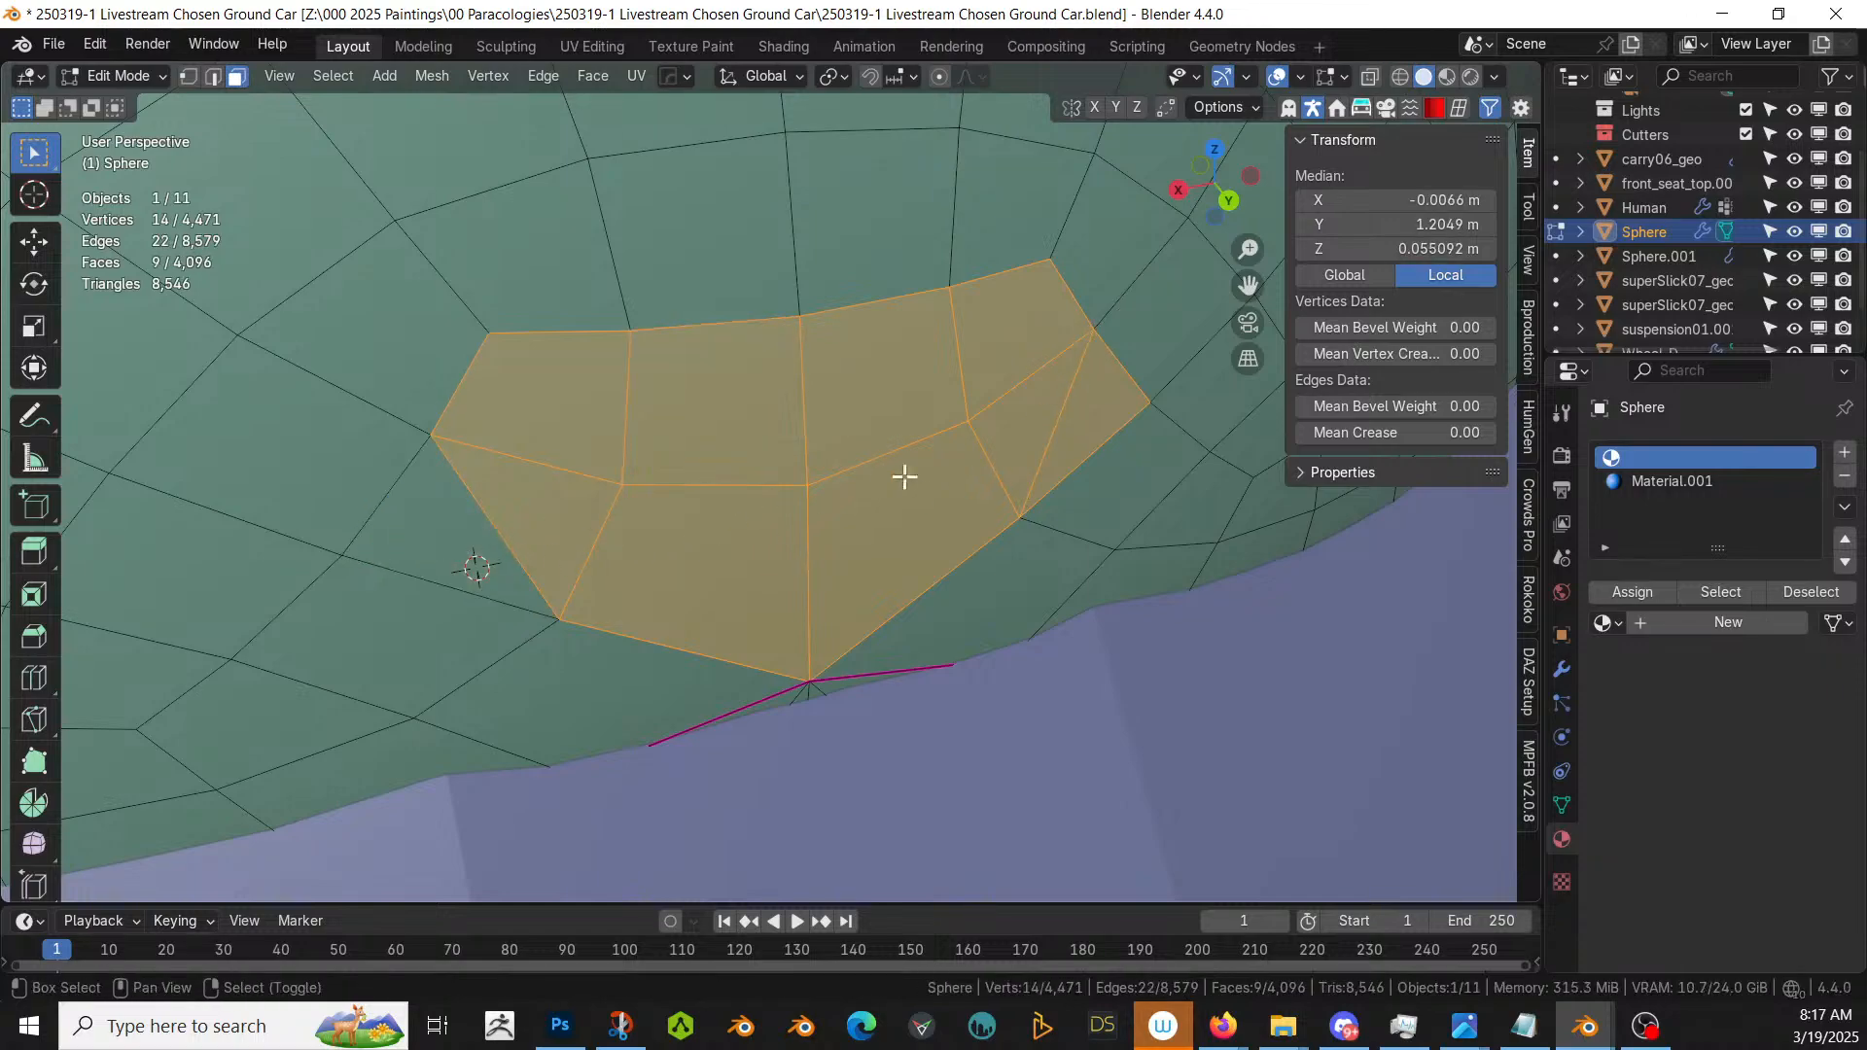
{"action": "left_click", "coordinate": [1072, 411], "text": "shift"}
- Extrude the selected rear patch outward along its normal by about 0.0023 m
{"action": "middle_click_drag", "start_coordinate": [1033, 437], "coordinate": [689, 362]}
{"action": "key", "text": "e"}
{"action": "left_click", "coordinate": [942, 545]}
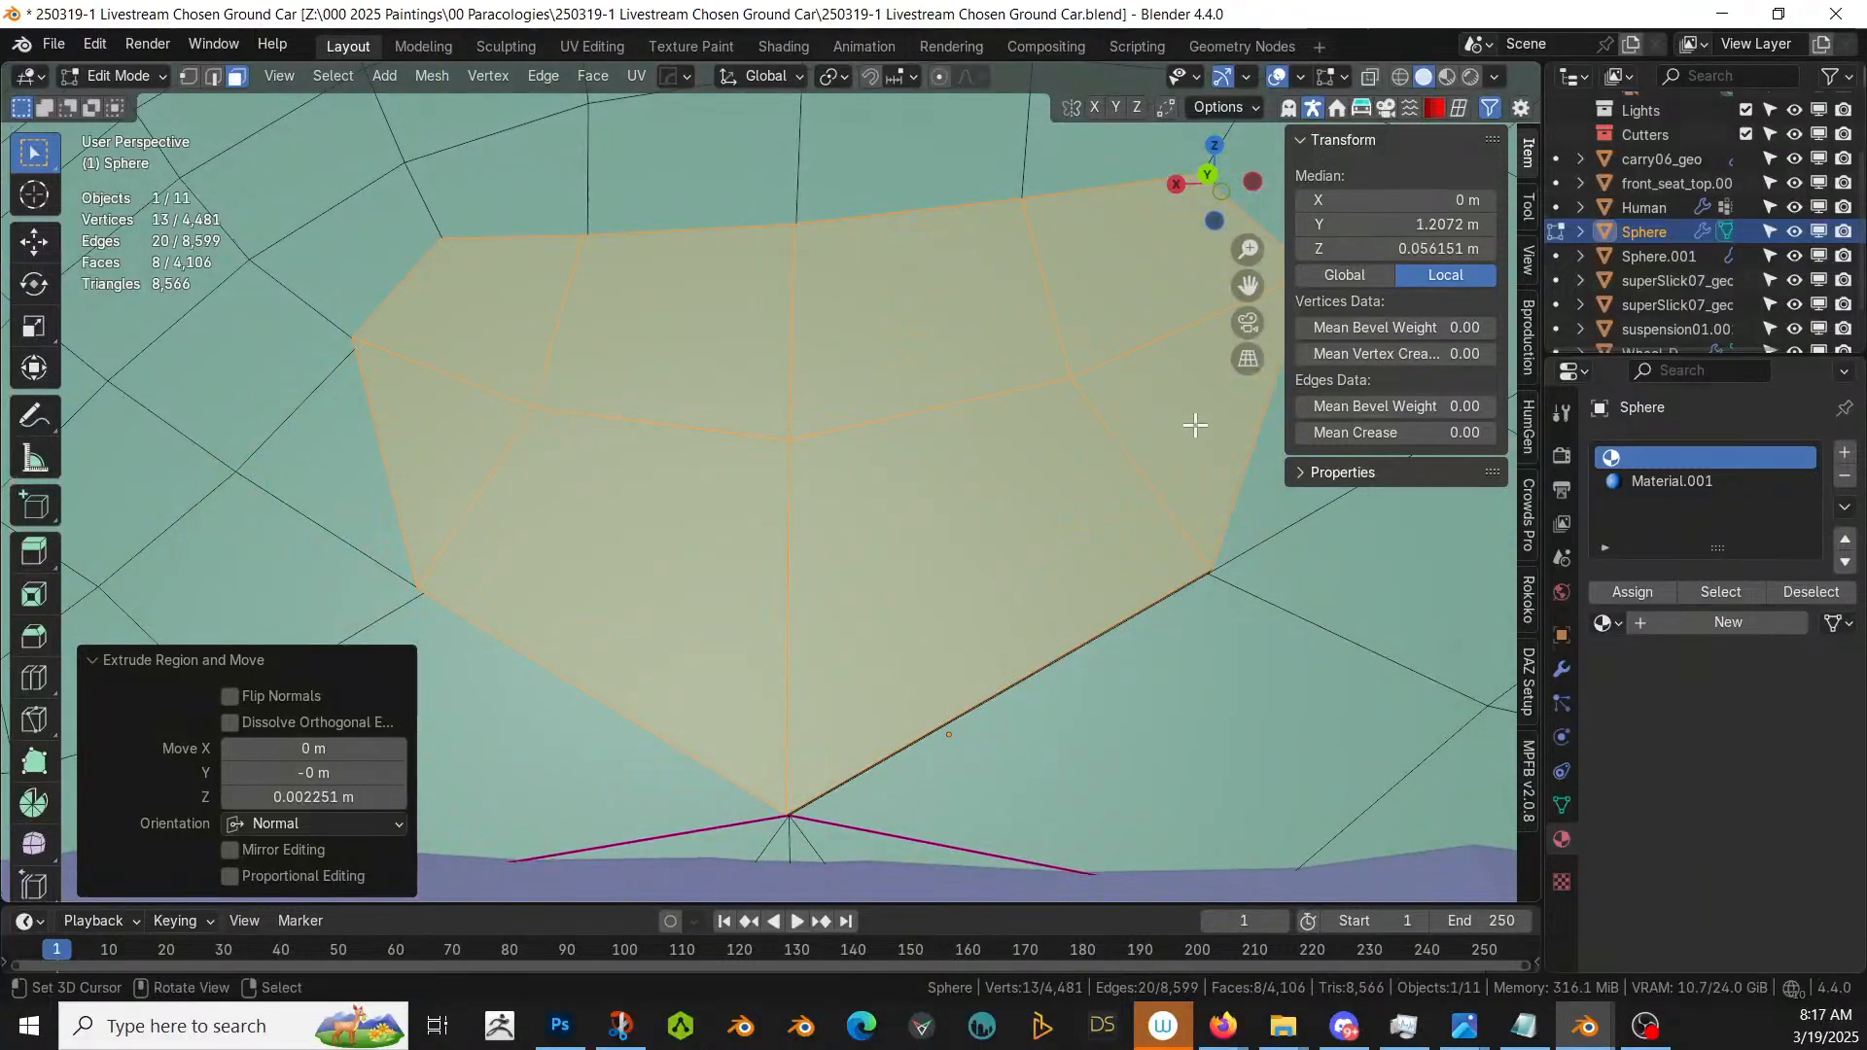
{"action": "middle_click_drag", "start_coordinate": [858, 692], "coordinate": [689, 726]}
{"action": "scroll", "coordinate": [756, 702], "scroll_direction": "up", "scroll_amount": 2}
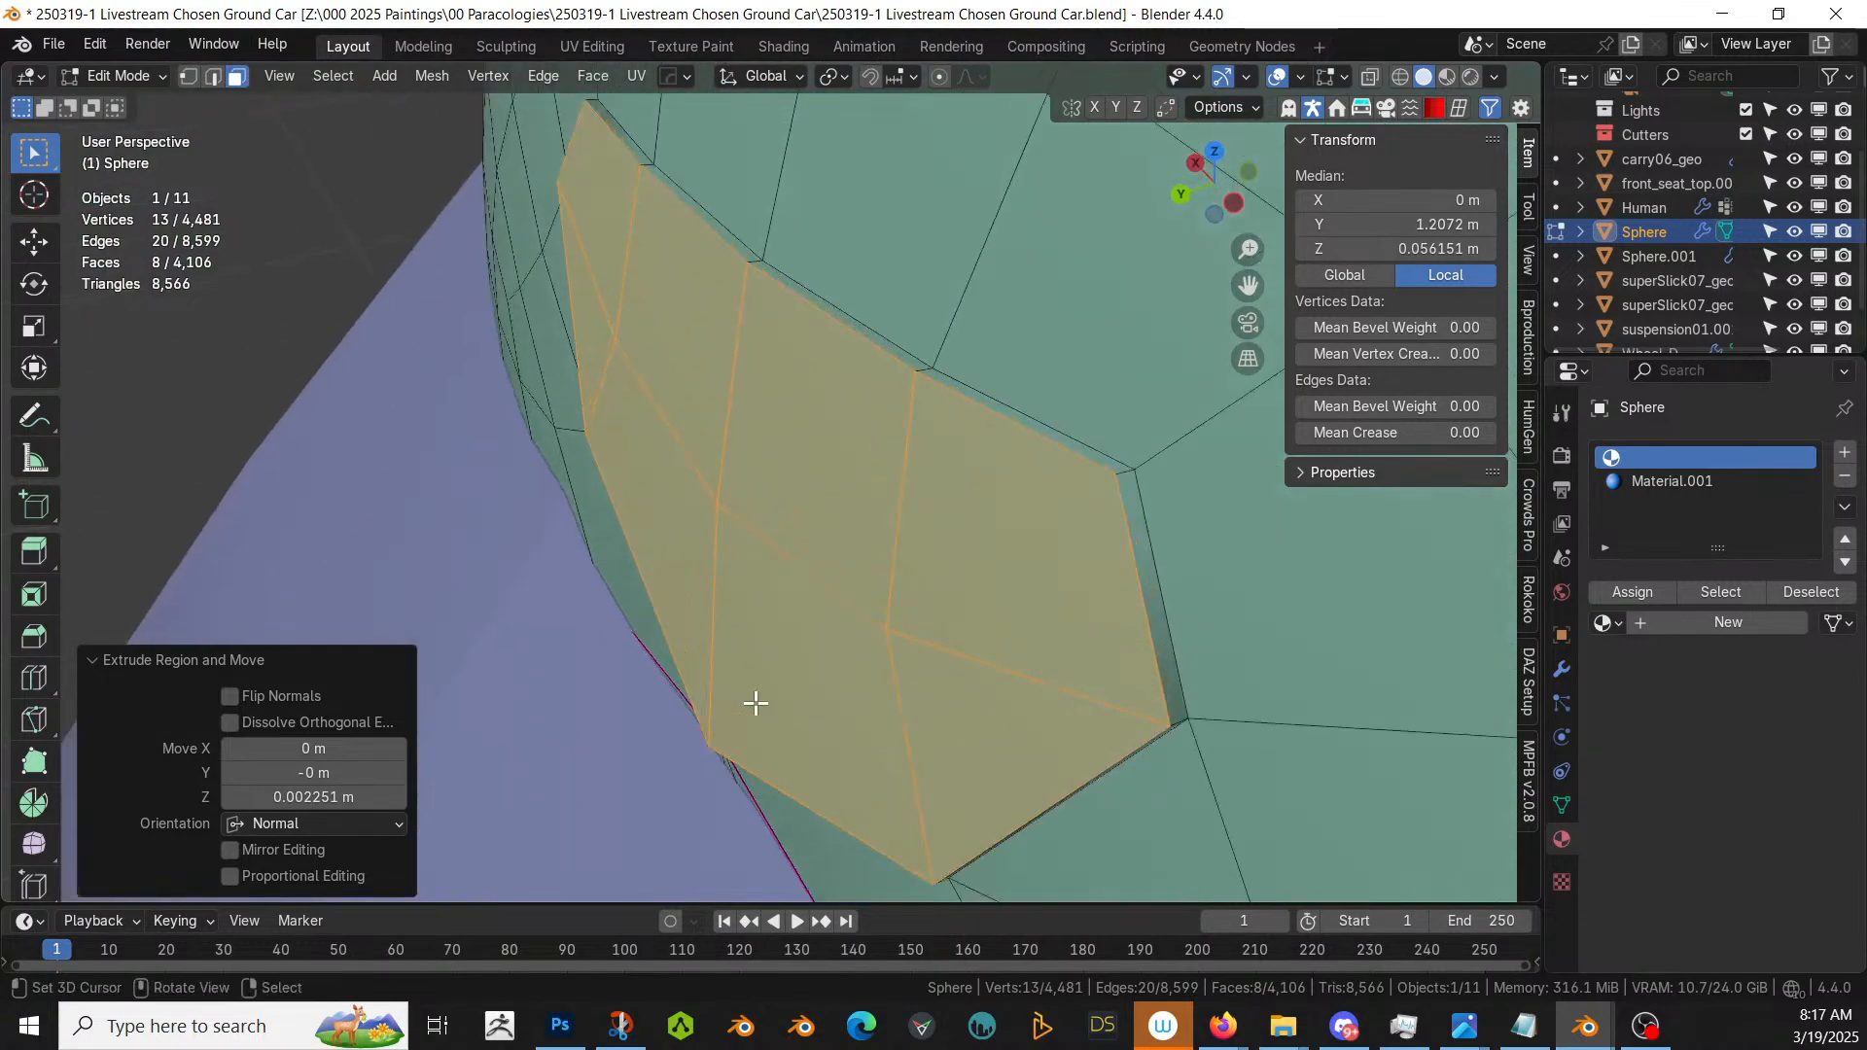
- Inset the extruded patch's faces twice, by about 0.0038 m and about 0.0041 m
{"action": "key", "text": "i"}
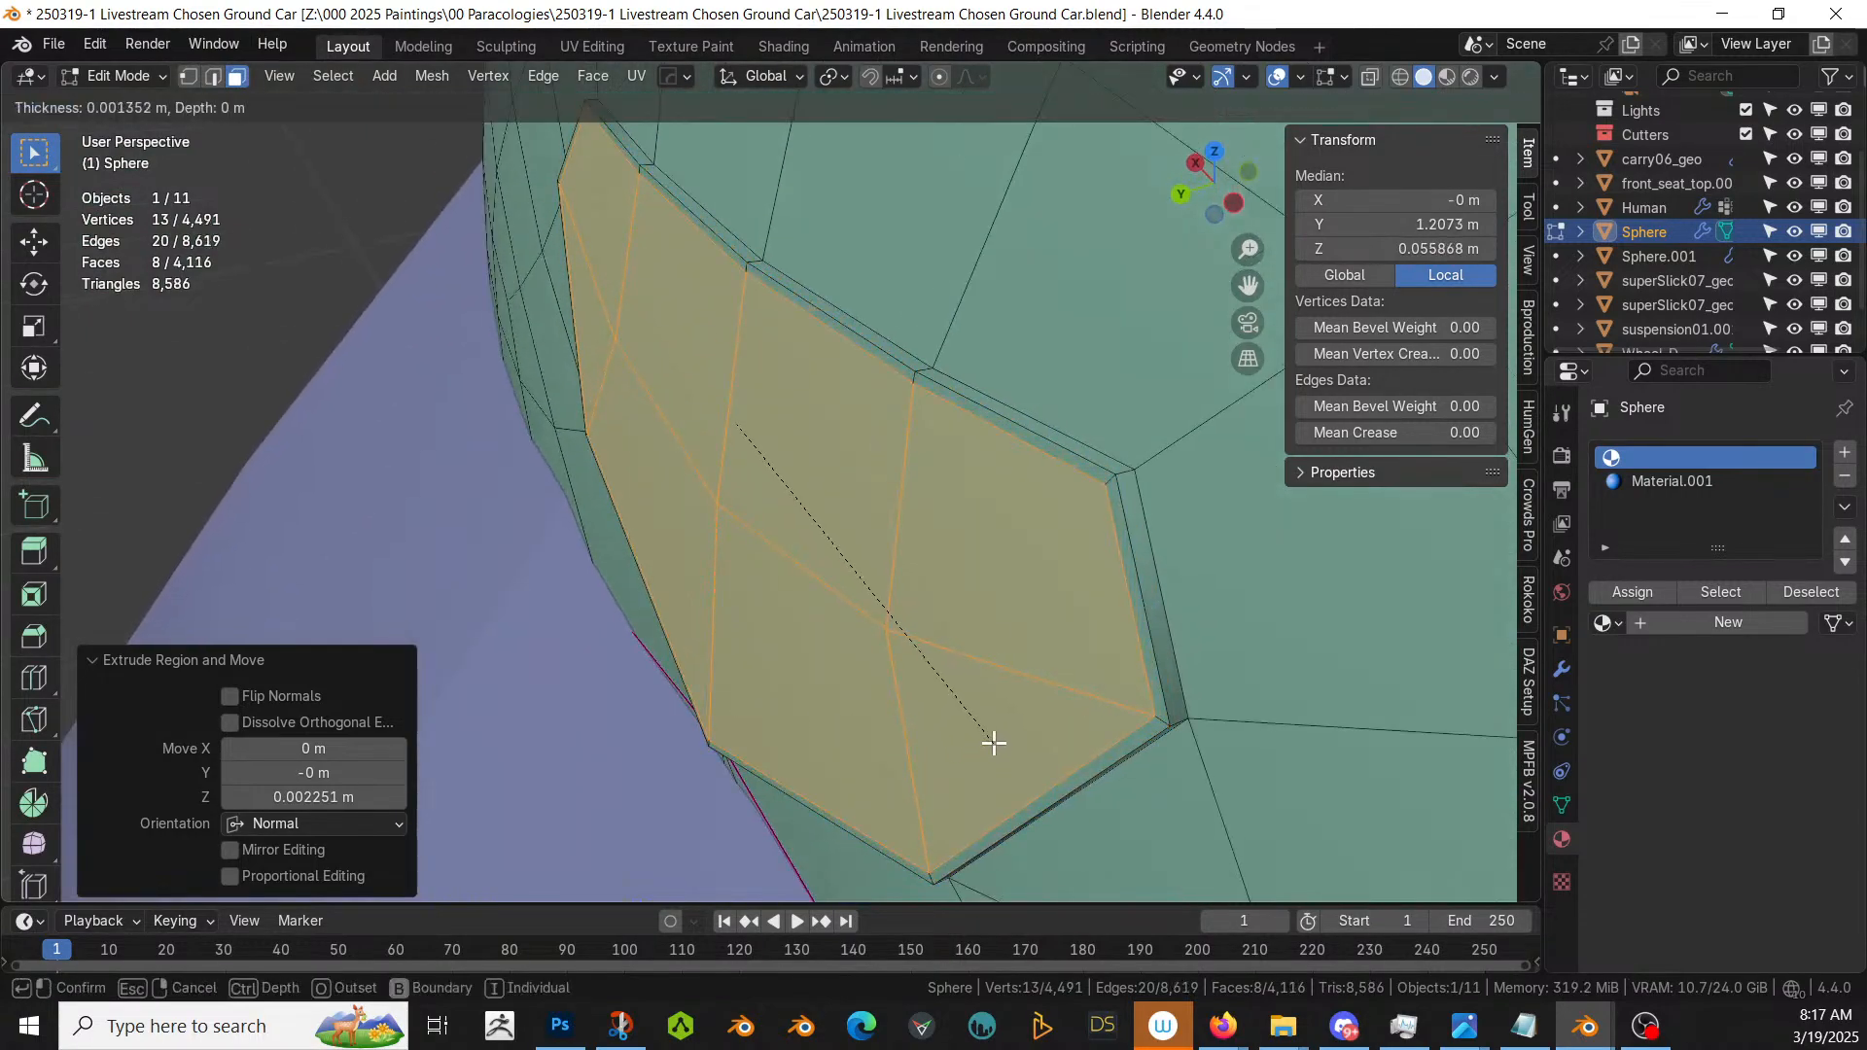
{"action": "left_click", "coordinate": [984, 729]}
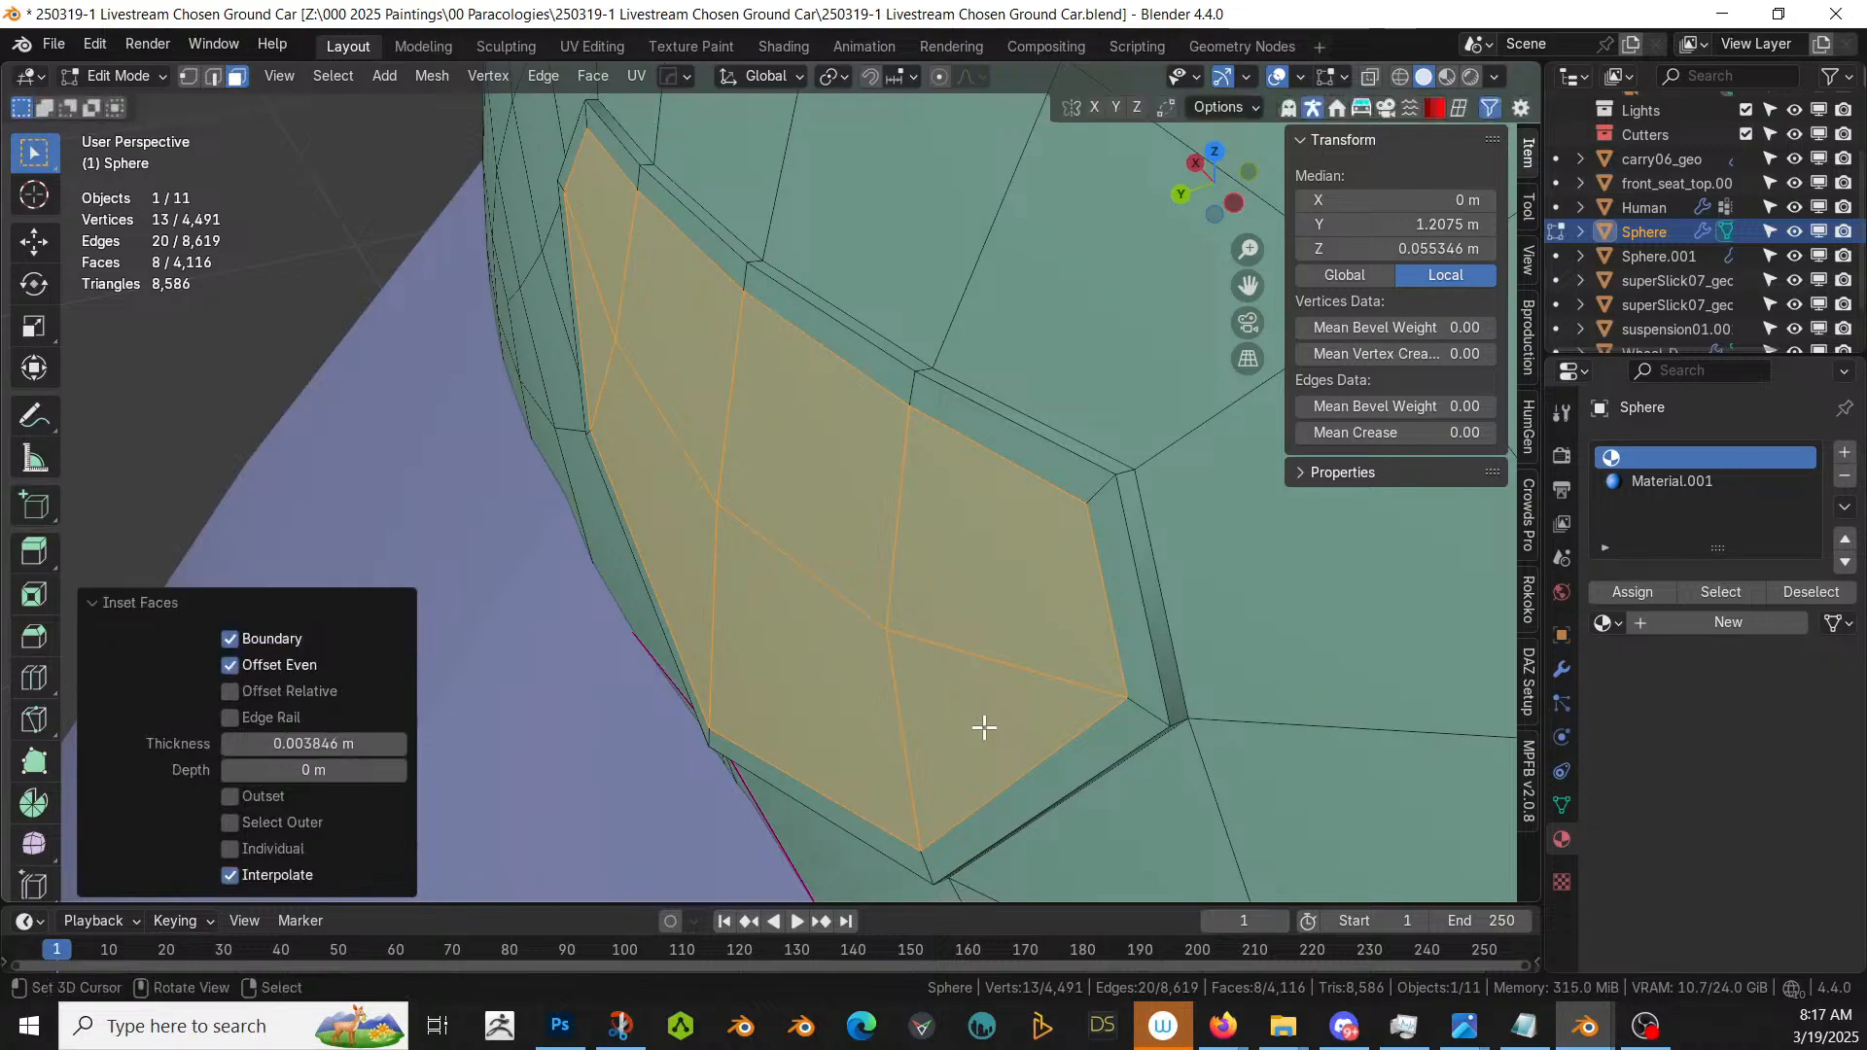
{"action": "middle_click_drag", "start_coordinate": [984, 729], "coordinate": [1379, 715]}
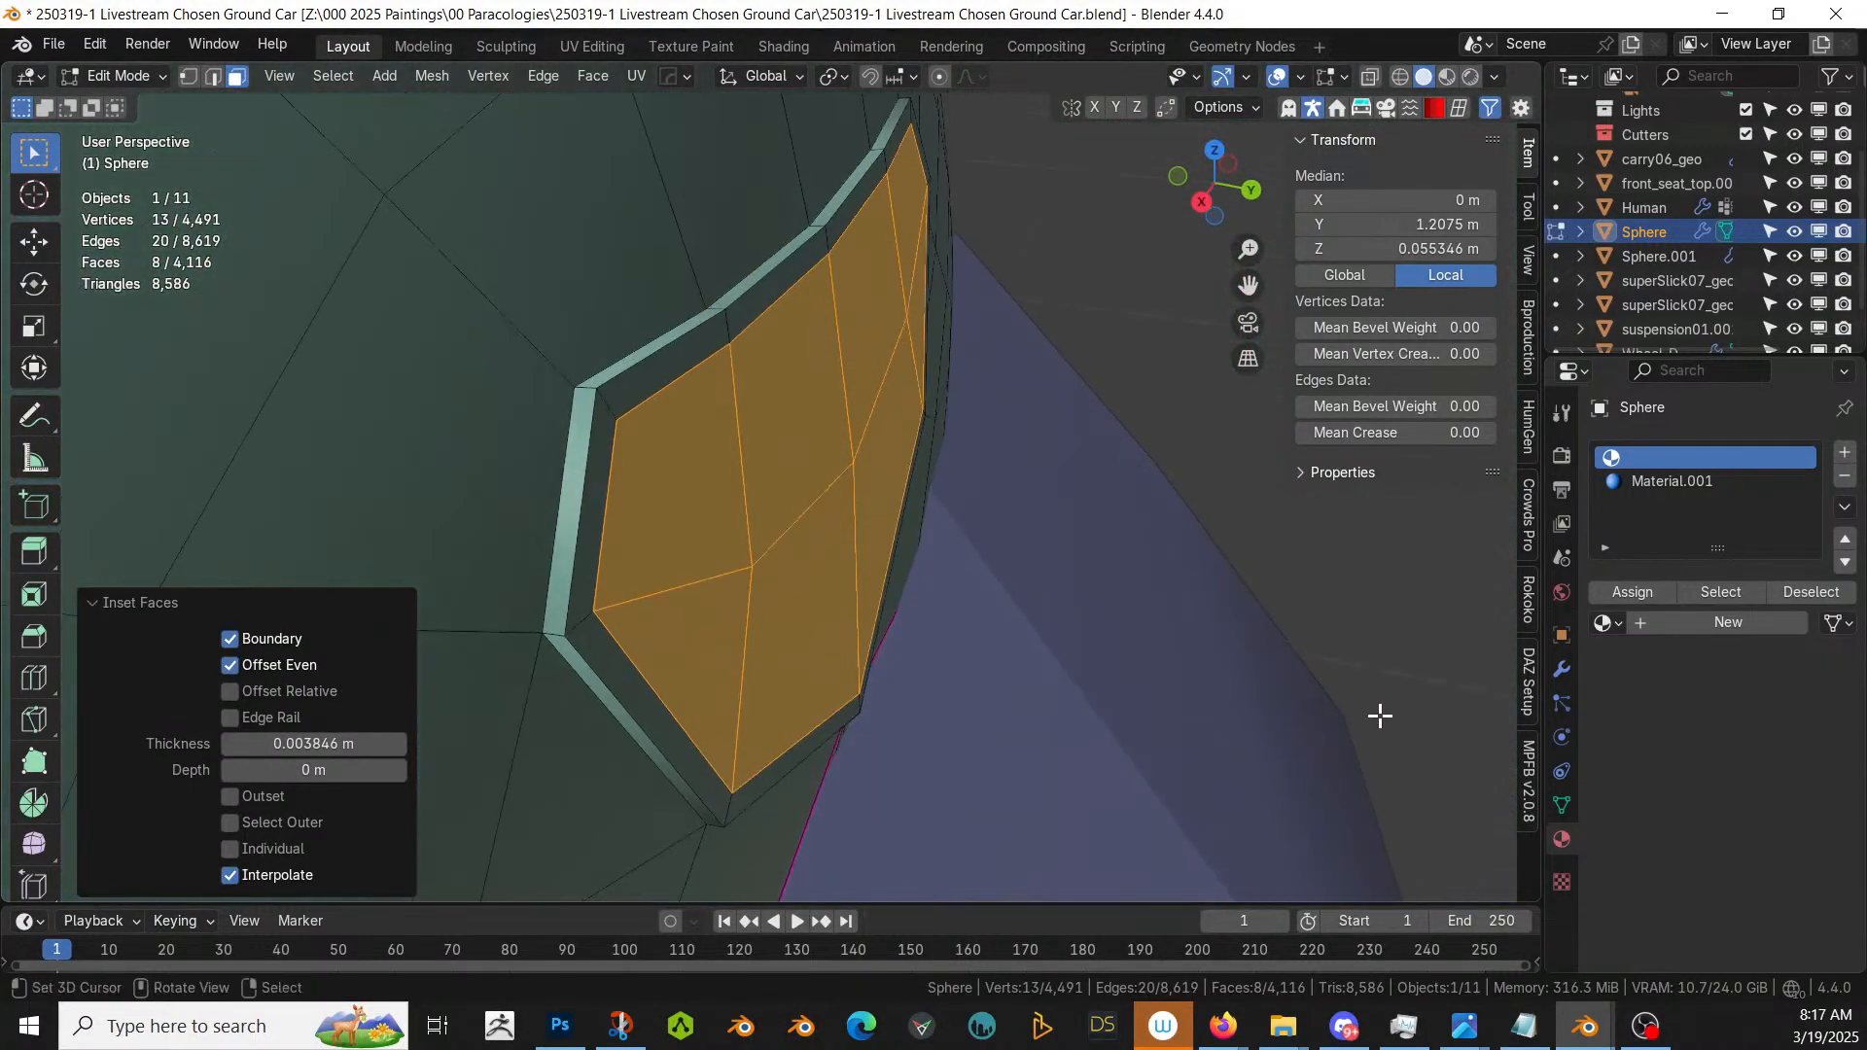
{"action": "middle_click_drag", "start_coordinate": [1004, 580], "coordinate": [975, 634]}
{"action": "key", "text": "i"}
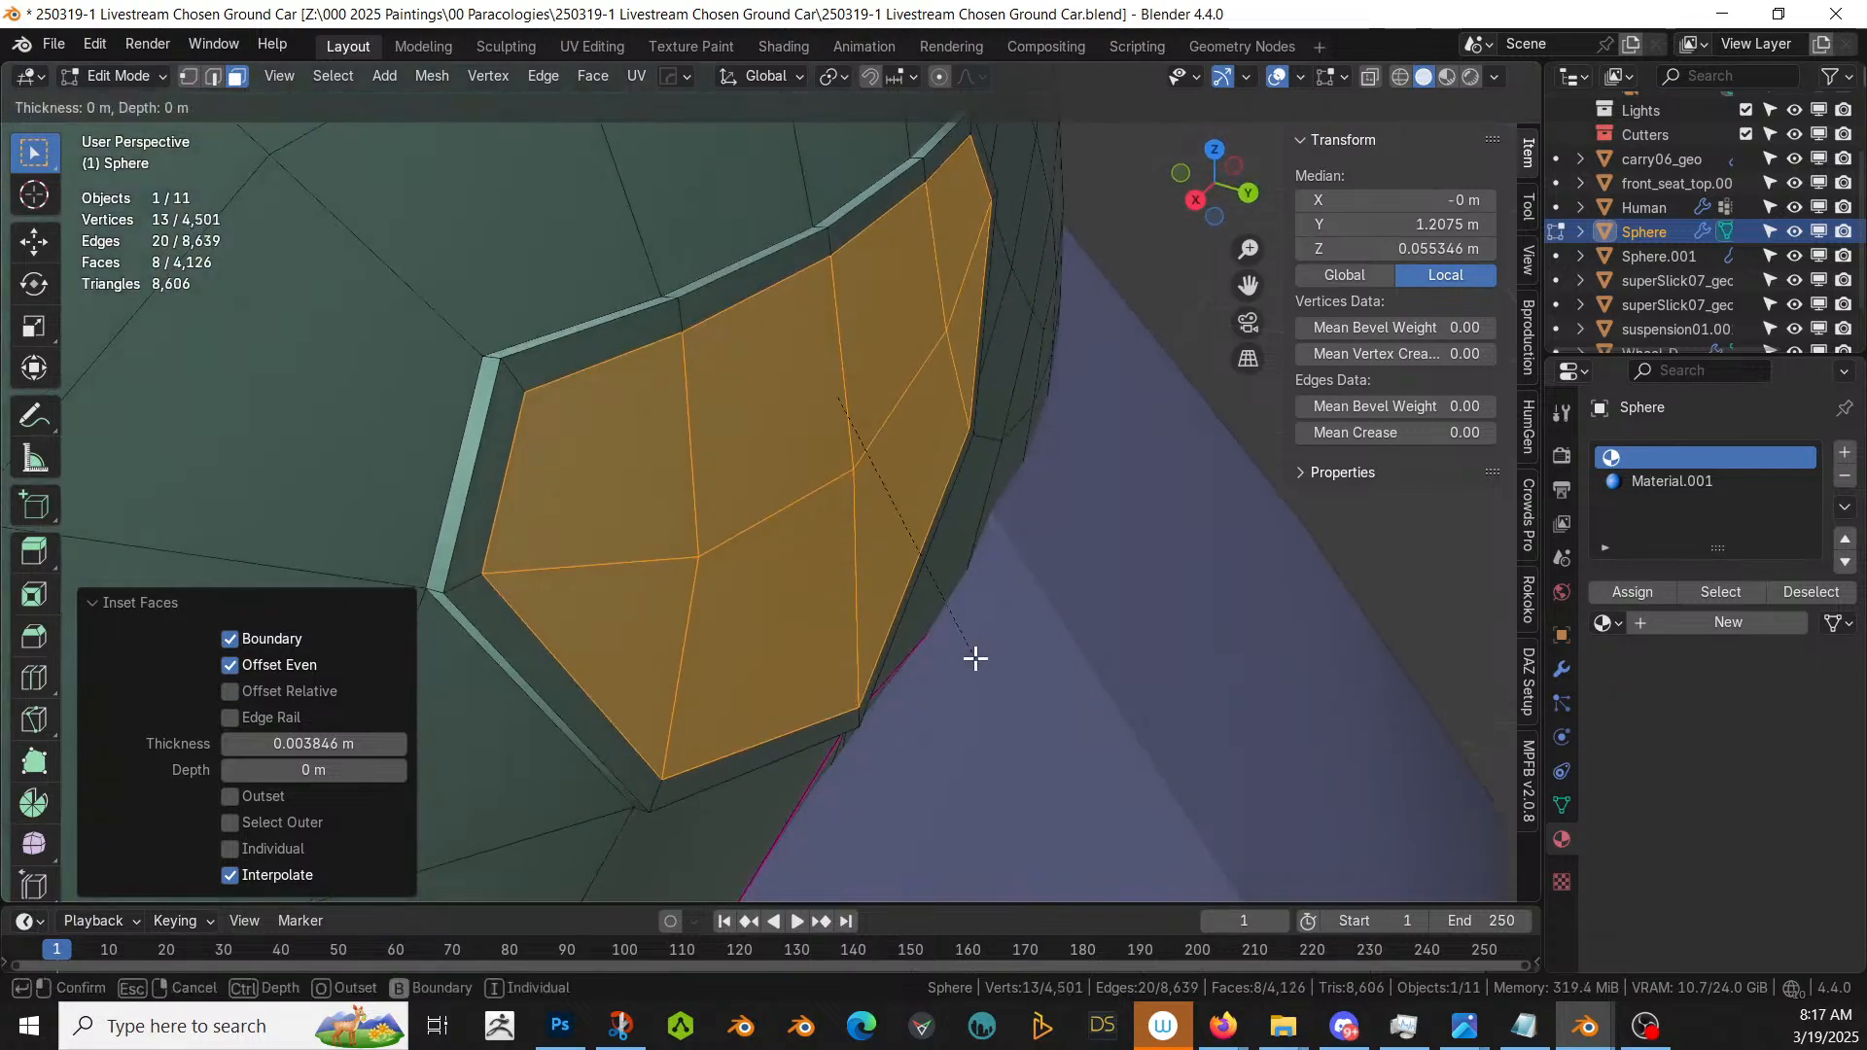
{"action": "left_click", "coordinate": [926, 597]}
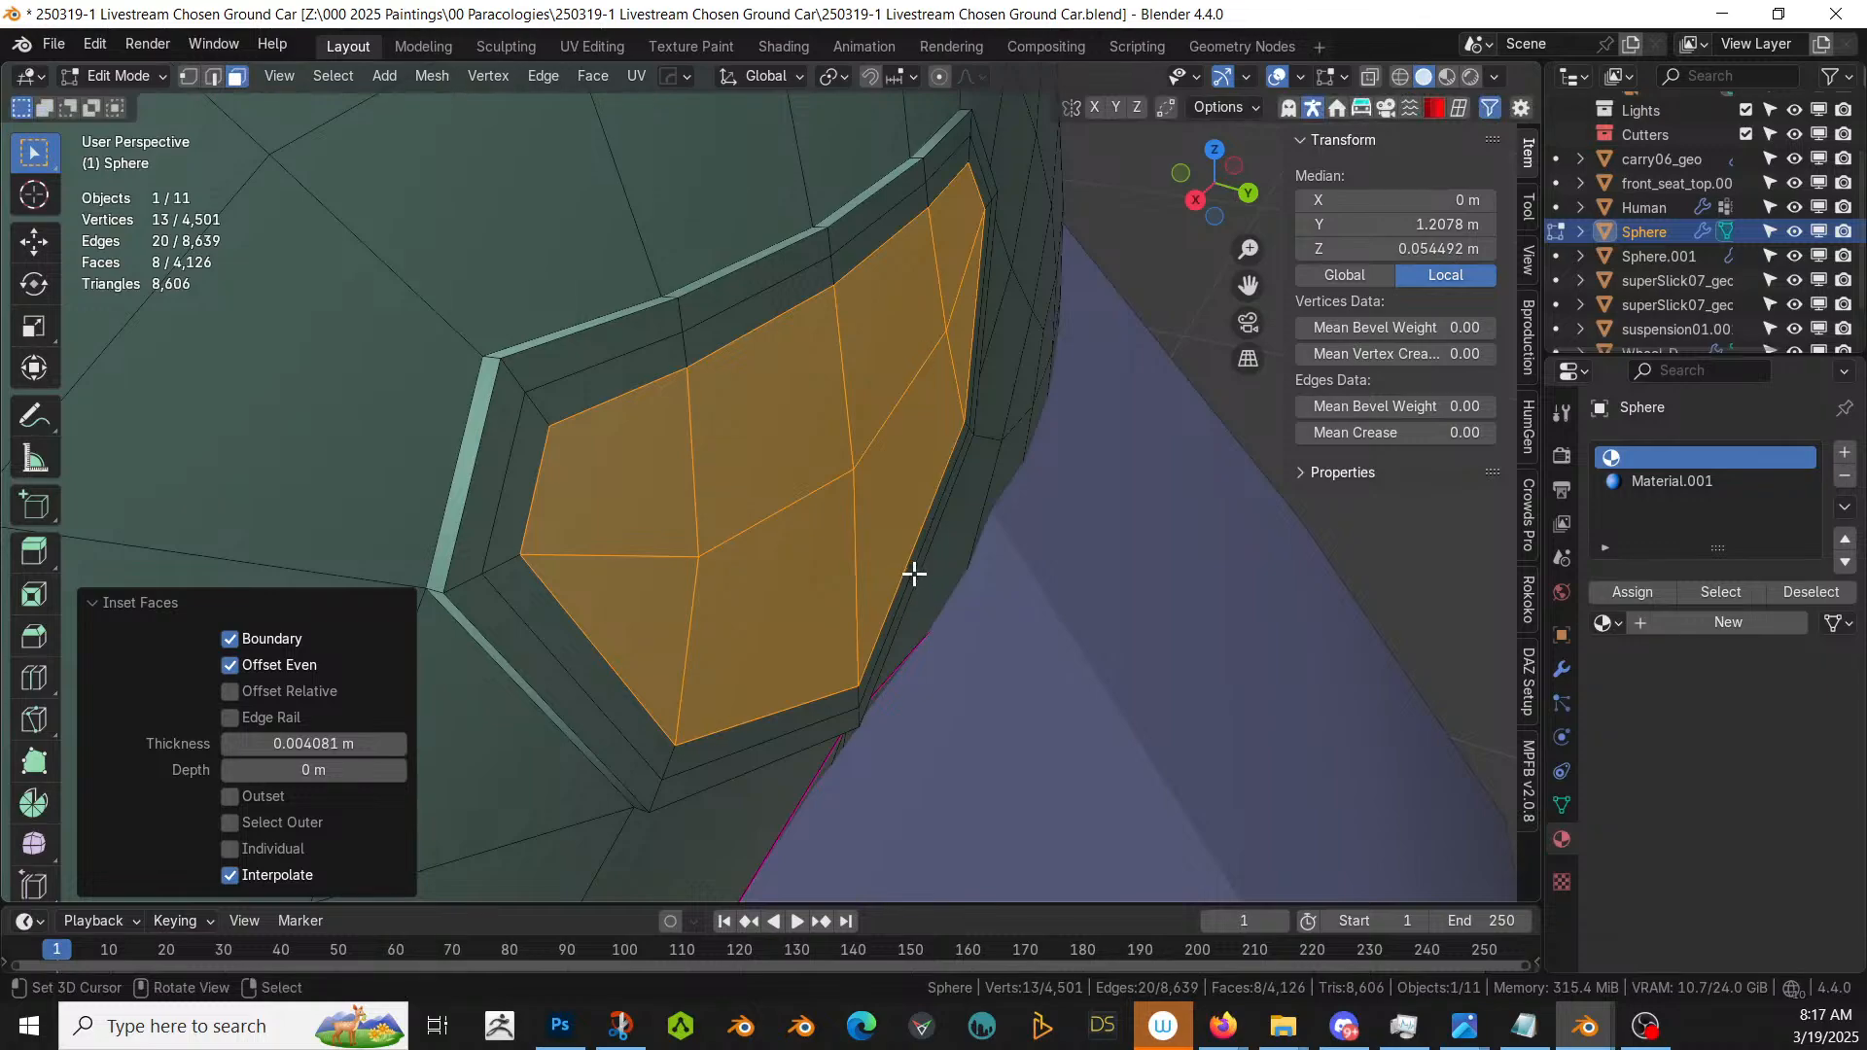
- Set the transform orientation to Normal and move the inner inset faces outward along normal Z by about 0.003 m
{"action": "left_click", "coordinate": [800, 74]}
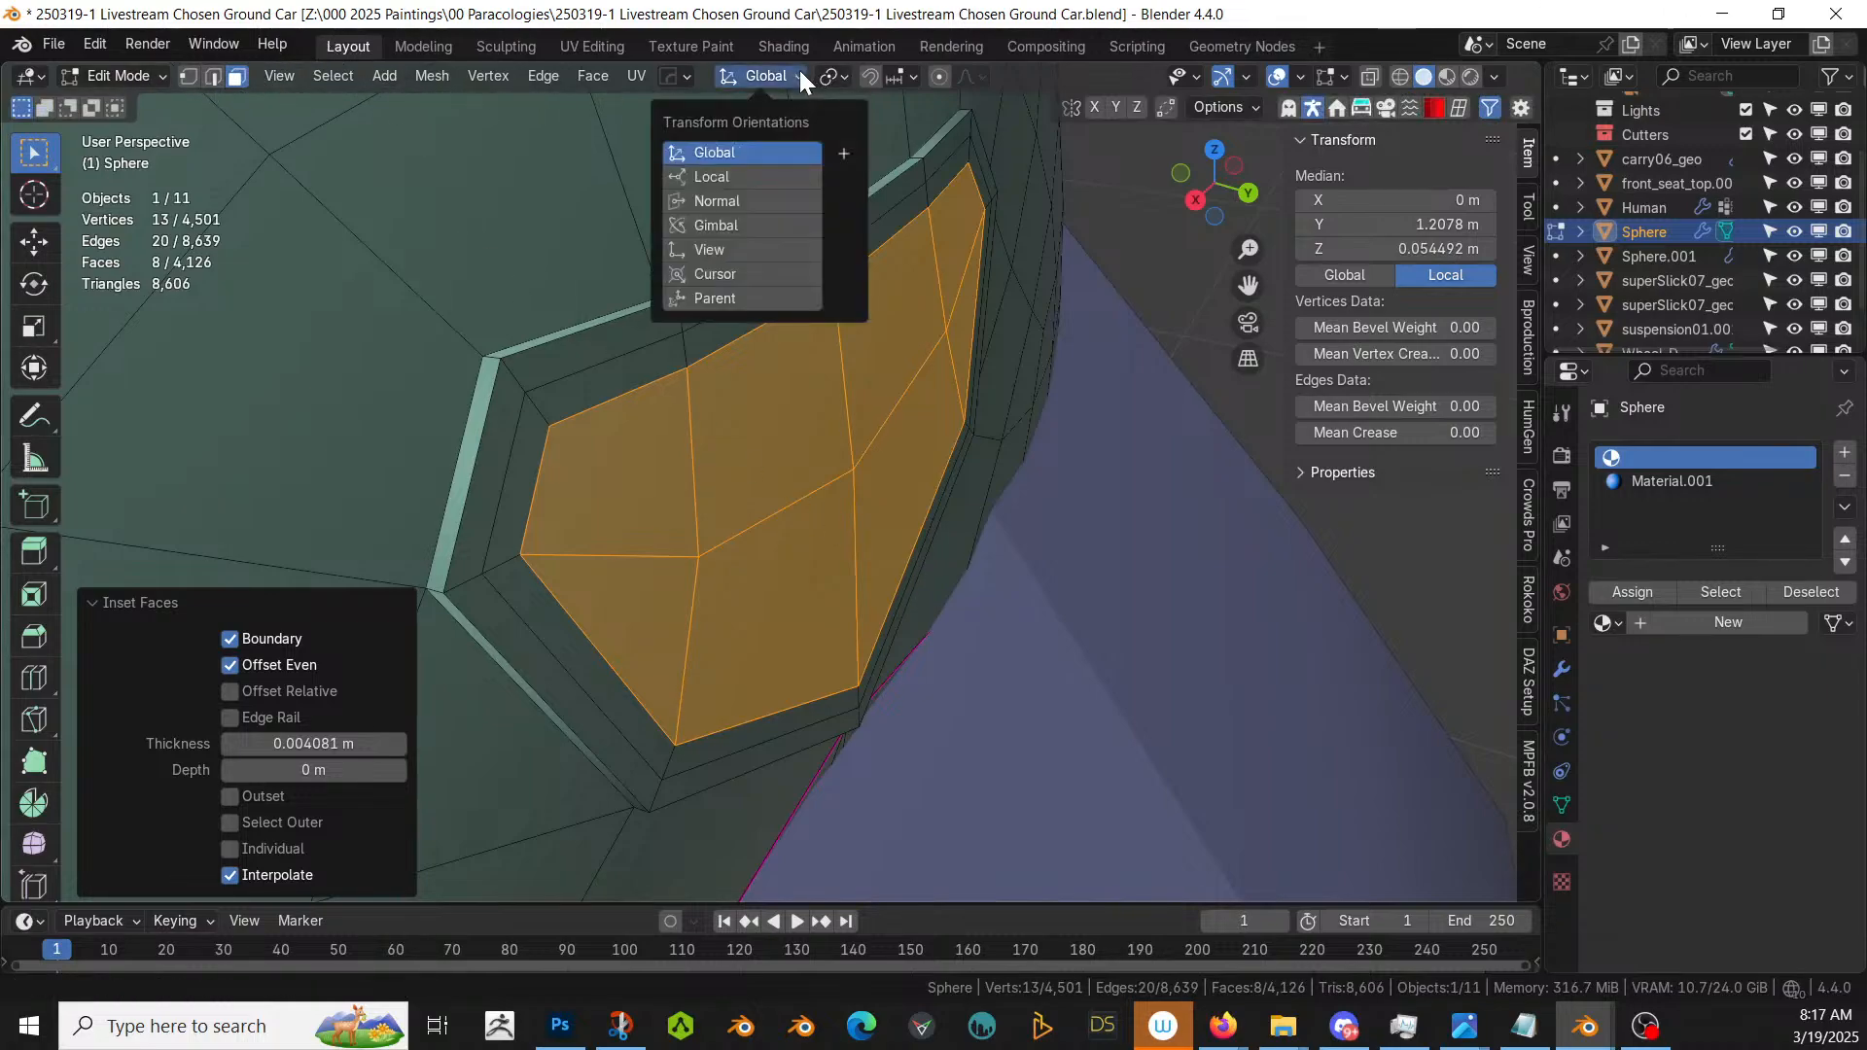
{"action": "left_click", "coordinate": [748, 205]}
{"action": "middle_click_drag", "start_coordinate": [980, 442], "coordinate": [950, 496]}
{"action": "key", "text": "g"}
{"action": "key", "text": "z"}
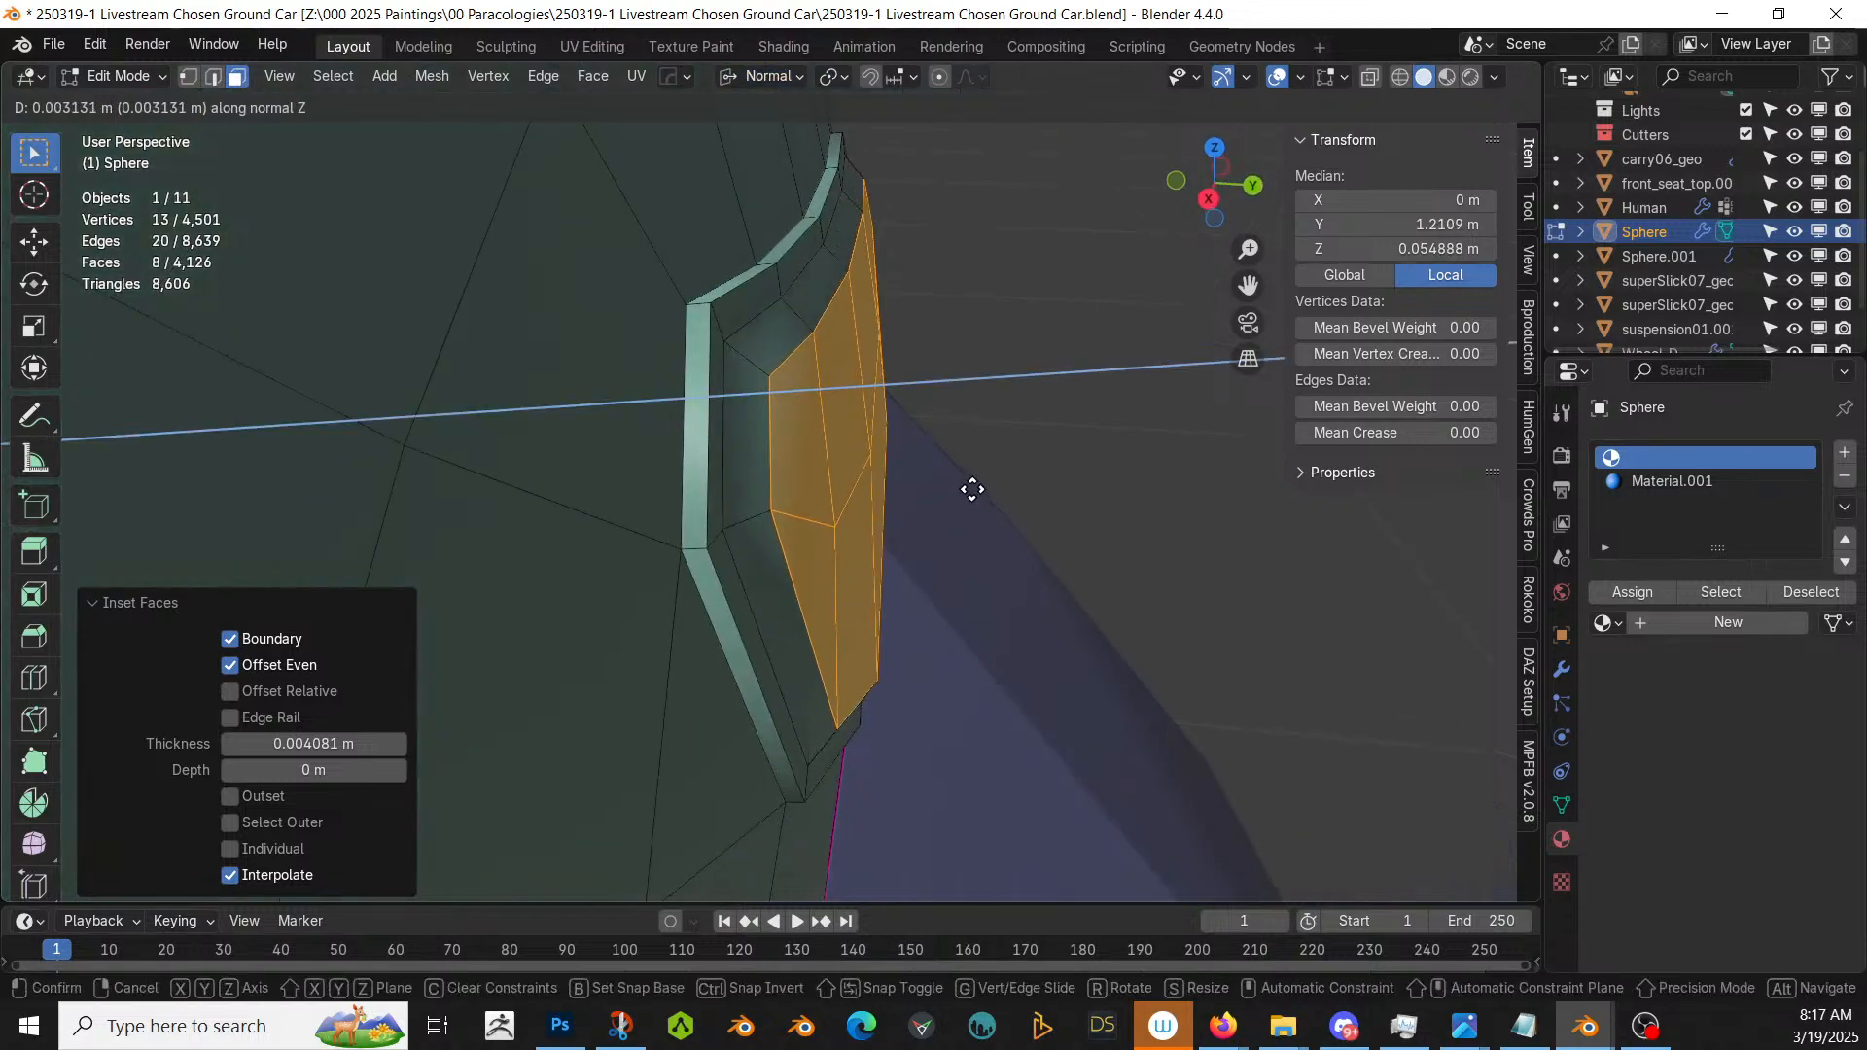
{"action": "left_click", "coordinate": [982, 488]}
- Select the raised rim and the two inset edge loops of the small rear panel
{"action": "middle_click_drag", "start_coordinate": [983, 488], "coordinate": [691, 469]}
{"action": "key", "text": "2"}
{"action": "left_click", "coordinate": [301, 388], "text": "alt"}
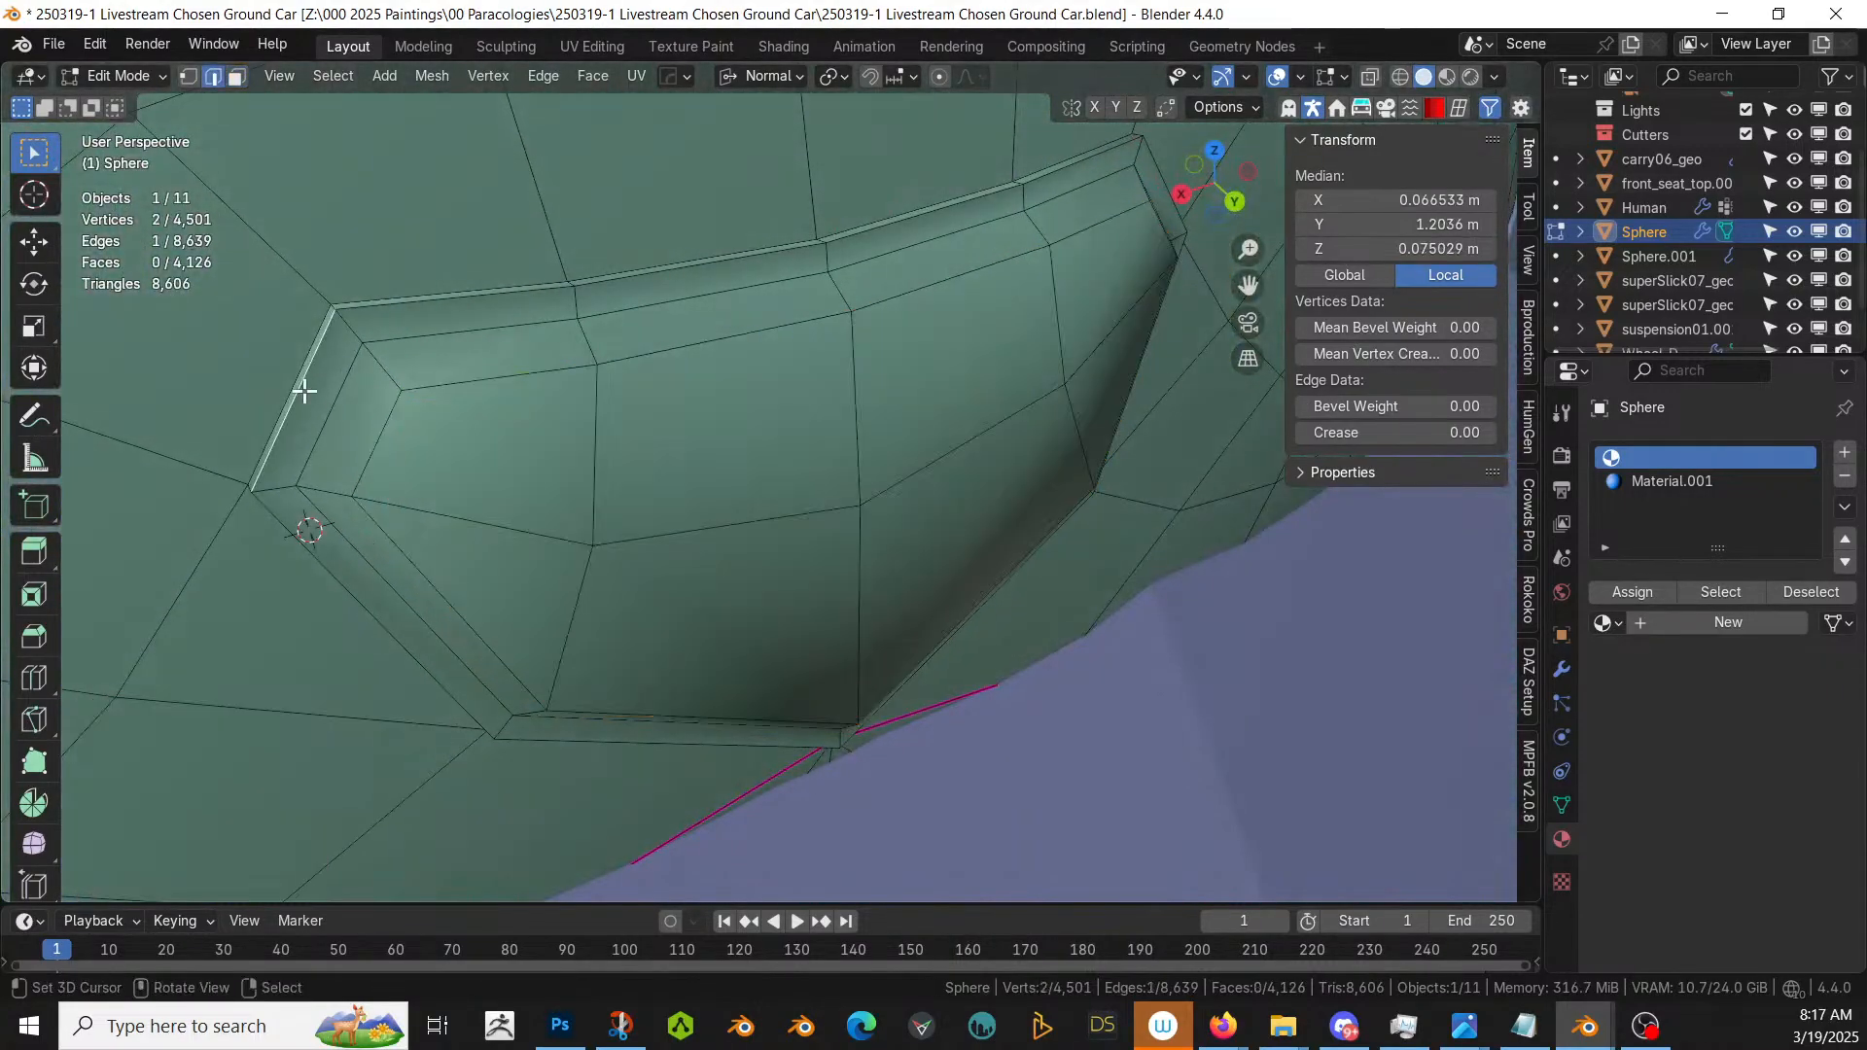
{"action": "left_click", "coordinate": [358, 361], "text": "alt+shift"}
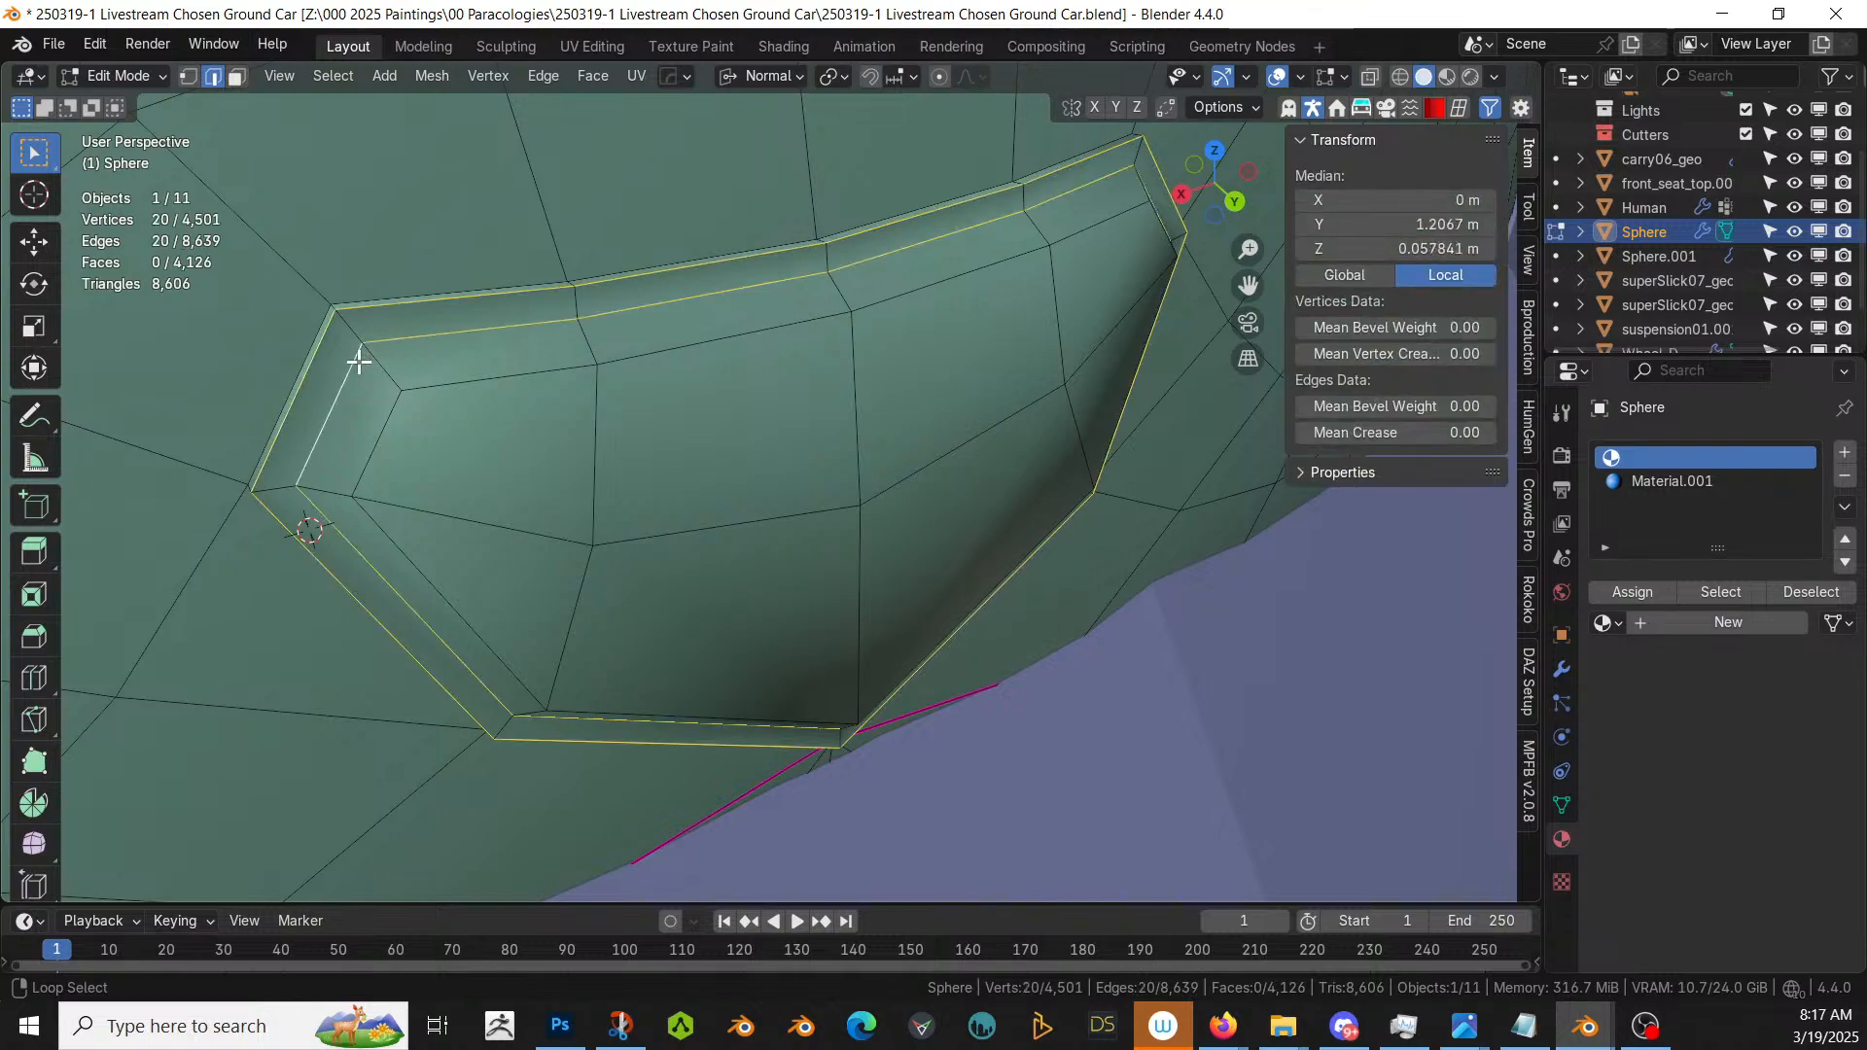
{"action": "left_click", "coordinate": [394, 392], "text": "alt+shift"}
{"action": "middle_click_drag", "start_coordinate": [395, 392], "coordinate": [511, 365]}
{"action": "left_click", "coordinate": [483, 442], "text": "alt+shift"}
{"action": "left_click", "coordinate": [471, 426], "text": "alt+shift"}
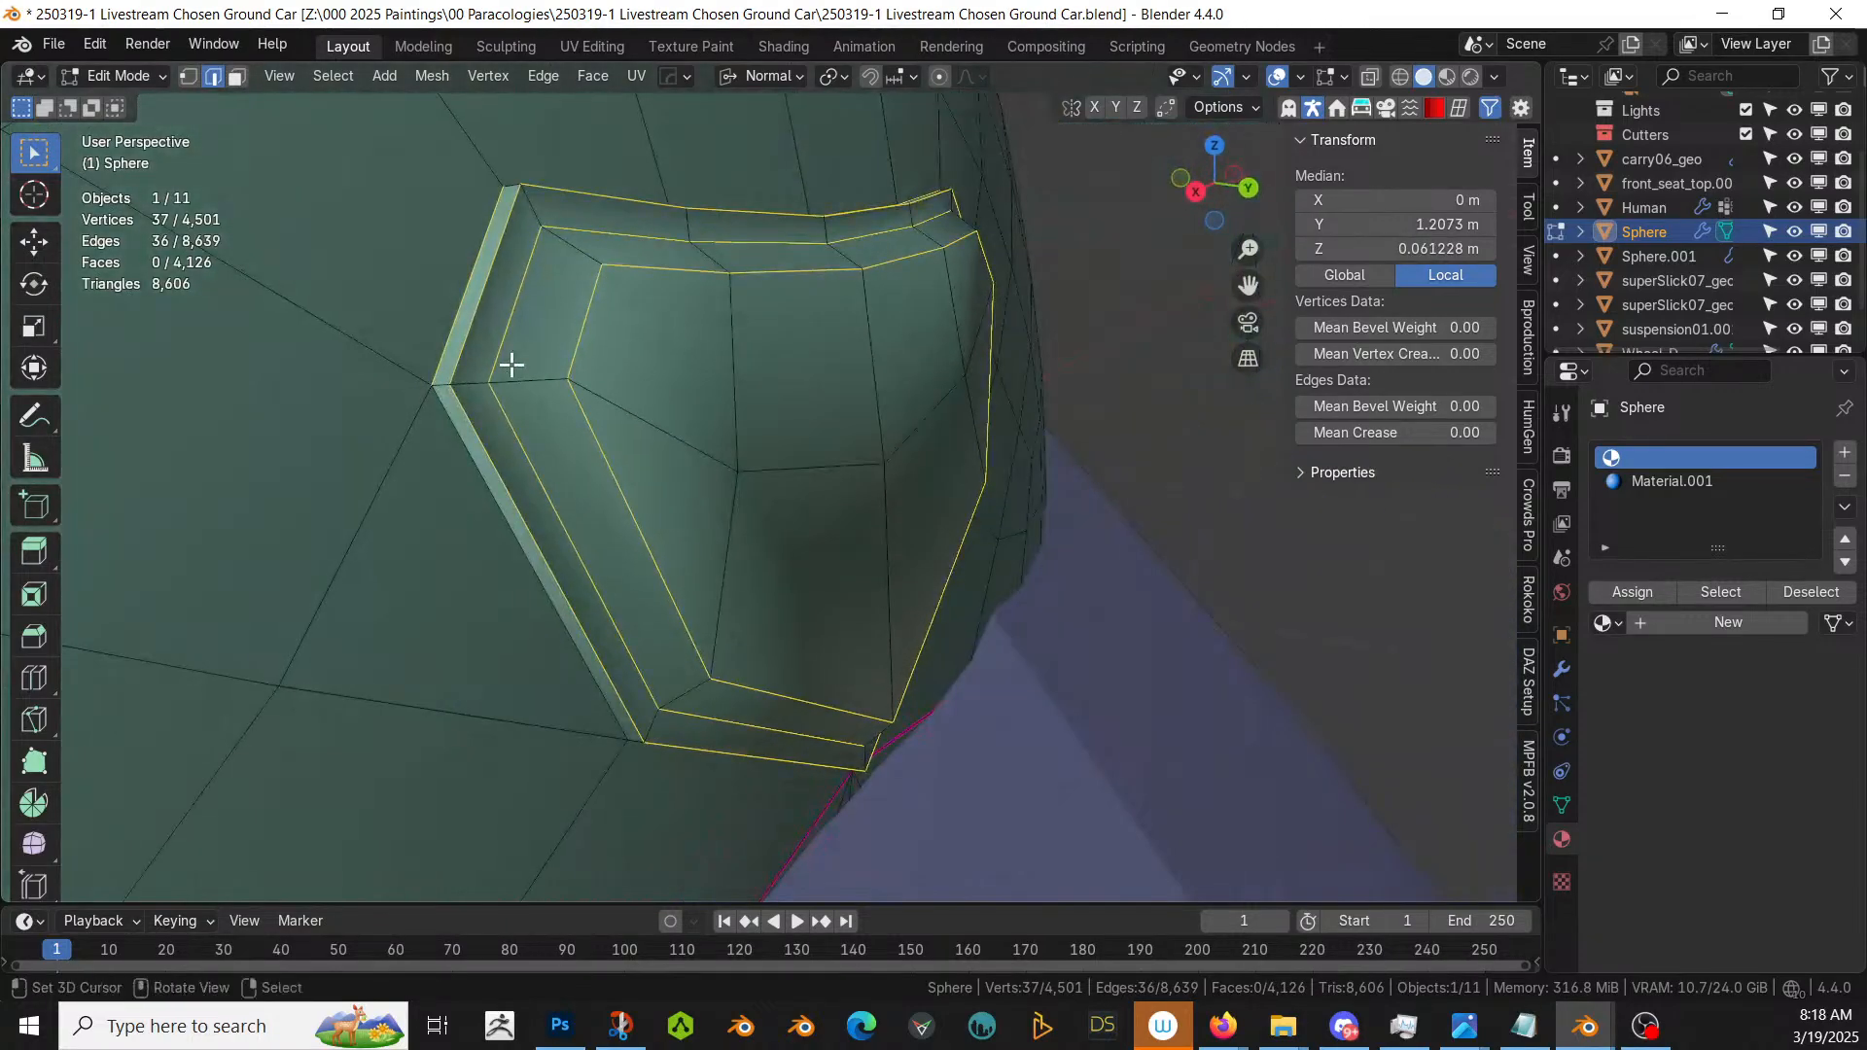
- Add the panel's outer base edges to the selection and mark all selected edges sharp with bevel weight and crease of 1.00
{"action": "left_click", "coordinate": [488, 504], "text": "shift"}
{"action": "middle_click_drag", "start_coordinate": [487, 492], "coordinate": [572, 542]}
{"action": "left_click", "coordinate": [597, 633], "text": "shift"}
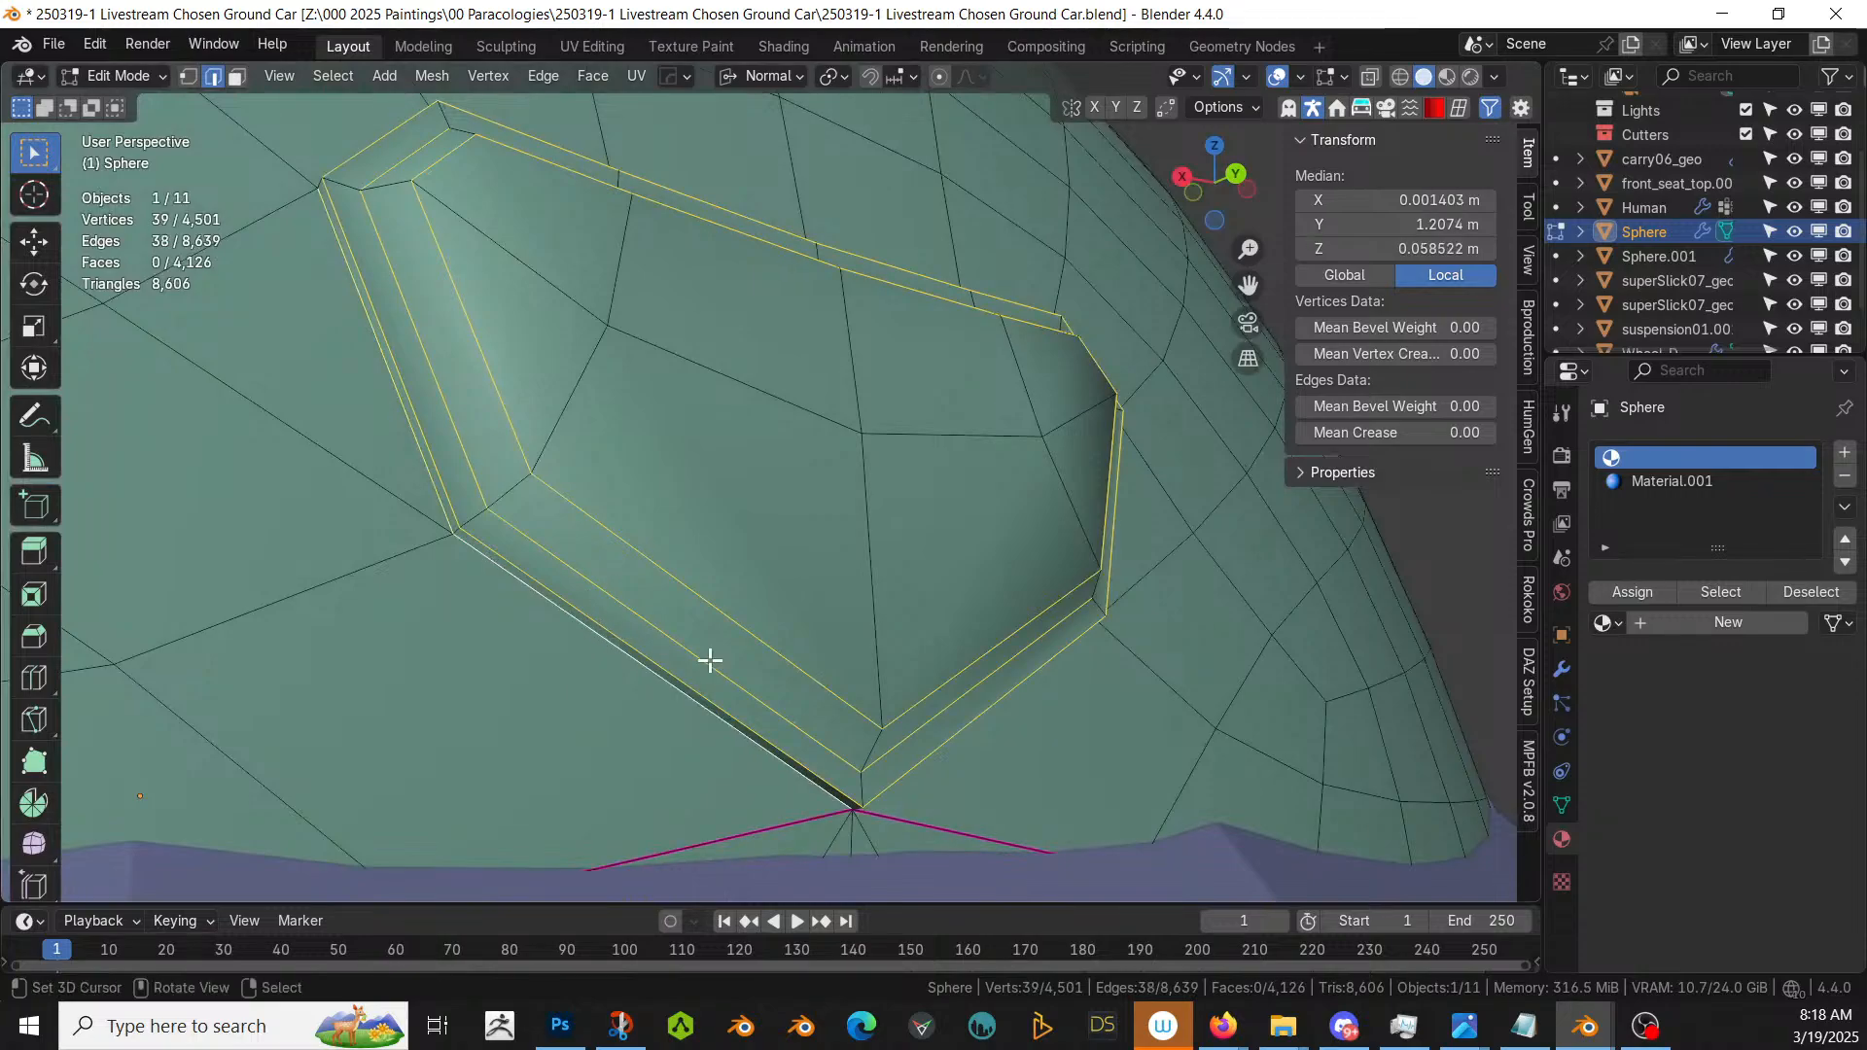
{"action": "middle_click_drag", "start_coordinate": [708, 659], "coordinate": [780, 619]}
{"action": "left_click", "coordinate": [849, 686], "text": "shift"}
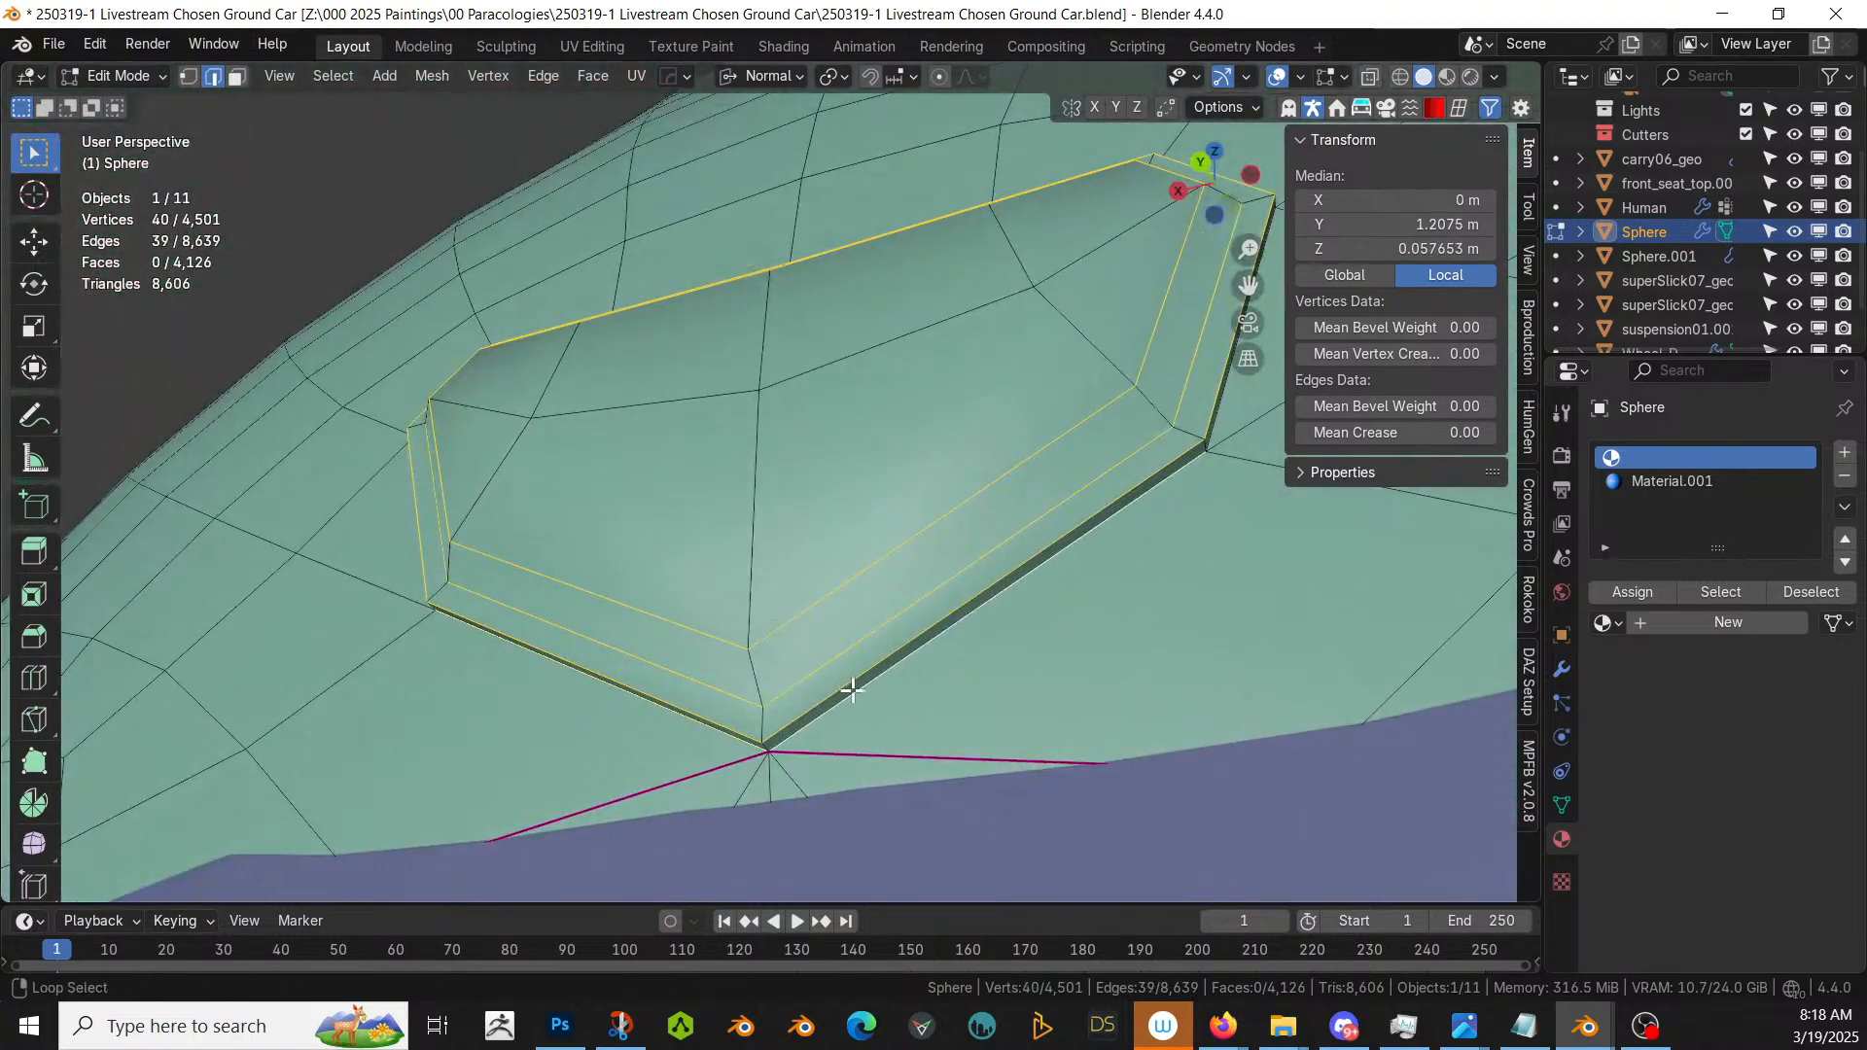
{"action": "middle_click_drag", "start_coordinate": [850, 679], "coordinate": [881, 715]}
{"action": "left_click", "coordinate": [994, 513], "text": "shift"}
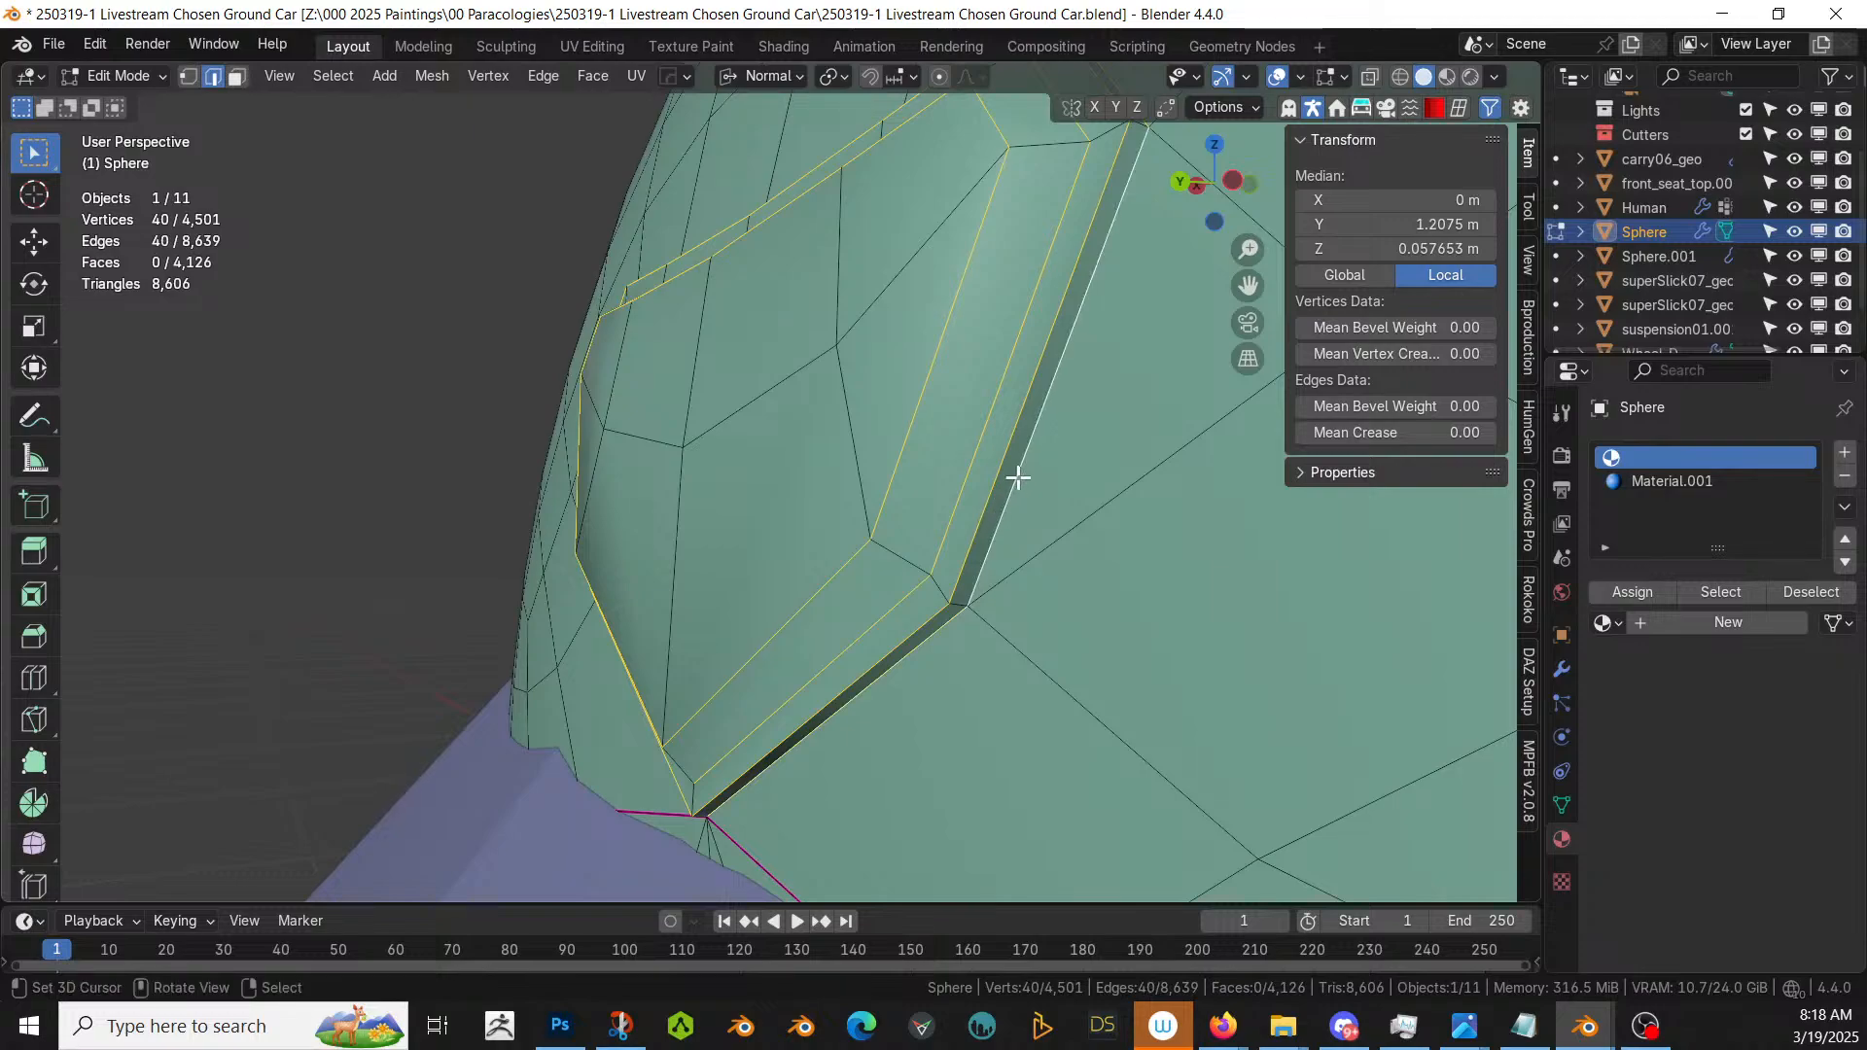
{"action": "middle_click_drag", "start_coordinate": [1017, 479], "coordinate": [992, 596]}
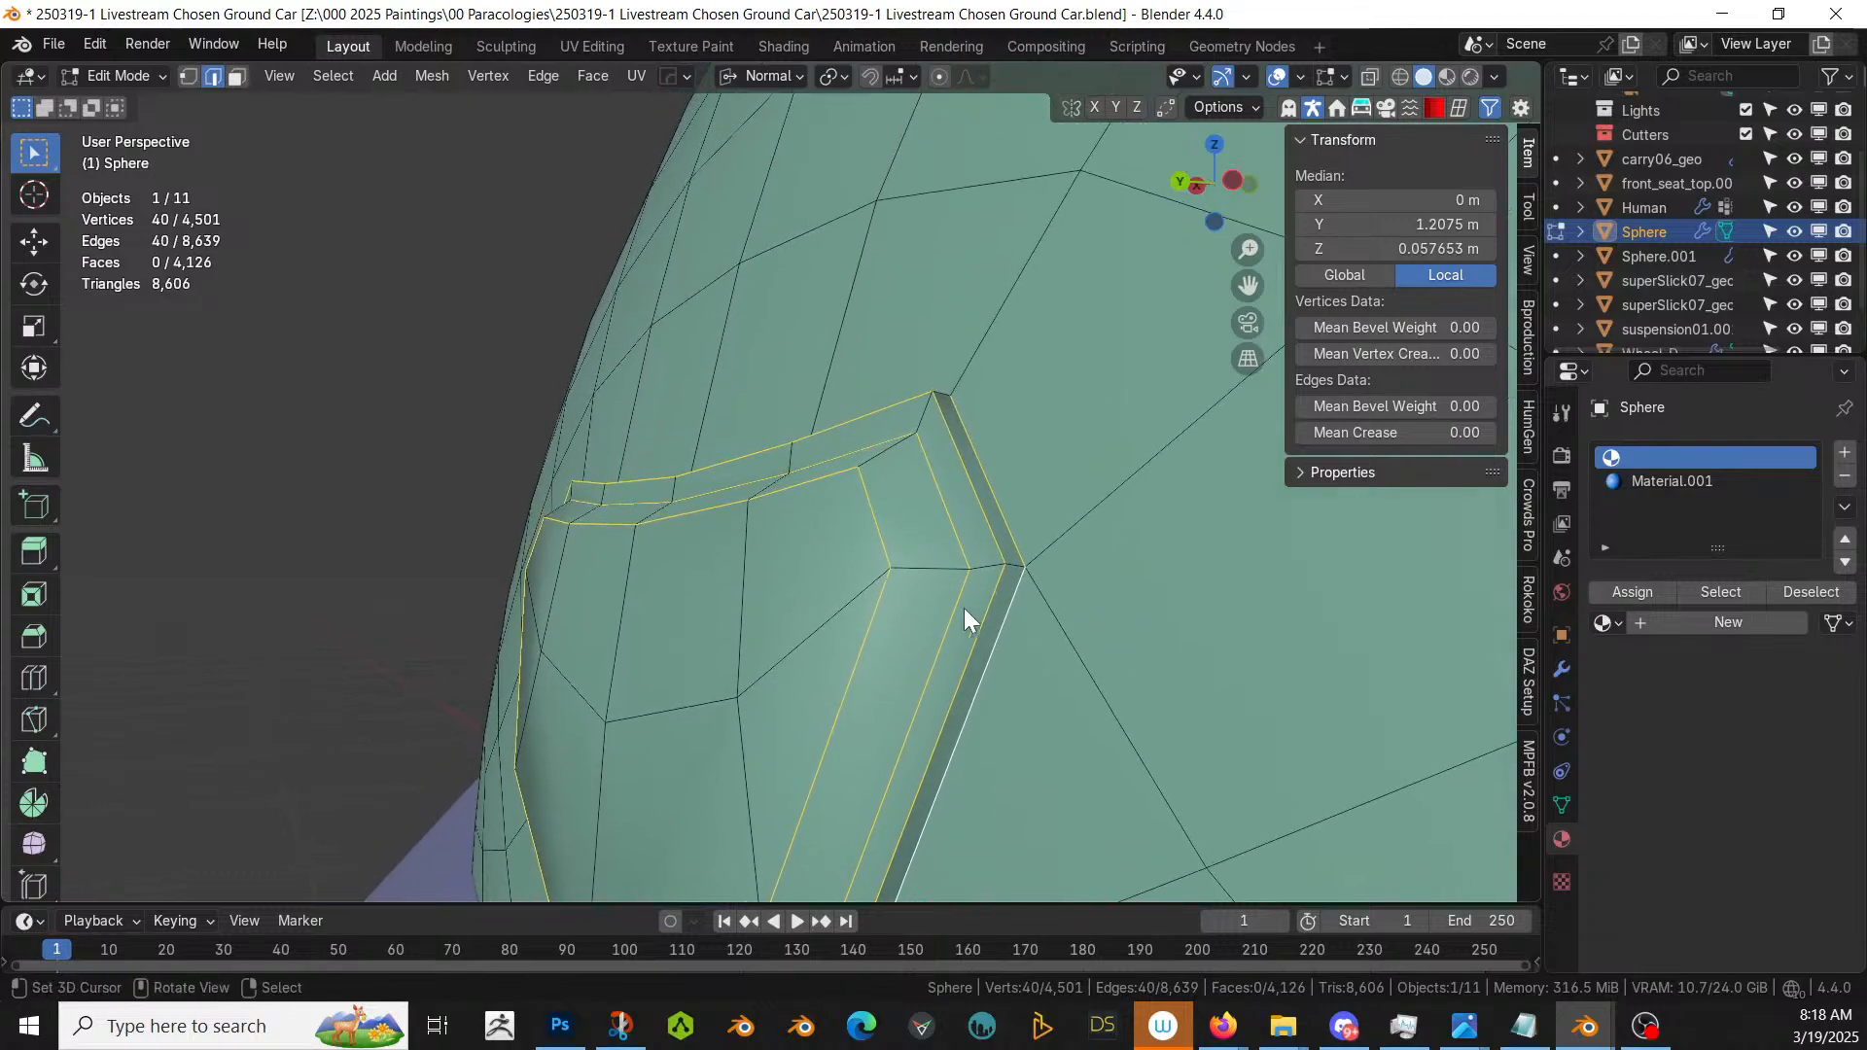
{"action": "key", "text": "ctrl+e"}
{"action": "left_click", "coordinate": [875, 575]}
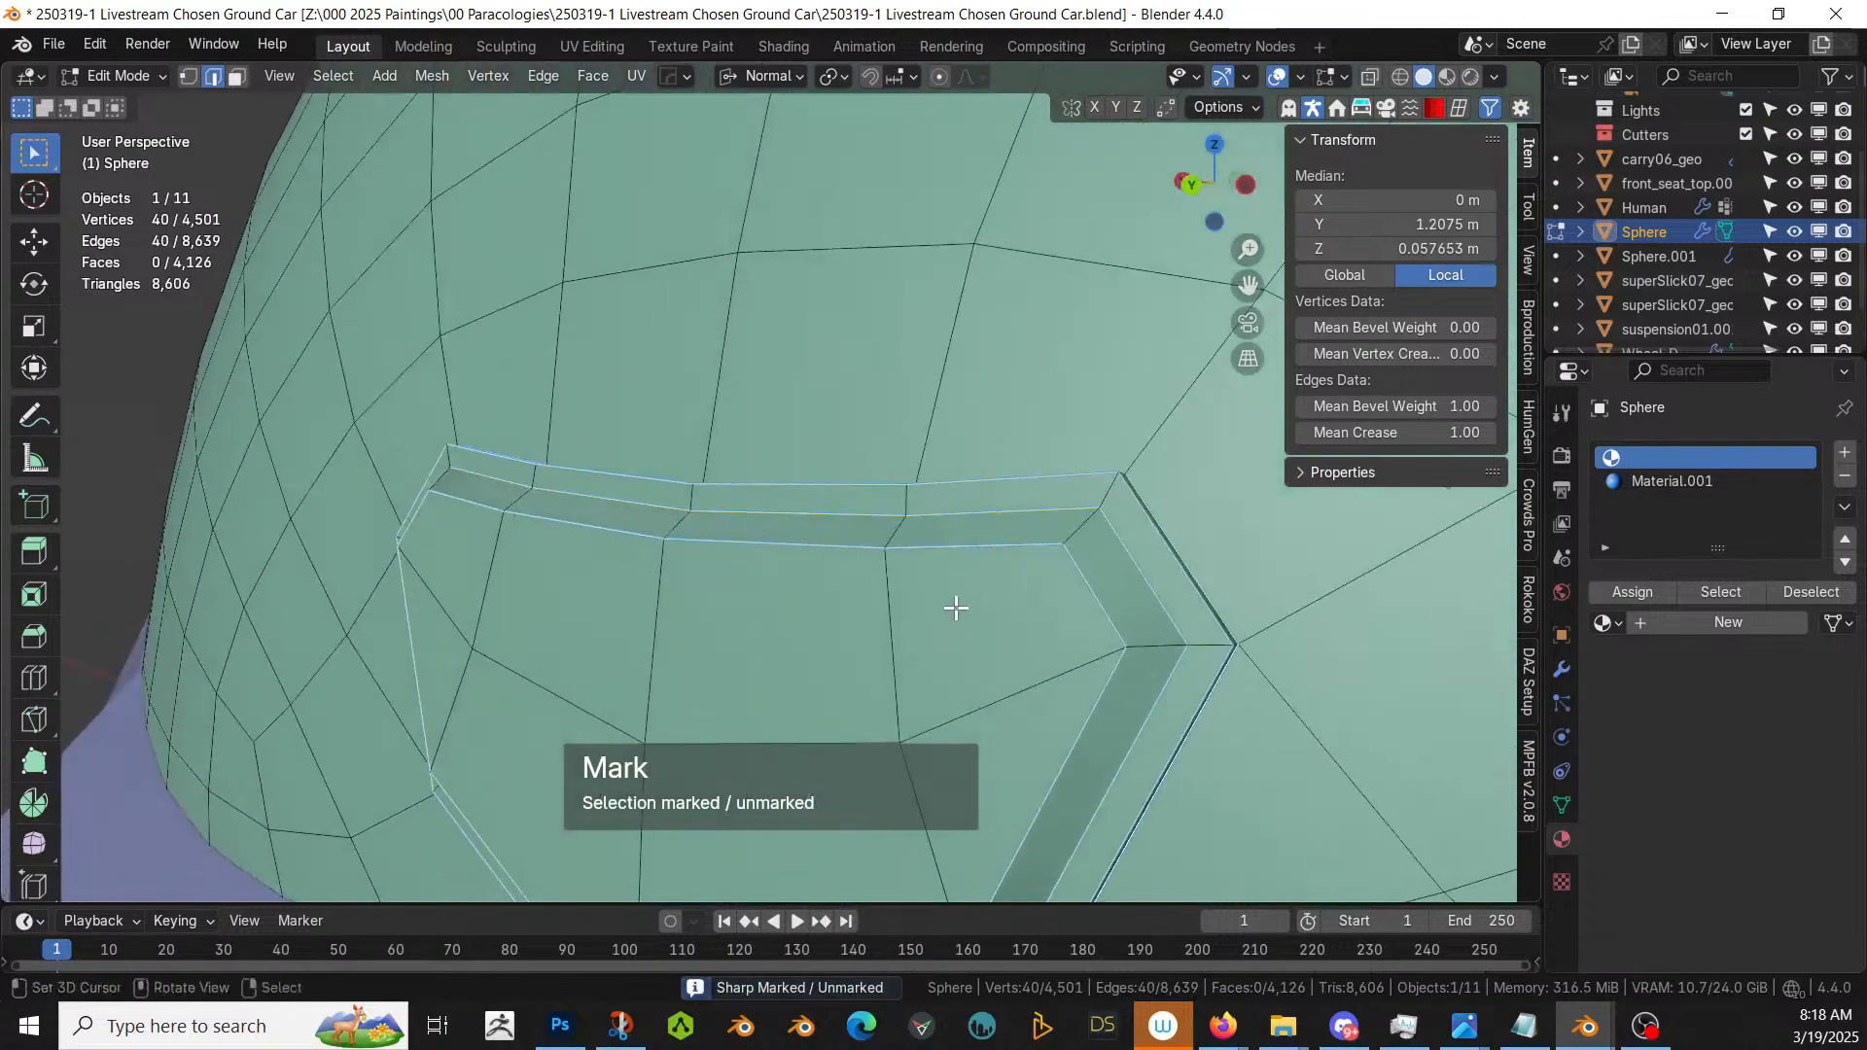
- Return to Object Mode and save the file
{"action": "key", "text": "Tab"}
{"action": "middle_click_drag", "start_coordinate": [894, 598], "coordinate": [1041, 567]}
{"action": "scroll", "coordinate": [937, 610], "scroll_direction": "down", "scroll_amount": 4}
{"action": "scroll", "coordinate": [959, 668], "scroll_direction": "down", "scroll_amount": 3}
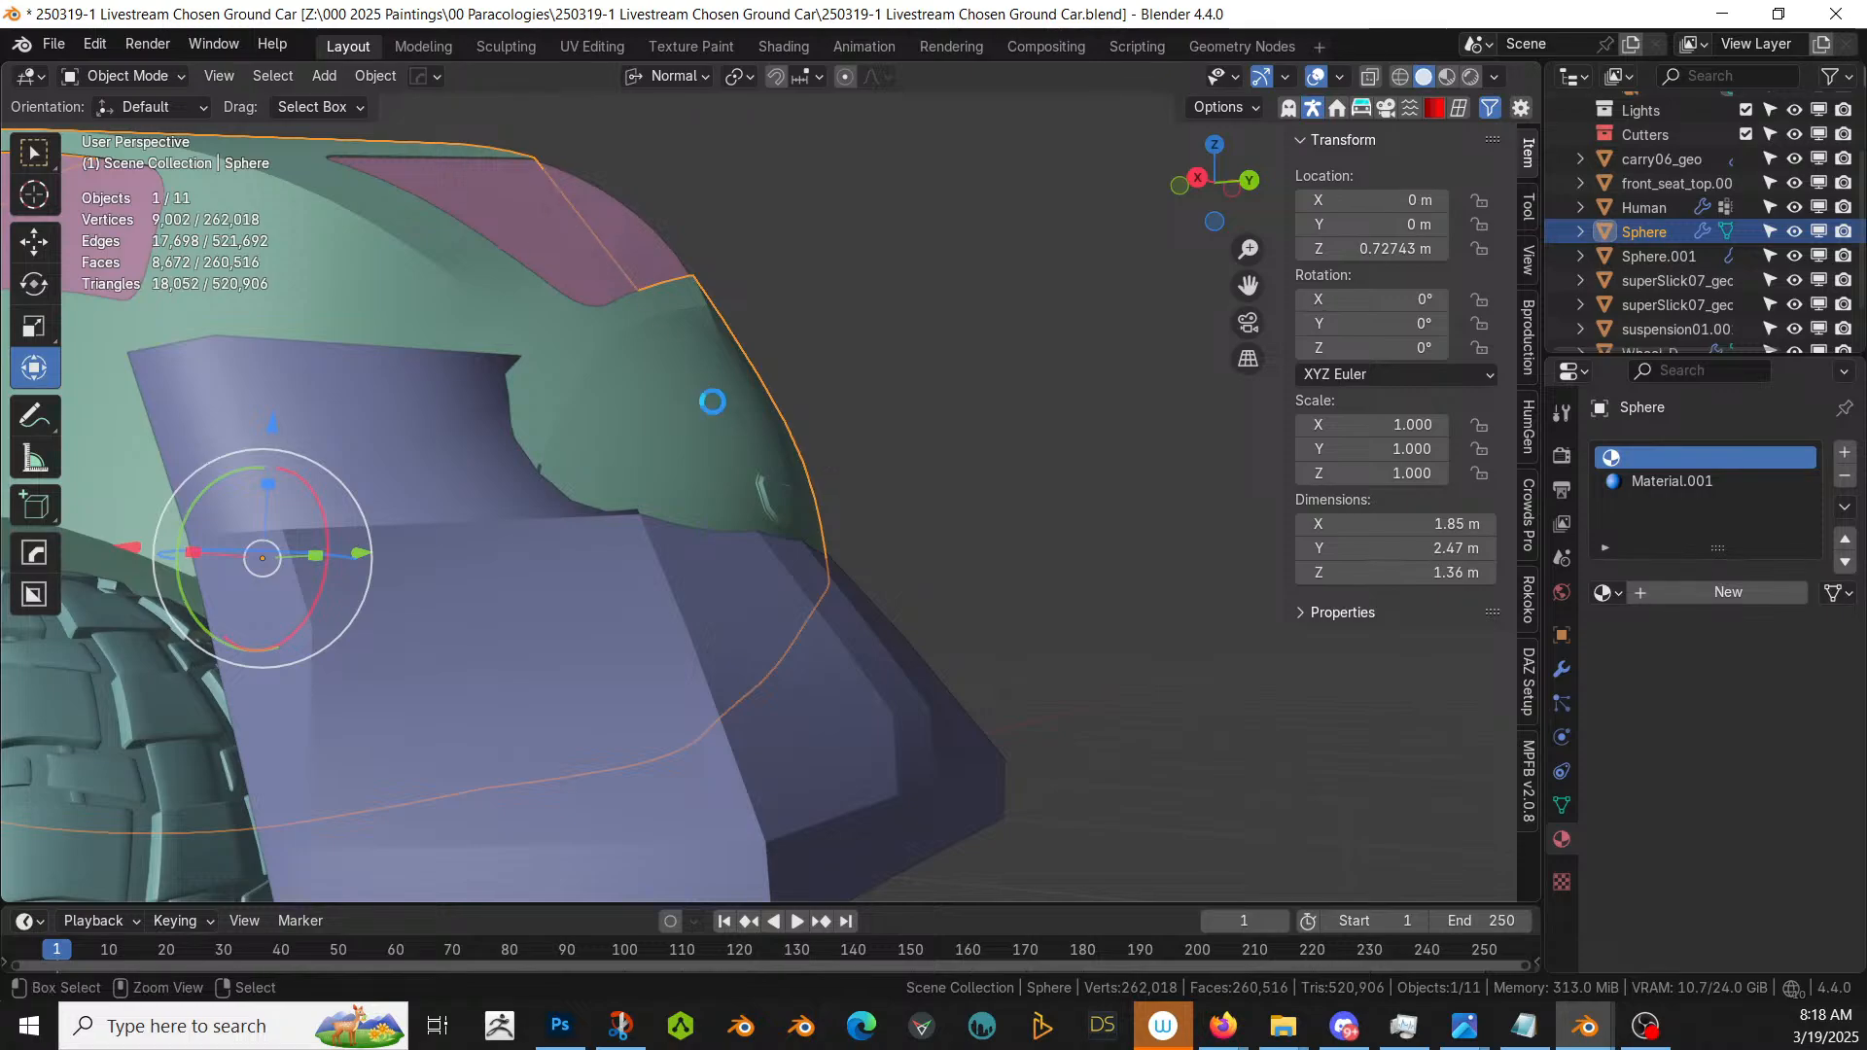
{"action": "key", "text": "ctrl+s"}
- Inset the upright end face of the rear bumper by about 7.4 m and isolate the bumper in local view
{"action": "scroll", "coordinate": [458, 480], "scroll_direction": "down", "scroll_amount": 5}
{"action": "middle_click_drag", "start_coordinate": [556, 475], "coordinate": [684, 547]}
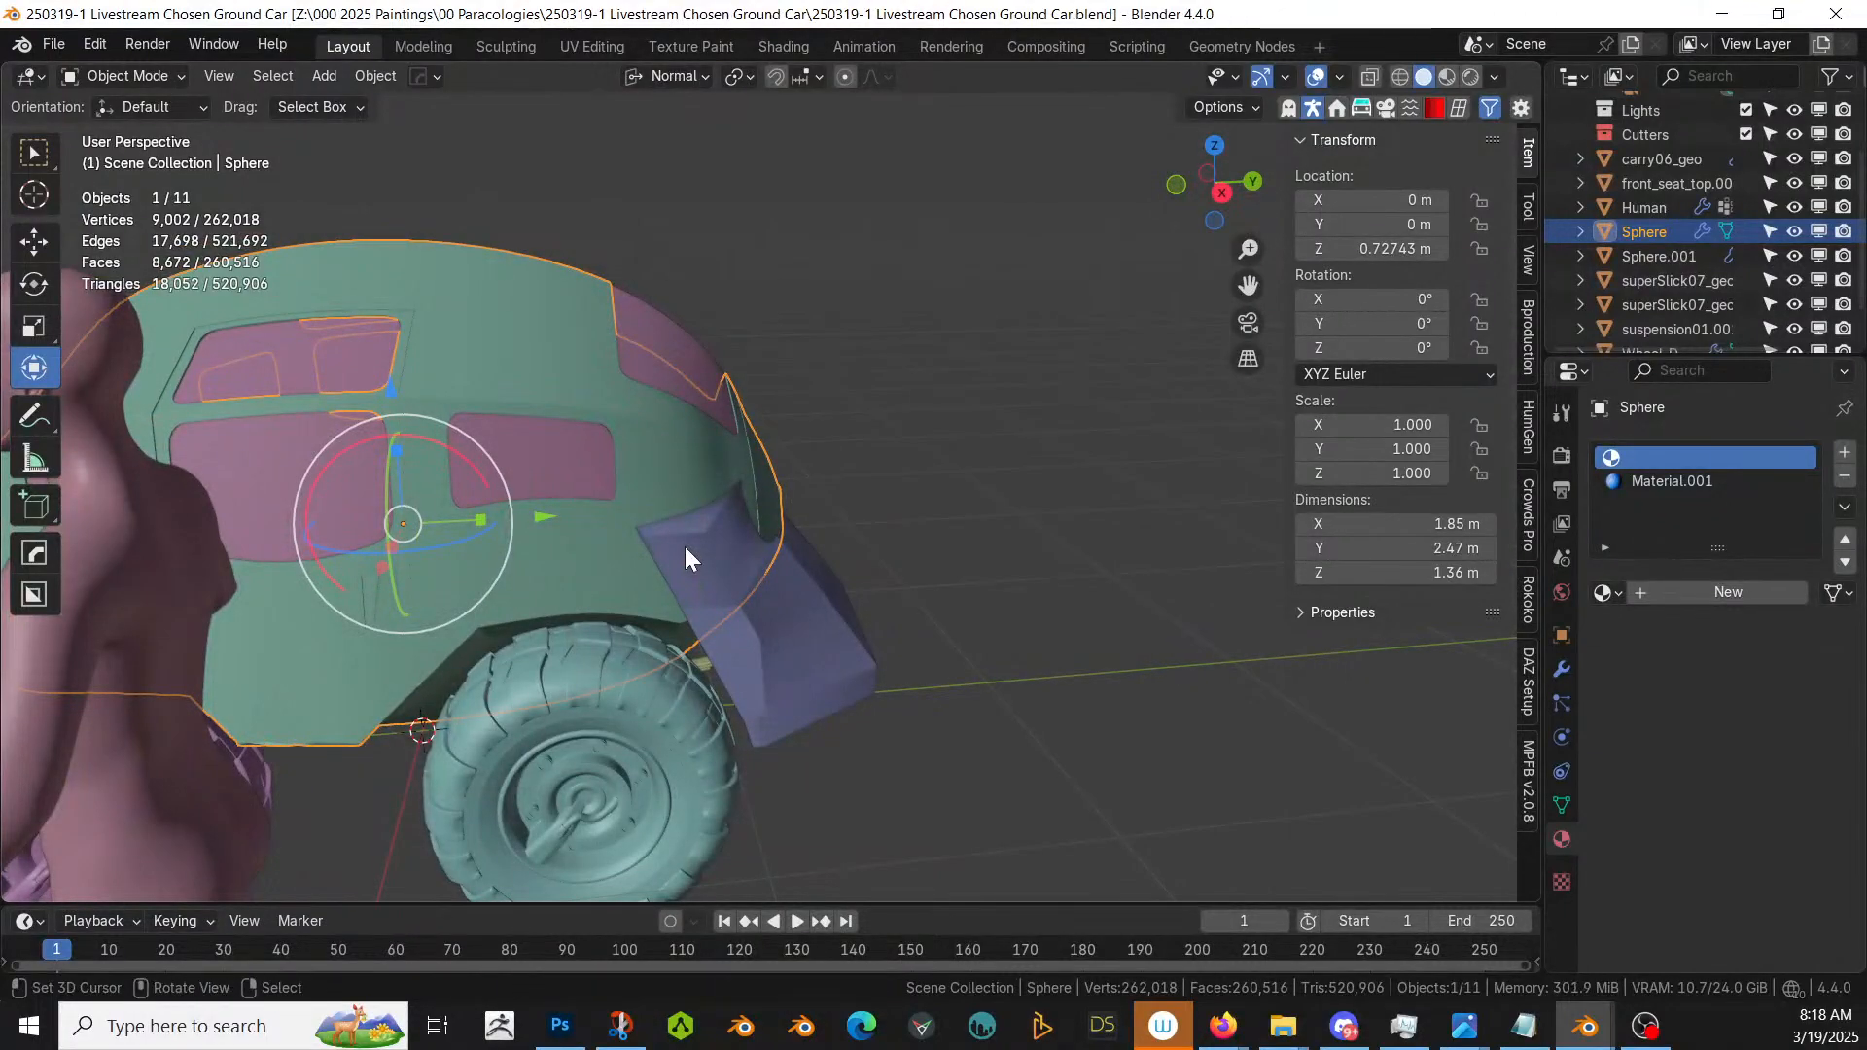
{"action": "middle_click_drag", "start_coordinate": [767, 719], "coordinate": [653, 803]}
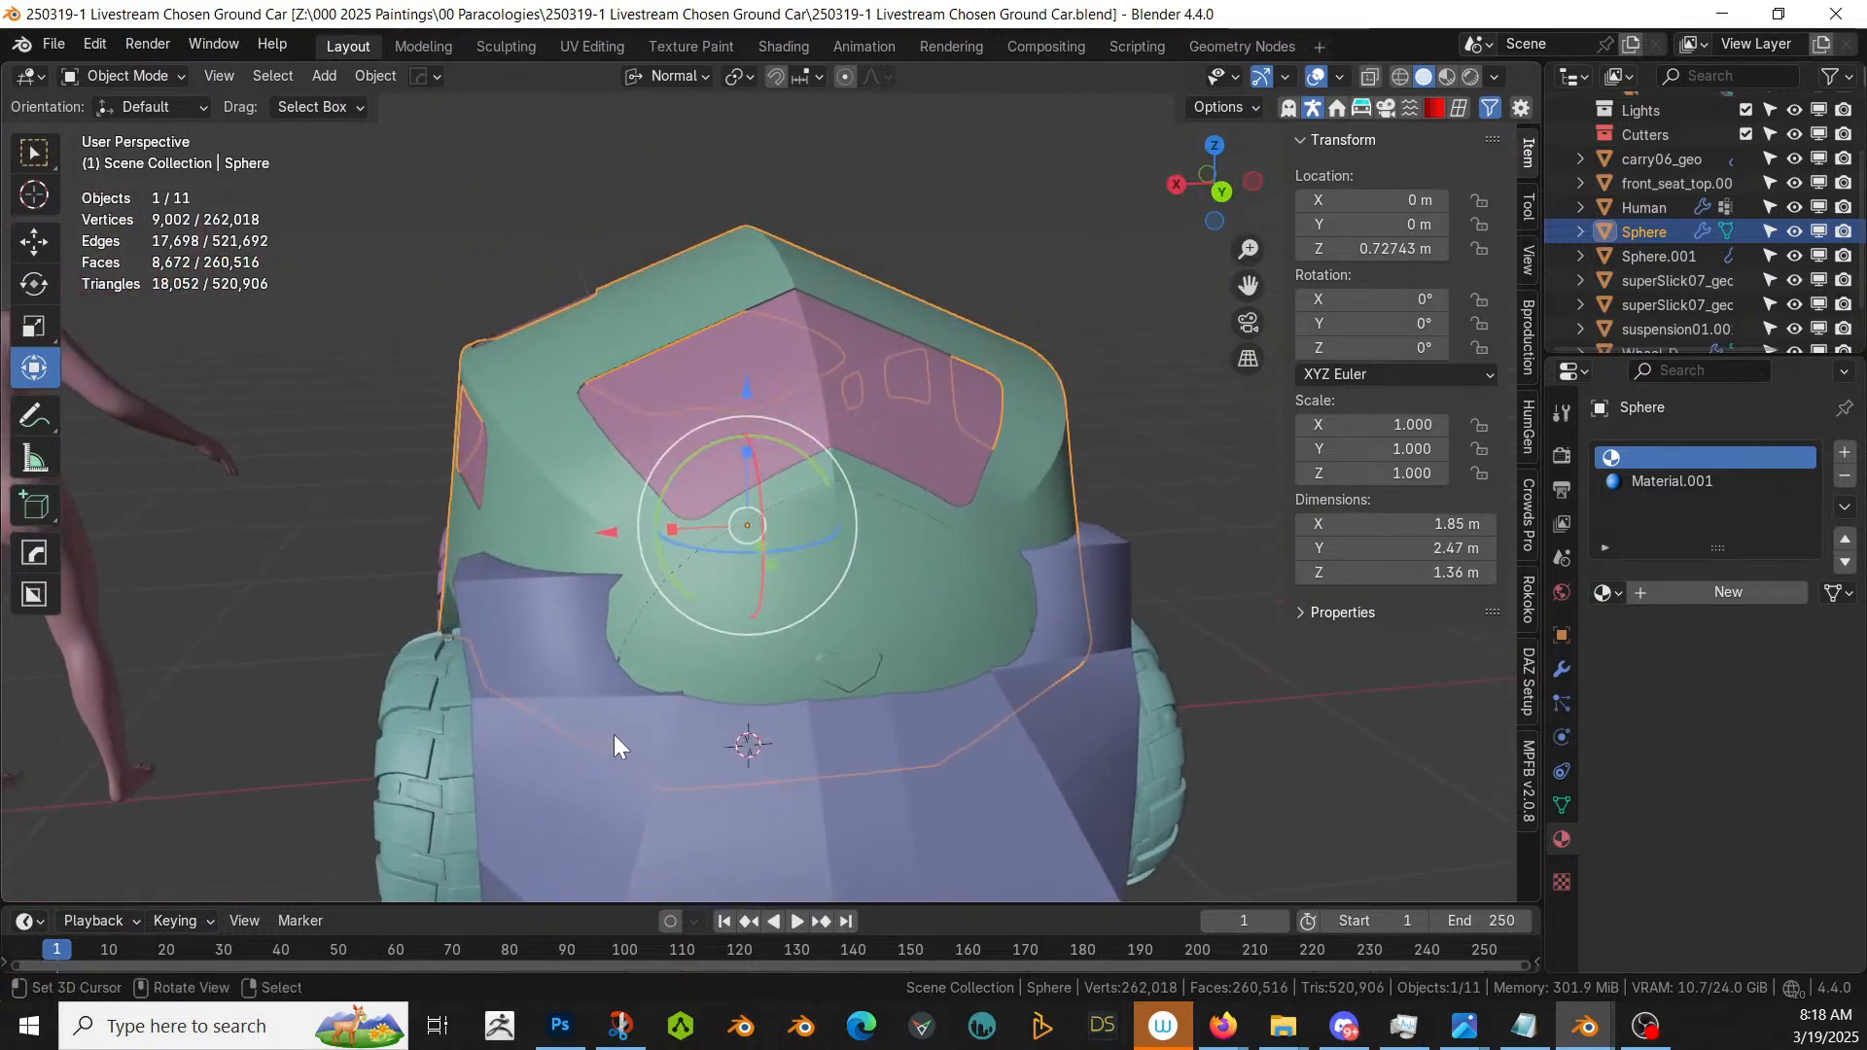
{"action": "left_click", "coordinate": [530, 641]}
{"action": "key", "text": "Tab"}
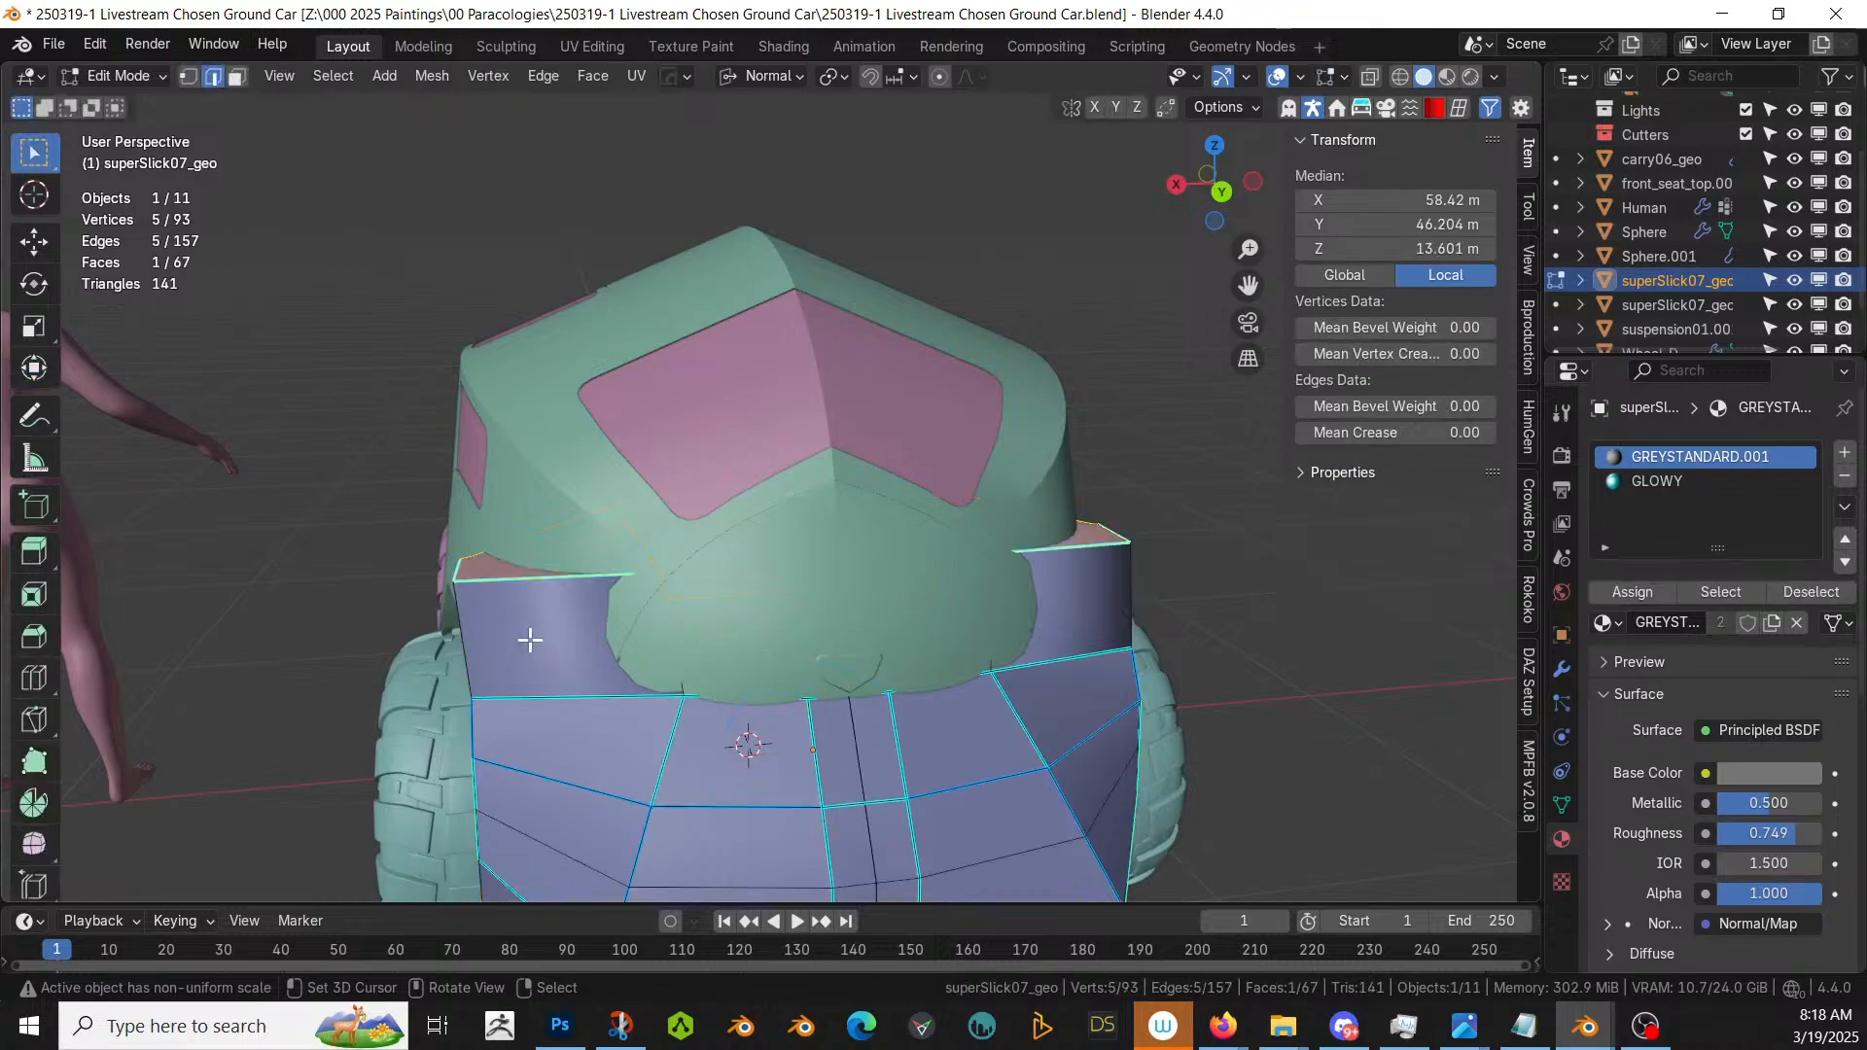
{"action": "key", "text": "3"}
{"action": "left_click", "coordinate": [524, 671]}
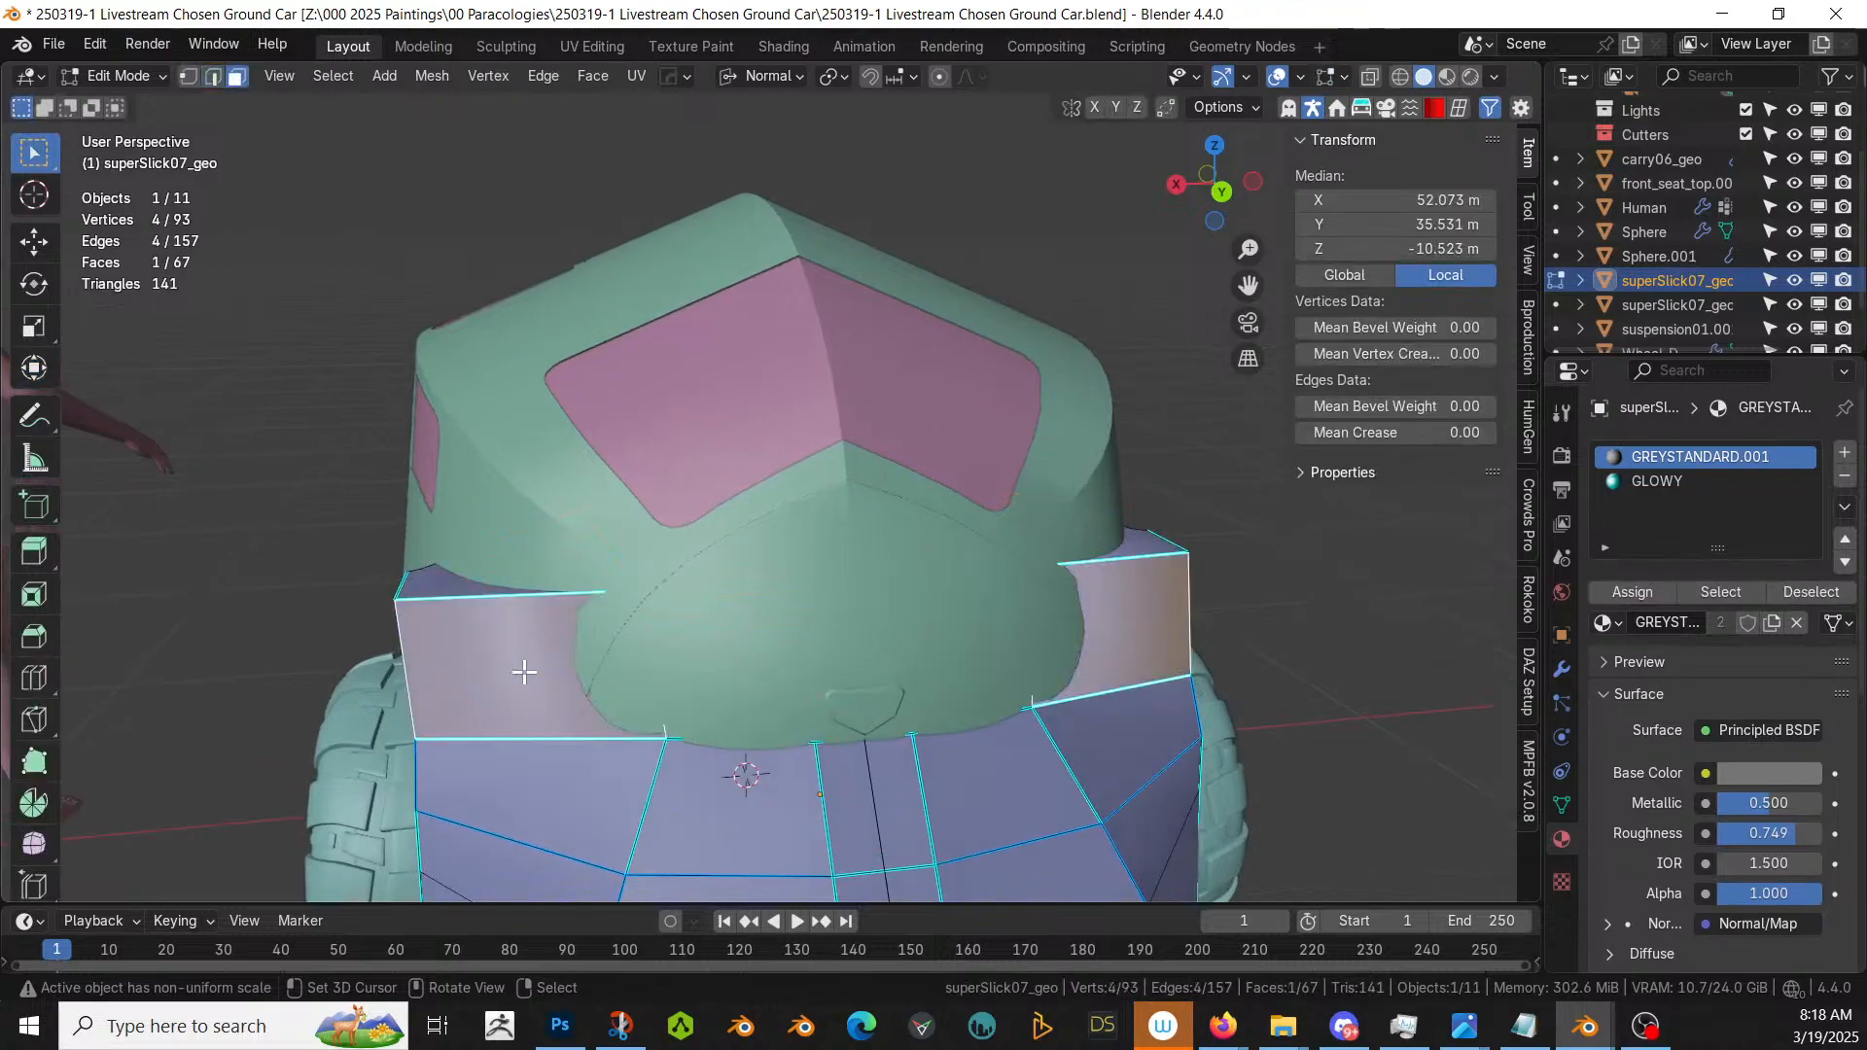
{"action": "key", "text": "i"}
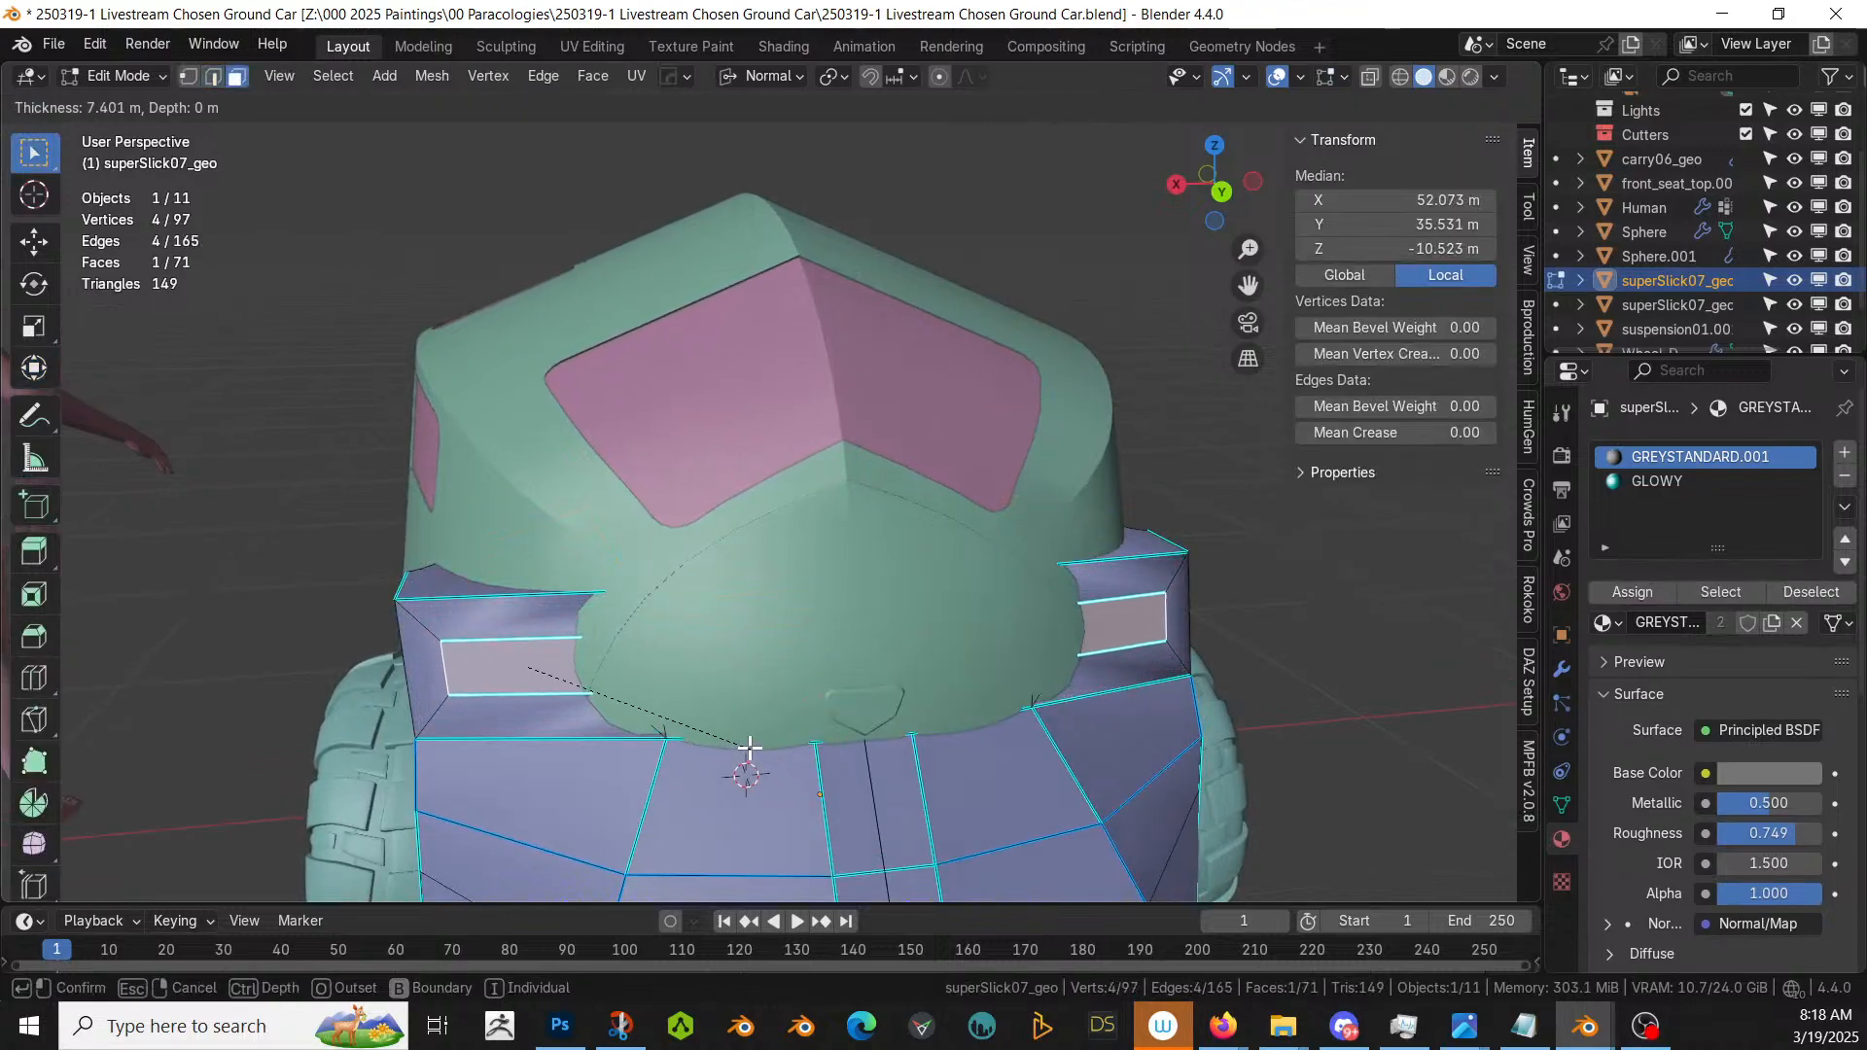
{"action": "left_click", "coordinate": [757, 762]}
{"action": "key", "text": "KP_Divide"}
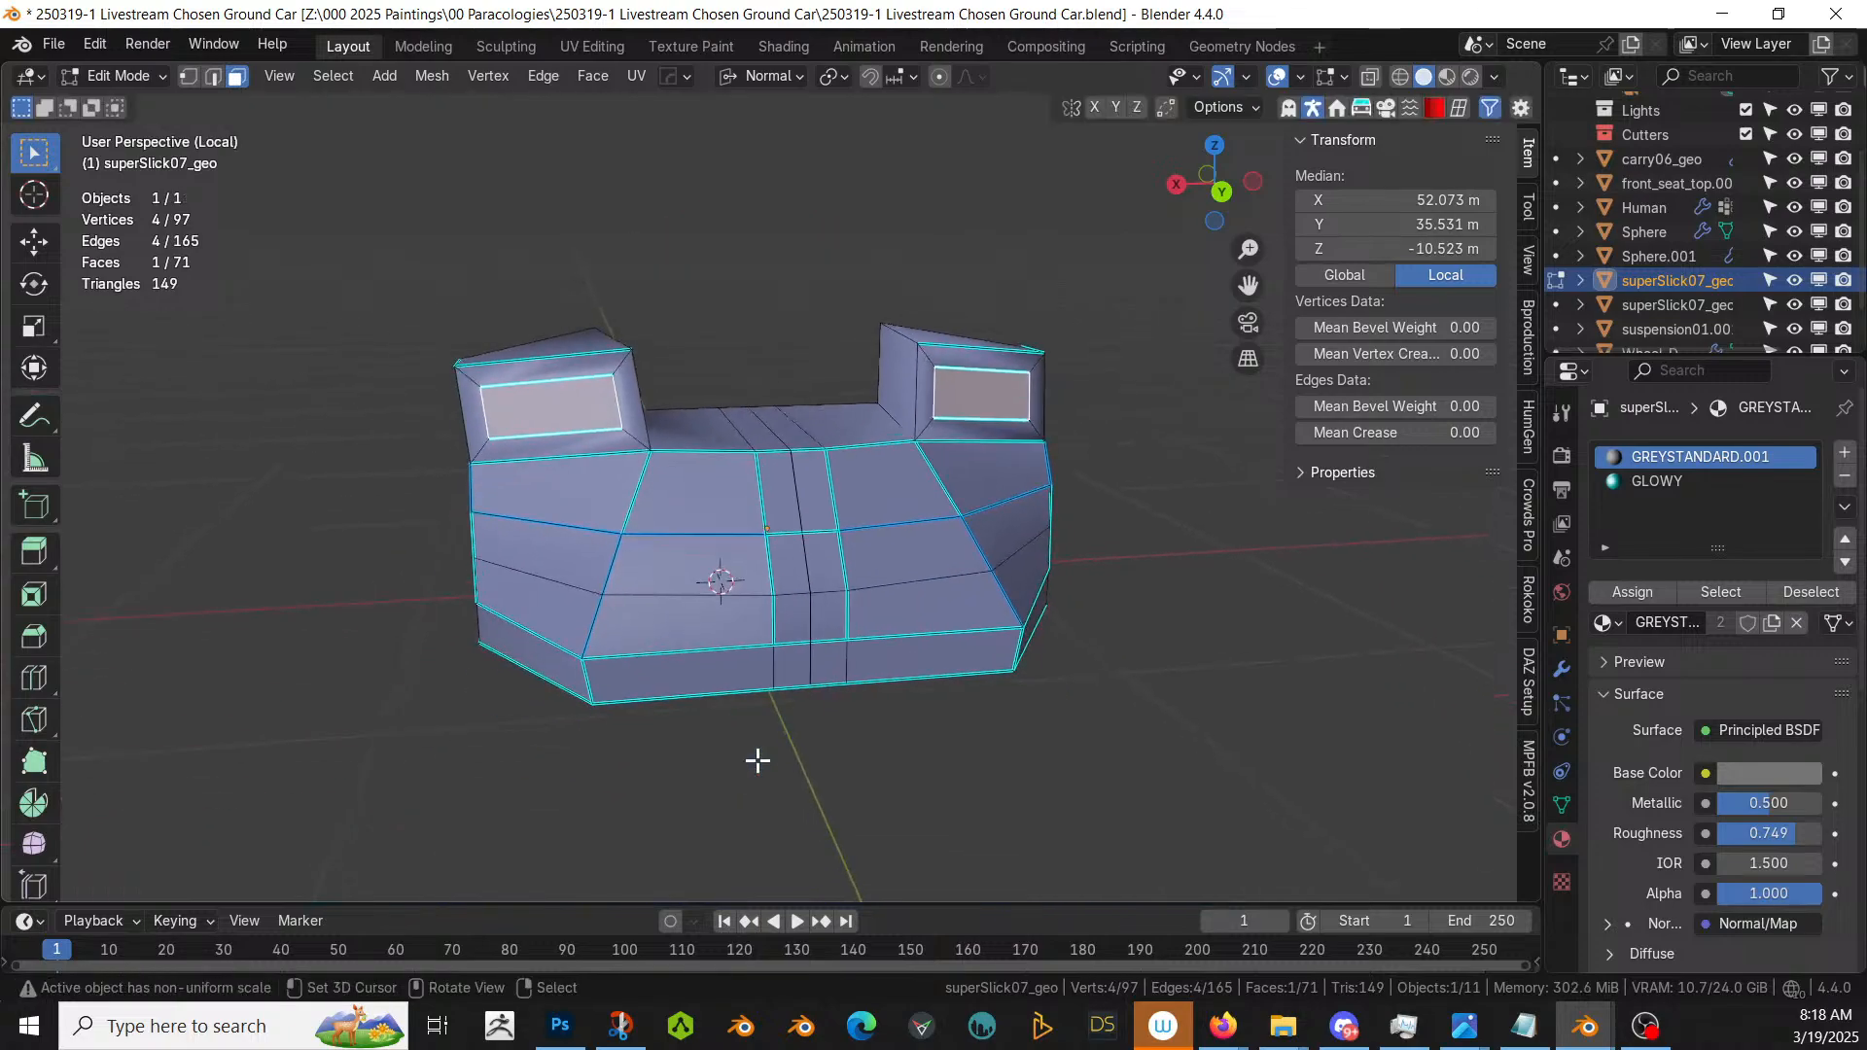
{"action": "scroll", "coordinate": [538, 435], "scroll_direction": "up", "scroll_amount": 1}
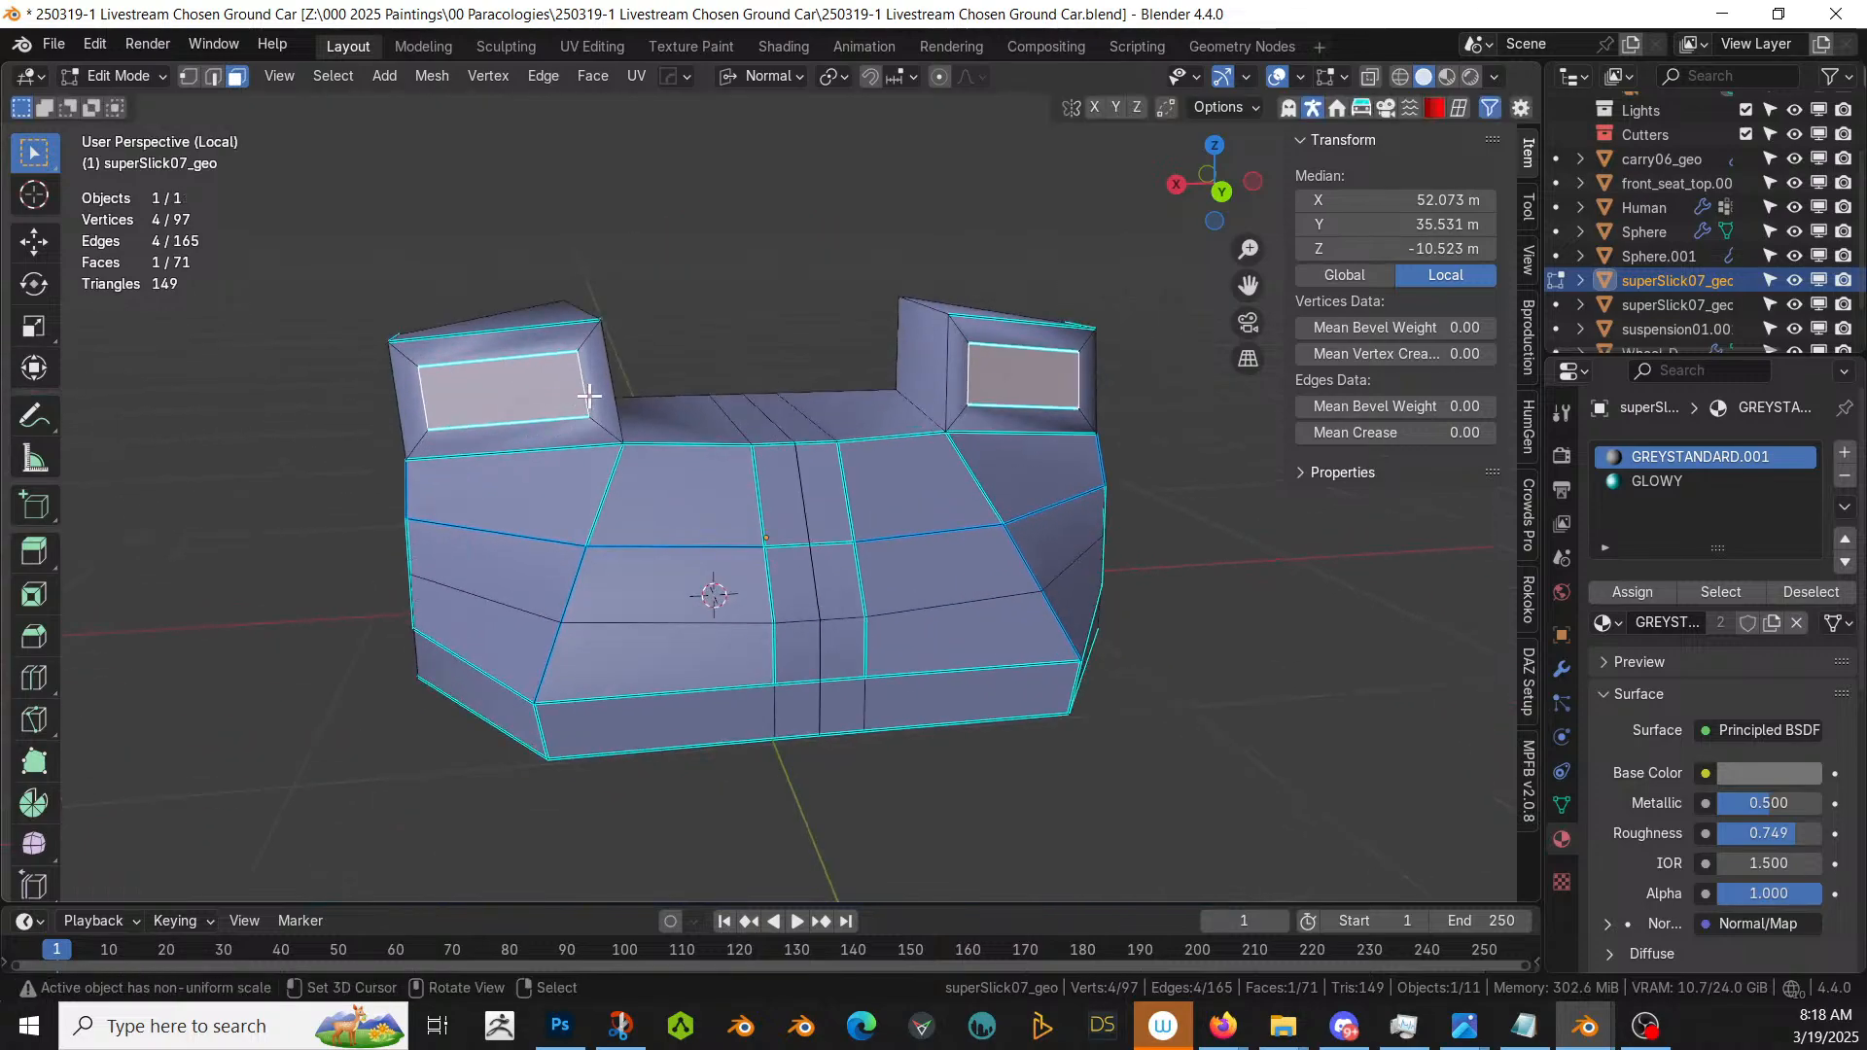
- Move the inner upright edge of the bumper end's inset about 0.148 m outward along its normal X axis, and leave local view
{"action": "key", "text": "2"}
{"action": "left_click", "coordinate": [586, 393]}
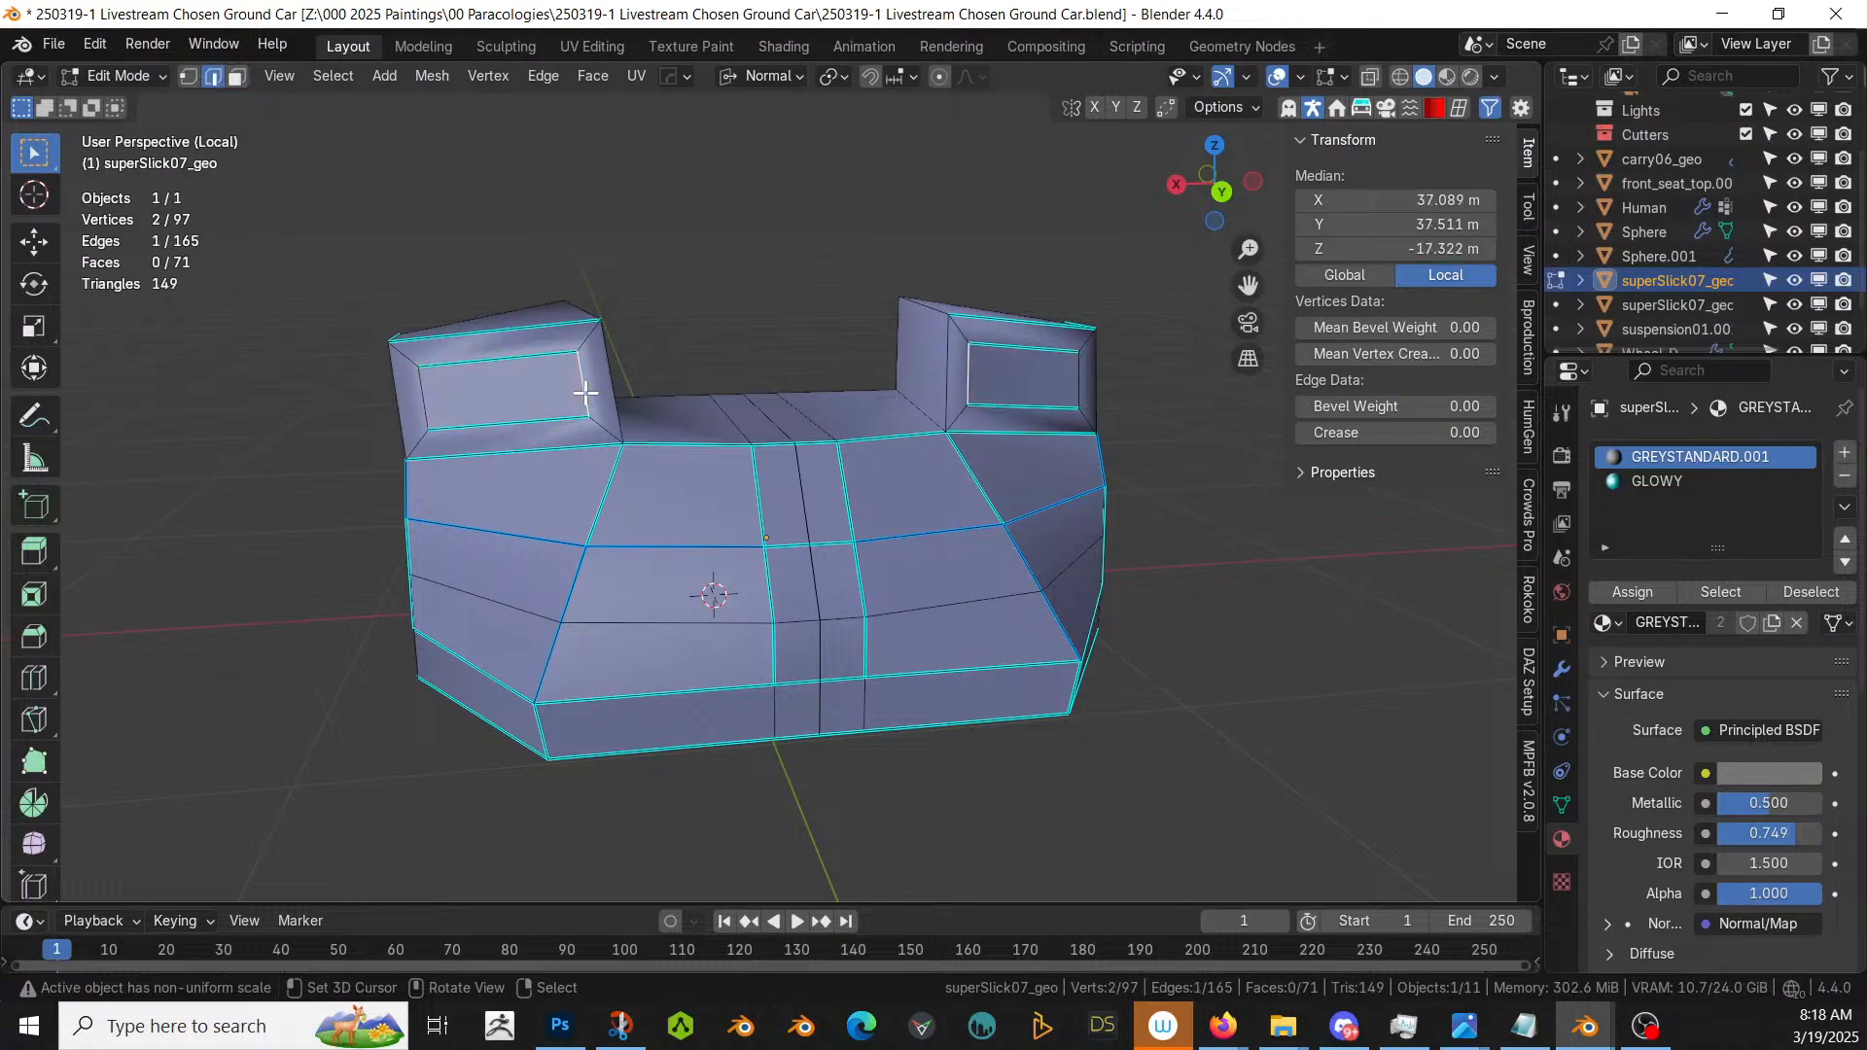
{"action": "left_click", "coordinate": [34, 367]}
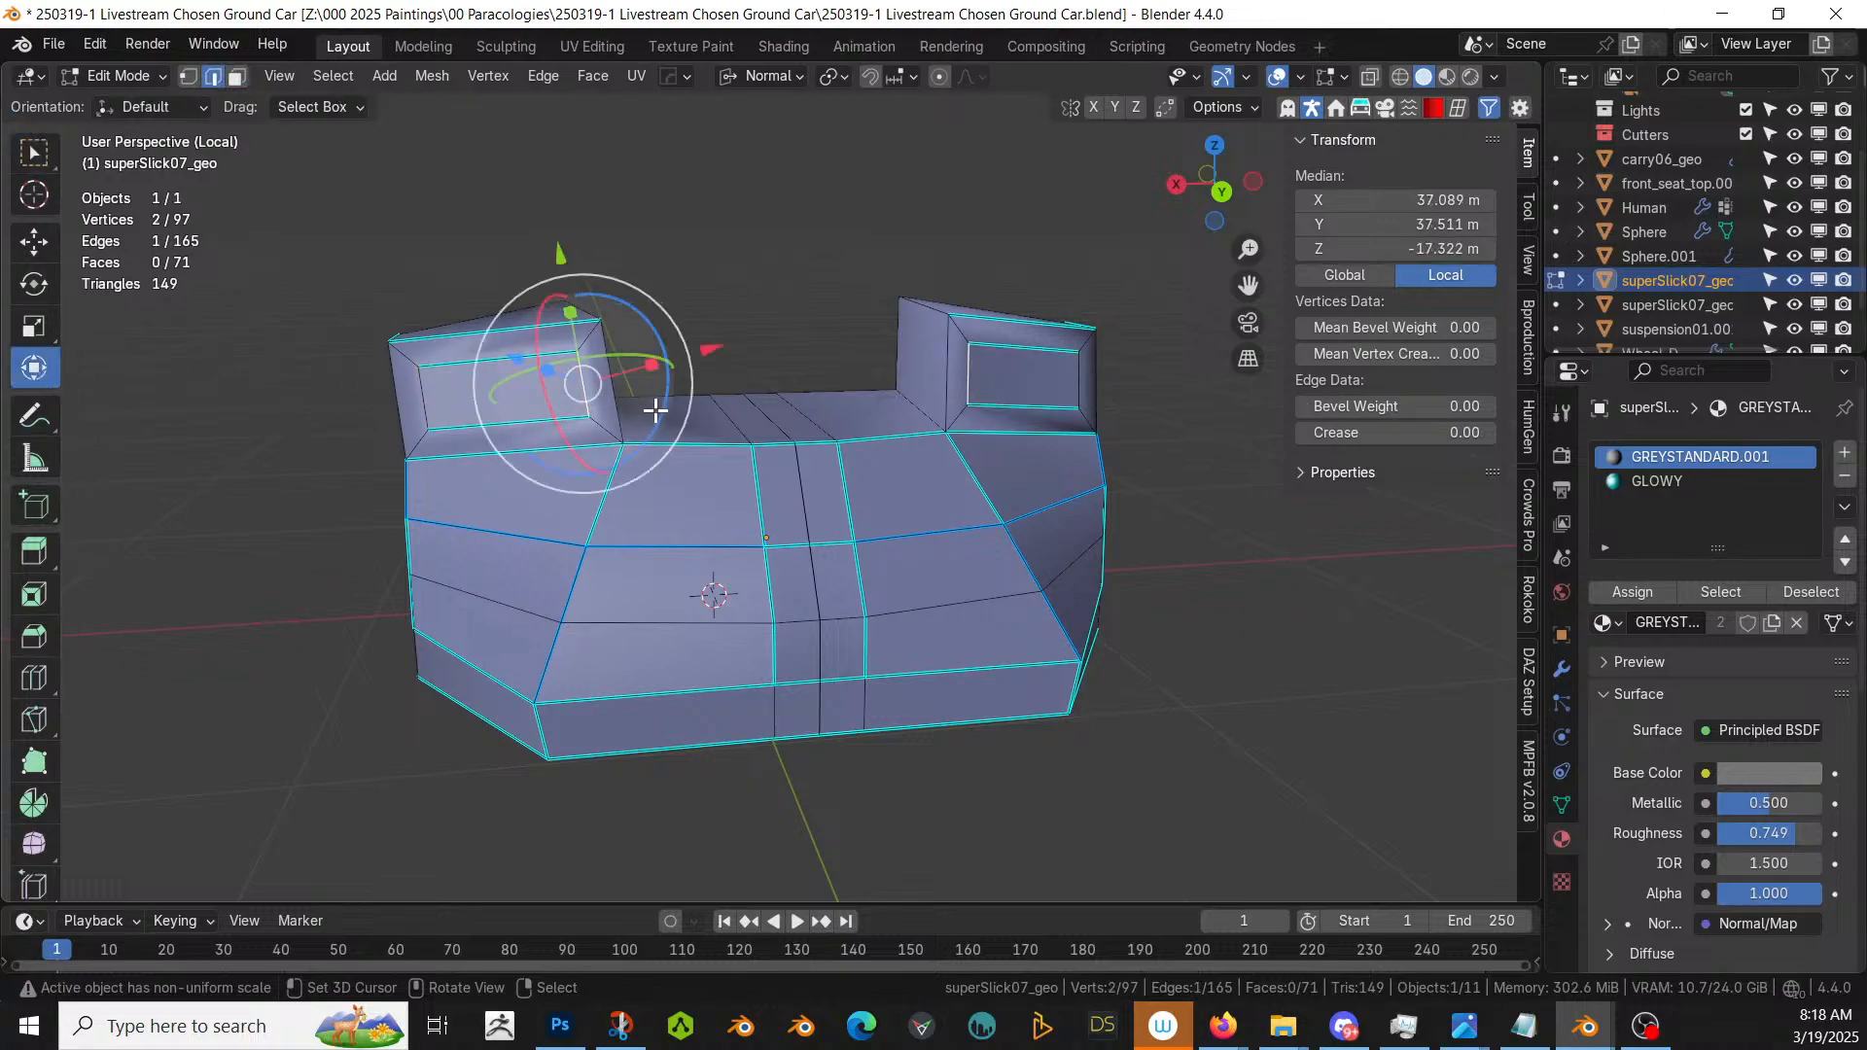
{"action": "middle_click_drag", "start_coordinate": [655, 408], "coordinate": [769, 580]}
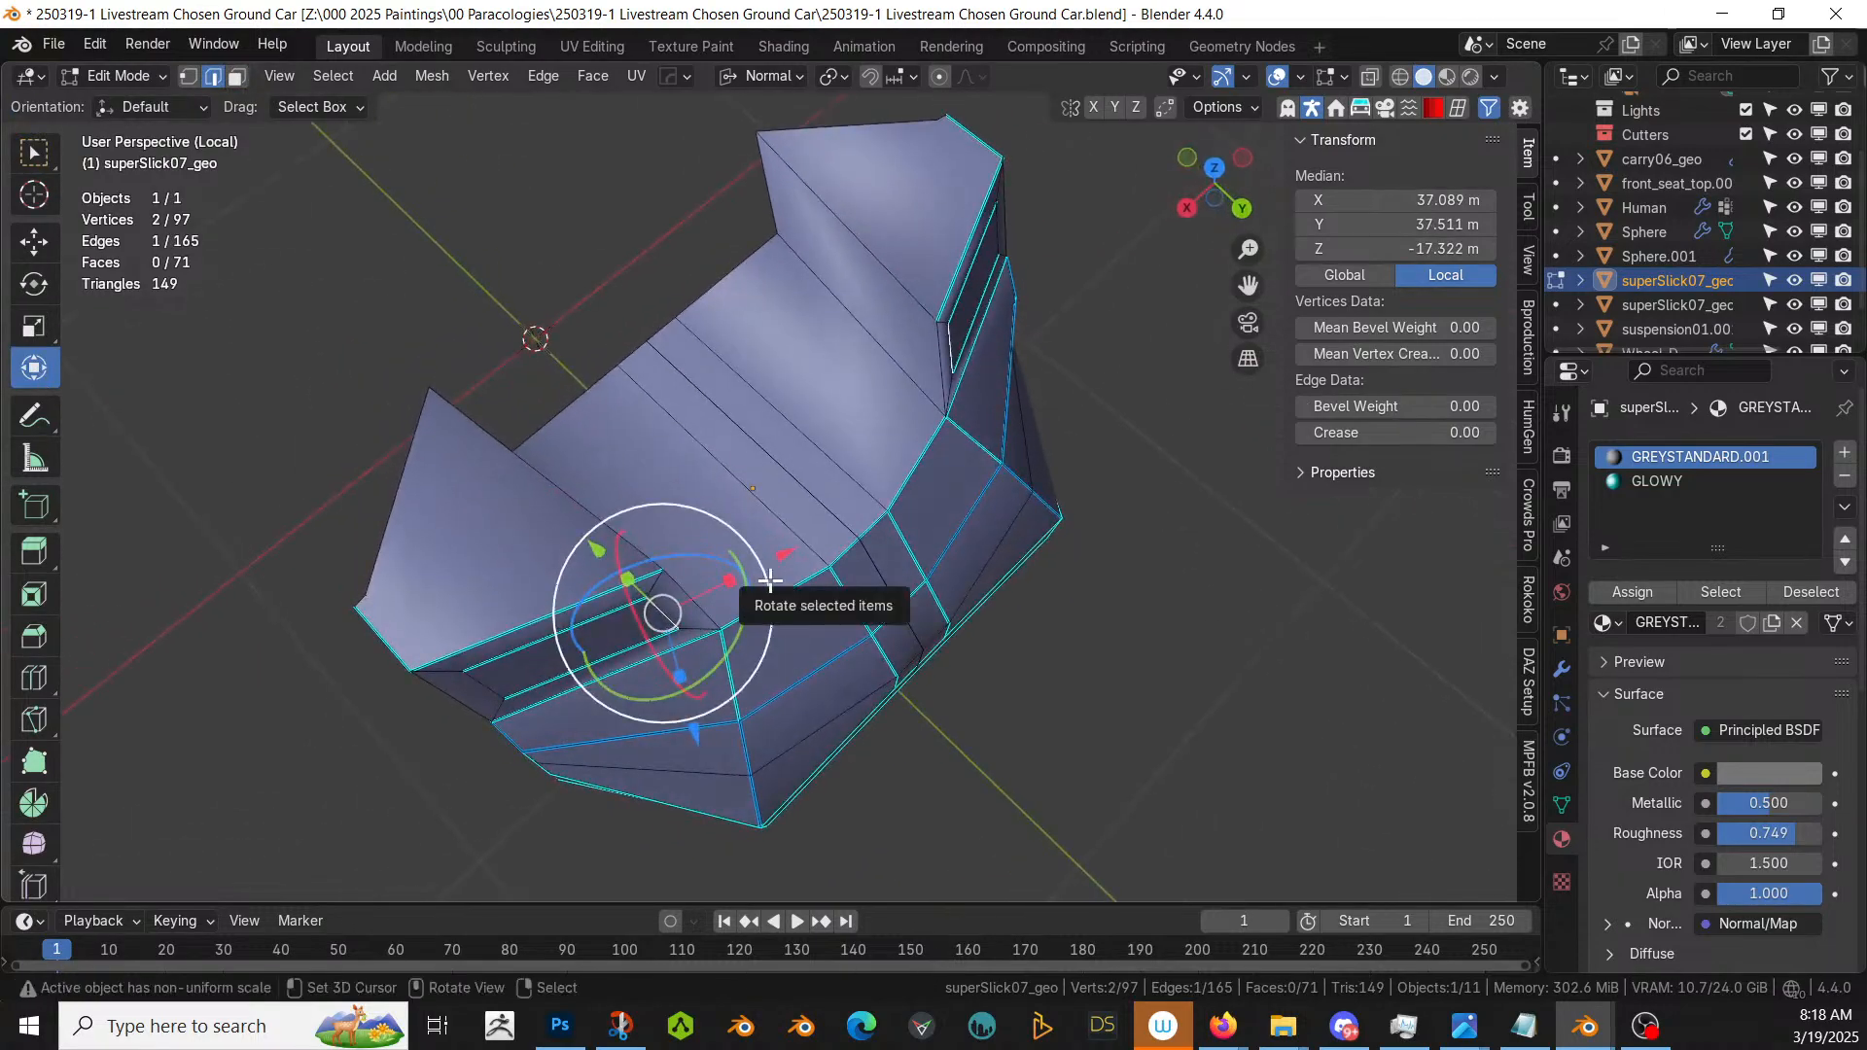
{"action": "left_click_drag", "start_coordinate": [780, 556], "coordinate": [706, 619]}
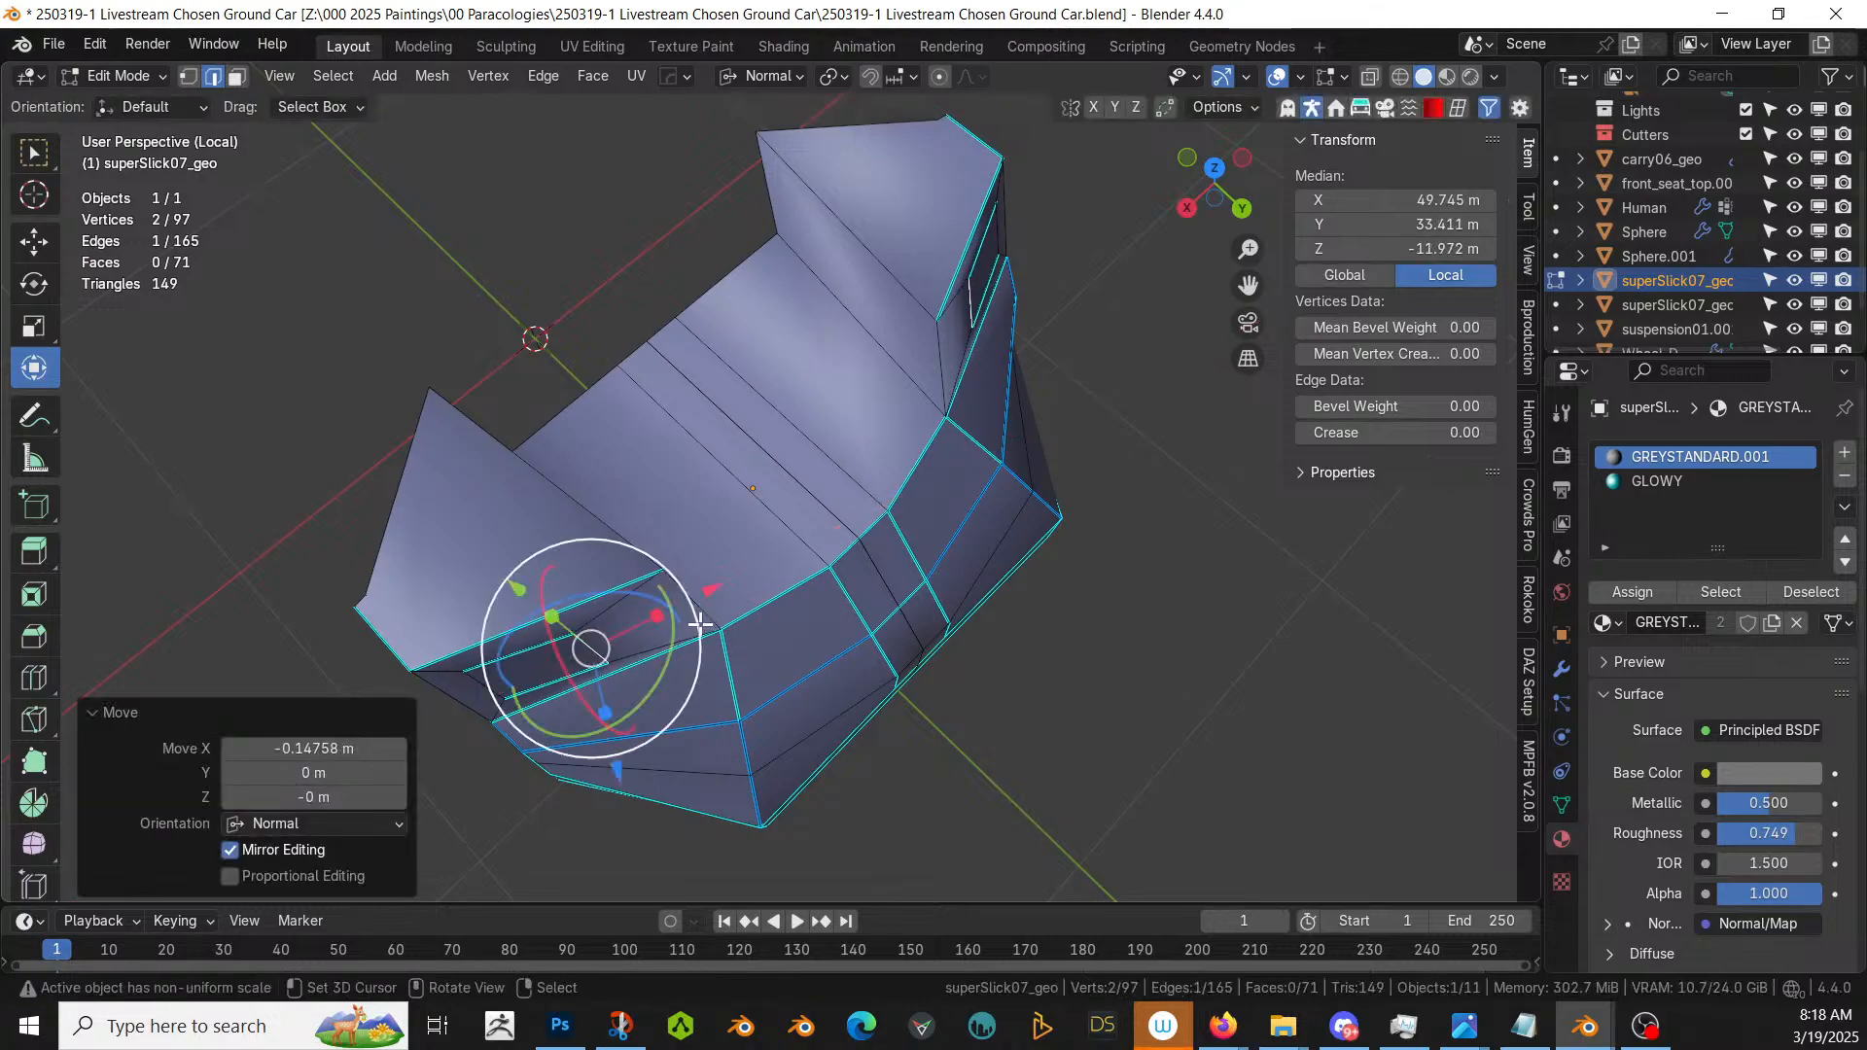
{"action": "key", "text": "KP_Divide"}
{"action": "middle_click_drag", "start_coordinate": [700, 625], "coordinate": [813, 674]}
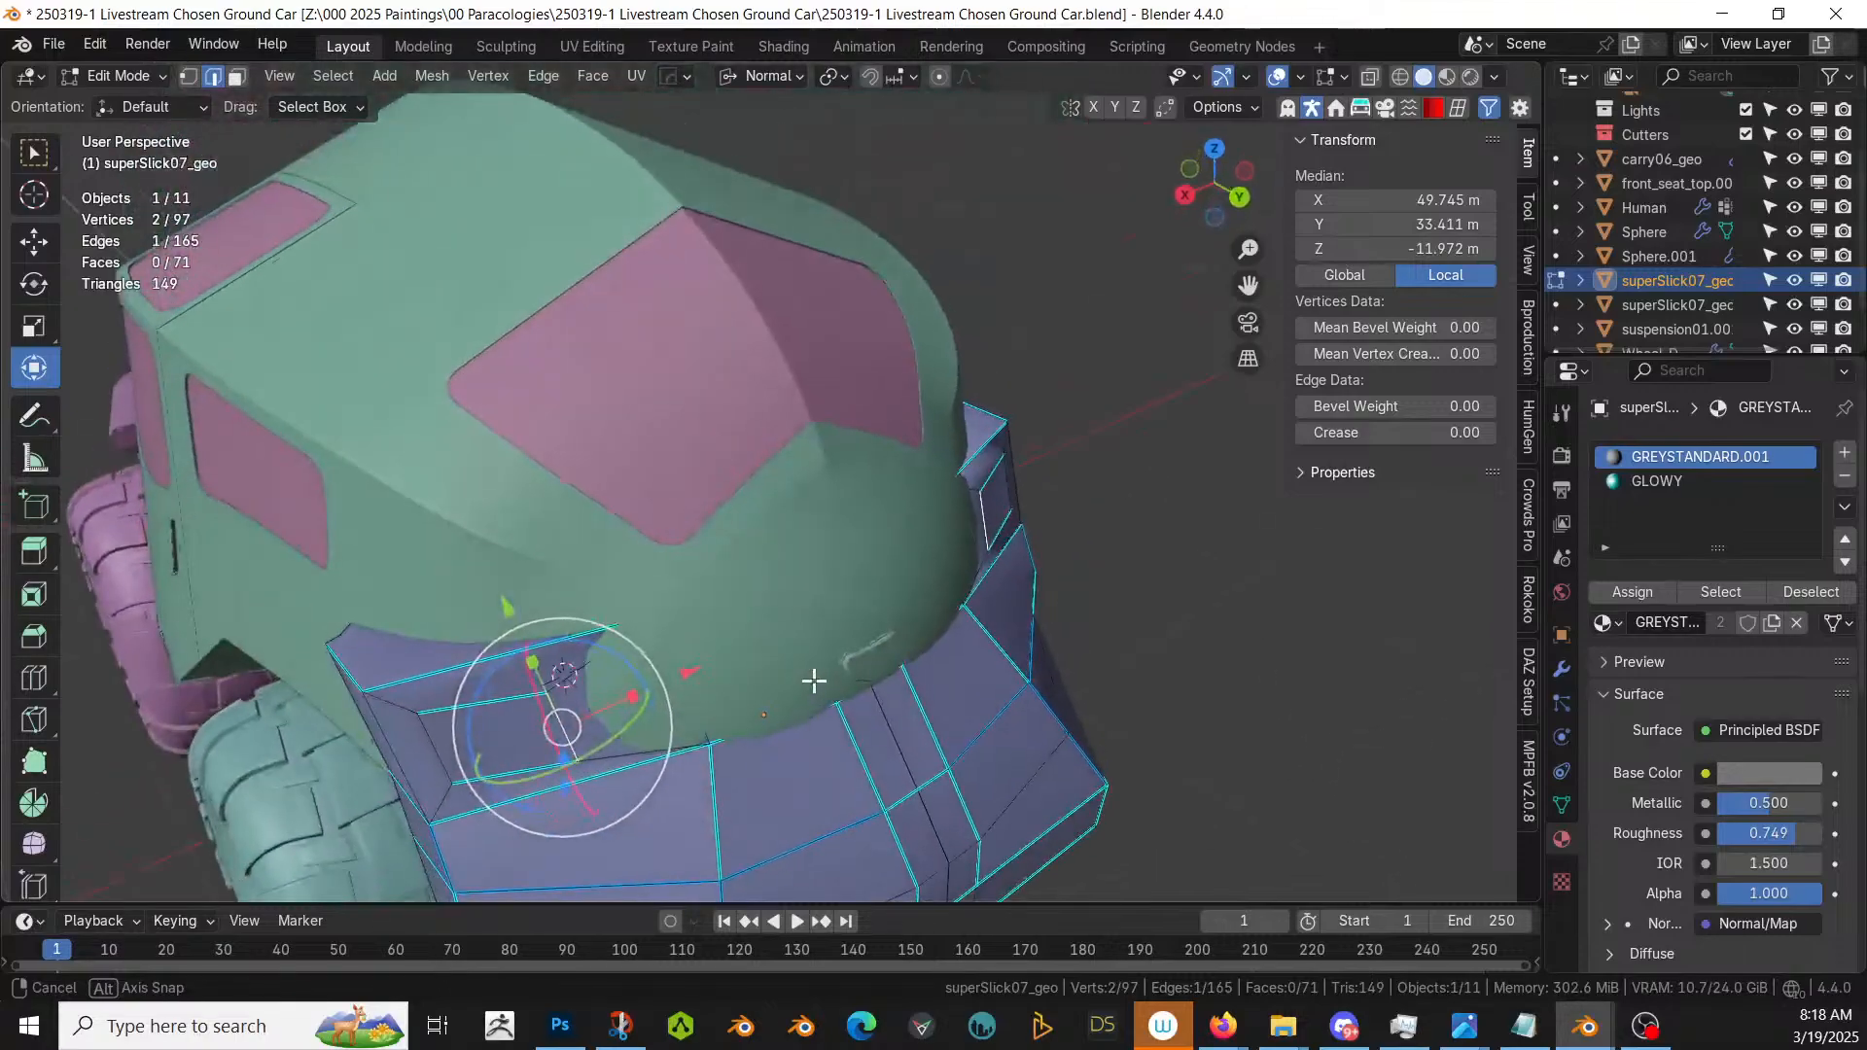
- Extrude the inset face of the bumper end inward by about 0.016 m and return to Object Mode
{"action": "key", "text": "alt+a"}
{"action": "left_click", "coordinate": [502, 760]}
{"action": "middle_click_drag", "start_coordinate": [502, 760], "coordinate": [709, 725]}
{"action": "key", "text": "e"}
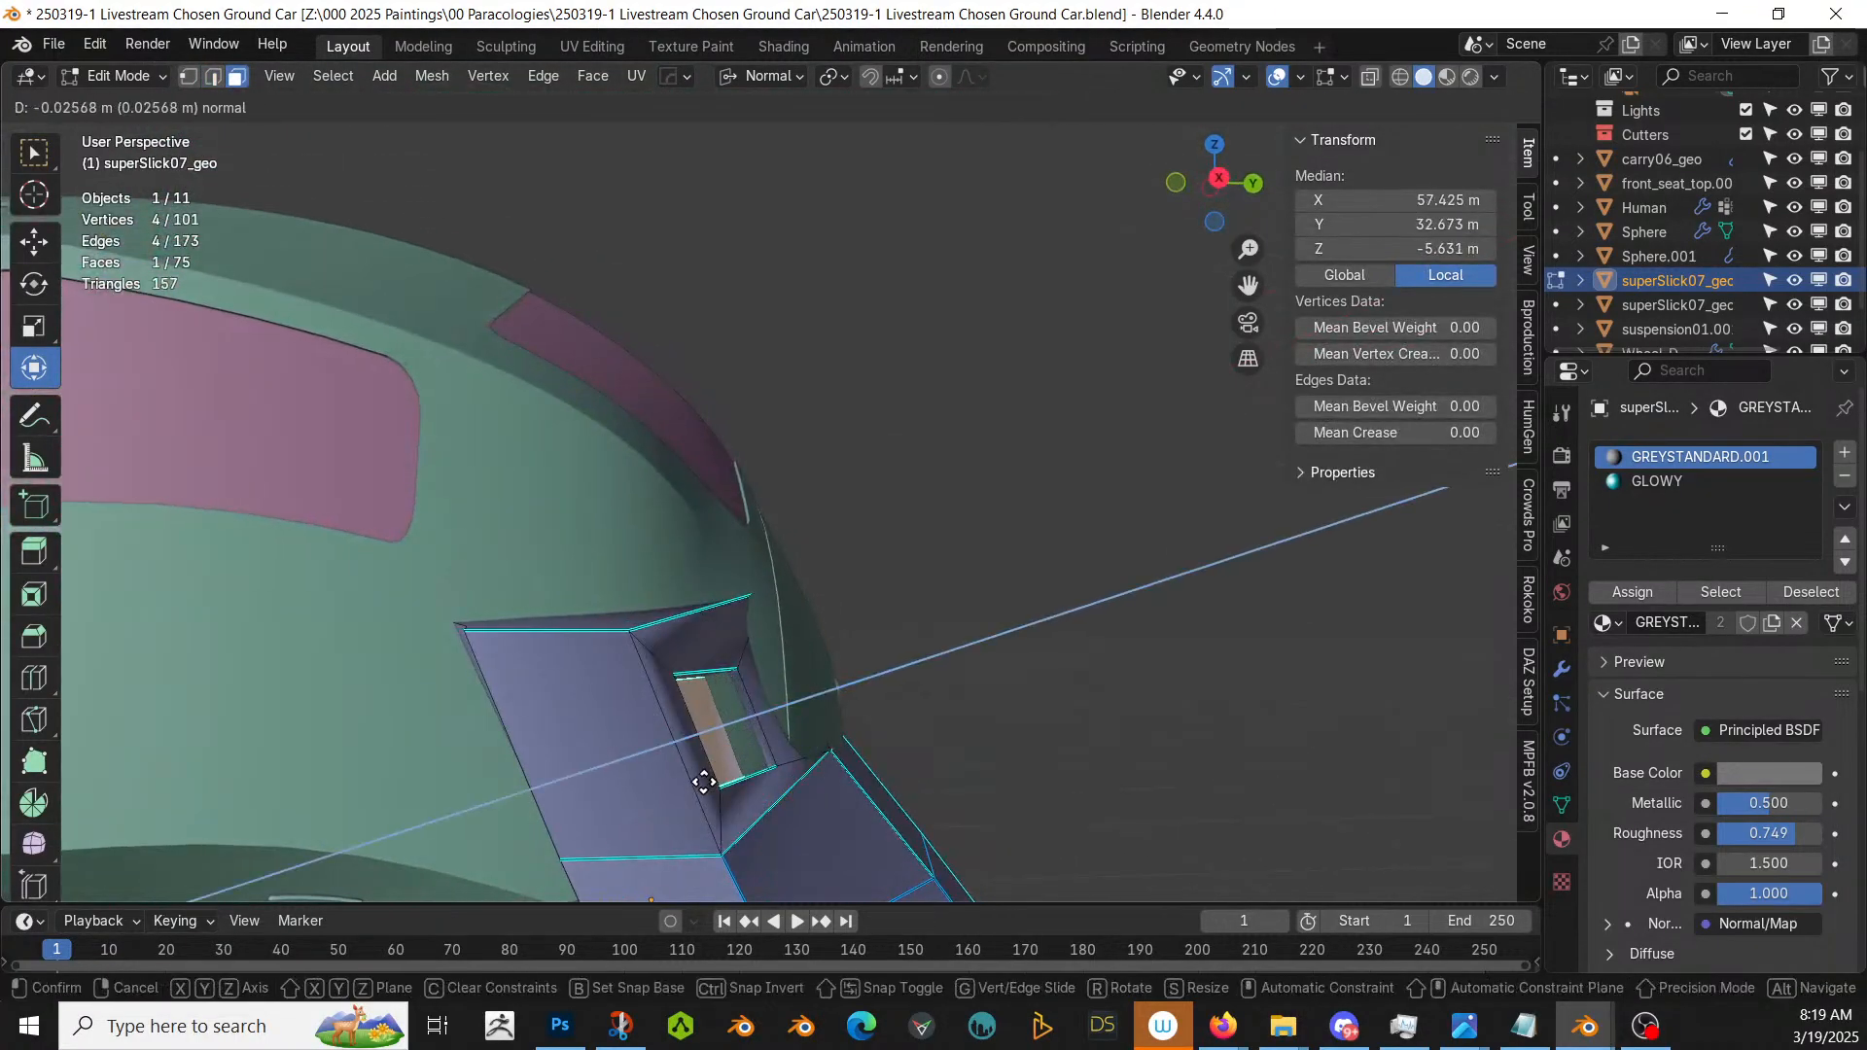
{"action": "left_click", "coordinate": [713, 780]}
{"action": "middle_click_drag", "start_coordinate": [713, 781], "coordinate": [408, 822]}
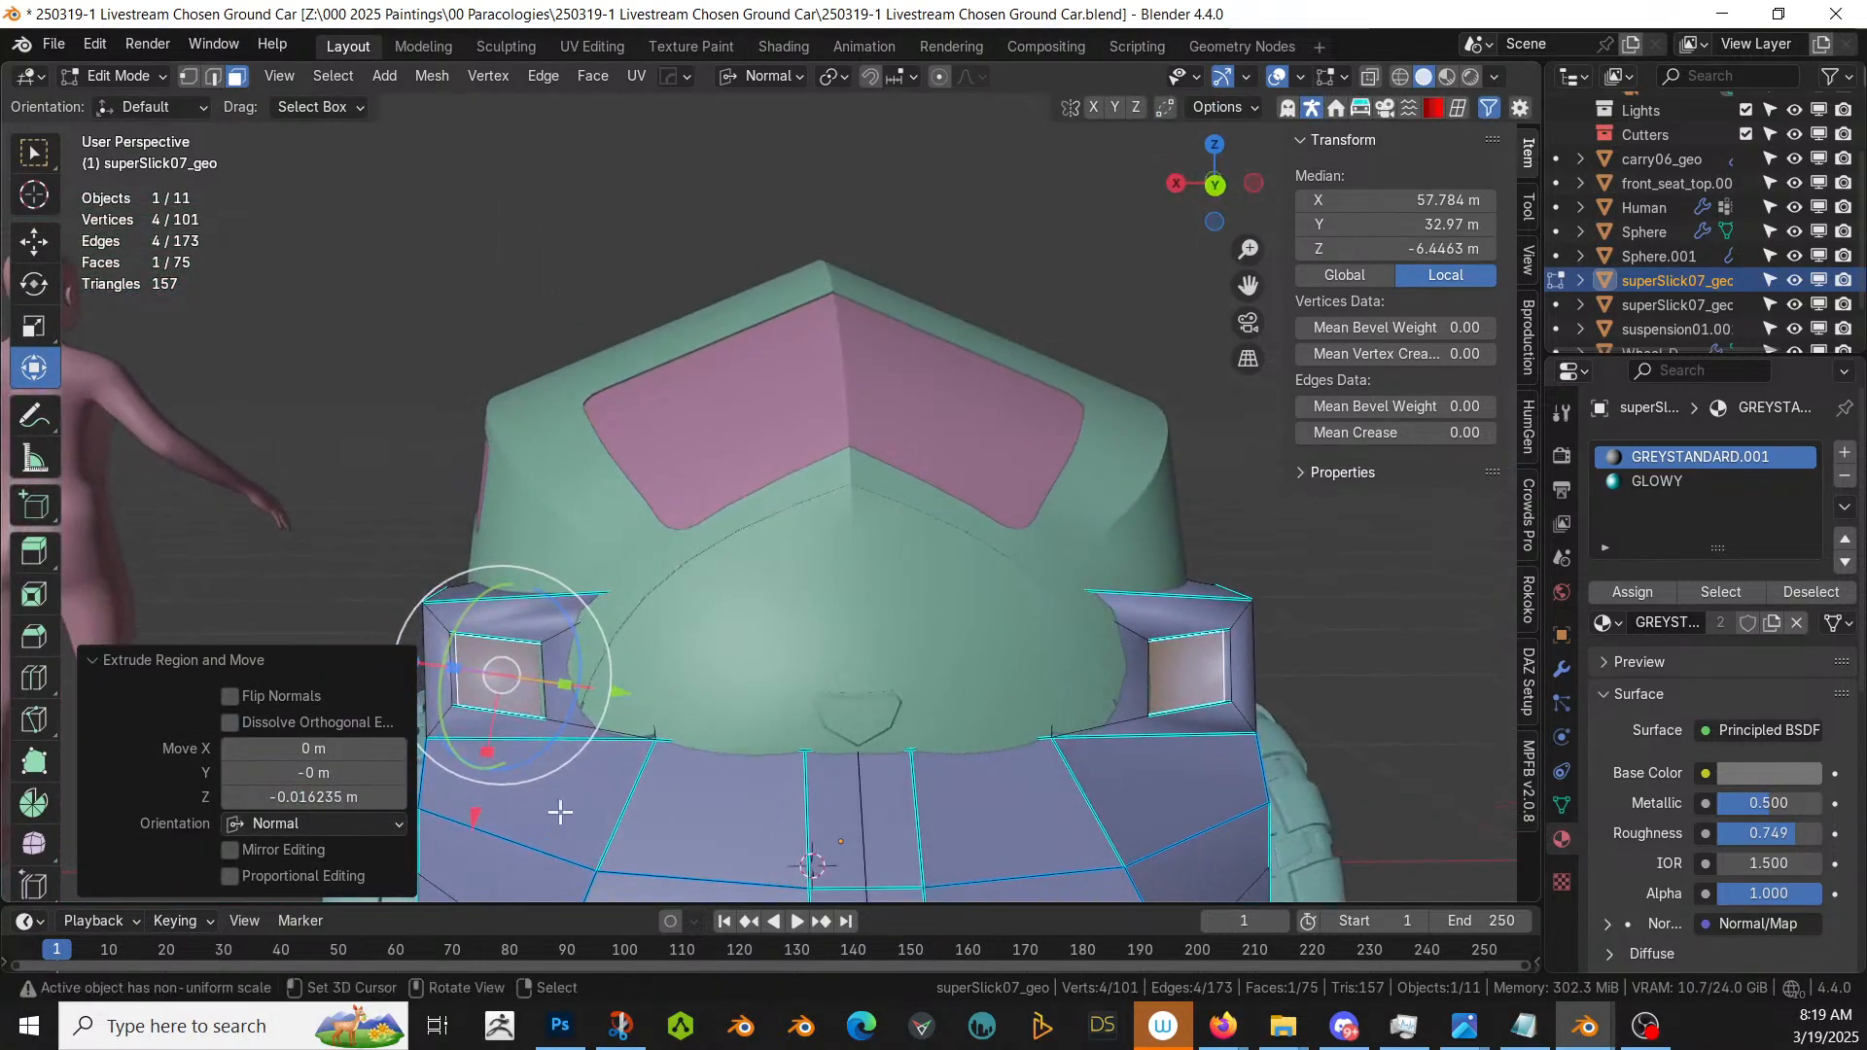
{"action": "scroll", "coordinate": [584, 805], "scroll_direction": "down", "scroll_amount": 2}
{"action": "middle_click_drag", "start_coordinate": [629, 787], "coordinate": [667, 837]}
{"action": "key", "text": "Tab"}
{"action": "scroll", "coordinate": [686, 760], "scroll_direction": "up", "scroll_amount": 8}
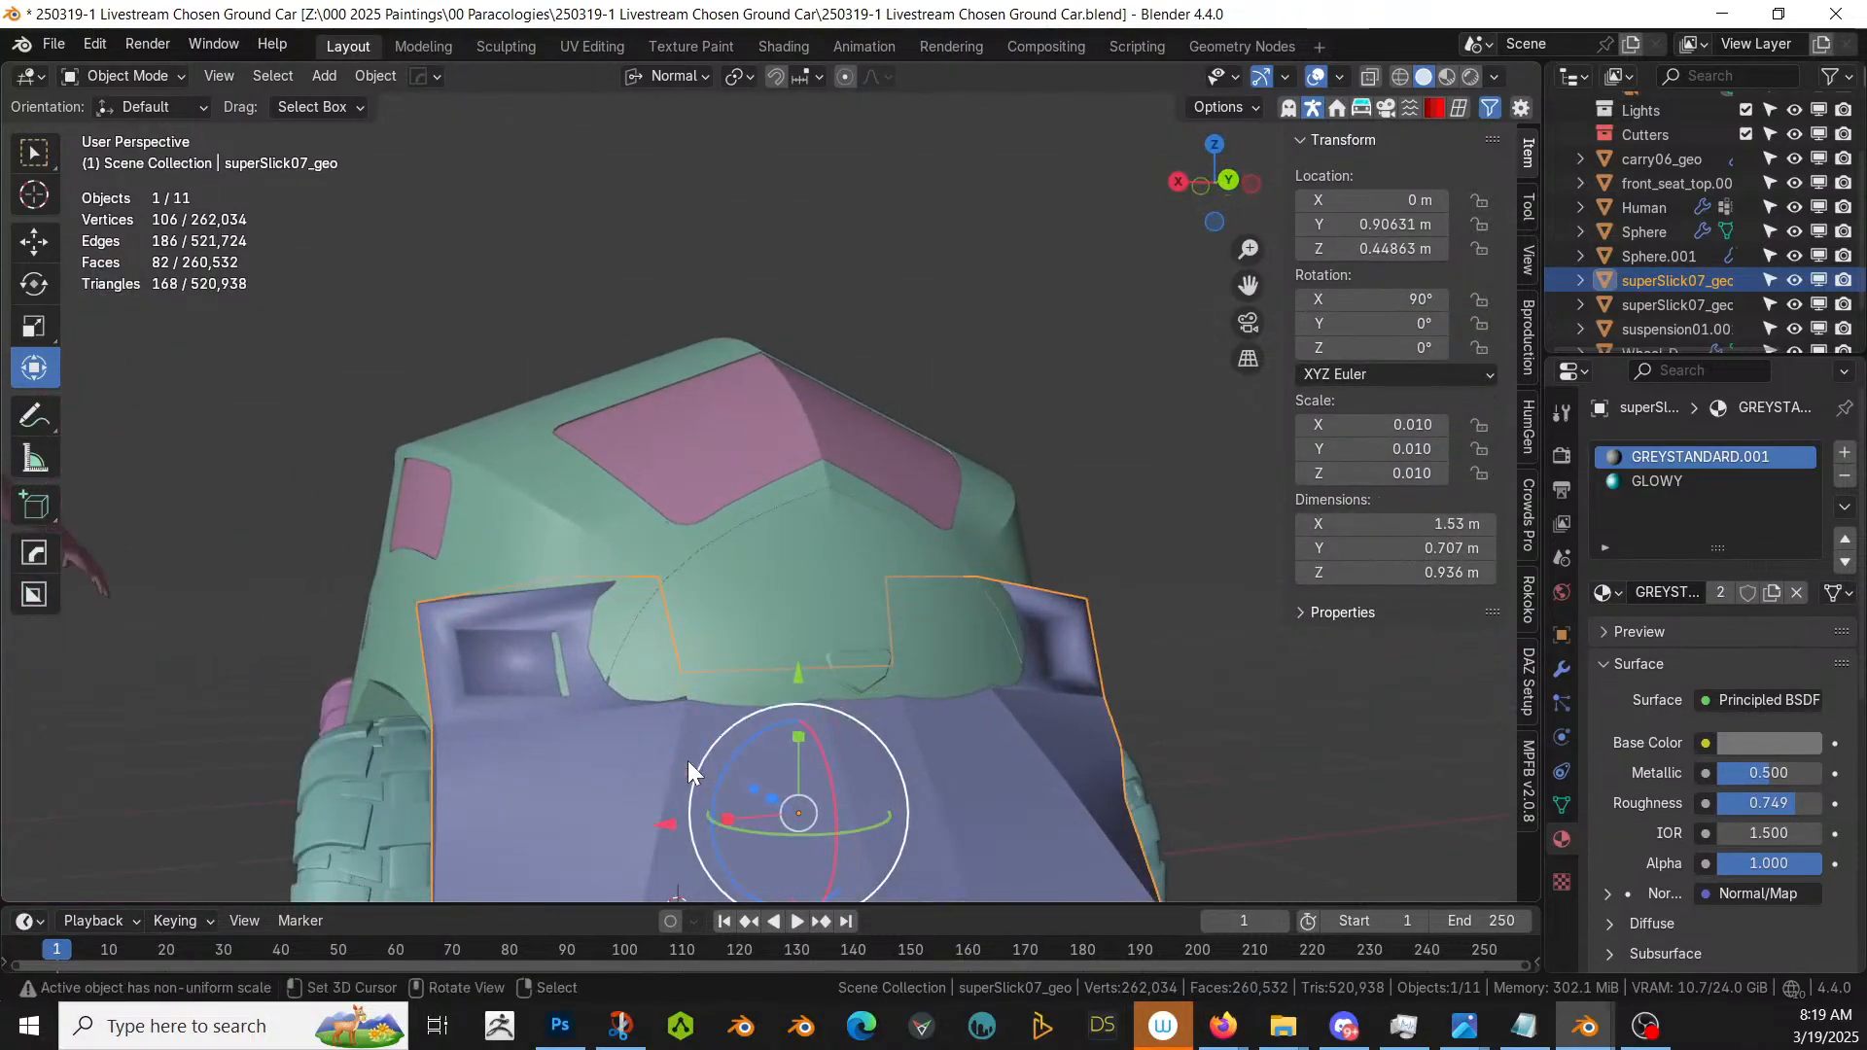
- Add a material slot for the recessed bumper face and apply the sy_warm_5_emmisive material from the KO-Emissive pack
{"action": "key", "text": "Tab"}
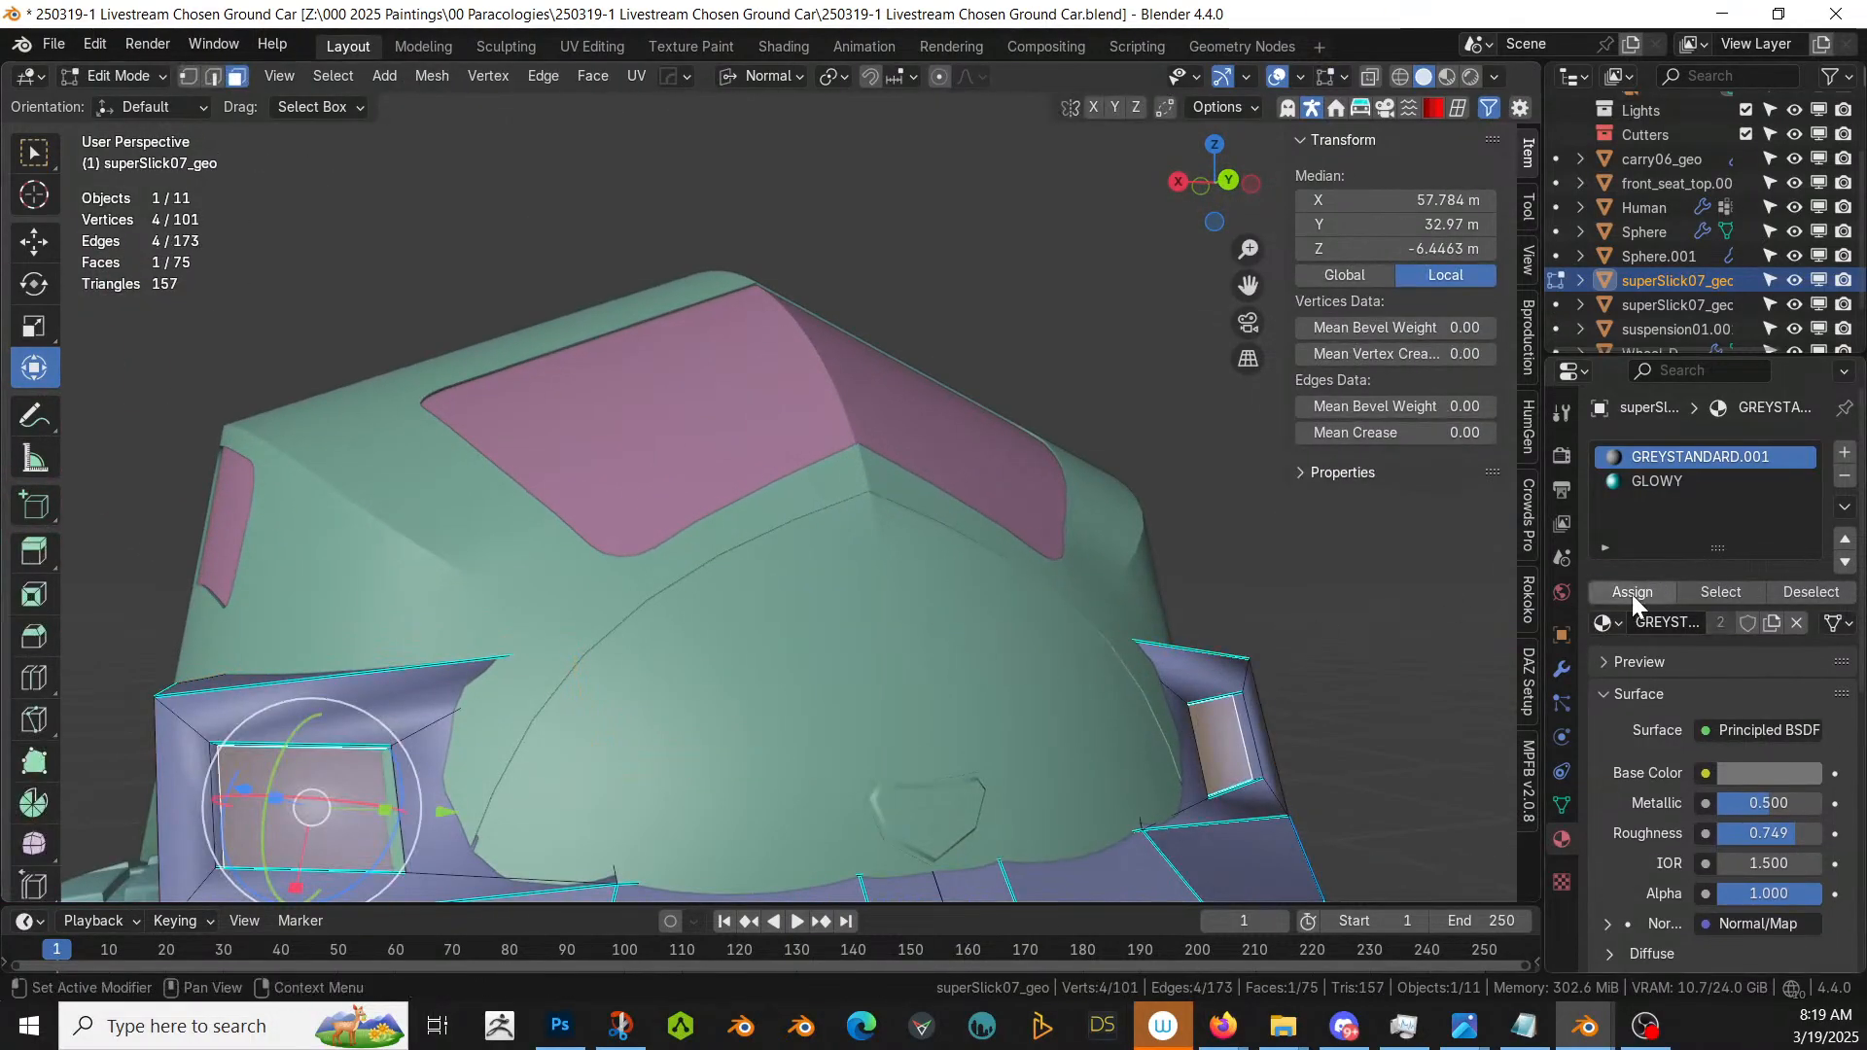
{"action": "left_click", "coordinate": [1844, 455]}
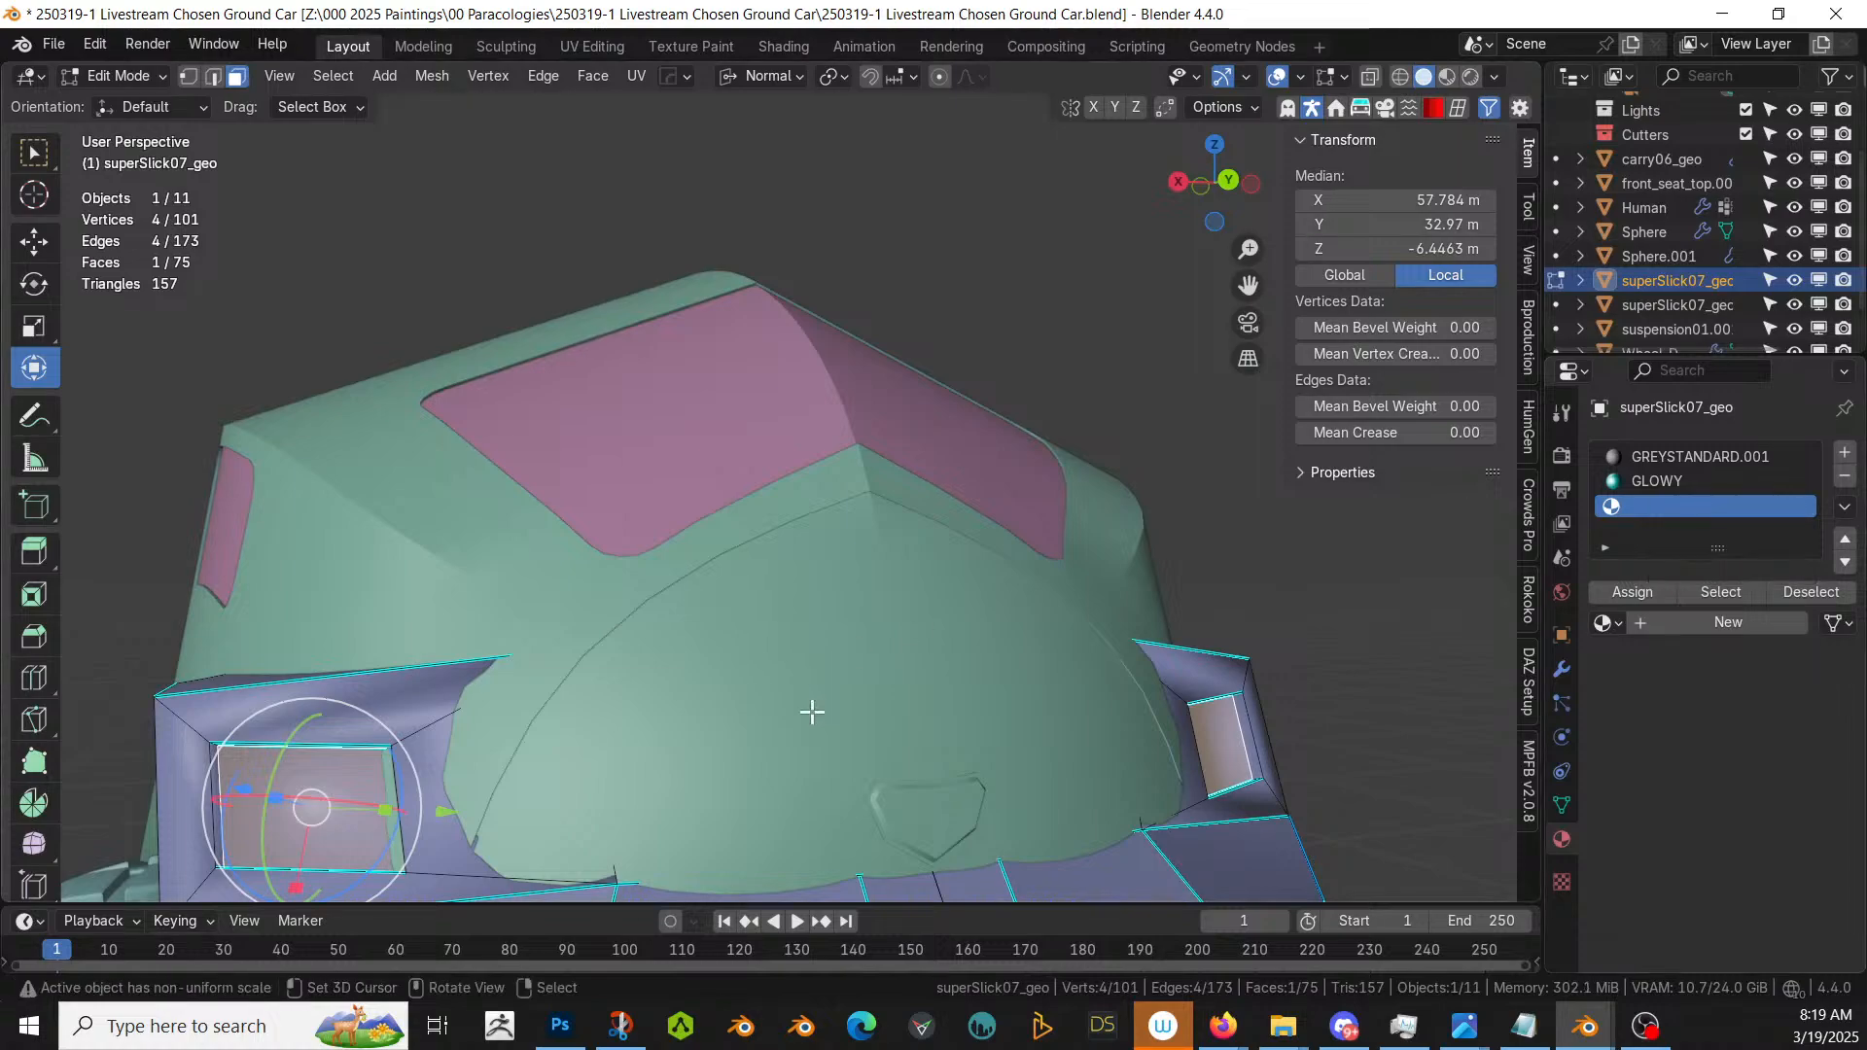
{"action": "middle_click_drag", "start_coordinate": [699, 687], "coordinate": [656, 737]}
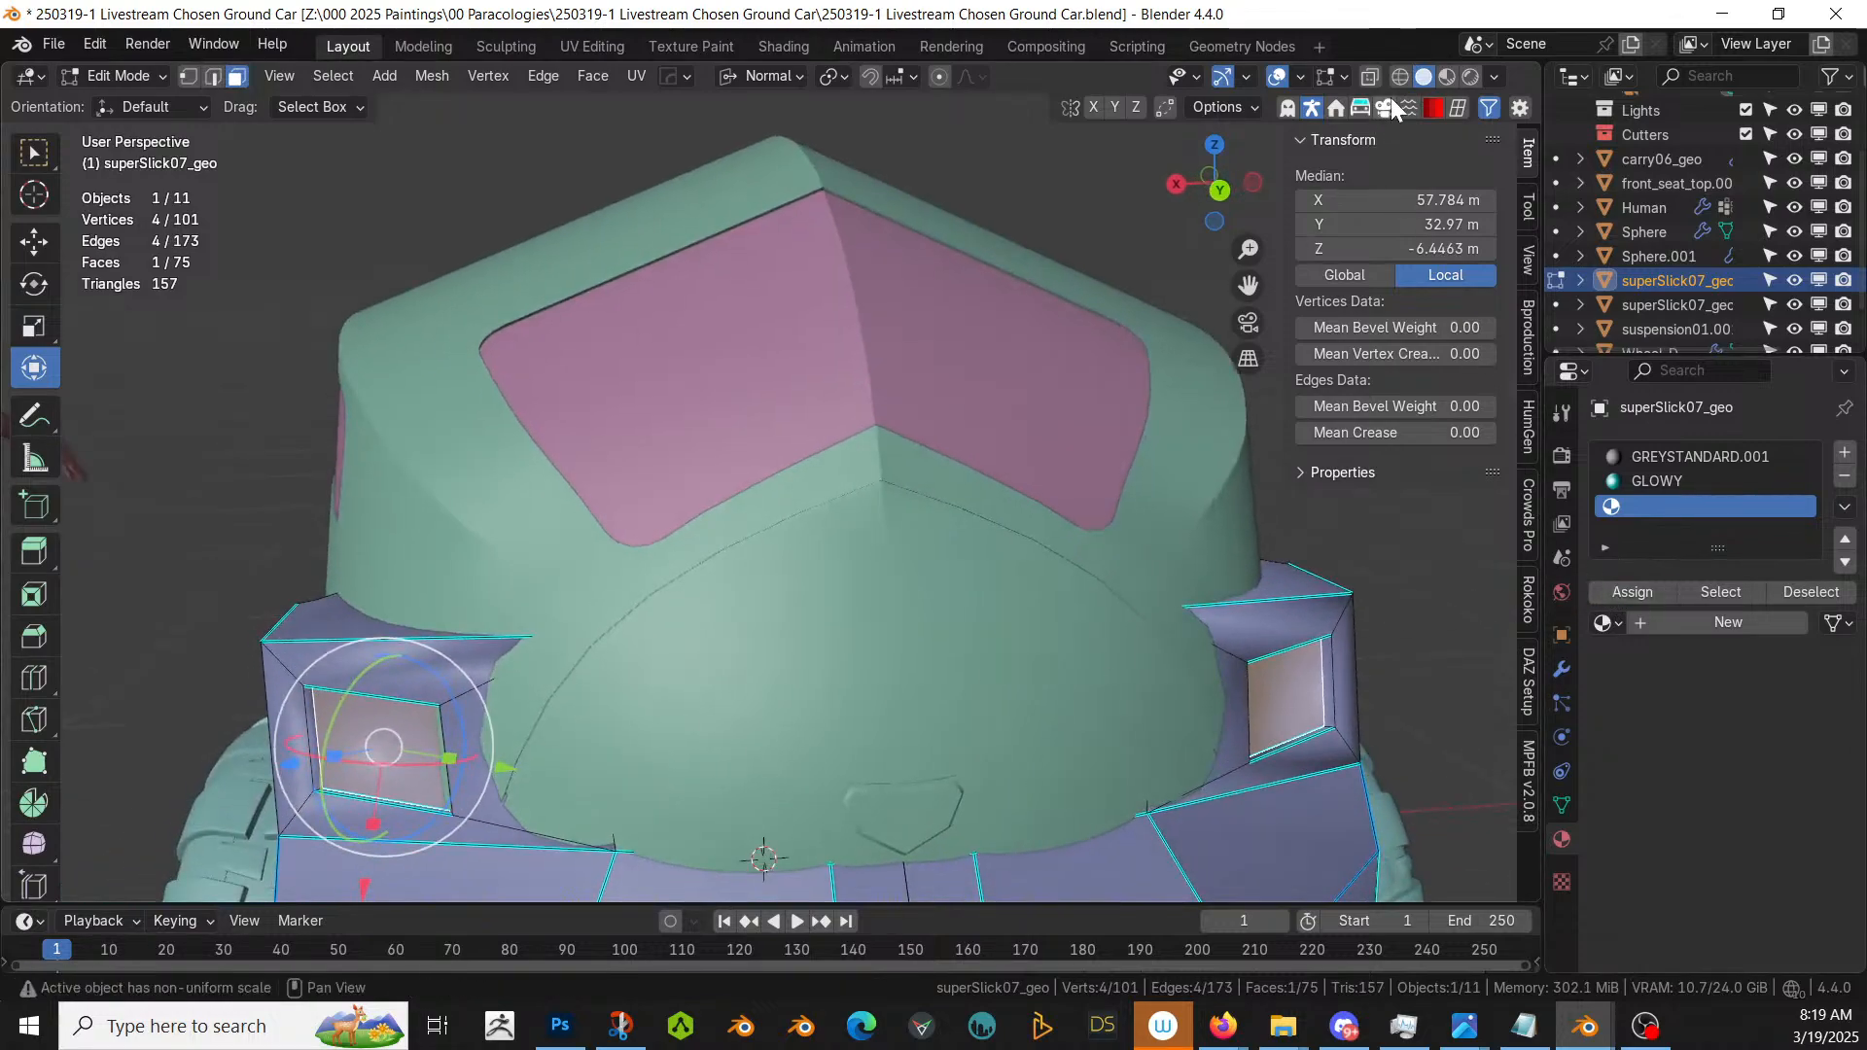
{"action": "left_click", "coordinate": [1530, 463]}
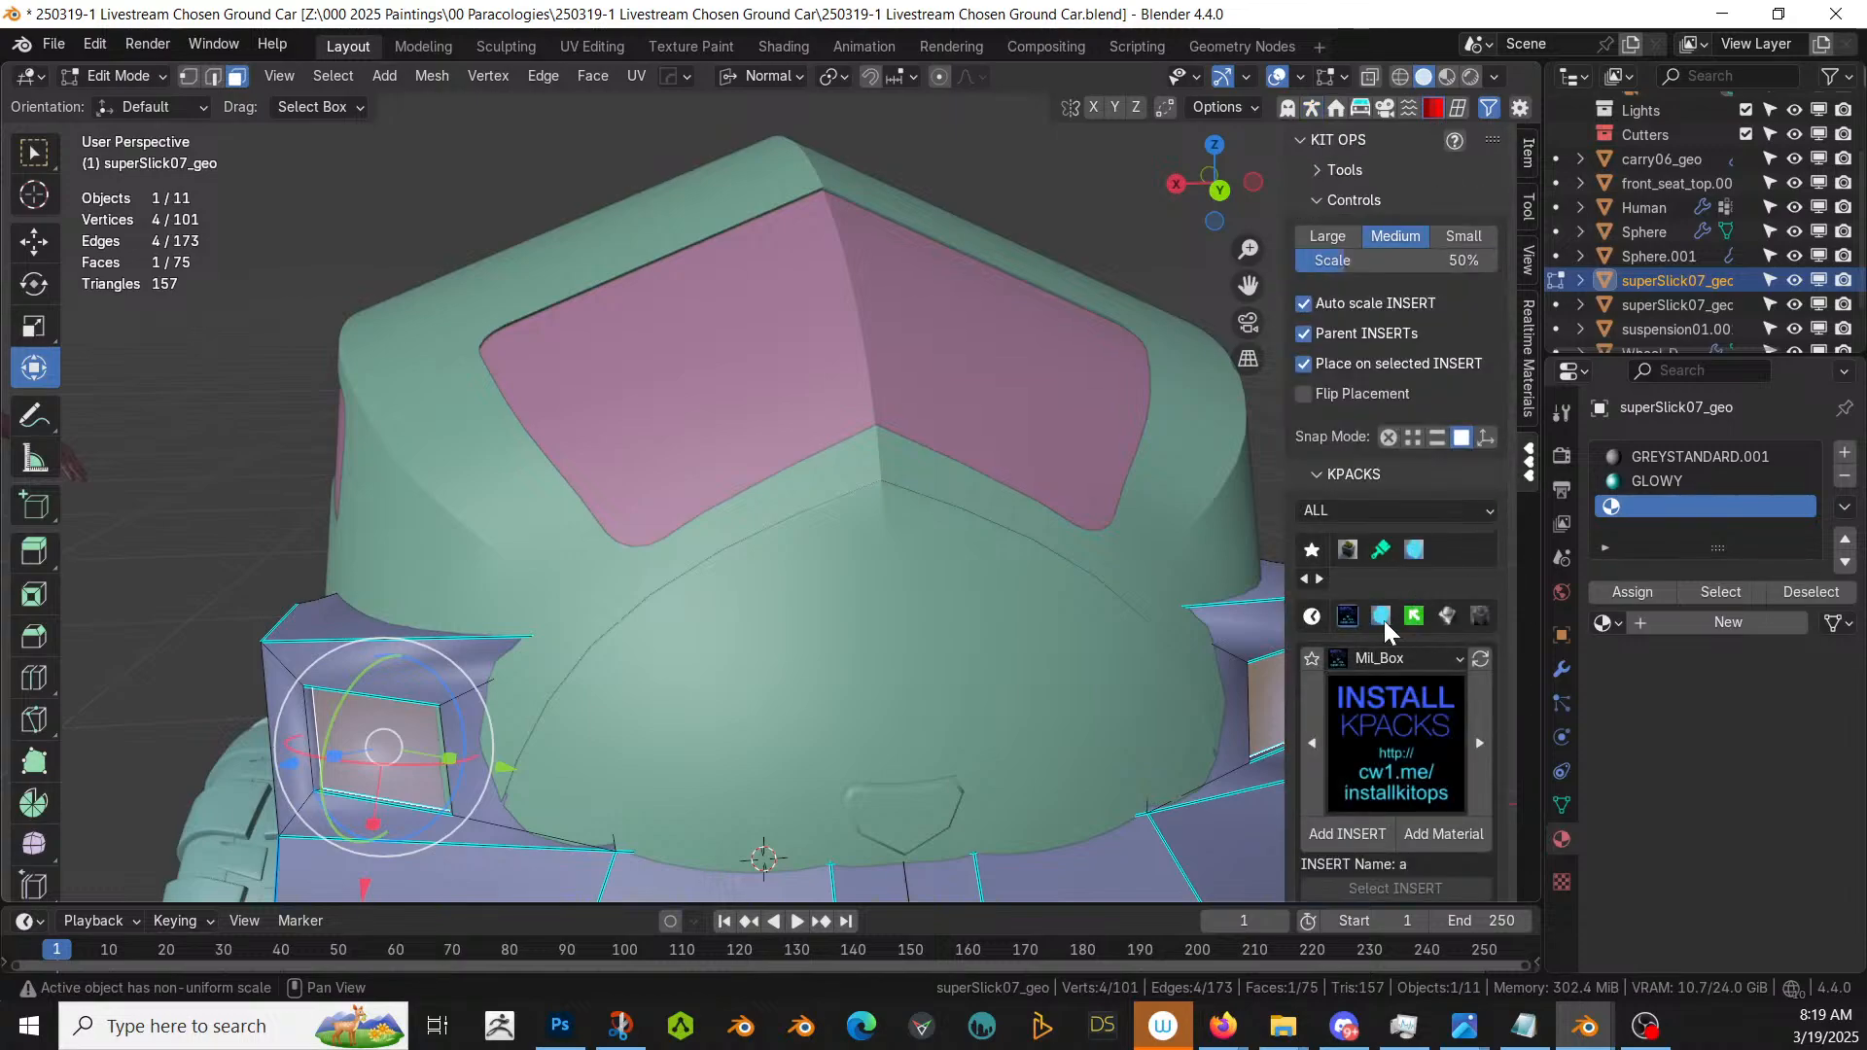
{"action": "left_click", "coordinate": [1381, 615]}
{"action": "left_click", "coordinate": [1379, 731]}
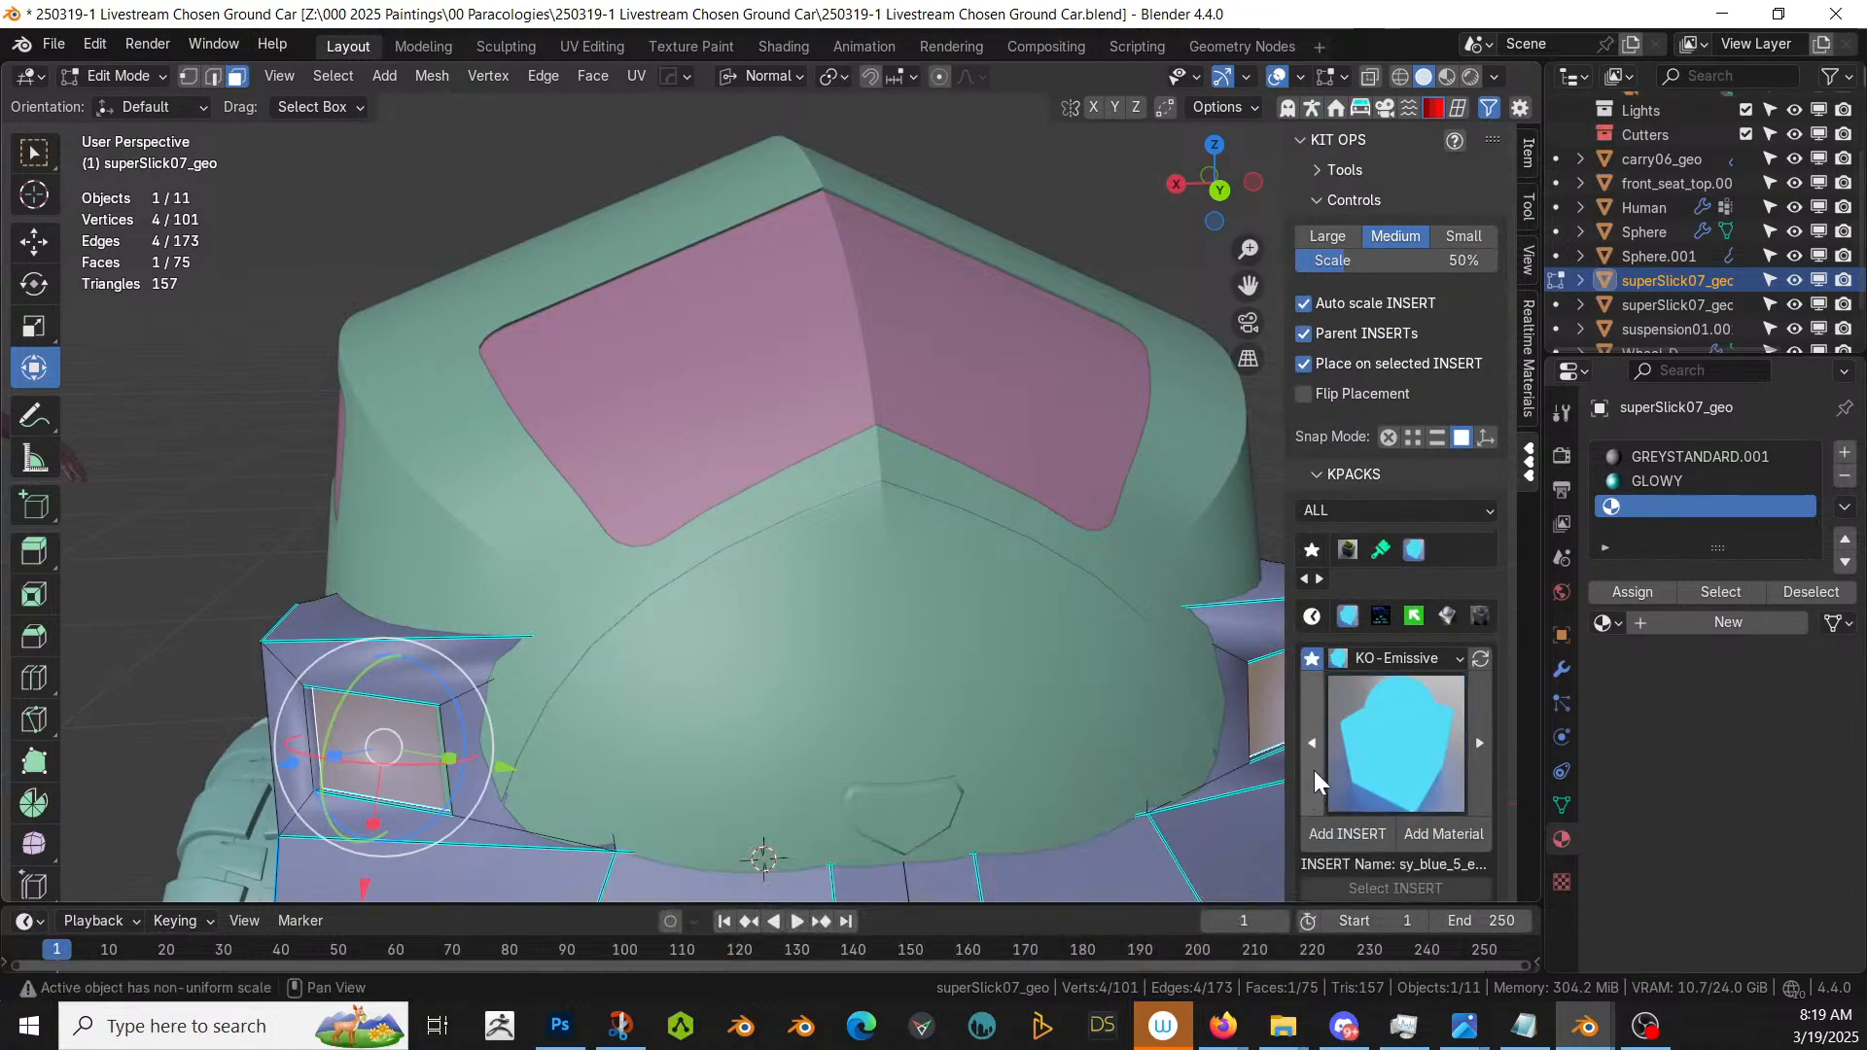
{"action": "left_click", "coordinate": [1377, 745]}
{"action": "left_click", "coordinate": [1253, 846]}
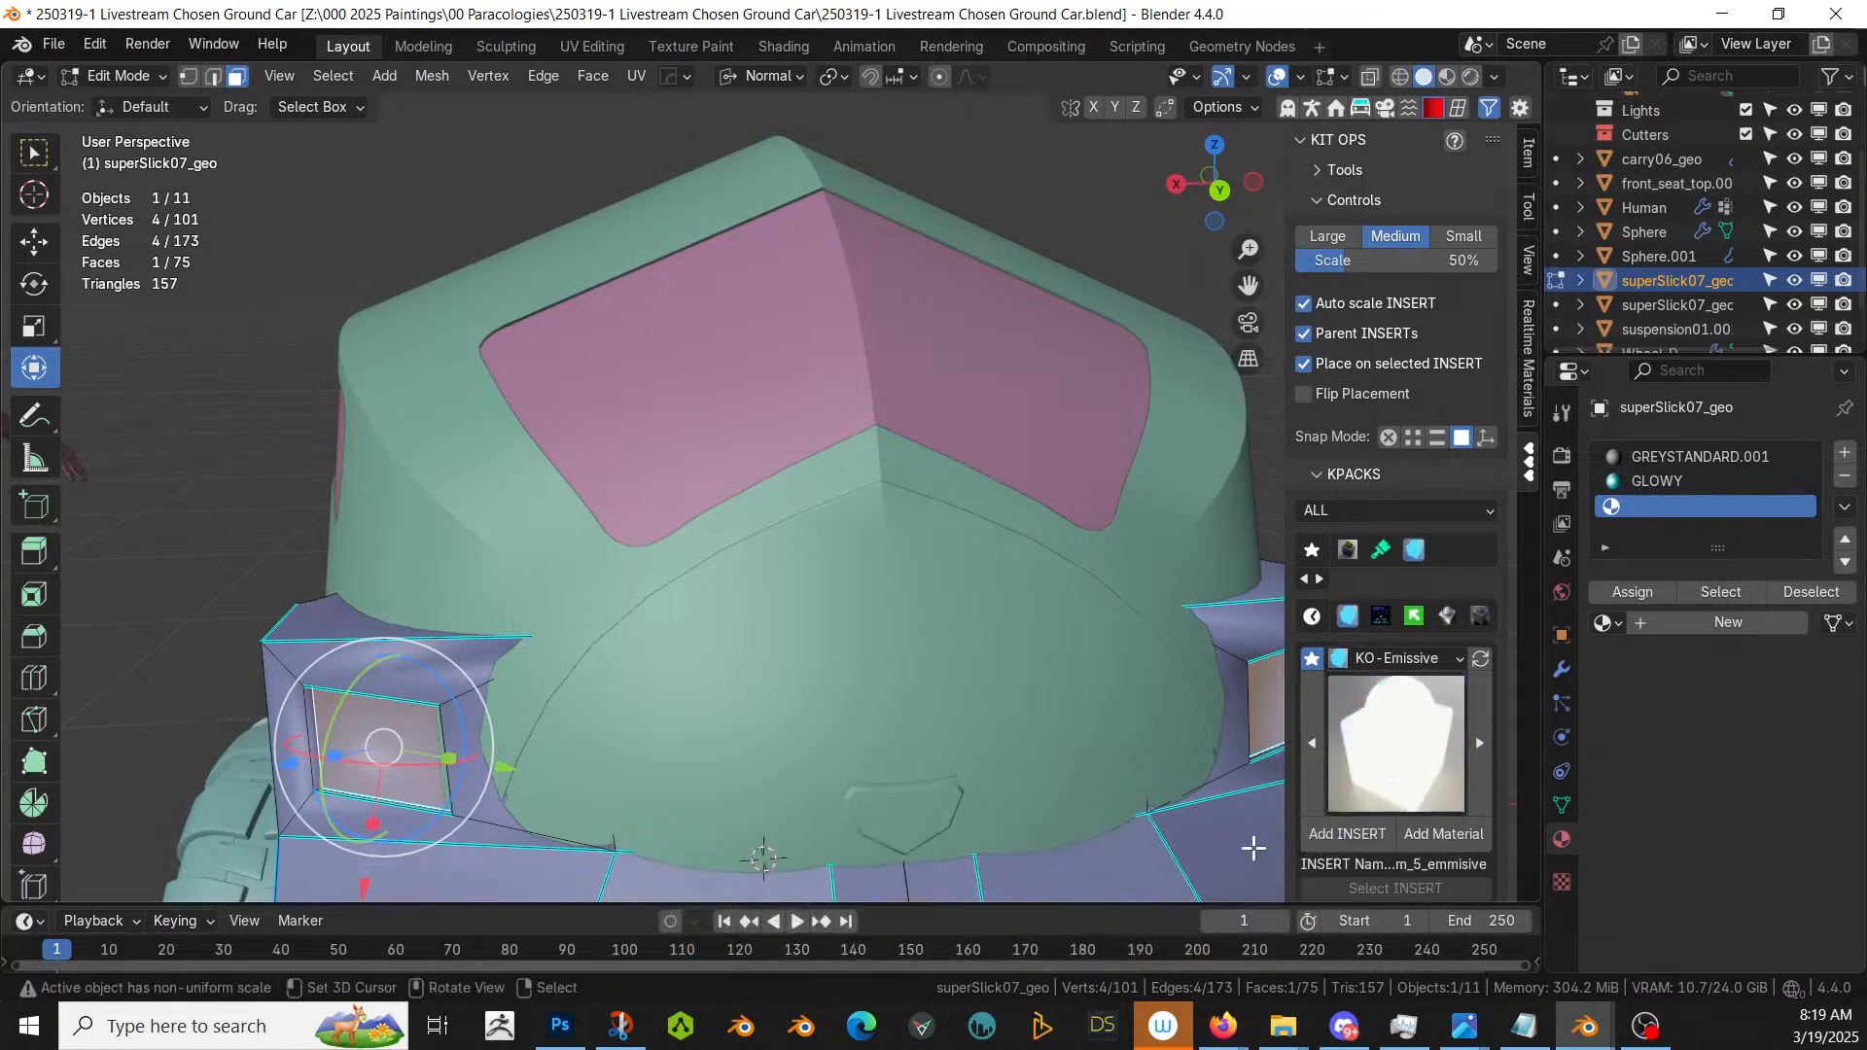
{"action": "left_click", "coordinate": [1441, 836]}
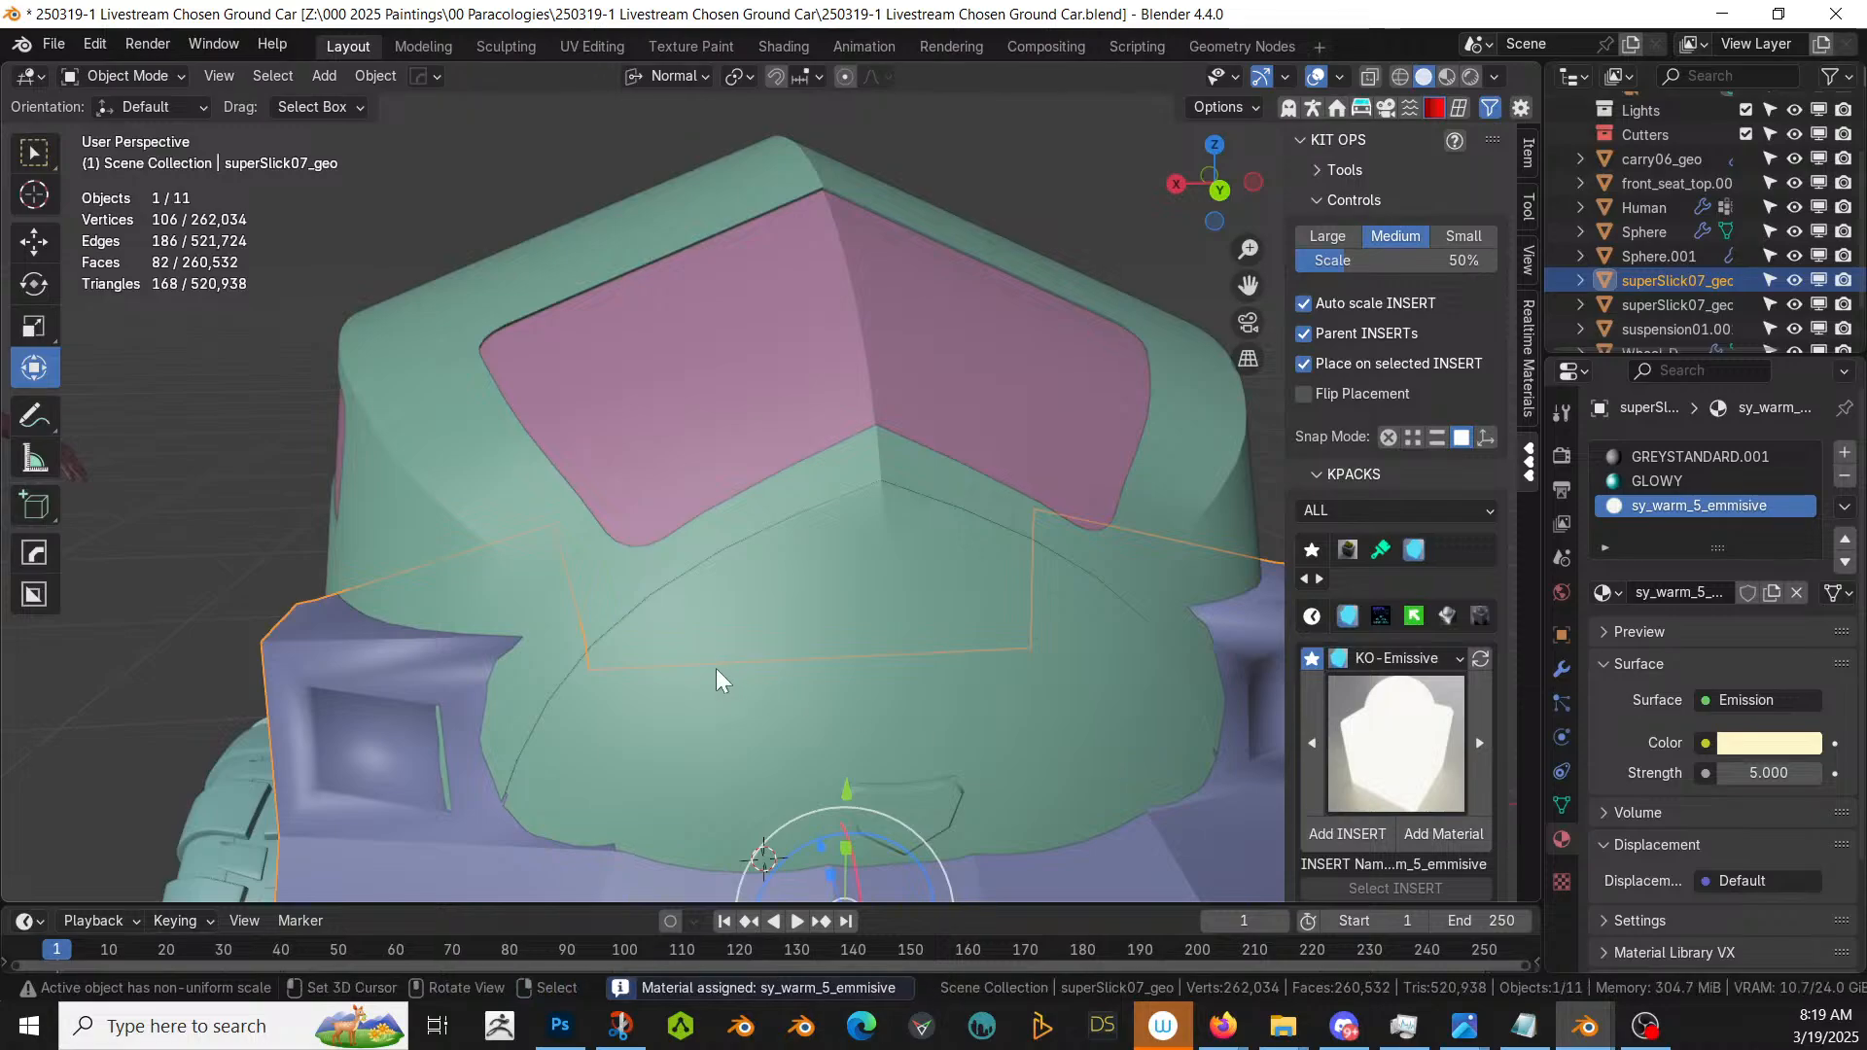
- Cut a centred edge loop around the side walls of the bumper recess and bevel it with a width of 0.155 m
{"action": "key", "text": "Tab"}
{"action": "middle_click_drag", "start_coordinate": [571, 671], "coordinate": [909, 454]}
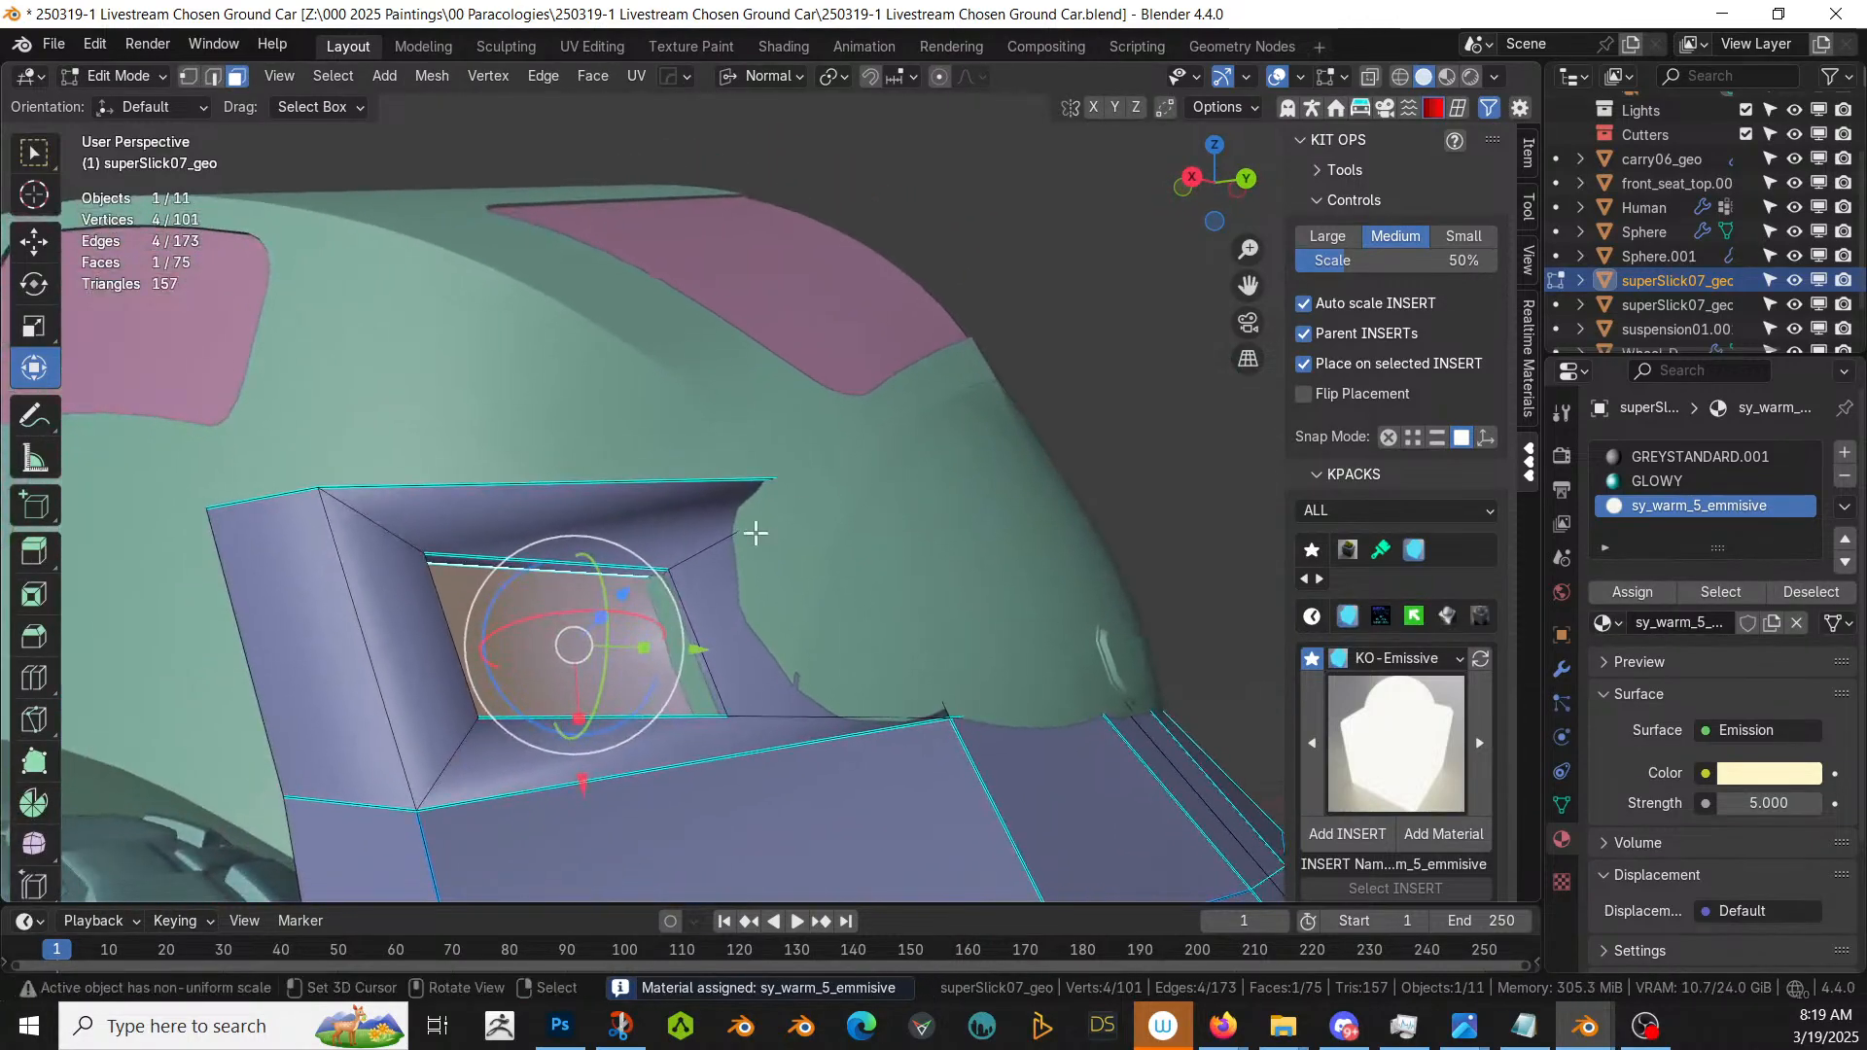
{"action": "scroll", "coordinate": [795, 516], "scroll_direction": "up", "scroll_amount": 5}
{"action": "middle_click_drag", "start_coordinate": [755, 532], "coordinate": [813, 538]}
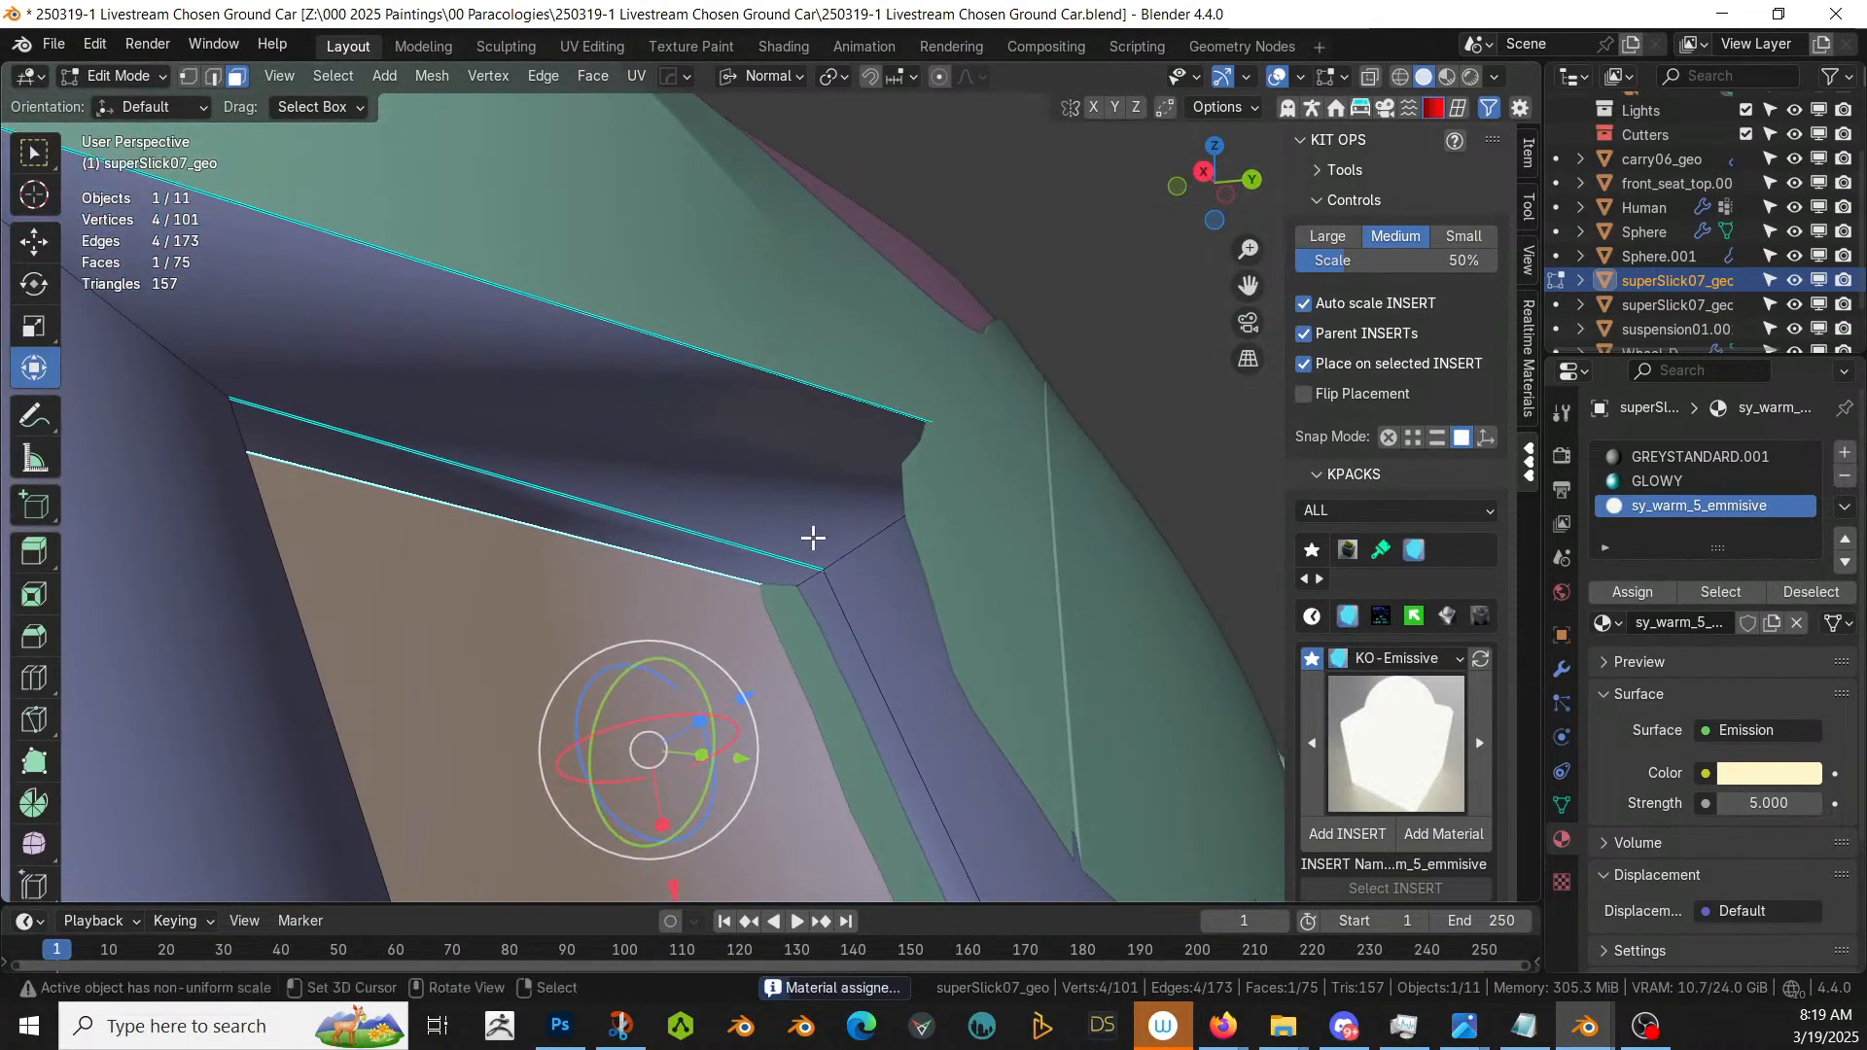
{"action": "key", "text": "2"}
{"action": "left_click", "coordinate": [804, 581]}
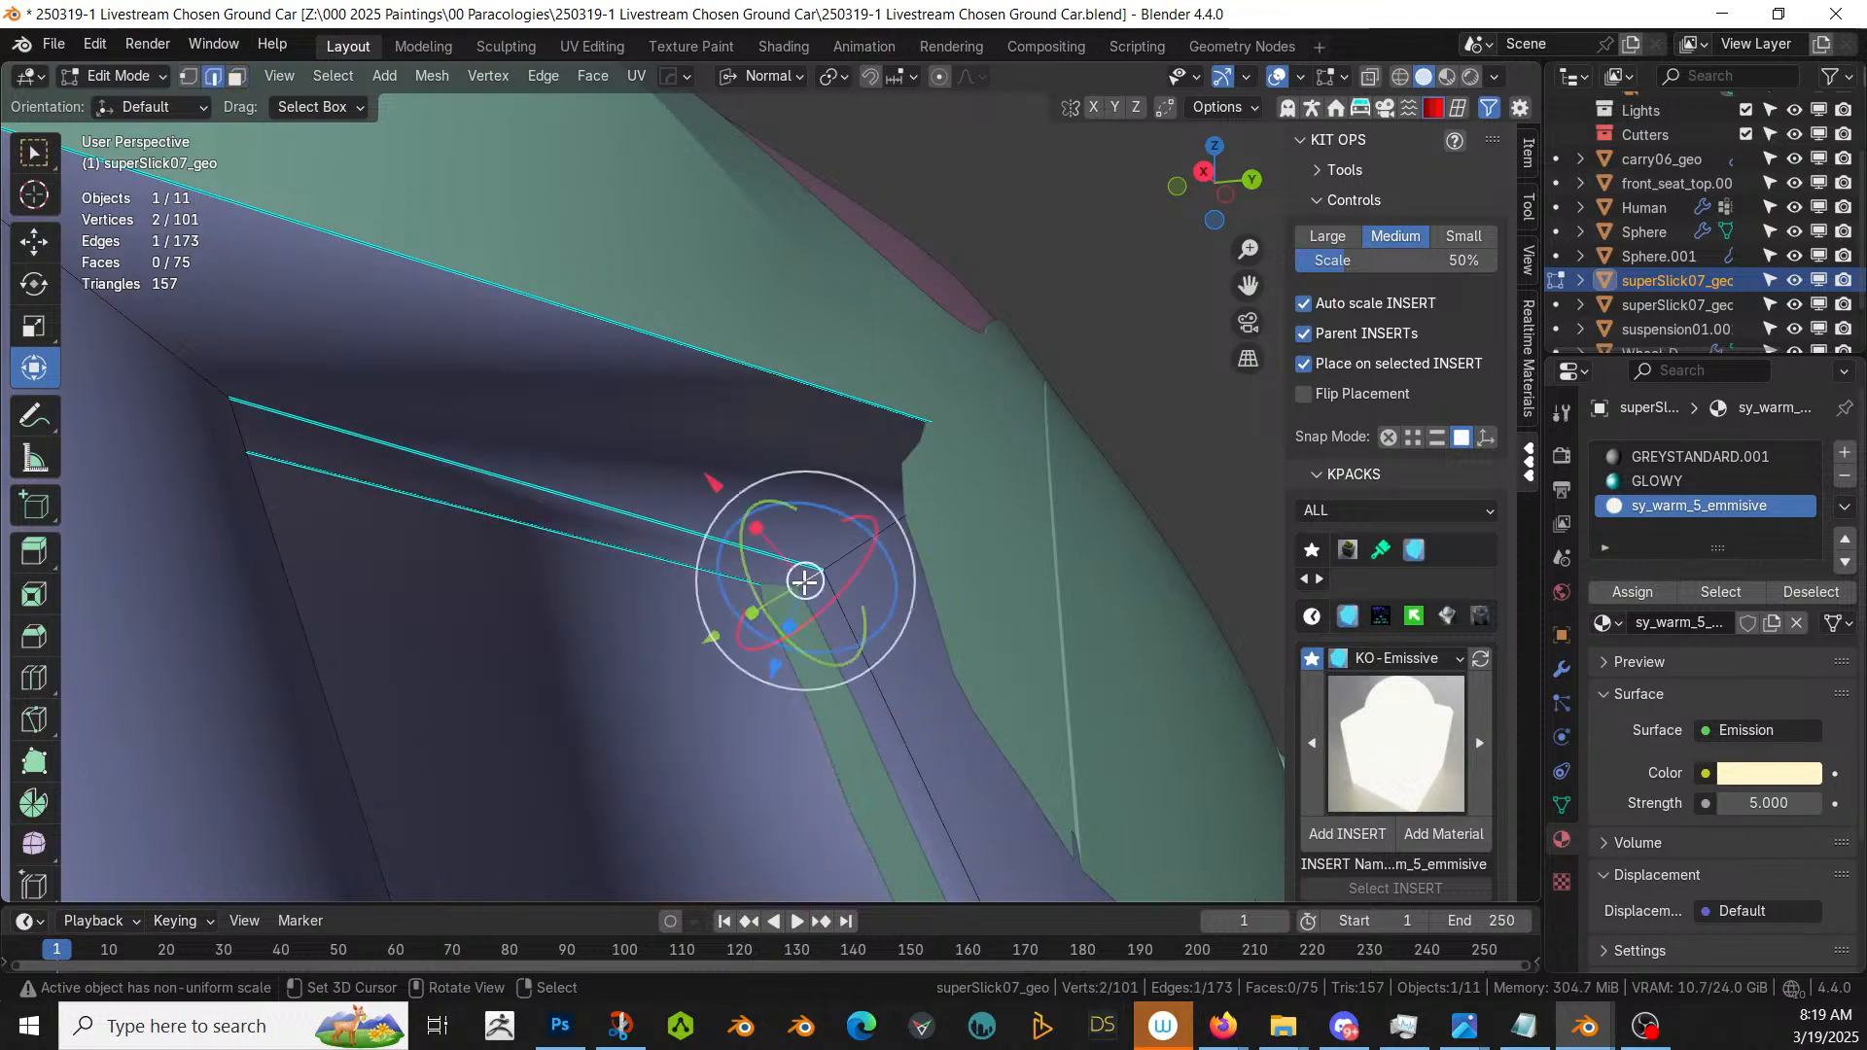
{"action": "key", "text": "ctrl+r"}
{"action": "left_click", "coordinate": [804, 580]}
{"action": "right_click", "coordinate": [804, 580]}
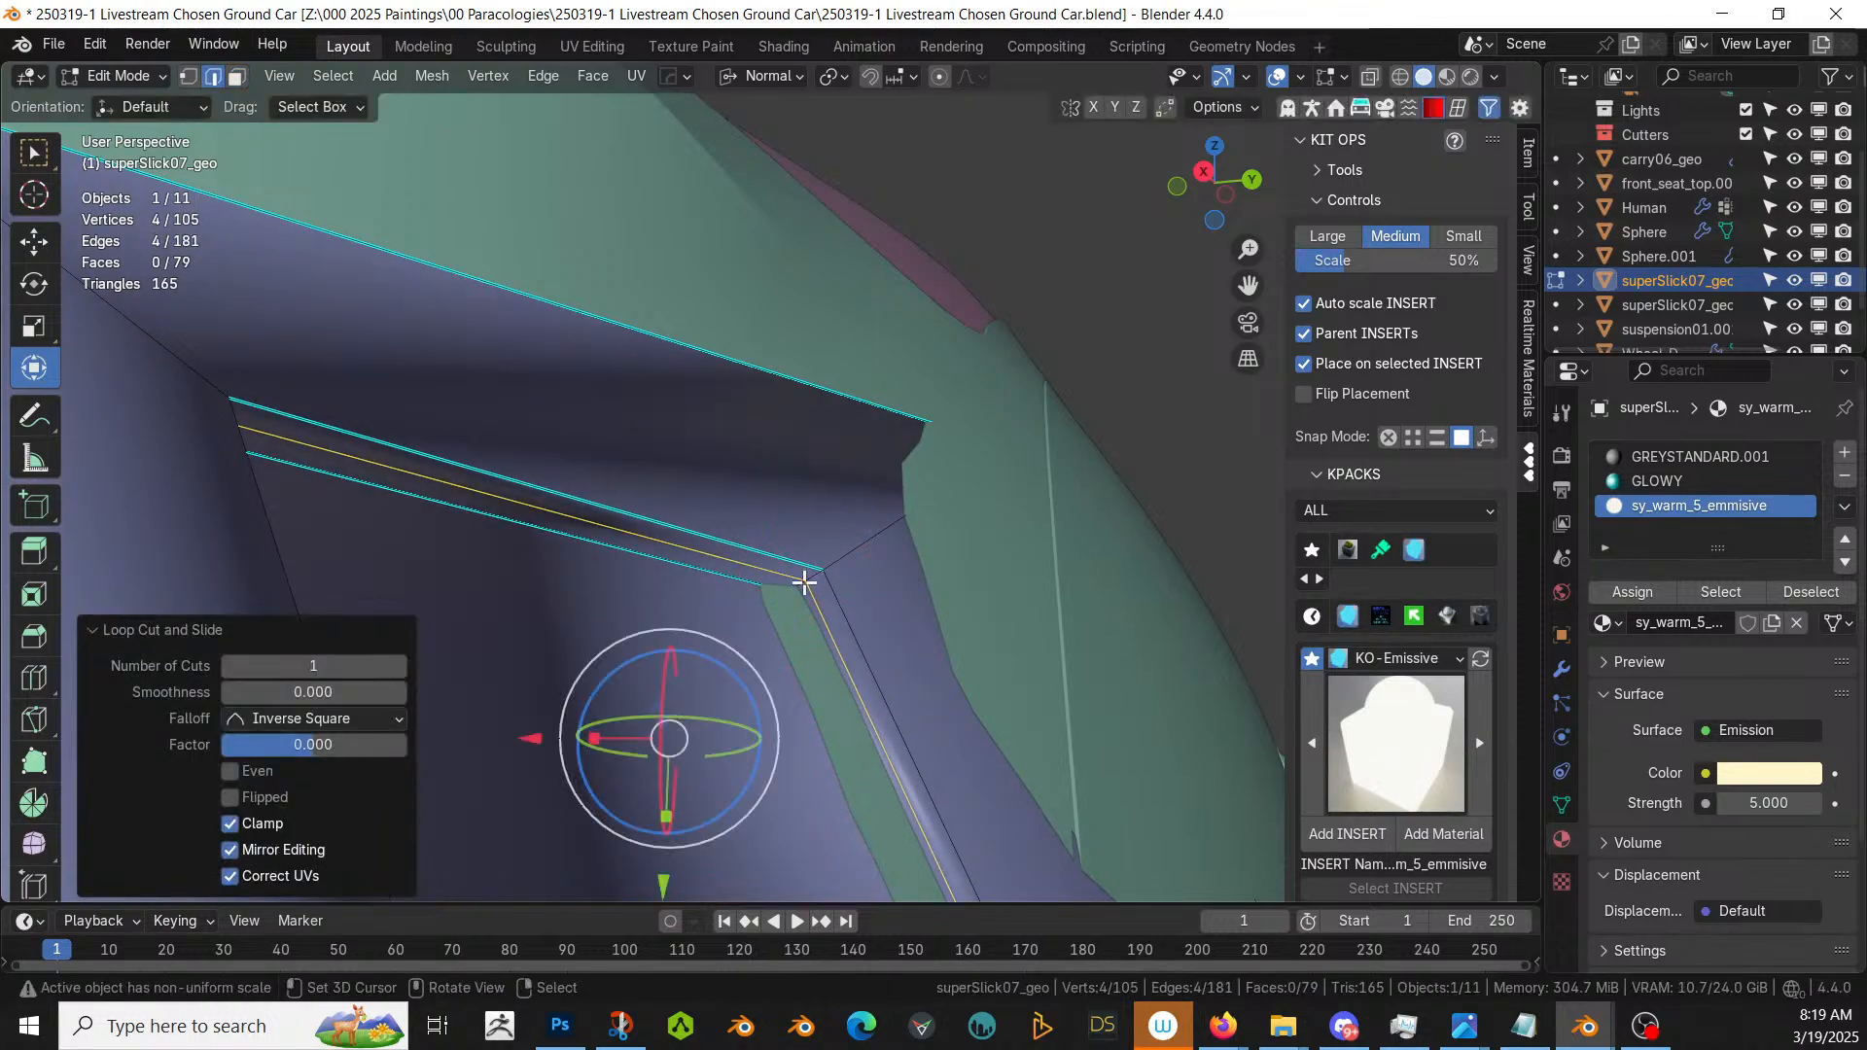
{"action": "key", "text": "ctrl+b"}
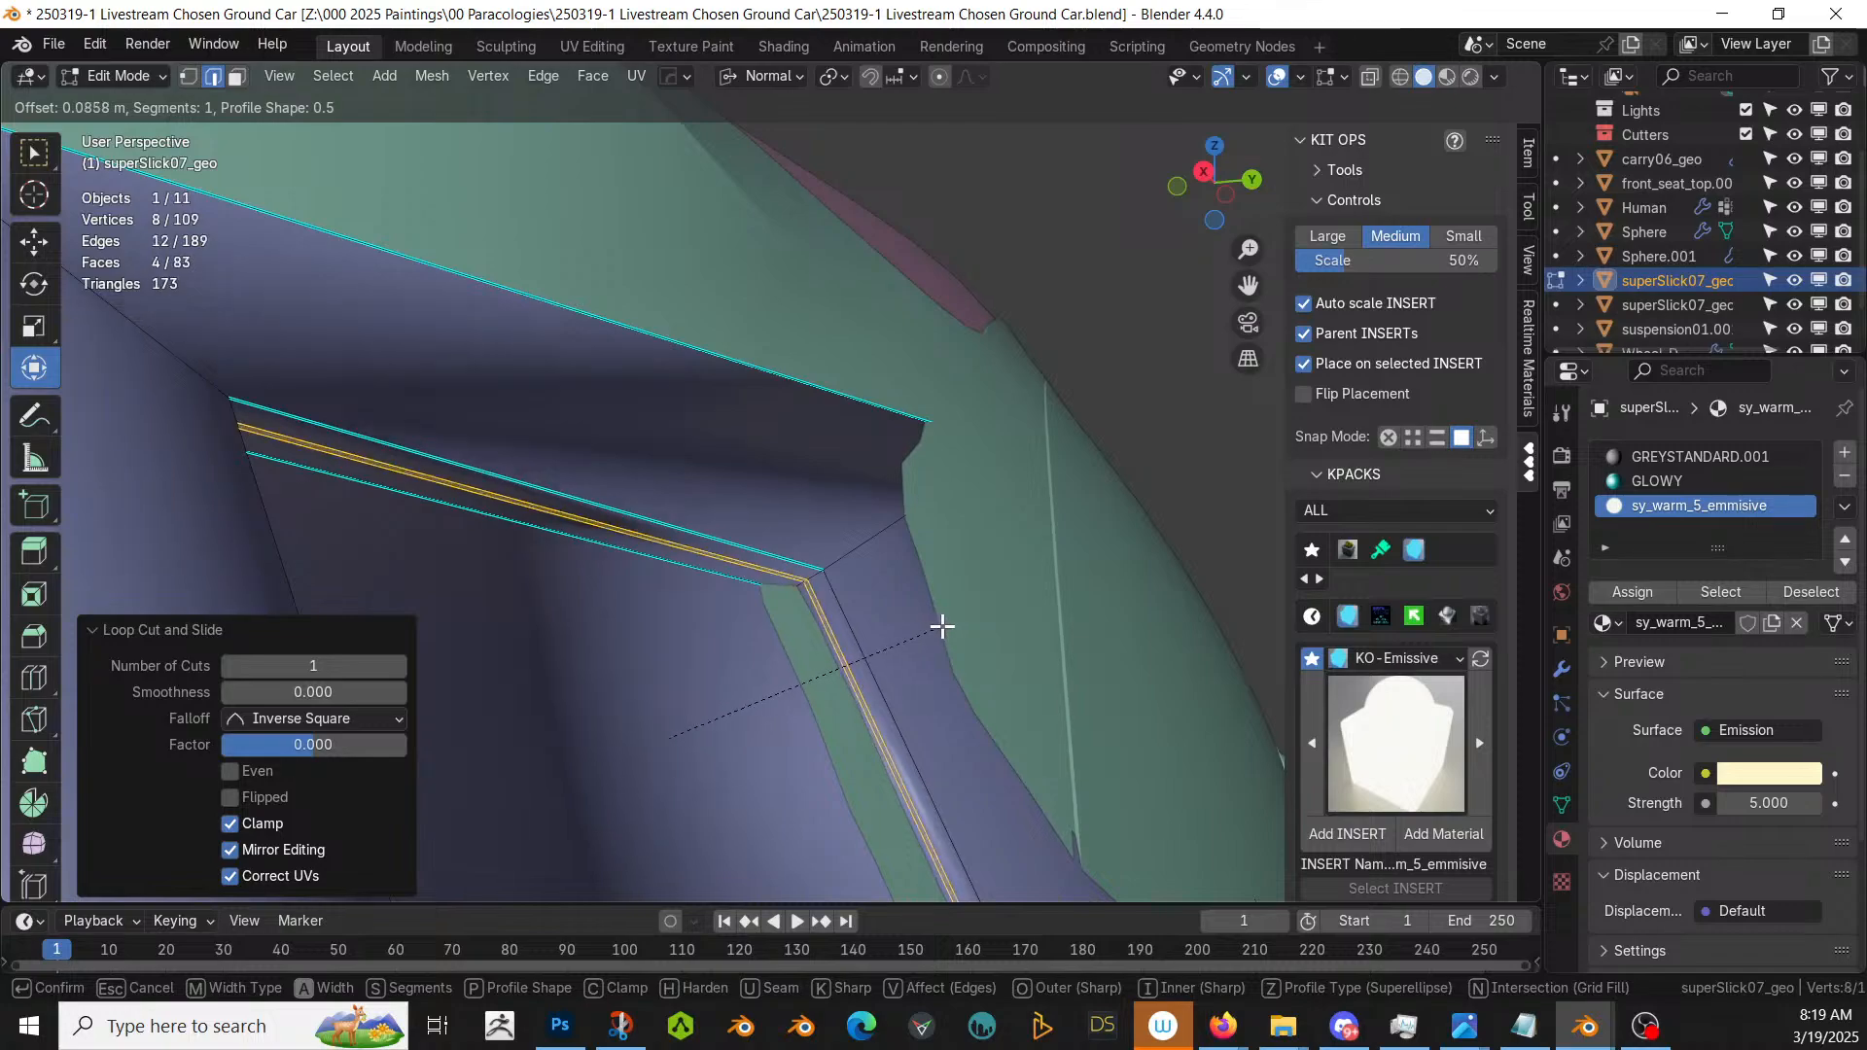
{"action": "left_click", "coordinate": [942, 626]}
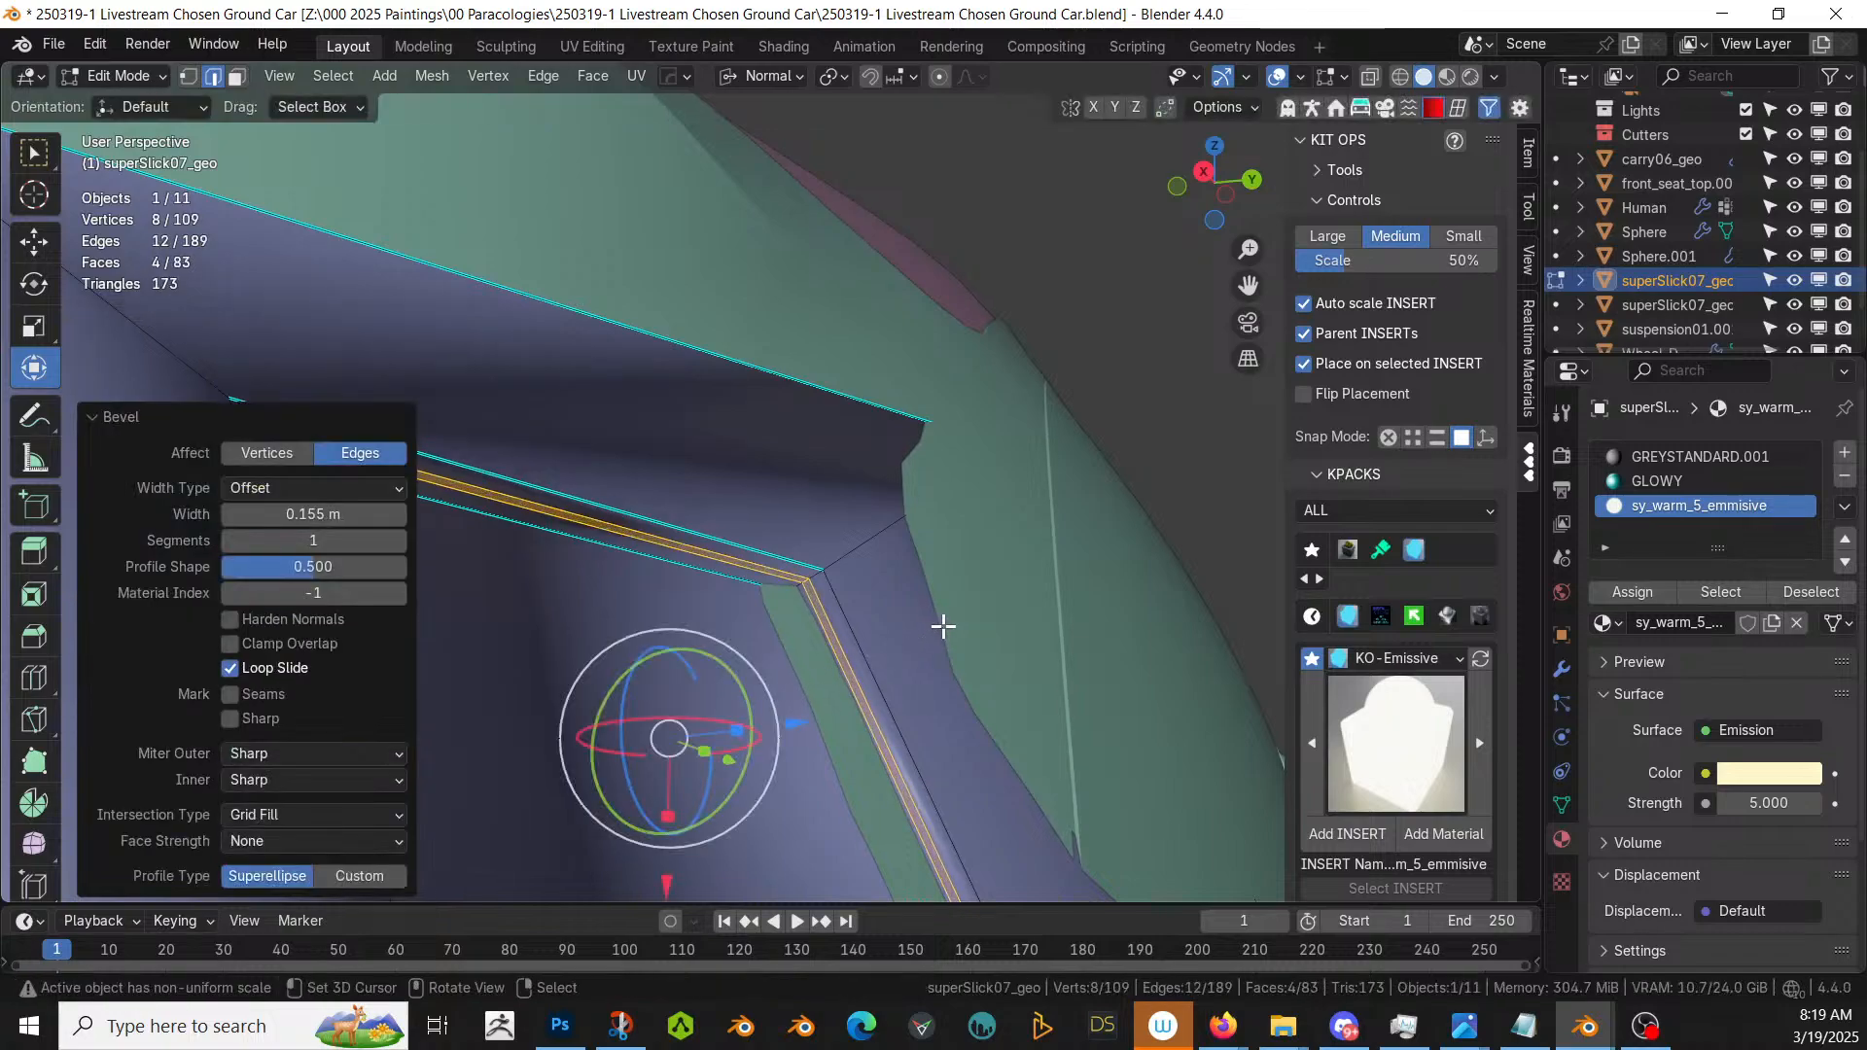
- Select the inner of the two beveled edge loops in the recess and fill it with a face
{"action": "right_click", "coordinate": [725, 561]}
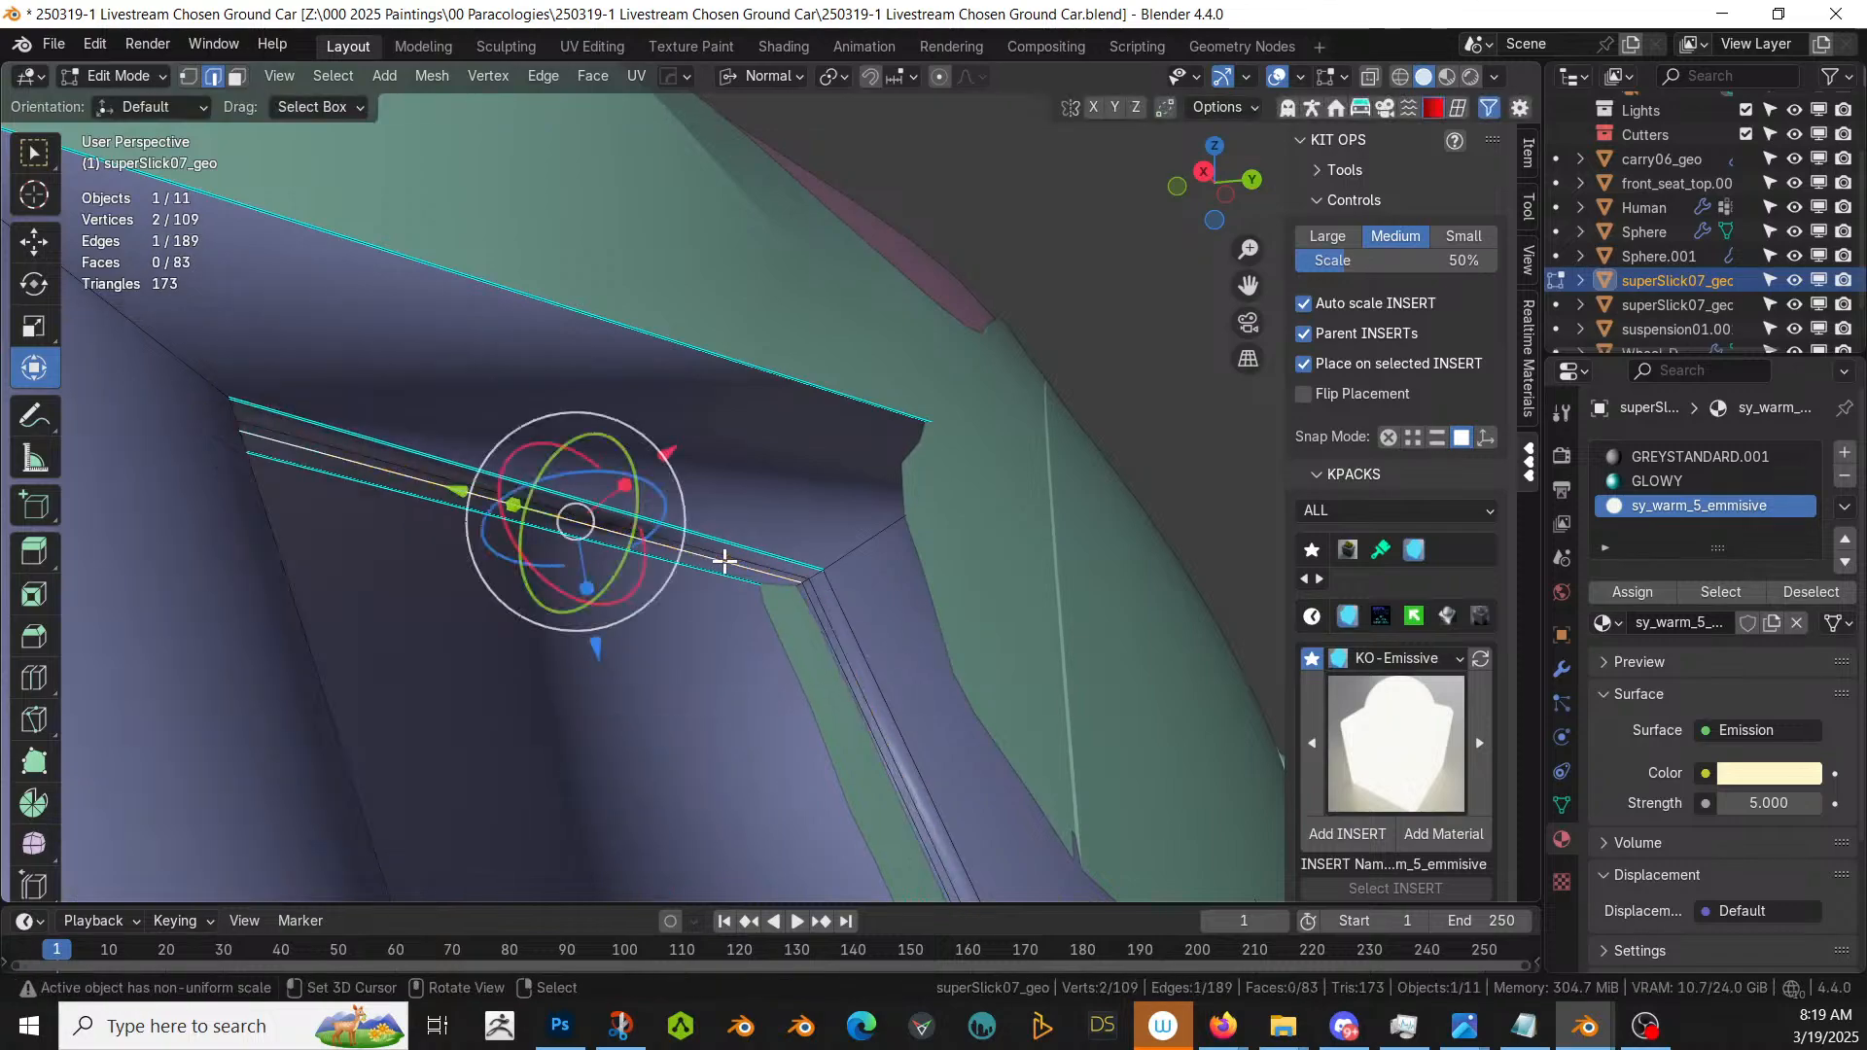
{"action": "key", "text": "alt+a"}
{"action": "right_click", "coordinate": [725, 561], "text": "alt"}
{"action": "key", "text": "f"}
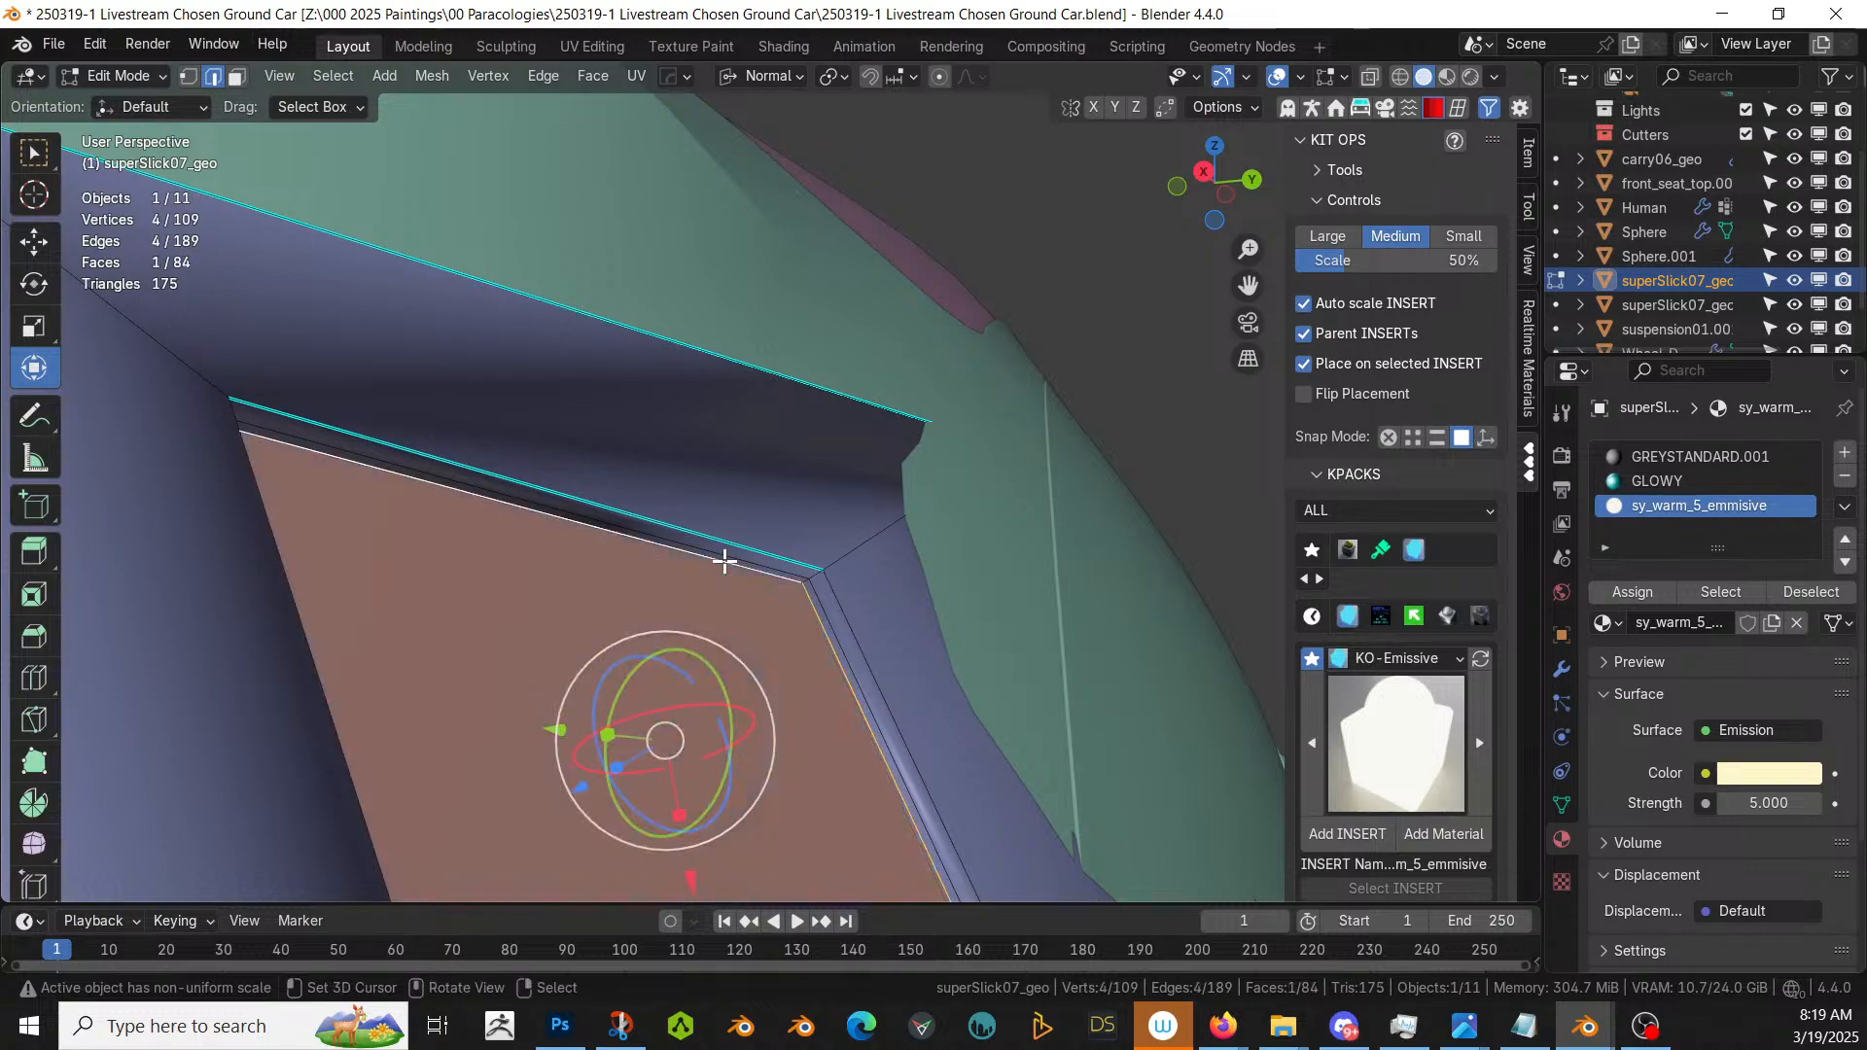
- Add another material slot for the new cover face and apply the kc-glass-rough material from the KO-Special-Mats pack
{"action": "left_click", "coordinate": [1844, 453]}
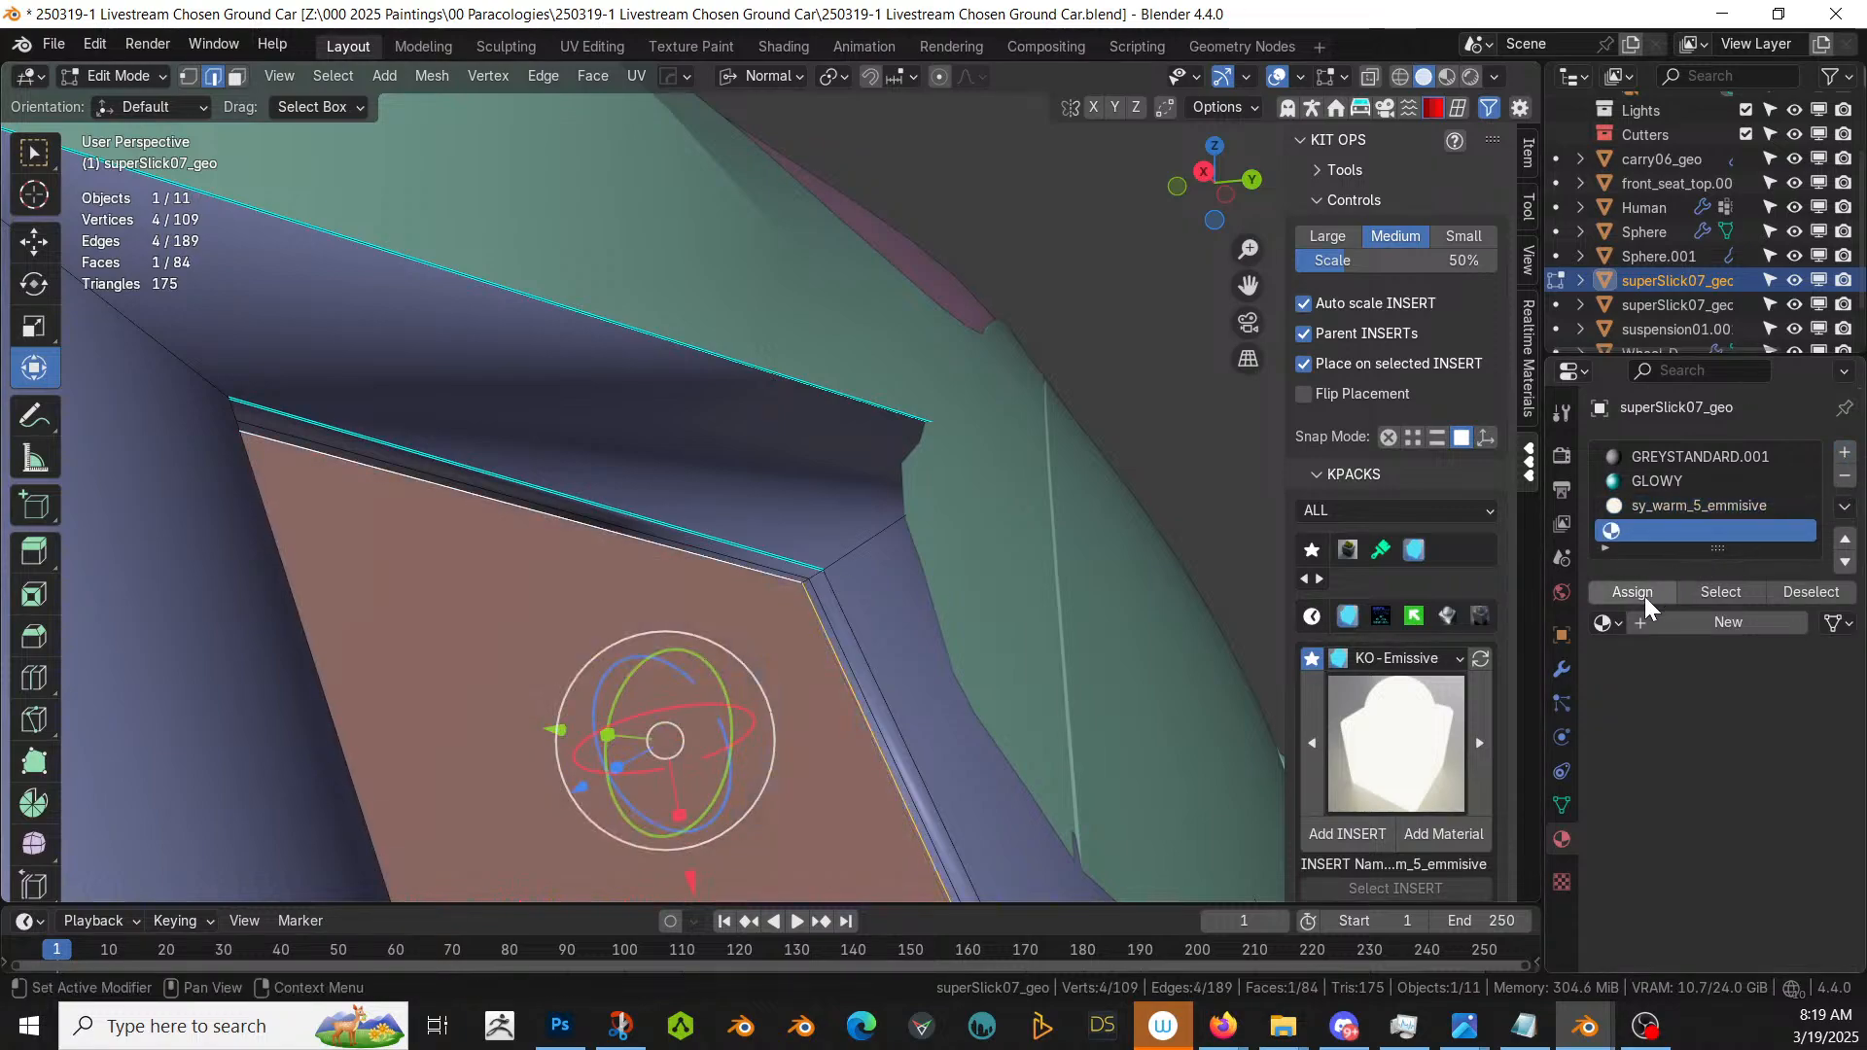
{"action": "left_click", "coordinate": [1396, 661]}
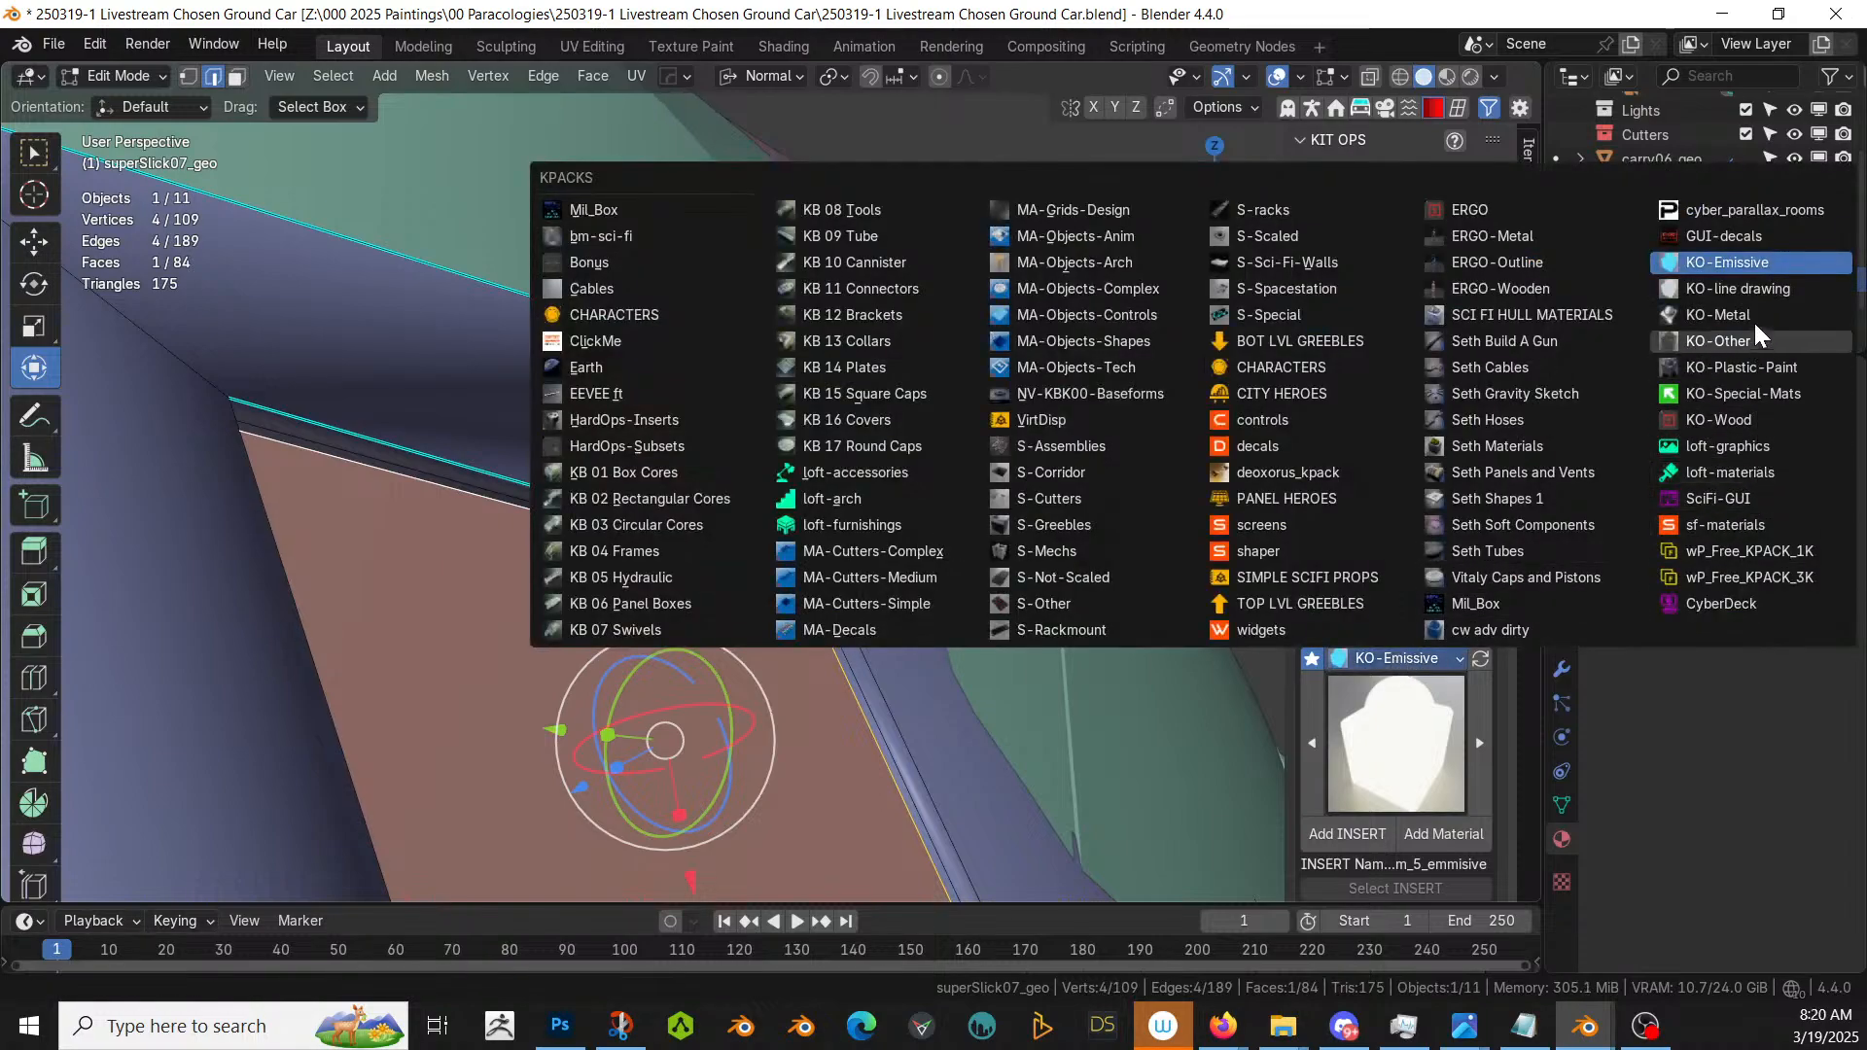
{"action": "left_click", "coordinate": [1745, 395]}
{"action": "left_click", "coordinate": [1394, 739]}
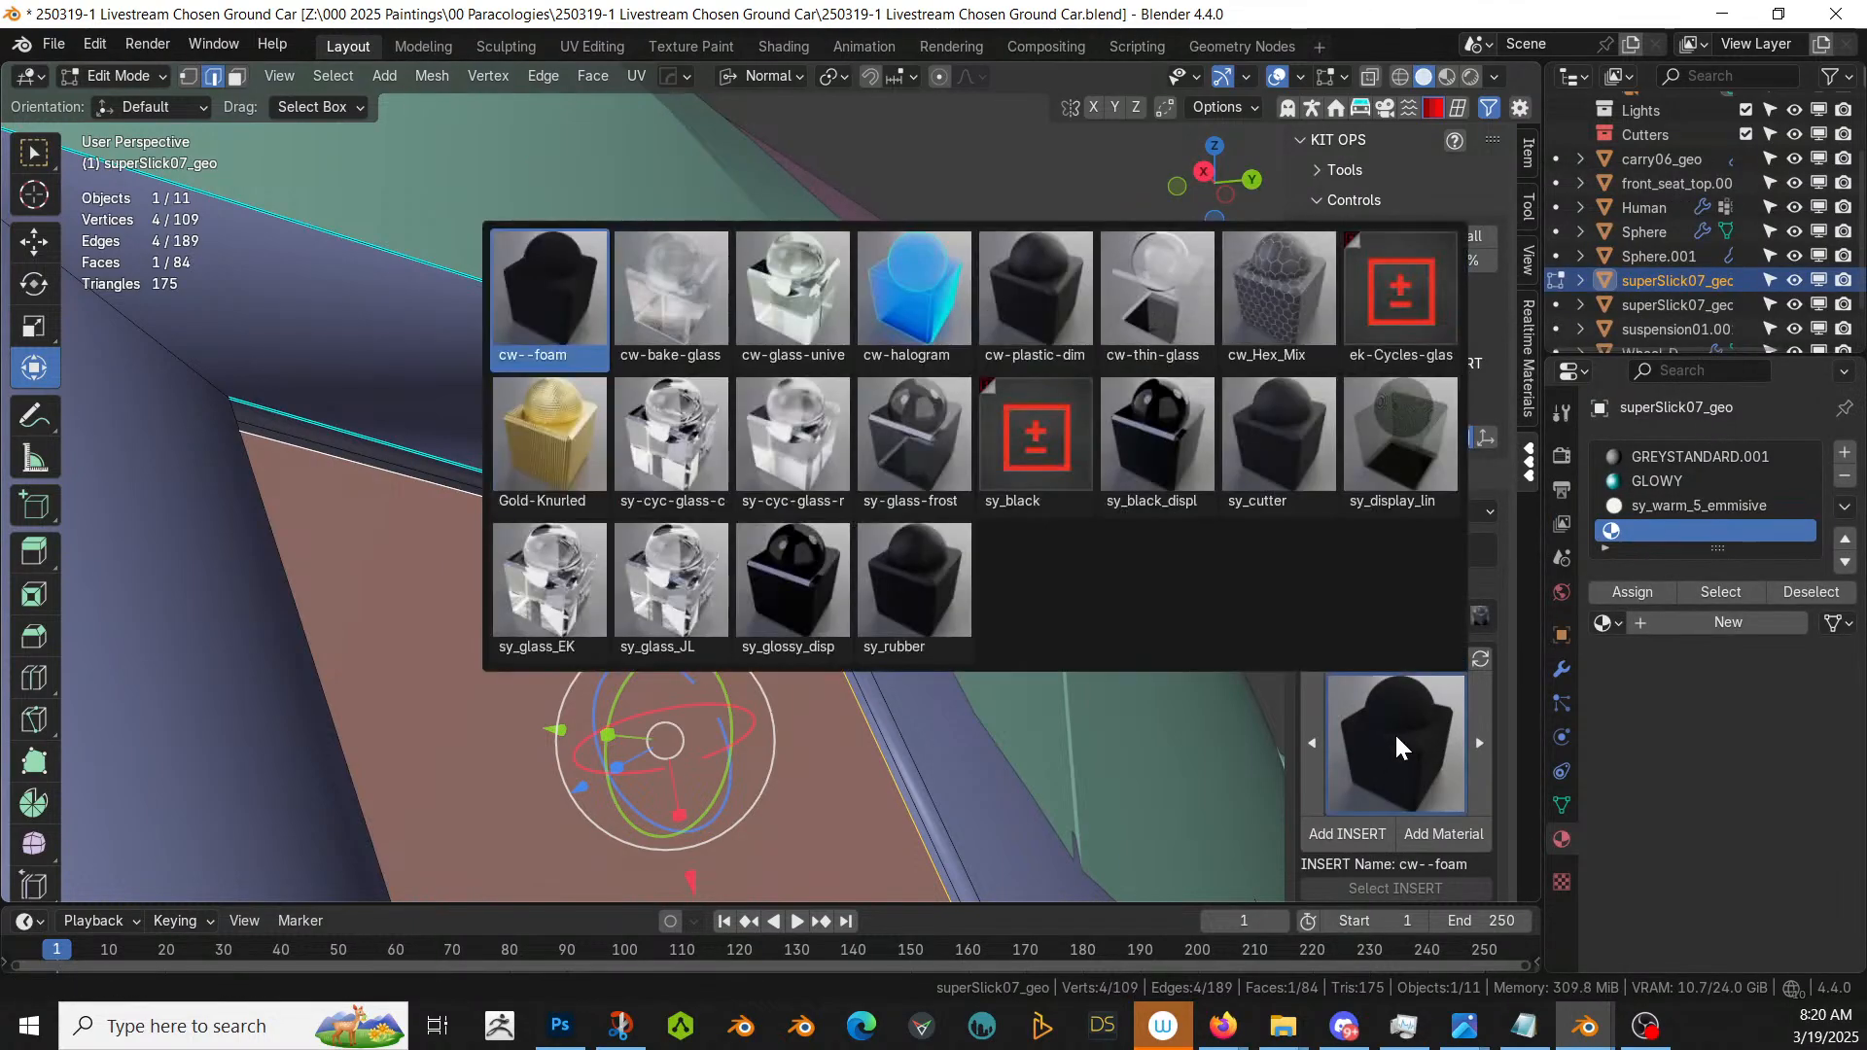
{"action": "left_click", "coordinate": [1403, 729]}
{"action": "left_click", "coordinate": [794, 452]}
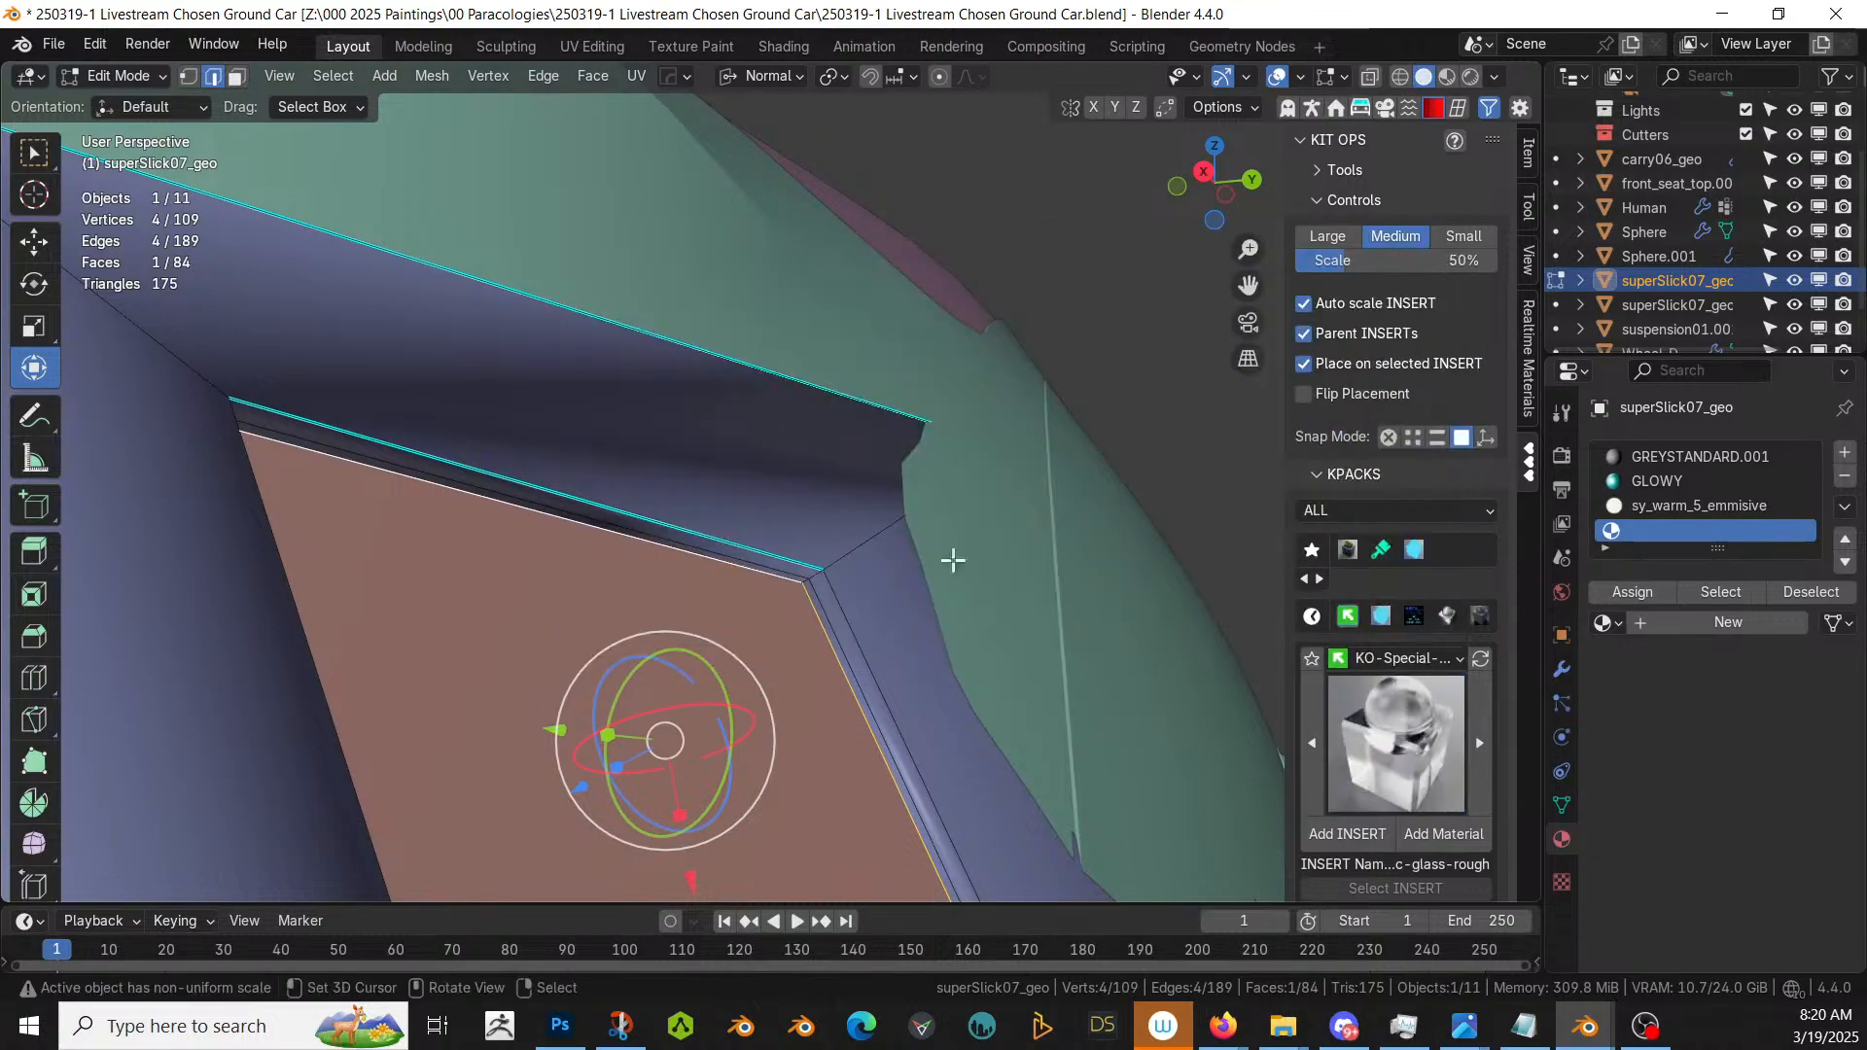
{"action": "left_click", "coordinate": [1443, 834]}
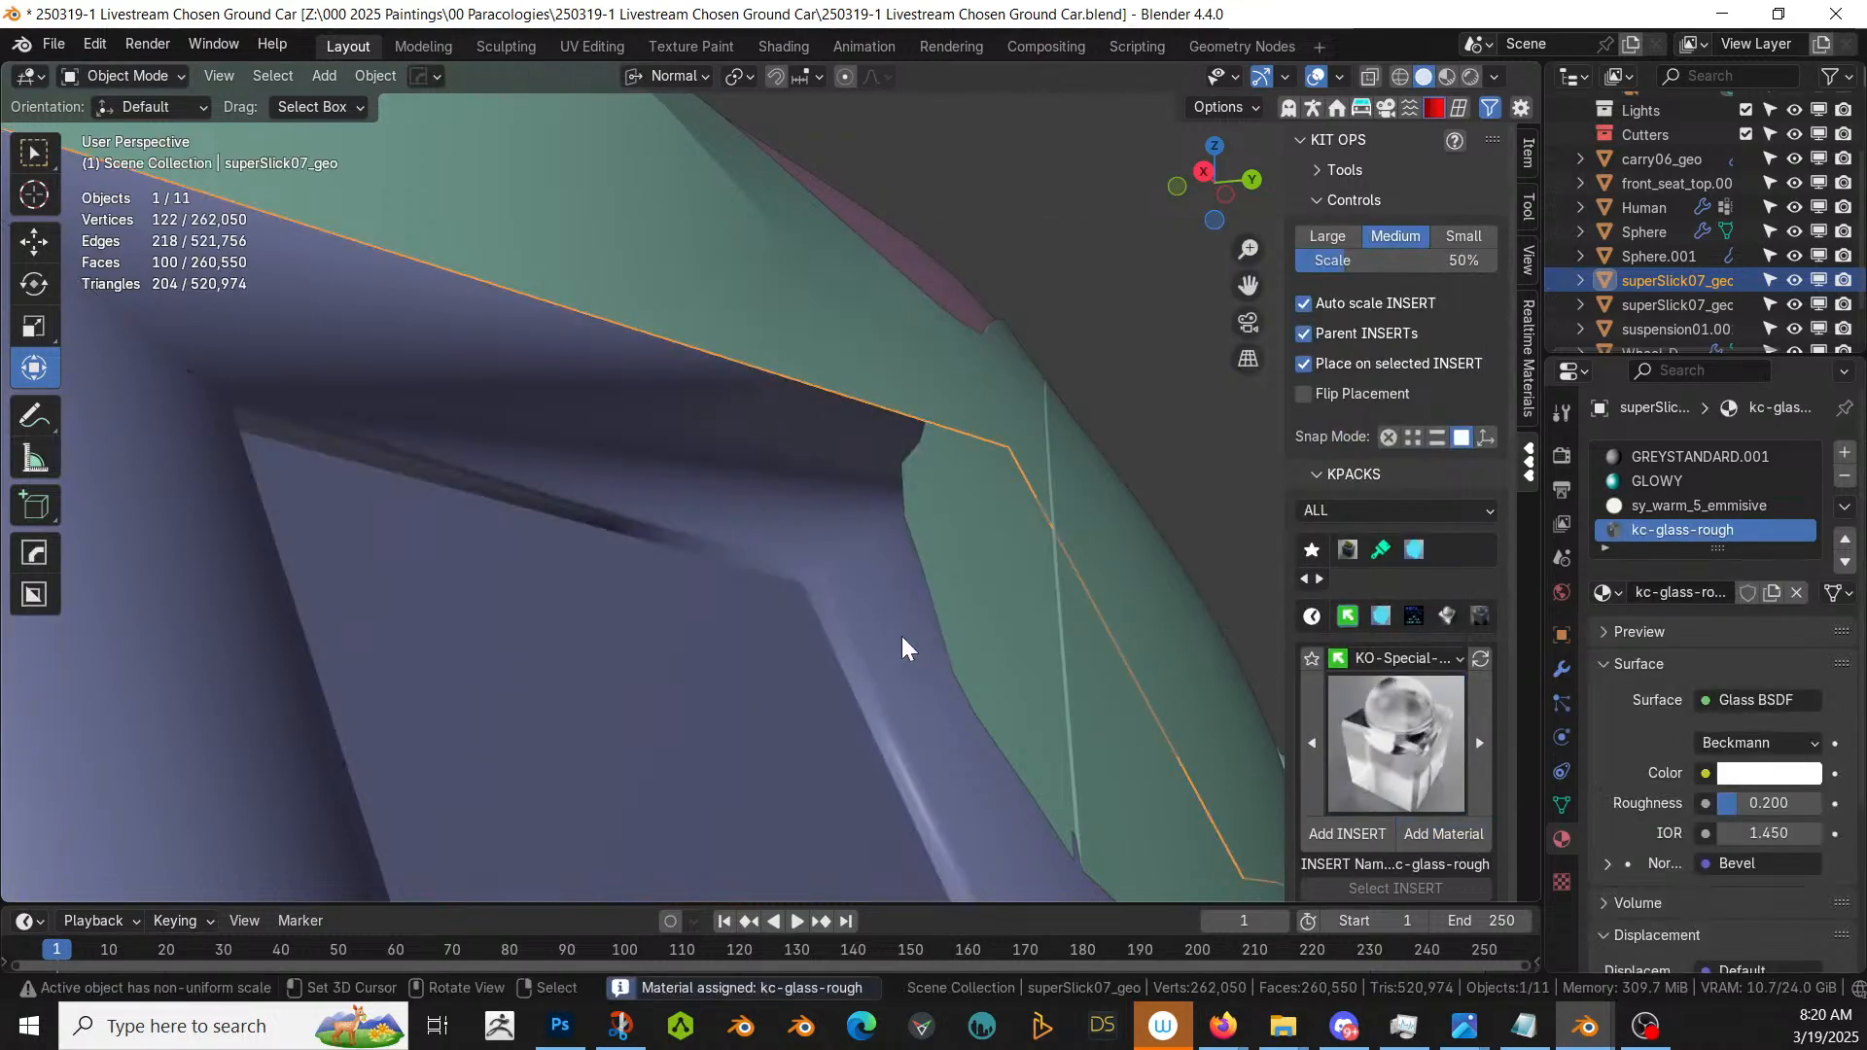
{"action": "left_click", "coordinate": [775, 583]}
{"action": "key", "text": "Tab"}
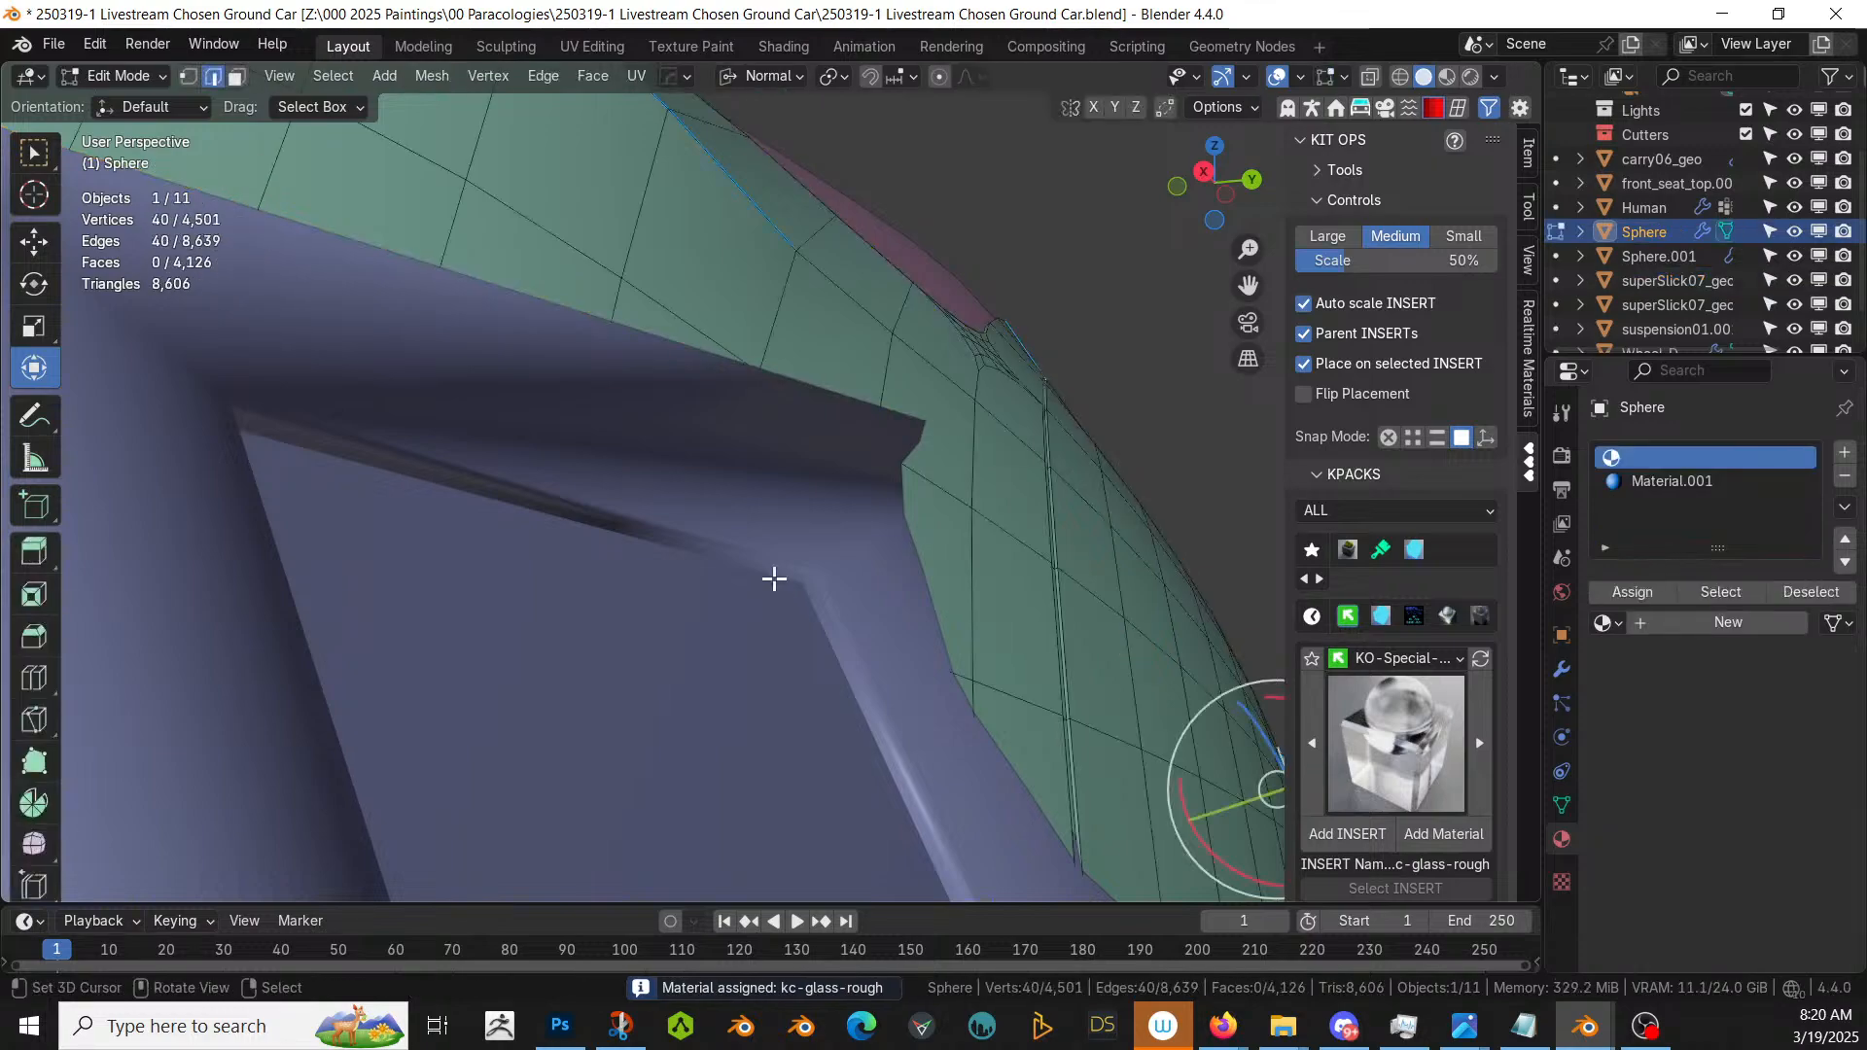
{"action": "left_click", "coordinate": [724, 477]}
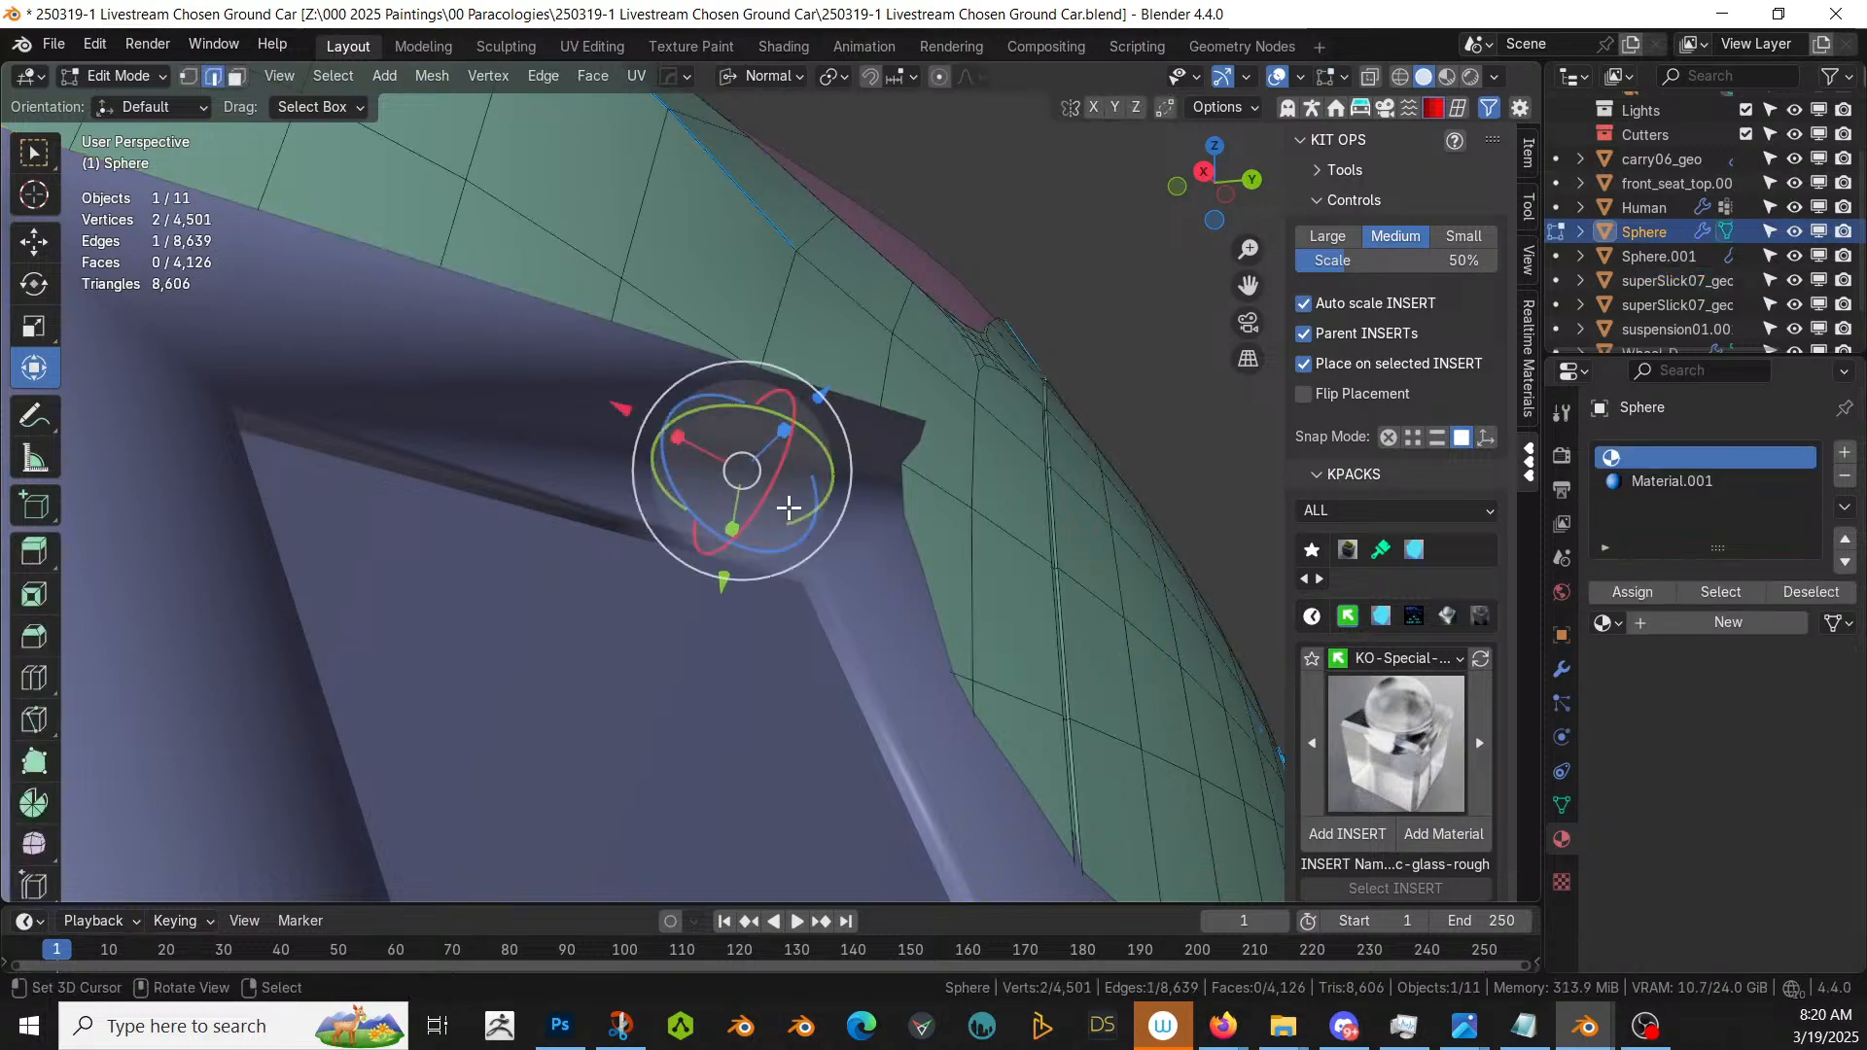
{"action": "key", "text": "Tab"}
- Reopen the rear bumper mesh for editing and fill the outer beveled edge loop of the recess with a second face
{"action": "left_click", "coordinate": [710, 481]}
{"action": "key", "text": "Tab"}
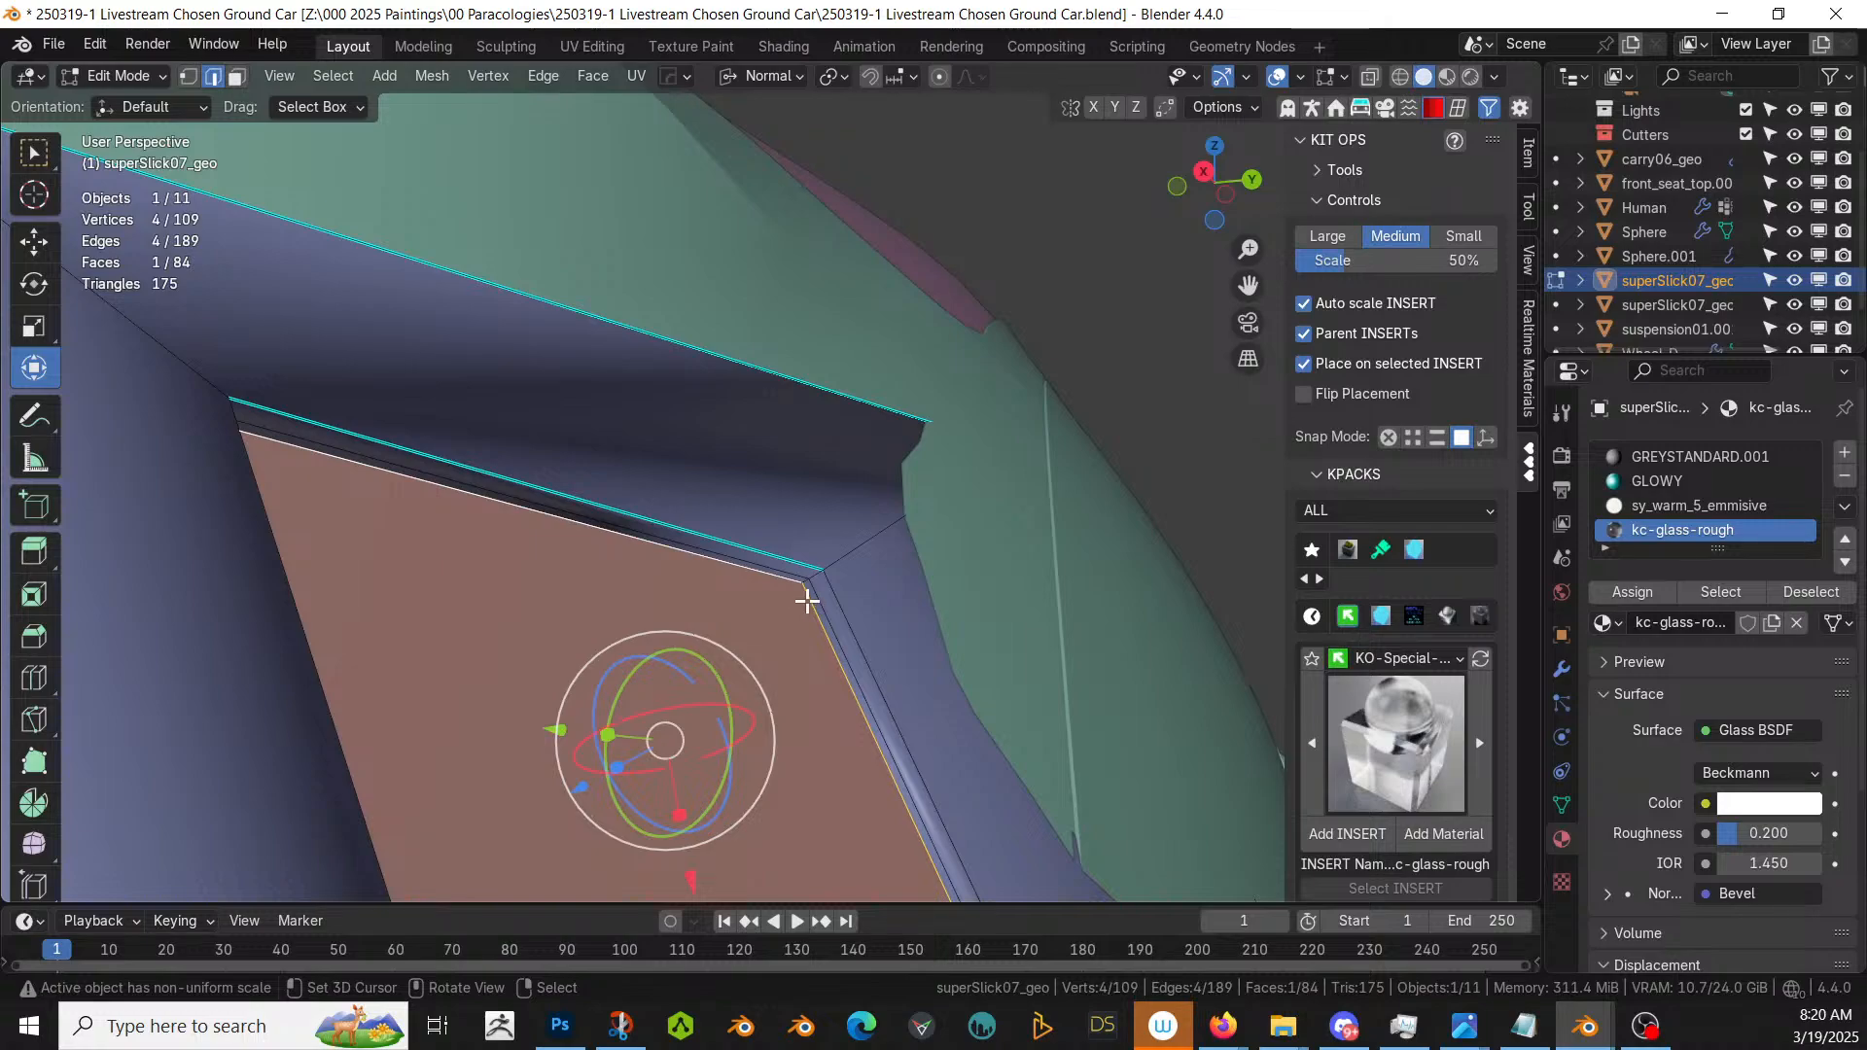
{"action": "right_click", "coordinate": [833, 623]}
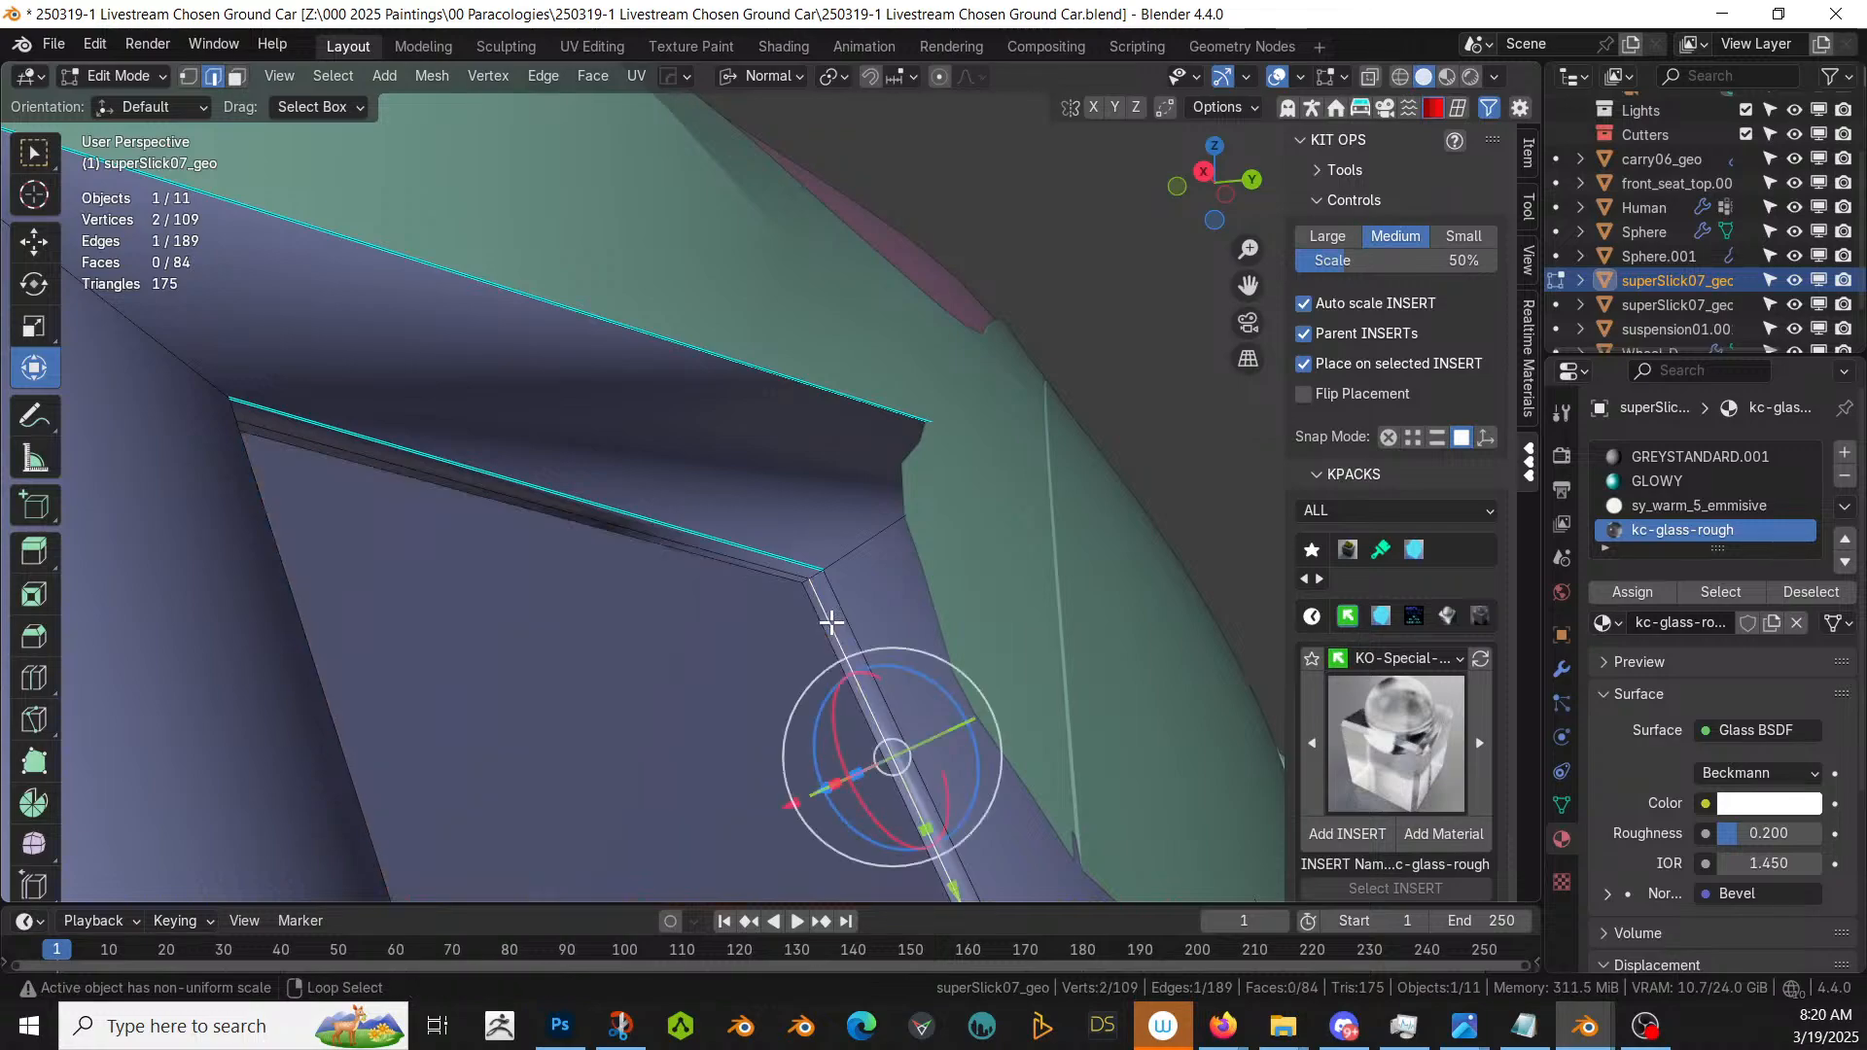
{"action": "right_click", "coordinate": [831, 623], "text": "alt"}
{"action": "key", "text": "f"}
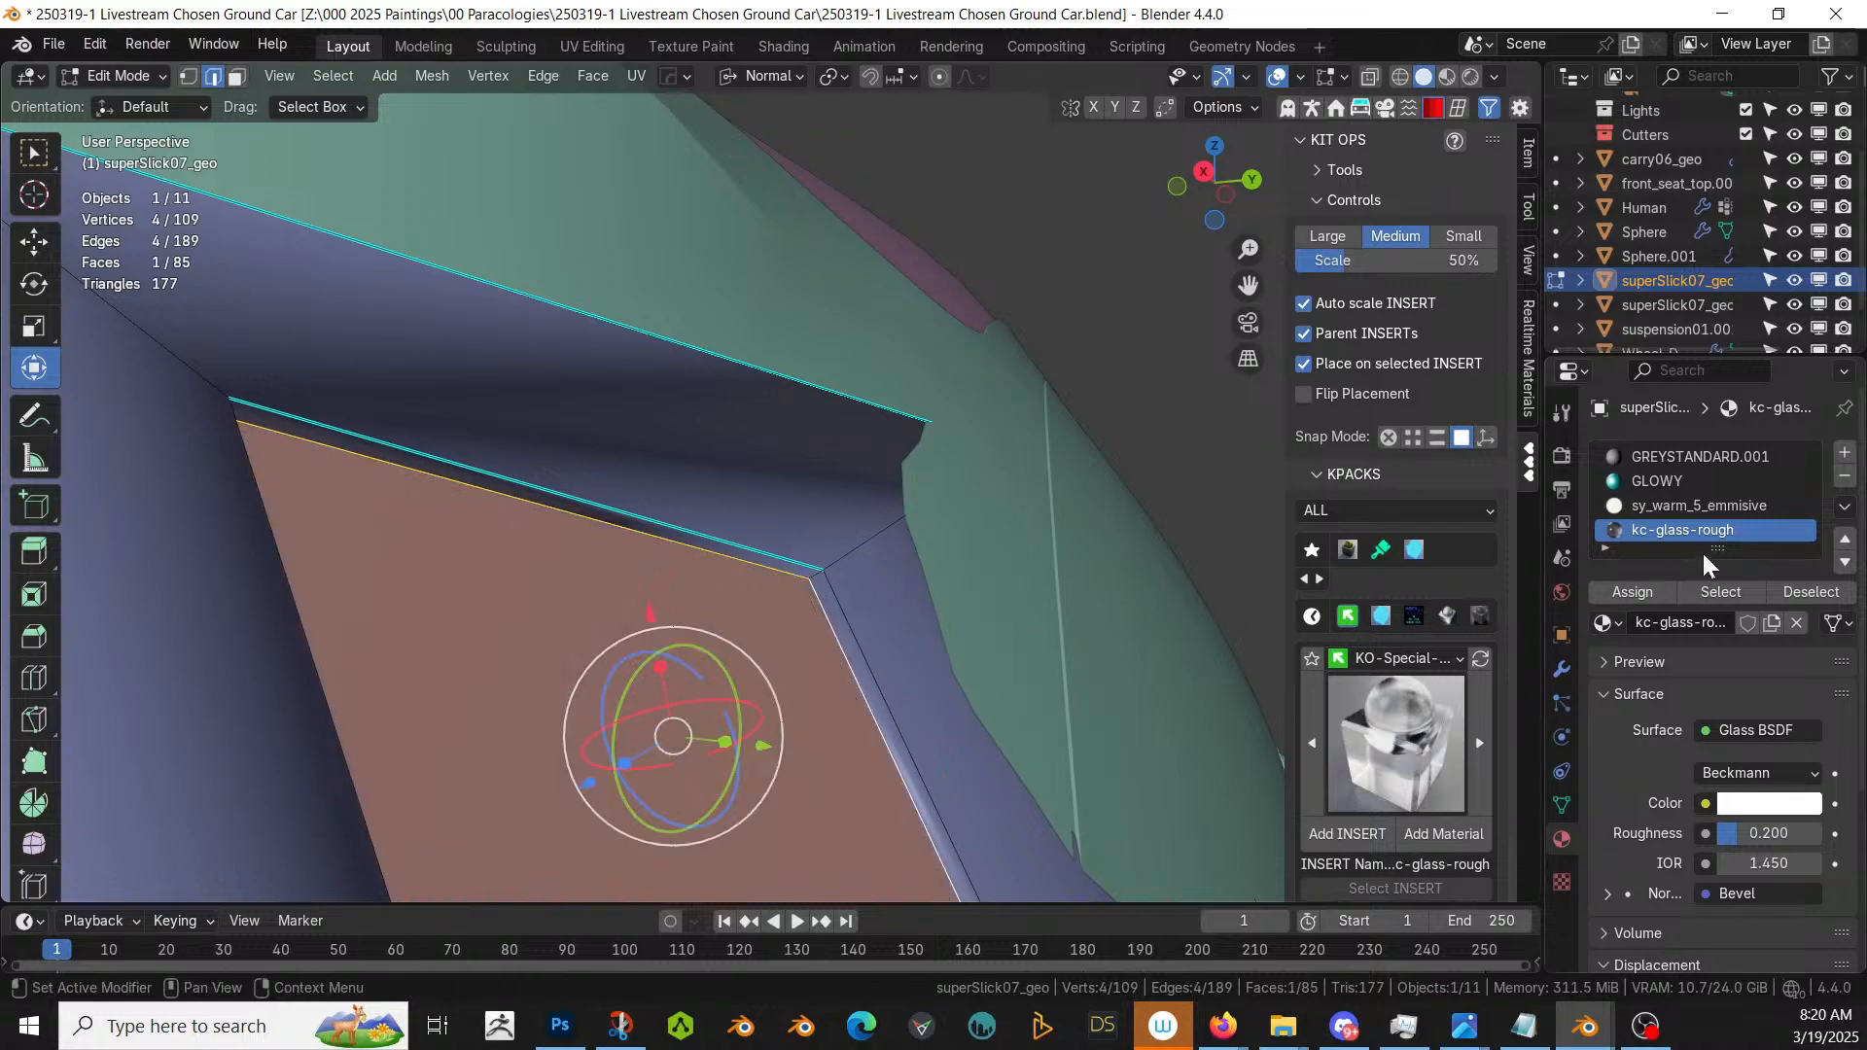
- Return to Object Mode and switch the viewport to Rendered shading to check the lamp materials
{"action": "key", "text": "Tab"}
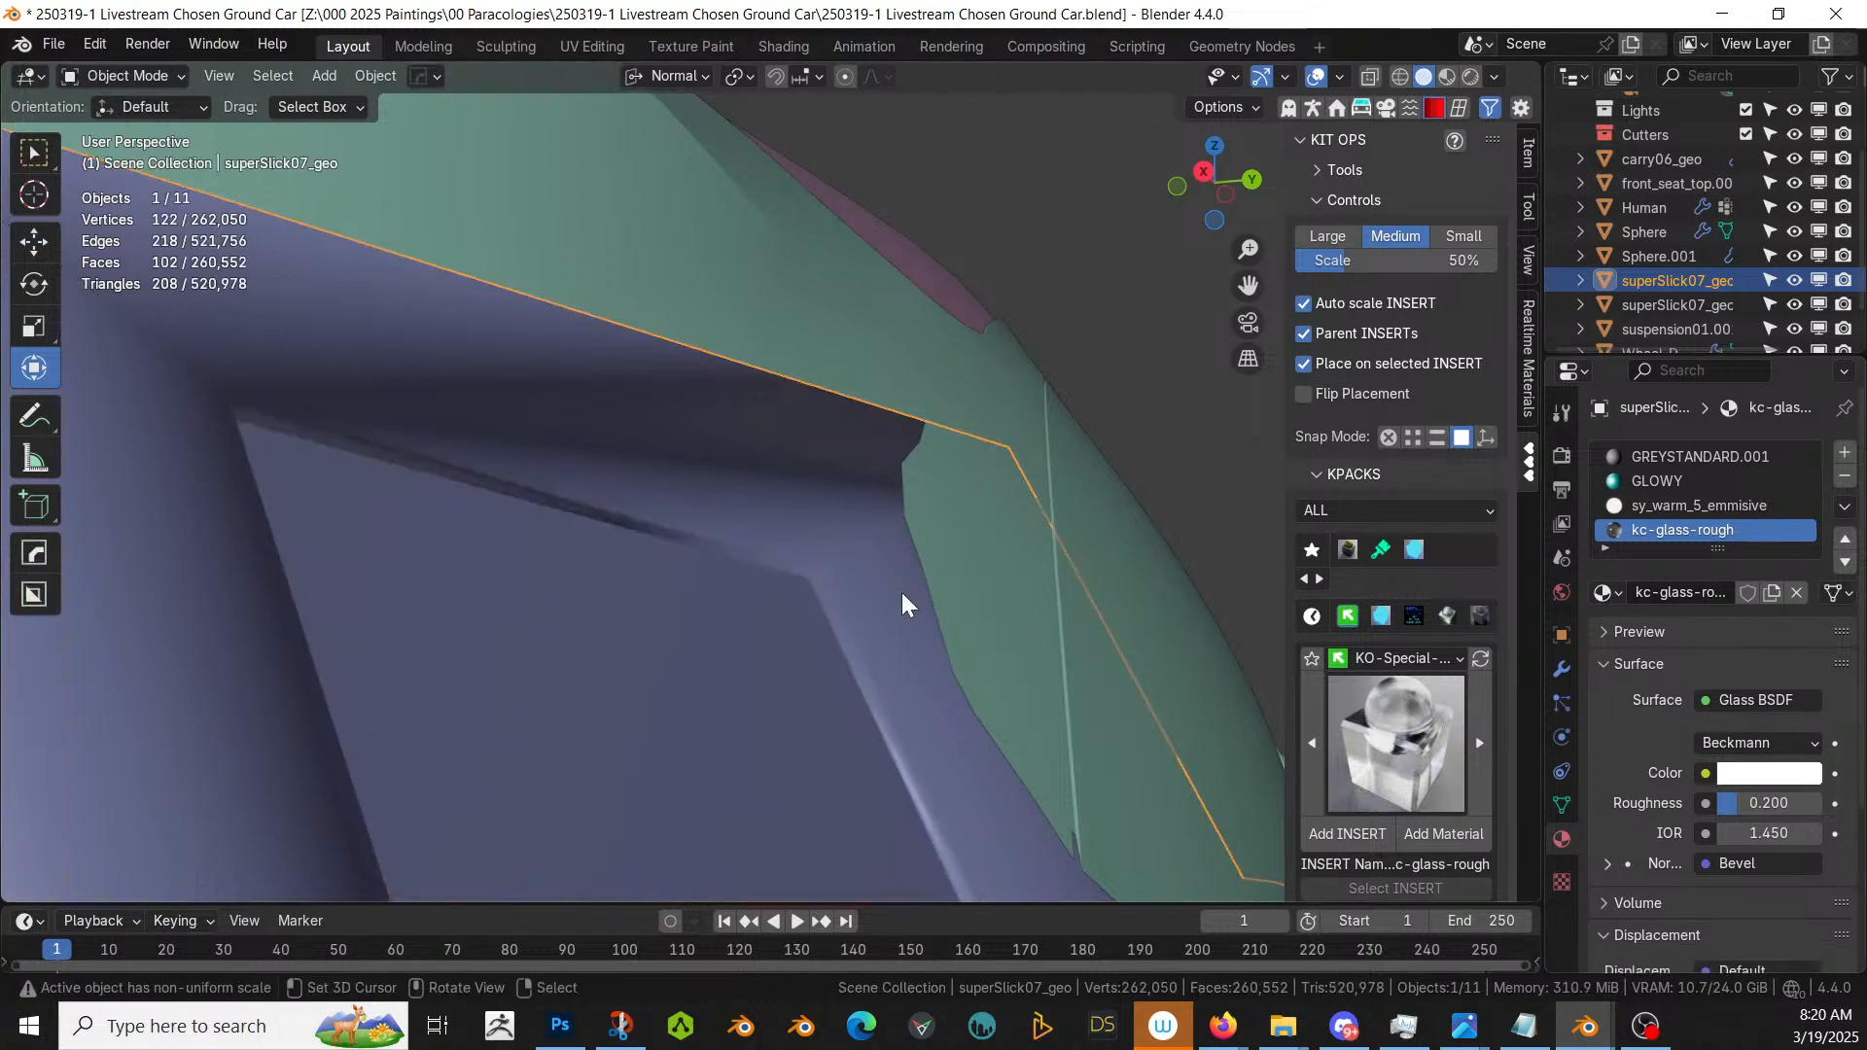
{"action": "key", "text": "z"}
{"action": "key", "text": "Return"}
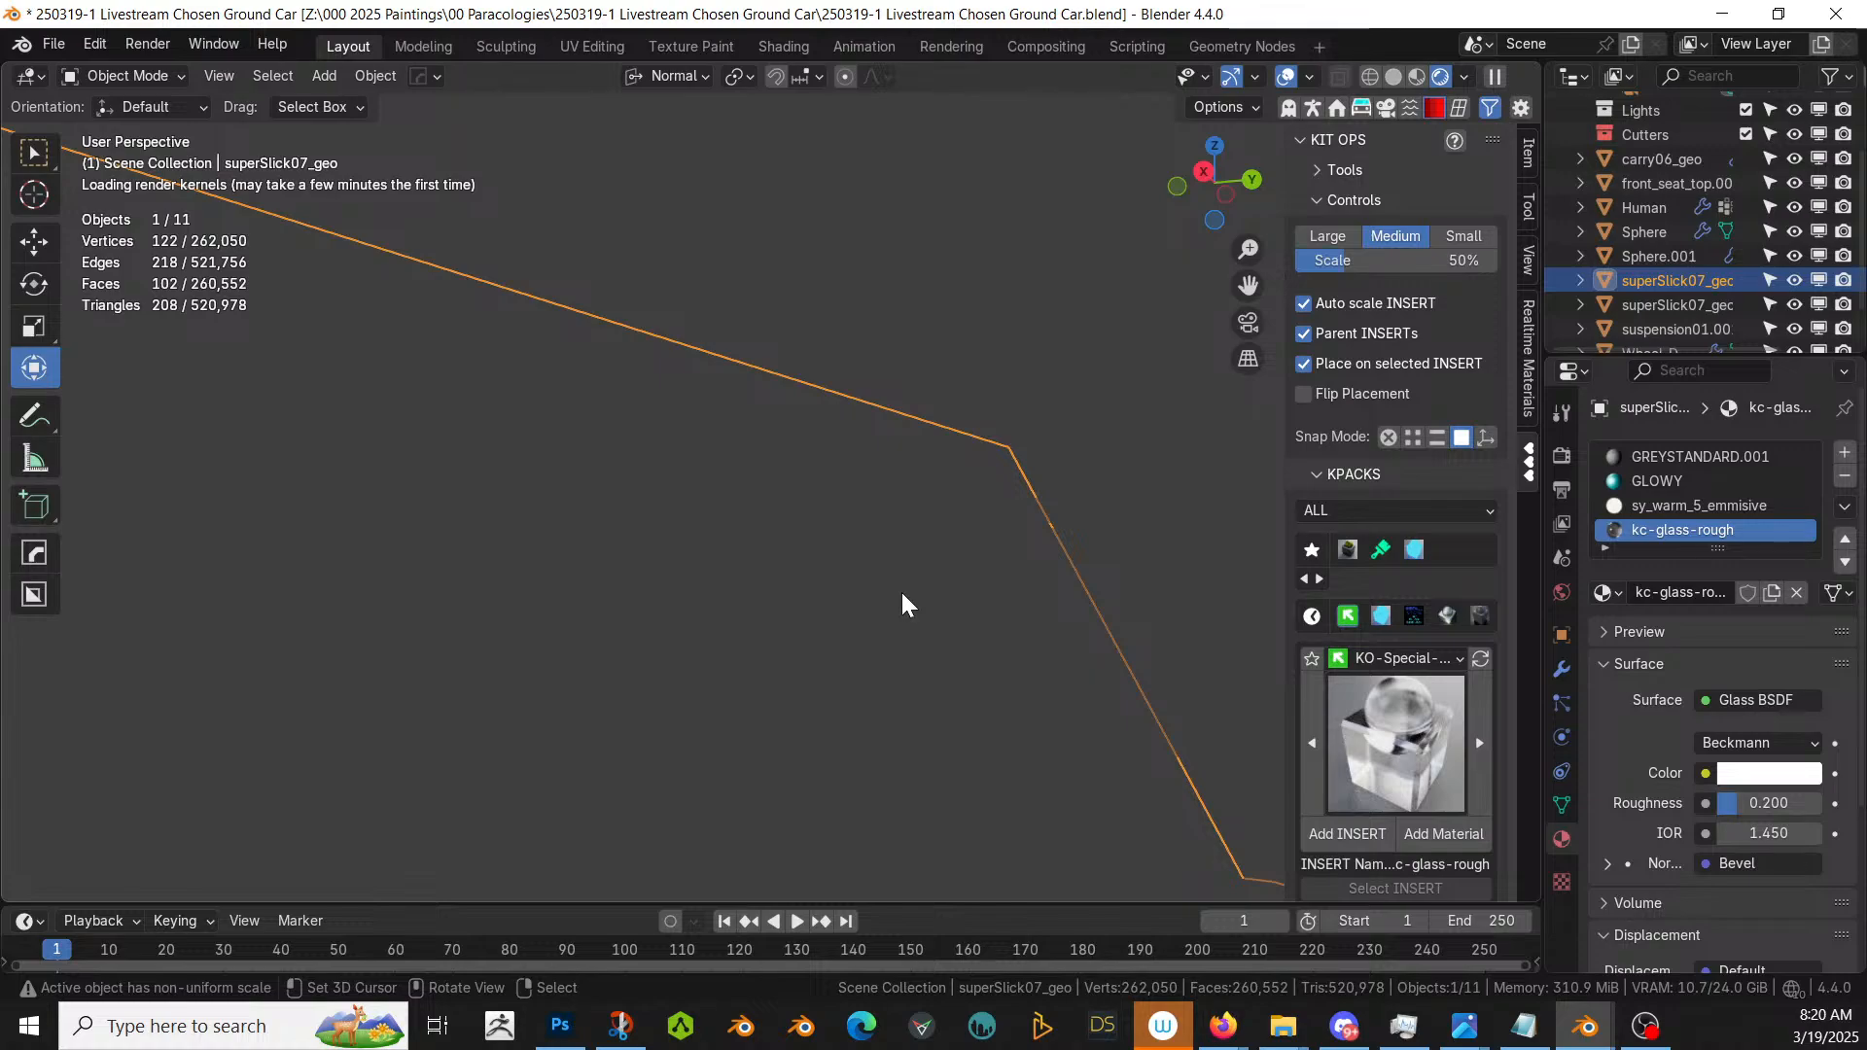
- Switch to the SciFi Vol1_noPeople.blend file, inspect the isolated superSlick07 part and return to the full vehicle library
{"action": "middle_click_drag", "start_coordinate": [889, 581], "coordinate": [759, 538]}
{"action": "scroll", "coordinate": [760, 539], "scroll_direction": "down", "scroll_amount": 6}
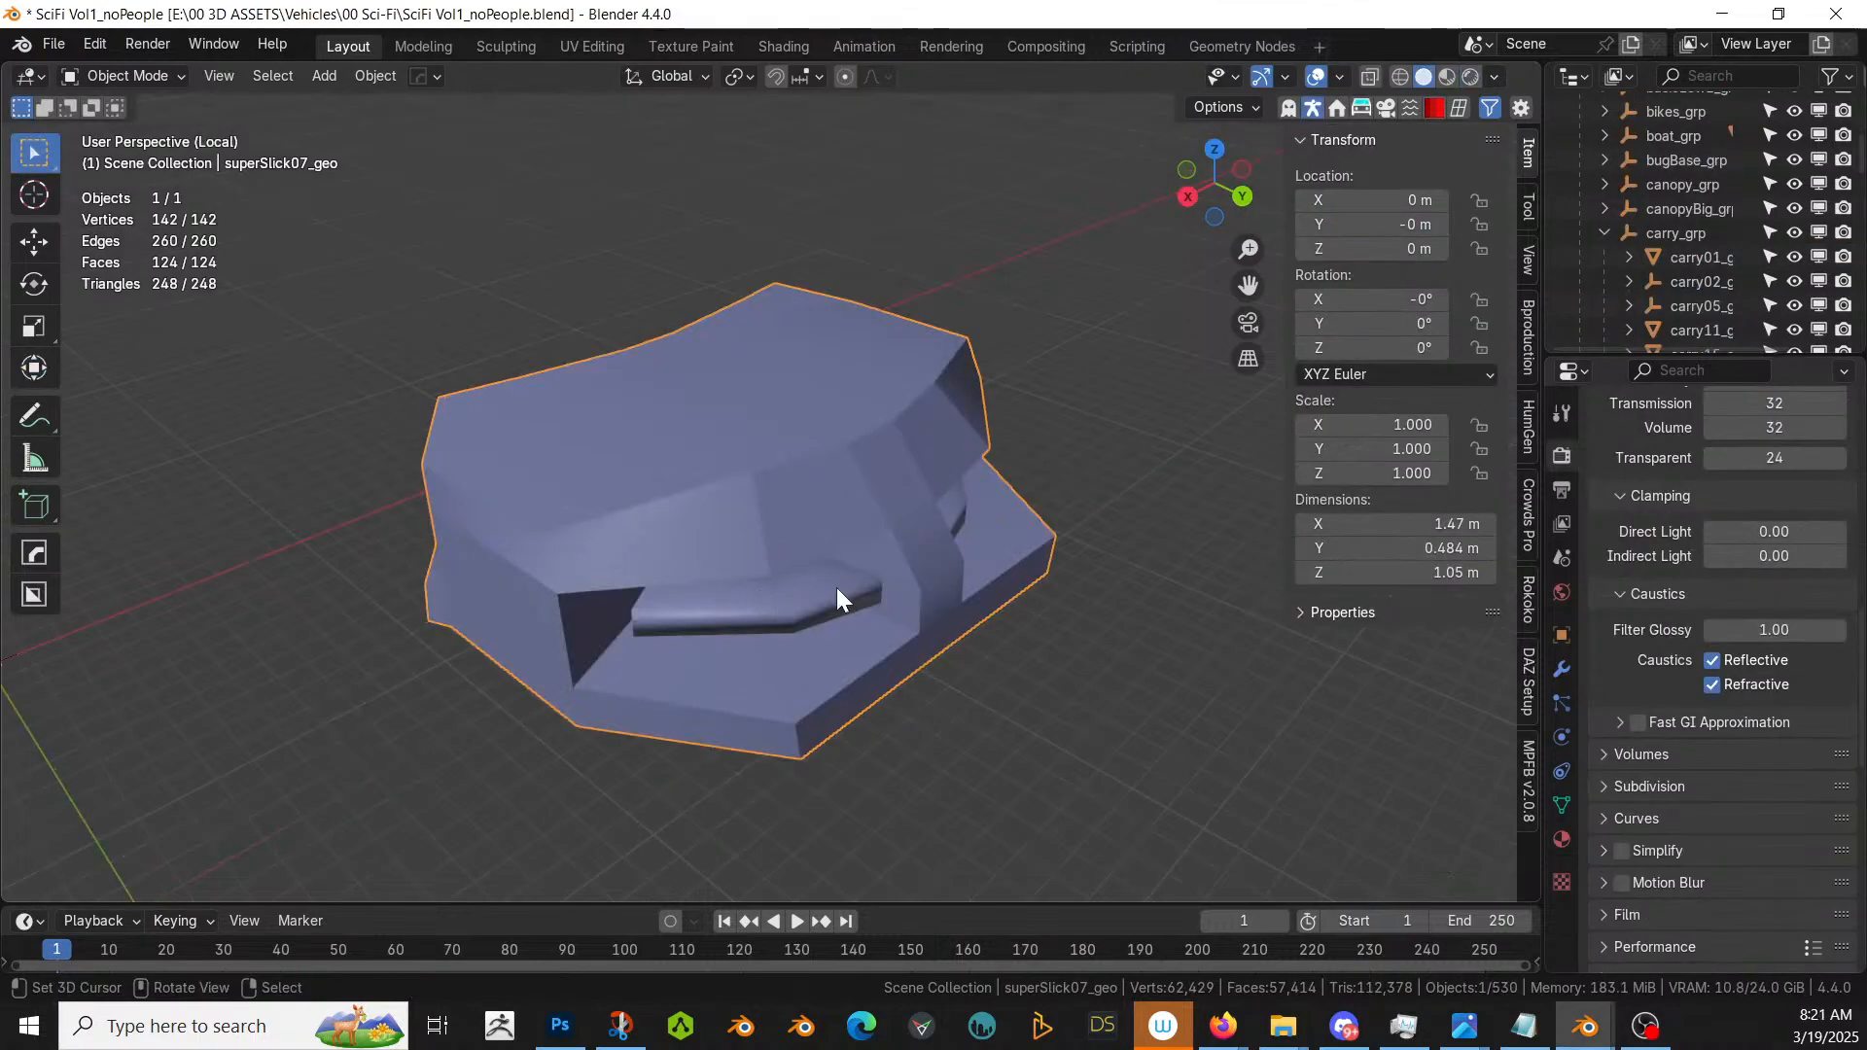
{"action": "scroll", "coordinate": [836, 587], "scroll_direction": "up", "scroll_amount": 5}
{"action": "scroll", "coordinate": [838, 585], "scroll_direction": "down", "scroll_amount": 6}
{"action": "middle_click_drag", "start_coordinate": [843, 574], "coordinate": [1035, 530]}
{"action": "scroll", "coordinate": [1031, 532], "scroll_direction": "down", "scroll_amount": 3}
{"action": "middle_click_drag", "start_coordinate": [725, 535], "coordinate": [1225, 424], "text": "shift"}
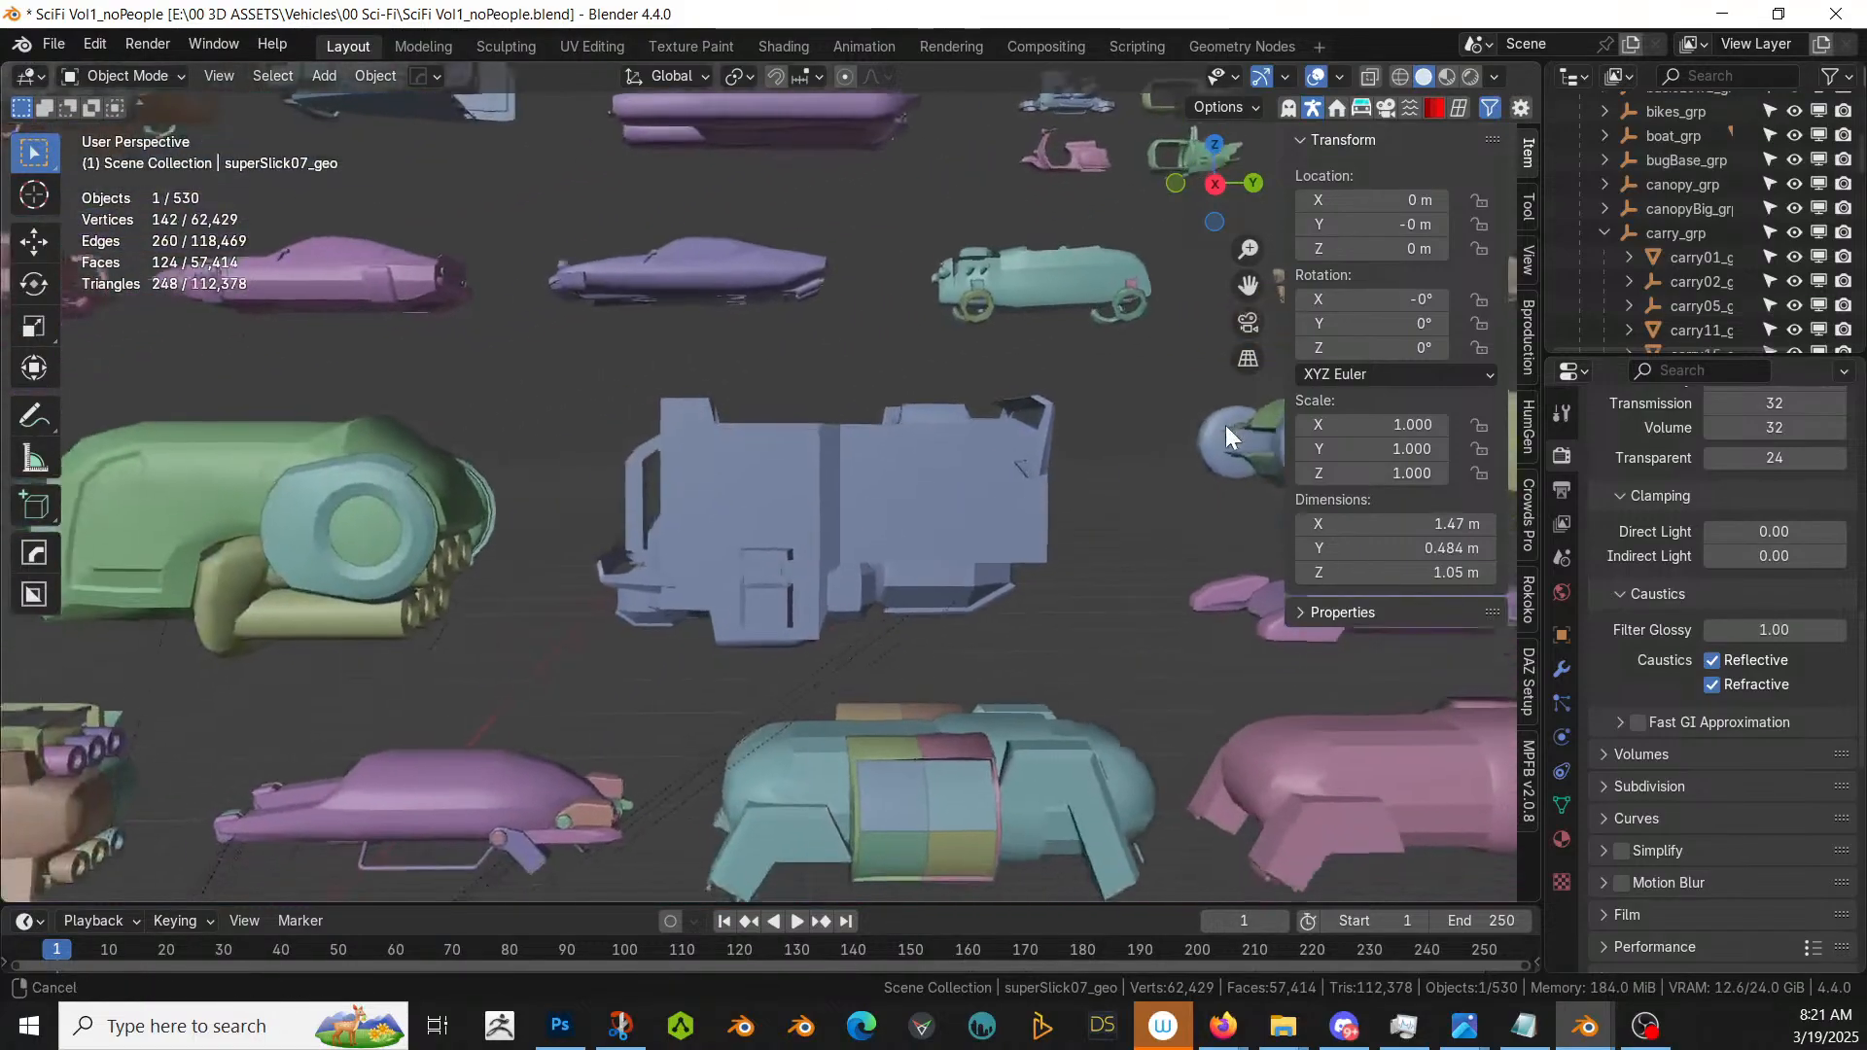
- Survey the rows of sci-fi vehicles for body parts that could be reused on the ground car
{"action": "middle_click_drag", "start_coordinate": [901, 453], "coordinate": [1232, 266]}
{"action": "scroll", "coordinate": [954, 528], "scroll_direction": "down", "scroll_amount": 3}
{"action": "scroll", "coordinate": [797, 571], "scroll_direction": "up", "scroll_amount": 3}
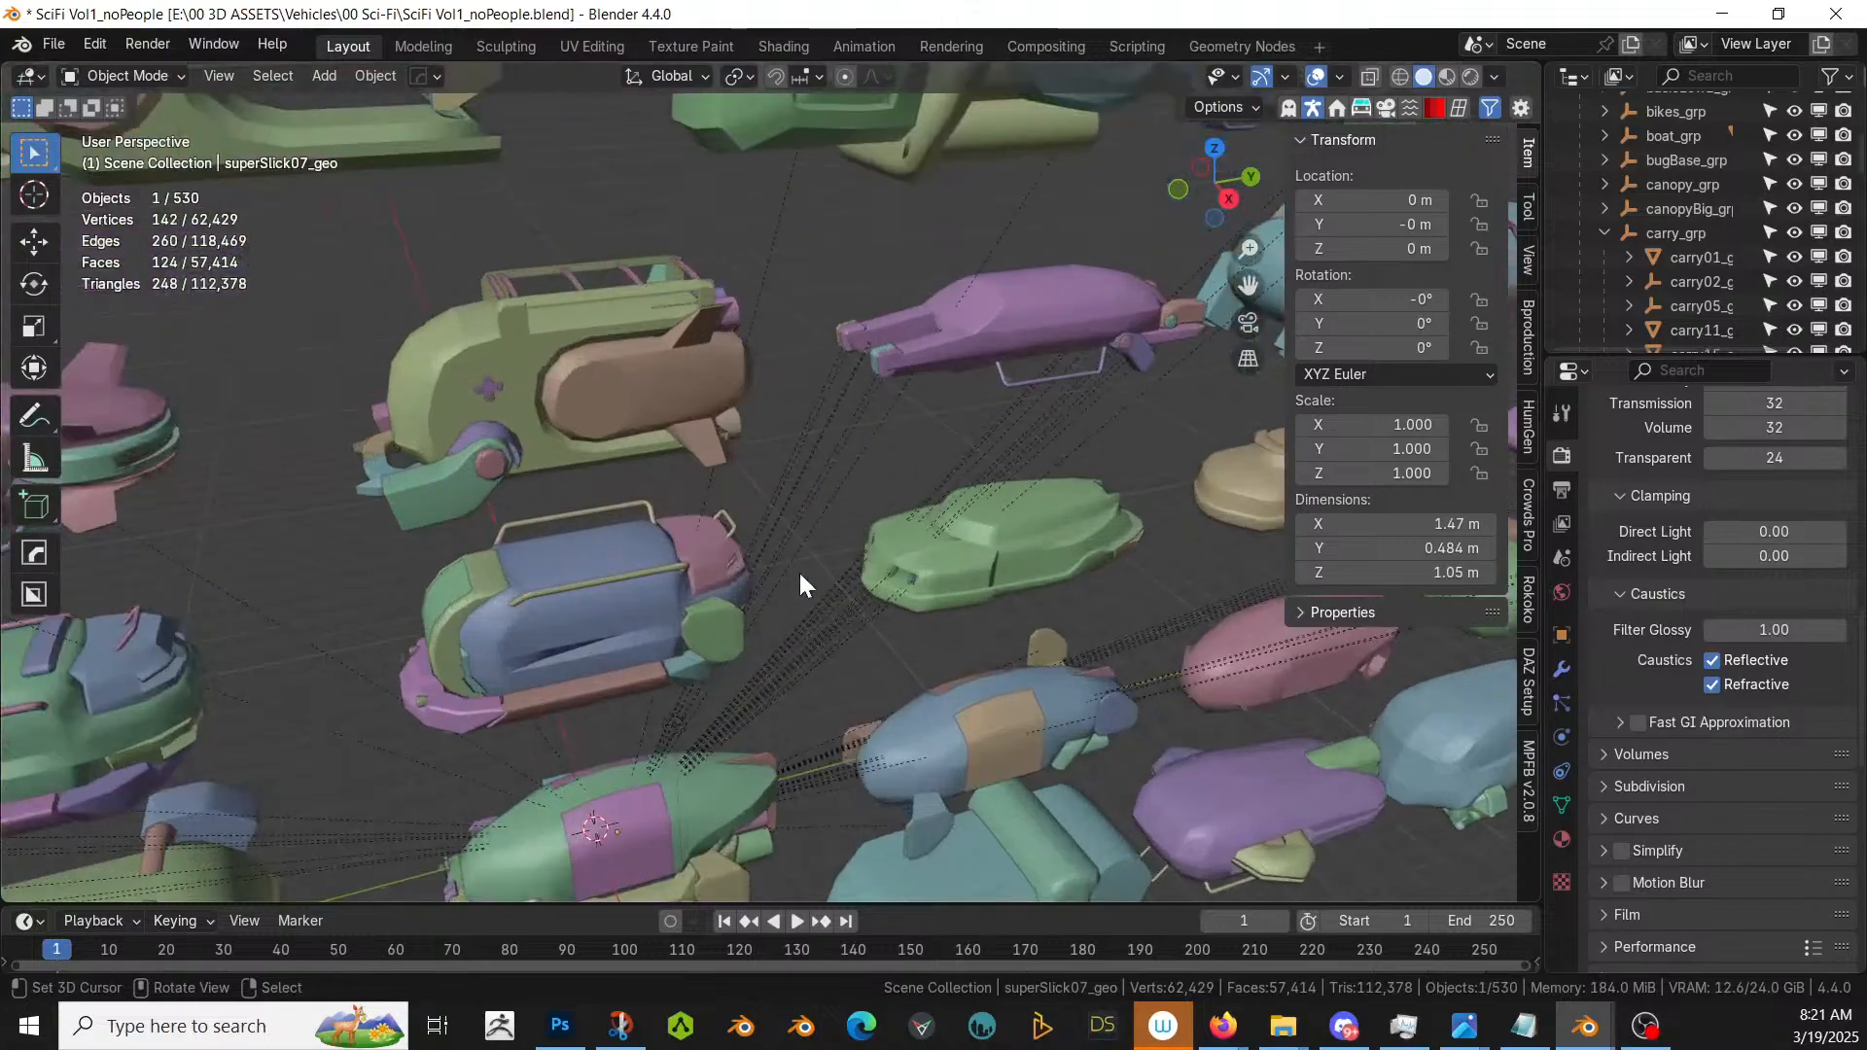
{"action": "middle_click_drag", "start_coordinate": [791, 585], "coordinate": [1030, 457]}
{"action": "middle_click_drag", "start_coordinate": [879, 472], "coordinate": [860, 171], "text": "shift"}
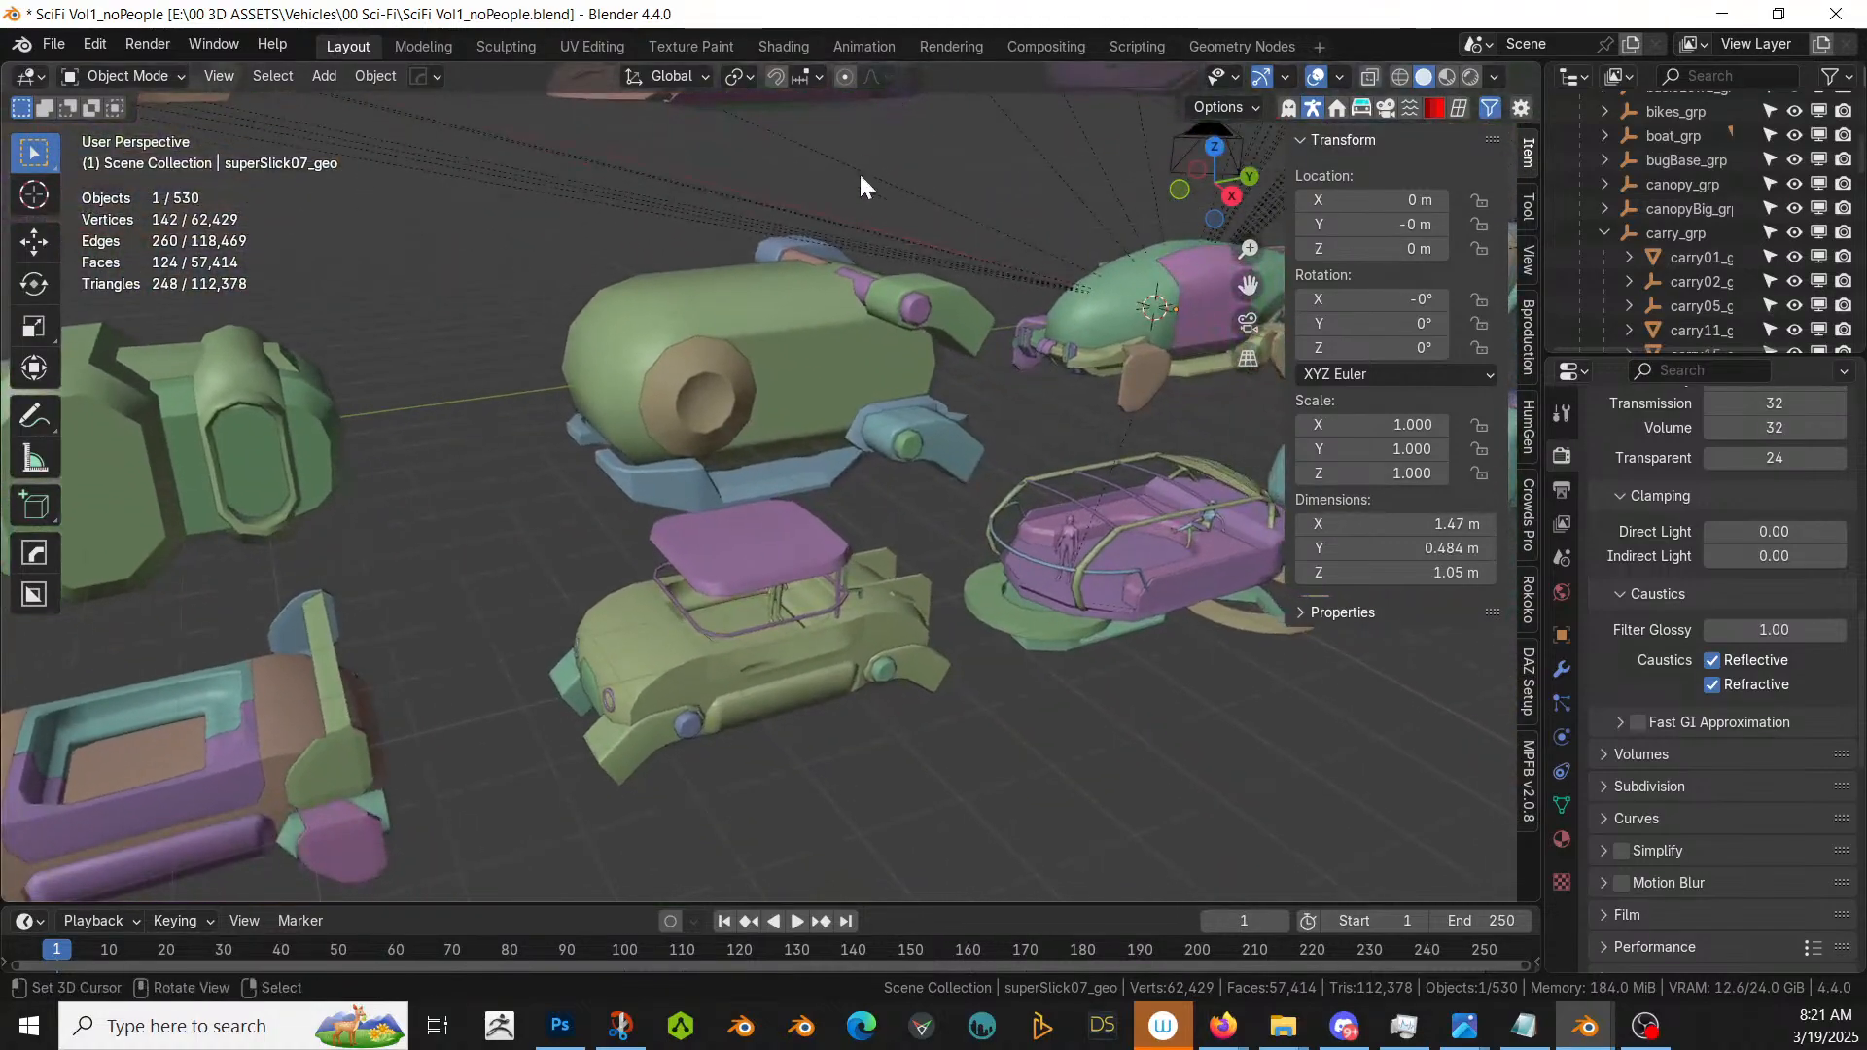
{"action": "middle_click_drag", "start_coordinate": [1096, 492], "coordinate": [678, 90]}
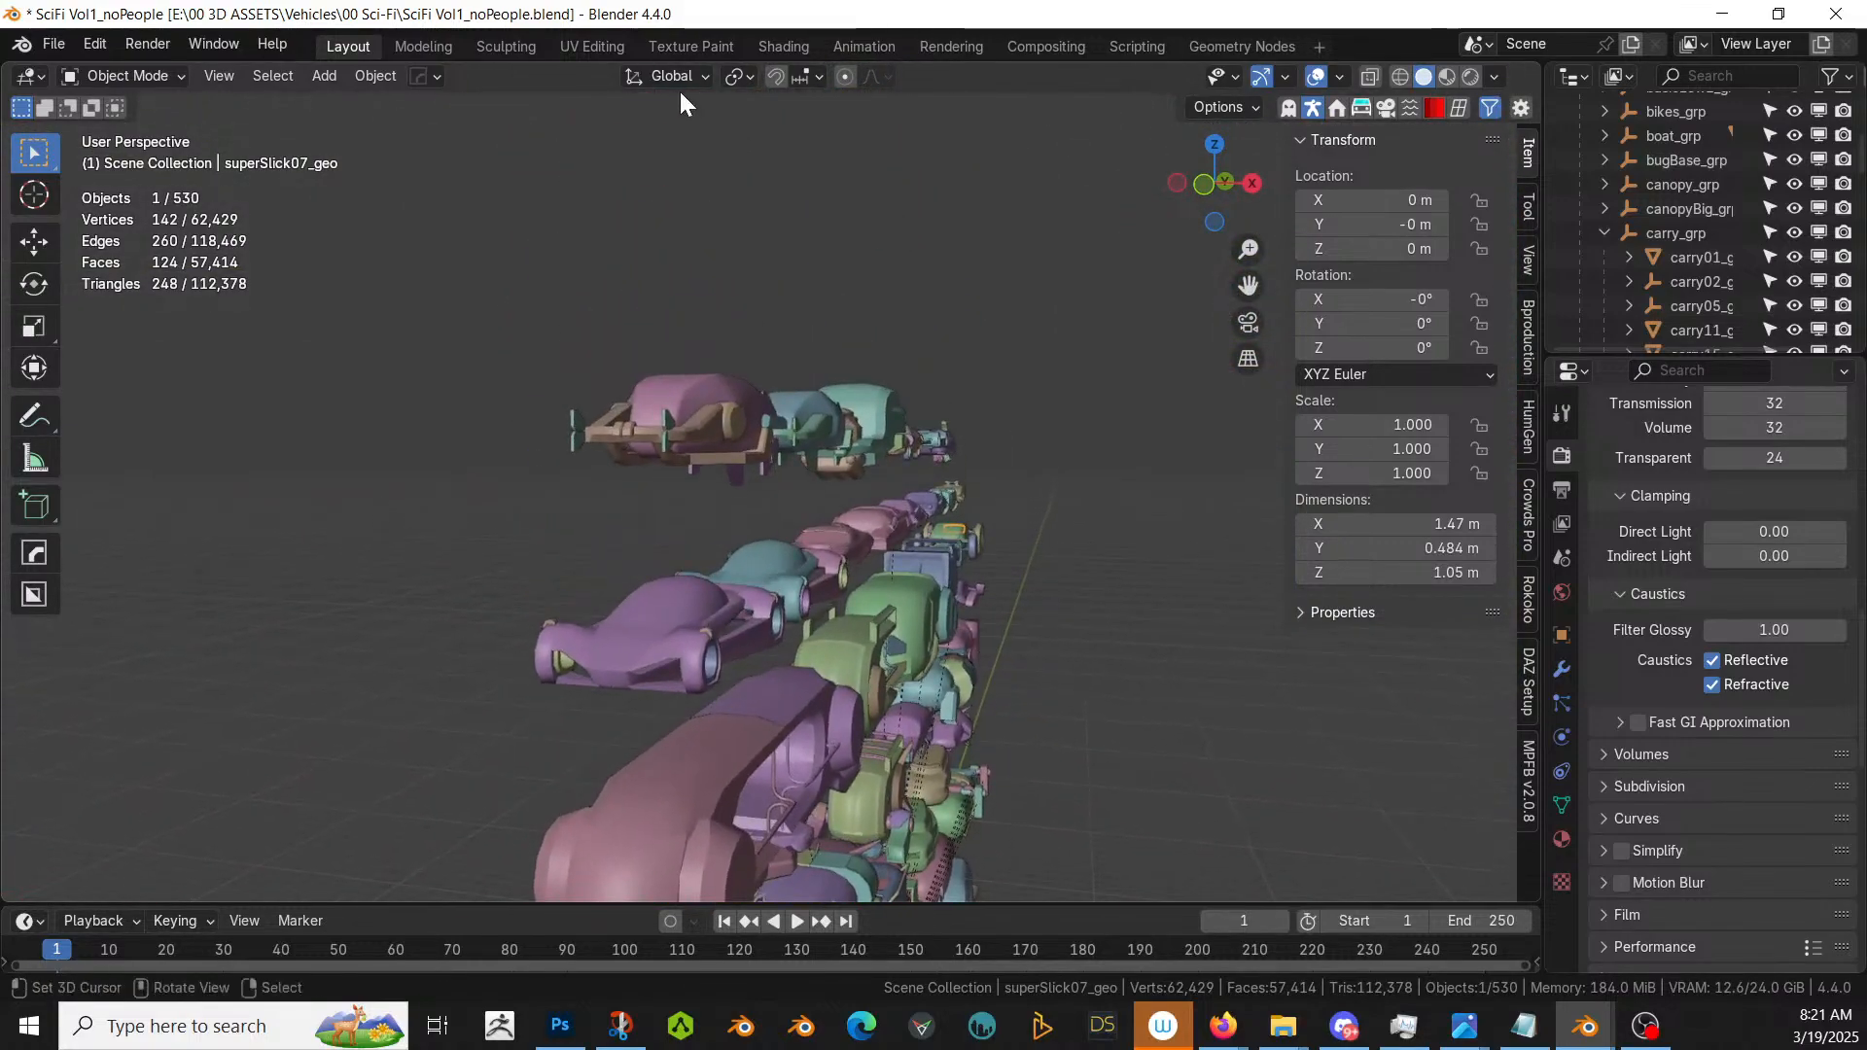
{"action": "scroll", "coordinate": [837, 516], "scroll_direction": "up", "scroll_amount": 3}
{"action": "middle_click_drag", "start_coordinate": [836, 516], "coordinate": [739, 682]}
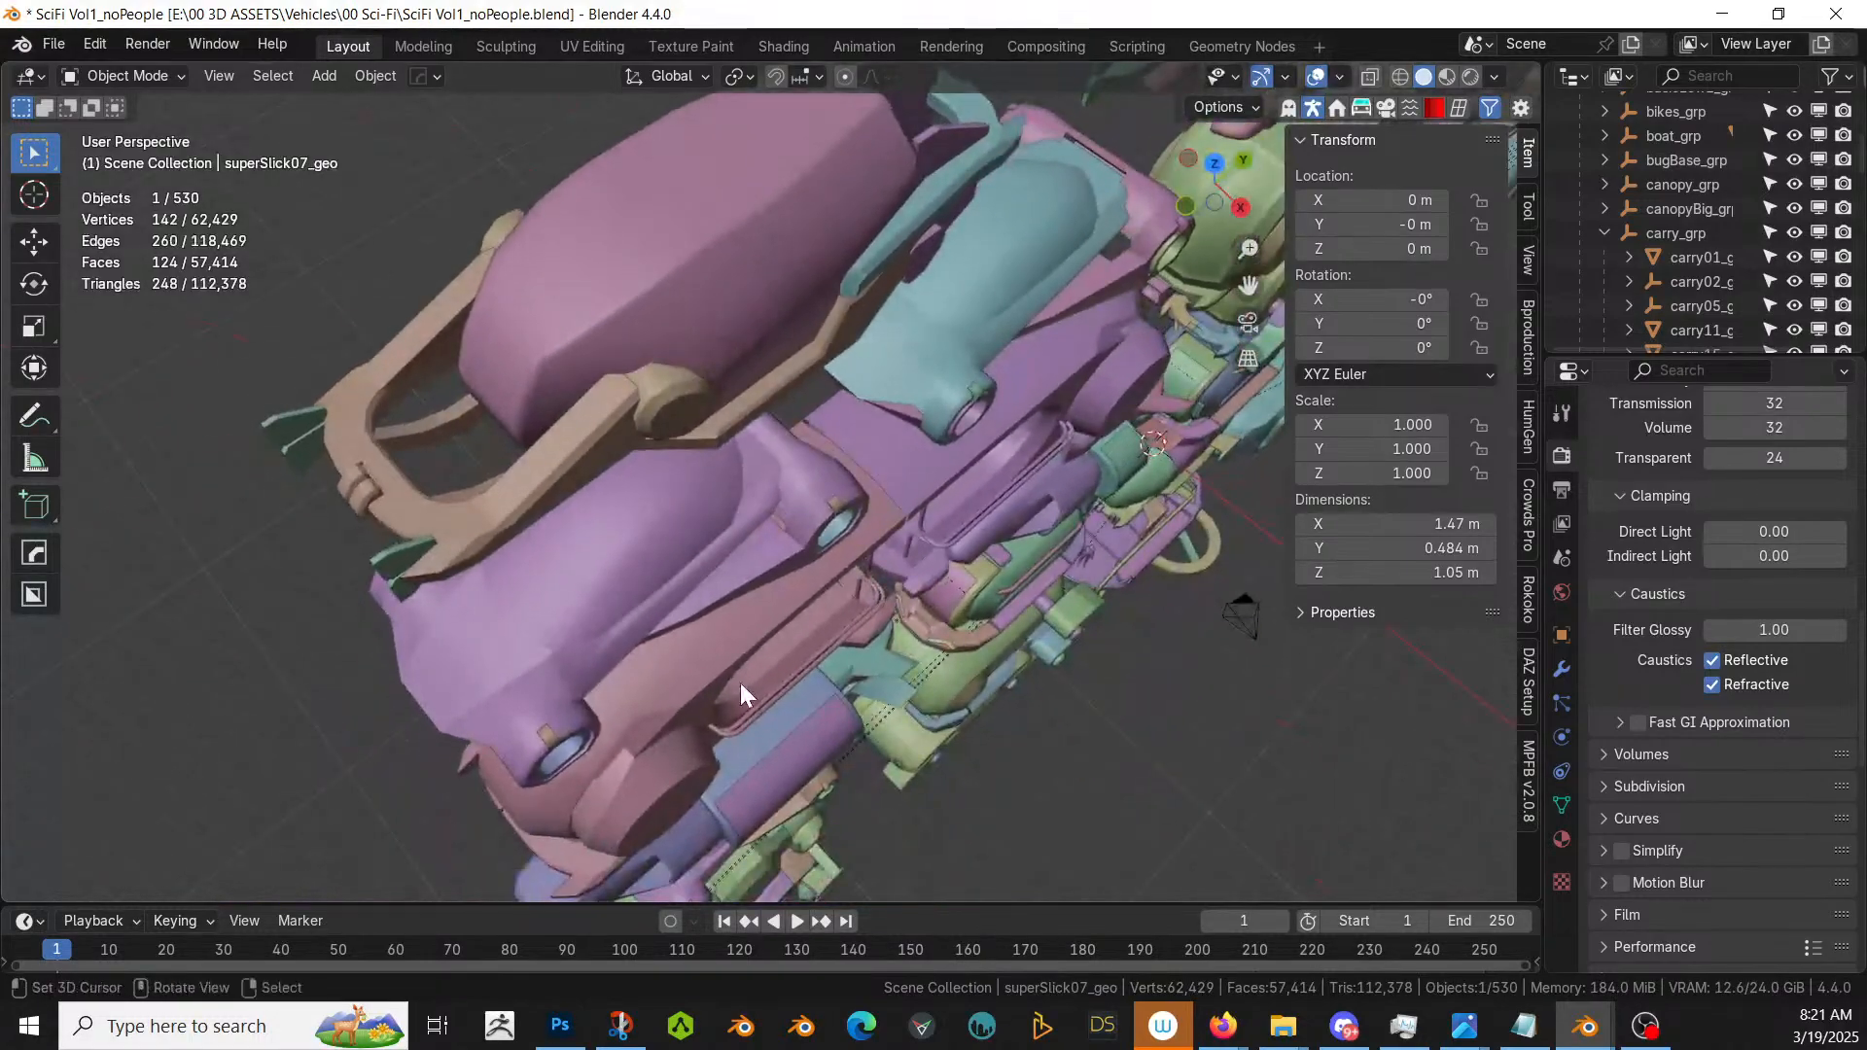
- Examine the frame and pivot parts of the grasshopper vehicle and the frame of the stubby vehicle as candidates
{"action": "left_click", "coordinate": [562, 439]}
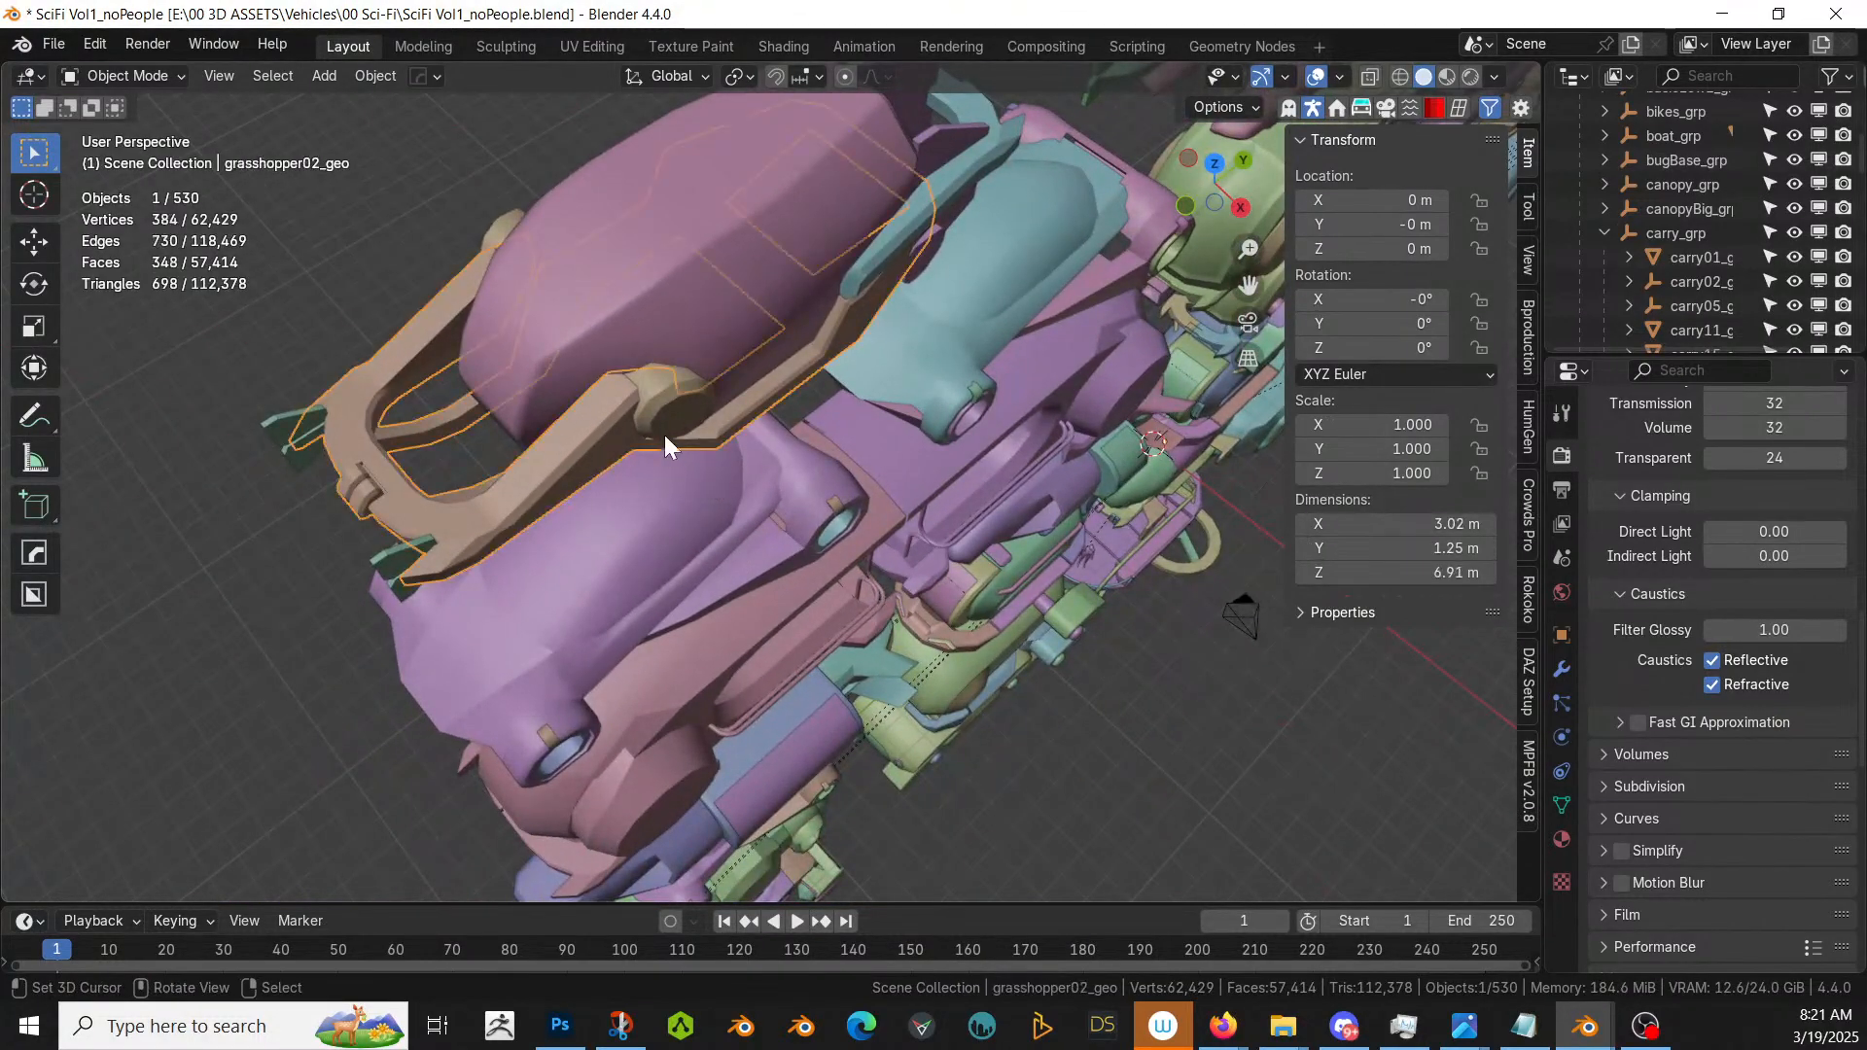
{"action": "left_click", "coordinate": [641, 413]}
{"action": "left_click", "coordinate": [585, 445]}
{"action": "left_click", "coordinate": [687, 398]}
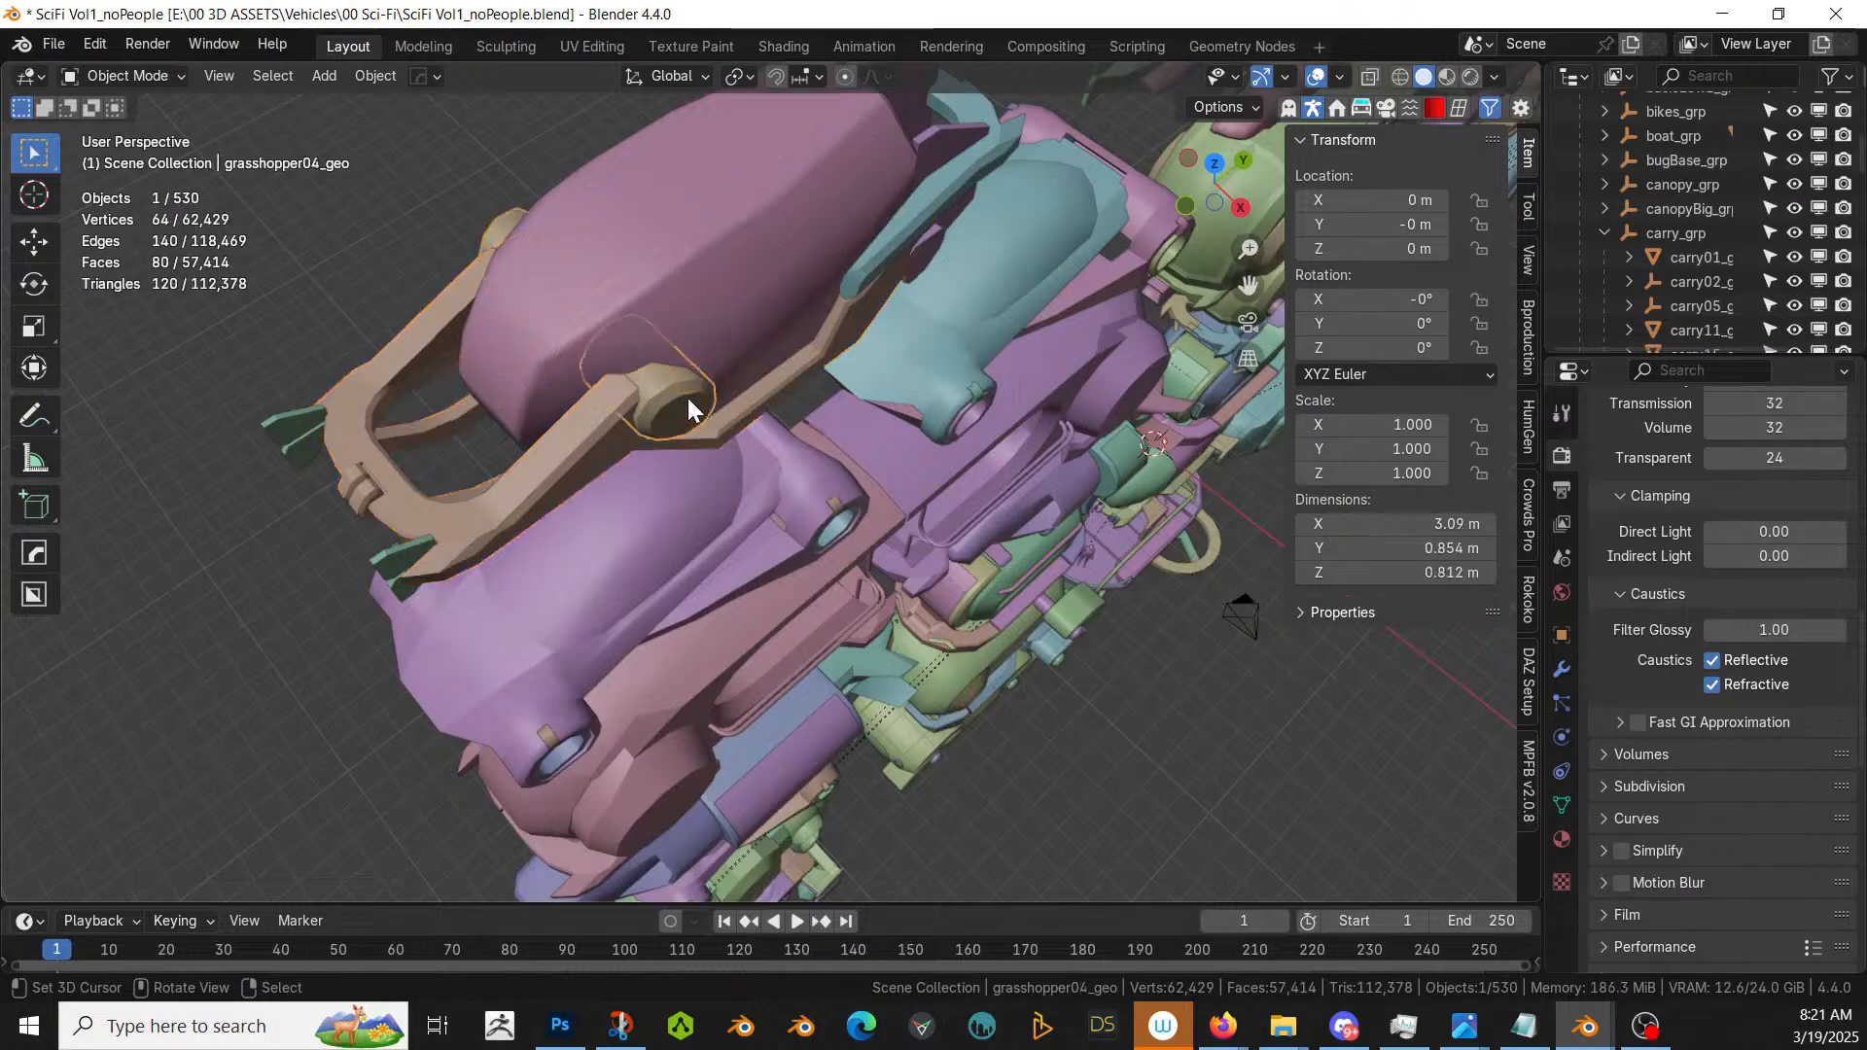
{"action": "middle_click_drag", "start_coordinate": [686, 398], "coordinate": [445, 552]}
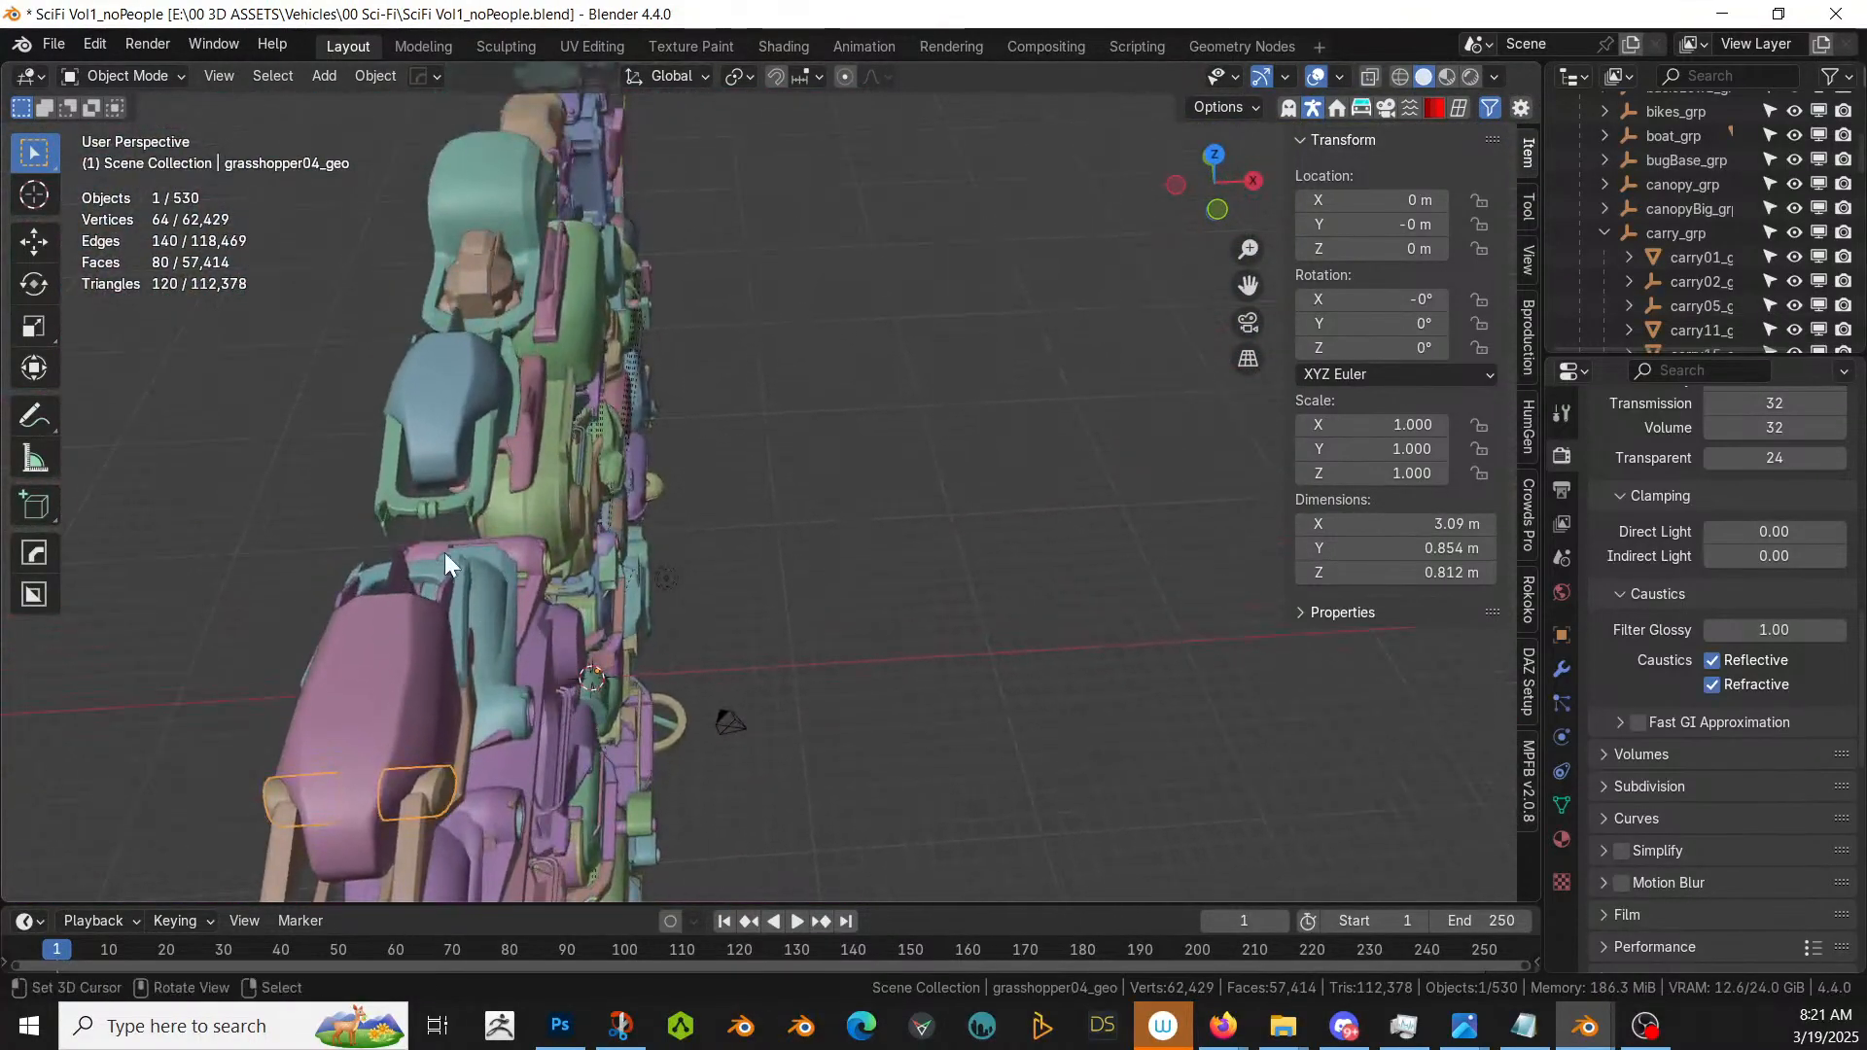
{"action": "left_click", "coordinate": [488, 465]}
{"action": "middle_click_drag", "start_coordinate": [488, 465], "coordinate": [1146, 483]}
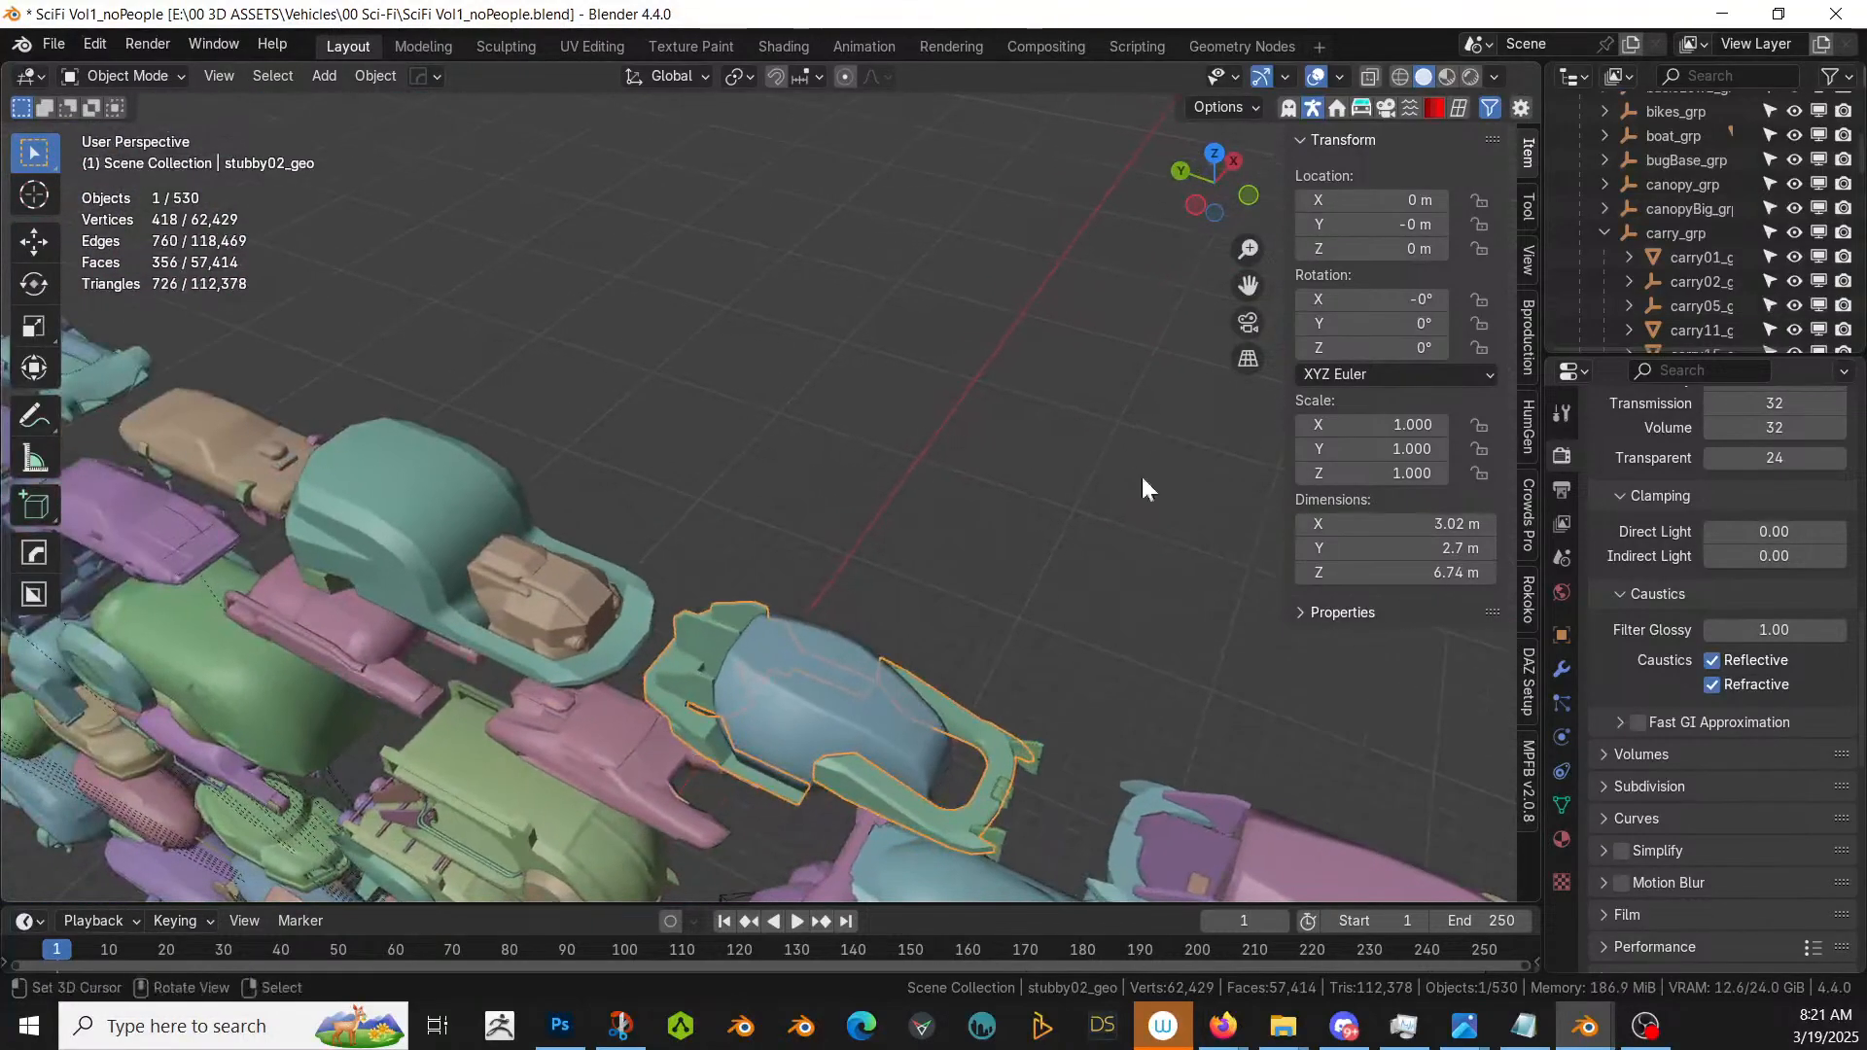
- Select the ladybug vehicle's lower side rail, examine it in local view and return to the full library
{"action": "middle_click_drag", "start_coordinate": [487, 725], "coordinate": [510, 784]}
{"action": "middle_click_drag", "start_coordinate": [675, 805], "coordinate": [941, 587], "text": "shift"}
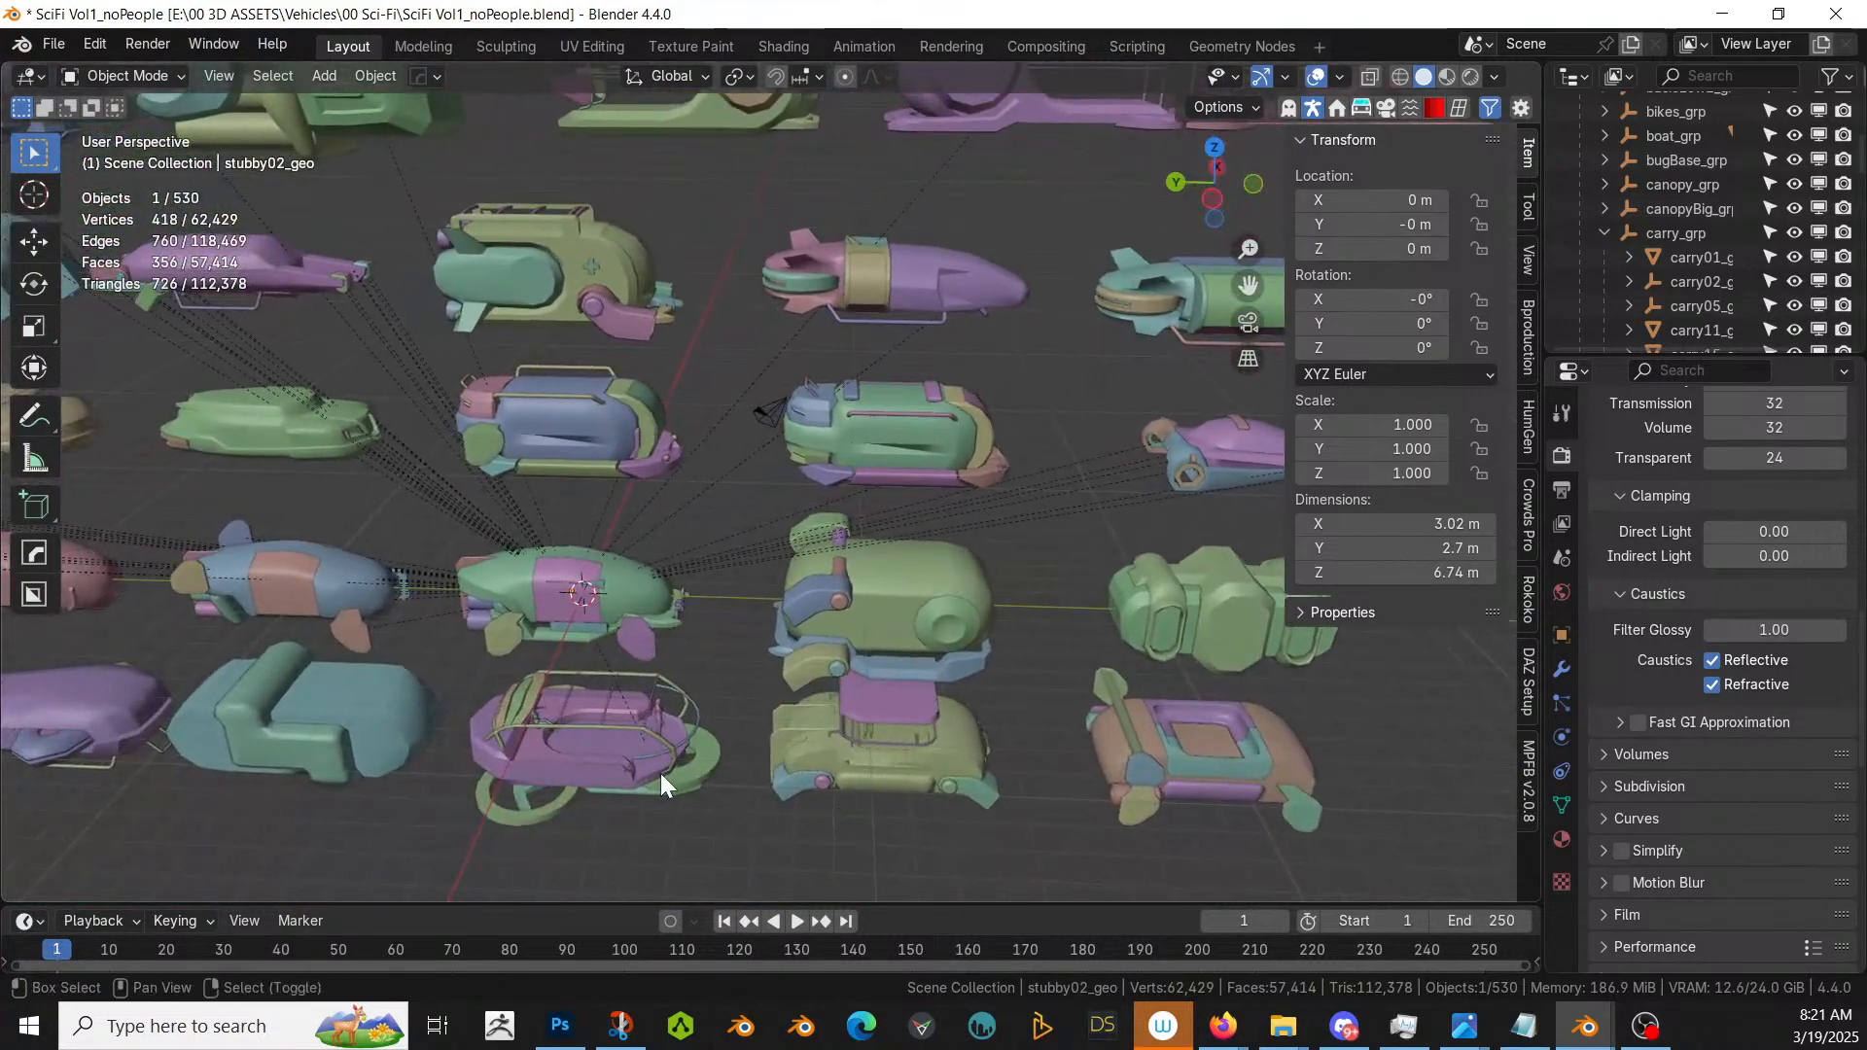
{"action": "middle_click_drag", "start_coordinate": [661, 775], "coordinate": [1233, 767], "text": "shift"}
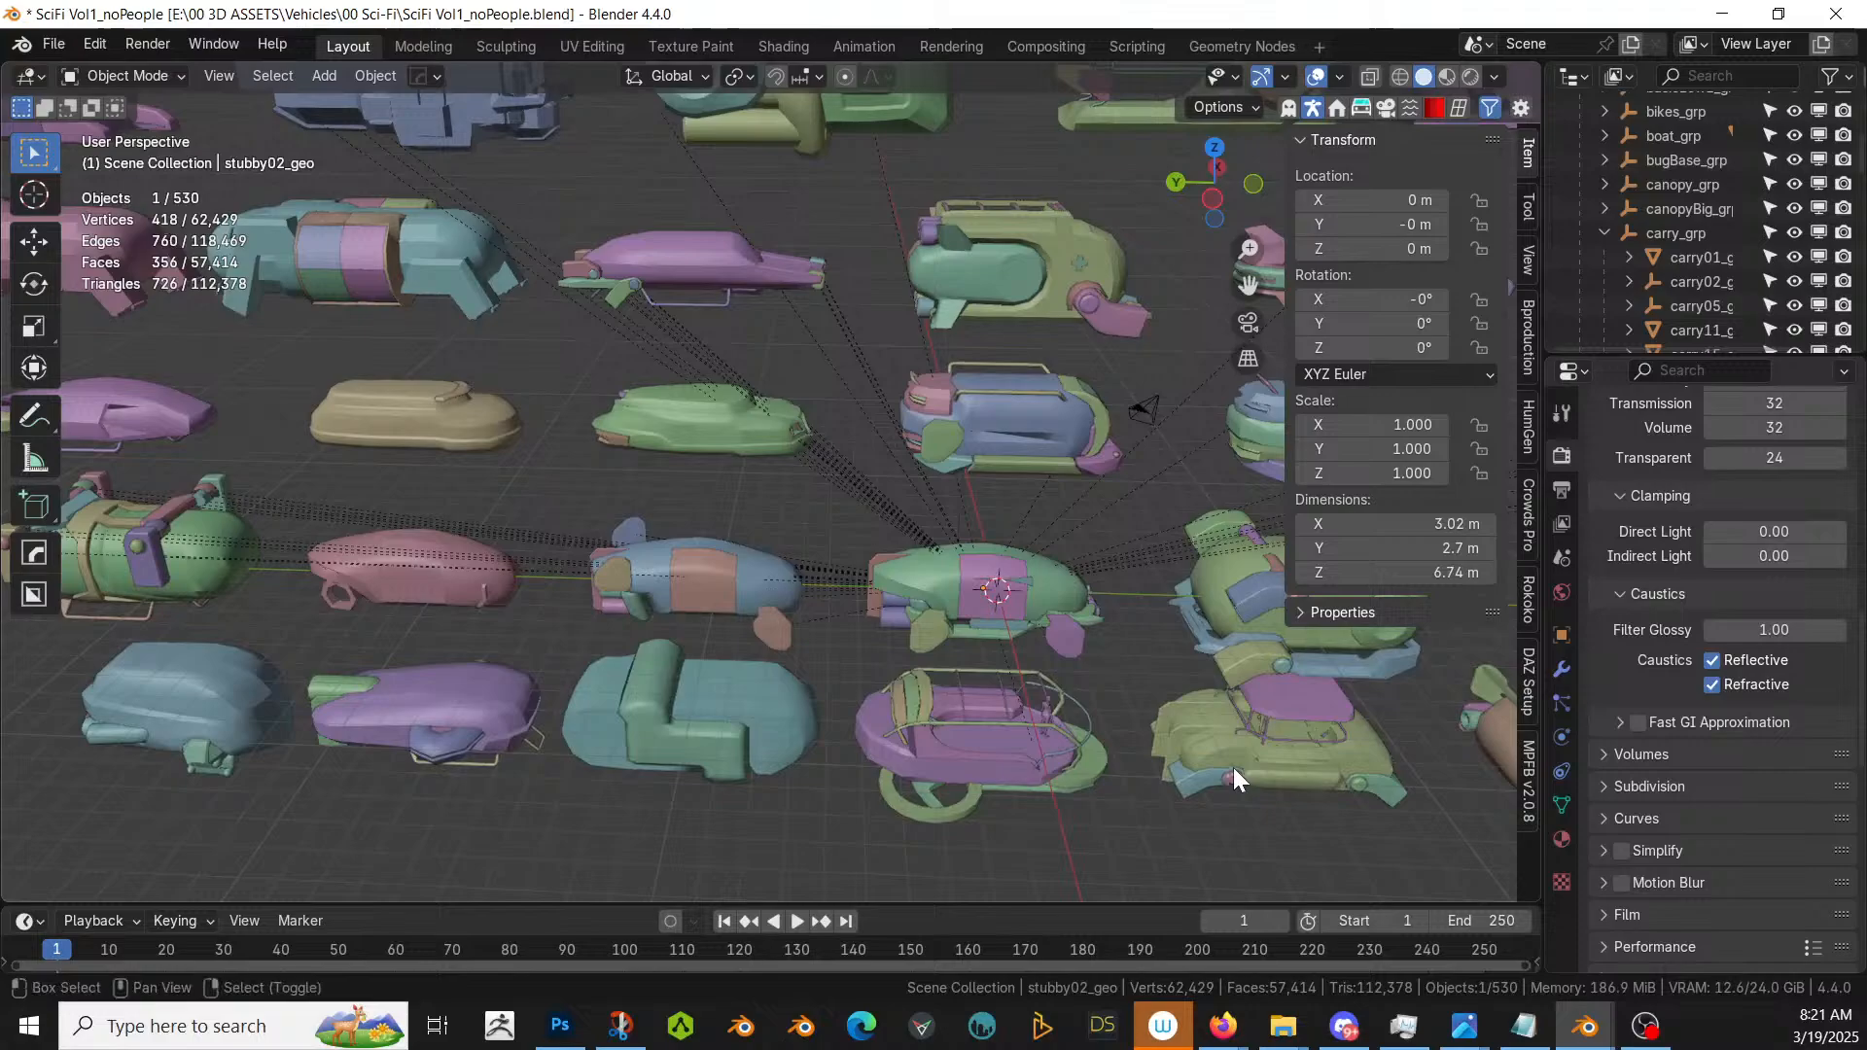
{"action": "left_click", "coordinate": [1097, 624]}
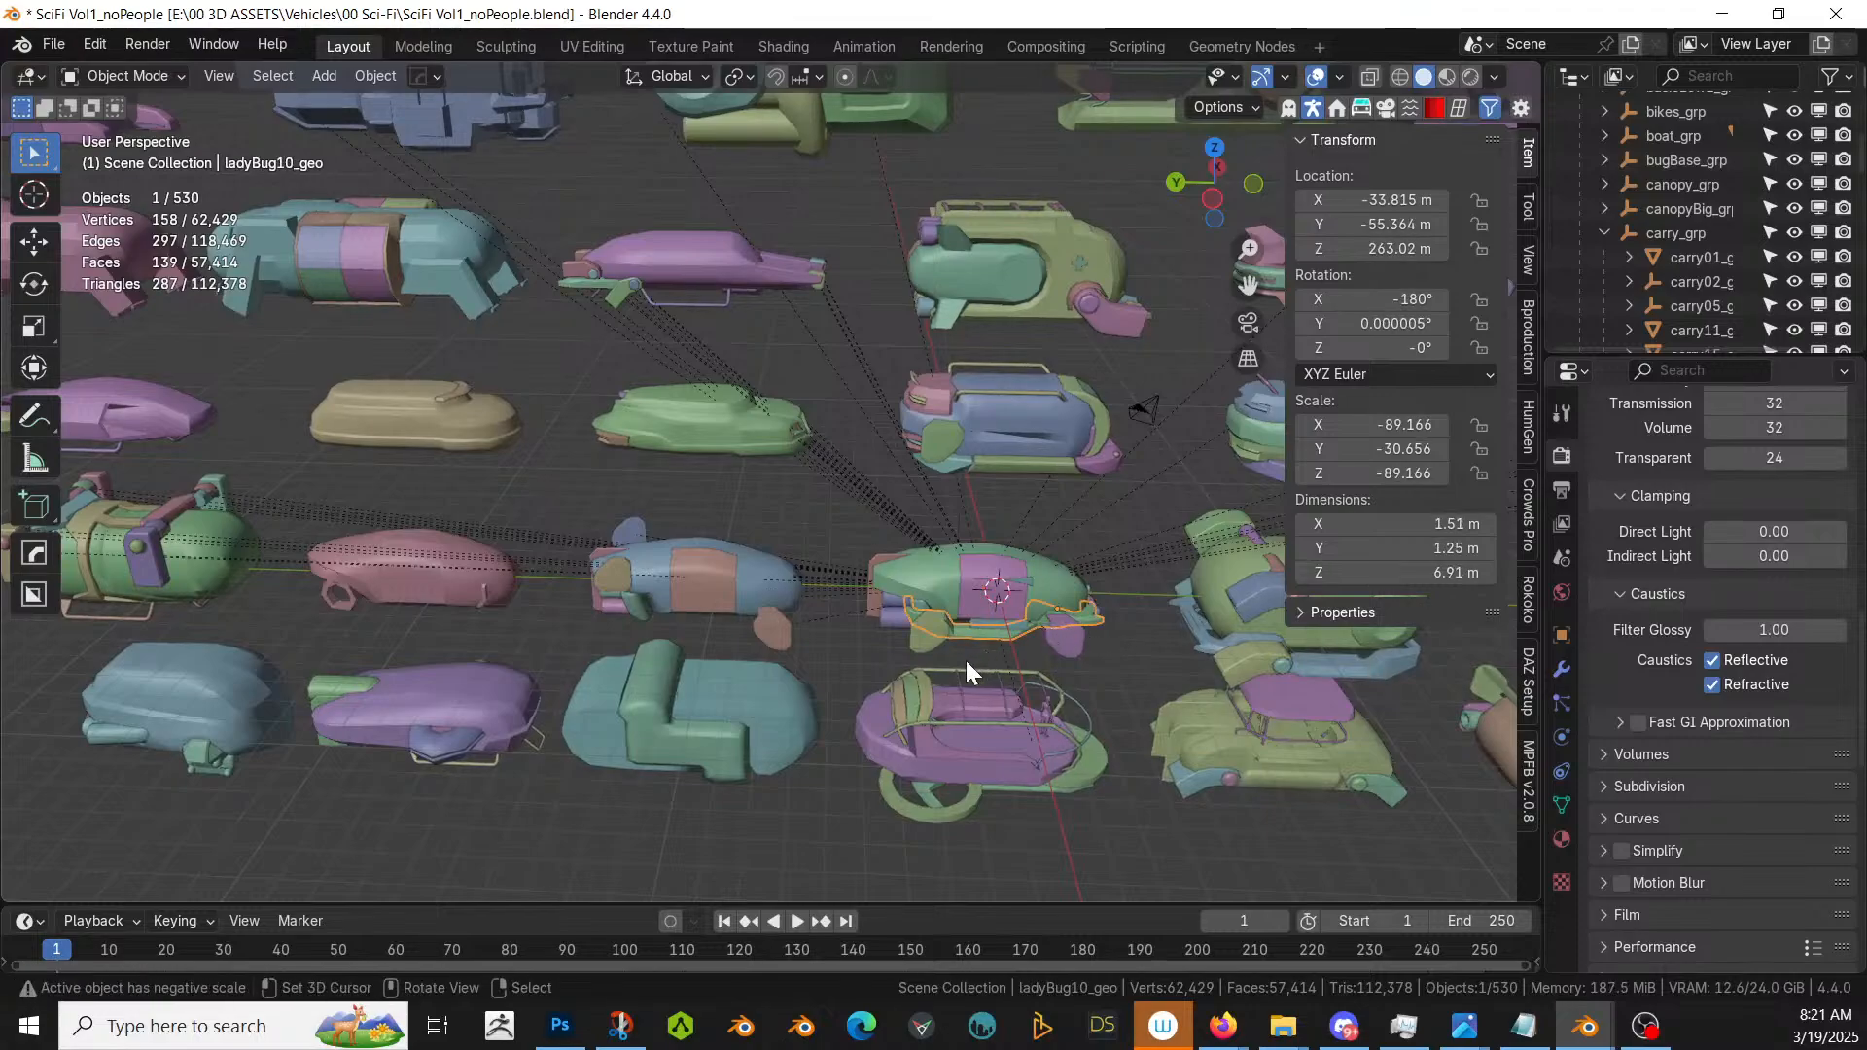
{"action": "middle_click_drag", "start_coordinate": [965, 661], "coordinate": [1027, 627]}
{"action": "key", "text": "KP_Divide"}
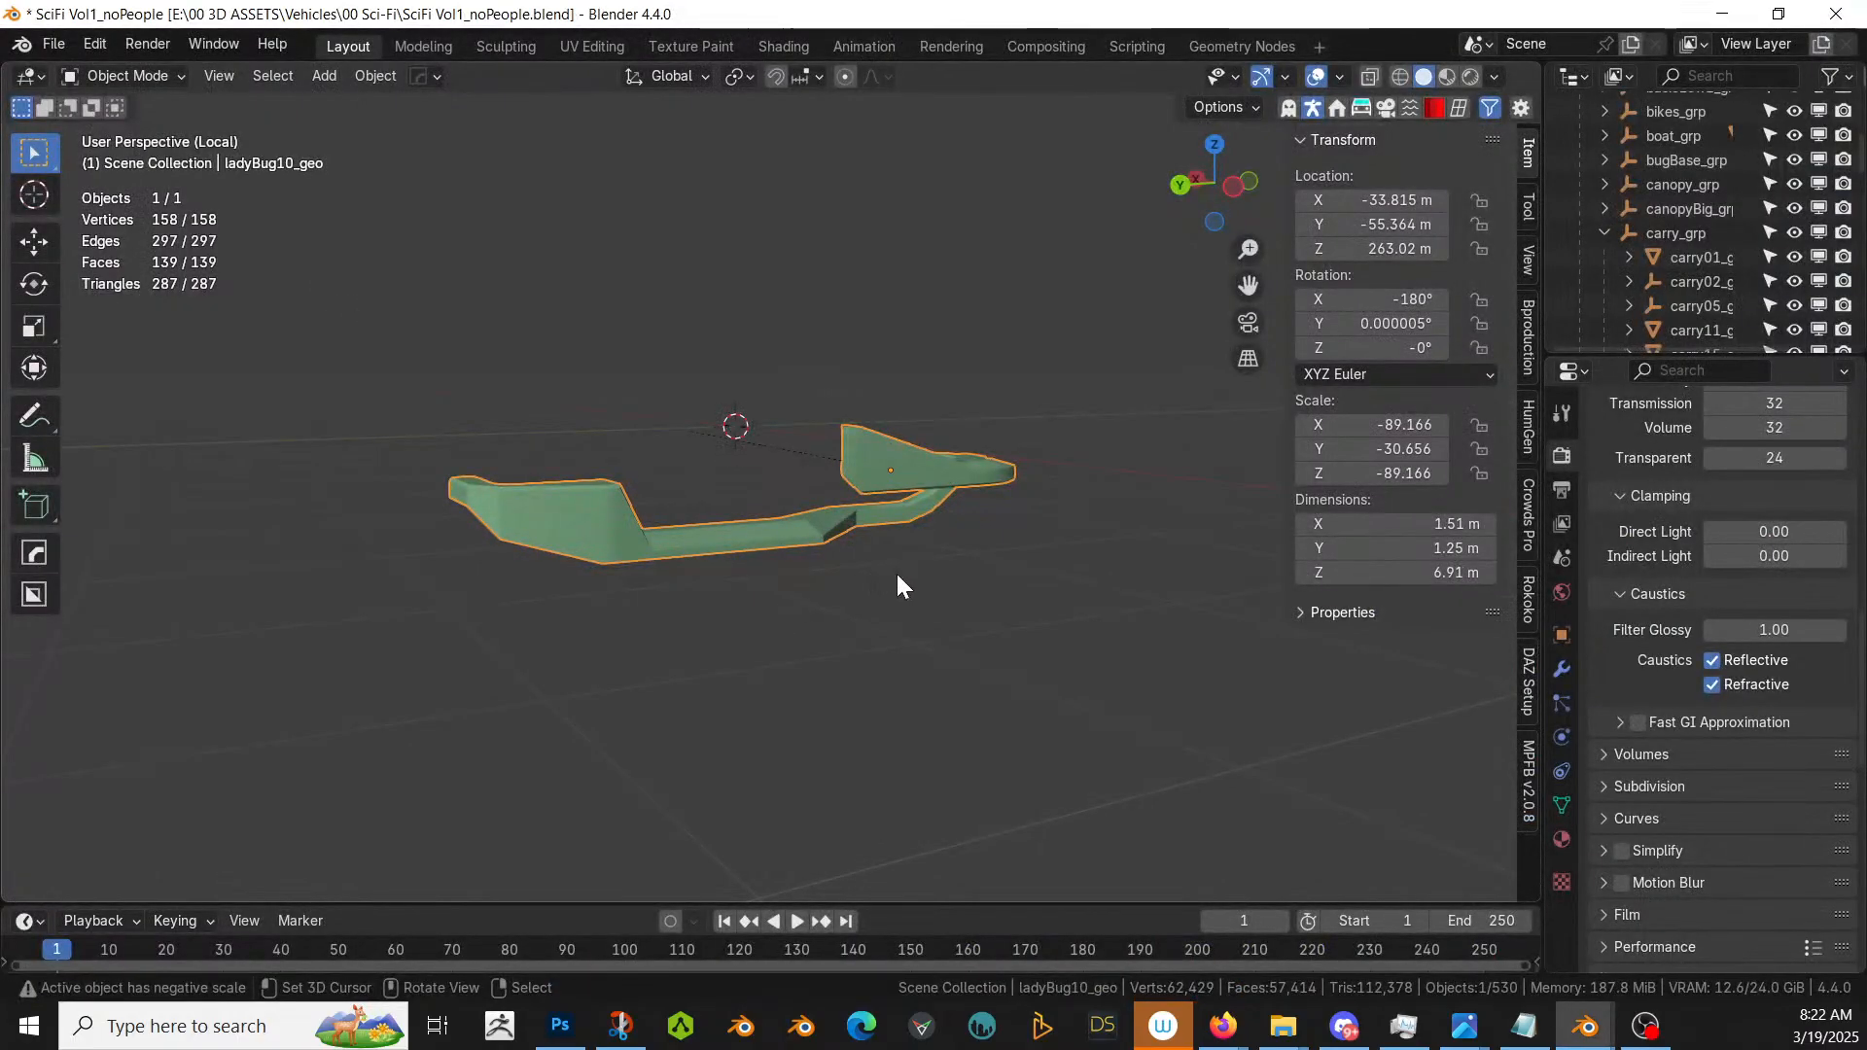
{"action": "key", "text": "KP_Divide"}
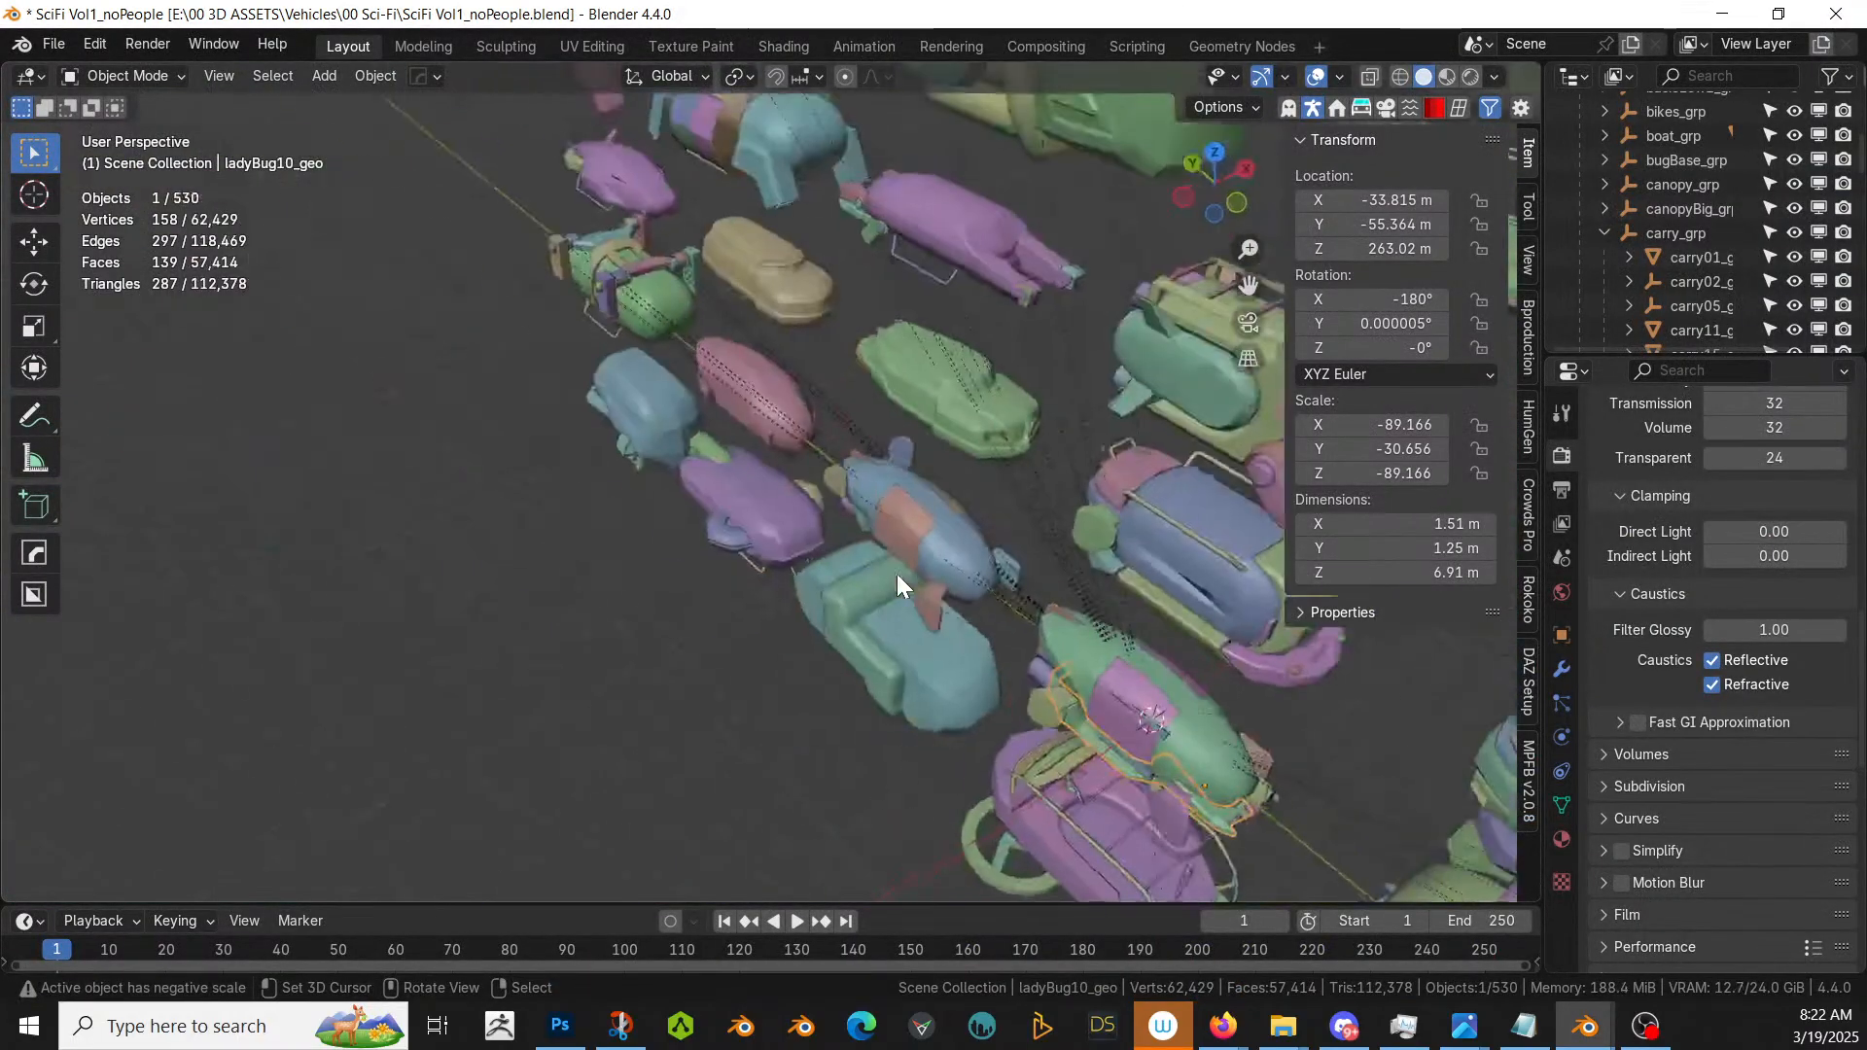
- Check the rescue vehicle's lower side part and the surrounding vehicles as further candidates
{"action": "middle_click_drag", "start_coordinate": [896, 573], "coordinate": [716, 791], "text": "shift"}
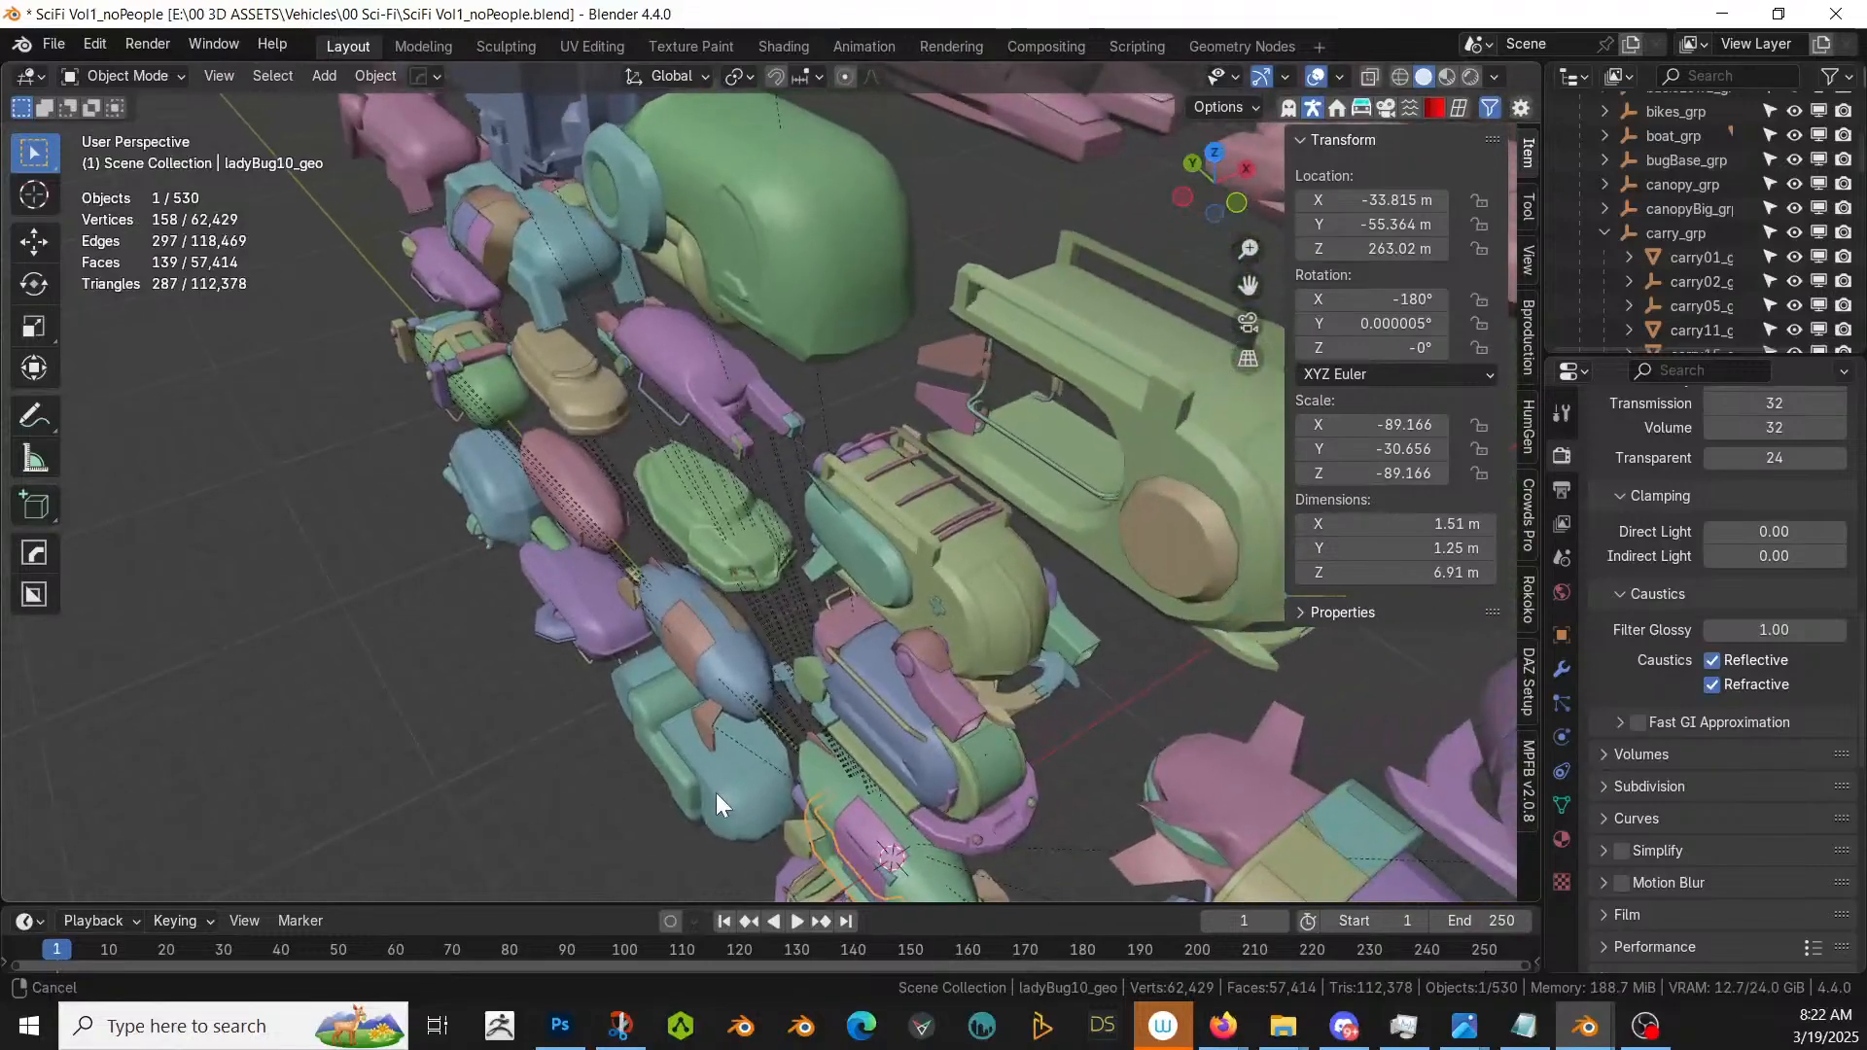
{"action": "left_click", "coordinate": [993, 696]}
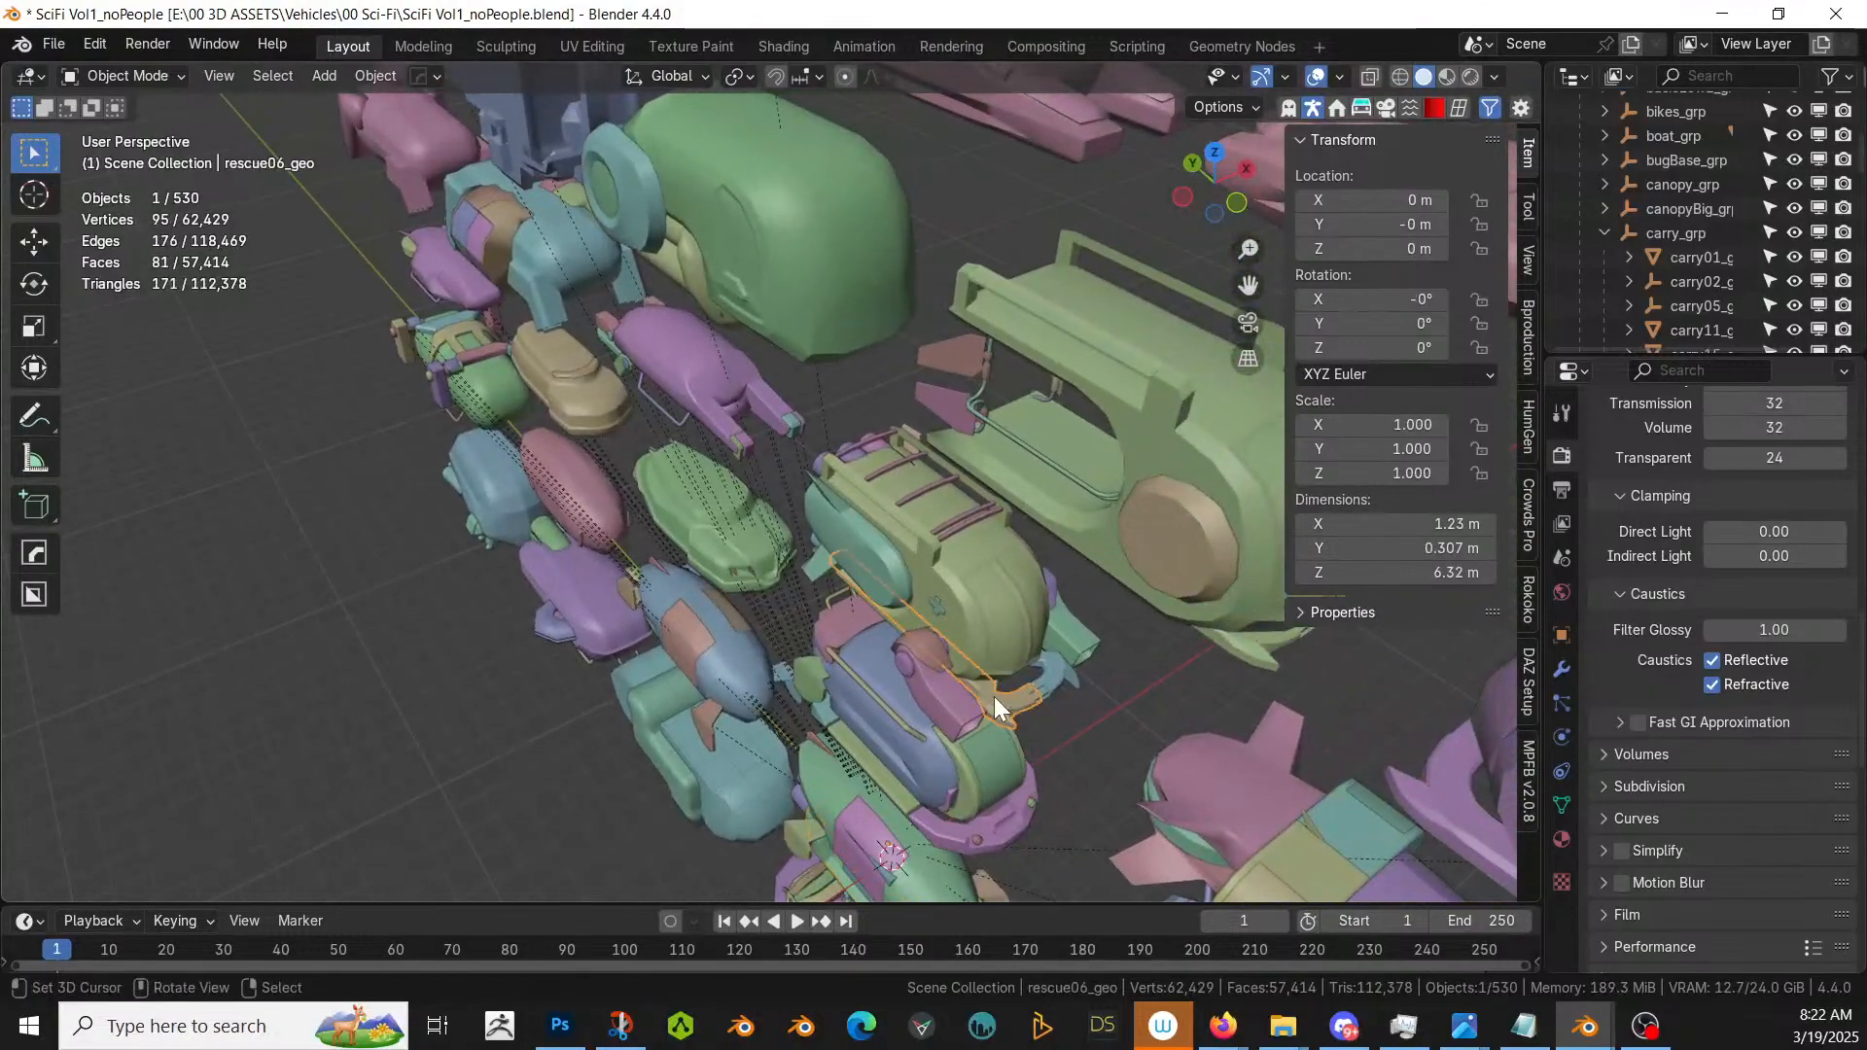
{"action": "middle_click_drag", "start_coordinate": [994, 696], "coordinate": [1026, 259]}
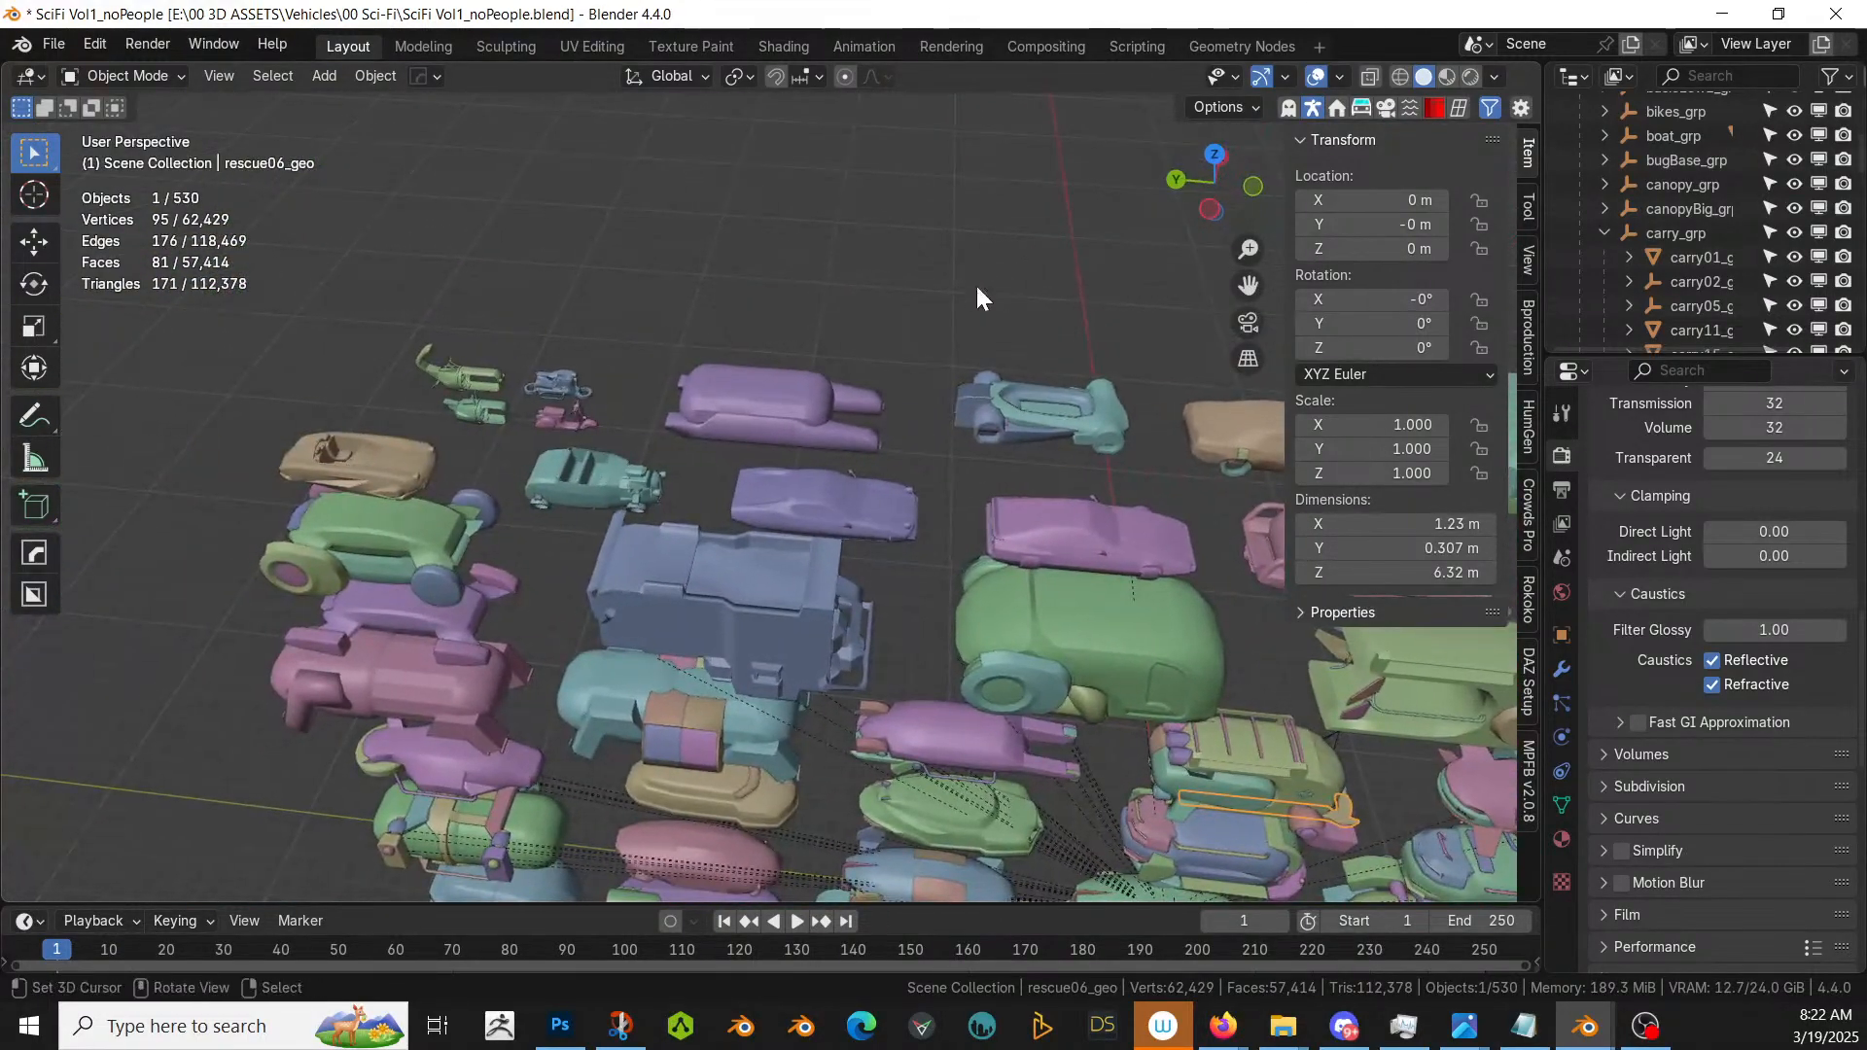
- Select the ladyBug10_geo side rail again, isolate it in local view and copy the object
{"action": "middle_click_drag", "start_coordinate": [824, 370], "coordinate": [561, 693]}
{"action": "middle_click_drag", "start_coordinate": [1001, 687], "coordinate": [554, 598]}
{"action": "left_click", "coordinate": [982, 697]}
{"action": "key", "text": "KP_Divide"}
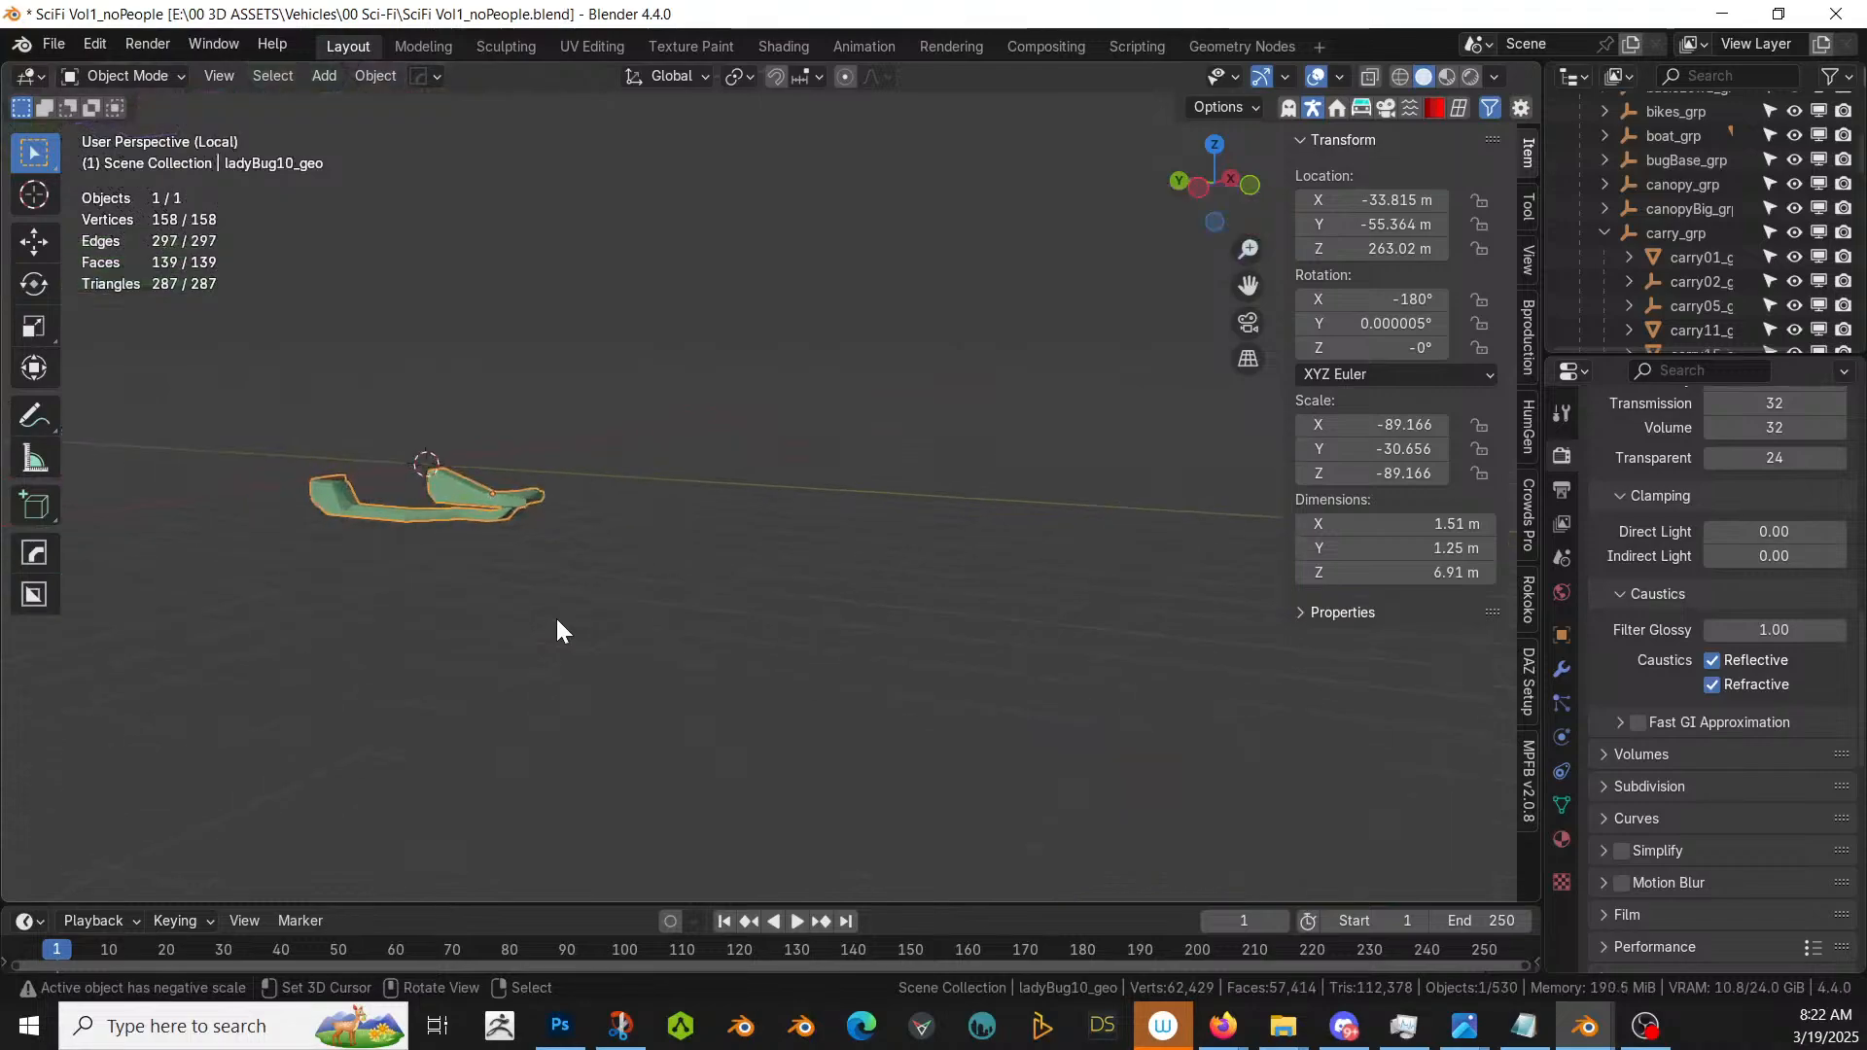
{"action": "middle_click_drag", "start_coordinate": [557, 619], "coordinate": [425, 661]}
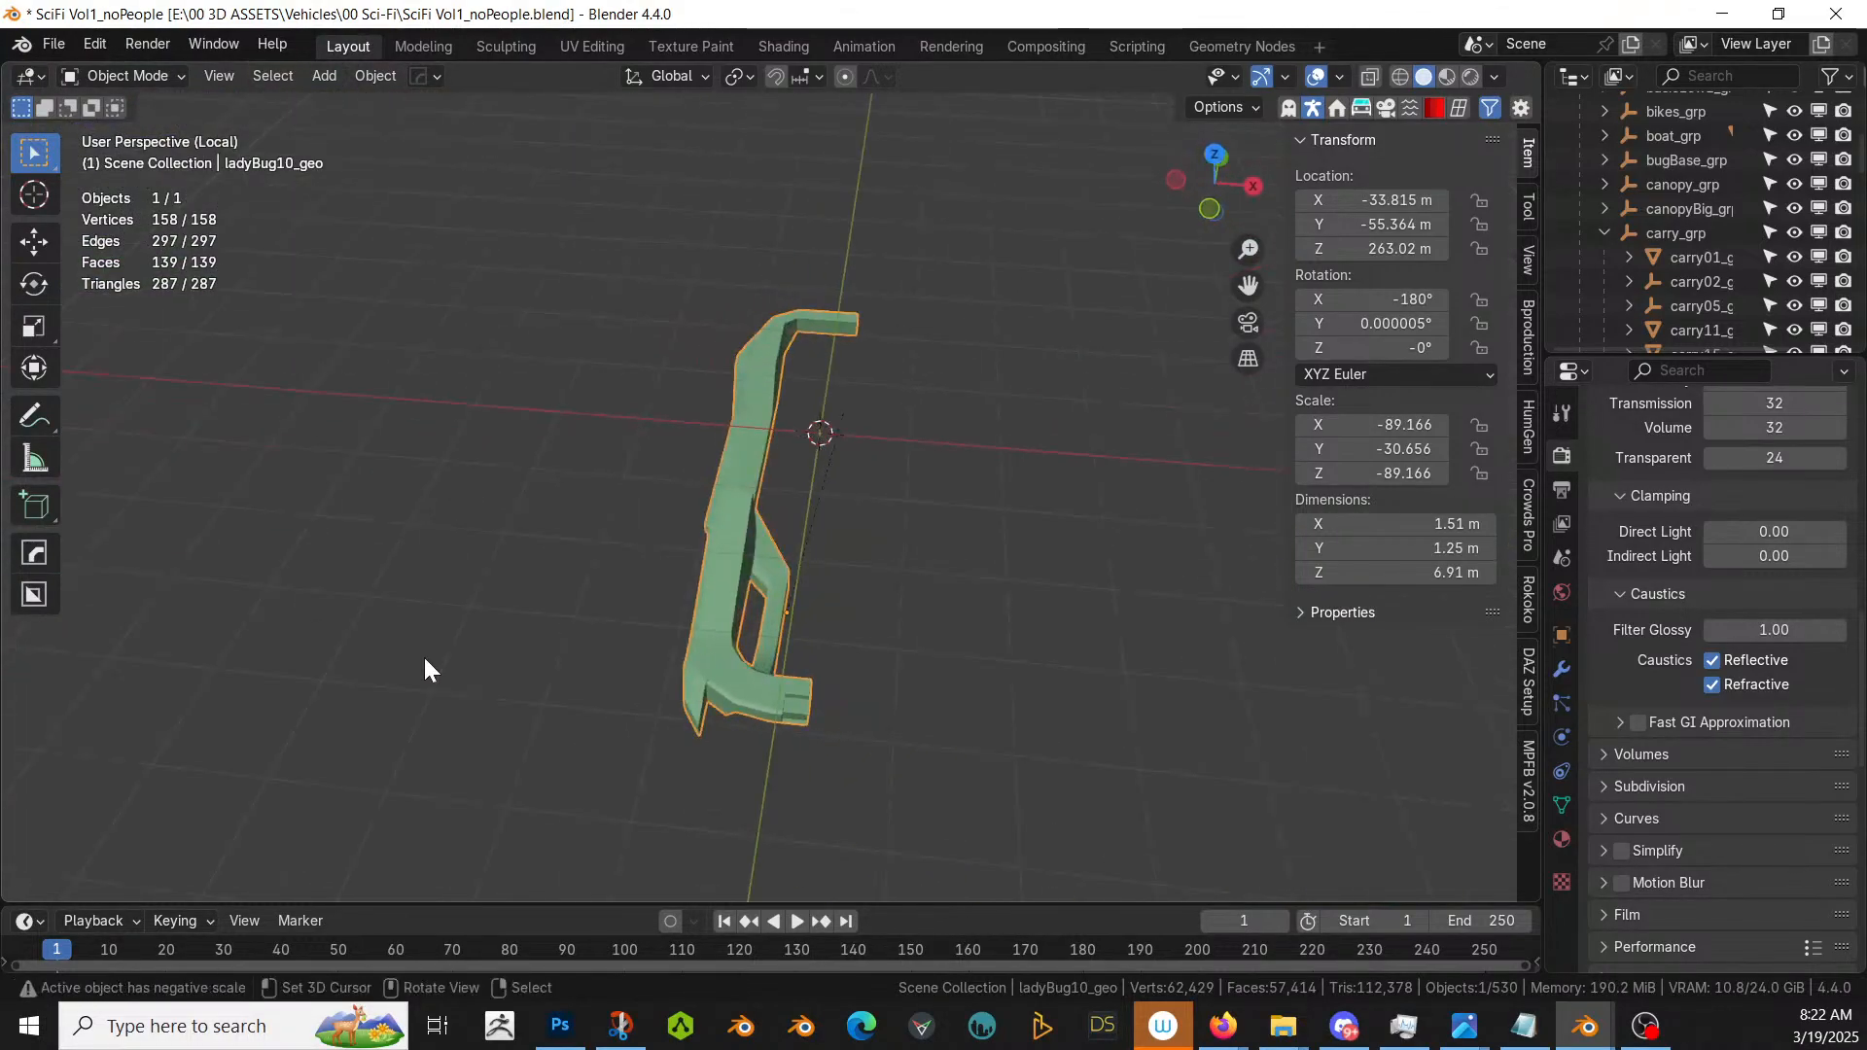
{"action": "key", "text": "ctrl+c"}
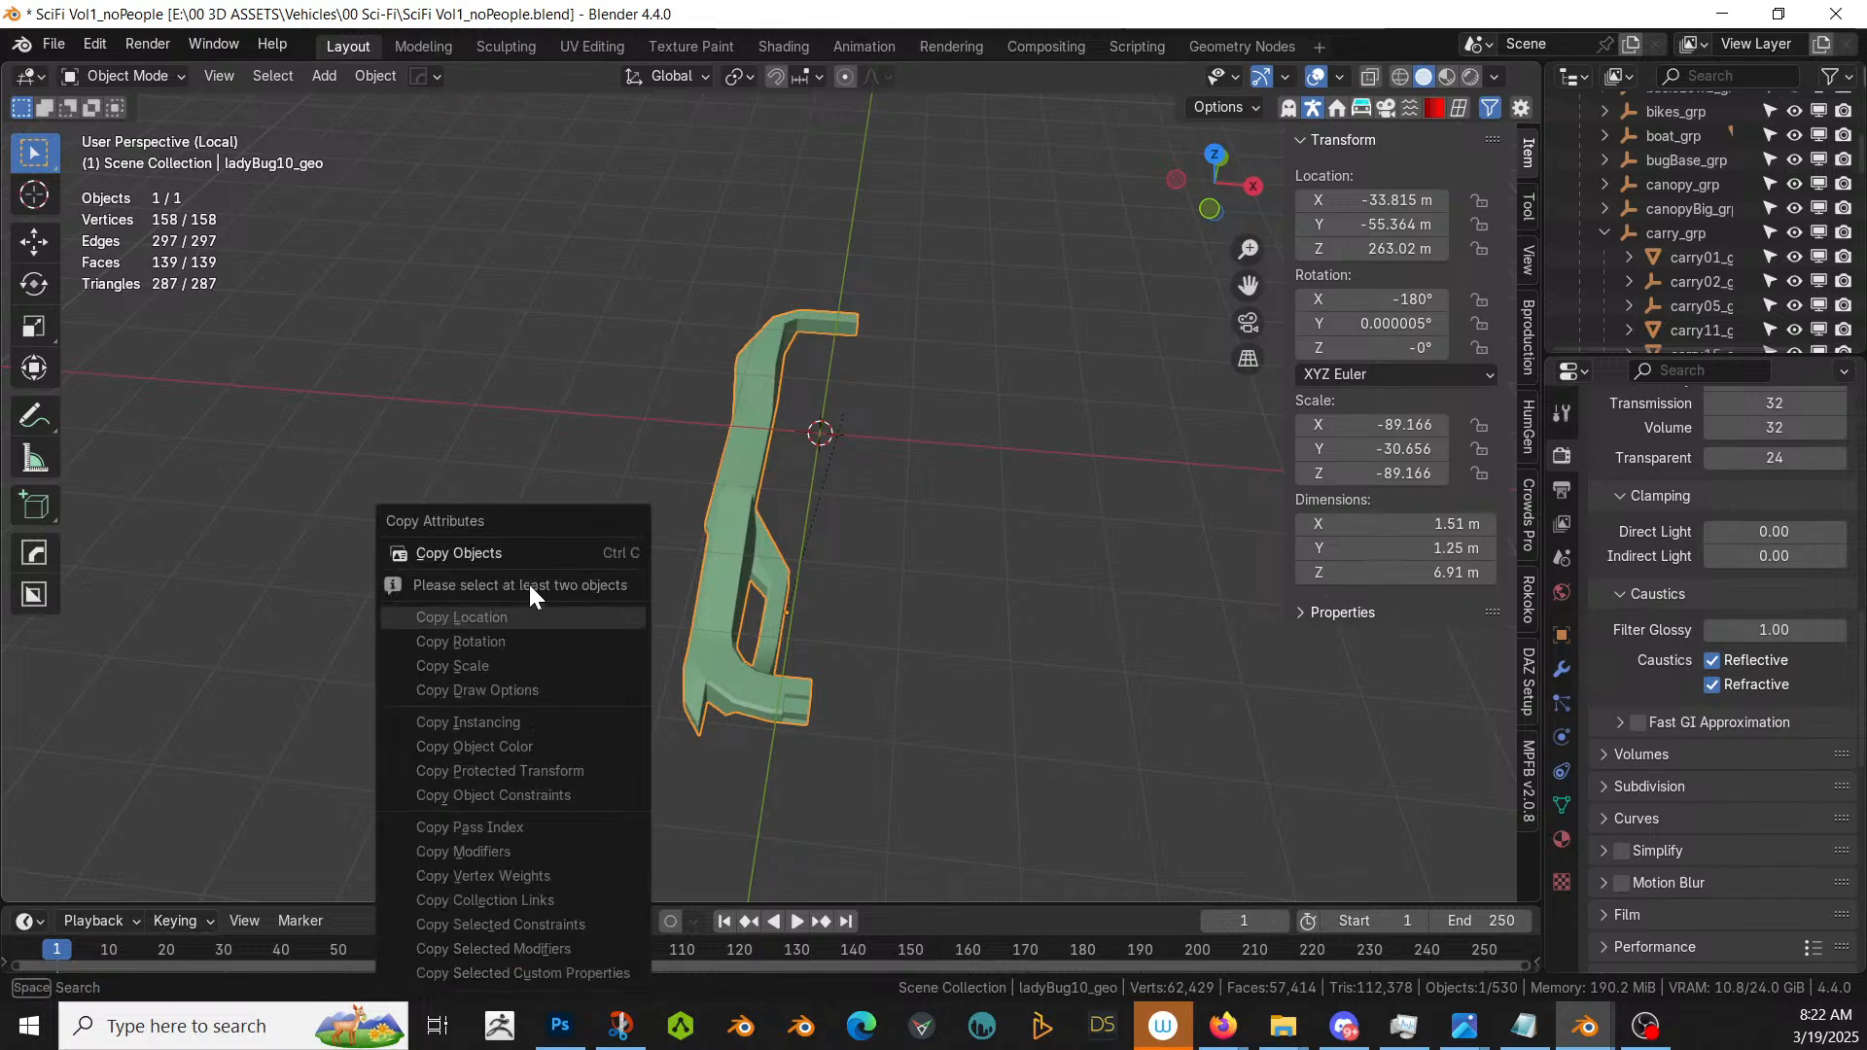
{"action": "left_click", "coordinate": [480, 551]}
- Switch back to the Livestream Chosen Ground Car file and paste the copied side rail into the scene
{"action": "key", "text": "alt+Tab"}
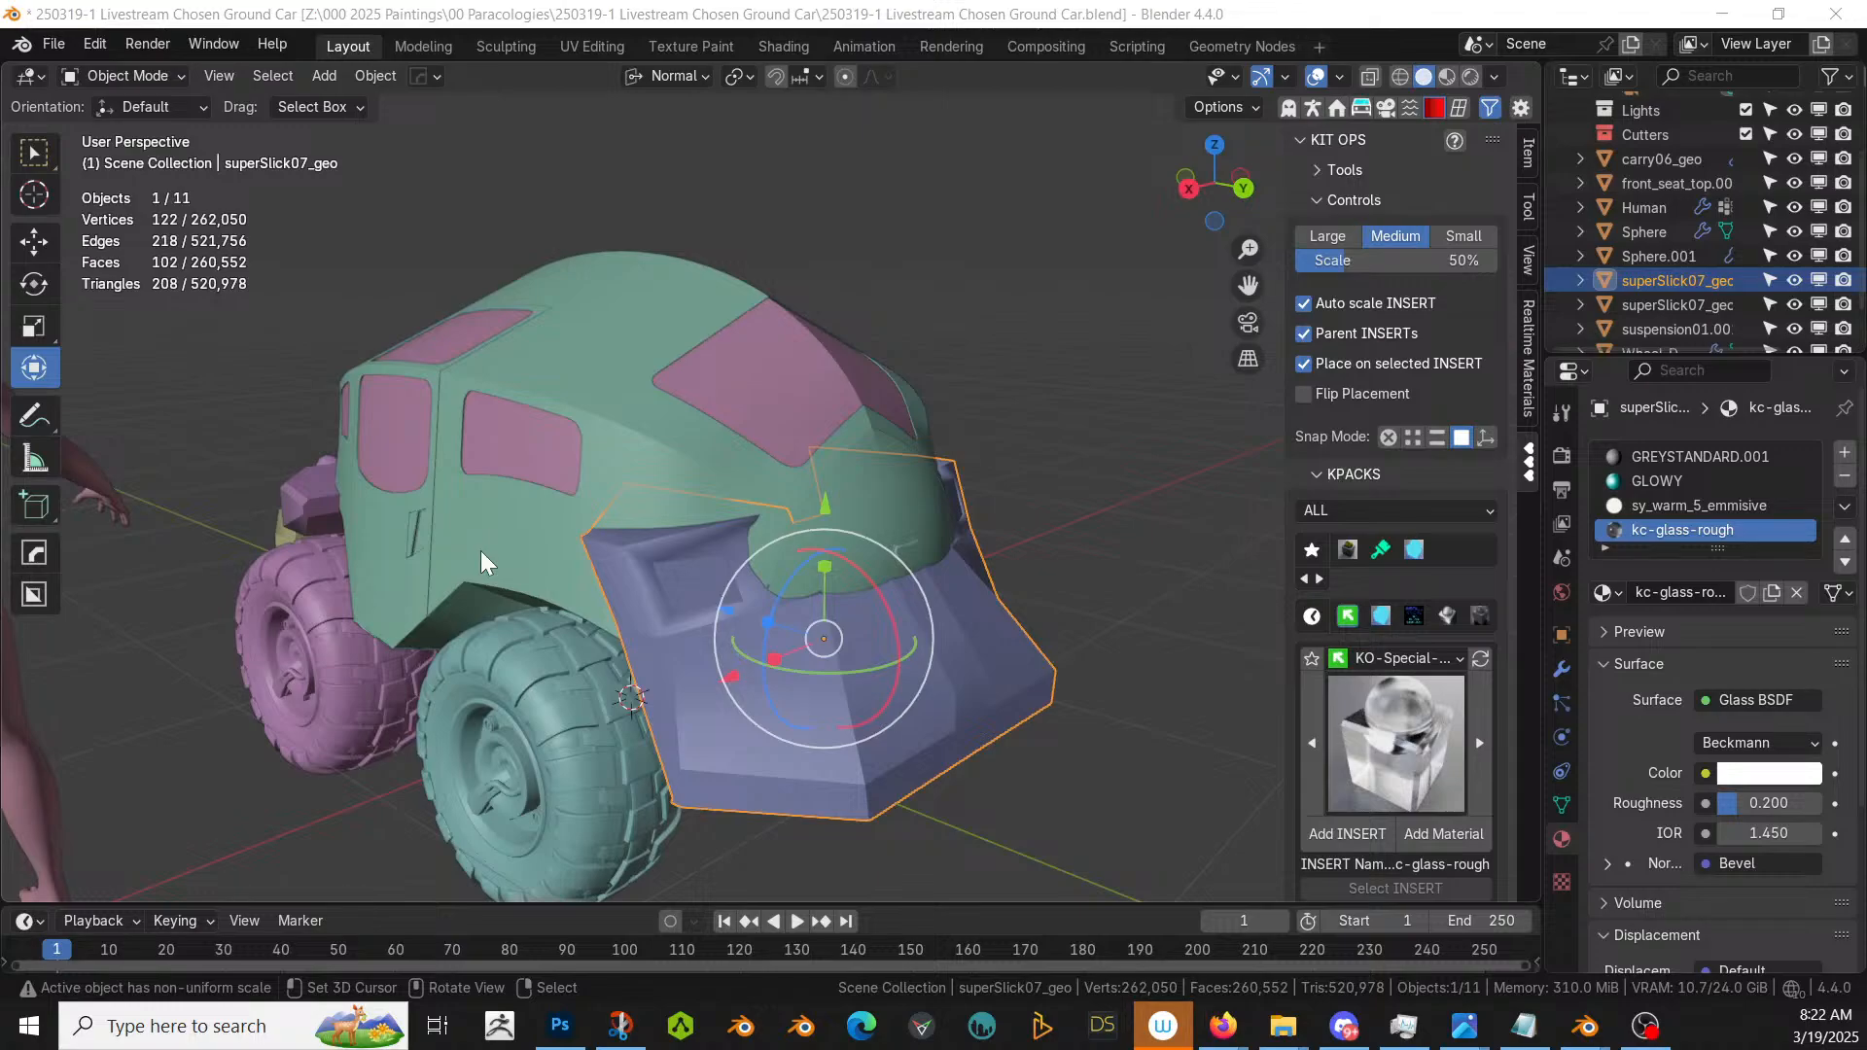
{"action": "middle_click_drag", "start_coordinate": [834, 556], "coordinate": [933, 597]}
{"action": "scroll", "coordinate": [933, 597], "scroll_direction": "down", "scroll_amount": 2}
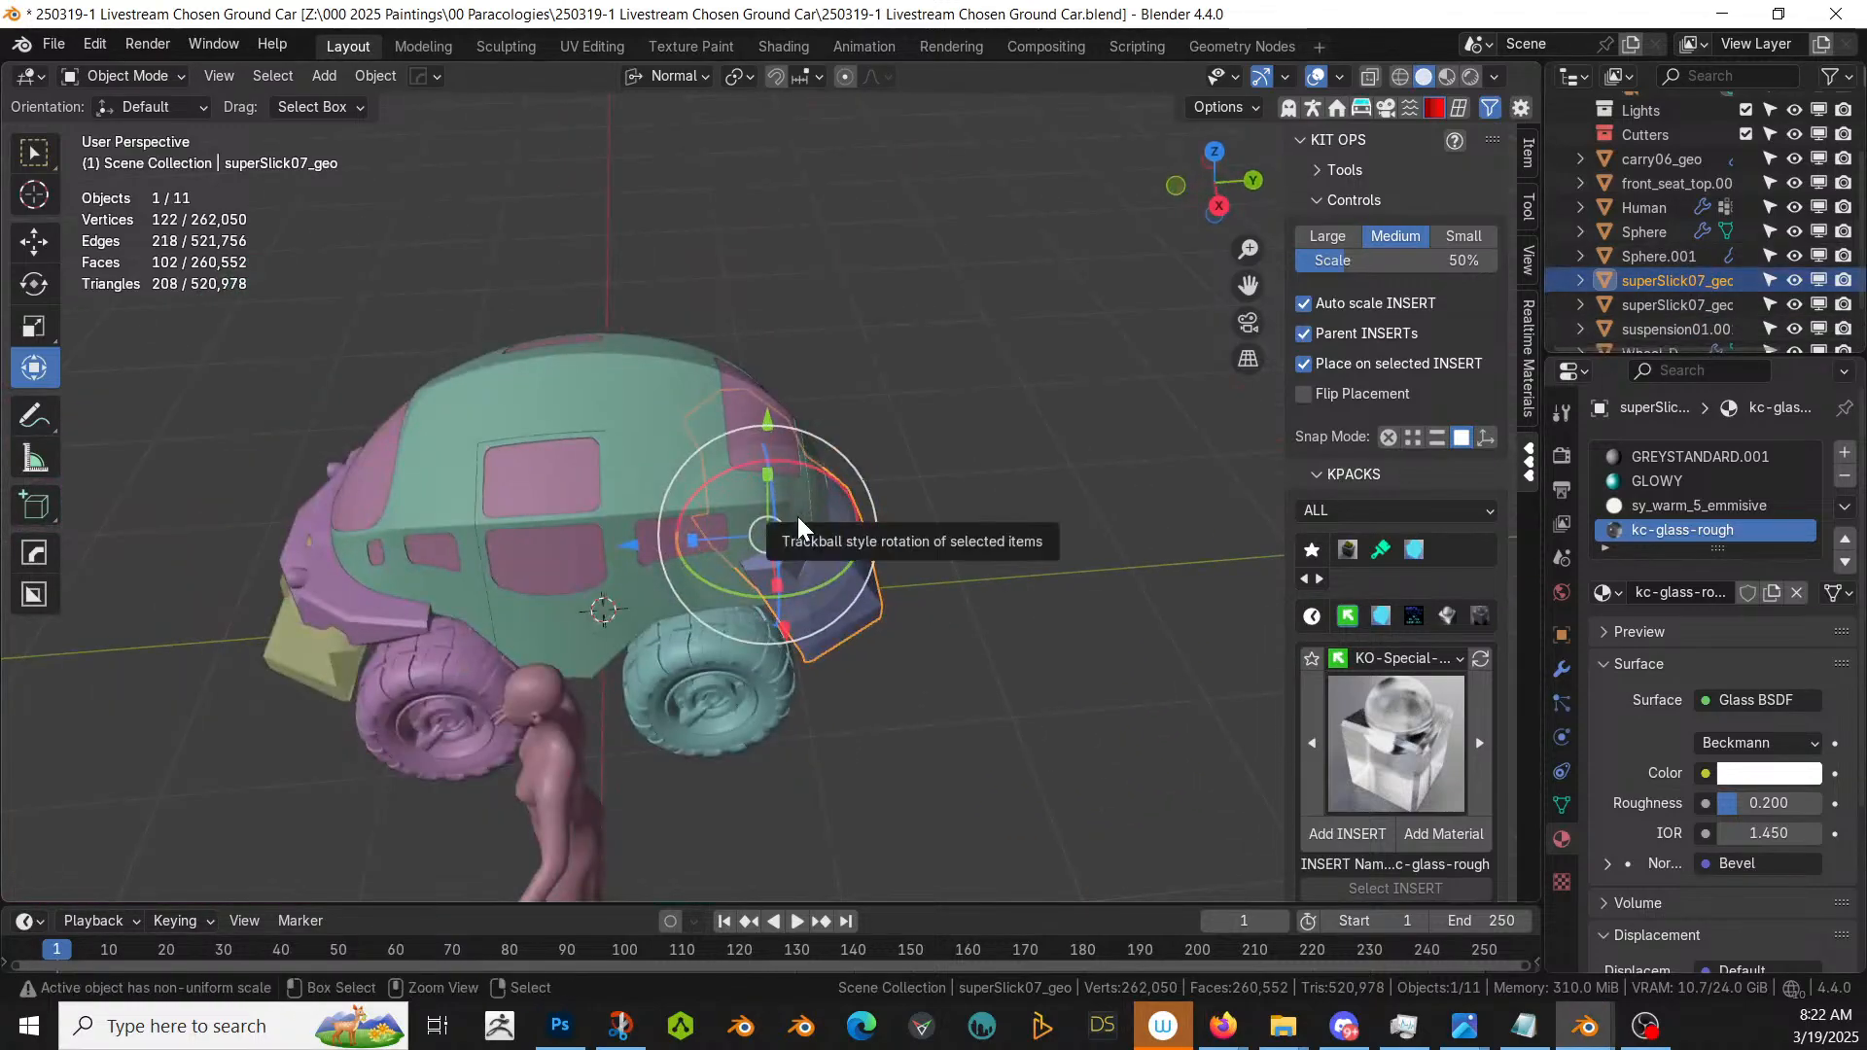
{"action": "key", "text": "ctrl+v"}
{"action": "middle_click_drag", "start_coordinate": [790, 538], "coordinate": [760, 634]}
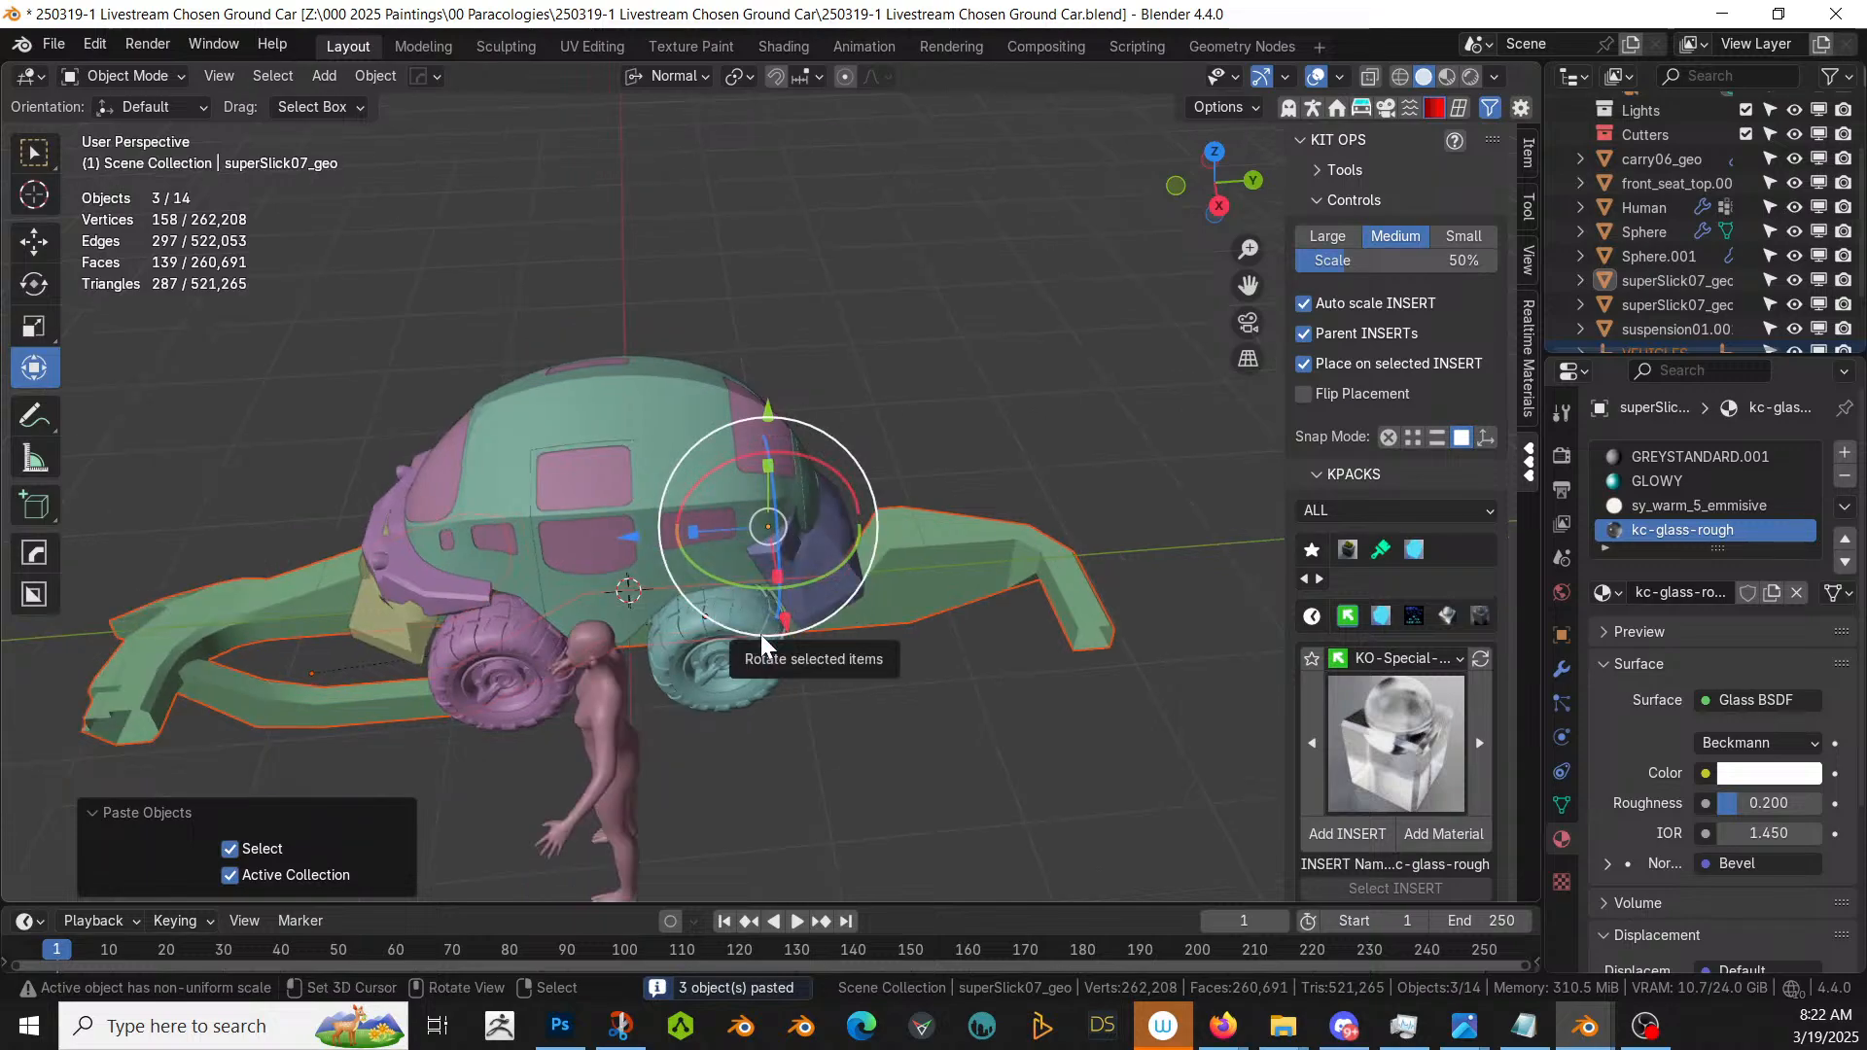
- In top view, scale the pasted side rail uniformly to about 0.318
{"action": "key", "text": "KP_7"}
{"action": "key", "text": "s"}
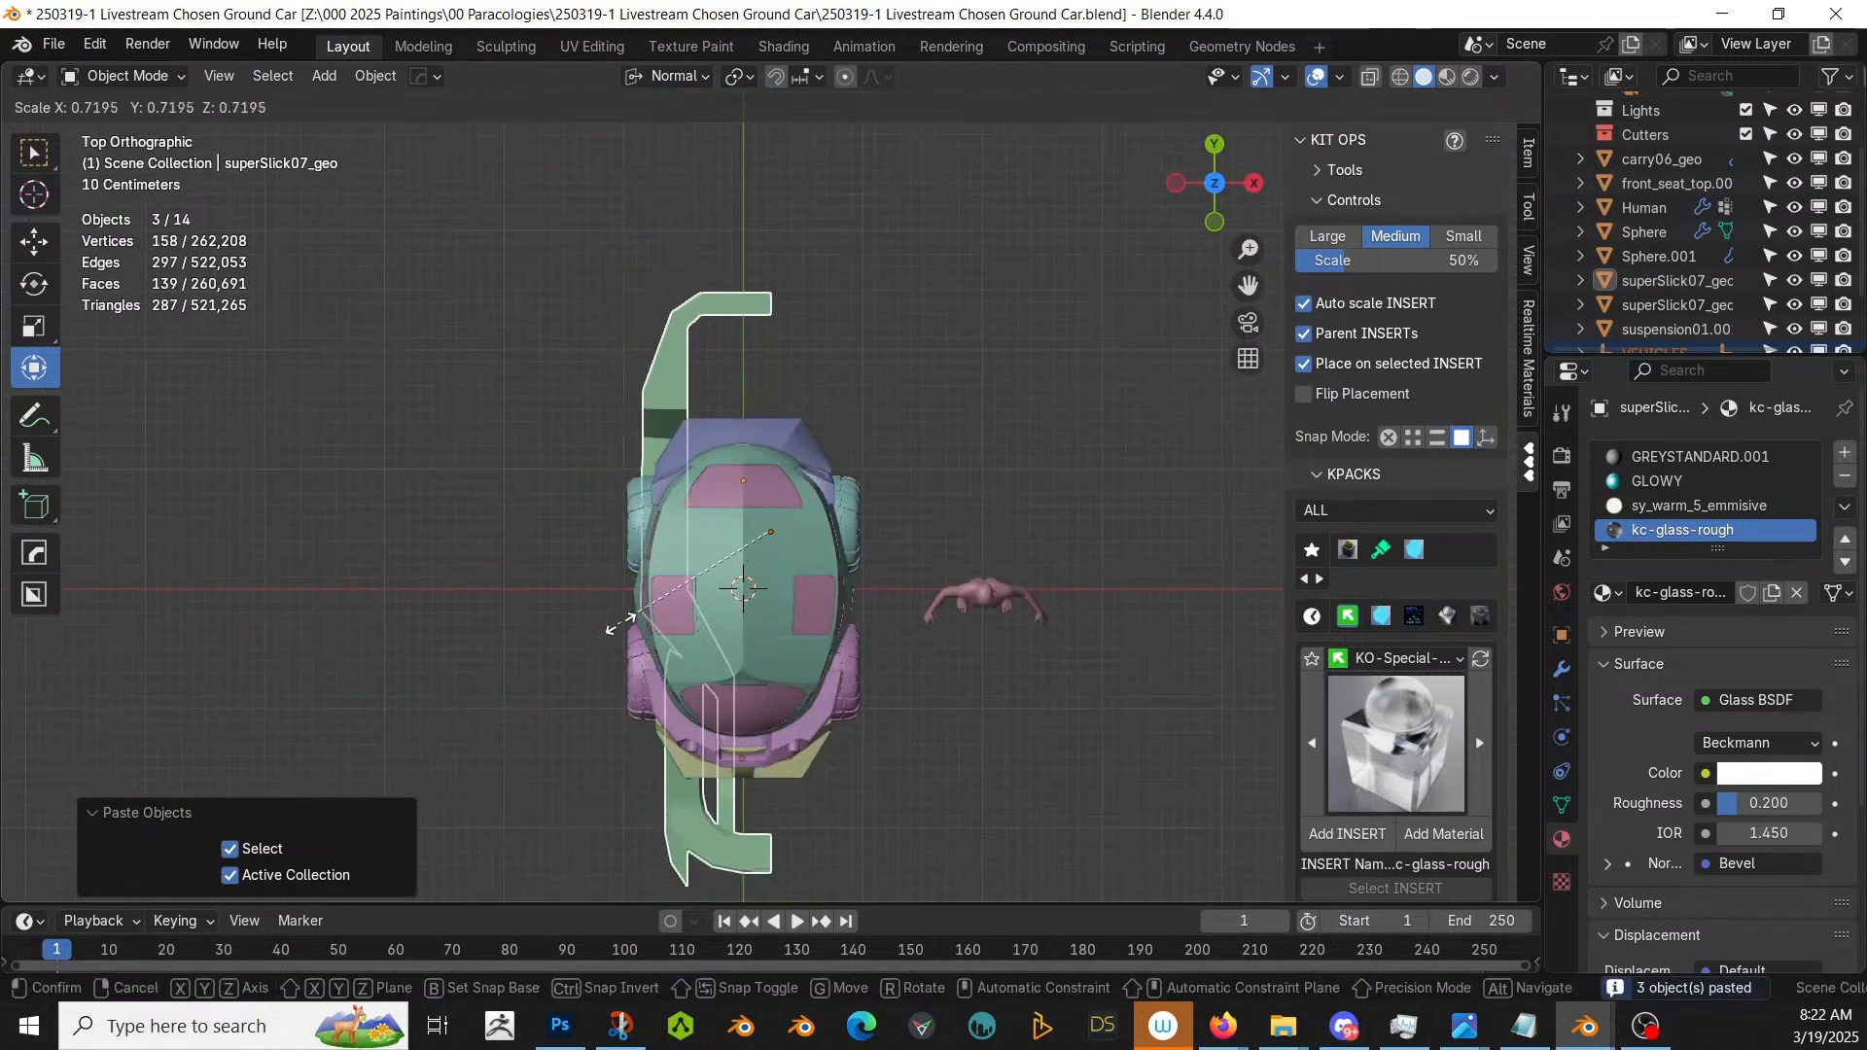
{"action": "left_click", "coordinate": [703, 570]}
{"action": "middle_click_drag", "start_coordinate": [703, 569], "coordinate": [880, 481]}
{"action": "key", "text": "g"}
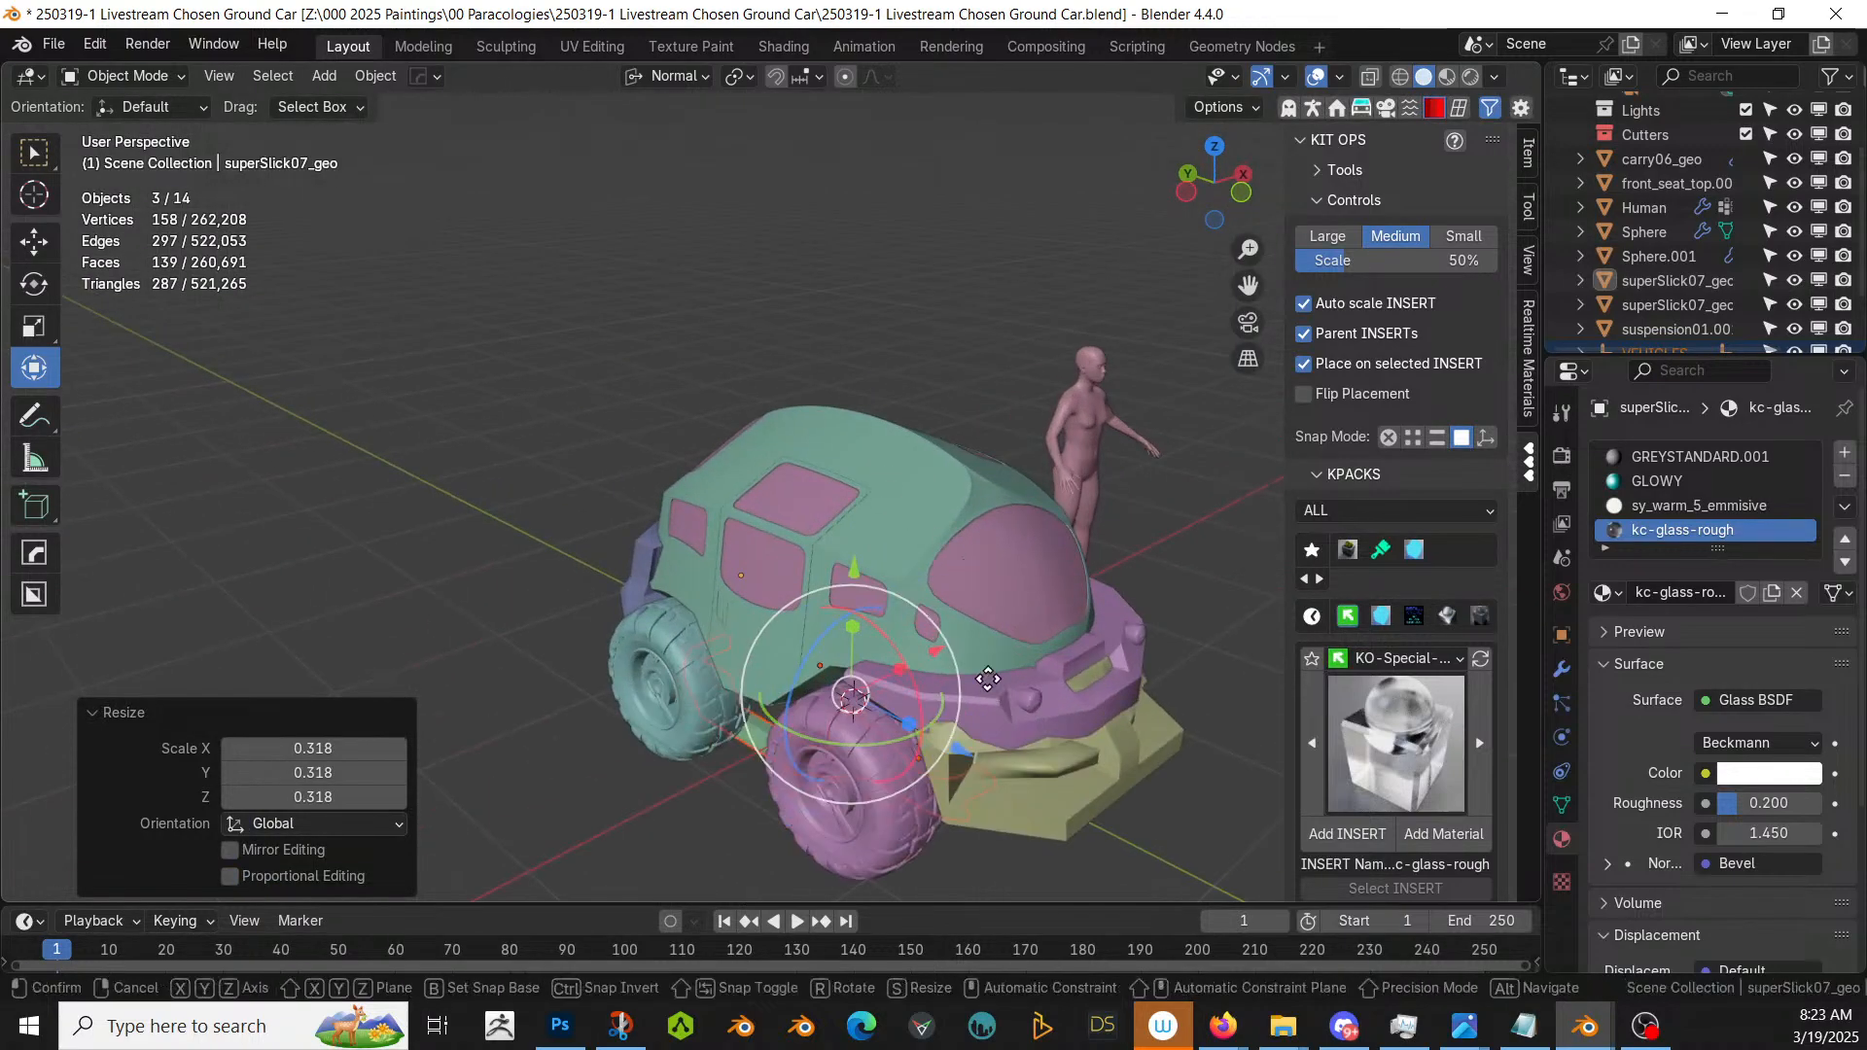
{"action": "key", "text": "z"}
{"action": "right_click", "coordinate": [972, 537]}
- Set the transform orientation to Global and raise the side rail about 0.52 m along Z
{"action": "left_click", "coordinate": [671, 76]}
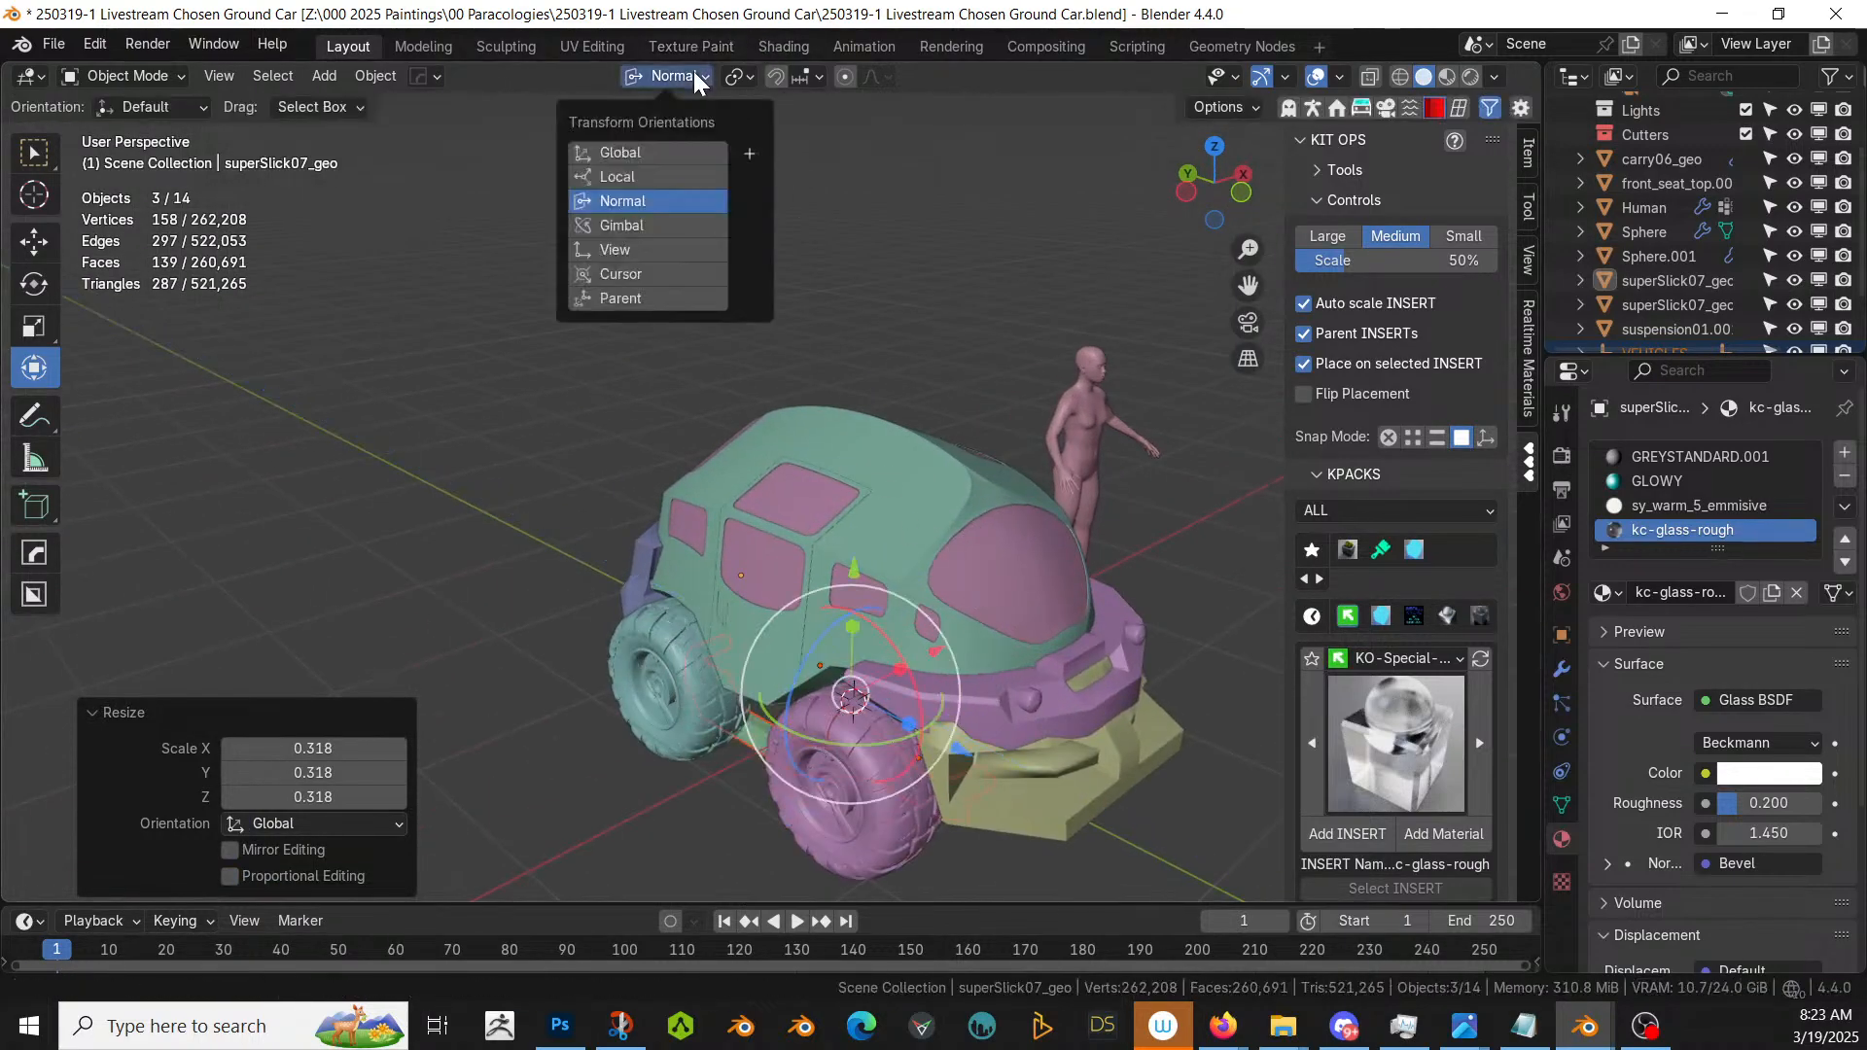
{"action": "left_click", "coordinate": [626, 154]}
{"action": "key", "text": "g"}
{"action": "key", "text": "z"}
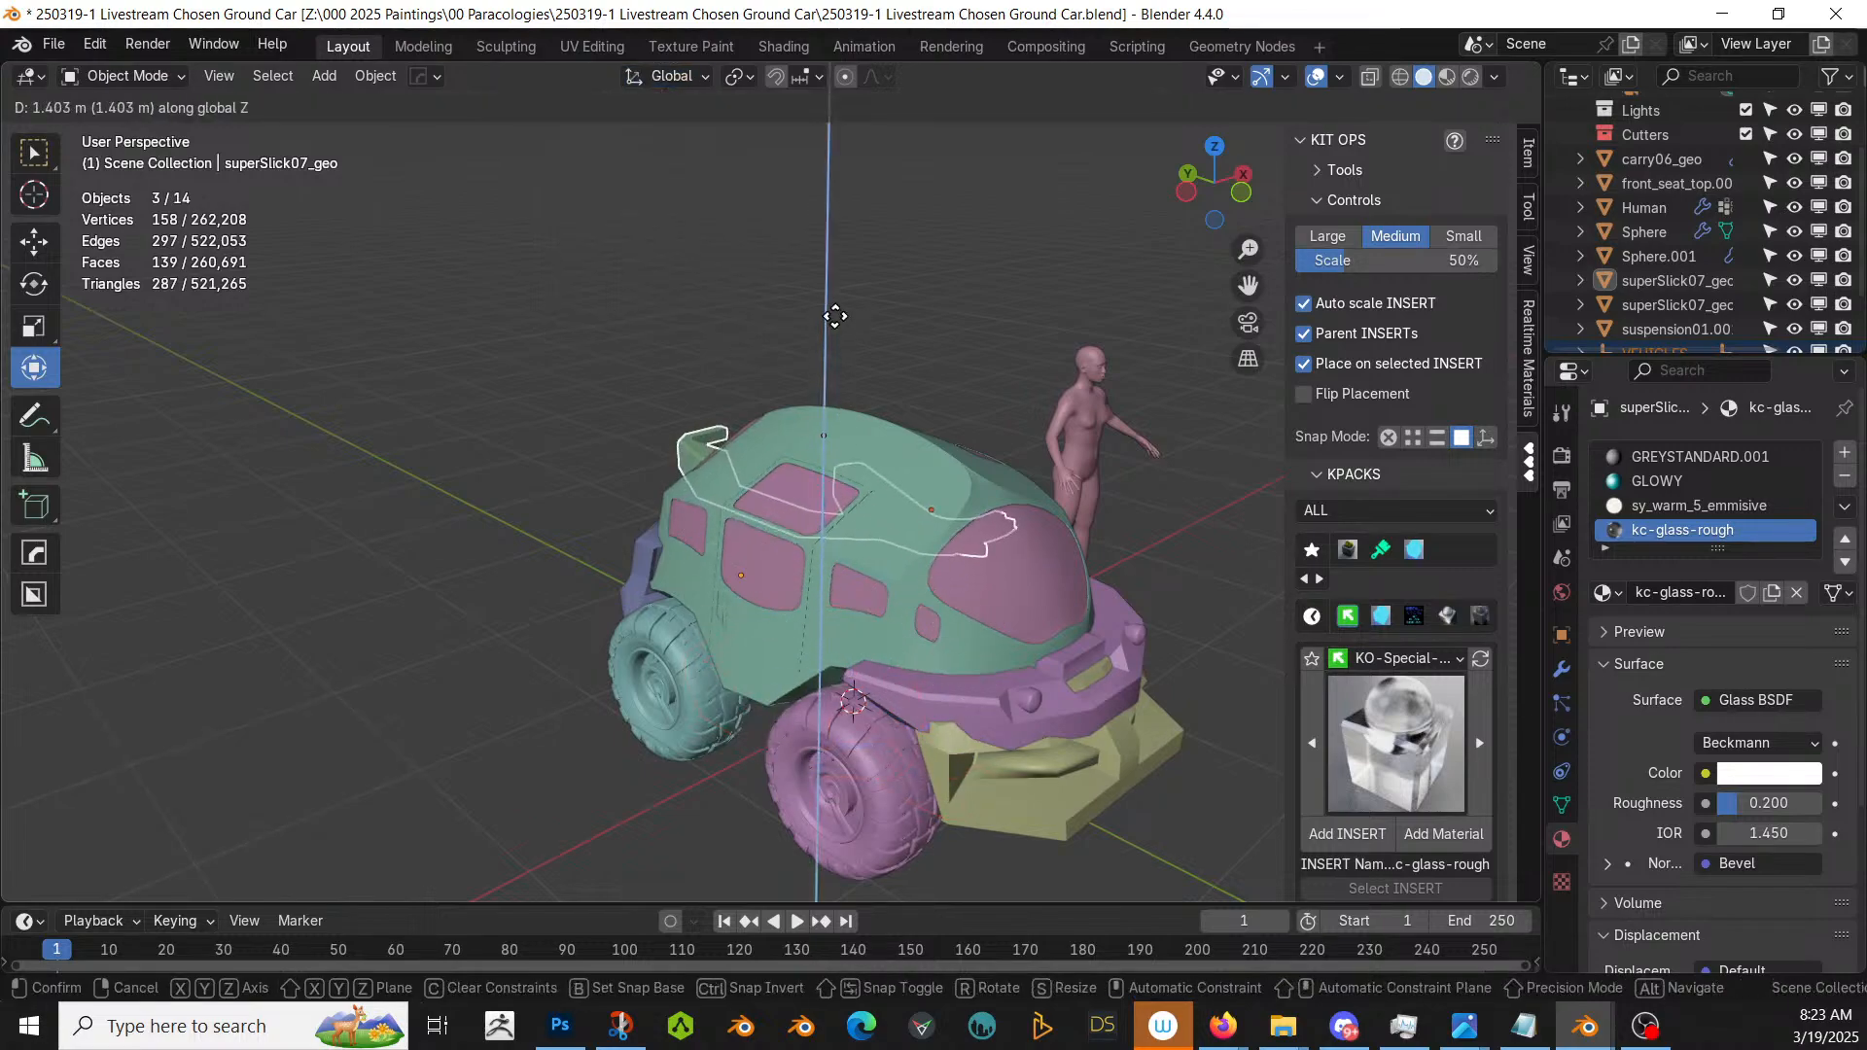
{"action": "left_click", "coordinate": [817, 464]}
{"action": "middle_click_drag", "start_coordinate": [814, 468], "coordinate": [904, 492]}
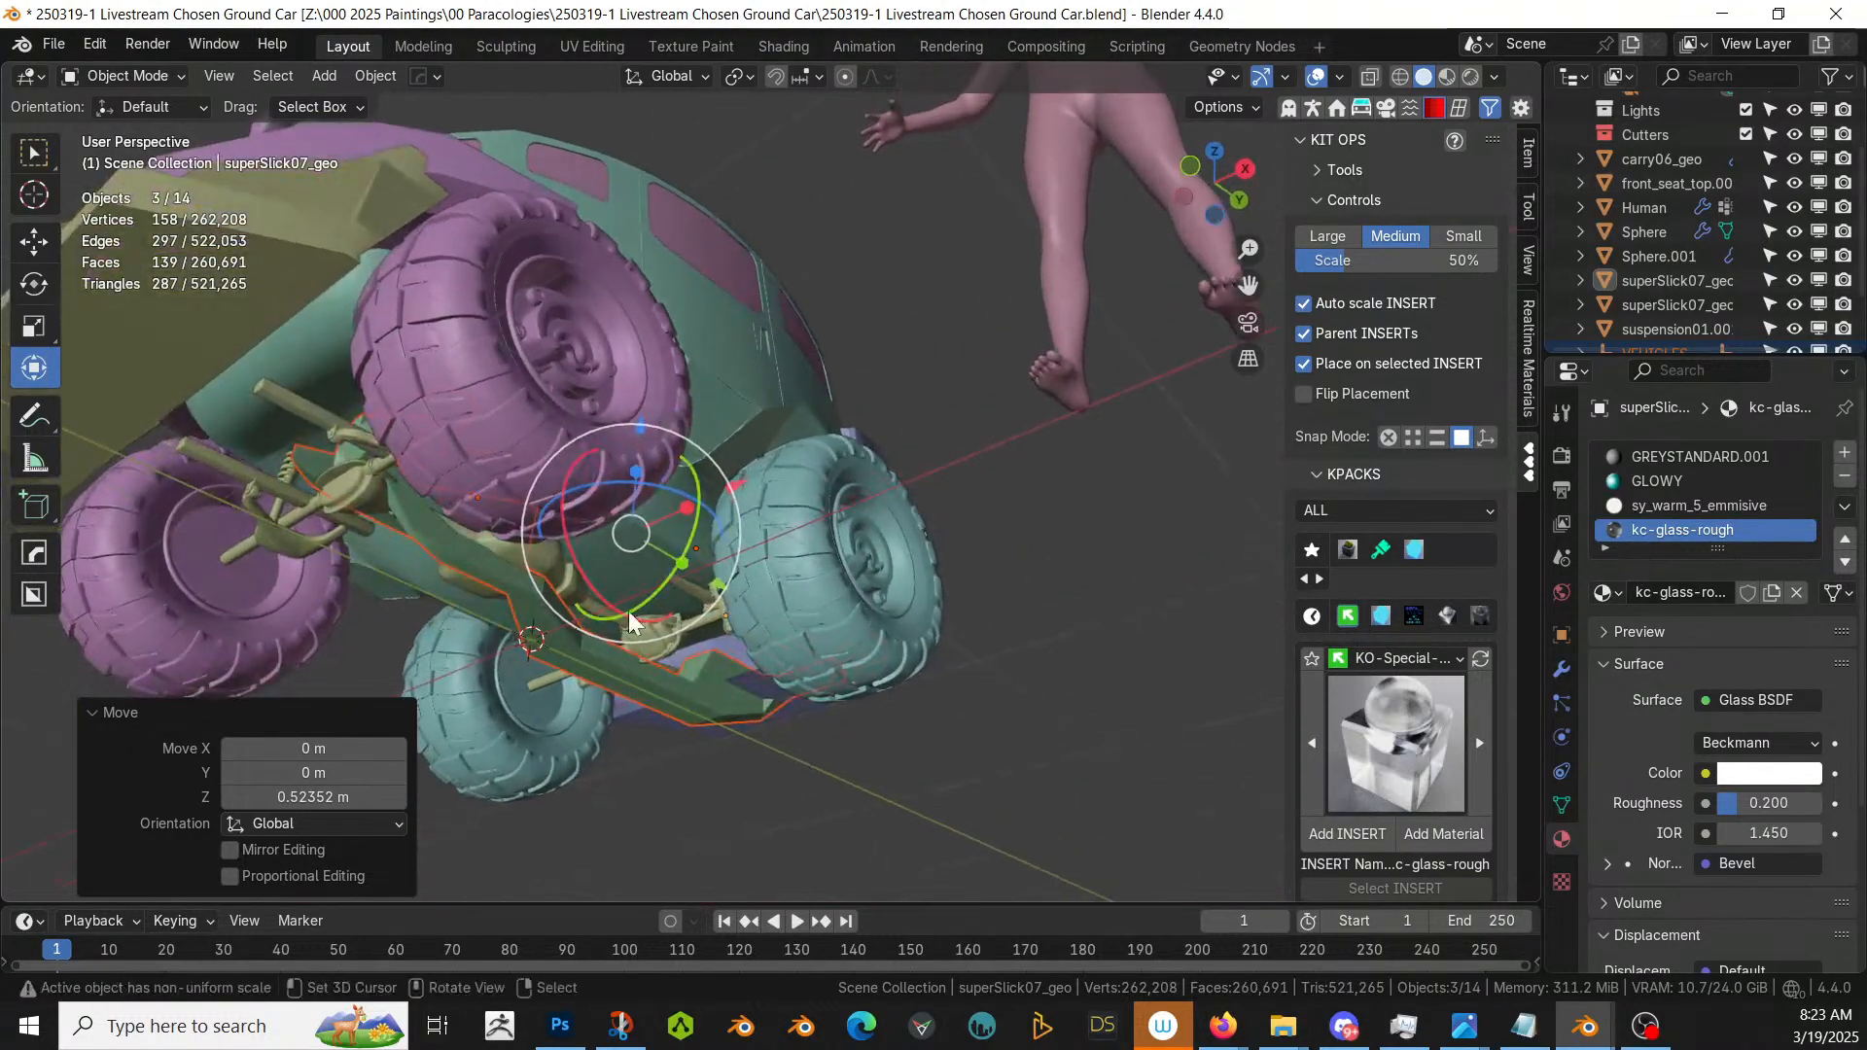
- Raise the side rail another 1.81 m or so along global Z to sit above the car's roof
{"action": "key", "text": "g"}
{"action": "key", "text": "z"}
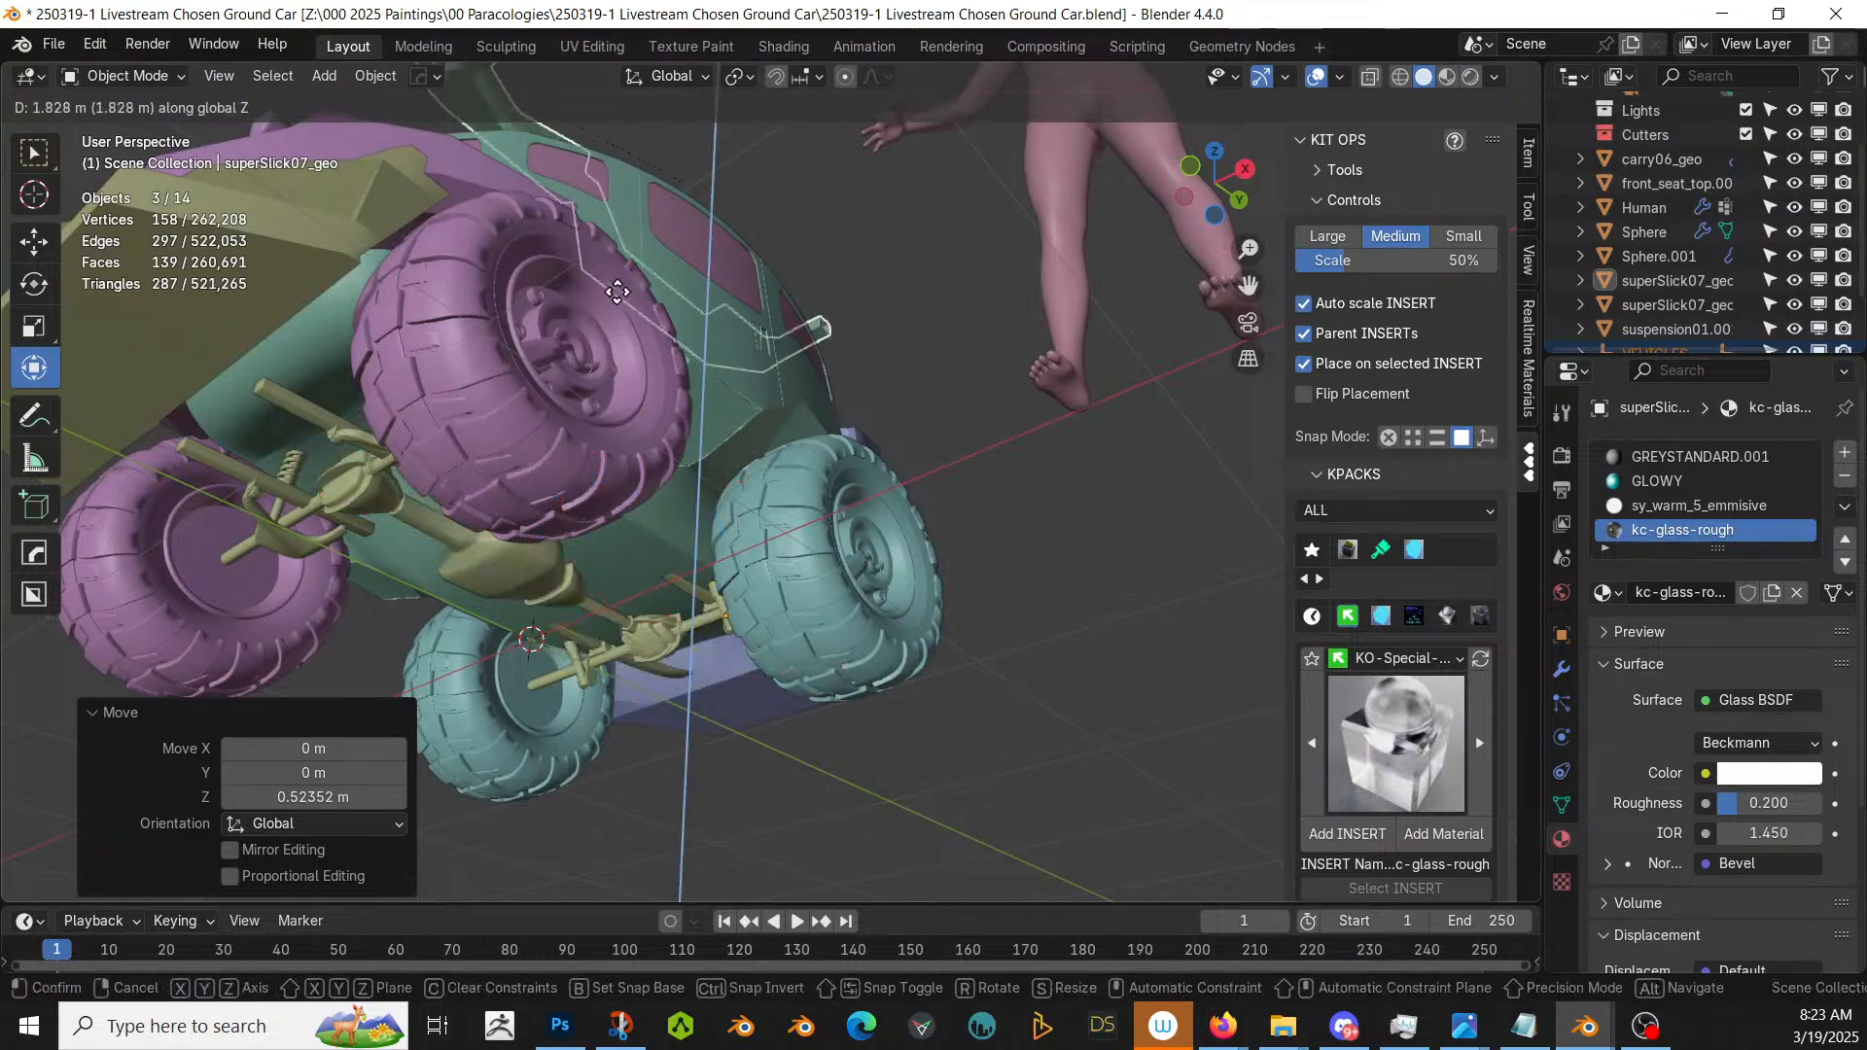
{"action": "left_click", "coordinate": [657, 375]}
{"action": "middle_click_drag", "start_coordinate": [662, 381], "coordinate": [797, 575]}
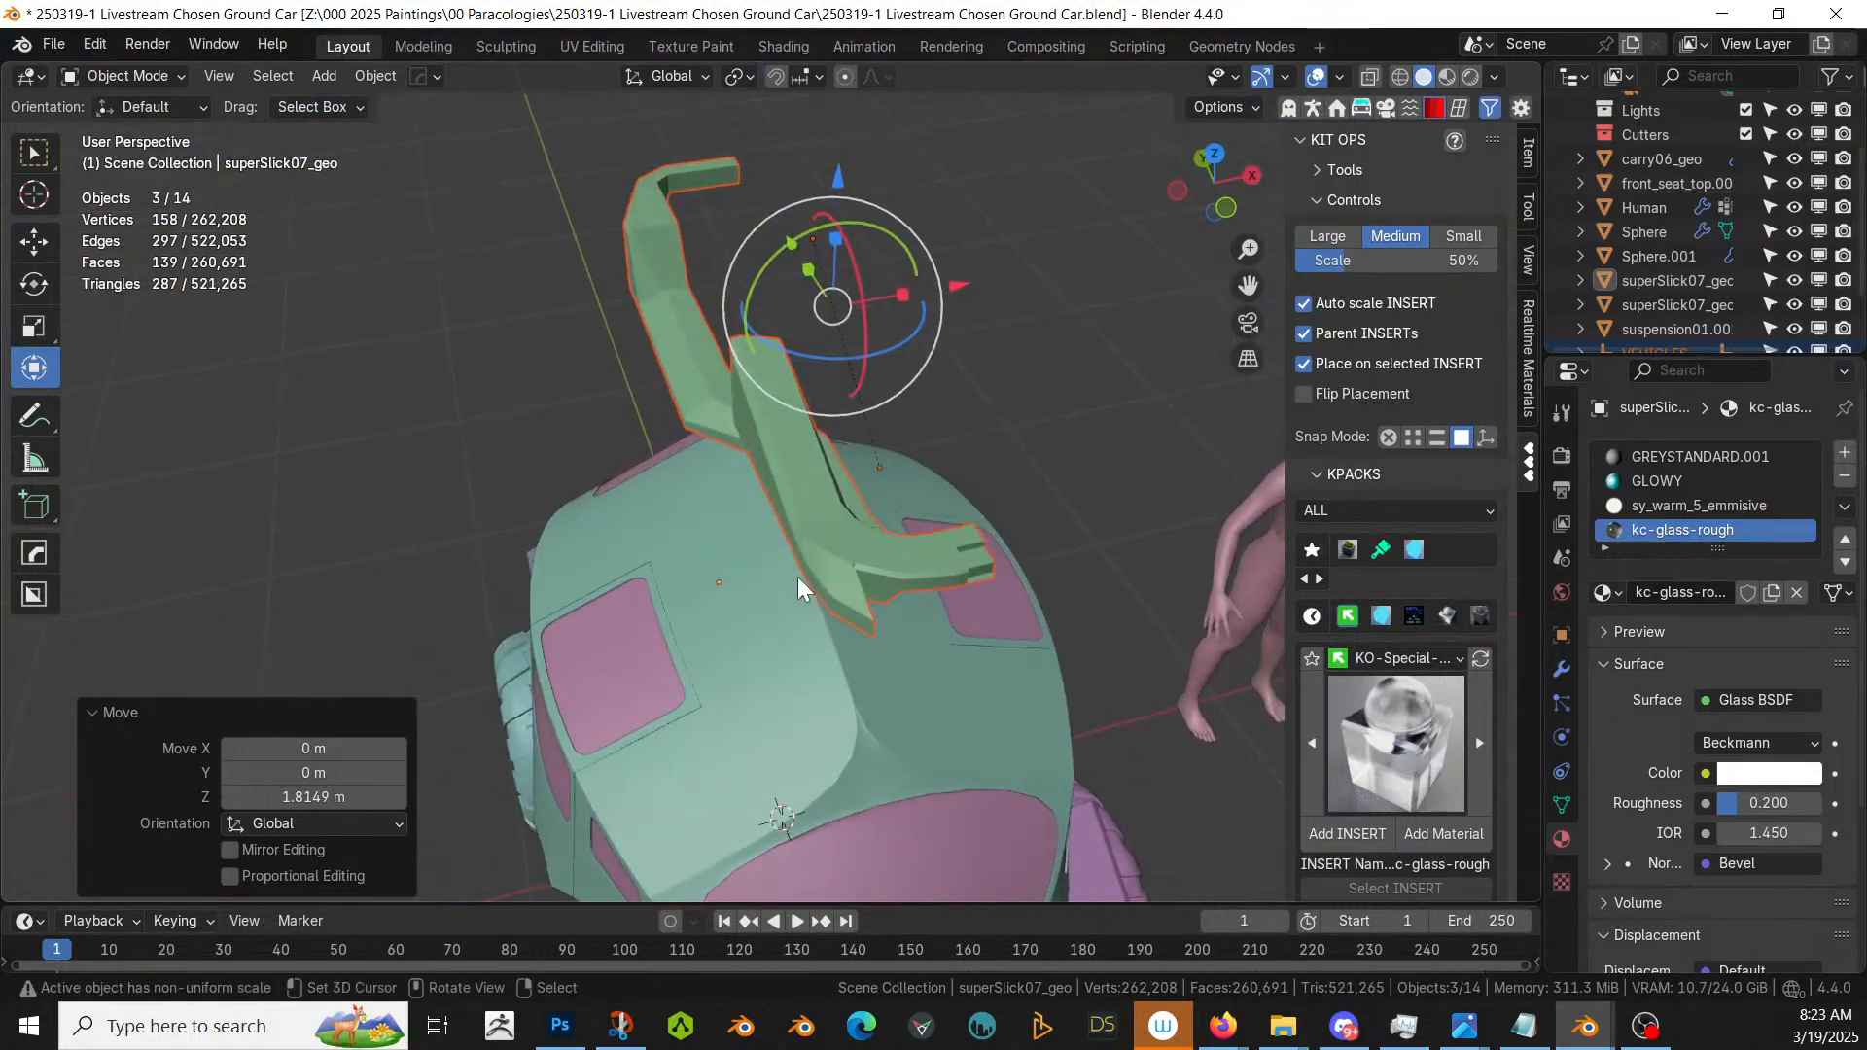
- In top view, scale the side rail to about 0.735 and move it about -0.286 m in X and -0.259 m in Y
{"action": "key", "text": "KP_7"}
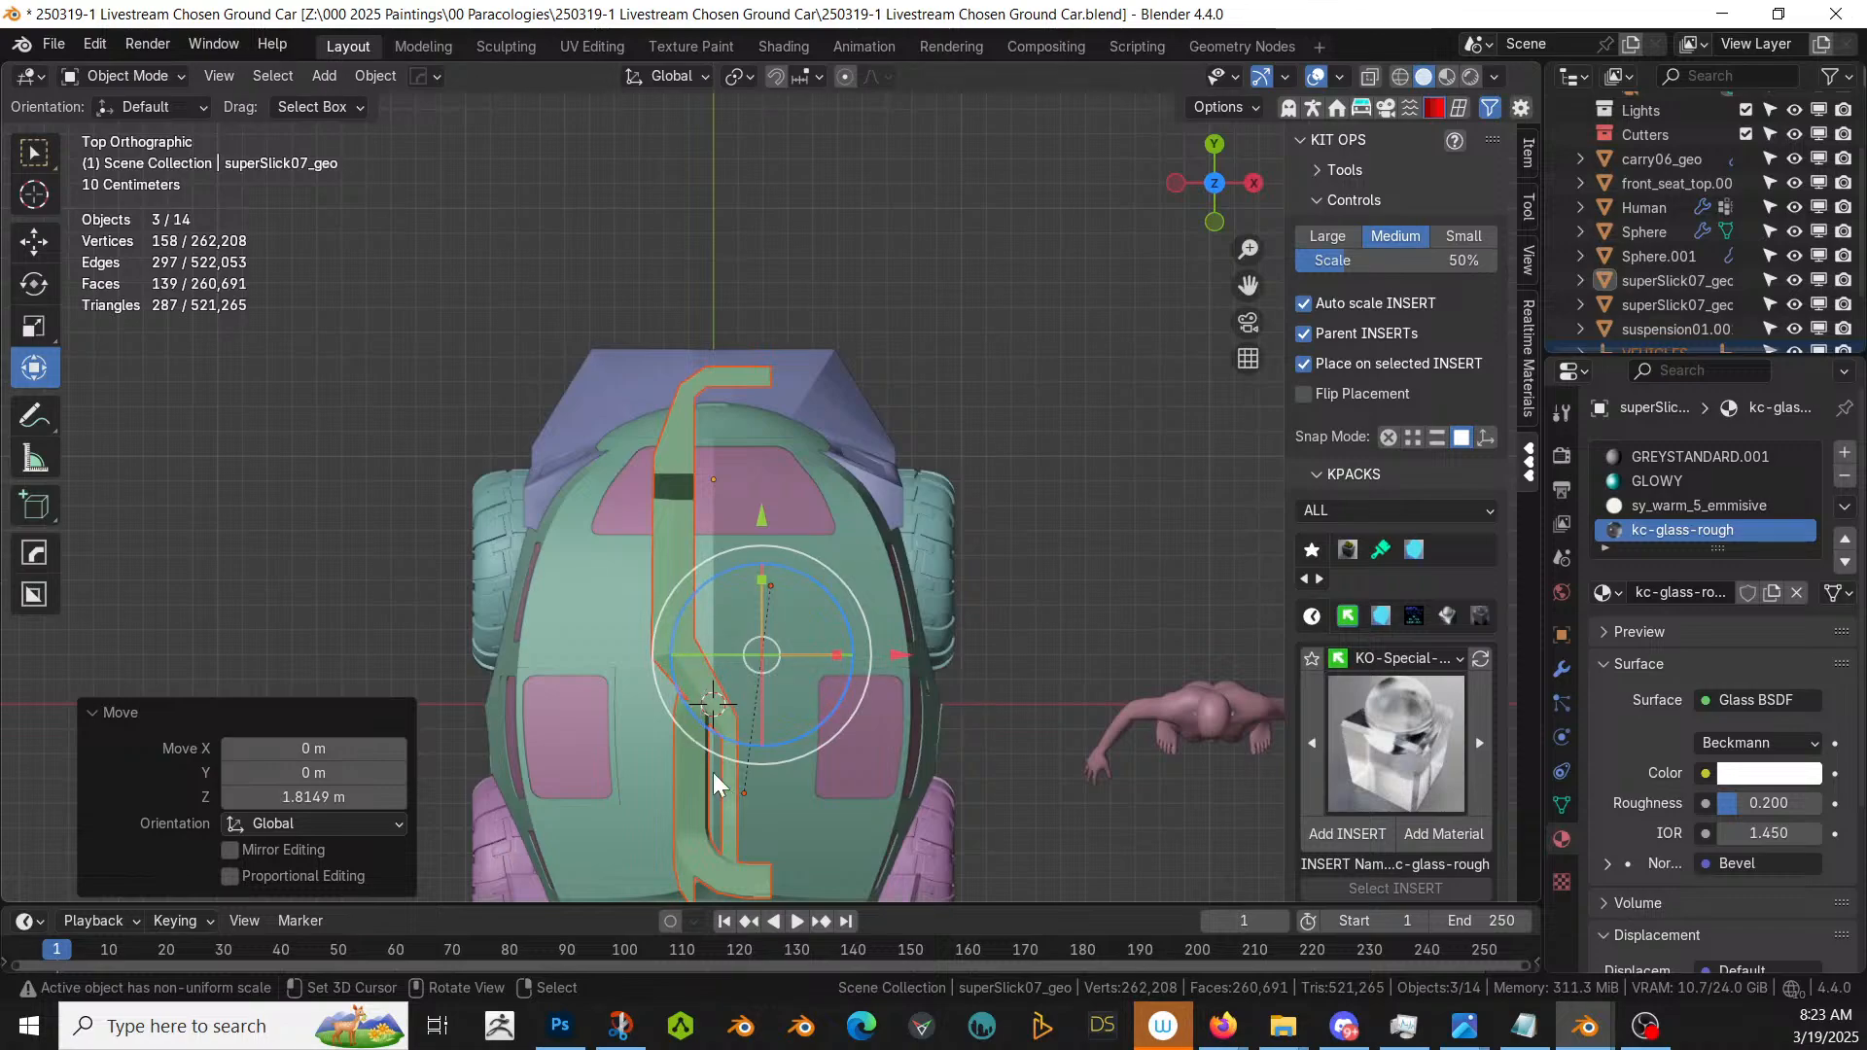
{"action": "key", "text": "s"}
{"action": "left_click", "coordinate": [739, 685]}
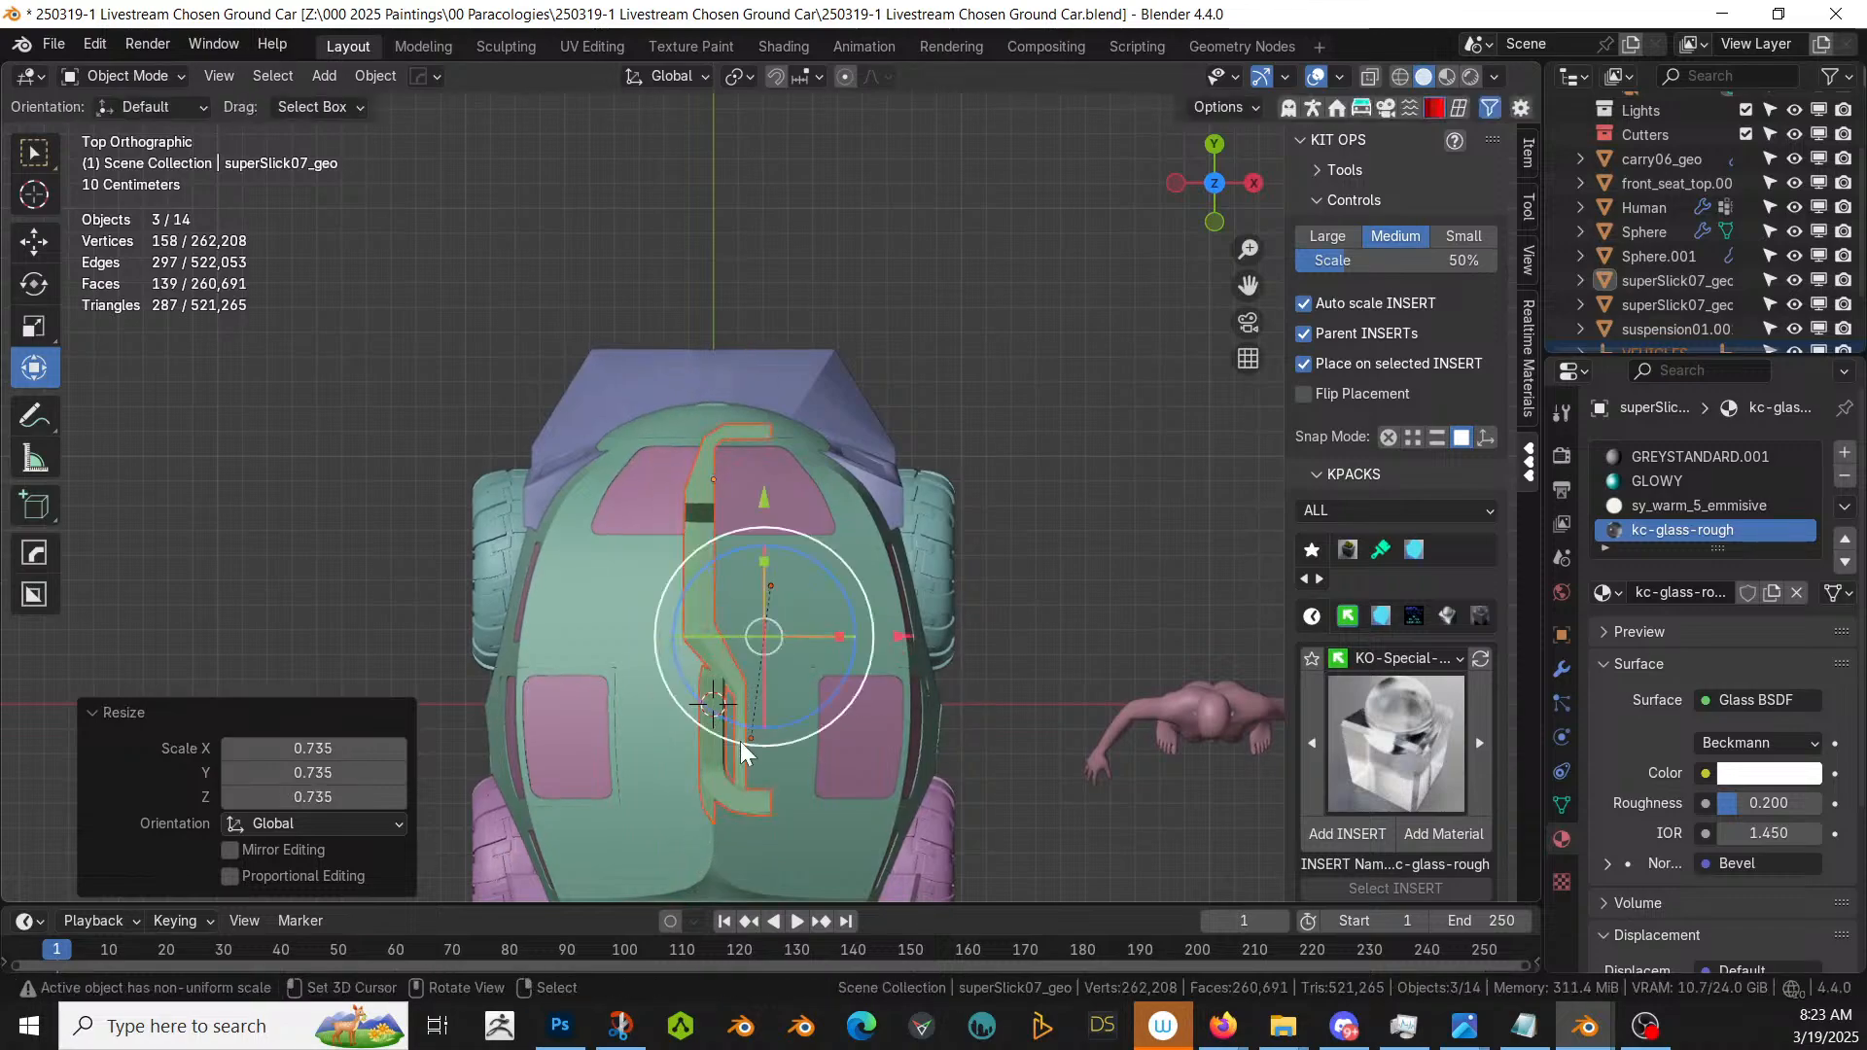
{"action": "key", "text": "g"}
{"action": "left_click", "coordinate": [669, 807]}
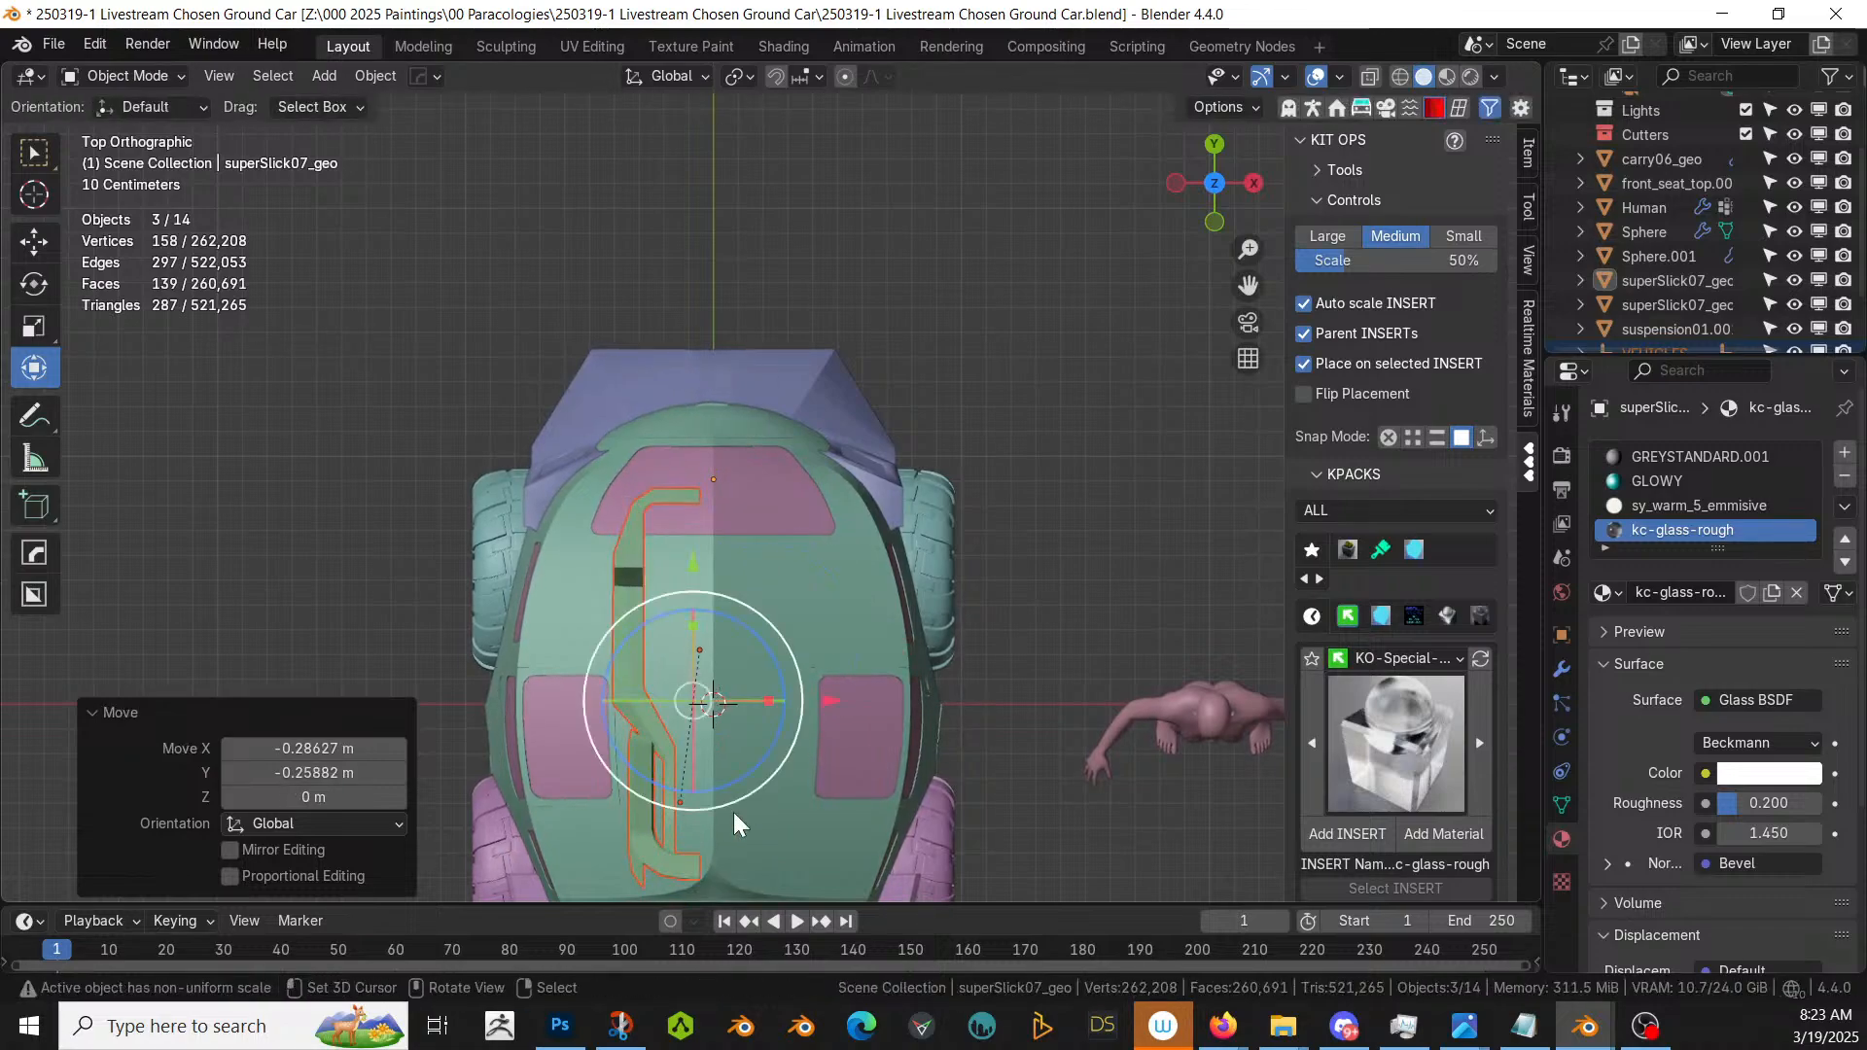
{"action": "middle_click_drag", "start_coordinate": [733, 813], "coordinate": [971, 575]}
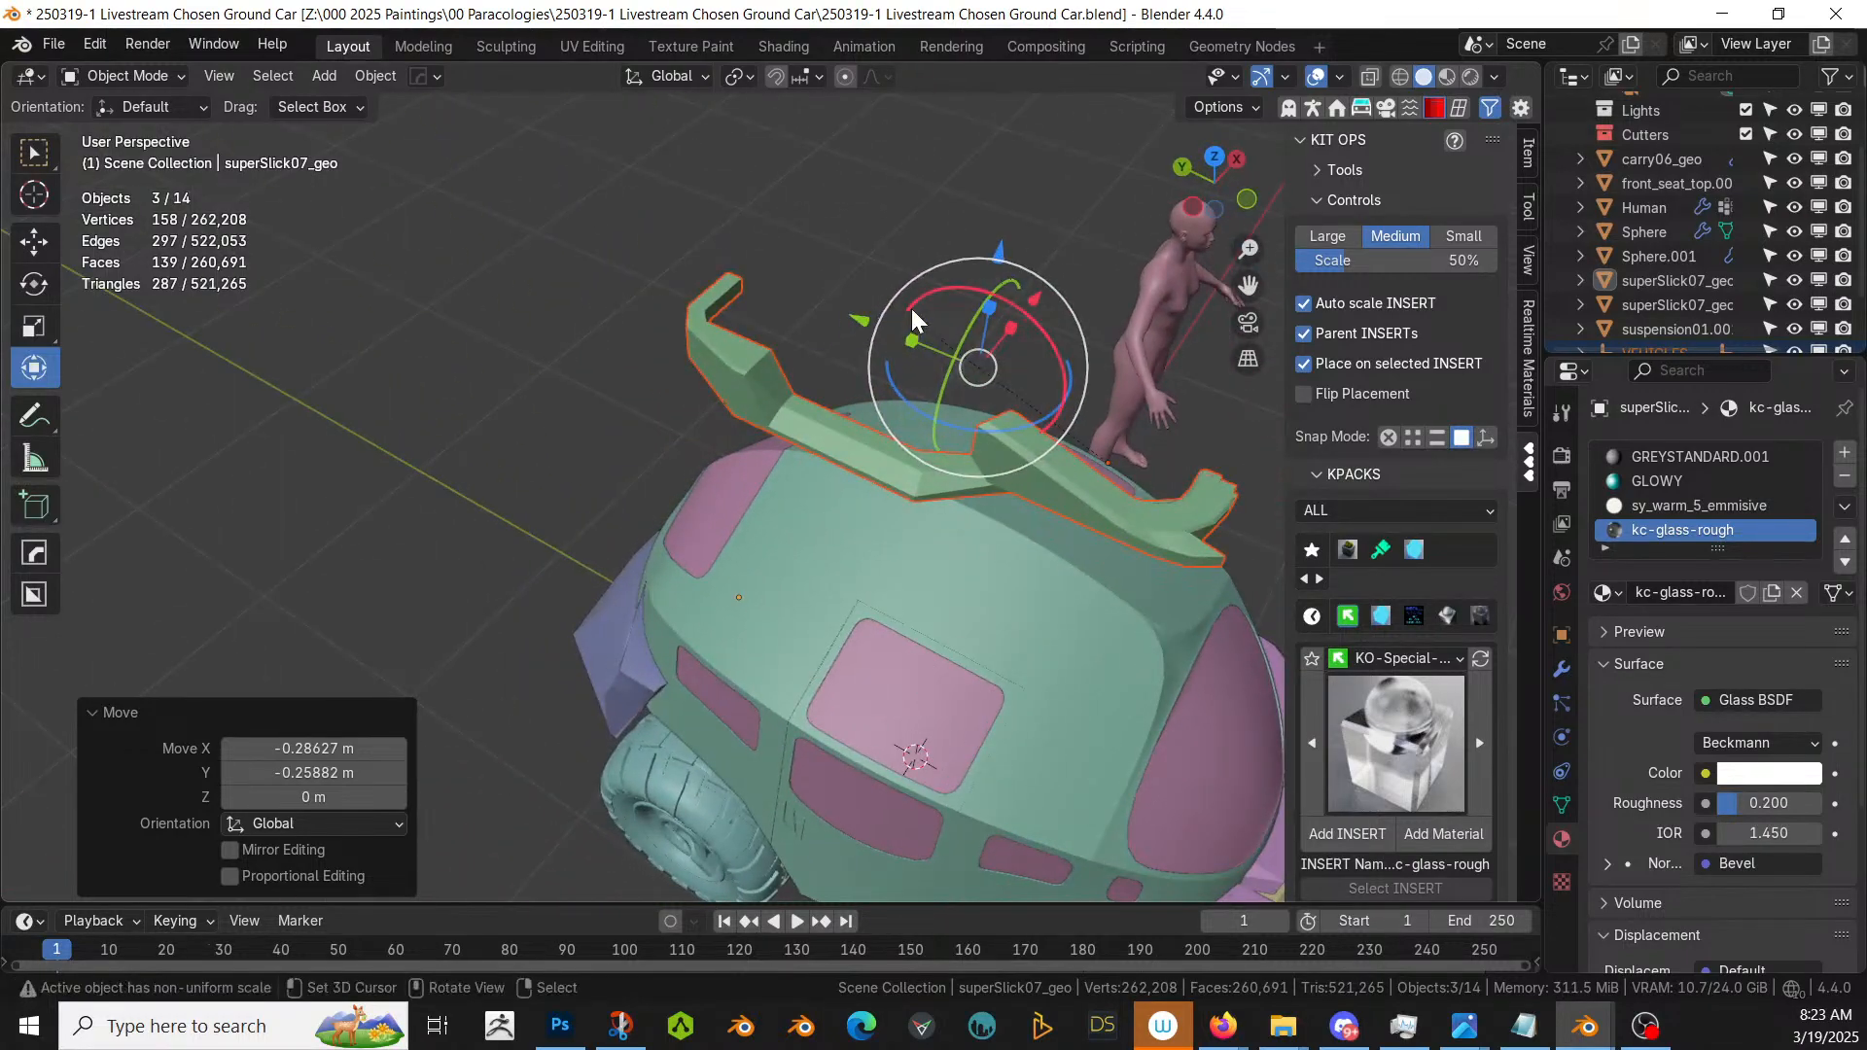
- Scale the side rail to about 0.813 along global Y and lower it about 0.725 m along Z onto the roof
{"action": "key", "text": "s"}
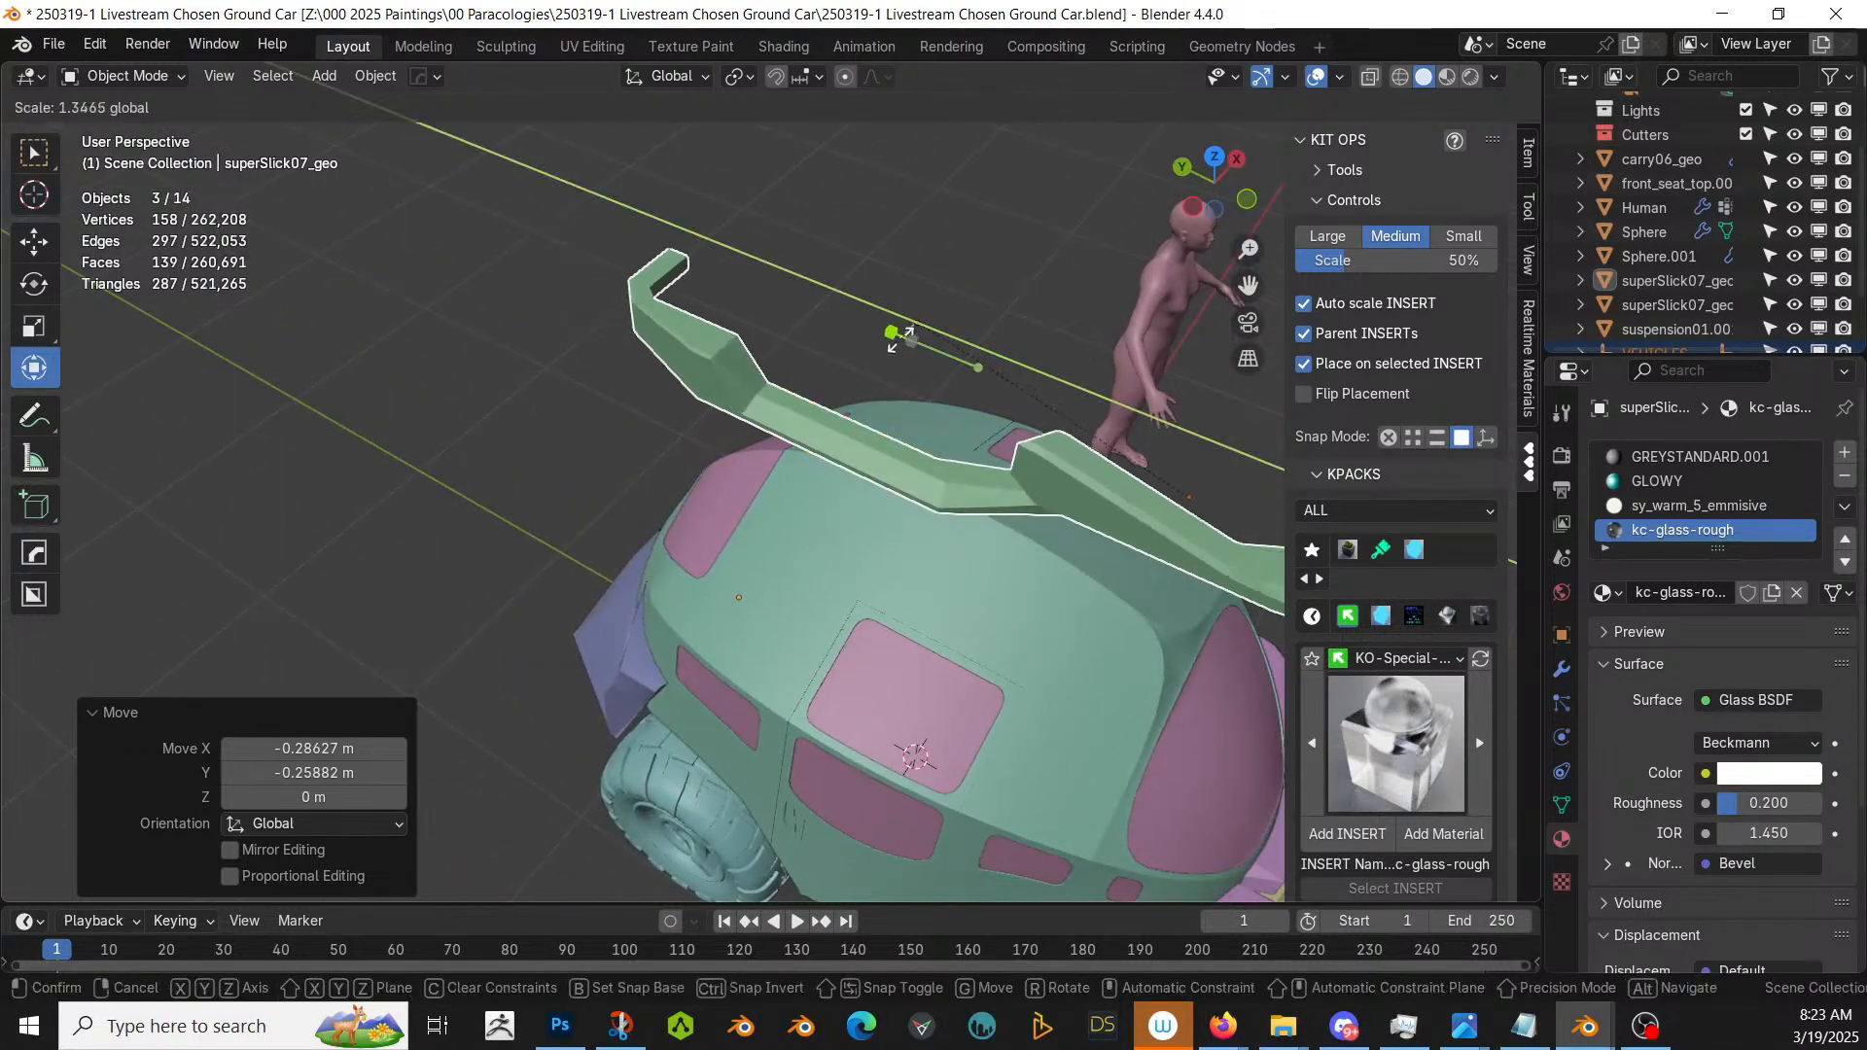
{"action": "key", "text": "y"}
{"action": "left_click", "coordinate": [906, 331]}
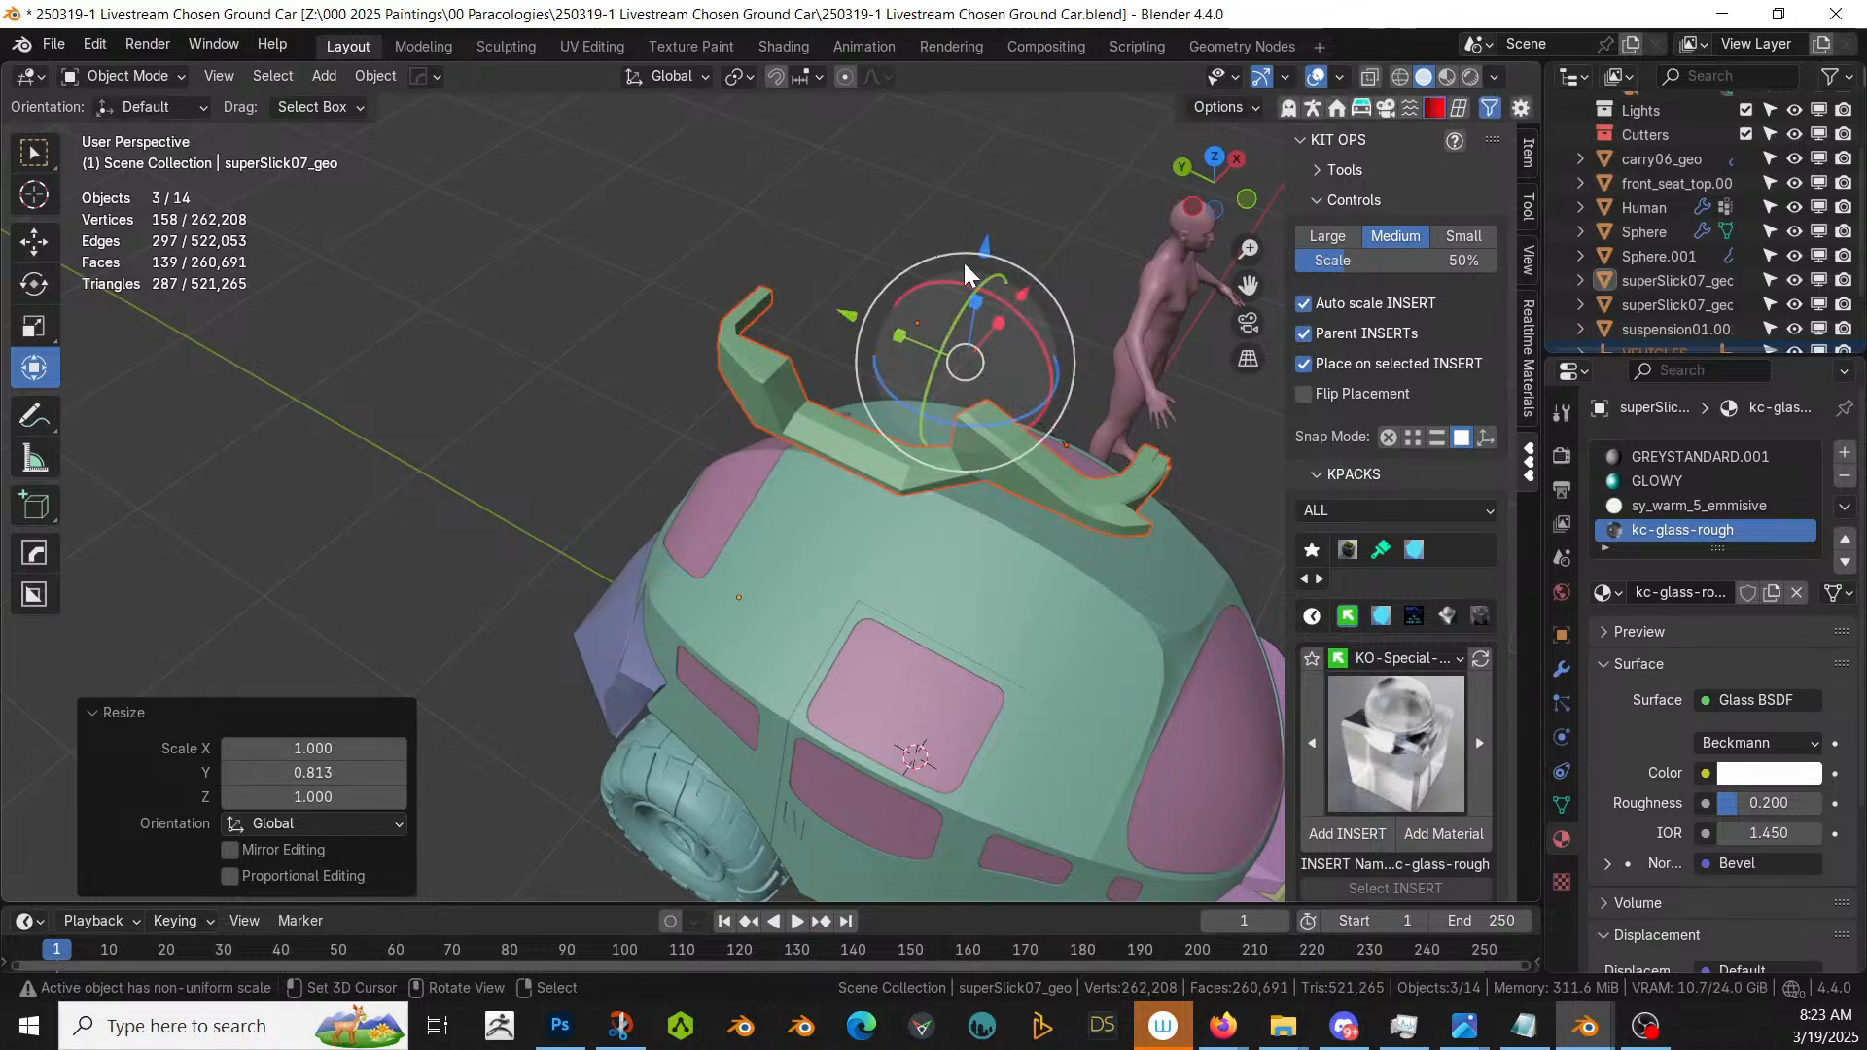
{"action": "key", "text": "g"}
{"action": "key", "text": "z"}
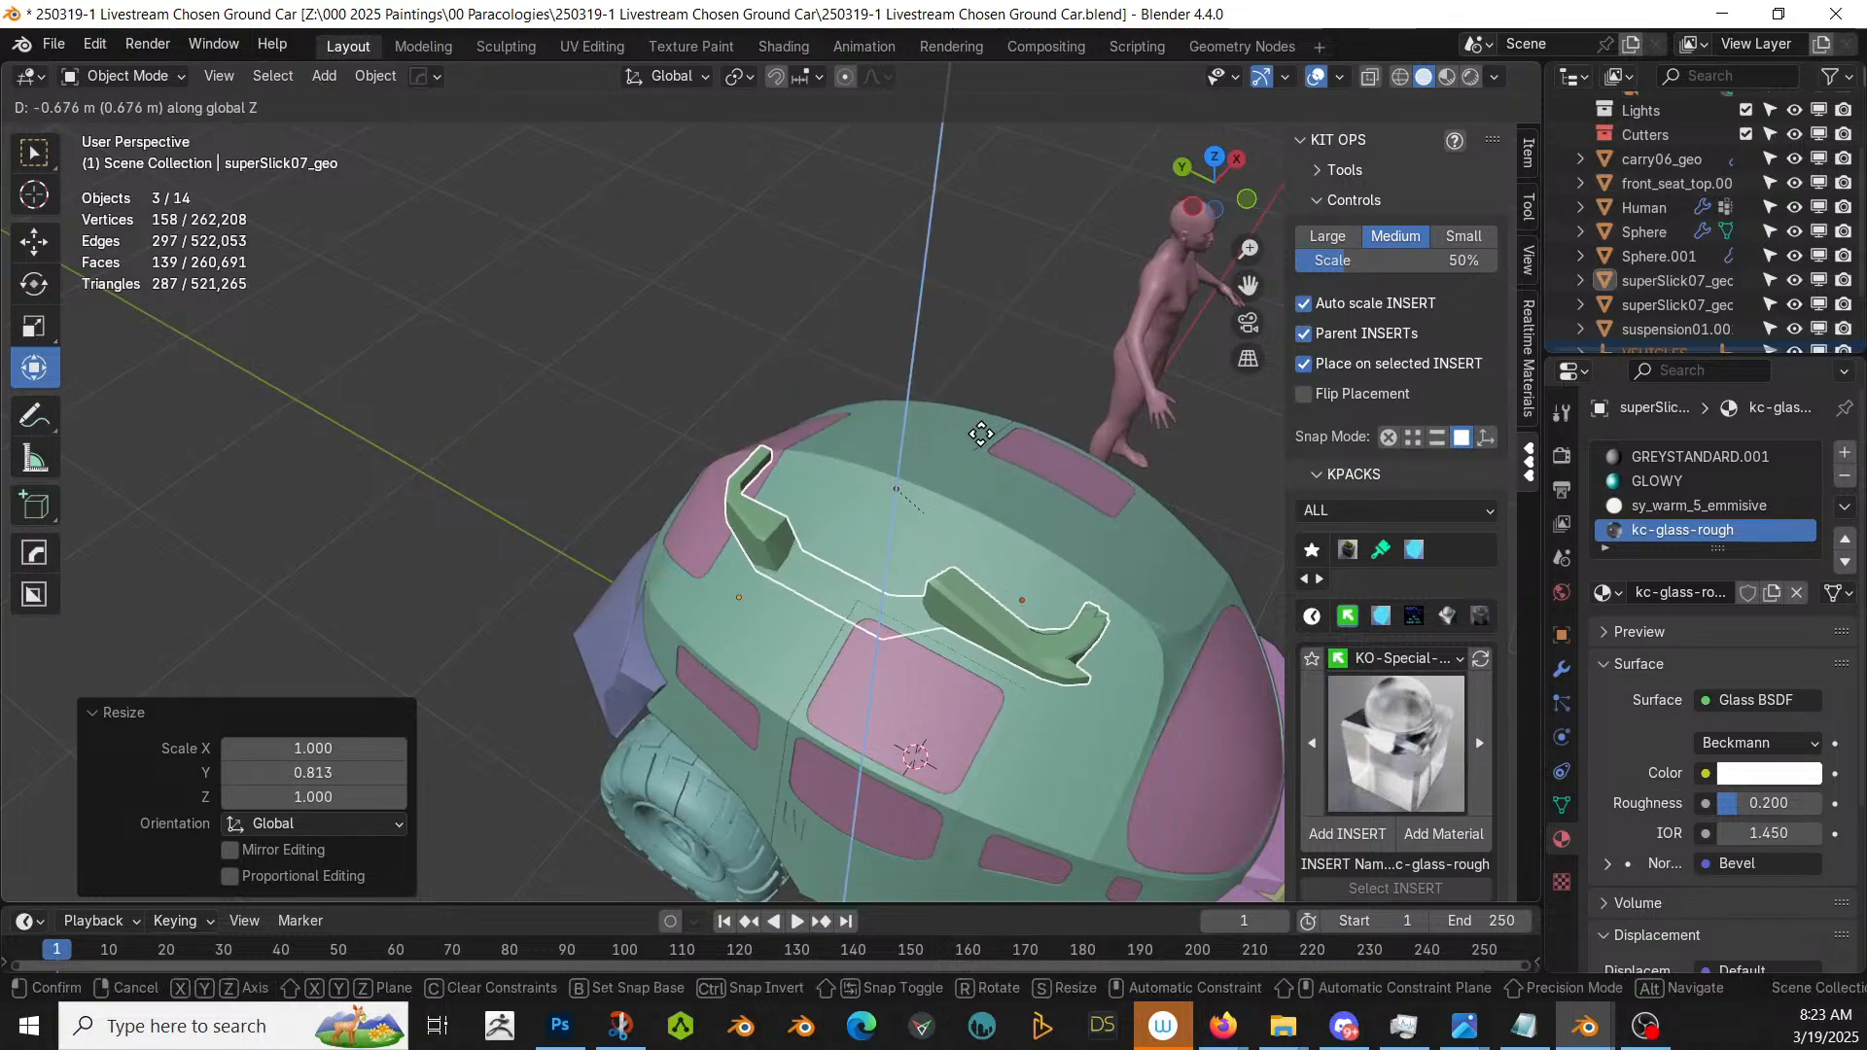
{"action": "left_click", "coordinate": [976, 443]}
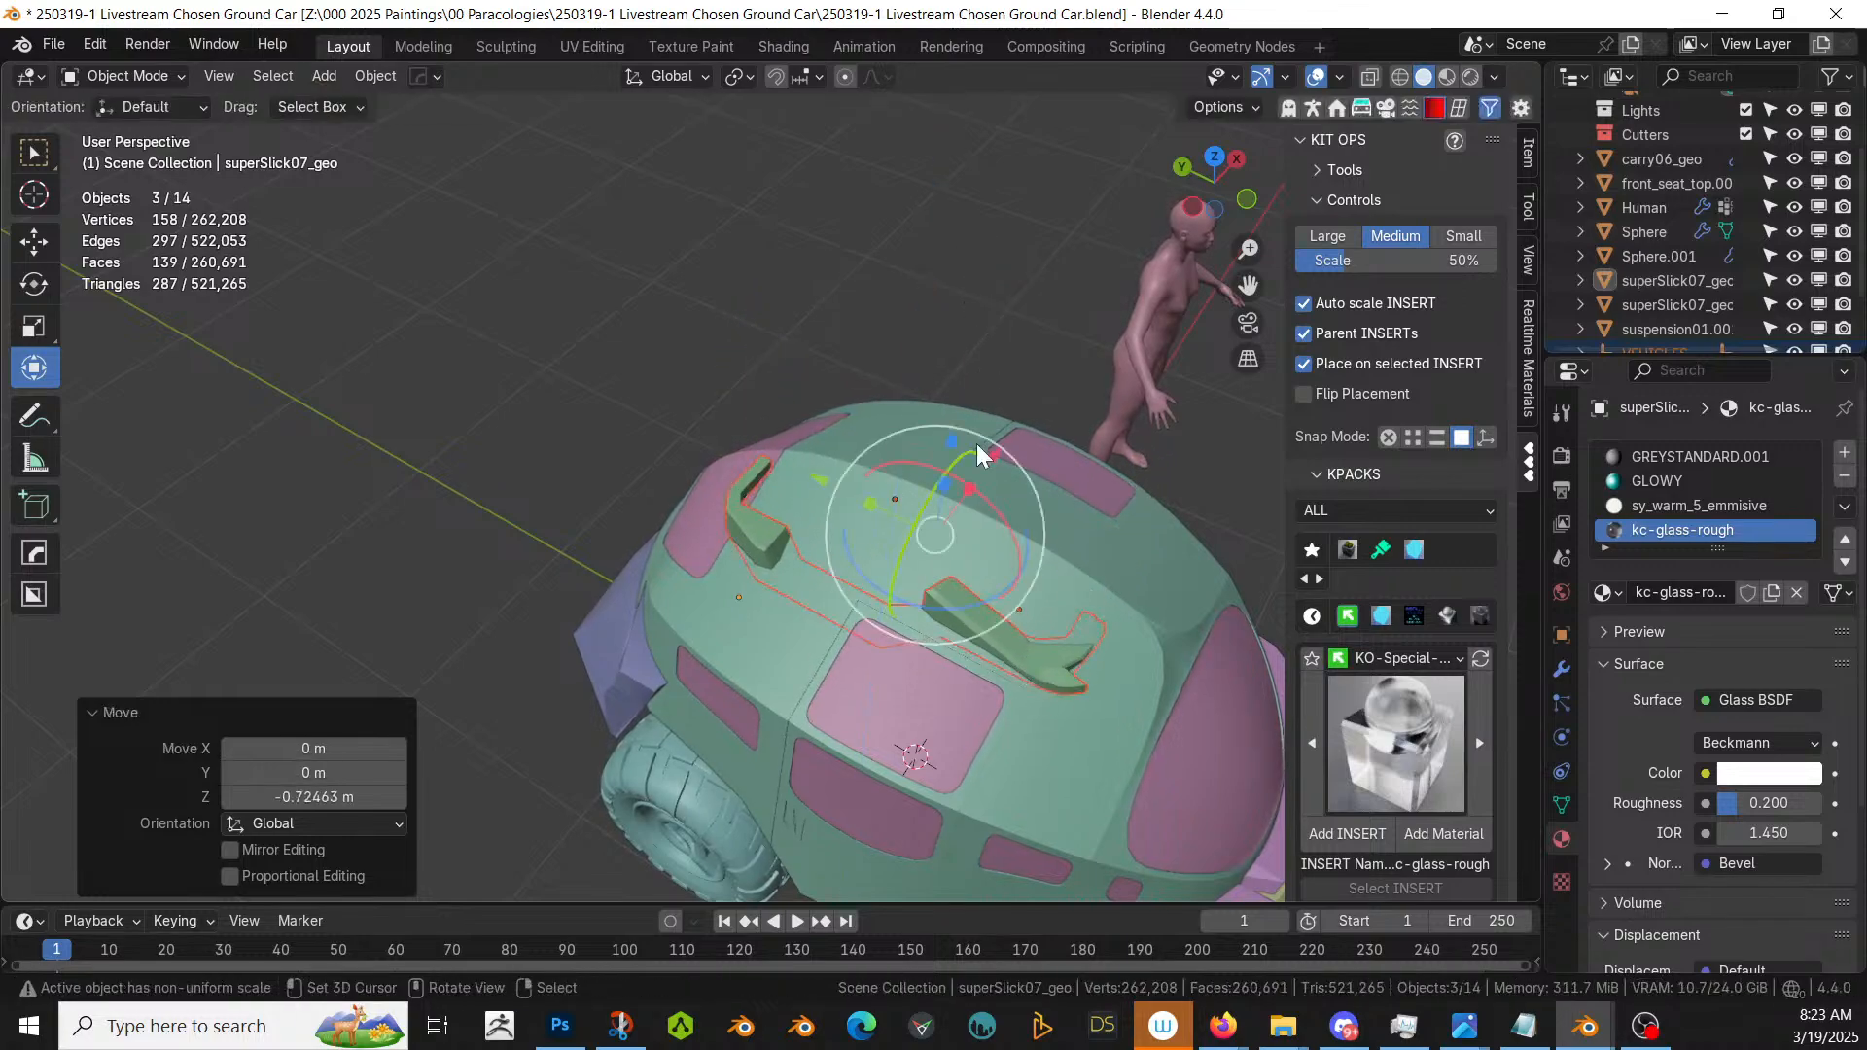
- Shift the side rail about -0.088 m along global Y
{"action": "middle_click_drag", "start_coordinate": [976, 443], "coordinate": [1011, 556]}
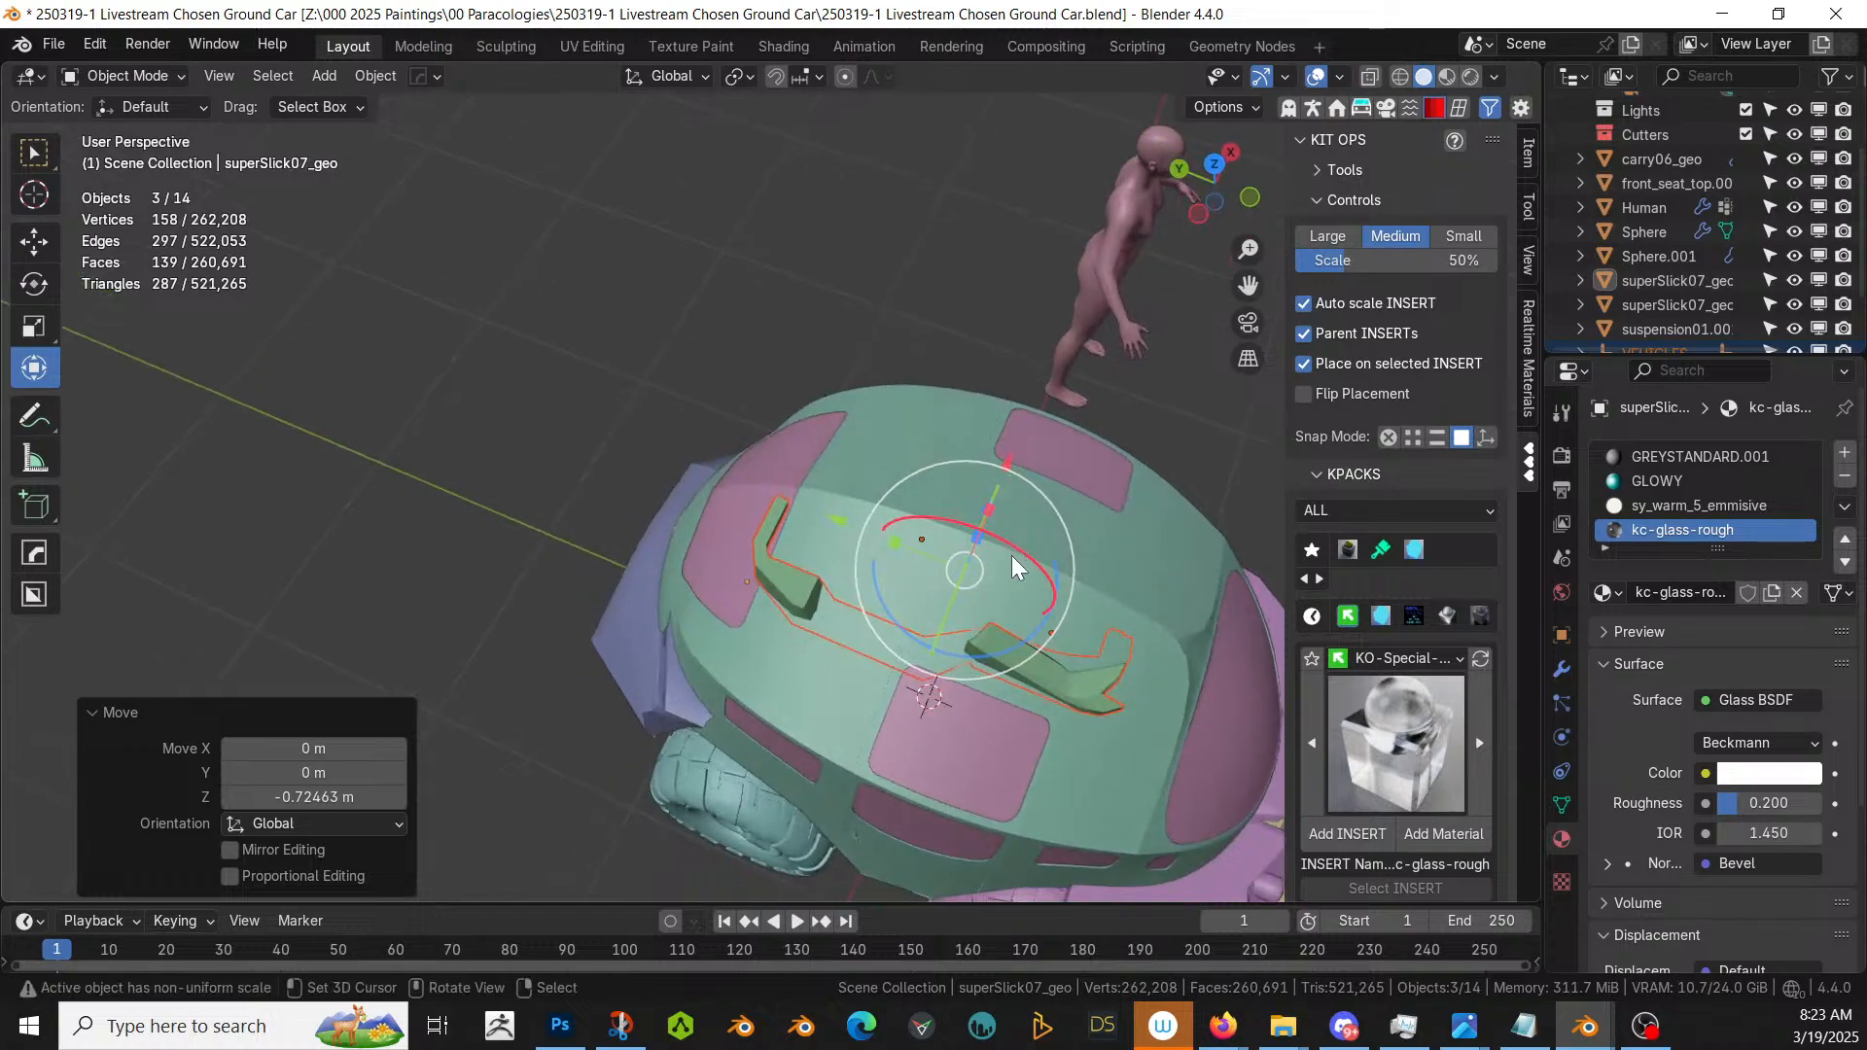
{"action": "key", "text": "g"}
{"action": "key", "text": "y"}
{"action": "left_click", "coordinate": [863, 541]}
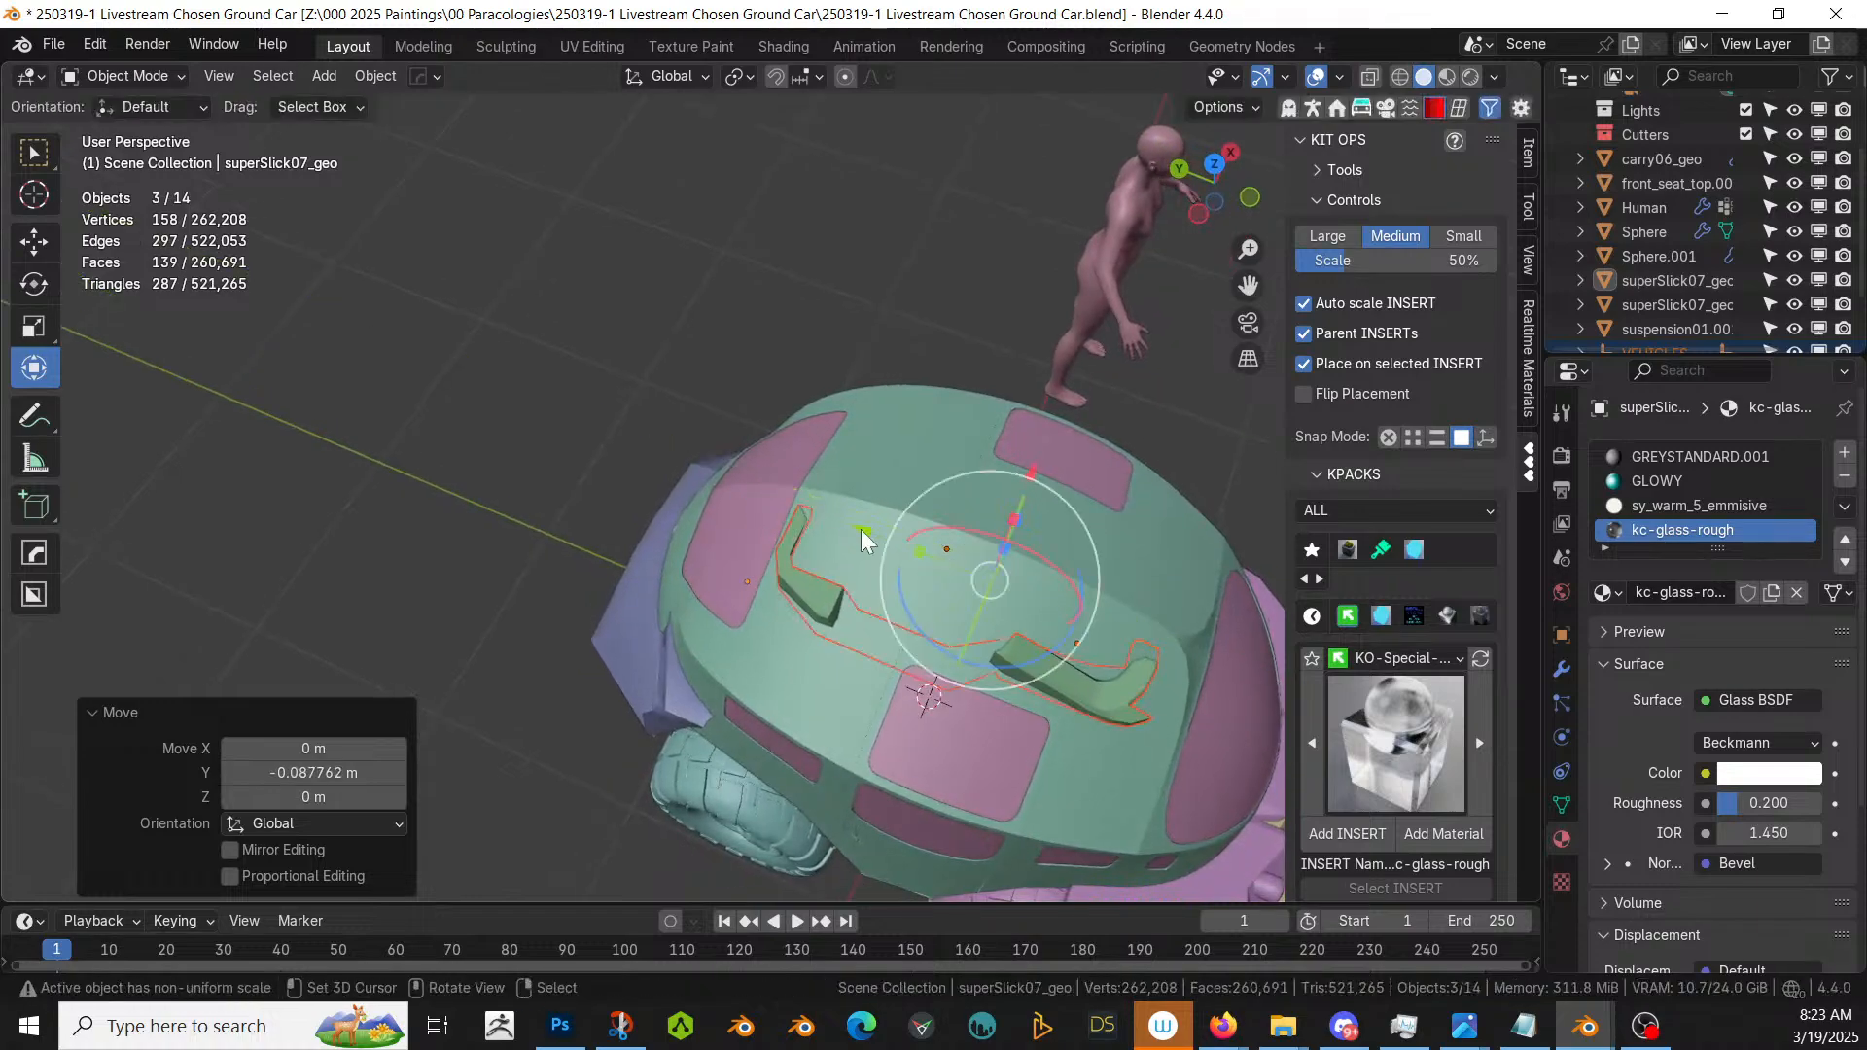
- Delete the green side rail from the car's roof
{"action": "middle_click_drag", "start_coordinate": [863, 540], "coordinate": [735, 464]}
{"action": "scroll", "coordinate": [875, 340], "scroll_direction": "up", "scroll_amount": 5}
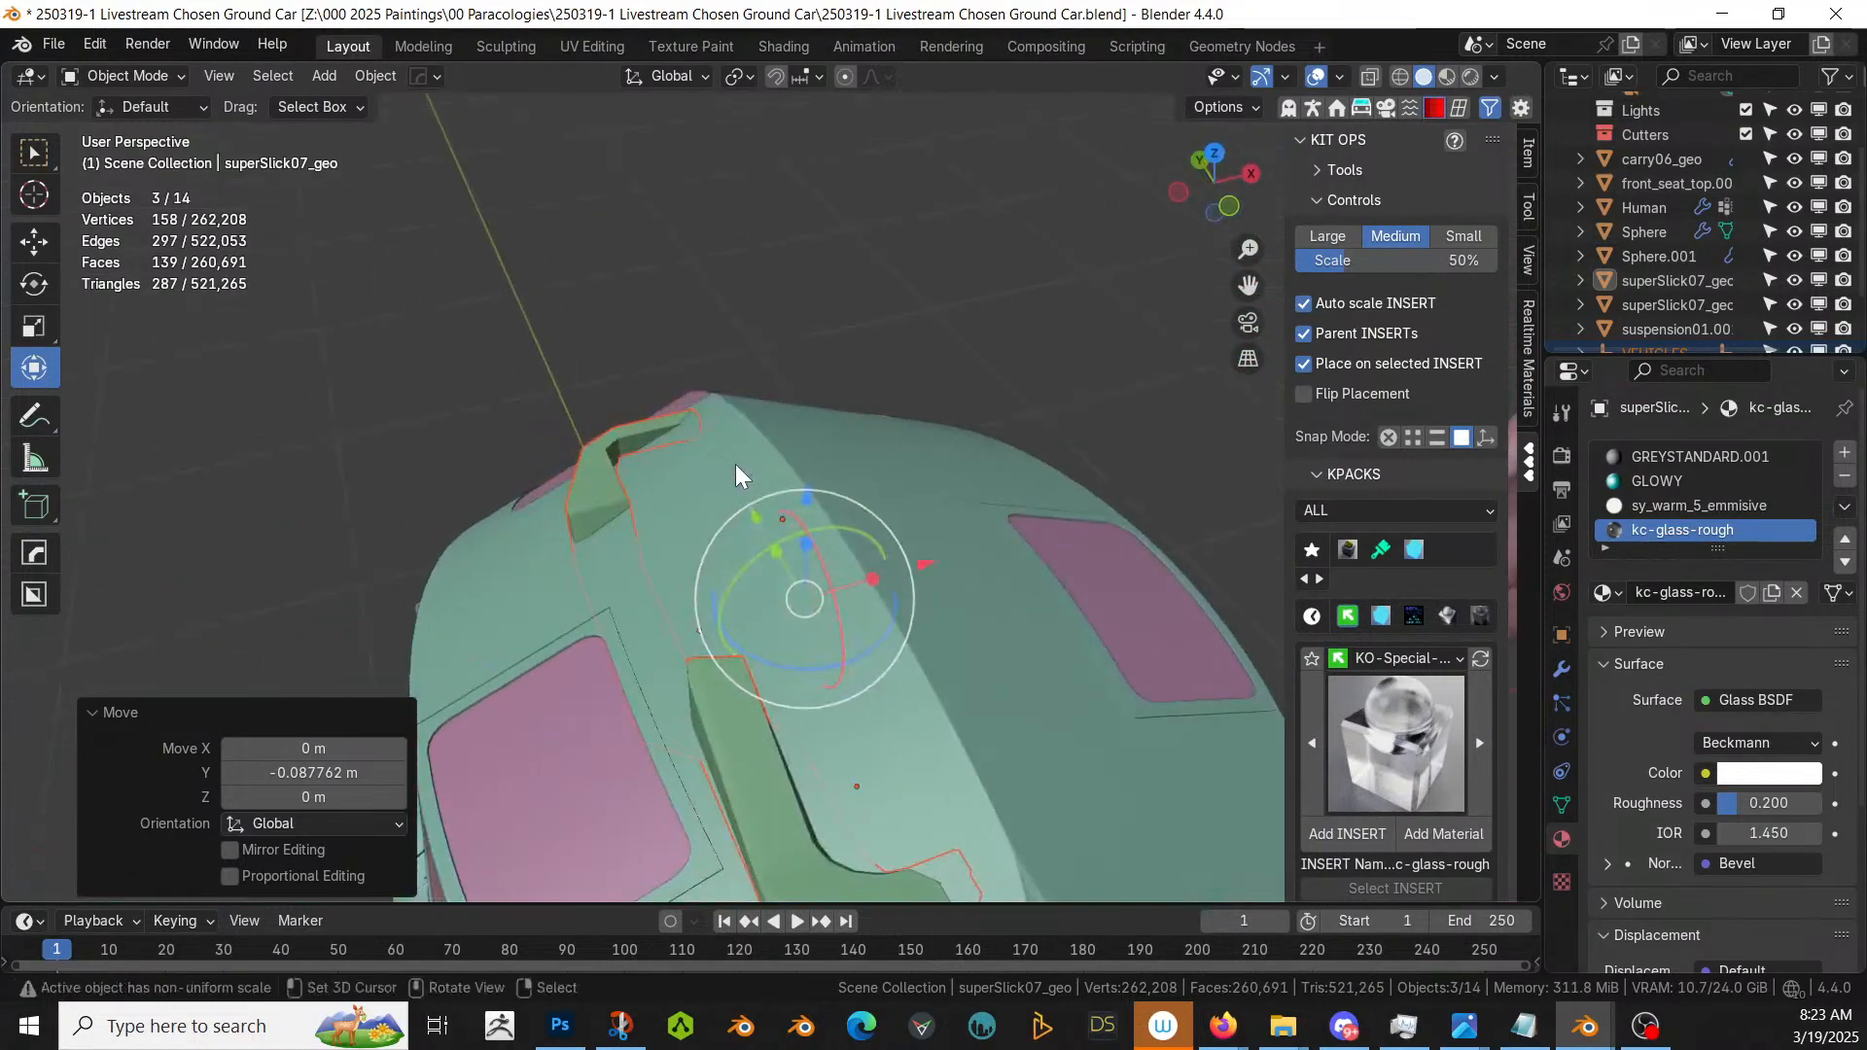
{"action": "left_click", "coordinate": [587, 483]}
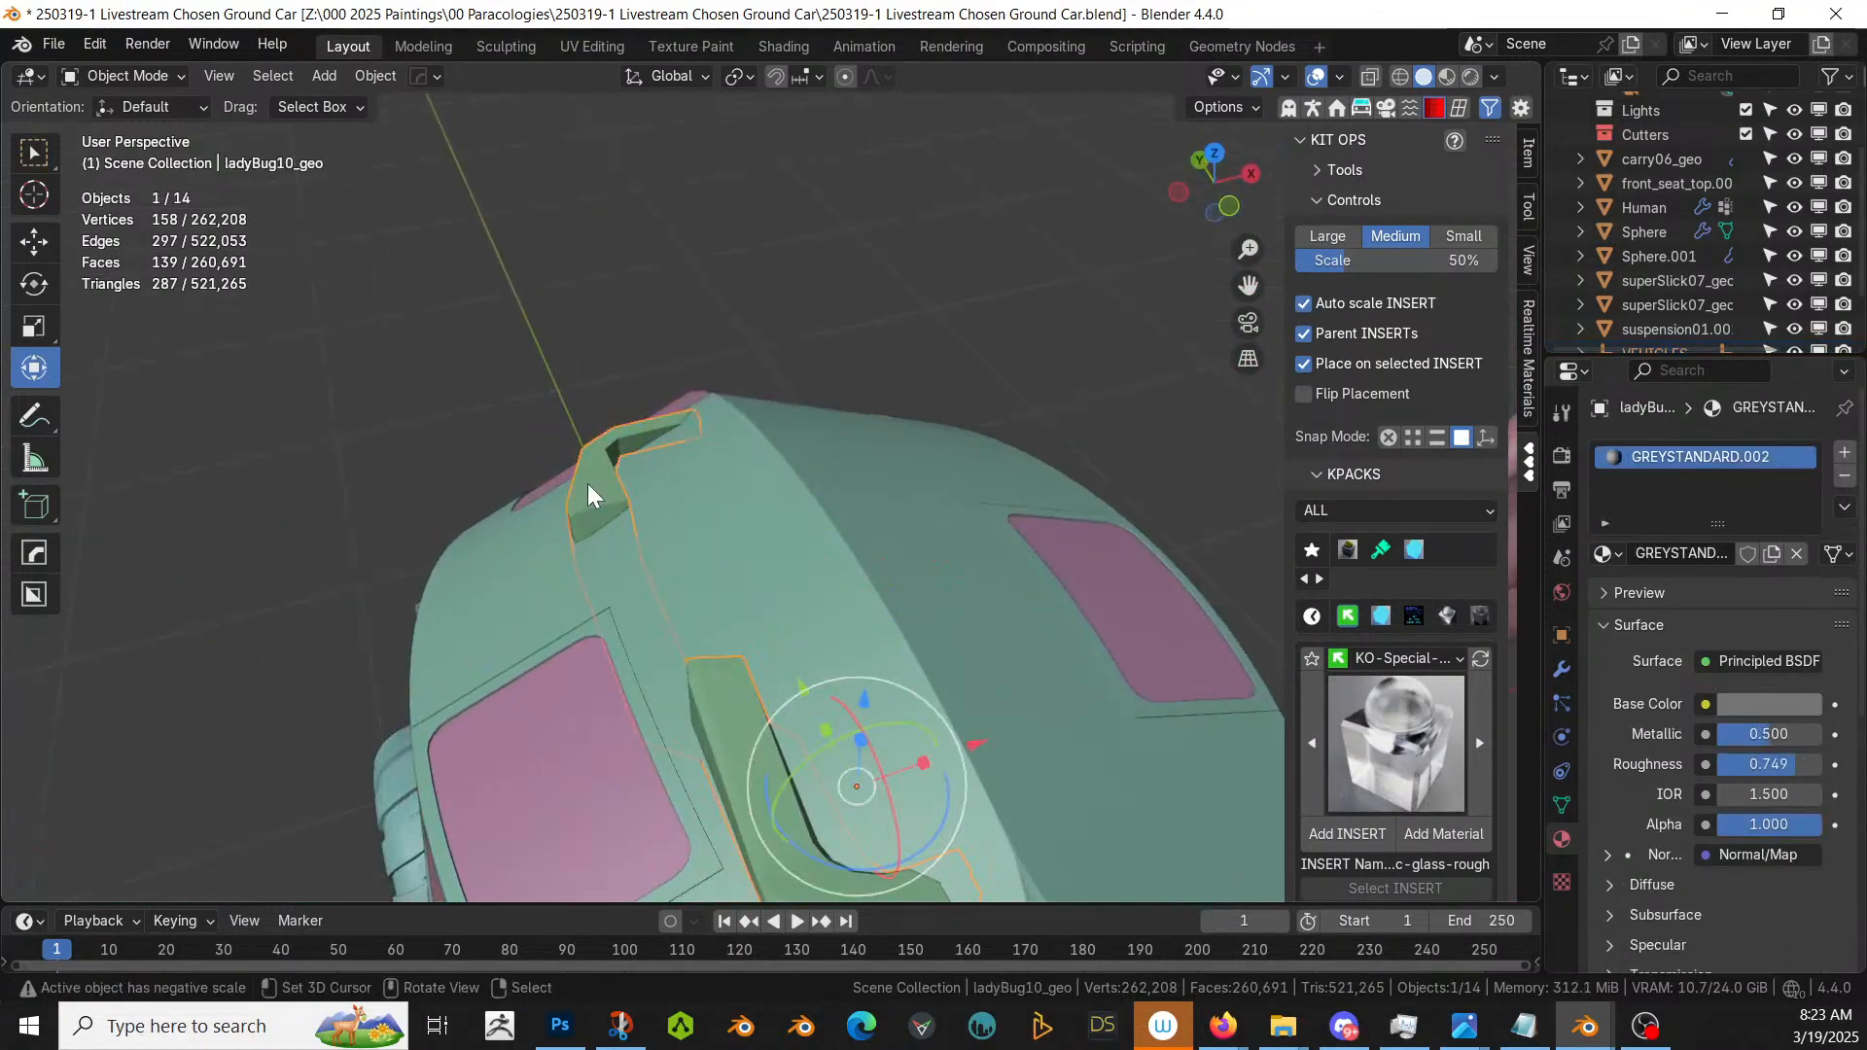
{"action": "key", "text": "Delete"}
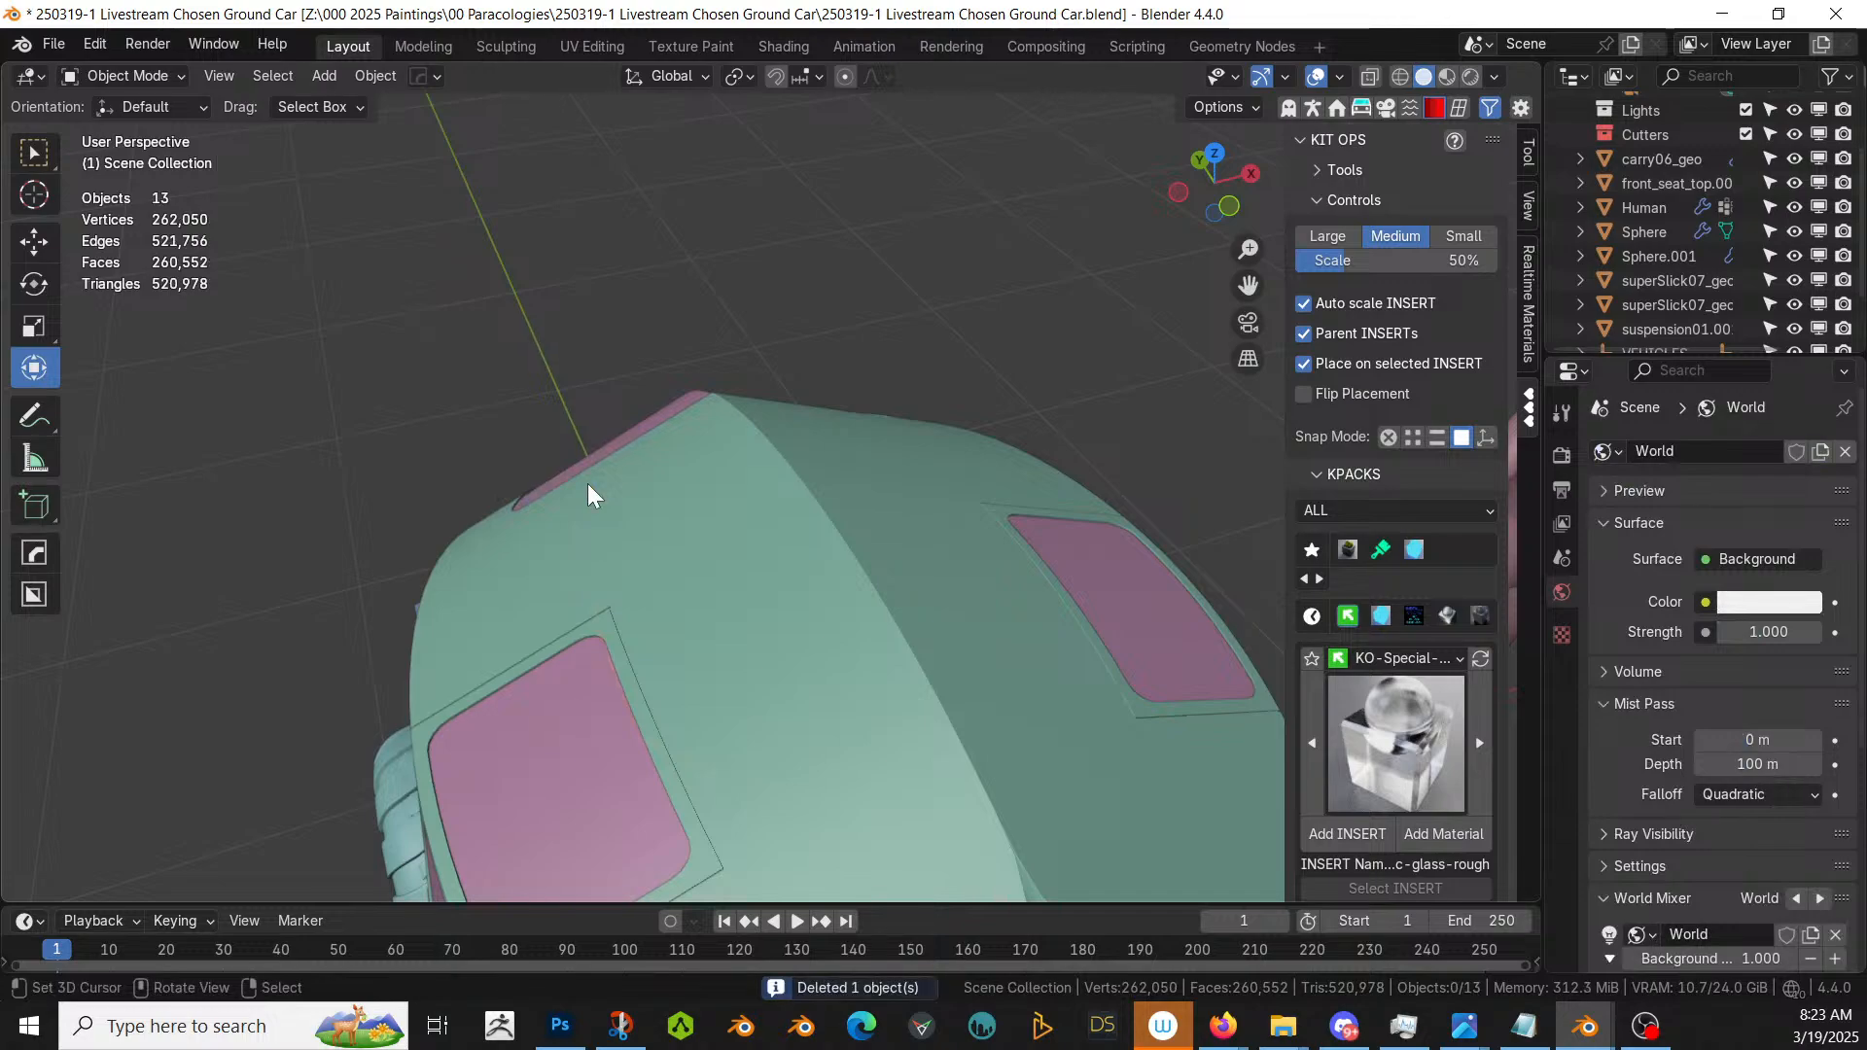
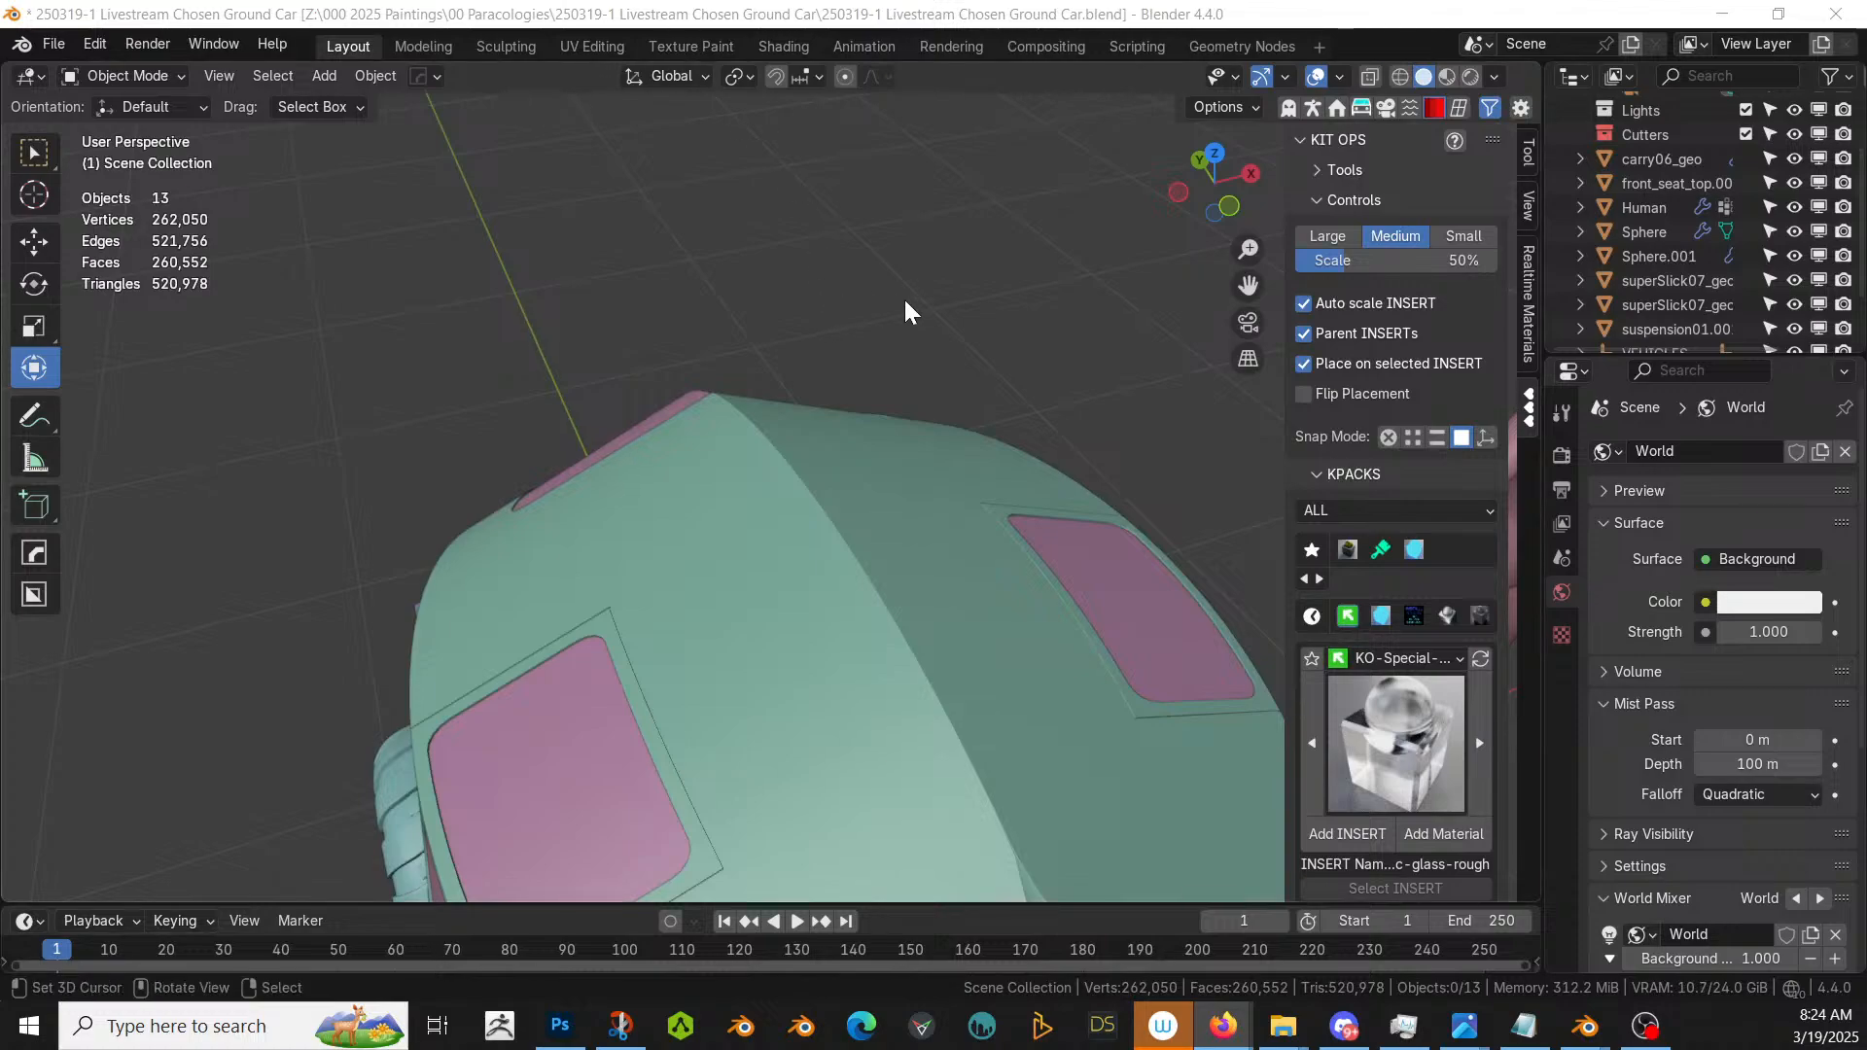
- Enter Edit Mode on the car body and select two adjacent faces beside the roof ridge in face select mode
{"action": "middle_click_drag", "start_coordinate": [808, 434], "coordinate": [558, 413]}
{"action": "scroll", "coordinate": [467, 348], "scroll_direction": "down", "scroll_amount": 3}
{"action": "scroll", "coordinate": [558, 412], "scroll_direction": "up", "scroll_amount": 8}
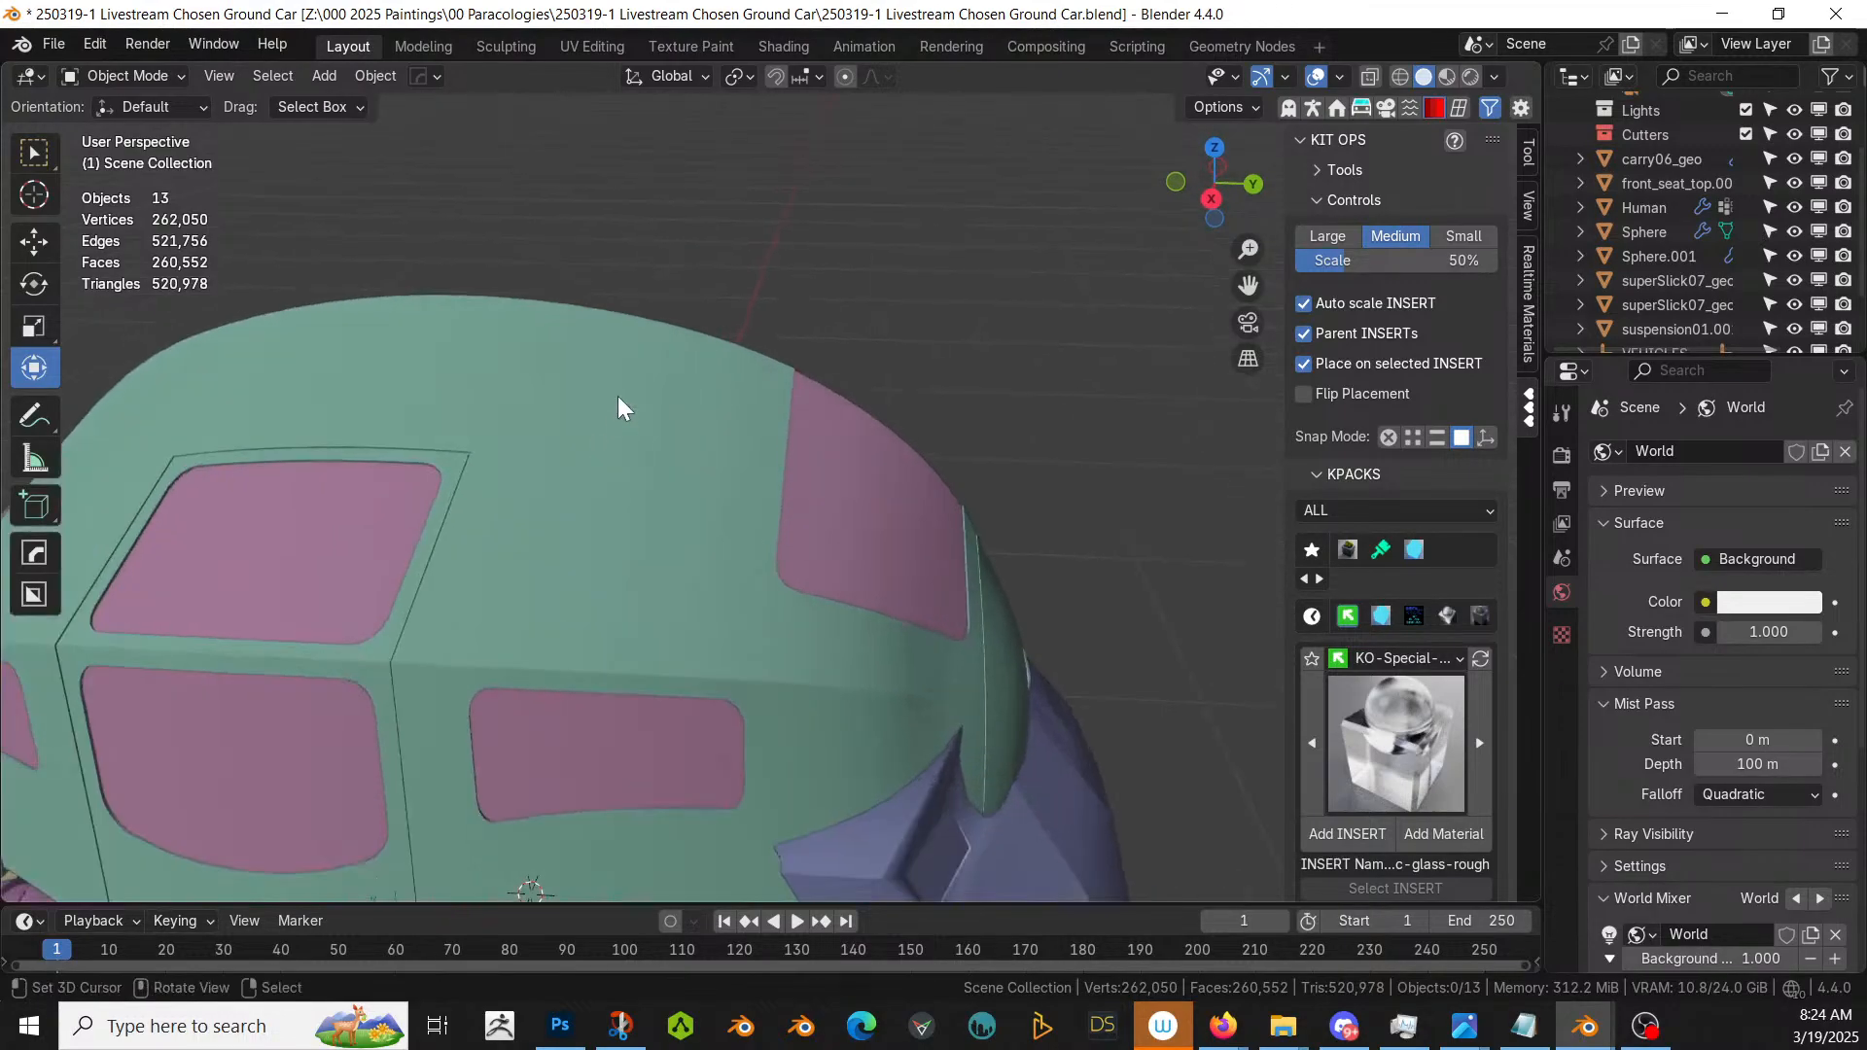
{"action": "left_click", "coordinate": [493, 387]}
{"action": "key", "text": "Tab"}
{"action": "middle_click_drag", "start_coordinate": [463, 375], "coordinate": [656, 407]}
{"action": "left_click", "coordinate": [269, 501]}
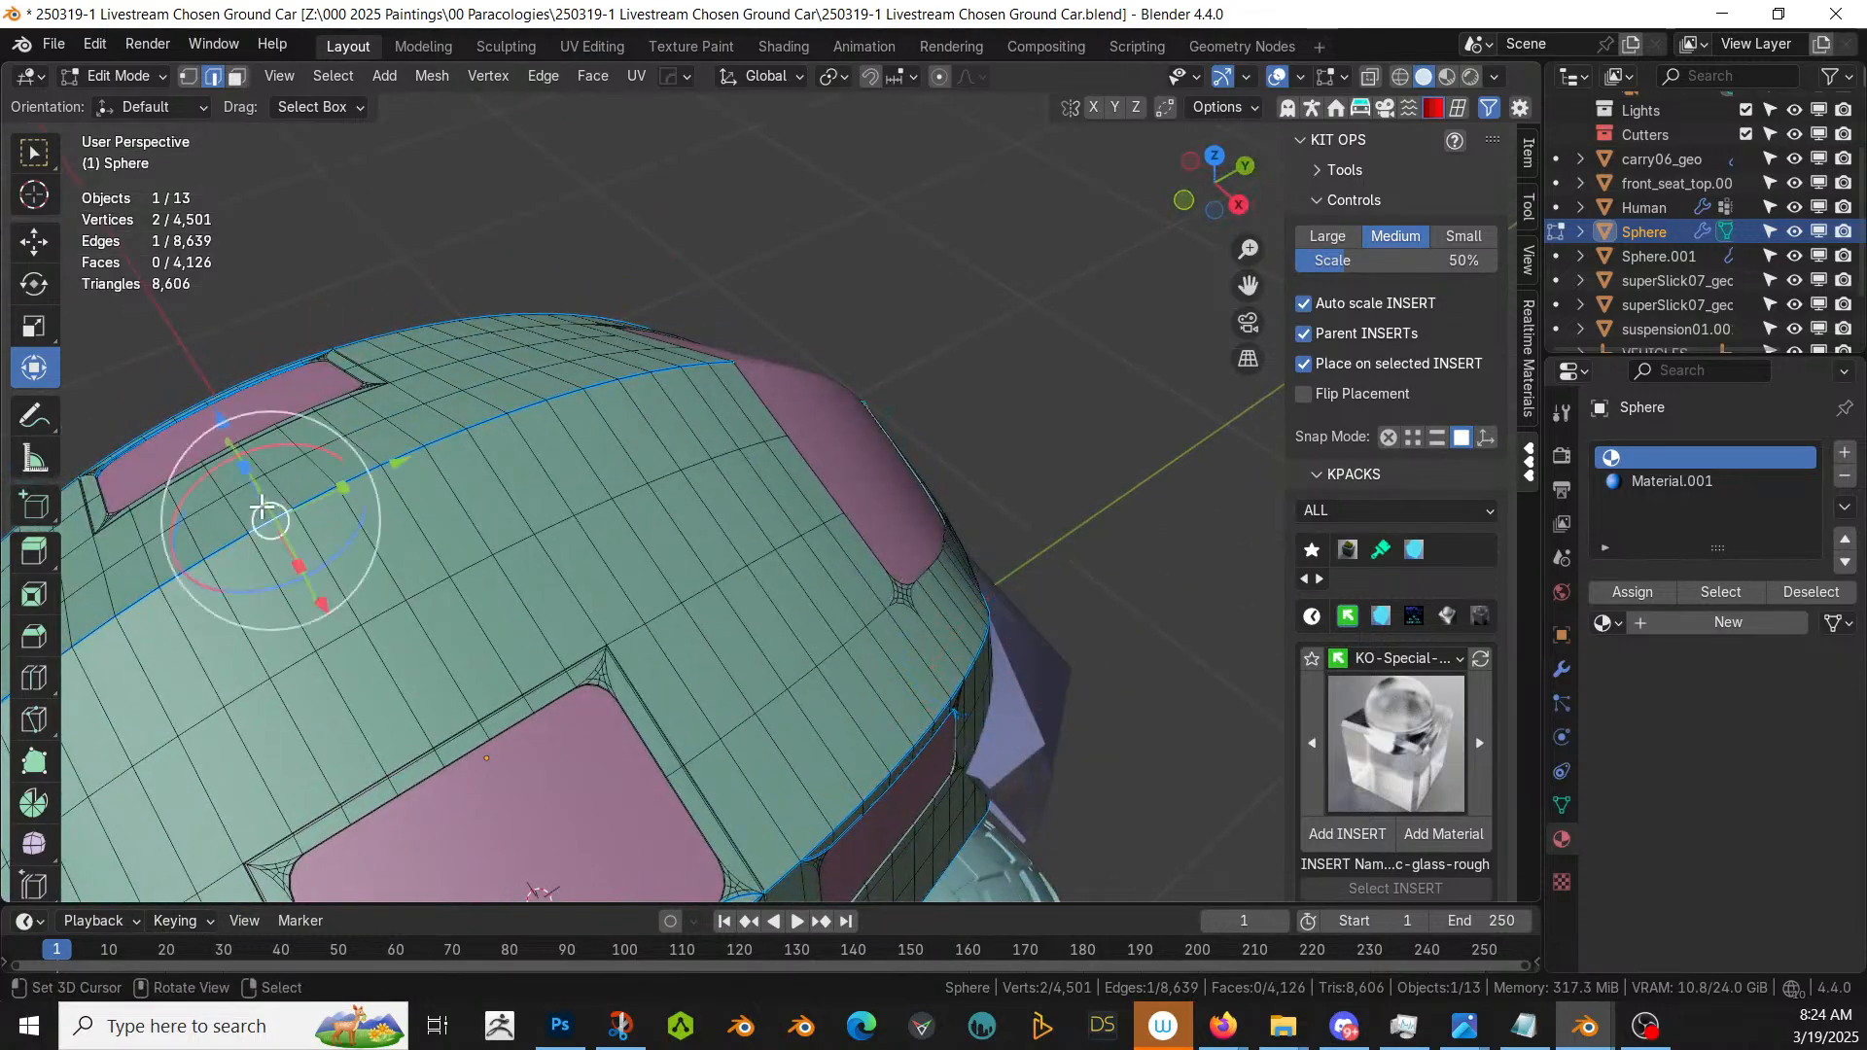
{"action": "key", "text": "3"}
{"action": "left_click", "coordinate": [261, 502]}
{"action": "right_click", "coordinate": [309, 579], "text": "shift"}
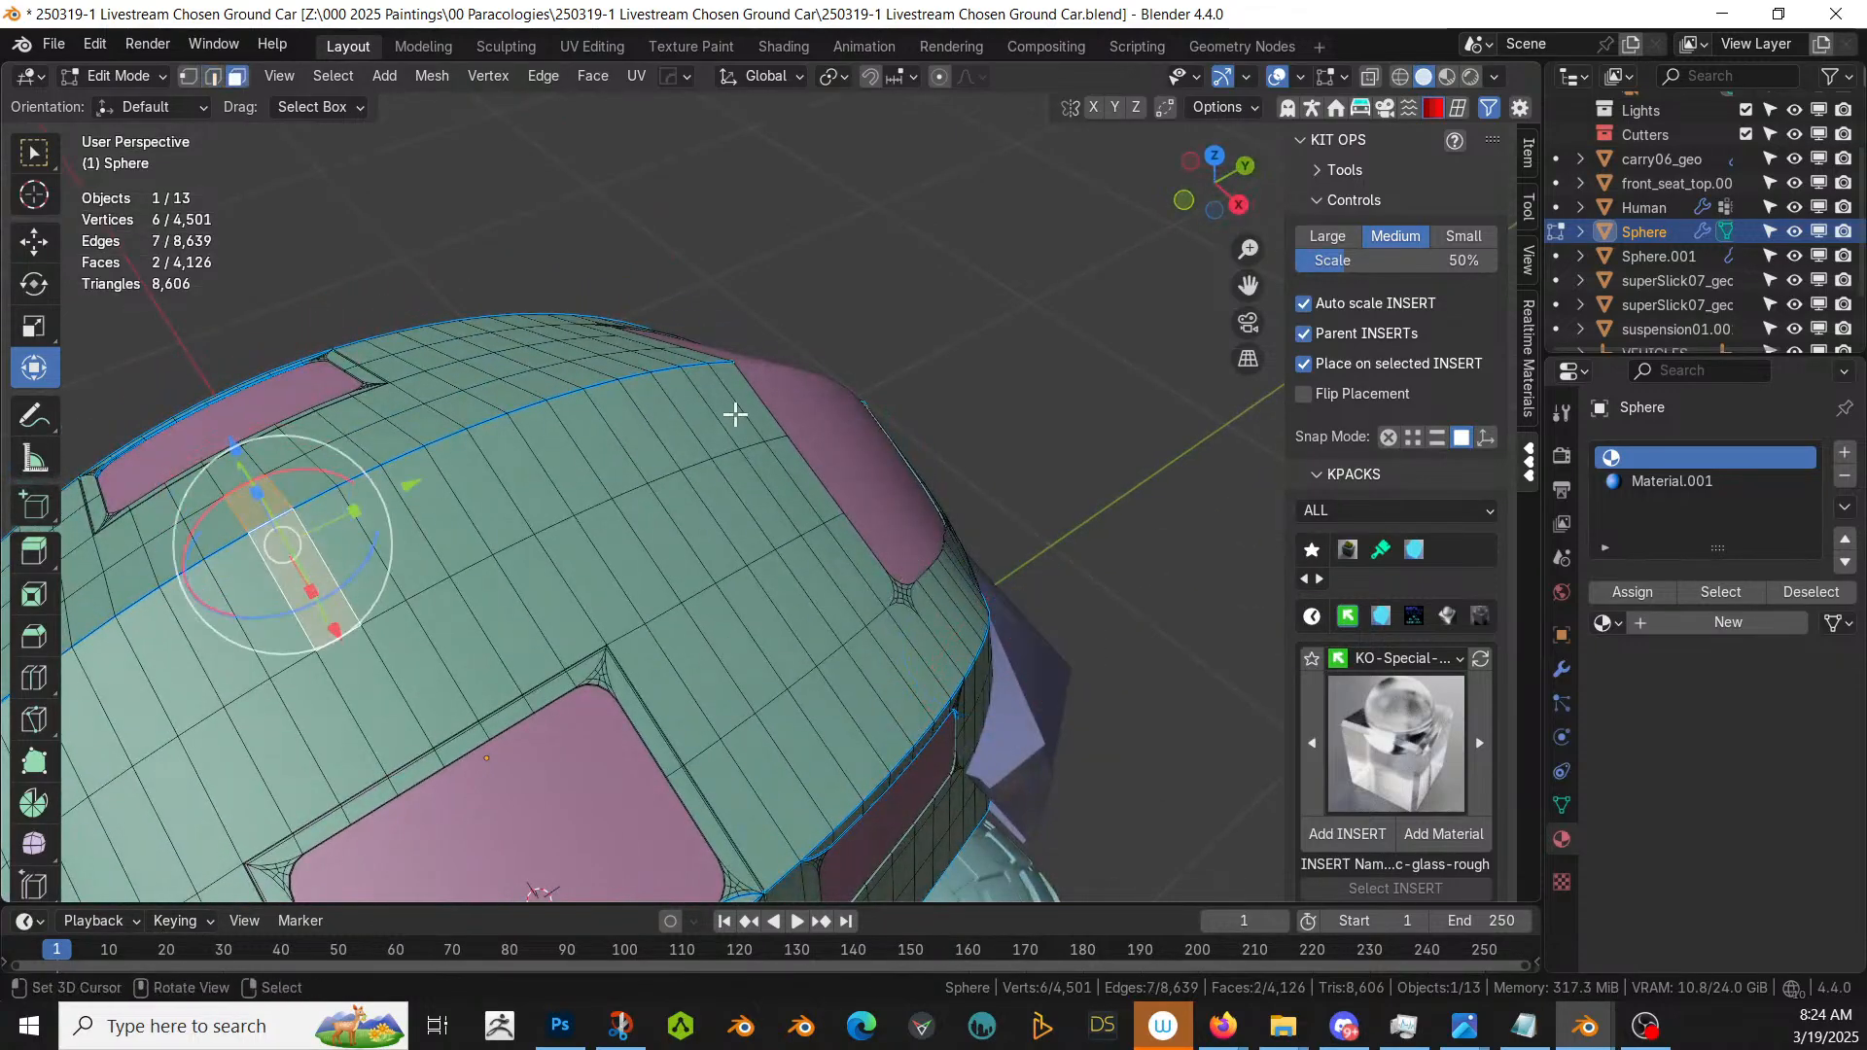
- Add a mirror modifier across the local X axis to the car body
{"action": "key", "text": "Tab"}
{"action": "scroll", "coordinate": [869, 503], "scroll_direction": "down", "scroll_amount": 3}
{"action": "key", "text": "alt+x"}
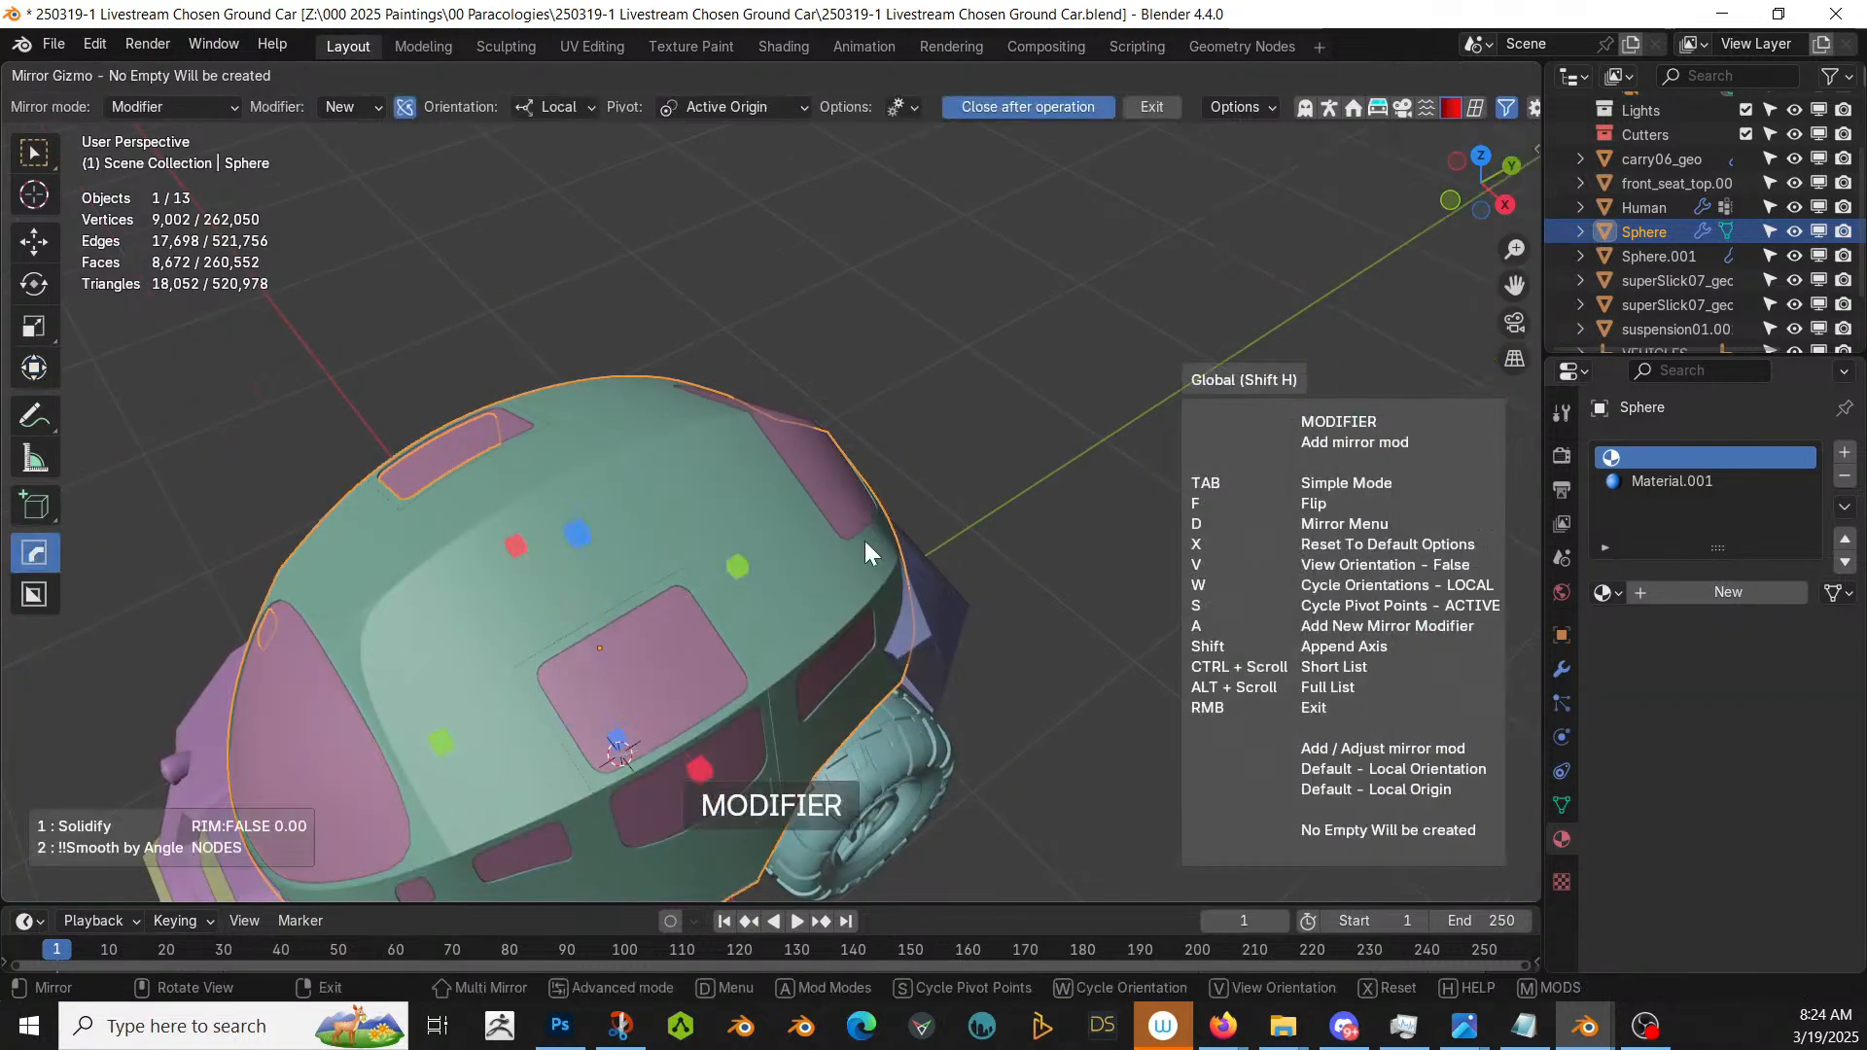
{"action": "left_click", "coordinate": [697, 768]}
- Extend the face selection rearward along the roof ridge in Edit Mode and enable the mirror modifier's on-cage display
{"action": "key", "text": "Tab"}
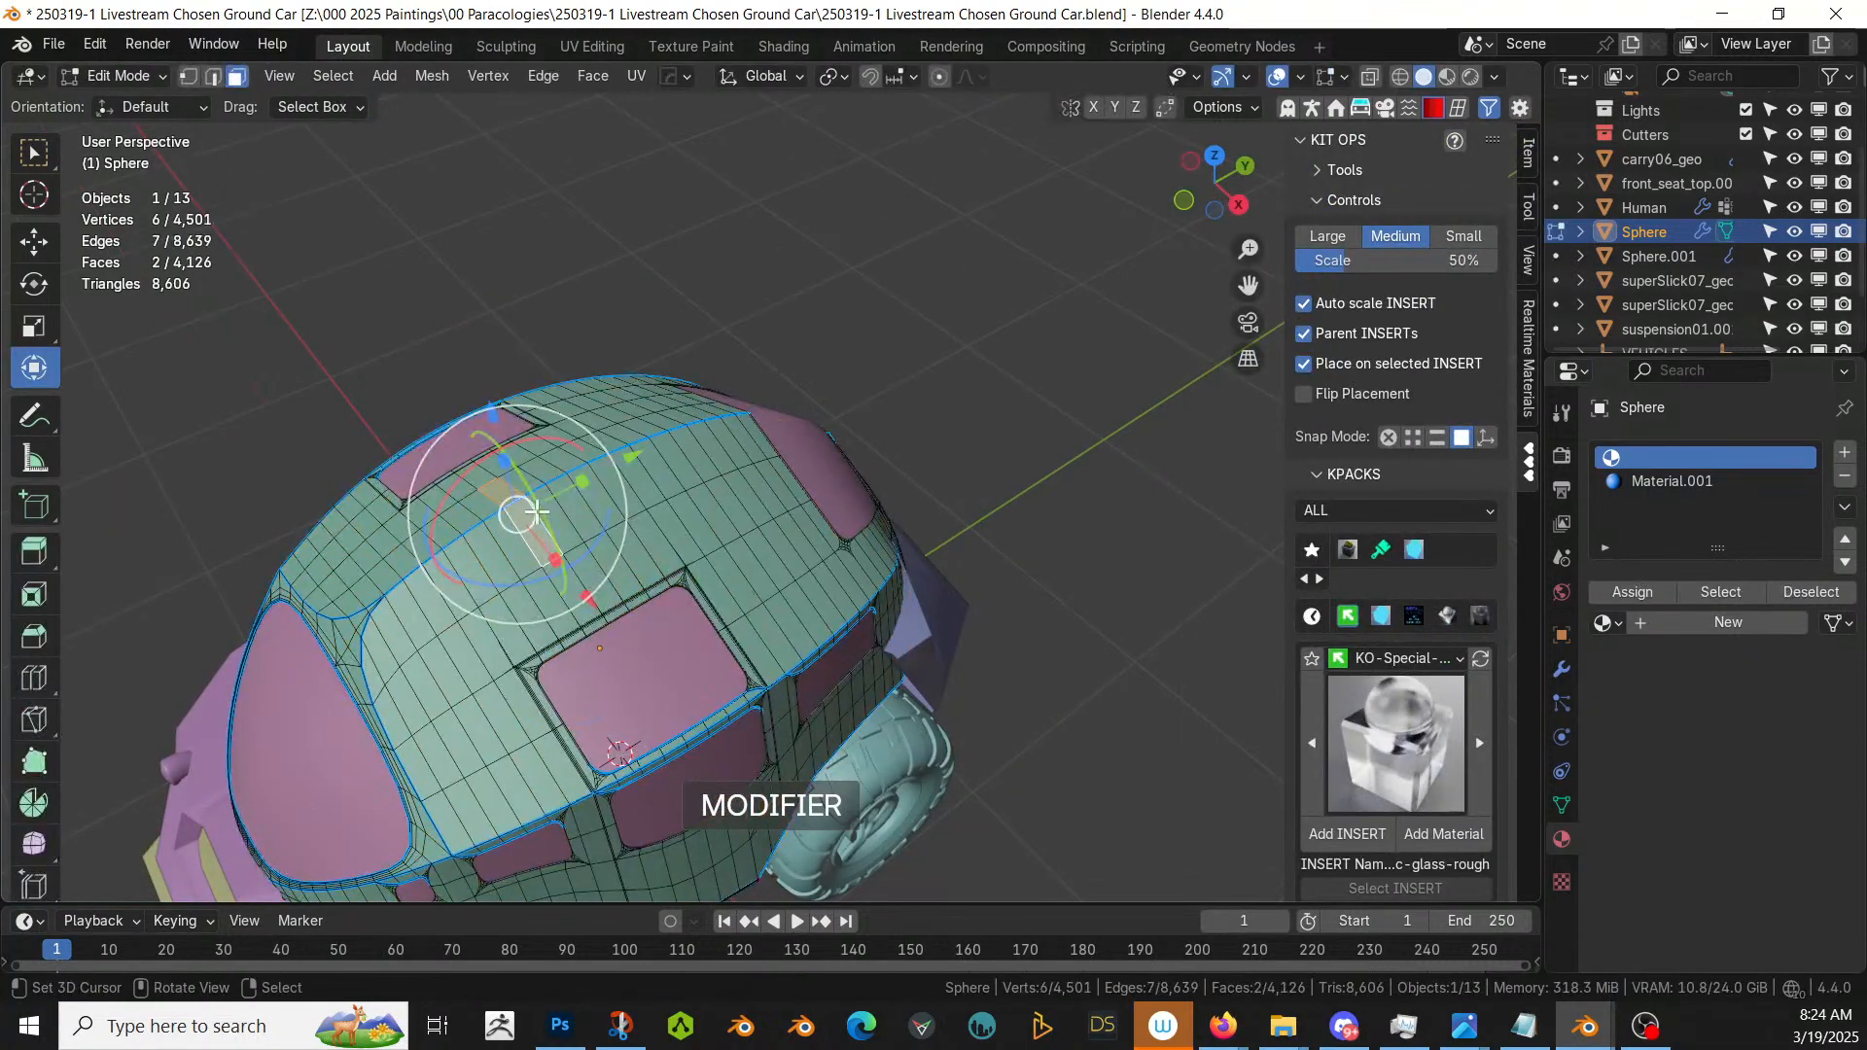
{"action": "left_click", "coordinate": [716, 442], "text": "ctrl"}
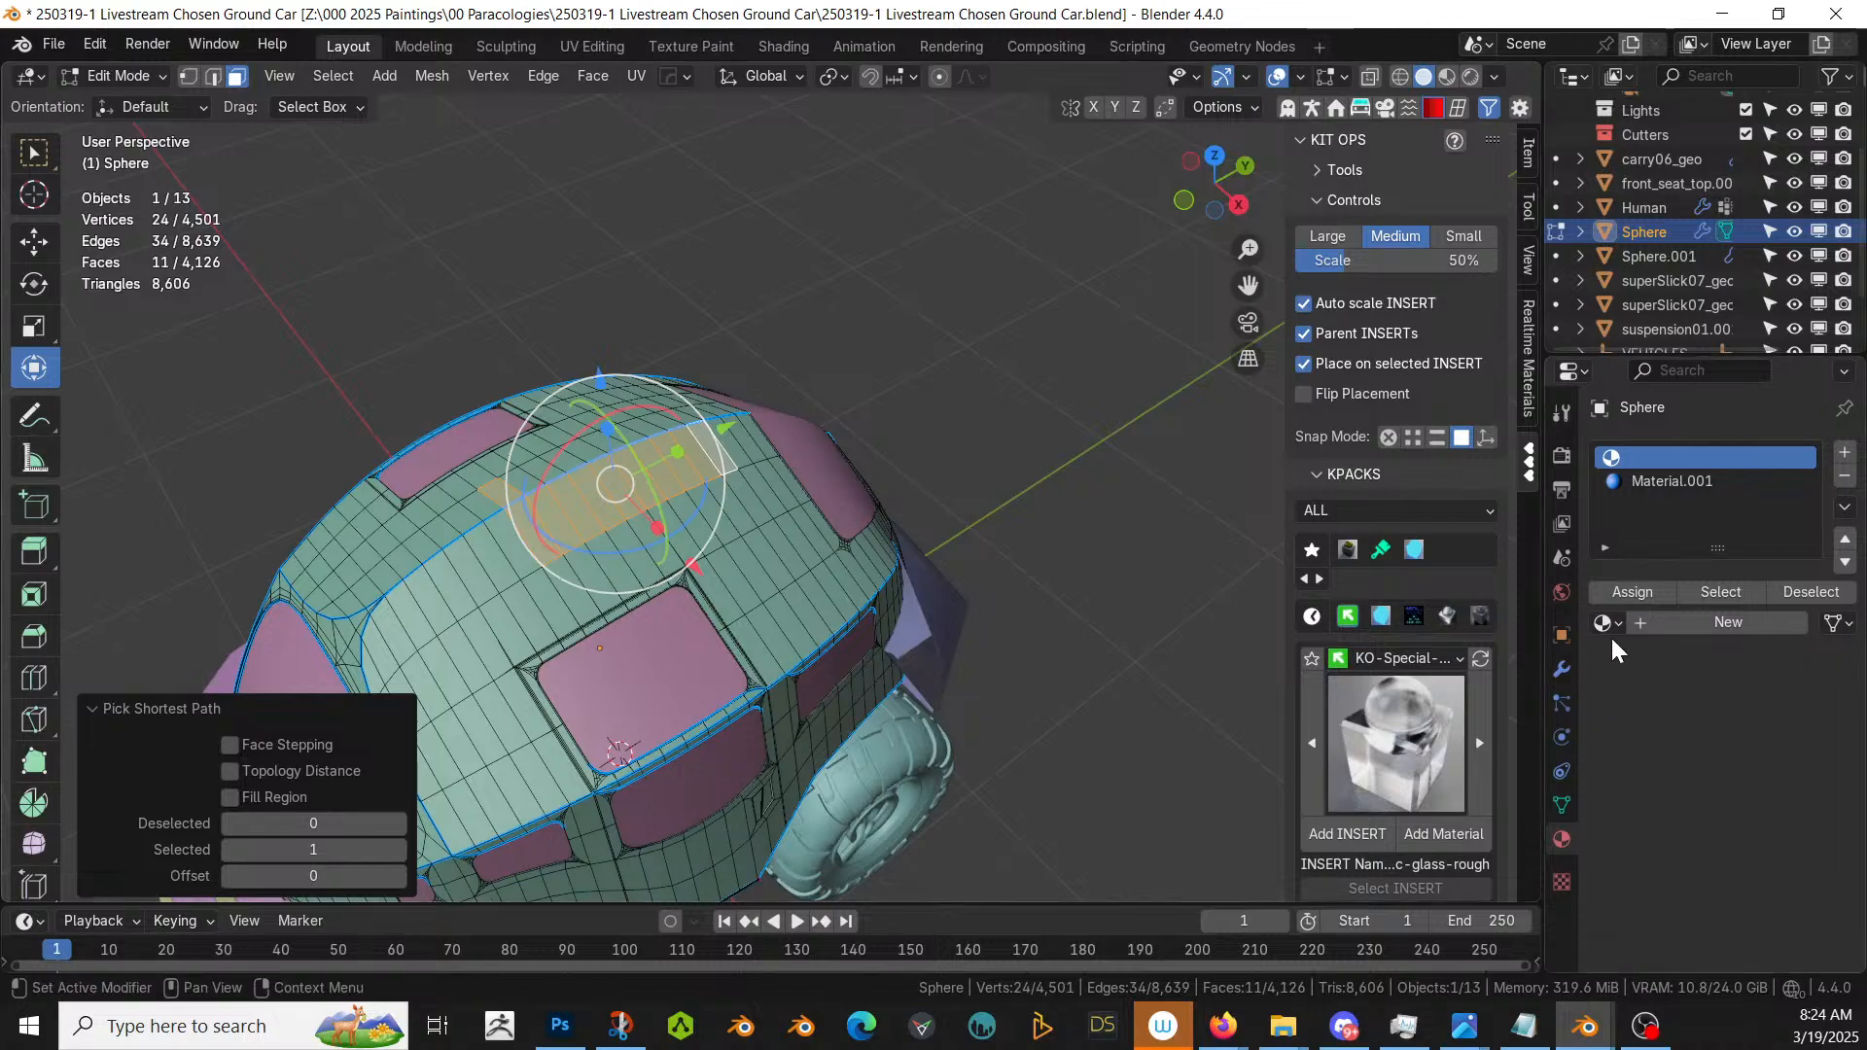
{"action": "left_click", "coordinate": [1562, 670]}
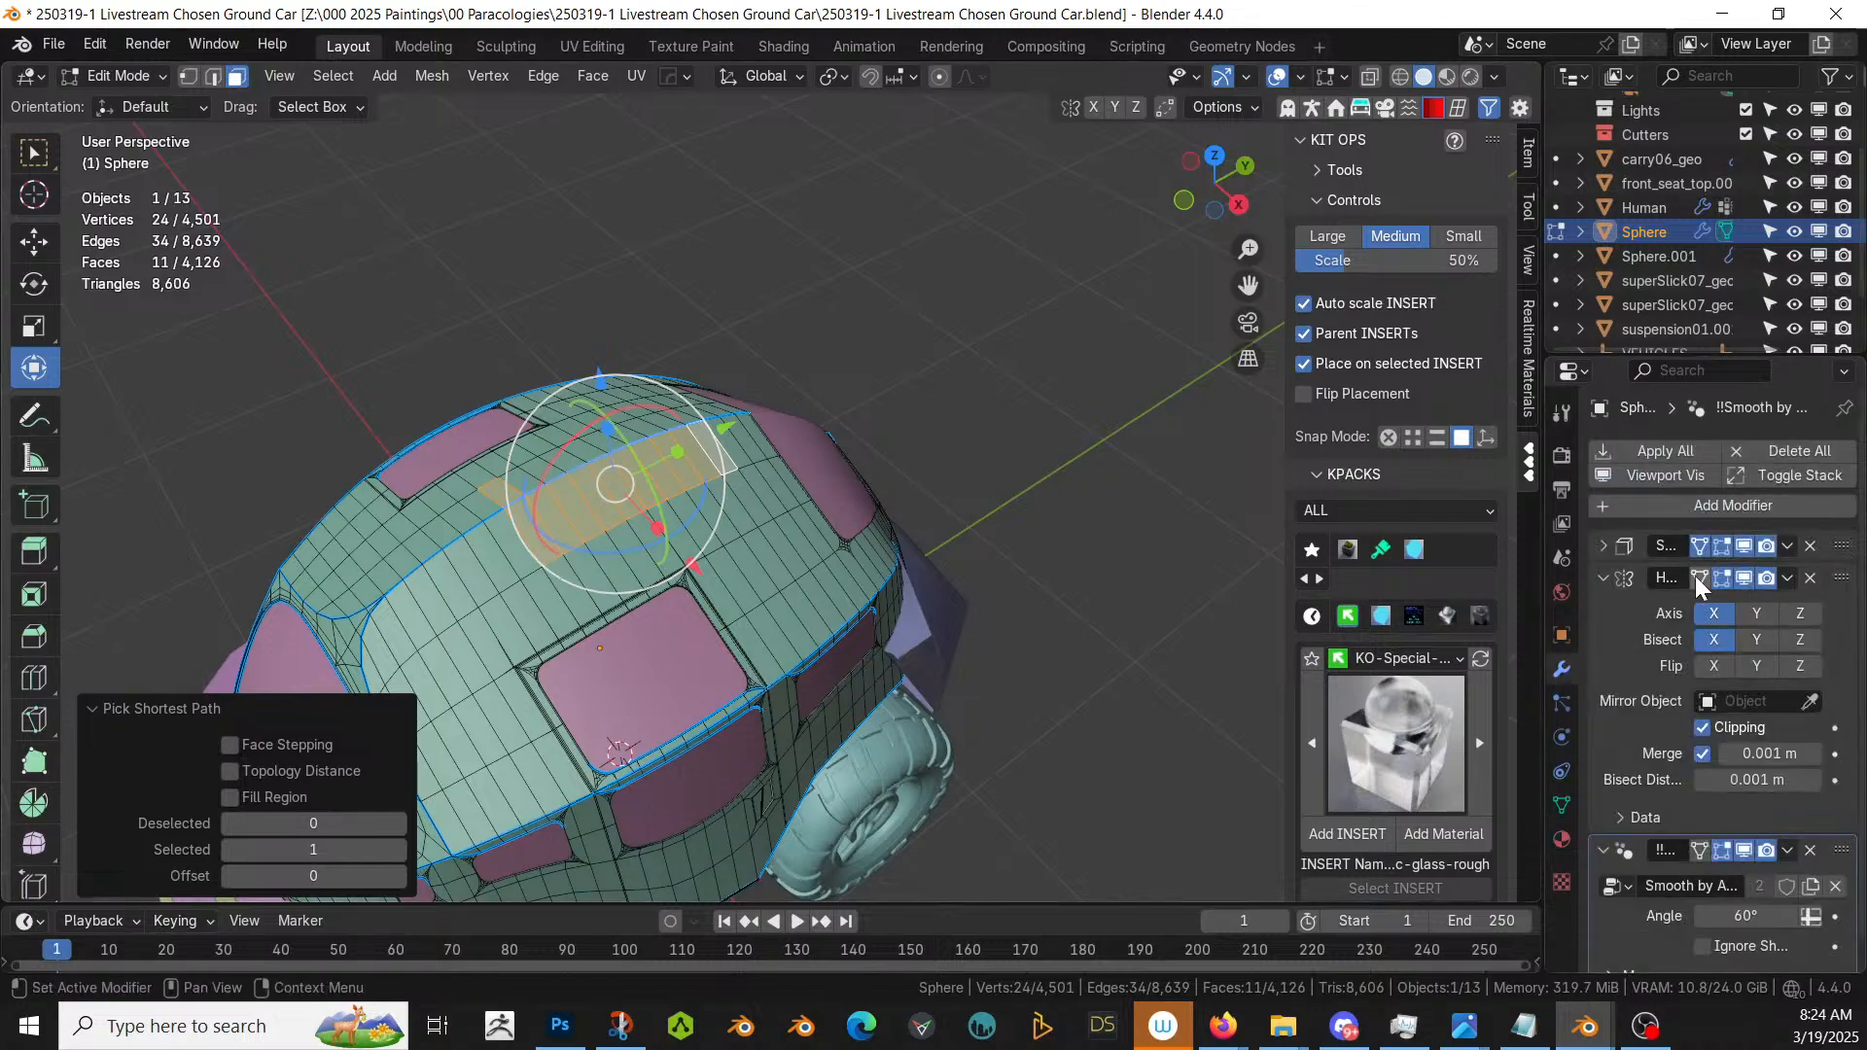
{"action": "left_click", "coordinate": [1697, 579]}
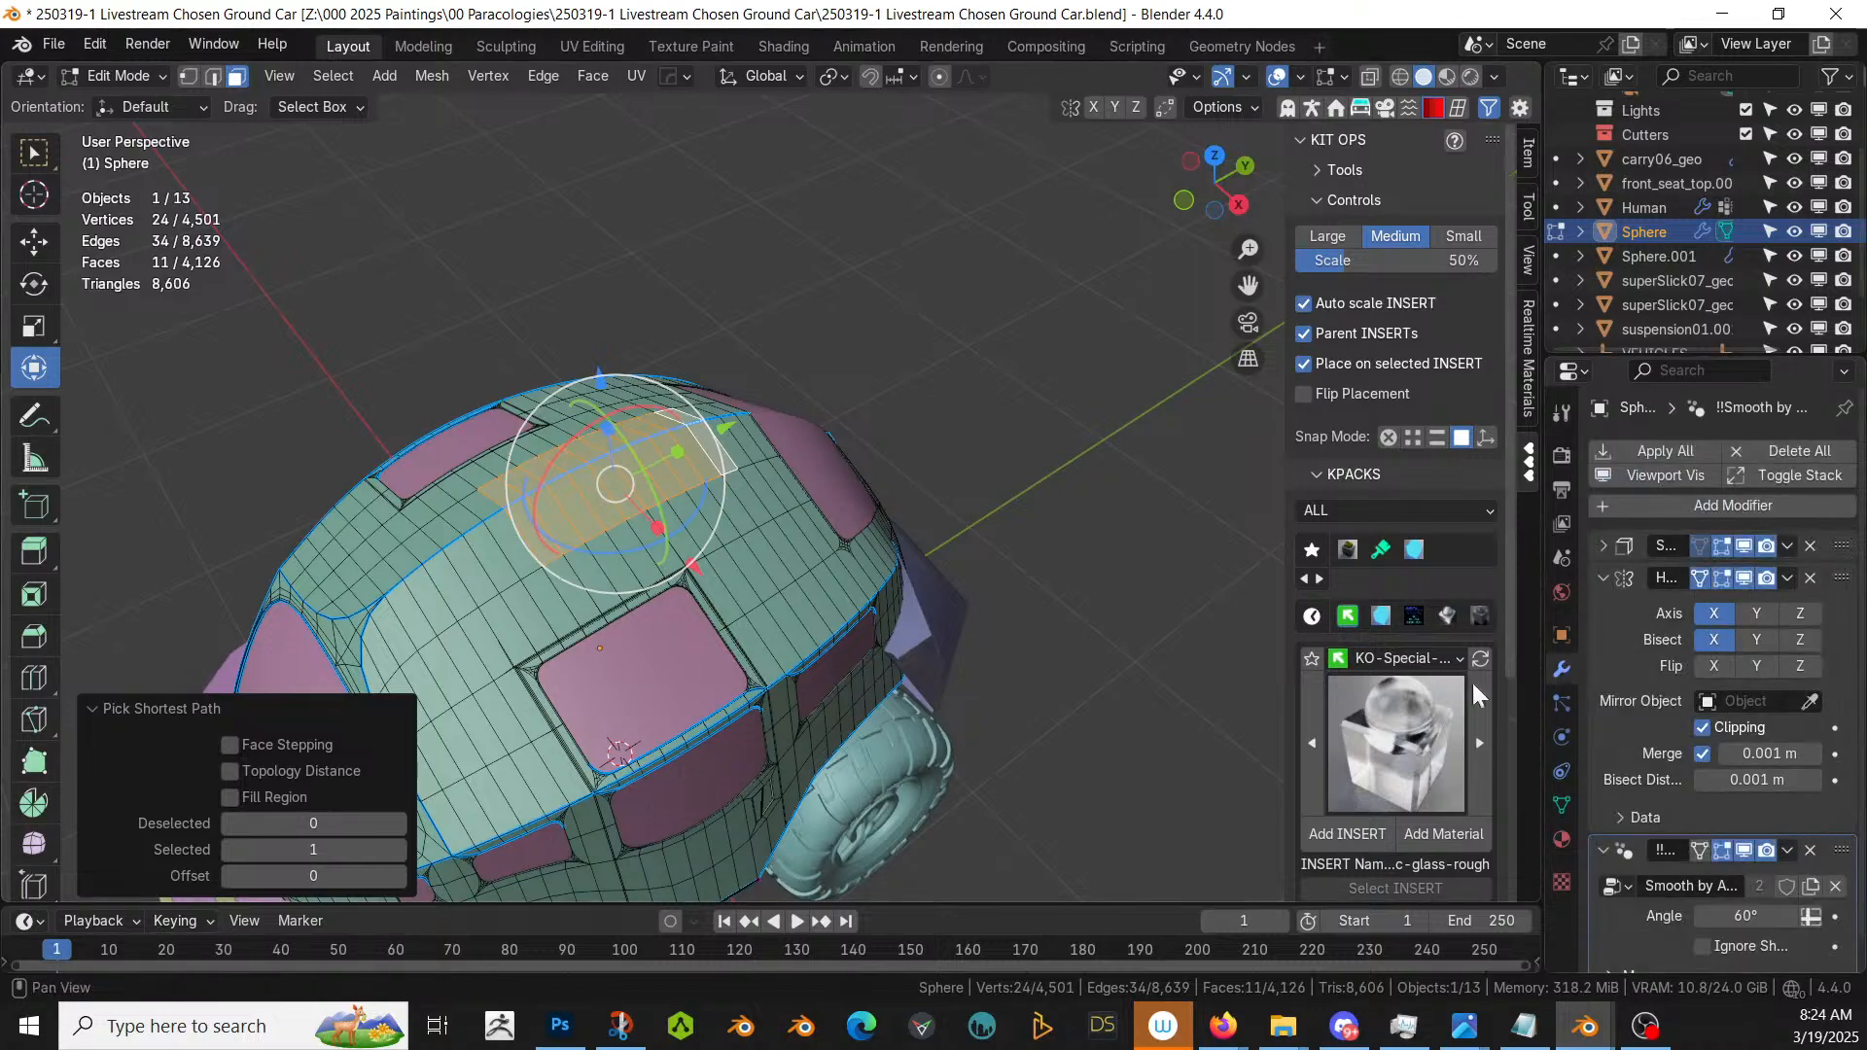
{"action": "middle_click_drag", "start_coordinate": [1000, 575], "coordinate": [1032, 506]}
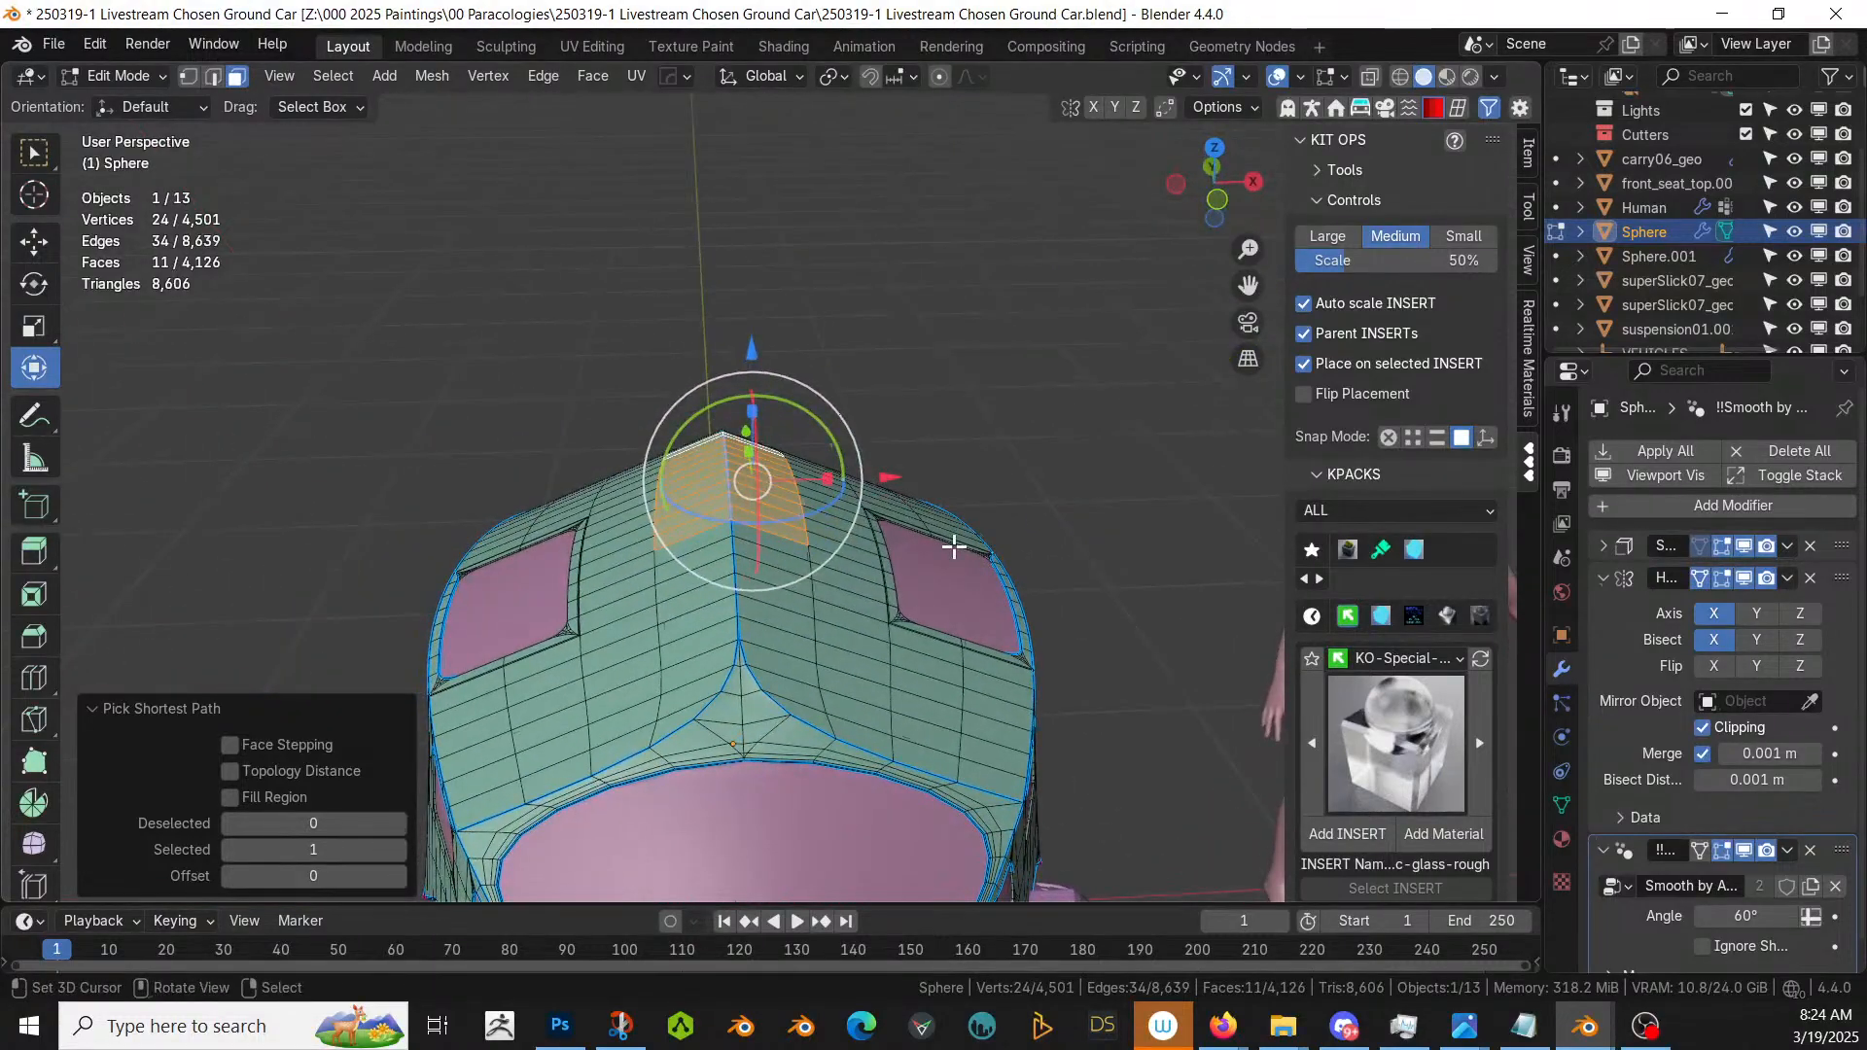
{"action": "middle_click_drag", "start_coordinate": [939, 560], "coordinate": [754, 529]}
{"action": "scroll", "coordinate": [746, 480], "scroll_direction": "up", "scroll_amount": 1}
{"action": "key", "text": "g"}
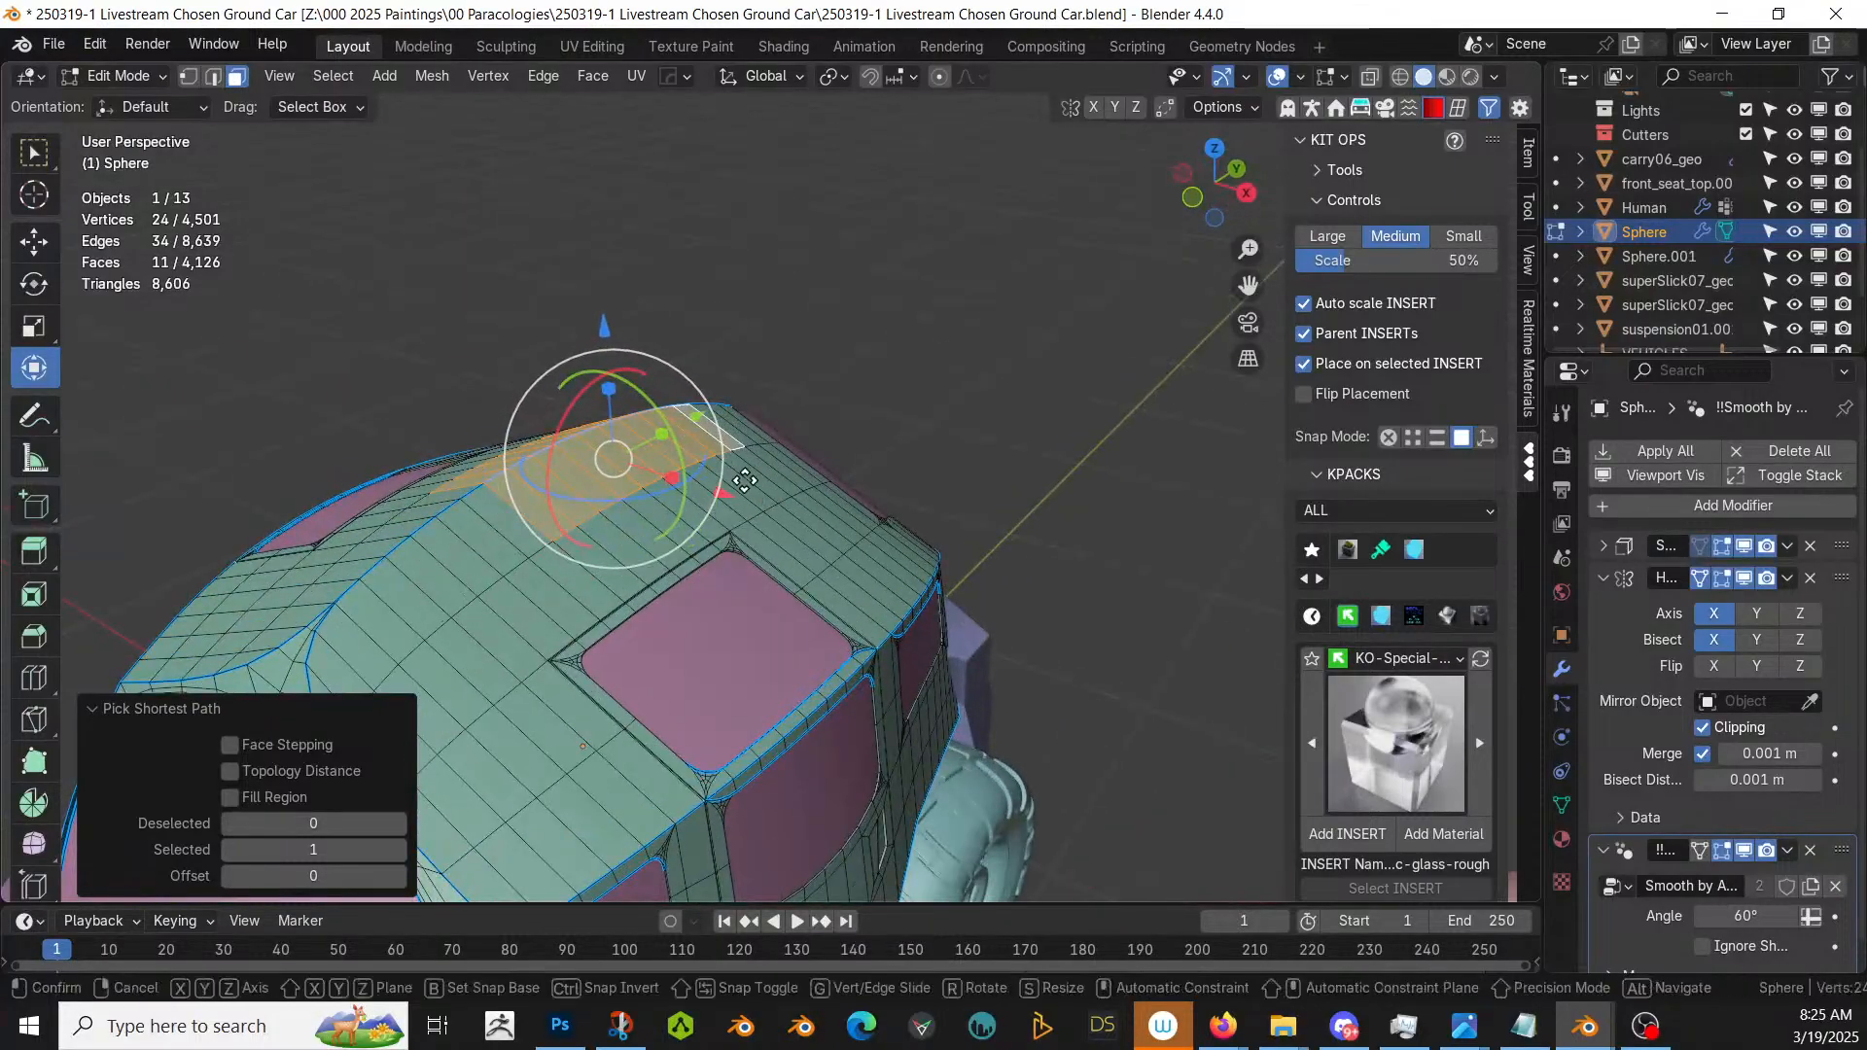
{"action": "key", "text": "z"}
{"action": "right_click", "coordinate": [743, 501]}
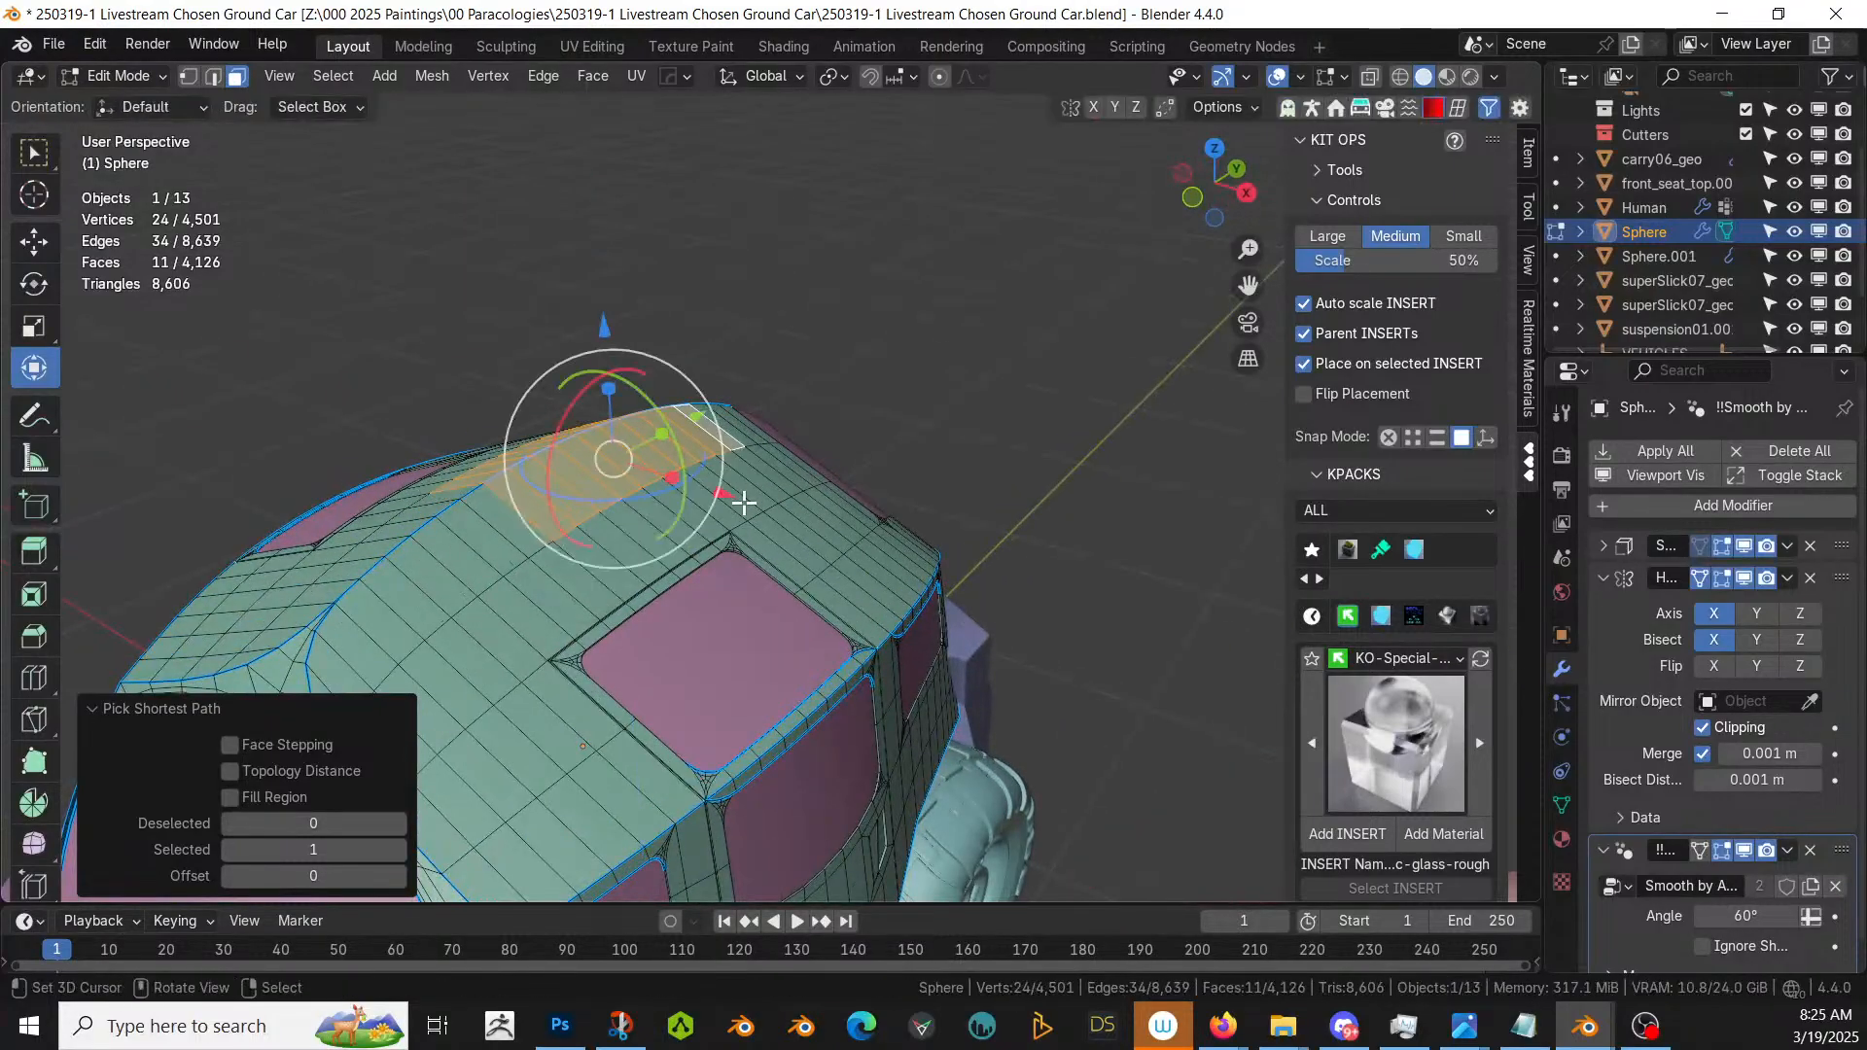
{"action": "key", "text": "e"}
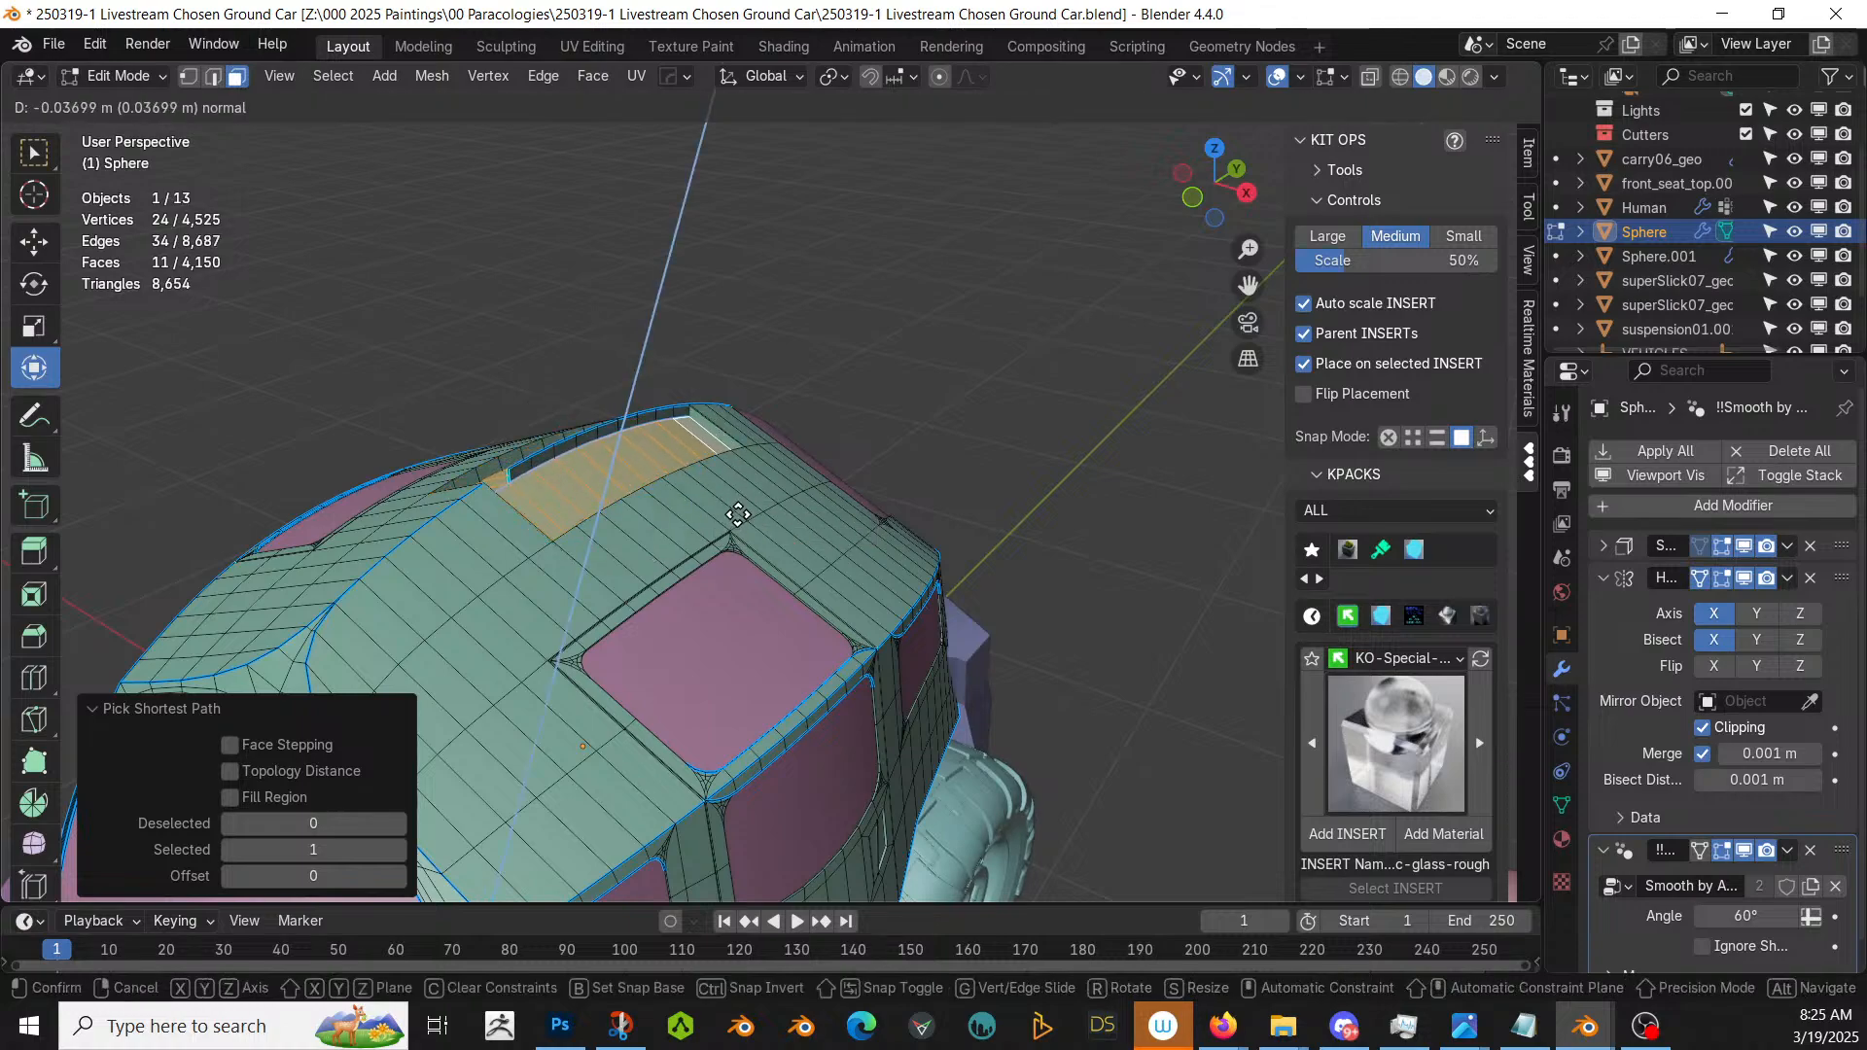
{"action": "right_click", "coordinate": [738, 514]}
{"action": "middle_click_drag", "start_coordinate": [734, 509], "coordinate": [786, 534]}
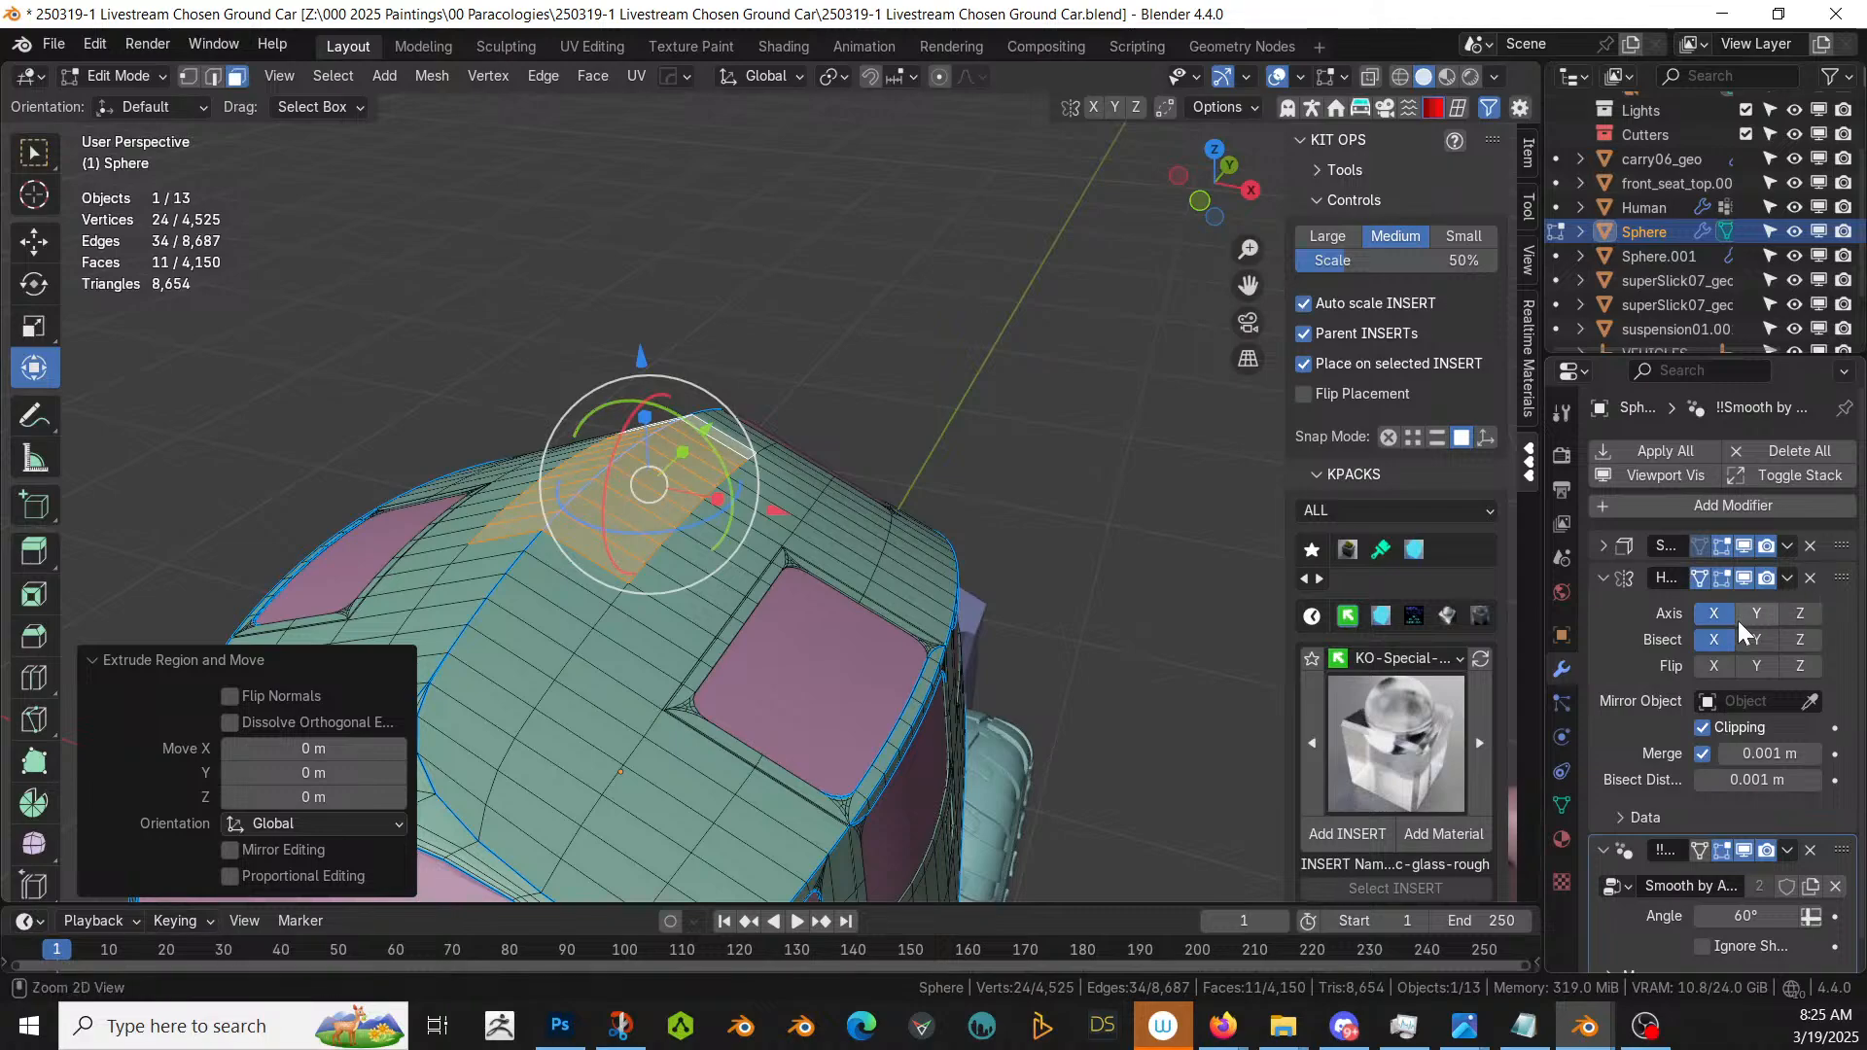
- Try applying the mirror modifier to the car body in Object Mode, and undo it
{"action": "key", "text": "Tab"}
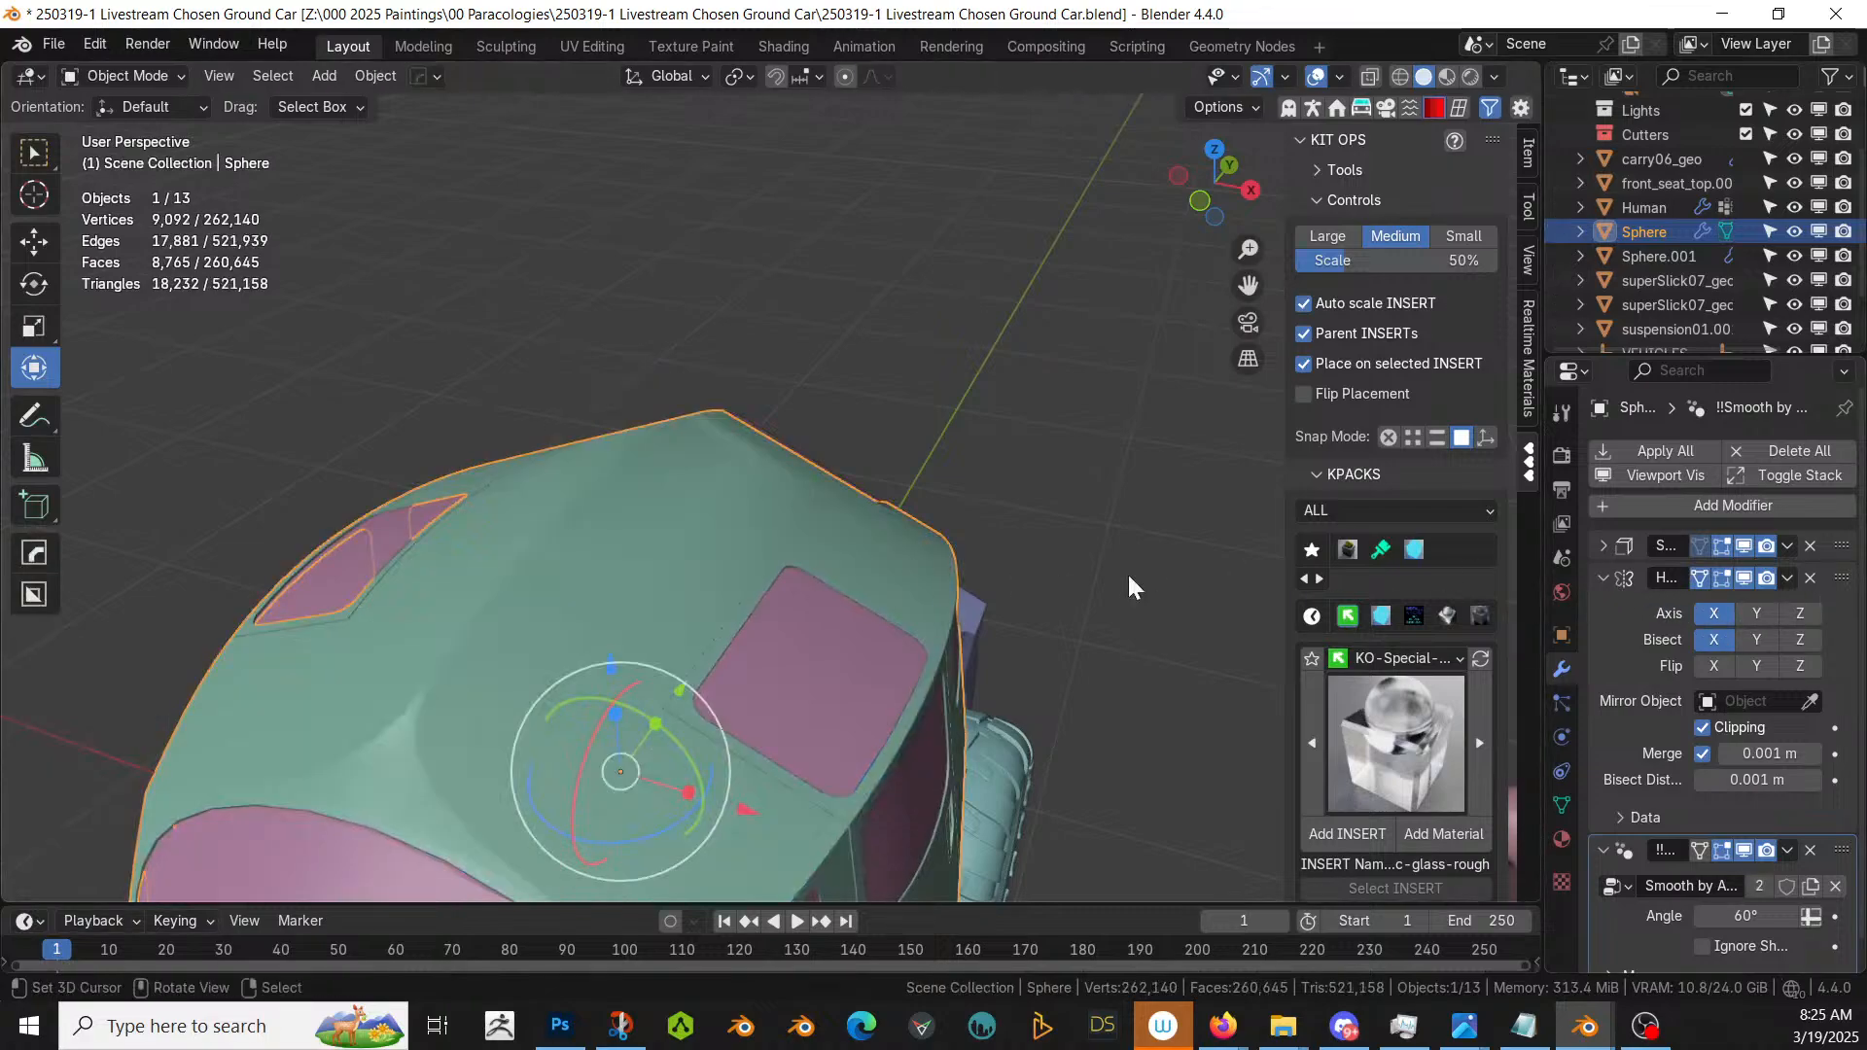
{"action": "key", "text": "ctrl+a"}
{"action": "key", "text": "Tab"}
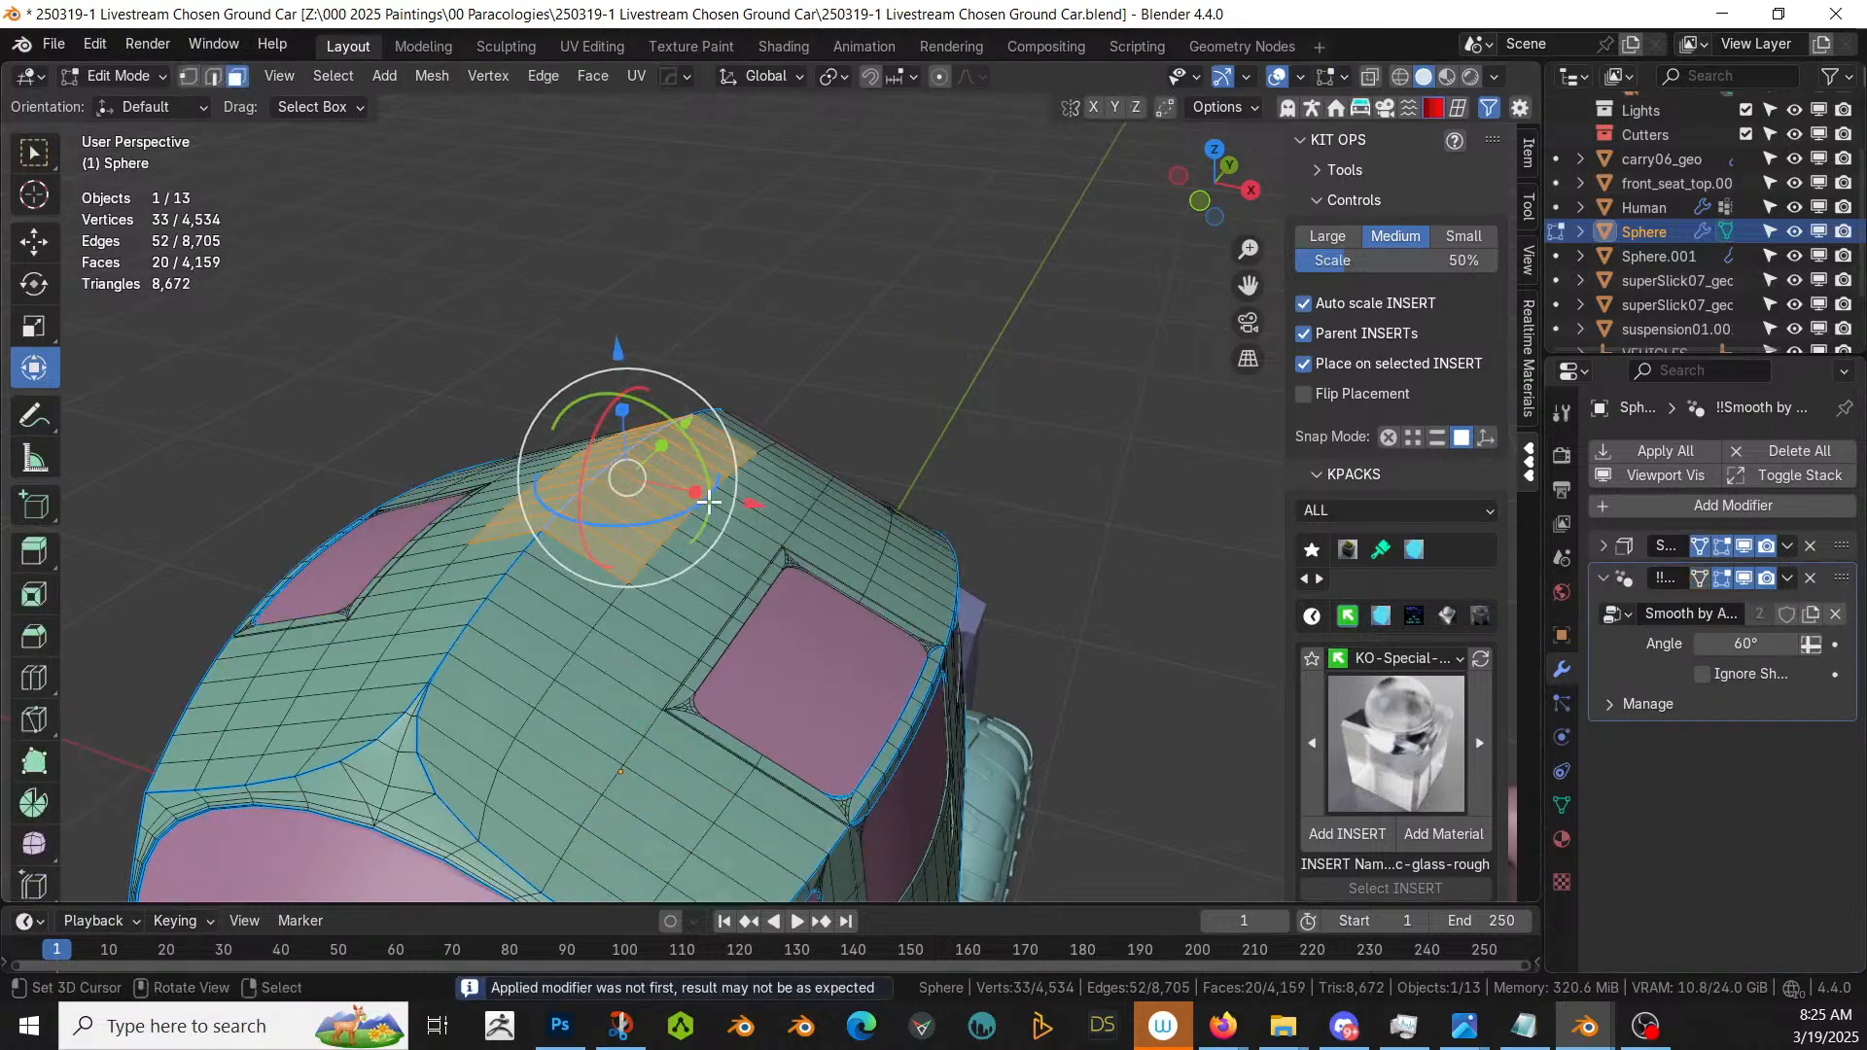
{"action": "key", "text": "Tab"}
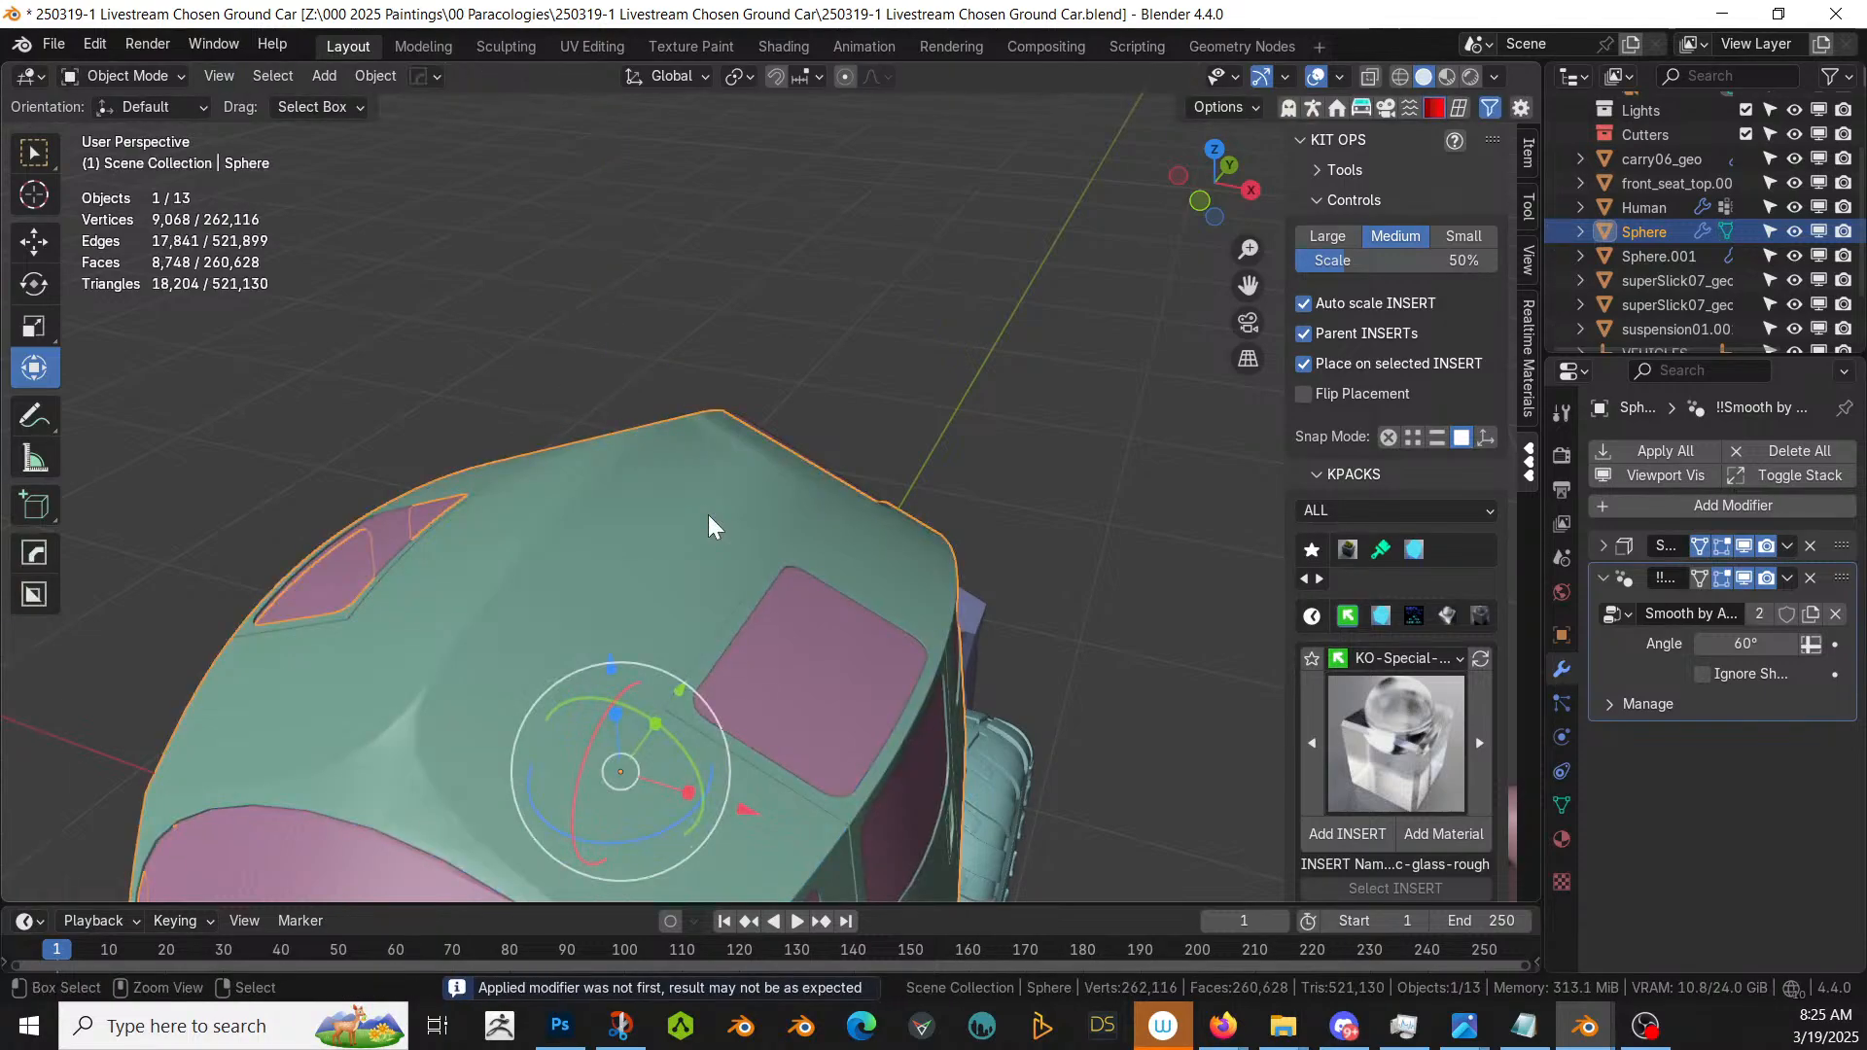
{"action": "key", "text": "ctrl+z"}
- Remove the mirror modifier from the car body, keeping its Solidify and Smooth by Angle modifiers
{"action": "key", "text": "Tab"}
{"action": "middle_click_drag", "start_coordinate": [739, 515], "coordinate": [953, 554]}
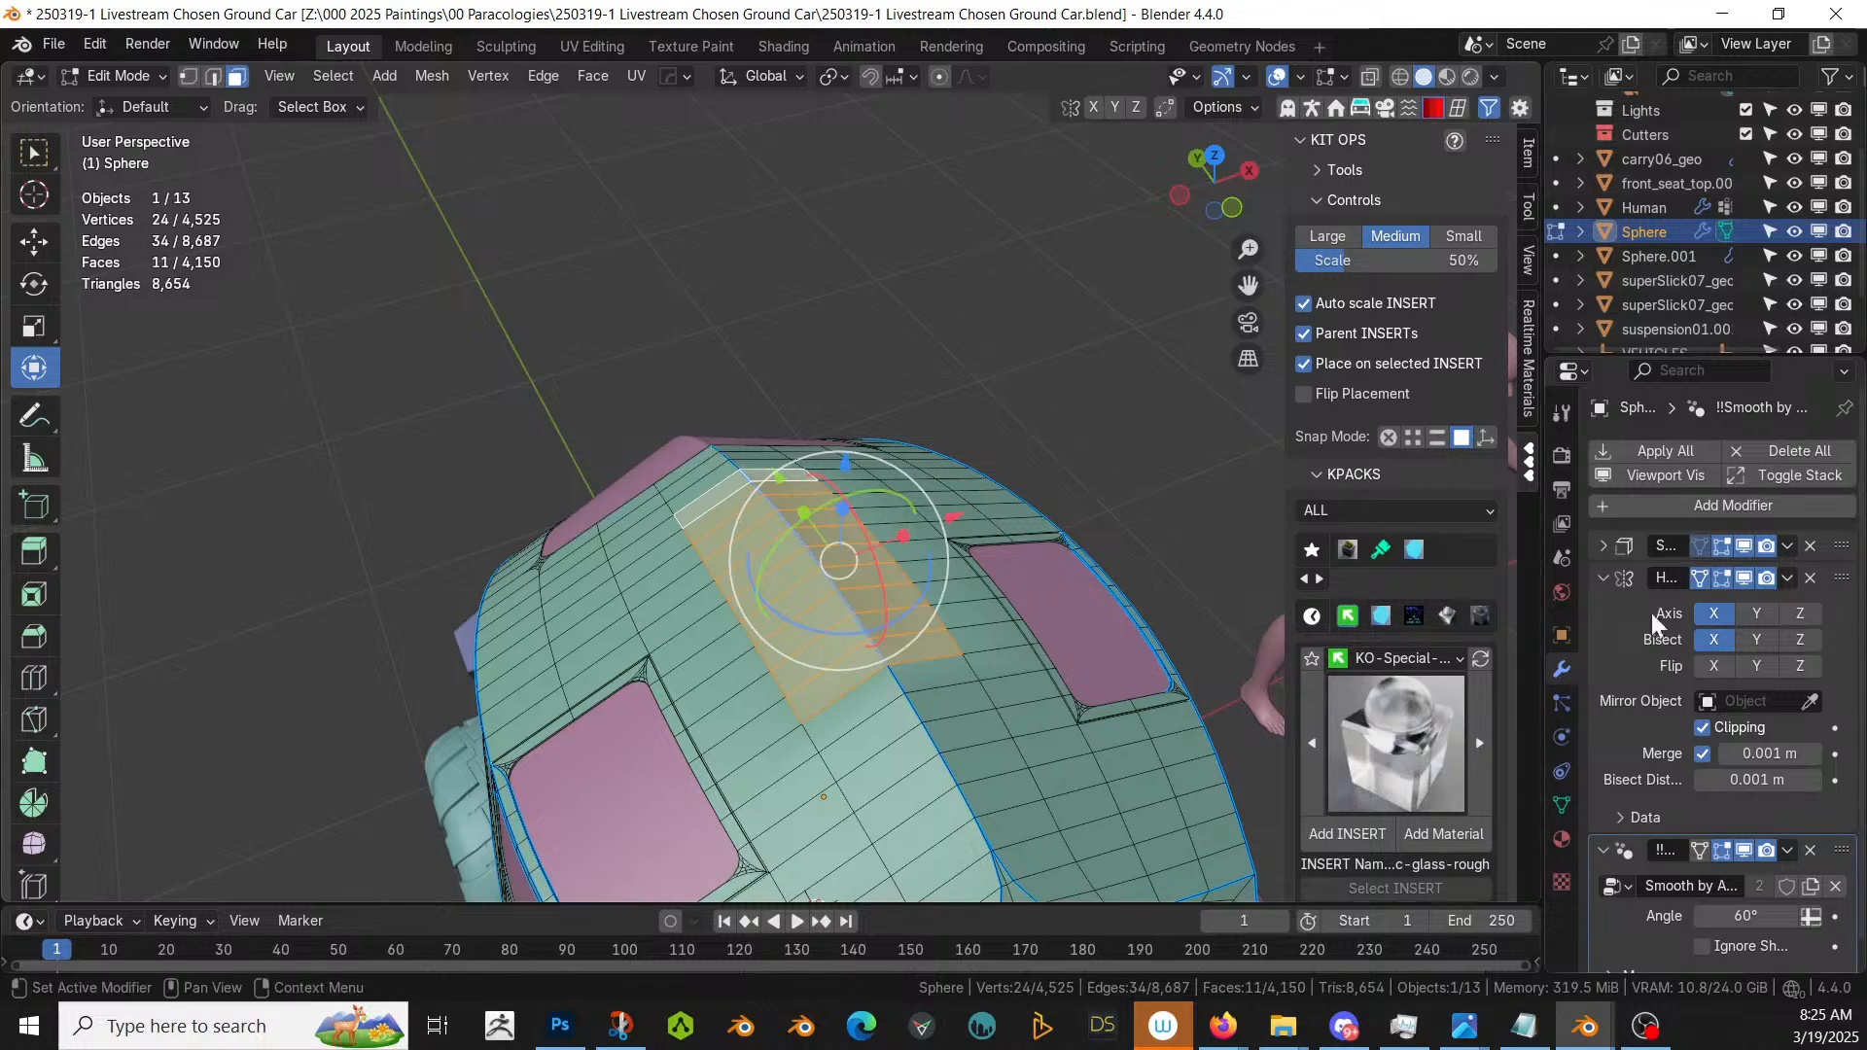
{"action": "key", "text": "Tab"}
{"action": "left_click", "coordinate": [1807, 578]}
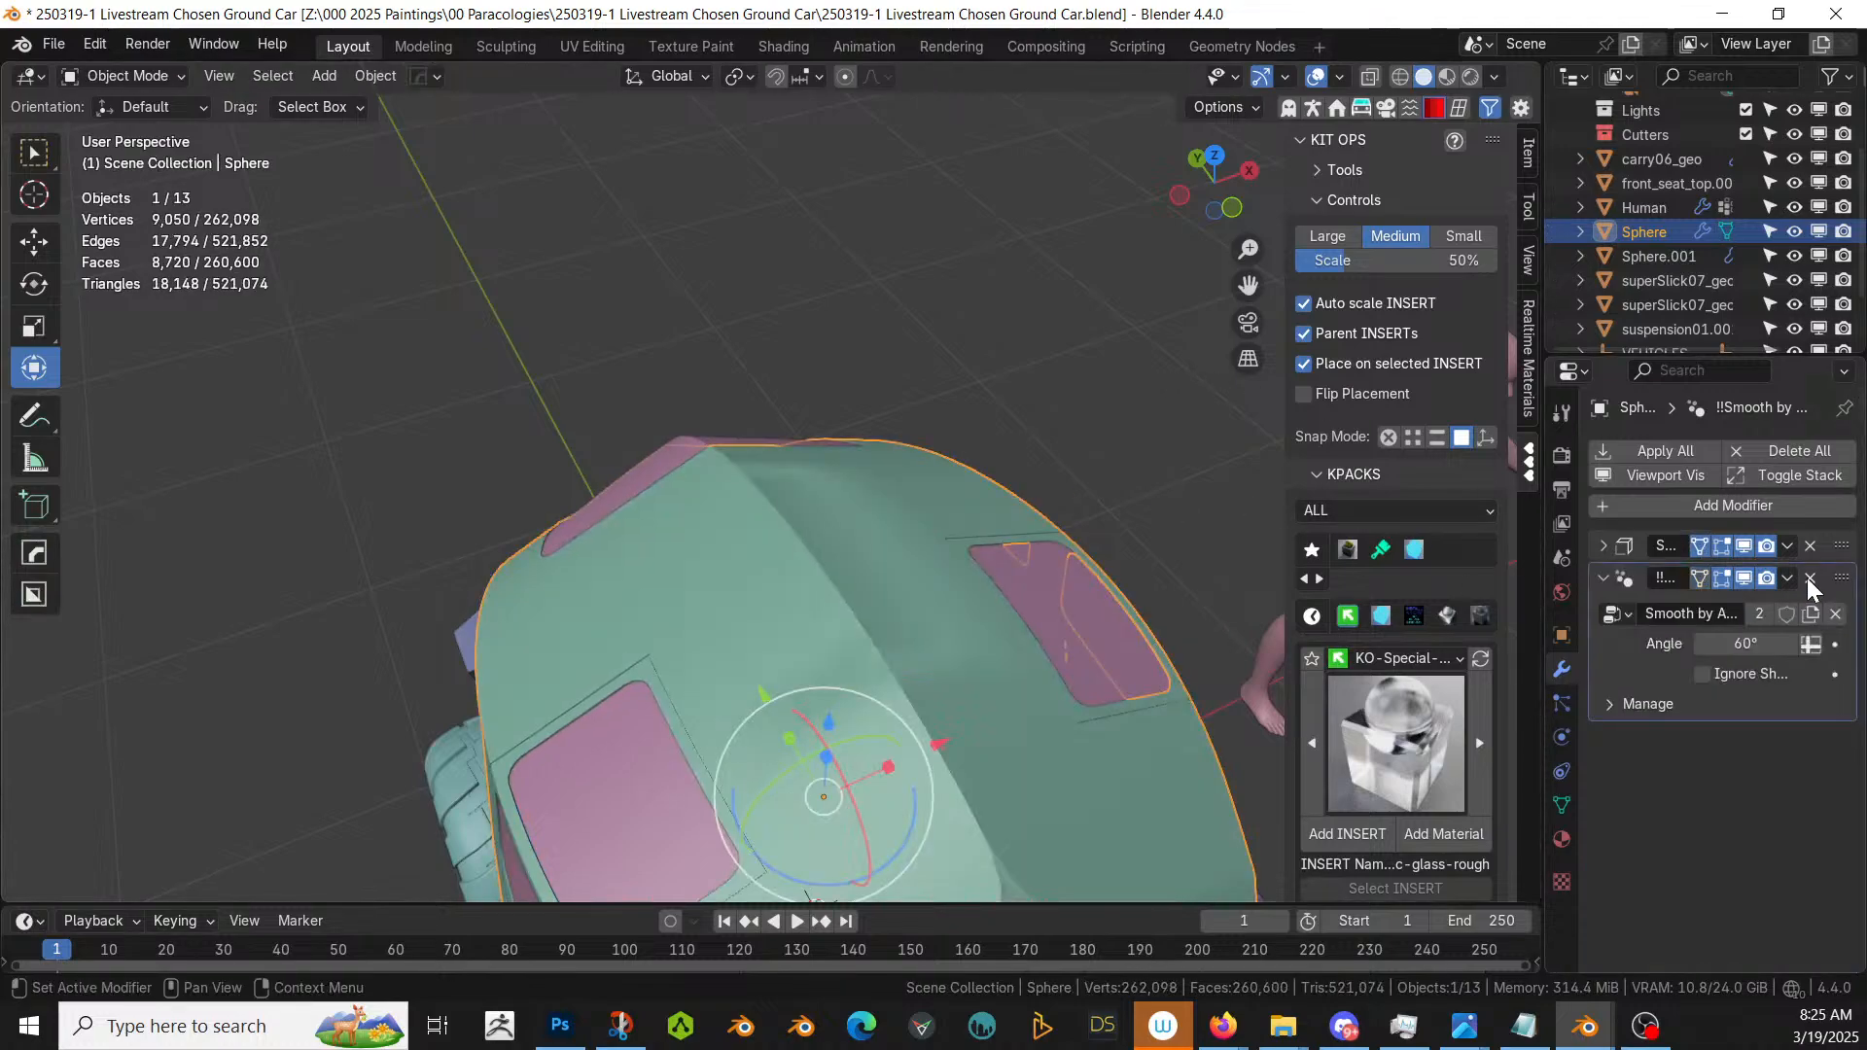
- In Edit Mode, complete the roof face selection so it covers matching strips on both sides of the ridge
{"action": "key", "text": "Tab"}
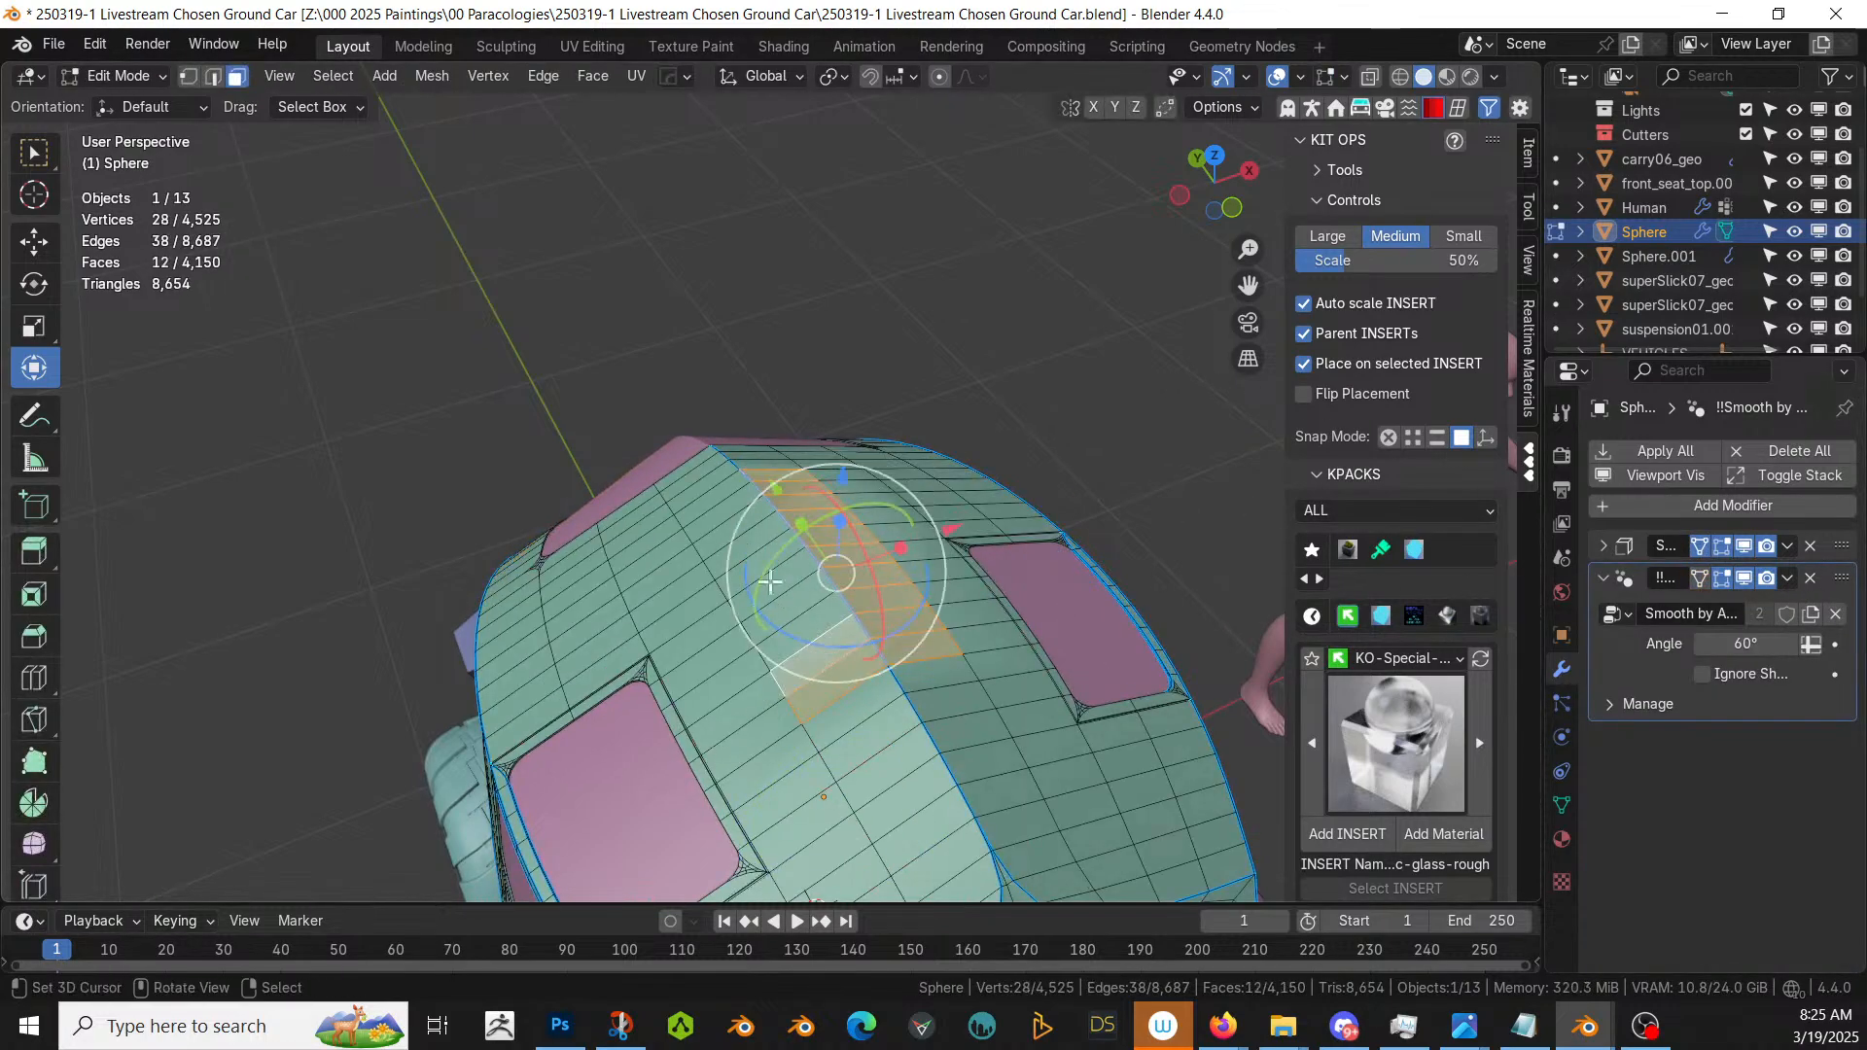
{"action": "left_click", "coordinate": [729, 495], "text": "ctrl"}
{"action": "middle_click_drag", "start_coordinate": [729, 496], "coordinate": [858, 505]}
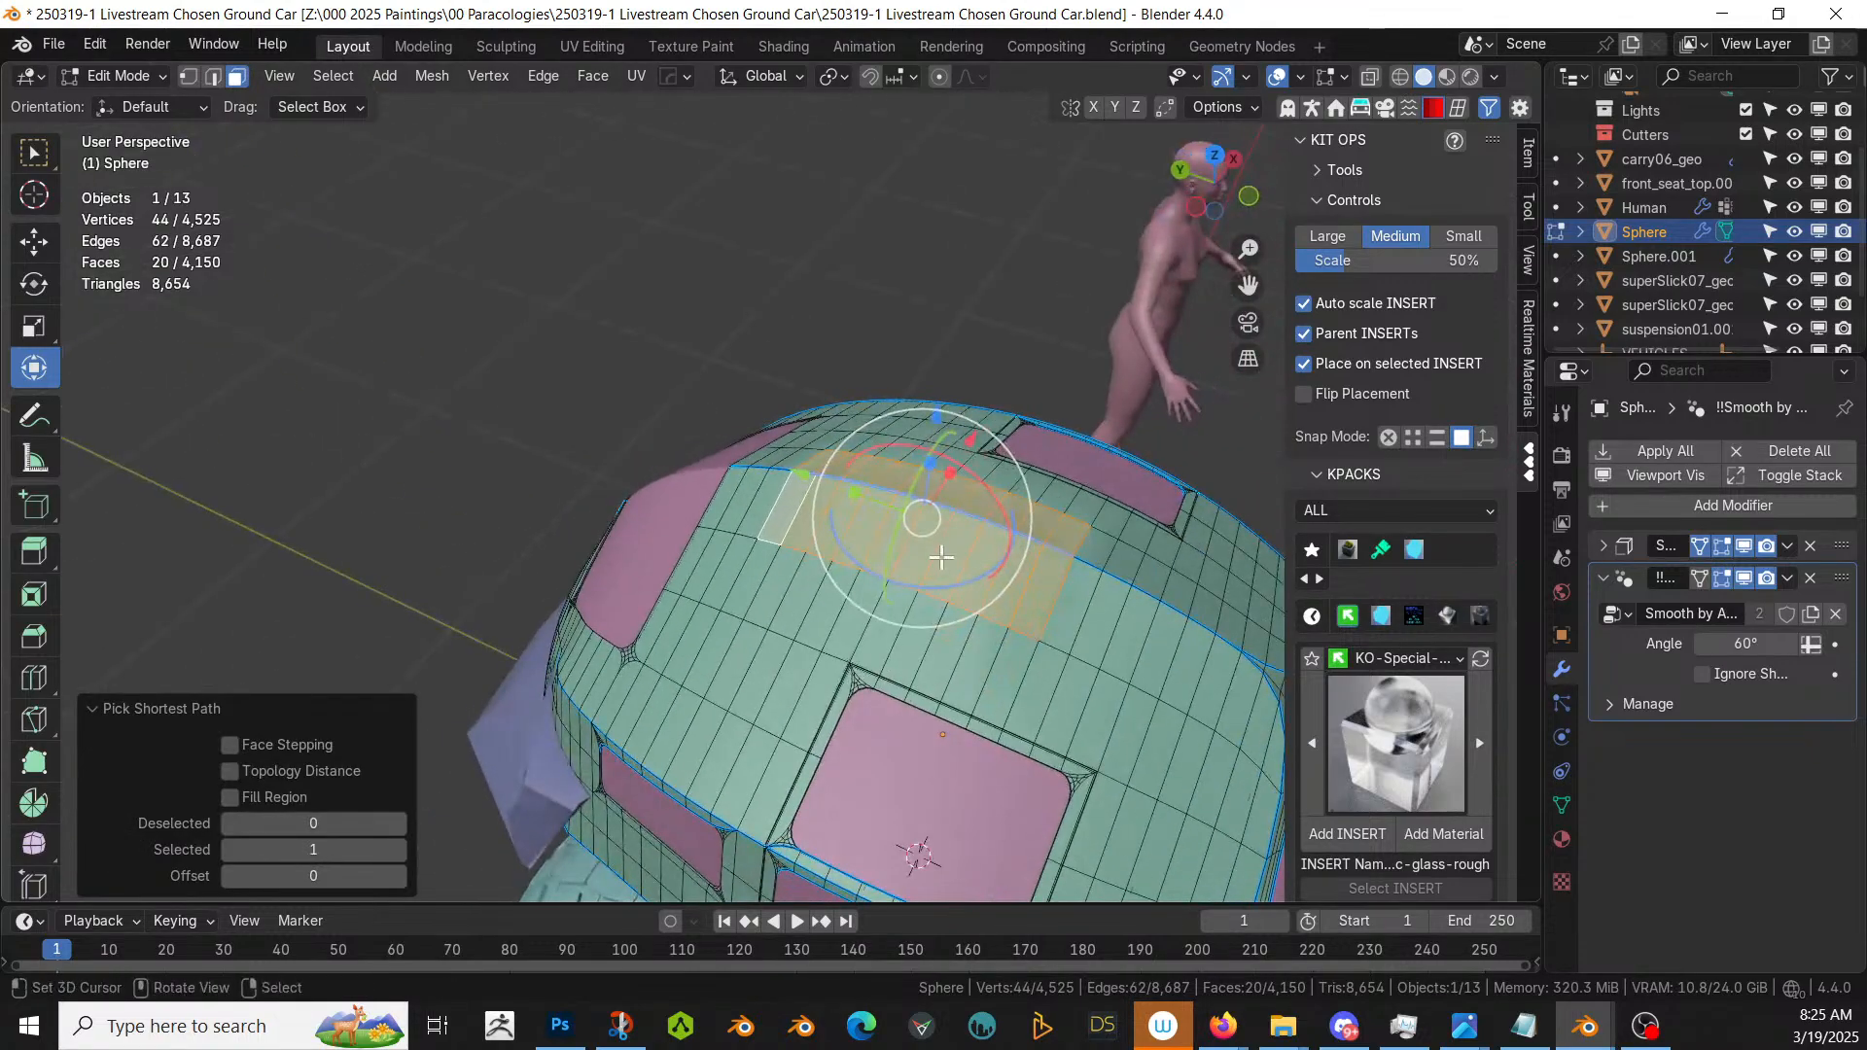
{"action": "key", "text": "g"}
{"action": "key", "text": "z"}
{"action": "right_click", "coordinate": [944, 579]}
{"action": "key", "text": "e"}
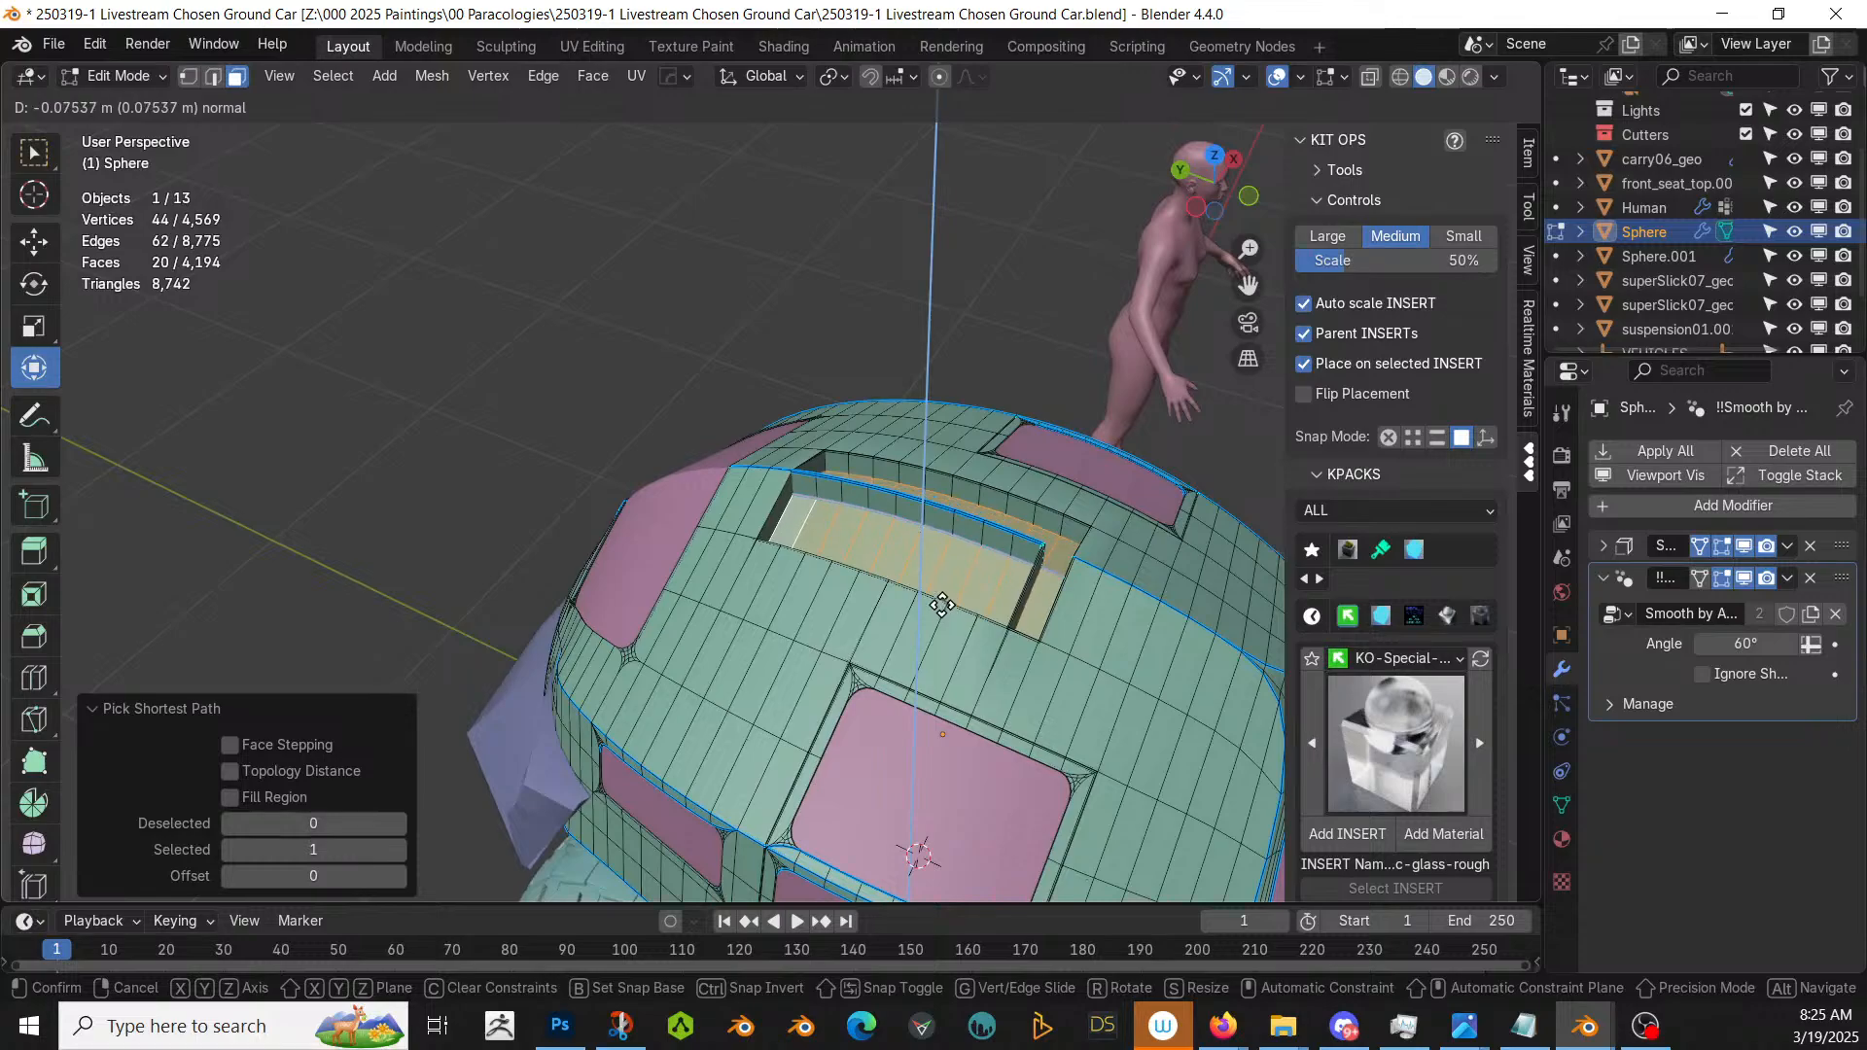
{"action": "right_click", "coordinate": [943, 585]}
{"action": "middle_click_drag", "start_coordinate": [943, 586], "coordinate": [749, 513]}
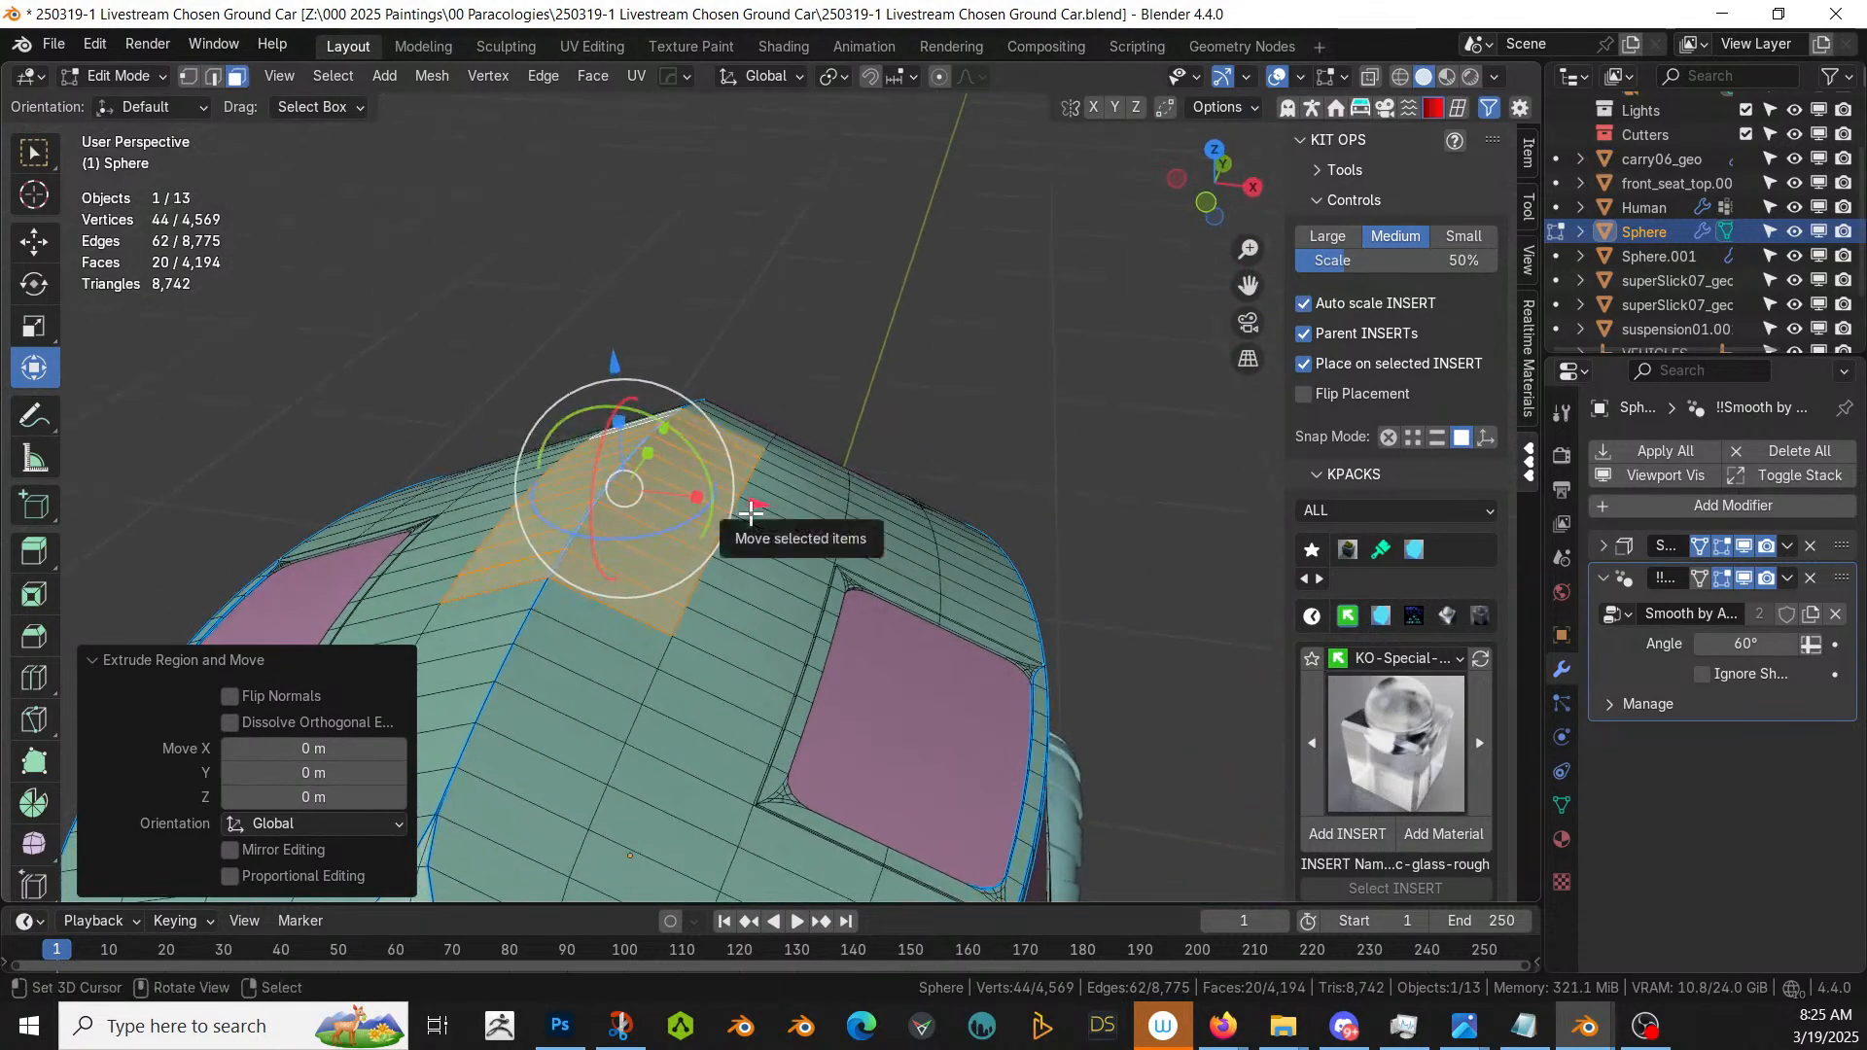
- Extrude the selected roof faces about 0.046 m outward along their normal and flatten them with a global Z scale of 0
{"action": "key", "text": "e"}
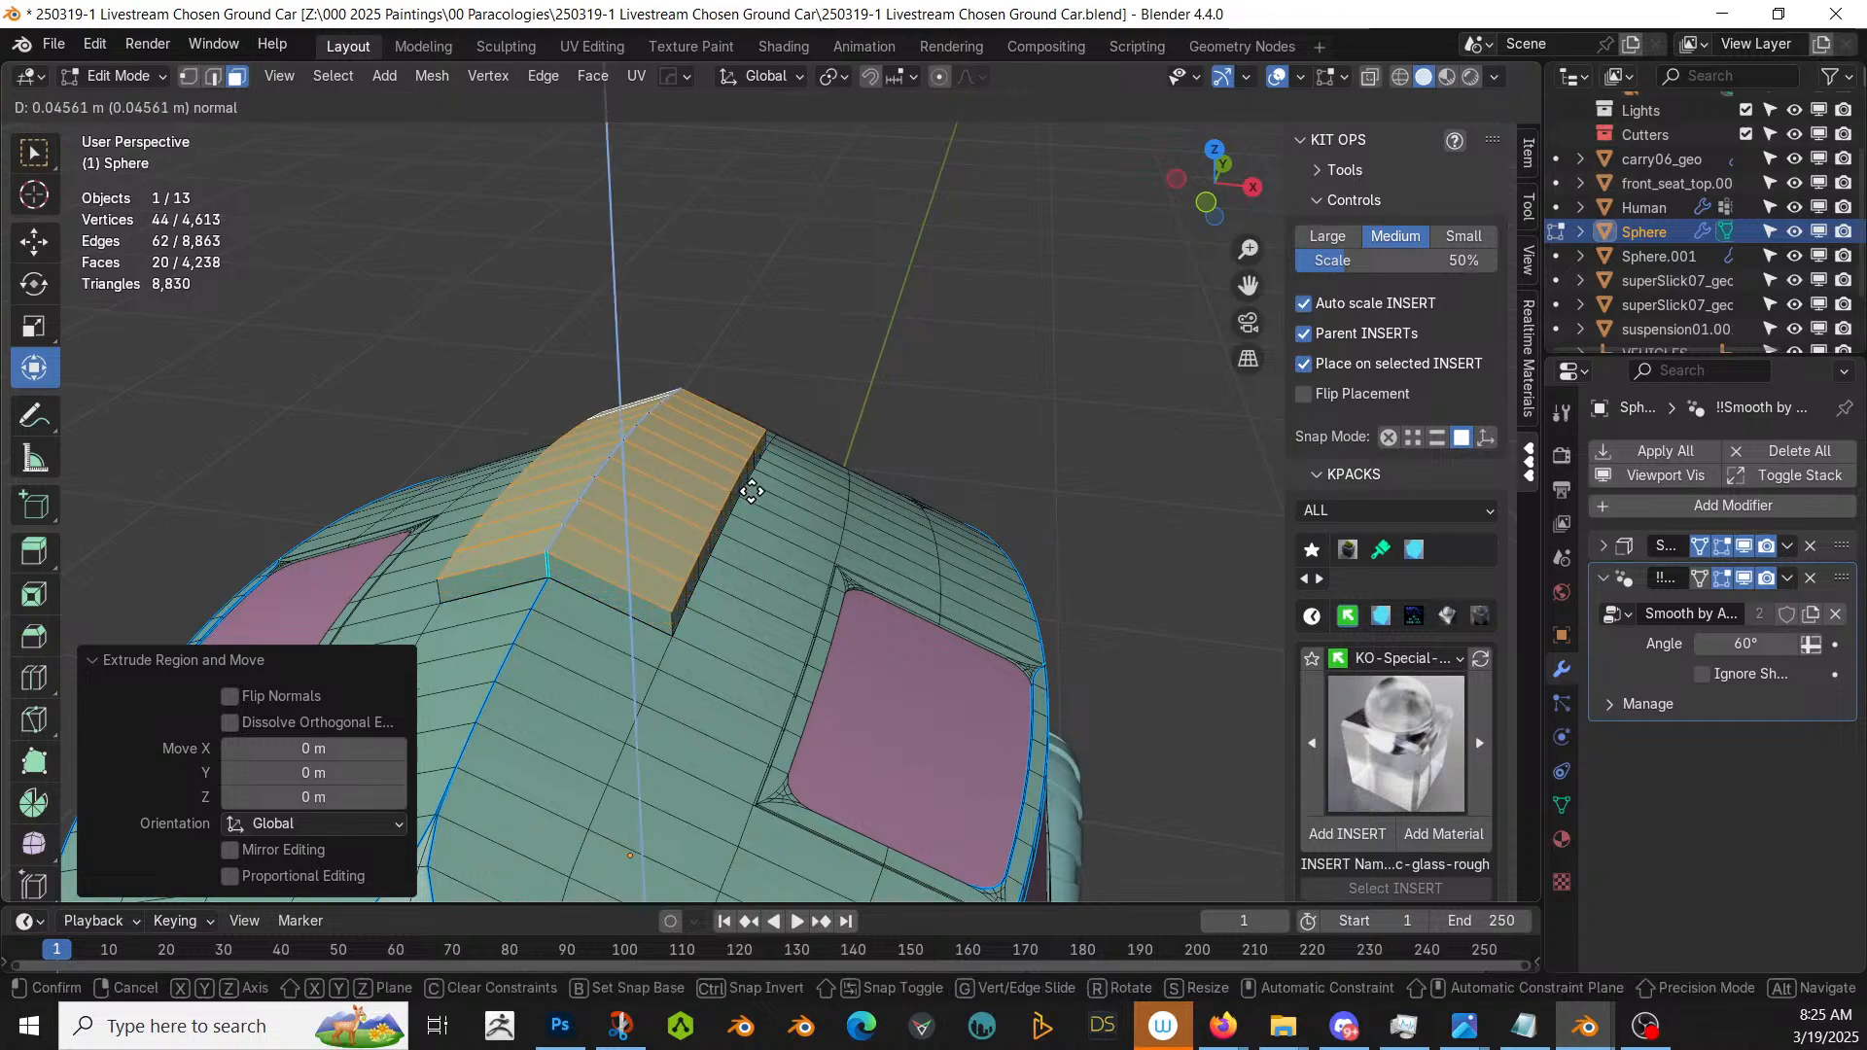
{"action": "left_click", "coordinate": [752, 491]}
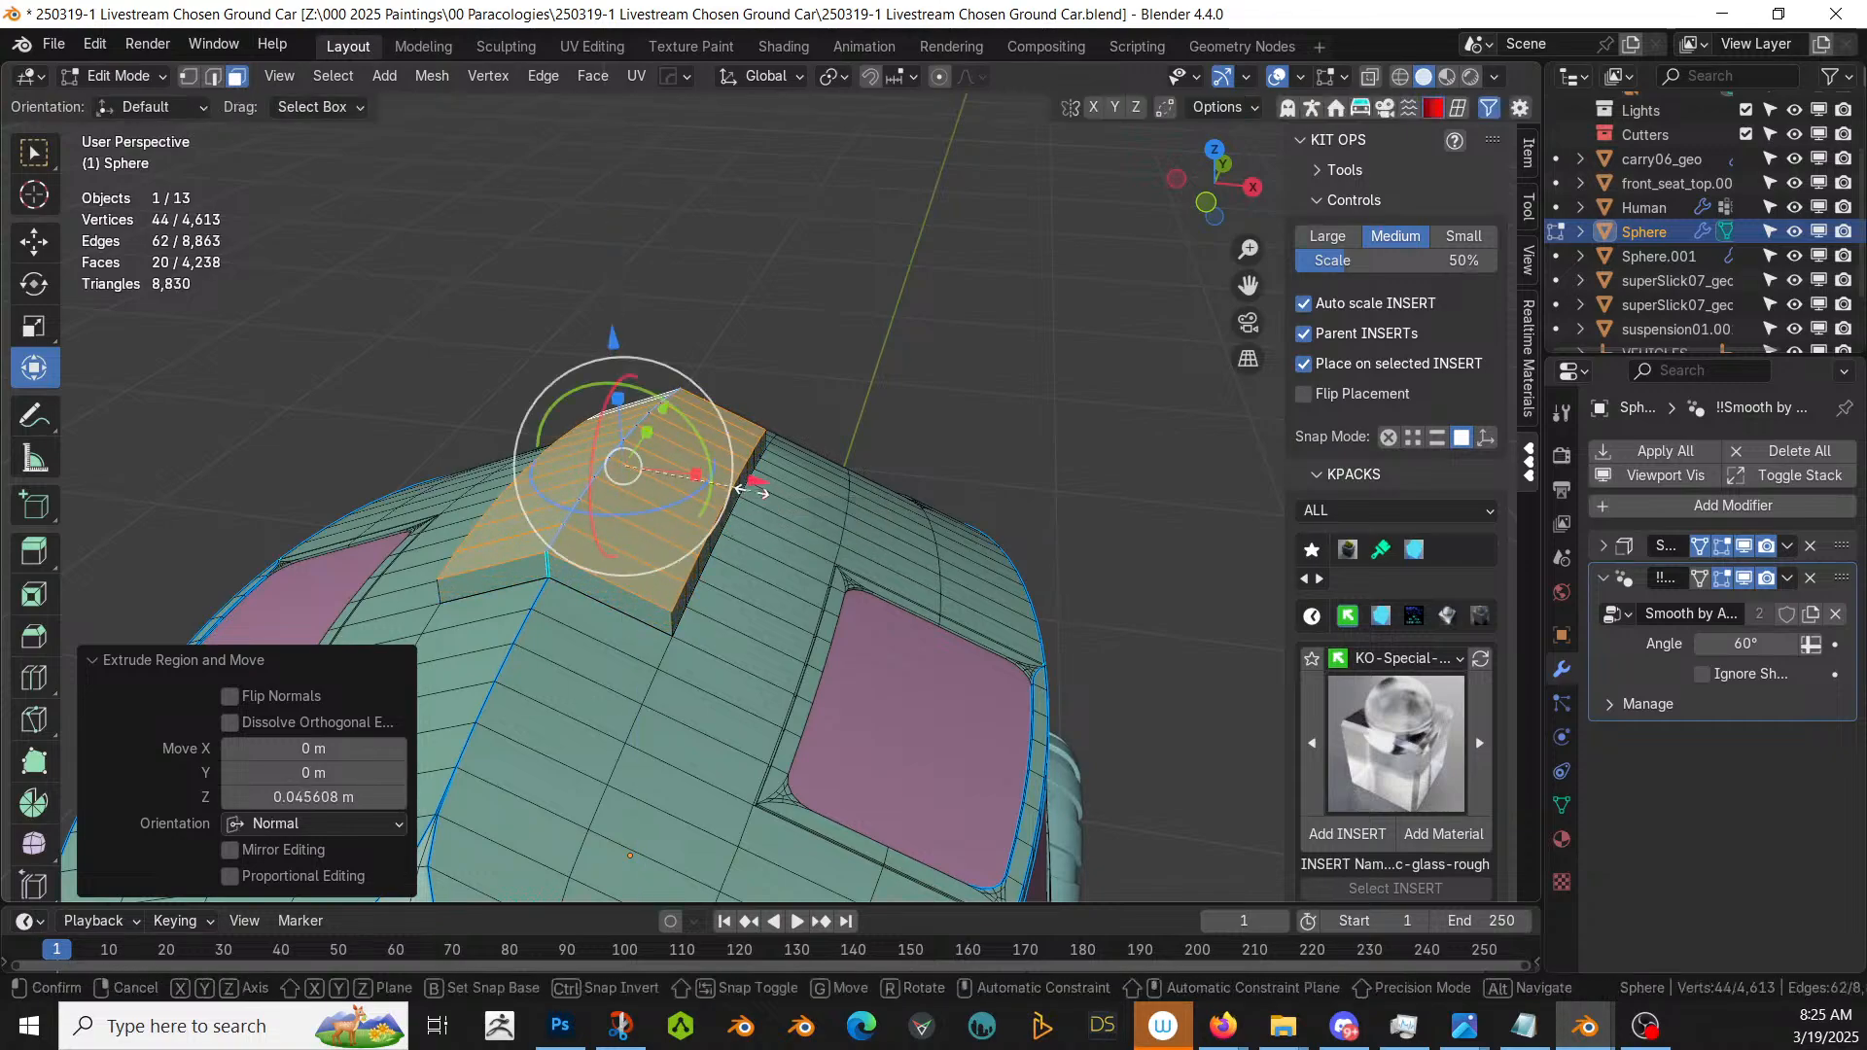
{"action": "key", "text": "s"}
{"action": "key", "text": "z"}
{"action": "key", "text": "0"}
{"action": "key", "text": "Return"}
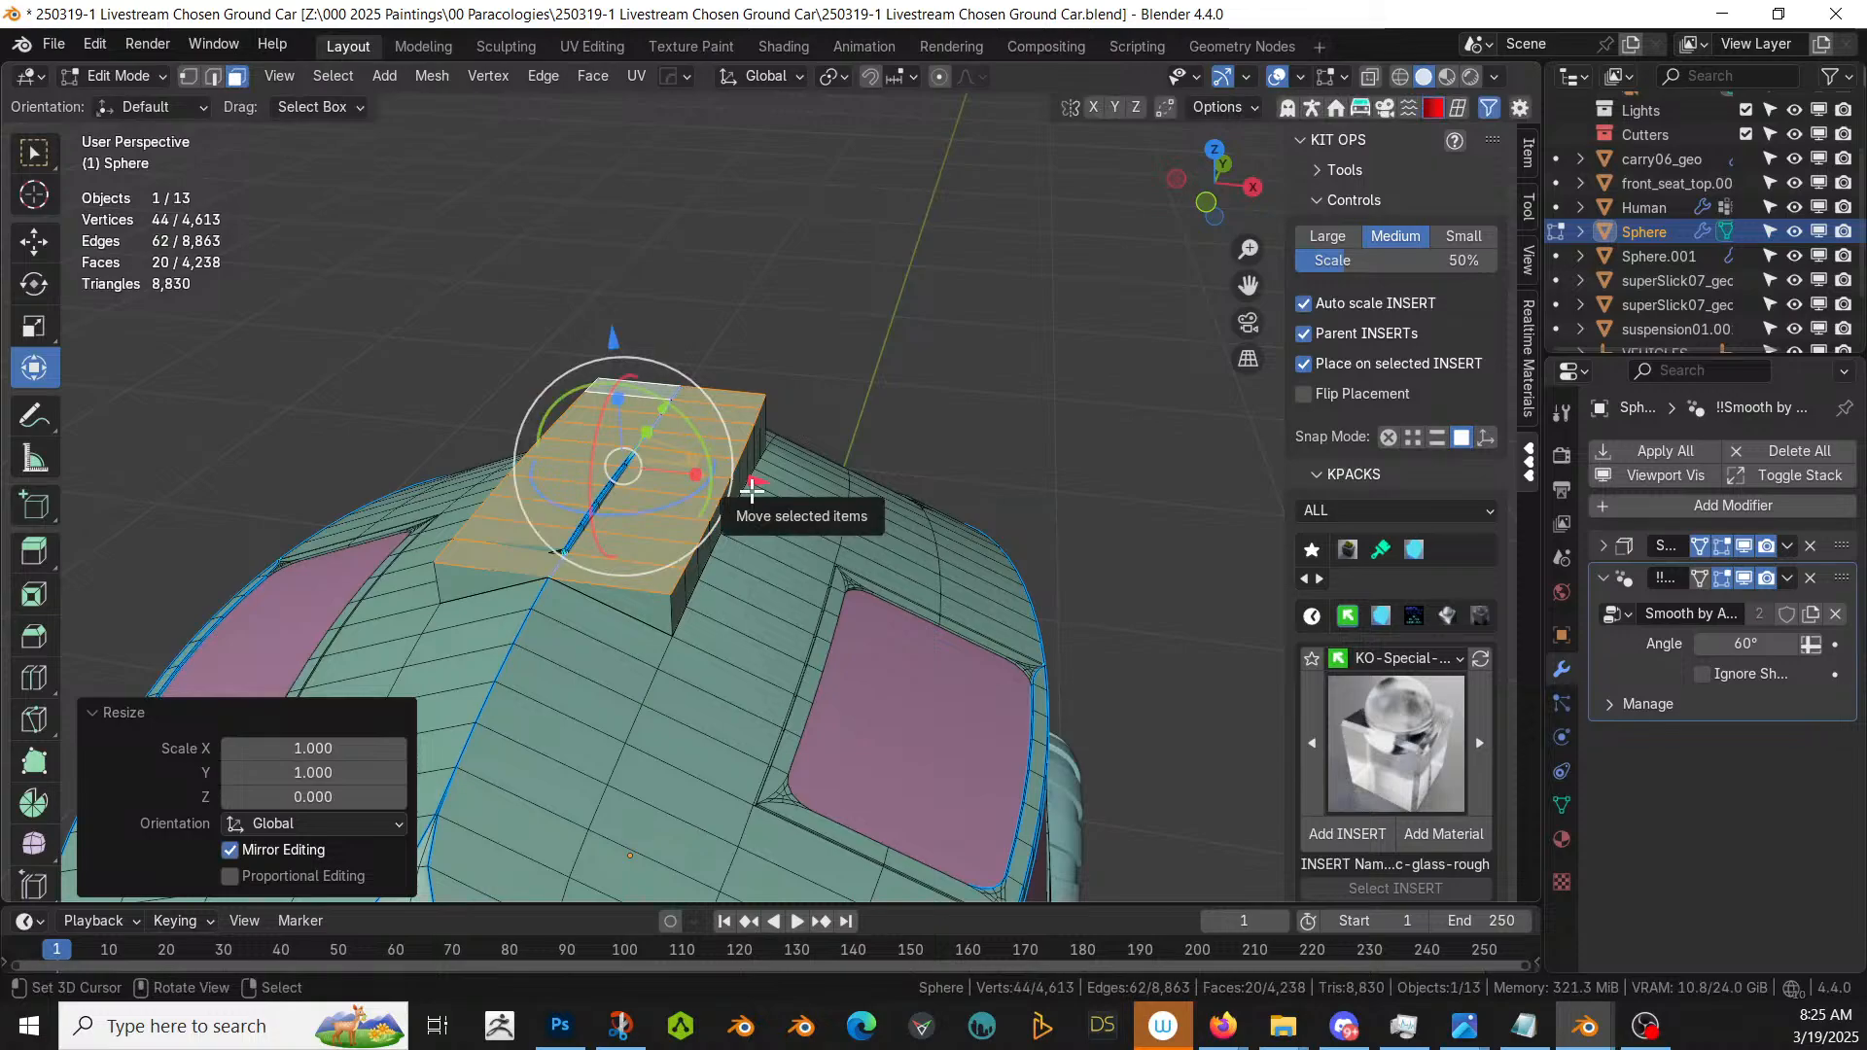
- Undo the raised platform extruded from the roof ridge, including its flattening and vertical move
{"action": "key", "text": "g"}
{"action": "key", "text": "z"}
{"action": "left_click", "coordinate": [743, 483]}
{"action": "mouse_move", "coordinate": [744, 483]}
{"action": "middle_mouse_down"}
{"action": "mouse_move", "coordinate": [584, 427]}
{"action": "mouse_move", "coordinate": [446, 410]}
{"action": "mouse_move", "coordinate": [767, 476]}
{"action": "mouse_move", "coordinate": [720, 486]}
{"action": "middle_mouse_up"}
{"action": "scroll", "coordinate": [447, 410], "scroll_direction": "down", "scroll_amount": 4}
{"action": "key", "text": "ctrl+z"}
{"action": "key", "text": "ctrl+z"}
{"action": "key", "text": "ctrl+z"}
{"action": "scroll", "coordinate": [709, 421], "scroll_direction": "up", "scroll_amount": 4}
- Merge all vertices of the car body mesh by distance to remove duplicates
{"action": "key", "text": "Tab"}
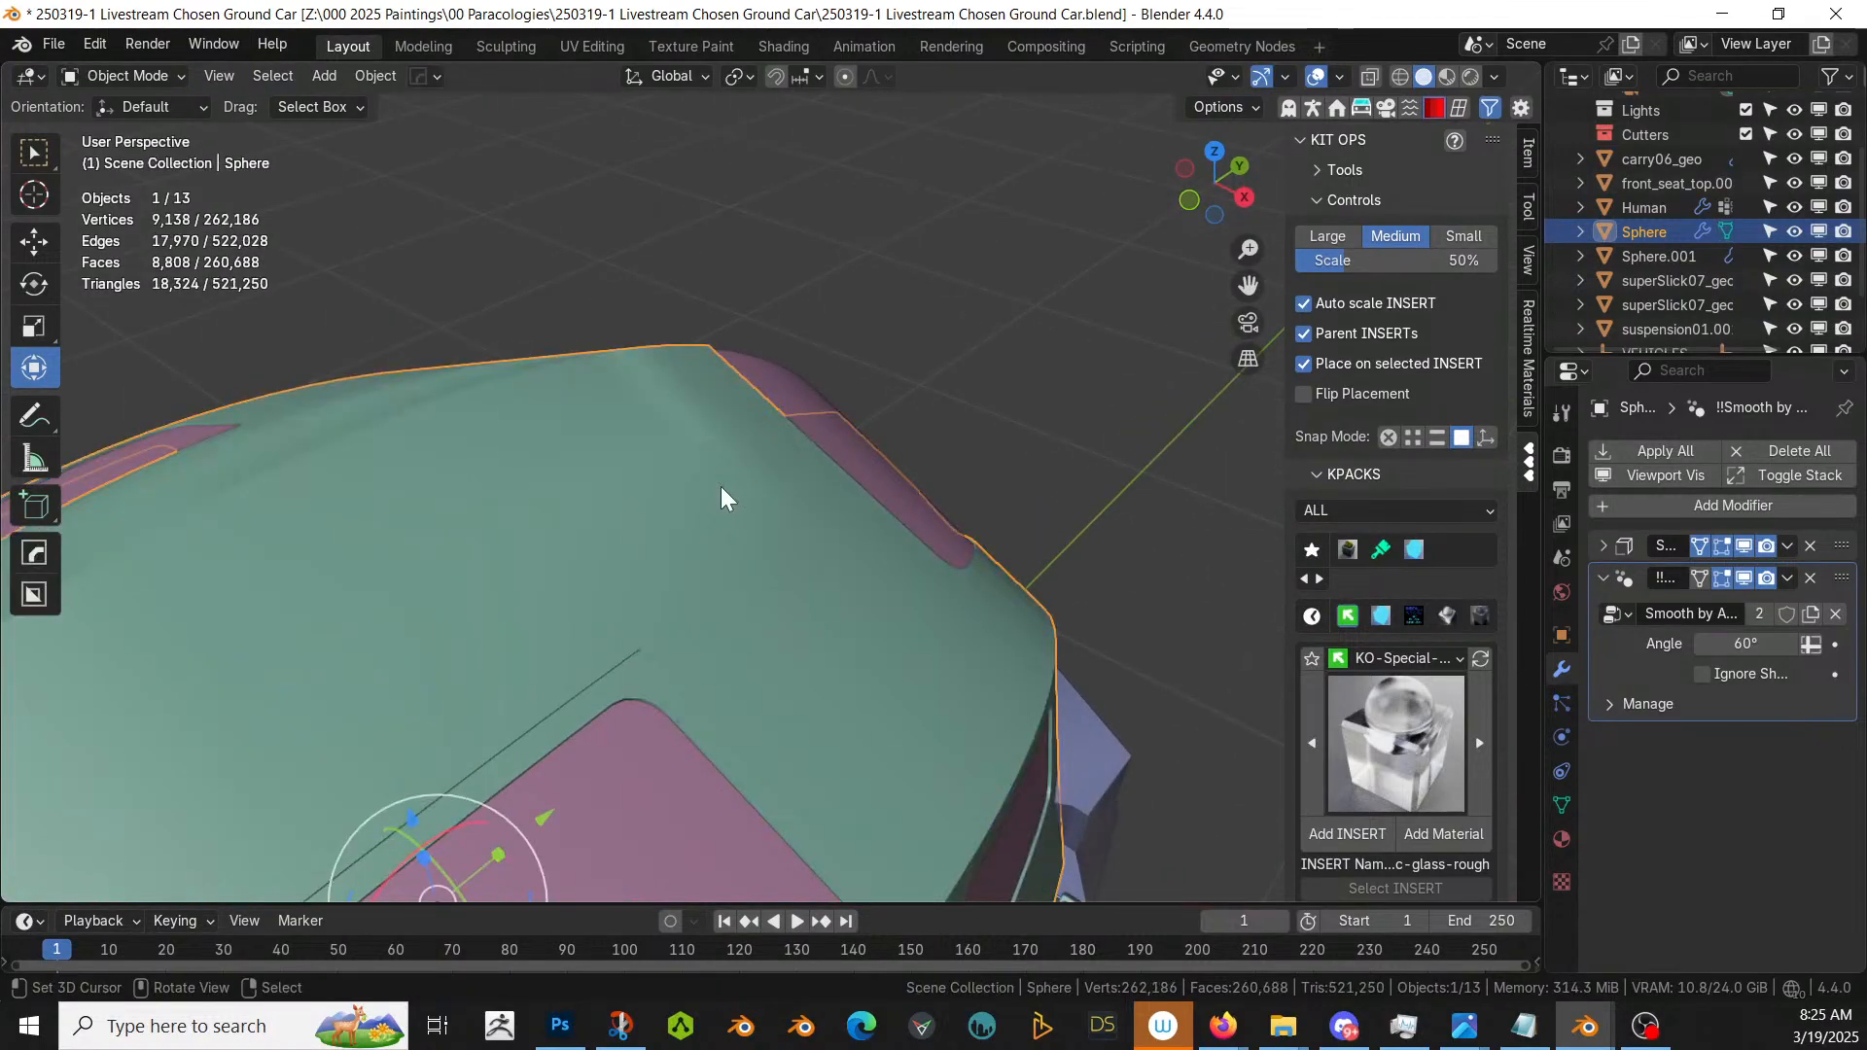
{"action": "key", "text": "Tab"}
{"action": "key", "text": "a"}
{"action": "key", "text": "m"}
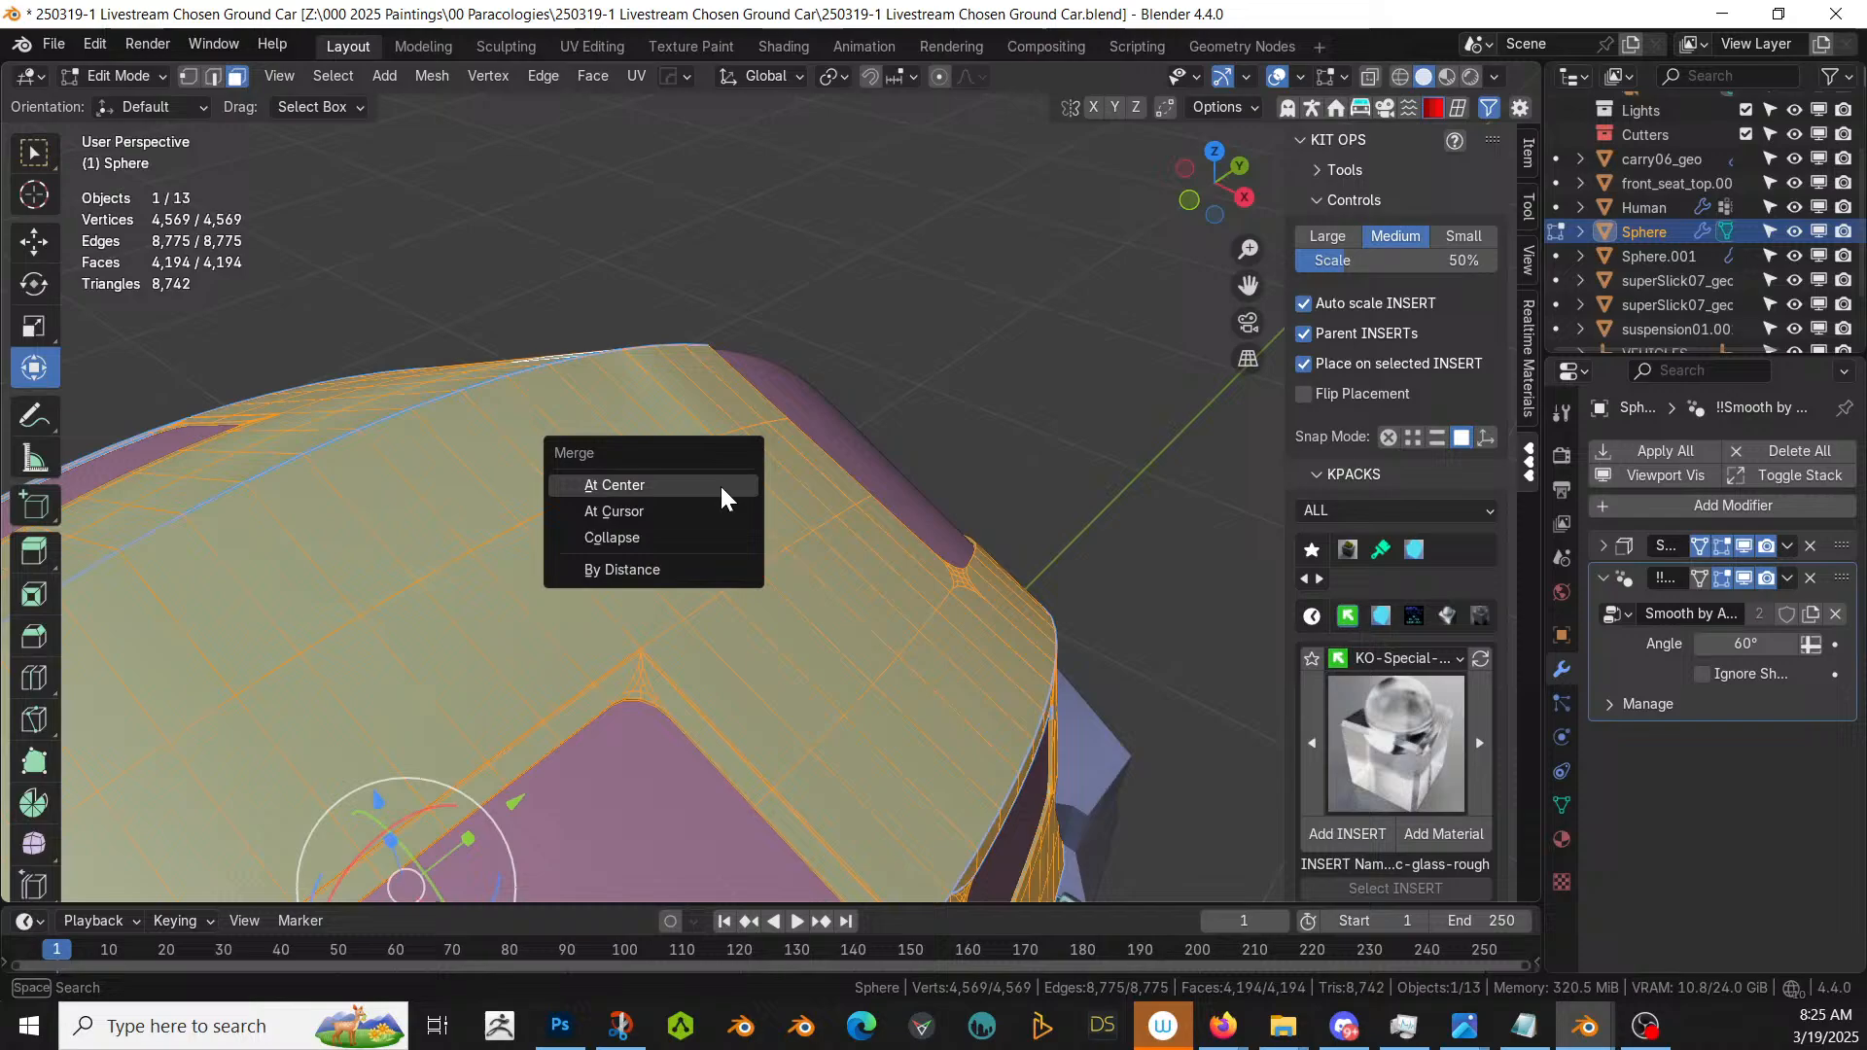
{"action": "left_click", "coordinate": [667, 569]}
{"action": "key", "text": "Tab"}
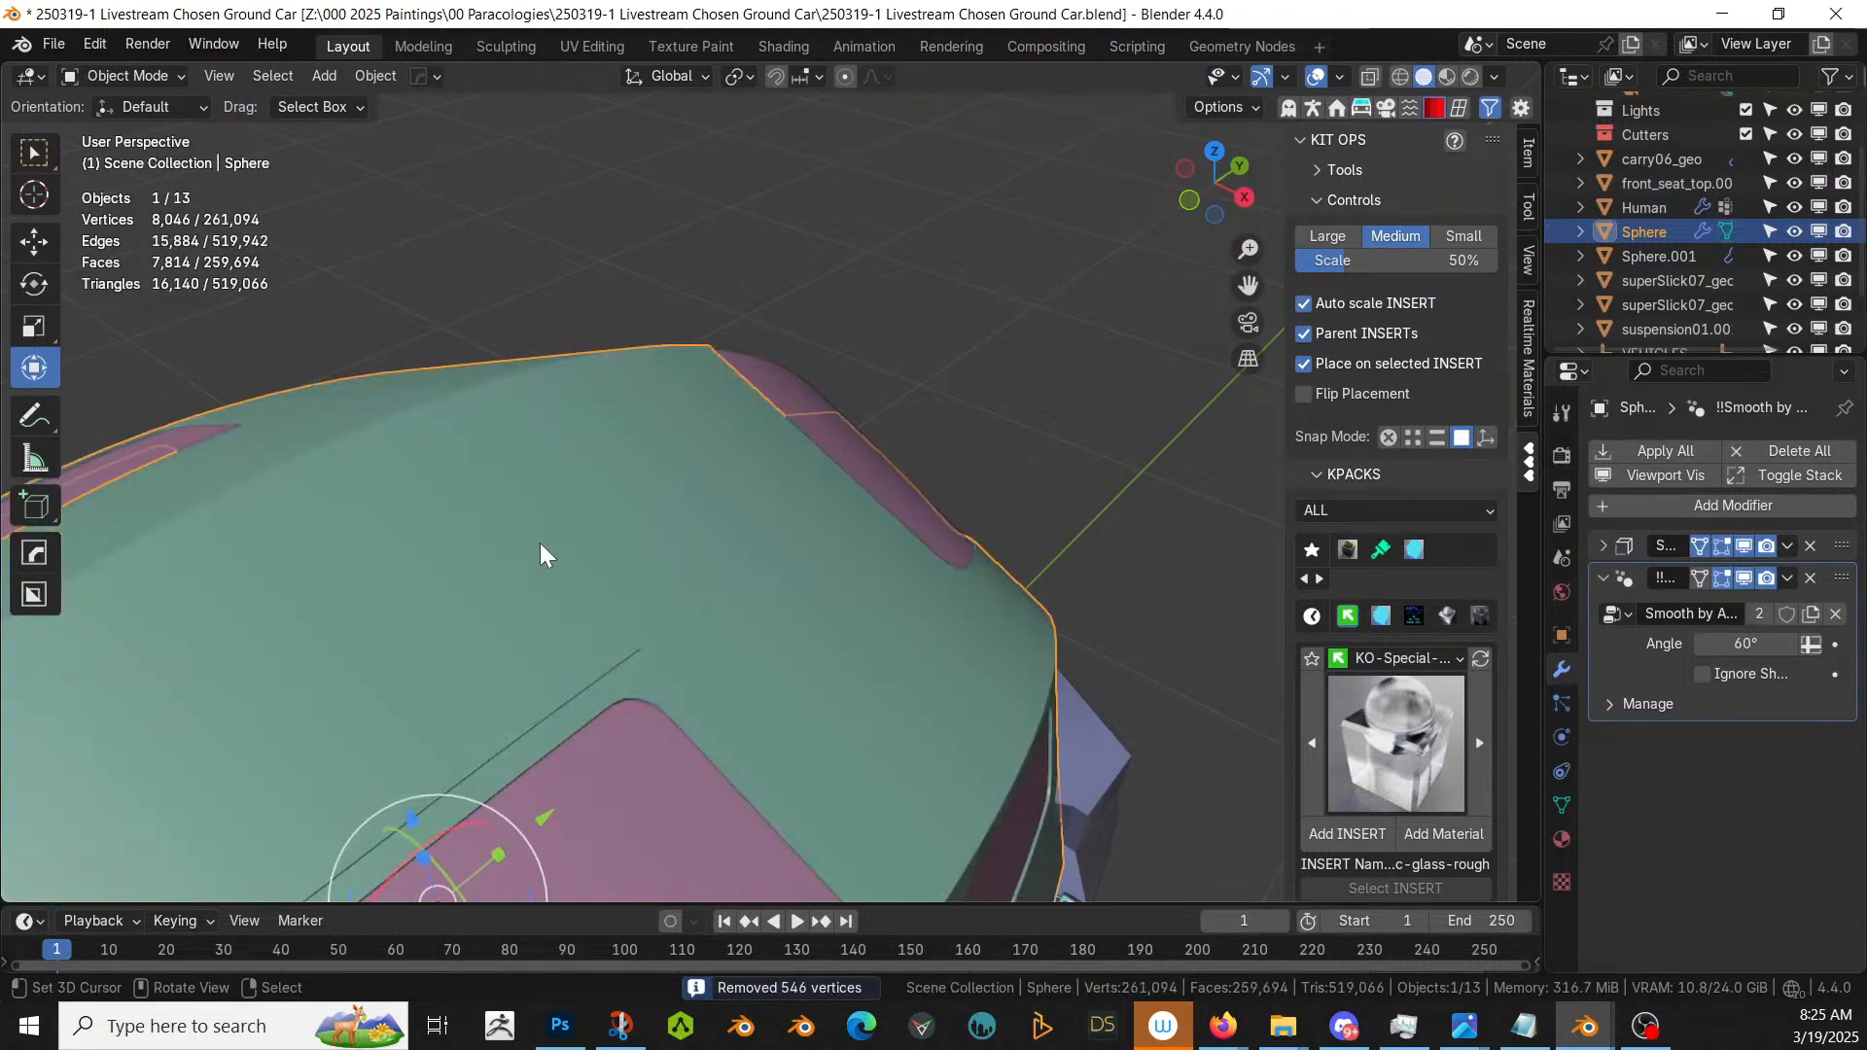
- Select matching strips of eight roof faces on each side of the ridge, behind the windshield area
{"action": "key", "text": "Tab"}
{"action": "right_click", "coordinate": [345, 544]}
{"action": "middle_click_drag", "start_coordinate": [345, 544], "coordinate": [304, 618]}
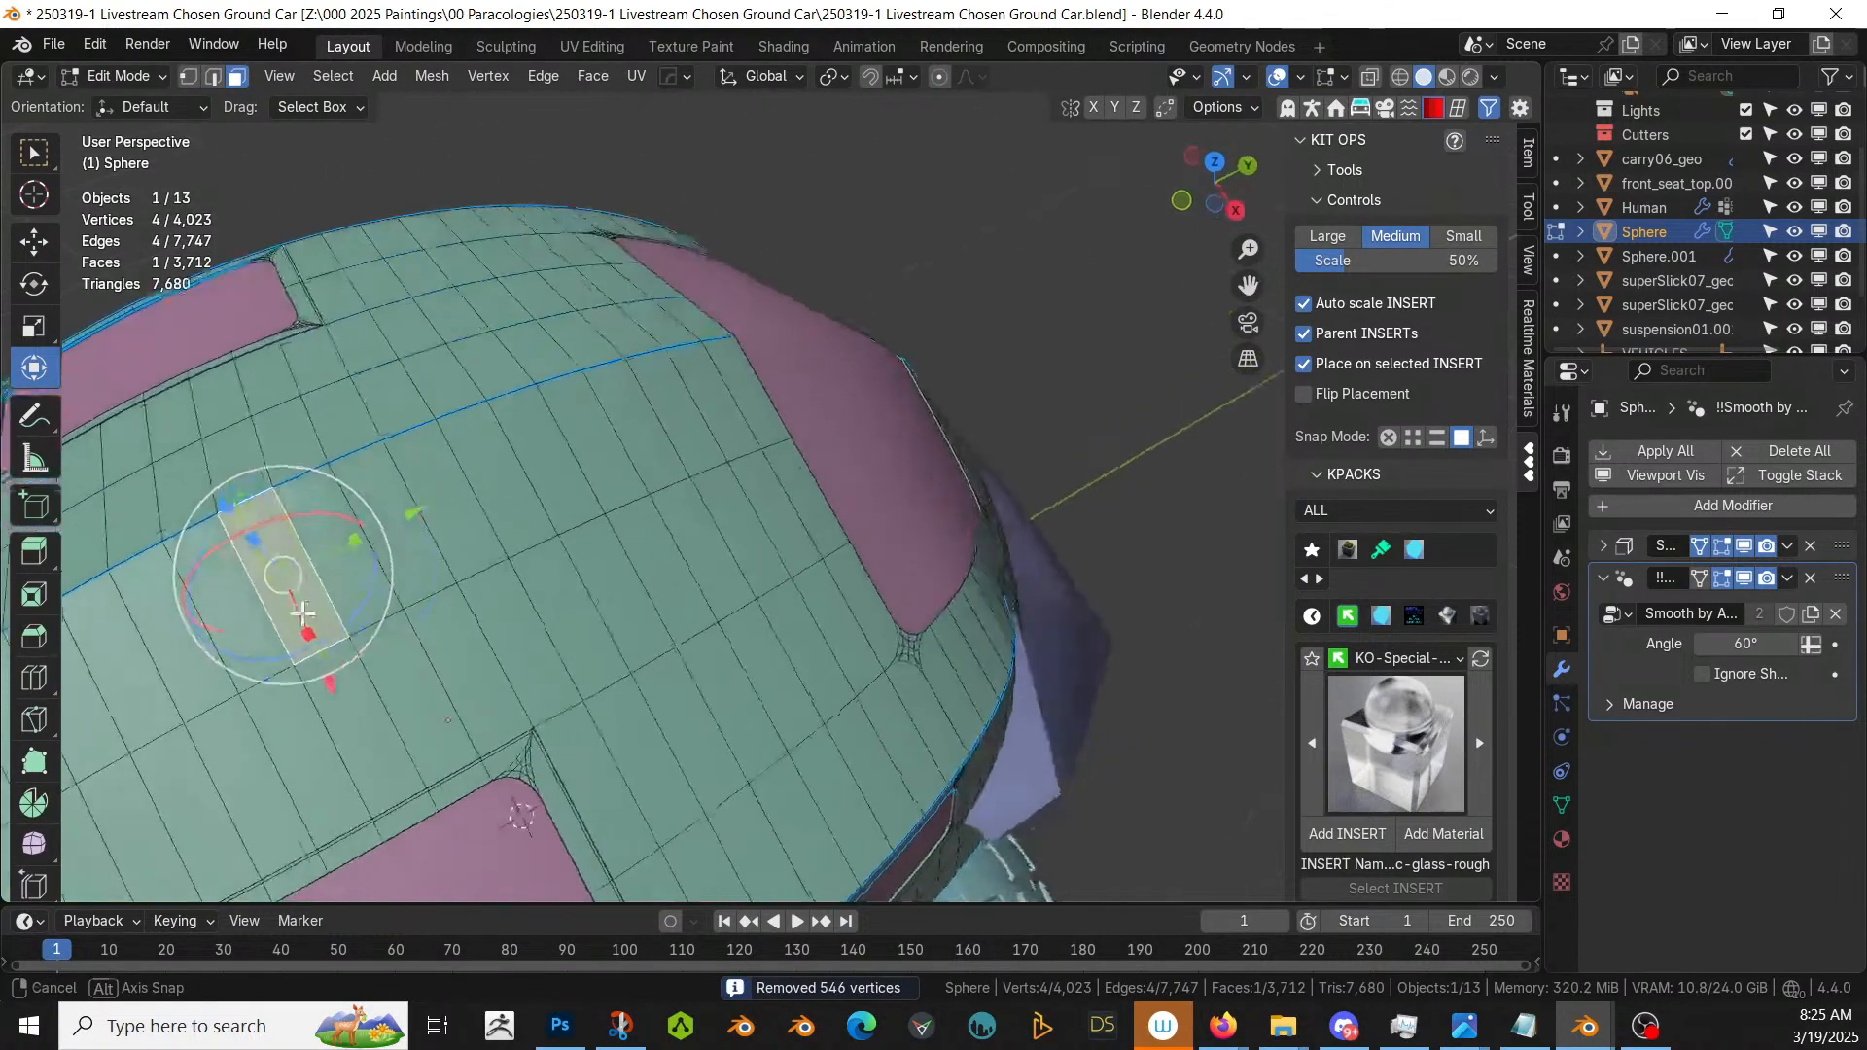
{"action": "right_click", "coordinate": [592, 448], "text": "ctrl"}
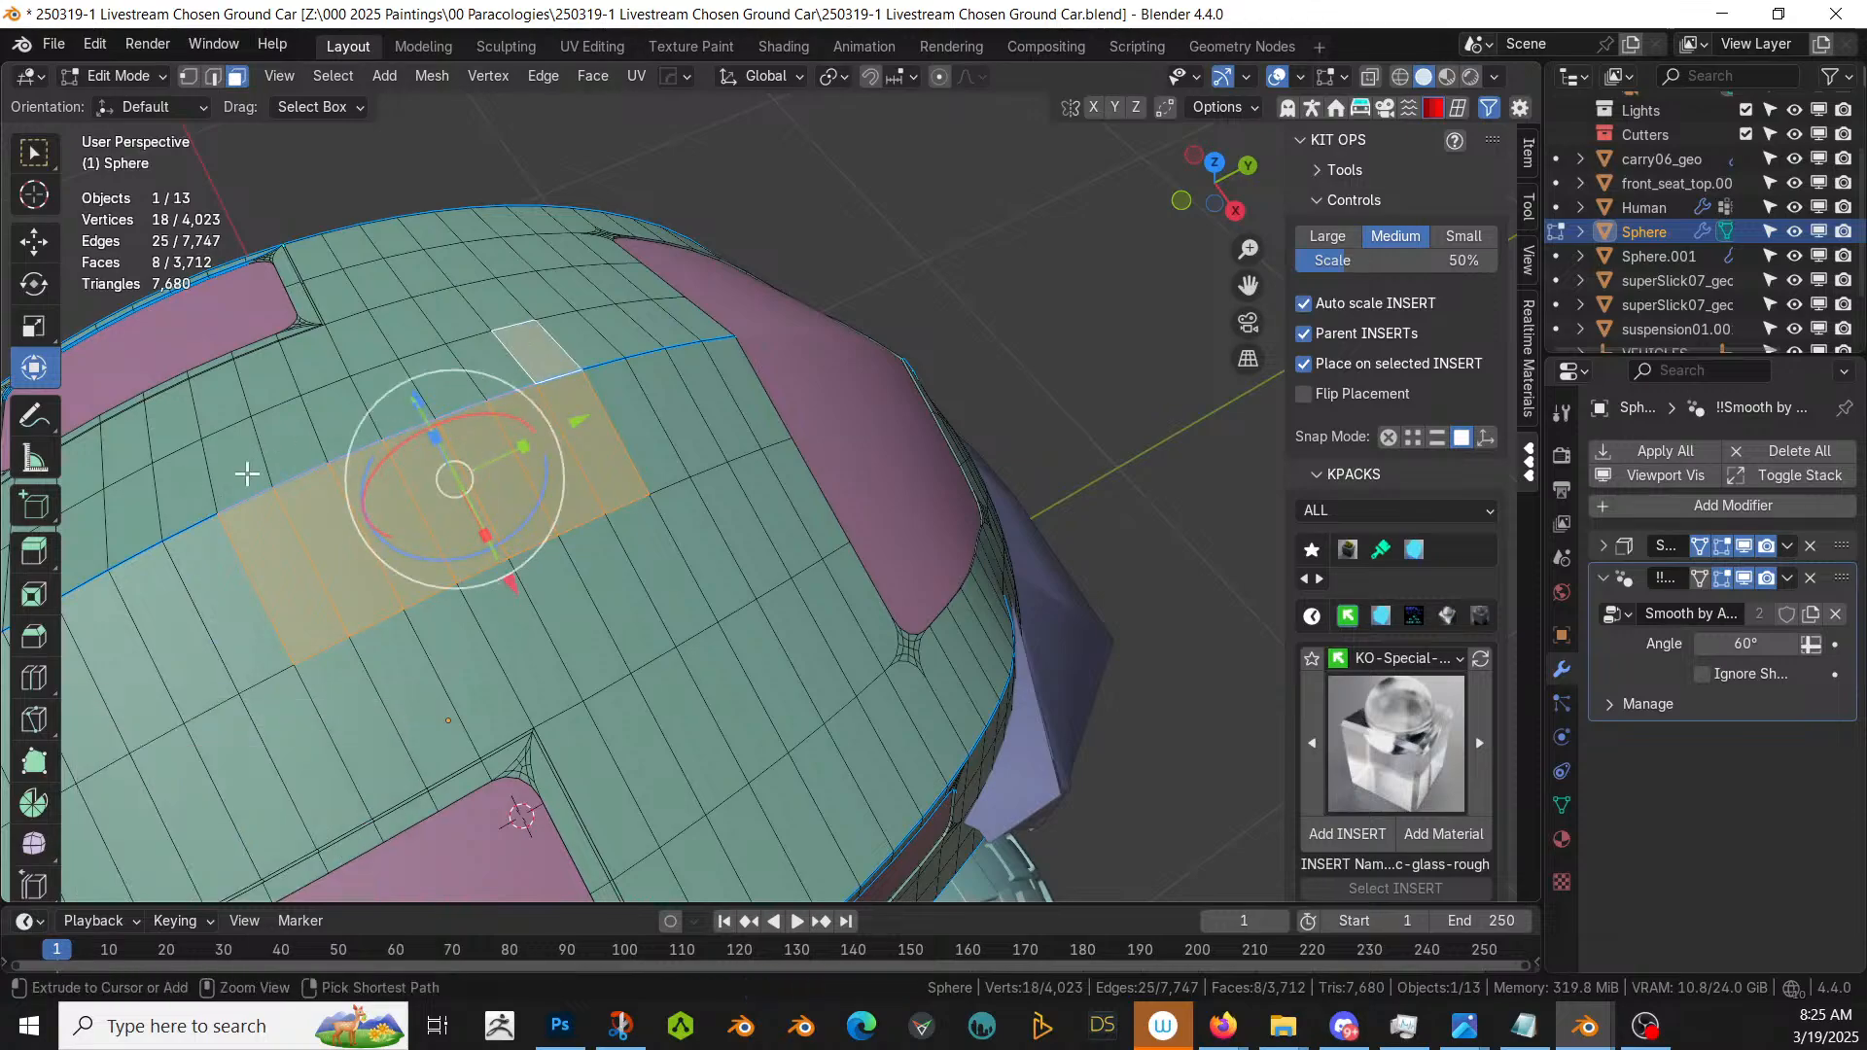
{"action": "right_click", "coordinate": [247, 474], "text": "ctrl"}
{"action": "middle_click_drag", "start_coordinate": [247, 473], "coordinate": [258, 473]}
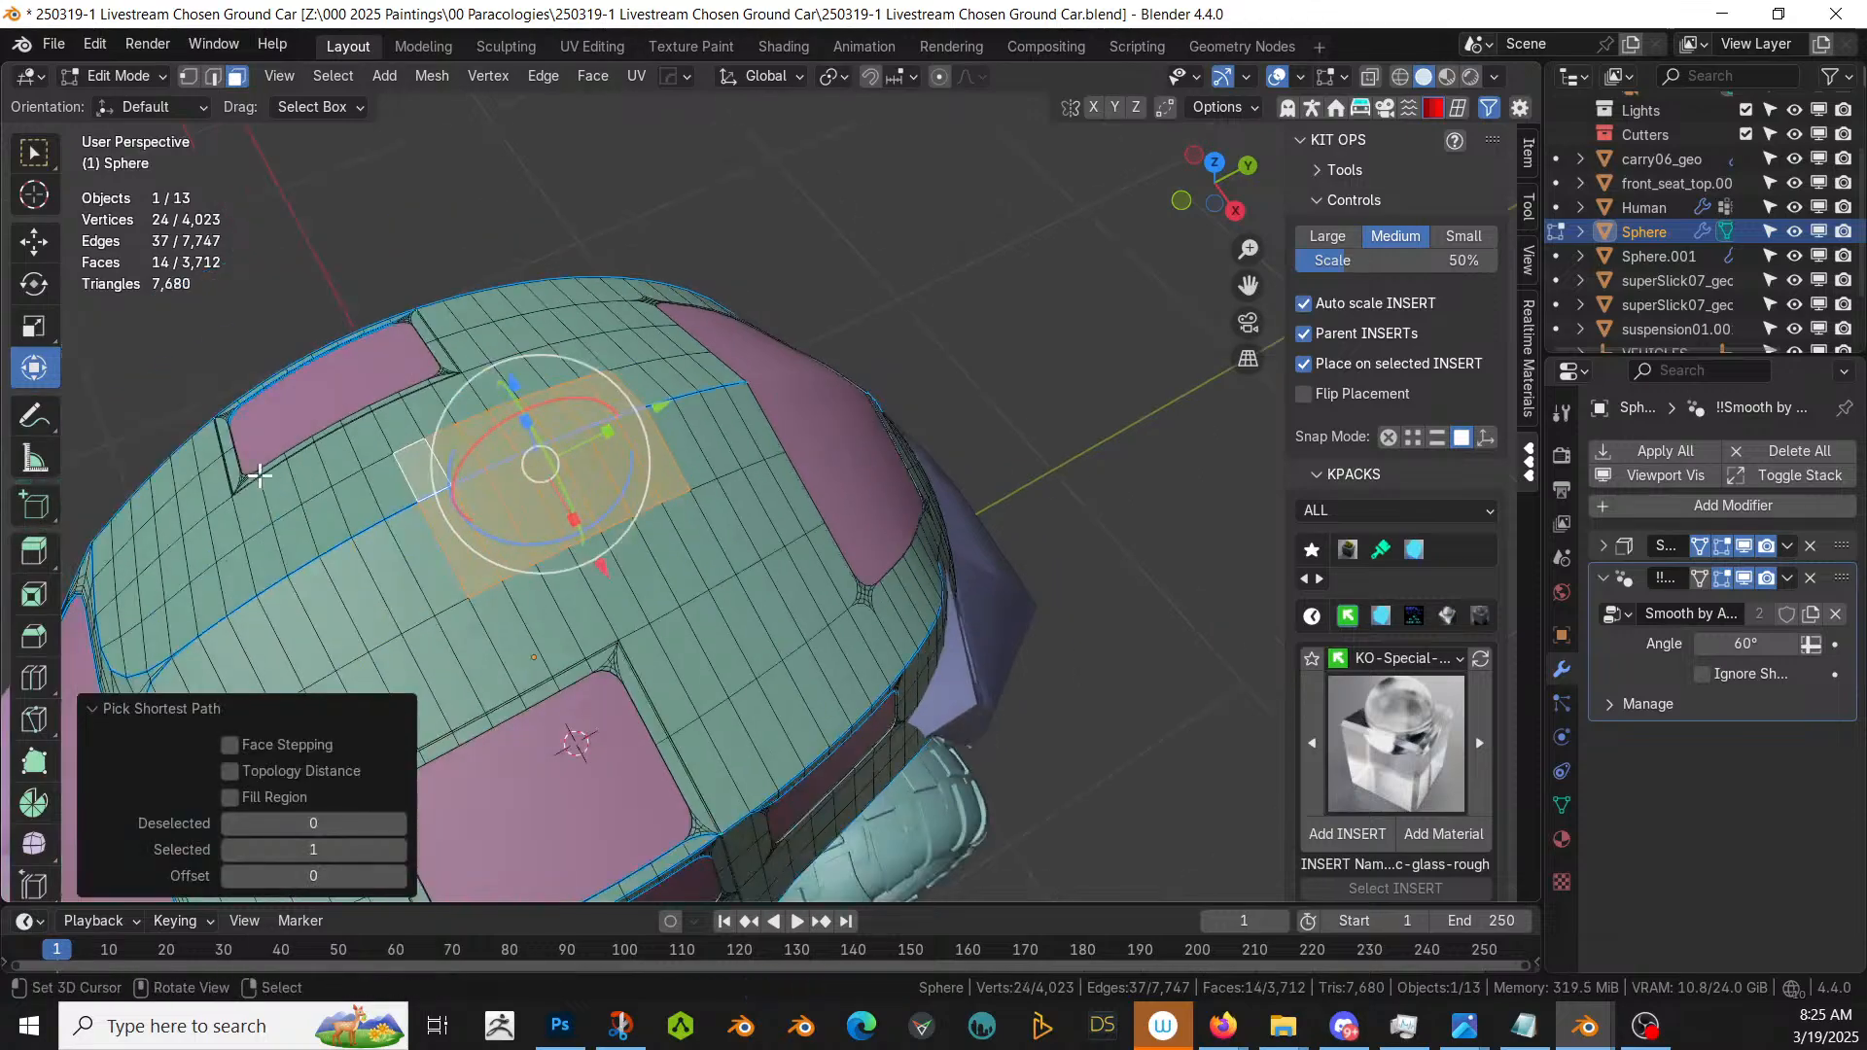
{"action": "right_click", "coordinate": [403, 542], "text": "shift"}
{"action": "right_click", "coordinate": [399, 499], "text": "shift"}
- Try recessing the selected roof faces by extruding them about 0.045 m inward, flattening with Z scale 0 and lowering about 0.034 m
{"action": "key", "text": "e"}
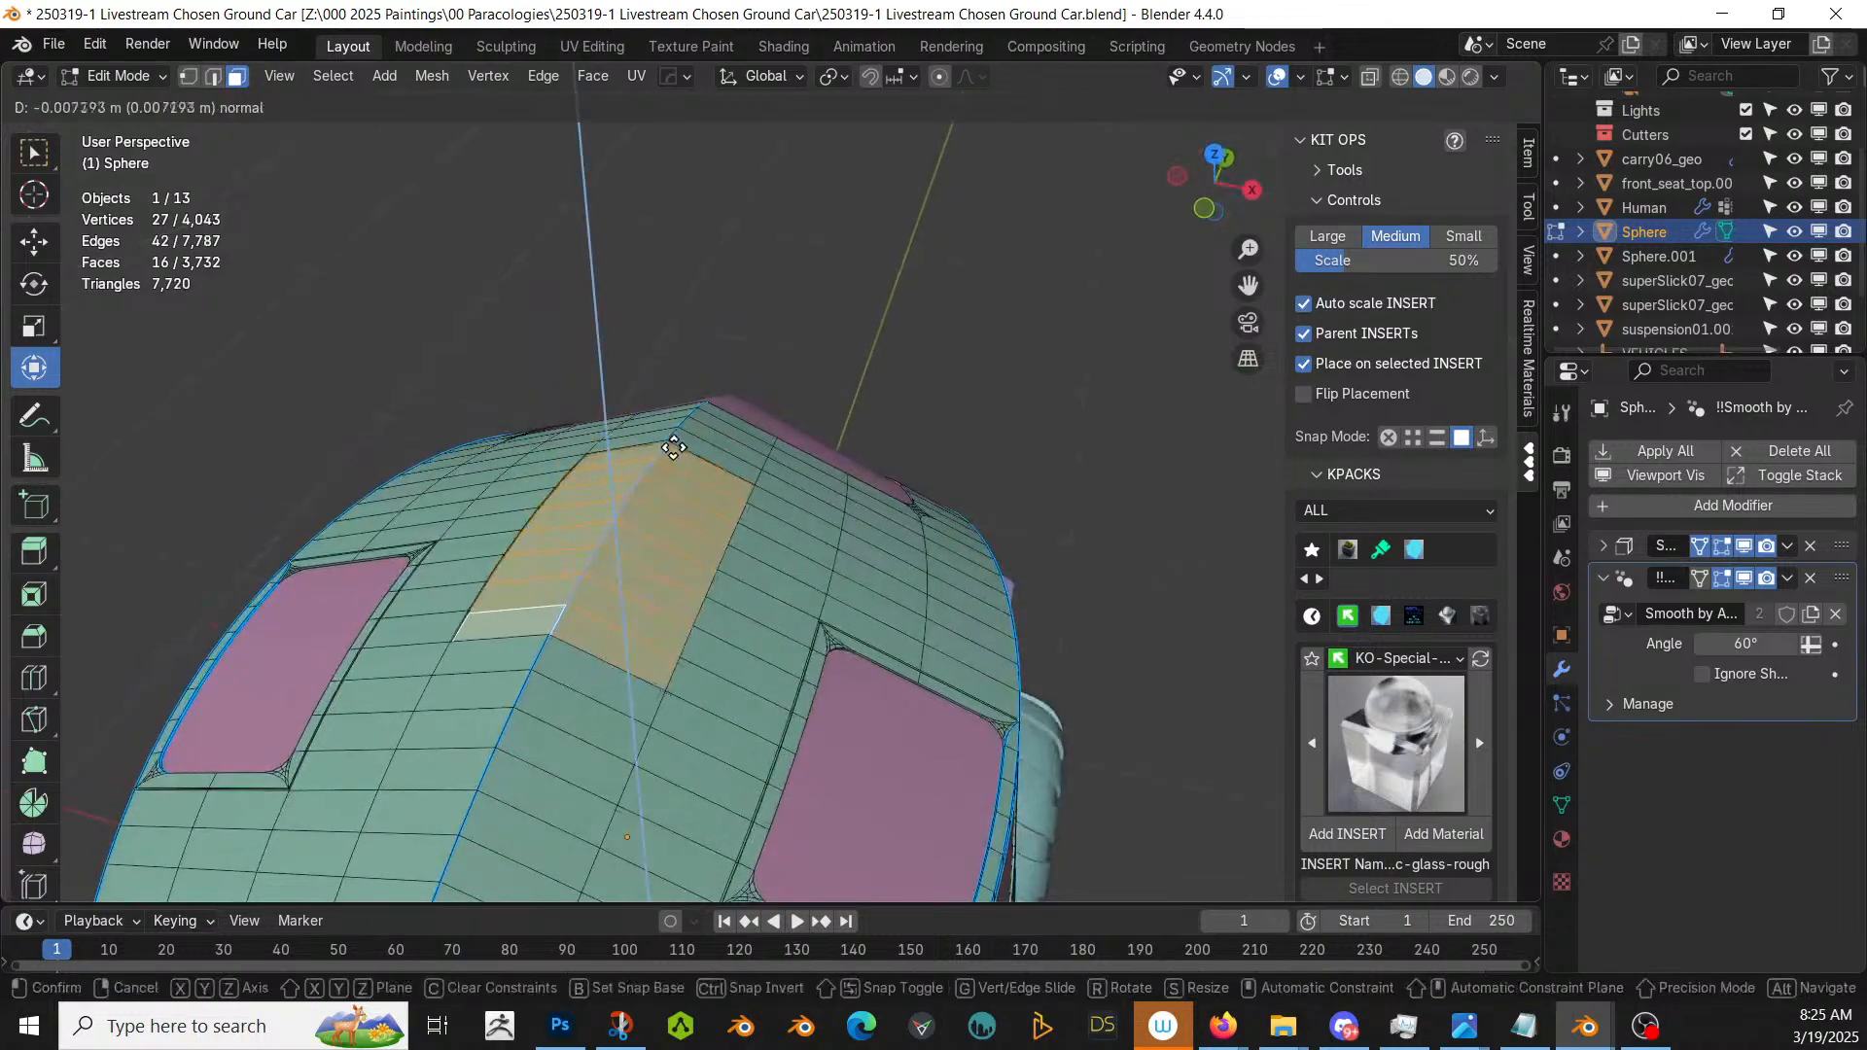
{"action": "left_click", "coordinate": [669, 463]}
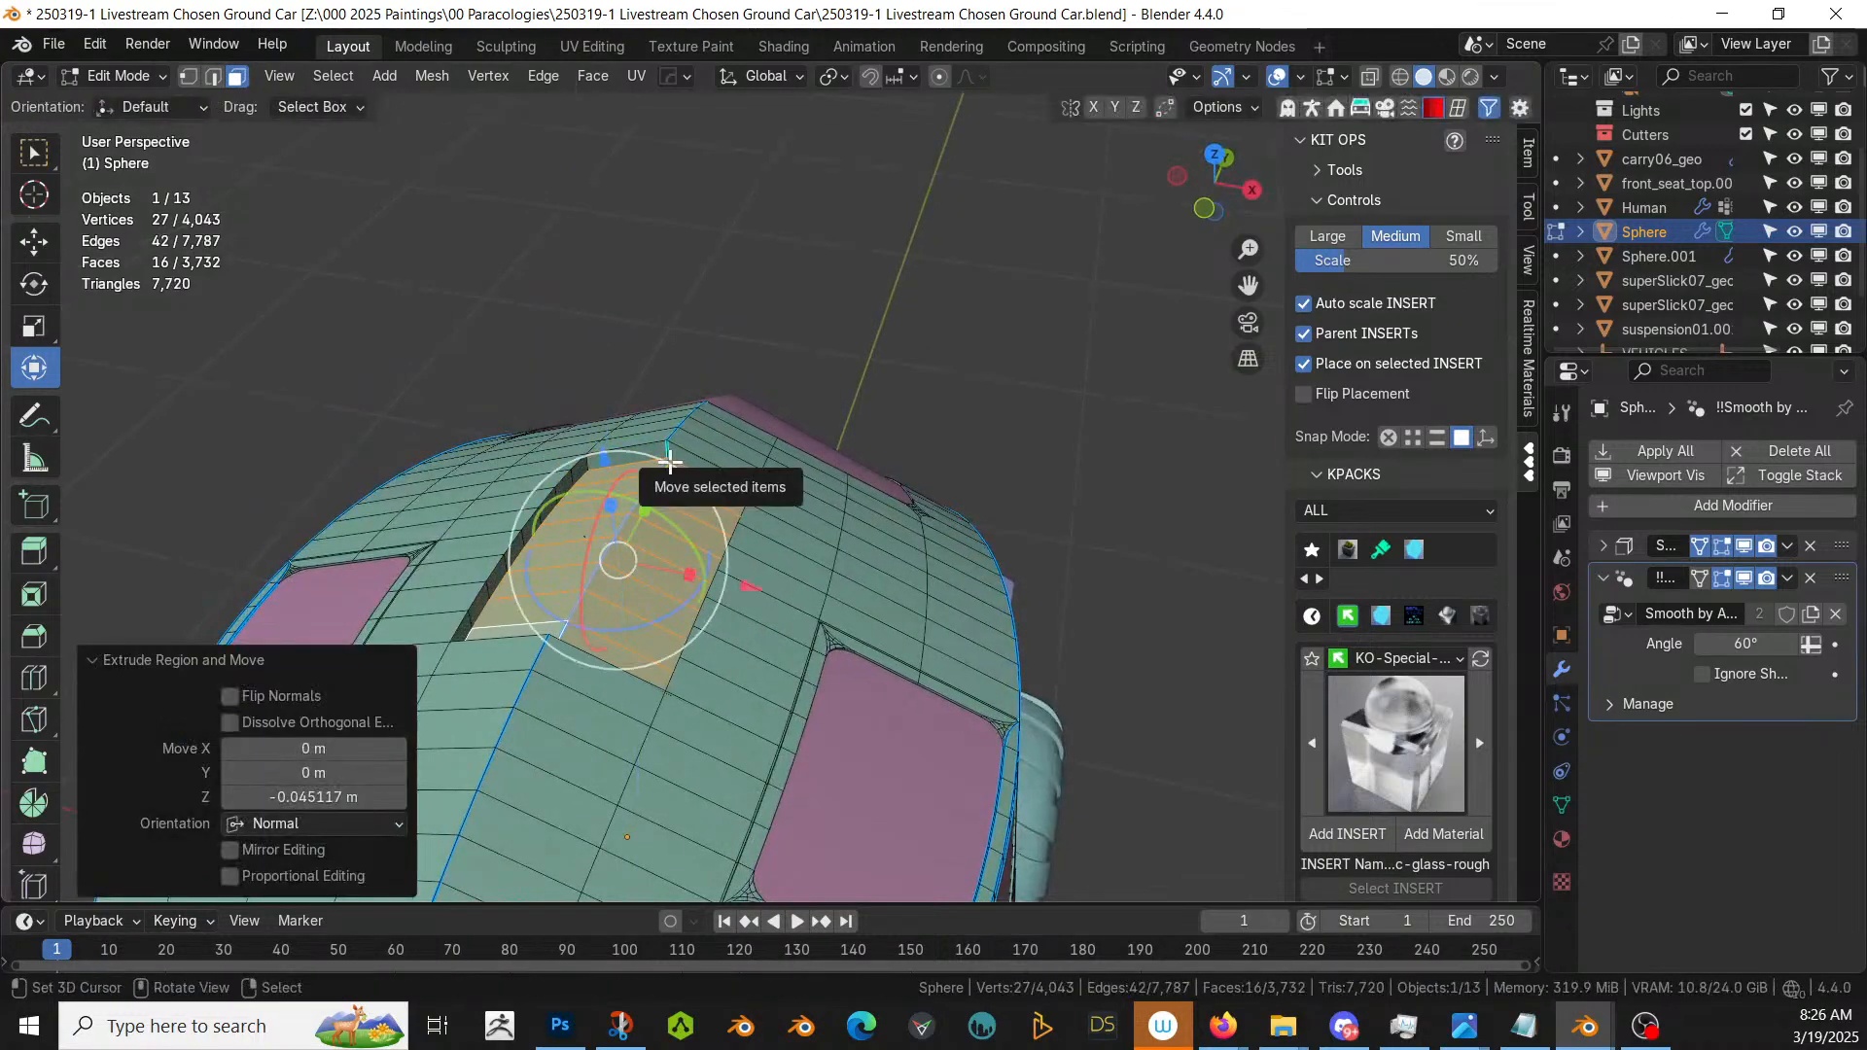
{"action": "key", "text": "s"}
{"action": "key", "text": "z"}
{"action": "key", "text": "0"}
{"action": "key", "text": "Return"}
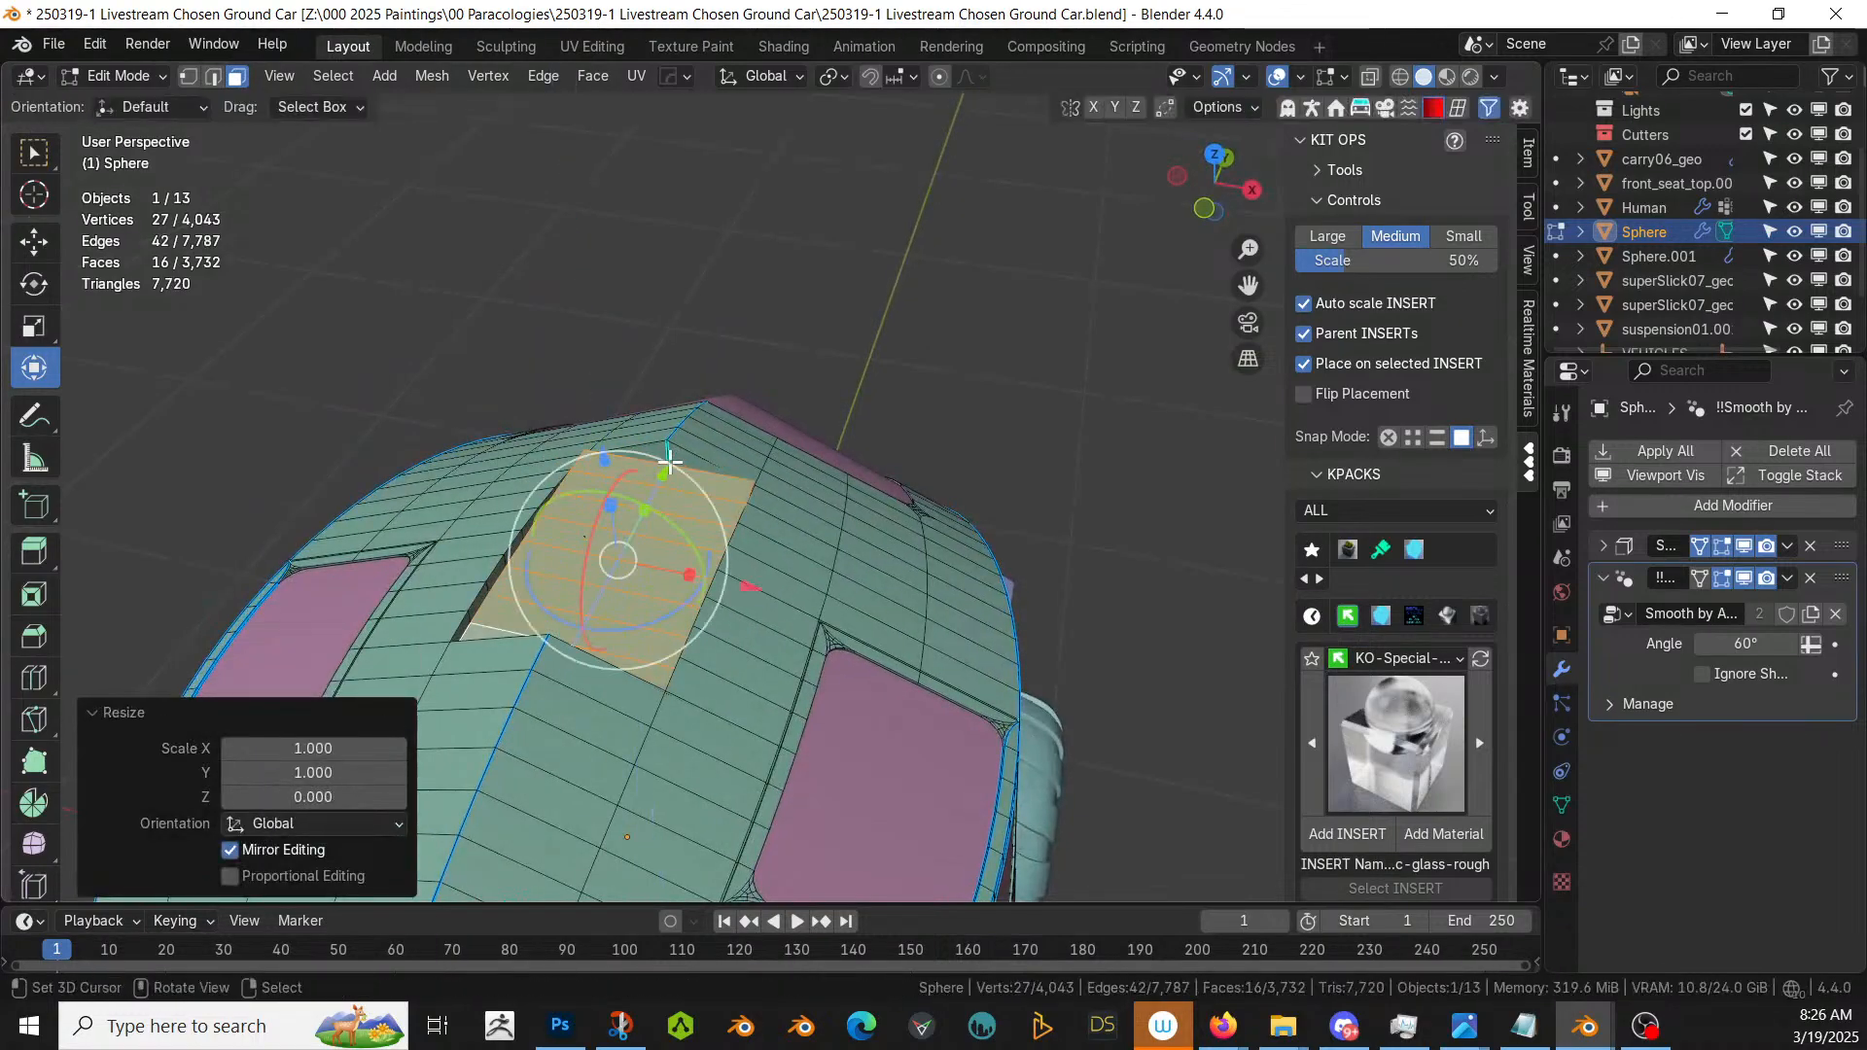
{"action": "left_click_drag", "start_coordinate": [669, 463], "coordinate": [669, 472]}
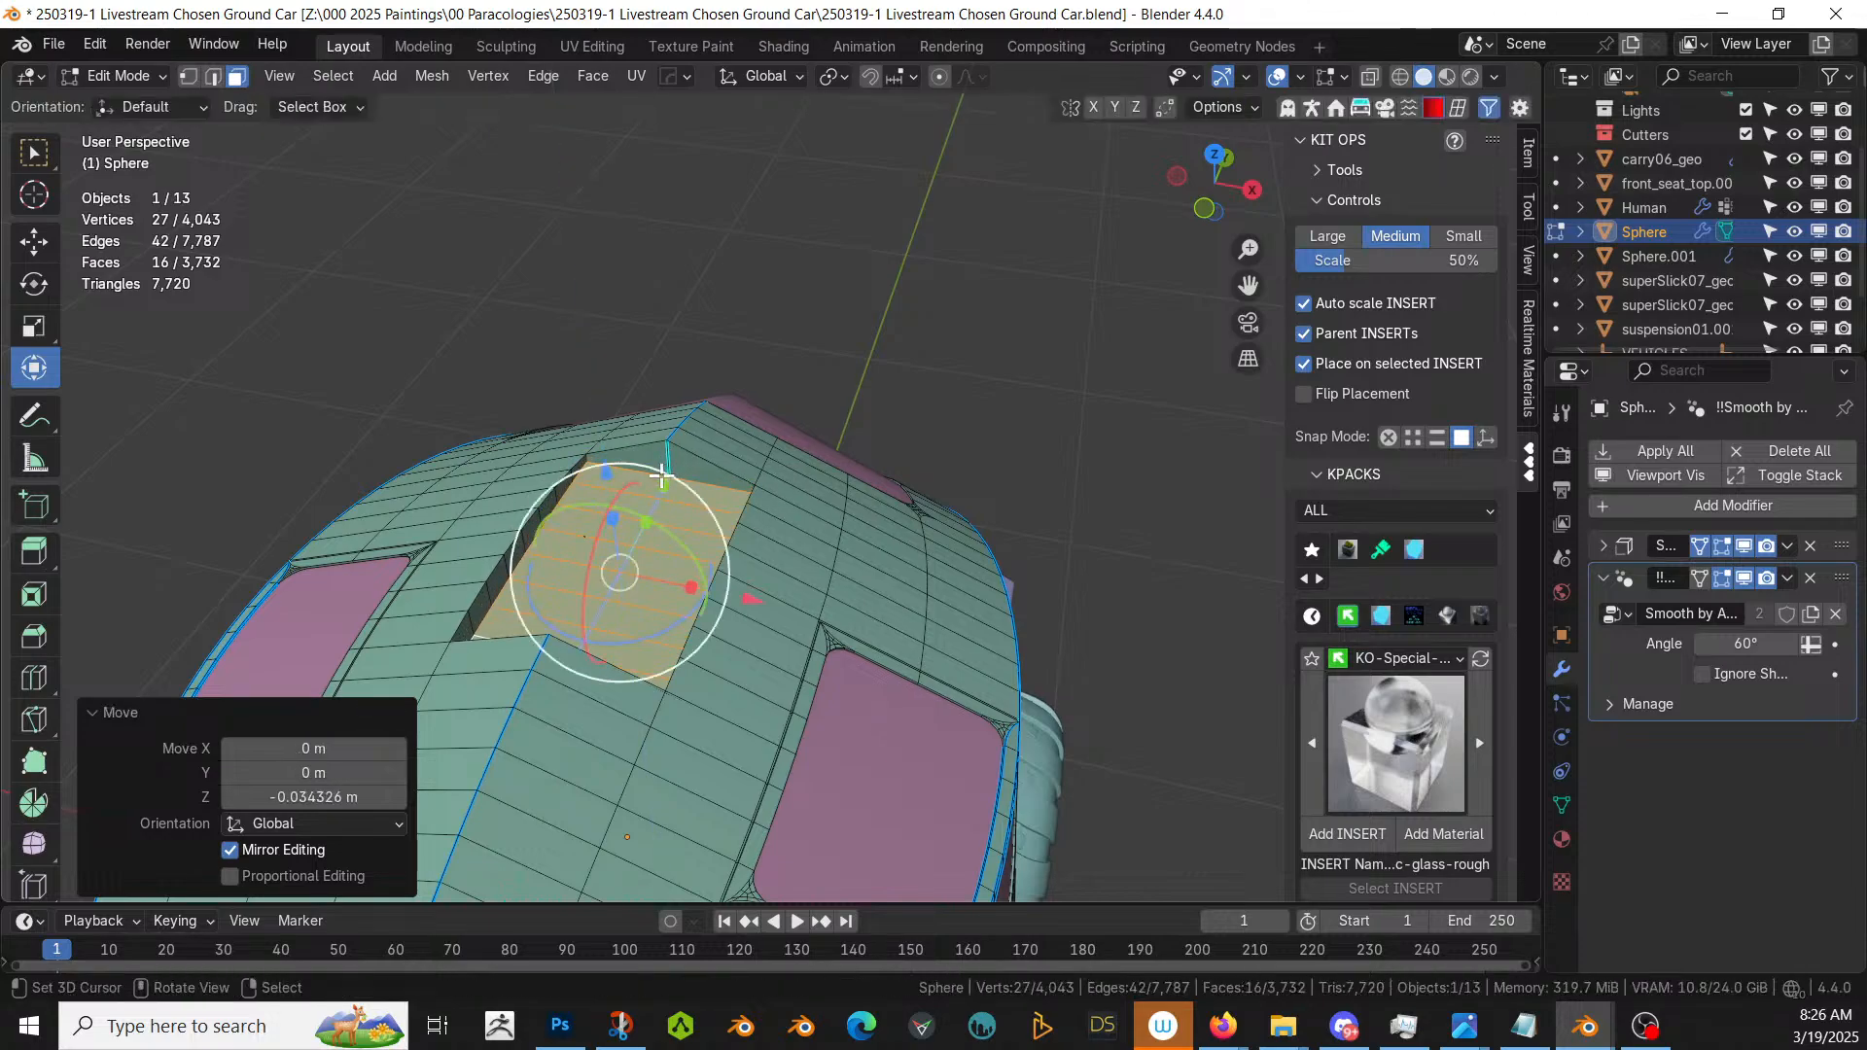
{"action": "middle_click_drag", "start_coordinate": [669, 472], "coordinate": [558, 497]}
{"action": "key", "text": "ctrl+z"}
{"action": "key", "text": "ctrl+z"}
- Inset the selected roof faces about 0.023 m and lower them along global Z to form a recessed panel
{"action": "scroll", "coordinate": [458, 388], "scroll_direction": "up", "scroll_amount": 2}
{"action": "key", "text": "i"}
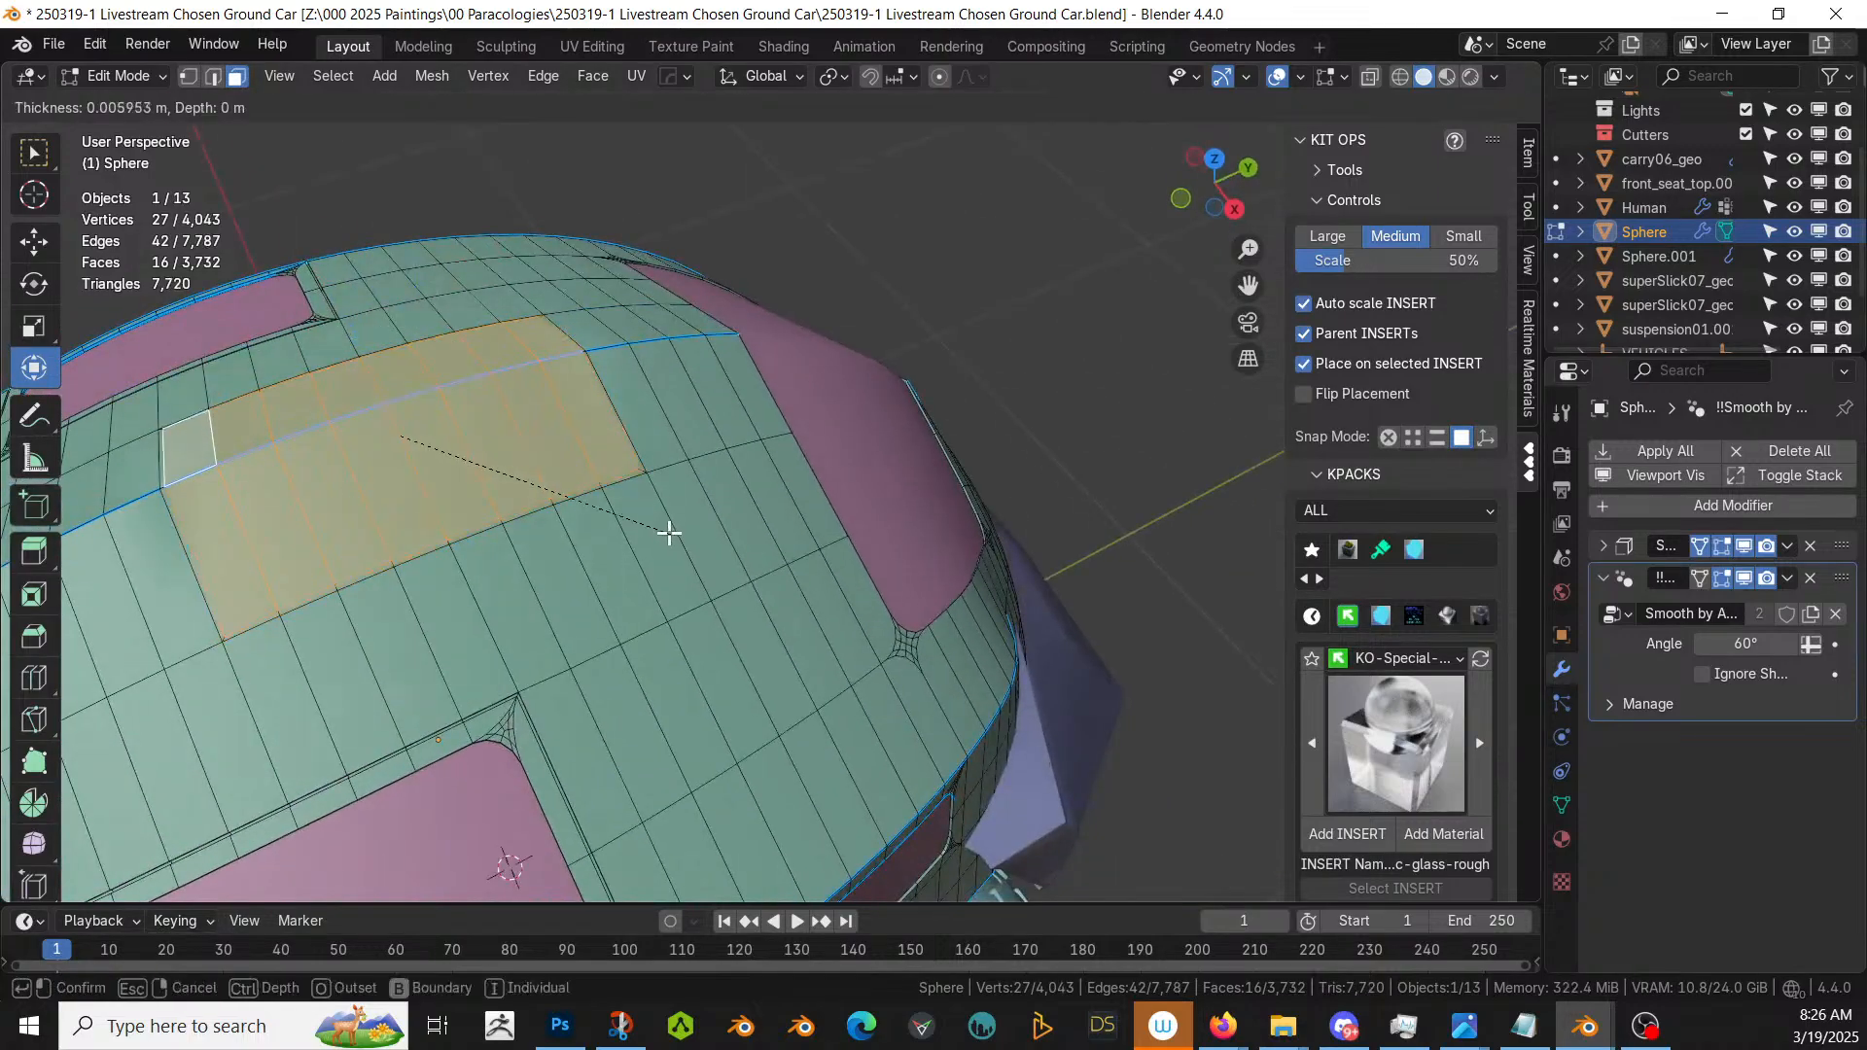
{"action": "left_click", "coordinate": [659, 530]}
{"action": "key", "text": "g"}
{"action": "key", "text": "z"}
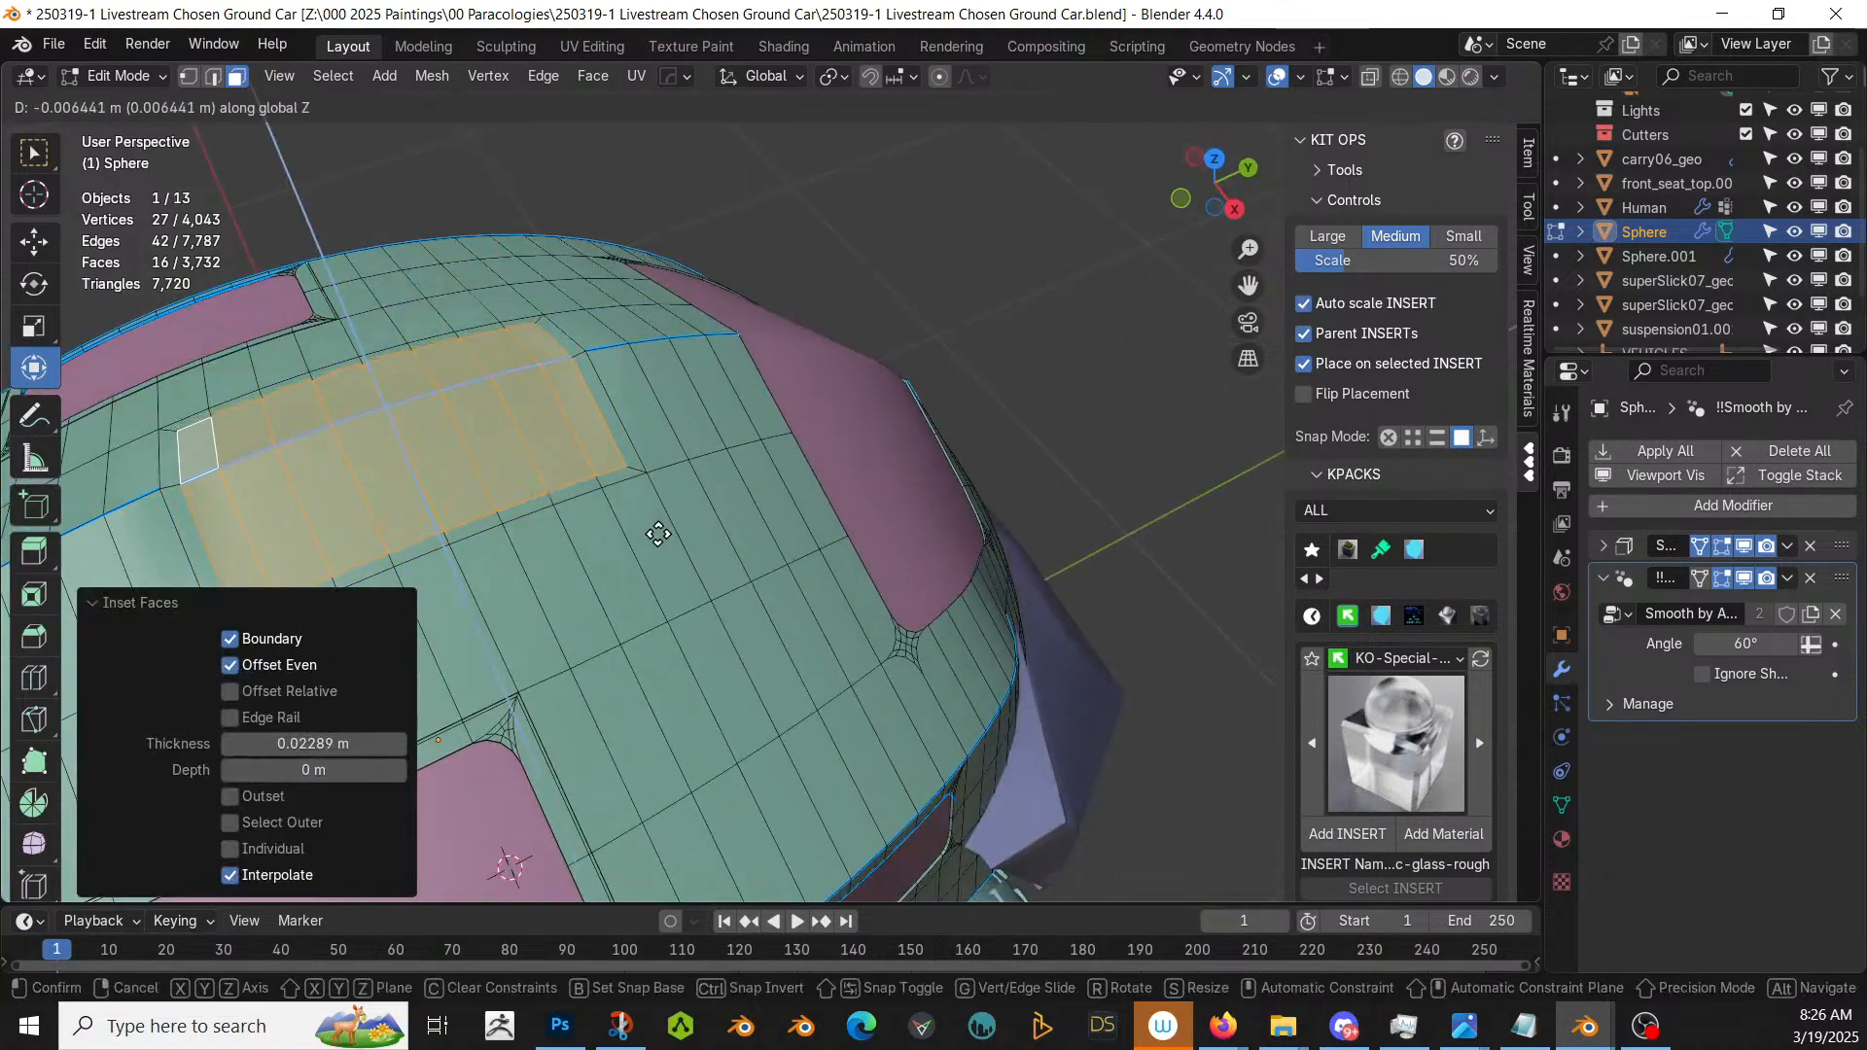
{"action": "left_click", "coordinate": [658, 537]}
{"action": "middle_click_drag", "start_coordinate": [657, 537], "coordinate": [746, 517]}
{"action": "key", "text": "Tab"}
{"action": "key", "text": "Tab"}
{"action": "scroll", "coordinate": [716, 541], "scroll_direction": "up", "scroll_amount": 3}
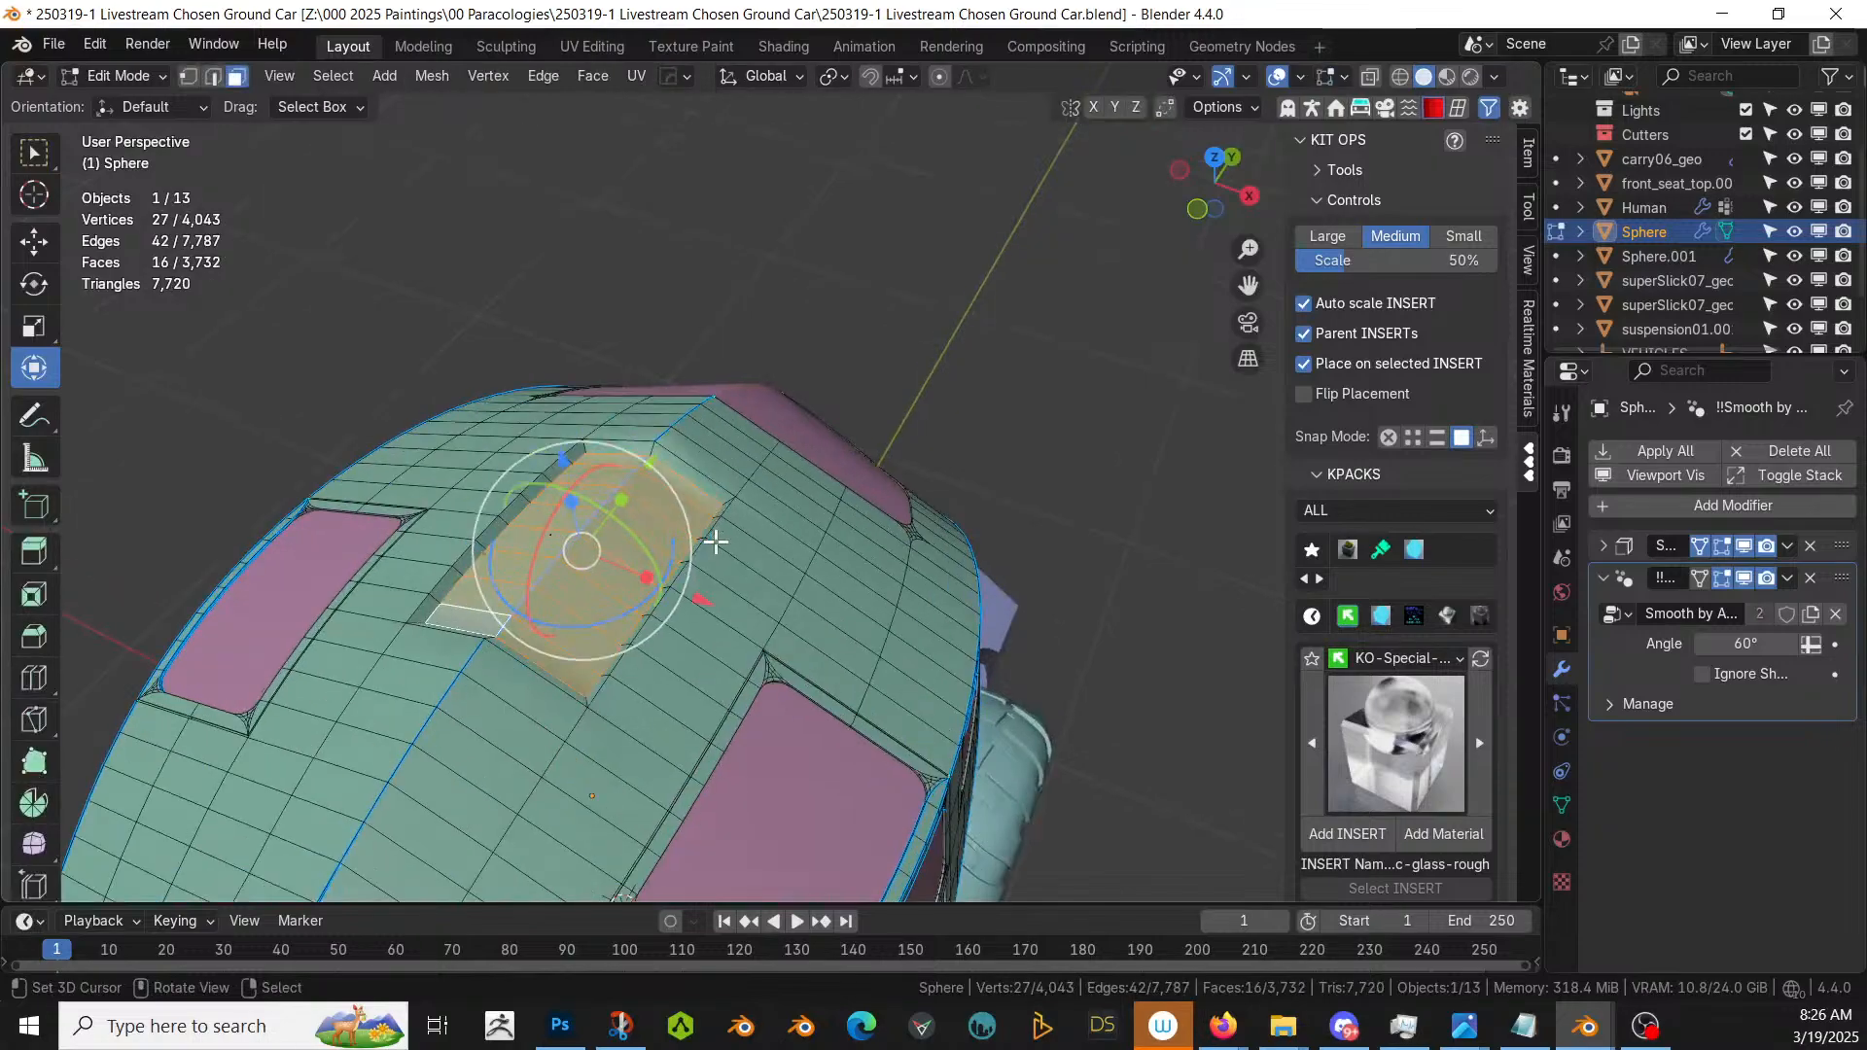
- Select the edge loop around the recessed roof panel's floor and mark it sharp
{"action": "middle_click_drag", "start_coordinate": [673, 565], "coordinate": [762, 504], "text": "shift"}
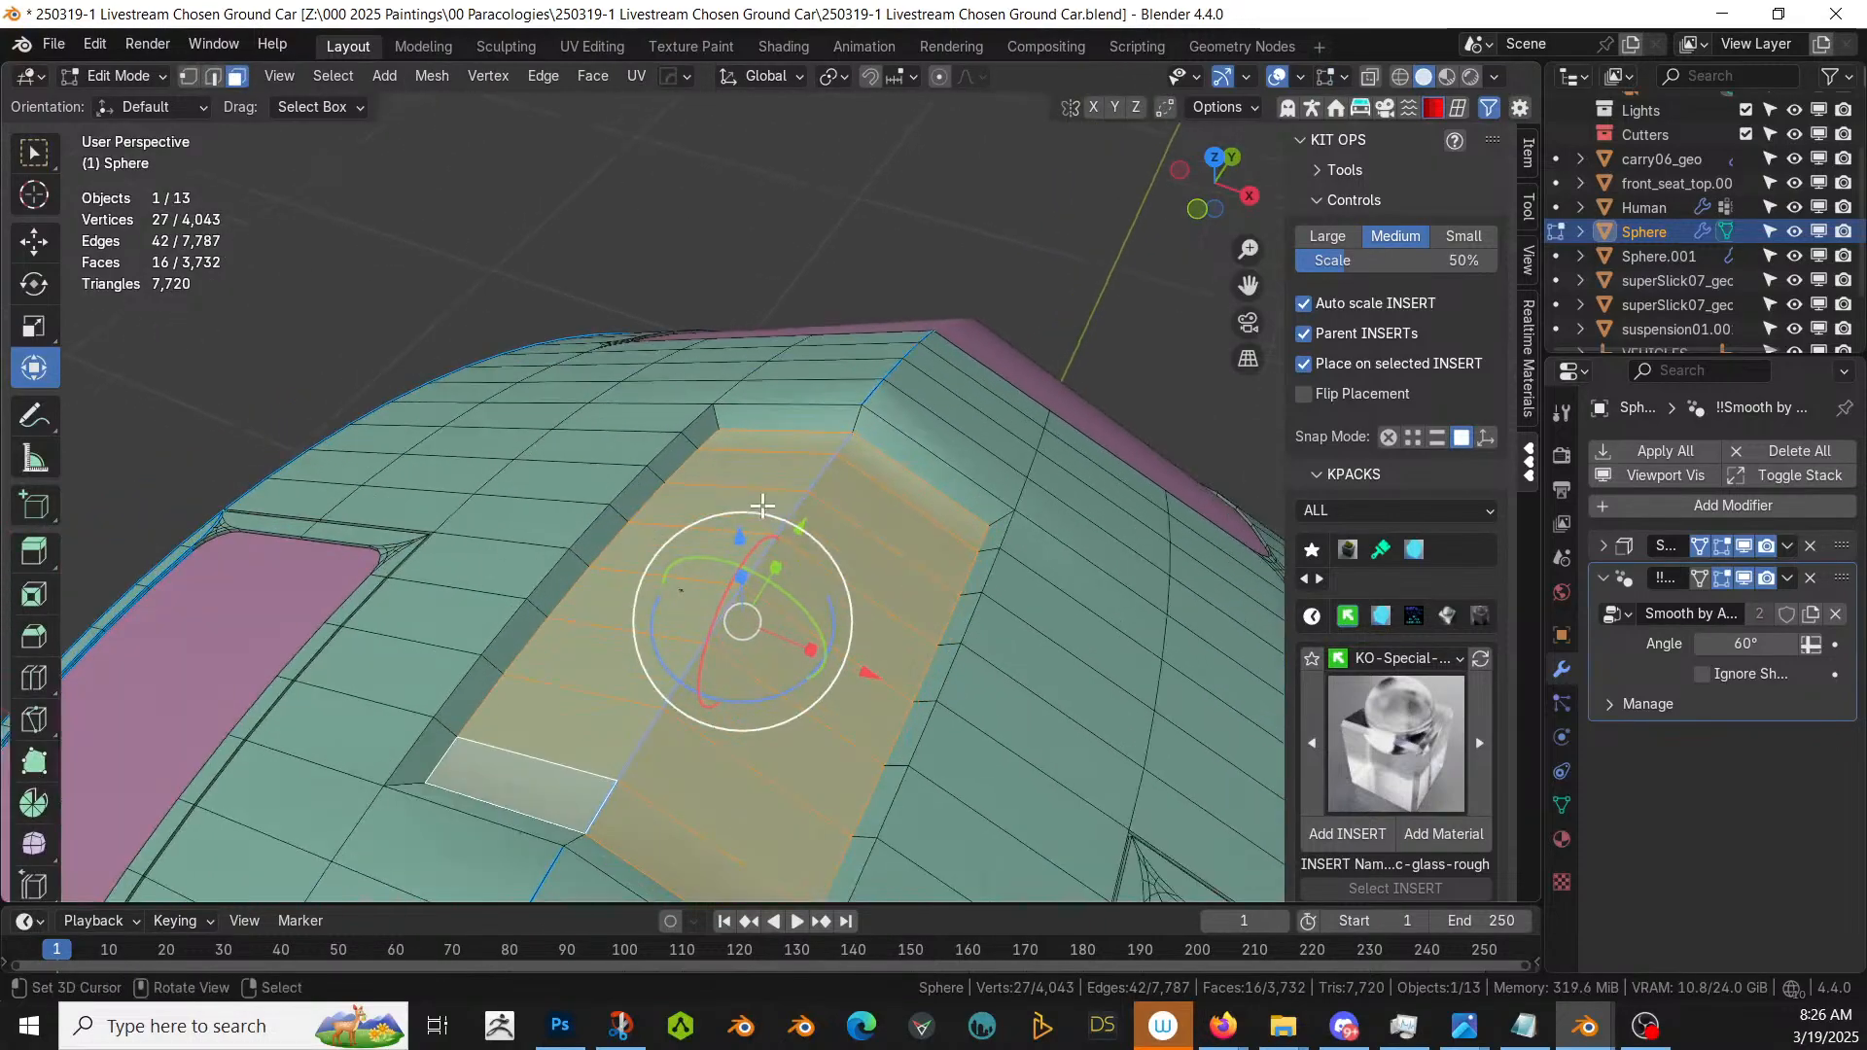
{"action": "left_click", "coordinate": [484, 709]}
{"action": "key", "text": "2"}
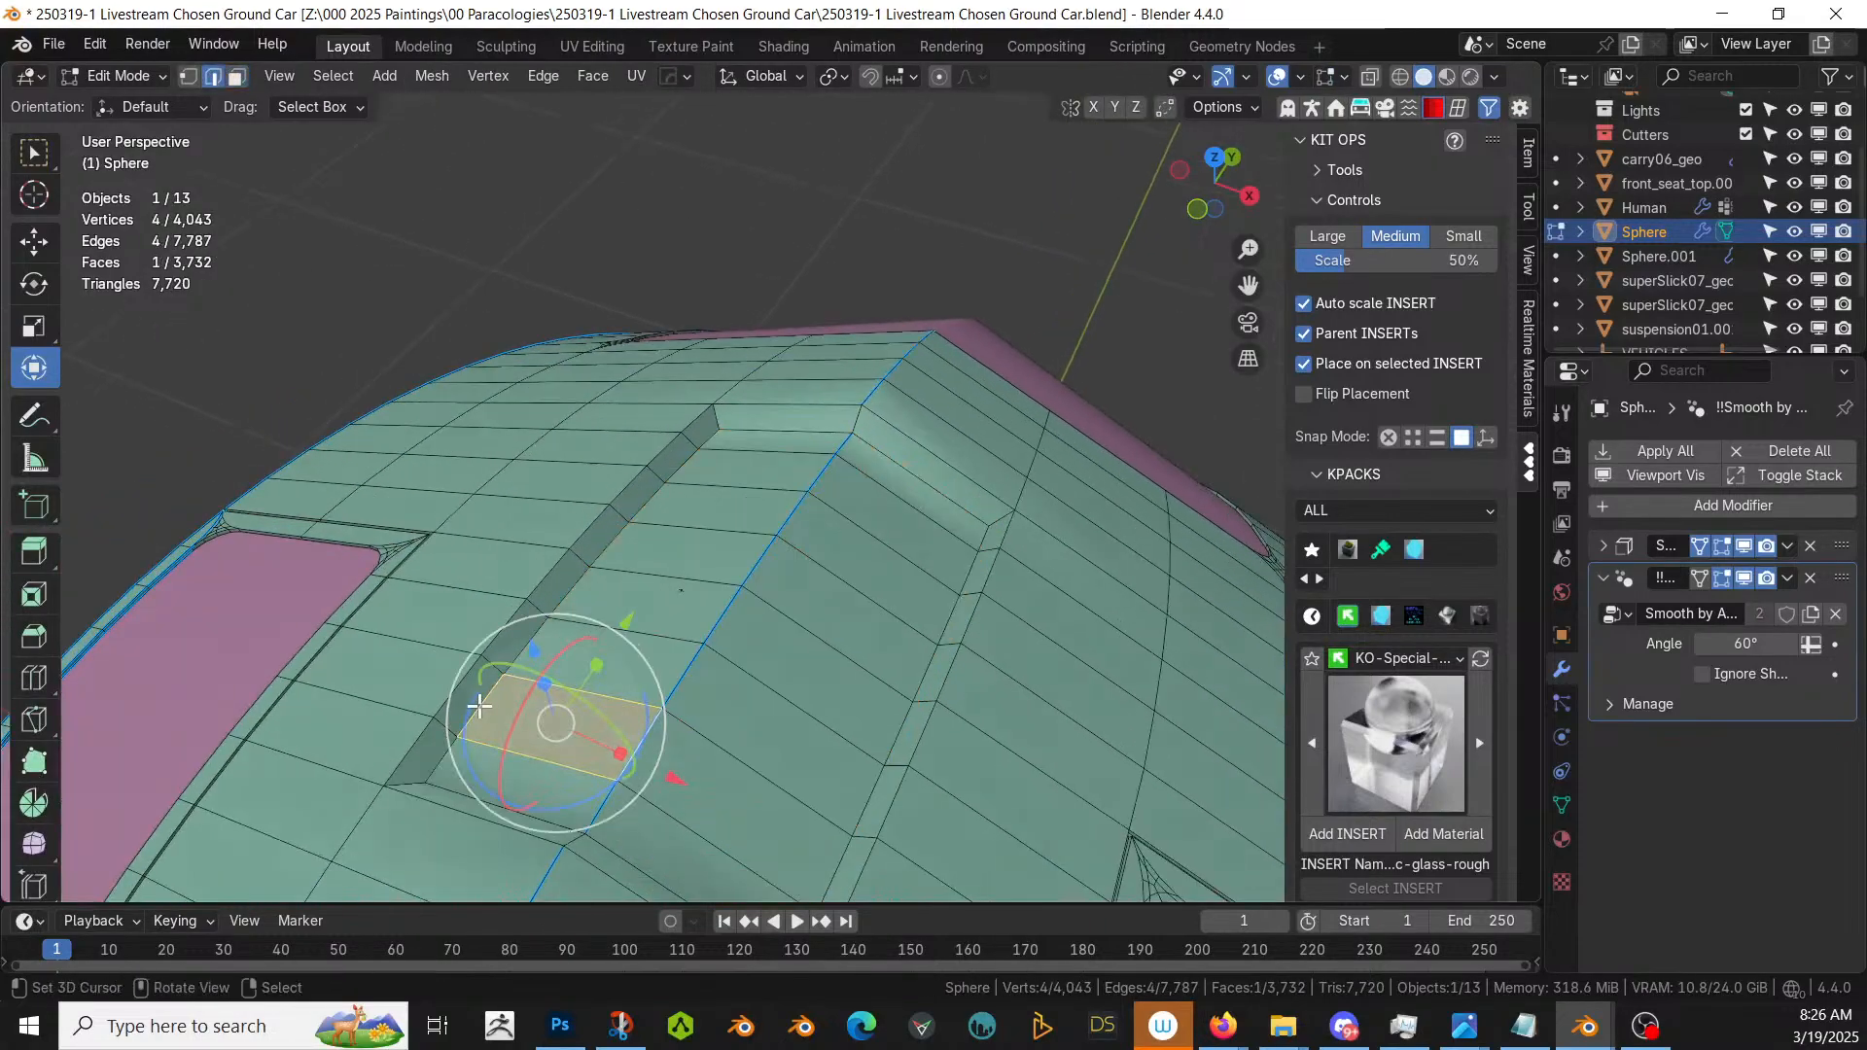
{"action": "left_click", "coordinate": [480, 707], "text": "alt"}
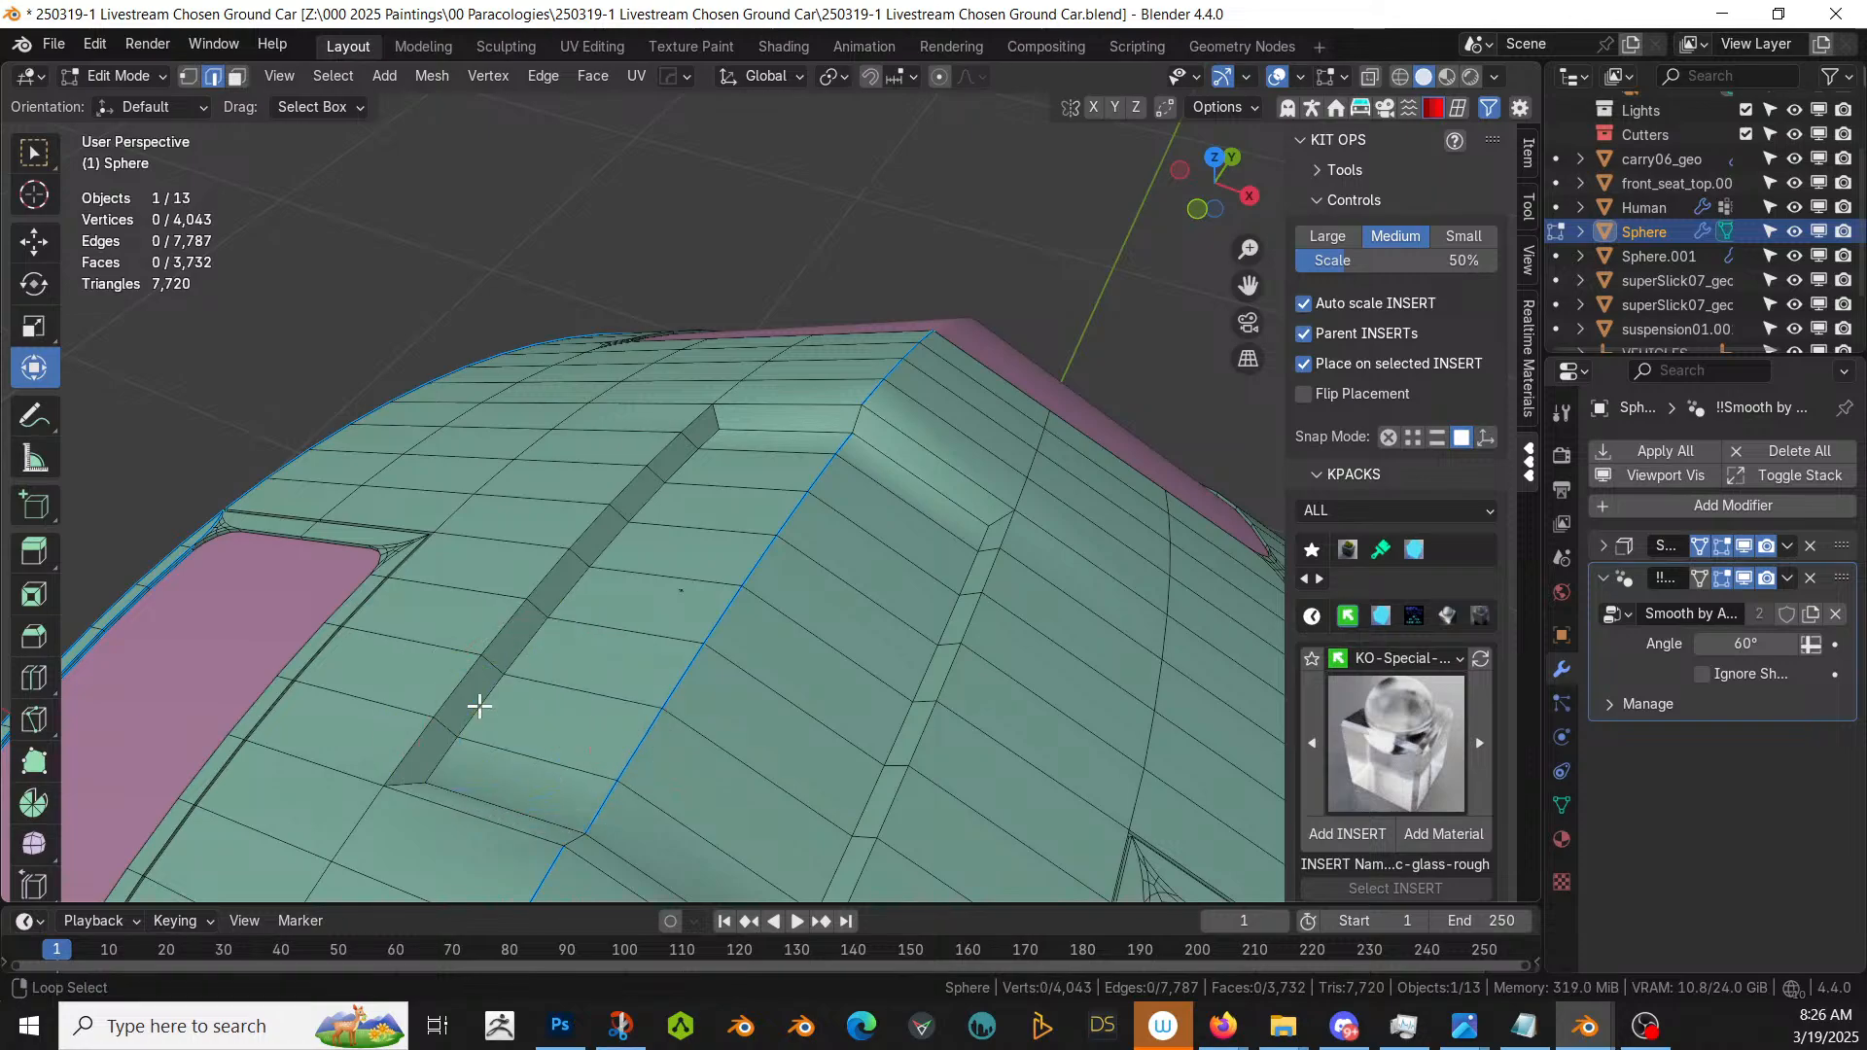
{"action": "left_click", "coordinate": [916, 685], "text": "alt+shift"}
{"action": "left_click", "coordinate": [953, 503], "text": "alt+shift"}
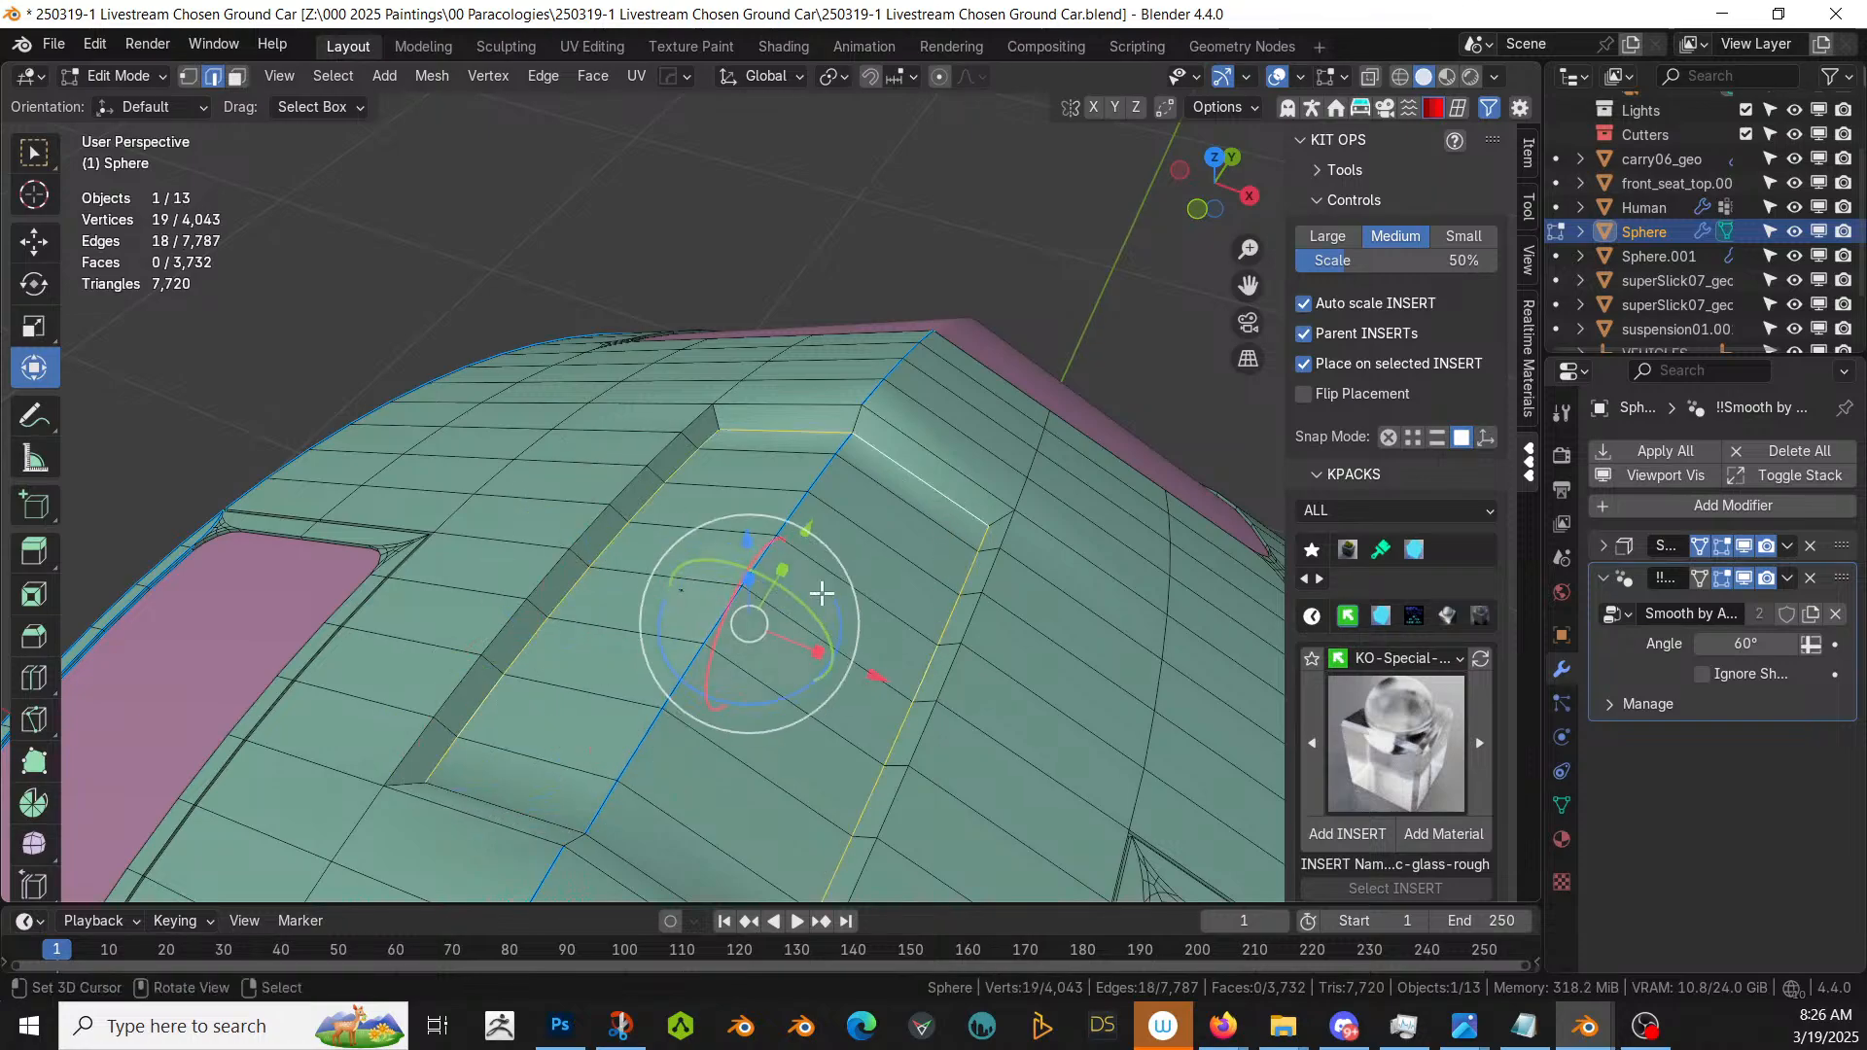
{"action": "middle_click_drag", "start_coordinate": [820, 592], "coordinate": [613, 629]}
{"action": "left_click", "coordinate": [181, 538], "text": "alt+shift"}
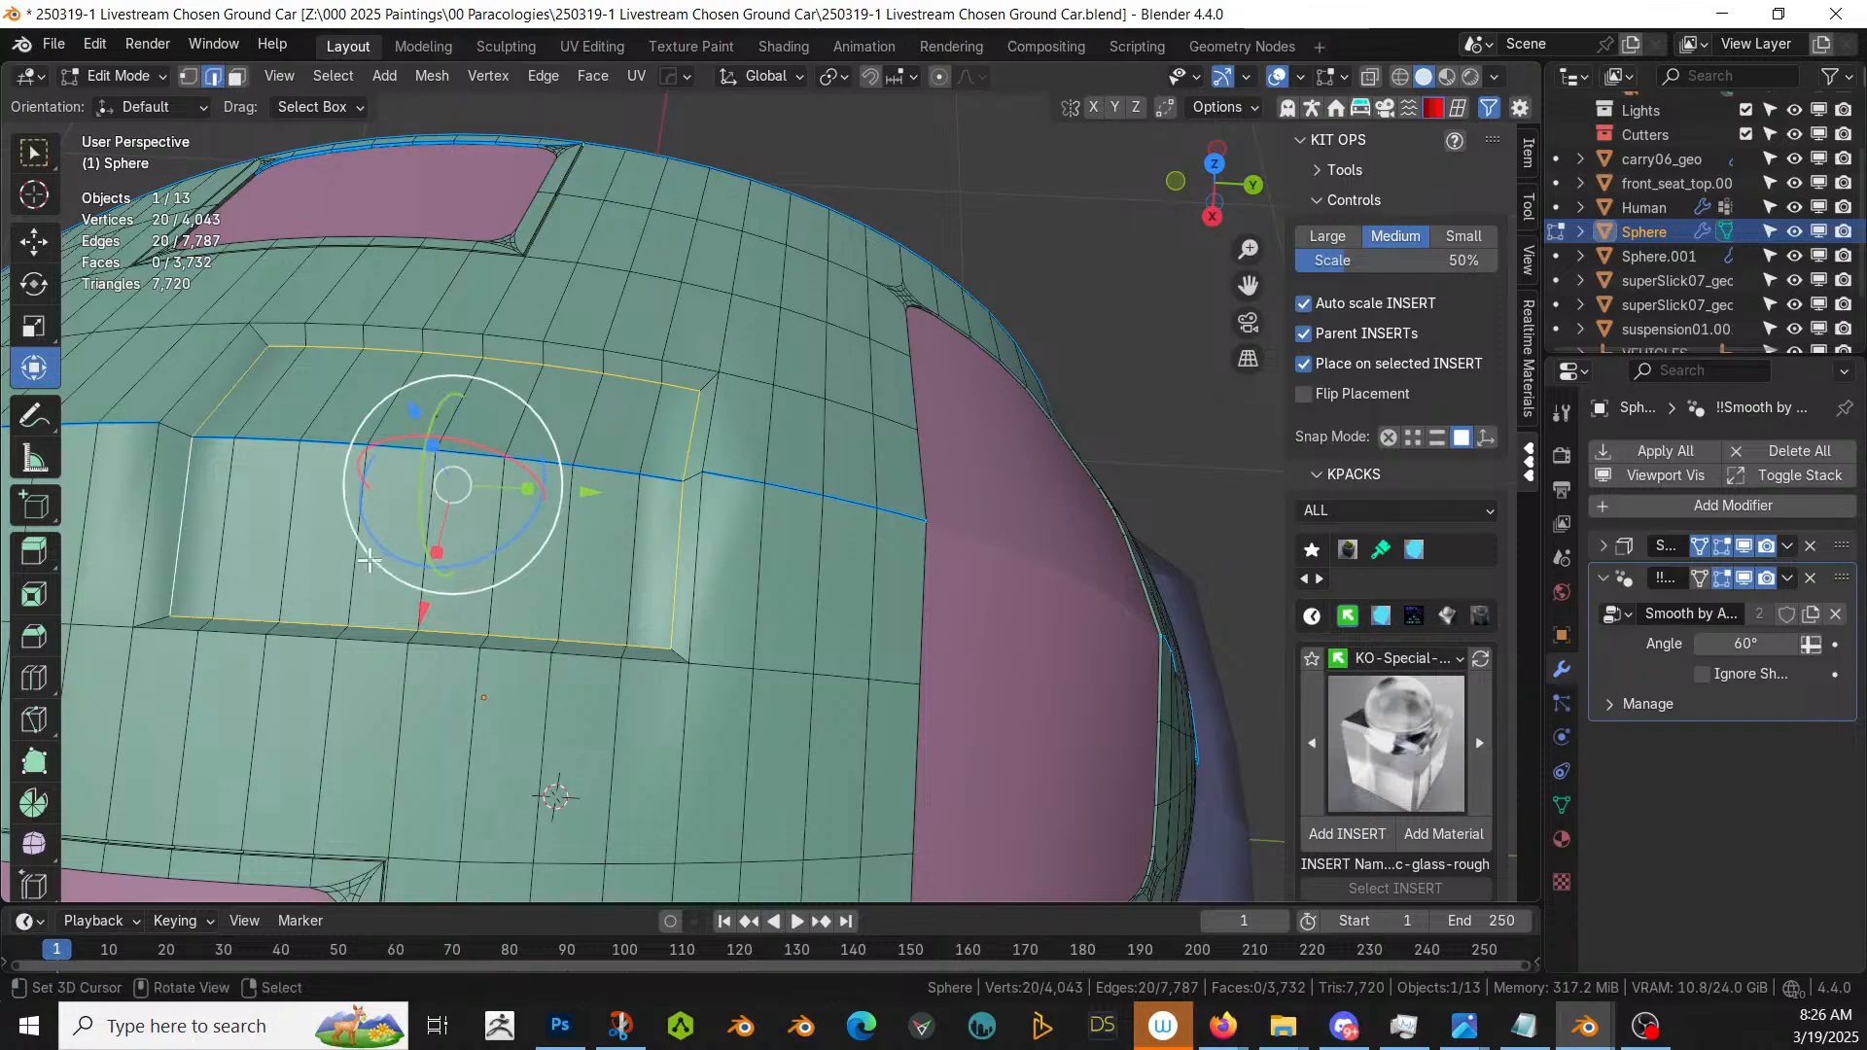
{"action": "right_click", "coordinate": [380, 559]}
{"action": "left_click", "coordinate": [335, 558]}
{"action": "middle_click_drag", "start_coordinate": [335, 561], "coordinate": [487, 540]}
{"action": "key", "text": "Tab"}
{"action": "scroll", "coordinate": [399, 457], "scroll_direction": "up", "scroll_amount": 2}
{"action": "key", "text": "Tab"}
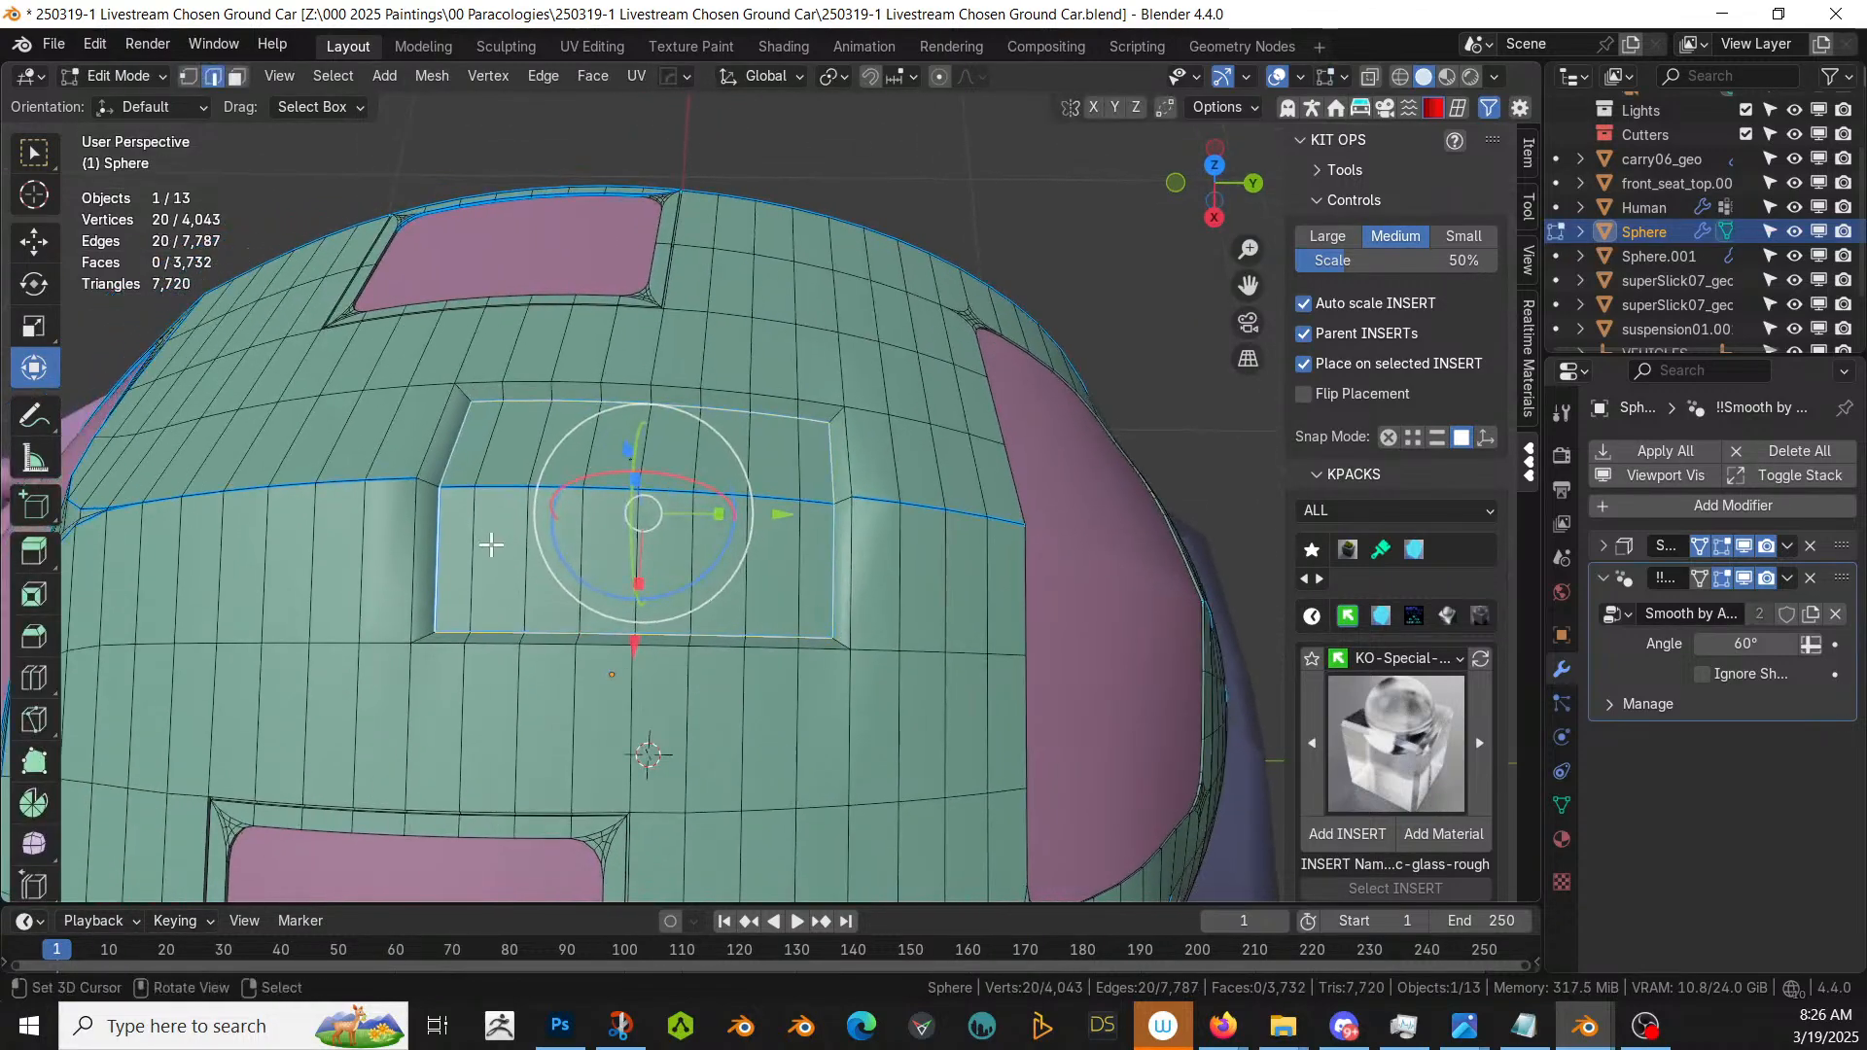
- Inset the recess floor's faces on both sides of the ridge about 0.021 m, leaving out the outermost face at each end
{"action": "left_click", "coordinate": [481, 550]}
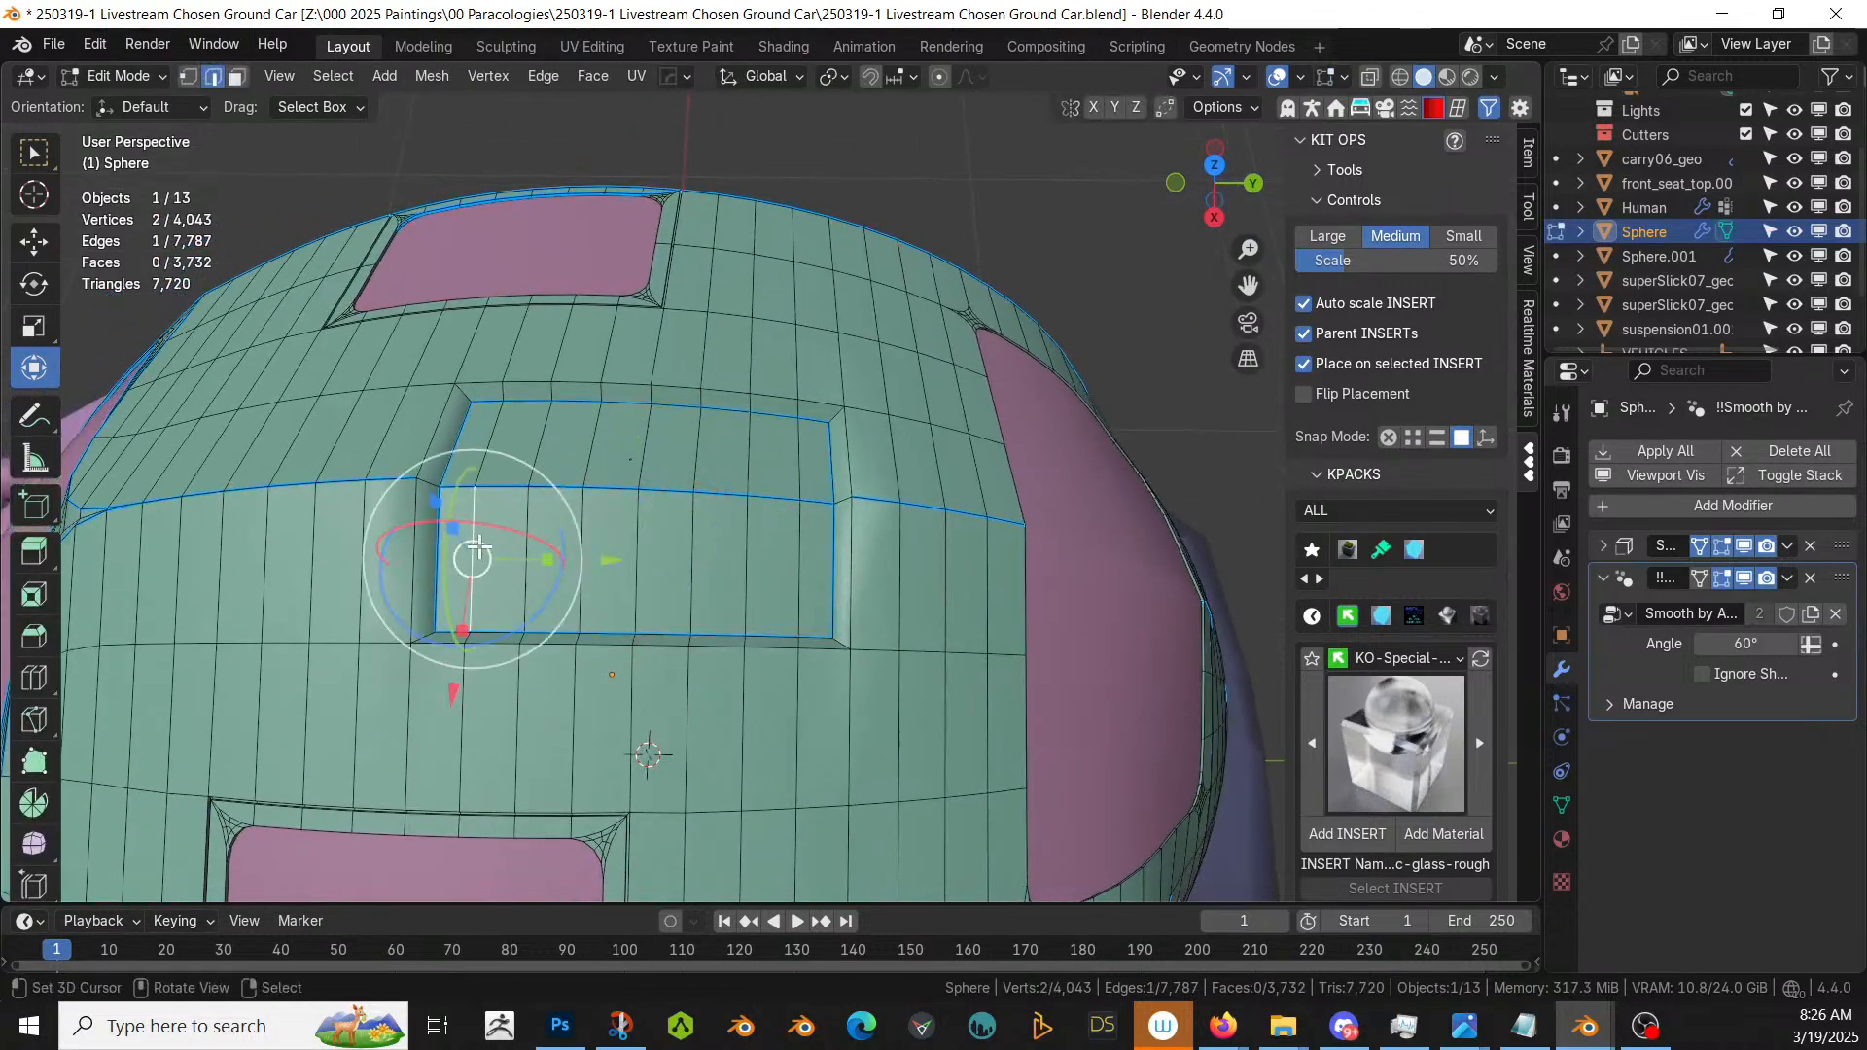
{"action": "left_click", "coordinate": [490, 447], "text": "shift"}
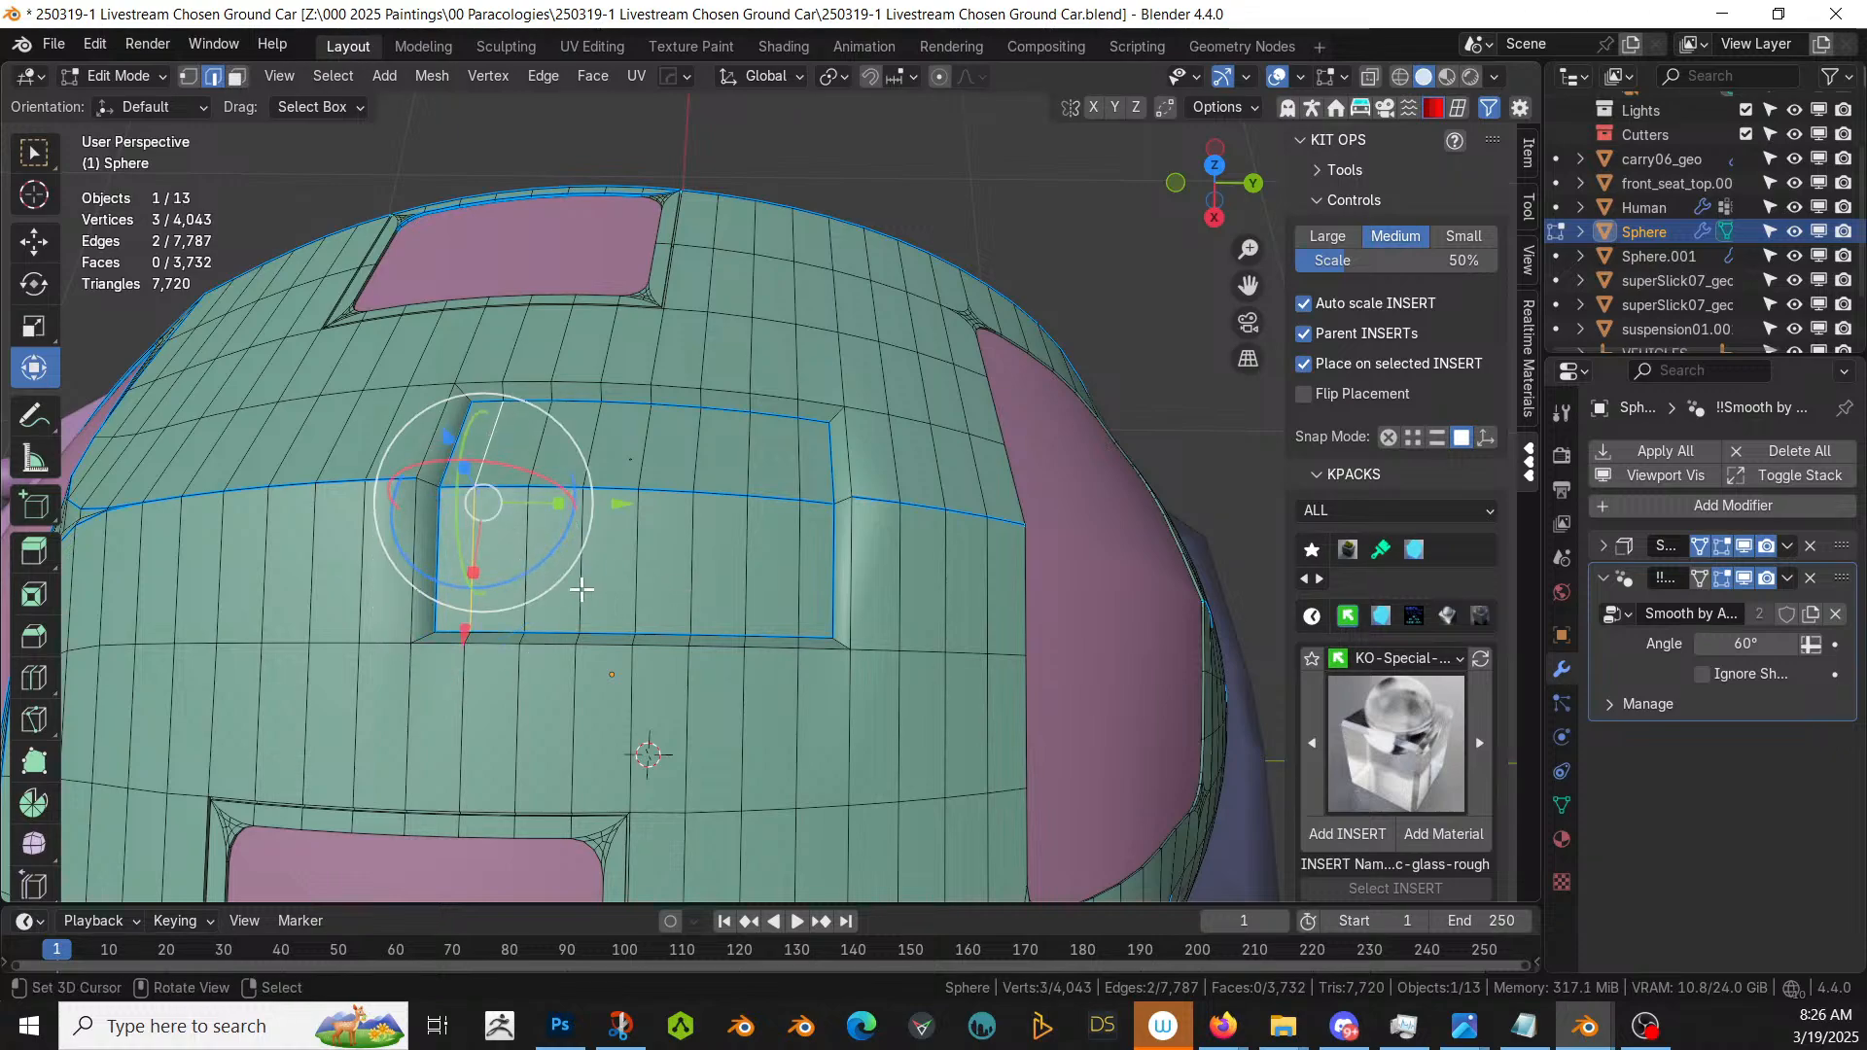
{"action": "key", "text": "3"}
{"action": "left_click", "coordinate": [497, 562]}
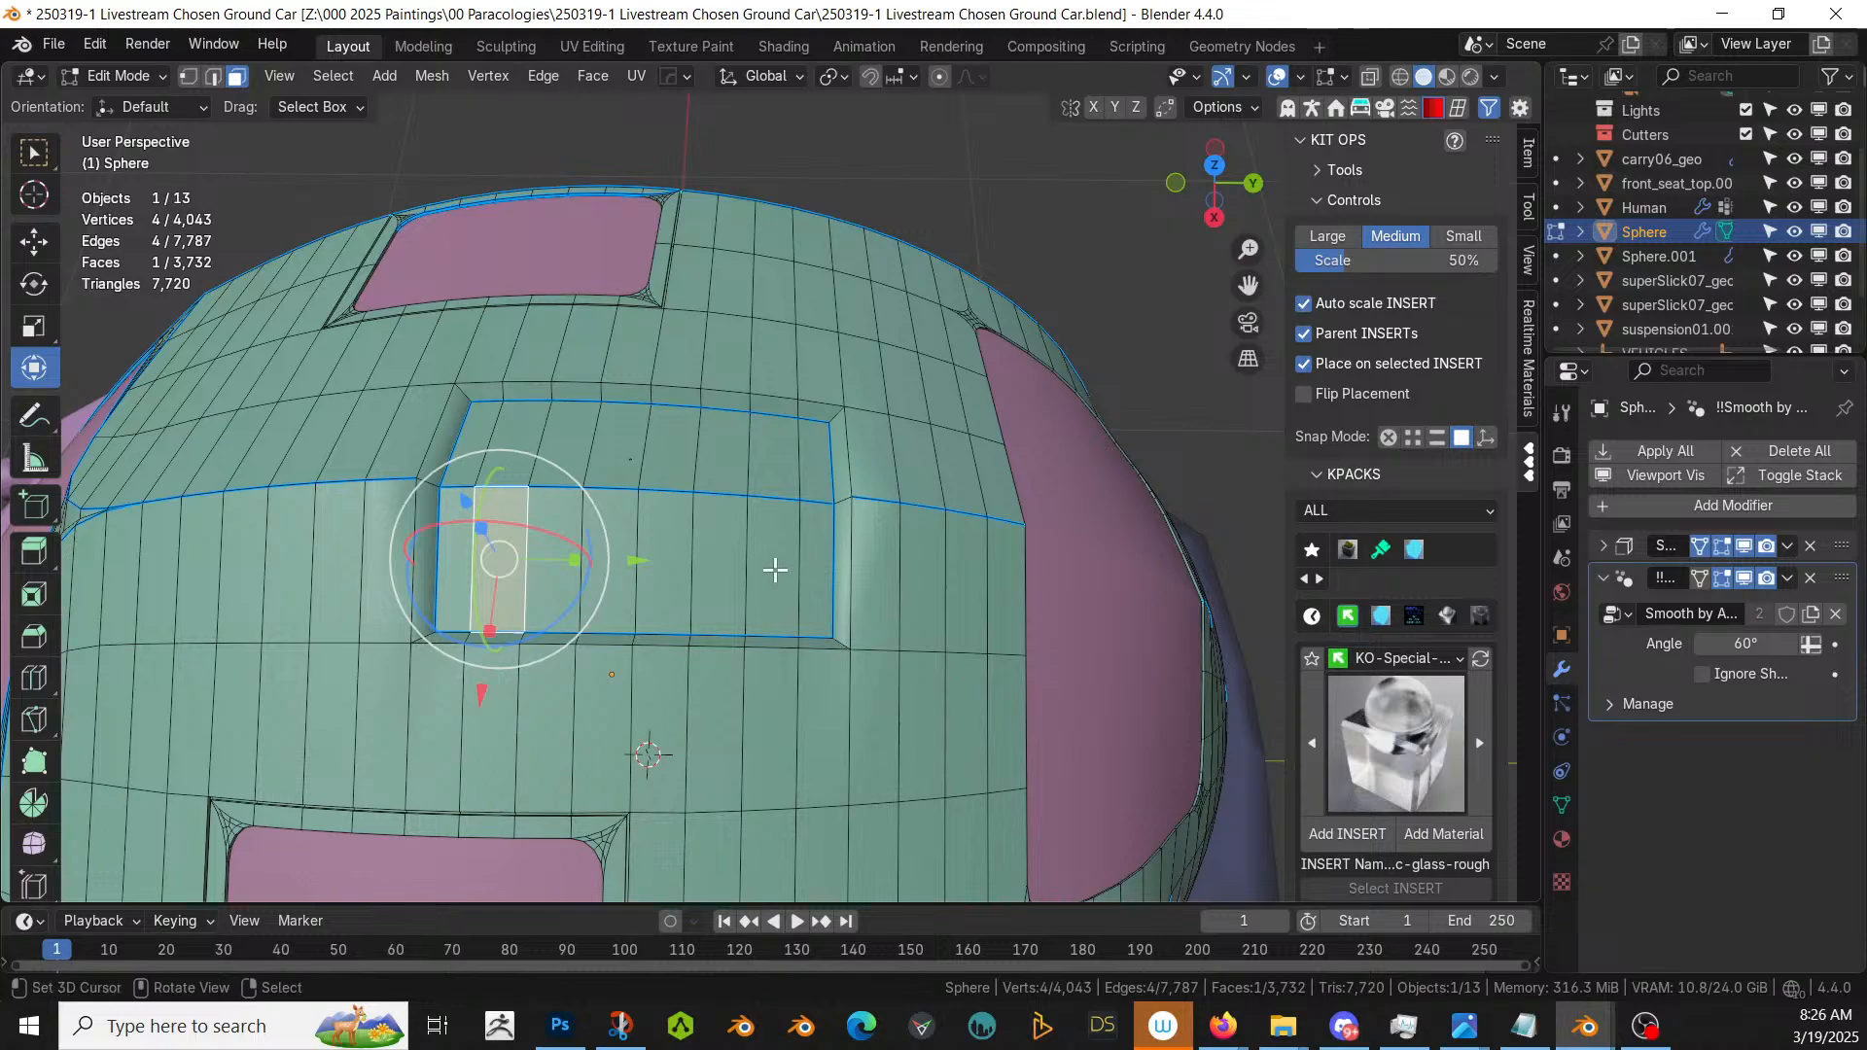
{"action": "left_click", "coordinate": [764, 573], "text": "ctrl"}
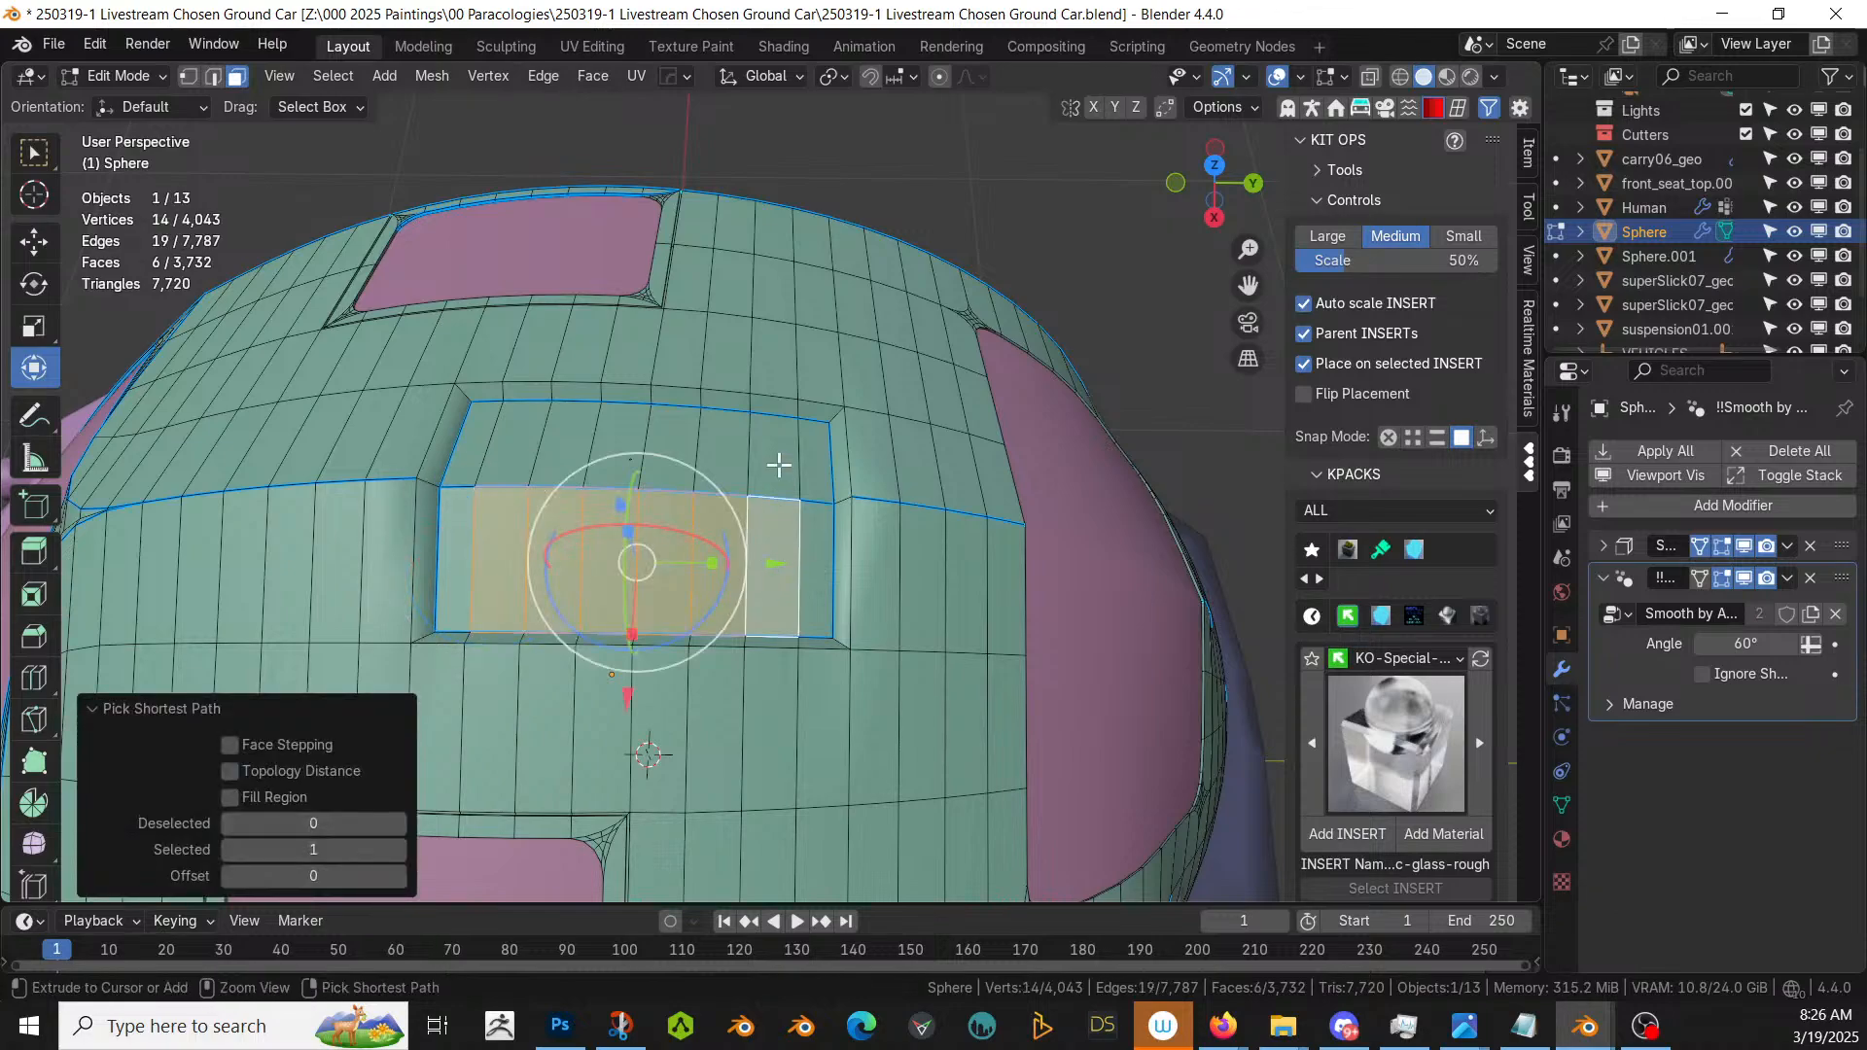
{"action": "left_click", "coordinate": [505, 446], "text": "ctrl"}
{"action": "key", "text": "i"}
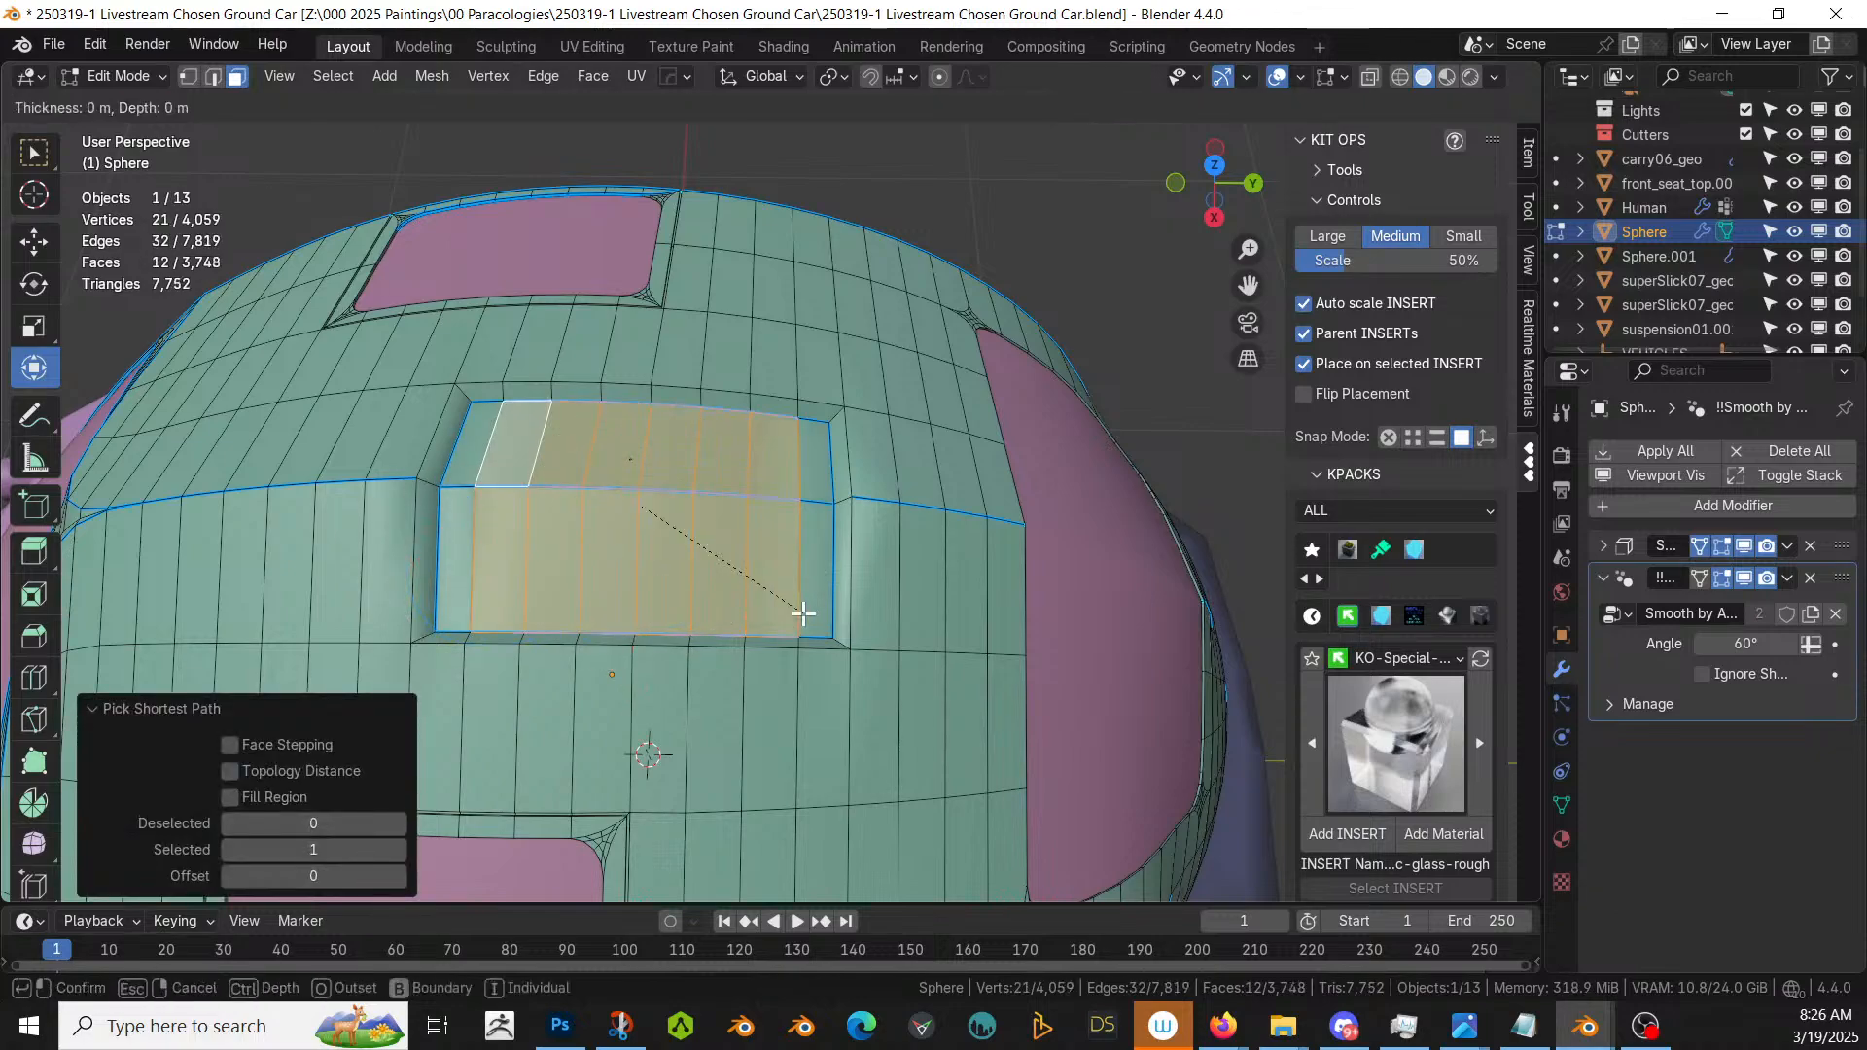
{"action": "left_click", "coordinate": [789, 607]}
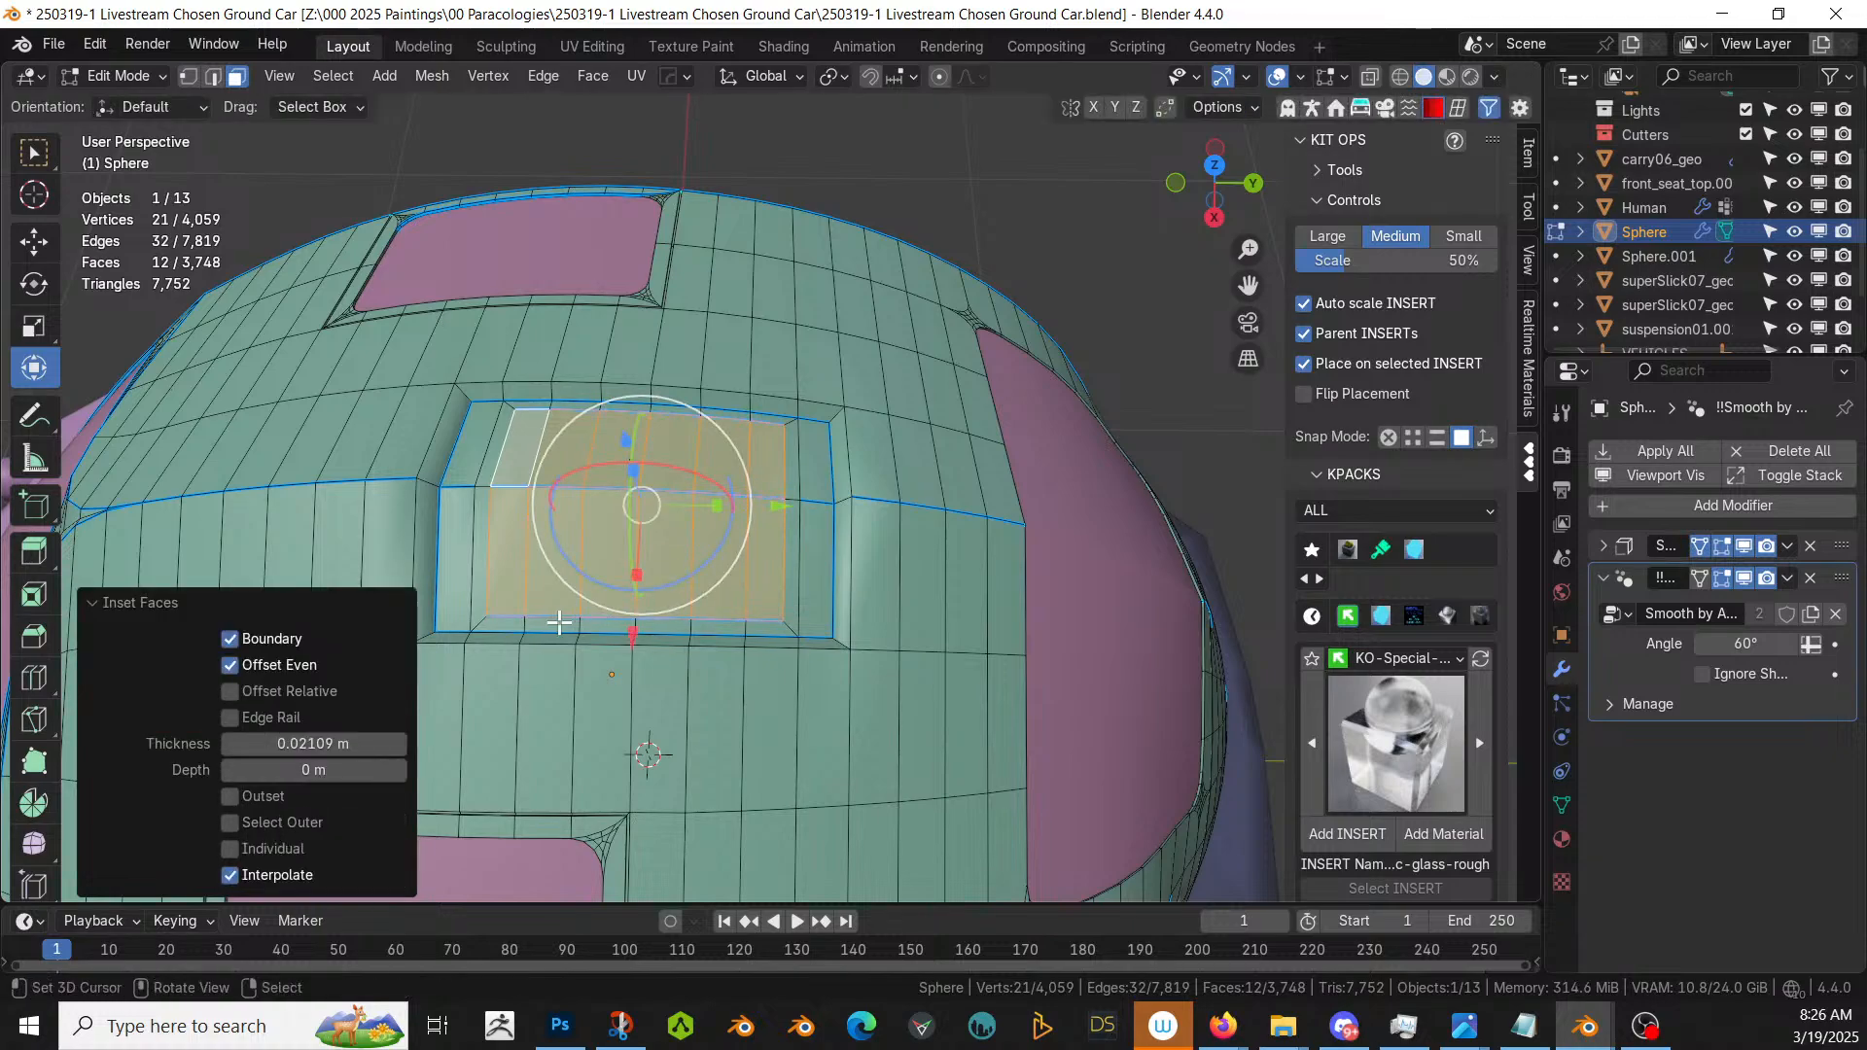
- Select the crosswise edges of the inset roof panel on both sides of the ridge, starting from one end
{"action": "key", "text": "2"}
{"action": "left_click", "coordinate": [493, 567]}
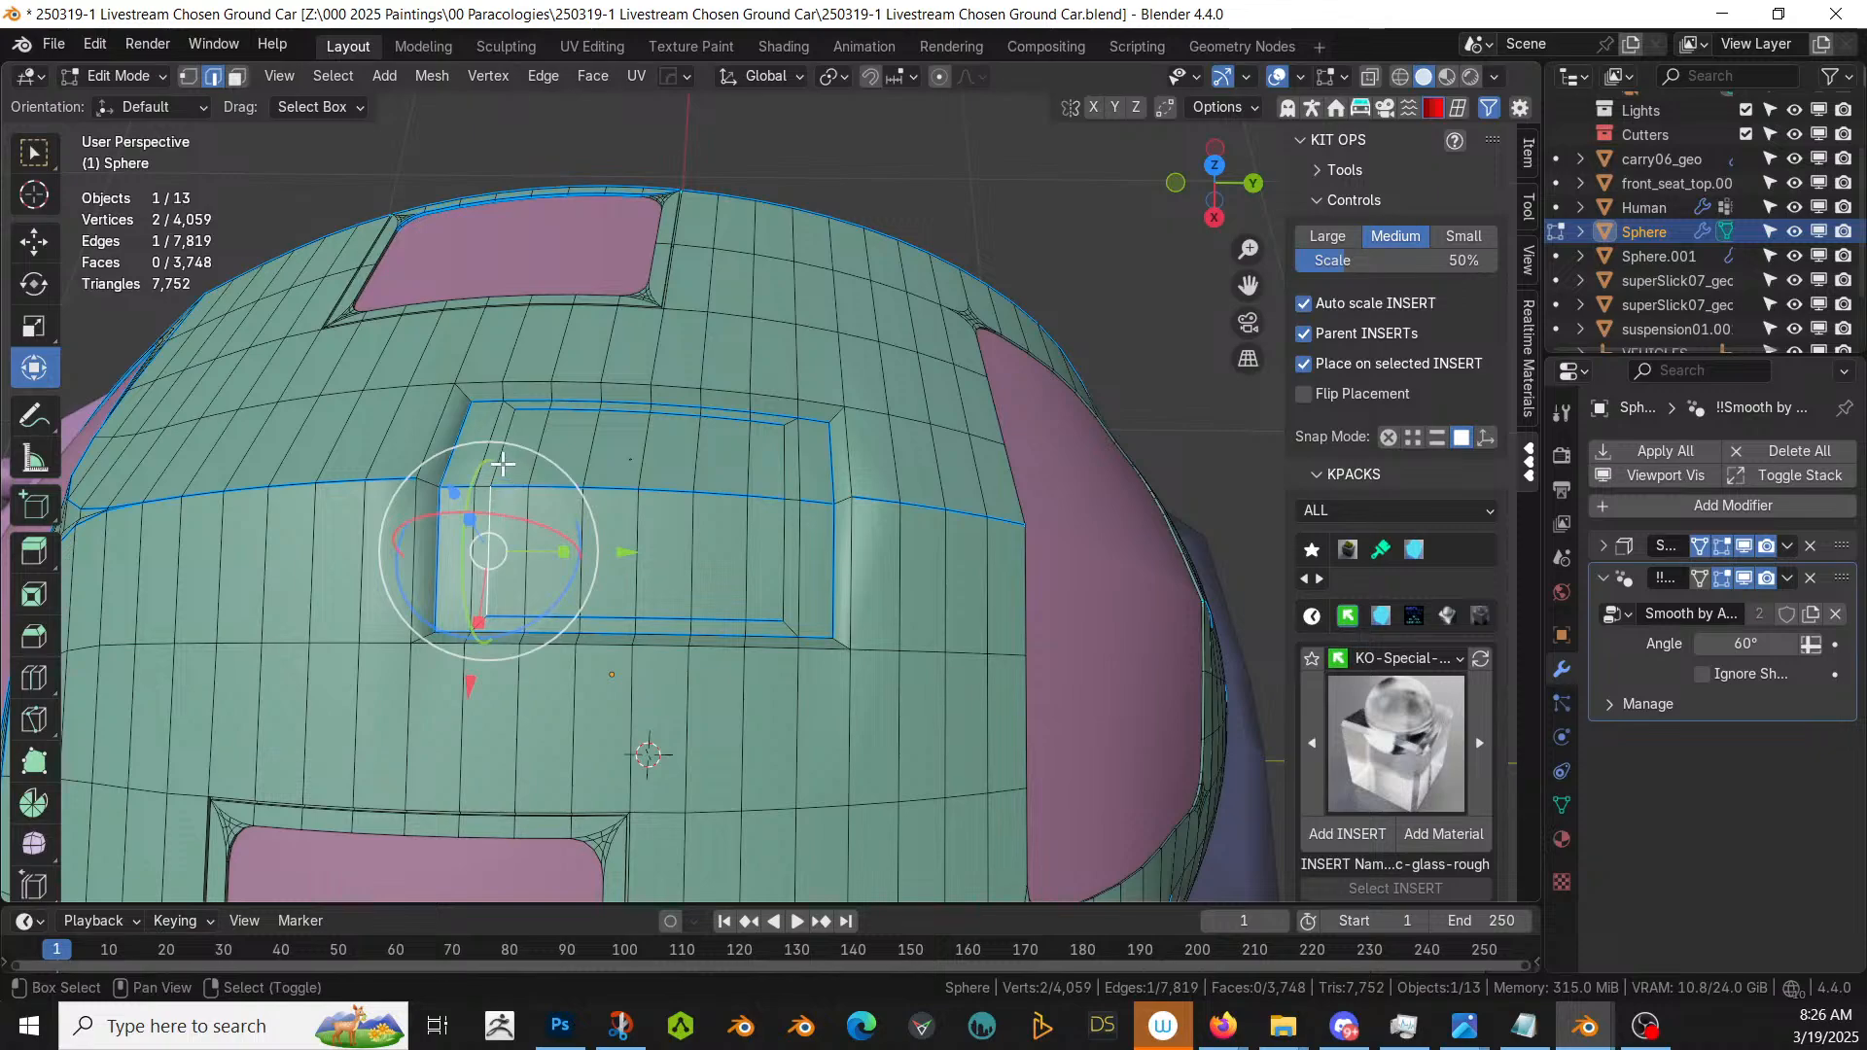
{"action": "left_click", "coordinate": [502, 463], "text": "shift"}
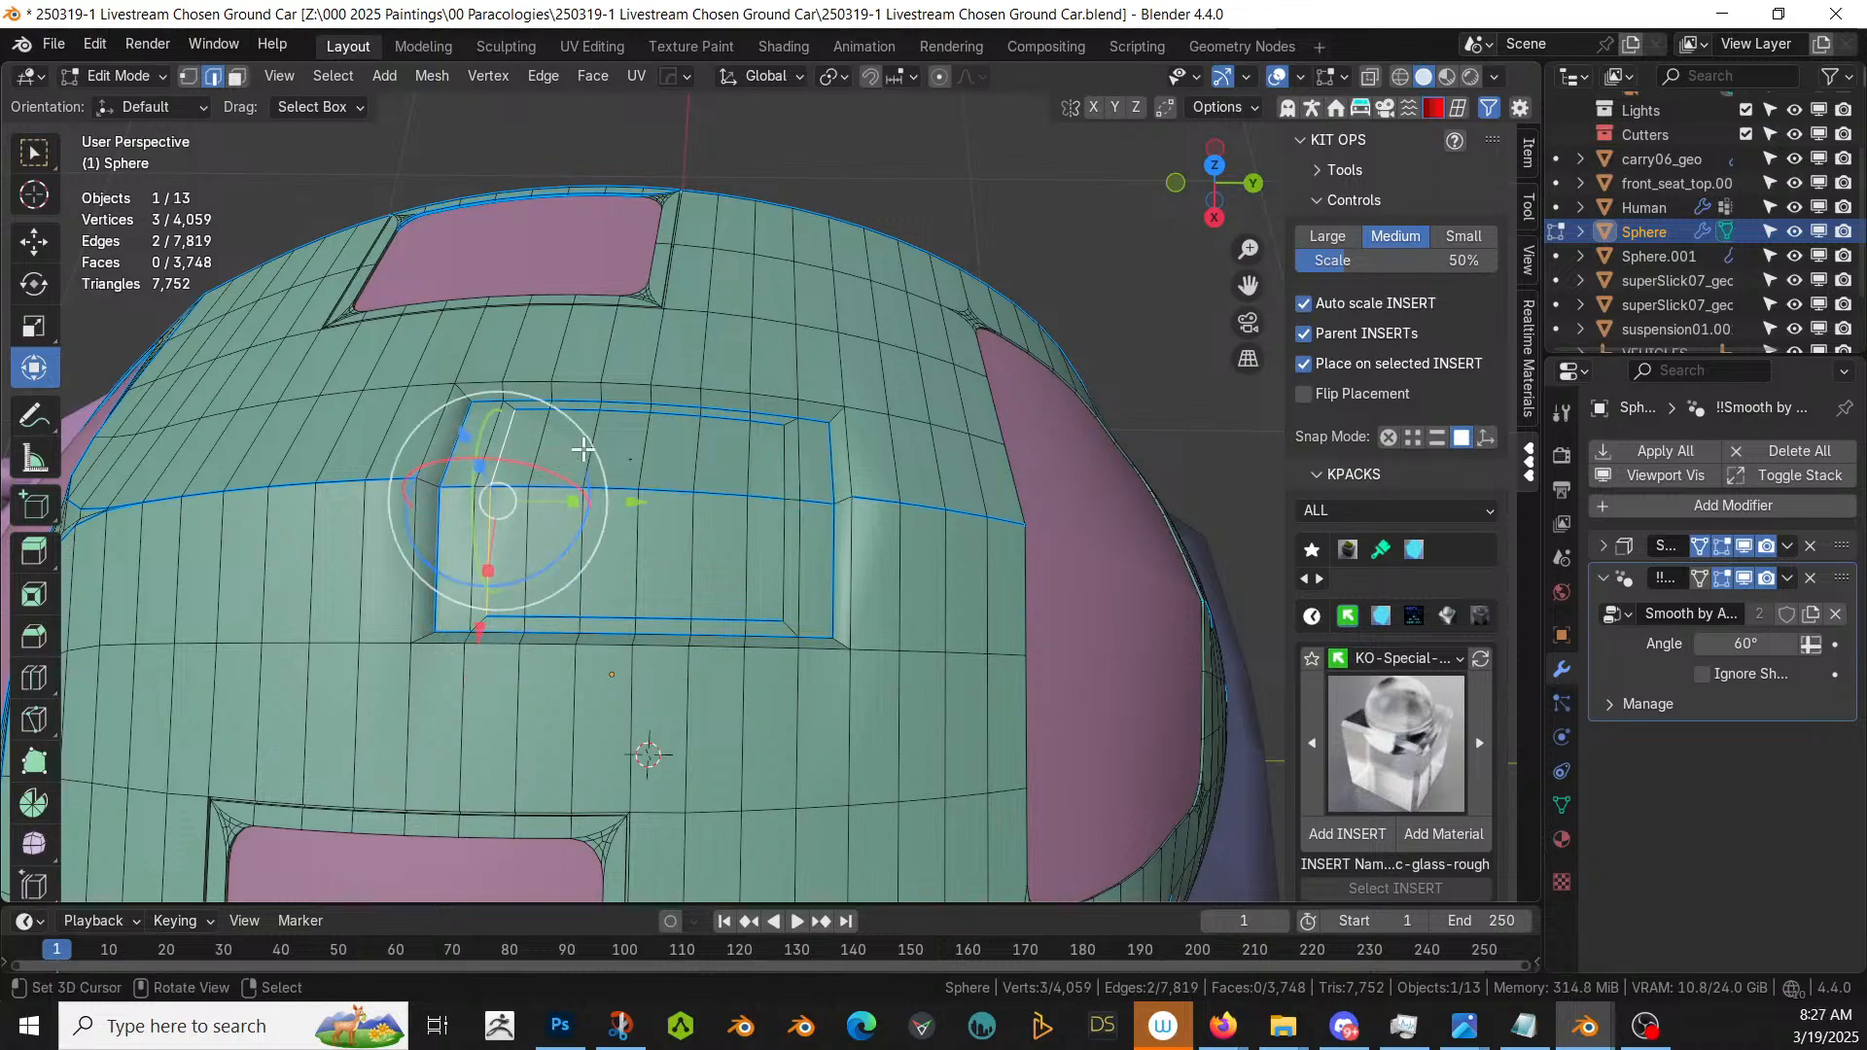
{"action": "left_click", "coordinate": [541, 441], "text": "shift"}
{"action": "left_click", "coordinate": [534, 531], "text": "shift"}
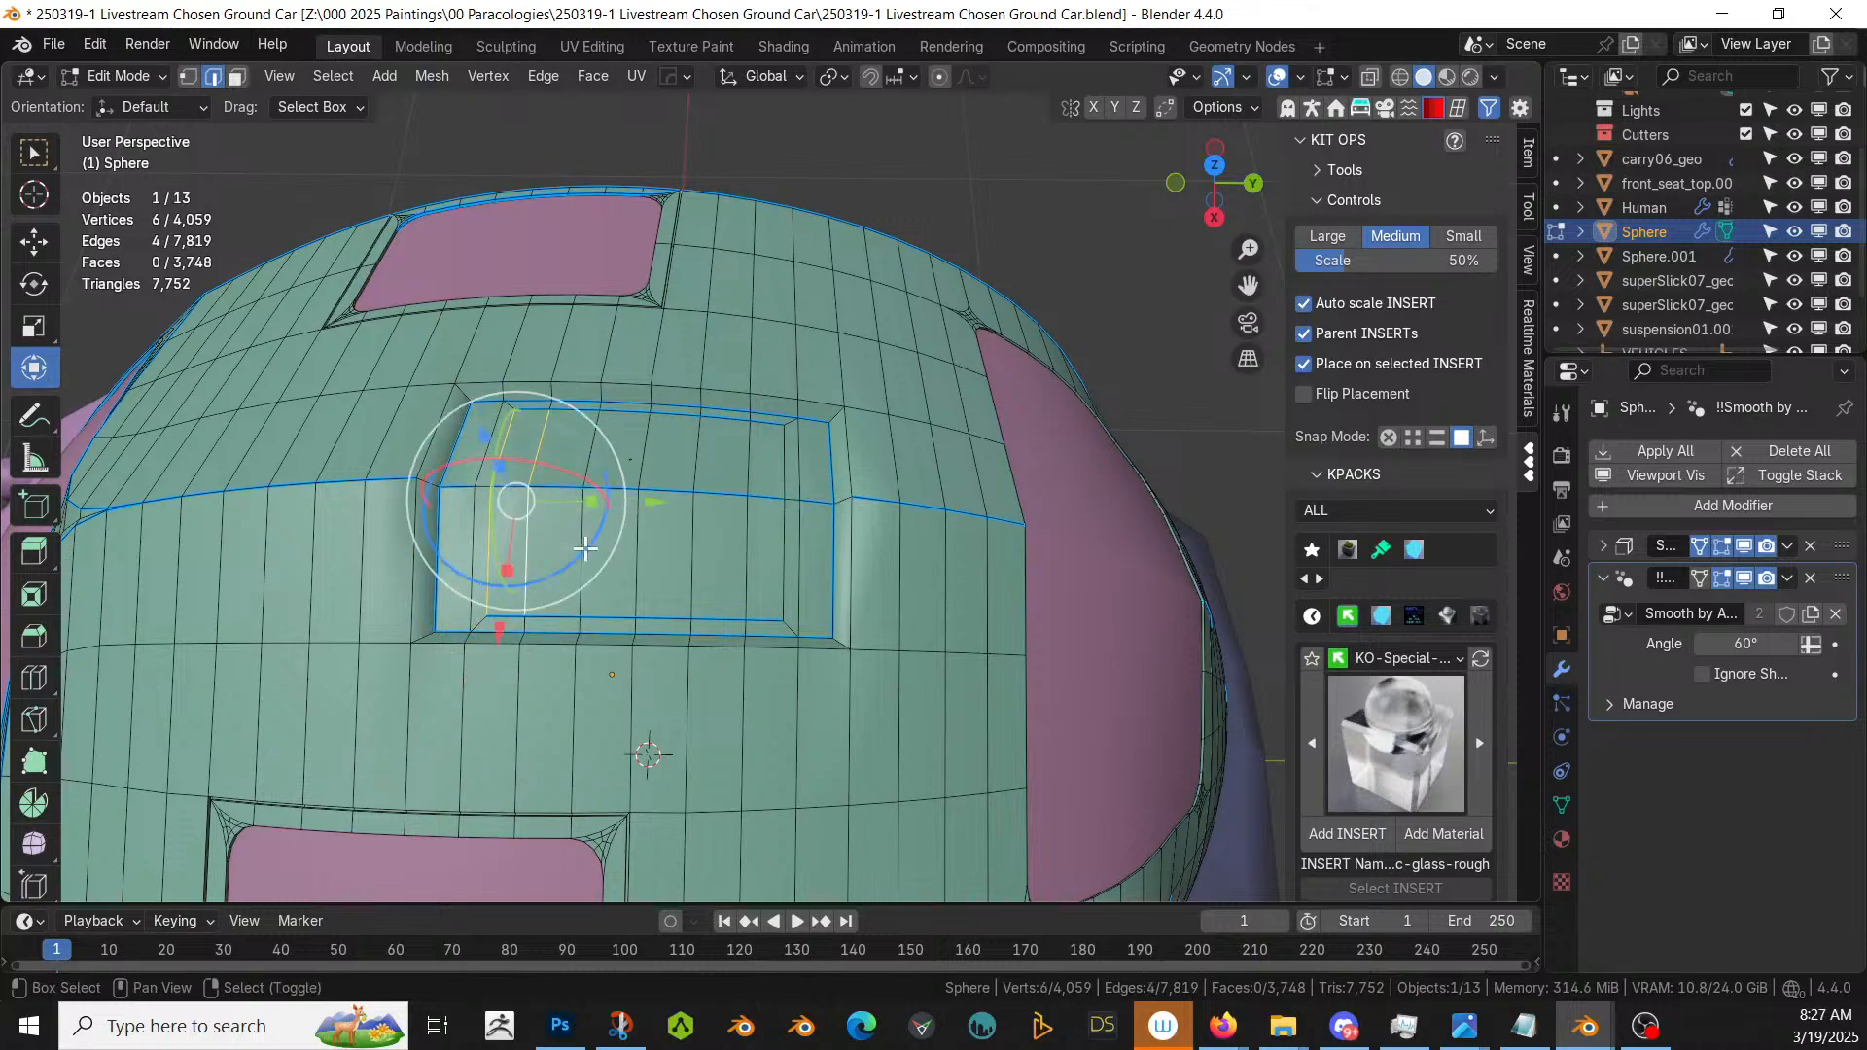
{"action": "left_click", "coordinate": [579, 544], "text": "shift"}
{"action": "left_click", "coordinate": [595, 462], "text": "shift"}
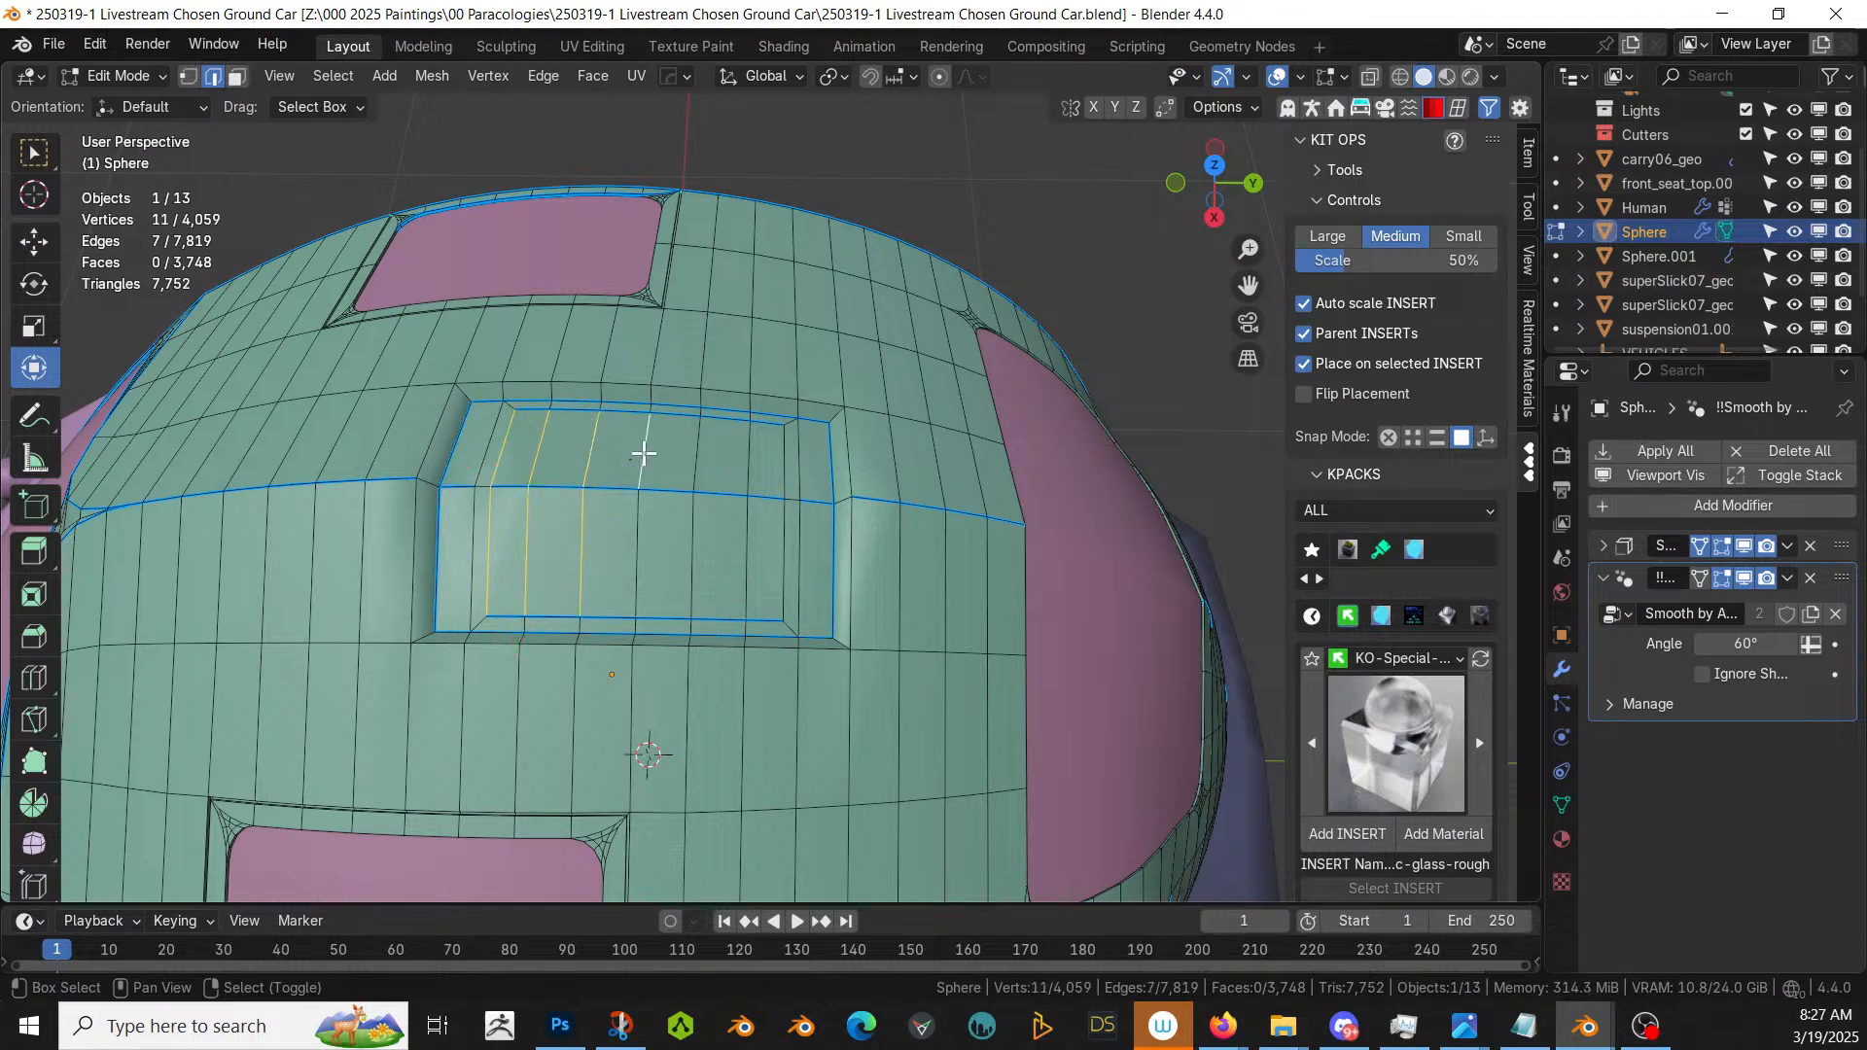
- Add the remaining alternate cross edges of the recessed body panel to the selection and extrude them up along Z about 0.033 m
{"action": "left_click", "coordinate": [645, 446], "text": "shift"}
{"action": "left_click", "coordinate": [636, 540], "text": "shift"}
{"action": "left_click", "coordinate": [686, 541], "text": "shift"}
{"action": "left_click", "coordinate": [710, 459], "text": "shift"}
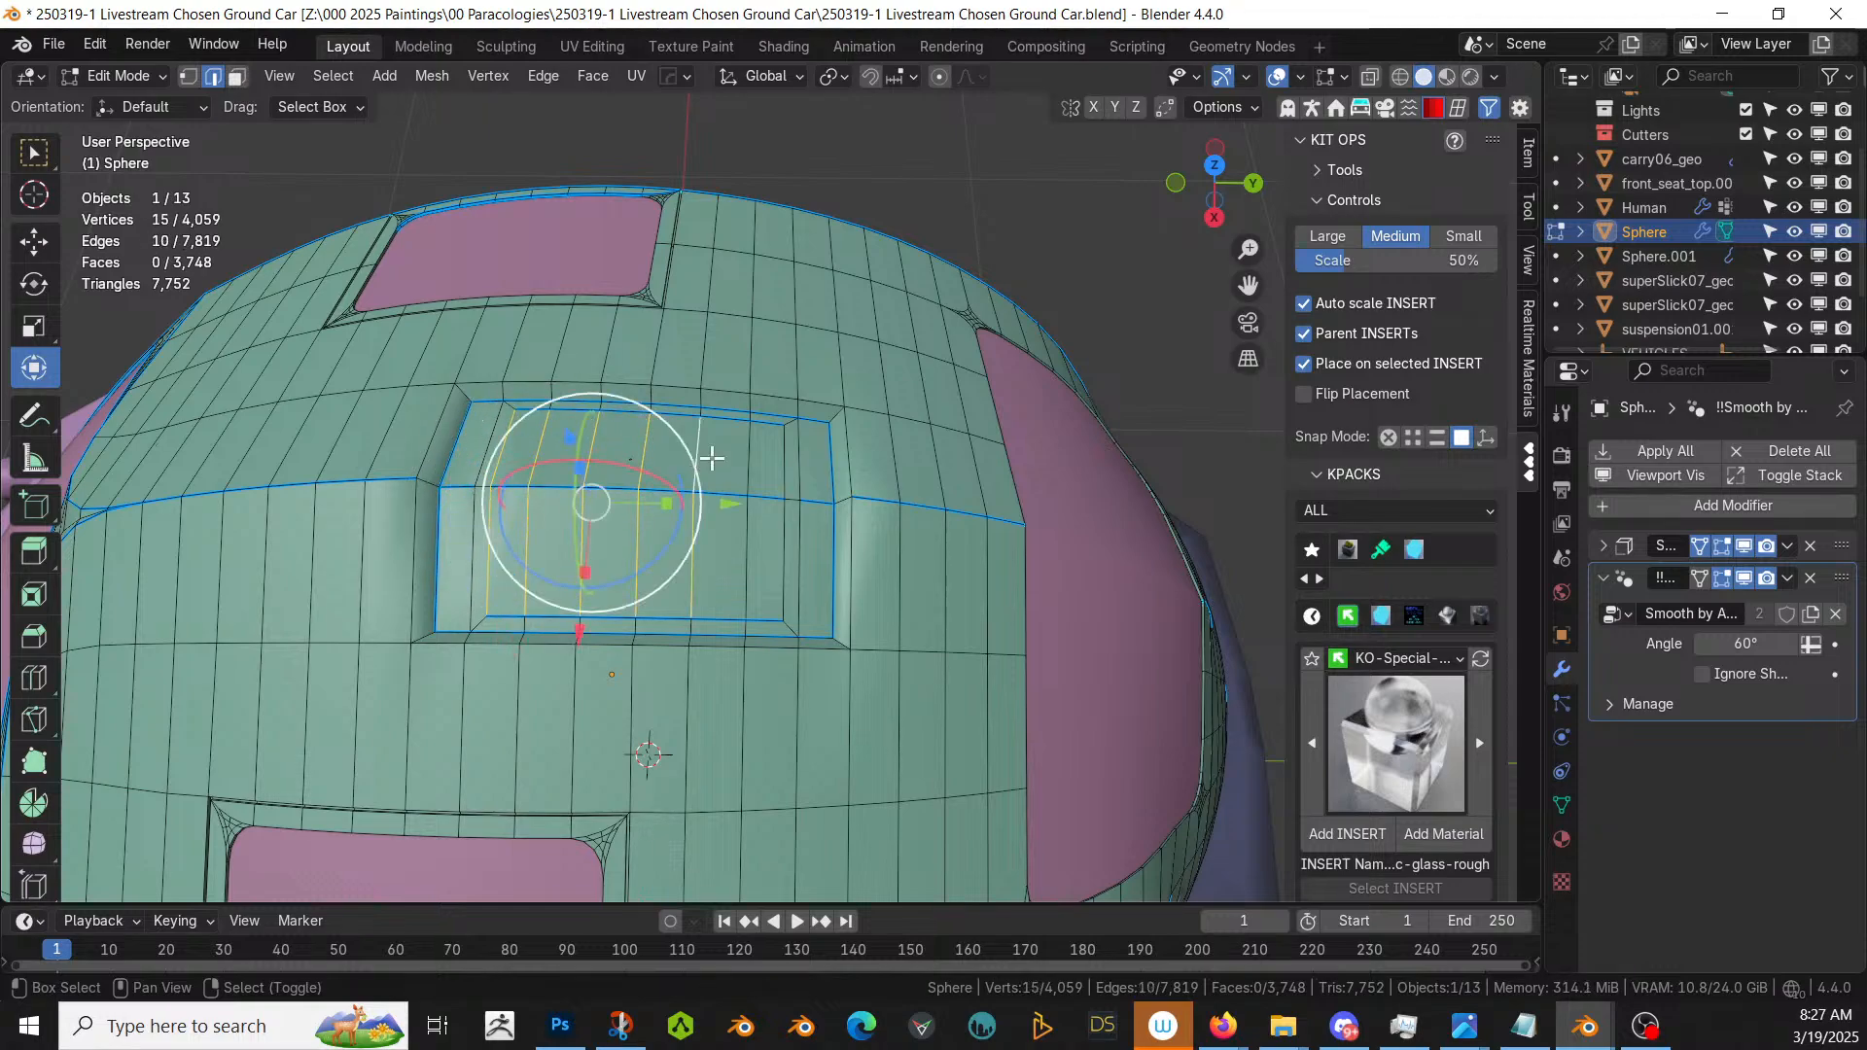
{"action": "left_click", "coordinate": [747, 546], "text": "shift"}
{"action": "middle_click_drag", "start_coordinate": [739, 549], "coordinate": [869, 141]}
{"action": "key", "text": "e"}
{"action": "key", "text": "z"}
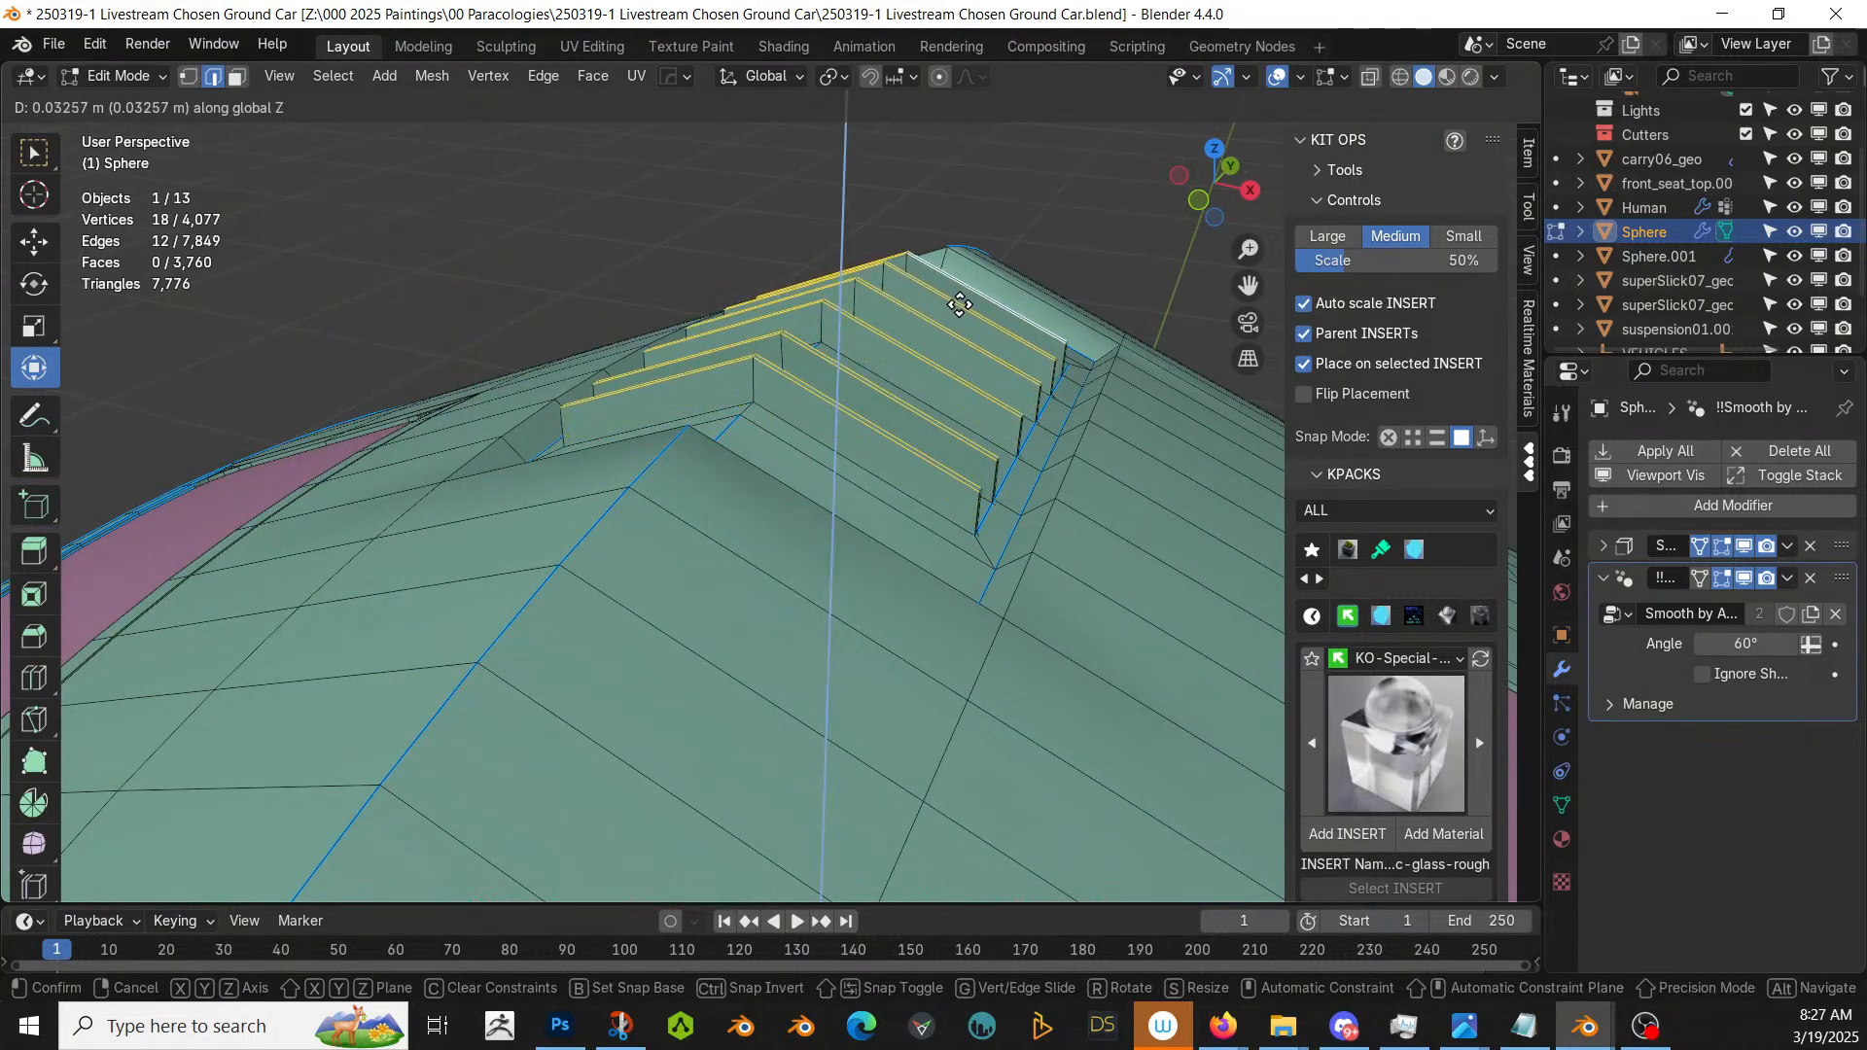
{"action": "left_click", "coordinate": [959, 305]}
- Grow the selection to the full extruded fin faces, separate them into their own object, and return to Object Mode
{"action": "key", "text": "ctrl+KP_Add"}
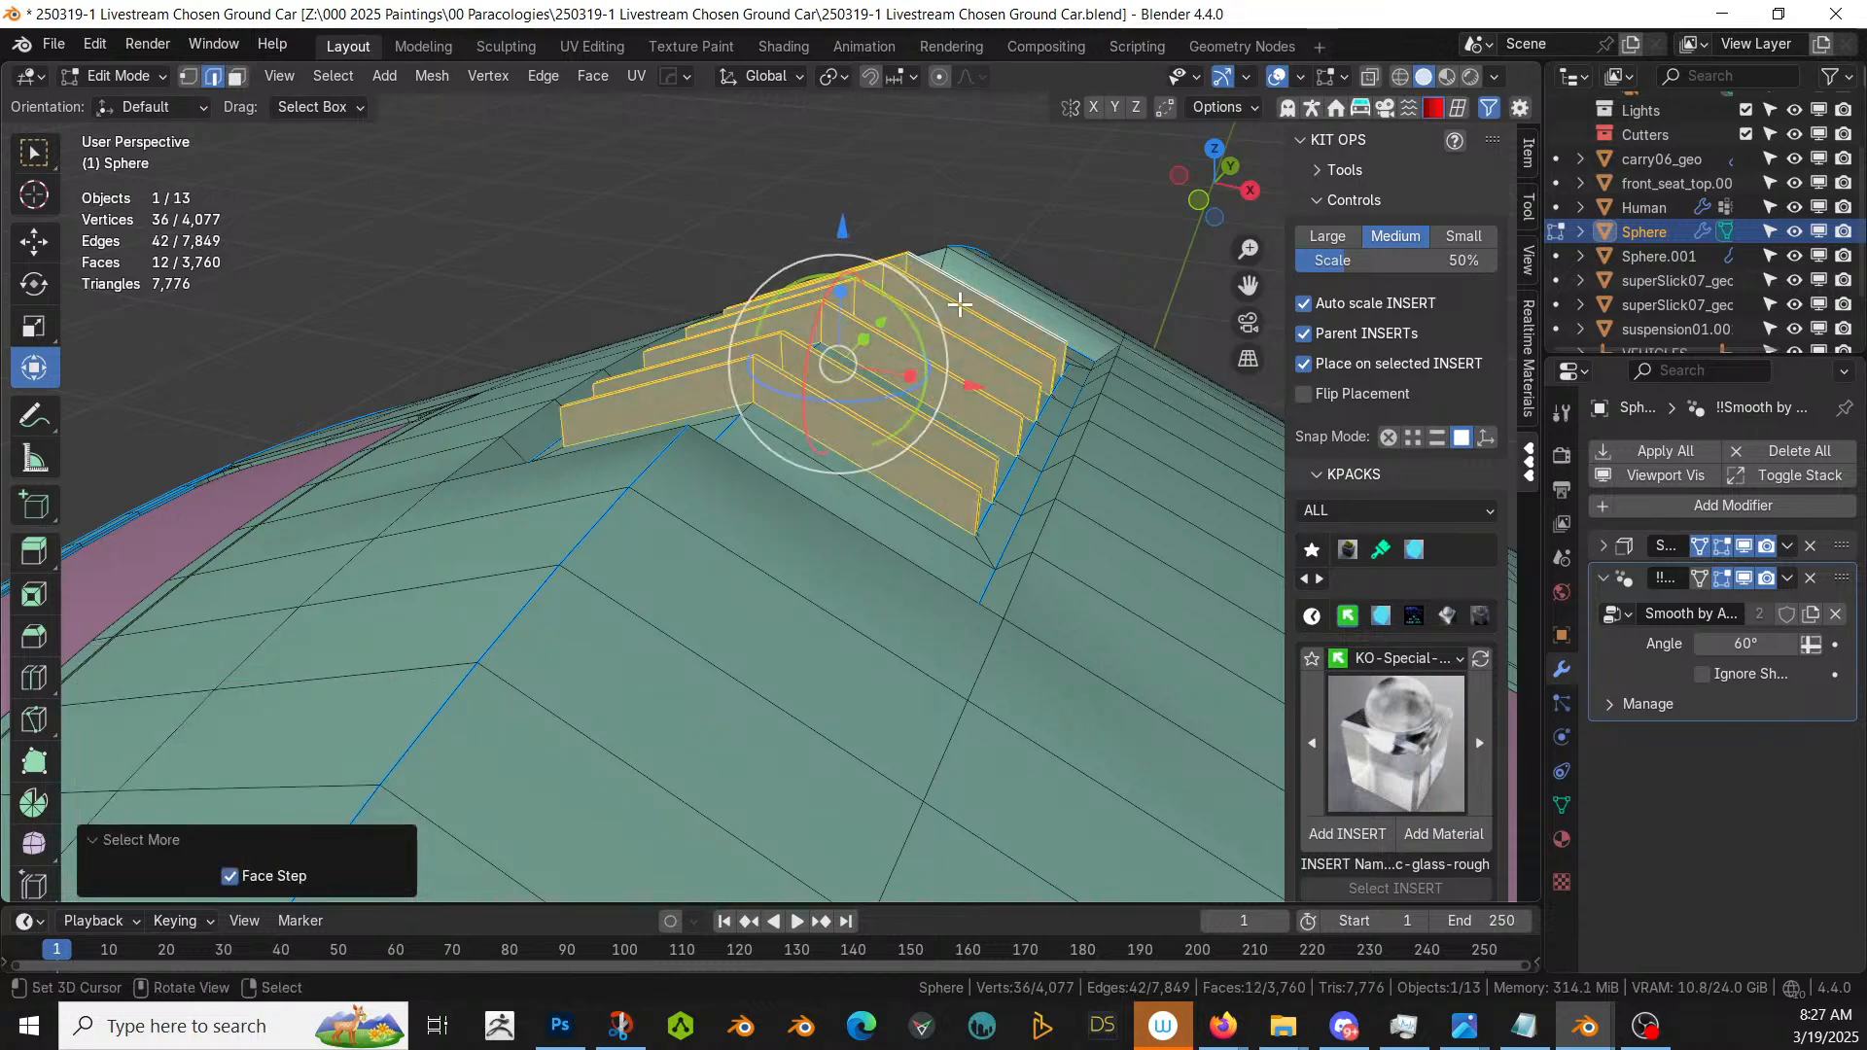
{"action": "key", "text": "3"}
{"action": "key", "text": "p"}
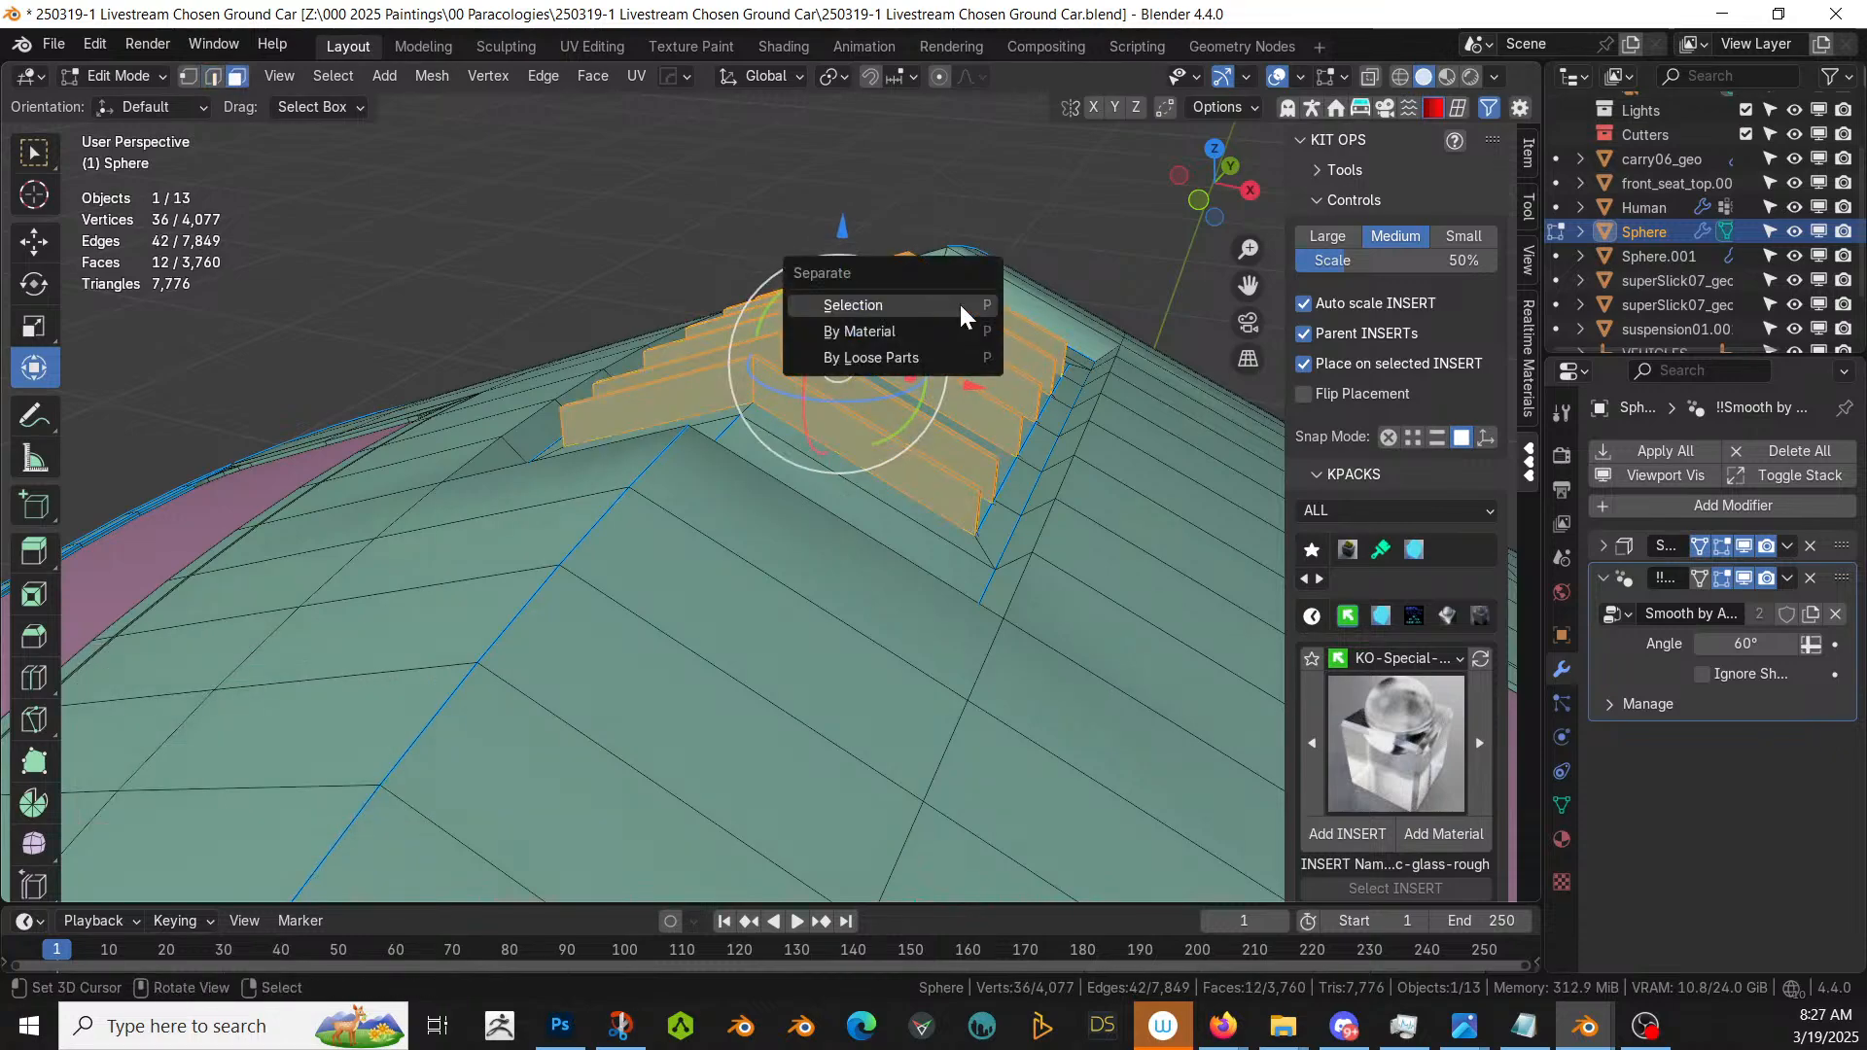
{"action": "left_click", "coordinate": [958, 303]}
{"action": "key", "text": "Tab"}
- Isolate the separated fins in local view for mesh editing and remove the modifier above Smooth by Angle
{"action": "left_click", "coordinate": [831, 413]}
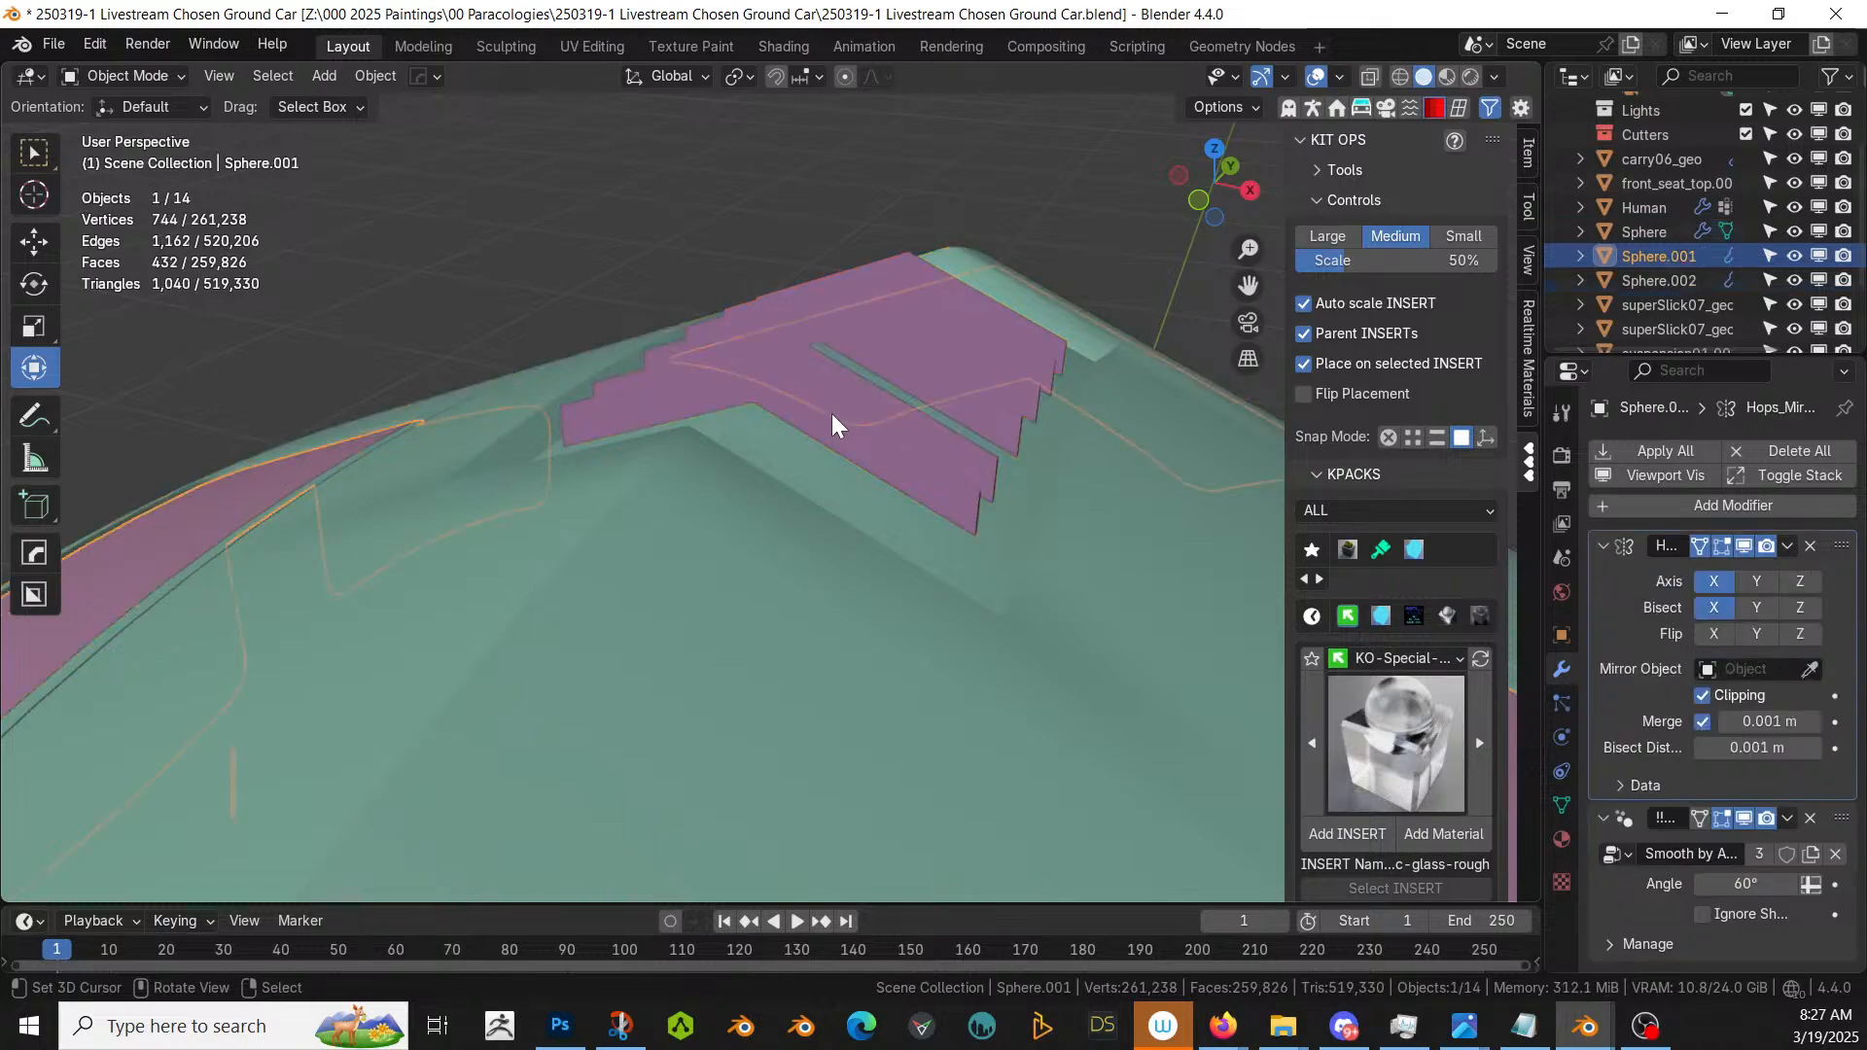
{"action": "left_click", "coordinate": [726, 399]}
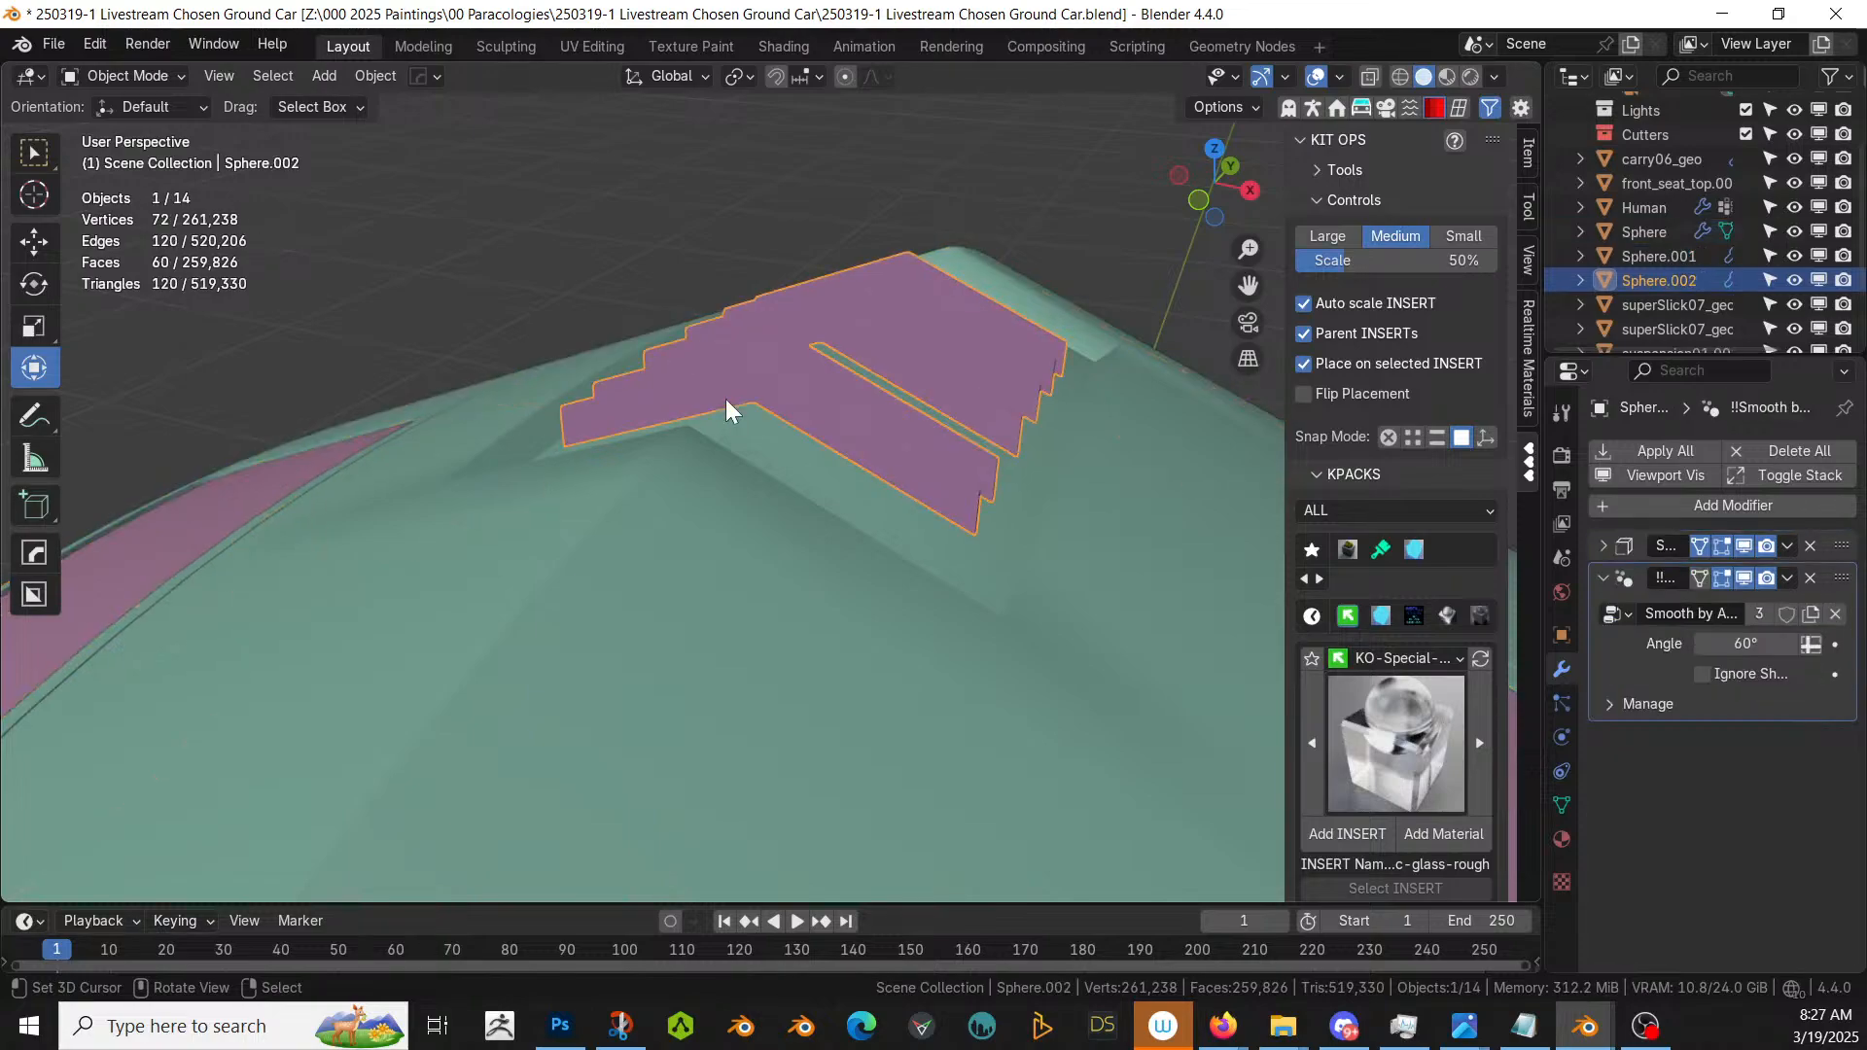
{"action": "key", "text": "KP_Divide"}
{"action": "key", "text": "Tab"}
{"action": "middle_click_drag", "start_coordinate": [716, 399], "coordinate": [546, 456]}
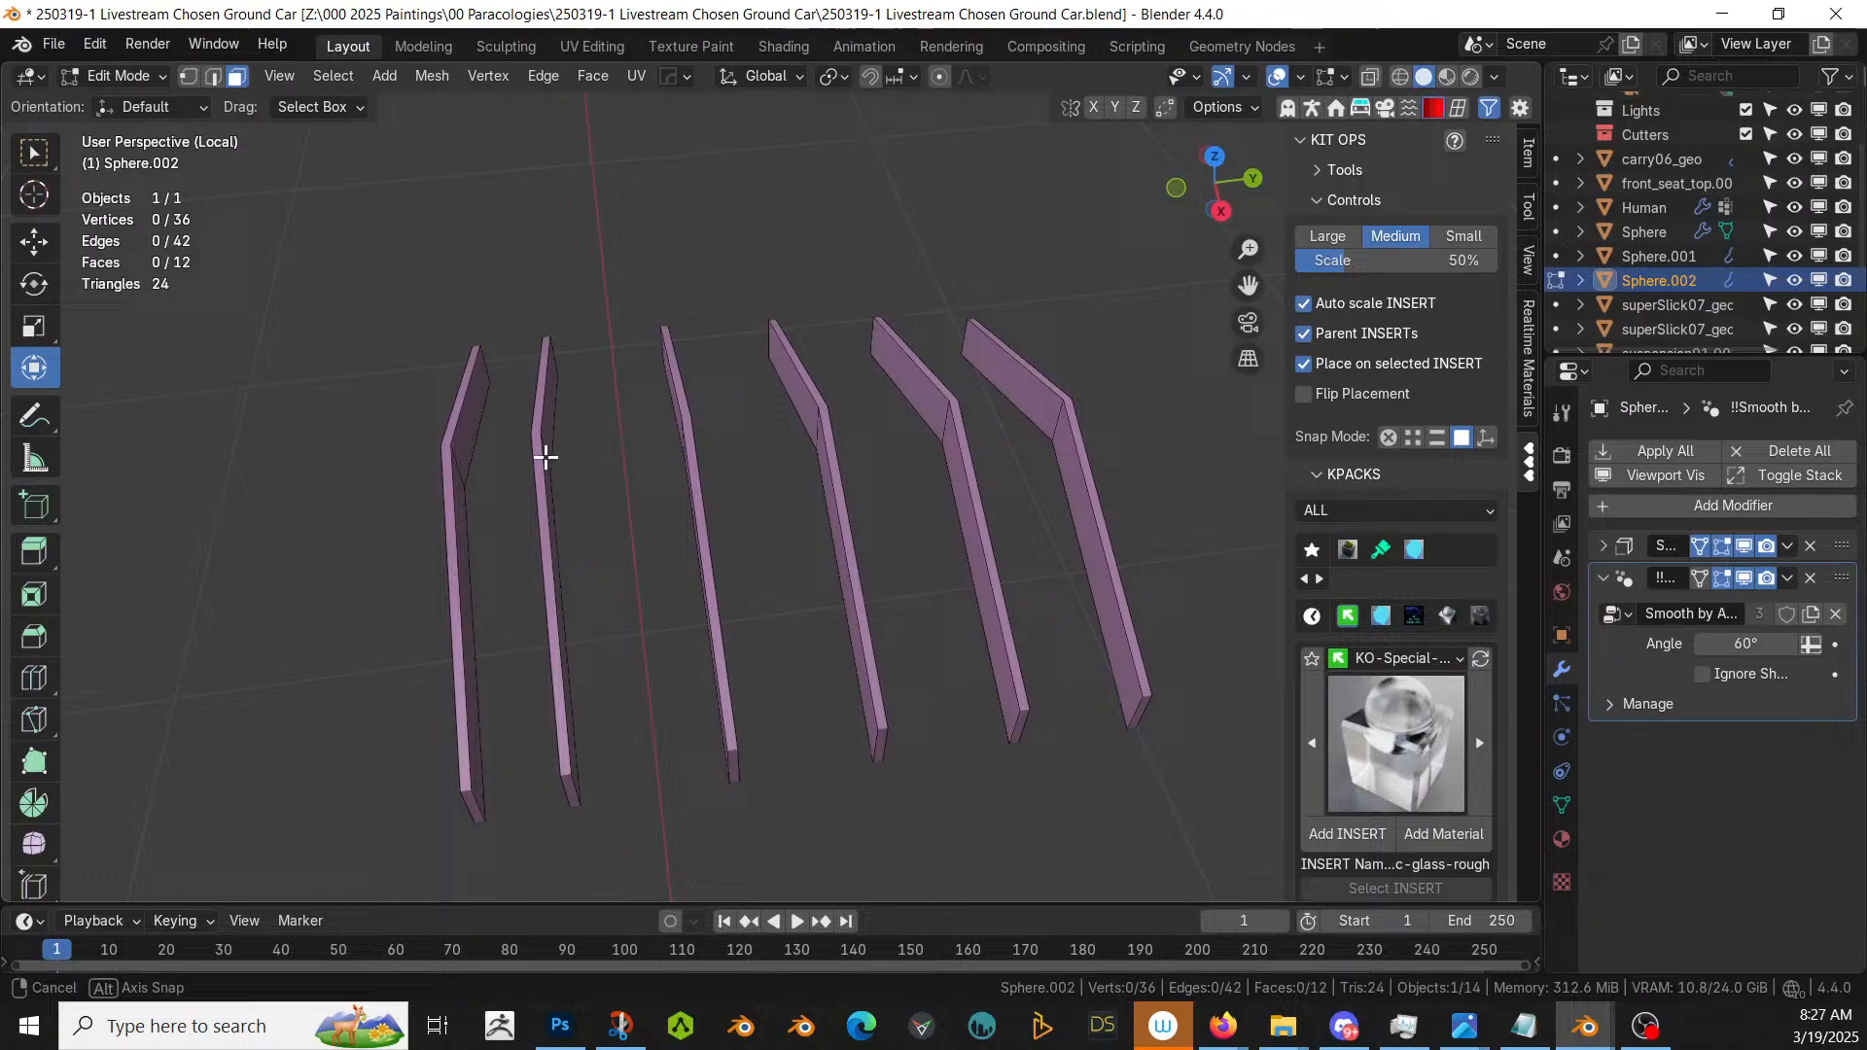
{"action": "left_click", "coordinate": [1810, 547]}
{"action": "middle_click_drag", "start_coordinate": [895, 479], "coordinate": [1030, 417]}
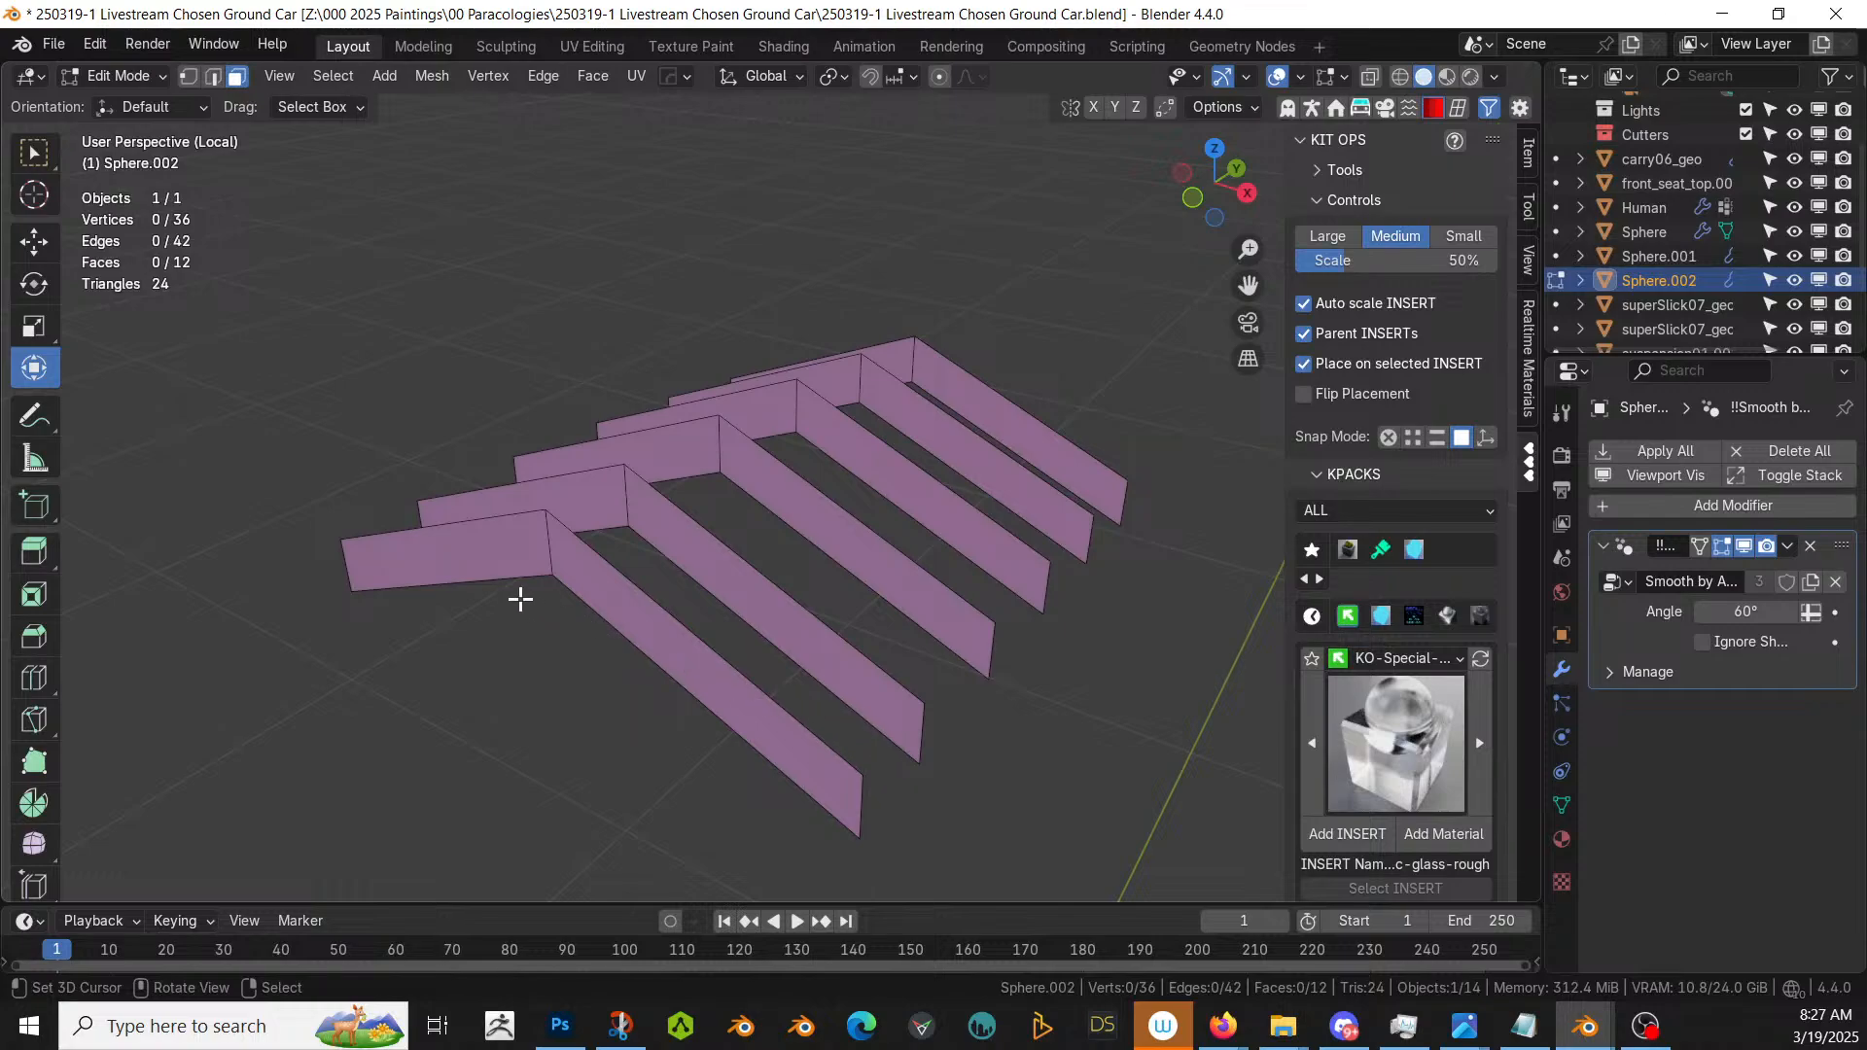
- Bevel the vertices along the top edges of all six fins with 3 segments and a width of about 0.0216 m
{"action": "left_click", "coordinate": [517, 522]}
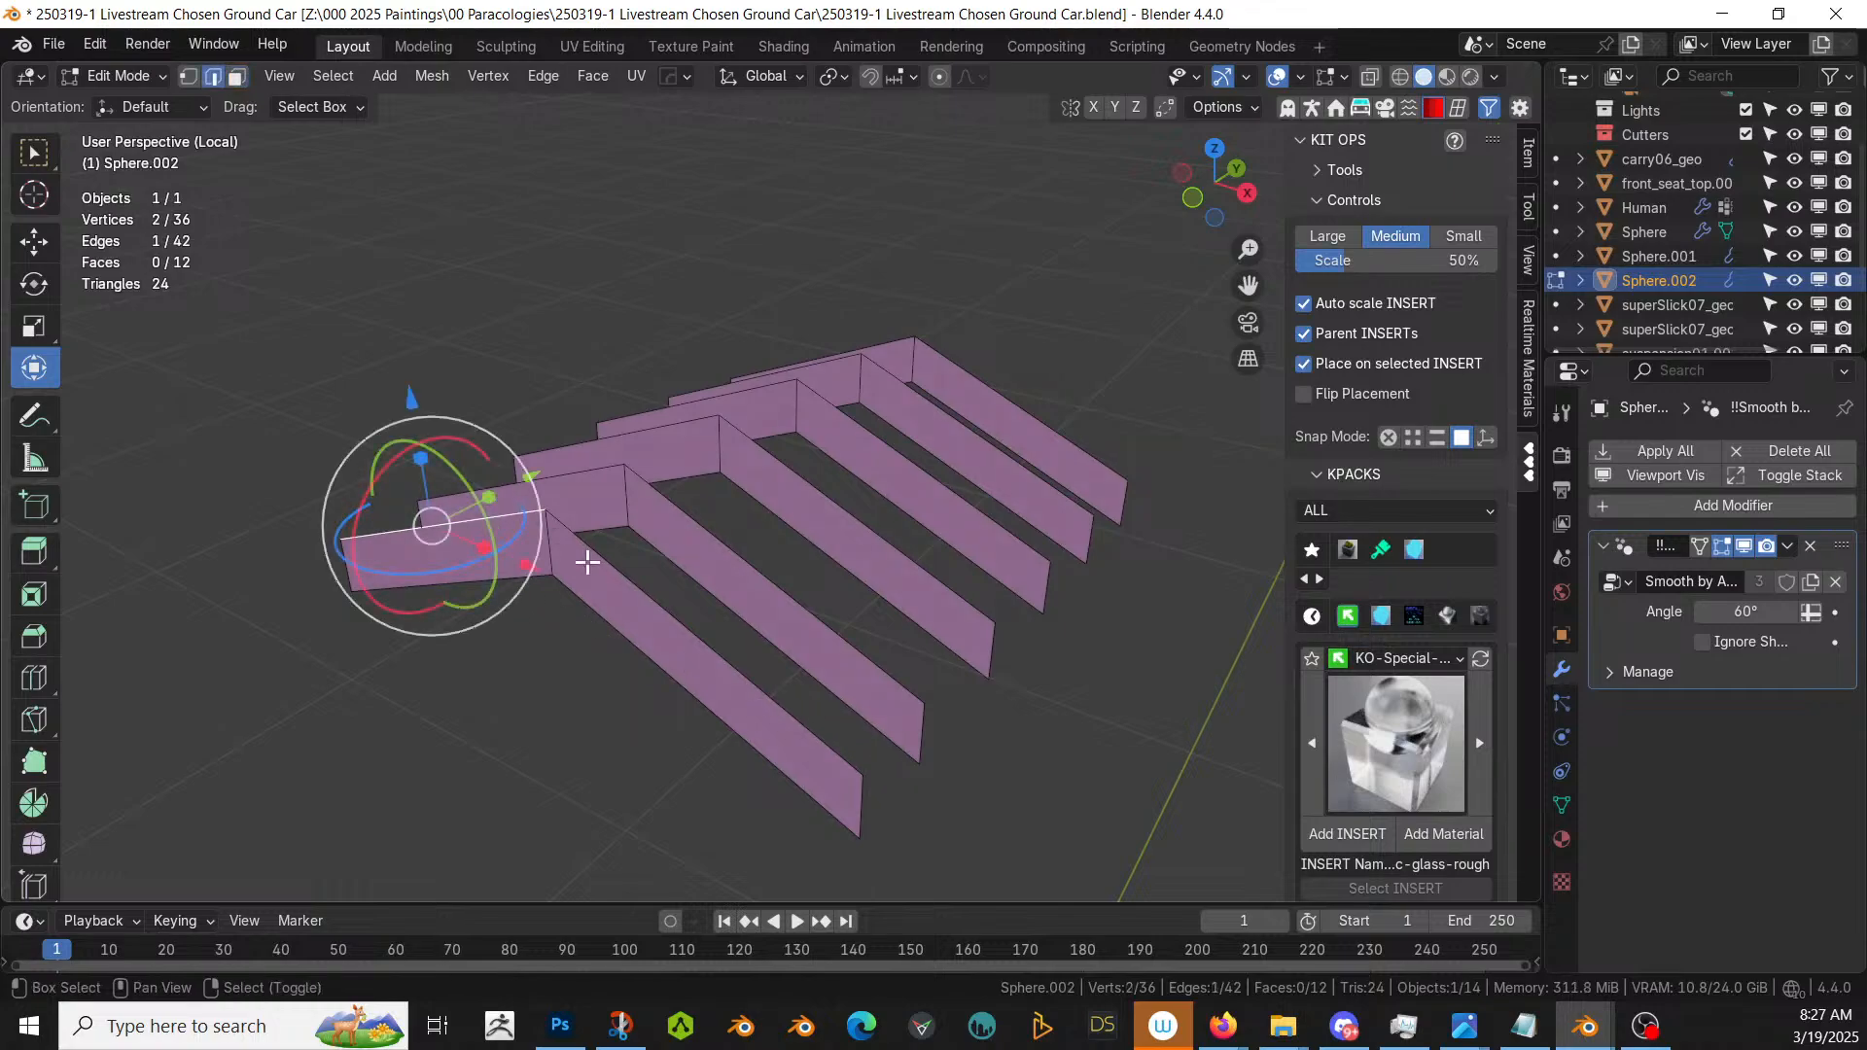
{"action": "left_click", "coordinate": [661, 607], "text": "shift"}
{"action": "left_click", "coordinate": [730, 546], "text": "shift"}
{"action": "left_click", "coordinate": [596, 472], "text": "shift"}
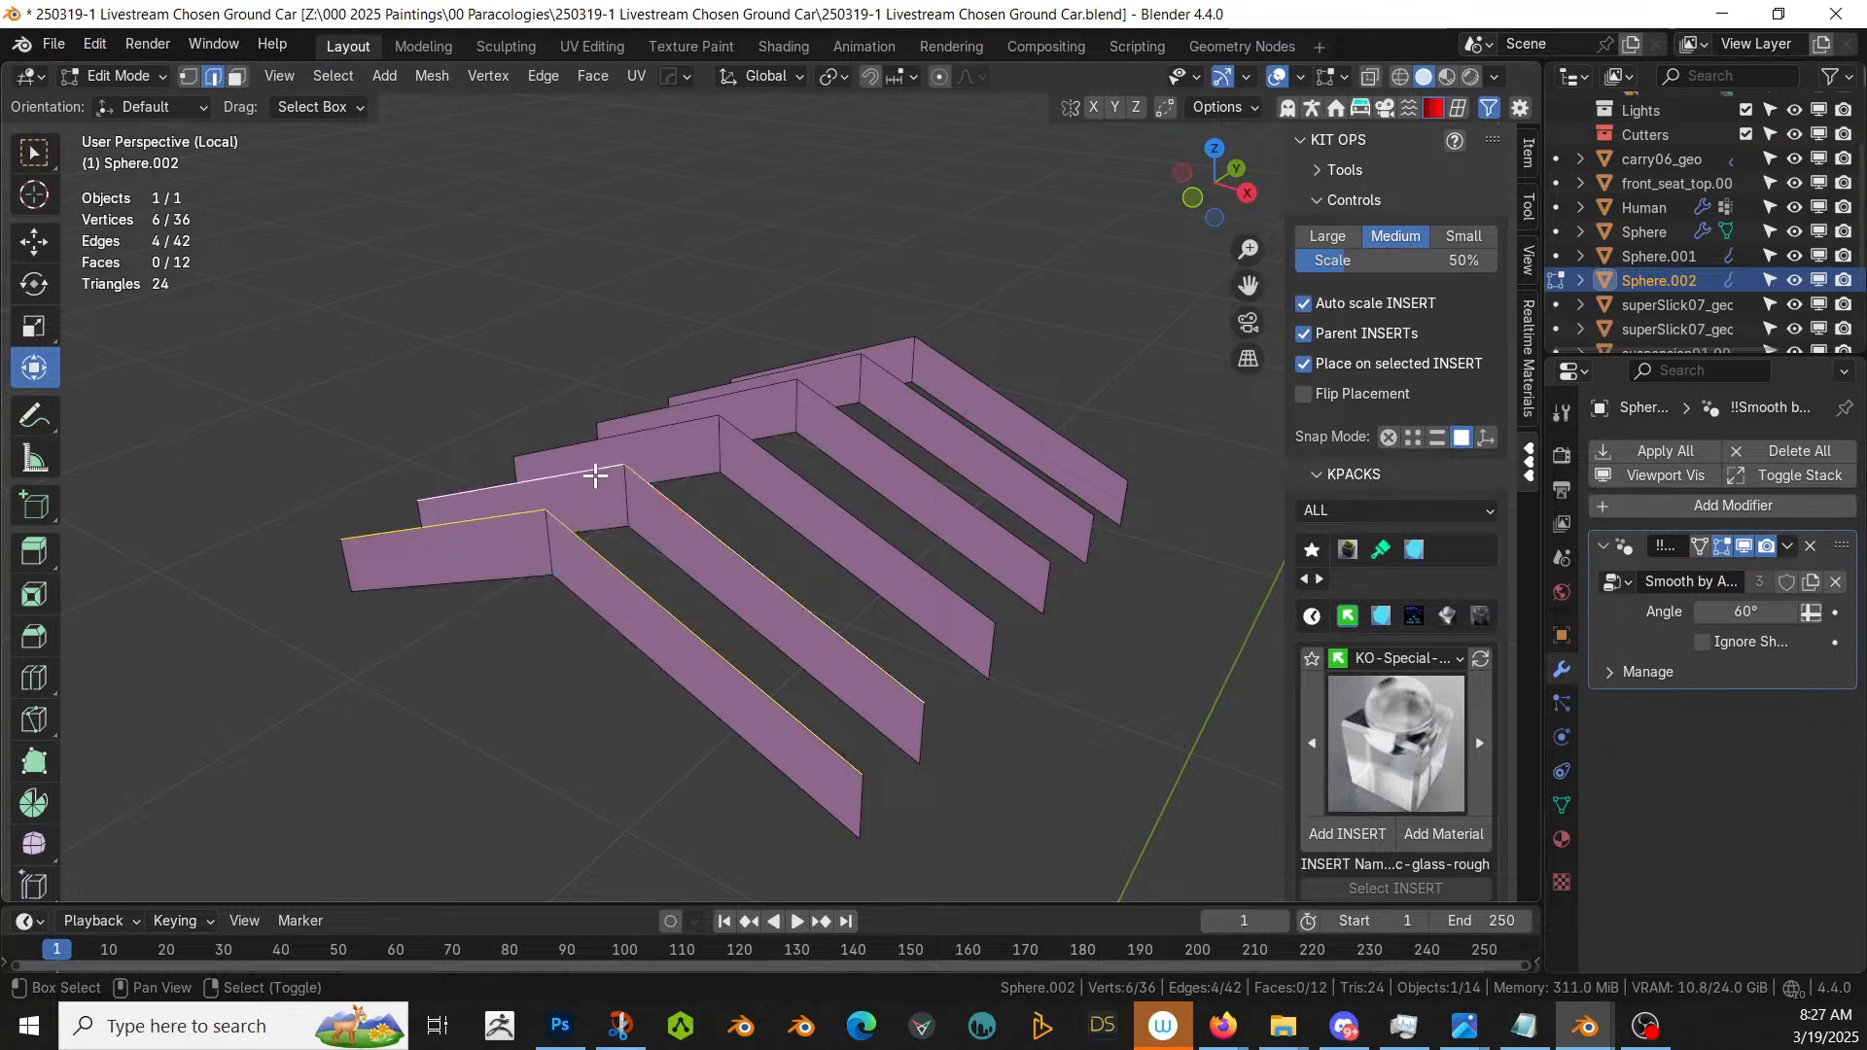
{"action": "left_click", "coordinate": [656, 434], "text": "shift"}
{"action": "left_click", "coordinate": [824, 442], "text": "shift"}
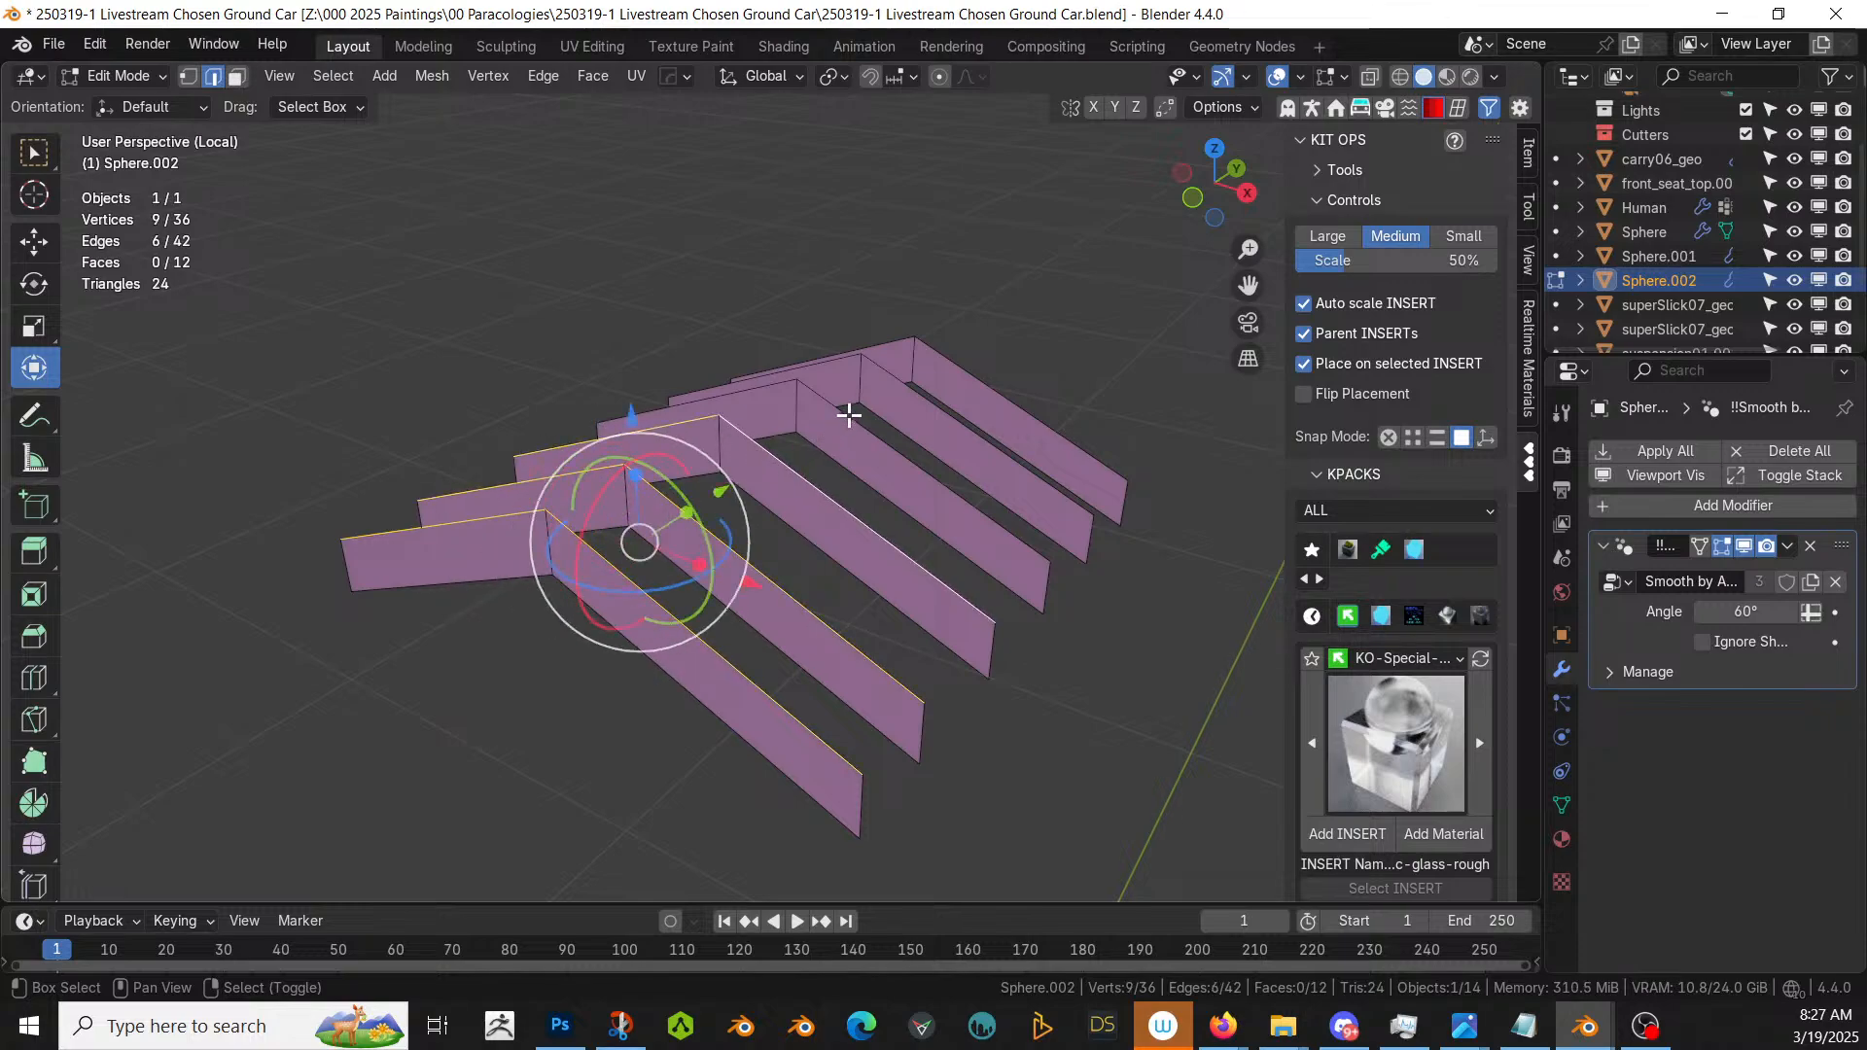
{"action": "left_click", "coordinate": [805, 397], "text": "shift"}
{"action": "left_click", "coordinate": [831, 373], "text": "shift"}
{"action": "left_click", "coordinate": [835, 366], "text": "shift"}
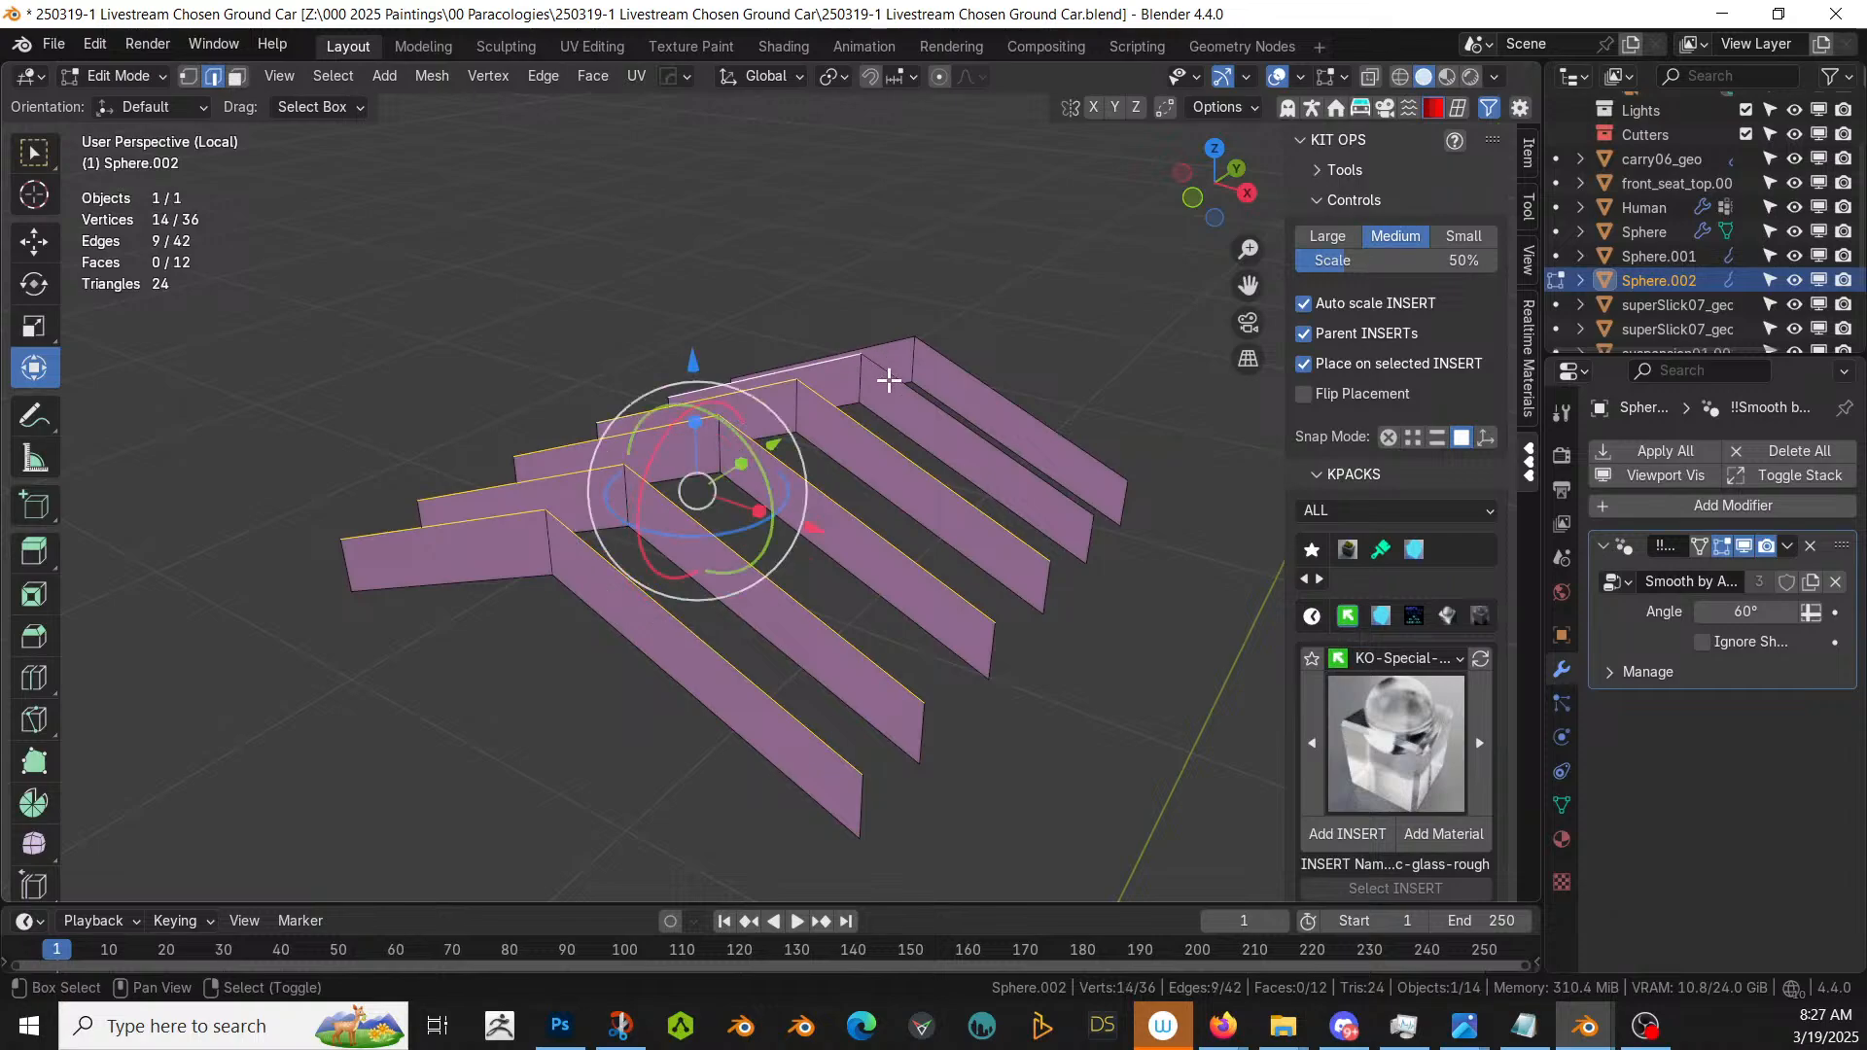
{"action": "left_click", "coordinate": [887, 375], "text": "shift"}
{"action": "left_click", "coordinate": [959, 366], "text": "shift"}
{"action": "left_click", "coordinate": [911, 340], "text": "shift"}
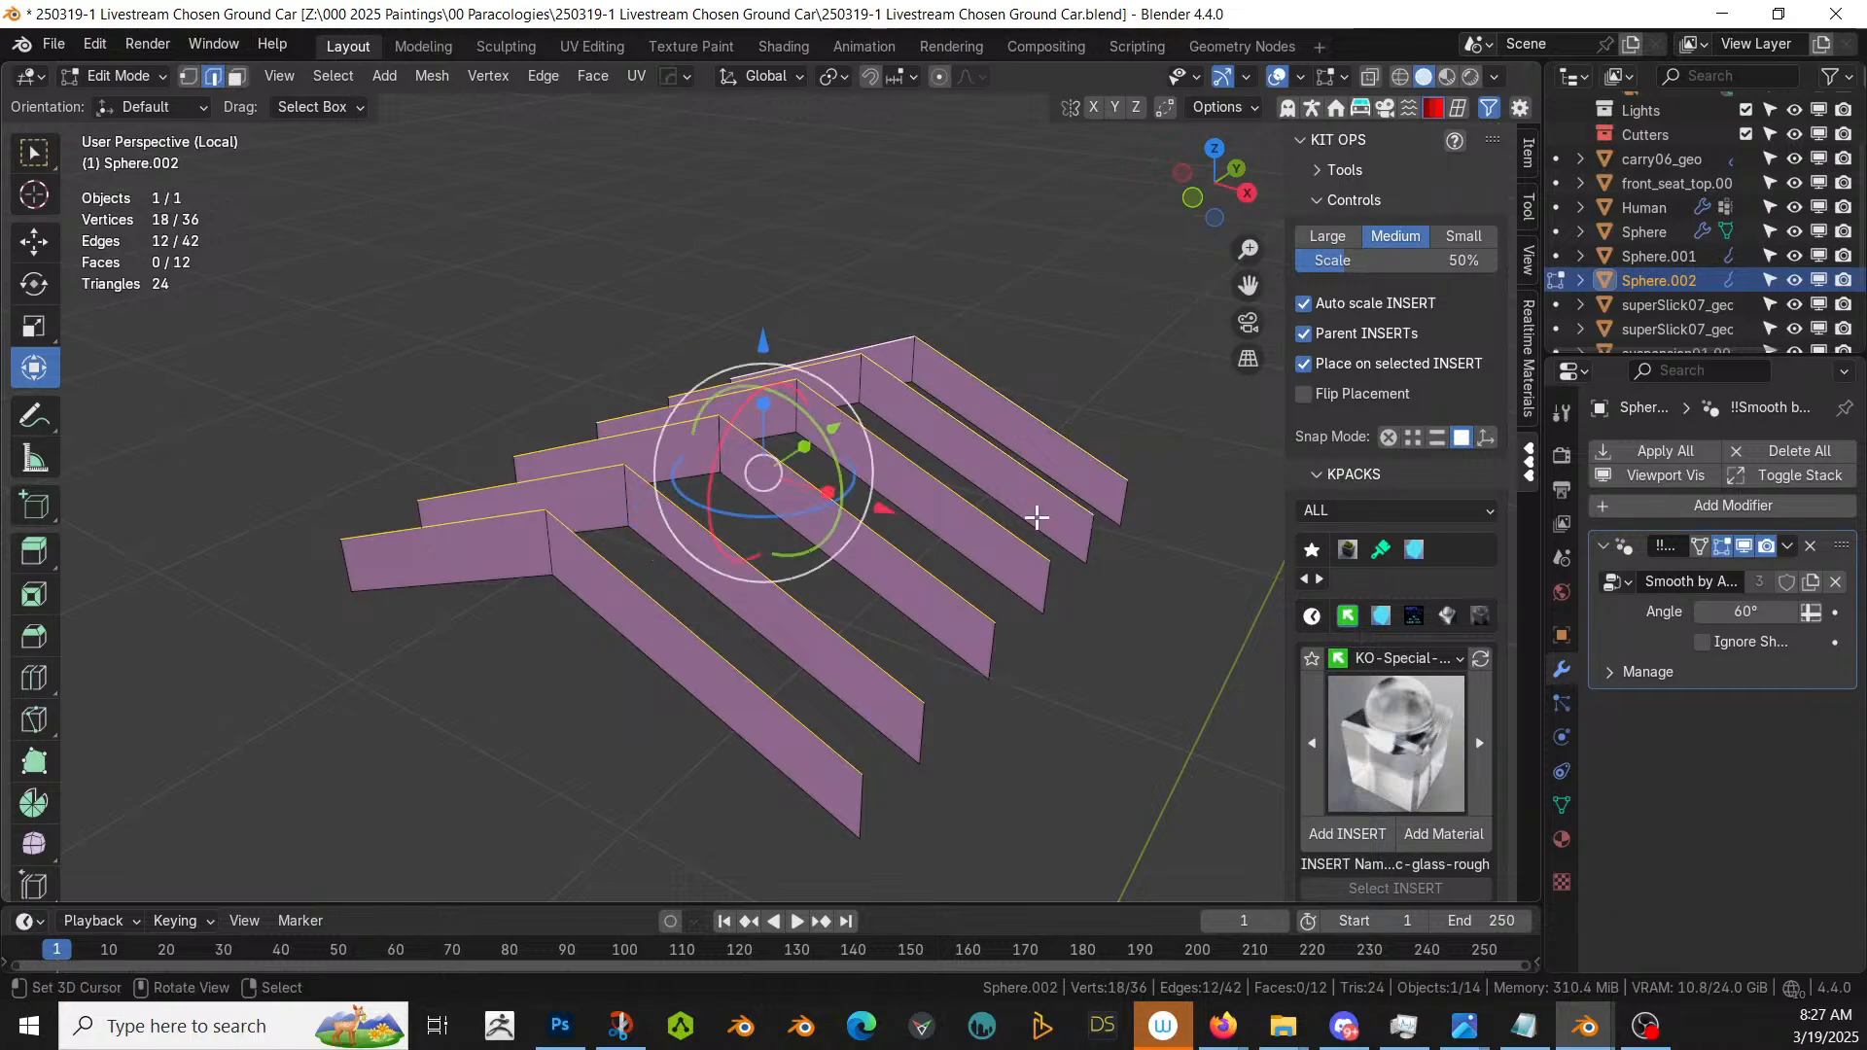
{"action": "key", "text": "ctrl+b"}
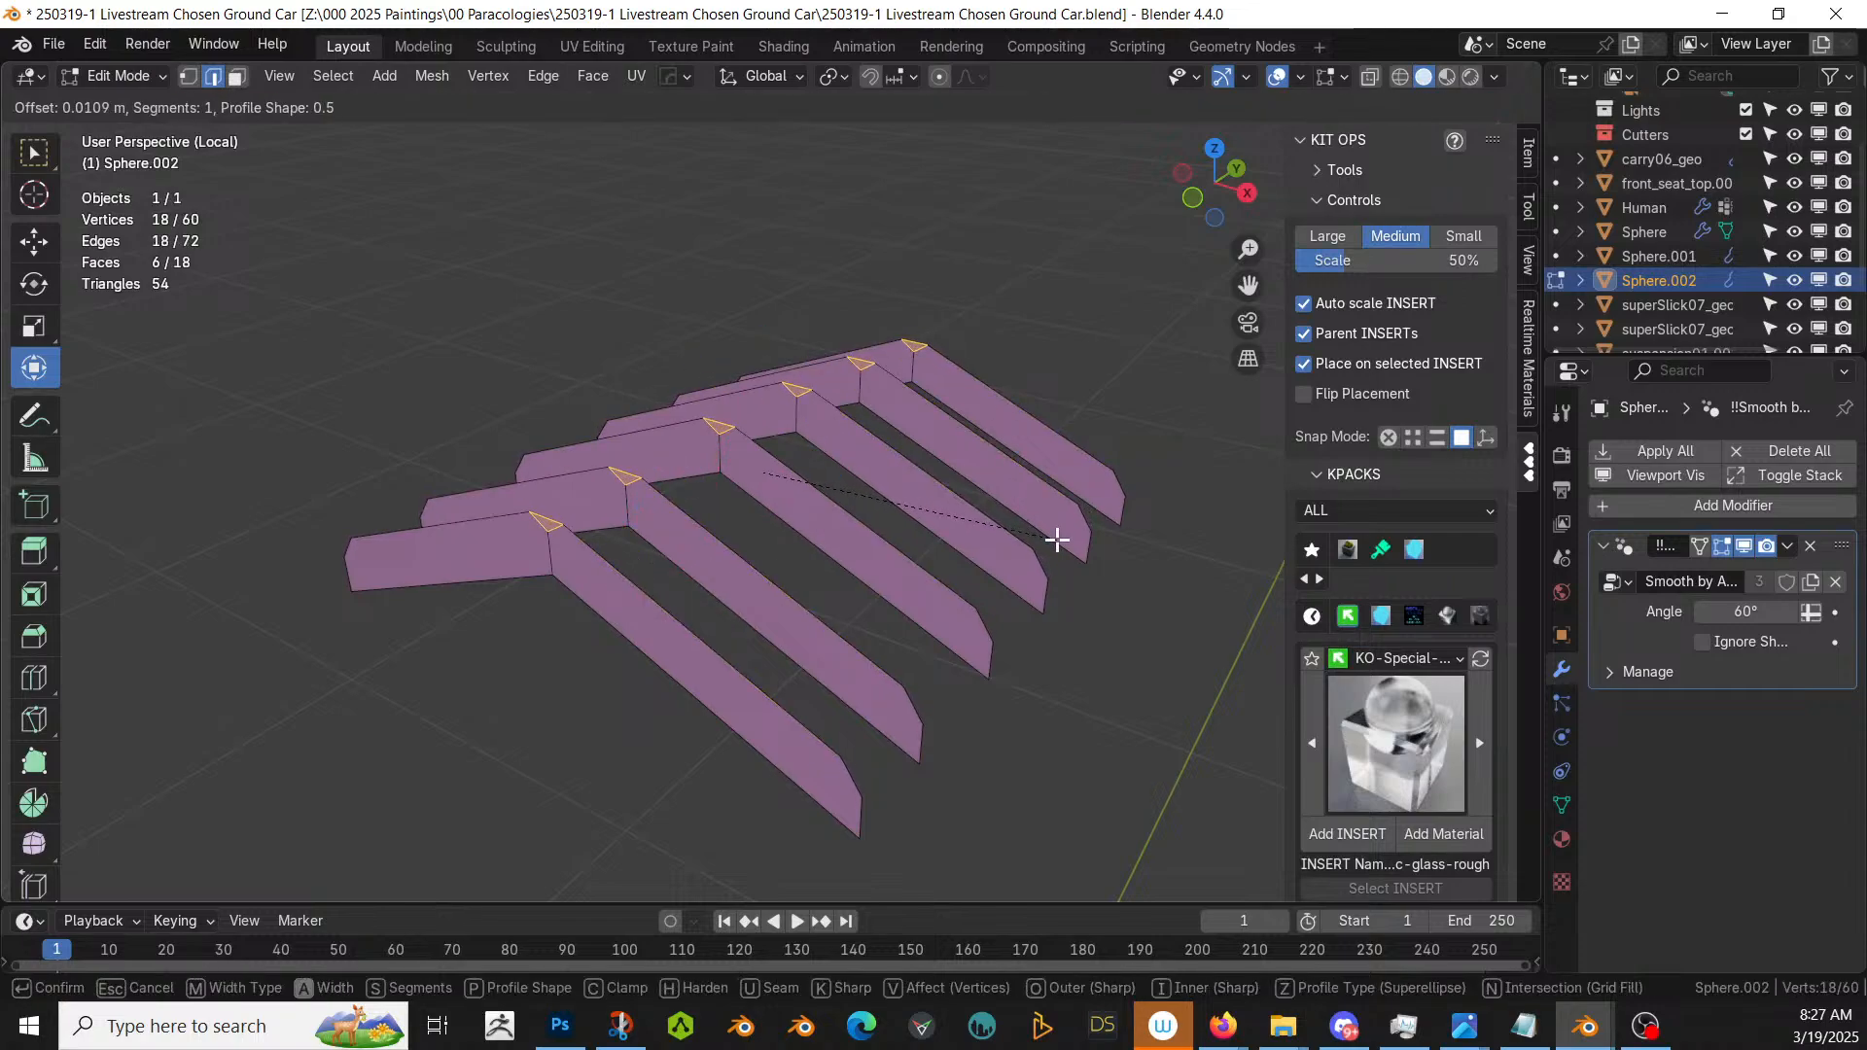
{"action": "scroll", "coordinate": [1056, 540], "scroll_direction": "up", "scroll_amount": 2}
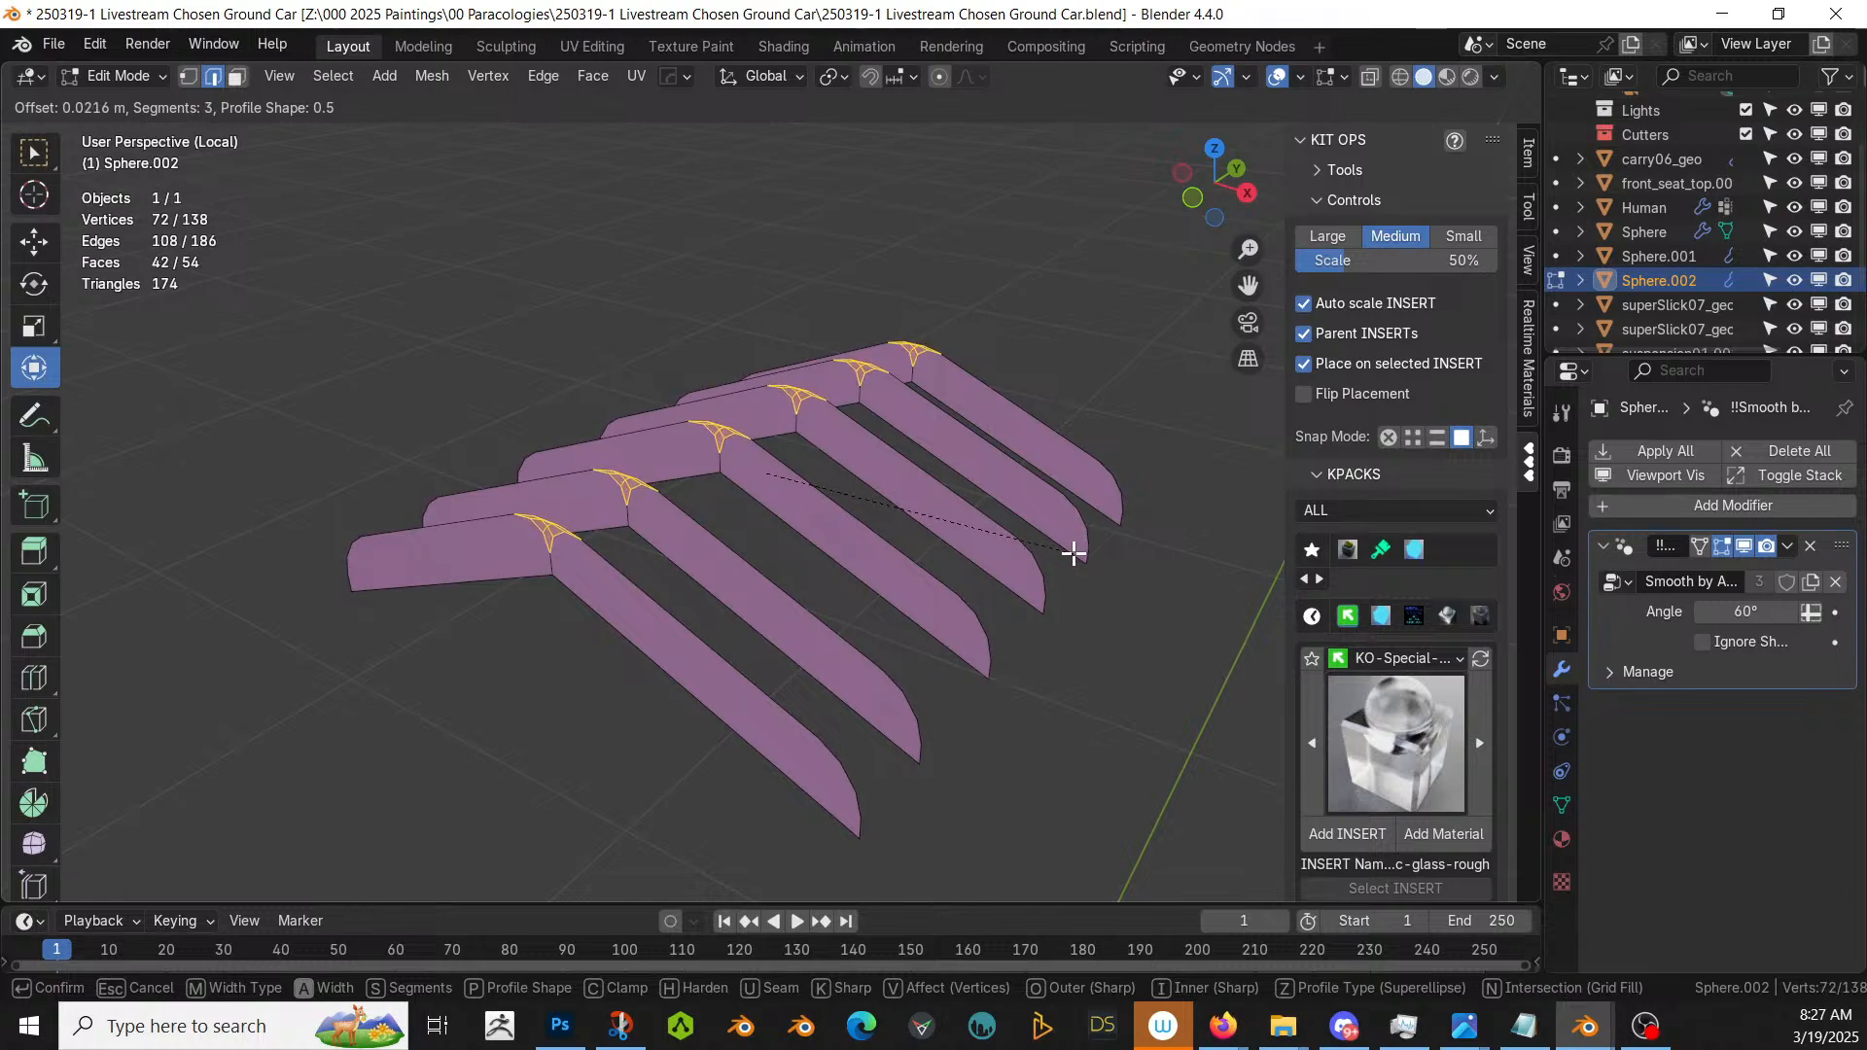
{"action": "left_click", "coordinate": [1073, 554]}
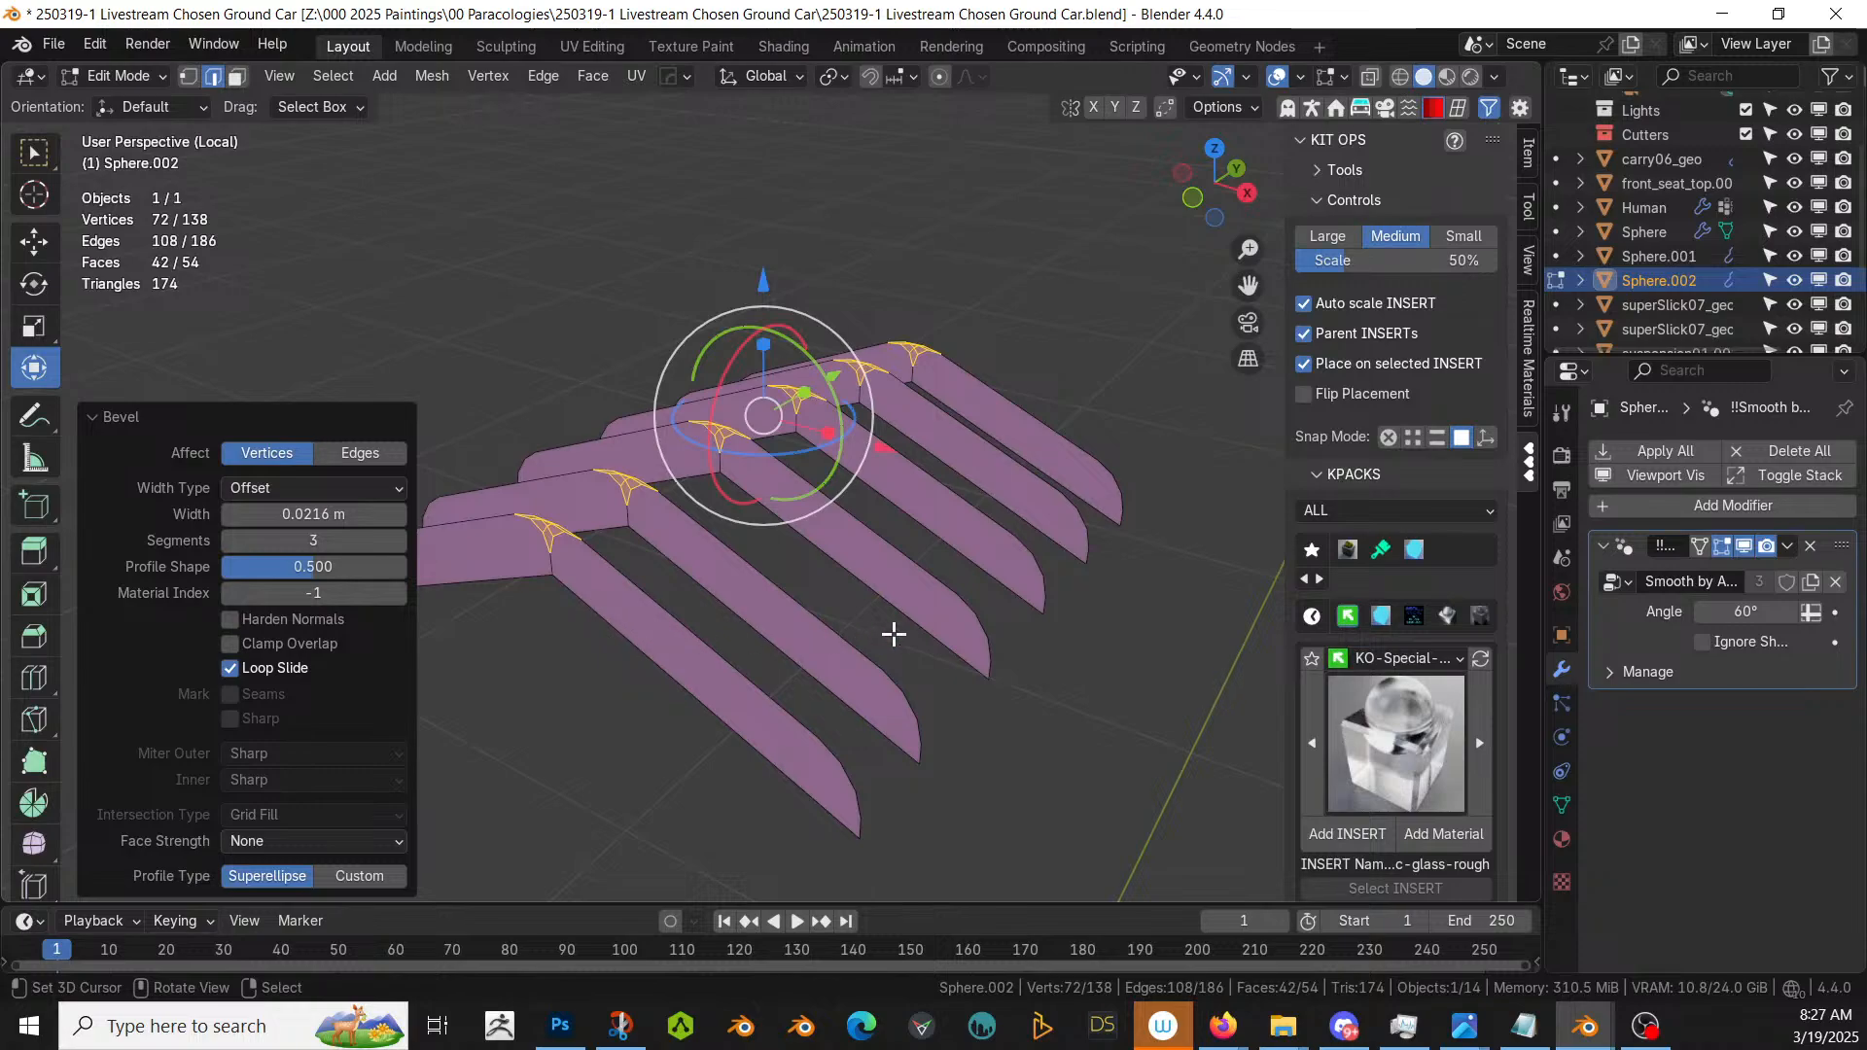
{"action": "mouse_move", "coordinate": [893, 633]}
{"action": "middle_mouse_down"}
{"action": "mouse_move", "coordinate": [1037, 633]}
{"action": "mouse_move", "coordinate": [942, 691]}
{"action": "mouse_move", "coordinate": [888, 642]}
{"action": "mouse_move", "coordinate": [920, 638]}
{"action": "middle_mouse_up"}
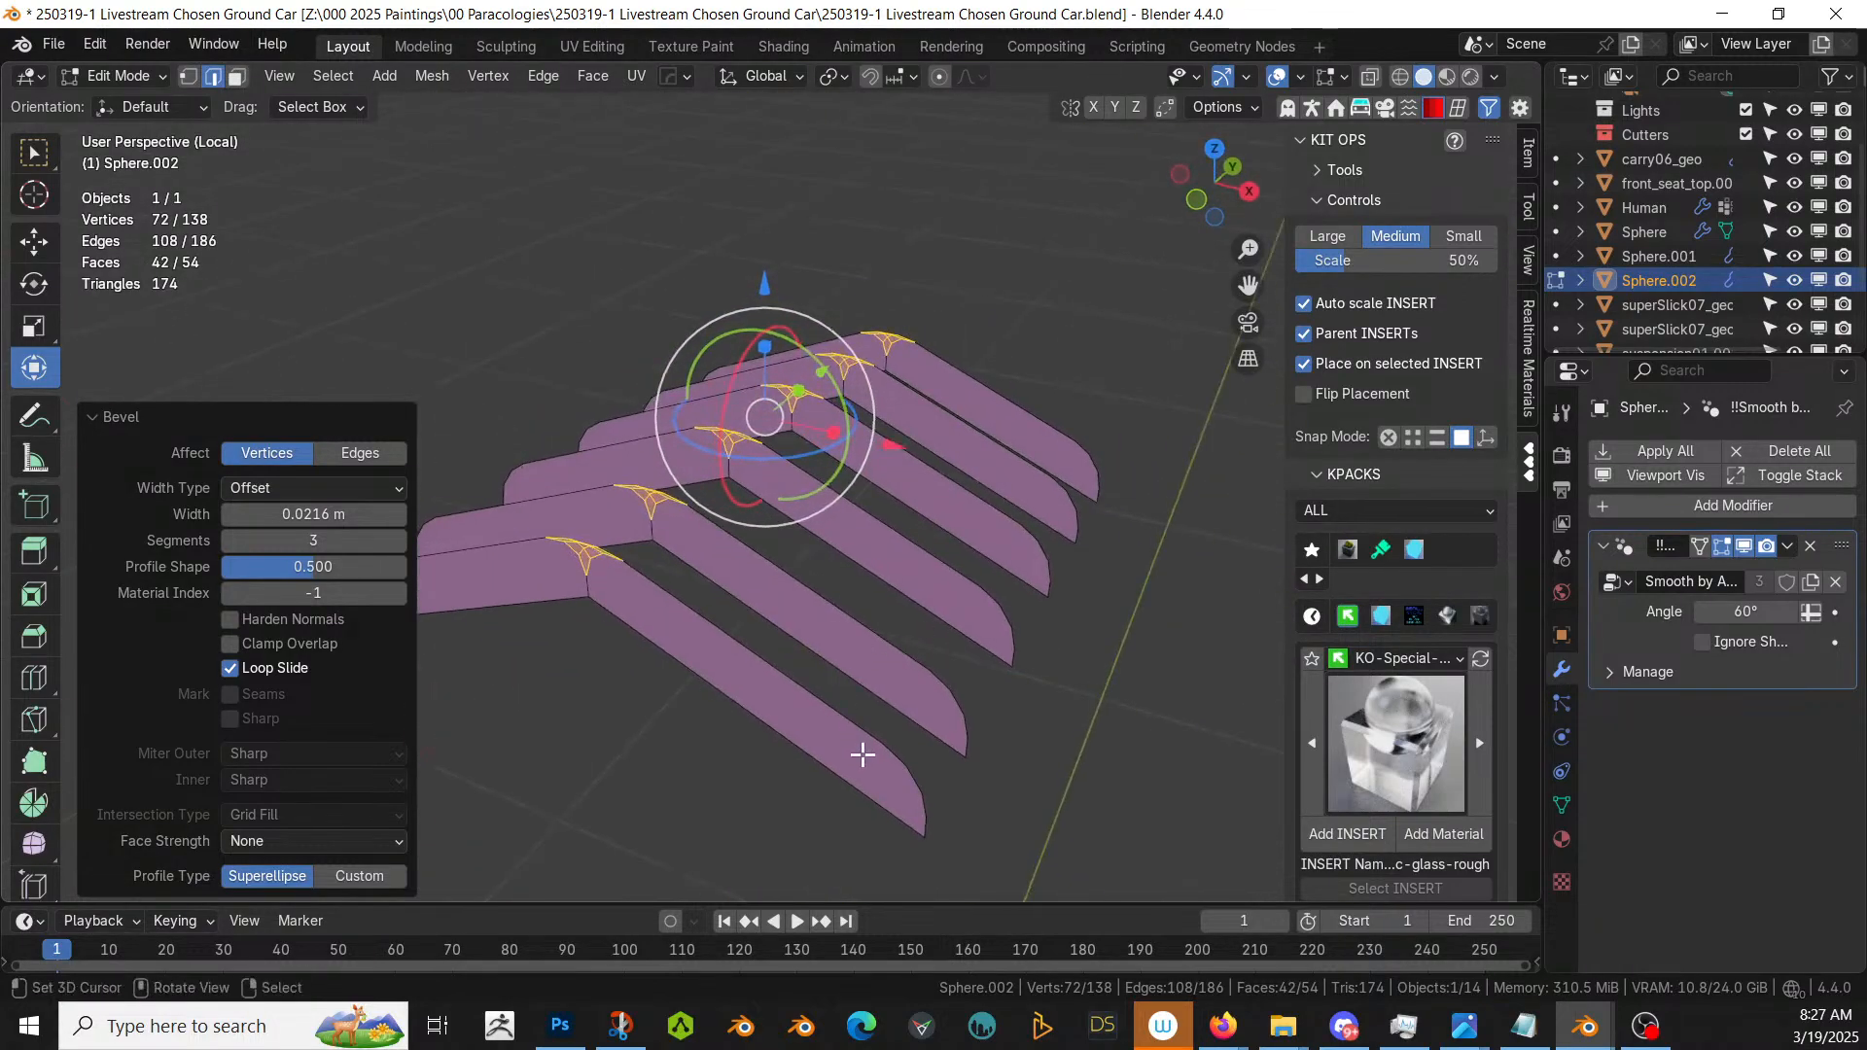
{"action": "left_click", "coordinate": [811, 707]}
{"action": "left_click", "coordinate": [811, 707], "text": "alt"}
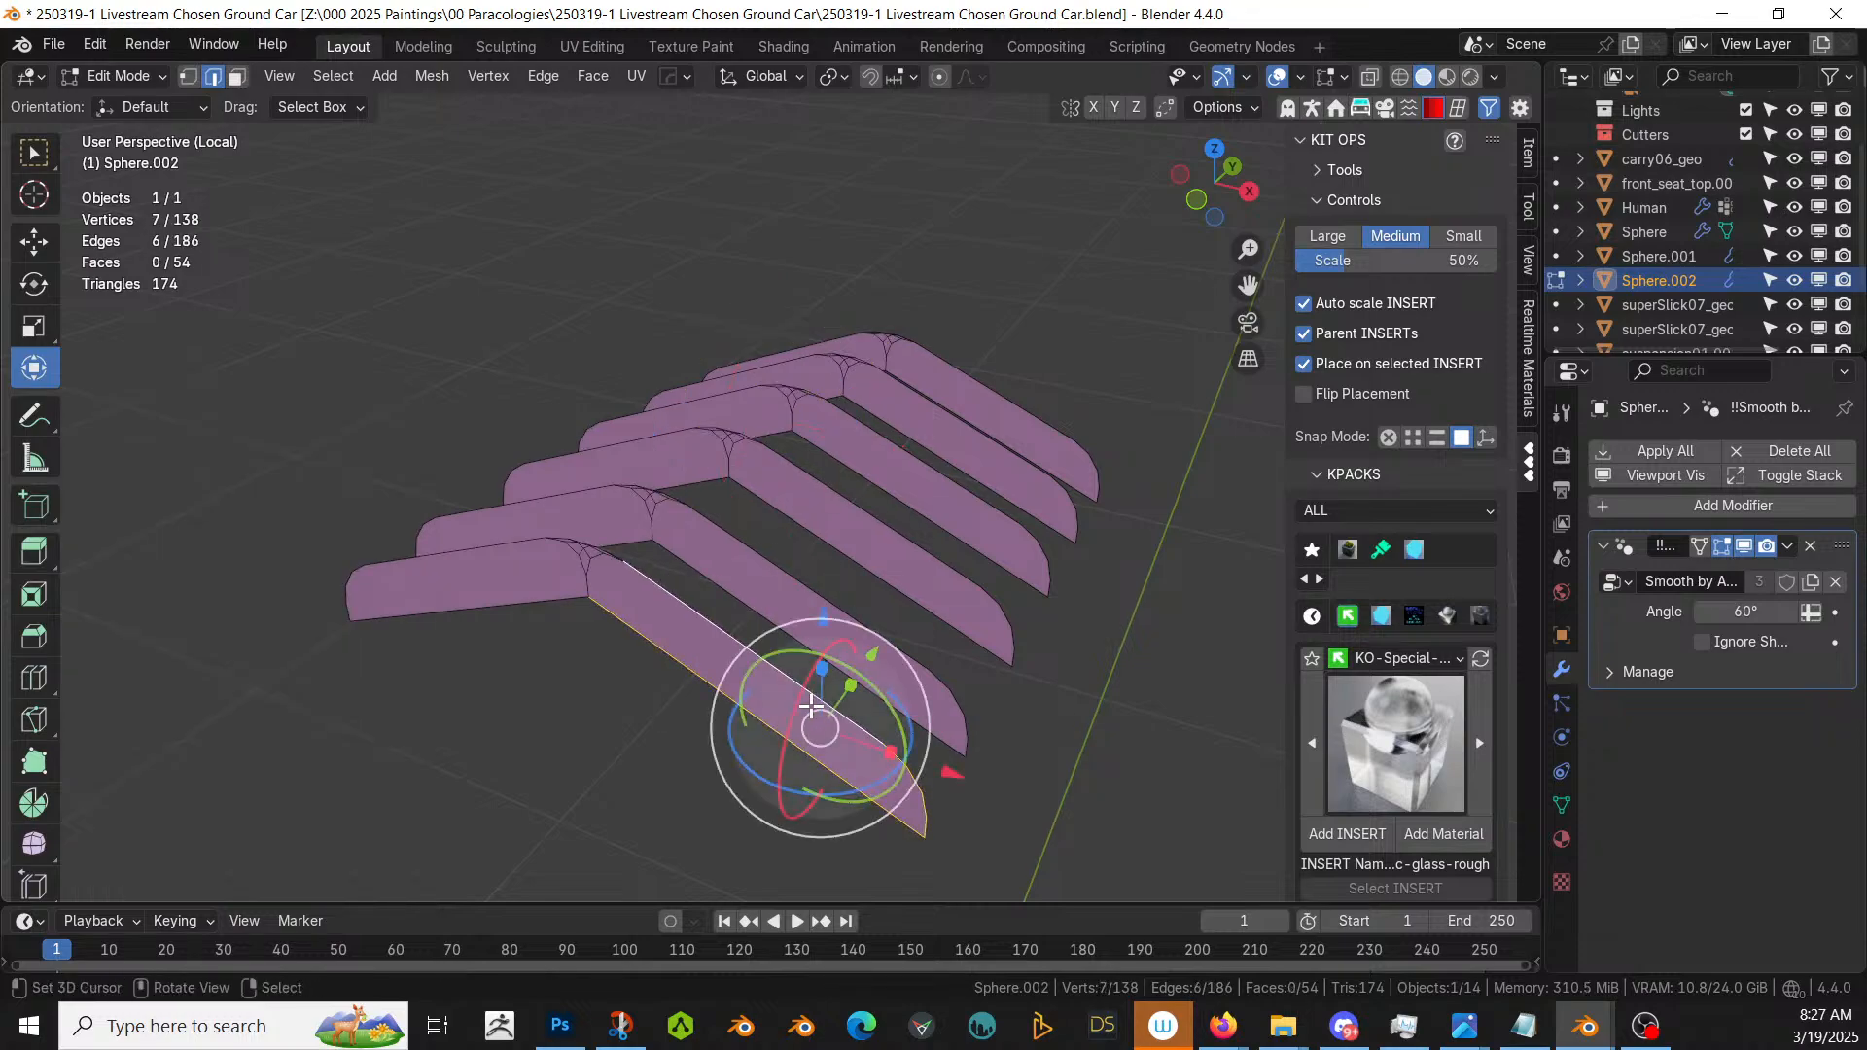
{"action": "left_click", "coordinate": [810, 707]}
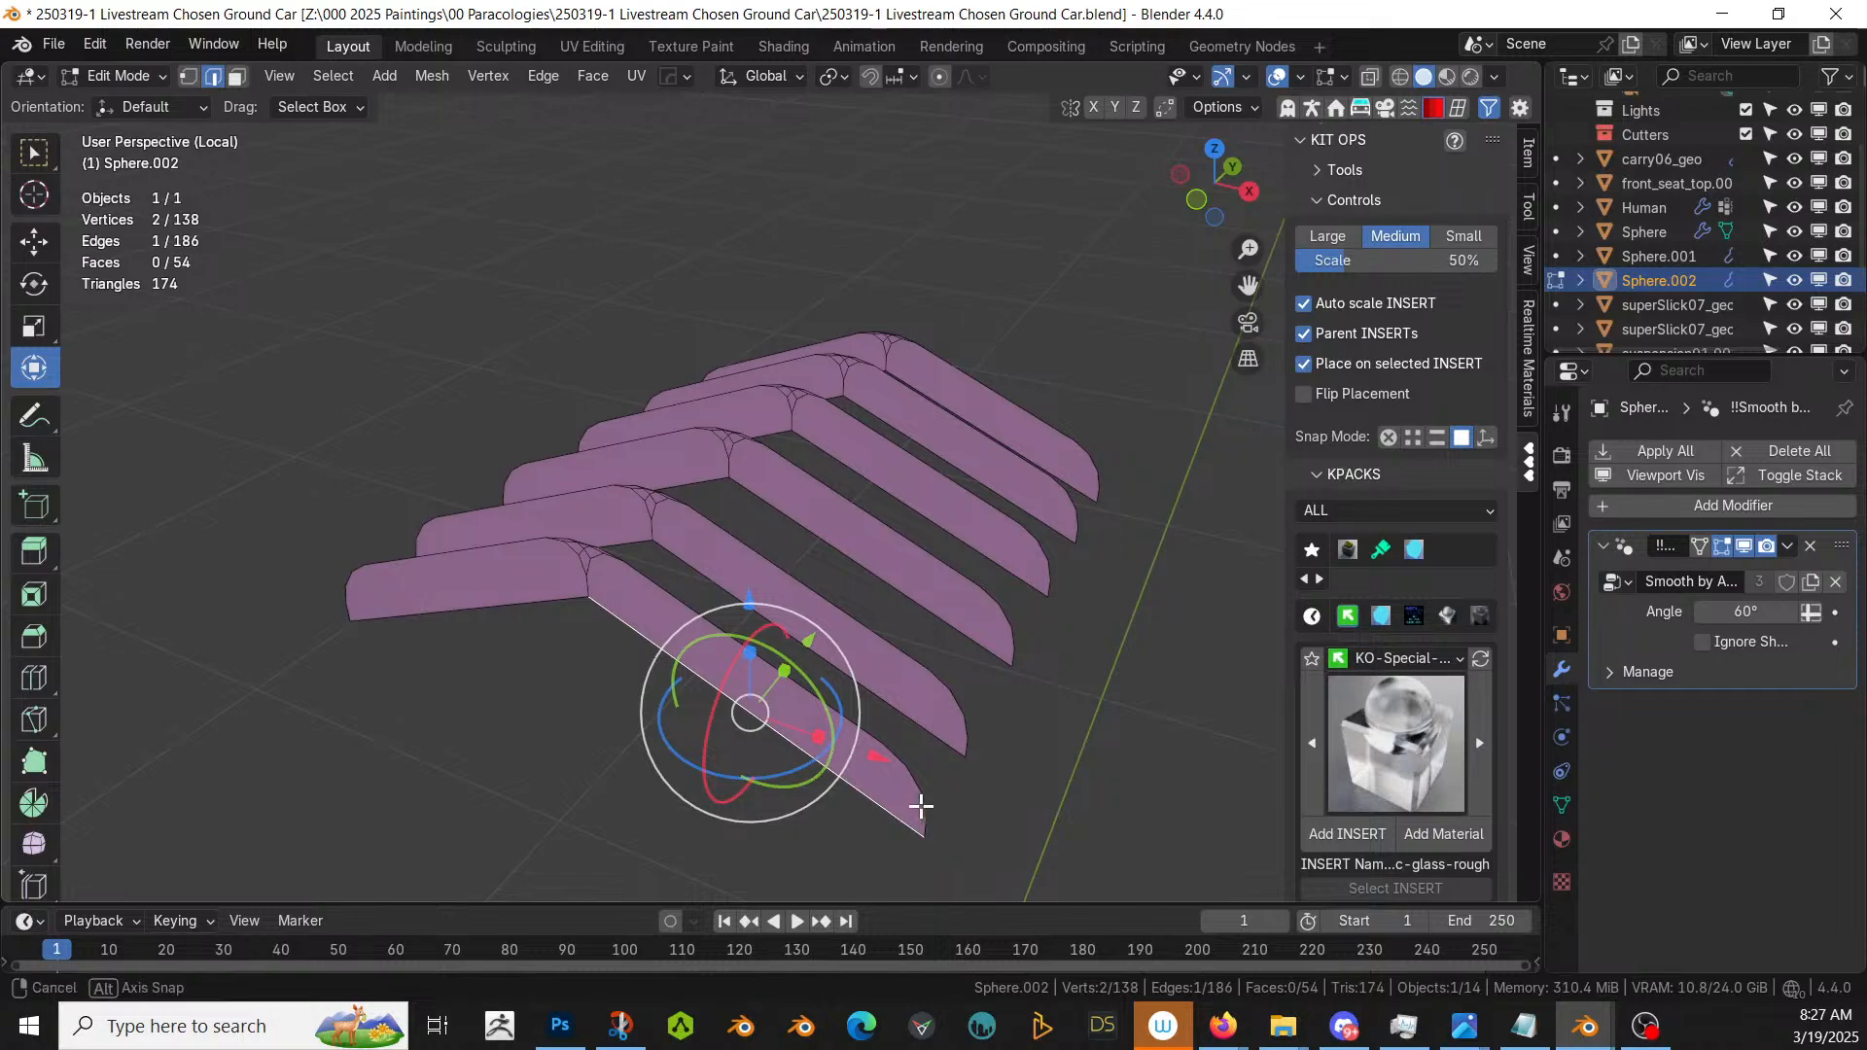
- Select the nearest fin's upper outline on both arms, including the rounded ends and the connecting edges across the peak
{"action": "middle_click_drag", "start_coordinate": [917, 808], "coordinate": [684, 747]}
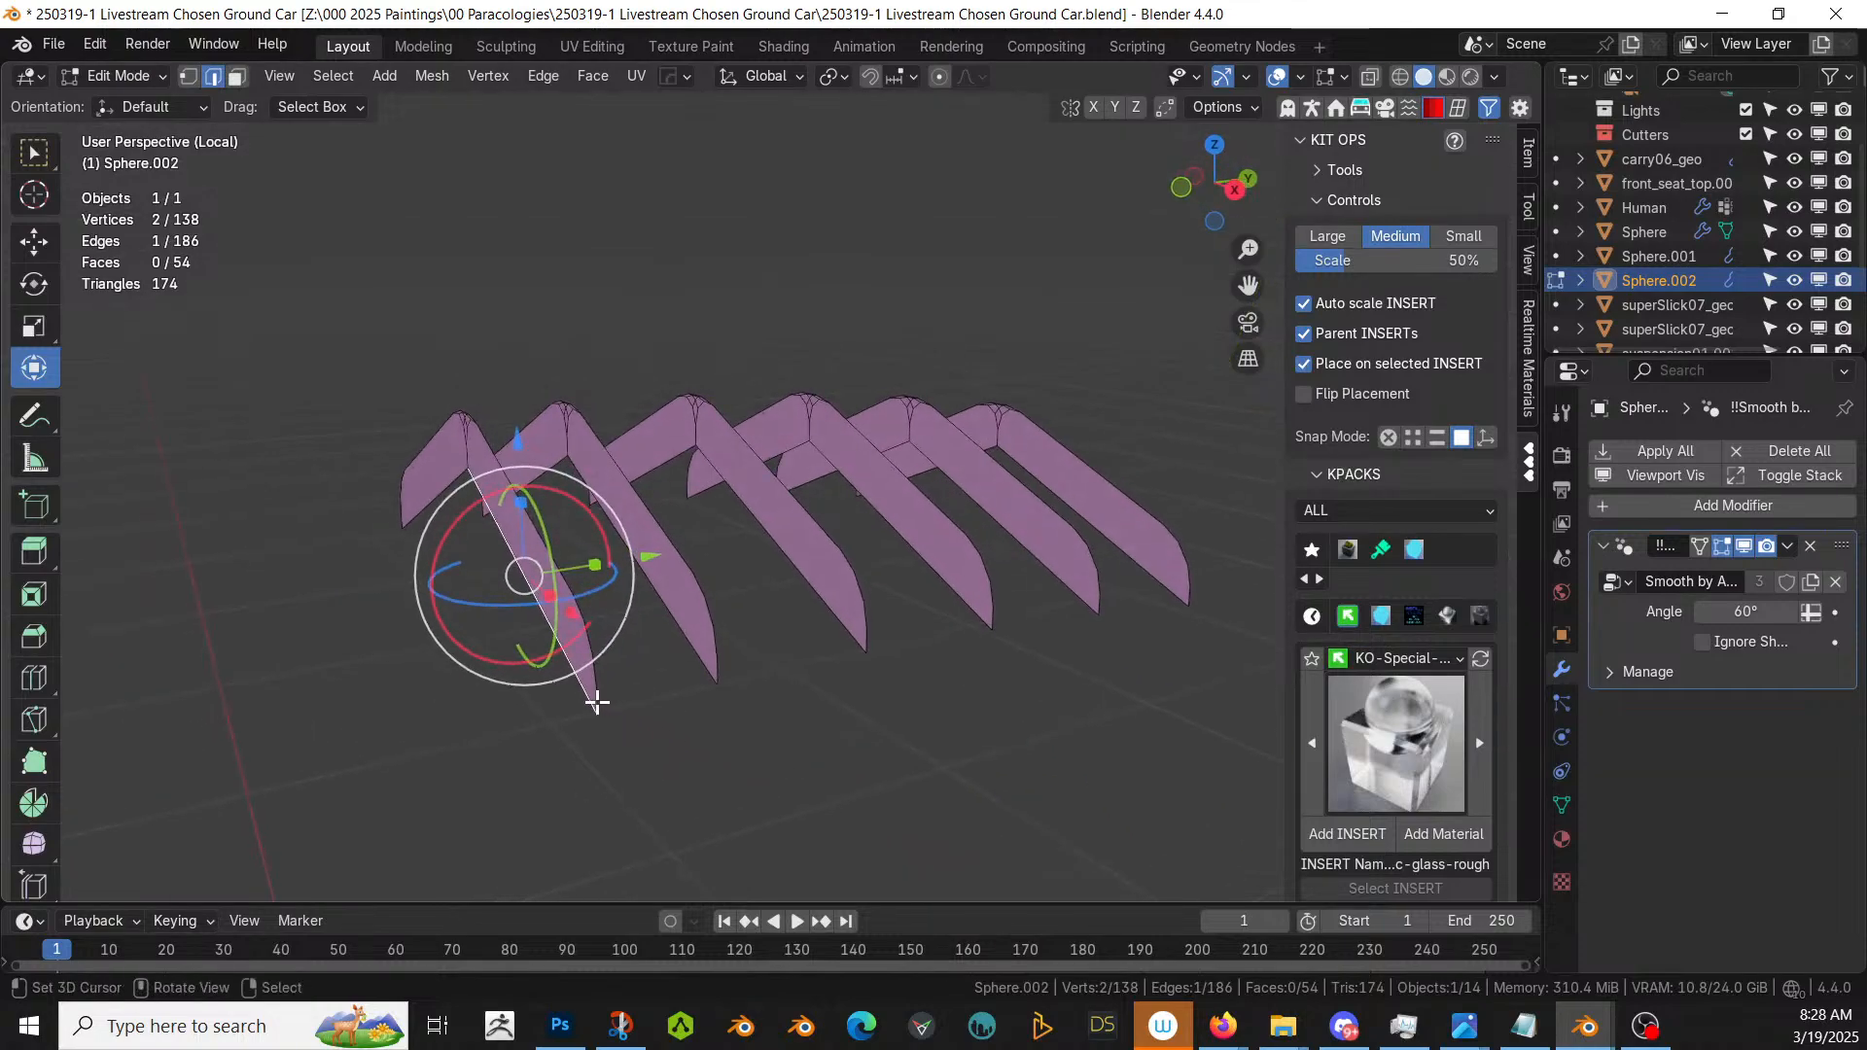
{"action": "middle_click_drag", "start_coordinate": [598, 687], "coordinate": [762, 609]}
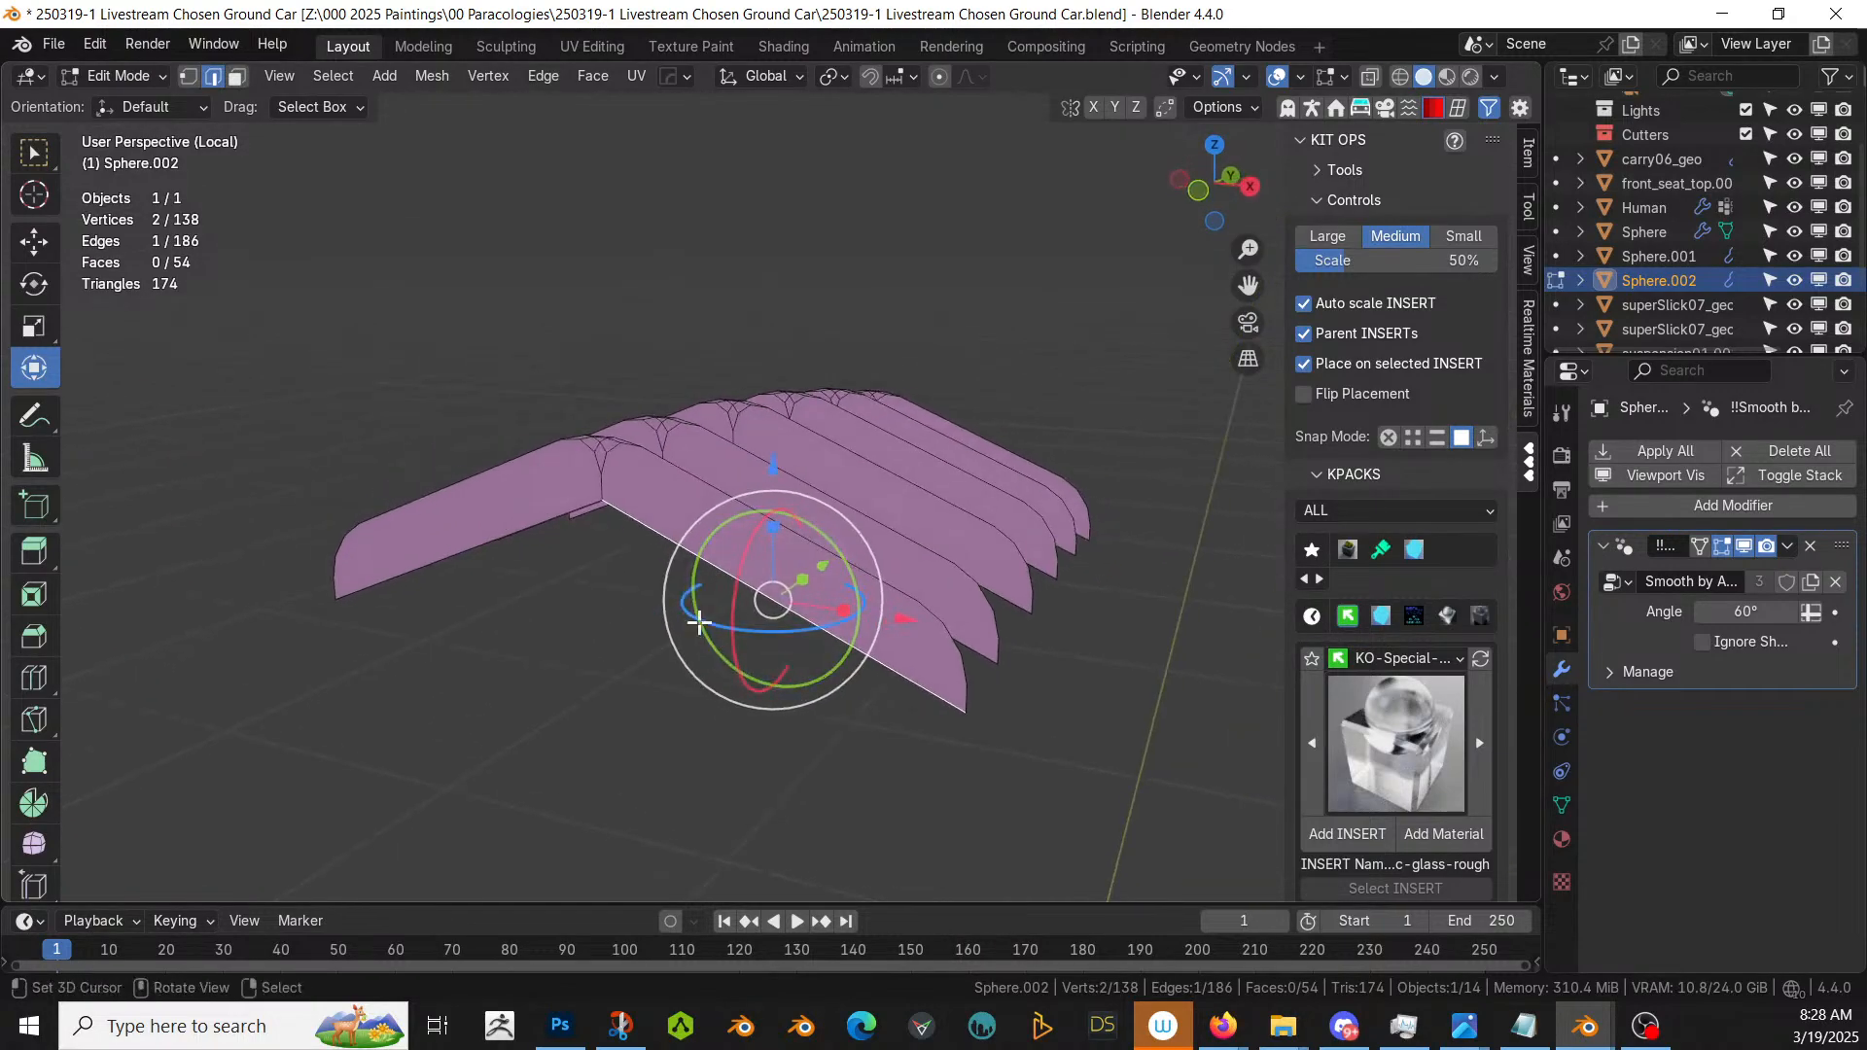
{"action": "scroll", "coordinate": [719, 632], "scroll_direction": "up", "scroll_amount": 3}
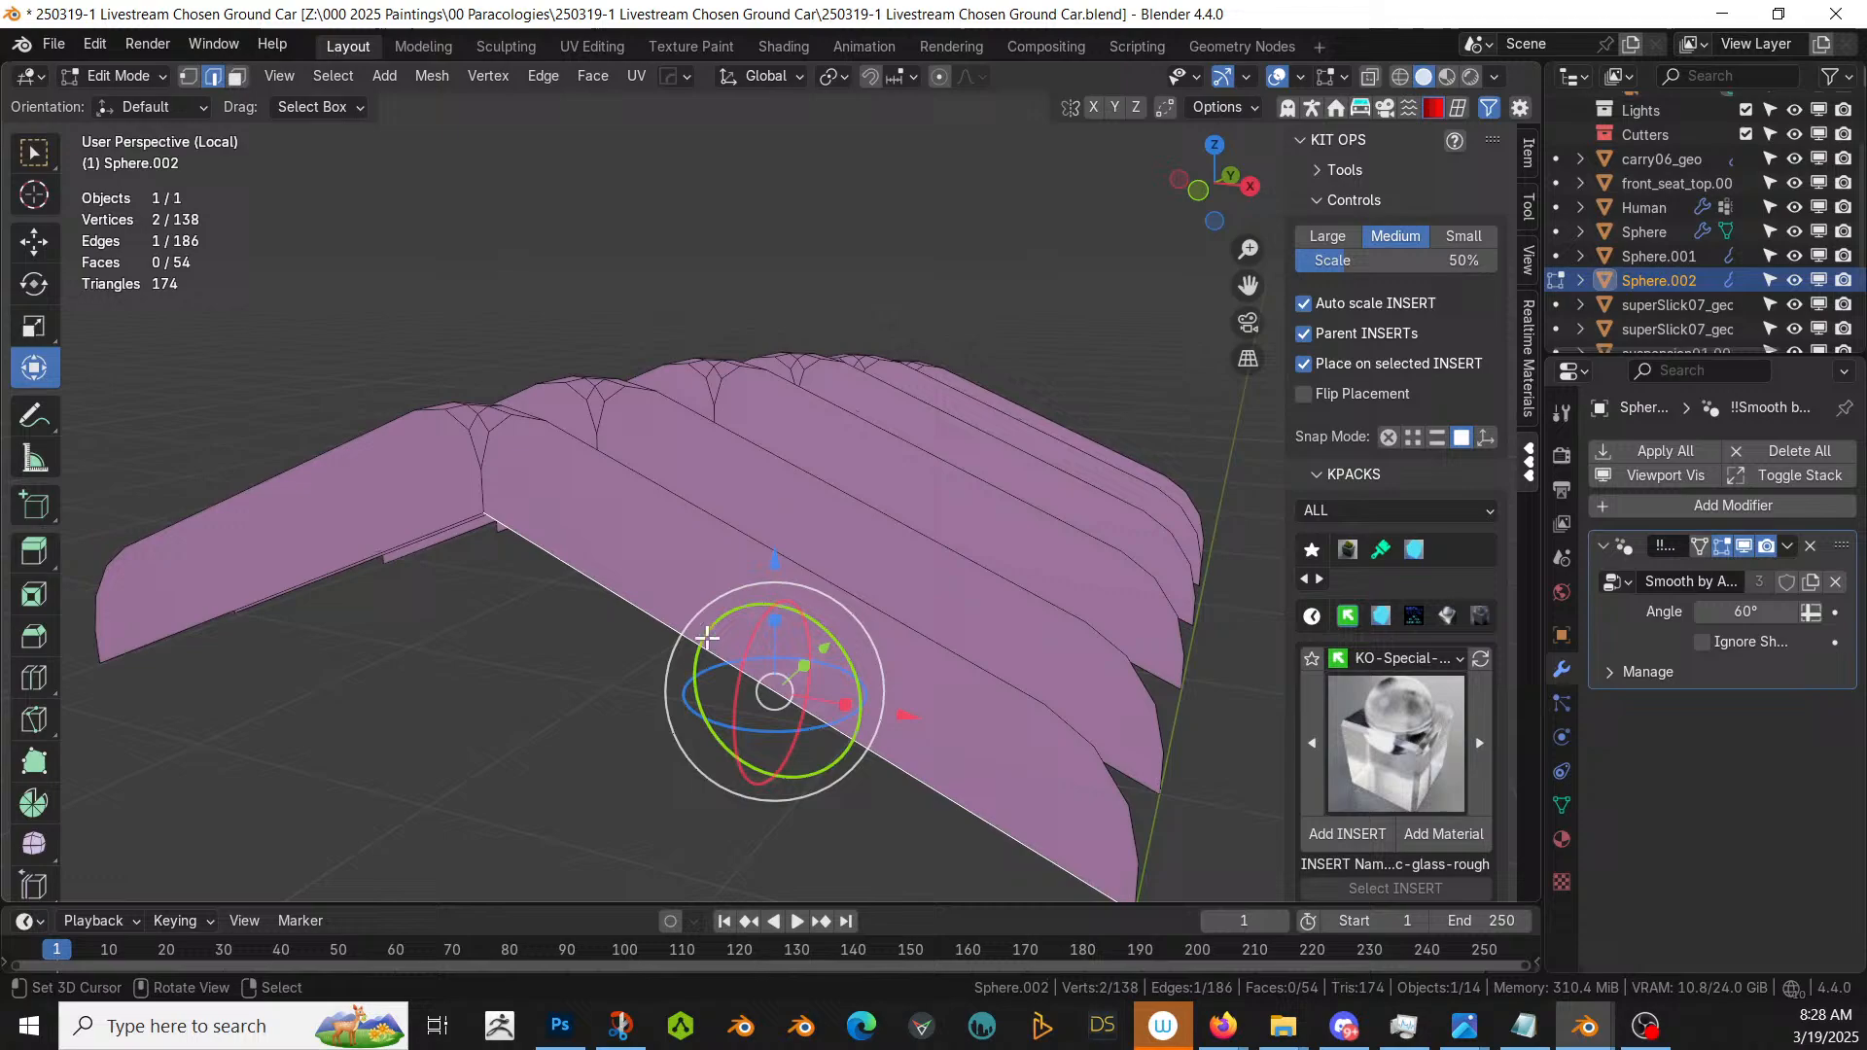
{"action": "right_click", "coordinate": [1121, 809]}
{"action": "right_click", "coordinate": [1118, 786], "text": "alt"}
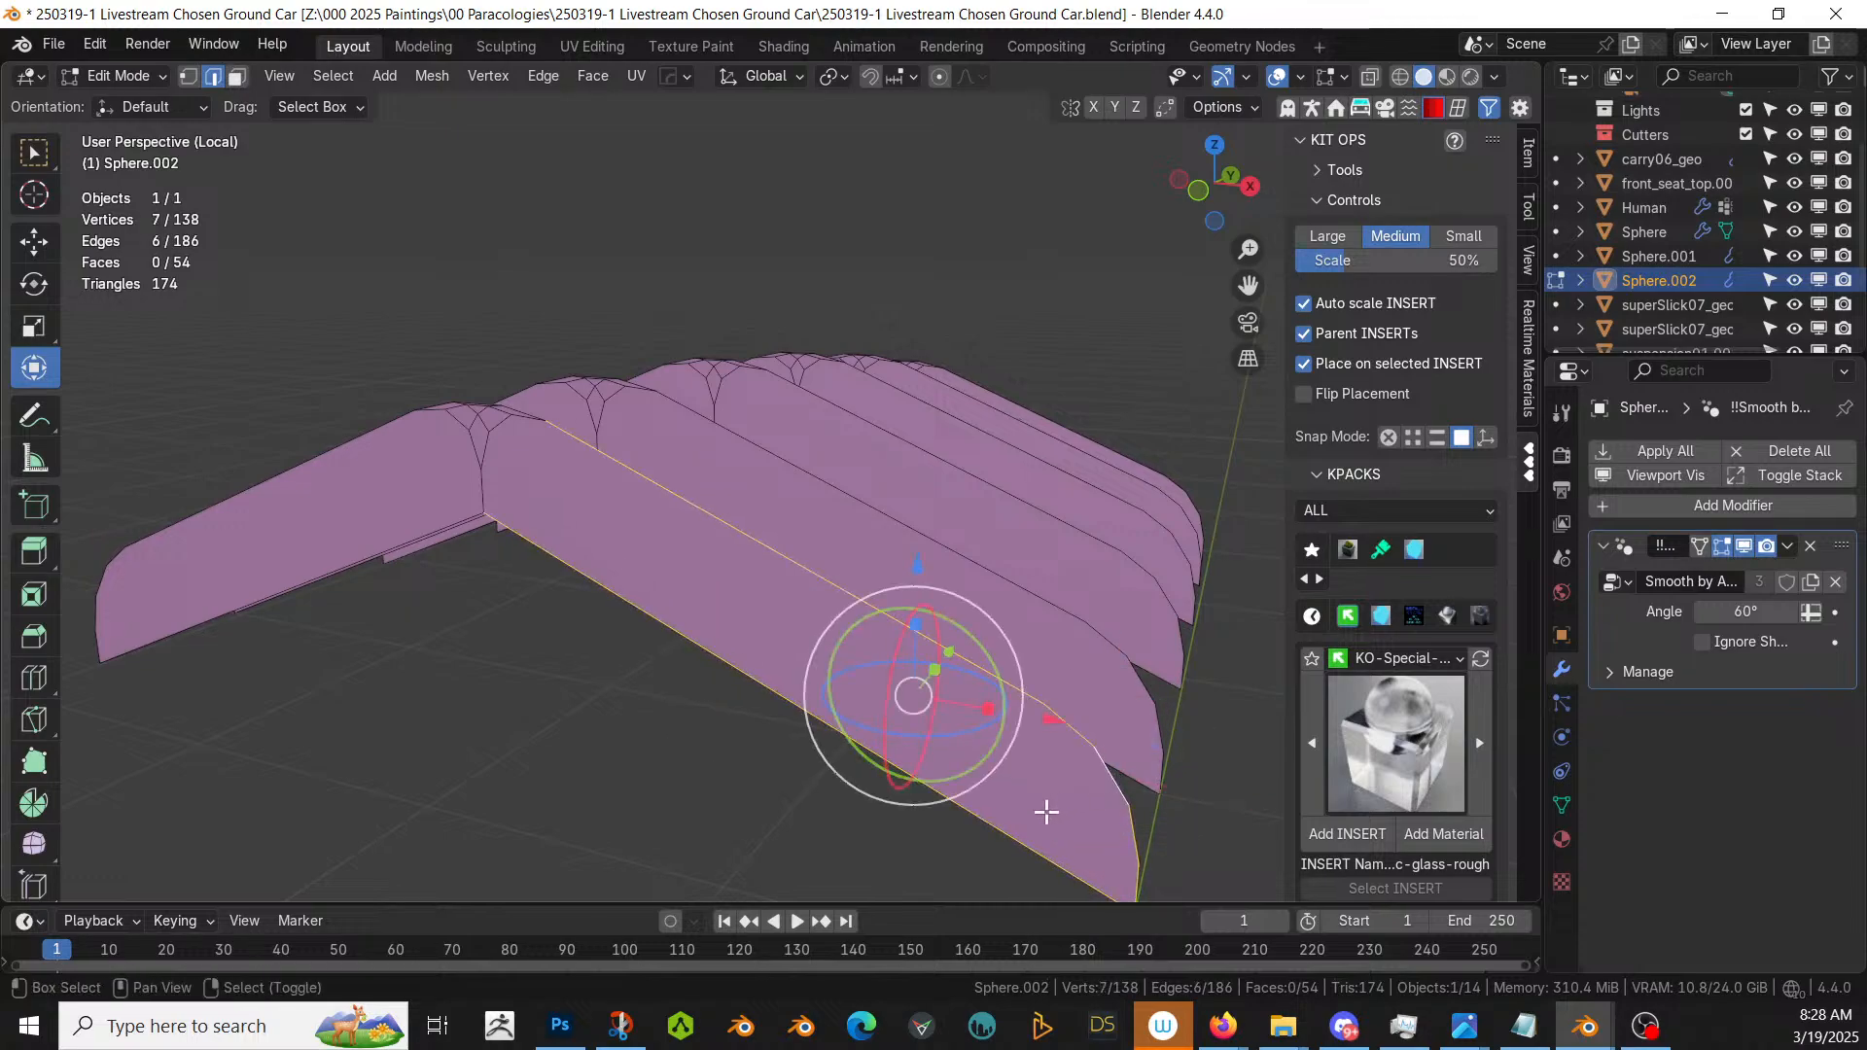
{"action": "right_click", "coordinate": [340, 449], "text": "alt+shift"}
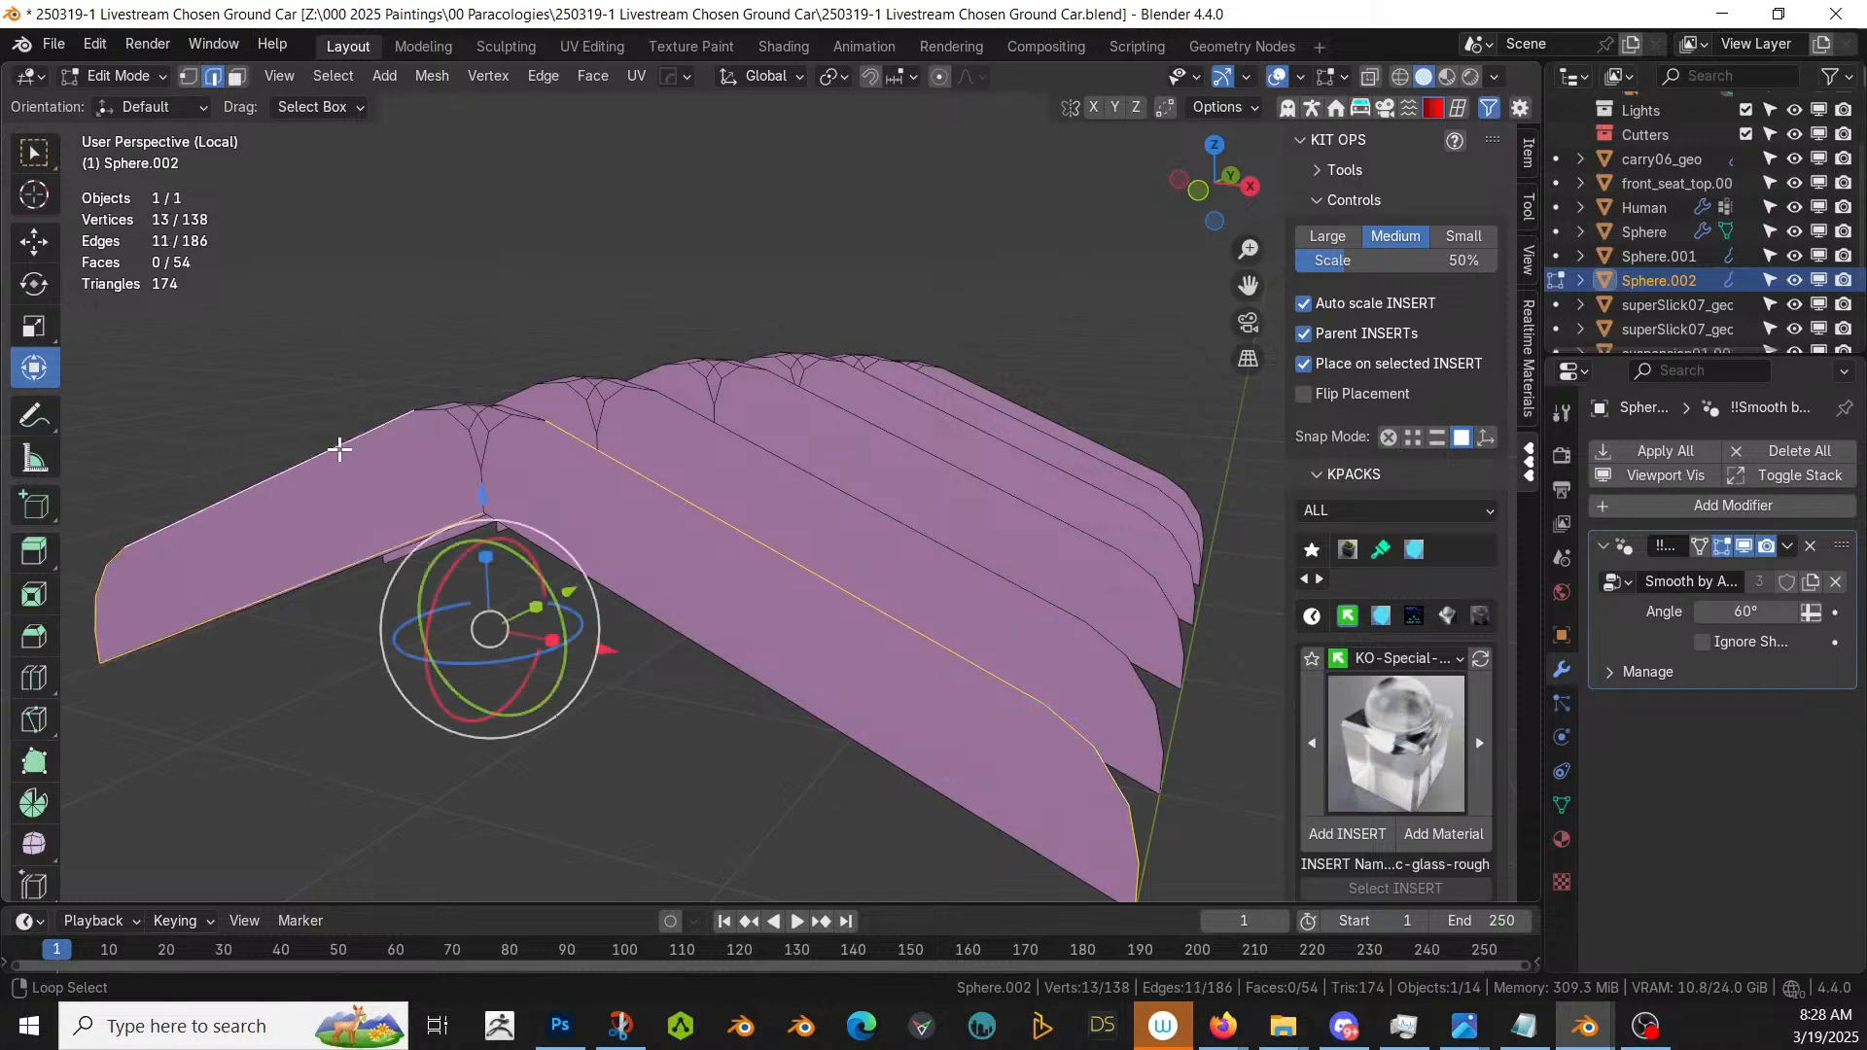
{"action": "middle_click_drag", "start_coordinate": [408, 534], "coordinate": [590, 588]}
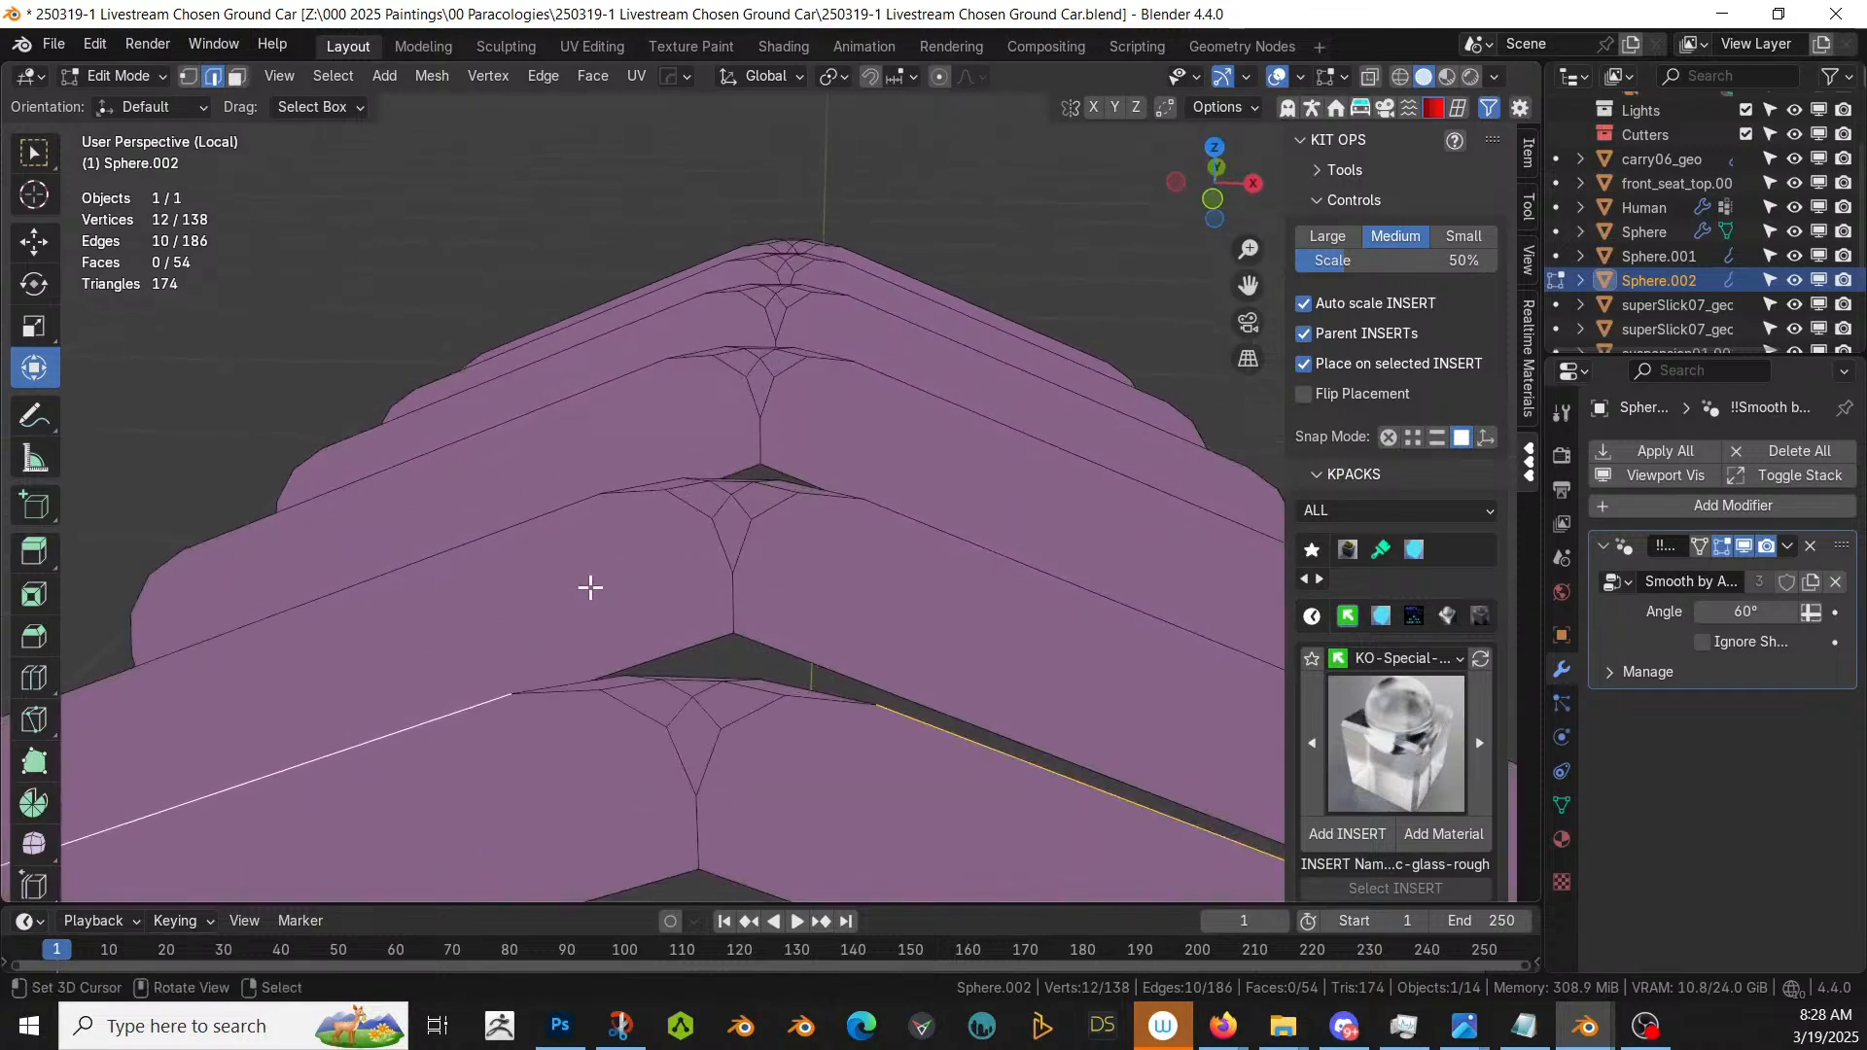
{"action": "left_click", "coordinate": [573, 680], "text": "shift"}
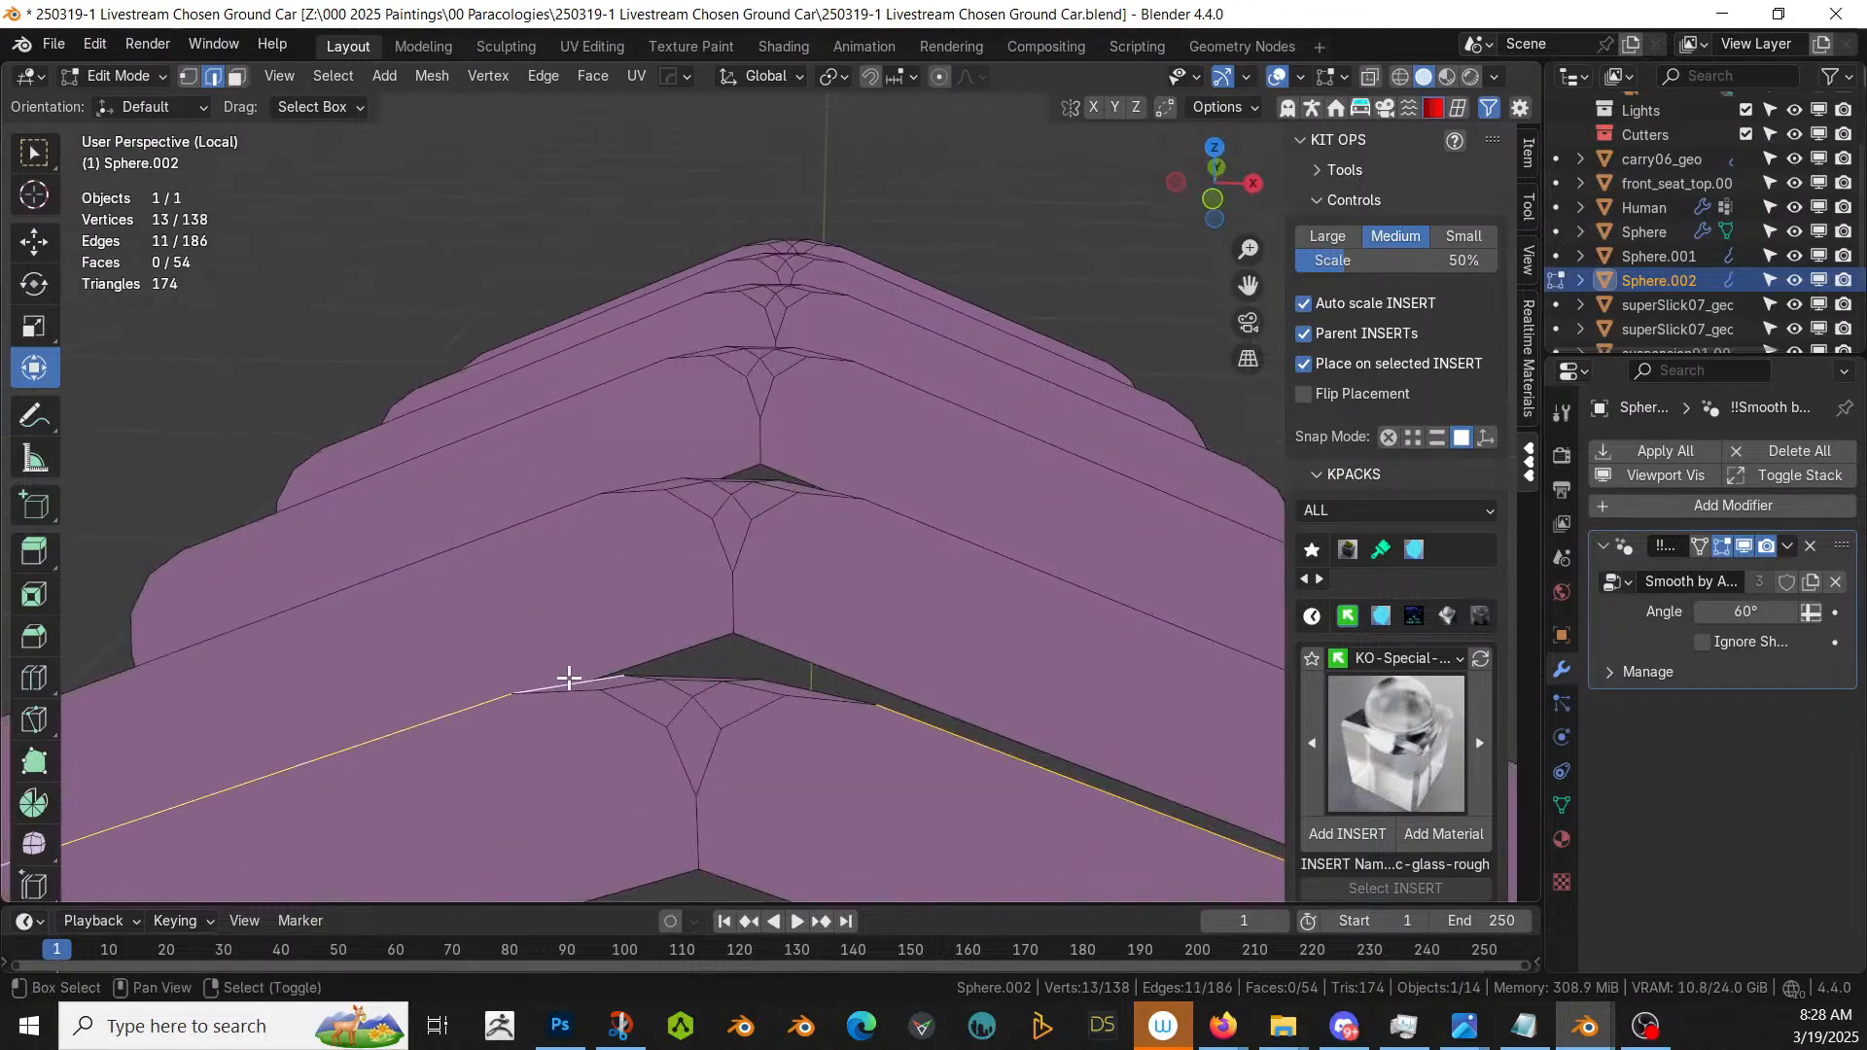
{"action": "left_click", "coordinate": [899, 719], "text": "ctrl"}
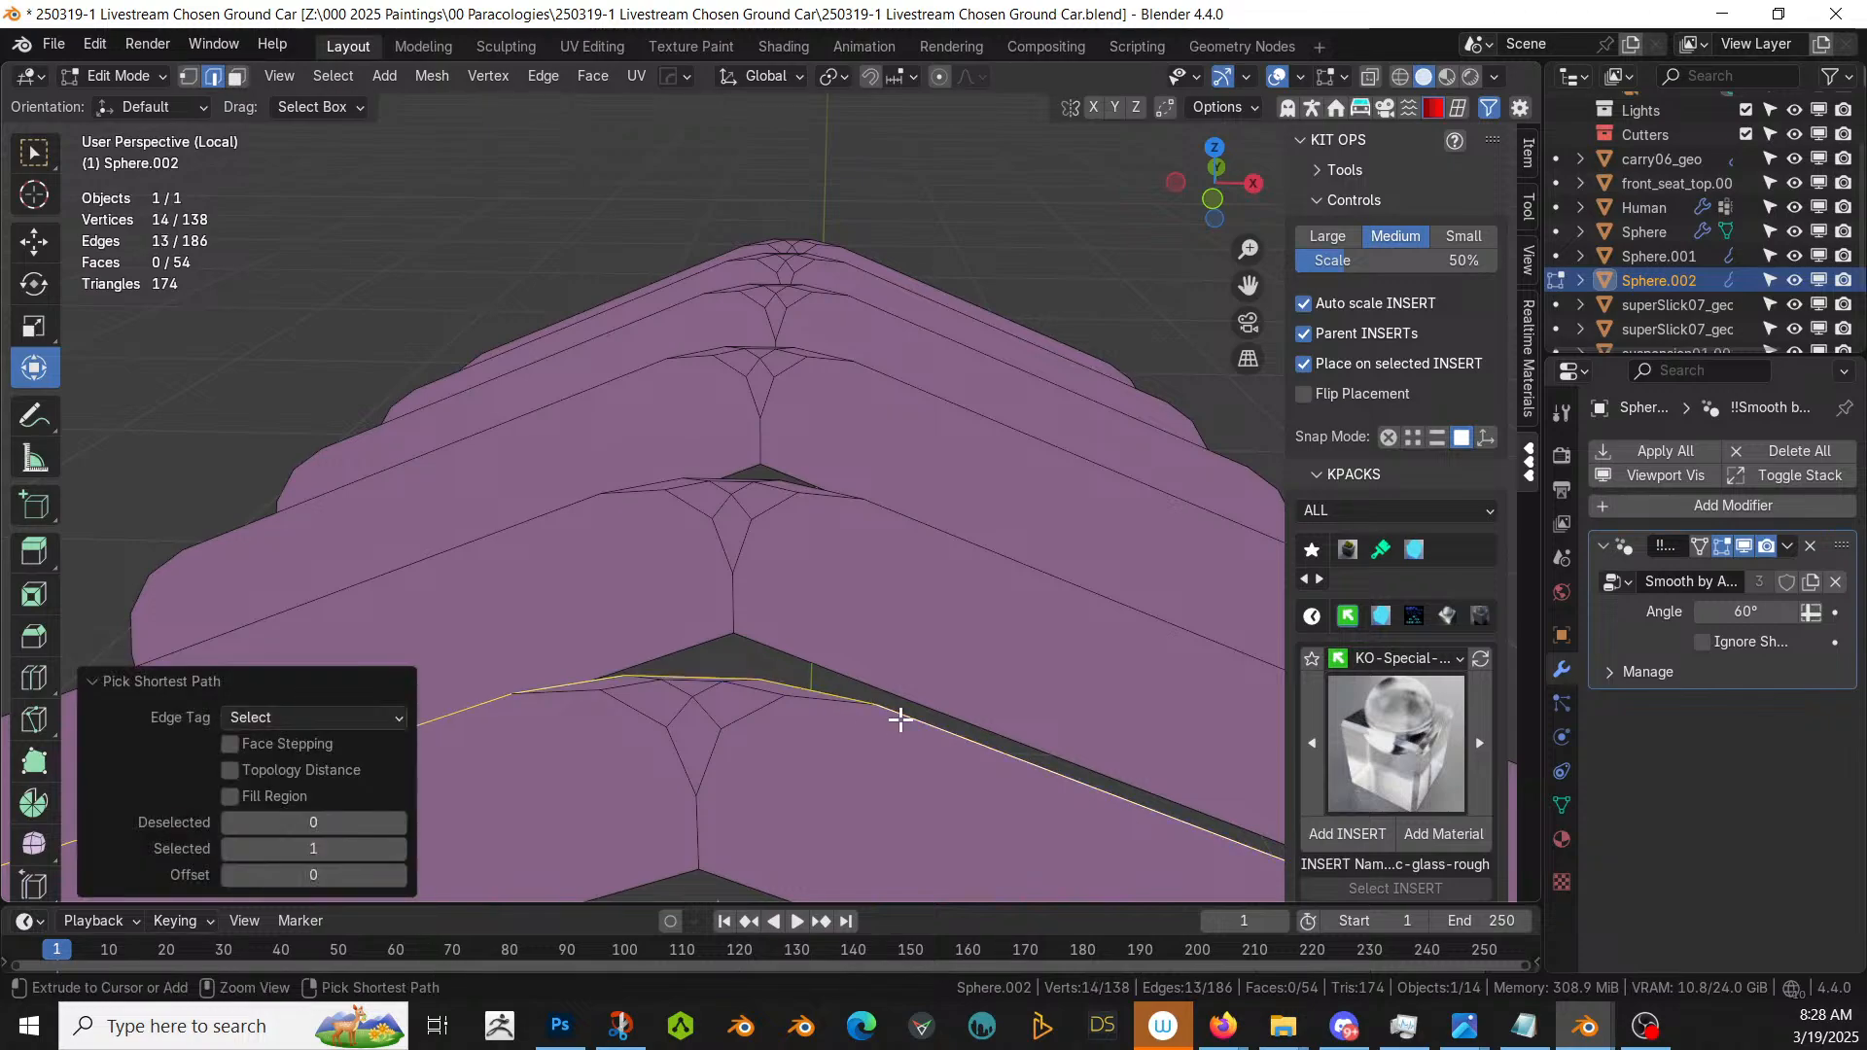
- Add the edge loops on both arms of the other five fins to the selection
{"action": "middle_click_drag", "start_coordinate": [808, 625], "coordinate": [679, 619]}
{"action": "left_click", "coordinate": [819, 717], "text": "alt+shift"}
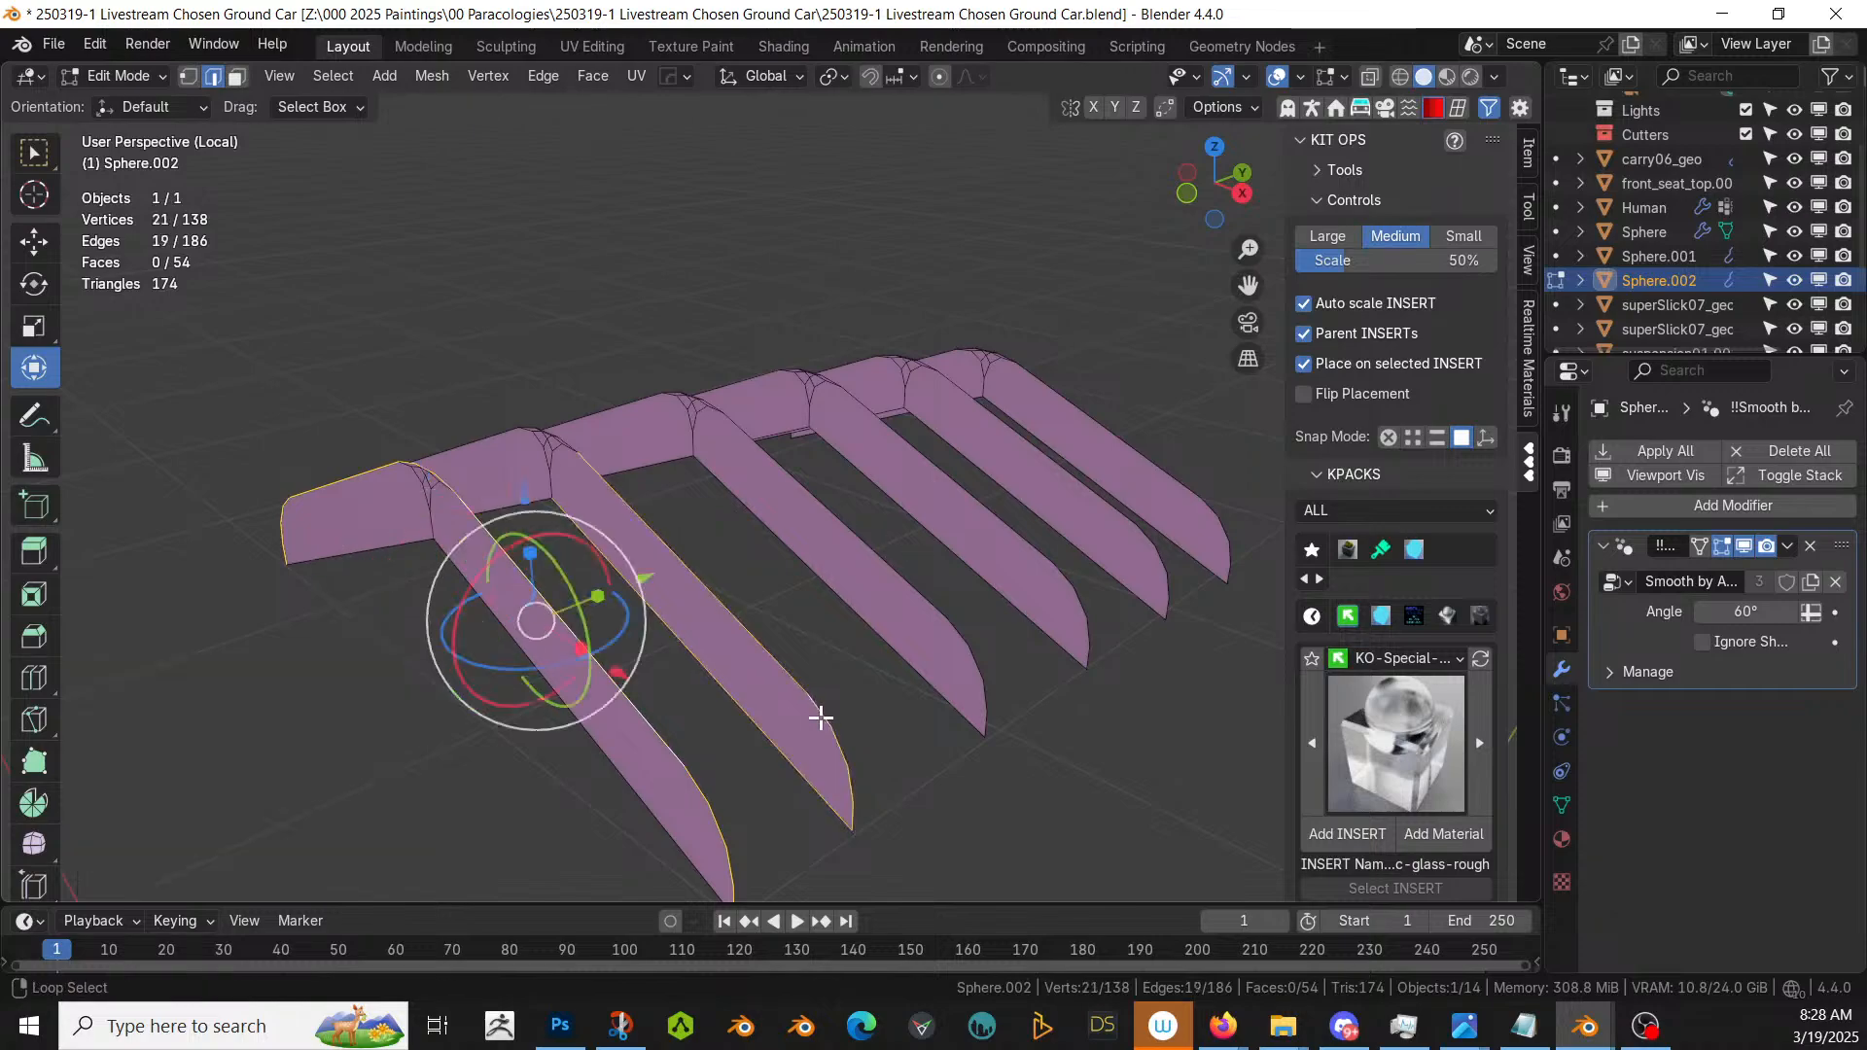
{"action": "left_click", "coordinate": [503, 443], "text": "alt+shift"}
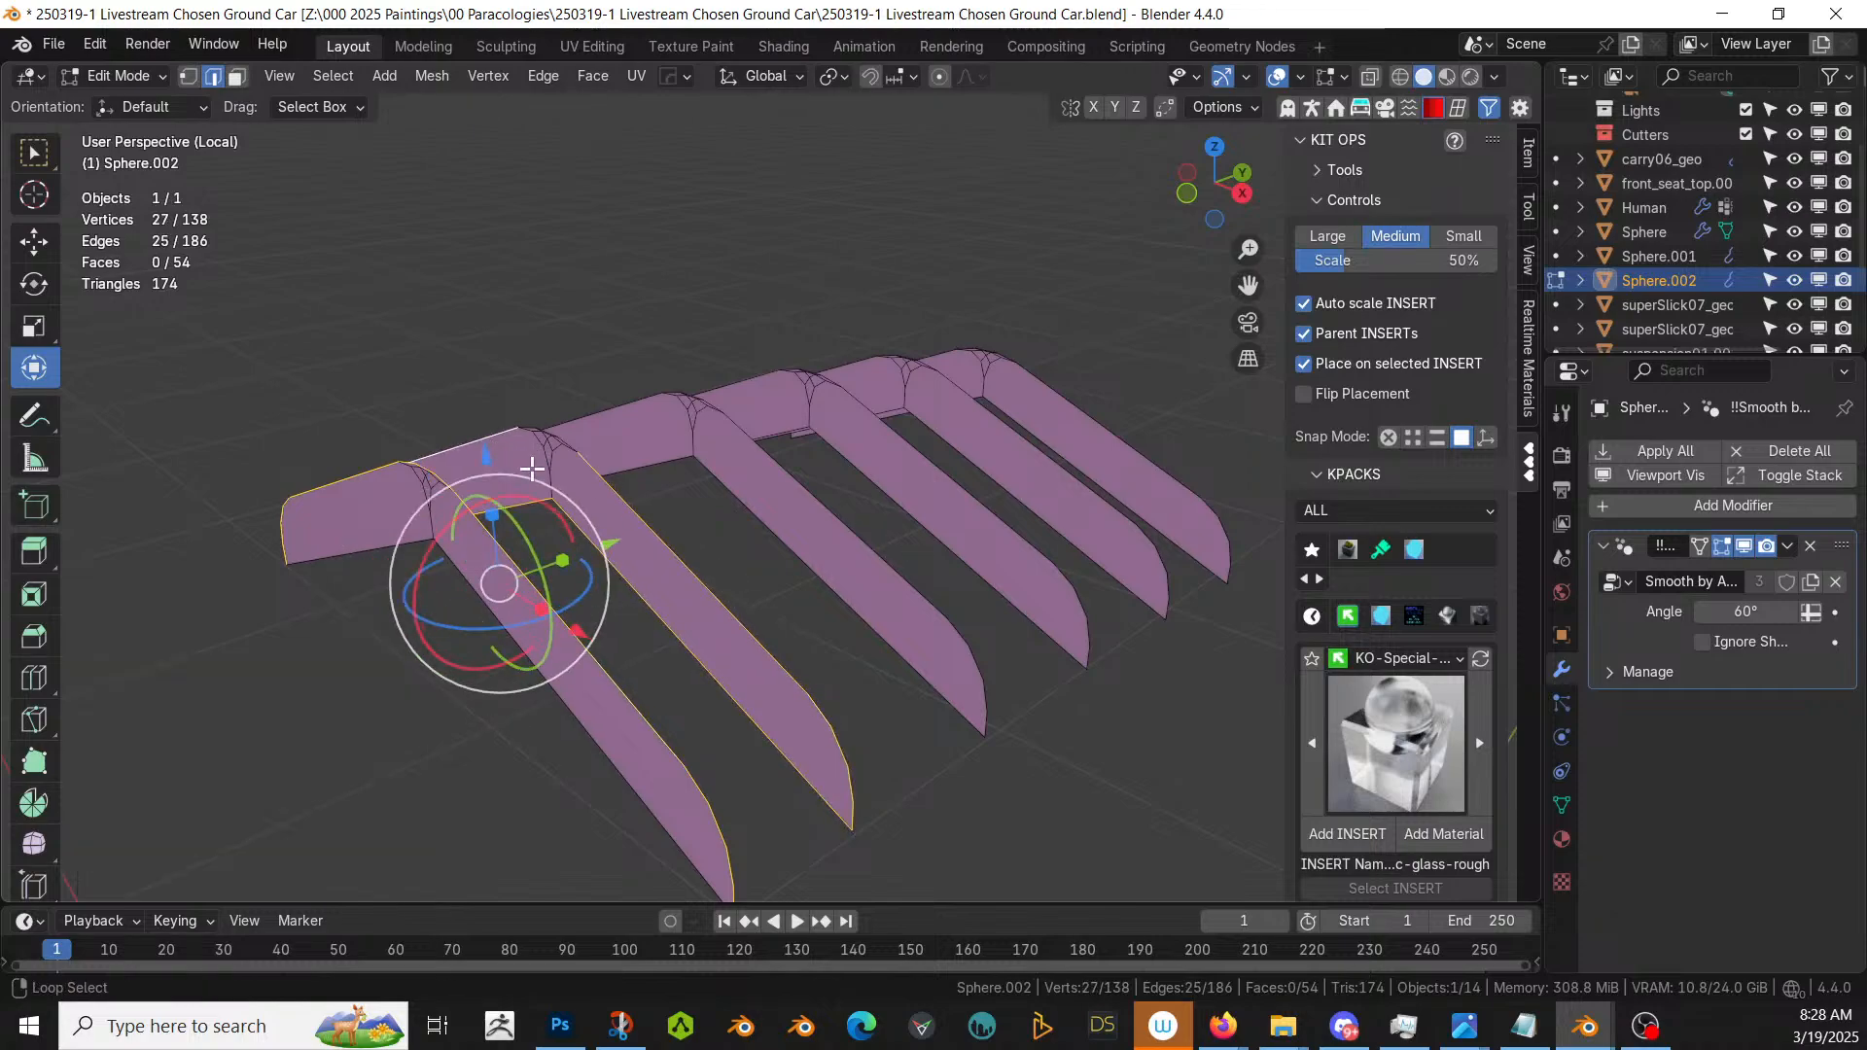
{"action": "left_click", "coordinate": [885, 559], "text": "alt+shift"}
{"action": "left_click", "coordinate": [622, 407], "text": "alt+shift"}
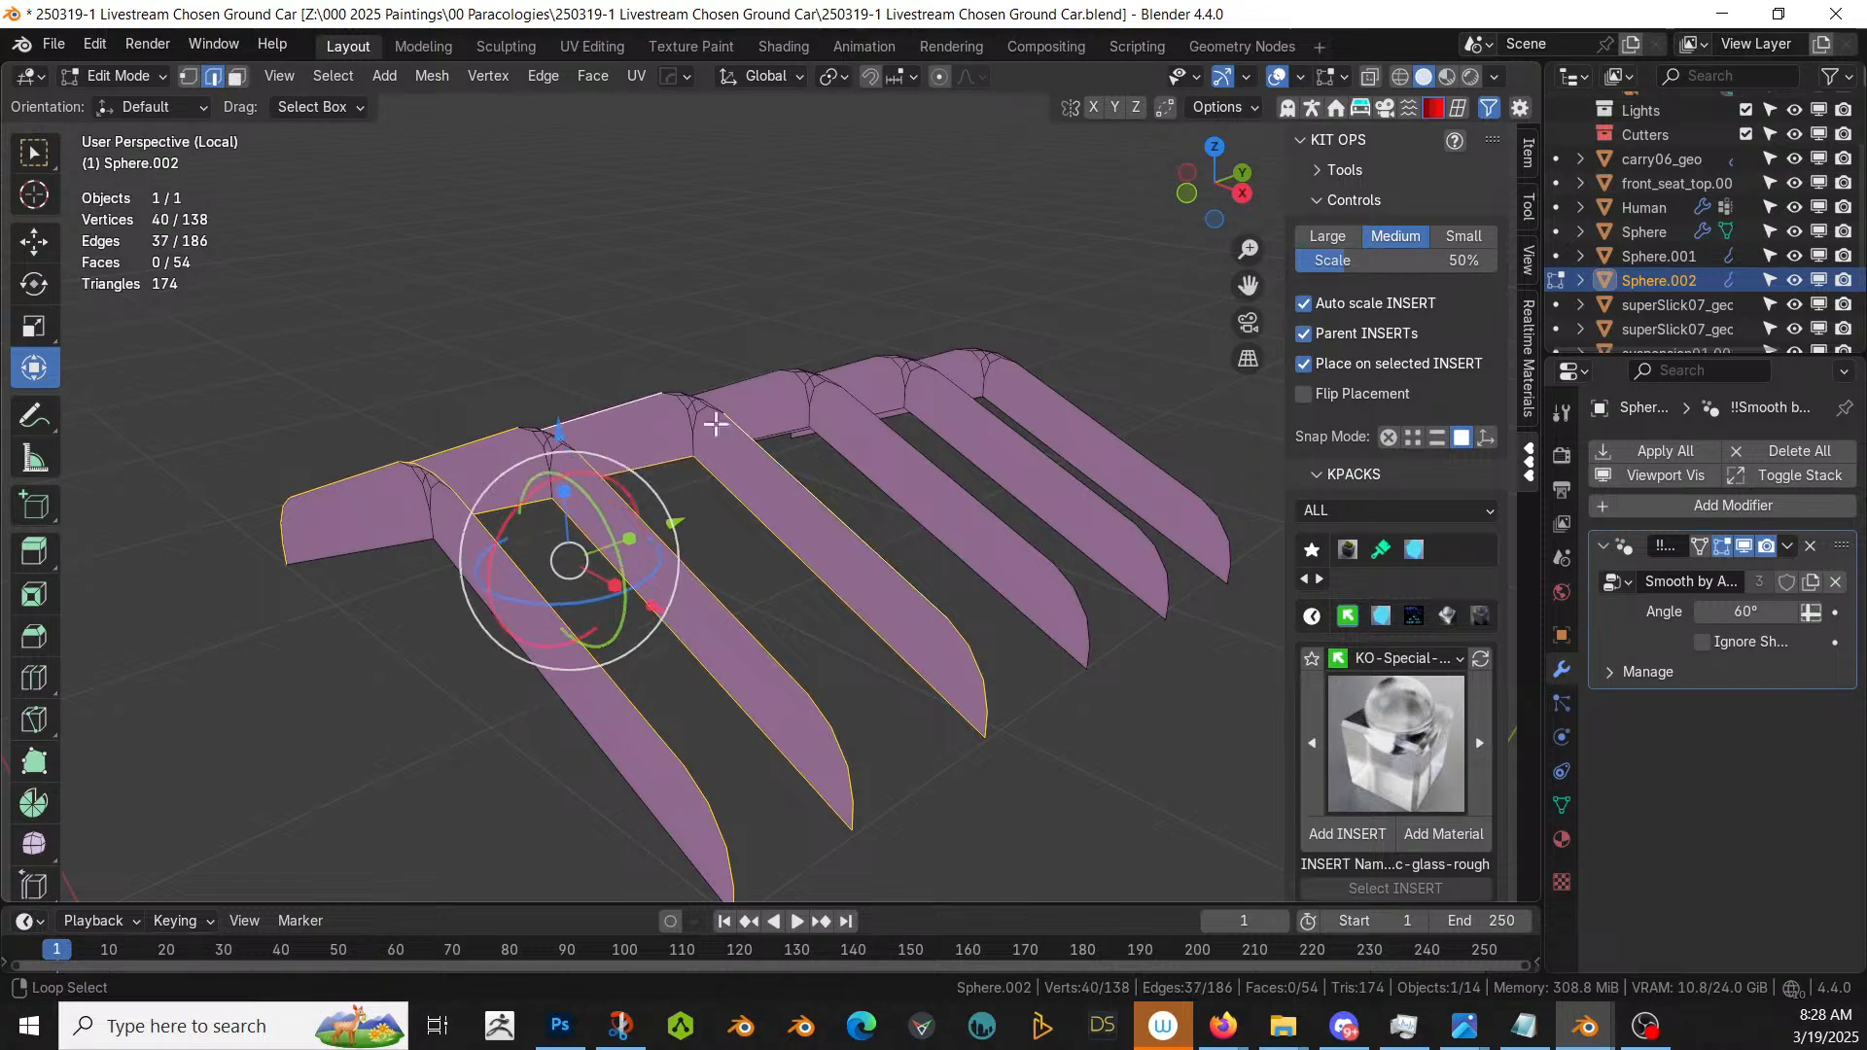
{"action": "left_click", "coordinate": [906, 461], "text": "alt+shift"}
{"action": "left_click", "coordinate": [754, 378], "text": "alt+shift"}
{"action": "left_click", "coordinate": [1030, 467], "text": "alt+shift"}
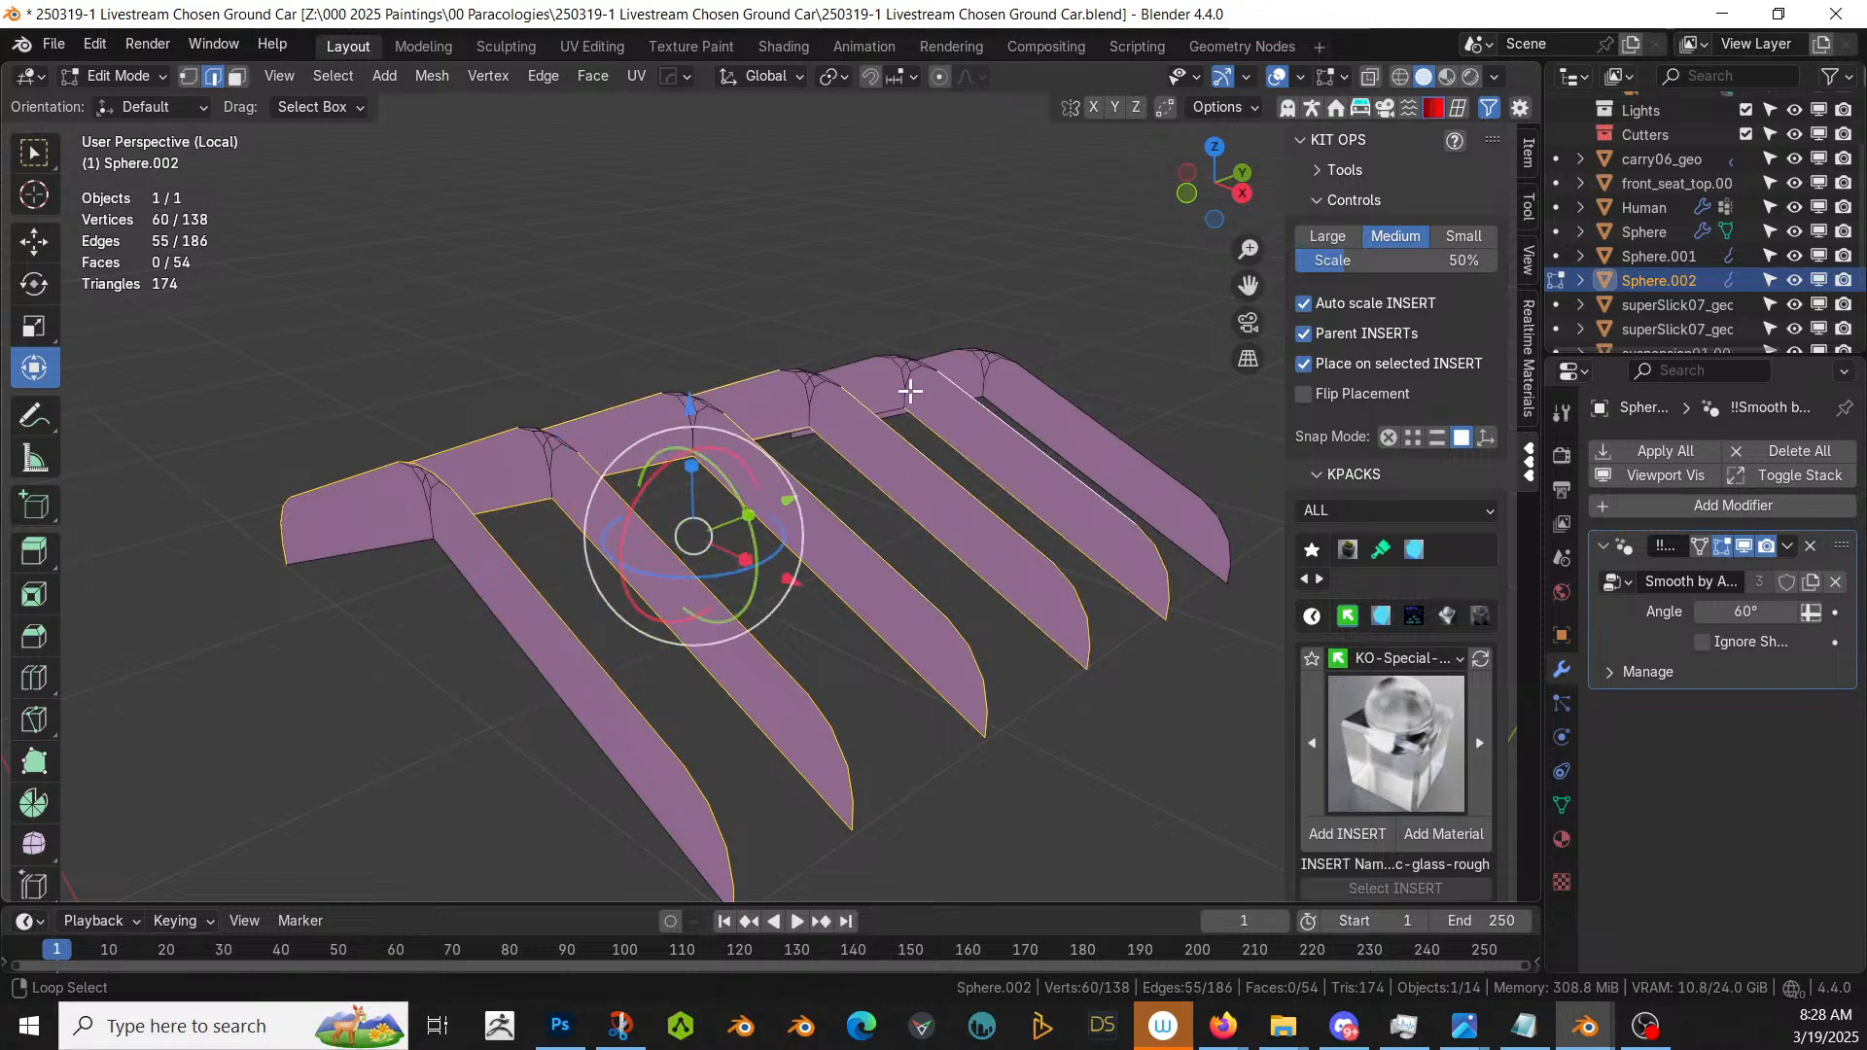
{"action": "left_click", "coordinate": [859, 364], "text": "alt+shift"}
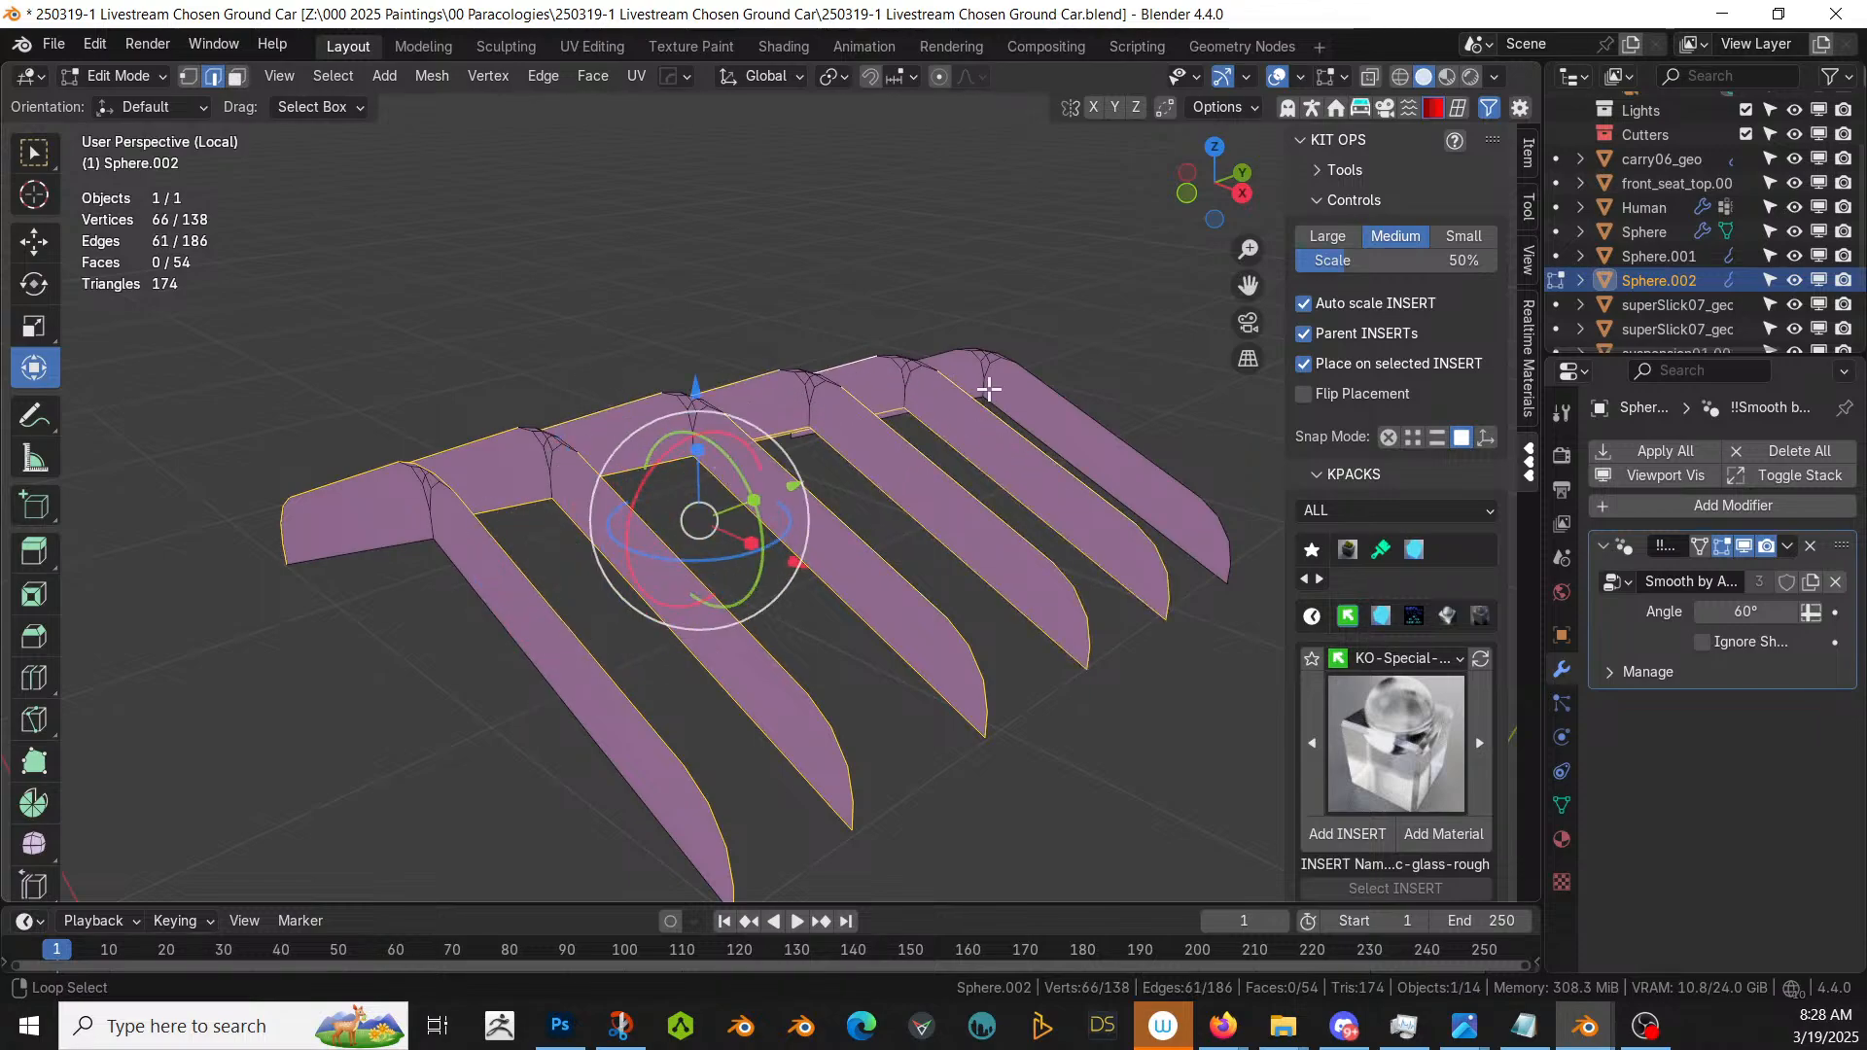
{"action": "left_click", "coordinate": [1052, 395], "text": "alt+shift"}
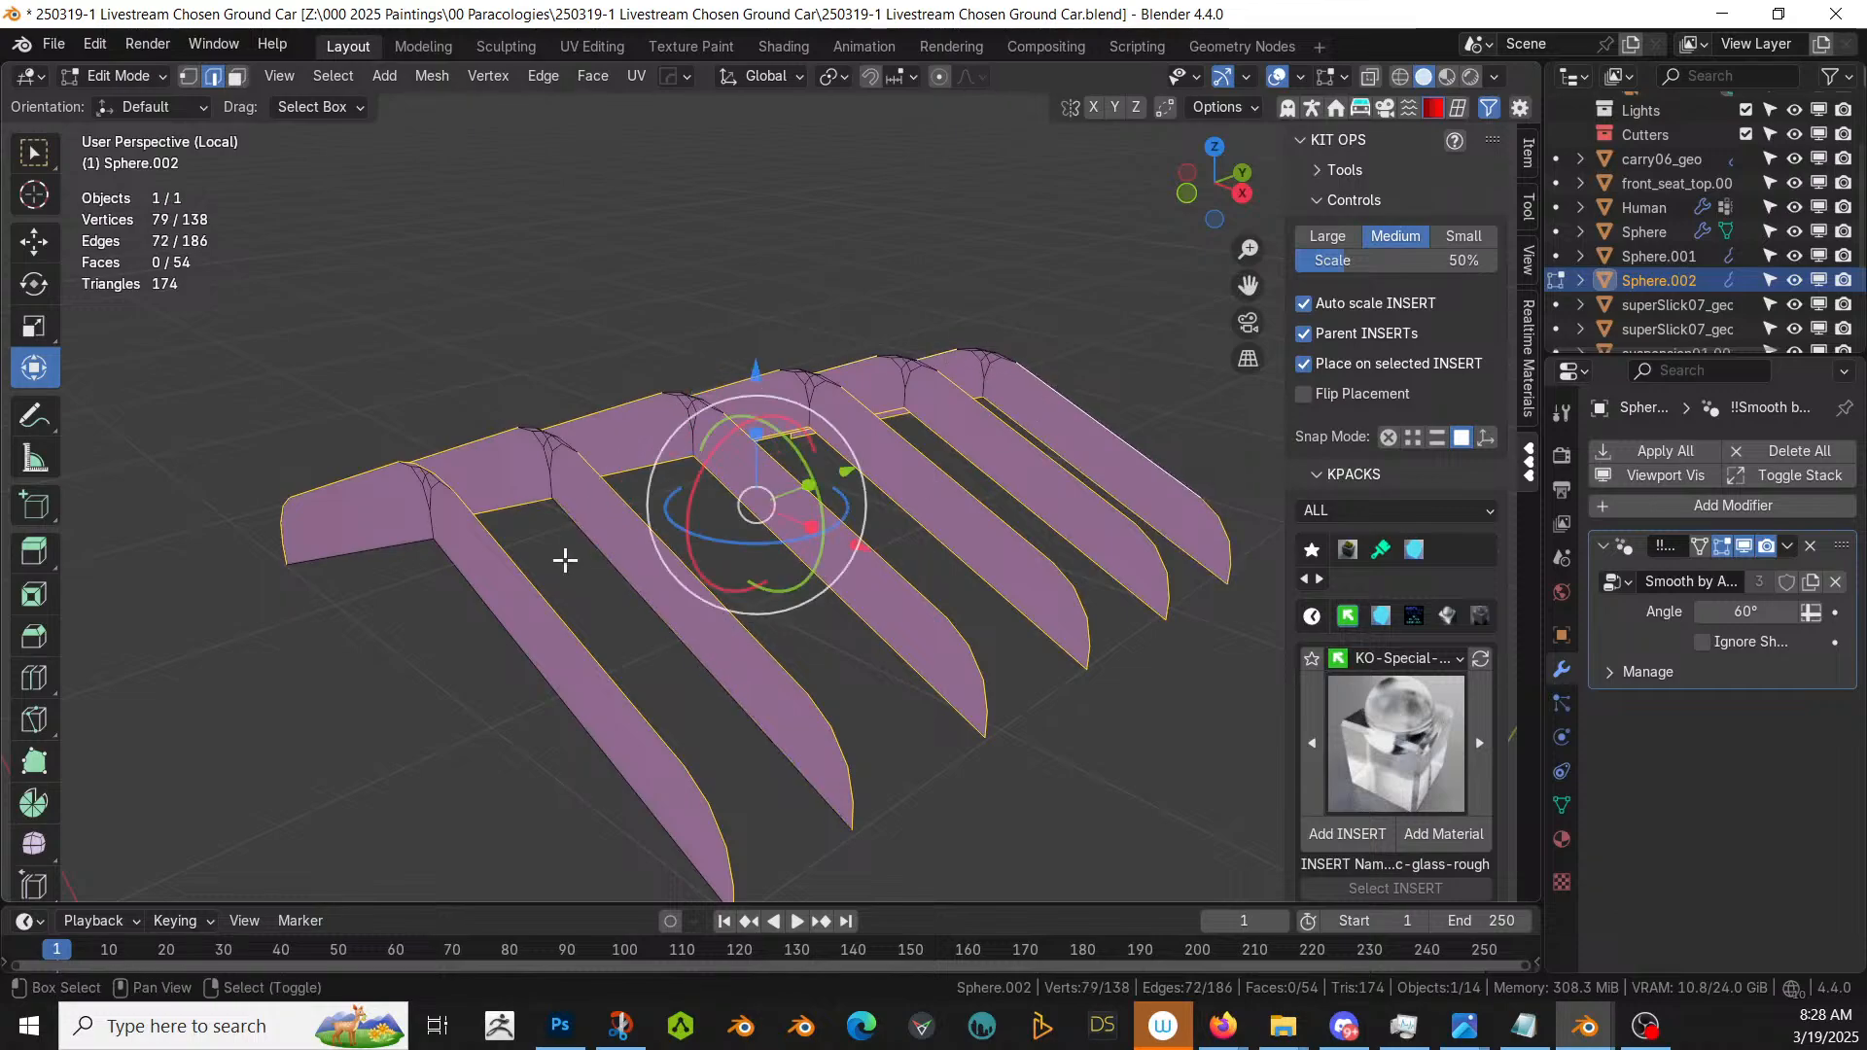
- Deselect the unwanted lower edges on the fin arms so the selection keeps the upper outlines and rounded ends
{"action": "left_click", "coordinate": [544, 497], "text": "shift"}
{"action": "left_click", "coordinate": [829, 581], "text": "shift"}
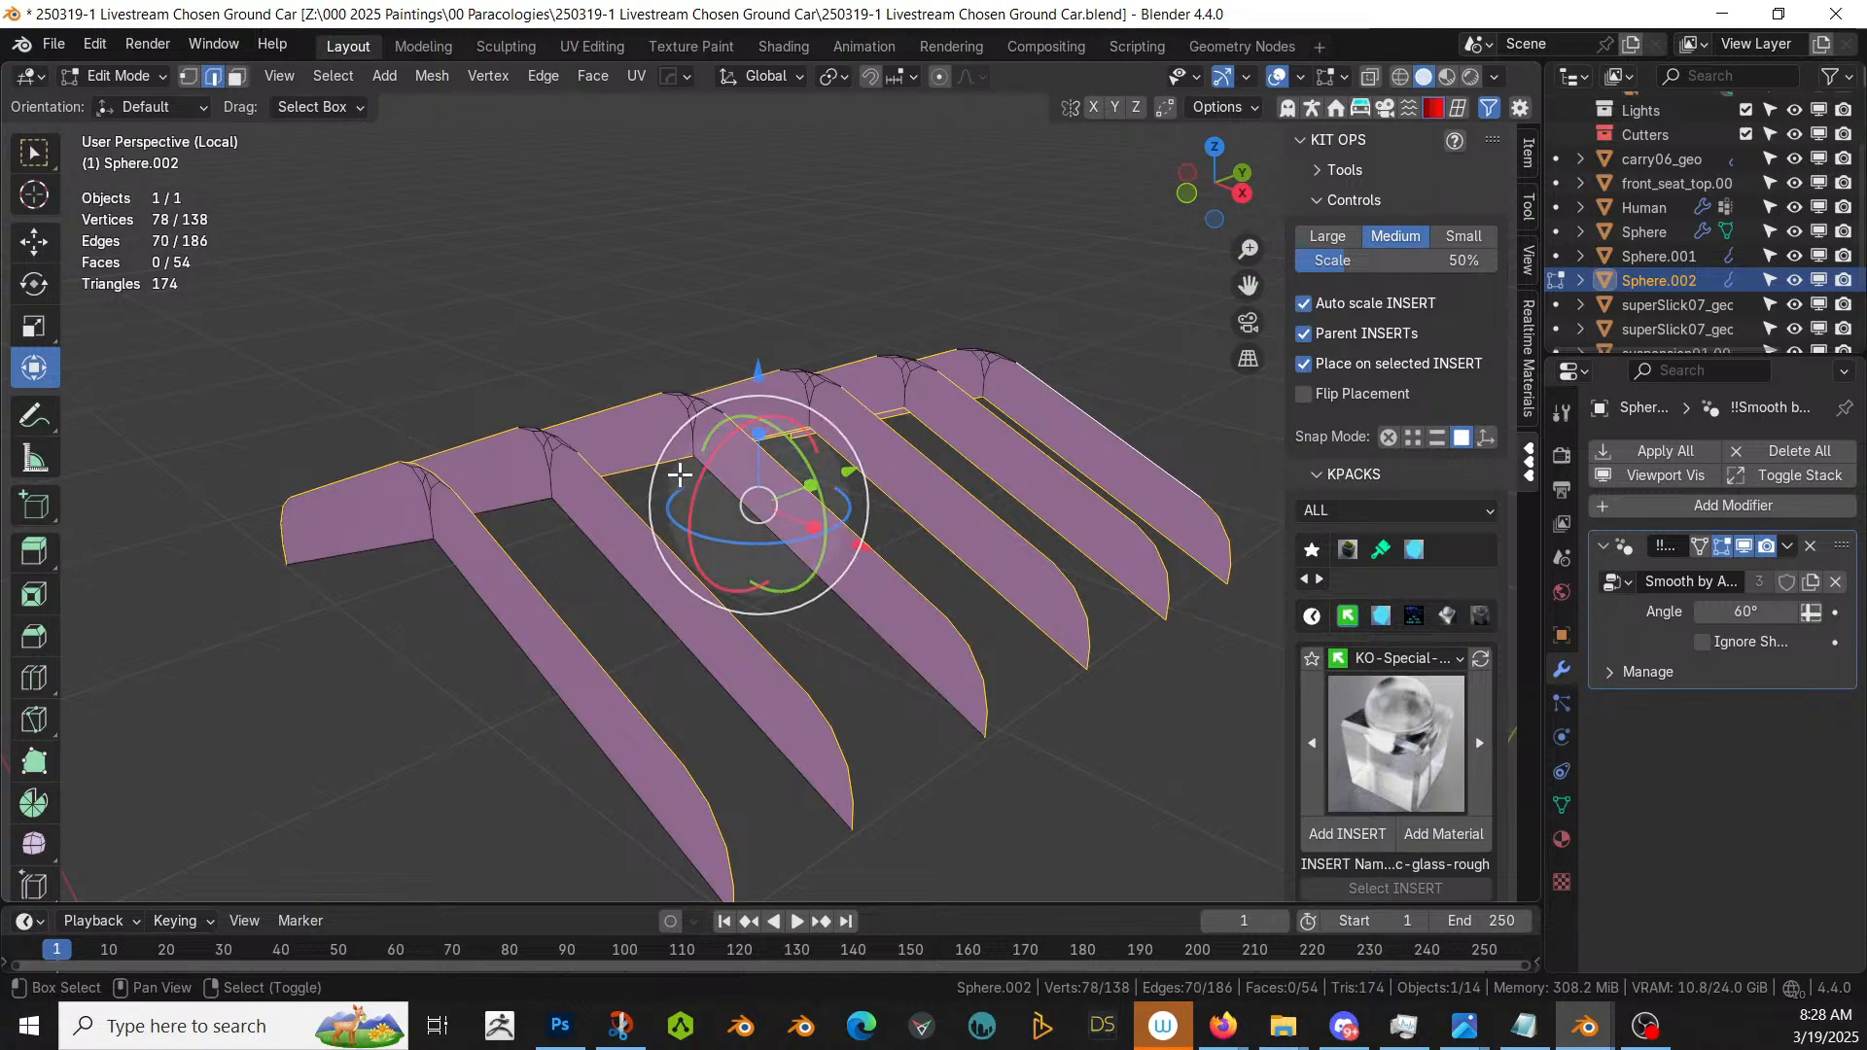
{"action": "left_click", "coordinate": [804, 430], "text": "shift"}
{"action": "middle_click_drag", "start_coordinate": [908, 505], "coordinate": [873, 532]}
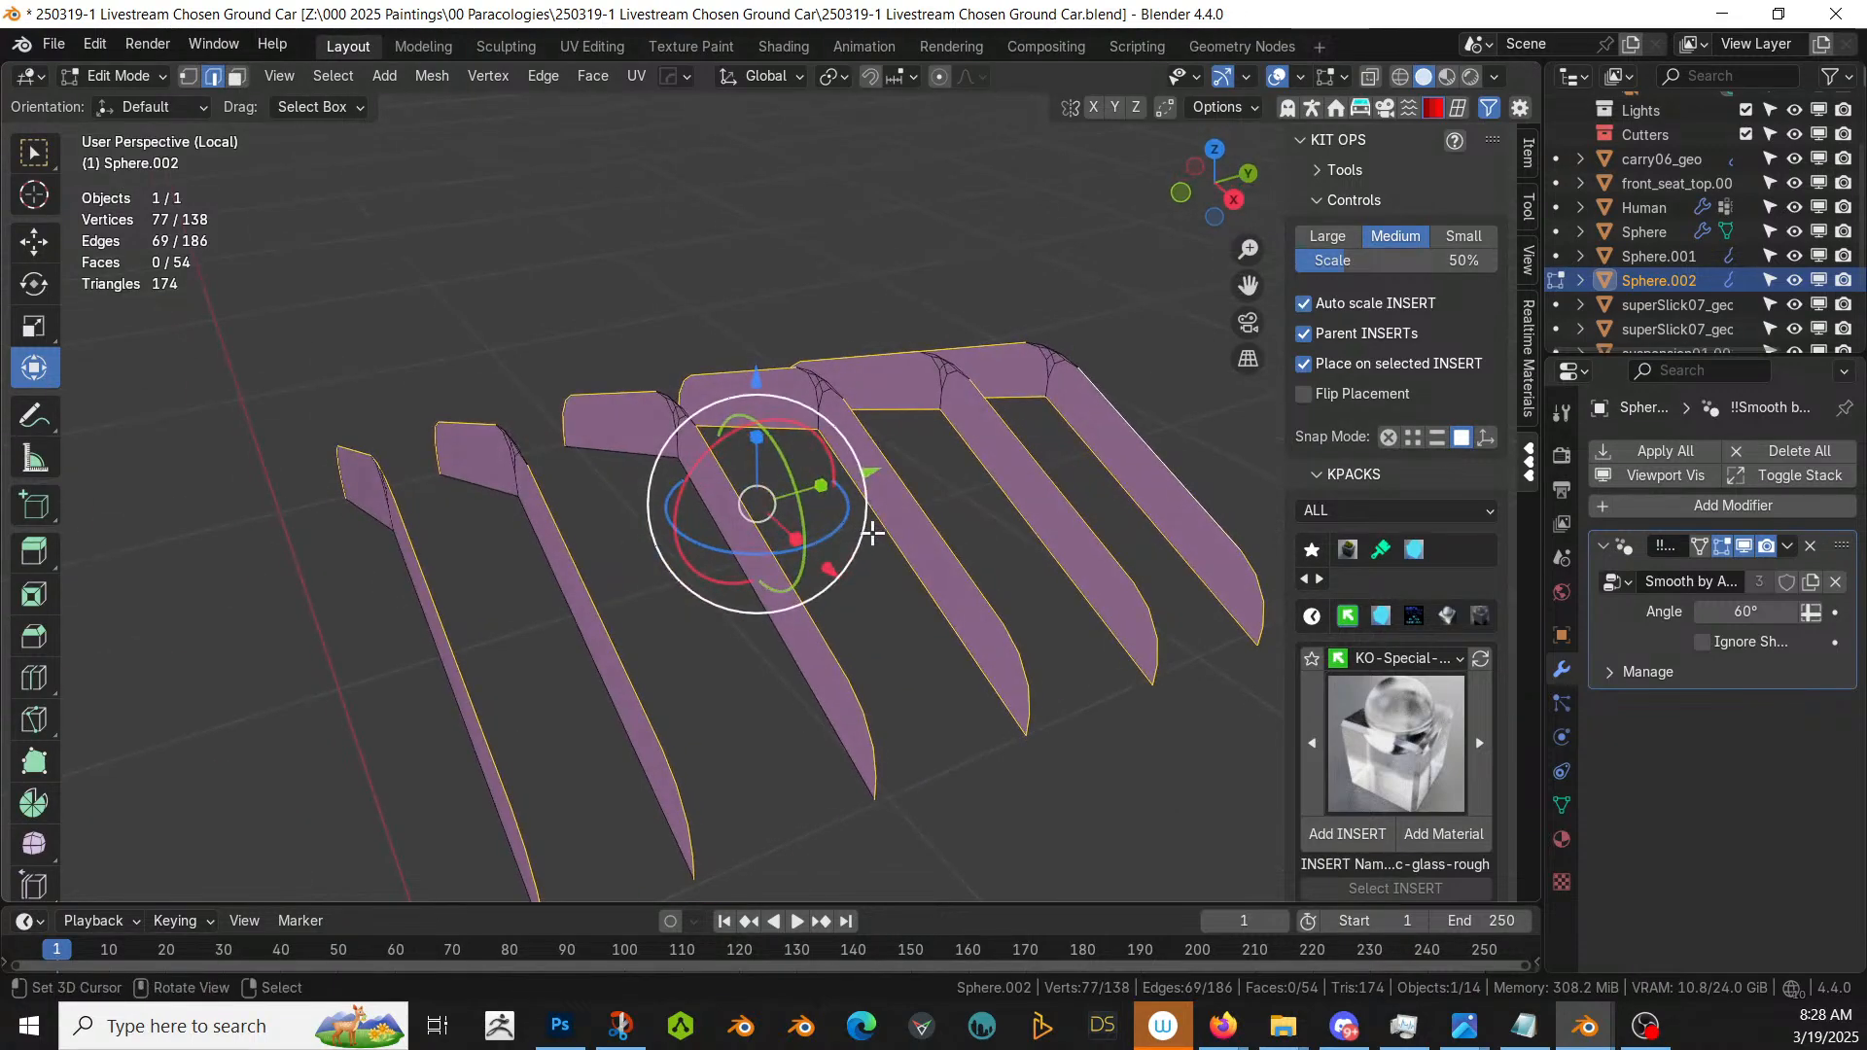
{"action": "right_click", "coordinate": [899, 543], "text": "shift"}
{"action": "right_click", "coordinate": [781, 430], "text": "shift"}
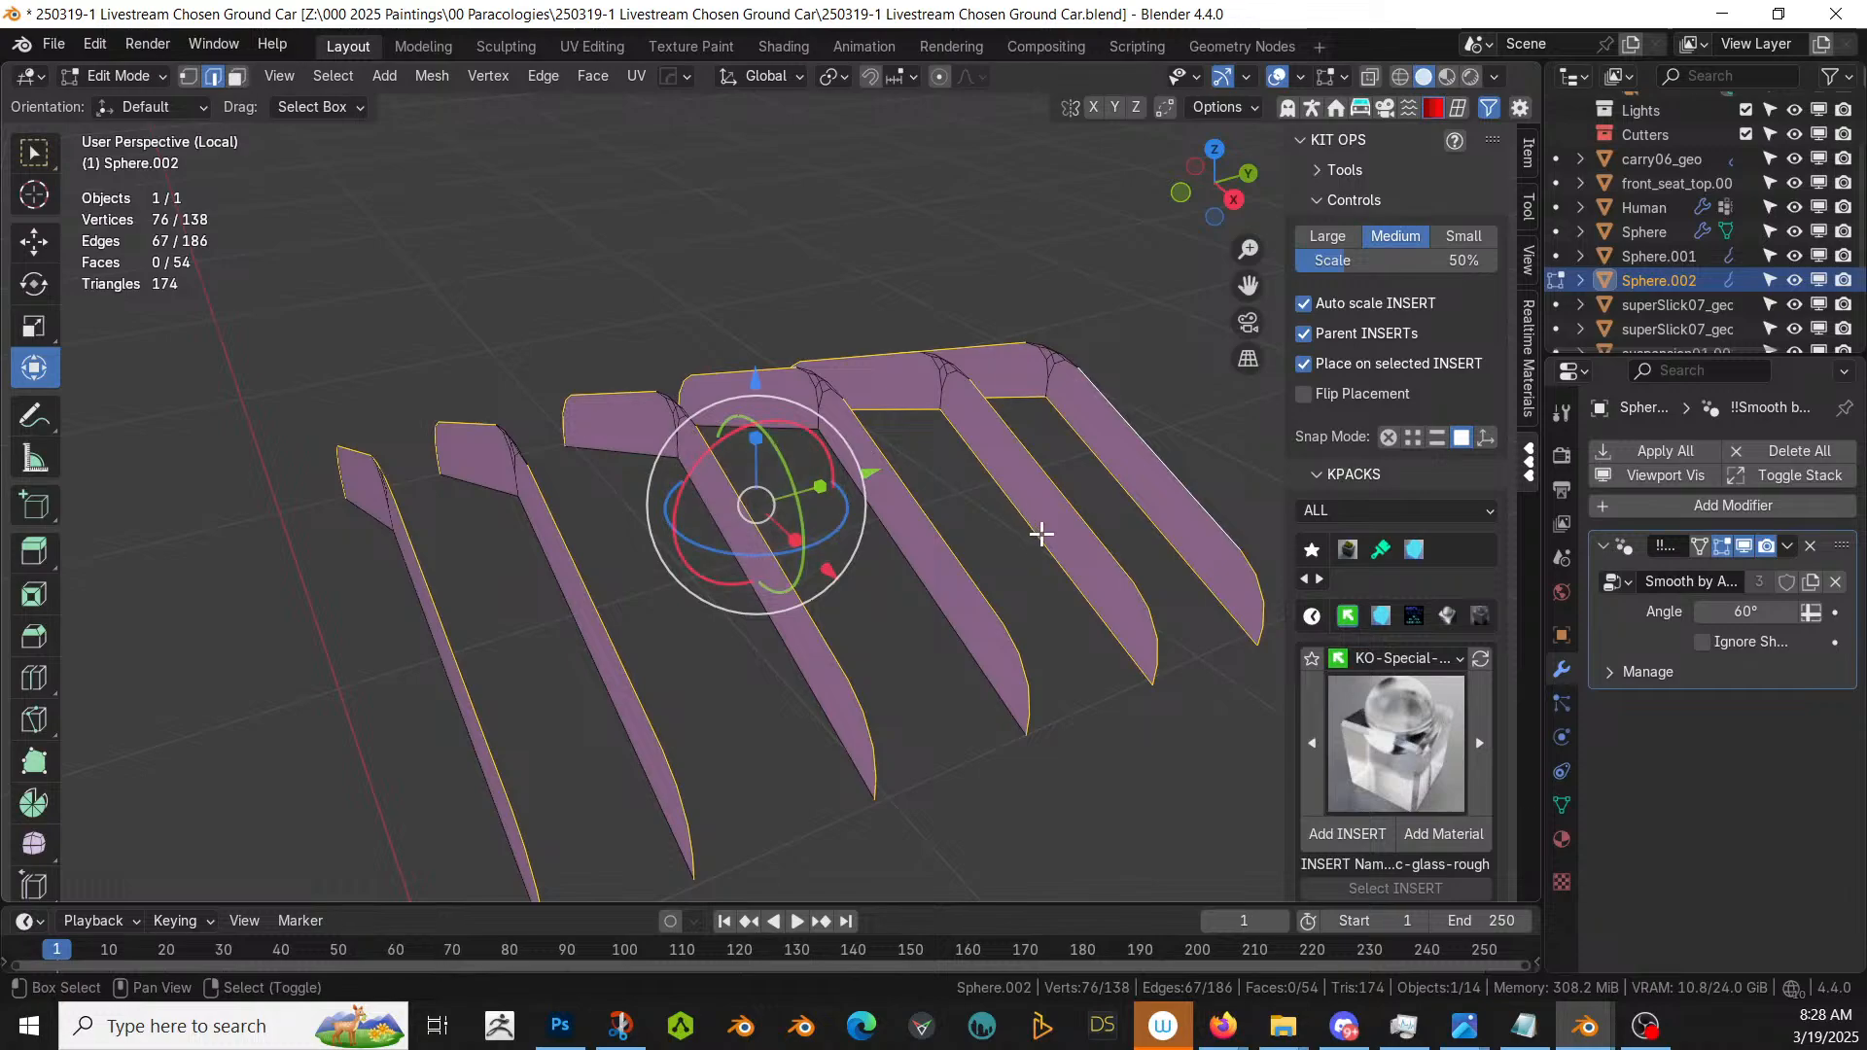
{"action": "left_click", "coordinate": [900, 404], "text": "shift"}
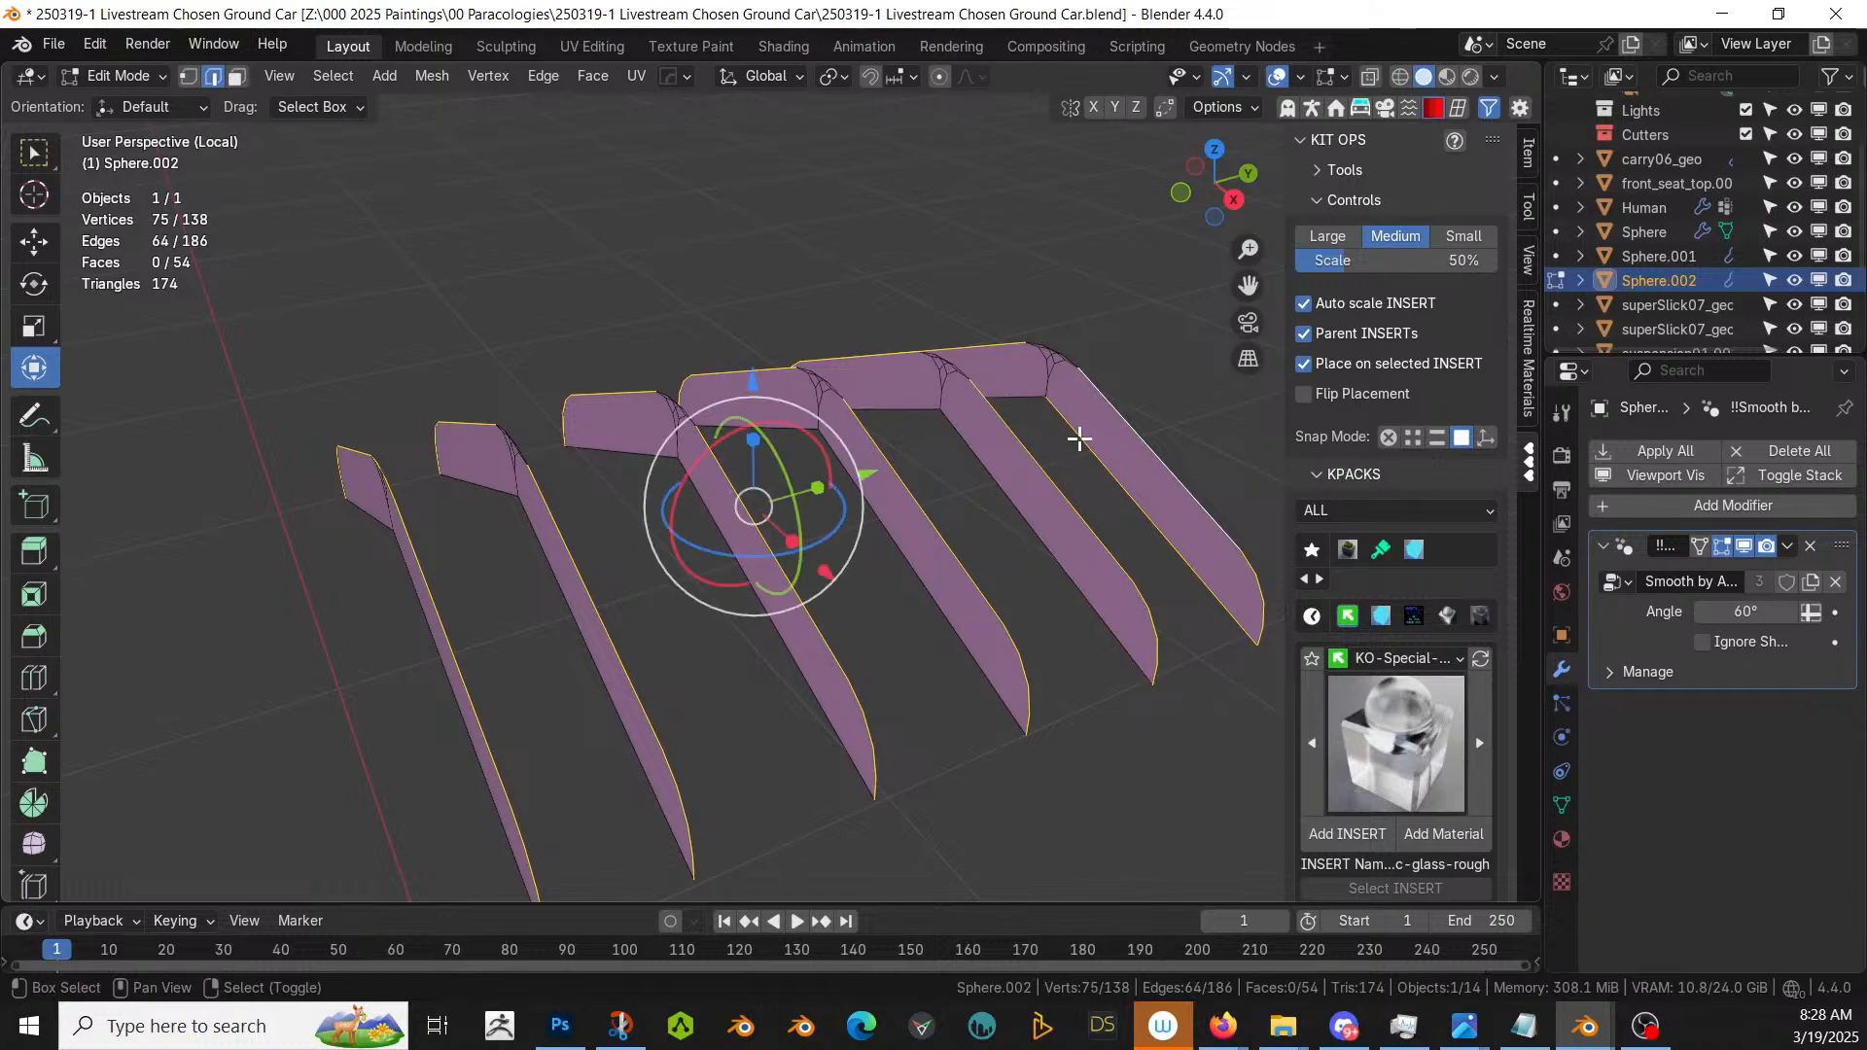
{"action": "right_click", "coordinate": [1103, 461], "text": "shift"}
- Add the missing edge loops across the peaks of the other five fins to the upper outline selection
{"action": "scroll", "coordinate": [554, 475], "scroll_direction": "up", "scroll_amount": 2}
{"action": "middle_click_drag", "start_coordinate": [550, 474], "coordinate": [467, 558]}
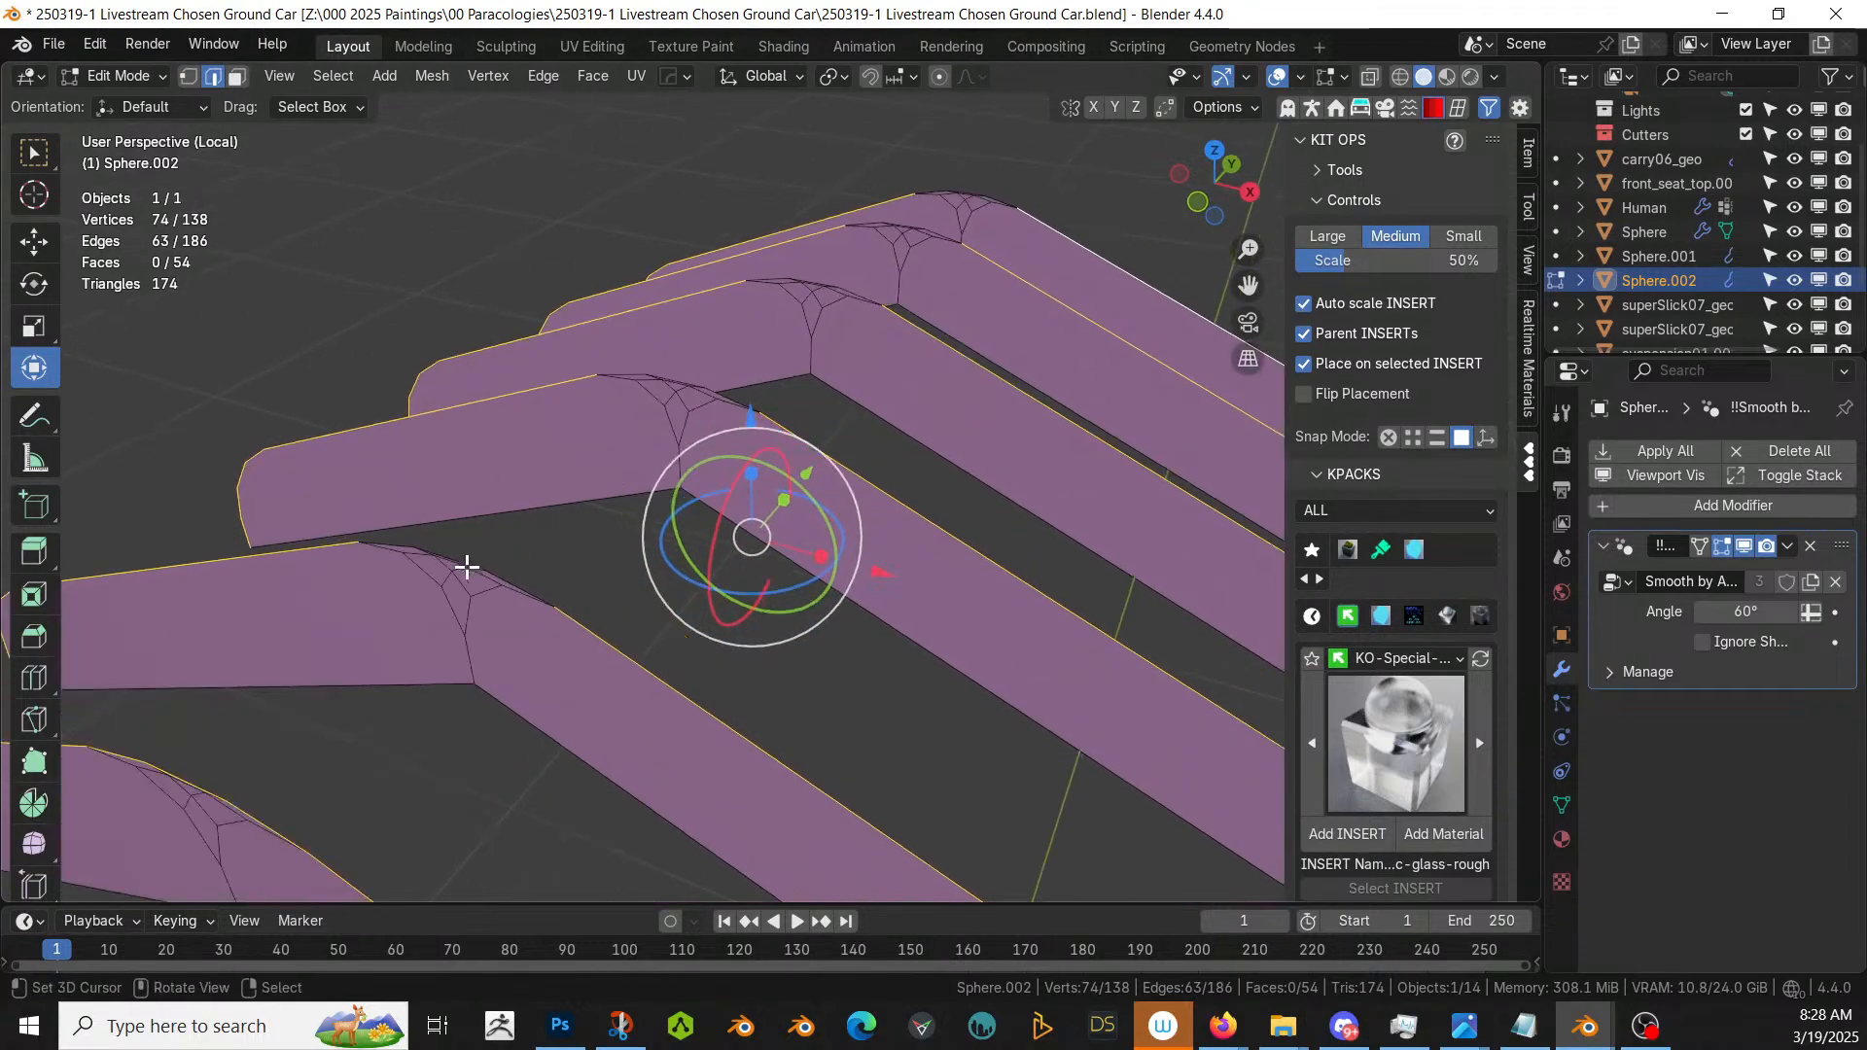
{"action": "left_click", "coordinate": [402, 540], "text": "shift"}
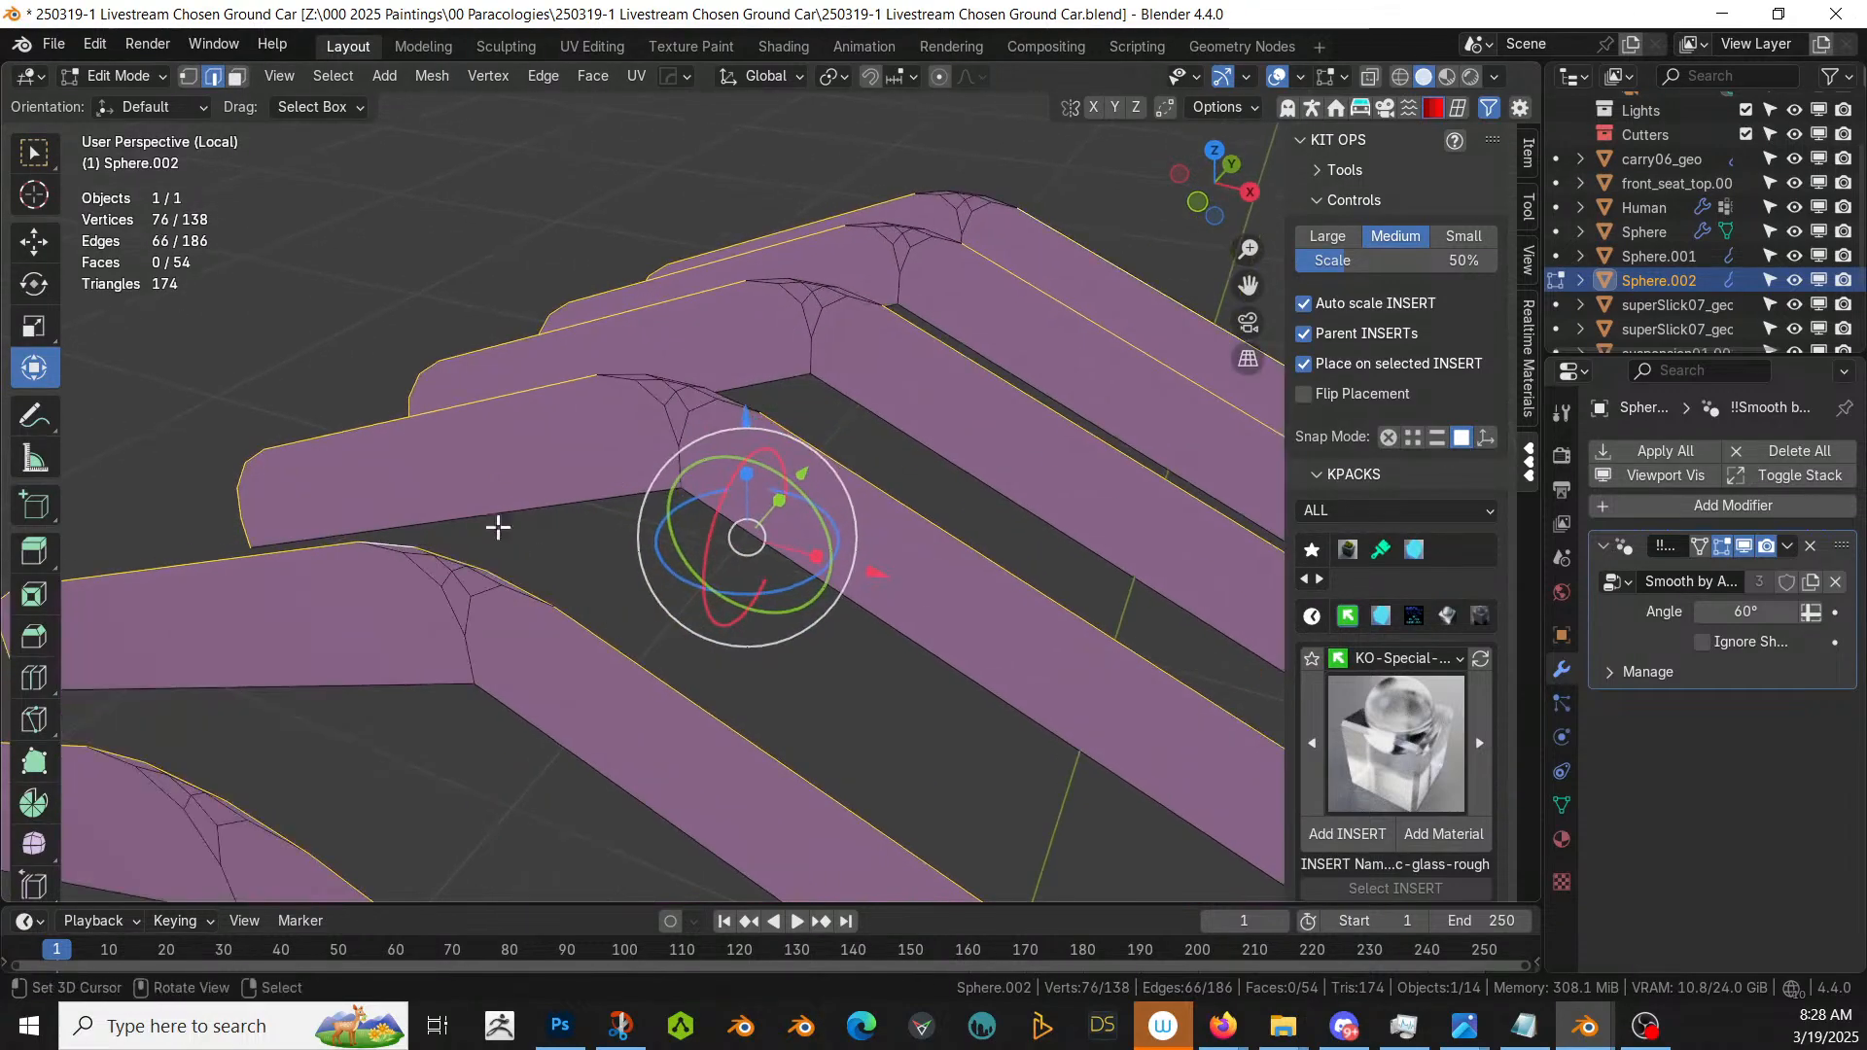
{"action": "left_click", "coordinate": [625, 370], "text": "shift"}
{"action": "left_click", "coordinate": [778, 280], "text": "shift"}
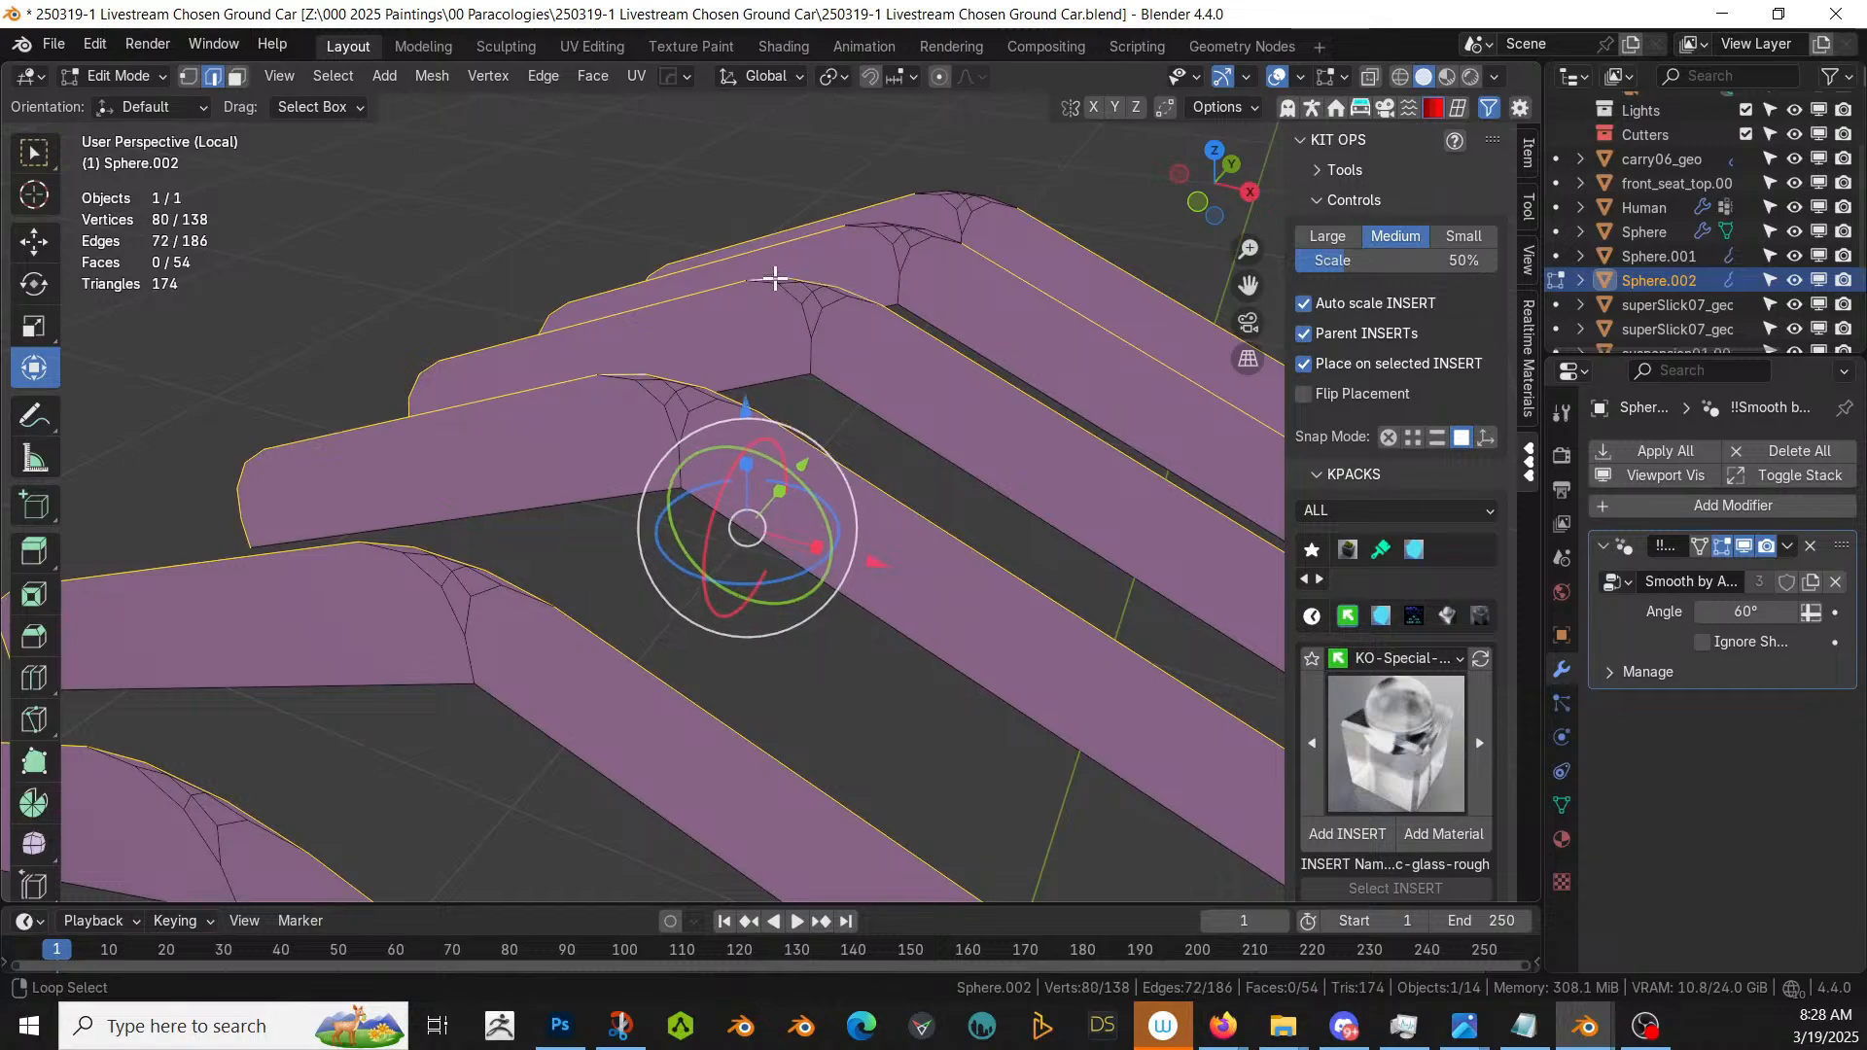
{"action": "middle_click_drag", "start_coordinate": [842, 296], "coordinate": [775, 492], "text": "shift"}
{"action": "scroll", "coordinate": [775, 492], "scroll_direction": "up", "scroll_amount": 3}
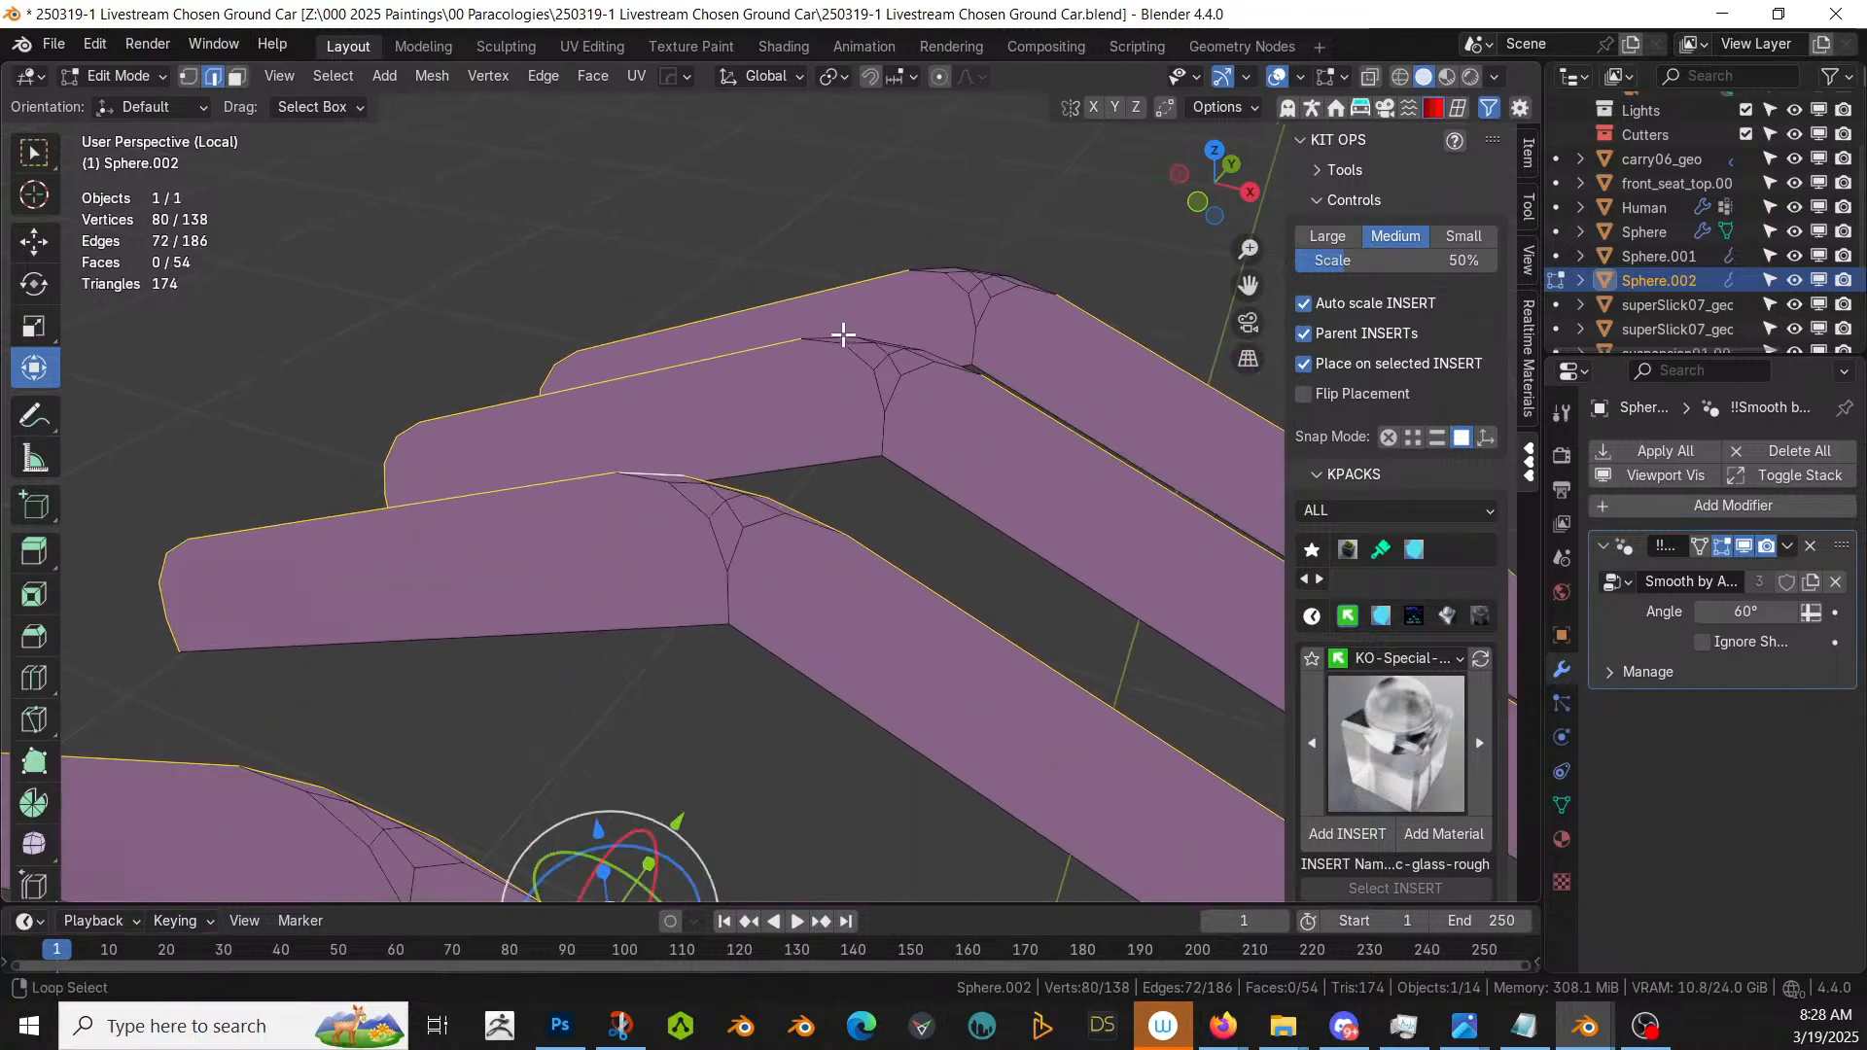
{"action": "left_click", "coordinate": [842, 337], "text": "shift"}
{"action": "left_click", "coordinate": [937, 261], "text": "shift"}
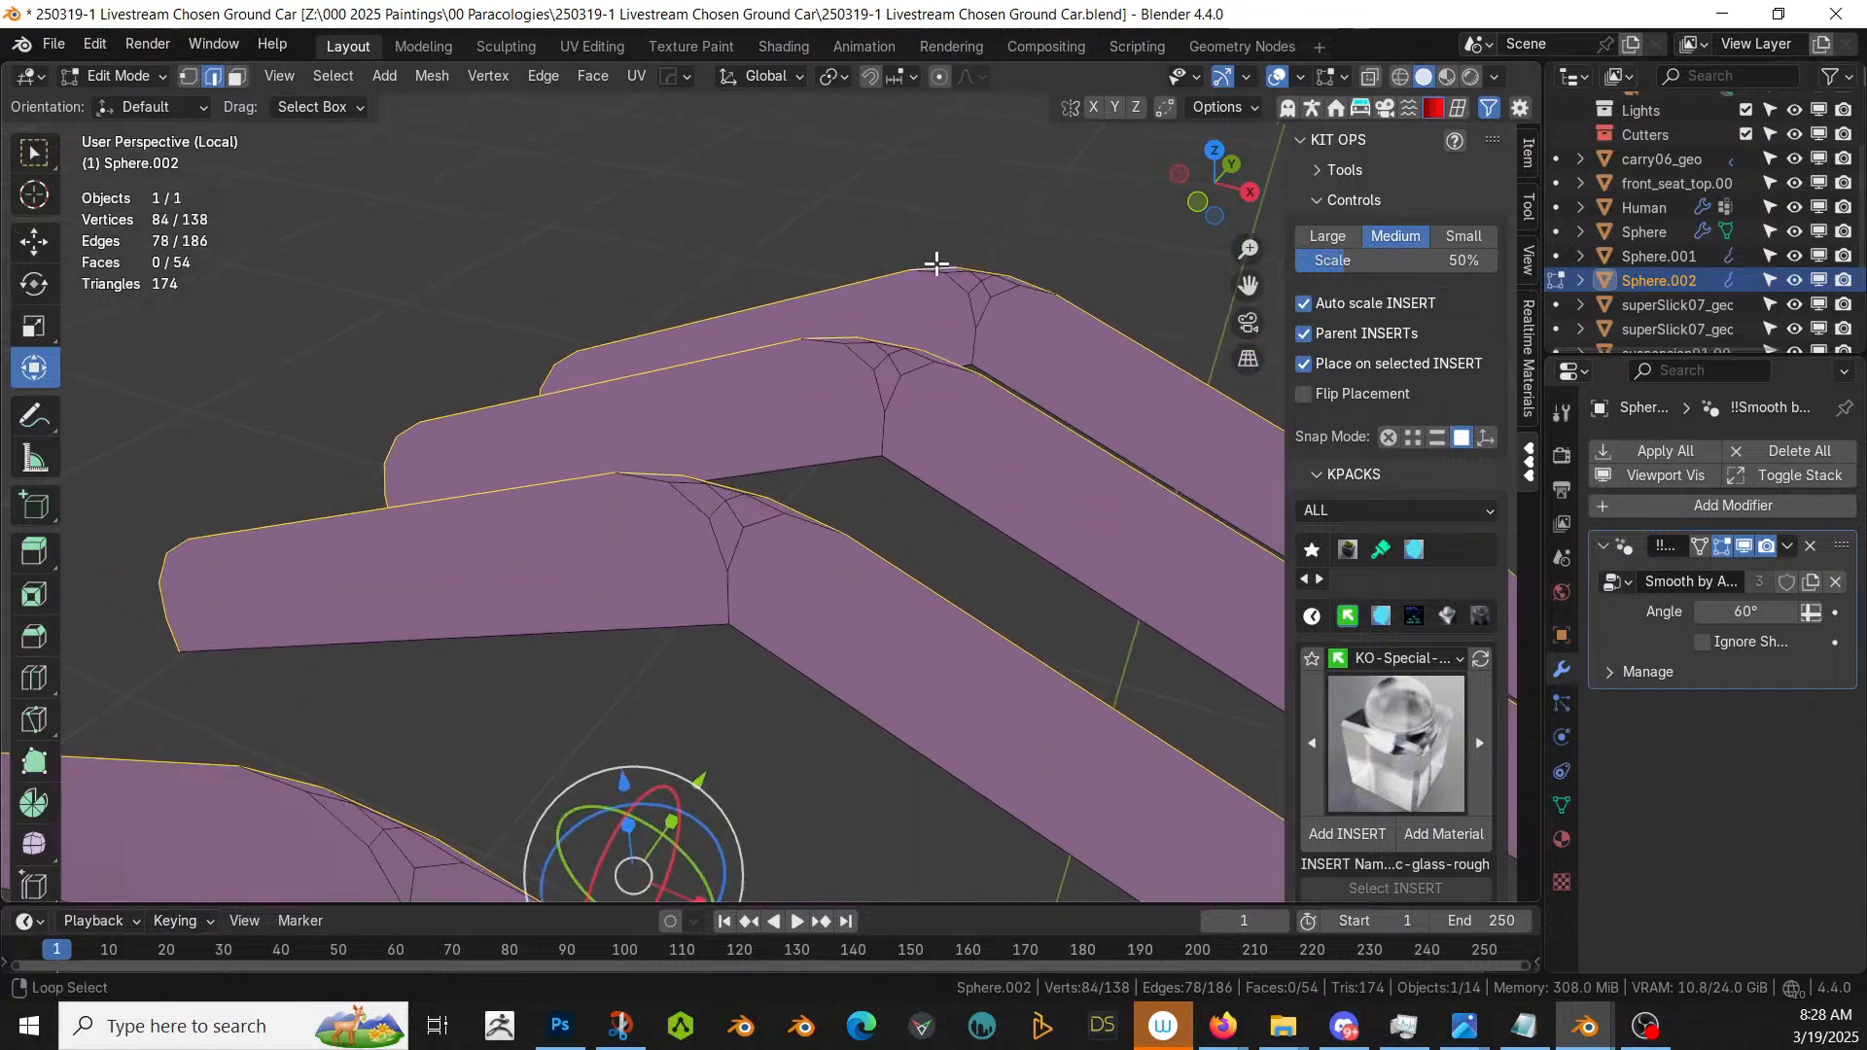
{"action": "scroll", "coordinate": [1045, 324], "scroll_direction": "down", "scroll_amount": 1}
{"action": "scroll", "coordinate": [1000, 376], "scroll_direction": "up", "scroll_amount": 2}
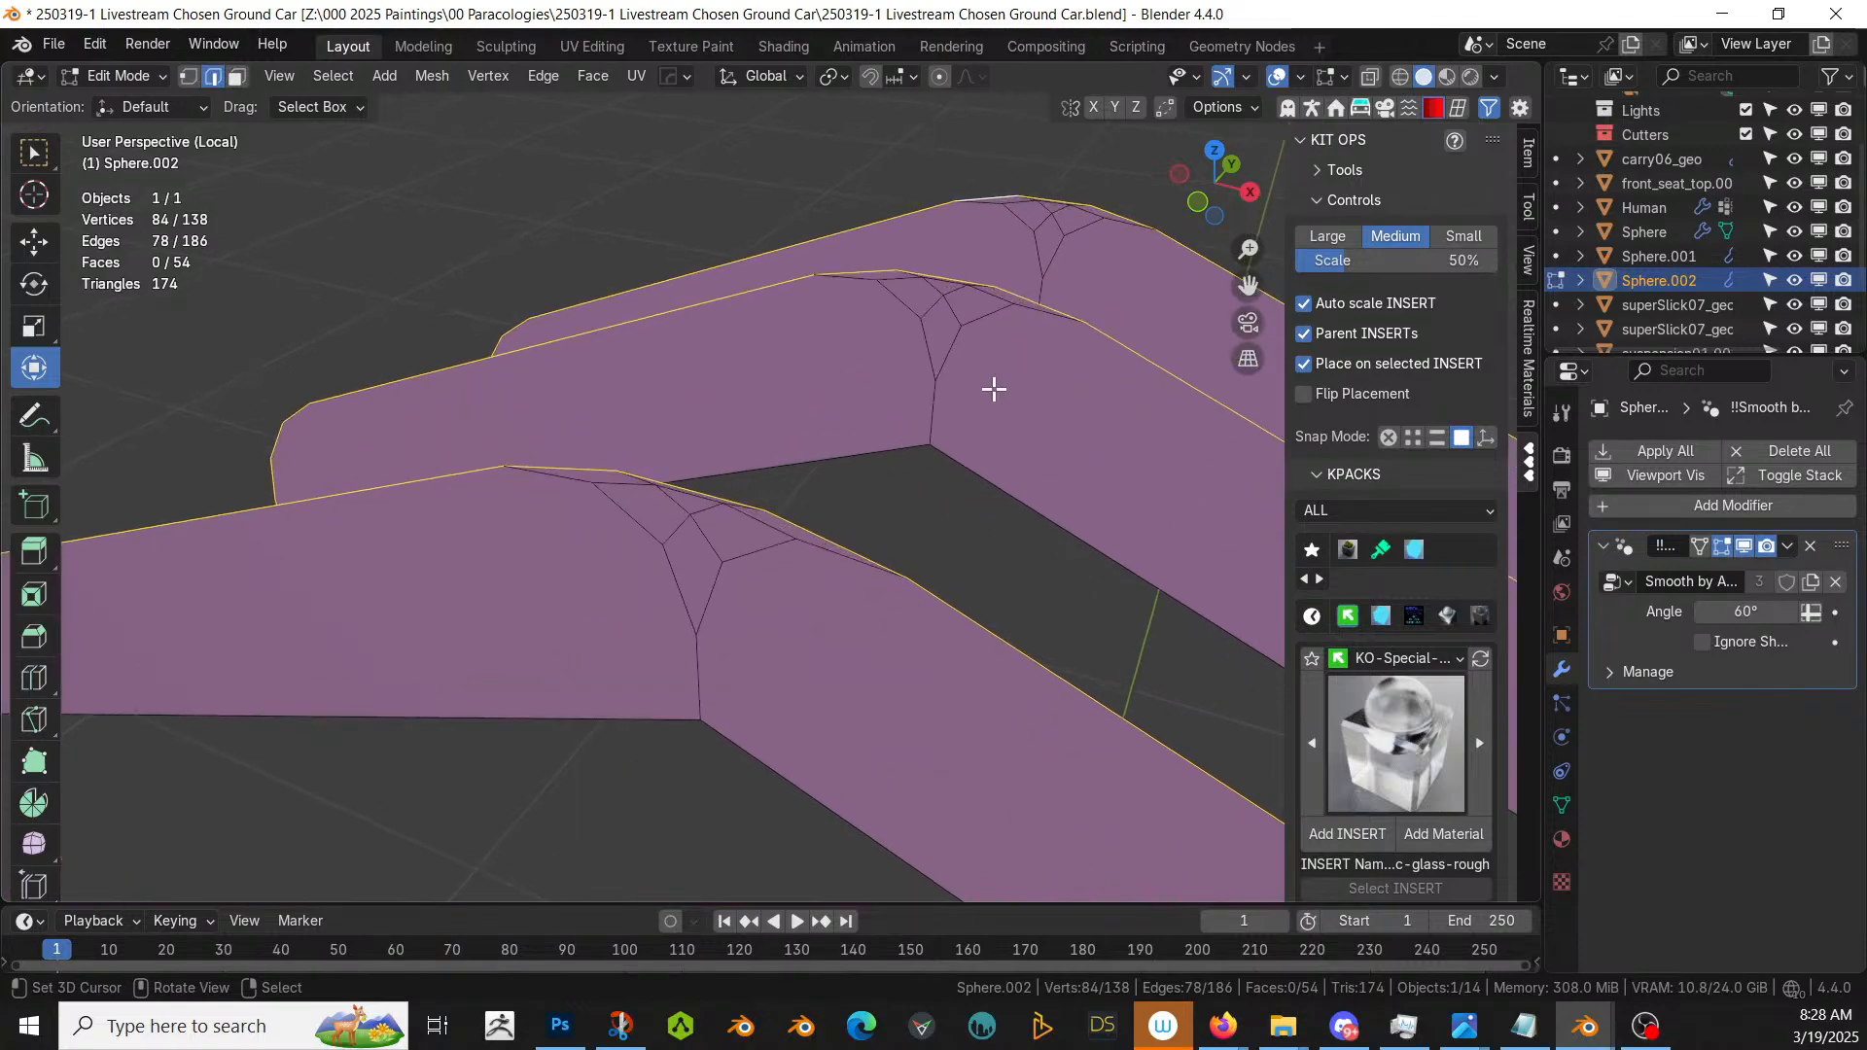
{"action": "middle_click_drag", "start_coordinate": [993, 388], "coordinate": [870, 376]}
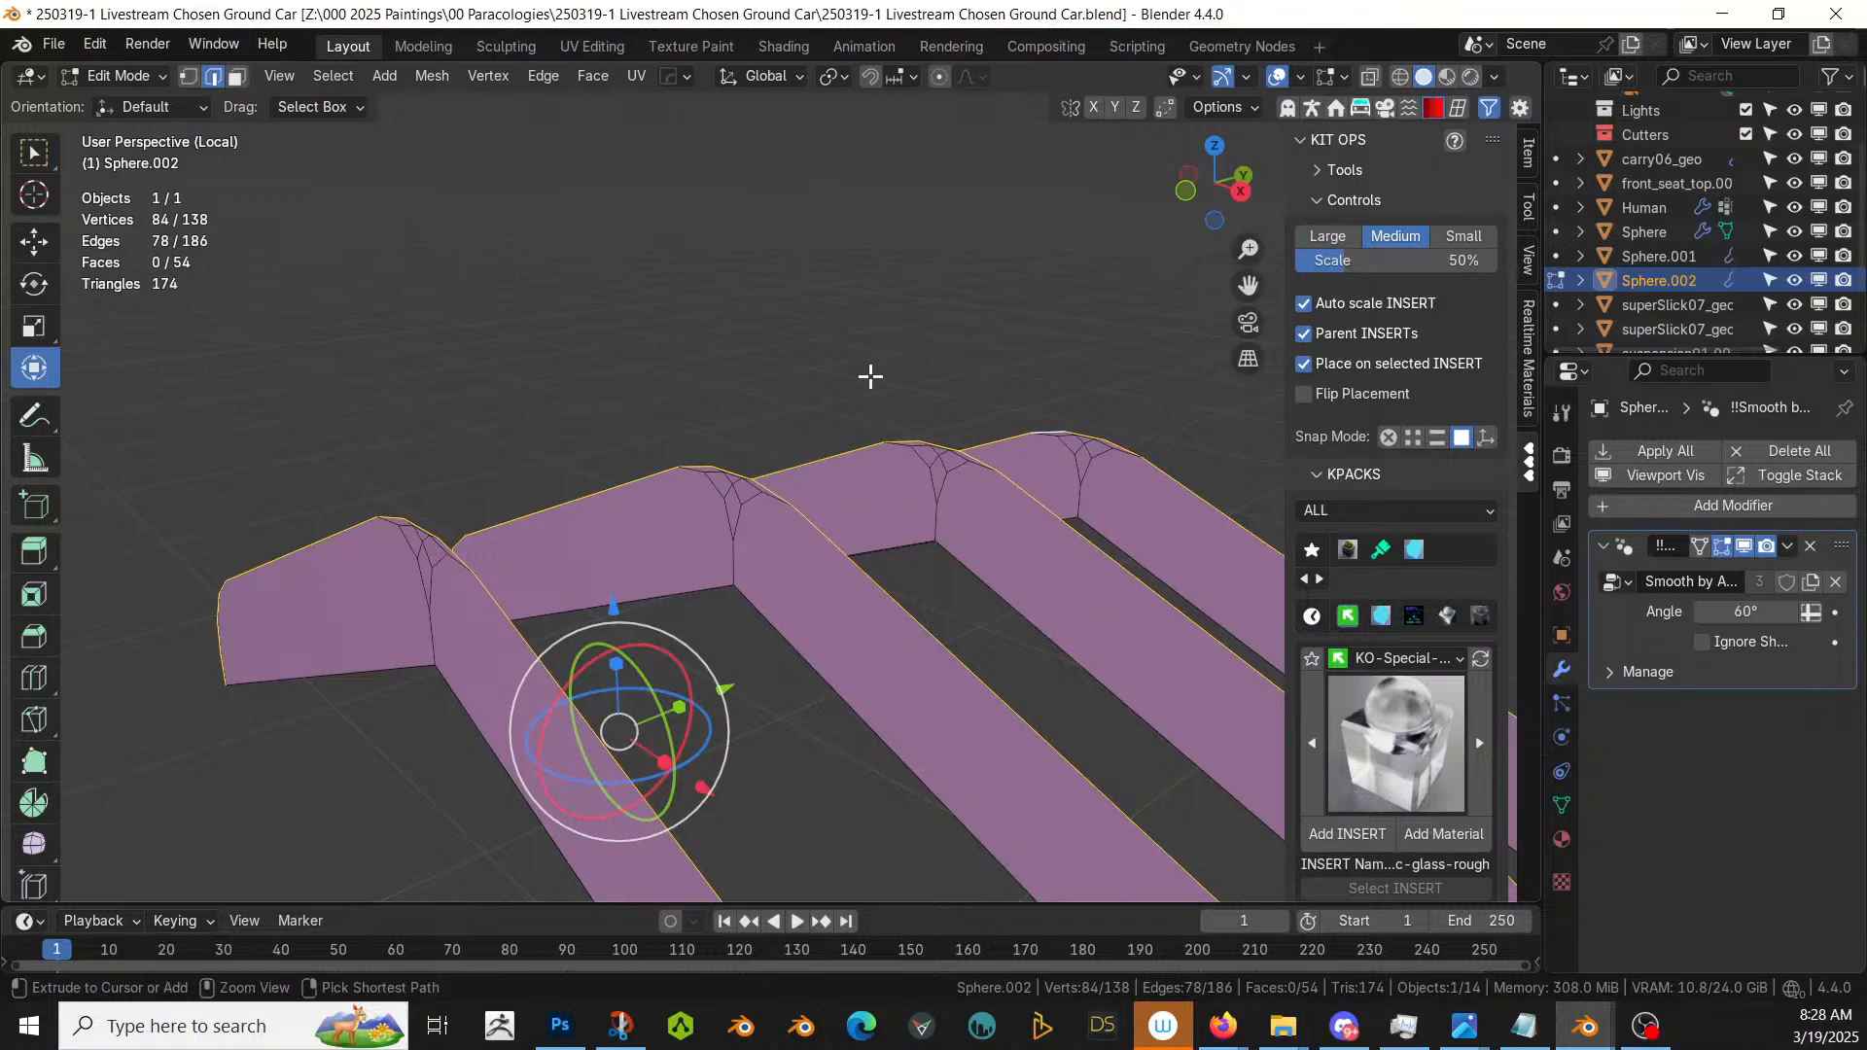
- Invert the selection in vertex mode and delete those vertices, leaving only the six upper outlines
{"action": "key", "text": "1"}
{"action": "key", "text": "ctrl+KP_Subtract"}
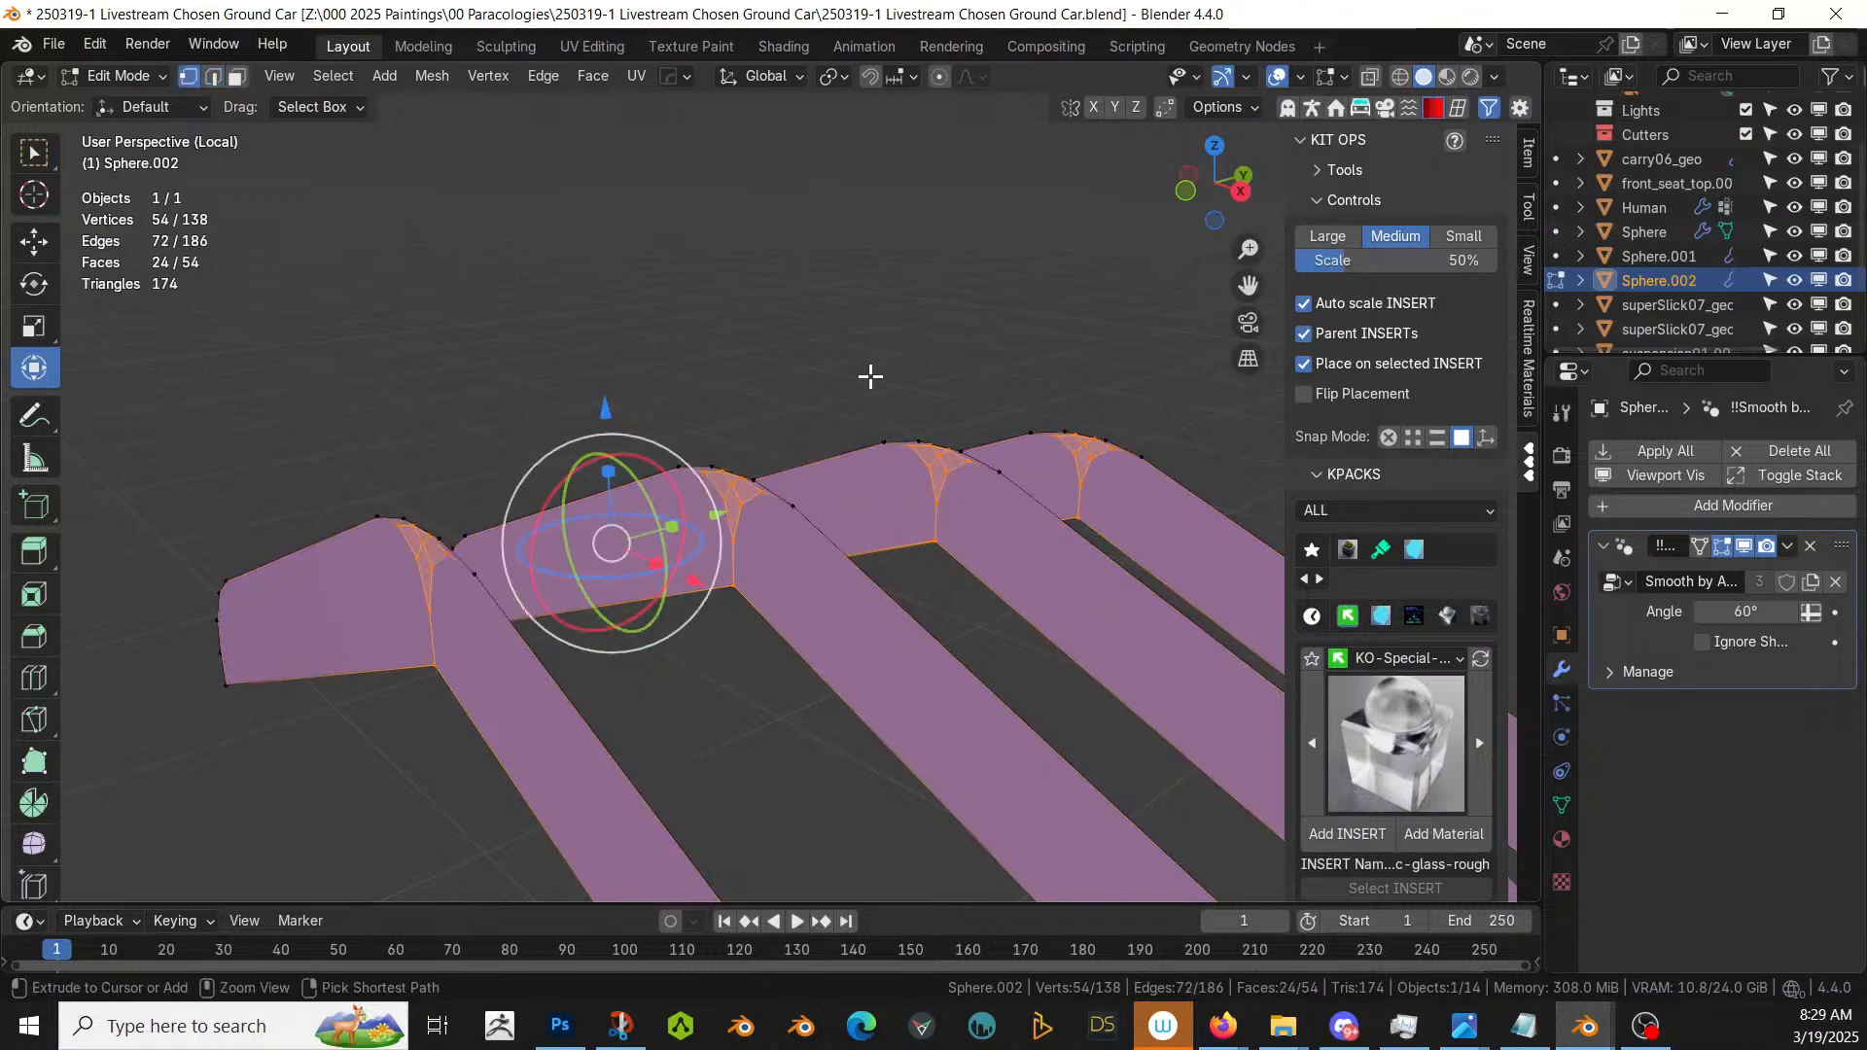
{"action": "key", "text": "x"}
{"action": "left_click", "coordinate": [870, 377]}
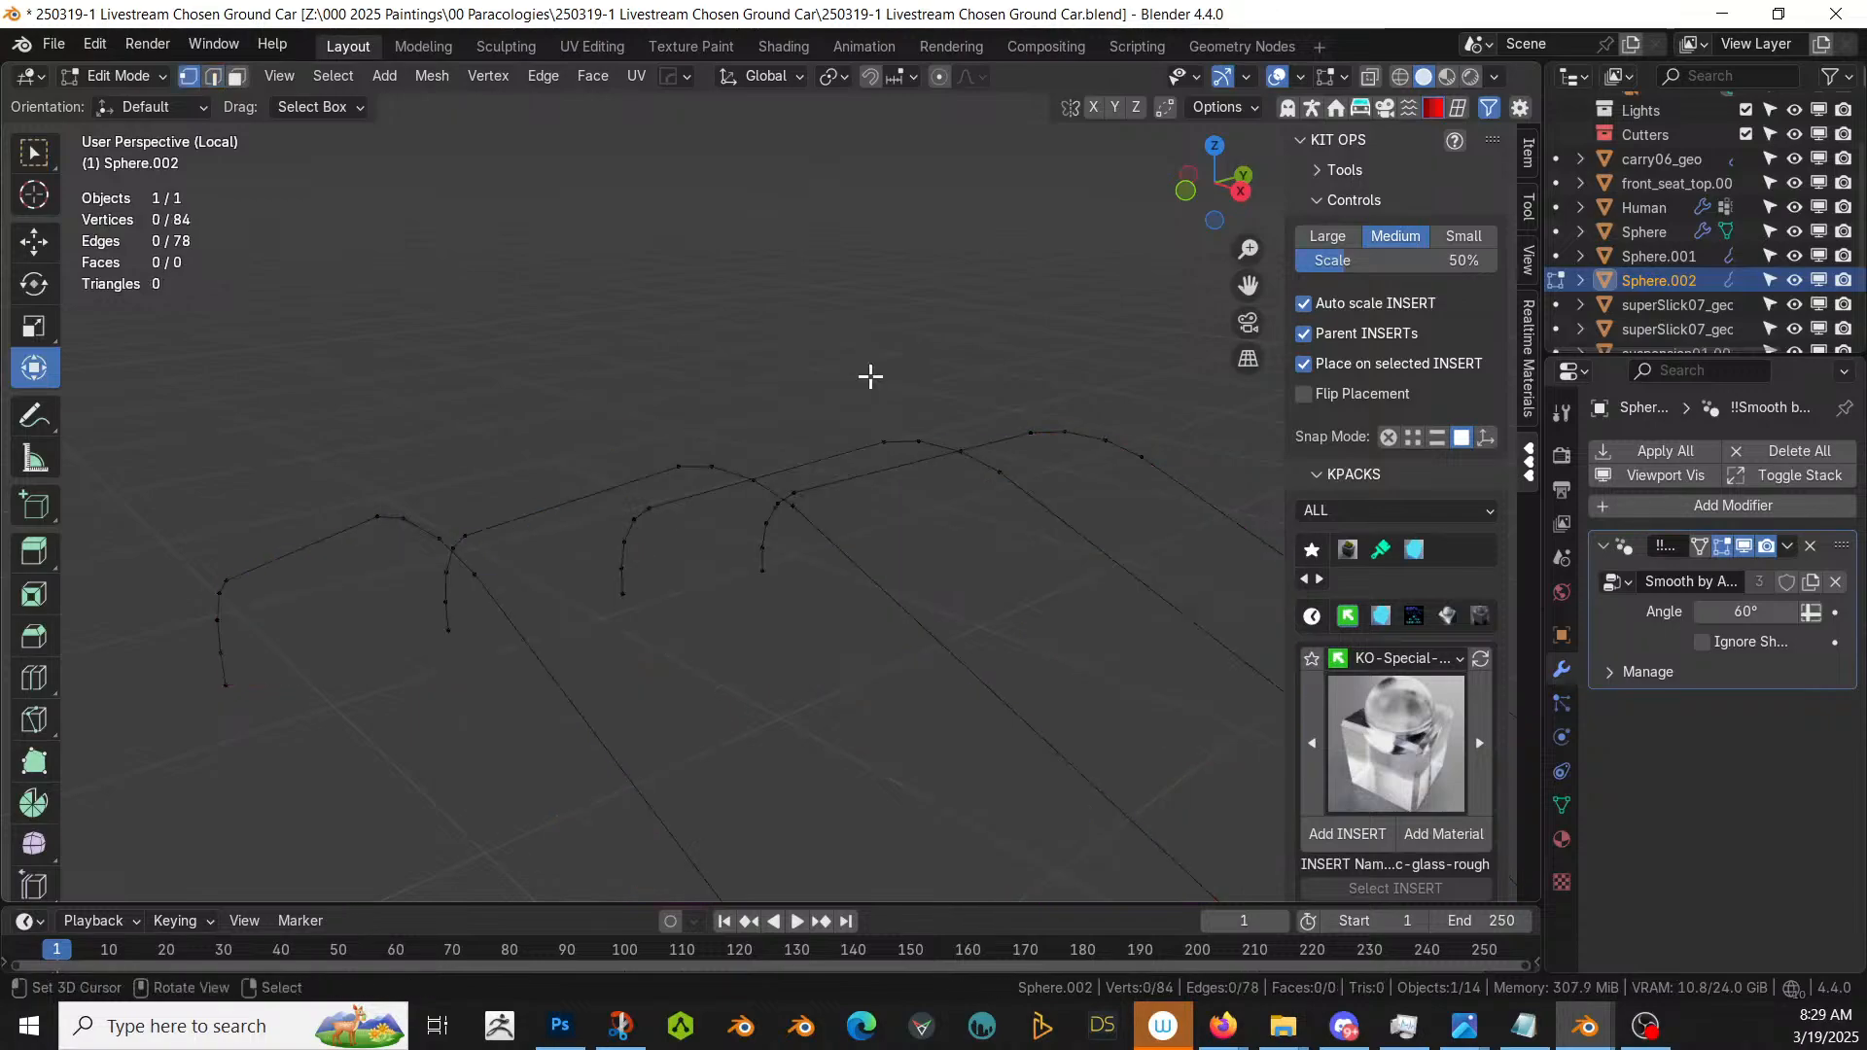
- Convert all six outlines to round pipes with HardOps Curve/Extract at a width of about 0.007
{"action": "key", "text": "Tab"}
{"action": "middle_click_drag", "start_coordinate": [762, 532], "coordinate": [694, 685]}
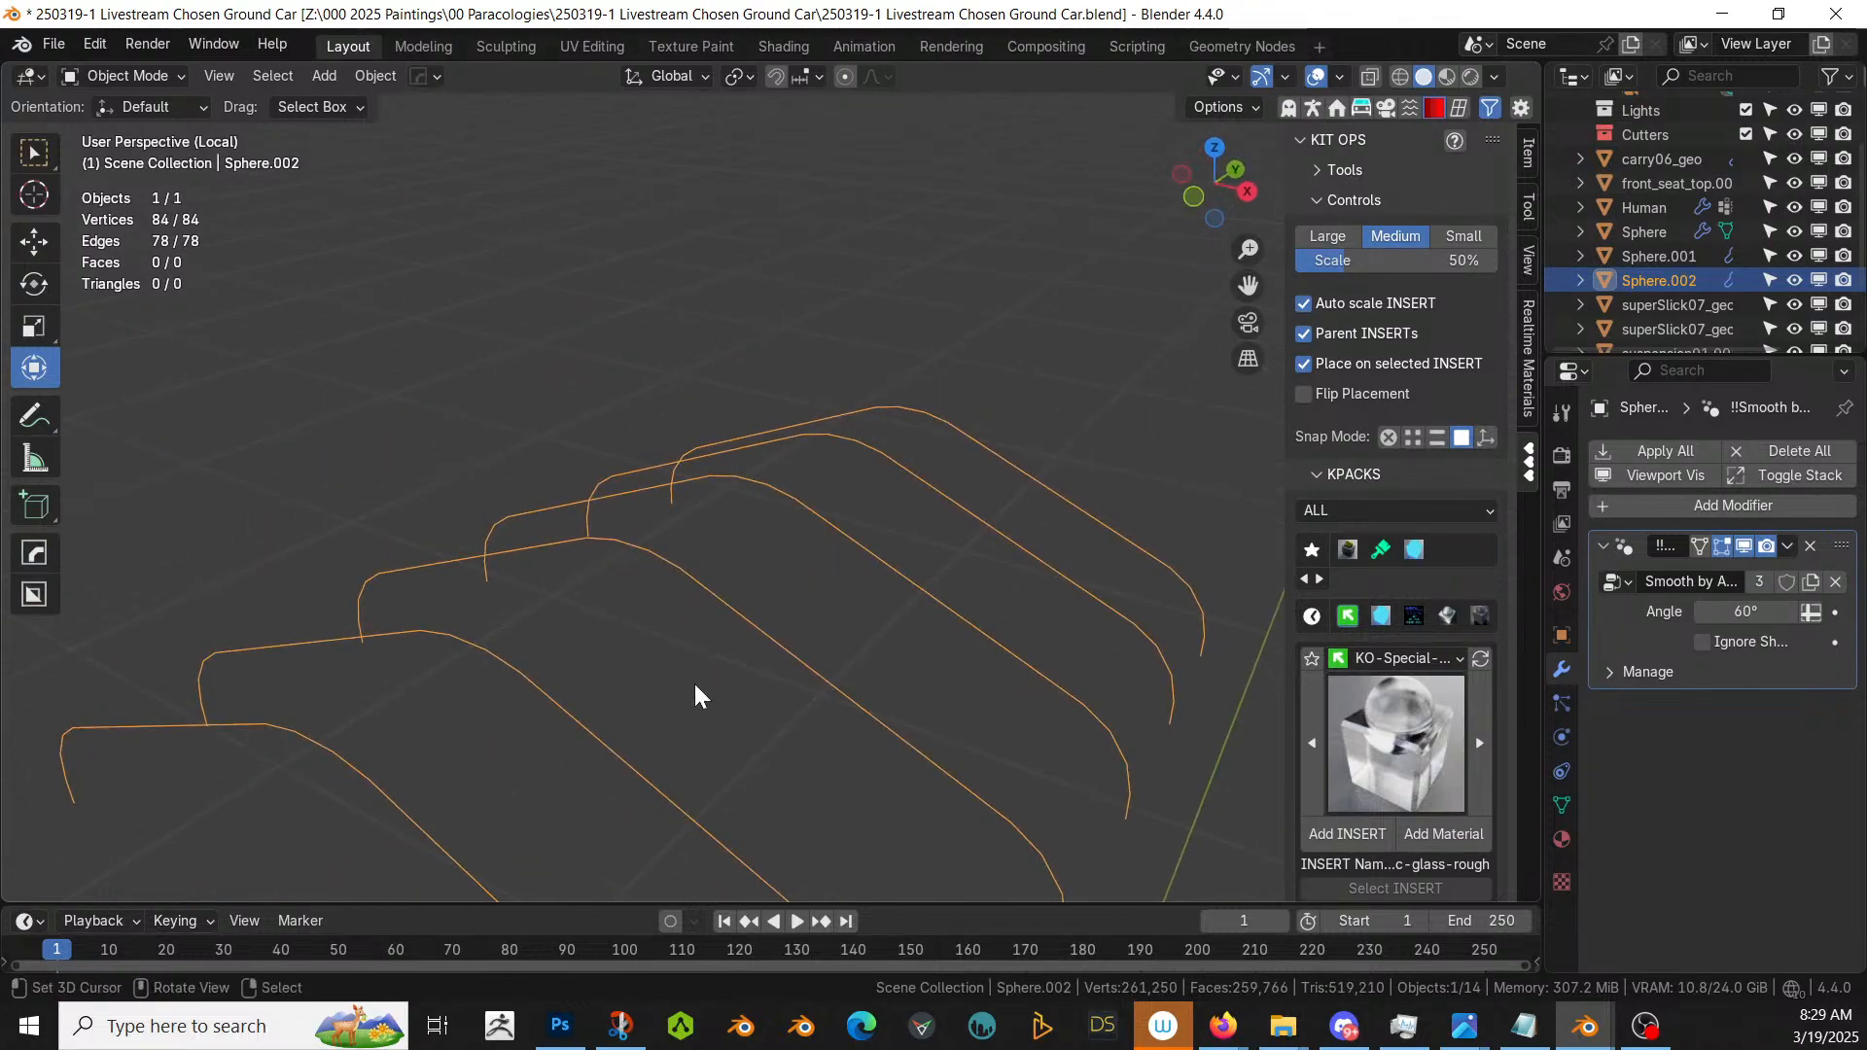
{"action": "key", "text": "q"}
{"action": "key", "text": "Tab"}
{"action": "key", "text": "q"}
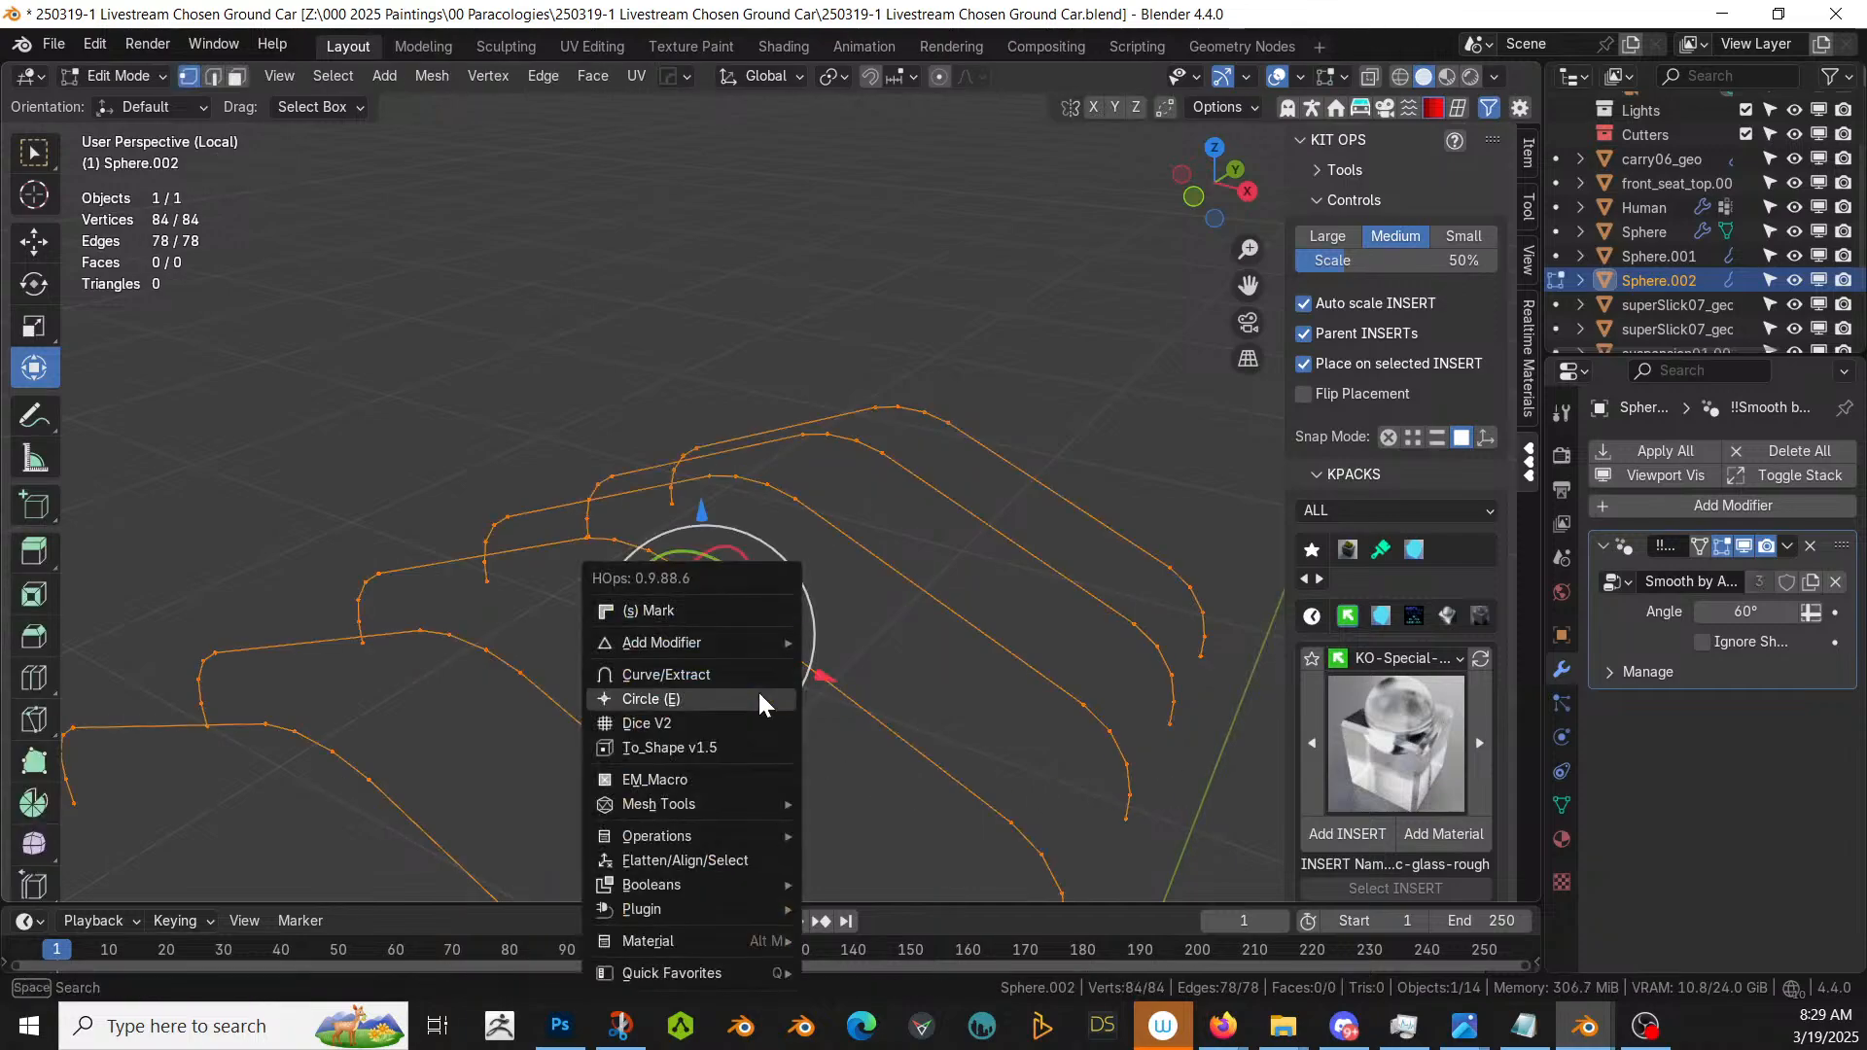
{"action": "left_click", "coordinate": [754, 675]}
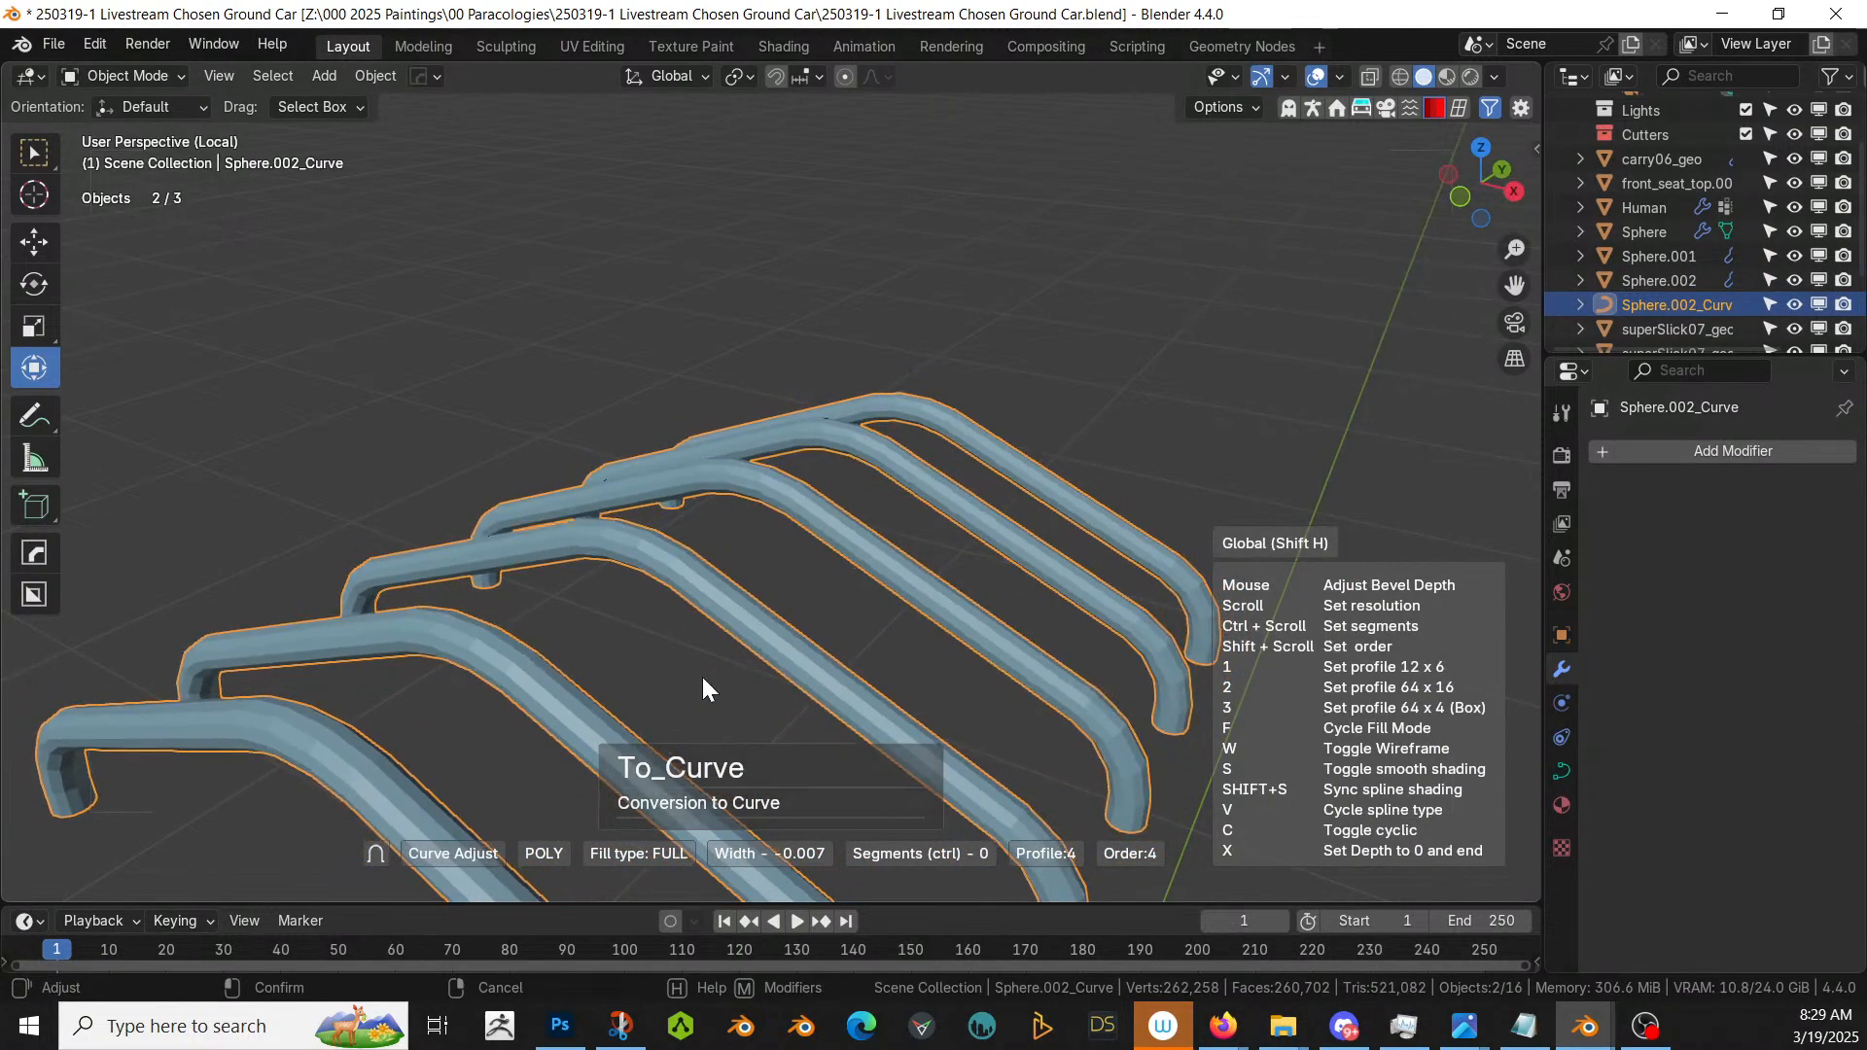
{"action": "left_click", "coordinate": [702, 679]}
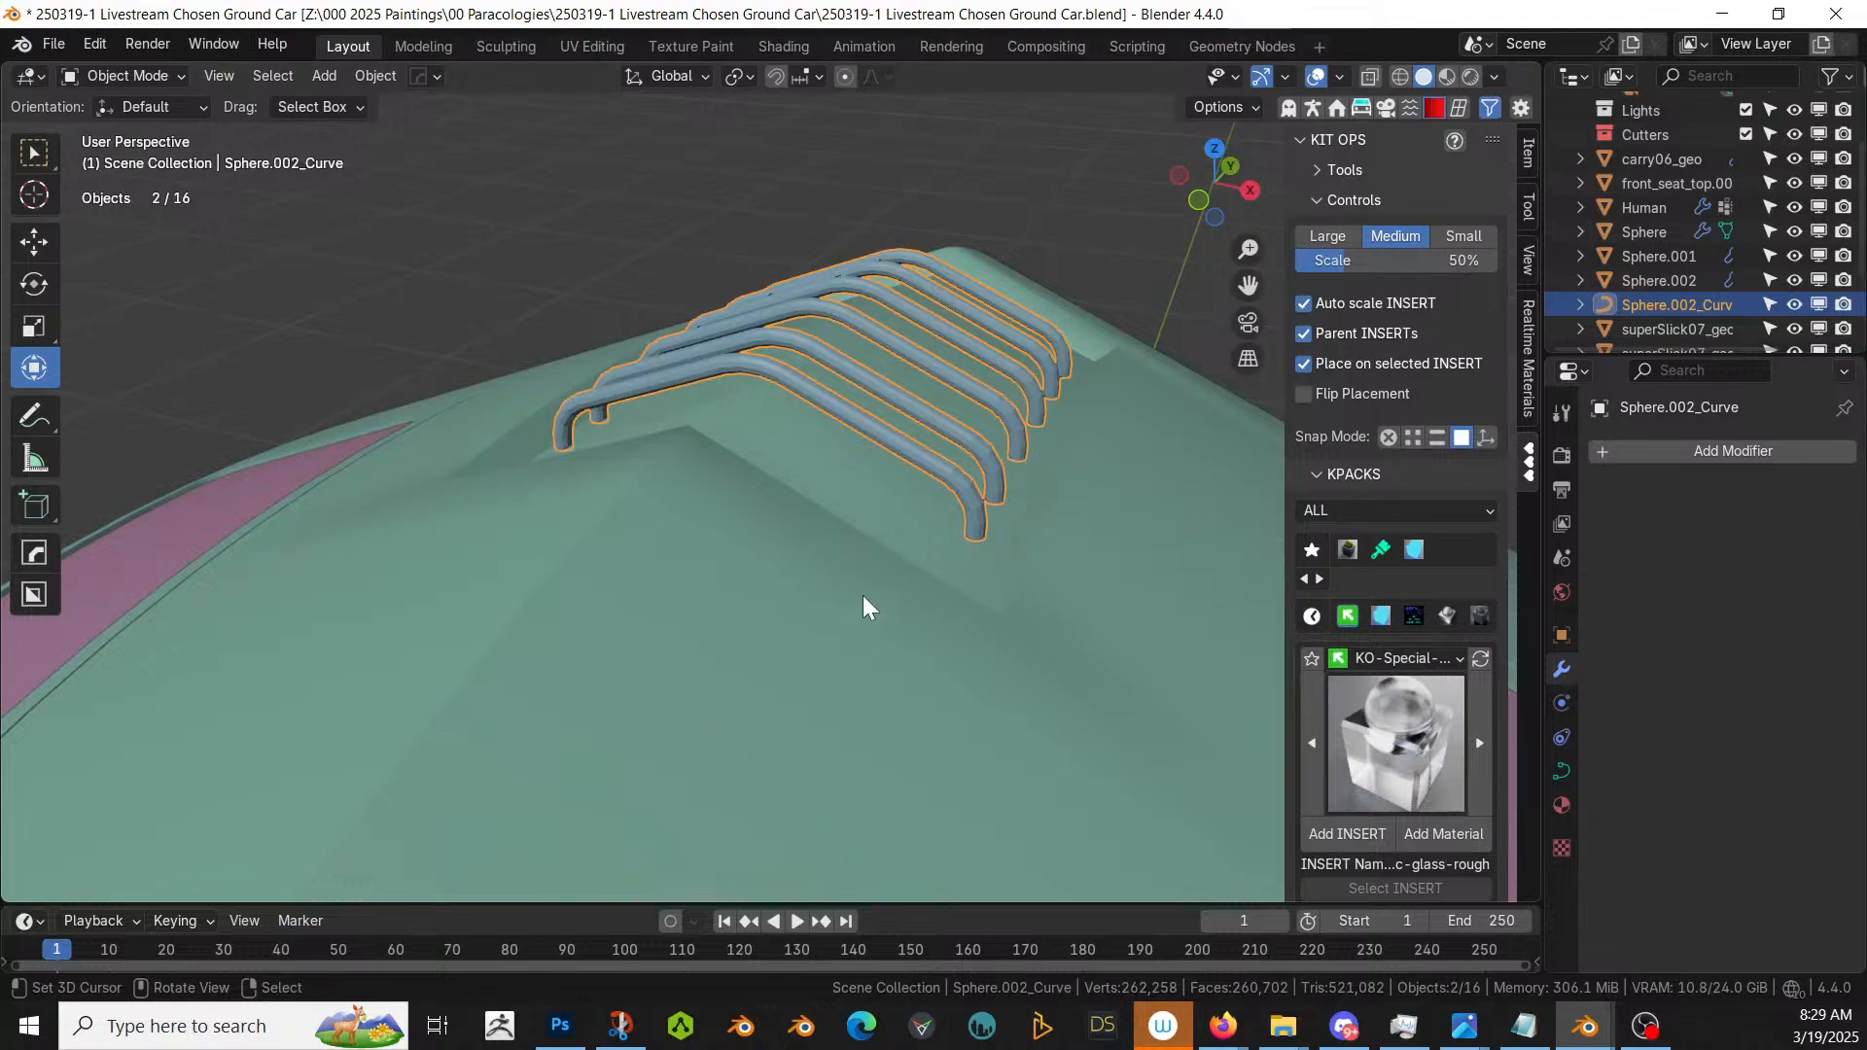
- Set the bevel depth of the pipe curve to 0.015 m in its geometry settings
{"action": "middle_click_drag", "start_coordinate": [861, 595], "coordinate": [1542, 803]}
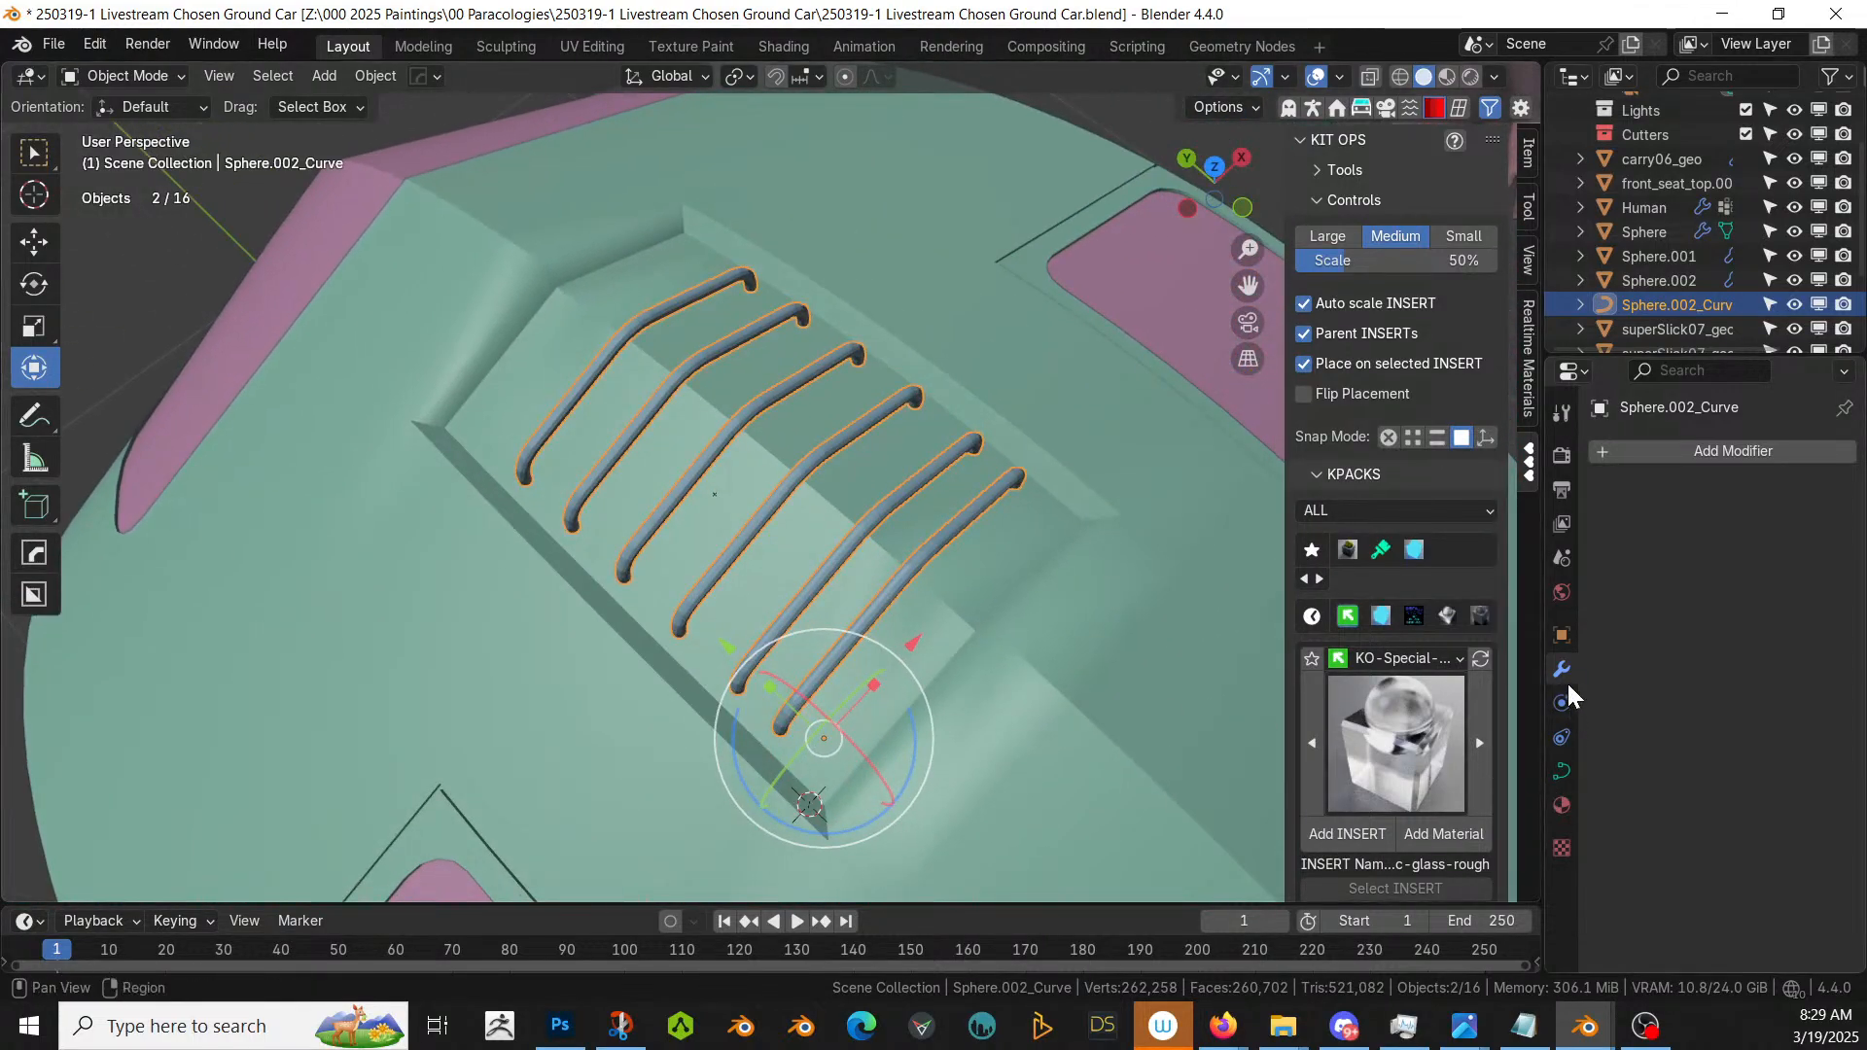
{"action": "left_click", "coordinate": [1562, 769]}
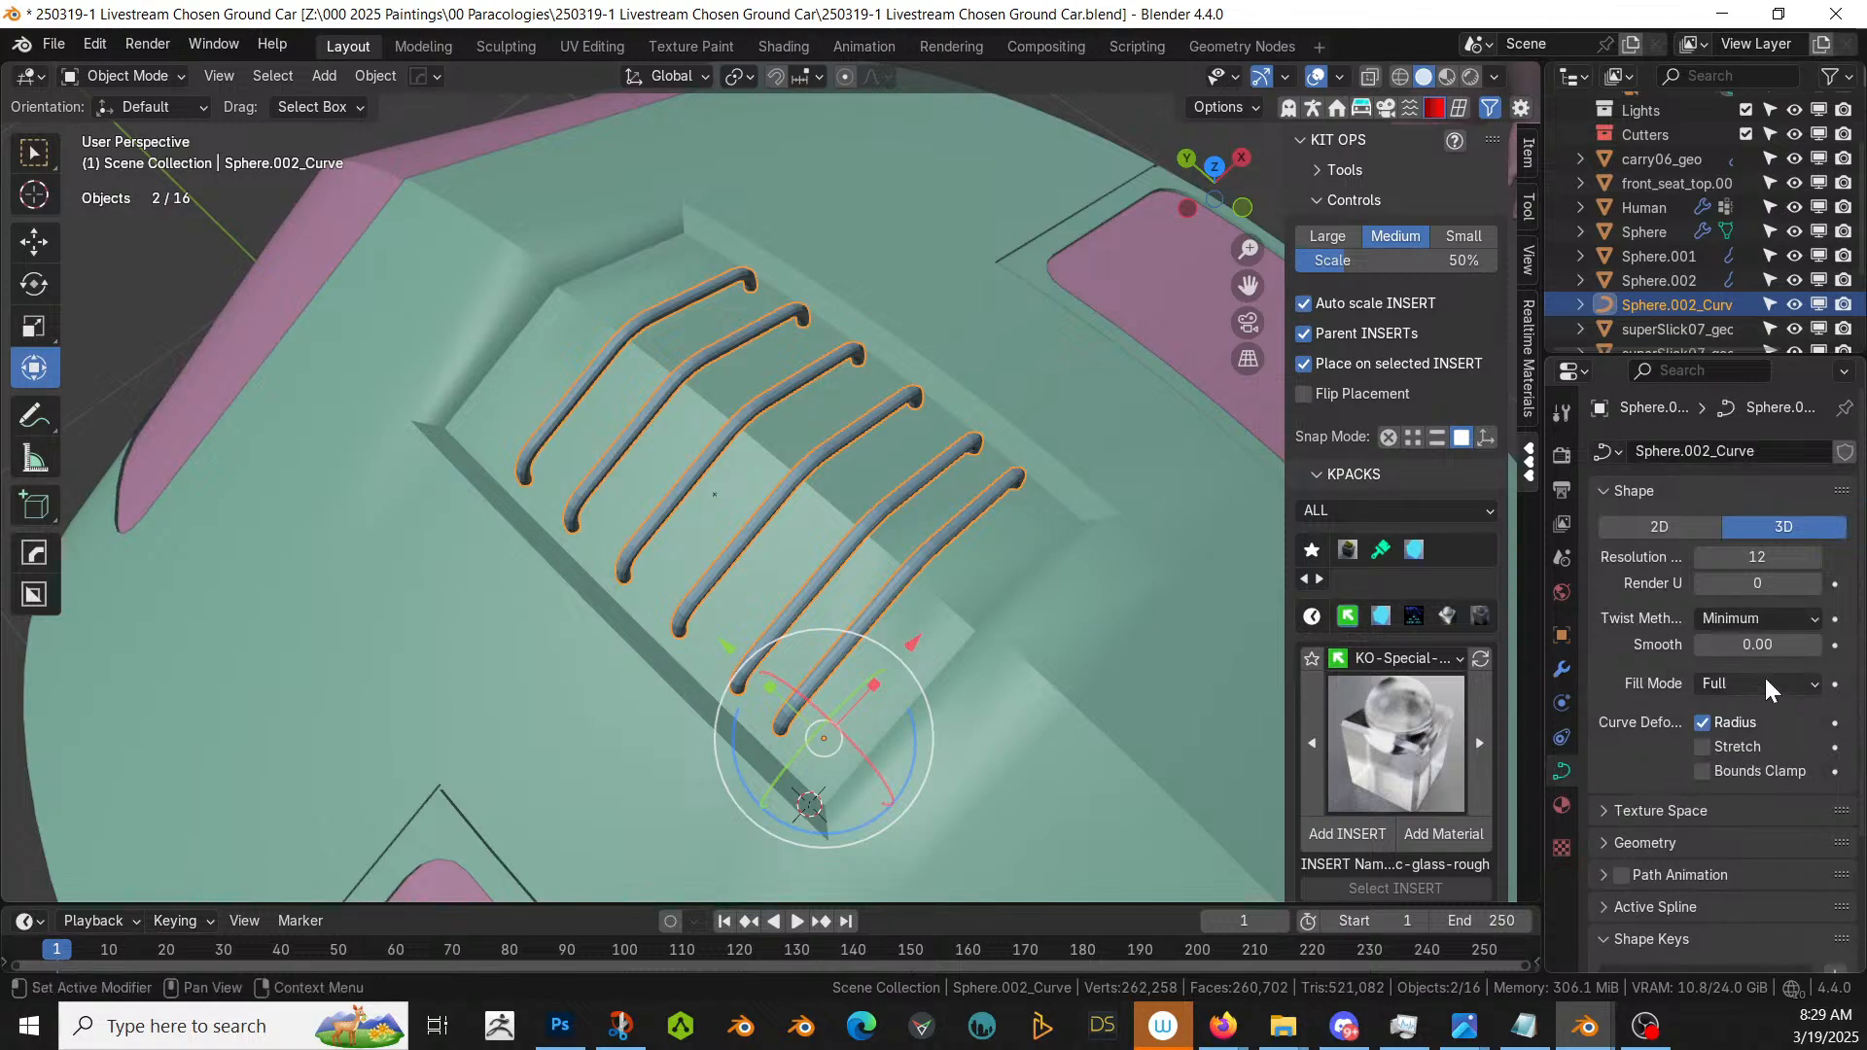
{"action": "left_click", "coordinate": [1608, 842]}
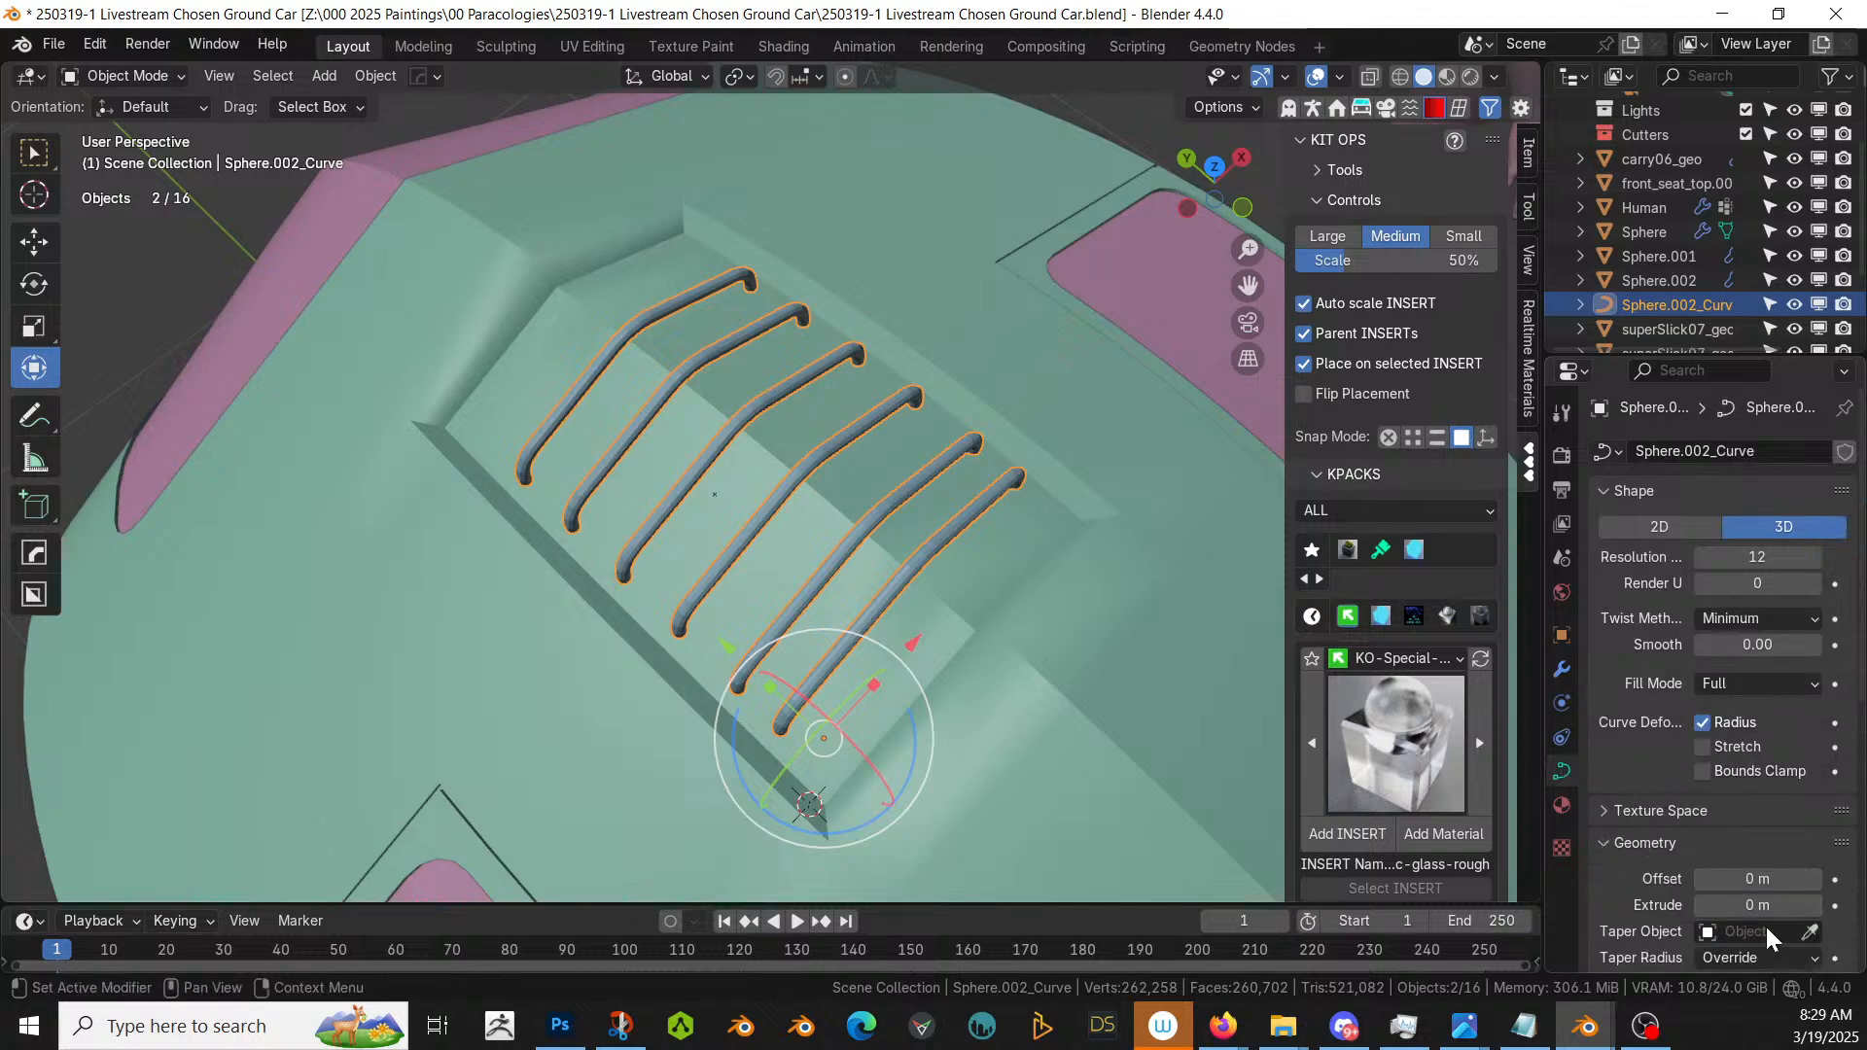
{"action": "scroll", "coordinate": [1765, 924], "scroll_direction": "down", "scroll_amount": 5}
{"action": "mouse_move", "coordinate": [1750, 892]}
{"action": "left_mouse_down"}
{"action": "mouse_move", "coordinate": [1813, 892]}
{"action": "mouse_move", "coordinate": [1760, 893]}
{"action": "left_mouse_up"}
{"action": "scroll", "coordinate": [1396, 738], "scroll_direction": "down", "scroll_amount": 1}
{"action": "middle_click_drag", "start_coordinate": [1050, 573], "coordinate": [1276, 462]}
{"action": "key", "text": "Tab"}
{"action": "key", "text": "Tab"}
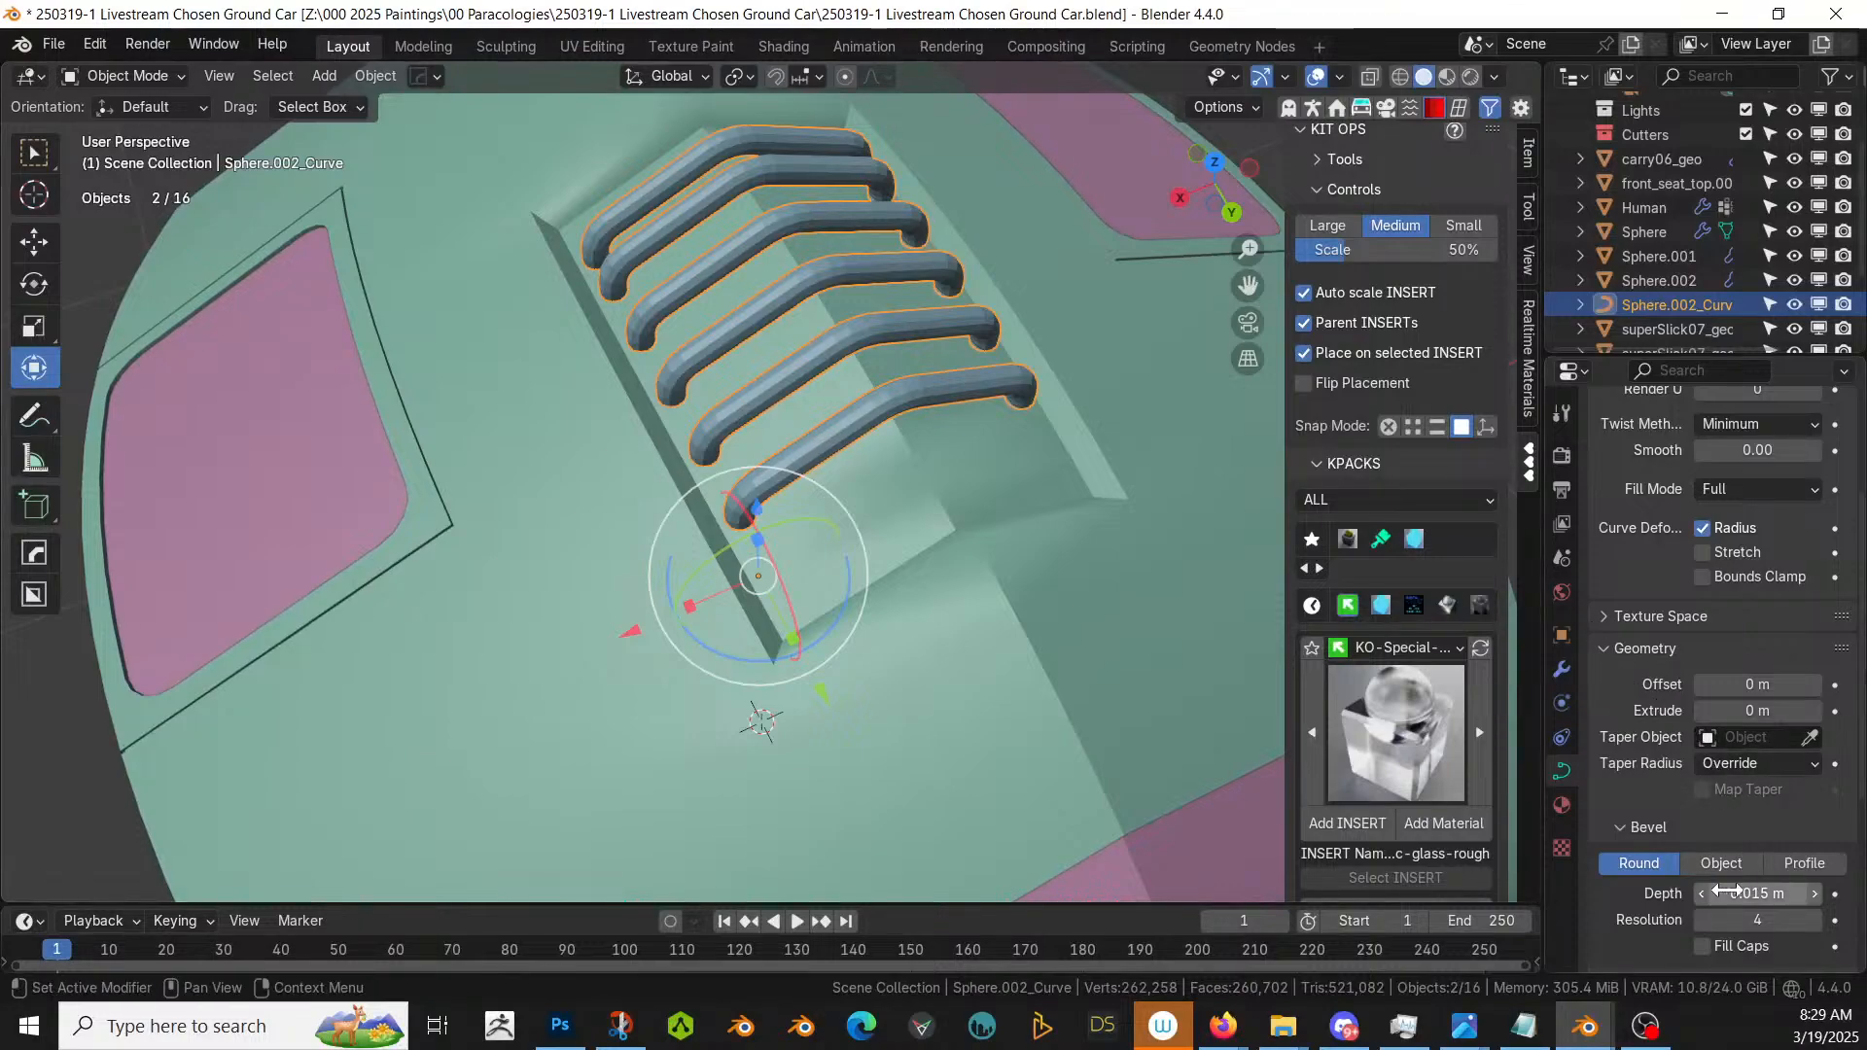
- Raise the pipe curve's bevel resolution to 8 and save the file
{"action": "left_click", "coordinate": [1812, 919]}
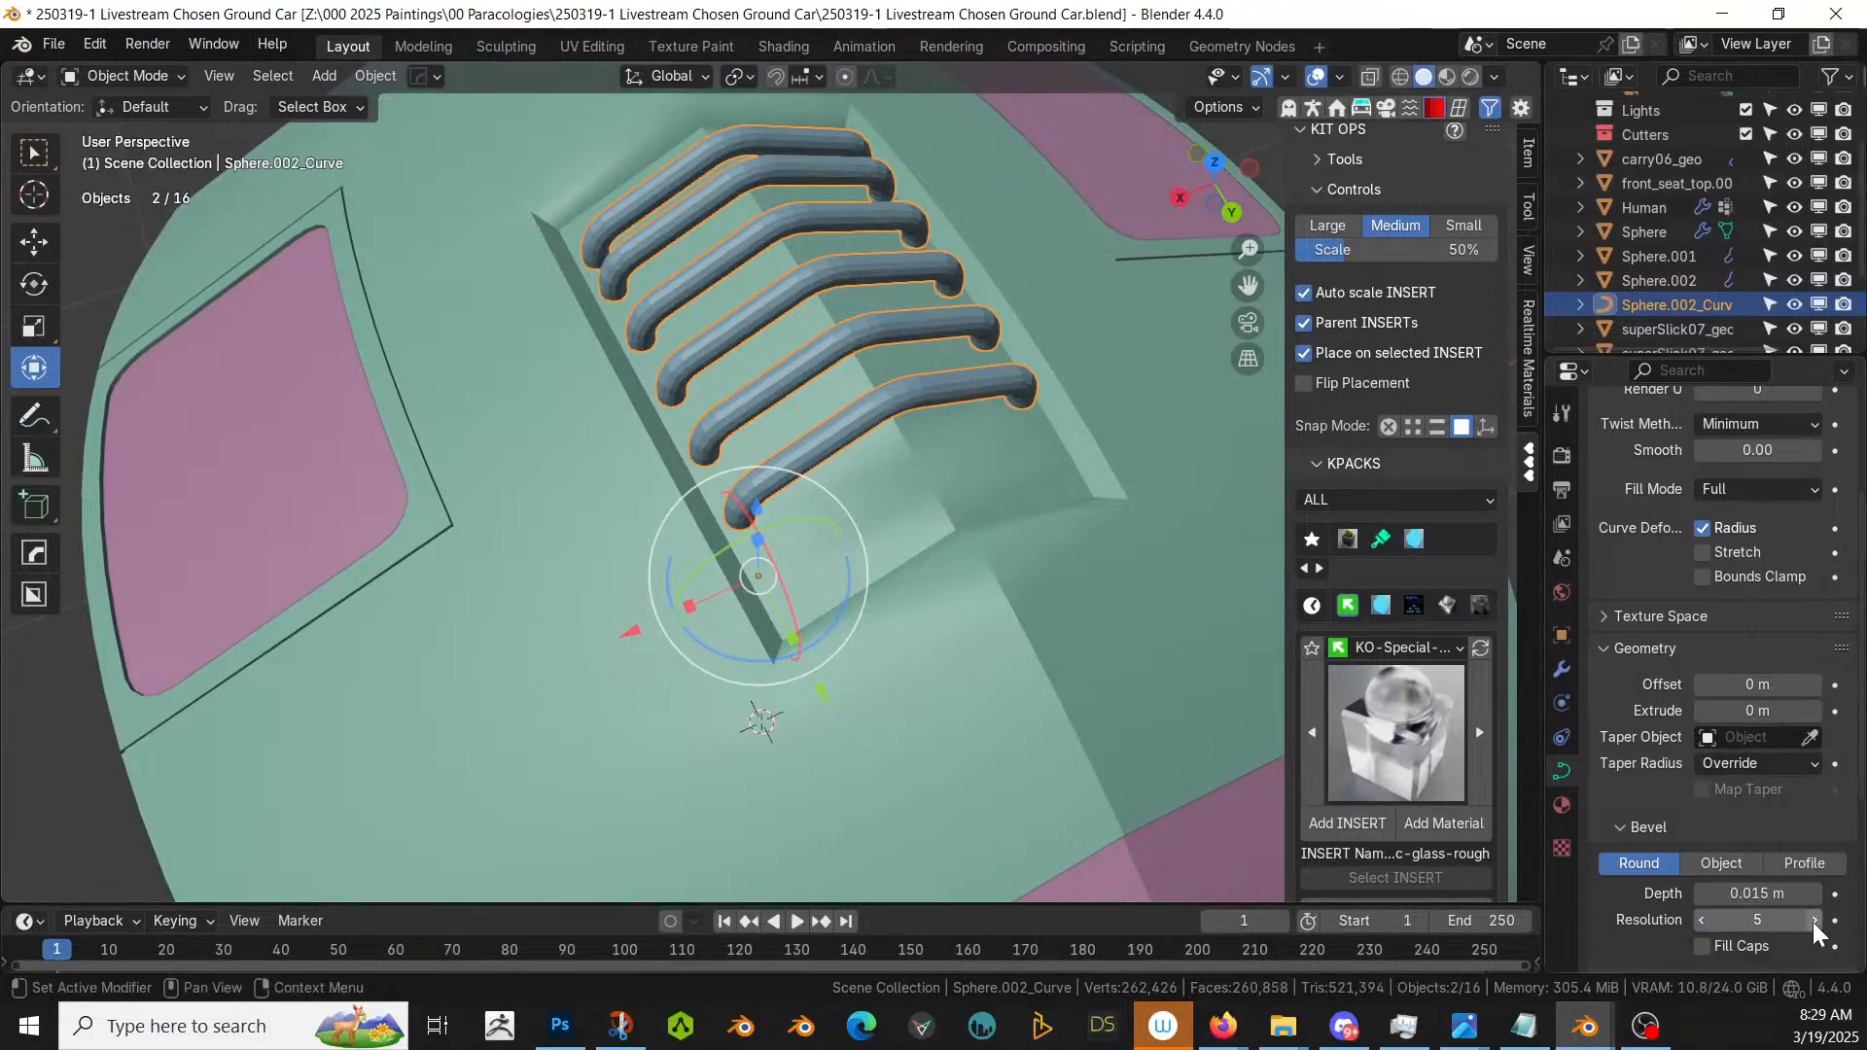
{"action": "left_click", "coordinate": [1812, 920]}
{"action": "middle_click_drag", "start_coordinate": [1102, 598], "coordinate": [1083, 434]}
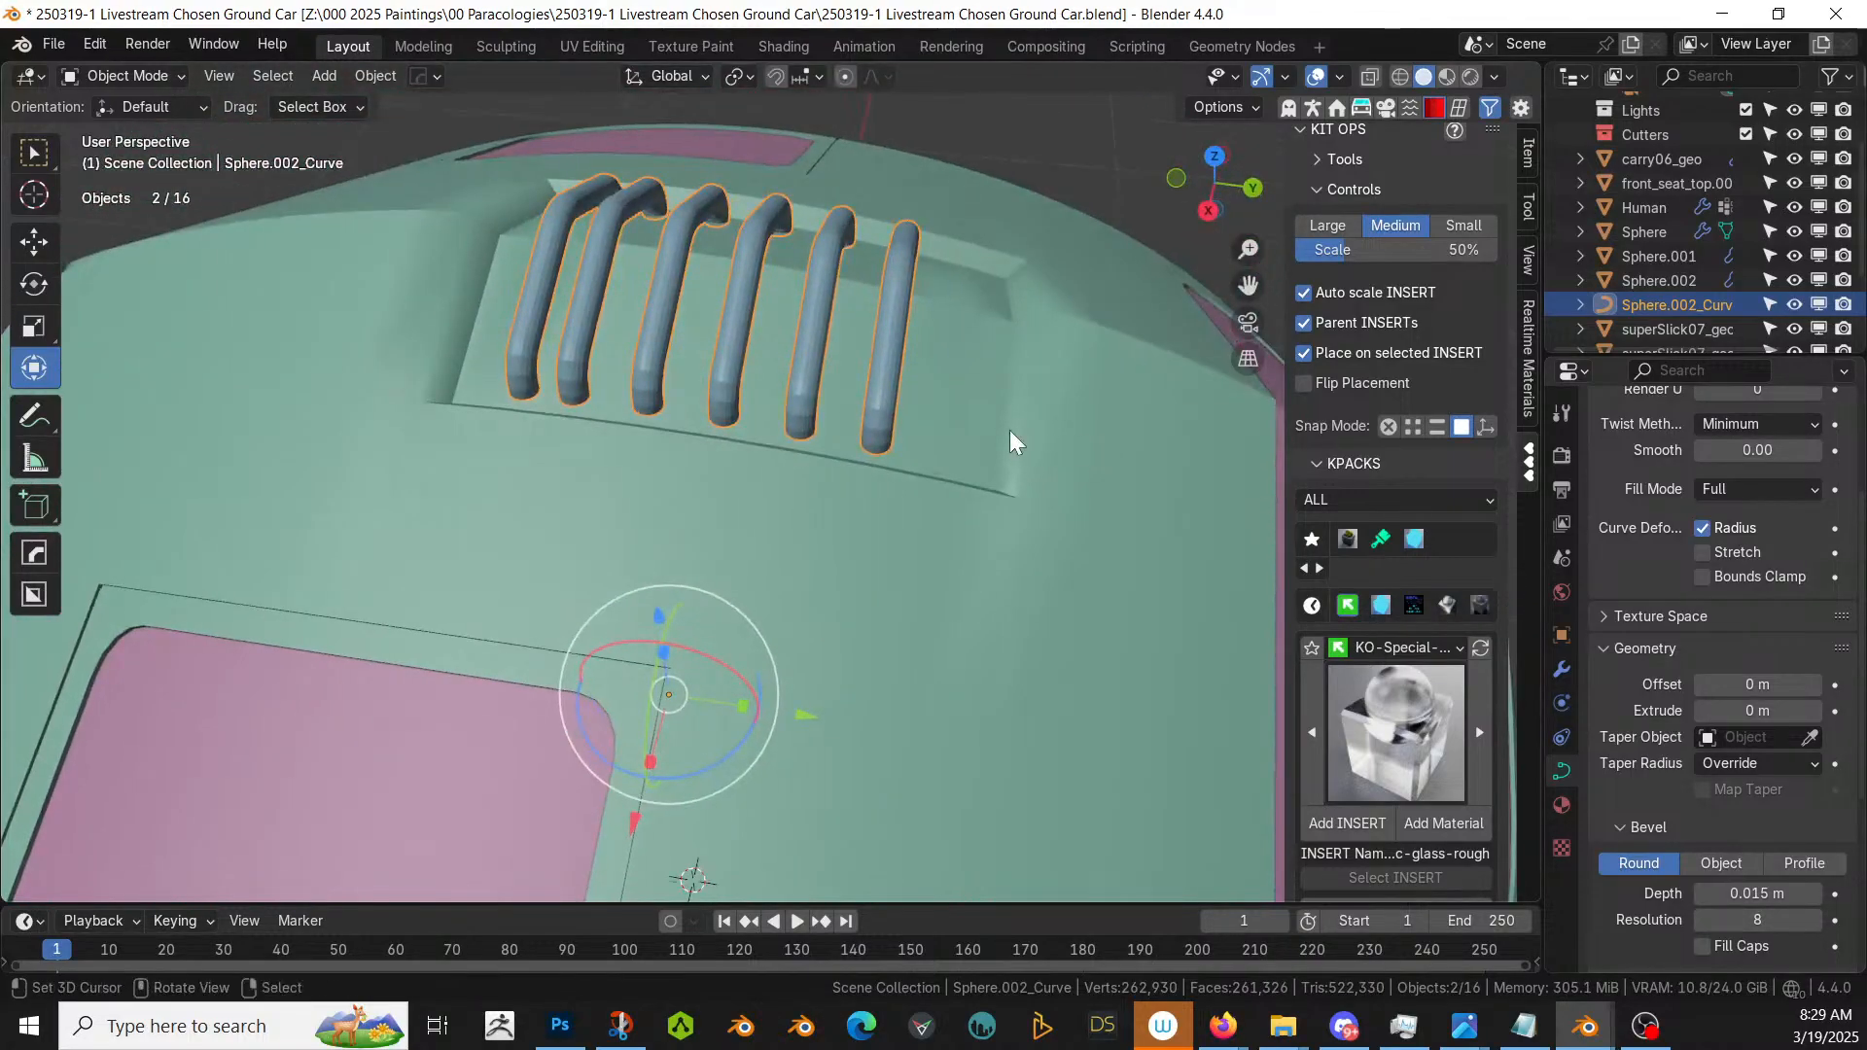
{"action": "key", "text": "ctrl+s"}
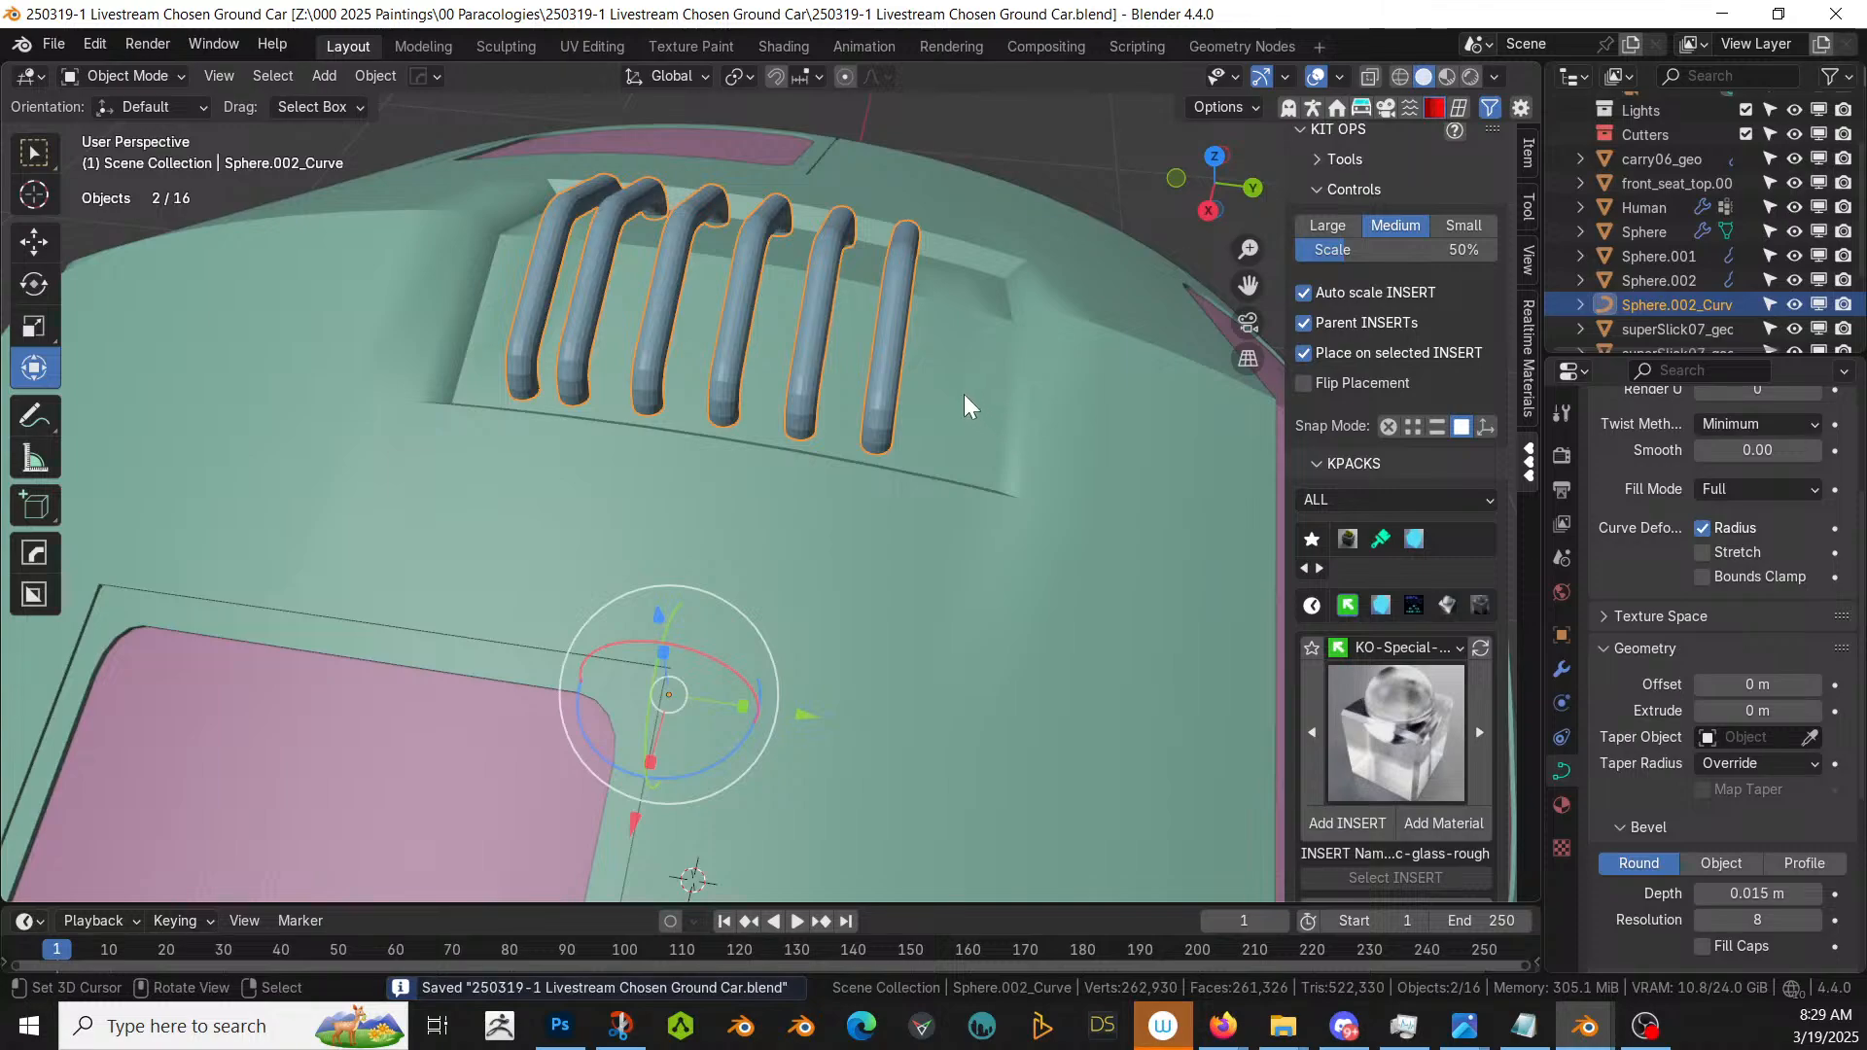
- Isolate the leftover outline mesh Sphere.002 and delete it
{"action": "left_click", "coordinate": [1655, 280]}
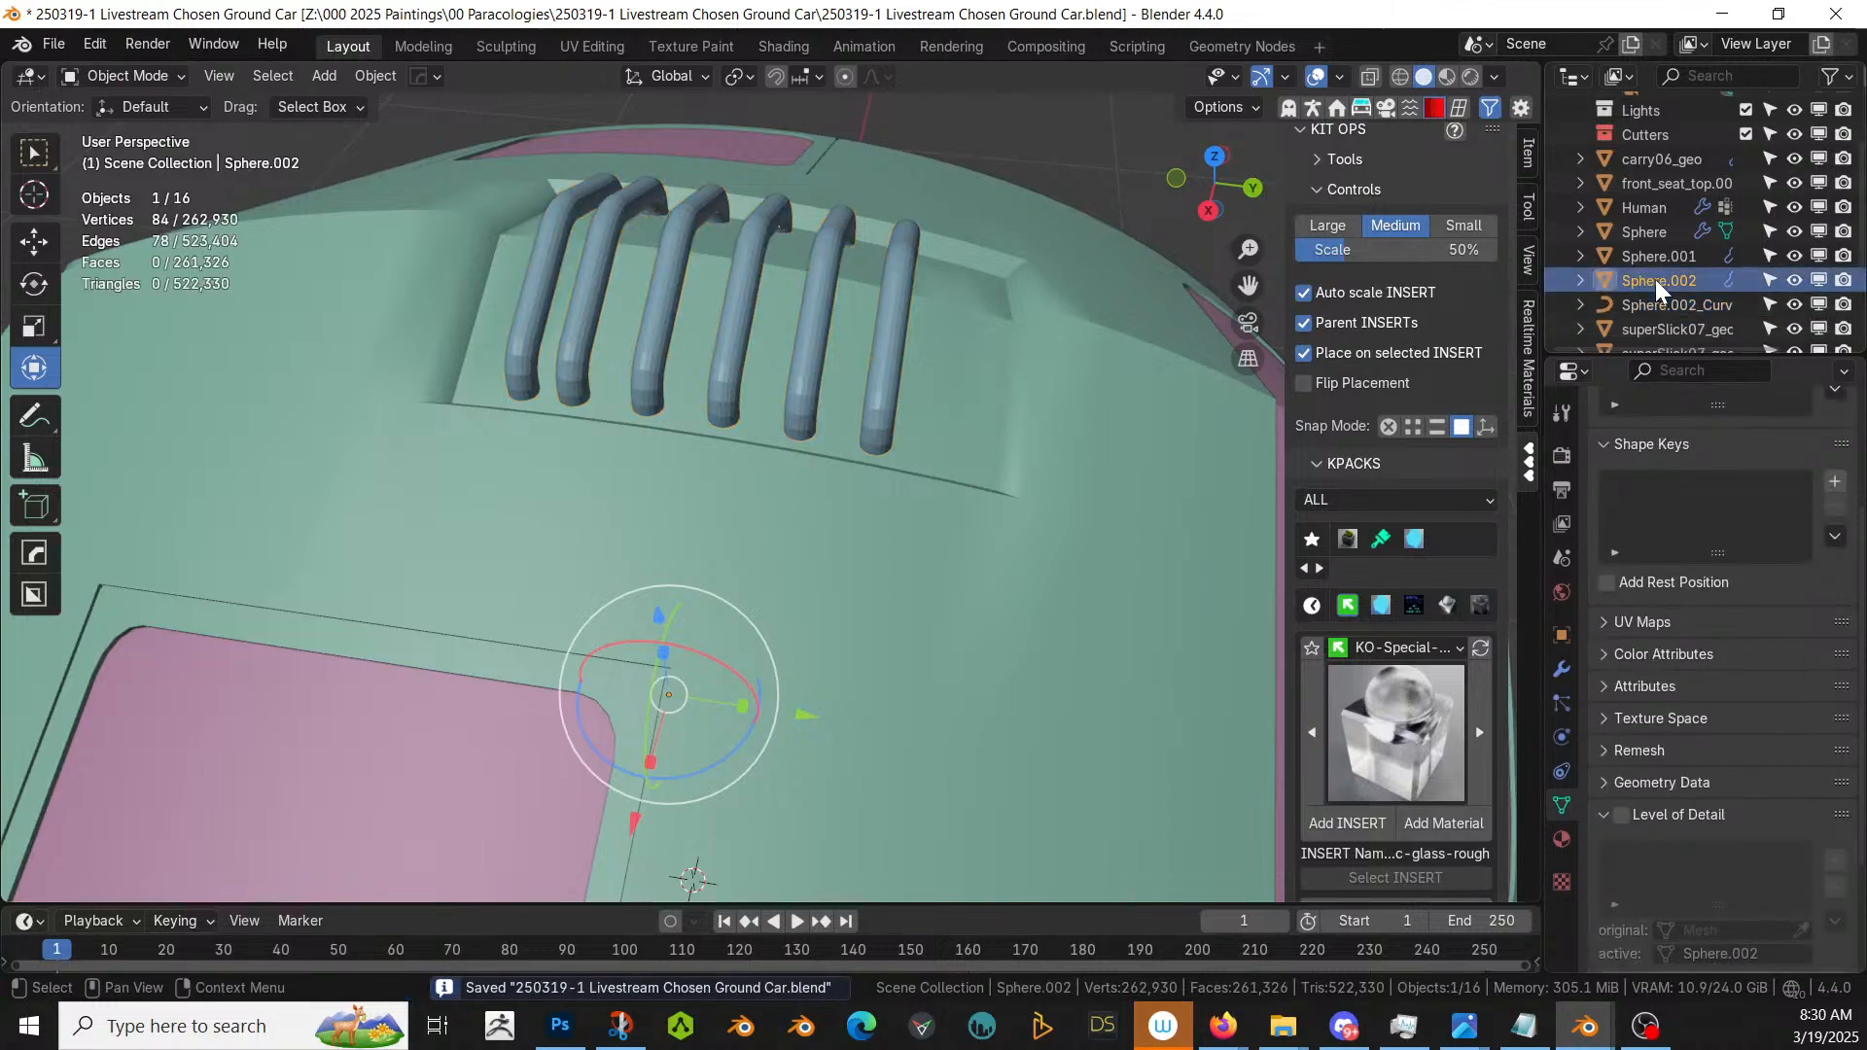
{"action": "key", "text": "KP_Divide"}
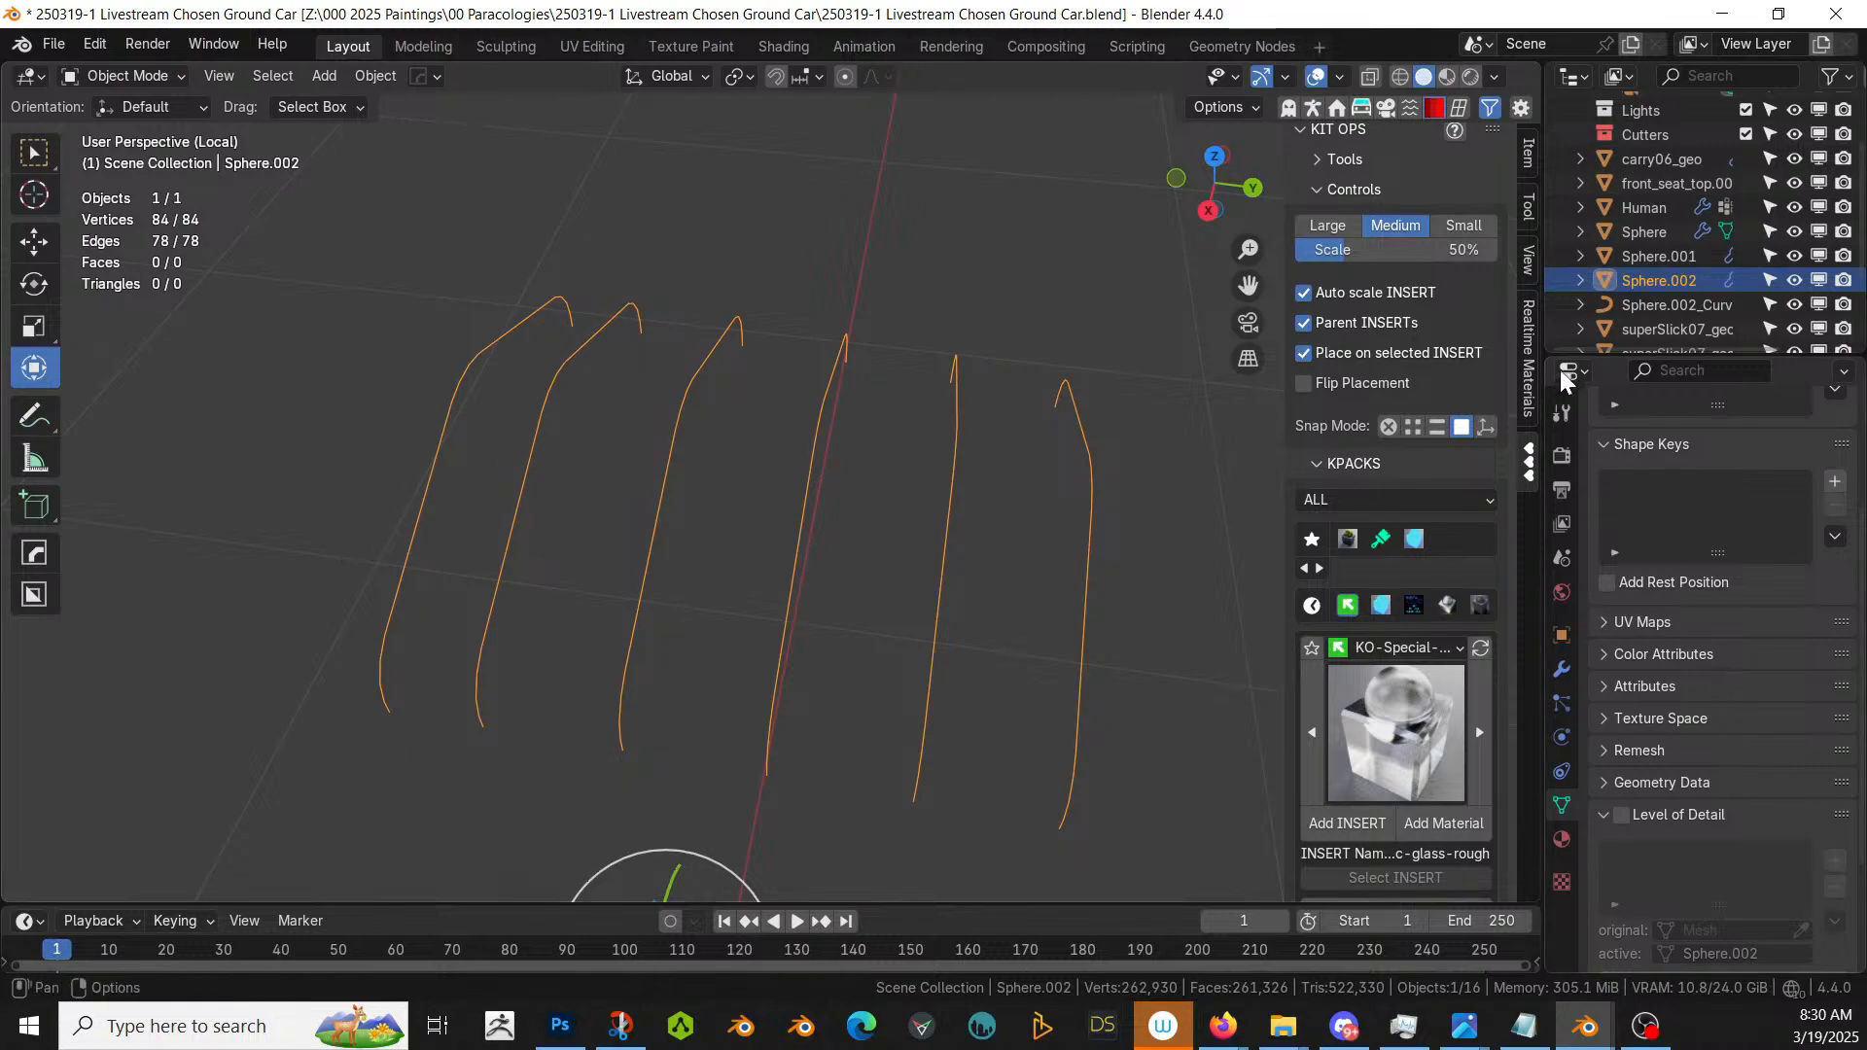
{"action": "key", "text": "x"}
{"action": "left_click", "coordinate": [416, 492]}
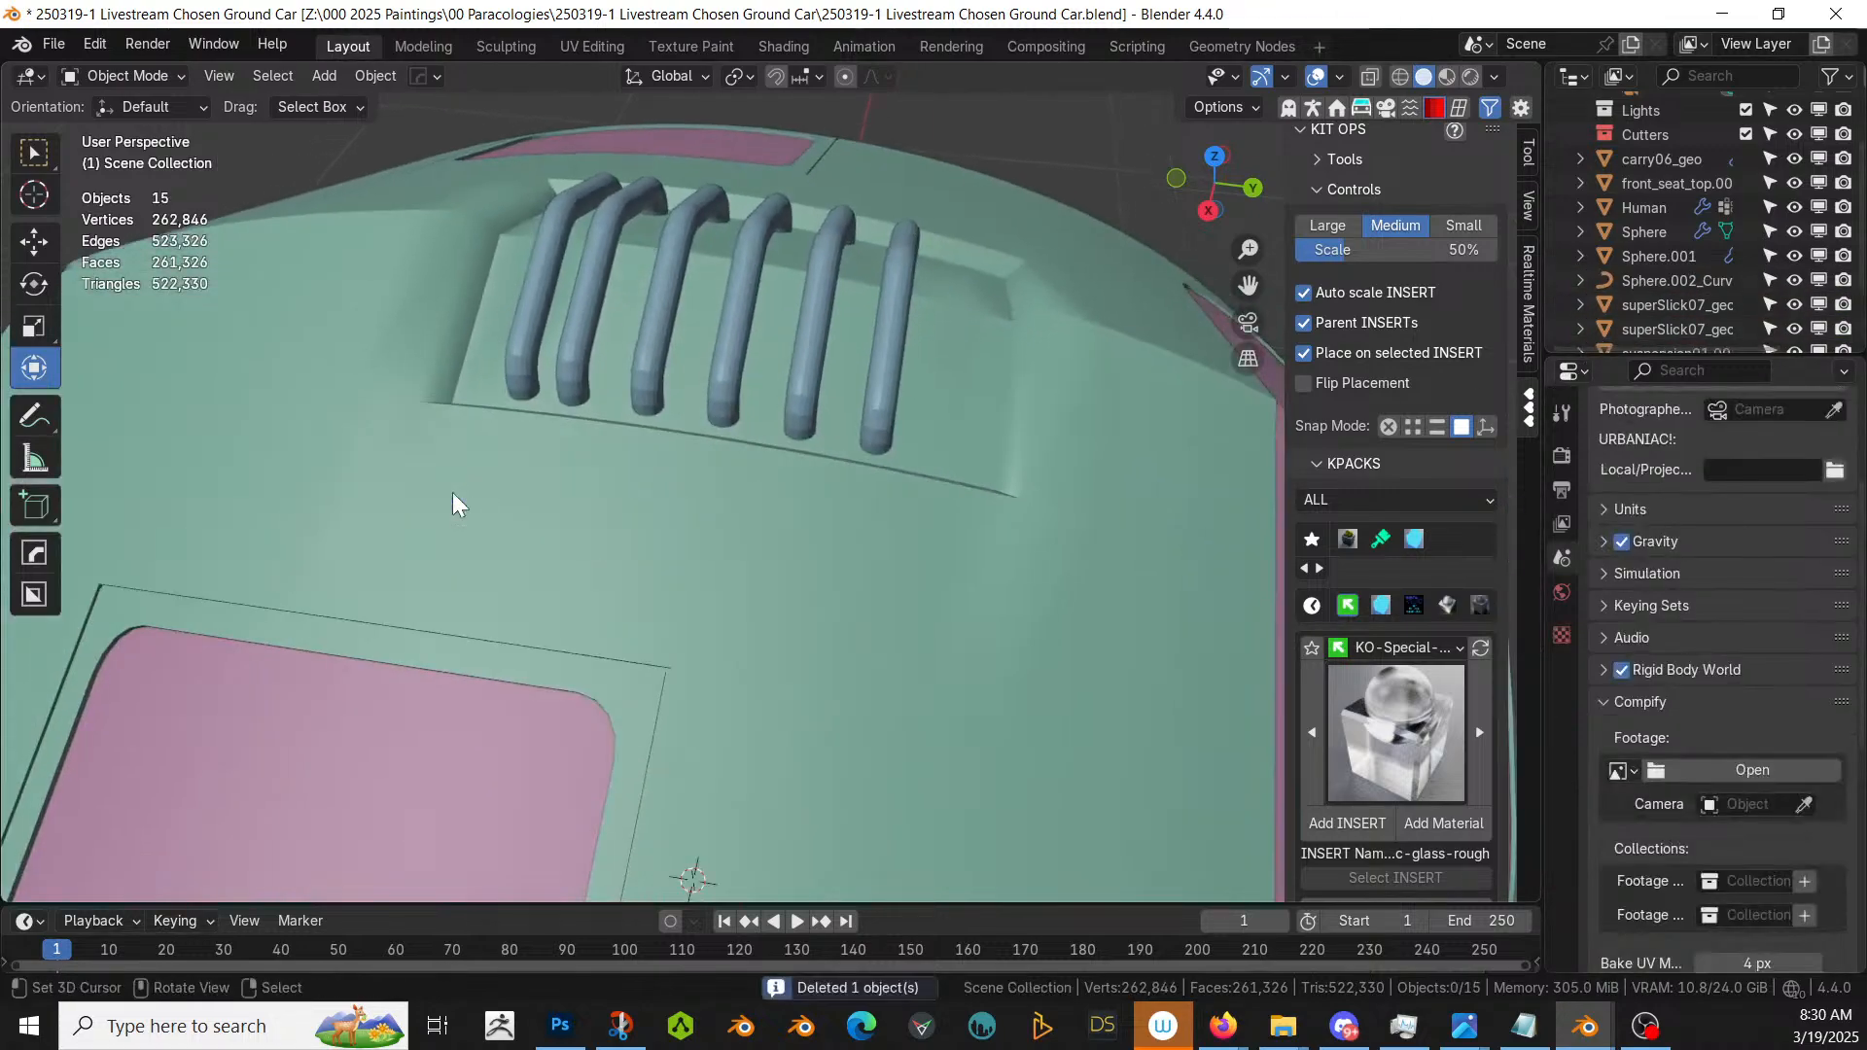
- Extrude the two narrow faces beside the end pipe on the body's recessed panel outward by about 0.042 m
{"action": "left_click", "coordinate": [982, 424]}
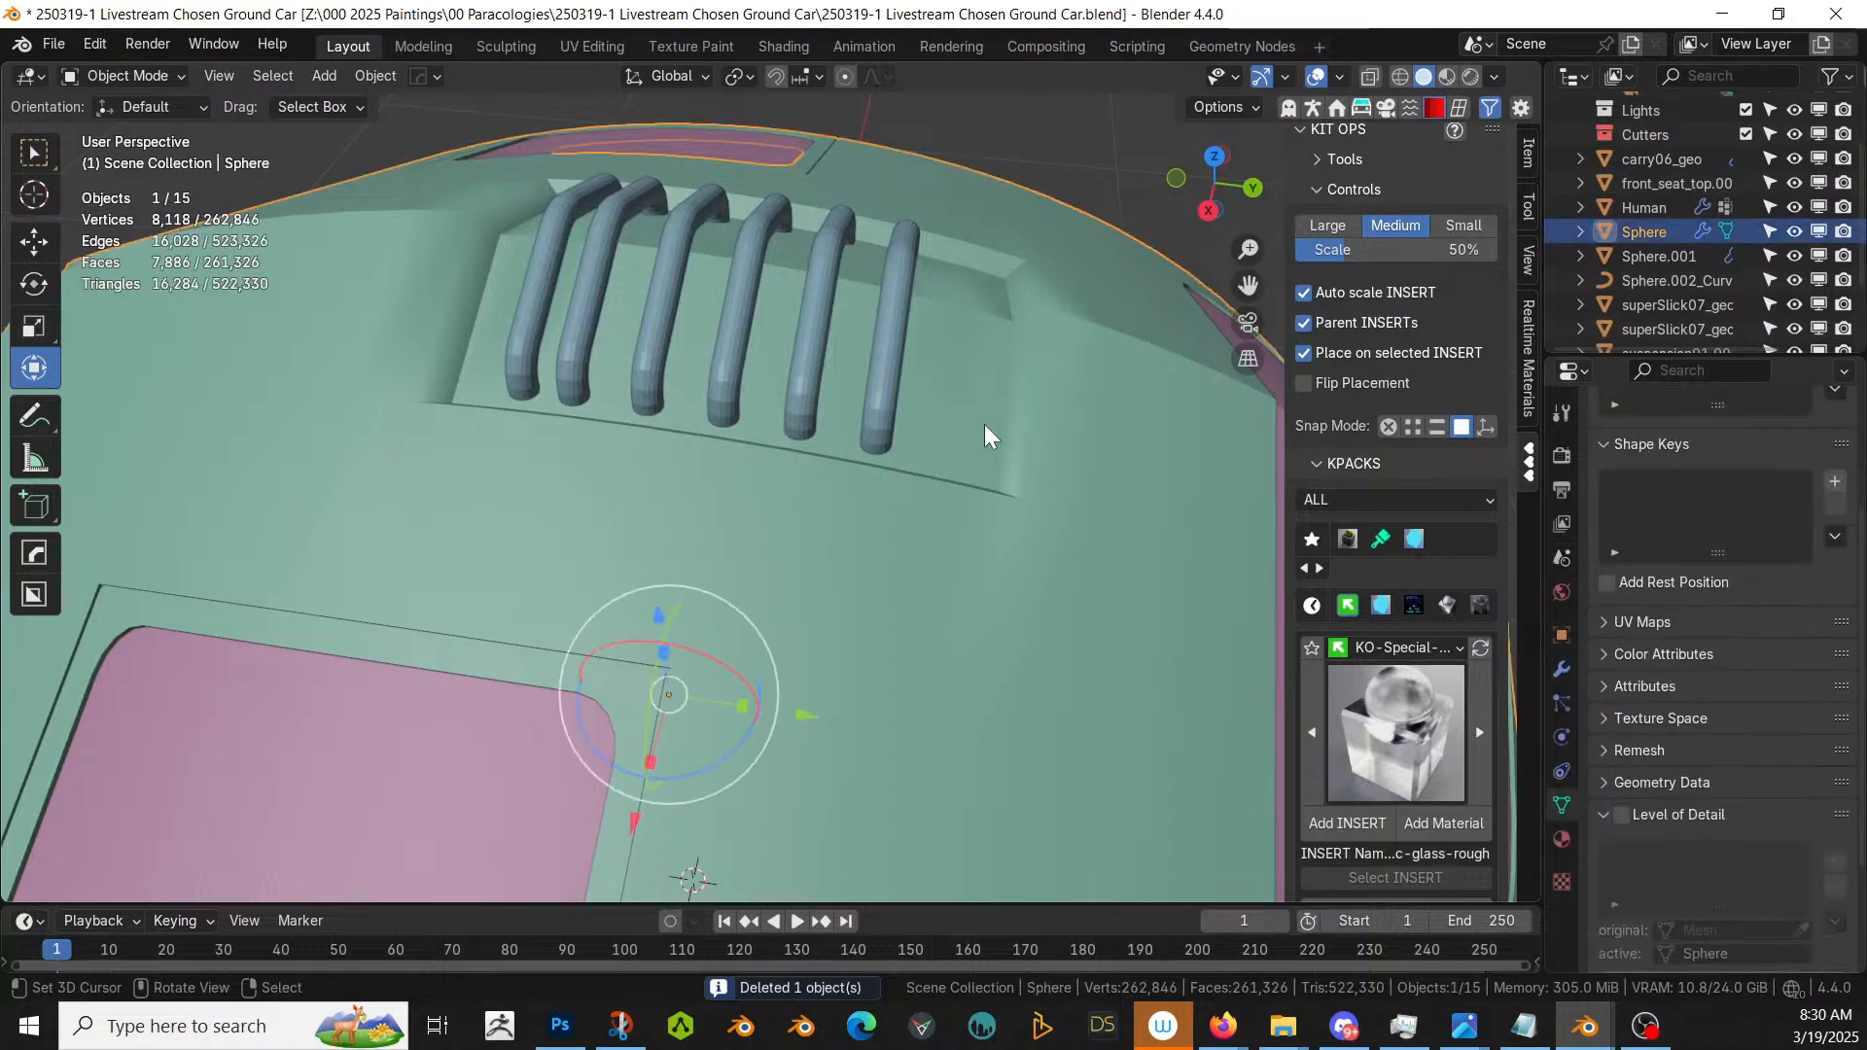
{"action": "key", "text": "Tab"}
{"action": "middle_click_drag", "start_coordinate": [963, 405], "coordinate": [924, 452]}
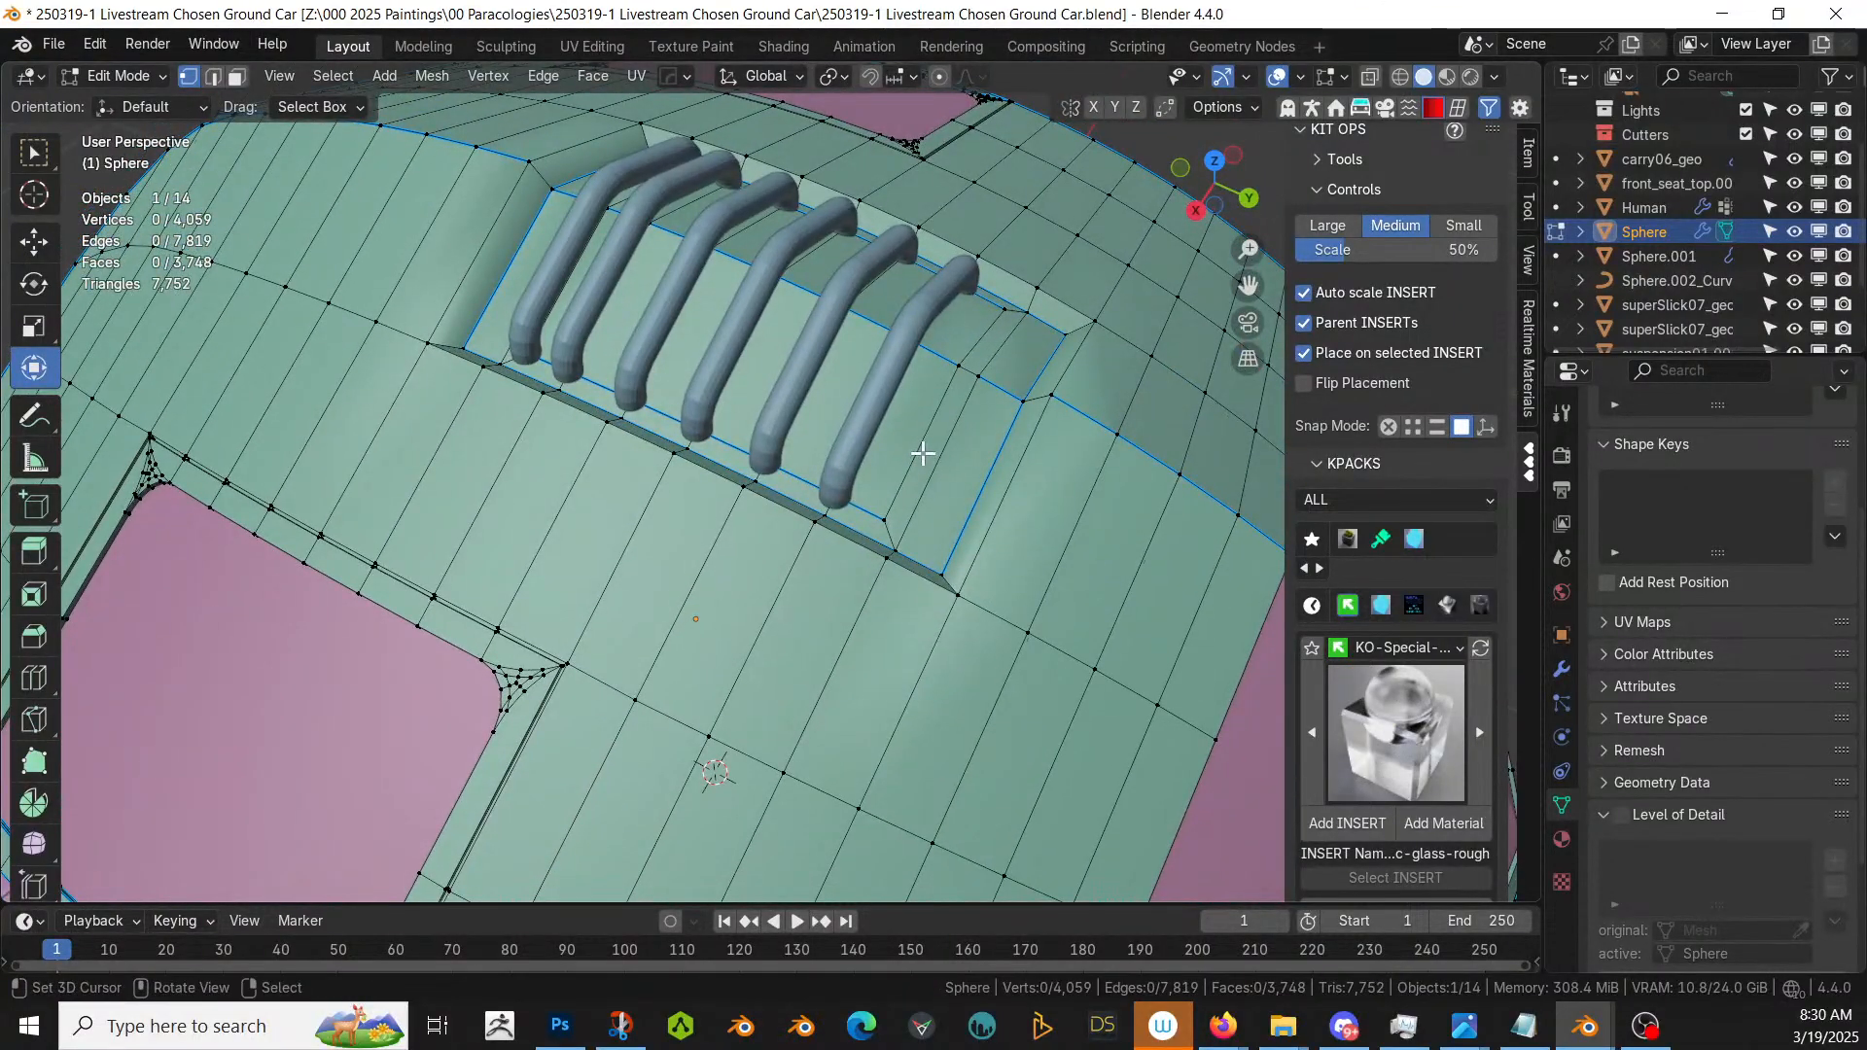
{"action": "key", "text": "3"}
{"action": "right_click", "coordinate": [923, 453]}
{"action": "right_click", "coordinate": [990, 352], "text": "shift"}
{"action": "middle_click_drag", "start_coordinate": [990, 351], "coordinate": [1038, 259]}
{"action": "key", "text": "e"}
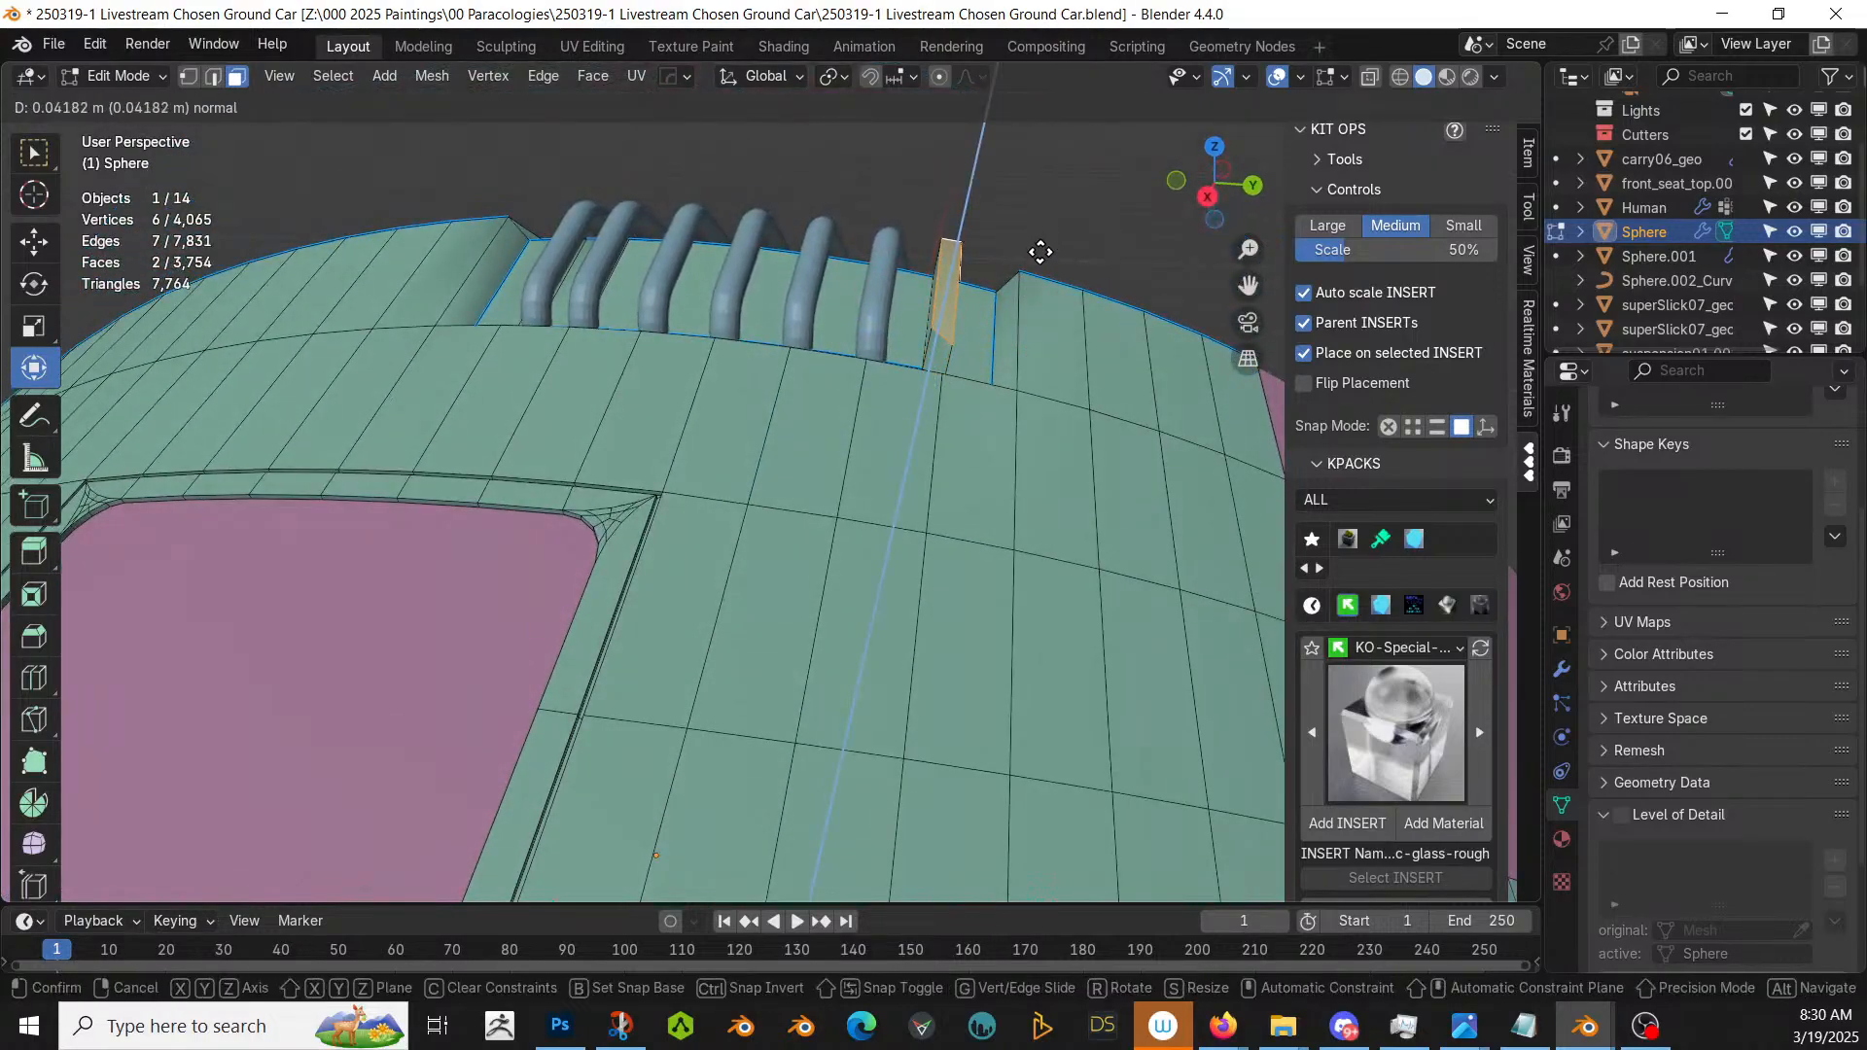
{"action": "left_click", "coordinate": [1041, 252]}
- Inset the raised strip's top faces by about 0.0047 m and extrude them inward about 0.013 m to form a groove
{"action": "middle_click_drag", "start_coordinate": [1000, 265], "coordinate": [560, 388]}
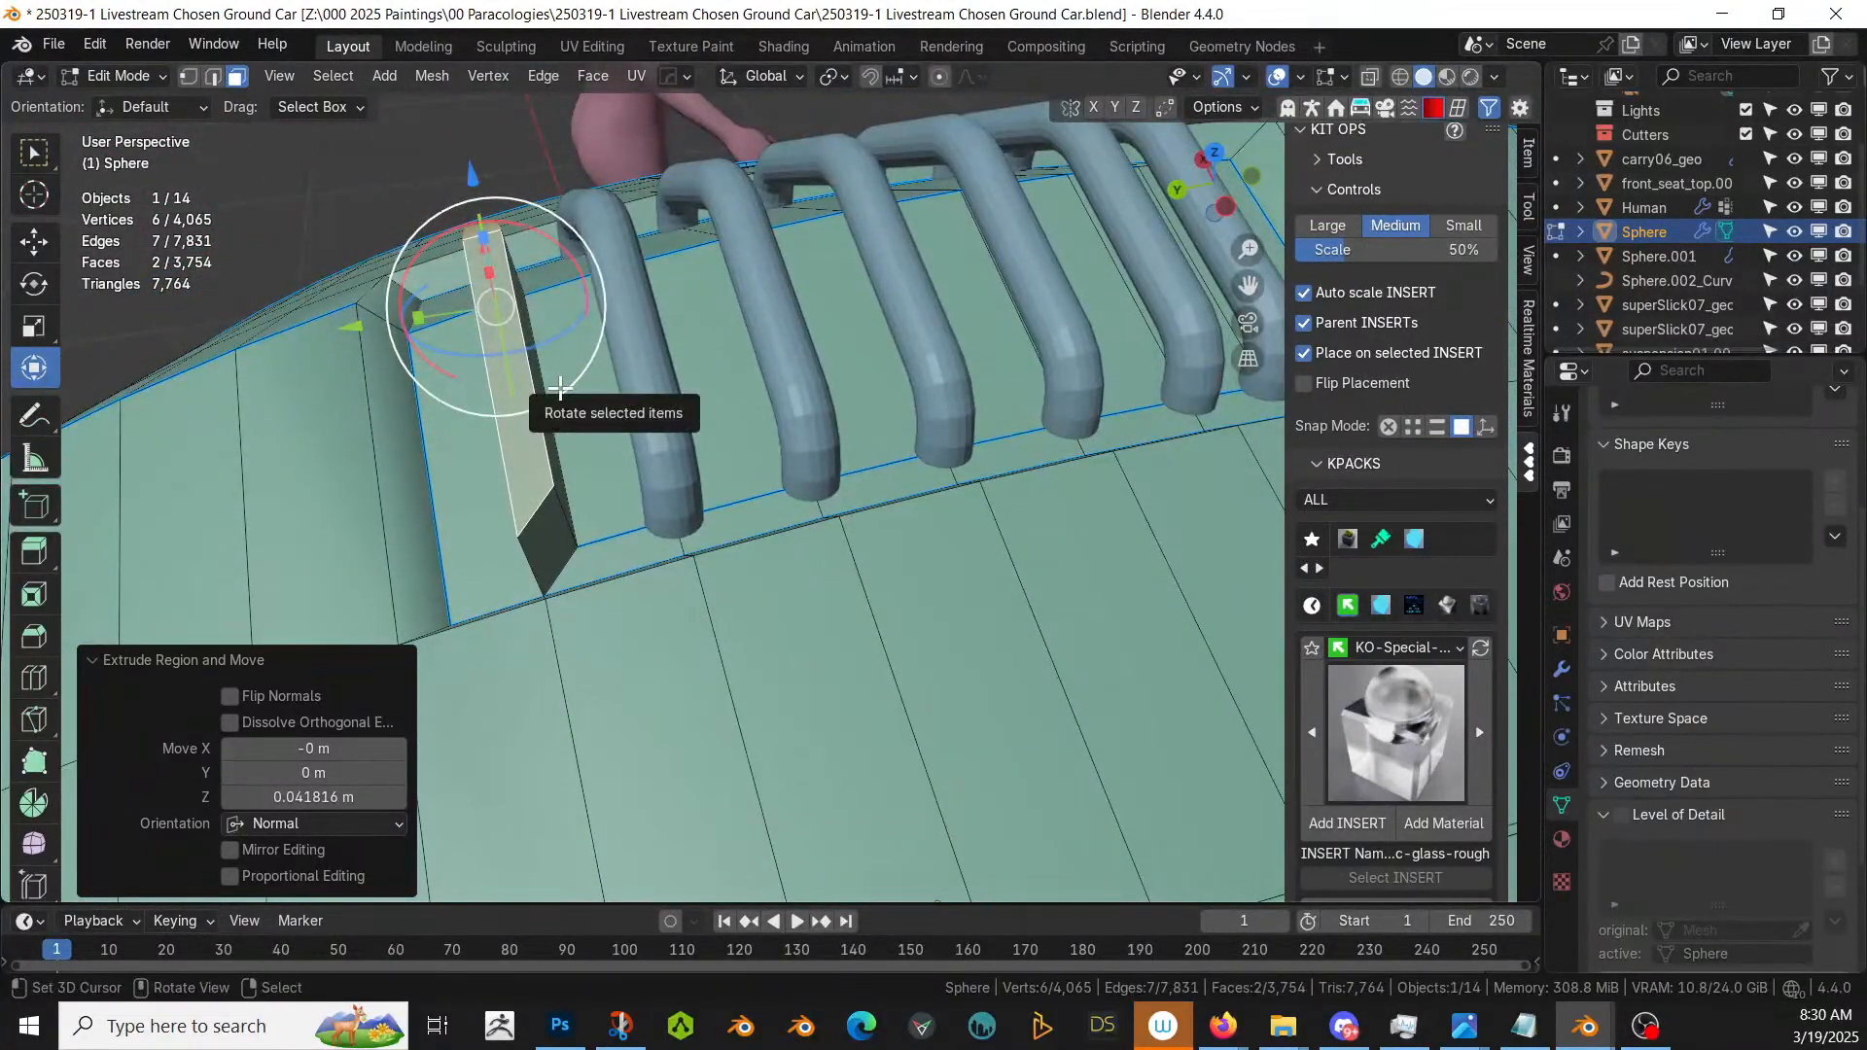
{"action": "key", "text": "i"}
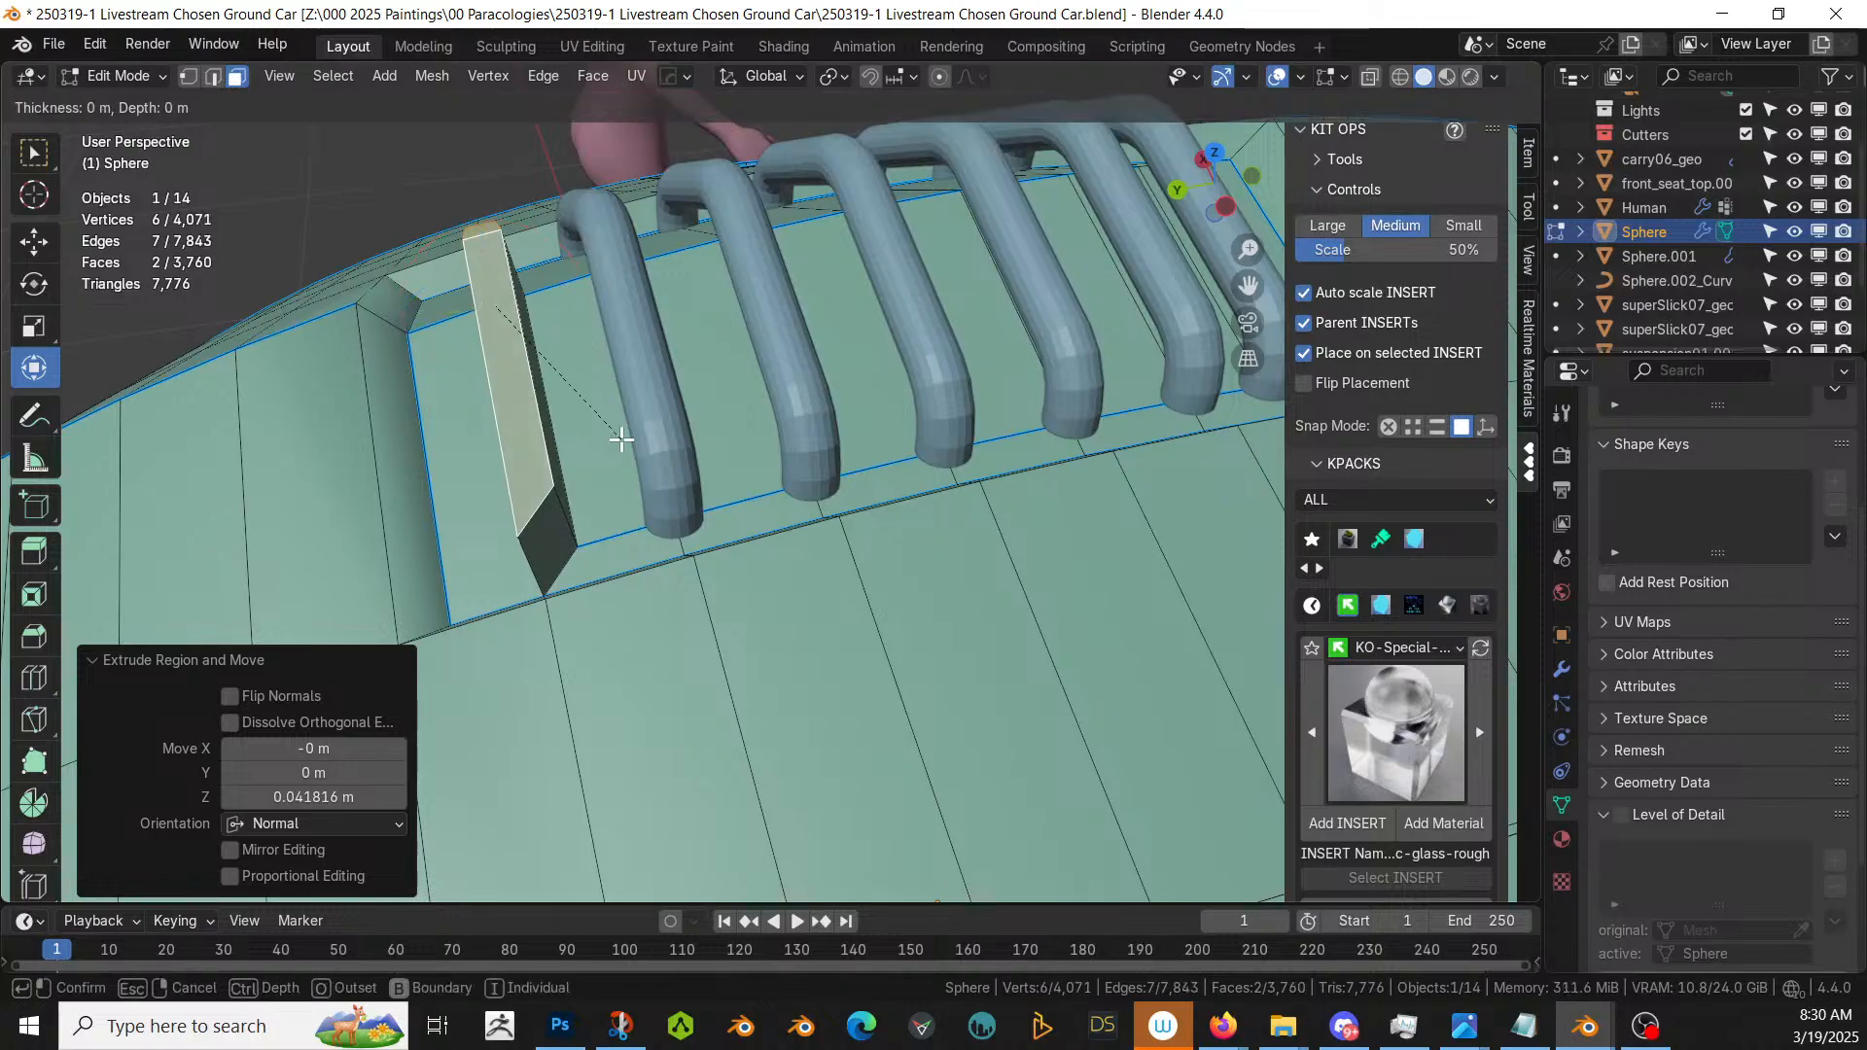
{"action": "left_click", "coordinate": [615, 434]}
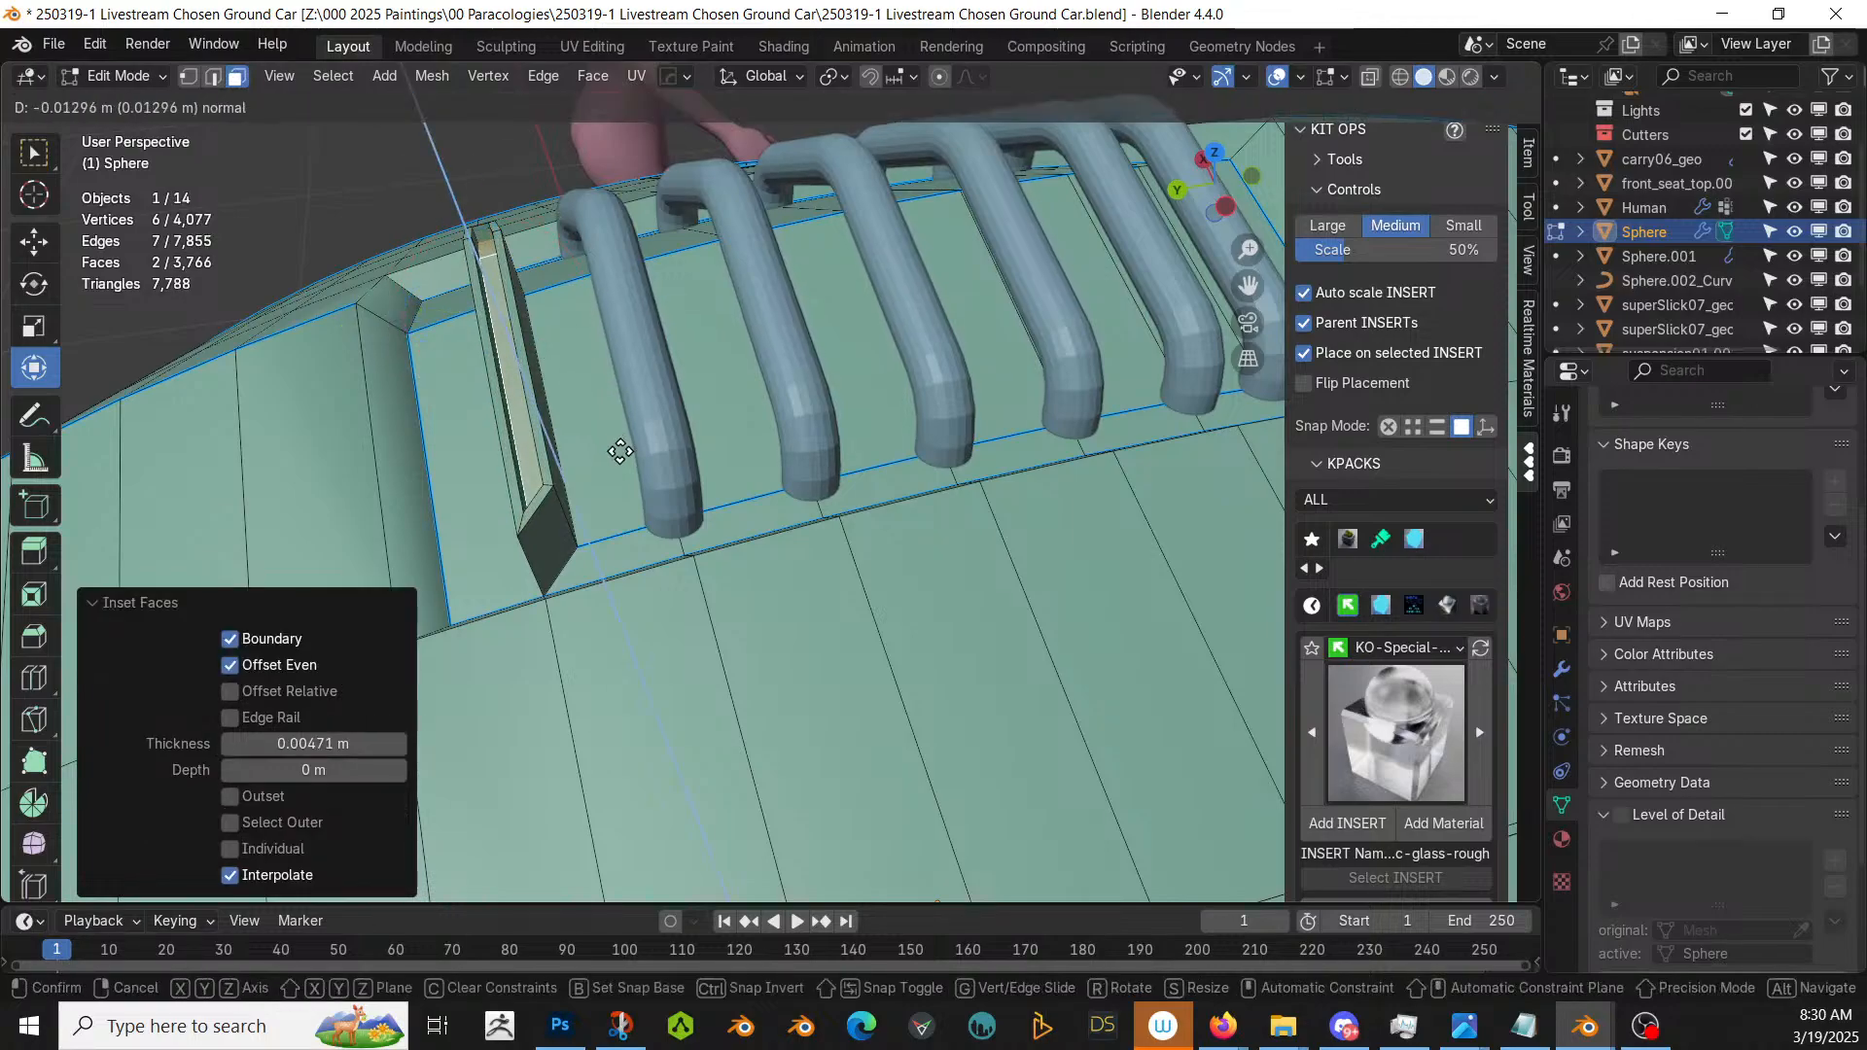
{"action": "key", "text": "Tab"}
- Inset the two outward side faces of the raised strip beside the pipes individually by about 0.012 m
{"action": "middle_click_drag", "start_coordinate": [621, 458], "coordinate": [731, 420]}
{"action": "scroll", "coordinate": [767, 412], "scroll_direction": "up", "scroll_amount": 3}
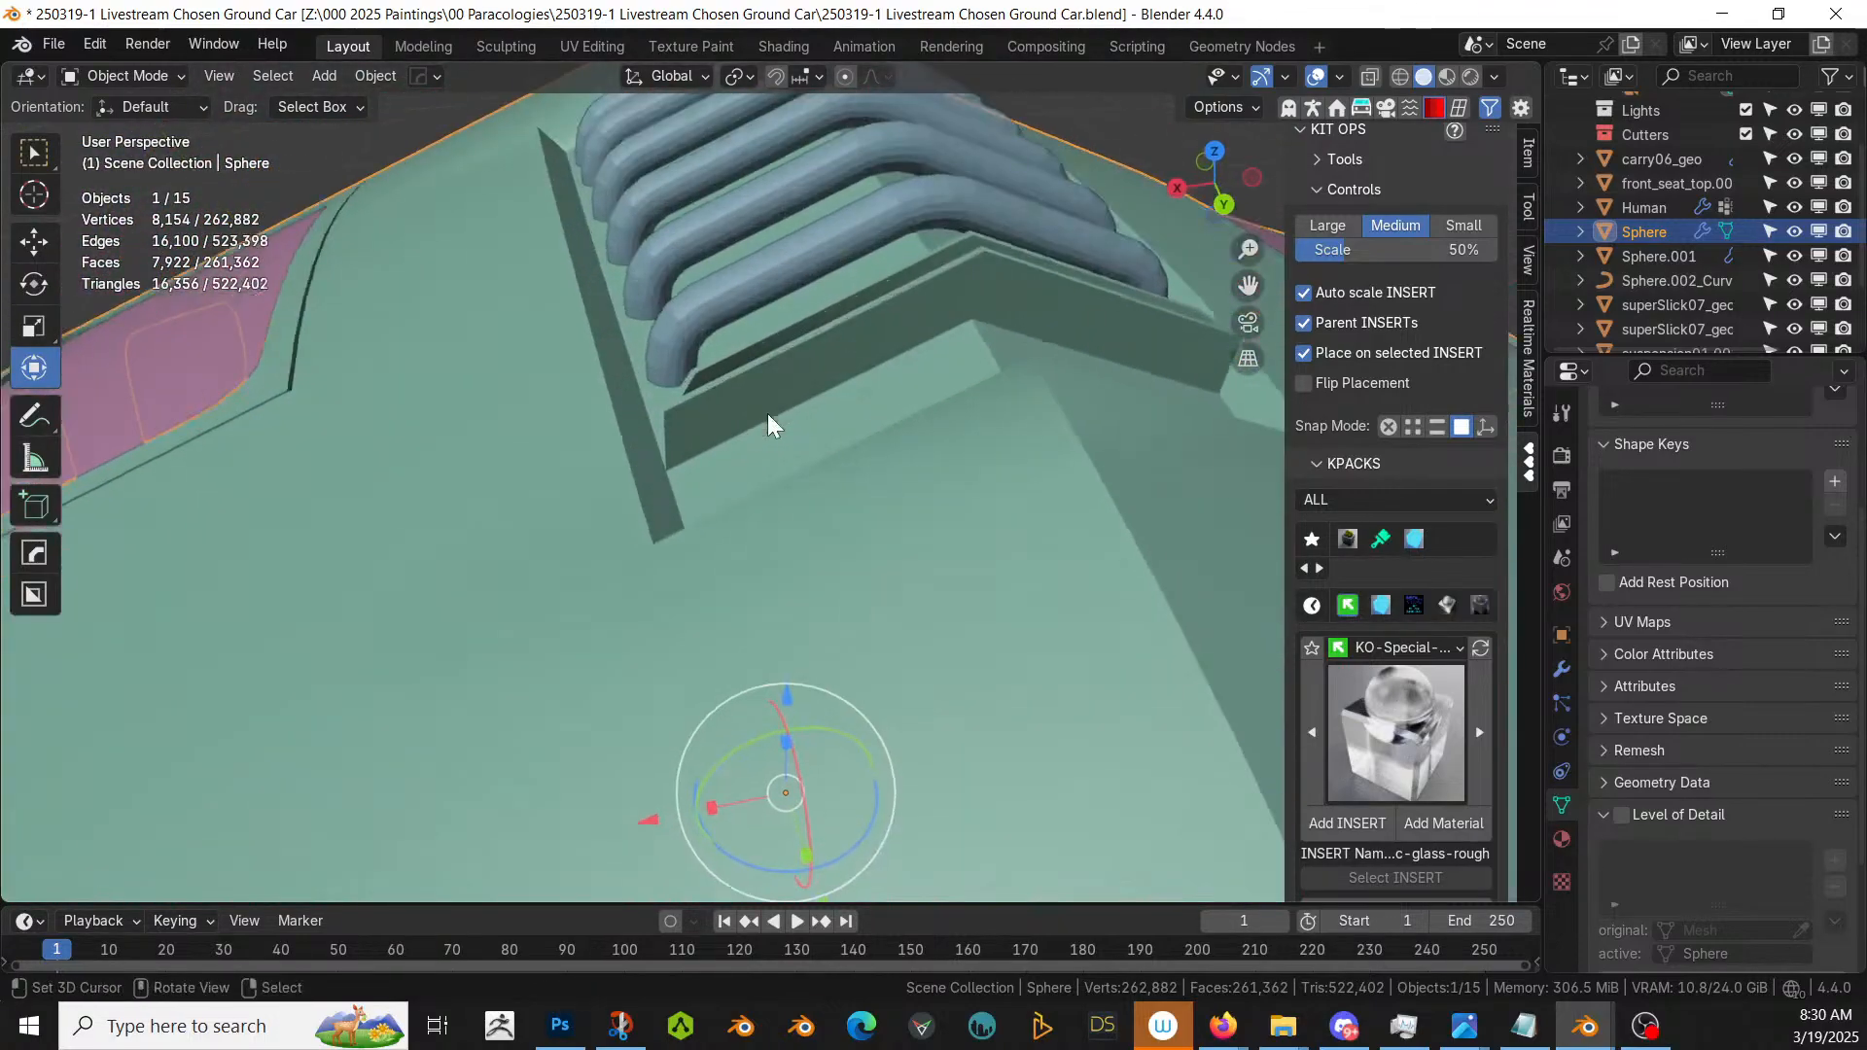
{"action": "key", "text": "Tab"}
{"action": "left_click", "coordinate": [775, 404]}
{"action": "left_click", "coordinate": [1110, 334], "text": "shift"}
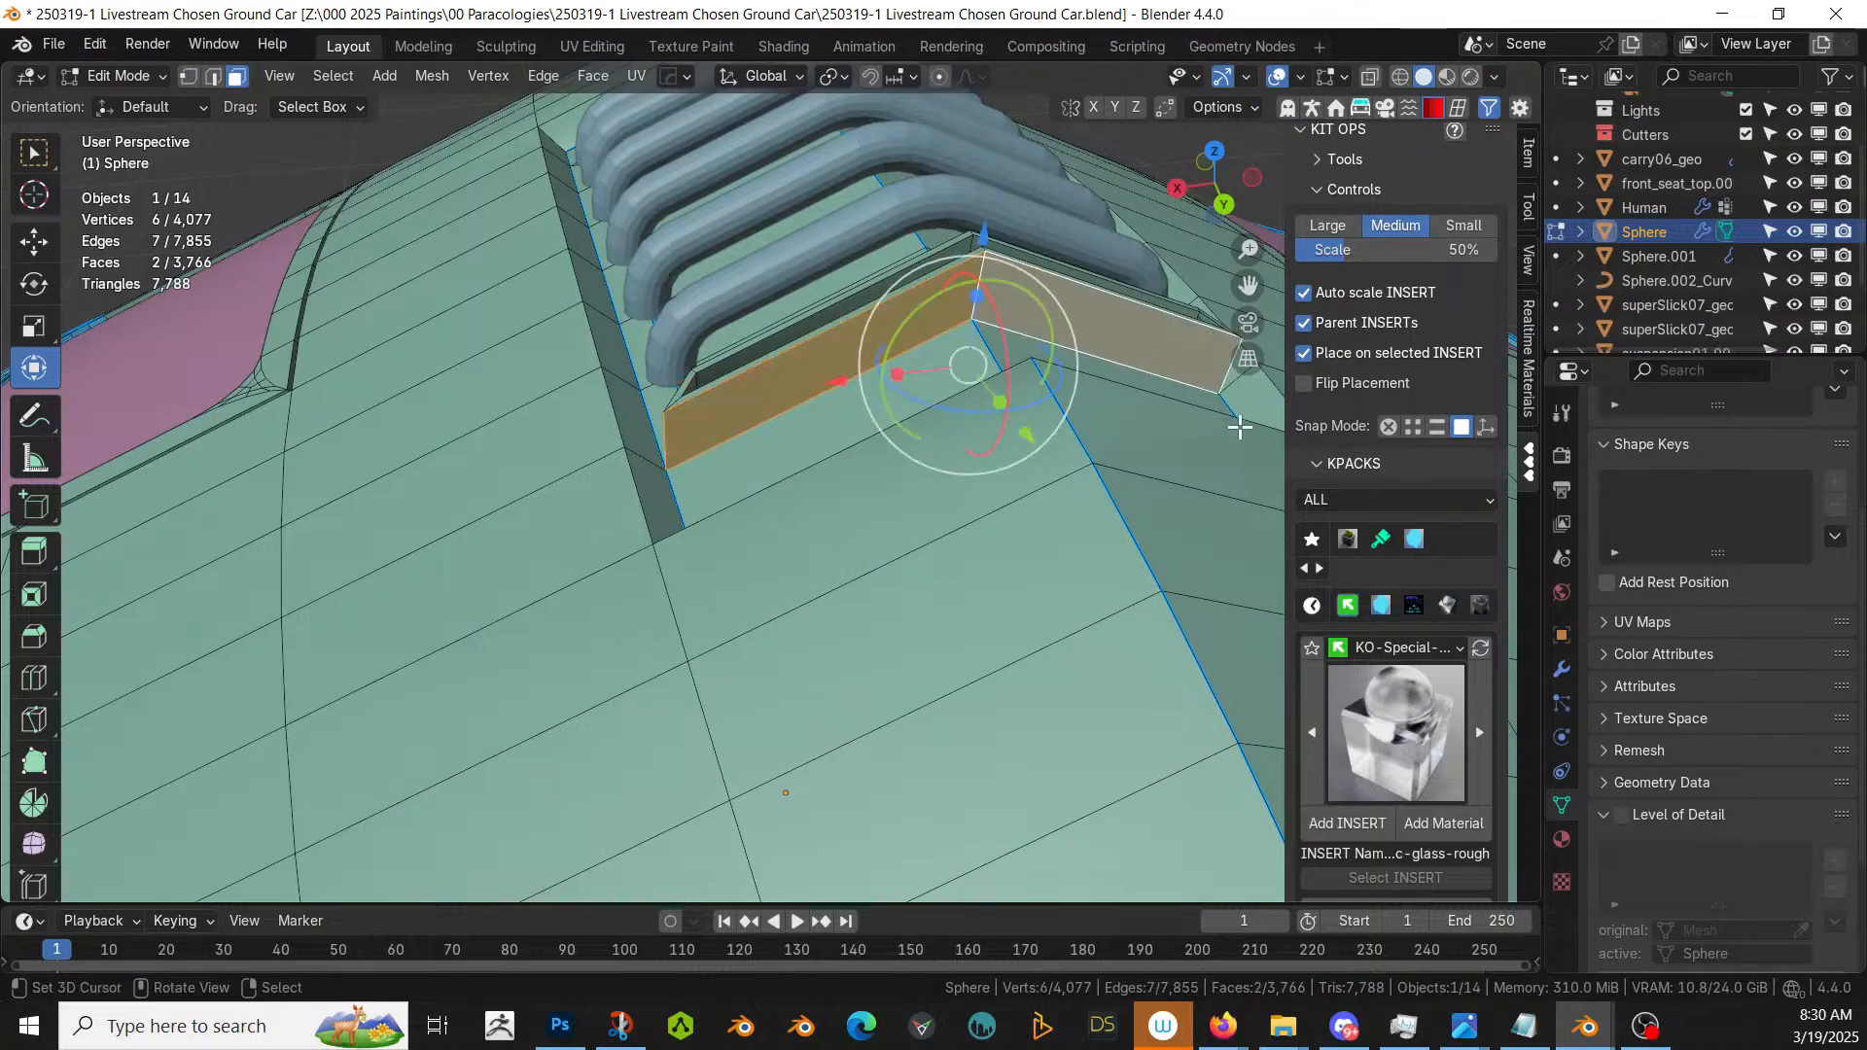
{"action": "key", "text": "i"}
{"action": "key", "text": "i"}
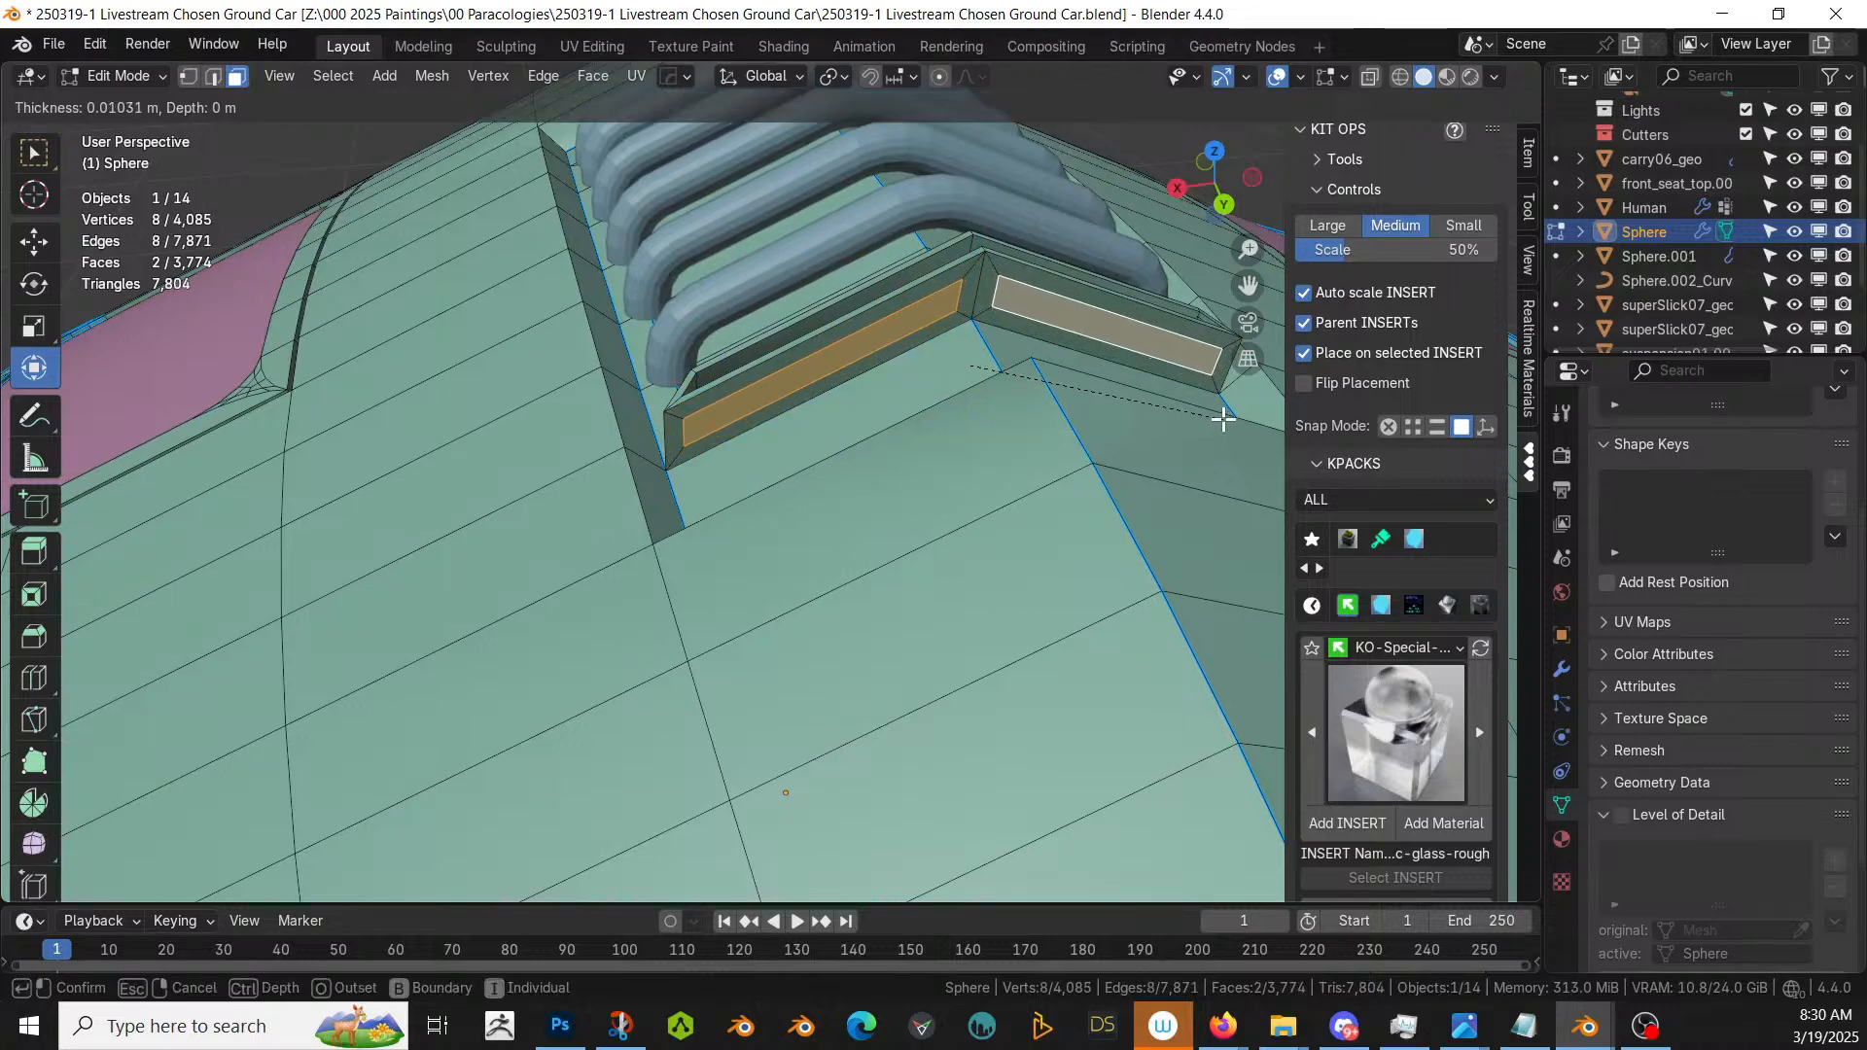
{"action": "left_click", "coordinate": [1221, 418]}
- Extrude the two inset side faces of the raised strip along their normal by about 0.08 m
{"action": "middle_click_drag", "start_coordinate": [1221, 418], "coordinate": [1118, 476]}
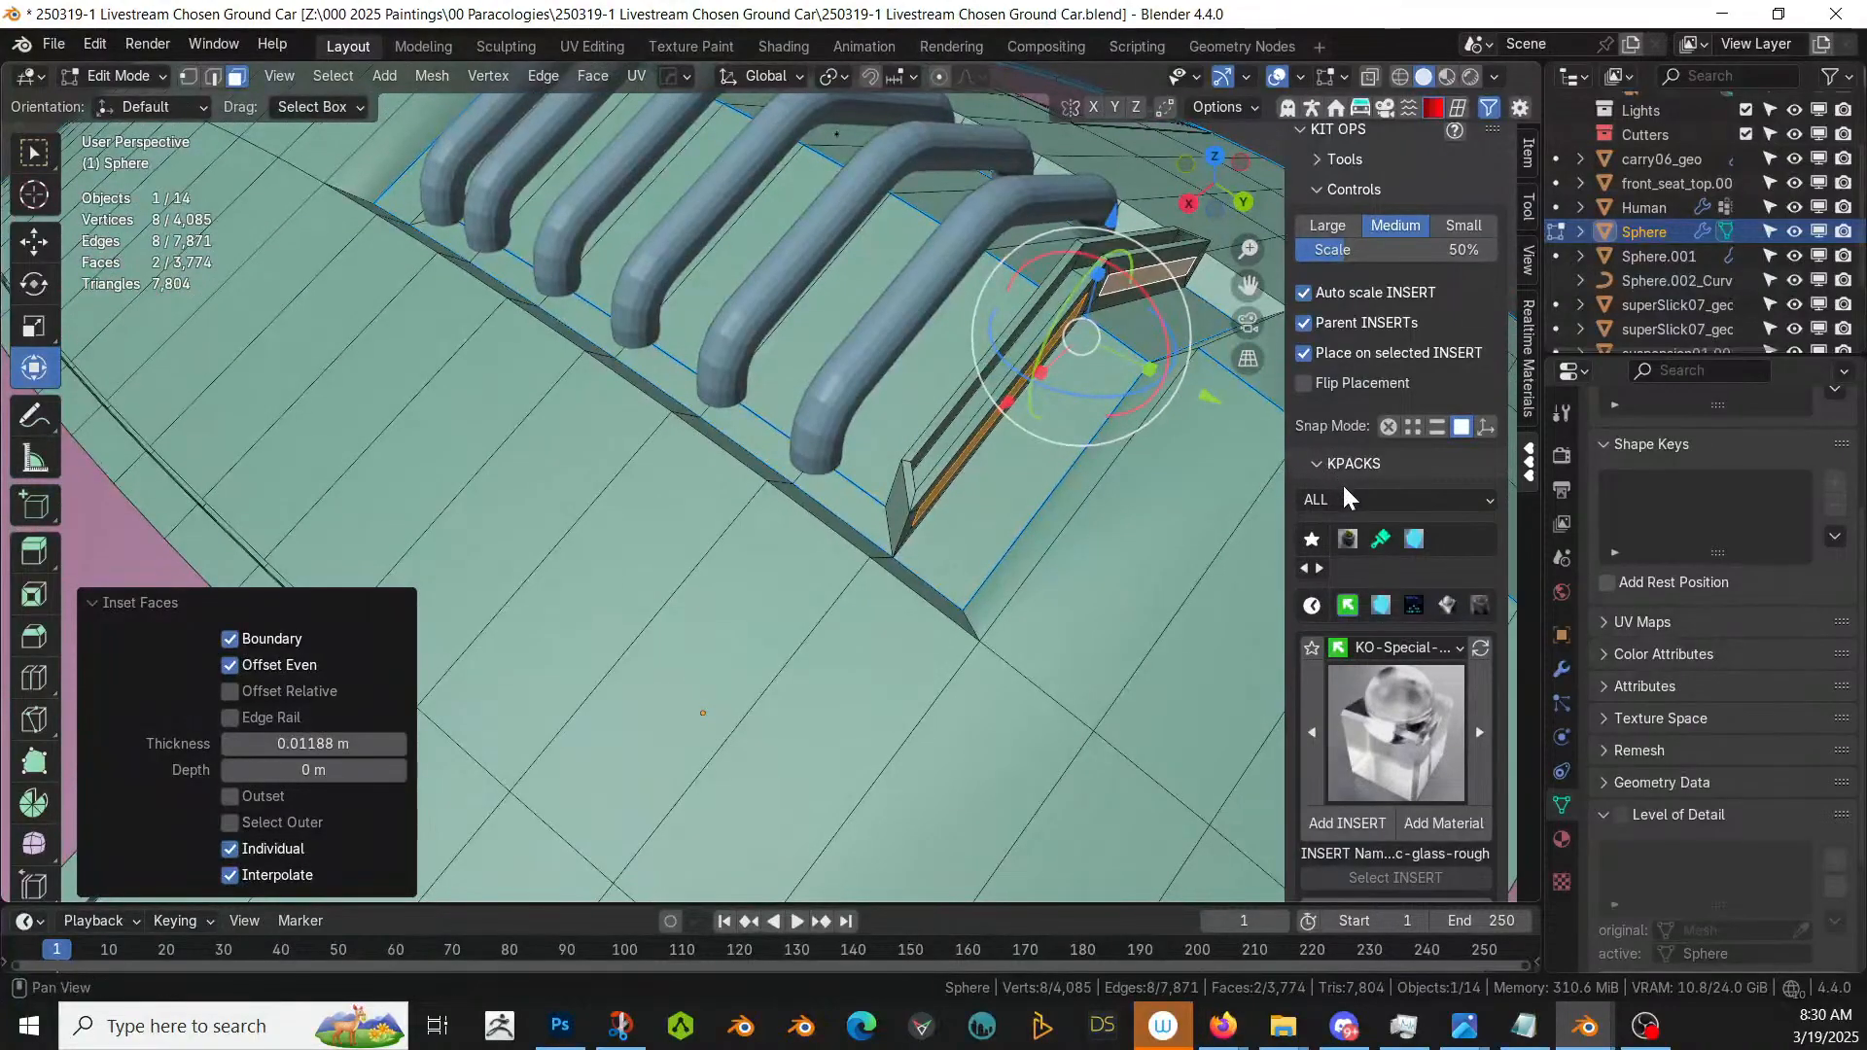
{"action": "key", "text": "e"}
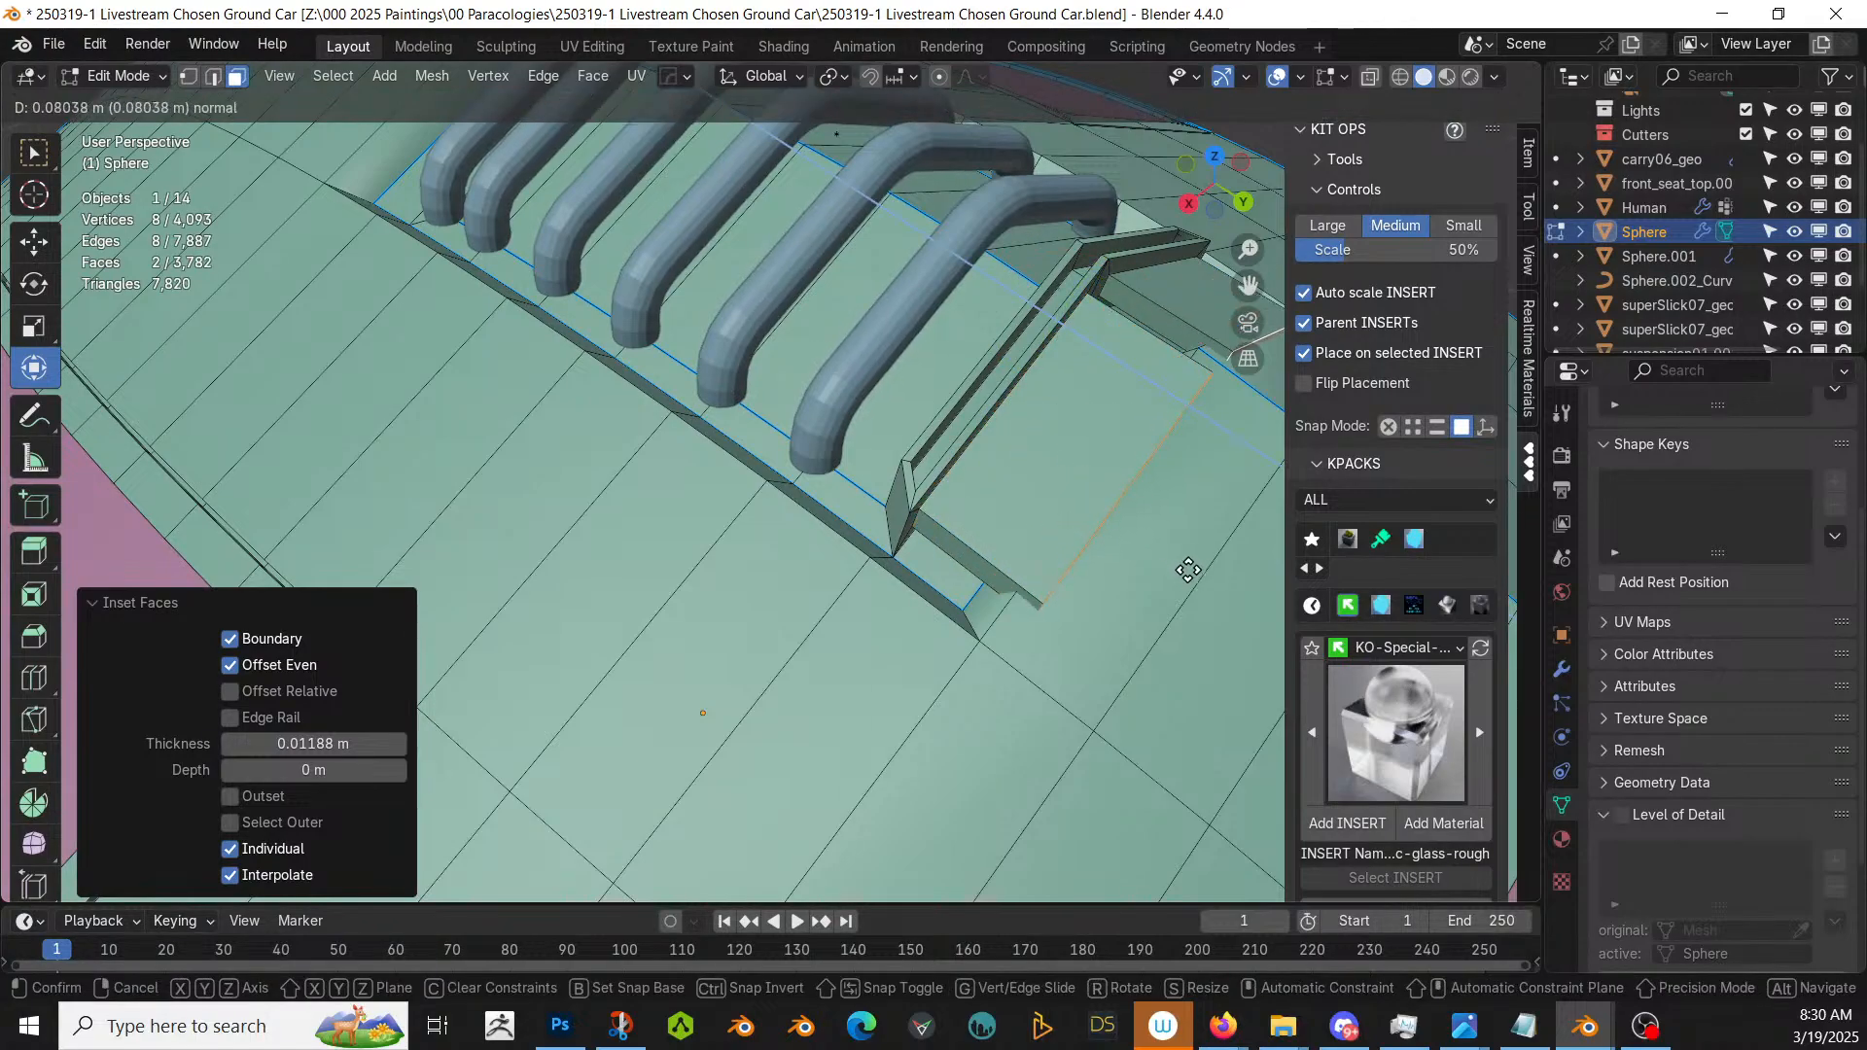
{"action": "left_click", "coordinate": [1188, 581]}
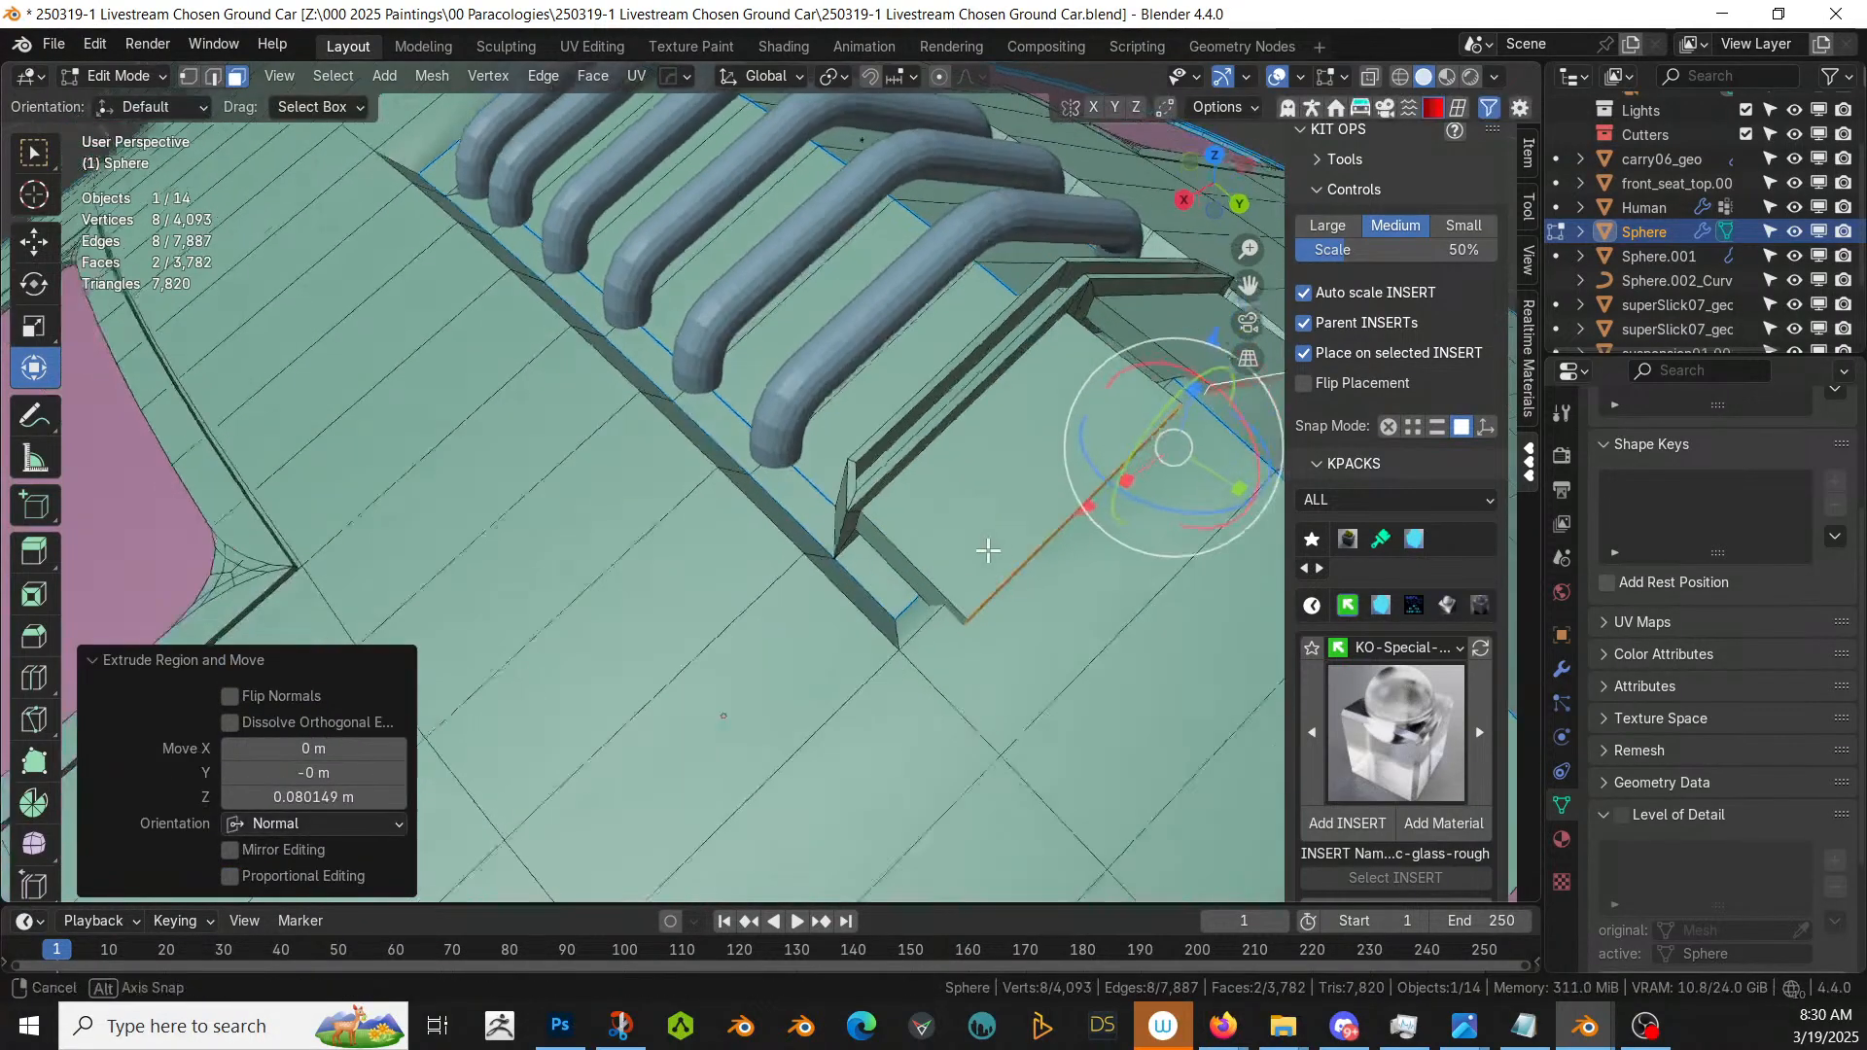
{"action": "middle_click_drag", "start_coordinate": [988, 542], "coordinate": [1073, 494]}
- Move the extruded faces vertically along the Z axis, leave mesh editing and save the file
{"action": "key", "text": "g"}
{"action": "key", "text": "z"}
{"action": "left_click", "coordinate": [961, 517]}
{"action": "key", "text": "Tab"}
{"action": "scroll", "coordinate": [1021, 531], "scroll_direction": "down", "scroll_amount": 3}
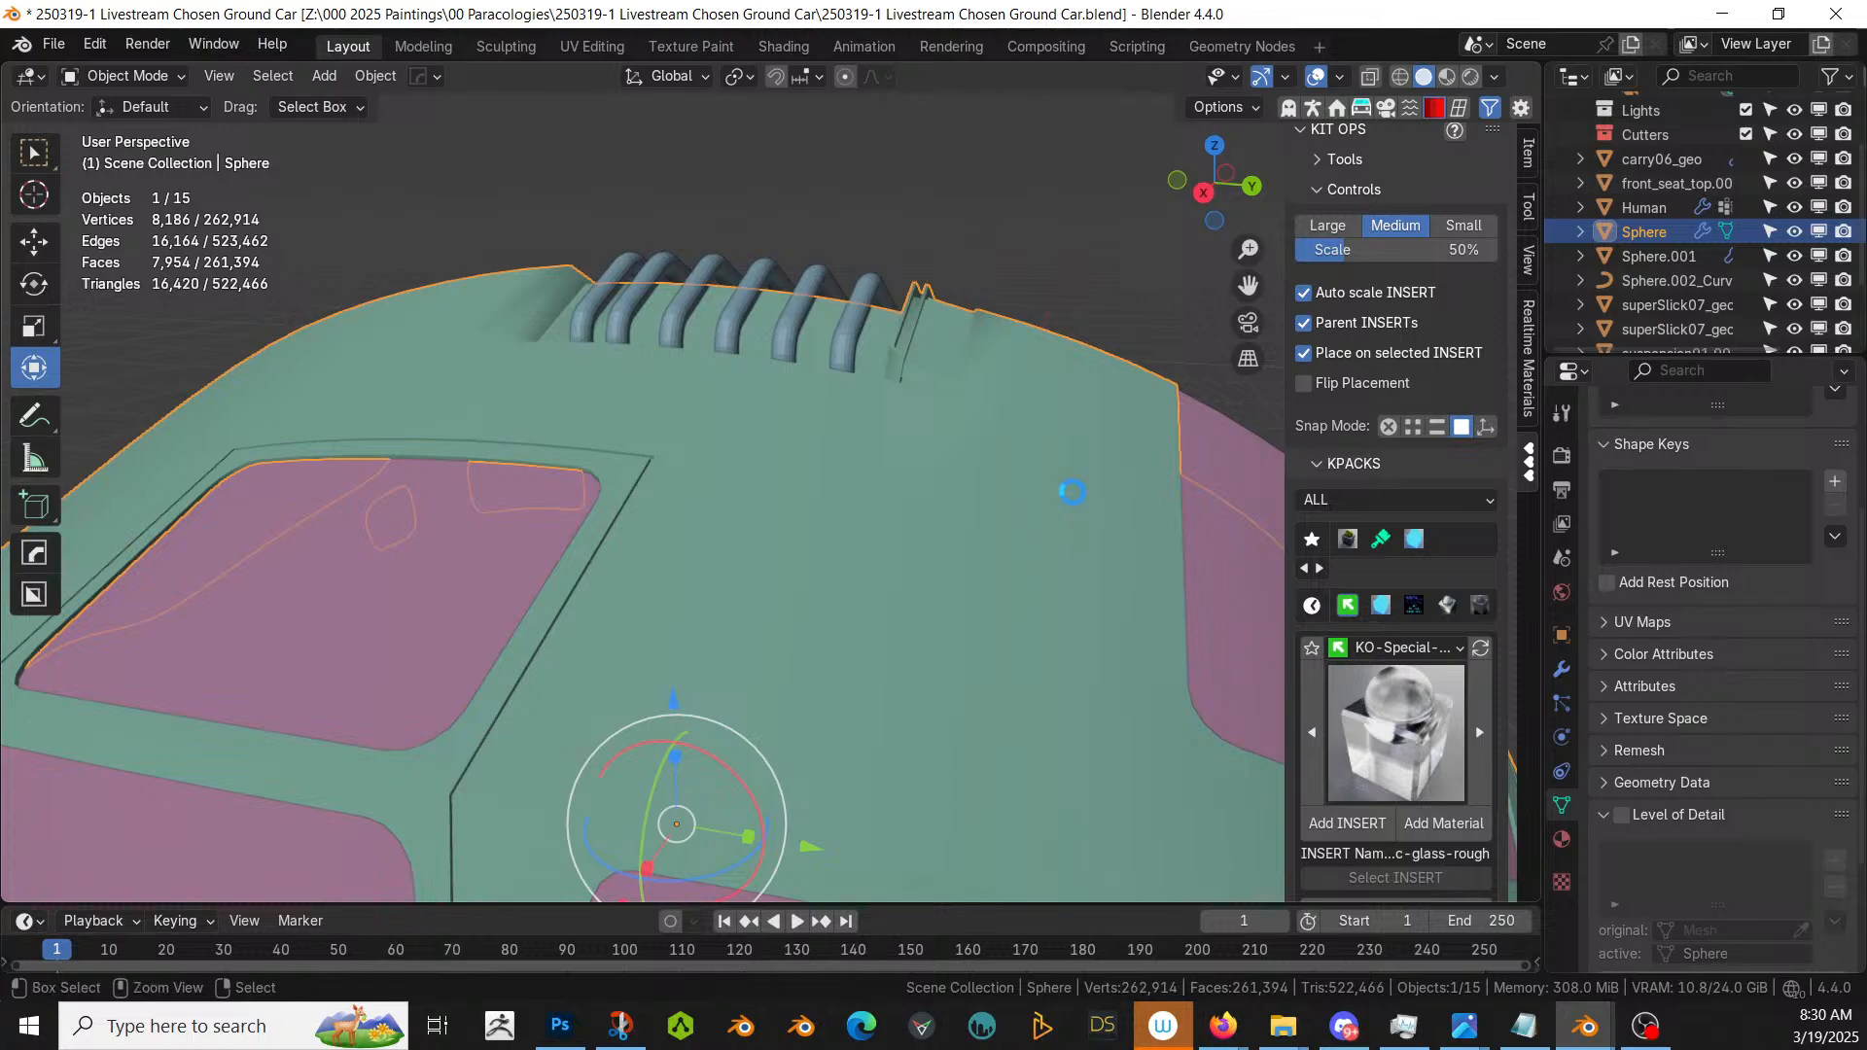
{"action": "key", "text": "ctrl+s"}
{"action": "scroll", "coordinate": [667, 490], "scroll_direction": "down", "scroll_amount": 4}
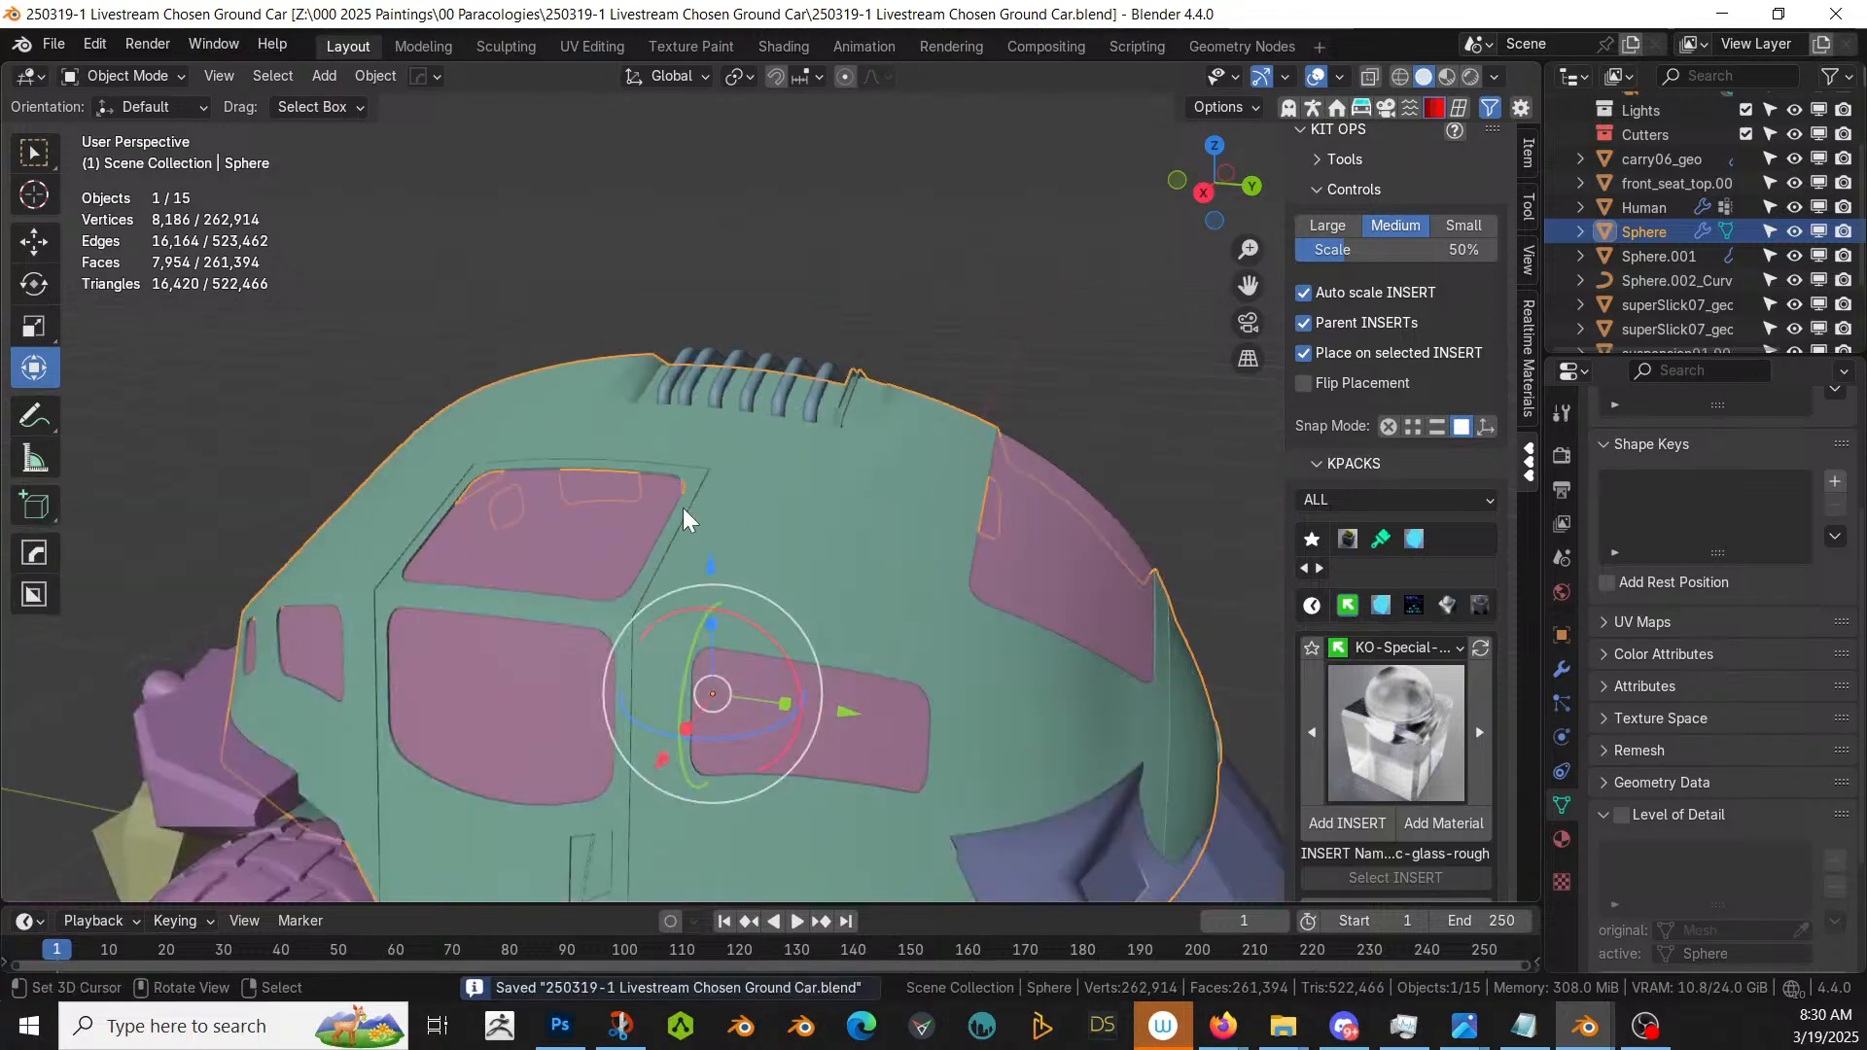
- Switch the viewport to rendered shading and inspect the front of the car
{"action": "middle_click_drag", "start_coordinate": [682, 507], "coordinate": [558, 636]}
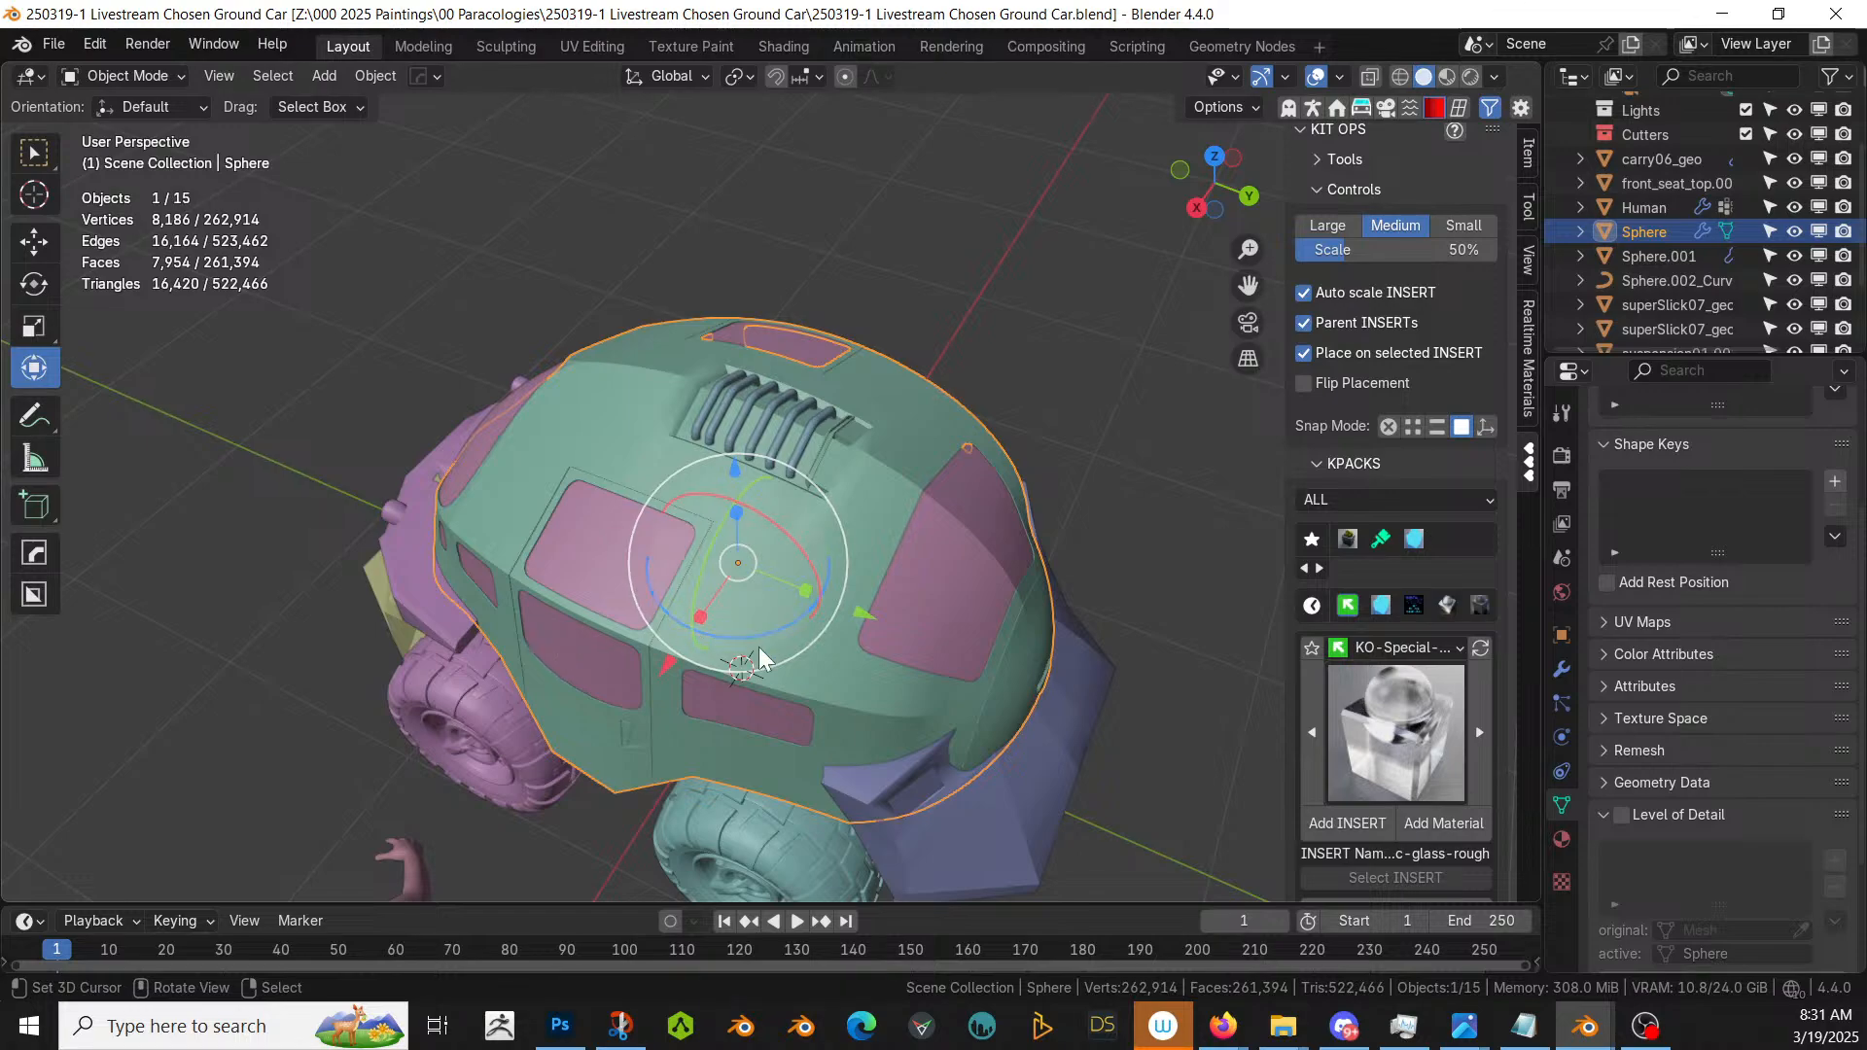
{"action": "middle_click_drag", "start_coordinate": [557, 883], "coordinate": [778, 739]}
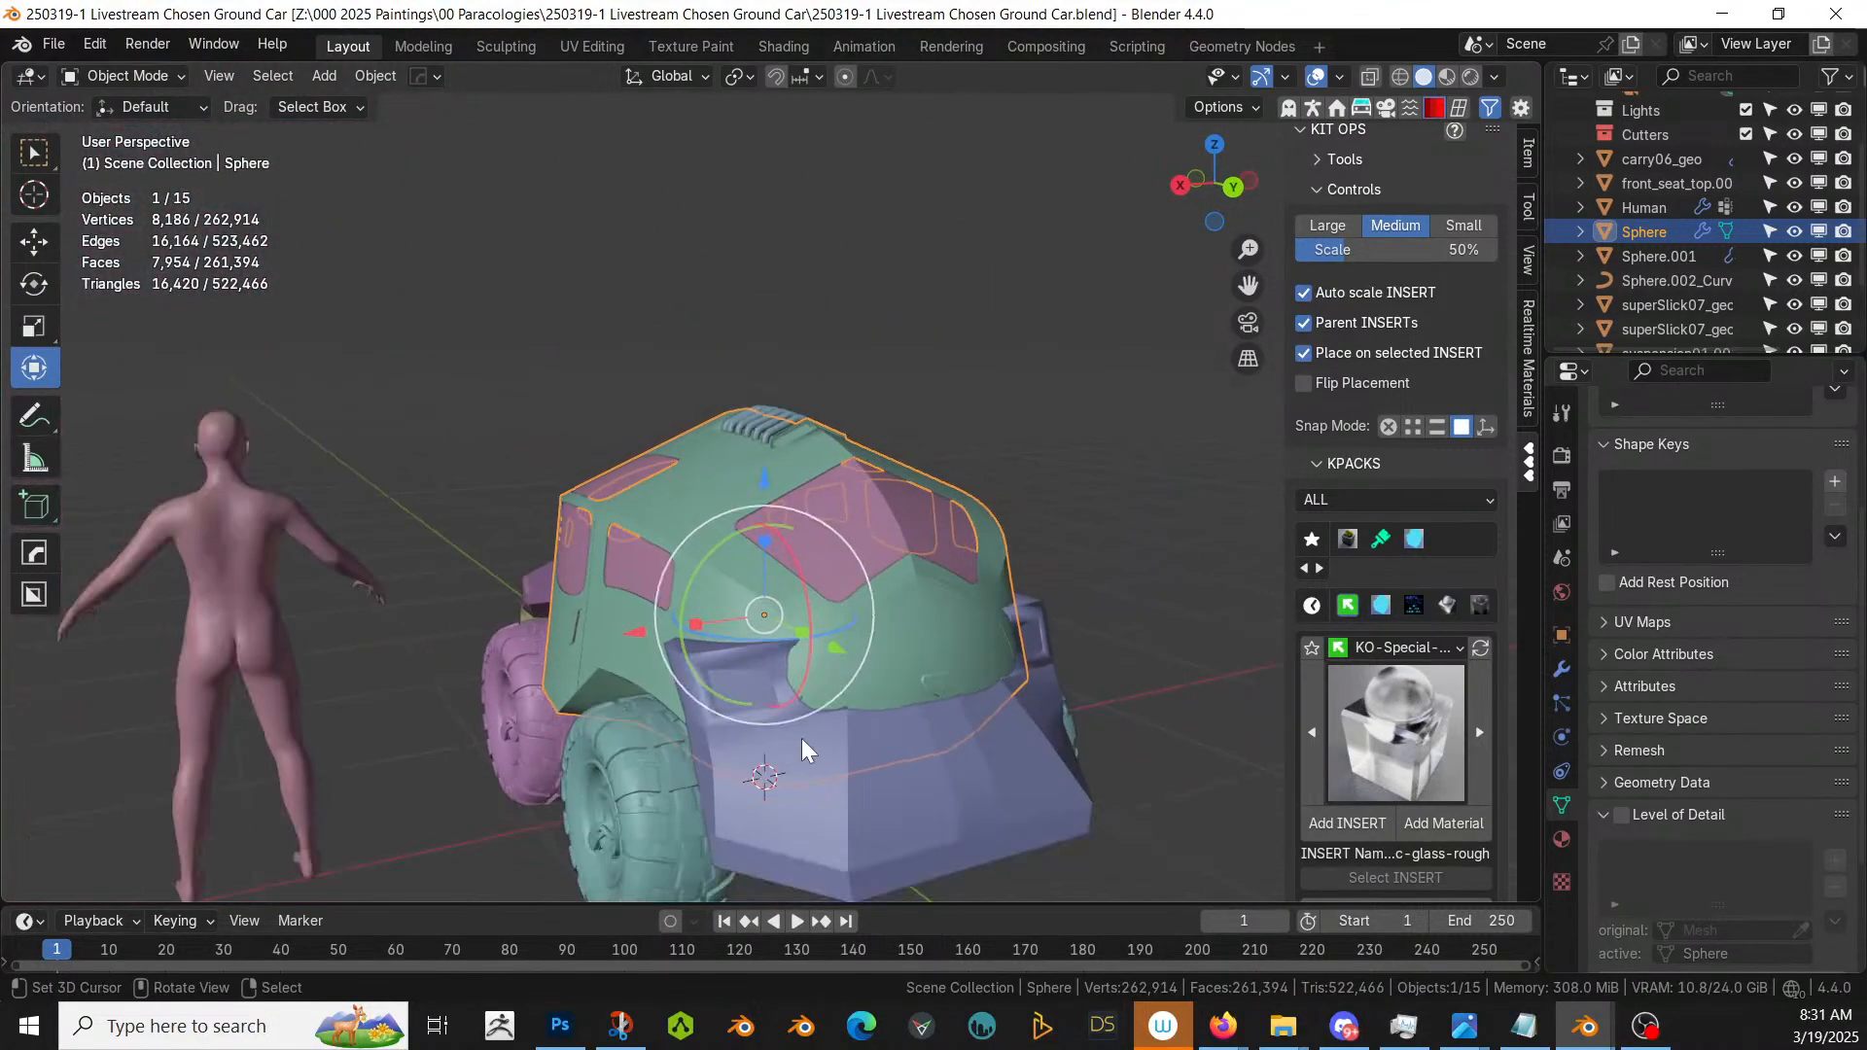
{"action": "key", "text": "z"}
{"action": "key", "text": "8"}
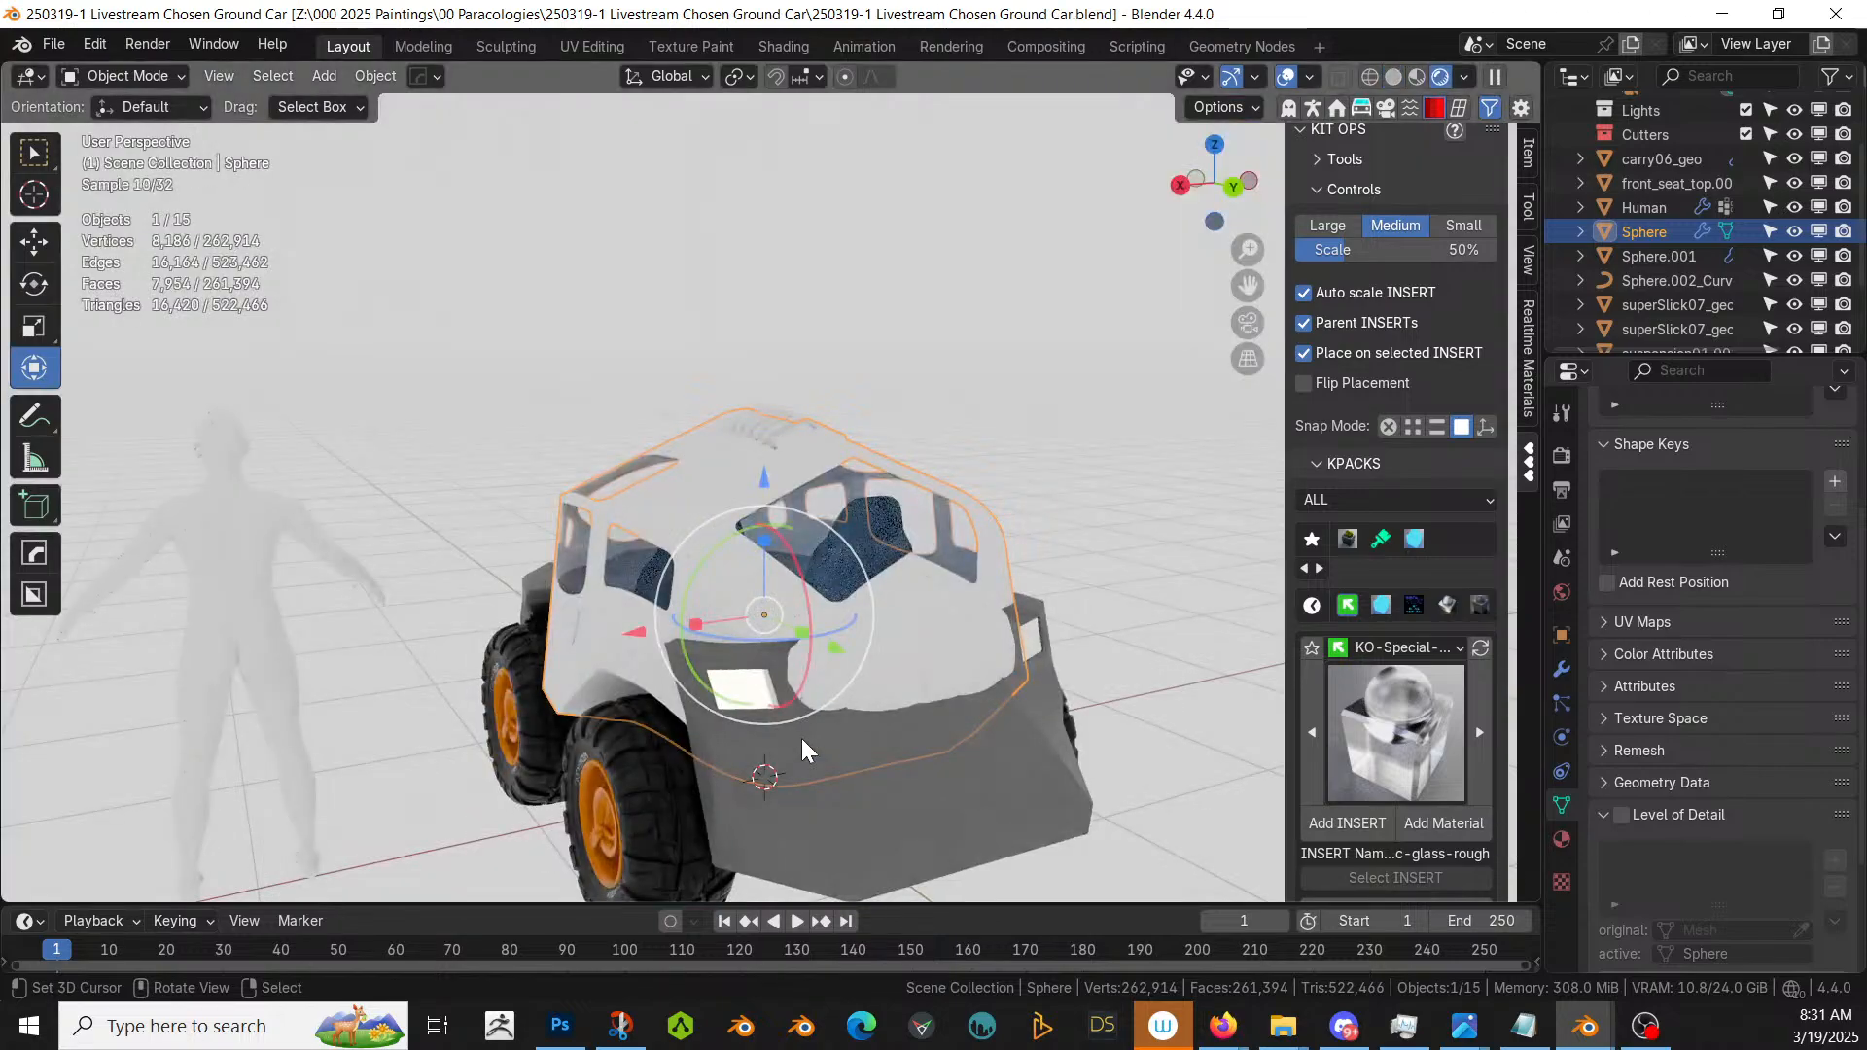
{"action": "mouse_move", "coordinate": [821, 750]}
{"action": "middle_mouse_down"}
{"action": "mouse_move", "coordinate": [634, 730]}
{"action": "mouse_move", "coordinate": [1163, 721]}
{"action": "mouse_move", "coordinate": [1188, 697]}
{"action": "mouse_move", "coordinate": [1011, 761]}
{"action": "mouse_move", "coordinate": [807, 784]}
{"action": "mouse_move", "coordinate": [476, 776]}
{"action": "mouse_move", "coordinate": [1039, 768]}
{"action": "middle_mouse_up"}
{"action": "scroll", "coordinate": [900, 731], "scroll_direction": "up", "scroll_amount": 3}
{"action": "scroll", "coordinate": [875, 767], "scroll_direction": "up", "scroll_amount": 3}
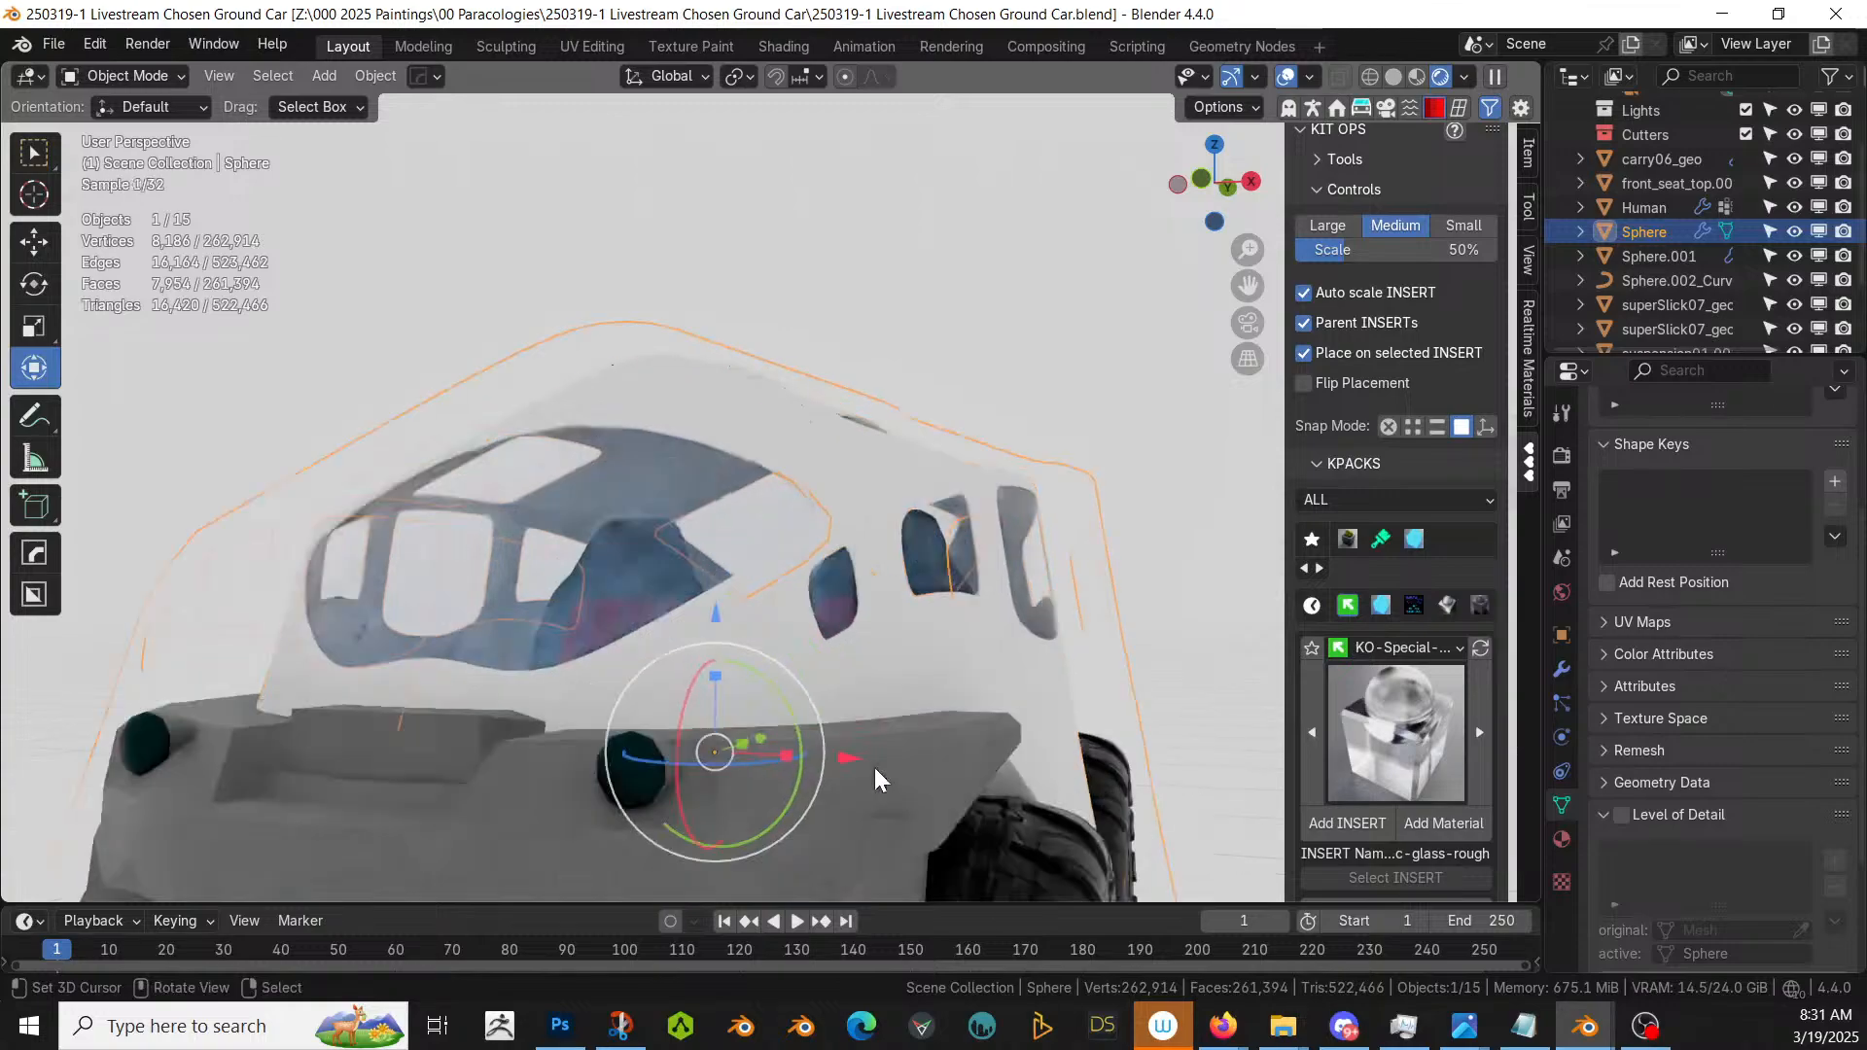
- Open the front hood mesh carry06_geo for editing with a face of its round headlight selected
{"action": "middle_click_drag", "start_coordinate": [774, 782], "coordinate": [725, 593], "text": "shift"}
{"action": "left_click", "coordinate": [725, 593]}
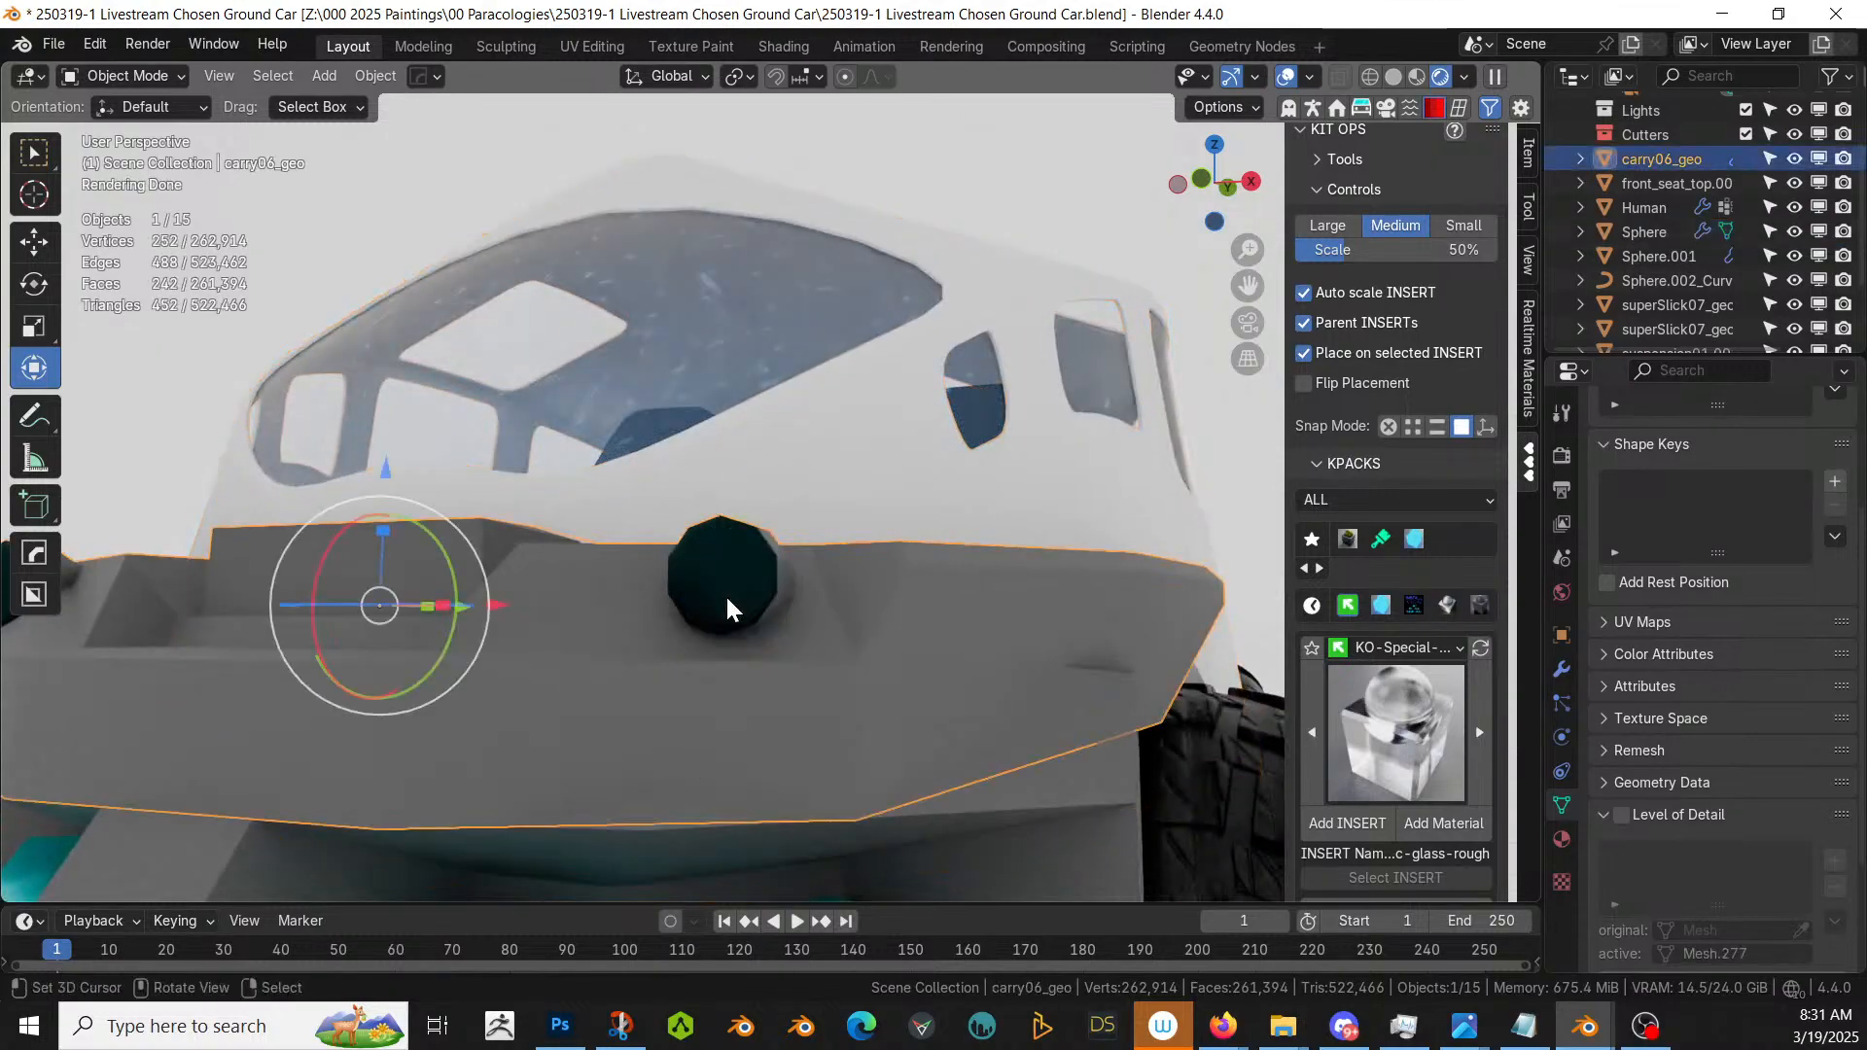
{"action": "key", "text": "Tab"}
{"action": "left_click", "coordinate": [730, 595]}
{"action": "key", "text": "Tab"}
{"action": "left_click", "coordinate": [725, 588]}
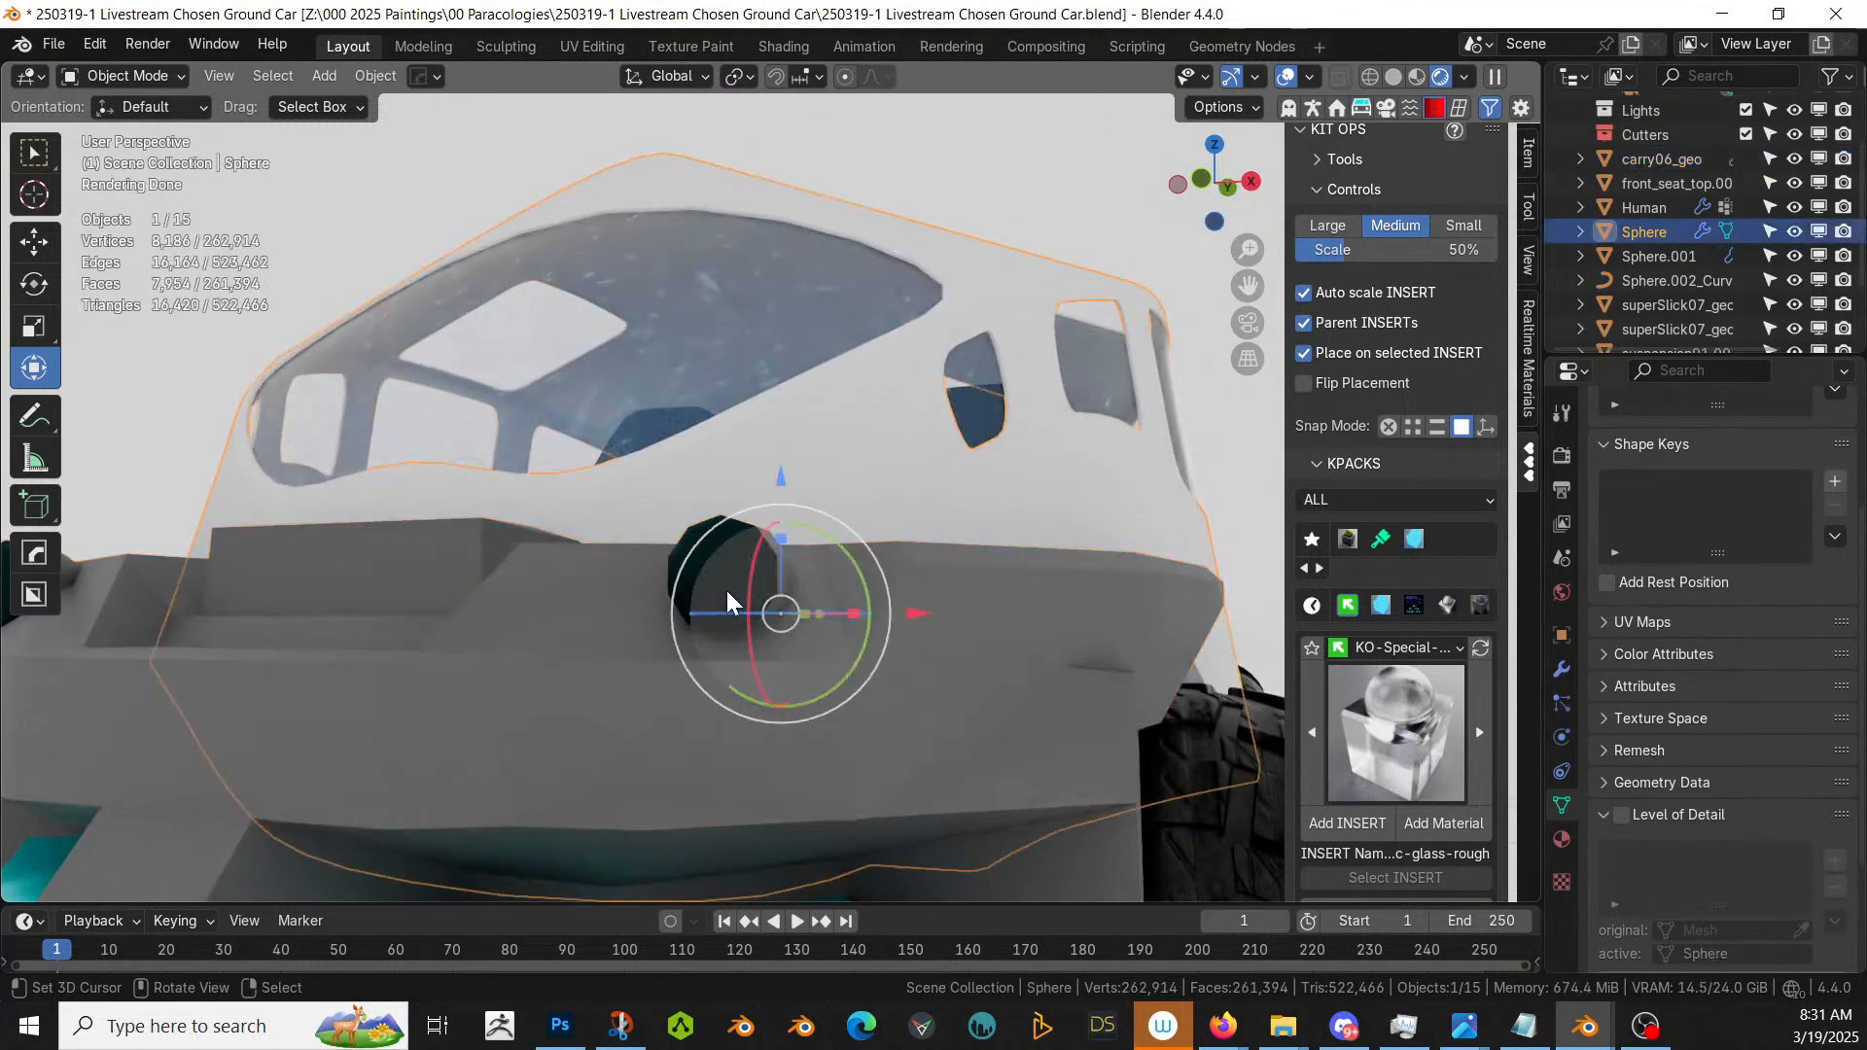
{"action": "left_click", "coordinate": [726, 587]}
{"action": "left_click", "coordinate": [726, 587]}
{"action": "left_click", "coordinate": [465, 680]}
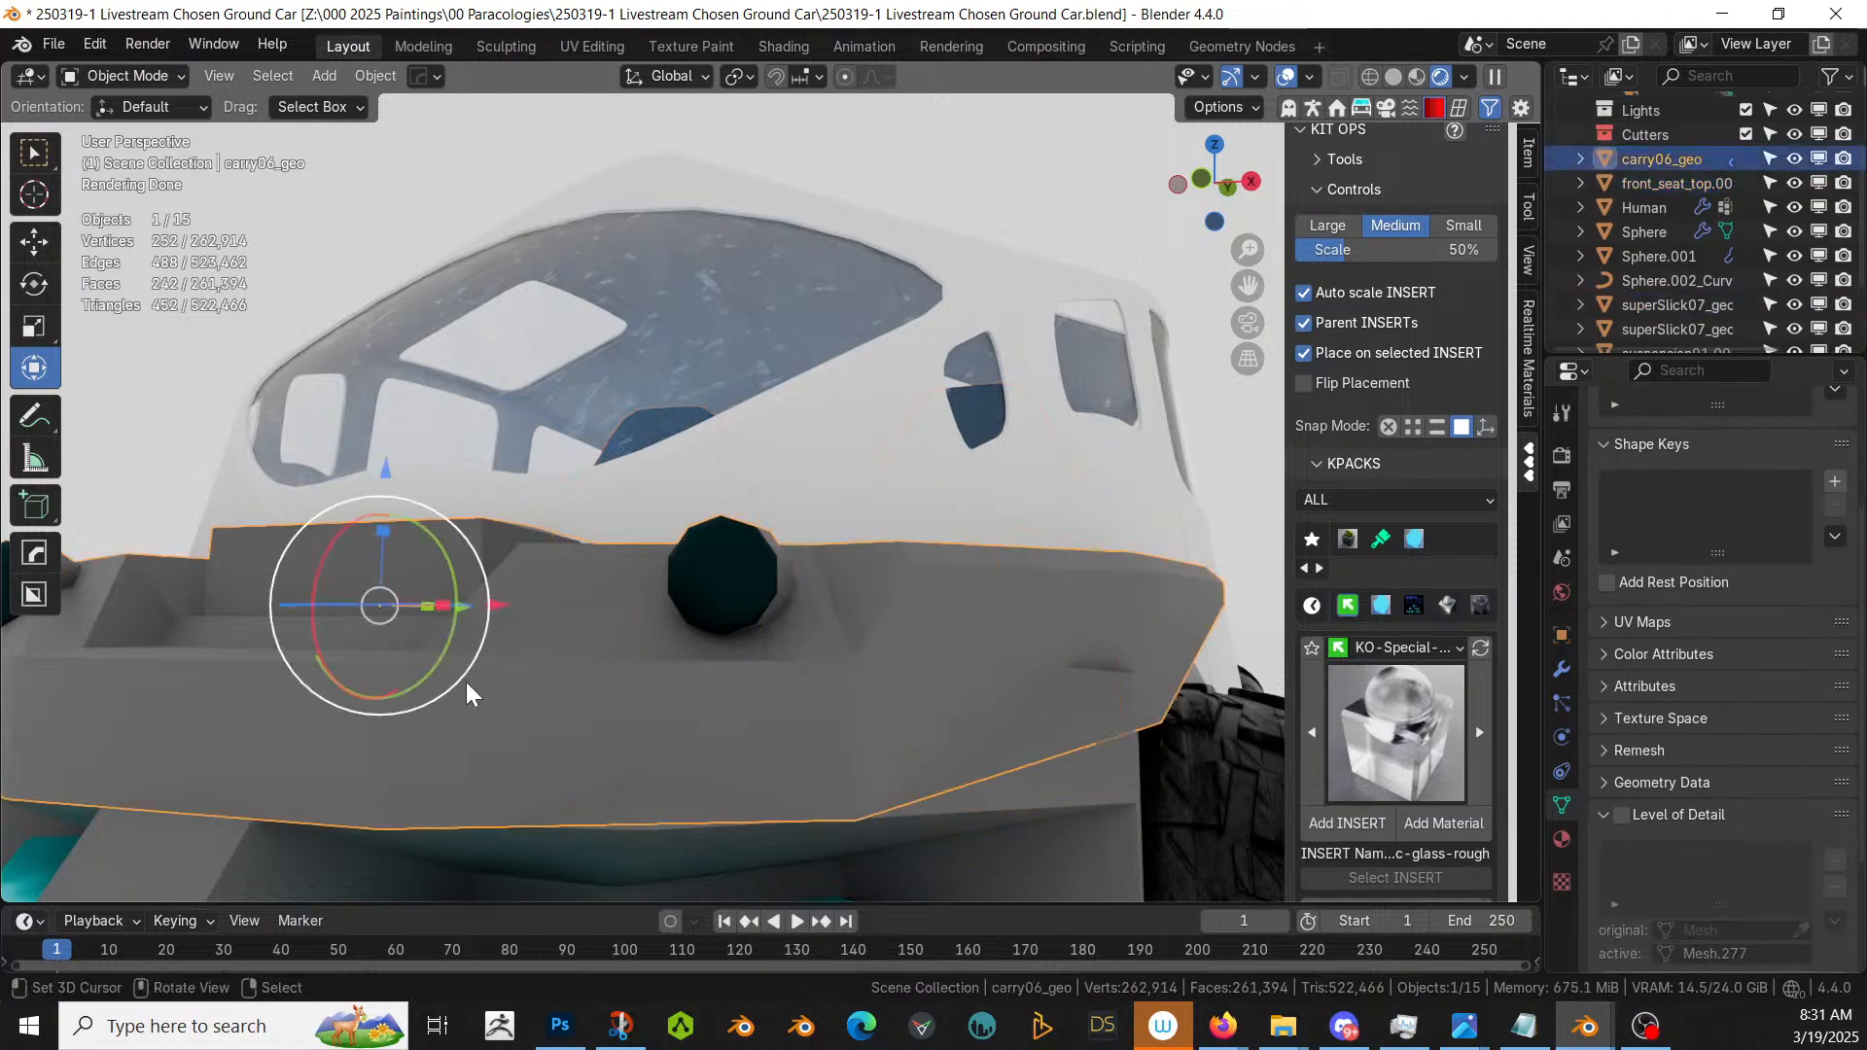
{"action": "key", "text": "Tab"}
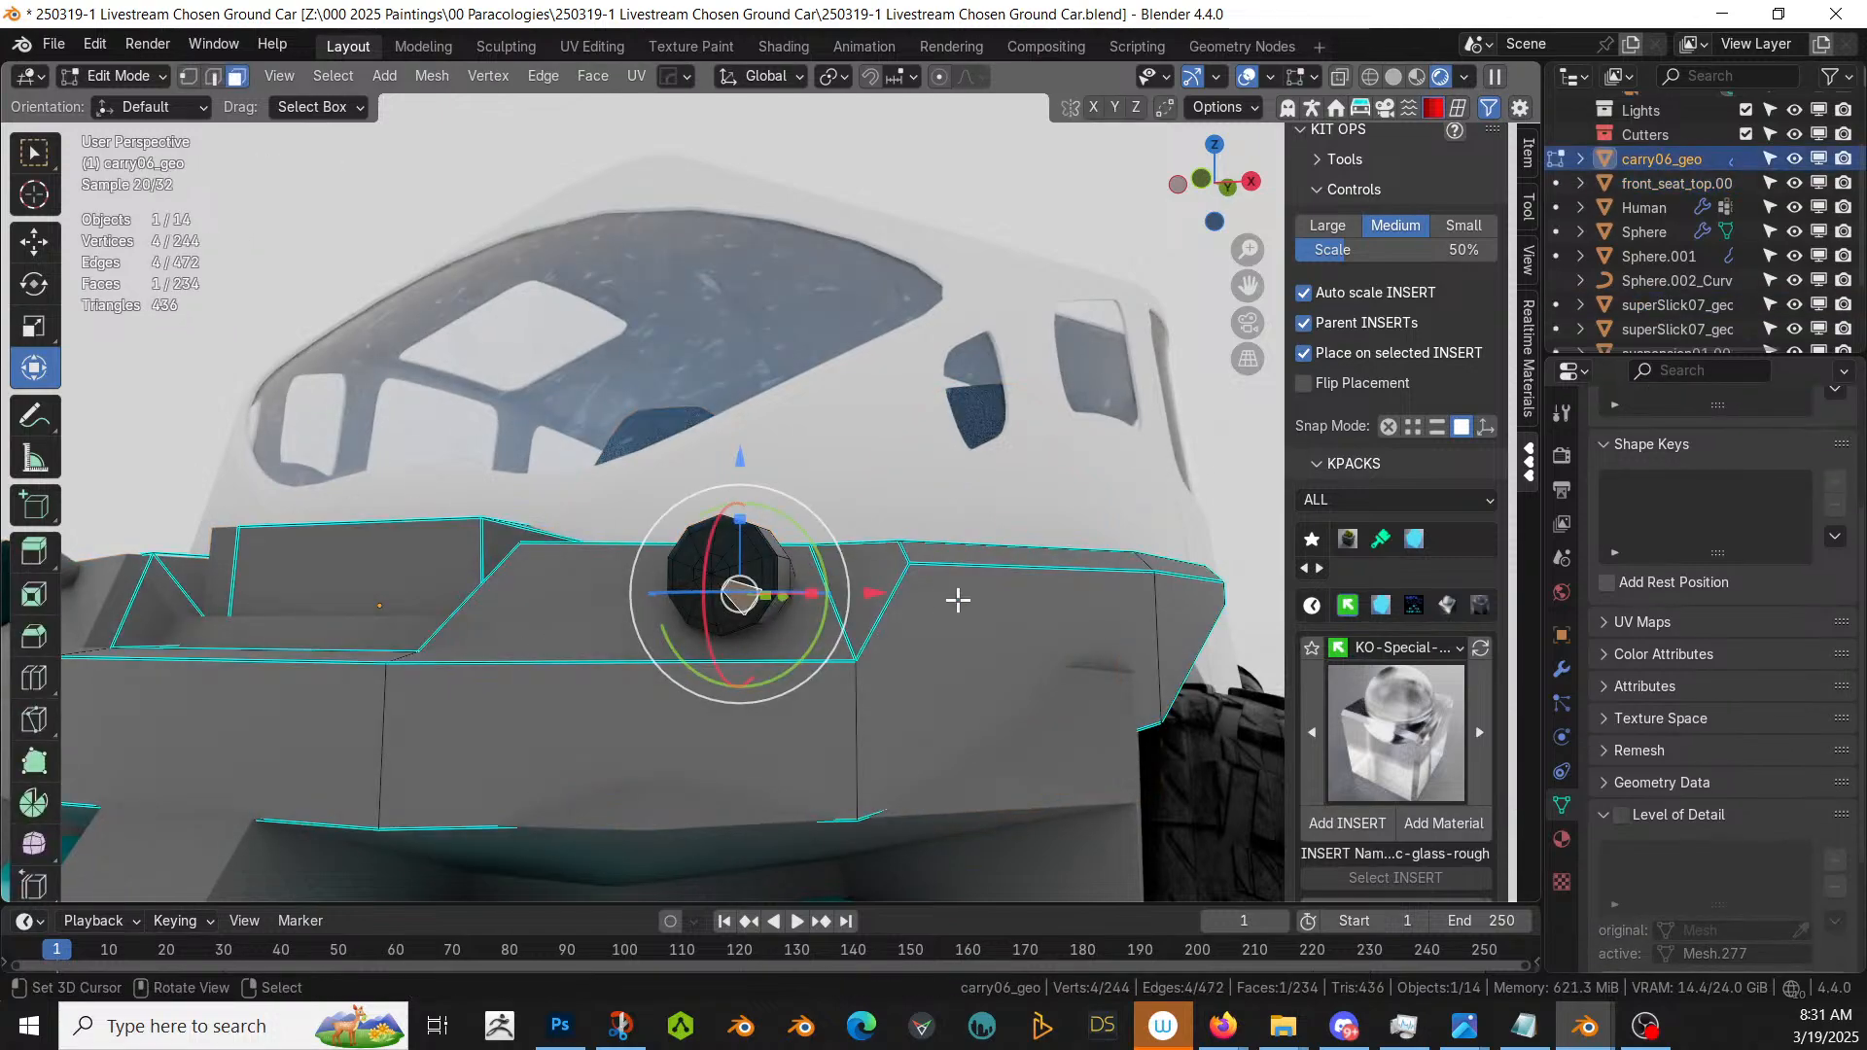
- Select the hood's GLOWGRADIENT faces and replace that slot's material with kc-glass-rough
{"action": "left_click", "coordinate": [1561, 838]}
{"action": "scroll", "coordinate": [1722, 506], "scroll_direction": "up", "scroll_amount": 5}
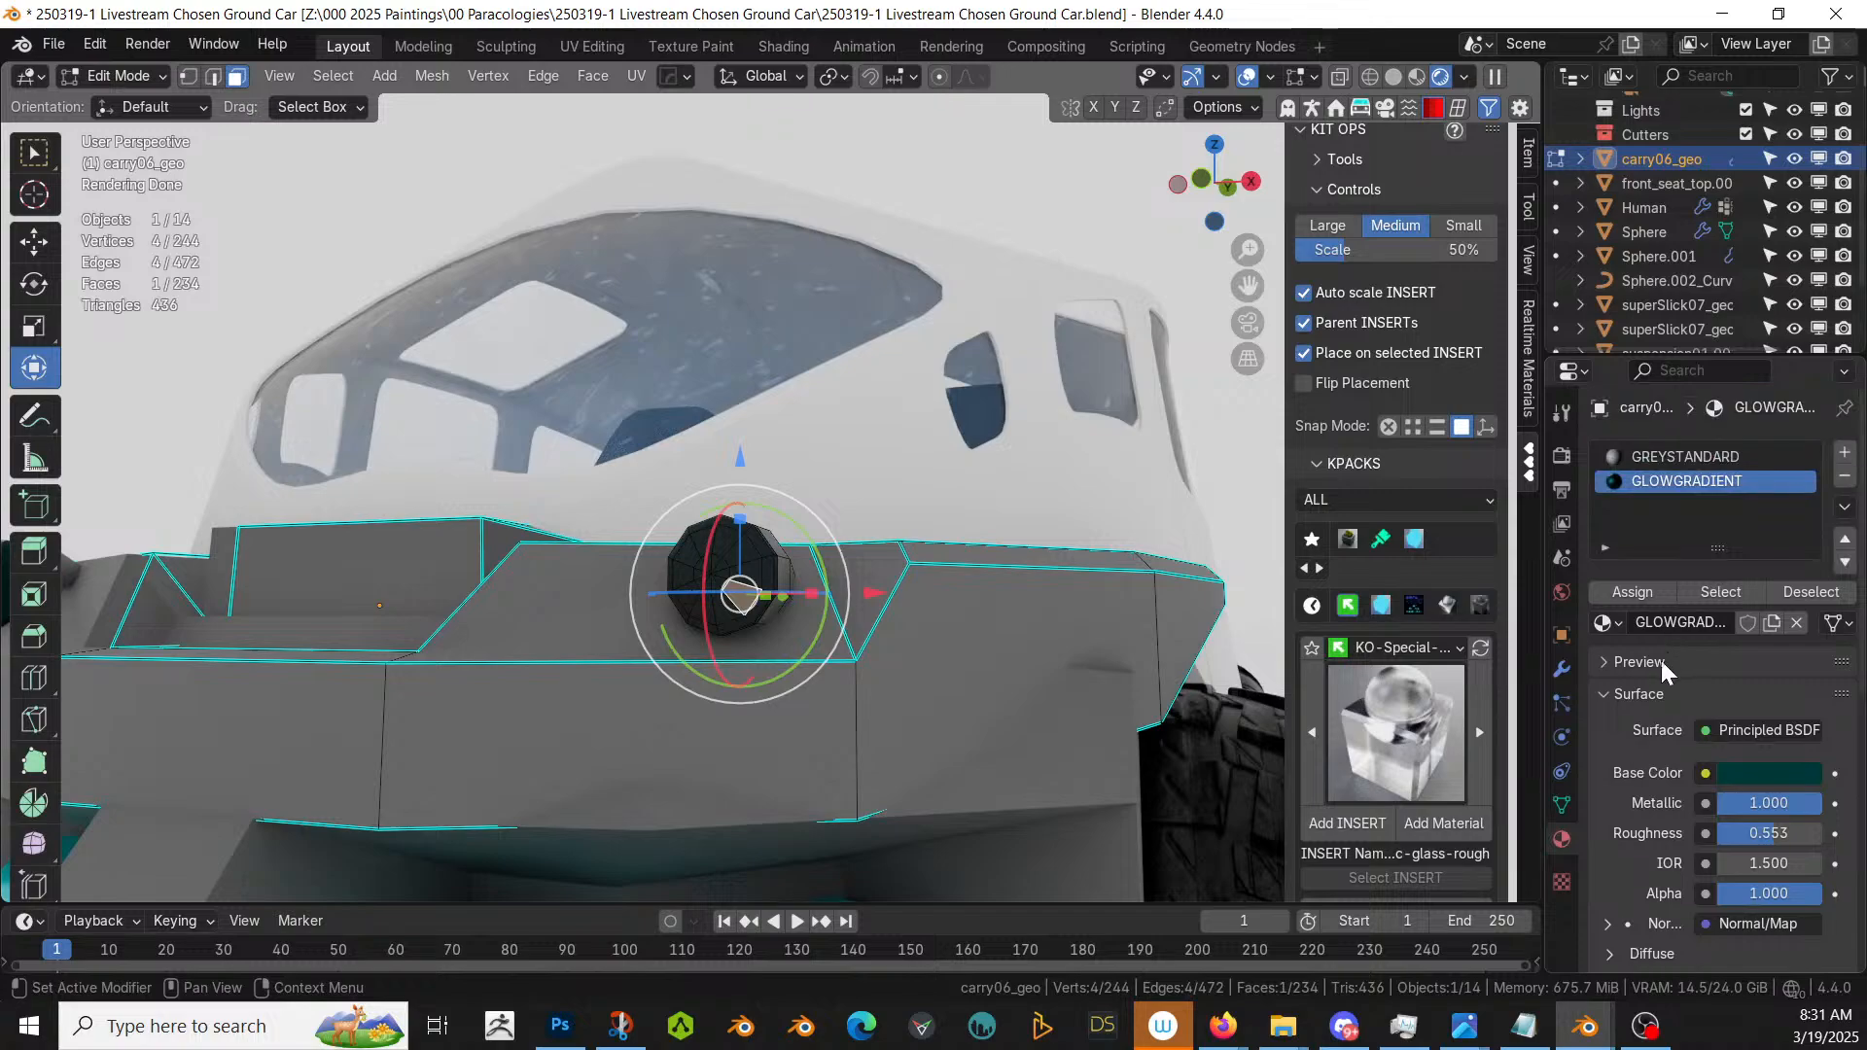
{"action": "left_click", "coordinate": [1705, 591]}
{"action": "scroll", "coordinate": [733, 649], "scroll_direction": "down", "scroll_amount": 3}
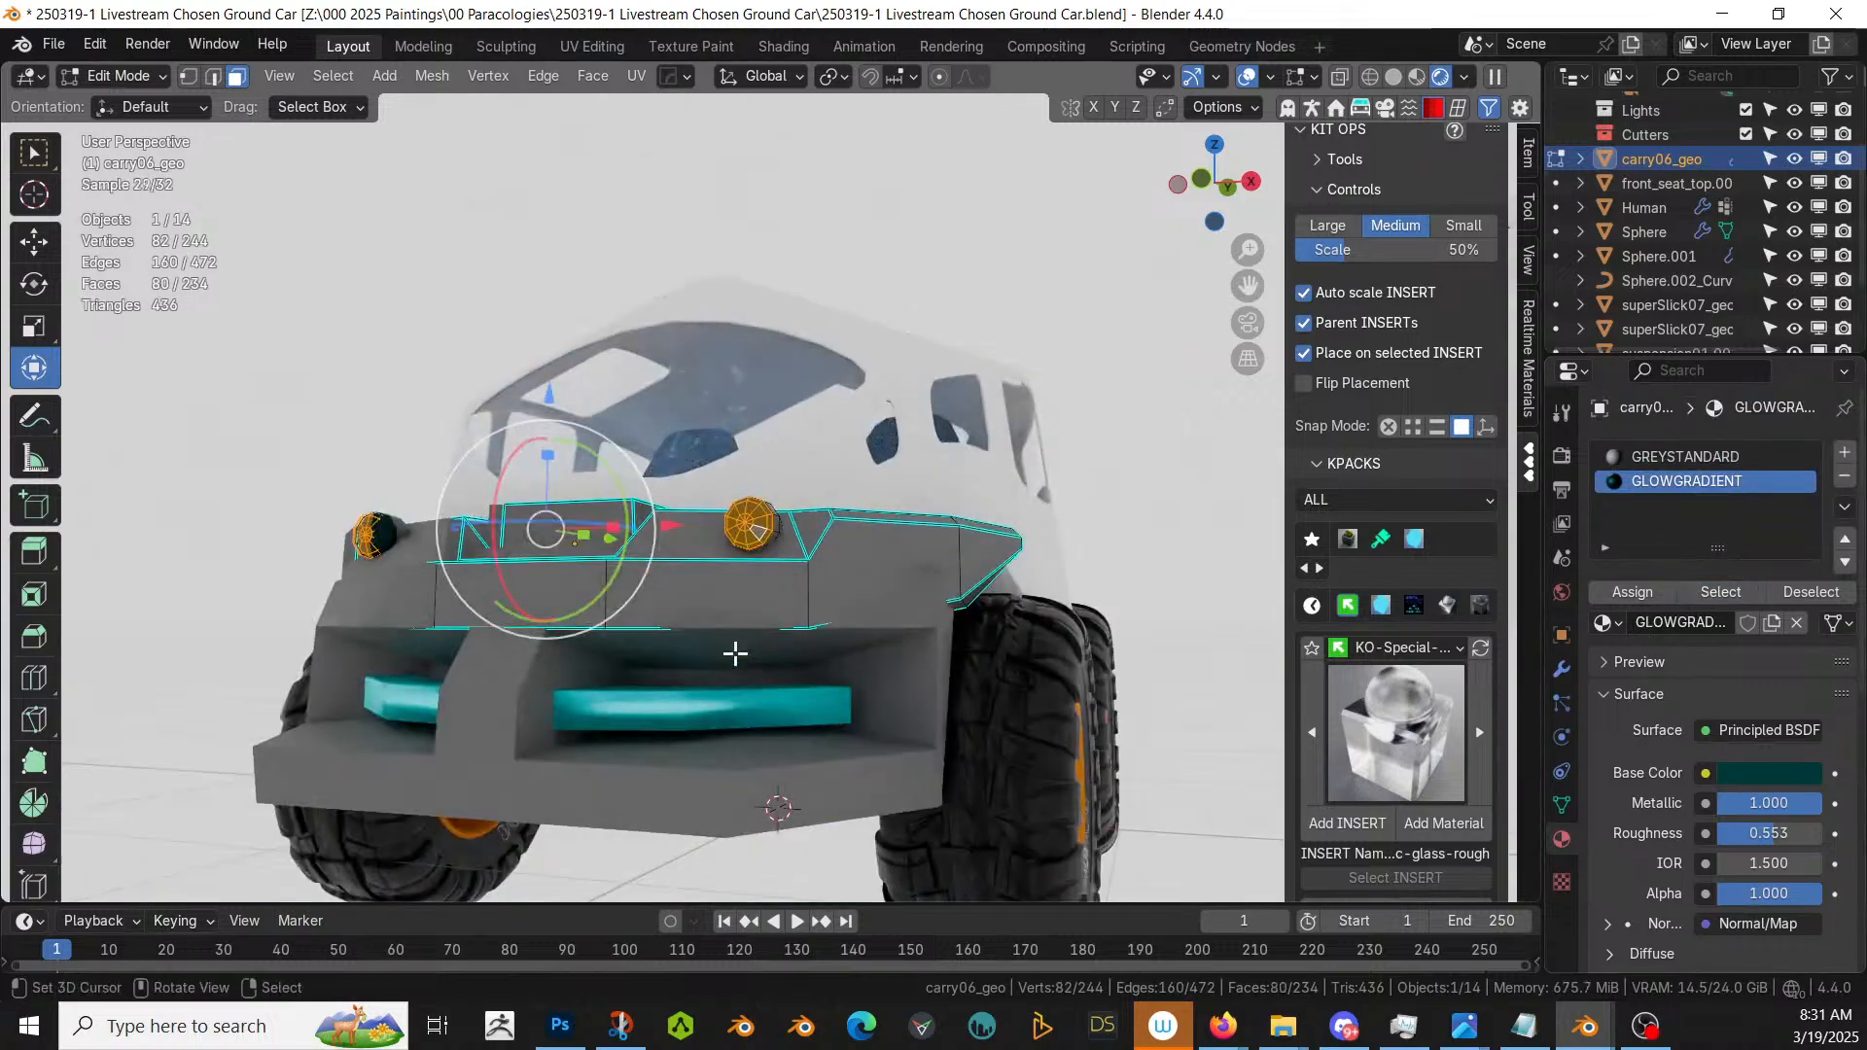
{"action": "scroll", "coordinate": [974, 707], "scroll_direction": "up", "scroll_amount": 2}
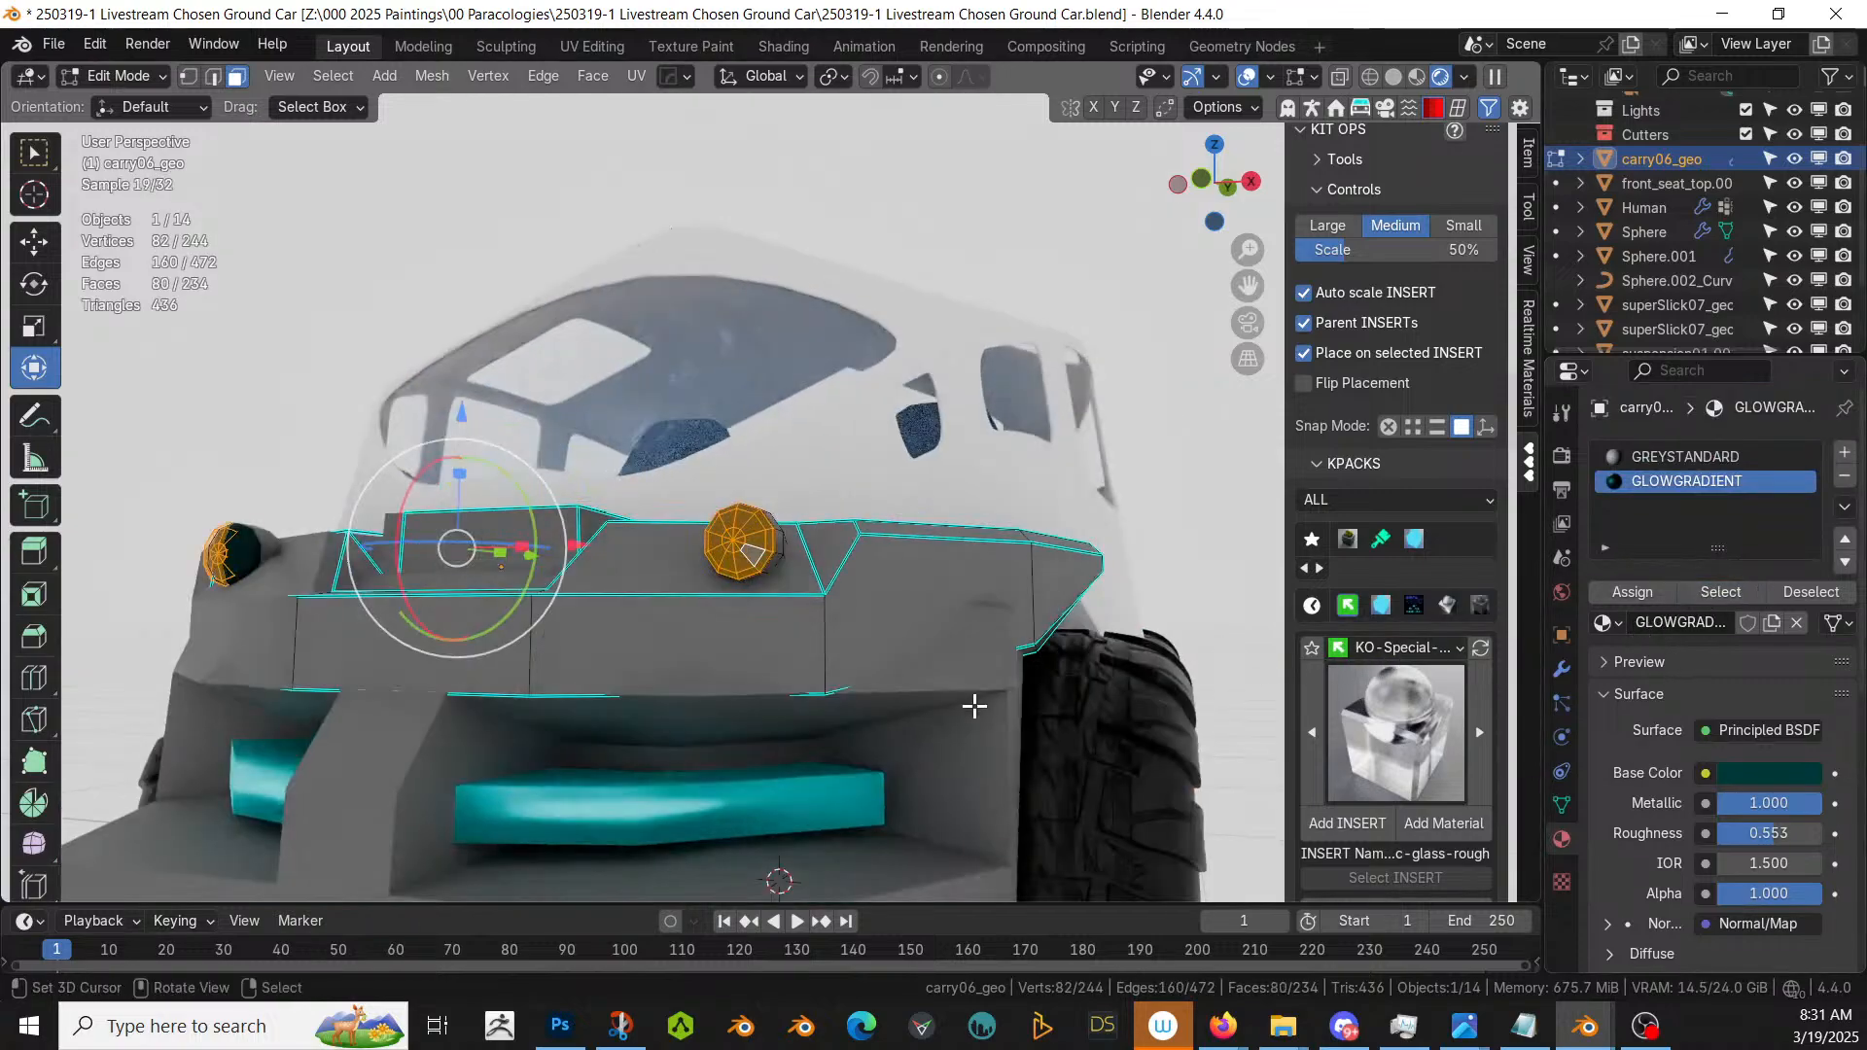
{"action": "left_click", "coordinate": [1604, 623]}
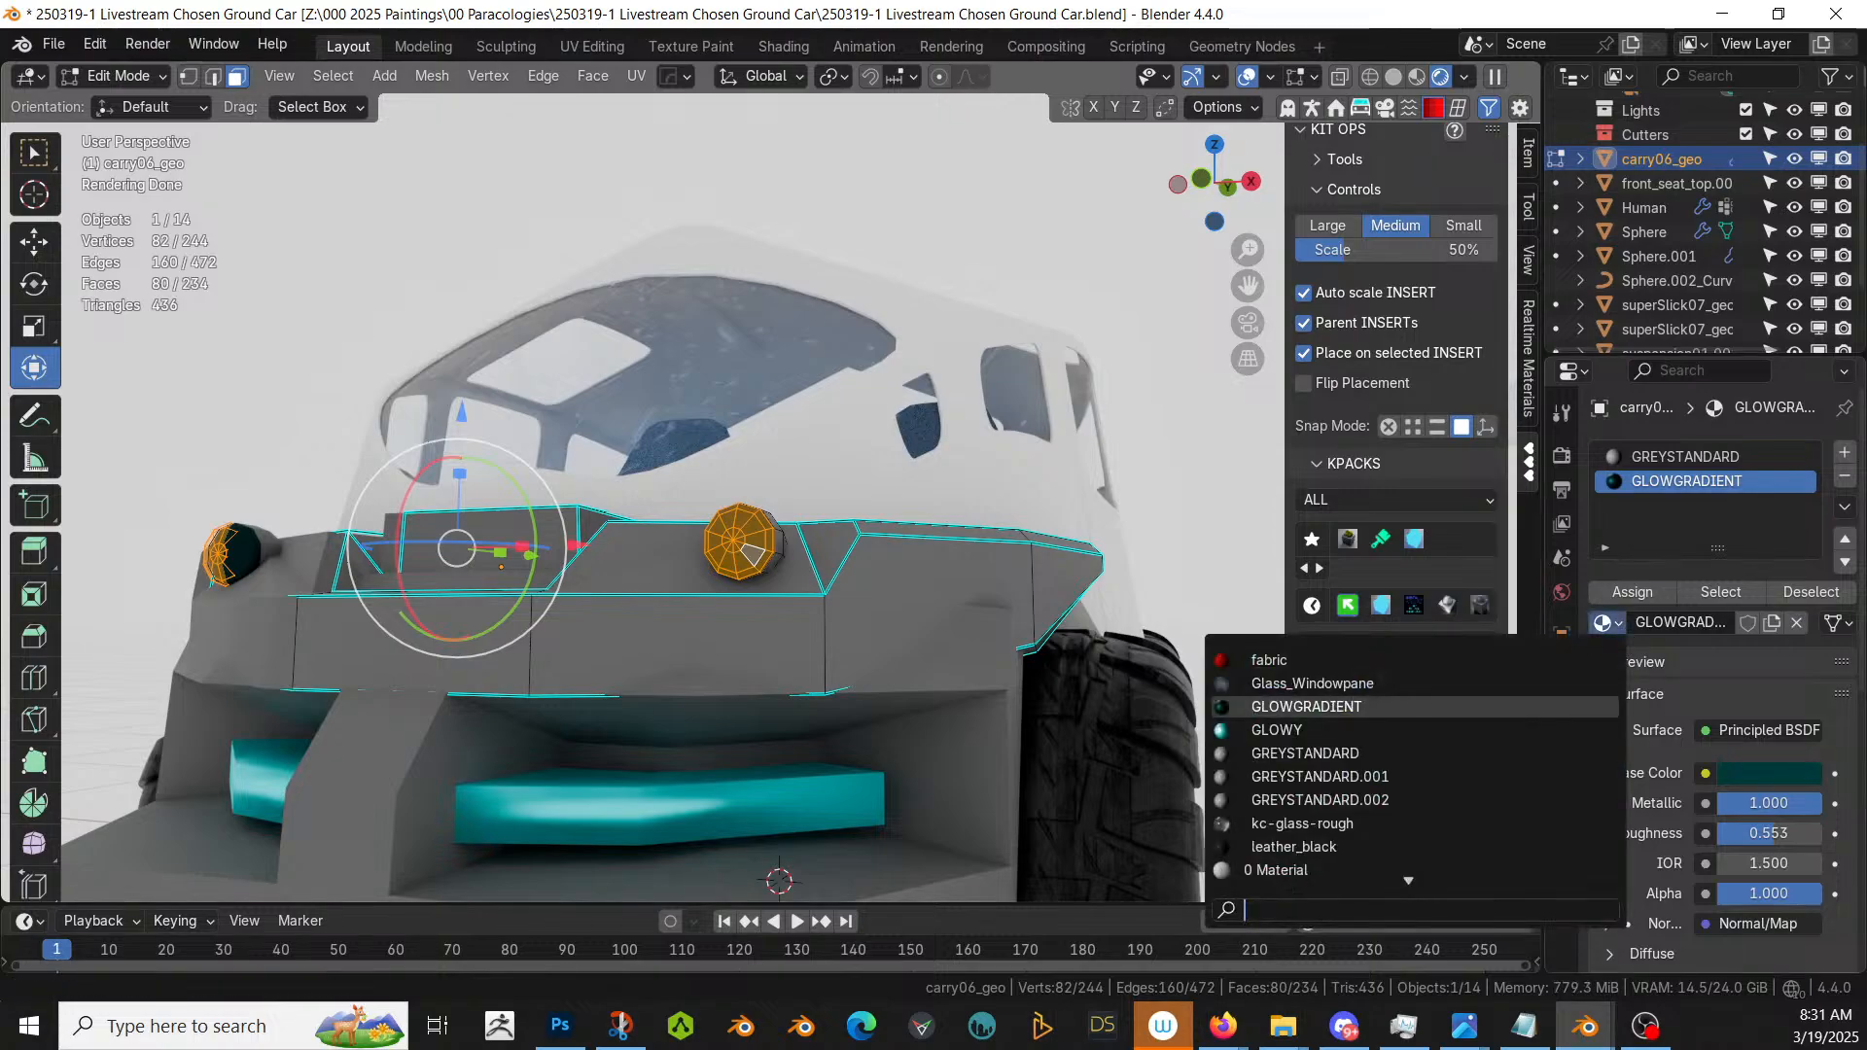
{"action": "type", "text": "r"}
{"action": "left_click", "coordinate": [1327, 661]}
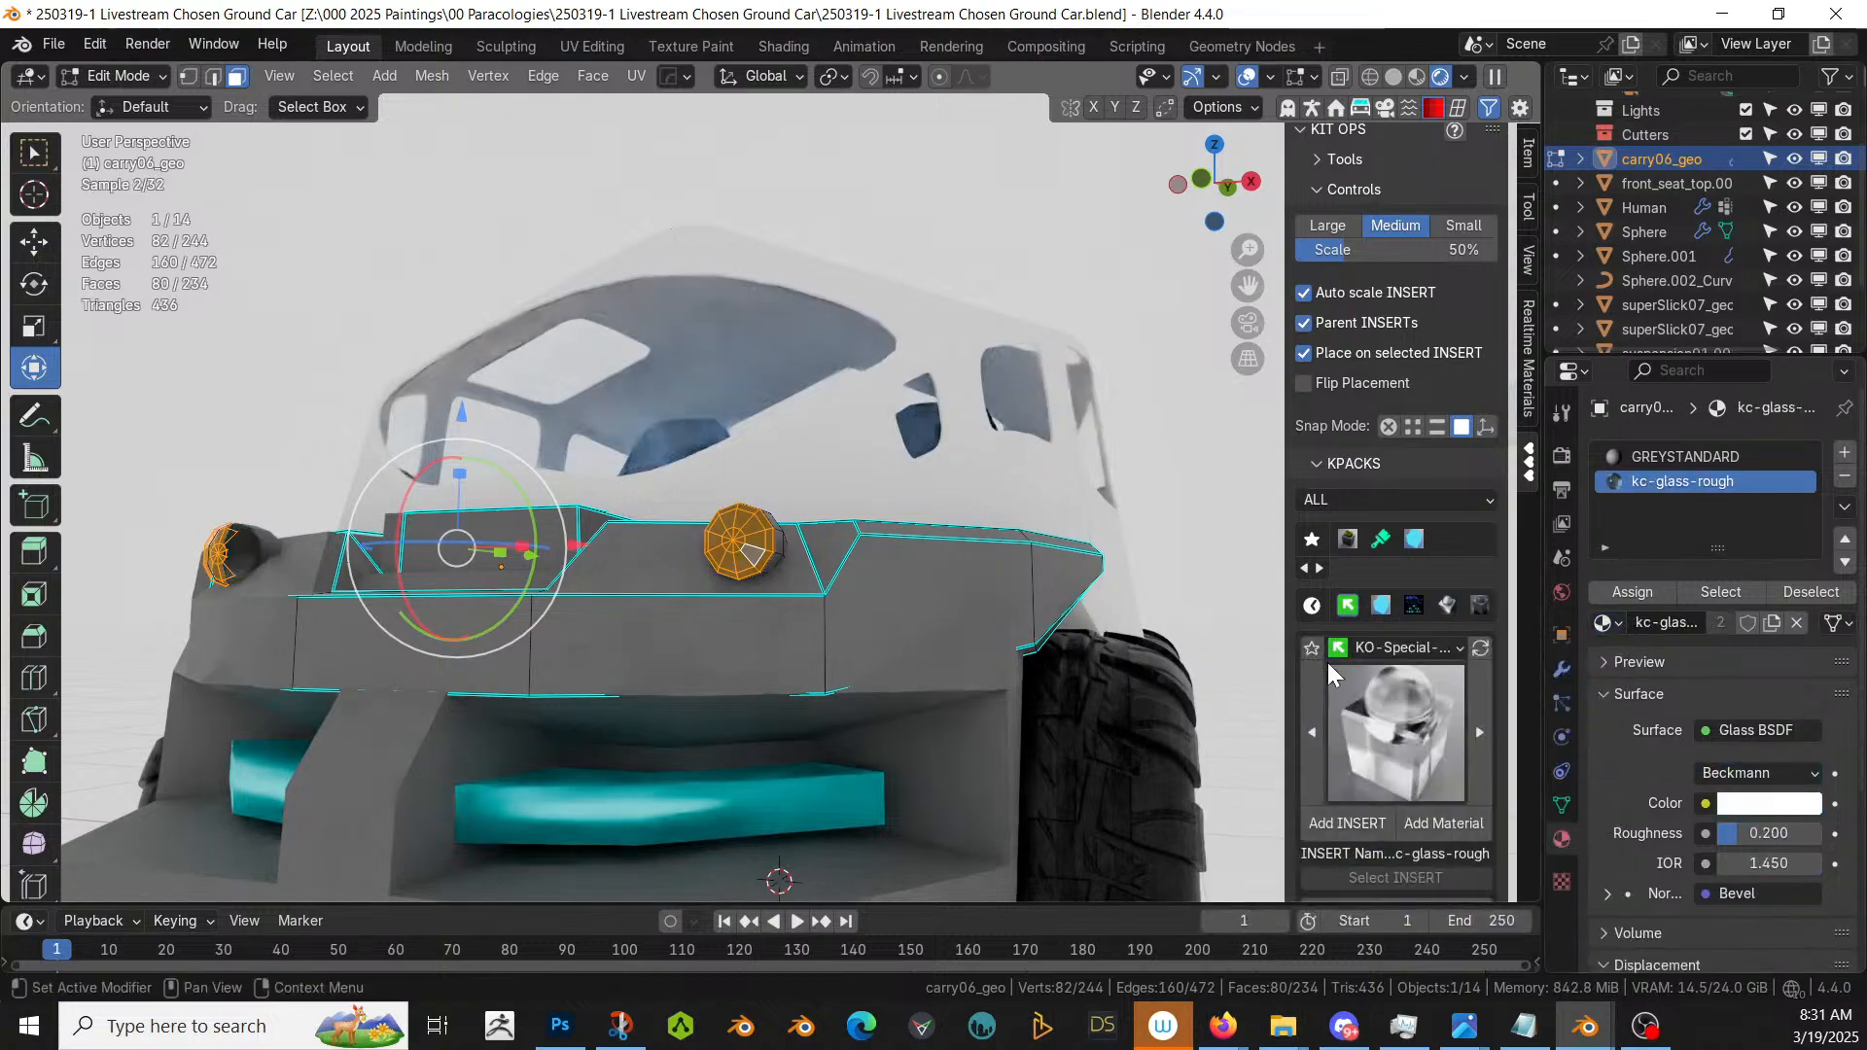
{"action": "key", "text": "Tab"}
{"action": "scroll", "coordinate": [896, 610], "scroll_direction": "up", "scroll_amount": 5}
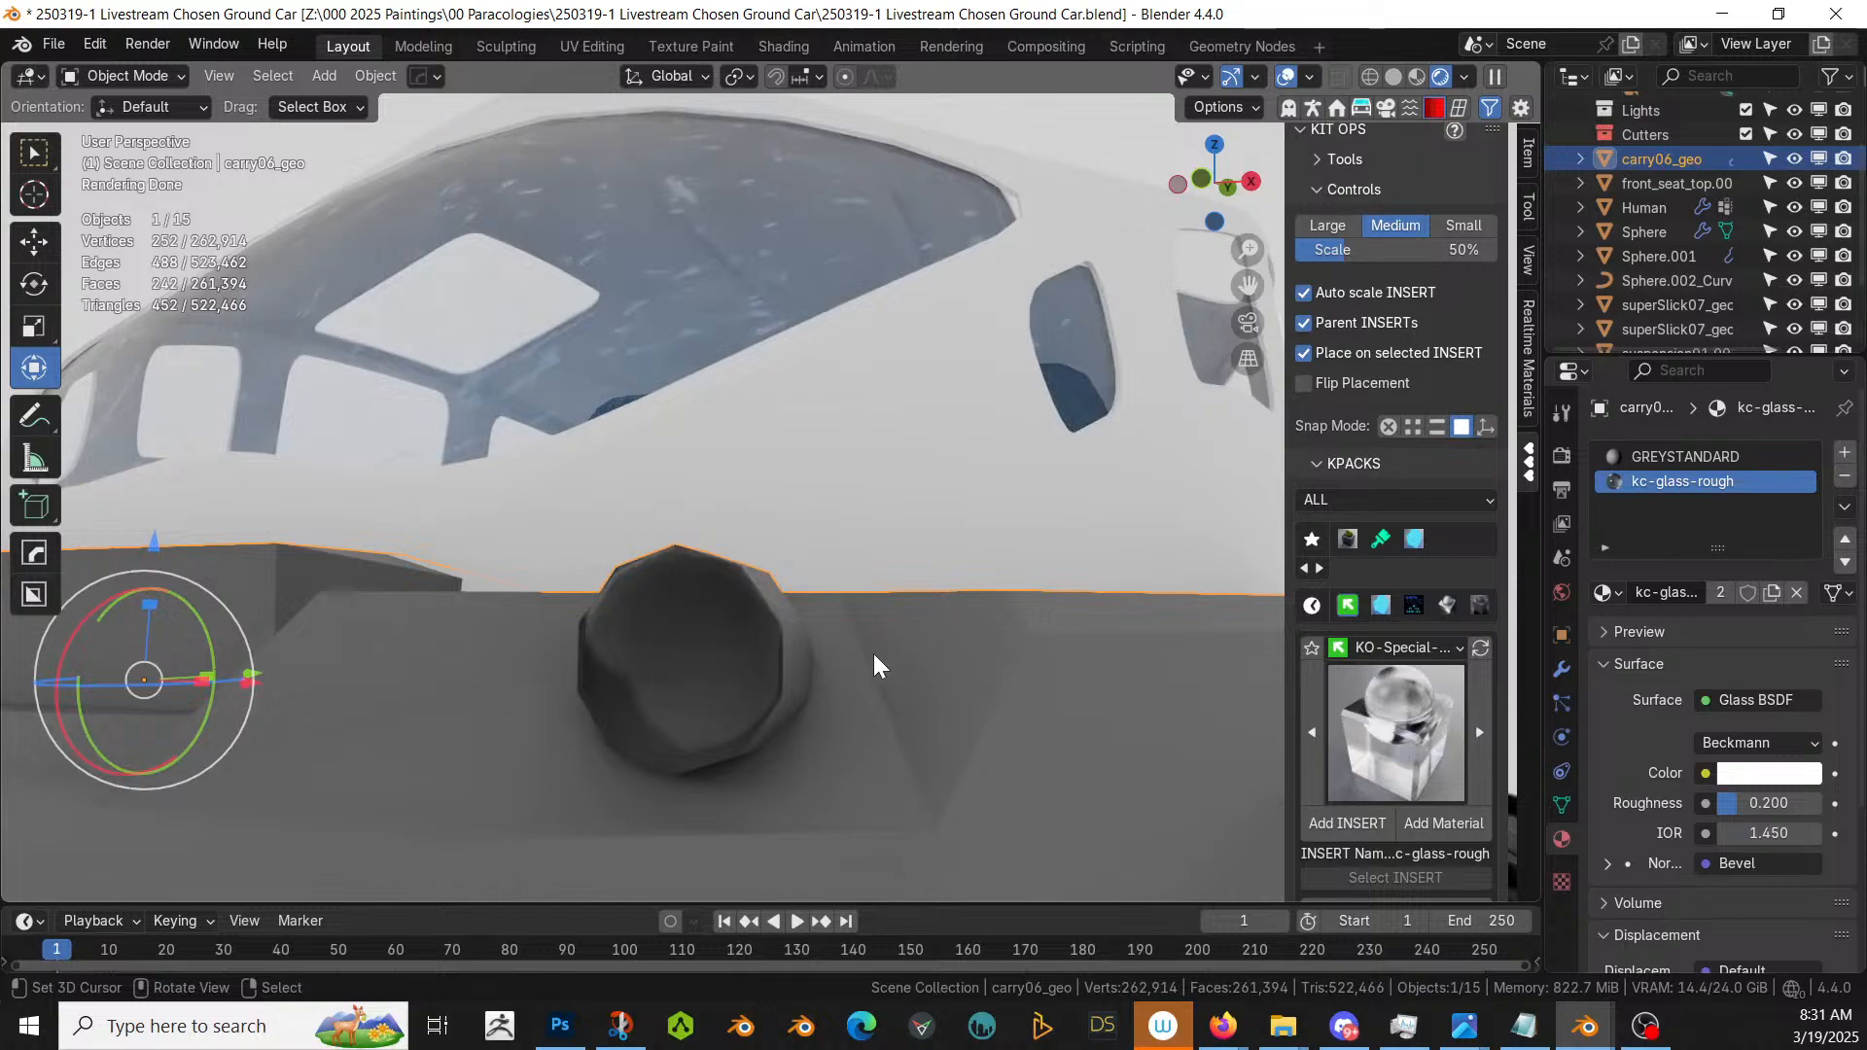
{"action": "scroll", "coordinate": [1005, 675], "scroll_direction": "down", "scroll_amount": 7}
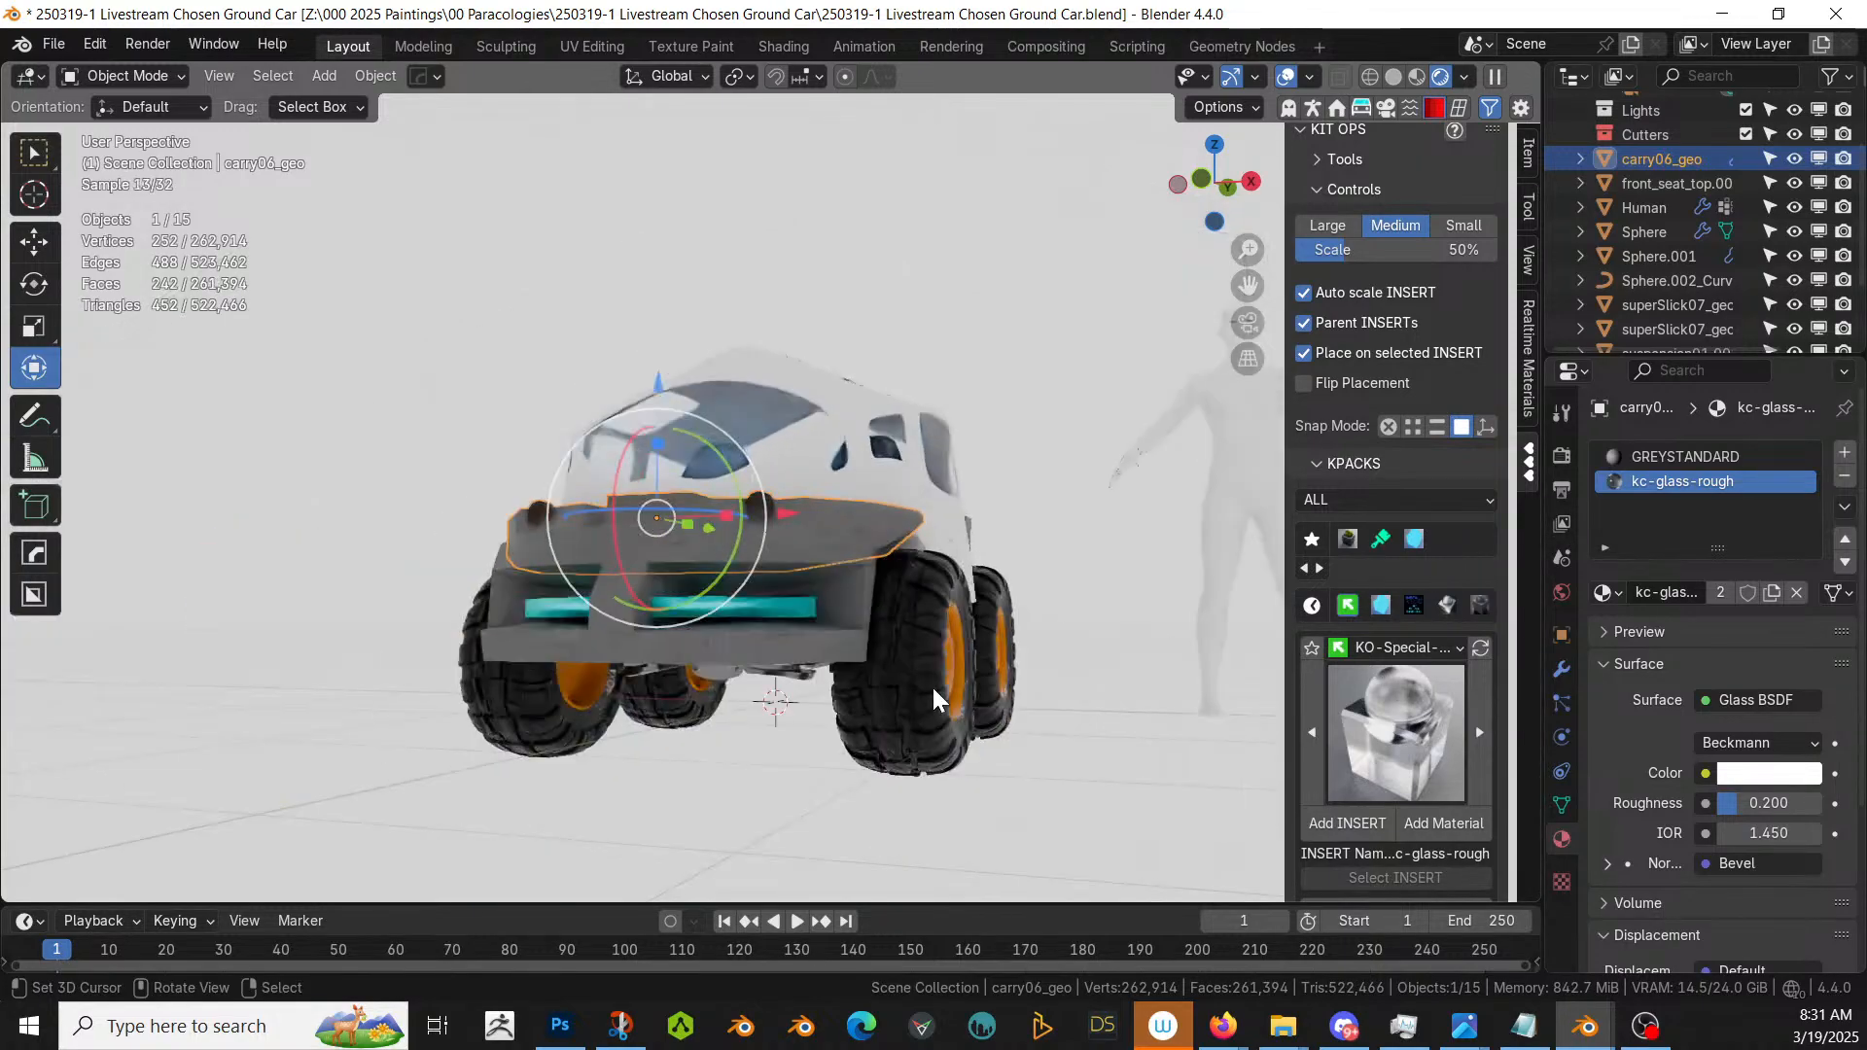
- Apply all transforms to the car body Sphere and fill its empty material slot with the dirty yellow painted dented metal
{"action": "middle_click_drag", "start_coordinate": [931, 684], "coordinate": [760, 750]}
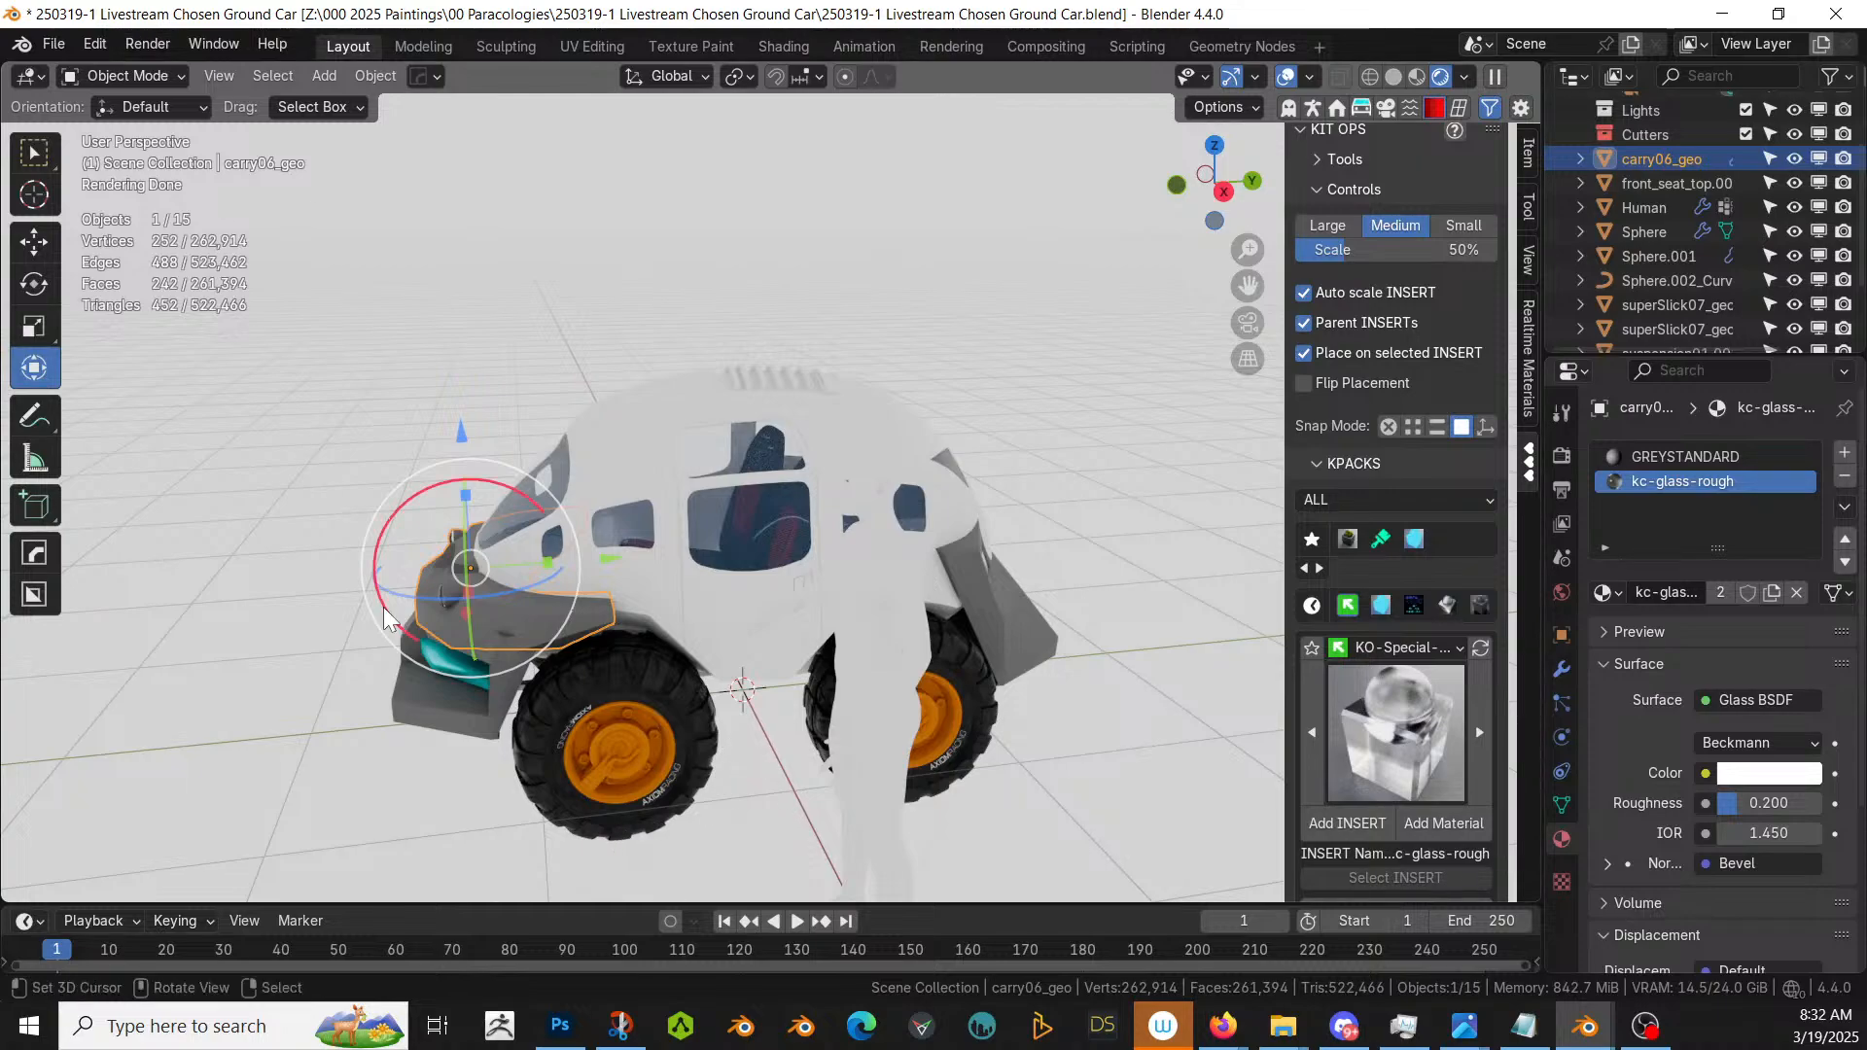
{"action": "left_click", "coordinate": [626, 428]}
{"action": "key", "text": "ctrl+a"}
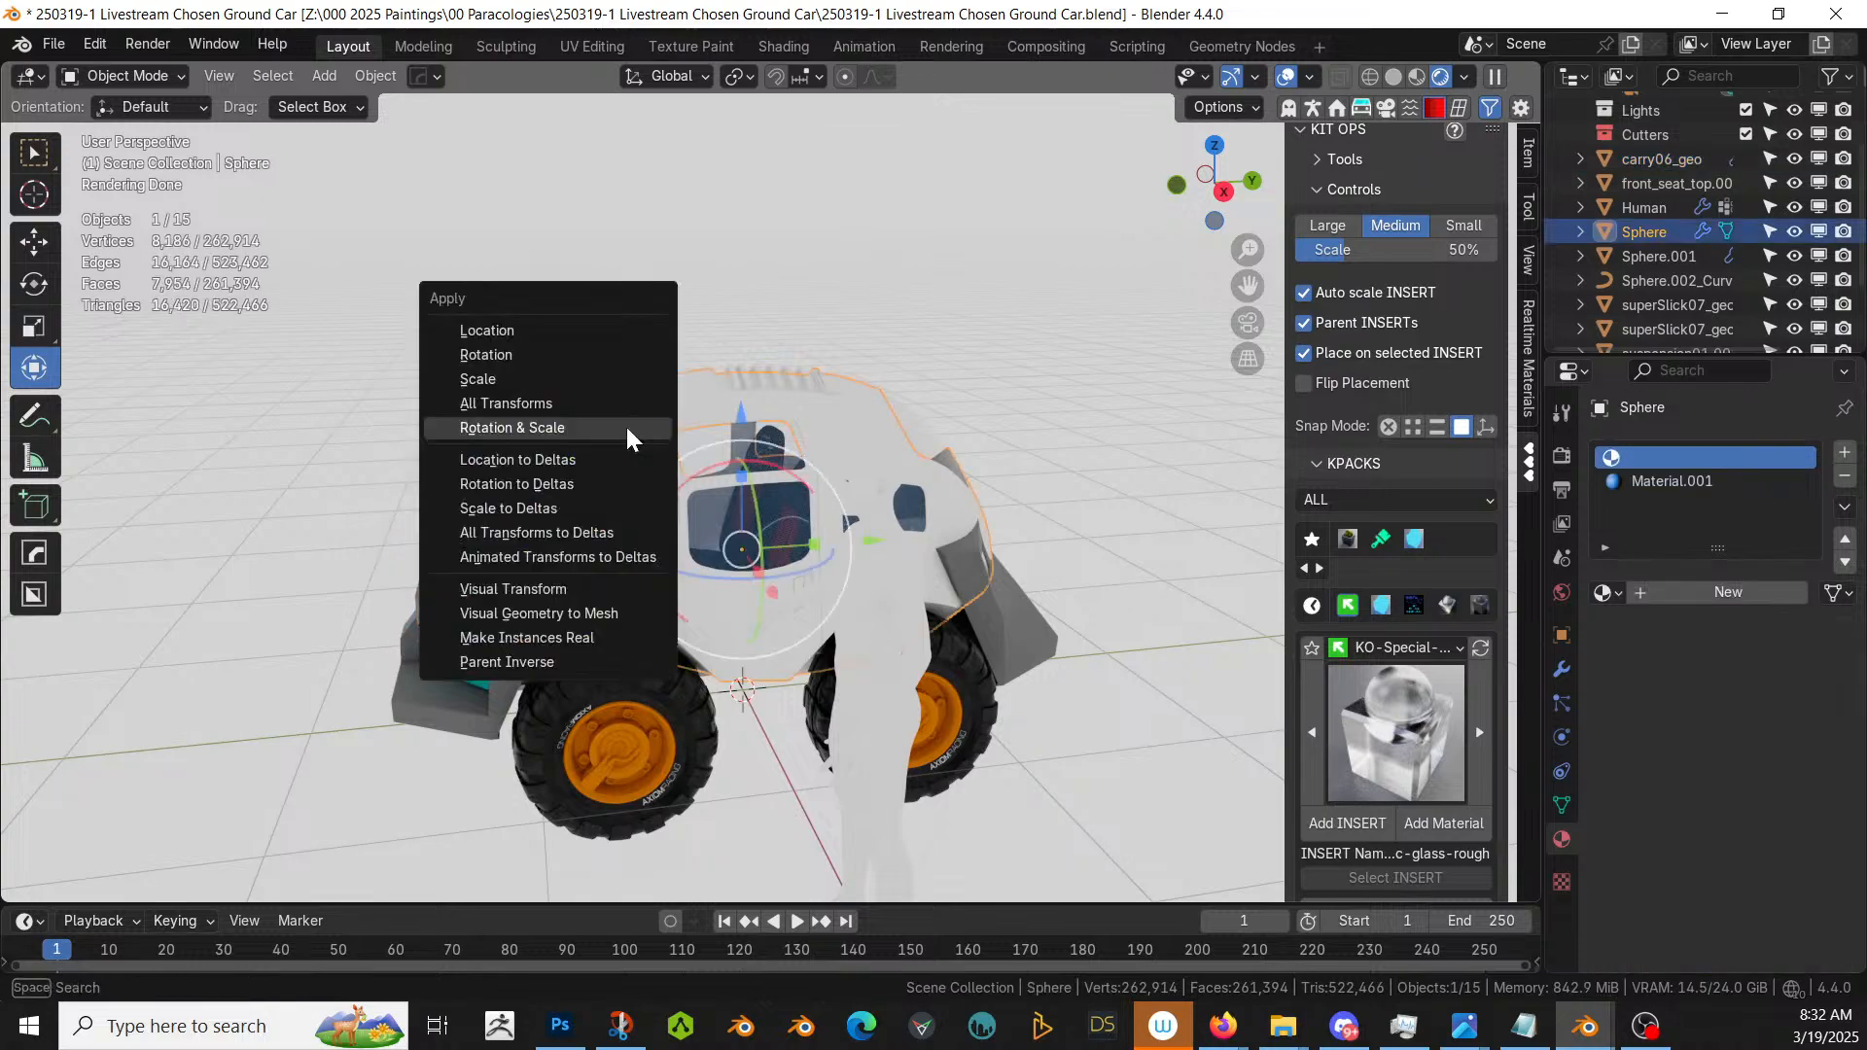
{"action": "left_click", "coordinate": [515, 403]}
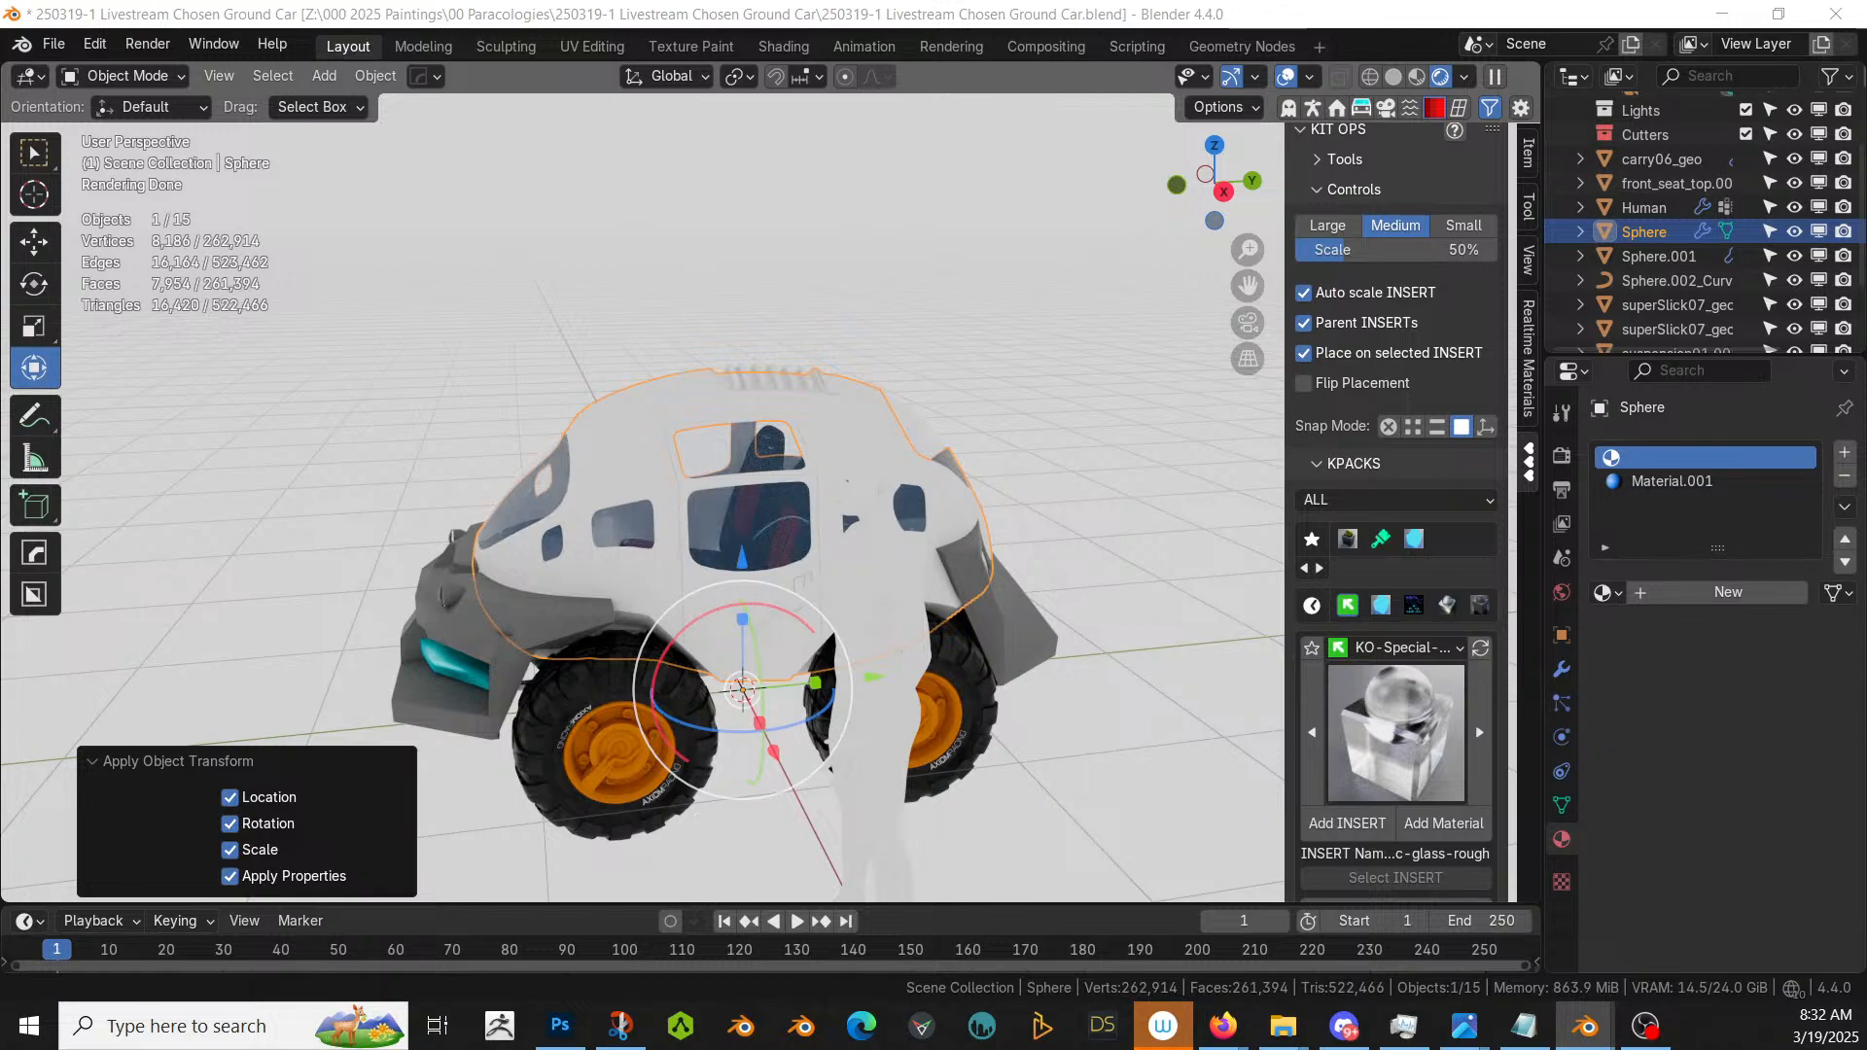
{"action": "mouse_move", "coordinate": [515, 123]}
{"action": "left_mouse_down"}
{"action": "mouse_move", "coordinate": [1018, 610]}
{"action": "mouse_move", "coordinate": [854, 438]}
{"action": "mouse_move", "coordinate": [751, 431]}
{"action": "mouse_move", "coordinate": [626, 466]}
{"action": "left_mouse_up"}
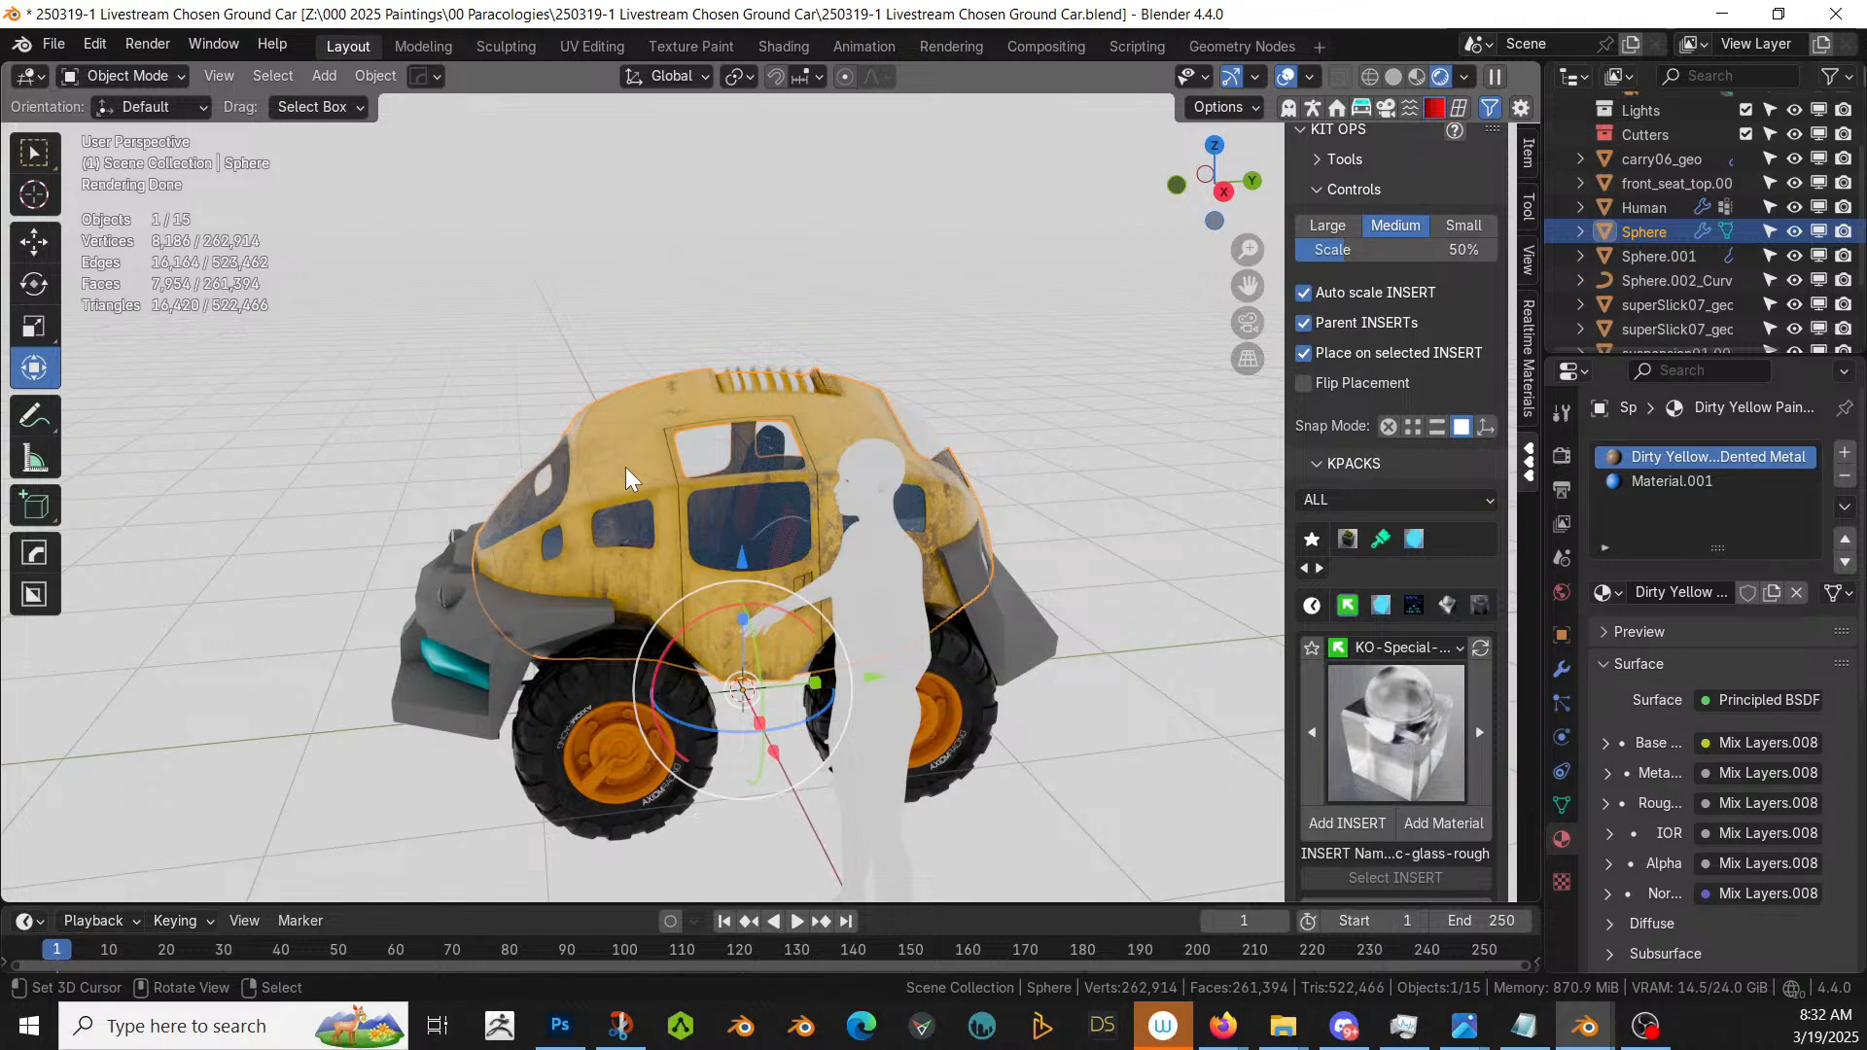
- Replace the hood's GREYSTANDARD material with the dirty yellow dented metal and apply all of the hood's transforms
{"action": "middle_click_drag", "start_coordinate": [780, 716], "coordinate": [1091, 586]}
{"action": "scroll", "coordinate": [904, 575], "scroll_direction": "up", "scroll_amount": 3}
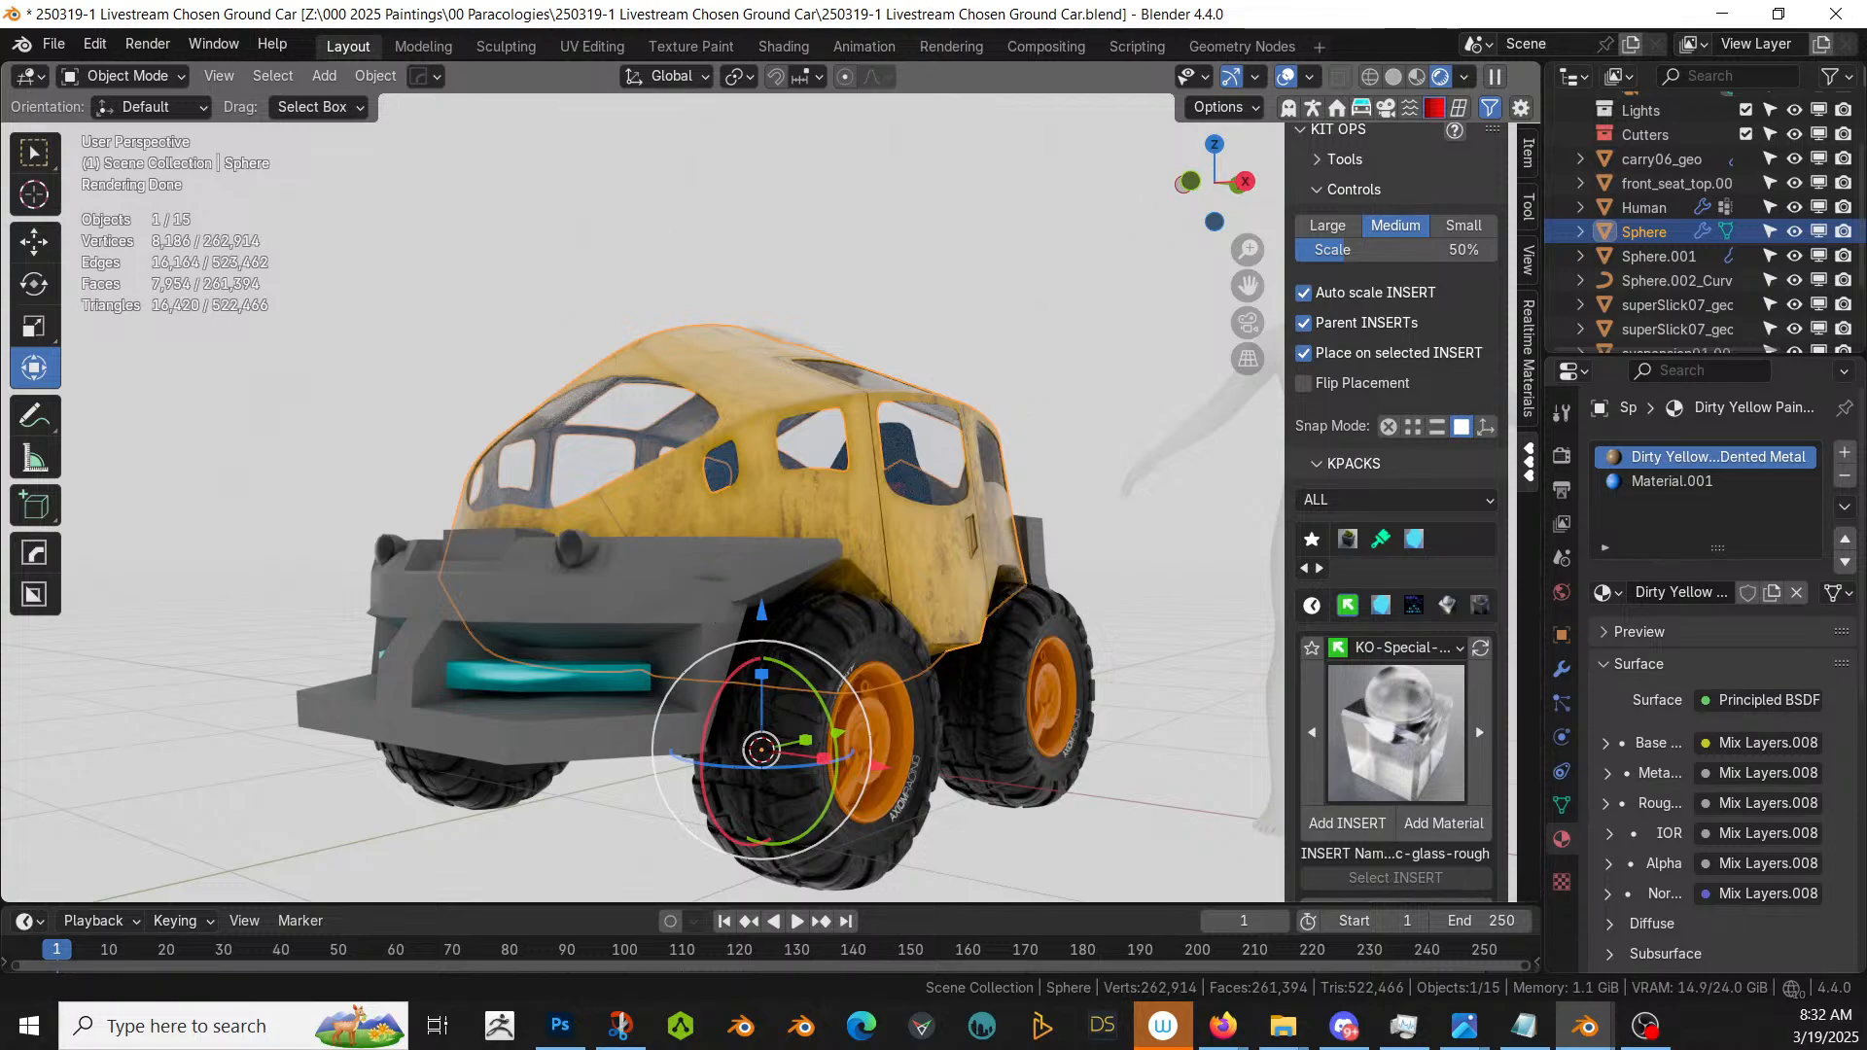
{"action": "left_click", "coordinate": [640, 610]}
{"action": "left_click", "coordinate": [682, 555]}
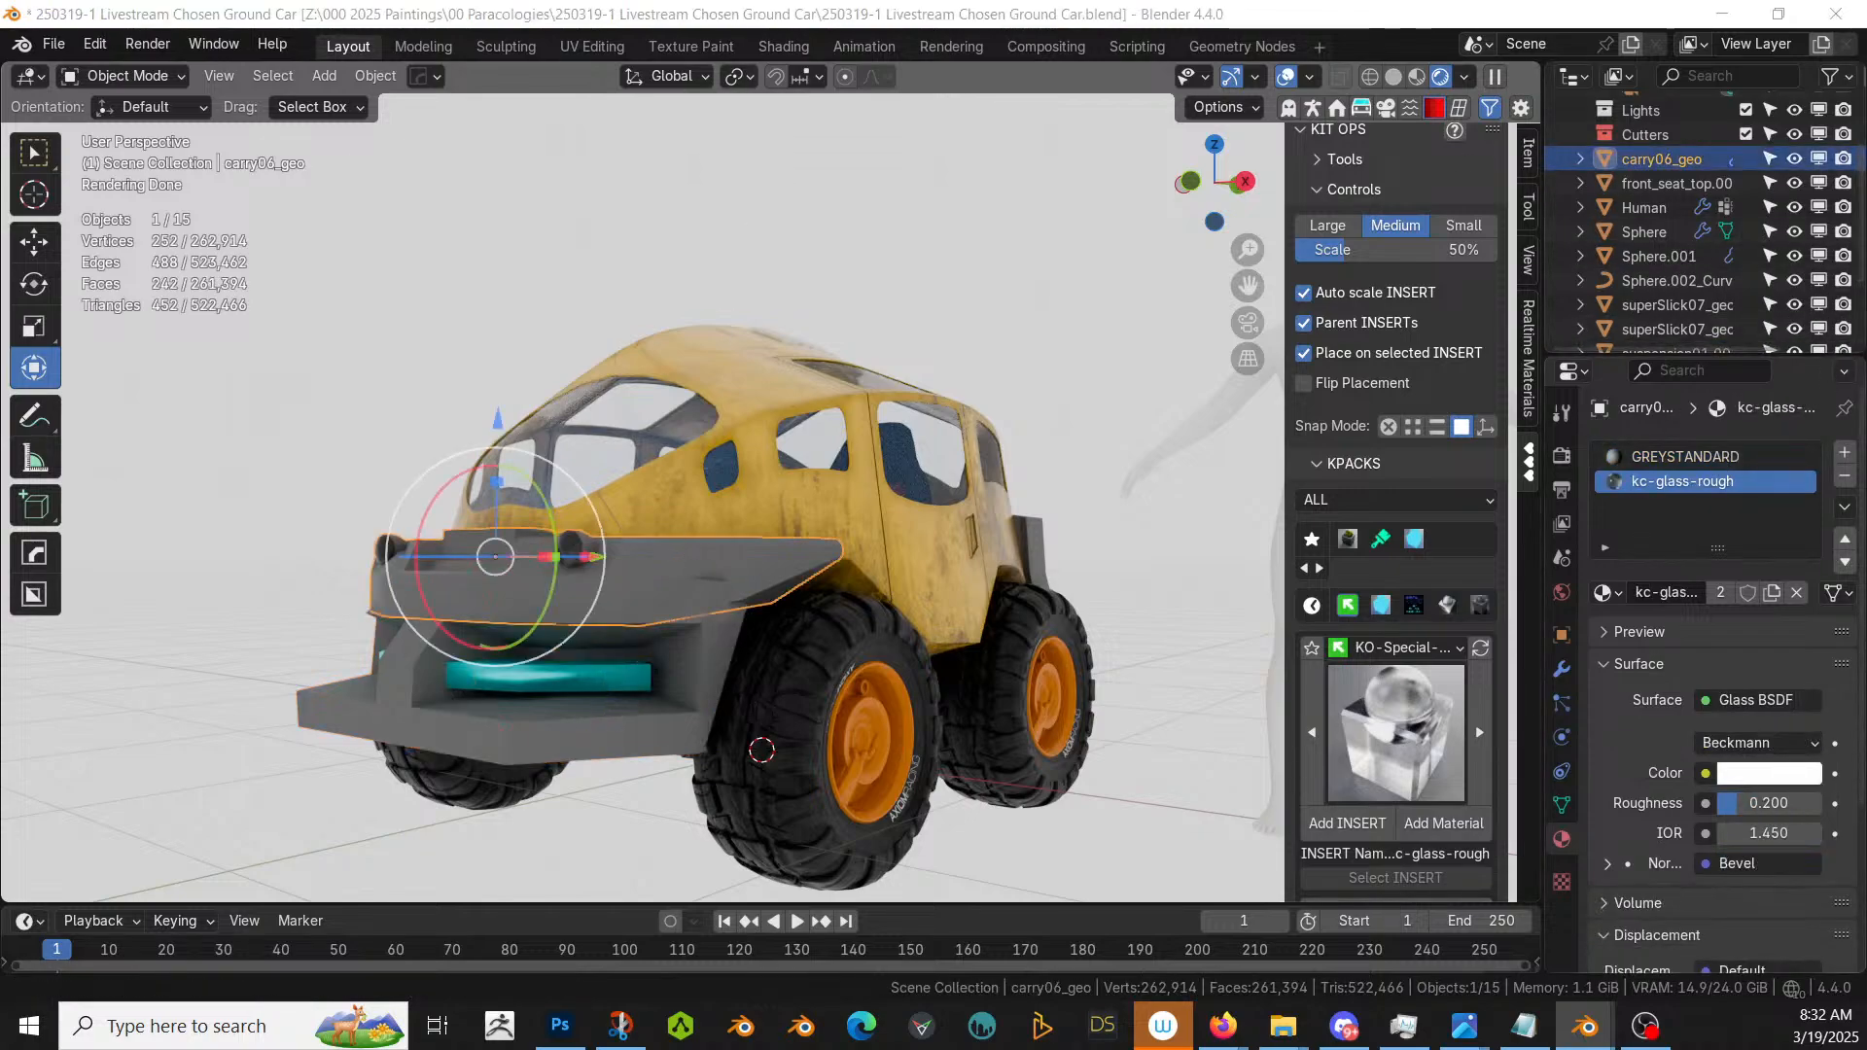
{"action": "mouse_move", "coordinate": [1657, 573]}
{"action": "left_mouse_down"}
{"action": "mouse_move", "coordinate": [1683, 576]}
{"action": "mouse_move", "coordinate": [1711, 459]}
{"action": "left_mouse_up"}
{"action": "middle_click_drag", "start_coordinate": [855, 566], "coordinate": [522, 680]}
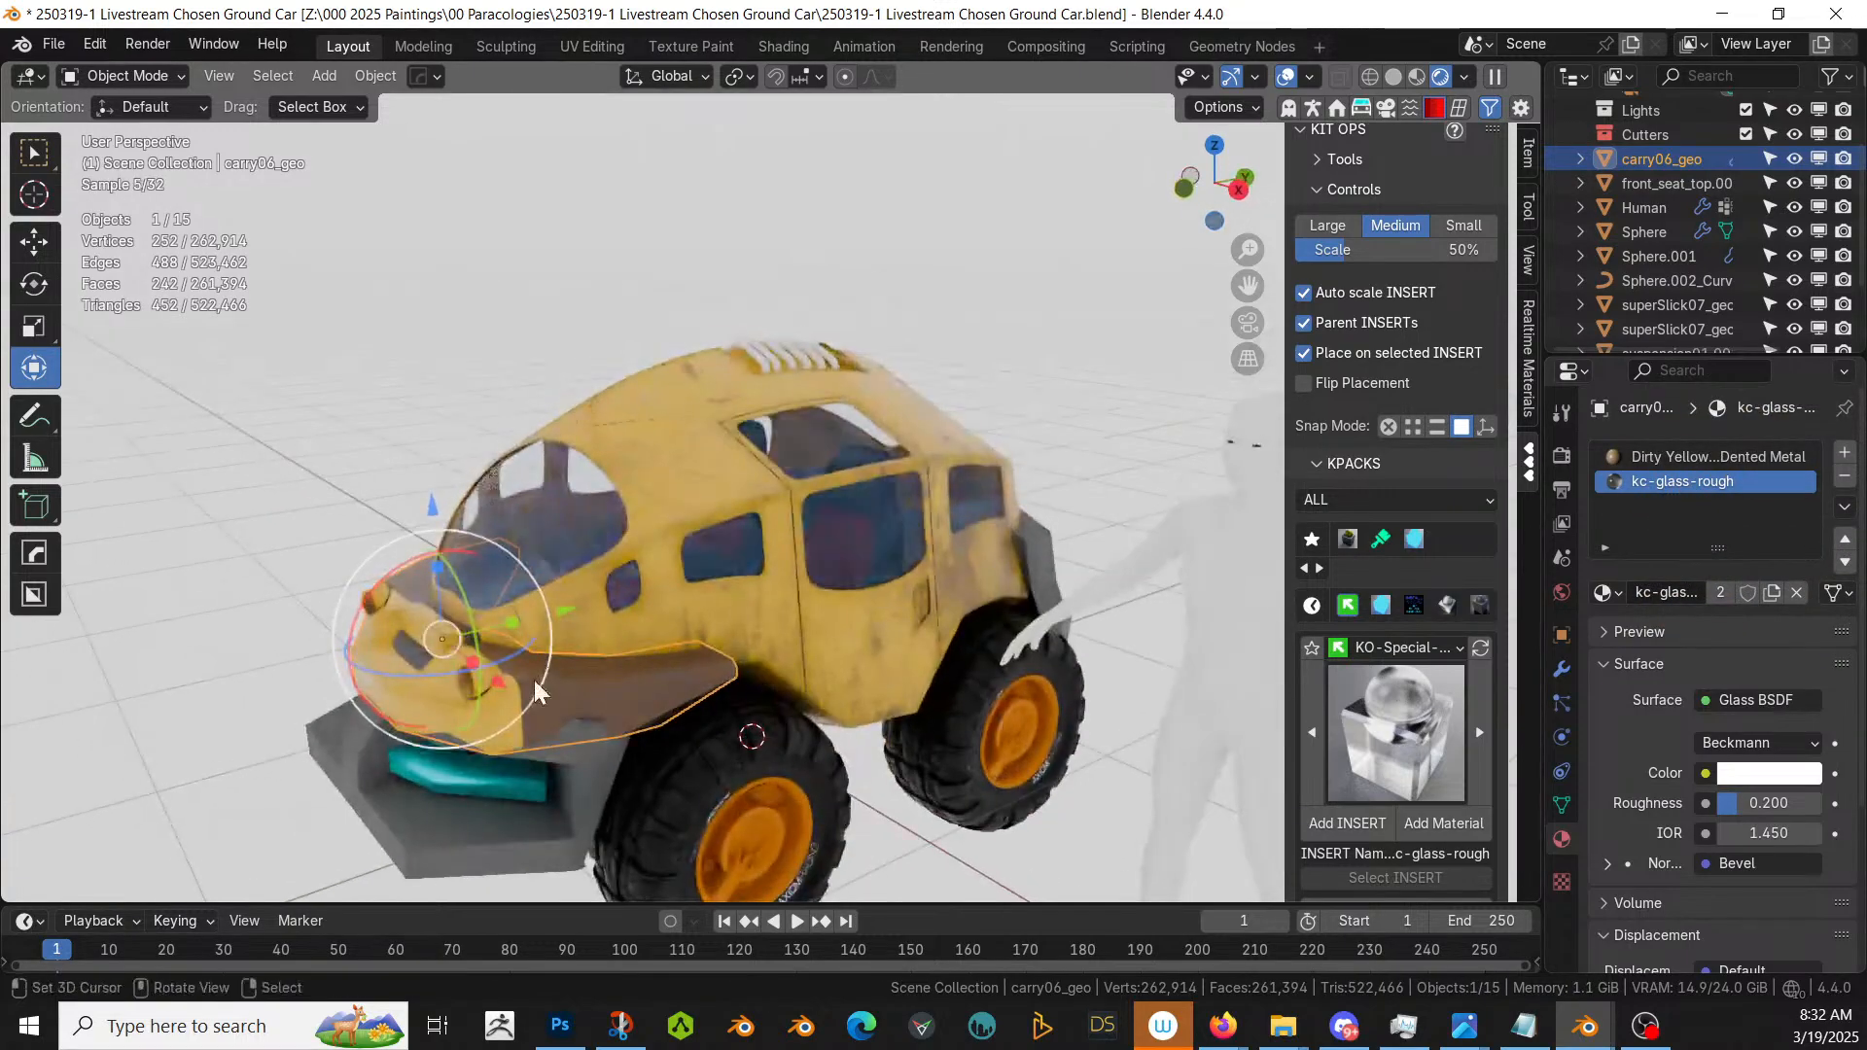
{"action": "key", "text": "ctrl+a"}
{"action": "left_click", "coordinate": [521, 679]}
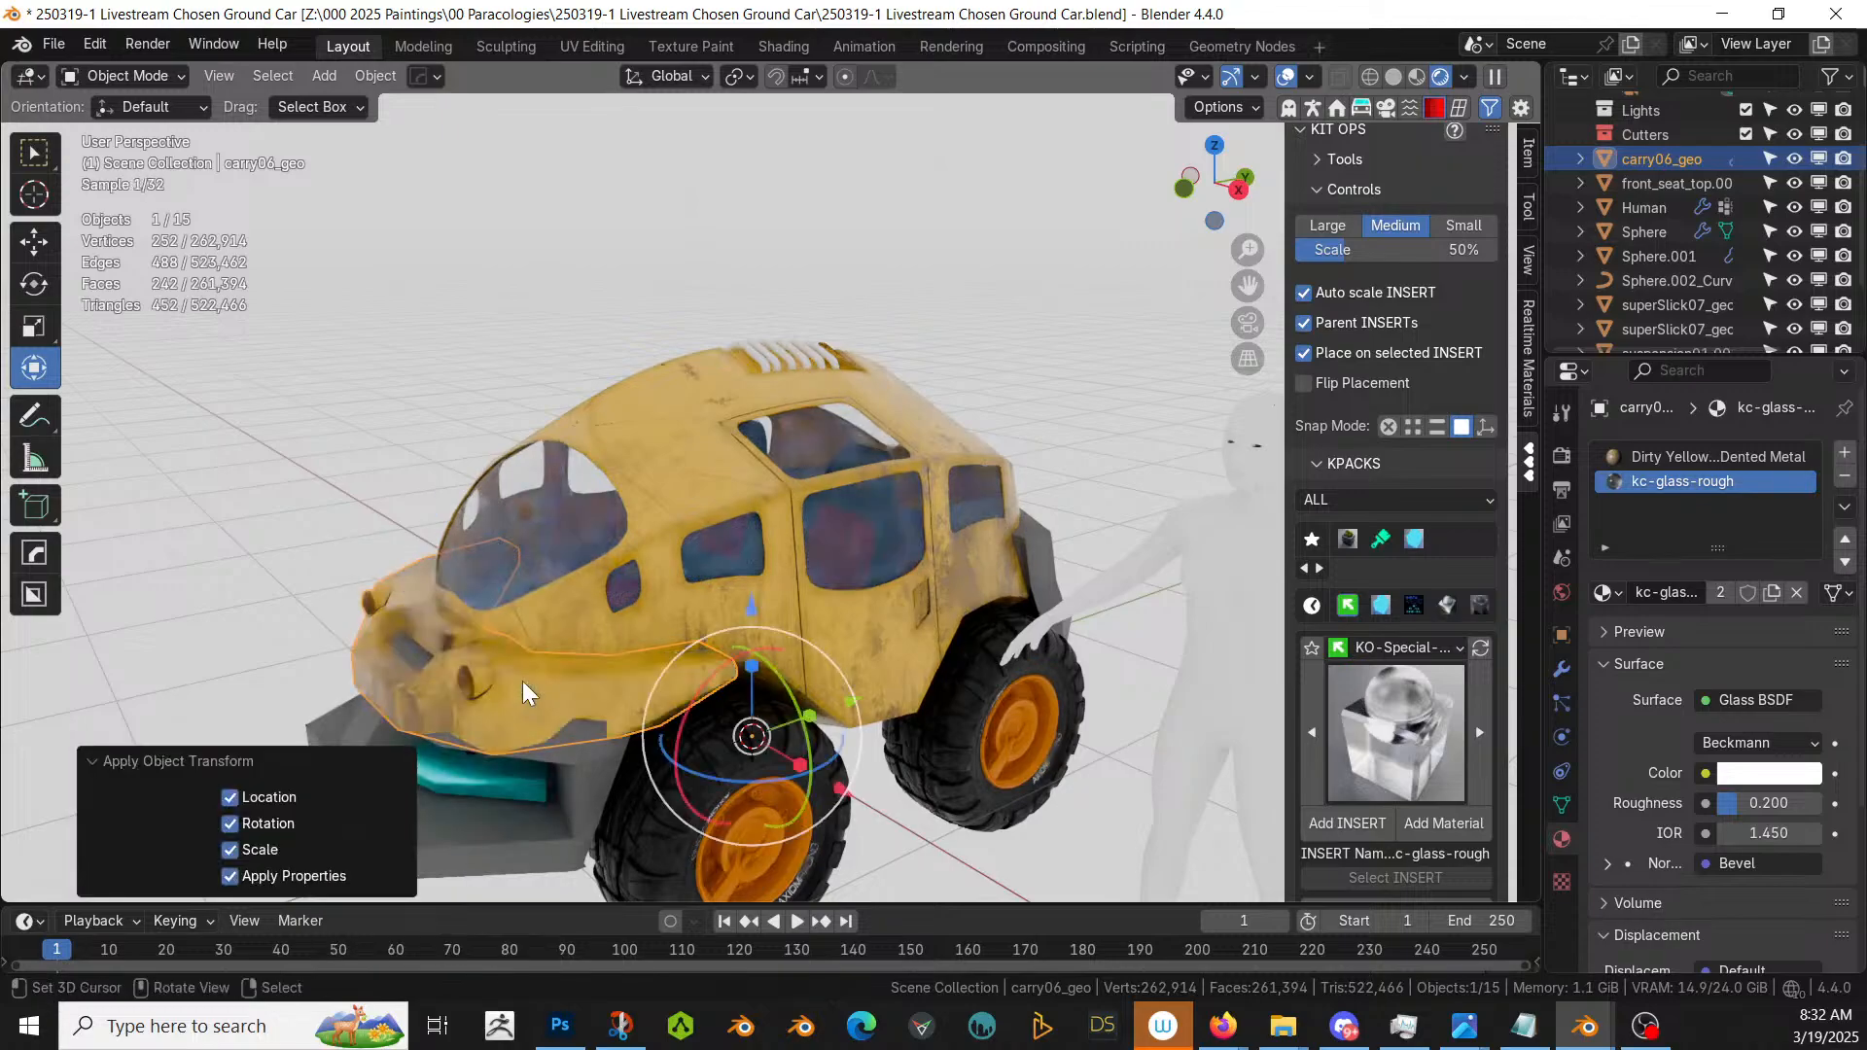
- Apply all transforms to the front bumper and replace its GREYSTANDARD.001 material with the dirty yellow dented metal
{"action": "middle_click_drag", "start_coordinate": [533, 675], "coordinate": [738, 737]}
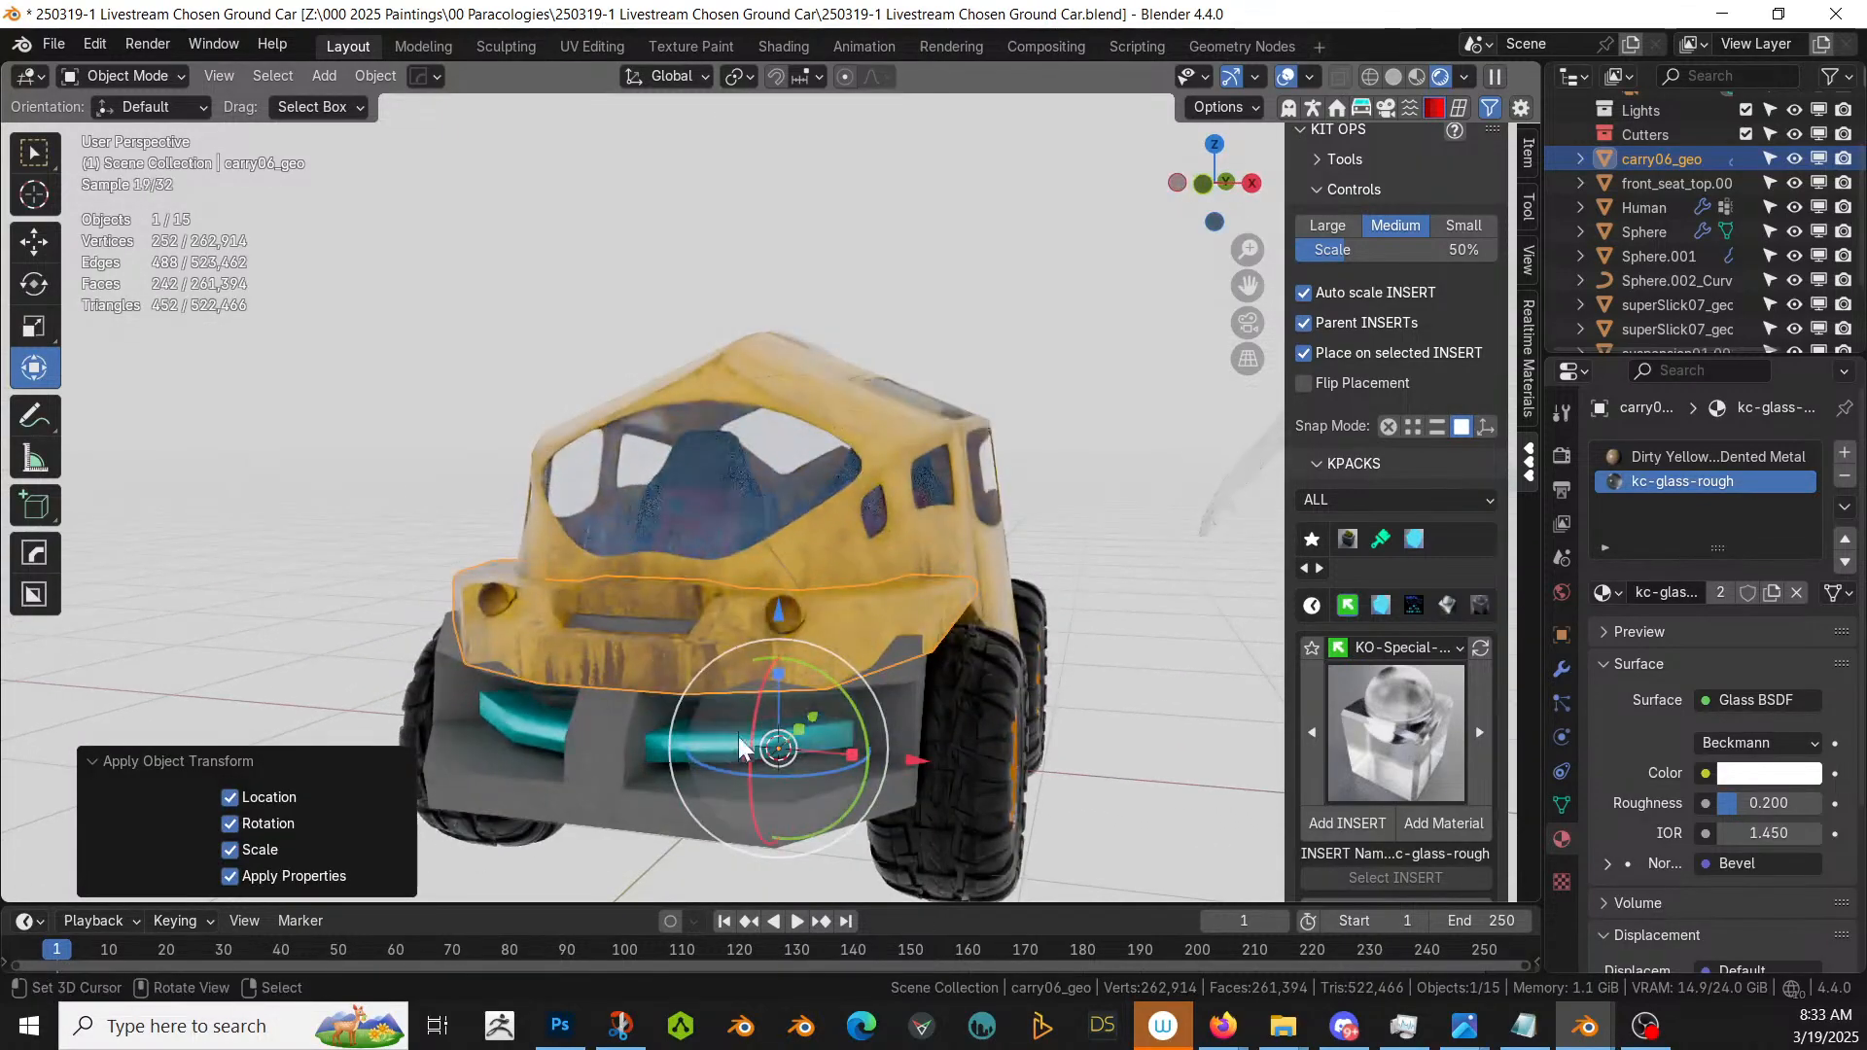
{"action": "left_click", "coordinate": [603, 783]}
{"action": "key", "text": "ctrl+a"}
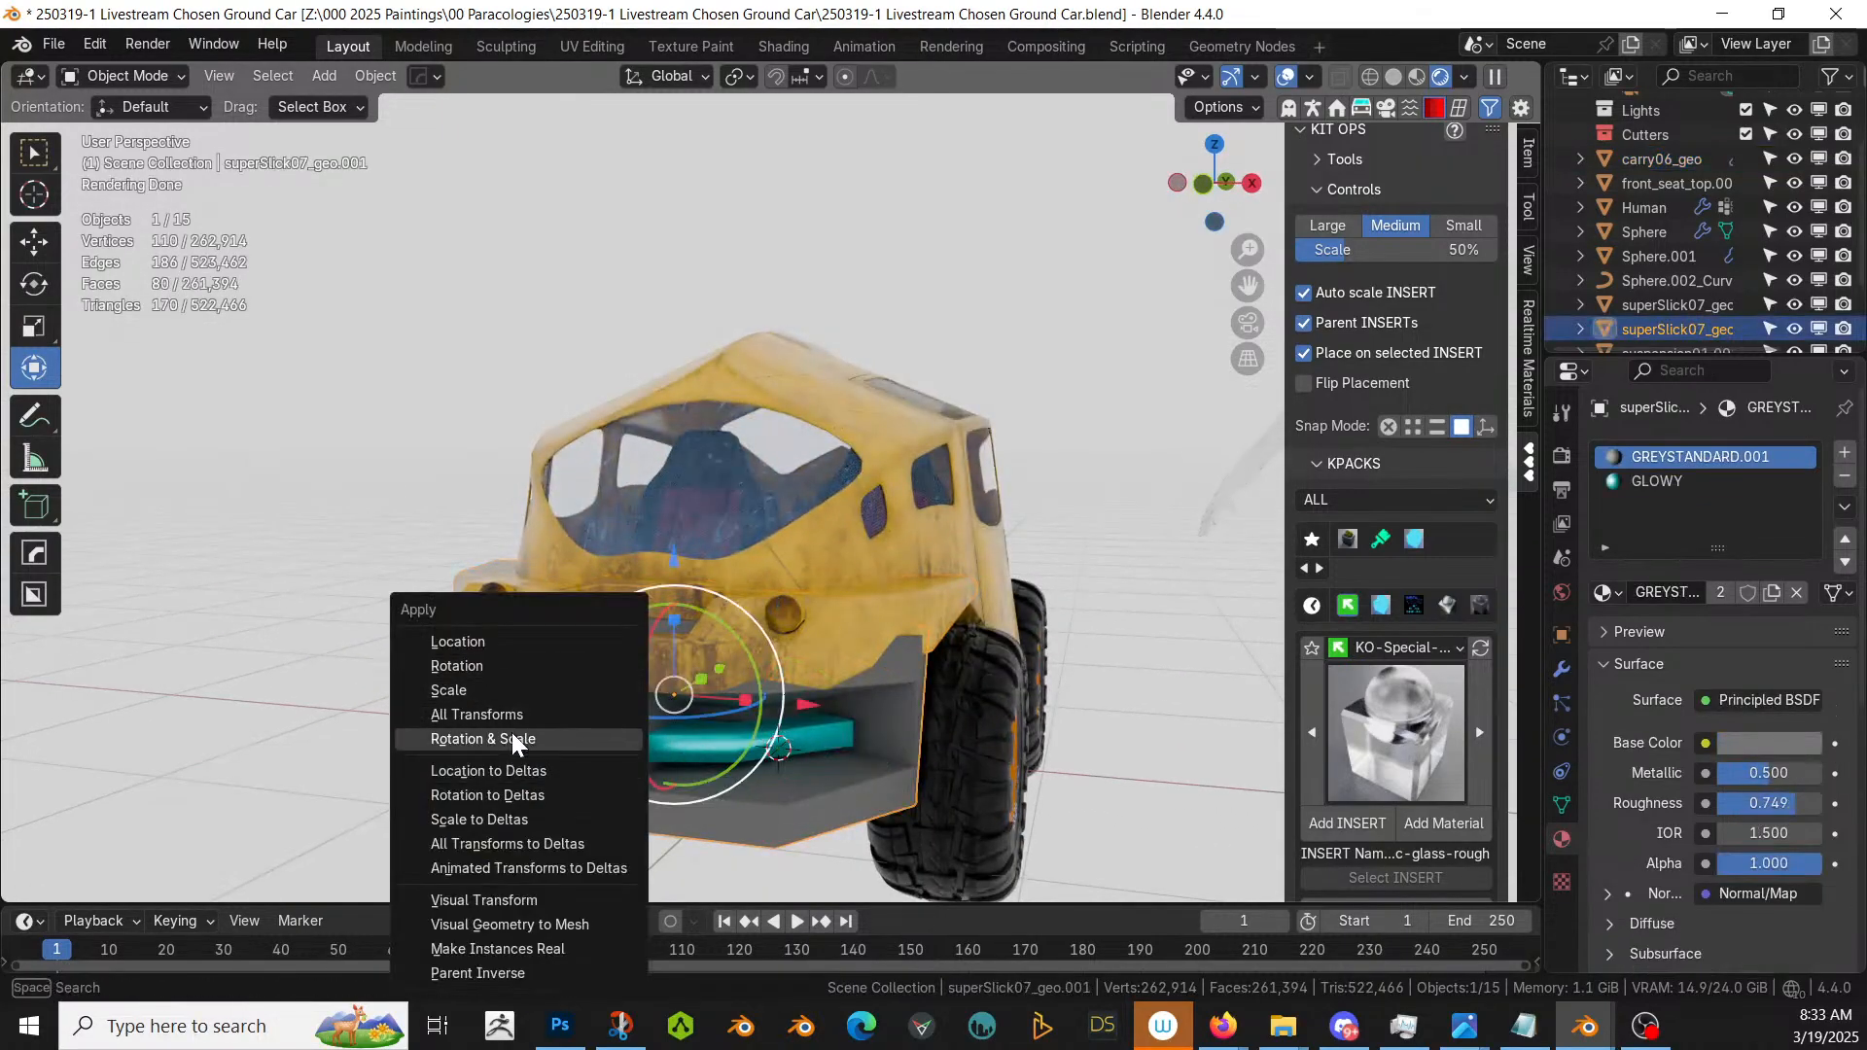
{"action": "left_click", "coordinate": [510, 707]}
{"action": "middle_click_drag", "start_coordinate": [510, 708], "coordinate": [509, 704]}
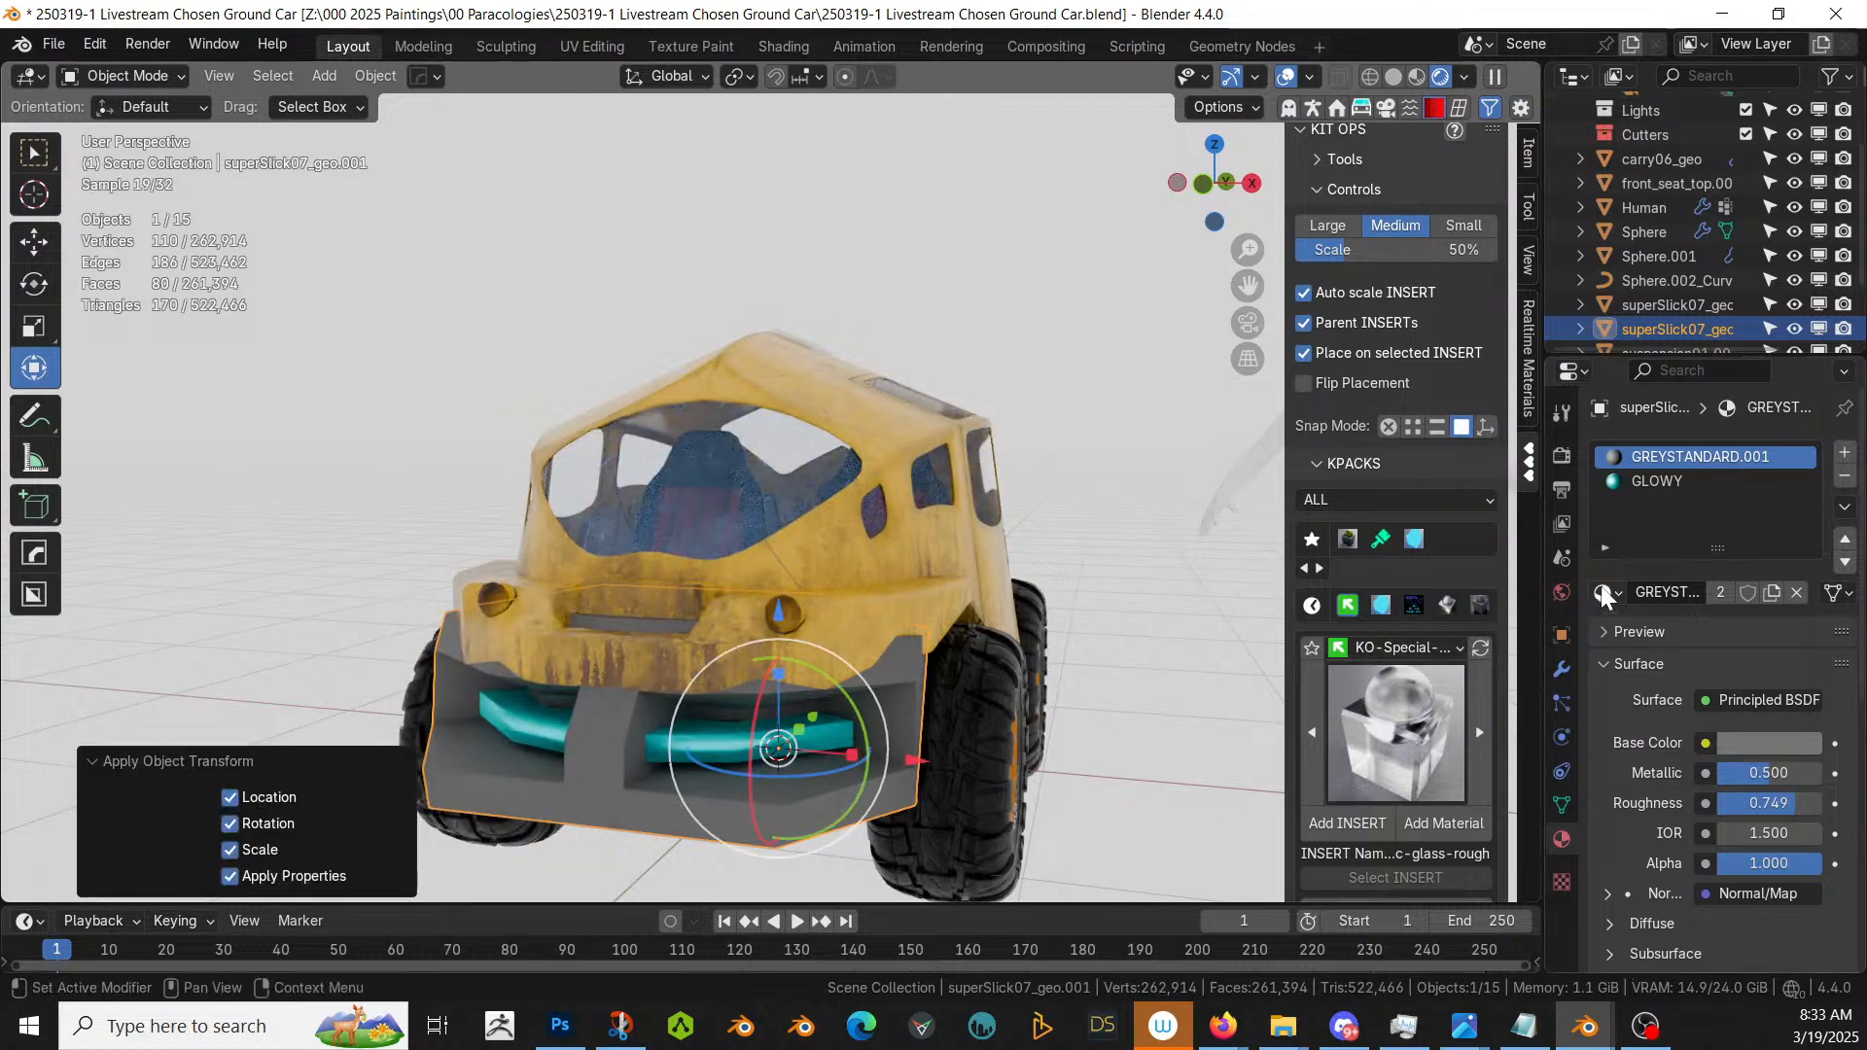
{"action": "mouse_move", "coordinate": [1254, 2]}
{"action": "left_mouse_down"}
{"action": "mouse_move", "coordinate": [1345, 166]}
{"action": "mouse_move", "coordinate": [1666, 467]}
{"action": "left_mouse_up"}
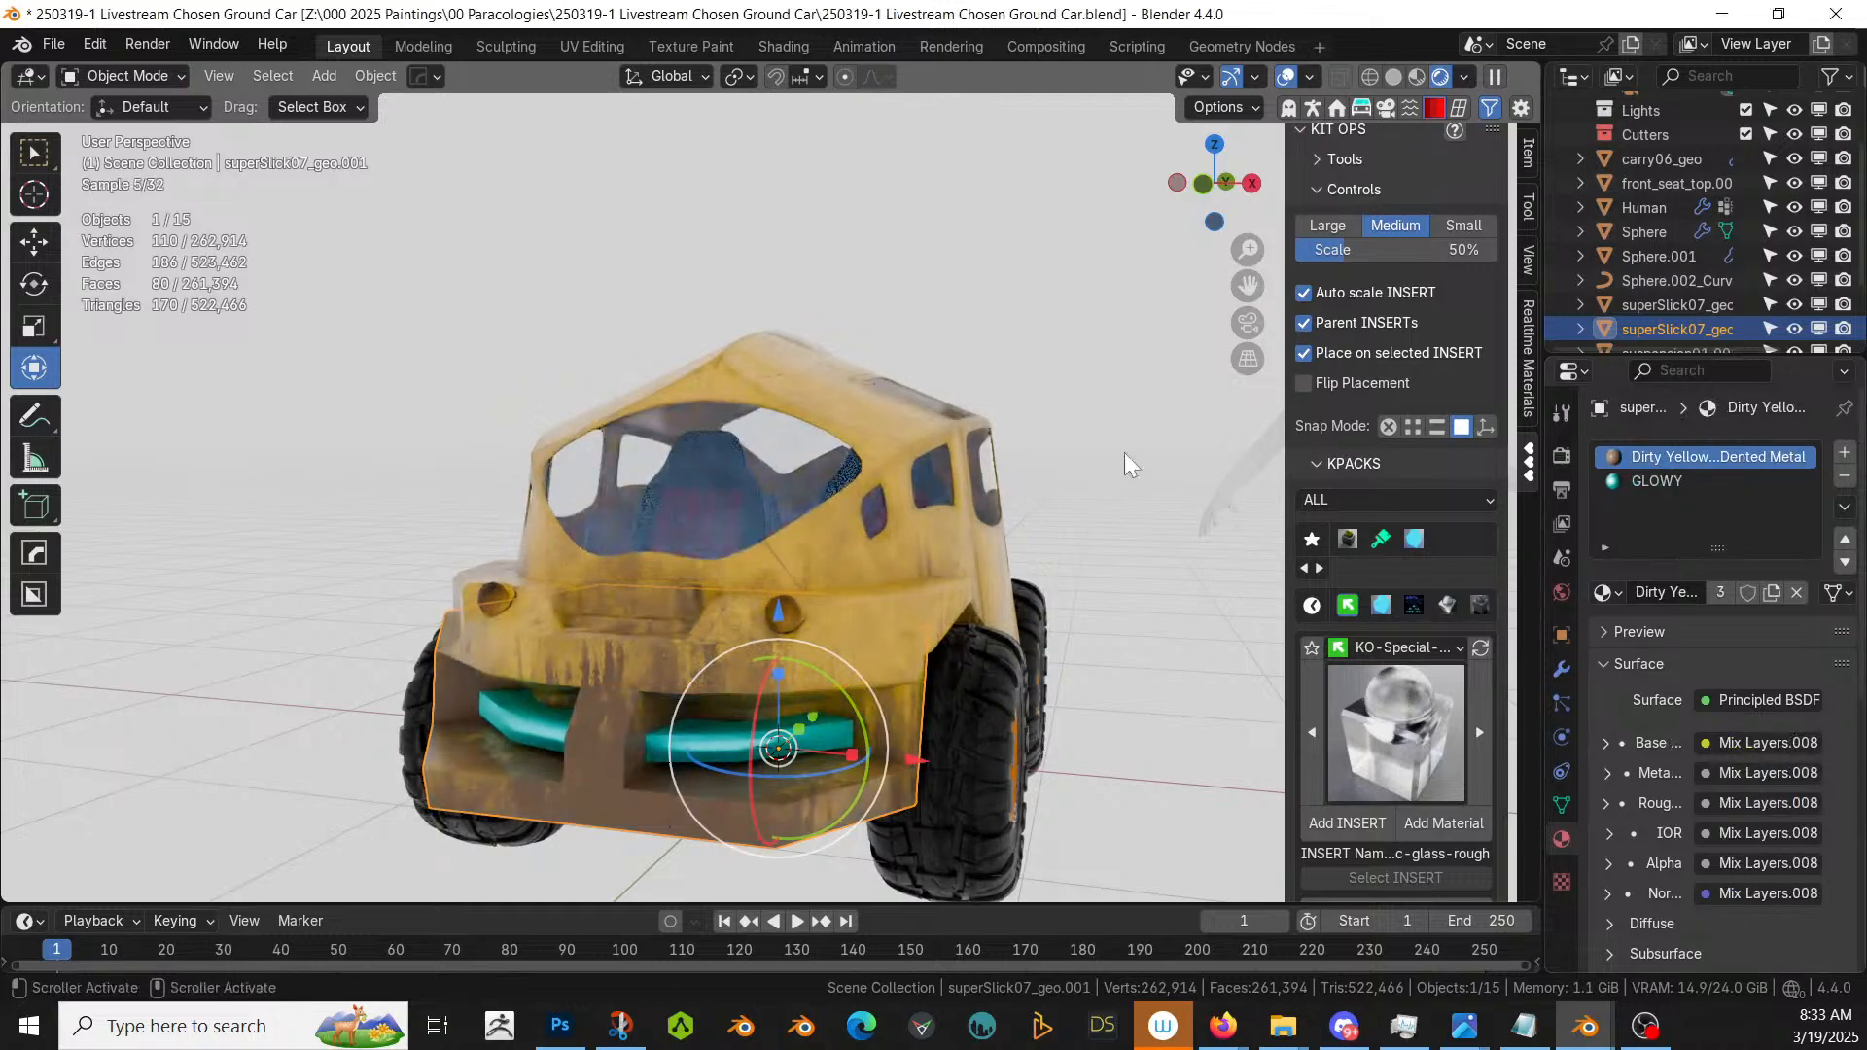
- Select the rear bumper and apply all of its transforms
{"action": "middle_click_drag", "start_coordinate": [761, 498], "coordinate": [588, 581]}
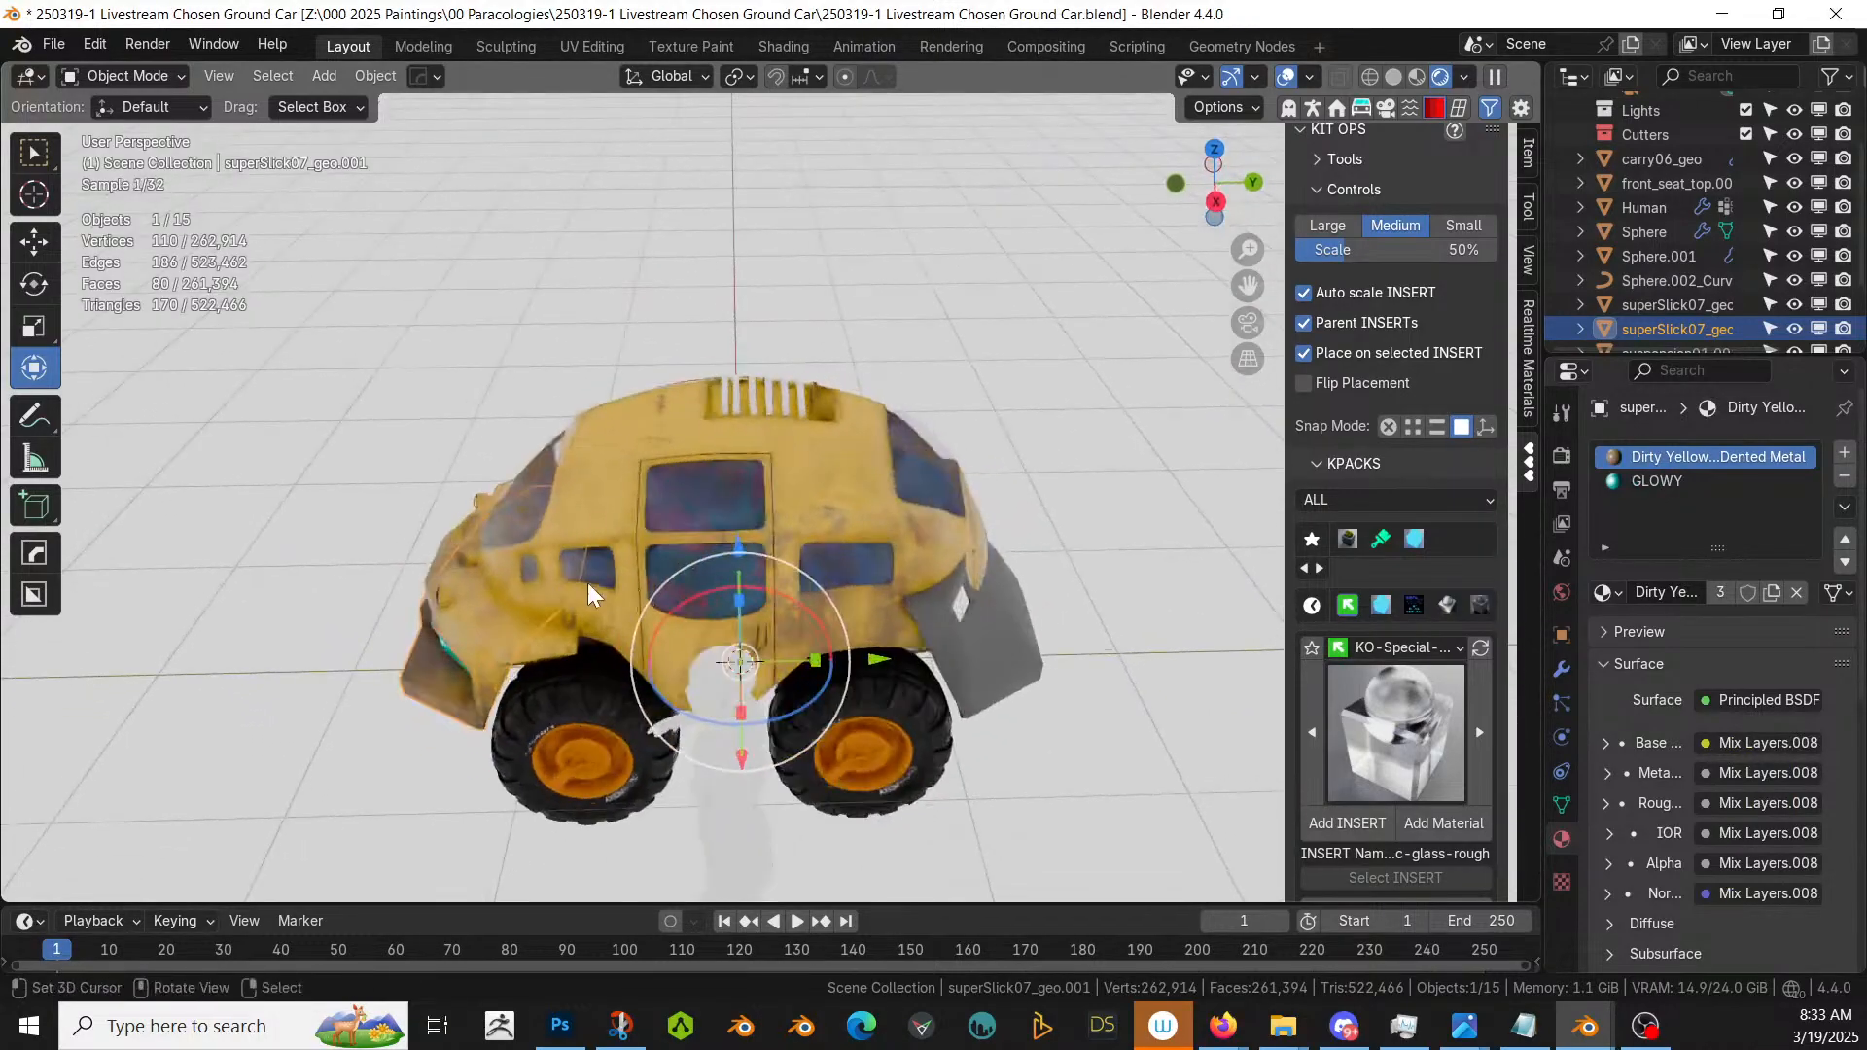
{"action": "left_click", "coordinate": [983, 674]}
{"action": "key", "text": "ctrl+a"}
{"action": "left_click", "coordinate": [984, 675]}
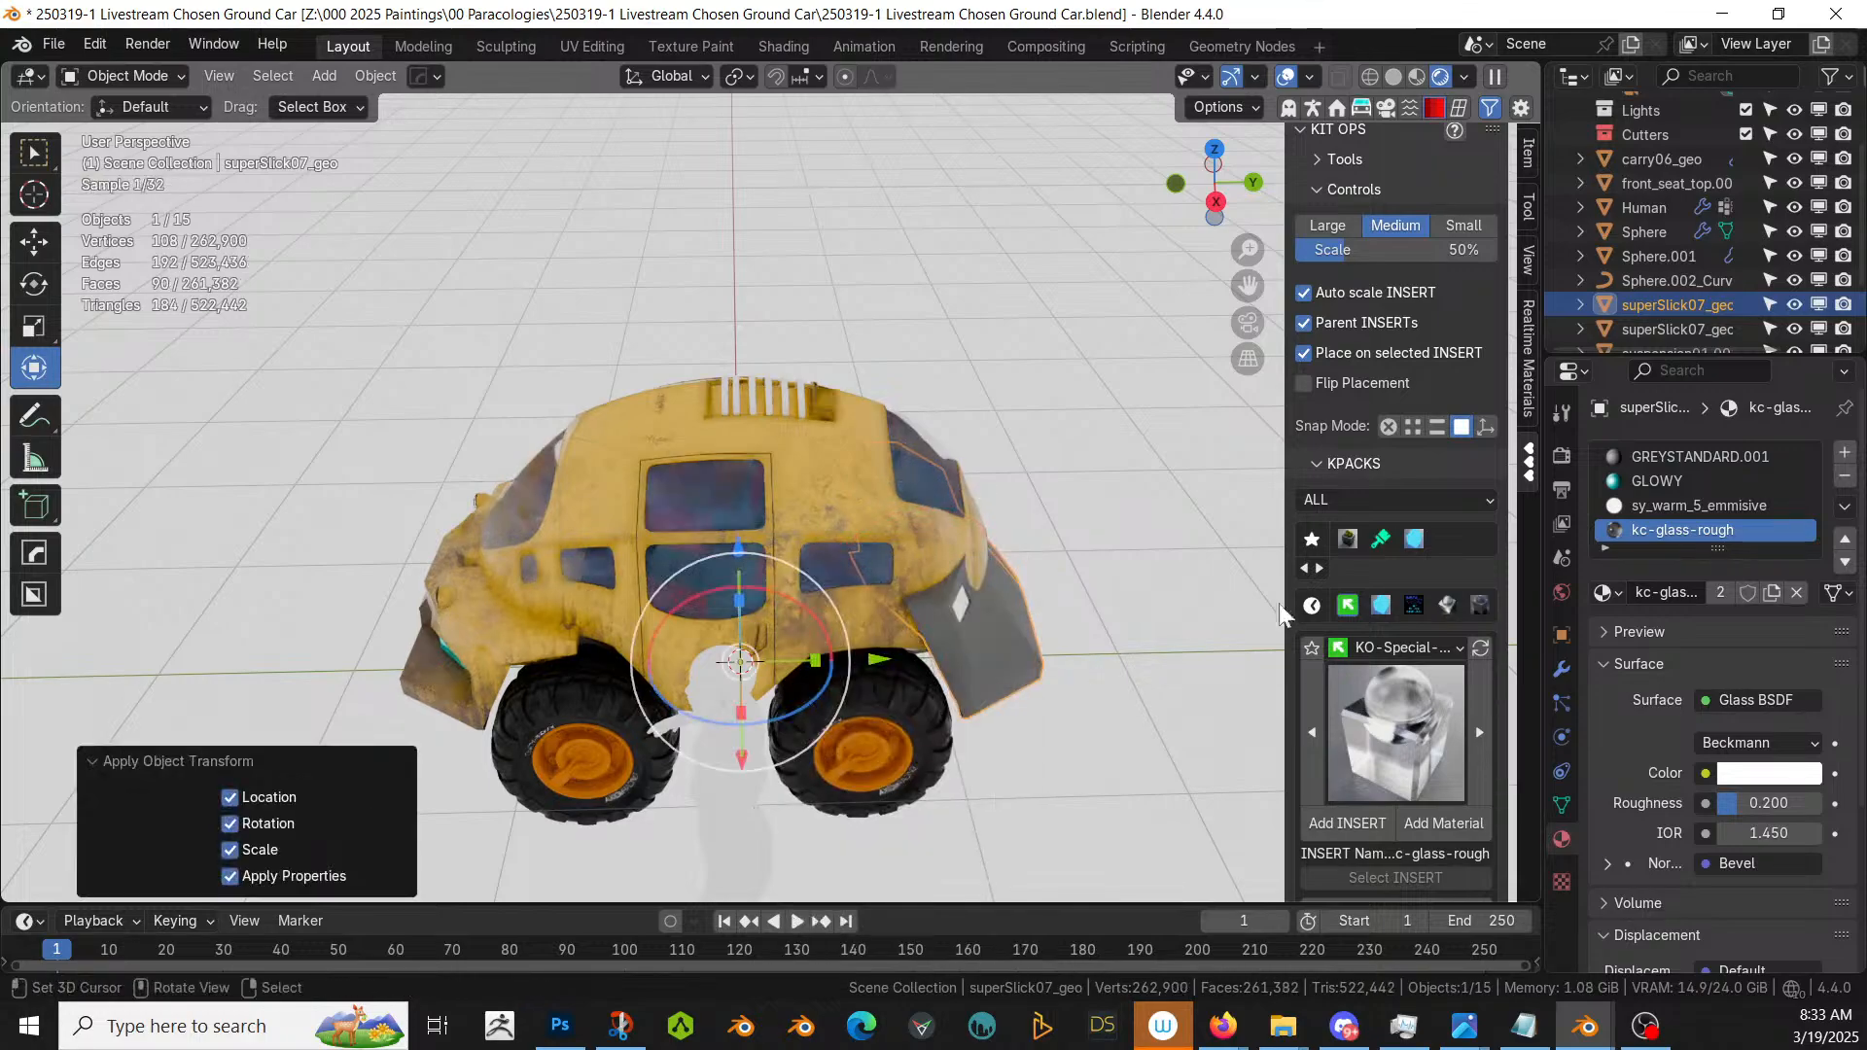
- Try to replace the rear bumper's grey material with the dirty yellow dented metal, and undo the change
{"action": "left_click", "coordinate": [1732, 455]}
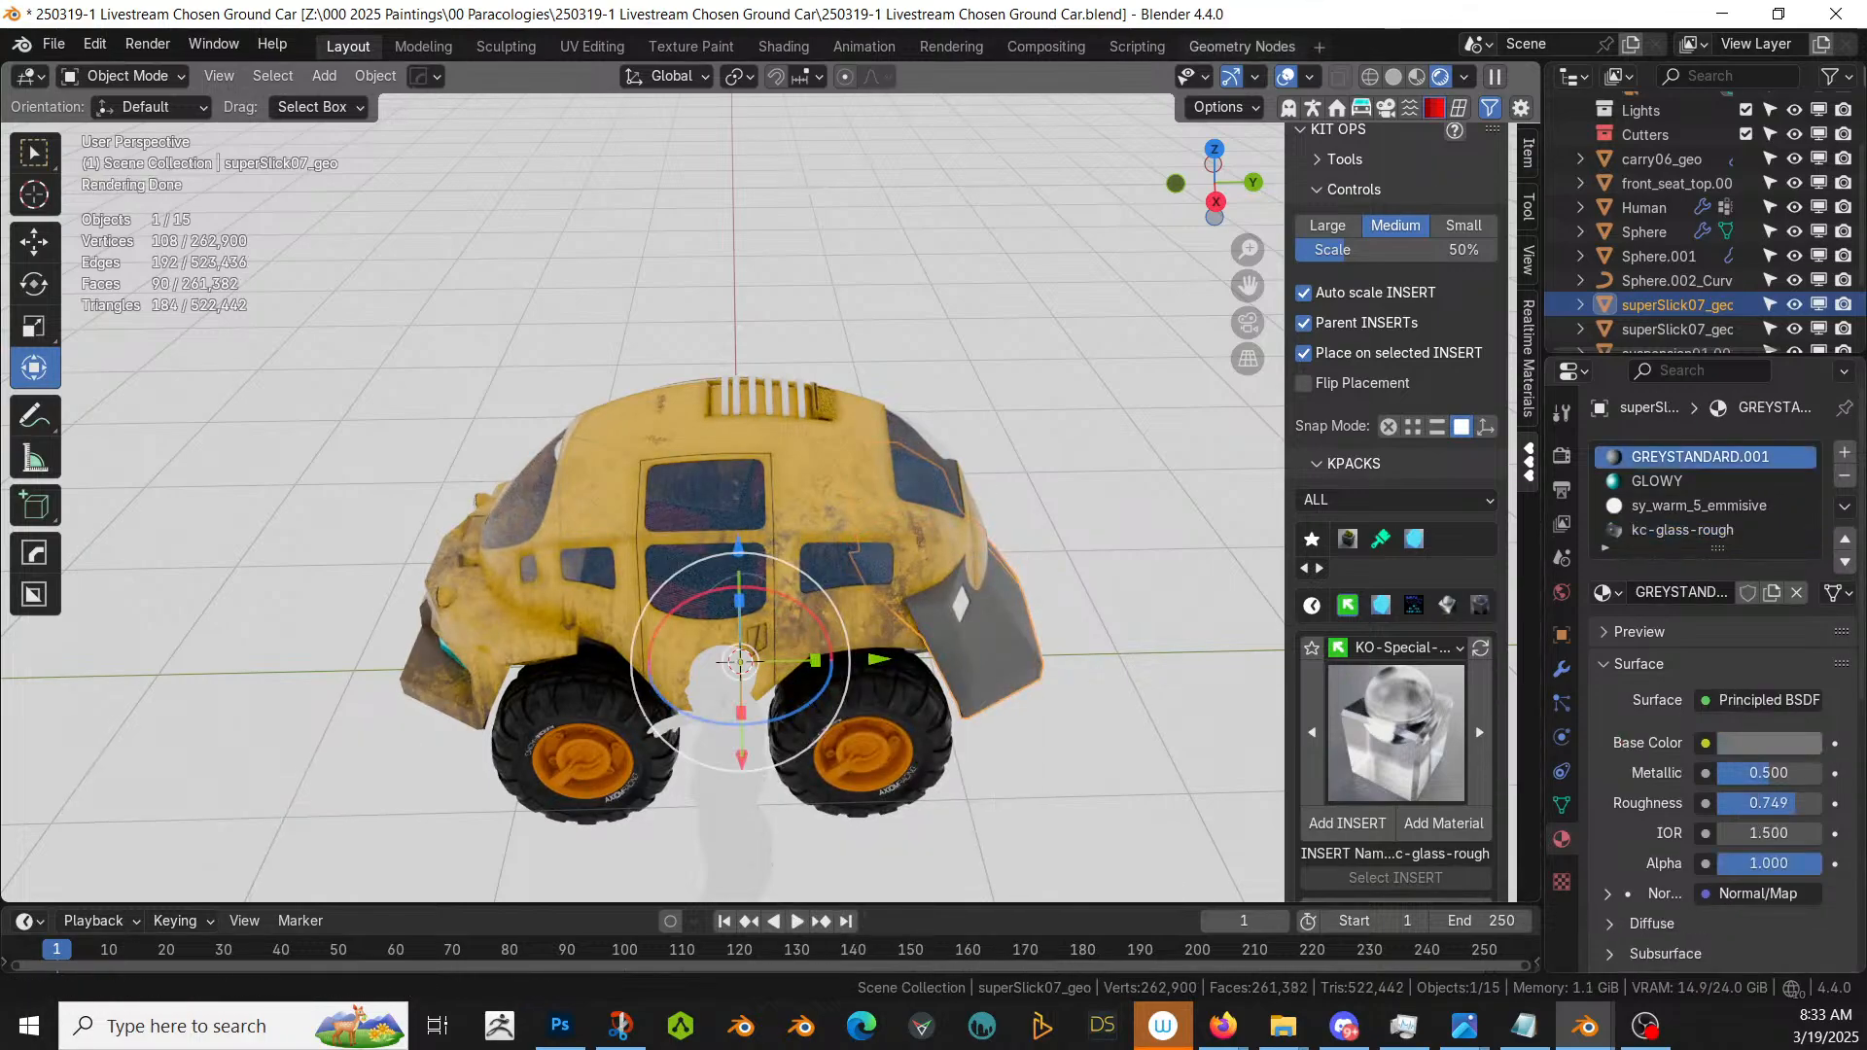
{"action": "mouse_move", "coordinate": [1360, 232]}
{"action": "left_mouse_down"}
{"action": "mouse_move", "coordinate": [1613, 463]}
{"action": "mouse_move", "coordinate": [1692, 484]}
{"action": "mouse_move", "coordinate": [1705, 468]}
{"action": "left_mouse_up"}
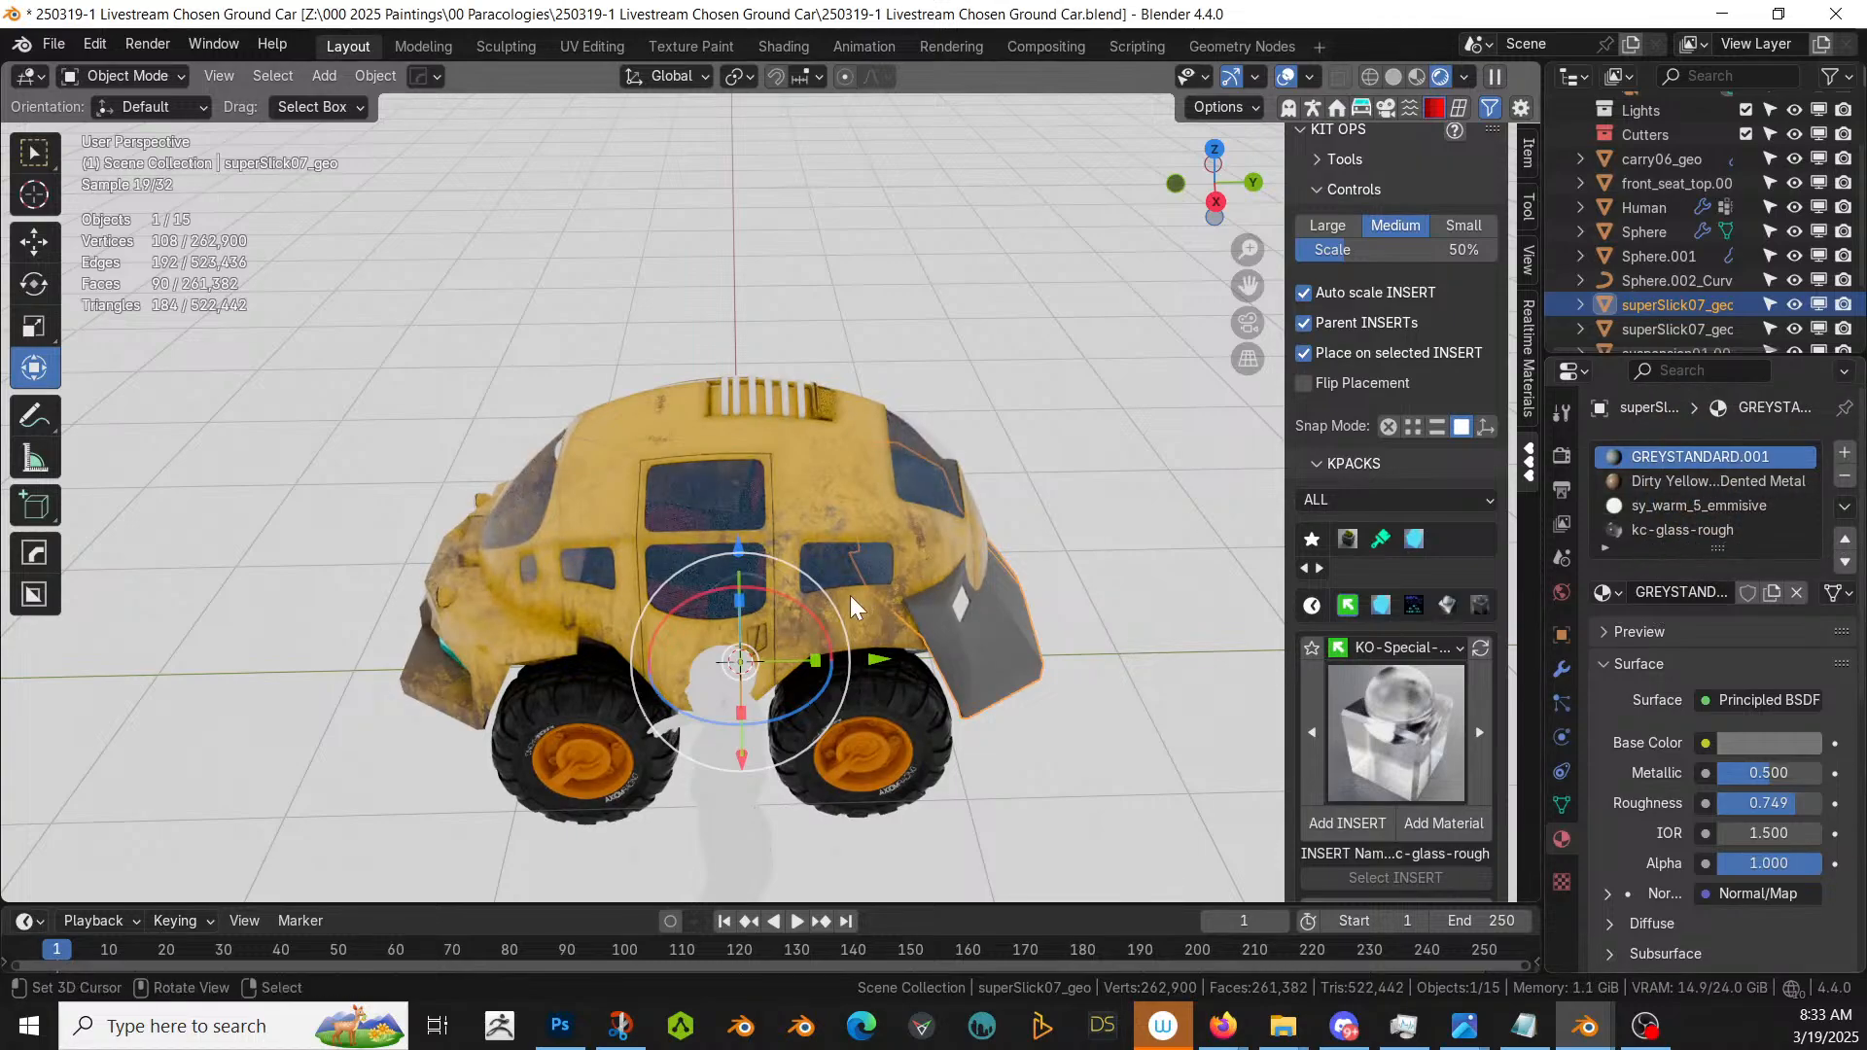
{"action": "key", "text": "ctrl+z"}
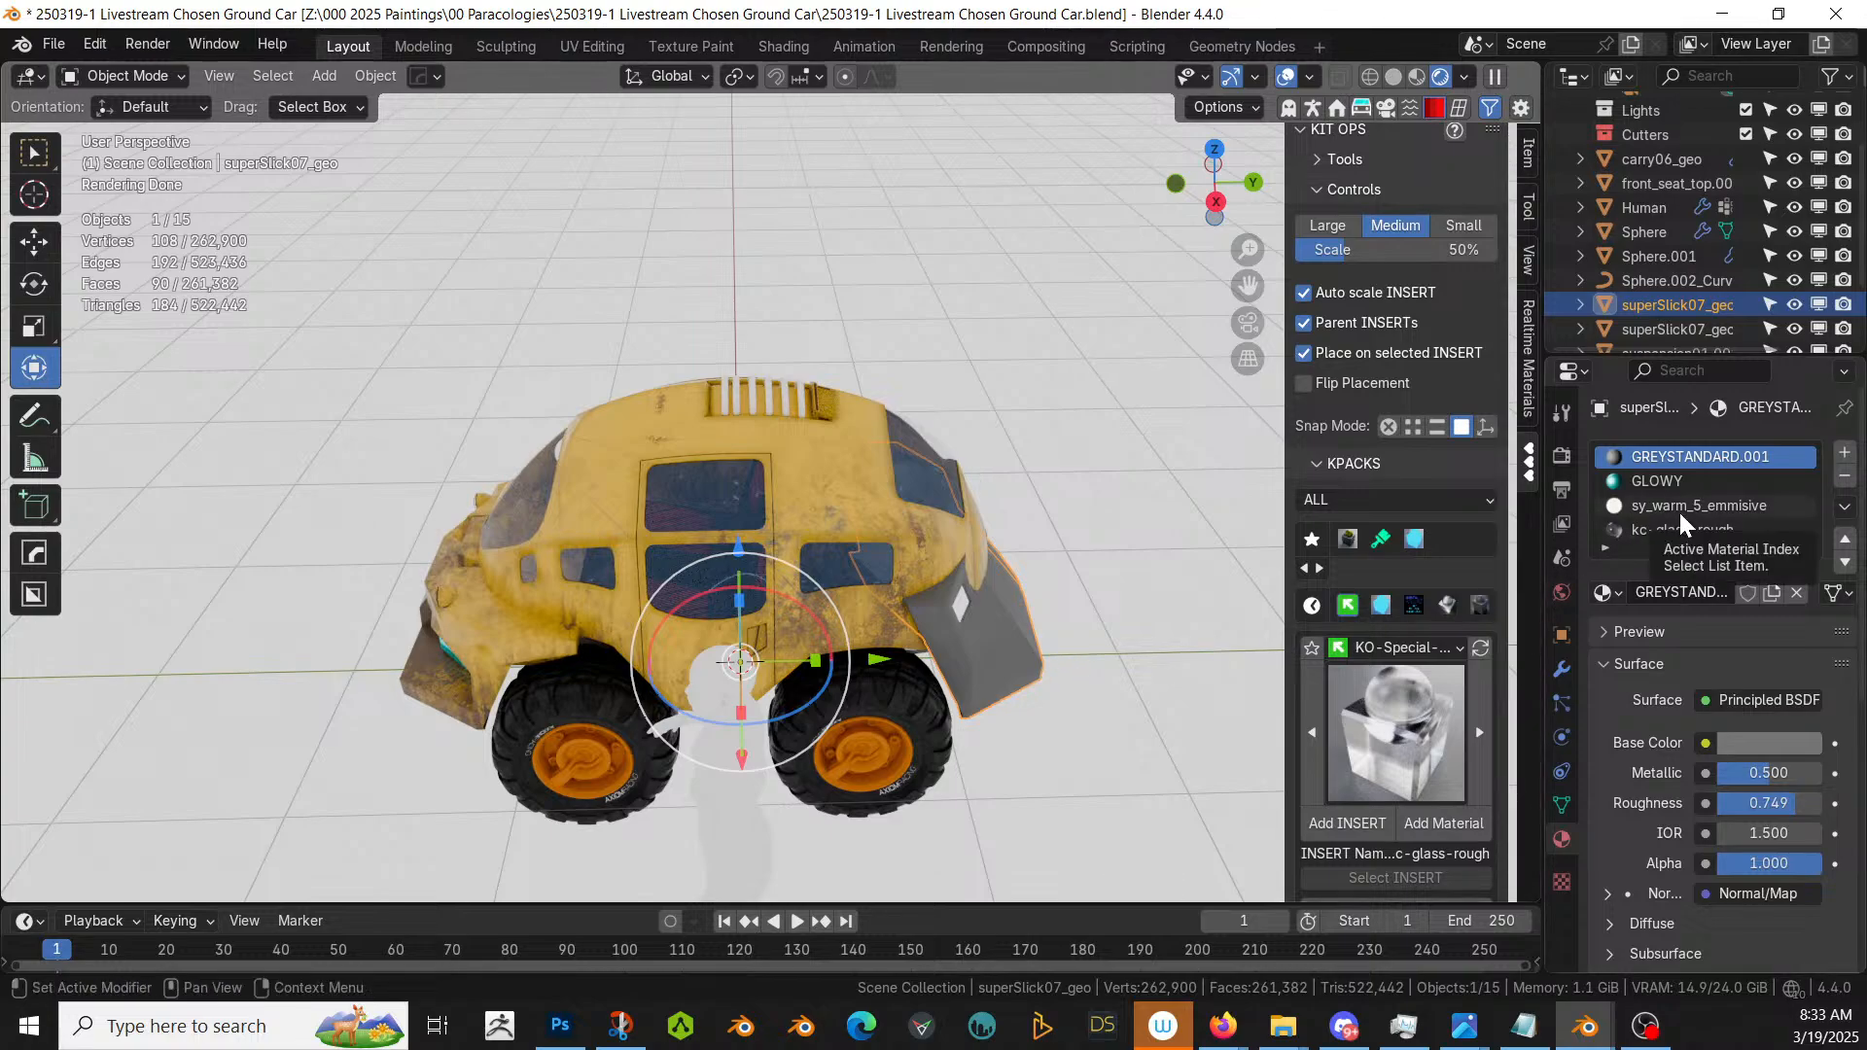
- Isolate the rear bumper and inspect the material slot used by one of its lower faces
{"action": "middle_click_drag", "start_coordinate": [1058, 567], "coordinate": [998, 568]}
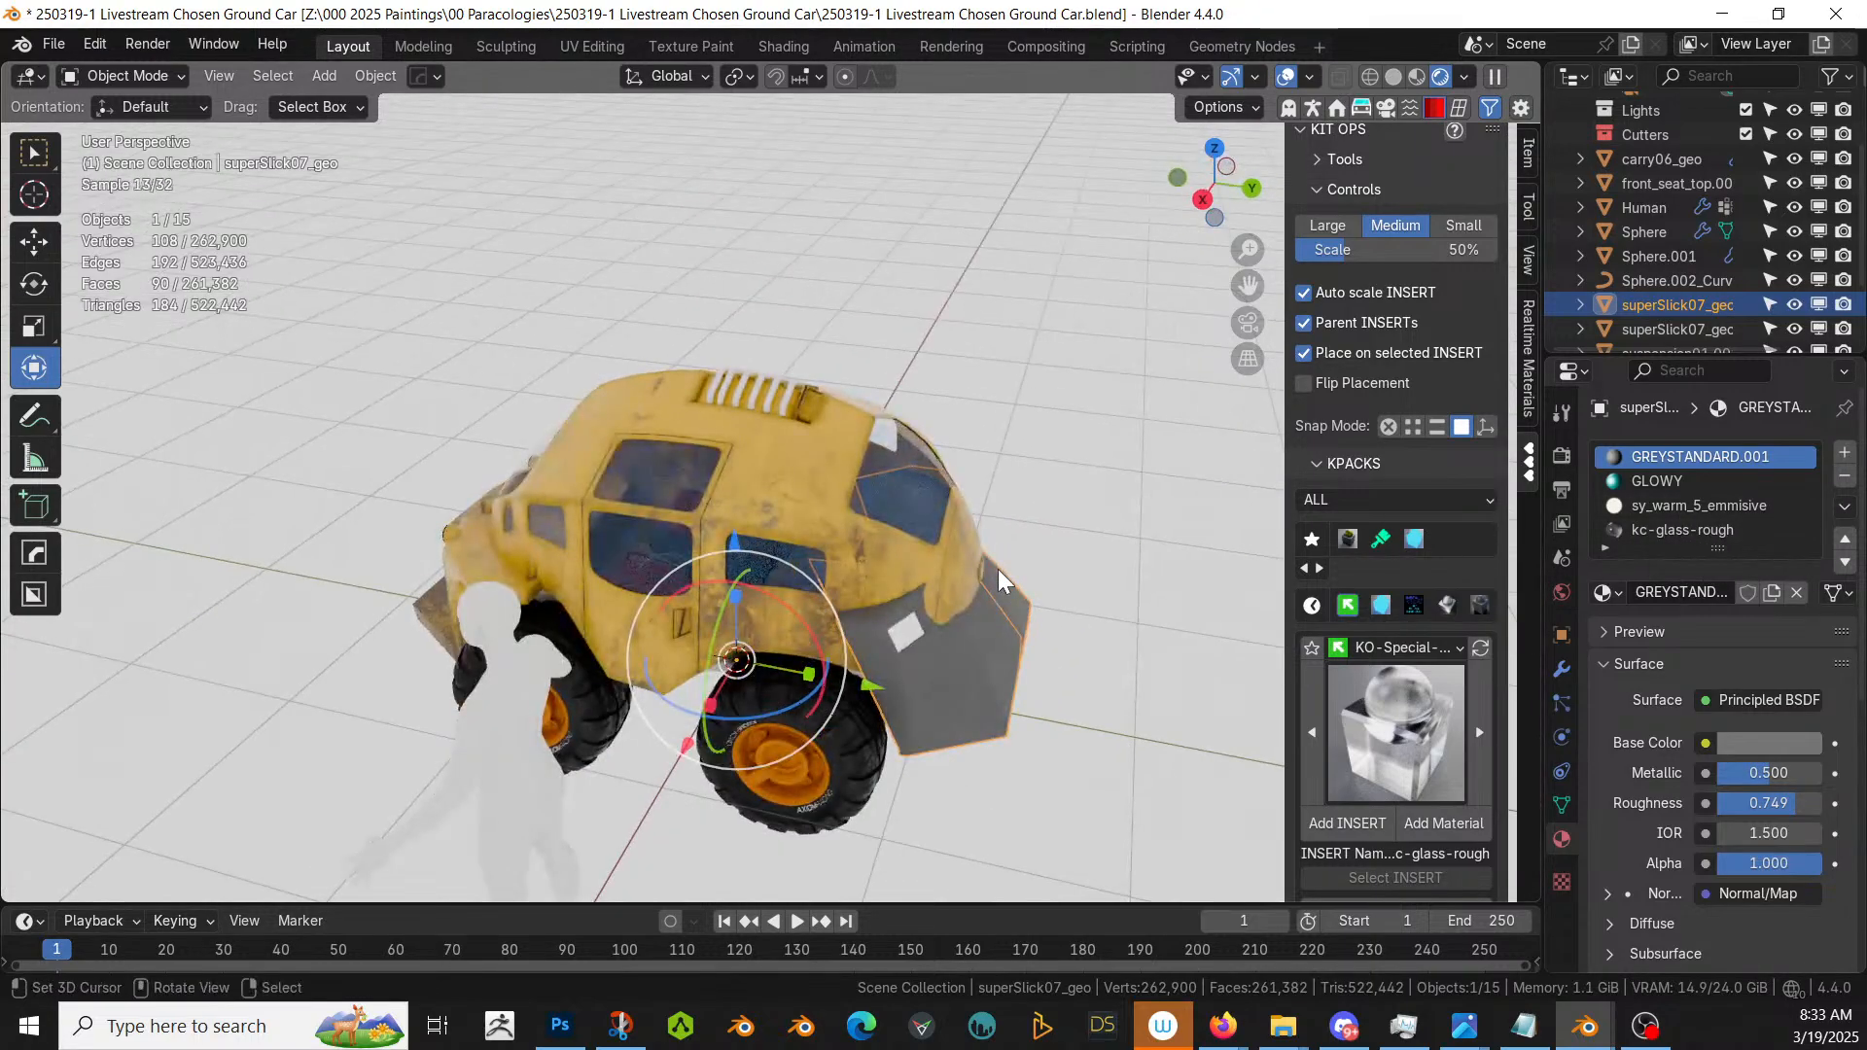
{"action": "key", "text": "KP_Divide"}
{"action": "key", "text": "Tab"}
{"action": "left_click", "coordinate": [784, 657]}
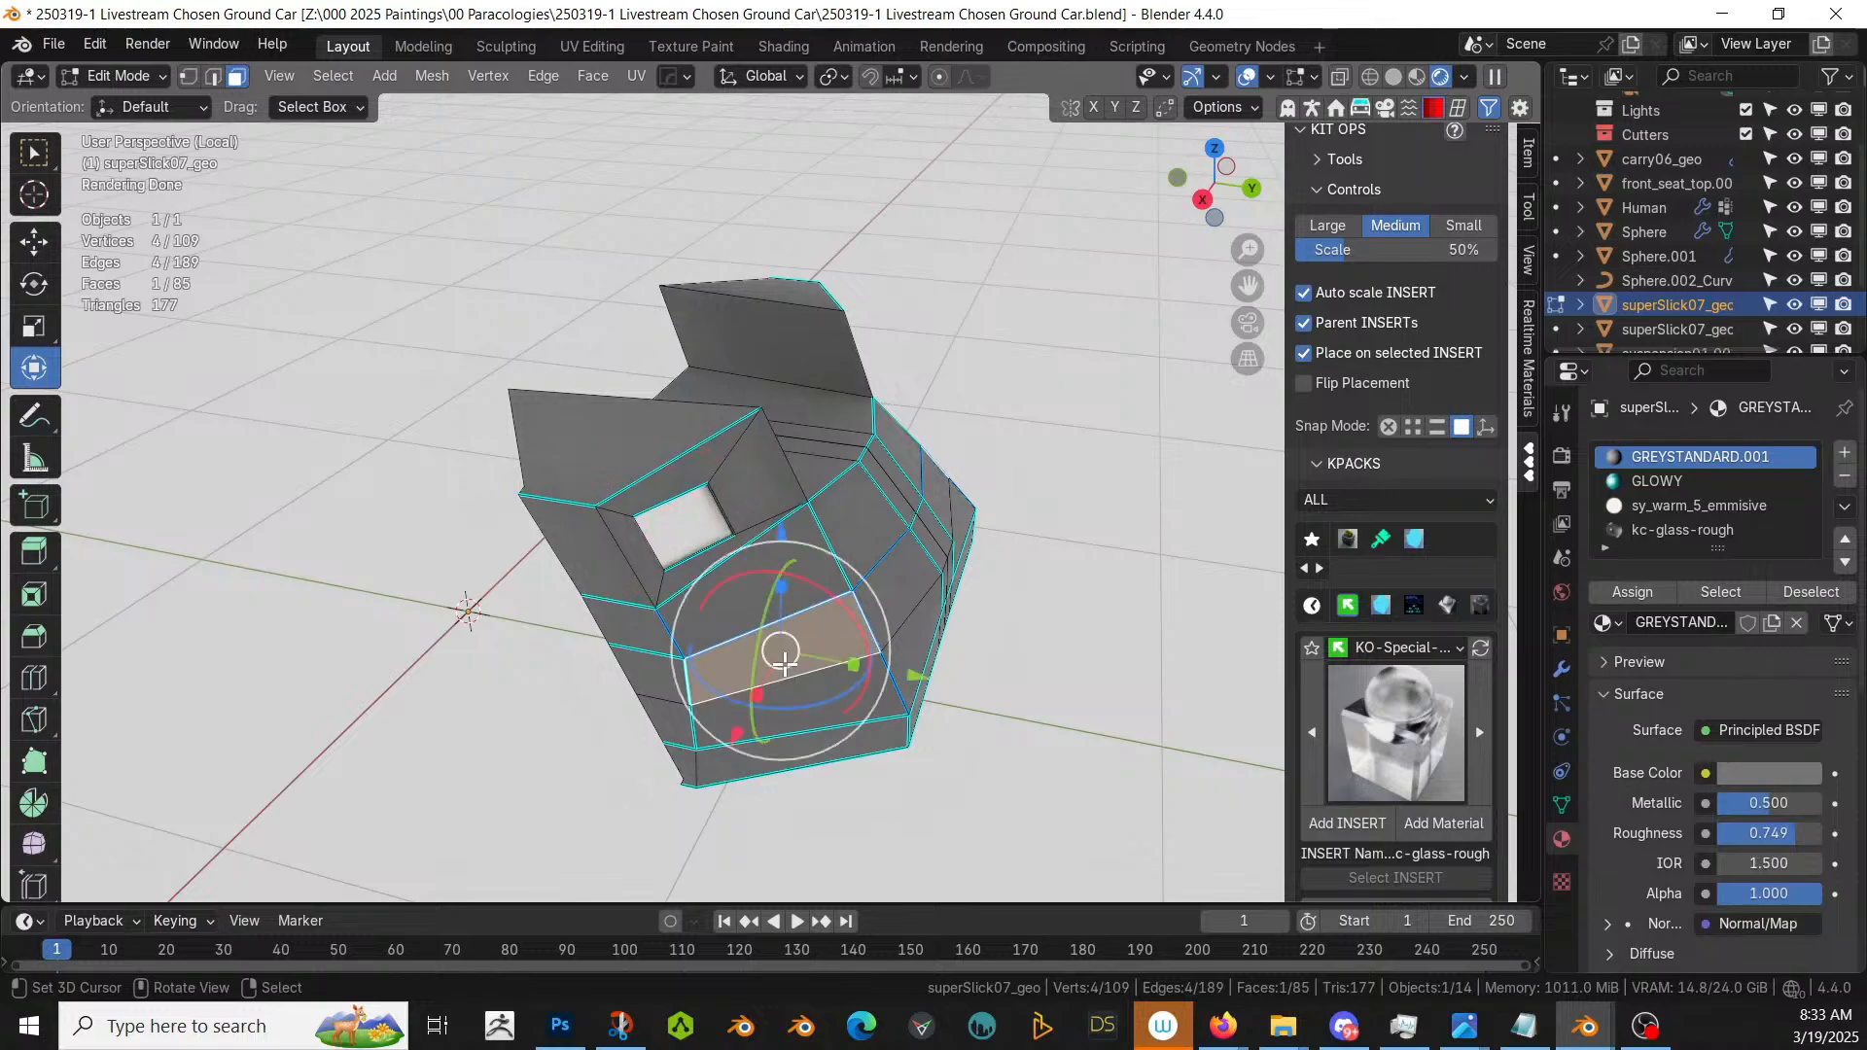
{"action": "key", "text": "Tab"}
- Try putting the dirty yellow dented metal on the isolated rear bumper and applying all transforms, and undo both
{"action": "mouse_move", "coordinate": [1835, 8]}
{"action": "left_mouse_down"}
{"action": "mouse_move", "coordinate": [1857, 93]}
{"action": "mouse_move", "coordinate": [1618, 531]}
{"action": "mouse_move", "coordinate": [1693, 481]}
{"action": "left_mouse_up"}
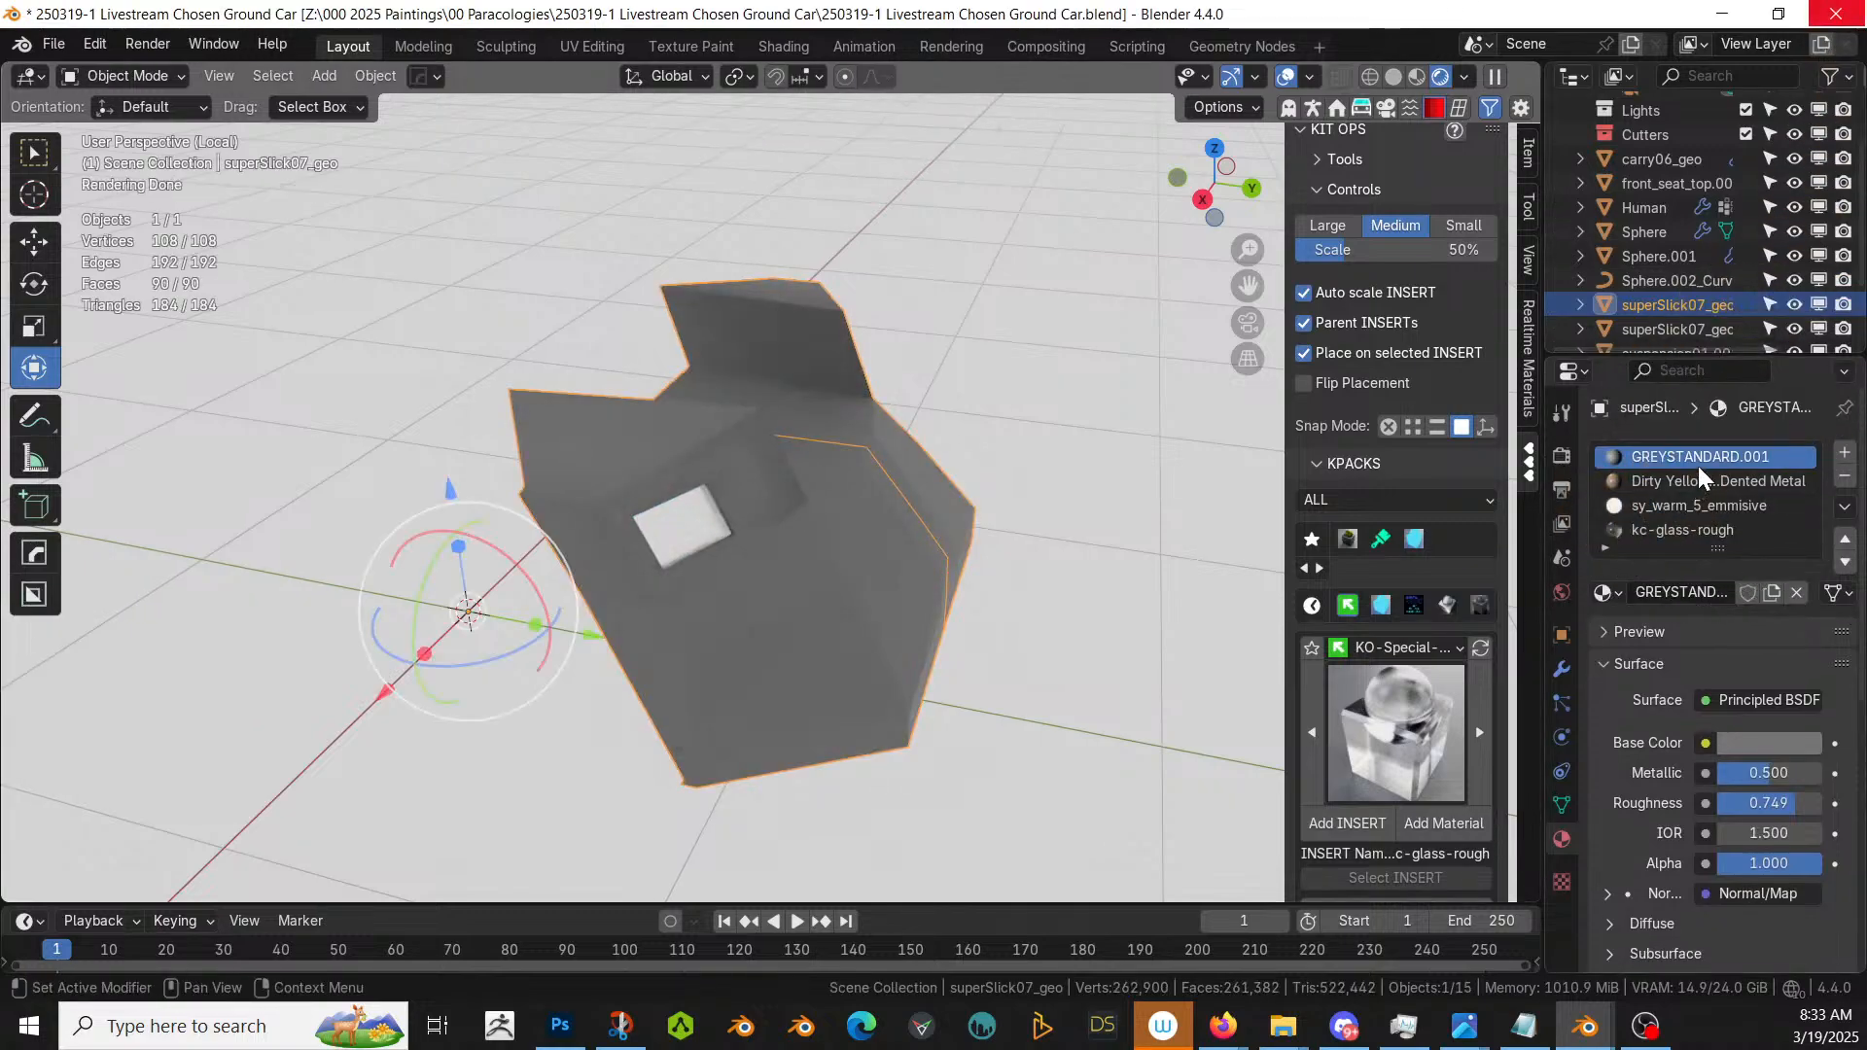
{"action": "middle_click_drag", "start_coordinate": [895, 548], "coordinate": [861, 516]}
{"action": "key", "text": "ctrl+a"}
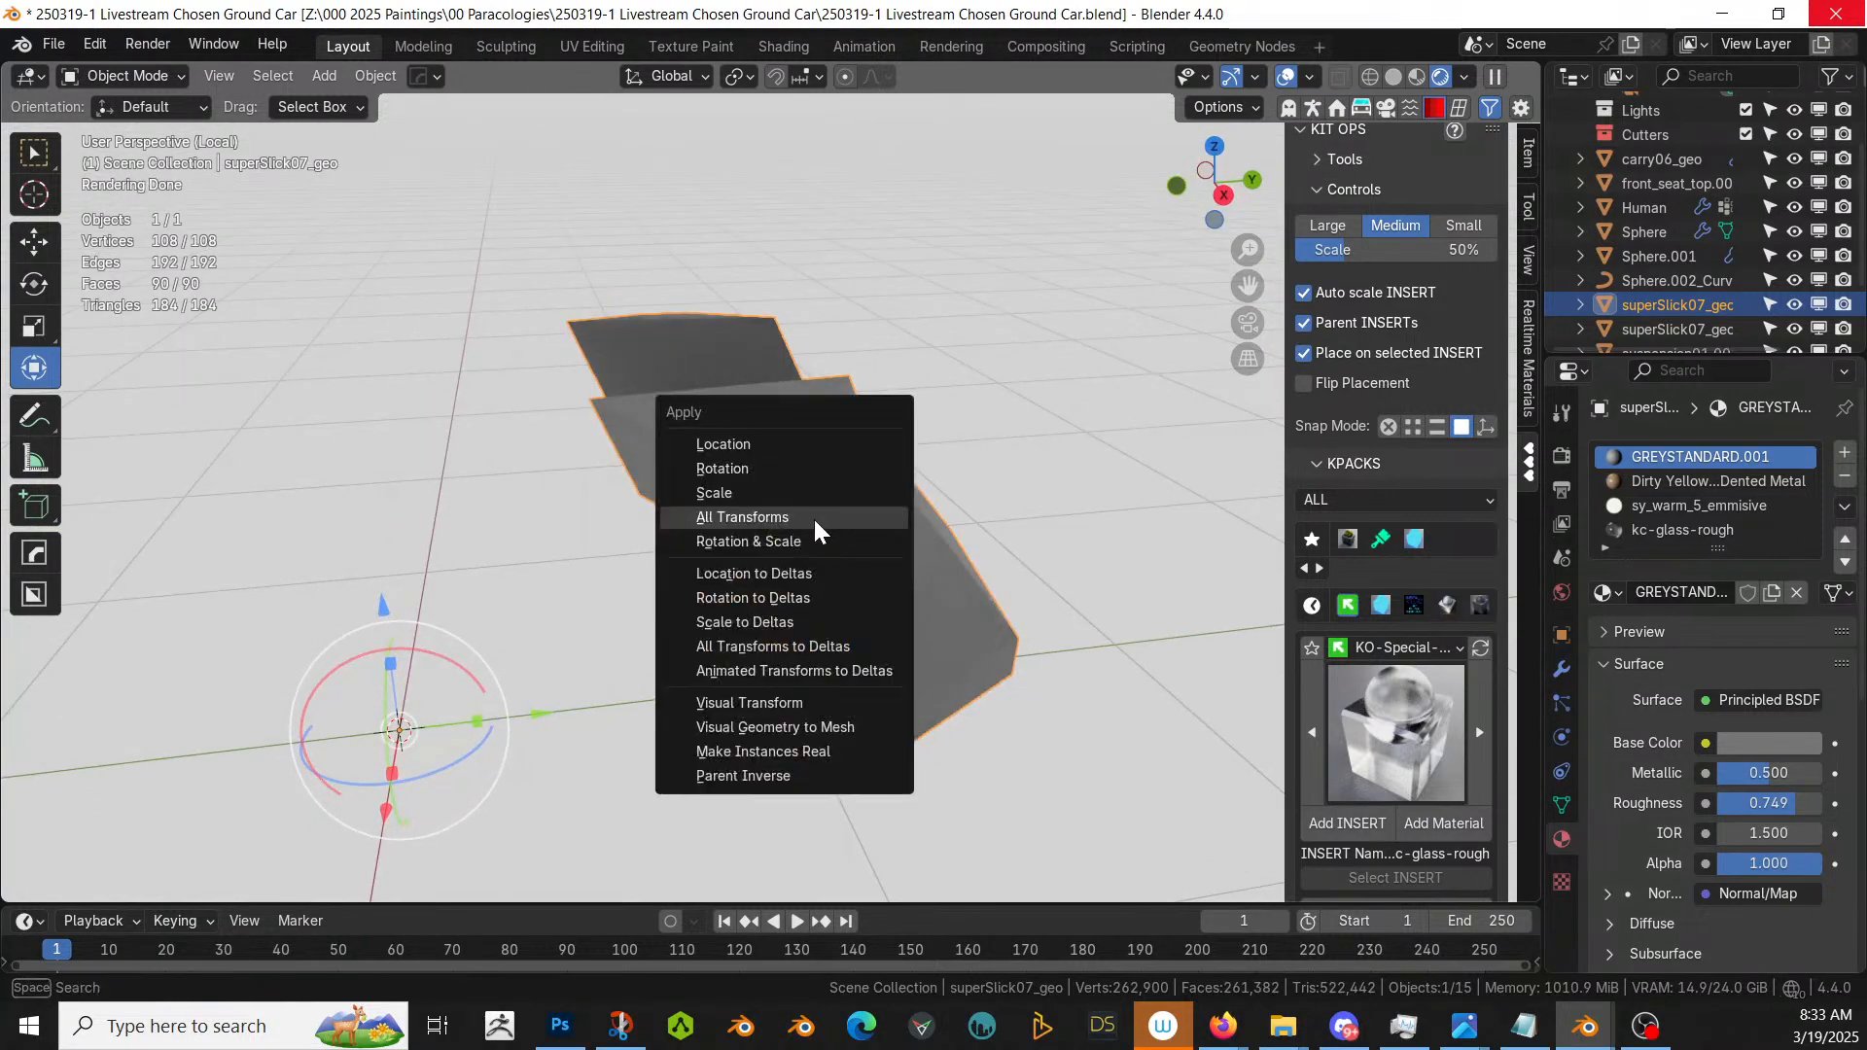
{"action": "left_click", "coordinate": [812, 516]}
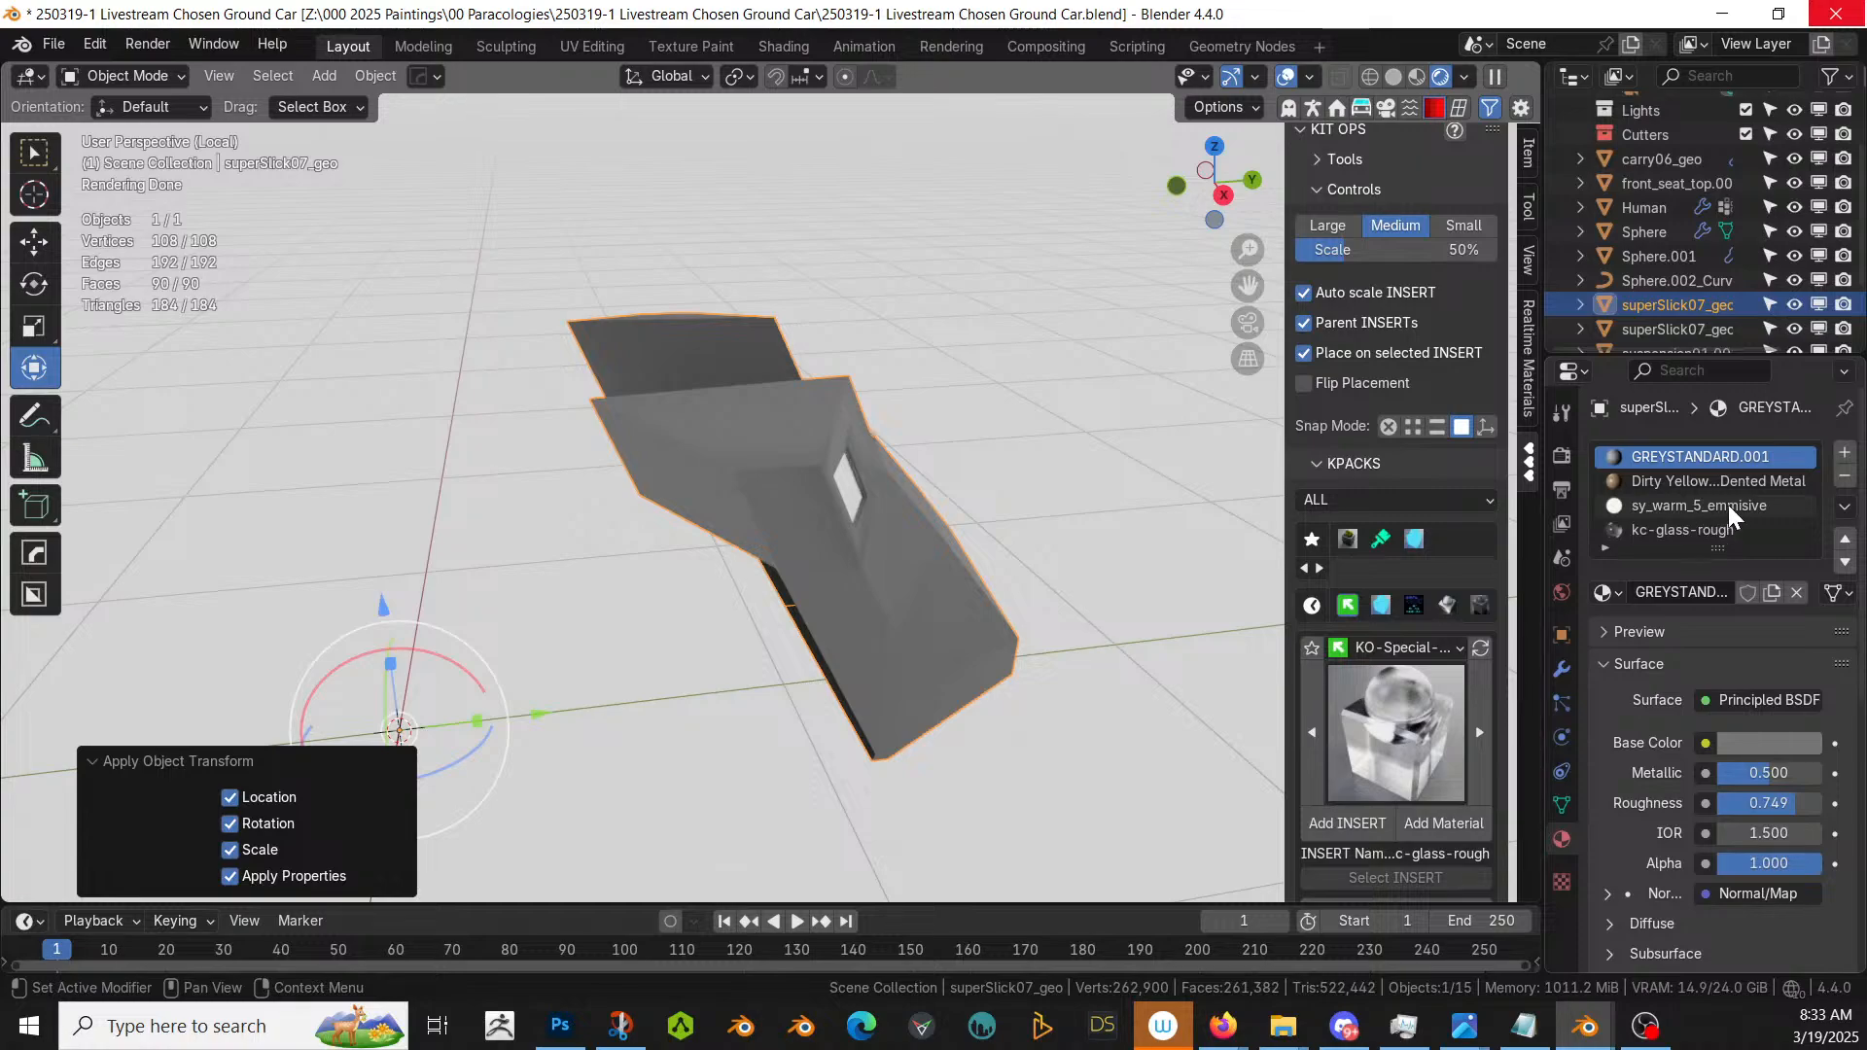
{"action": "key", "text": "ctrl+z"}
{"action": "key", "text": "ctrl+z"}
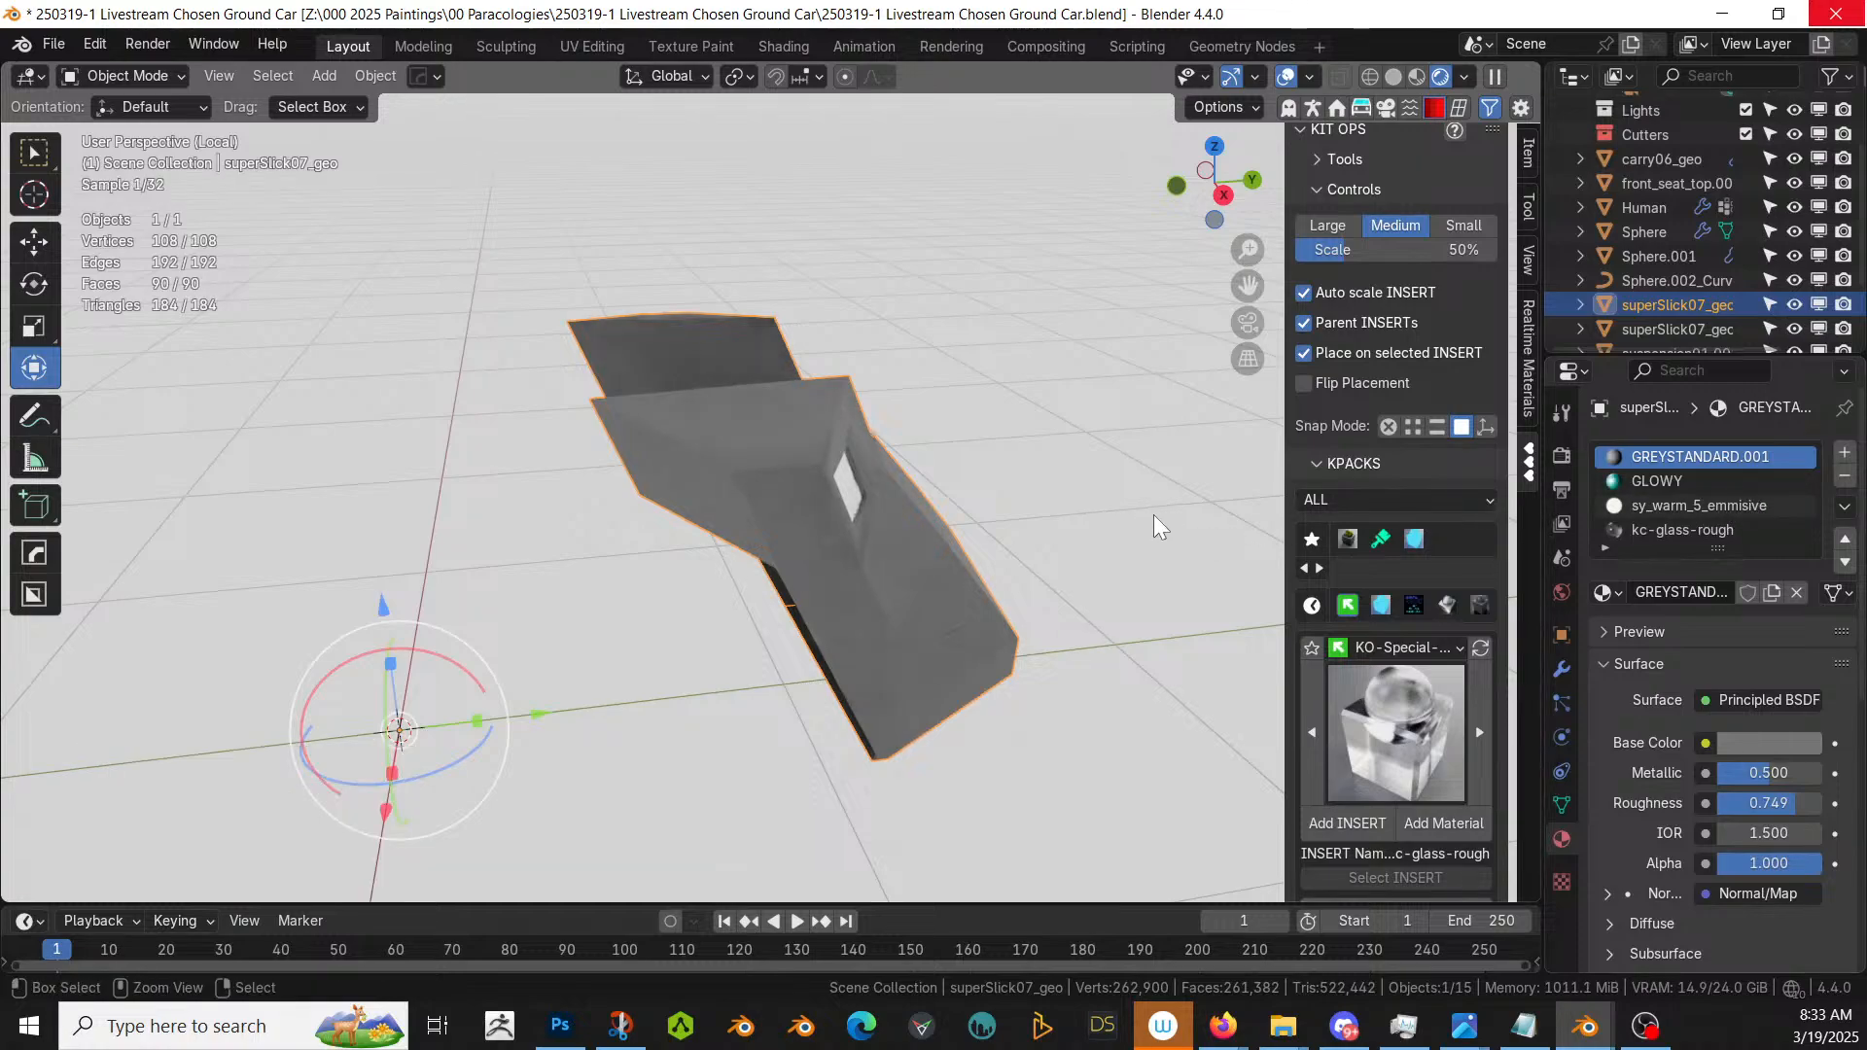
- Remove the rear bumper's GLOWY slot and replace its GREYSTANDARD.001 material with Dirty Yellow Paint on Dented Metal, ending the isolated view
{"action": "left_click", "coordinate": [1701, 480]}
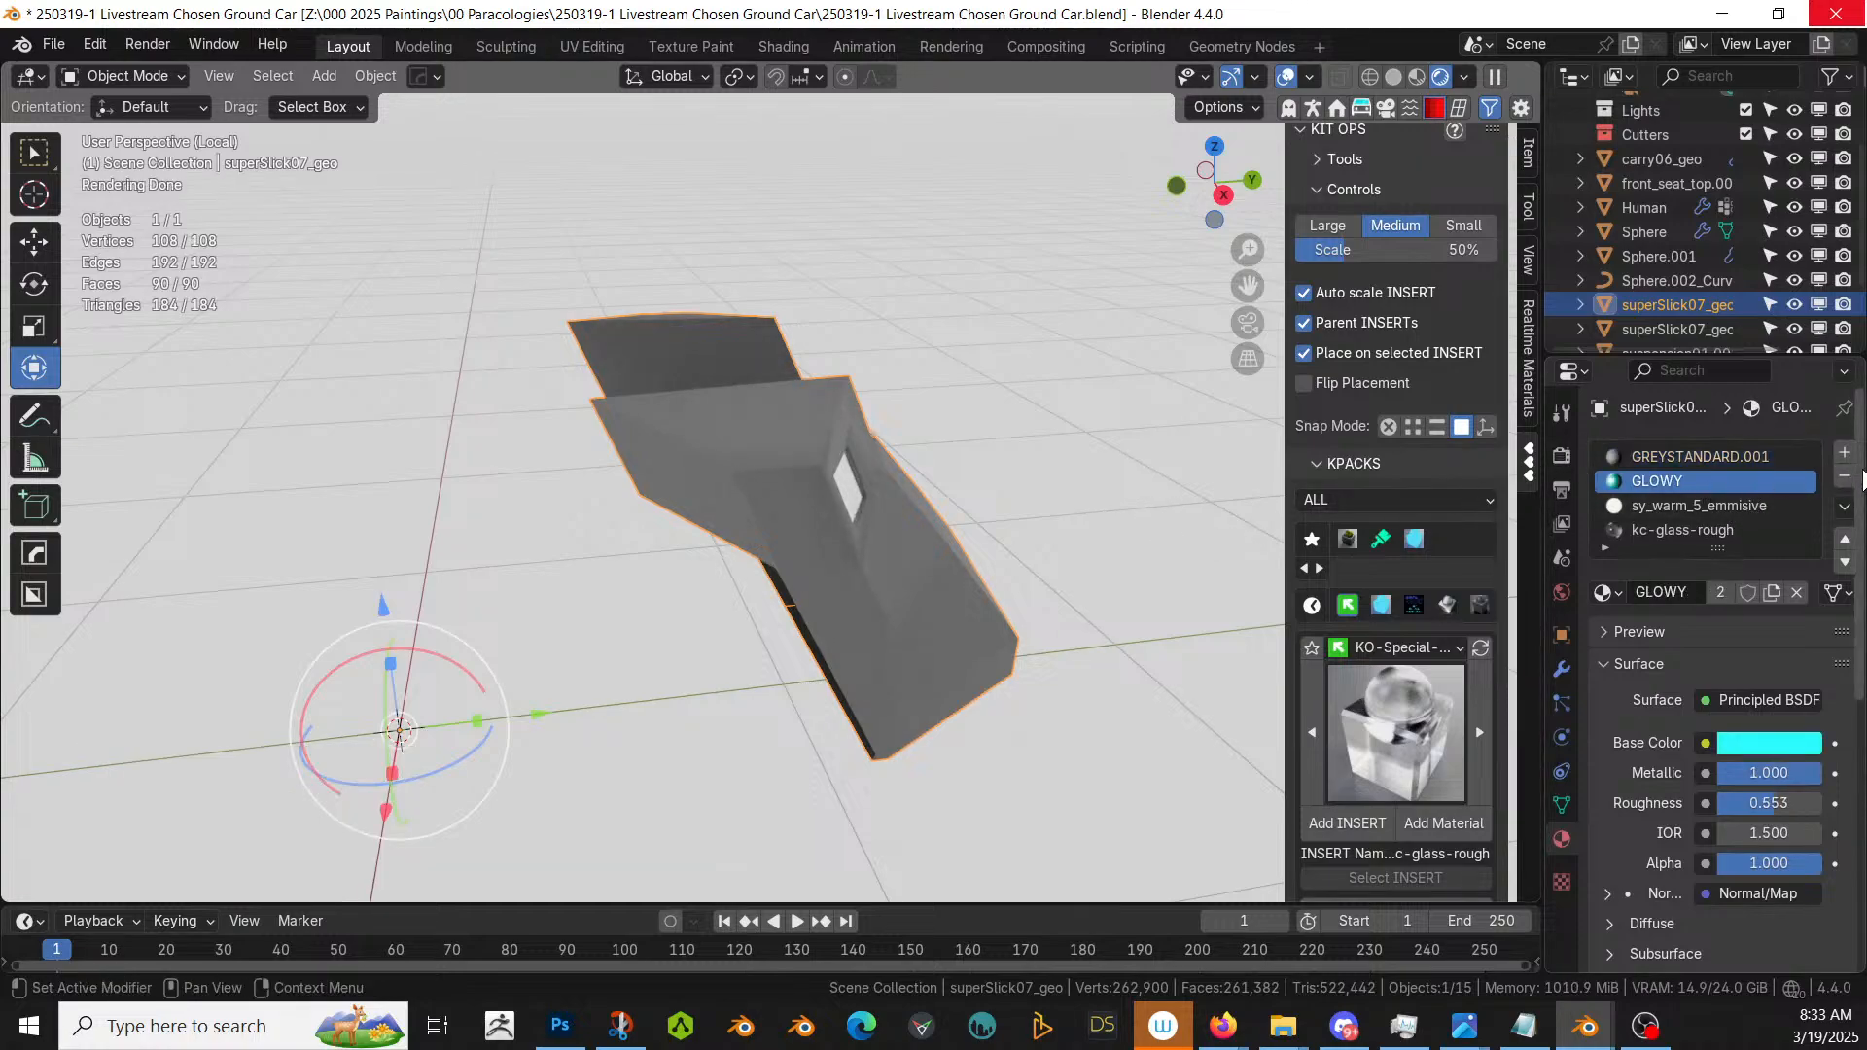
{"action": "left_click", "coordinate": [1846, 477]}
{"action": "left_click", "coordinate": [1658, 457]}
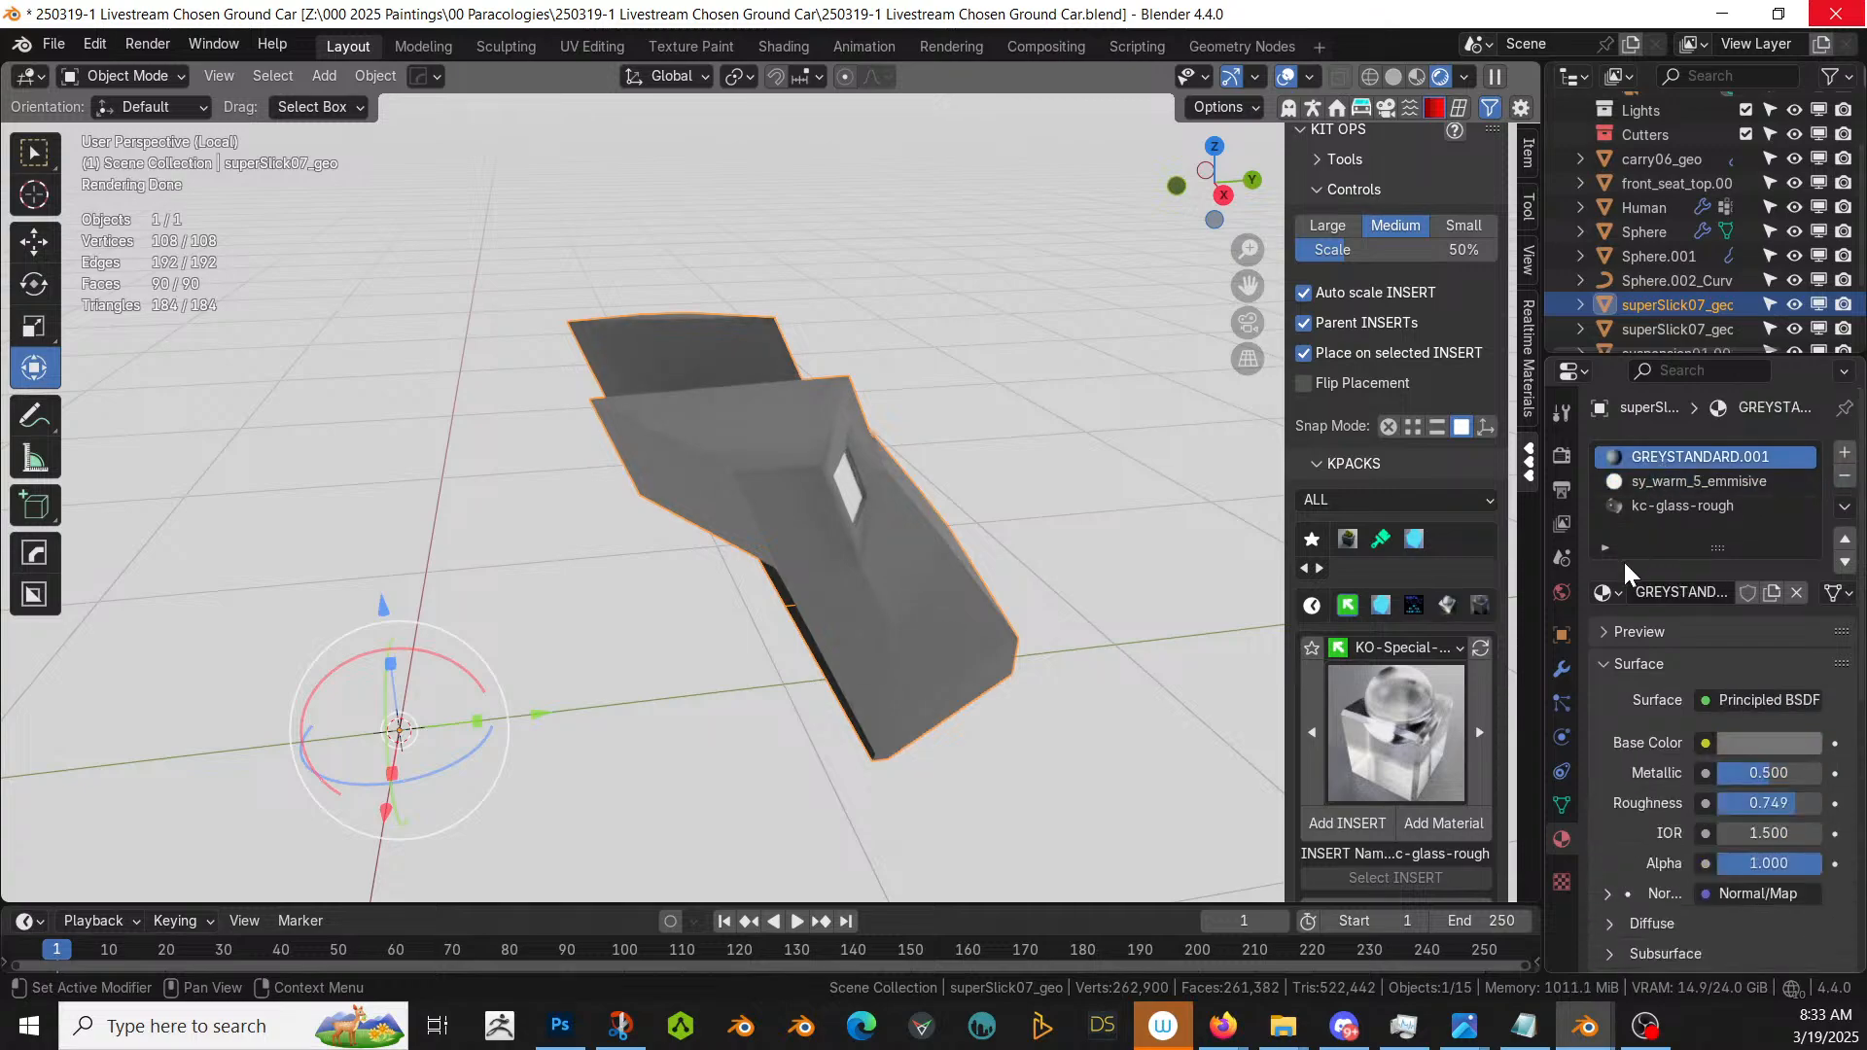
{"action": "left_click", "coordinate": [1609, 593]}
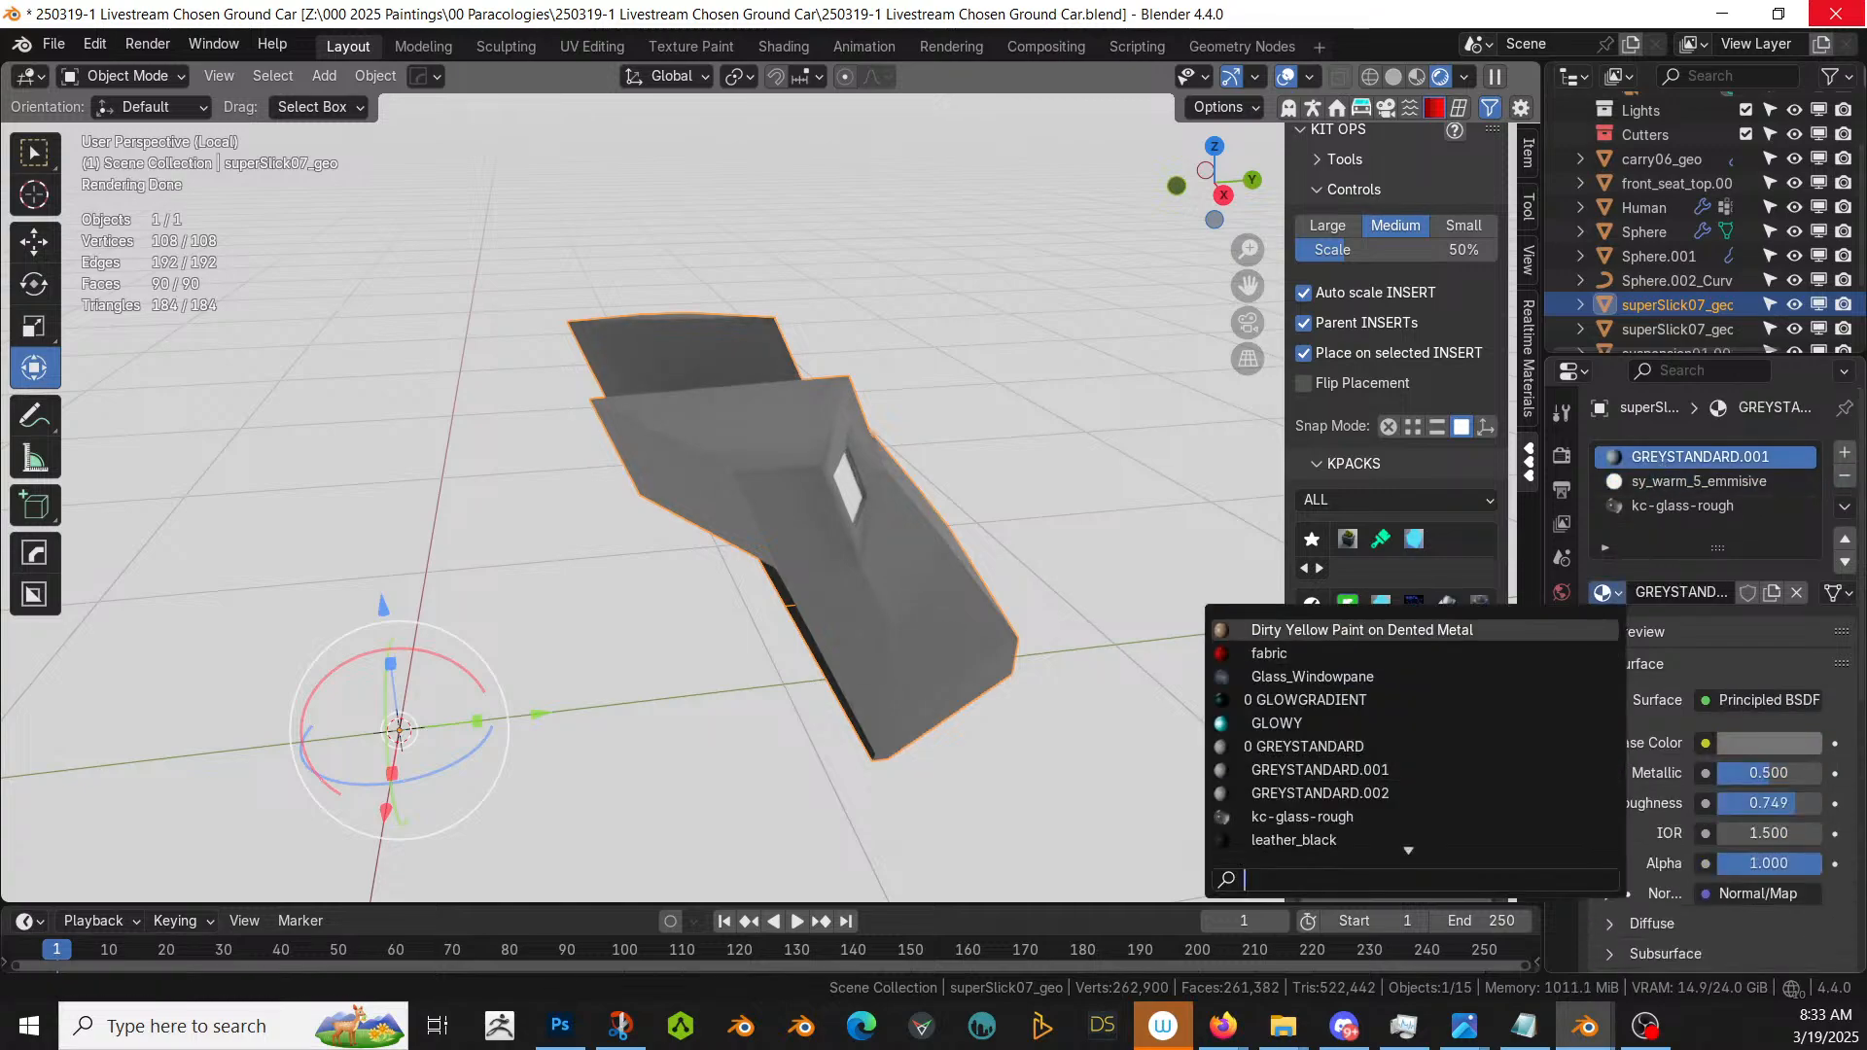
{"action": "left_click", "coordinate": [1459, 628]}
{"action": "key", "text": "KP_Divide"}
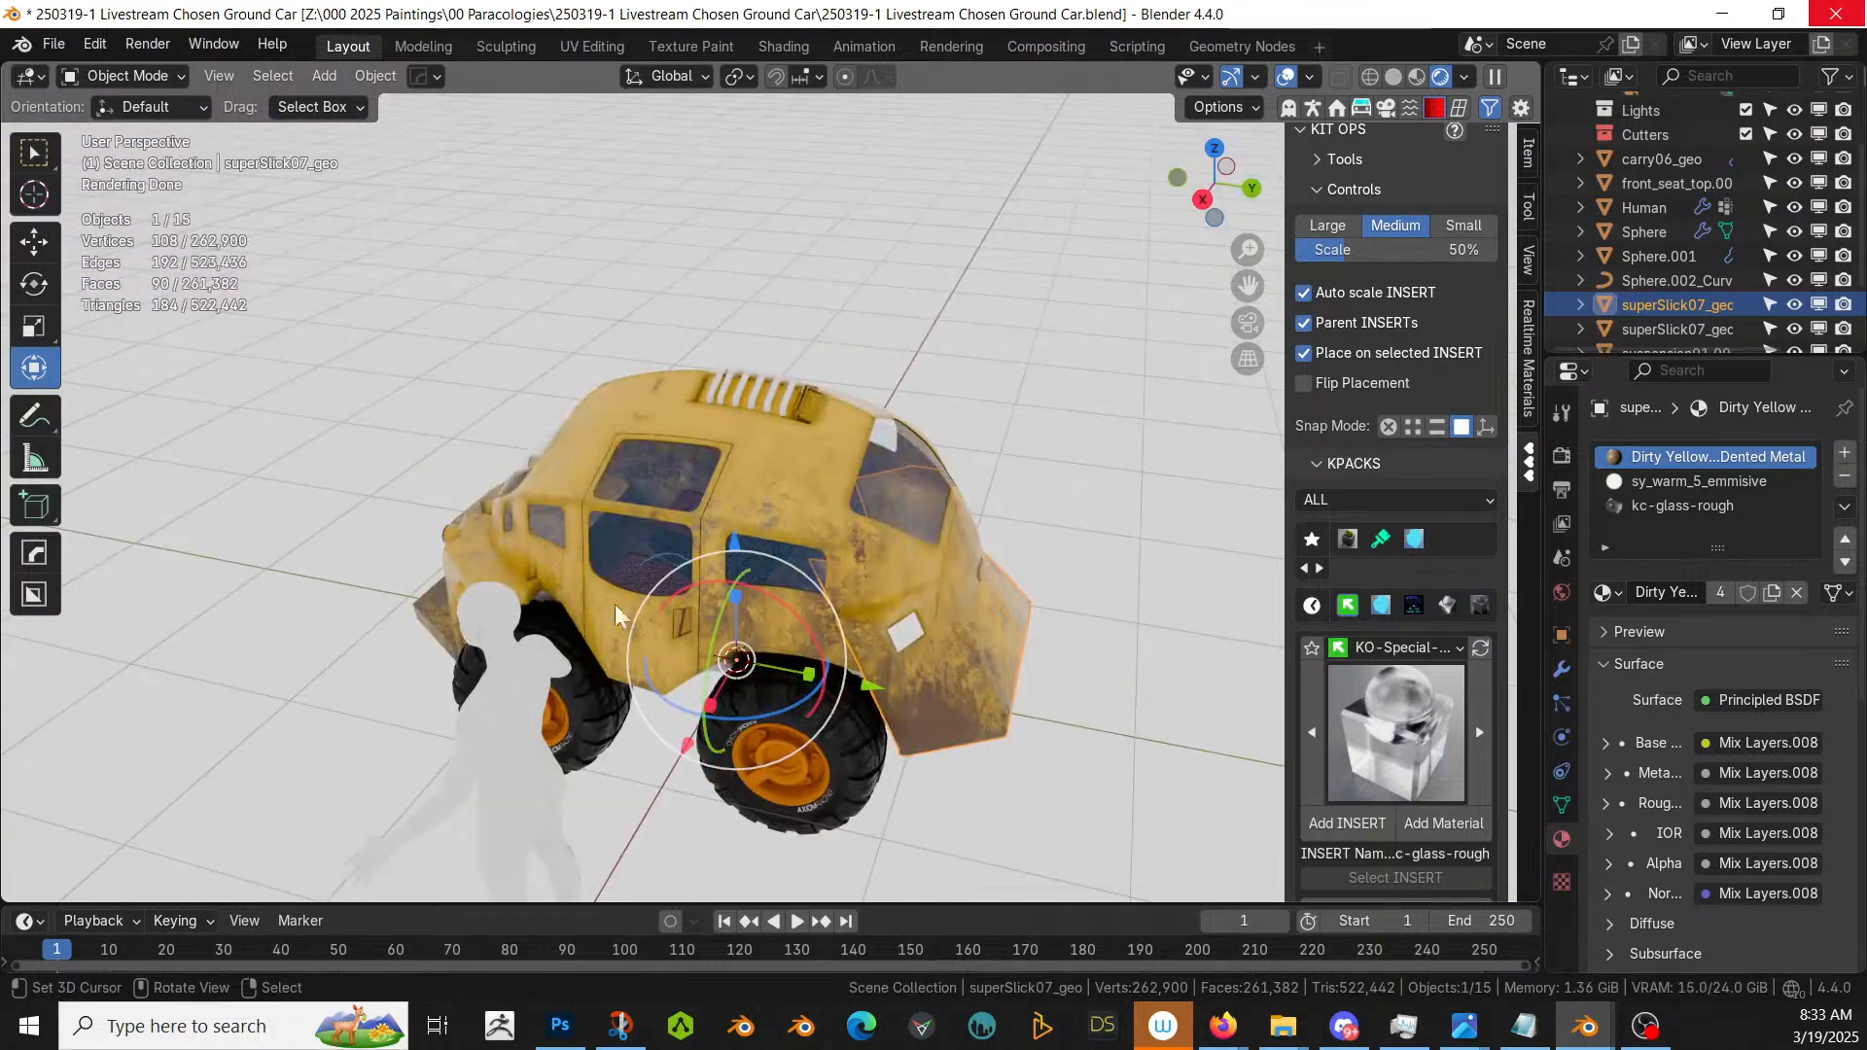
- Select the suspension under the car and replace its Steel material with Distressed Hull Texture
{"action": "middle_click_drag", "start_coordinate": [615, 614], "coordinate": [996, 446]}
{"action": "scroll", "coordinate": [733, 576], "scroll_direction": "up", "scroll_amount": 5}
{"action": "left_click", "coordinate": [703, 574]}
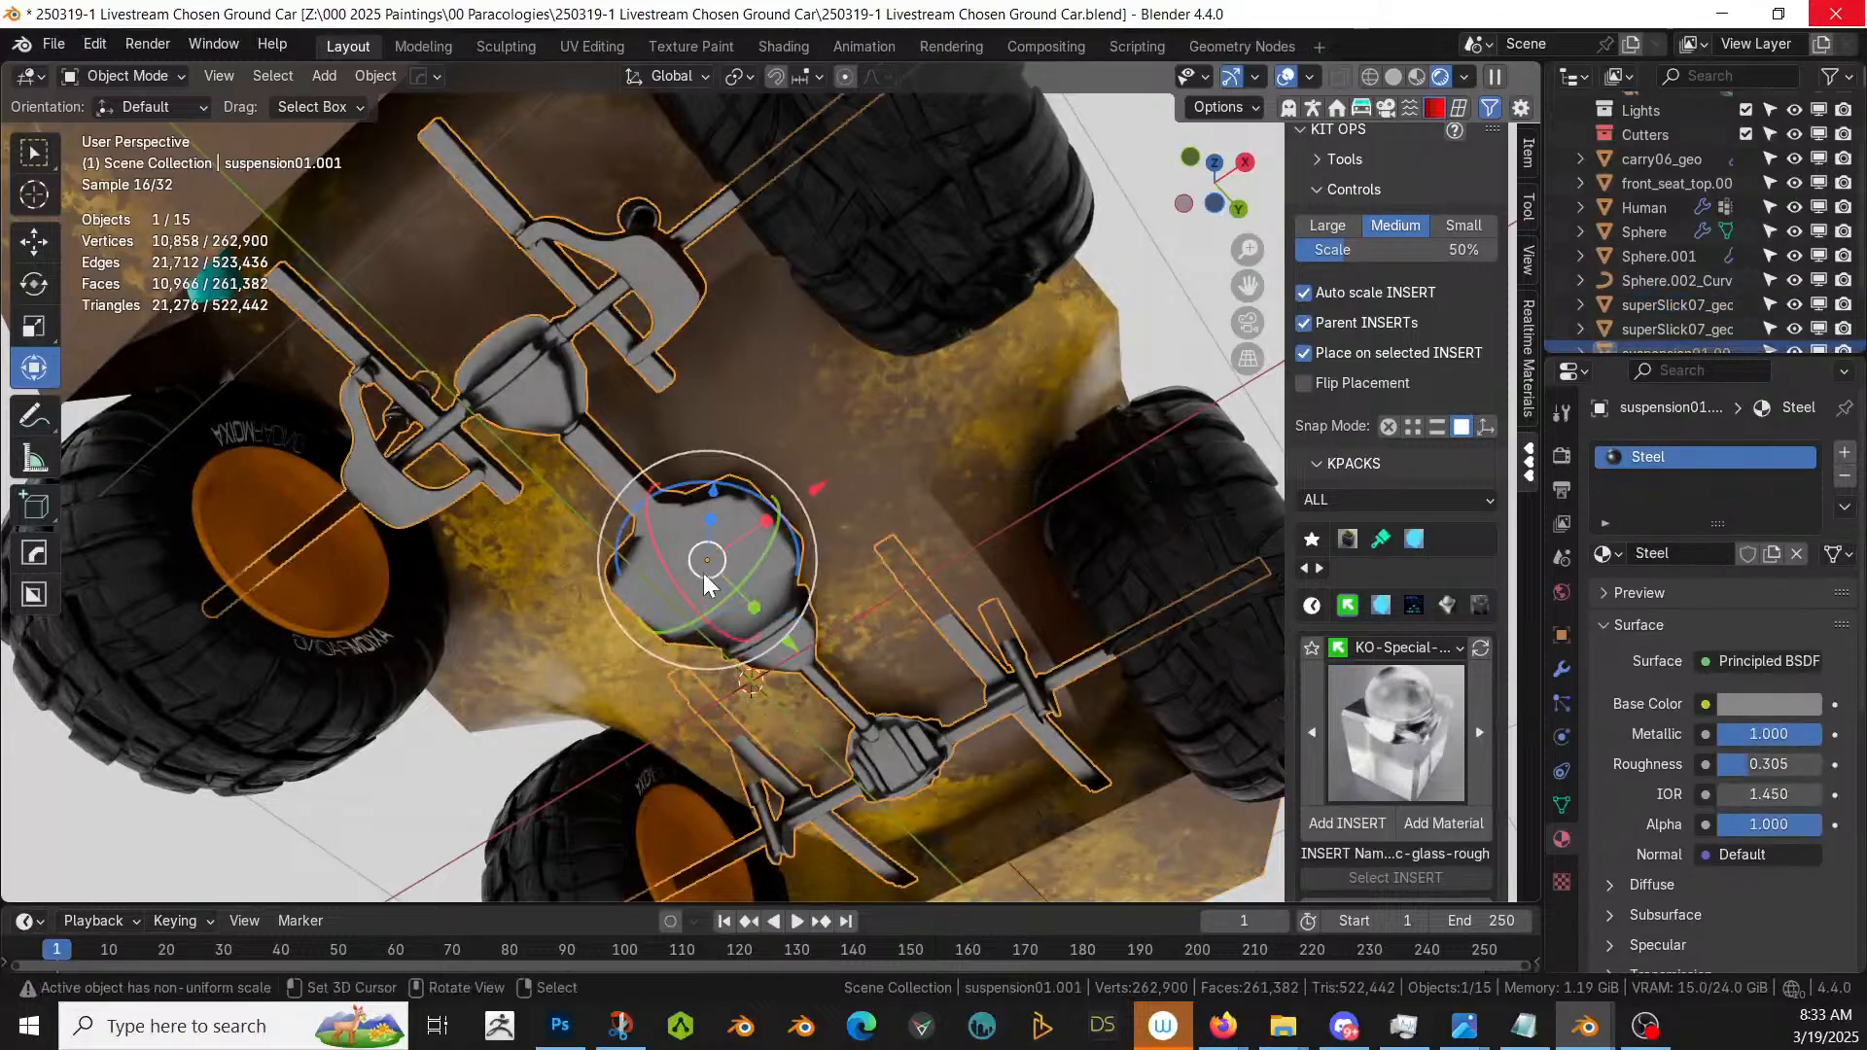
{"action": "scroll", "coordinate": [703, 574], "scroll_direction": "up", "scroll_amount": 1}
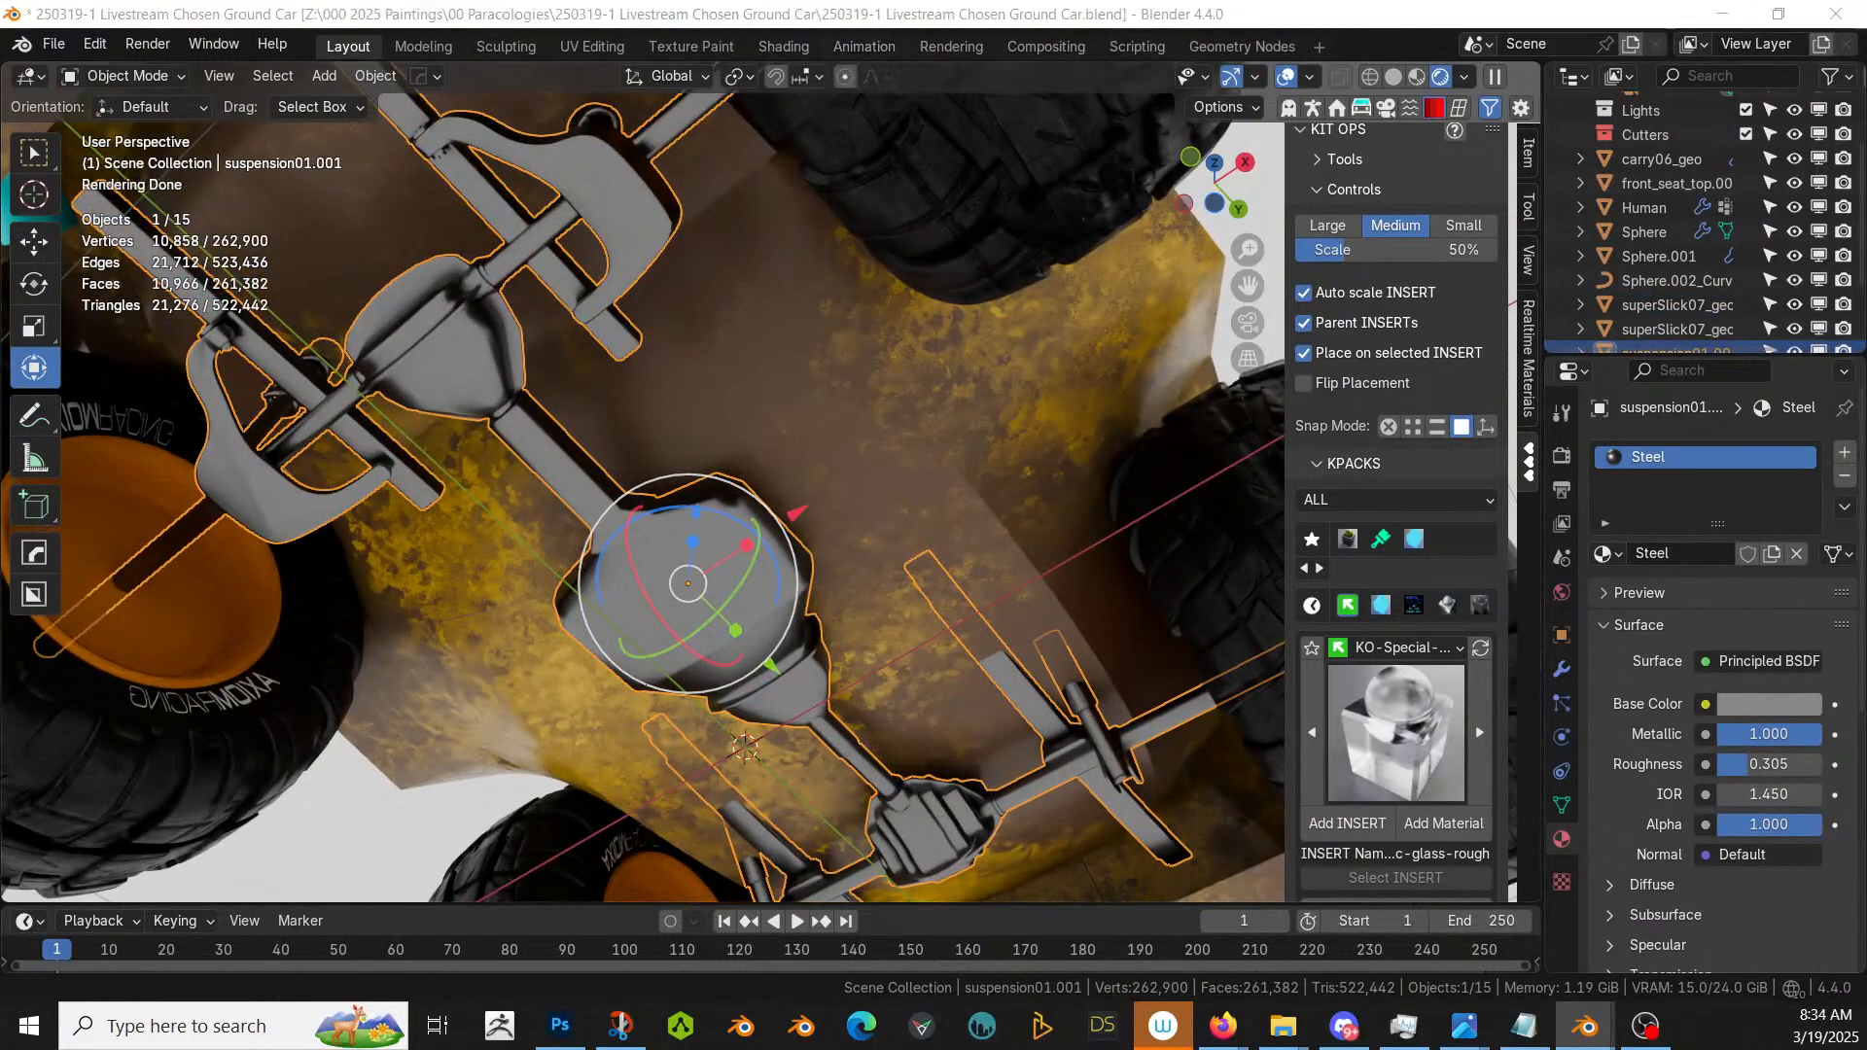
{"action": "left_click_drag", "start_coordinate": [766, 416], "coordinate": [682, 634]}
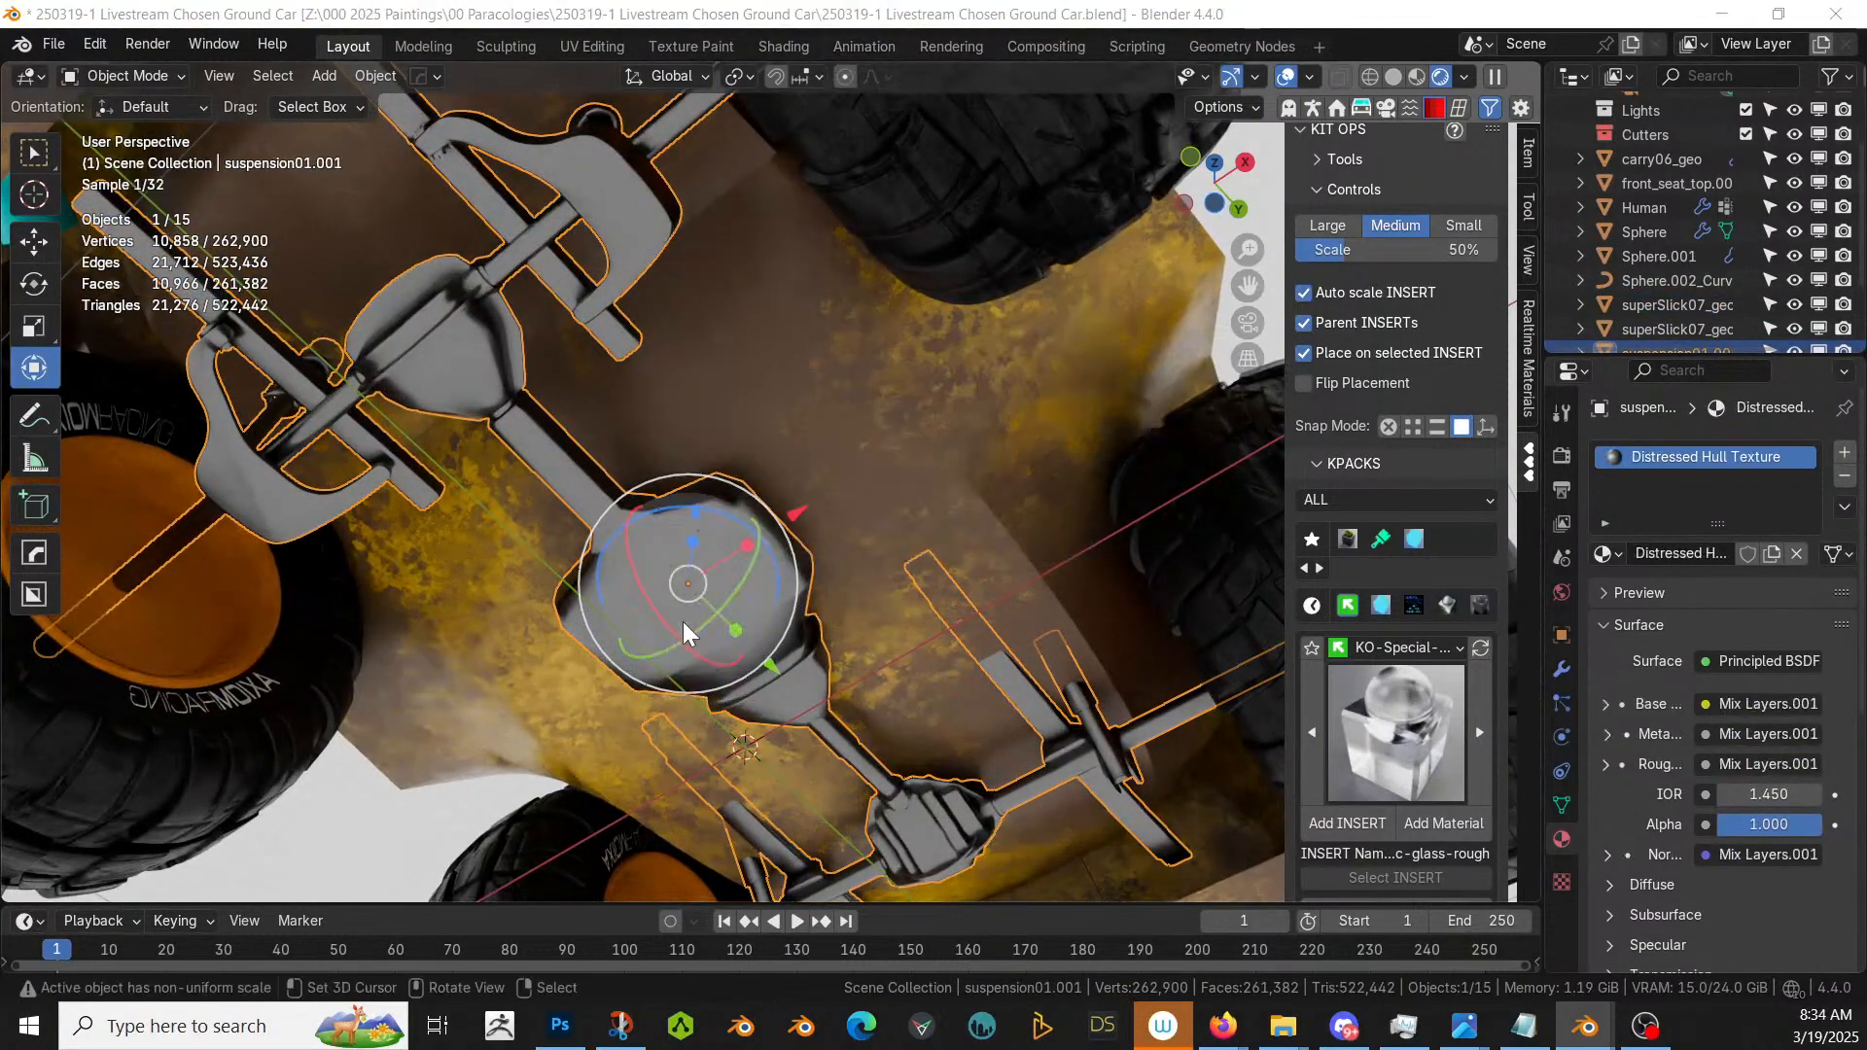
{"action": "scroll", "coordinate": [729, 607], "scroll_direction": "down", "scroll_amount": 5}
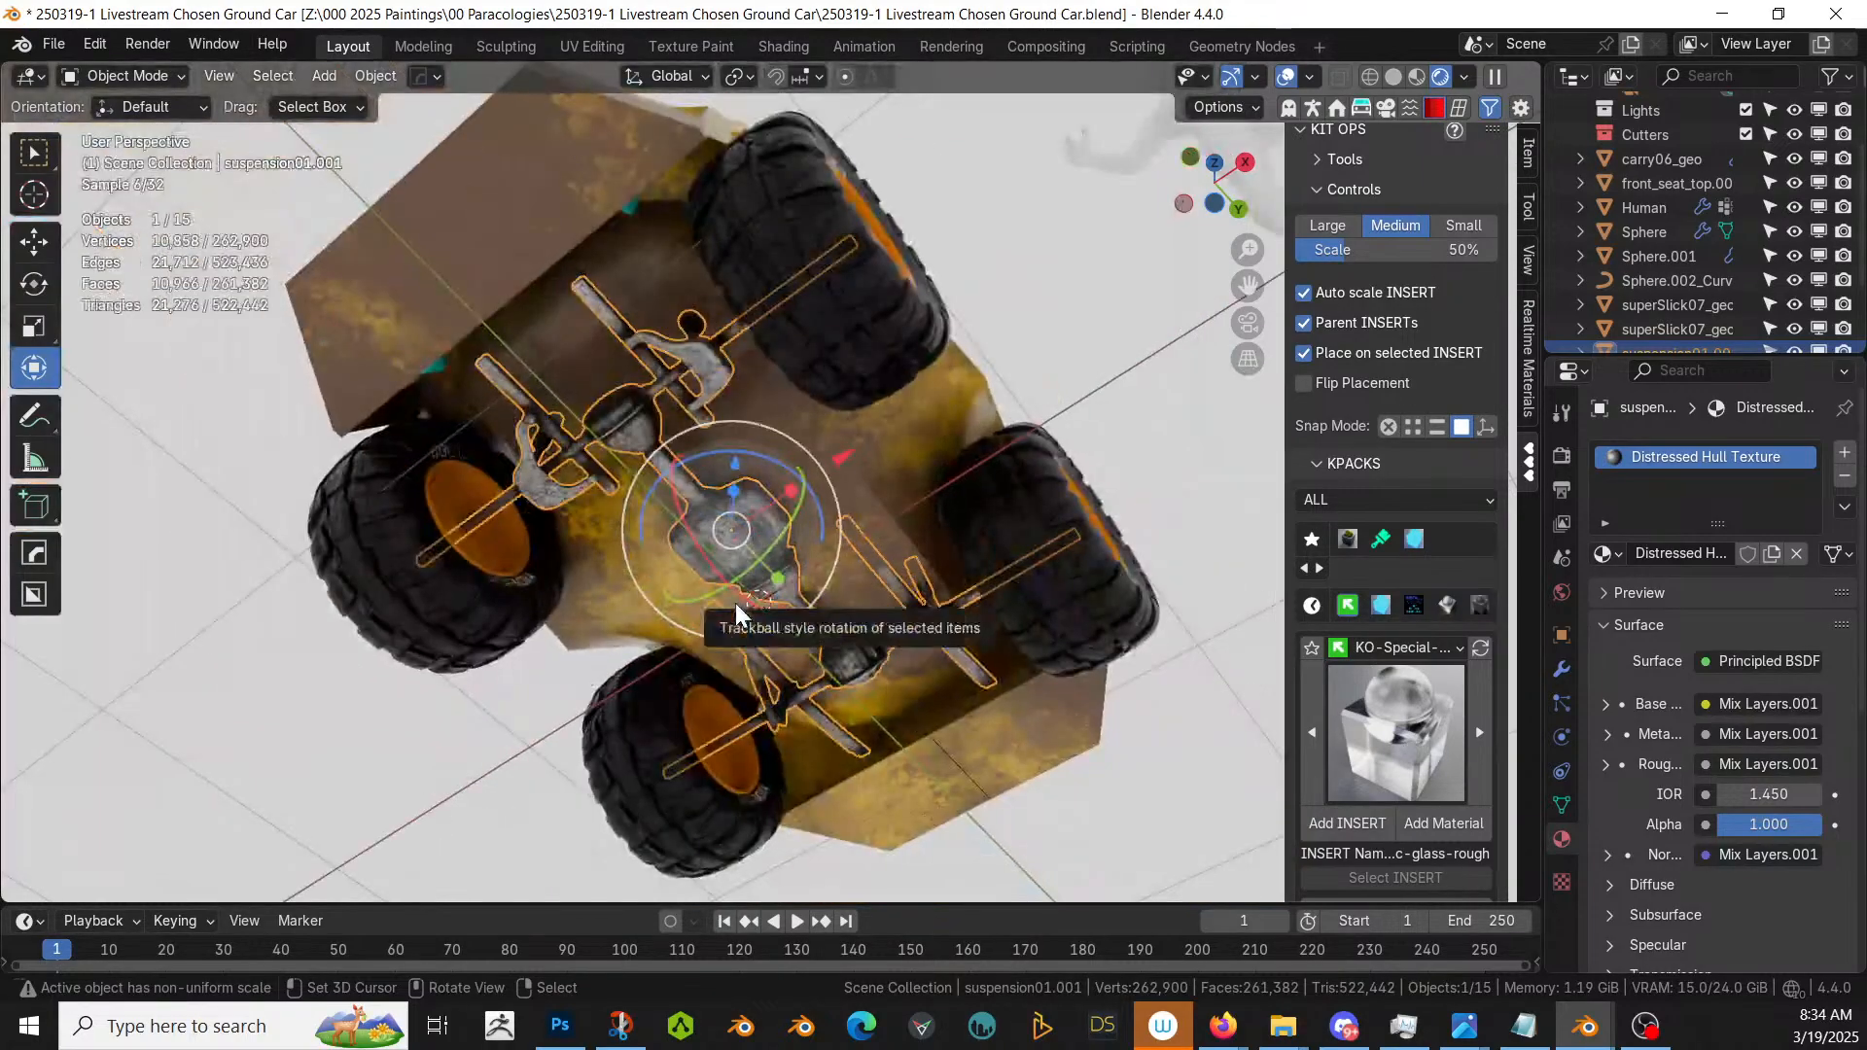
- Replace the front wheel's orange rim material Multi_SuperCar.115 with the dirty yellow dented metal
{"action": "middle_click_drag", "start_coordinate": [735, 603], "coordinate": [1036, 735]}
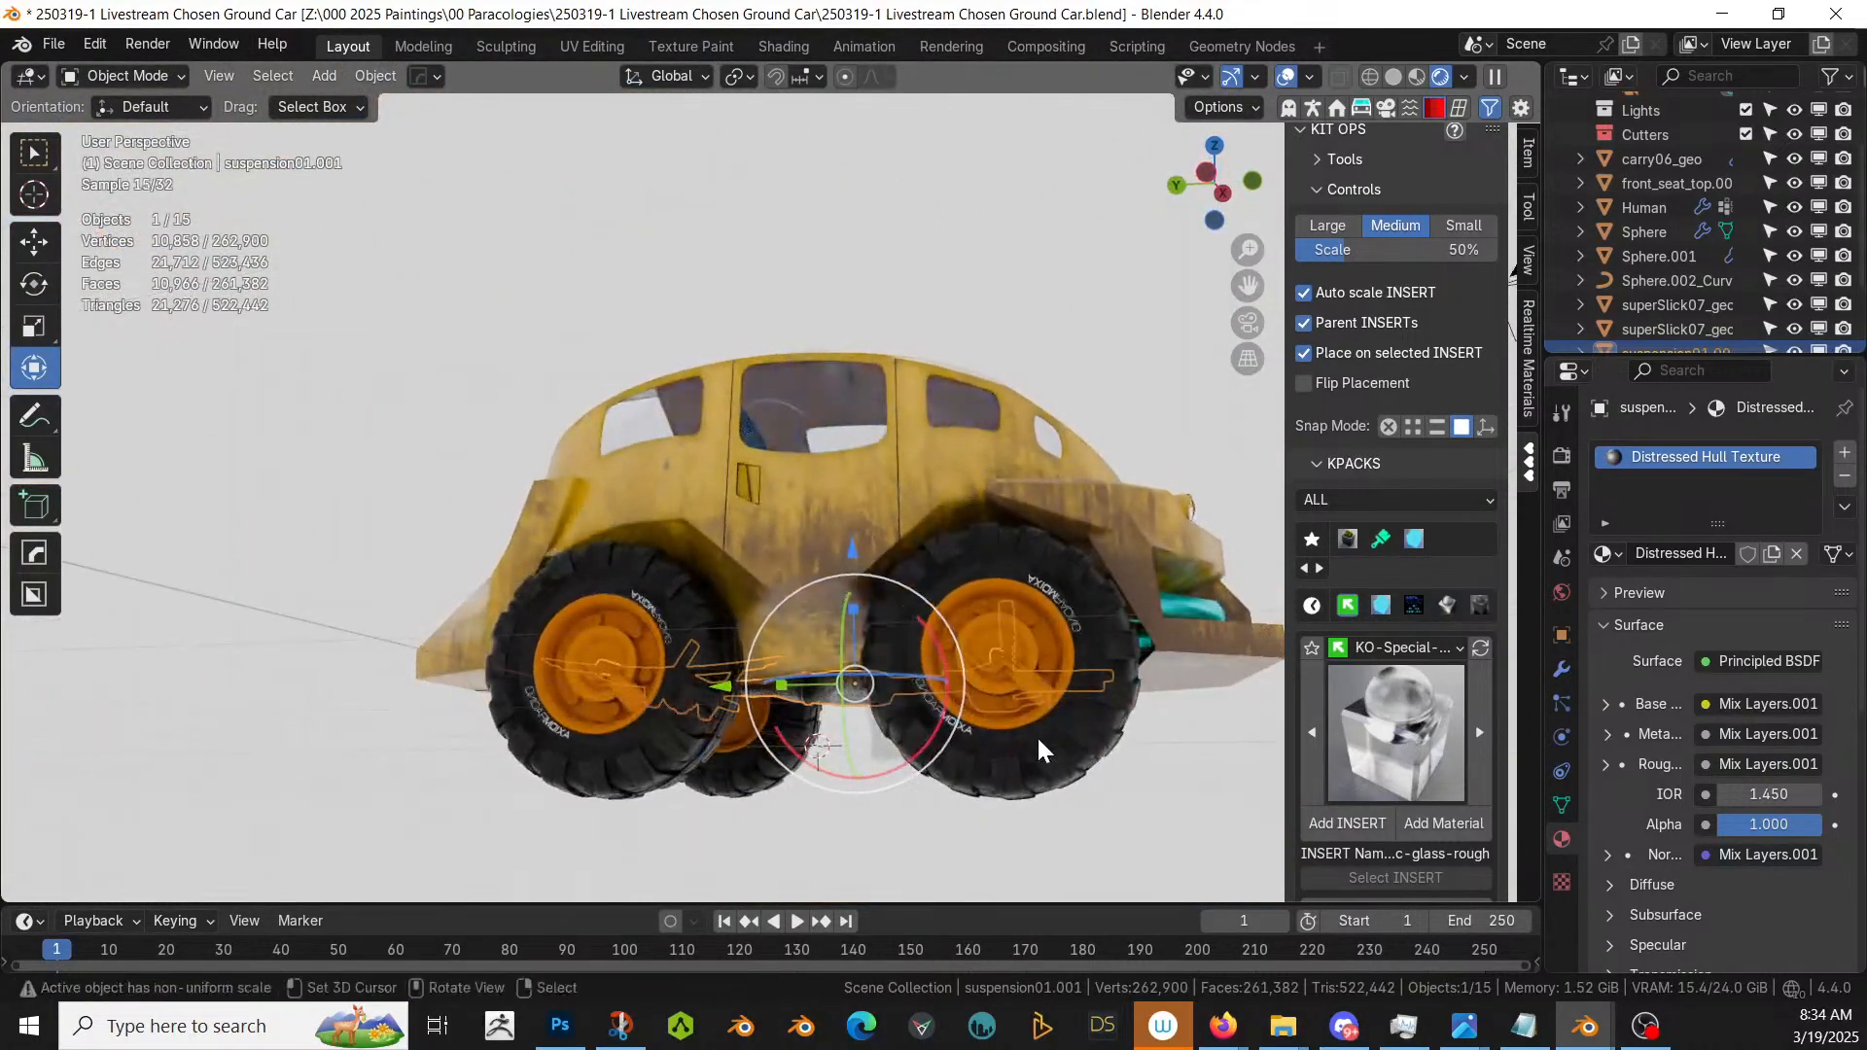
{"action": "left_click", "coordinate": [1007, 669]}
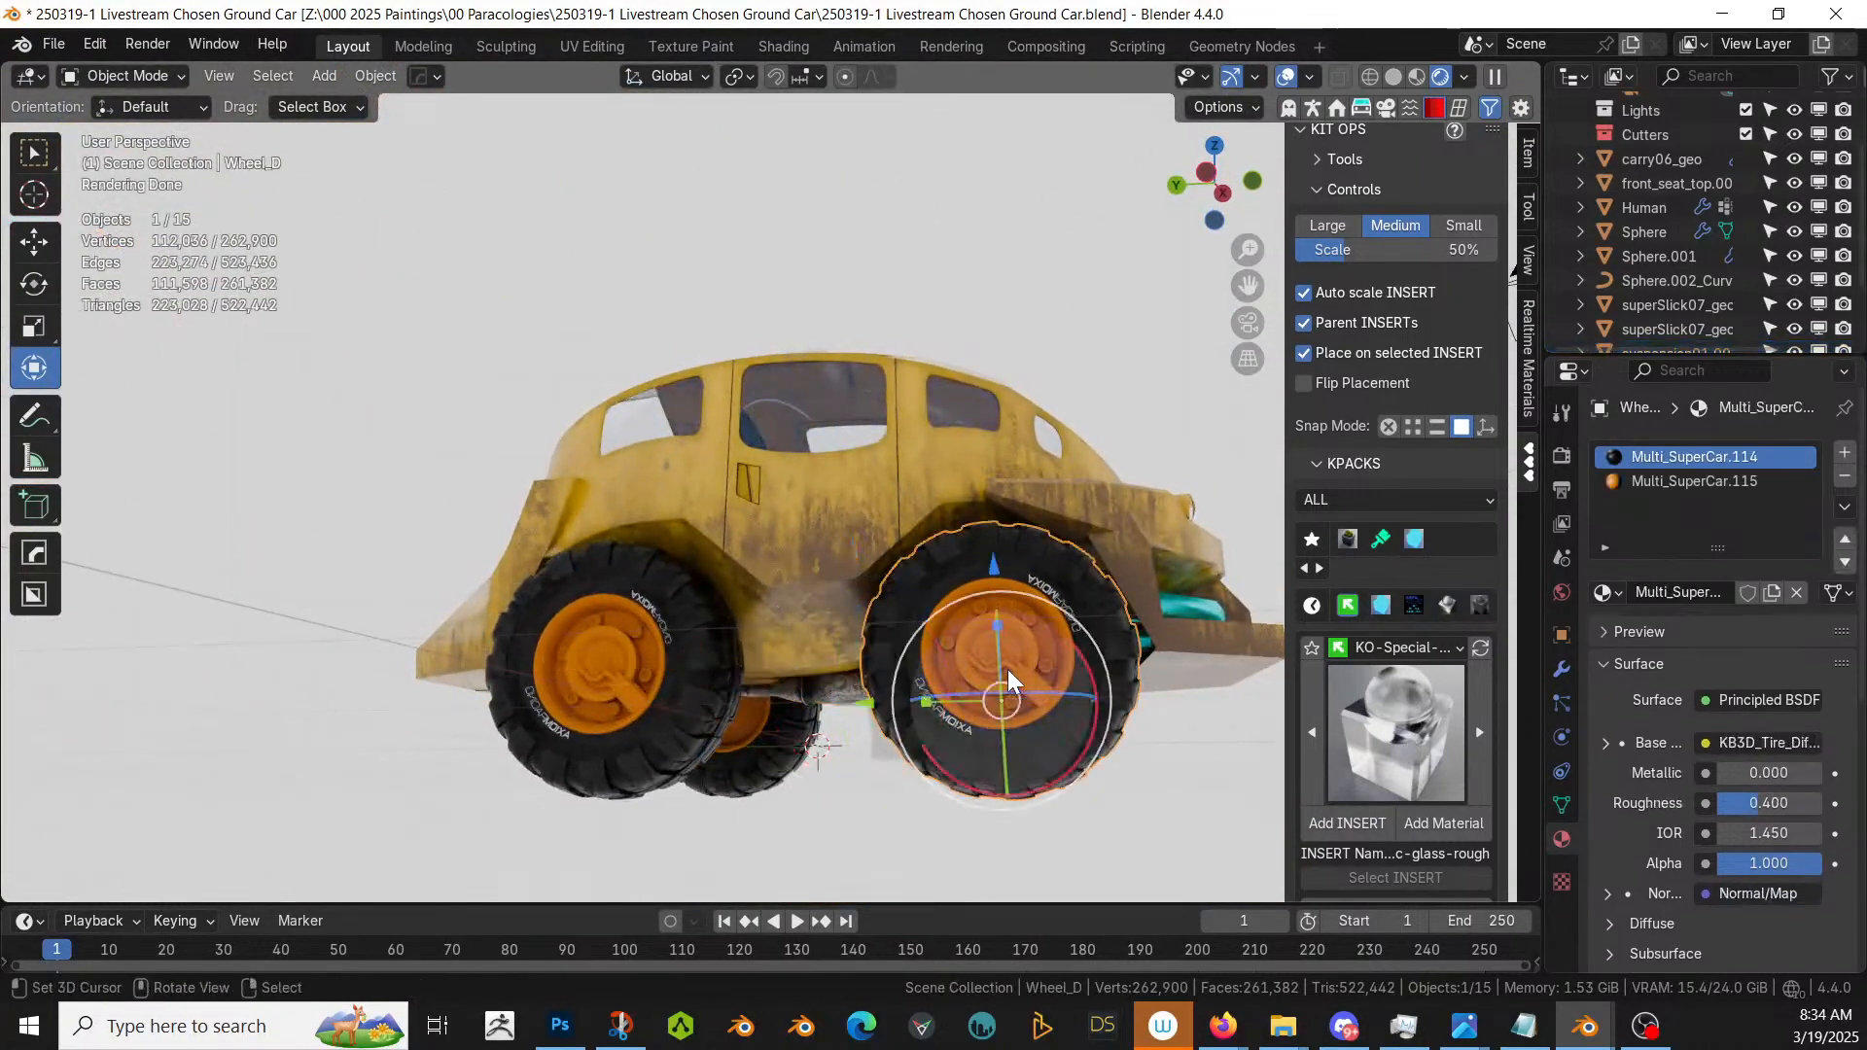
{"action": "left_click", "coordinate": [1730, 481]}
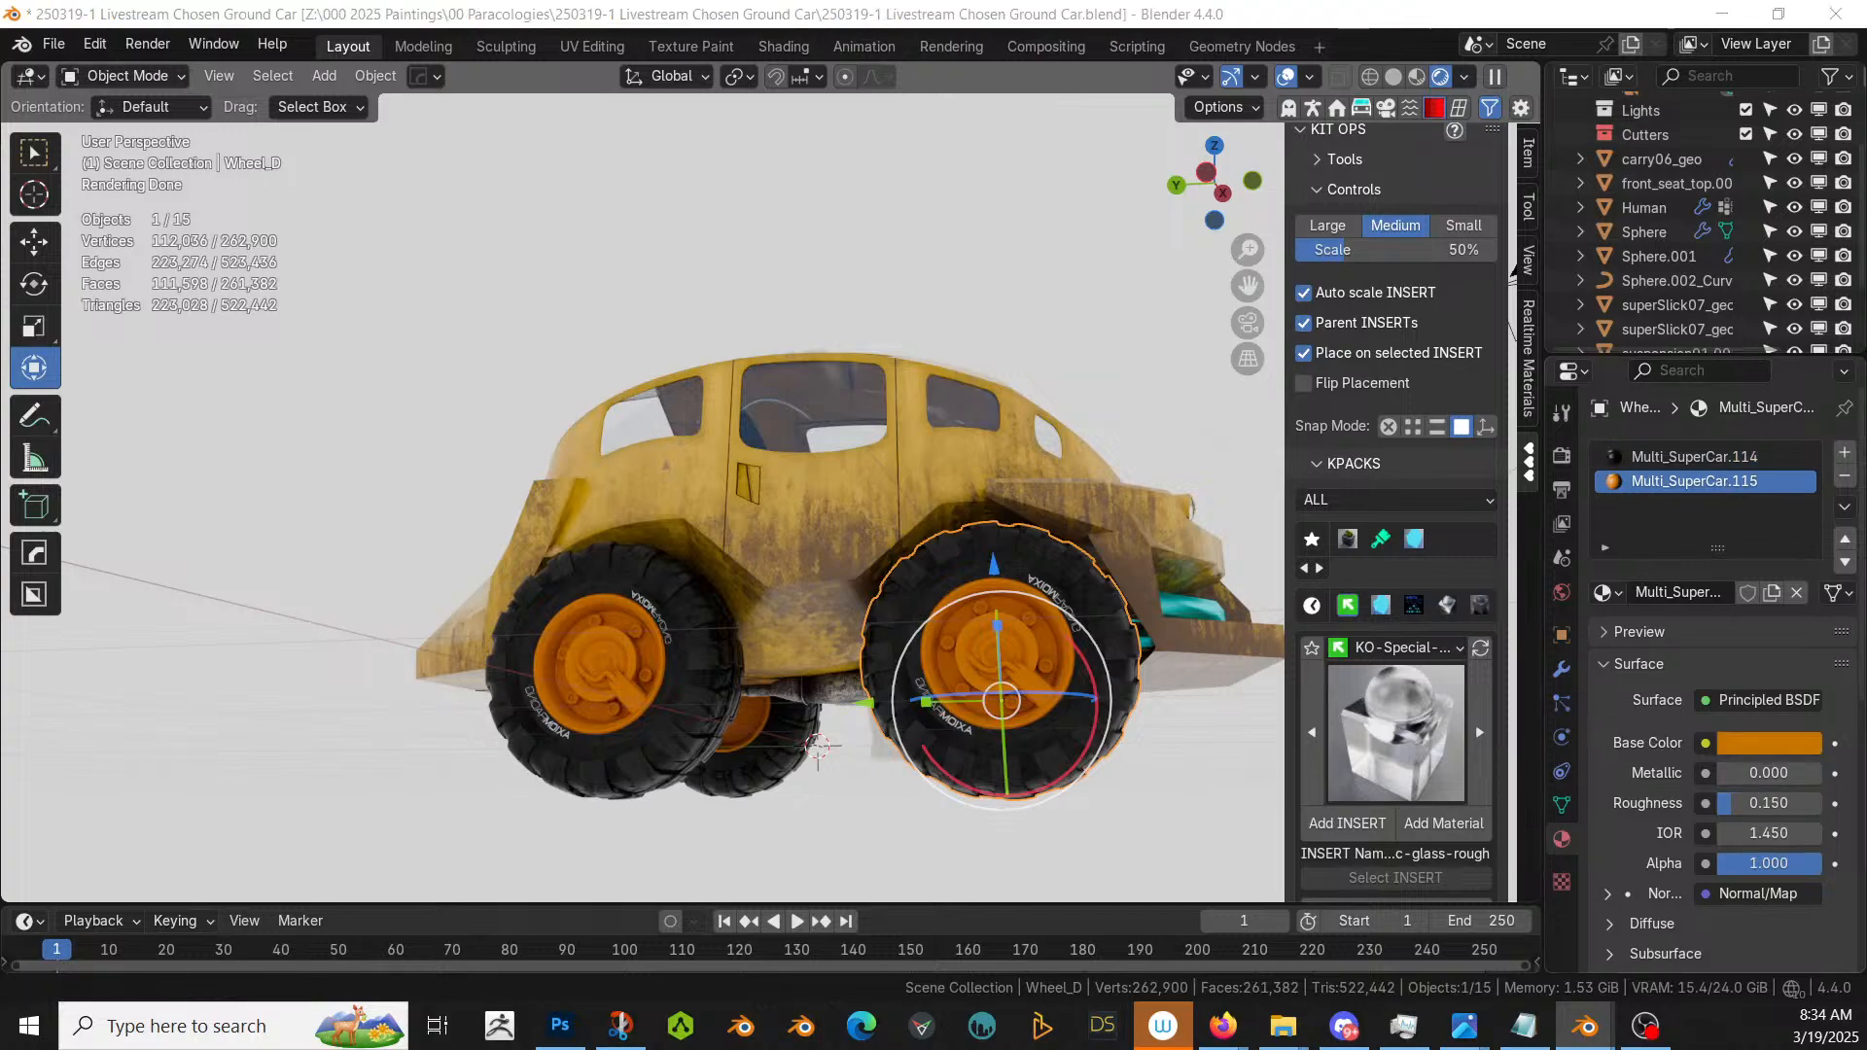
{"action": "mouse_move", "coordinate": [1067, 41]}
{"action": "left_mouse_down"}
{"action": "mouse_move", "coordinate": [1617, 502]}
{"action": "mouse_move", "coordinate": [1680, 514]}
{"action": "left_mouse_up"}
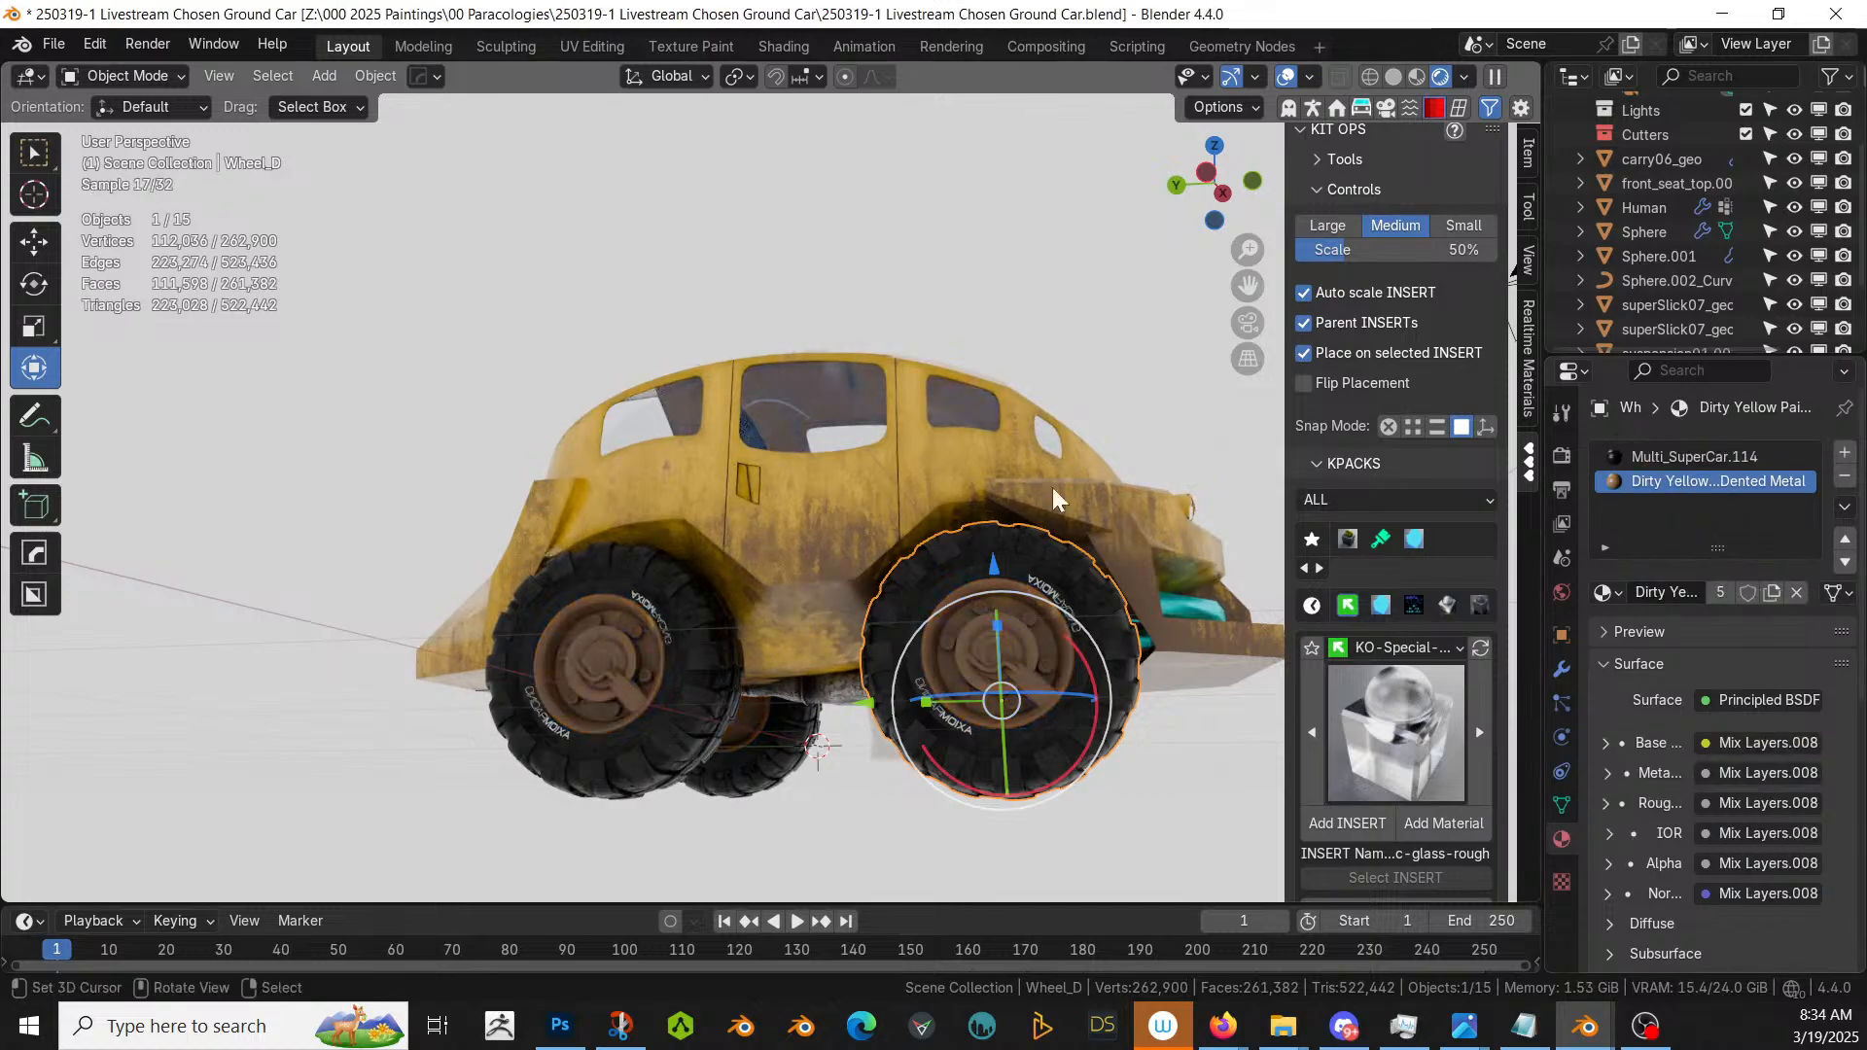
- Apply all transforms to the front wheel object, making its shared mesh data single-user
{"action": "key", "text": "ctrl+a"}
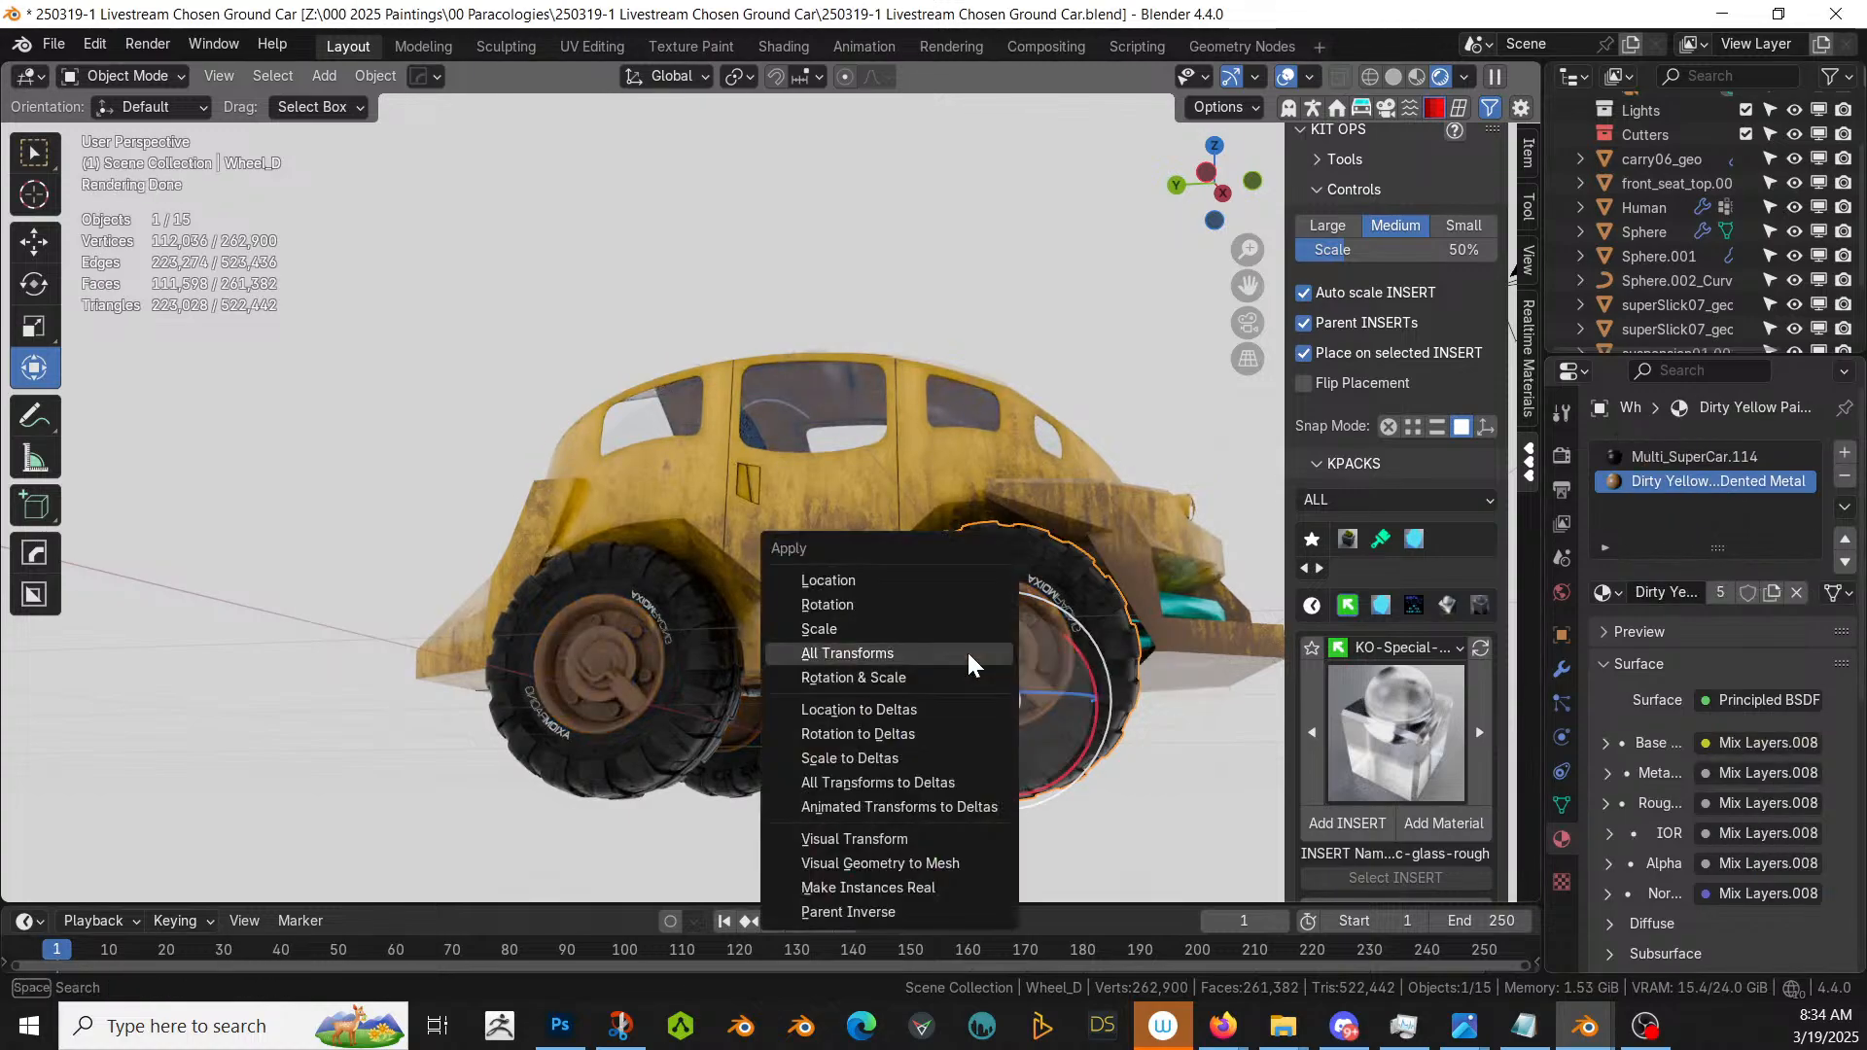
{"action": "left_click", "coordinate": [904, 652]}
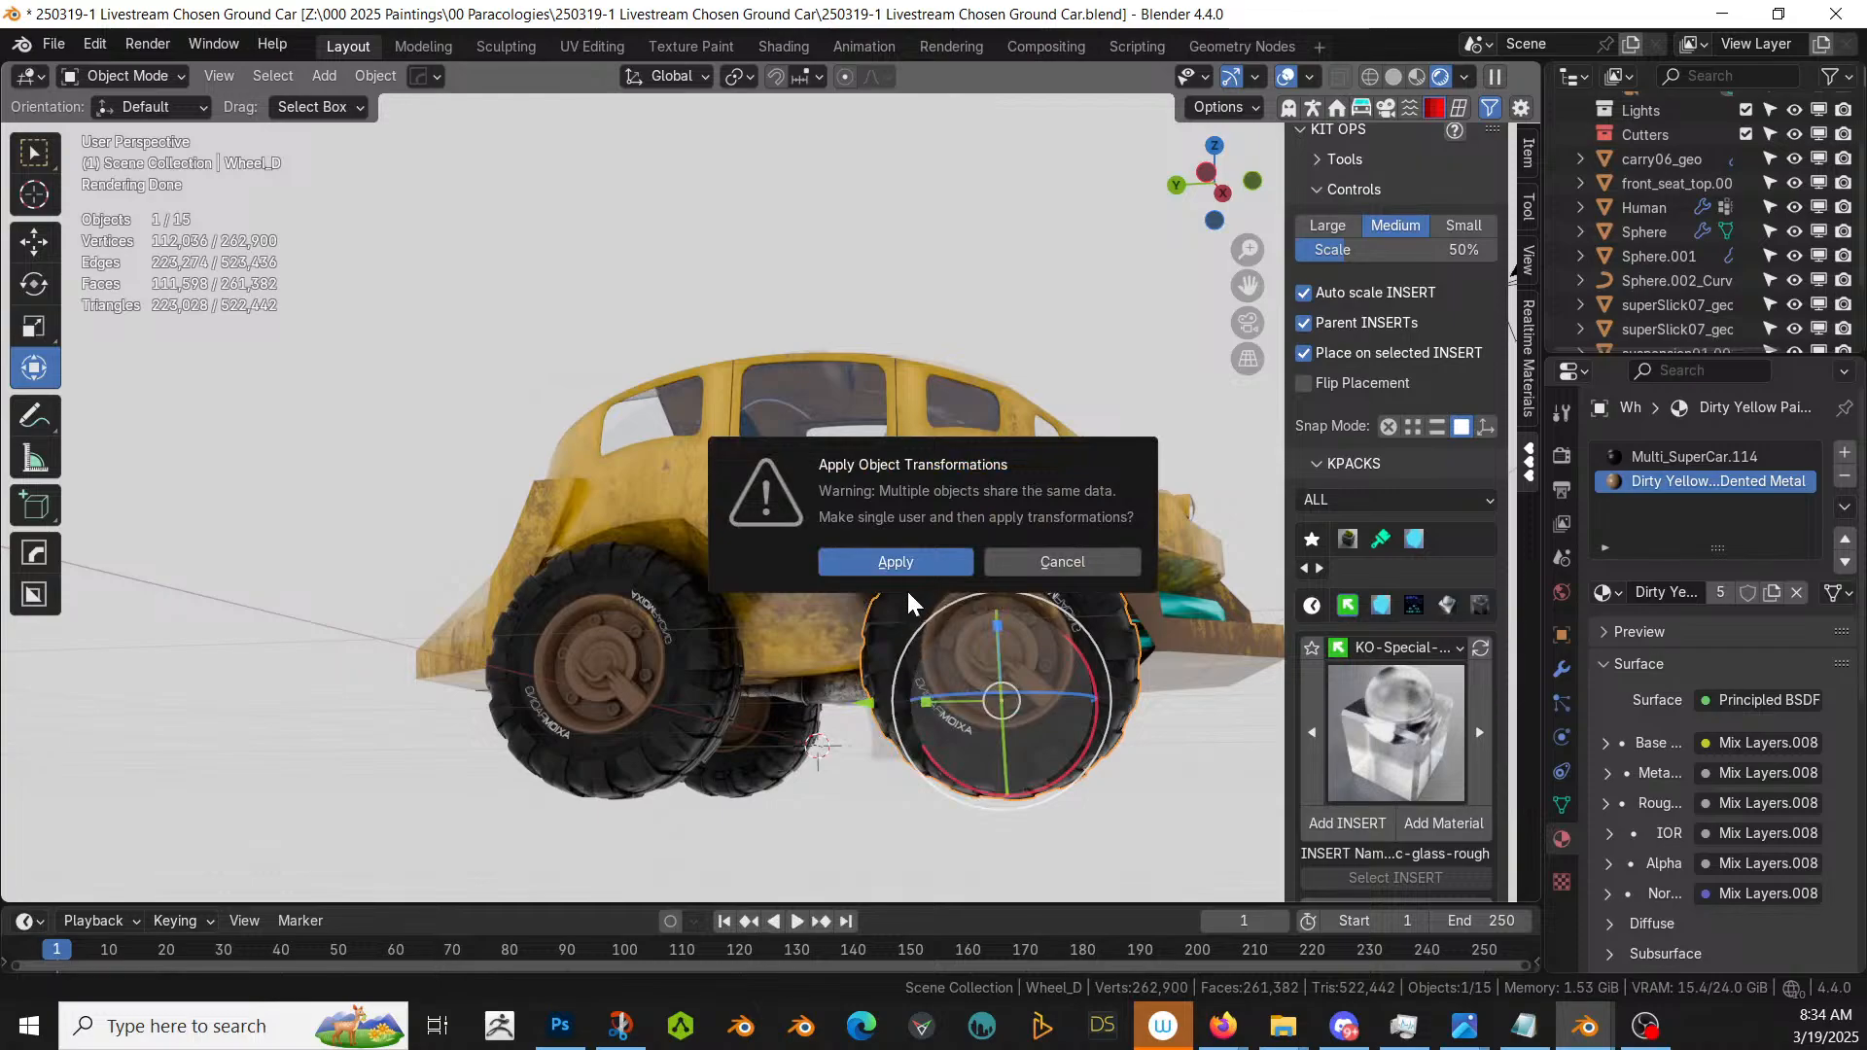
{"action": "left_click", "coordinate": [903, 560]}
{"action": "middle_click_drag", "start_coordinate": [935, 605], "coordinate": [832, 634]}
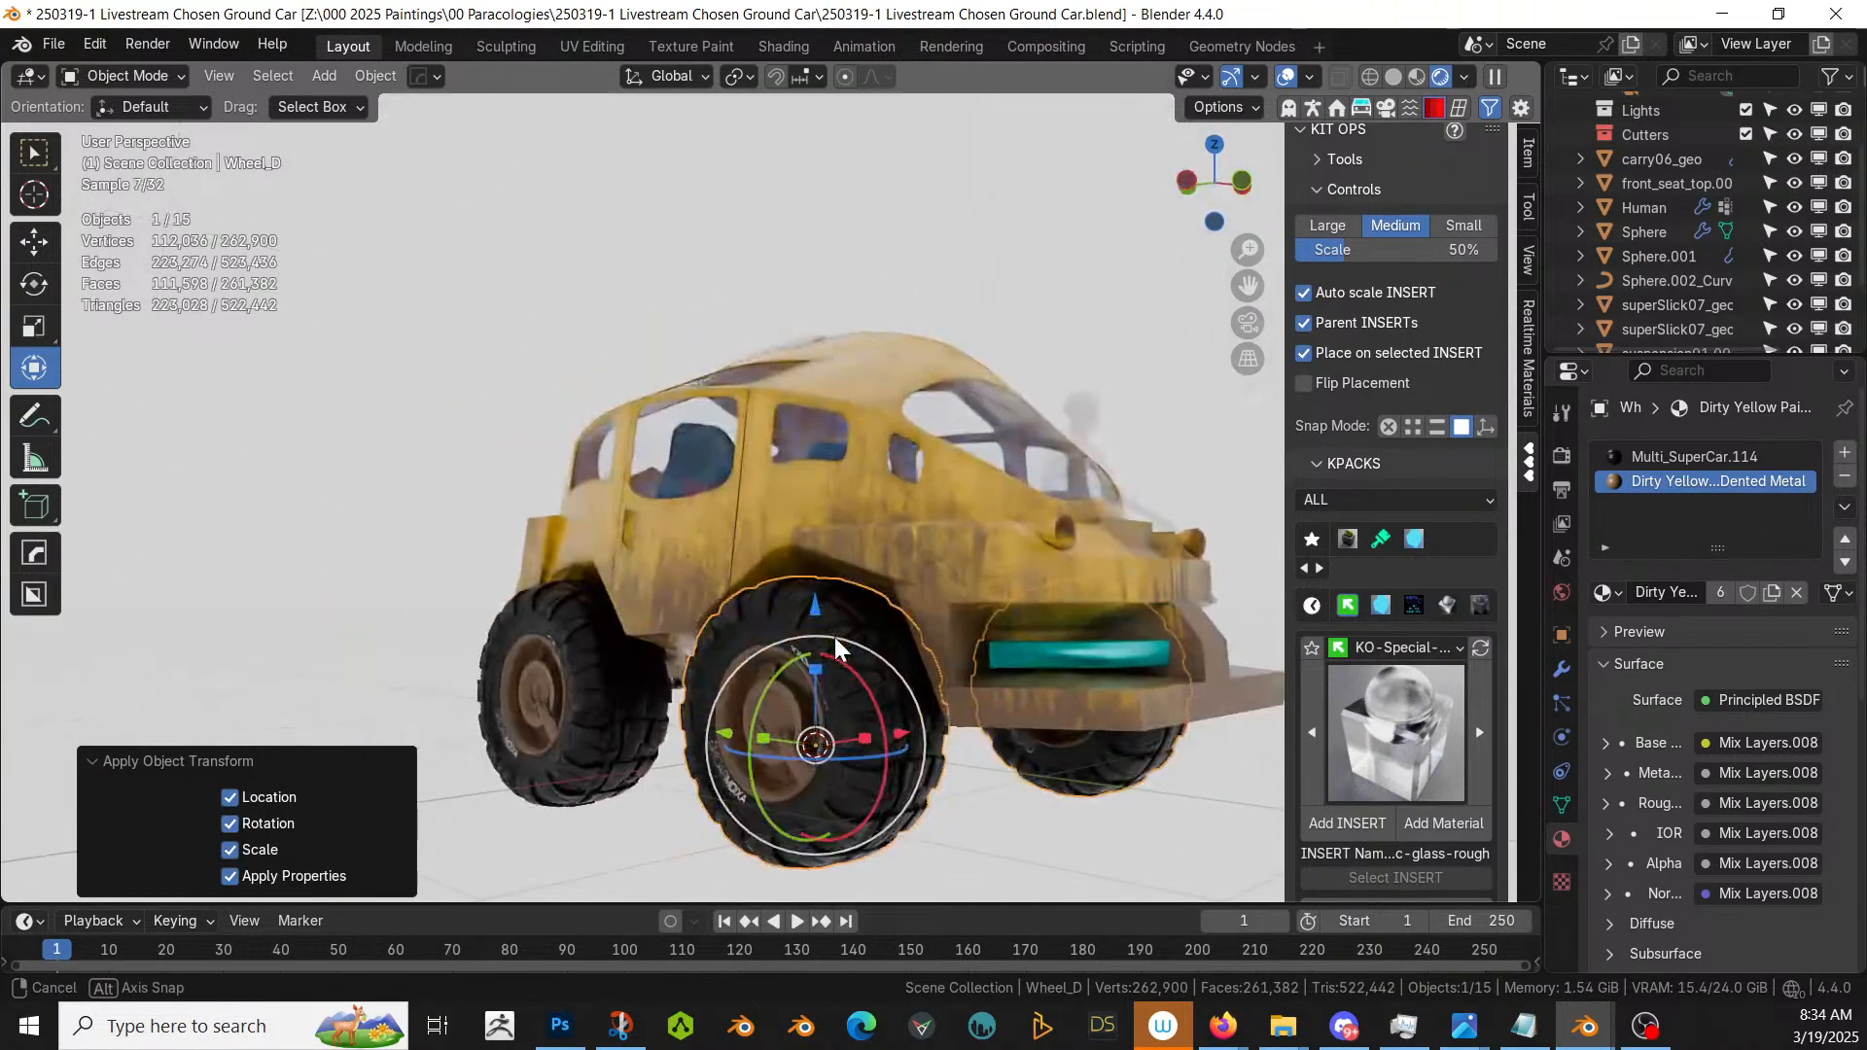
{"action": "left_click", "coordinate": [817, 636]}
{"action": "right_click", "coordinate": [866, 684]}
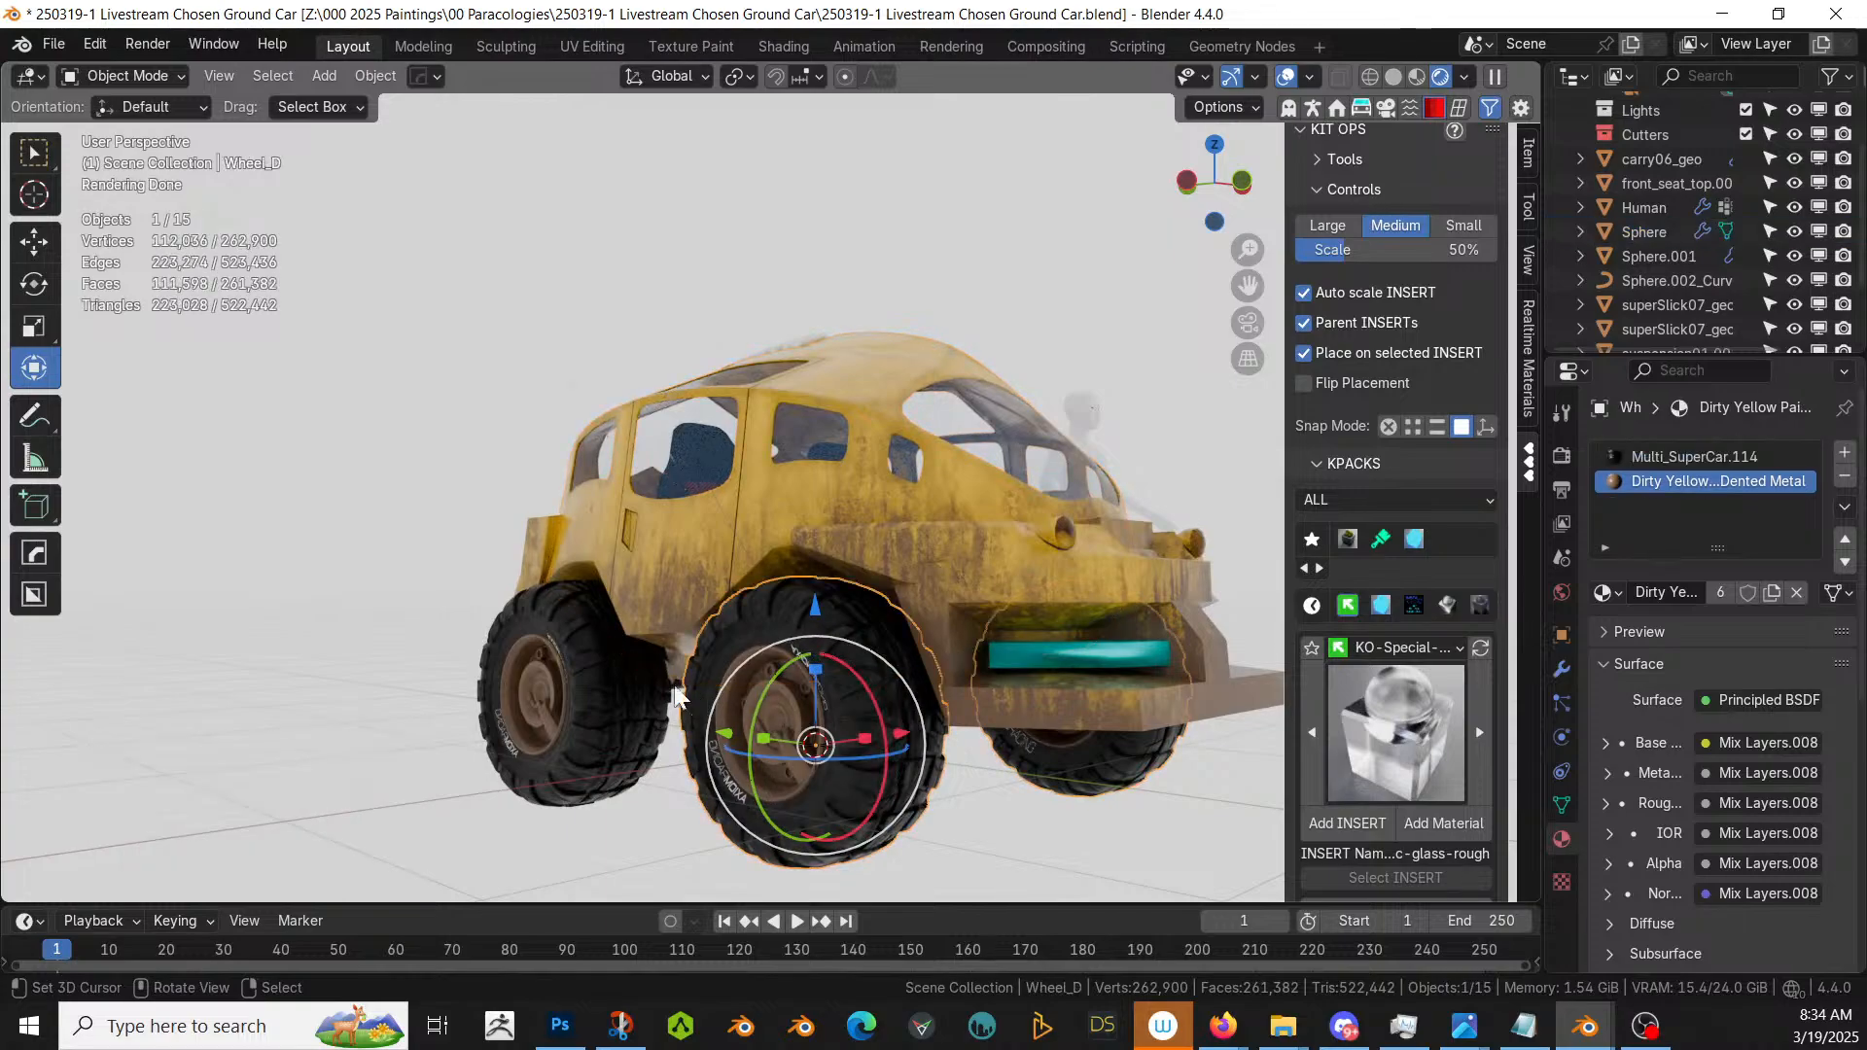
- Select the rear wheel object Wheel_D.001 and apply all of its transforms
{"action": "right_click", "coordinate": [562, 639]}
{"action": "key", "text": "ctrl+a"}
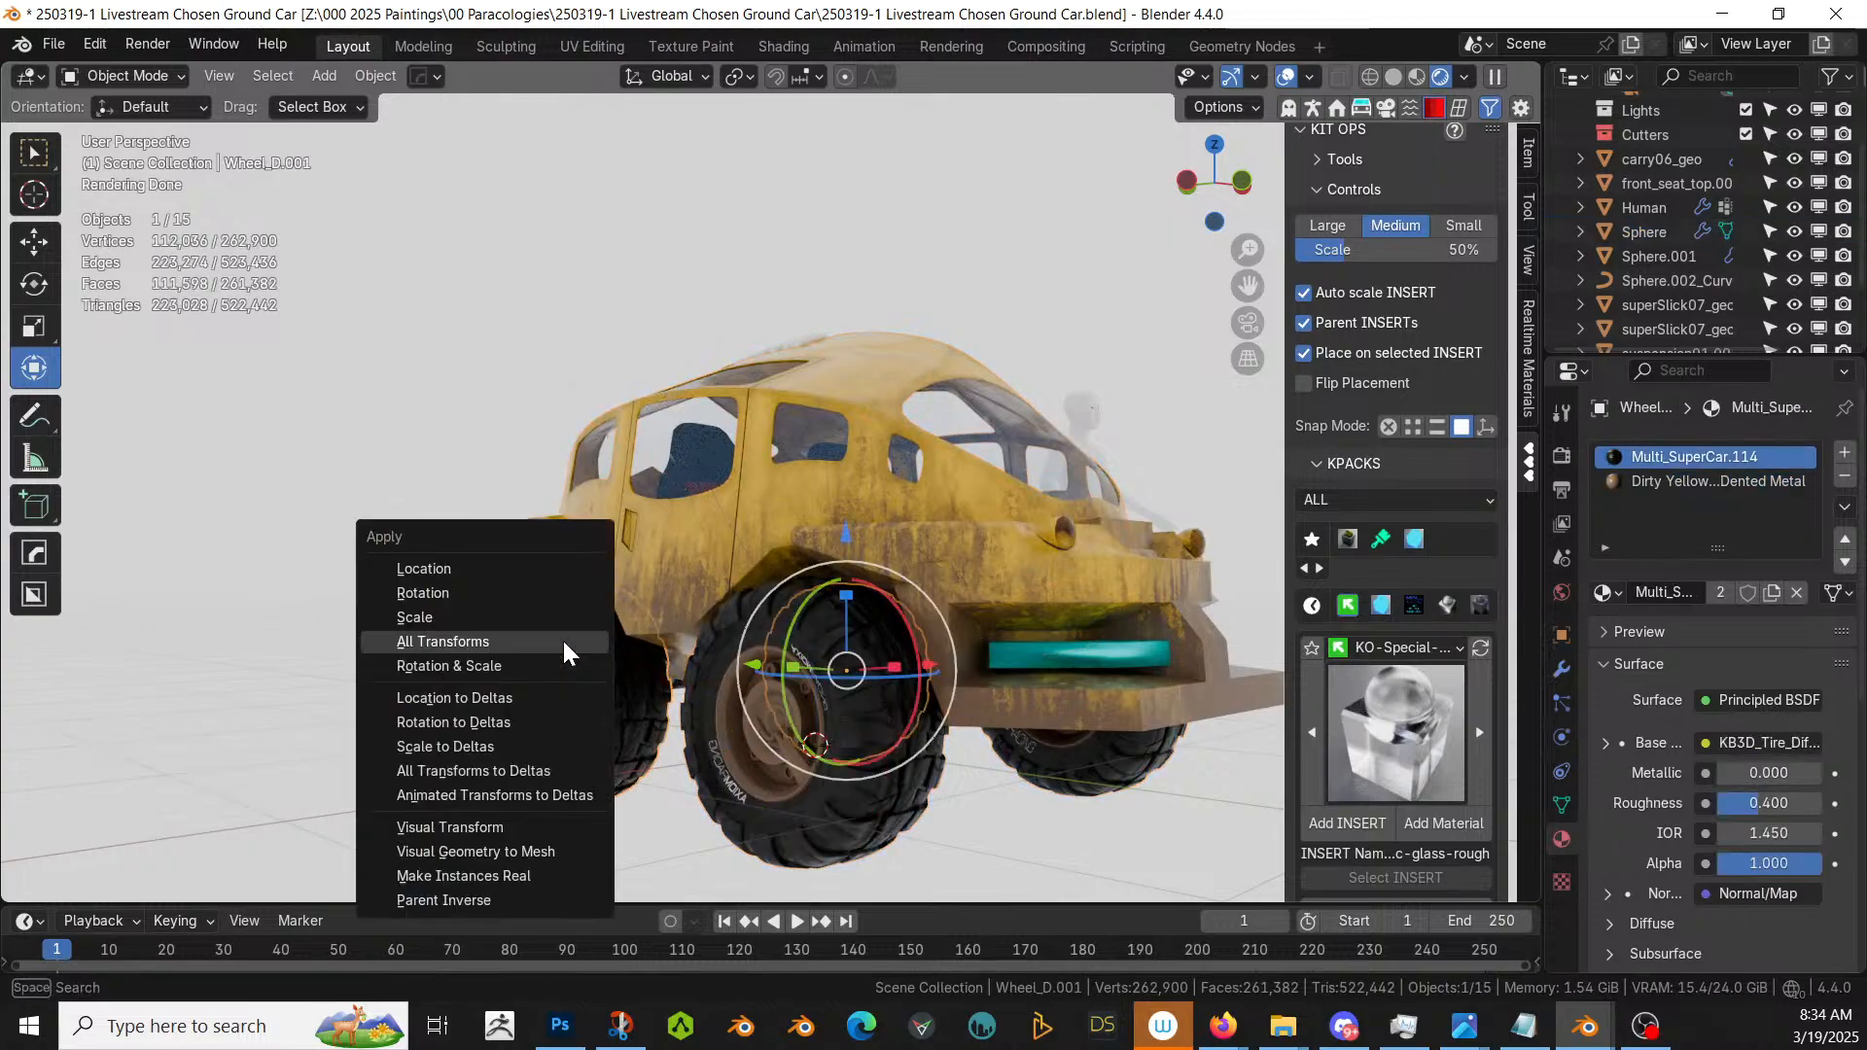
{"action": "left_click", "coordinate": [562, 637]}
{"action": "middle_click_drag", "start_coordinate": [564, 636], "coordinate": [1227, 622]}
{"action": "middle_click_drag", "start_coordinate": [1373, 614], "coordinate": [1231, 703]}
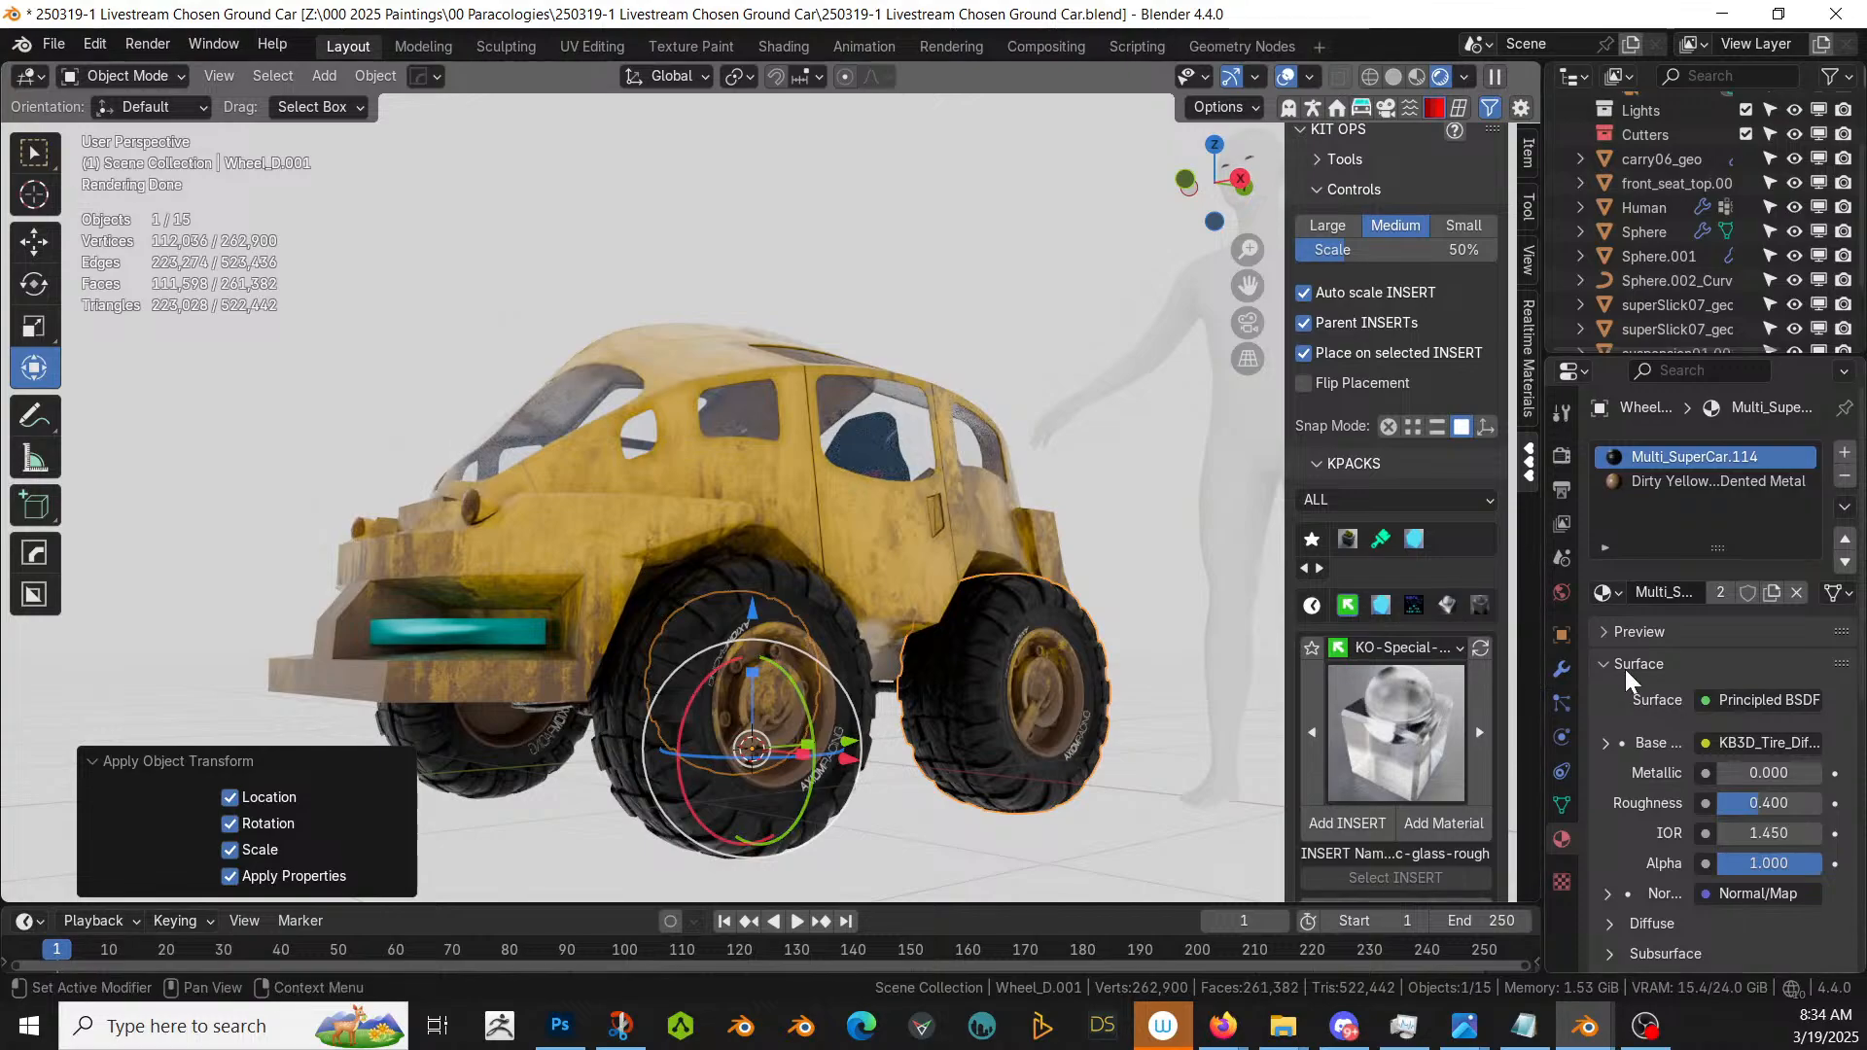
- Apply all modifiers on the rear wheel object and on the front wheel object, making their mirrored wheels real geometry
{"action": "left_click", "coordinate": [1560, 669]}
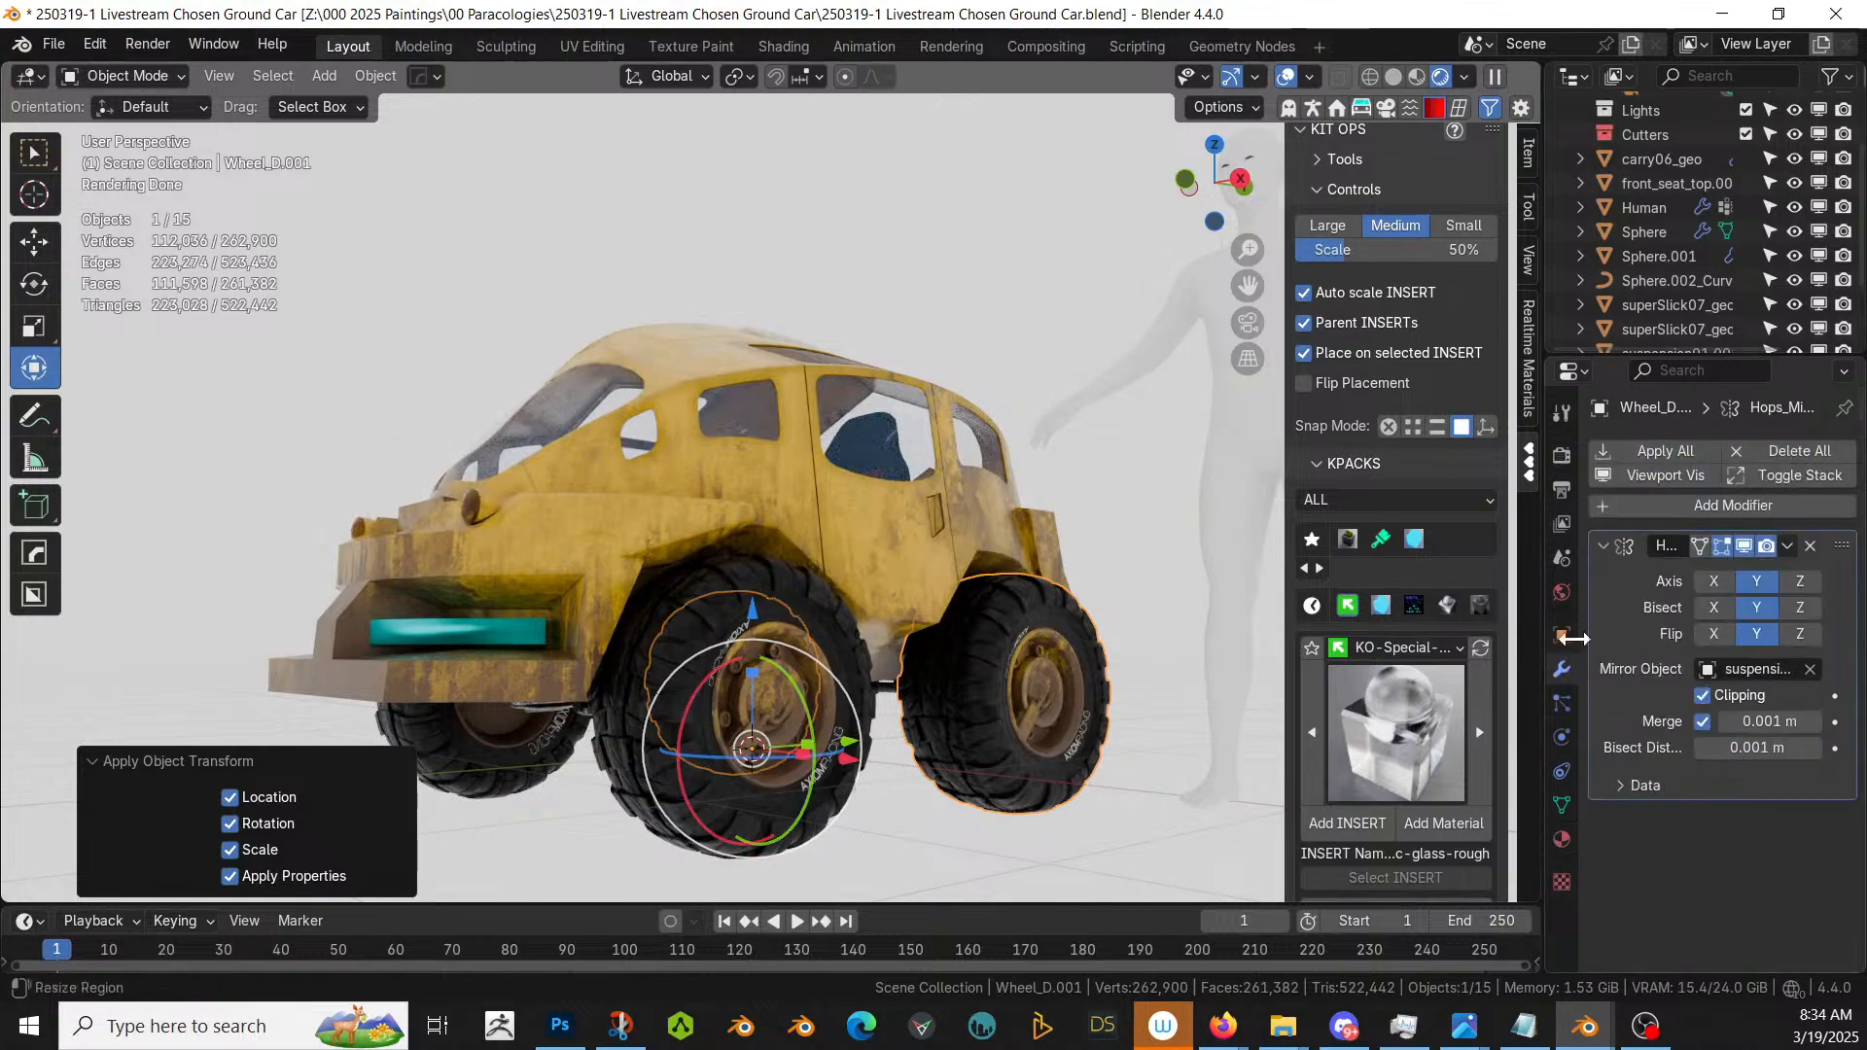
{"action": "left_click", "coordinate": [1678, 451]}
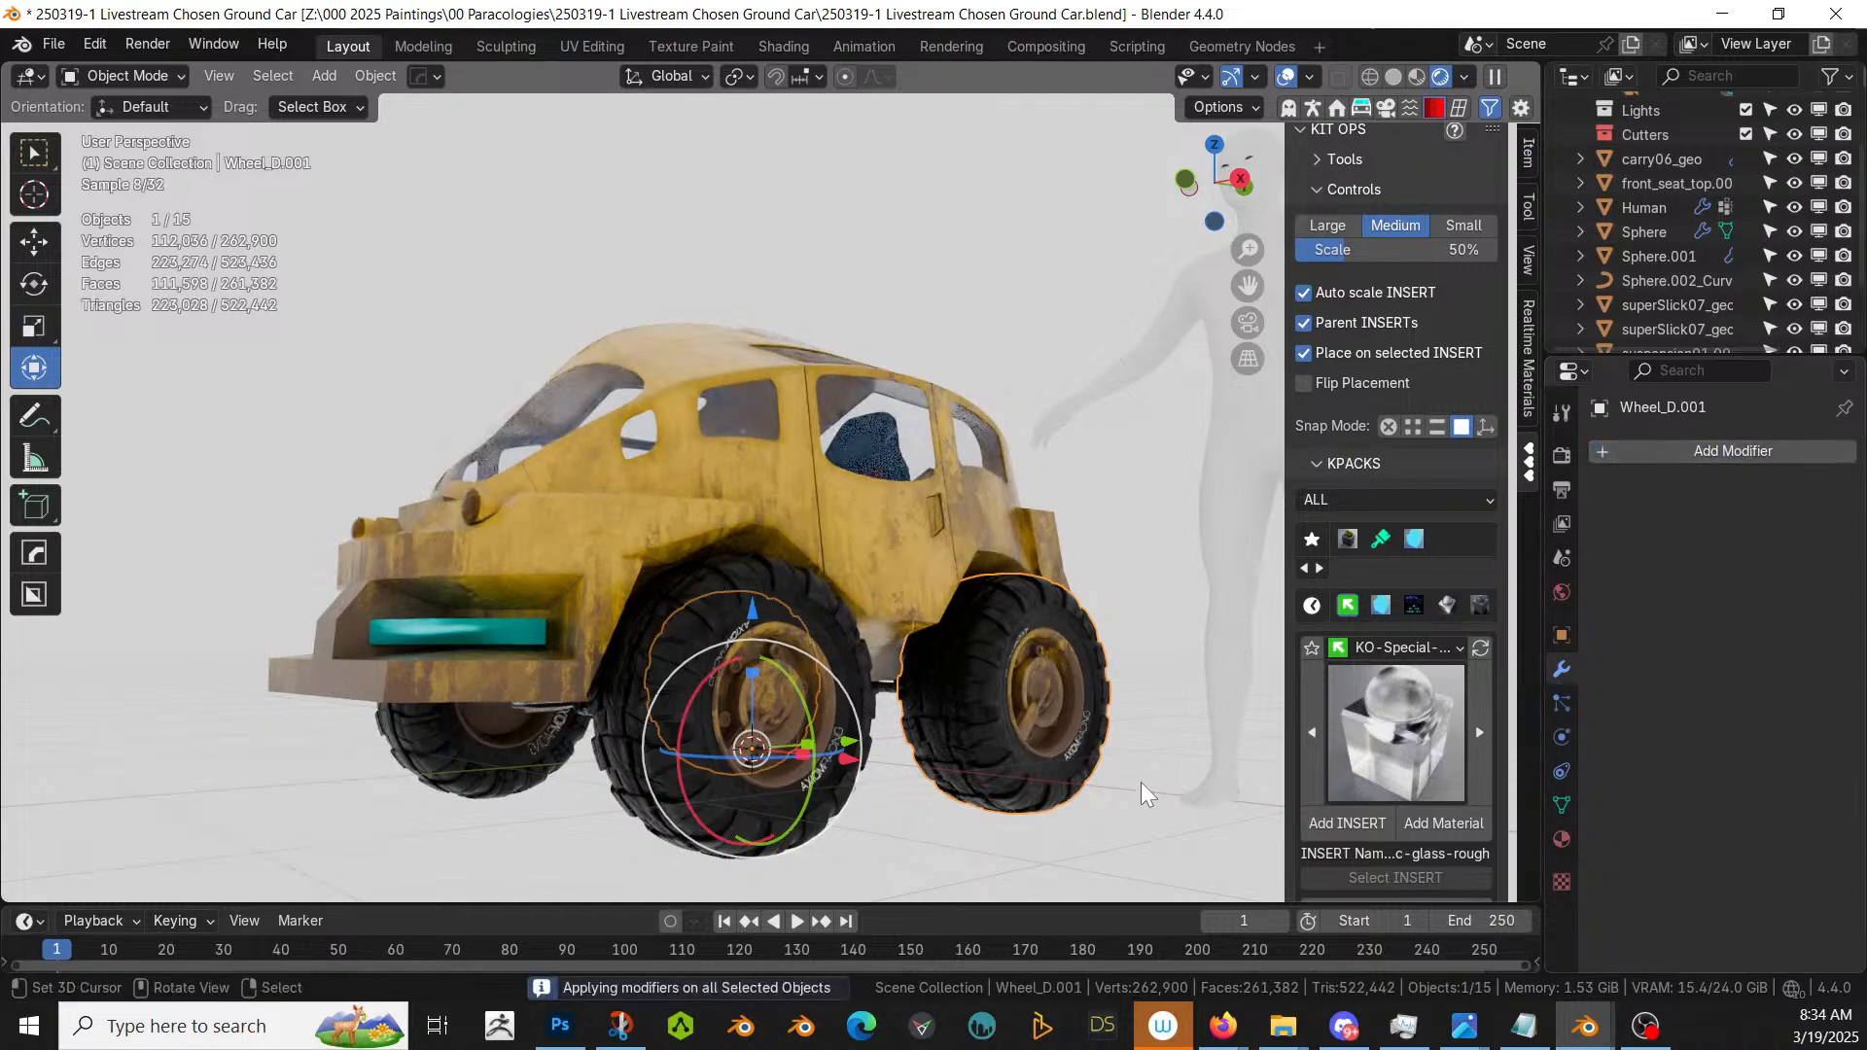
{"action": "key", "text": "ctrl+z"}
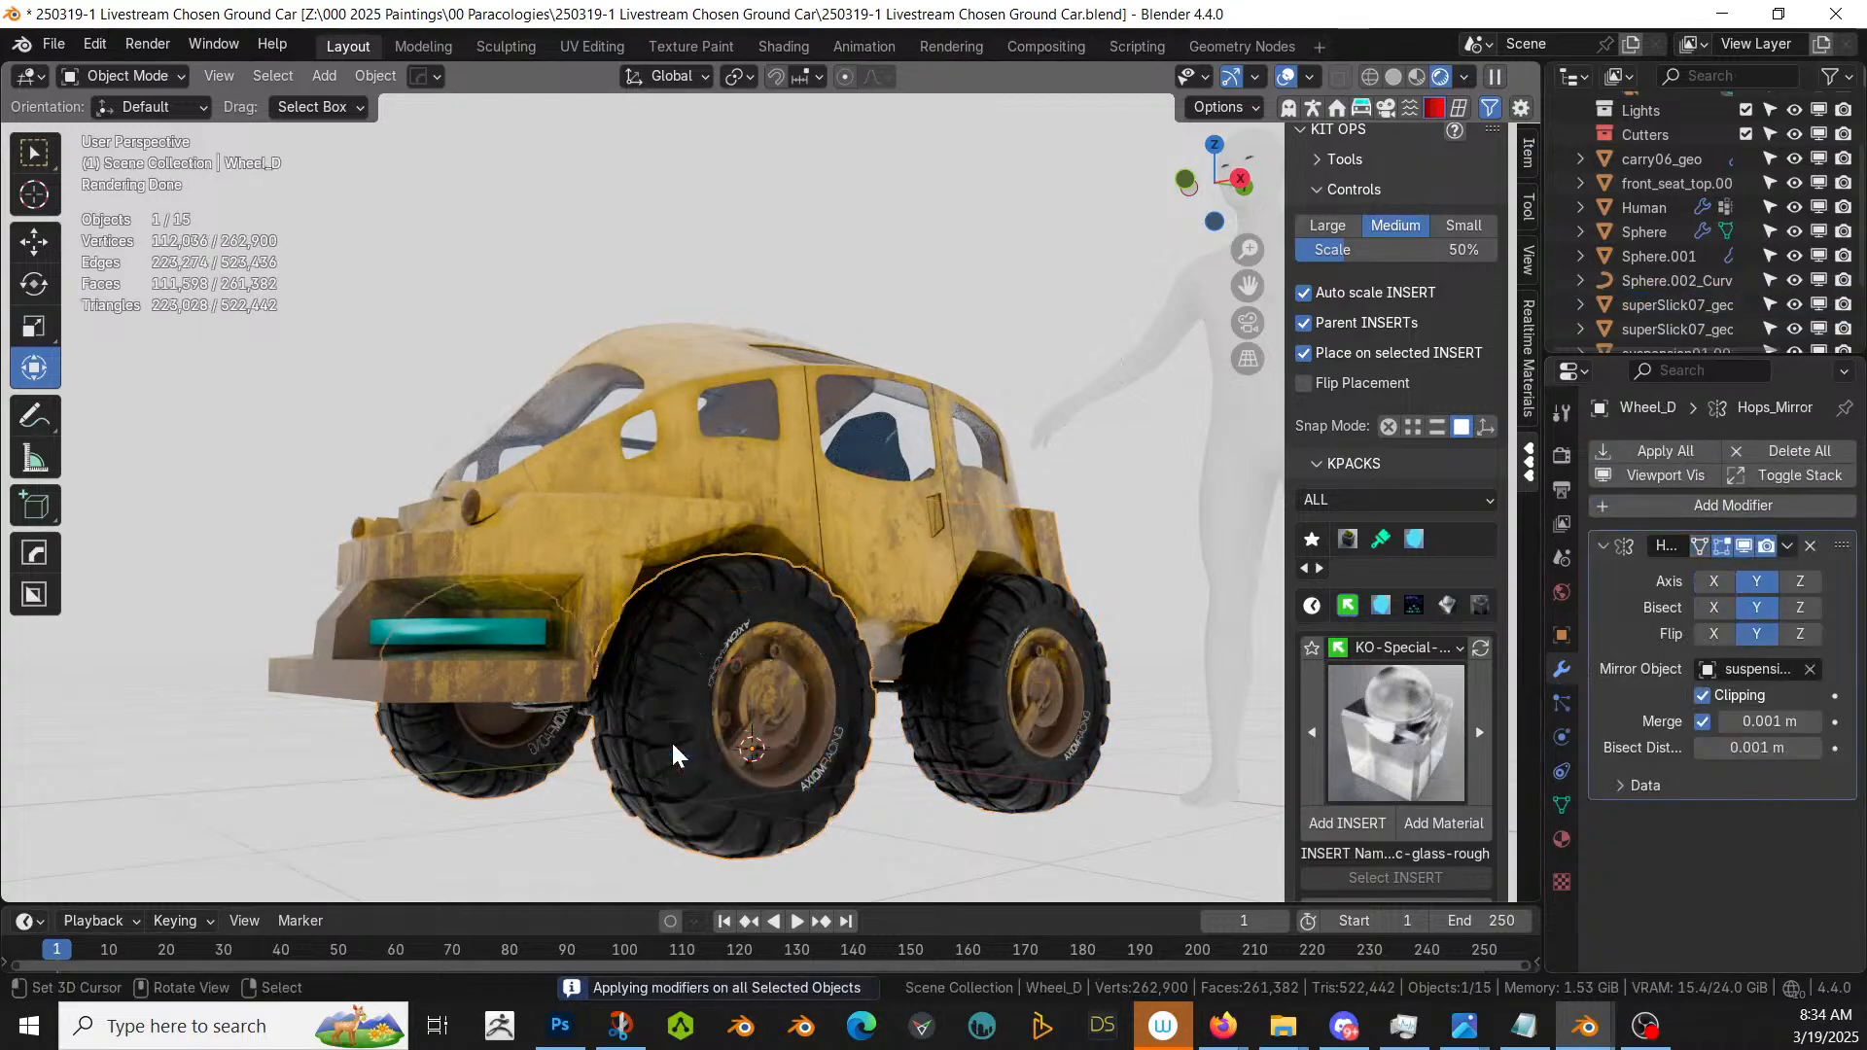
{"action": "left_click", "coordinate": [1665, 452]}
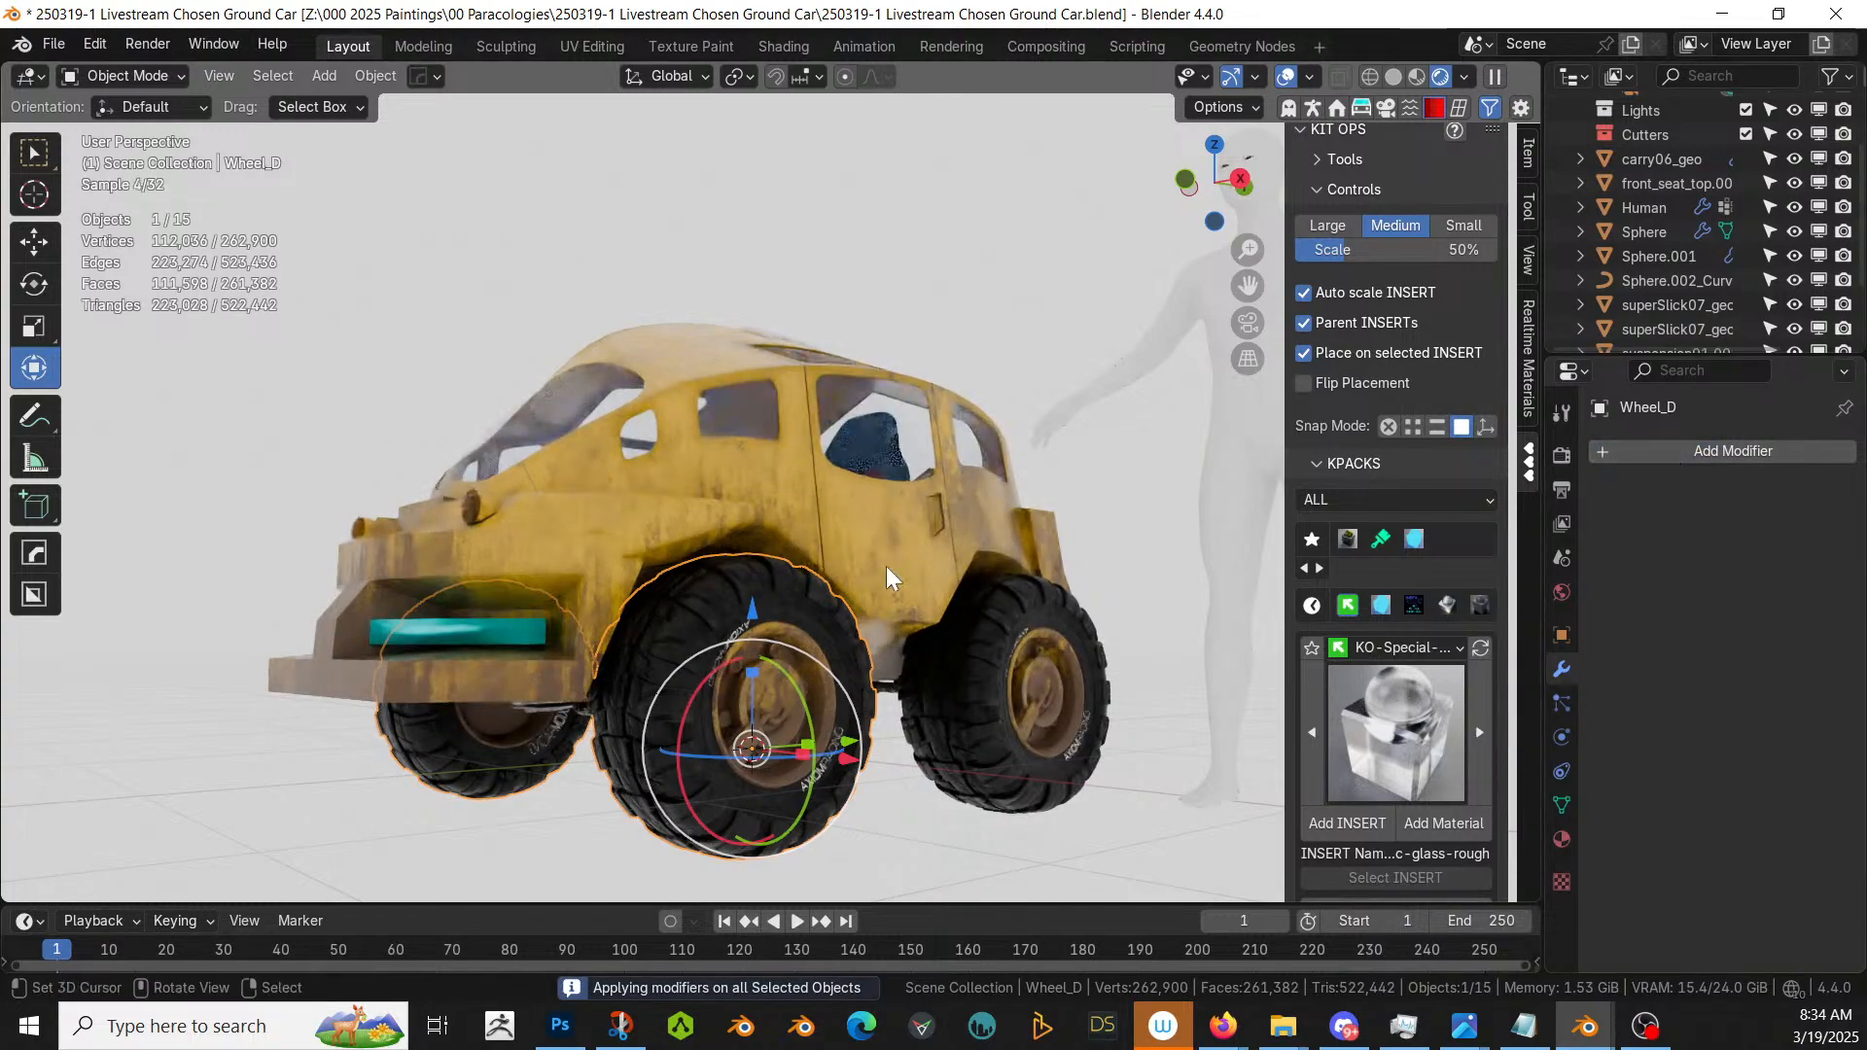
- Reapply all transforms to the front wheel pair Wheel_D
{"action": "mouse_move", "coordinate": [885, 566]}
{"action": "middle_mouse_down"}
{"action": "mouse_move", "coordinate": [1250, 558]}
{"action": "mouse_move", "coordinate": [893, 577]}
{"action": "middle_mouse_up"}
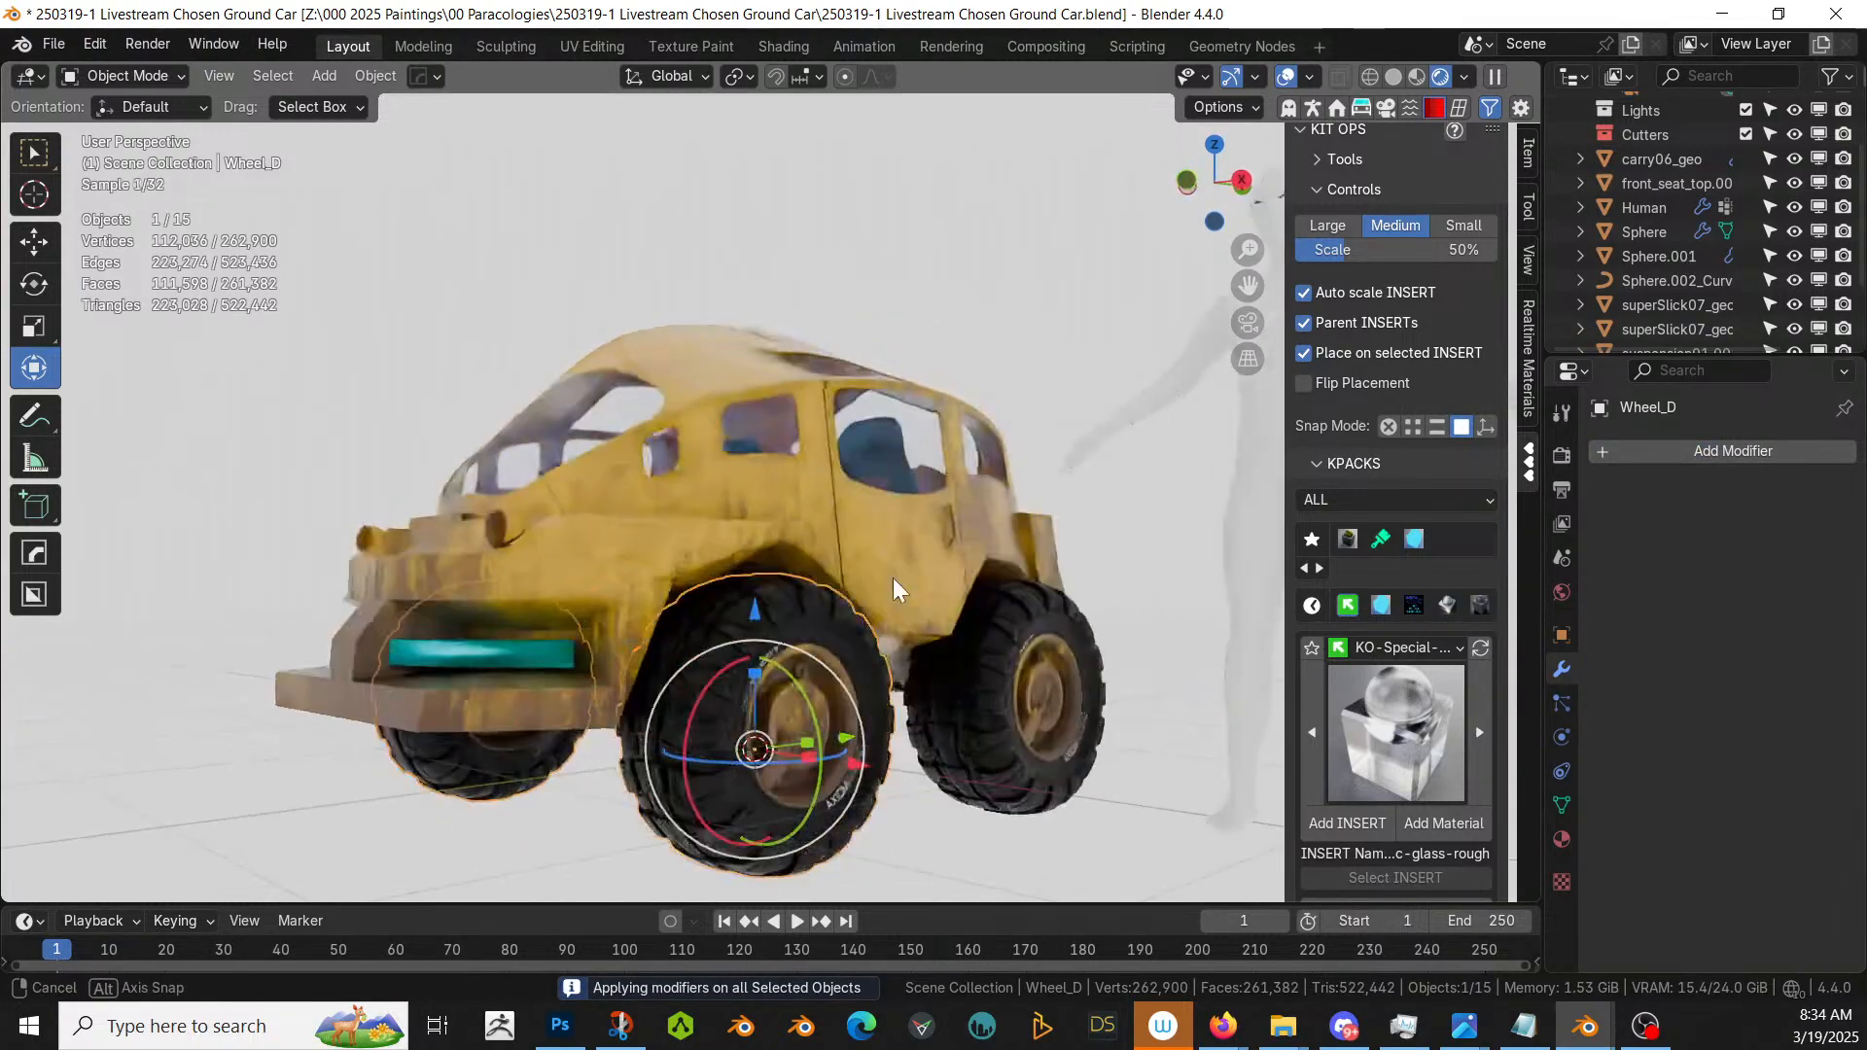
{"action": "key", "text": "ctrl+a"}
{"action": "left_click", "coordinate": [862, 708]}
{"action": "middle_click_drag", "start_coordinate": [860, 702], "coordinate": [1108, 704]}
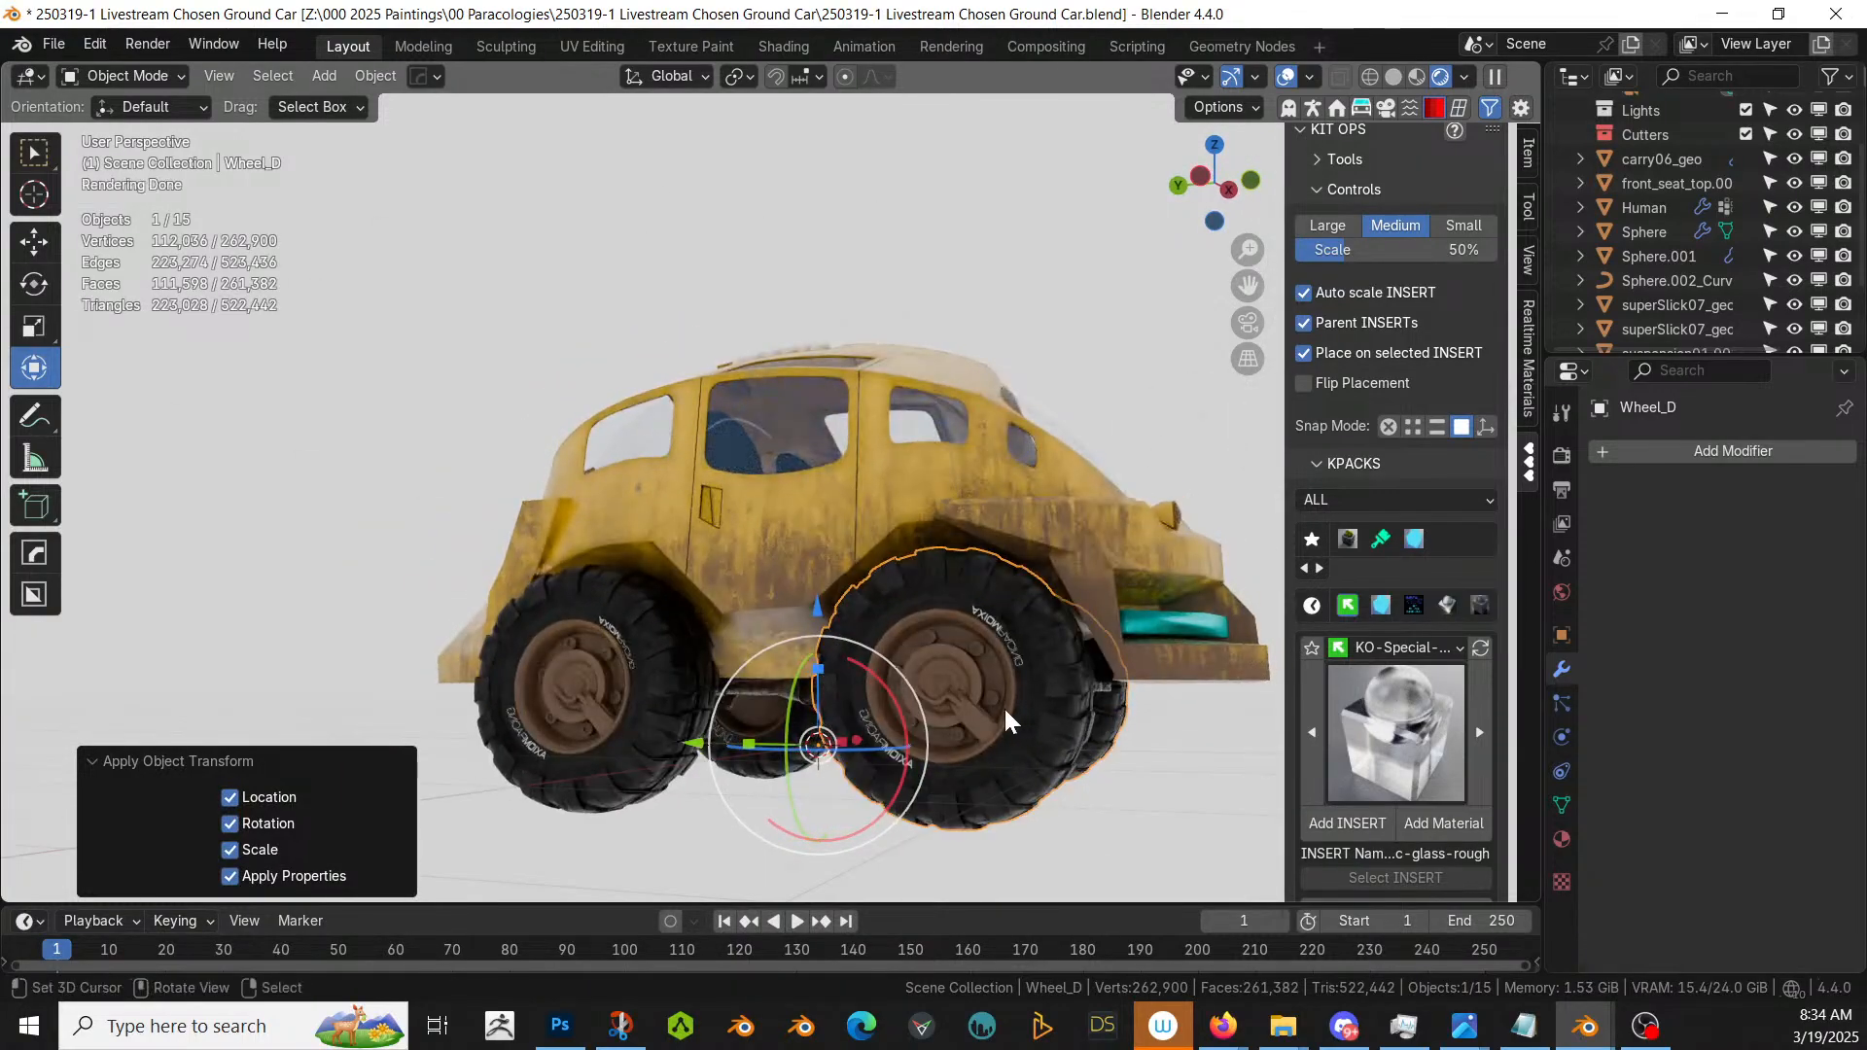
- Select the rear wheel Wheel_D.001 and open its Multi_SuperCar.114 tire material for node editing in the Shading workspace
{"action": "middle_click_drag", "start_coordinate": [996, 708], "coordinate": [678, 708]}
{"action": "middle_click_drag", "start_coordinate": [574, 763], "coordinate": [651, 761]}
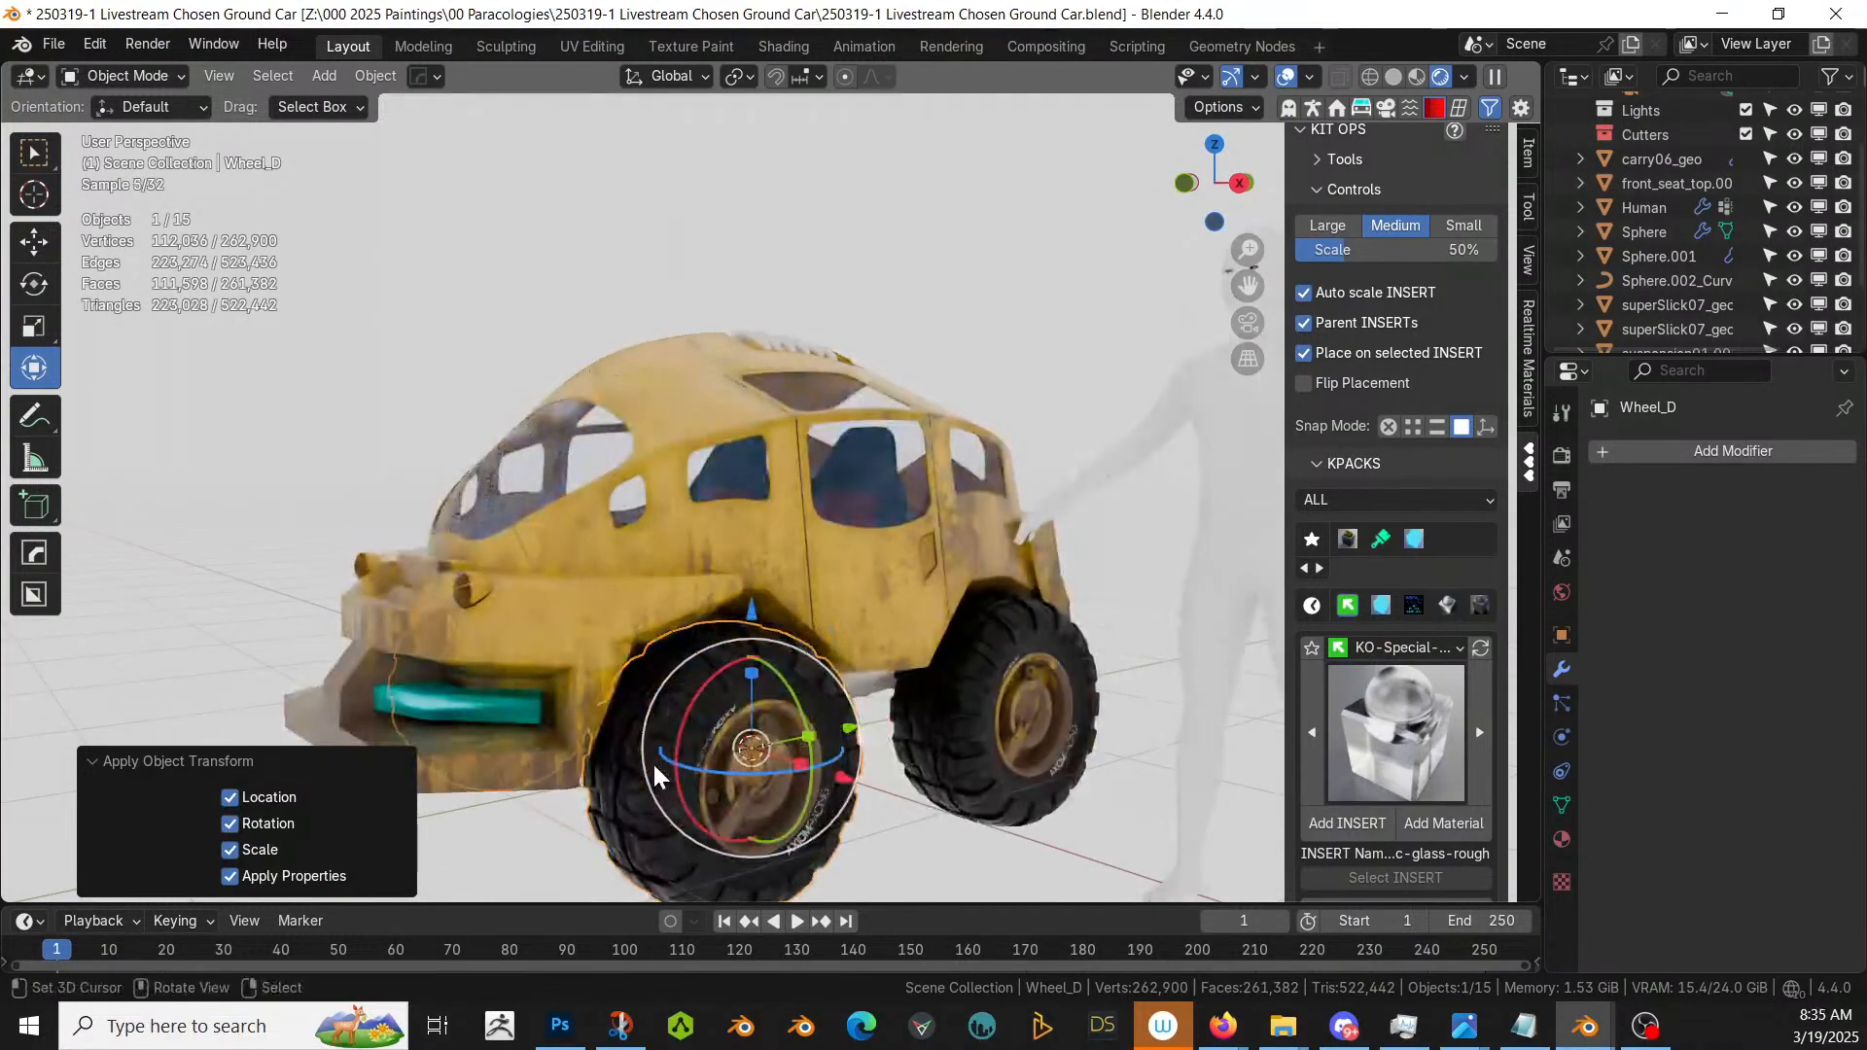
{"action": "left_click", "coordinate": [669, 702]}
{"action": "left_click", "coordinate": [677, 702]}
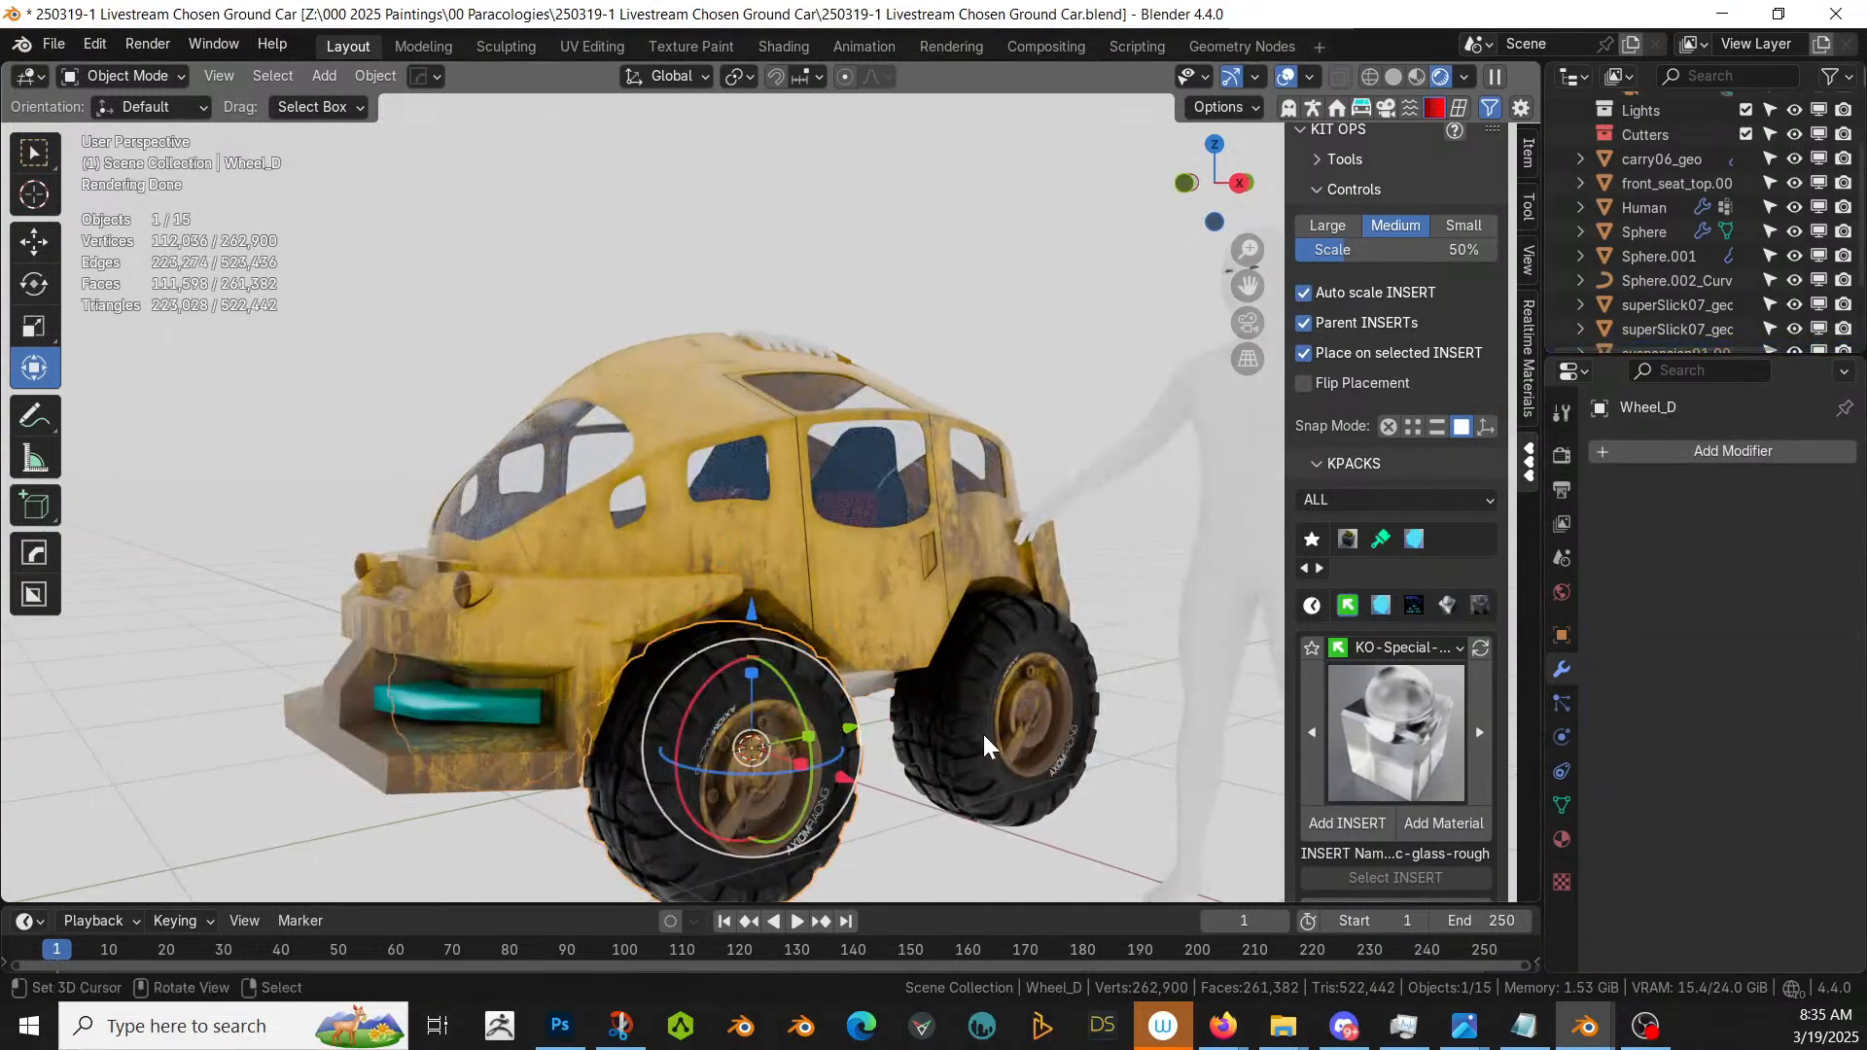
{"action": "left_click", "coordinate": [1561, 839]}
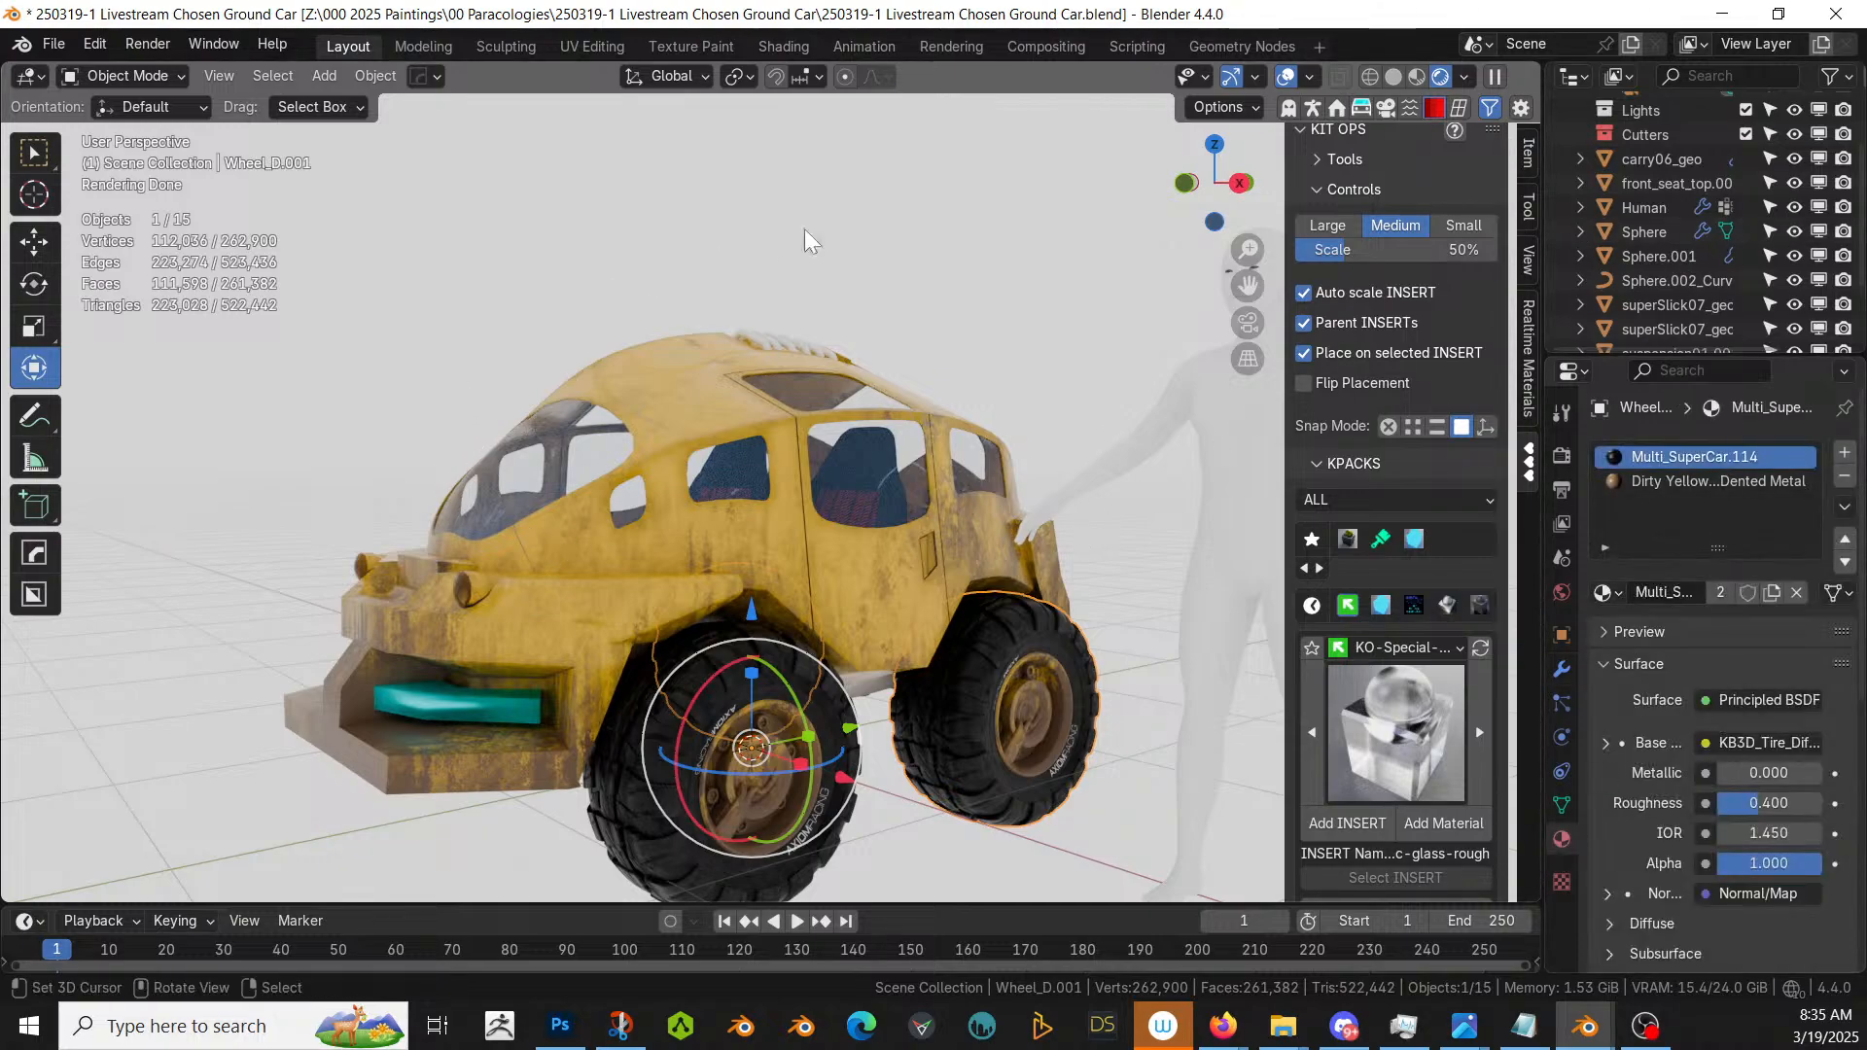
{"action": "left_click", "coordinate": [764, 48]}
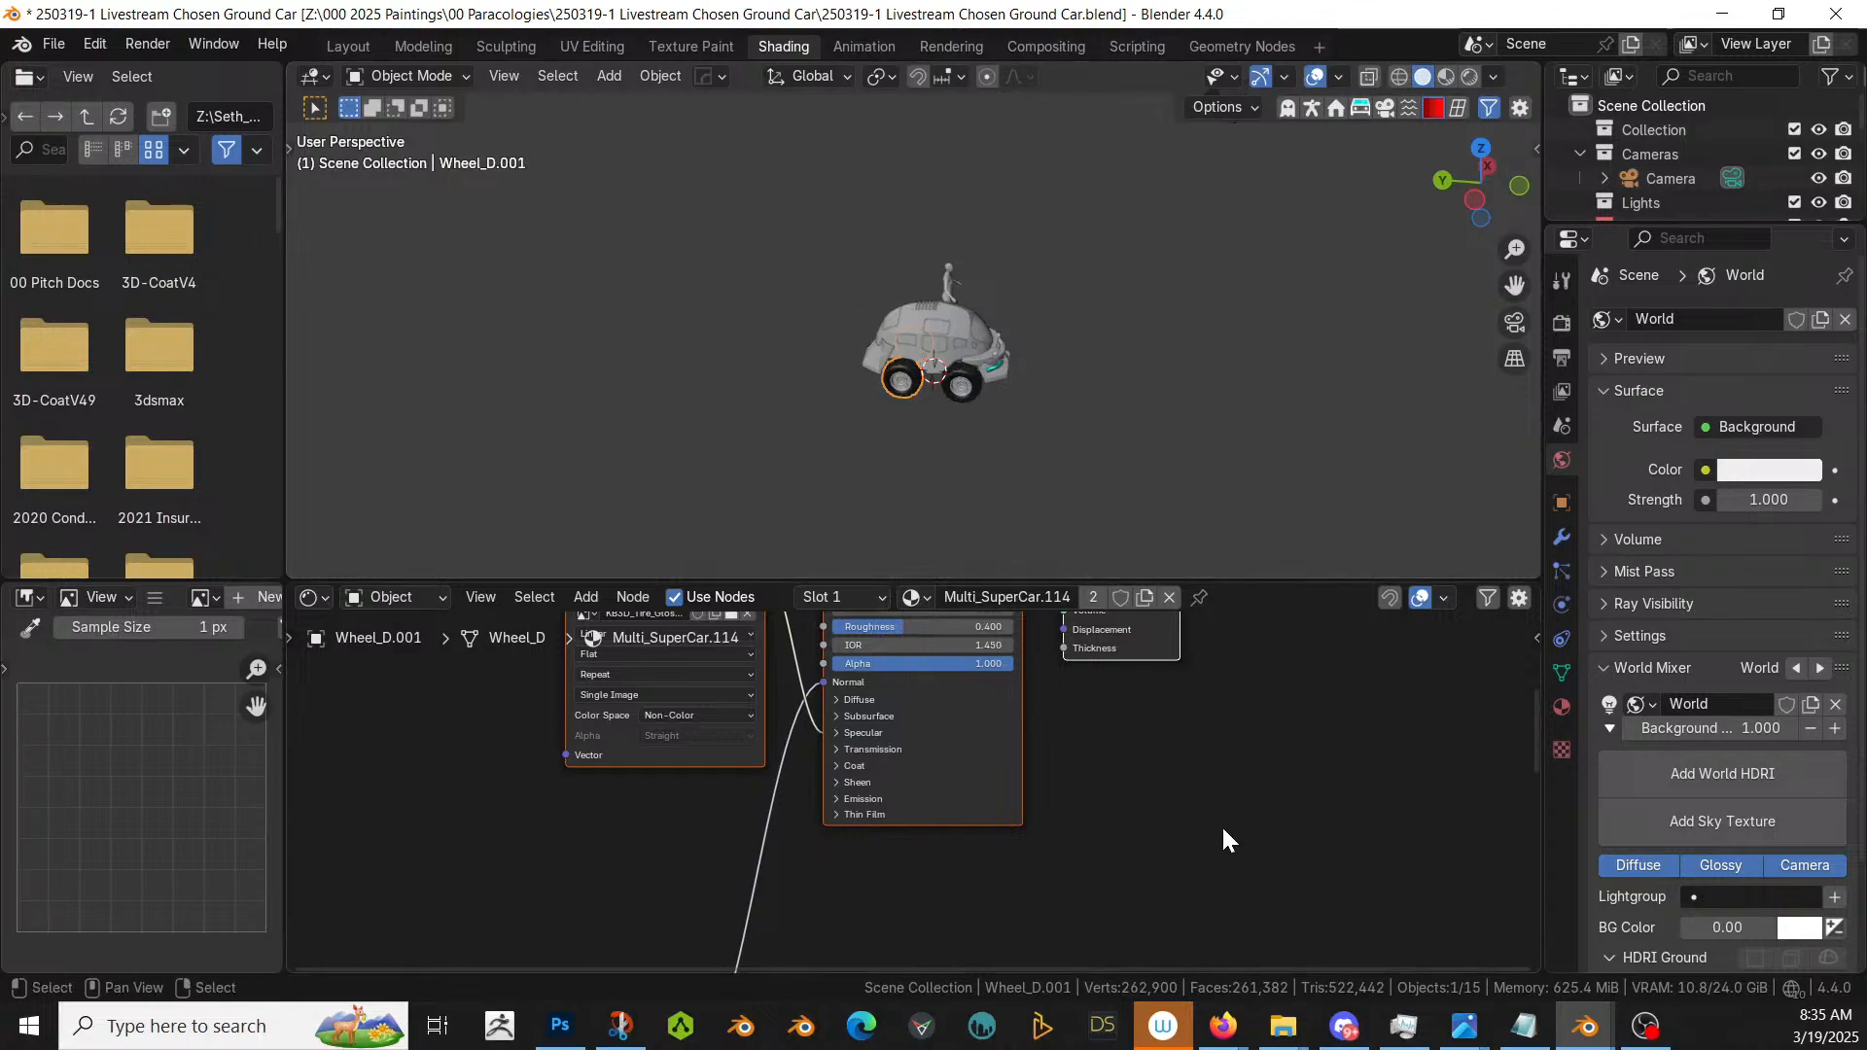
- Insert an Add_Grunge node group between the Principled BSDF and the Material Output of the tire material
{"action": "middle_click_drag", "start_coordinate": [1223, 840], "coordinate": [934, 671]}
{"action": "left_click_drag", "start_coordinate": [813, 748], "coordinate": [1231, 755]}
{"action": "key", "text": "shift+a"}
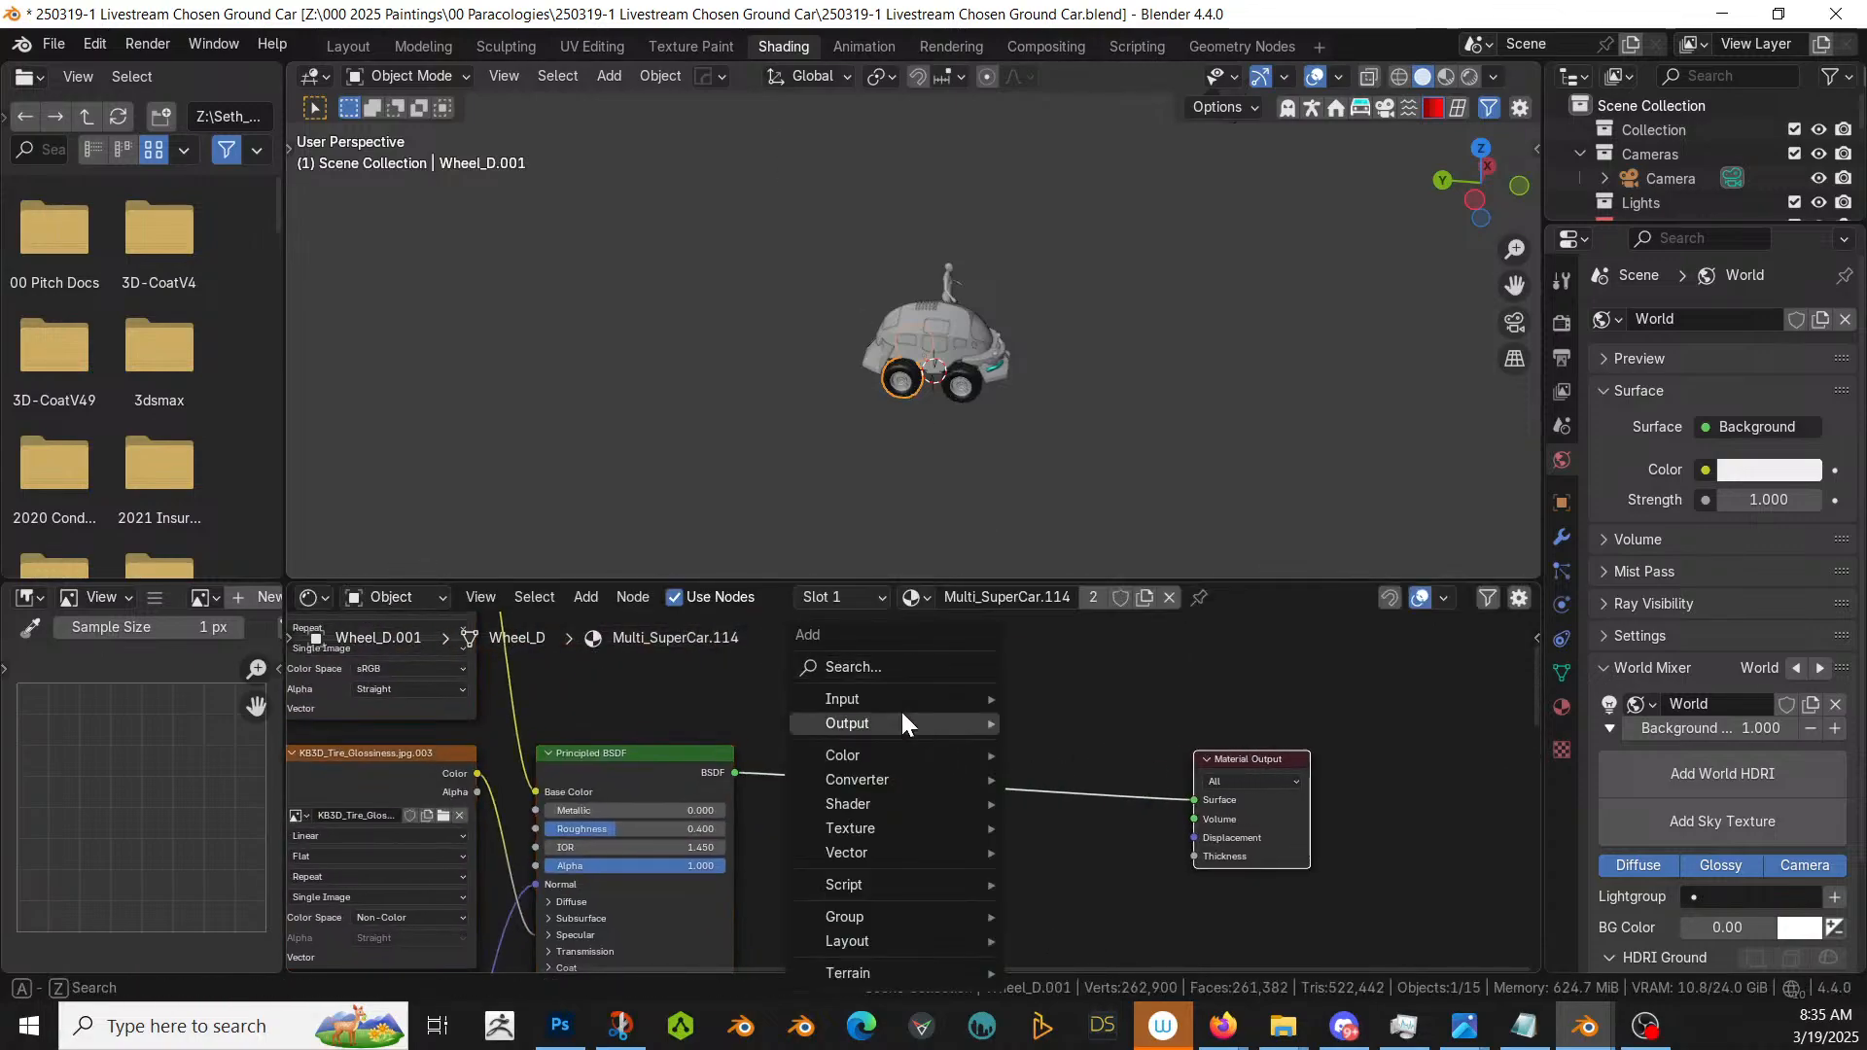
{"action": "left_click", "coordinate": [872, 668]}
{"action": "type", "text": "add"}
{"action": "key", "text": "Down"}
{"action": "key", "text": "Return"}
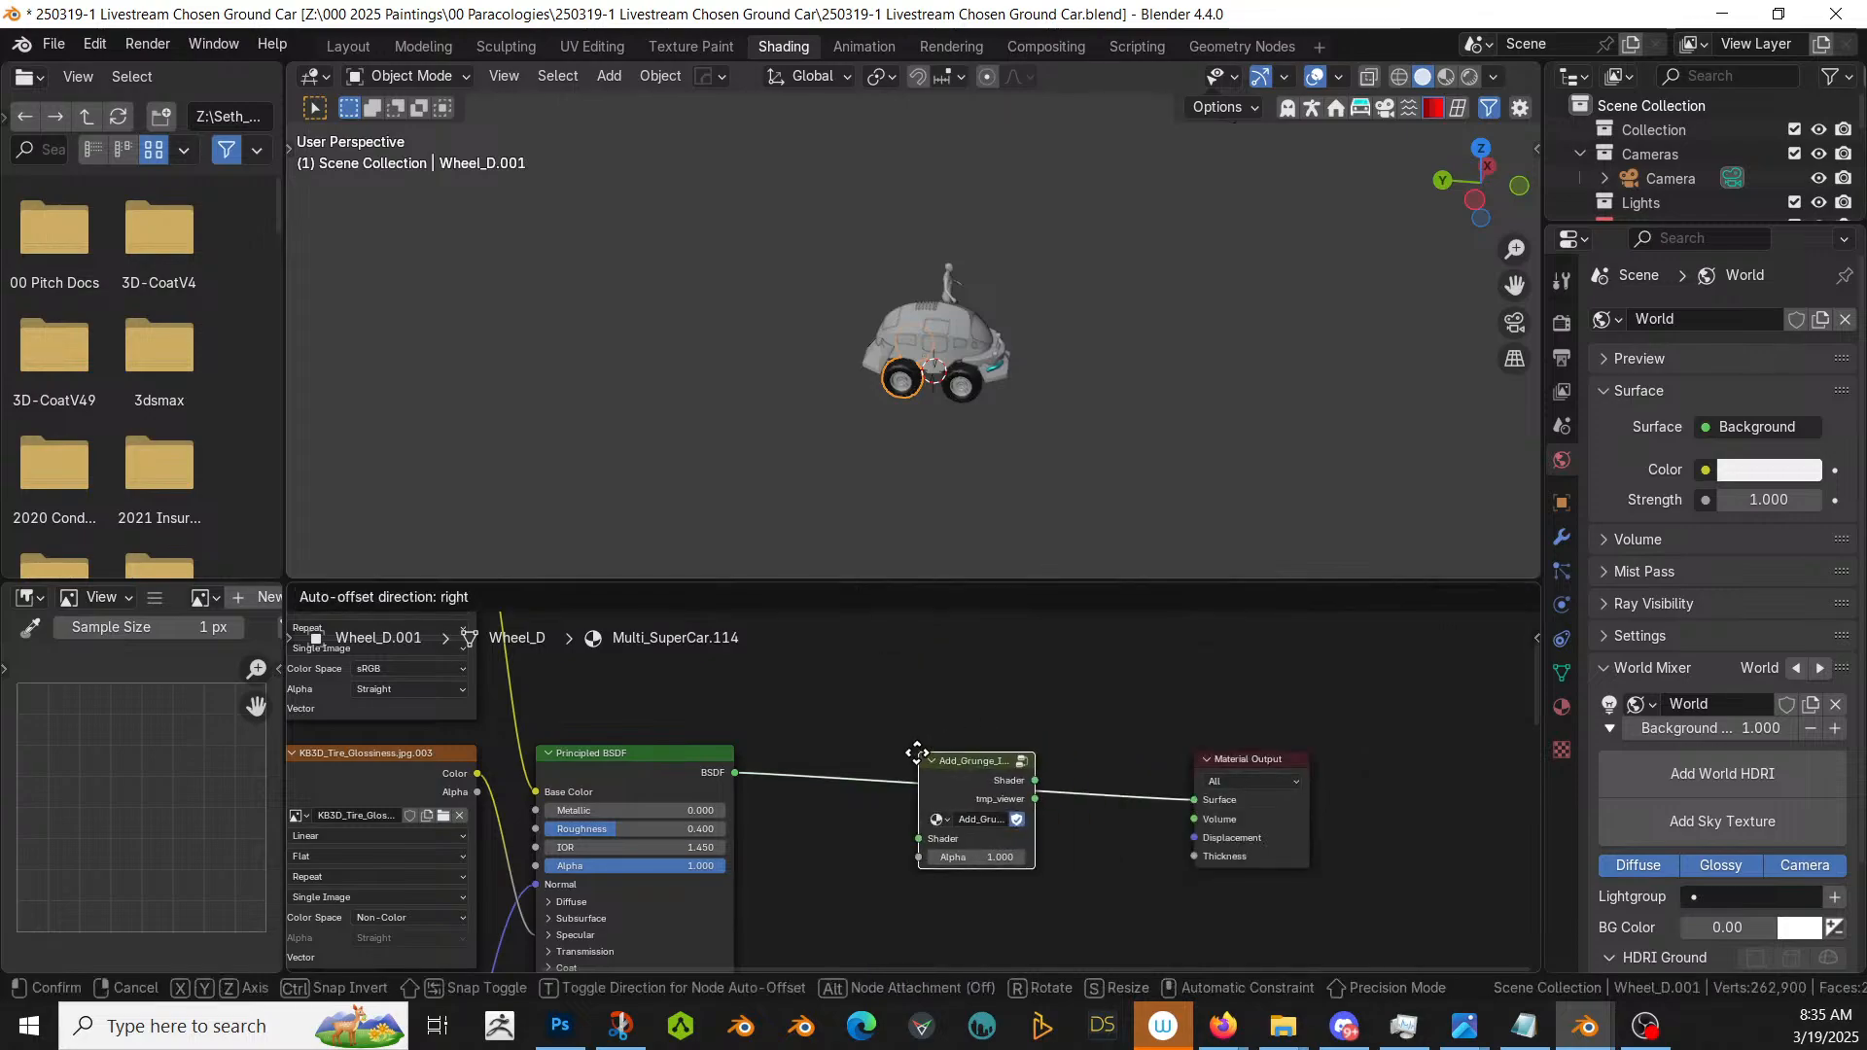
{"action": "left_click", "coordinate": [889, 735]}
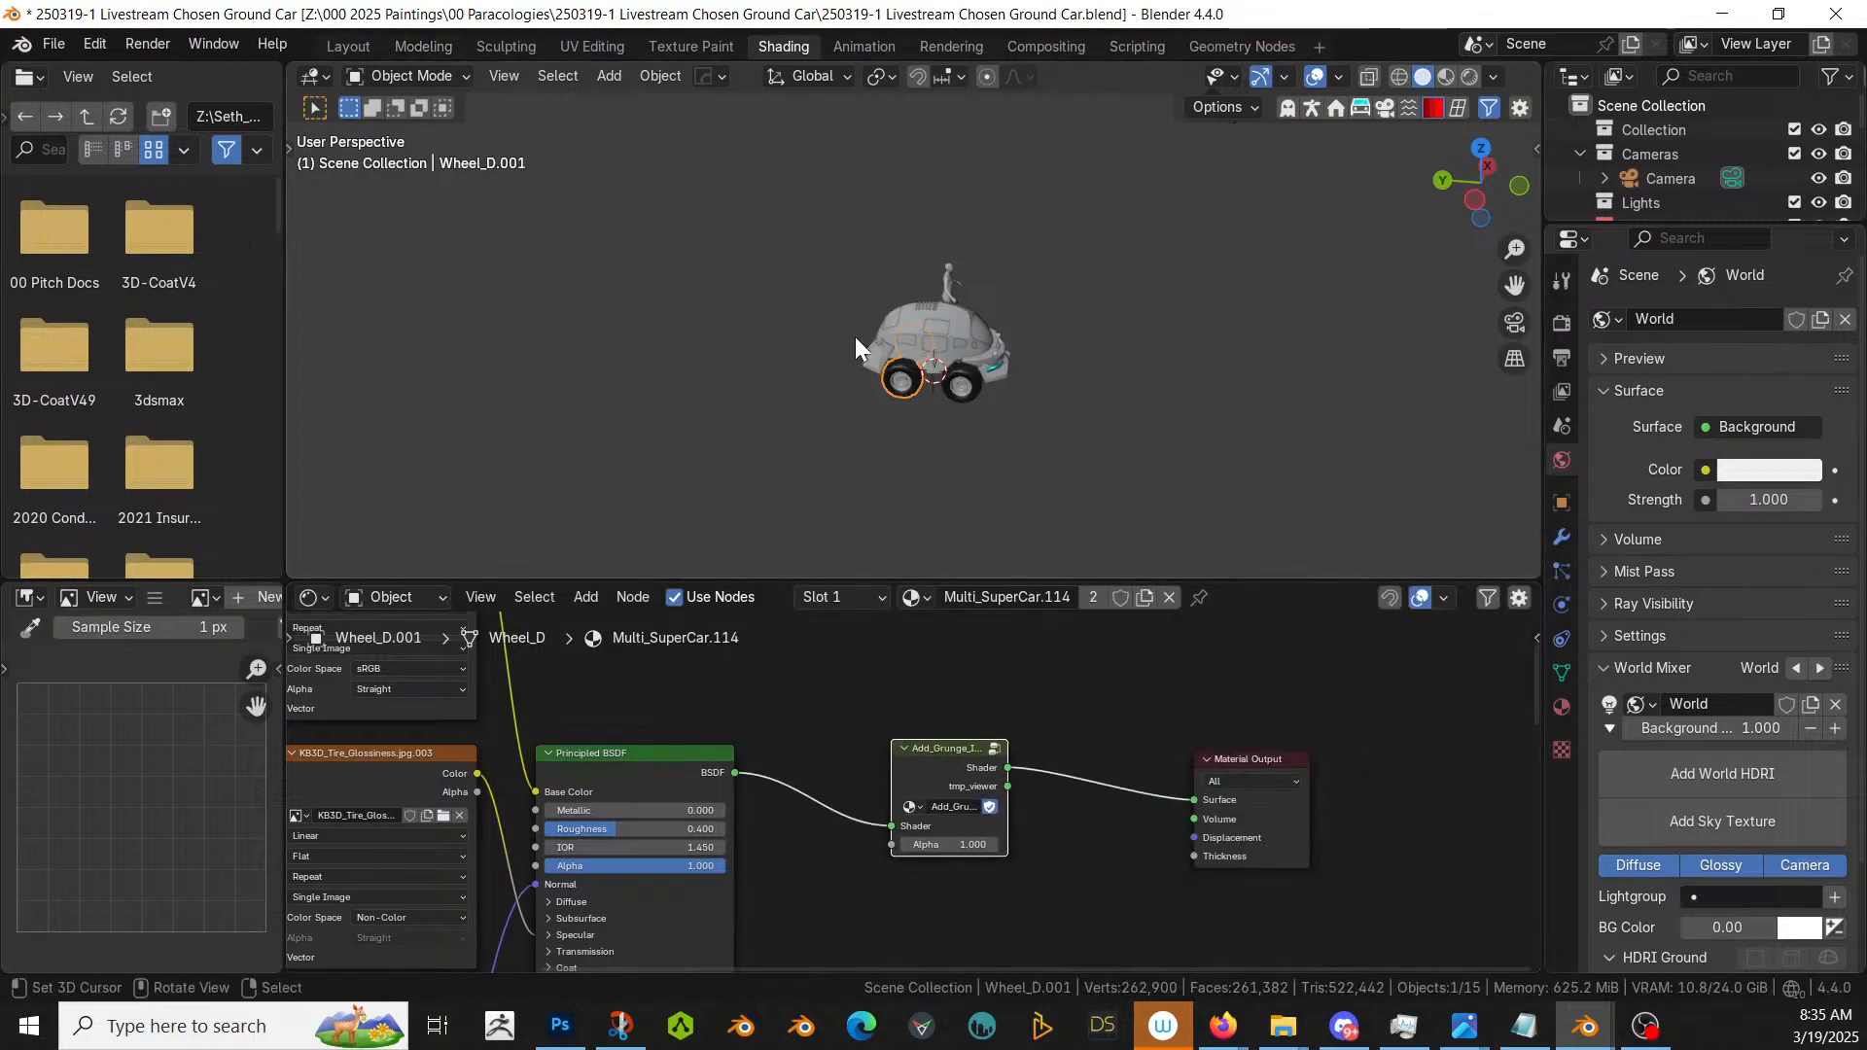
- Check the Multi_SuperCar.114 node setup on the front wheel Wheel_D and return to the Layout workspace
{"action": "left_click", "coordinate": [970, 379]}
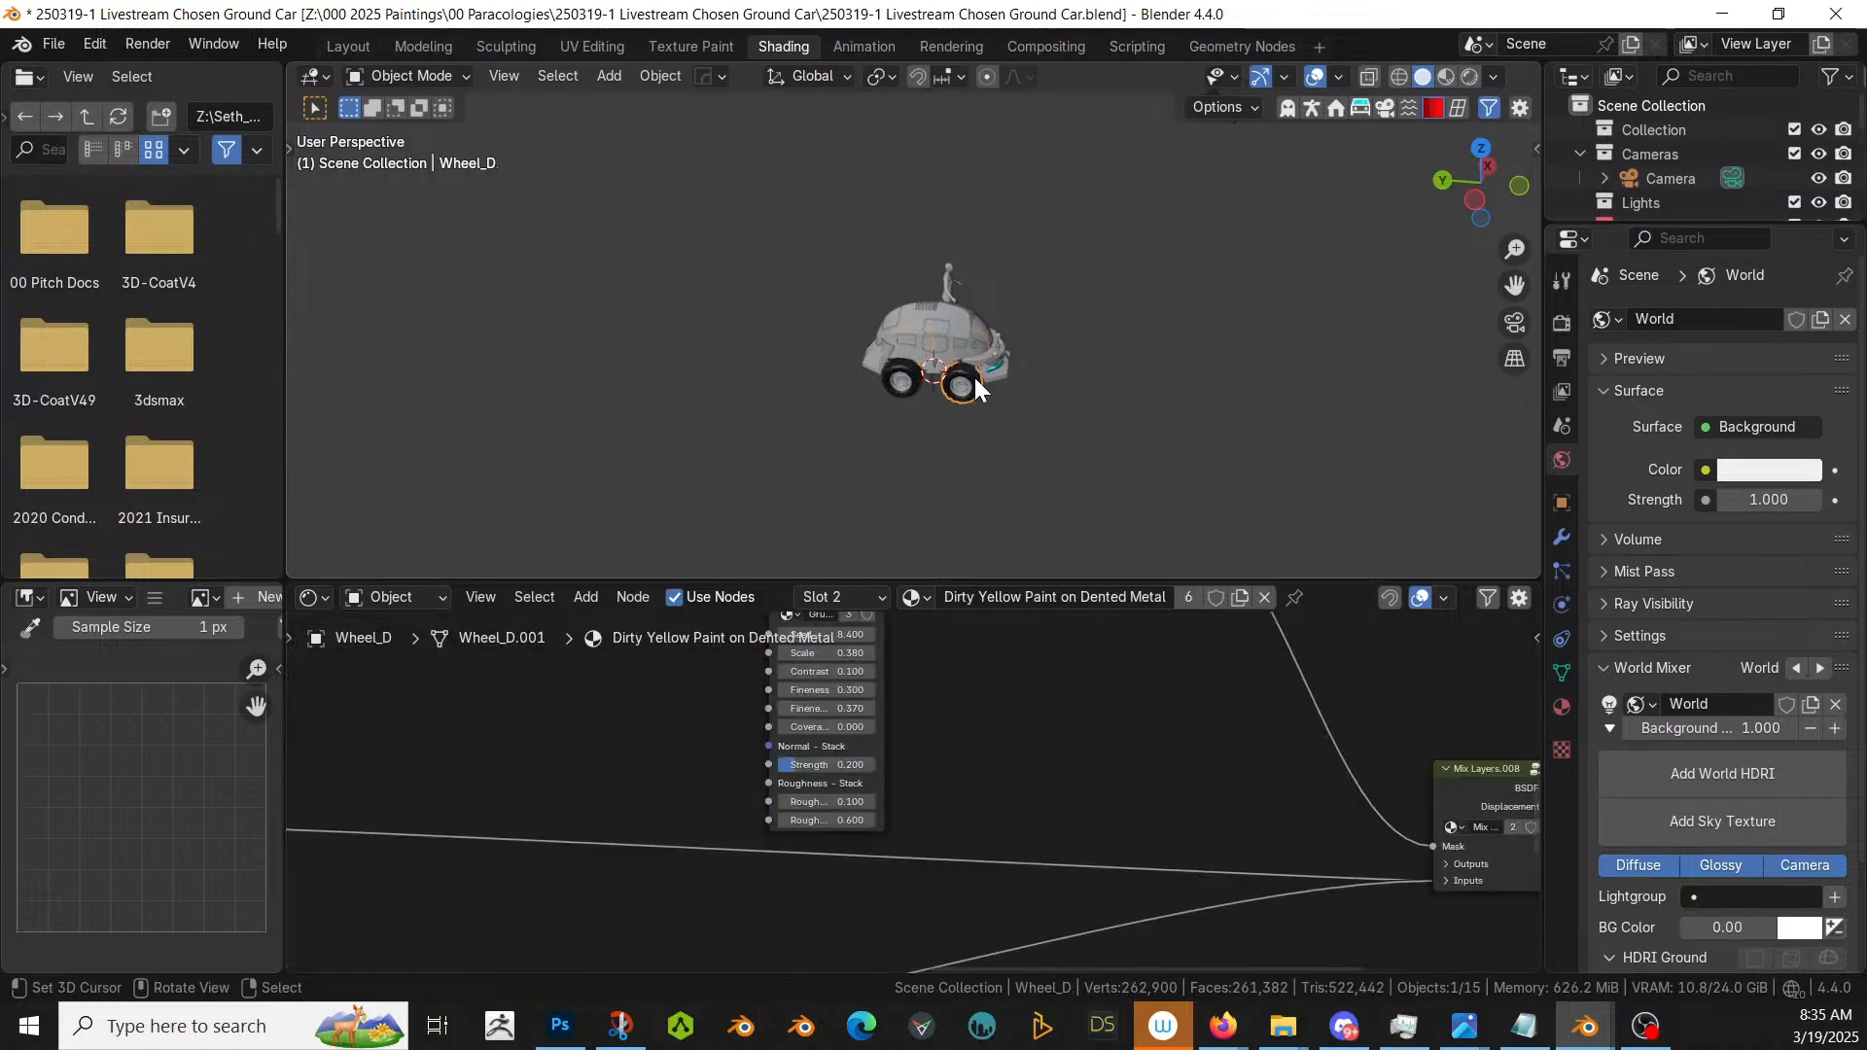
{"action": "middle_click_drag", "start_coordinate": [1070, 769], "coordinate": [600, 769]}
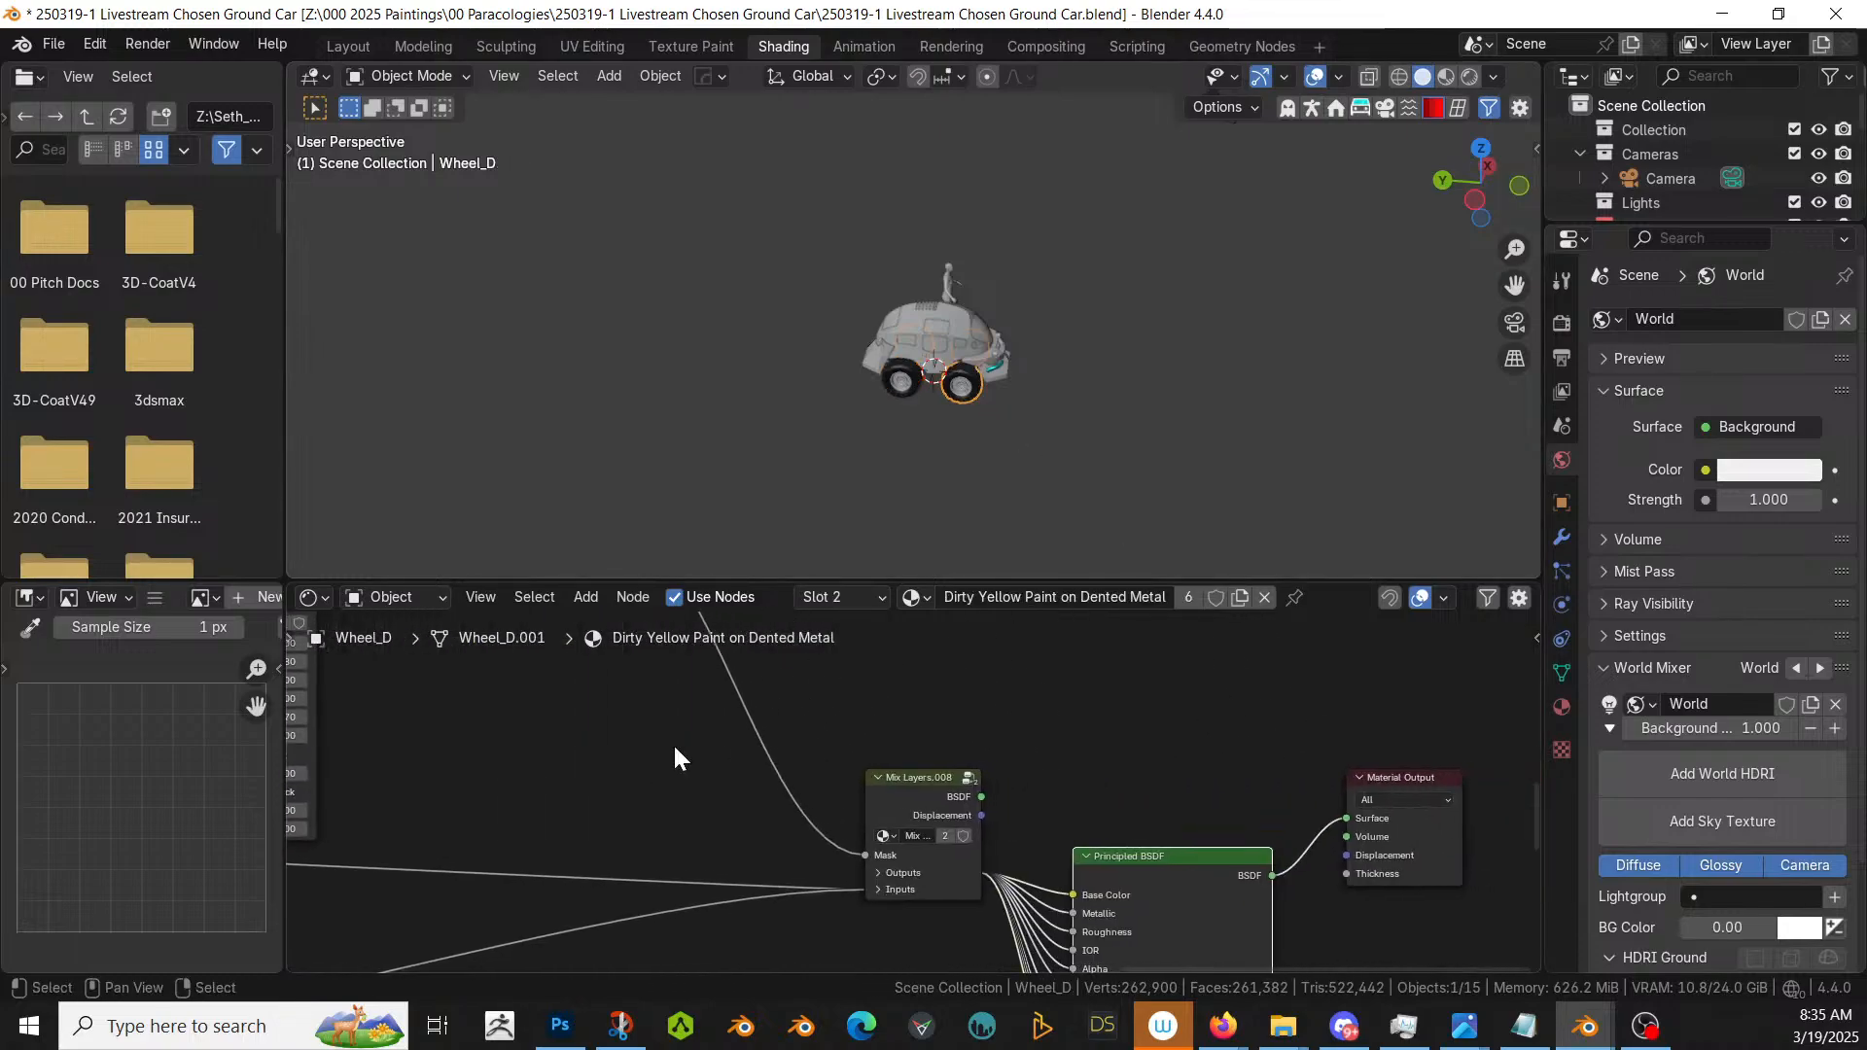
{"action": "left_click", "coordinate": [874, 596]}
{"action": "left_click", "coordinate": [796, 646]}
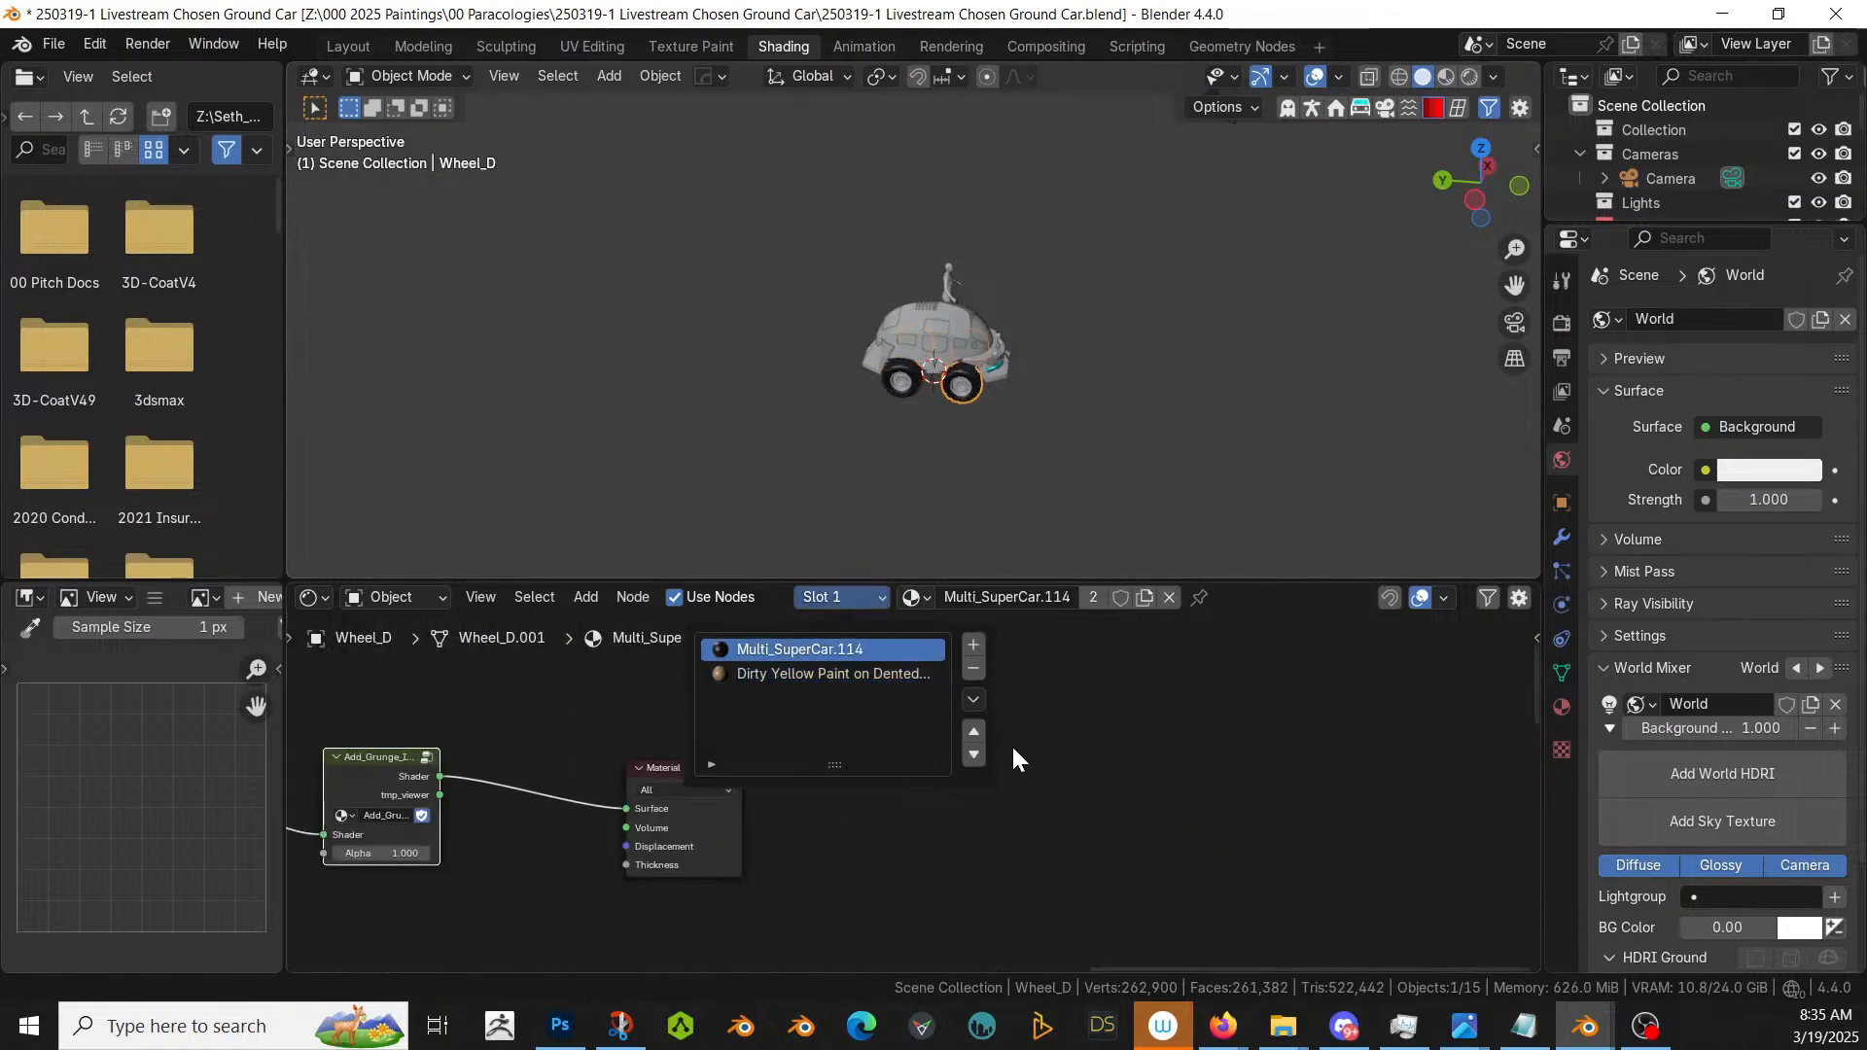
{"action": "left_click", "coordinate": [353, 43]}
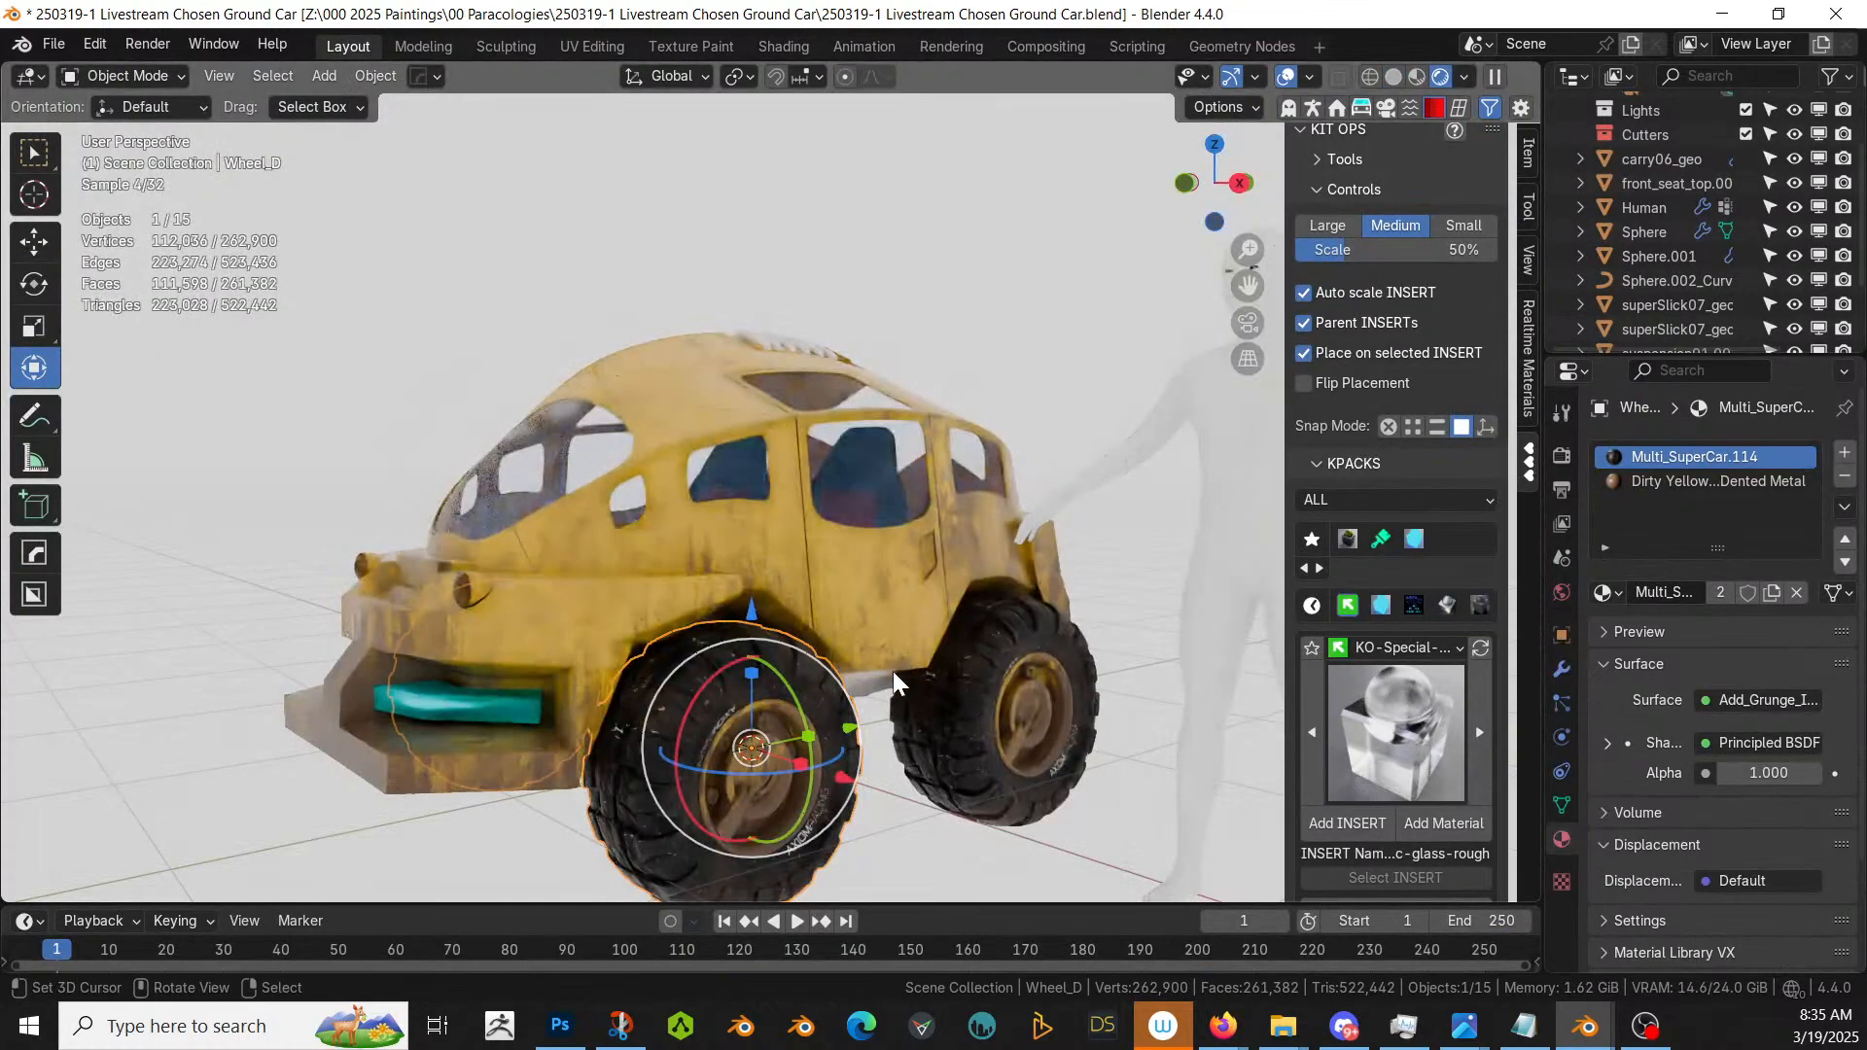
- Replace the GLOWY material on the front bumper's inner bars with Distressed Hull Texture
{"action": "middle_click_drag", "start_coordinate": [1012, 742], "coordinate": [228, 700]}
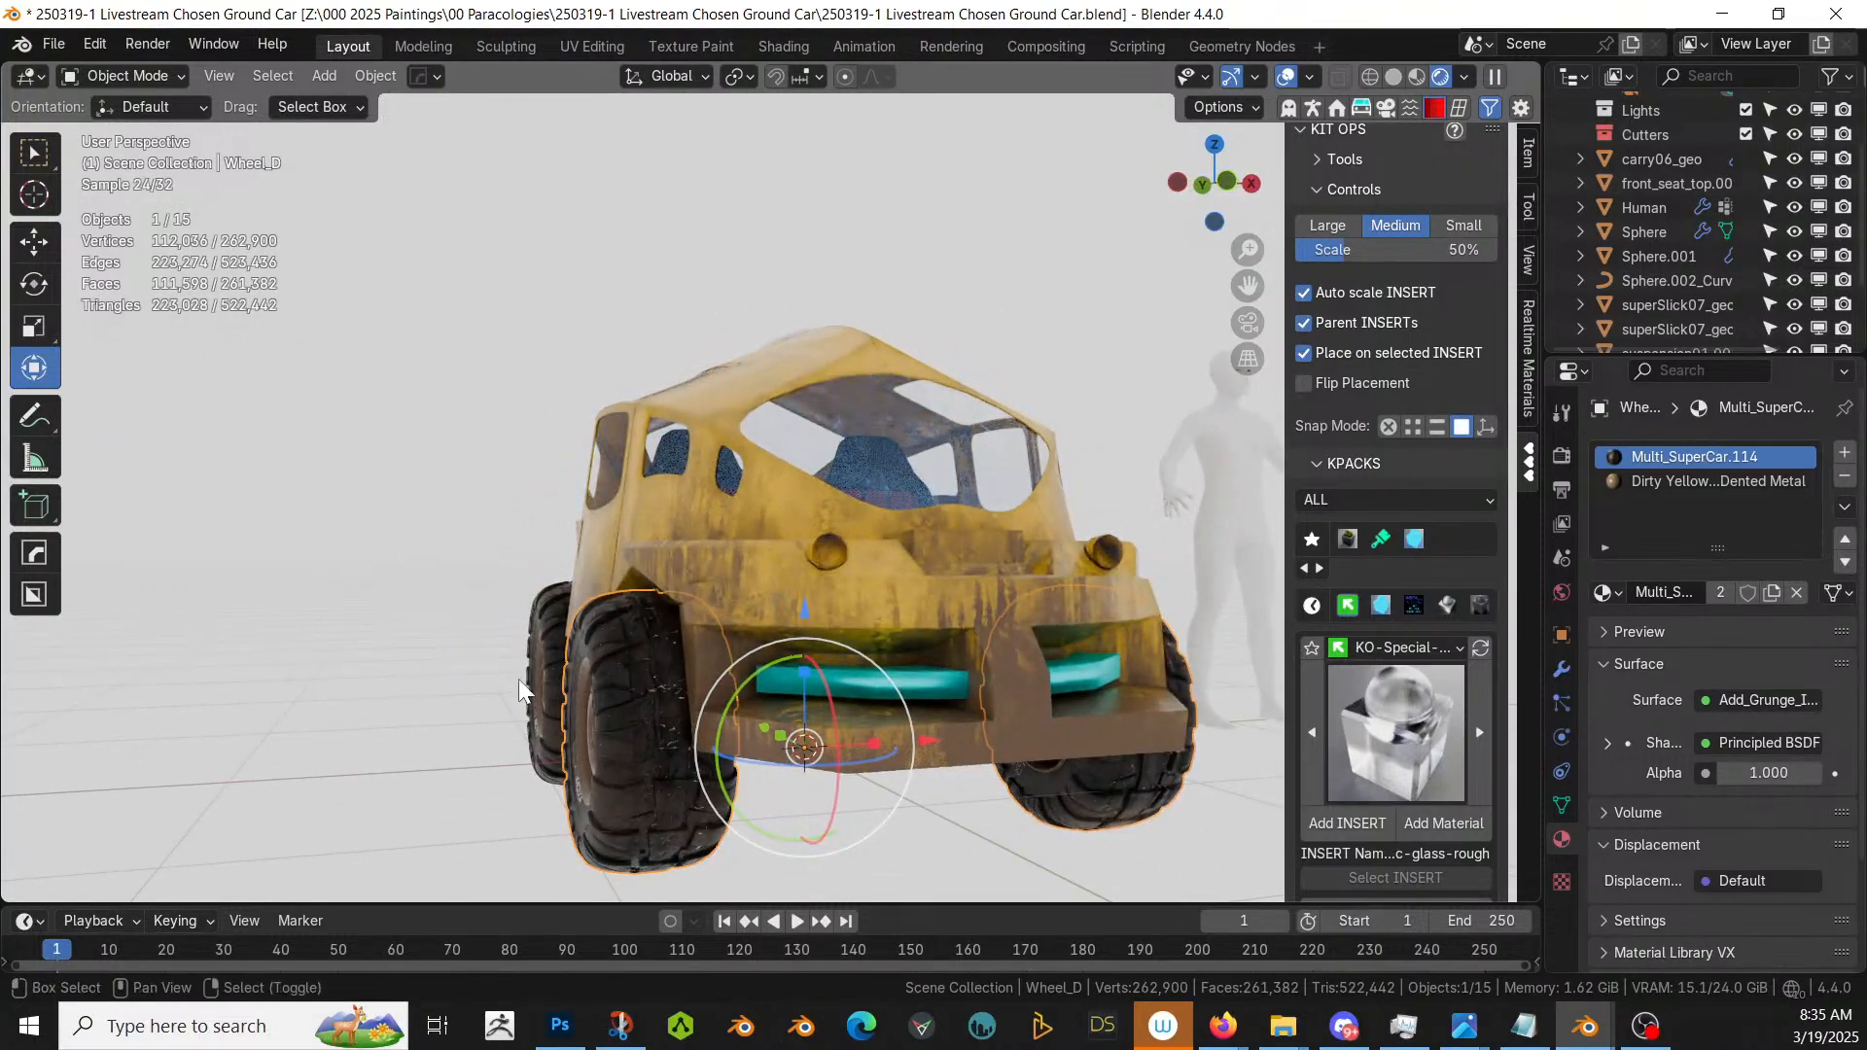
{"action": "middle_click_drag", "start_coordinate": [517, 679], "coordinate": [654, 545], "text": "shift"}
{"action": "scroll", "coordinate": [581, 660], "scroll_direction": "up", "scroll_amount": 3}
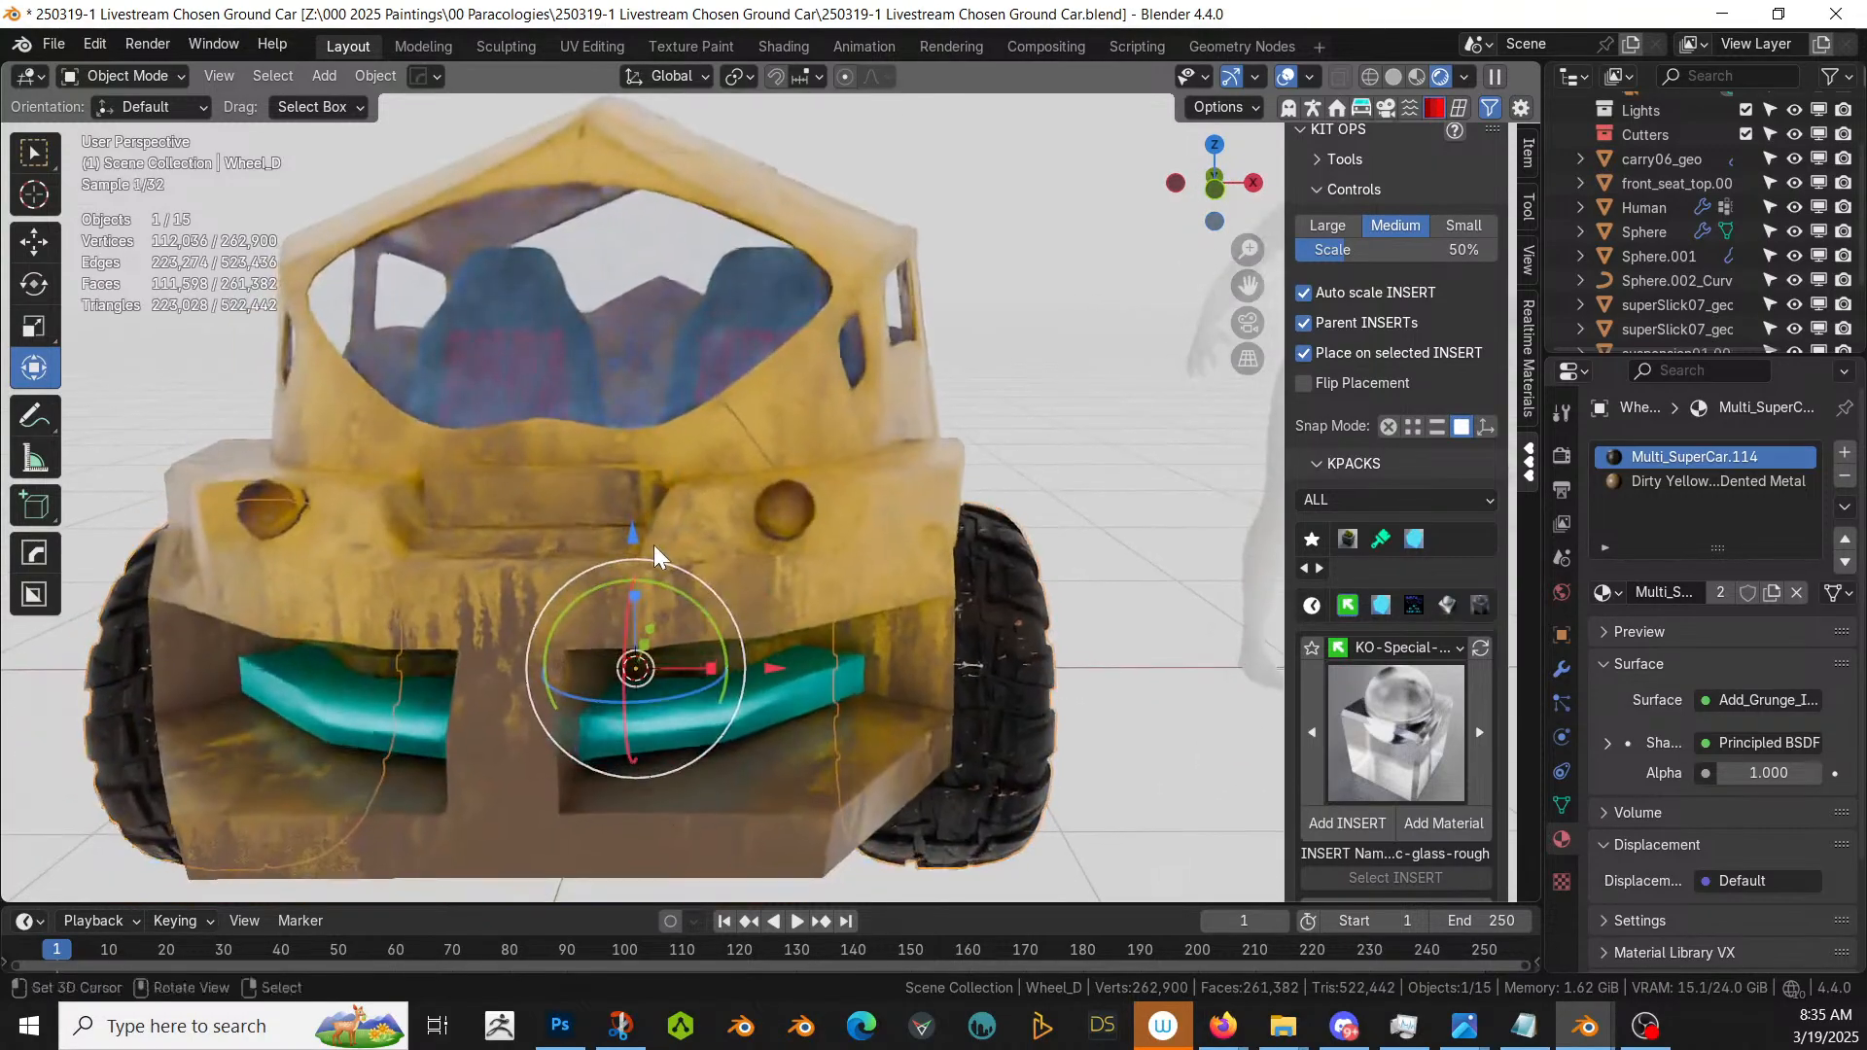
{"action": "left_click", "coordinate": [820, 684]}
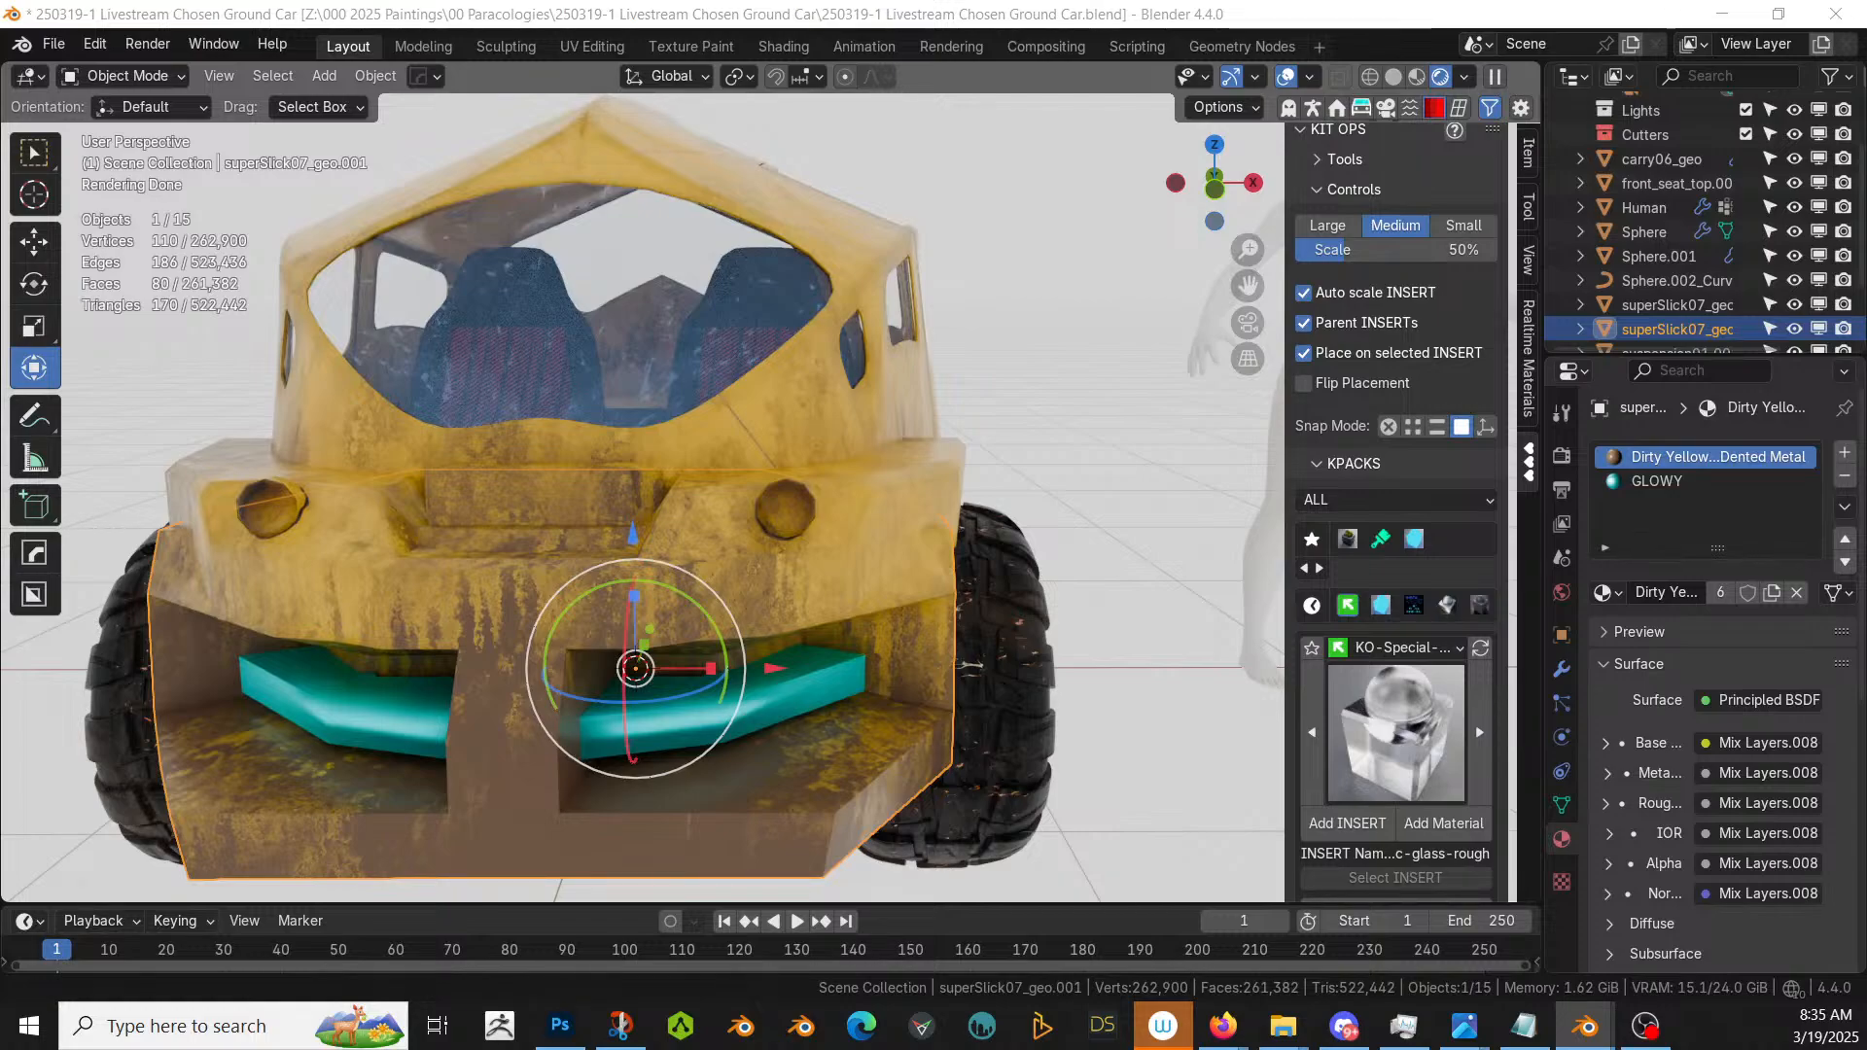
{"action": "left_click", "coordinate": [1639, 486]}
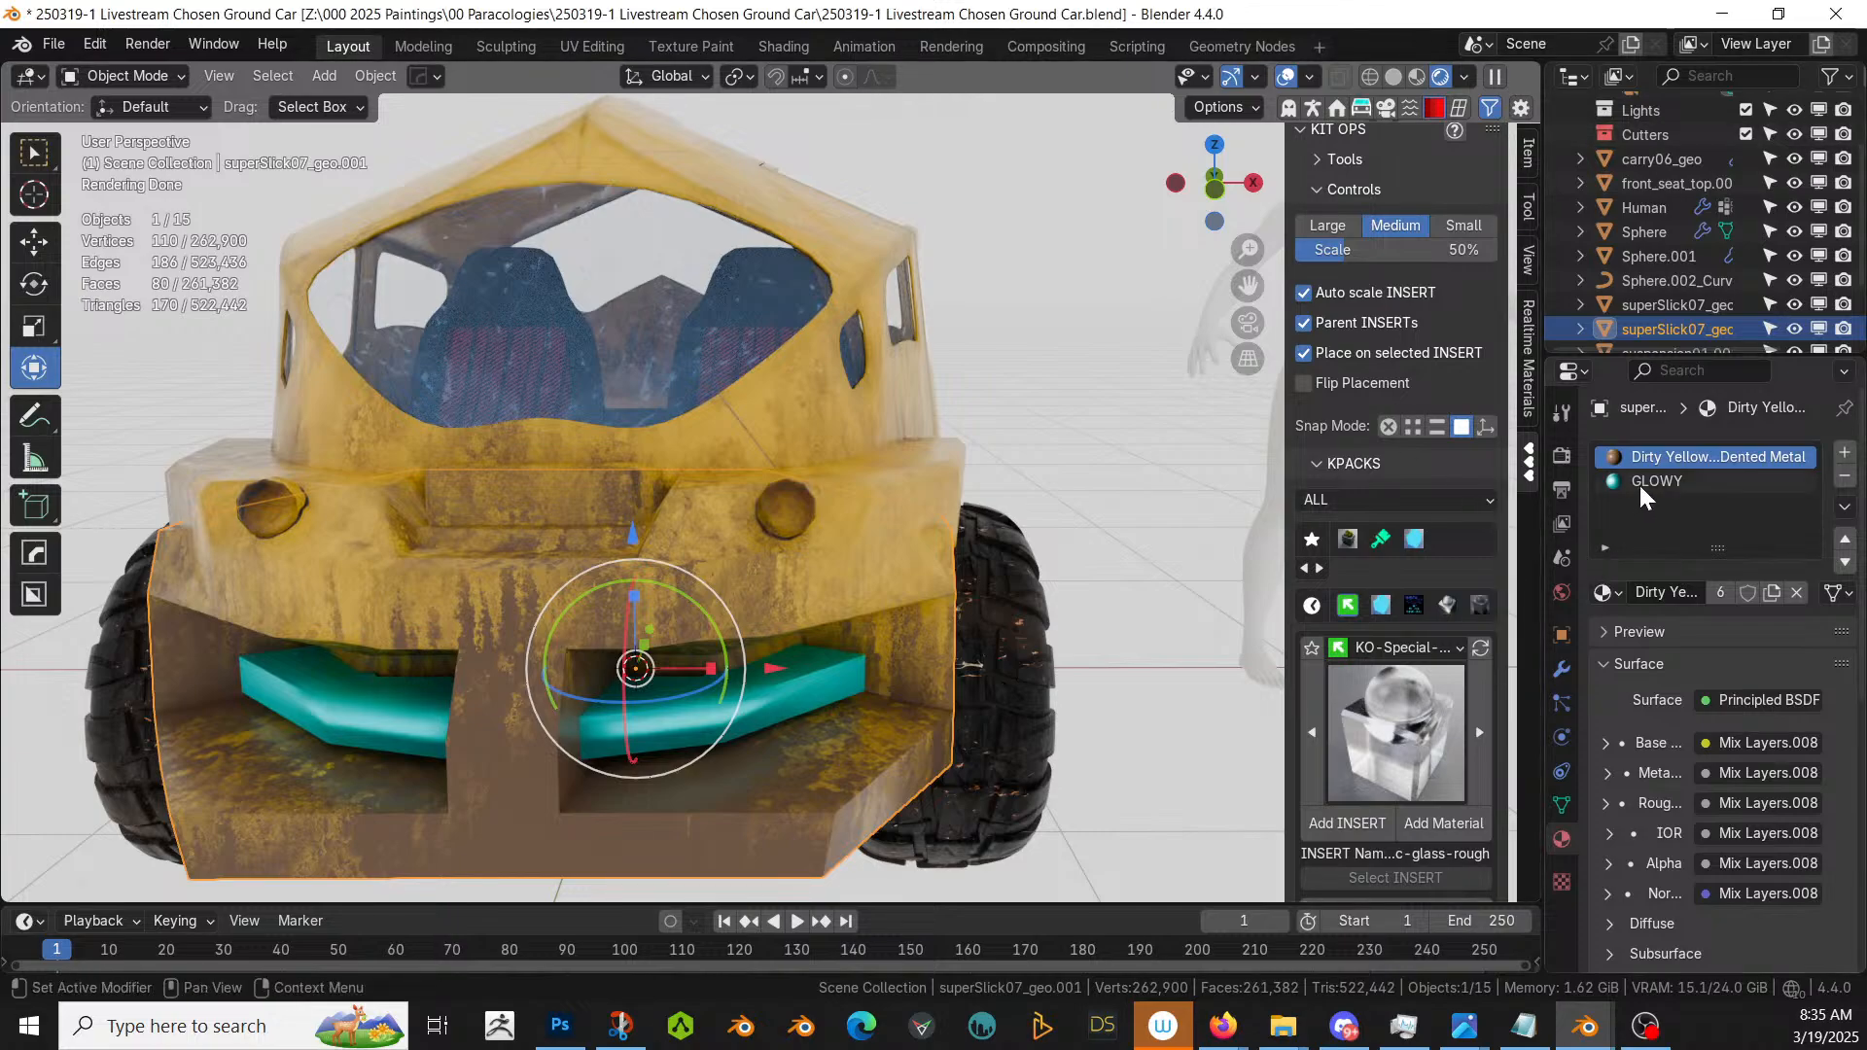
{"action": "left_click", "coordinate": [1639, 487]}
{"action": "left_click", "coordinate": [1606, 592]}
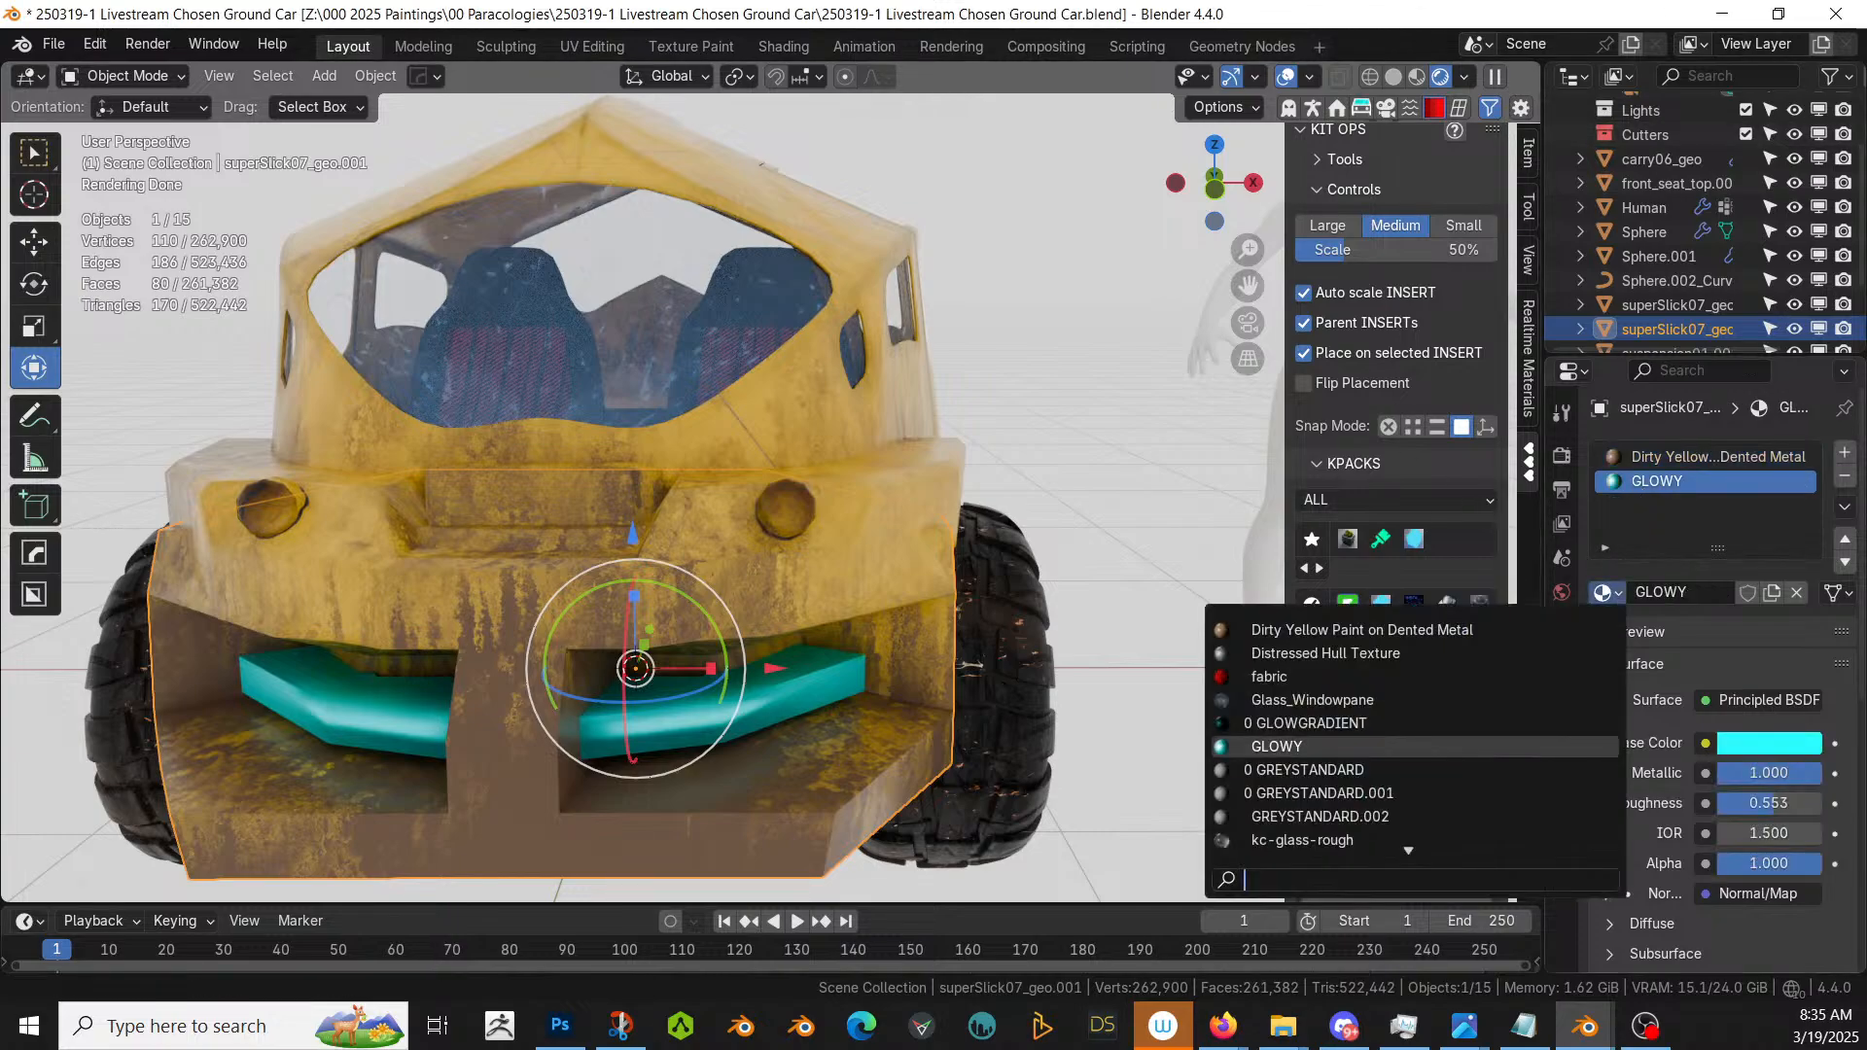
{"action": "left_click", "coordinate": [1361, 653]}
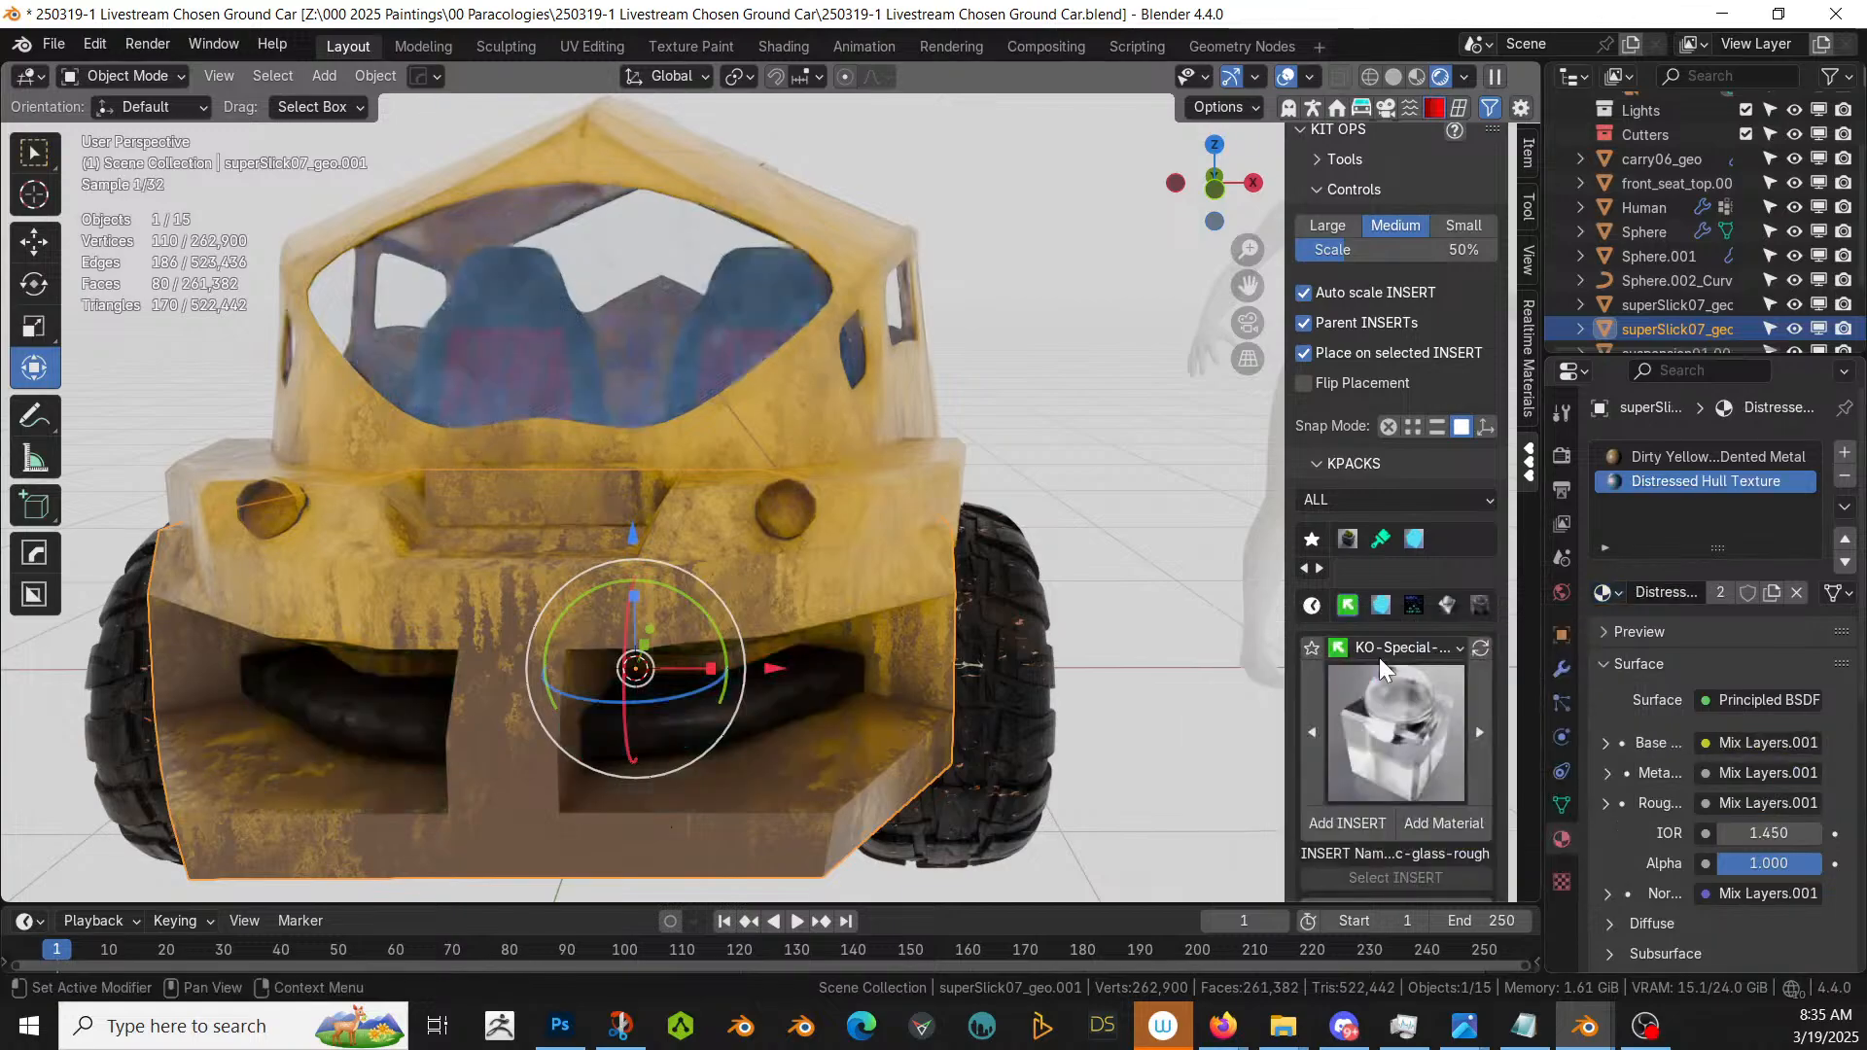
- Select the body carry06_geo, switch to solid shading and hide the headlight's lens faces in Edit Mode
{"action": "middle_click_drag", "start_coordinate": [725, 670], "coordinate": [629, 678]}
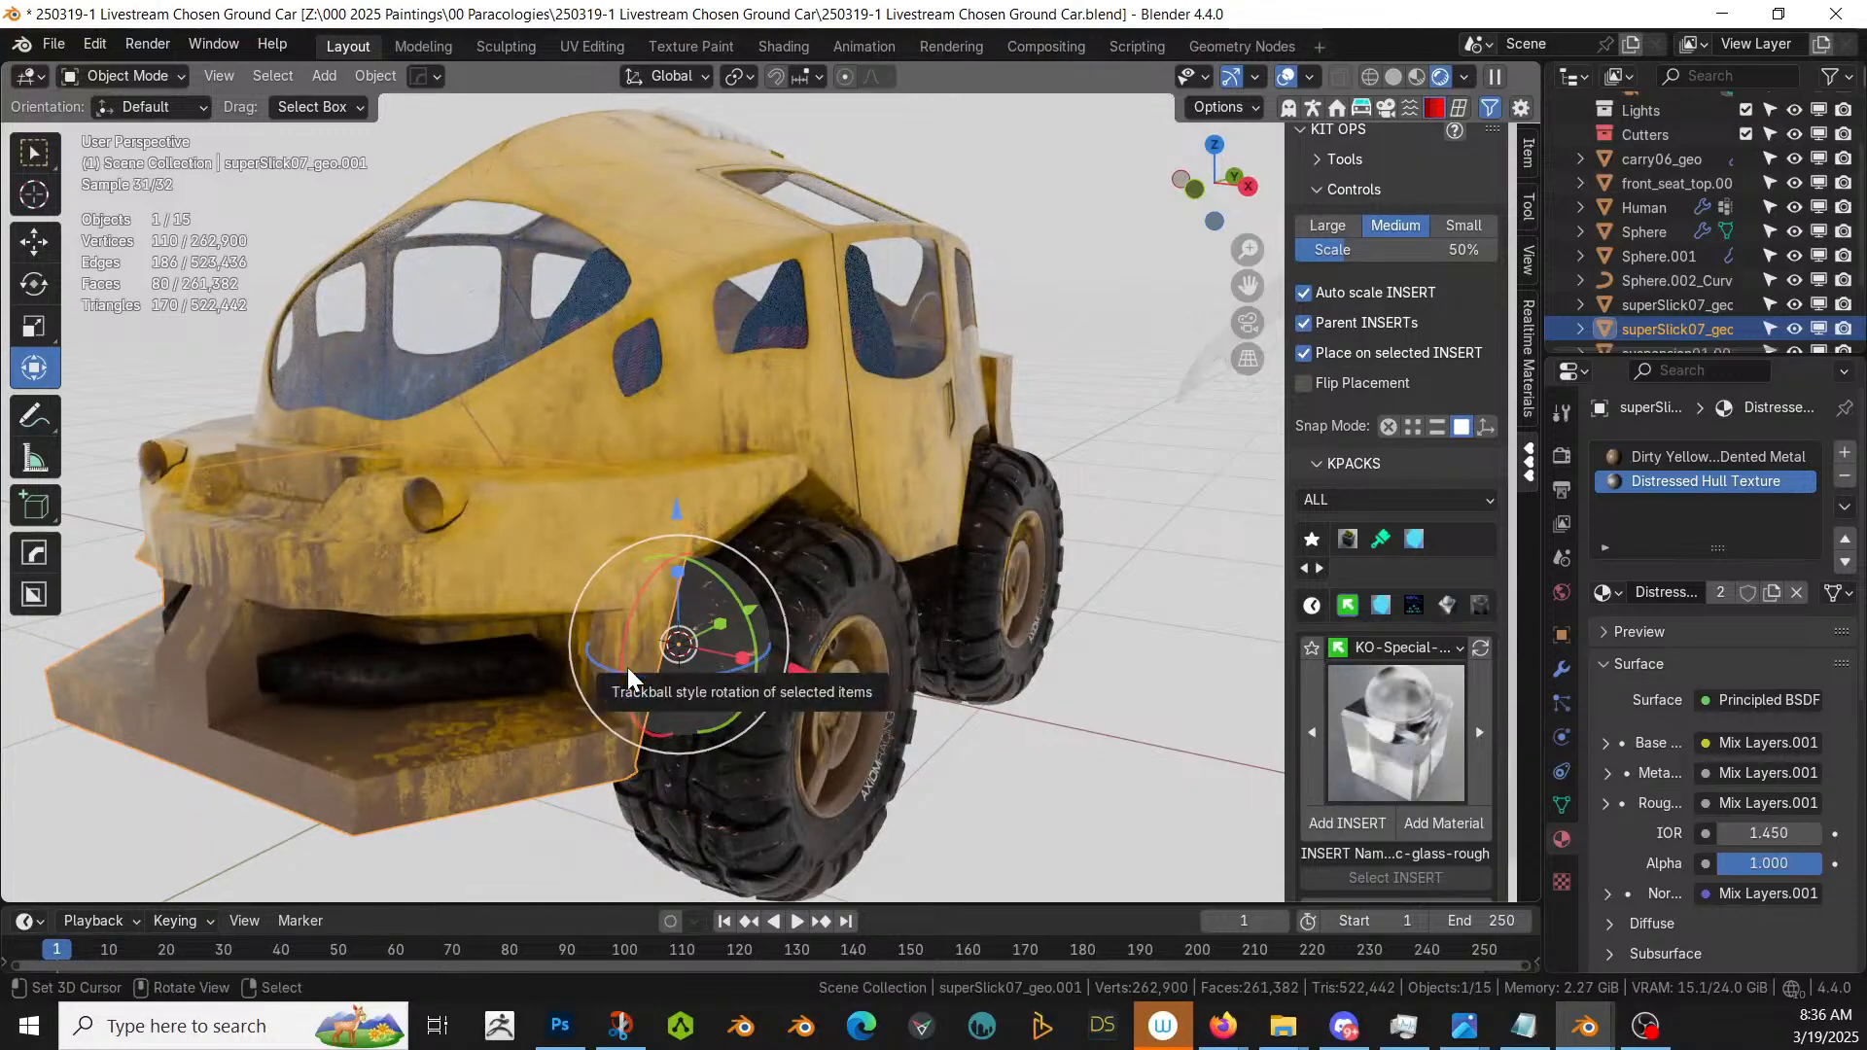
{"action": "middle_click_drag", "start_coordinate": [480, 632], "coordinate": [545, 667]}
{"action": "scroll", "coordinate": [426, 608], "scroll_direction": "up", "scroll_amount": 5}
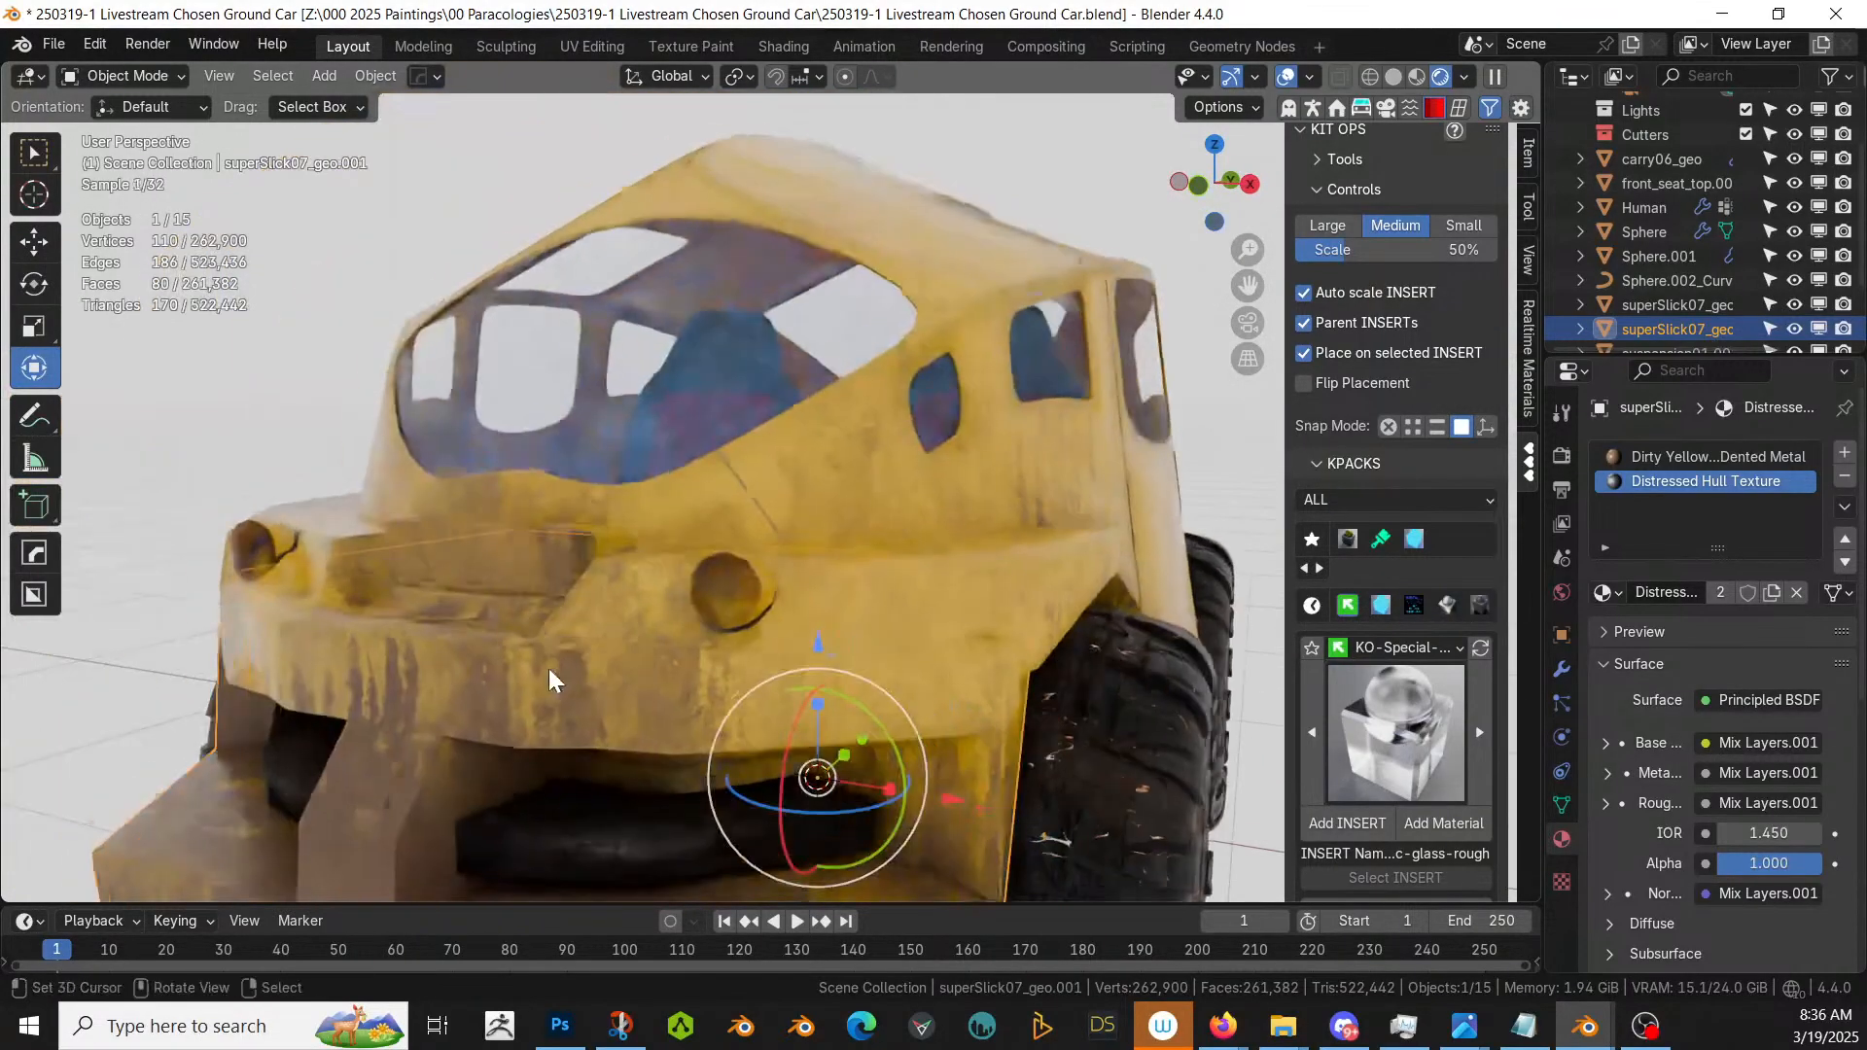
{"action": "scroll", "coordinate": [619, 676], "scroll_direction": "up", "scroll_amount": 3}
{"action": "right_click", "coordinate": [730, 678]}
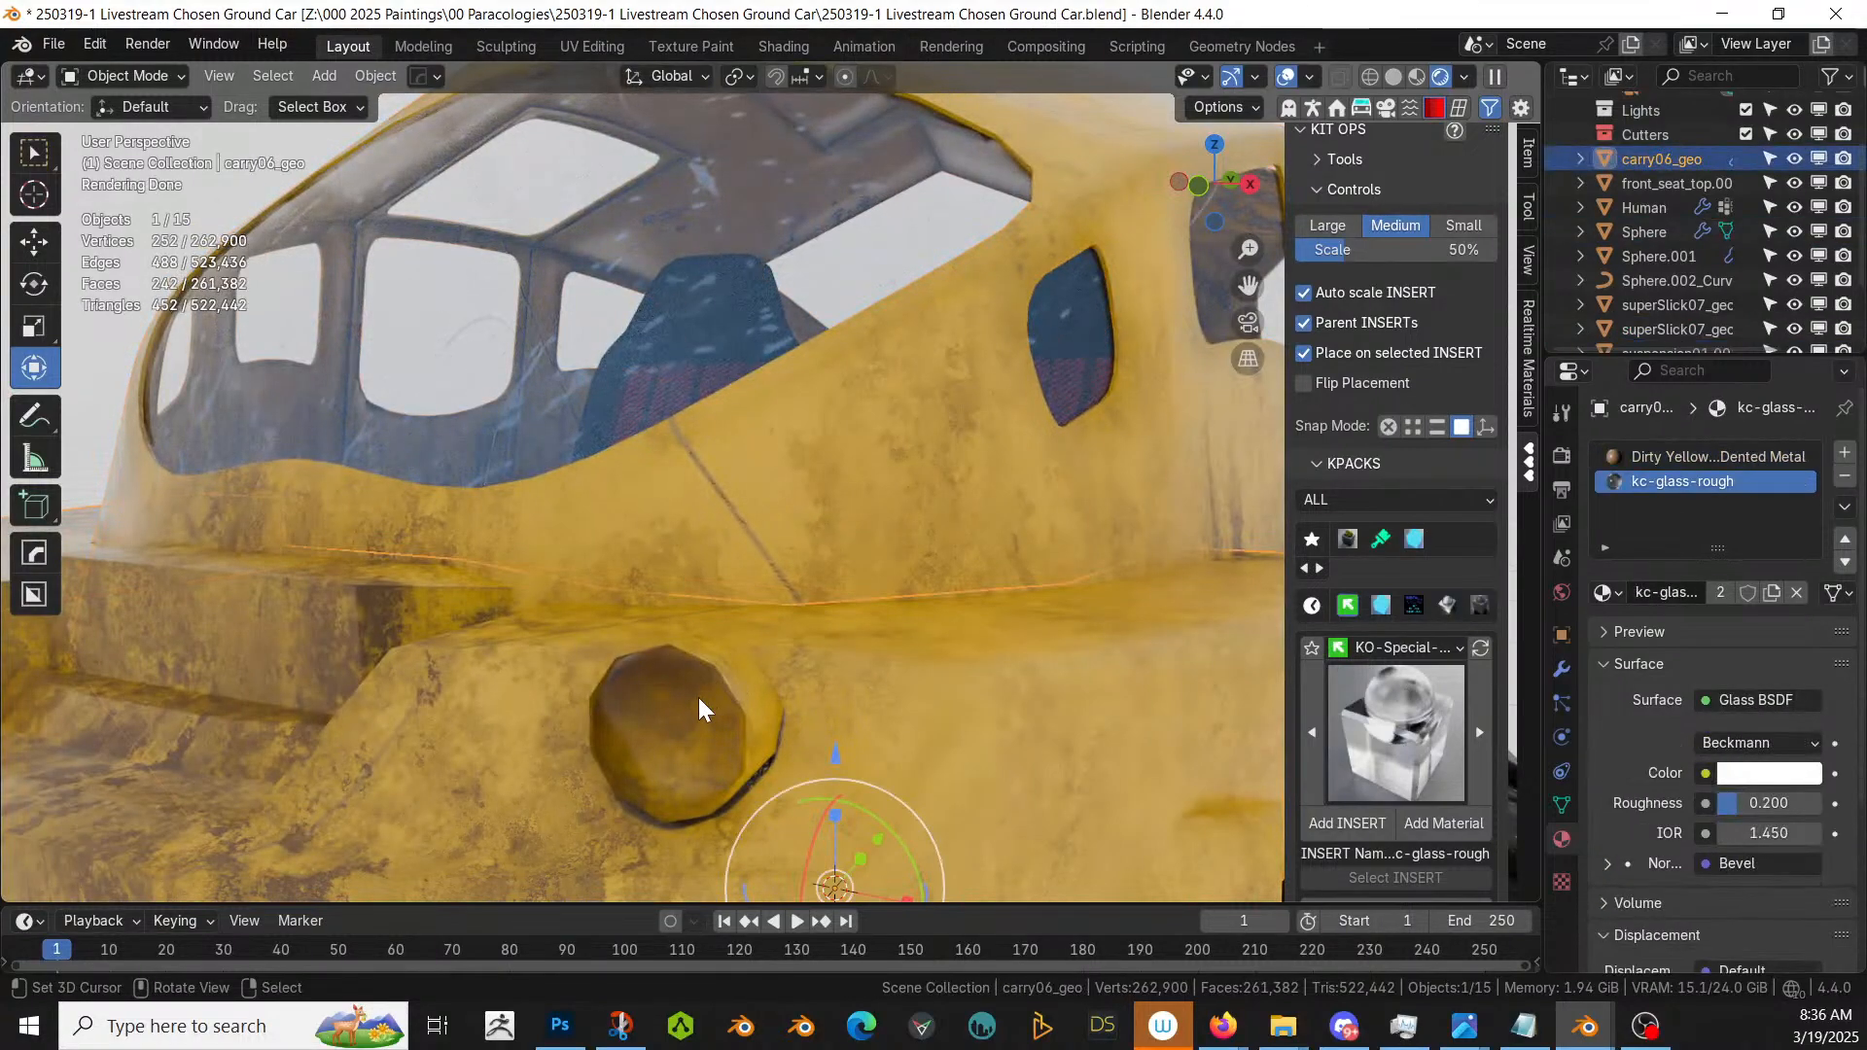
{"action": "key", "text": "z"}
{"action": "left_click", "coordinate": [700, 709]}
{"action": "key", "text": "Tab"}
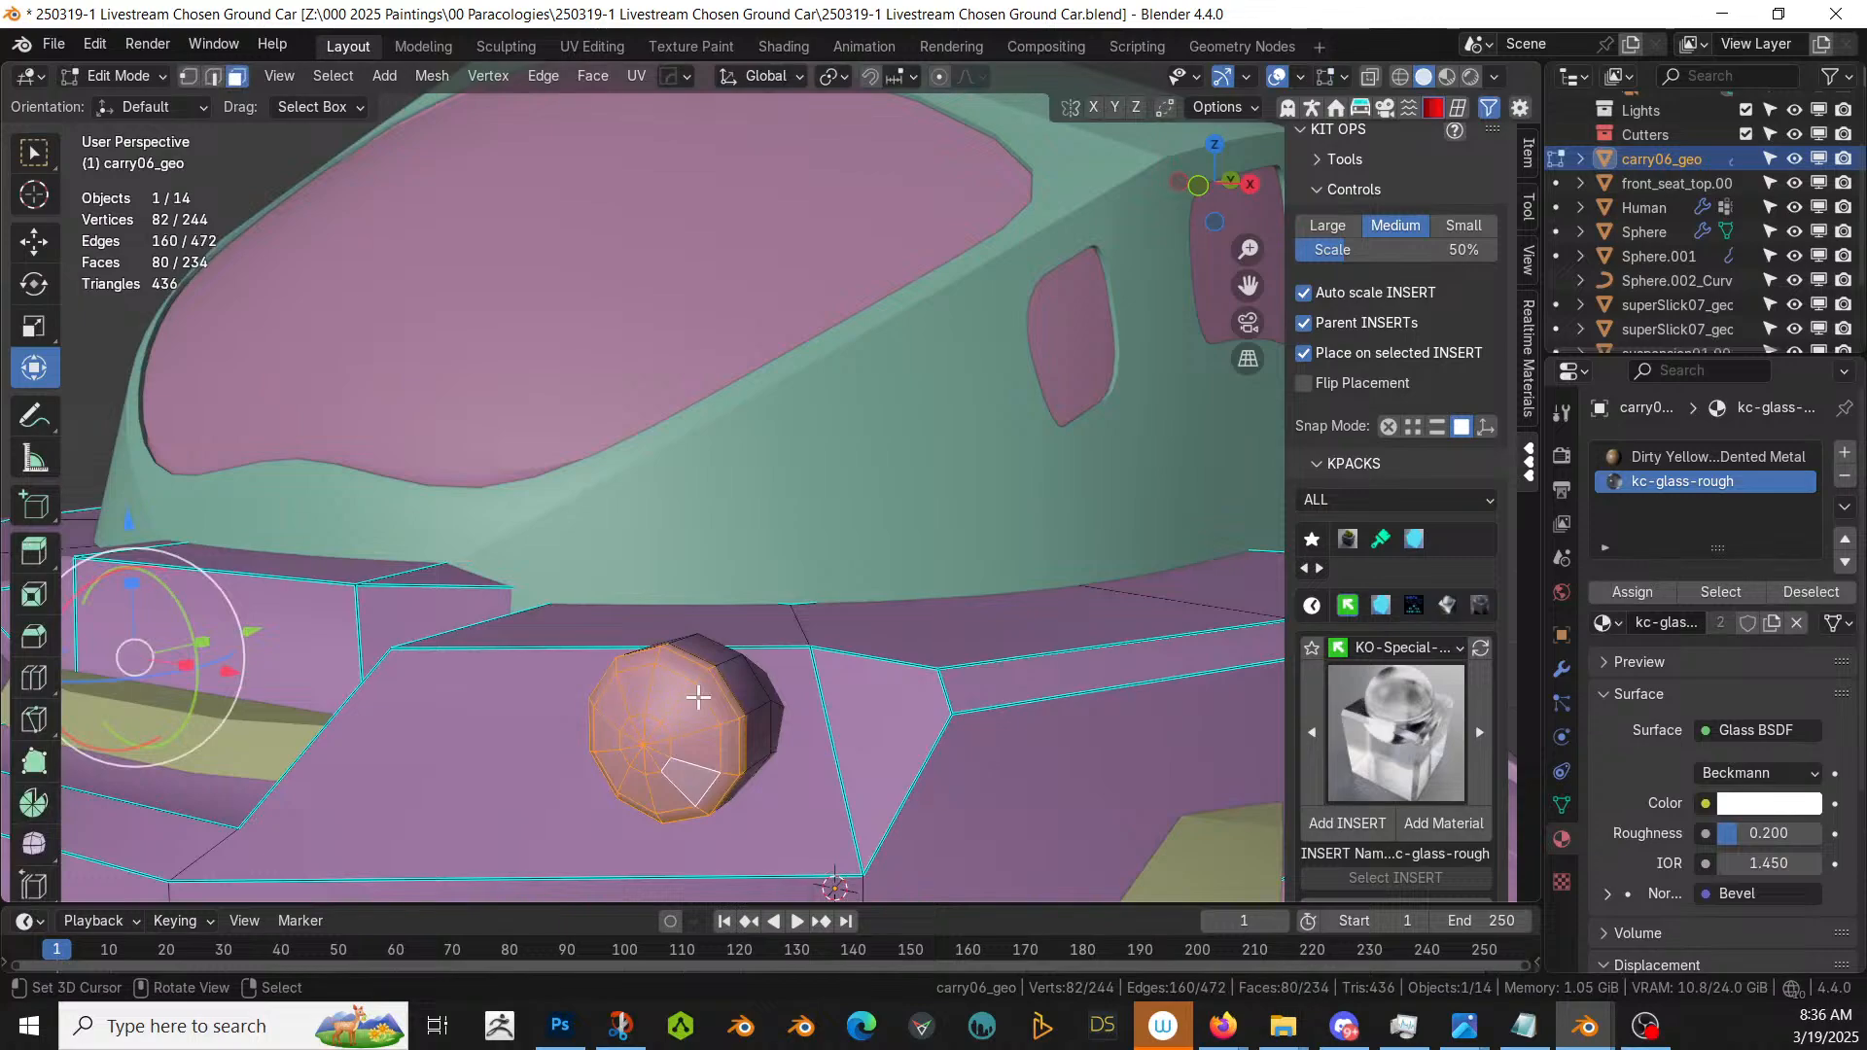
{"action": "key", "text": "h"}
- Add one loop cut close to the headlight housing's front rim at a slide factor of -0.886 and fill the loop with a face
{"action": "left_click", "coordinate": [678, 736]}
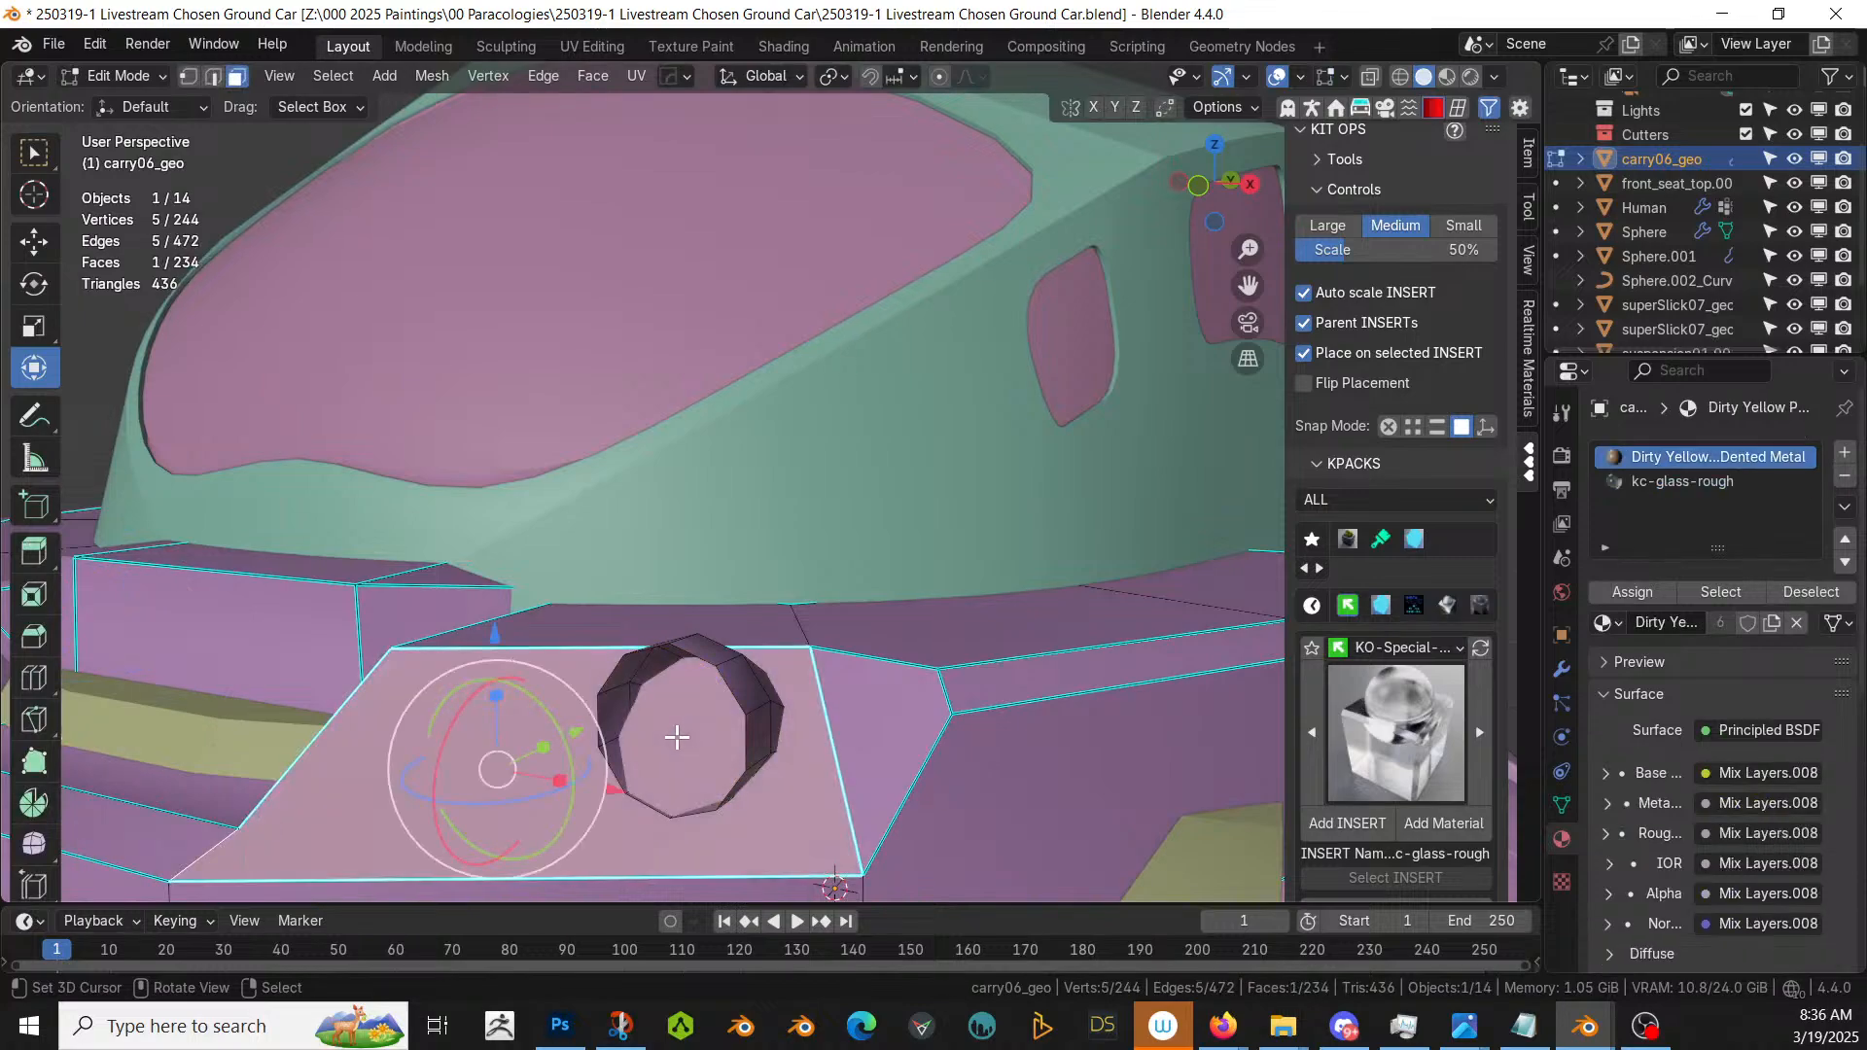
{"action": "left_click", "coordinate": [620, 692]}
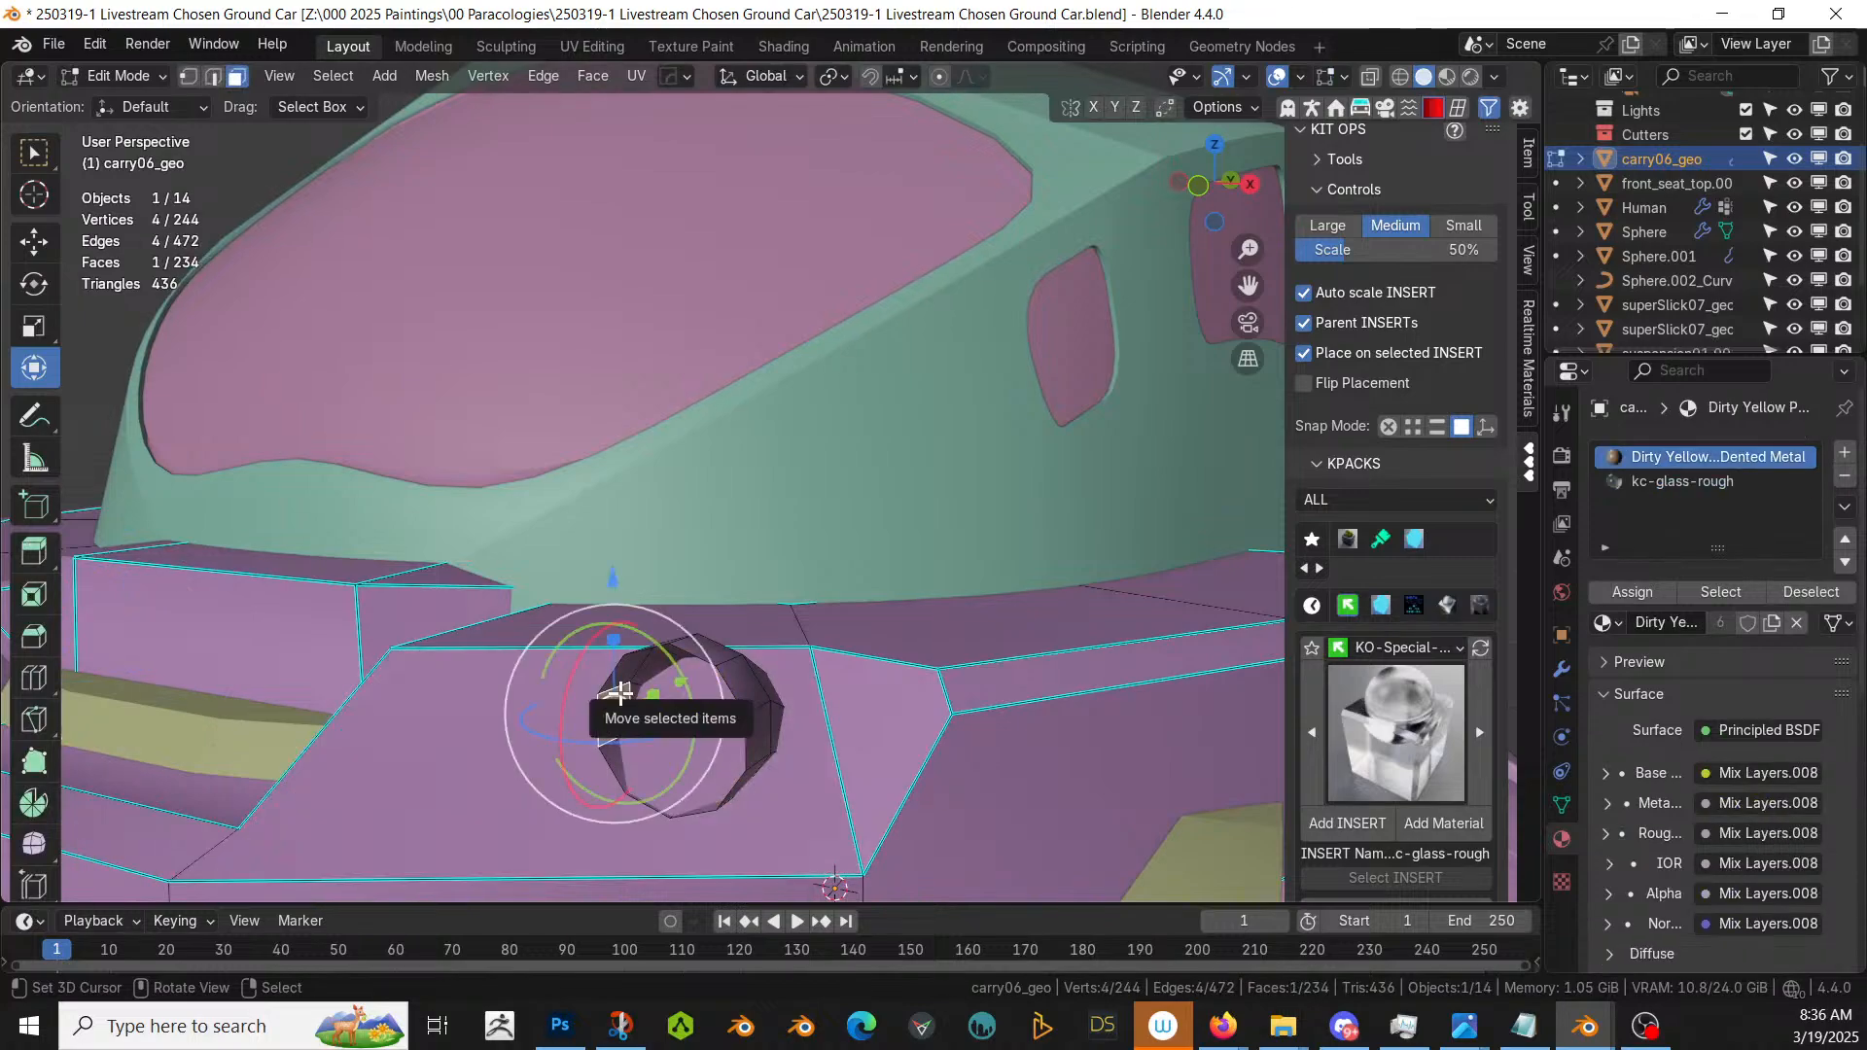
{"action": "key", "text": "KP_Decimal"}
{"action": "middle_click_drag", "start_coordinate": [621, 692], "coordinate": [515, 721]}
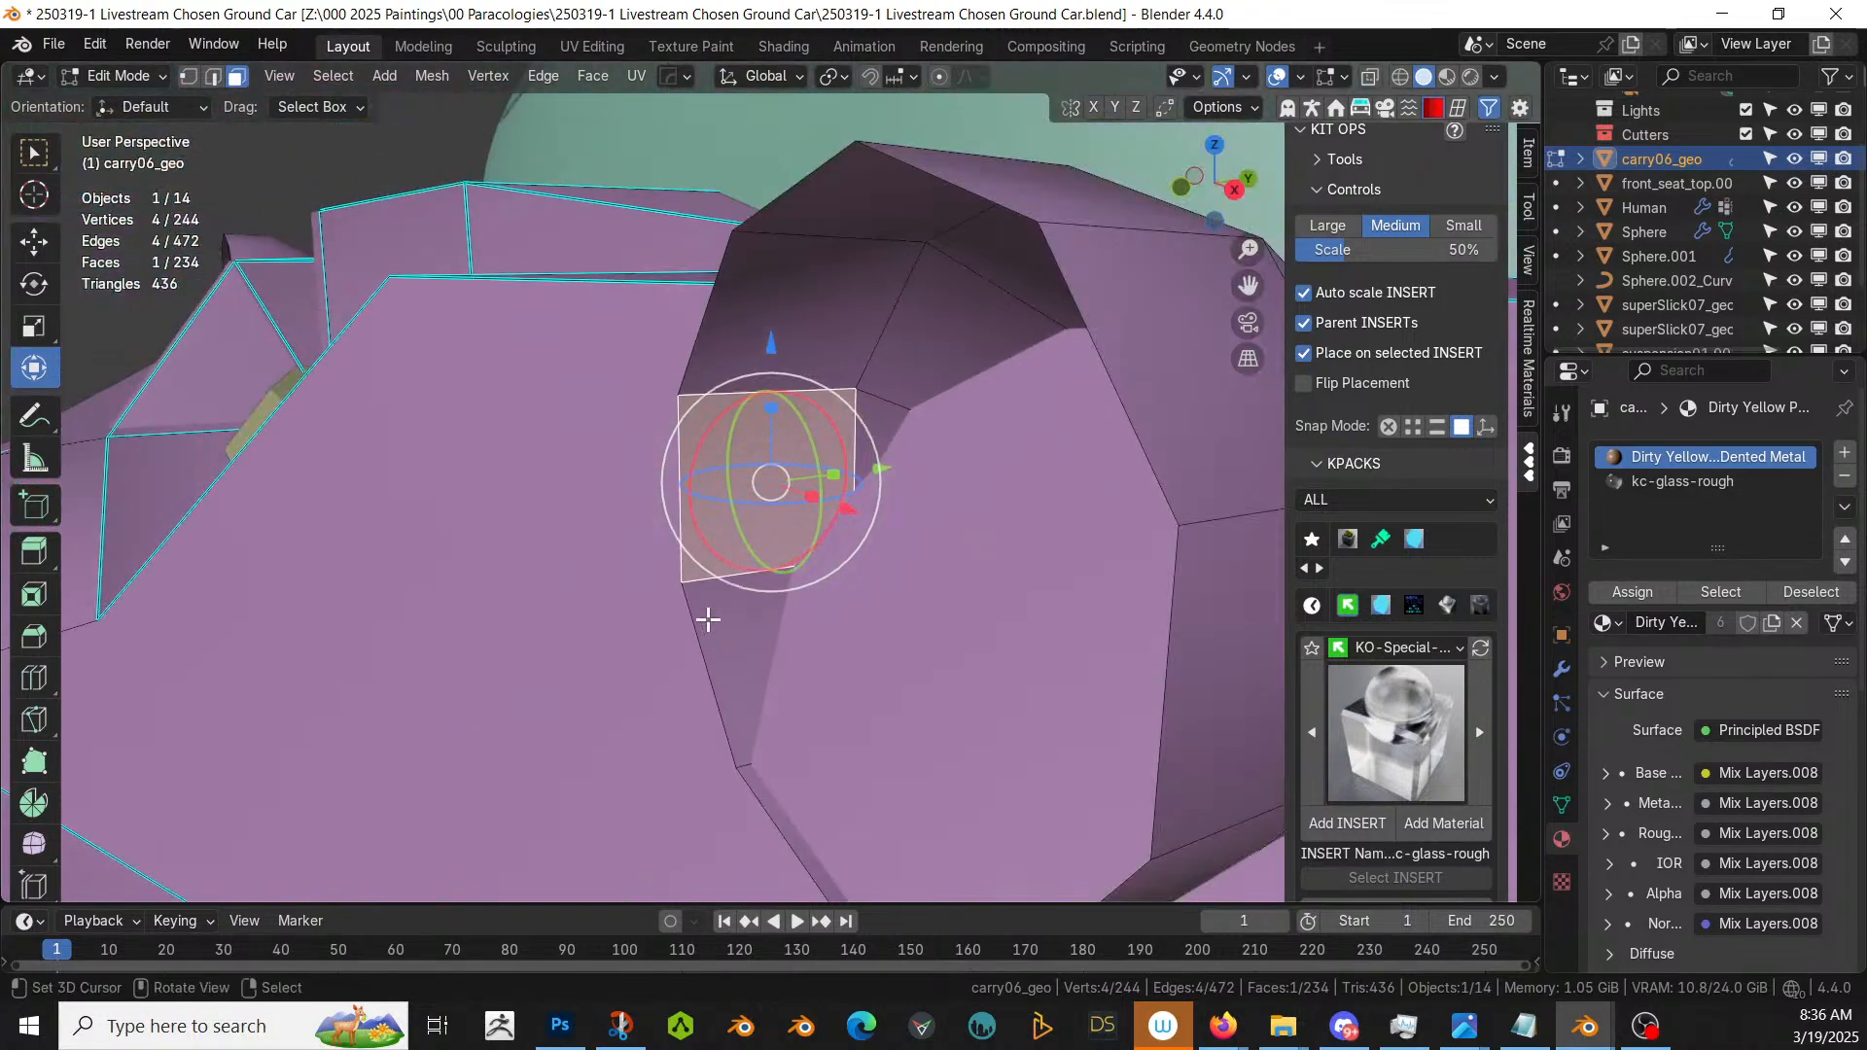
{"action": "middle_click_drag", "start_coordinate": [804, 525], "coordinate": [765, 536]}
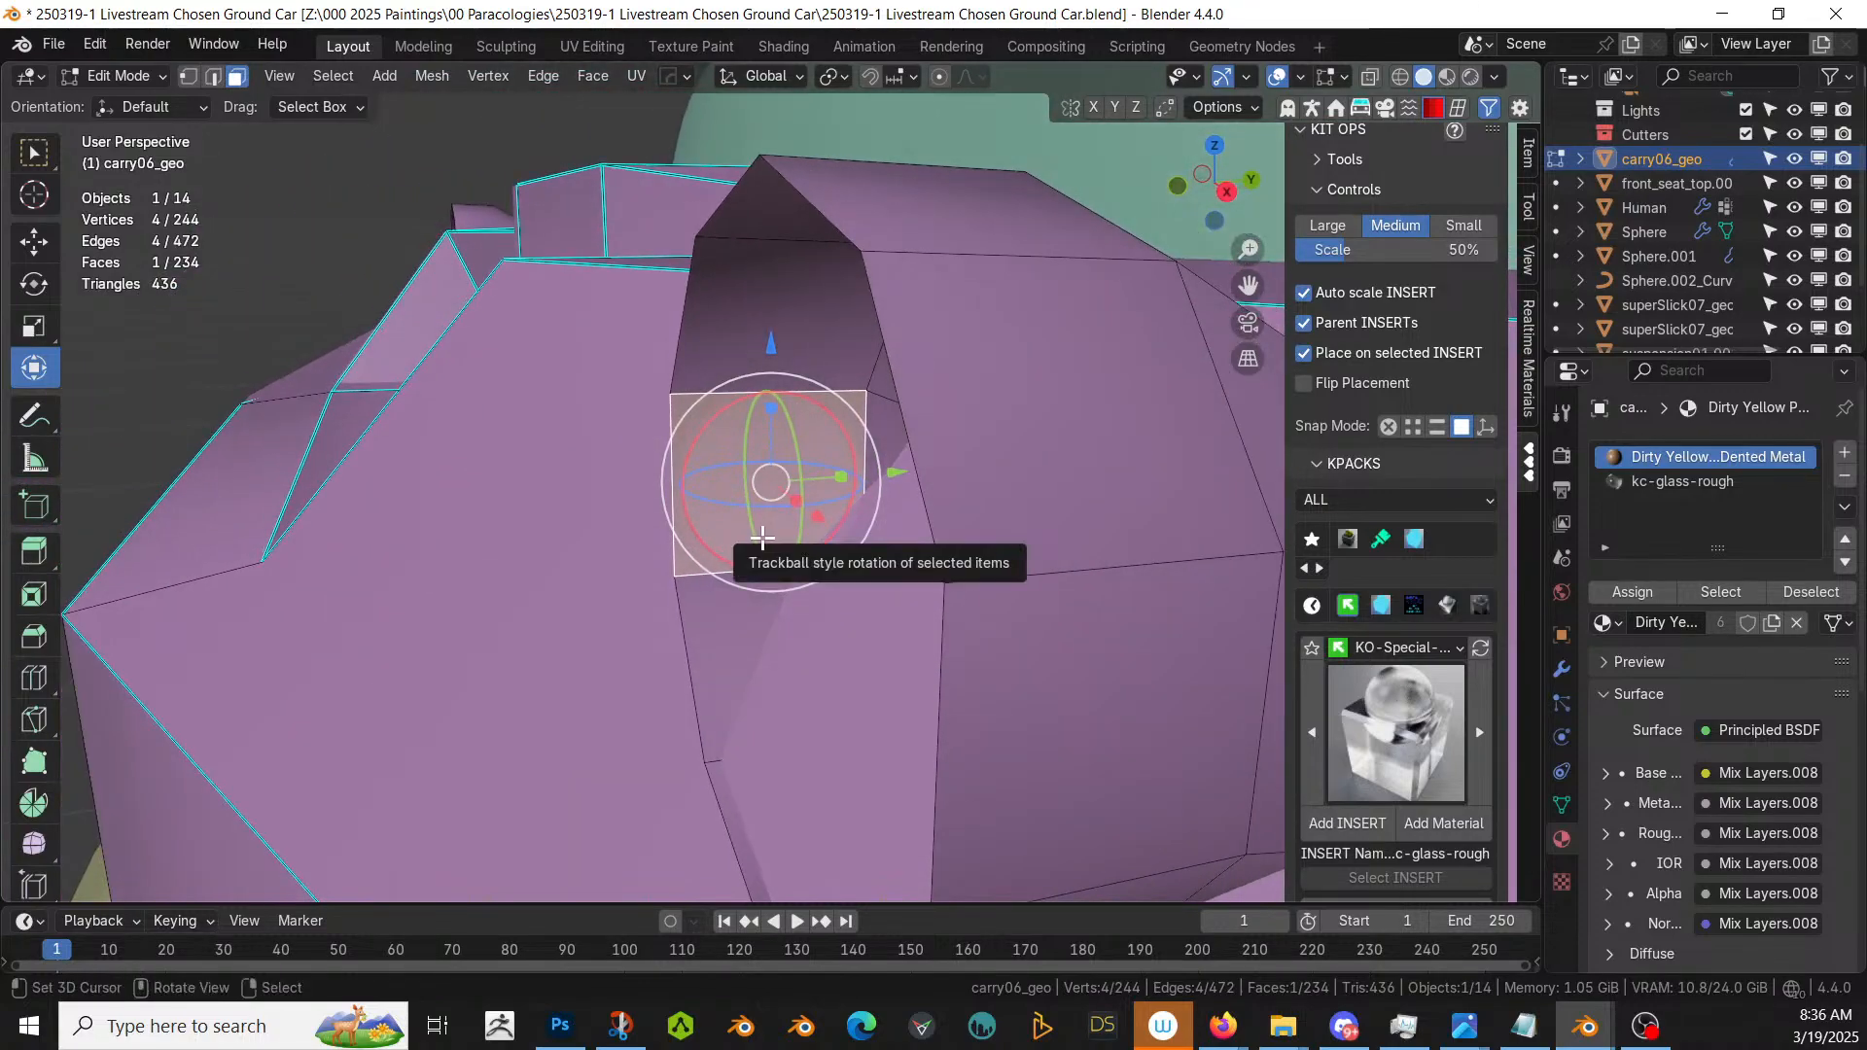
{"action": "key", "text": "ctrl+r"}
{"action": "left_click", "coordinate": [768, 393]}
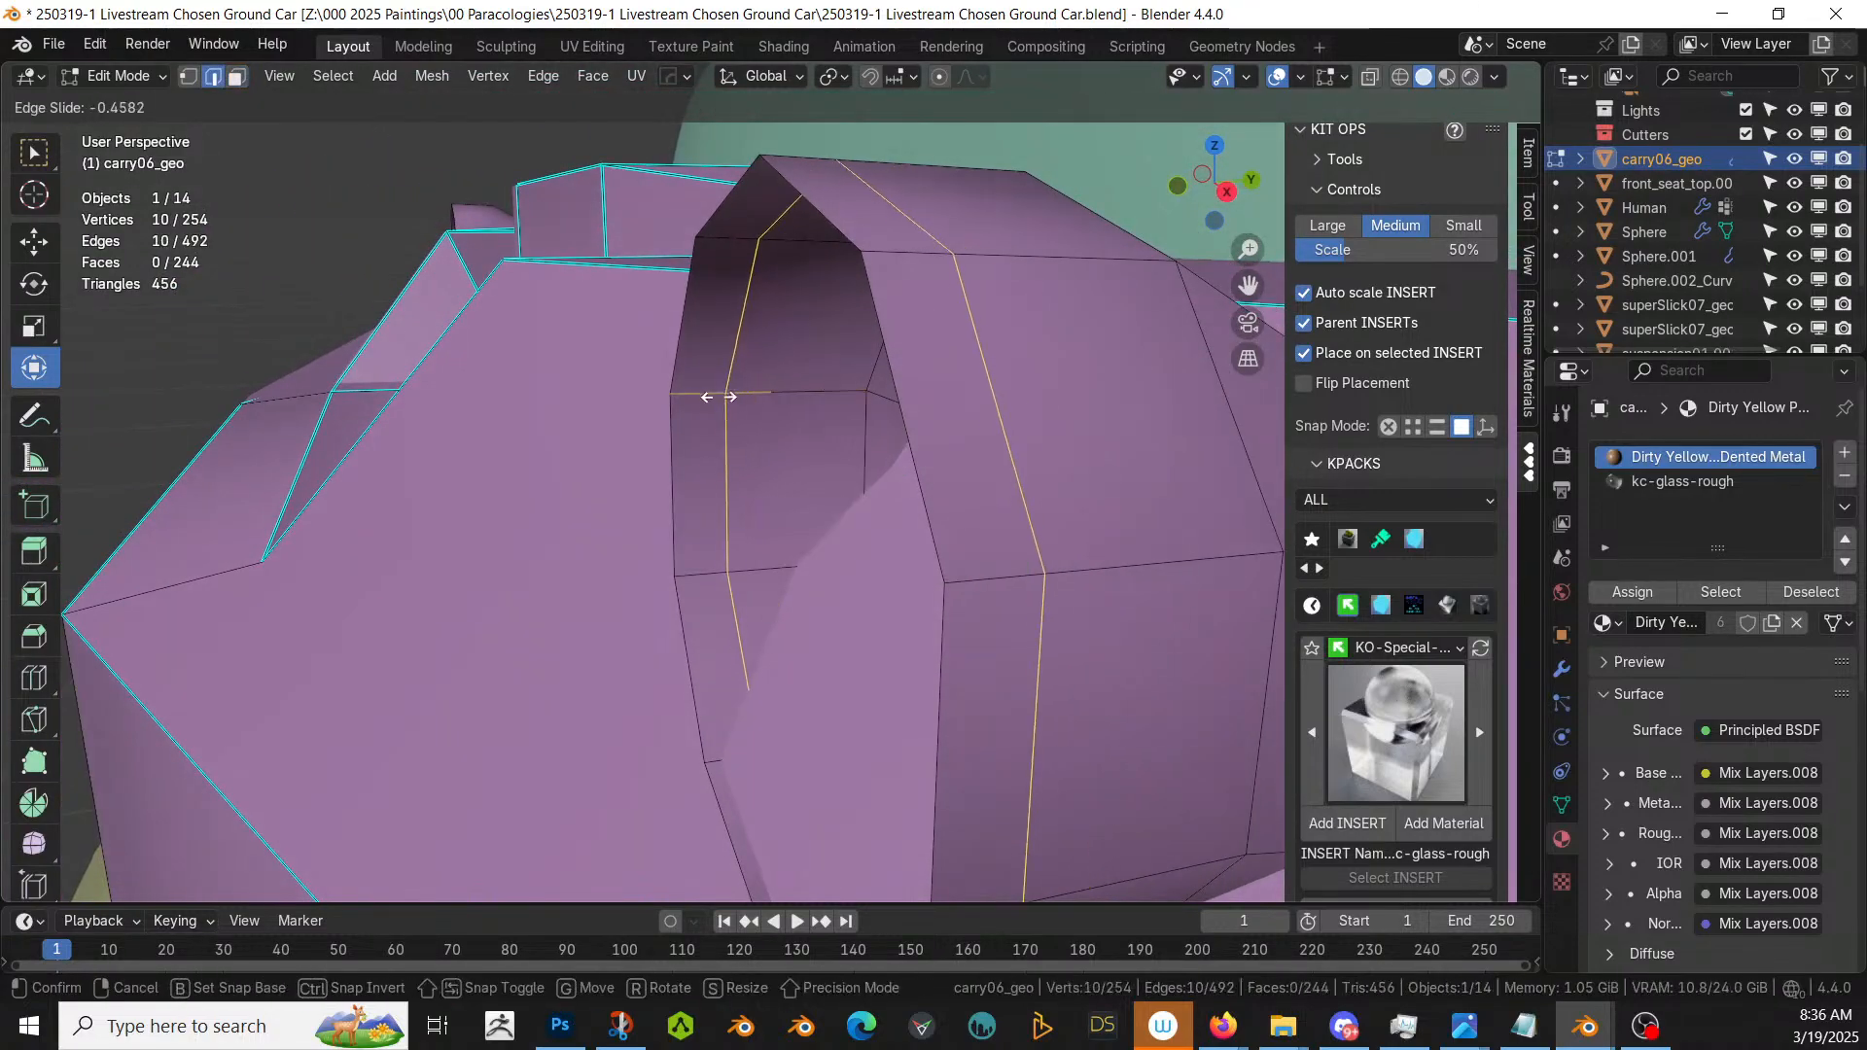
{"action": "left_click", "coordinate": [678, 404]}
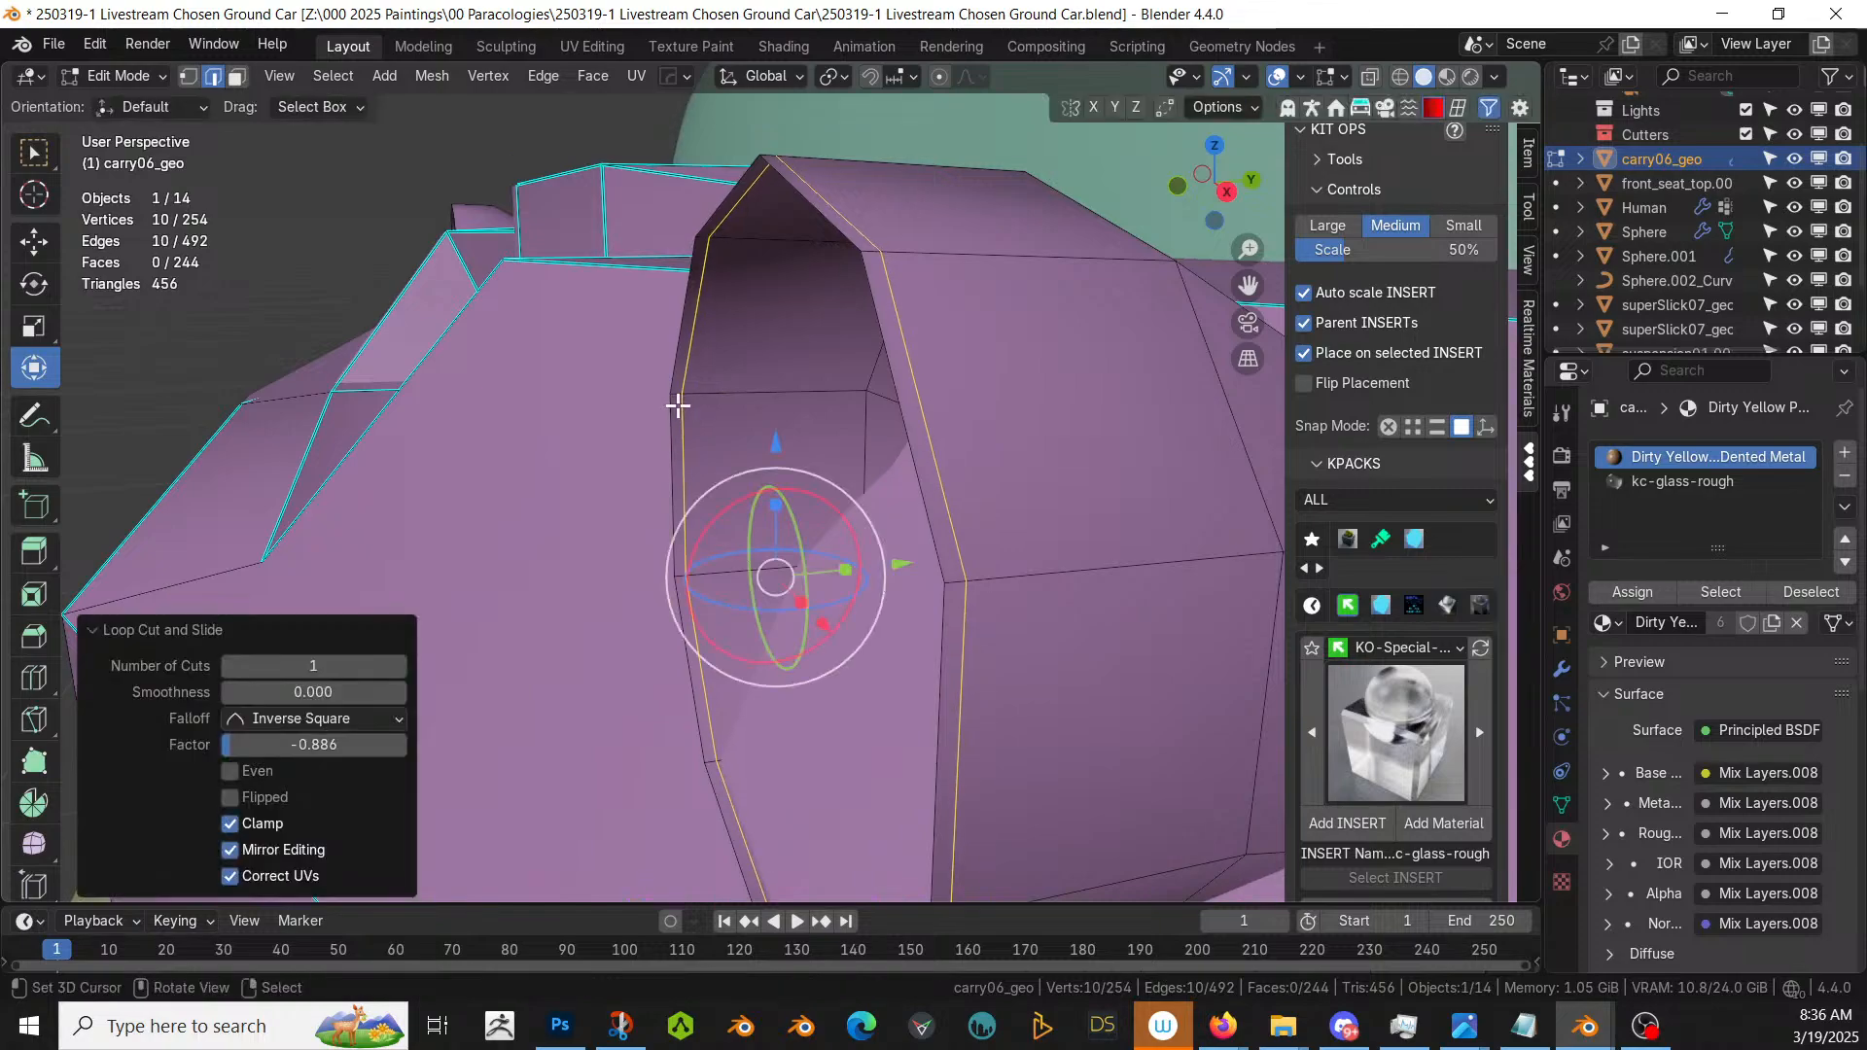
{"action": "key", "text": "f"}
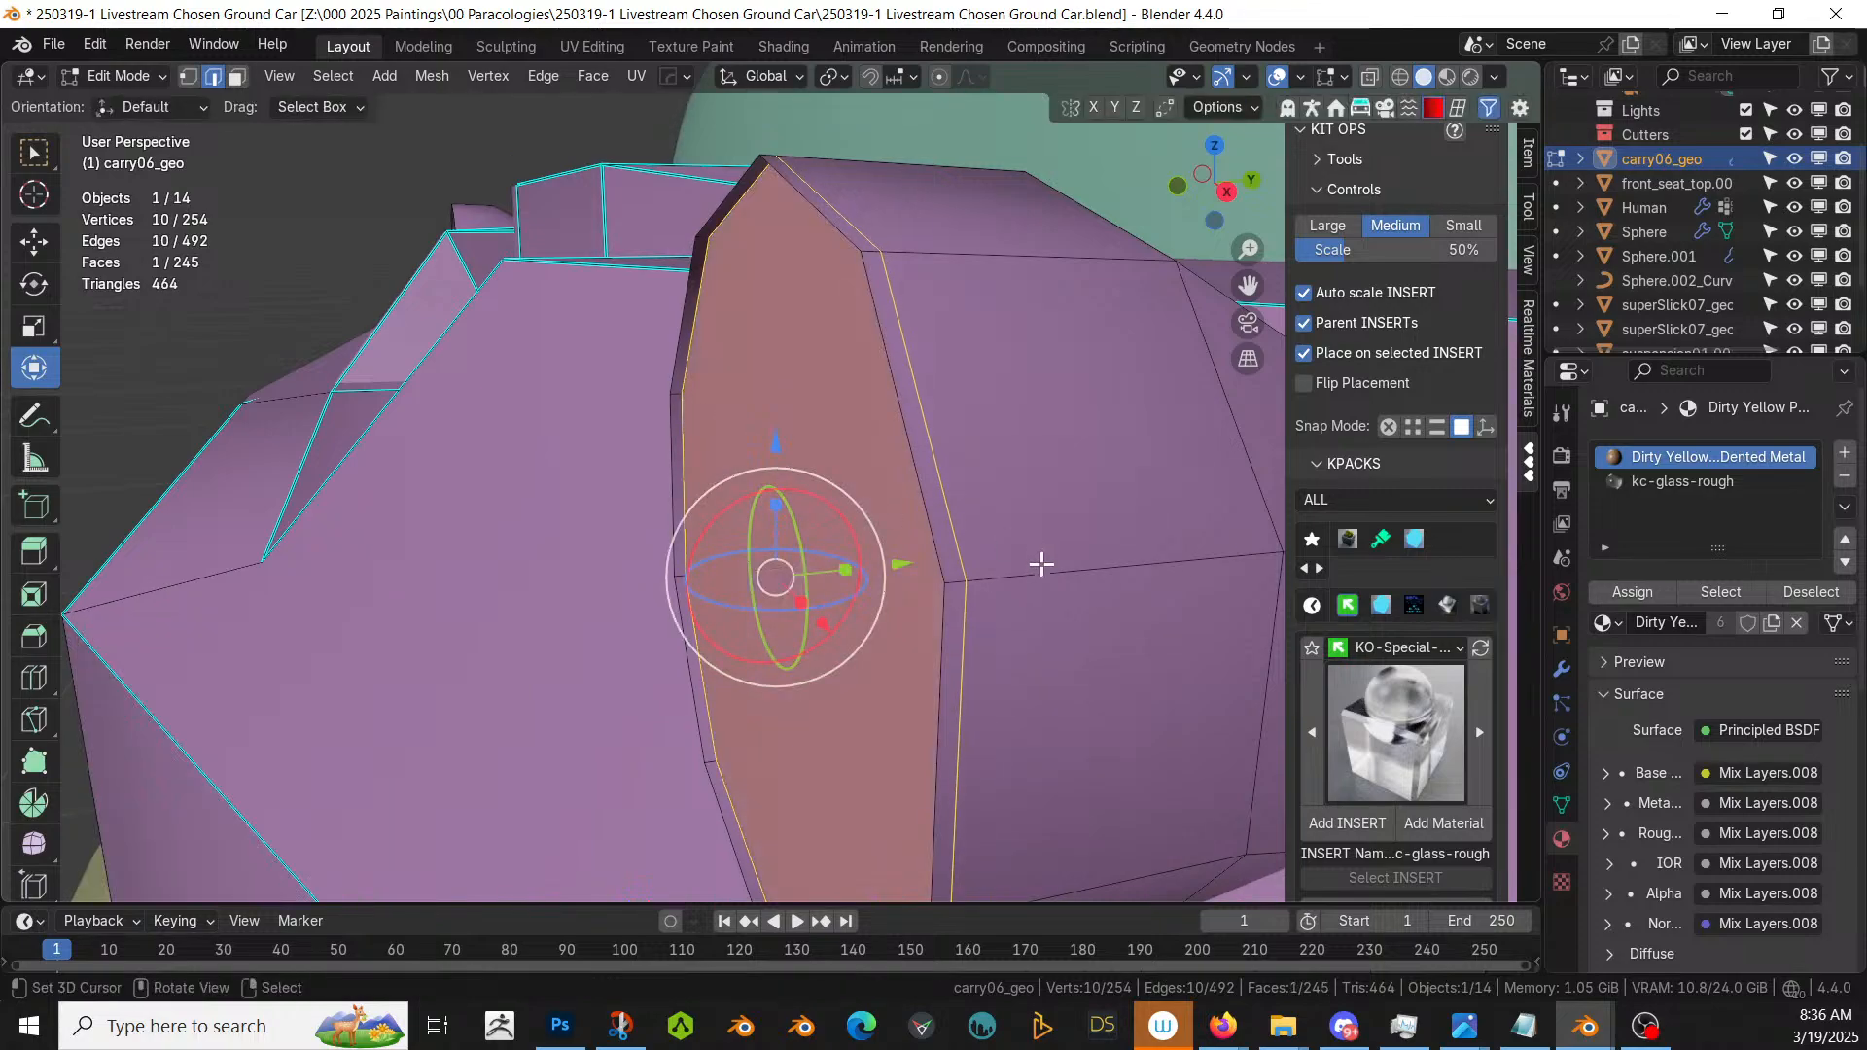
- Add a material slot to the body, apply KO-Metal's sy_steel_mat to the new headlight face and switch to rendered shading
{"action": "middle_click_drag", "start_coordinate": [911, 579], "coordinate": [1007, 592]}
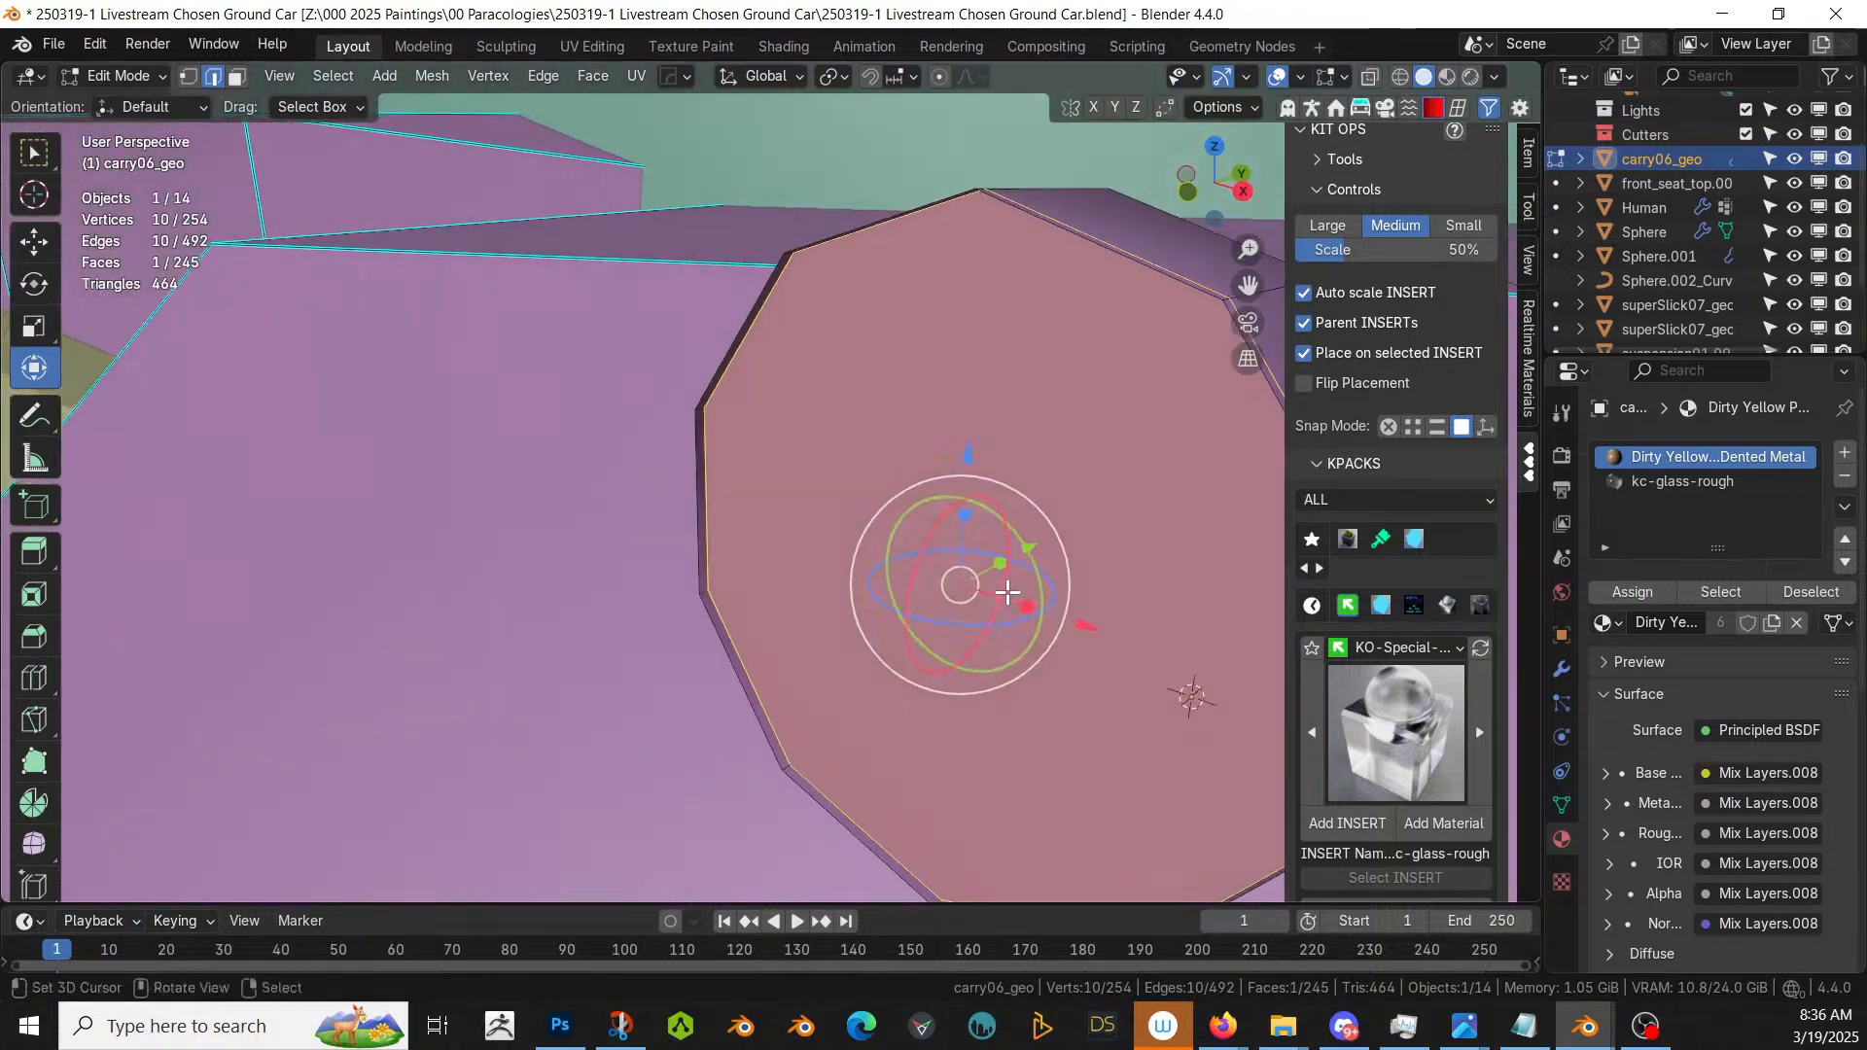
{"action": "left_click", "coordinate": [1845, 454]}
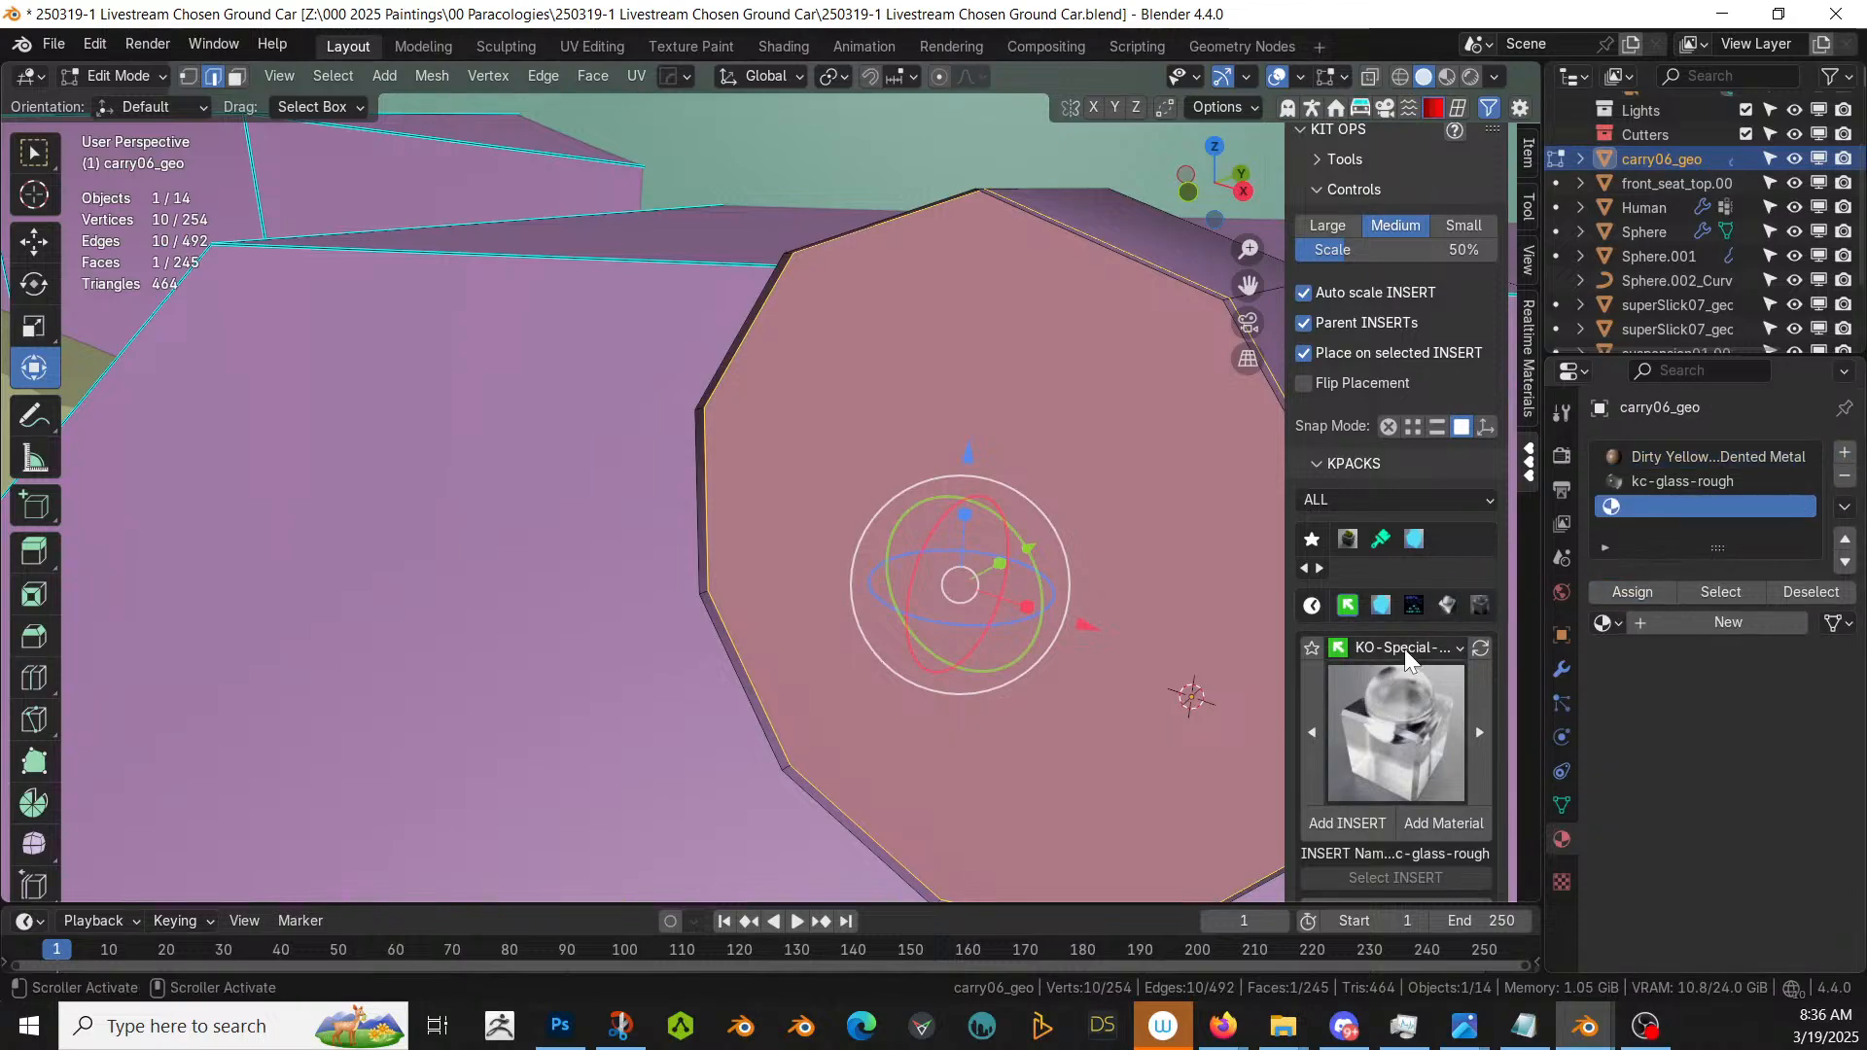
{"action": "left_click", "coordinate": [1442, 606]}
{"action": "left_click", "coordinate": [1431, 687]}
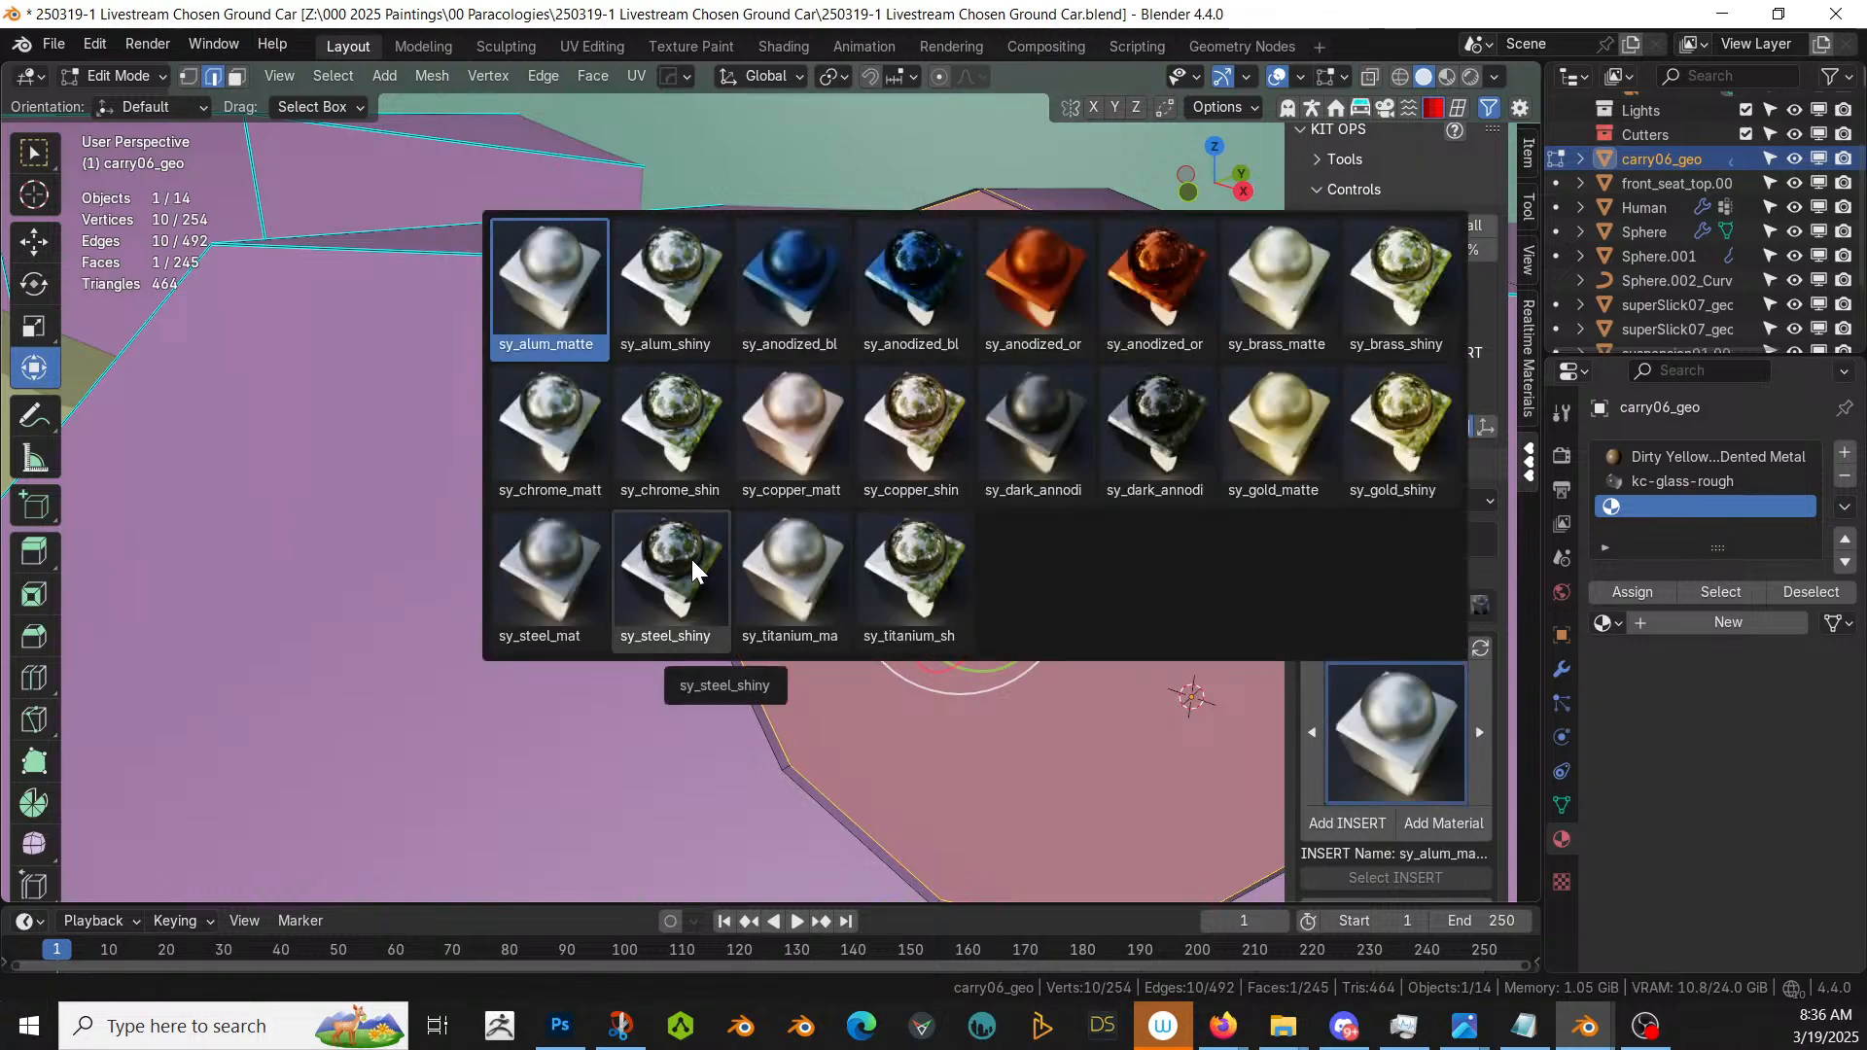
{"action": "left_click", "coordinate": [543, 583]}
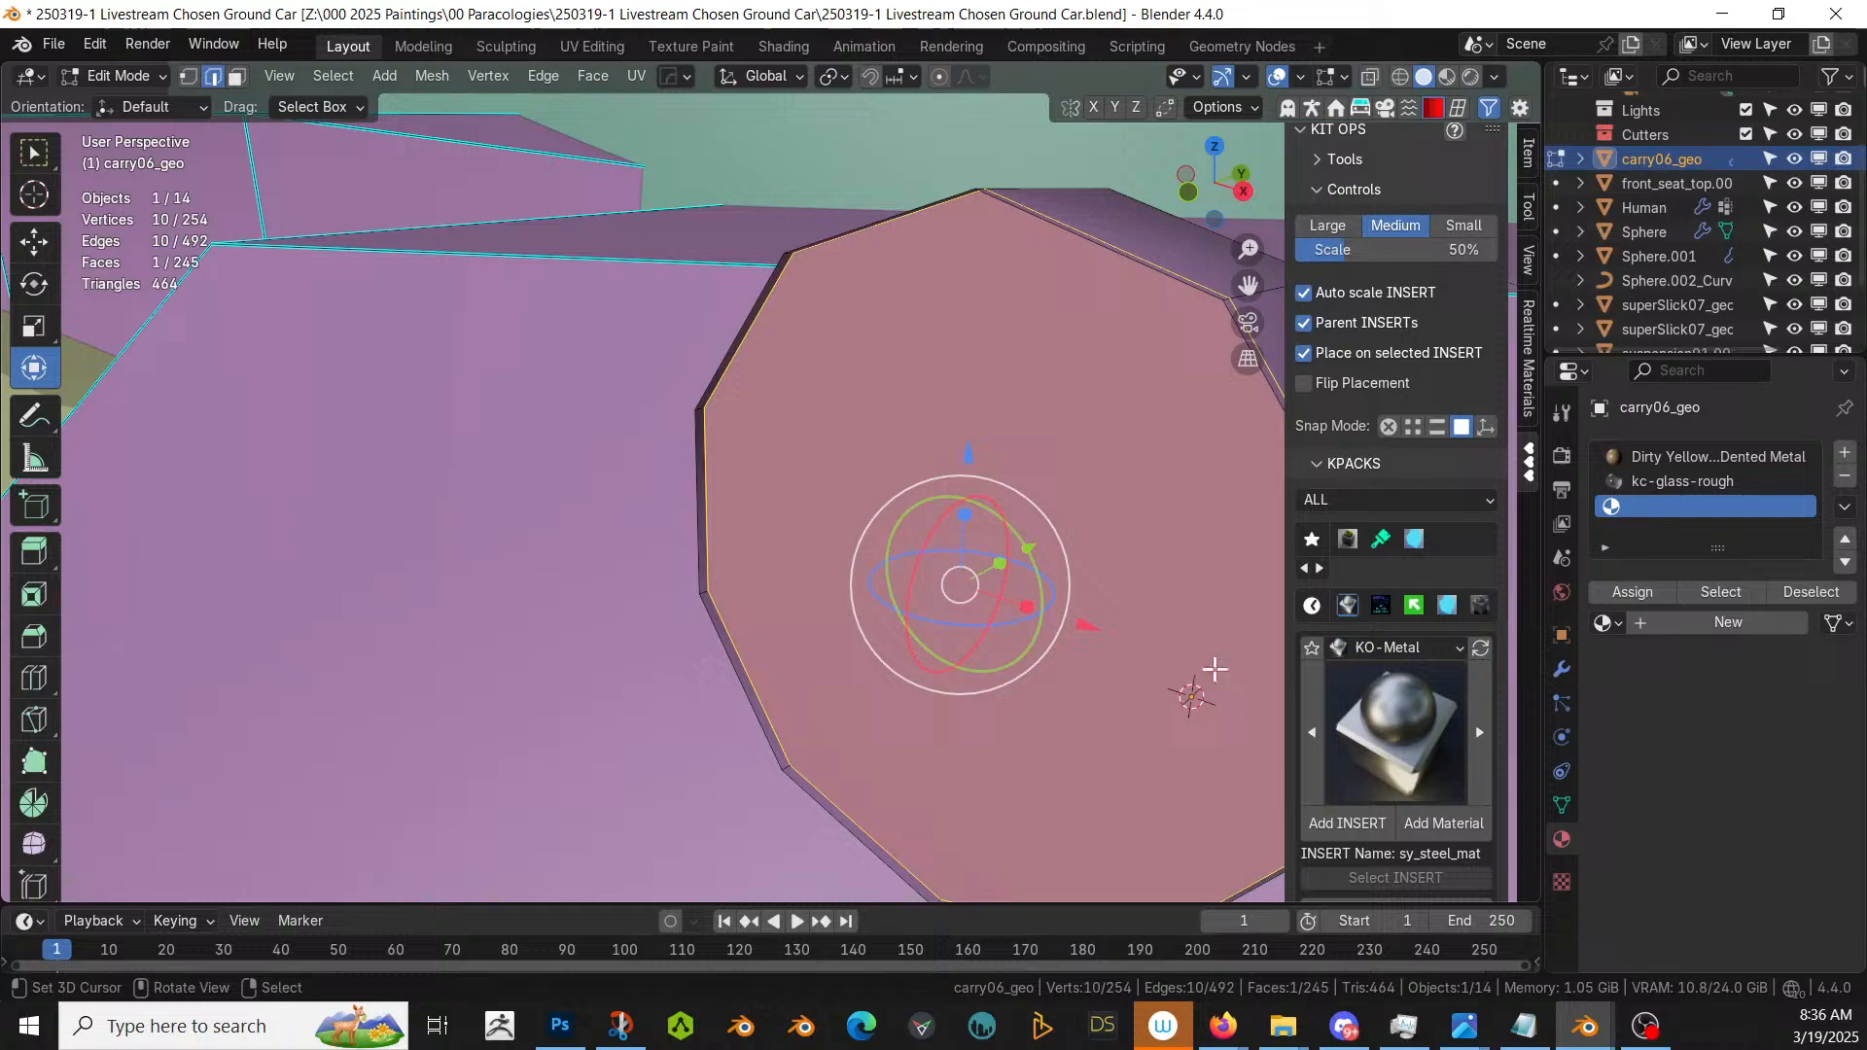
{"action": "left_click", "coordinate": [1443, 824]}
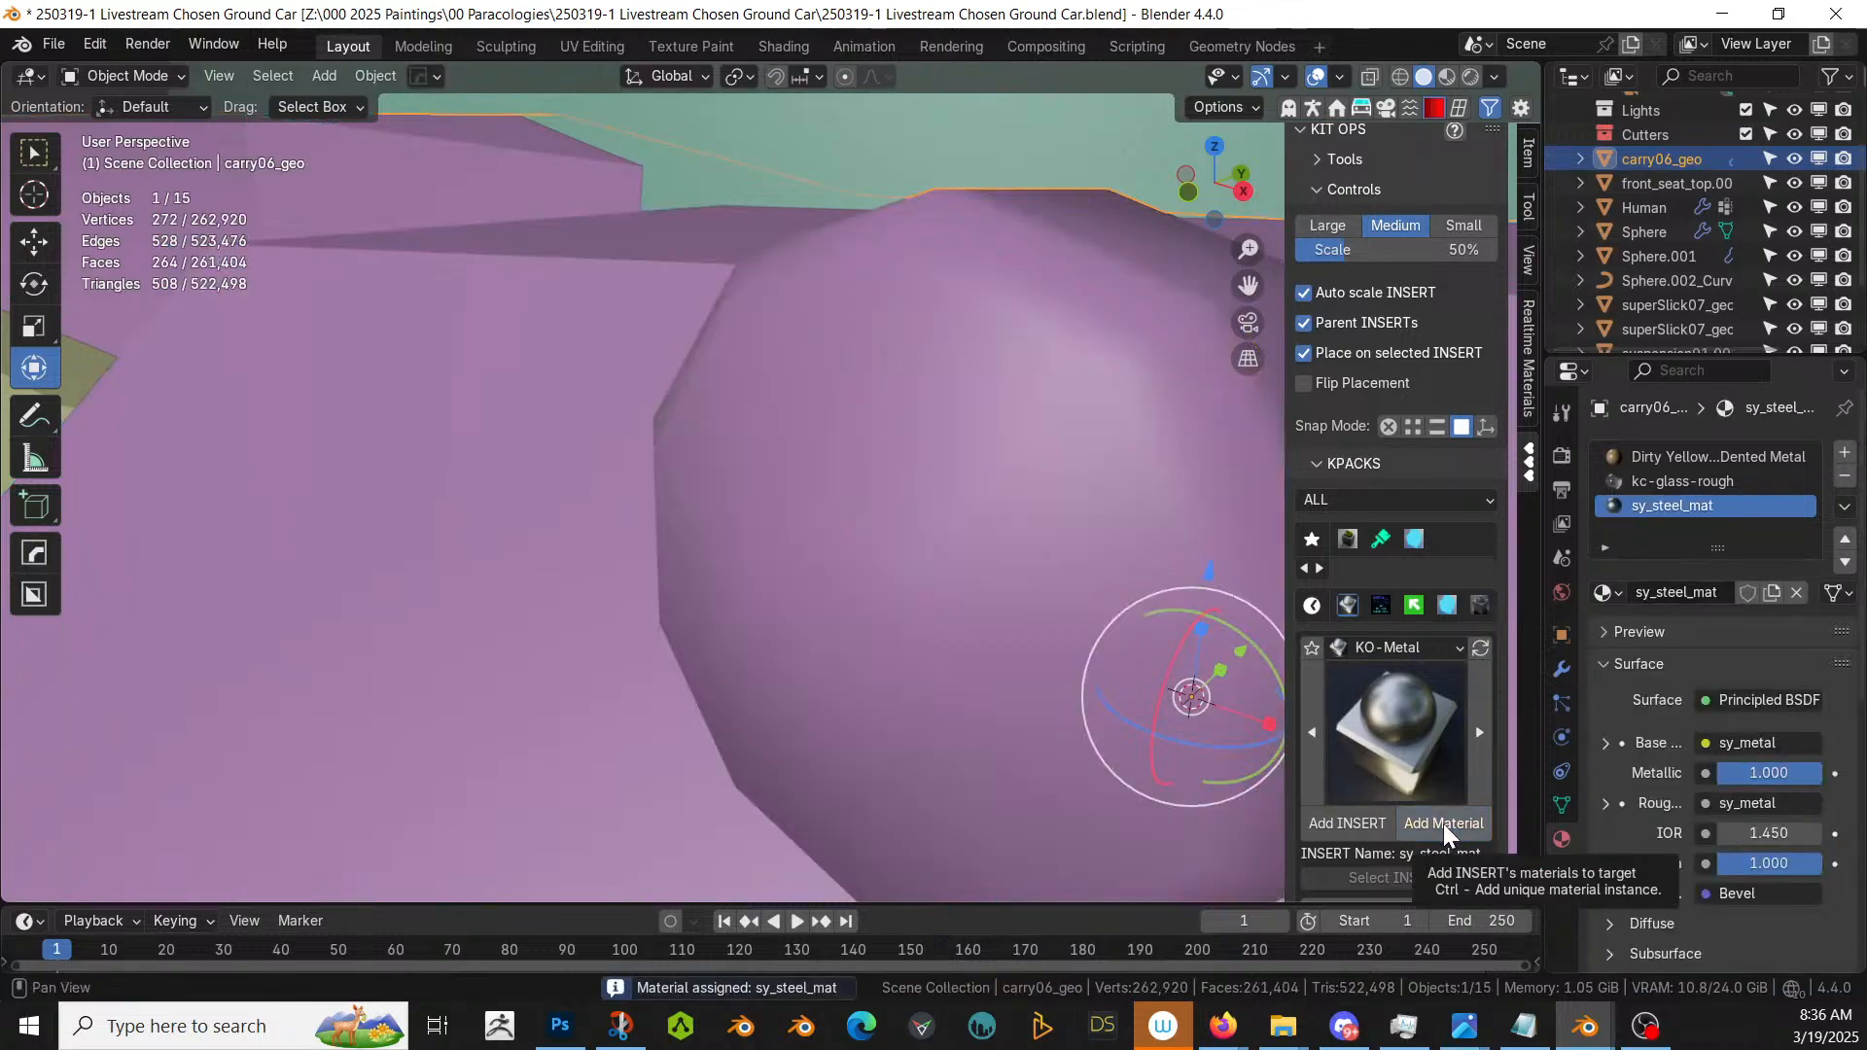
{"action": "scroll", "coordinate": [944, 613], "scroll_direction": "down", "scroll_amount": 2}
{"action": "key", "text": "z"}
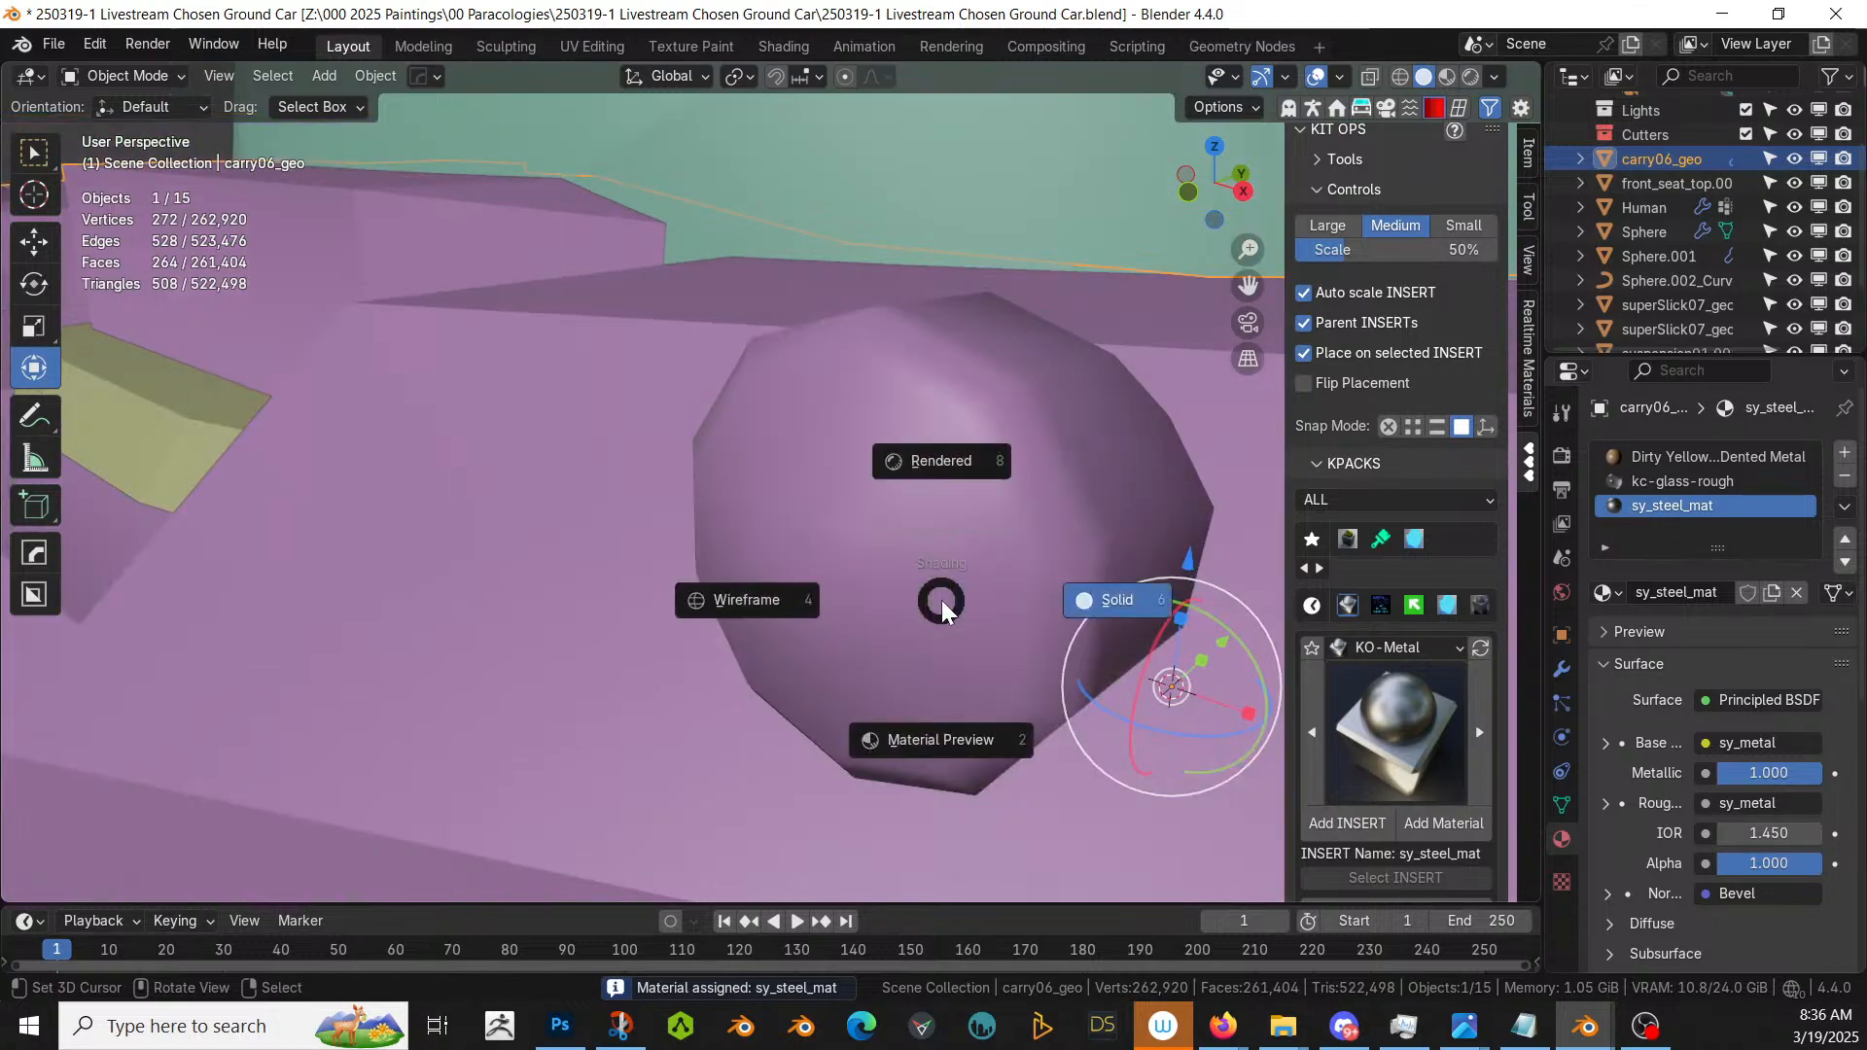
{"action": "key", "text": "r"}
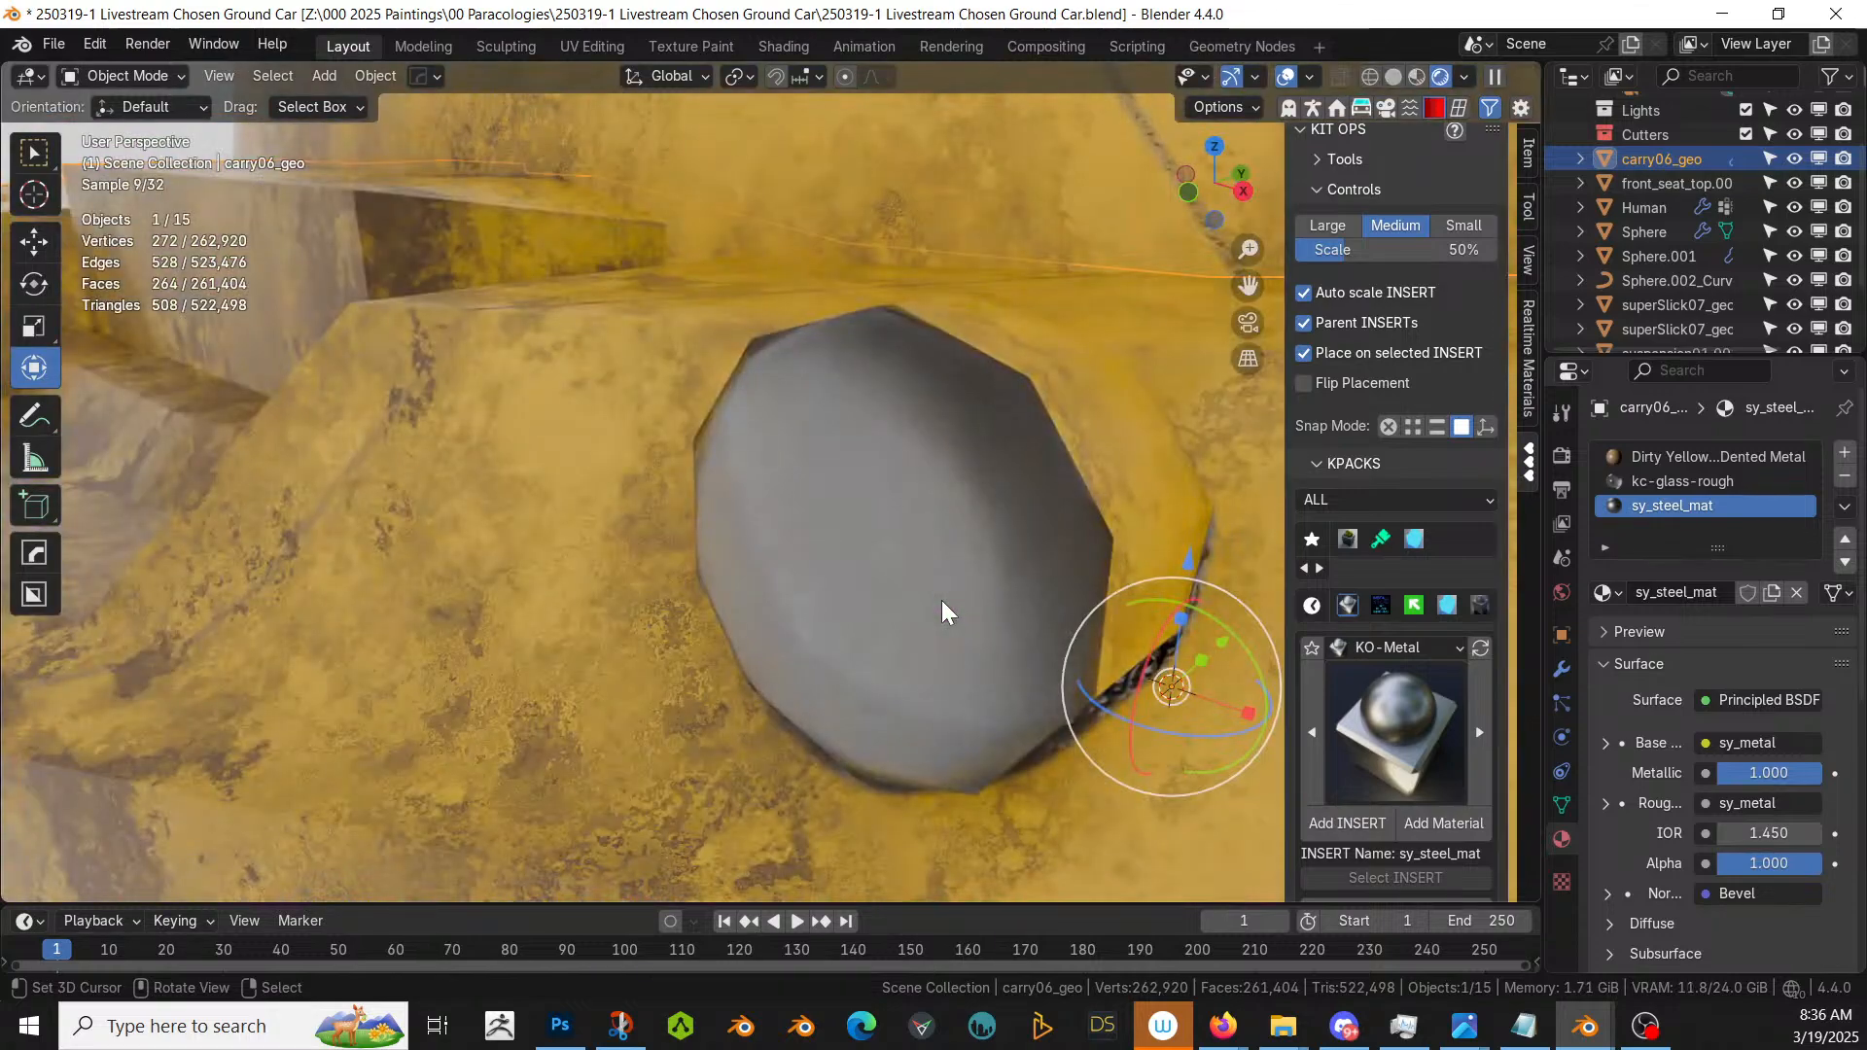
- Apply the existing Dirty Yellow Paint on Dented Metal material to the roof vent bars, Sphere.002_Curve
{"action": "middle_click_drag", "start_coordinate": [645, 447], "coordinate": [775, 418]}
{"action": "scroll", "coordinate": [832, 399], "scroll_direction": "down", "scroll_amount": 6}
{"action": "scroll", "coordinate": [731, 443], "scroll_direction": "down", "scroll_amount": 3}
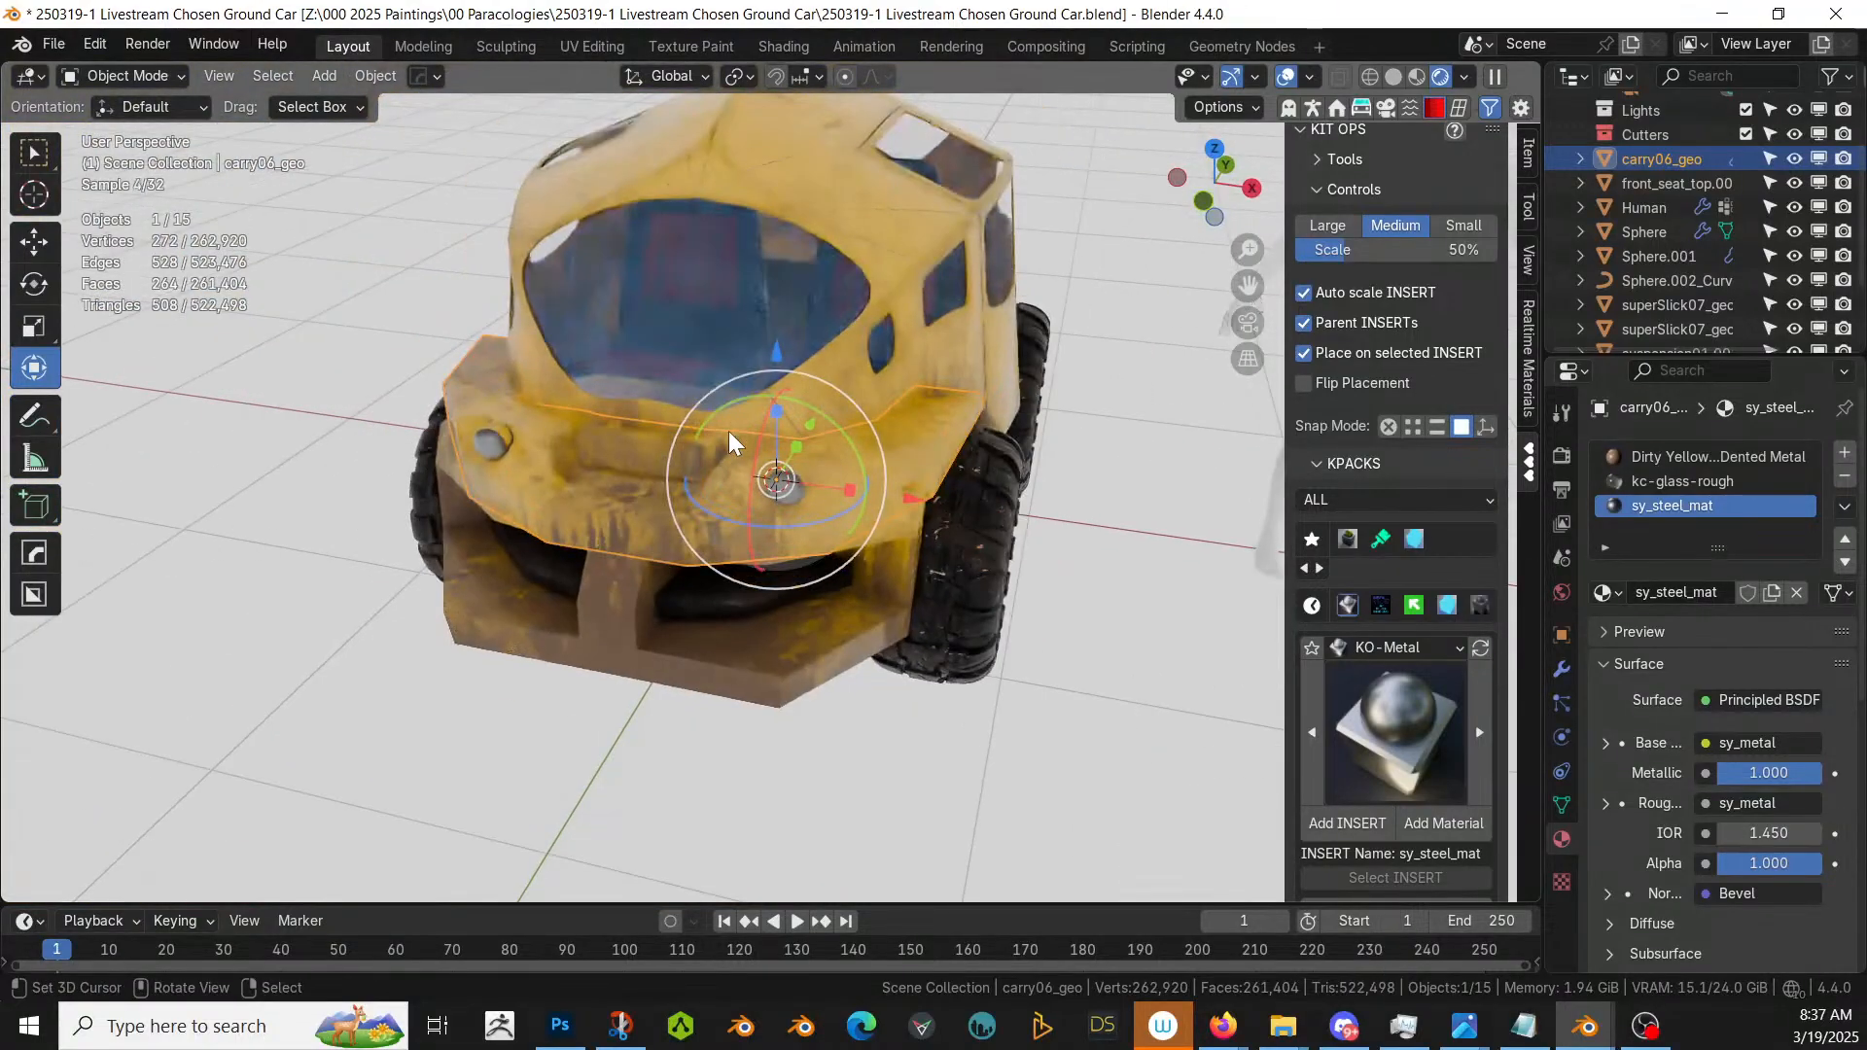
{"action": "middle_click_drag", "start_coordinate": [892, 486], "coordinate": [703, 456]}
{"action": "left_click", "coordinate": [731, 302], "text": "shift"}
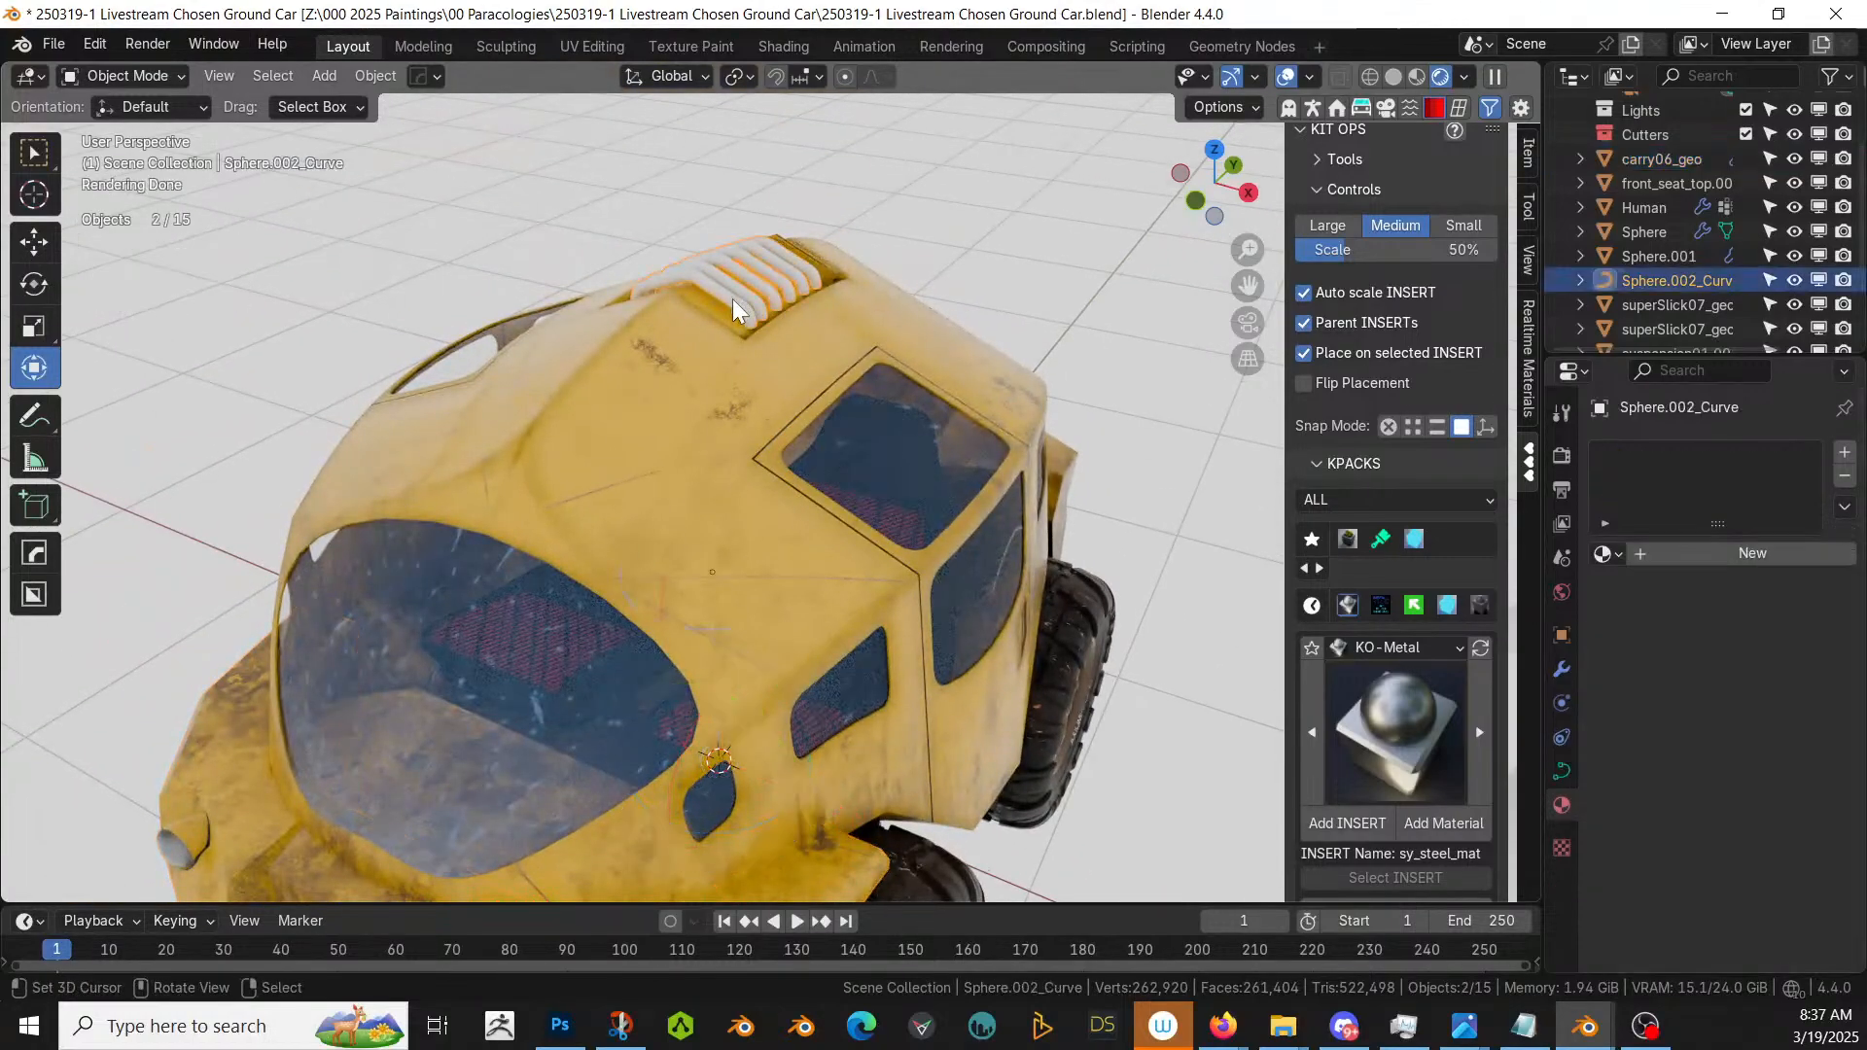
{"action": "left_click", "coordinate": [1606, 554]}
{"action": "left_click", "coordinate": [1361, 590]}
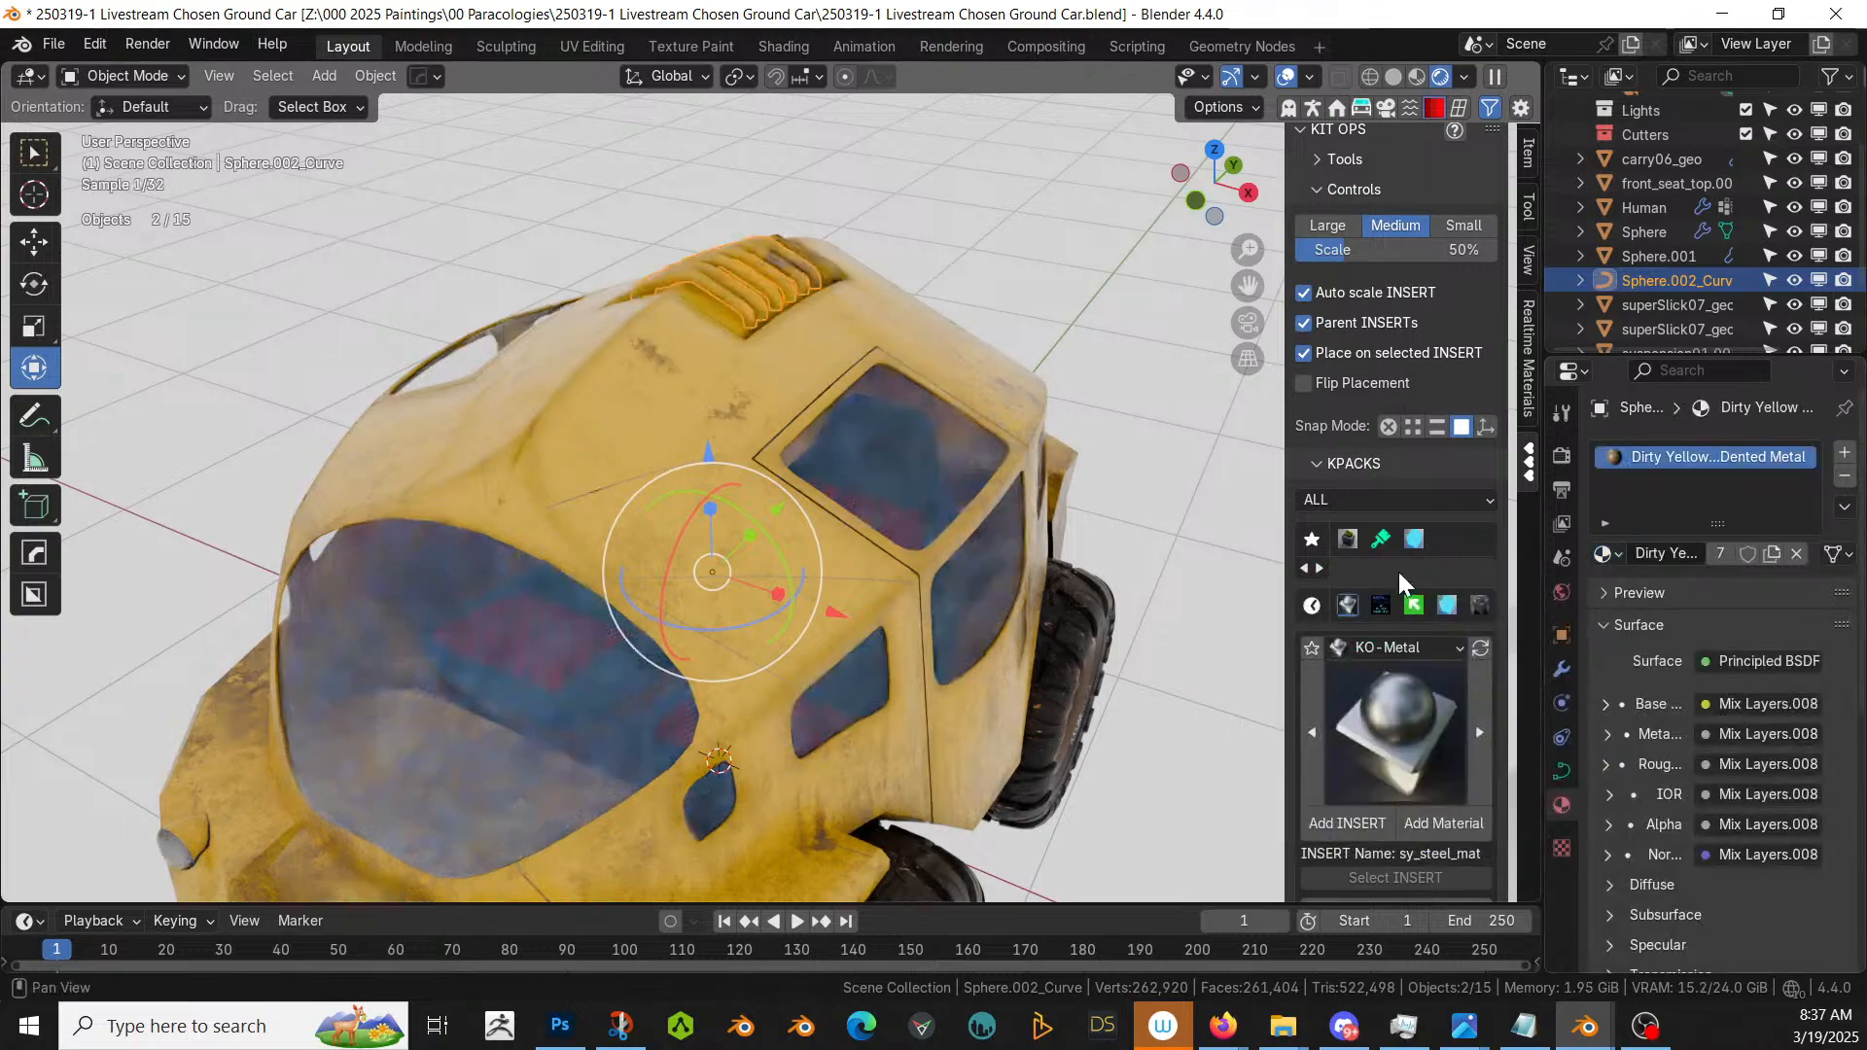
- Select the car's cabin shell, switch to the Shading workspace and sample a near-white for the yellow paint layer's Color
{"action": "scroll", "coordinate": [768, 403], "scroll_direction": "down", "scroll_amount": 4}
{"action": "middle_click_drag", "start_coordinate": [793, 452], "coordinate": [1038, 392]}
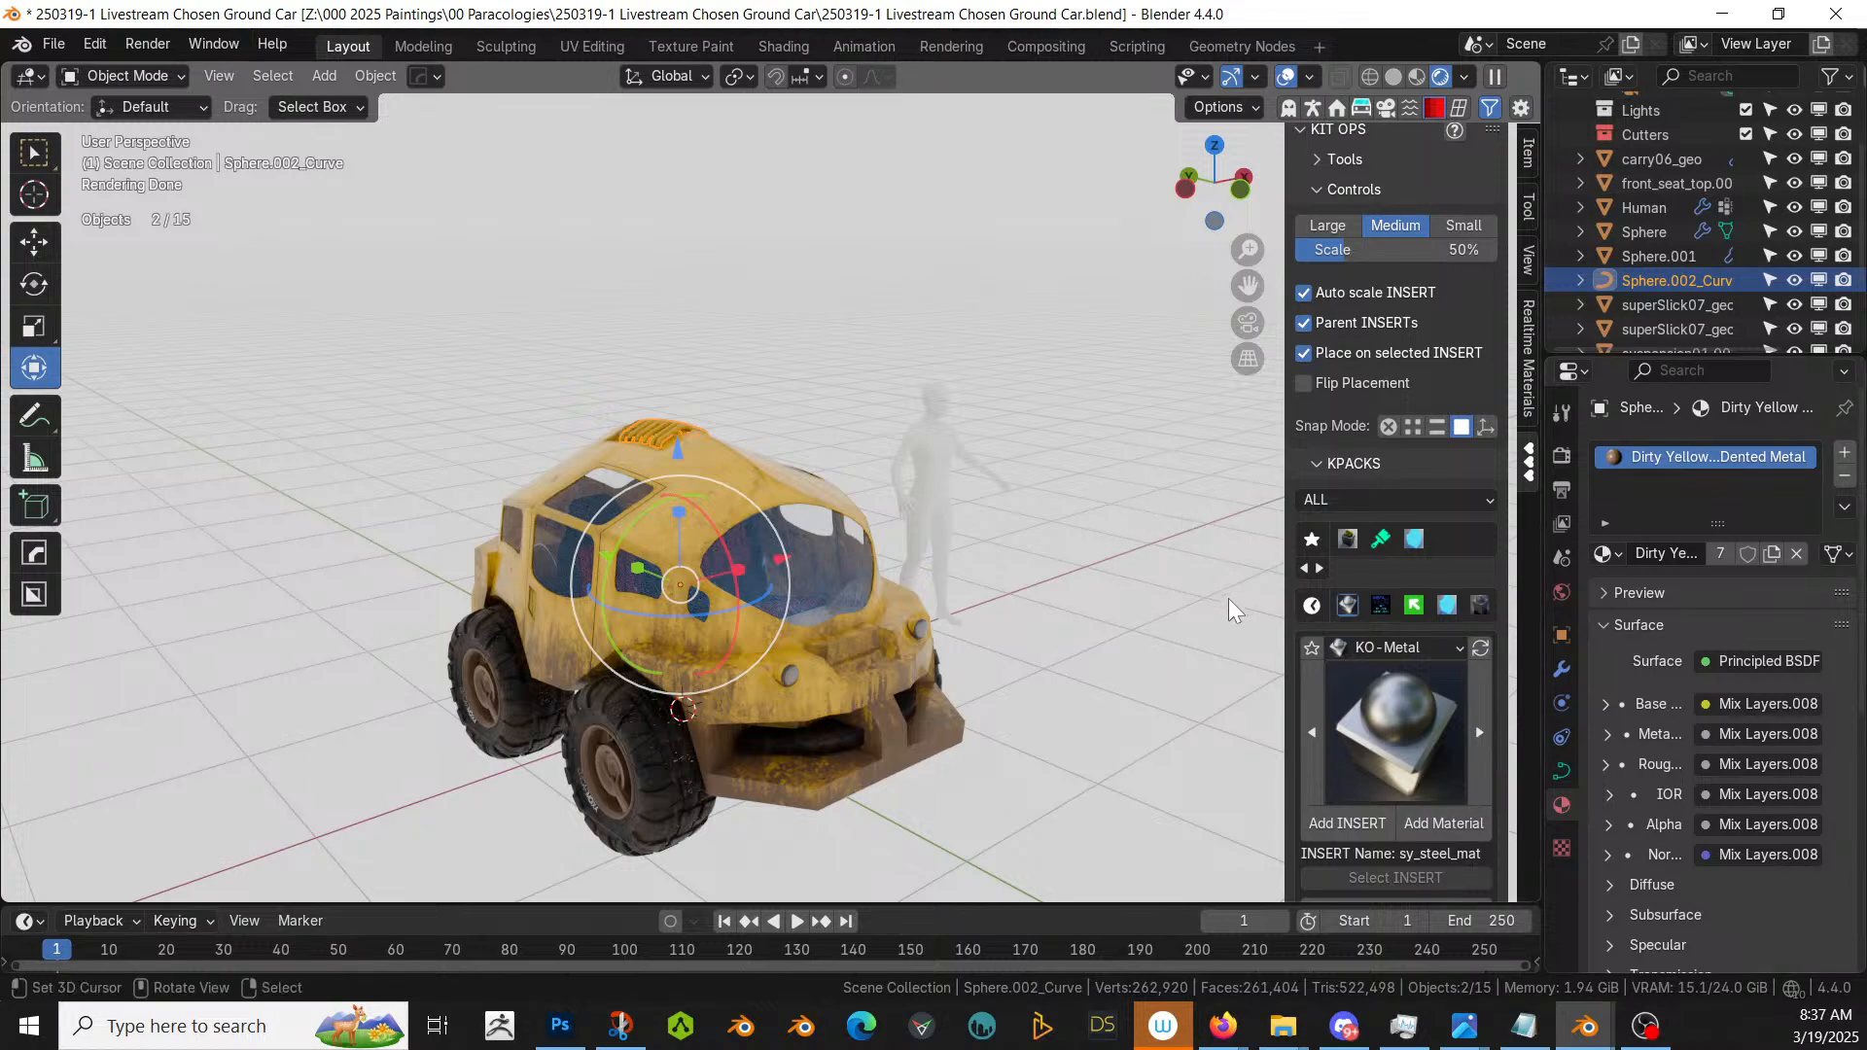
{"action": "right_click", "coordinate": [710, 490]}
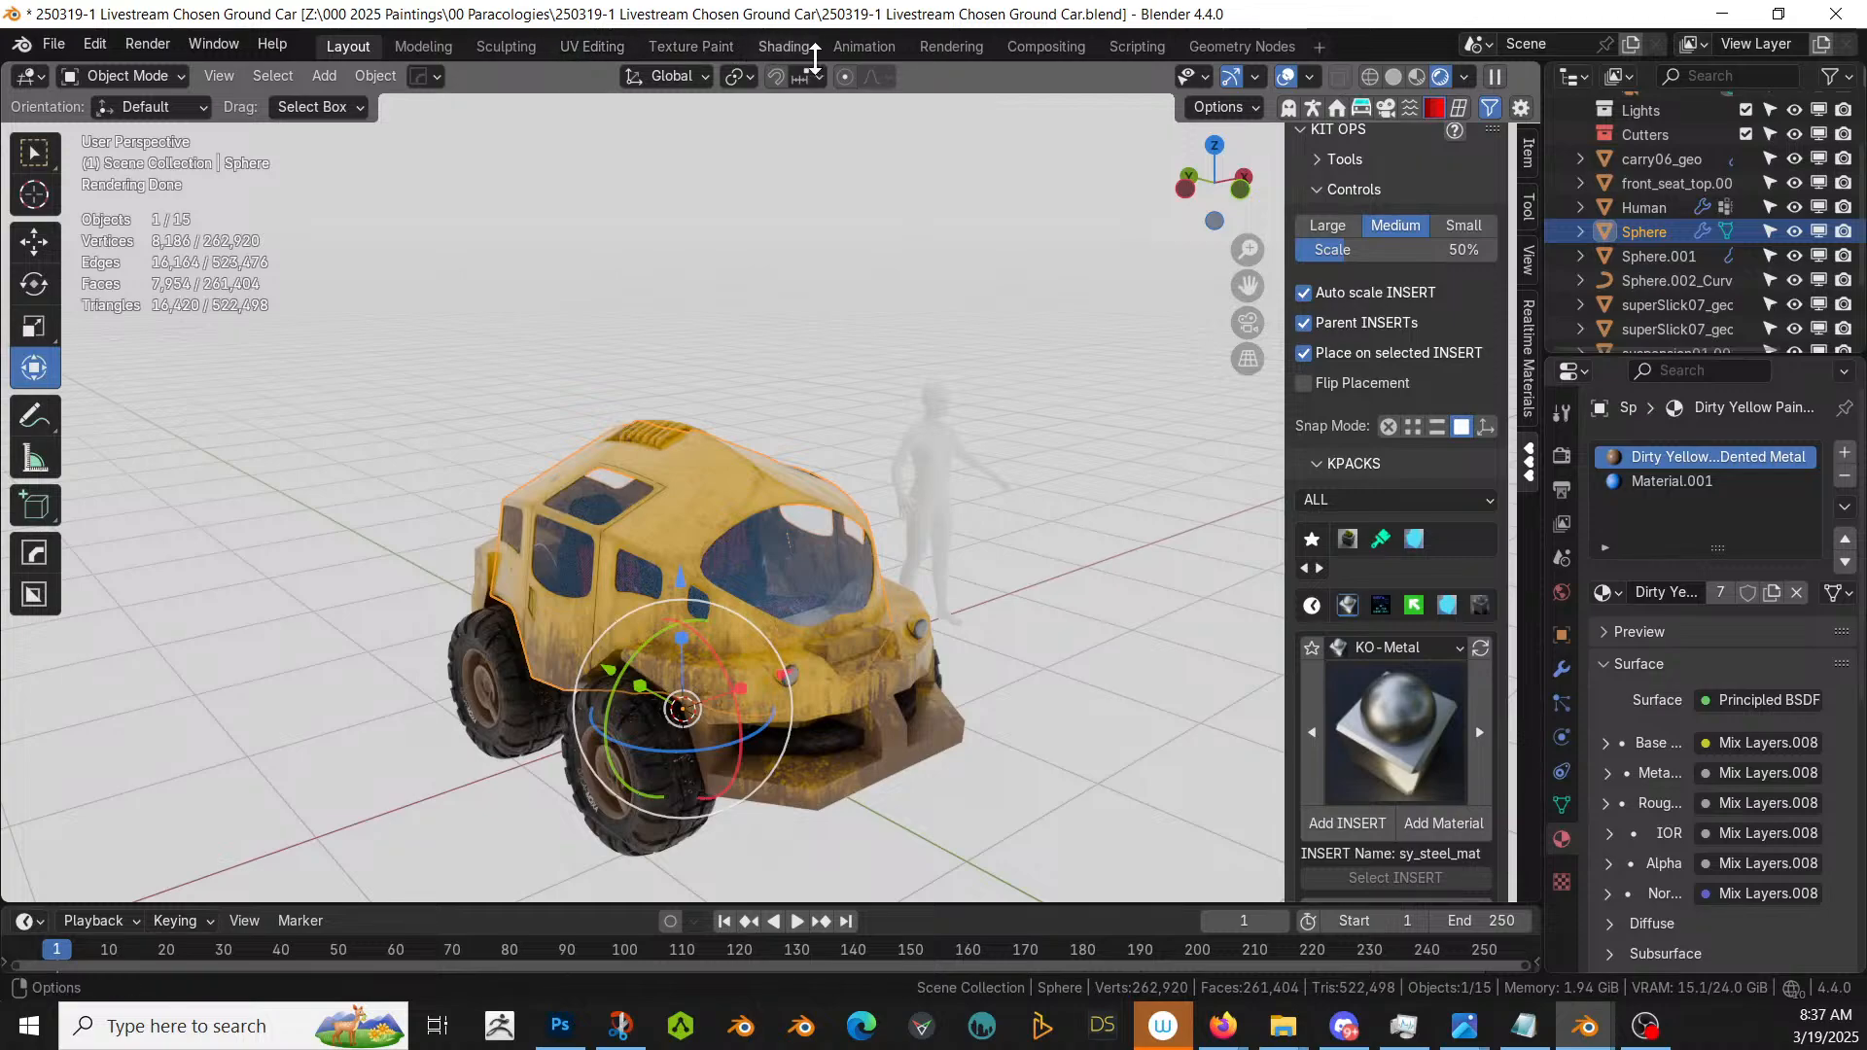
{"action": "left_click", "coordinate": [784, 46]}
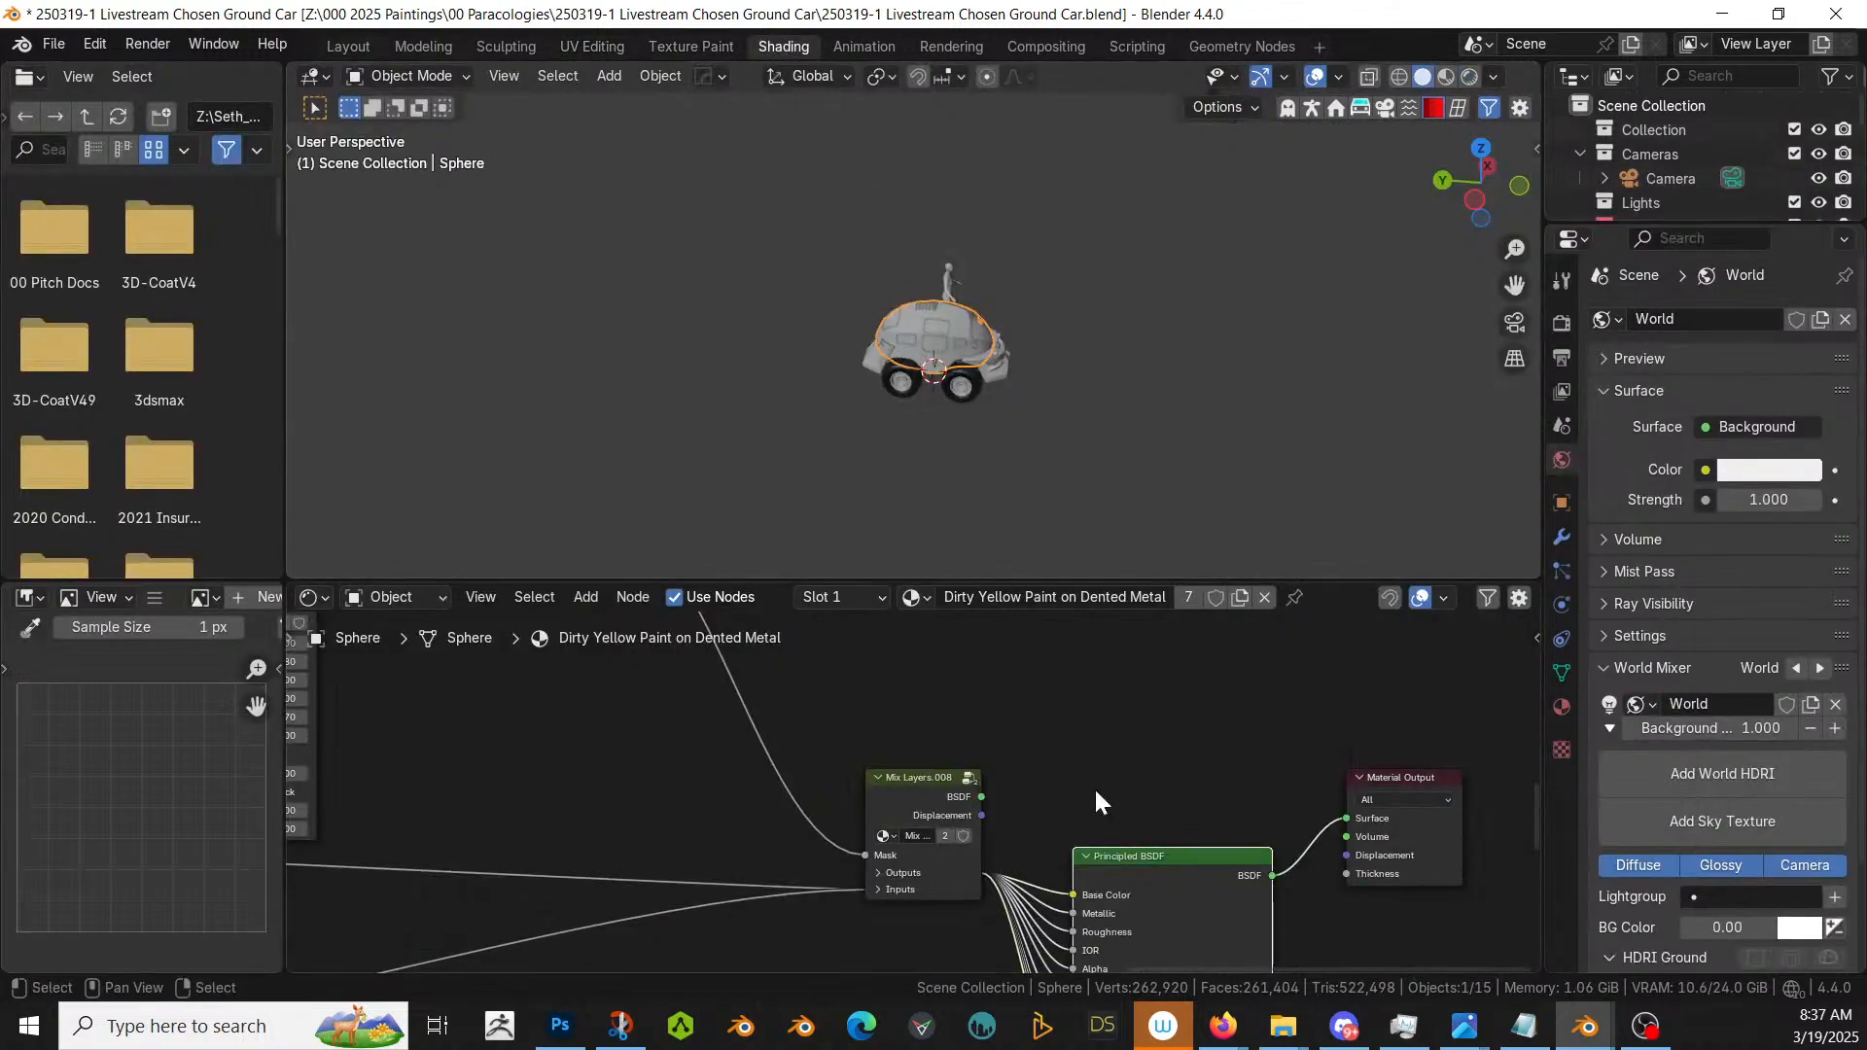
{"action": "middle_click_drag", "start_coordinate": [750, 798], "coordinate": [1238, 750]}
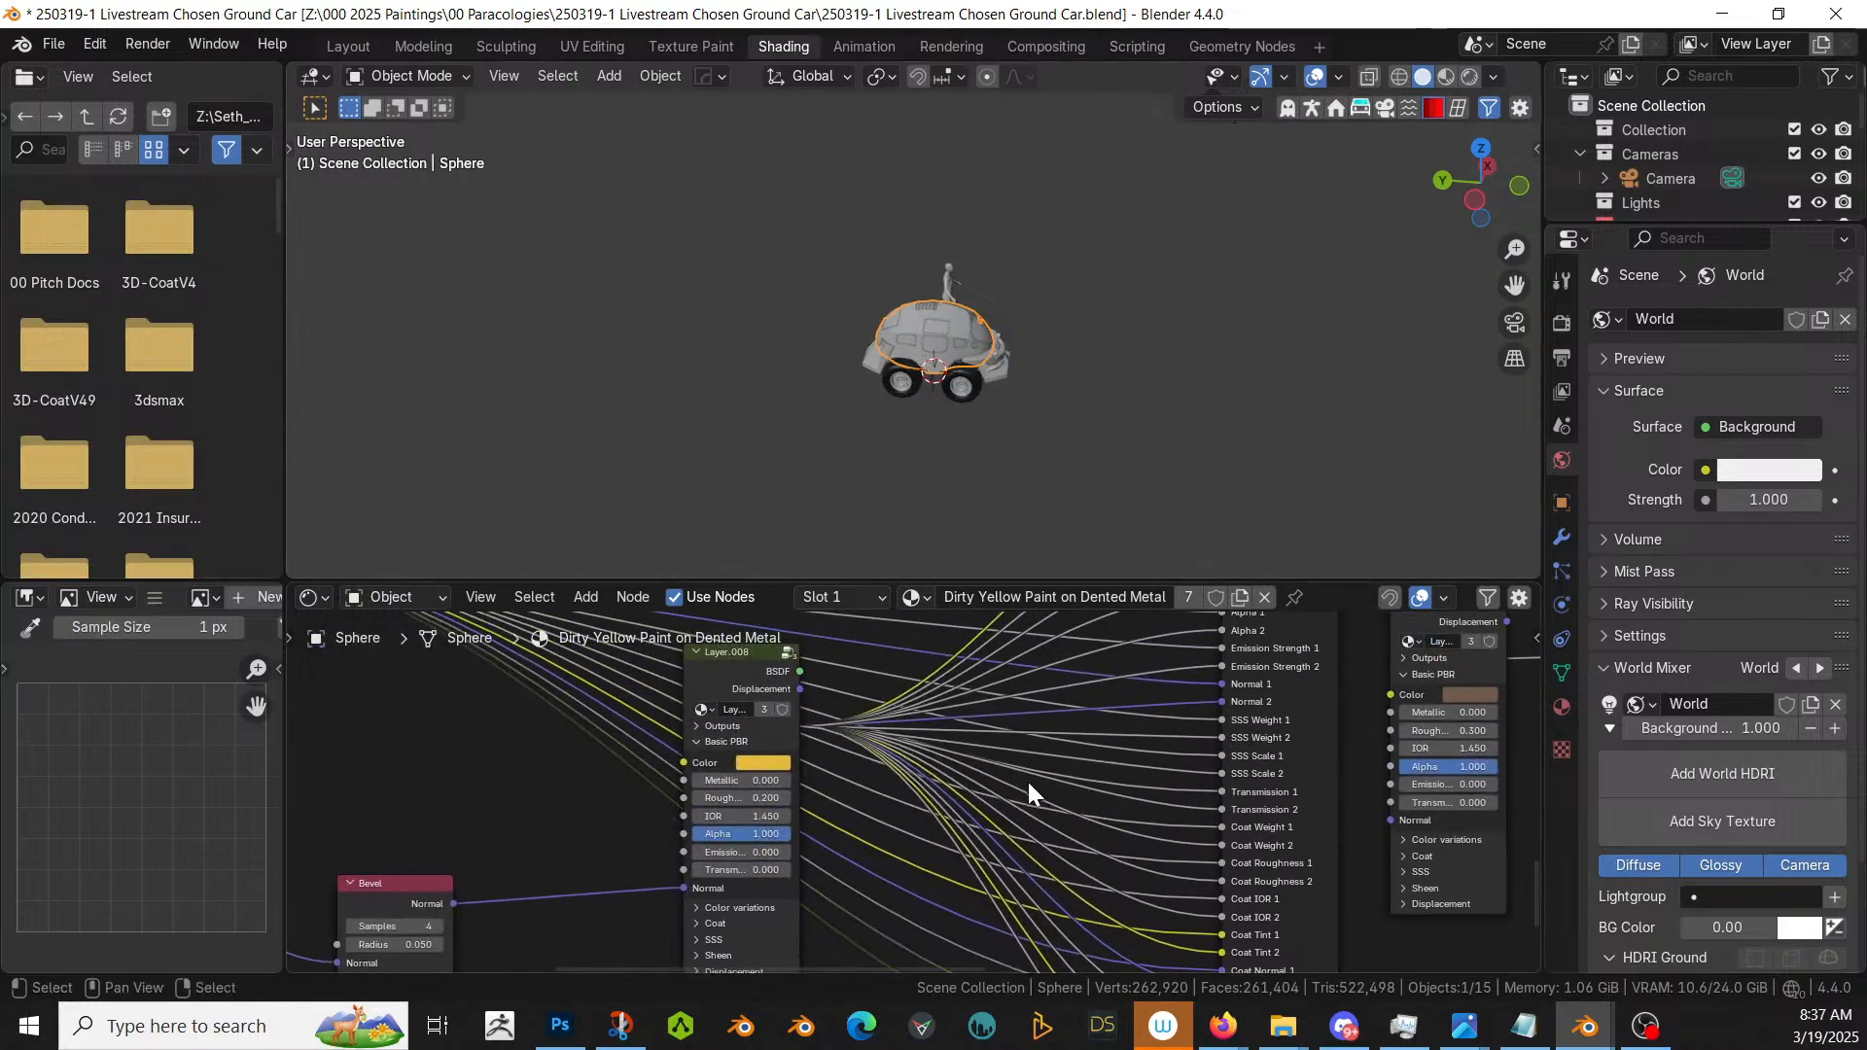
{"action": "scroll", "coordinate": [916, 843], "scroll_direction": "up", "scroll_amount": 3}
{"action": "middle_click_drag", "start_coordinate": [516, 827], "coordinate": [817, 824]}
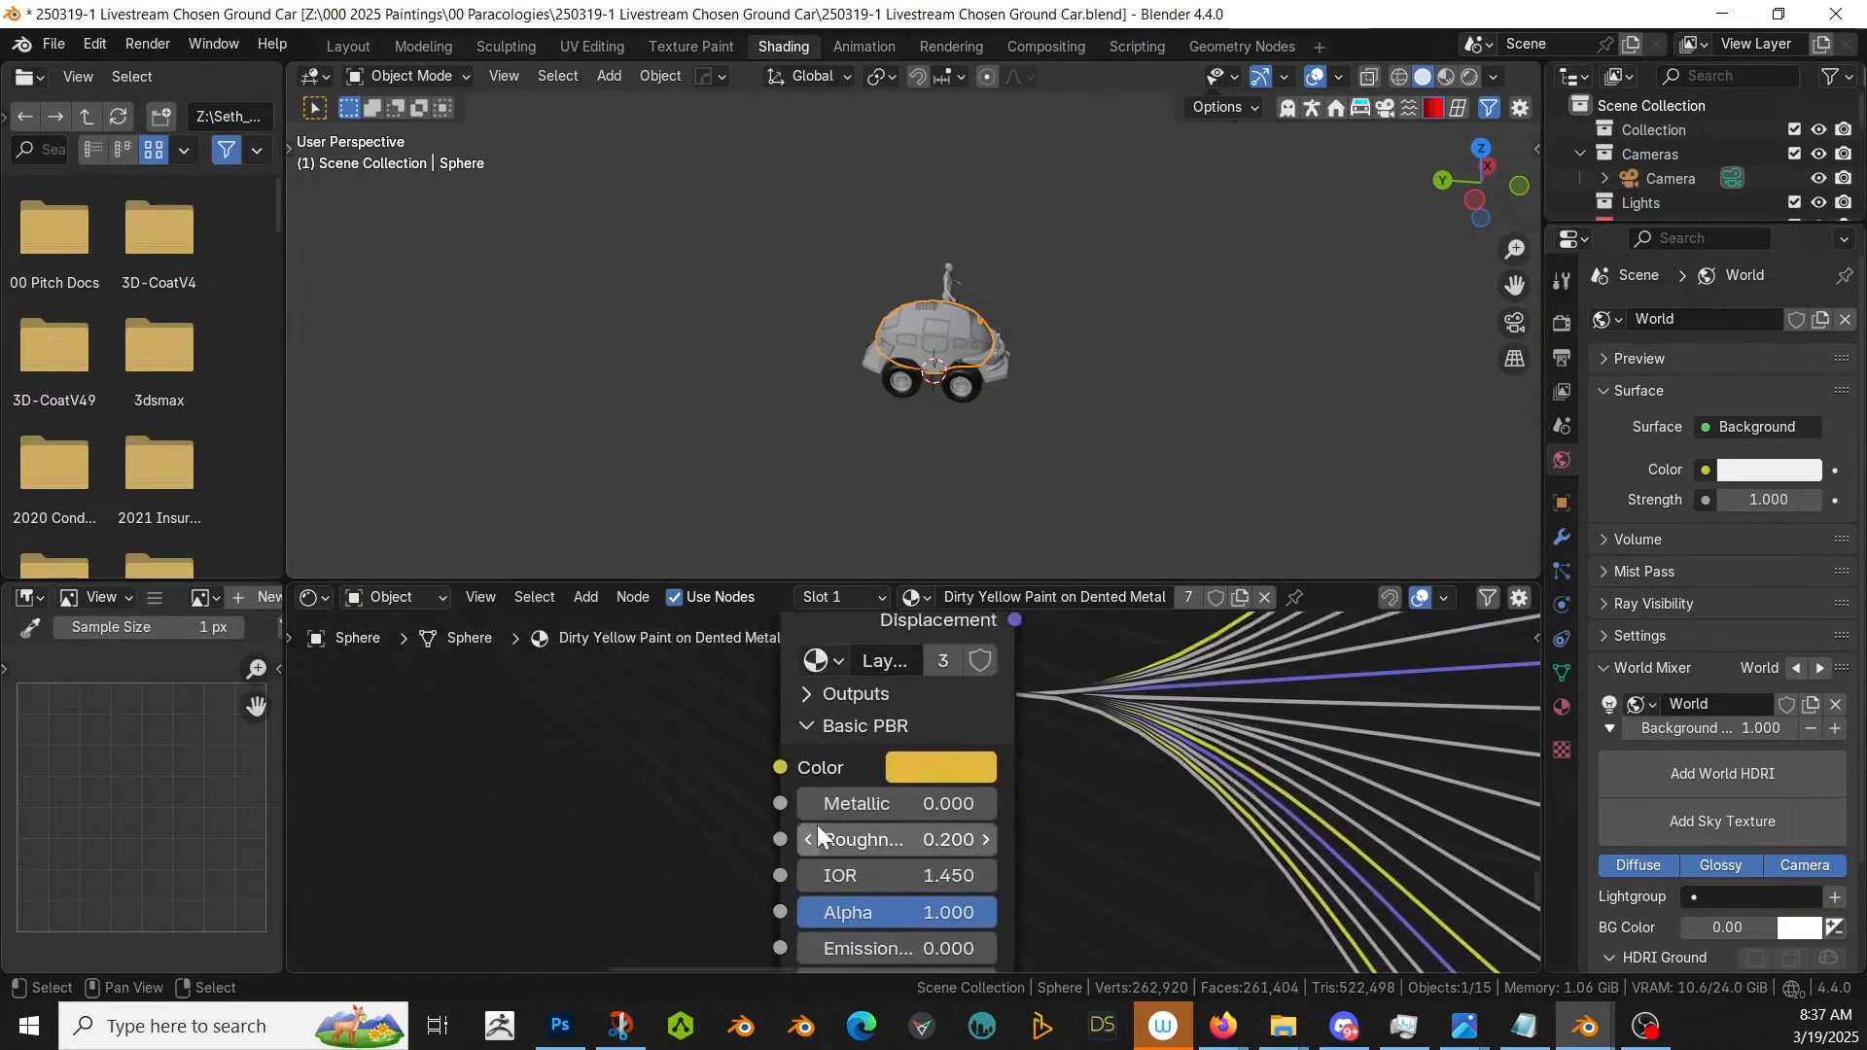
{"action": "left_click", "coordinate": [964, 767]}
{"action": "left_click", "coordinate": [1185, 719]}
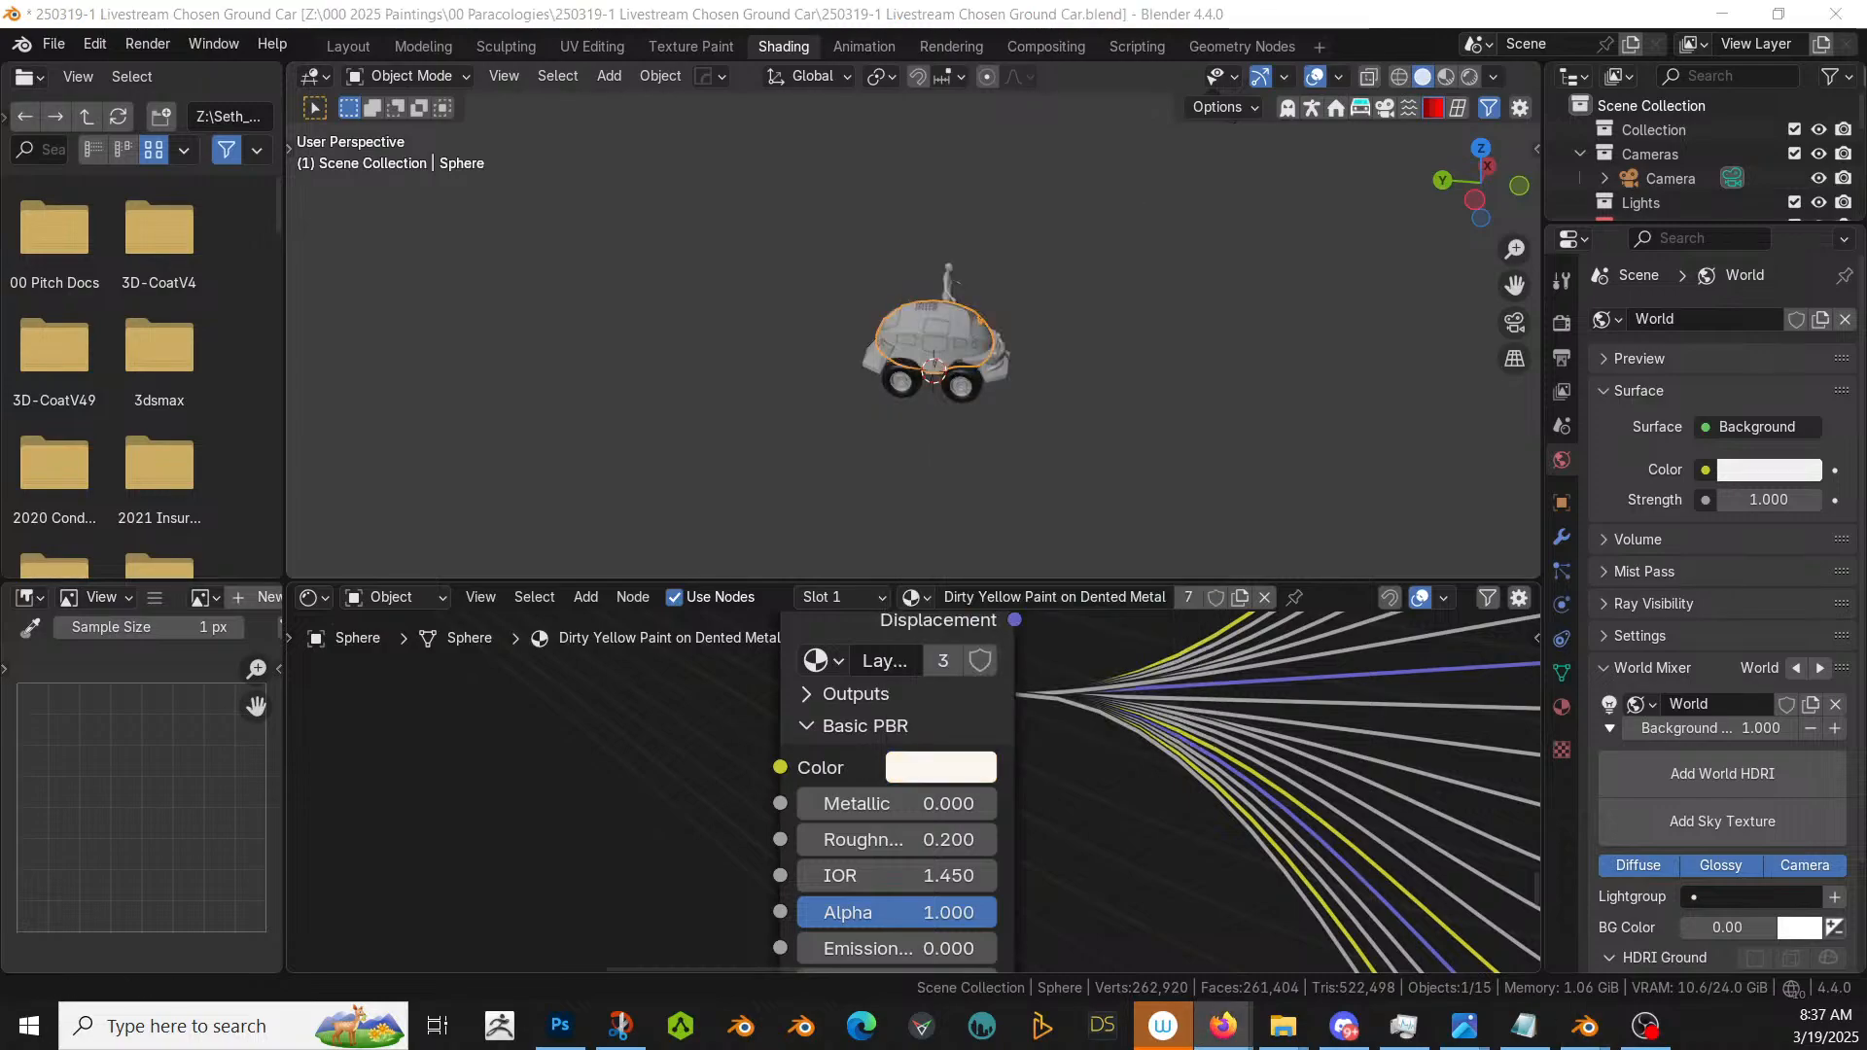
- Slightly lower the Value of the paint layer's near-white Color and switch the viewport to rendered shading
{"action": "left_click", "coordinate": [909, 768]}
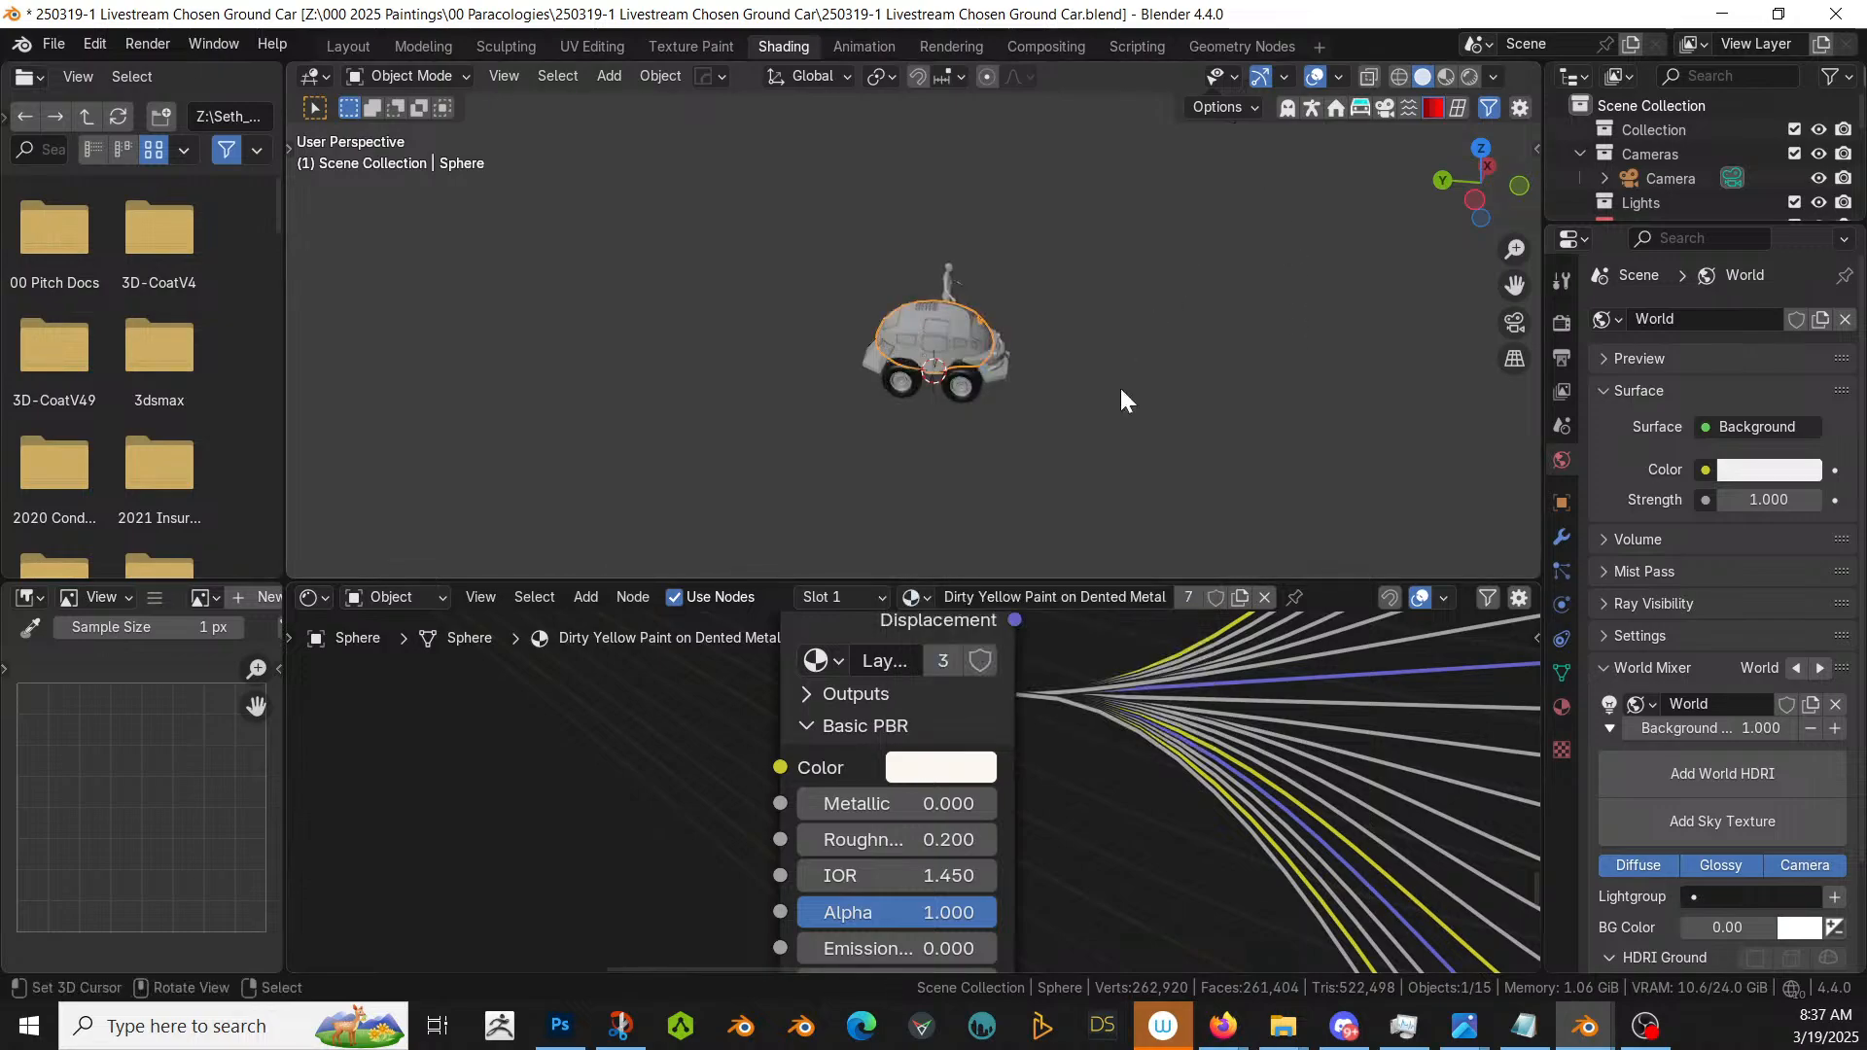
{"action": "left_click", "coordinate": [919, 777]}
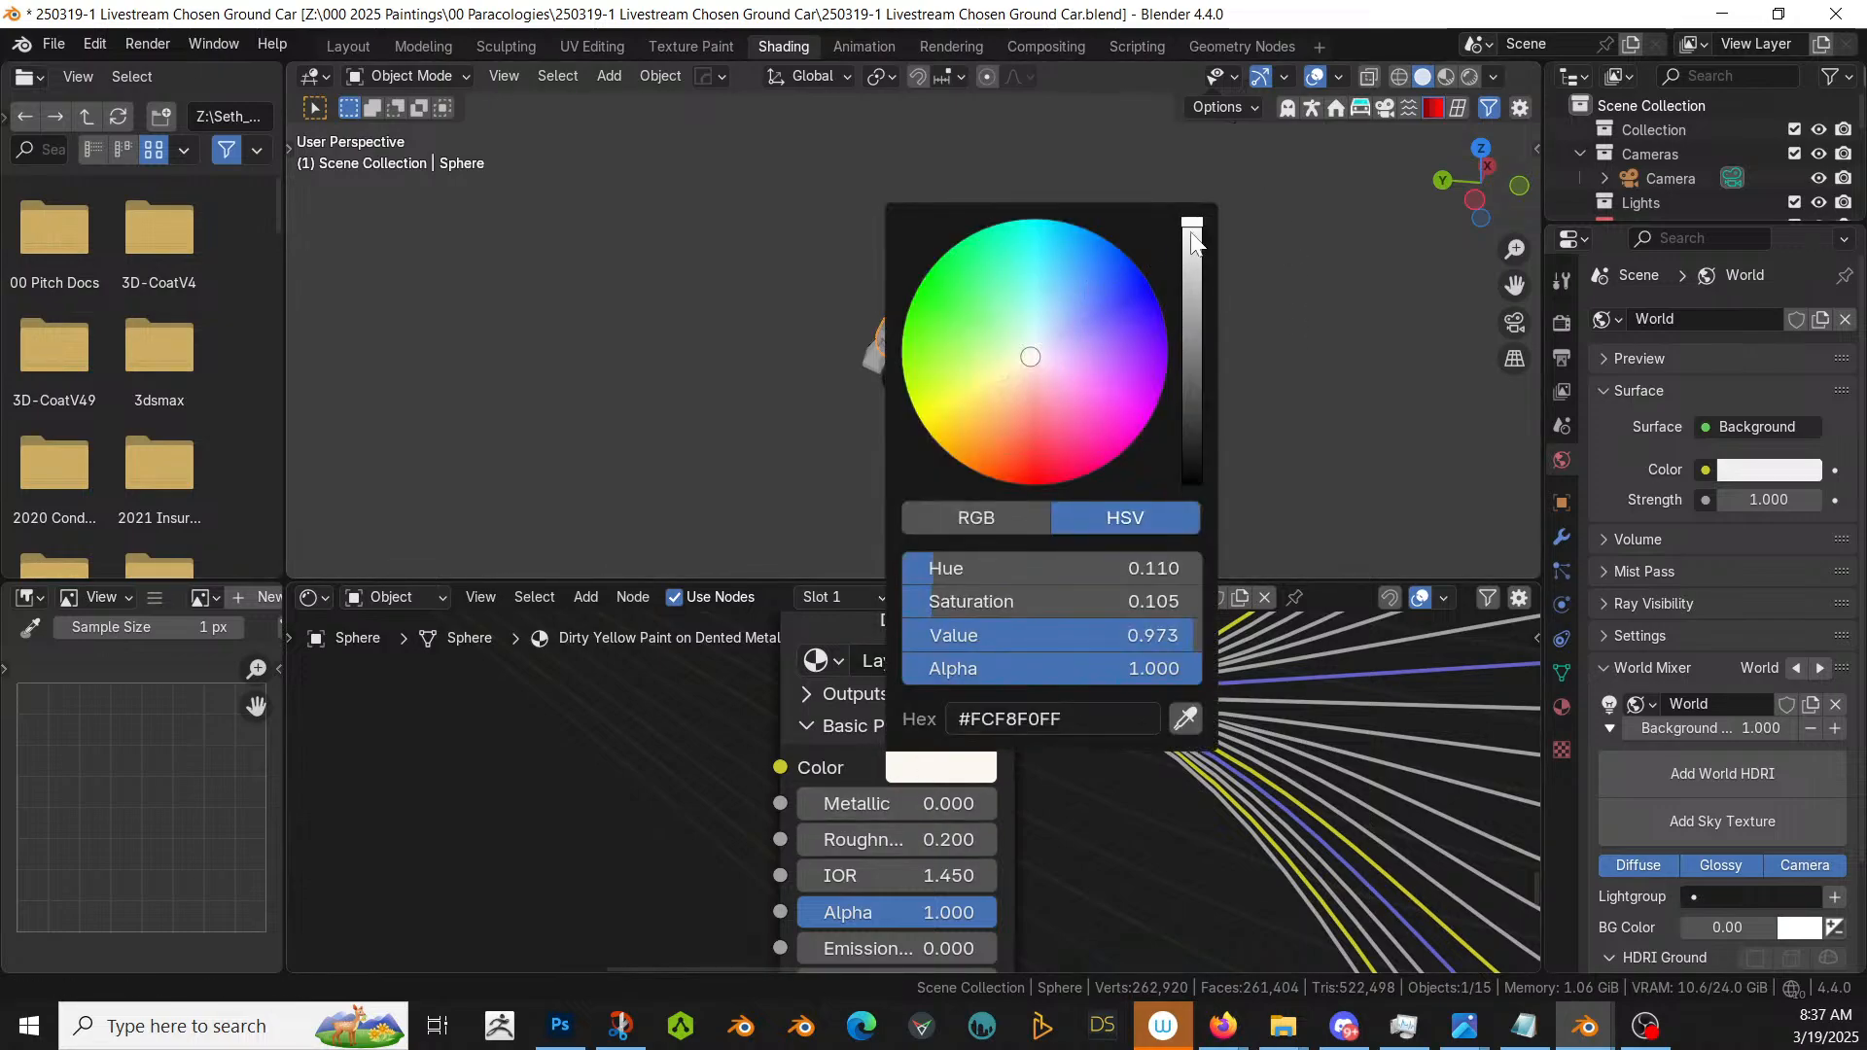
{"action": "left_click_drag", "start_coordinate": [1069, 636], "coordinate": [1061, 636]}
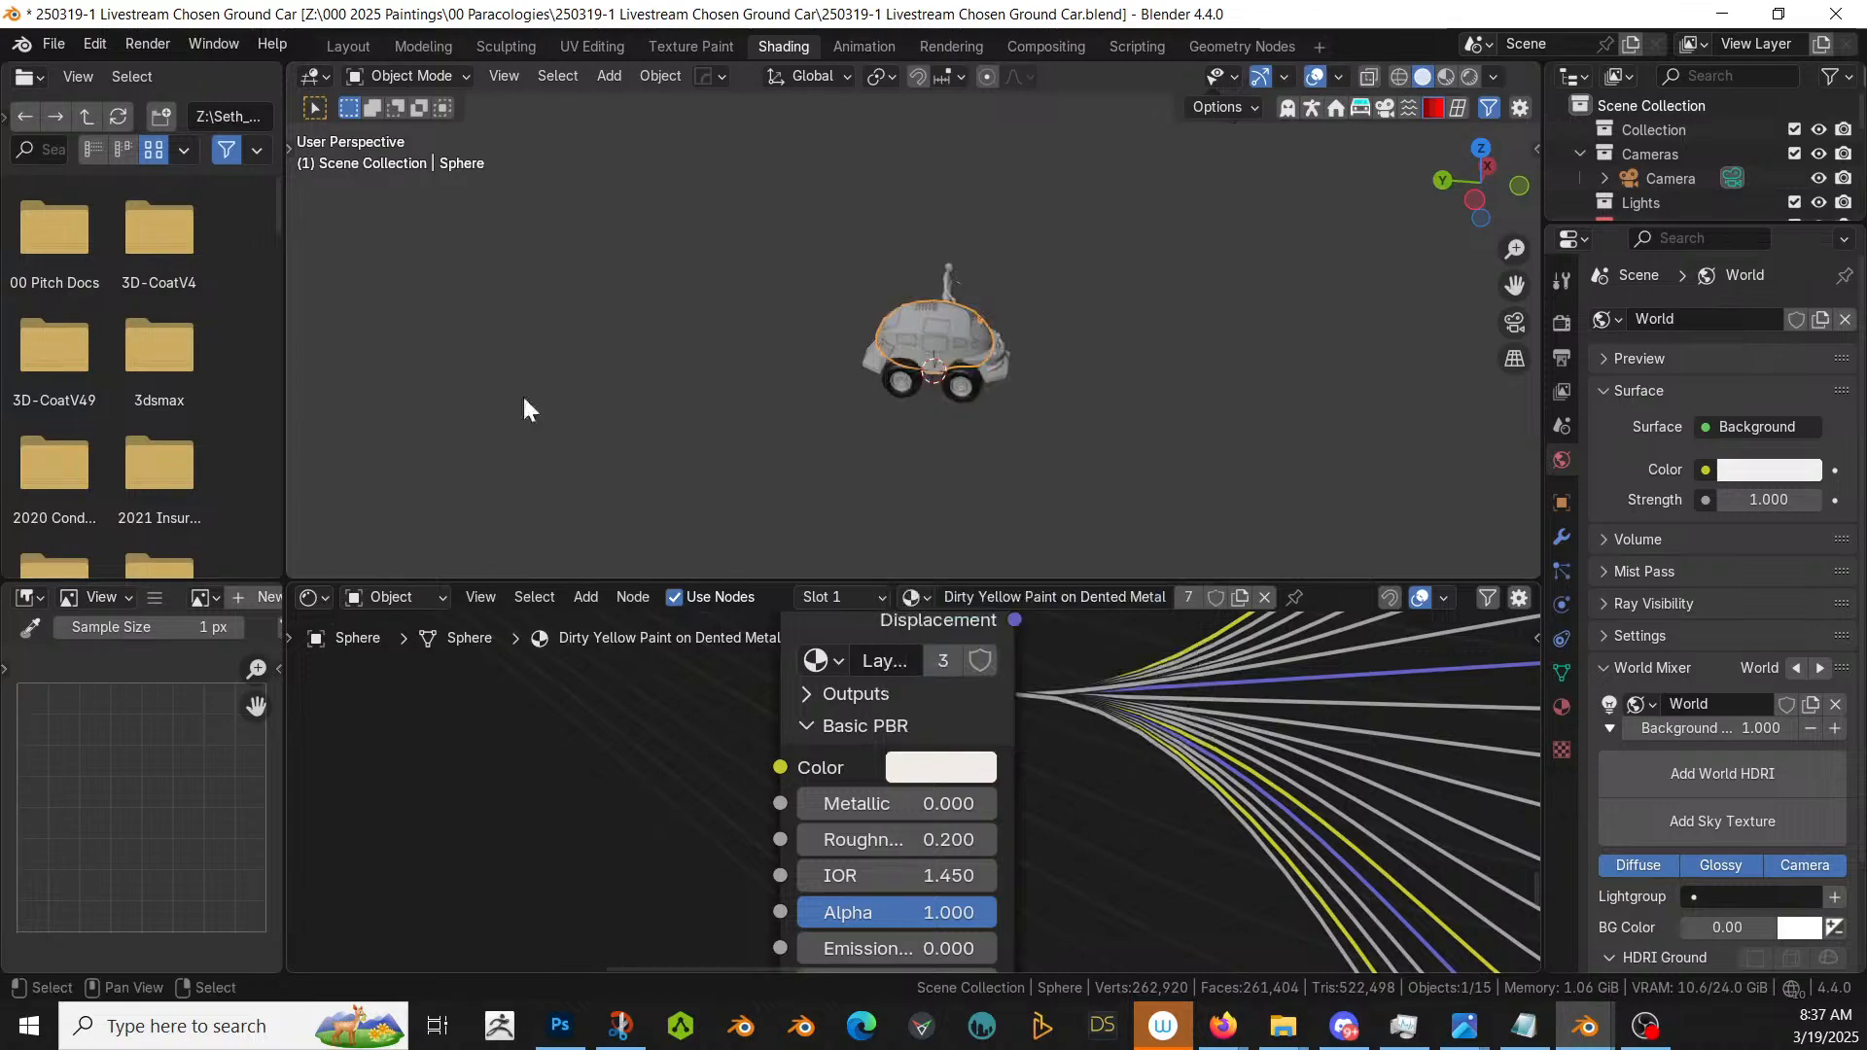
{"action": "key", "text": "z"}
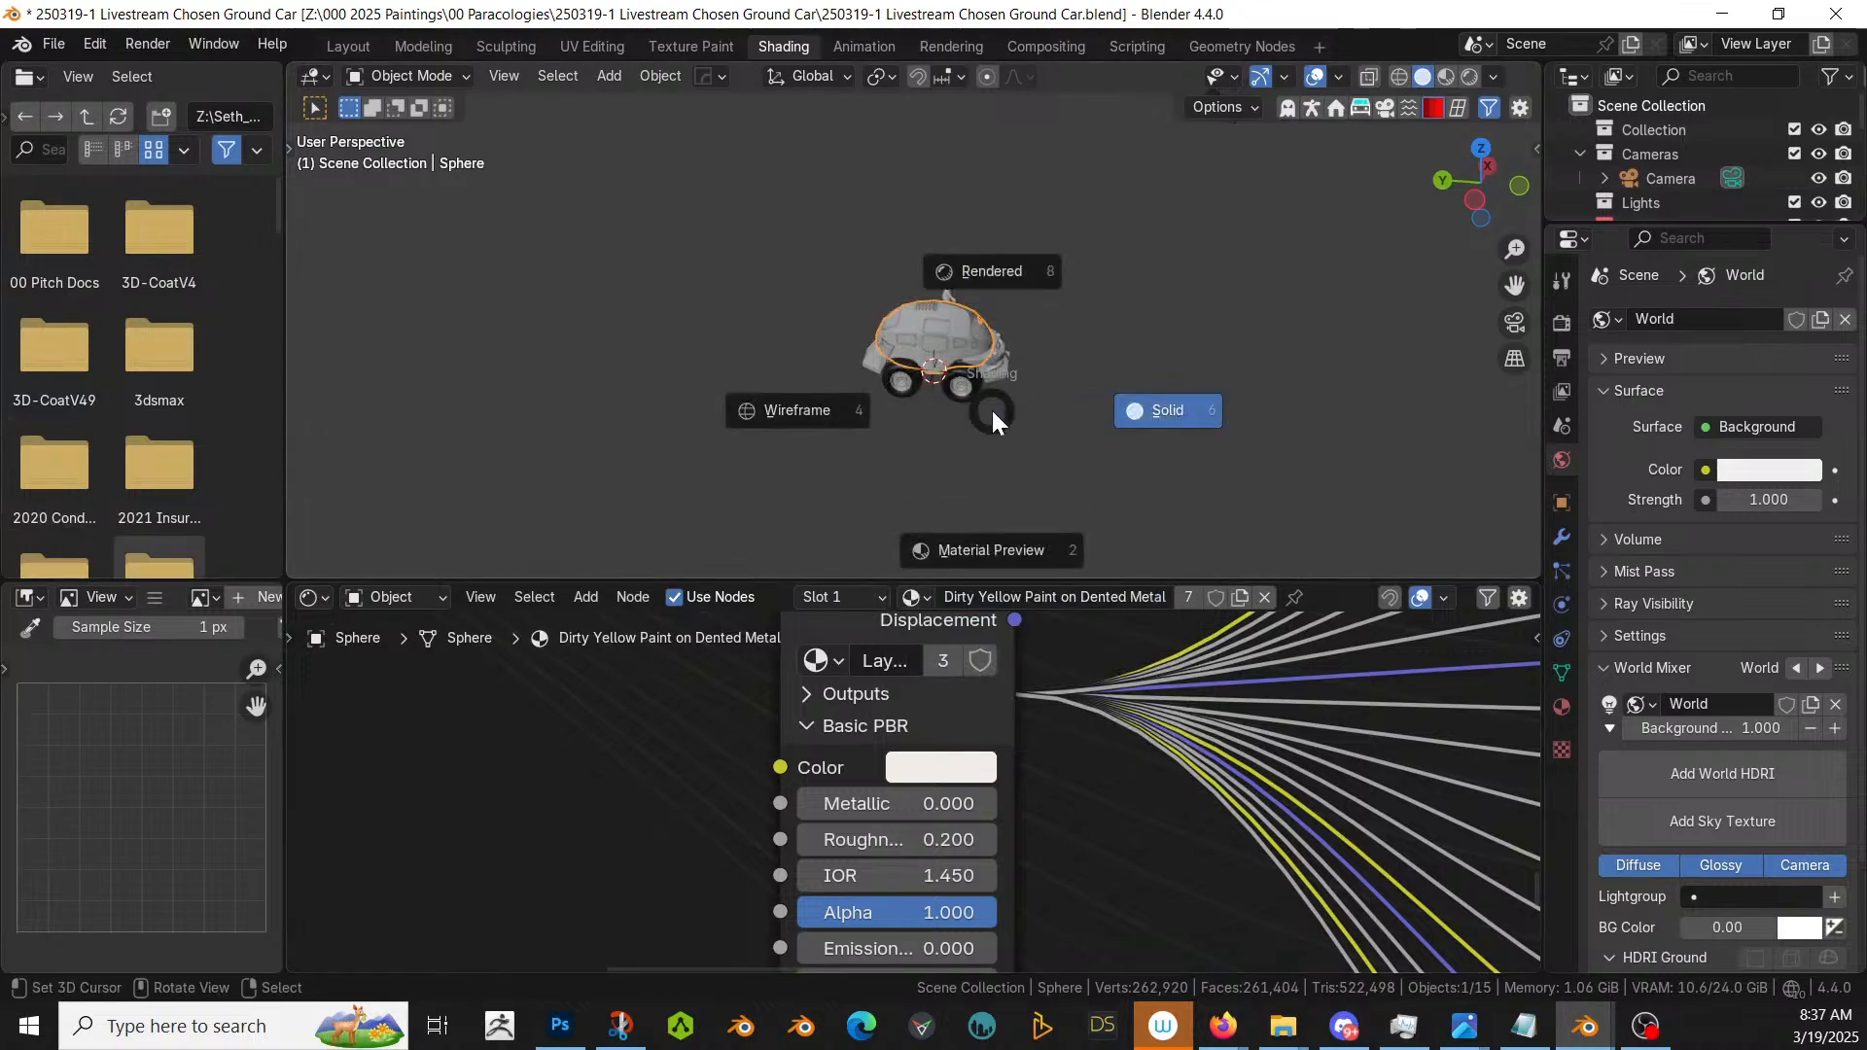
{"action": "key", "text": "8"}
{"action": "scroll", "coordinate": [992, 410], "scroll_direction": "up", "scroll_amount": 6}
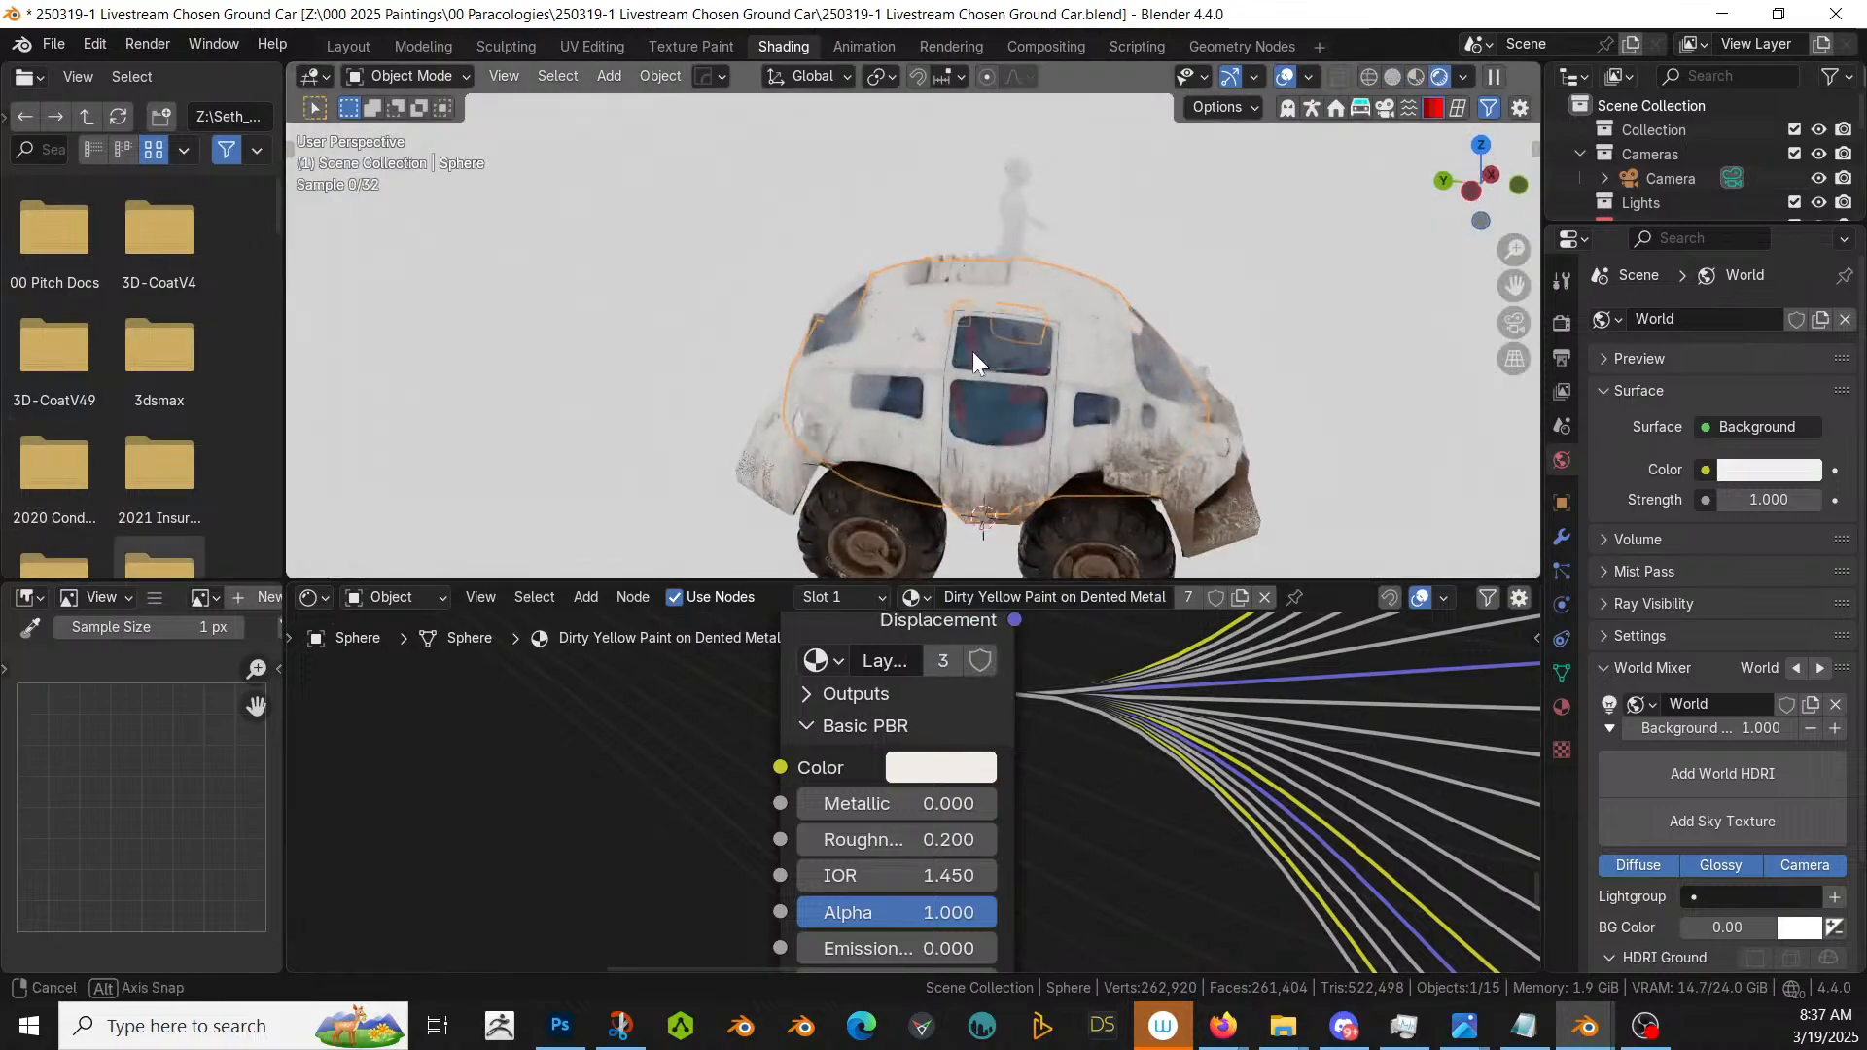
- Add the roof vent bars to the selection as the active object and make their paint material a separate copy
{"action": "middle_click_drag", "start_coordinate": [972, 352], "coordinate": [597, 315]}
{"action": "scroll", "coordinate": [596, 315], "scroll_direction": "up", "scroll_amount": 4}
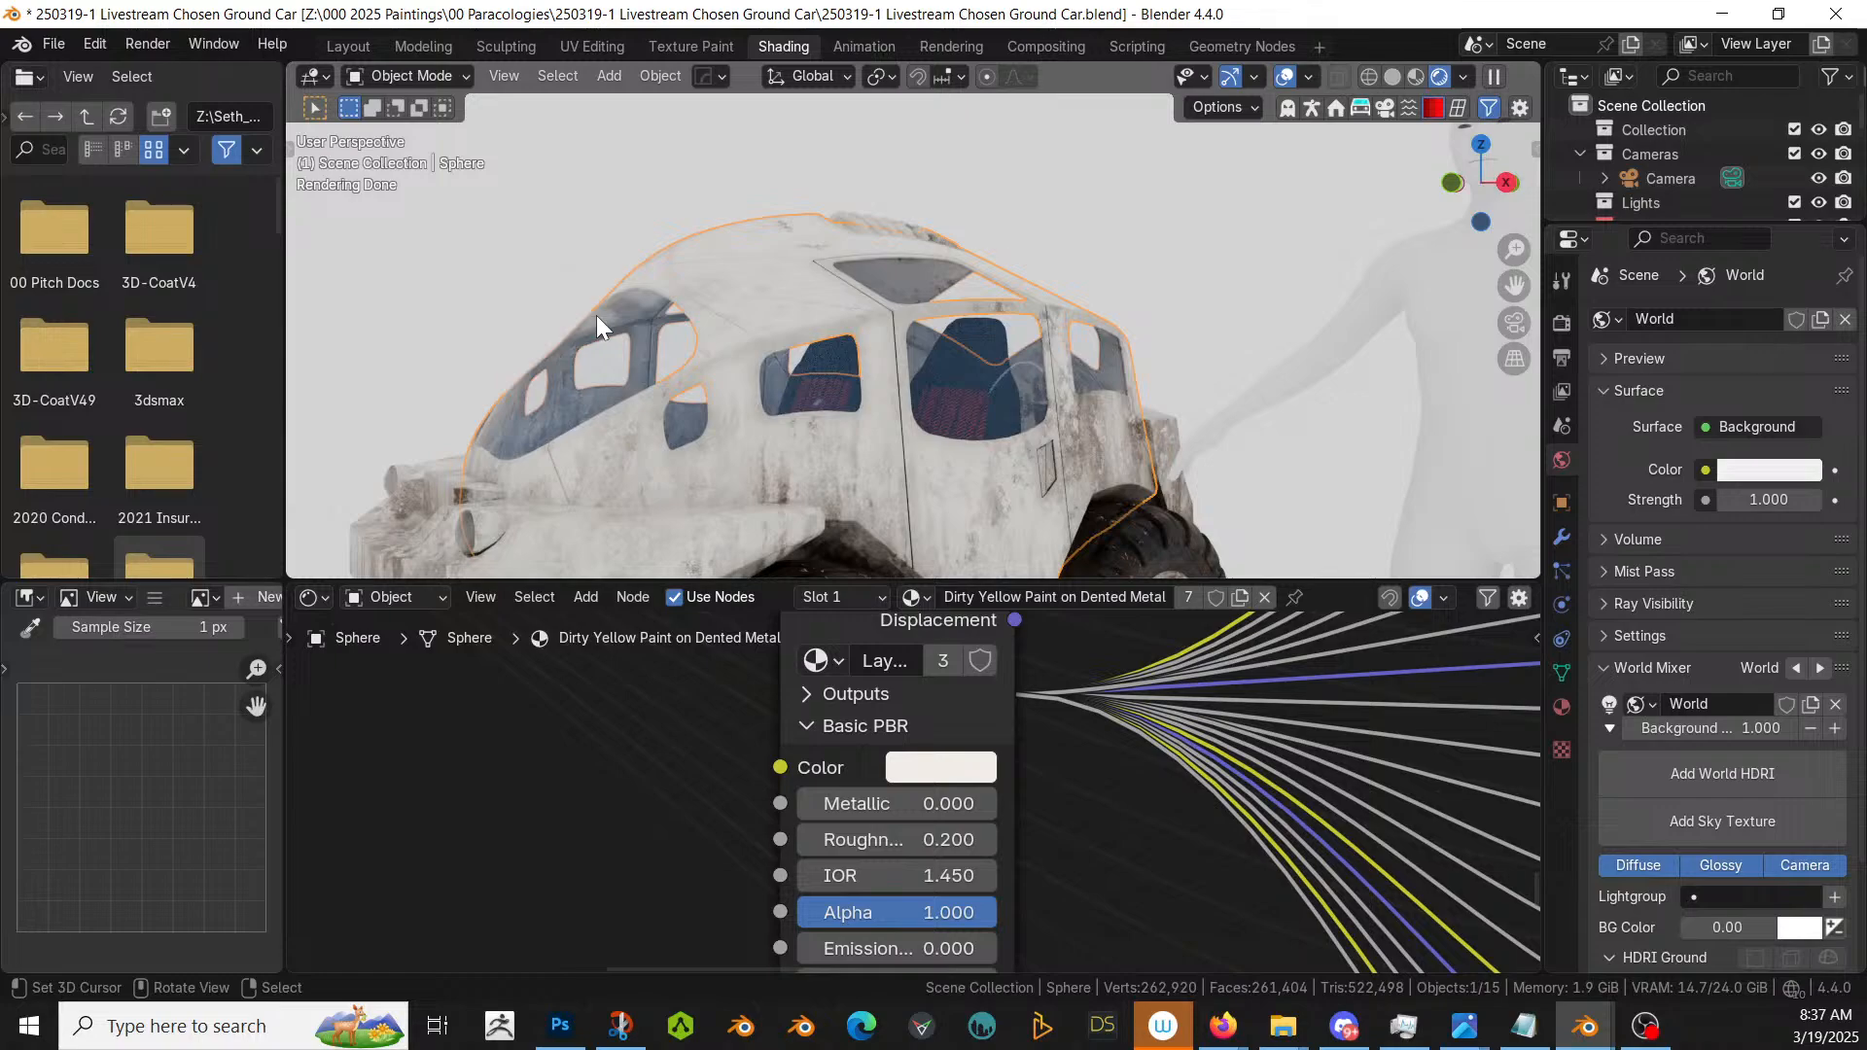
{"action": "middle_click_drag", "start_coordinate": [988, 381], "coordinate": [932, 476]}
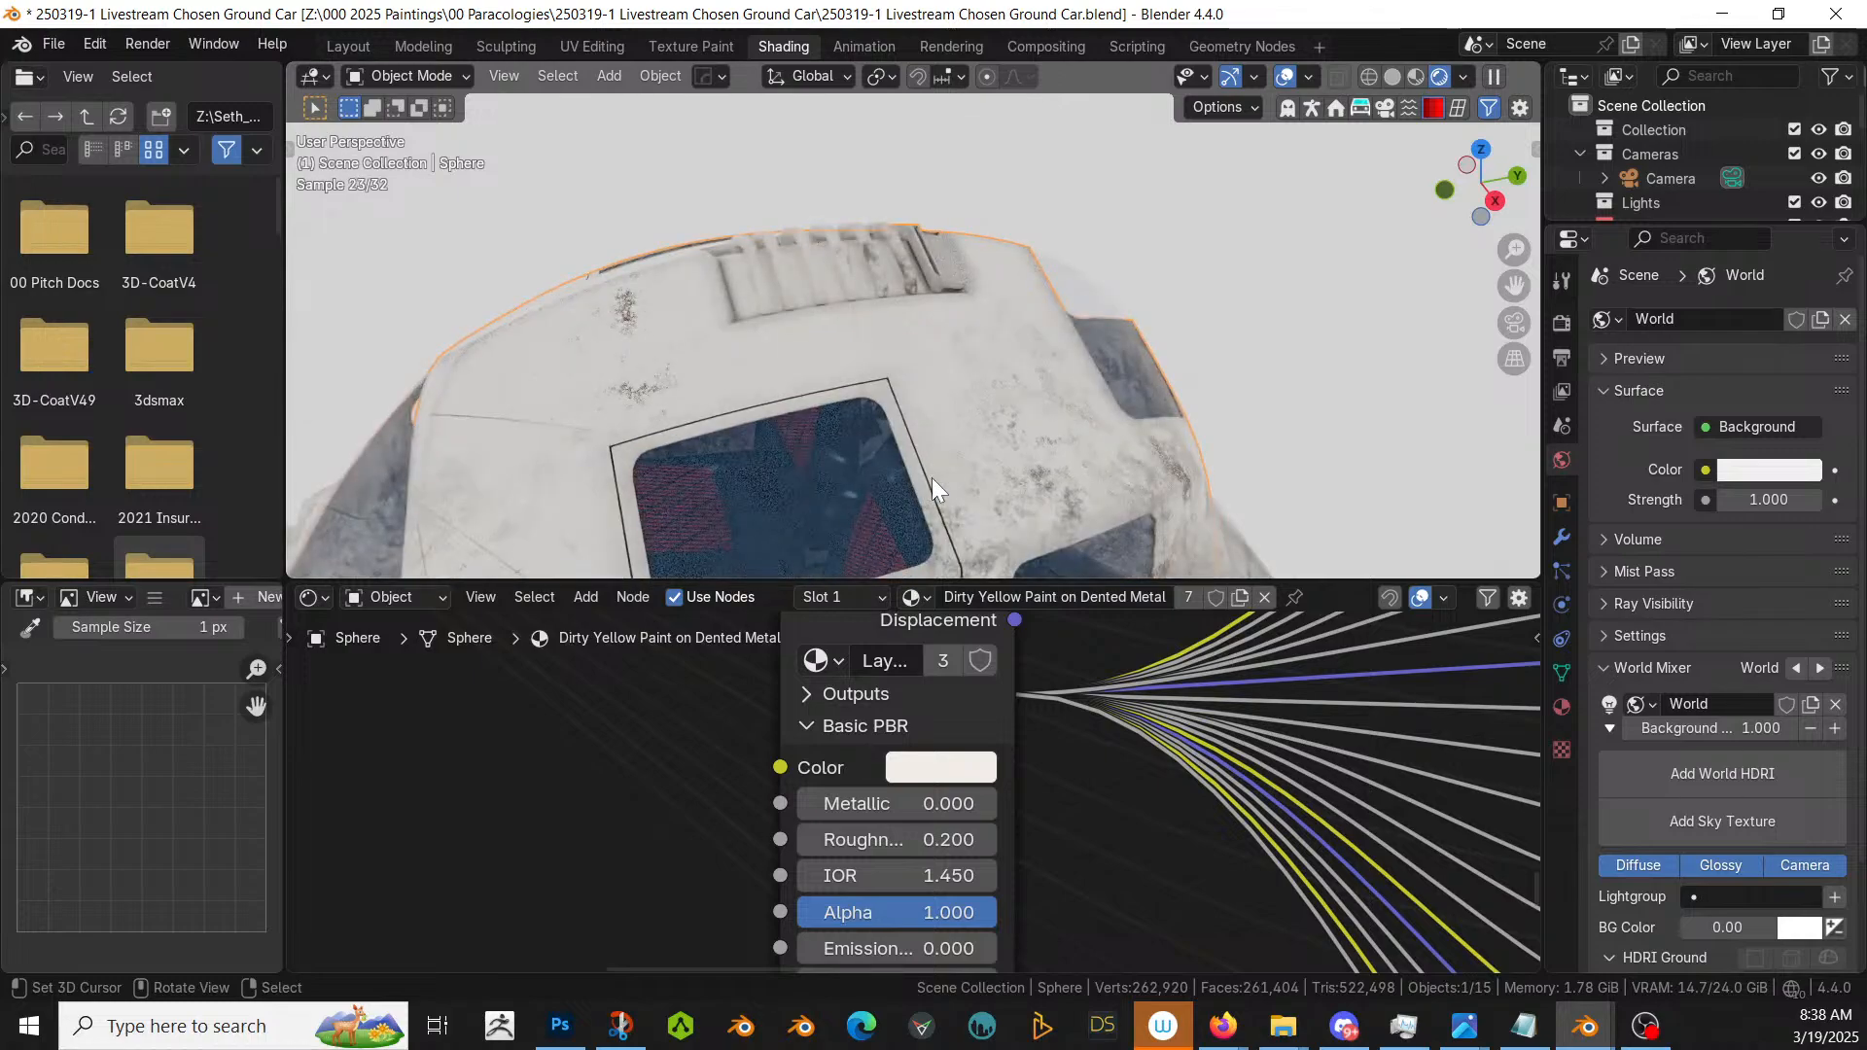
{"action": "left_click", "coordinate": [780, 259], "text": "shift"}
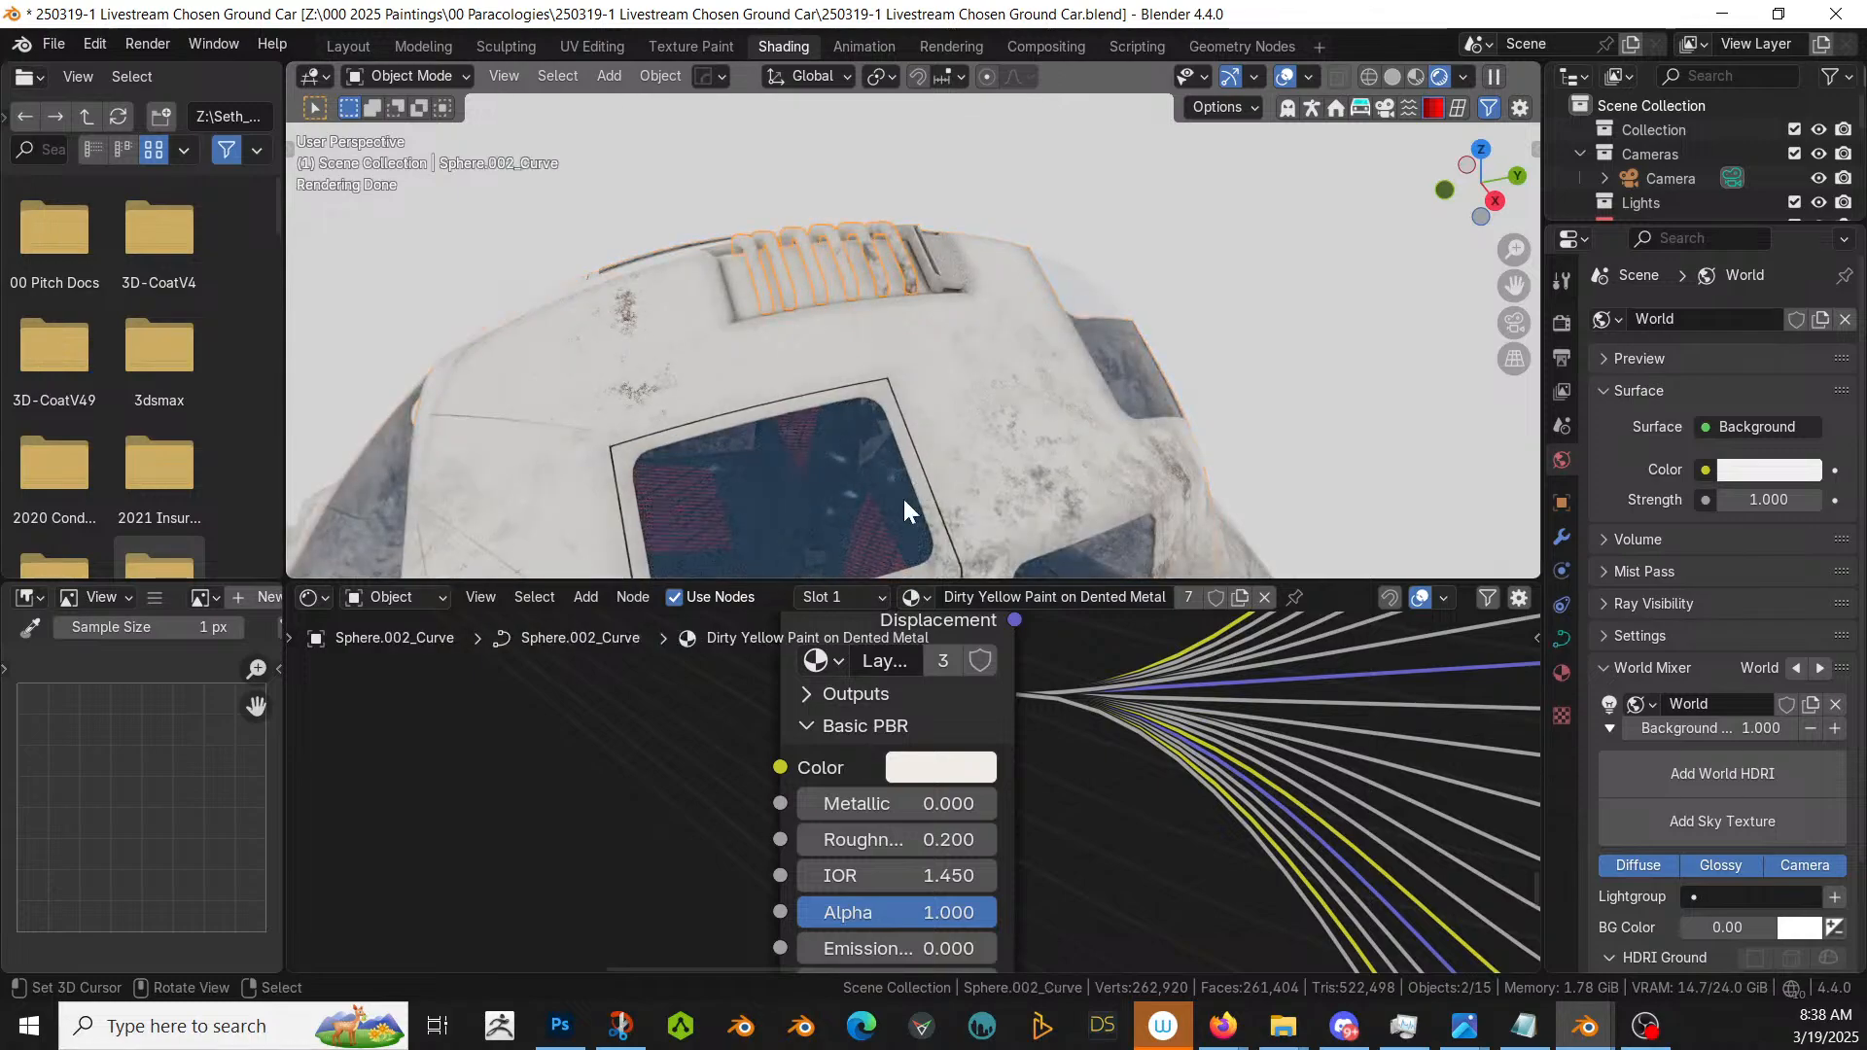
{"action": "left_click", "coordinate": [1237, 597]}
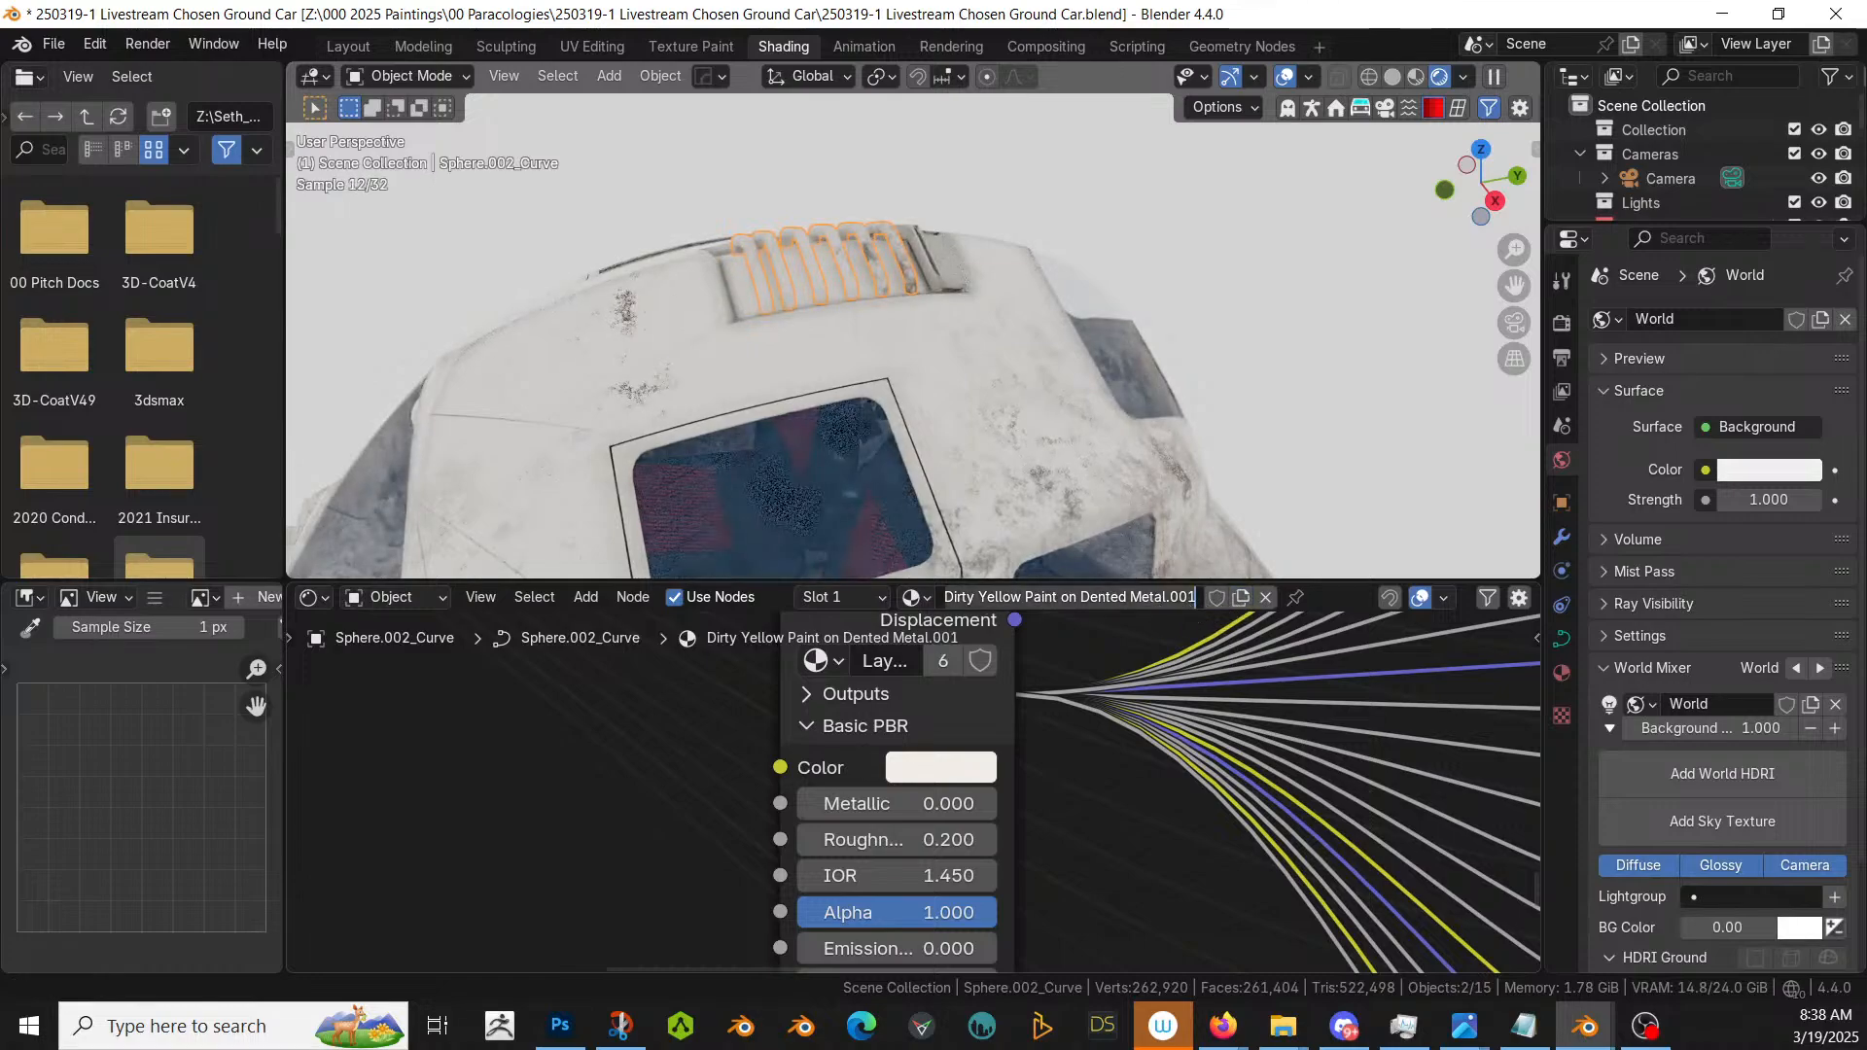
- Rename the vent bars' material Dirty Grey Paint on Dented Metal and darken its paint layer Color to mid grey
{"action": "double_click", "coordinate": [1183, 598]}
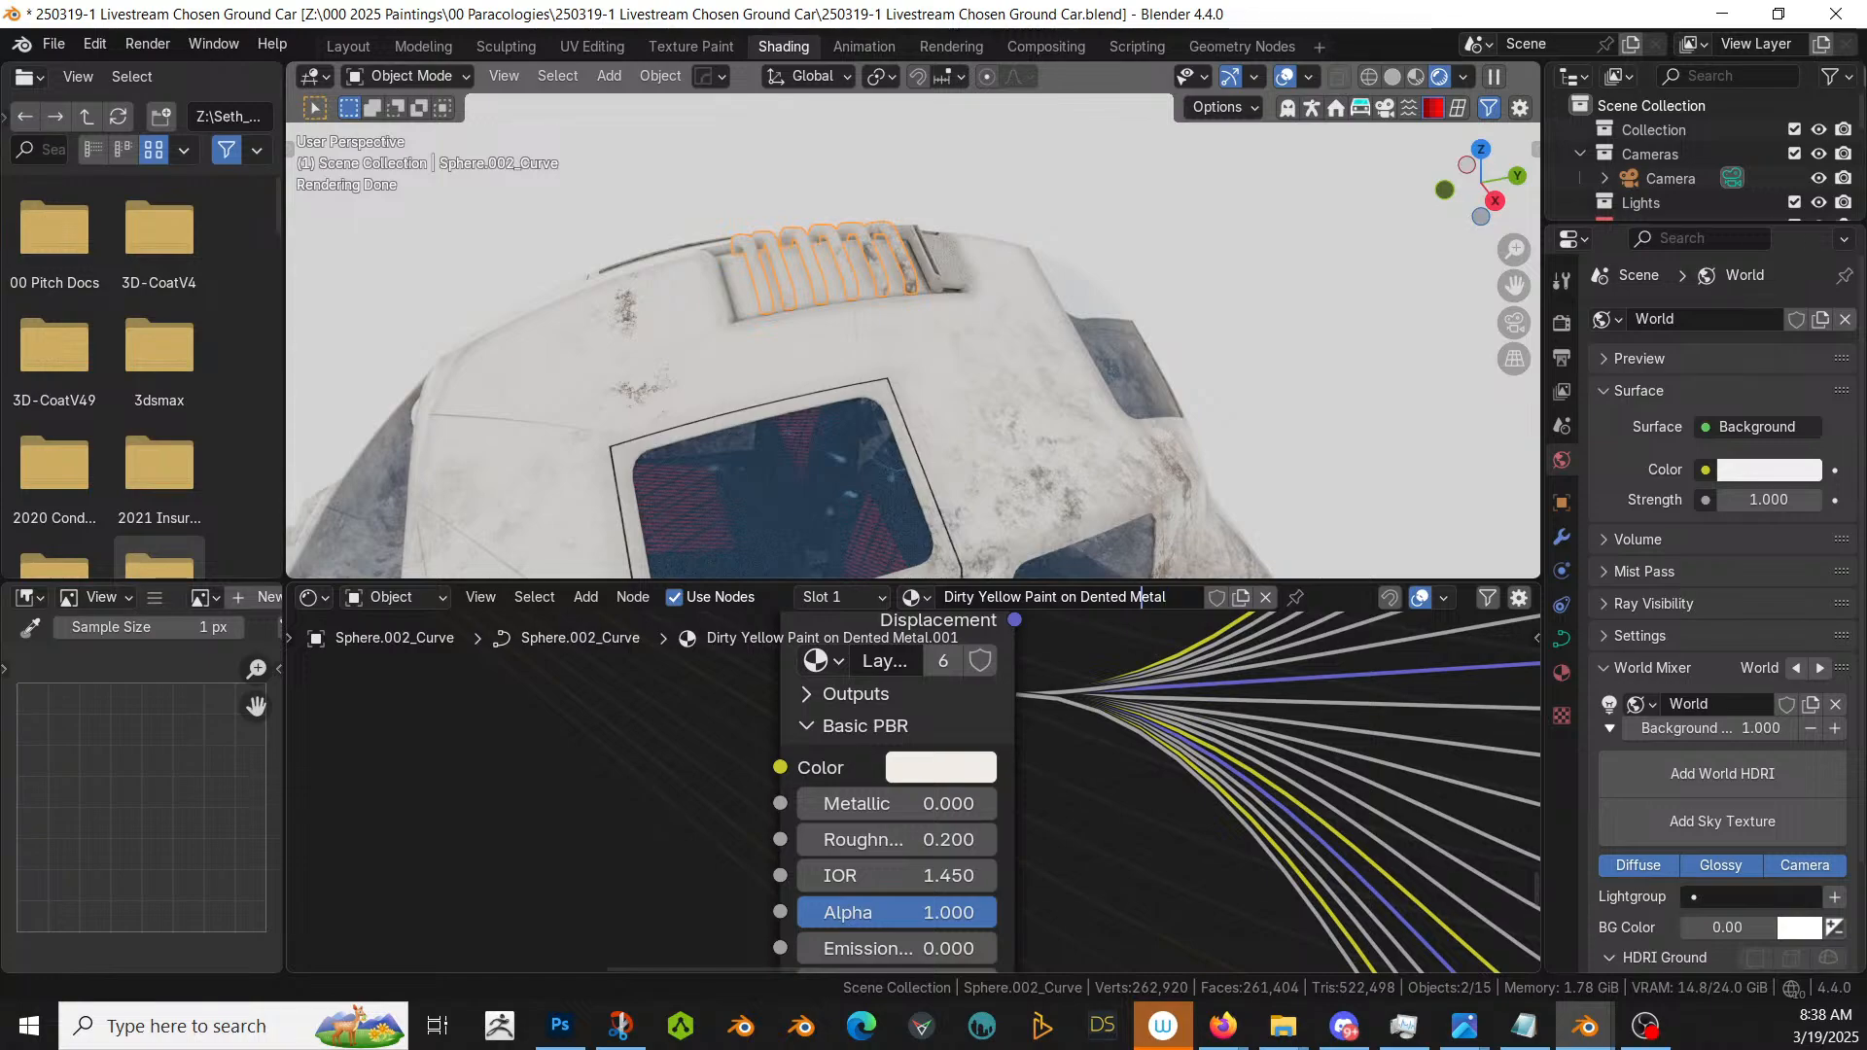
{"action": "key", "text": "BackSpace"}
{"action": "key", "text": "BackSpace"}
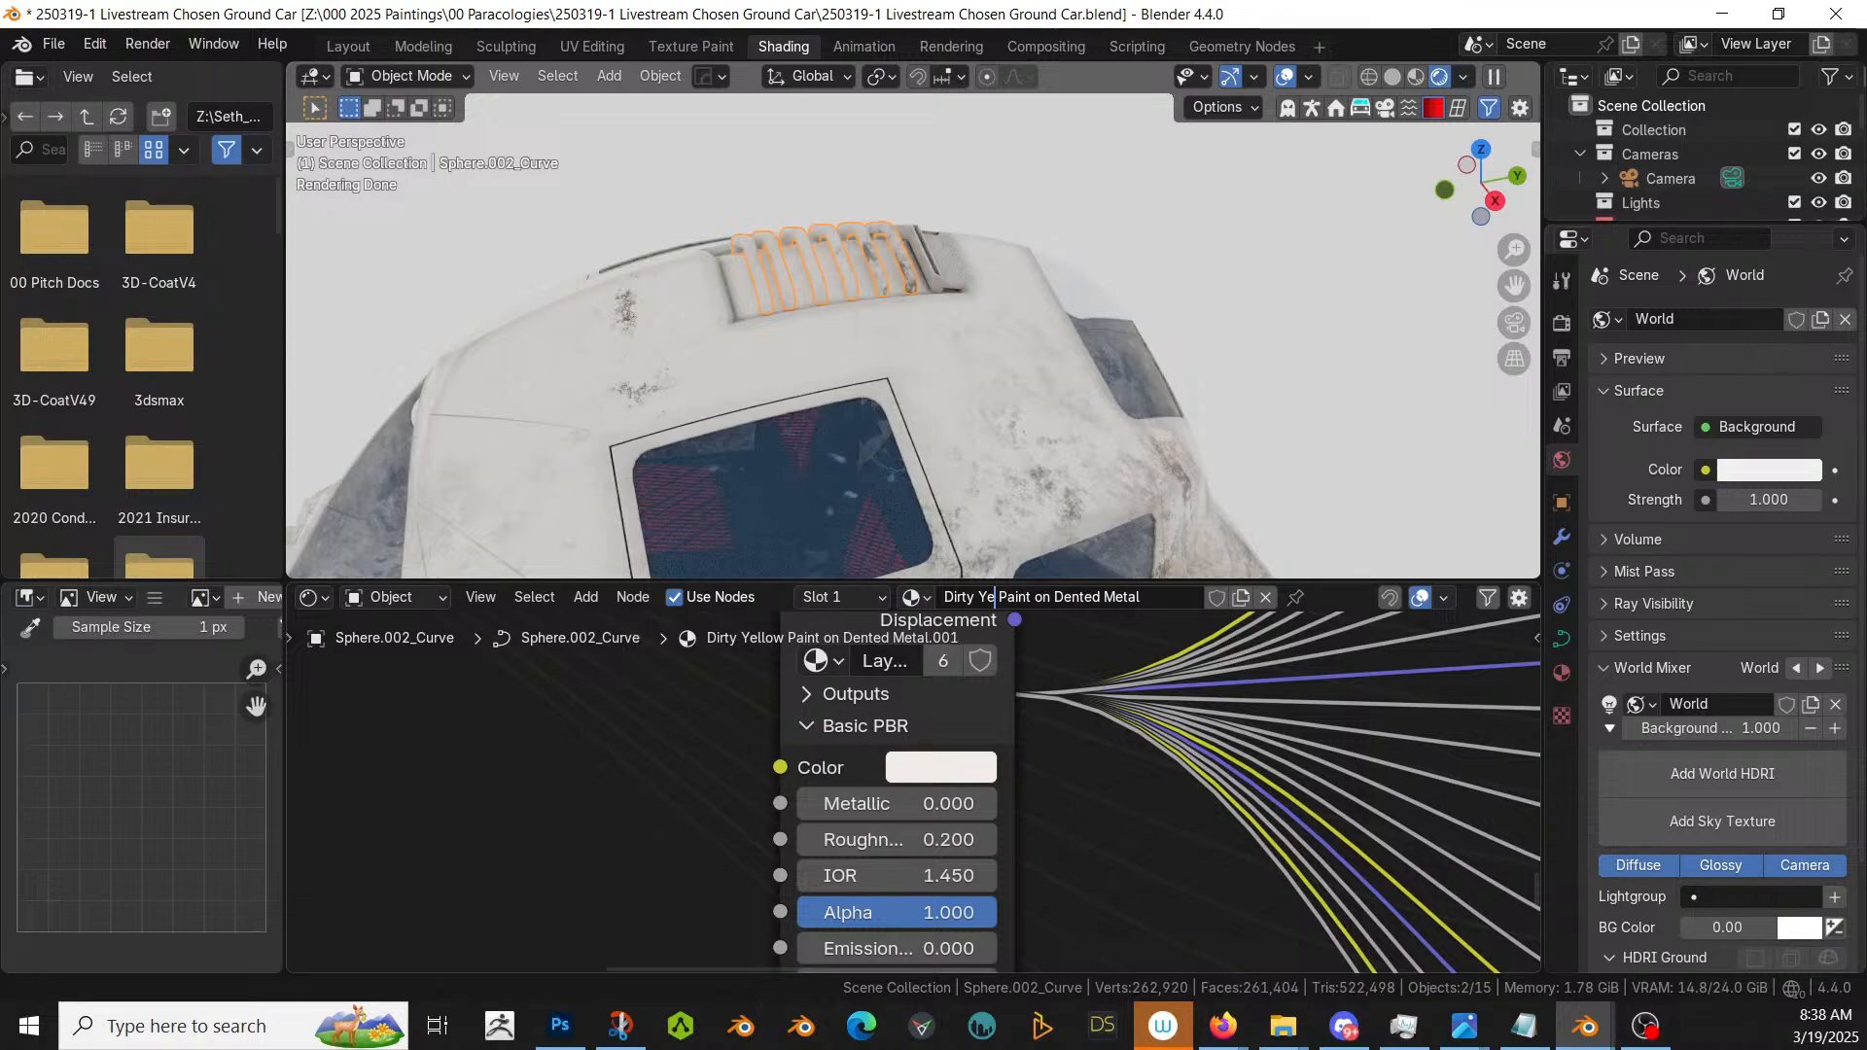
{"action": "type", "text": "Grey"}
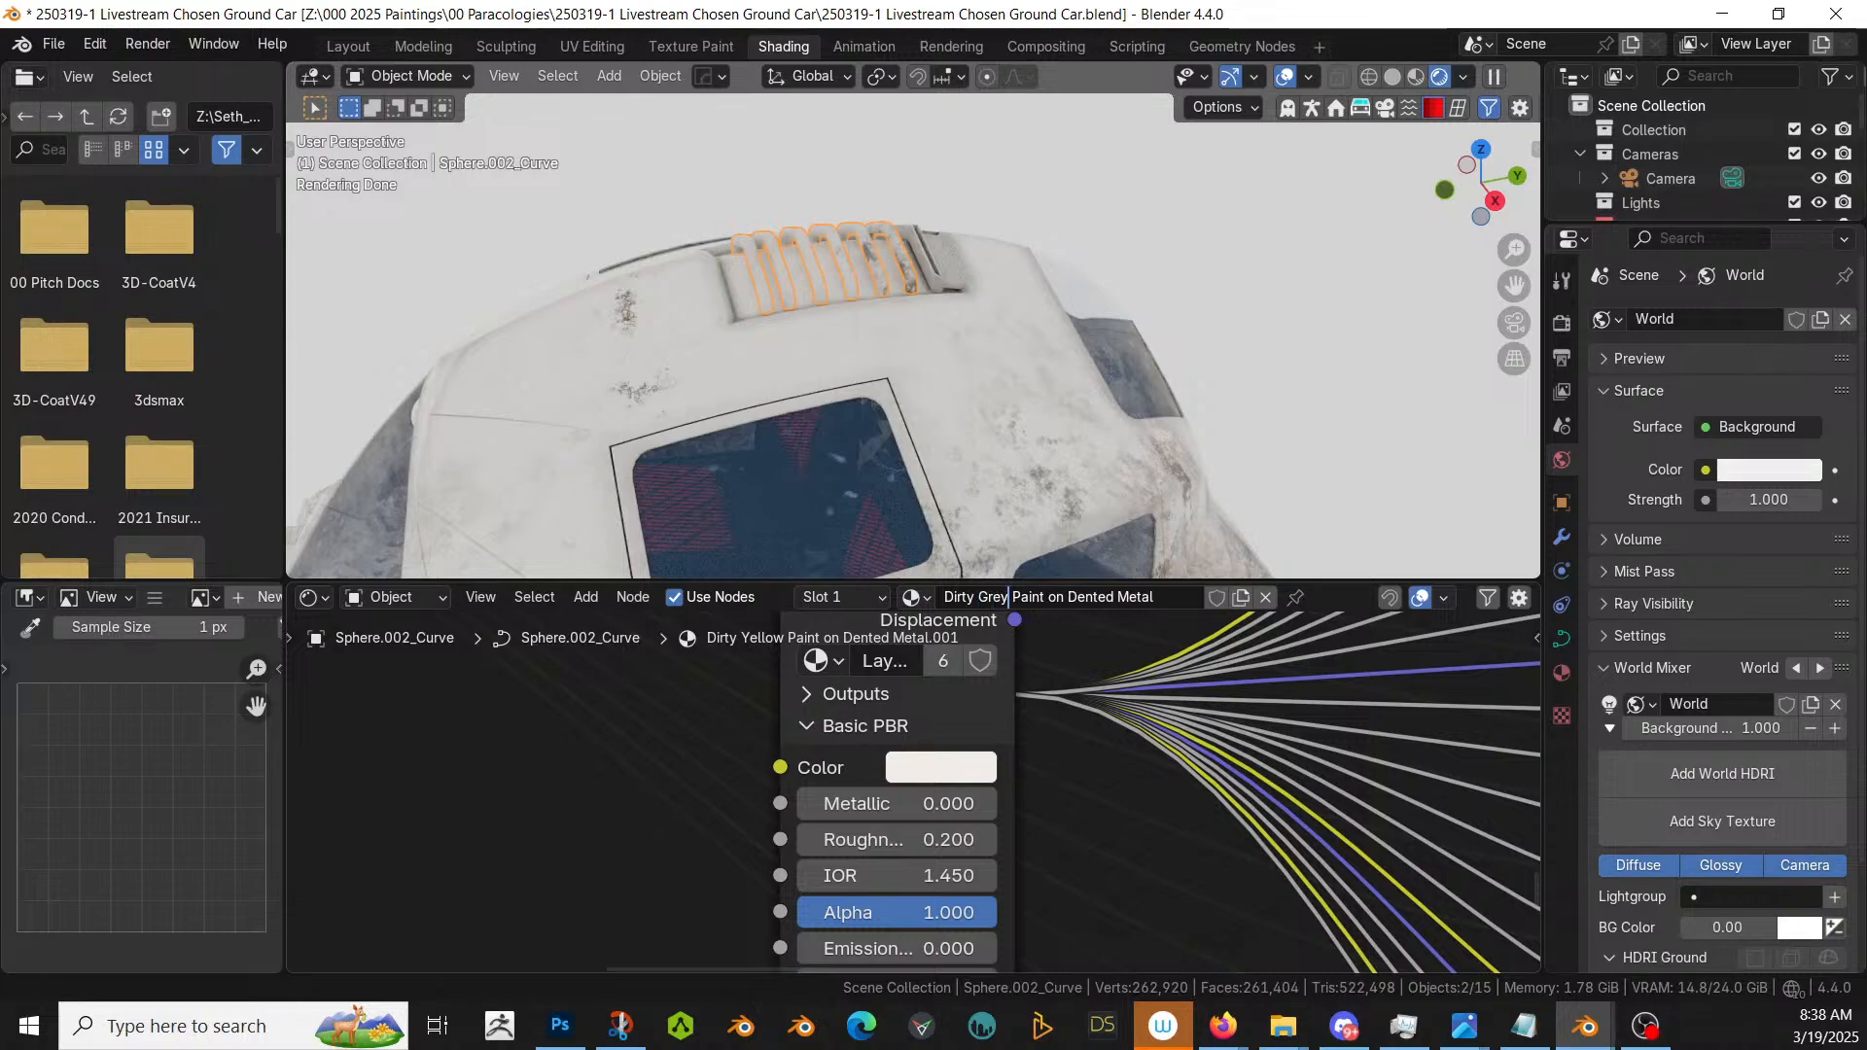
{"action": "key", "text": "Return"}
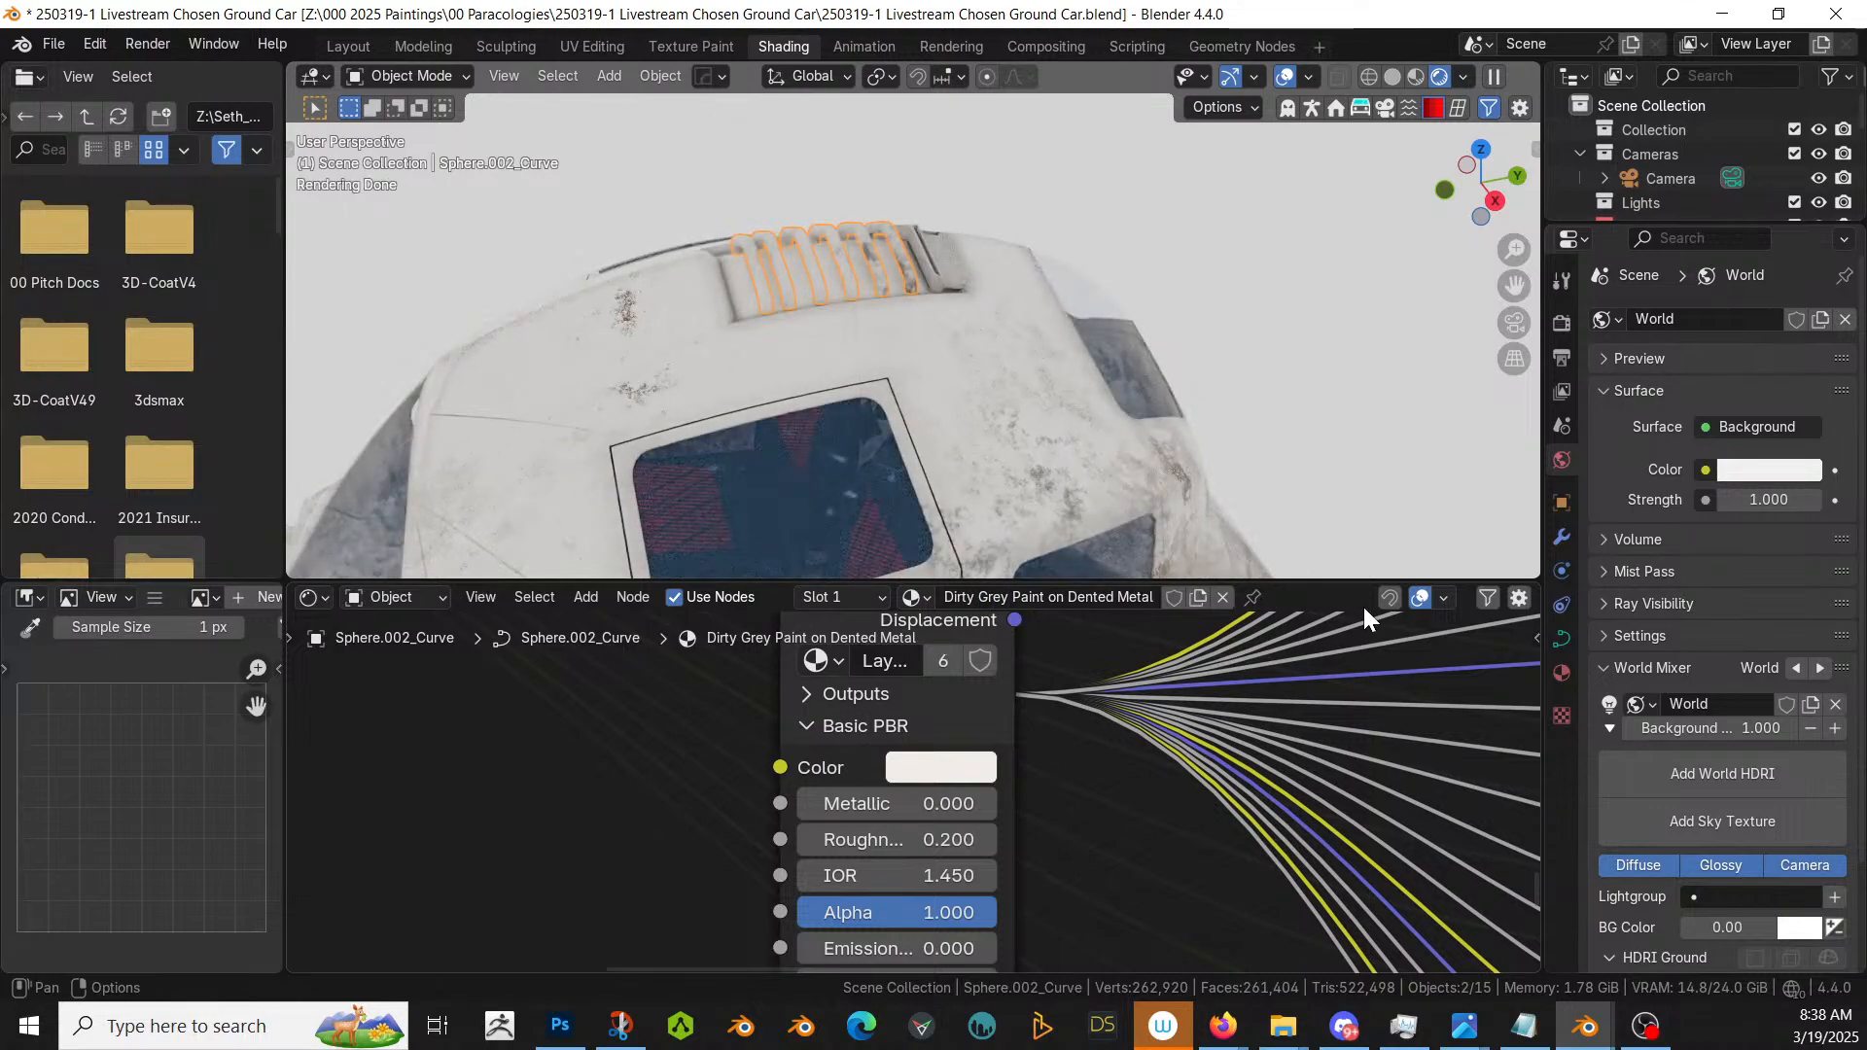
{"action": "left_click", "coordinate": [918, 768]}
{"action": "left_click_drag", "start_coordinate": [1192, 230], "coordinate": [1192, 372]}
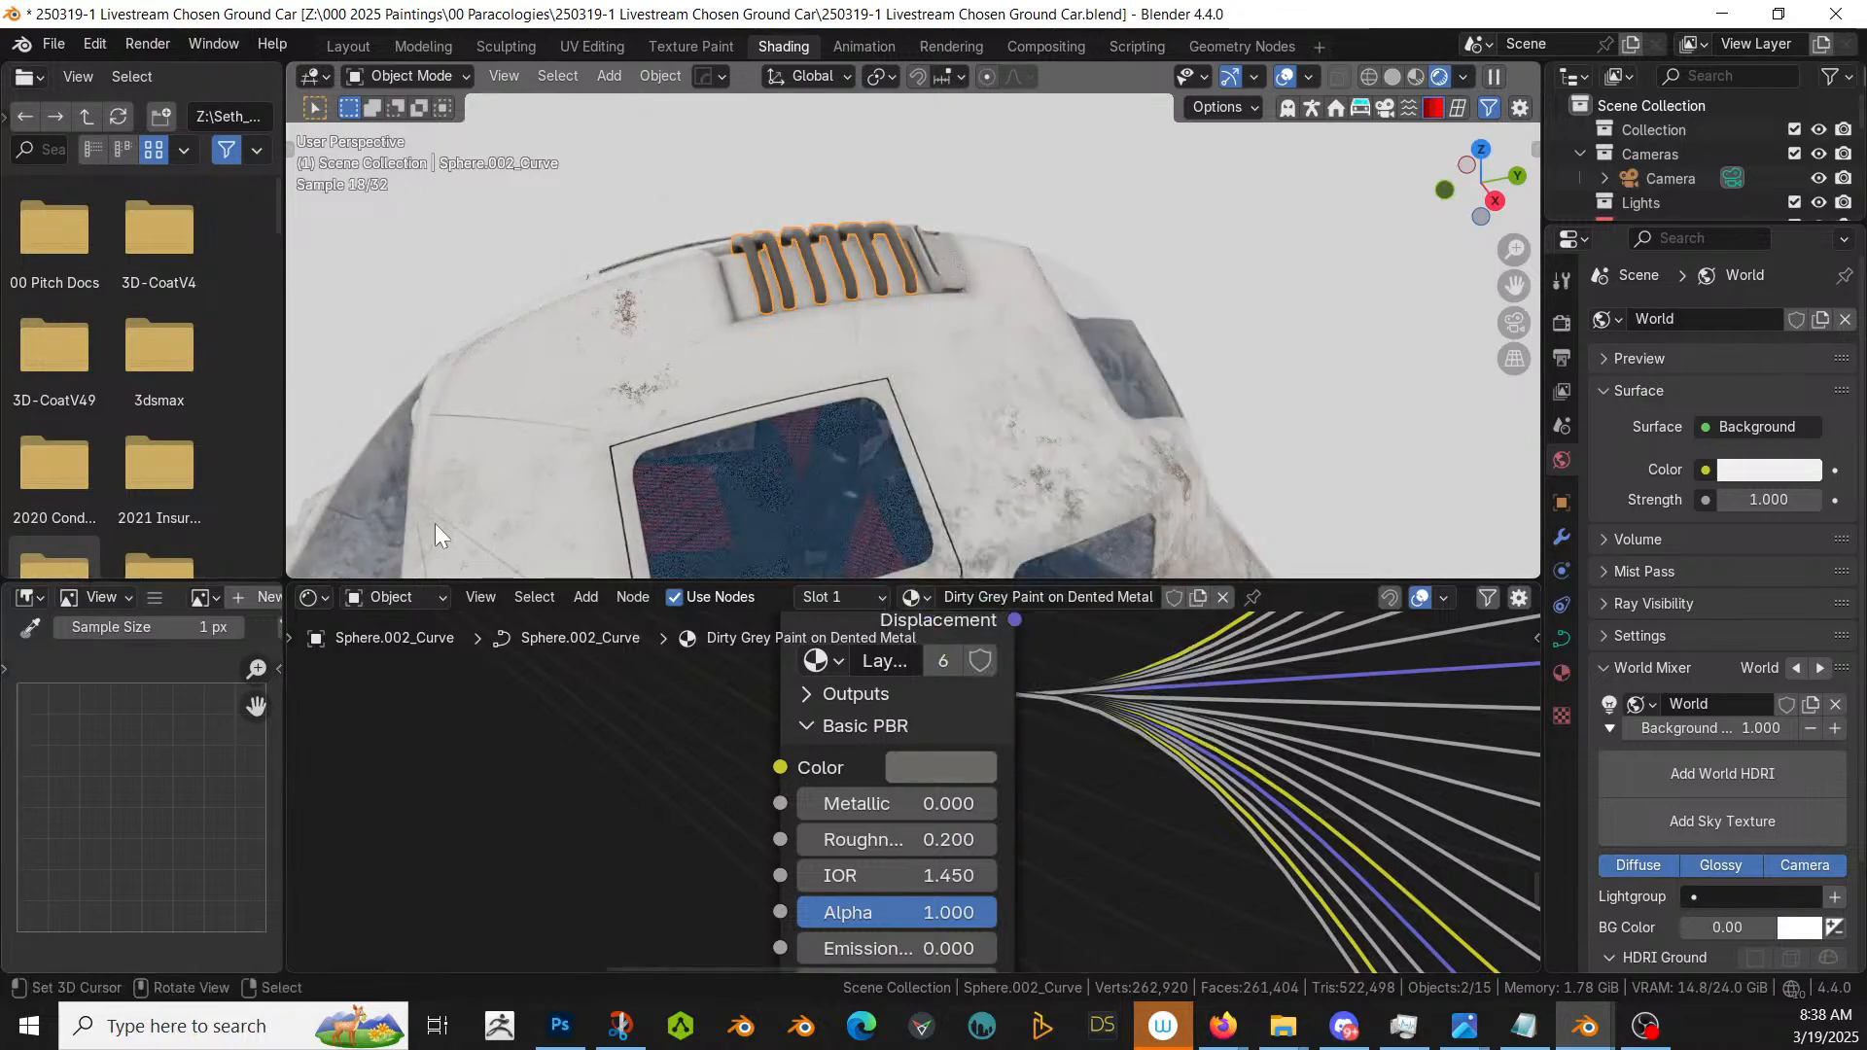
- Rename the cabin shell's paint material Dirty White Paint on Dented Metal
{"action": "left_click", "coordinate": [550, 374]}
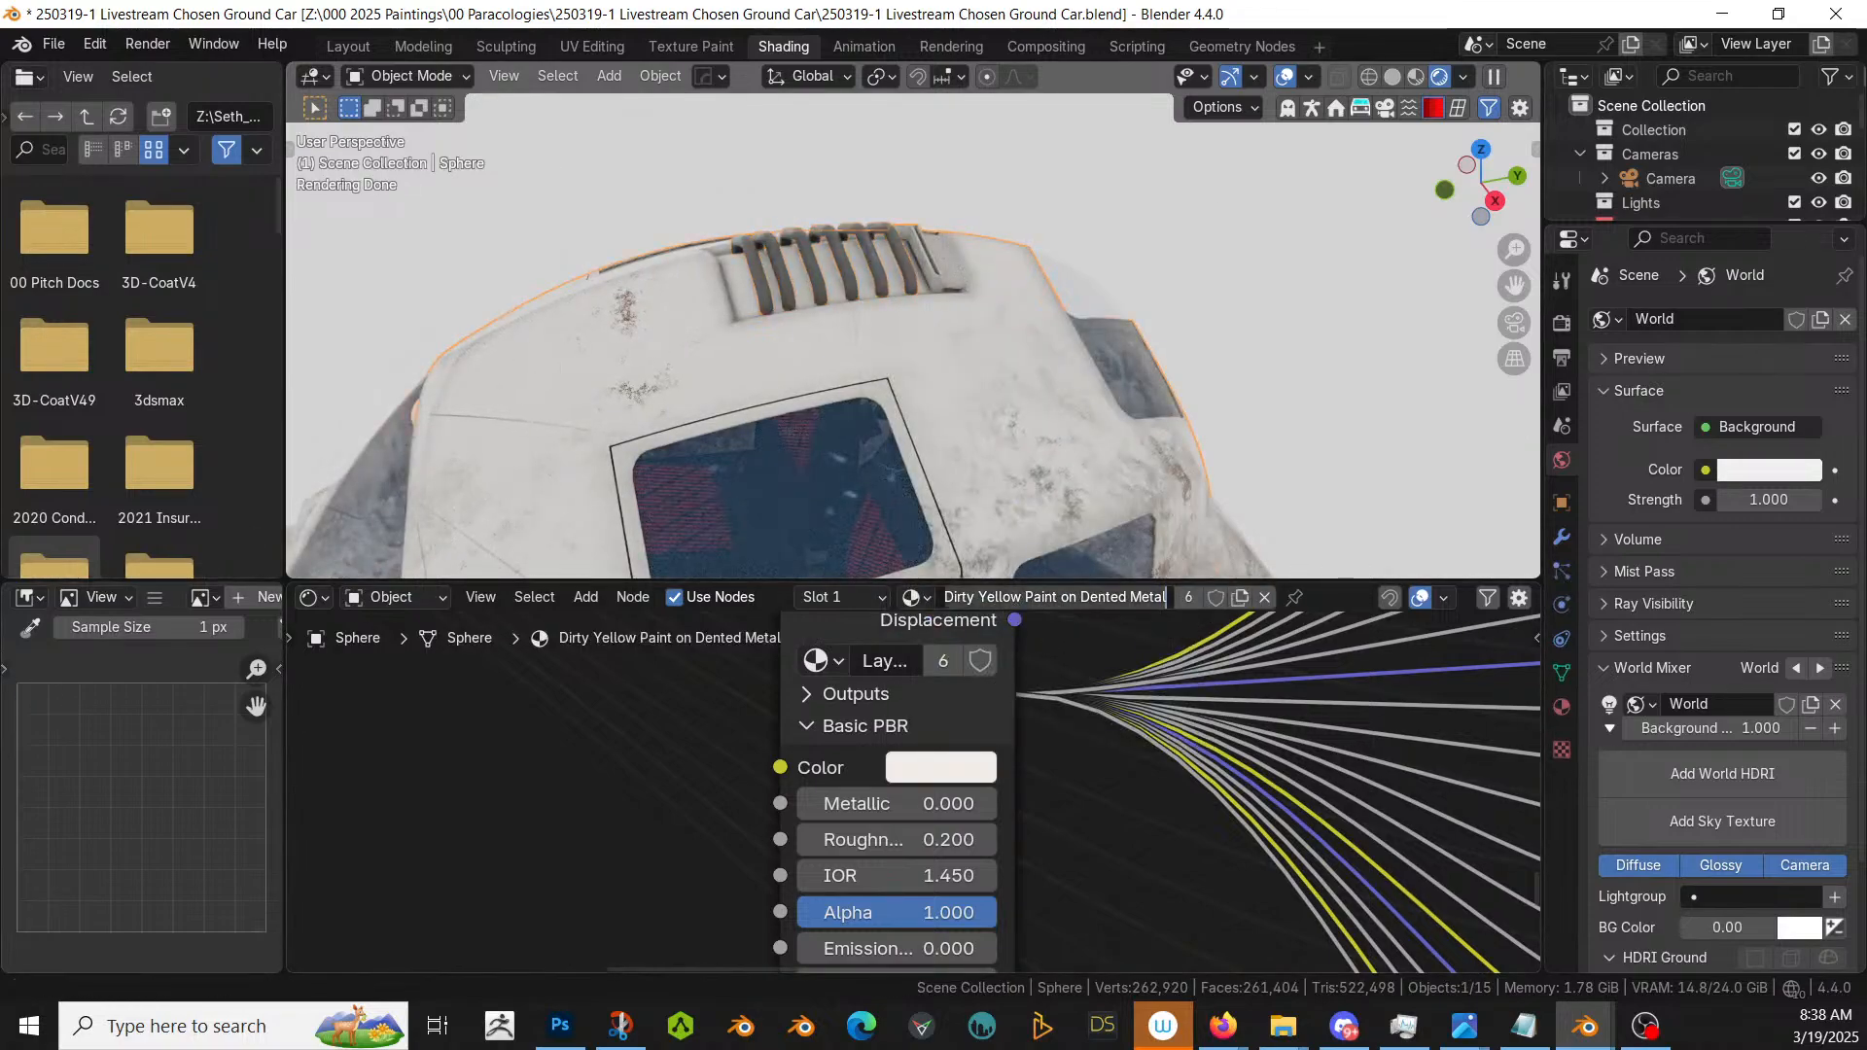
{"action": "double_click", "coordinate": [1000, 596]}
{"action": "type", "text": "White"}
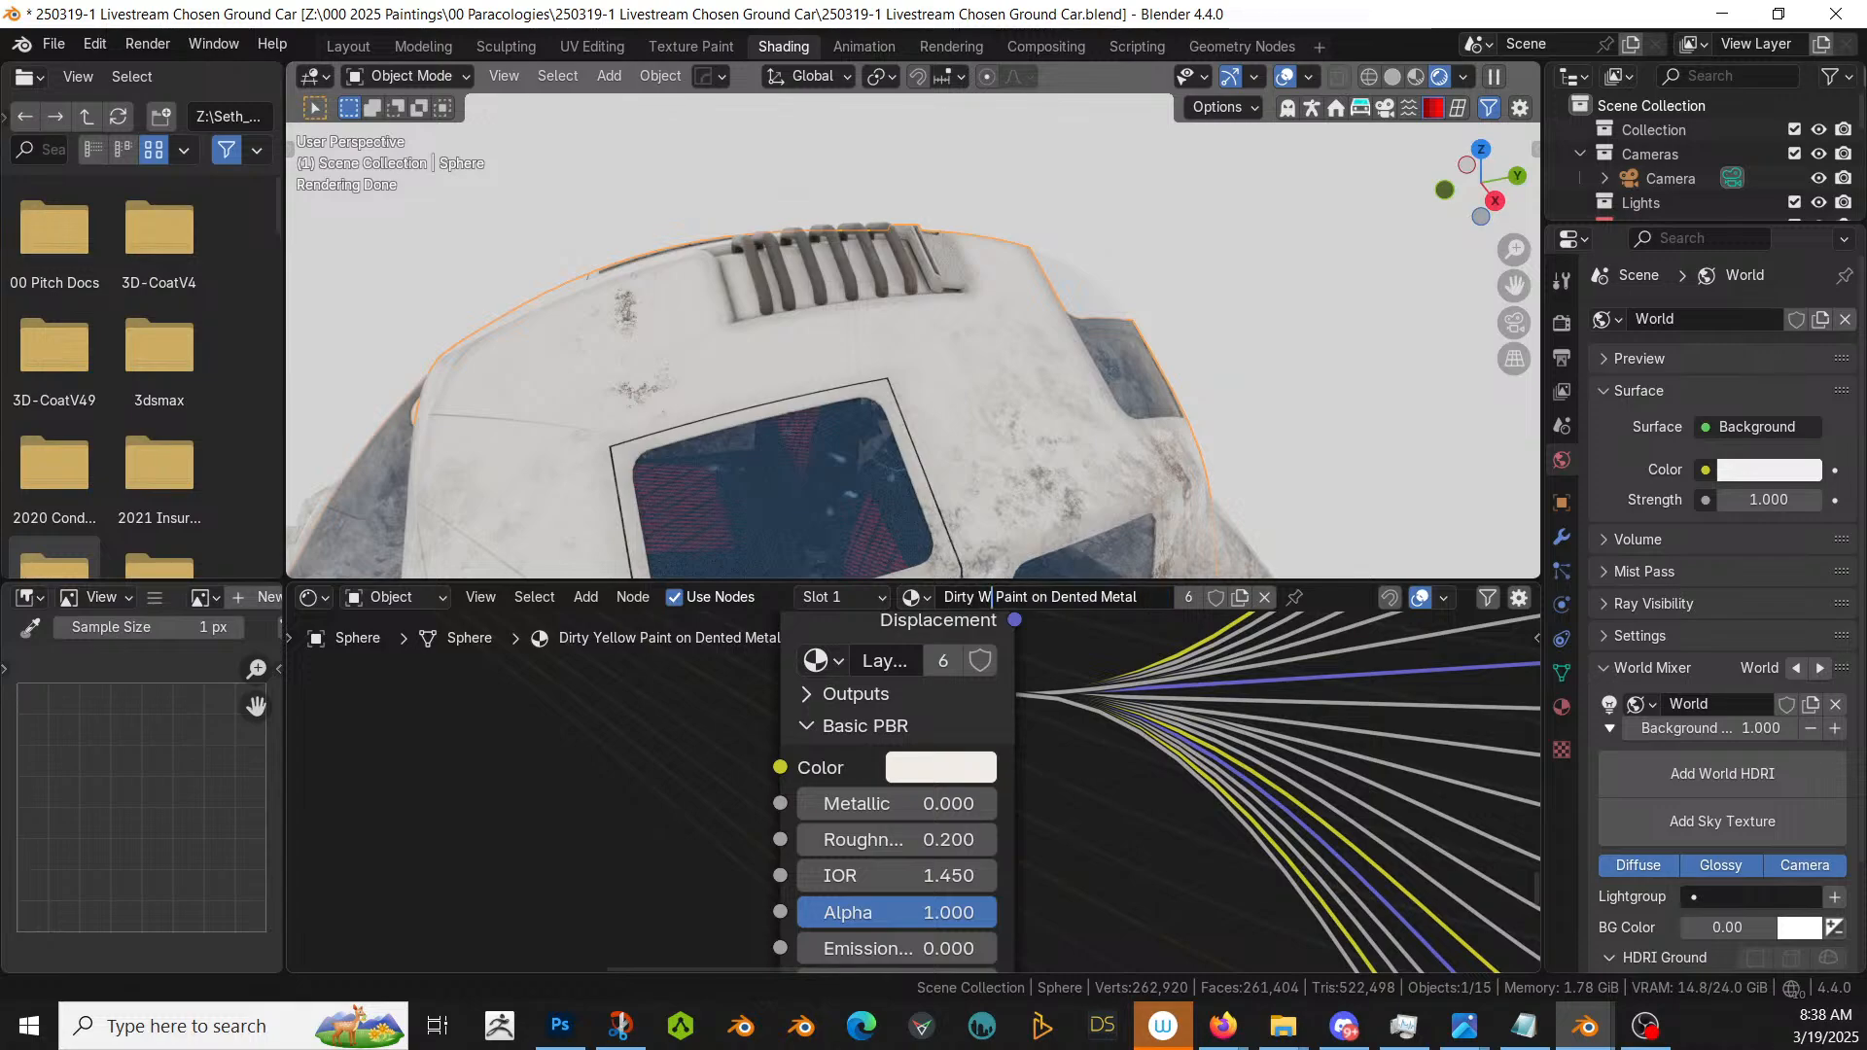
{"action": "key", "text": "Return"}
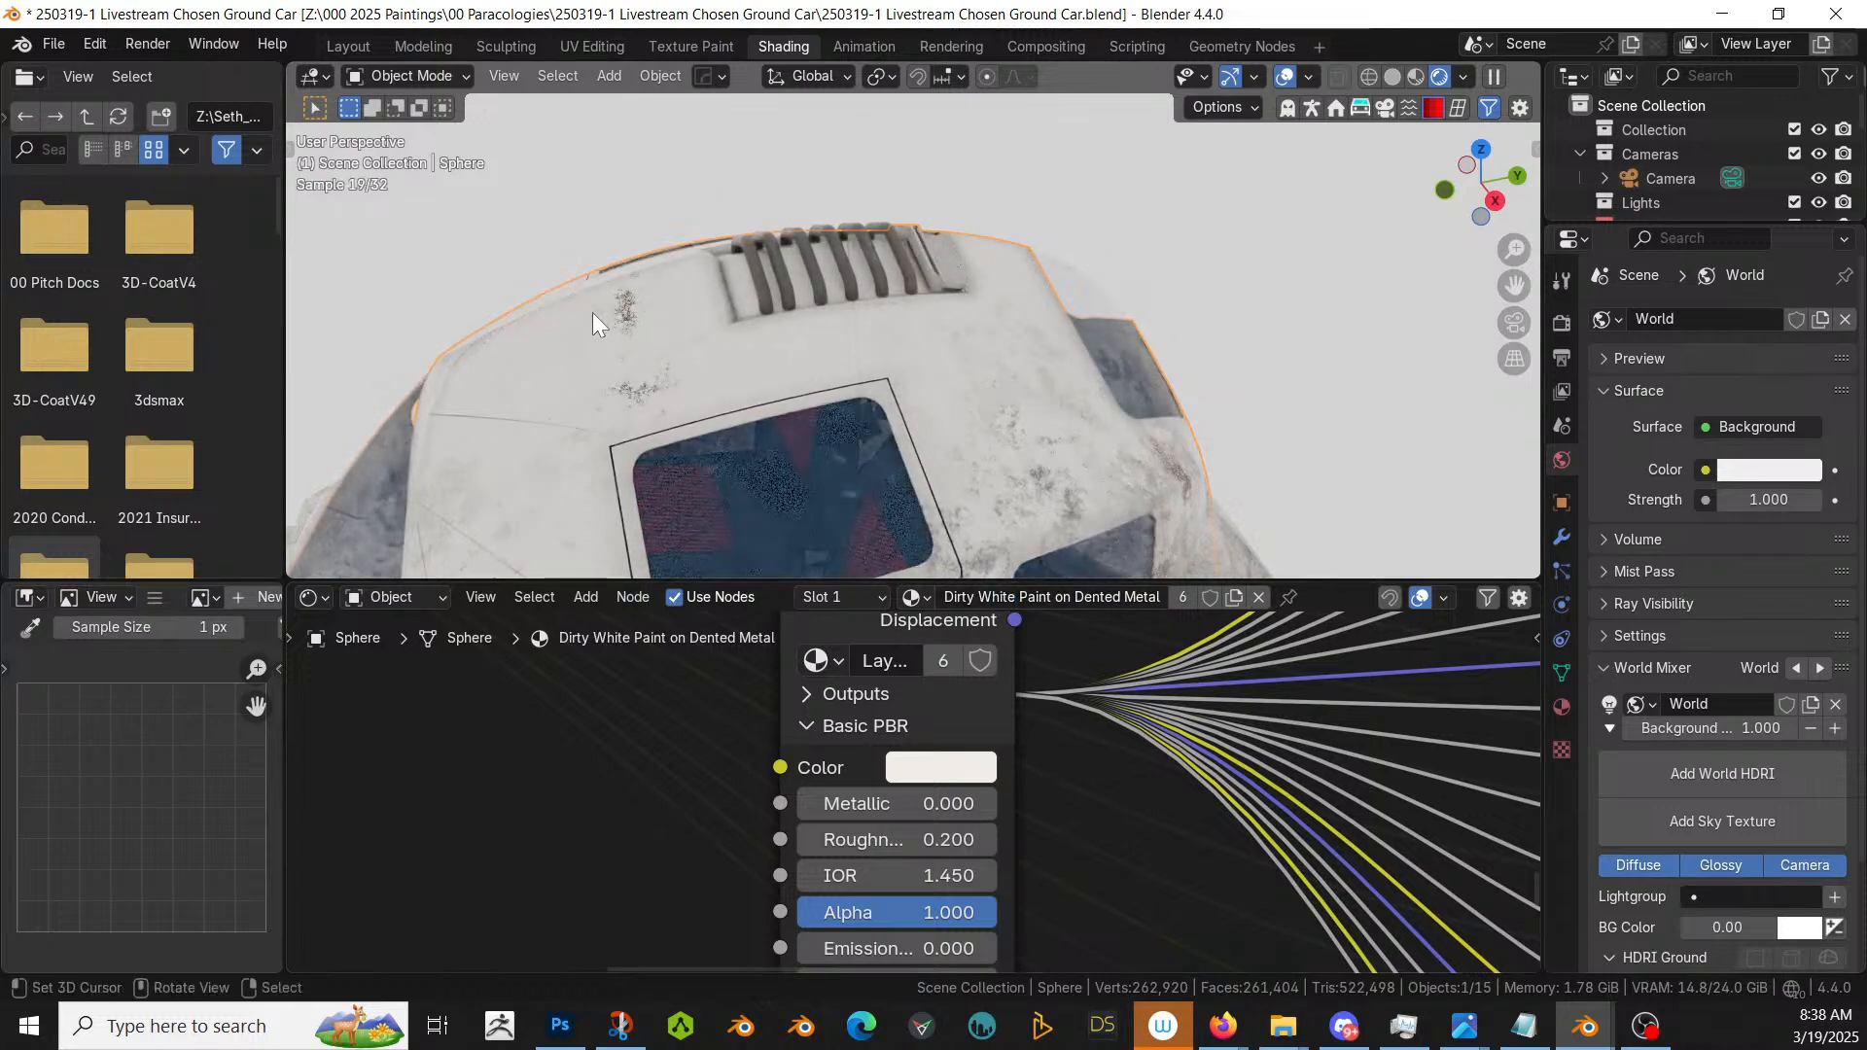
- Try Dirty Grey Paint on Dented Metal in the front bumper's first material slot
{"action": "middle_click_drag", "start_coordinate": [592, 312], "coordinate": [976, 265]}
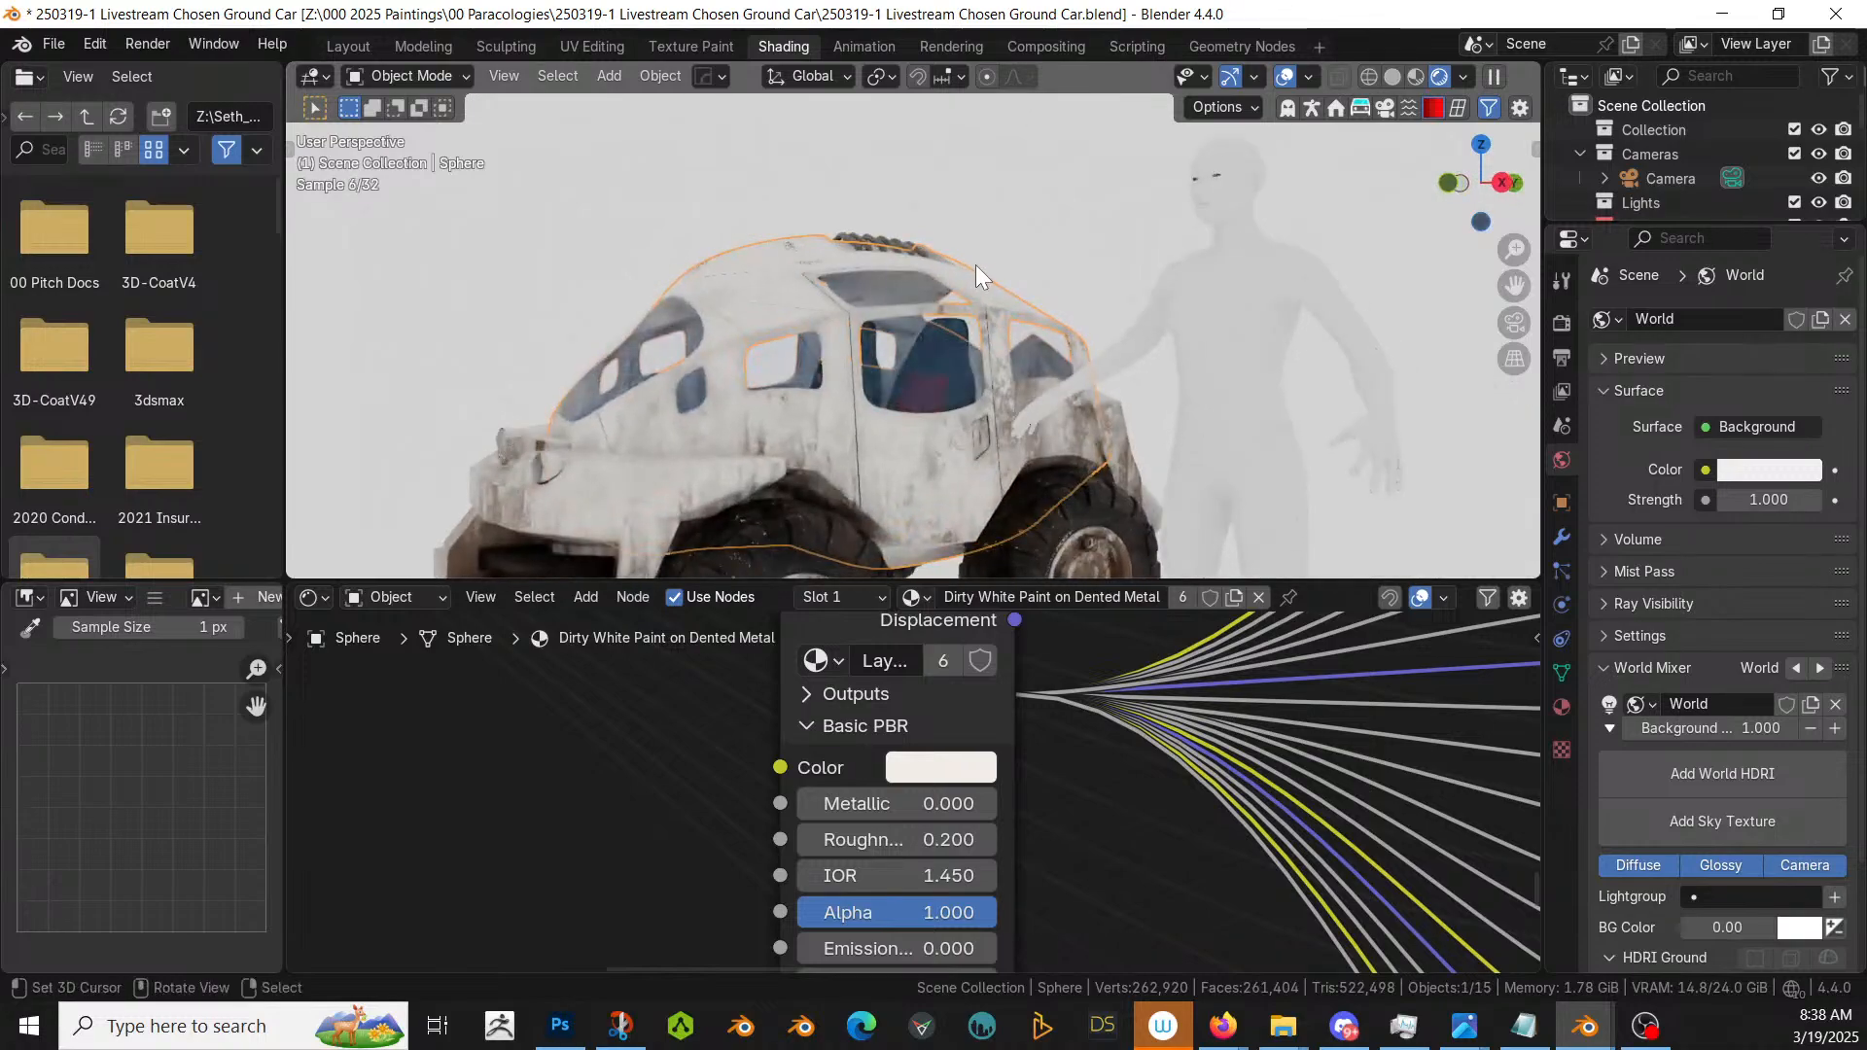
{"action": "middle_click_drag", "start_coordinate": [853, 315], "coordinate": [784, 398]}
{"action": "left_click", "coordinate": [778, 430]}
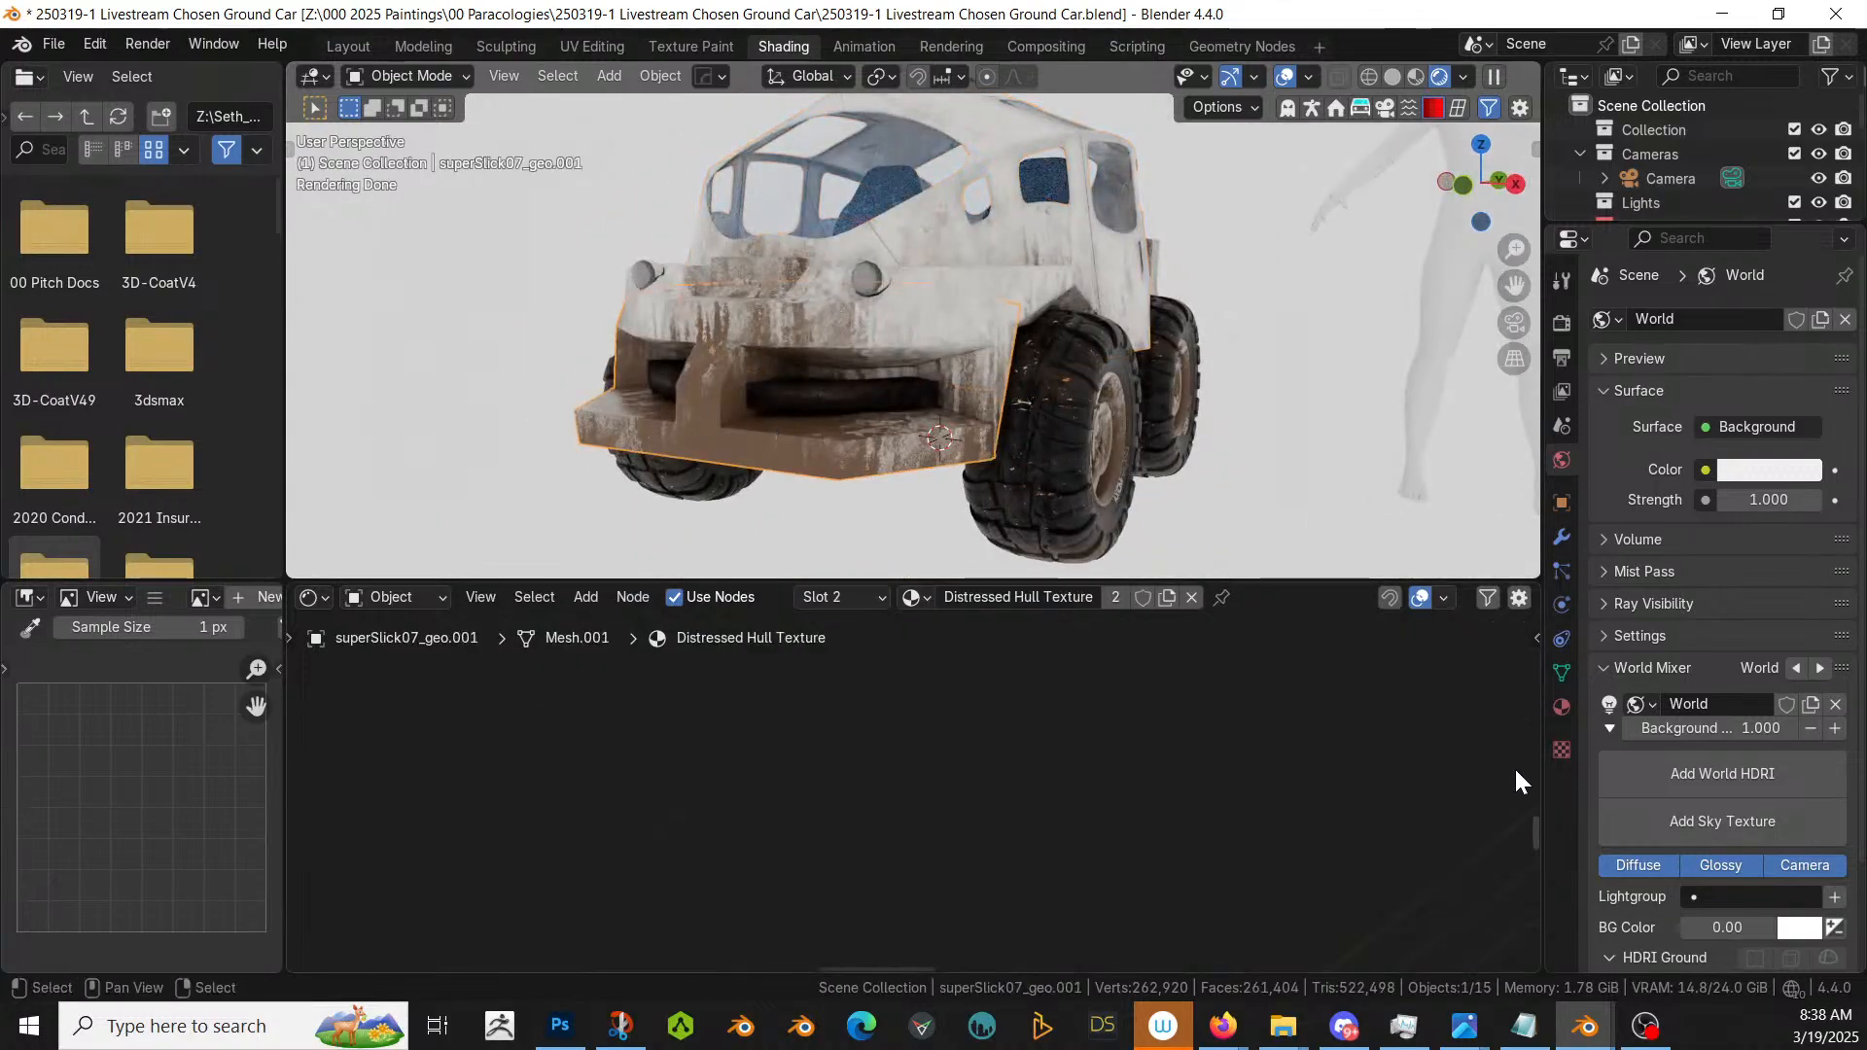
{"action": "left_click", "coordinate": [1561, 706]}
{"action": "left_click", "coordinate": [1676, 329]}
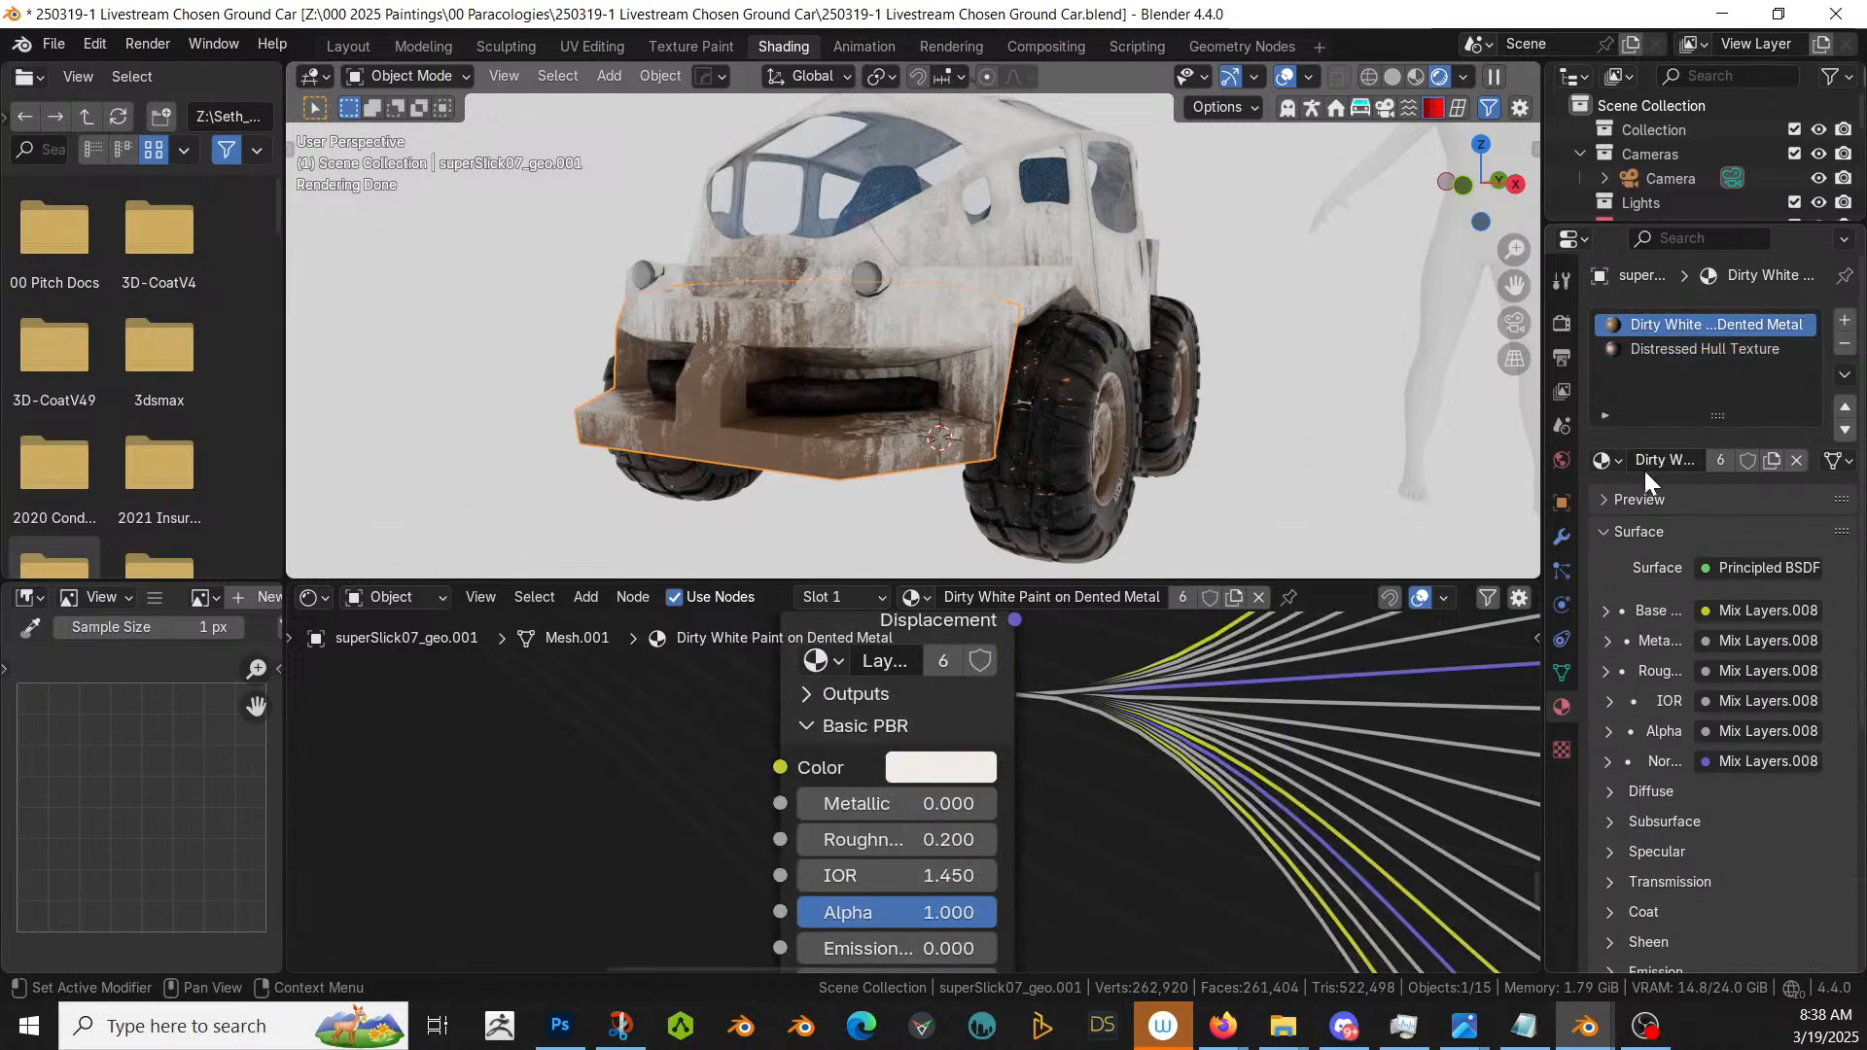
{"action": "left_click", "coordinate": [1606, 460]}
{"action": "left_click", "coordinate": [1444, 499]}
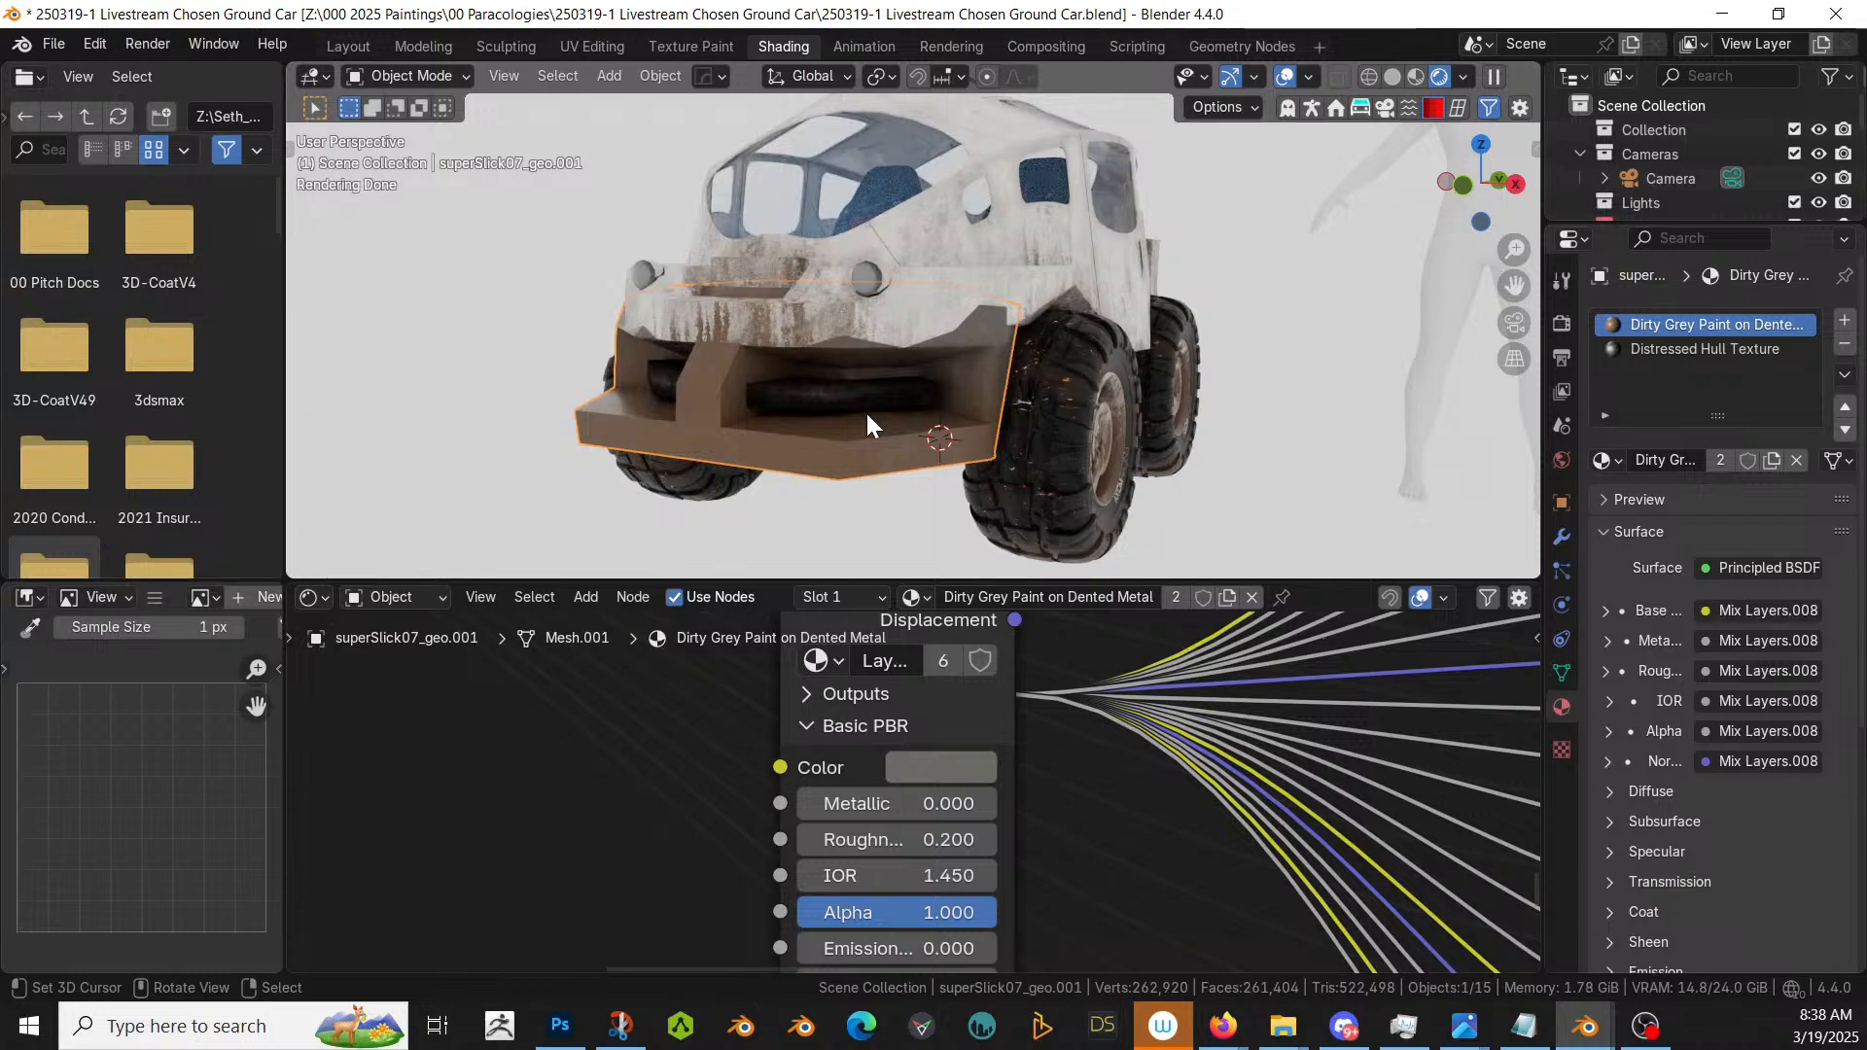
{"action": "middle_click_drag", "start_coordinate": [865, 411], "coordinate": [667, 476]}
{"action": "key", "text": "ctrl+z"}
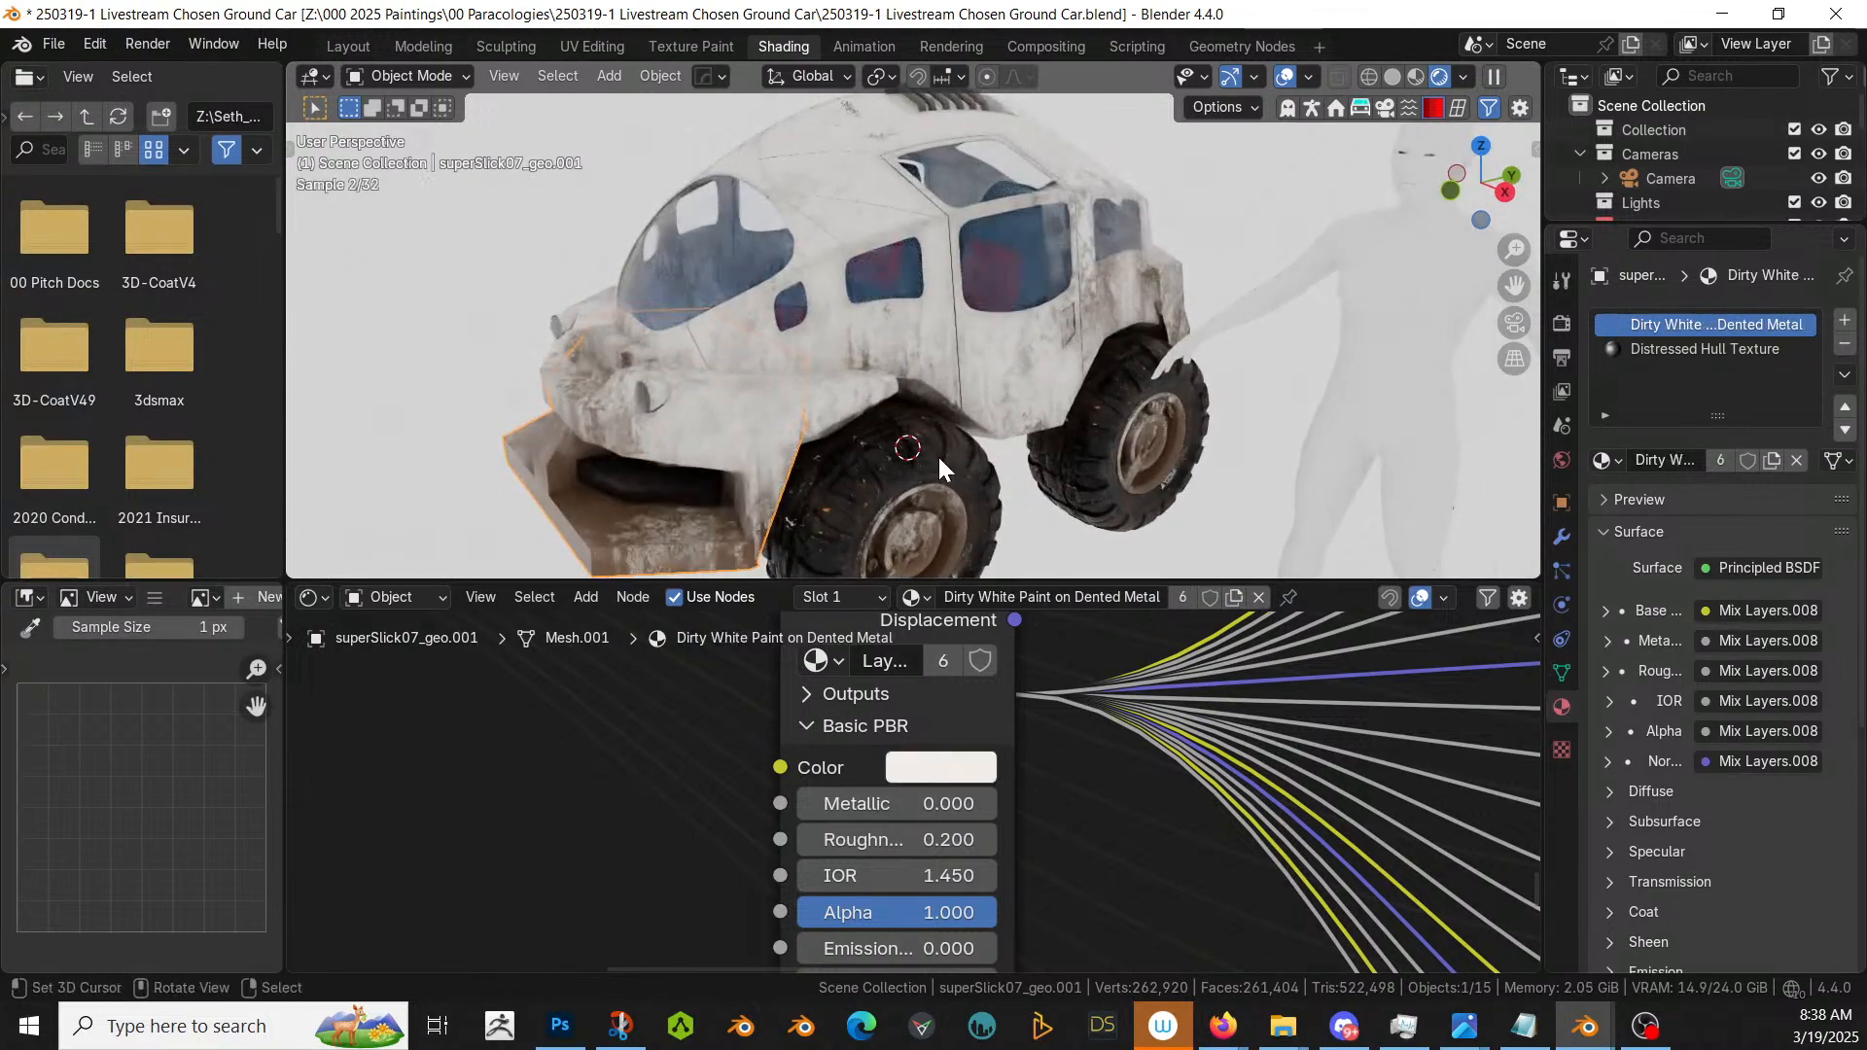
- Assign Dirty Grey Paint on Dented Metal to the linked headlight housing faces of the front hood piece, using a new material slot
{"action": "scroll", "coordinate": [935, 457], "scroll_direction": "down", "scroll_amount": 4}
{"action": "middle_click_drag", "start_coordinate": [919, 443], "coordinate": [751, 398]}
{"action": "scroll", "coordinate": [713, 436], "scroll_direction": "up", "scroll_amount": 4}
{"action": "left_click", "coordinate": [757, 370]}
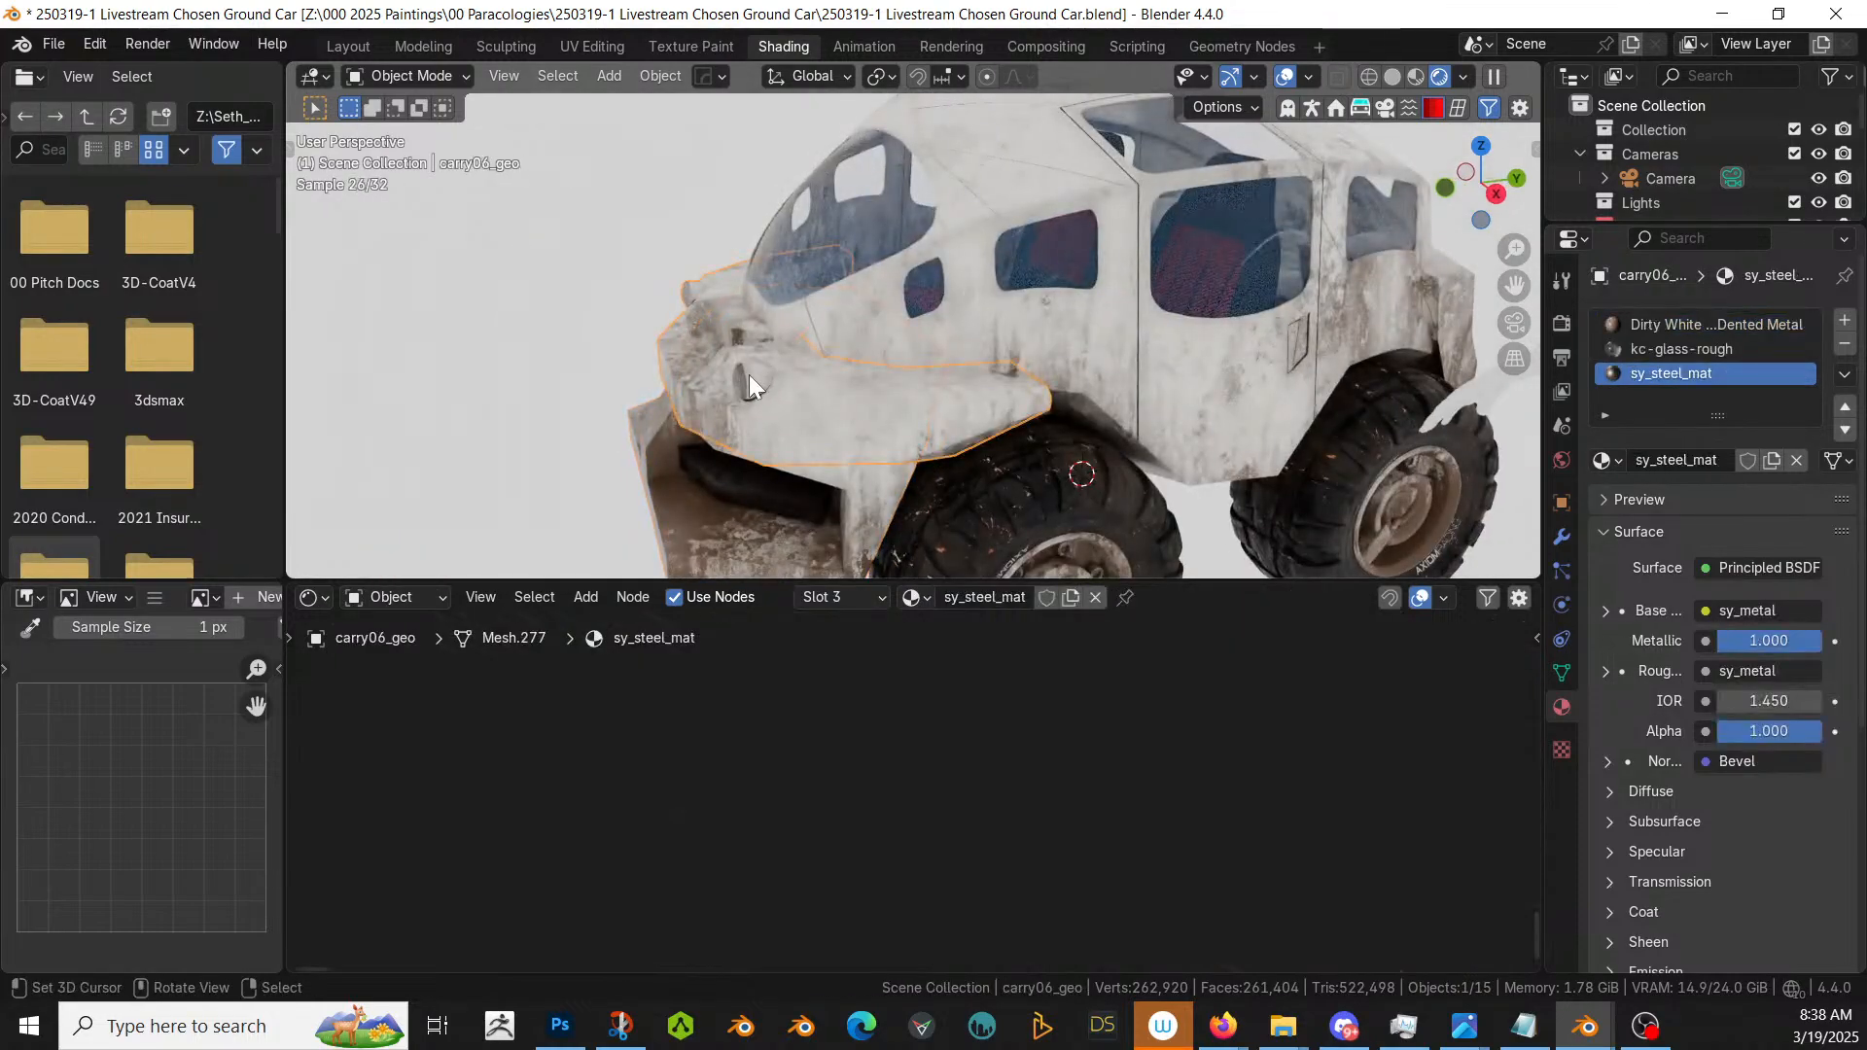
{"action": "key", "text": "Tab"}
{"action": "key", "text": "3"}
{"action": "left_click", "coordinate": [751, 372]}
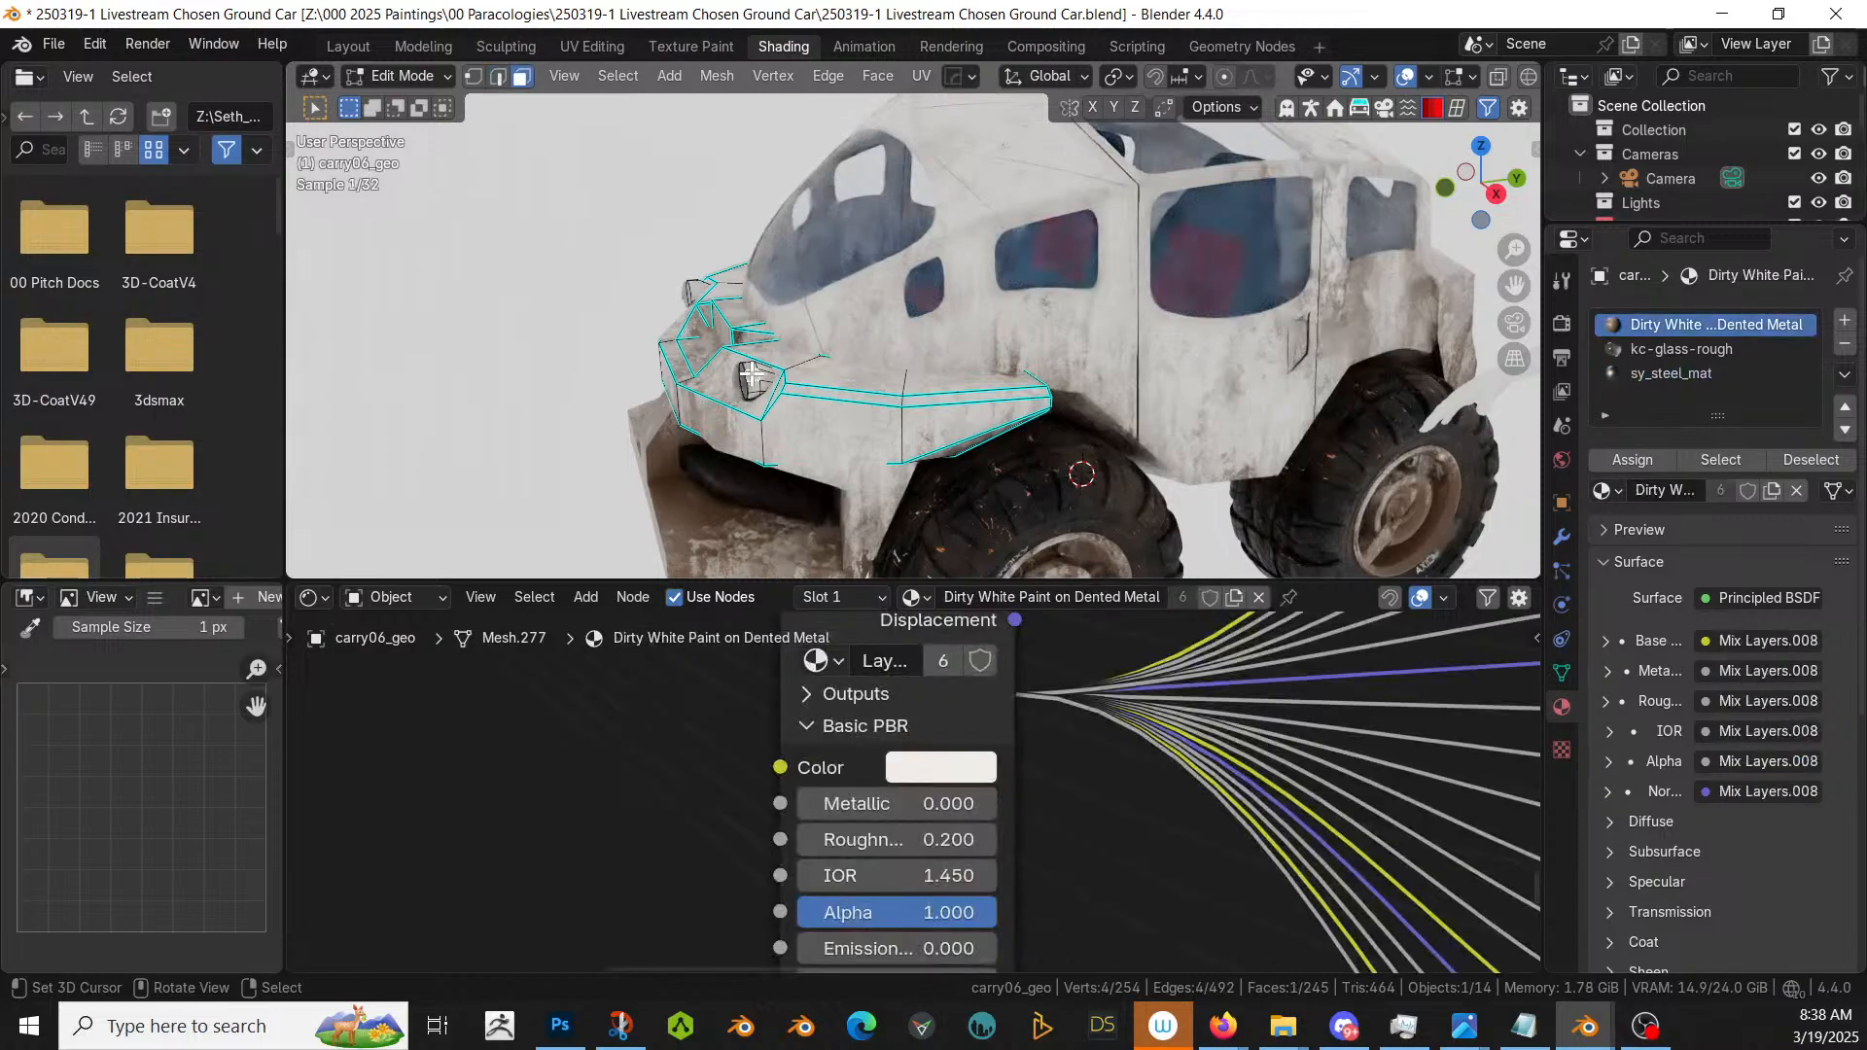
{"action": "key", "text": "ctrl+l"}
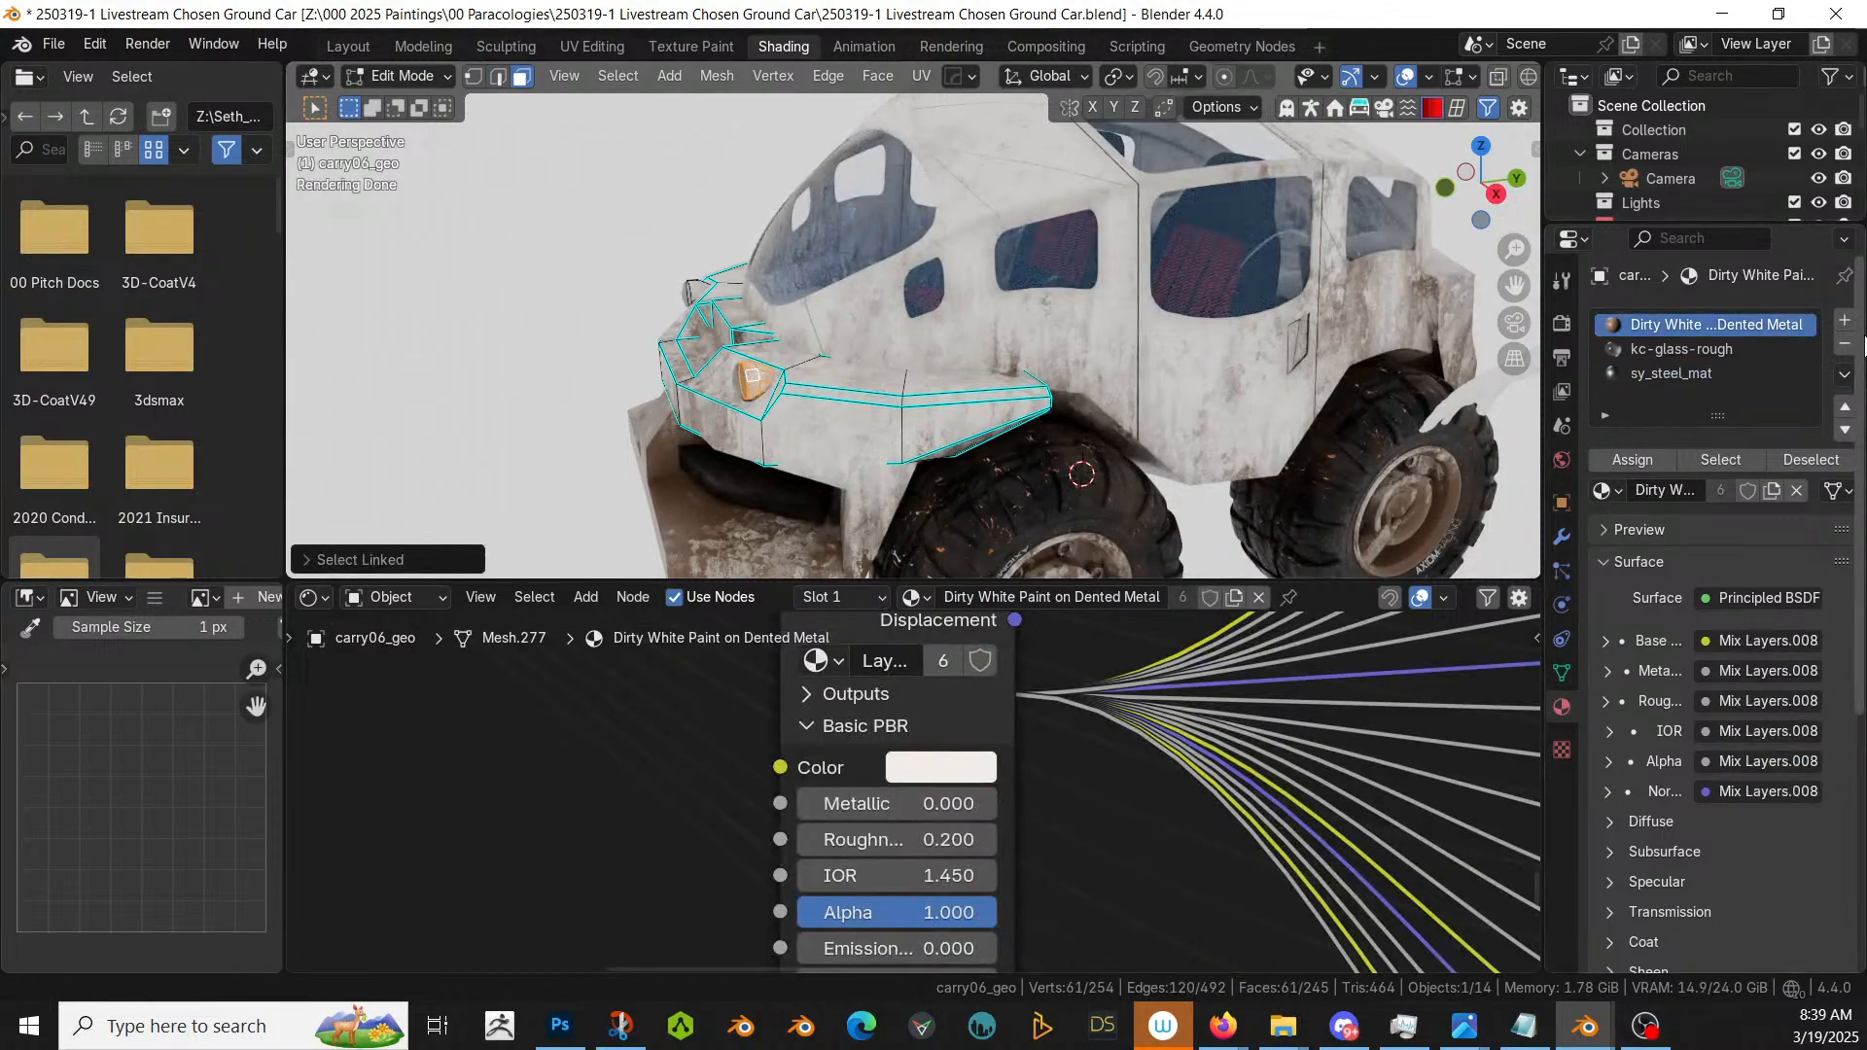
{"action": "left_click", "coordinate": [1844, 320]}
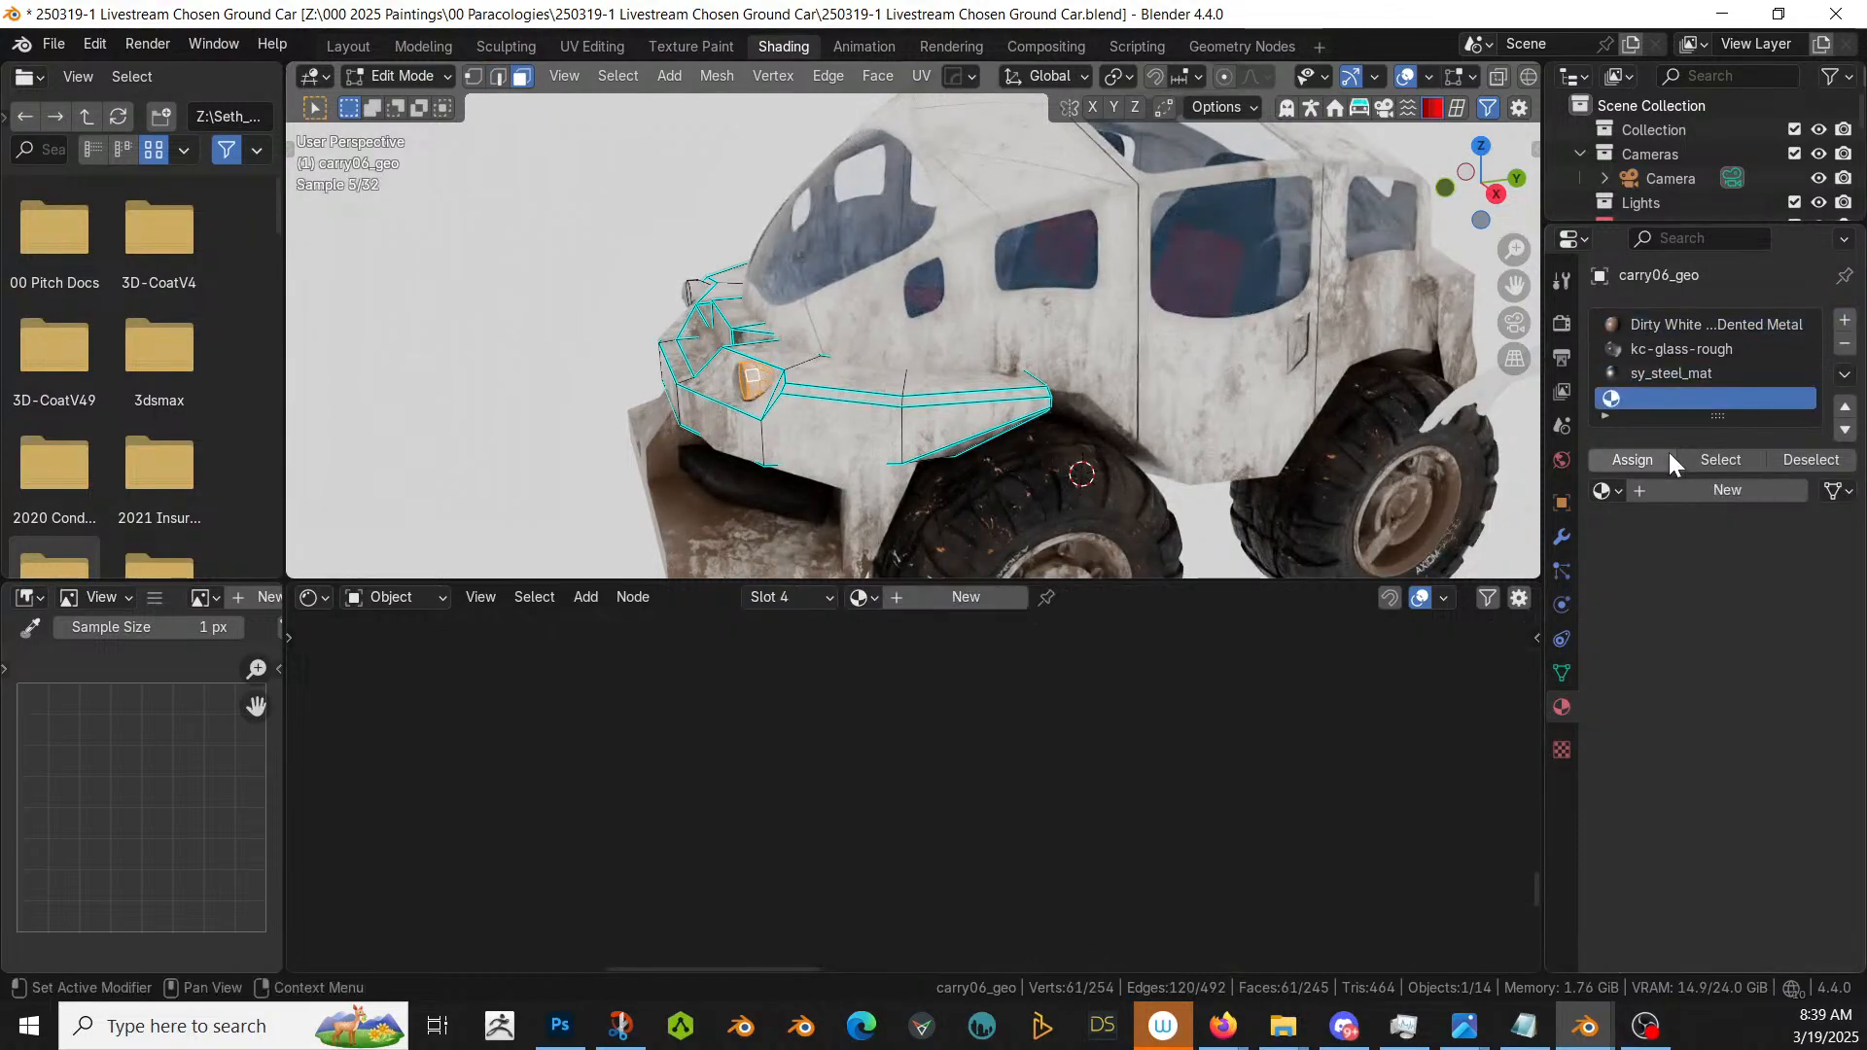
{"action": "left_click", "coordinate": [1606, 491]}
{"action": "type", "text": "gre"}
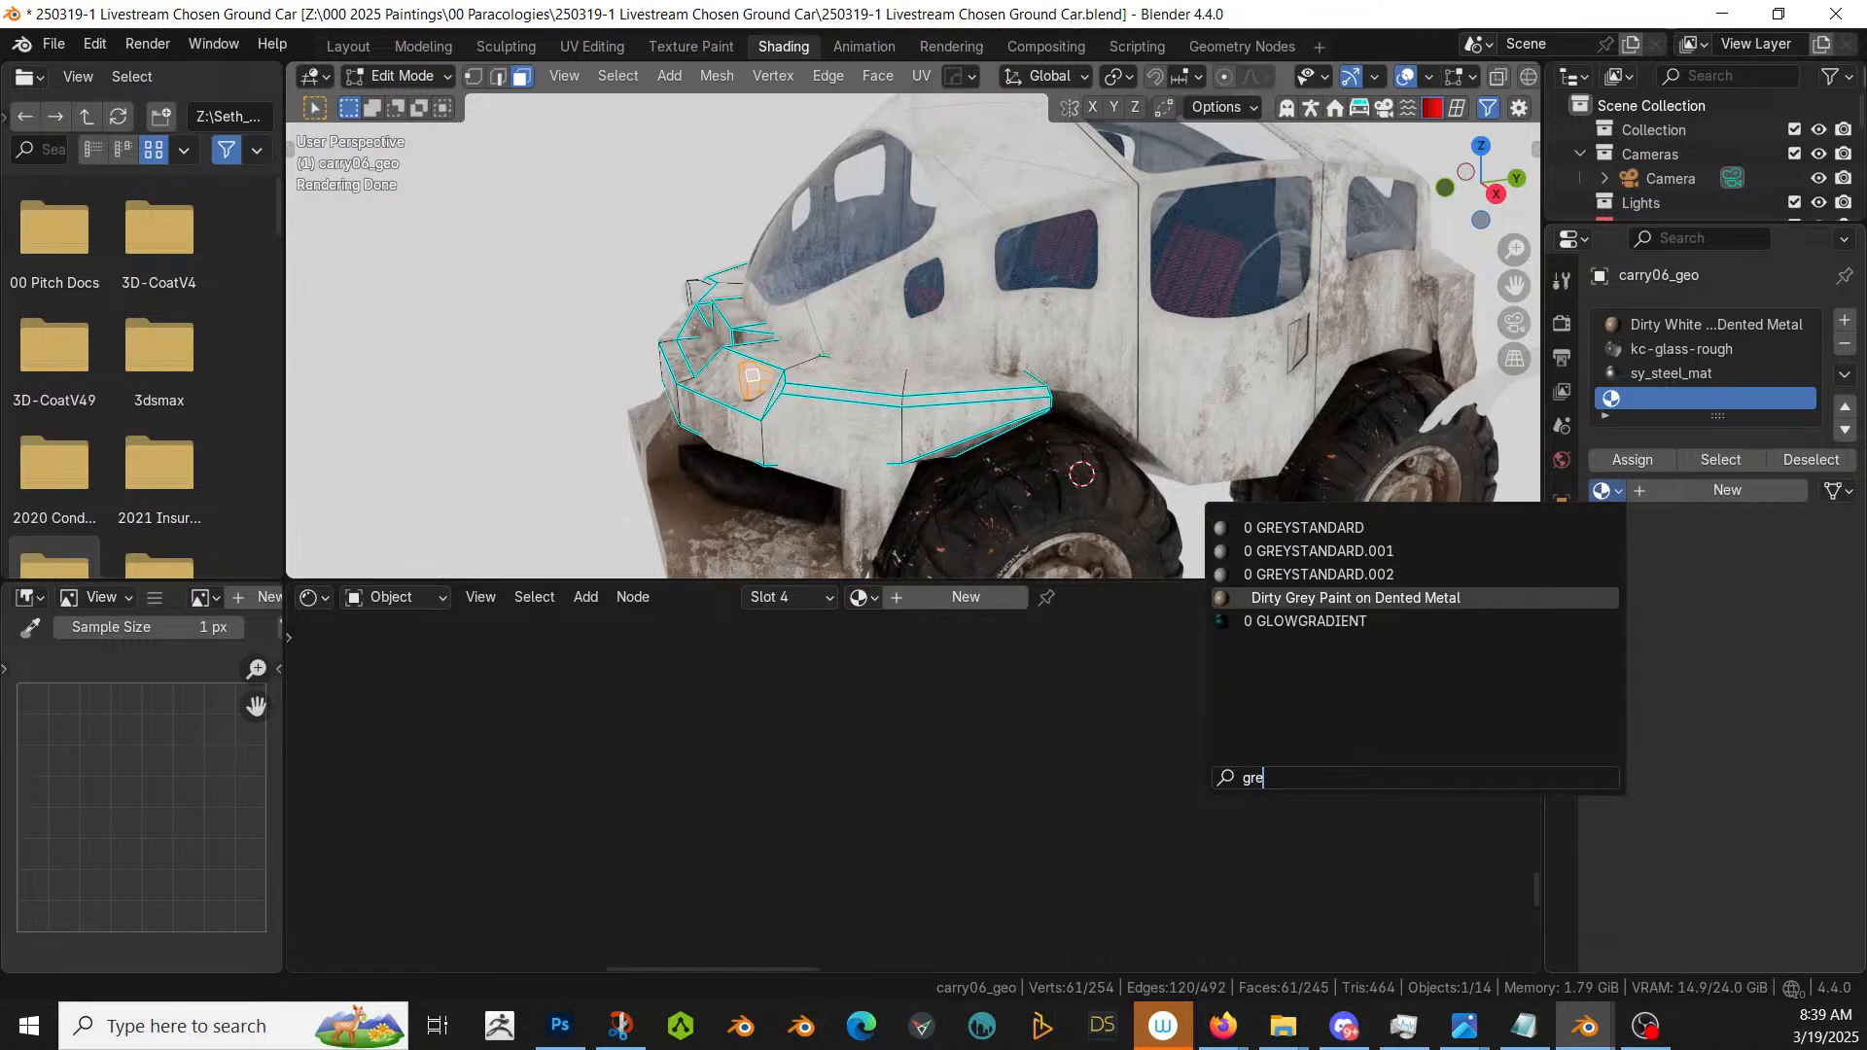
{"action": "left_click", "coordinate": [1387, 598]}
{"action": "key", "text": "Tab"}
{"action": "middle_click_drag", "start_coordinate": [836, 436], "coordinate": [879, 445]}
{"action": "scroll", "coordinate": [947, 420], "scroll_direction": "up", "scroll_amount": 4}
{"action": "scroll", "coordinate": [879, 445], "scroll_direction": "down", "scroll_amount": 3}
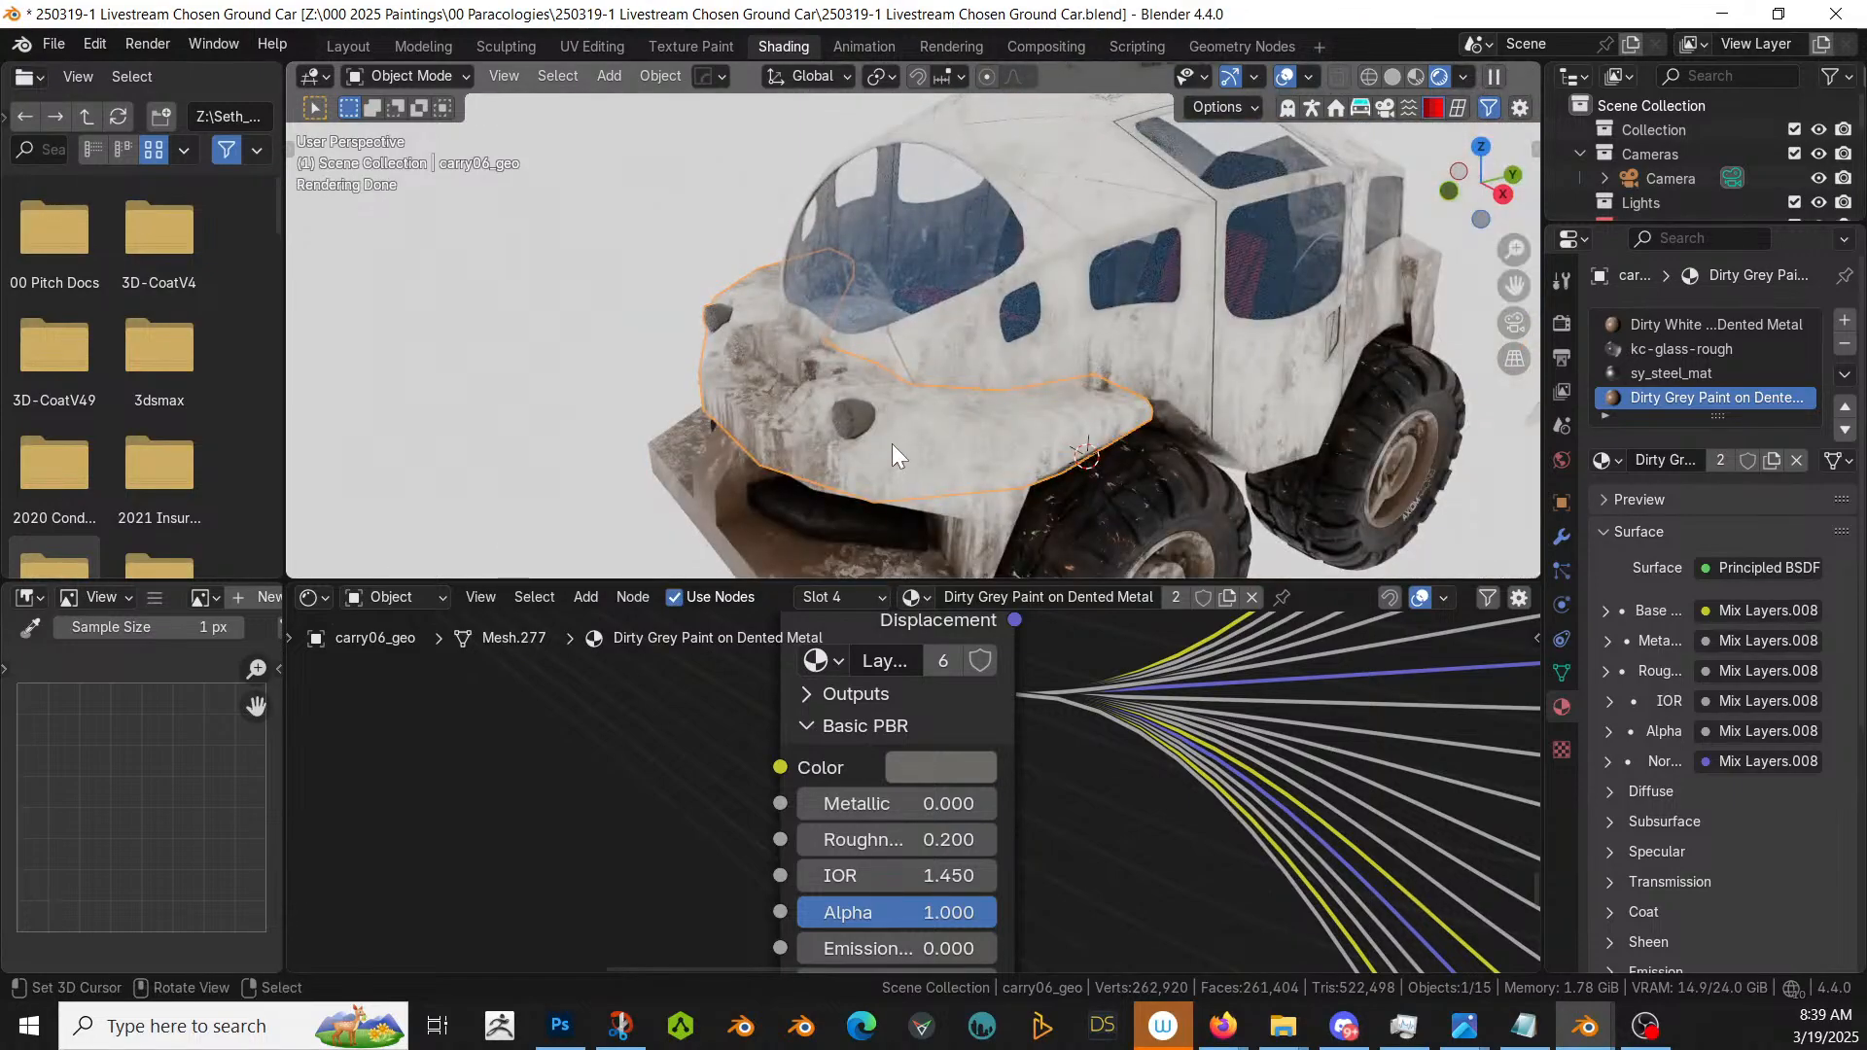
- Select both recessed door handle faces on the cabin shell in solid shading and grow the selection once
{"action": "middle_click_drag", "start_coordinate": [893, 453], "coordinate": [932, 398]}
{"action": "scroll", "coordinate": [952, 384], "scroll_direction": "up", "scroll_amount": 4}
{"action": "scroll", "coordinate": [952, 381], "scroll_direction": "down", "scroll_amount": 4}
{"action": "scroll", "coordinate": [893, 410], "scroll_direction": "up", "scroll_amount": 4}
{"action": "scroll", "coordinate": [932, 398], "scroll_direction": "up", "scroll_amount": 2}
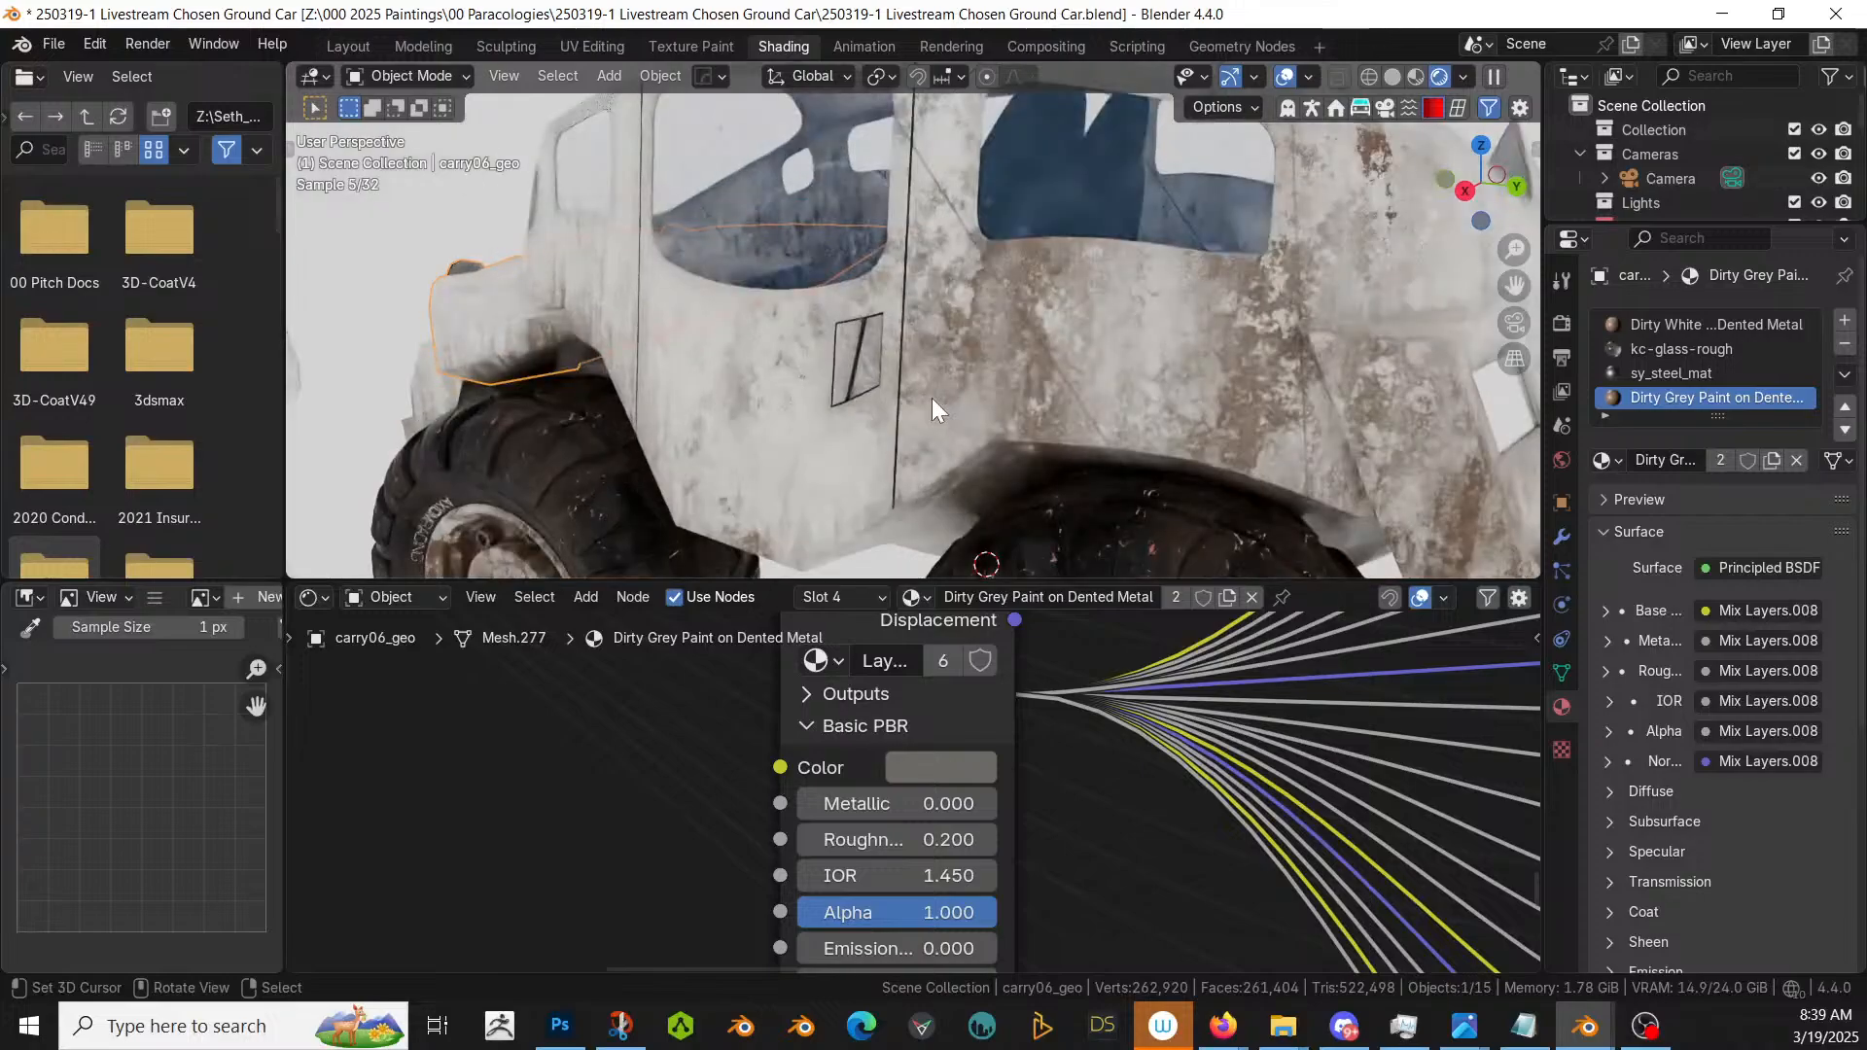
{"action": "left_click", "coordinate": [852, 341]}
{"action": "key", "text": "Tab"}
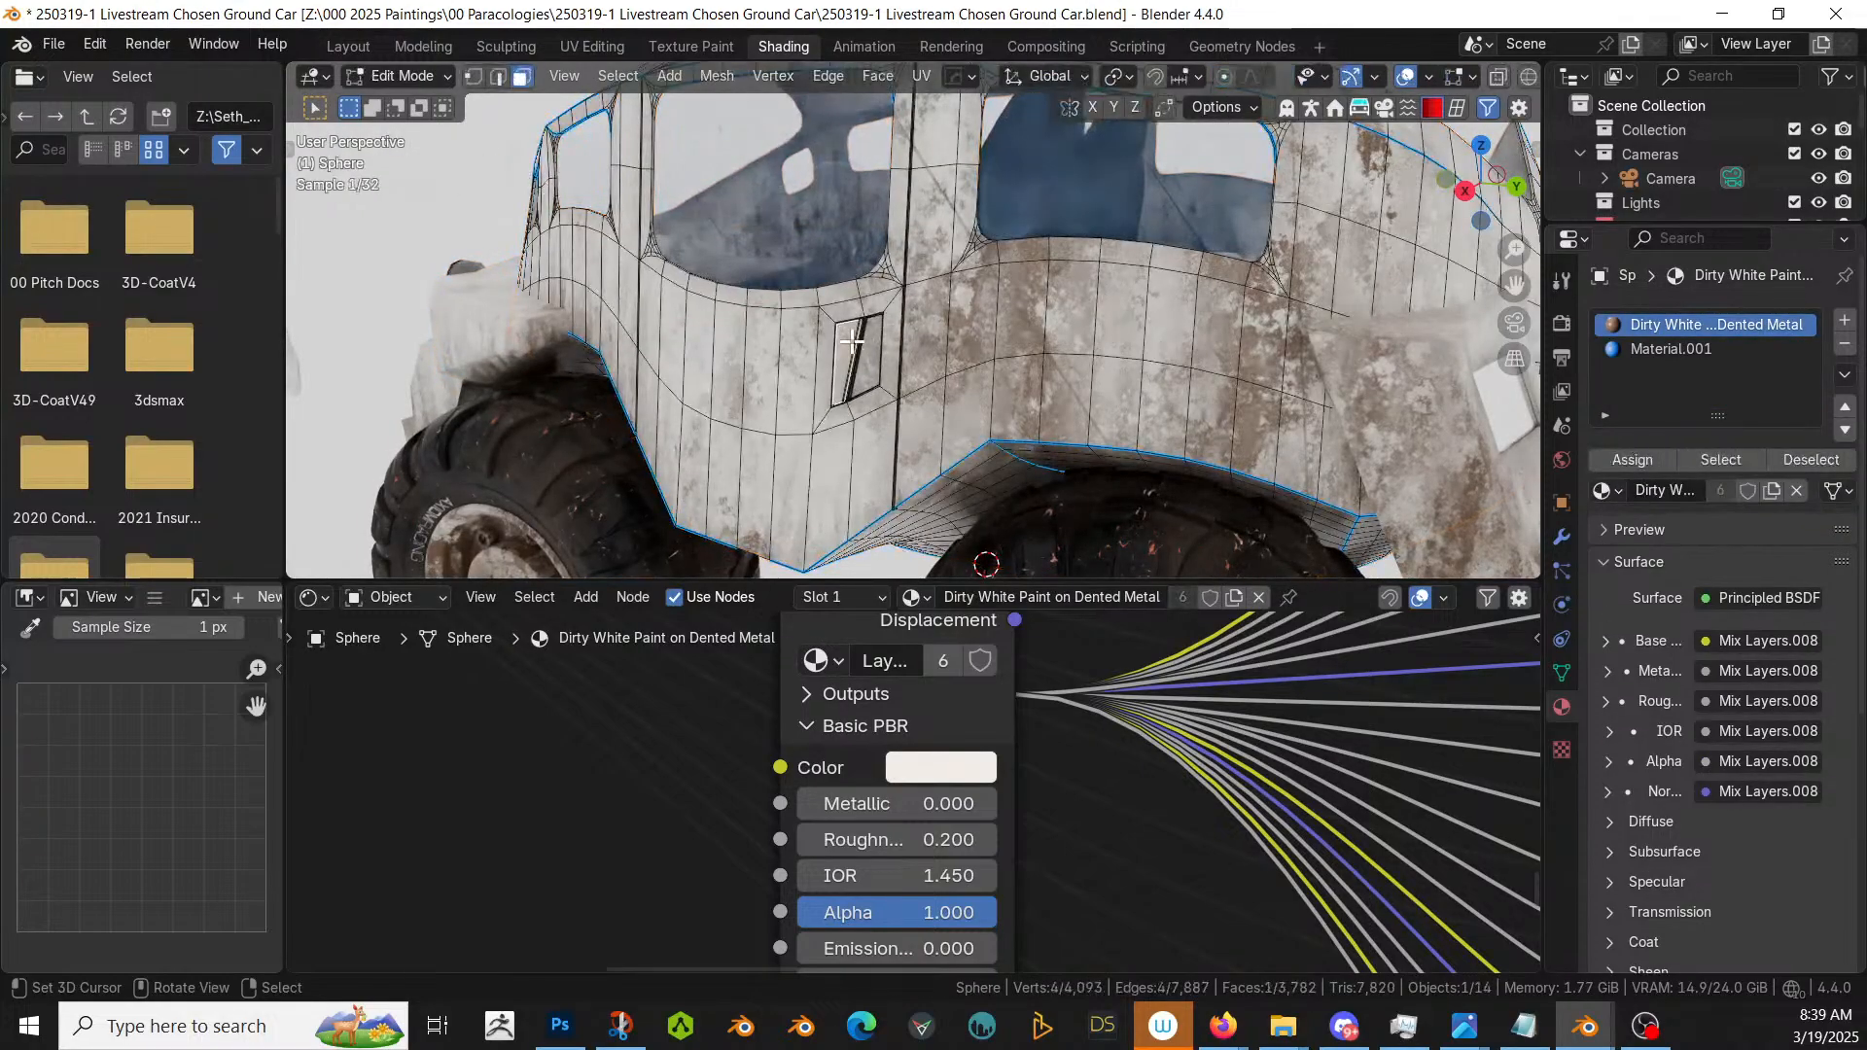
{"action": "key", "text": "KP_Decimal"}
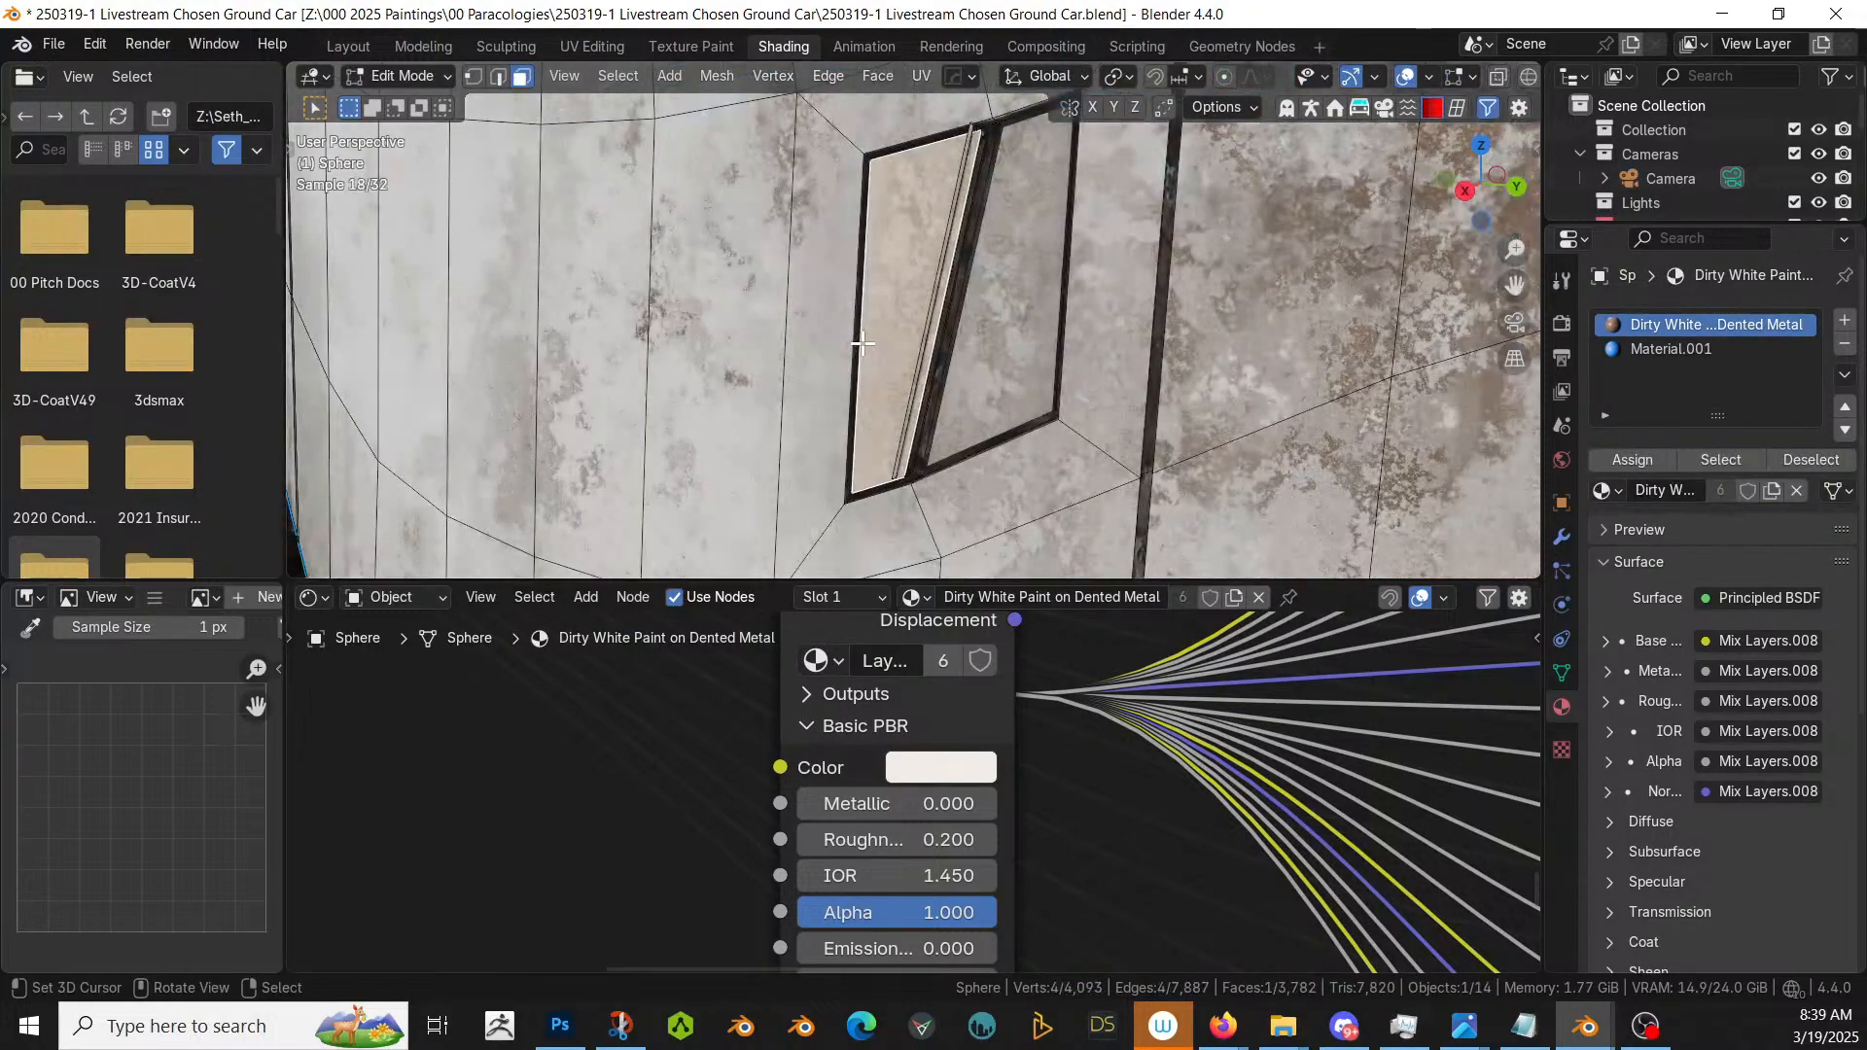
{"action": "key", "text": "z"}
{"action": "key", "text": "6"}
{"action": "middle_click_drag", "start_coordinate": [861, 342], "coordinate": [1133, 367]}
{"action": "right_click", "coordinate": [1029, 409], "text": "shift"}
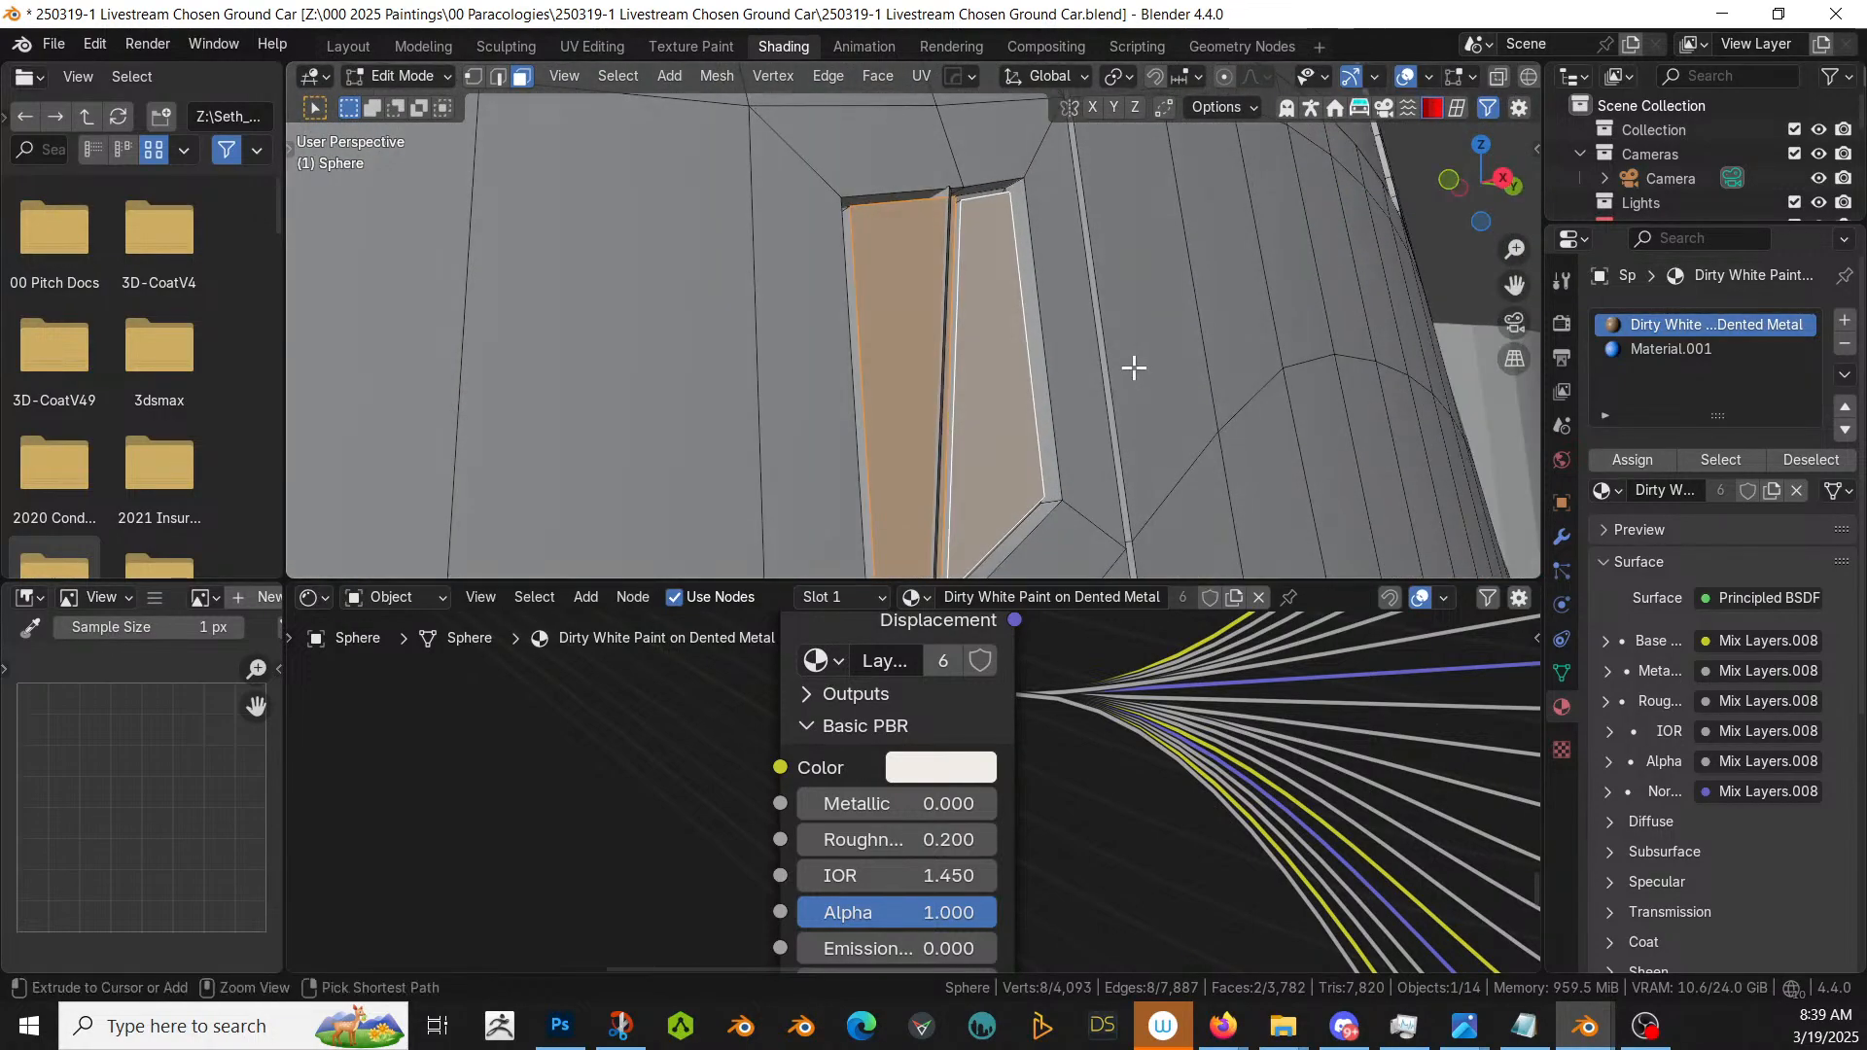
{"action": "key", "text": "ctrl+KP_Add"}
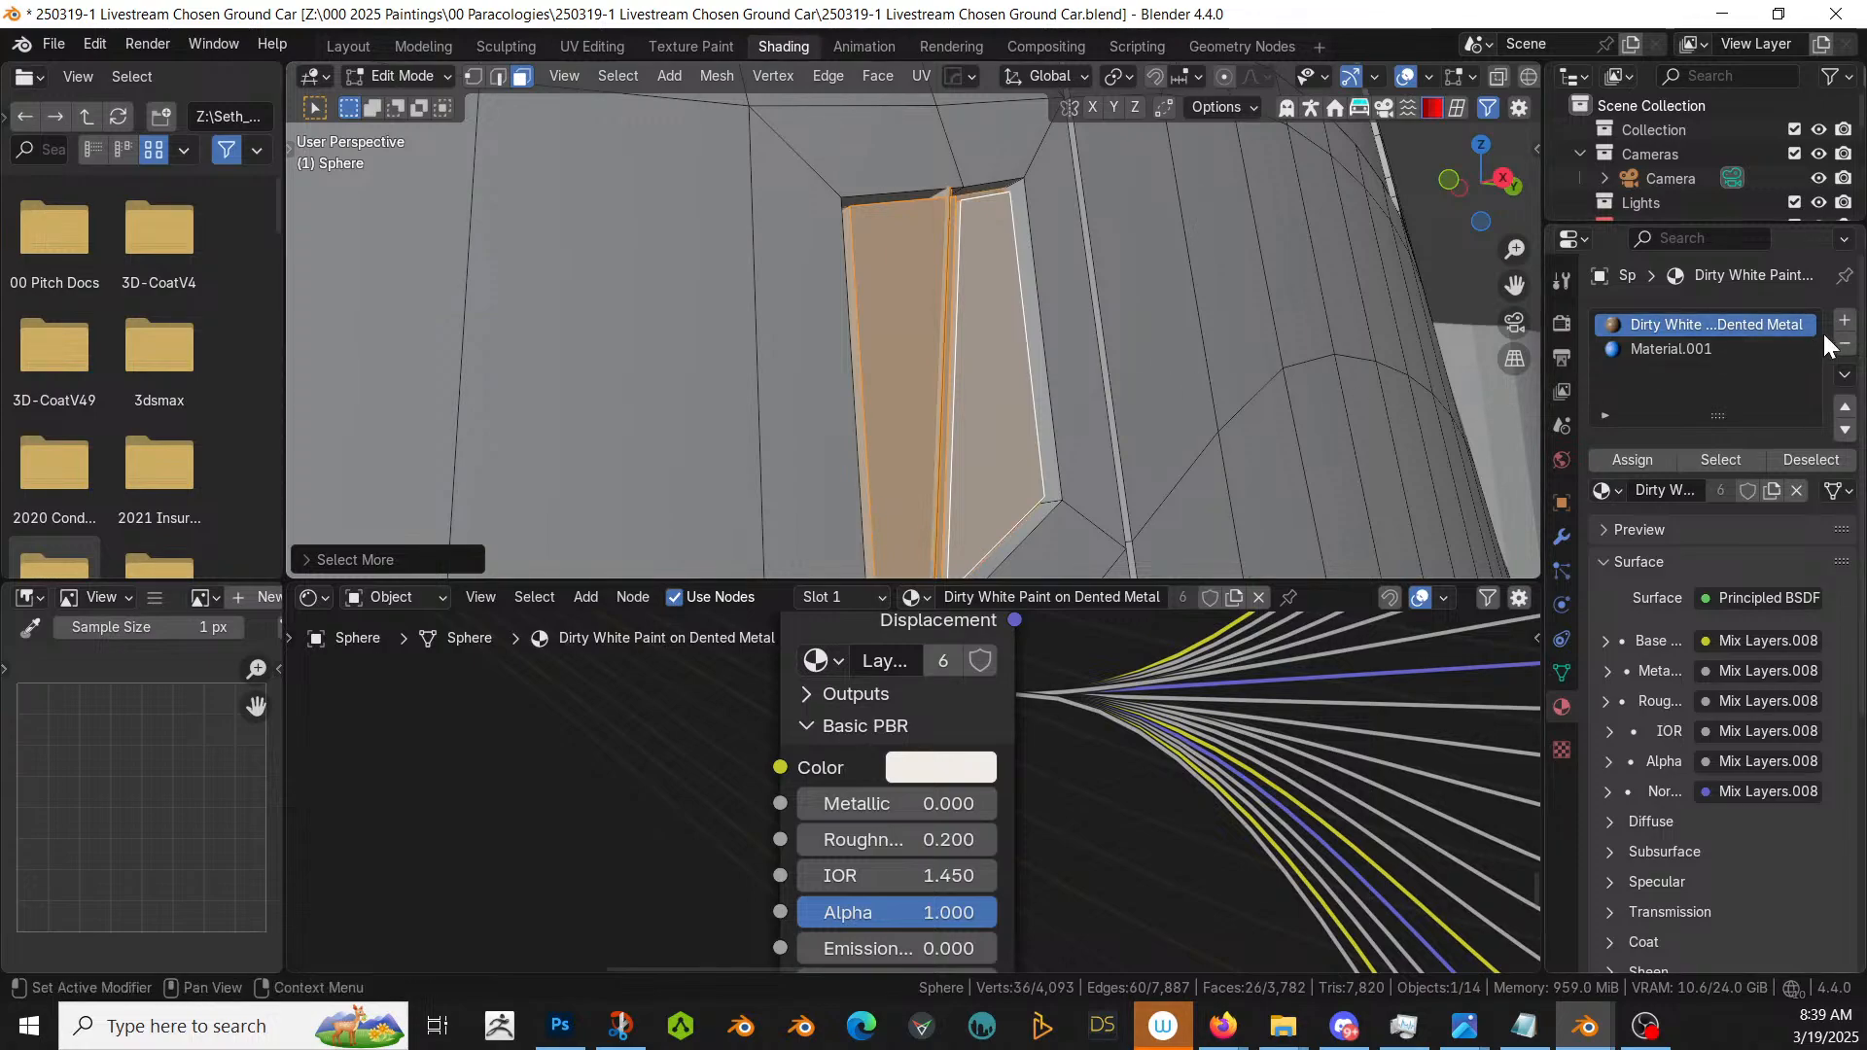
- Assign Dirty Grey Paint on Dented Metal to the selected door handle faces in a new material slot and return to rendered shading
{"action": "left_click", "coordinate": [1845, 322]}
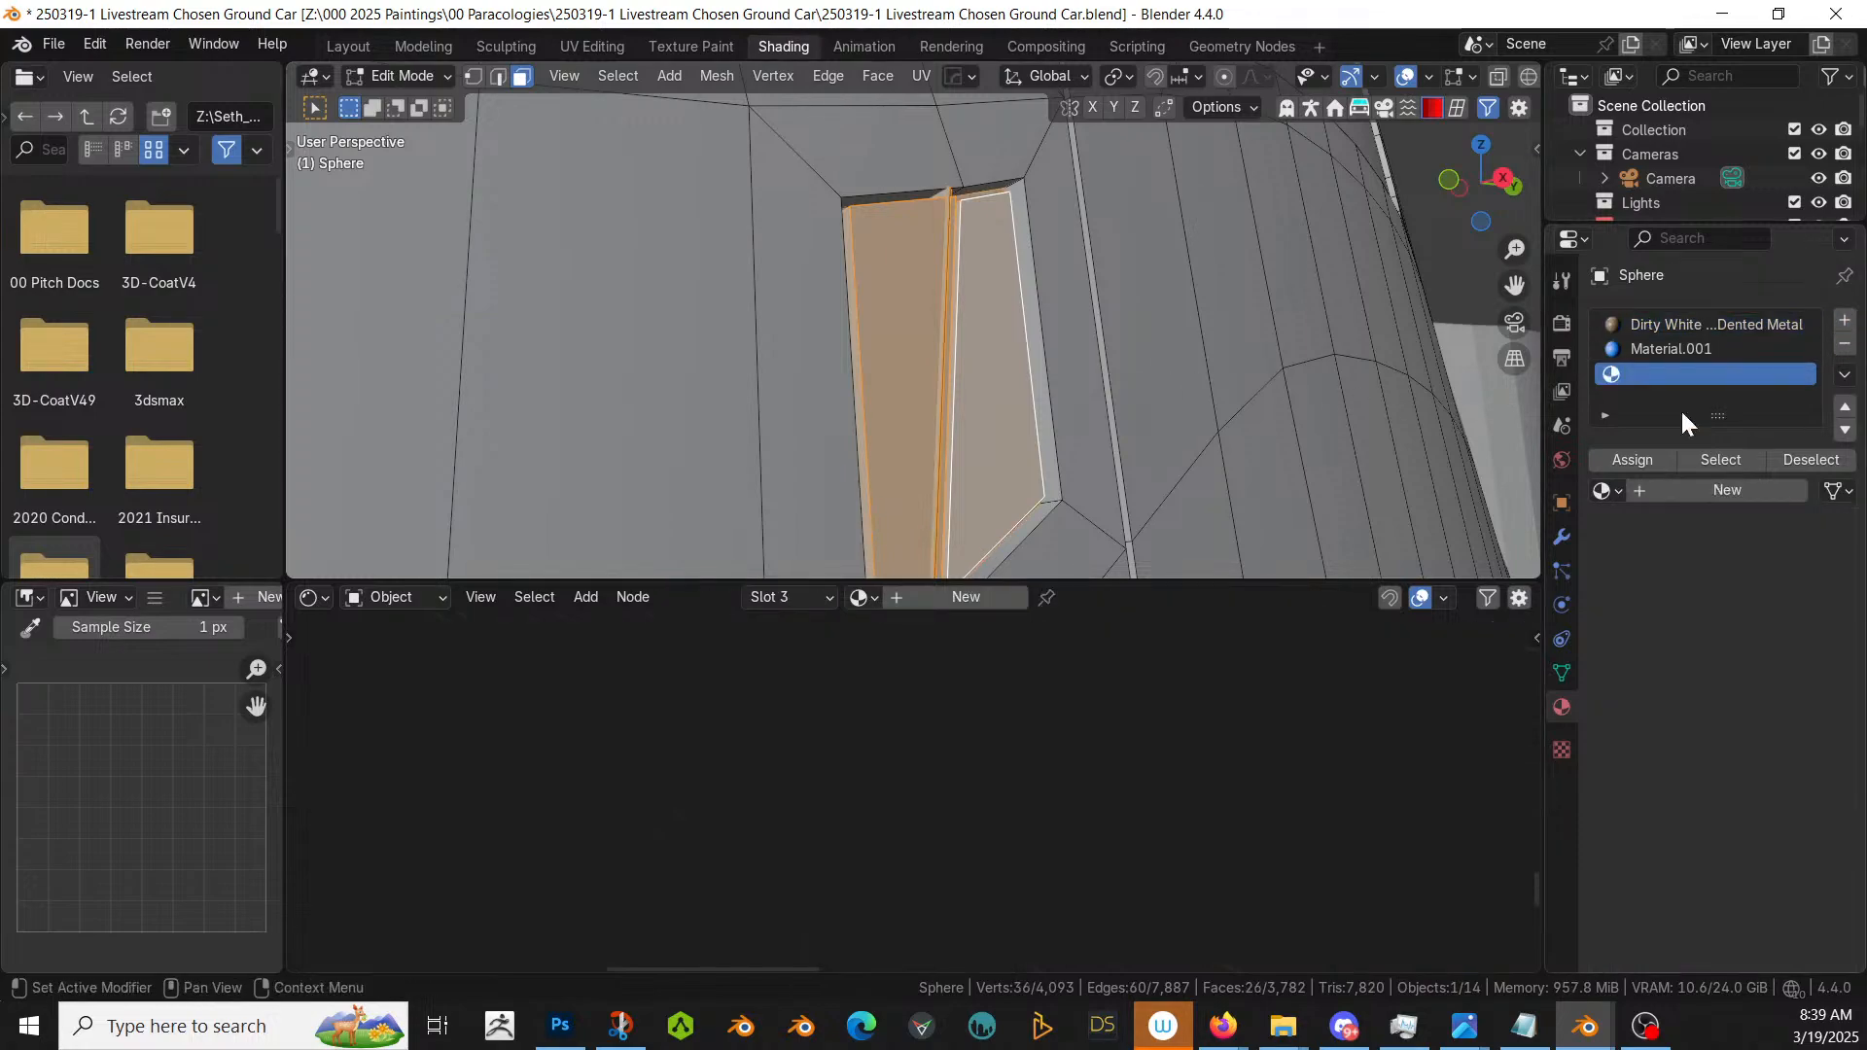
{"action": "left_click", "coordinate": [1606, 490]}
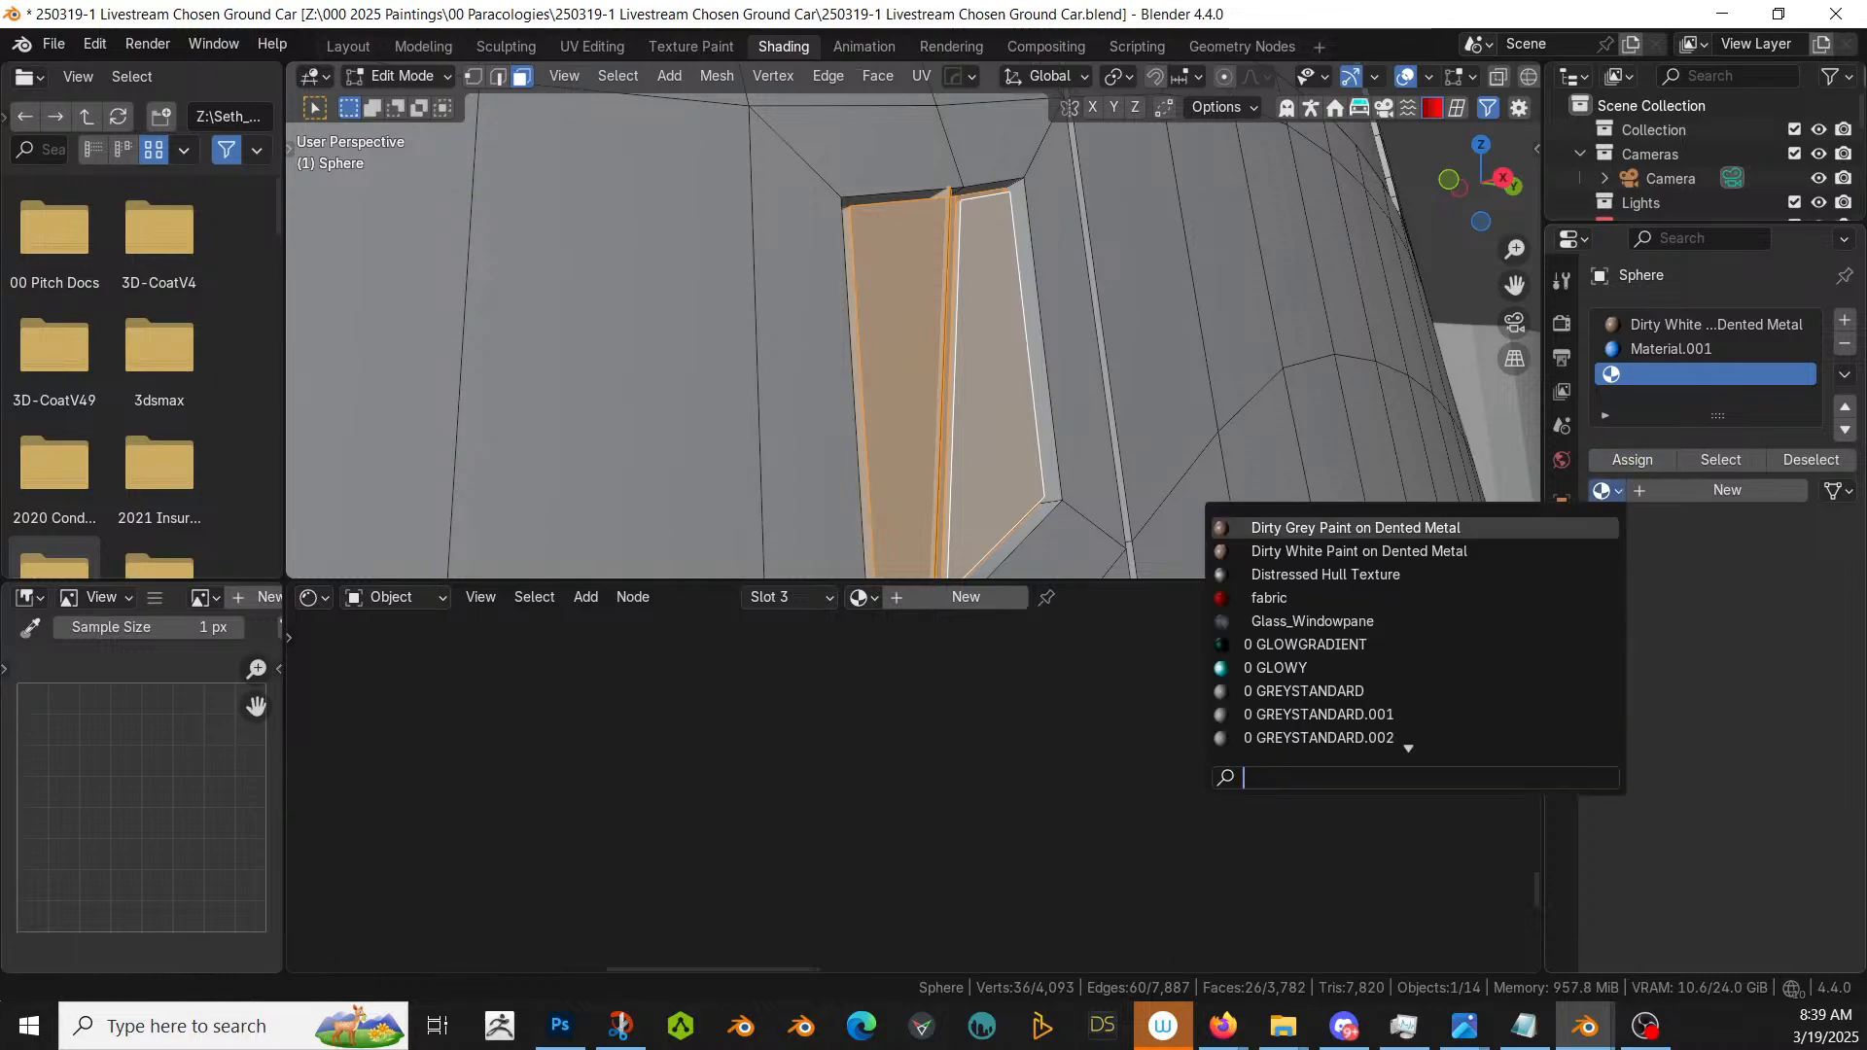
{"action": "key", "text": "Return"}
{"action": "key", "text": "Tab"}
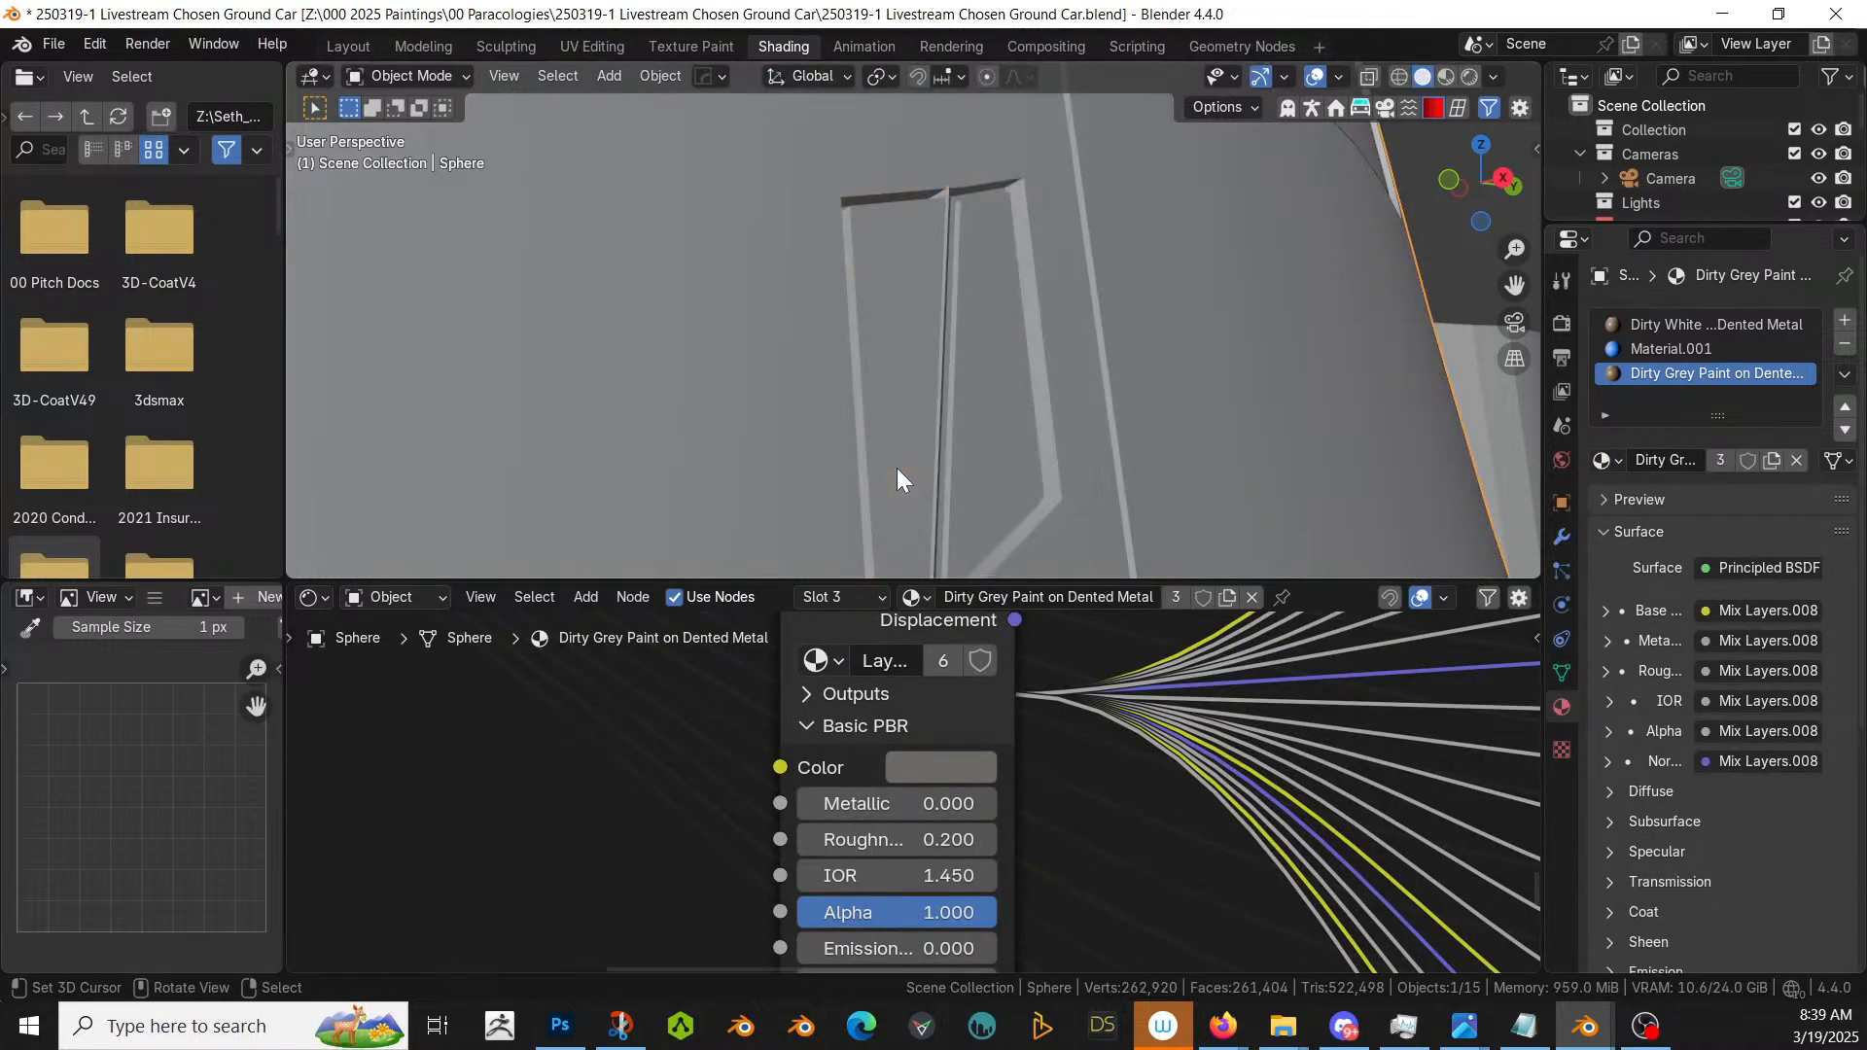
{"action": "key", "text": "z"}
{"action": "left_click", "coordinate": [895, 464]}
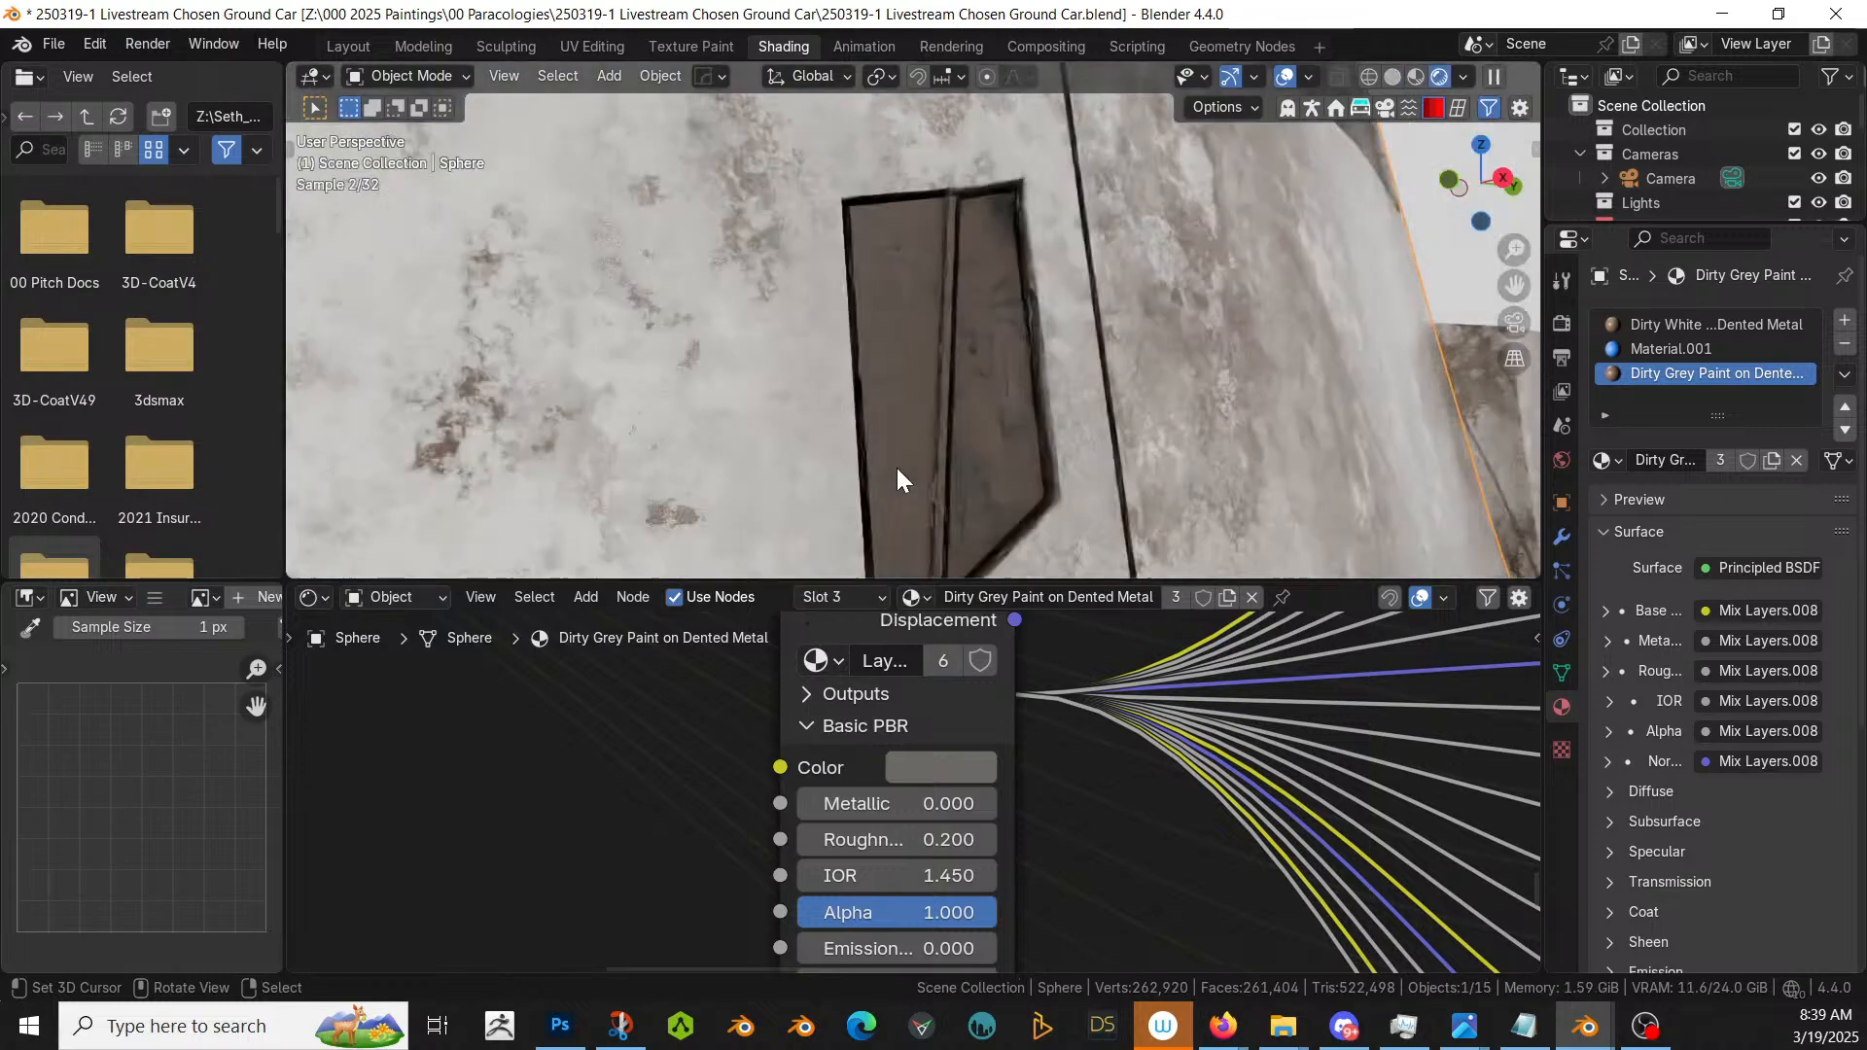
{"action": "scroll", "coordinate": [912, 451], "scroll_direction": "down", "scroll_amount": 5}
{"action": "mouse_move", "coordinate": [936, 424]}
{"action": "middle_mouse_down"}
{"action": "mouse_move", "coordinate": [850, 475]}
{"action": "mouse_move", "coordinate": [707, 481]}
{"action": "mouse_move", "coordinate": [1041, 468]}
{"action": "mouse_move", "coordinate": [884, 465]}
{"action": "mouse_move", "coordinate": [941, 448]}
{"action": "middle_mouse_up"}
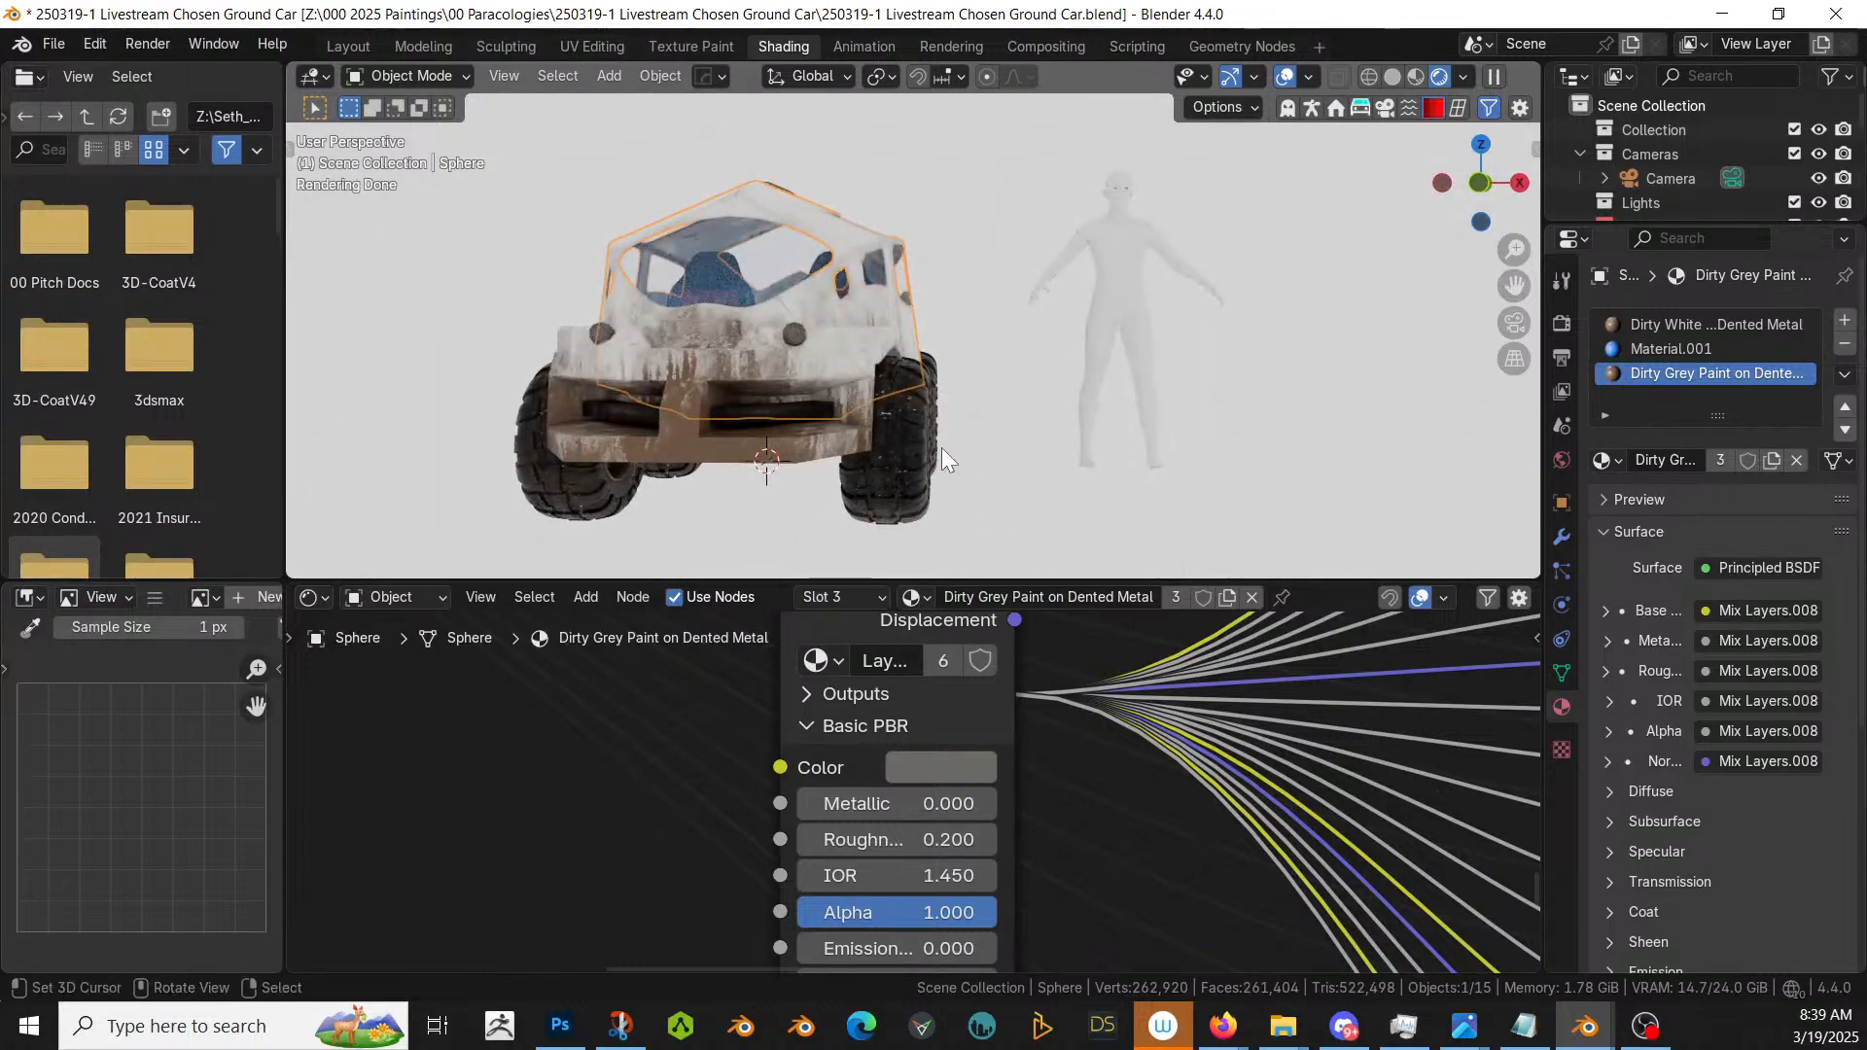
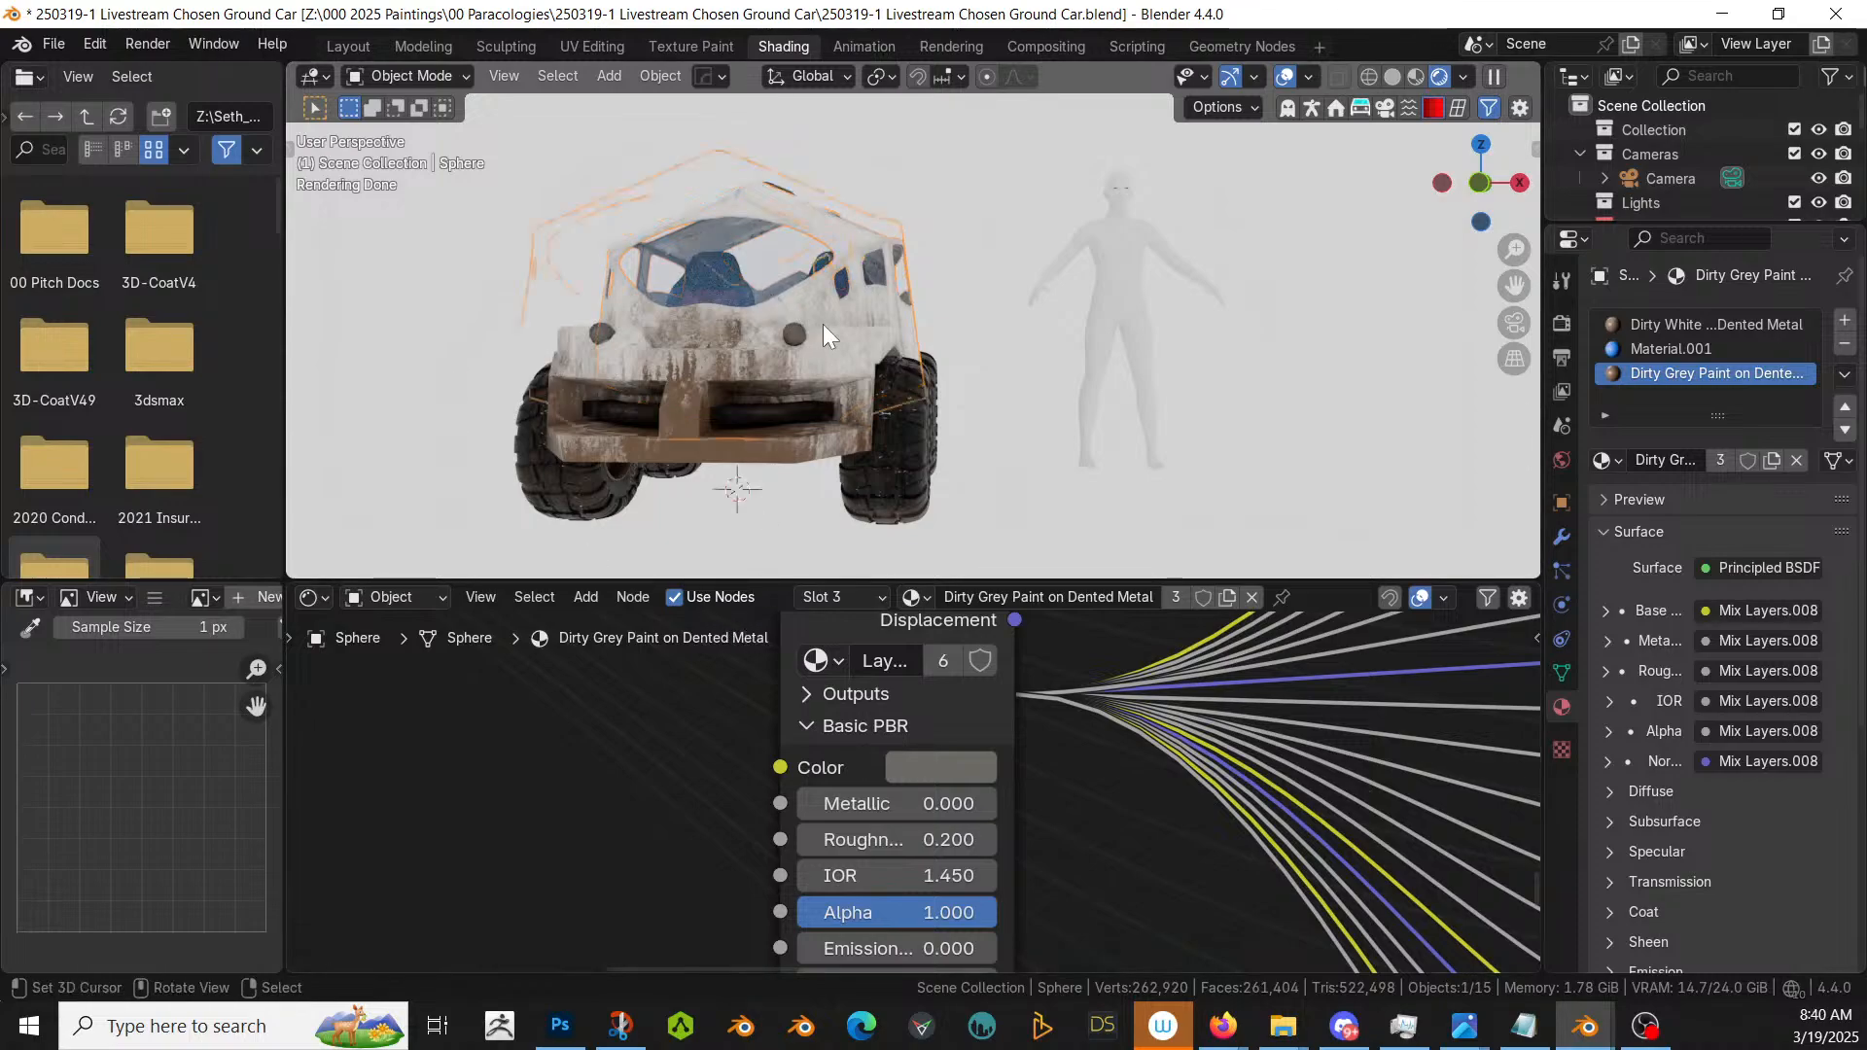
- Switch to the Layout workspace and show the front of the car in solid shading
{"action": "middle_click_drag", "start_coordinate": [822, 324], "coordinate": [1040, 473], "text": "ctrl"}
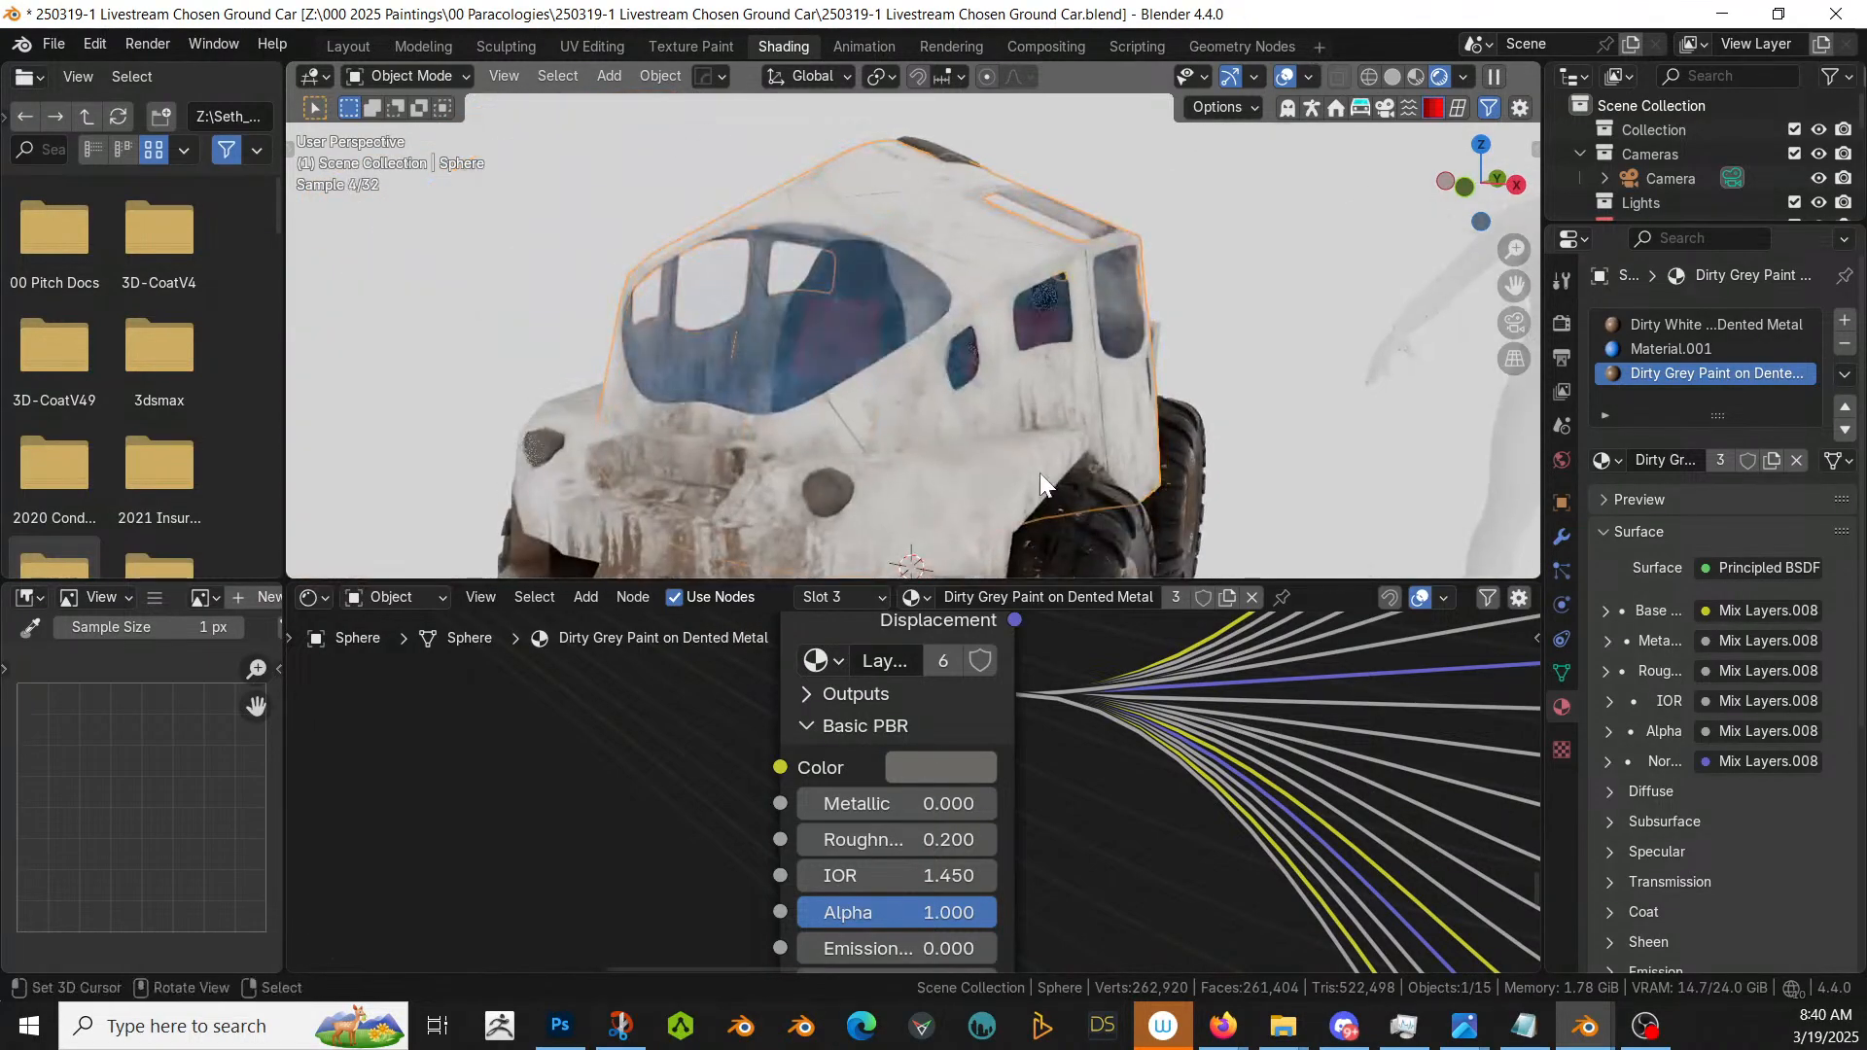
{"action": "scroll", "coordinate": [1040, 472], "scroll_direction": "up", "scroll_amount": 4}
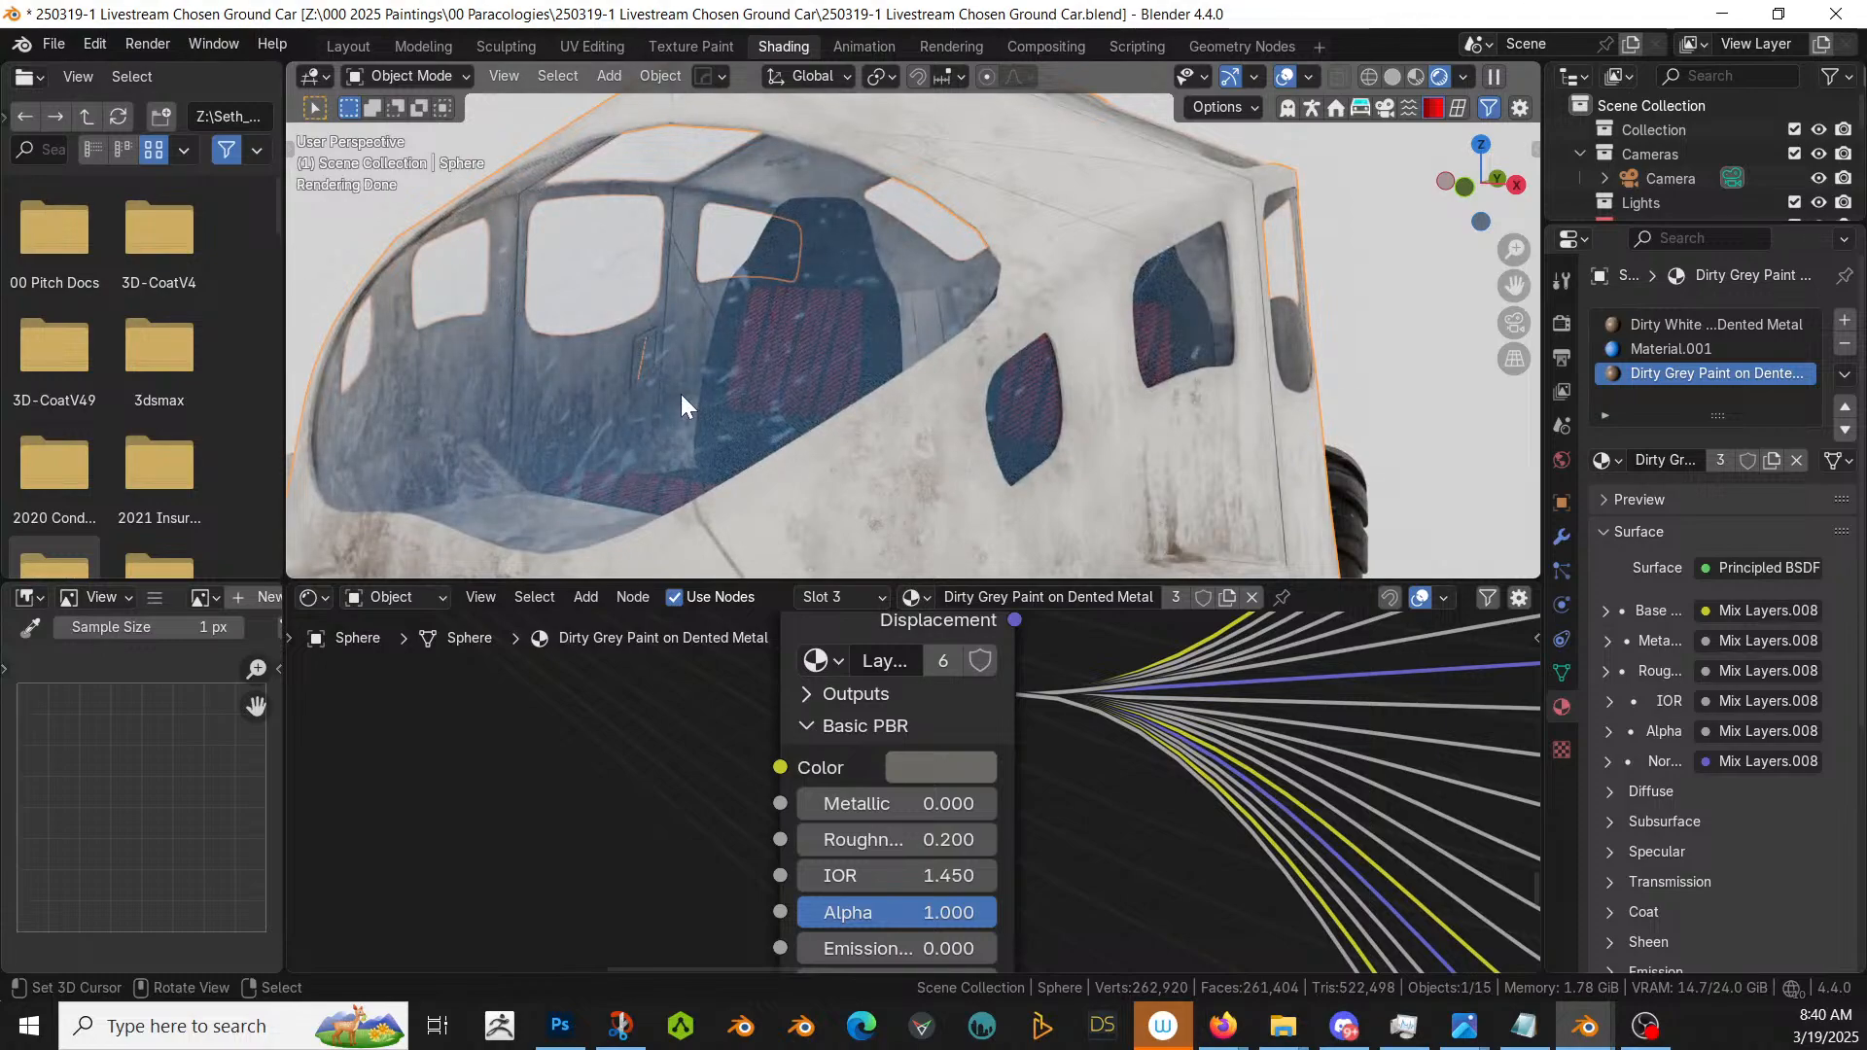
{"action": "left_click", "coordinate": [341, 45]}
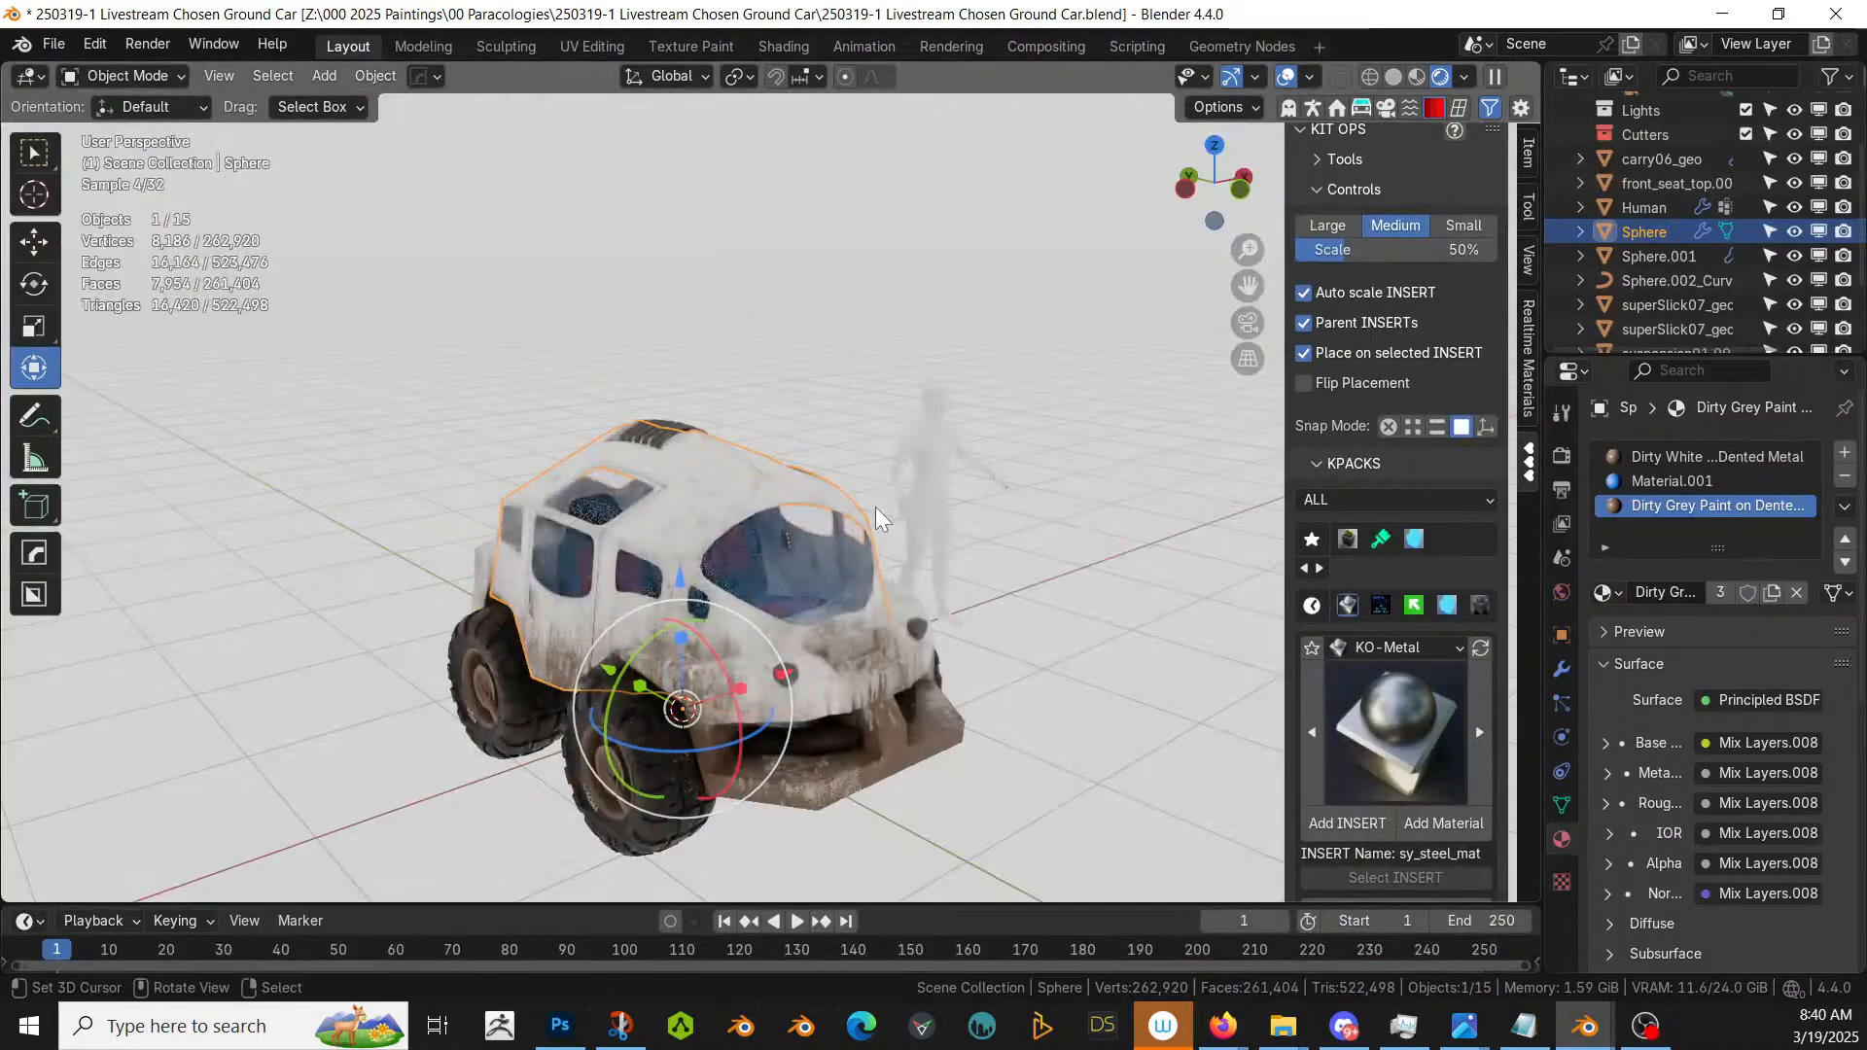
{"action": "scroll", "coordinate": [875, 506], "scroll_direction": "up", "scroll_amount": 3}
{"action": "middle_click_drag", "start_coordinate": [833, 534], "coordinate": [759, 511]}
{"action": "scroll", "coordinate": [753, 564], "scroll_direction": "up", "scroll_amount": 3}
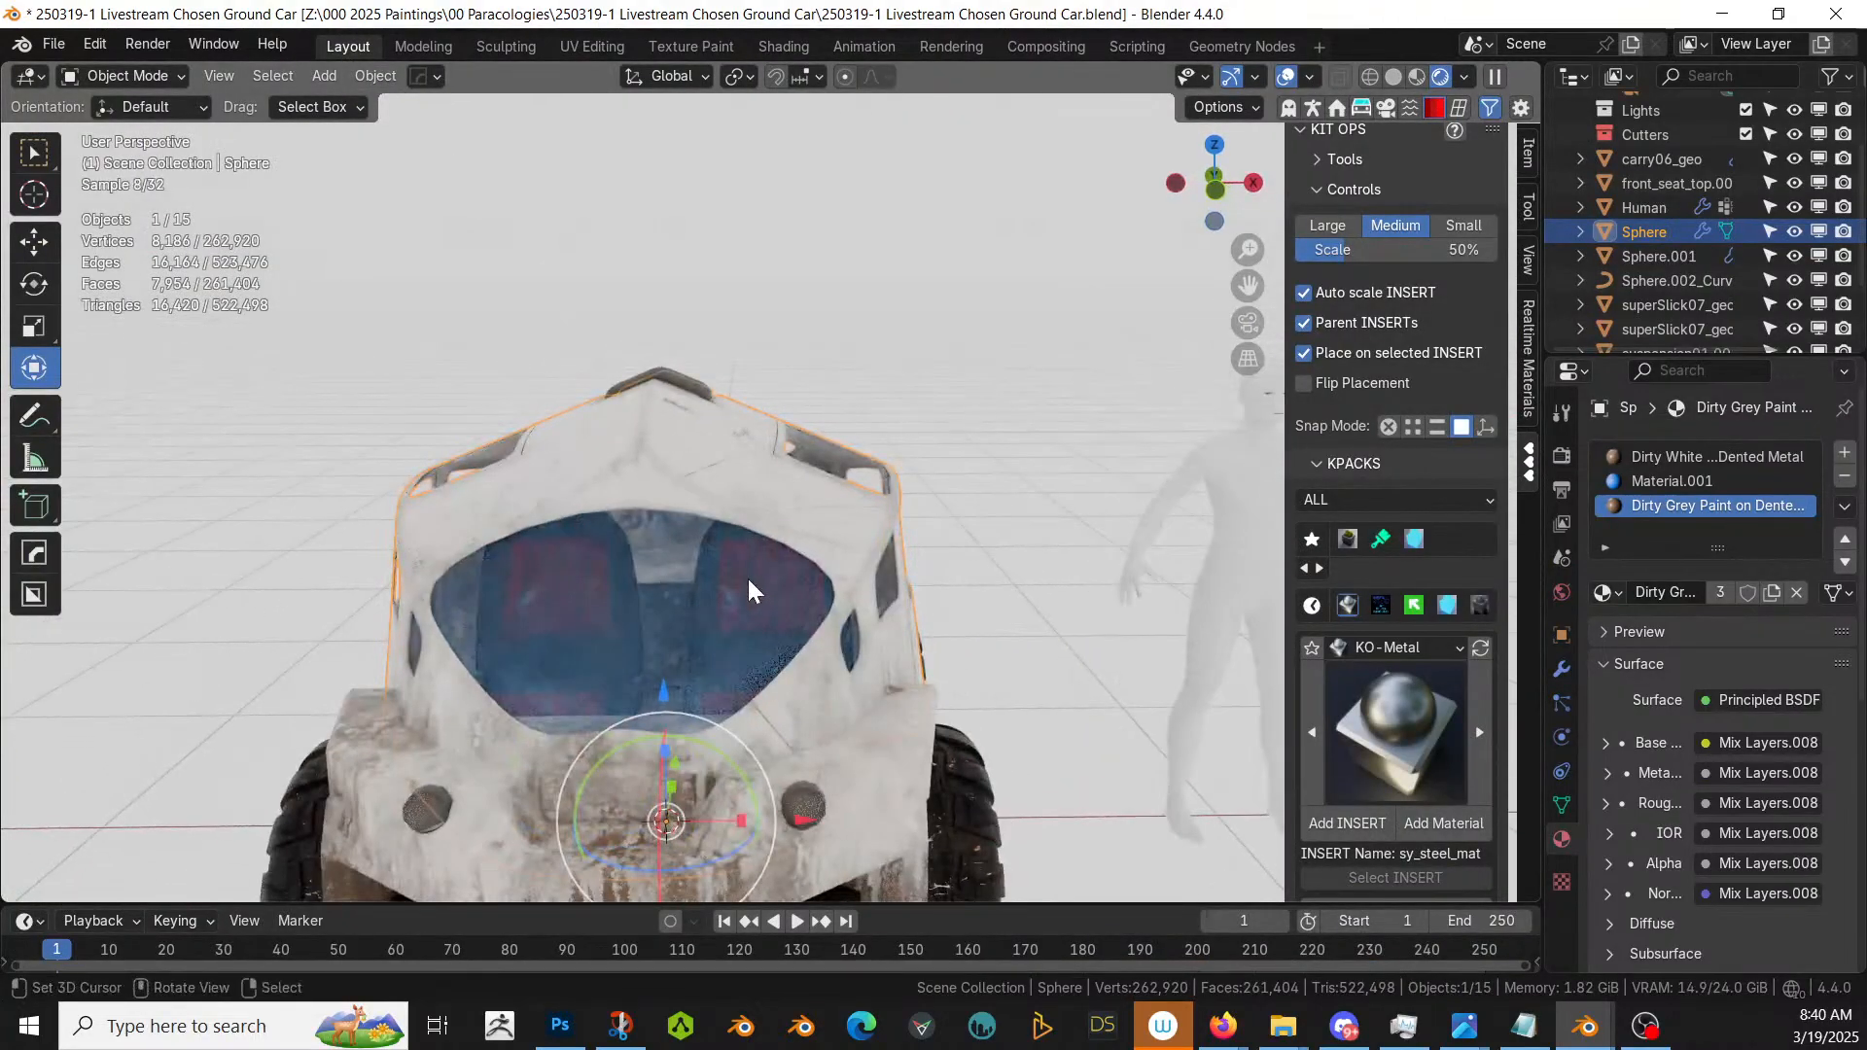
{"action": "left_click", "coordinate": [819, 592]}
{"action": "key", "text": "z"}
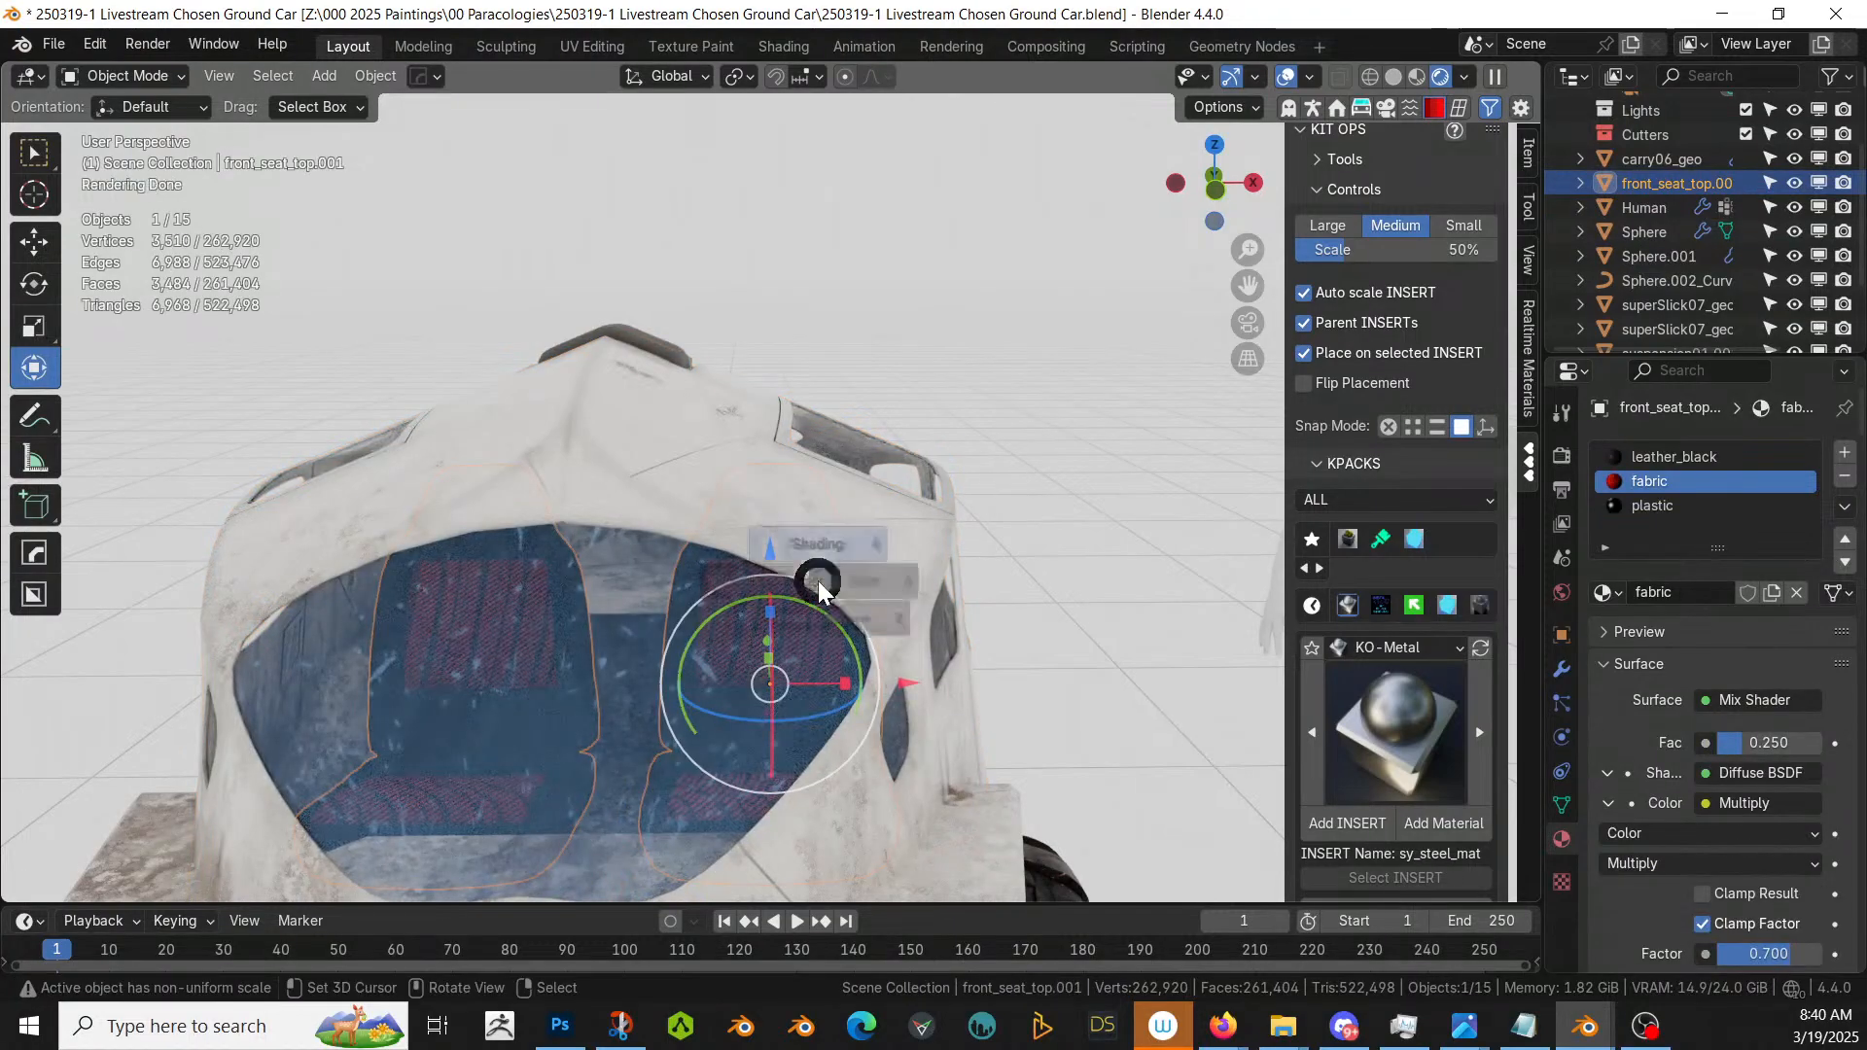
{"action": "key", "text": "6"}
{"action": "key", "text": "Tab"}
{"action": "key", "text": "Tab"}
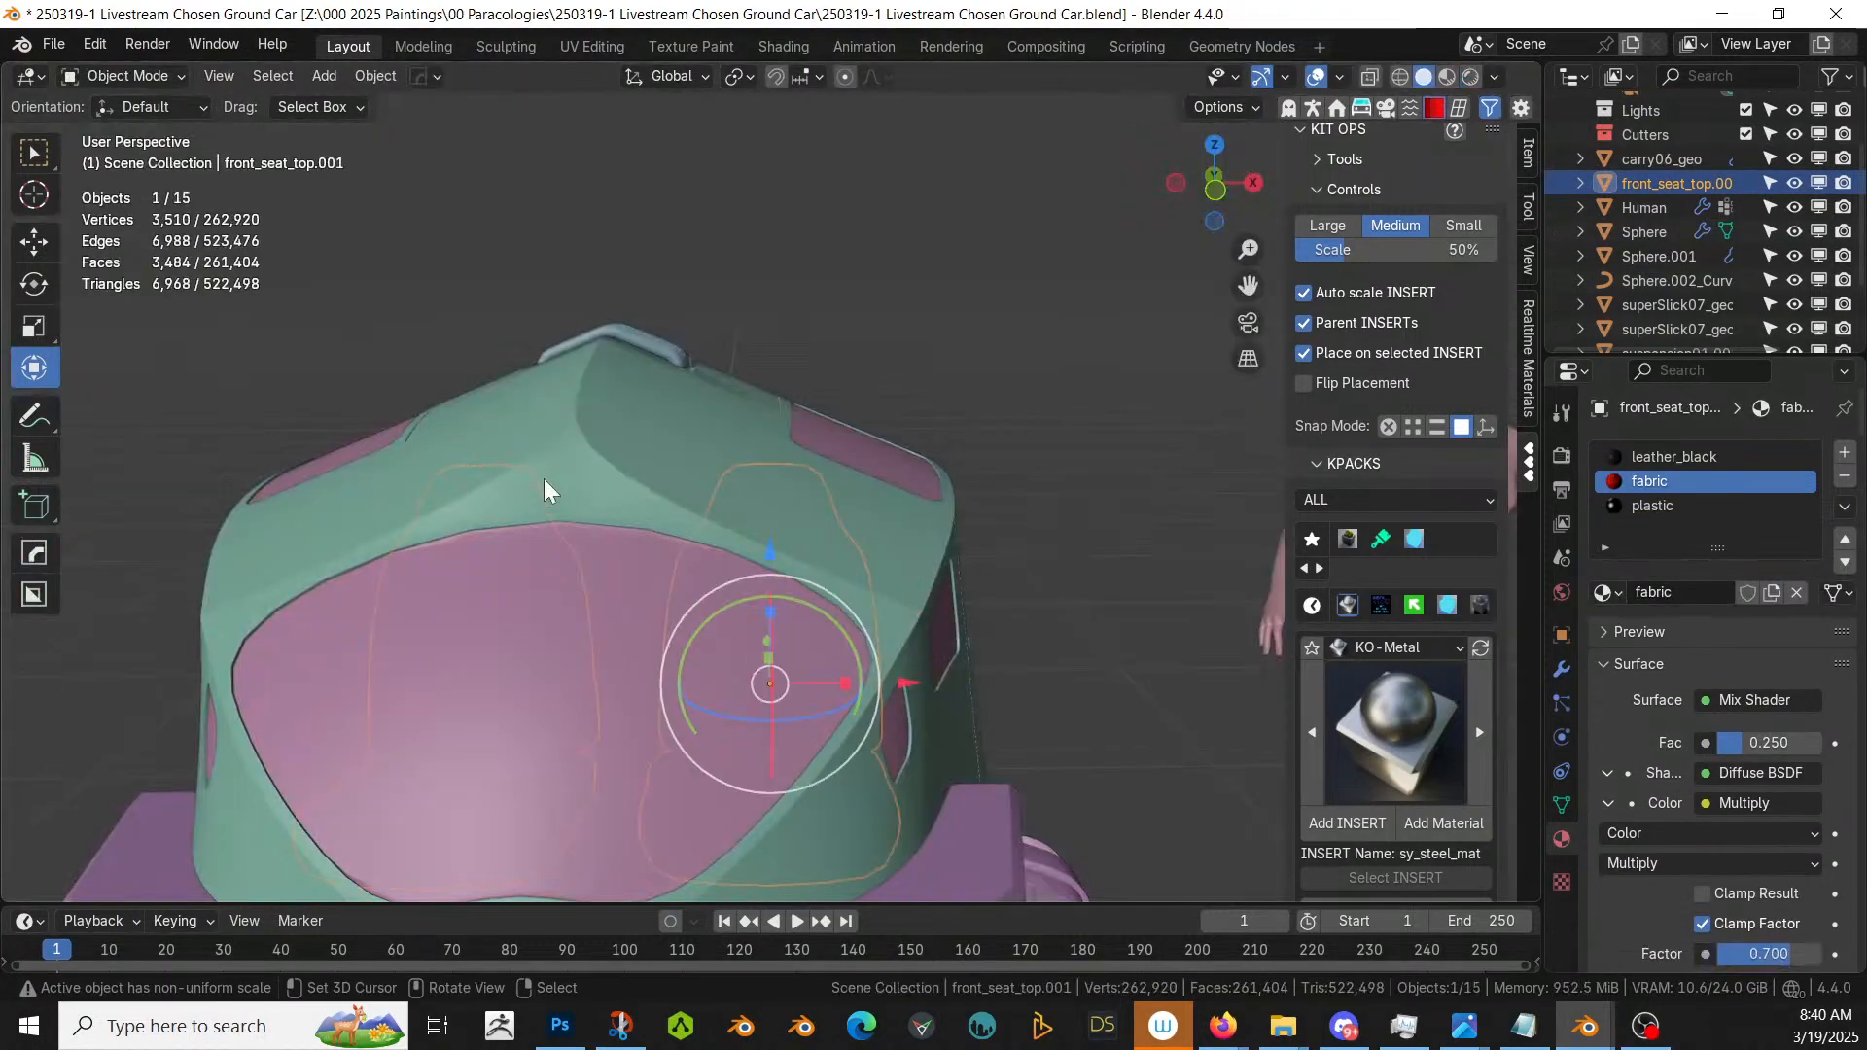
- Add the face loop around the windshield opening to the cabin shell's face selection and grow the selection once
{"action": "right_click", "coordinate": [543, 481]}
{"action": "key", "text": "Tab"}
{"action": "scroll", "coordinate": [543, 480], "scroll_direction": "up", "scroll_amount": 1}
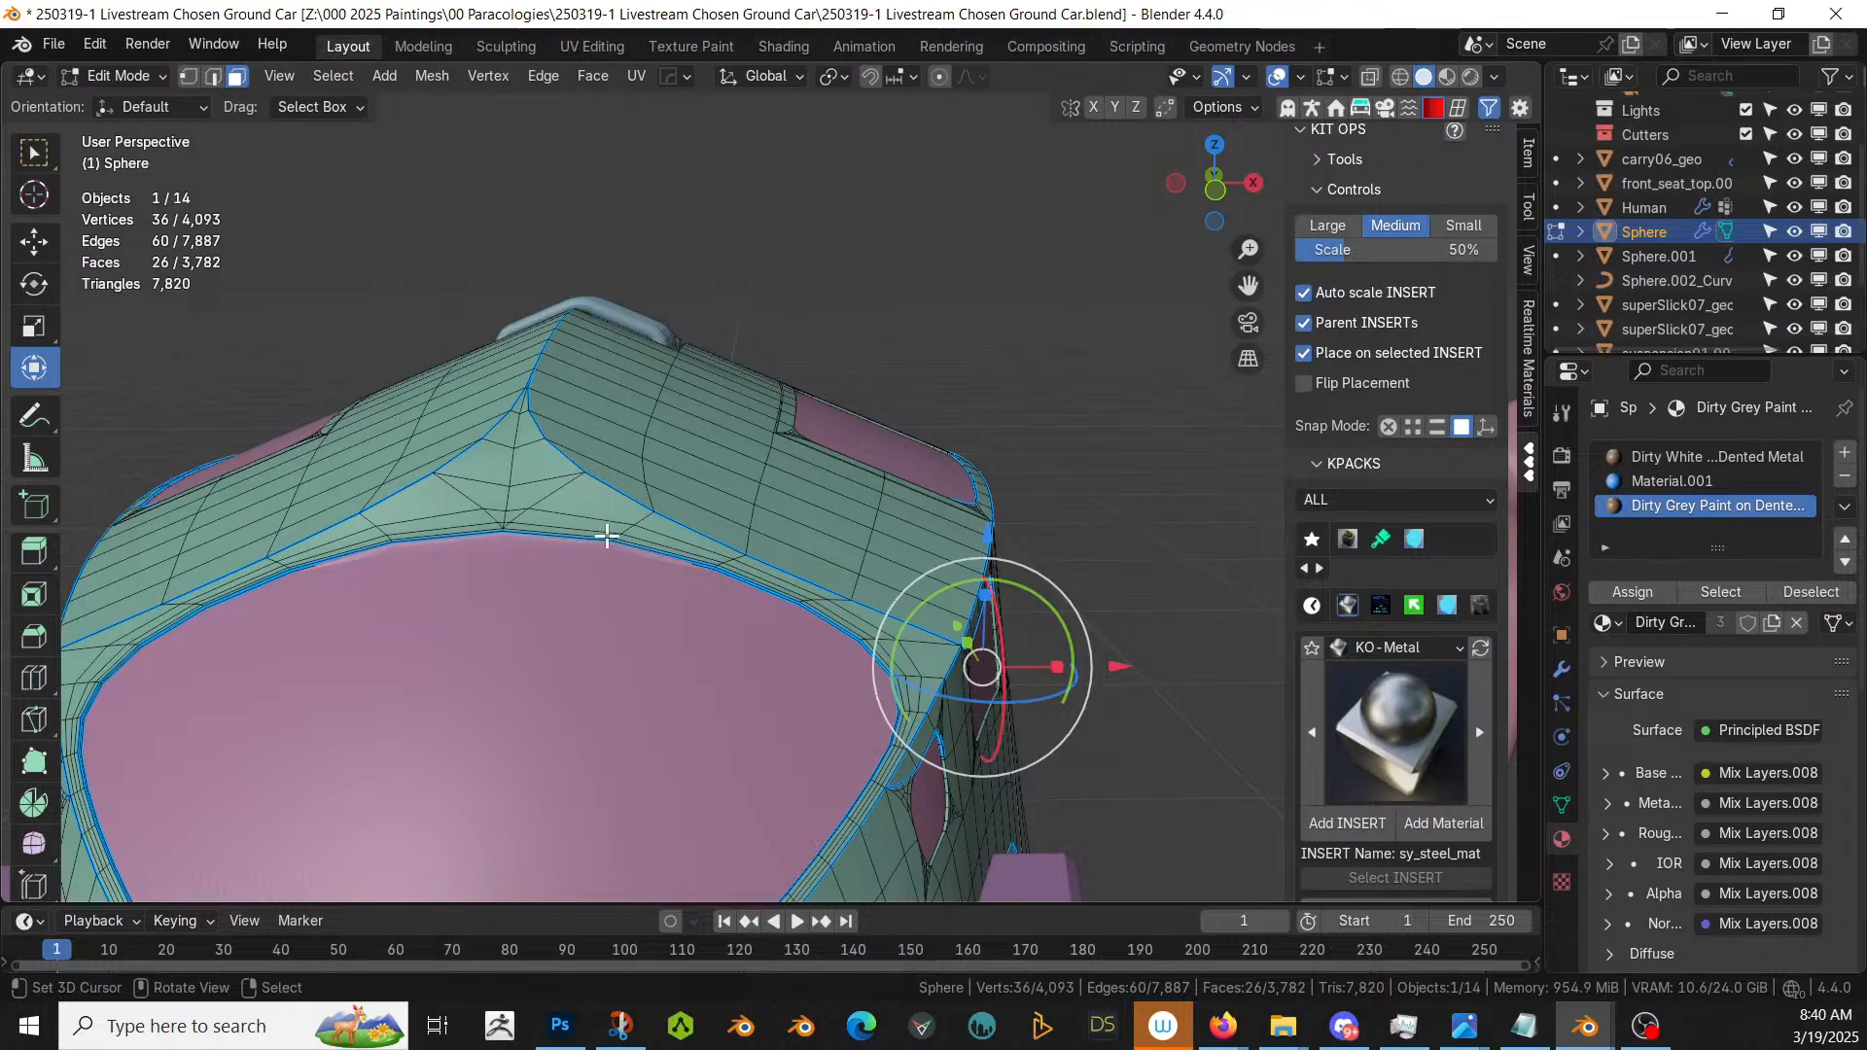
{"action": "scroll", "coordinate": [654, 525], "scroll_direction": "up", "scroll_amount": 1}
{"action": "middle_click_drag", "start_coordinate": [656, 525], "coordinate": [759, 495]}
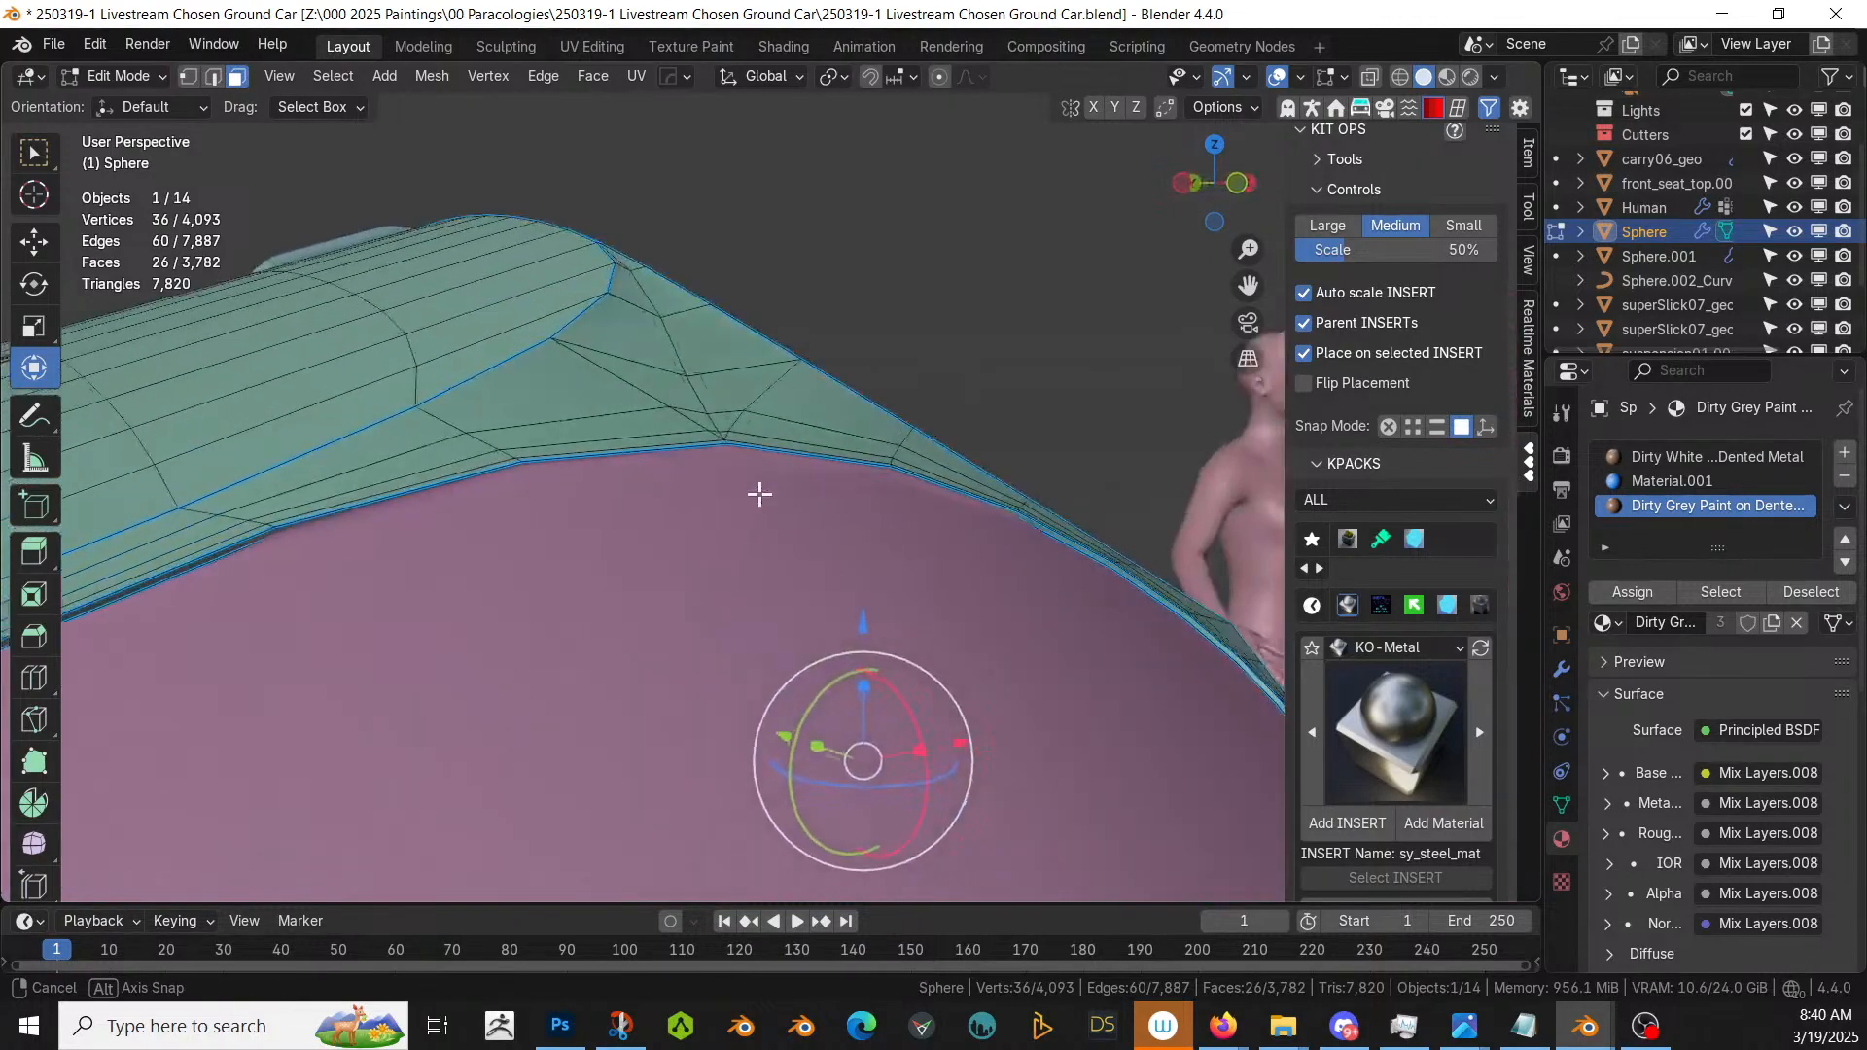
{"action": "scroll", "coordinate": [572, 536], "scroll_direction": "up", "scroll_amount": 1}
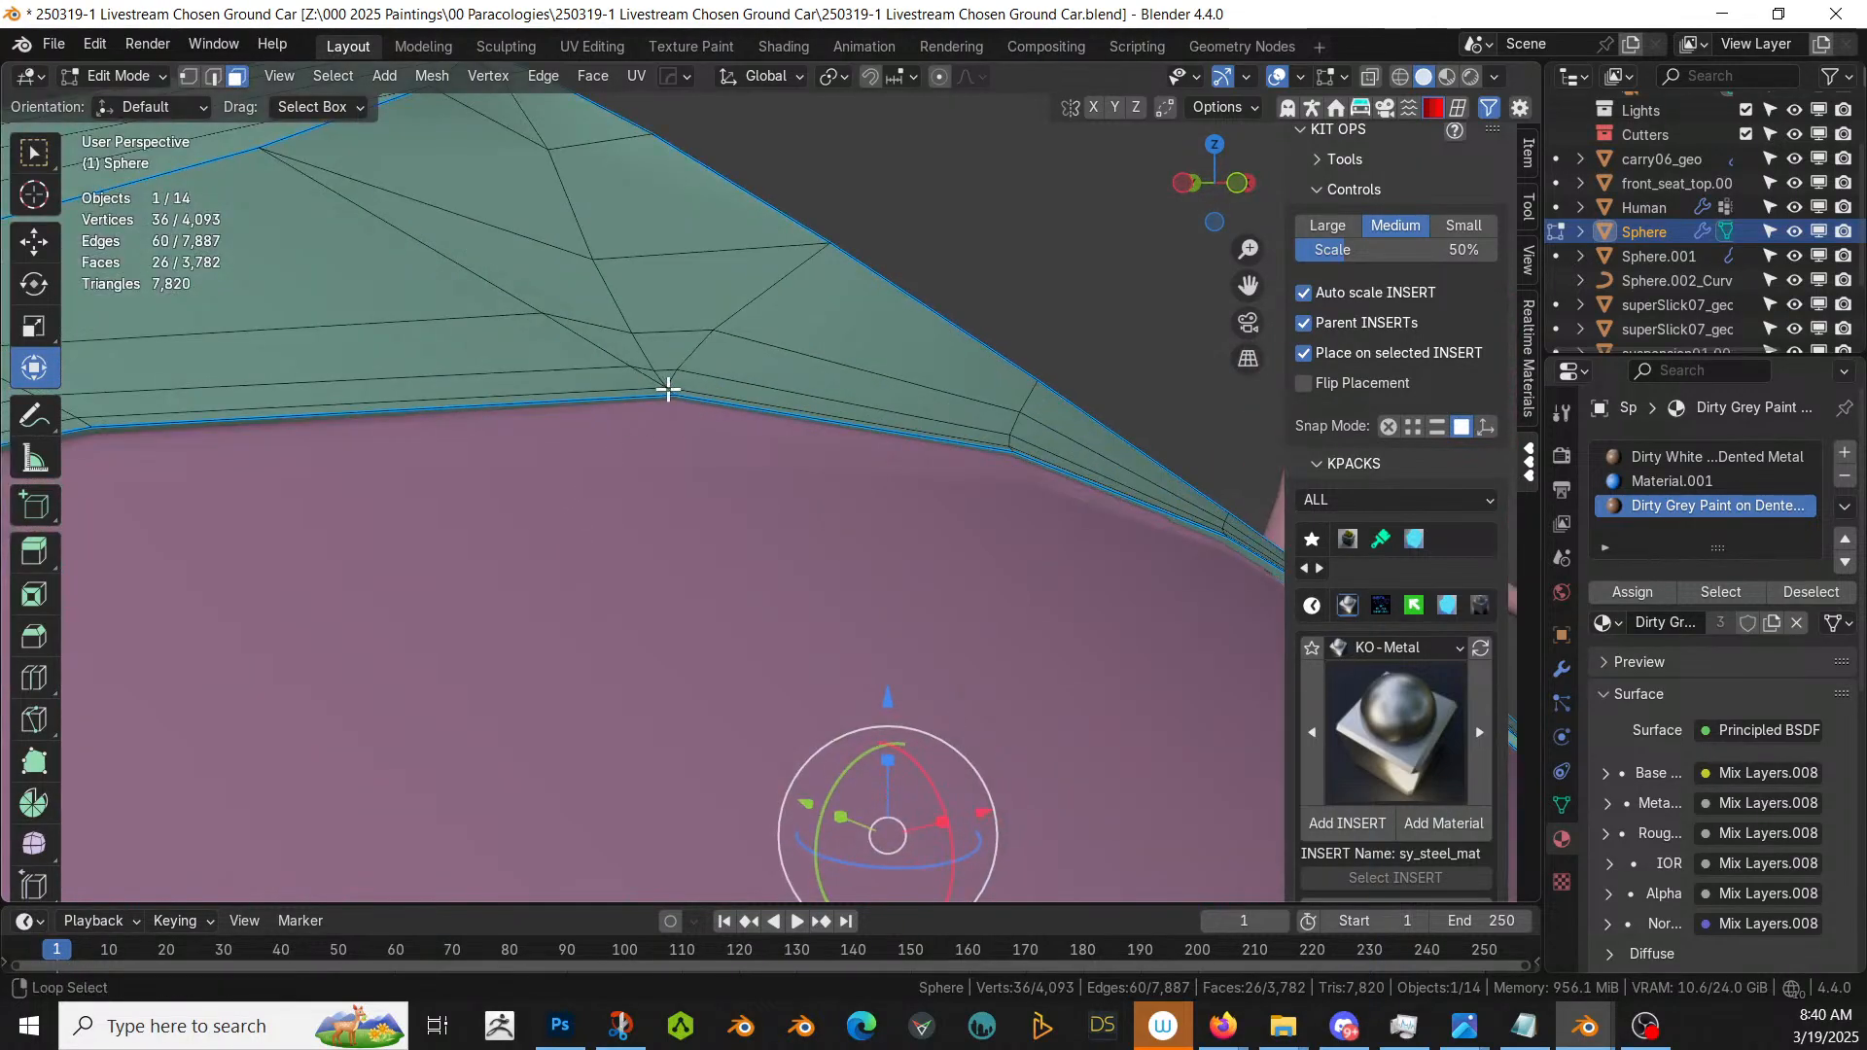
{"action": "left_click", "coordinate": [669, 390], "text": "alt+shift"}
{"action": "scroll", "coordinate": [685, 396], "scroll_direction": "down", "scroll_amount": 1}
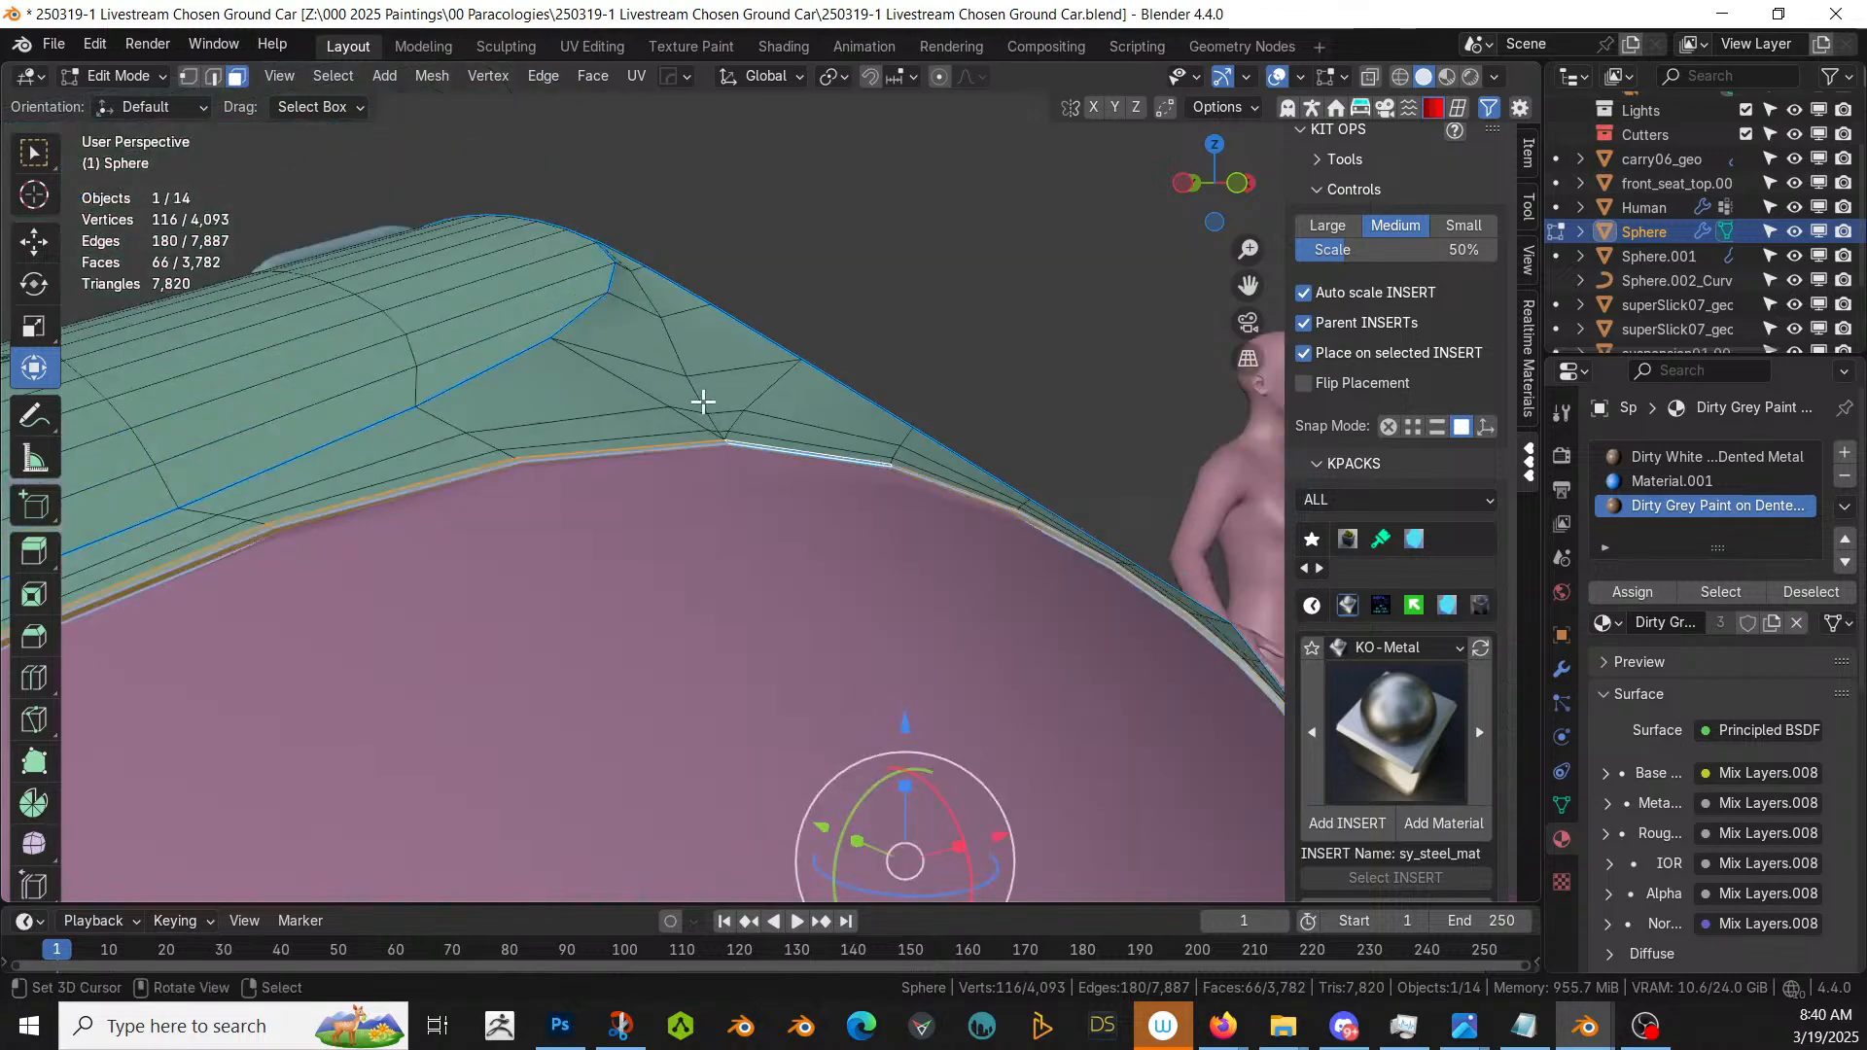
{"action": "key", "text": "ctrl+KP_Add"}
{"action": "middle_click_drag", "start_coordinate": [700, 404], "coordinate": [905, 480]}
{"action": "scroll", "coordinate": [654, 483], "scroll_direction": "up", "scroll_amount": 3}
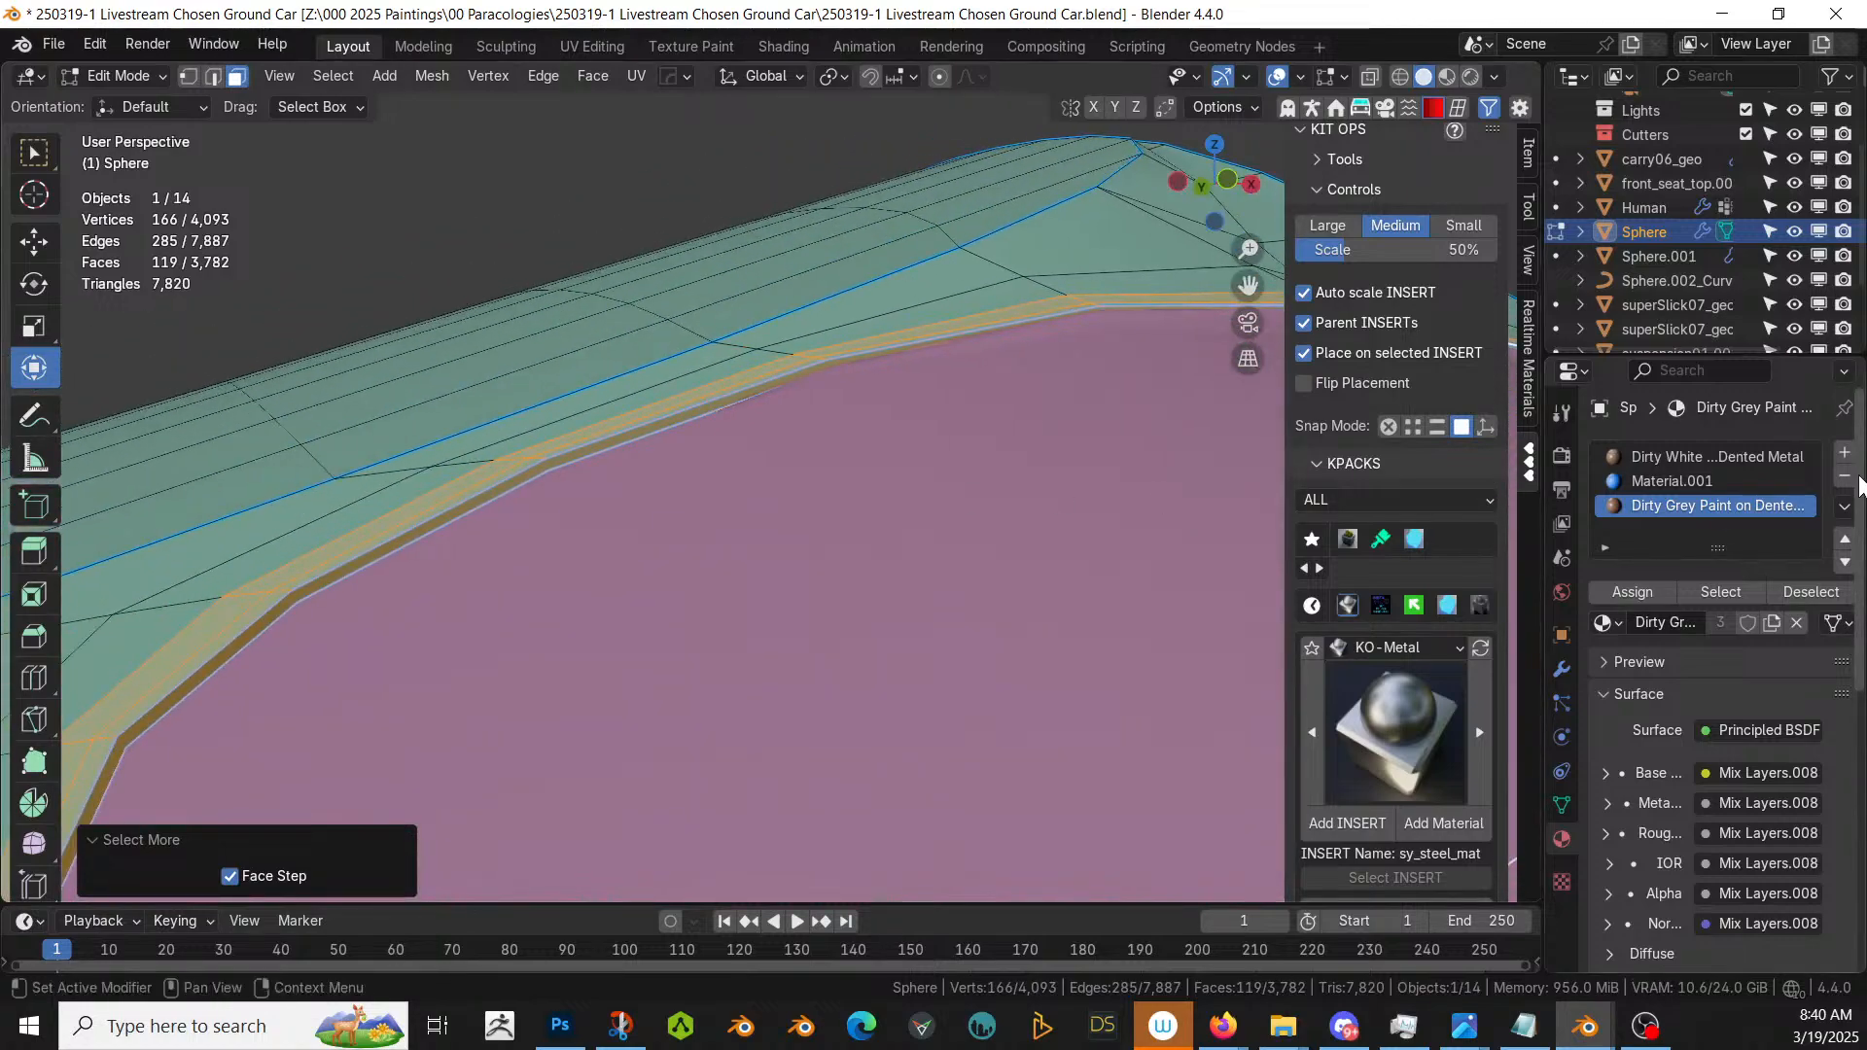
- Assign the selected faces to a new material slot holding a separate copy of Dirty Grey Paint on Dented Metal
{"action": "left_click", "coordinate": [1844, 454]}
{"action": "left_click", "coordinate": [1659, 602]}
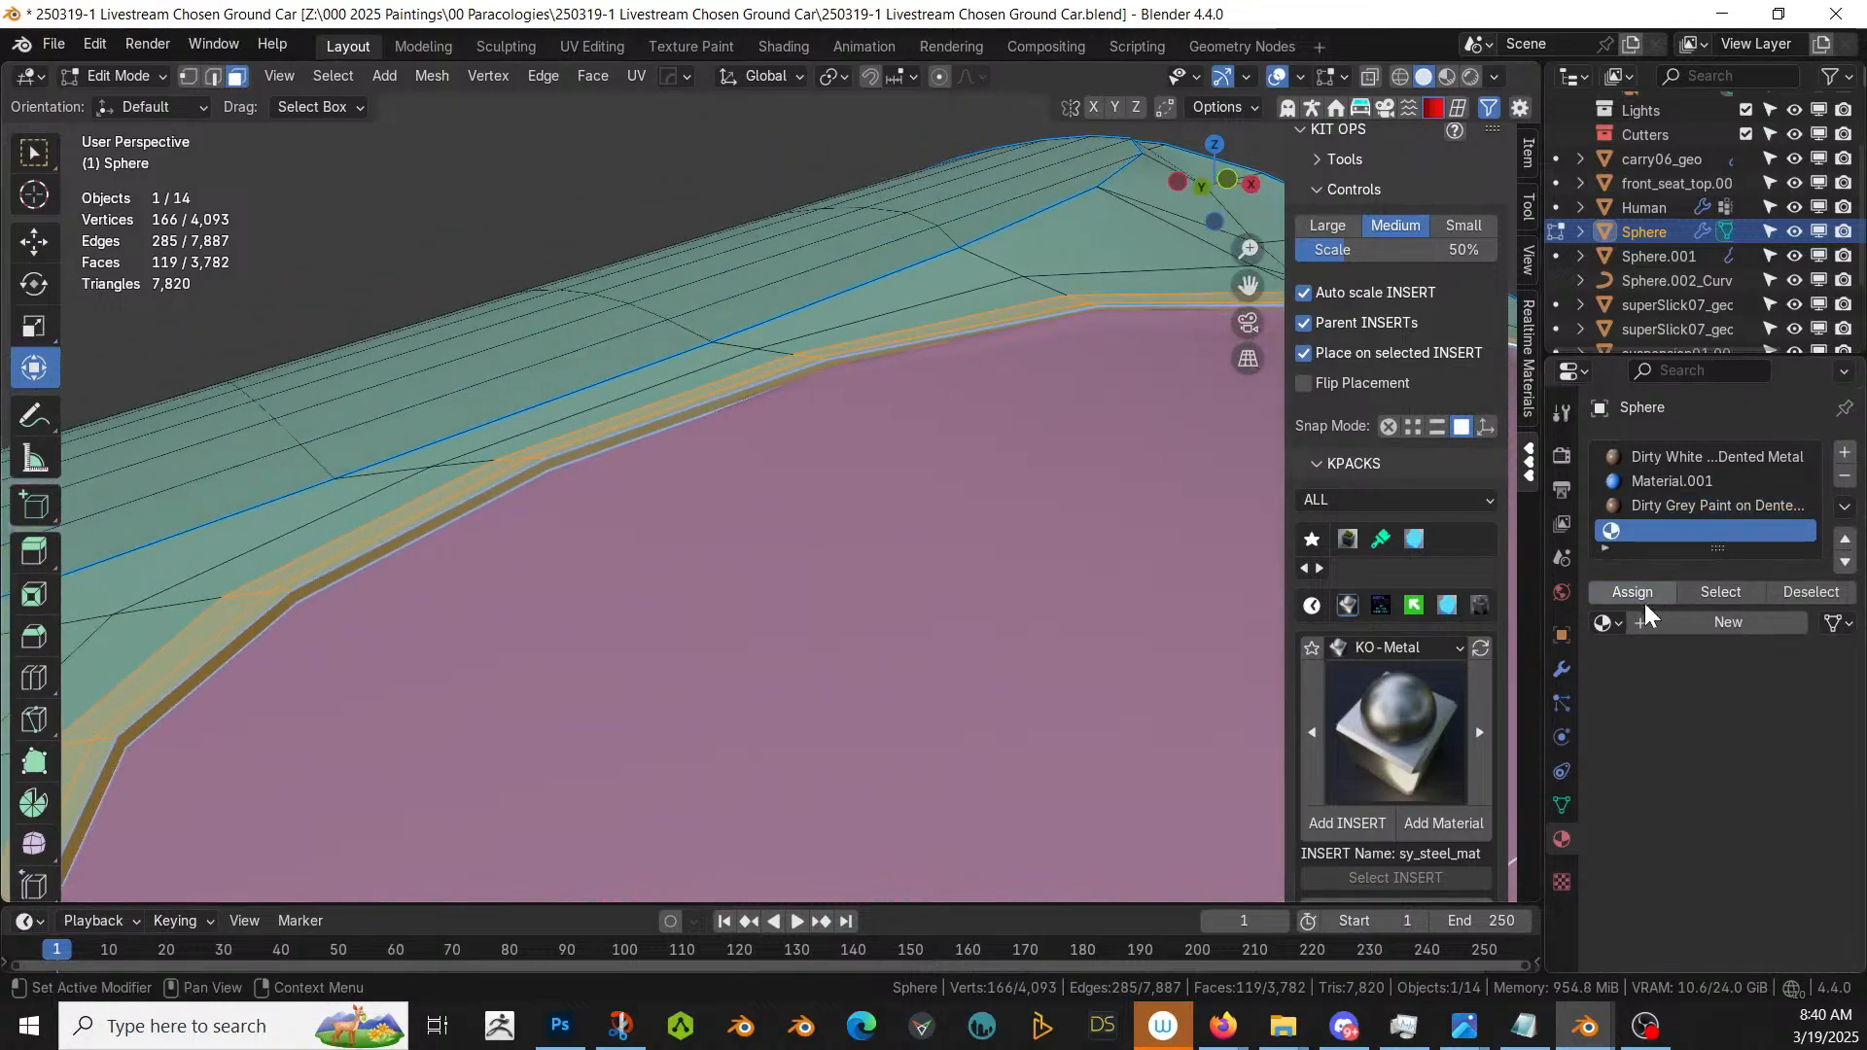
{"action": "left_click", "coordinate": [1606, 623]}
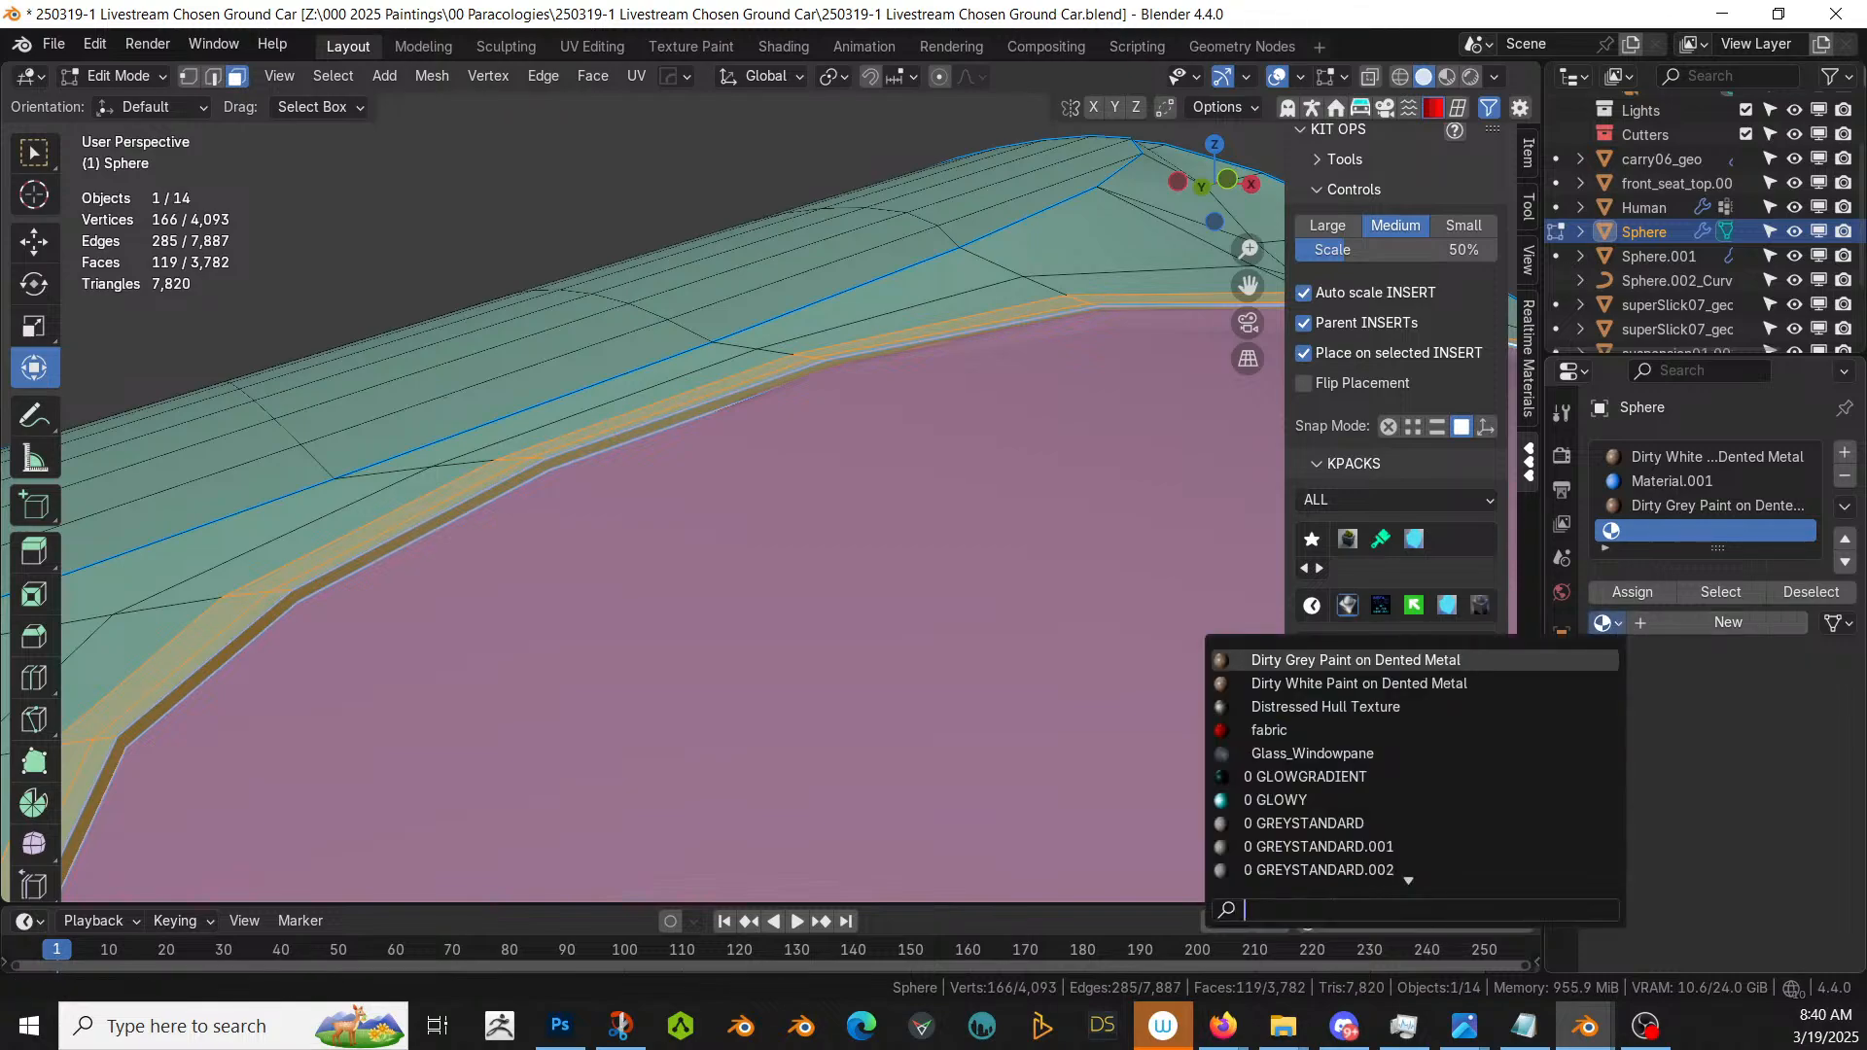
{"action": "left_click", "coordinate": [1361, 660]}
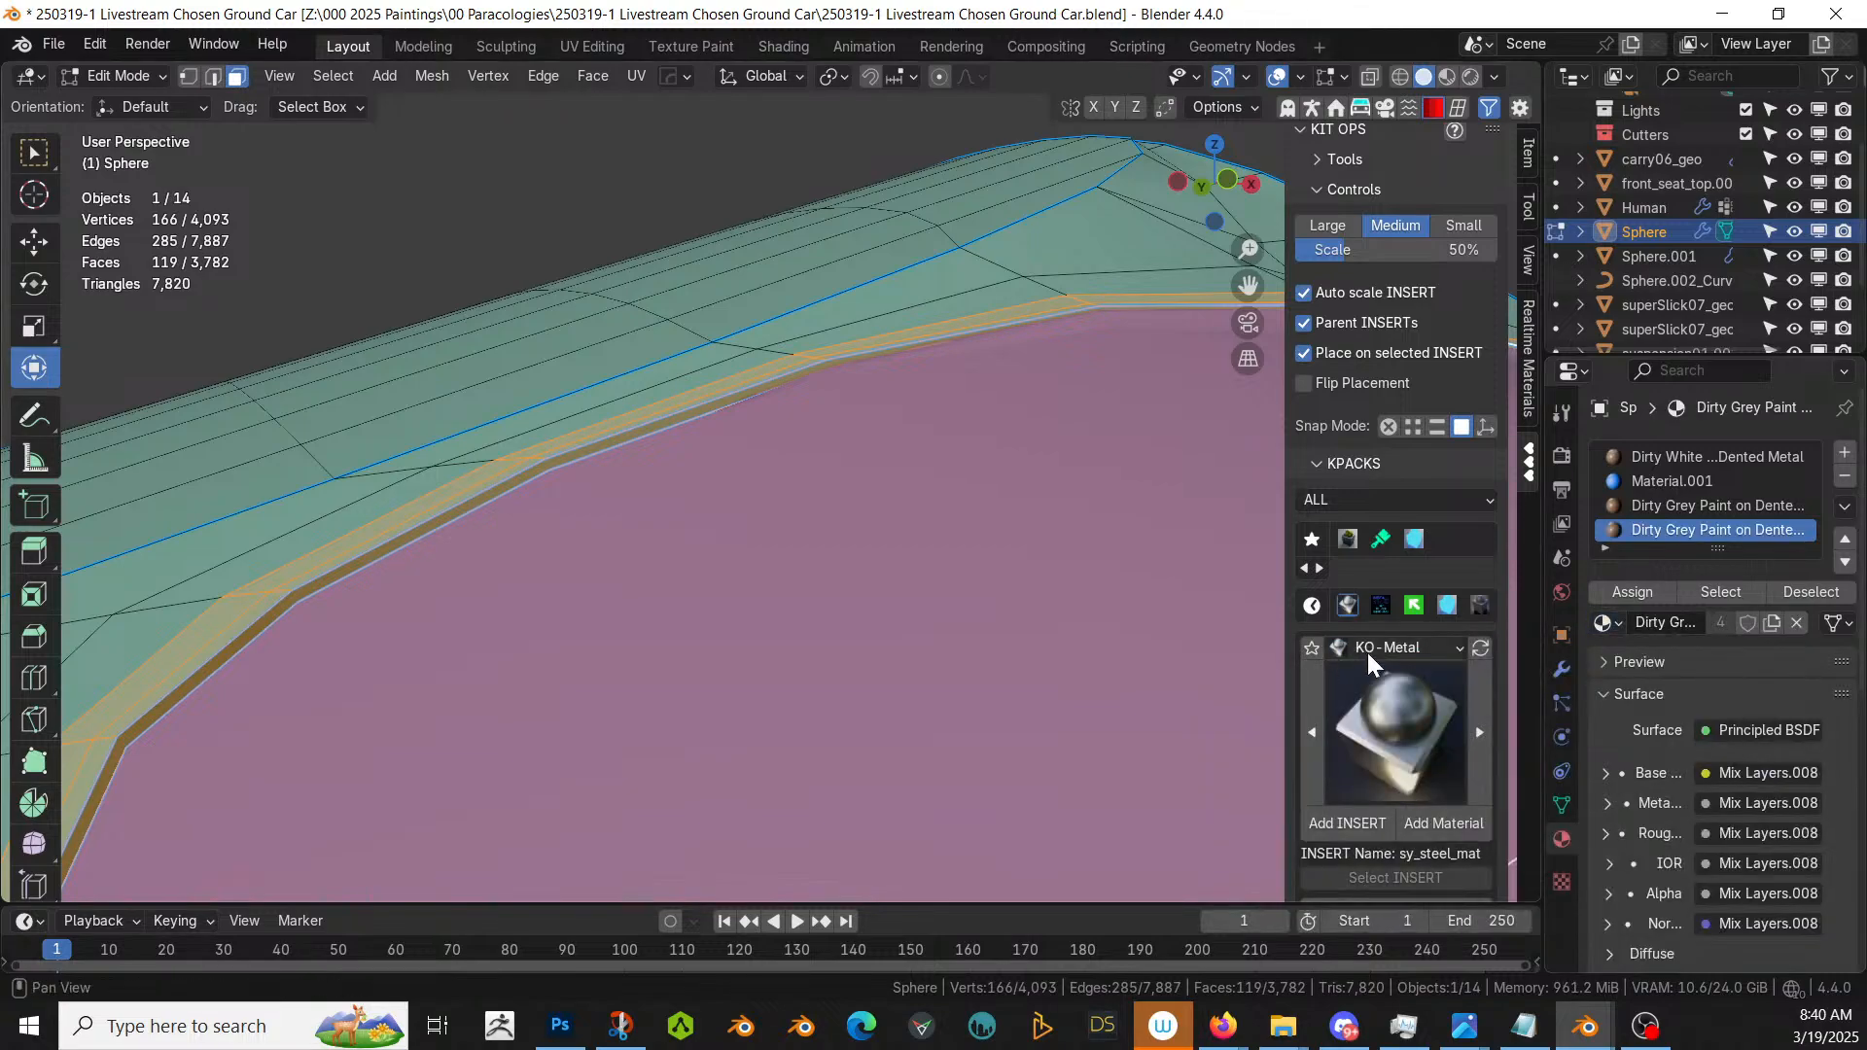
{"action": "left_click", "coordinate": [1772, 623]}
- Rename the copied material Dirty Black Paint on Dented Metal
{"action": "double_click", "coordinate": [1700, 623]}
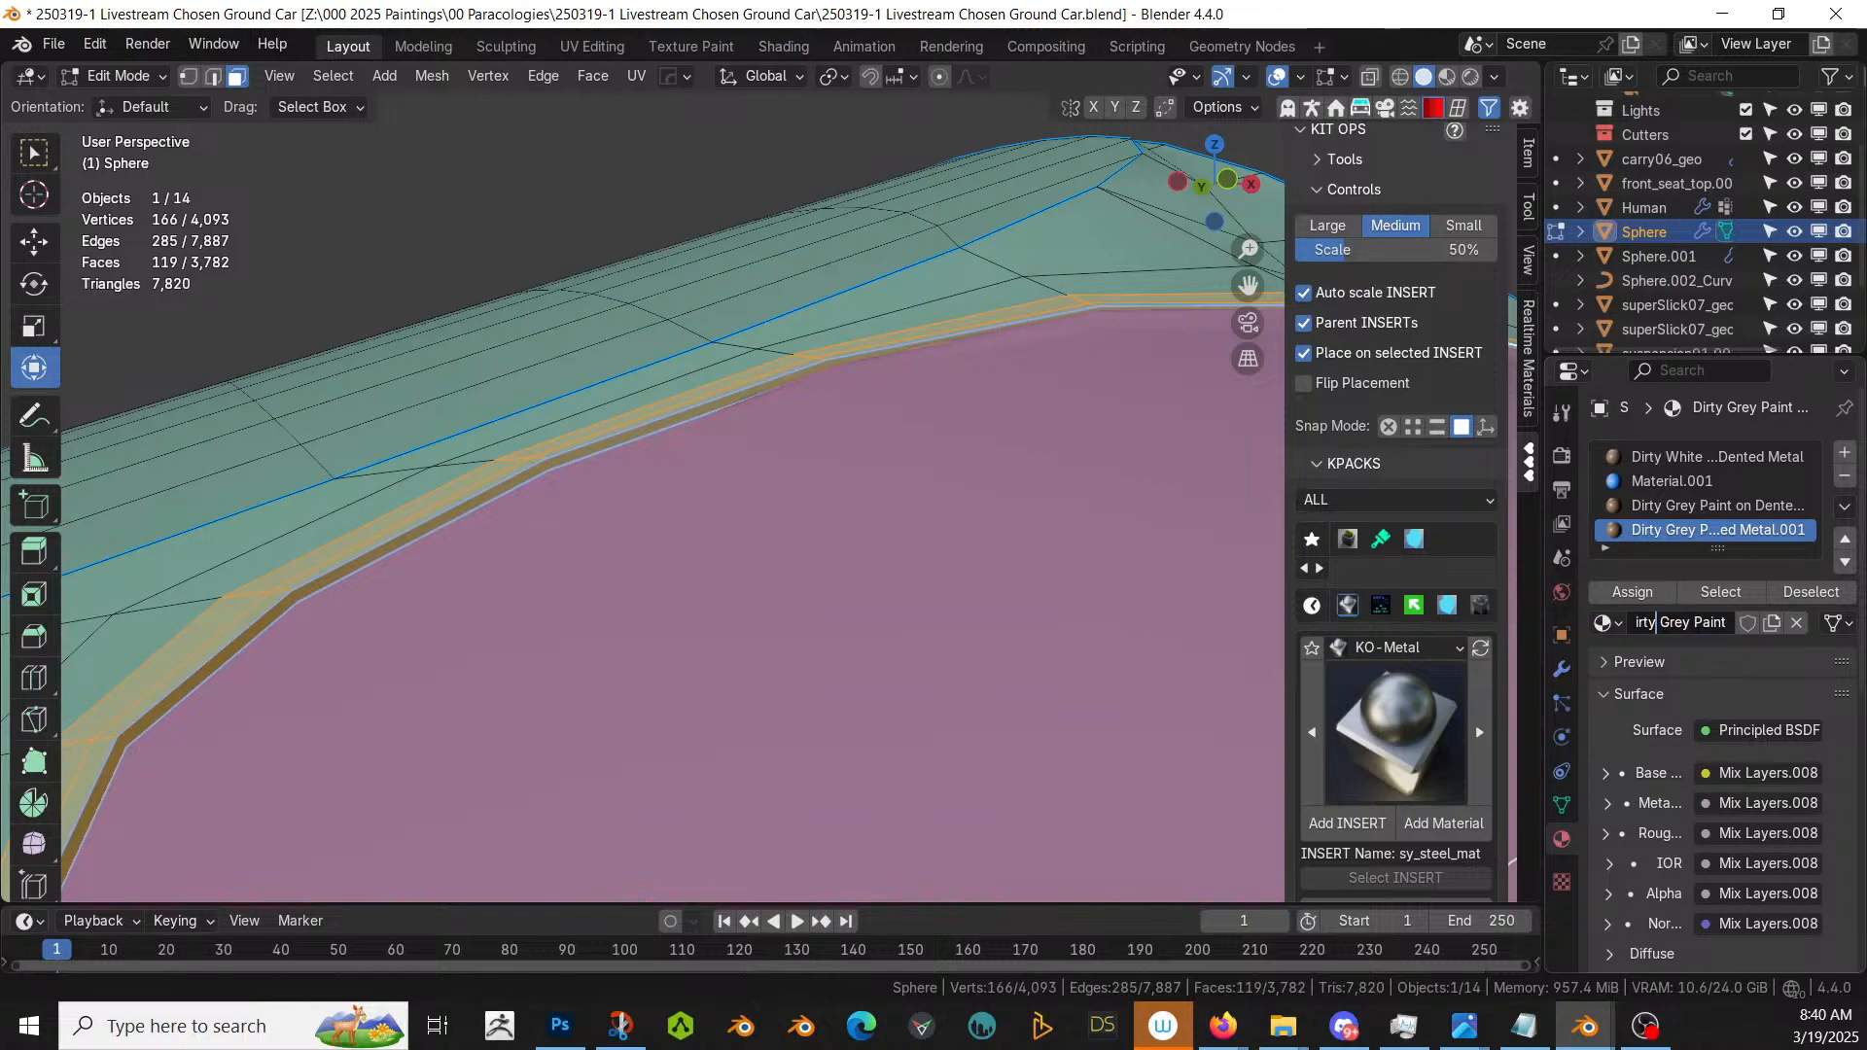
{"action": "key", "text": "BackSpace"}
{"action": "key", "text": "BackSpace"}
{"action": "key", "text": "BackSpace"}
{"action": "key", "text": "BackSpace"}
{"action": "type", "text": "Black"}
{"action": "key", "text": "Return"}
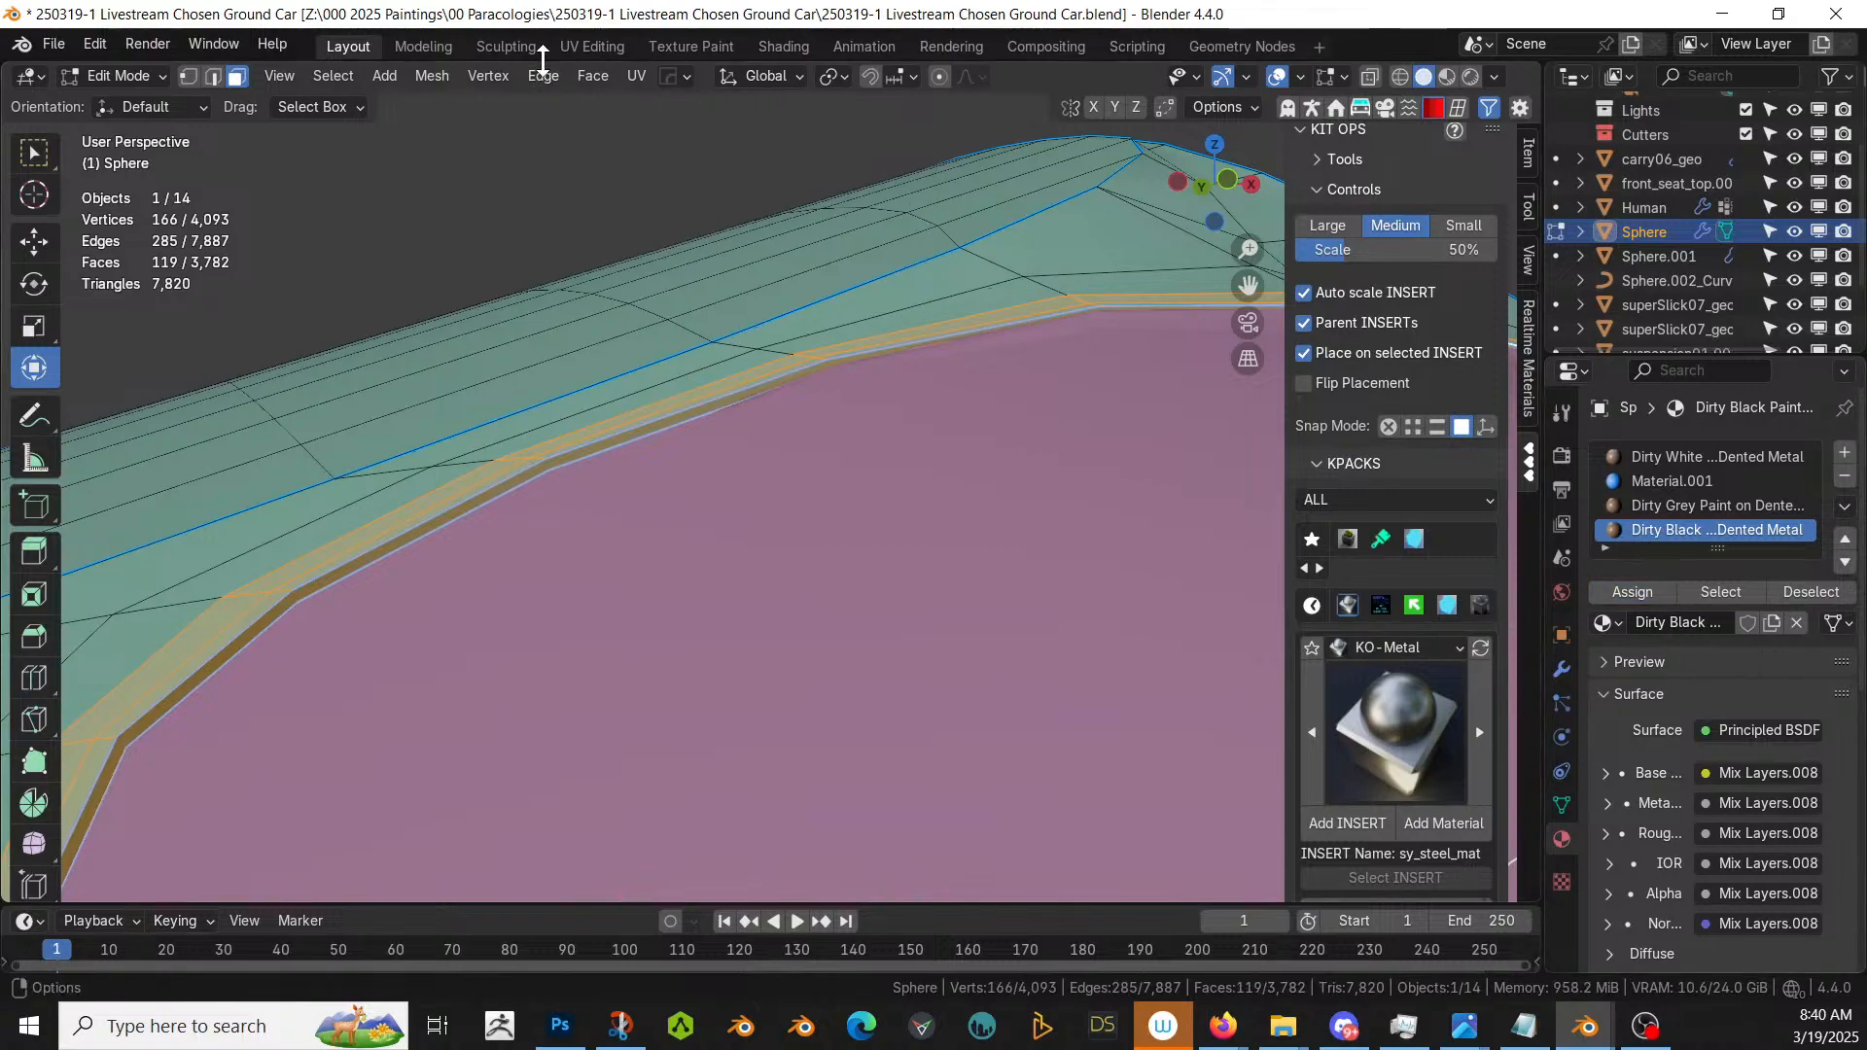
- In the Shading workspace, darken the base layer colour of Dirty Black Paint on Dented Metal to near black
{"action": "left_click", "coordinate": [783, 46]}
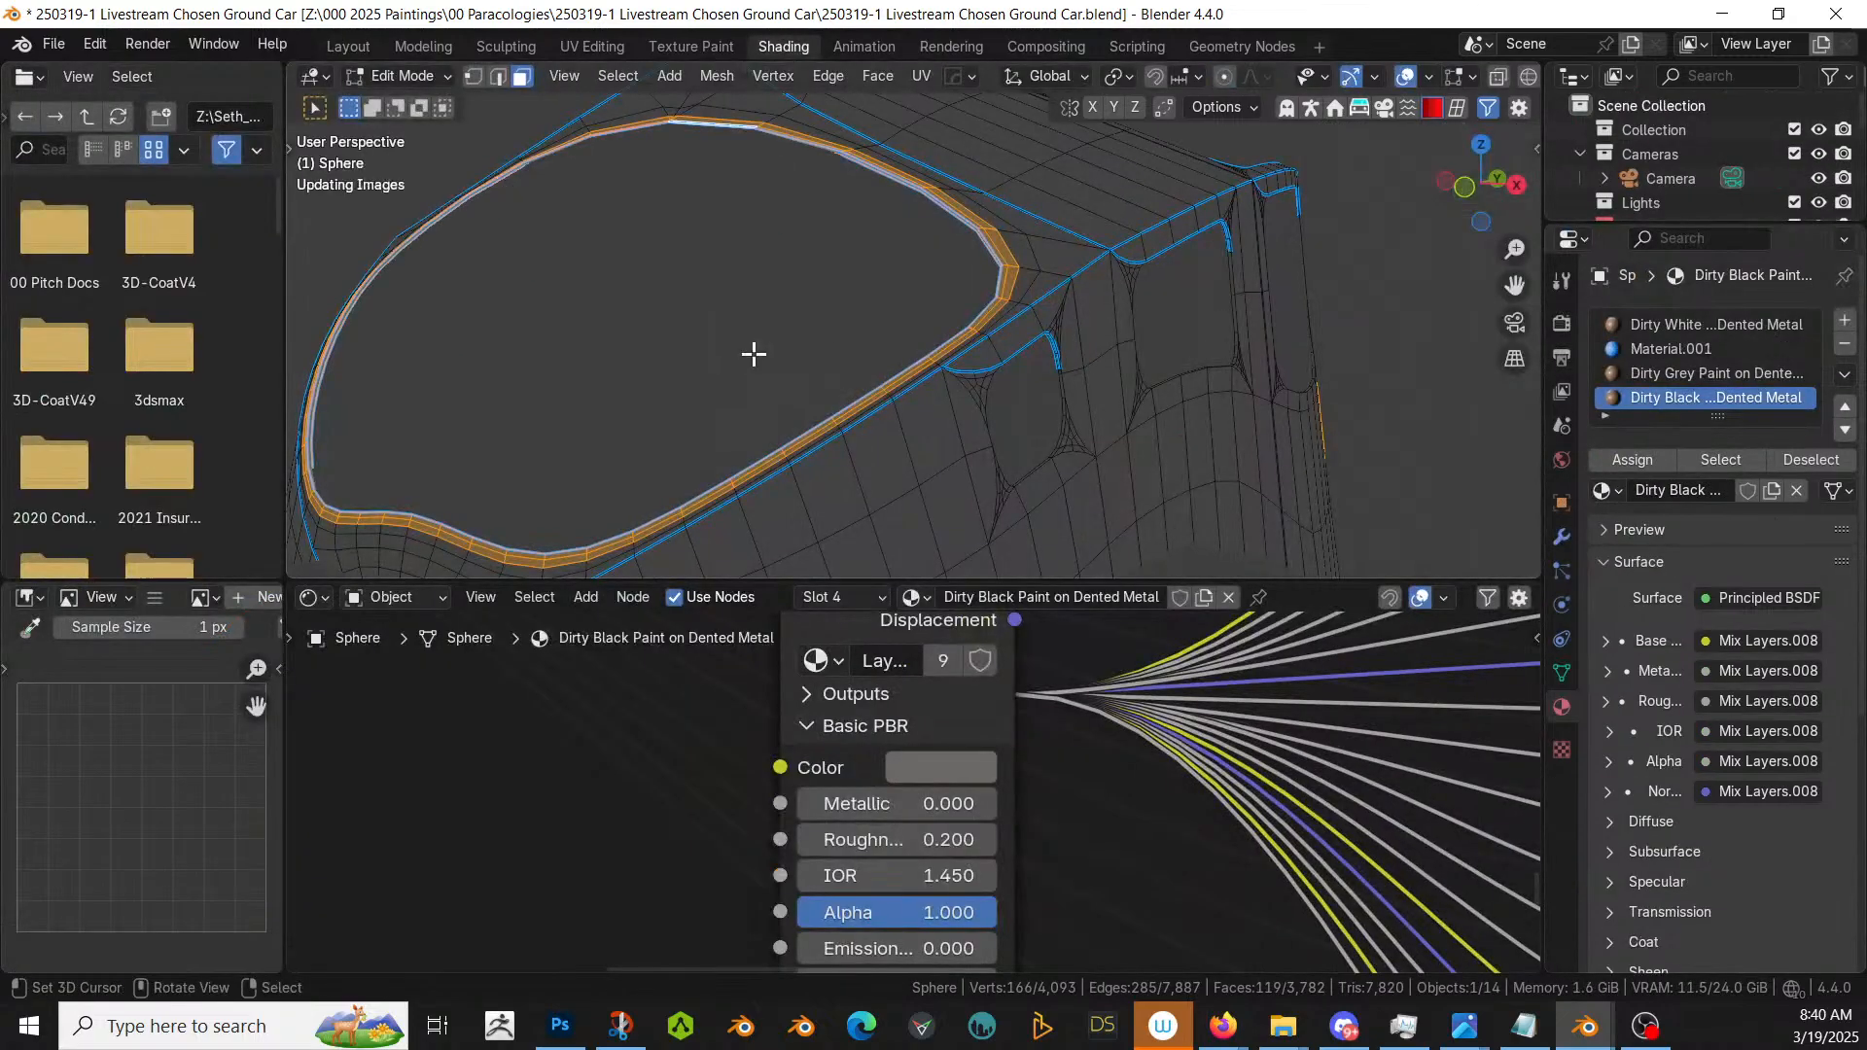
{"action": "left_click", "coordinate": [931, 767]}
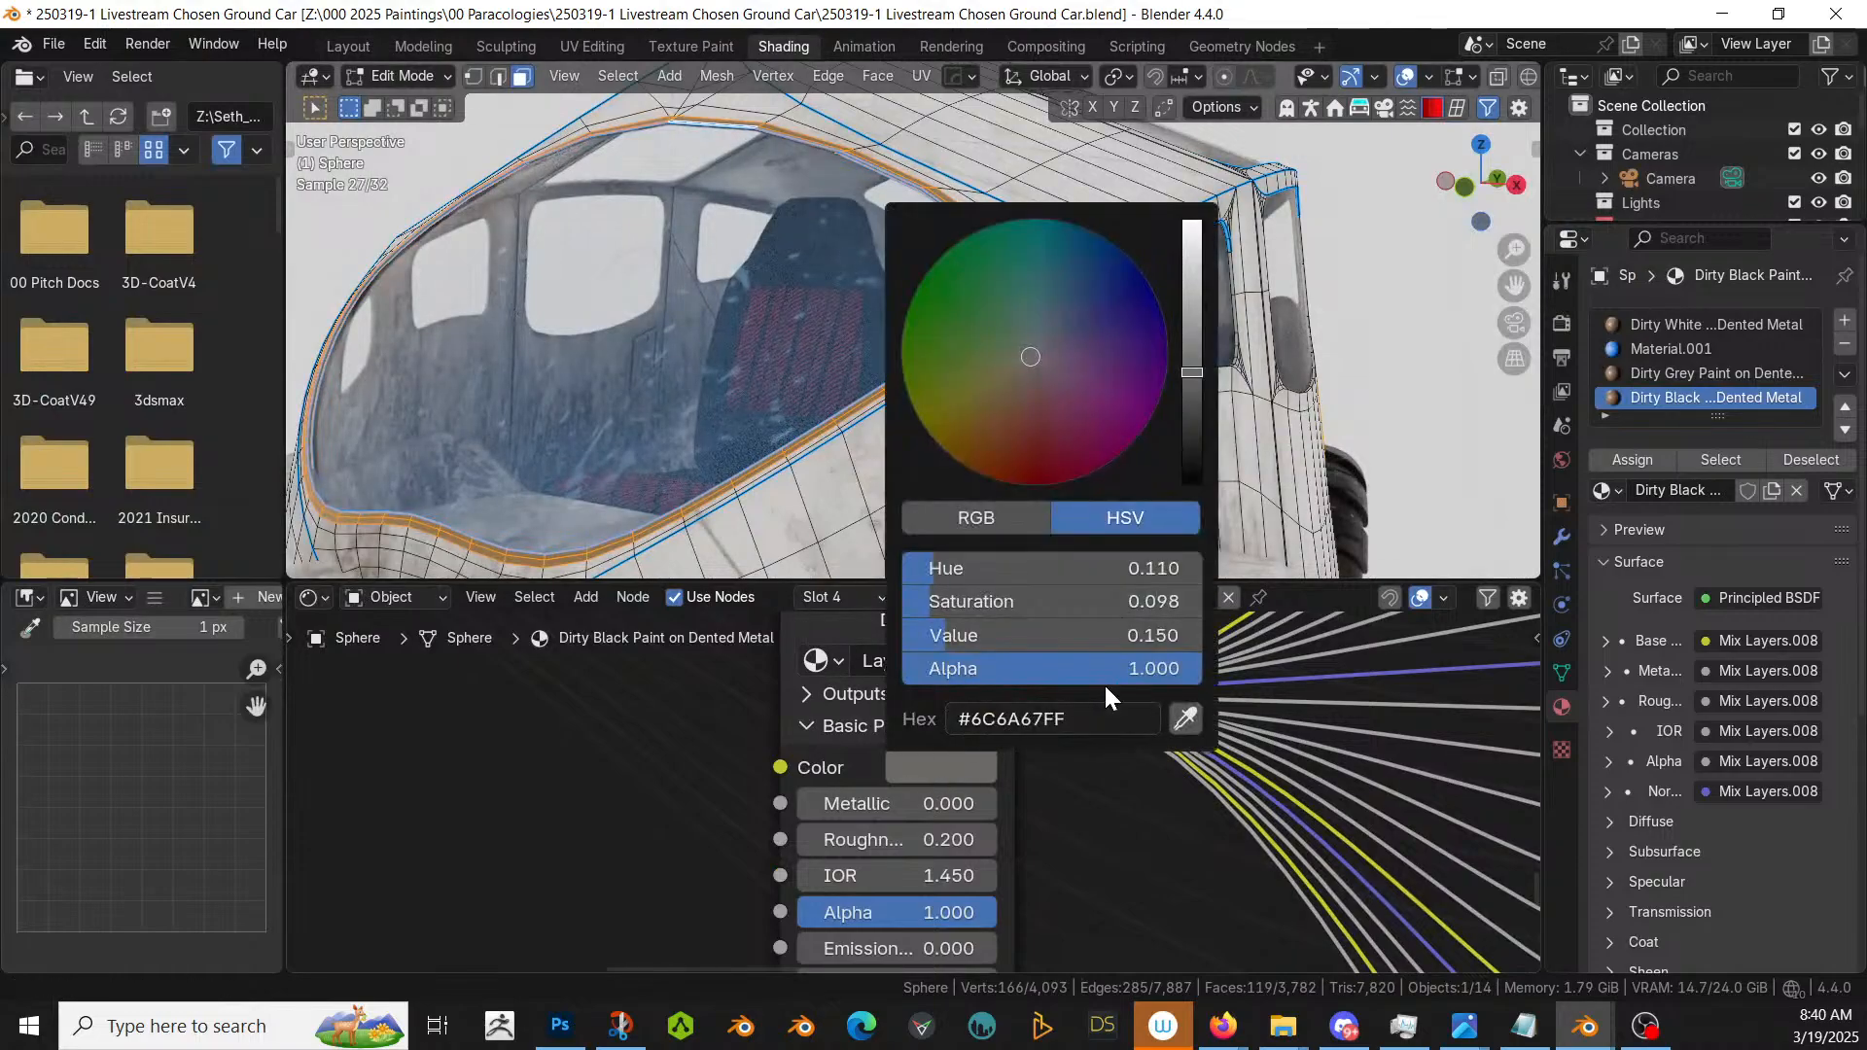
{"action": "left_click", "coordinate": [951, 767]}
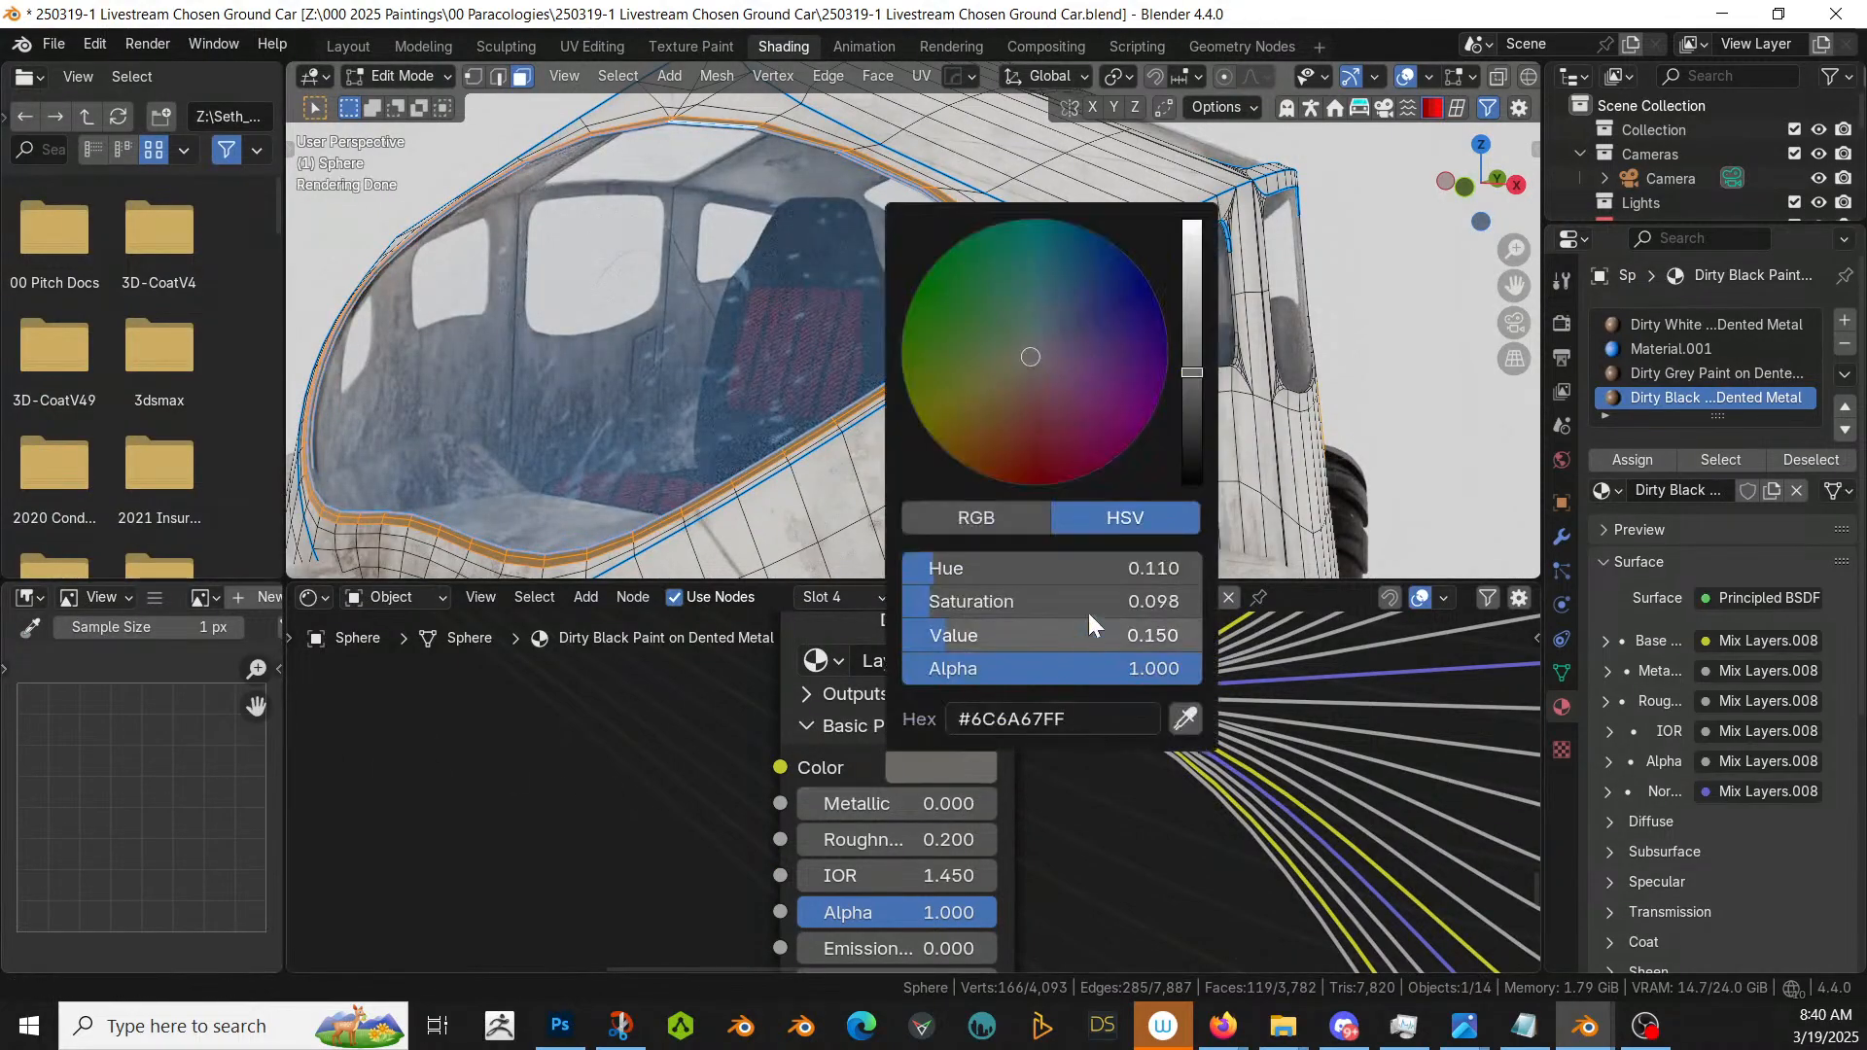
{"action": "left_click_drag", "start_coordinate": [1194, 379], "coordinate": [1194, 465]}
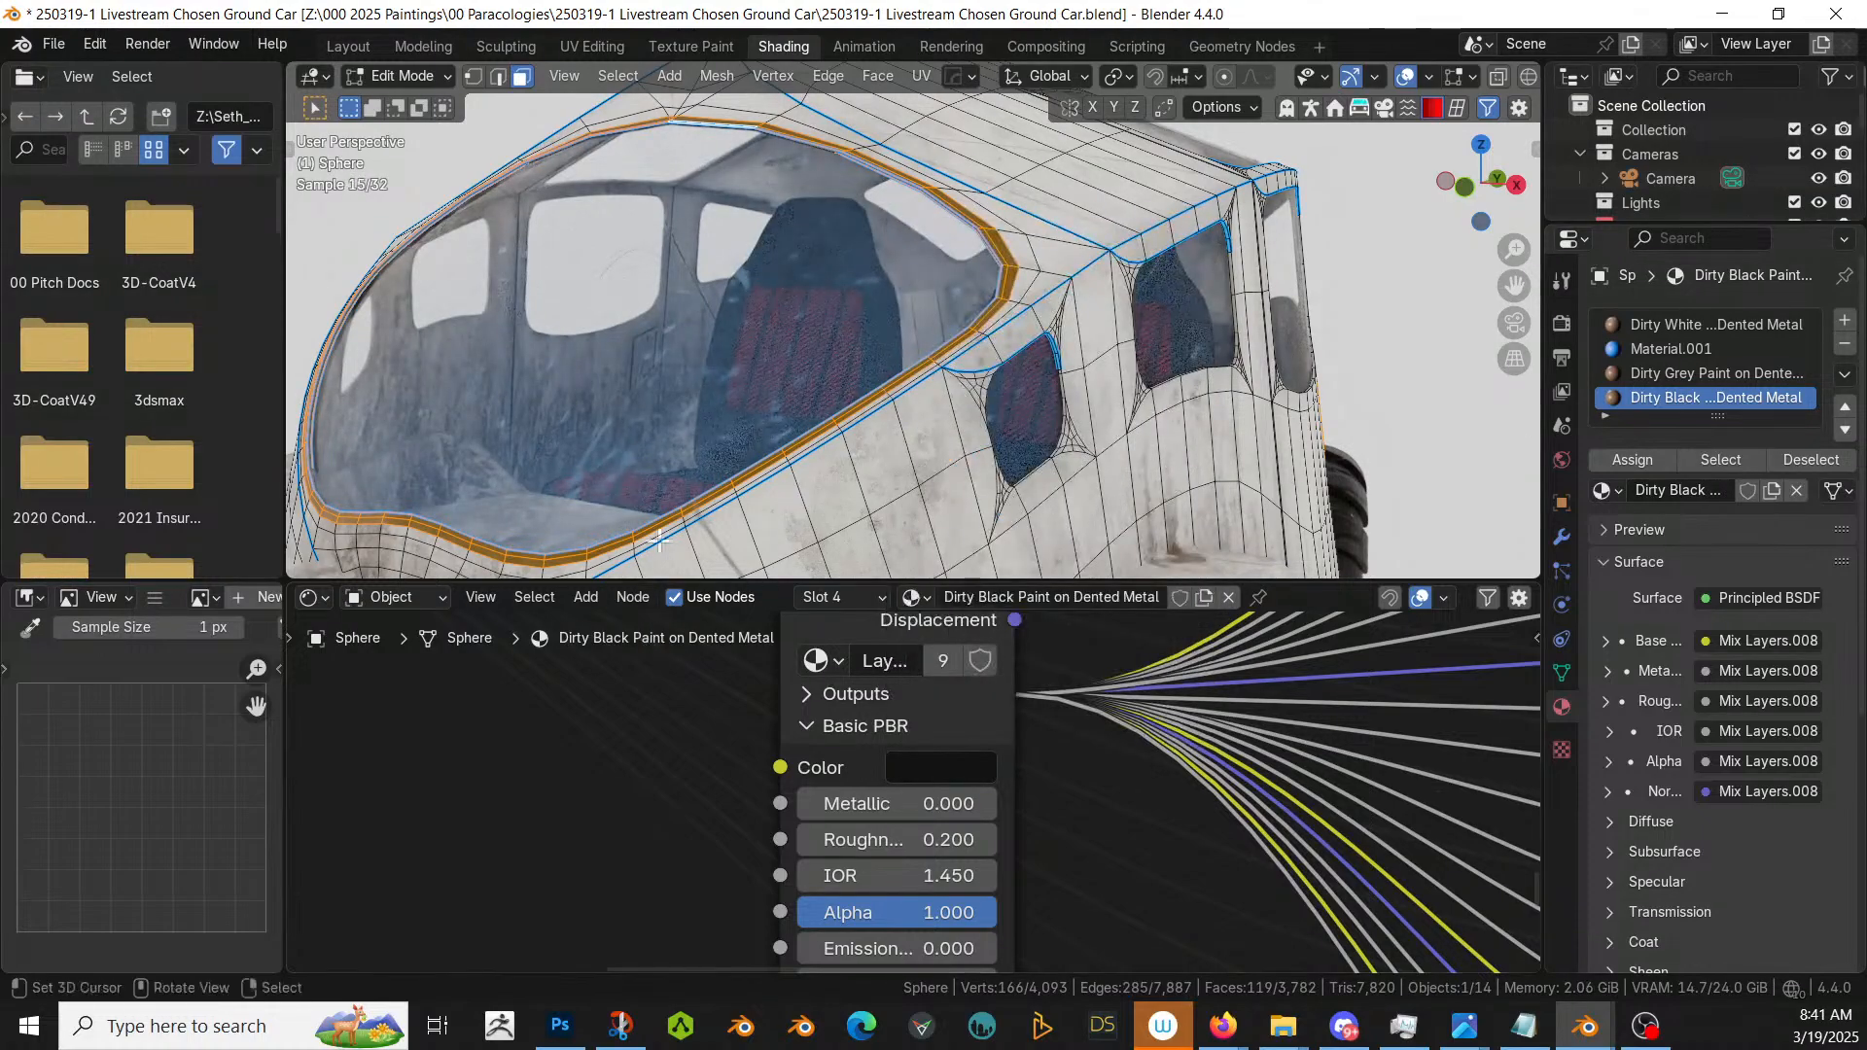
- Leave Edit Mode and examine the black windshield trim and the untrimmed side windows in the rendered view
{"action": "key", "text": "Tab"}
{"action": "scroll", "coordinate": [700, 505], "scroll_direction": "down", "scroll_amount": 5}
{"action": "mouse_move", "coordinate": [731, 490]}
{"action": "middle_mouse_down"}
{"action": "mouse_move", "coordinate": [902, 482]}
{"action": "mouse_move", "coordinate": [791, 564]}
{"action": "mouse_move", "coordinate": [742, 570]}
{"action": "mouse_move", "coordinate": [599, 464]}
{"action": "mouse_move", "coordinate": [720, 520]}
{"action": "middle_mouse_up"}
{"action": "scroll", "coordinate": [598, 464], "scroll_direction": "up", "scroll_amount": 2}
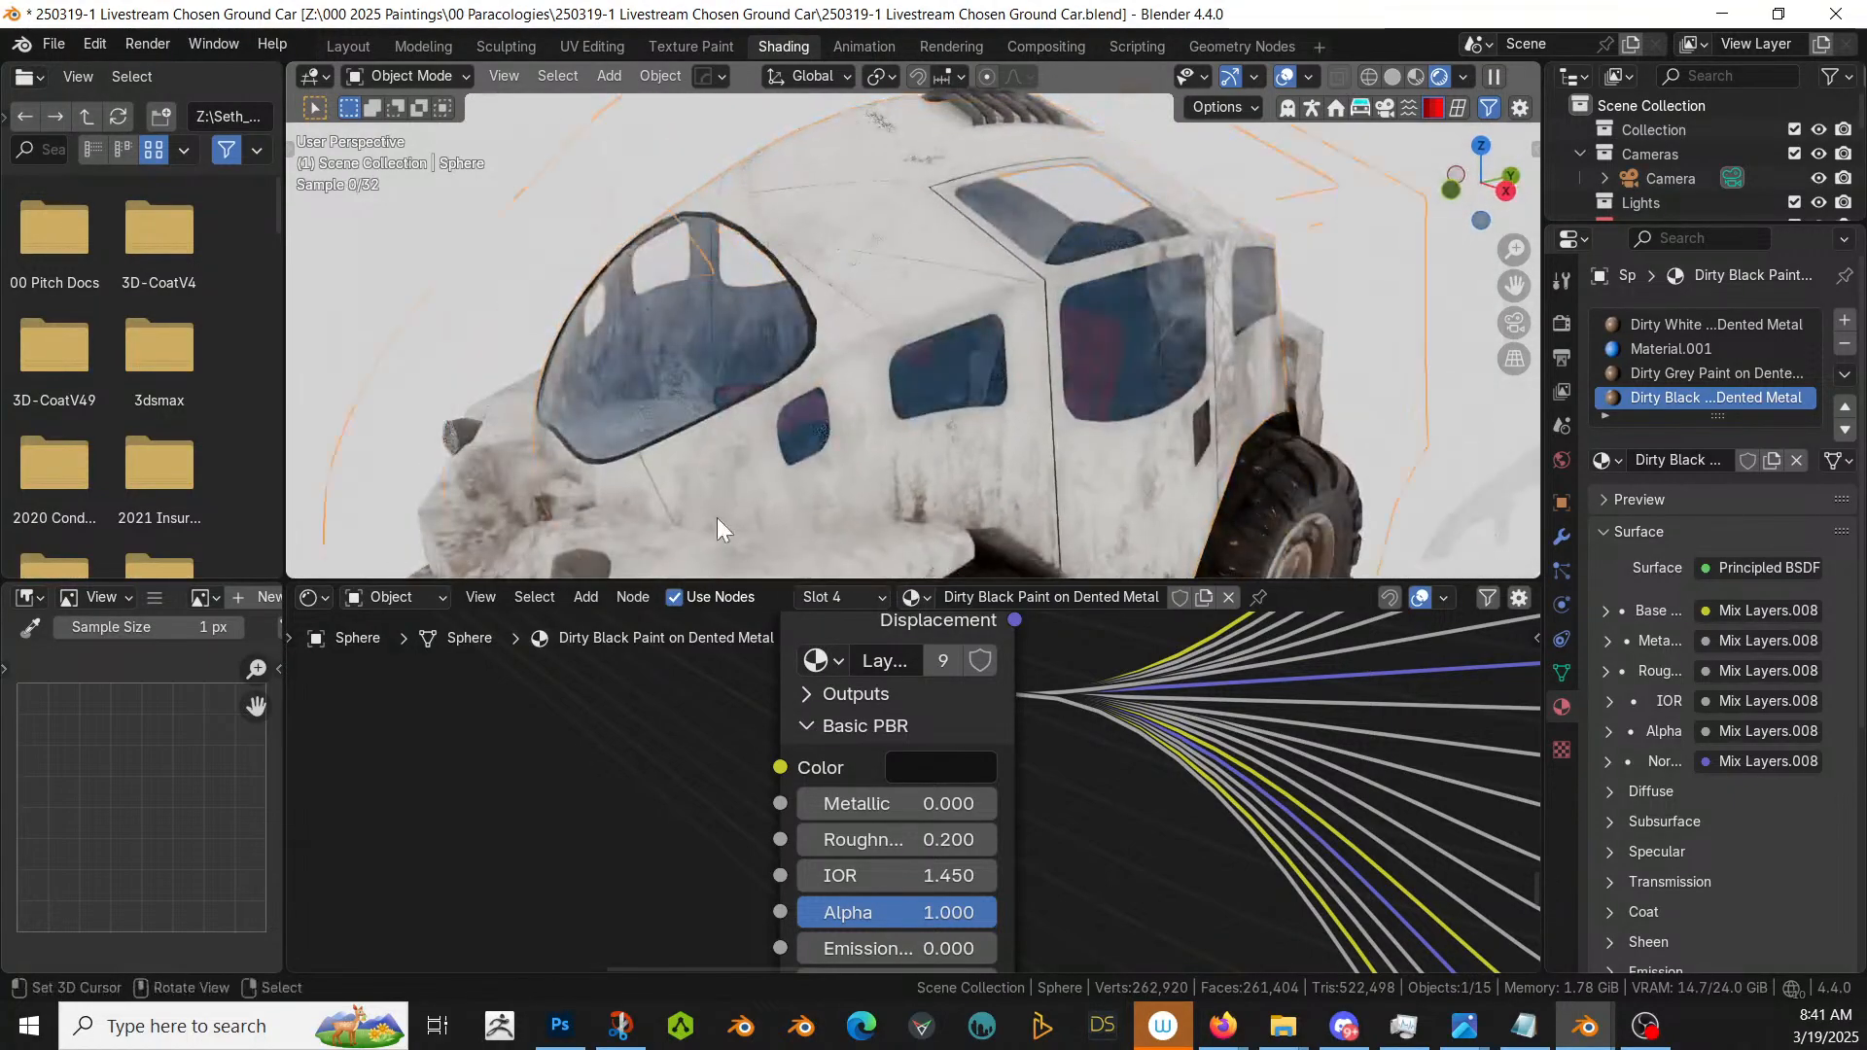
{"action": "scroll", "coordinate": [719, 519], "scroll_direction": "up", "scroll_amount": 3}
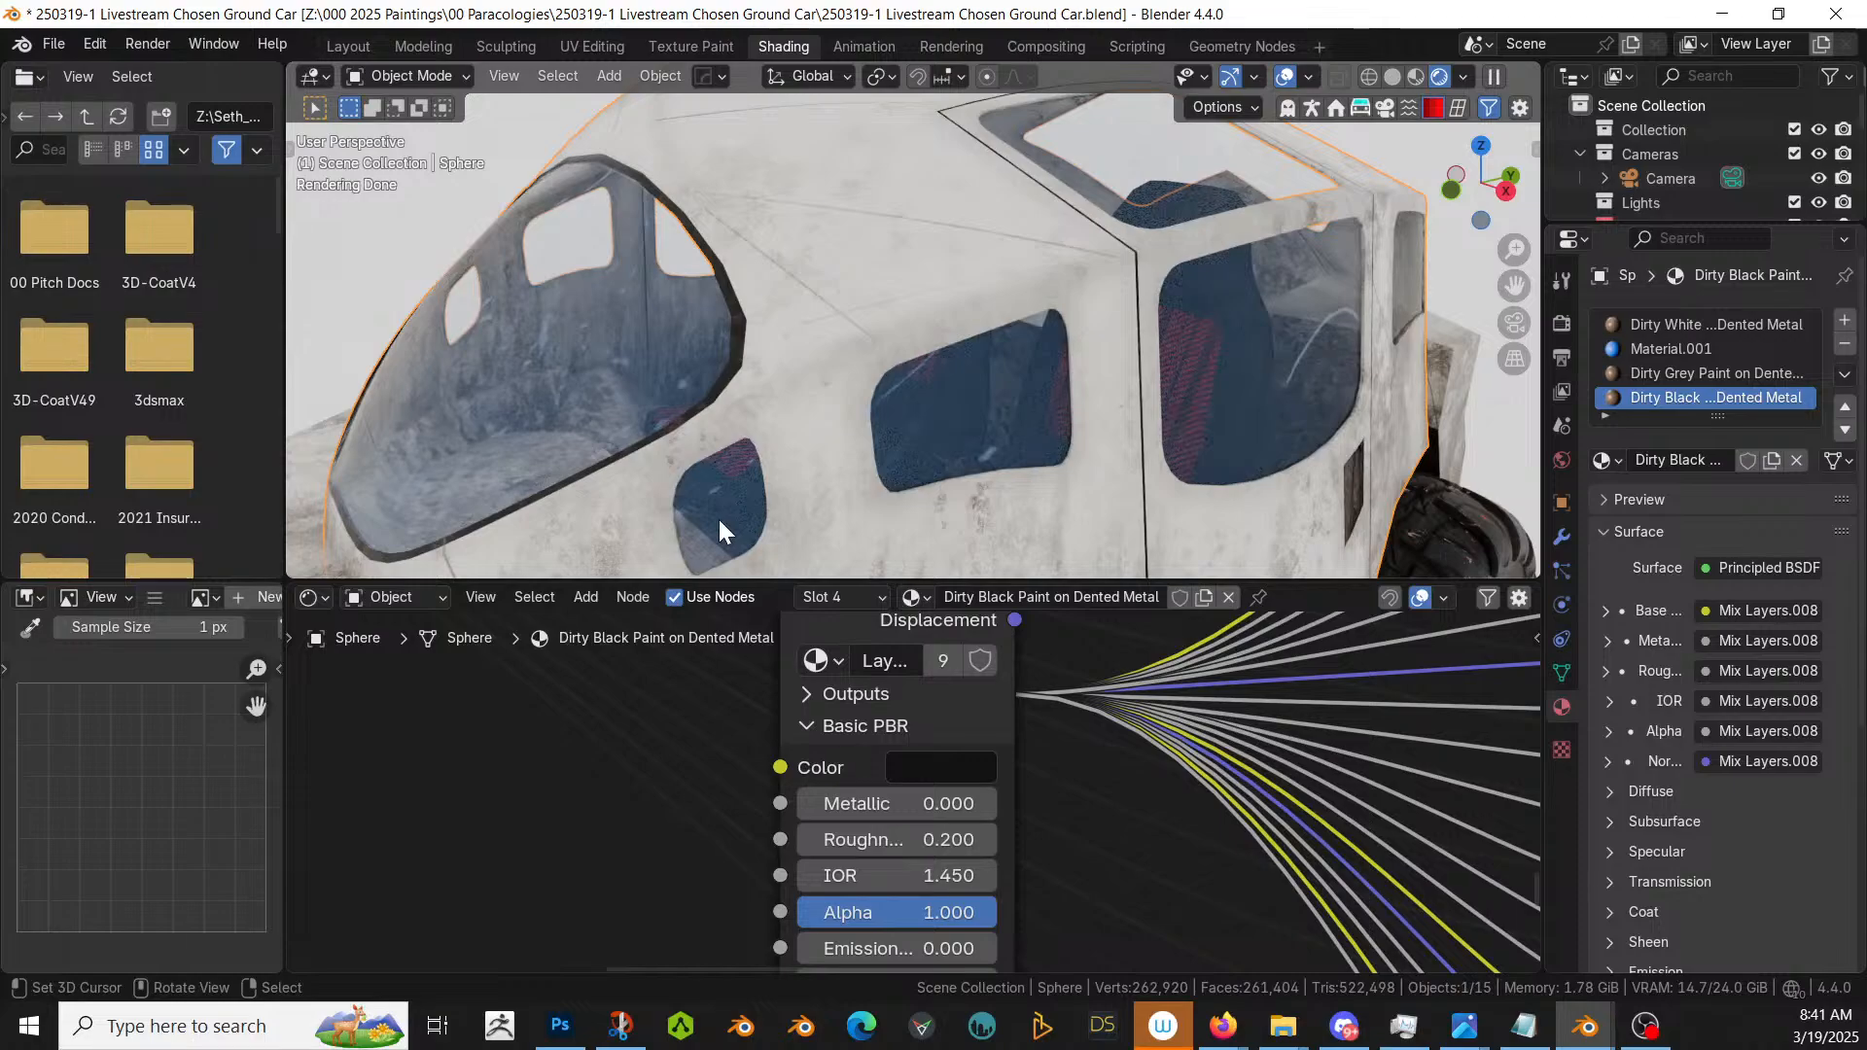
{"action": "scroll", "coordinate": [719, 520], "scroll_direction": "up", "scroll_amount": 2}
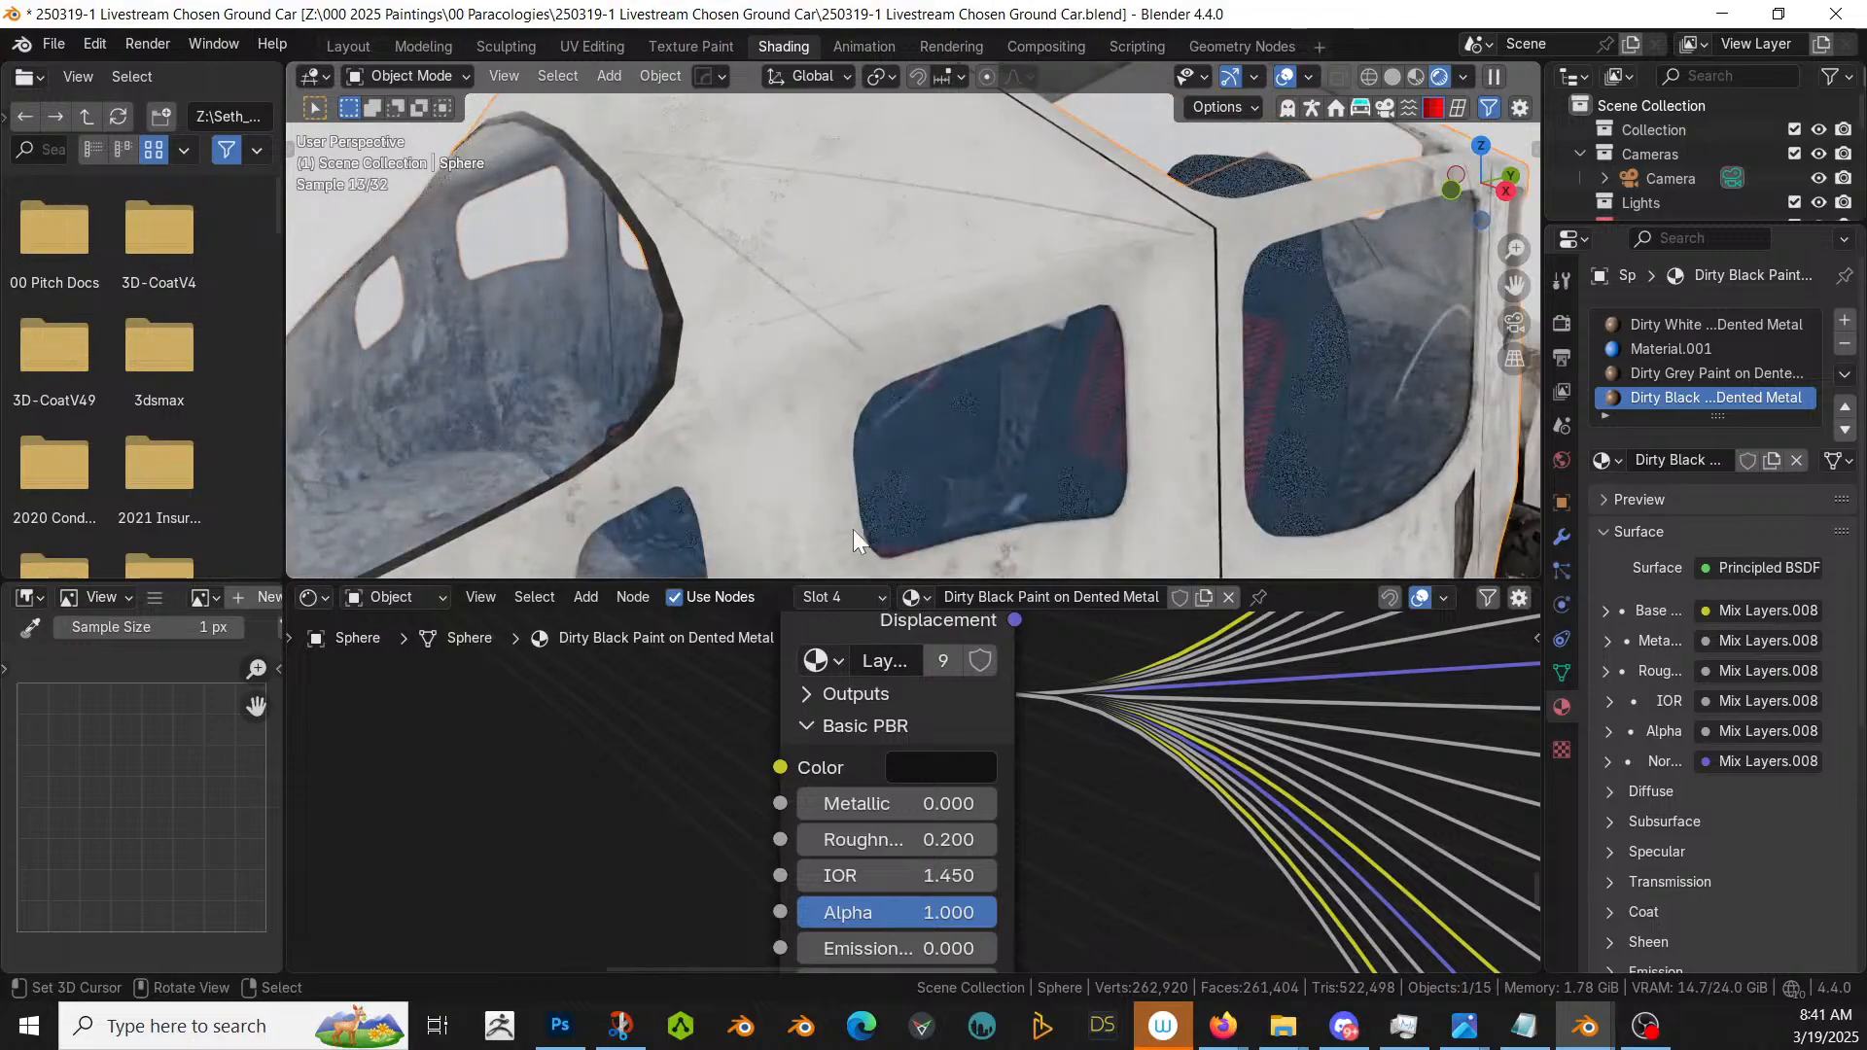
{"action": "mouse_move", "coordinate": [853, 529]}
{"action": "middle_mouse_down"}
{"action": "mouse_move", "coordinate": [891, 420]}
{"action": "mouse_move", "coordinate": [872, 436]}
{"action": "middle_mouse_up"}
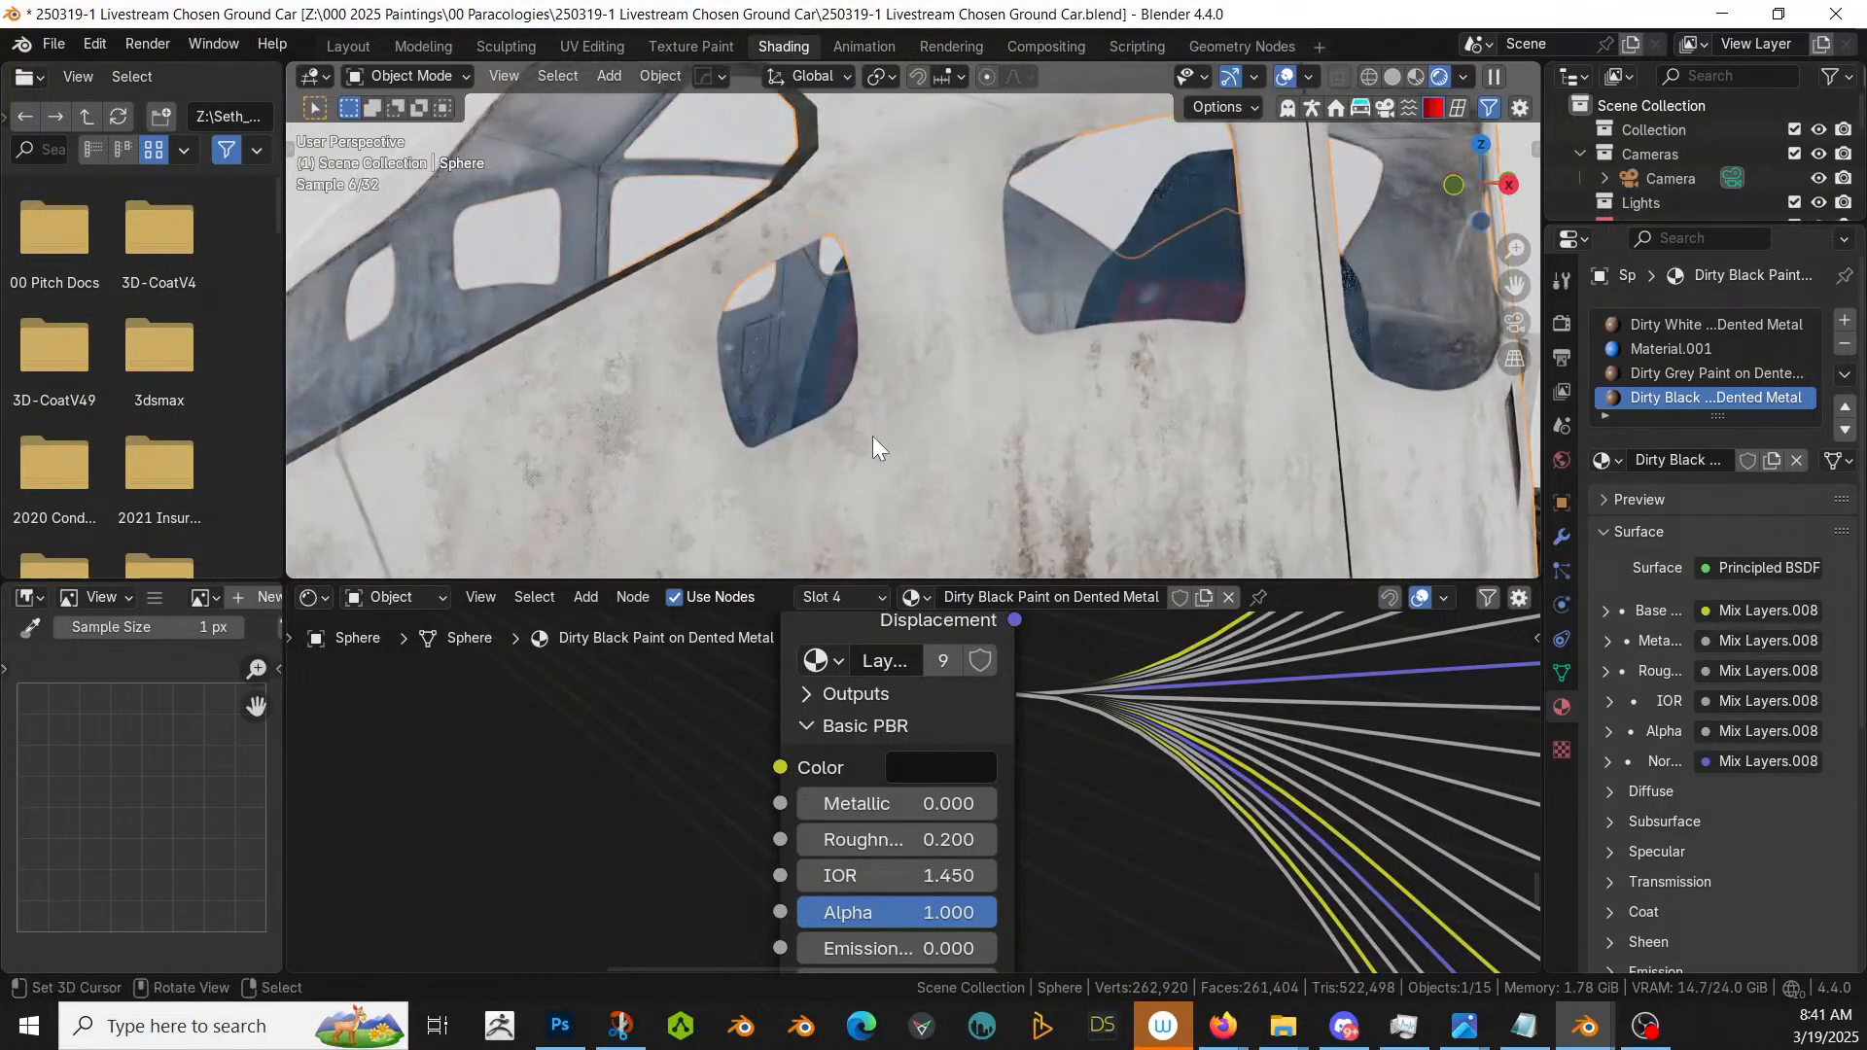
- Switch to solid shading and return to the Layout workspace with the front of the cabin in view
{"action": "key", "text": "z"}
{"action": "key", "text": "6"}
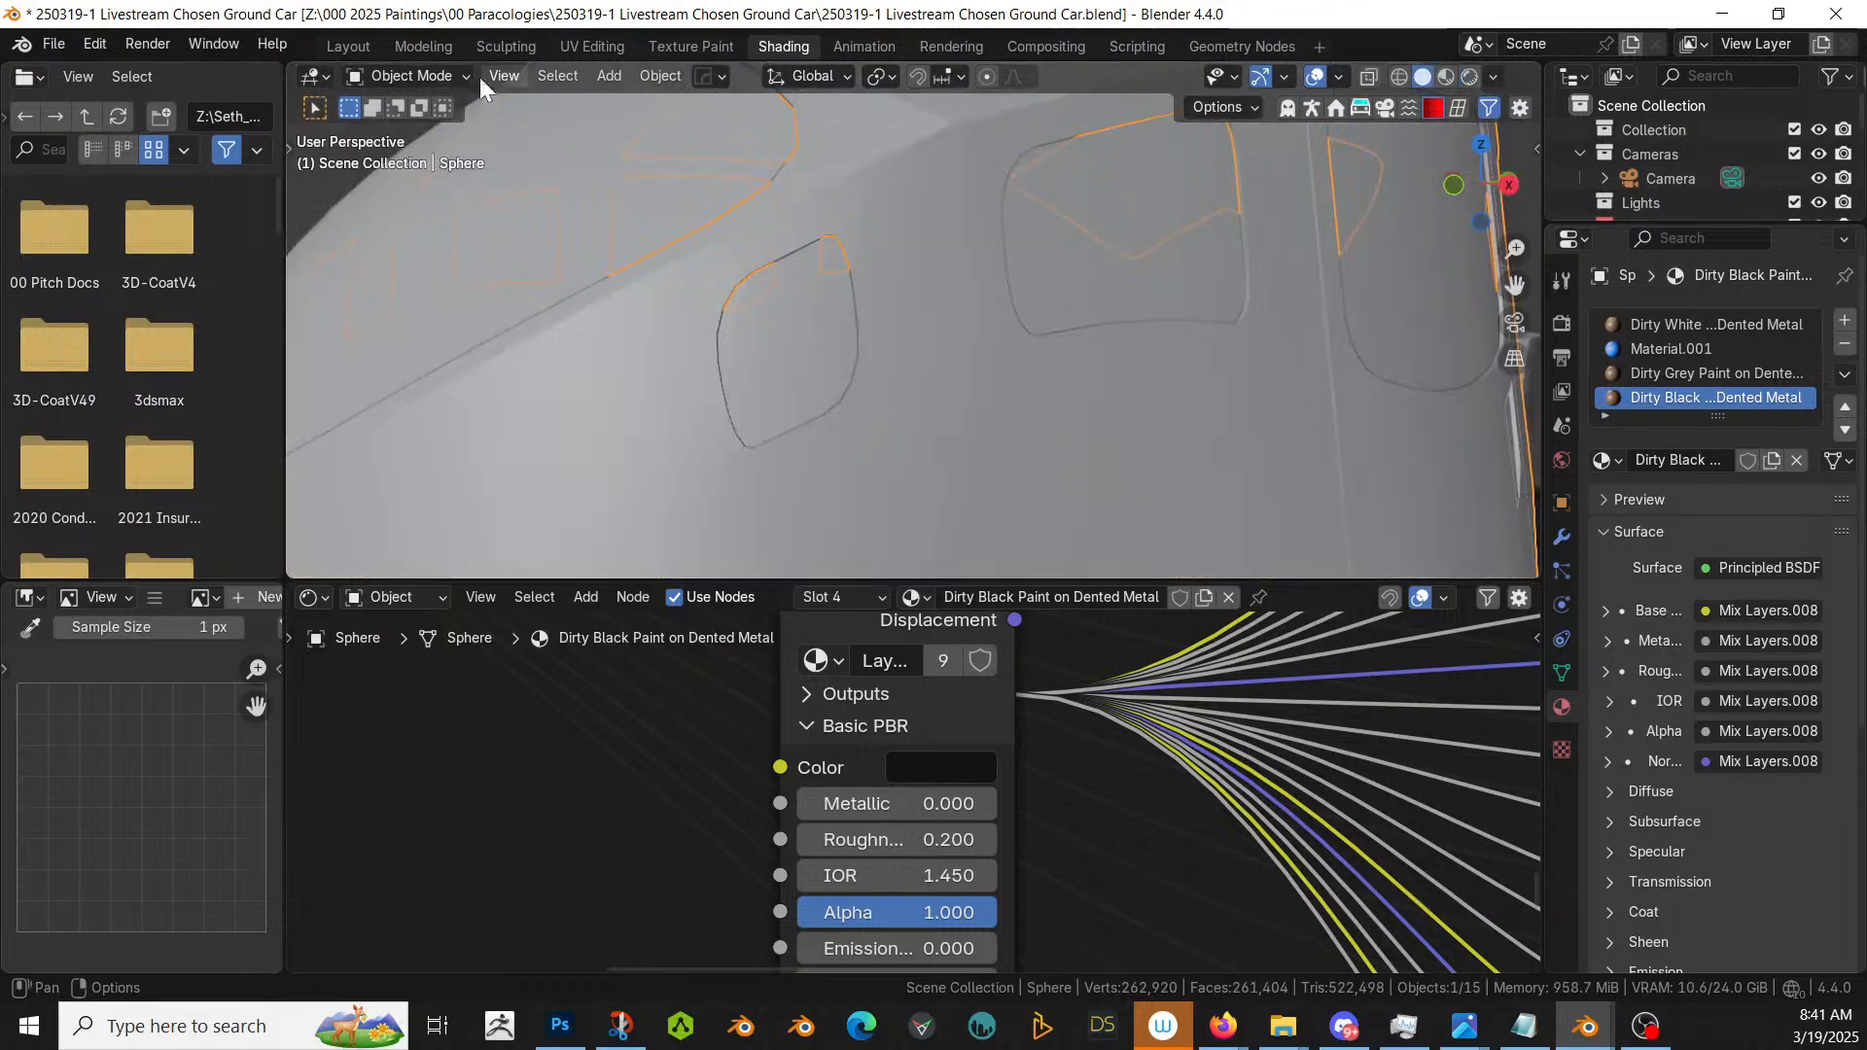
{"action": "left_click", "coordinate": [347, 46]}
{"action": "scroll", "coordinate": [738, 358], "scroll_direction": "down", "scroll_amount": 6}
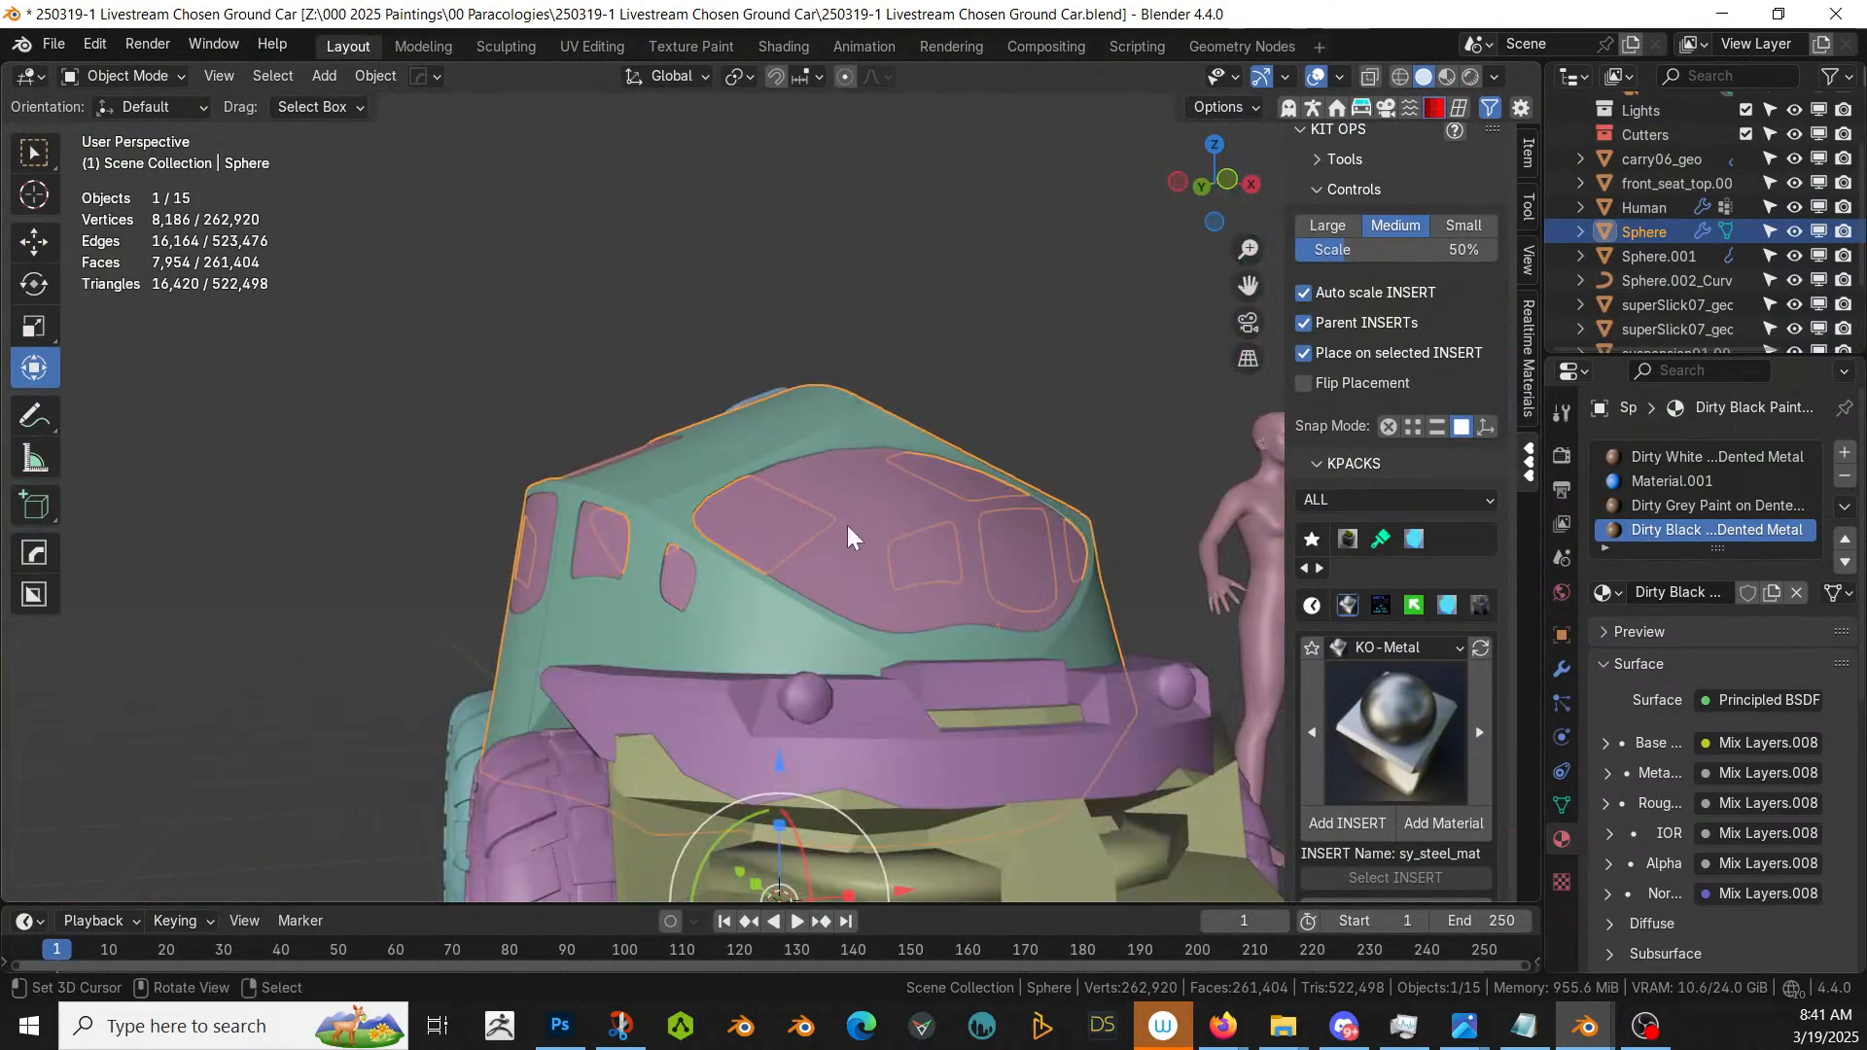
{"action": "scroll", "coordinate": [792, 513], "scroll_direction": "up", "scroll_amount": 3}
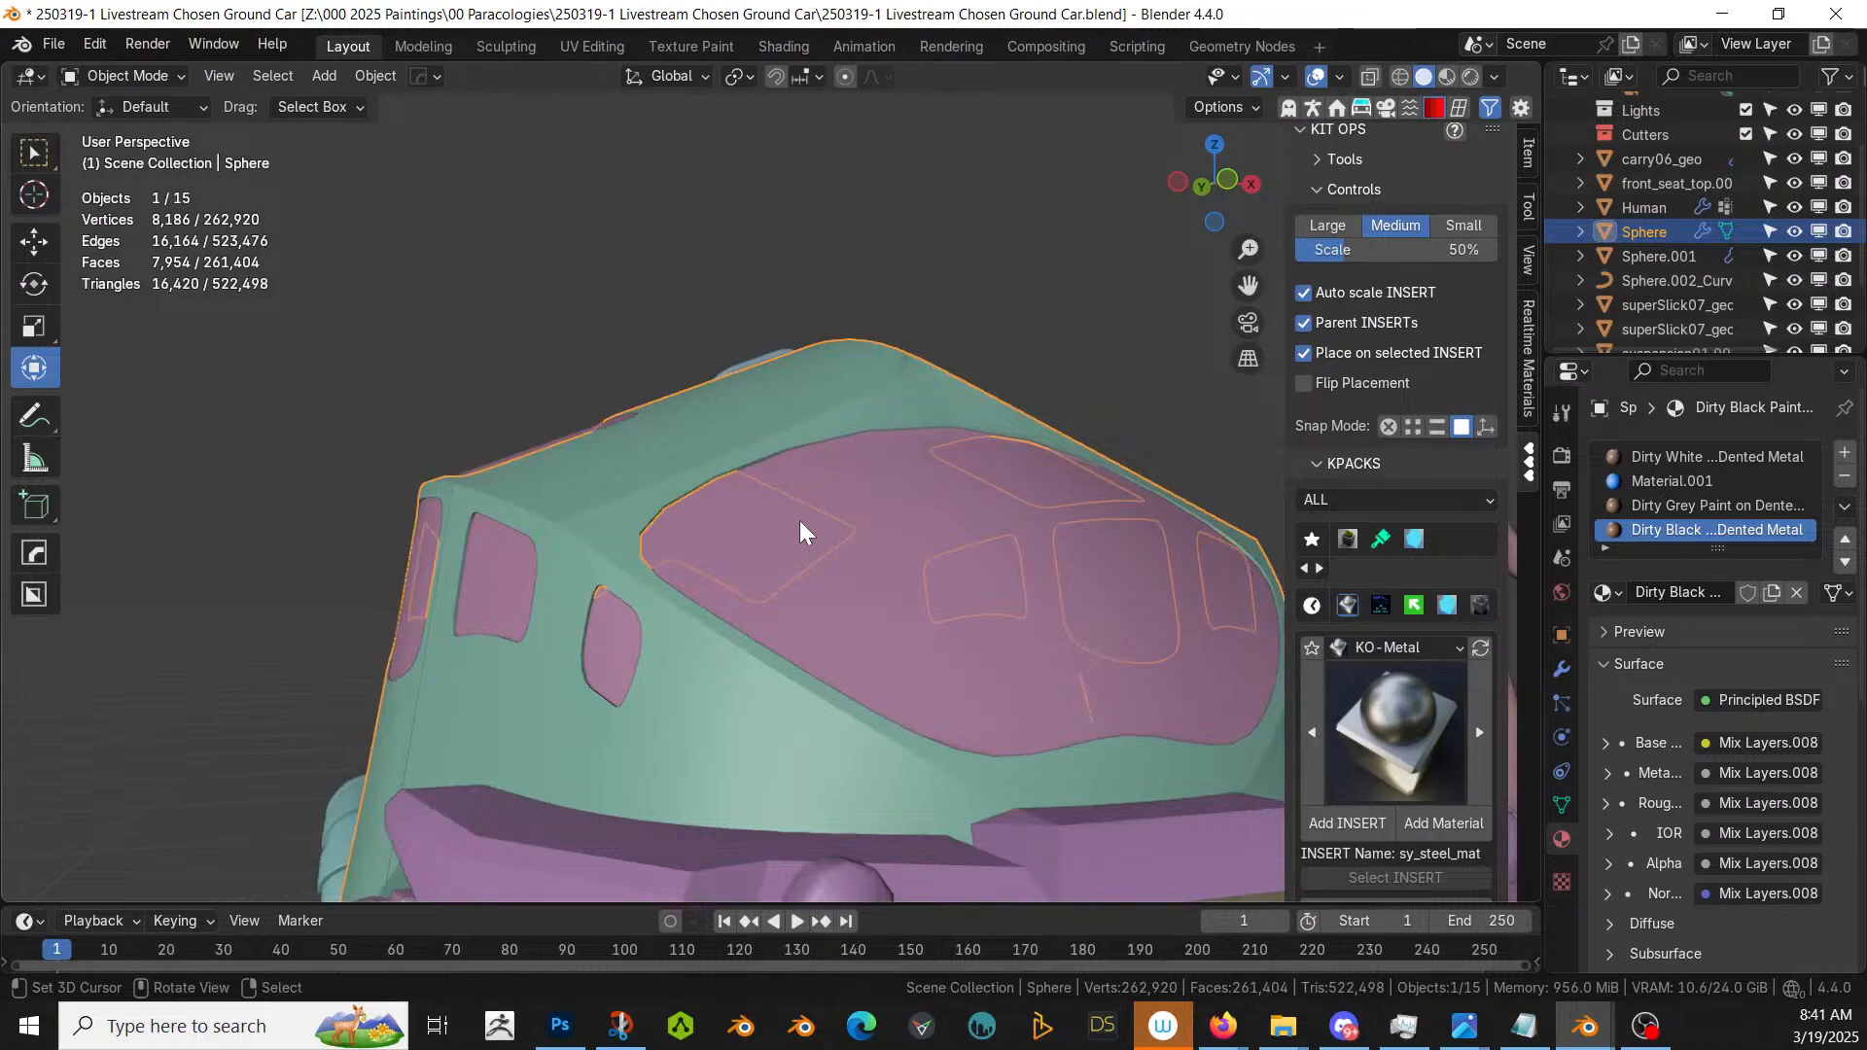
{"action": "scroll", "coordinate": [800, 521], "scroll_direction": "down", "scroll_amount": 3}
{"action": "key", "text": "alt+x"}
{"action": "scroll", "coordinate": [800, 521], "scroll_direction": "down", "scroll_amount": 2}
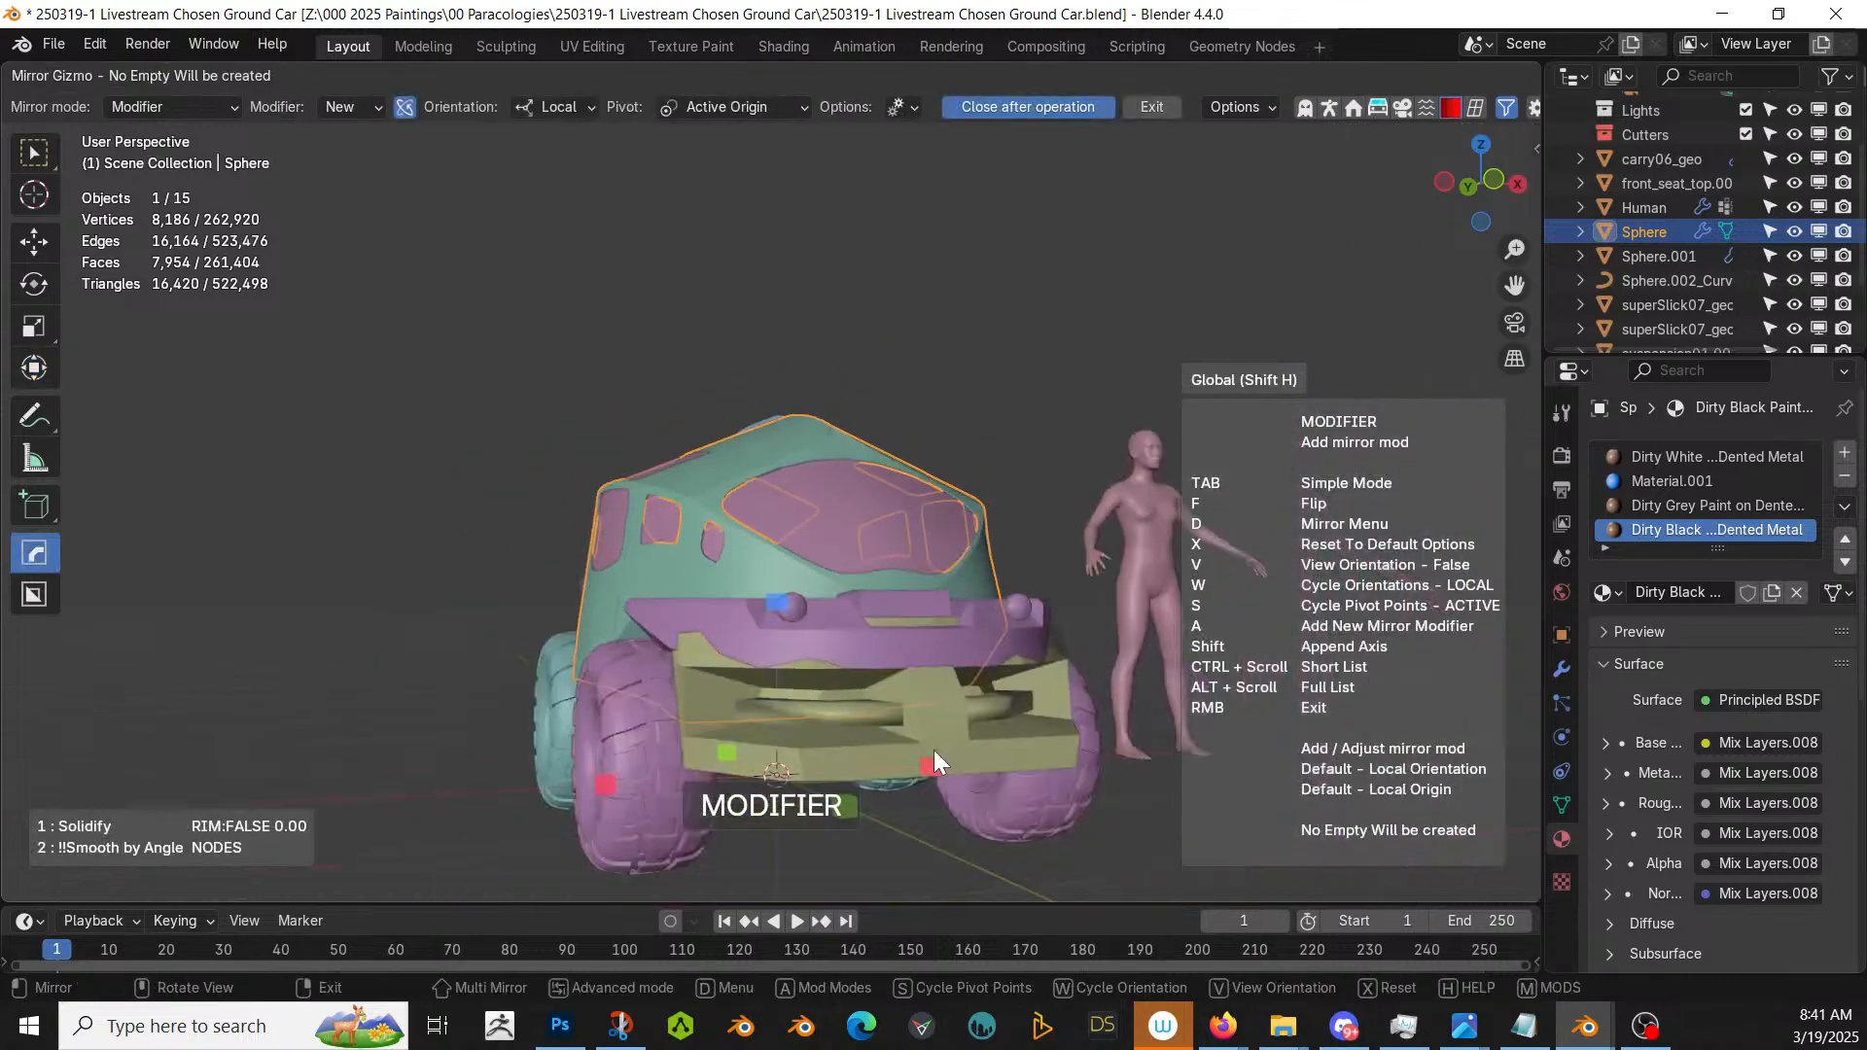
{"action": "middle_click_drag", "start_coordinate": [973, 761], "coordinate": [846, 691]}
{"action": "right_click", "coordinate": [965, 760]}
- Edit the cabin shell and add the face loop around the small front side window opening to the selection
{"action": "scroll", "coordinate": [933, 729], "scroll_direction": "up", "scroll_amount": 3}
{"action": "scroll", "coordinate": [846, 691], "scroll_direction": "up", "scroll_amount": 4}
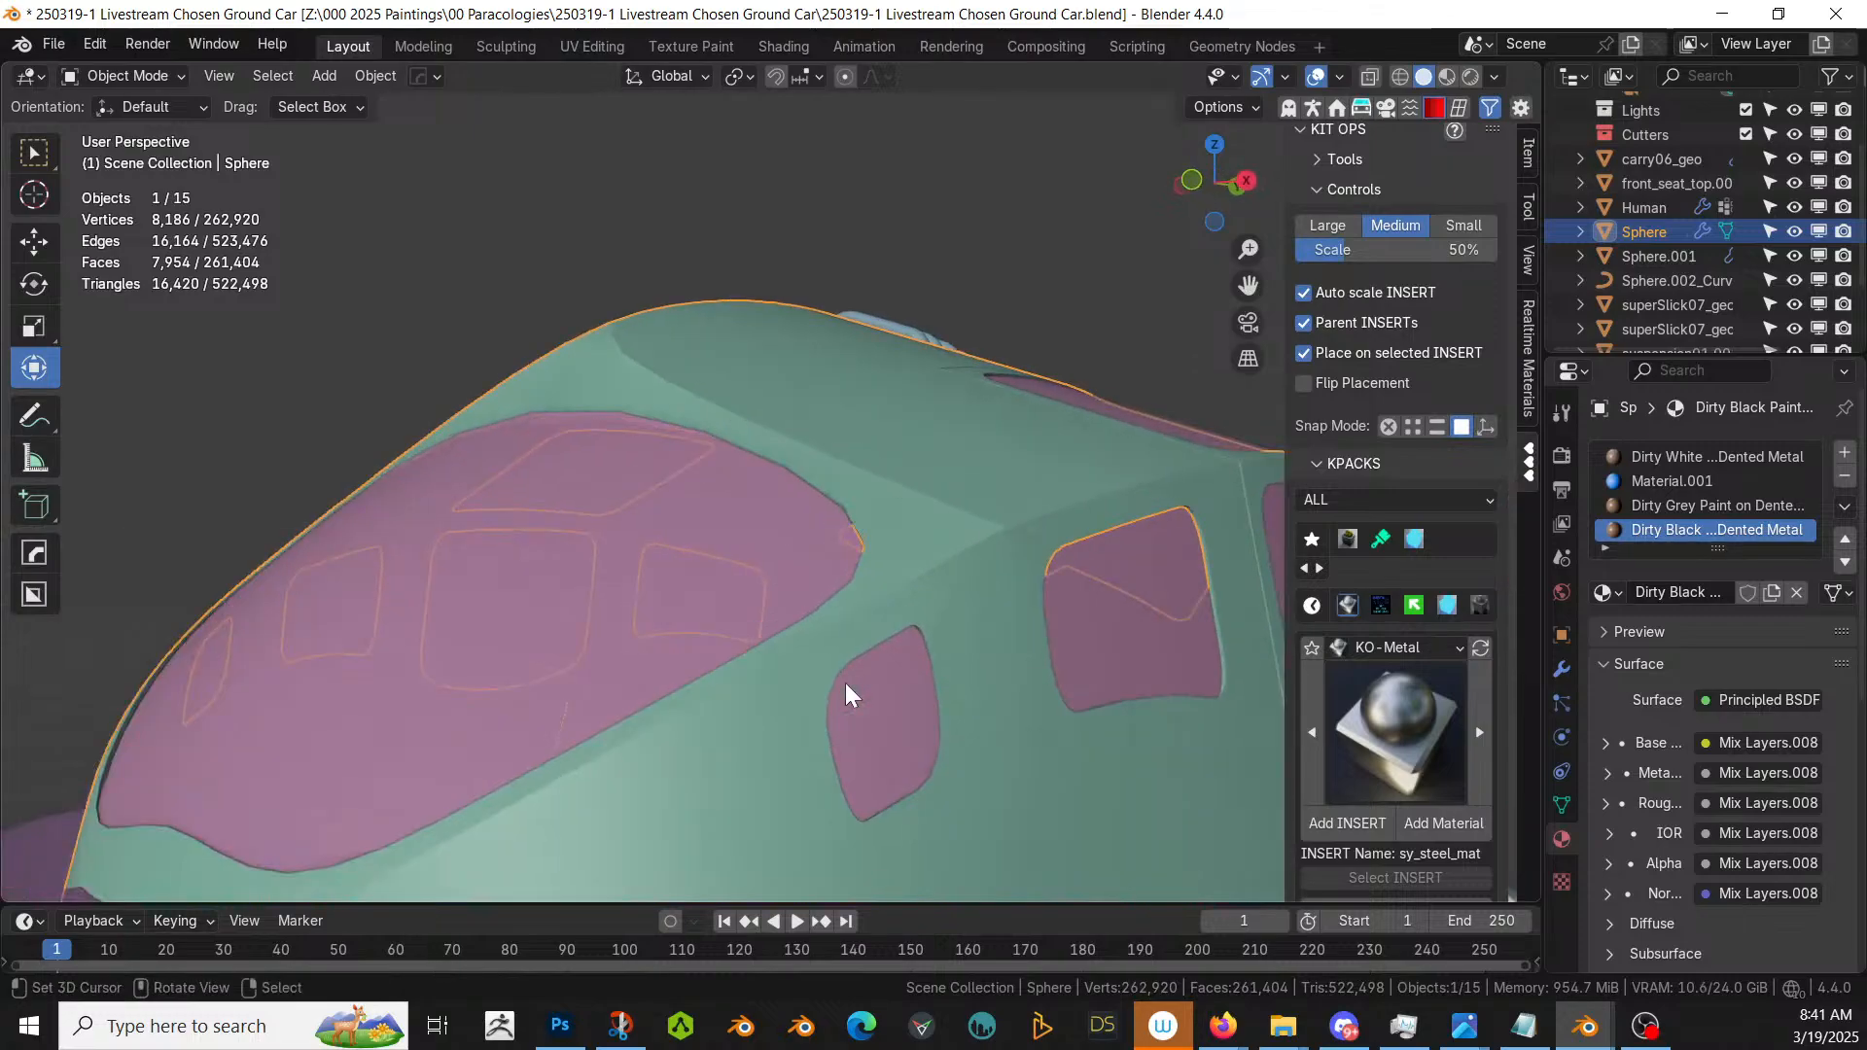
{"action": "left_click", "coordinate": [970, 541]}
{"action": "scroll", "coordinate": [963, 622], "scroll_direction": "up", "scroll_amount": 6}
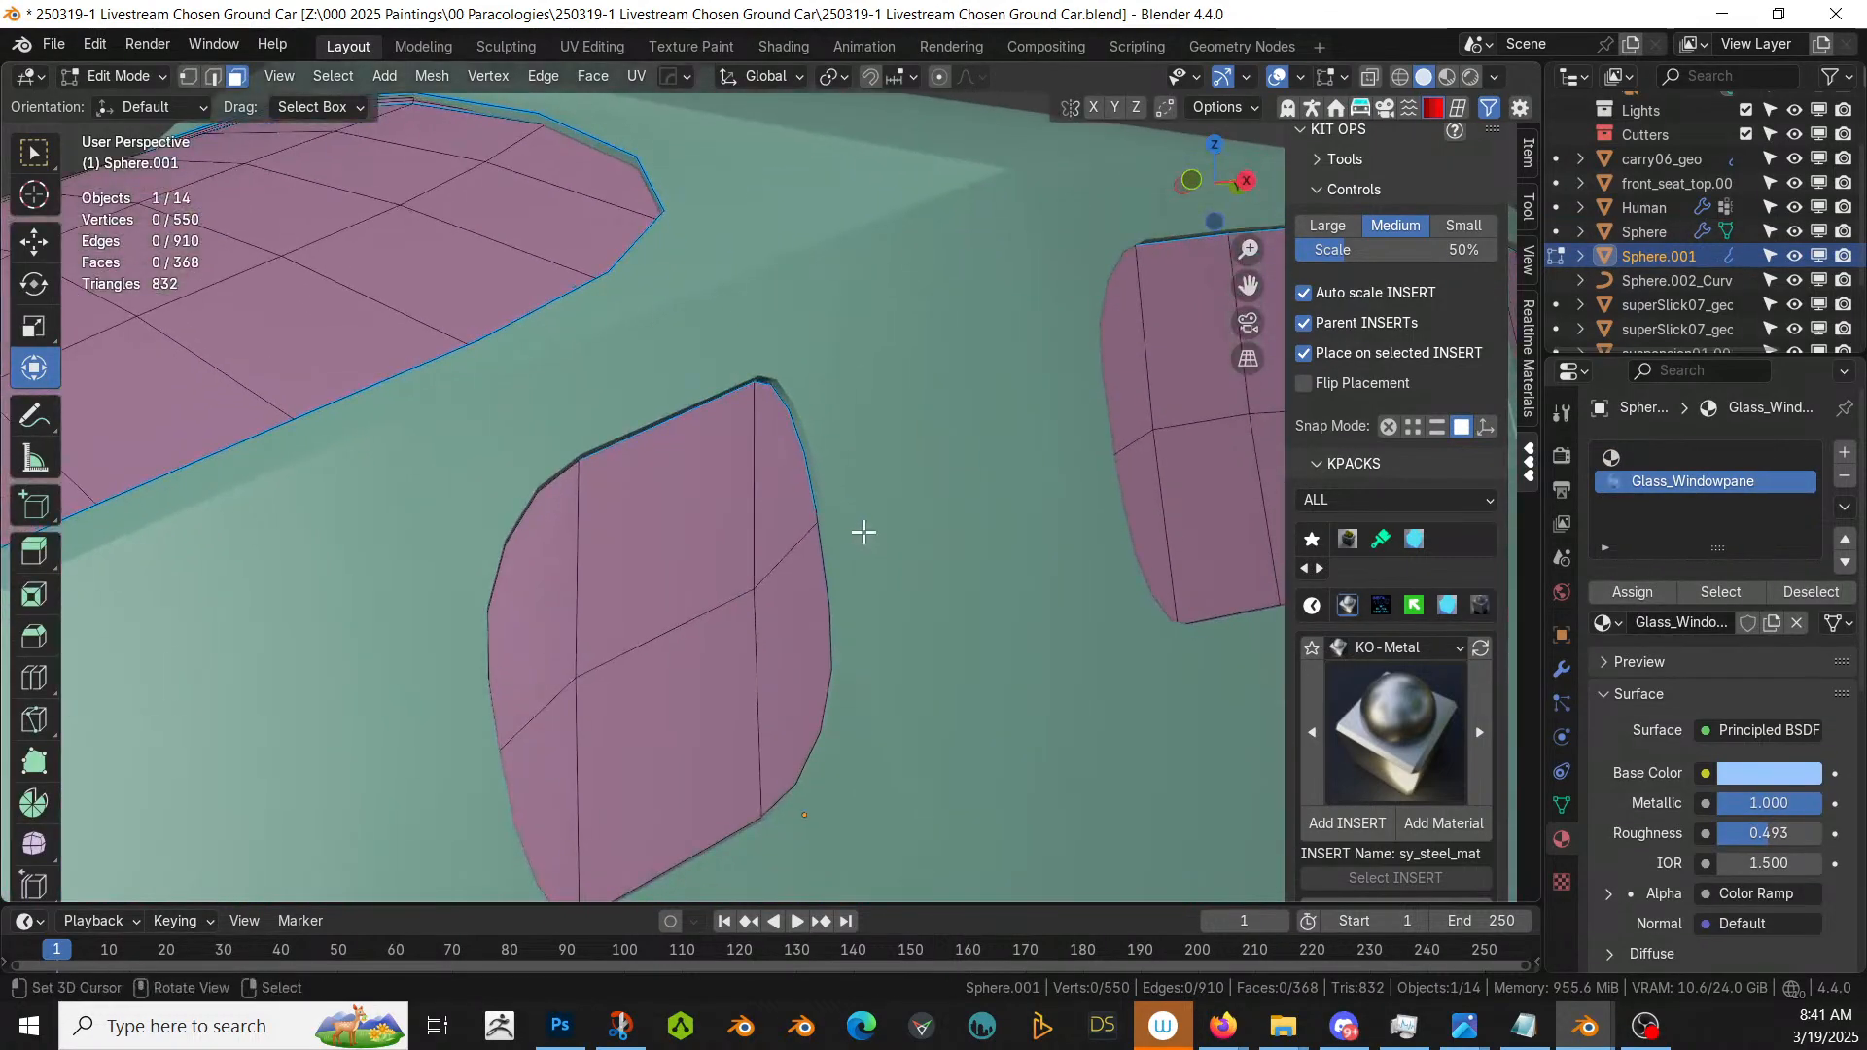
{"action": "left_click", "coordinate": [870, 495]}
{"action": "key", "text": "Tab"}
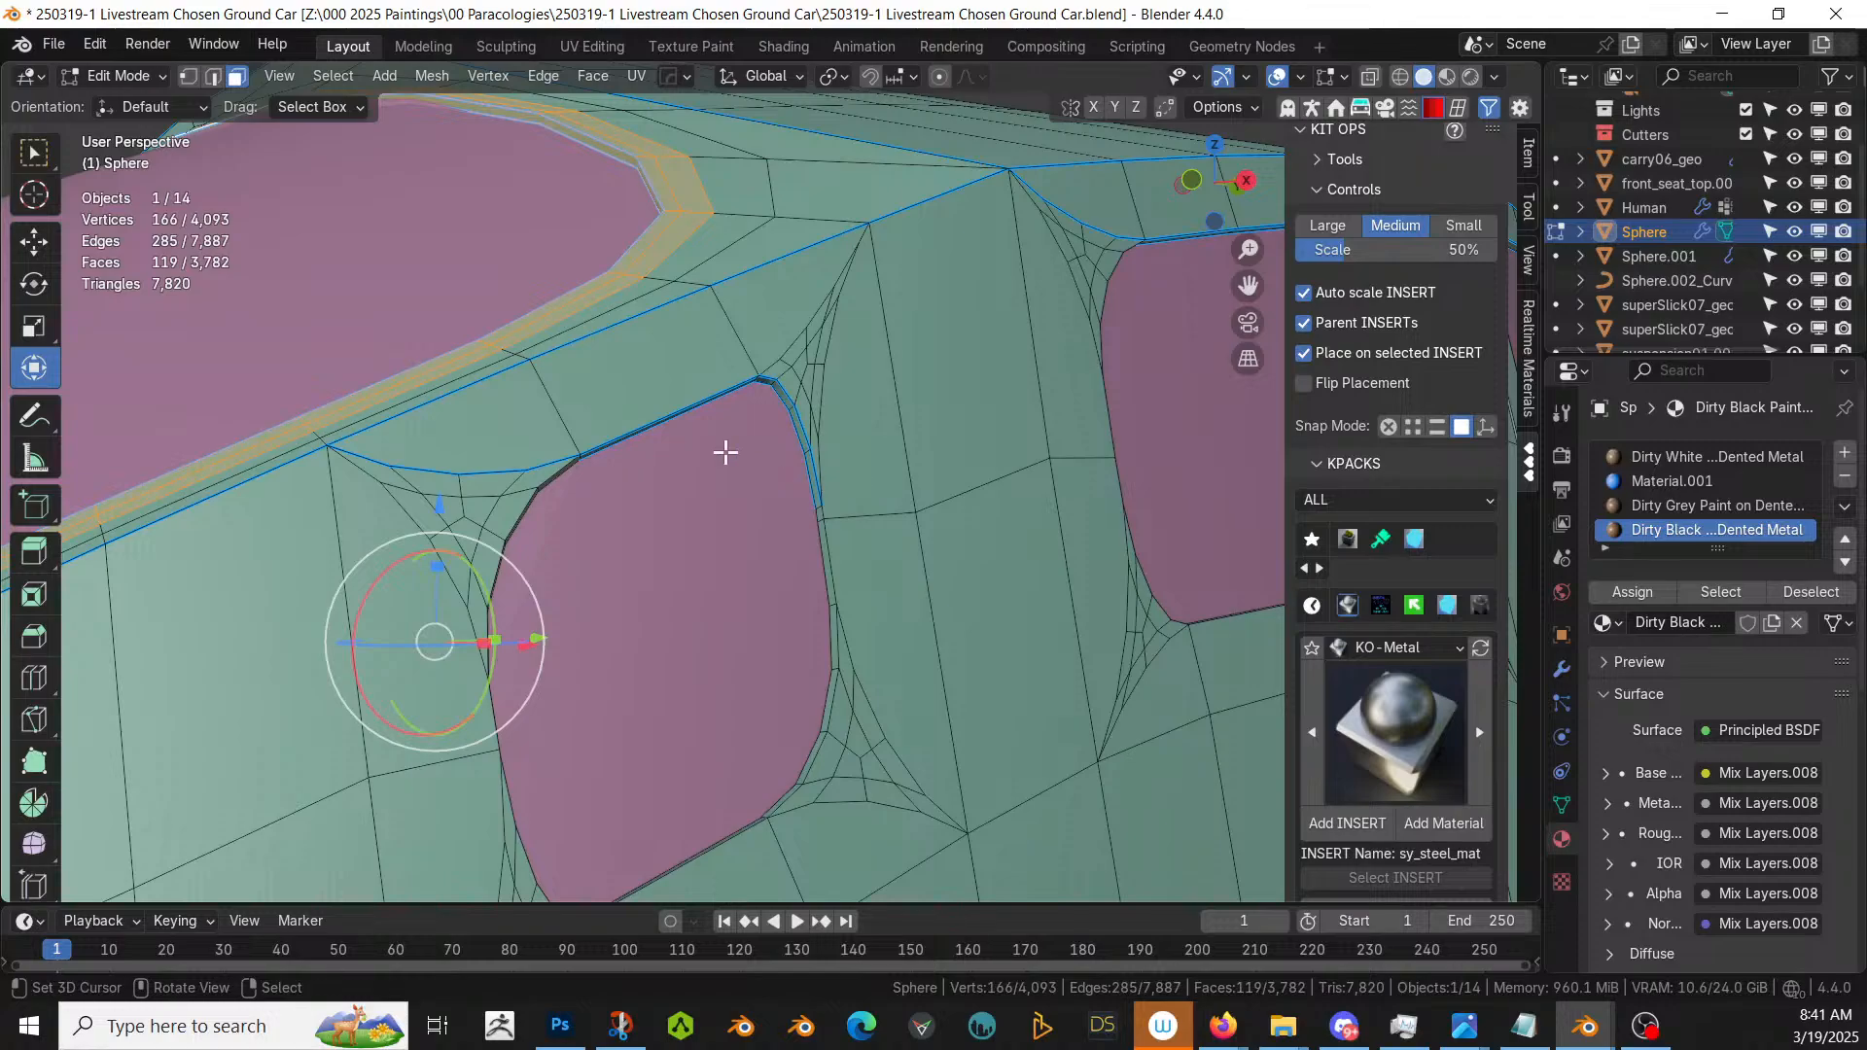
{"action": "scroll", "coordinate": [725, 452], "scroll_direction": "up", "scroll_amount": 5}
{"action": "left_click", "coordinate": [871, 399], "text": "alt+shift"}
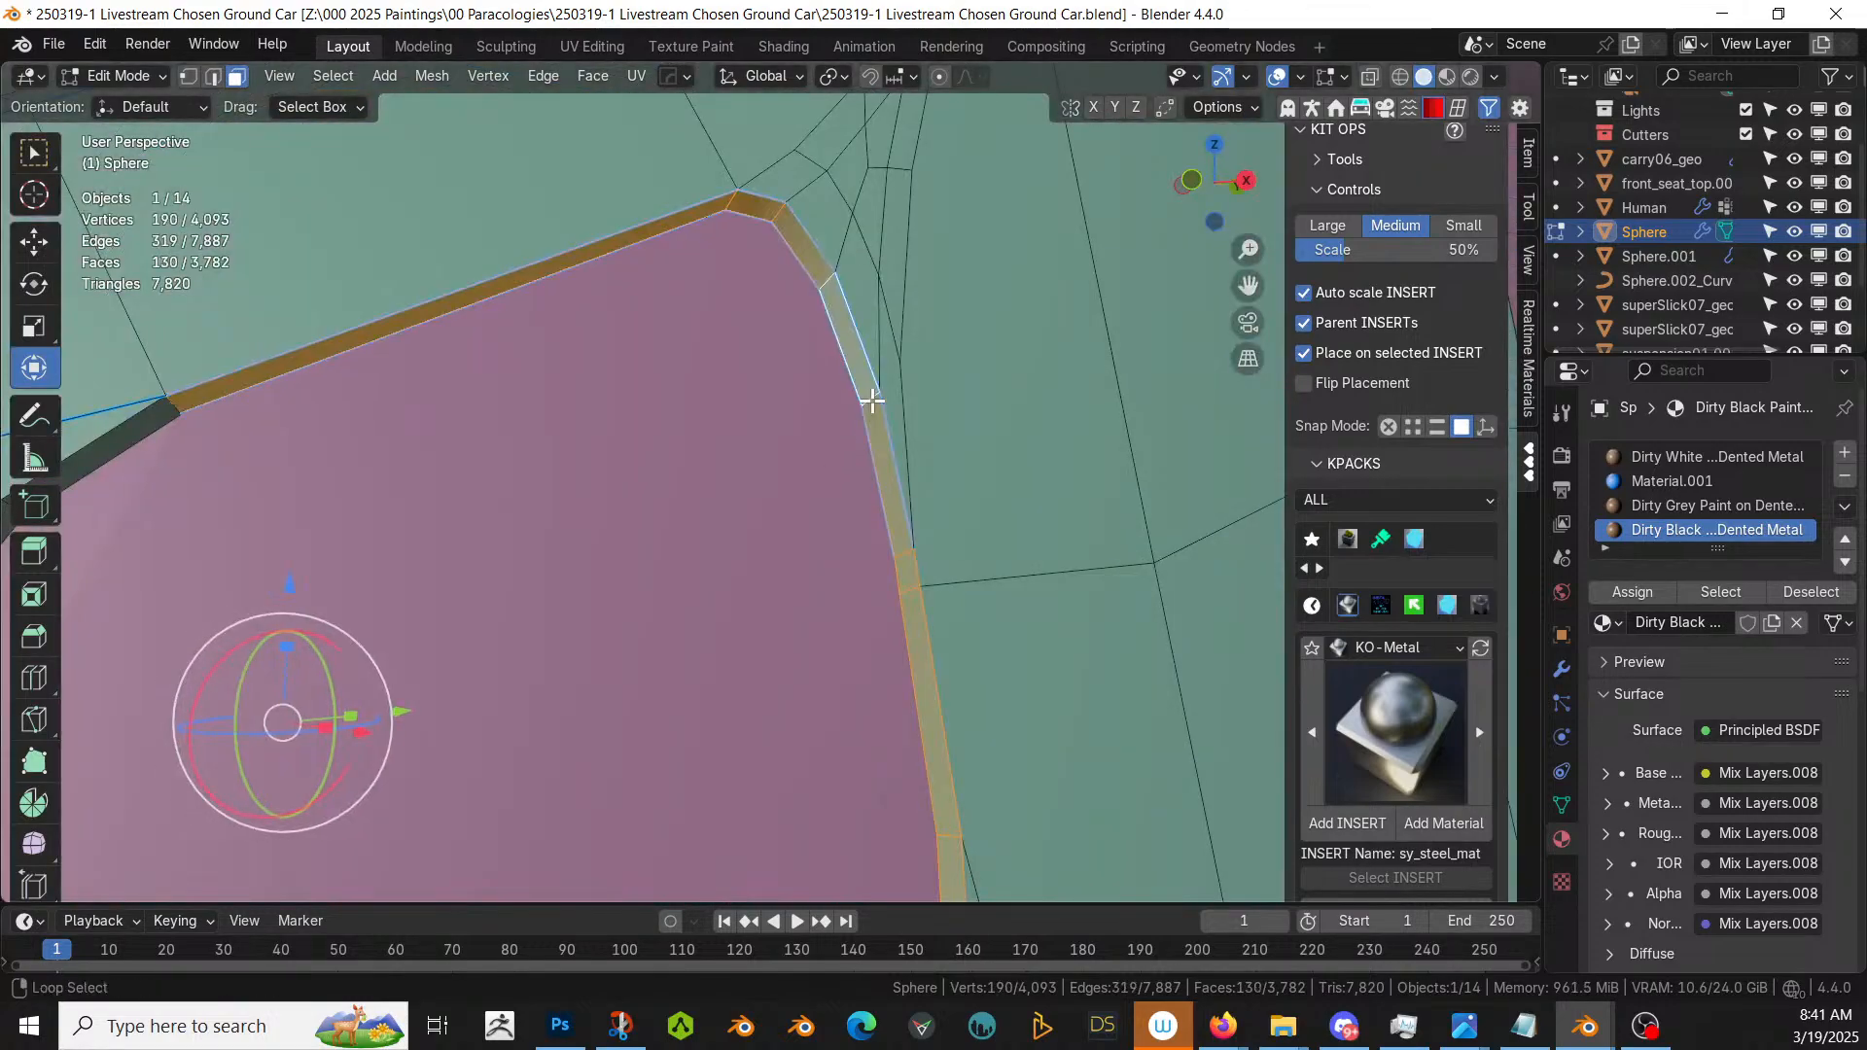
- Add the face loops around the second and third side window openings to the cabin shell's selection
{"action": "scroll", "coordinate": [871, 400], "scroll_direction": "down", "scroll_amount": 5}
{"action": "middle_click_drag", "start_coordinate": [908, 403], "coordinate": [733, 421]}
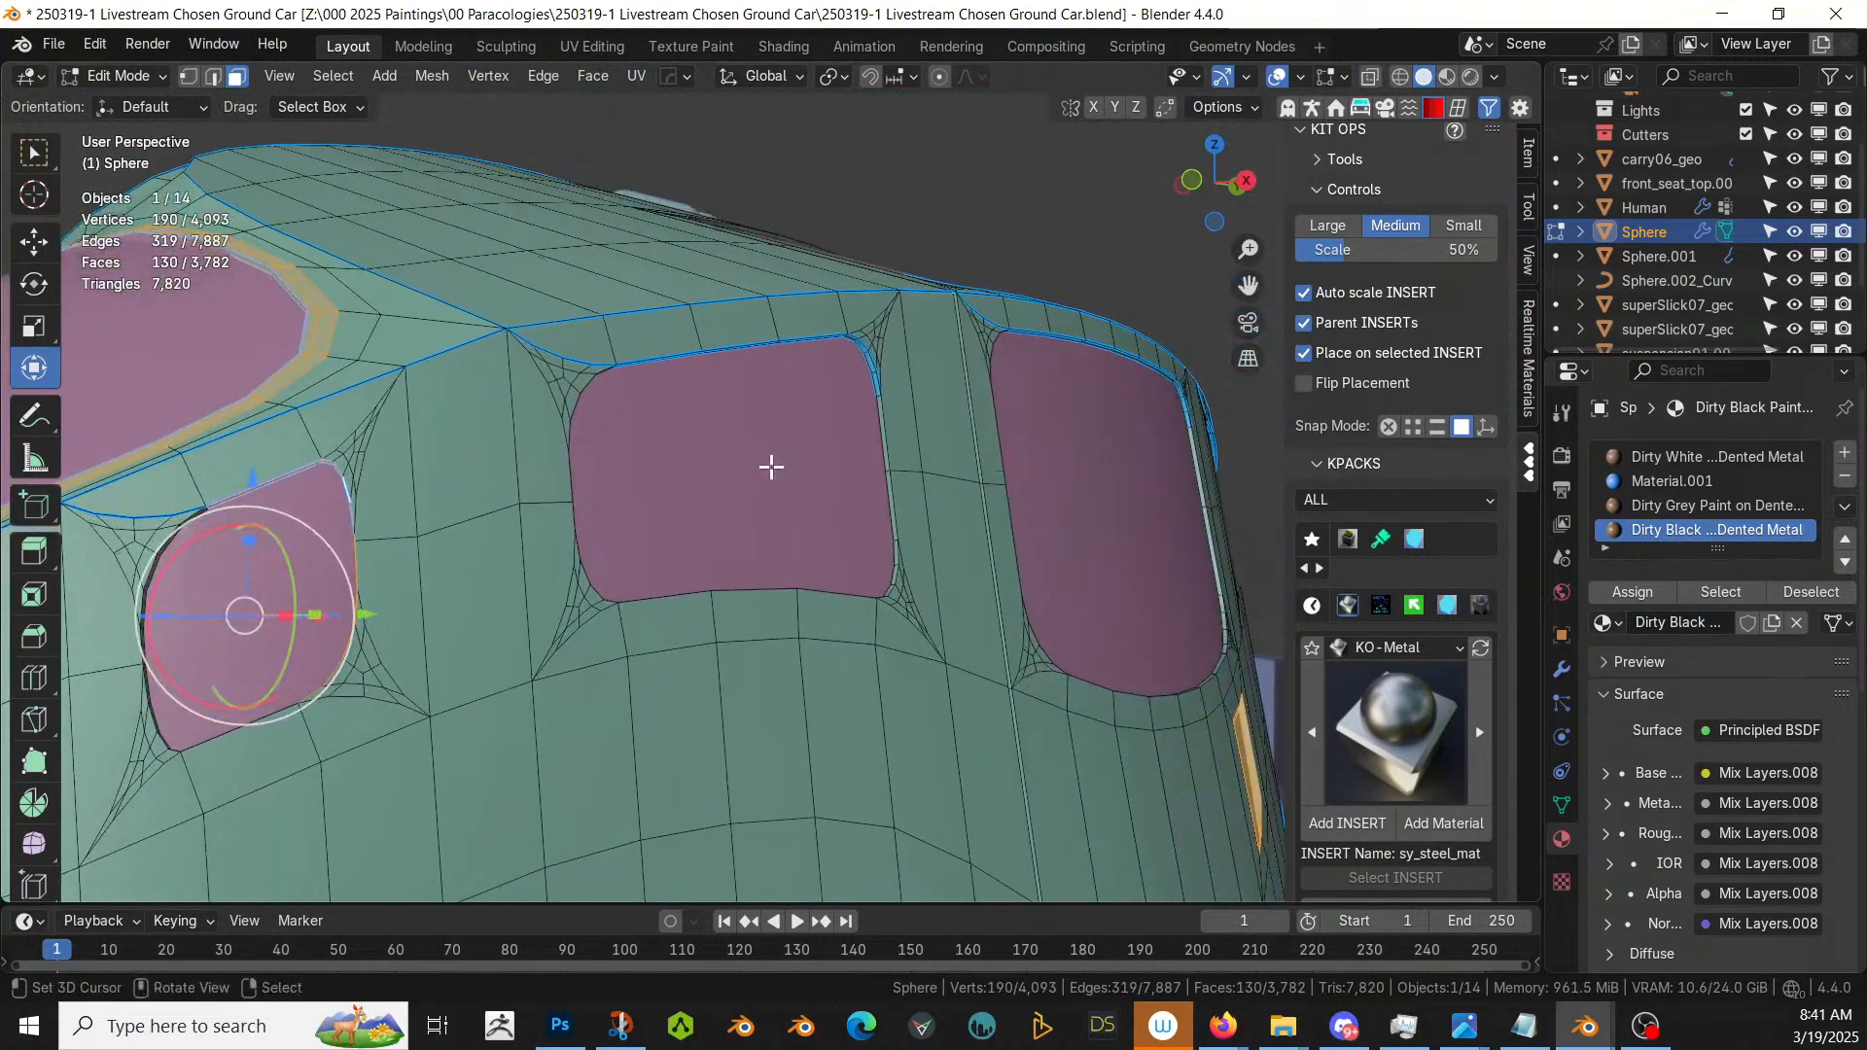
{"action": "scroll", "coordinate": [928, 508], "scroll_direction": "up", "scroll_amount": 5}
{"action": "left_click", "coordinate": [1057, 454], "text": "alt+shift"}
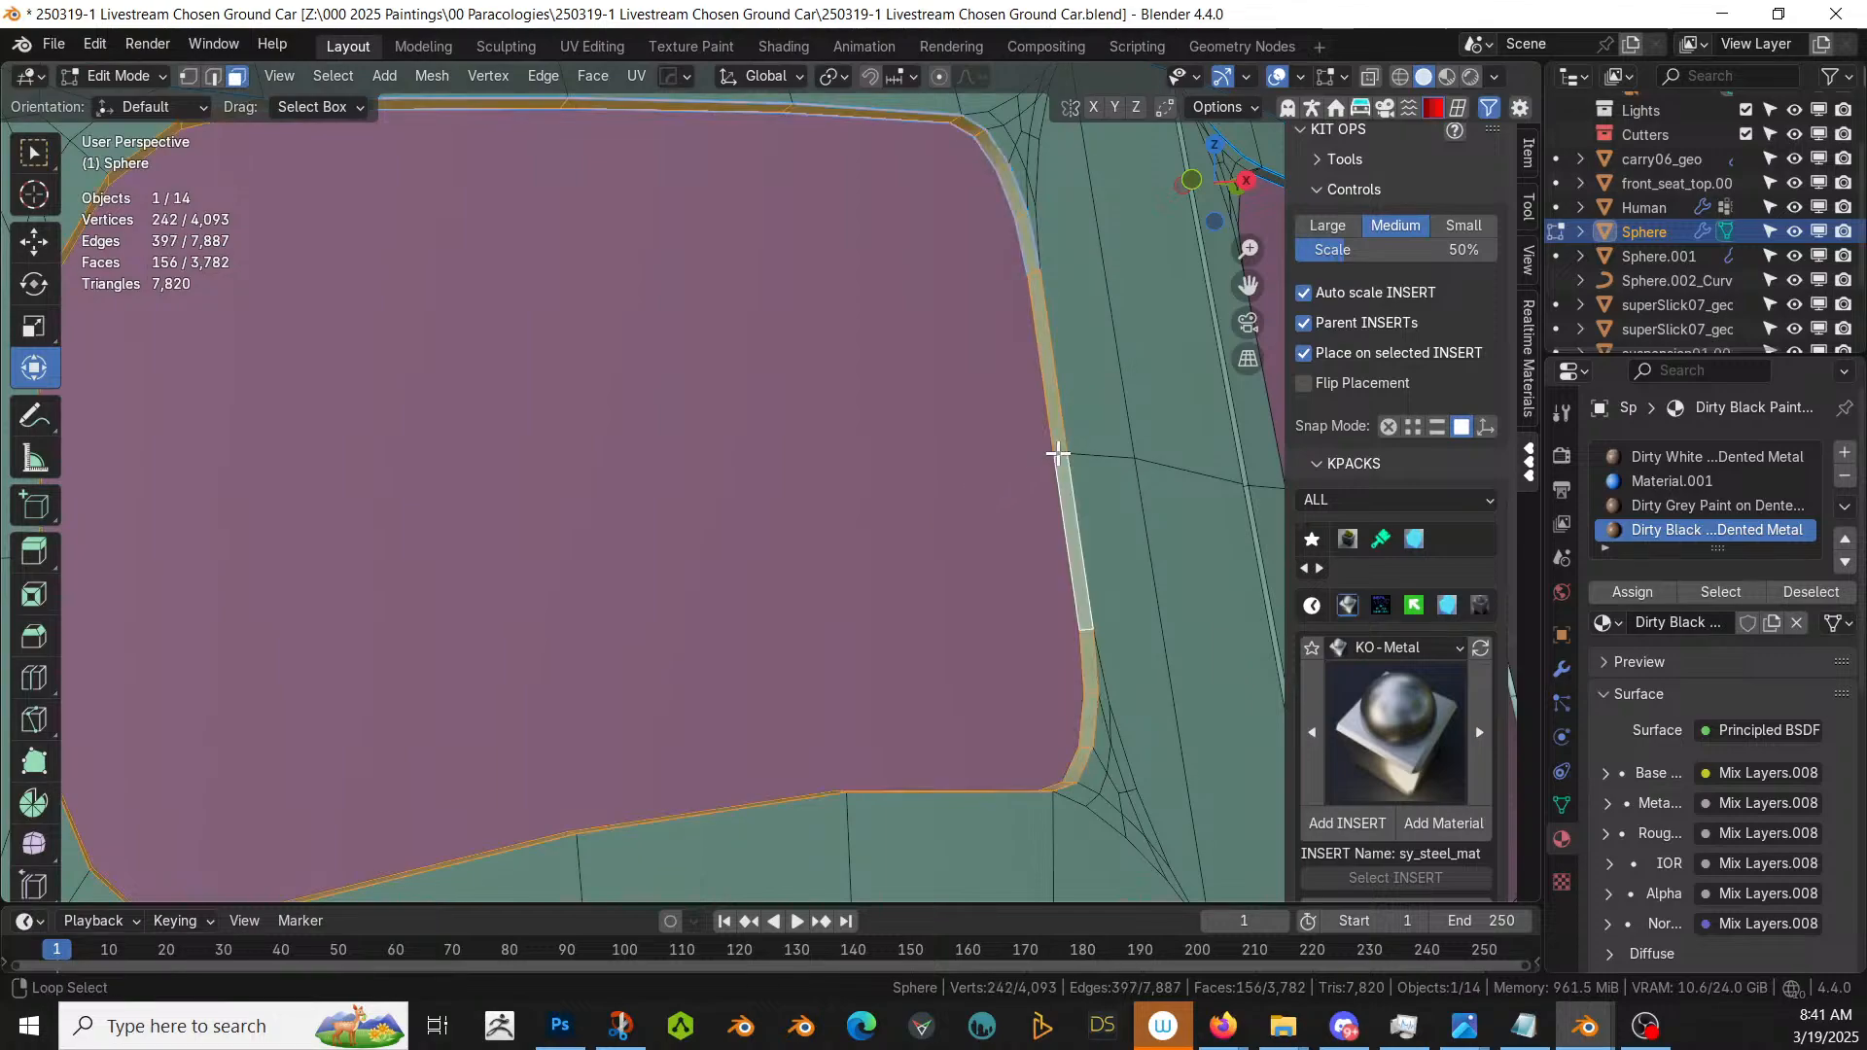
{"action": "scroll", "coordinate": [908, 470], "scroll_direction": "down", "scroll_amount": 3}
{"action": "middle_click_drag", "start_coordinate": [908, 471], "coordinate": [713, 484]}
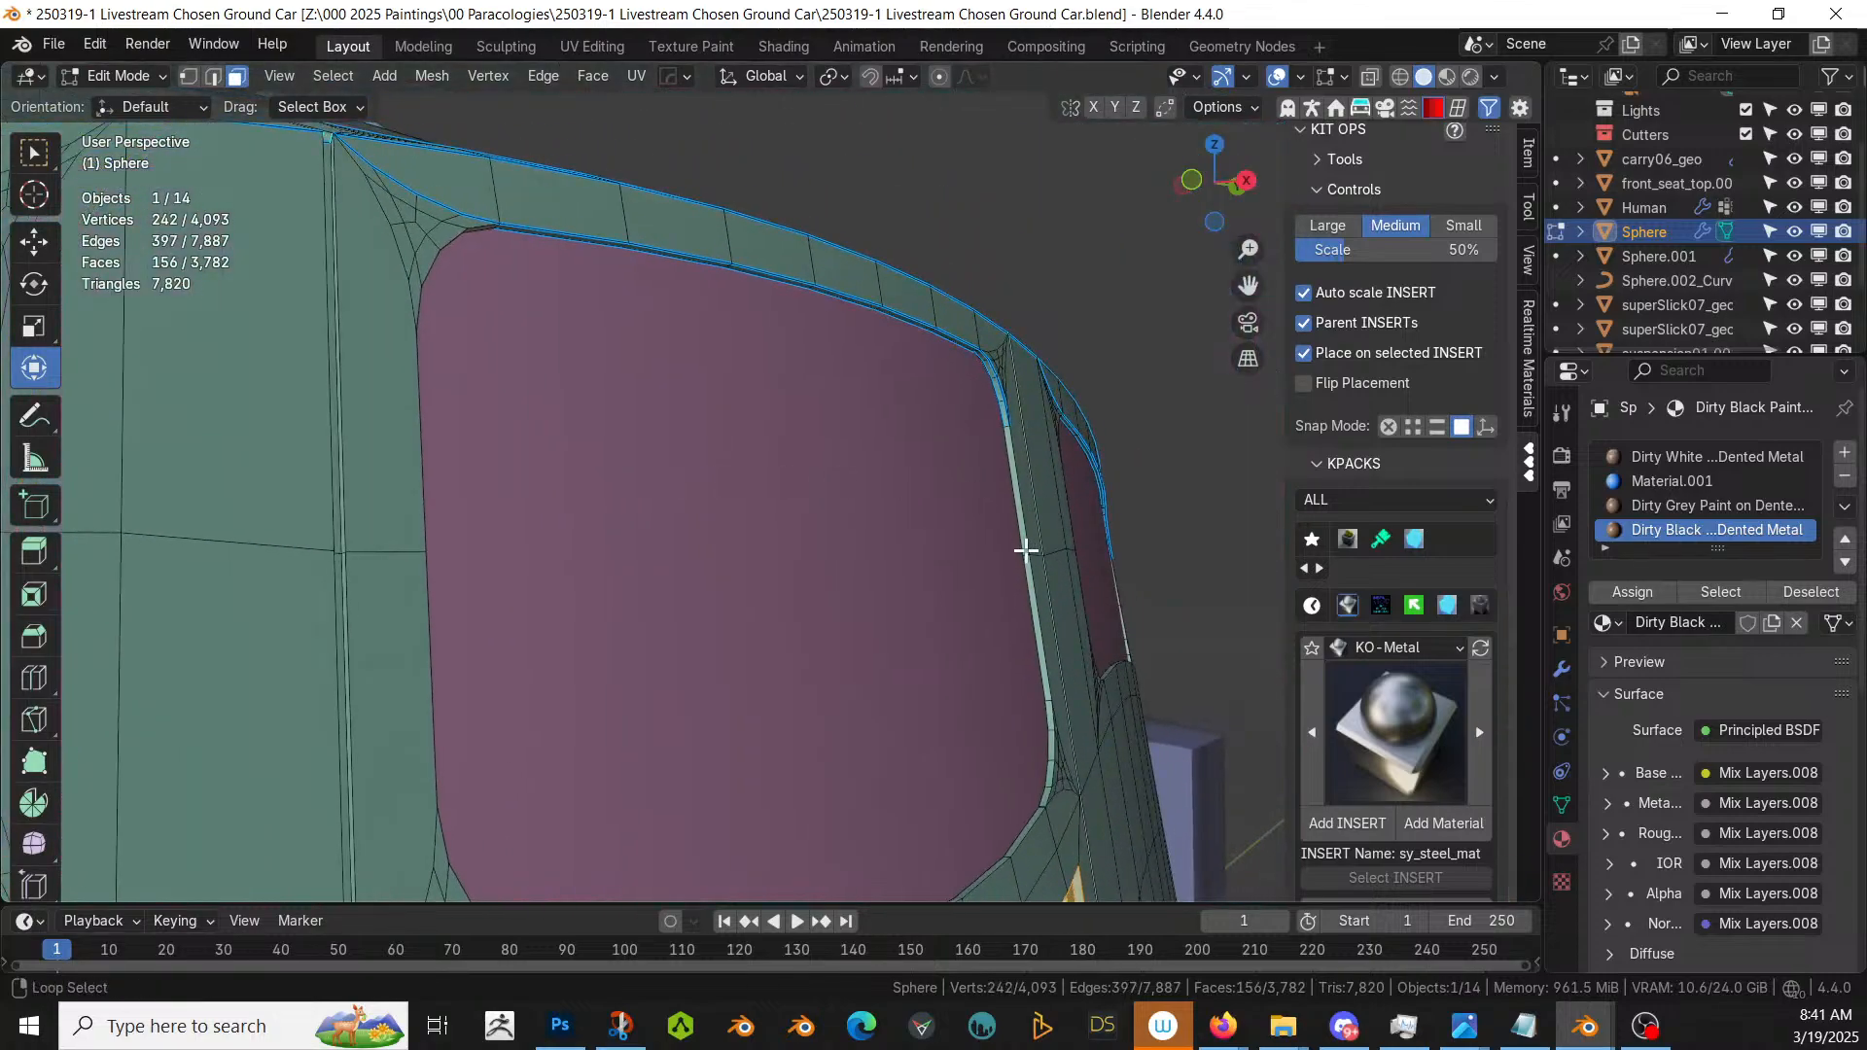
{"action": "scroll", "coordinate": [1037, 547], "scroll_direction": "up", "scroll_amount": 3}
{"action": "middle_click_drag", "start_coordinate": [1038, 545], "coordinate": [946, 545]}
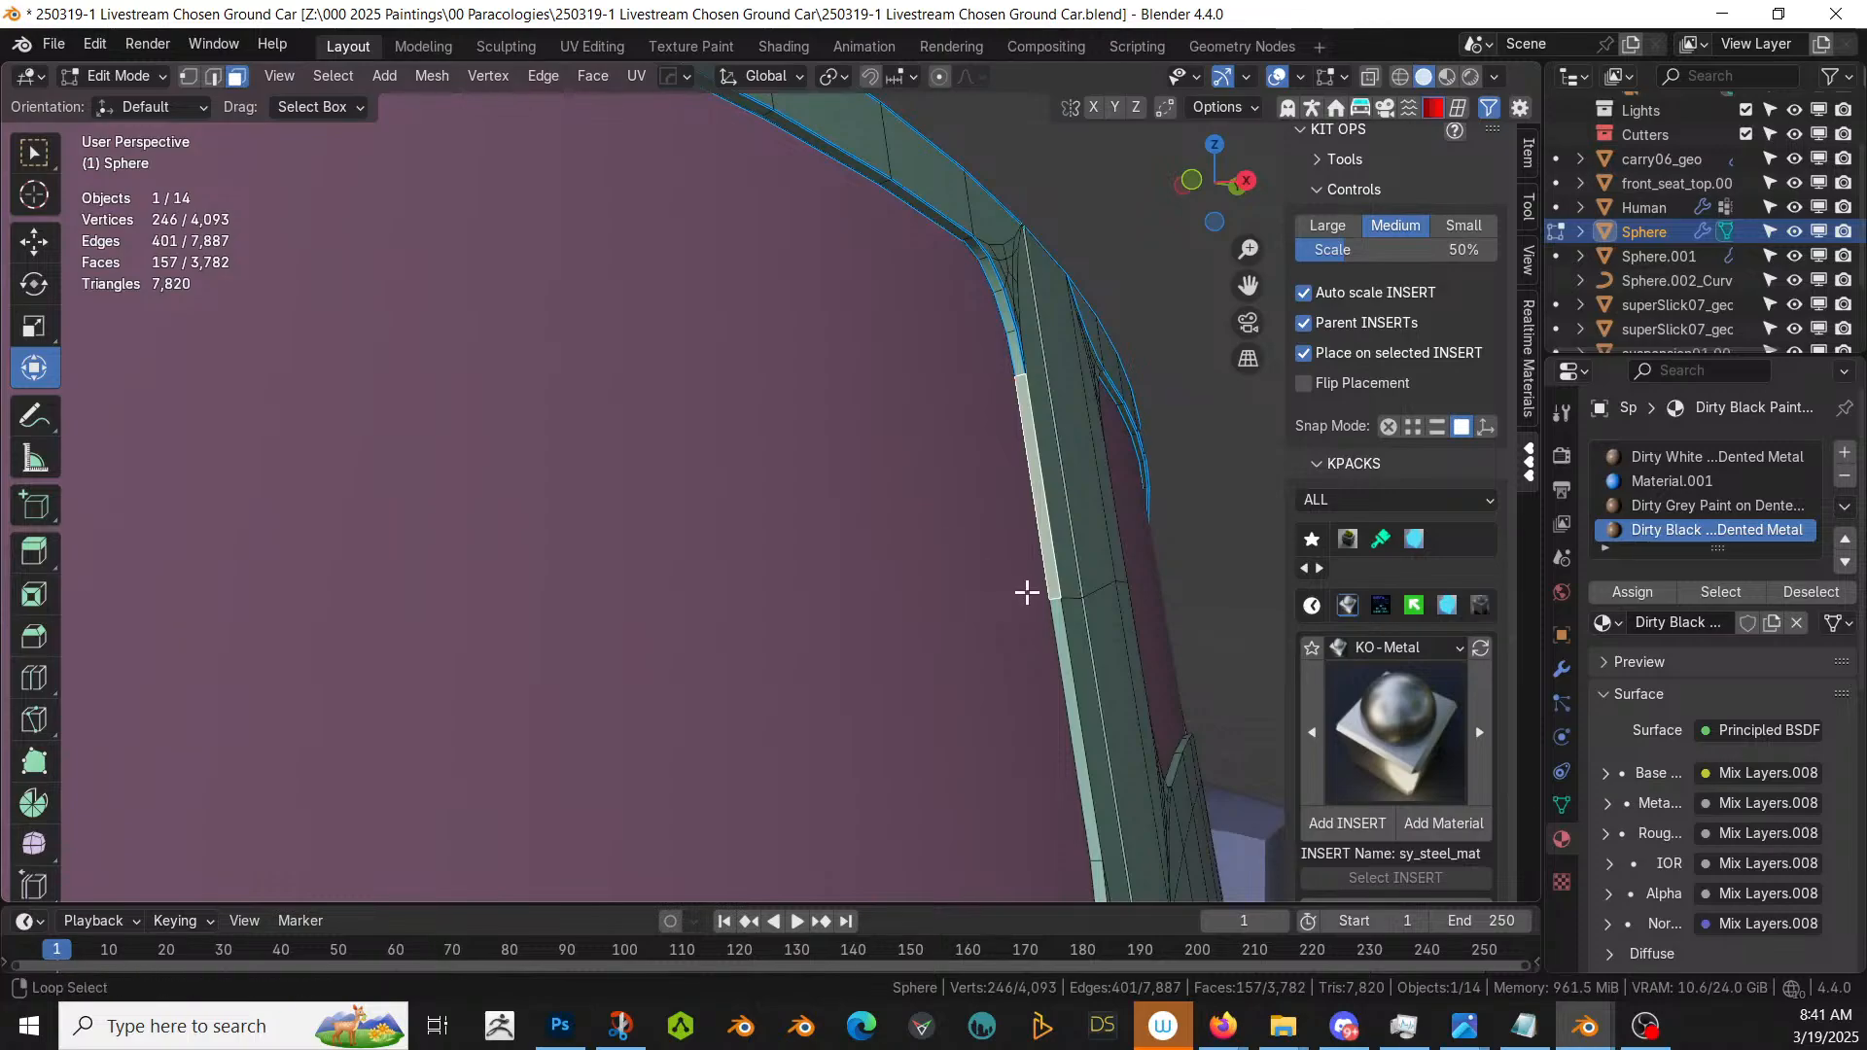
{"action": "left_click", "coordinate": [1054, 600], "text": "alt+shift"}
{"action": "scroll", "coordinate": [1054, 600], "scroll_direction": "down", "scroll_amount": 4}
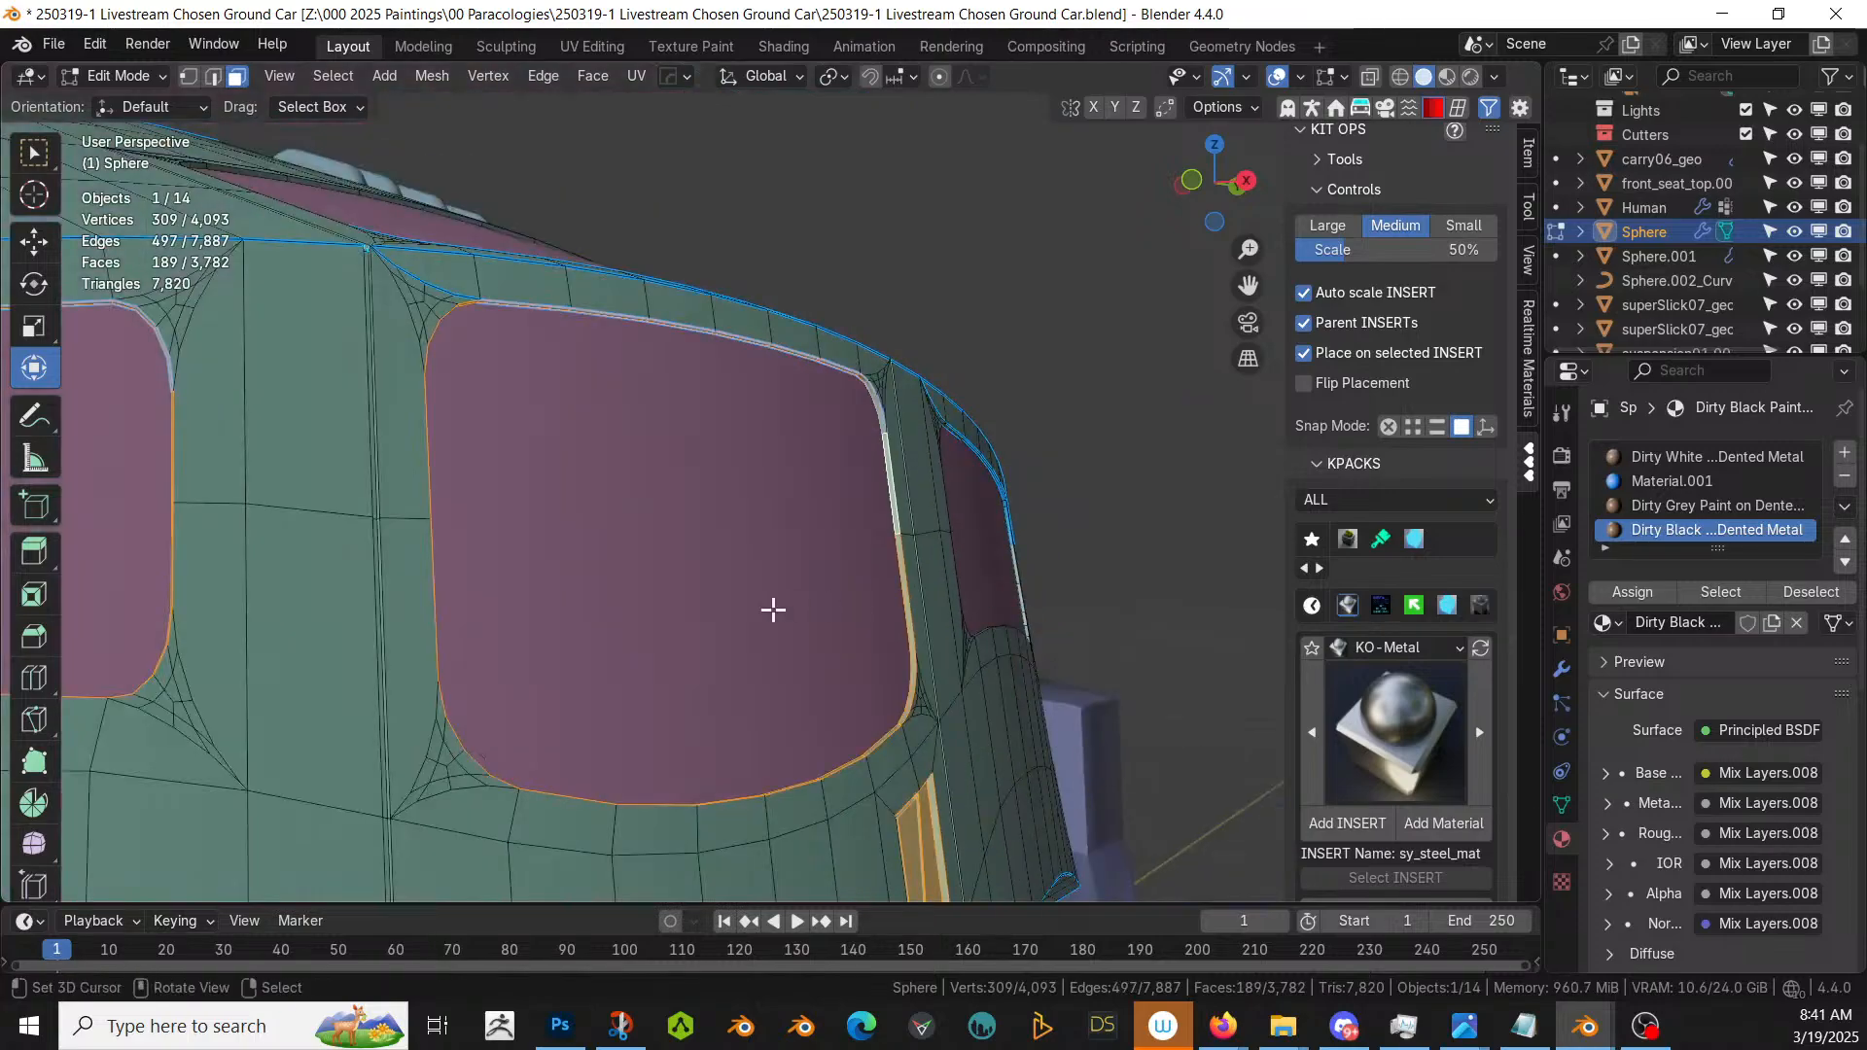
- Add the face loops around the rear side window and rear window, and assign Dirty Black Paint on Dented Metal to the selection
{"action": "middle_click_drag", "start_coordinate": [648, 579], "coordinate": [431, 361]}
{"action": "right_click", "coordinate": [382, 354], "text": "alt+shift"}
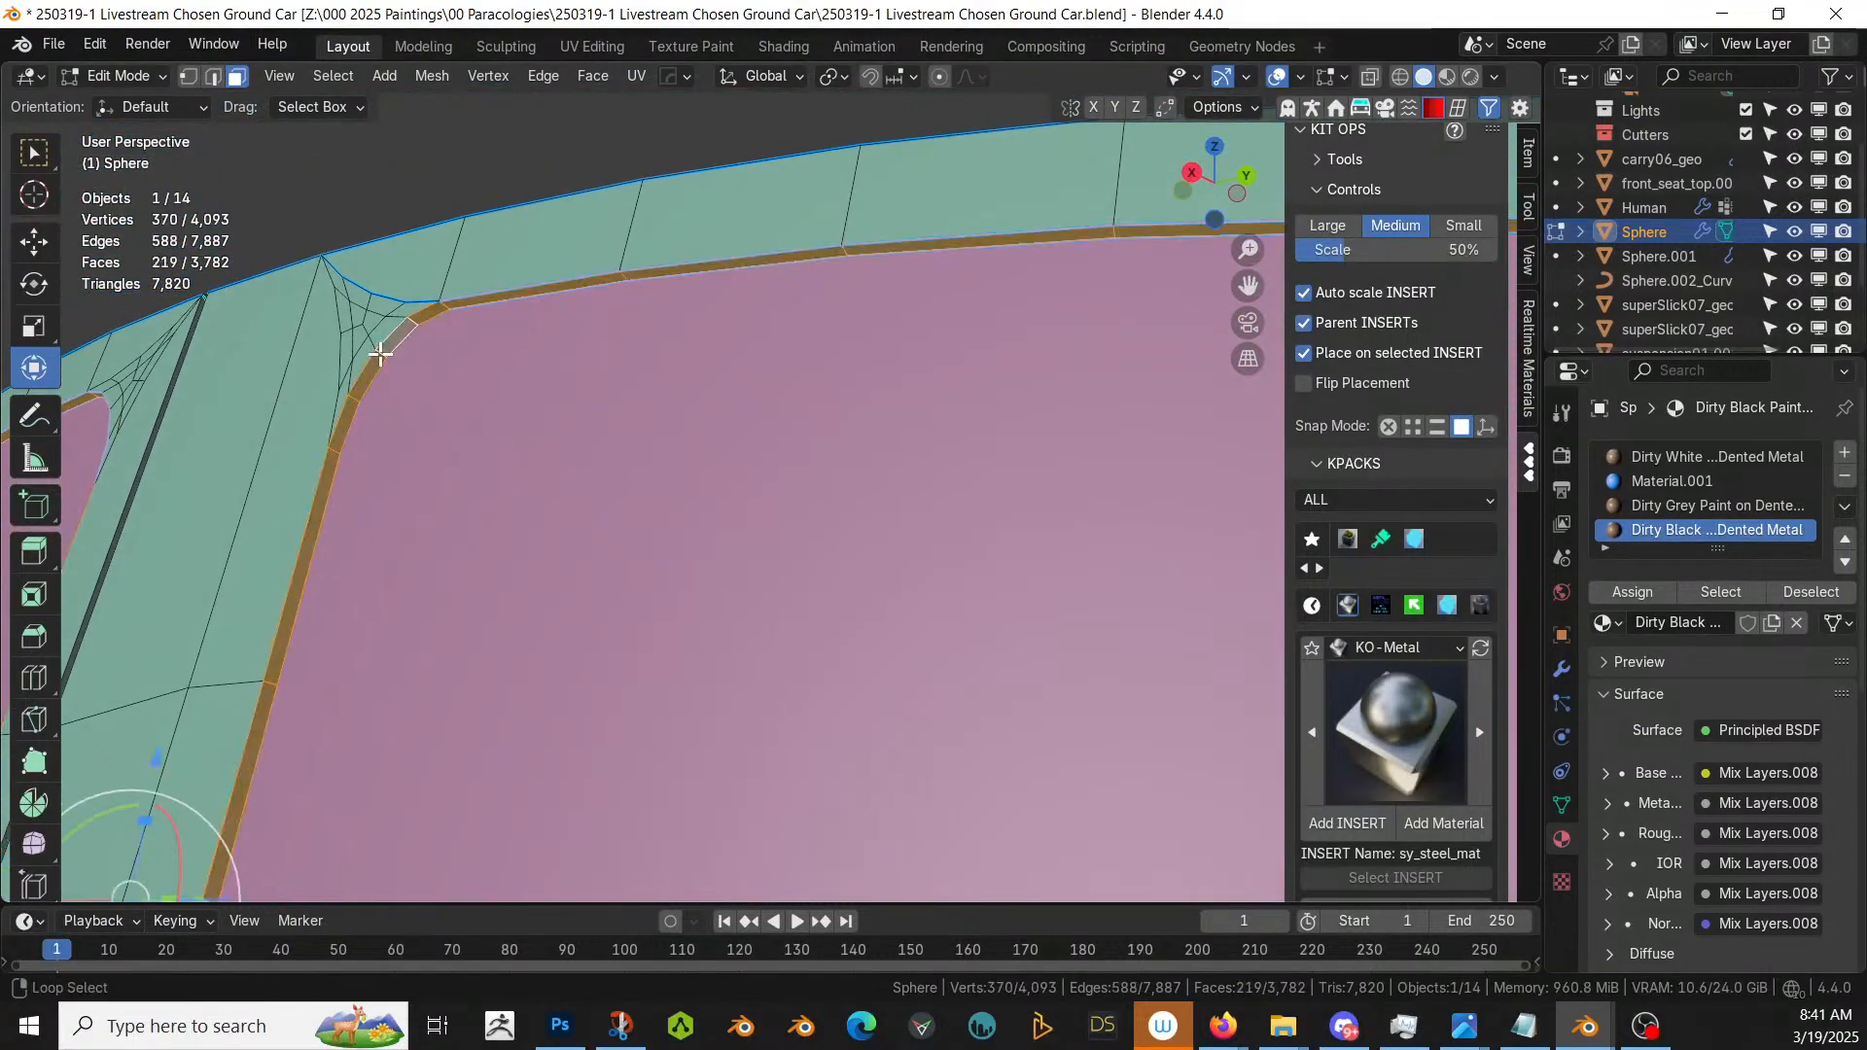
{"action": "scroll", "coordinate": [504, 463], "scroll_direction": "down", "scroll_amount": 1}
{"action": "middle_click_drag", "start_coordinate": [504, 462], "coordinate": [405, 675], "text": "shift"}
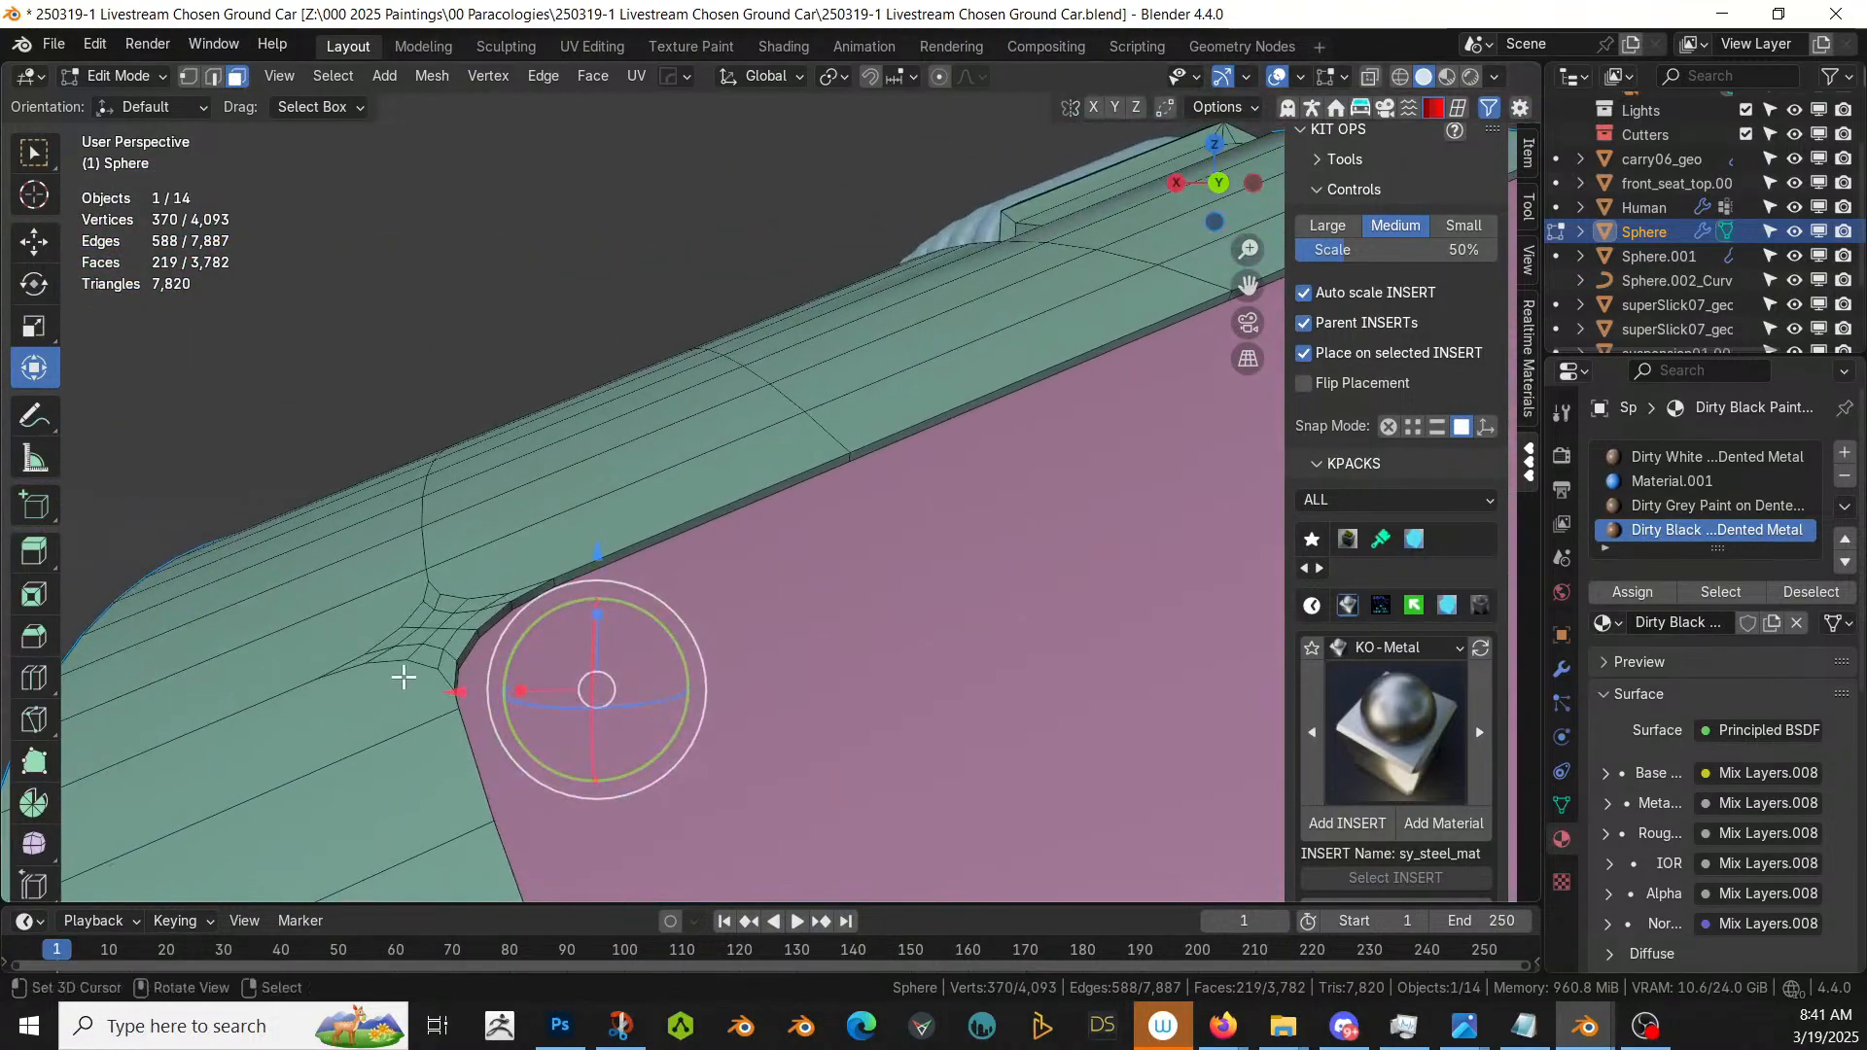
{"action": "scroll", "coordinate": [405, 675], "scroll_direction": "up", "scroll_amount": 1}
{"action": "left_click", "coordinate": [913, 434], "text": "alt+shift"}
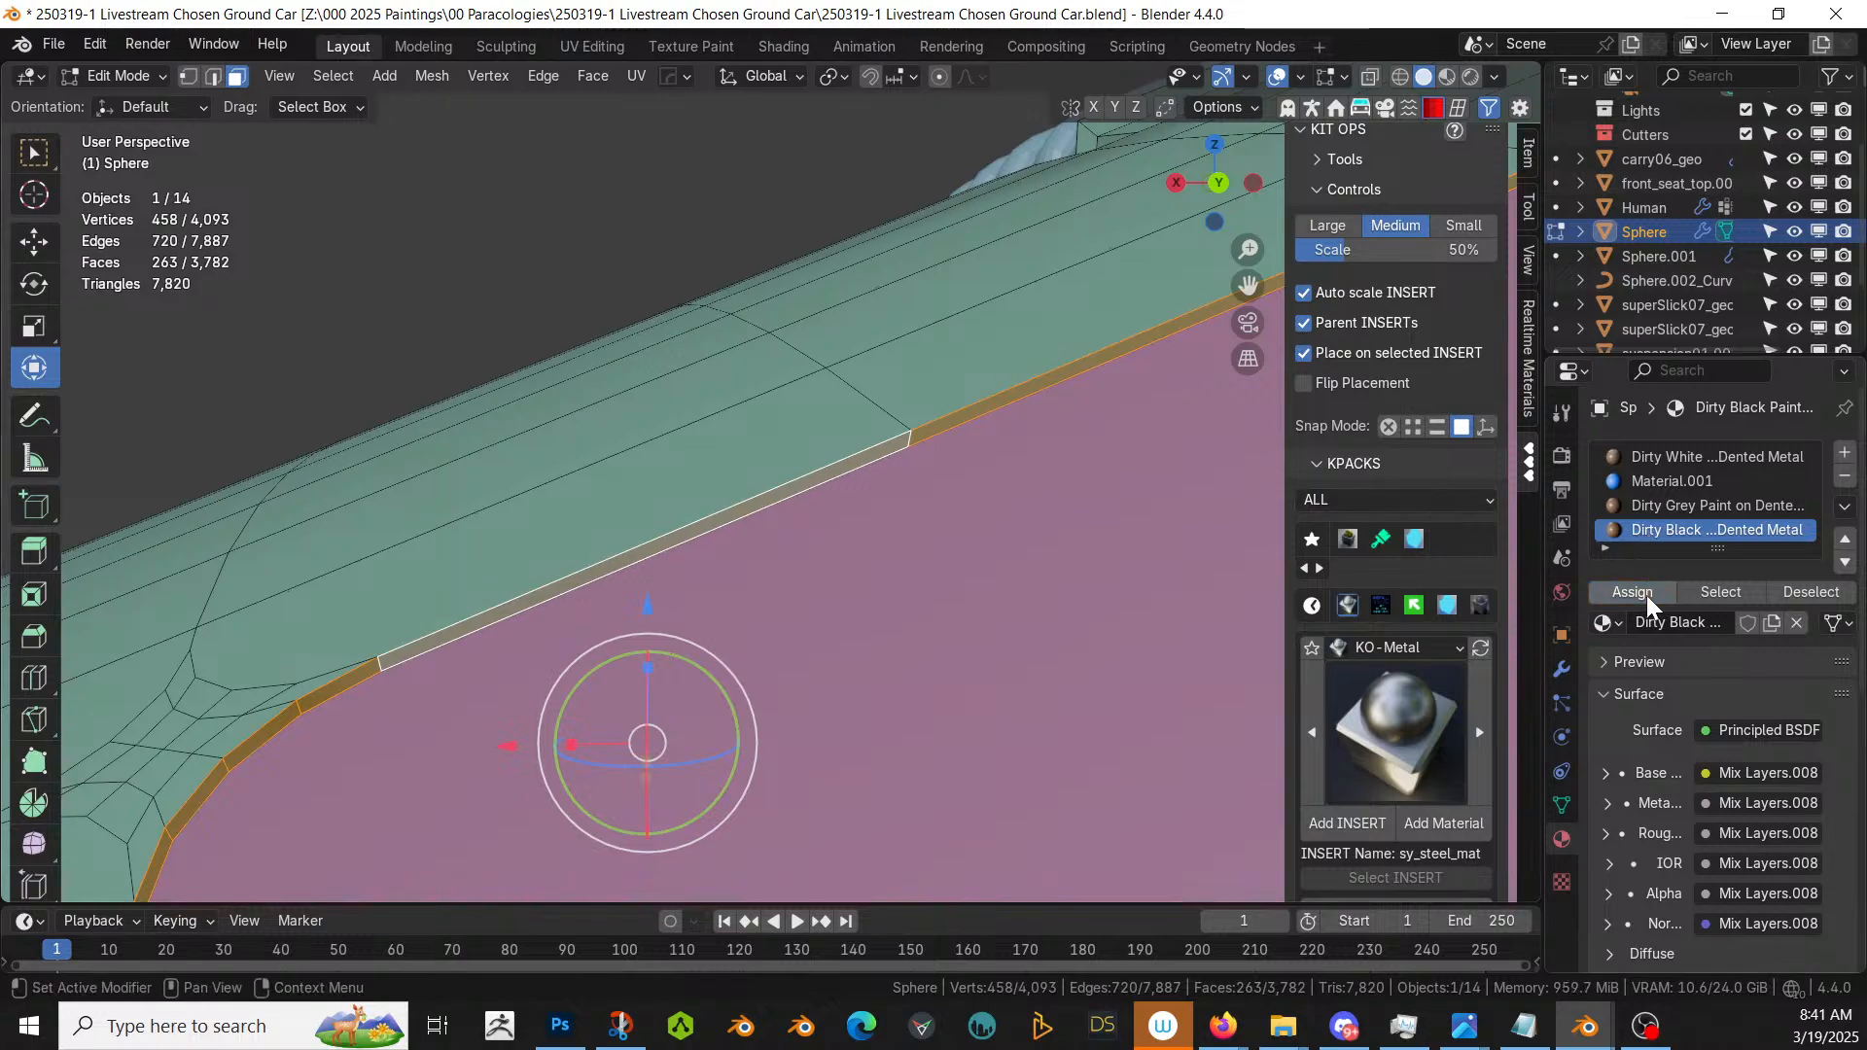
{"action": "scroll", "coordinate": [929, 499], "scroll_direction": "down", "scroll_amount": 3}
{"action": "key", "text": "Tab"}
{"action": "scroll", "coordinate": [677, 512], "scroll_direction": "down", "scroll_amount": 2}
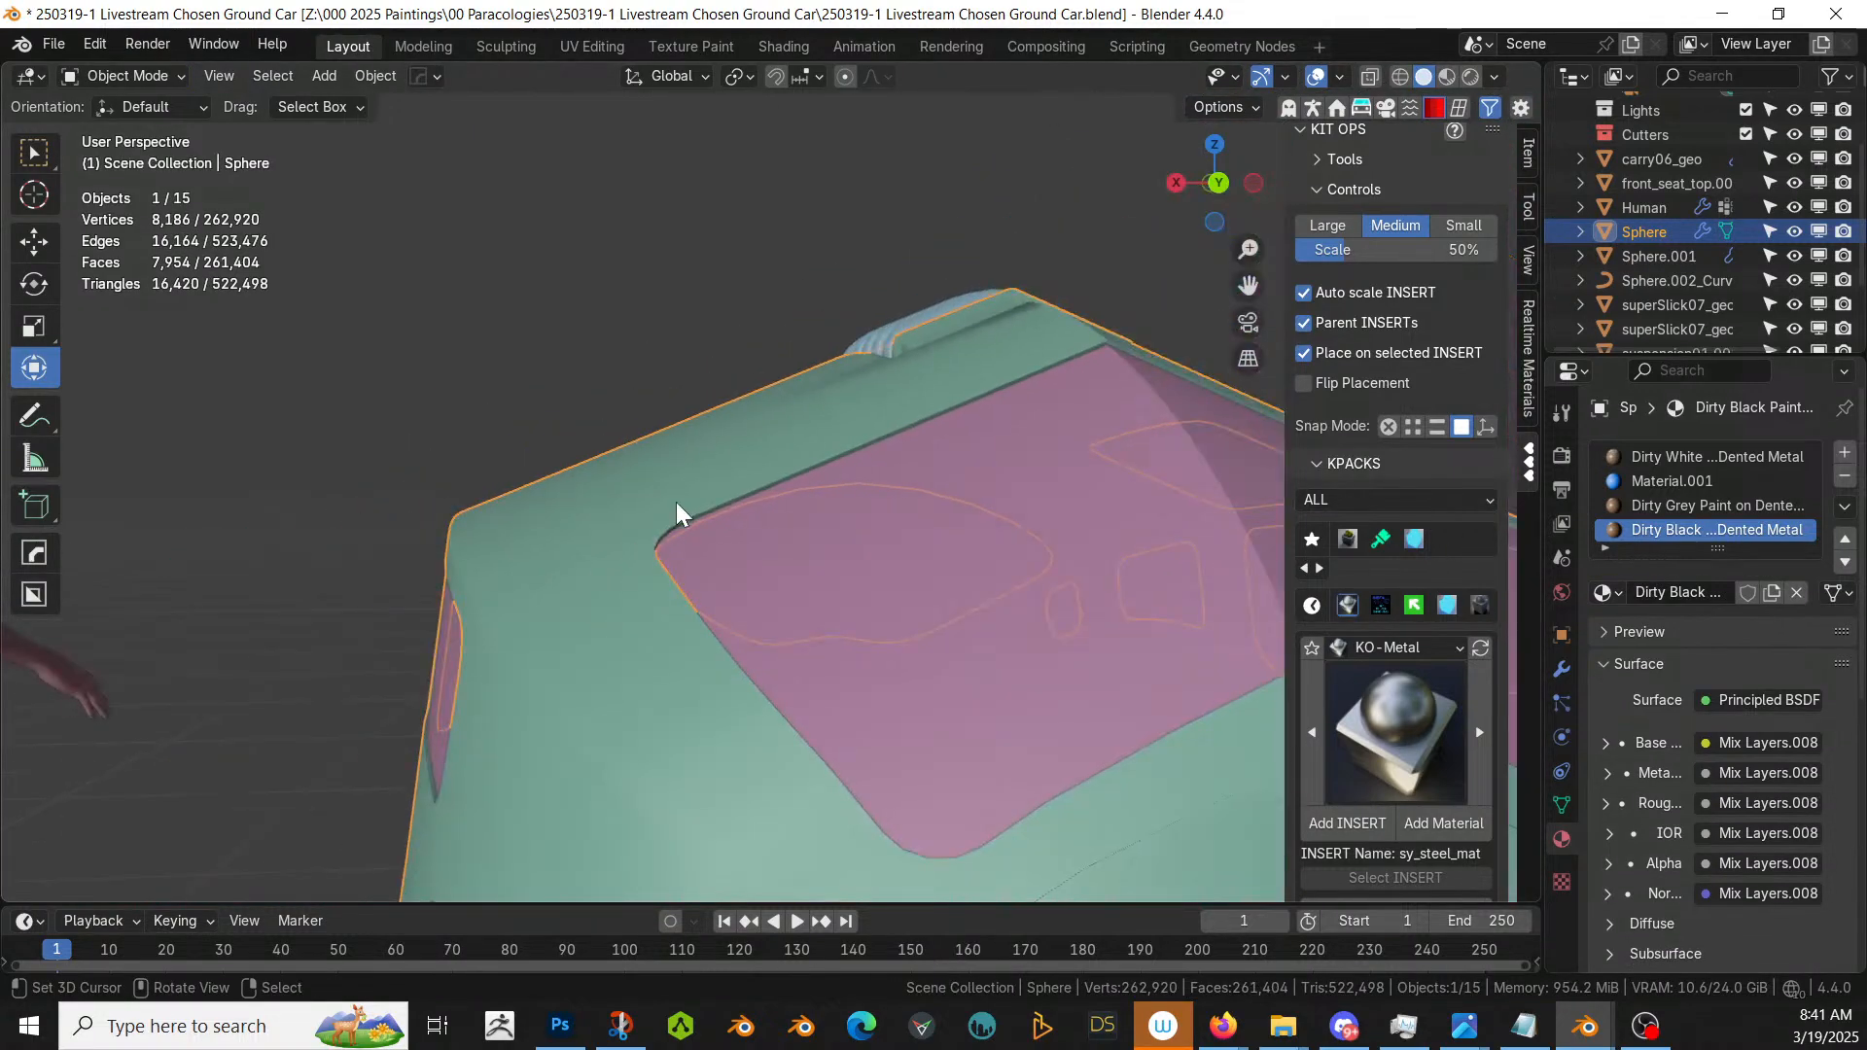
- Examine the black window trim and the whole car from several sides in rendered shading
{"action": "key", "text": "8"}
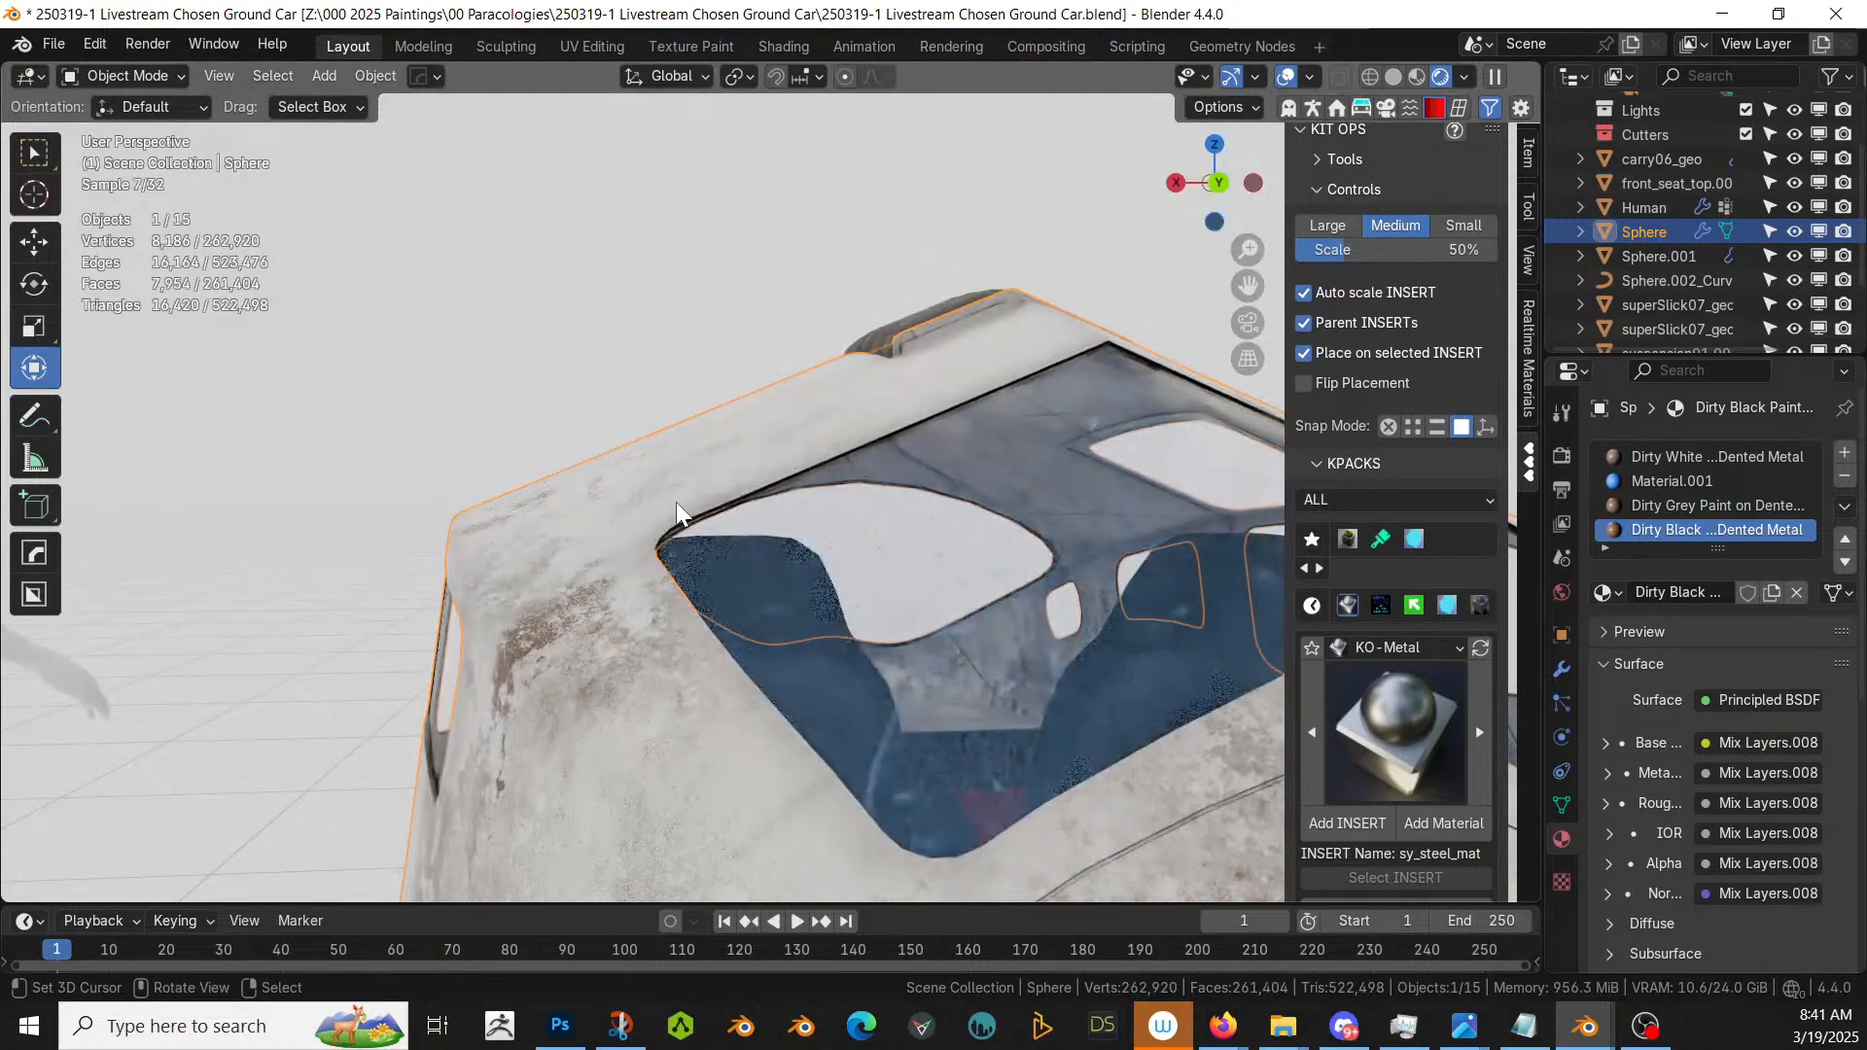
{"action": "middle_click_drag", "start_coordinate": [613, 554], "coordinate": [845, 535]}
{"action": "scroll", "coordinate": [844, 536], "scroll_direction": "up", "scroll_amount": 3}
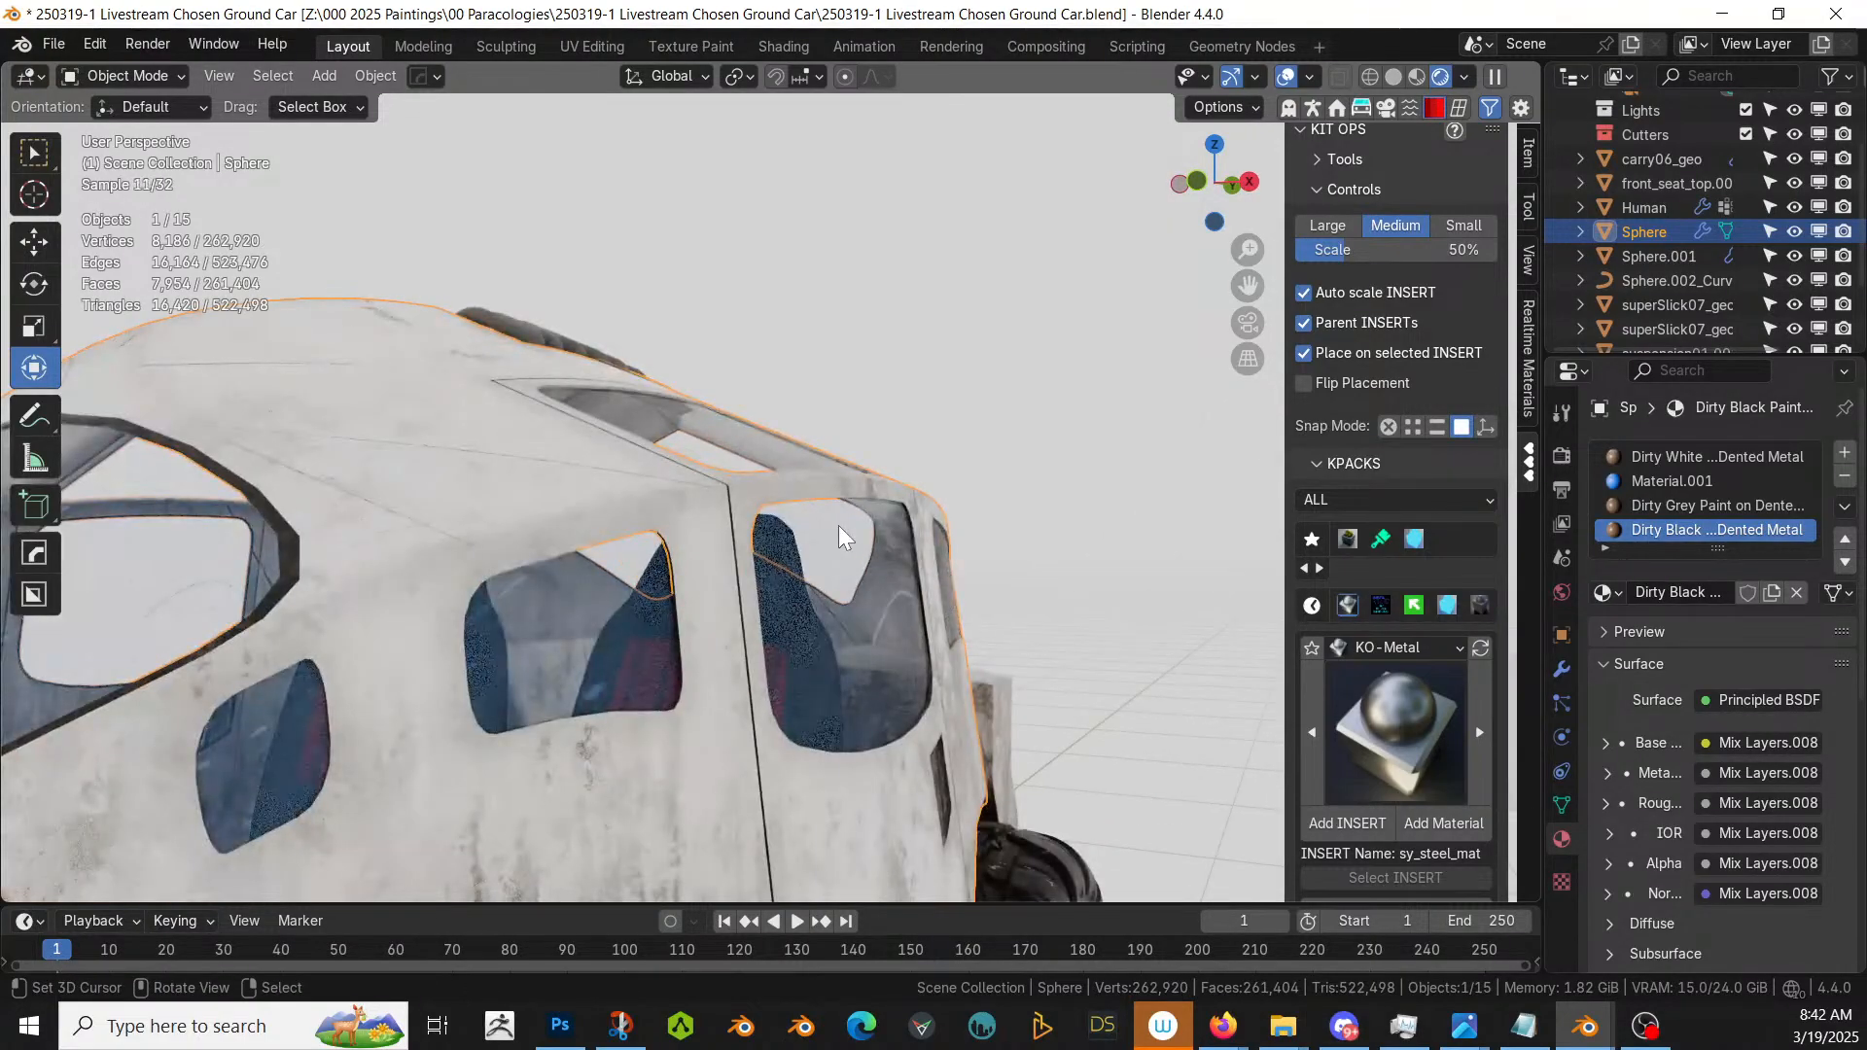
{"action": "scroll", "coordinate": [842, 537], "scroll_direction": "down", "scroll_amount": 5}
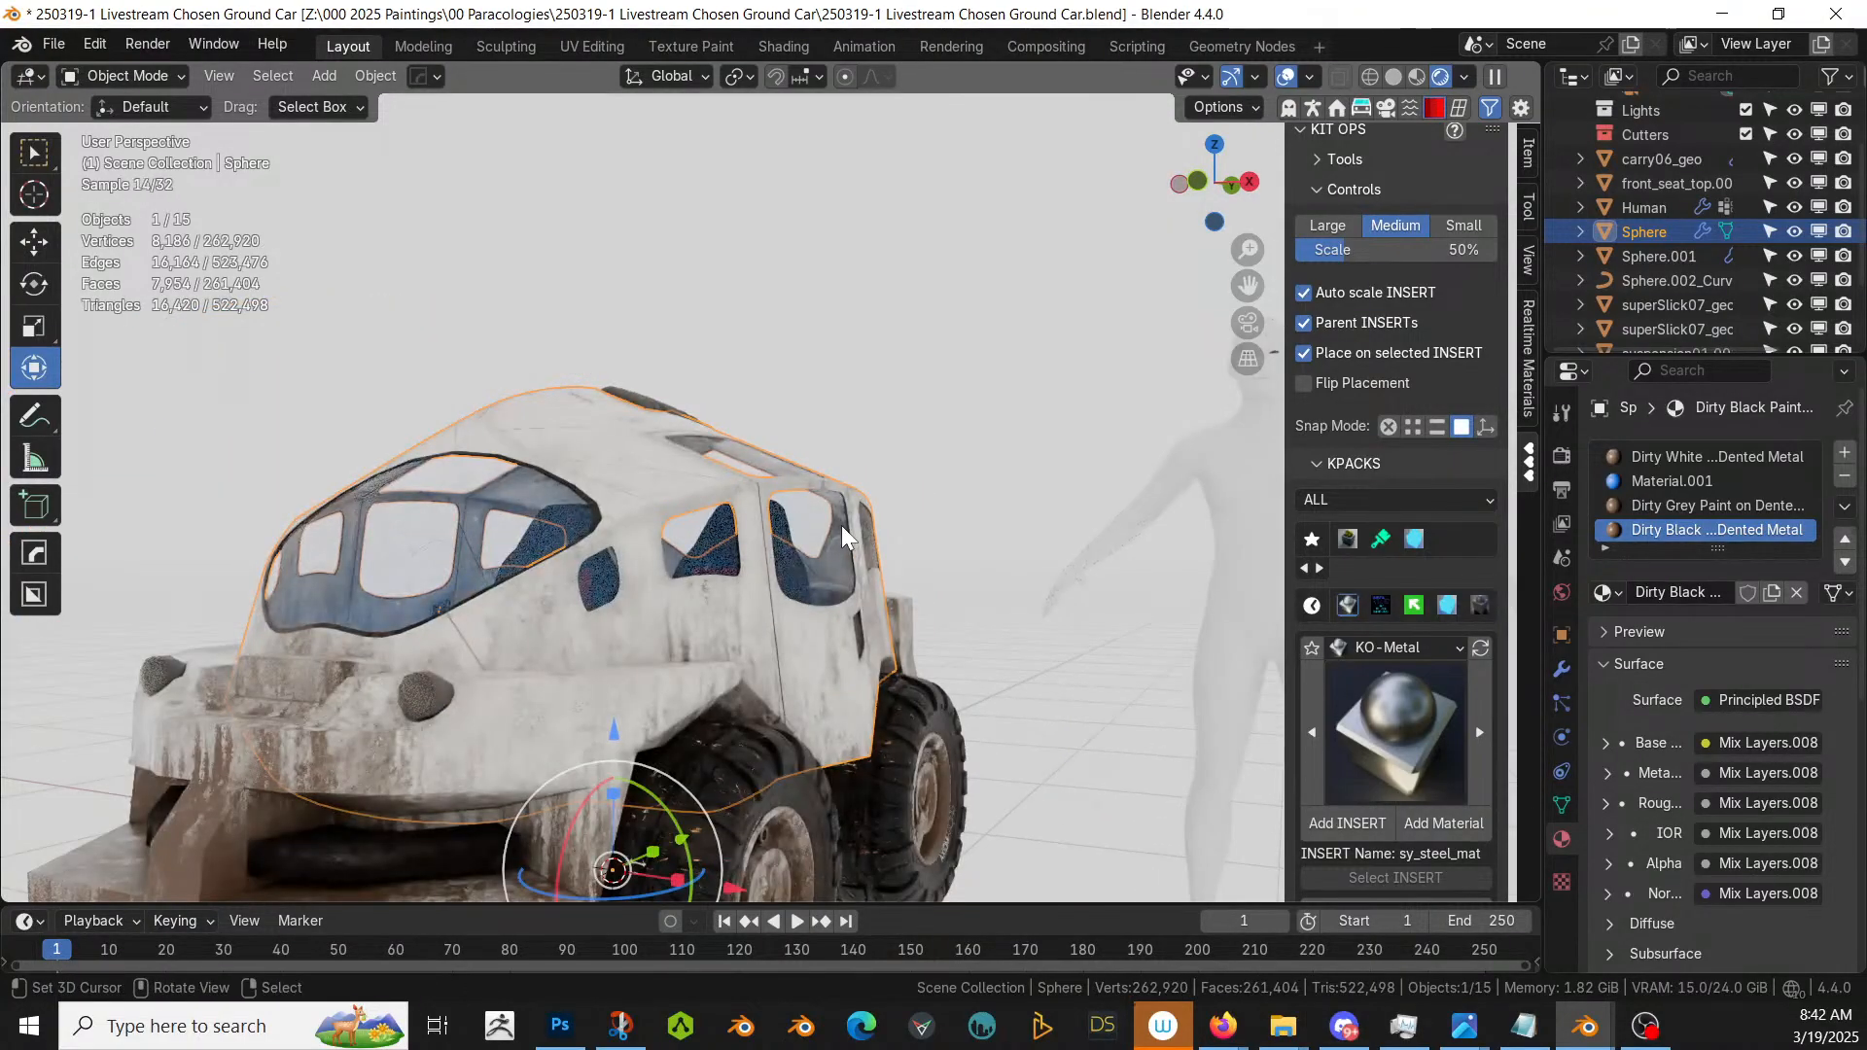
{"action": "middle_click_drag", "start_coordinate": [842, 536], "coordinate": [1281, 511]}
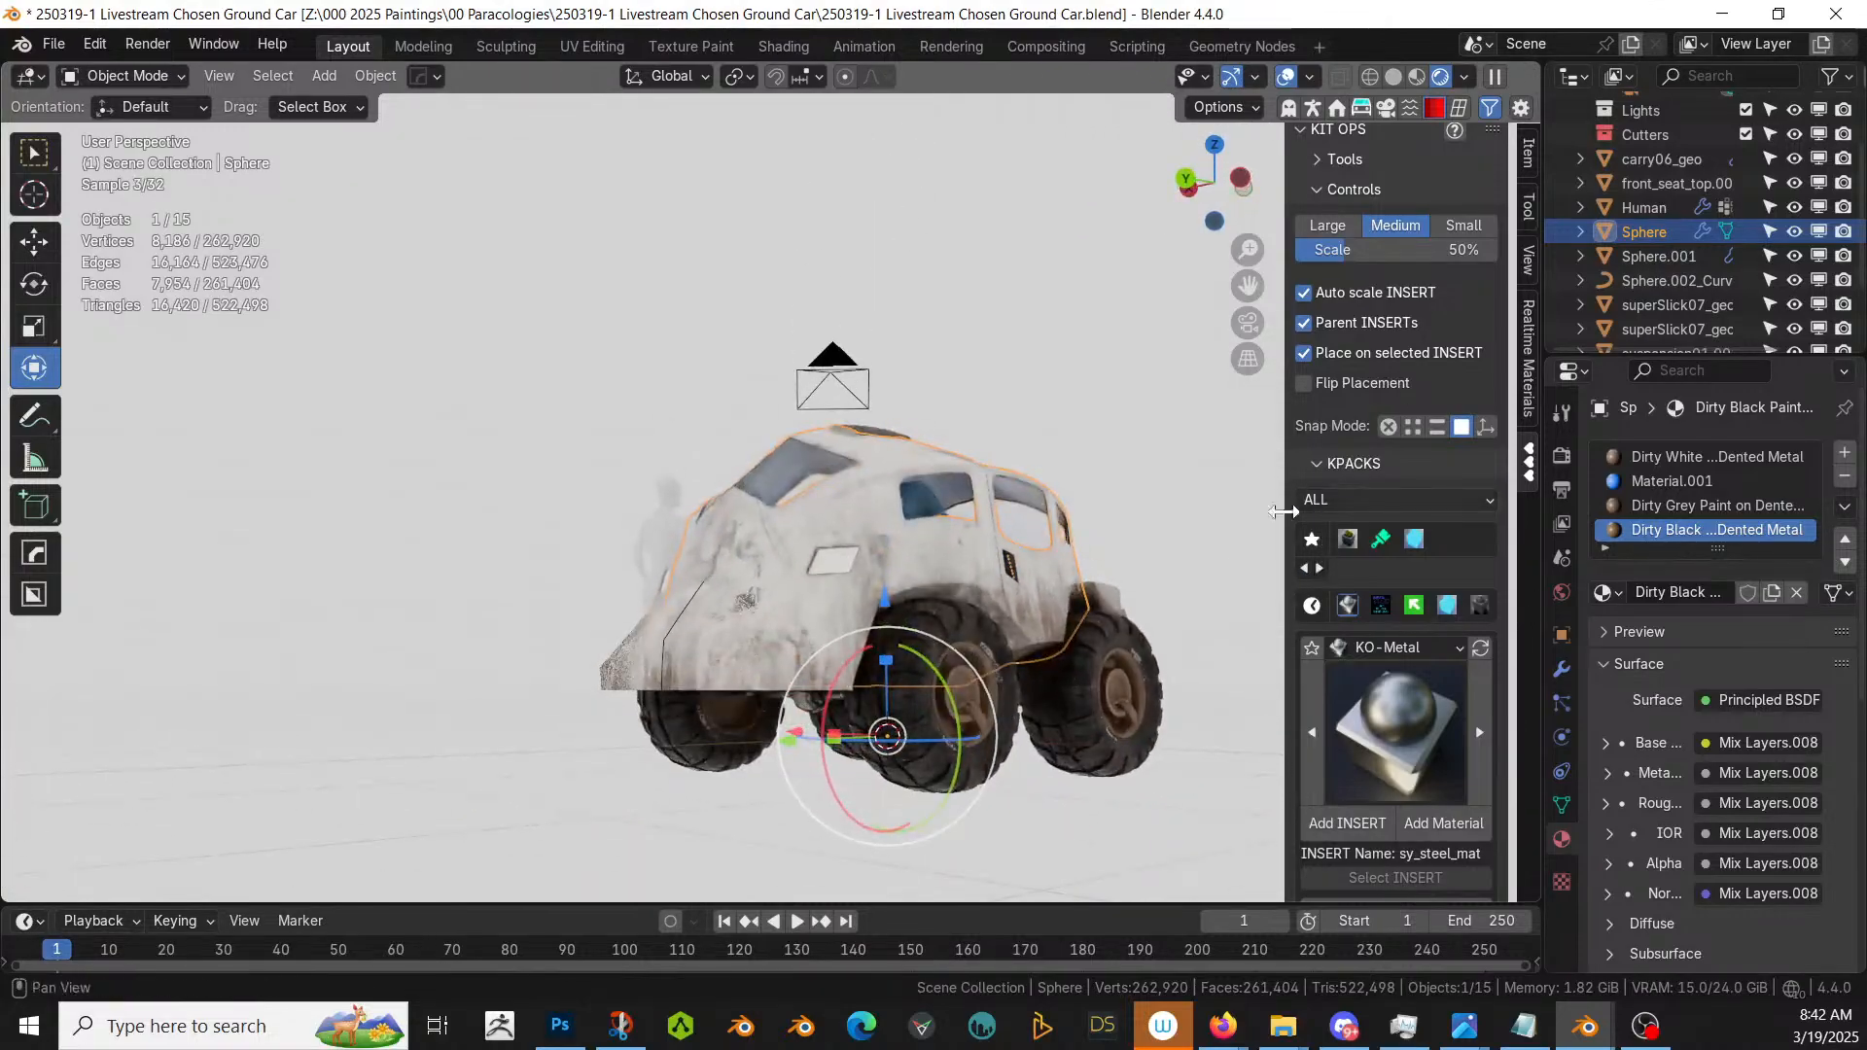
{"action": "scroll", "coordinate": [1116, 584], "scroll_direction": "up", "scroll_amount": 3}
{"action": "middle_click_drag", "start_coordinate": [982, 601], "coordinate": [243, 622]}
- Select the car's rear bumper panel and open it for face editing in solid shading
{"action": "left_click", "coordinate": [979, 784]}
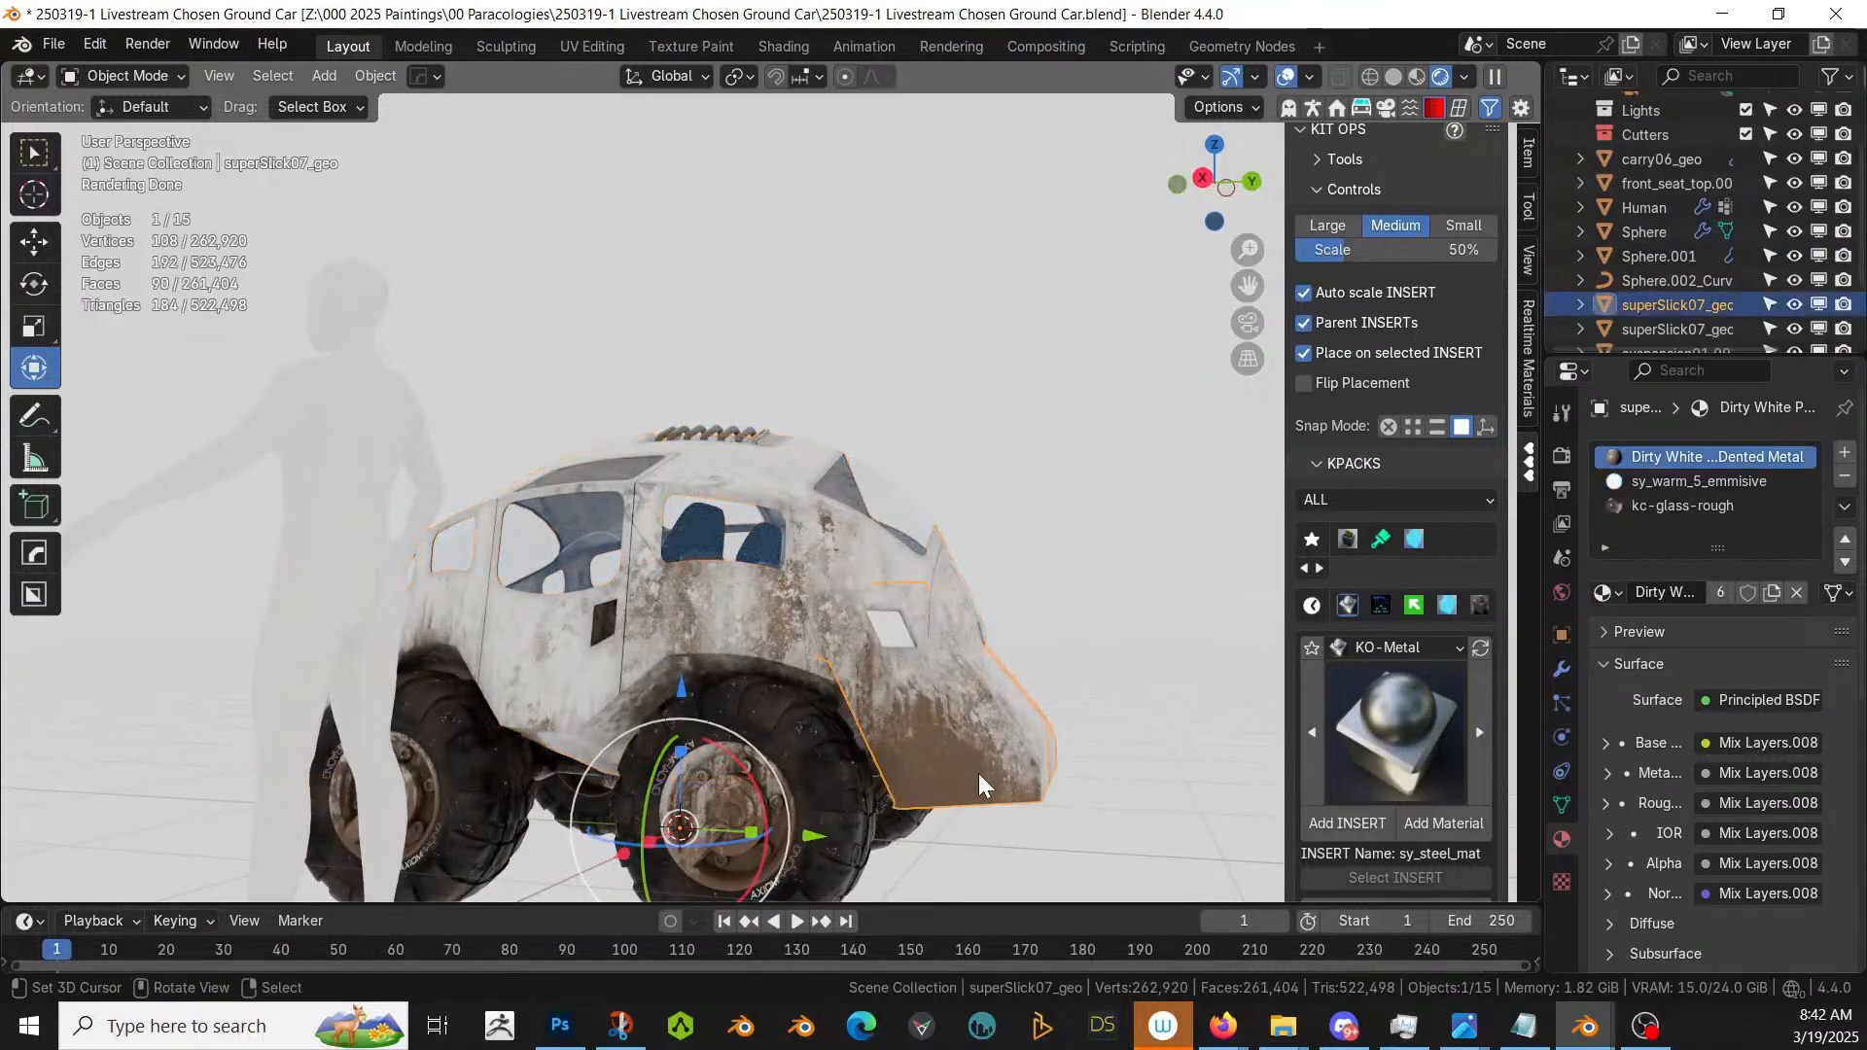
{"action": "key", "text": "z"}
{"action": "key", "text": "6"}
{"action": "key", "text": "Tab"}
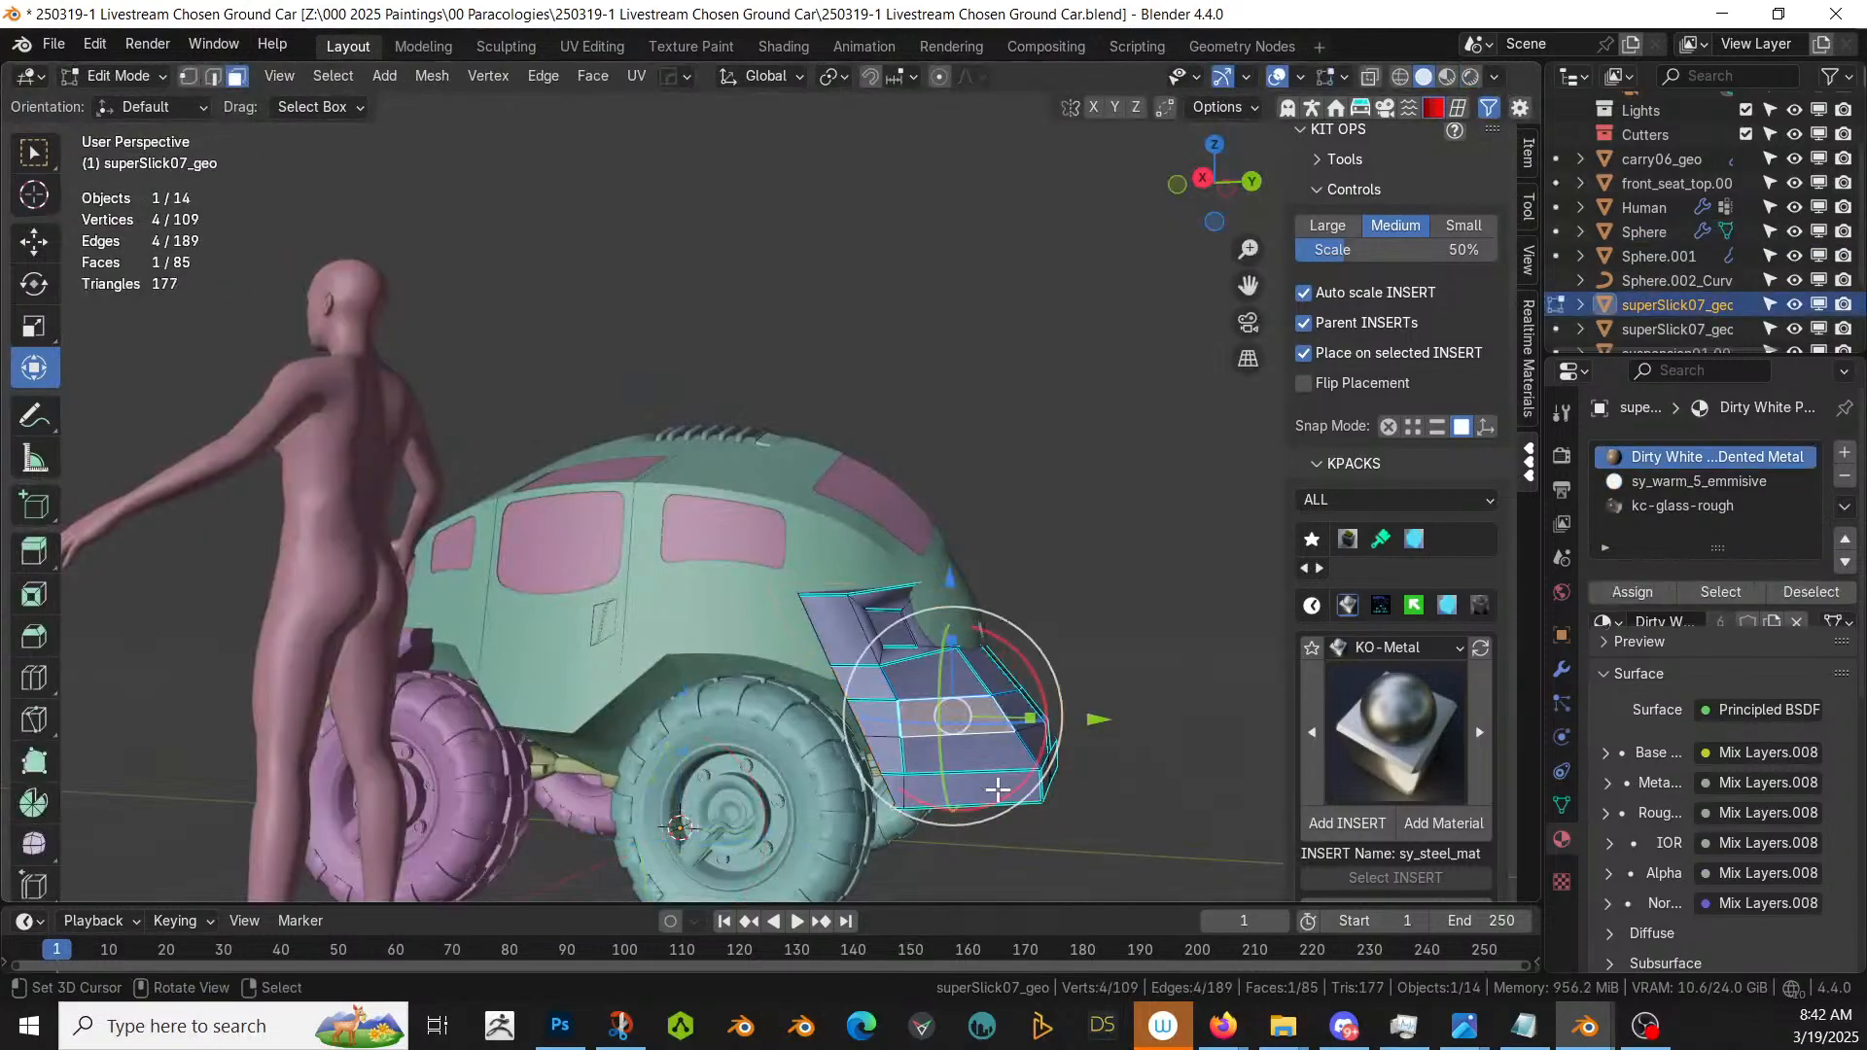
{"action": "scroll", "coordinate": [1000, 783], "scroll_direction": "up", "scroll_amount": 5}
{"action": "middle_click_drag", "start_coordinate": [810, 619], "coordinate": [788, 611], "text": "shift"}
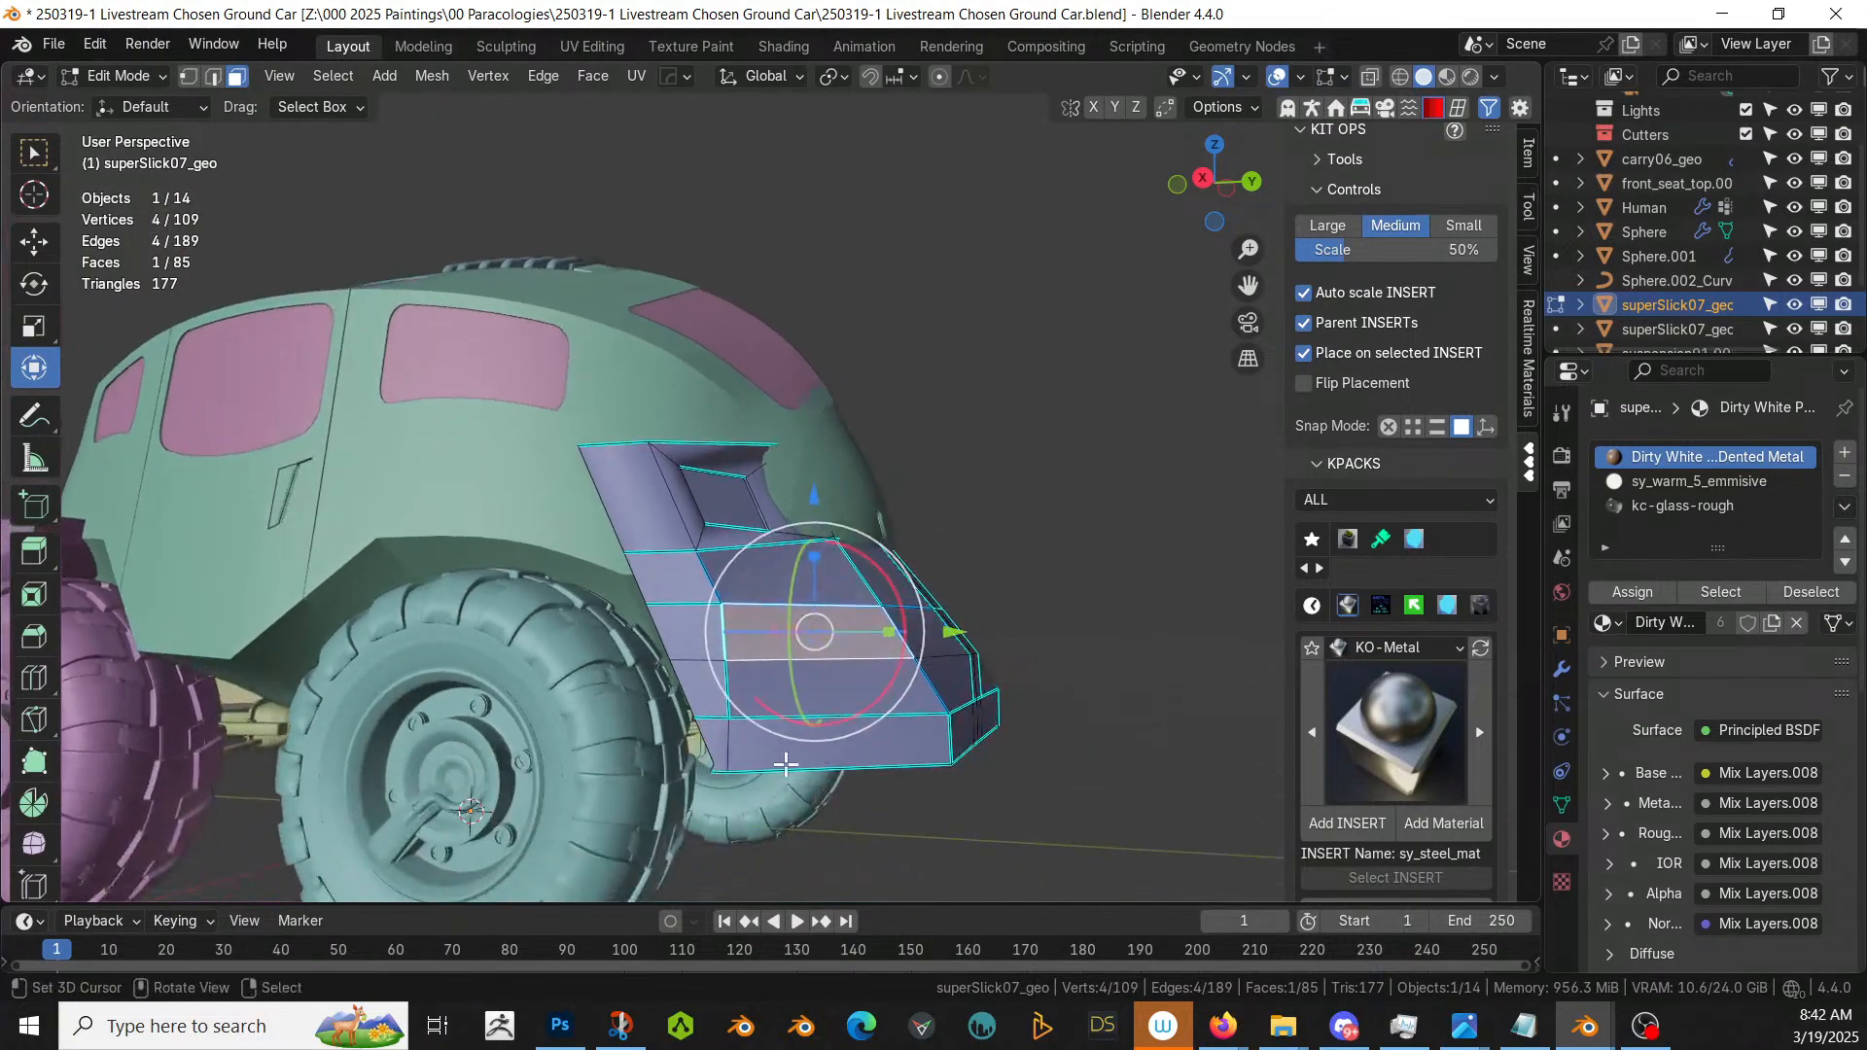
- Select the strip of faces along the rear bumper panel's lower edge and extrude it slightly outward along the normals
{"action": "left_click", "coordinate": [732, 742], "text": "alt"}
{"action": "middle_click_drag", "start_coordinate": [737, 742], "coordinate": [544, 805]}
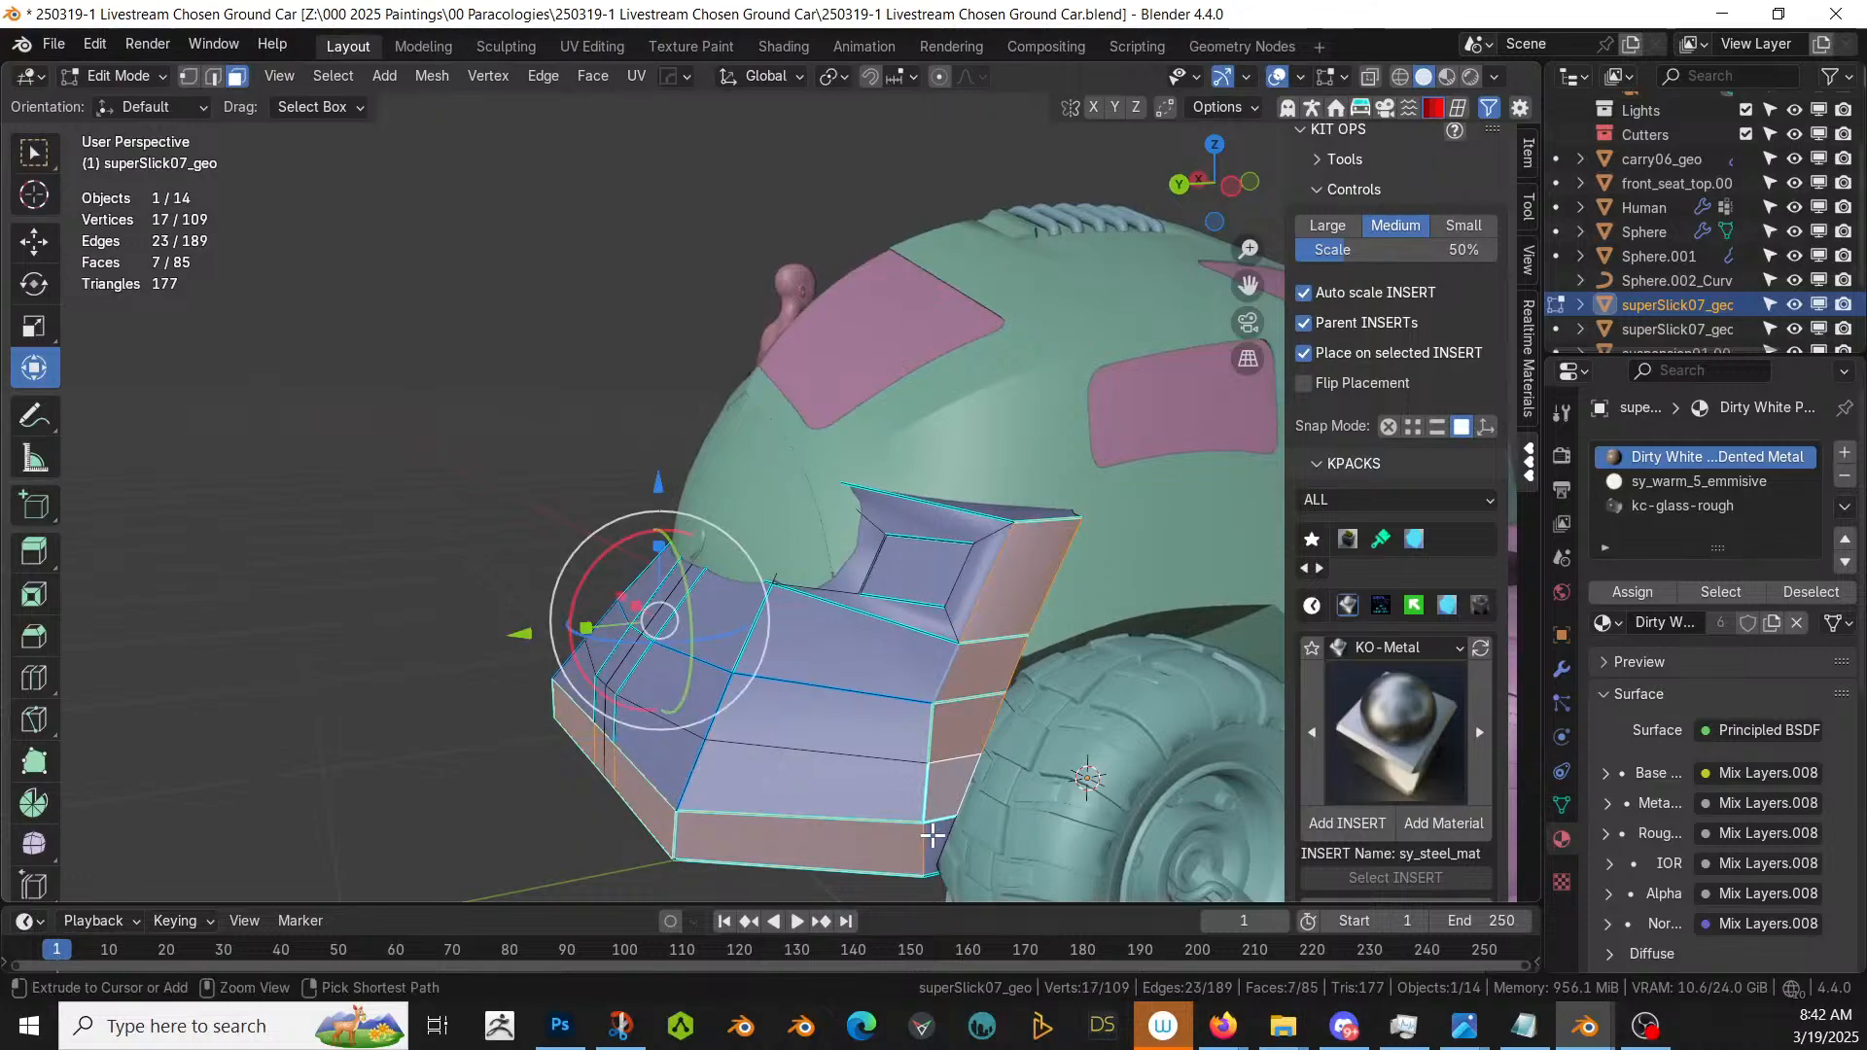
{"action": "middle_click_drag", "start_coordinate": [933, 836], "coordinate": [1262, 761]}
{"action": "left_click", "coordinate": [837, 776], "text": "shift"}
{"action": "middle_click_drag", "start_coordinate": [884, 754], "coordinate": [925, 849]}
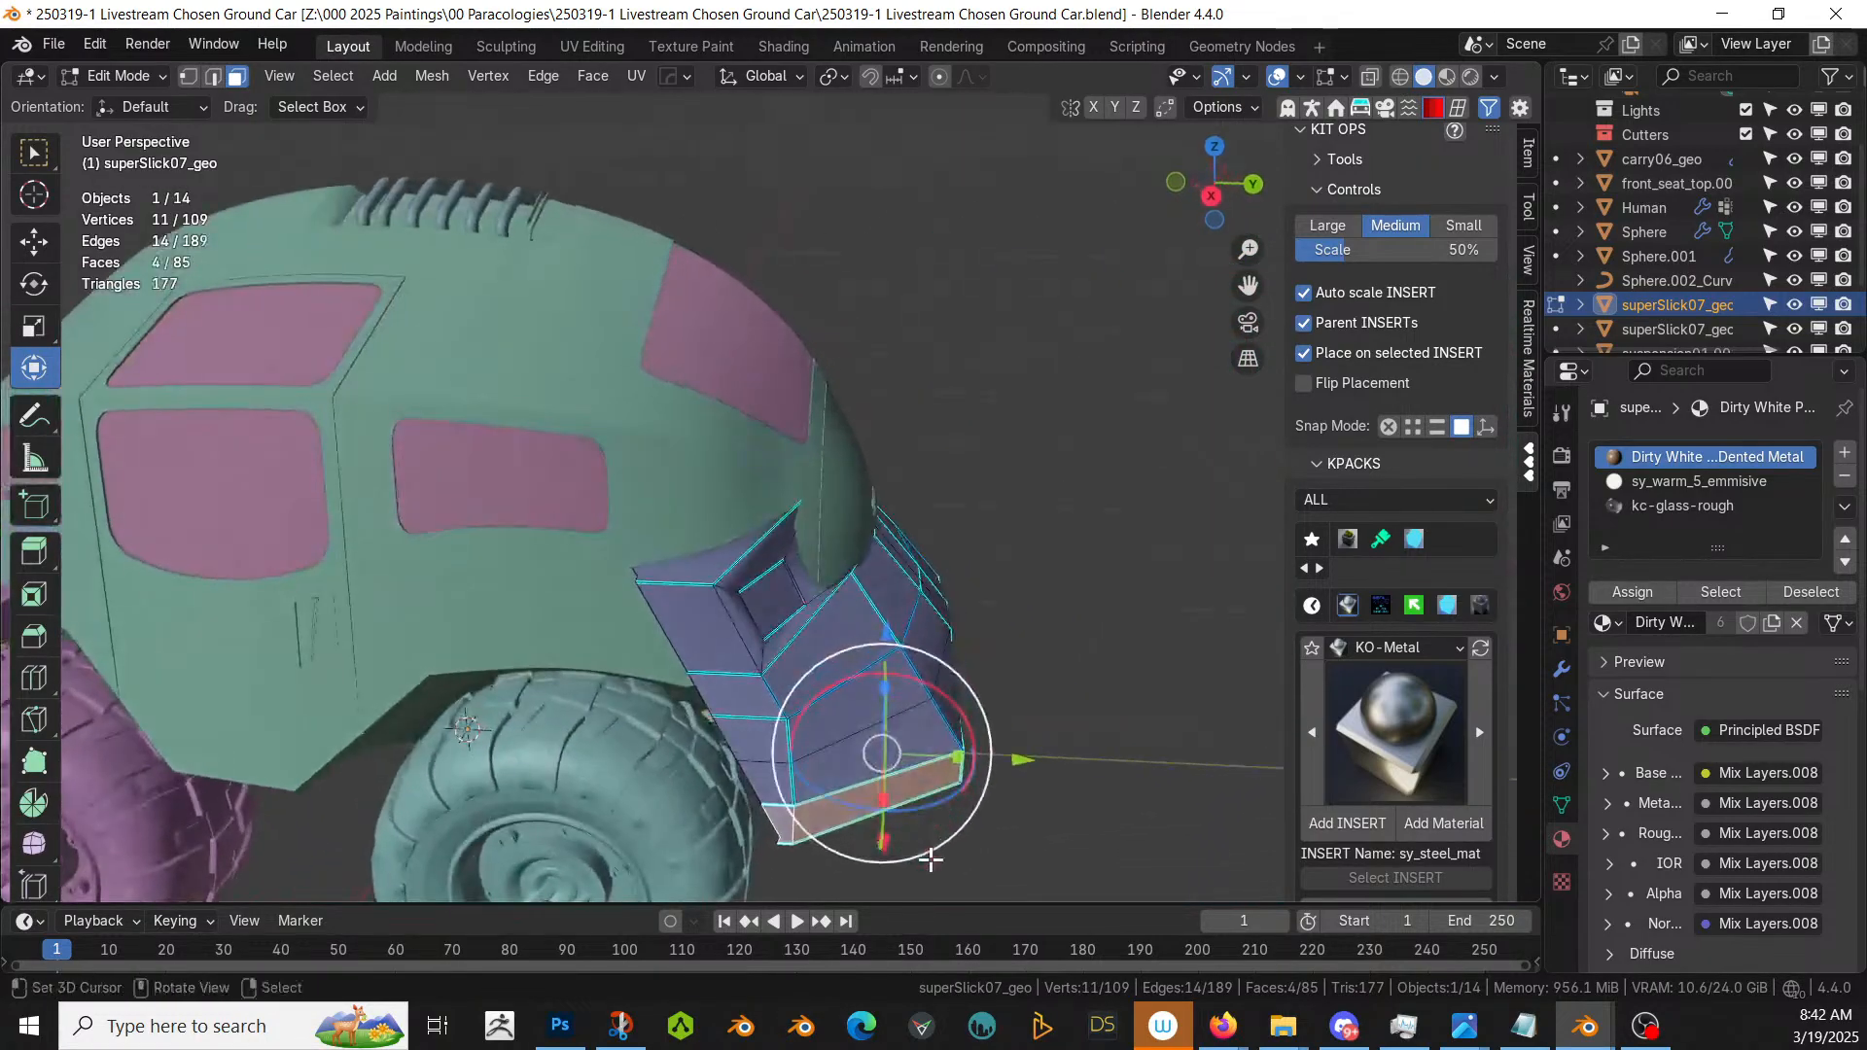
{"action": "key", "text": "alt+e"}
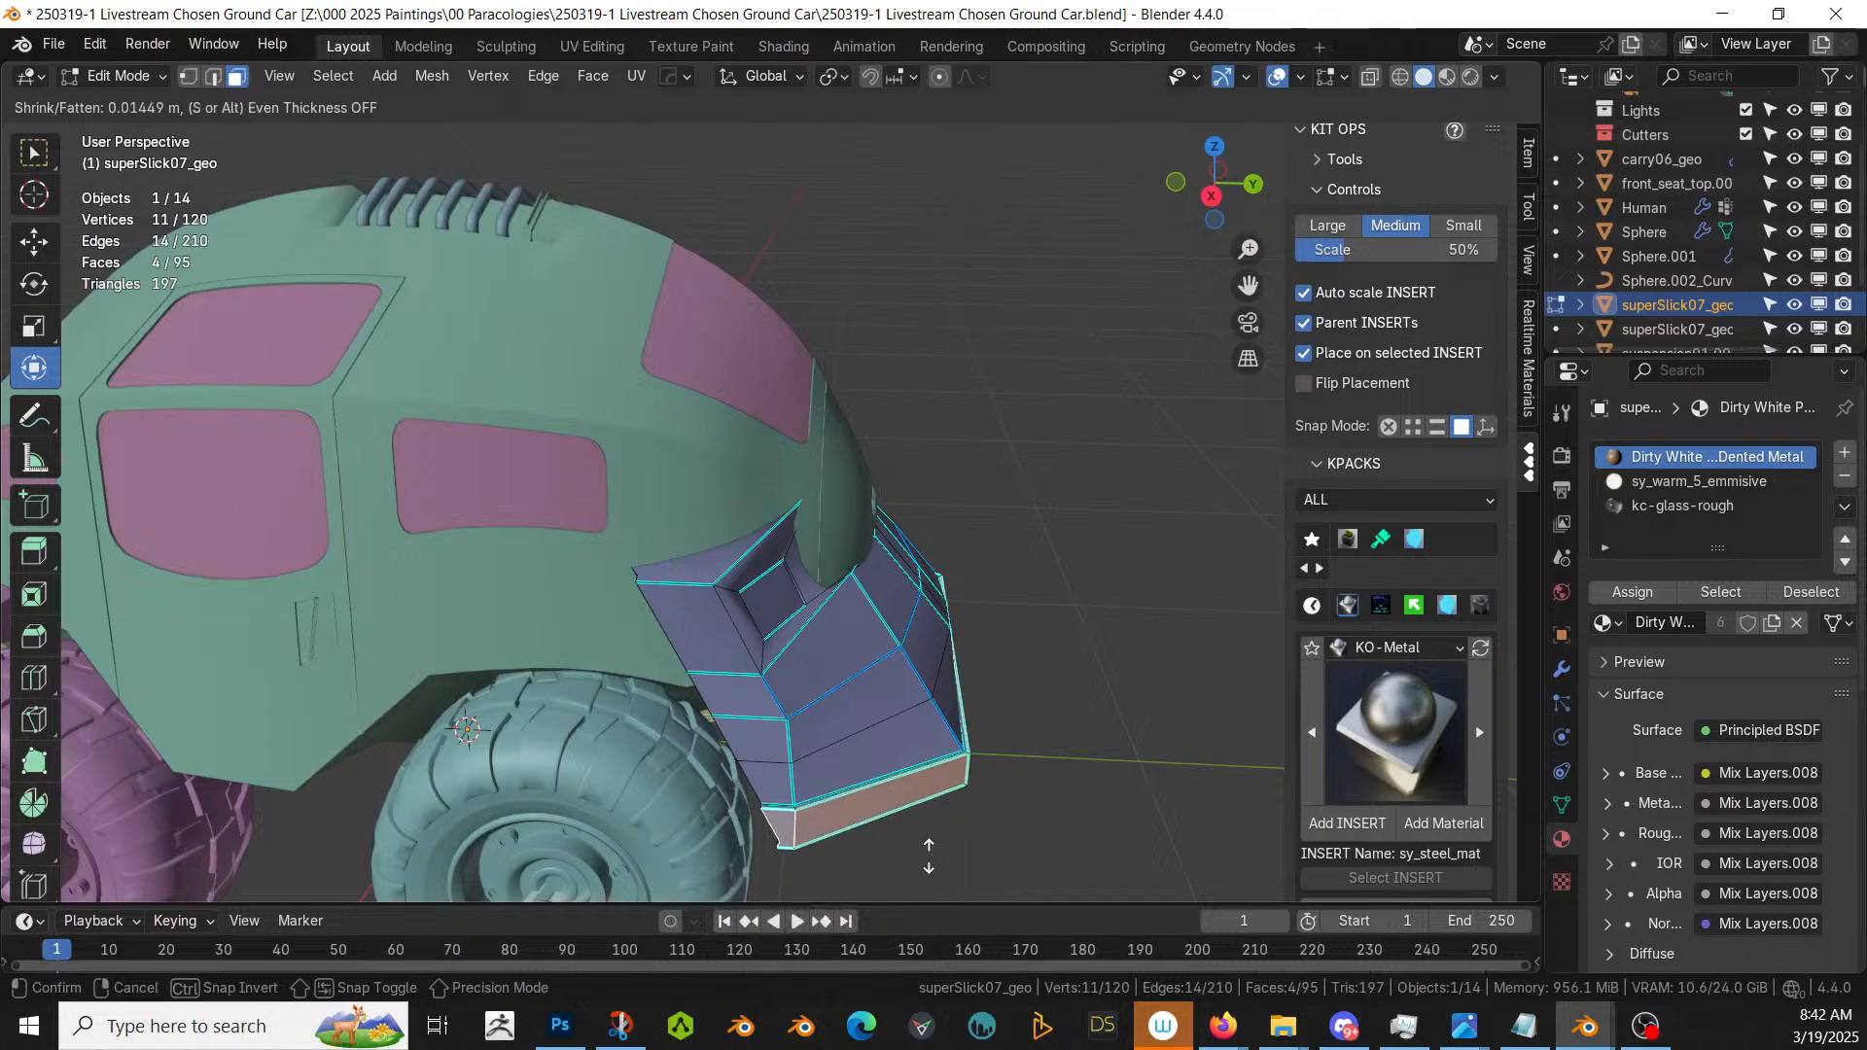
{"action": "left_click", "coordinate": [927, 849]}
- Grow the selection to the whole extruded bumper rim and assign it Dirty Grey Paint on Dented Metal in a new material slot
{"action": "key", "text": "ctrl+KP_Add"}
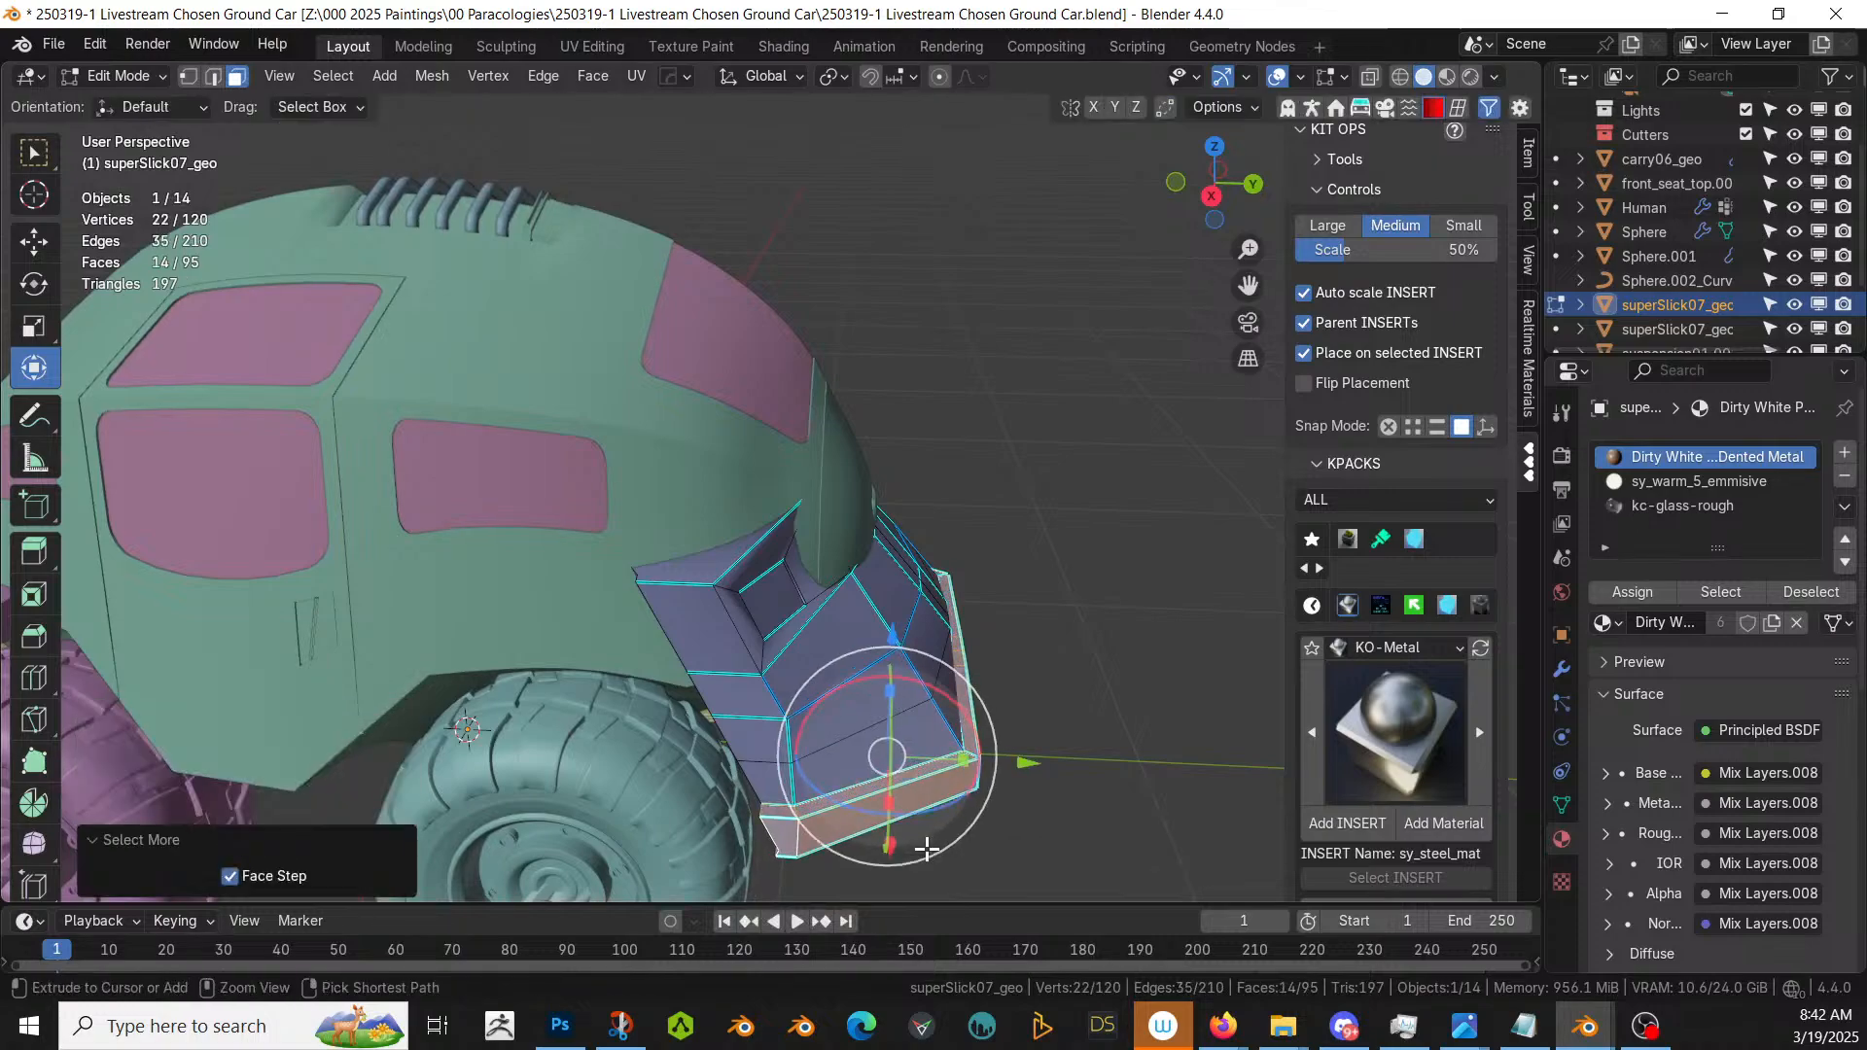
{"action": "left_click", "coordinate": [1844, 452]}
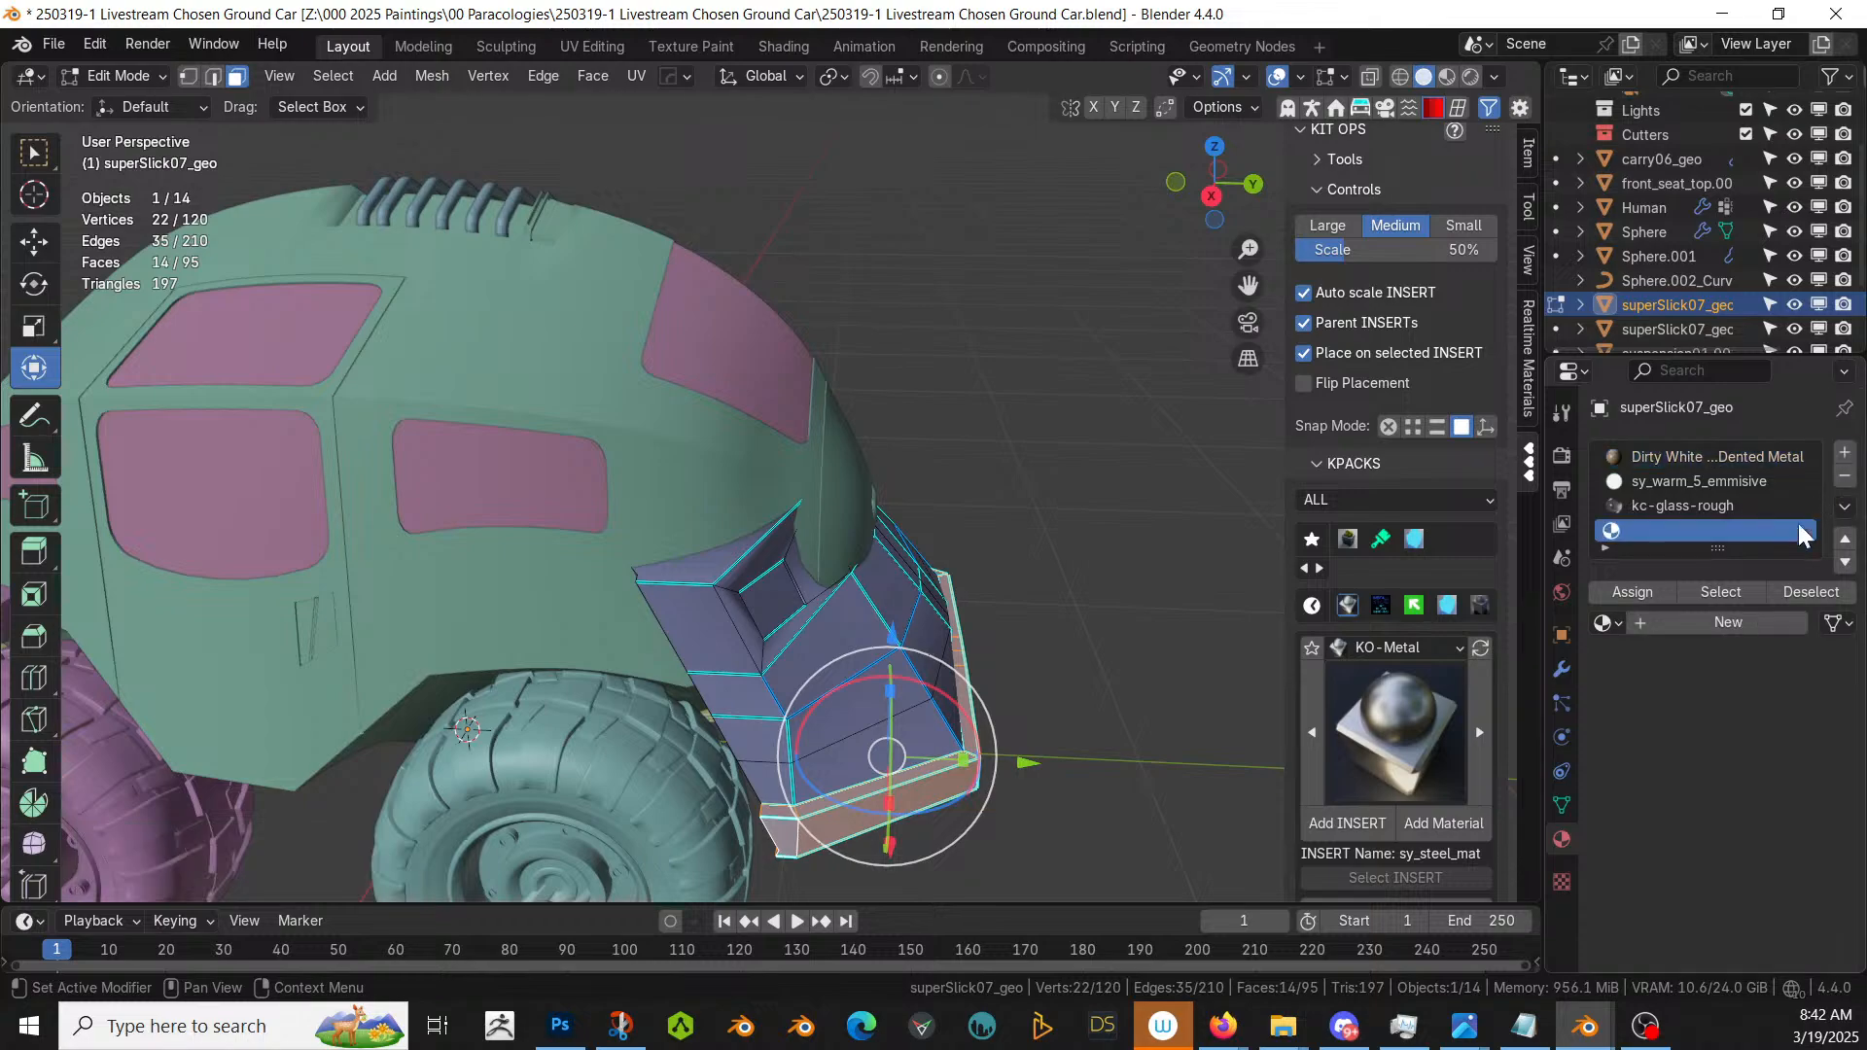
{"action": "left_click", "coordinate": [1616, 620]}
{"action": "type", "text": "GRE"}
{"action": "key", "text": "Down"}
{"action": "key", "text": "Down"}
{"action": "key", "text": "Down"}
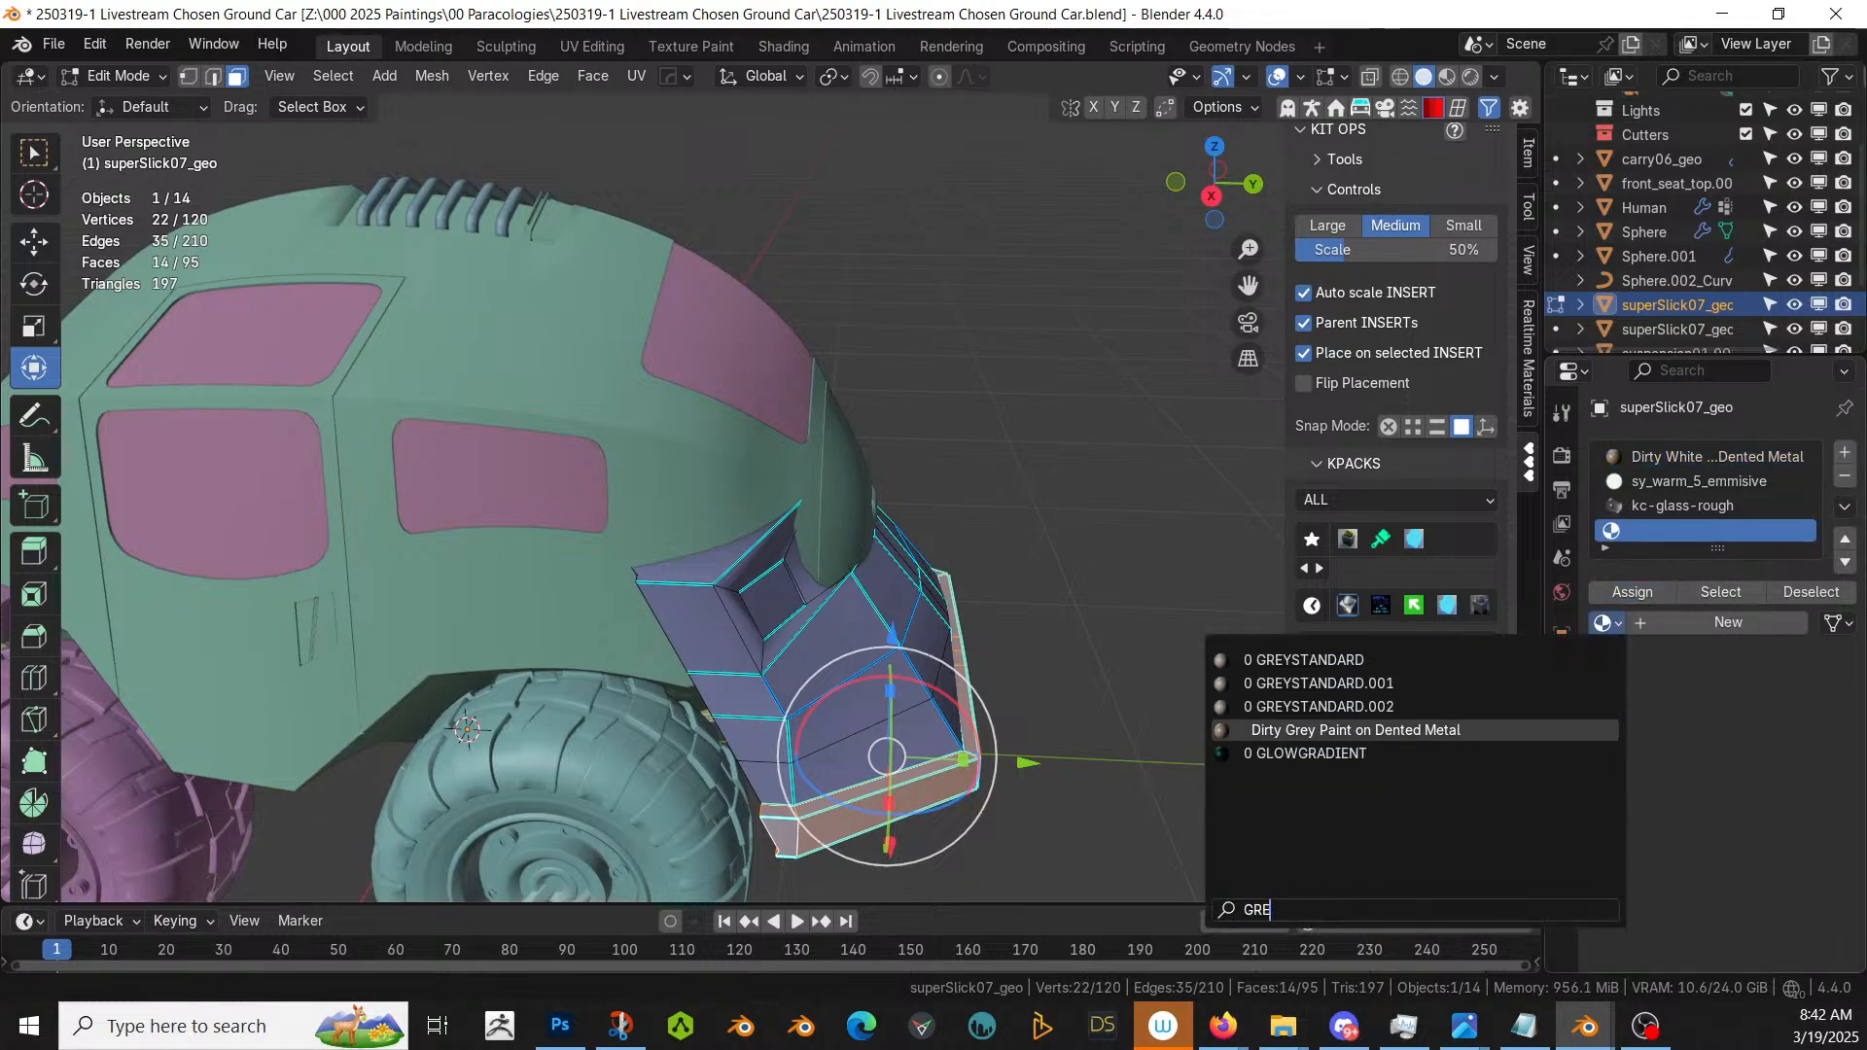
{"action": "key", "text": "Return"}
{"action": "left_click", "coordinate": [1623, 591]}
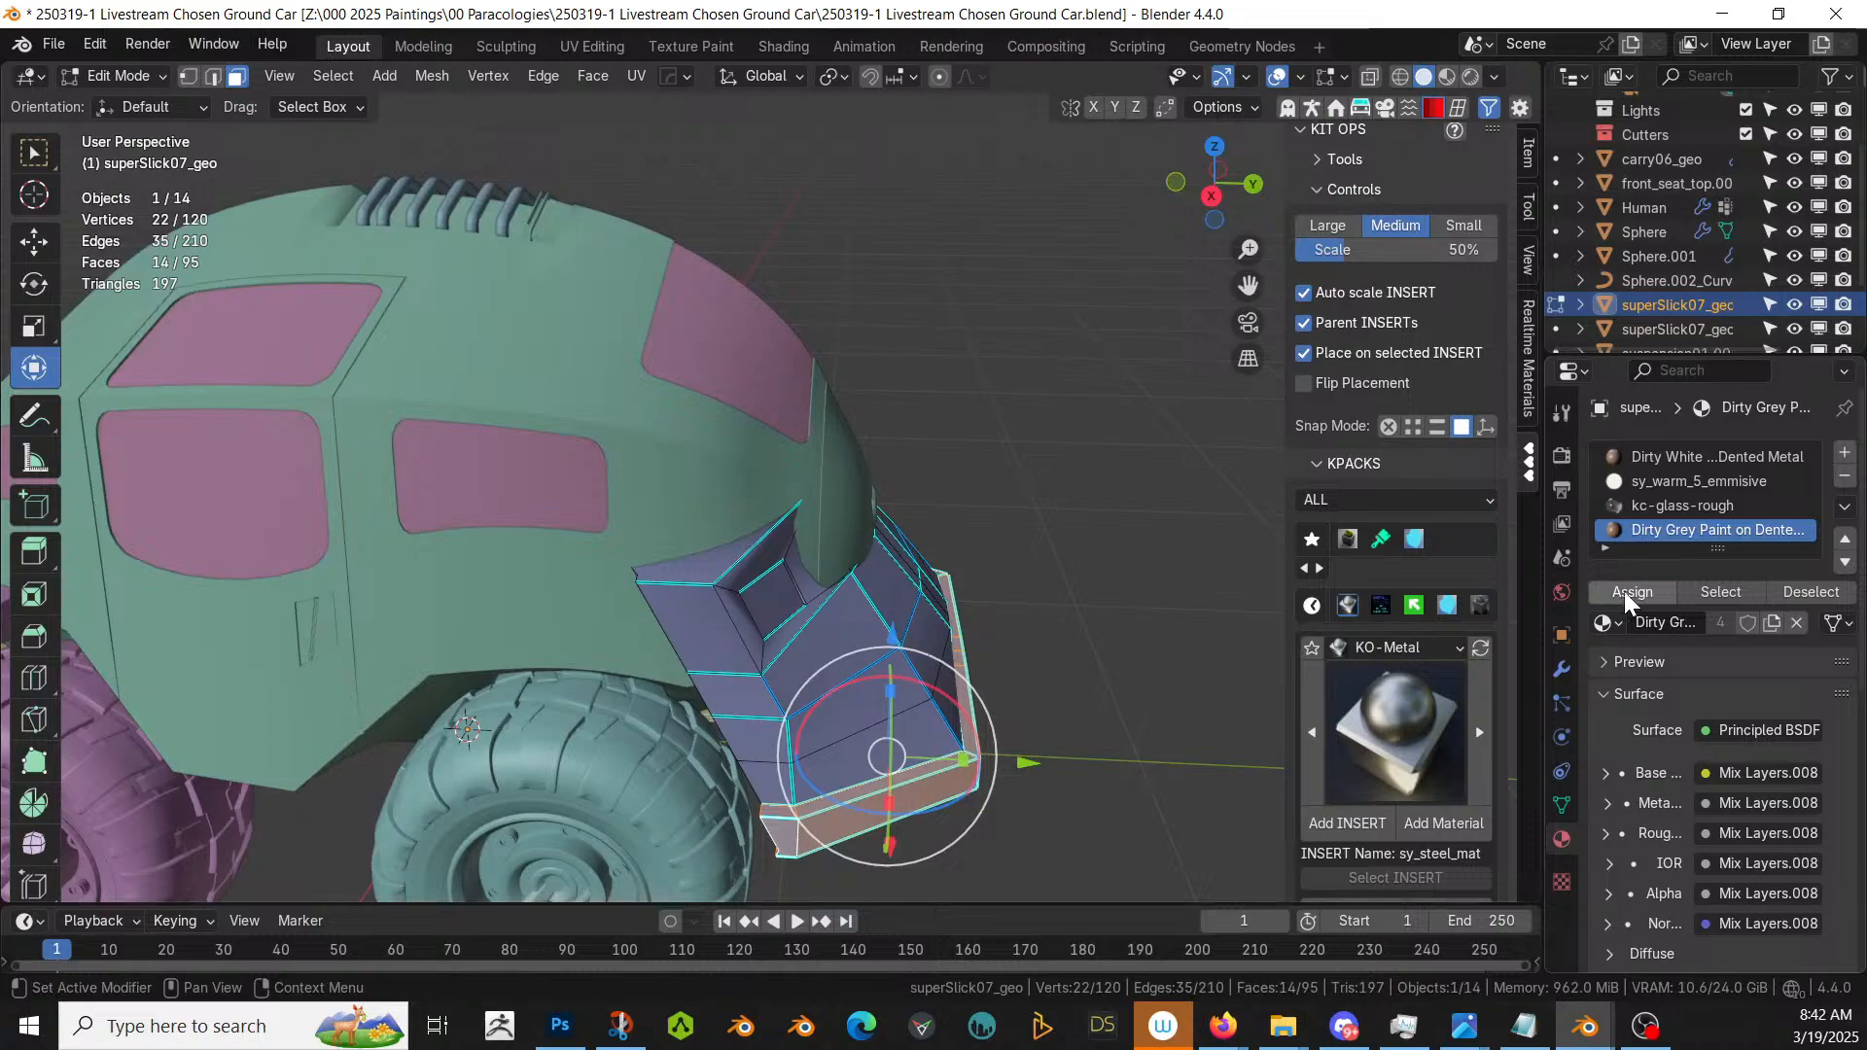
- Examine the grey bumper rim and the car's rear in rendered shading from several angles
{"action": "key", "text": "Tab"}
{"action": "key", "text": "z"}
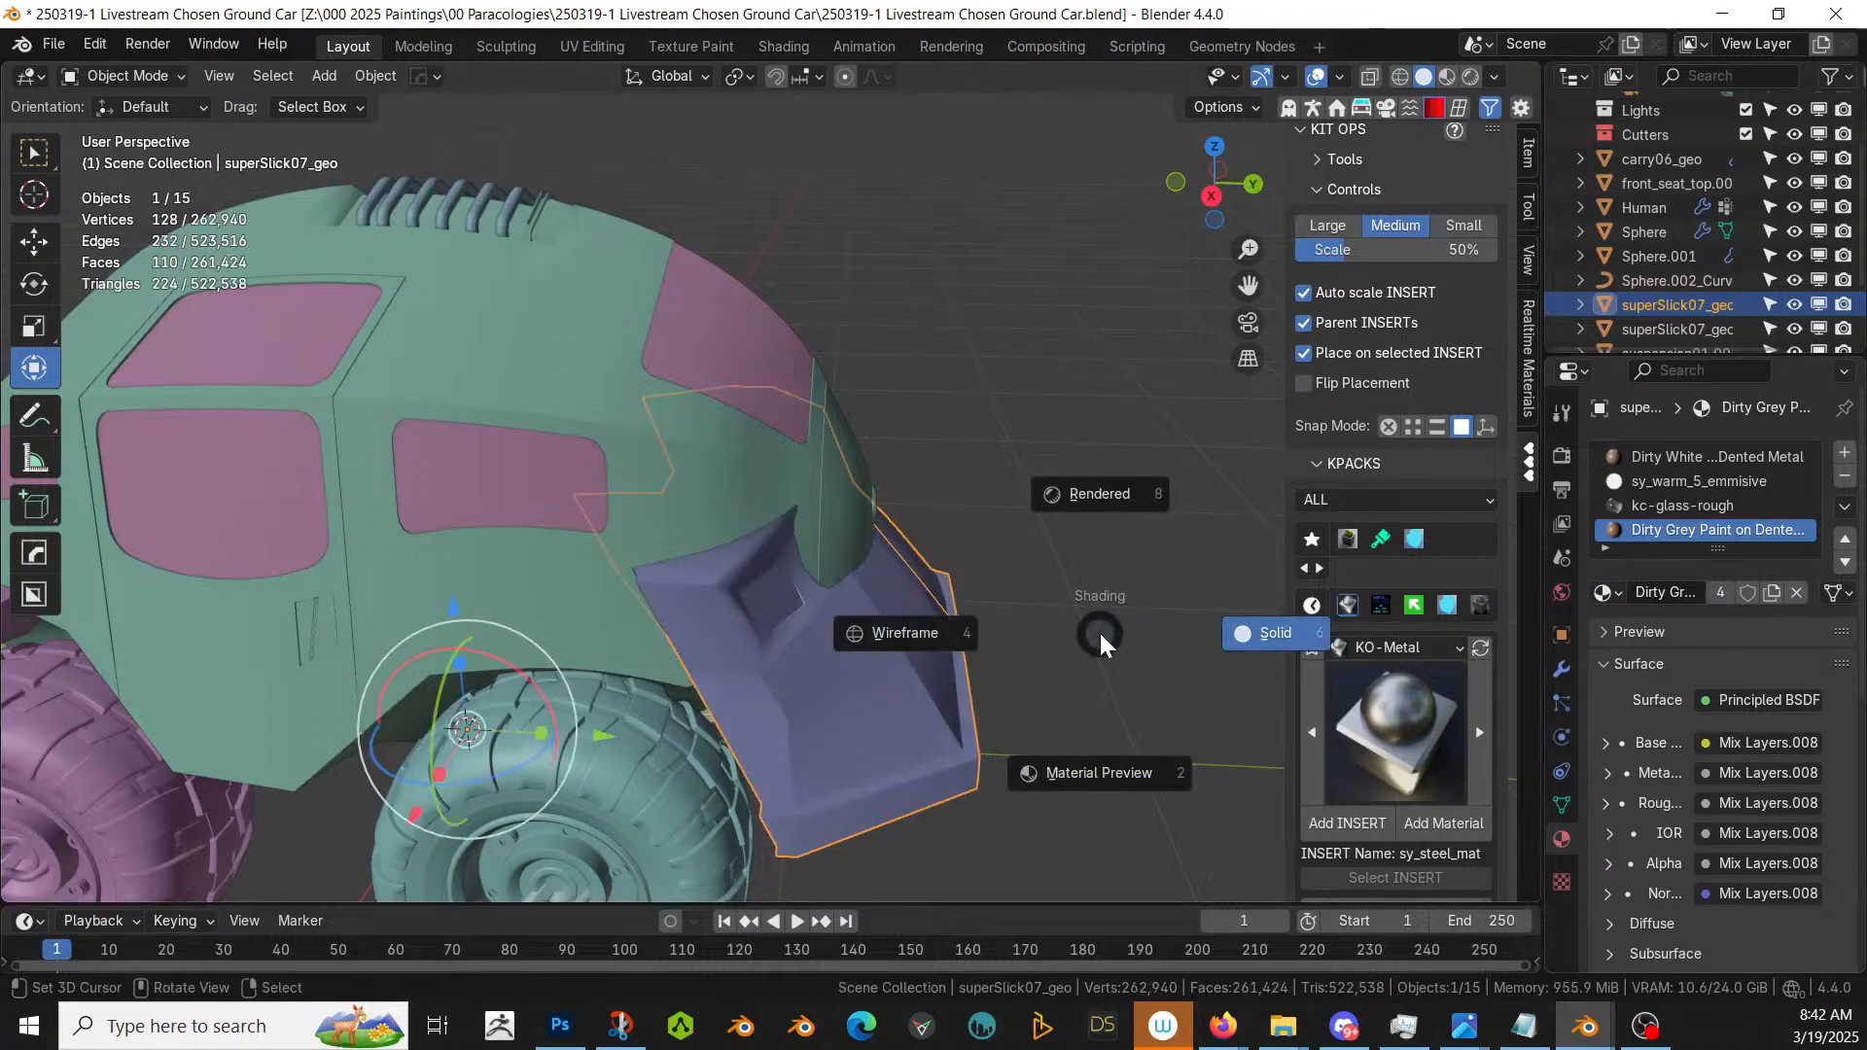
{"action": "key", "text": "r"}
{"action": "middle_click_drag", "start_coordinate": [598, 599], "coordinate": [636, 617]}
{"action": "scroll", "coordinate": [636, 617], "scroll_direction": "up", "scroll_amount": 4}
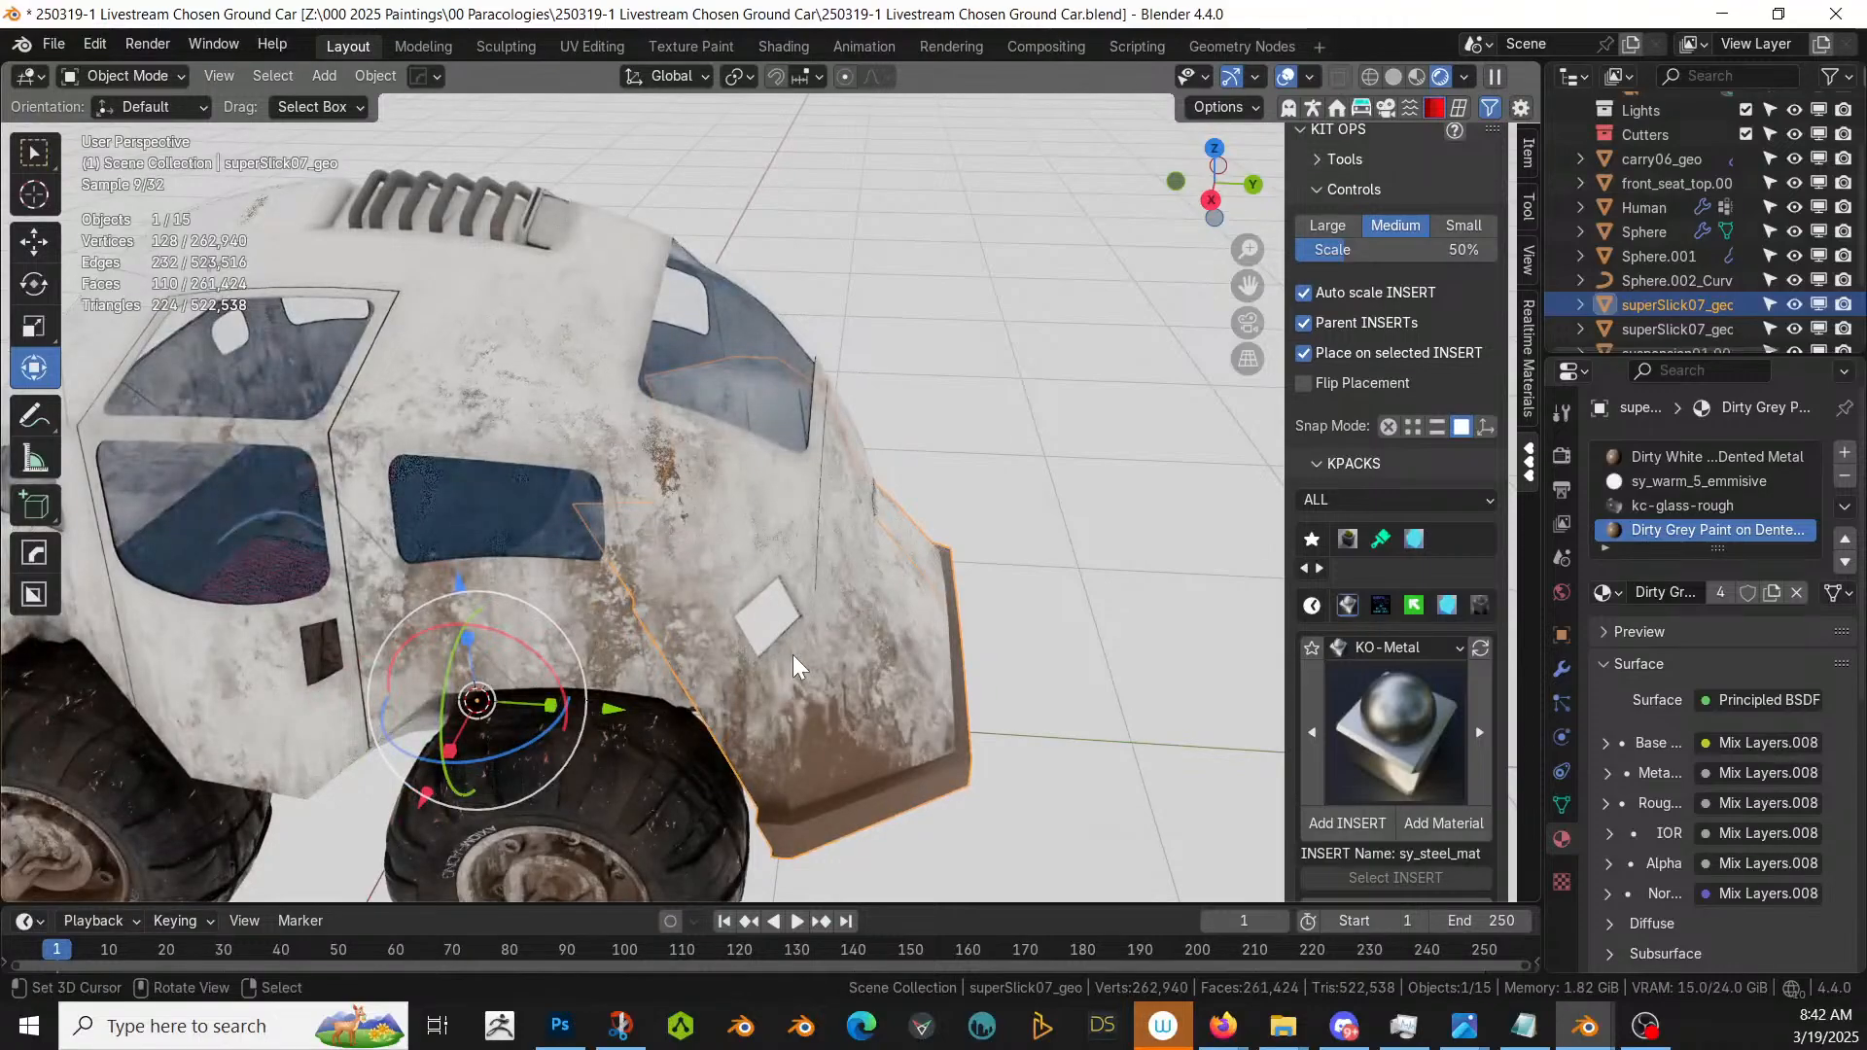
{"action": "middle_click_drag", "start_coordinate": [792, 655], "coordinate": [885, 587]}
{"action": "scroll", "coordinate": [885, 587], "scroll_direction": "up", "scroll_amount": 2}
{"action": "scroll", "coordinate": [885, 587], "scroll_direction": "down", "scroll_amount": 3}
{"action": "key", "text": "Tab"}
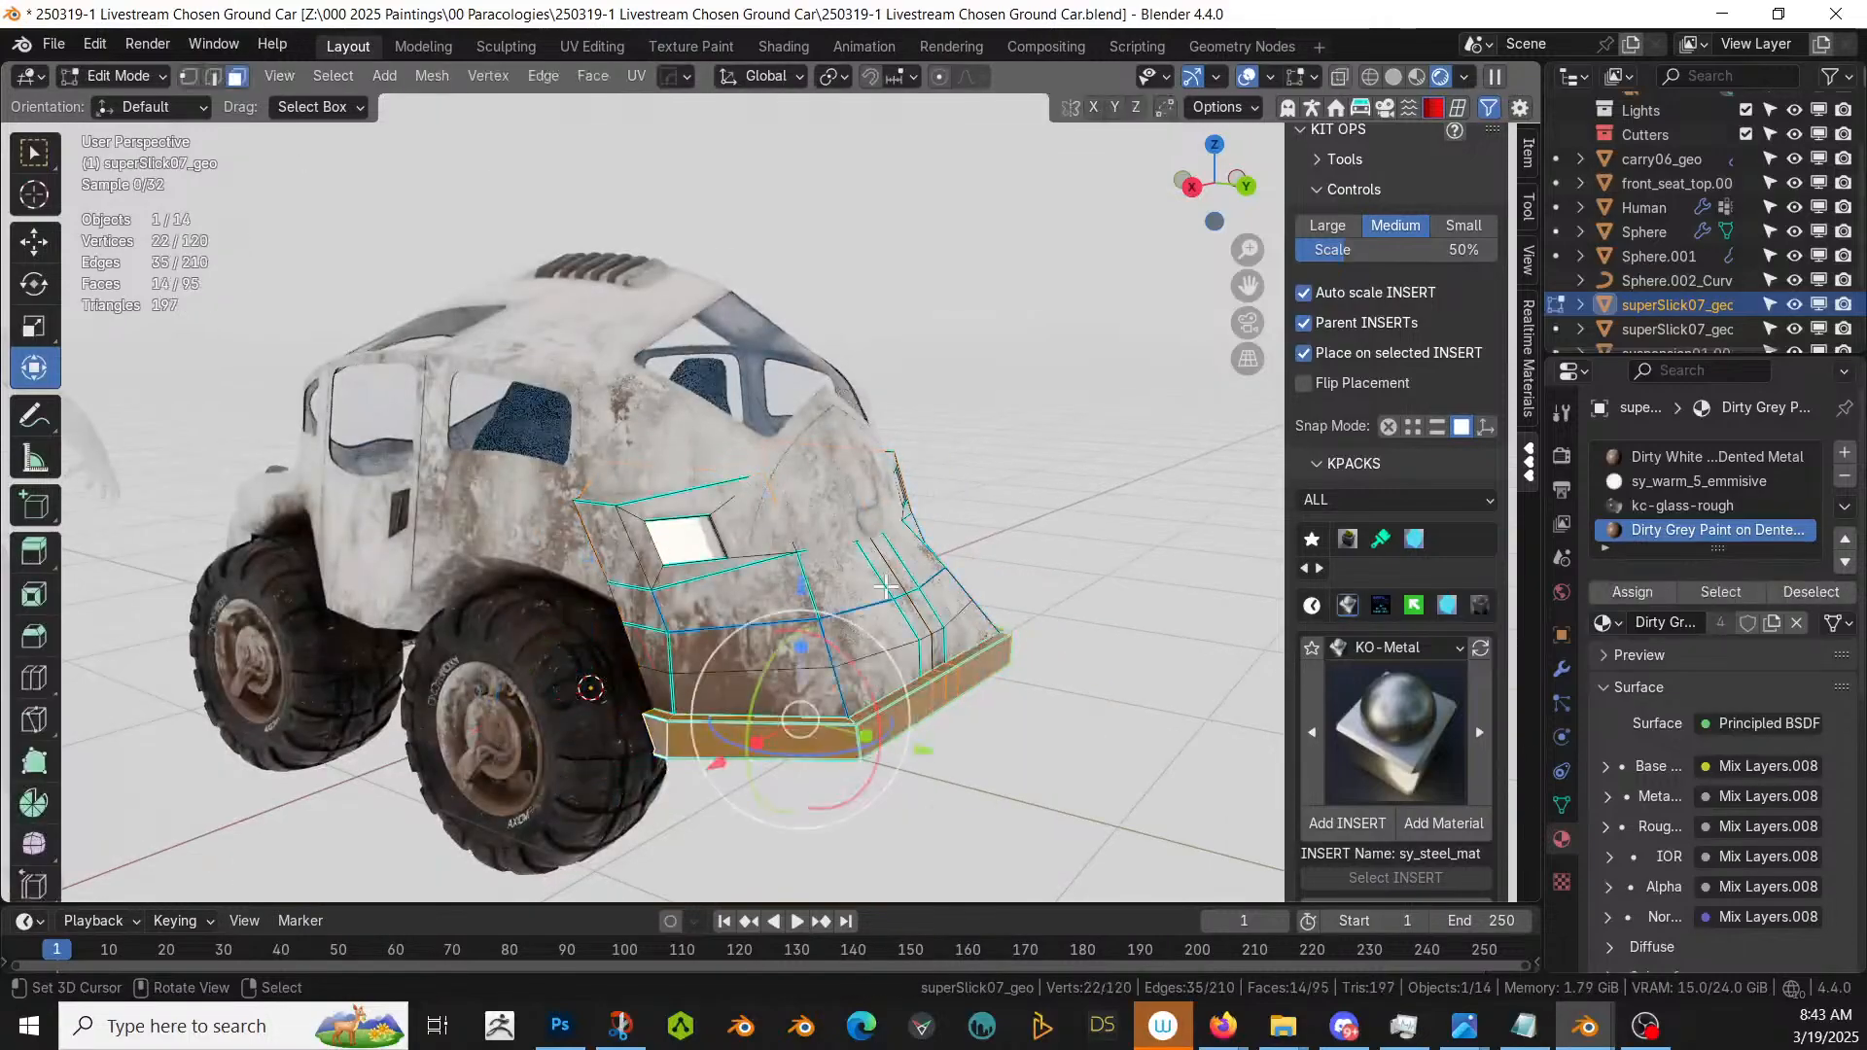
{"action": "scroll", "coordinate": [885, 586], "scroll_direction": "up", "scroll_amount": 4}
{"action": "key", "text": "Tab"}
{"action": "scroll", "coordinate": [884, 586], "scroll_direction": "down", "scroll_amount": 6}
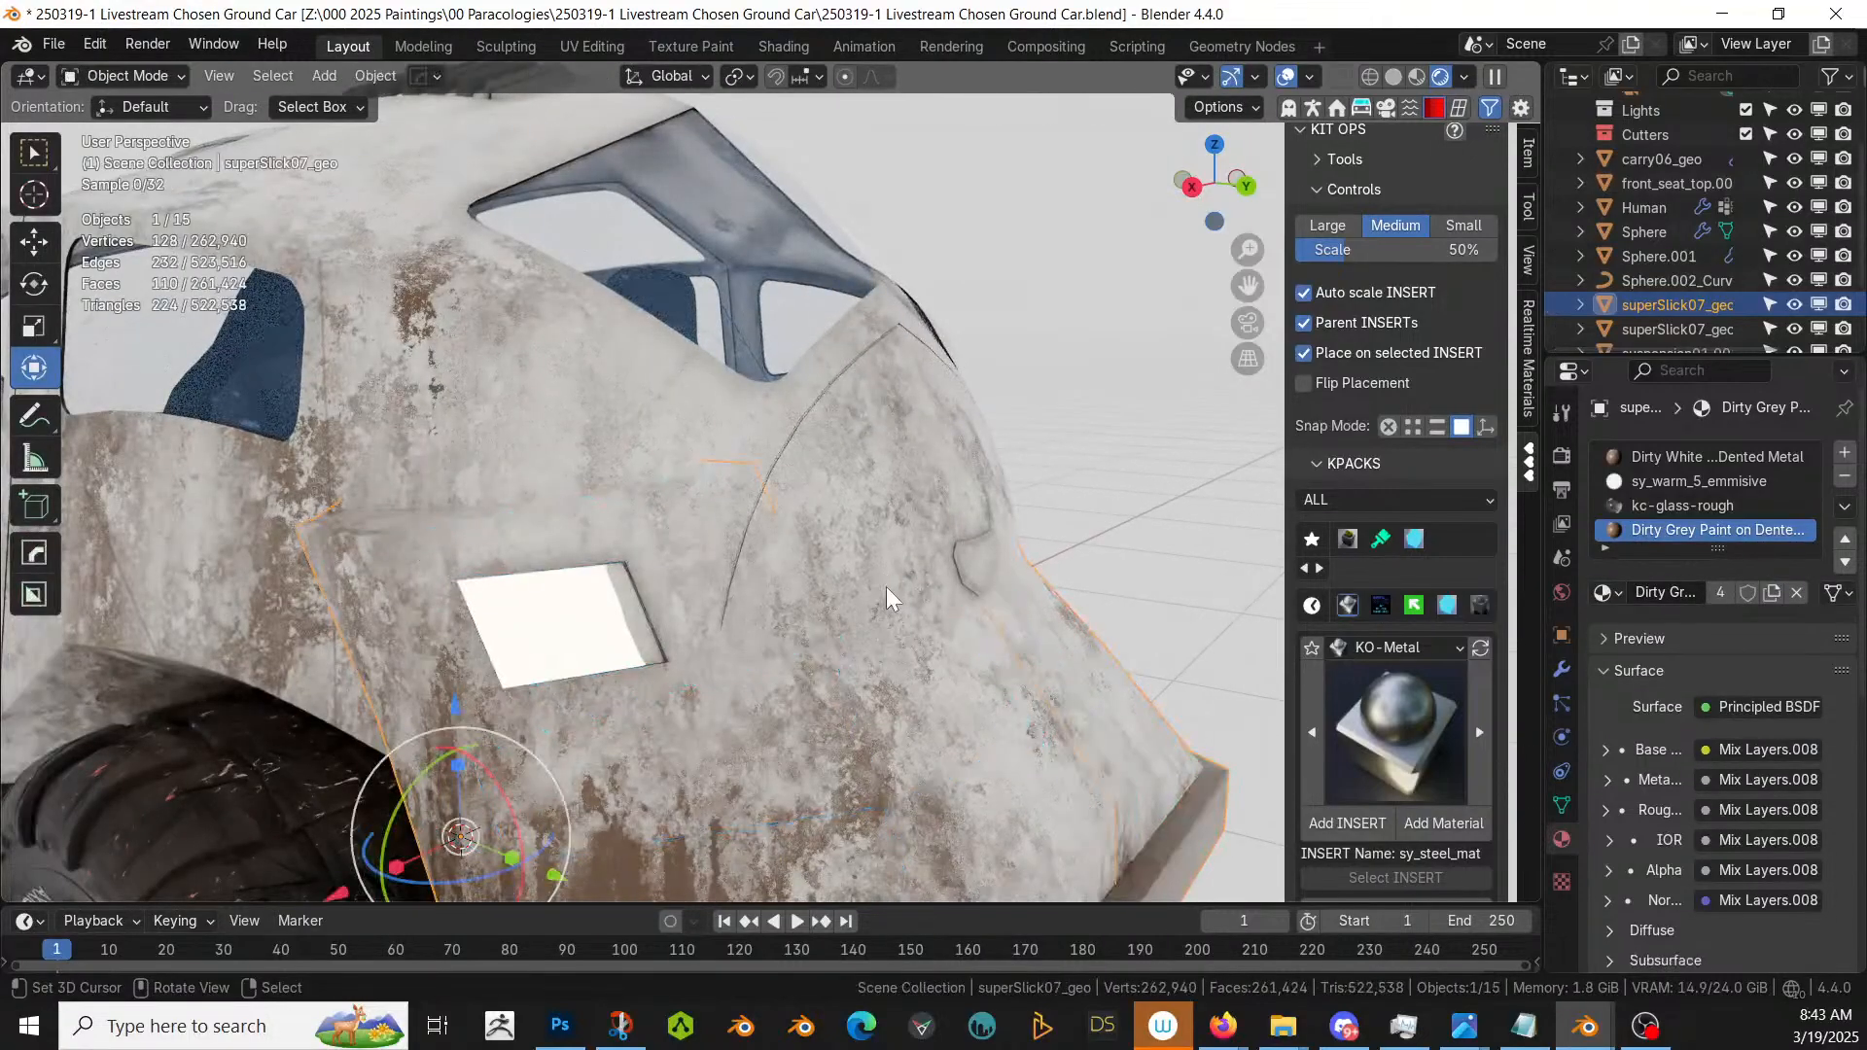
{"action": "middle_click_drag", "start_coordinate": [885, 586], "coordinate": [781, 566]}
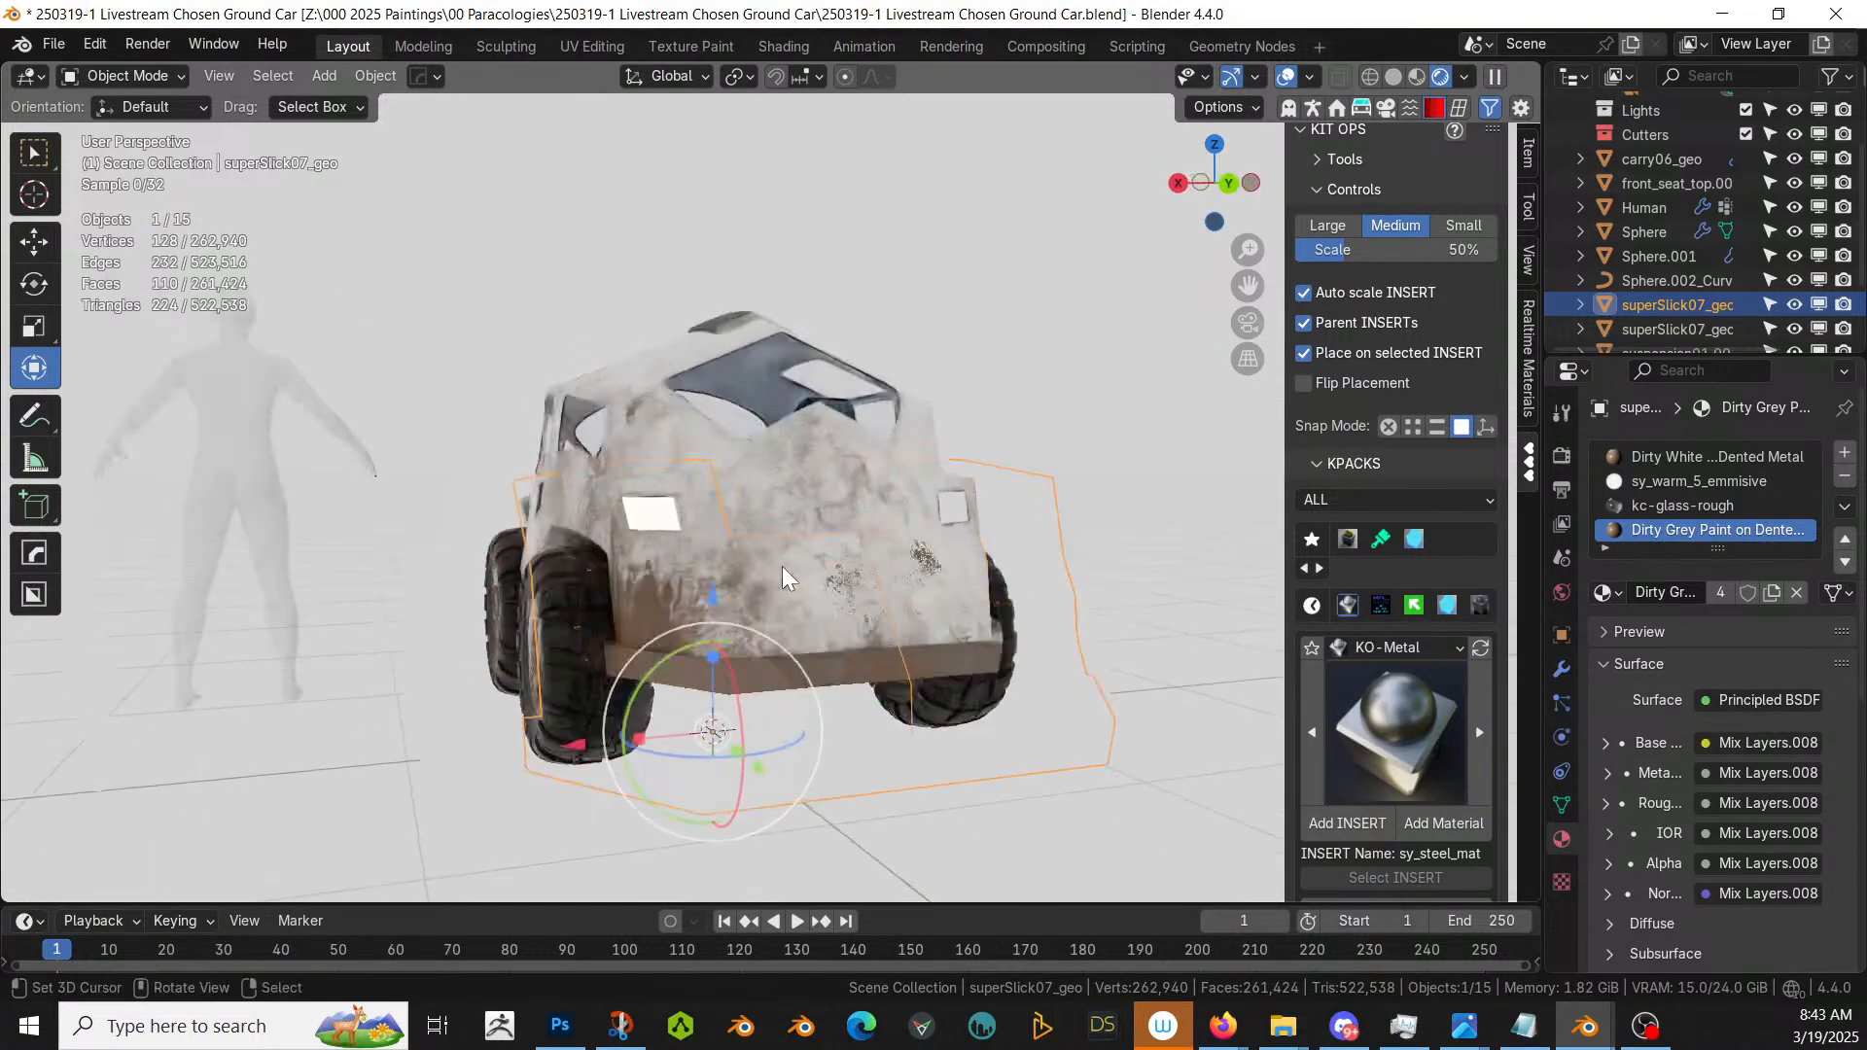
- In the cabin shell's mesh, select the small shield-shaped recess at the rear, including its surrounding rim faces
{"action": "scroll", "coordinate": [781, 566], "scroll_direction": "up", "scroll_amount": 8}
{"action": "left_click", "coordinate": [840, 447]}
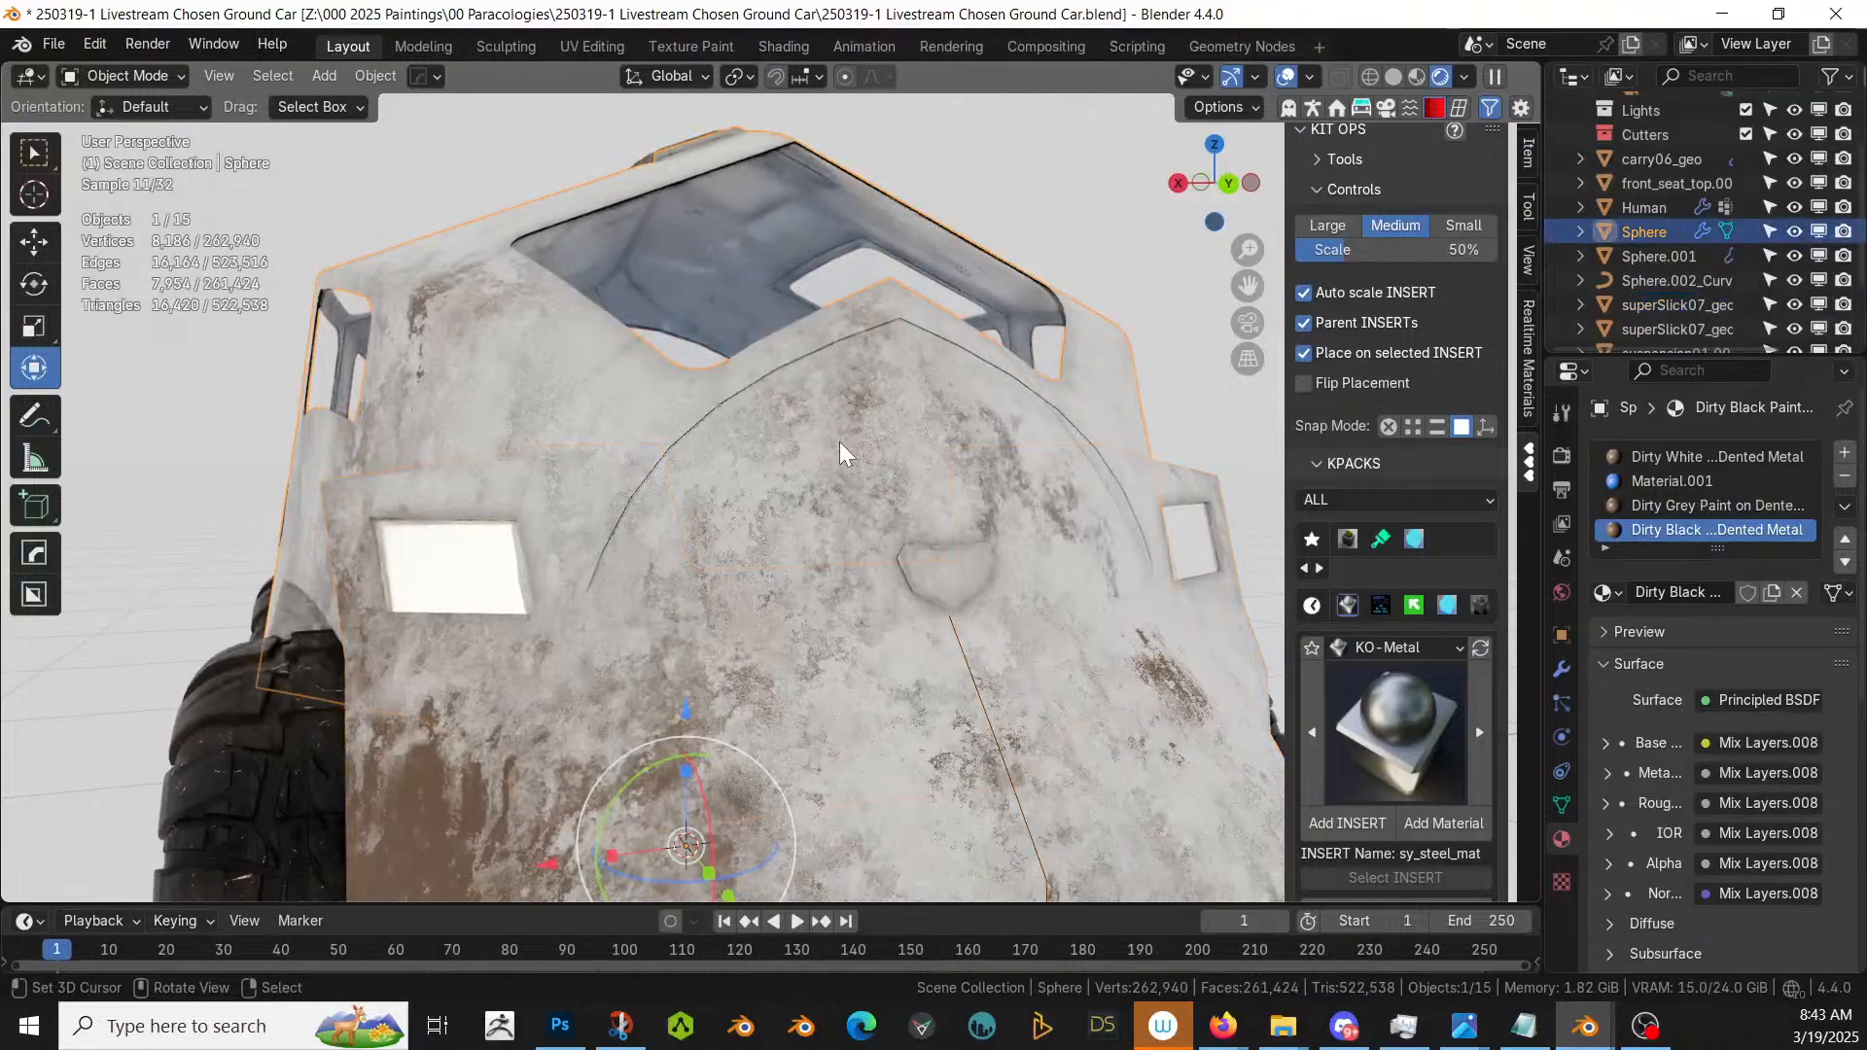
{"action": "key", "text": "Tab"}
{"action": "left_click", "coordinate": [948, 574]}
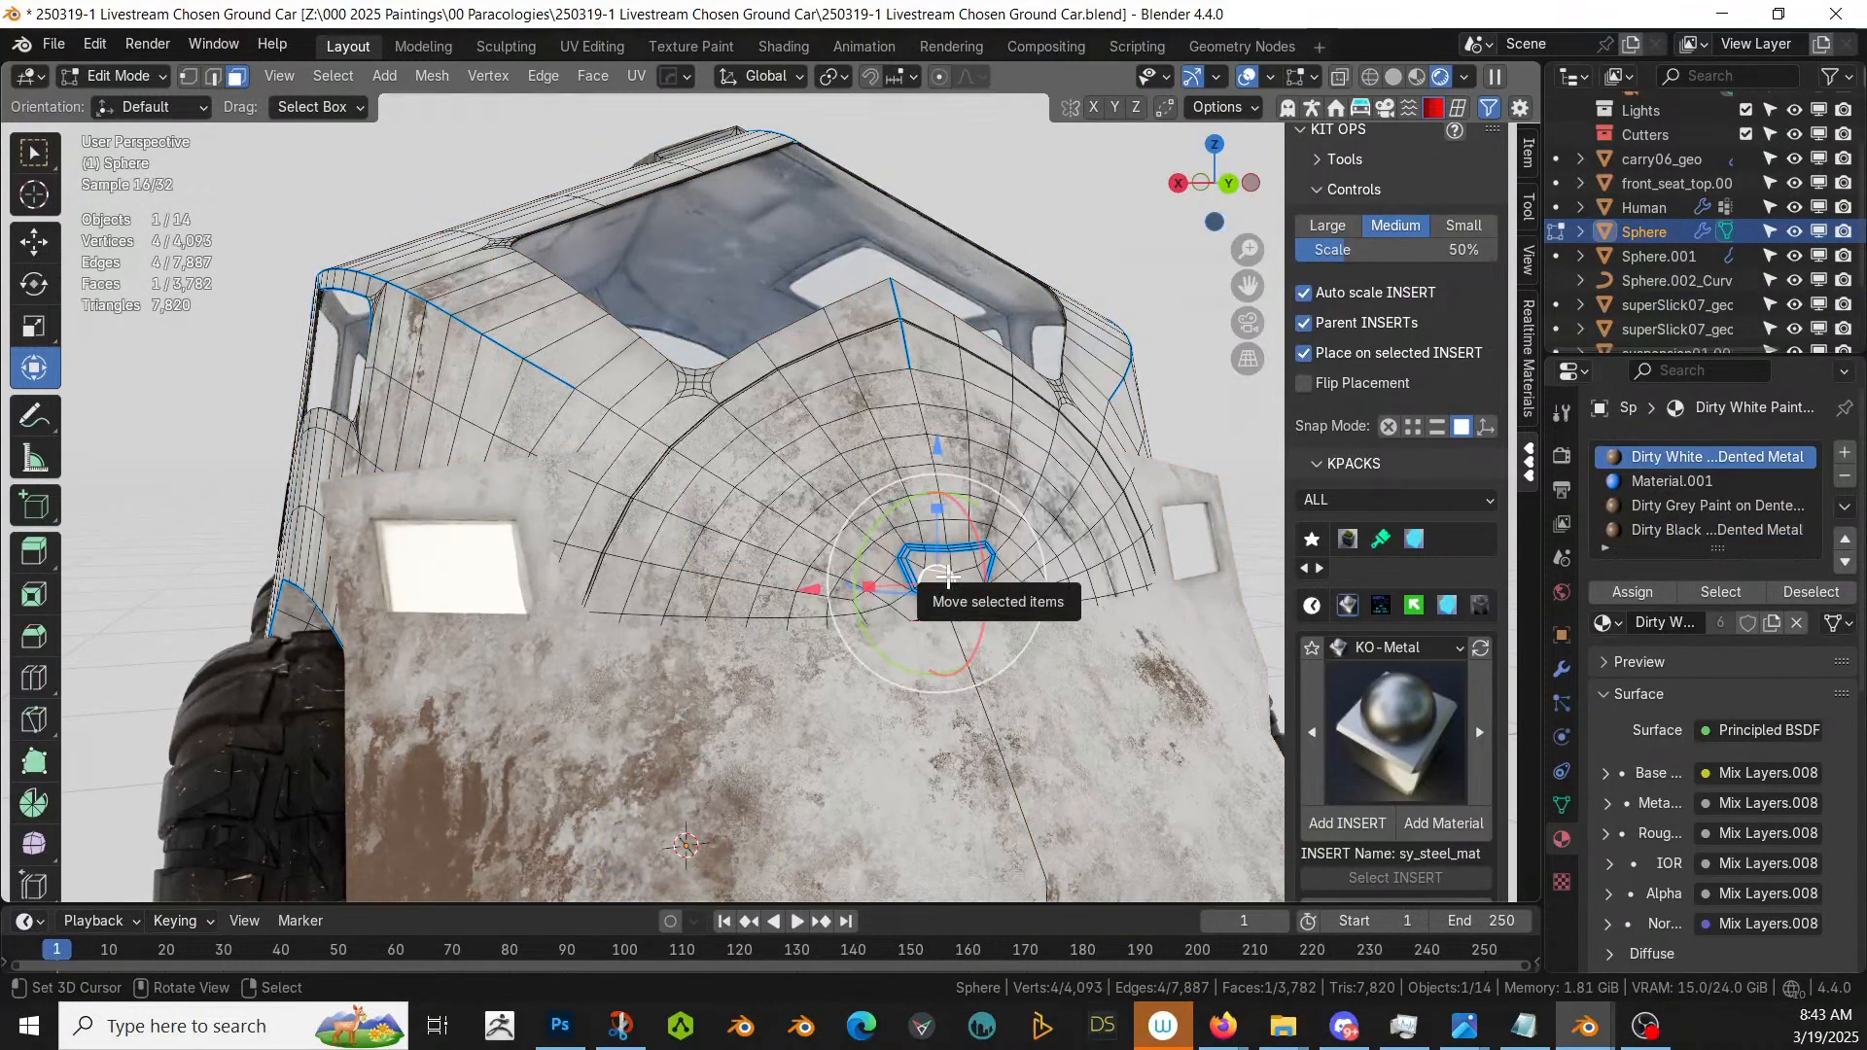
{"action": "key", "text": "ctrl+l"}
{"action": "key", "text": "KP_Decimal"}
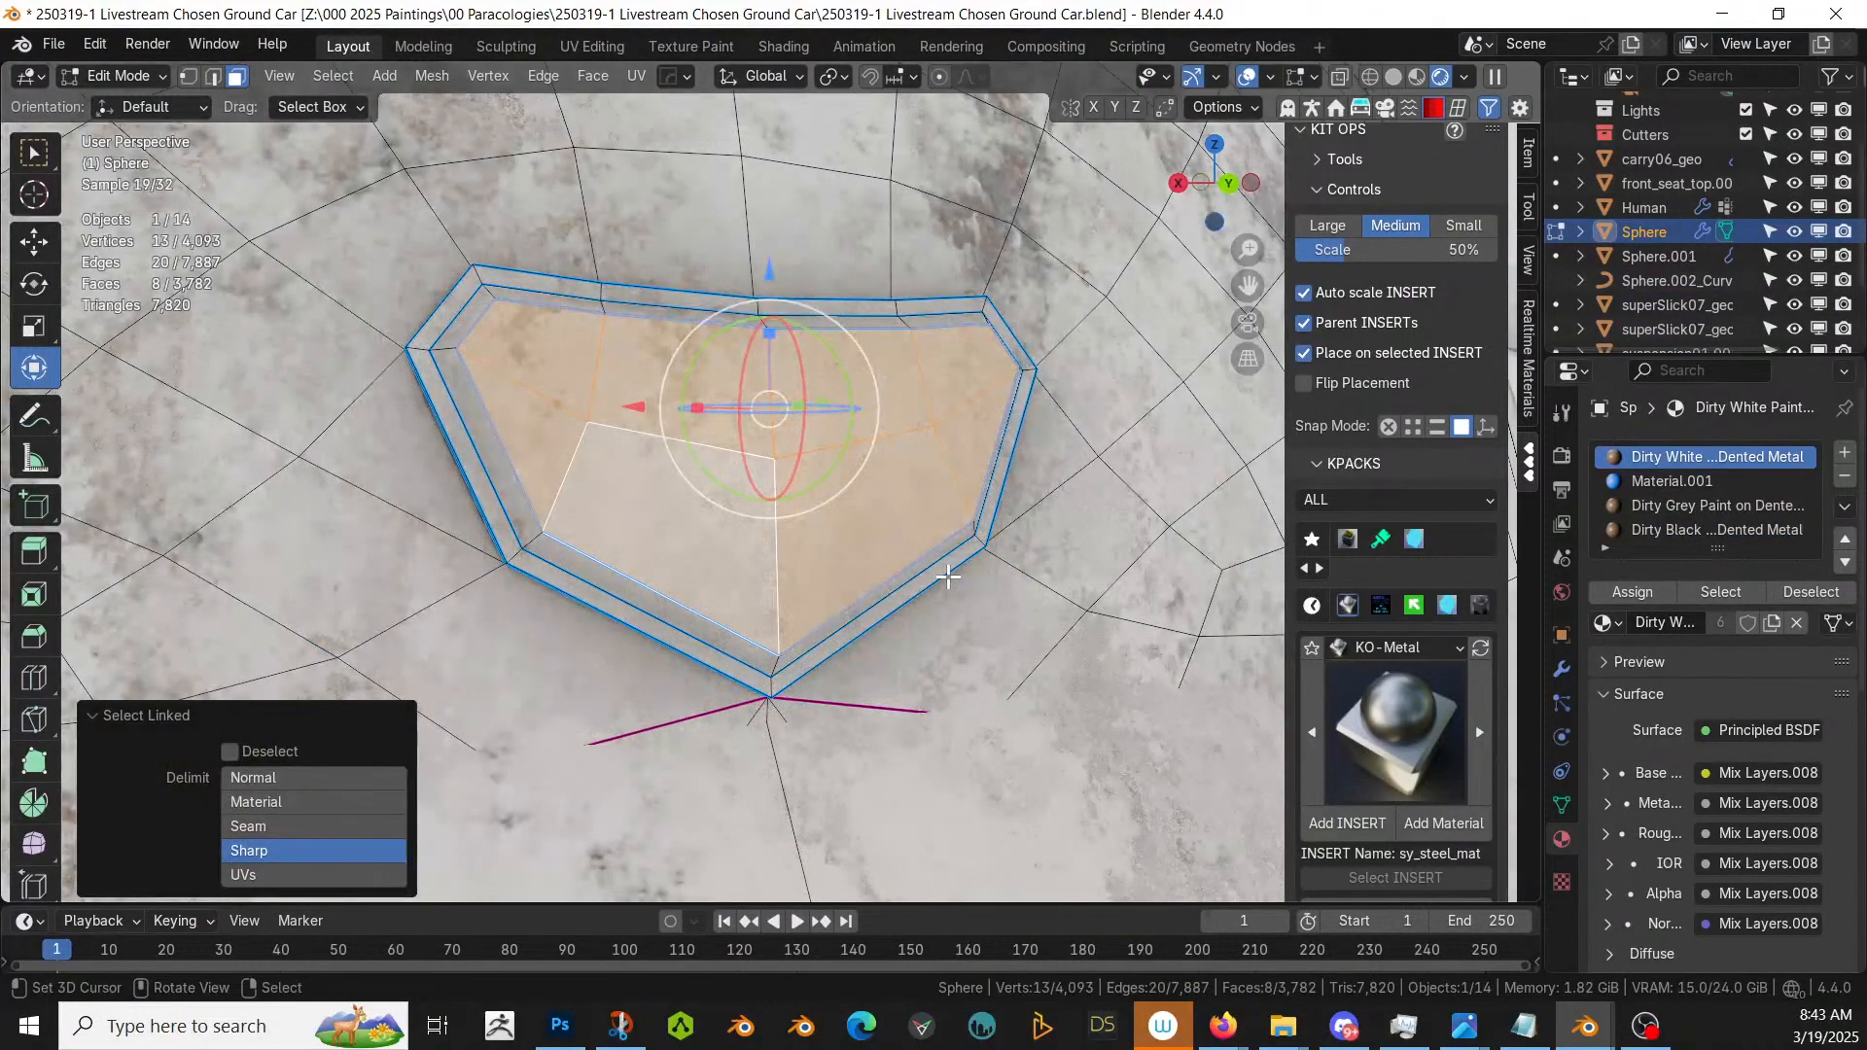
{"action": "key", "text": "ctrl+KP_Add"}
{"action": "key", "text": "ctrl+KP_Add"}
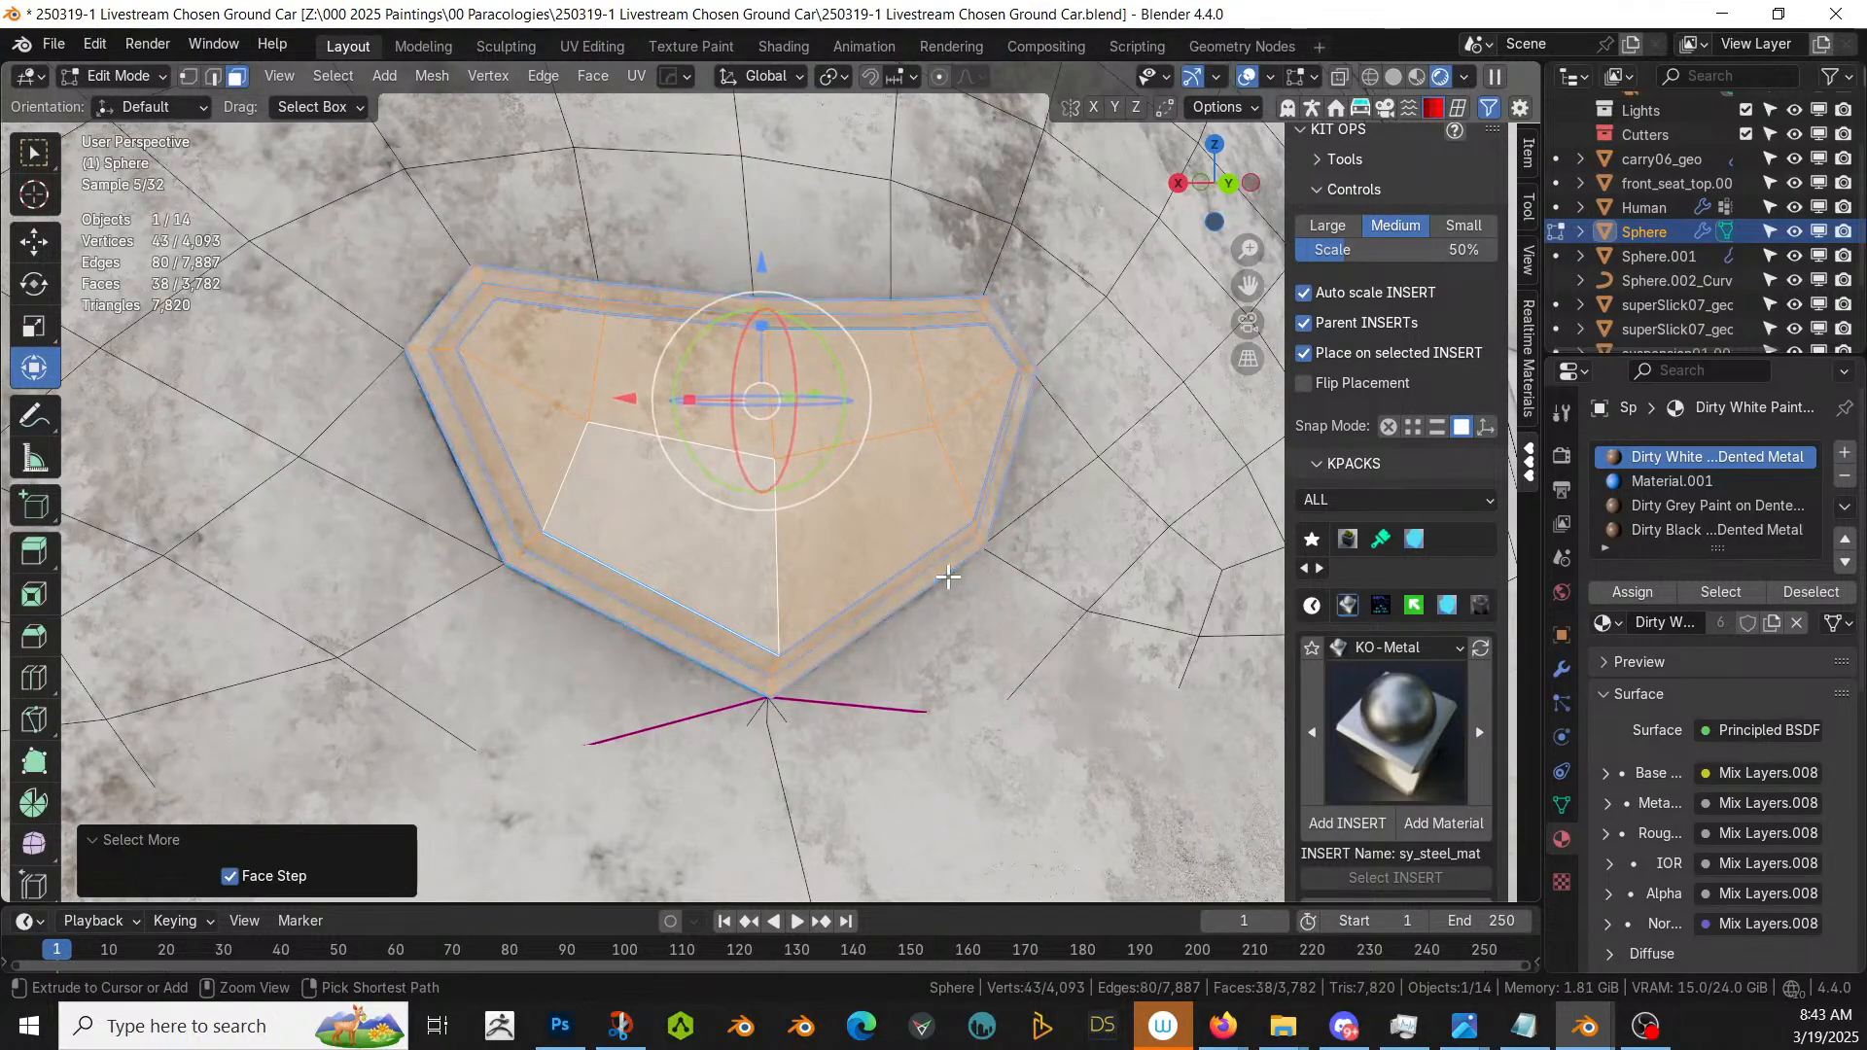
- Assign the selected recess faces to a new material slot using Distressed Hull Texture and leave mesh editing
{"action": "left_click", "coordinate": [1845, 453]}
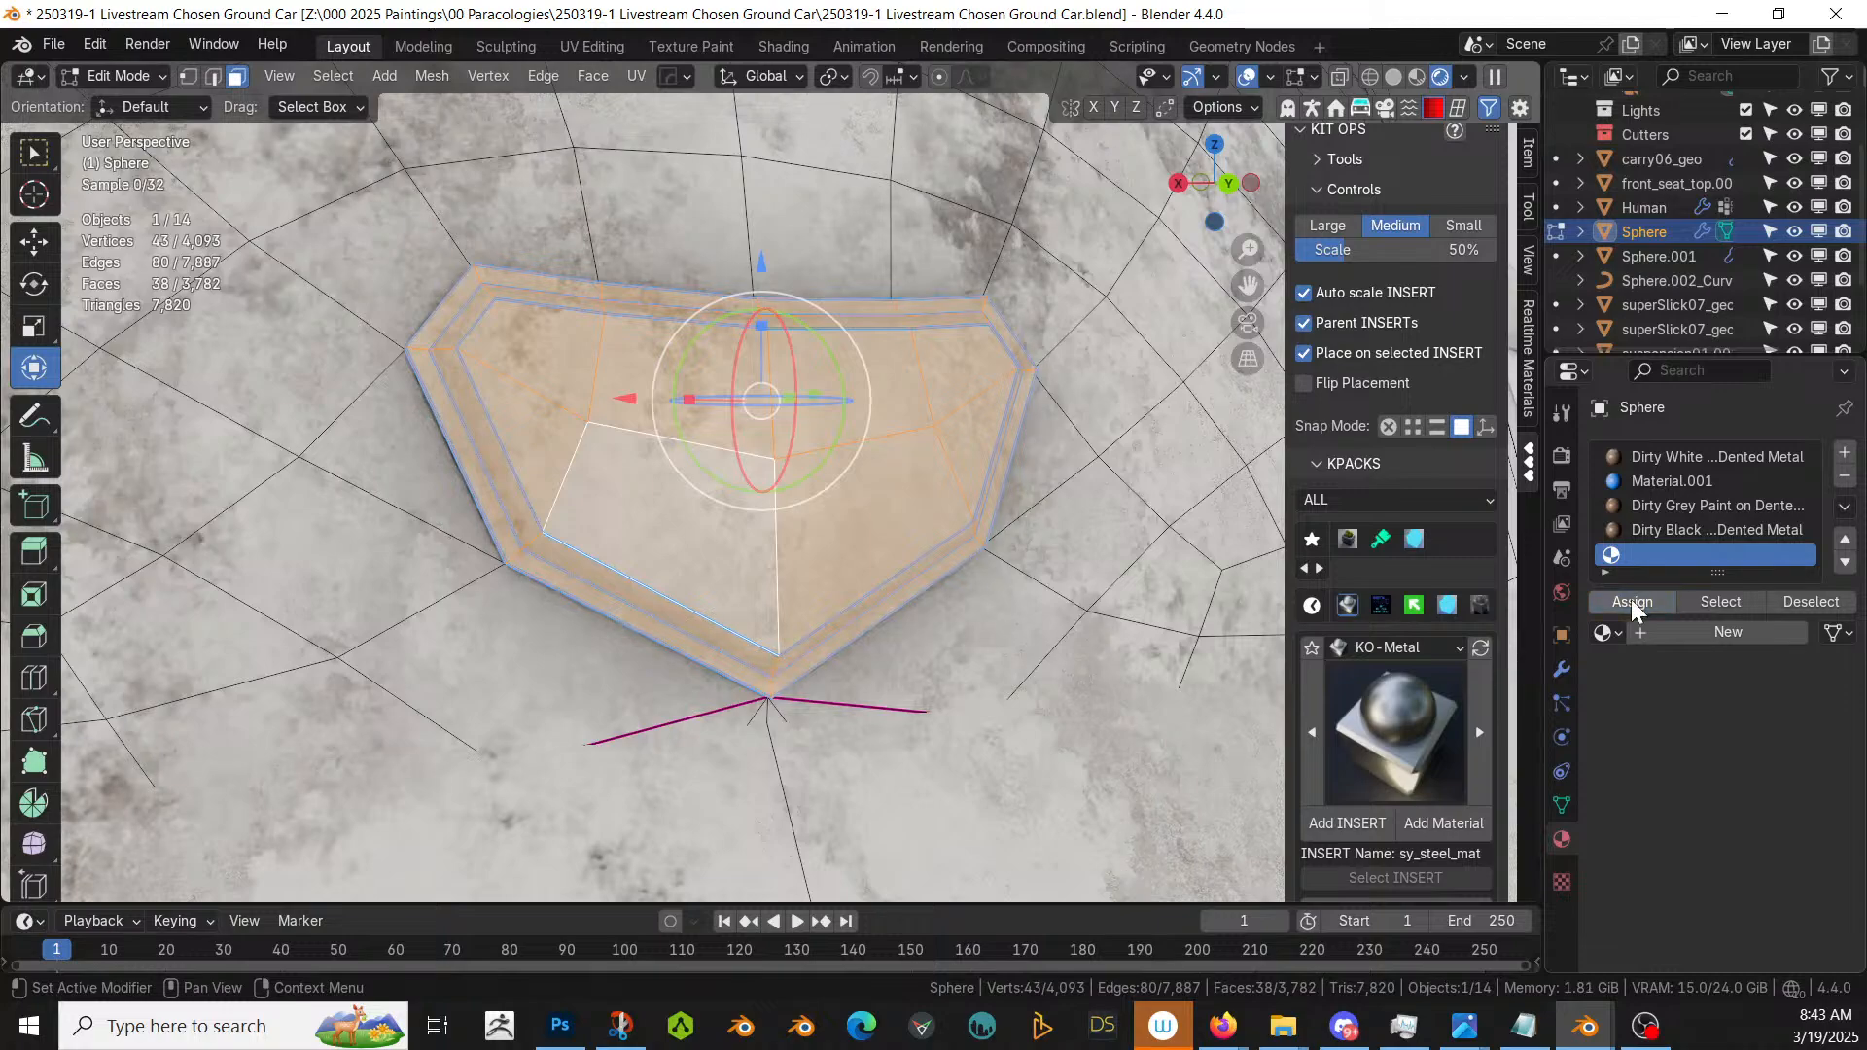
{"action": "left_click", "coordinate": [1631, 600]}
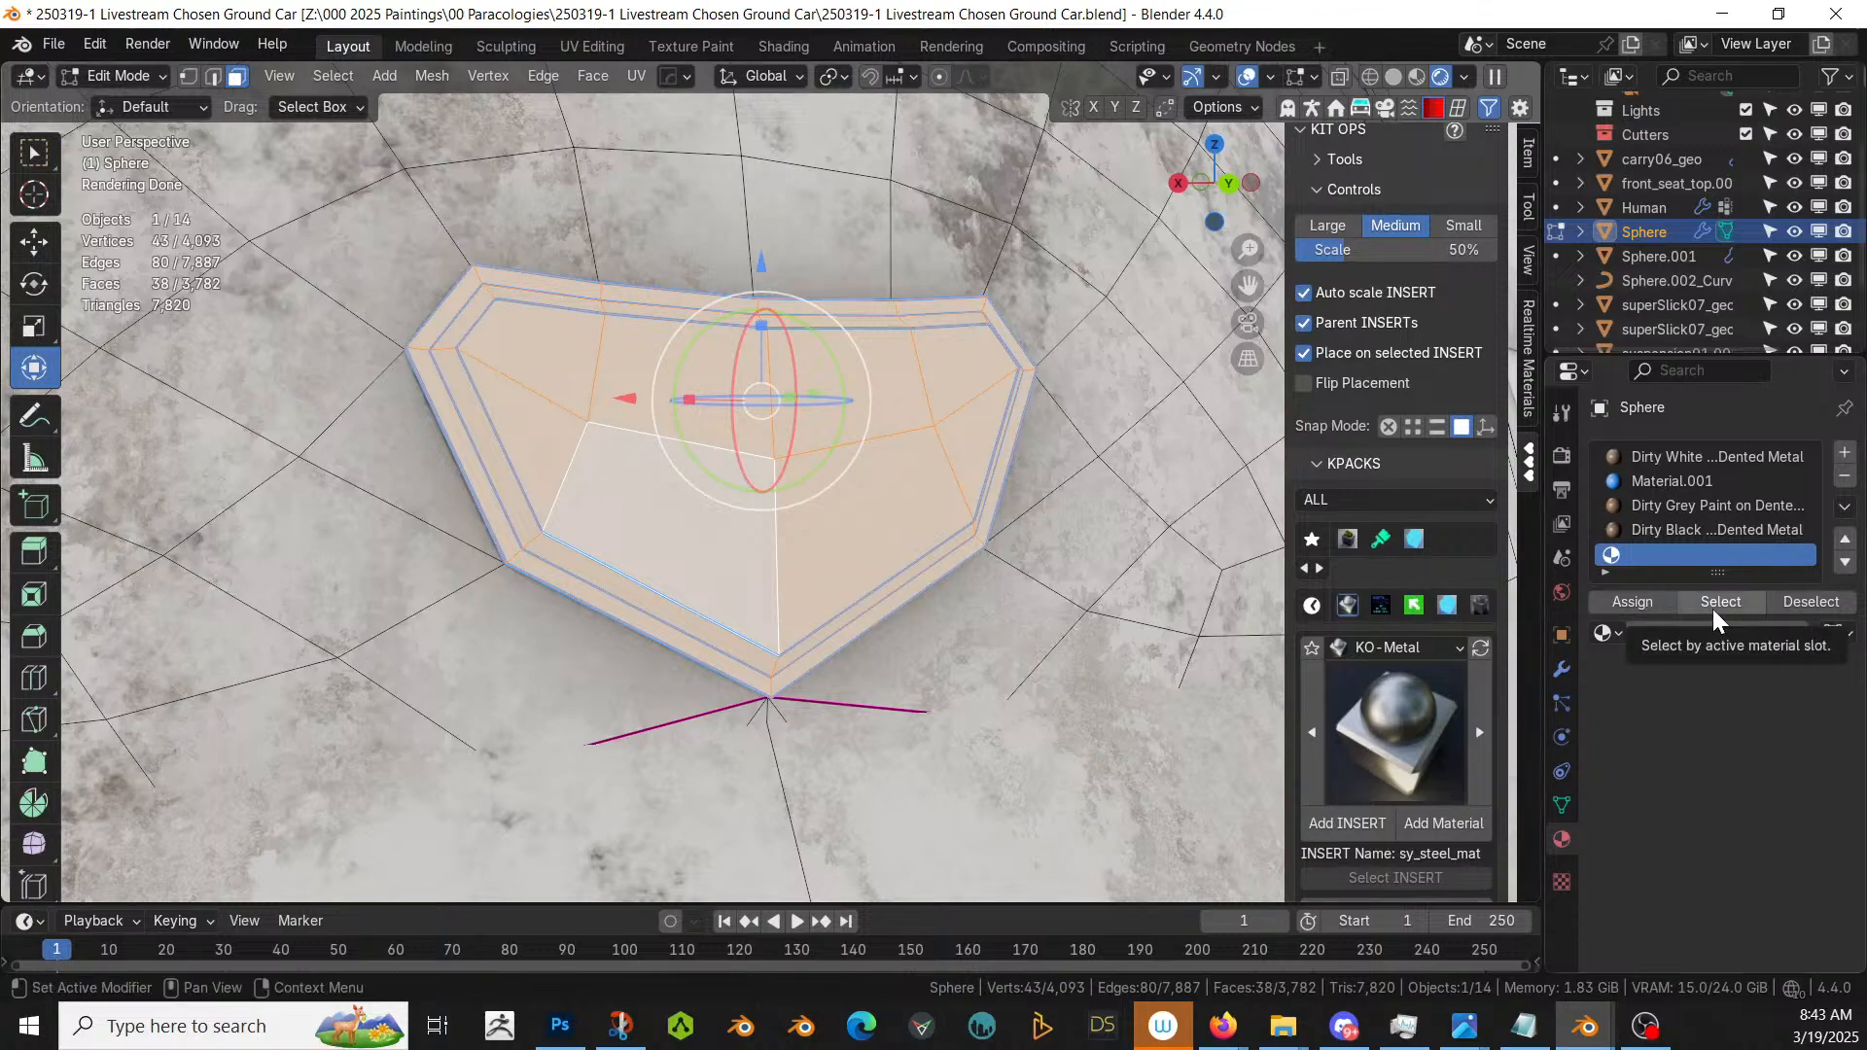
{"action": "left_click", "coordinate": [1606, 632]}
{"action": "type", "text": "hull"}
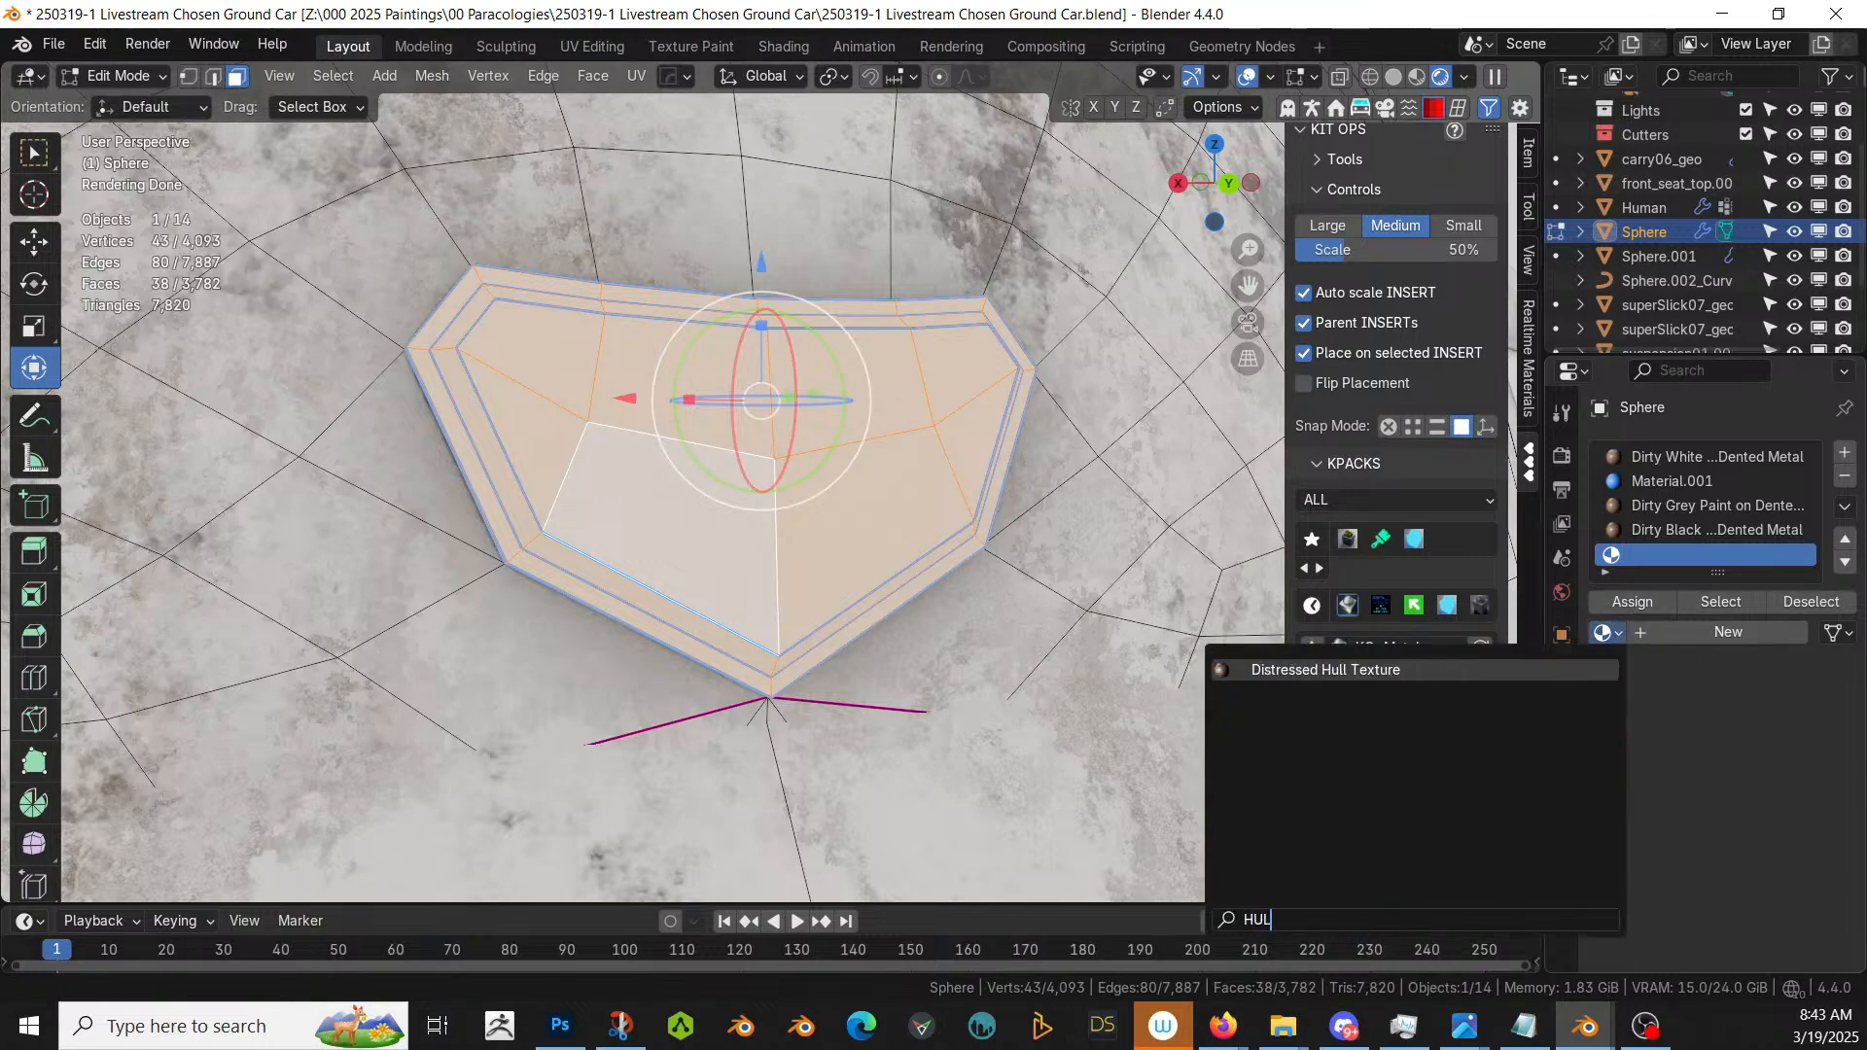
{"action": "key", "text": "Return"}
{"action": "key", "text": "Tab"}
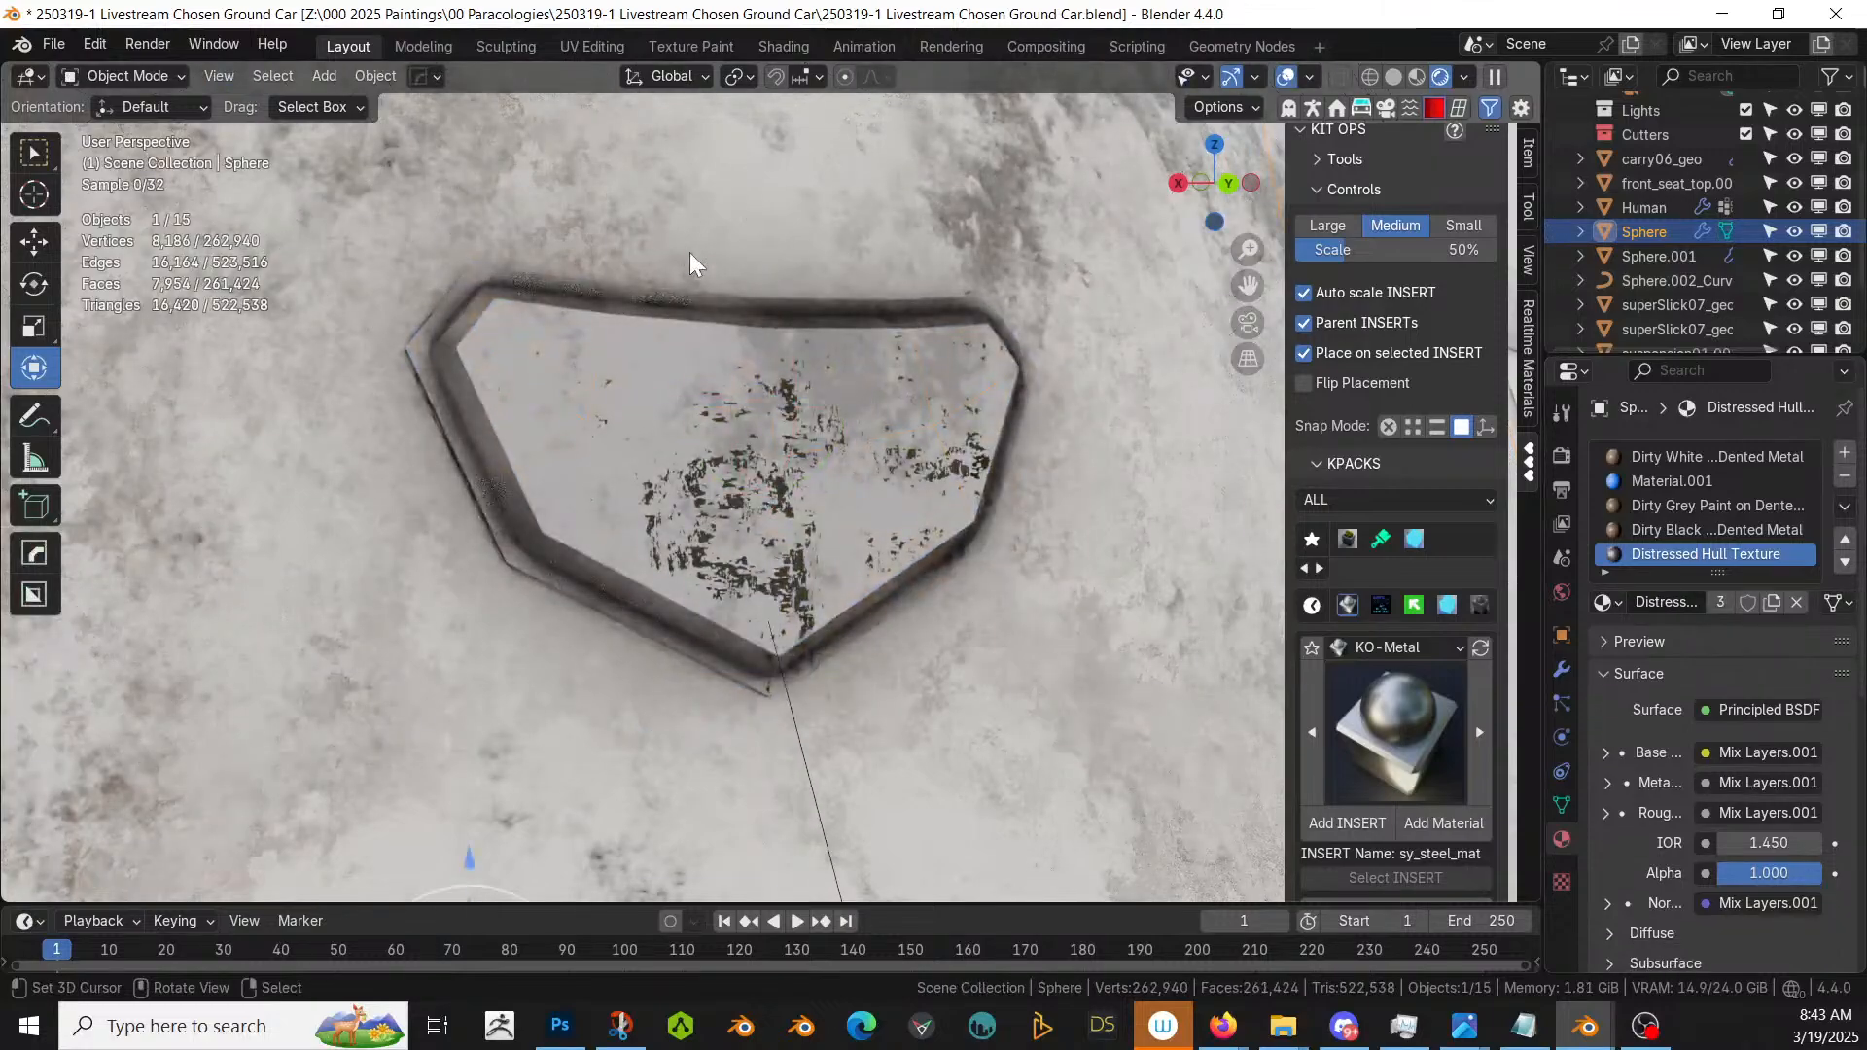
- Check the textured recess from further away and save the file
{"action": "scroll", "coordinate": [786, 254], "scroll_direction": "down", "scroll_amount": 8}
{"action": "scroll", "coordinate": [715, 306], "scroll_direction": "down", "scroll_amount": 6}
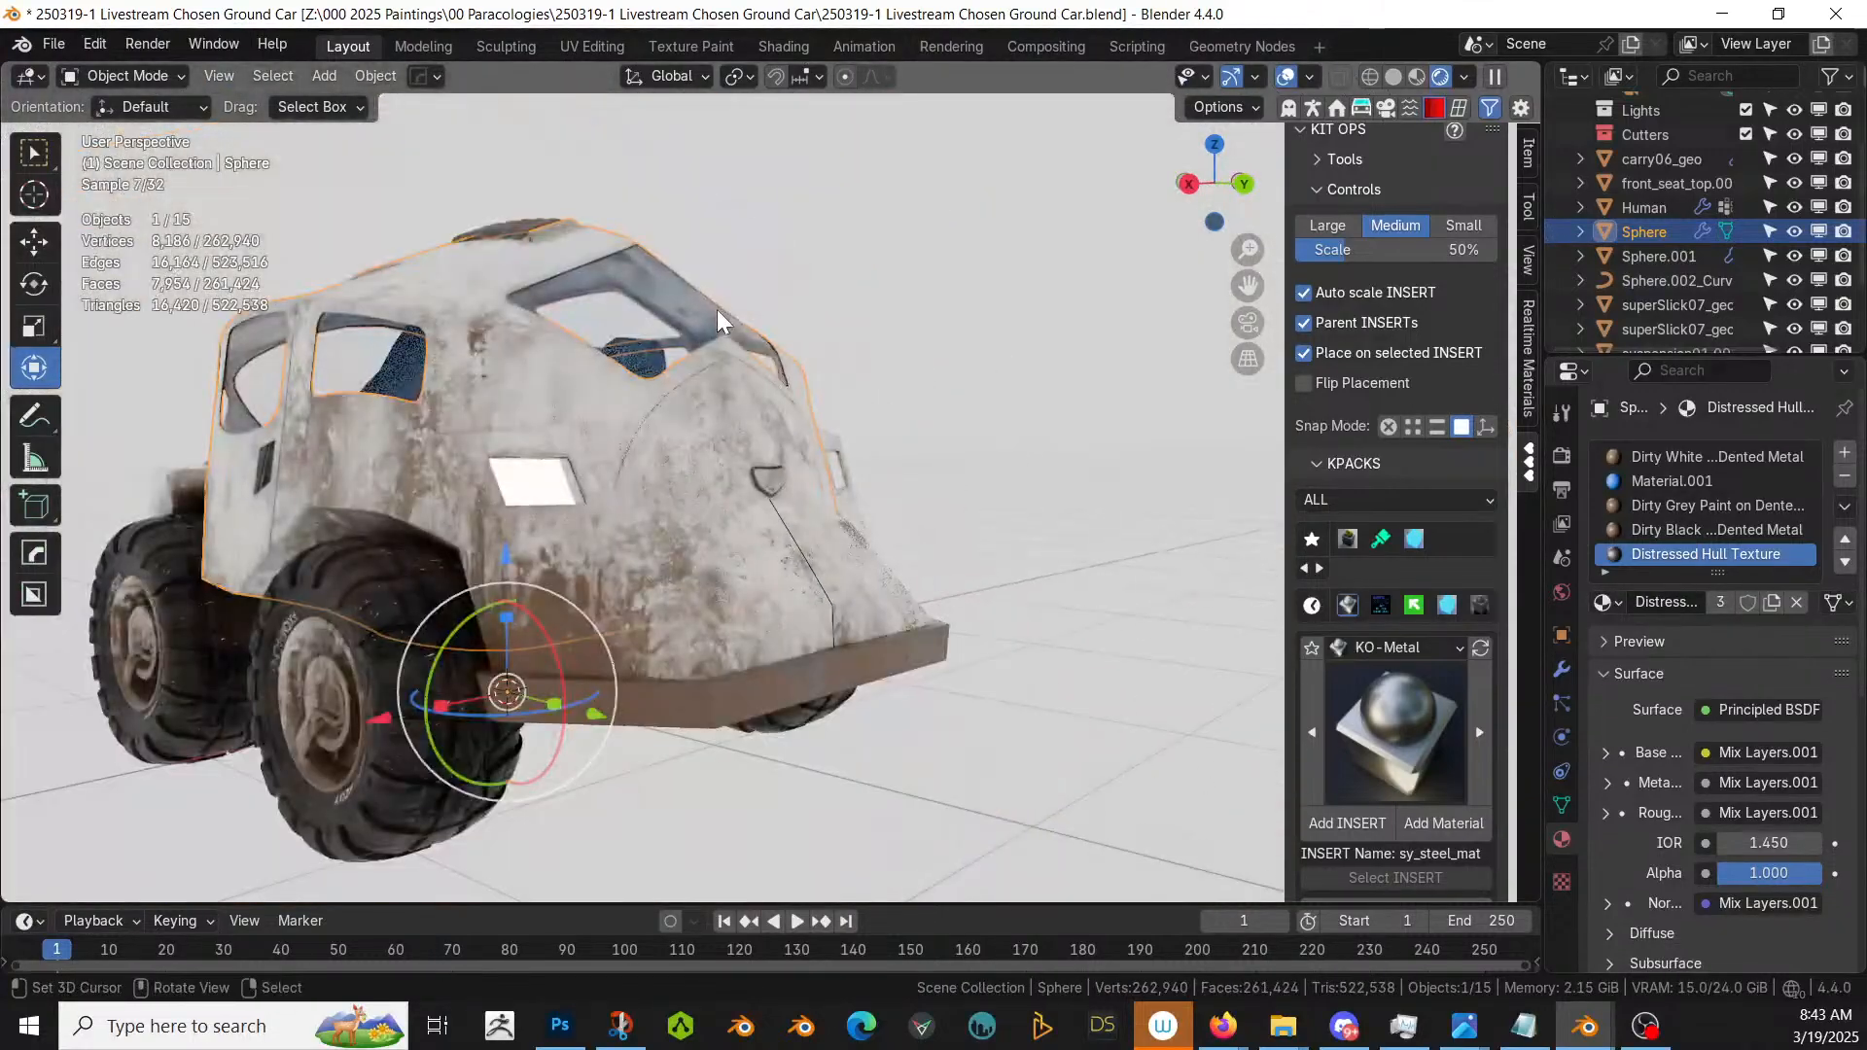
{"action": "middle_click_drag", "start_coordinate": [716, 309], "coordinate": [805, 359]}
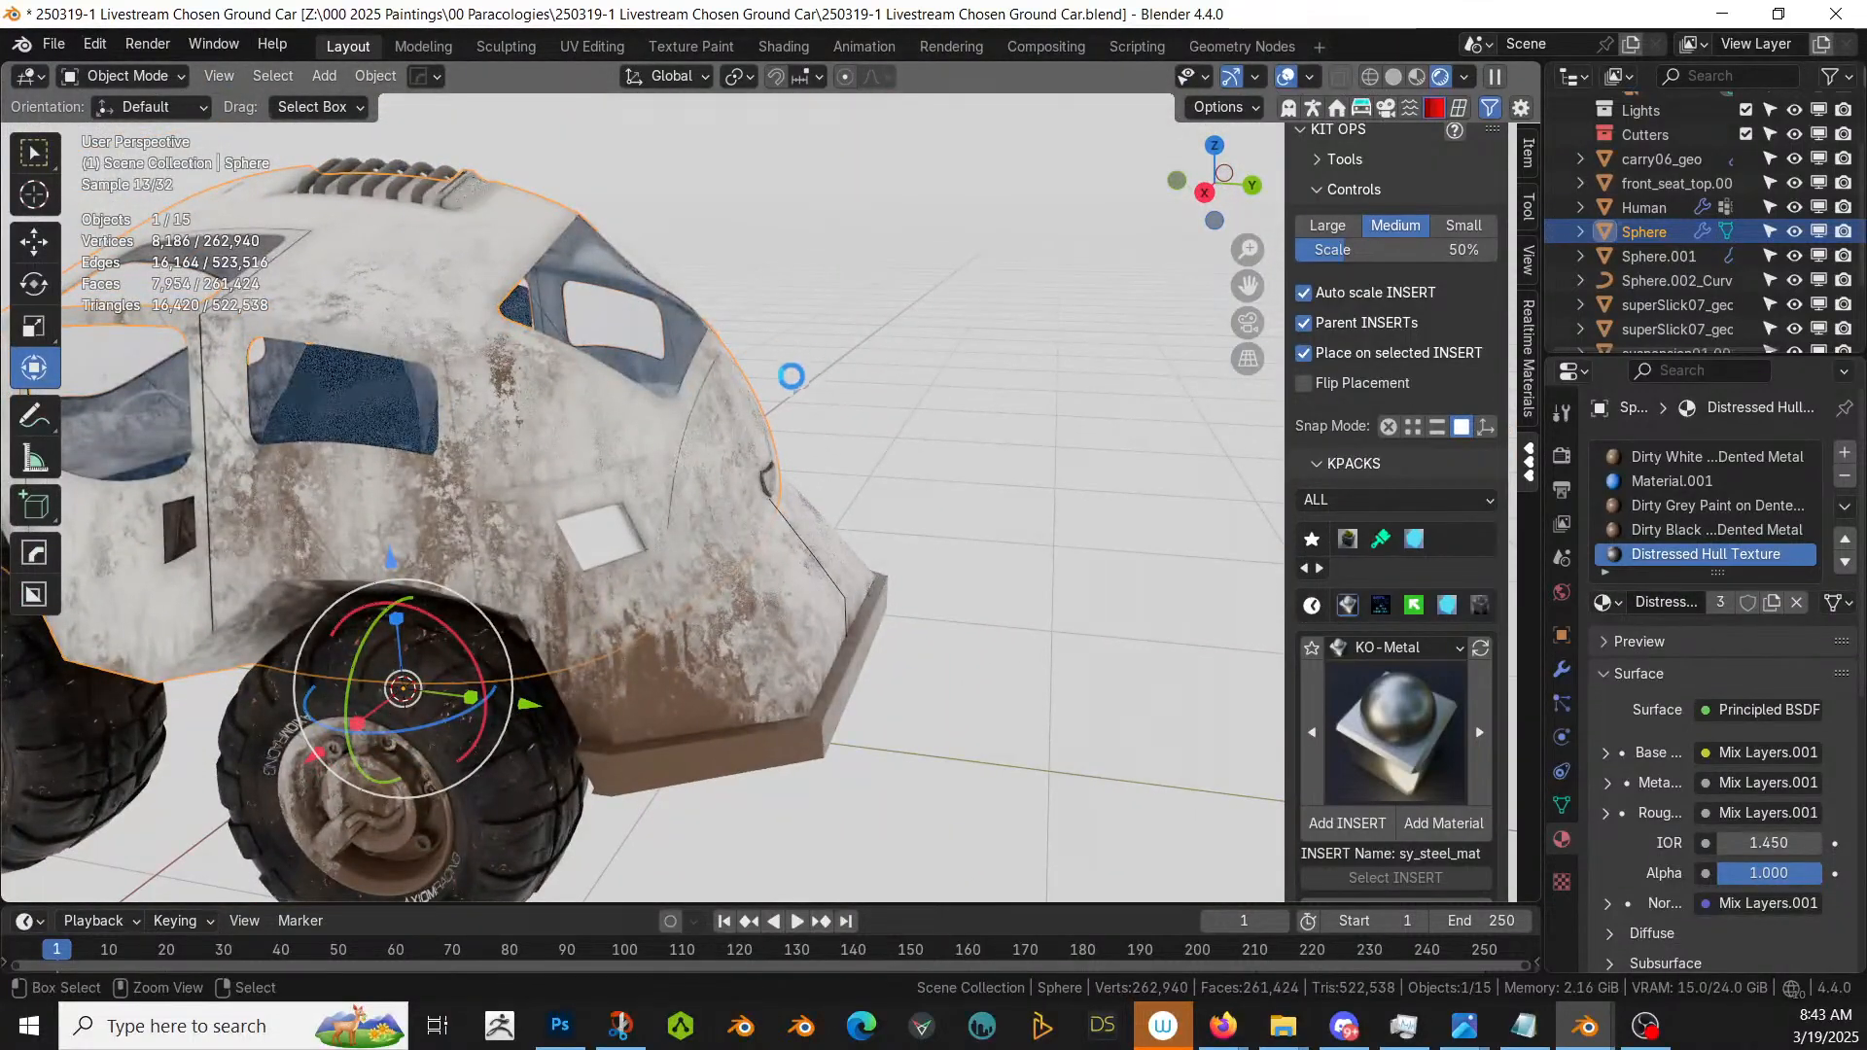
{"action": "key", "text": "ctrl+s"}
- Replace the sy_warm_5_emmisive material on the rear bumper panel with Steel
{"action": "middle_click_drag", "start_coordinate": [795, 460], "coordinate": [888, 458]}
{"action": "scroll", "coordinate": [522, 446], "scroll_direction": "down", "scroll_amount": 3}
{"action": "middle_click_drag", "start_coordinate": [499, 446], "coordinate": [194, 357]}
{"action": "scroll", "coordinate": [572, 423], "scroll_direction": "up", "scroll_amount": 2}
{"action": "scroll", "coordinate": [671, 441], "scroll_direction": "up", "scroll_amount": 3}
{"action": "left_click", "coordinate": [544, 348]}
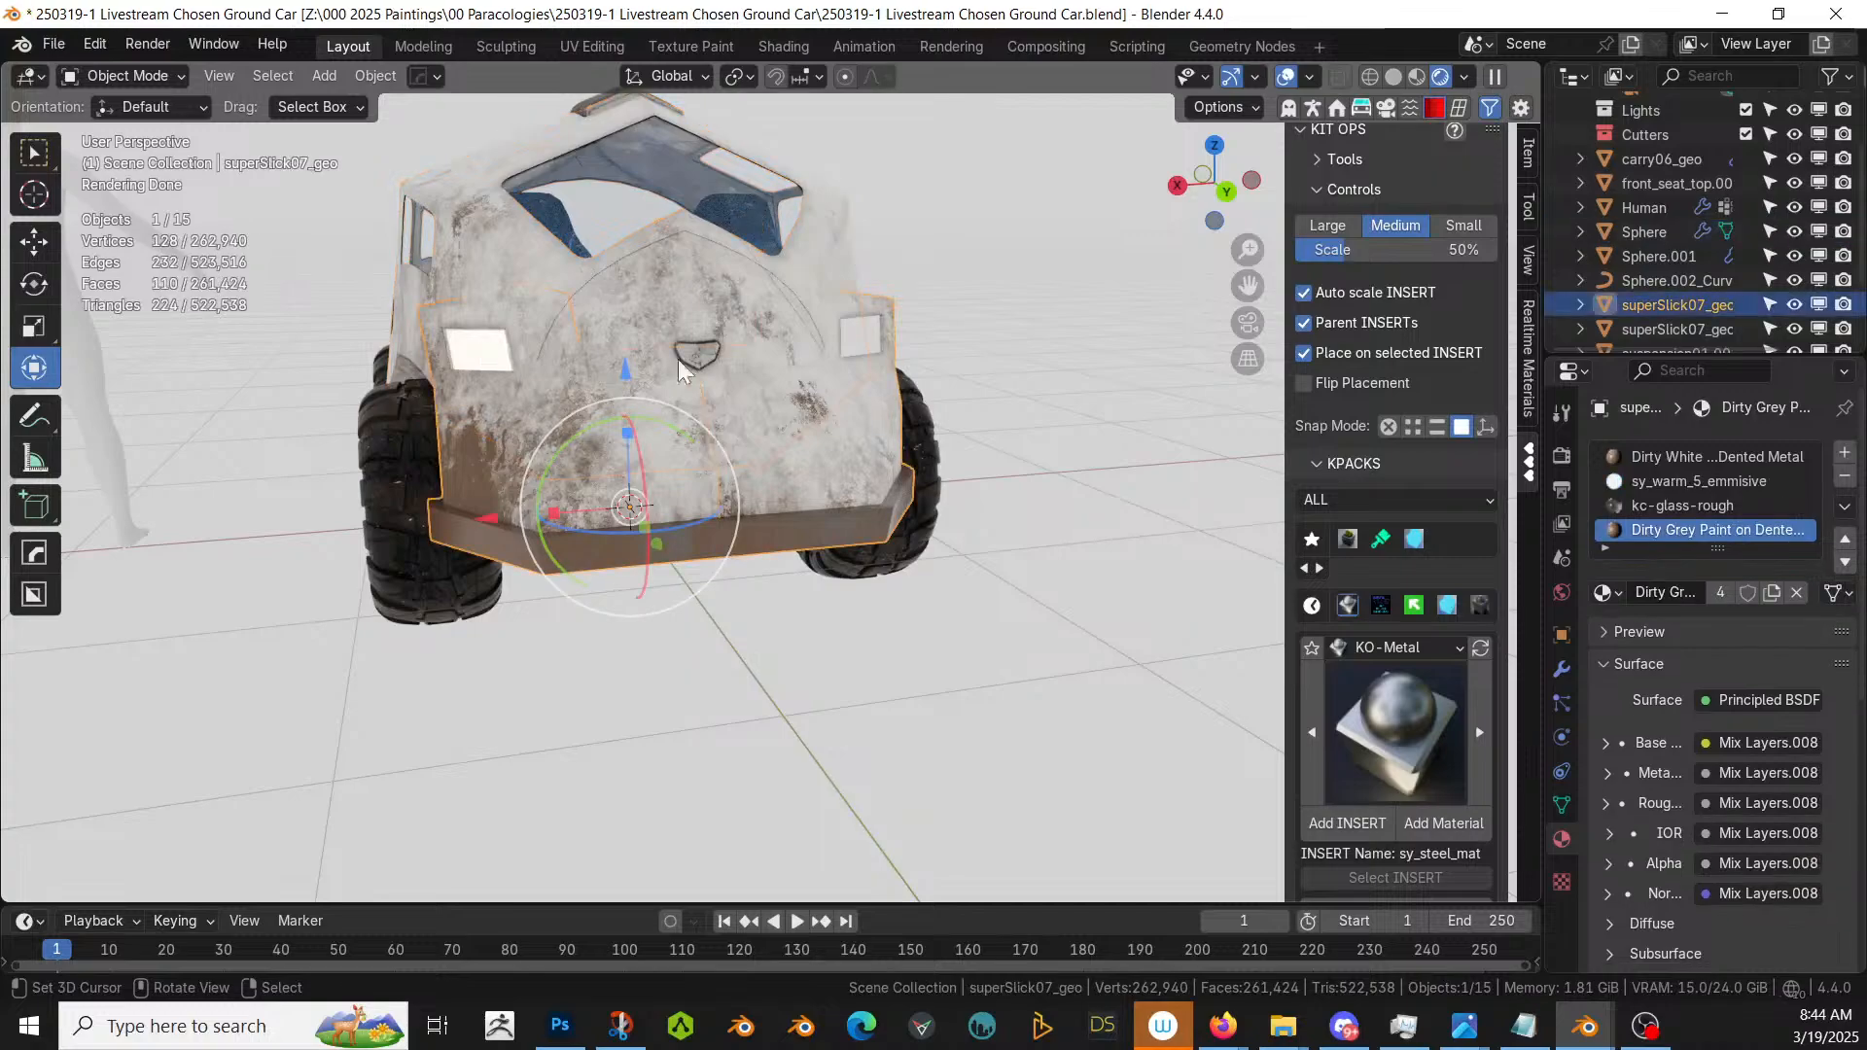
{"action": "left_click", "coordinate": [1703, 483]}
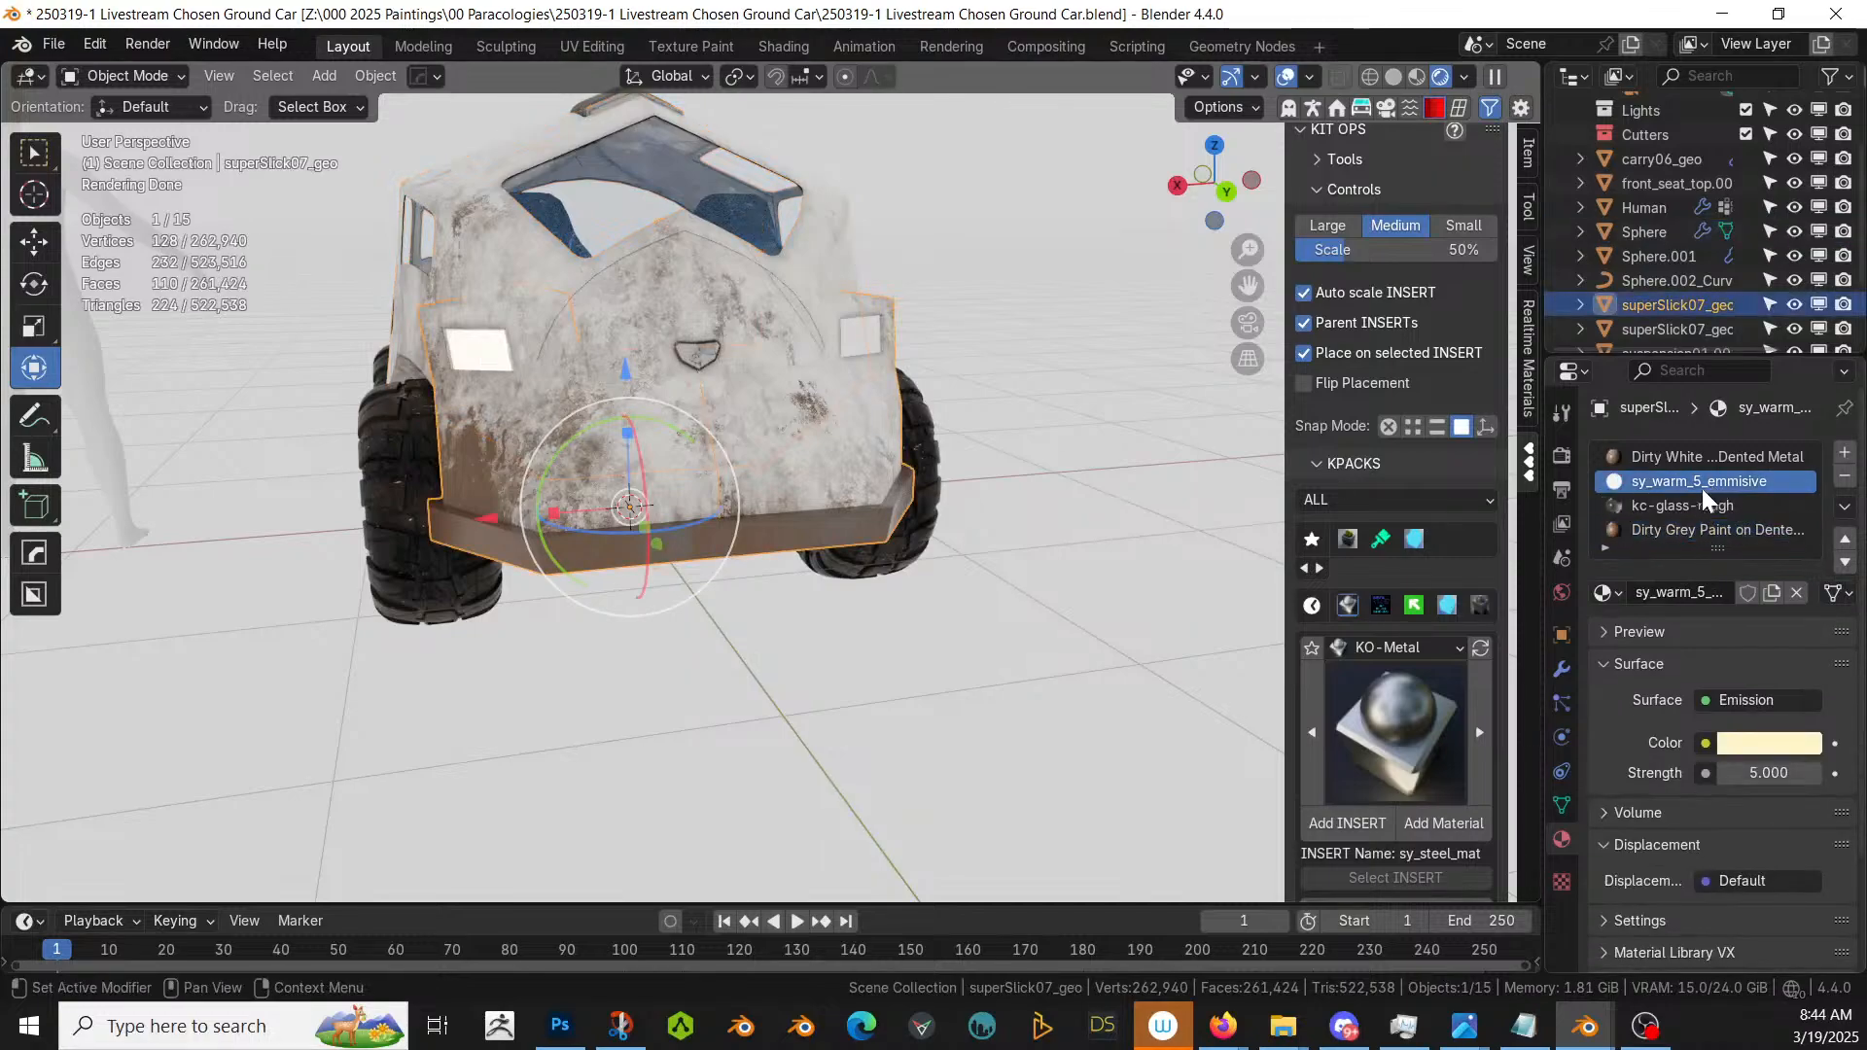
{"action": "left_click", "coordinate": [1616, 593]}
{"action": "type", "text": "STE"}
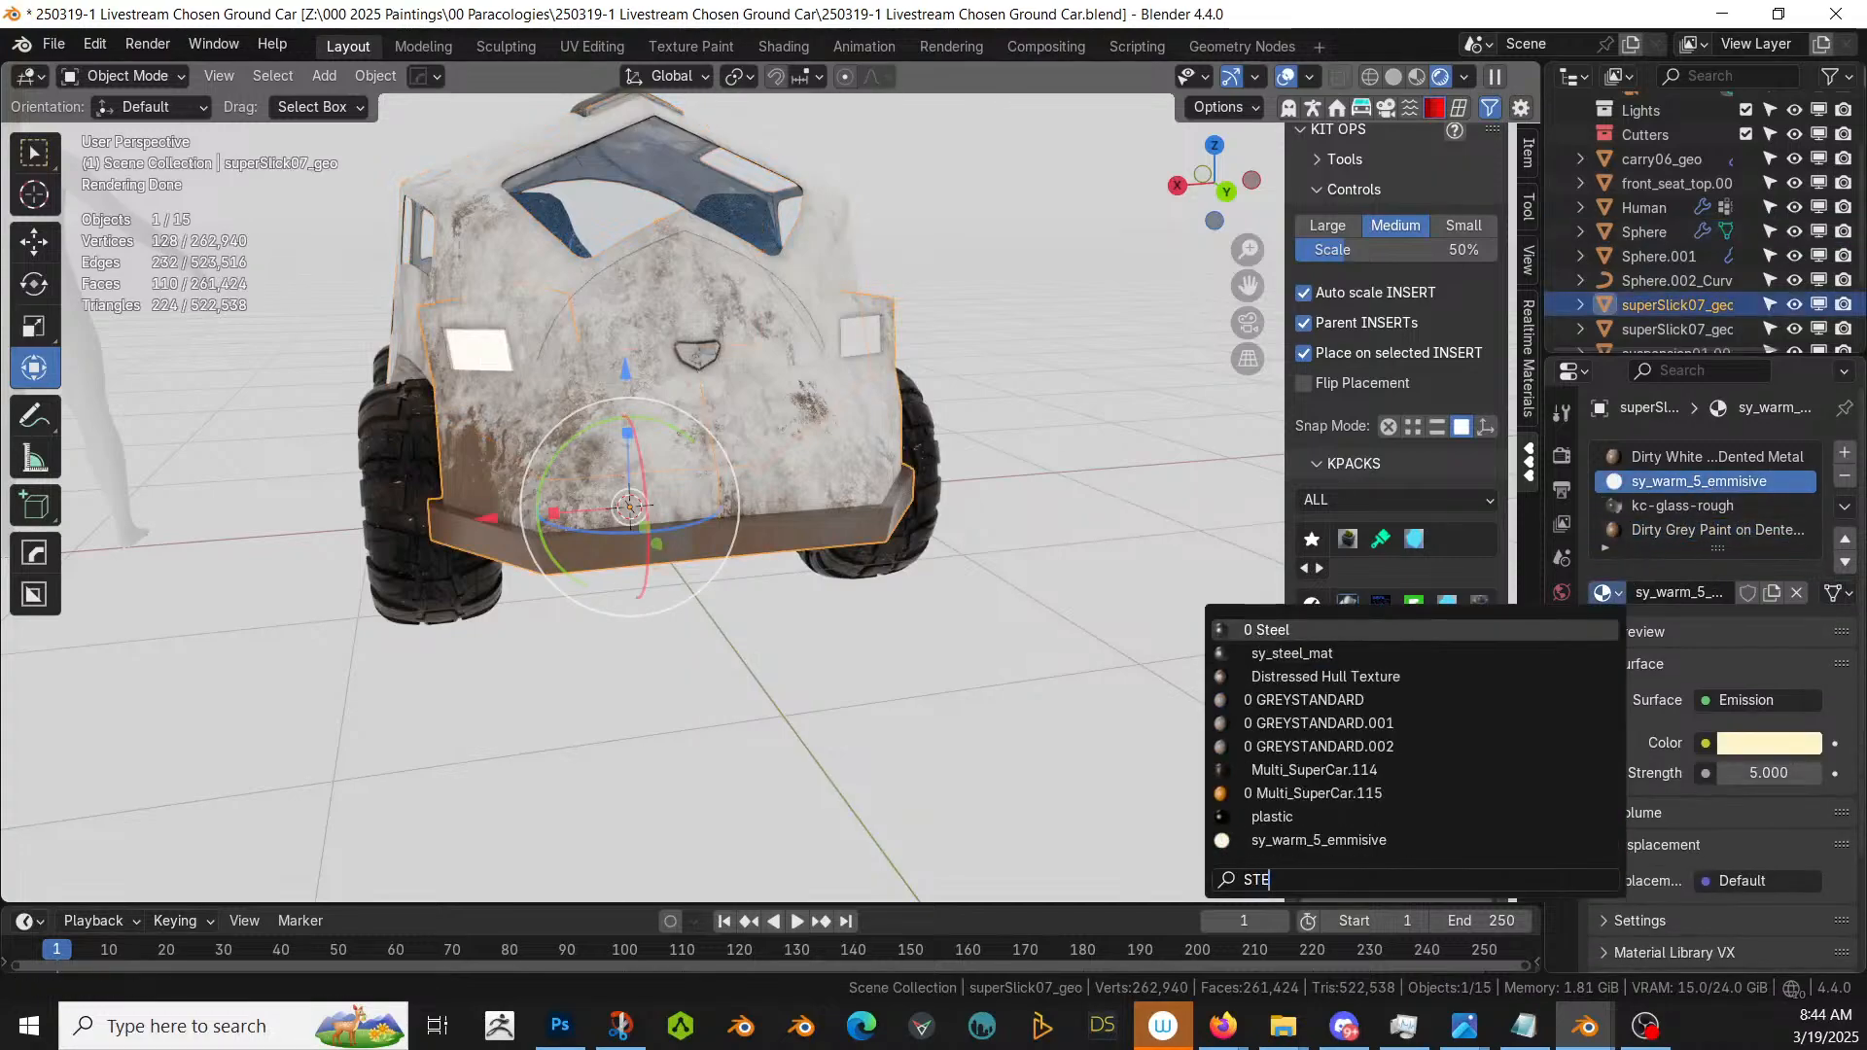
{"action": "left_click", "coordinate": [1264, 629]}
- Deselect the rear bumper panel and save the file with the steel rear lights
{"action": "middle_click_drag", "start_coordinate": [768, 457], "coordinate": [978, 447]}
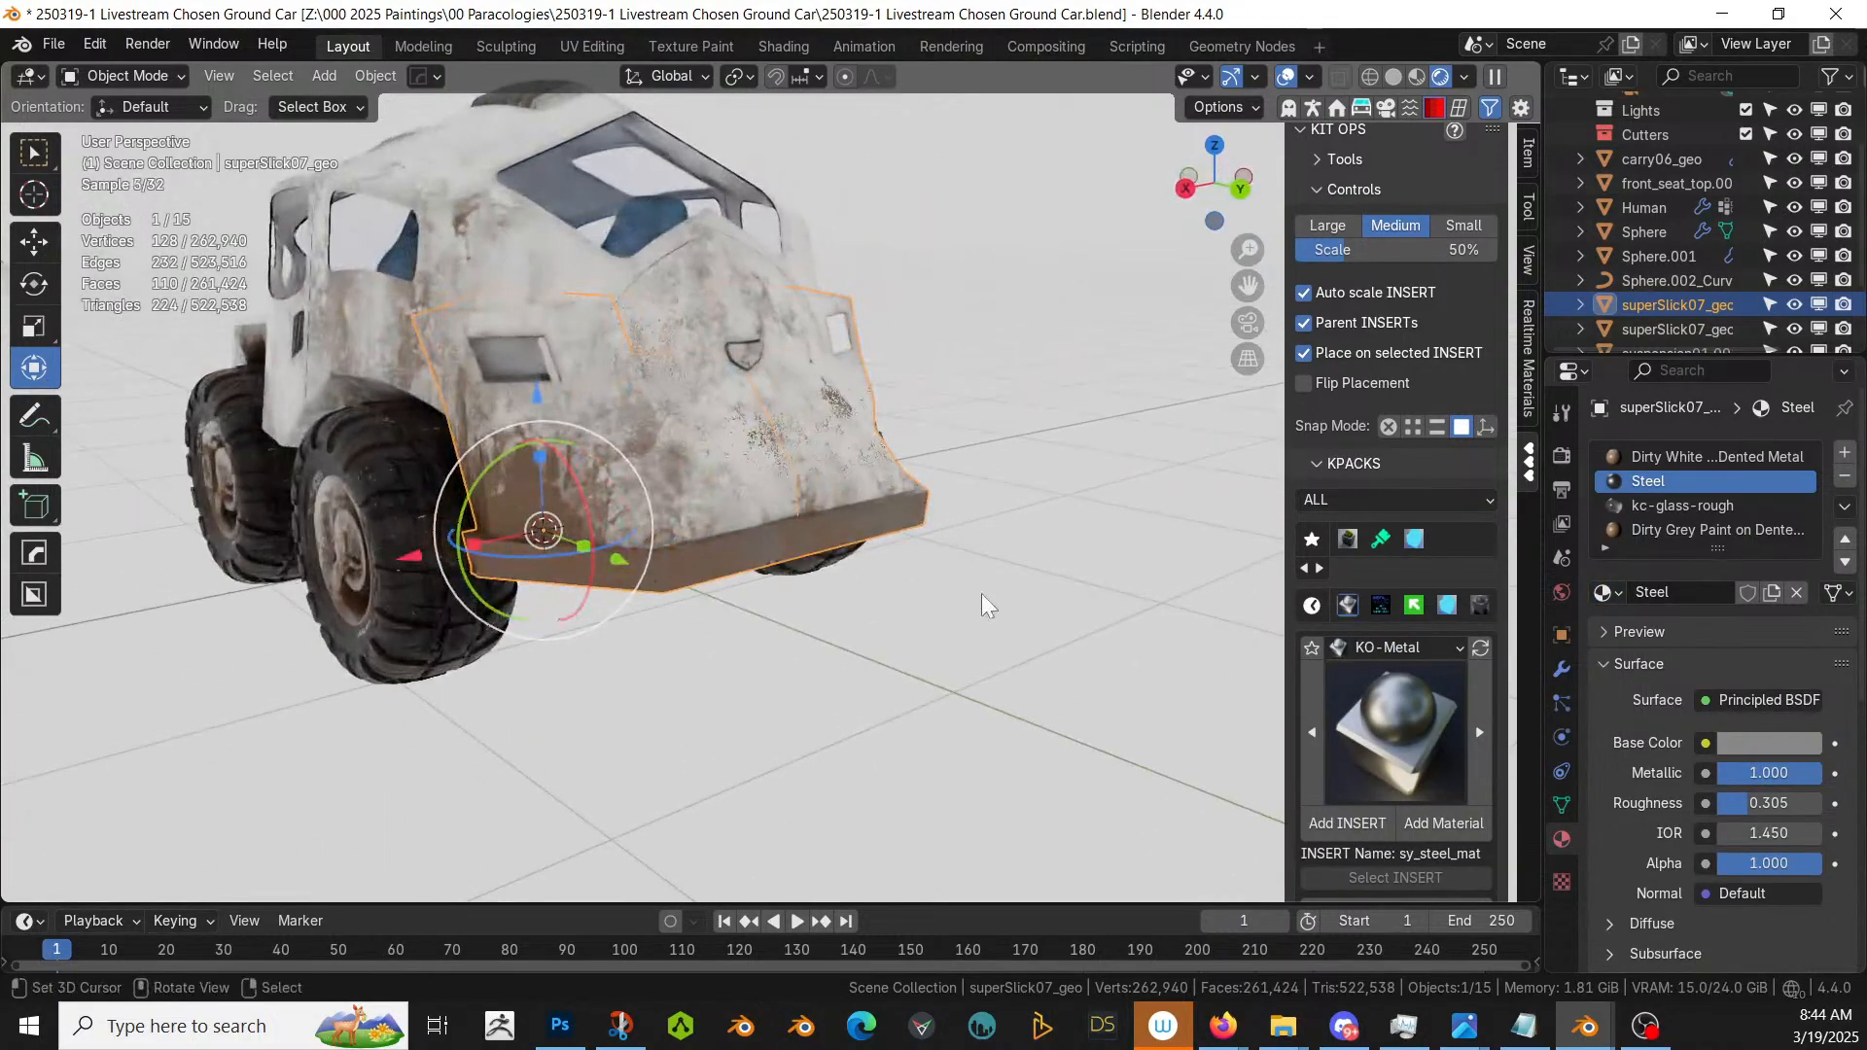
{"action": "right_click", "coordinate": [982, 593]}
{"action": "scroll", "coordinate": [925, 589], "scroll_direction": "down", "scroll_amount": 3}
{"action": "middle_click_drag", "start_coordinate": [924, 589], "coordinate": [1089, 554]}
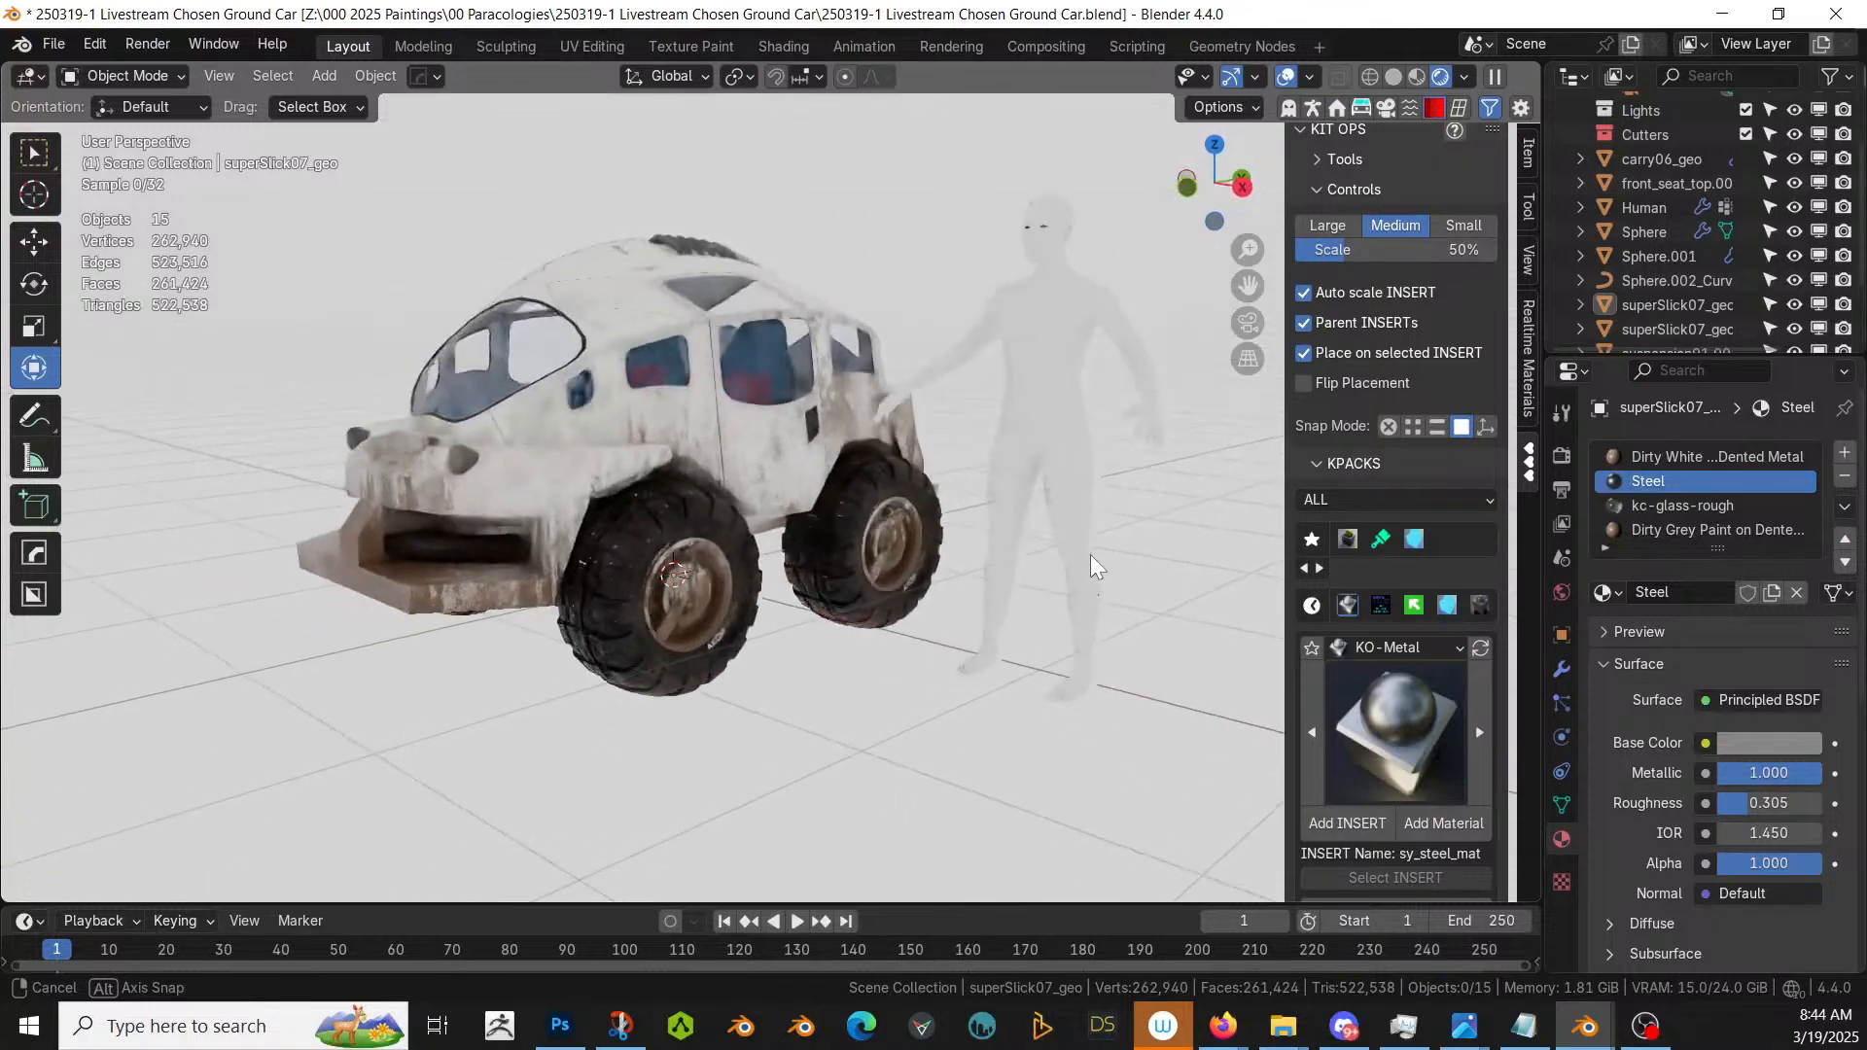
{"action": "scroll", "coordinate": [954, 545], "scroll_direction": "up", "scroll_amount": 3}
{"action": "key", "text": "ctrl+s"}
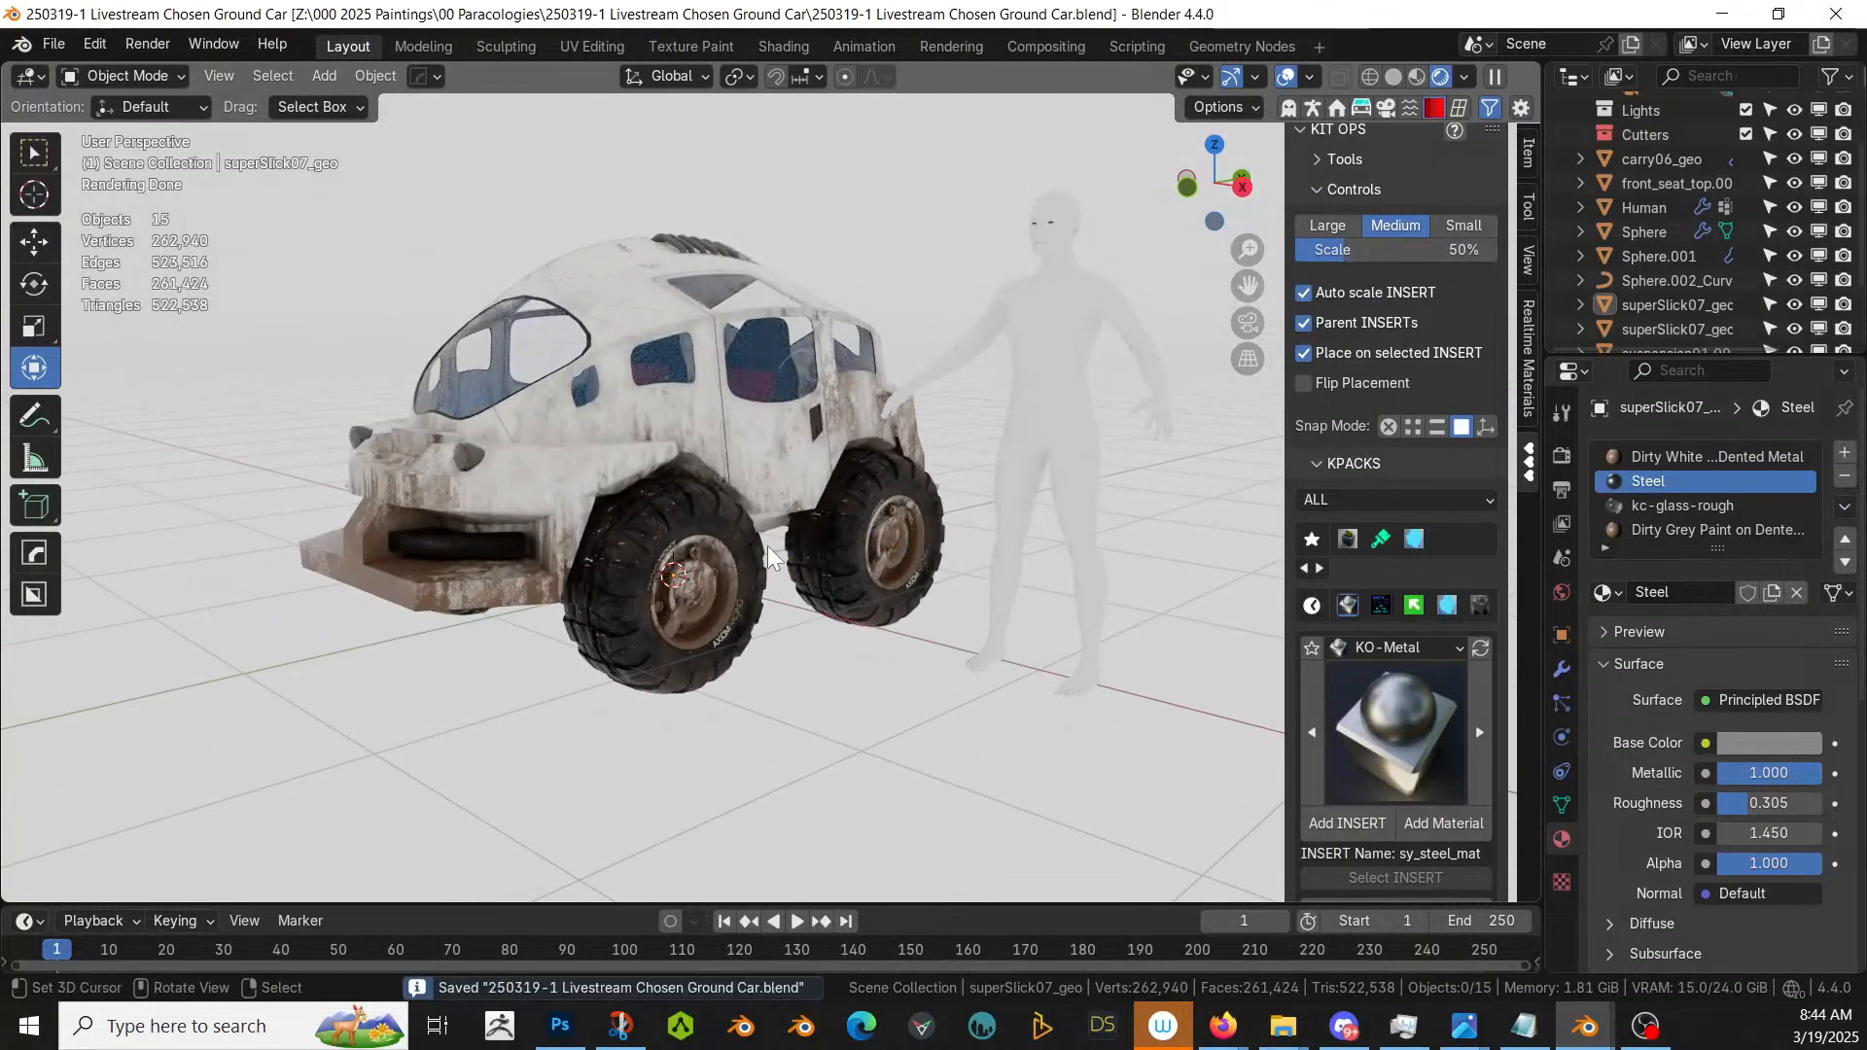
- Examine the car's front and side in rendered shading and save the file again
{"action": "scroll", "coordinate": [767, 545], "scroll_direction": "up", "scroll_amount": 4}
{"action": "scroll", "coordinate": [669, 582], "scroll_direction": "down", "scroll_amount": 4}
{"action": "middle_click_drag", "start_coordinate": [668, 581], "coordinate": [717, 582]}
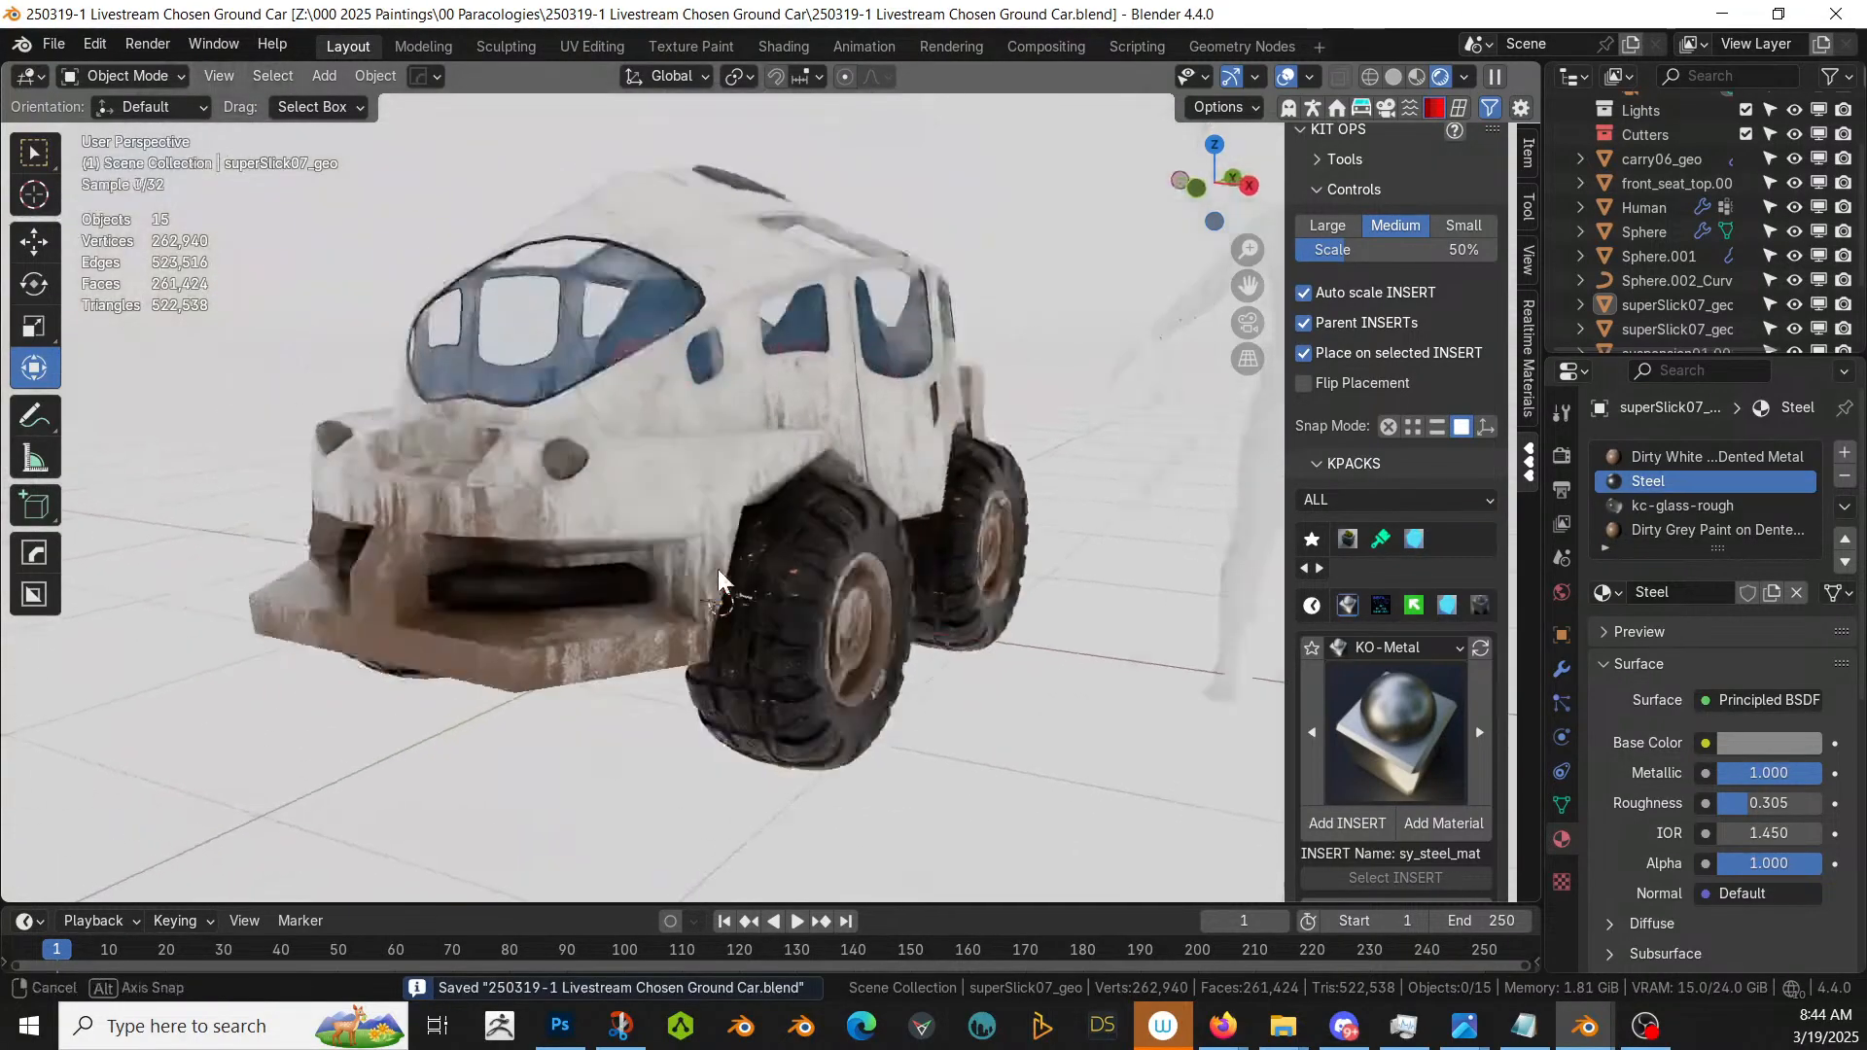
{"action": "scroll", "coordinate": [719, 581], "scroll_direction": "down", "scroll_amount": 2}
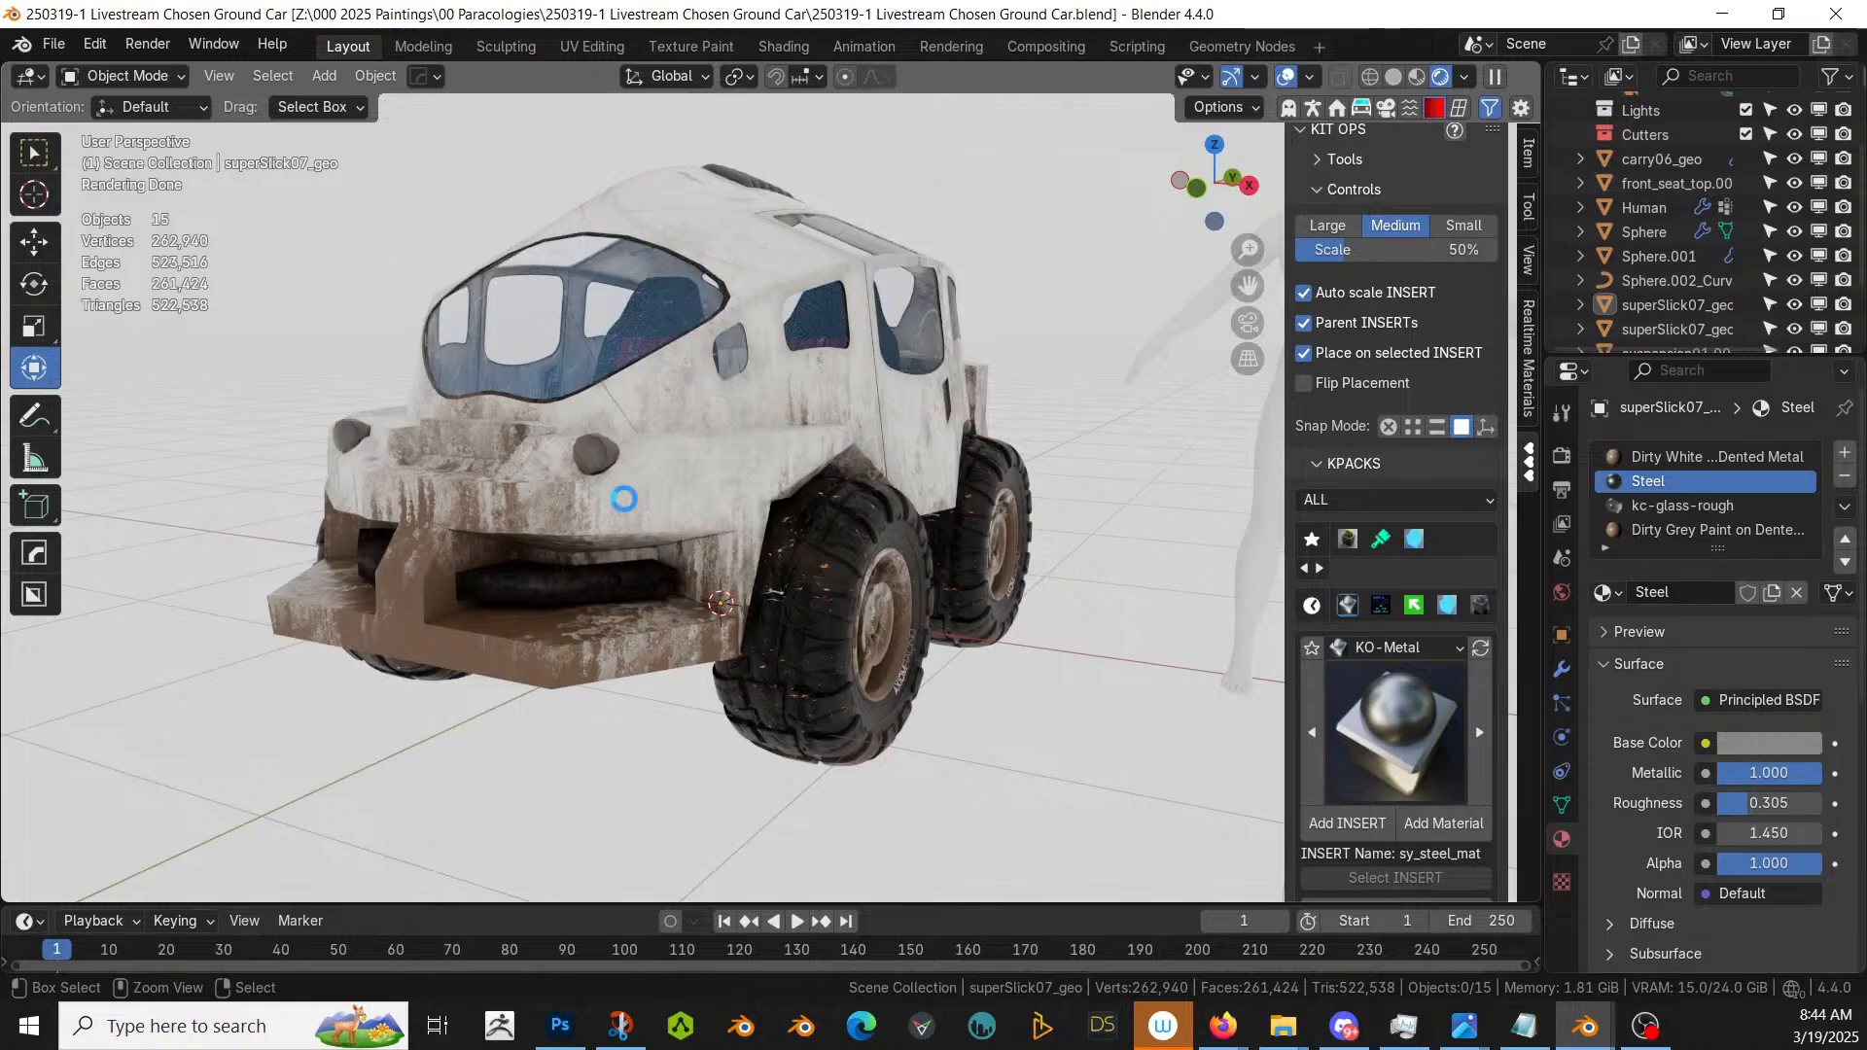
{"action": "key", "text": "ctrl+s"}
{"action": "scroll", "coordinate": [801, 384], "scroll_direction": "down", "scroll_amount": 4}
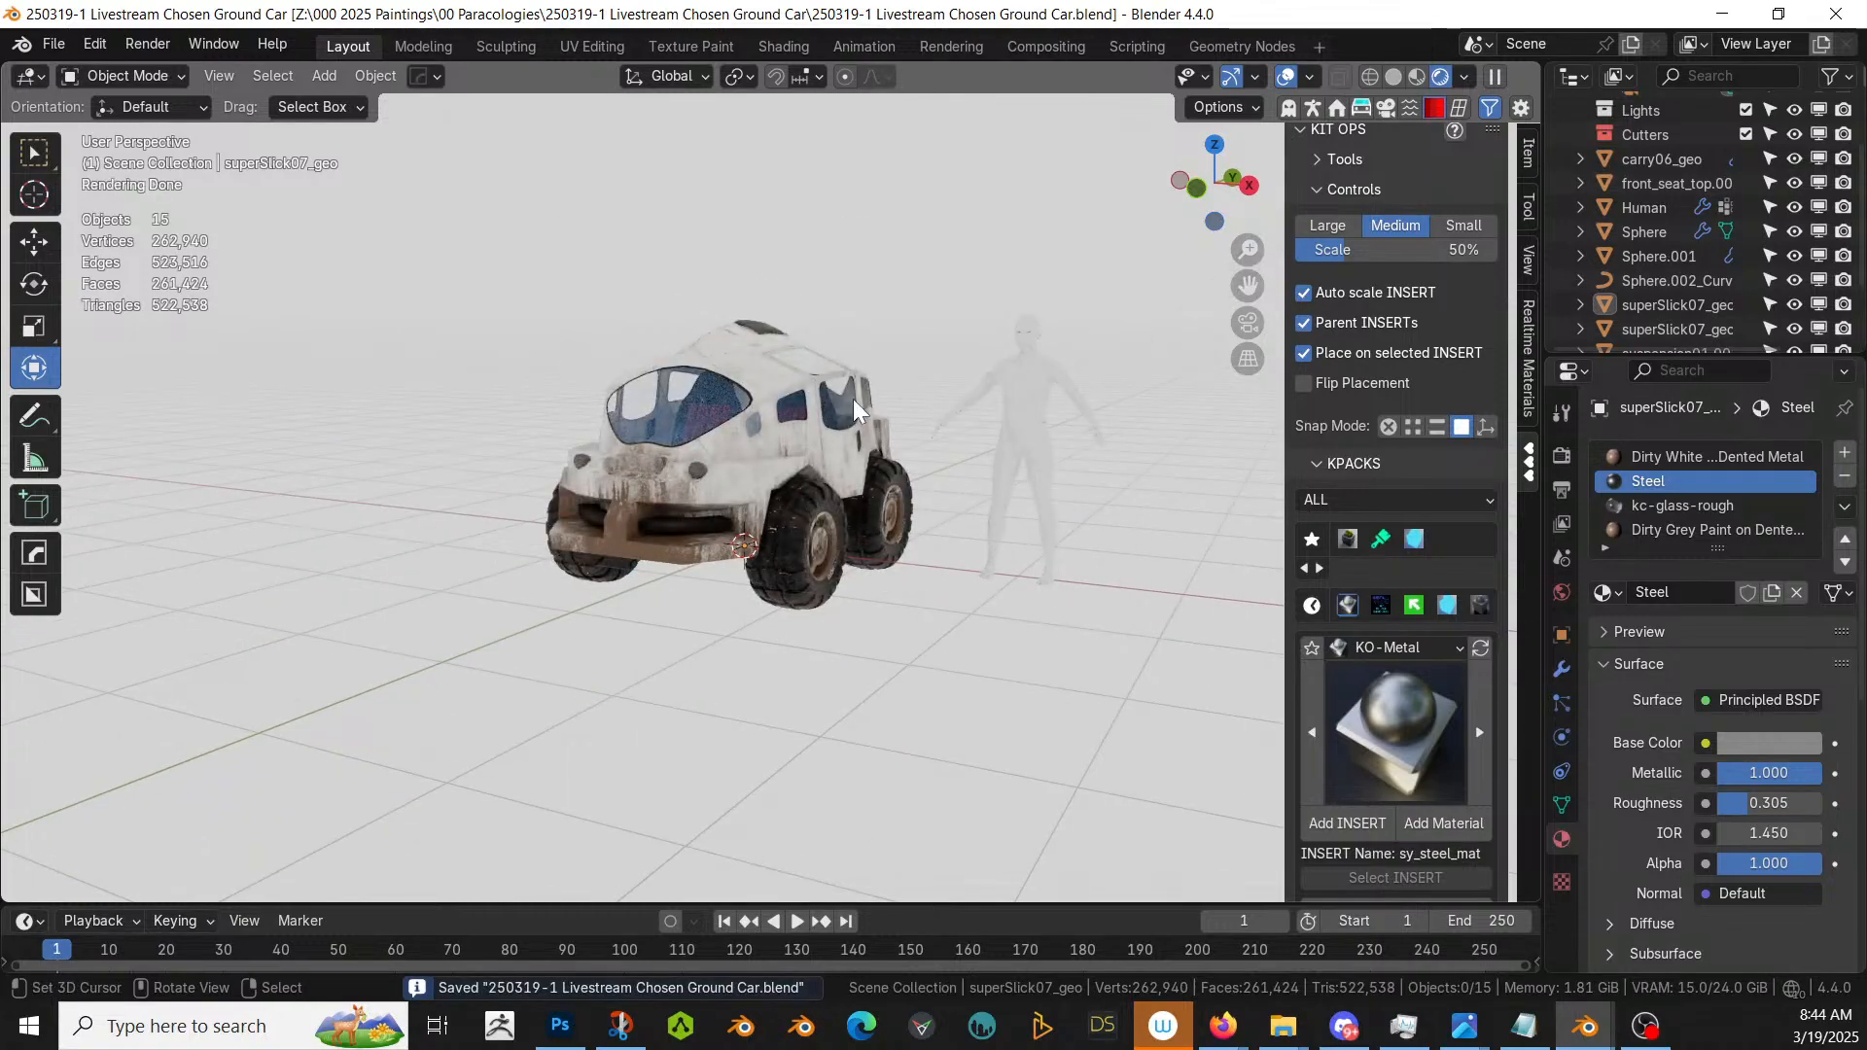
- Delete the human reference figure beside the car
{"action": "left_click", "coordinate": [1019, 381]}
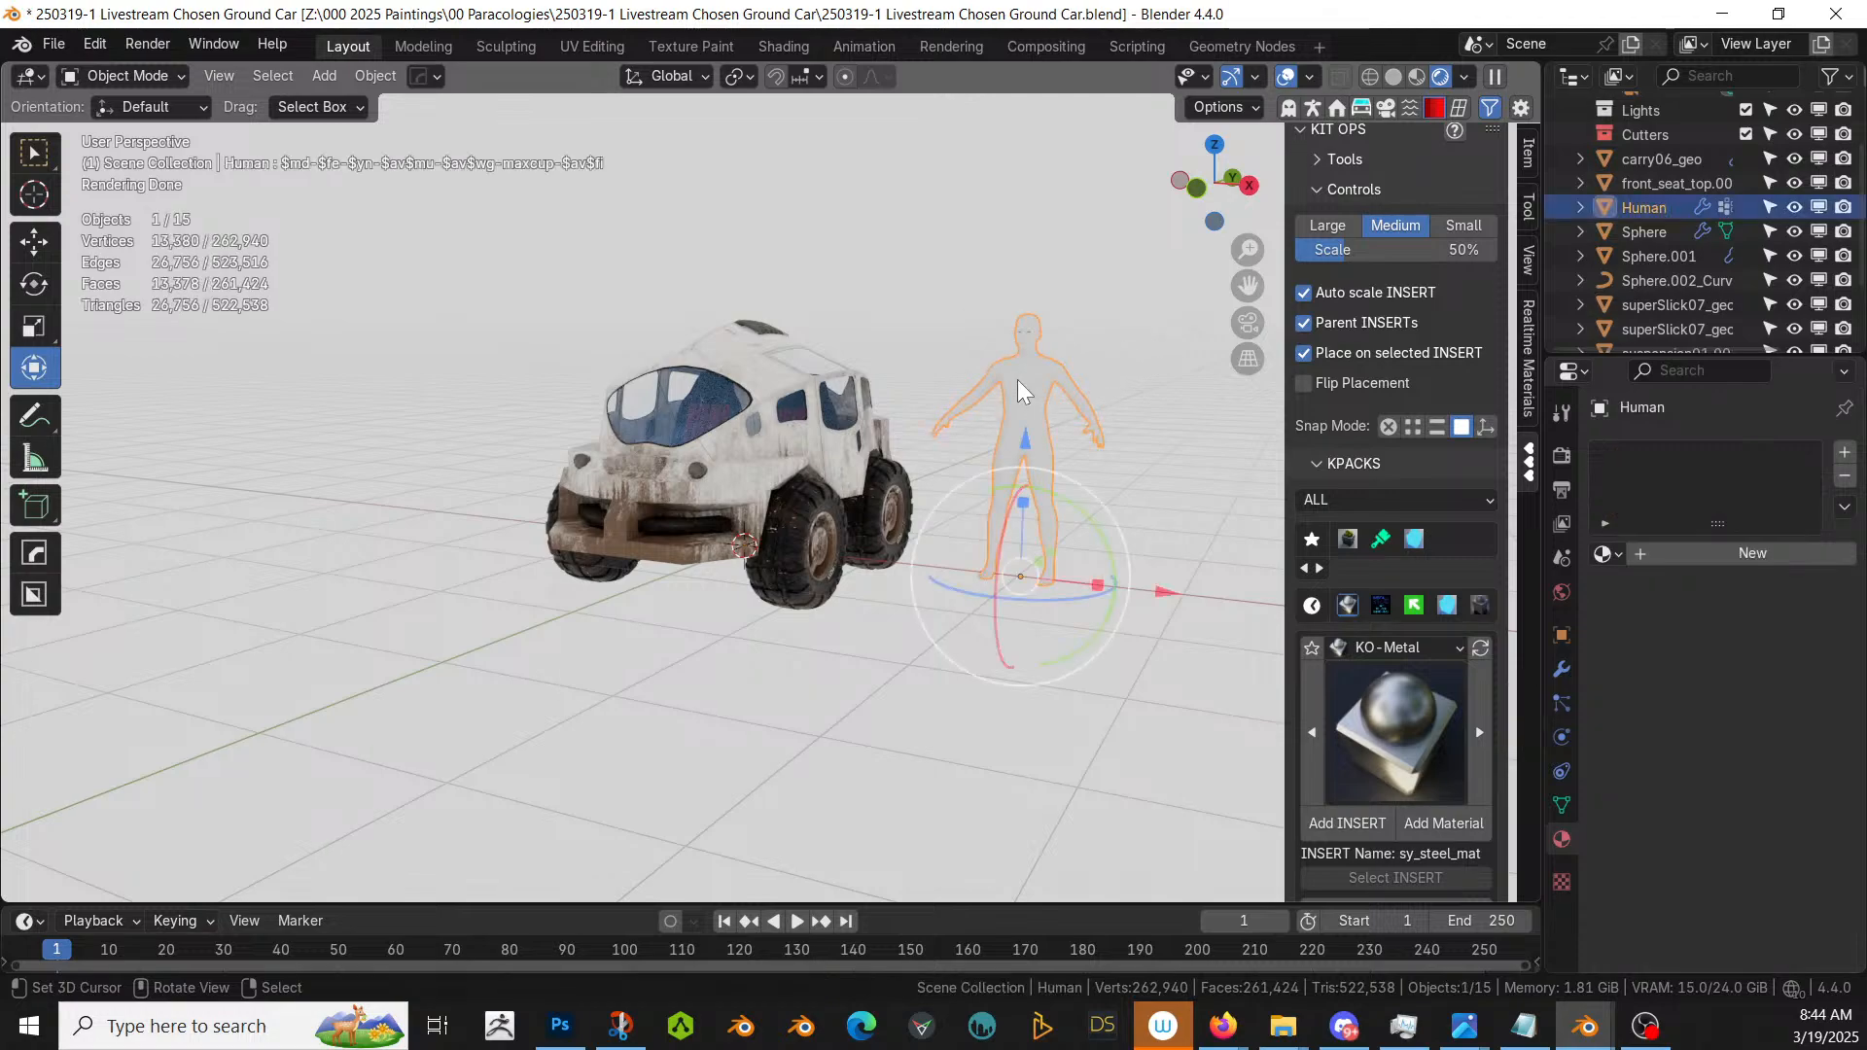
{"action": "key", "text": "Delete"}
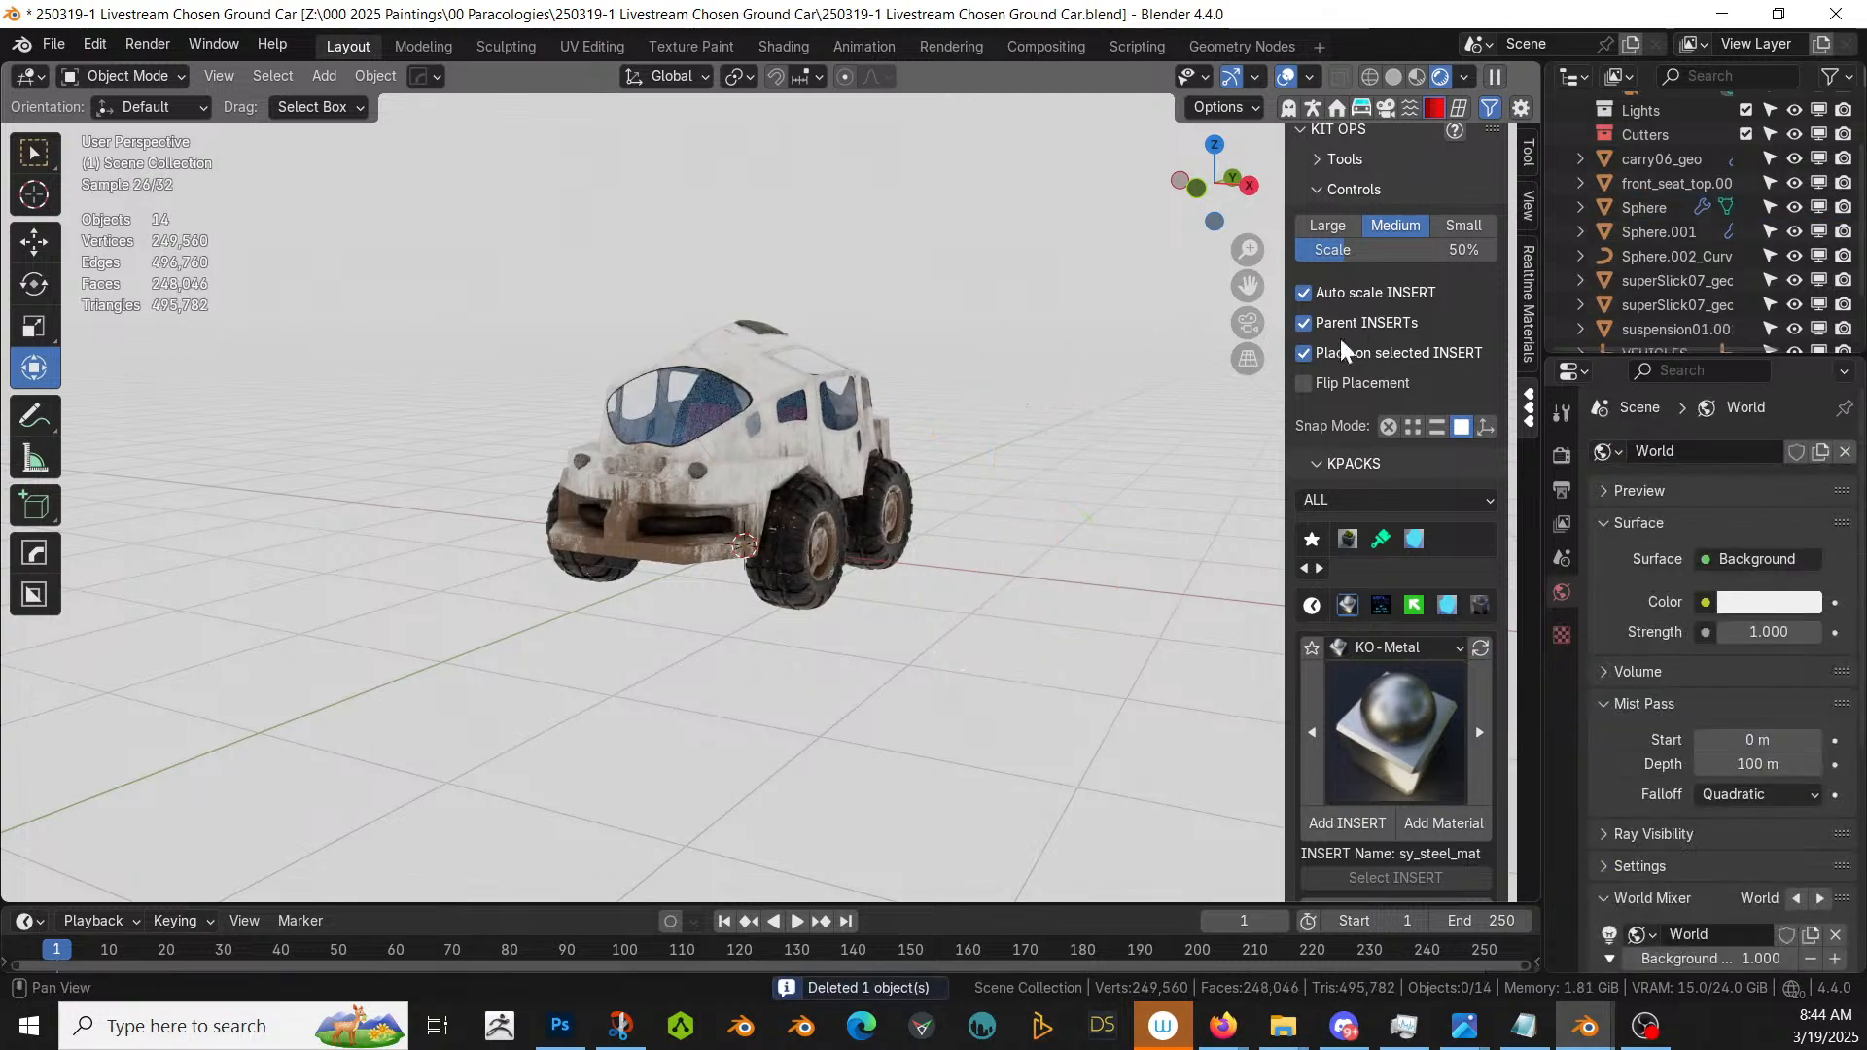
- Select all the car's parts and convert them to mesh
{"action": "middle_click_drag", "start_coordinate": [921, 440], "coordinate": [774, 534]}
{"action": "key", "text": "a"}
{"action": "left_click", "coordinate": [708, 445], "text": "shift"}
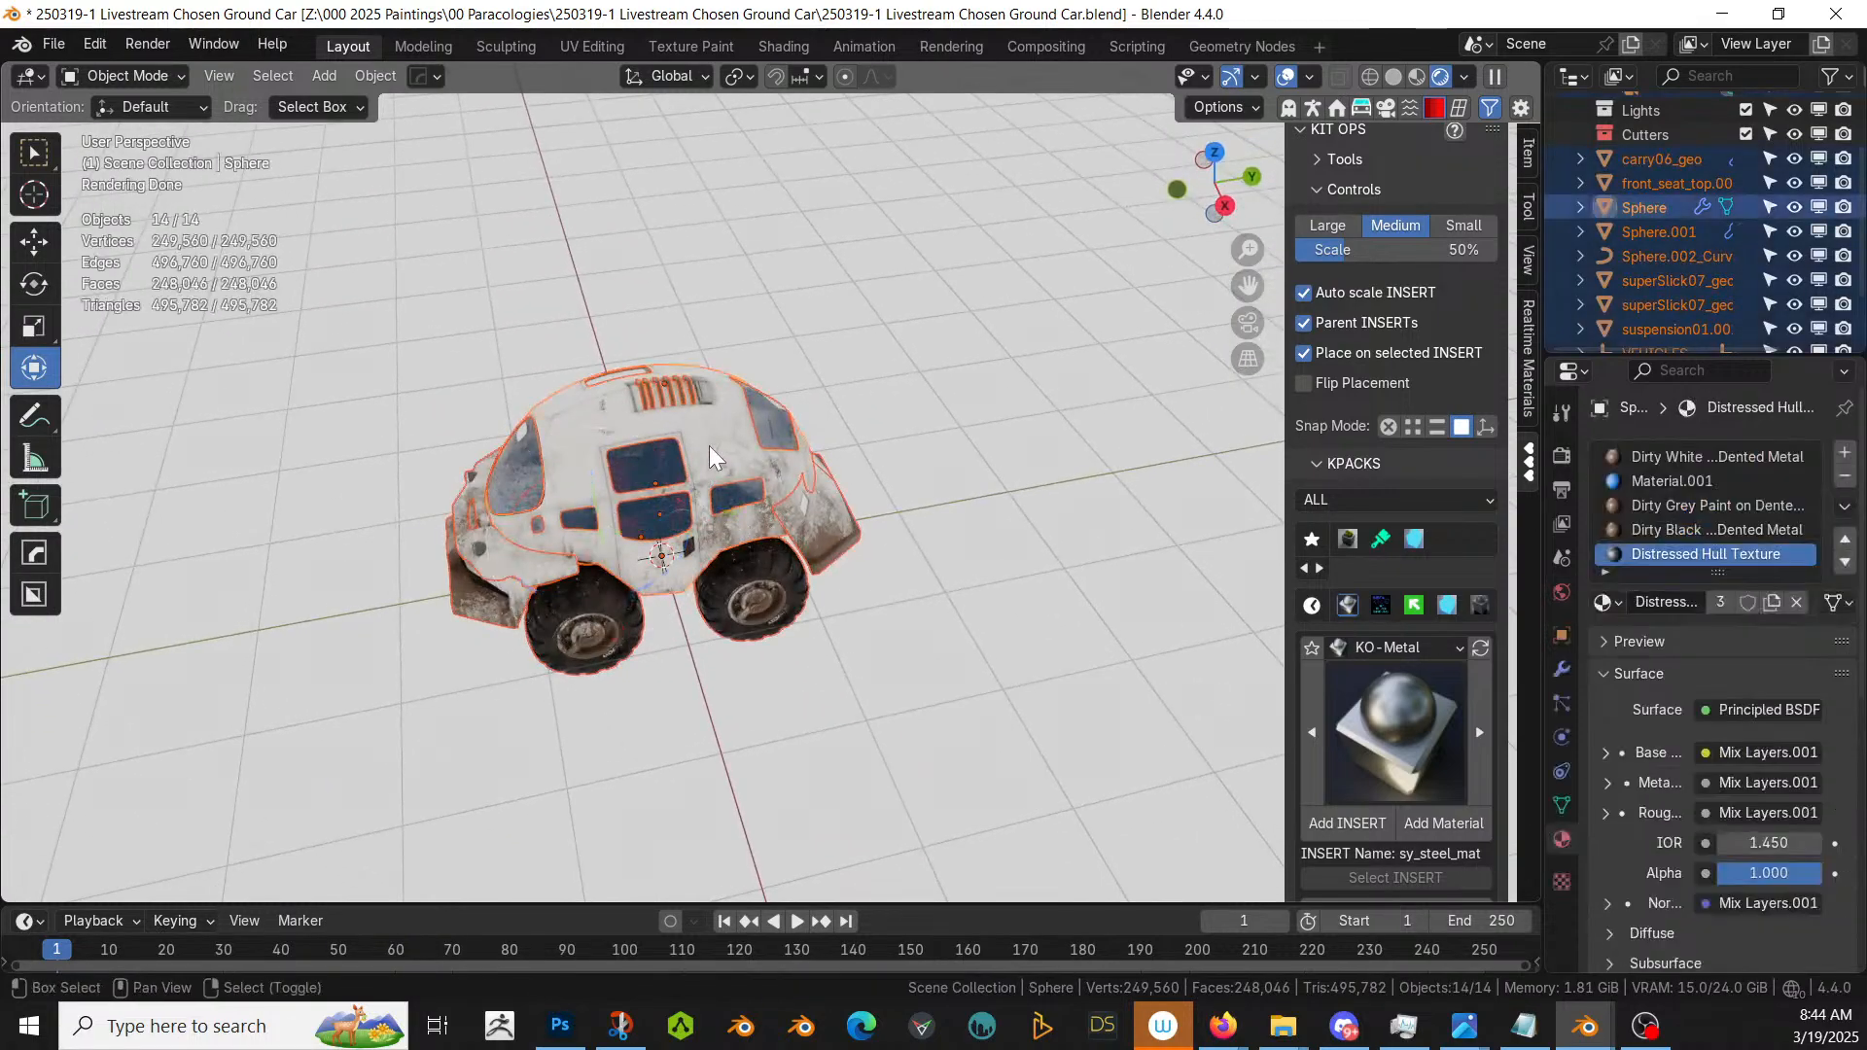
{"action": "left_click", "coordinate": [369, 84]}
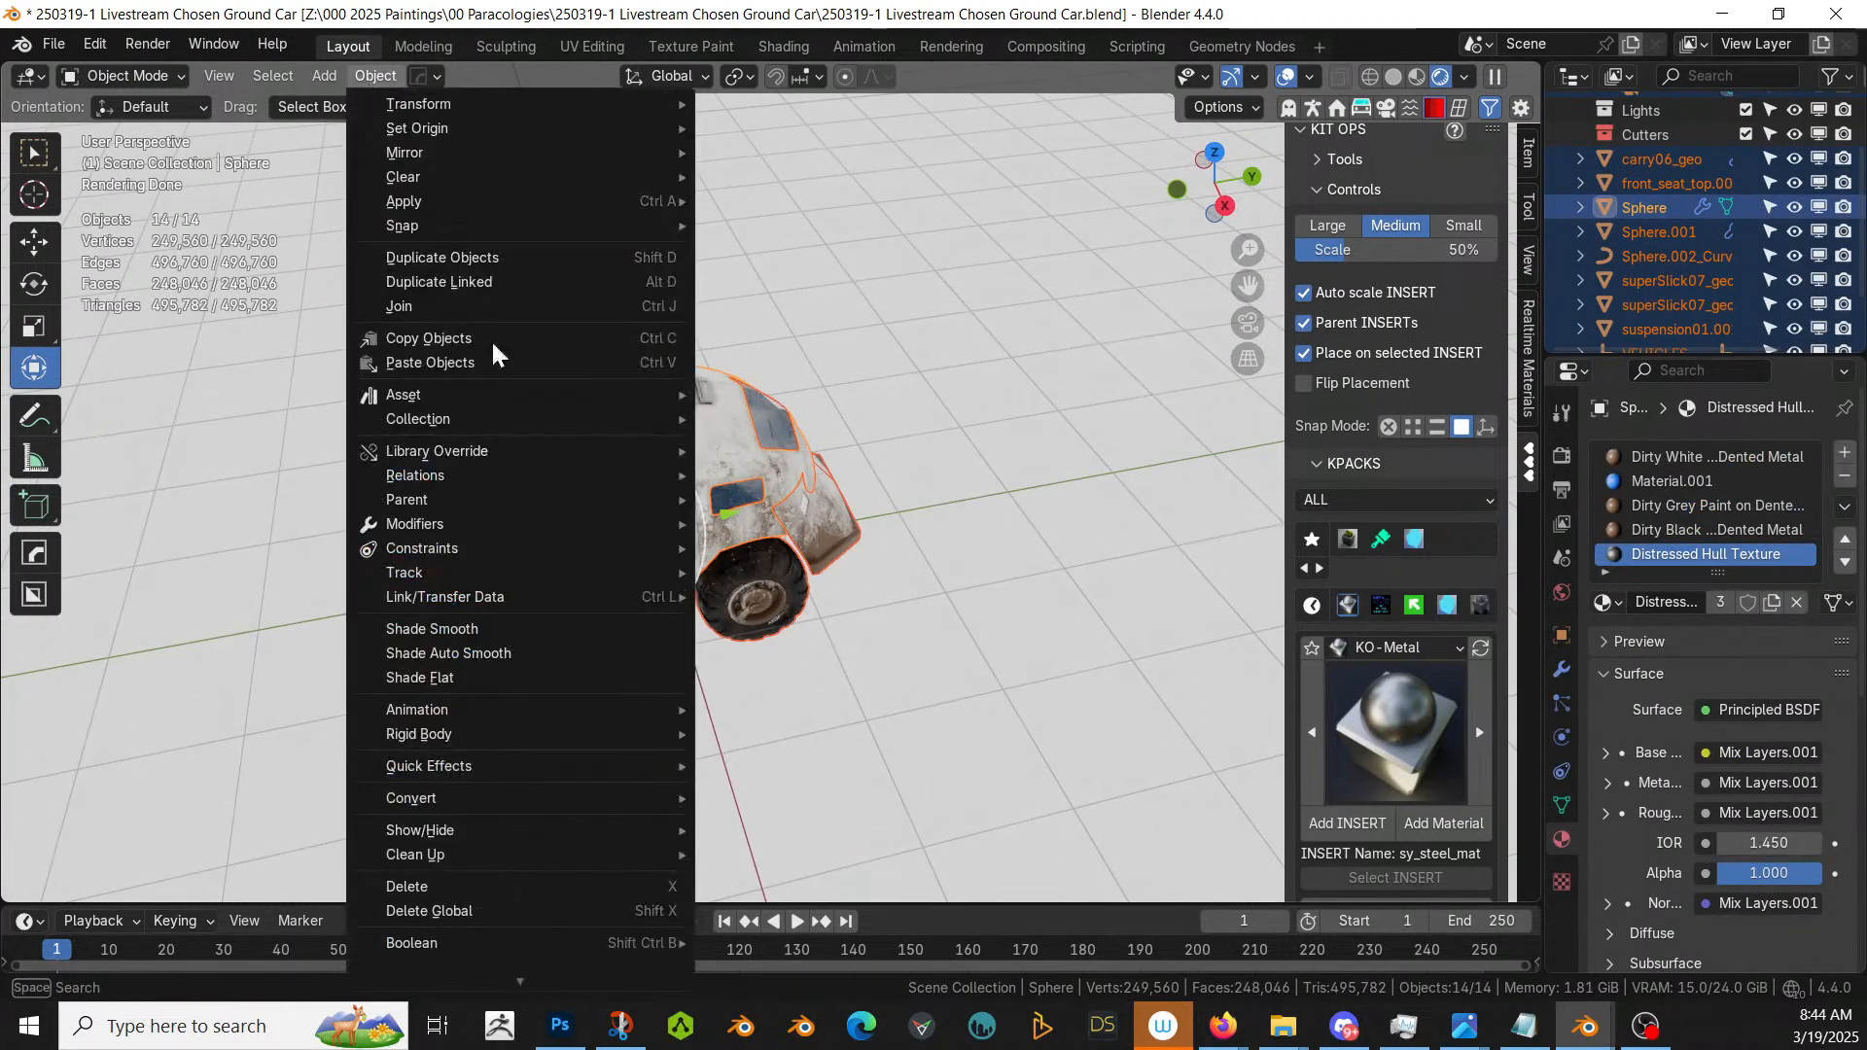
{"action": "mouse_move", "coordinate": [554, 795]}
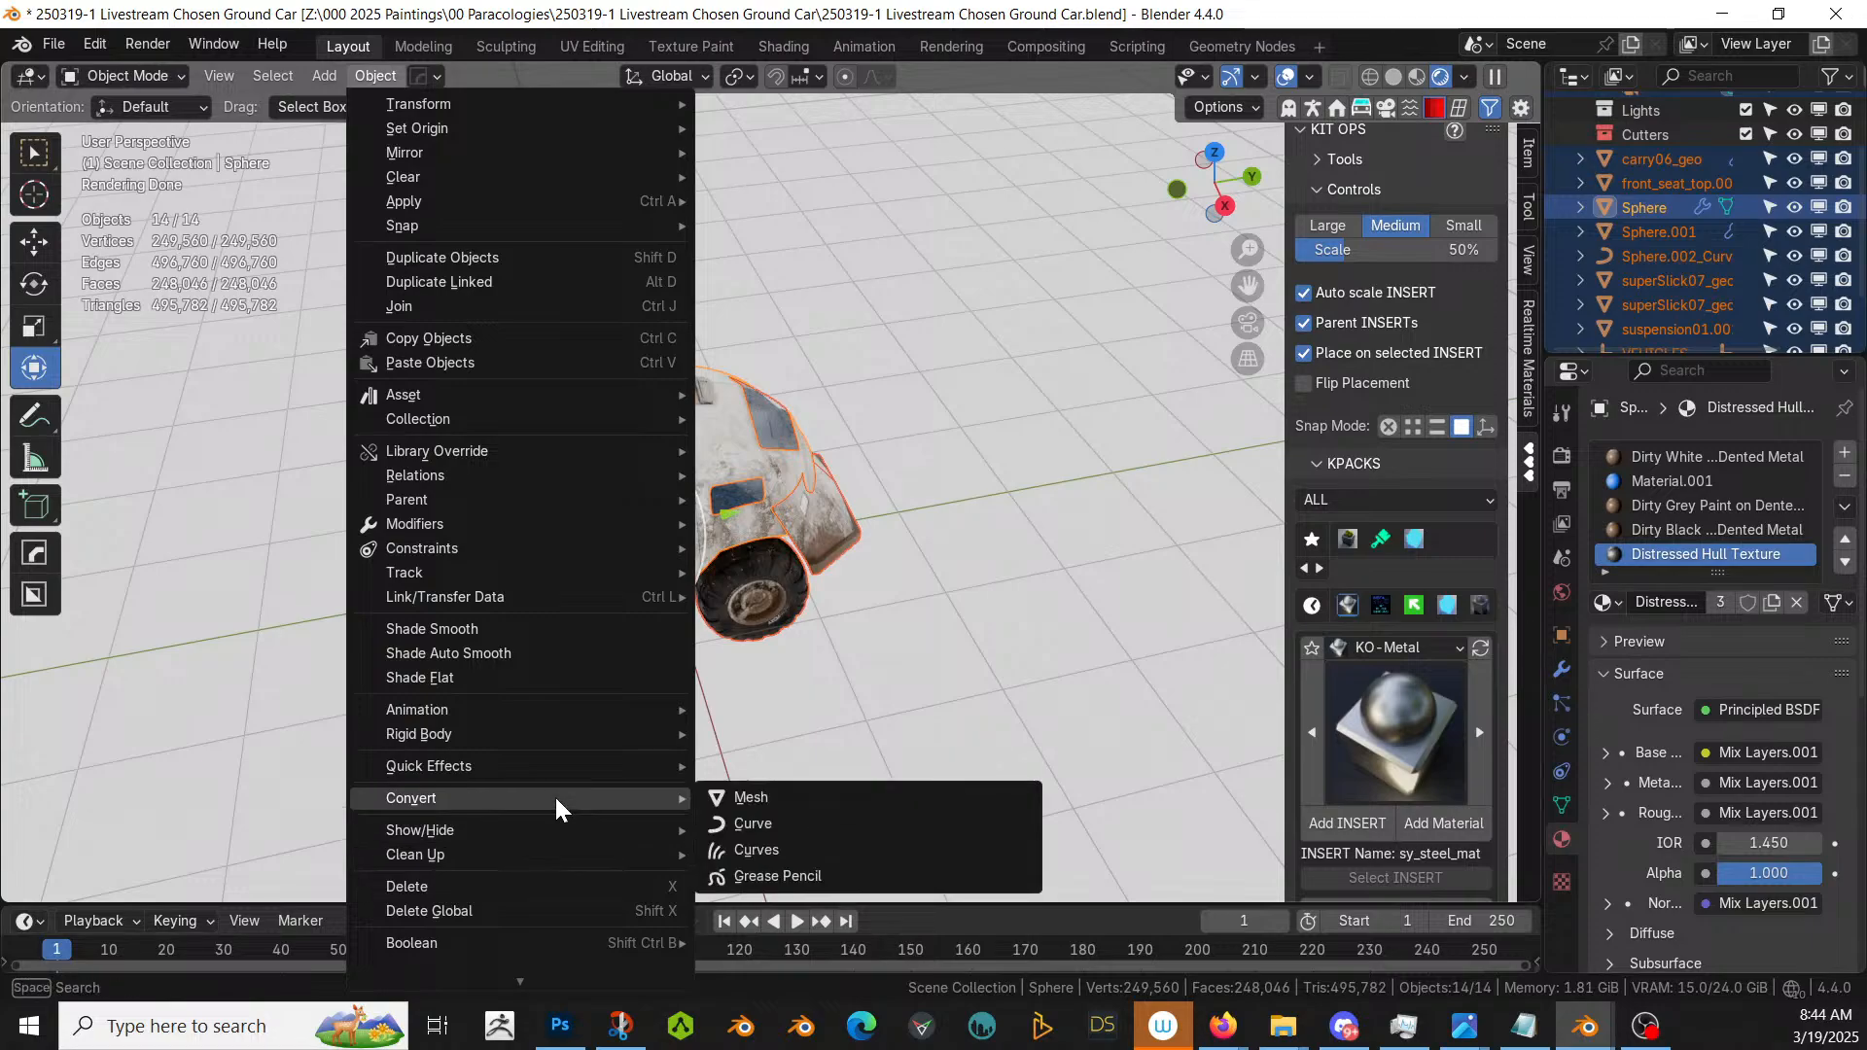
{"action": "left_click", "coordinate": [768, 800]}
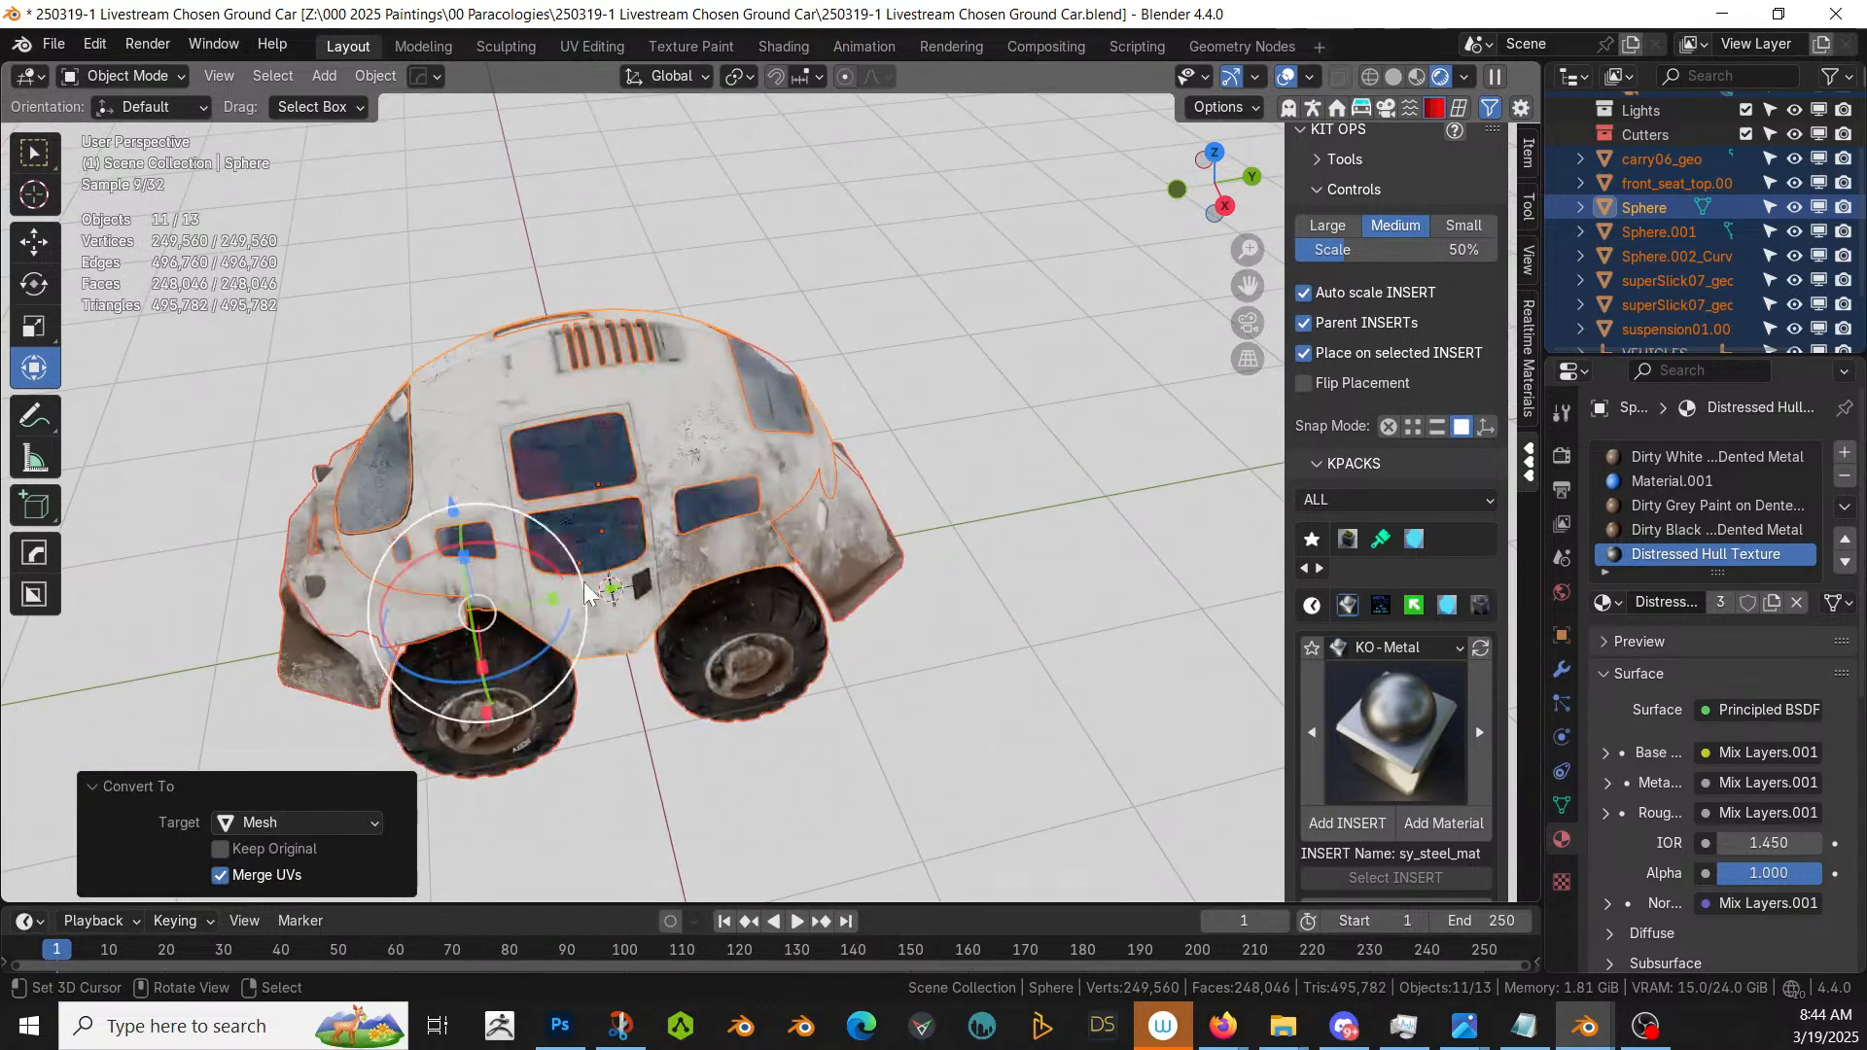
- Join the converted car parts into a single object
{"action": "right_click", "coordinate": [451, 404], "text": "shift"}
{"action": "right_click", "coordinate": [451, 405], "text": "shift"}
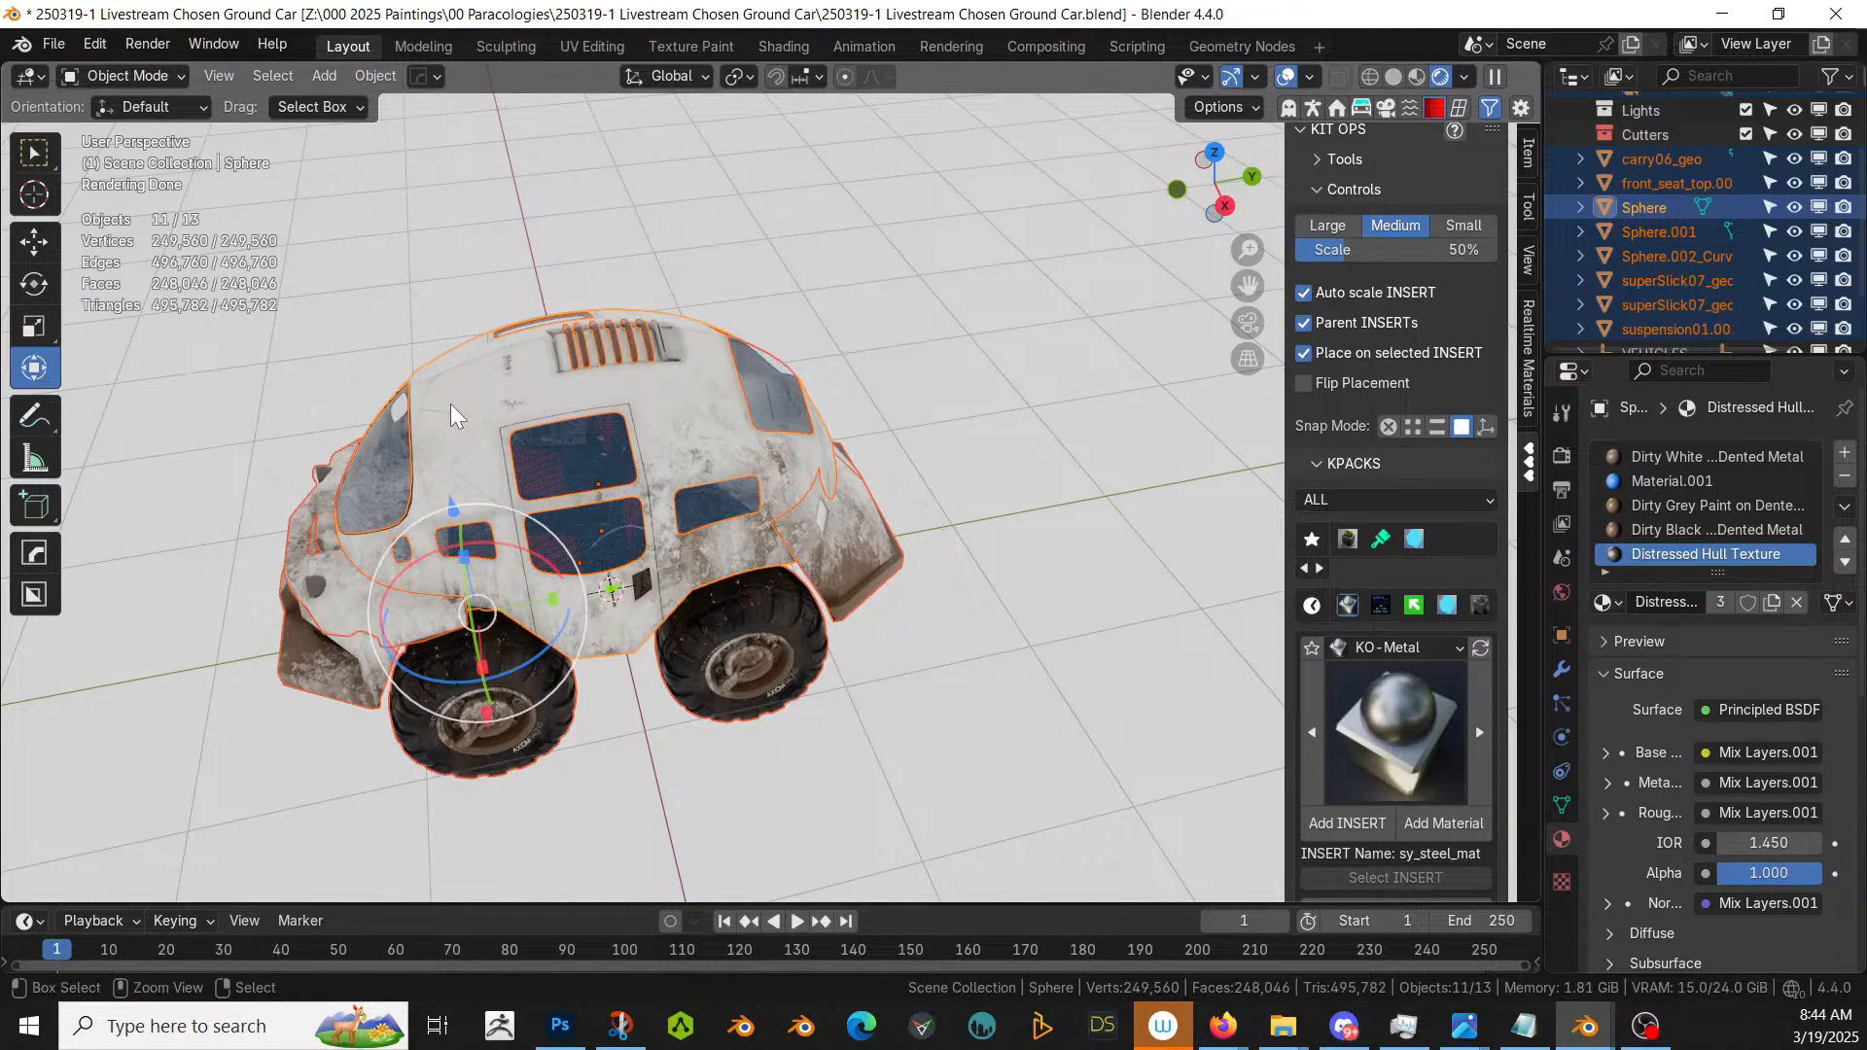
{"action": "key", "text": "KP_Divide"}
{"action": "middle_click_drag", "start_coordinate": [451, 405], "coordinate": [675, 328]}
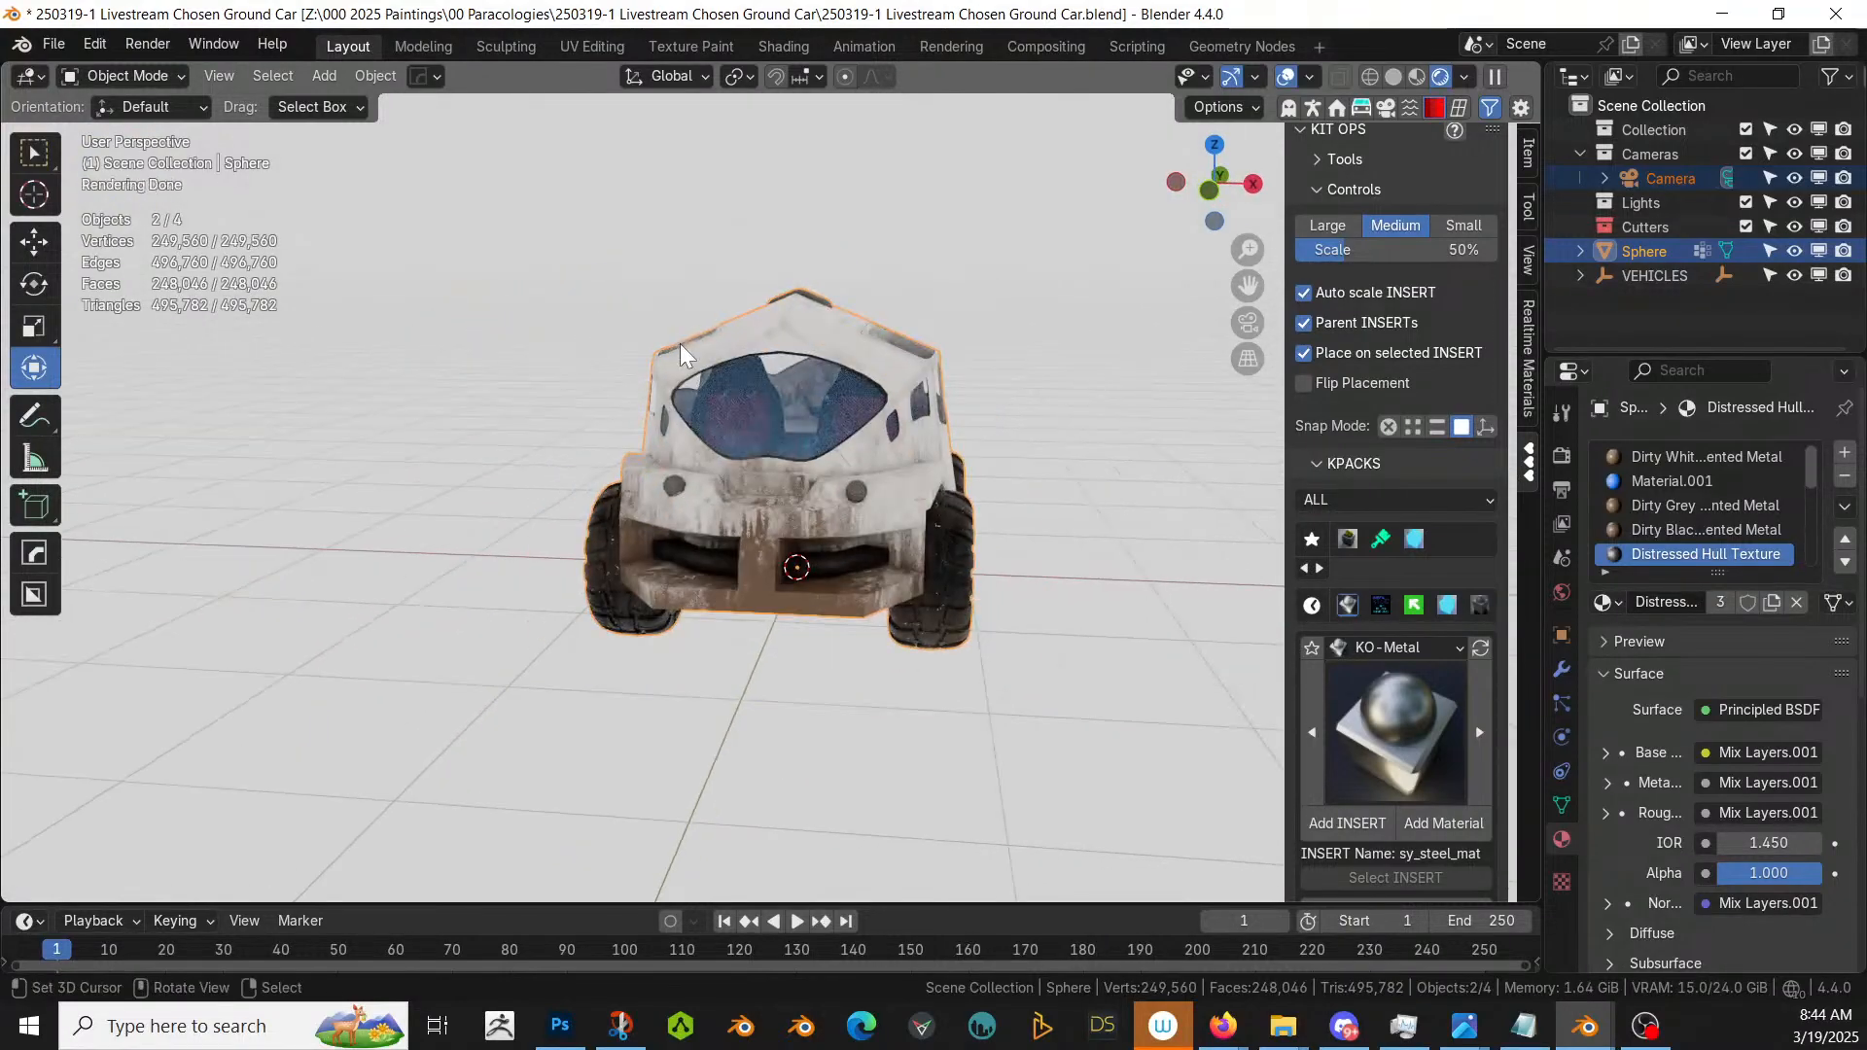
- Delete the leftover VEHICLES and ladyBug_grp empties from the scene
{"action": "left_click", "coordinate": [1678, 275]}
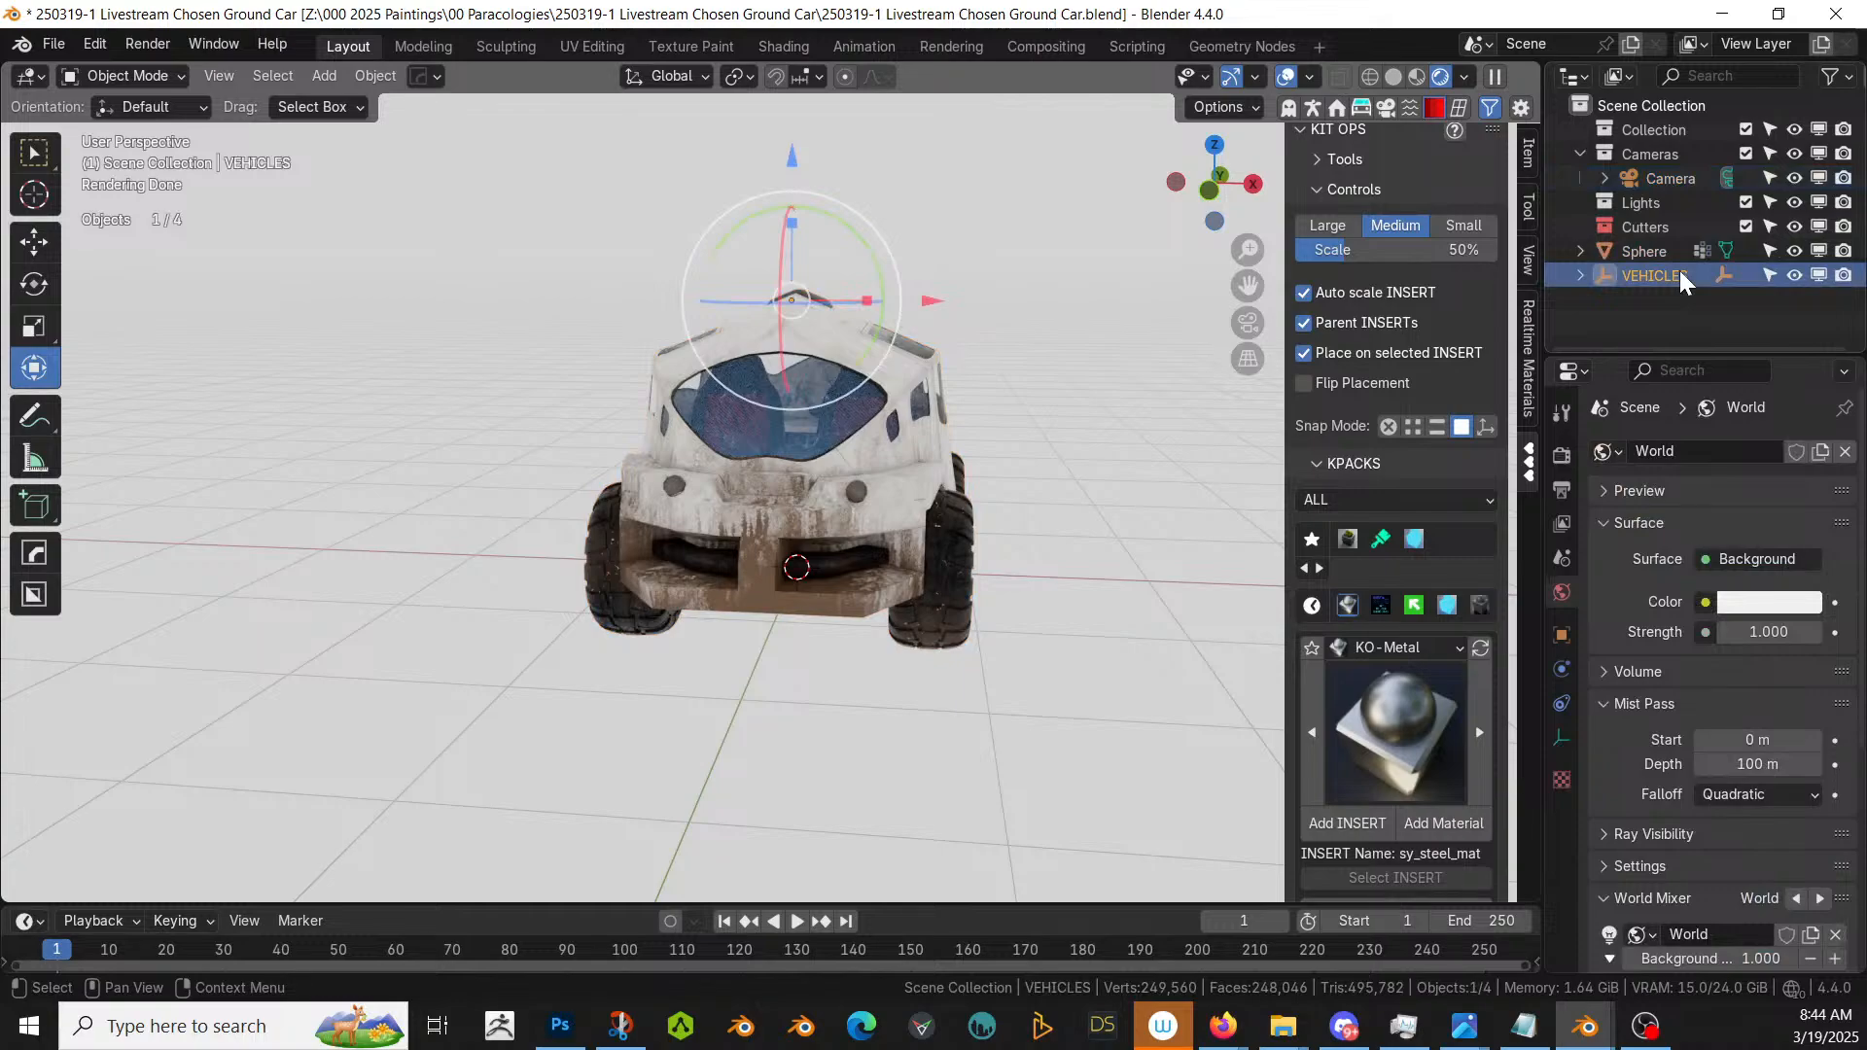
{"action": "key", "text": "Delete"}
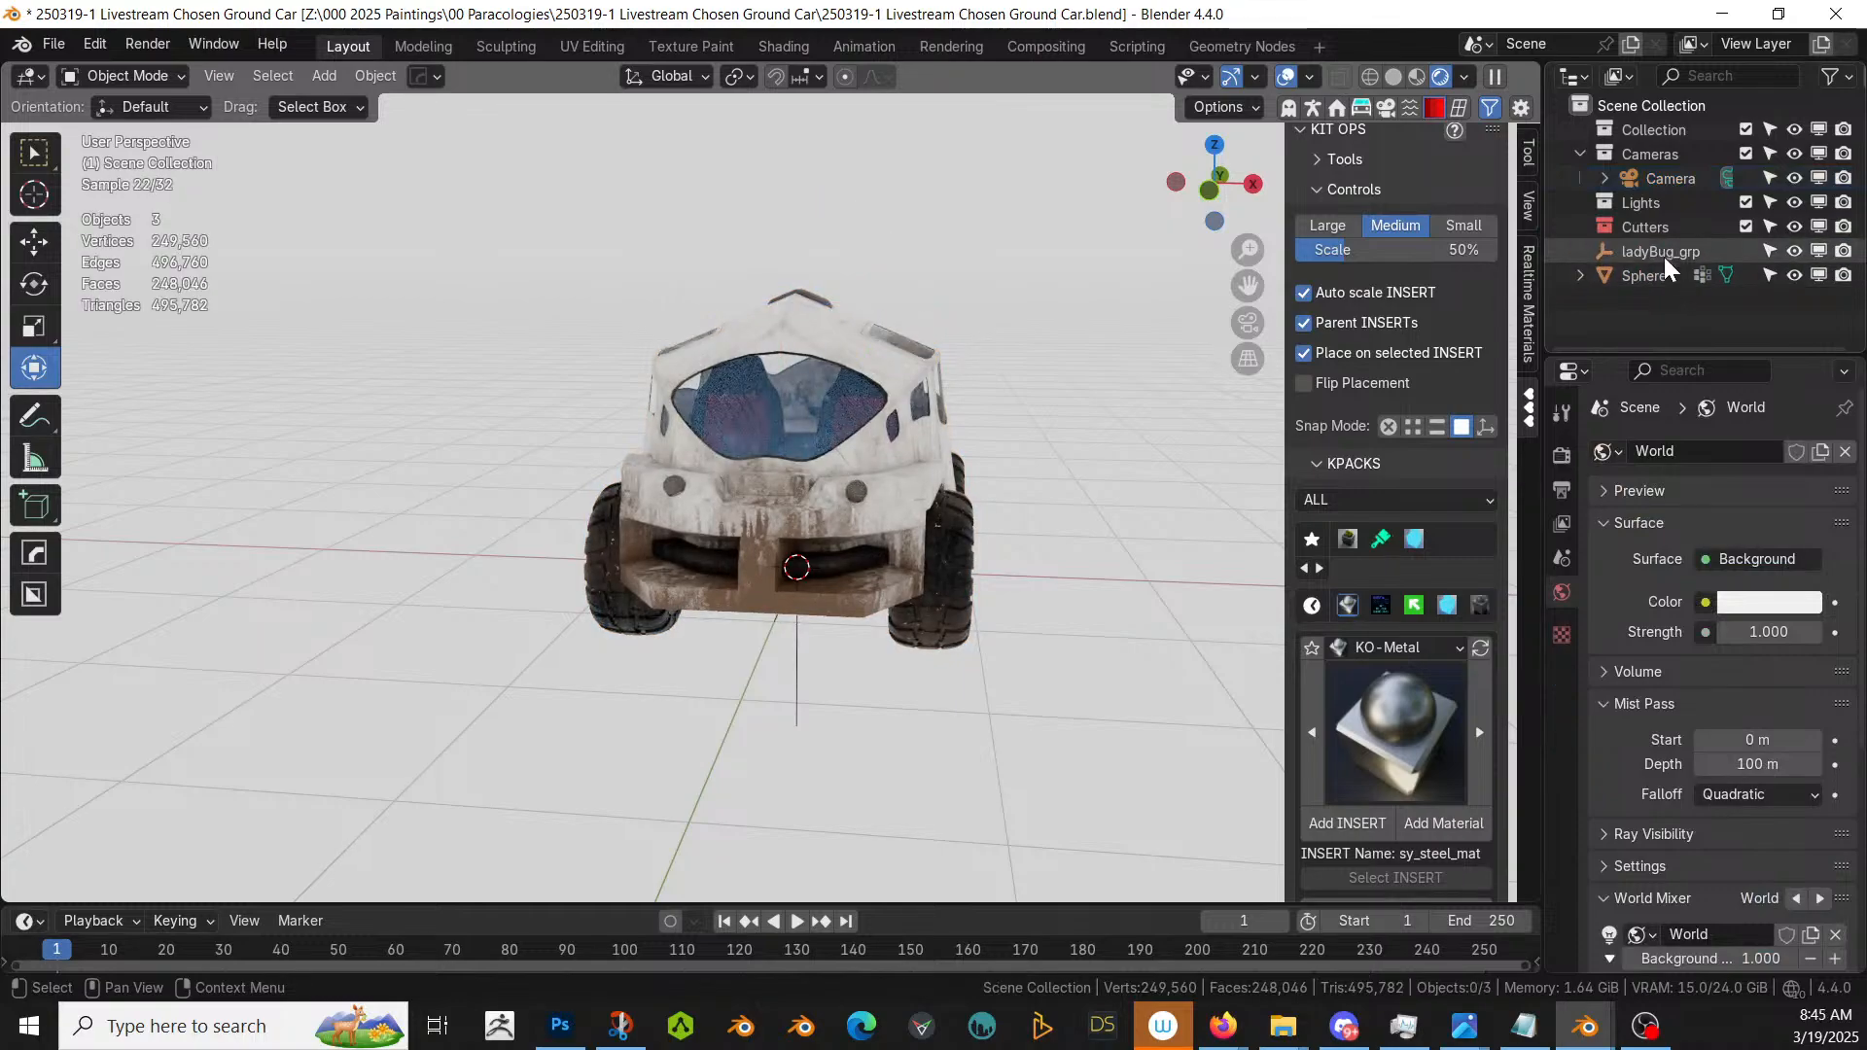
{"action": "left_click", "coordinate": [1653, 251]}
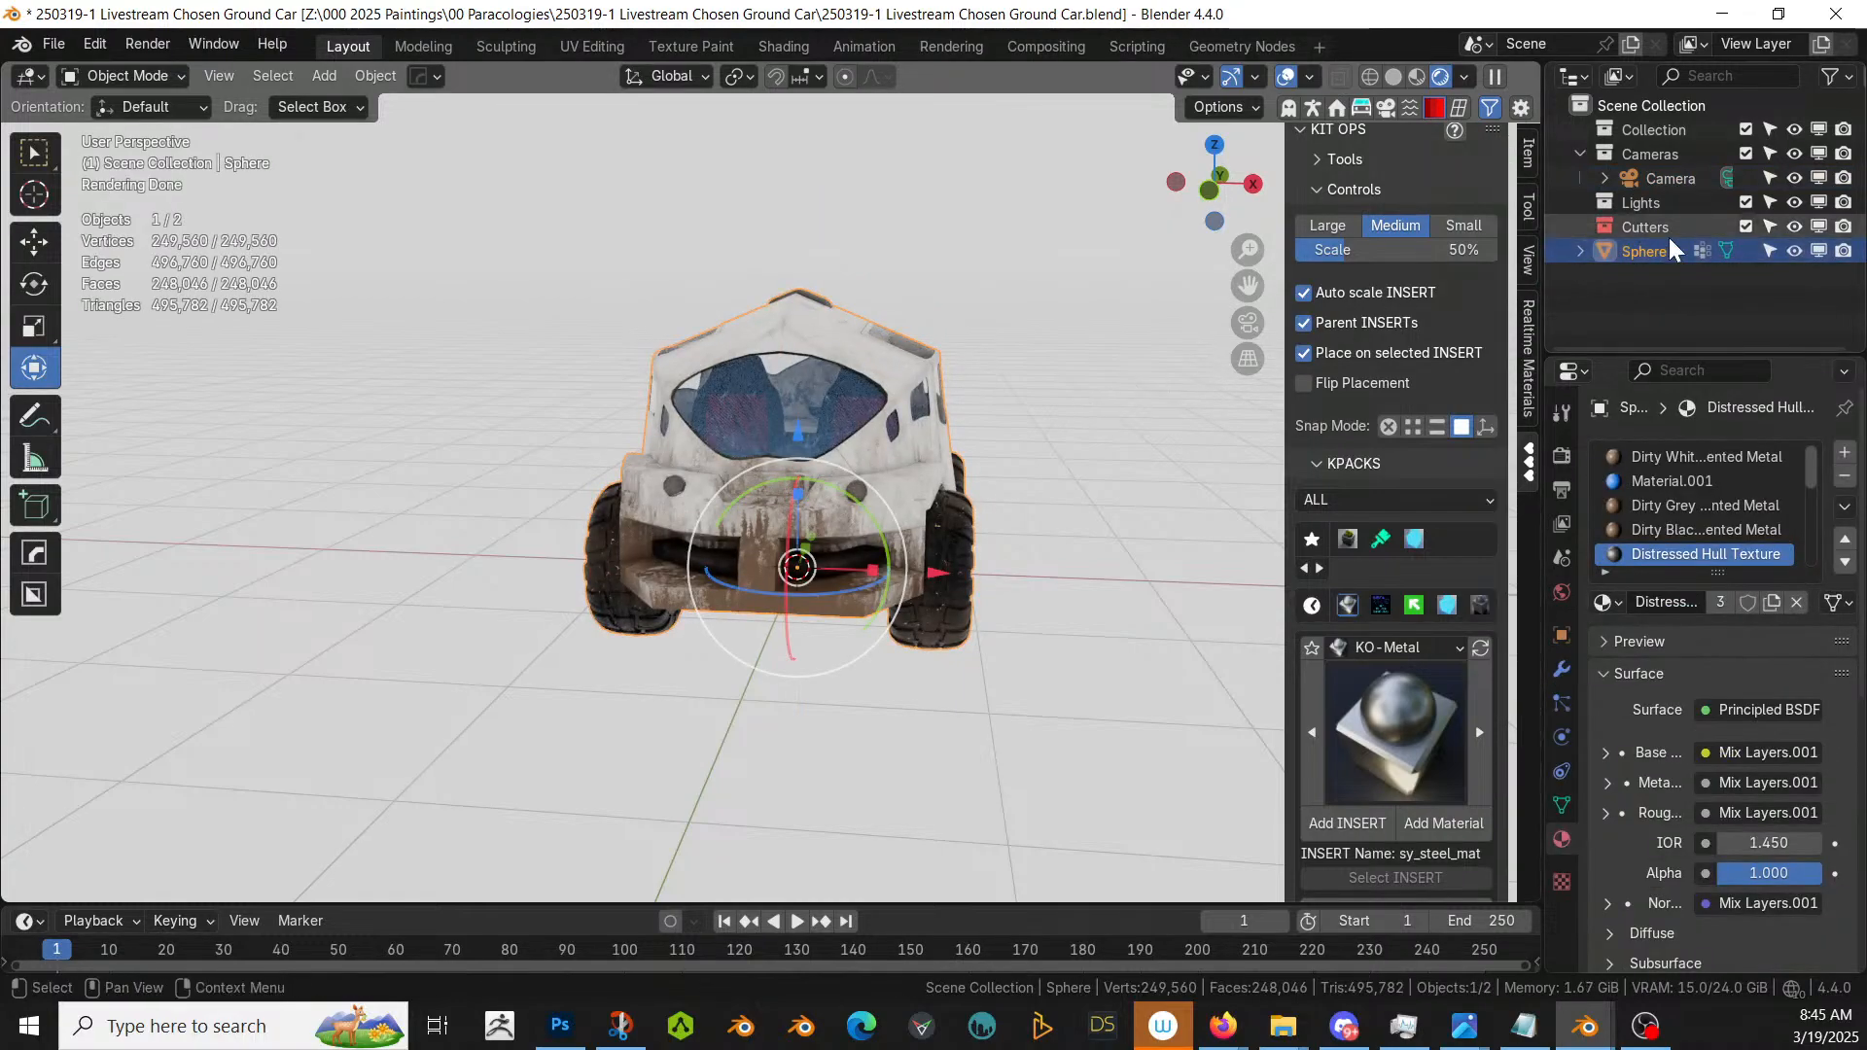
- Rename the joined Sphere object as Car and save the file
{"action": "key", "text": "F2"}
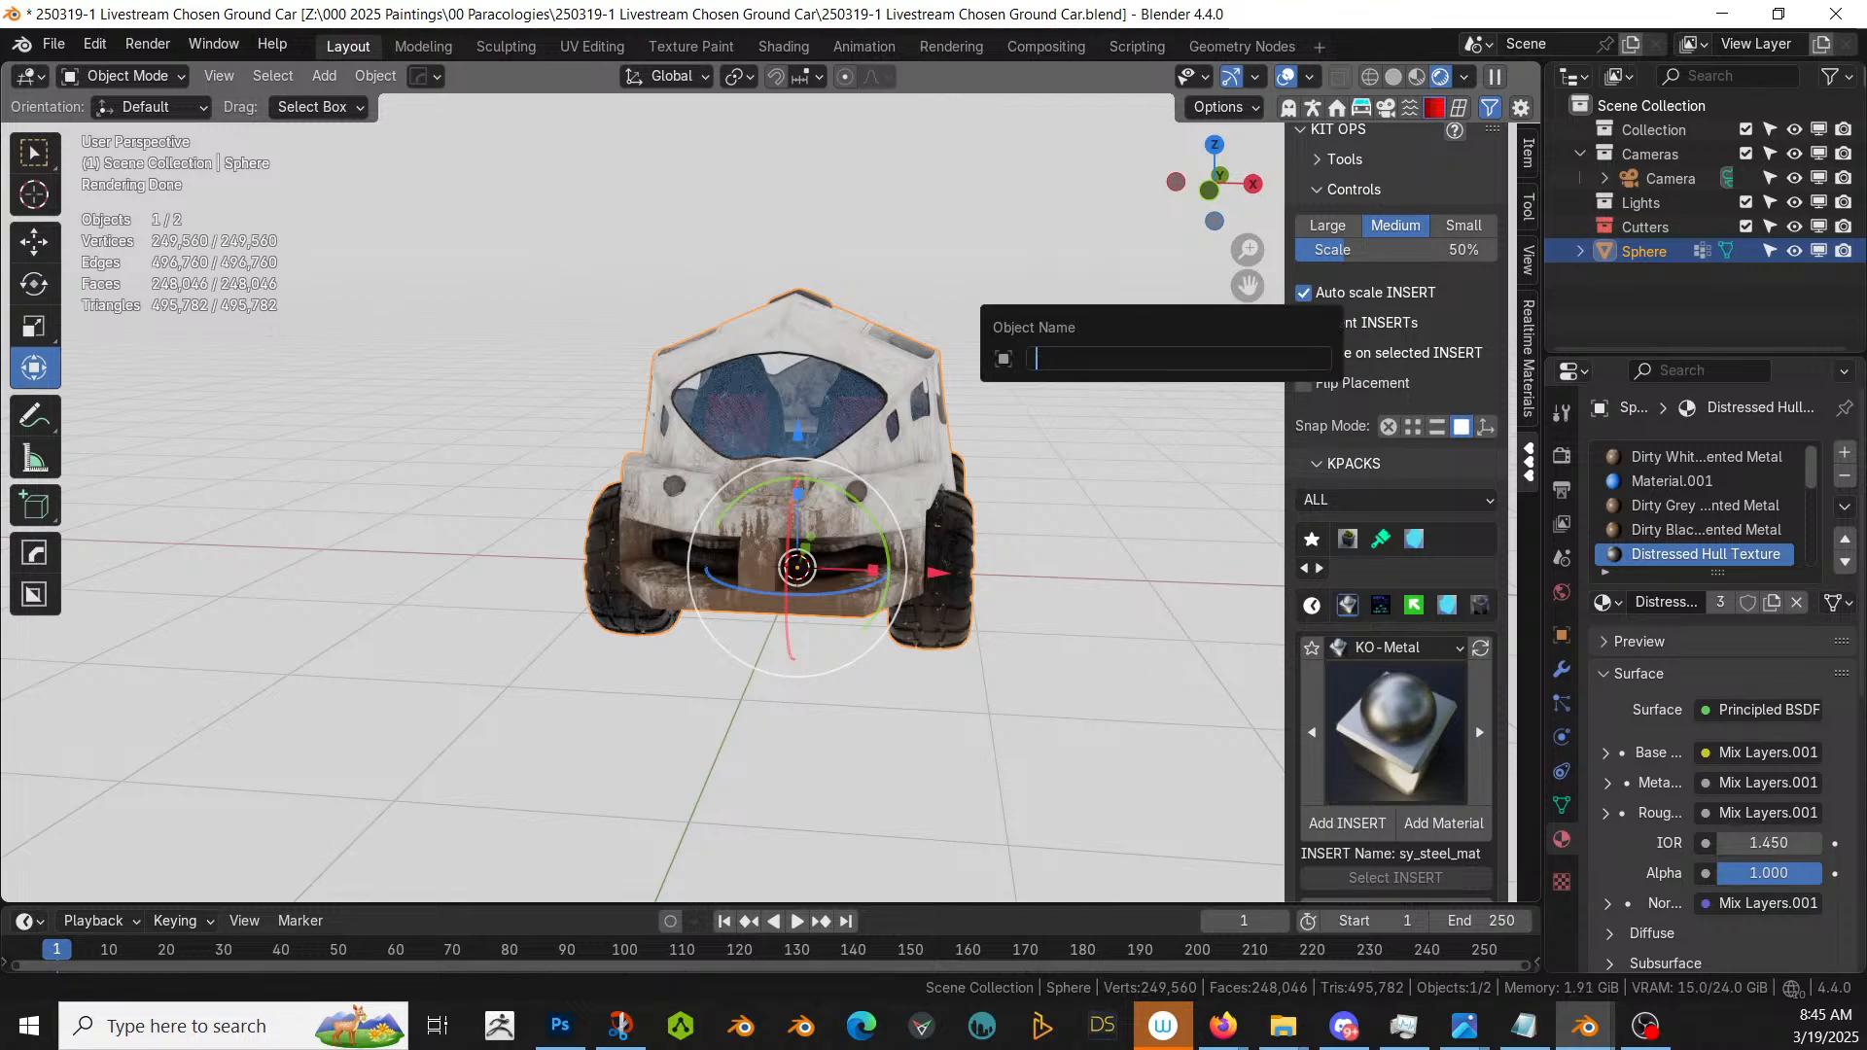
{"action": "type", "text": "Car"}
{"action": "key", "text": "Return"}
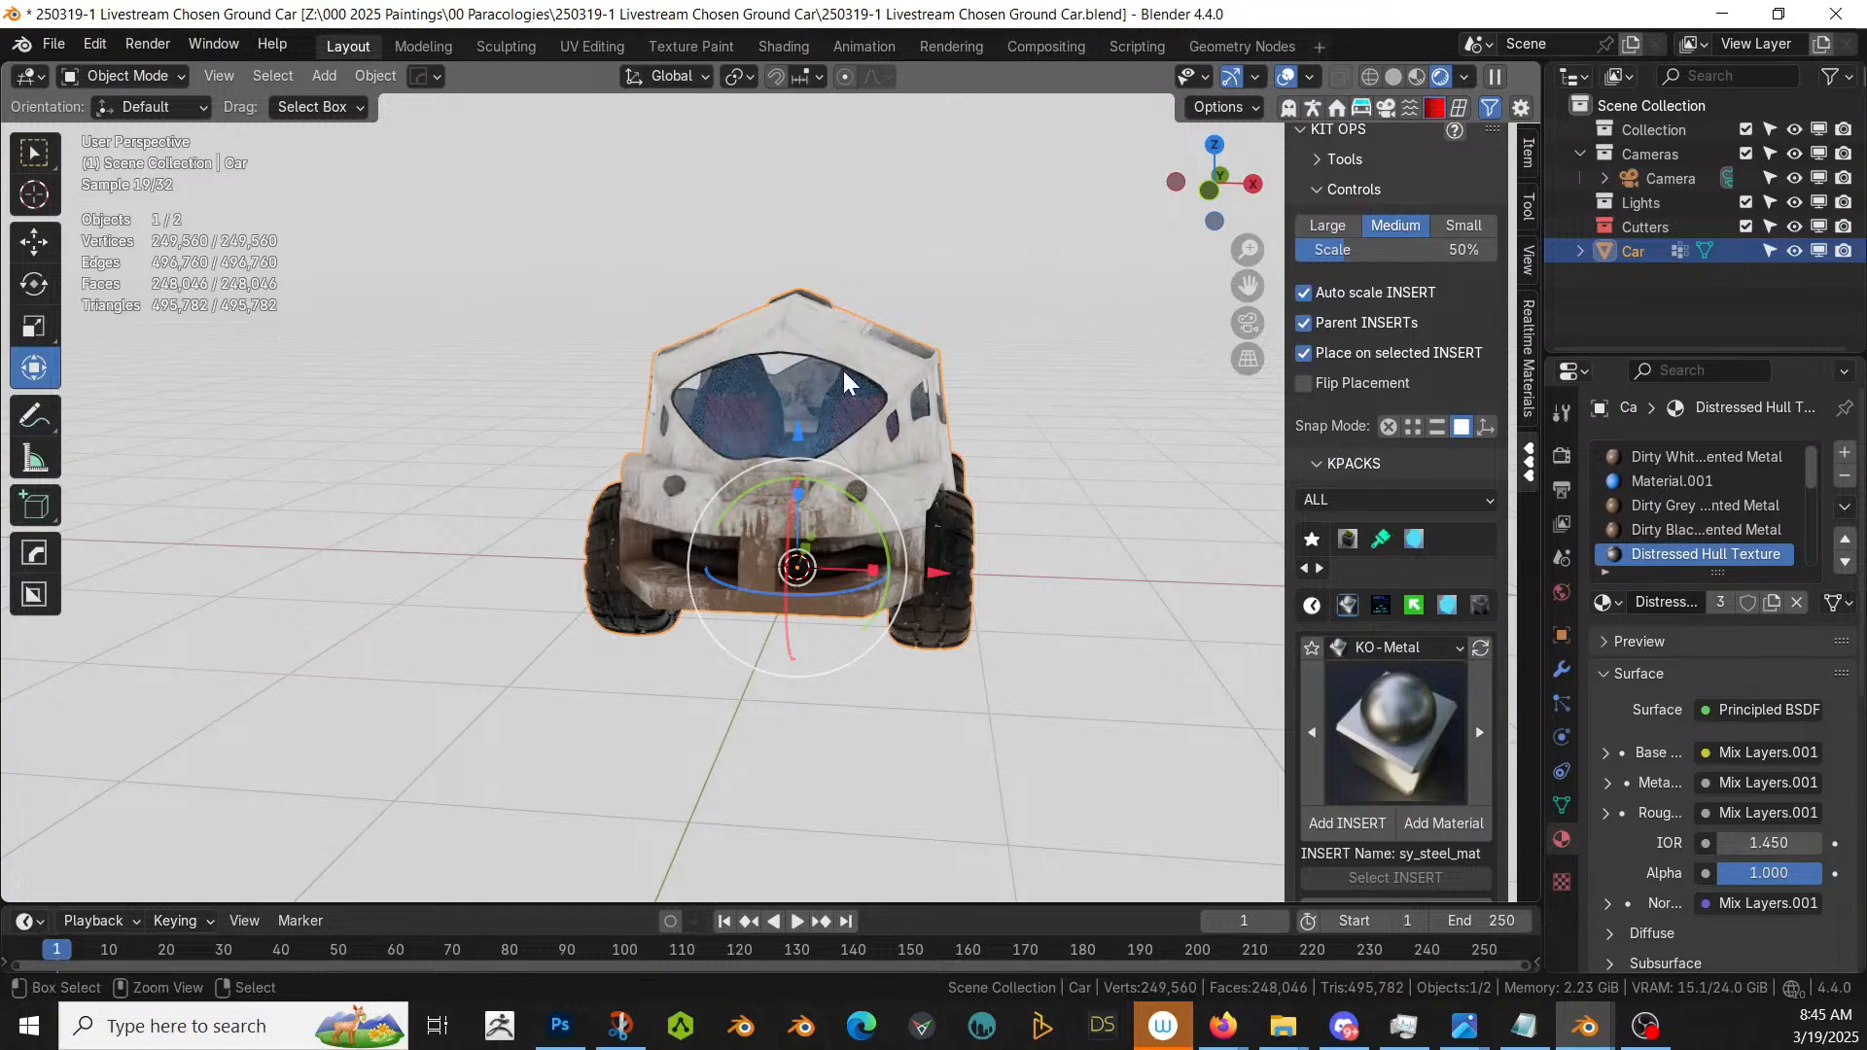
{"action": "key", "text": "ctrl+s"}
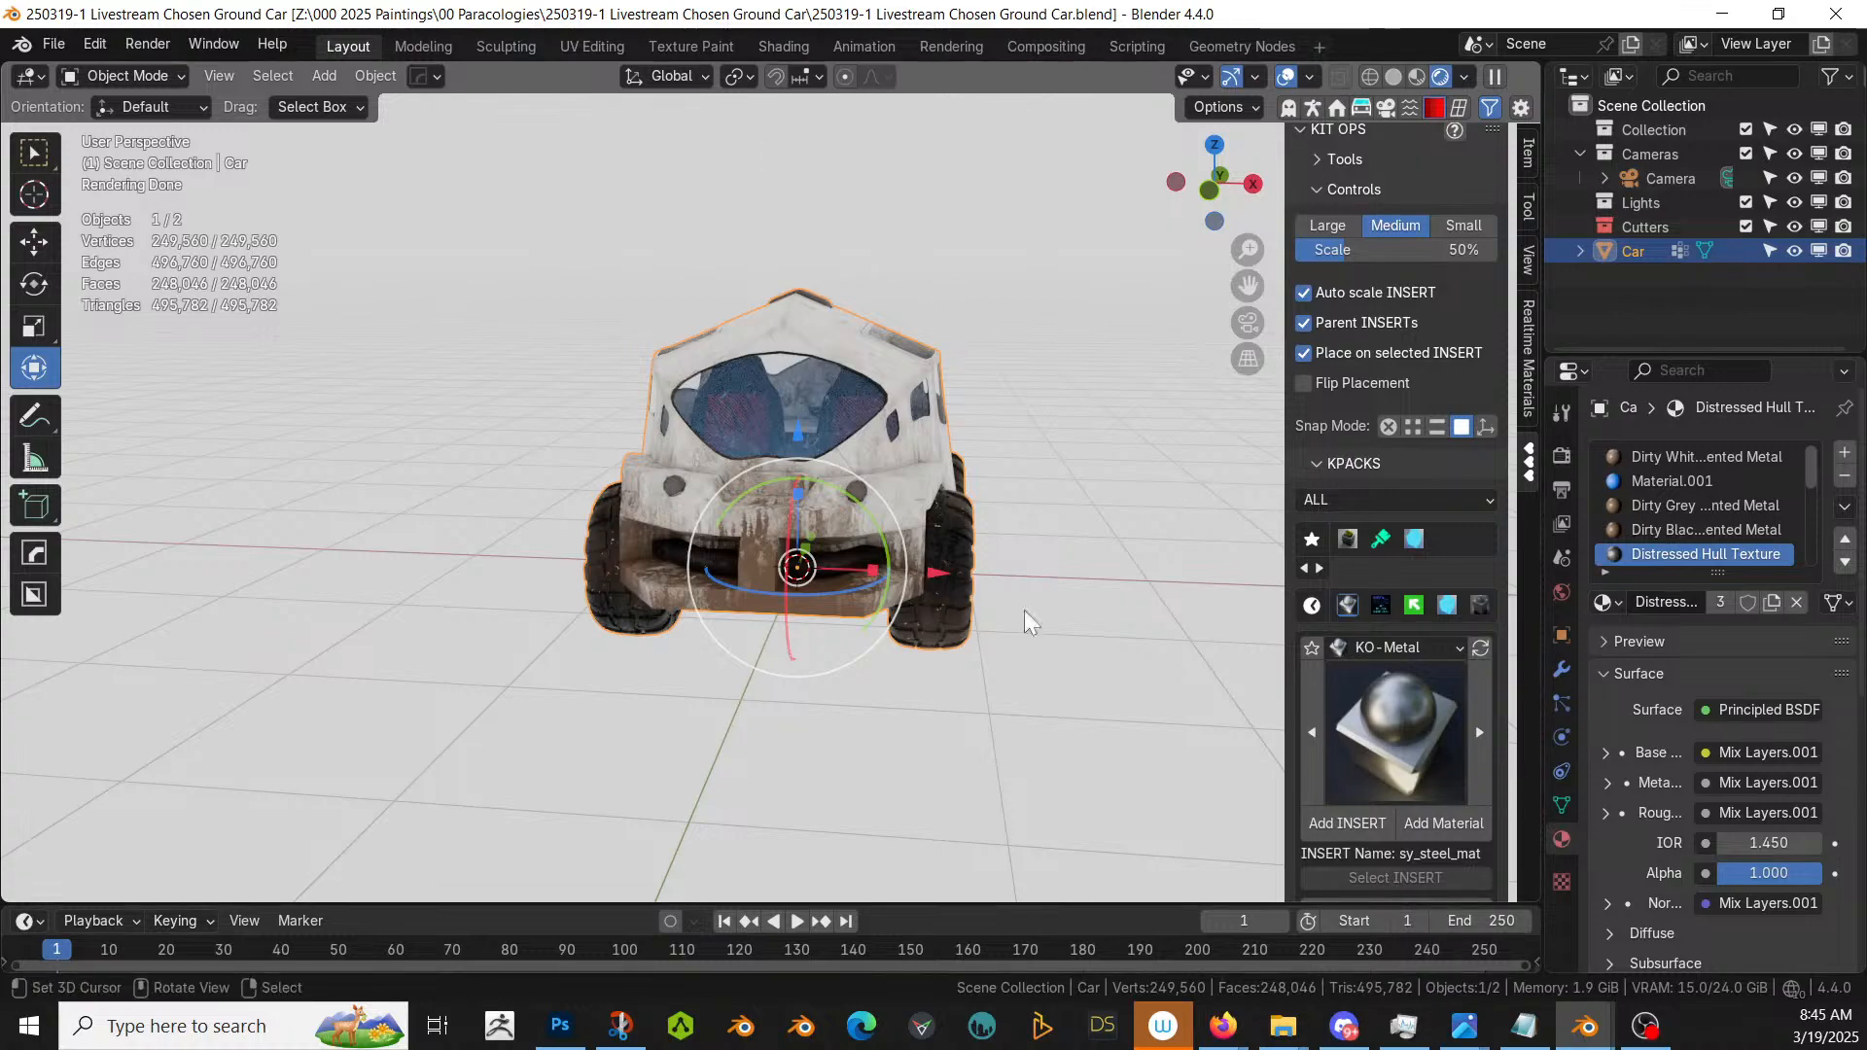
- Add a mesh circle at the world origin beneath the car and scale it by 100
{"action": "middle_click_drag", "start_coordinate": [1024, 610], "coordinate": [925, 638]}
{"action": "scroll", "coordinate": [925, 638], "scroll_direction": "down", "scroll_amount": 4}
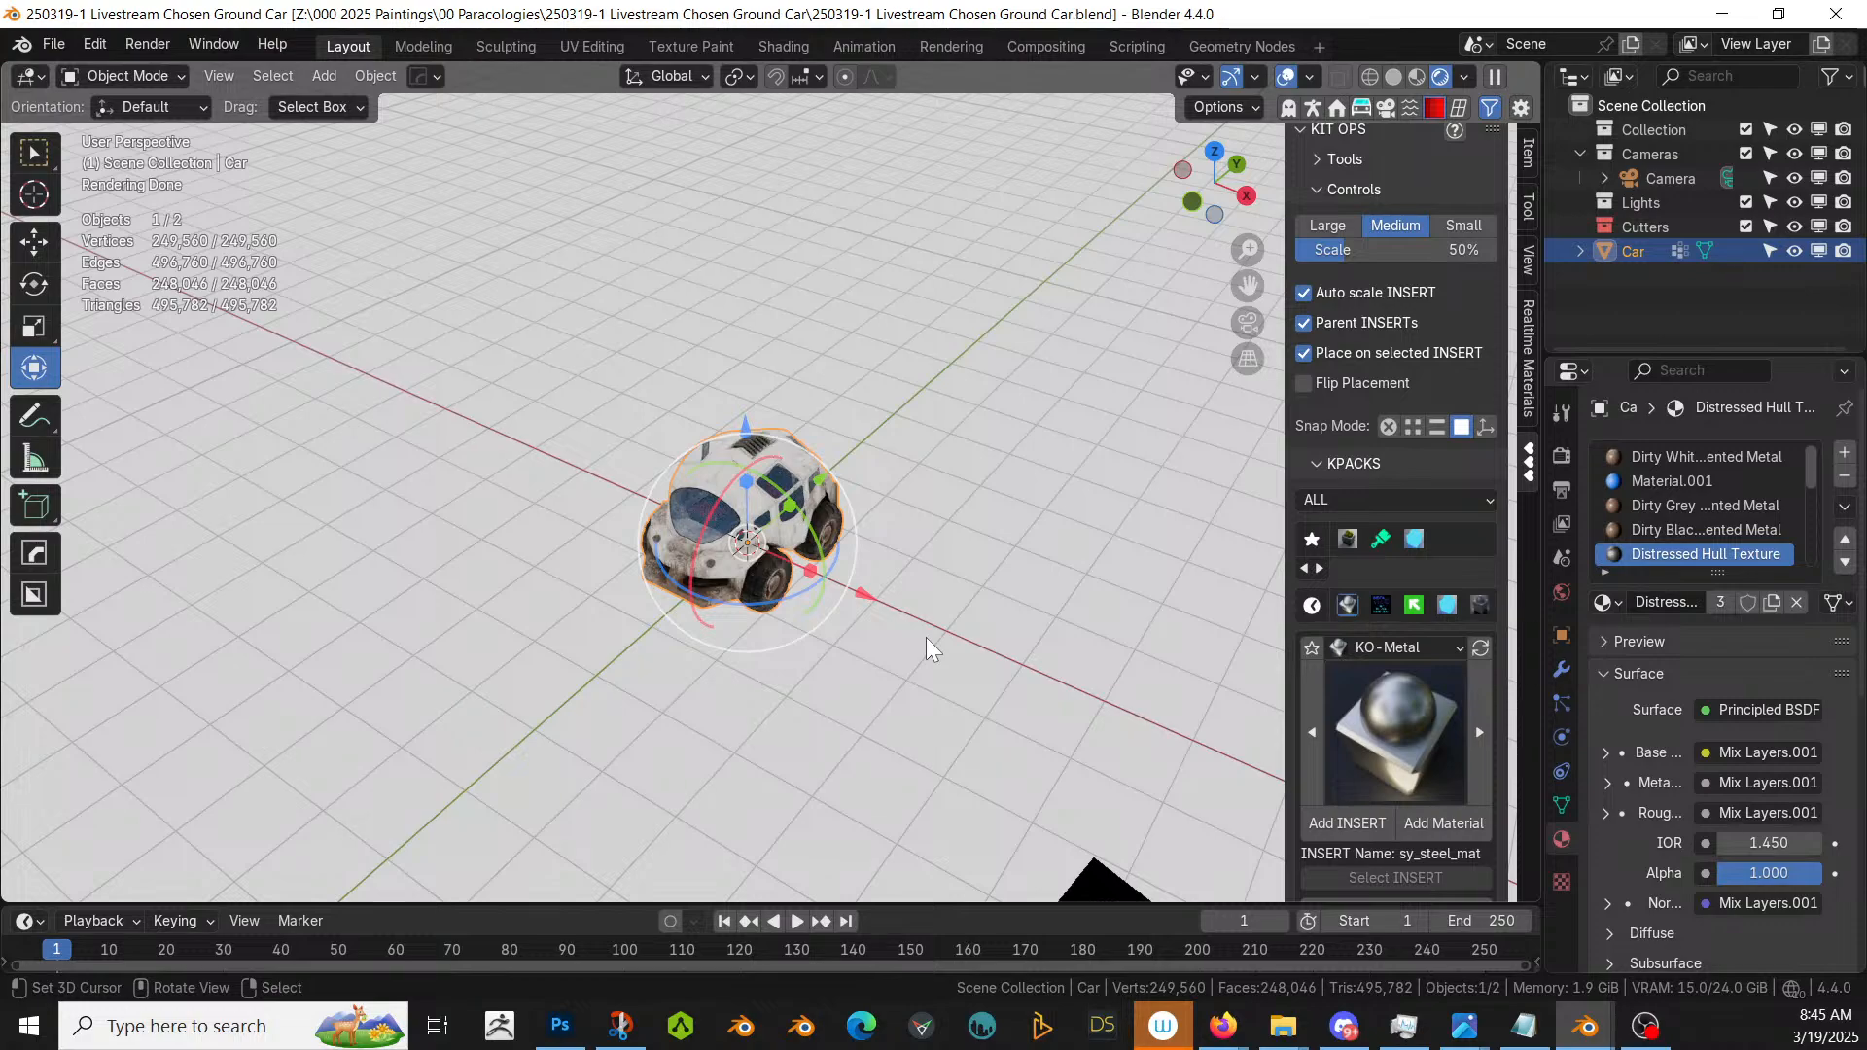
{"action": "key", "text": "shift+a"}
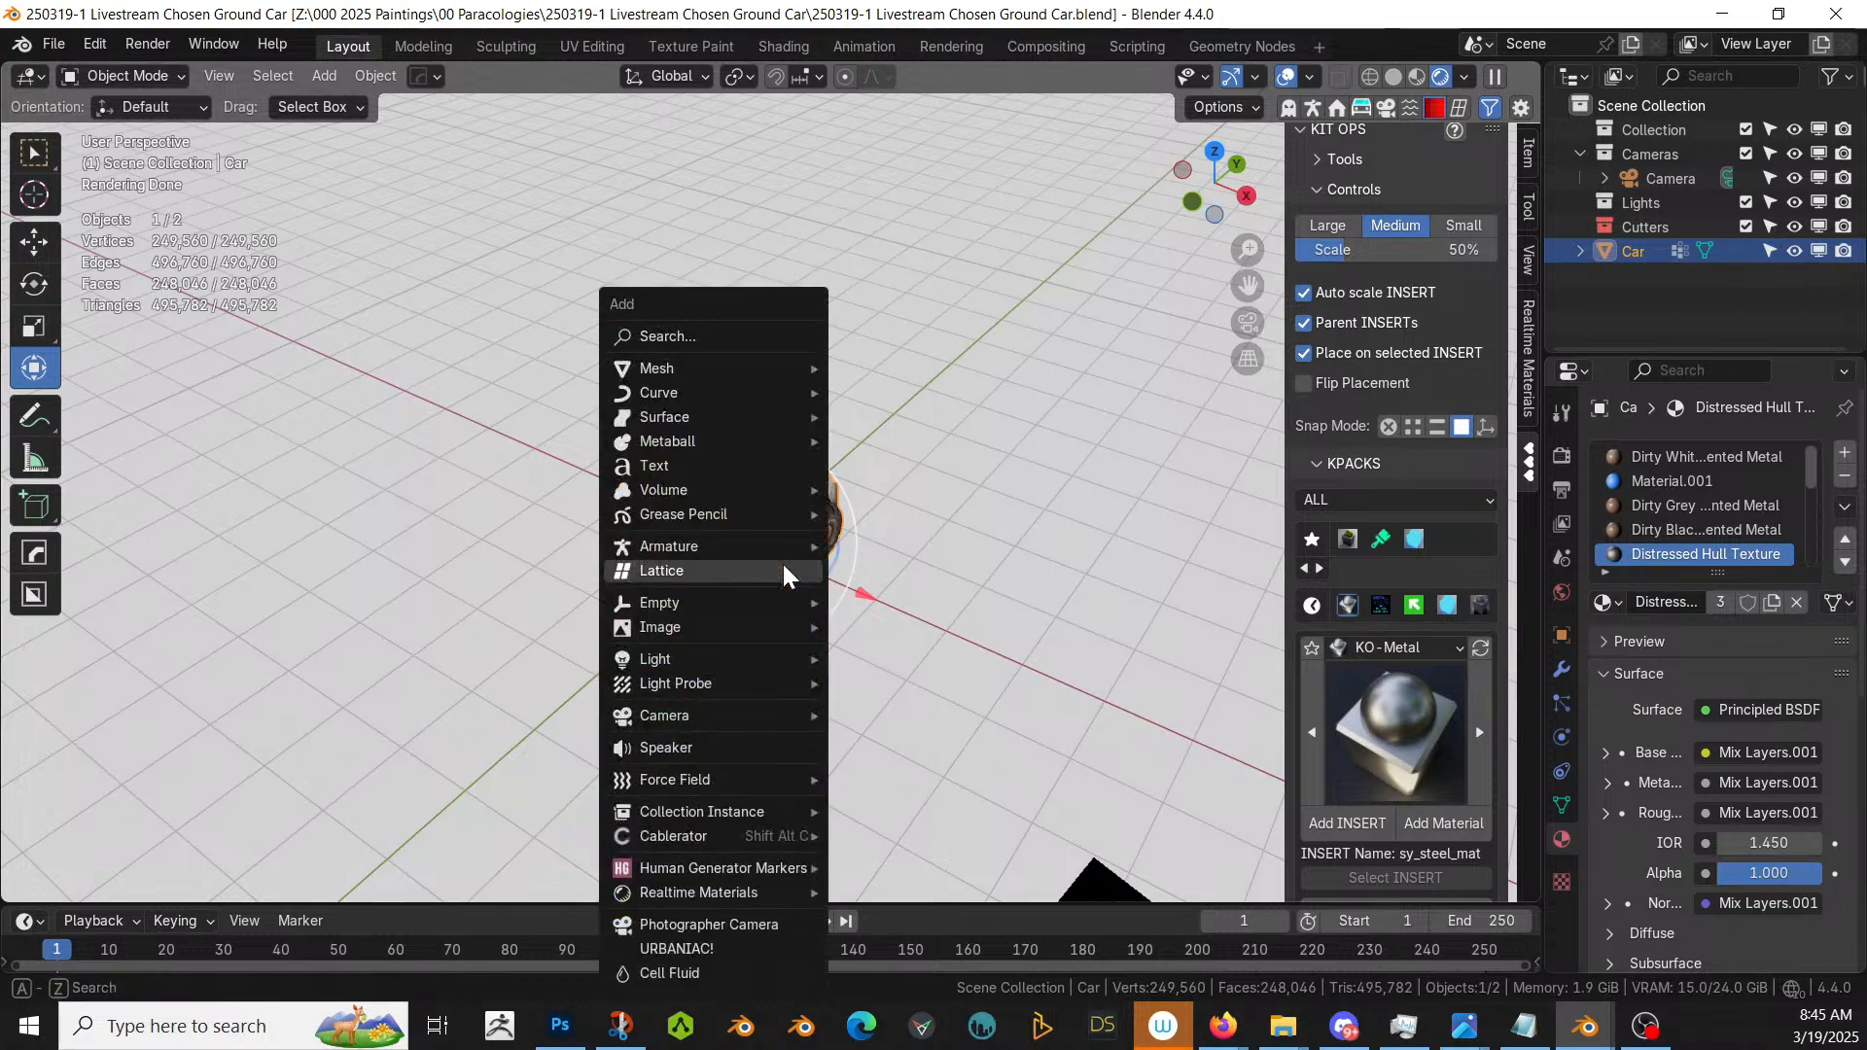
{"action": "mouse_move", "coordinate": [722, 367]}
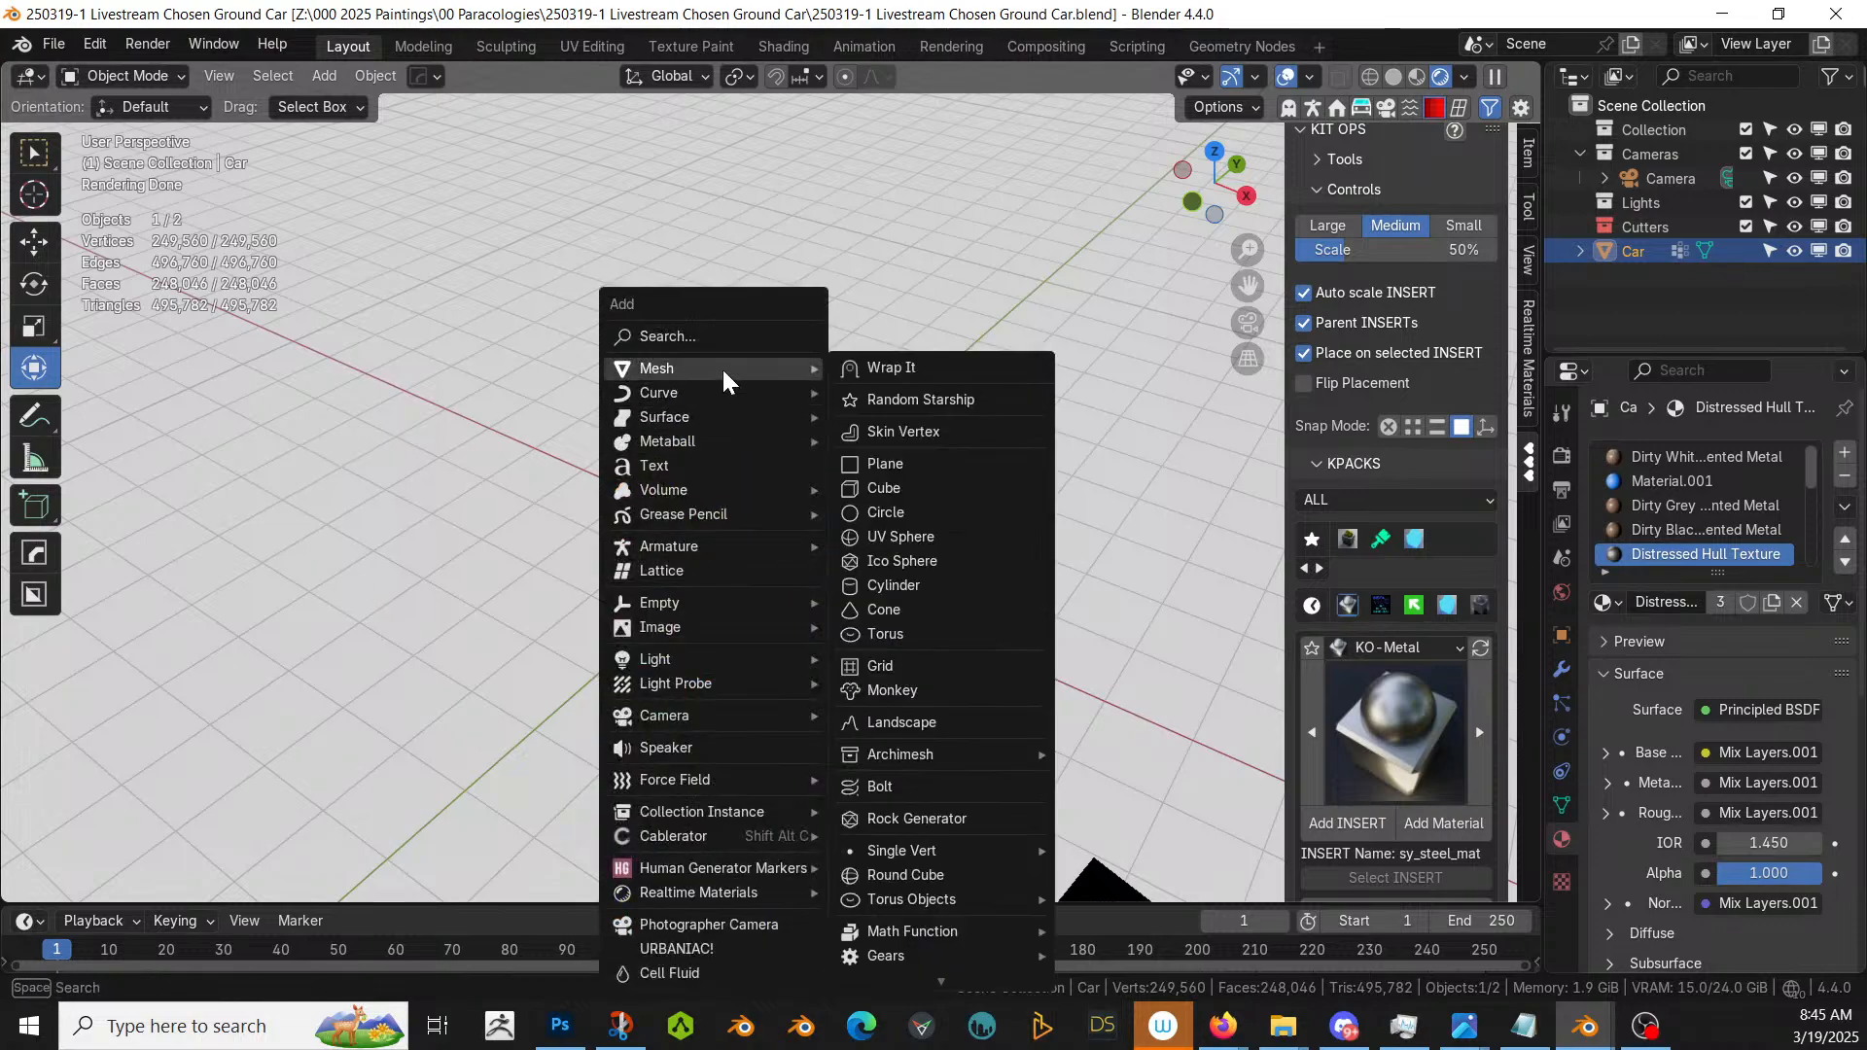
{"action": "left_click", "coordinate": [920, 511]}
{"action": "type", "text": "s"}
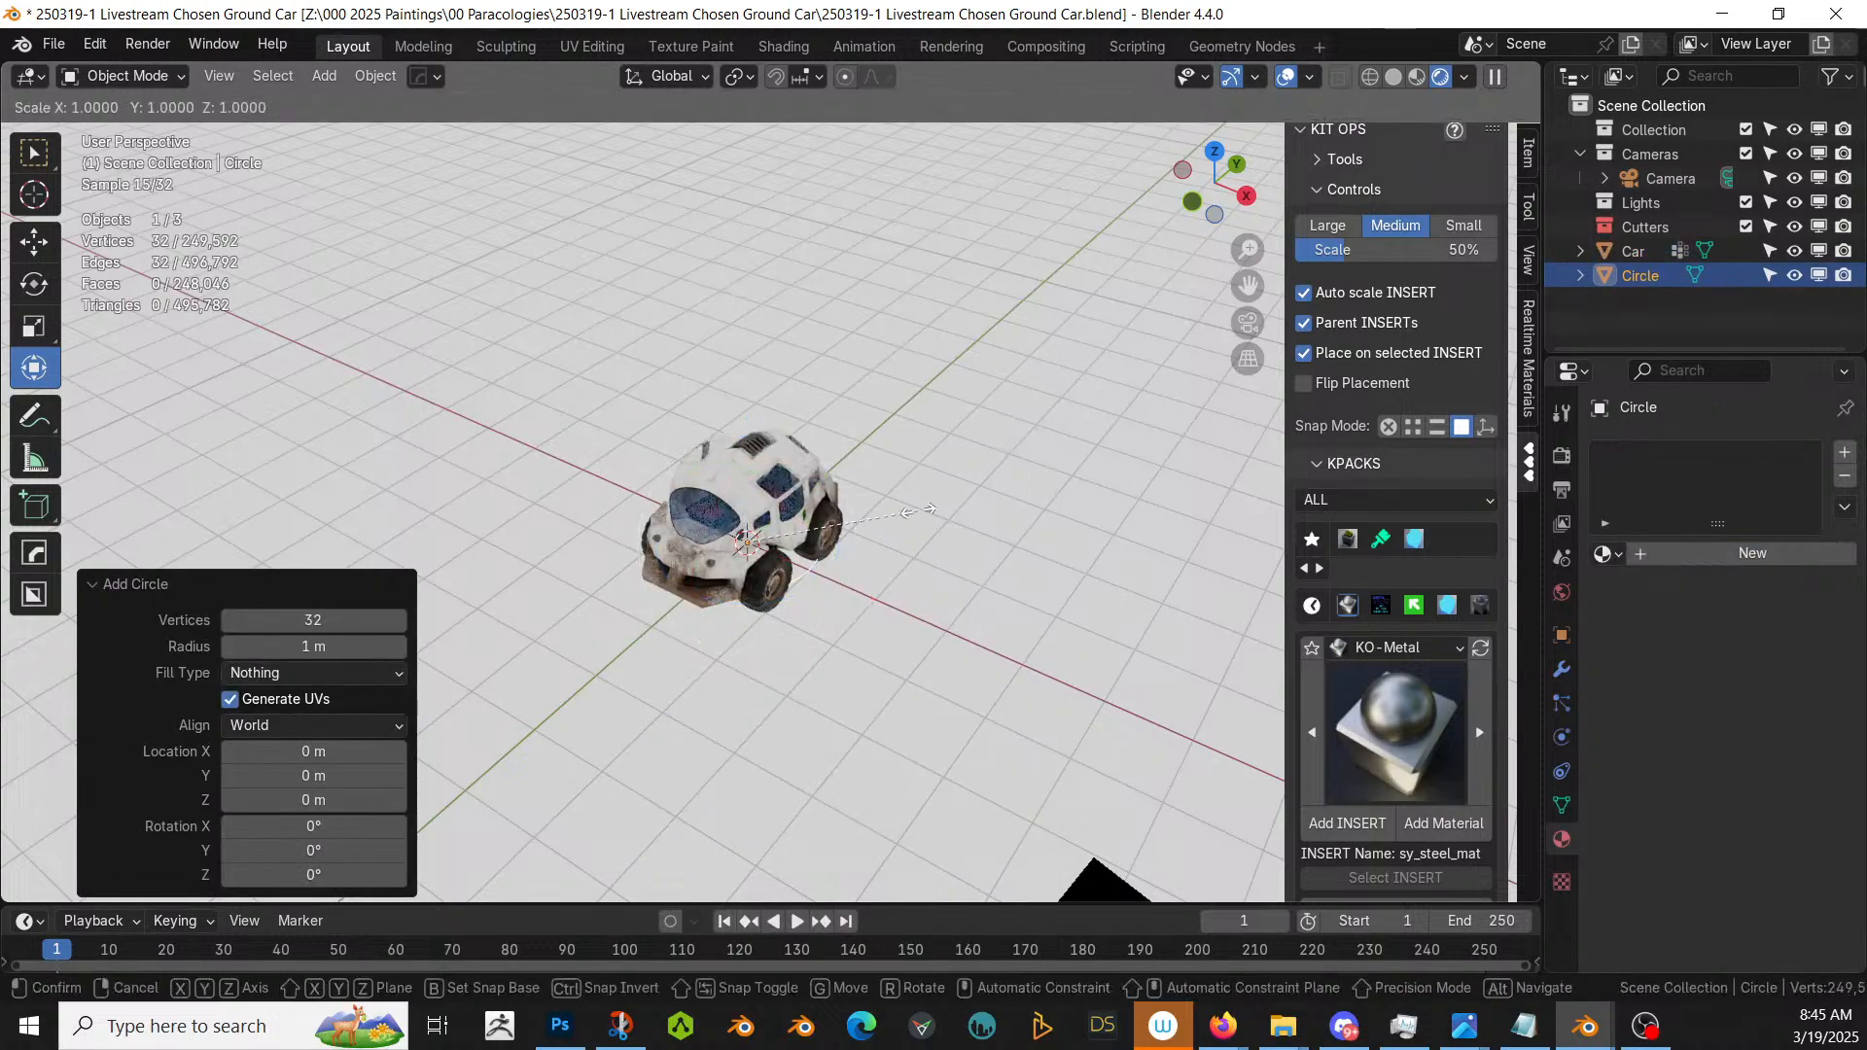
{"action": "type", "text": "100"}
{"action": "key", "text": "Return"}
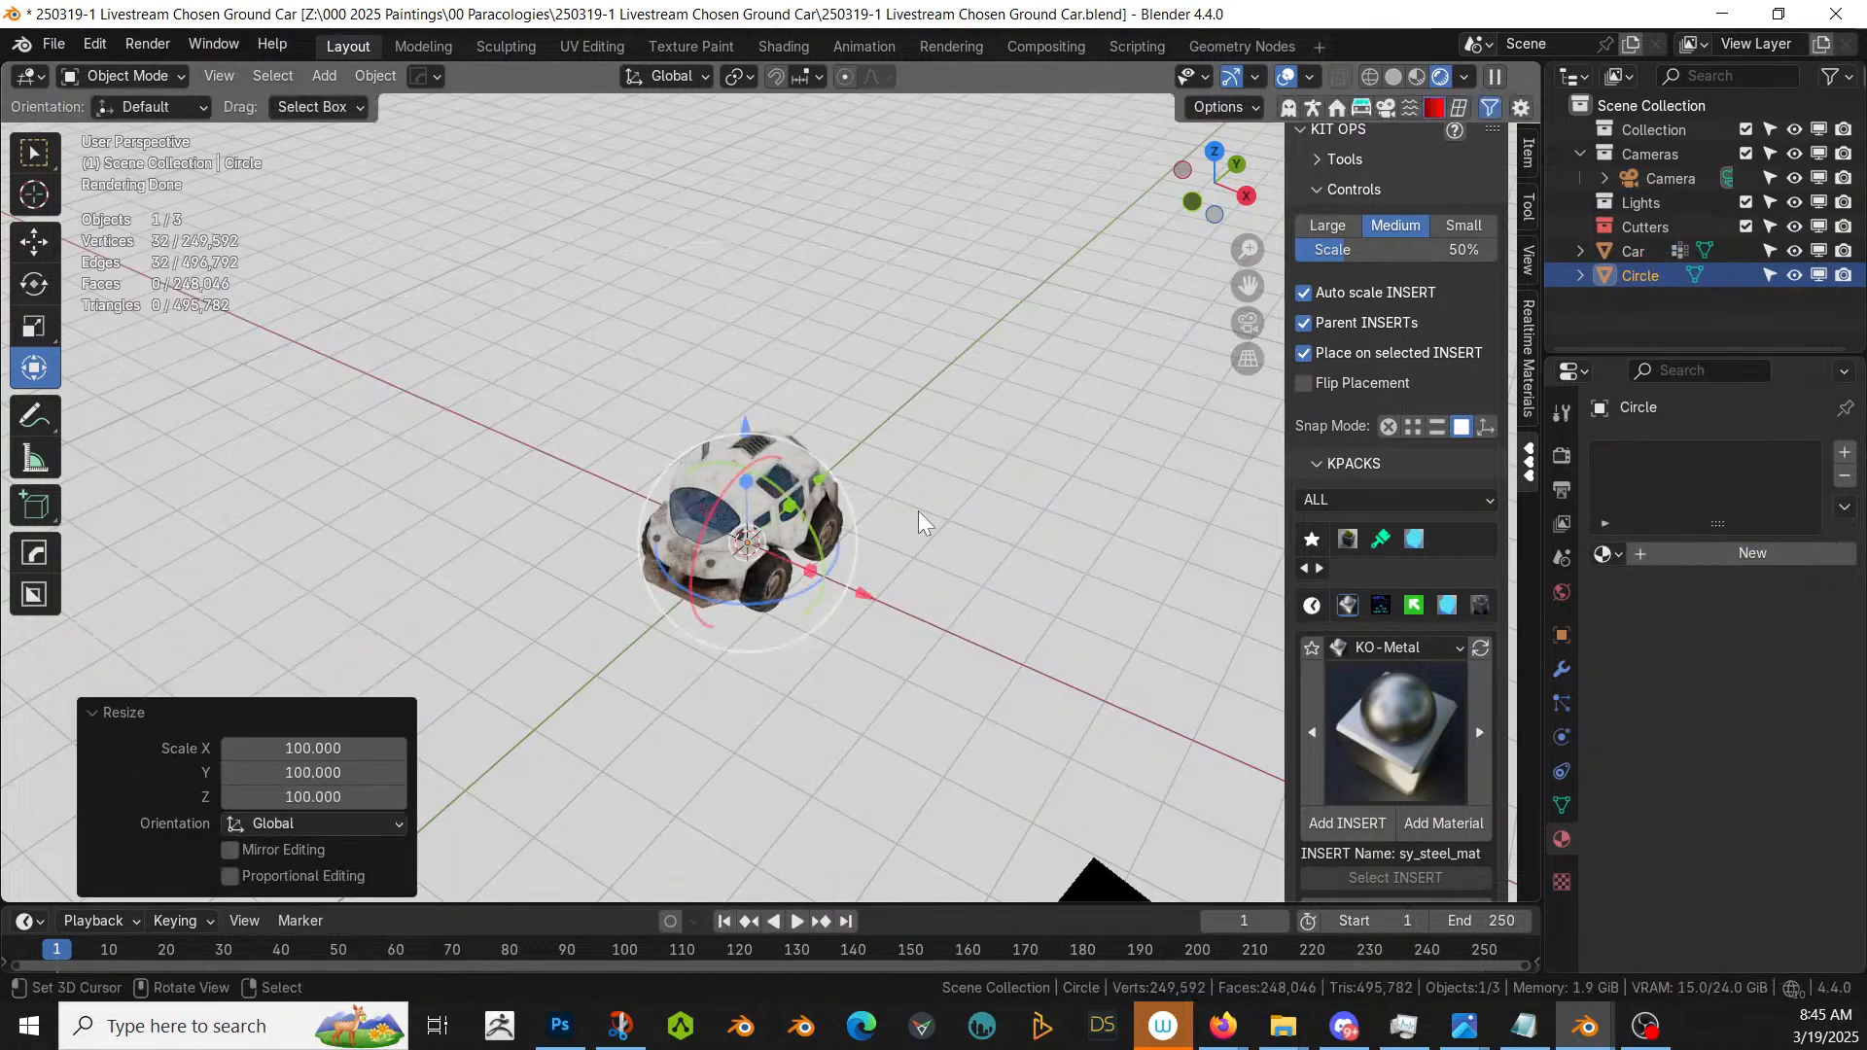
- Set the circle's resize factor to 50 on all axes, and apply its rotation and scale
{"action": "scroll", "coordinate": [917, 510], "scroll_direction": "down", "scroll_amount": 3}
{"action": "scroll", "coordinate": [890, 398], "scroll_direction": "down", "scroll_amount": 5}
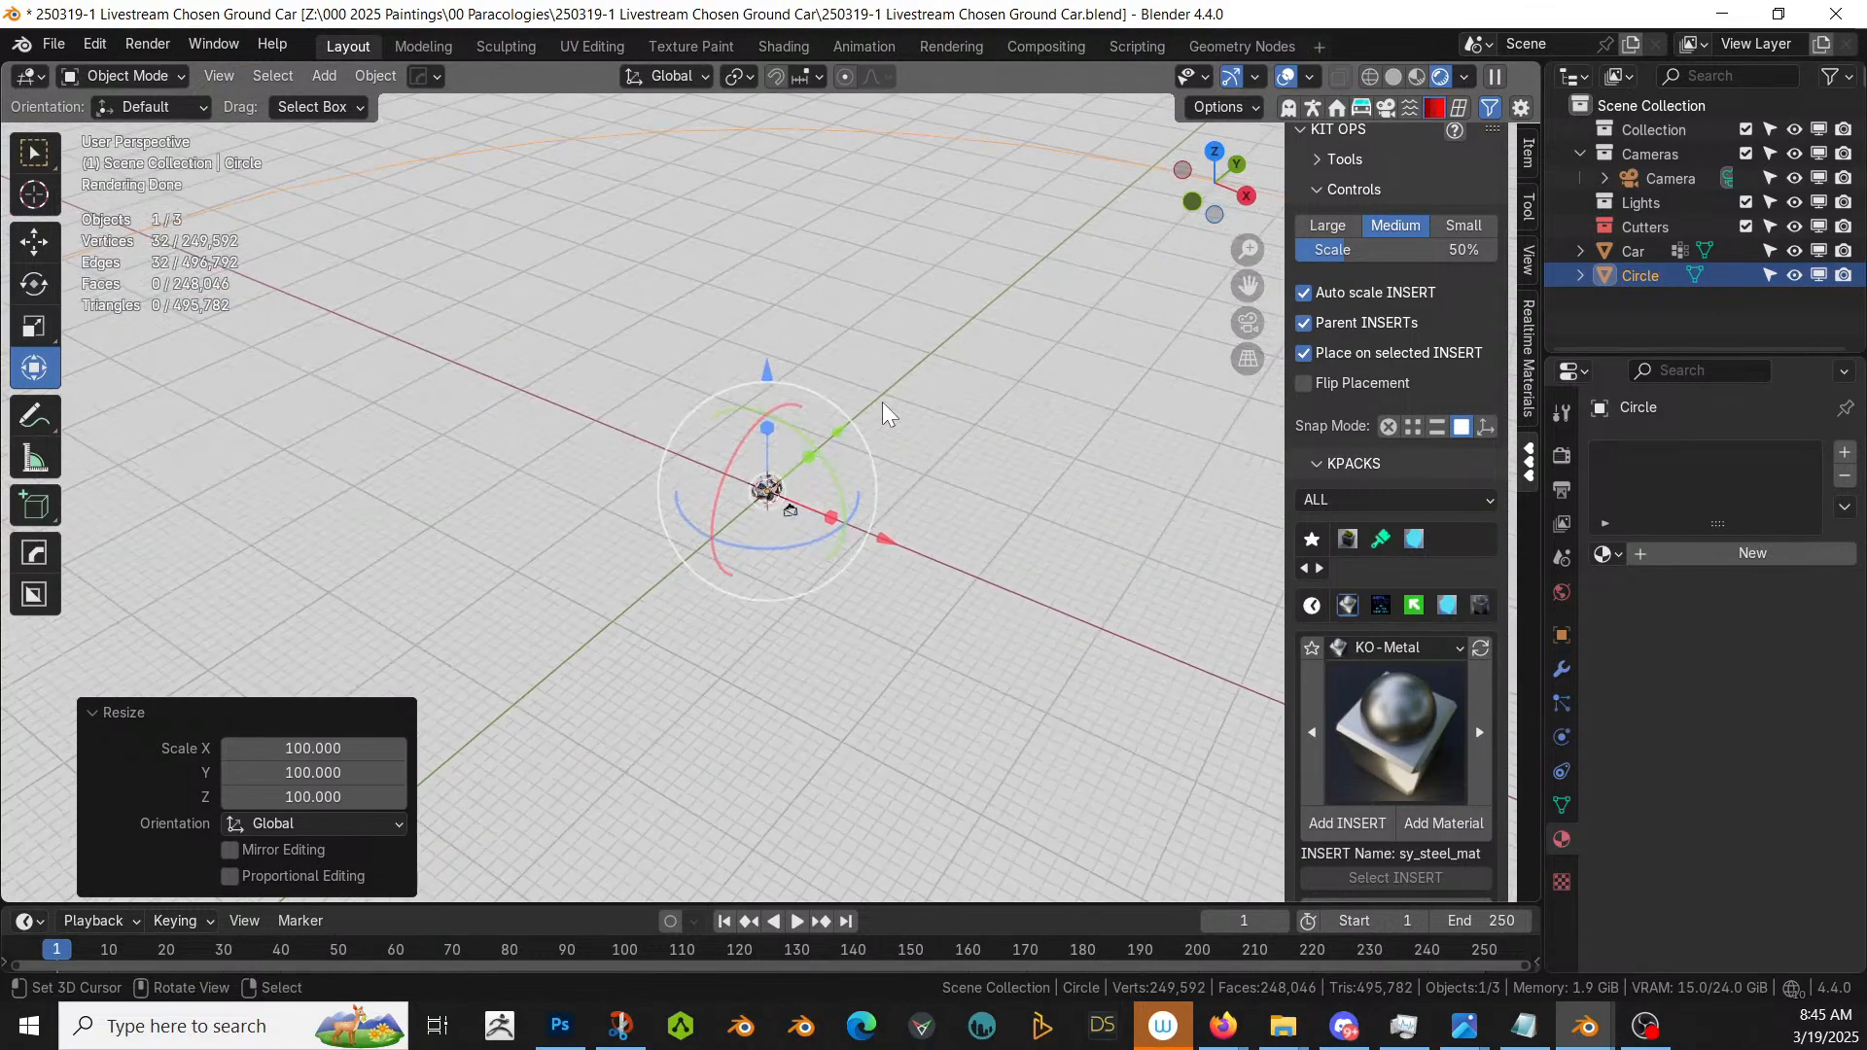
{"action": "left_click_drag", "start_coordinate": [313, 747], "coordinate": [313, 796]}
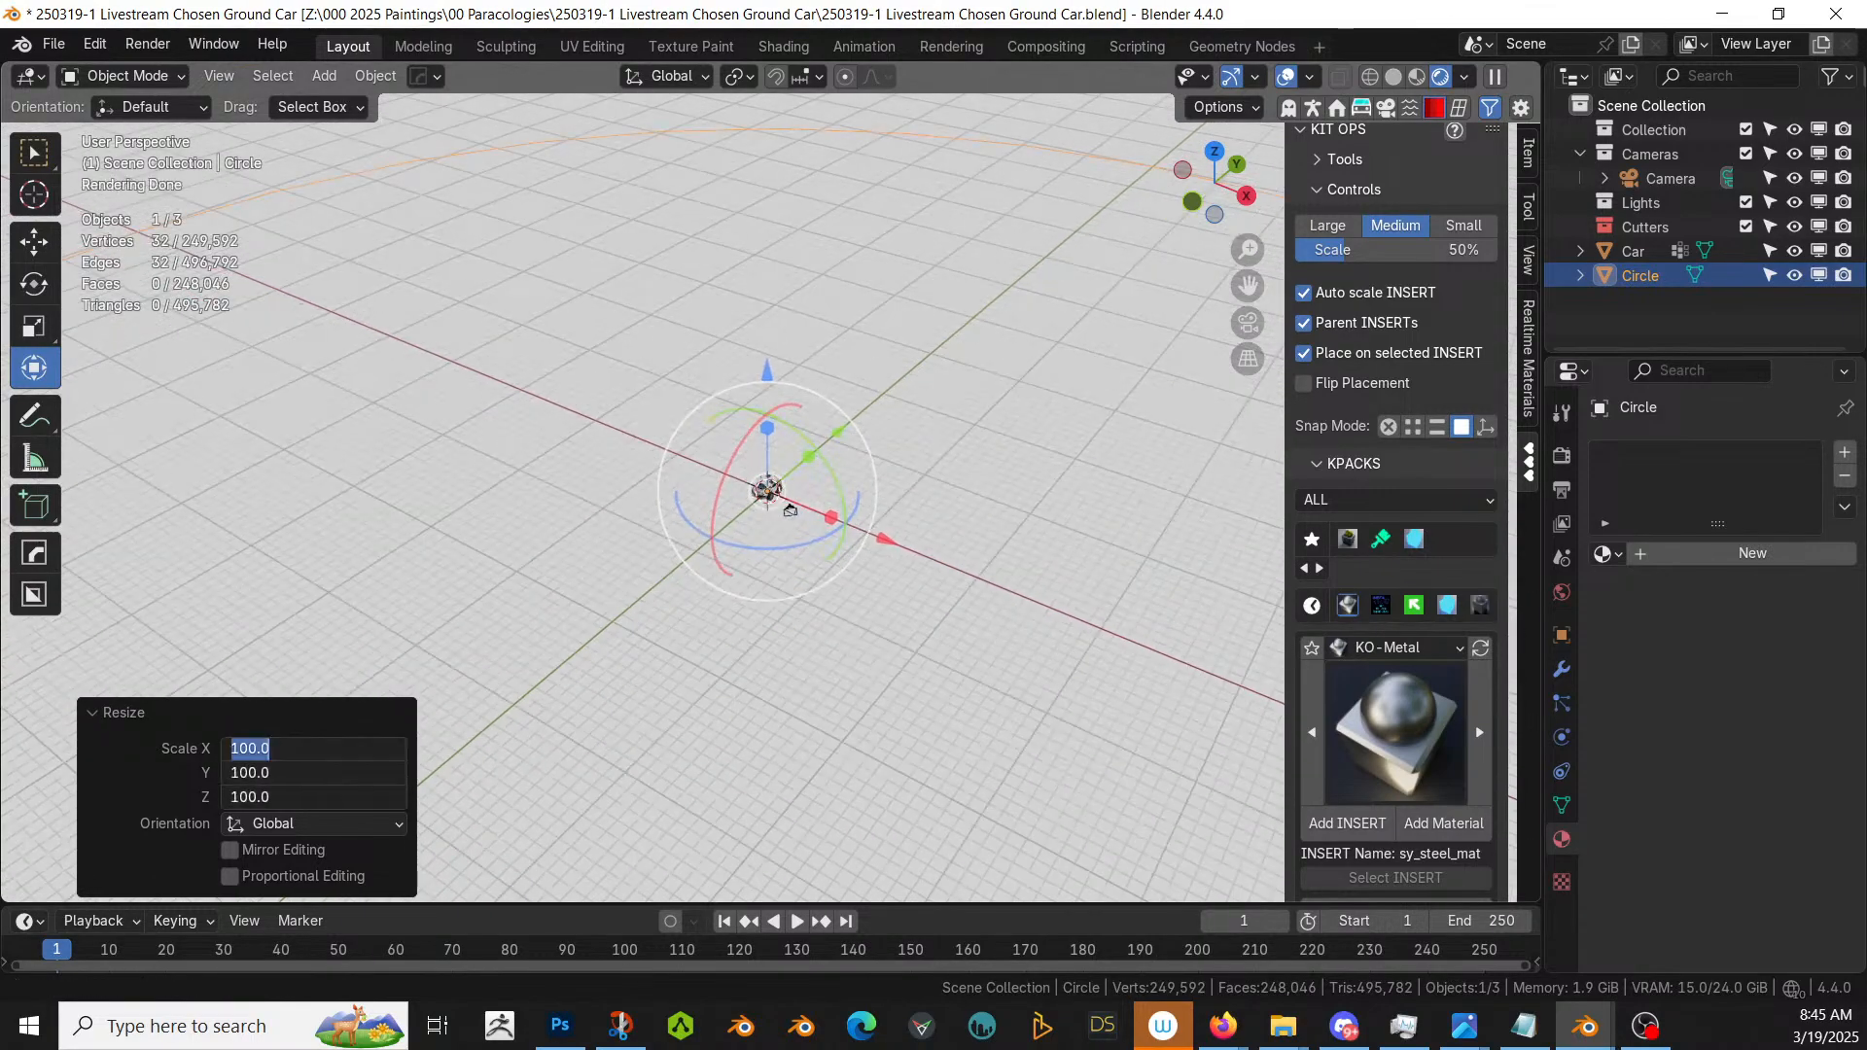
{"action": "type", "text": "50"}
{"action": "key", "text": "Return"}
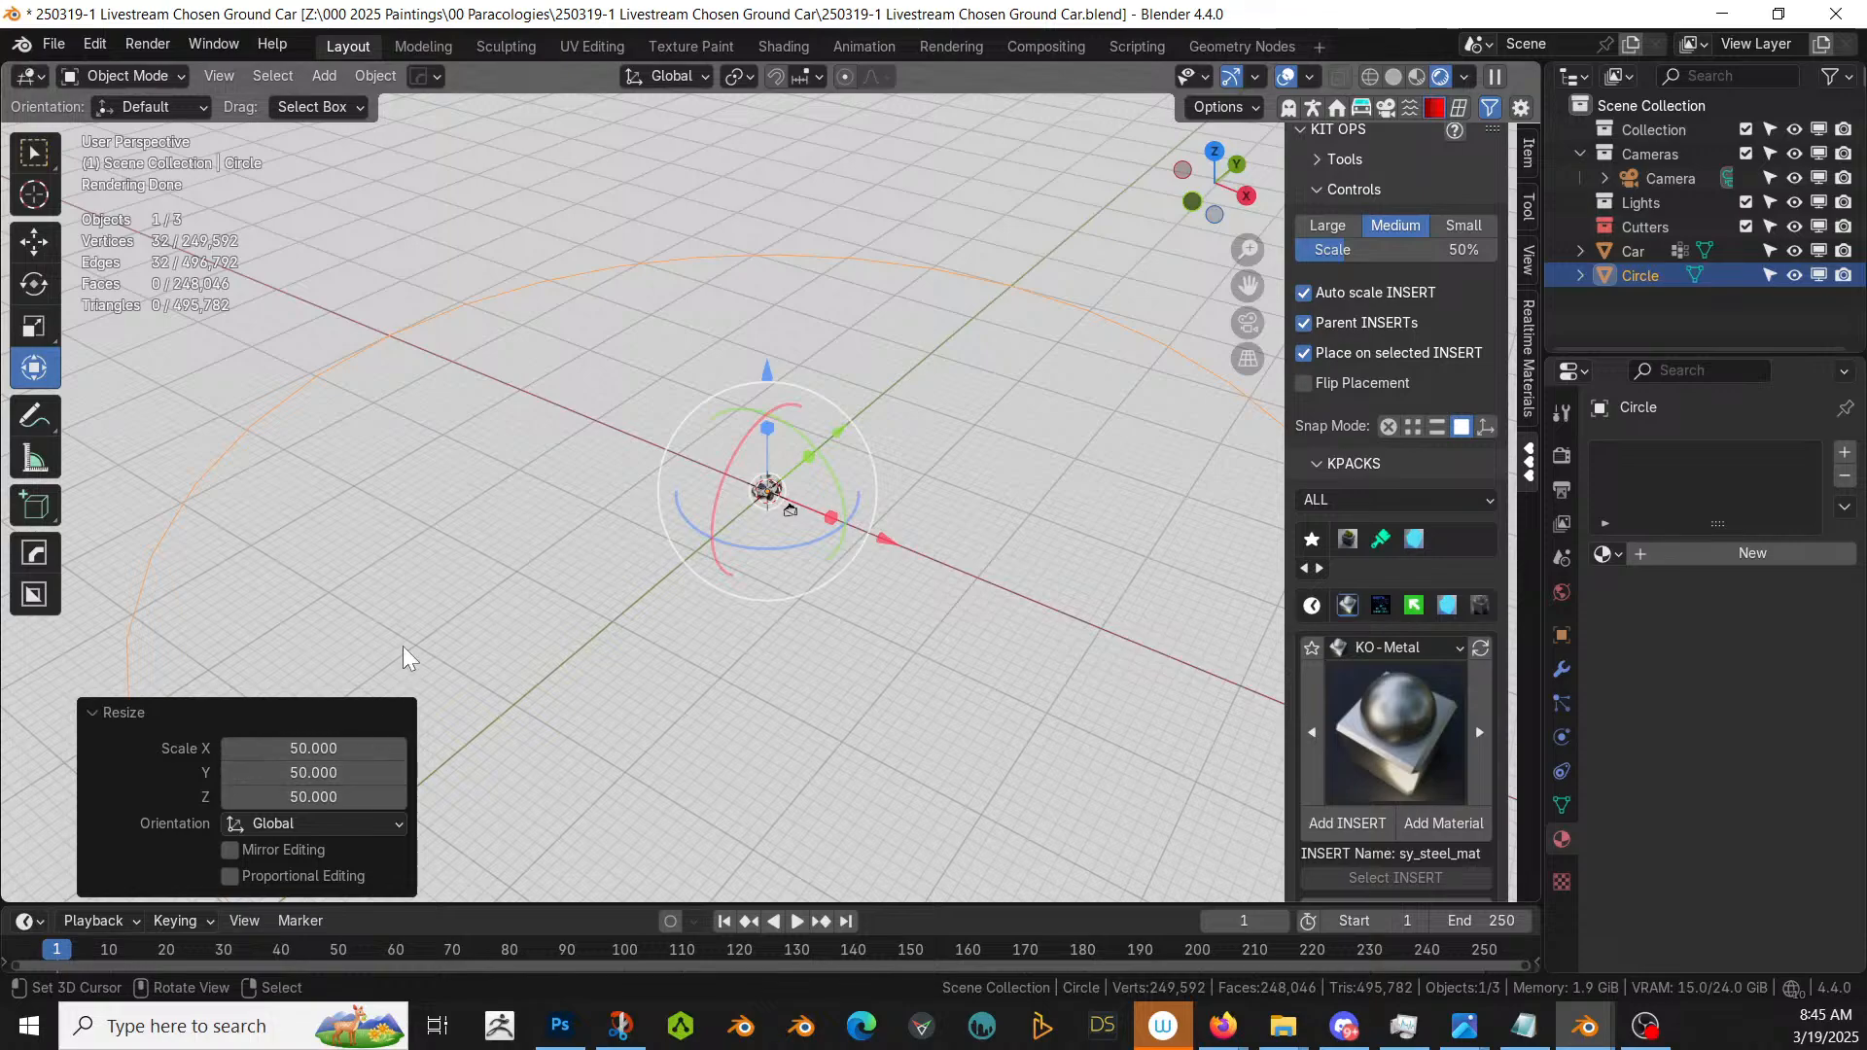
{"action": "key", "text": "ctrl+a"}
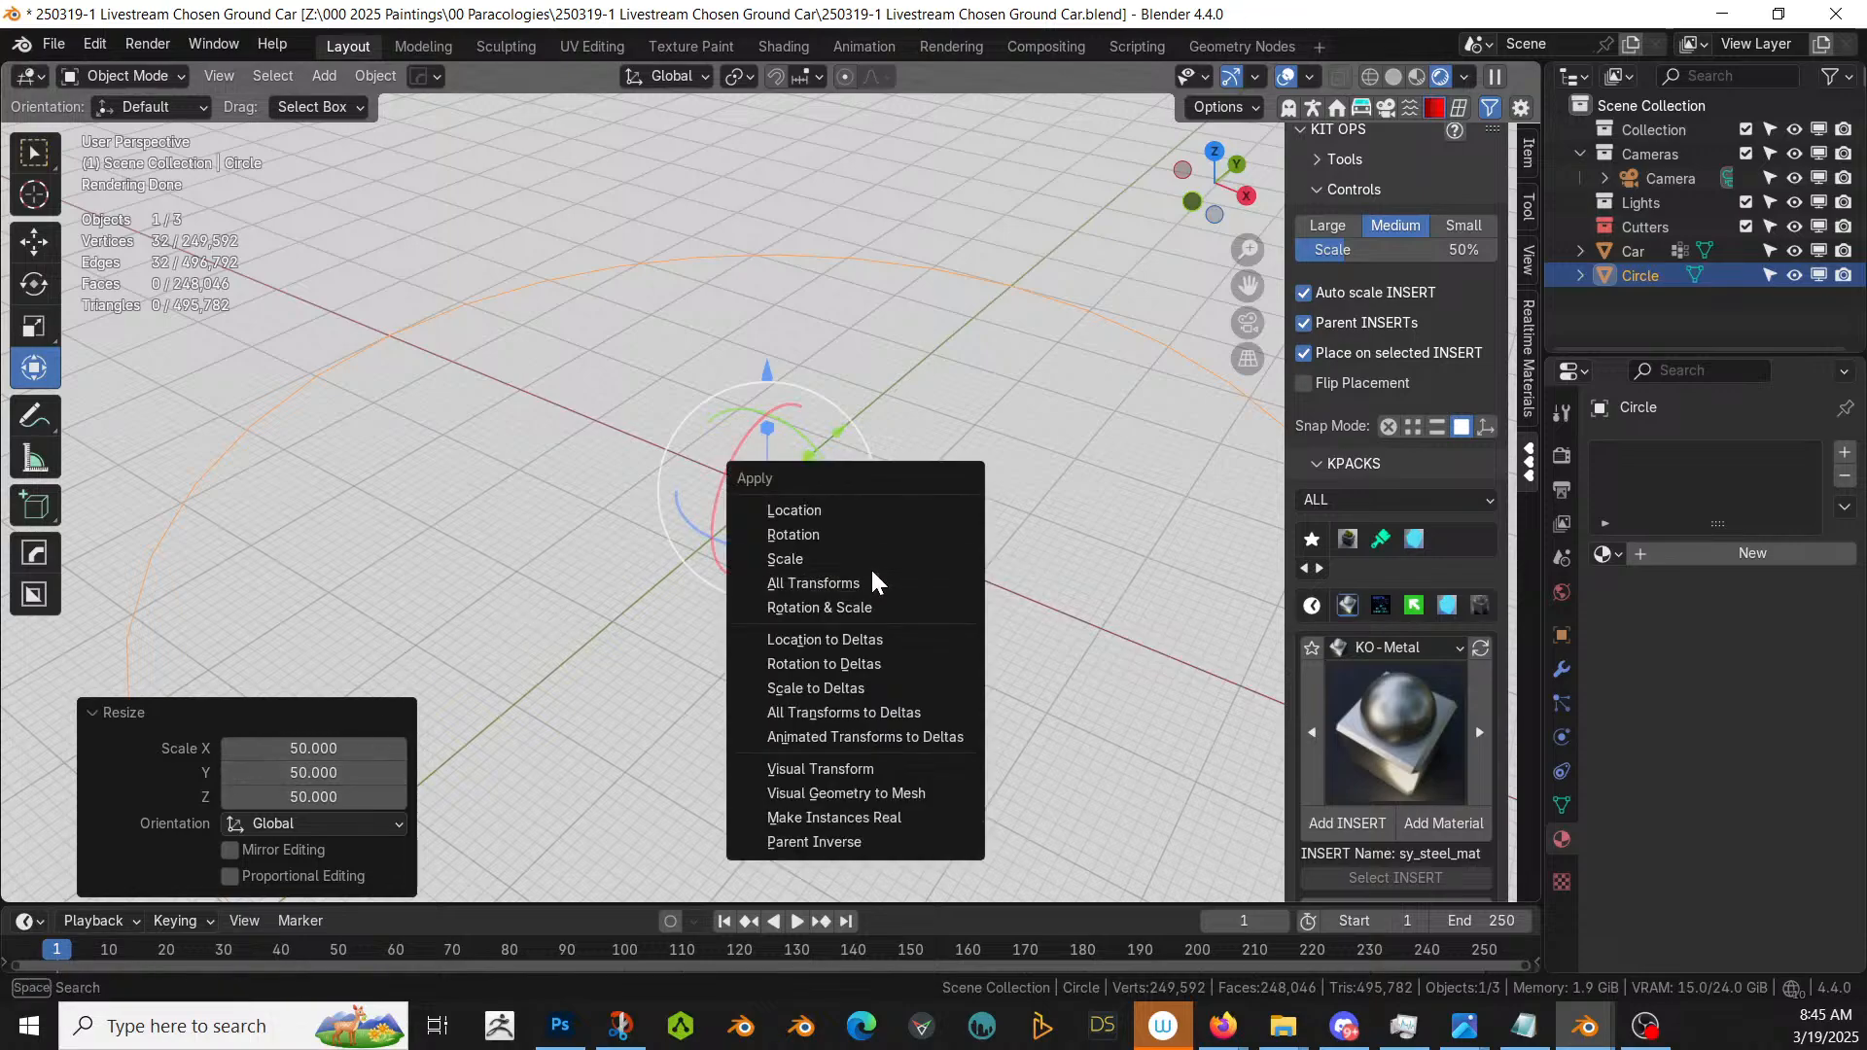
{"action": "left_click", "coordinate": [869, 605]}
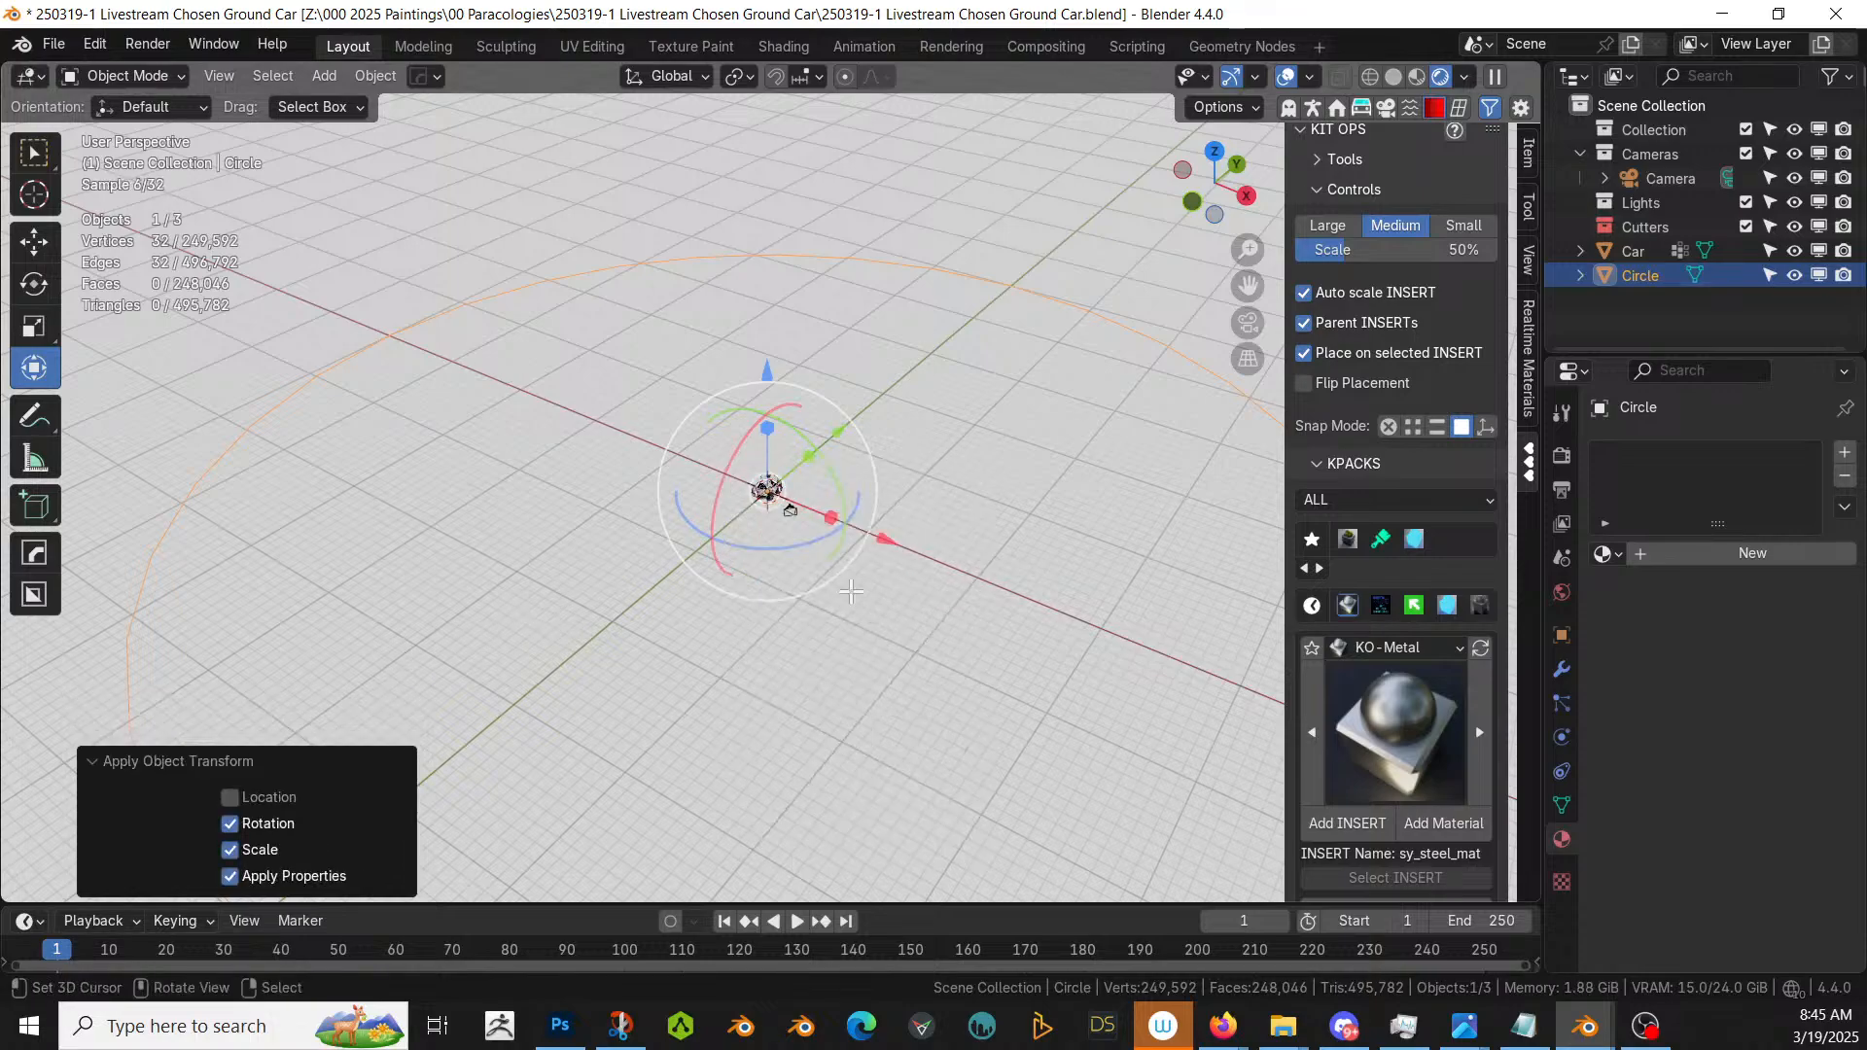
- Fill the circle with a face to form a ground disc and switch the viewport to solid shading
{"action": "key", "text": "Tab"}
{"action": "key", "text": "f"}
{"action": "key", "text": "Tab"}
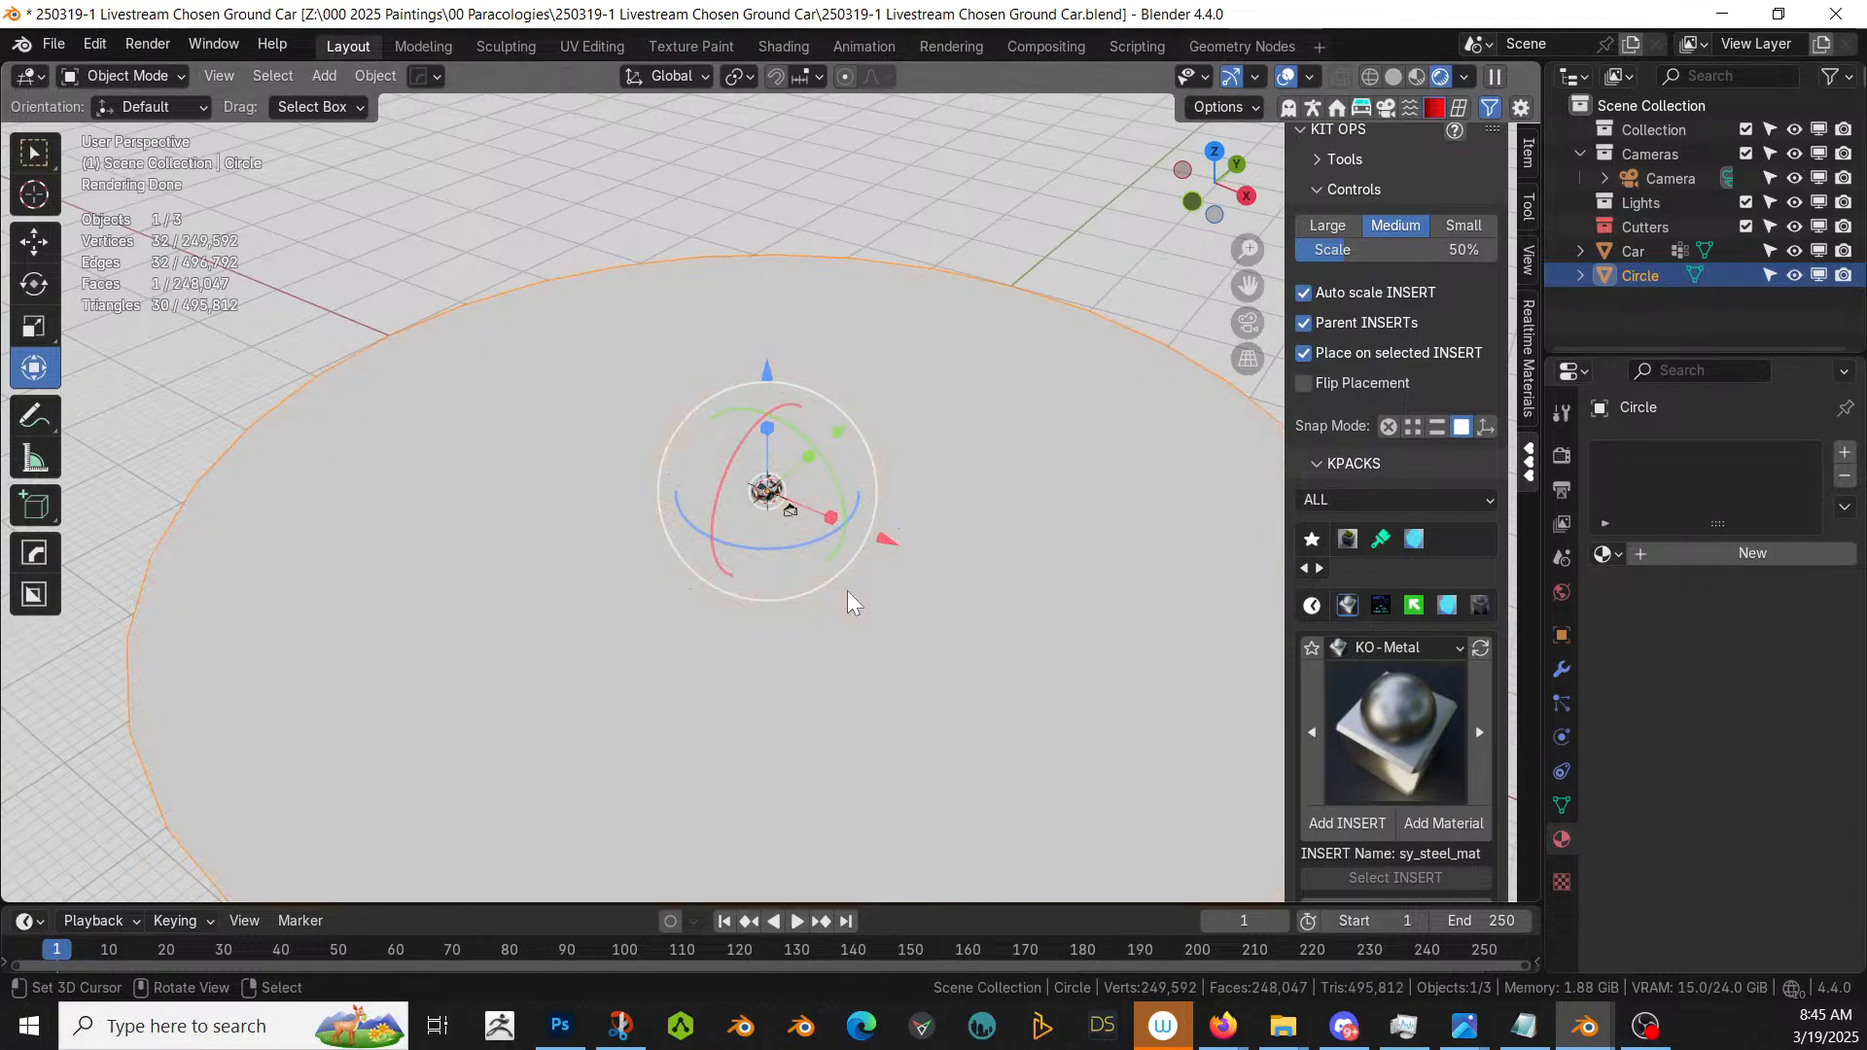
{"action": "key", "text": "z"}
{"action": "key", "text": "6"}
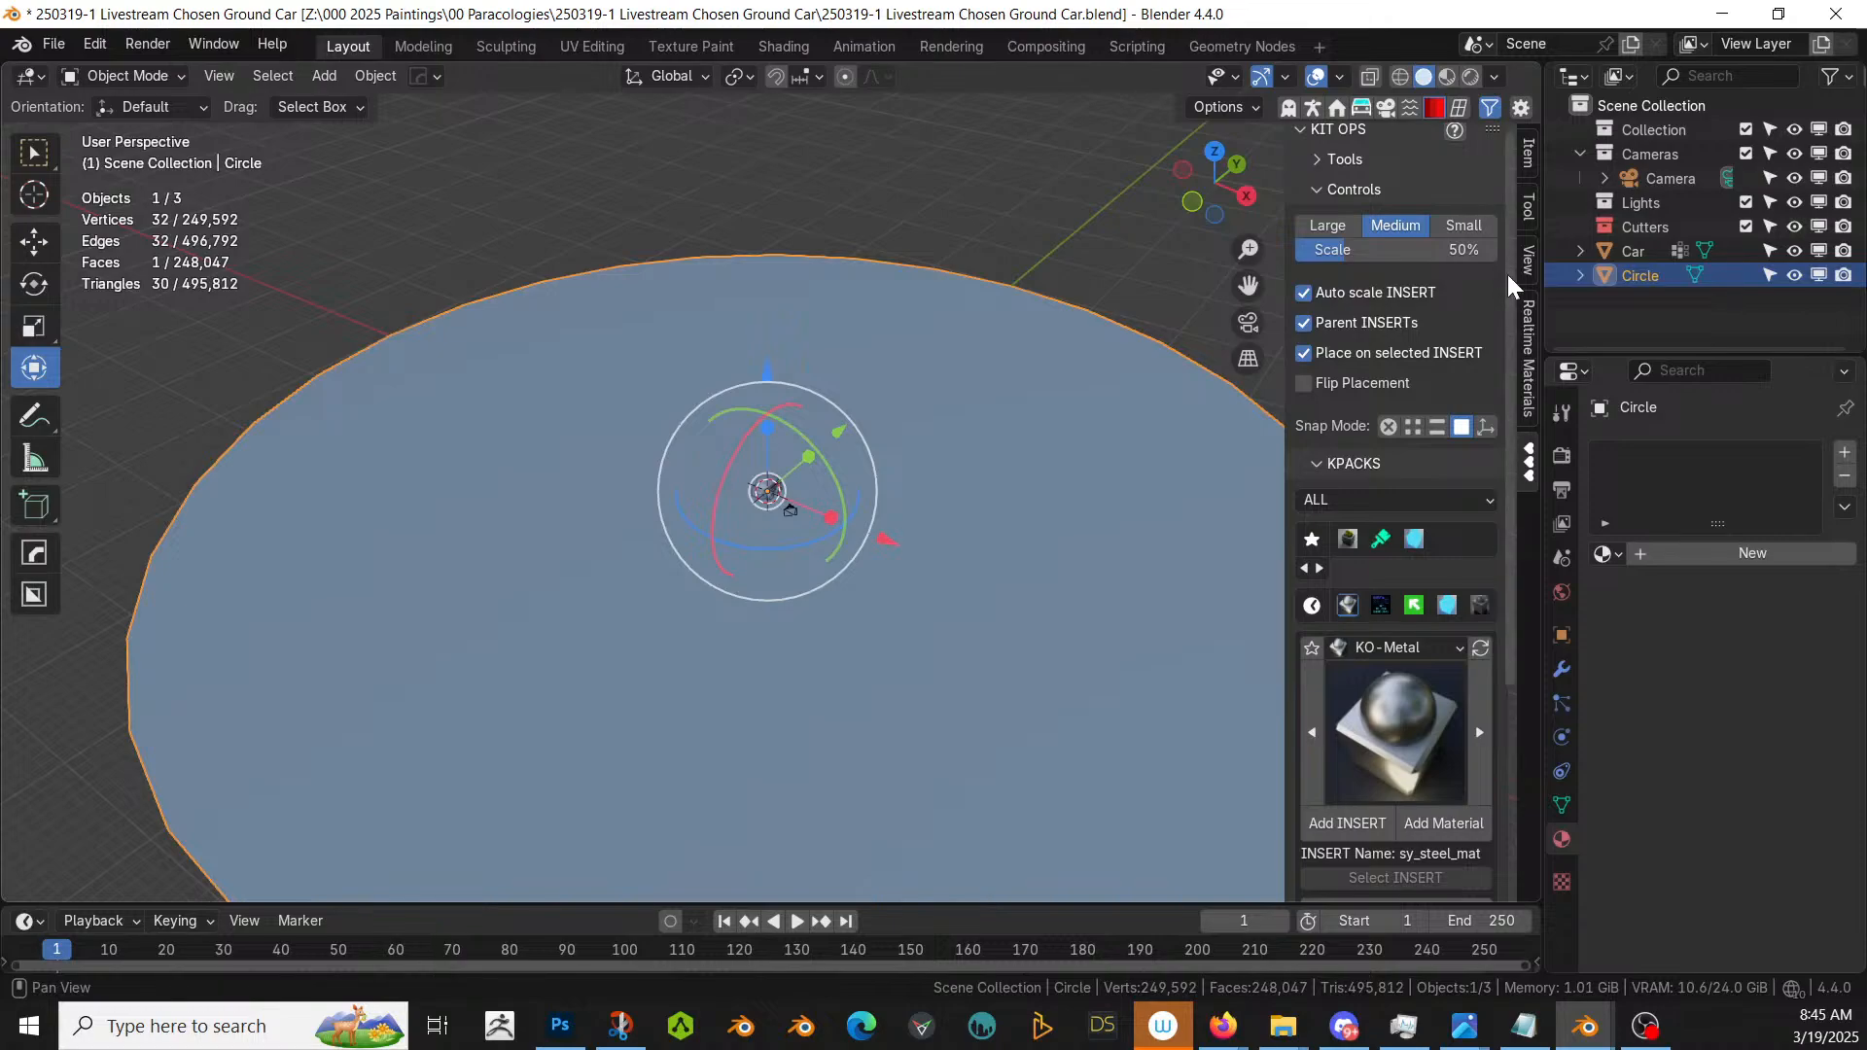
- Remesh the ground disc with Quad Remesher at a quad count of 250
{"action": "left_click", "coordinate": [1528, 153]}
{"action": "left_click", "coordinate": [1529, 442]}
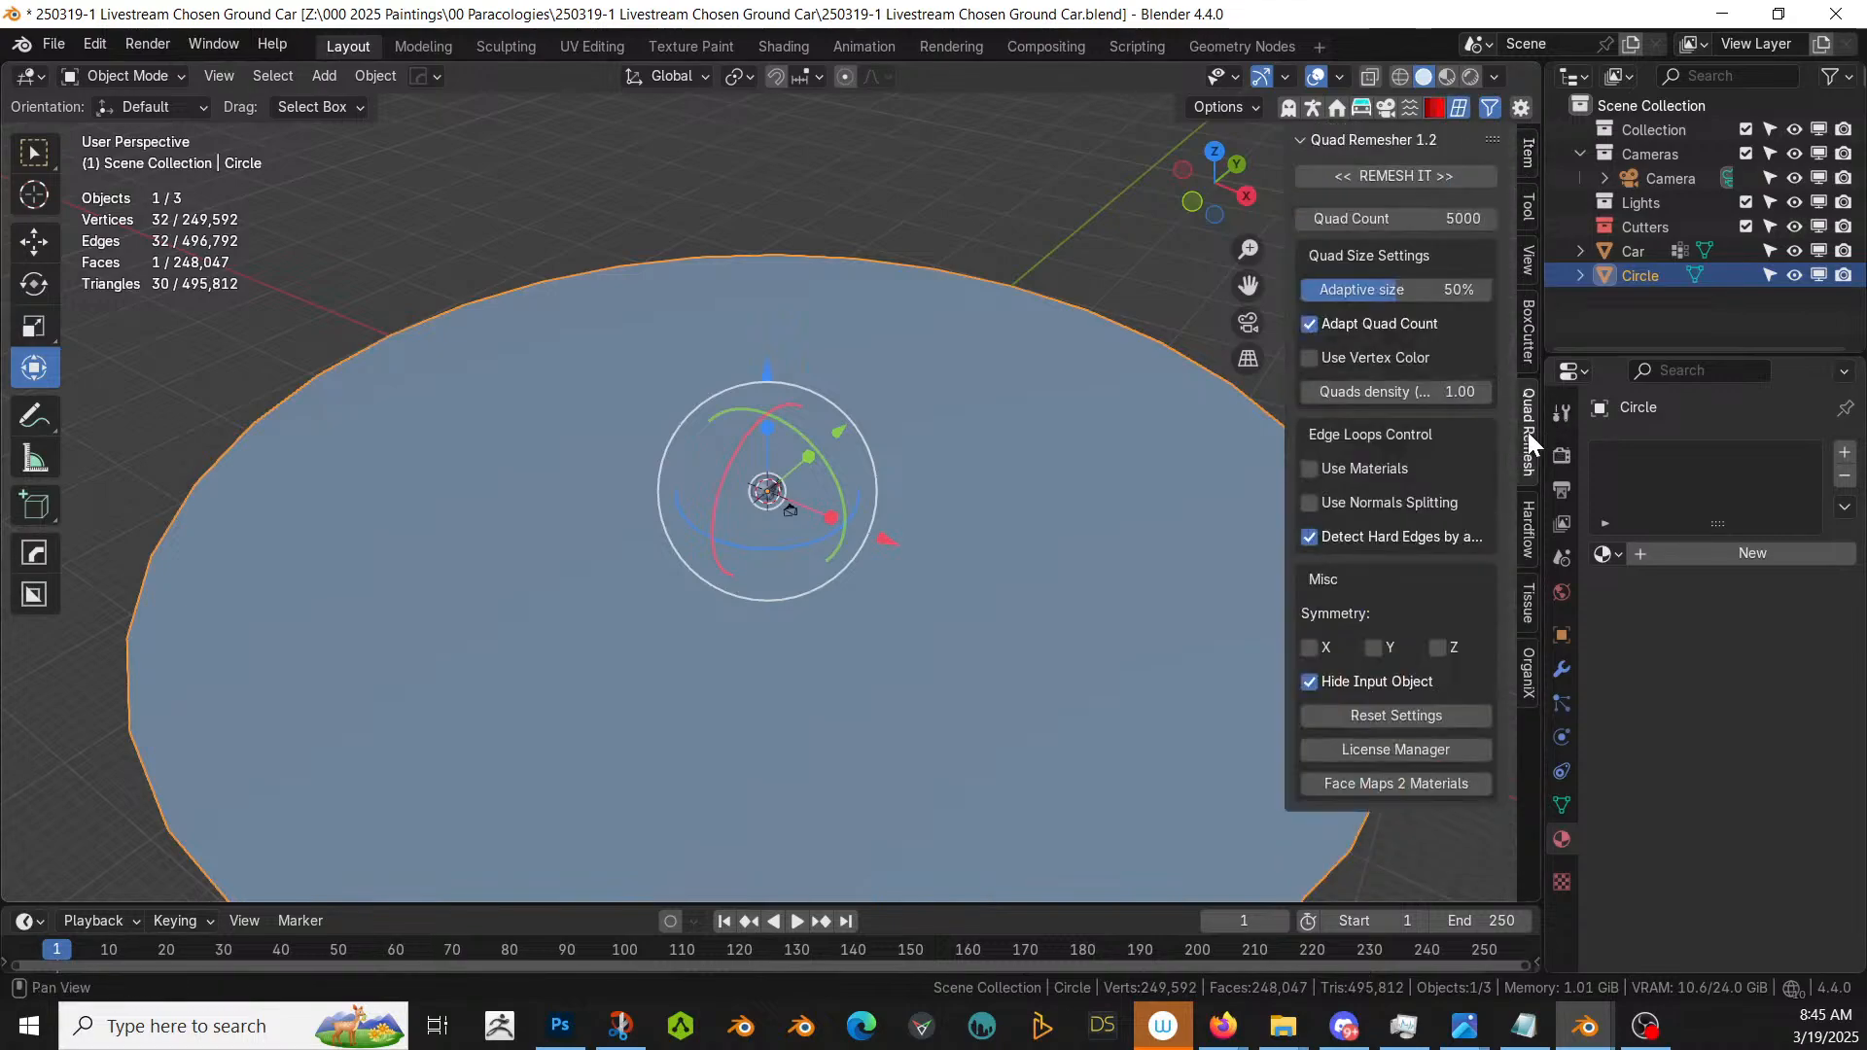
{"action": "left_click", "coordinate": [1470, 230]}
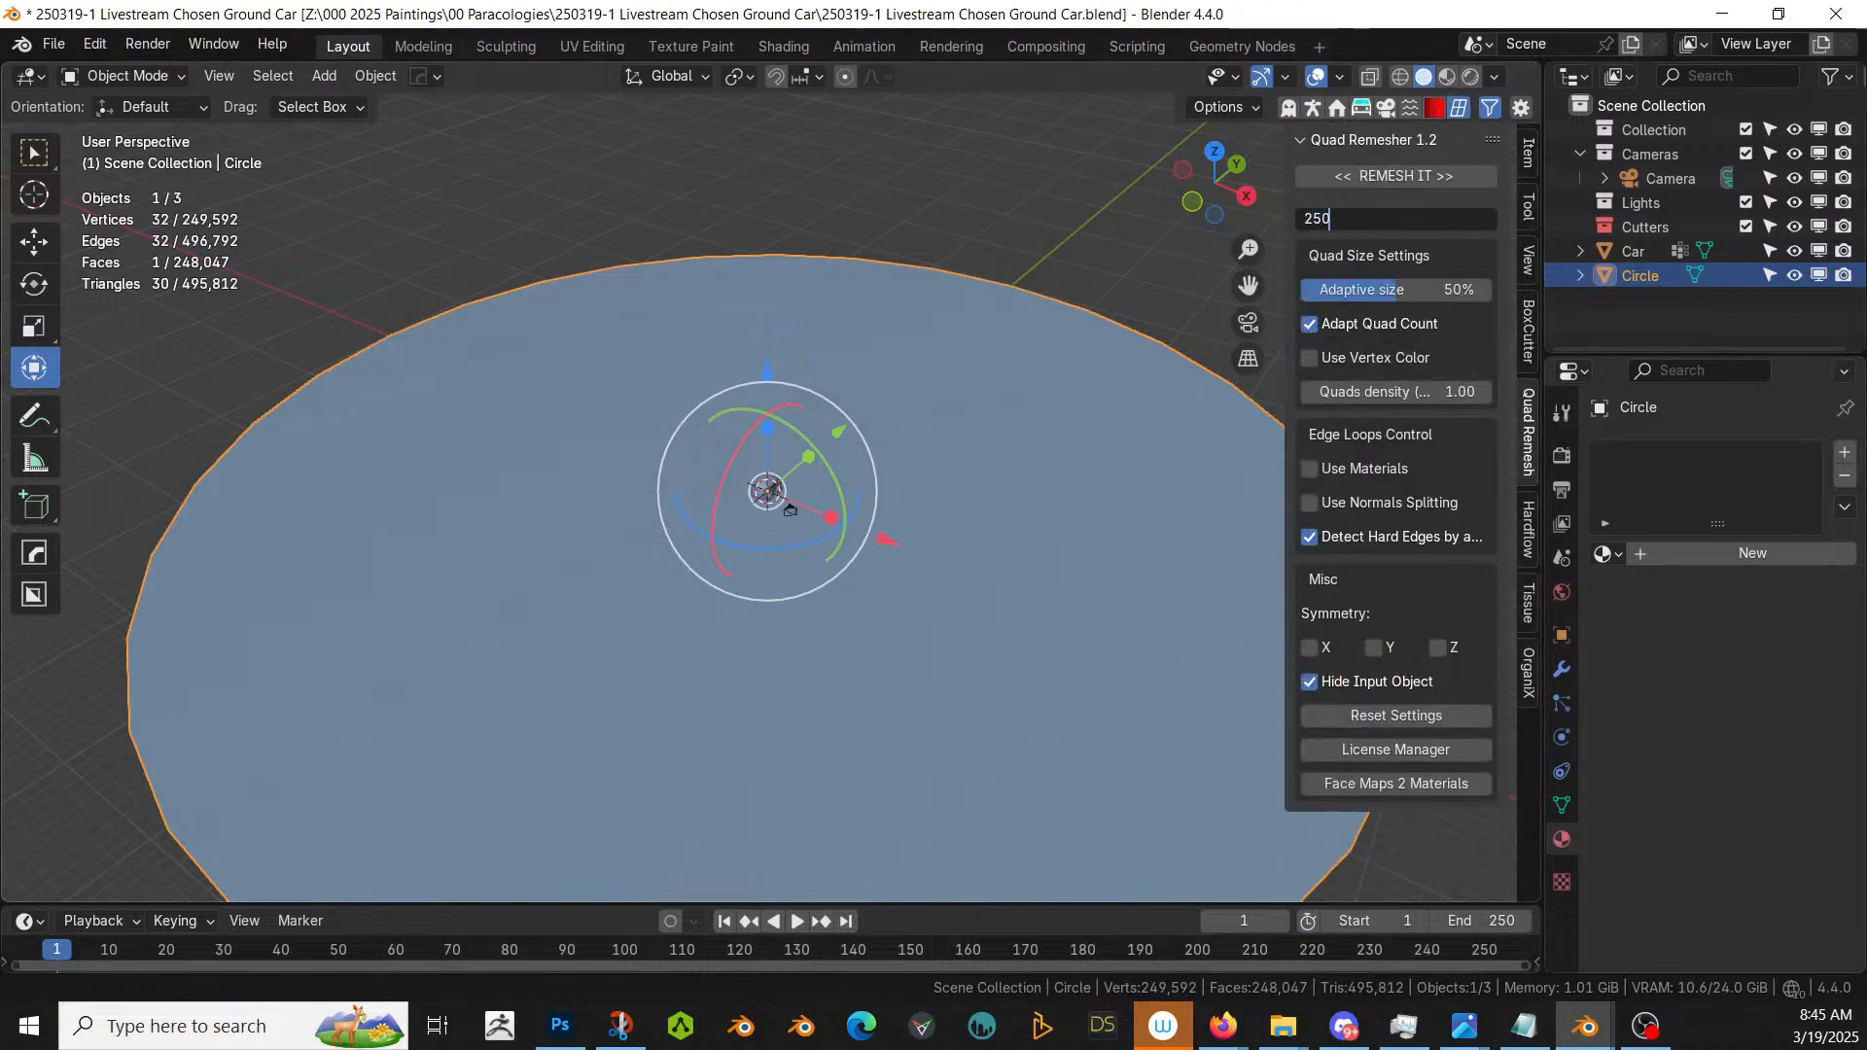
{"action": "key", "text": "Return"}
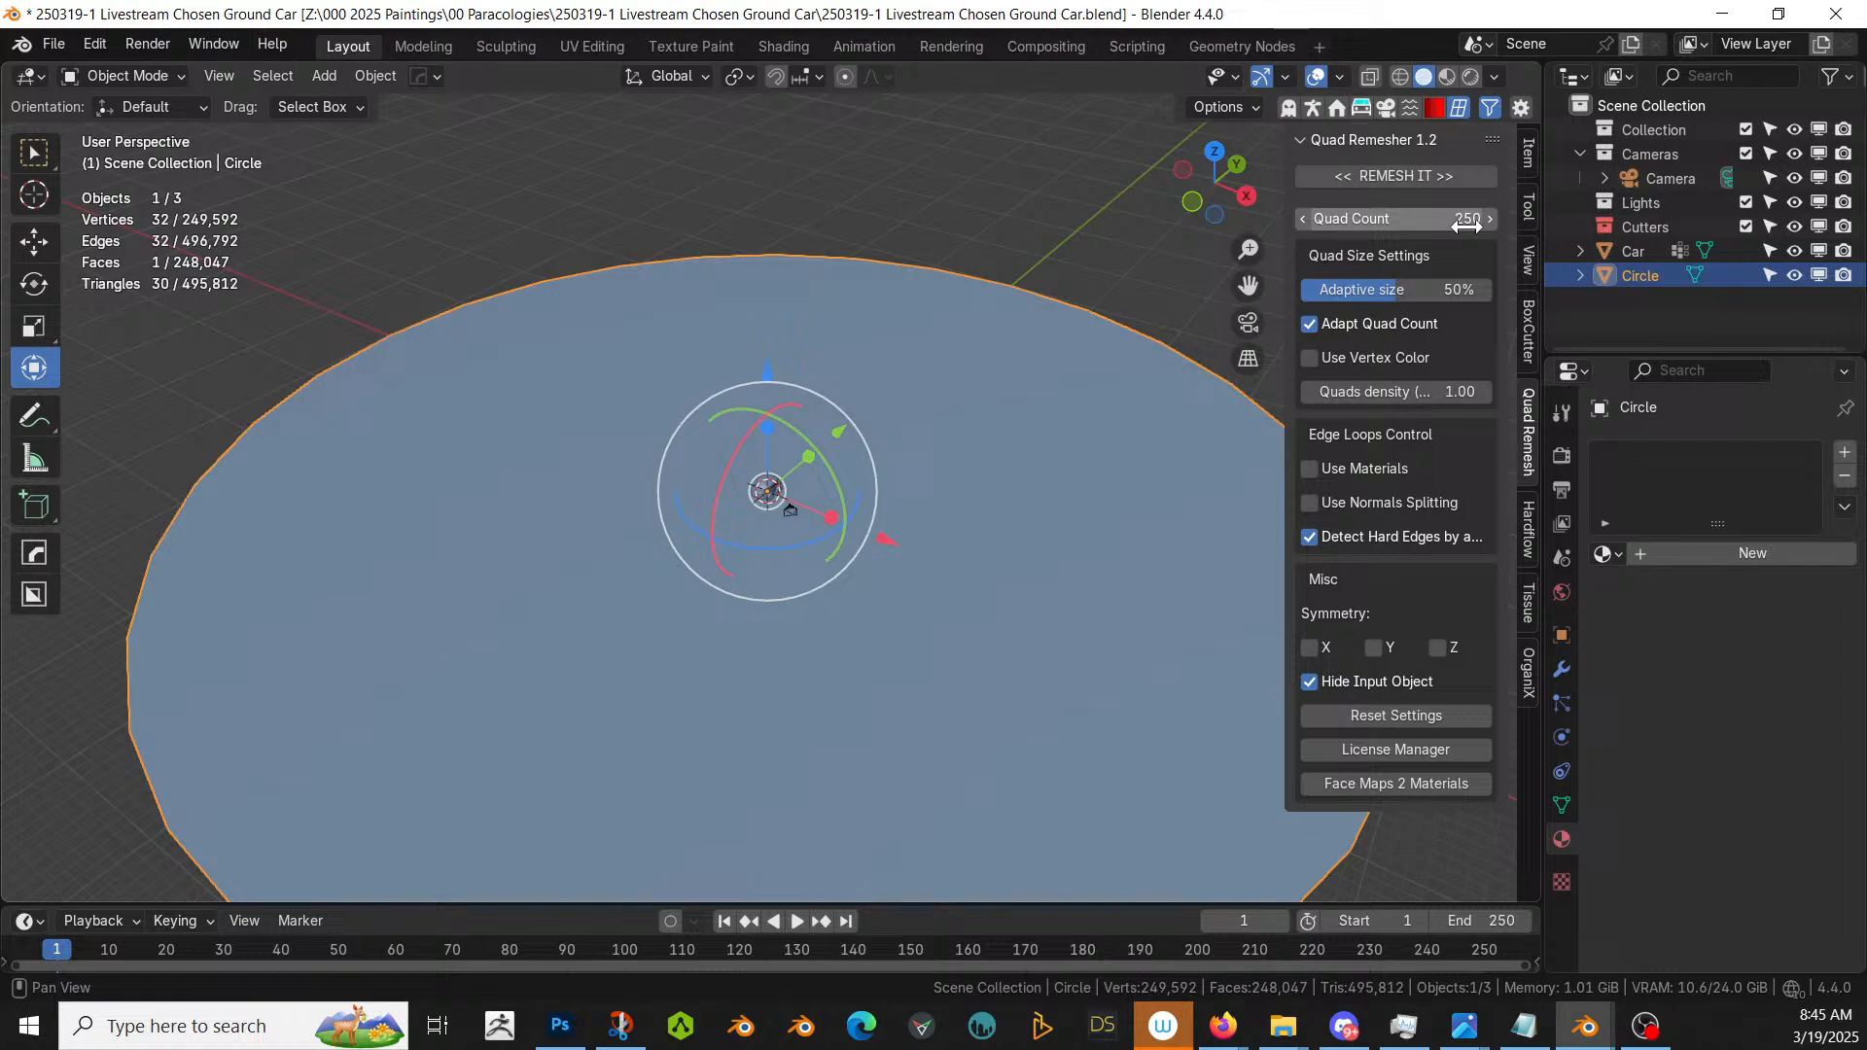
{"action": "left_click", "coordinate": [1417, 179]}
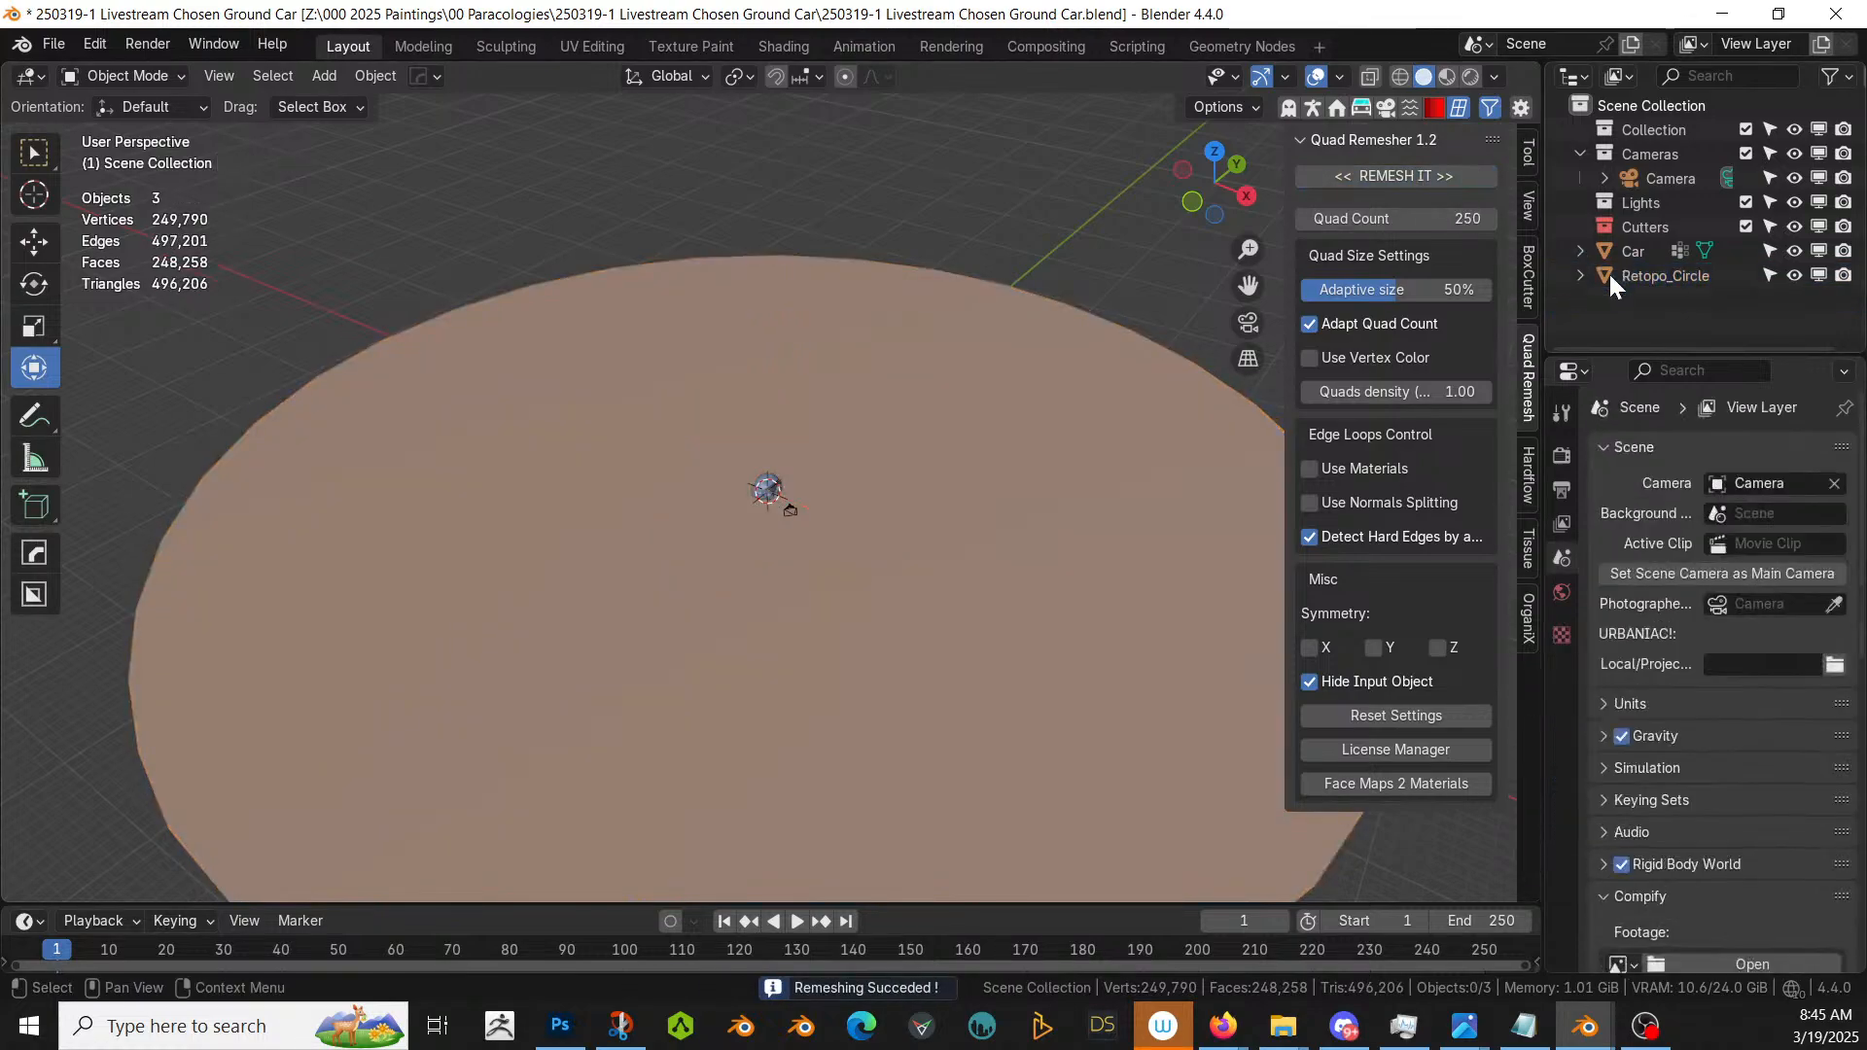
- Add a Bézier curve at the centre of the remeshed disc in top view and delete its default control points
{"action": "left_click", "coordinate": [1608, 274]}
{"action": "middle_click_drag", "start_coordinate": [764, 395], "coordinate": [640, 399]}
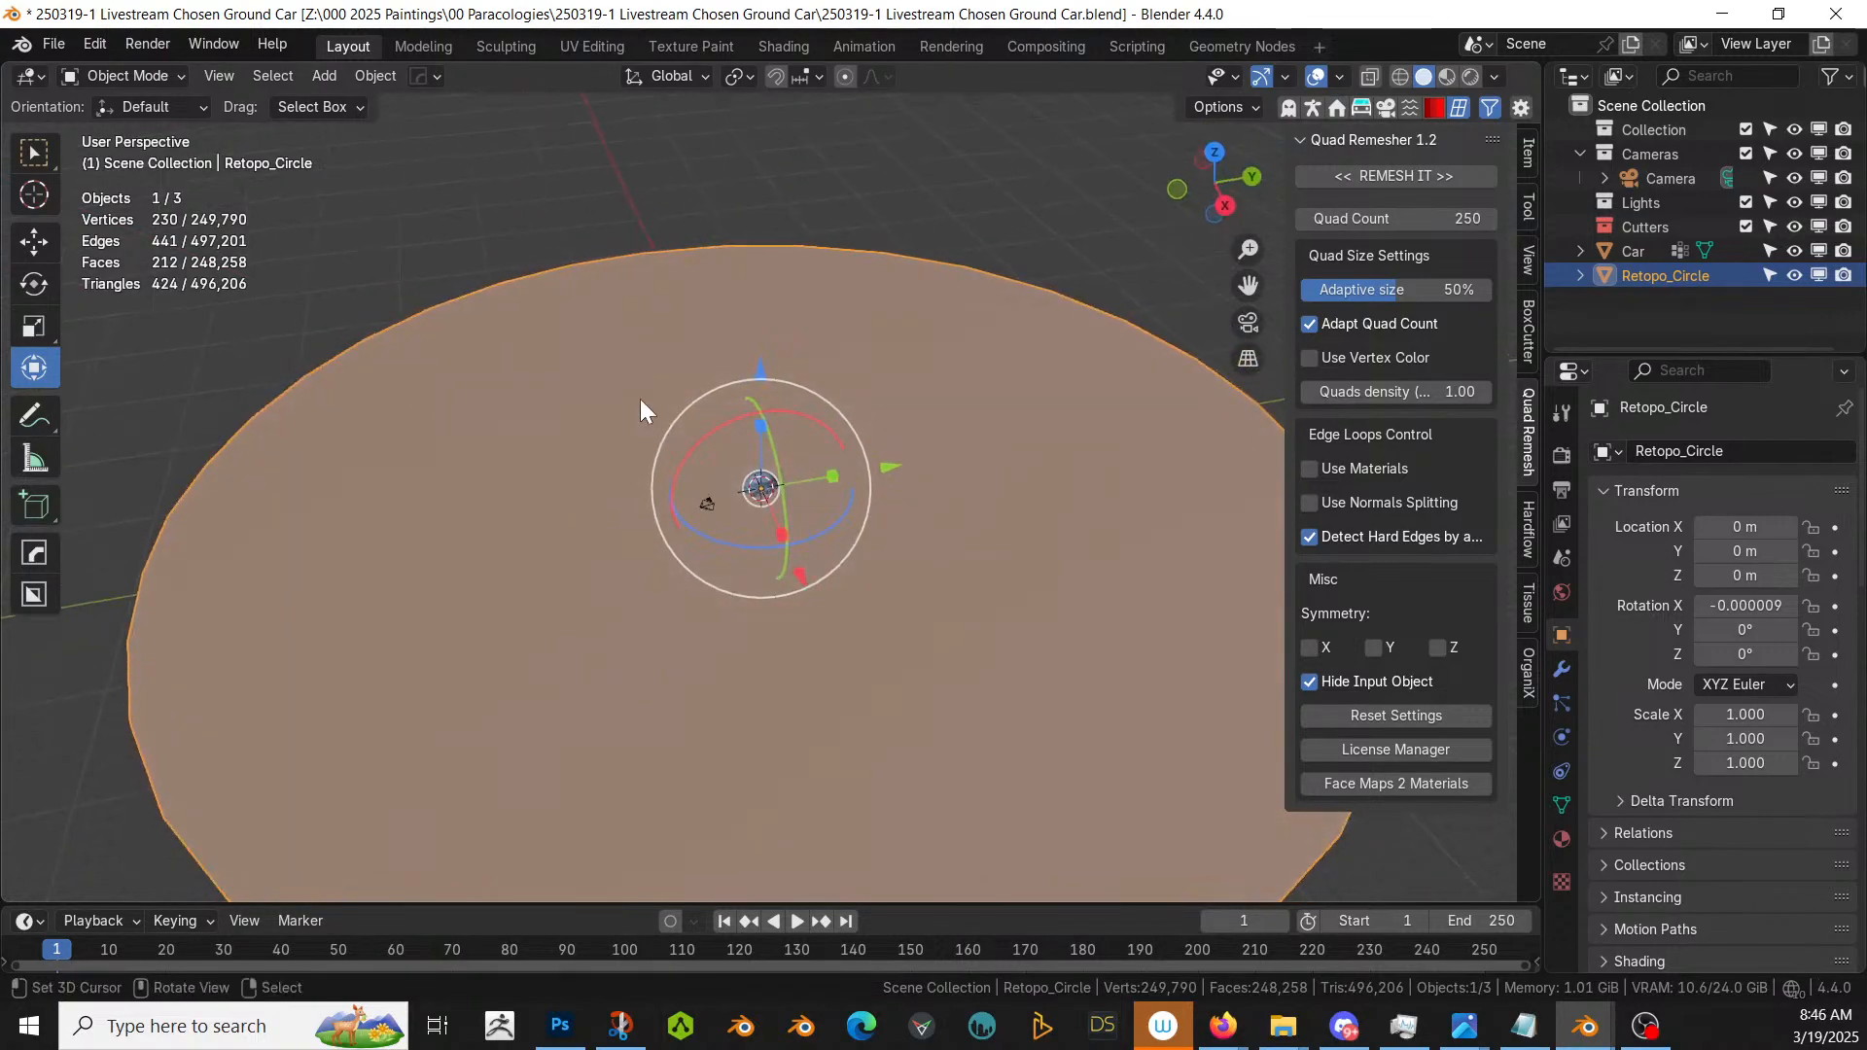
{"action": "key", "text": "KP_7"}
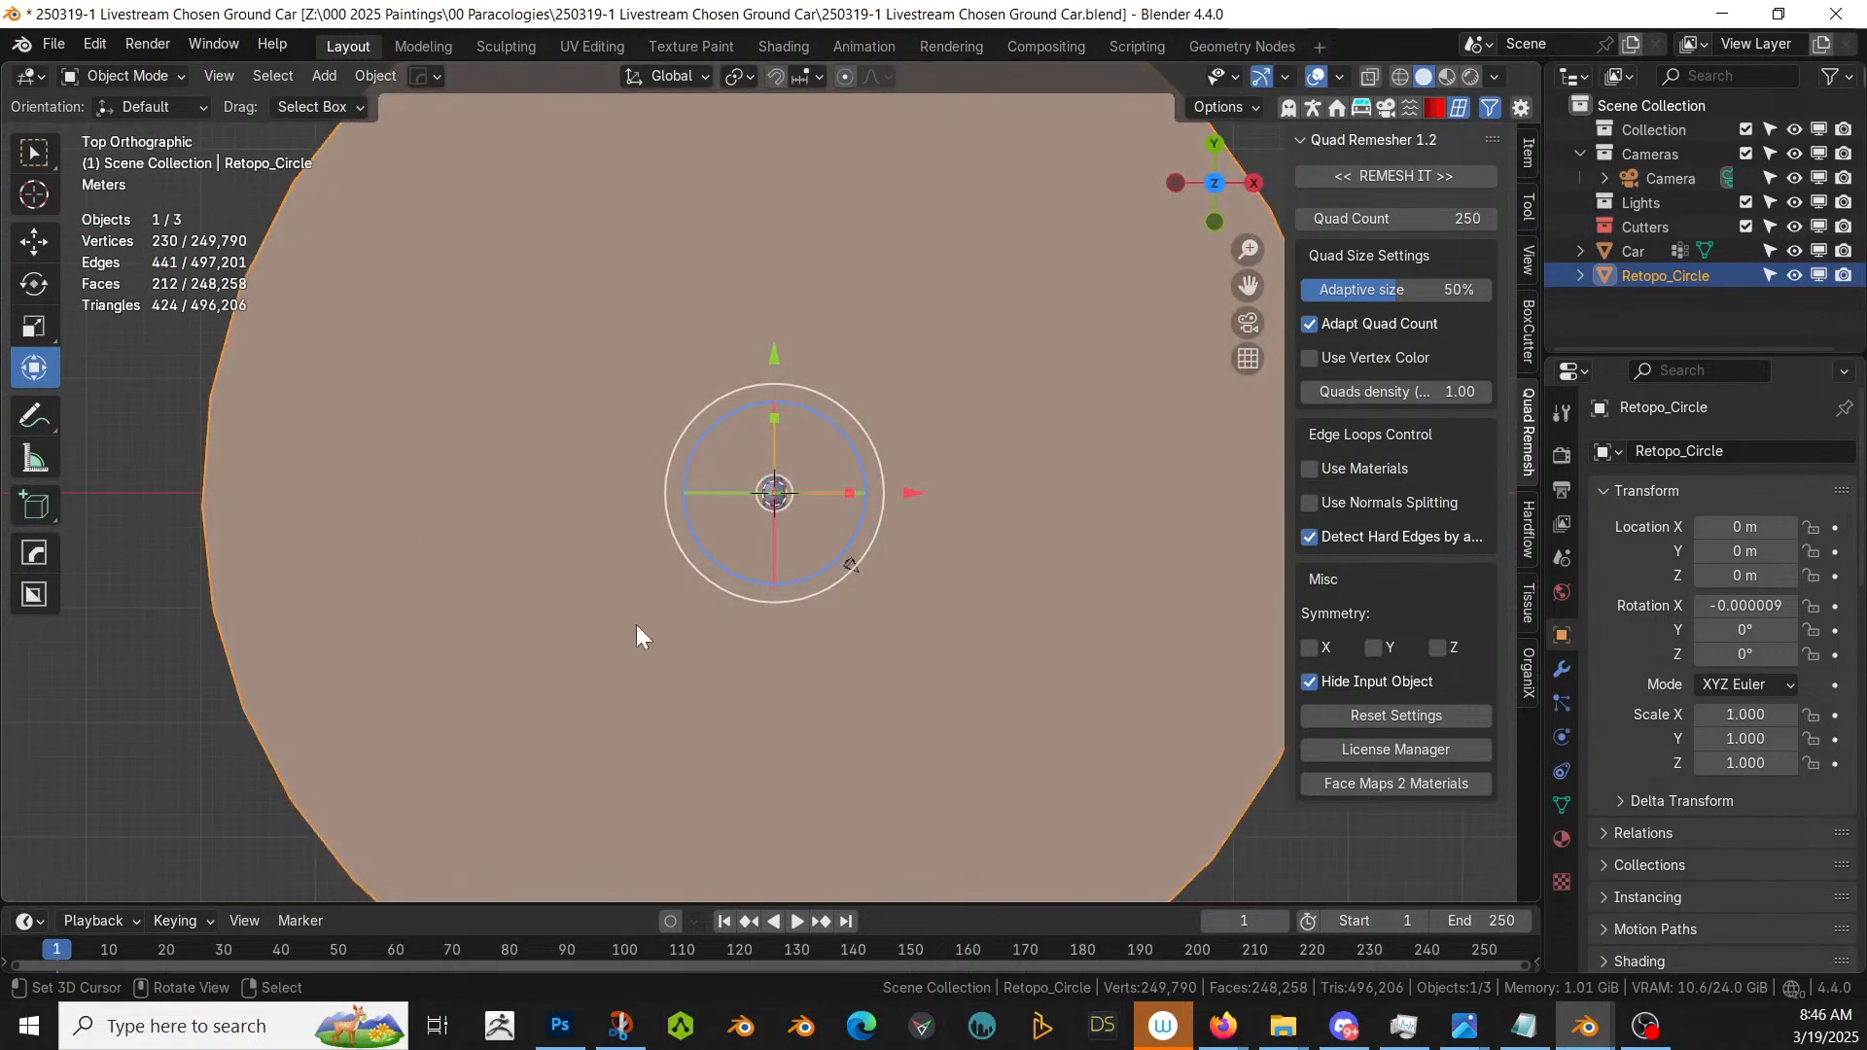
{"action": "key", "text": "shift+a"}
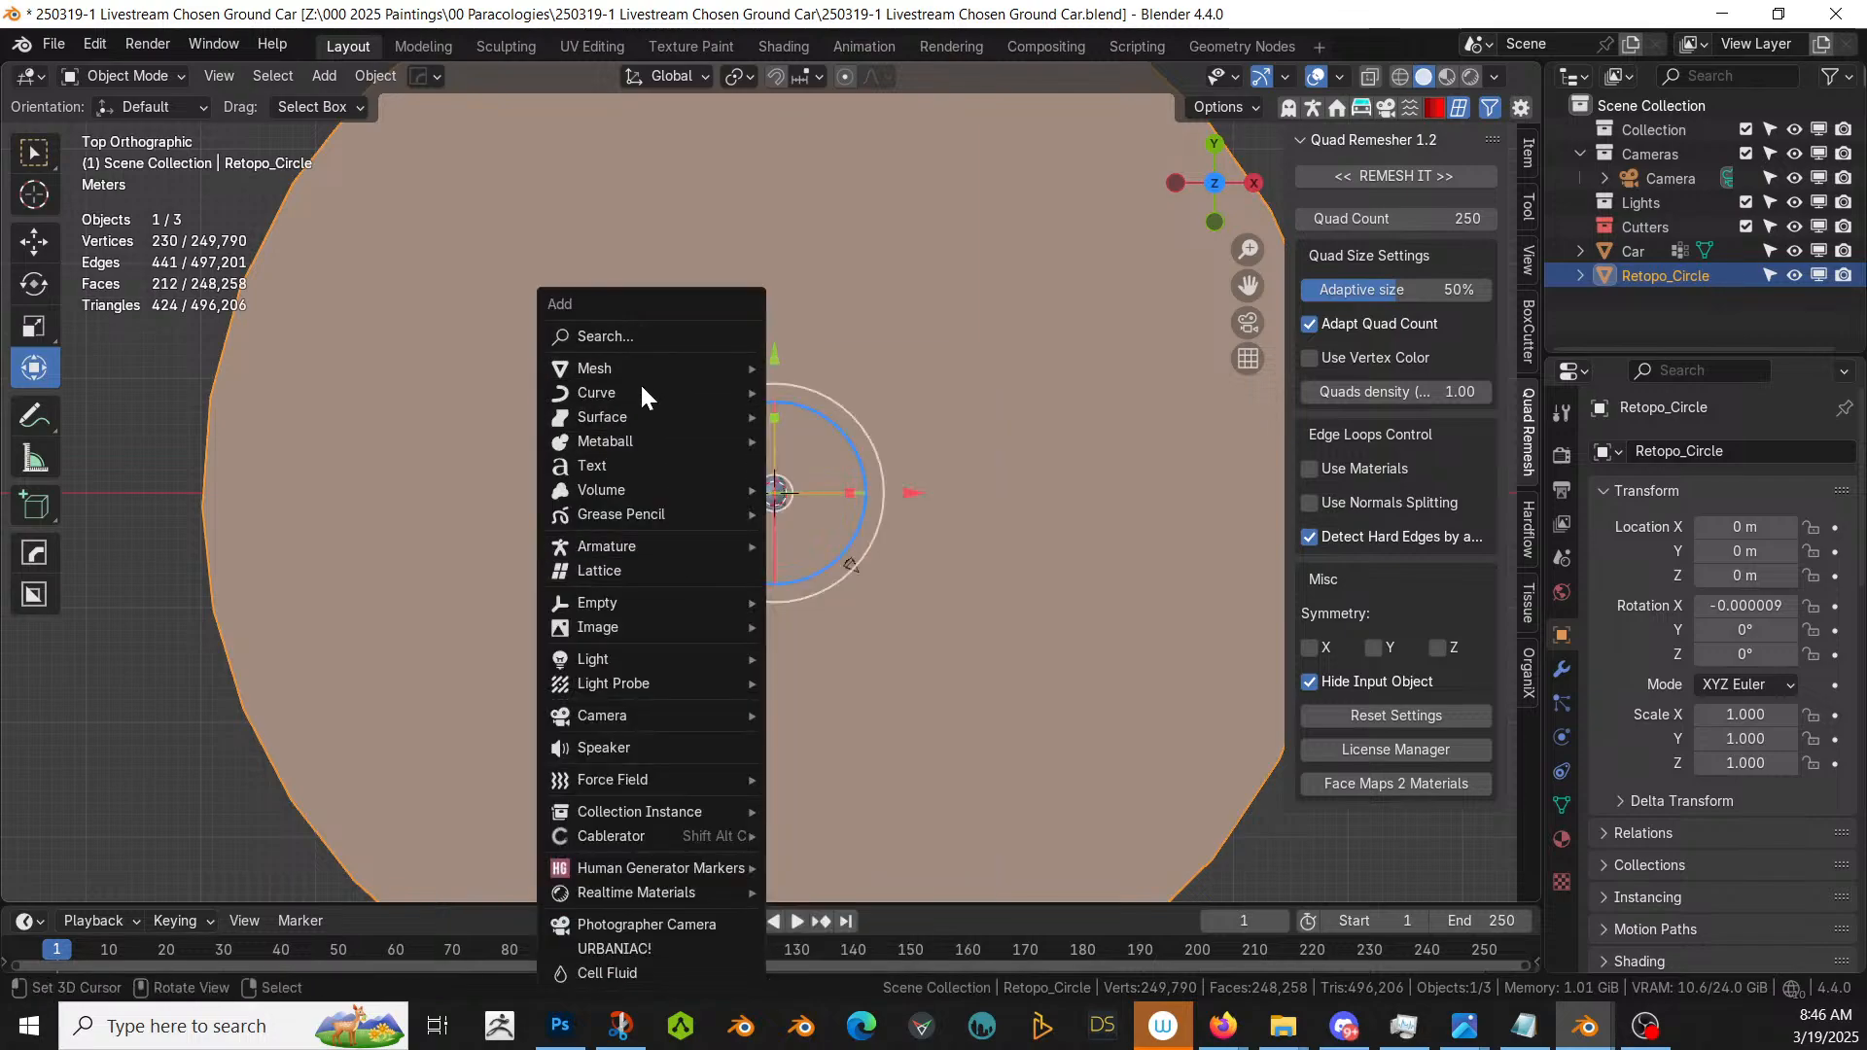
{"action": "mouse_move", "coordinate": [642, 392]}
{"action": "left_click", "coordinate": [875, 389]}
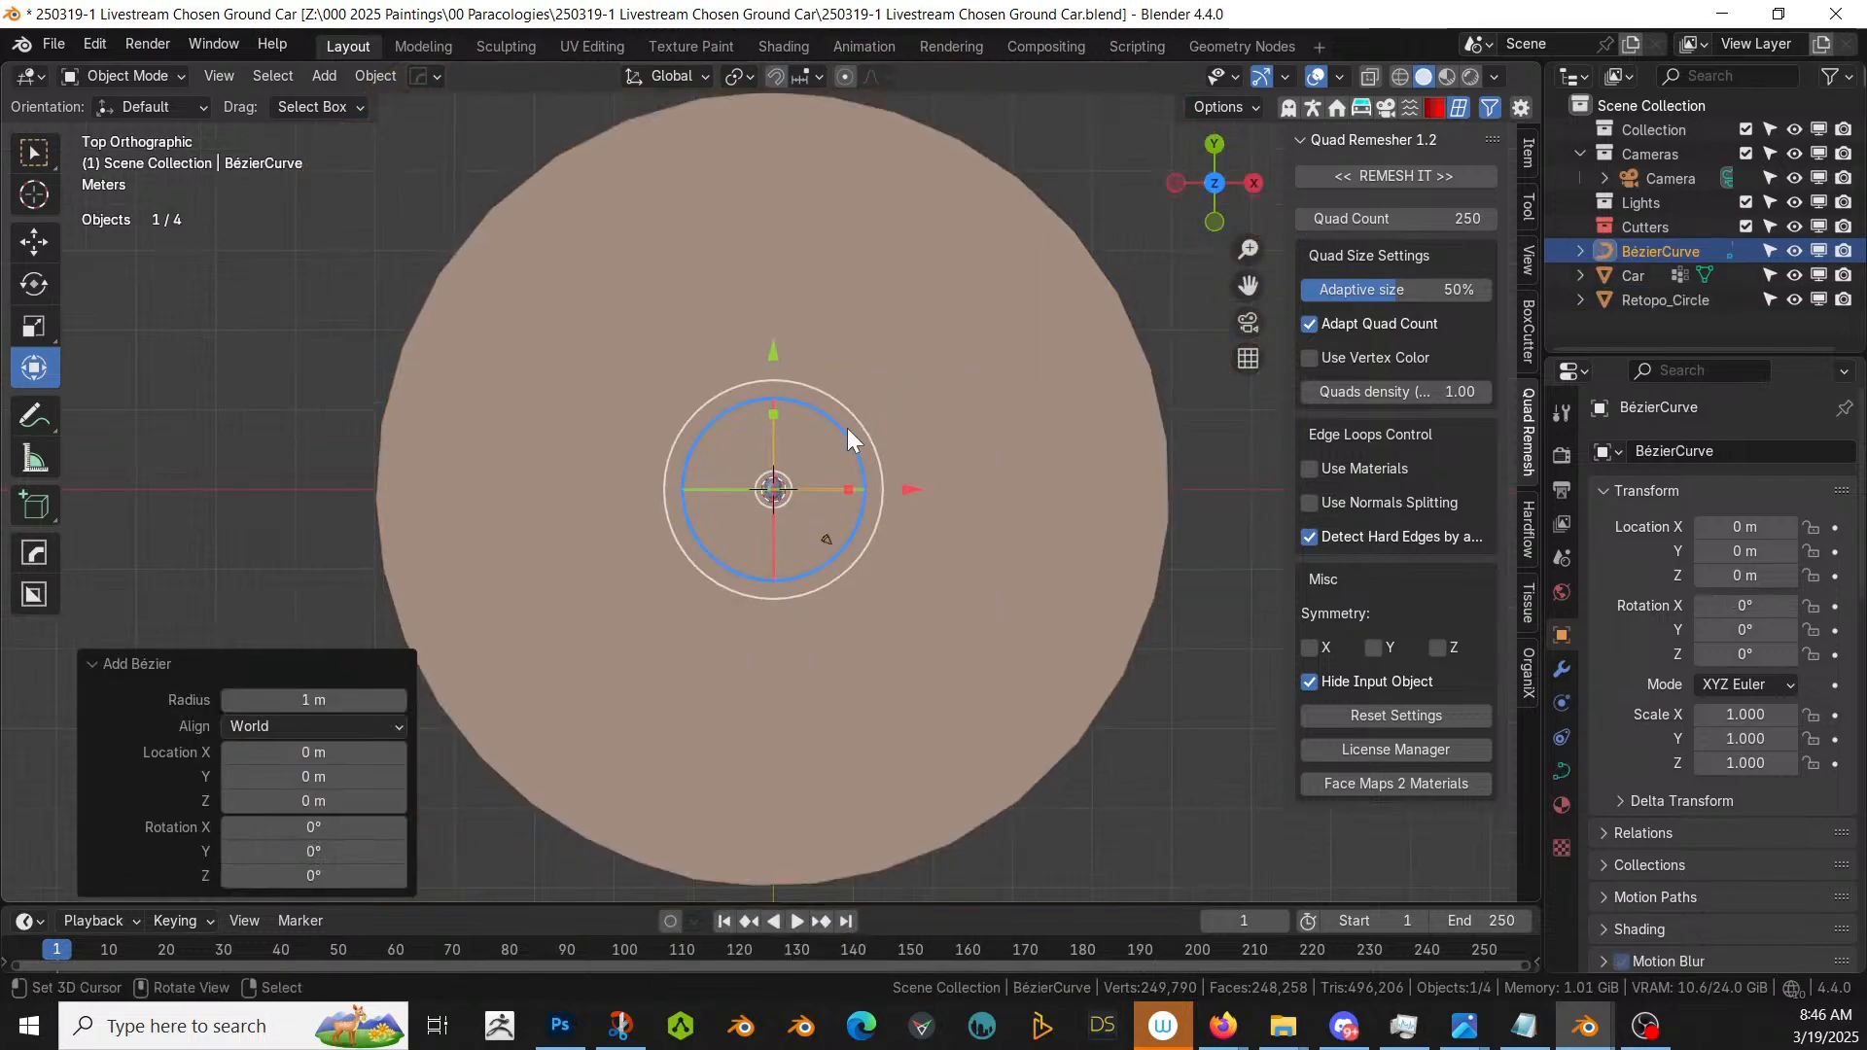
{"action": "key", "text": "Tab"}
{"action": "key", "text": "x"}
{"action": "left_click", "coordinate": [786, 463]}
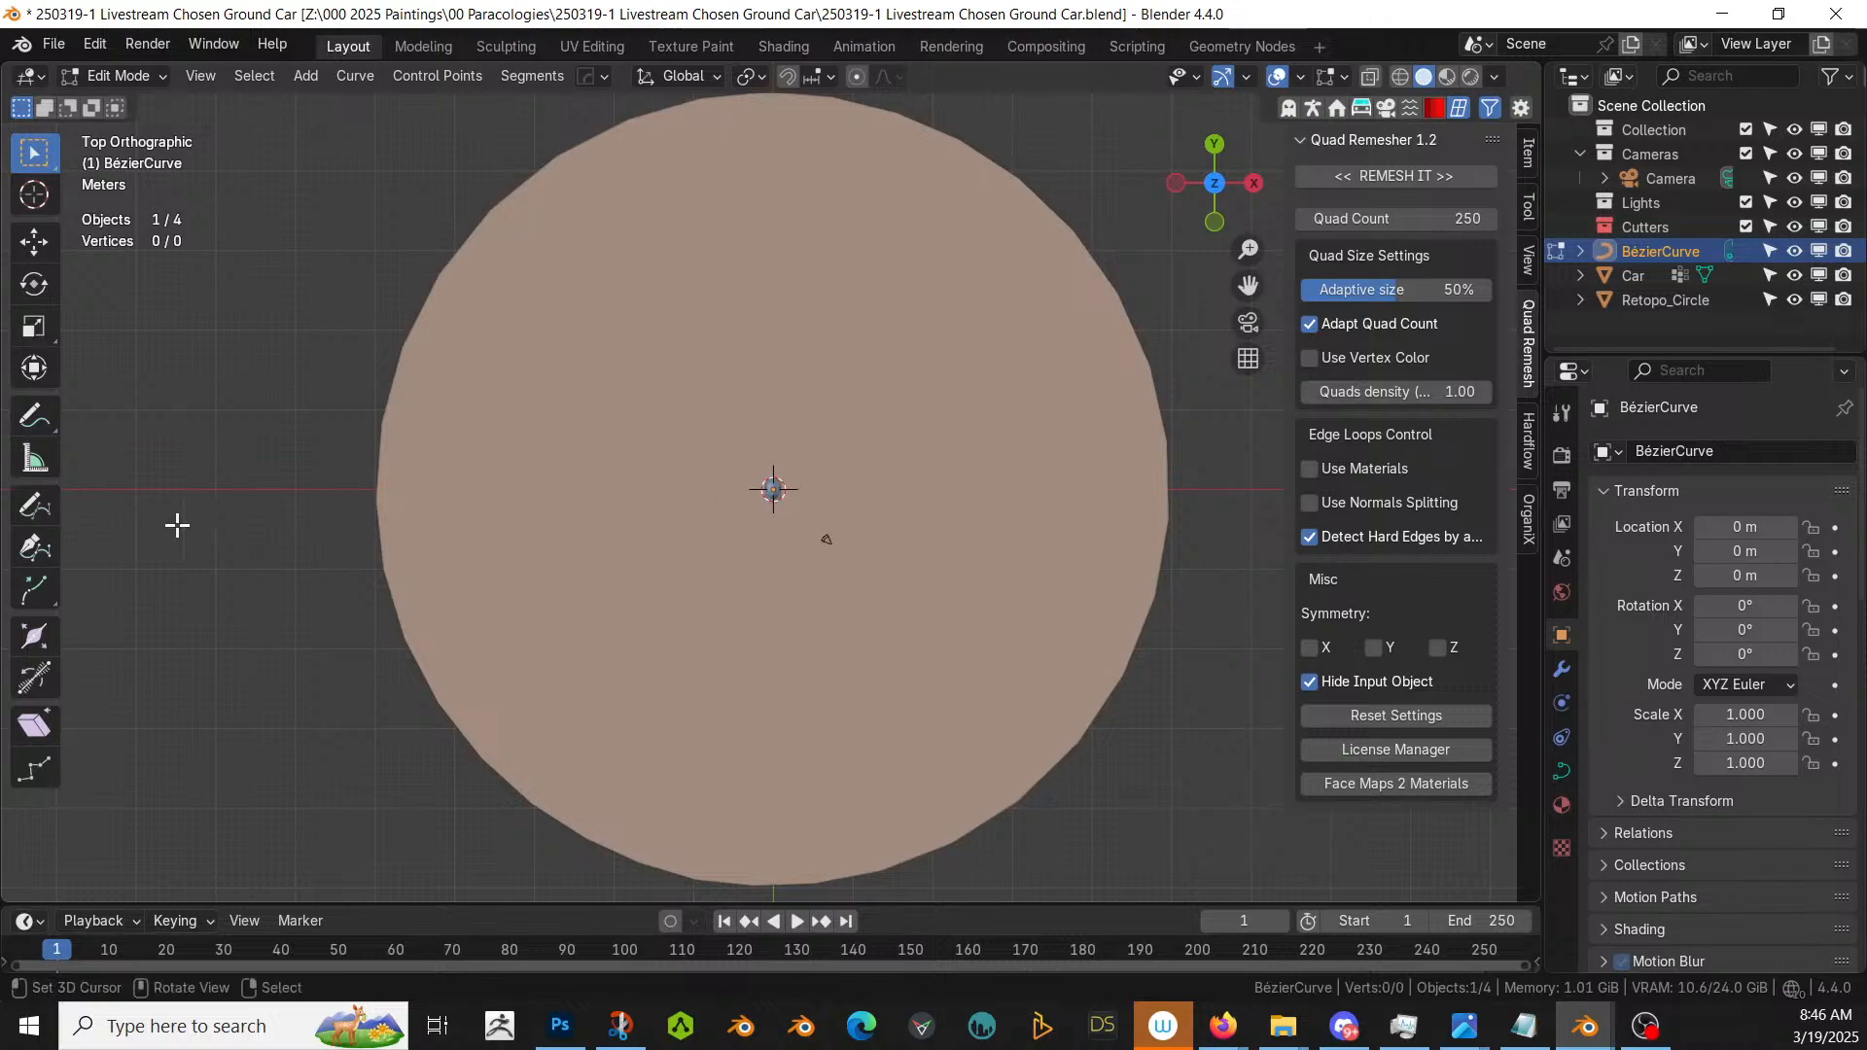
- Draw a freehand S-shaped curve across the disc from its lower to its upper edge, and return to Object Mode
{"action": "left_click", "coordinate": [34, 506]}
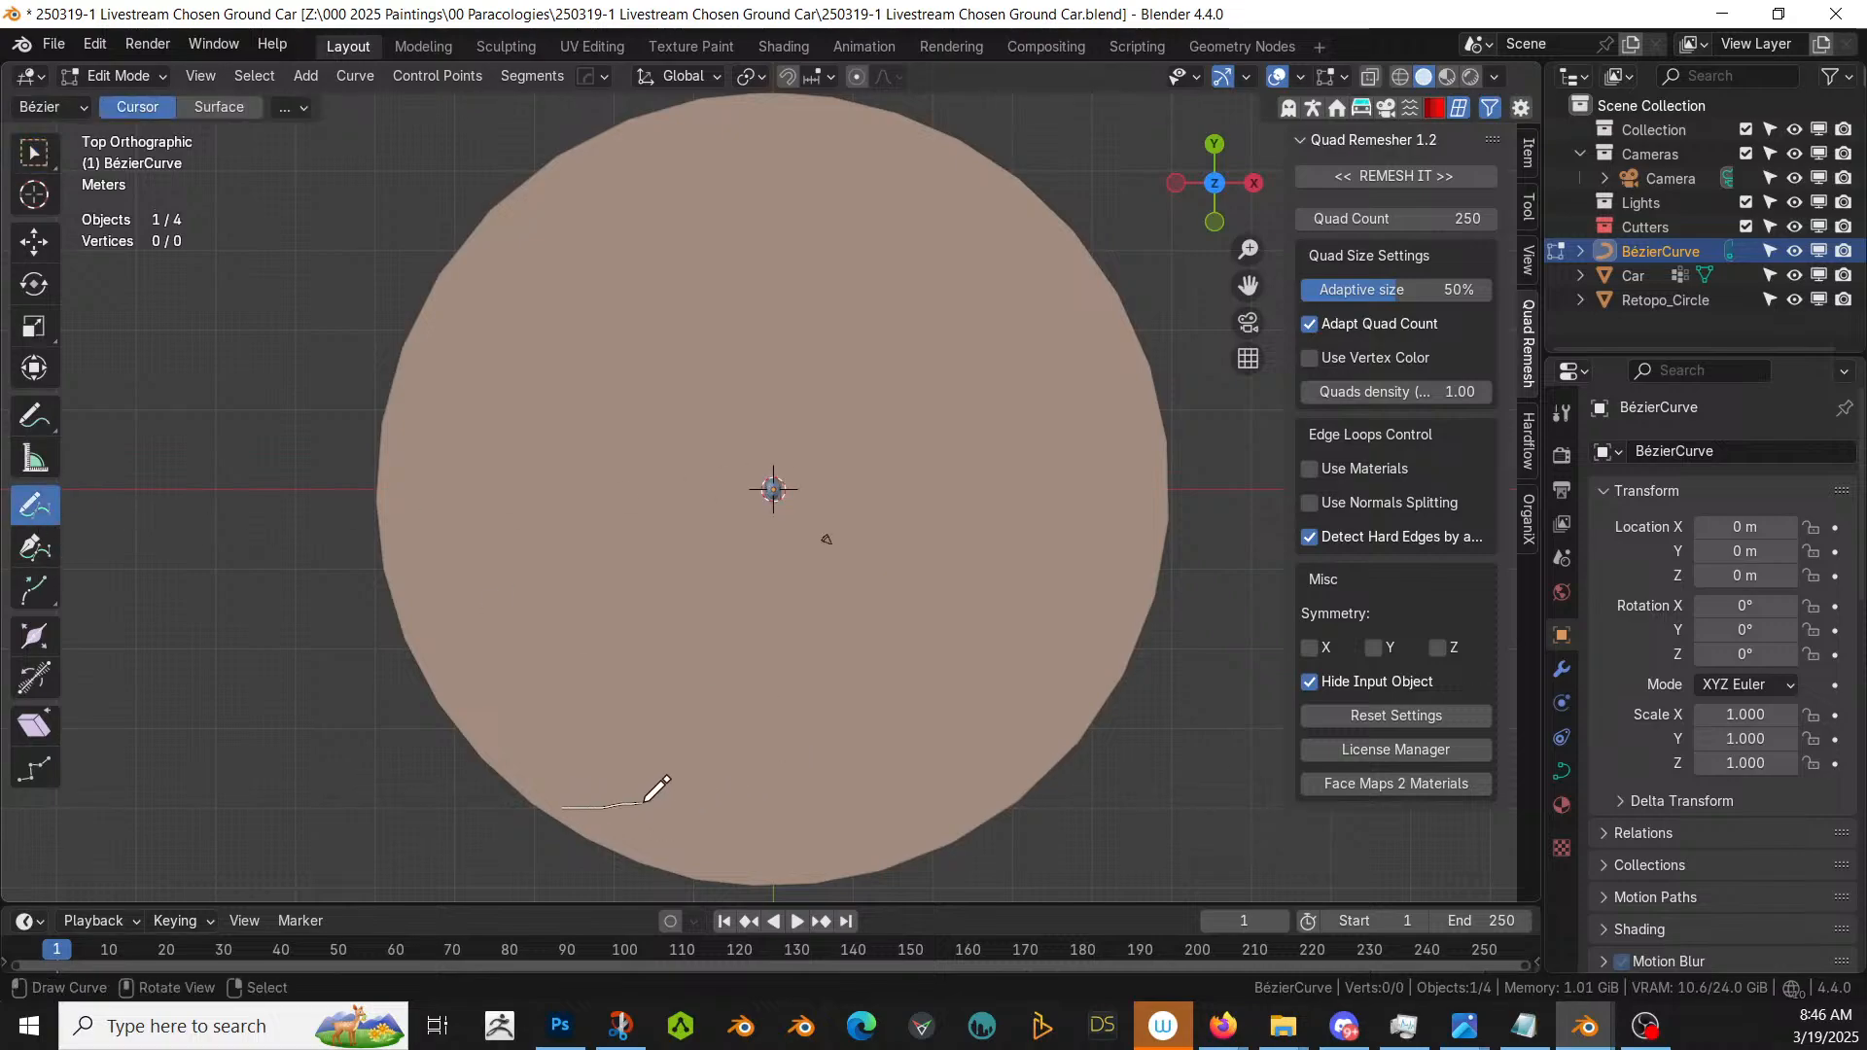
{"action": "mouse_move", "coordinate": [642, 803]}
{"action": "left_mouse_down"}
{"action": "mouse_move", "coordinate": [775, 751]}
{"action": "mouse_move", "coordinate": [860, 632]}
{"action": "mouse_move", "coordinate": [864, 547]}
{"action": "mouse_move", "coordinate": [718, 314]}
{"action": "mouse_move", "coordinate": [734, 216]}
{"action": "mouse_move", "coordinate": [825, 140]}
{"action": "mouse_move", "coordinate": [932, 123]}
{"action": "left_mouse_up"}
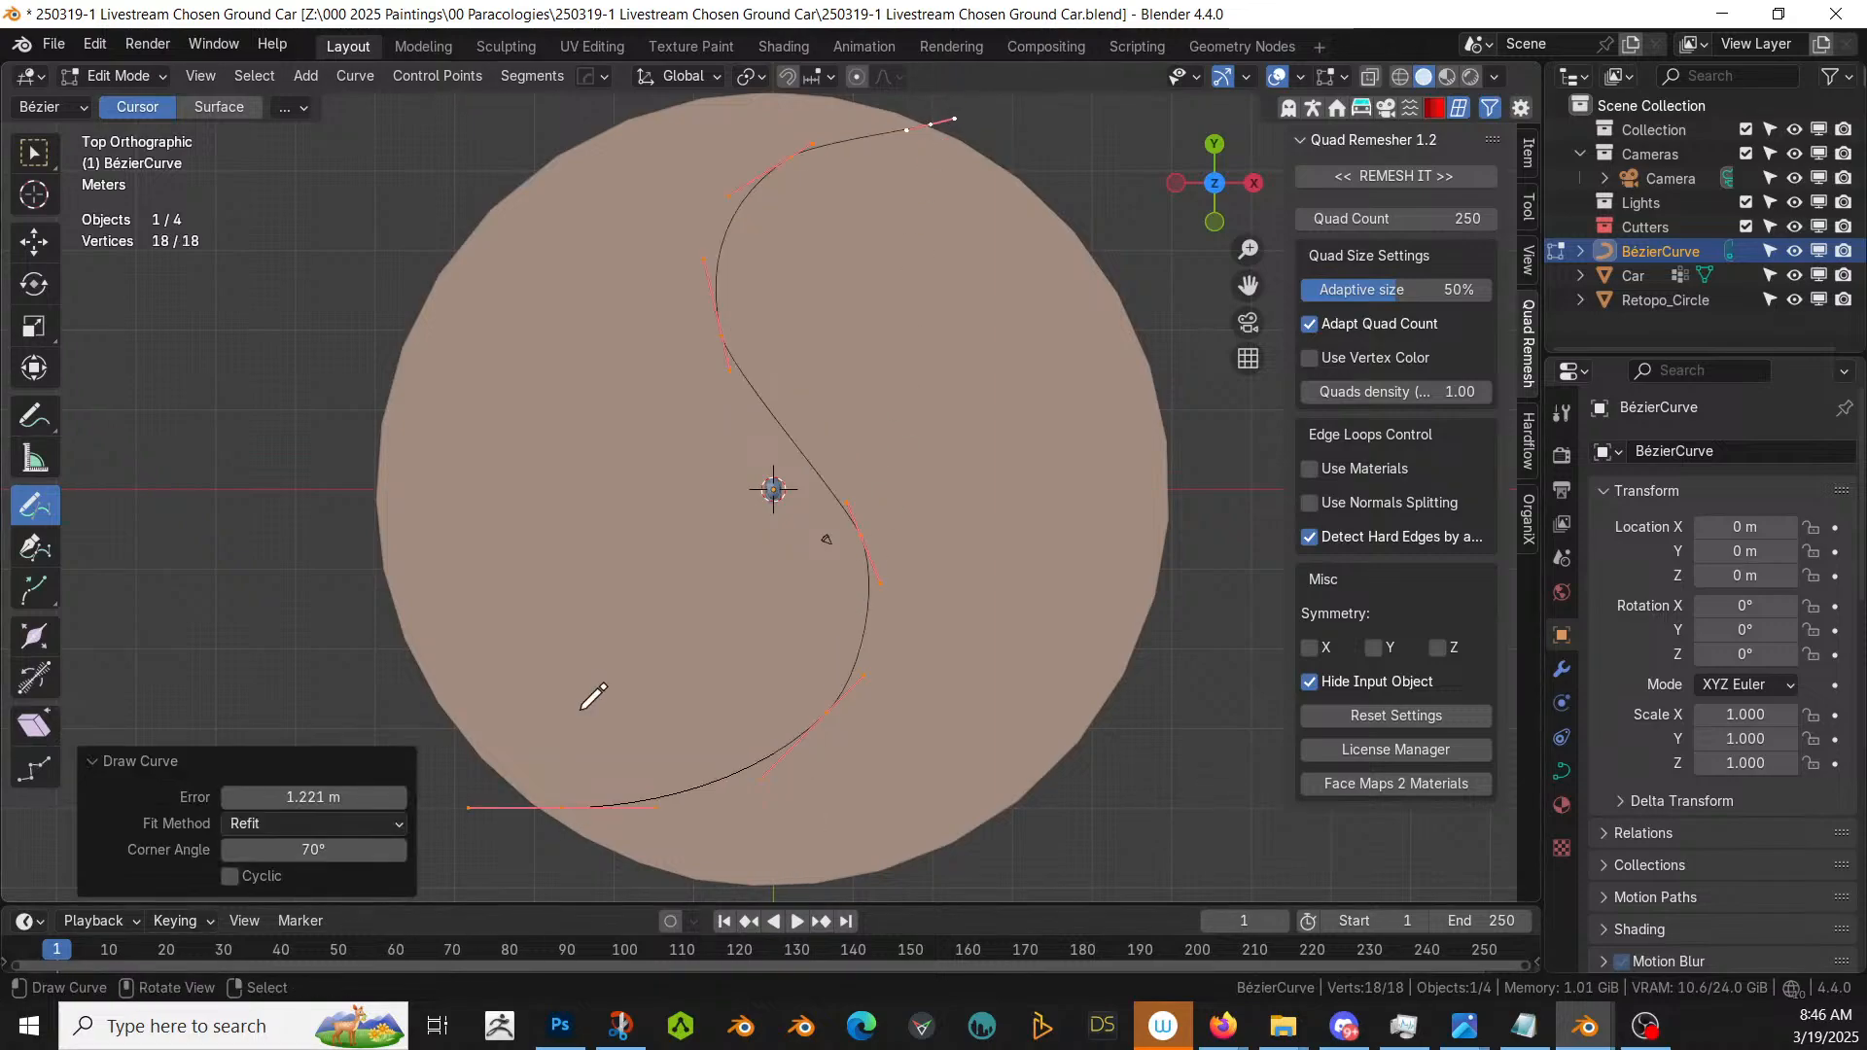
{"action": "left_click", "coordinate": [102, 76]}
{"action": "left_click", "coordinate": [114, 102]}
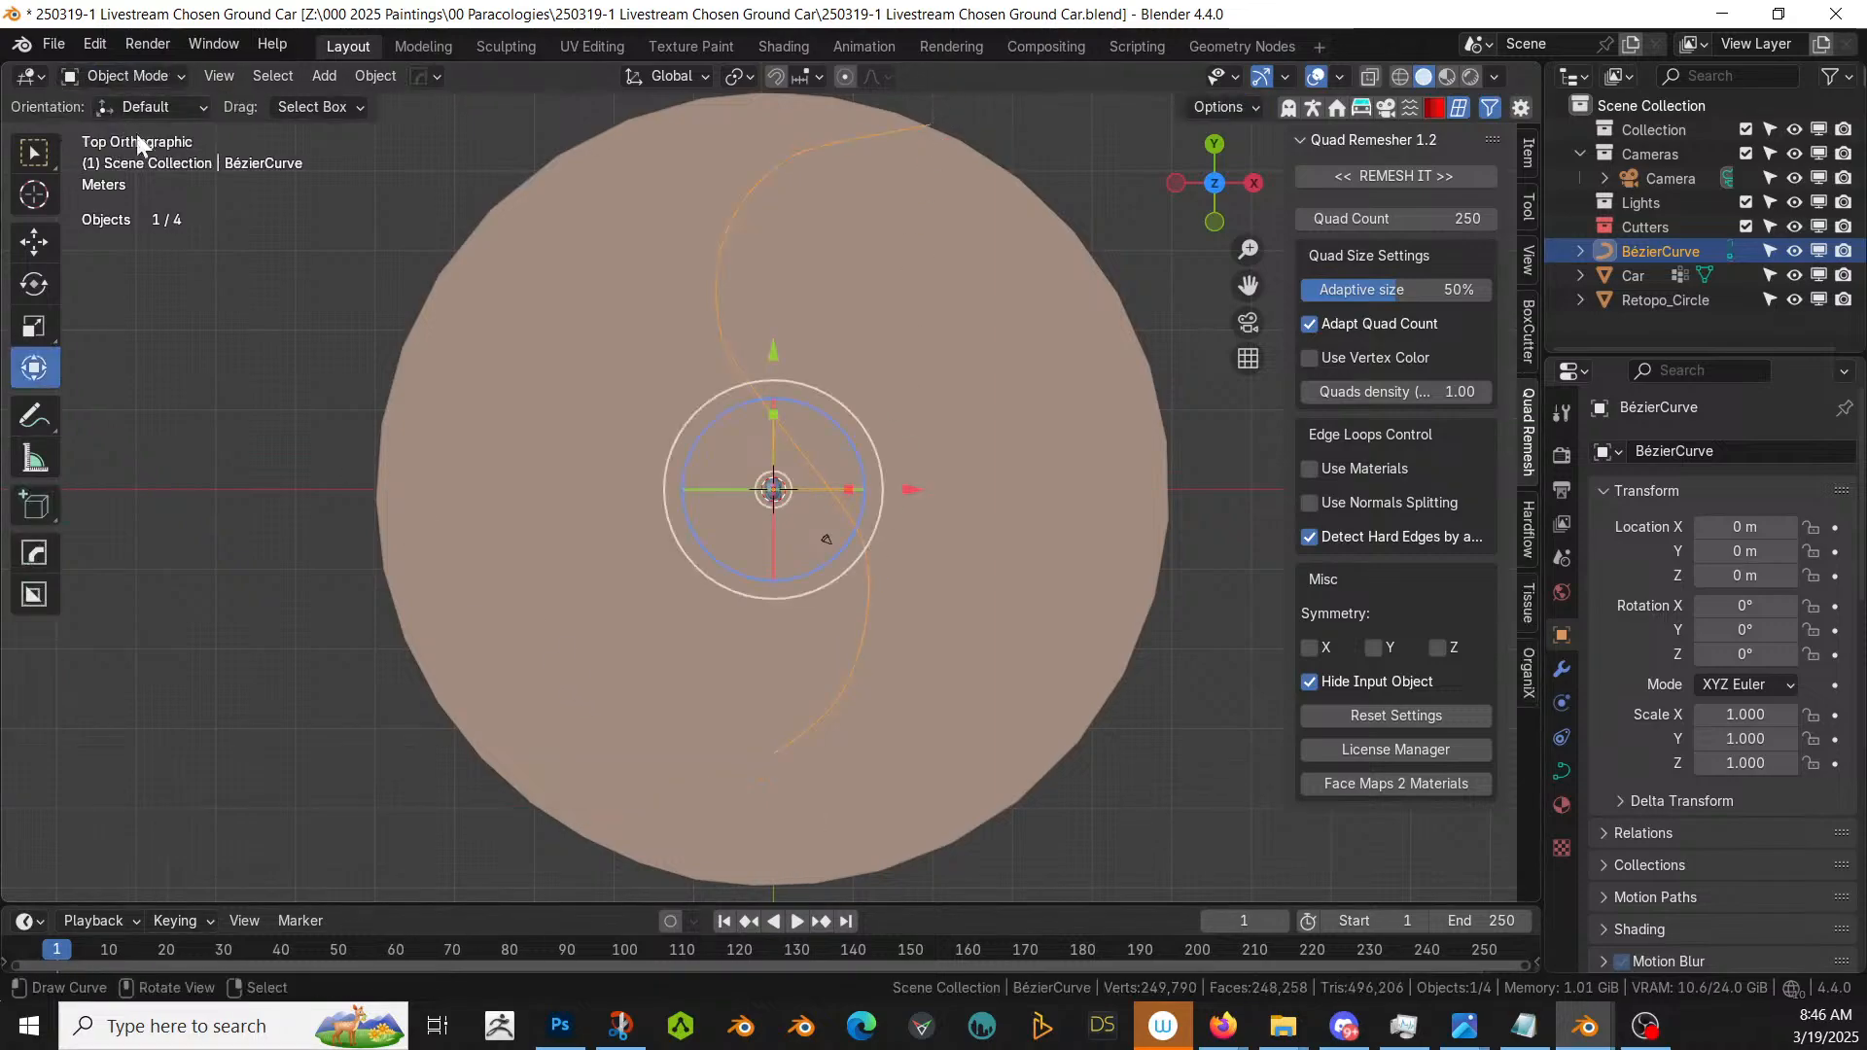
{"action": "middle_click_drag", "start_coordinate": [557, 478], "coordinate": [883, 283]}
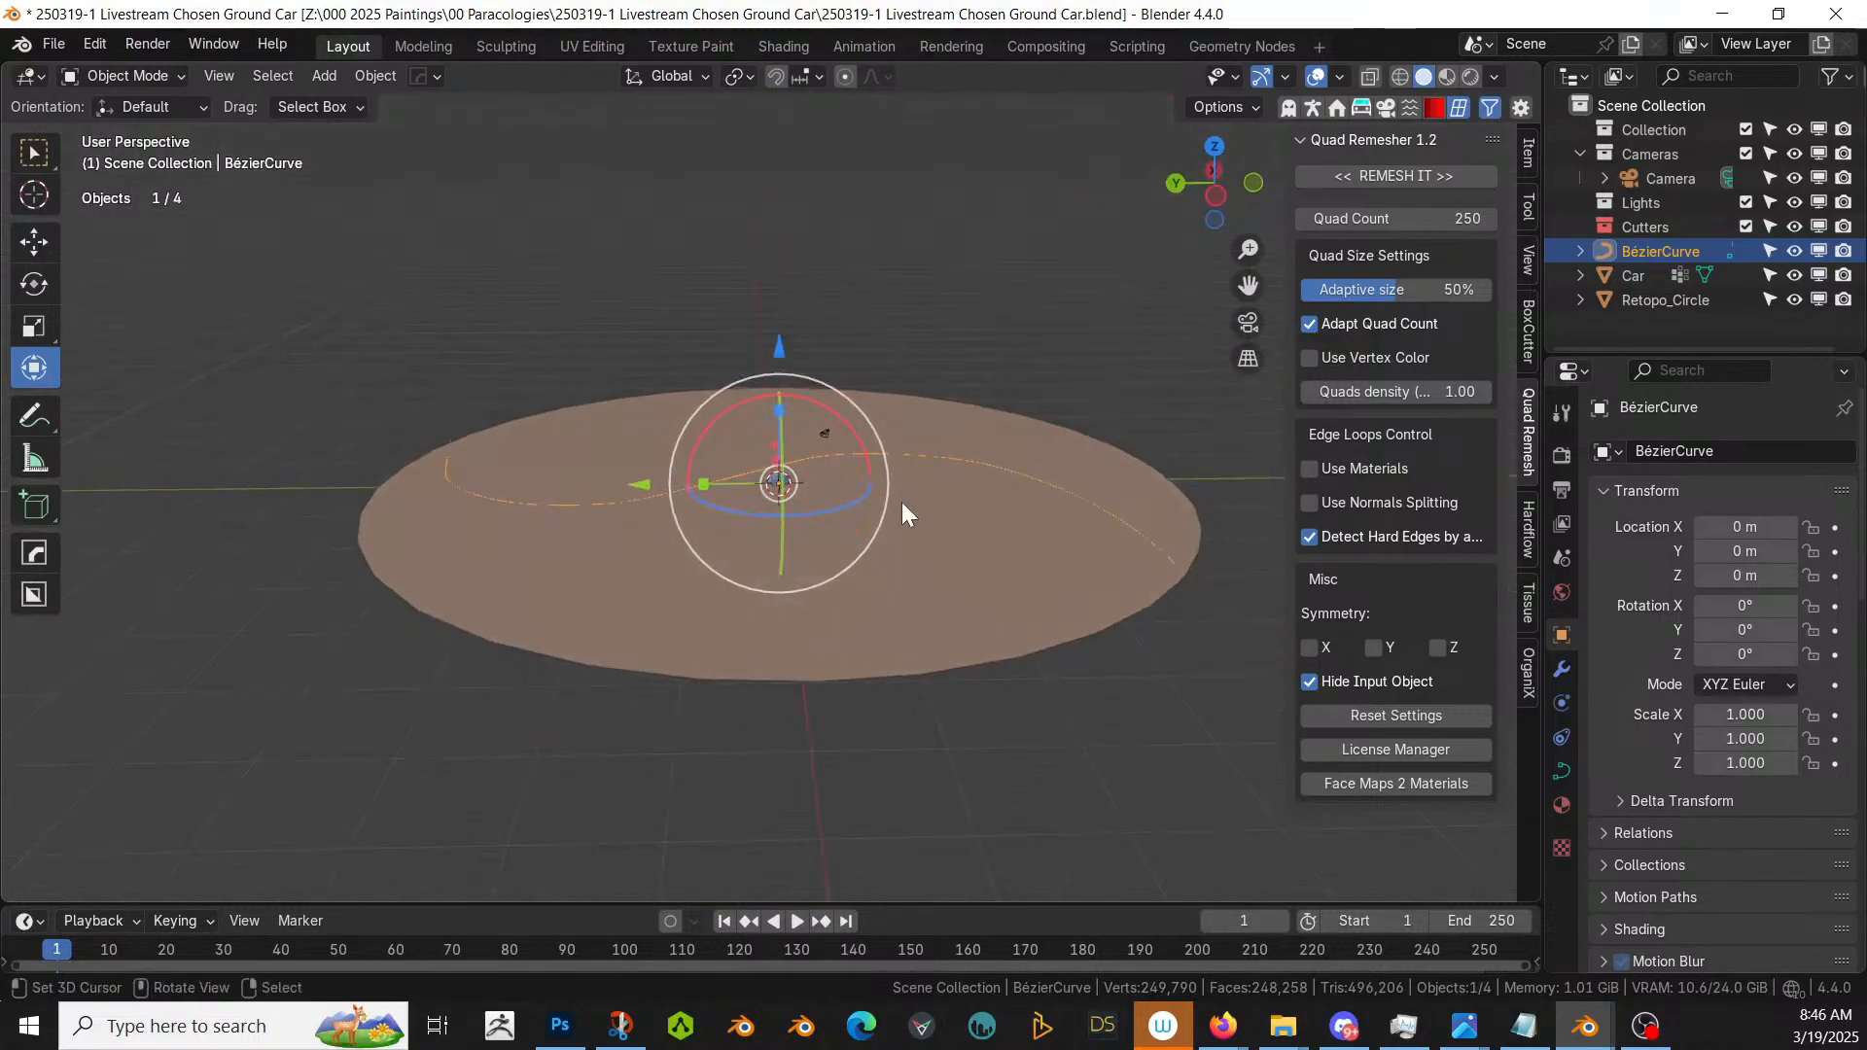
- Open the Bézier curve for point editing and turn on proportional editing with Random falloff
{"action": "key", "text": "Tab"}
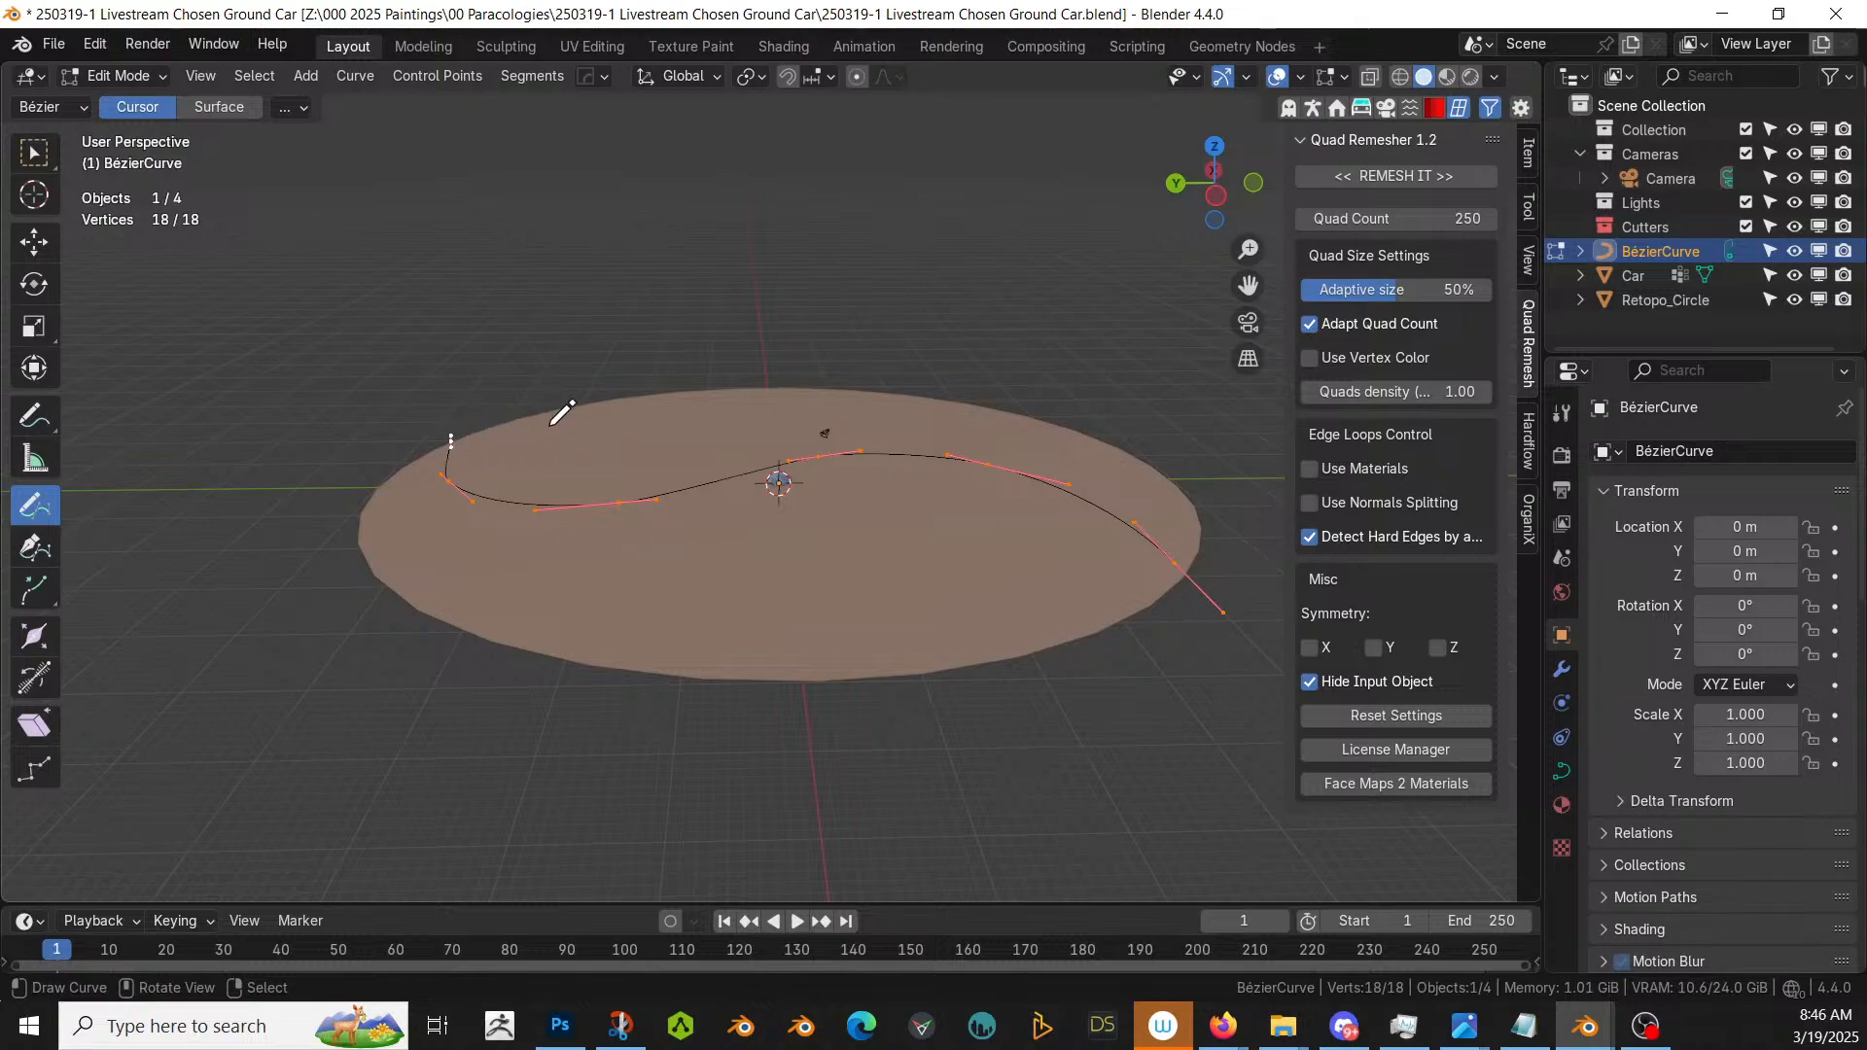
{"action": "left_click", "coordinate": [35, 367]}
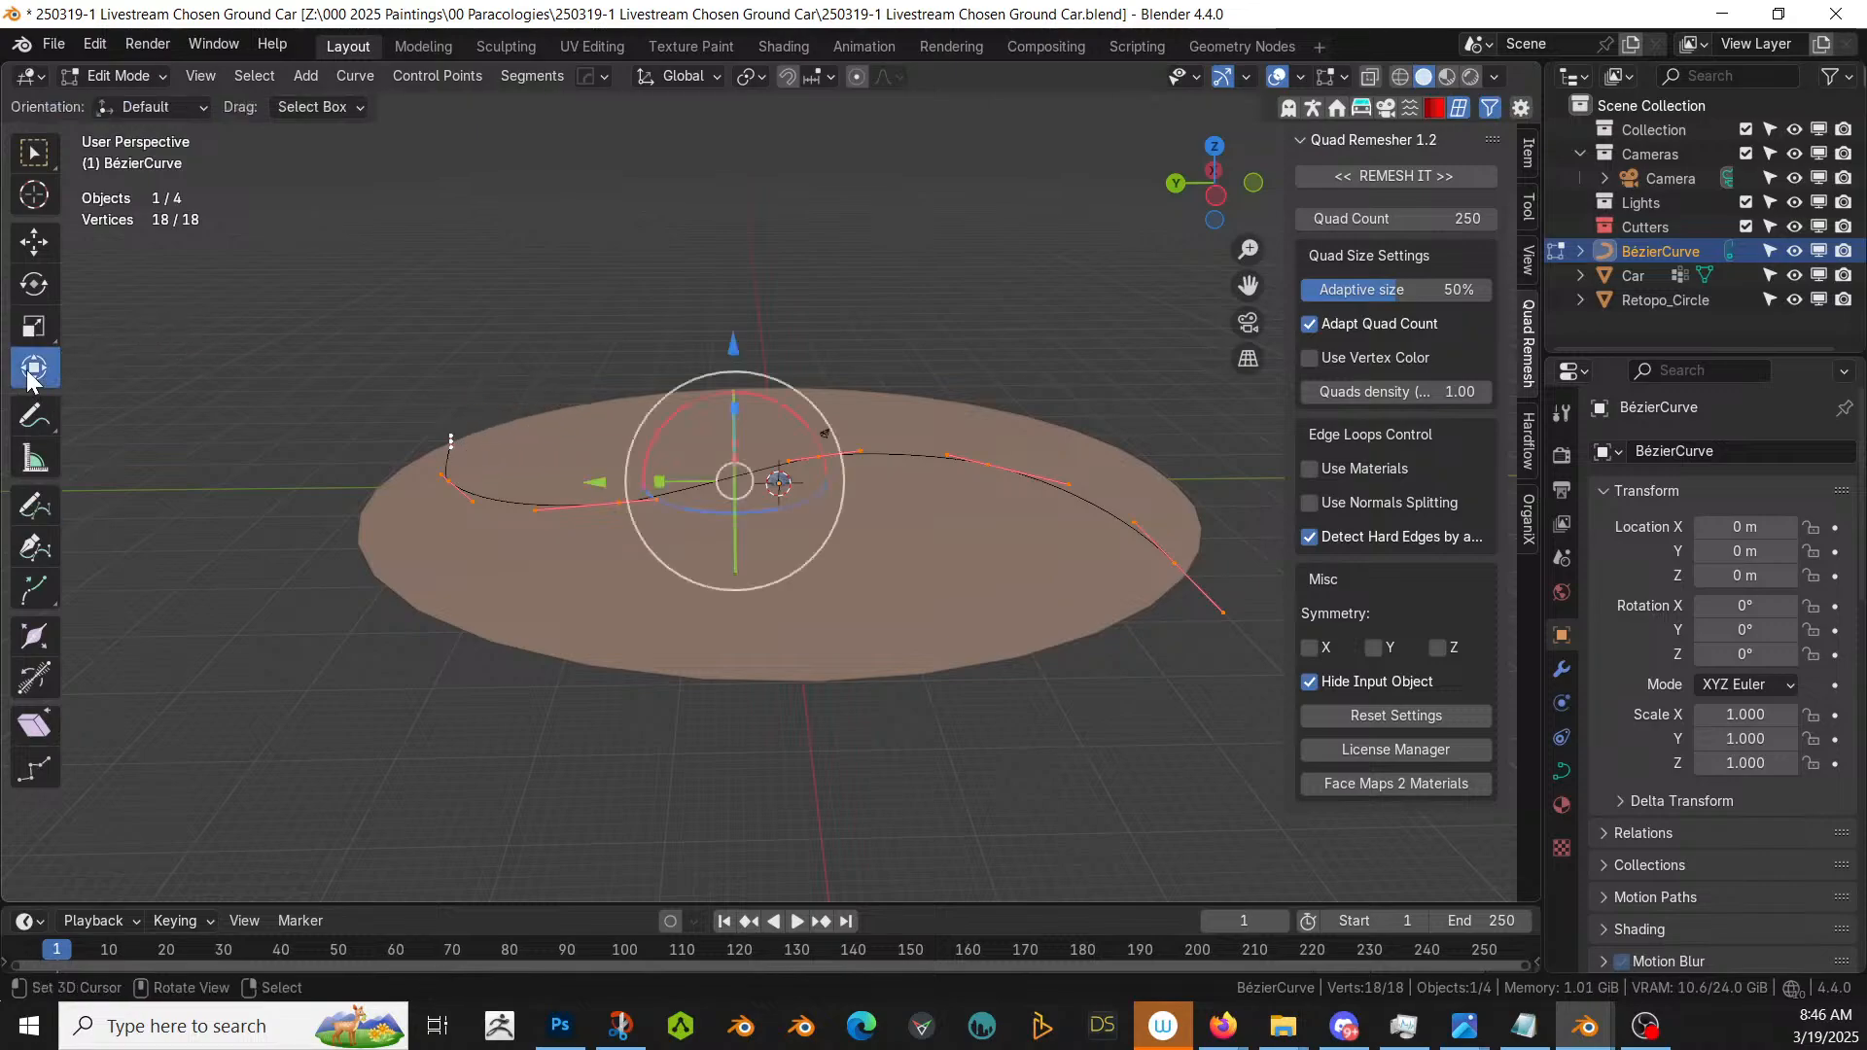
{"action": "key", "text": "o"}
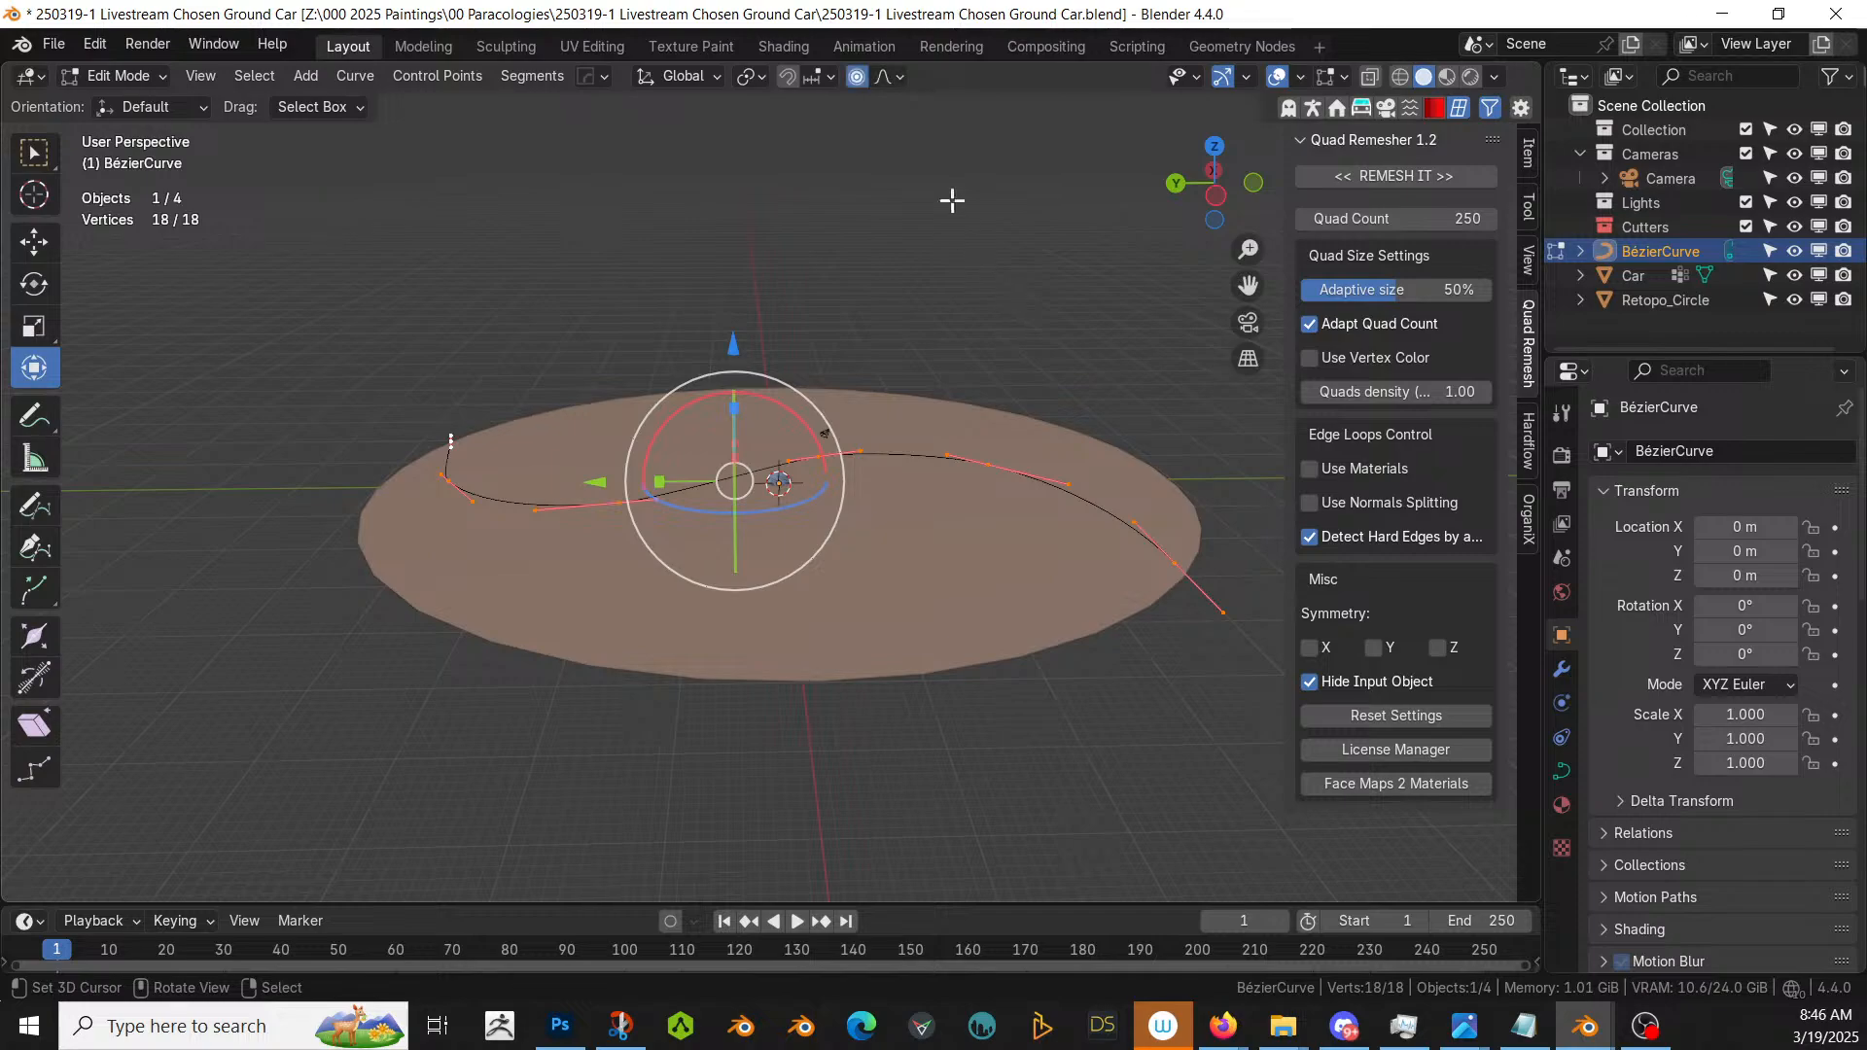
{"action": "left_click", "coordinate": [902, 77]}
{"action": "left_click", "coordinate": [880, 354]}
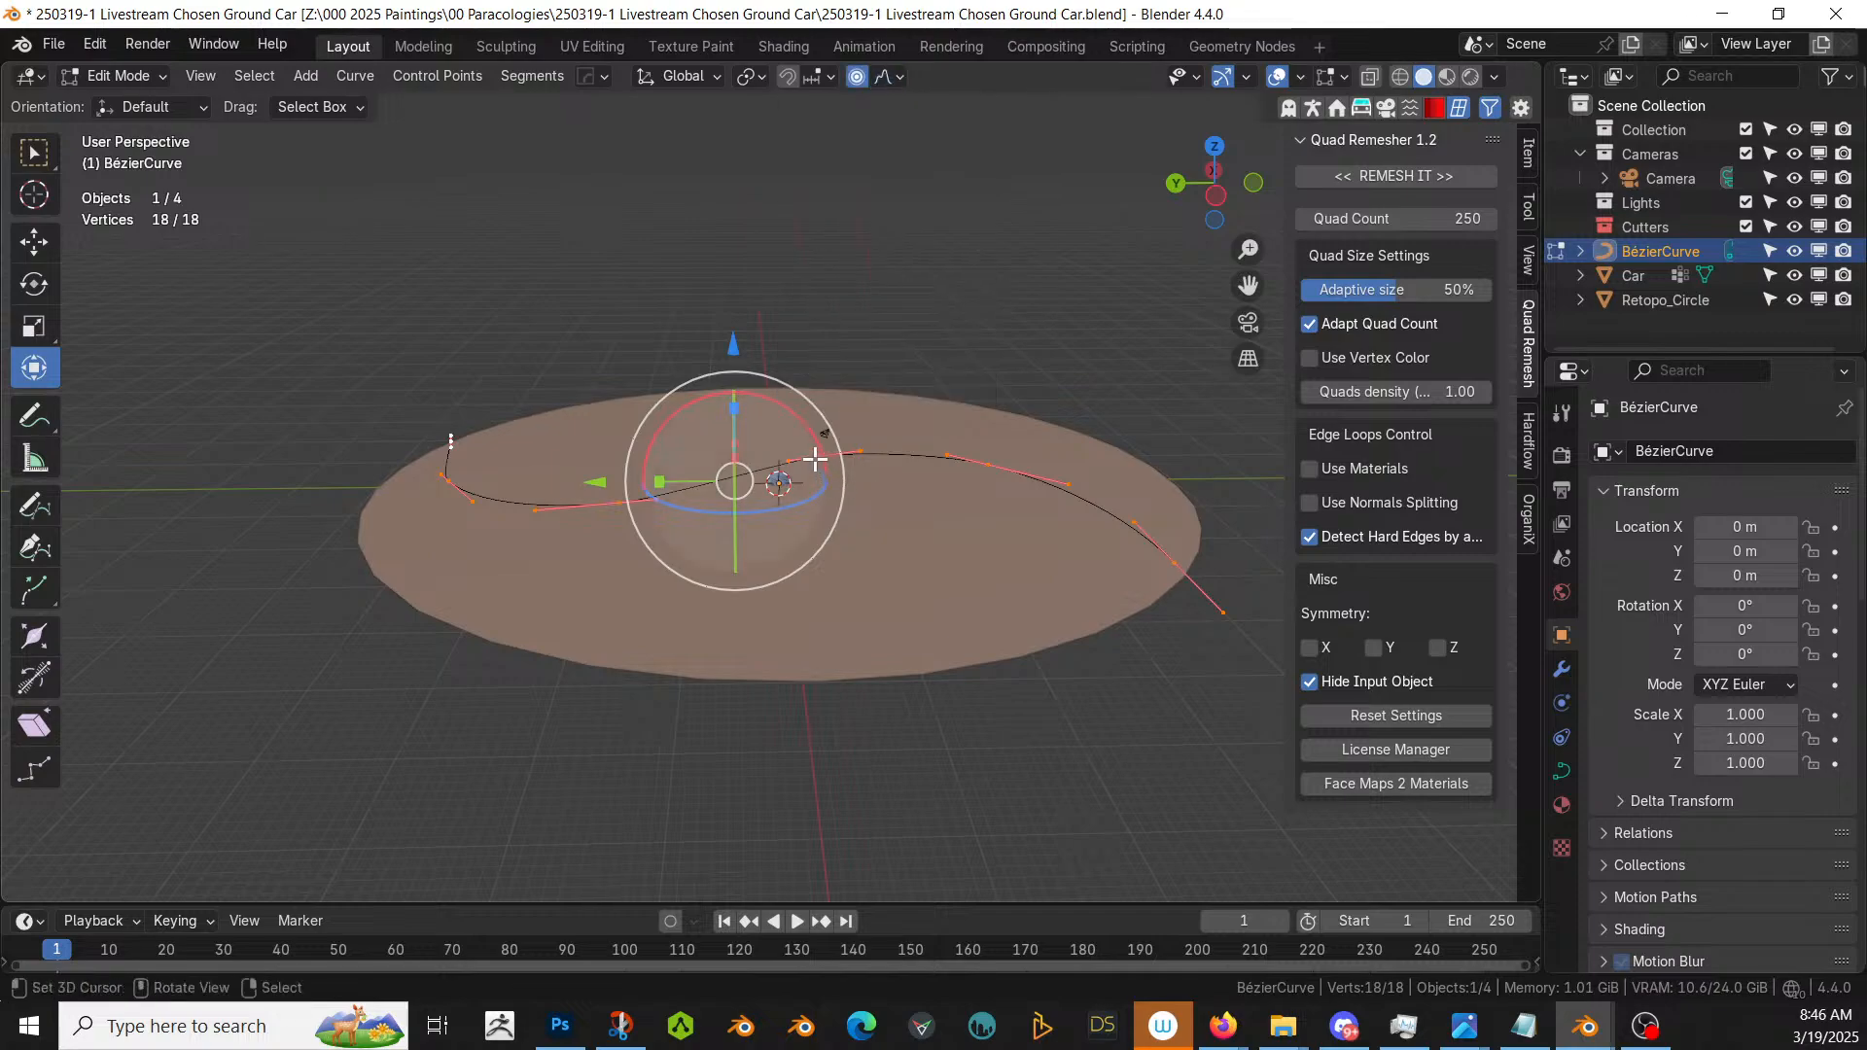
- Raise the curve's middle control point about 3.3 m along Z with a proportional size of about 97 m, and return to Object Mode
{"action": "left_click", "coordinate": [818, 455]}
{"action": "key", "text": "g"}
{"action": "key", "text": "z"}
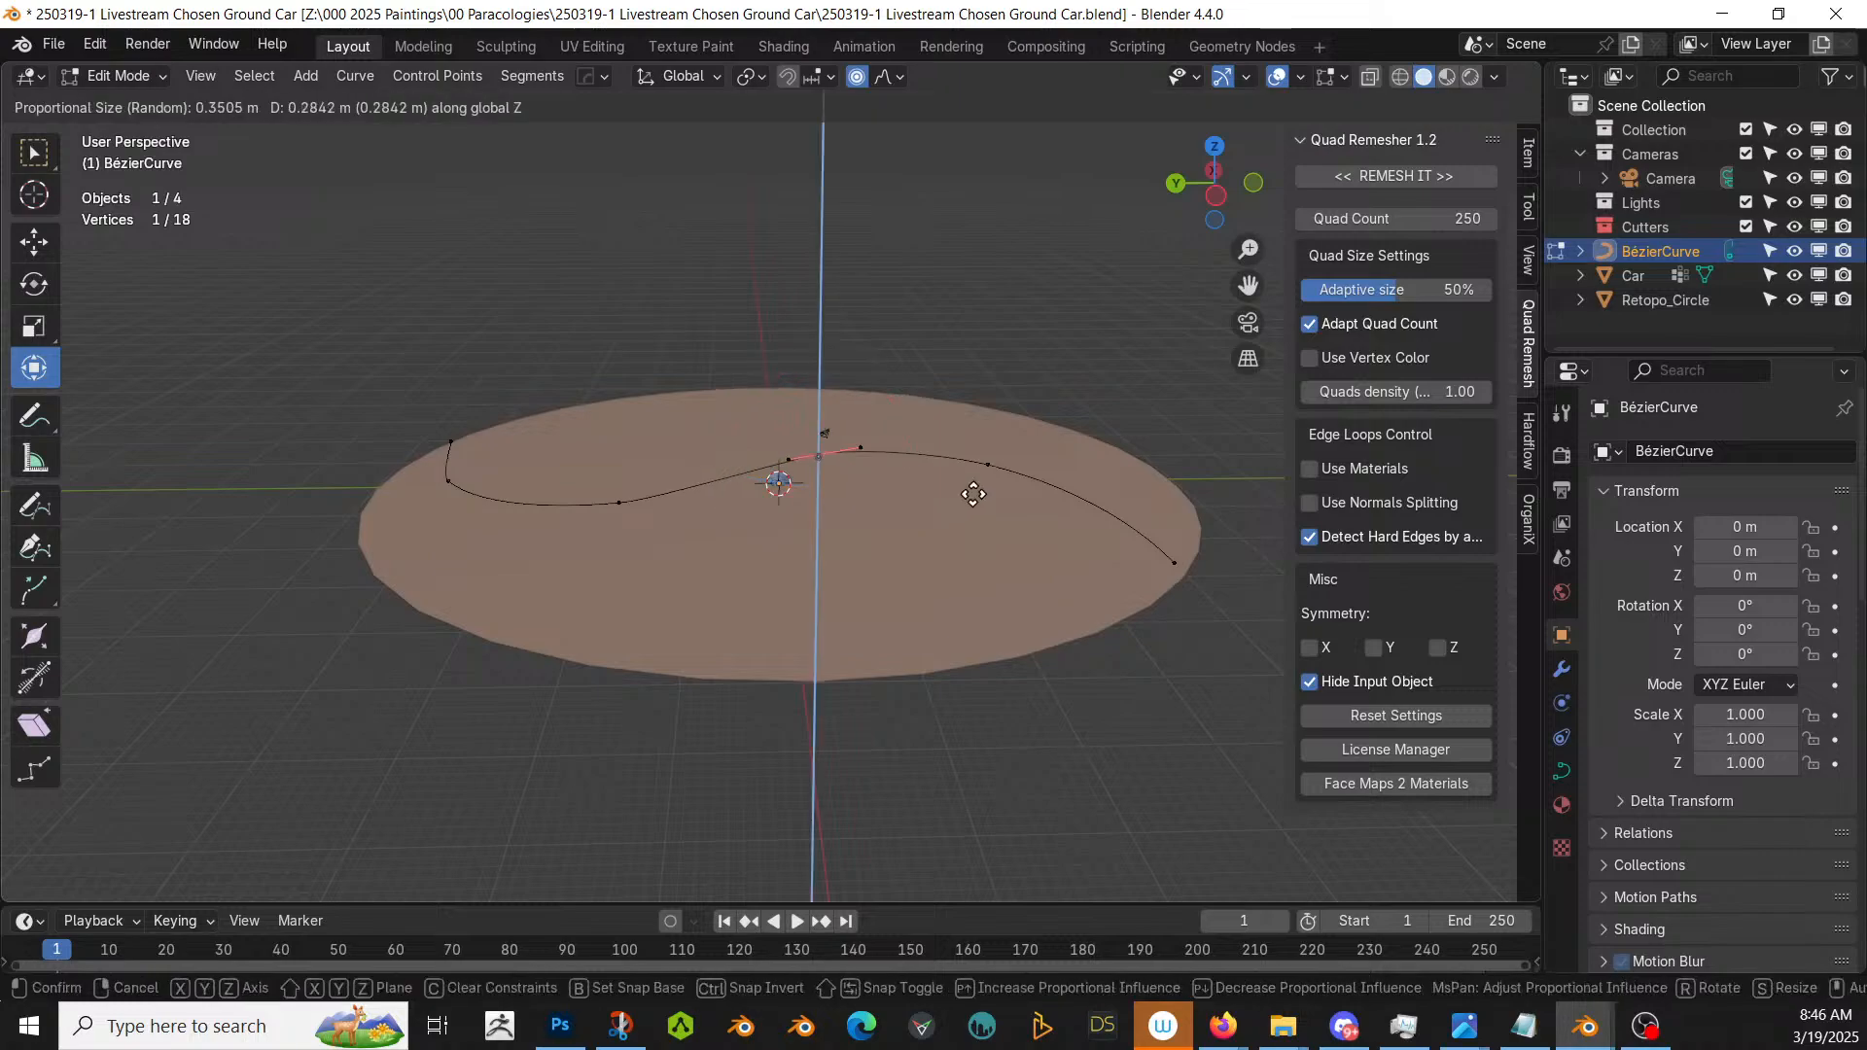
{"action": "scroll", "coordinate": [969, 466], "scroll_direction": "up", "scroll_amount": 20}
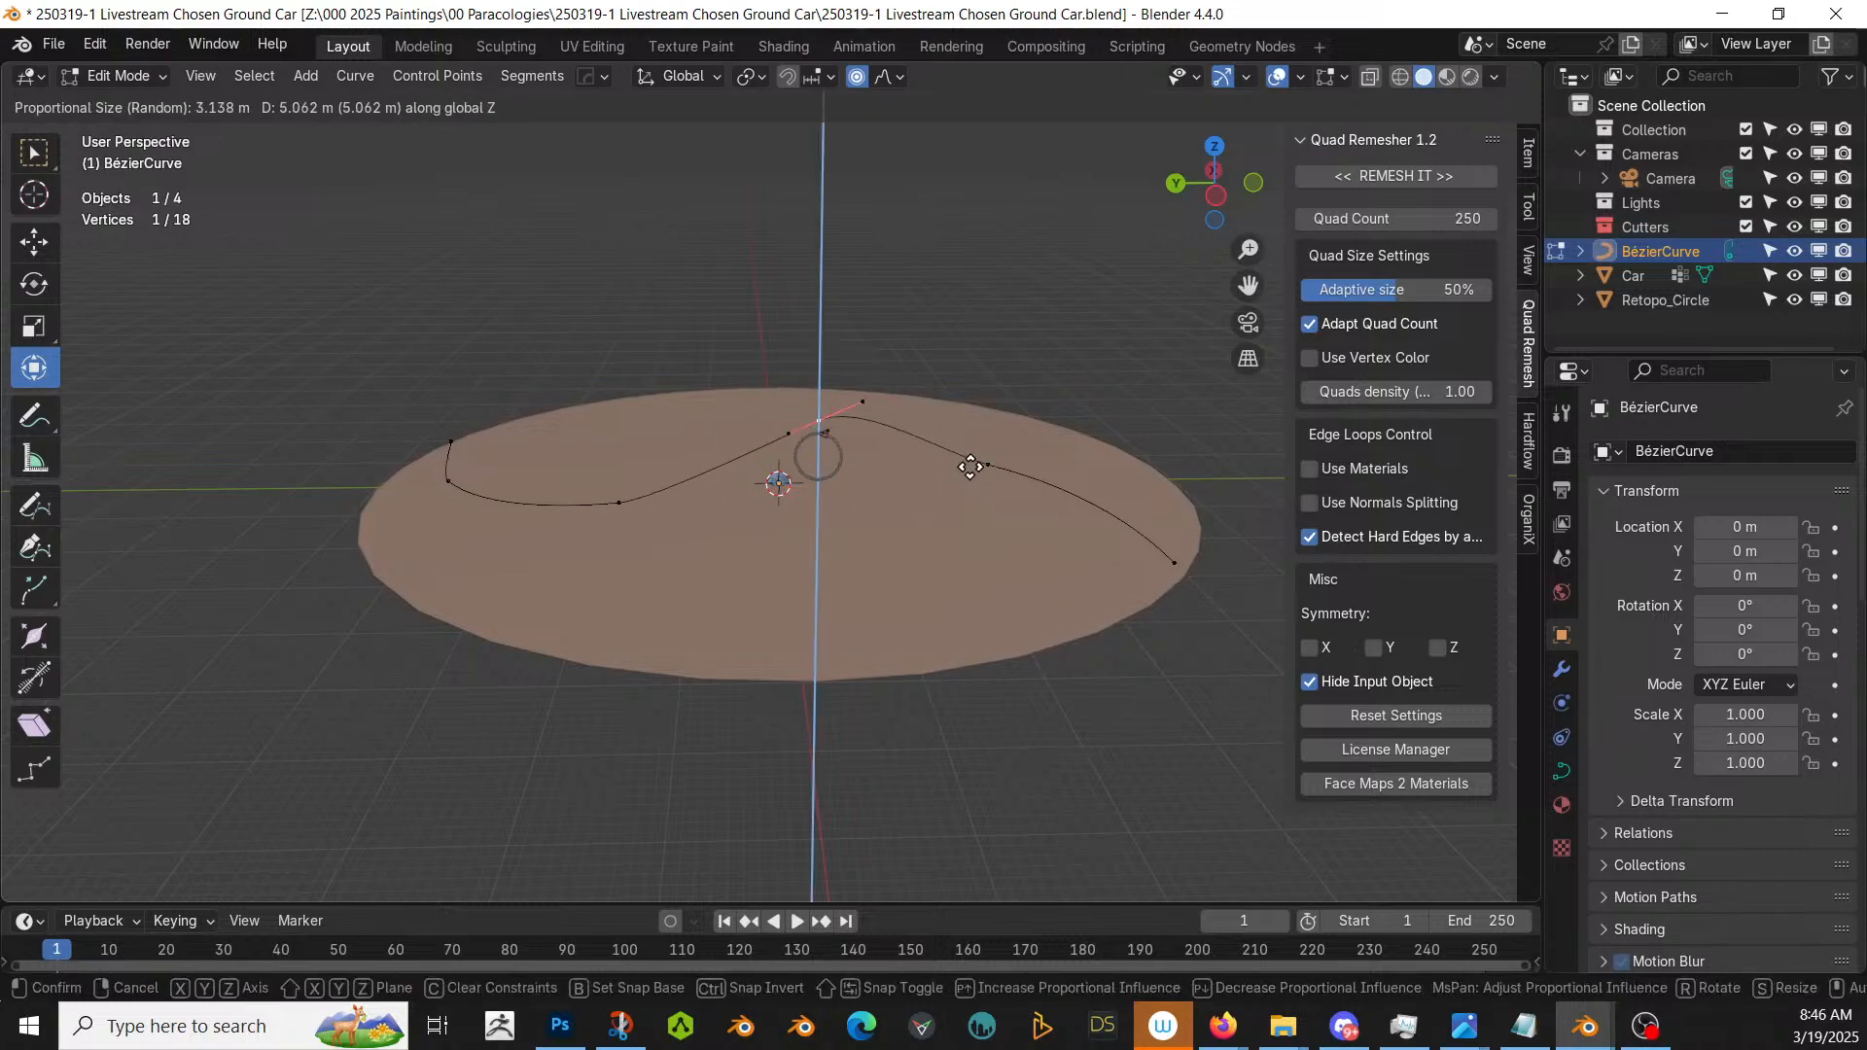
{"action": "scroll", "coordinate": [970, 467], "scroll_direction": "down", "scroll_amount": 11}
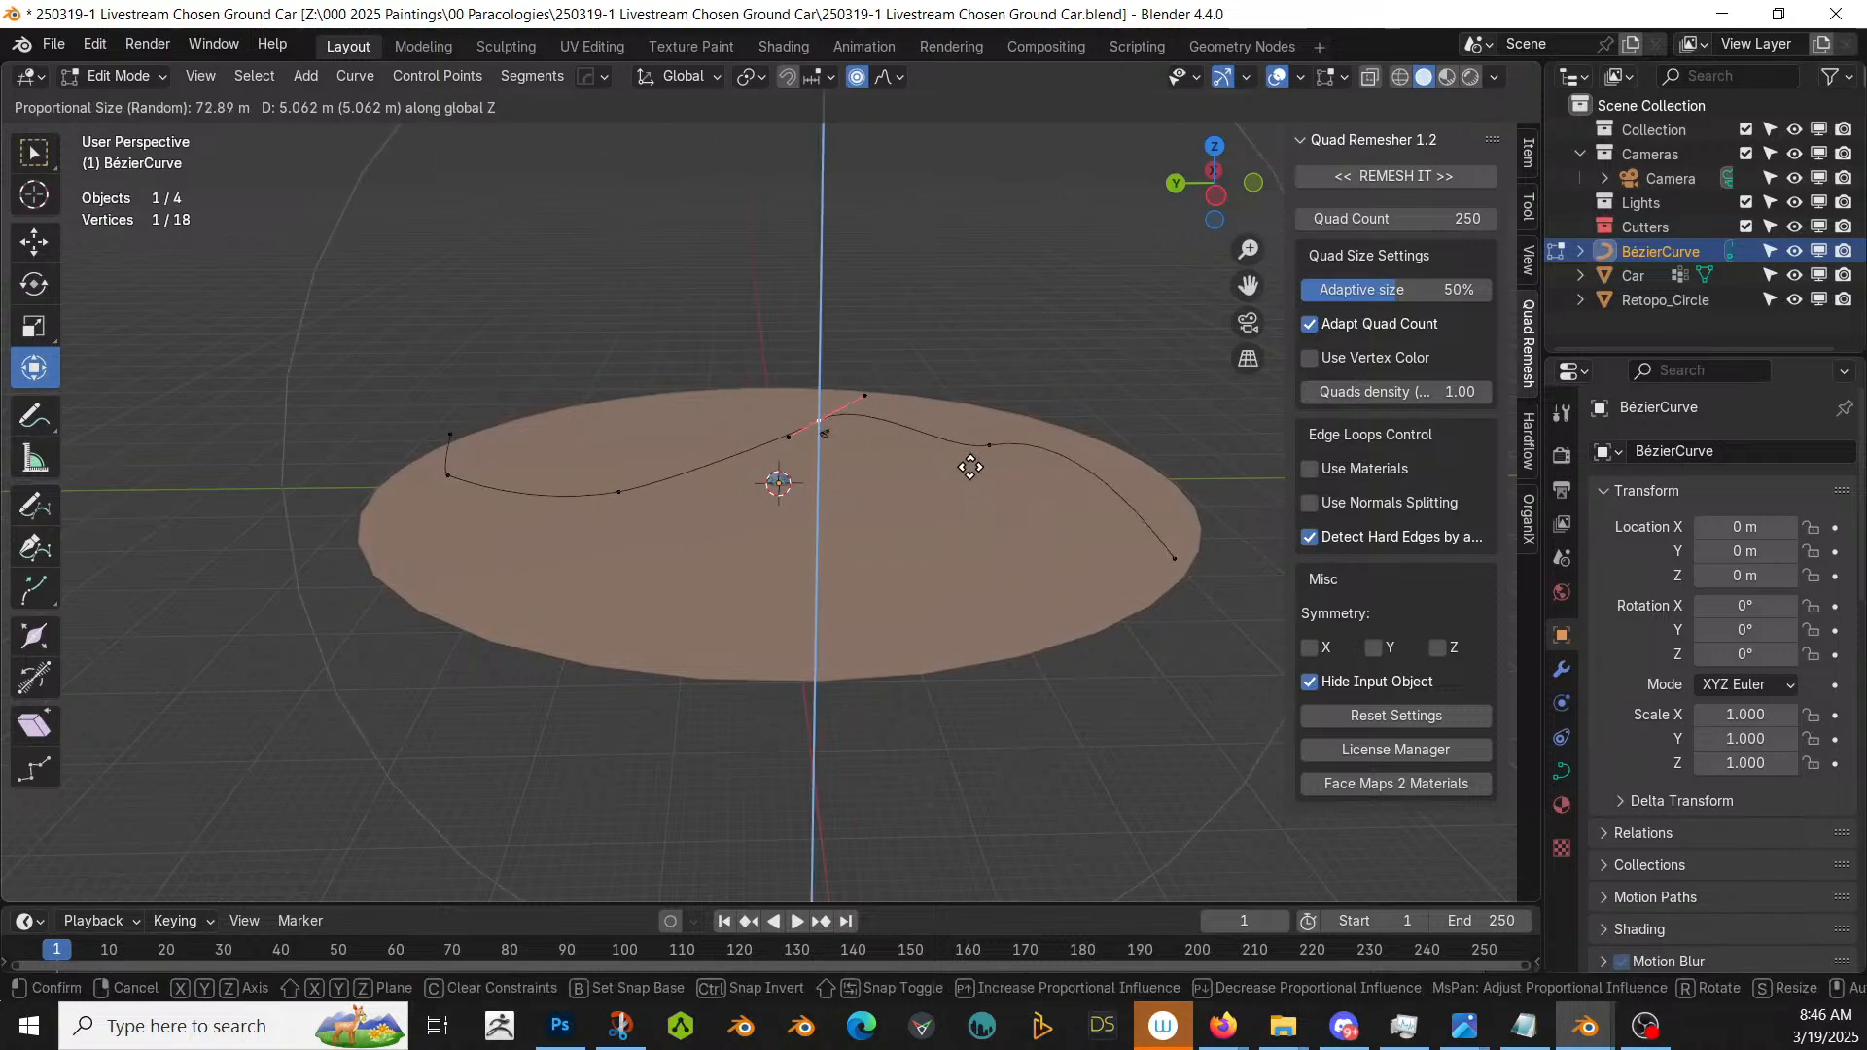
{"action": "scroll", "coordinate": [971, 468], "scroll_direction": "down", "scroll_amount": 2}
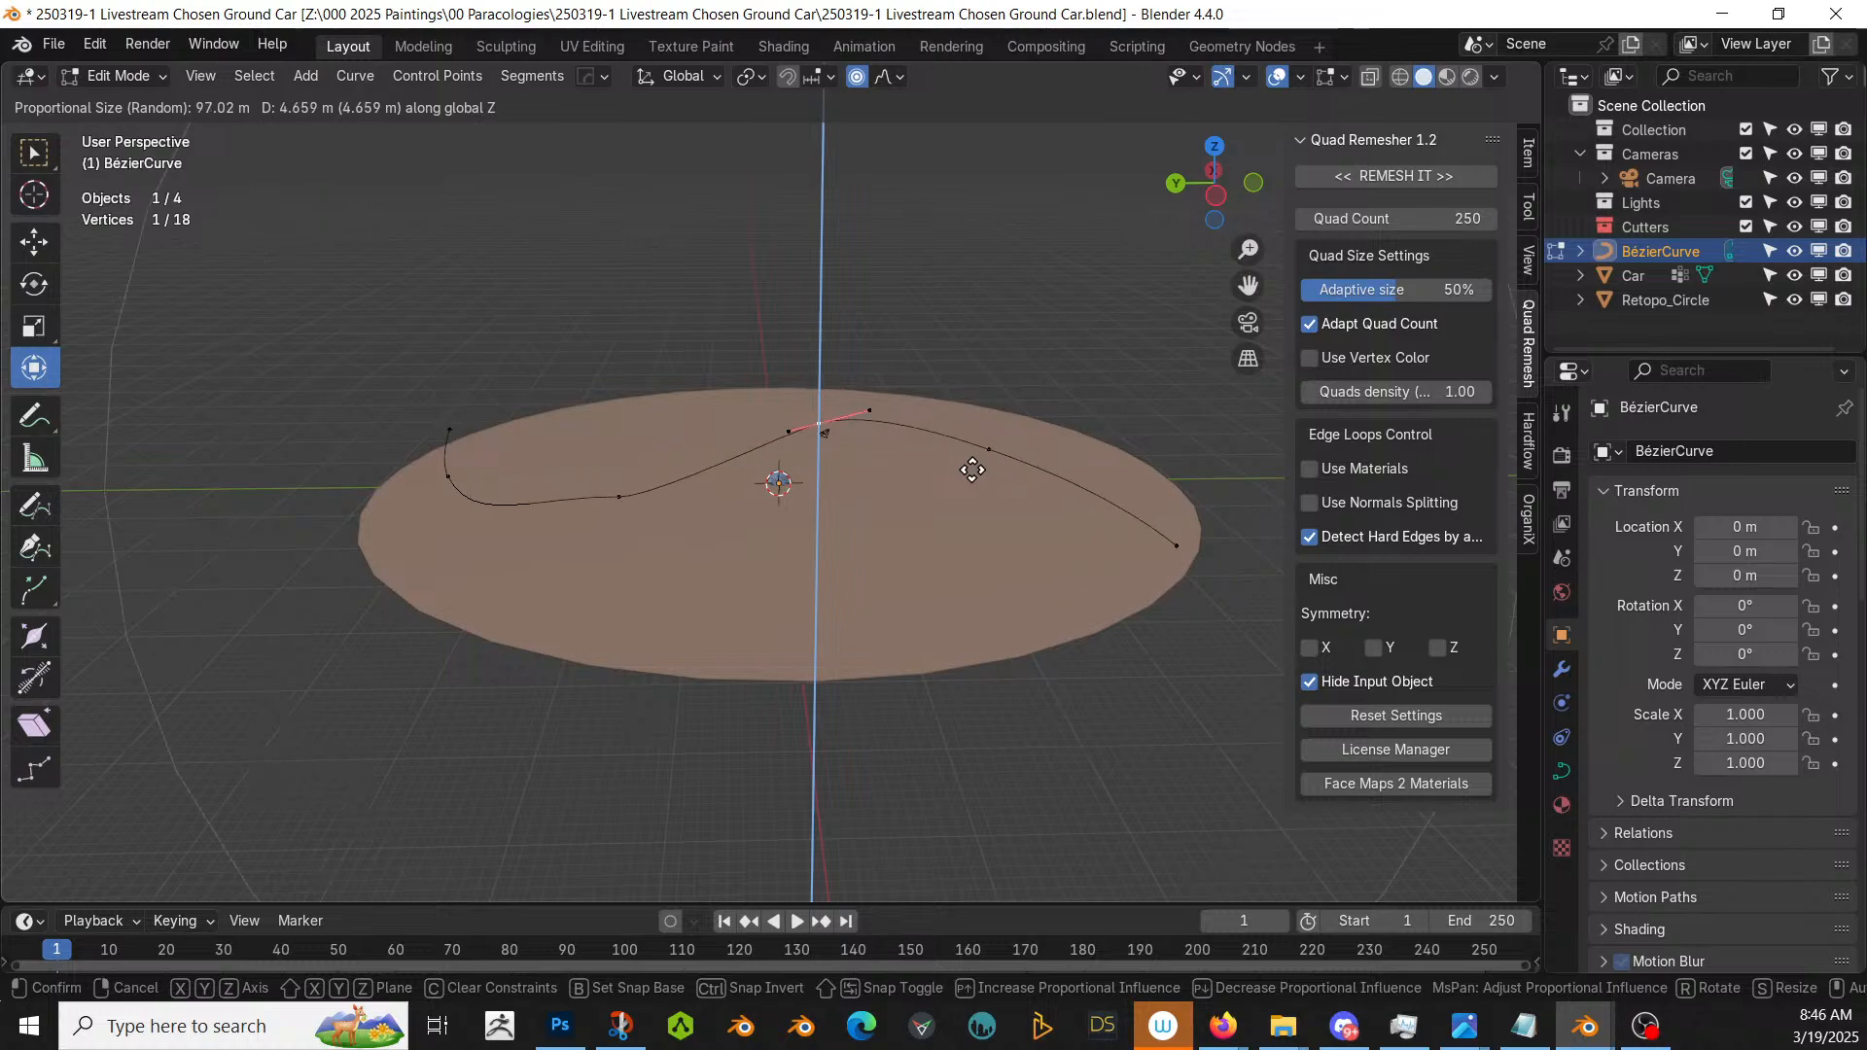
{"action": "left_click", "coordinate": [974, 478]}
{"action": "middle_click_drag", "start_coordinate": [974, 479], "coordinate": [845, 505]}
{"action": "left_click", "coordinate": [142, 76]}
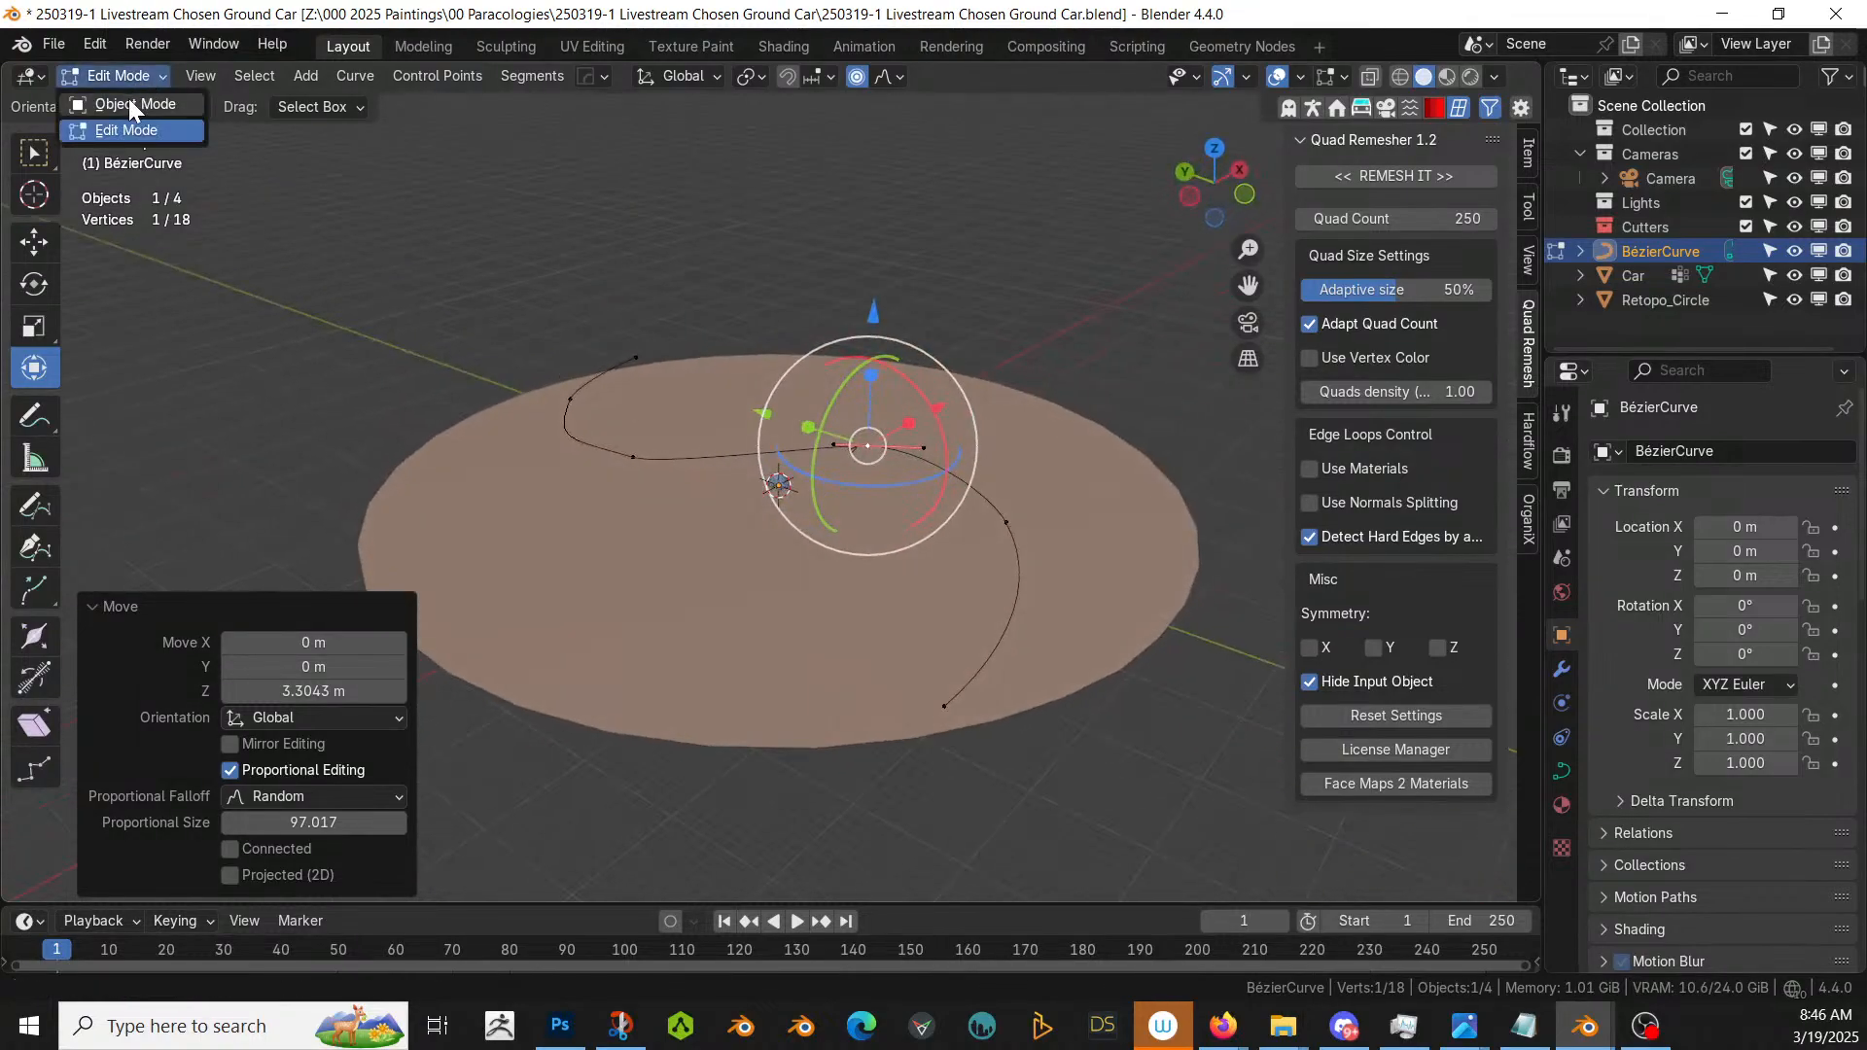
{"action": "left_click", "coordinate": [133, 105]}
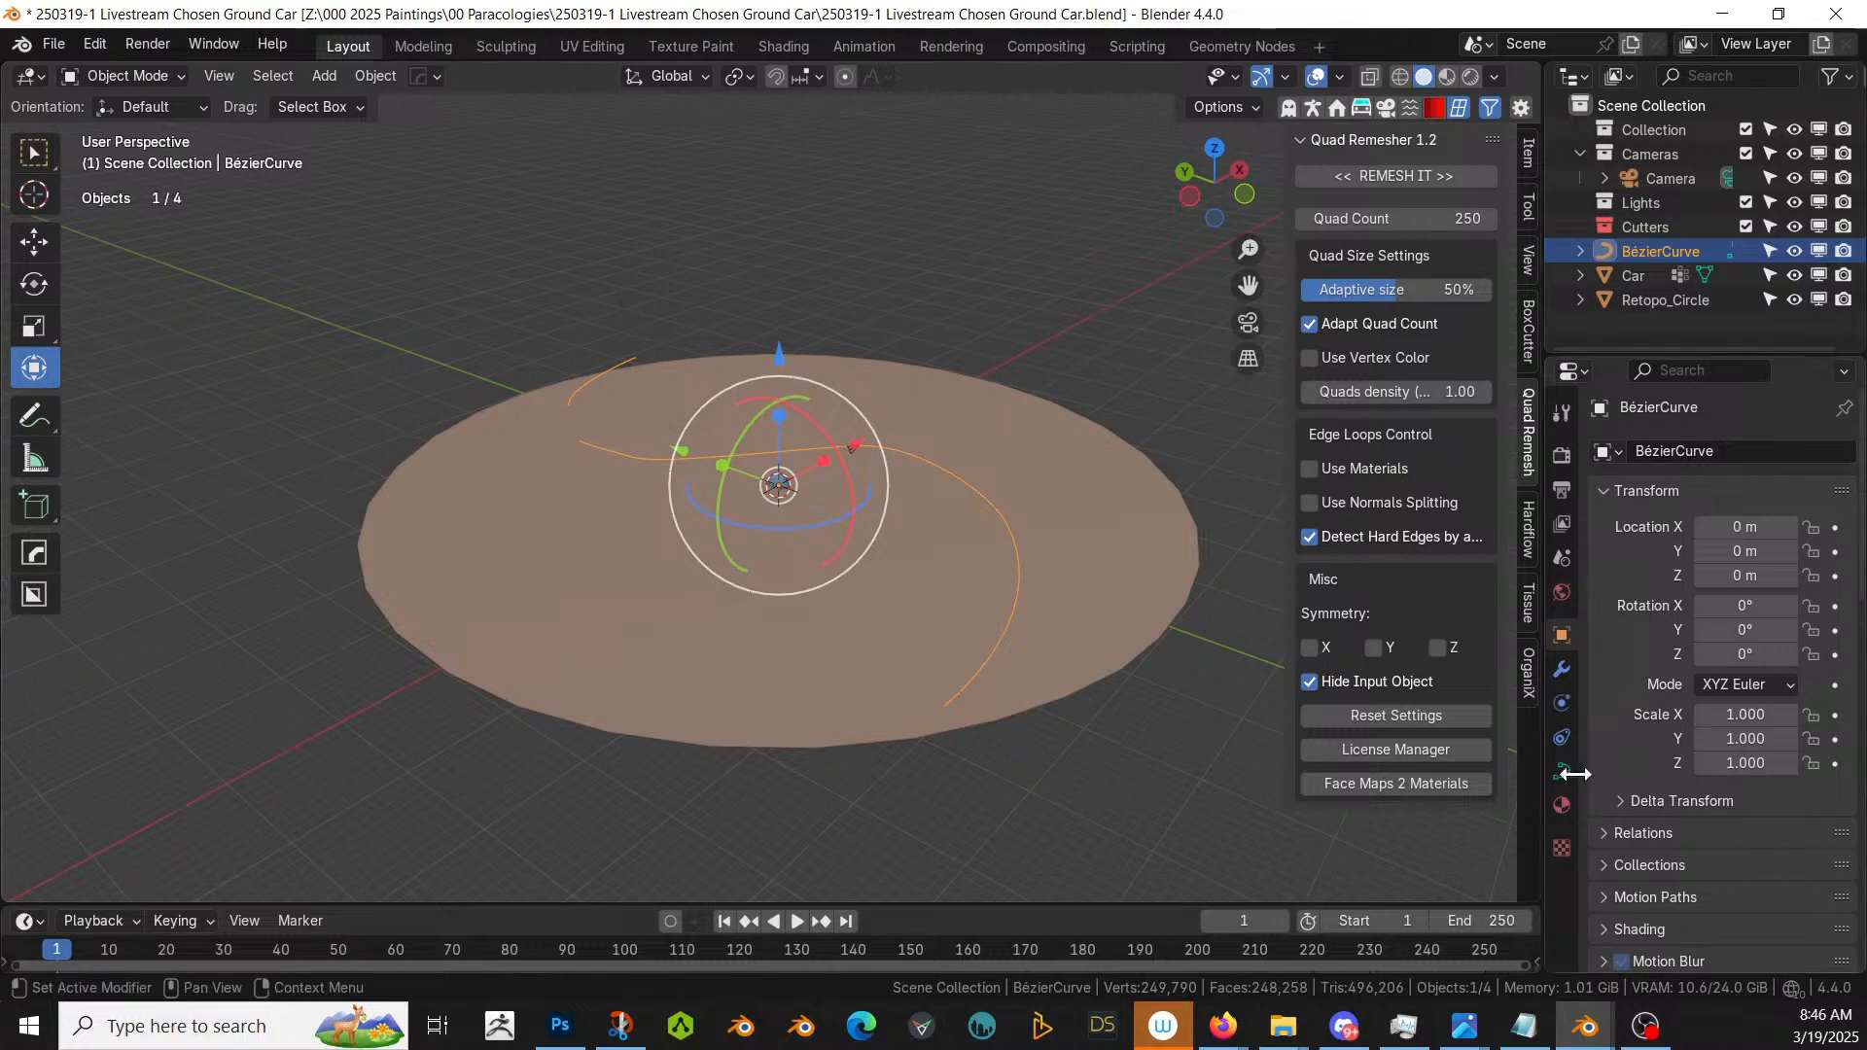
- Add the QP draw-terrain modifier from the Terrain assets to the ground disc and assign the Bézier curve as its Curves object
{"action": "left_click", "coordinate": [982, 493]}
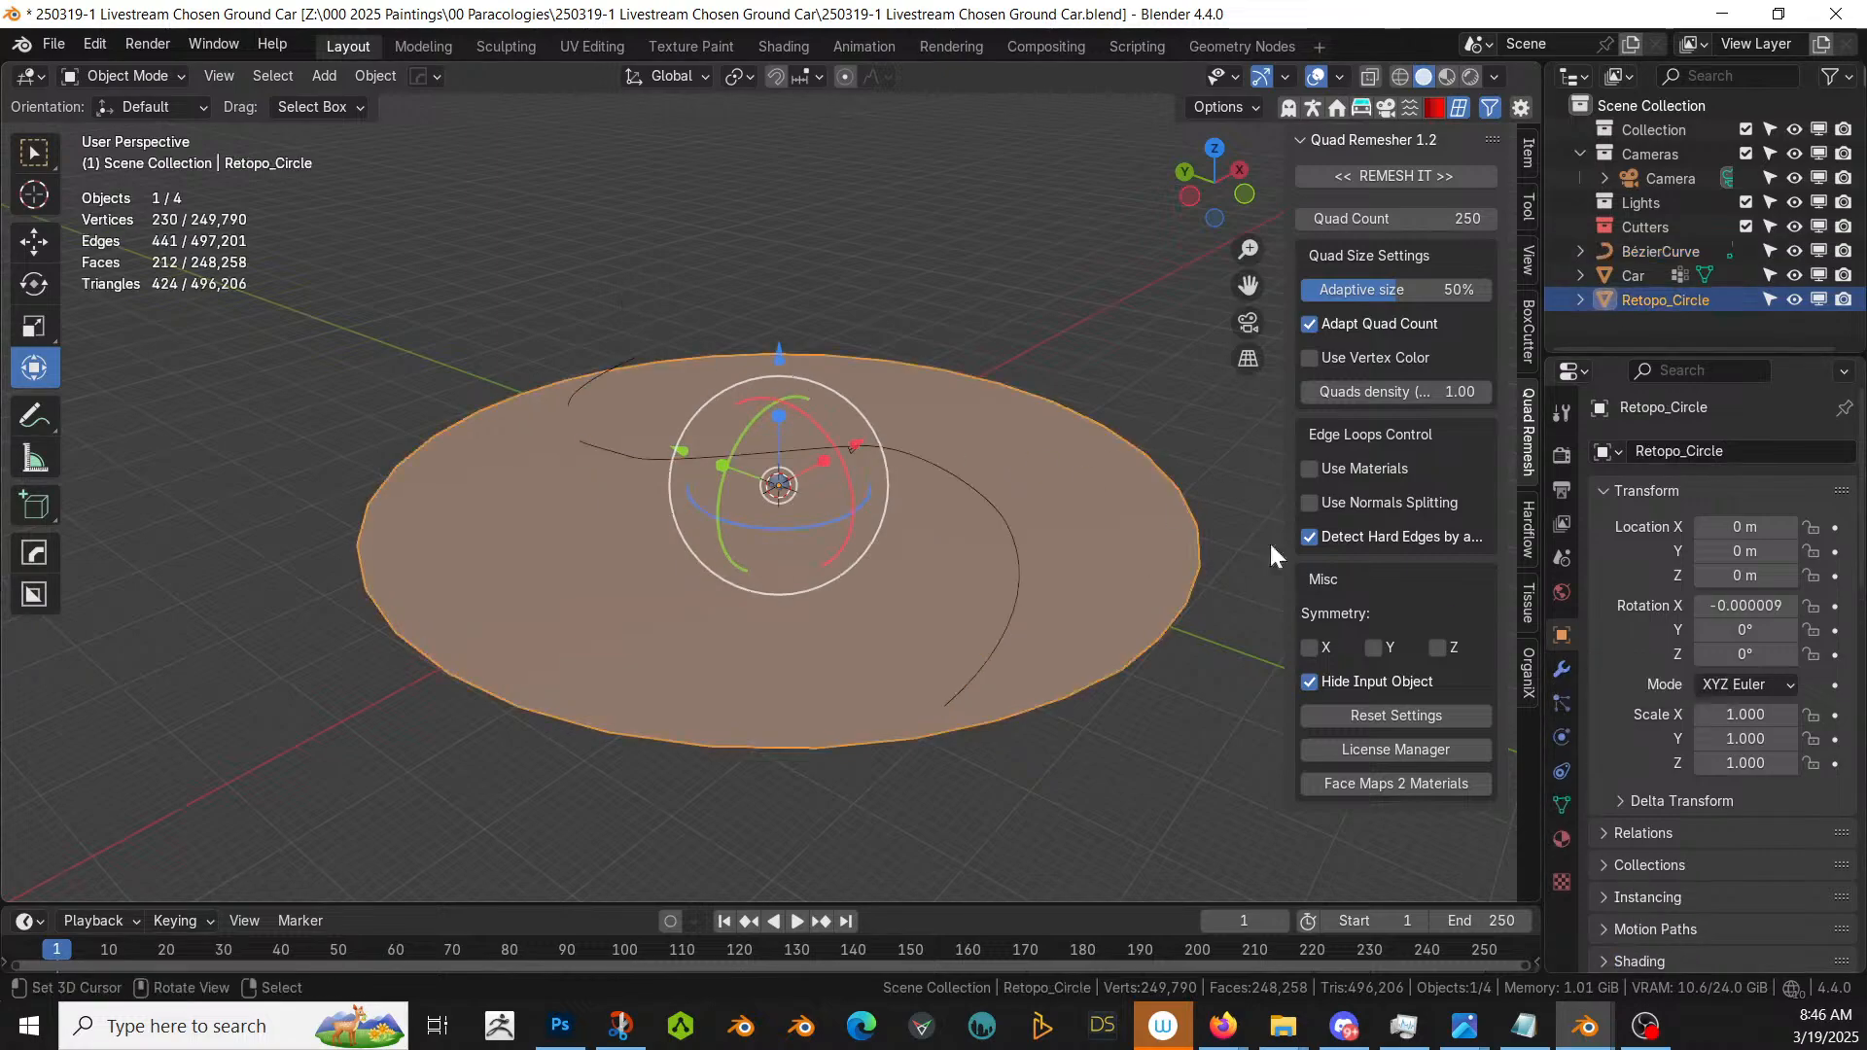
{"action": "left_click", "coordinate": [1562, 668]}
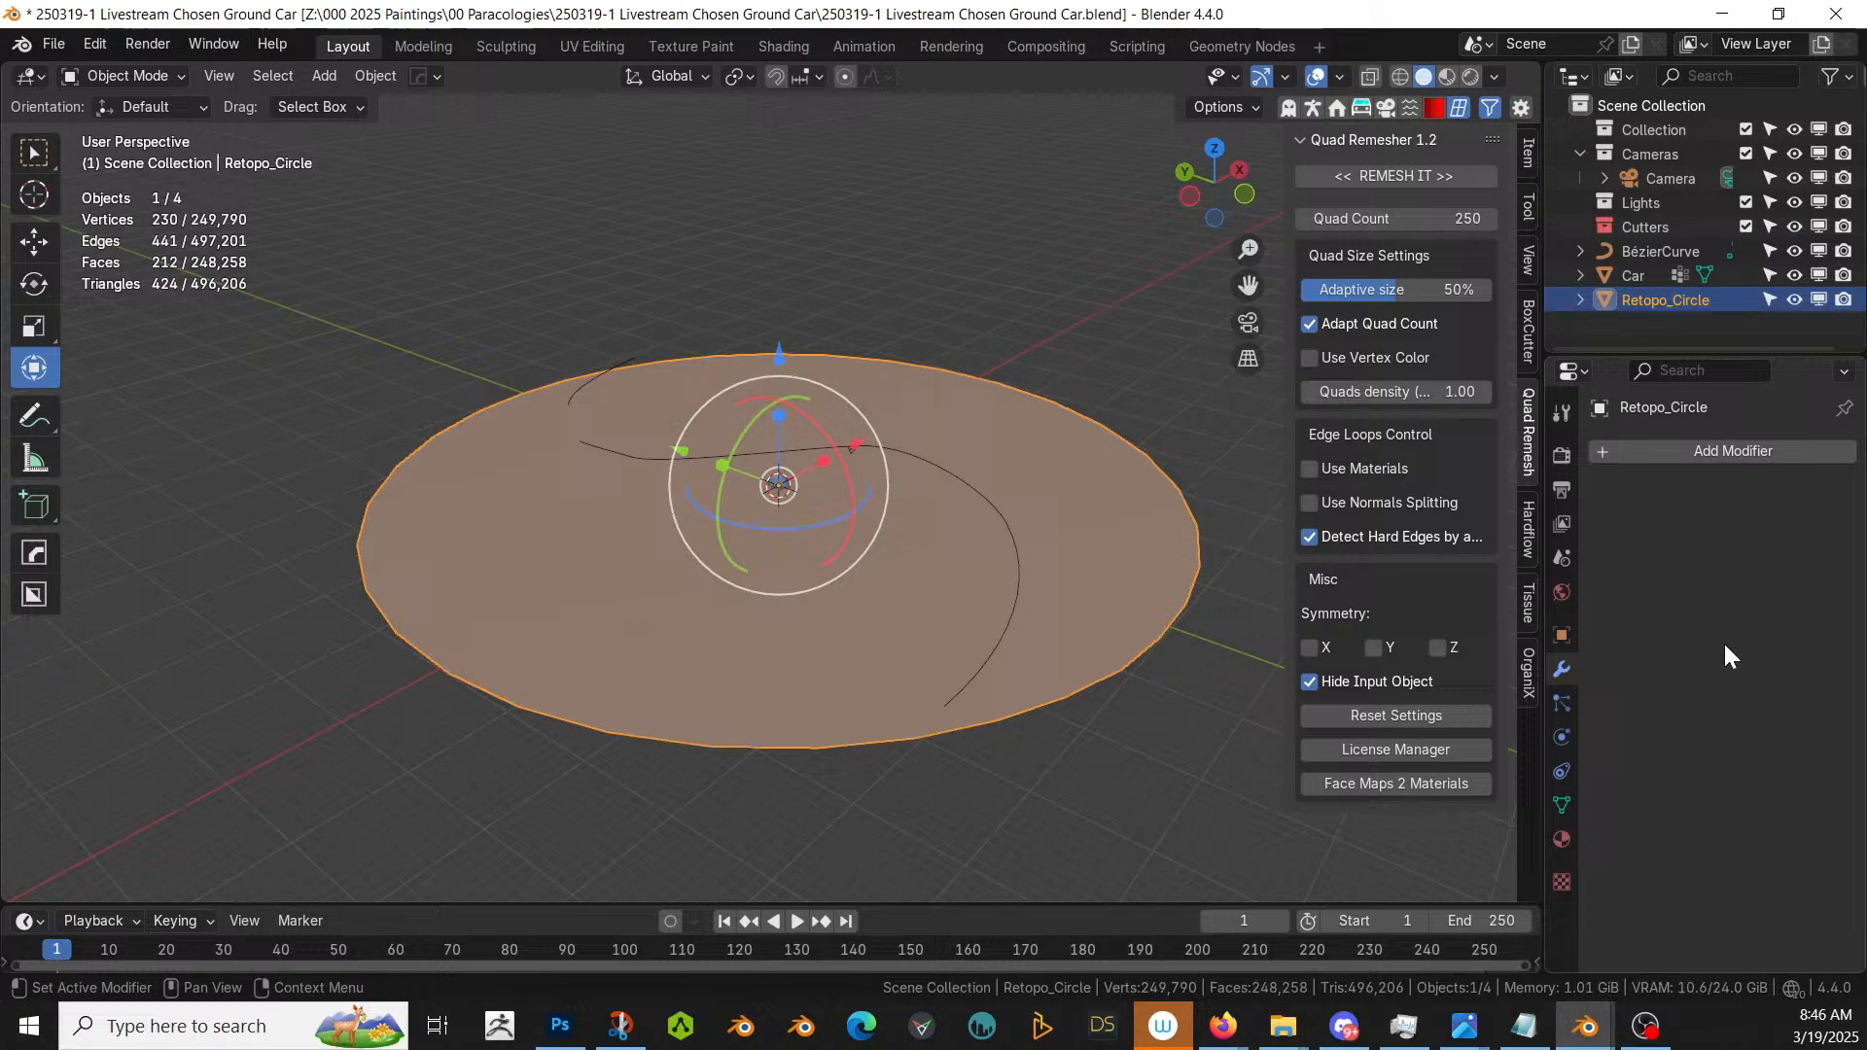
{"action": "left_click", "coordinate": [1720, 444]}
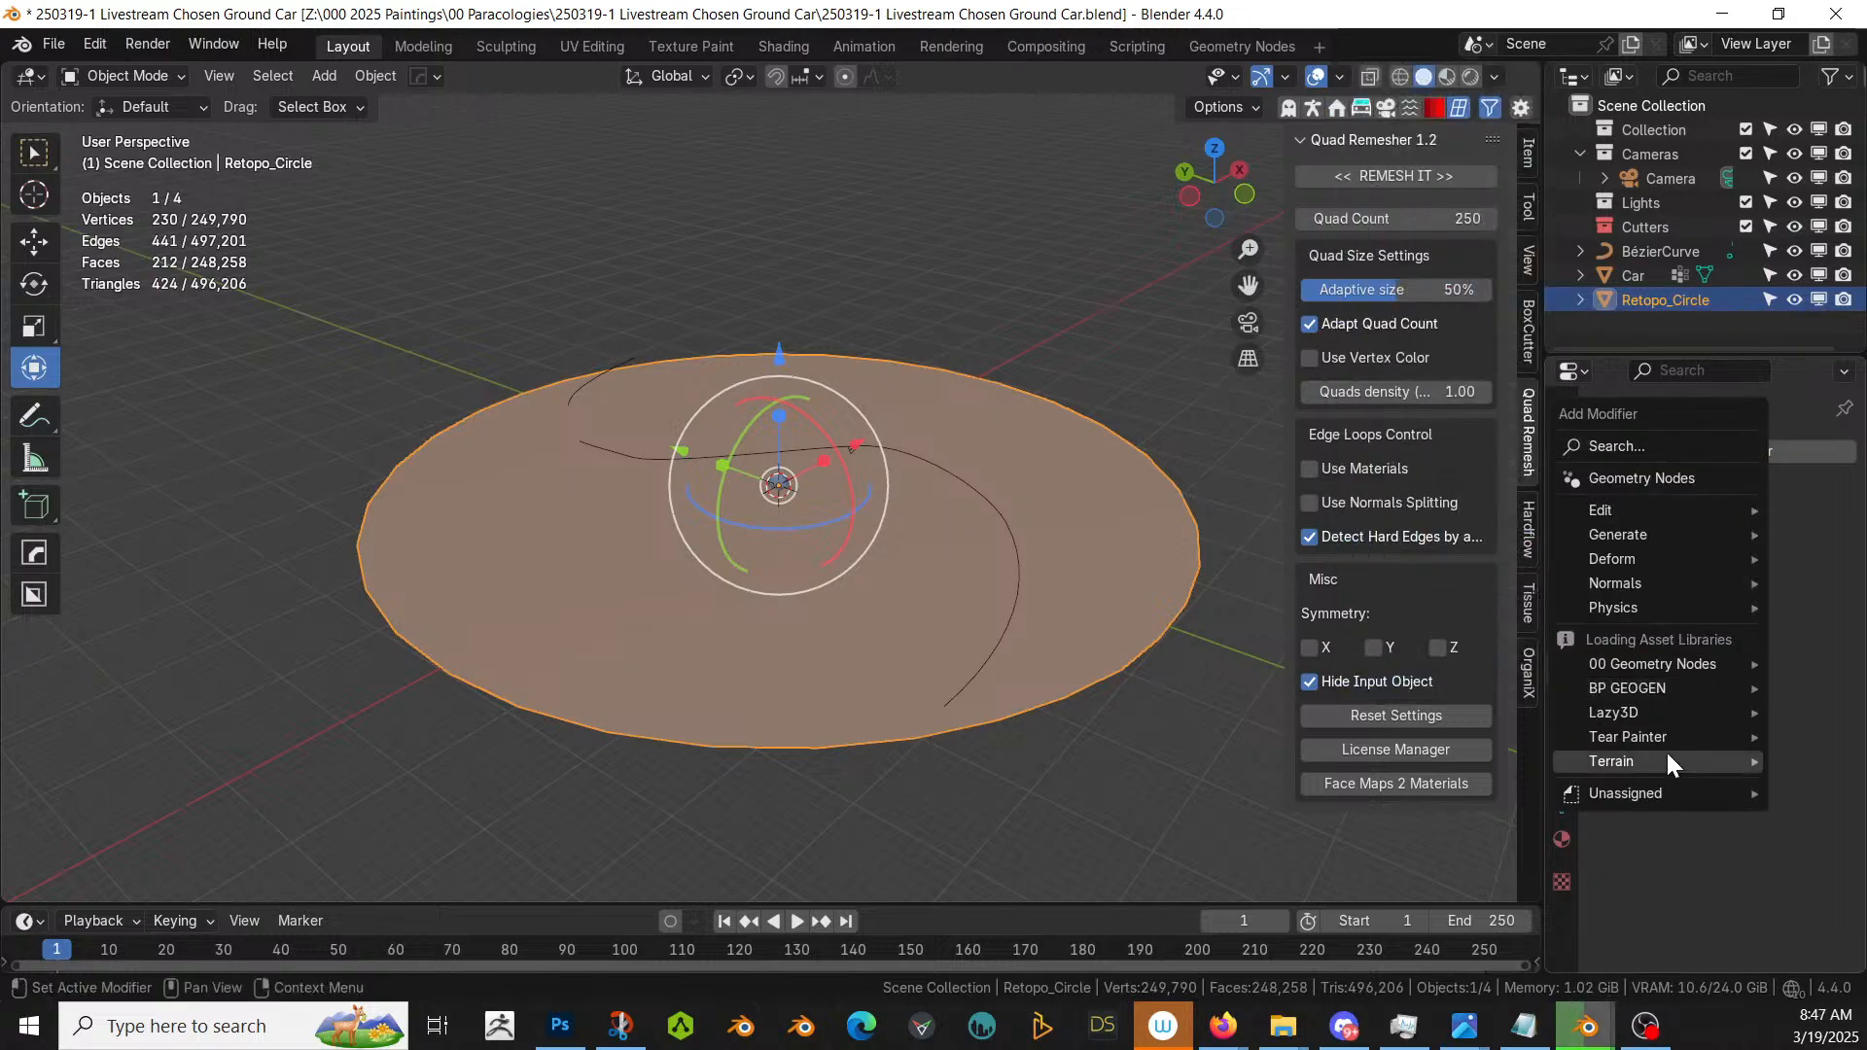
{"action": "mouse_move", "coordinate": [1668, 763]}
{"action": "left_click", "coordinate": [1479, 782]}
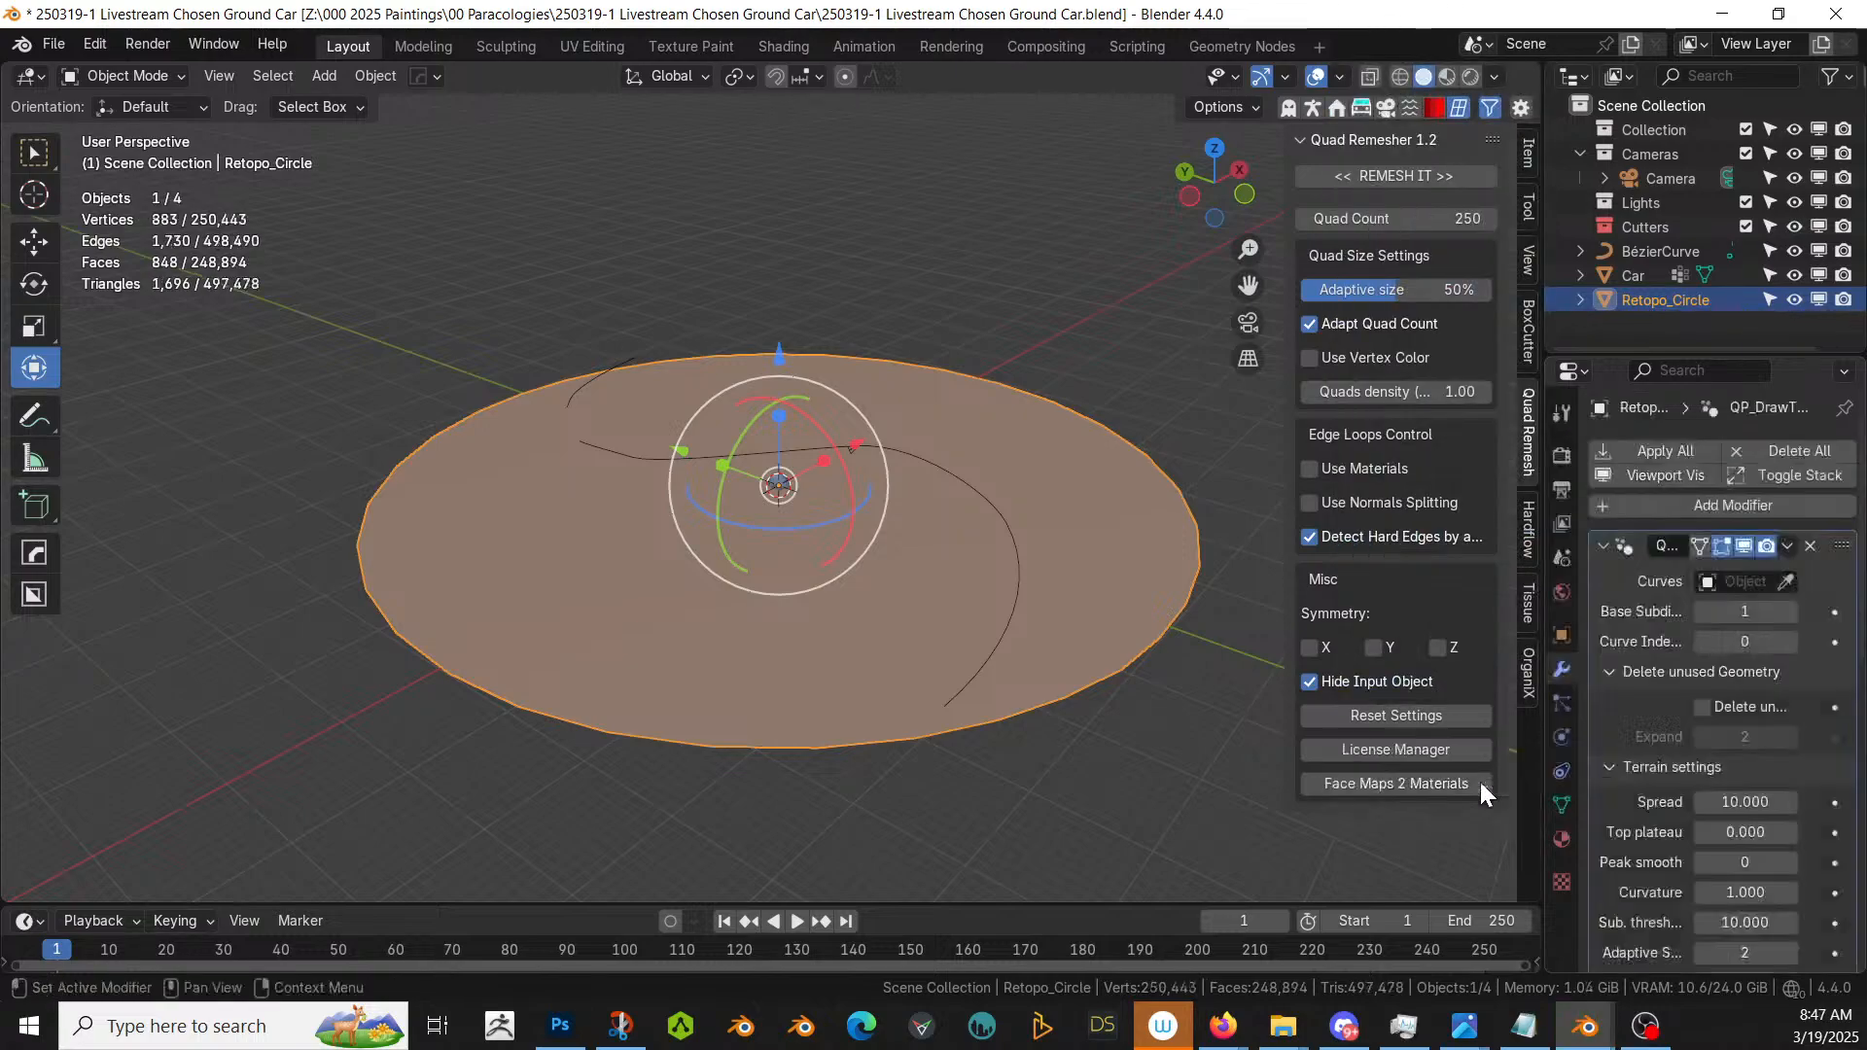
{"action": "left_click", "coordinate": [1785, 580]}
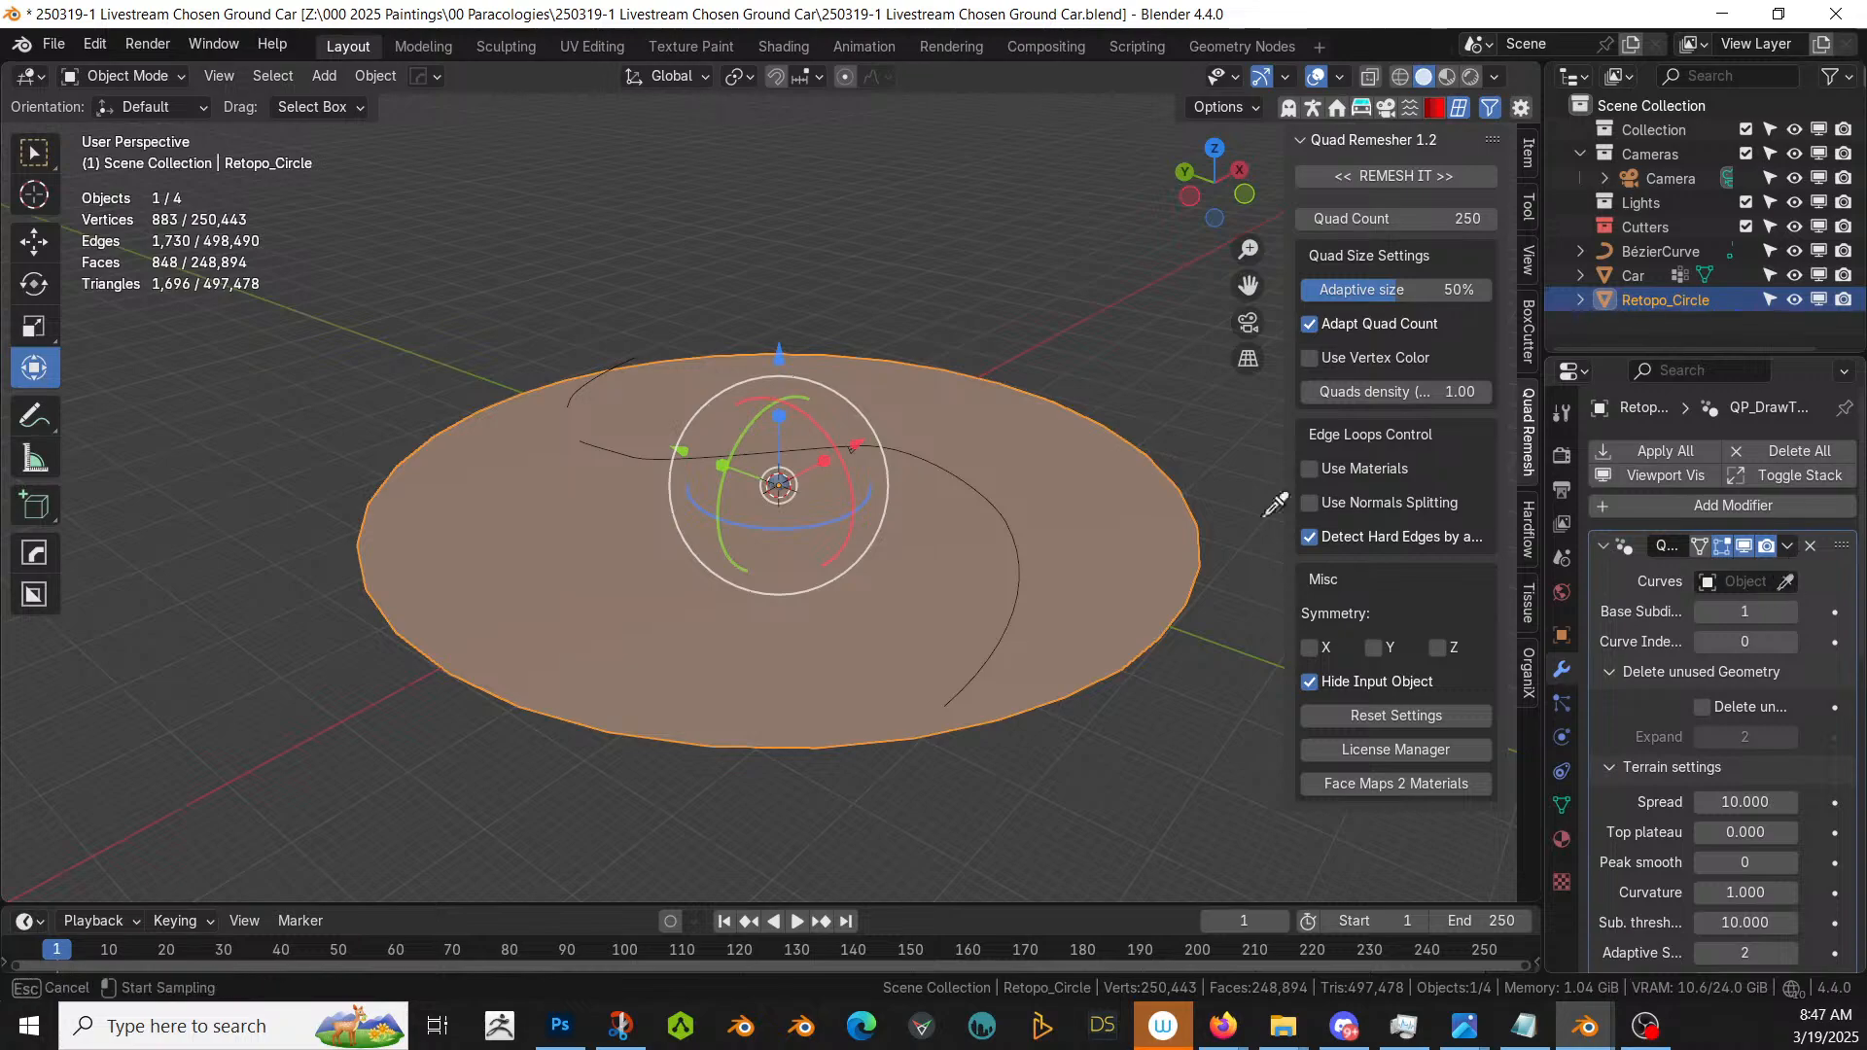
{"action": "left_click", "coordinate": [993, 523]}
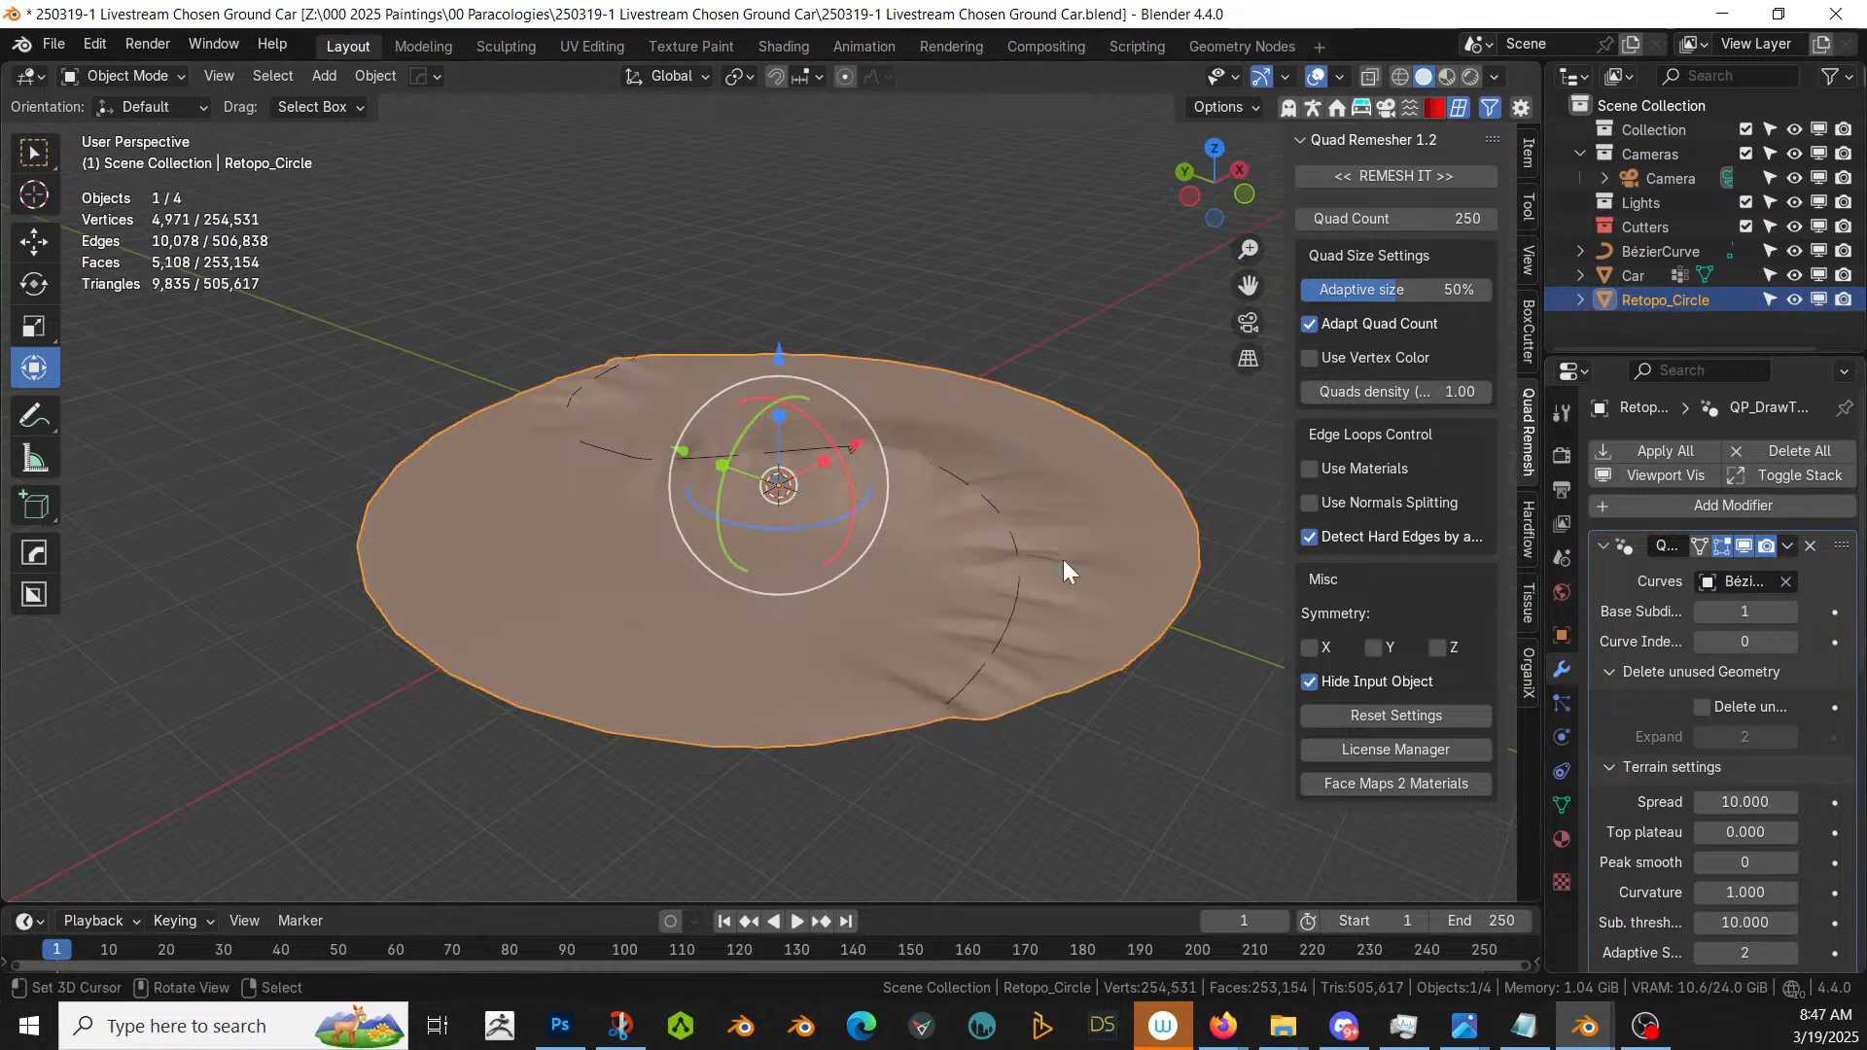
- Lower the Bézier curve about 3.15 m along Z
{"action": "left_click", "coordinate": [1014, 597]}
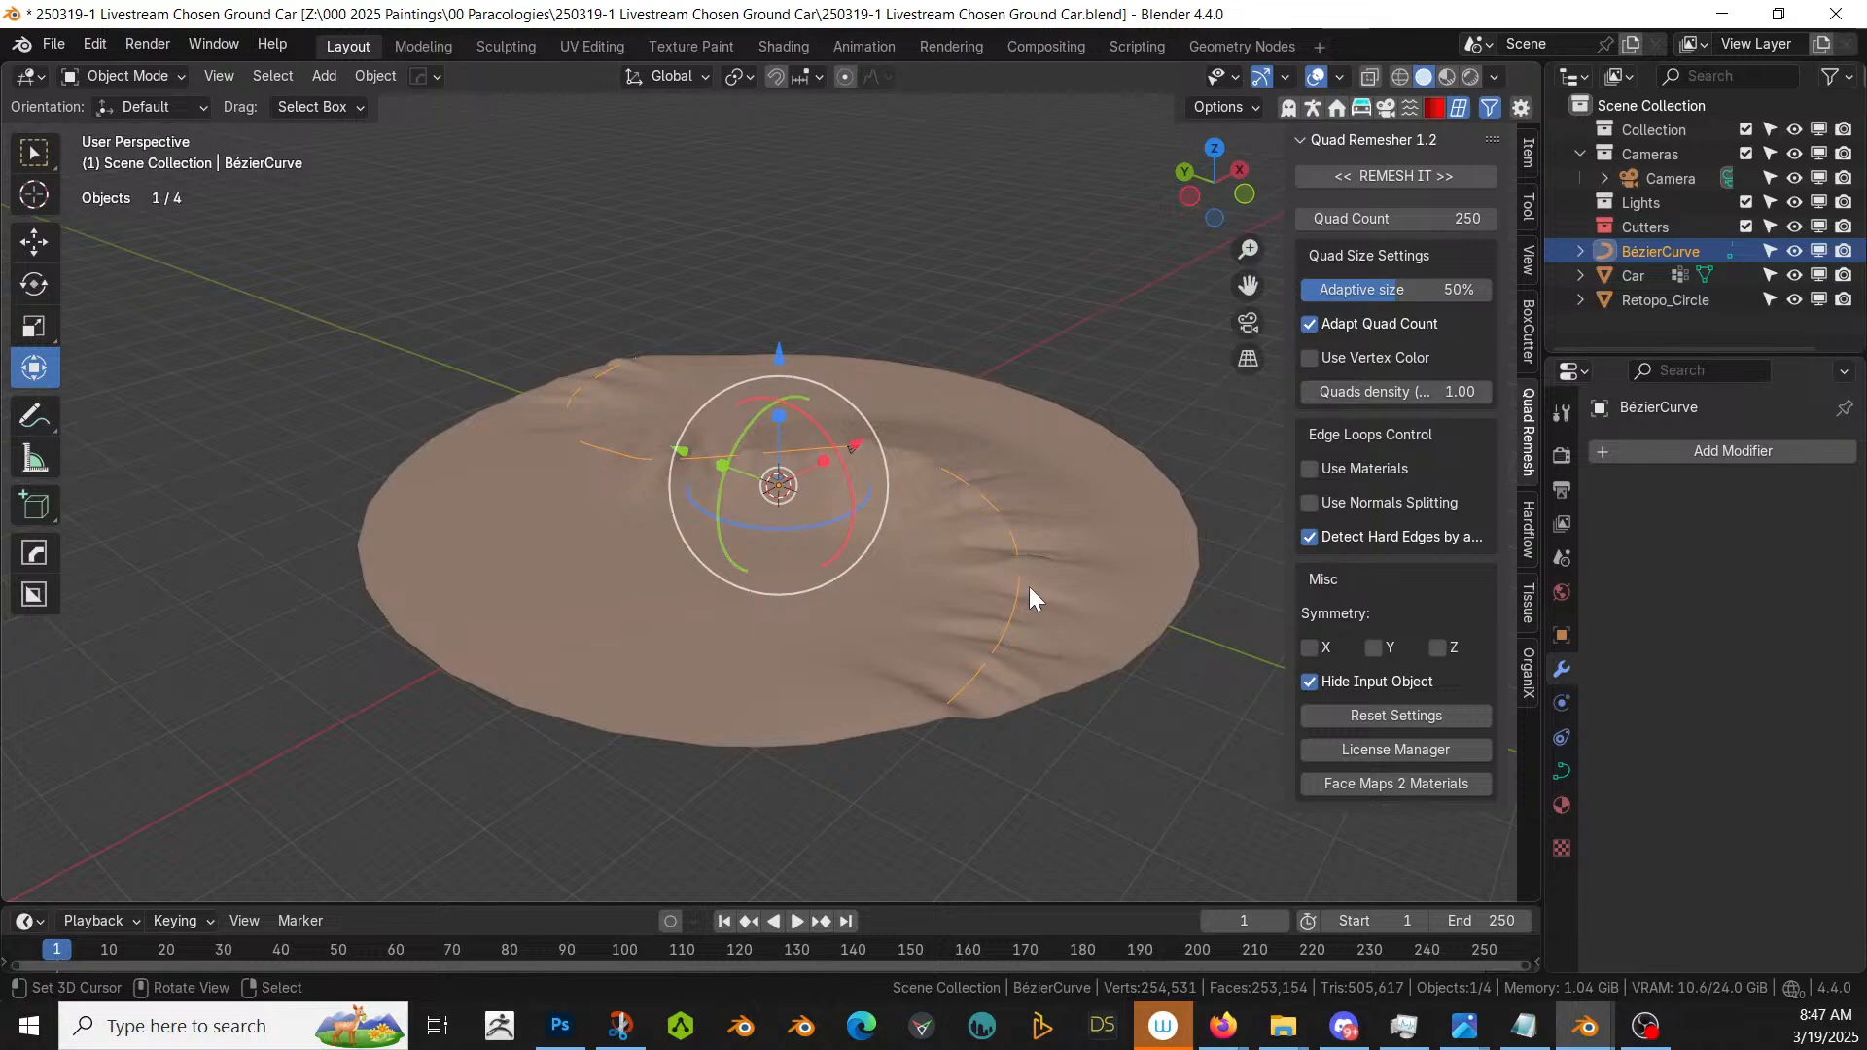
{"action": "key", "text": "g"}
{"action": "key", "text": "z"}
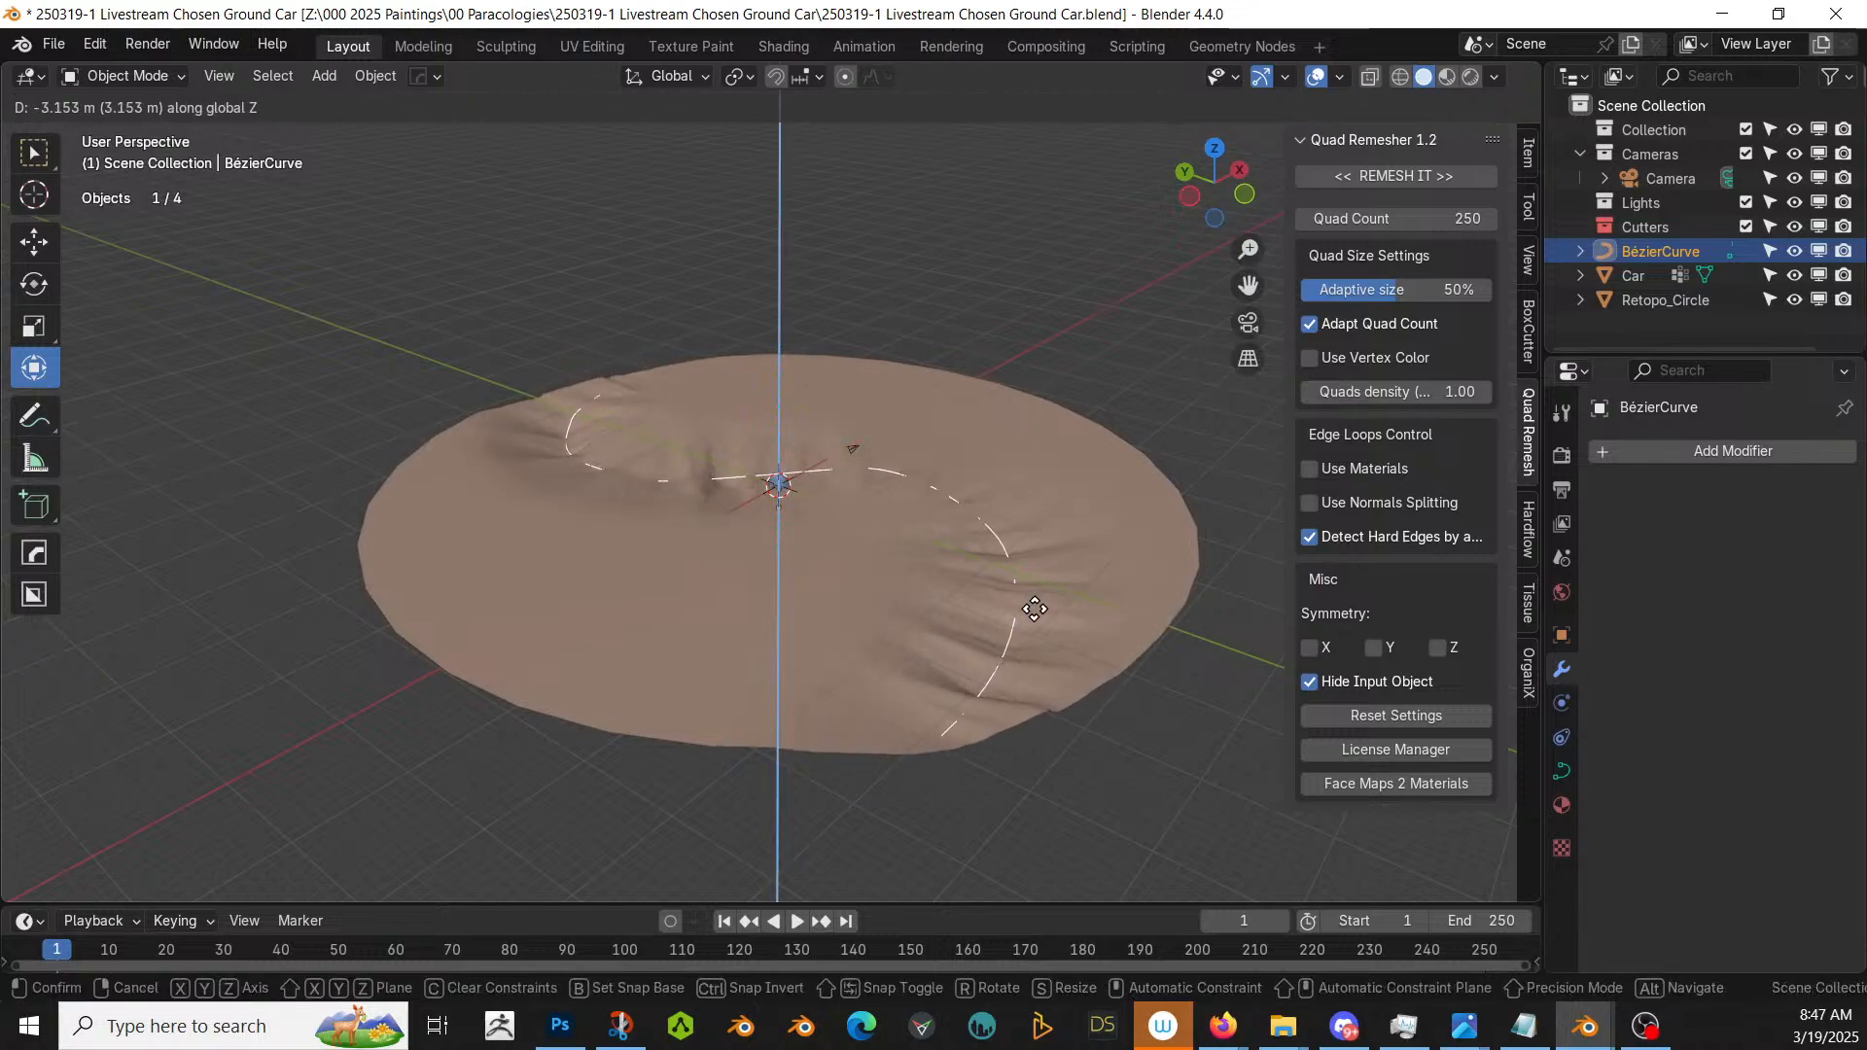
{"action": "left_click", "coordinate": [1034, 608]}
{"action": "middle_click_drag", "start_coordinate": [1052, 616], "coordinate": [1112, 664]}
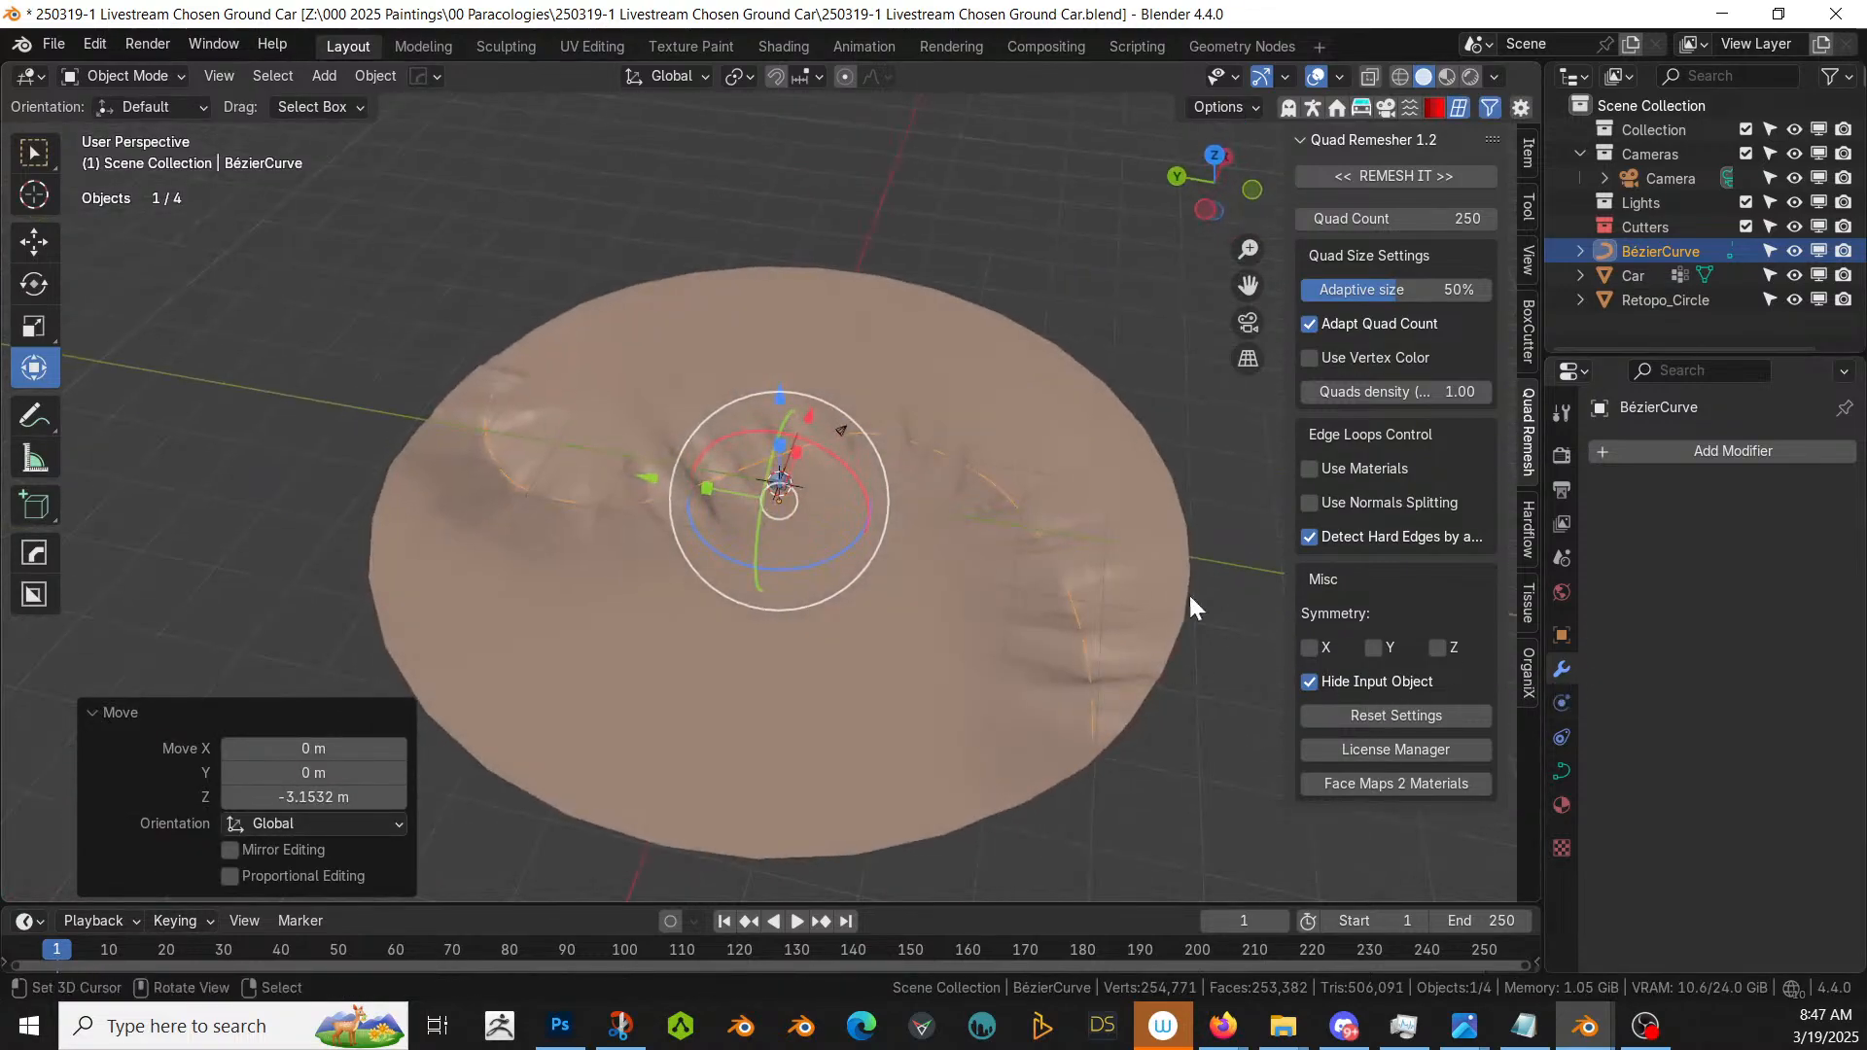
- Set the ground disc's terrain modifier to peak smooth 1, spread 13.890 and top plateau 1.470
{"action": "left_click", "coordinate": [1118, 412]}
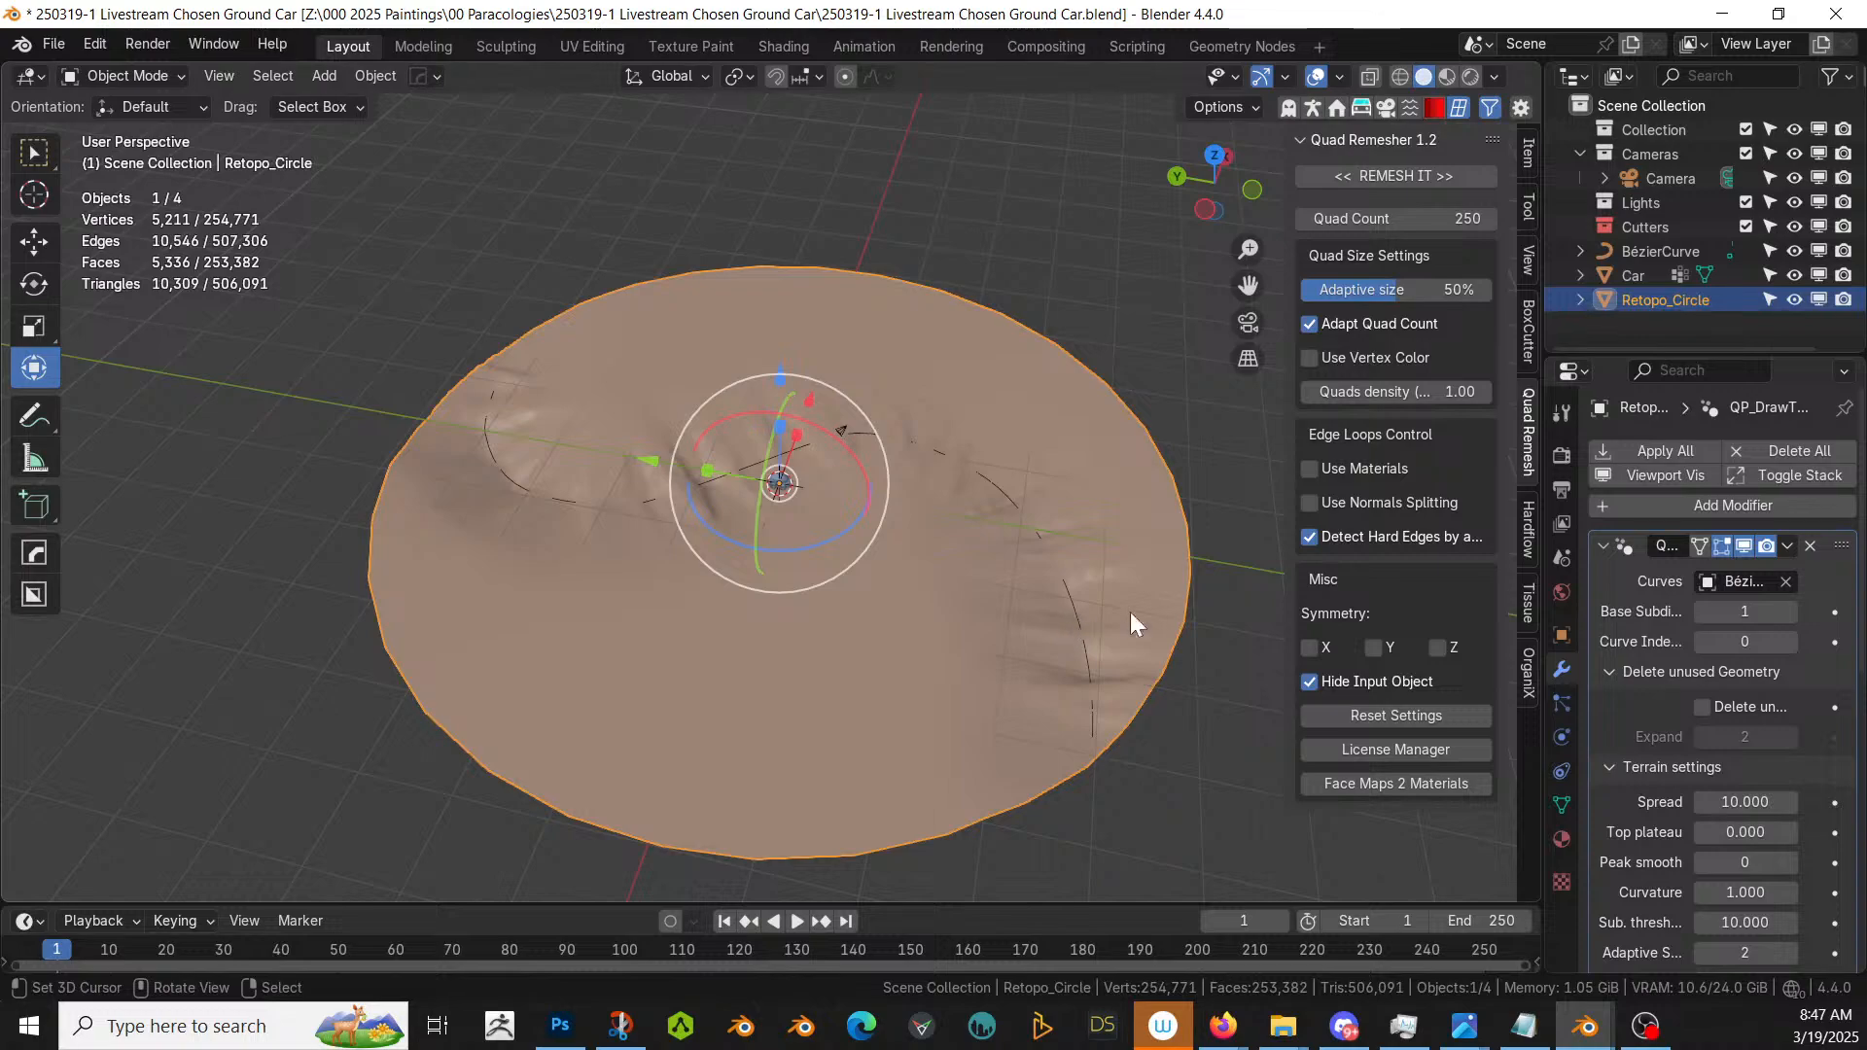
{"action": "scroll", "coordinate": [1736, 801], "scroll_direction": "down", "scroll_amount": 5}
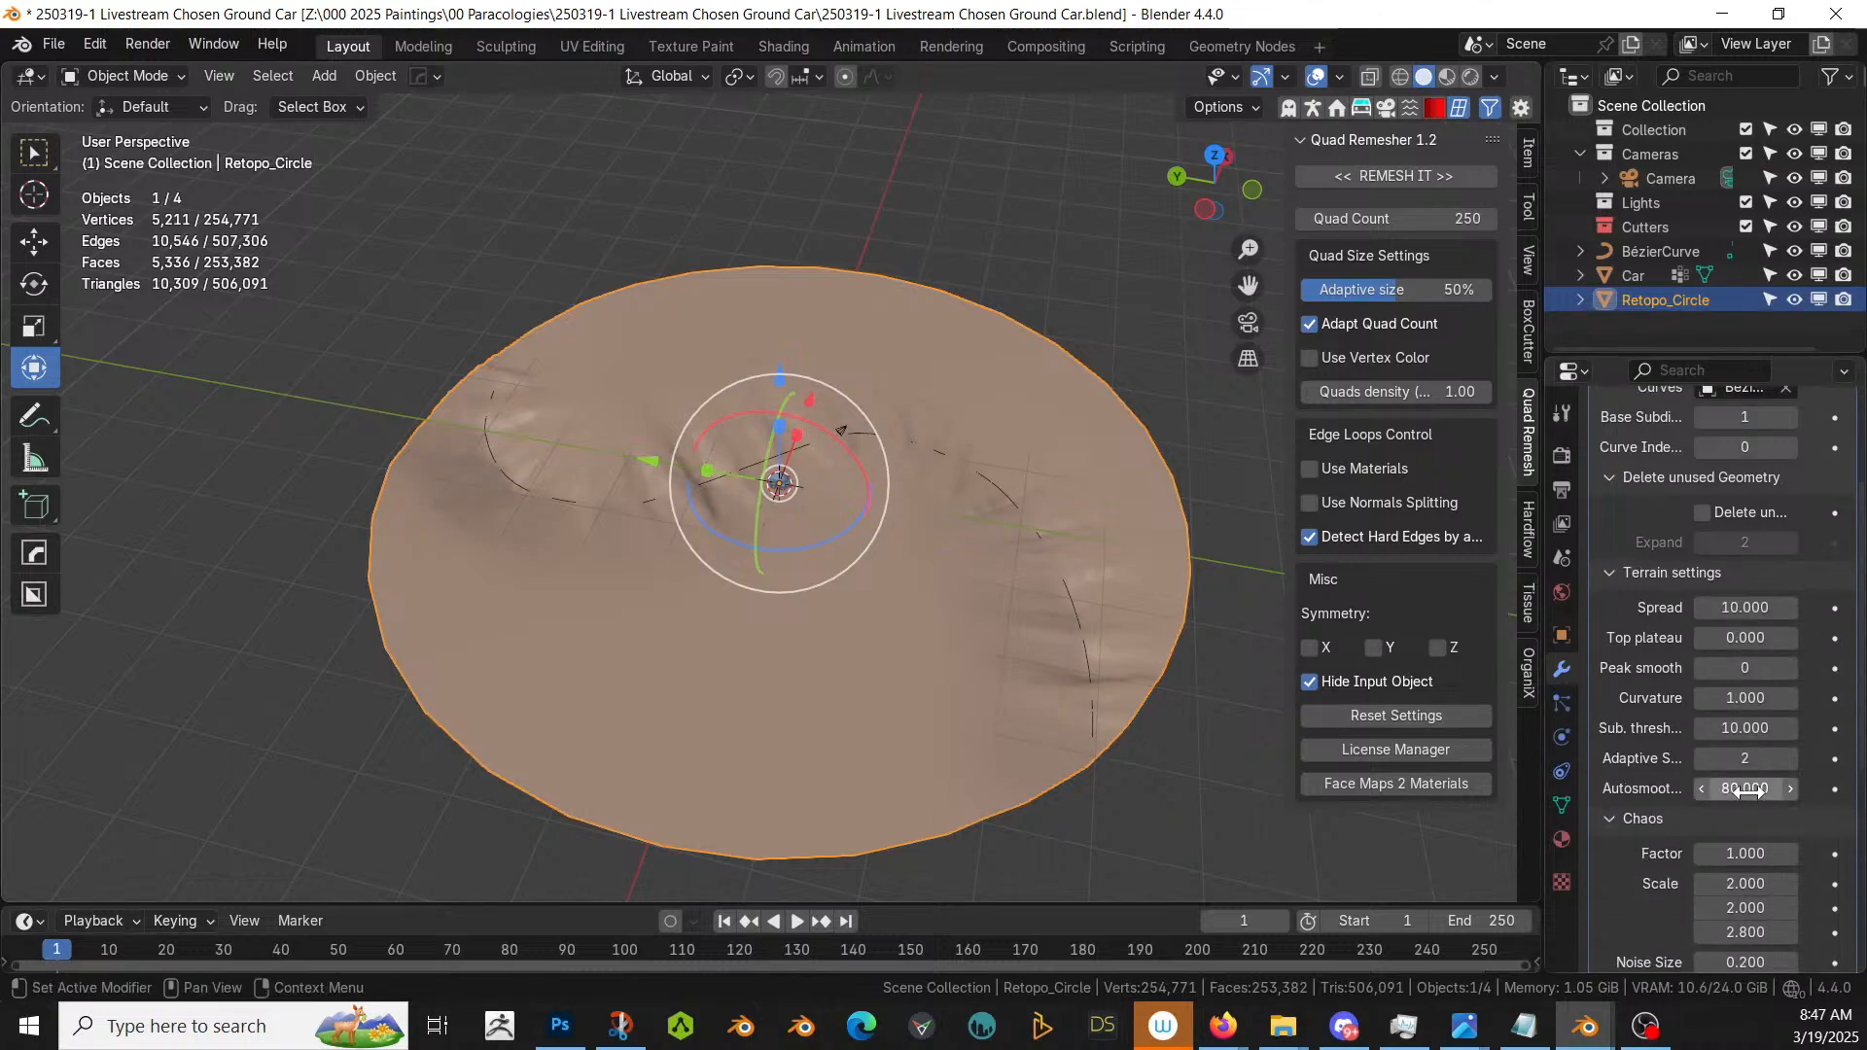
{"action": "left_click", "coordinate": [1789, 668]}
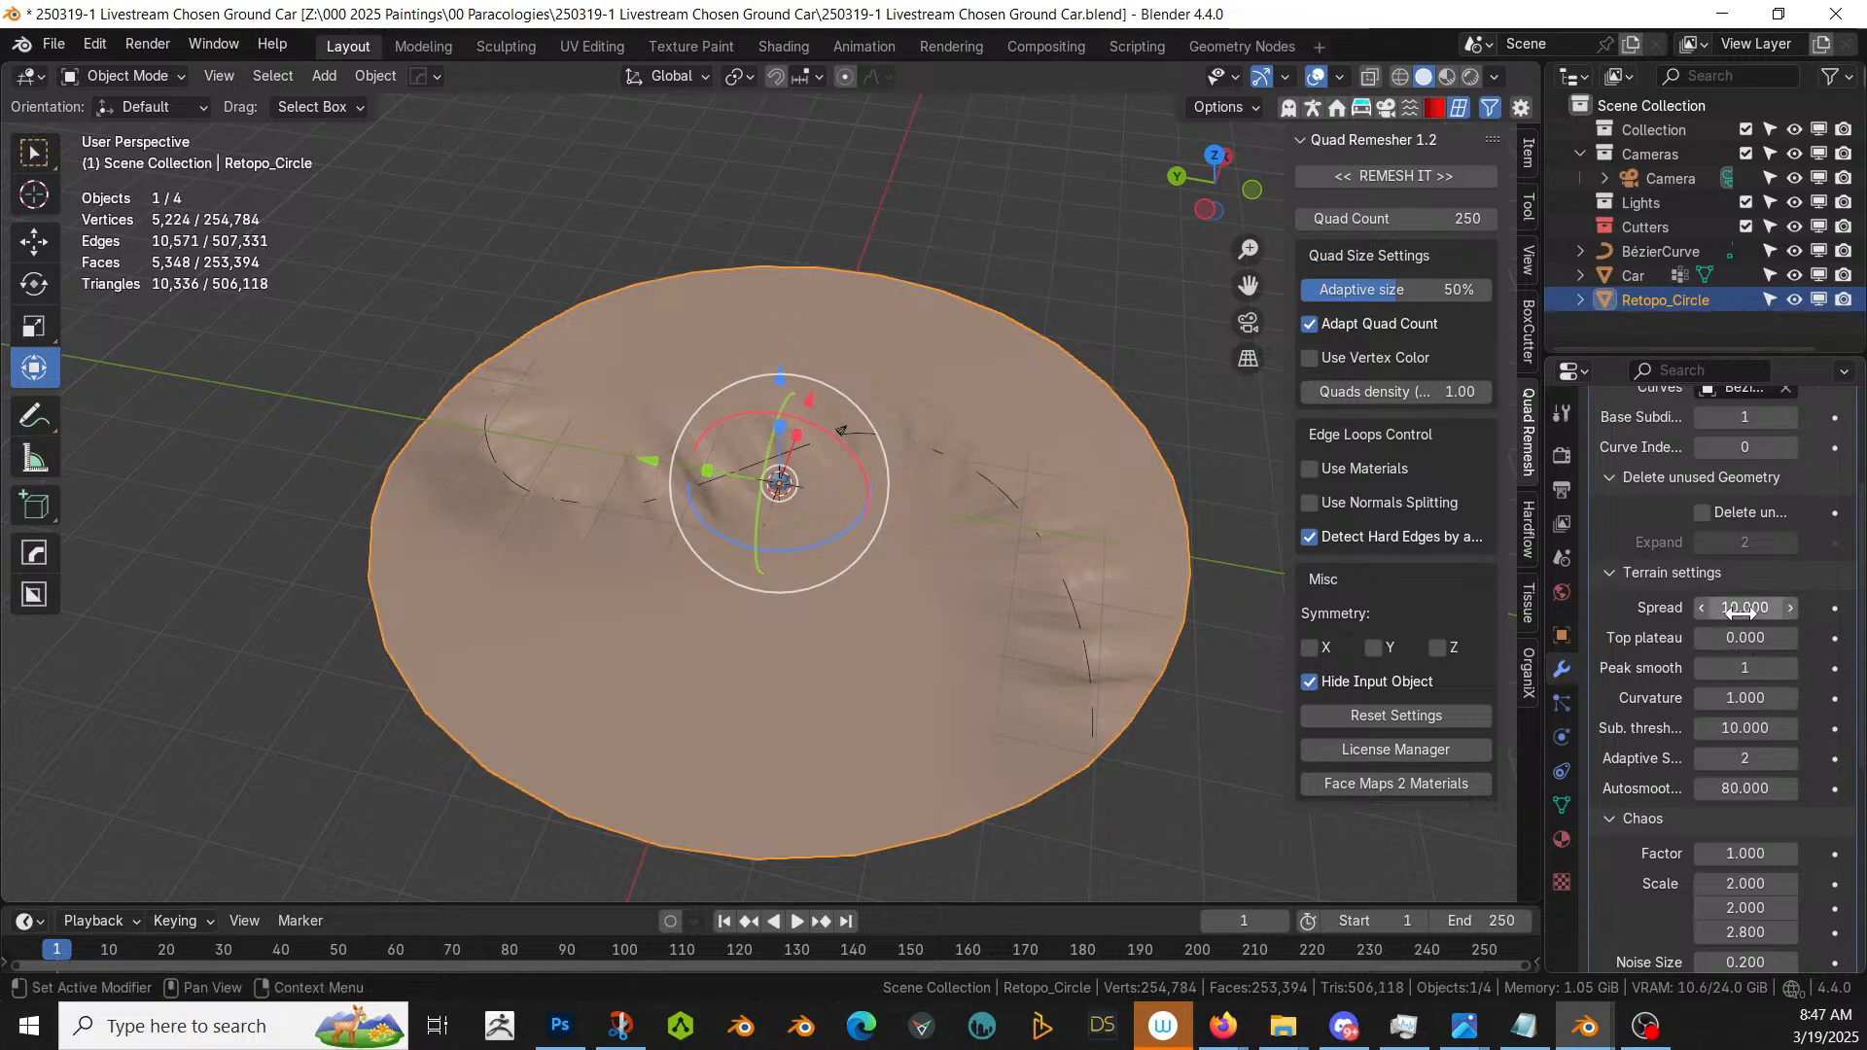
{"action": "mouse_move", "coordinate": [1746, 608]}
{"action": "left_mouse_down"}
{"action": "mouse_move", "coordinate": [1860, 607]}
{"action": "mouse_move", "coordinate": [1745, 608]}
{"action": "mouse_move", "coordinate": [1760, 638]}
{"action": "left_mouse_up"}
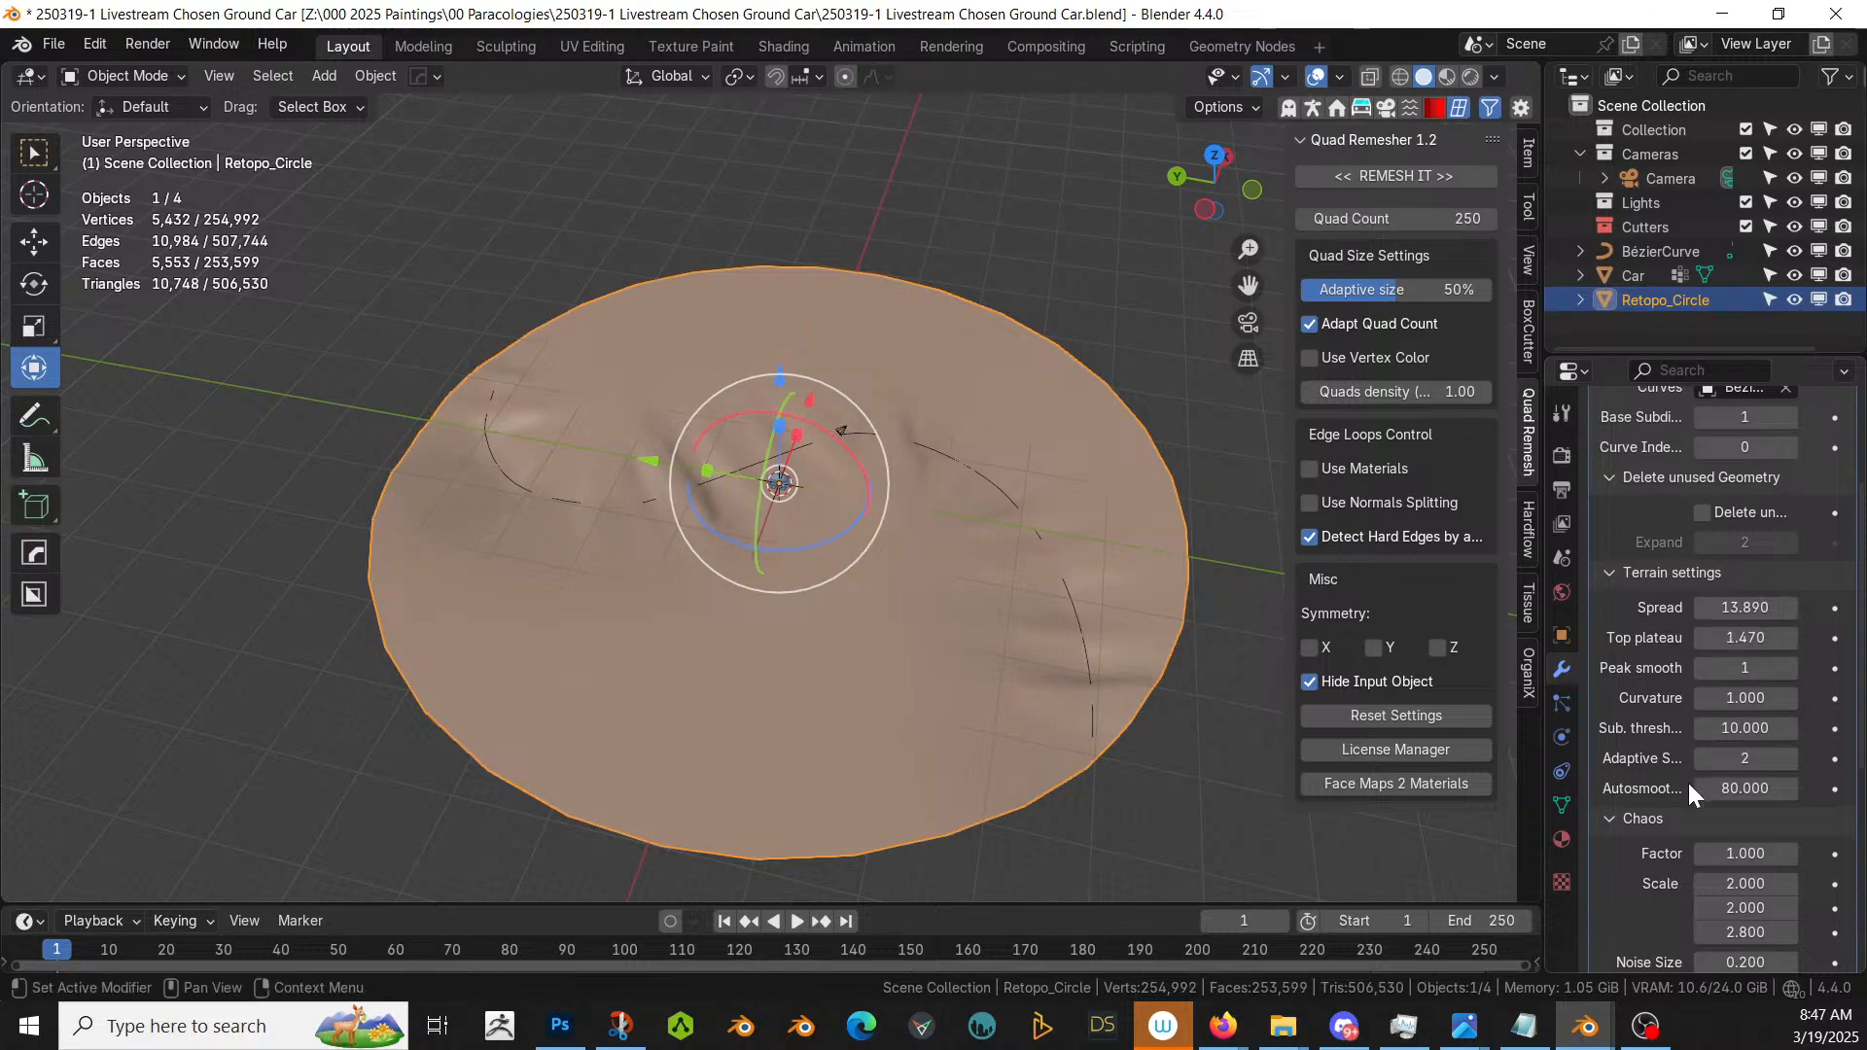
- Set the terrain modifier's Chaos factor to 0.1
{"action": "left_click", "coordinate": [1745, 853]}
{"action": "type", "text": "0.1"}
{"action": "key", "text": "Return"}
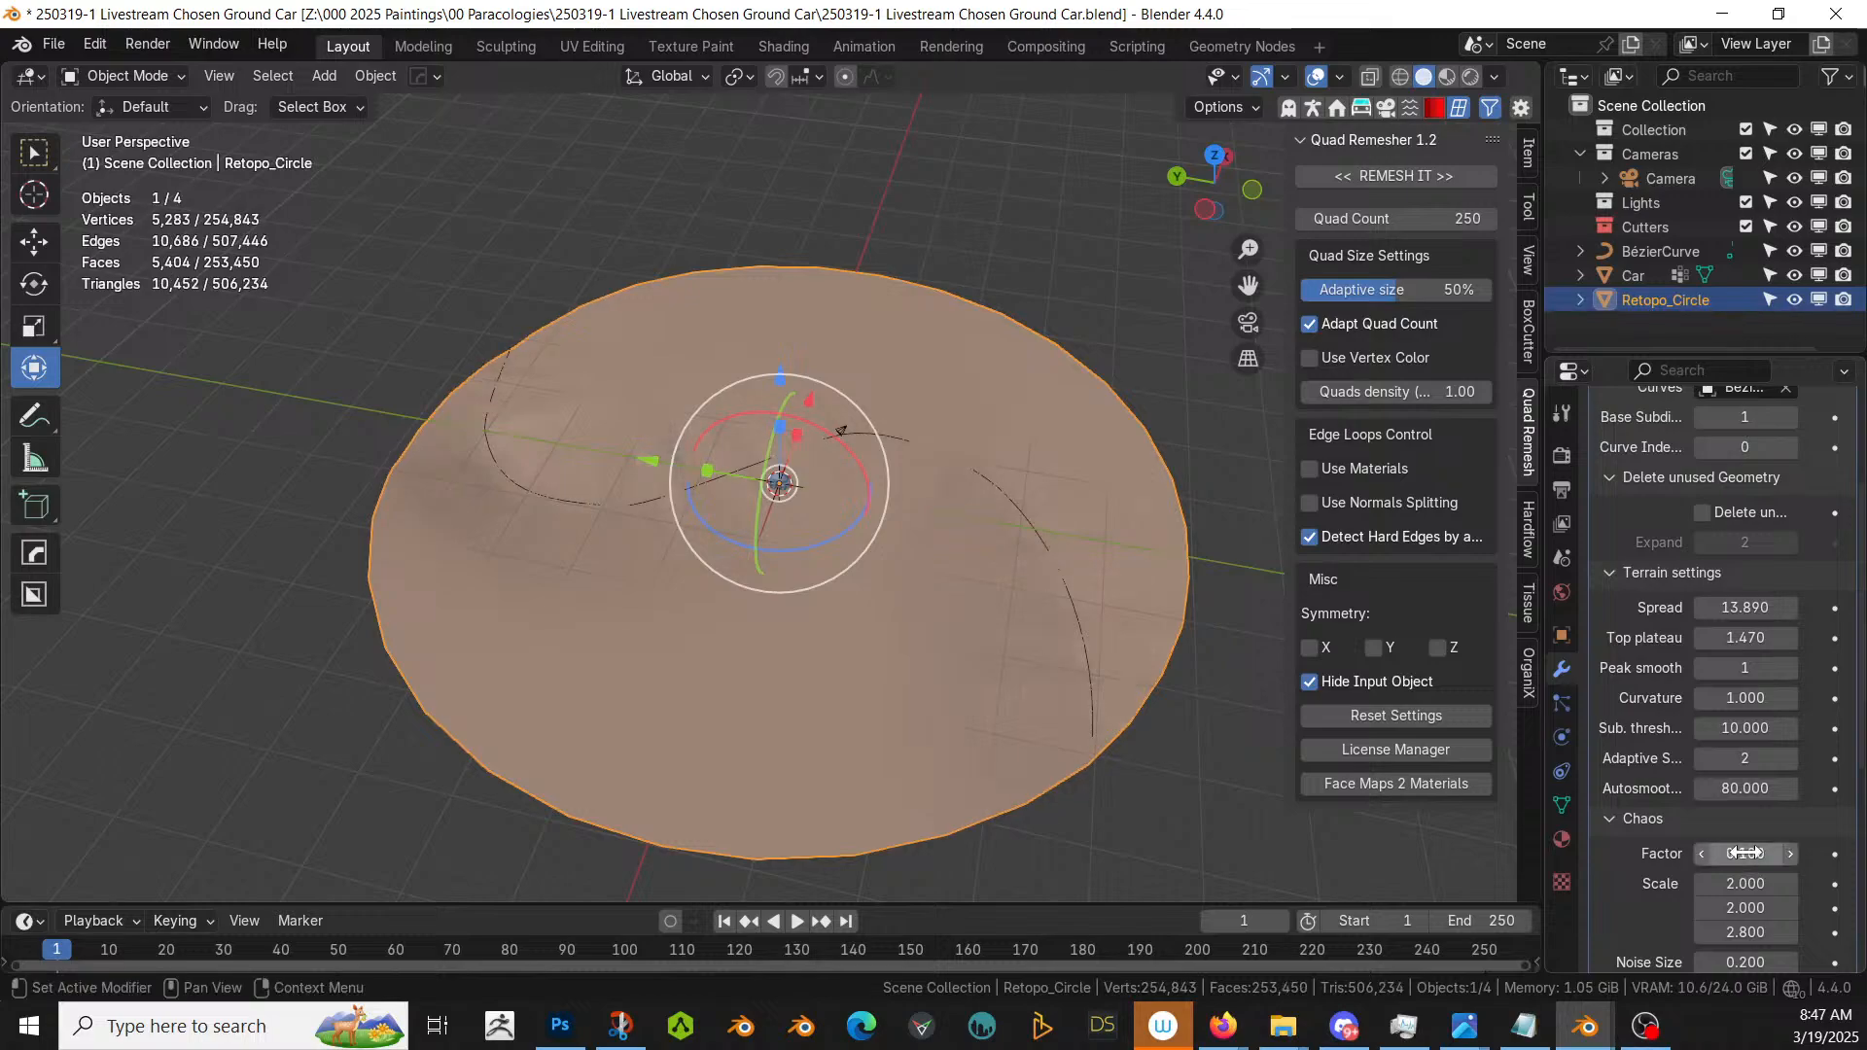
- Lower the Bézier curve a further 3.26 m or so along Z
{"action": "middle_click_drag", "start_coordinate": [843, 528], "coordinate": [744, 469]}
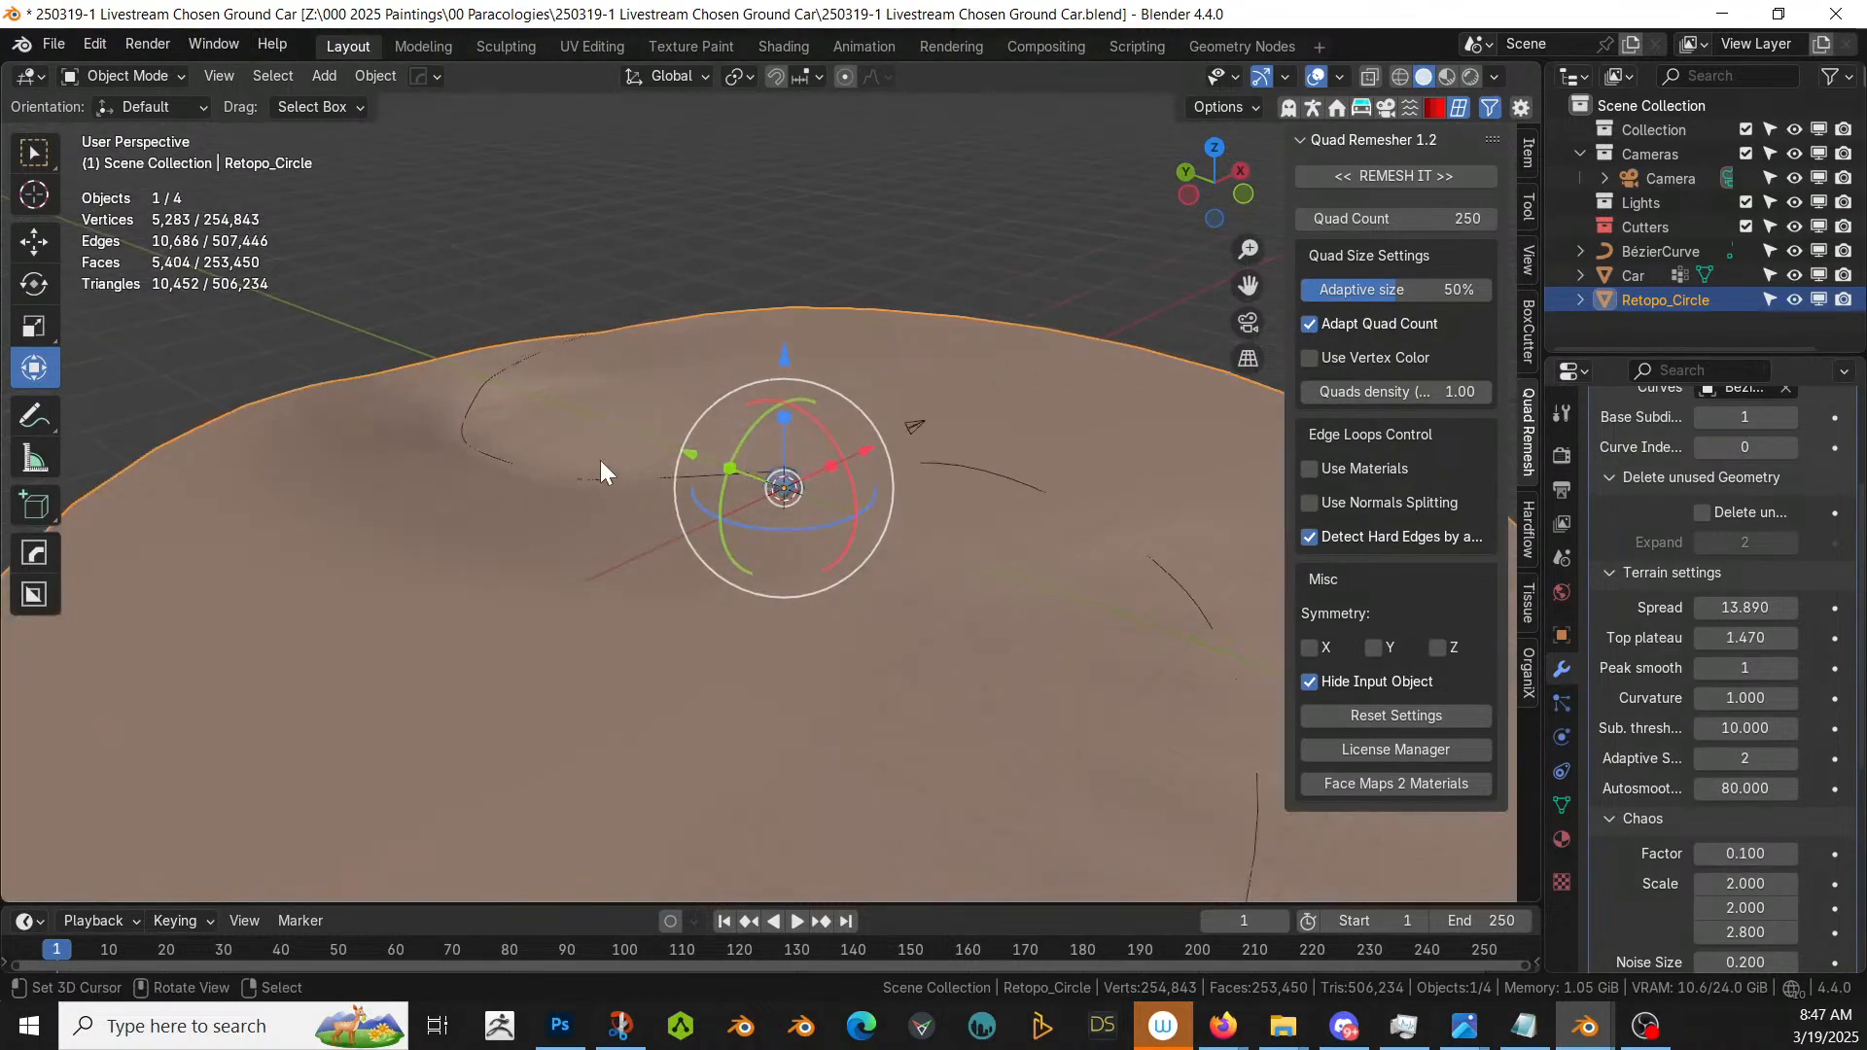
{"action": "left_click", "coordinate": [690, 473]}
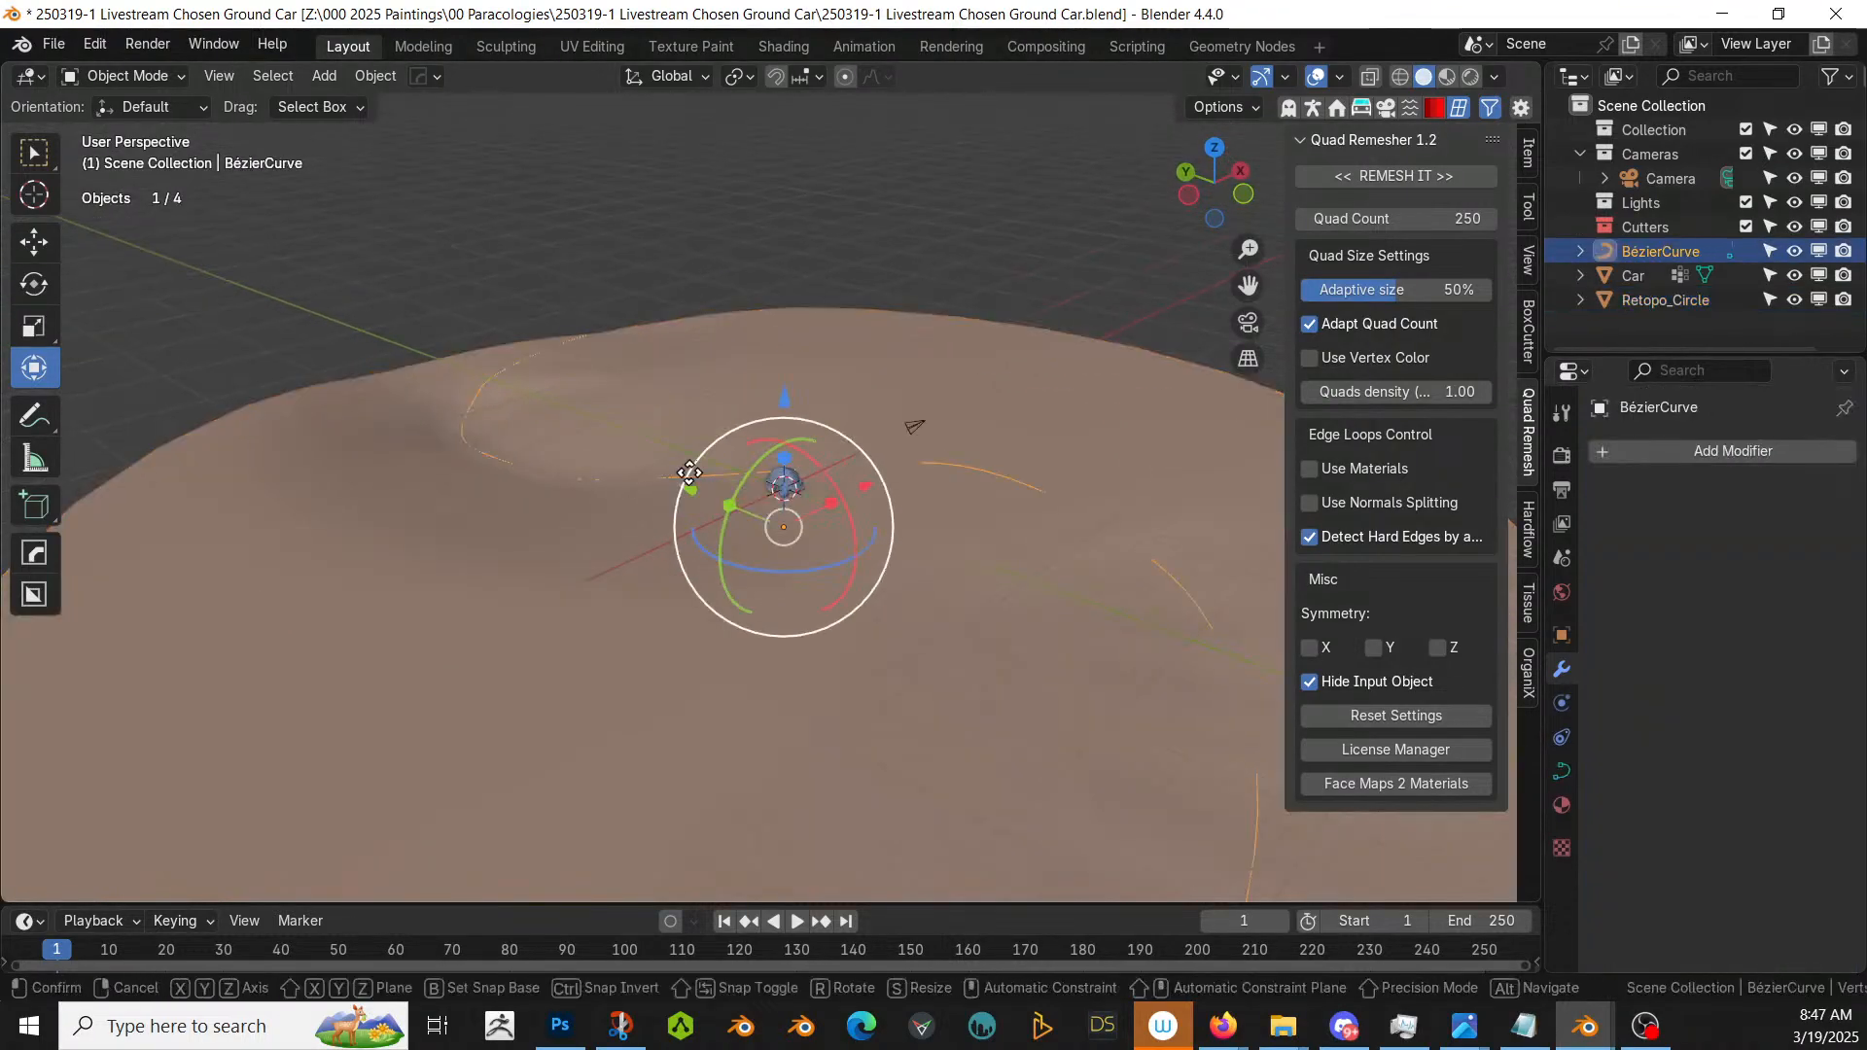
{"action": "key", "text": "g"}
{"action": "key", "text": "z"}
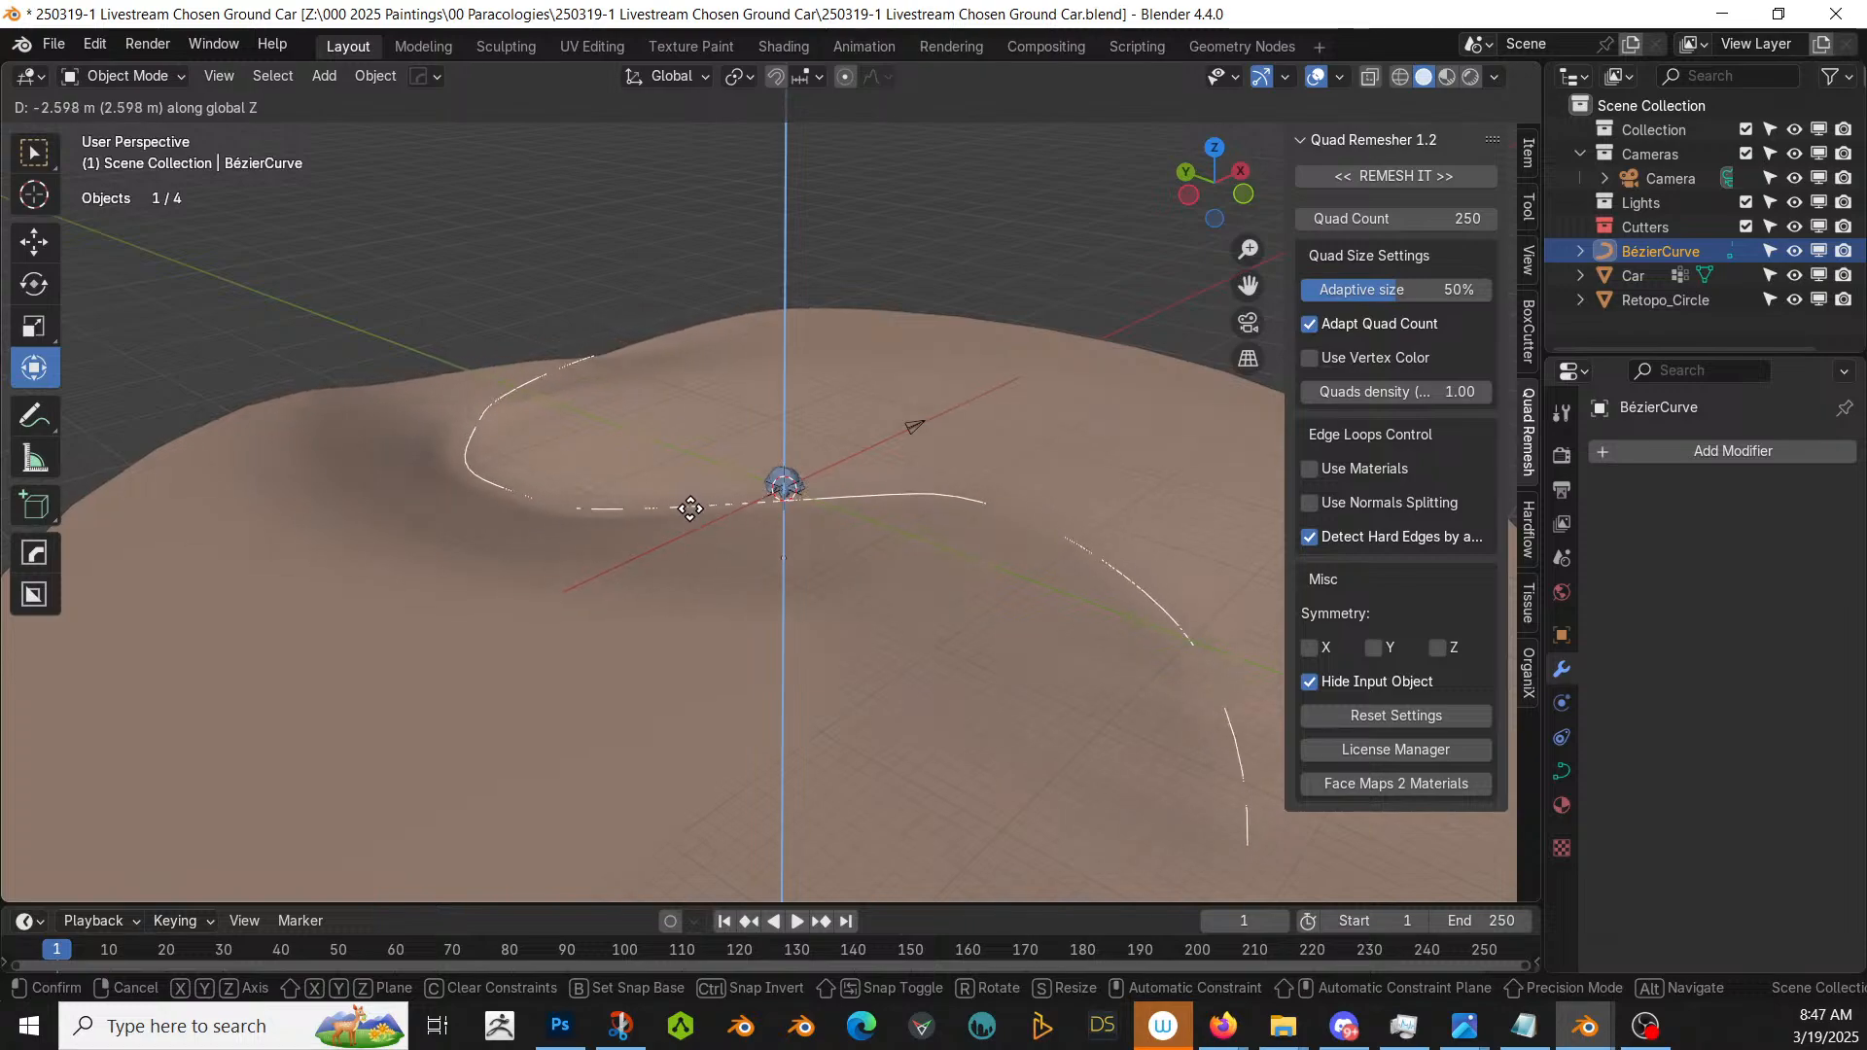
{"action": "left_click", "coordinate": [692, 522]}
- Set the top plateau in the ground disc's terrain modifier to 2.410
{"action": "mouse_move", "coordinate": [692, 522]}
{"action": "middle_mouse_down"}
{"action": "mouse_move", "coordinate": [553, 469]}
{"action": "mouse_move", "coordinate": [378, 496]}
{"action": "mouse_move", "coordinate": [113, 478]}
{"action": "mouse_move", "coordinate": [1515, 480]}
{"action": "middle_mouse_up"}
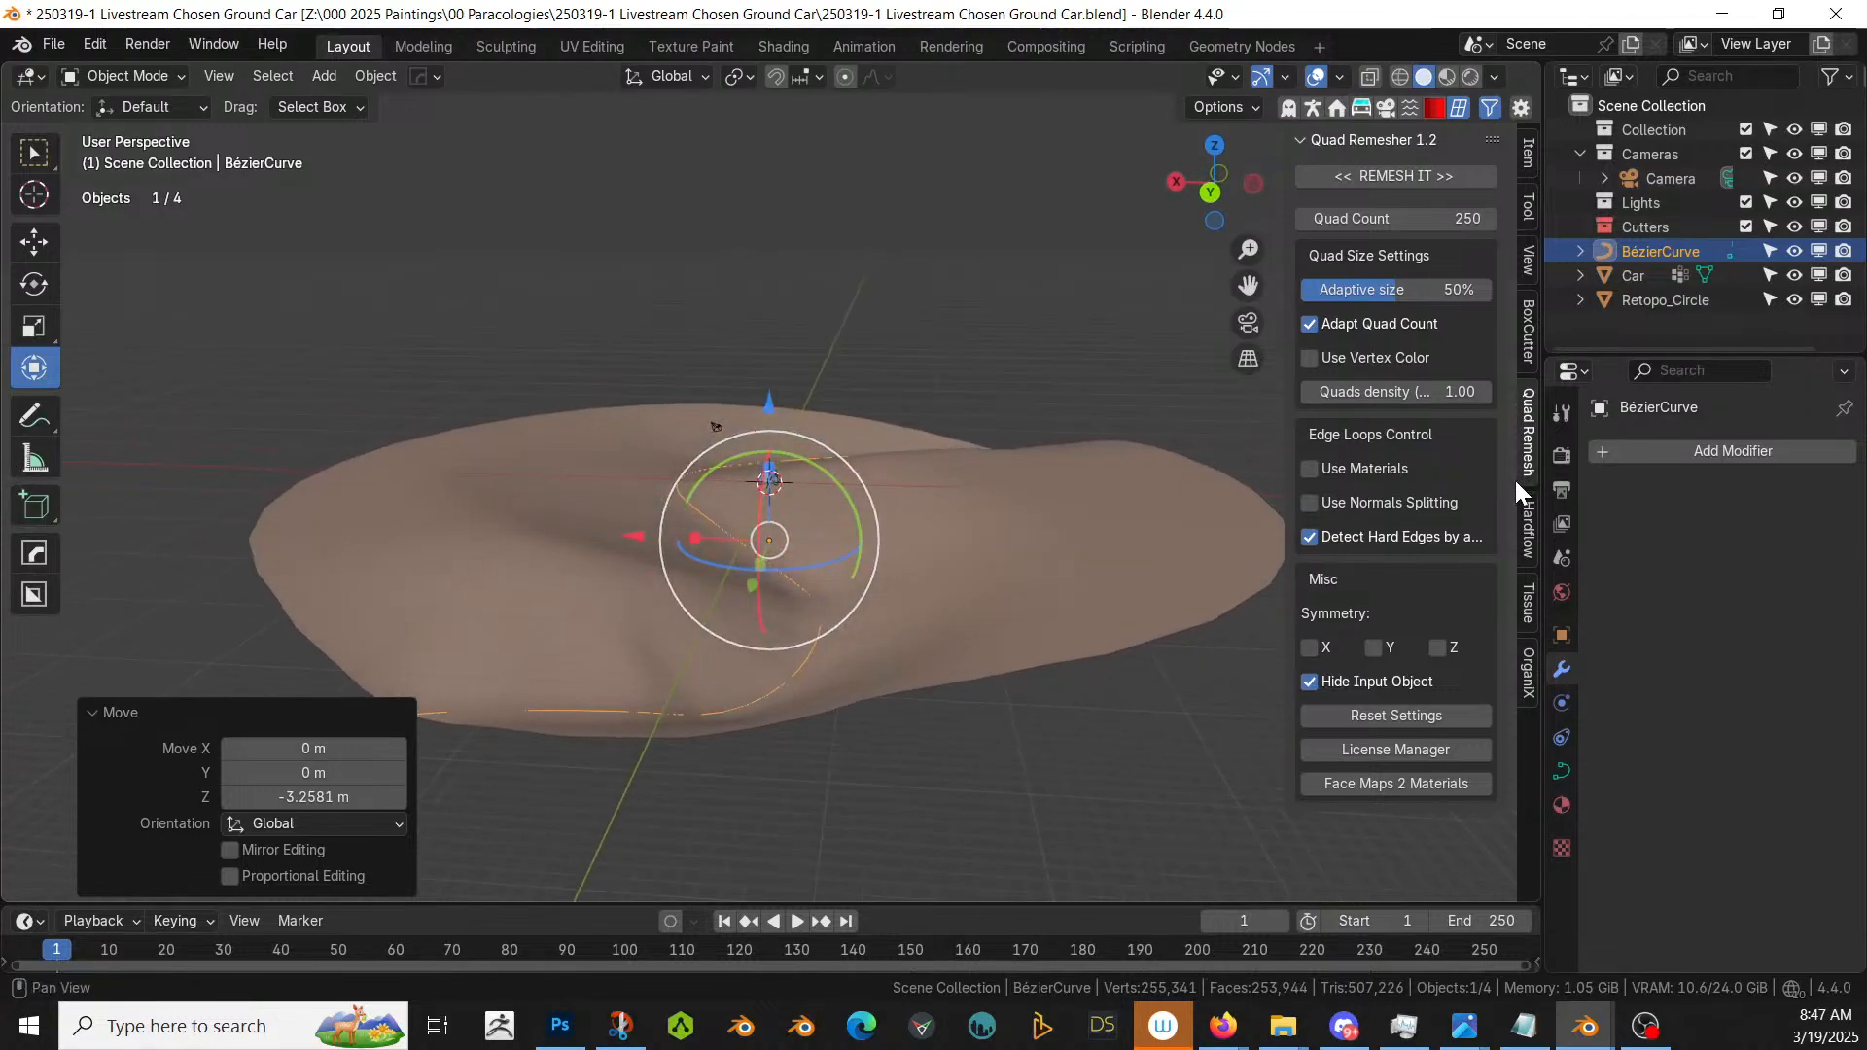
{"action": "scroll", "coordinate": [457, 560], "scroll_direction": "up", "scroll_amount": 8}
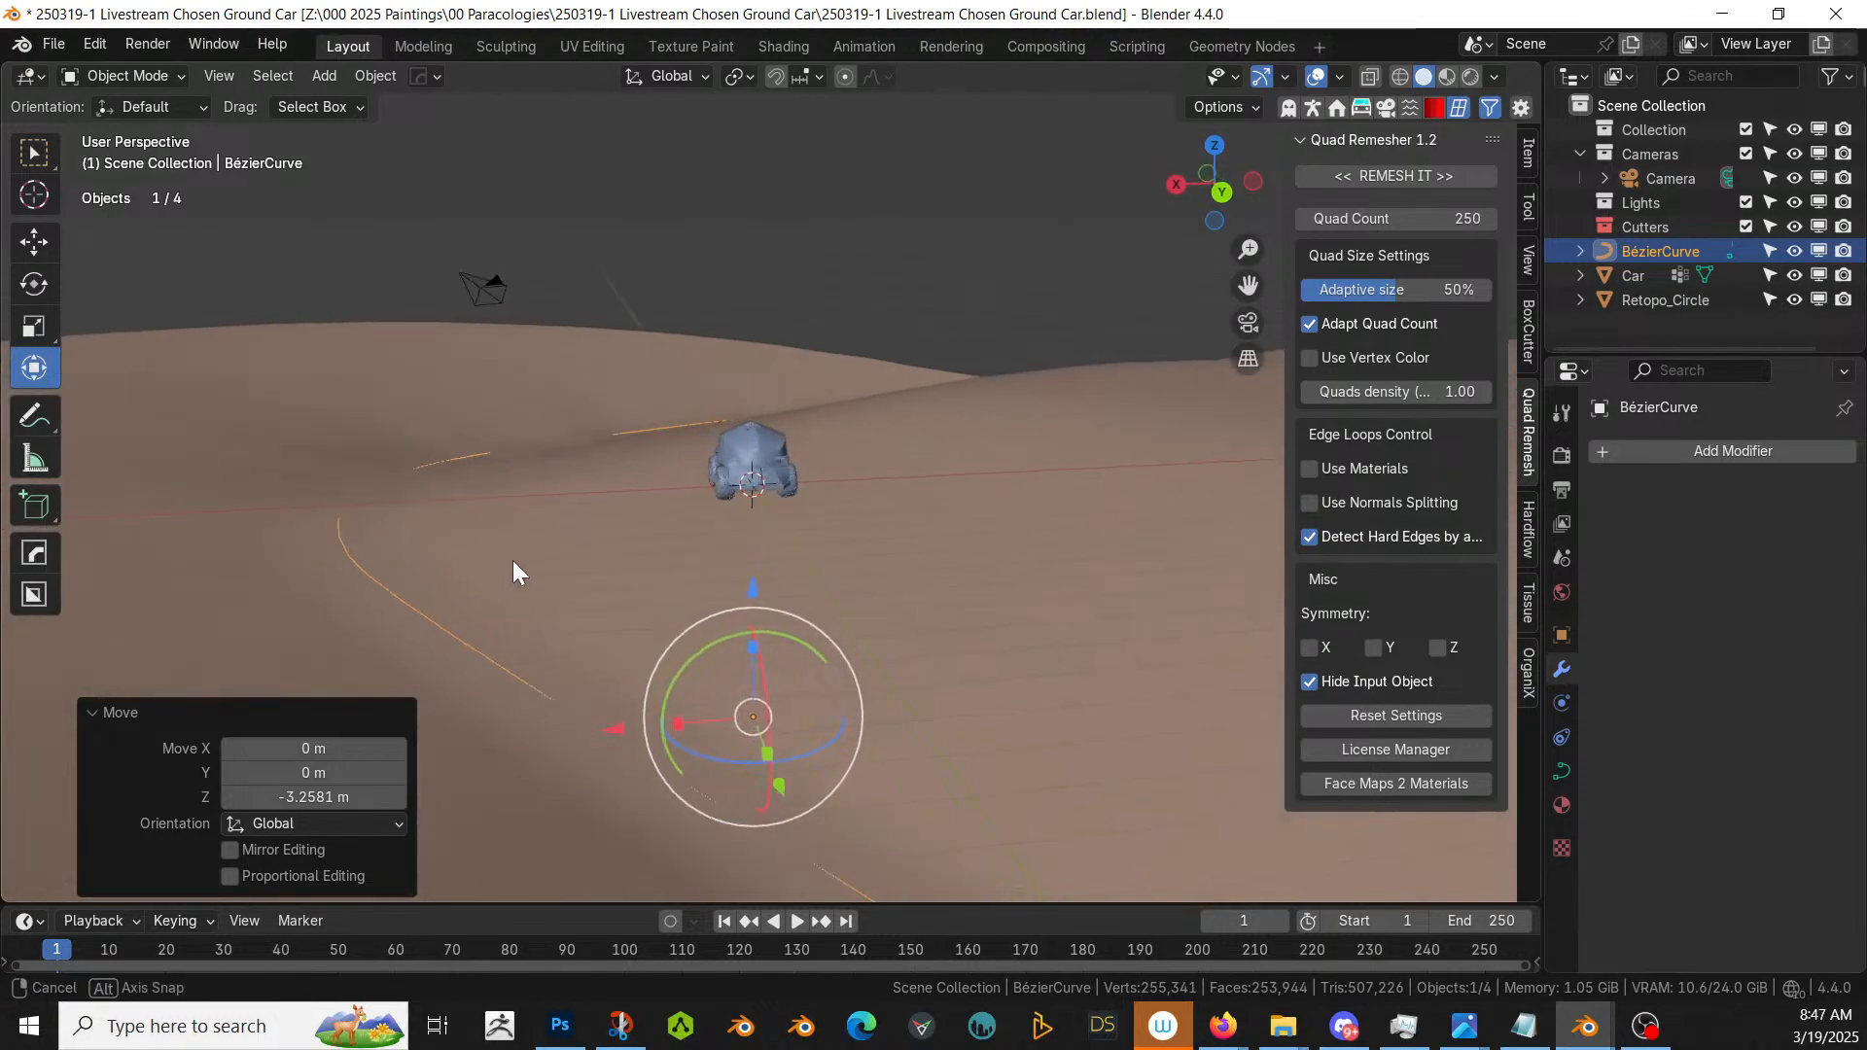
{"action": "middle_click_drag", "start_coordinate": [533, 566], "coordinate": [622, 568]}
{"action": "left_click", "coordinate": [910, 583]}
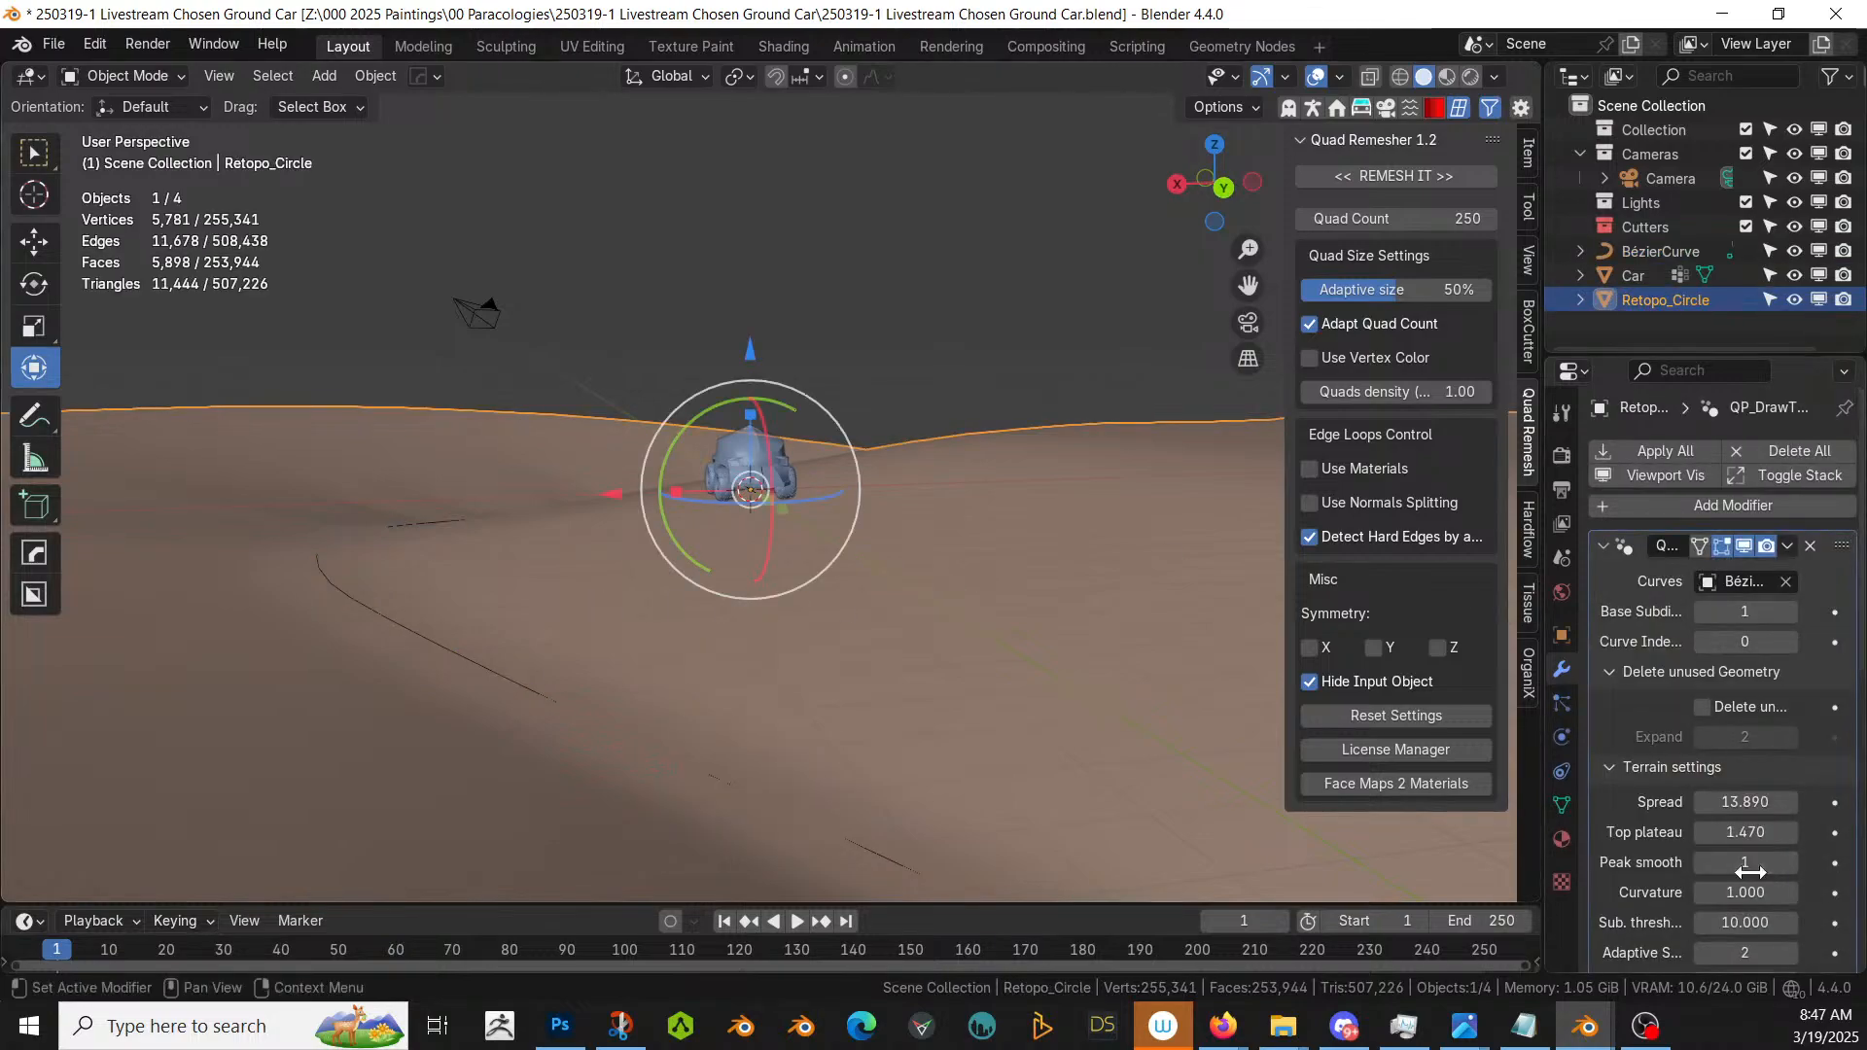
{"action": "left_click_drag", "start_coordinate": [1735, 833], "coordinate": [1726, 833]}
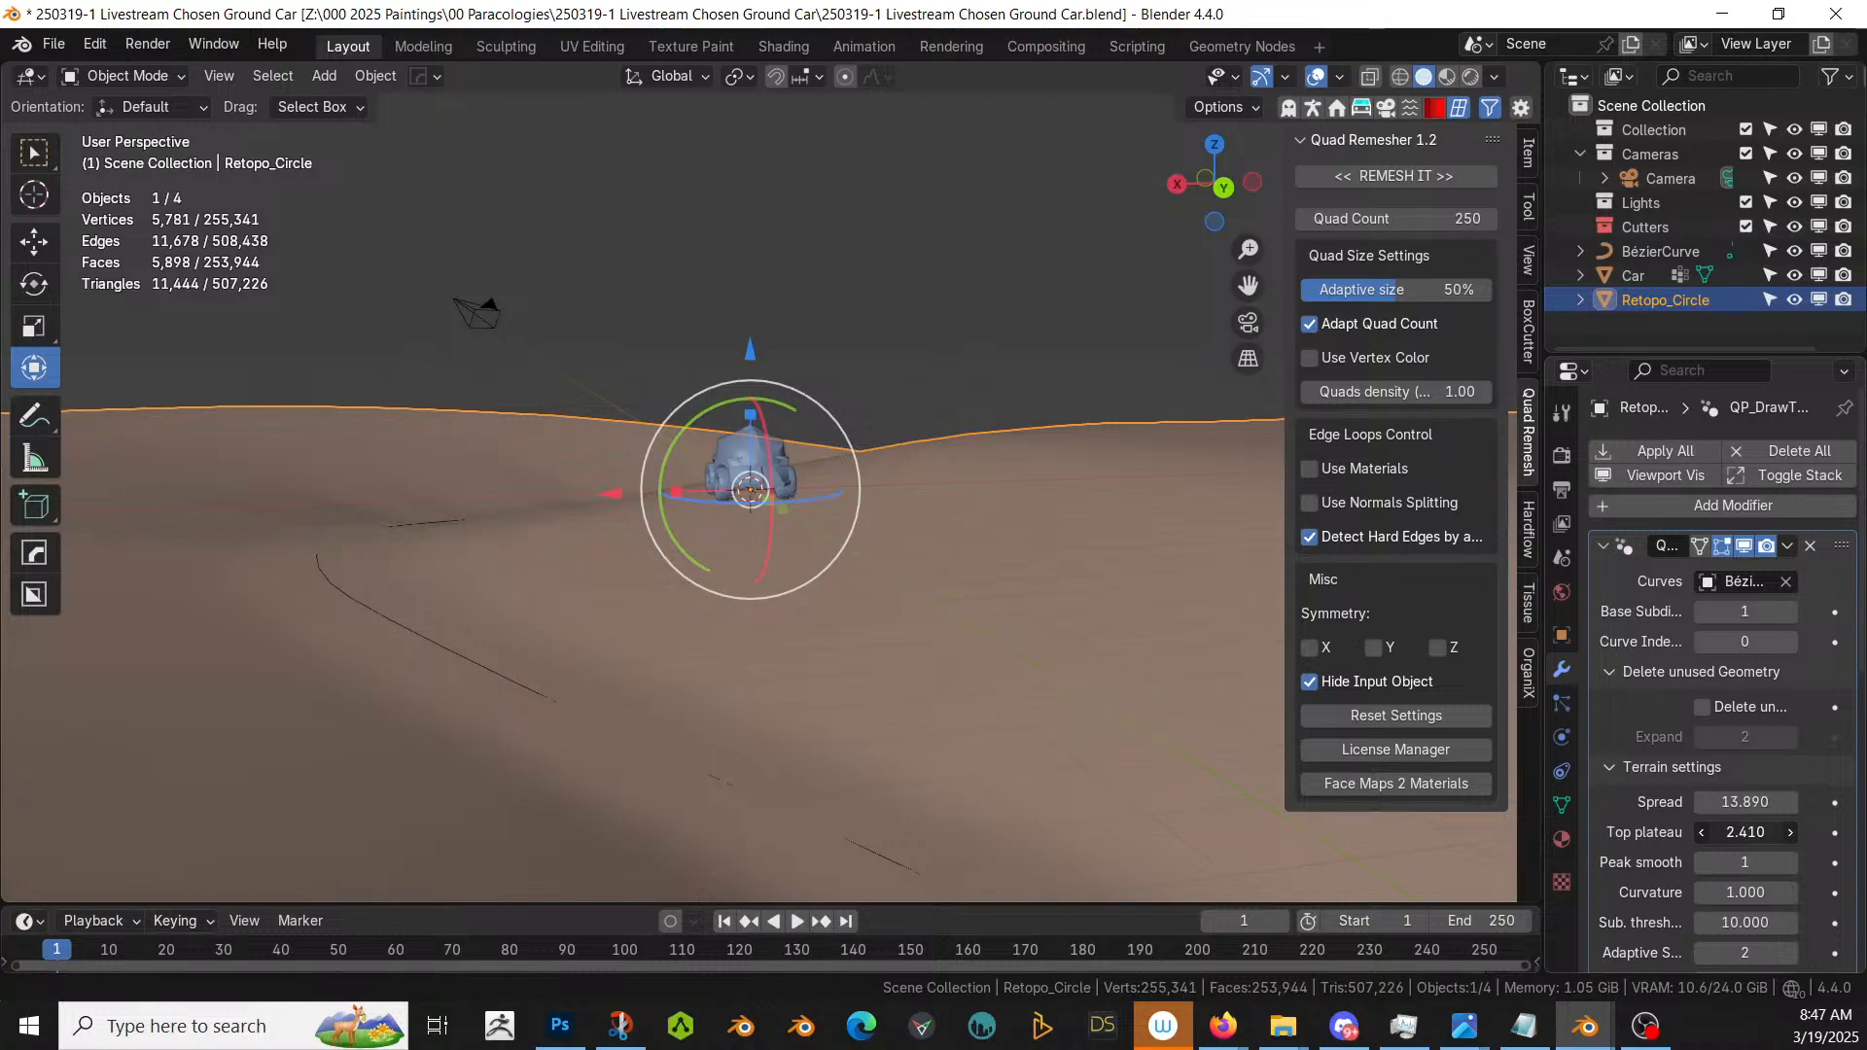
- Apply all modifiers on the ground disc
{"action": "scroll", "coordinate": [822, 654], "scroll_direction": "down", "scroll_amount": 2}
{"action": "middle_click_drag", "start_coordinate": [816, 651], "coordinate": [674, 627]}
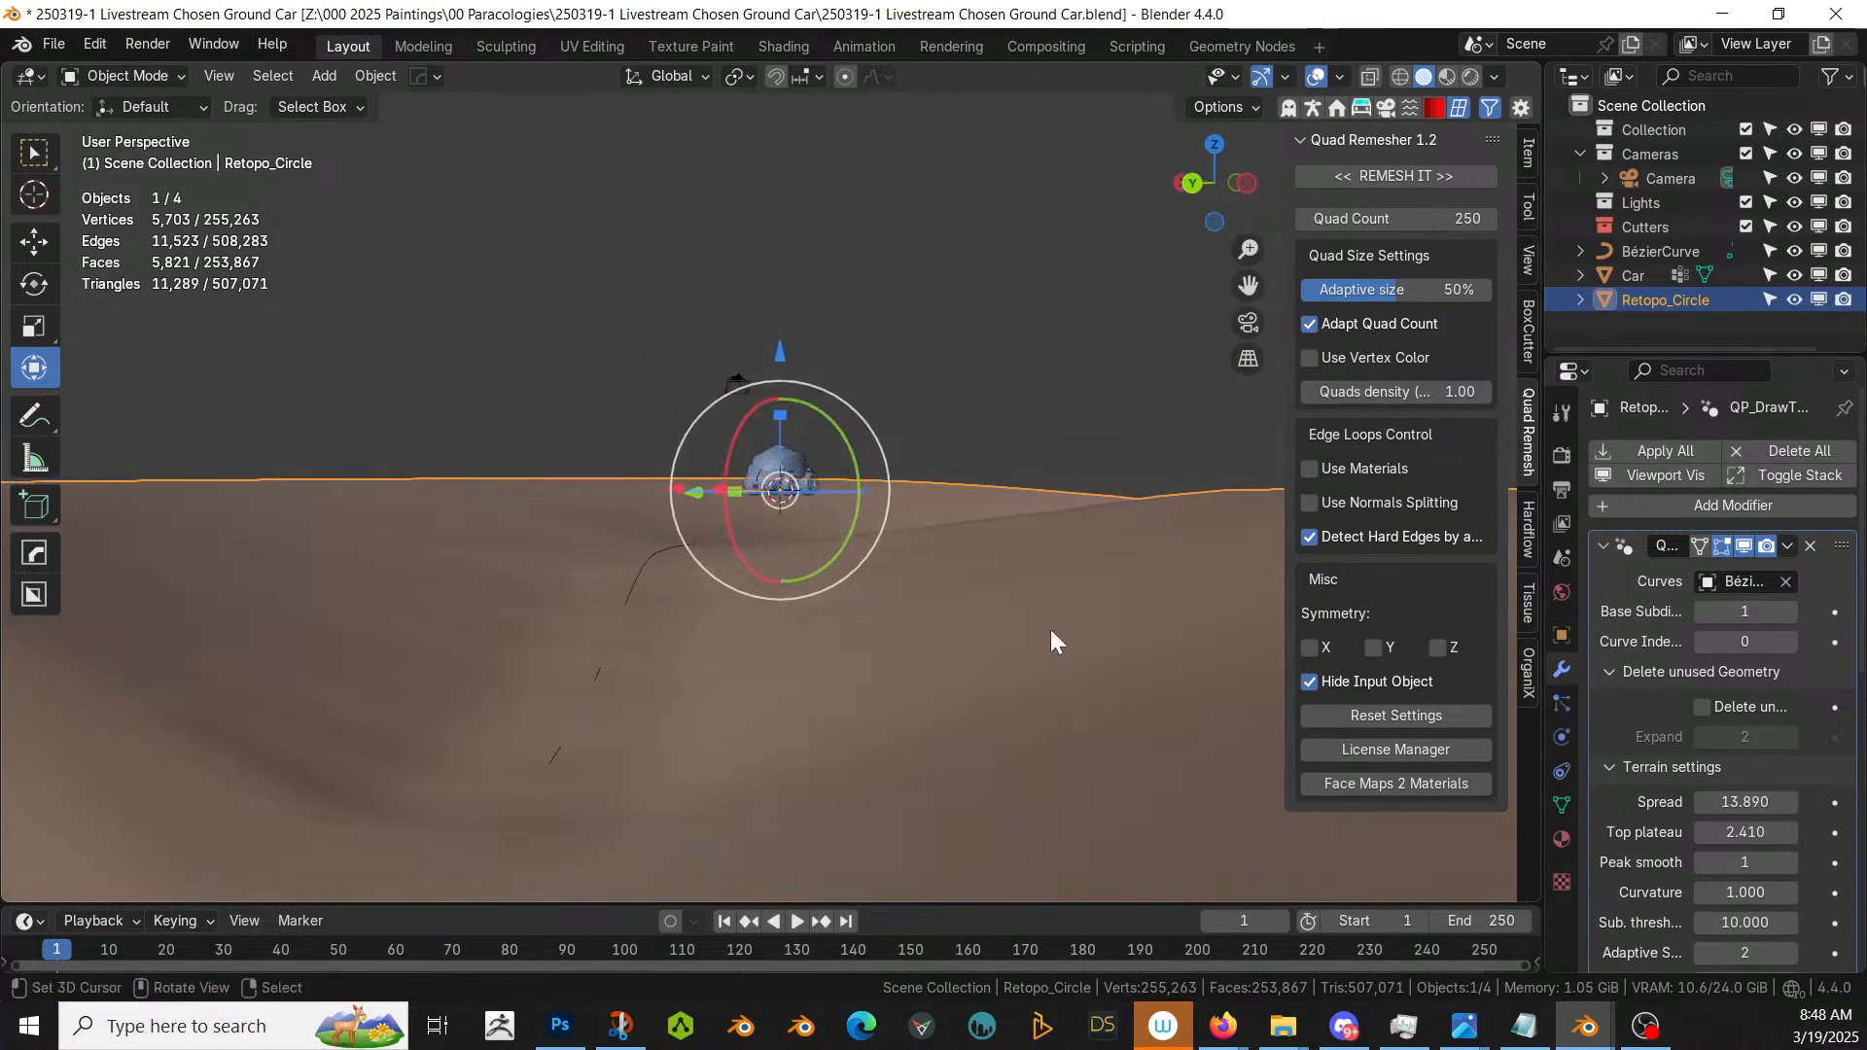
{"action": "left_click", "coordinate": [1682, 451]}
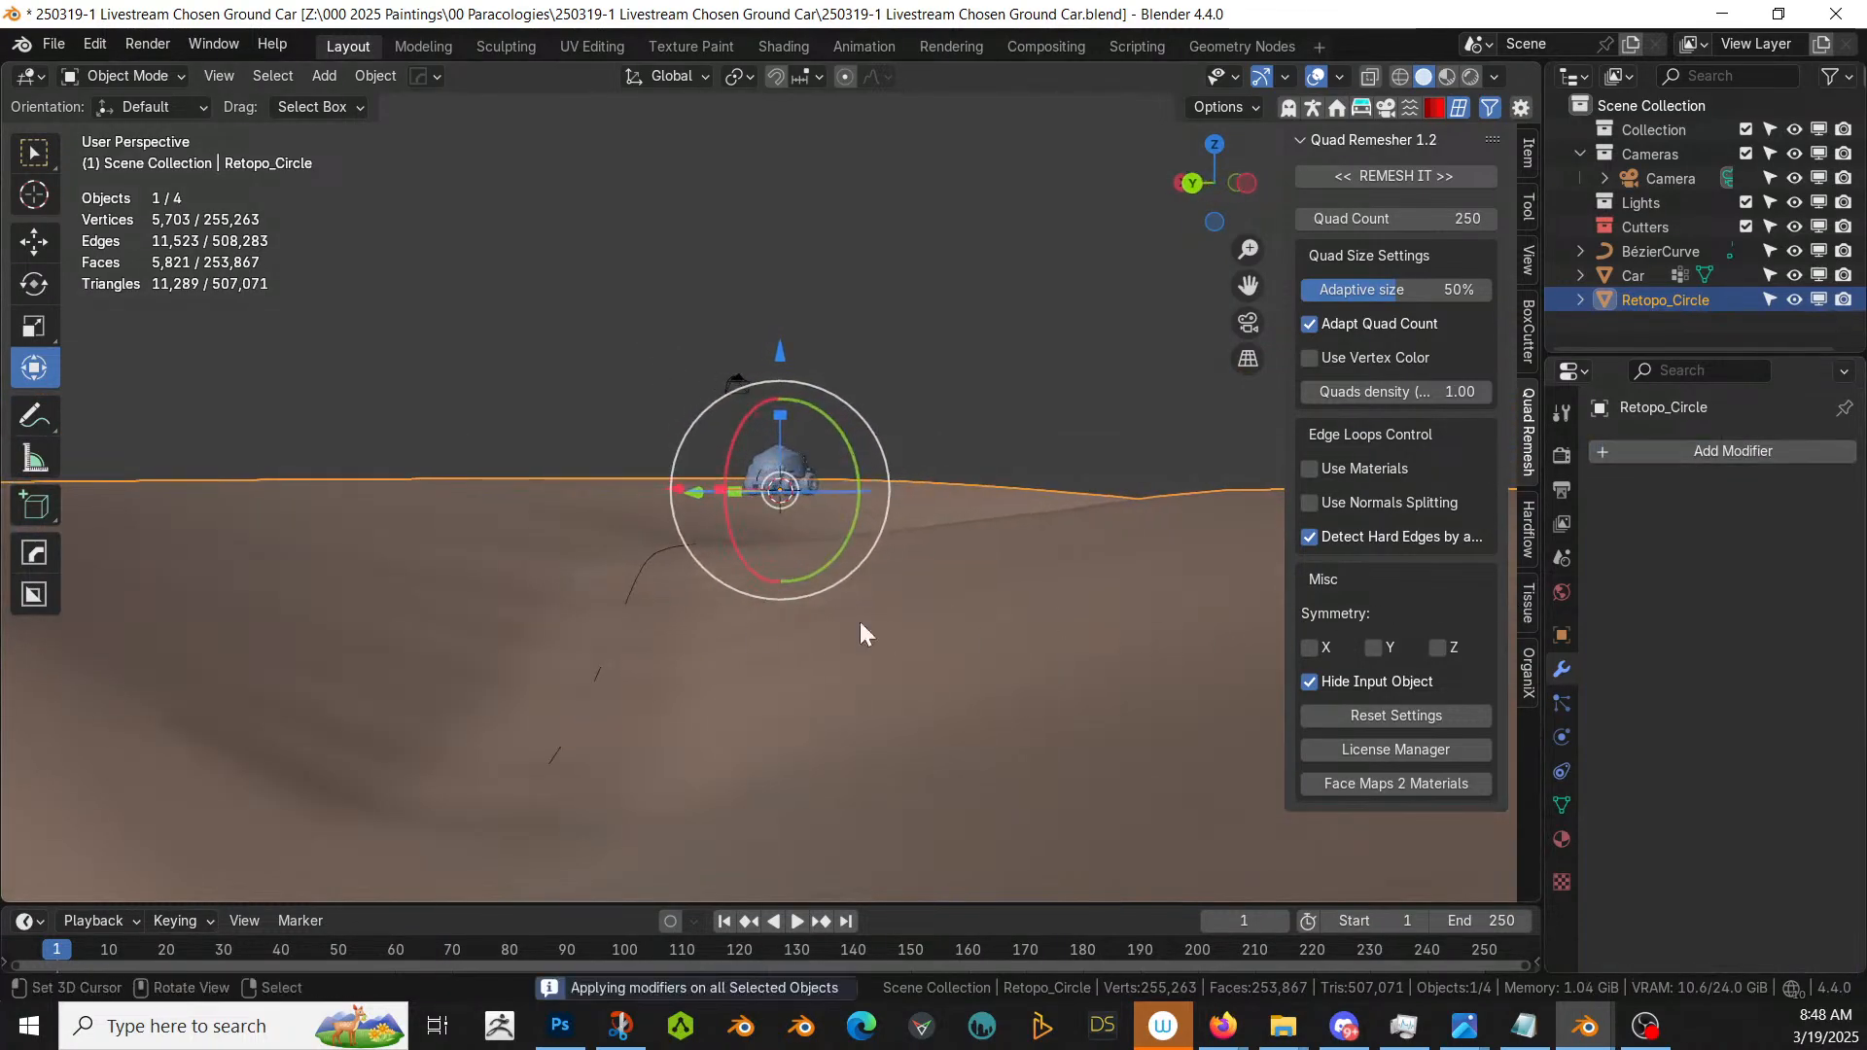
- Add a Terrainer_Base modifier to the ground disc
{"action": "left_click", "coordinate": [668, 560]}
{"action": "middle_click_drag", "start_coordinate": [669, 558], "coordinate": [685, 679]}
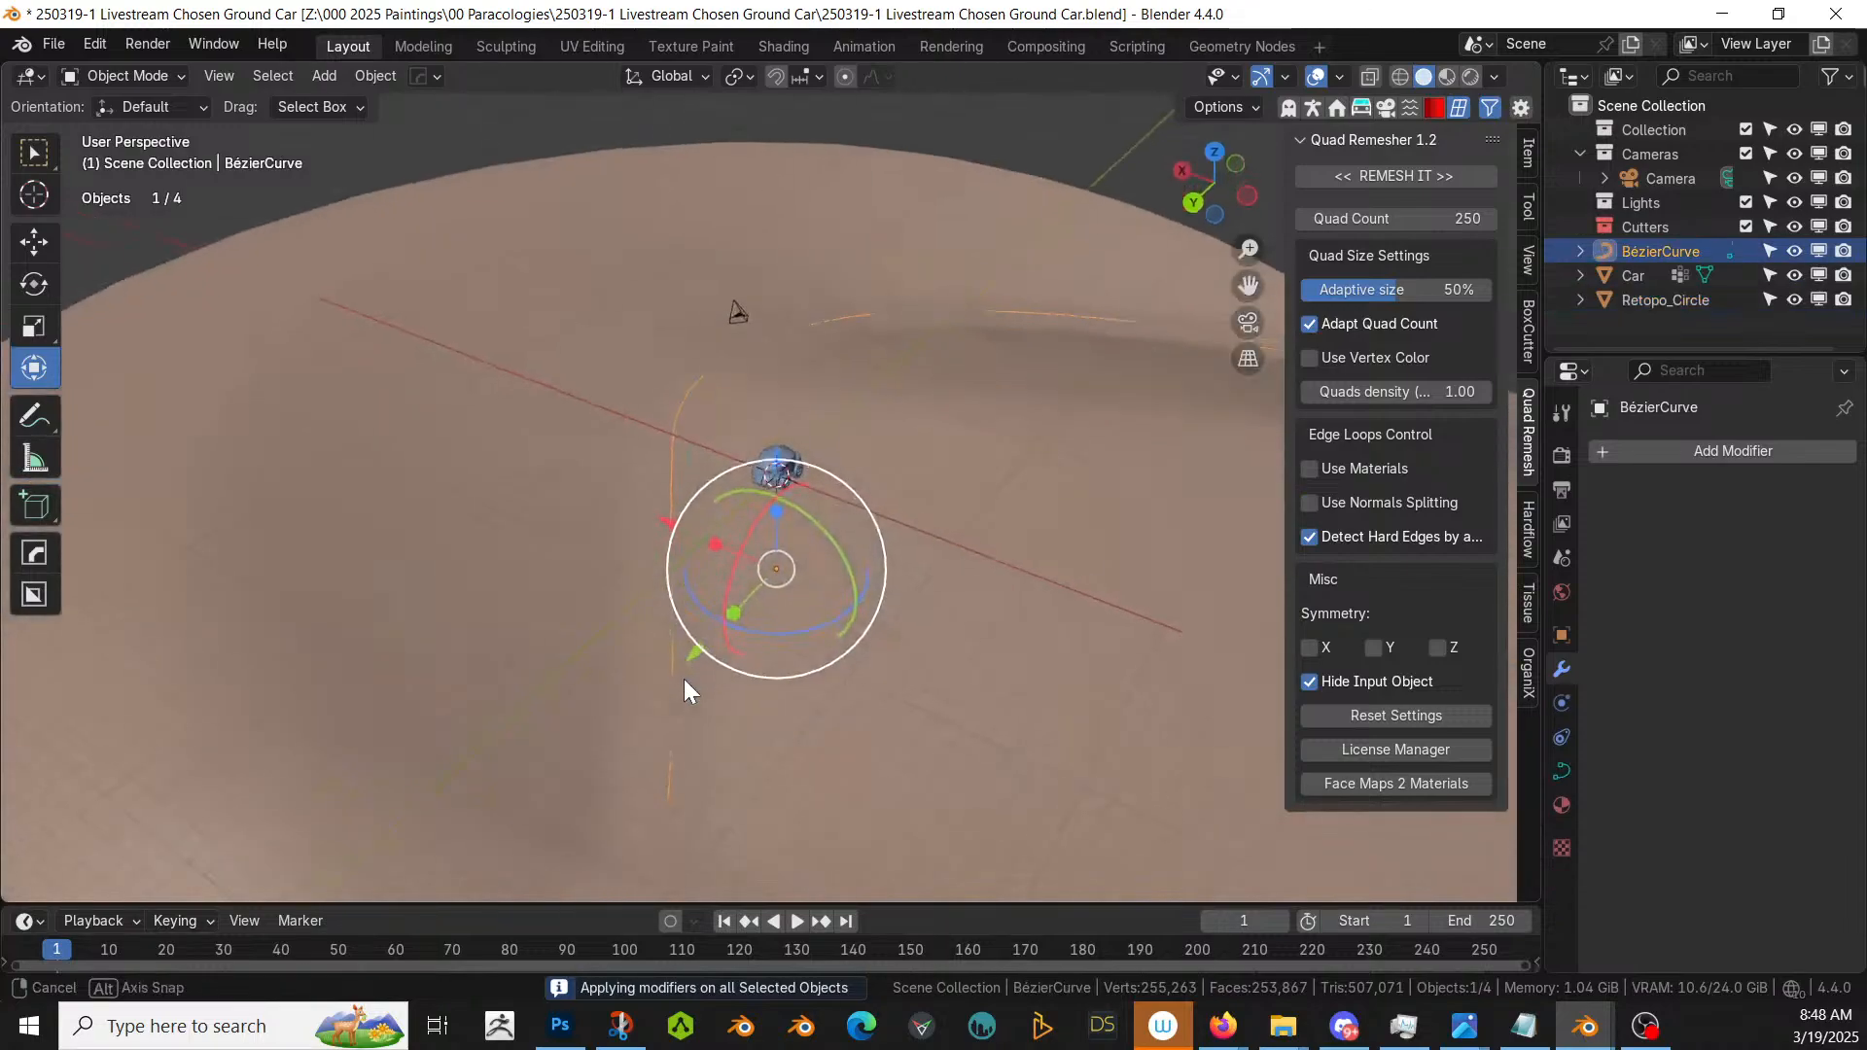
{"action": "right_click", "coordinate": [556, 377]}
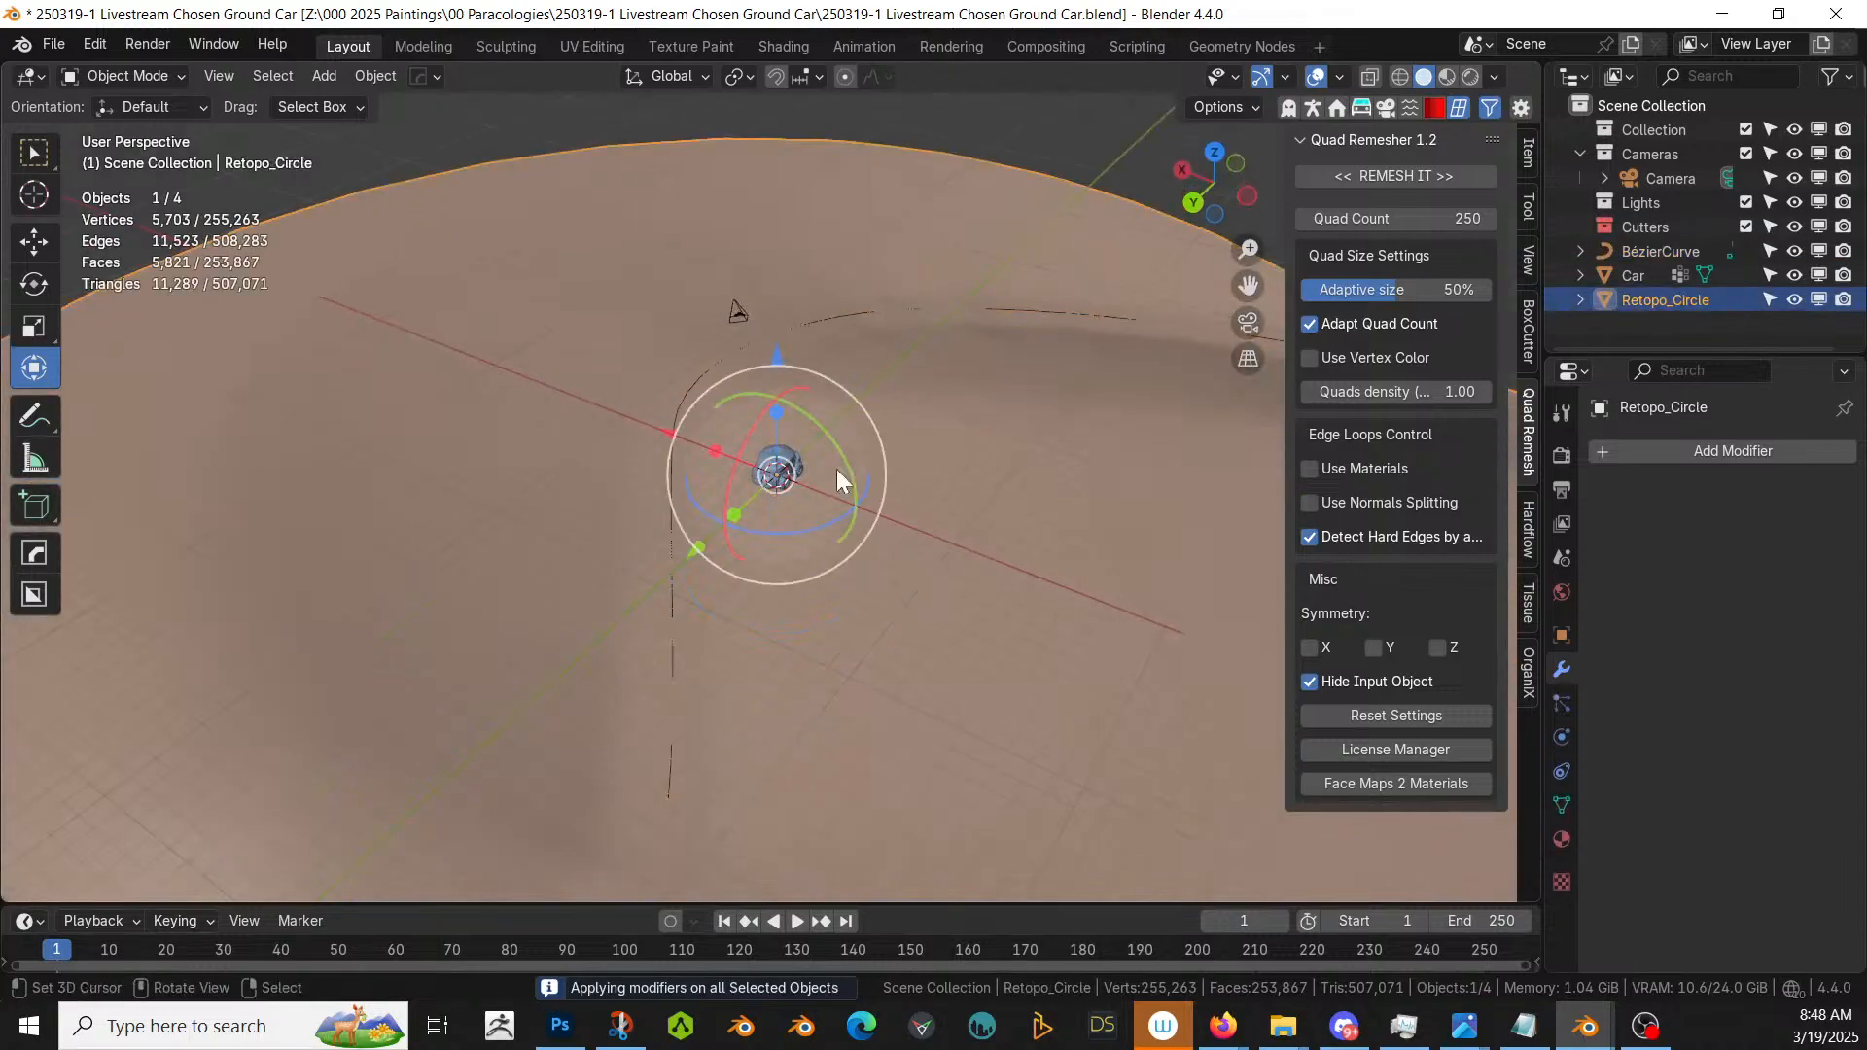
{"action": "left_click", "coordinate": [1727, 449]}
{"action": "mouse_move", "coordinate": [1725, 446]}
{"action": "mouse_move", "coordinate": [1712, 494]}
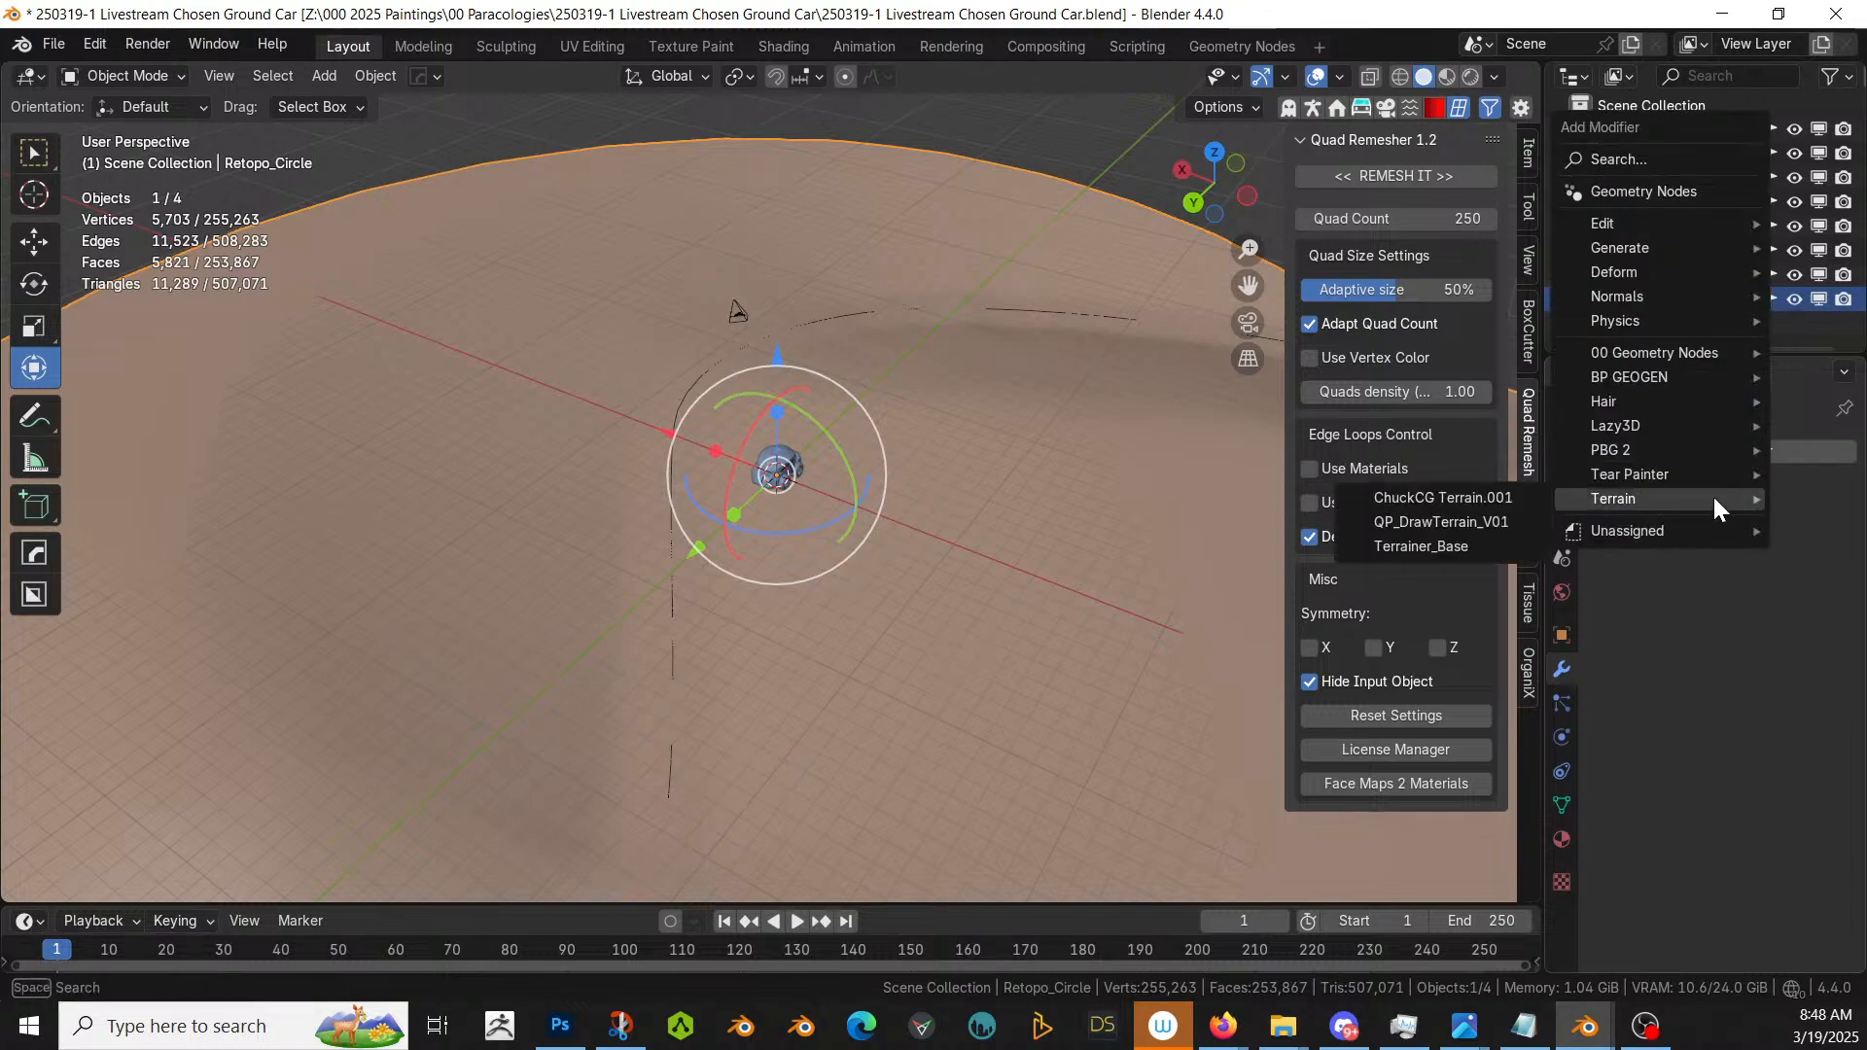
{"action": "left_click", "coordinate": [1472, 547]}
{"action": "middle_click_drag", "start_coordinate": [877, 542], "coordinate": [457, 640]}
{"action": "scroll", "coordinate": [457, 641], "scroll_direction": "down", "scroll_amount": 3}
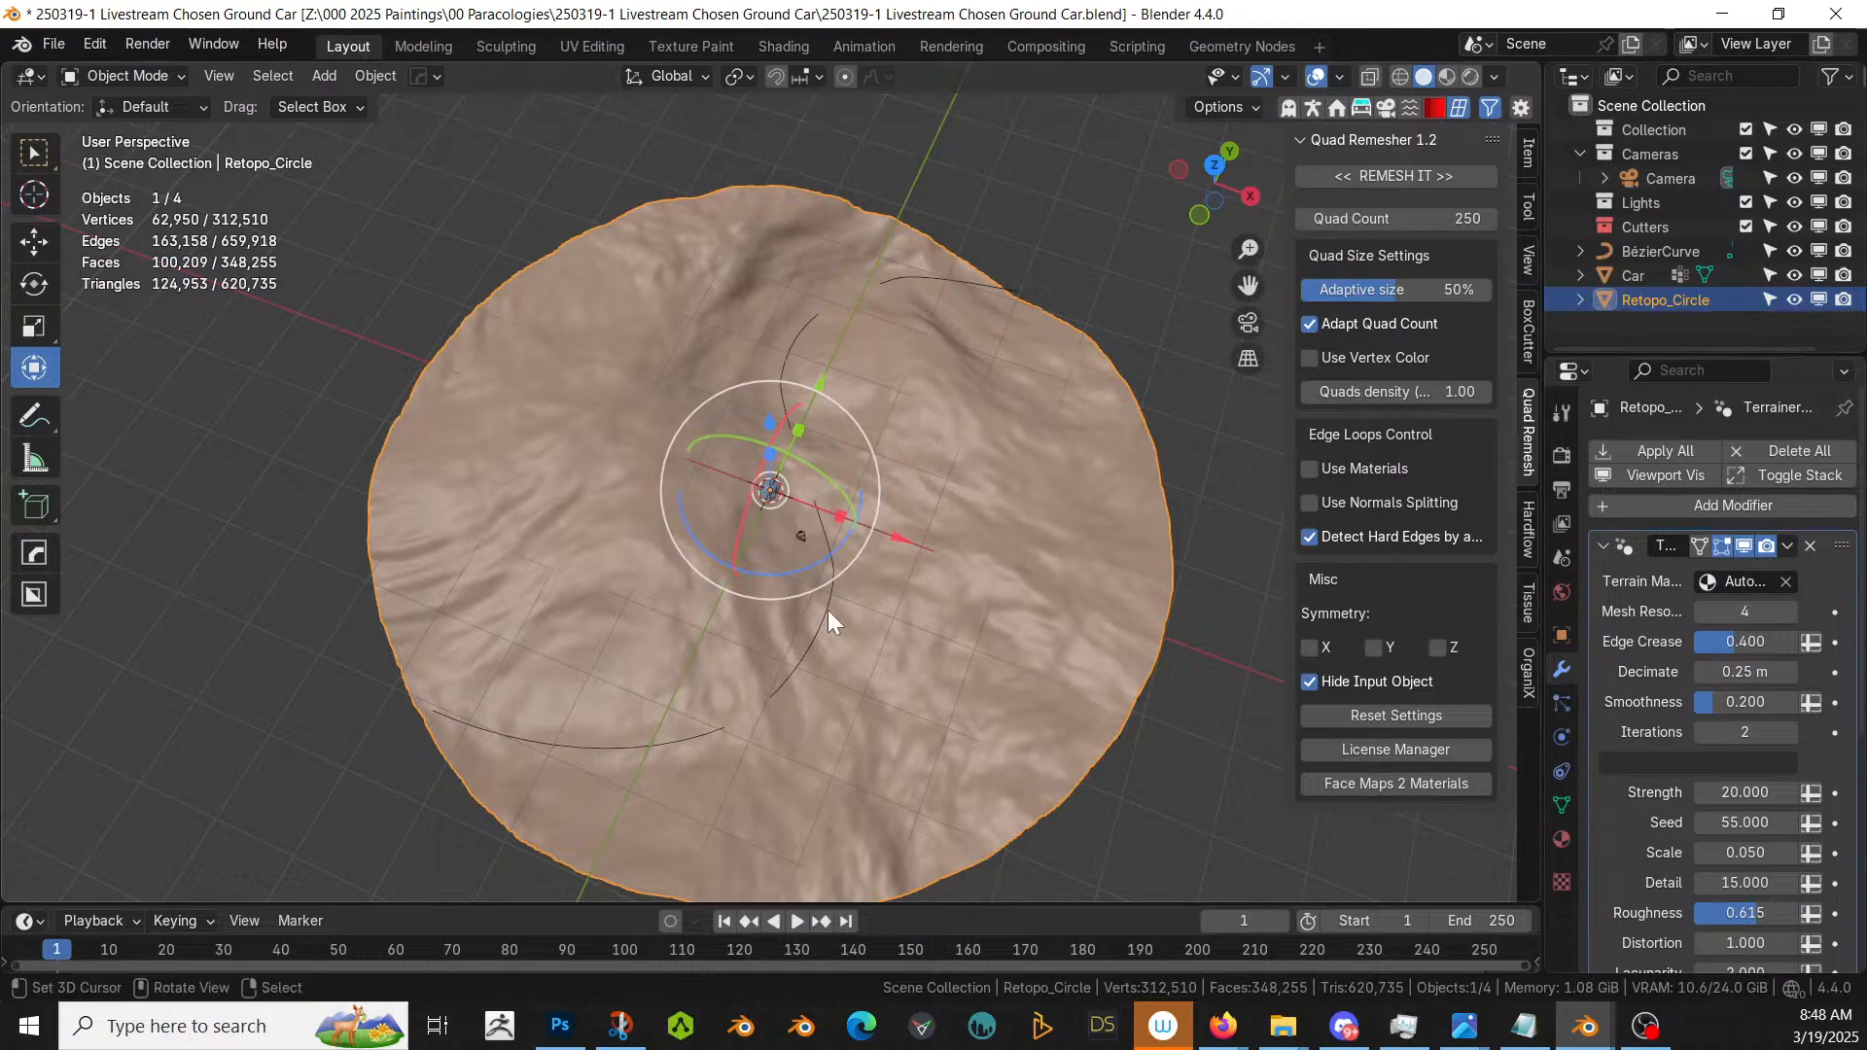
- Add a Flatten Landscape modifier from Not Enough Roads to the ground disc, below the terrain modifier
{"action": "left_click", "coordinate": [624, 749]}
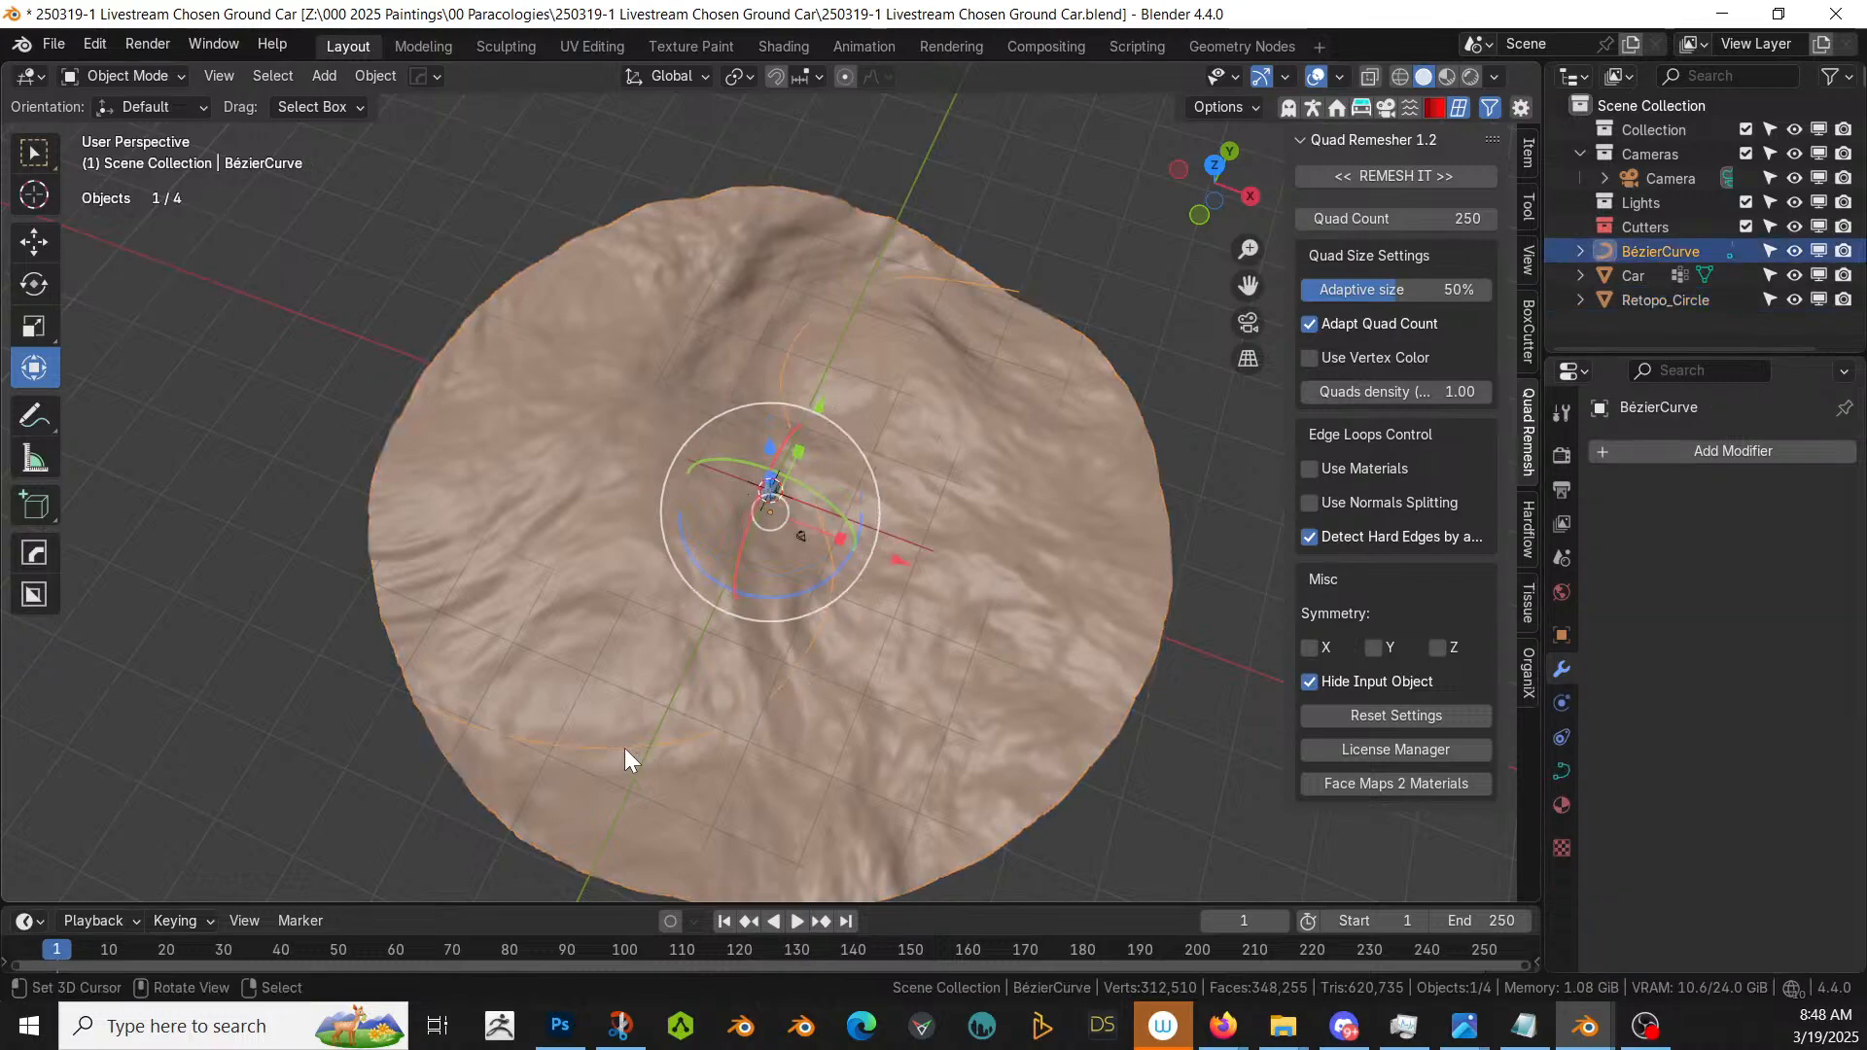
{"action": "left_click", "coordinate": [894, 685]}
{"action": "left_click", "coordinate": [1602, 539]}
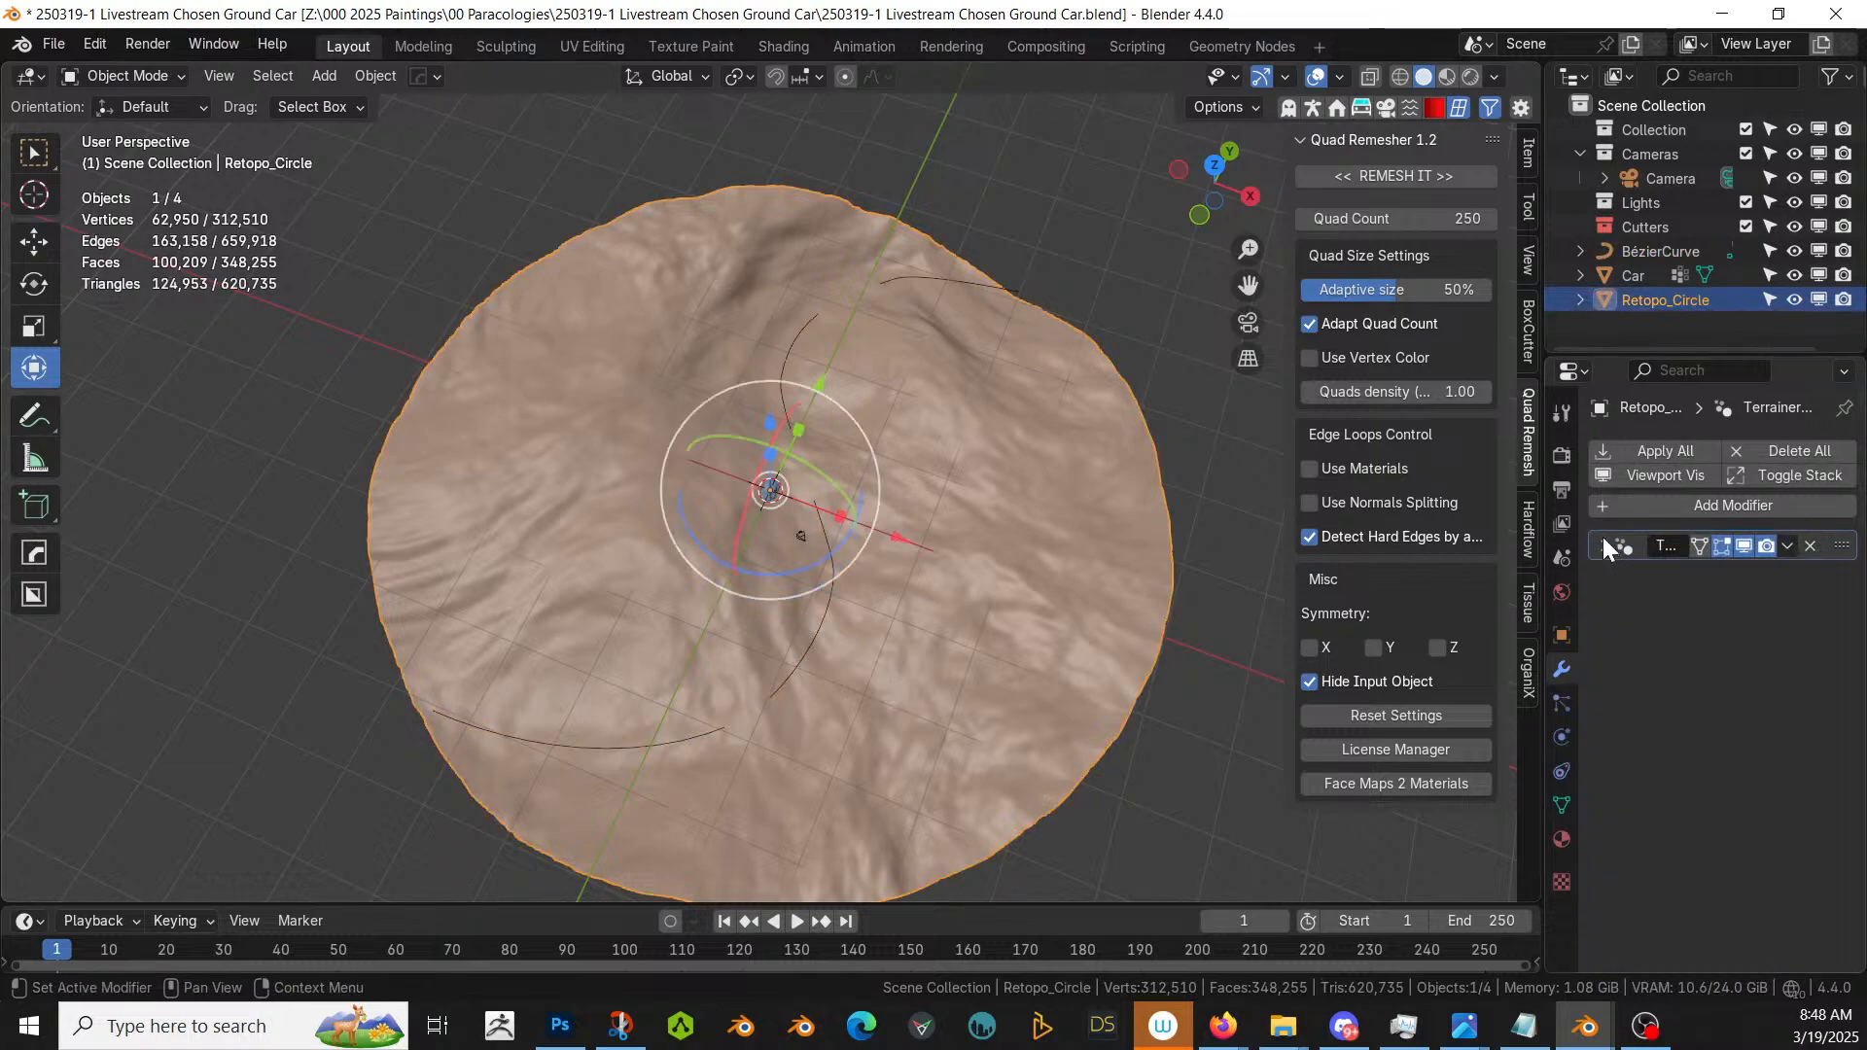
{"action": "left_click", "coordinate": [1740, 507]}
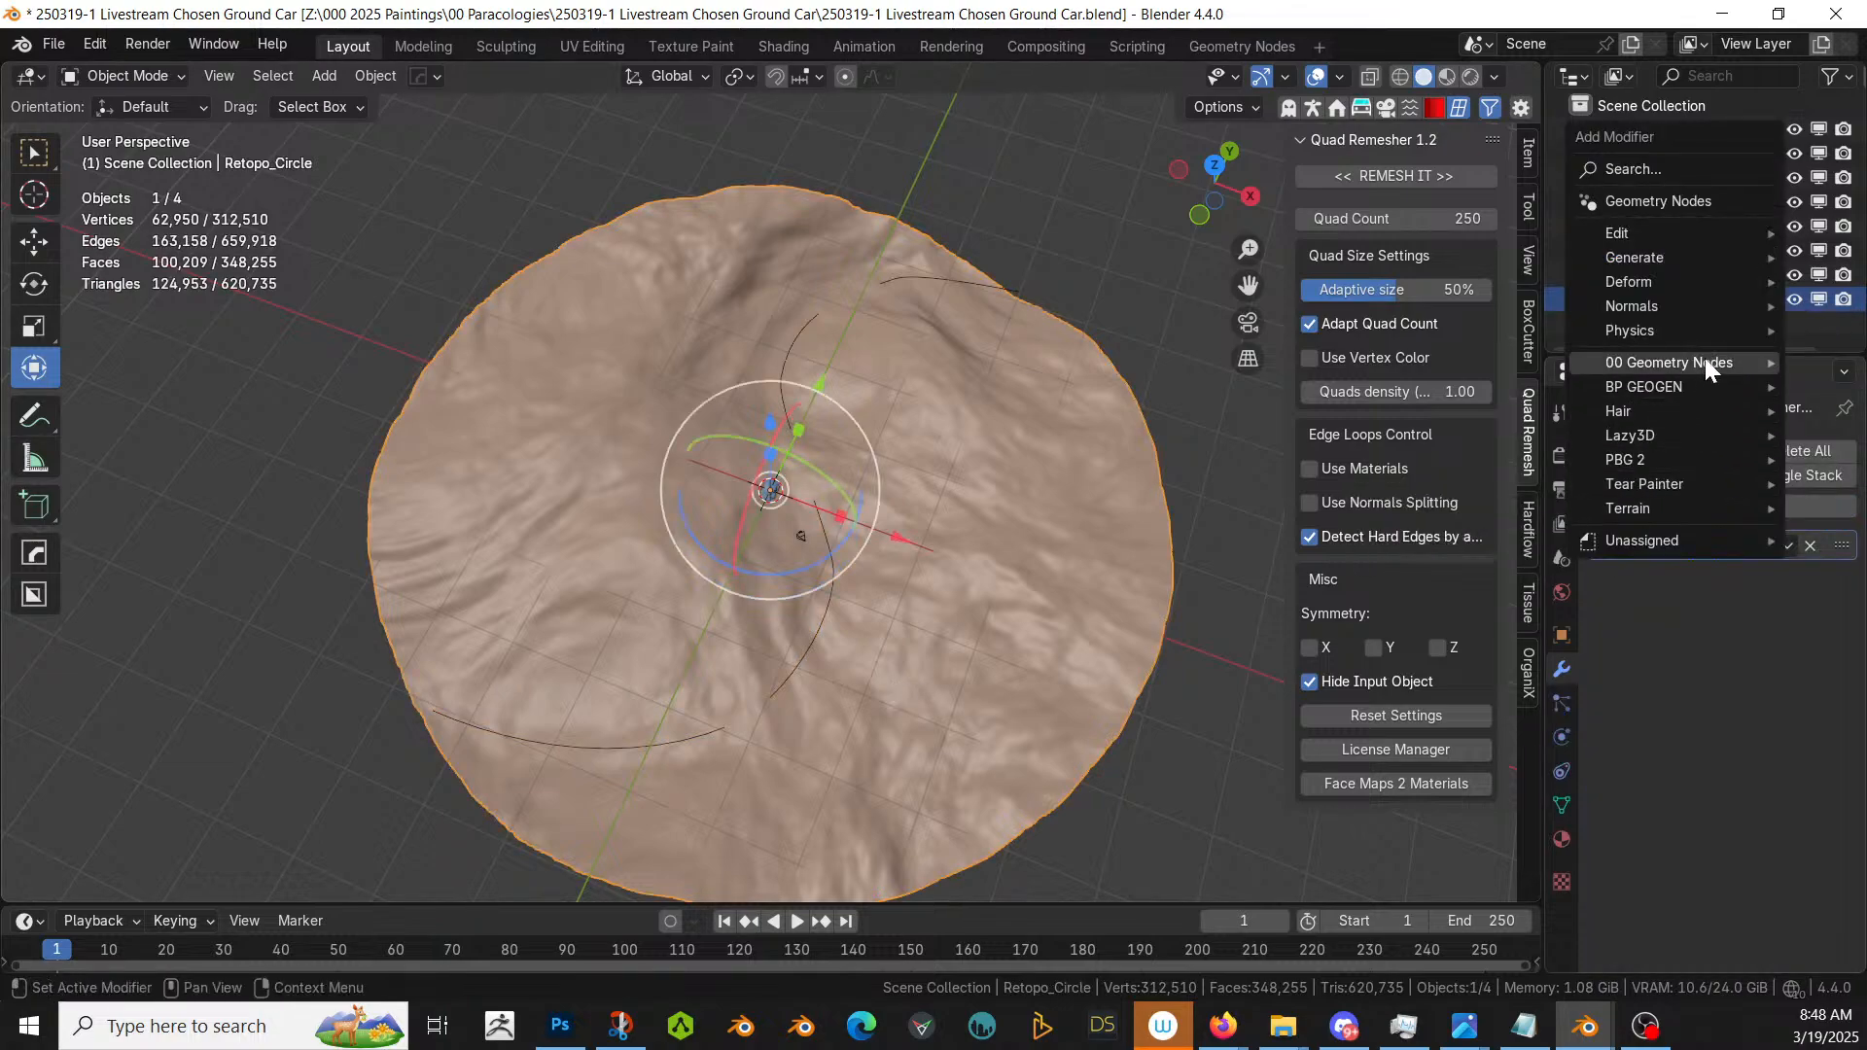
{"action": "mouse_move", "coordinate": [1706, 359]}
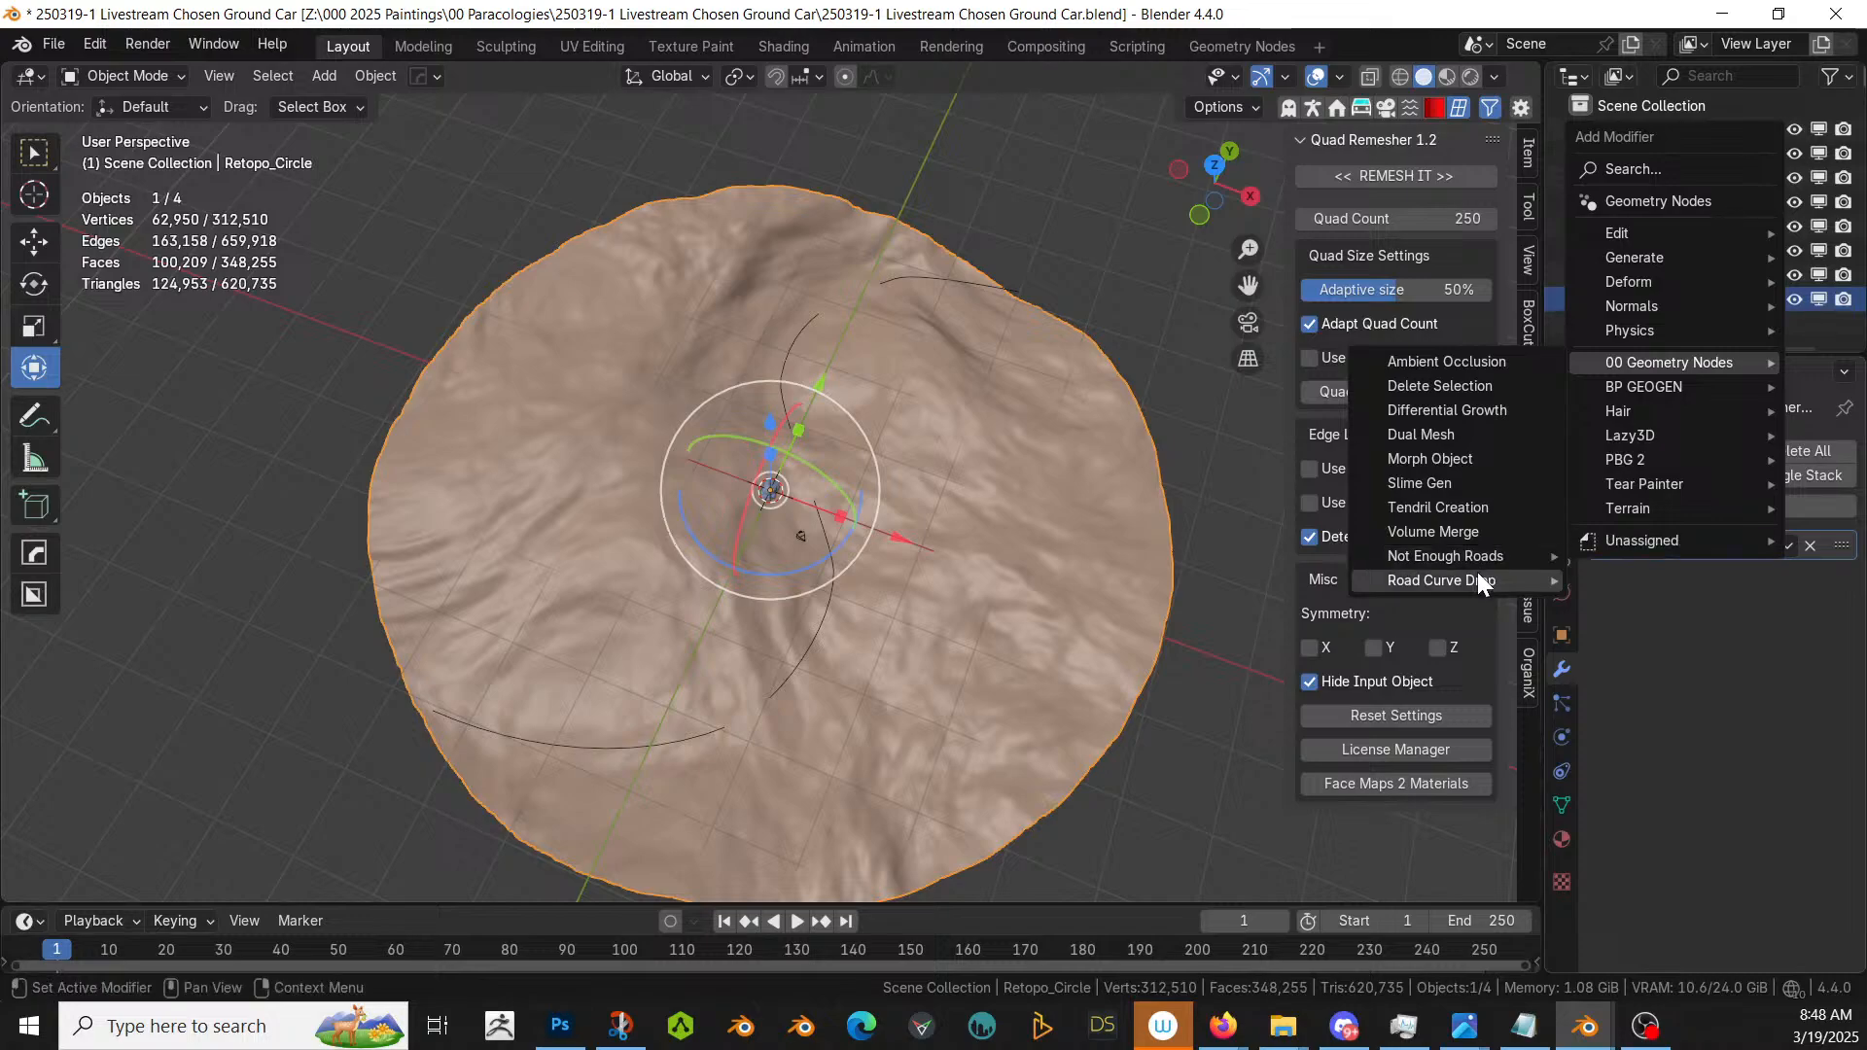
{"action": "mouse_move", "coordinate": [1470, 558]}
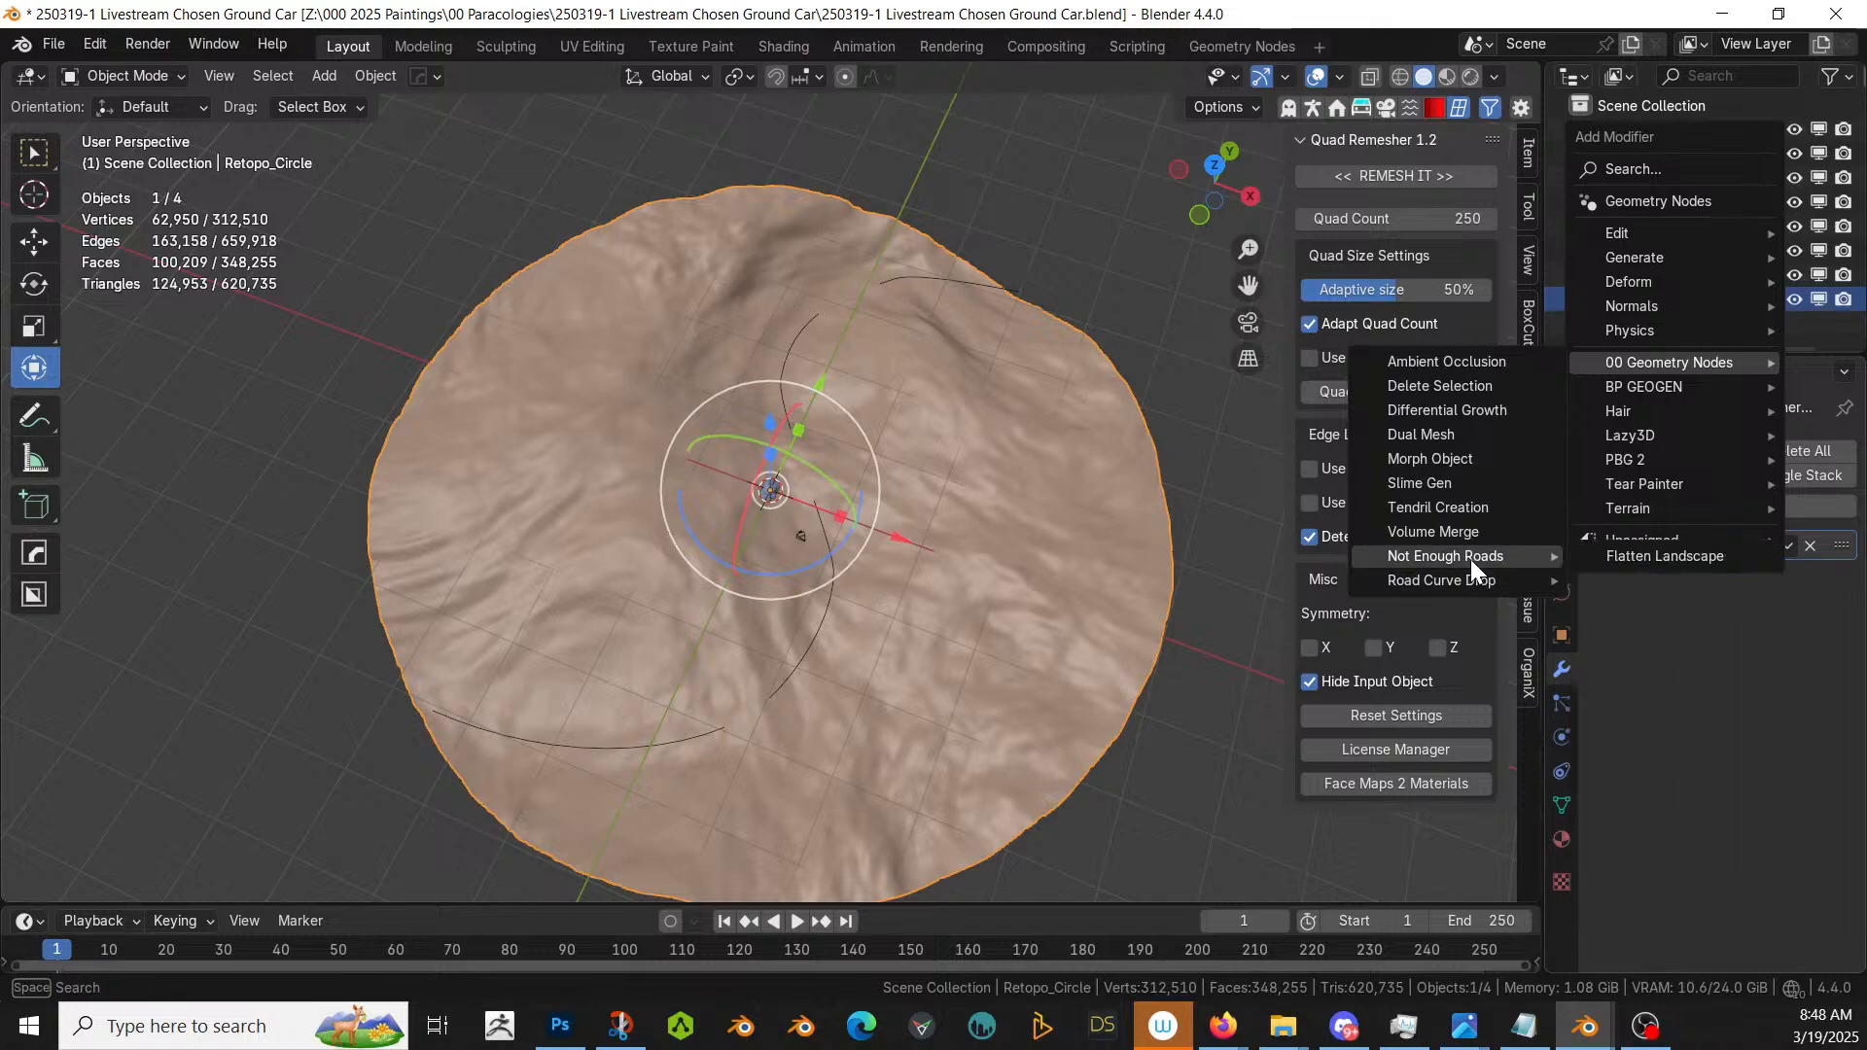
{"action": "left_click", "coordinate": [1697, 552]}
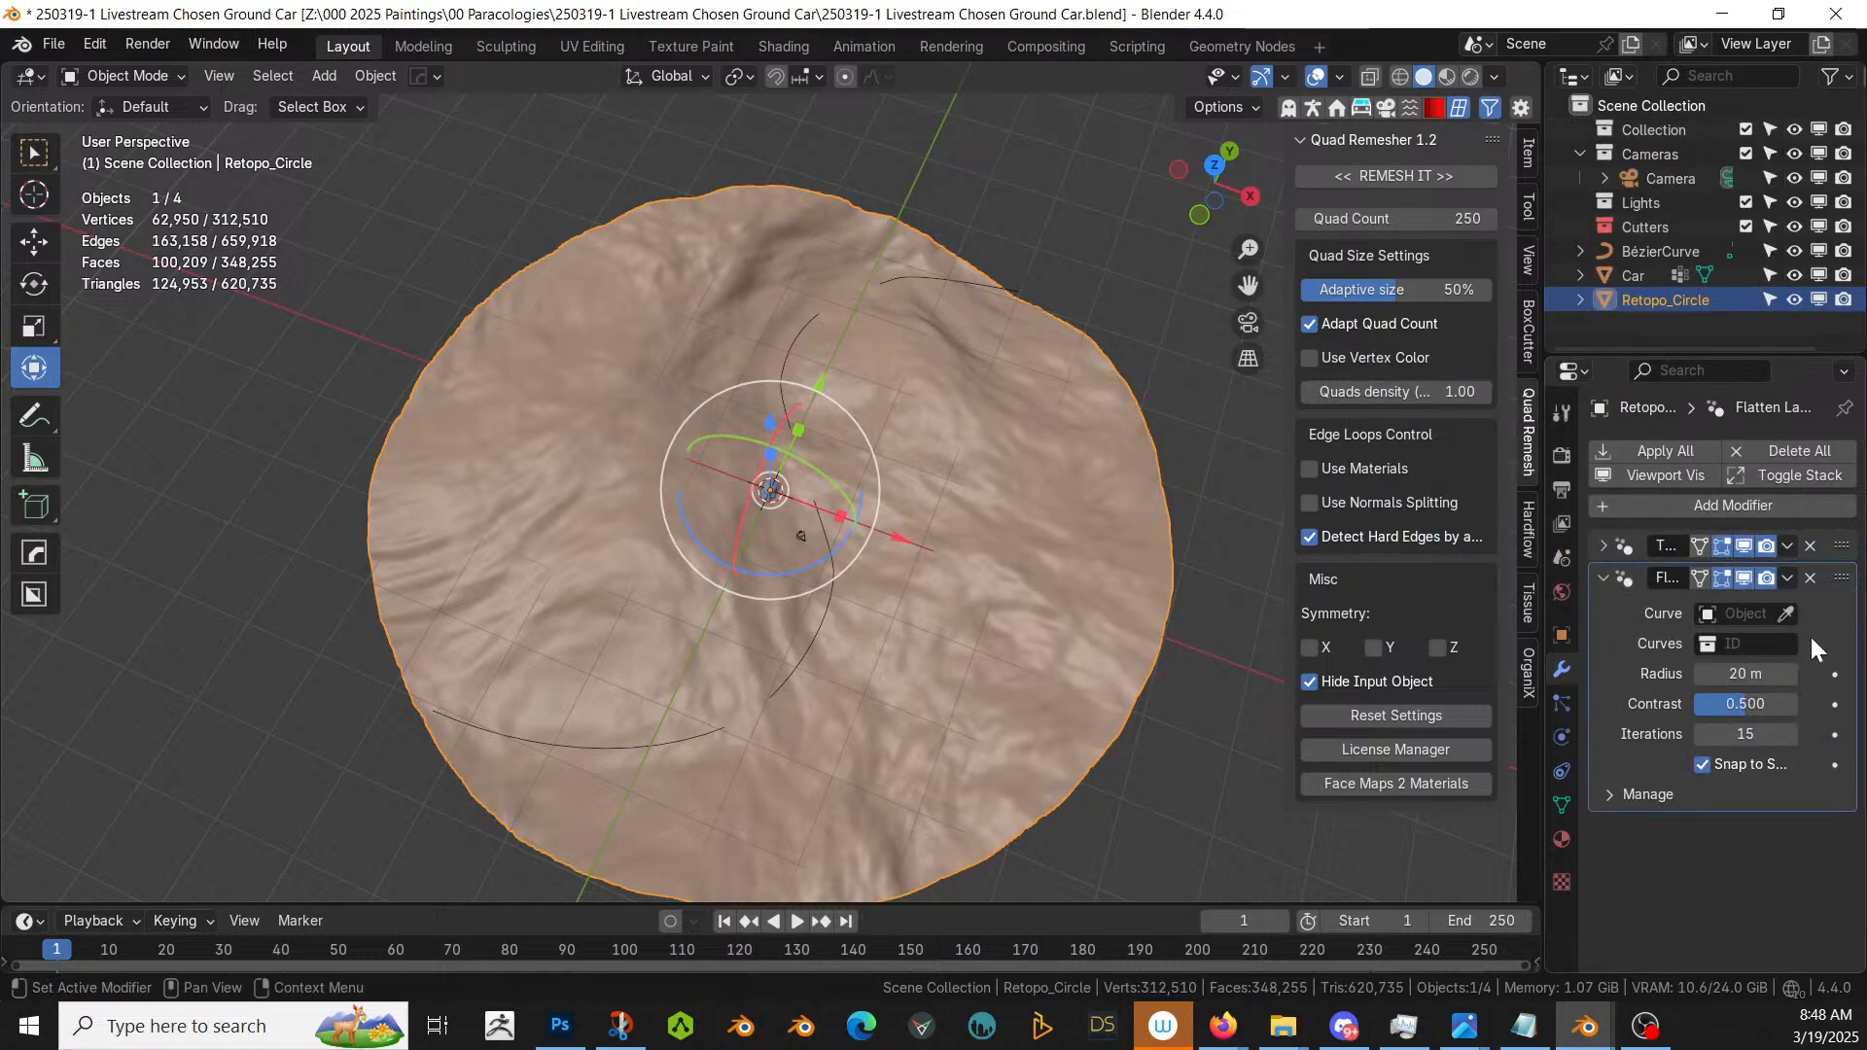
- Assign the Bézier curve as the Flatten Landscape modifier's curve and set its radius to 5 m
{"action": "left_click", "coordinate": [1787, 610]}
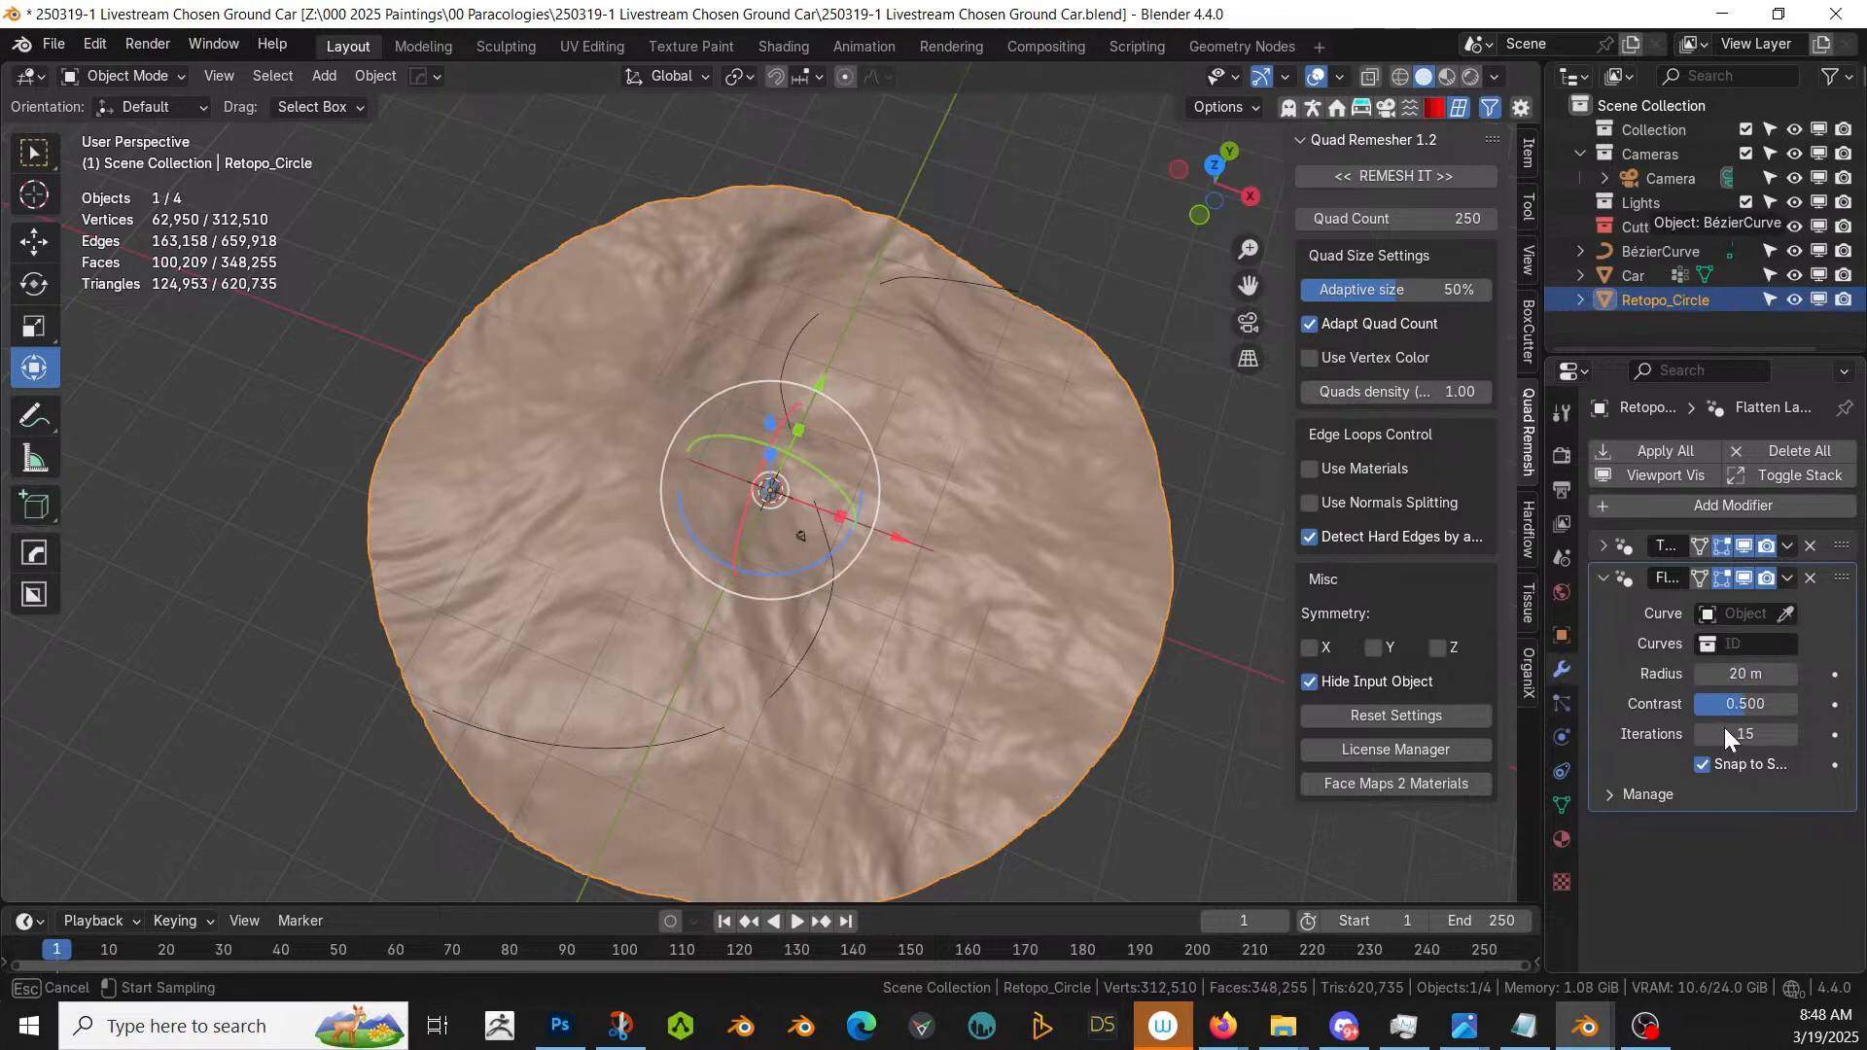
{"action": "left_click", "coordinate": [1744, 707]}
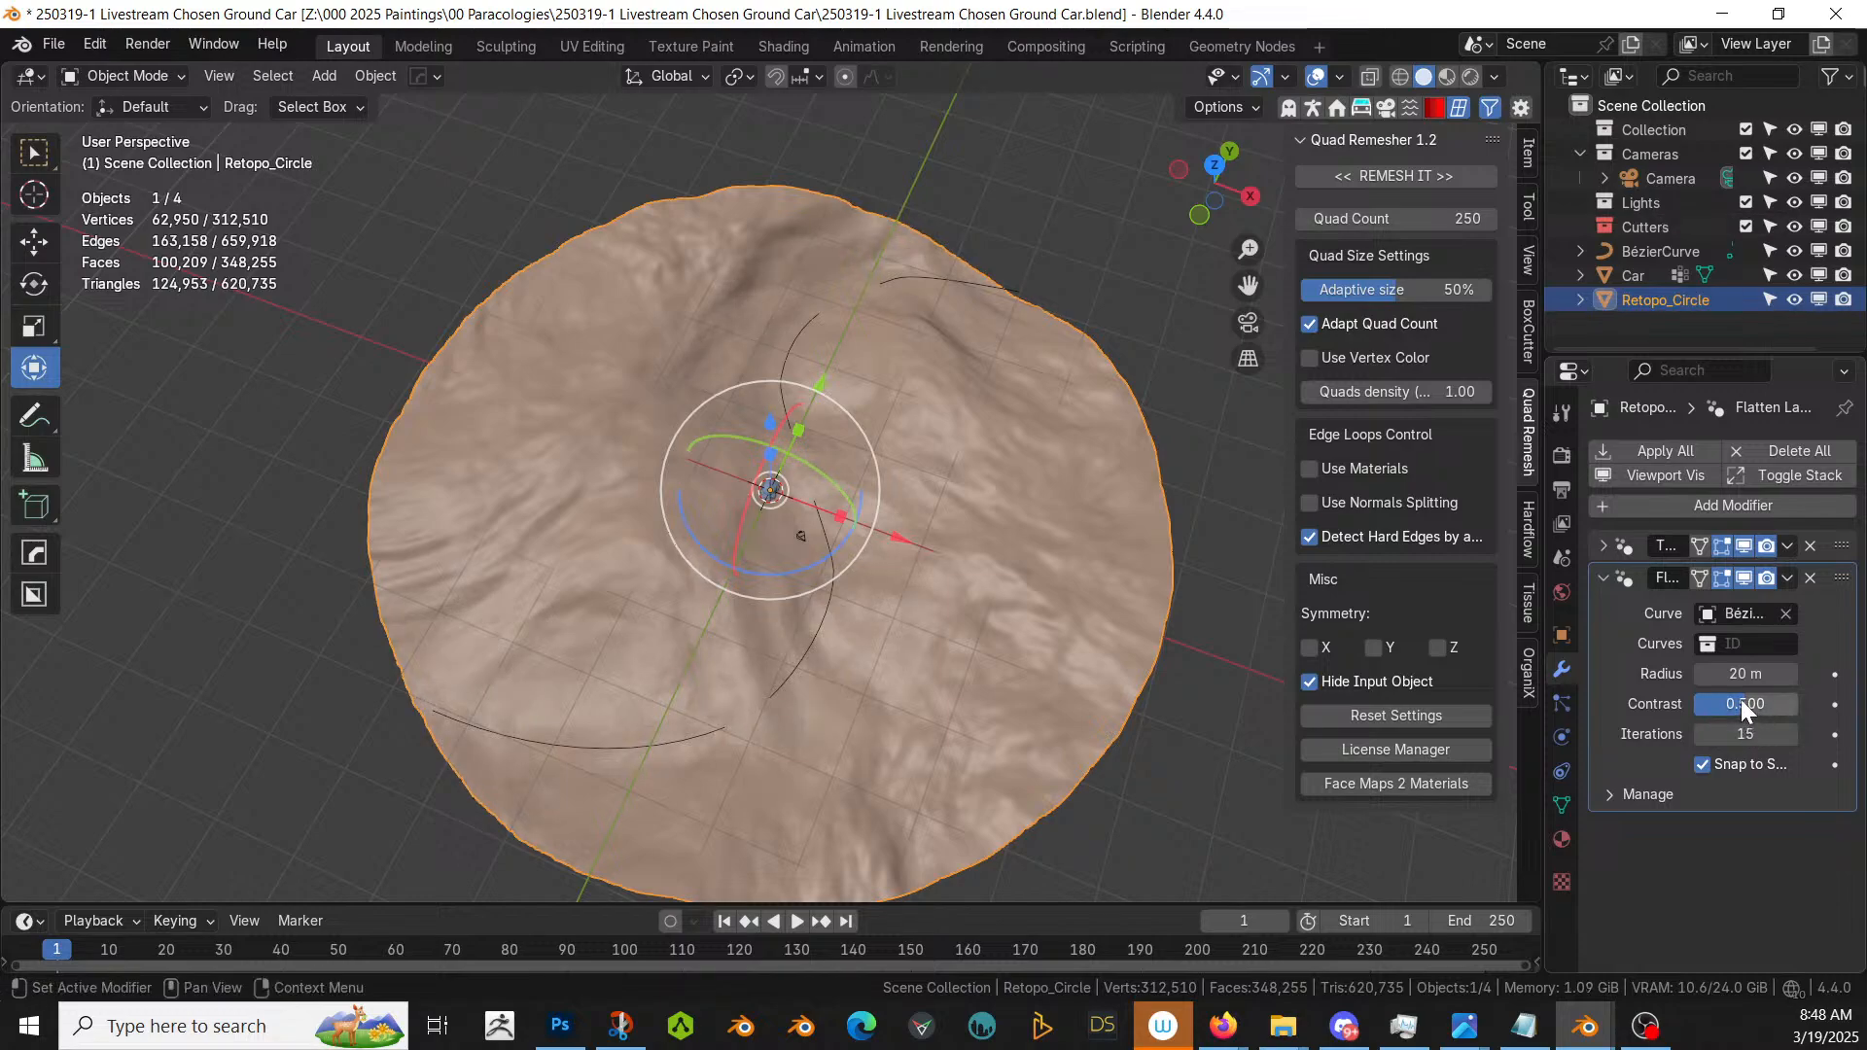
{"action": "scroll", "coordinate": [1112, 705], "scroll_direction": "up", "scroll_amount": 1}
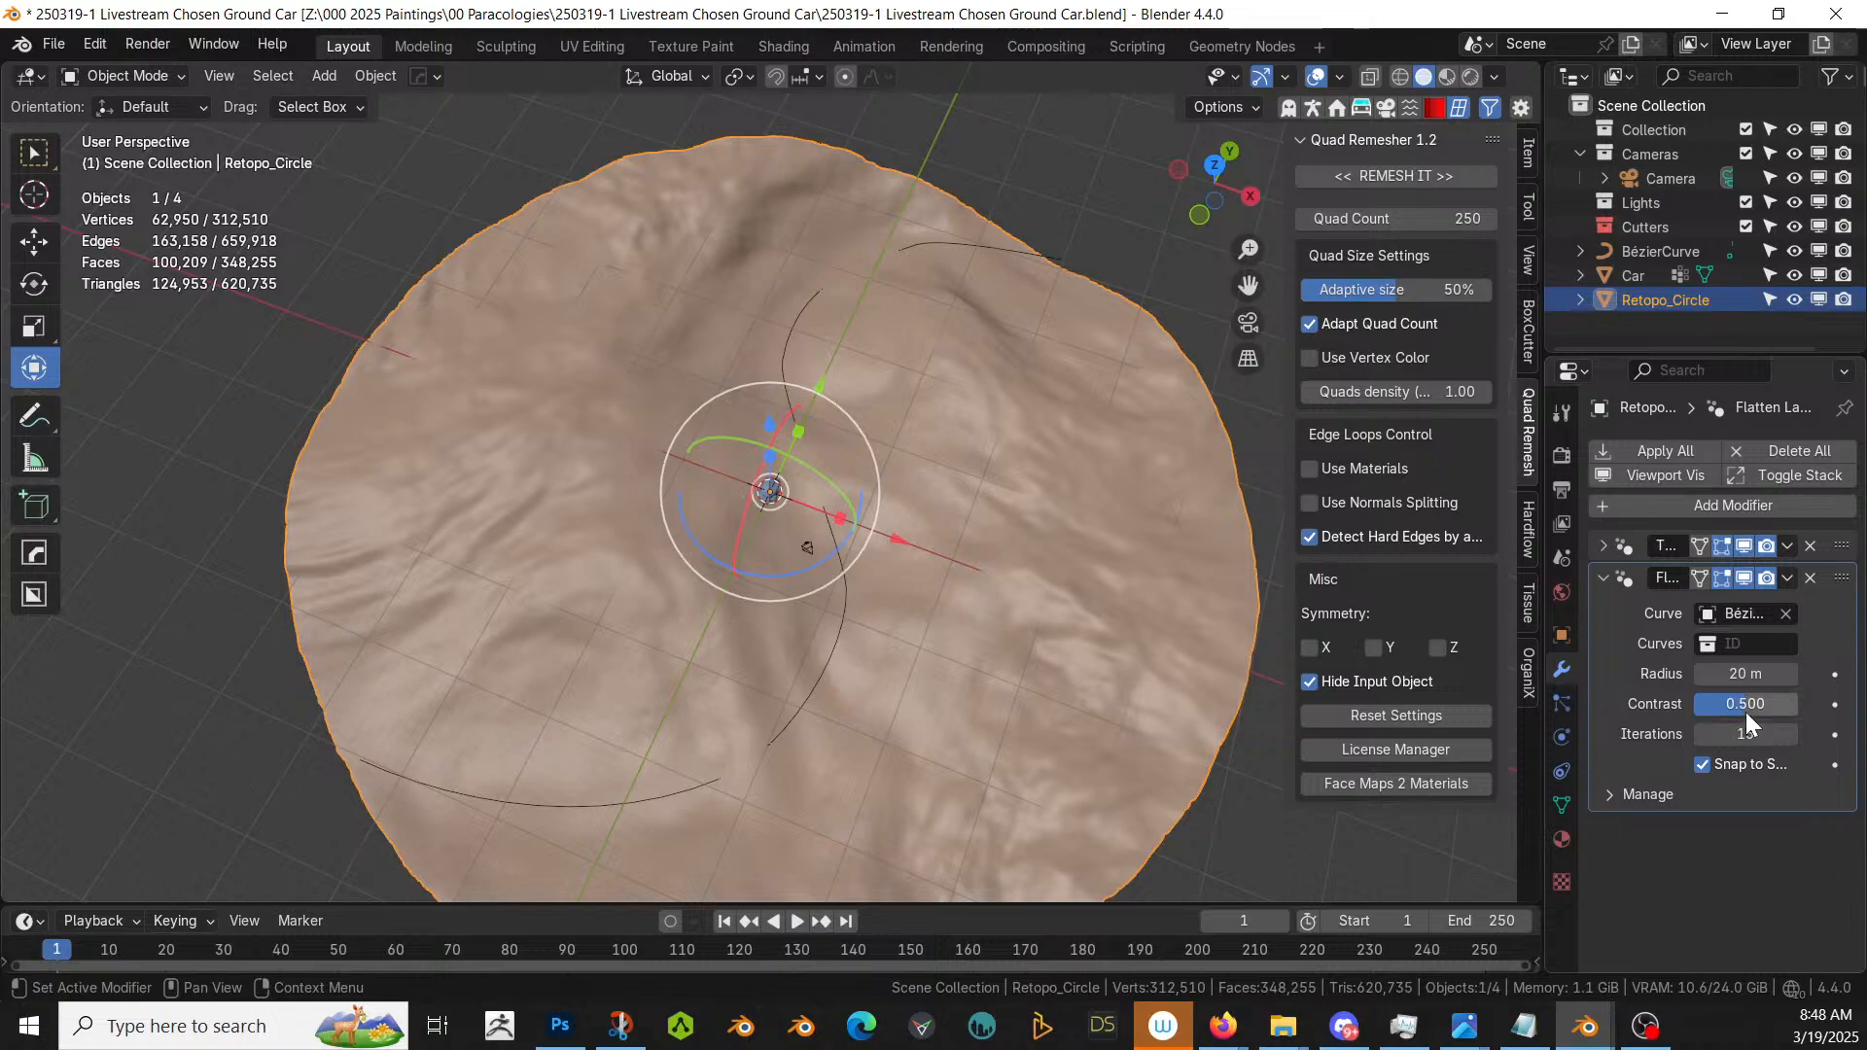
{"action": "left_click", "coordinate": [1746, 674]}
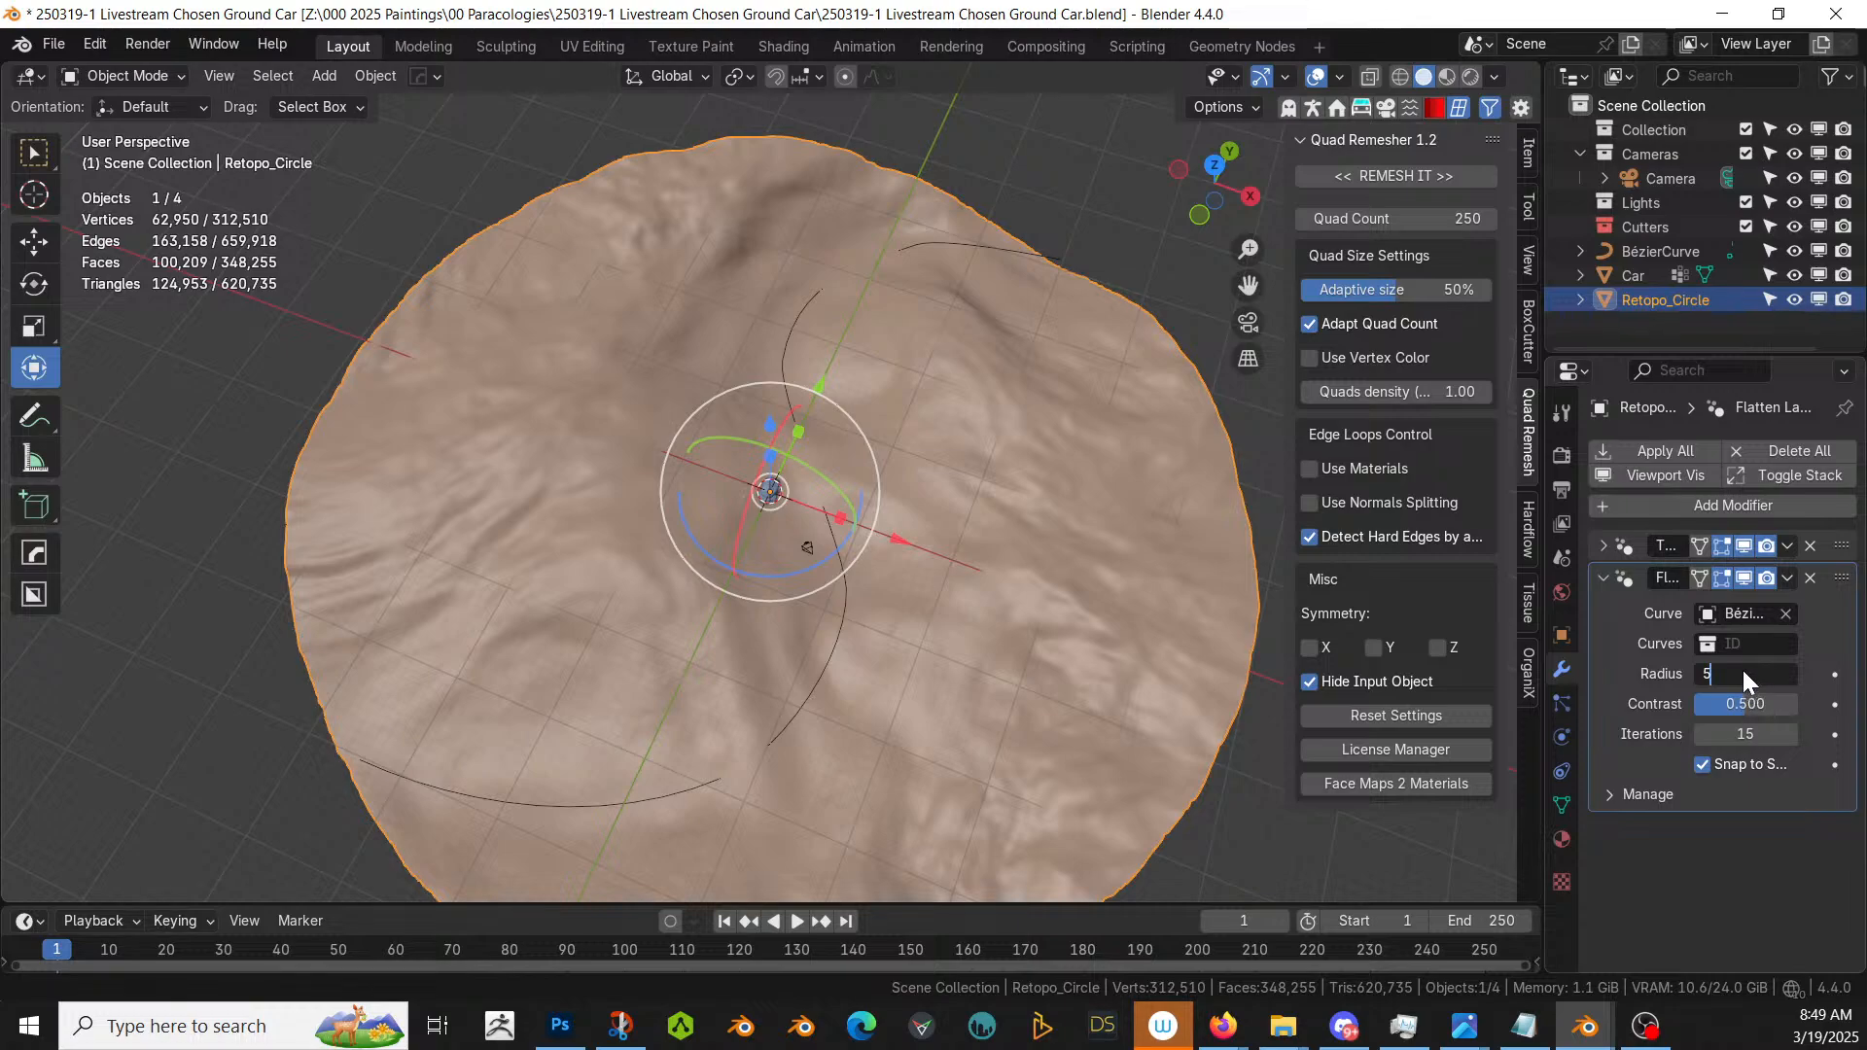
{"action": "key", "text": "Return"}
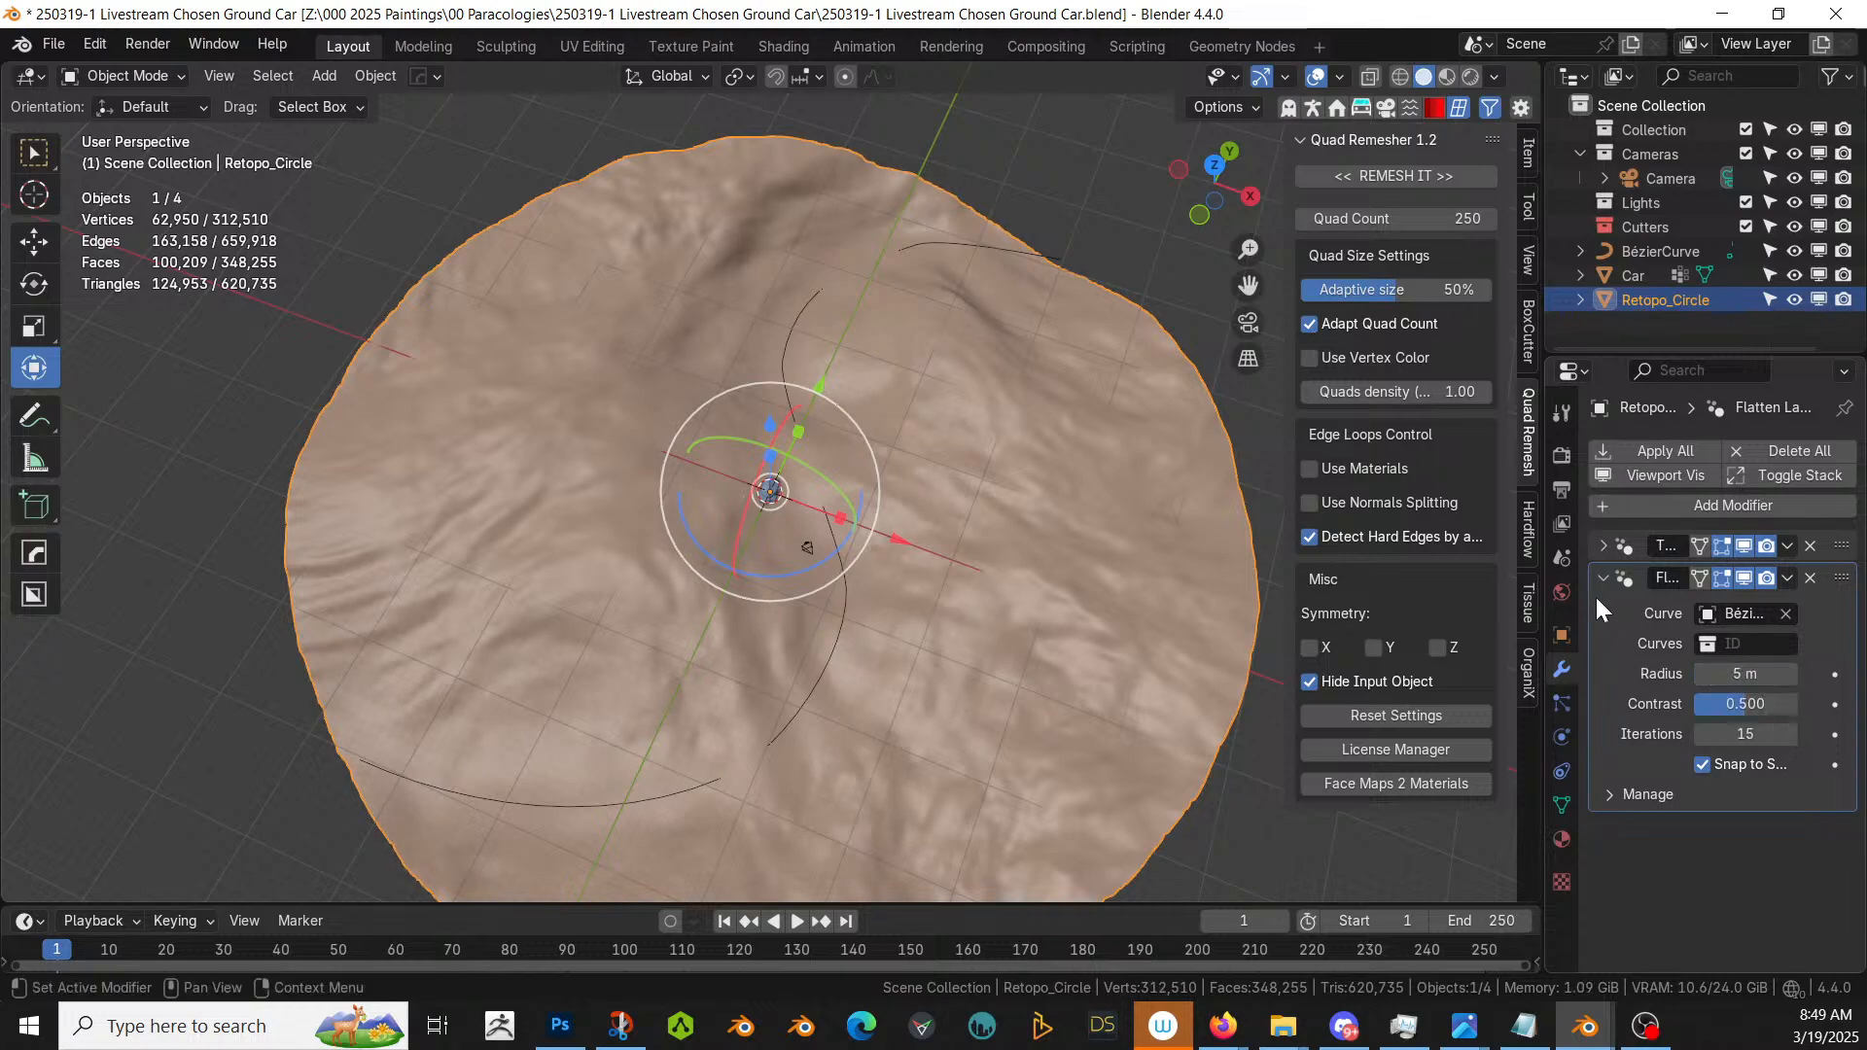
- Apply only the Terrainer_Base modifier on the ground disc
{"action": "left_click", "coordinate": [1614, 546]}
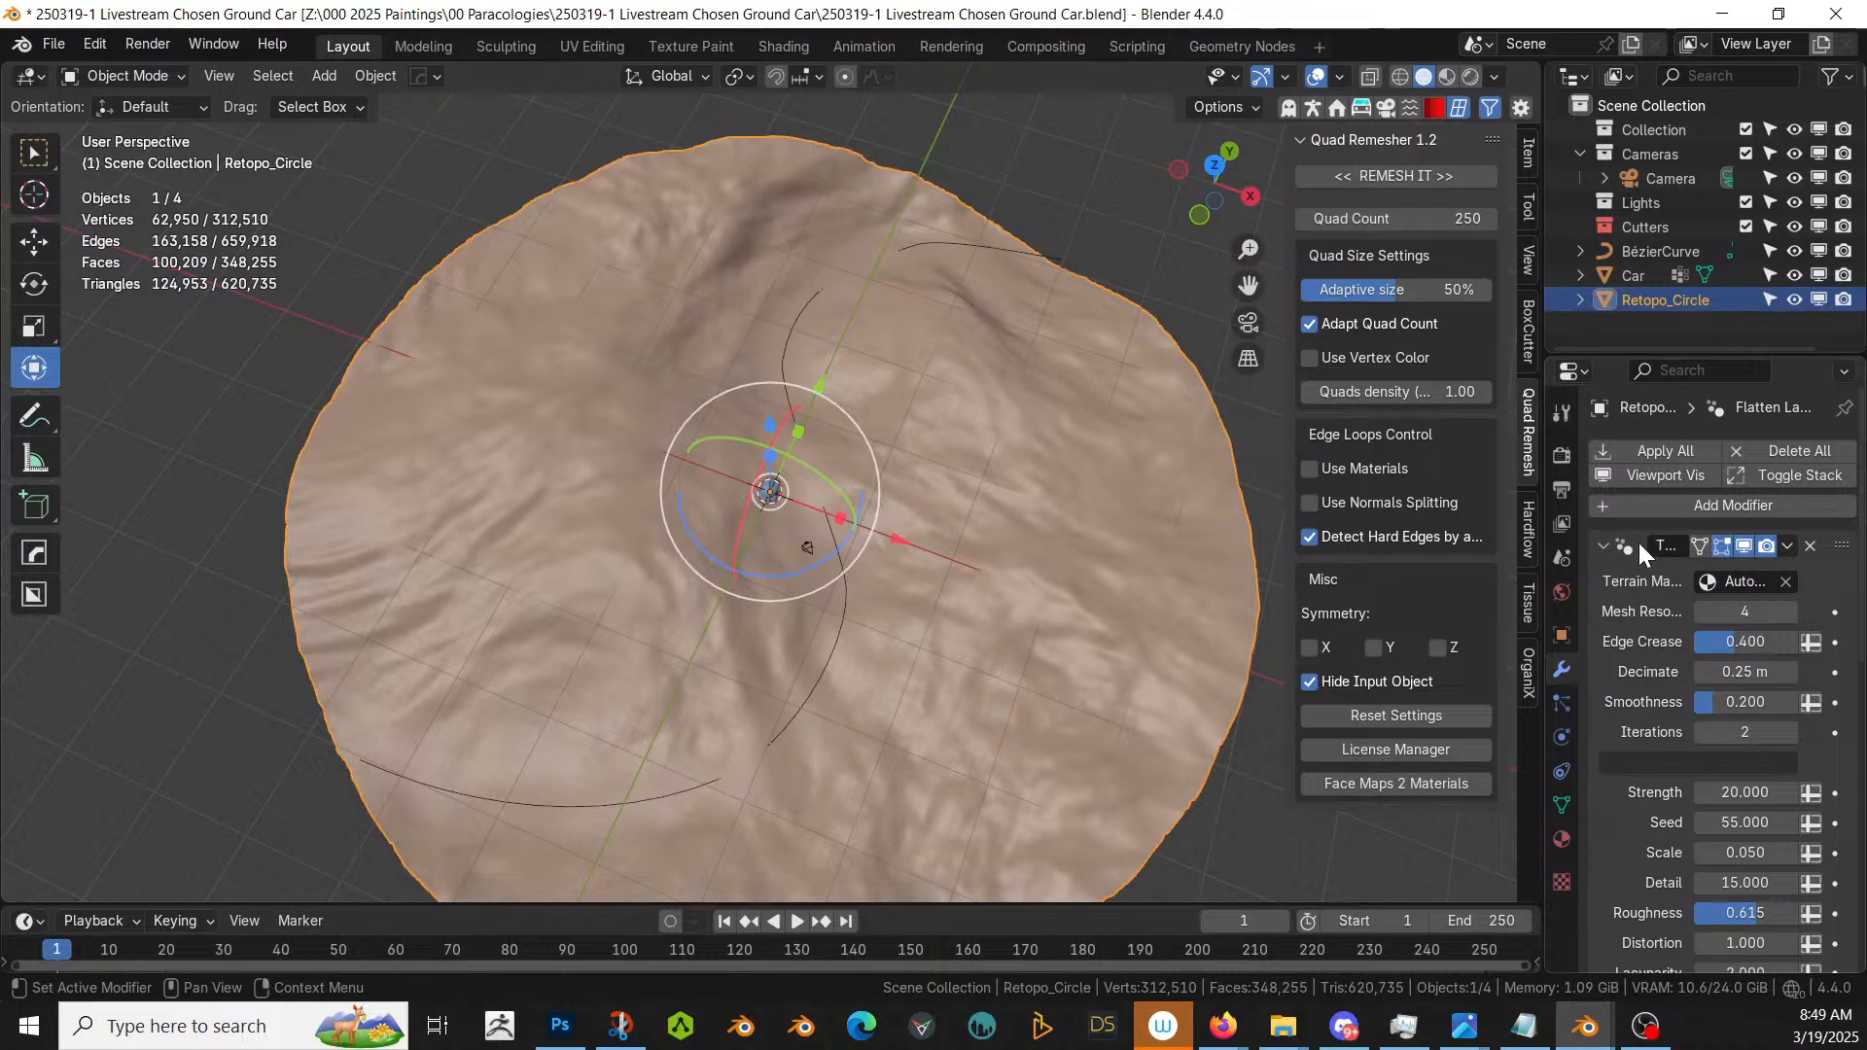
{"action": "left_click", "coordinate": [1635, 541]}
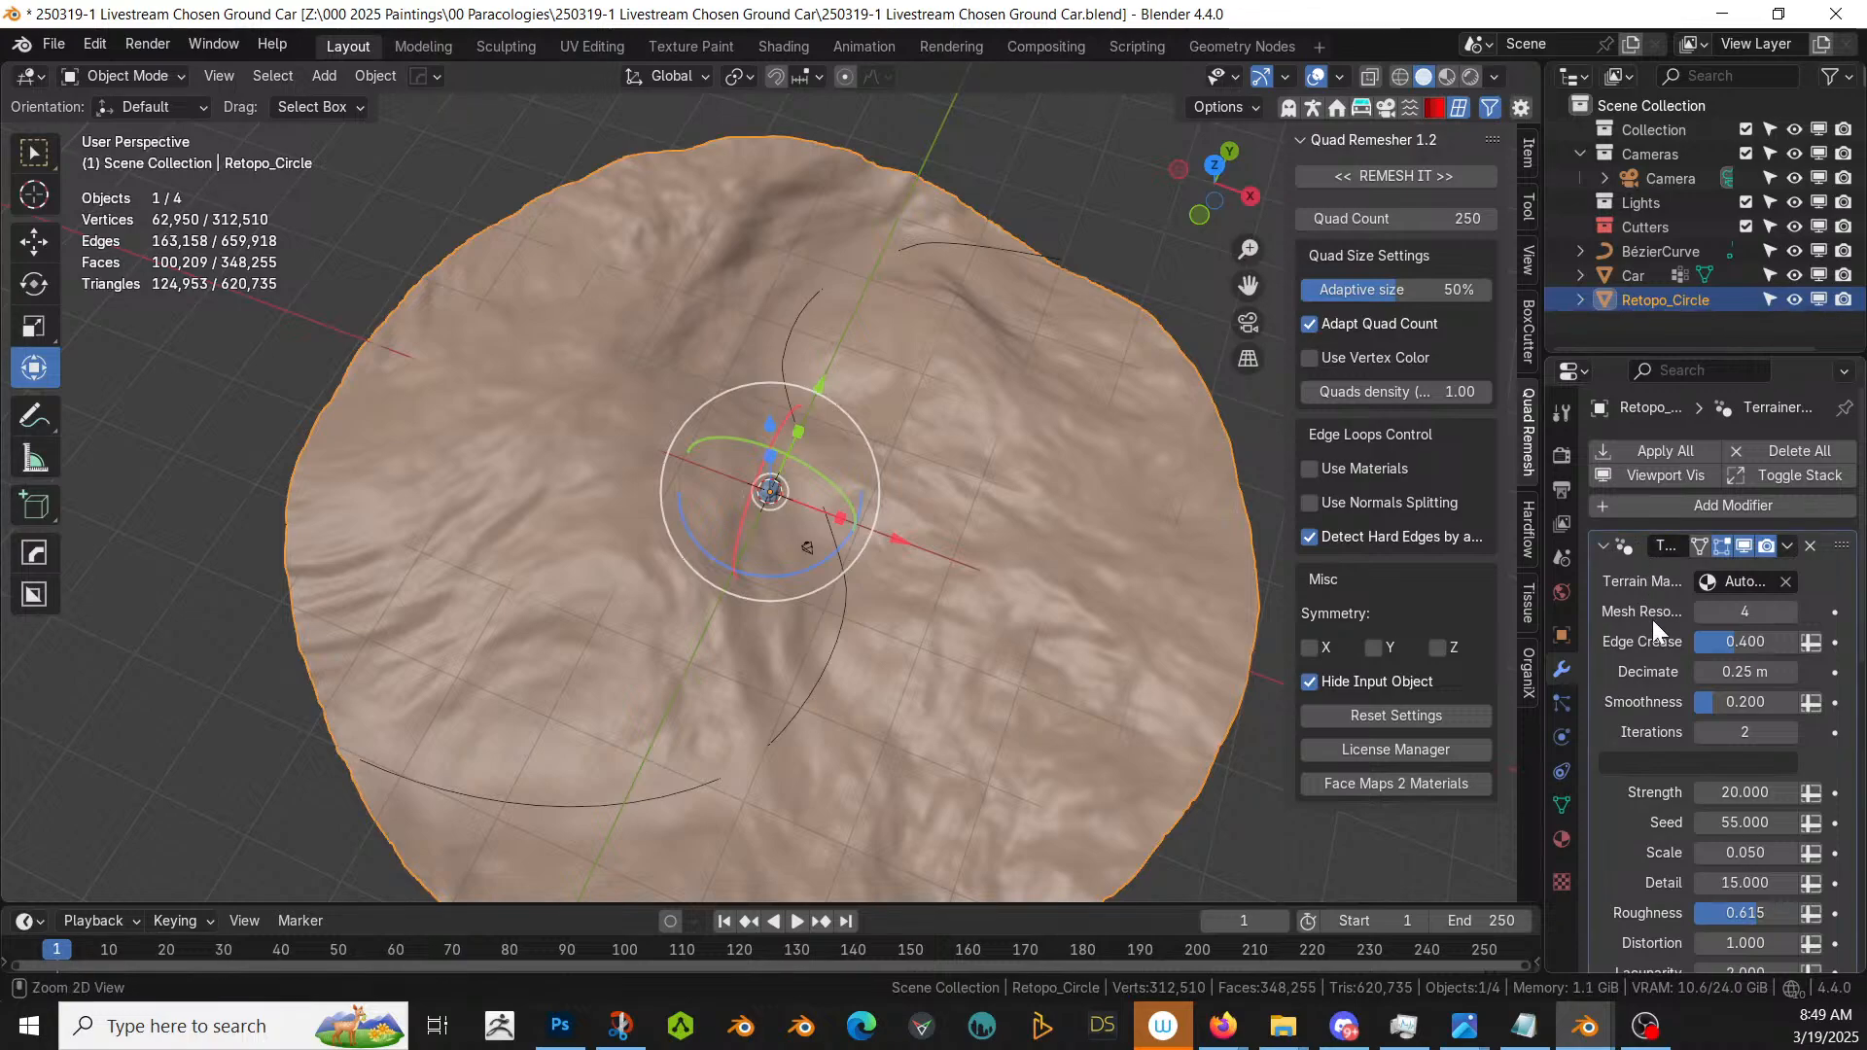
{"action": "key", "text": "ctrl+a"}
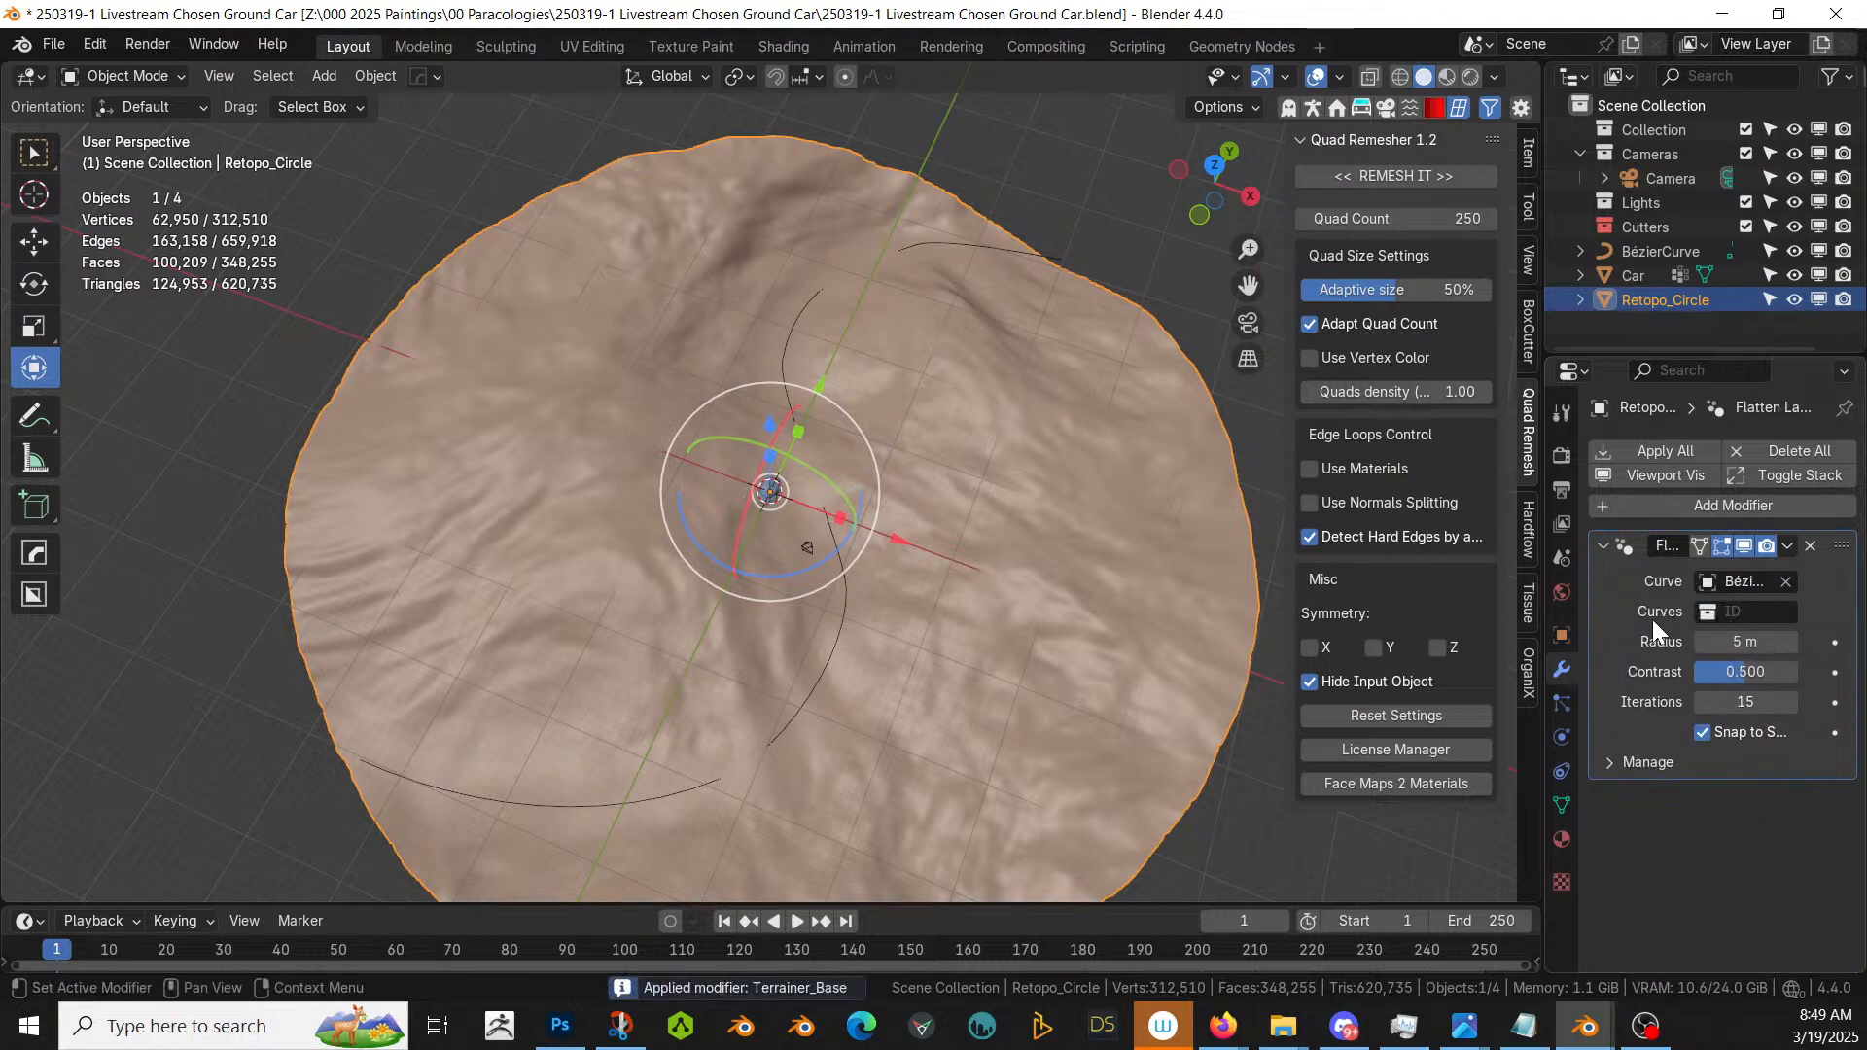
- Raise the Flatten Landscape modifier's iterations to 161 and apply all modifiers on the ground
{"action": "left_click_drag", "start_coordinate": [1765, 702], "coordinate": [1803, 702]}
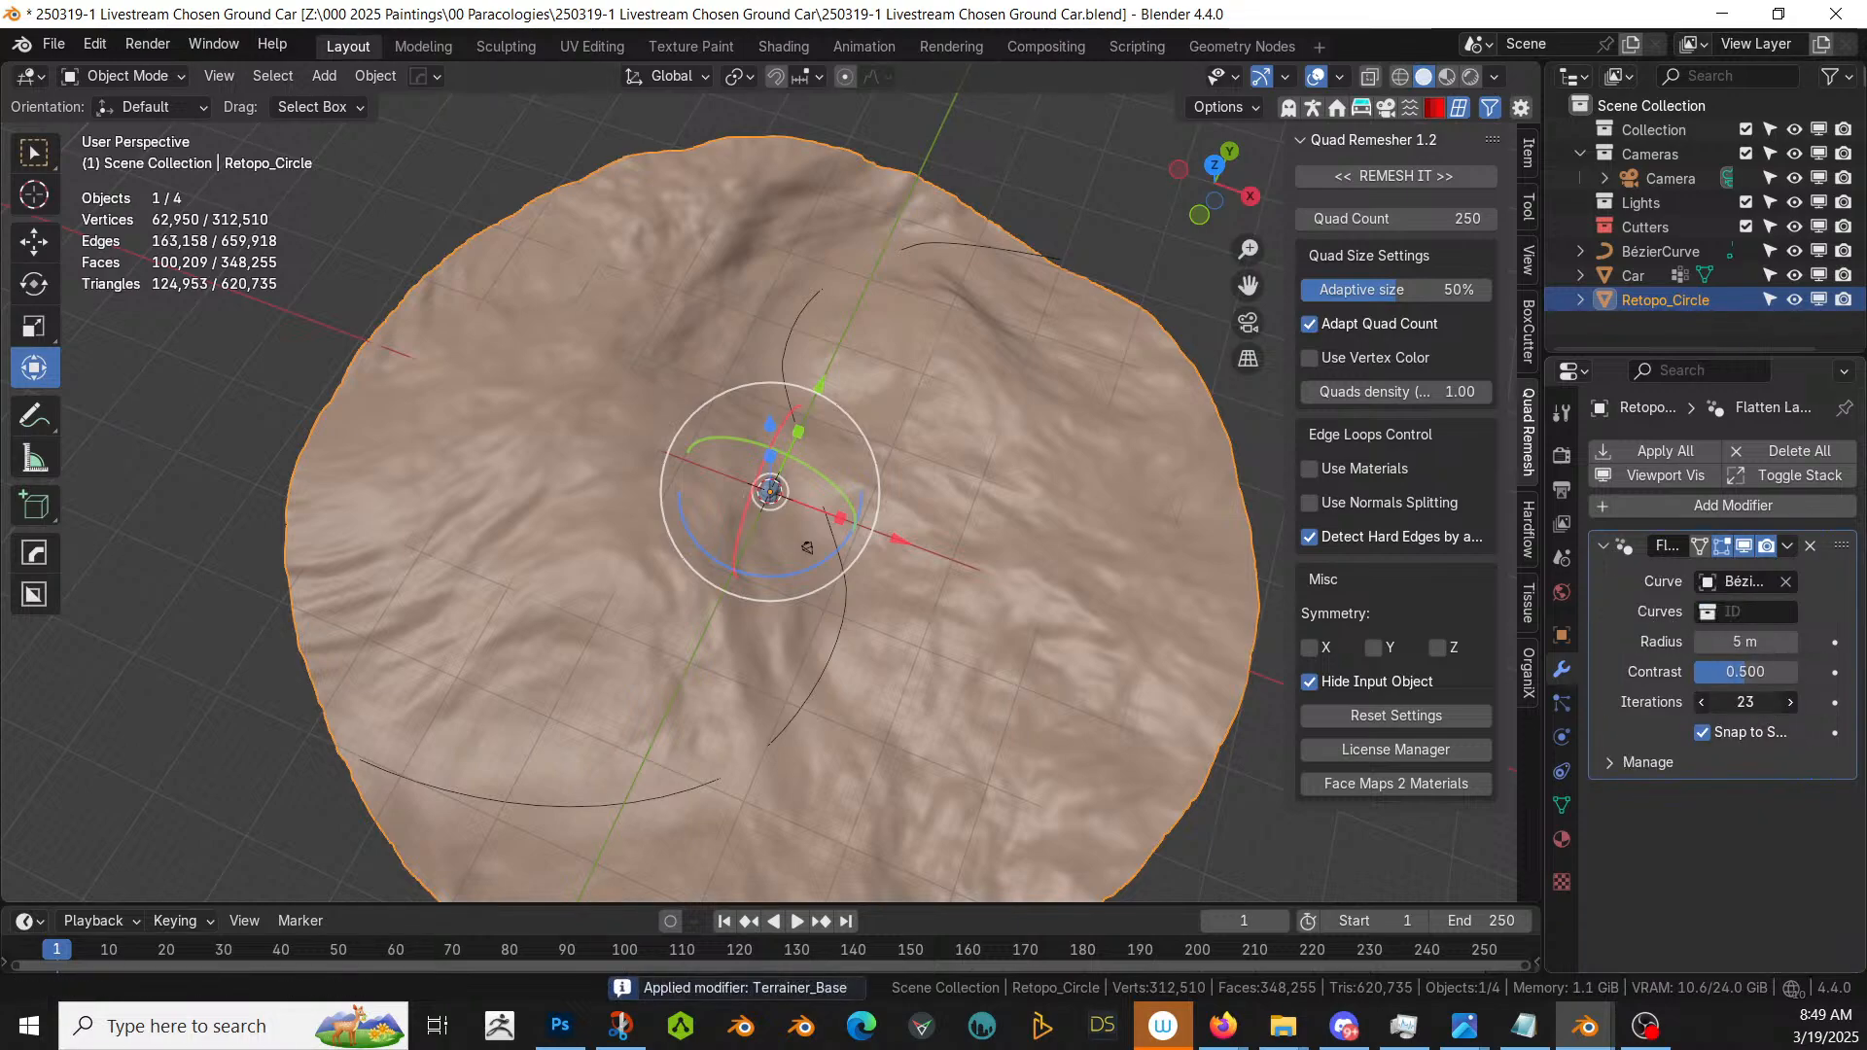
{"action": "left_click_drag", "start_coordinate": [1745, 702], "coordinate": [1794, 702]}
{"action": "scroll", "coordinate": [878, 658], "scroll_direction": "up", "scroll_amount": 3}
{"action": "middle_click_drag", "start_coordinate": [877, 657], "coordinate": [275, 572]}
{"action": "scroll", "coordinate": [353, 541], "scroll_direction": "down", "scroll_amount": 6}
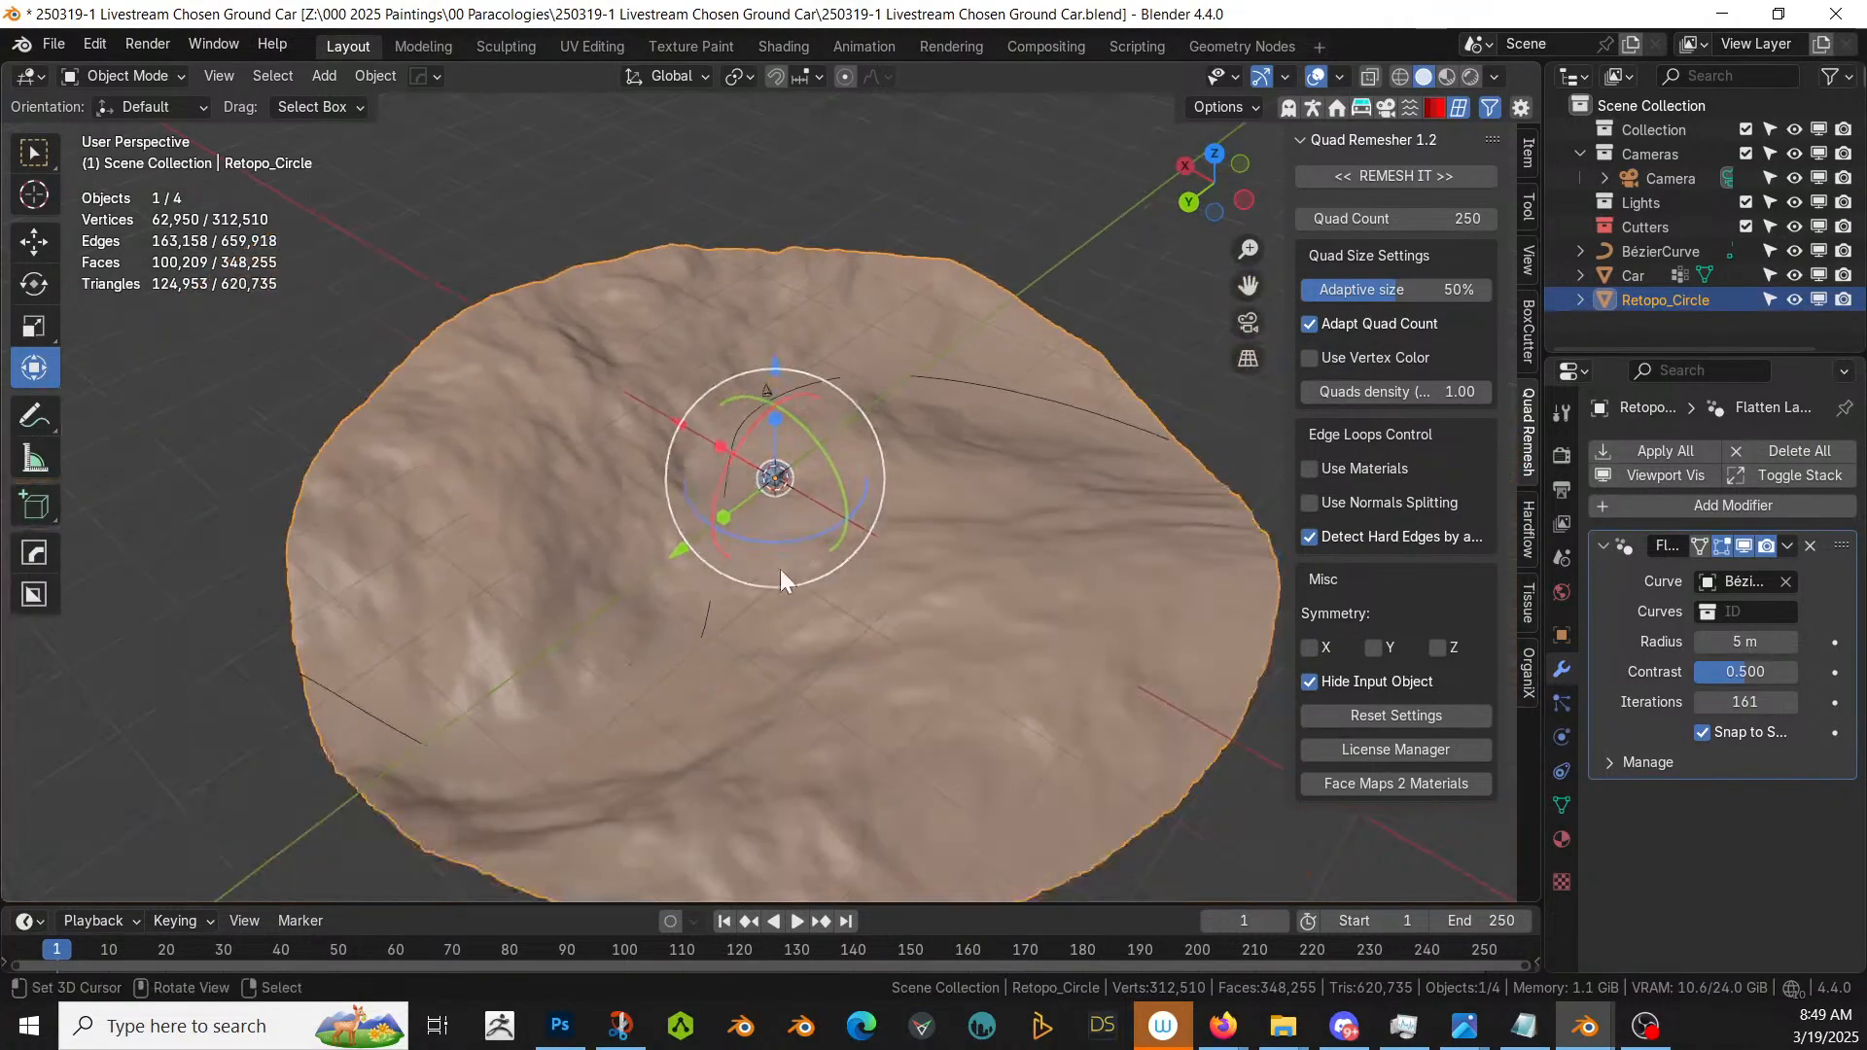
{"action": "left_click", "coordinate": [1665, 450]}
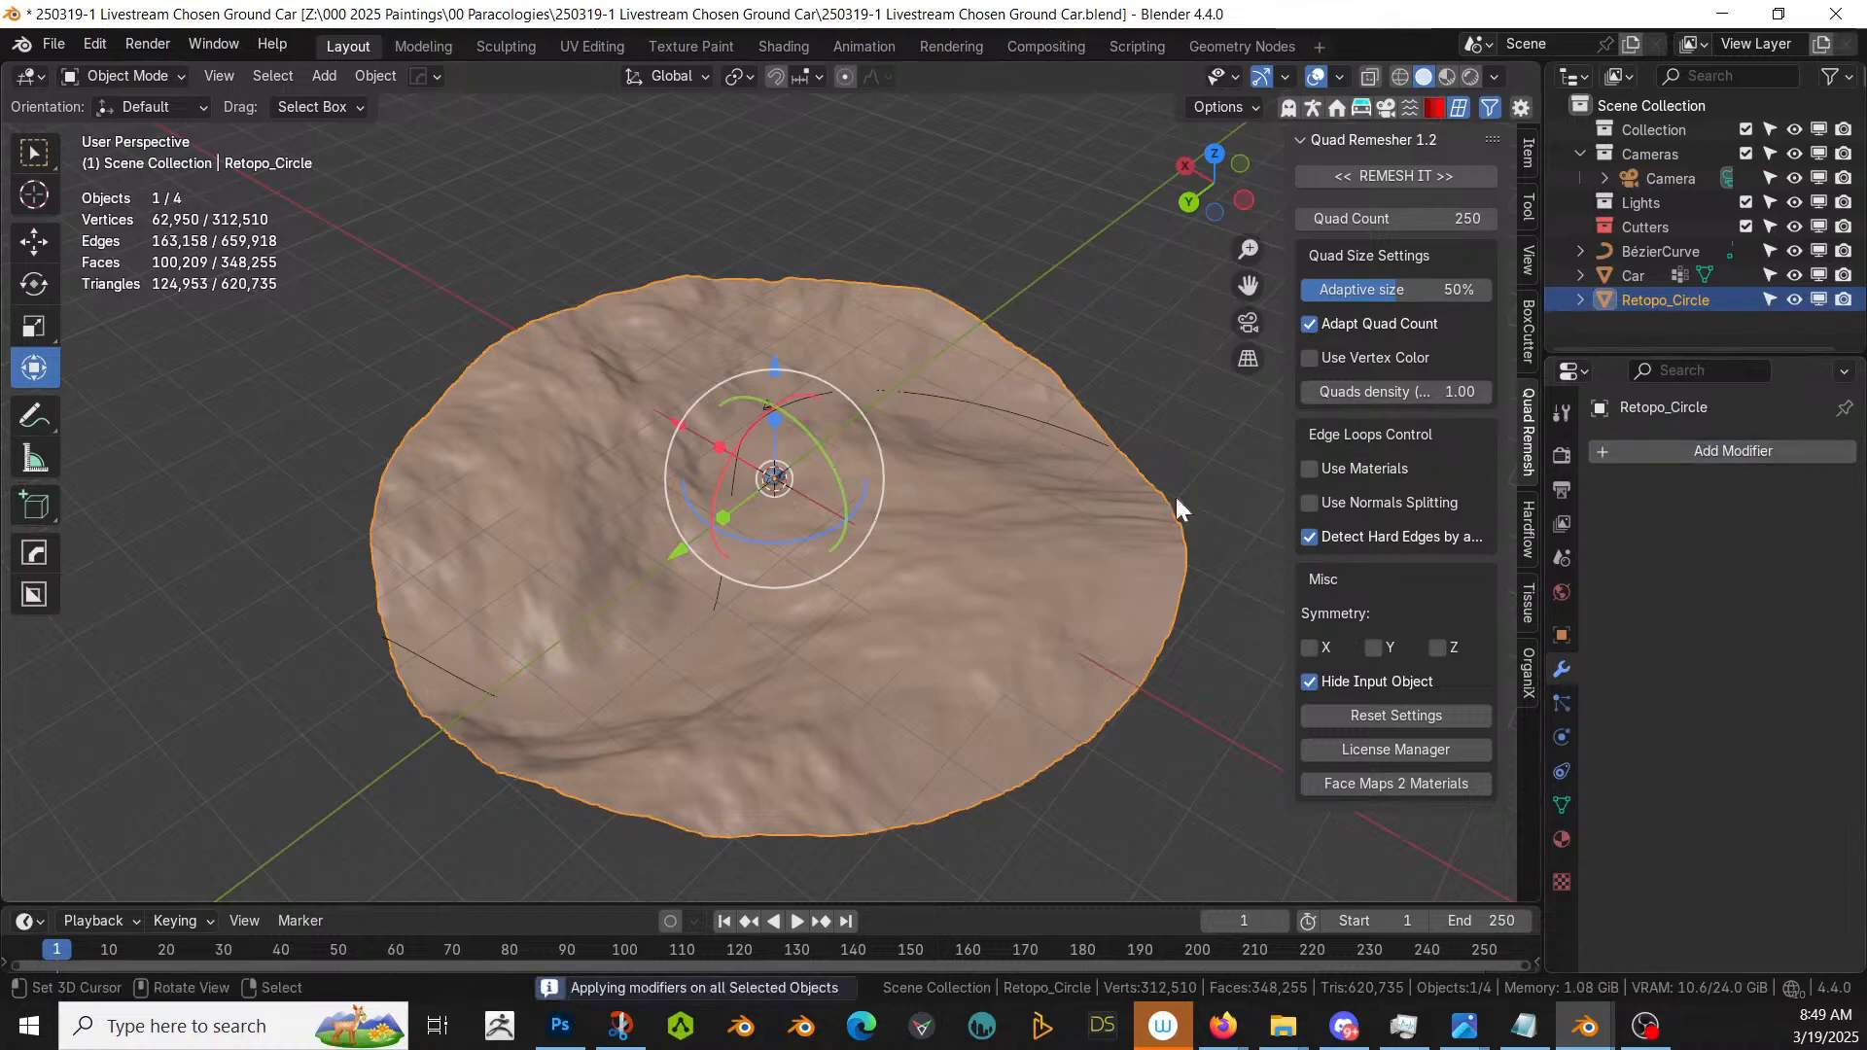
- Show the scene in rendered shading and enable the Photographer camera's exposure at a value of 8
{"action": "key", "text": "z"}
{"action": "key", "text": "8"}
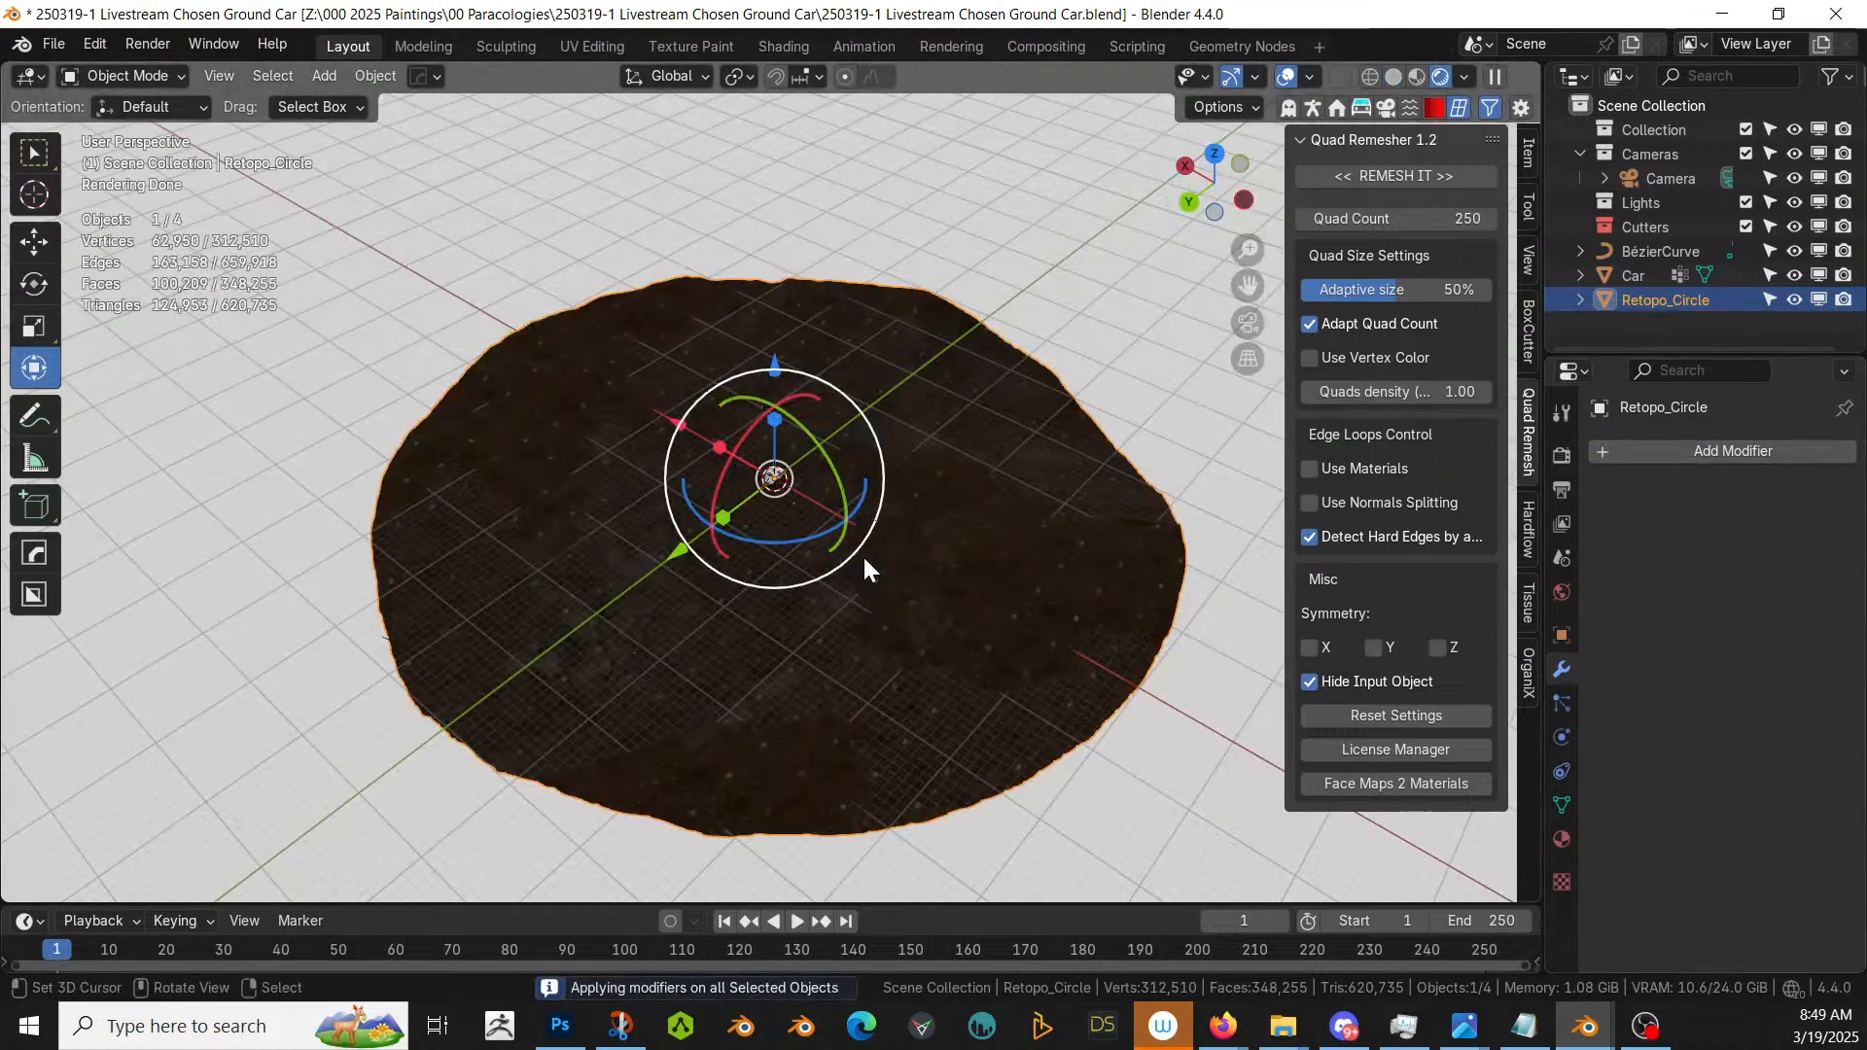
{"action": "left_click", "coordinate": [1386, 107]}
{"action": "left_click", "coordinate": [1529, 515]}
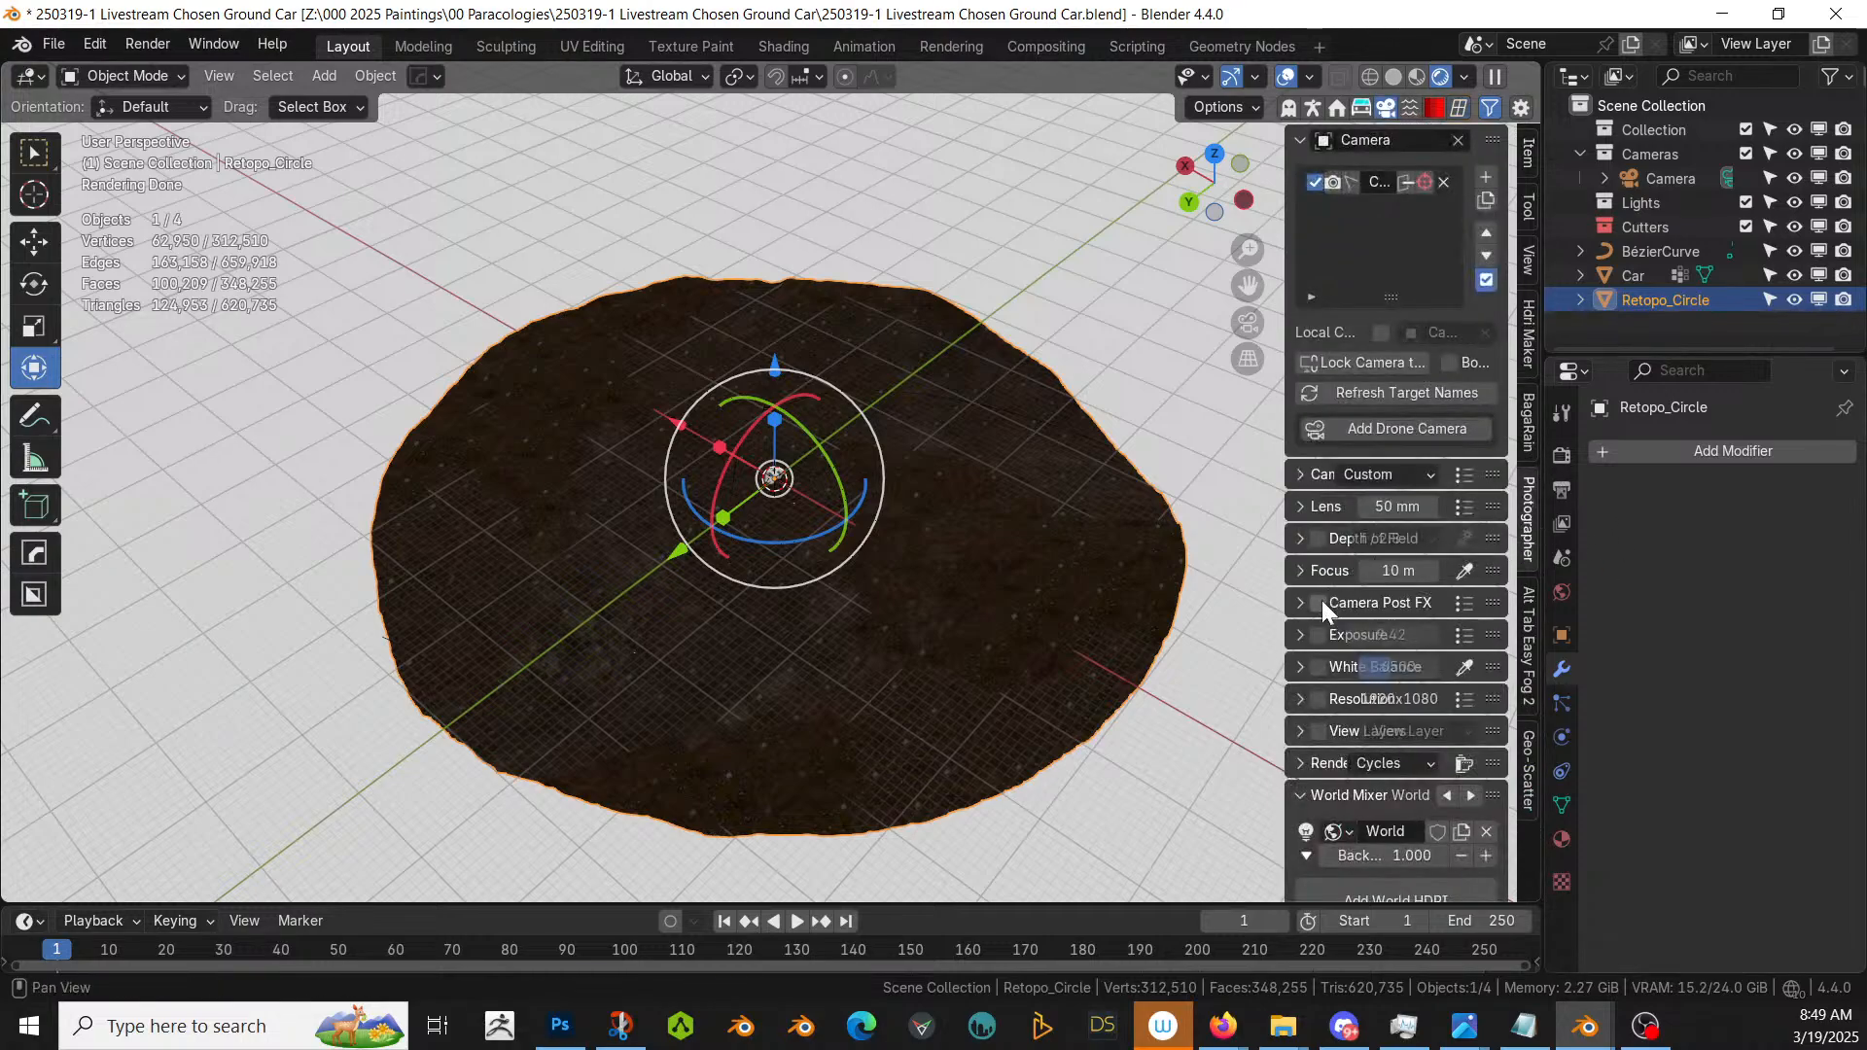
{"action": "left_click", "coordinate": [1318, 634]}
{"action": "left_click", "coordinate": [1435, 634]}
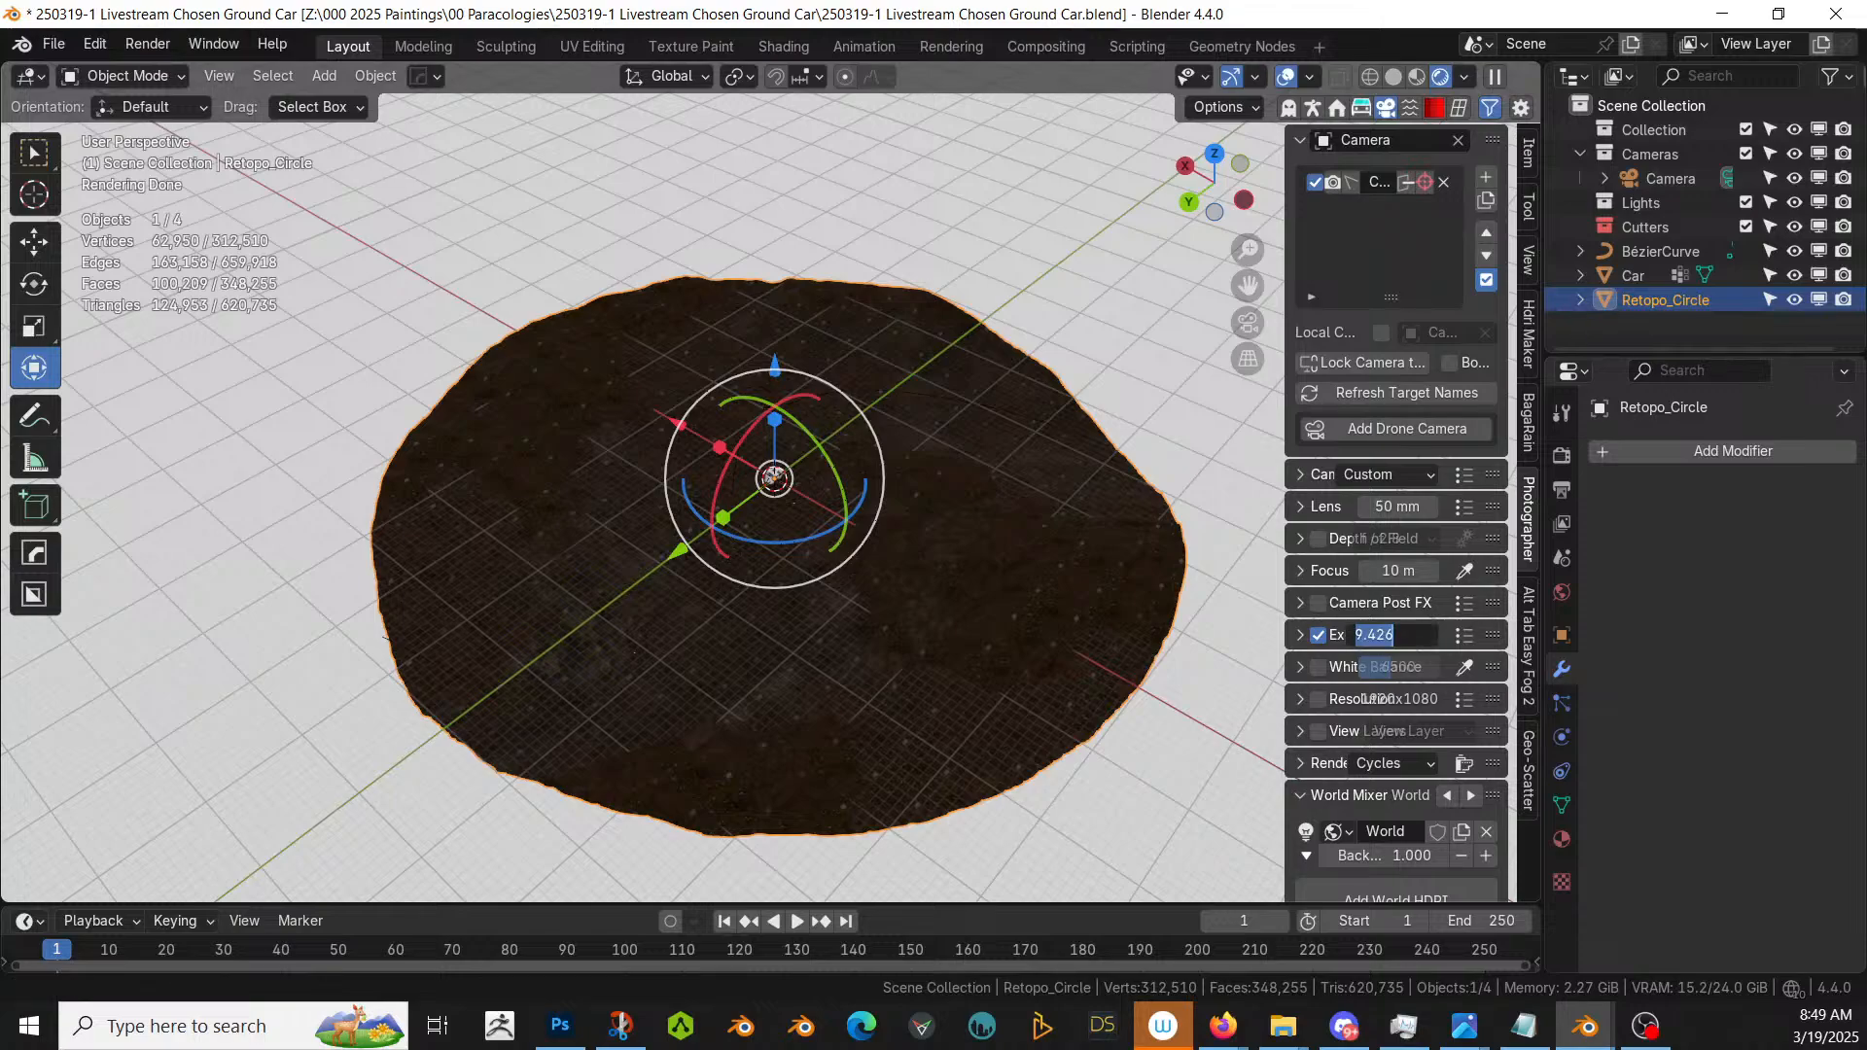
{"action": "type", "text": "8"}
{"action": "key", "text": "Return"}
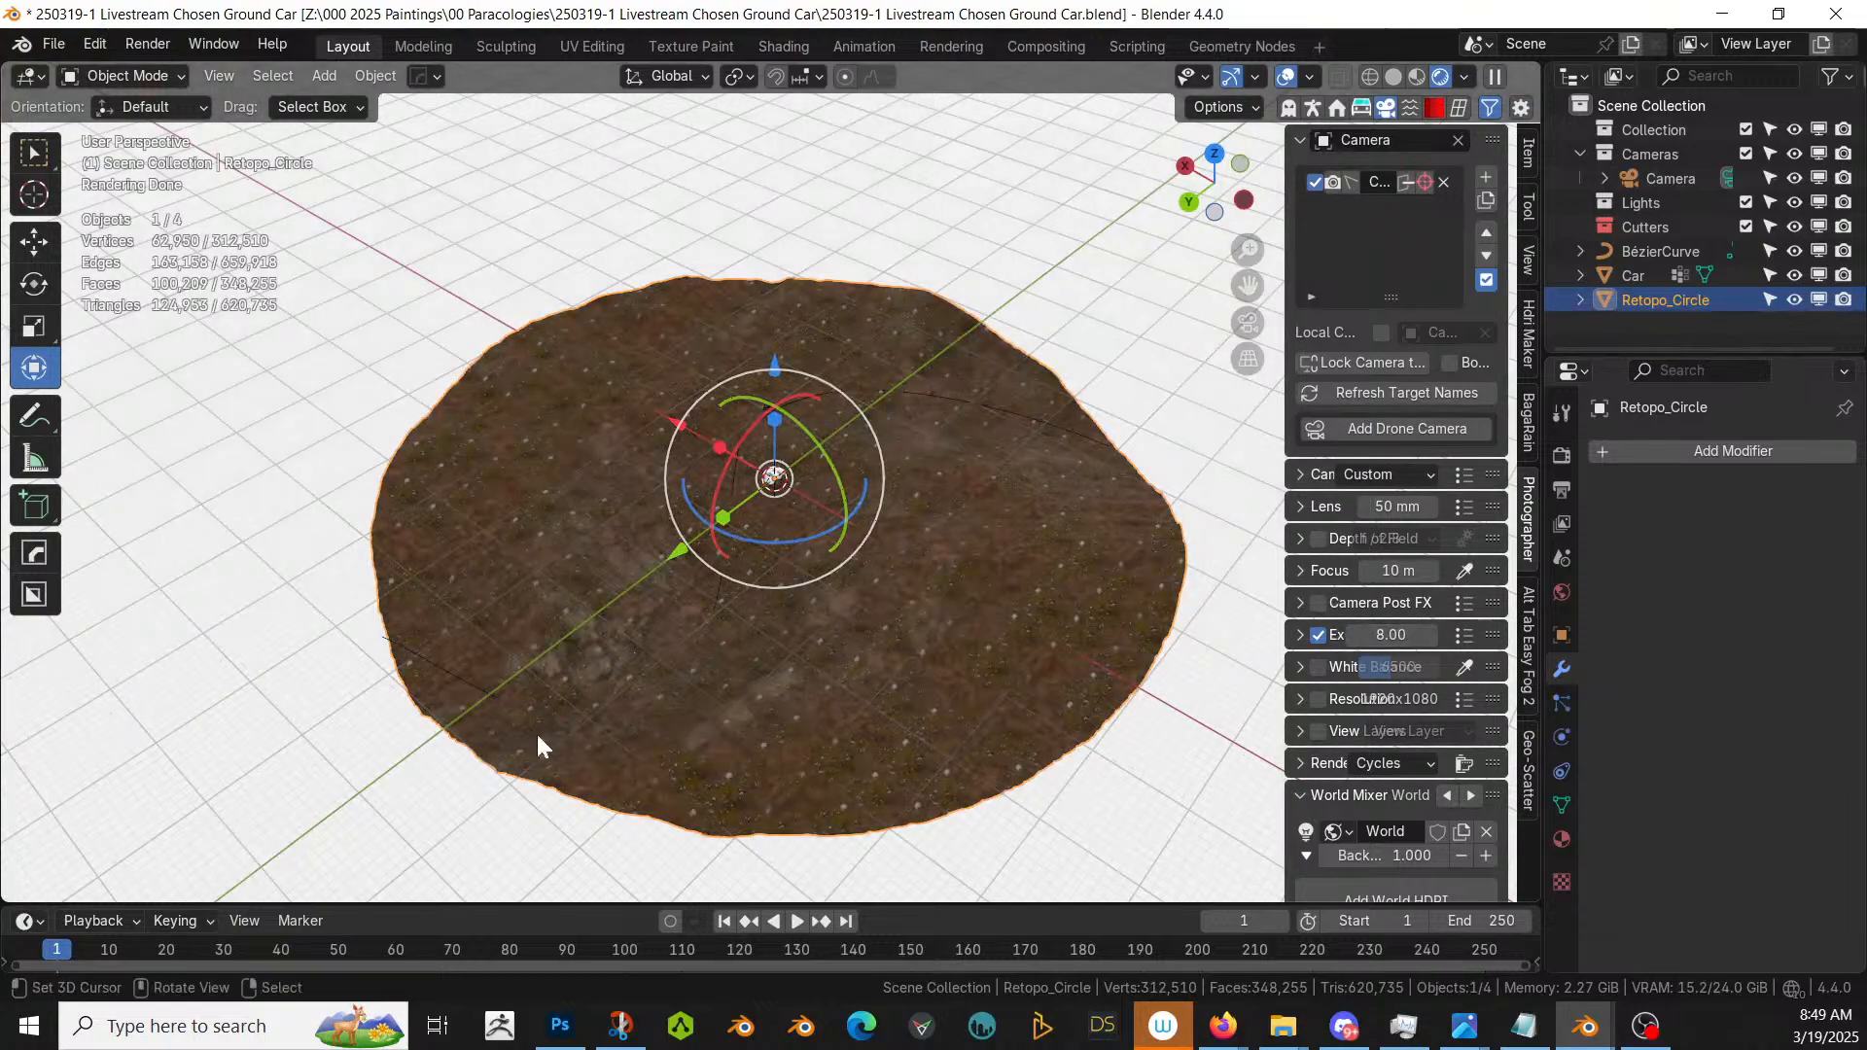
- Bring in a beige ground material from outside the scene file and assign it to the terrain
{"action": "middle_click_drag", "start_coordinate": [865, 522], "coordinate": [959, 404]}
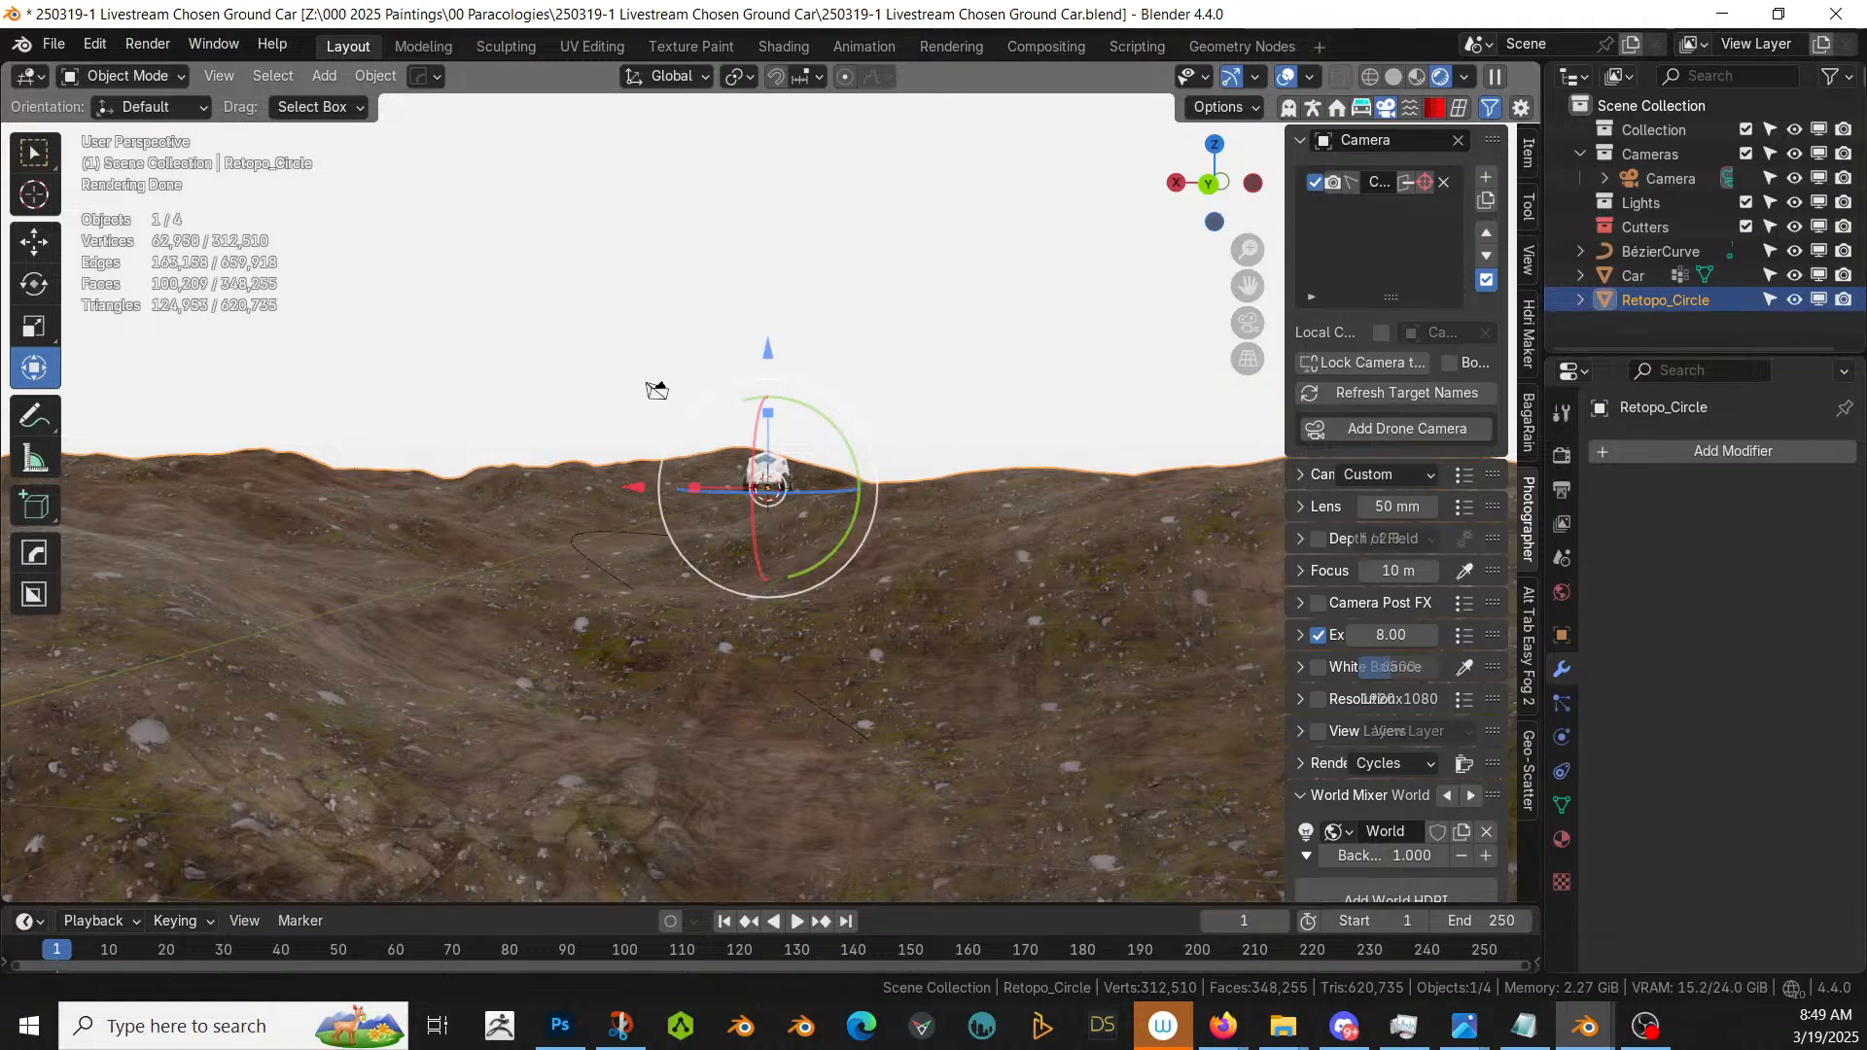
{"action": "key", "text": "super+d"}
{"action": "key", "text": "super+d"}
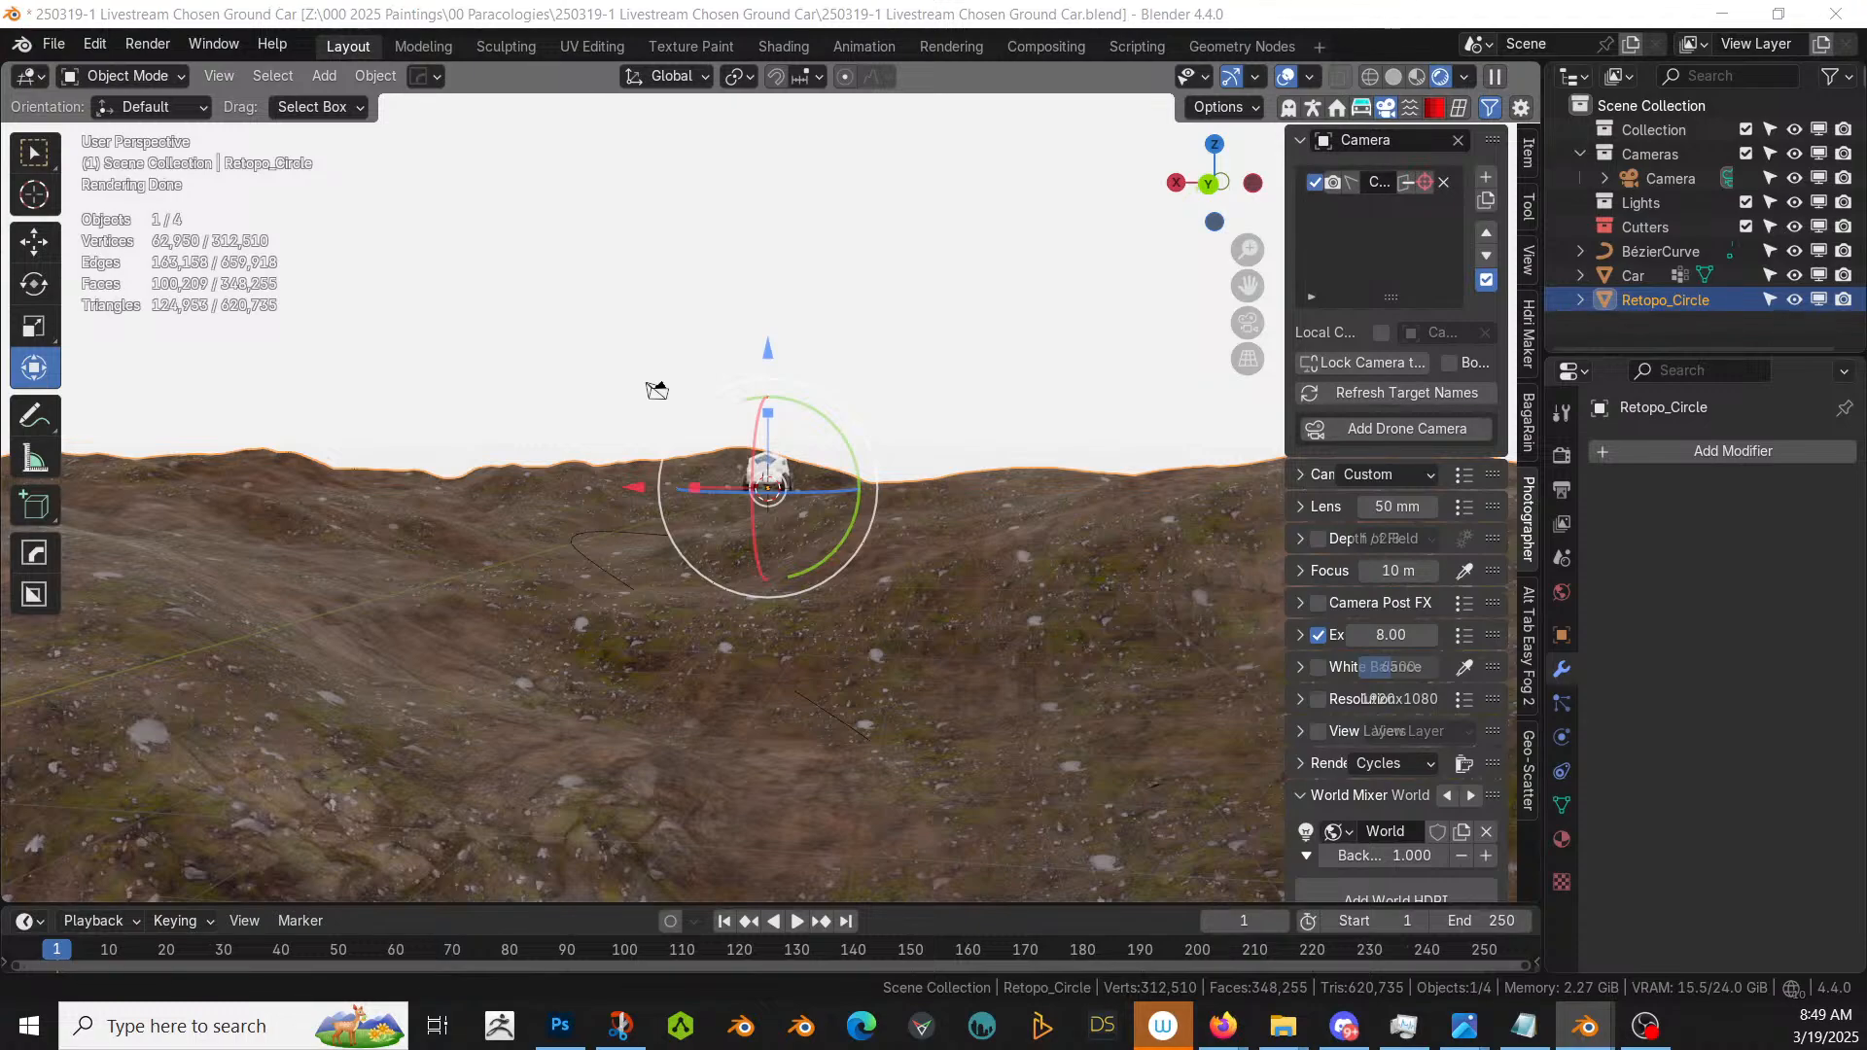
{"action": "left_click_drag", "start_coordinate": [692, 125], "coordinate": [307, 657]}
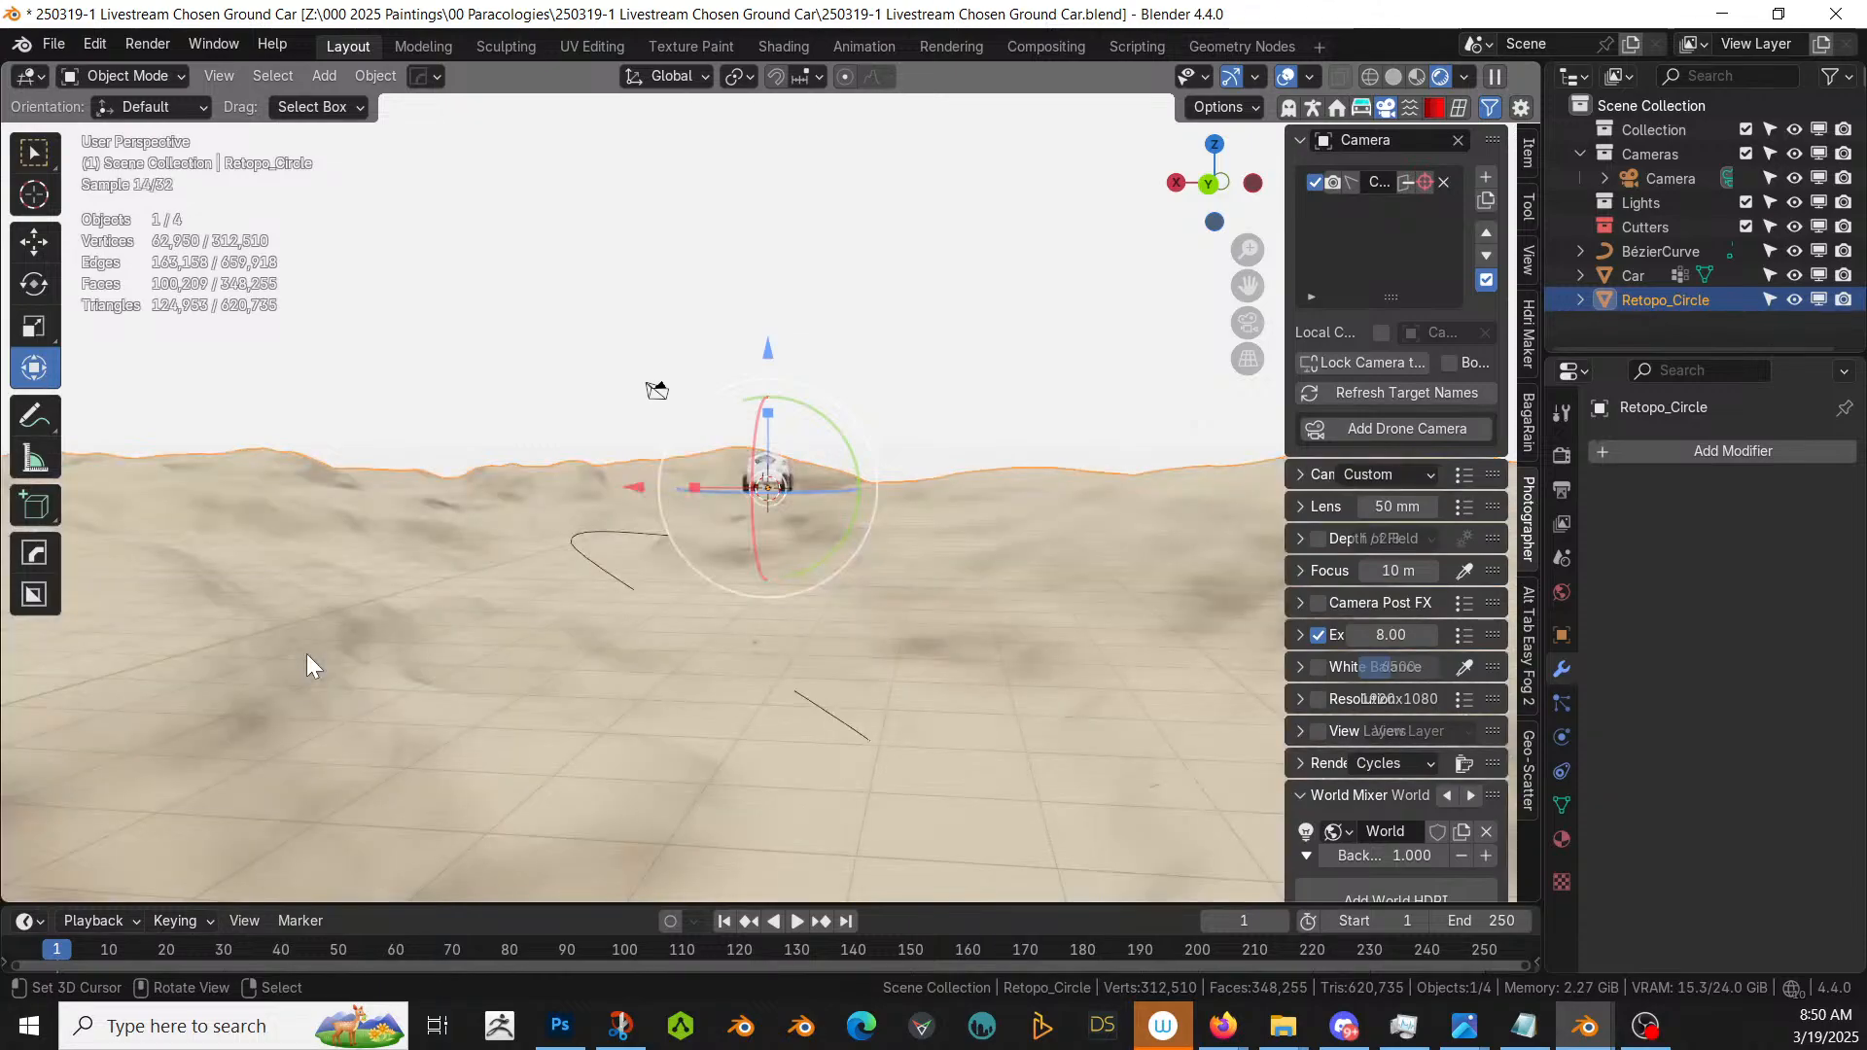
- Unwrap the whole terrain mesh with Smart UV Project at a 66° angle limit
{"action": "middle_click_drag", "start_coordinate": [677, 638], "coordinate": [467, 509]}
{"action": "key", "text": "Tab"}
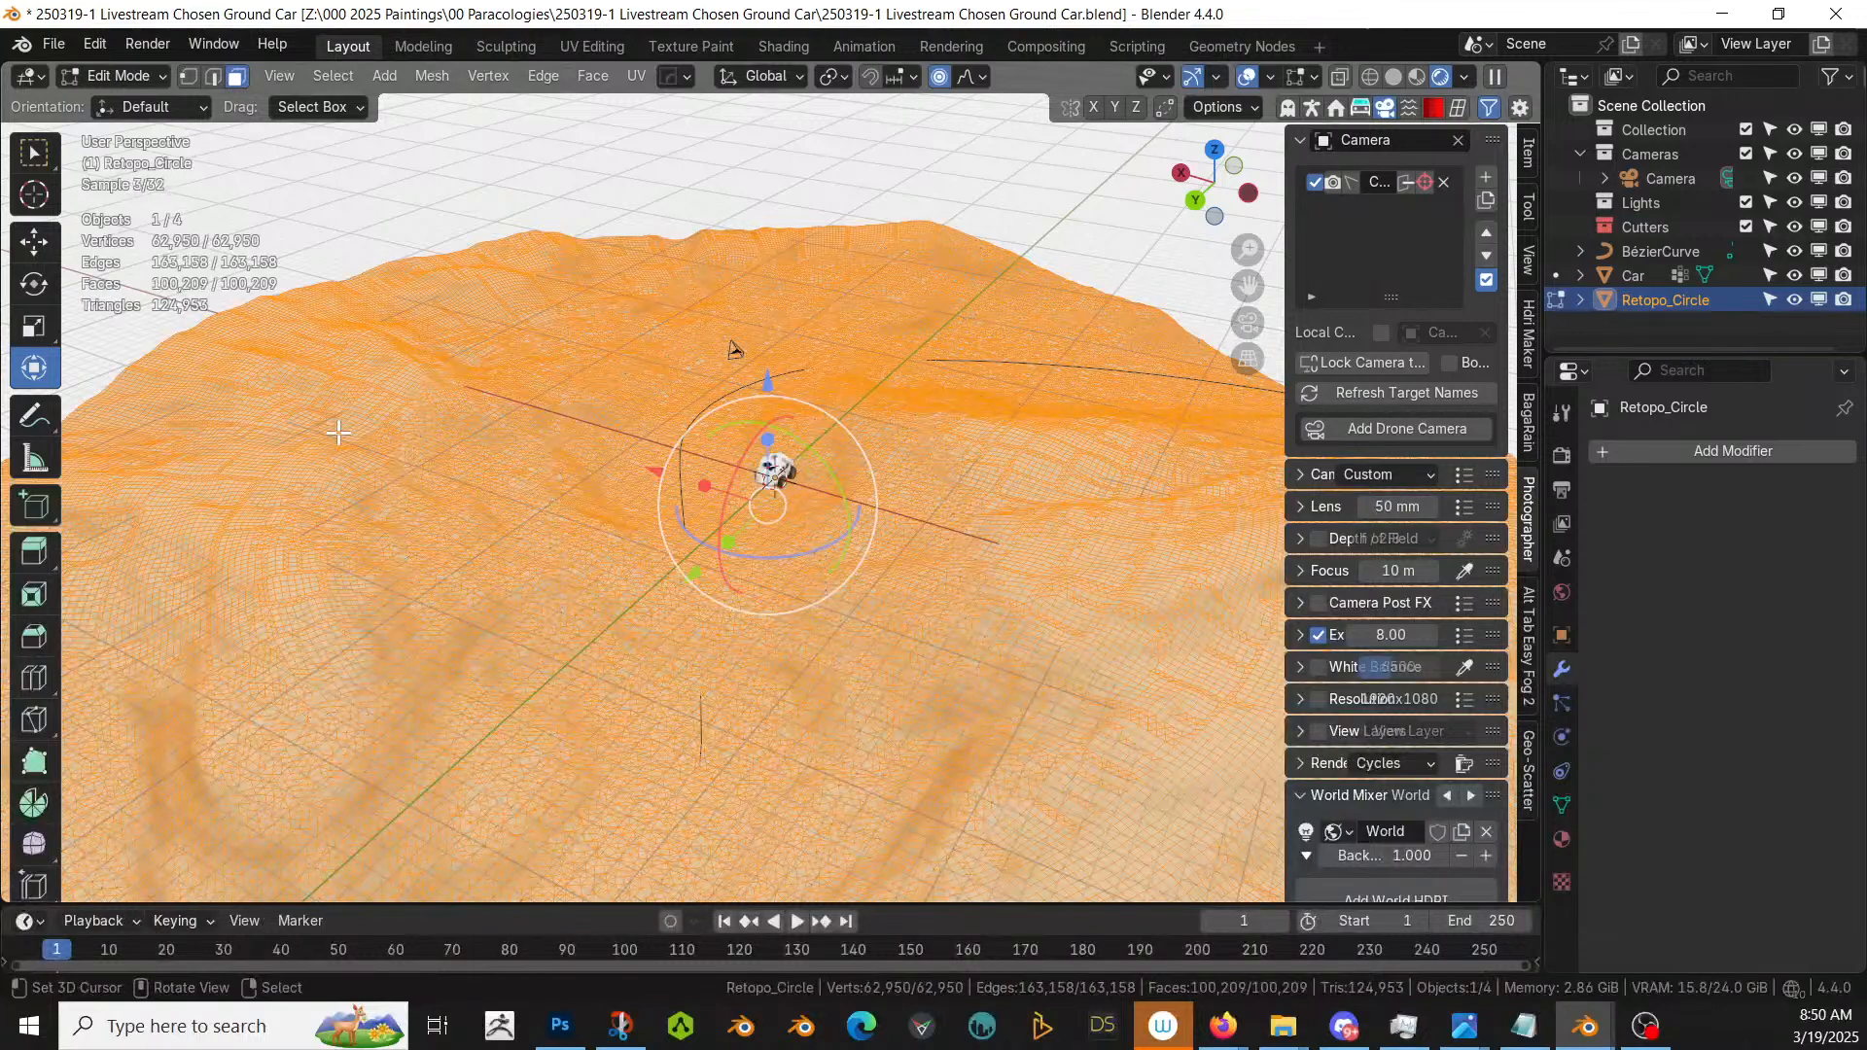
{"action": "key", "text": "u"}
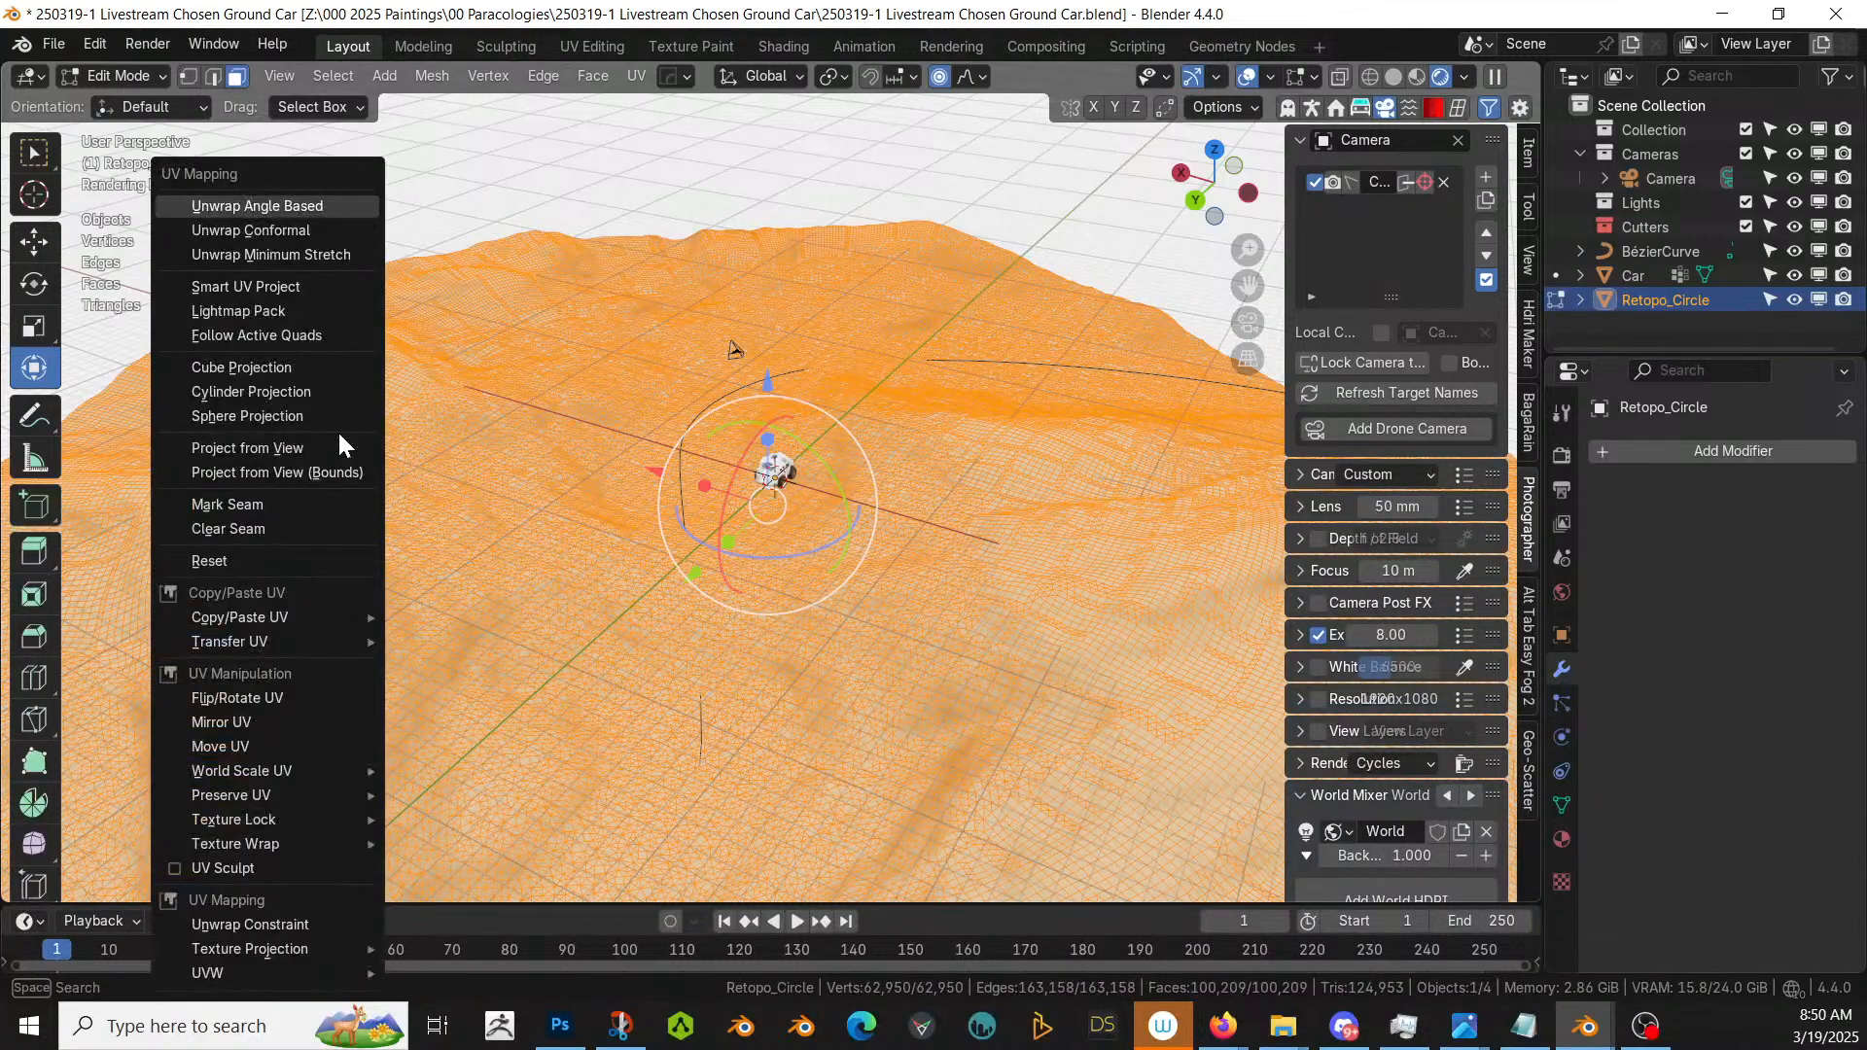
{"action": "left_click", "coordinate": [290, 288]}
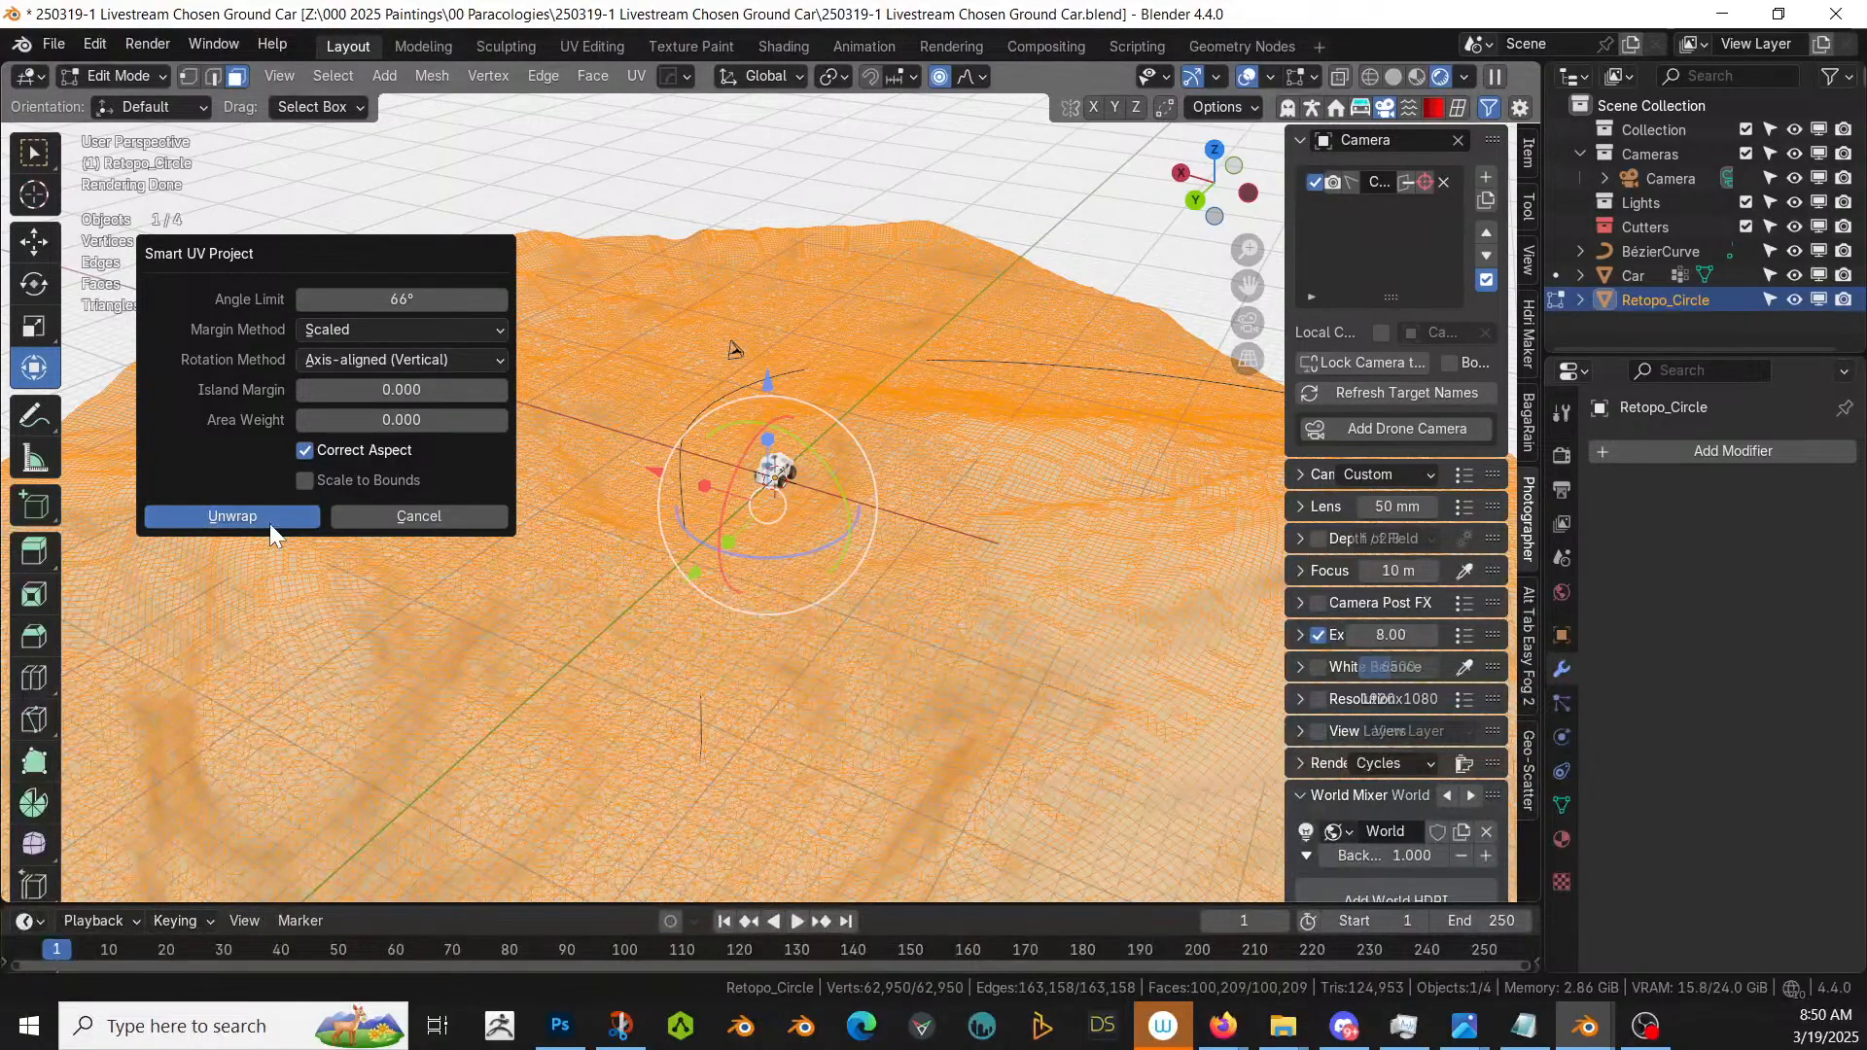
{"action": "left_click", "coordinate": [233, 515]}
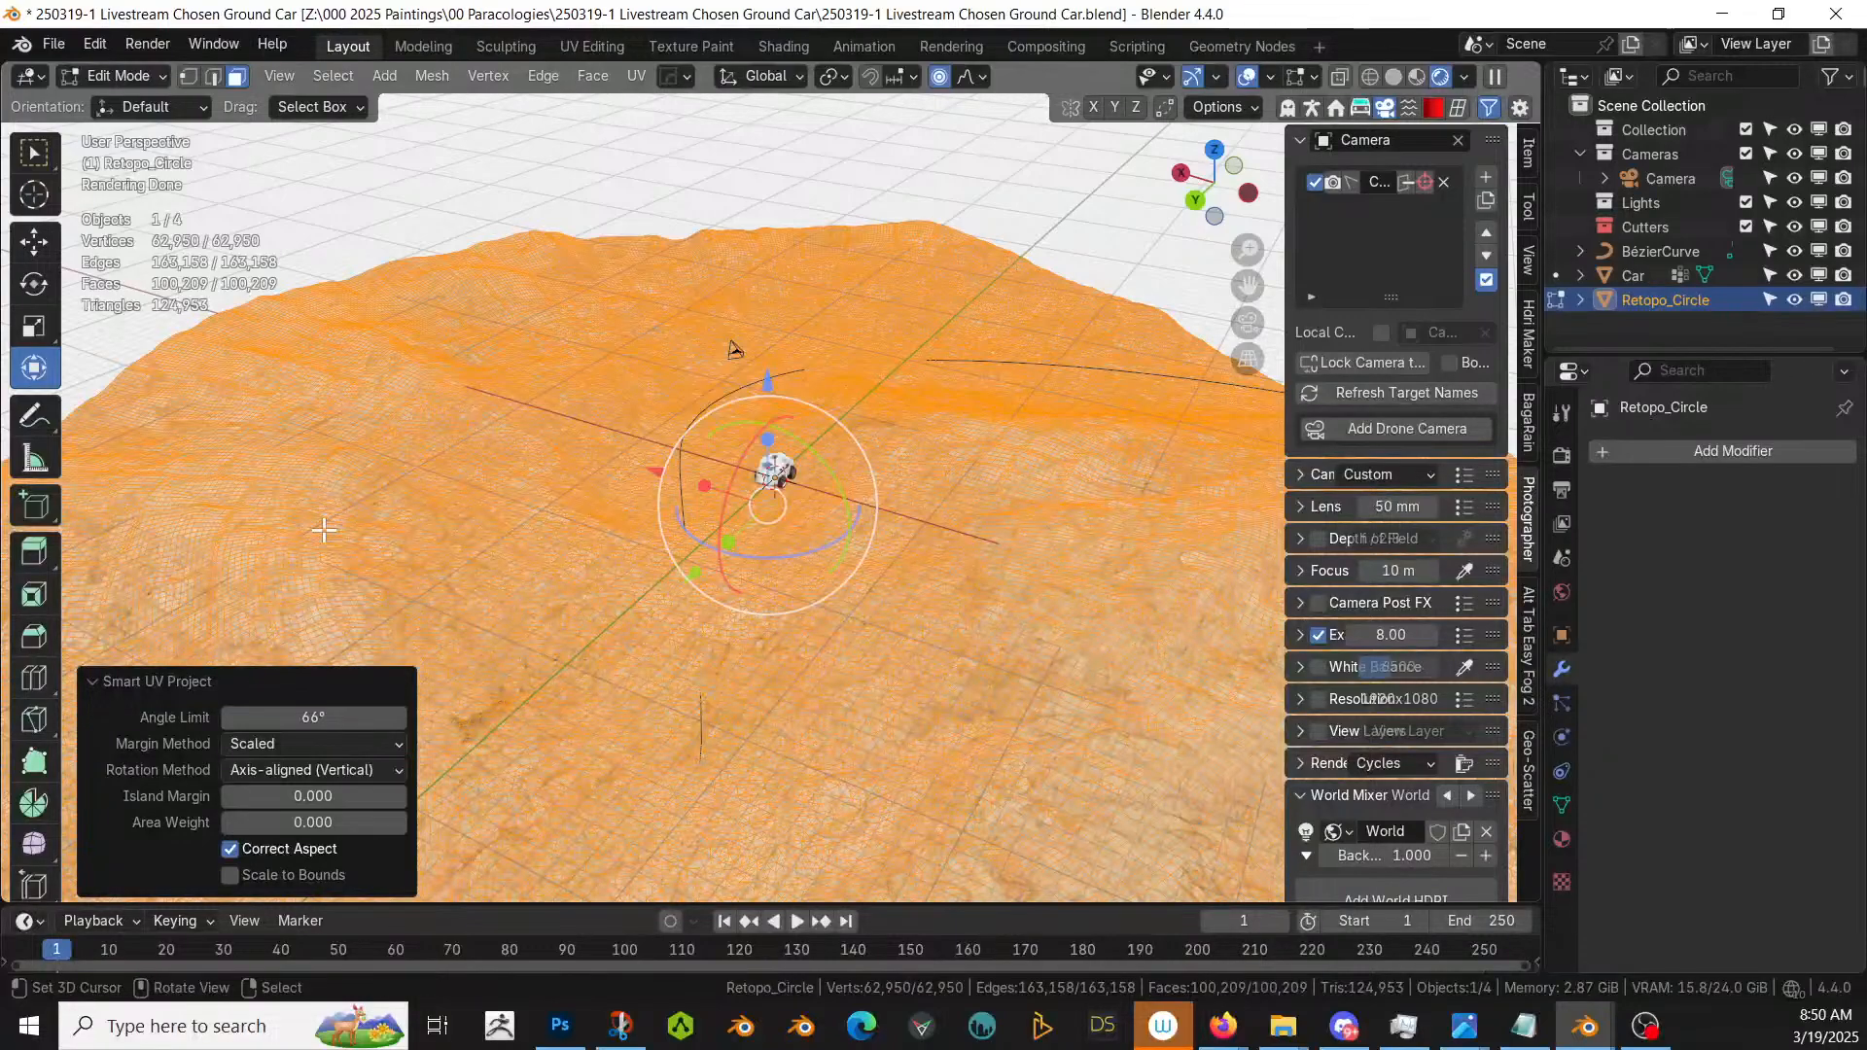
{"action": "key", "text": "Tab"}
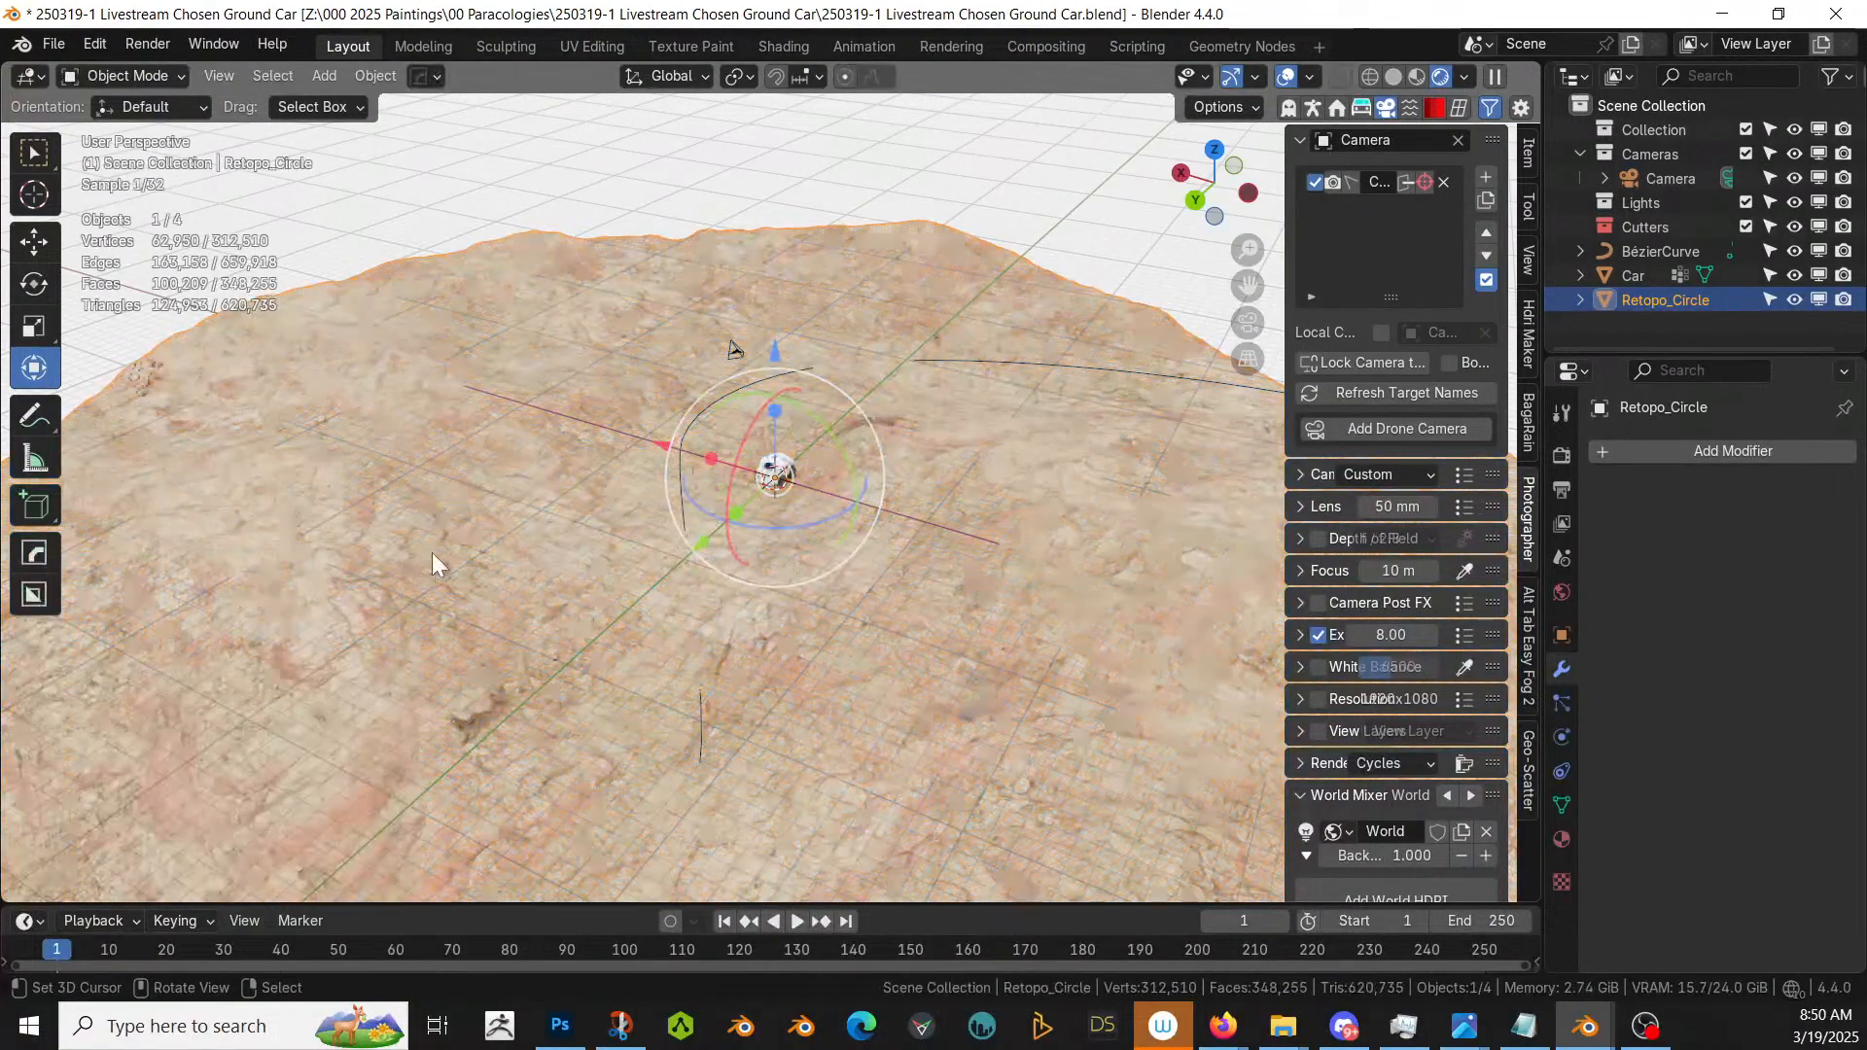
- Open the UV Editing workspace and scale all of the terrain's UVs by 50
{"action": "middle_click_drag", "start_coordinate": [539, 680], "coordinate": [913, 712]}
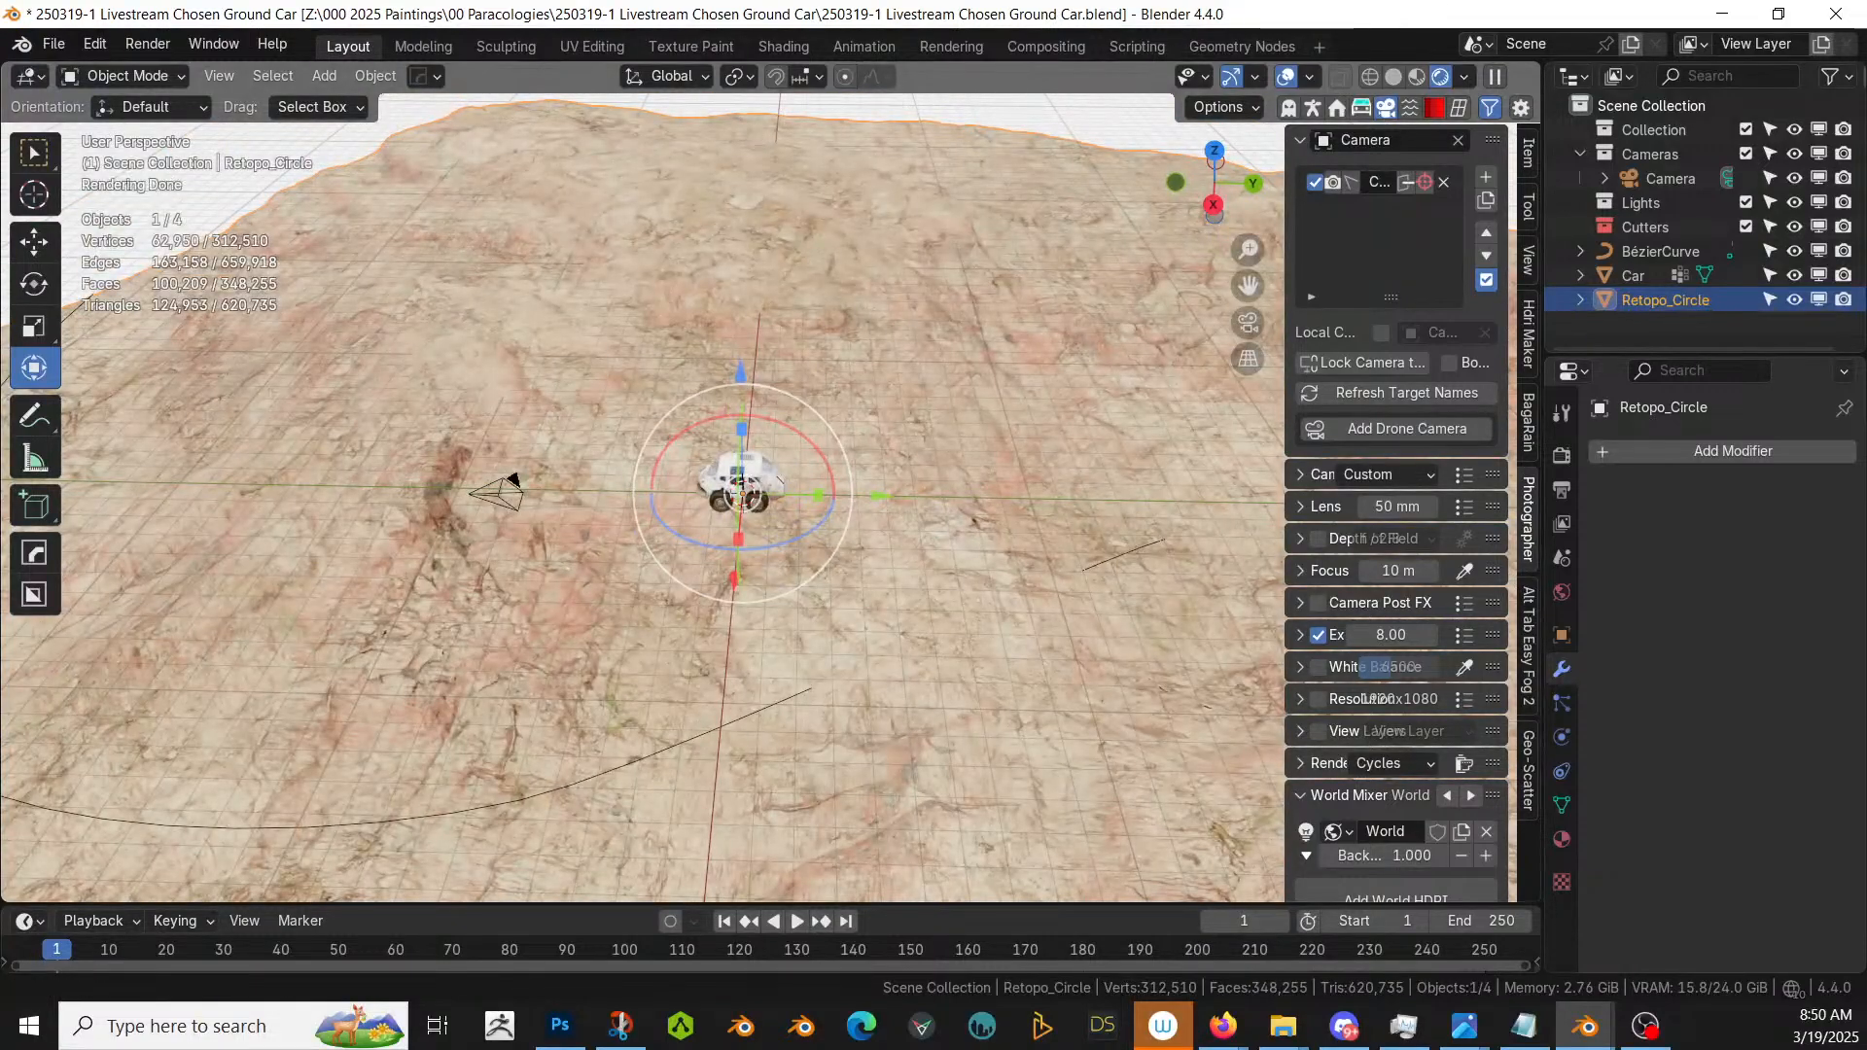
{"action": "left_click", "coordinate": [608, 41]}
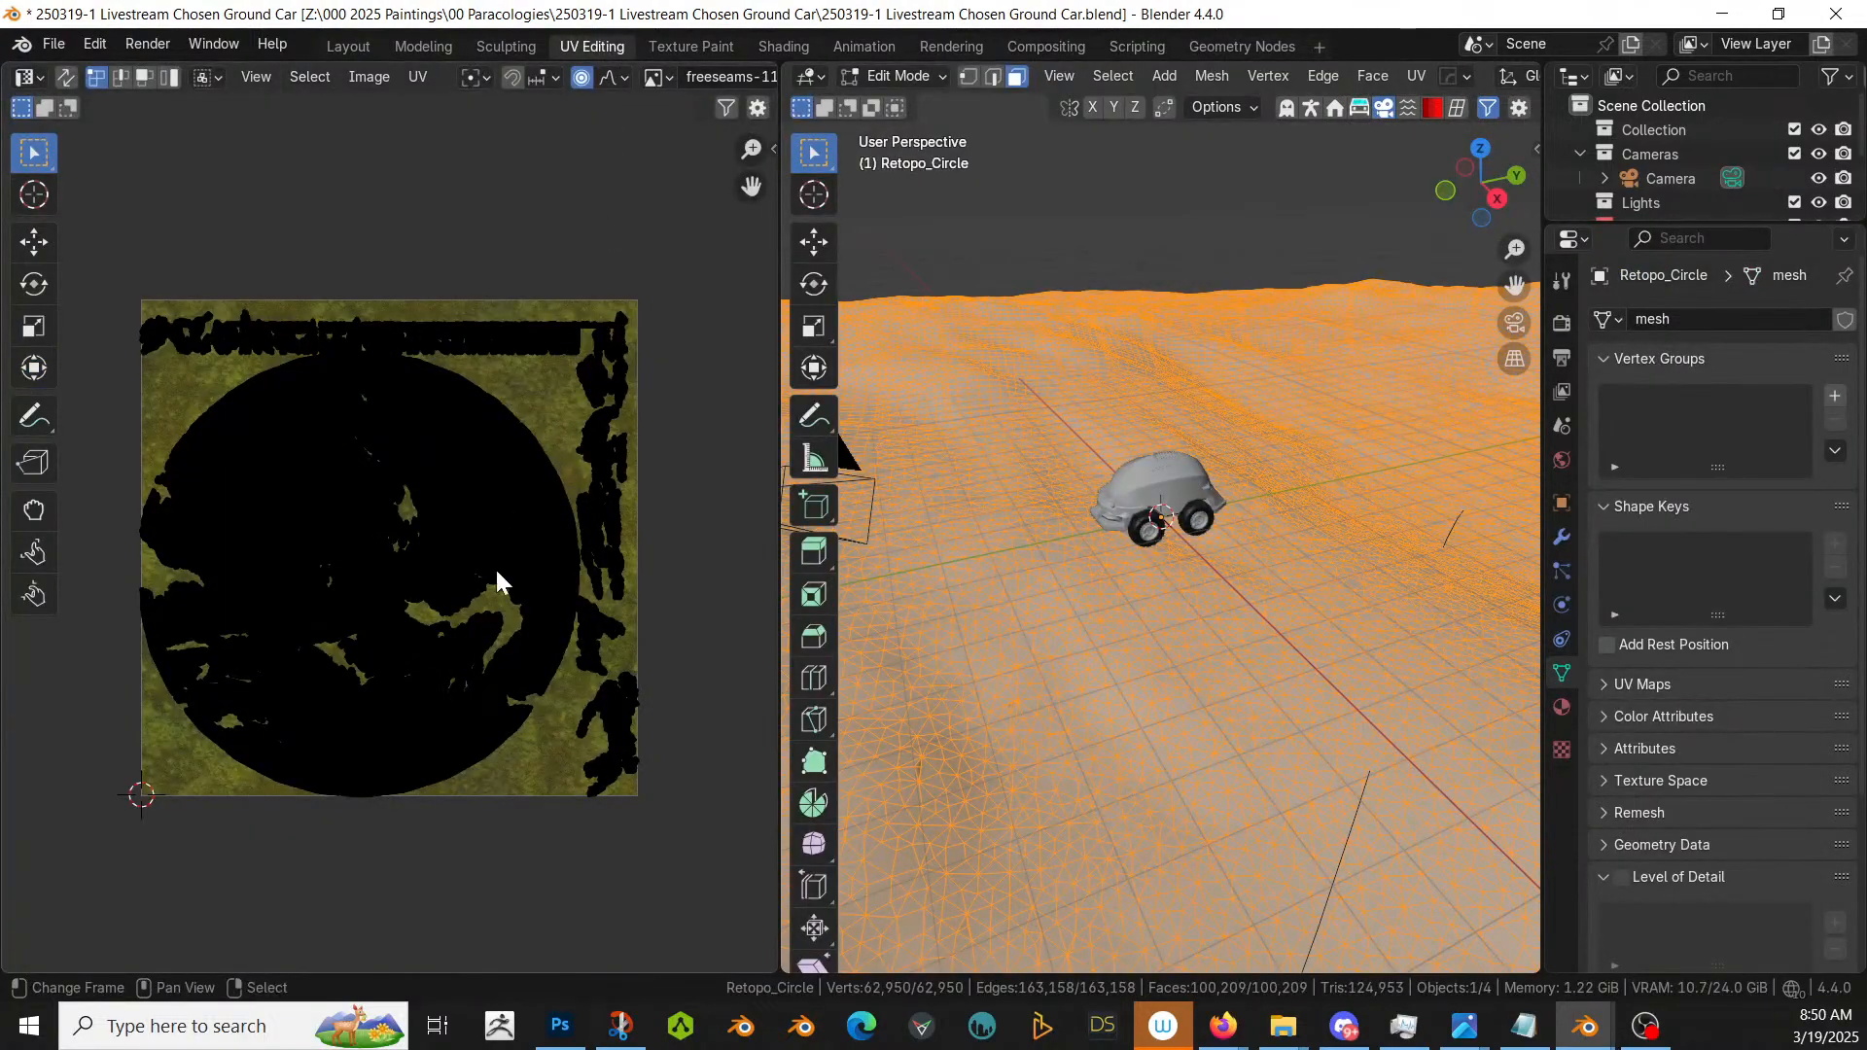
{"action": "key", "text": "a"}
{"action": "type", "text": "s"}
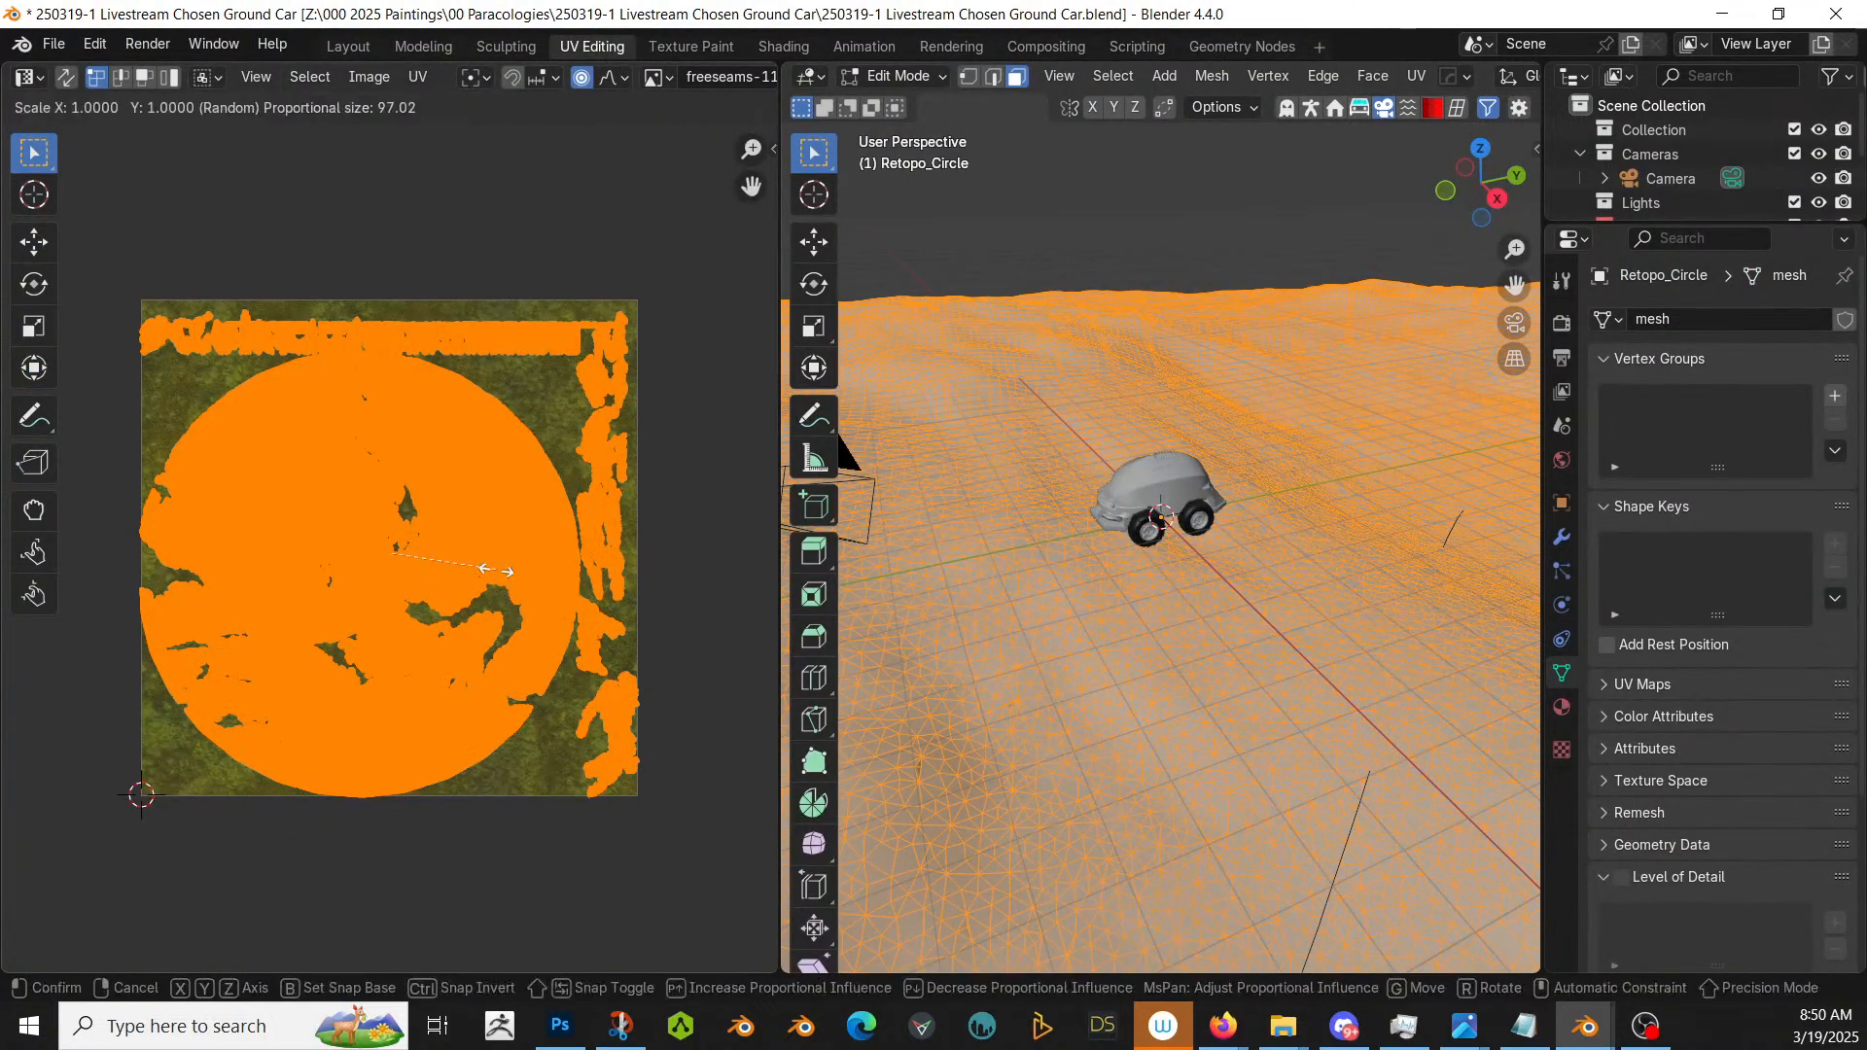
{"action": "type", "text": "50"}
{"action": "key", "text": "Return"}
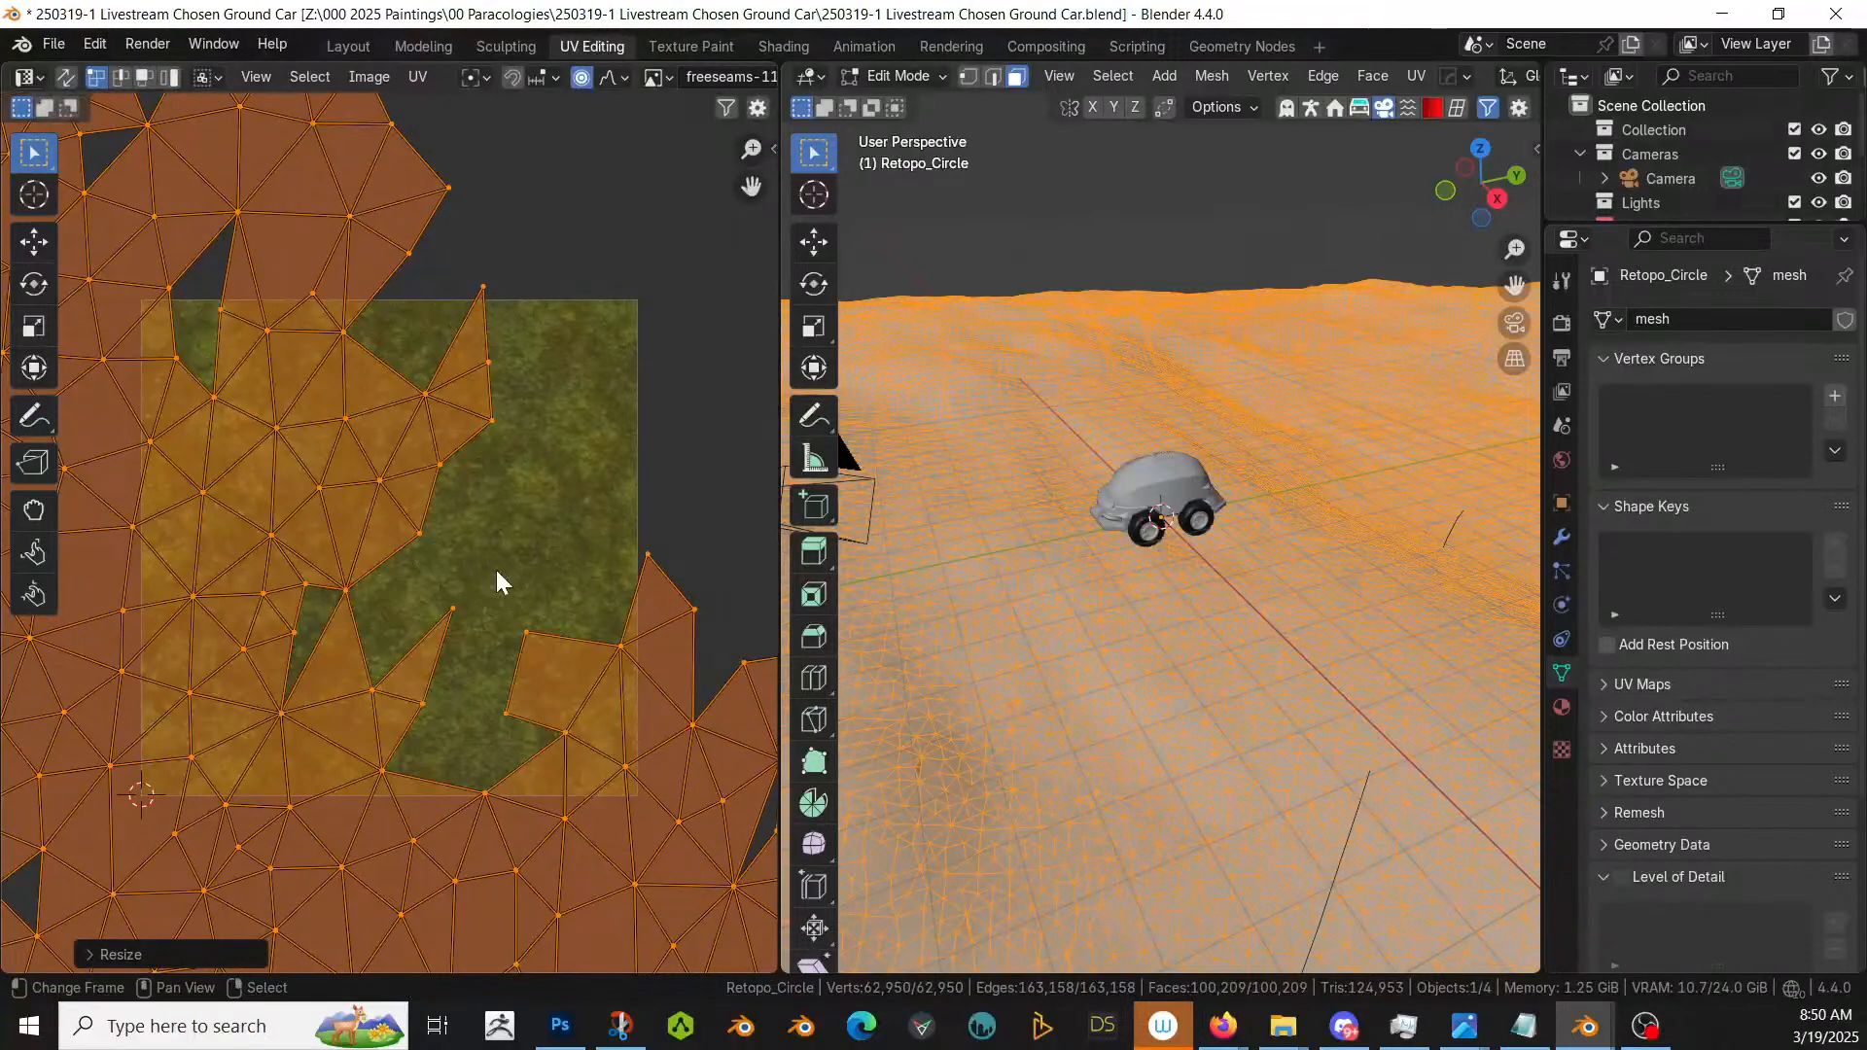
- Return the terrain to Object Mode, show it in rendered shading and check the ground texture's scale near the car
{"action": "key", "text": "Tab"}
{"action": "key", "text": "z"}
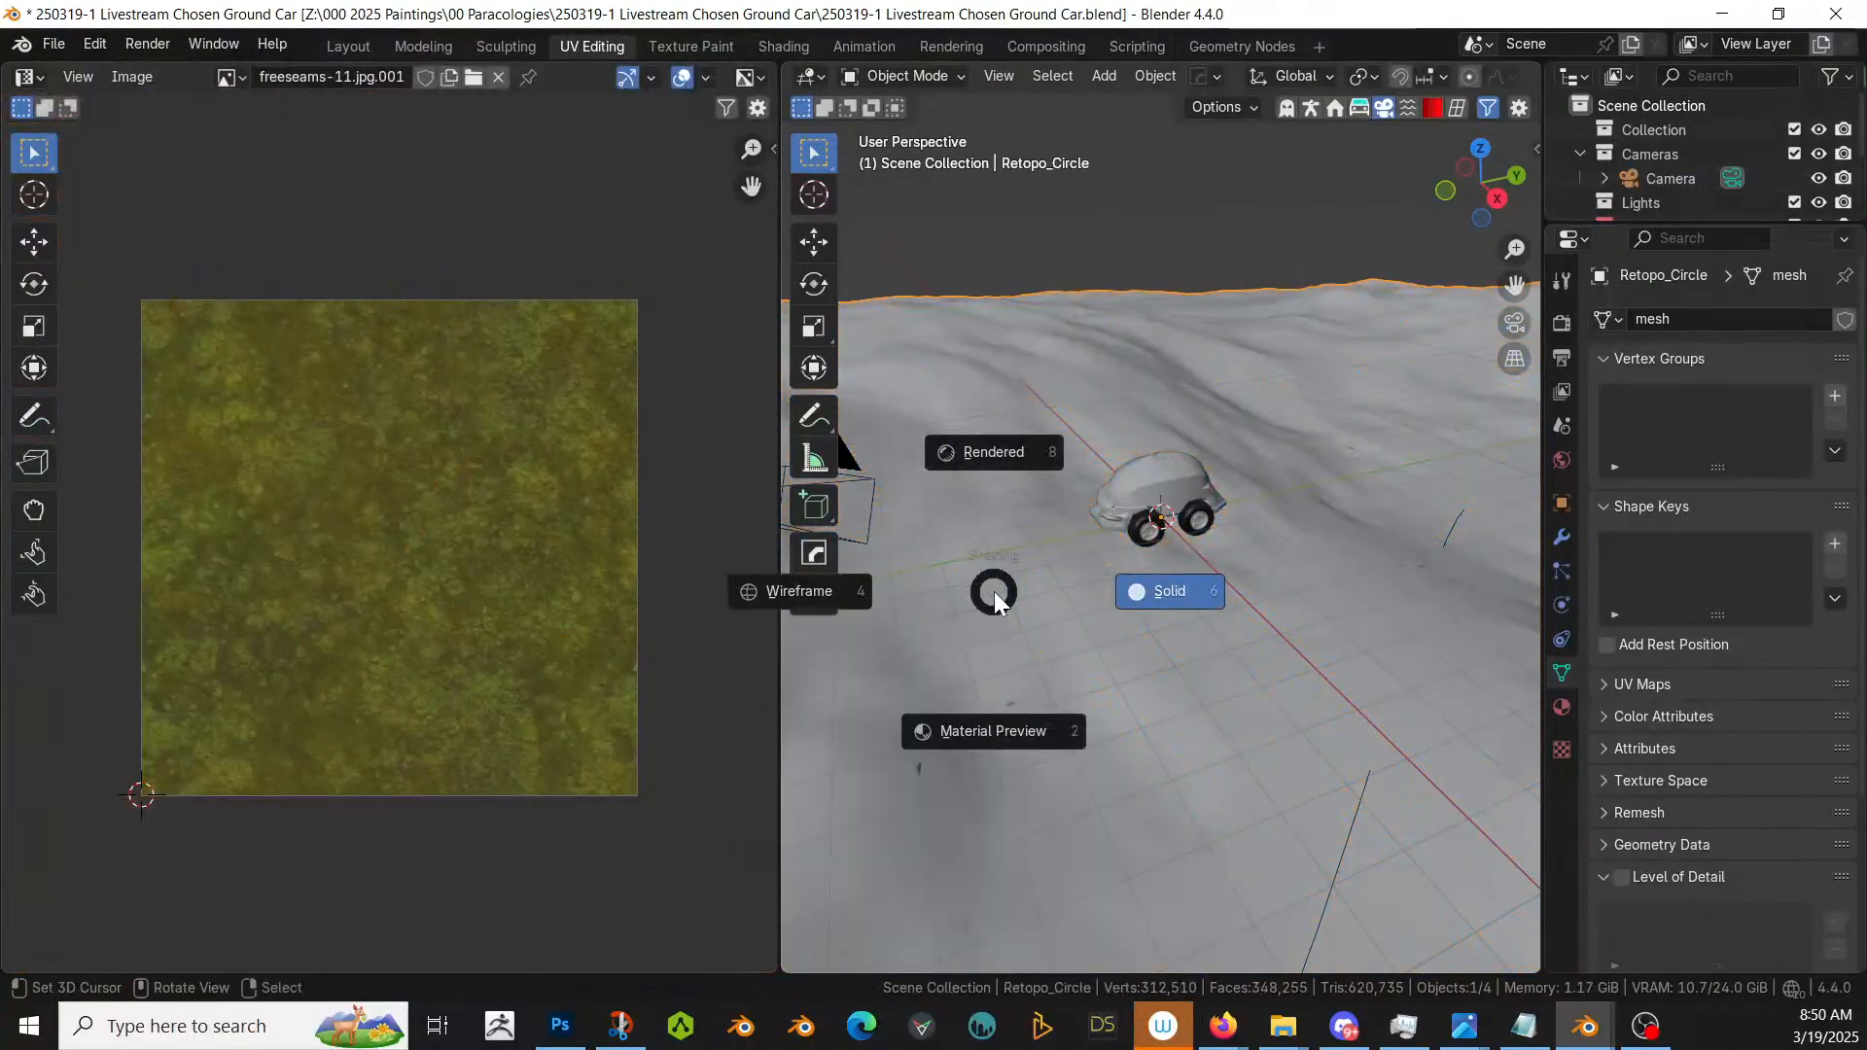
{"action": "key", "text": "8"}
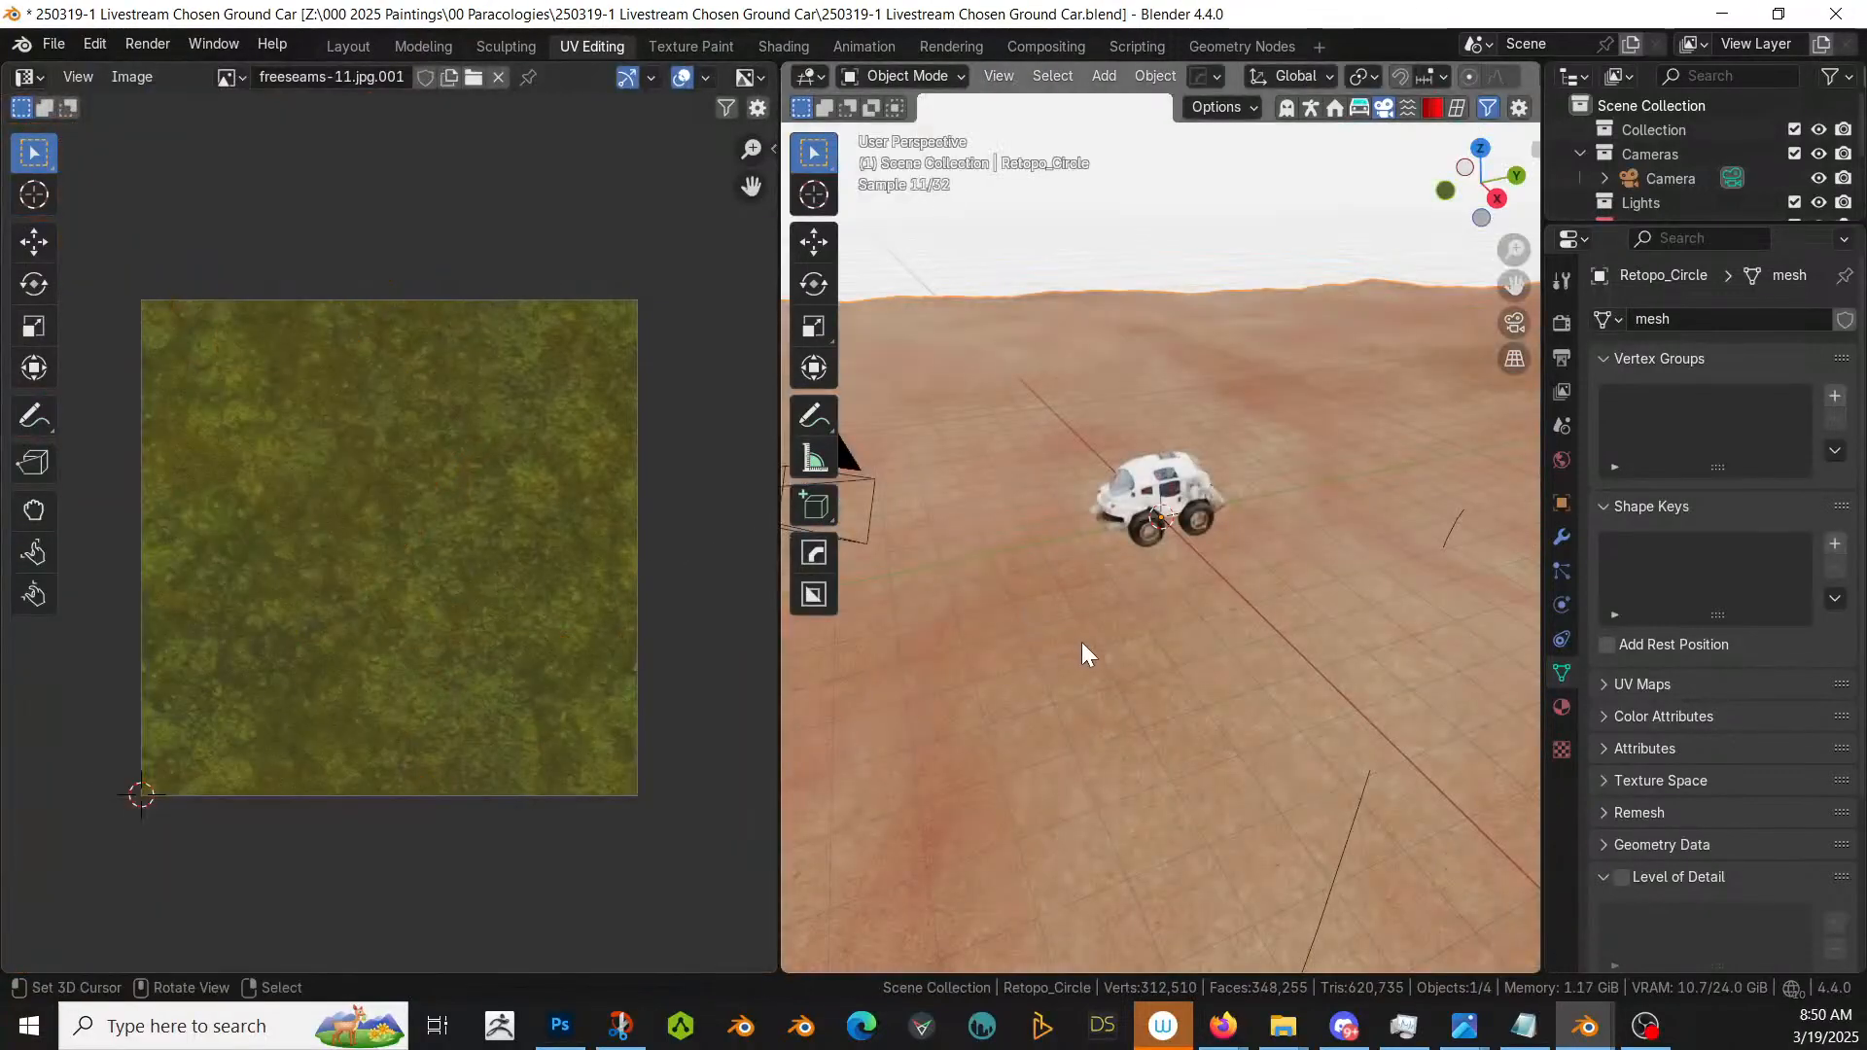
{"action": "middle_click_drag", "start_coordinate": [1116, 643], "coordinate": [992, 470]}
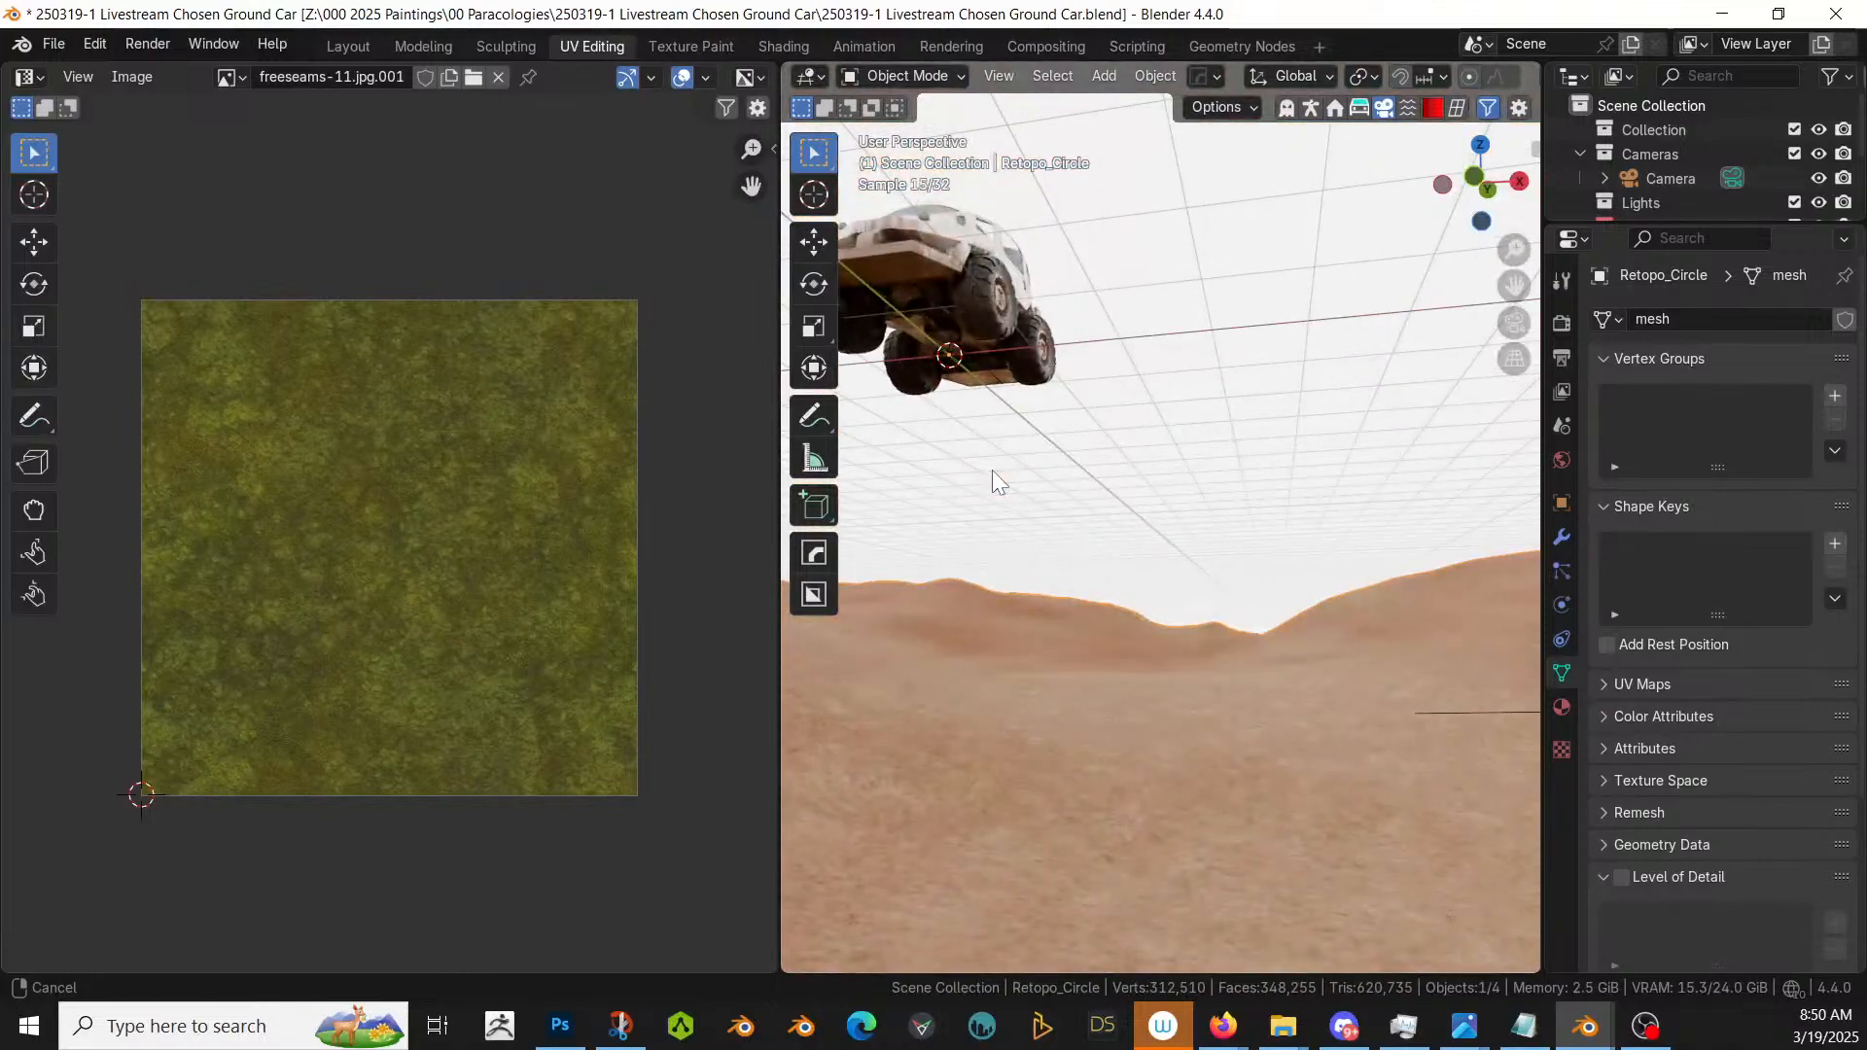
{"action": "middle_click_drag", "start_coordinate": [1117, 593], "coordinate": [1153, 693]}
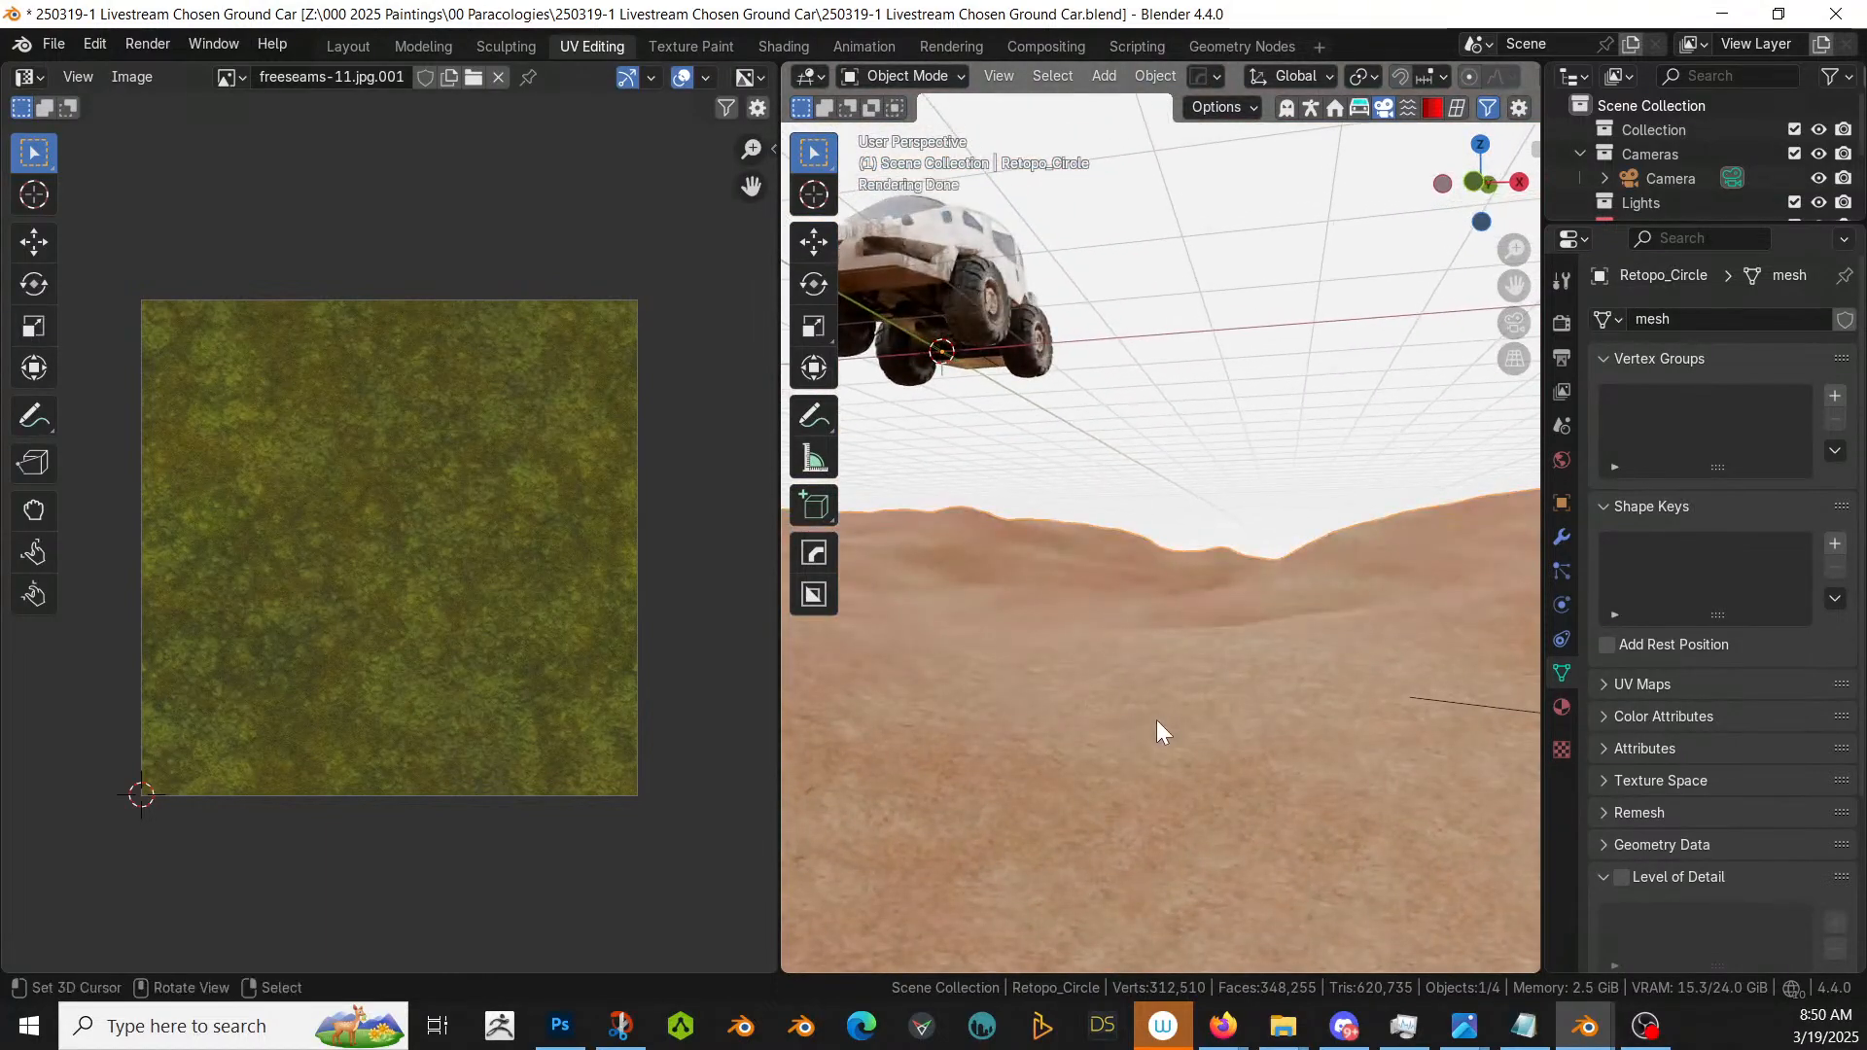
- Scale the terrain's UVs by 0.5 and again by about 0.53, then check the ground texture in Object Mode
{"action": "key", "text": "Tab"}
{"action": "type", "text": "s"}
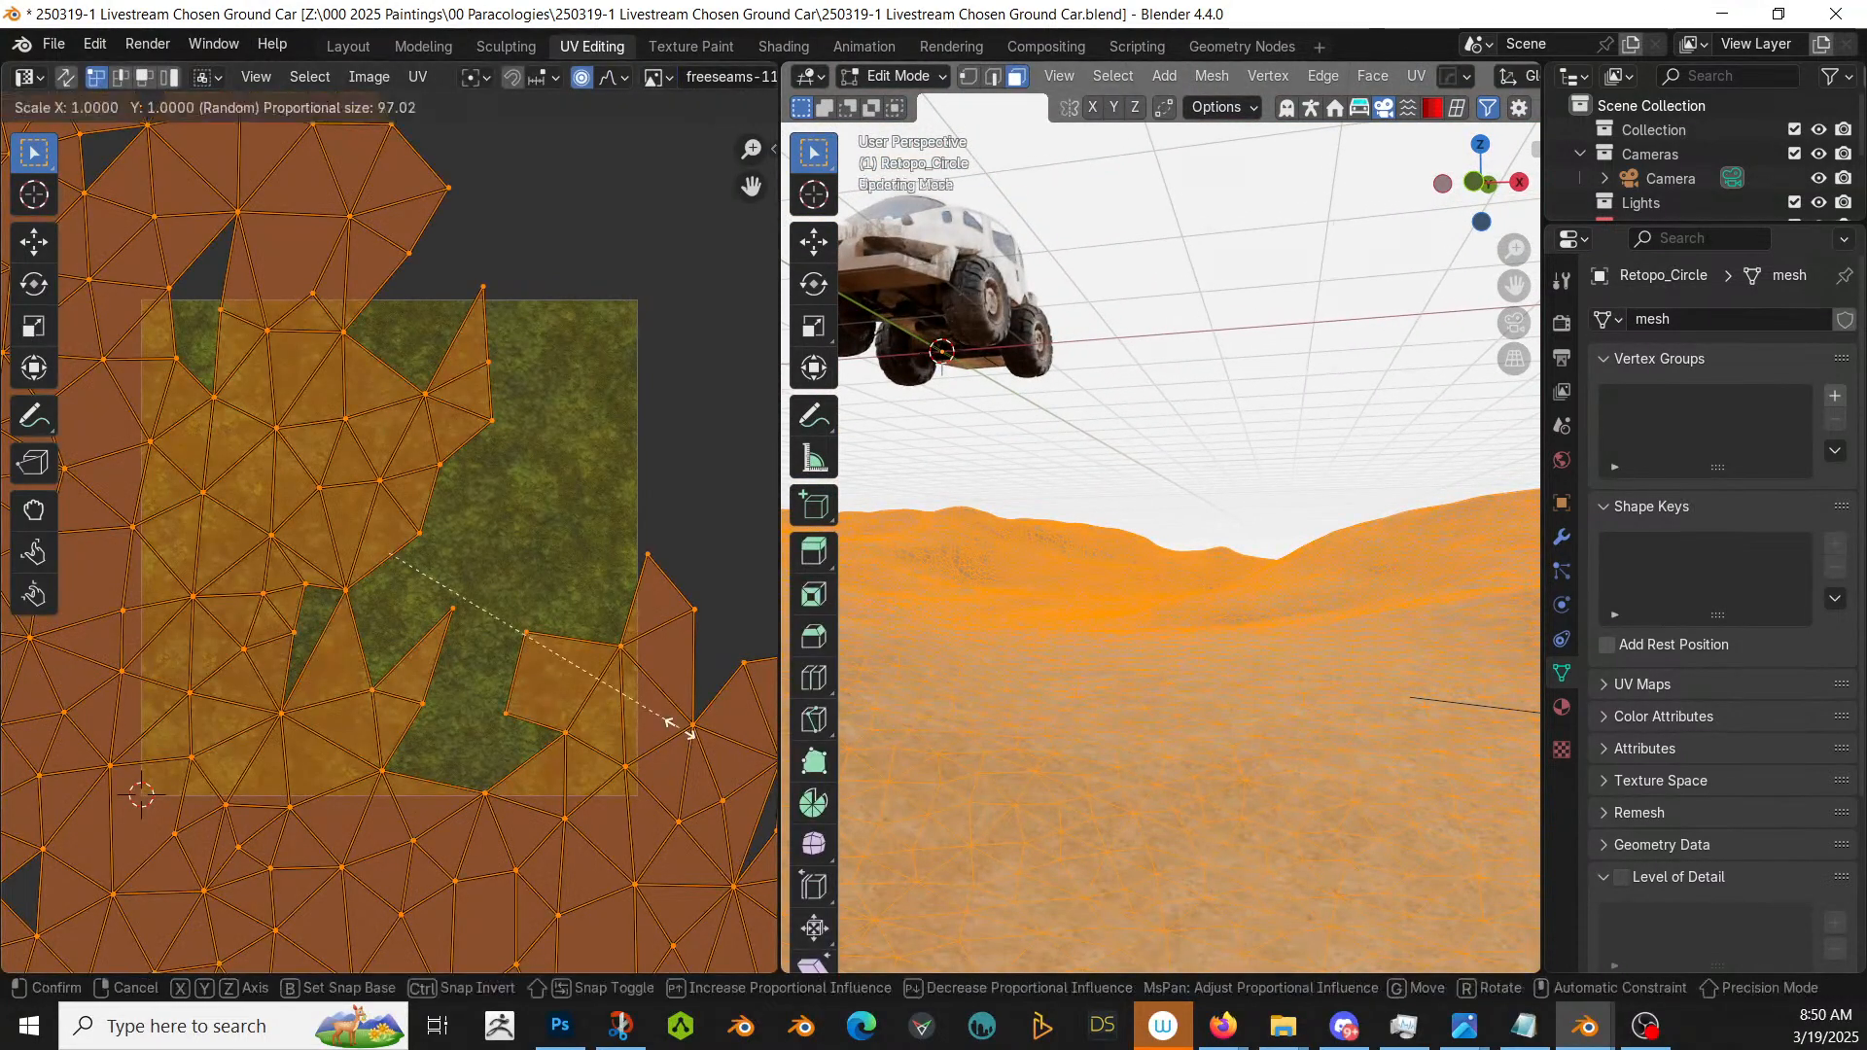
{"action": "type", "text": ".5"}
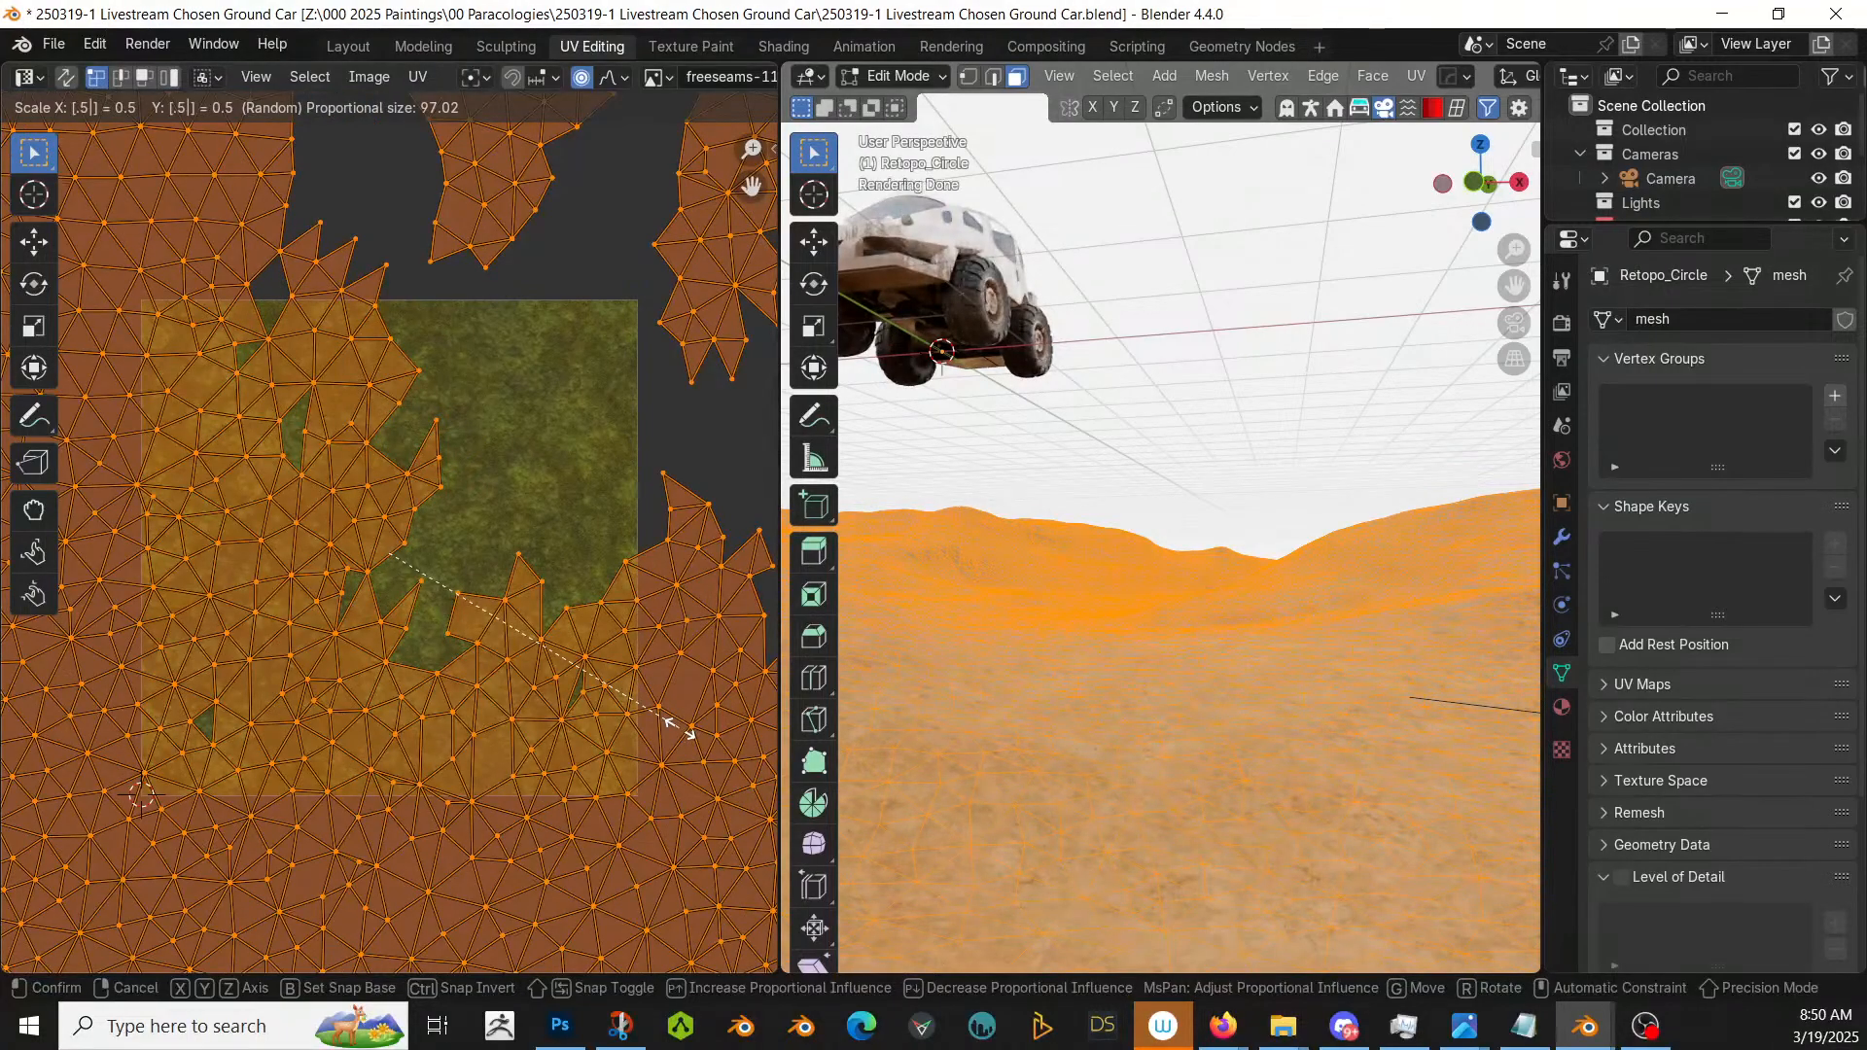
{"action": "key", "text": "Return"}
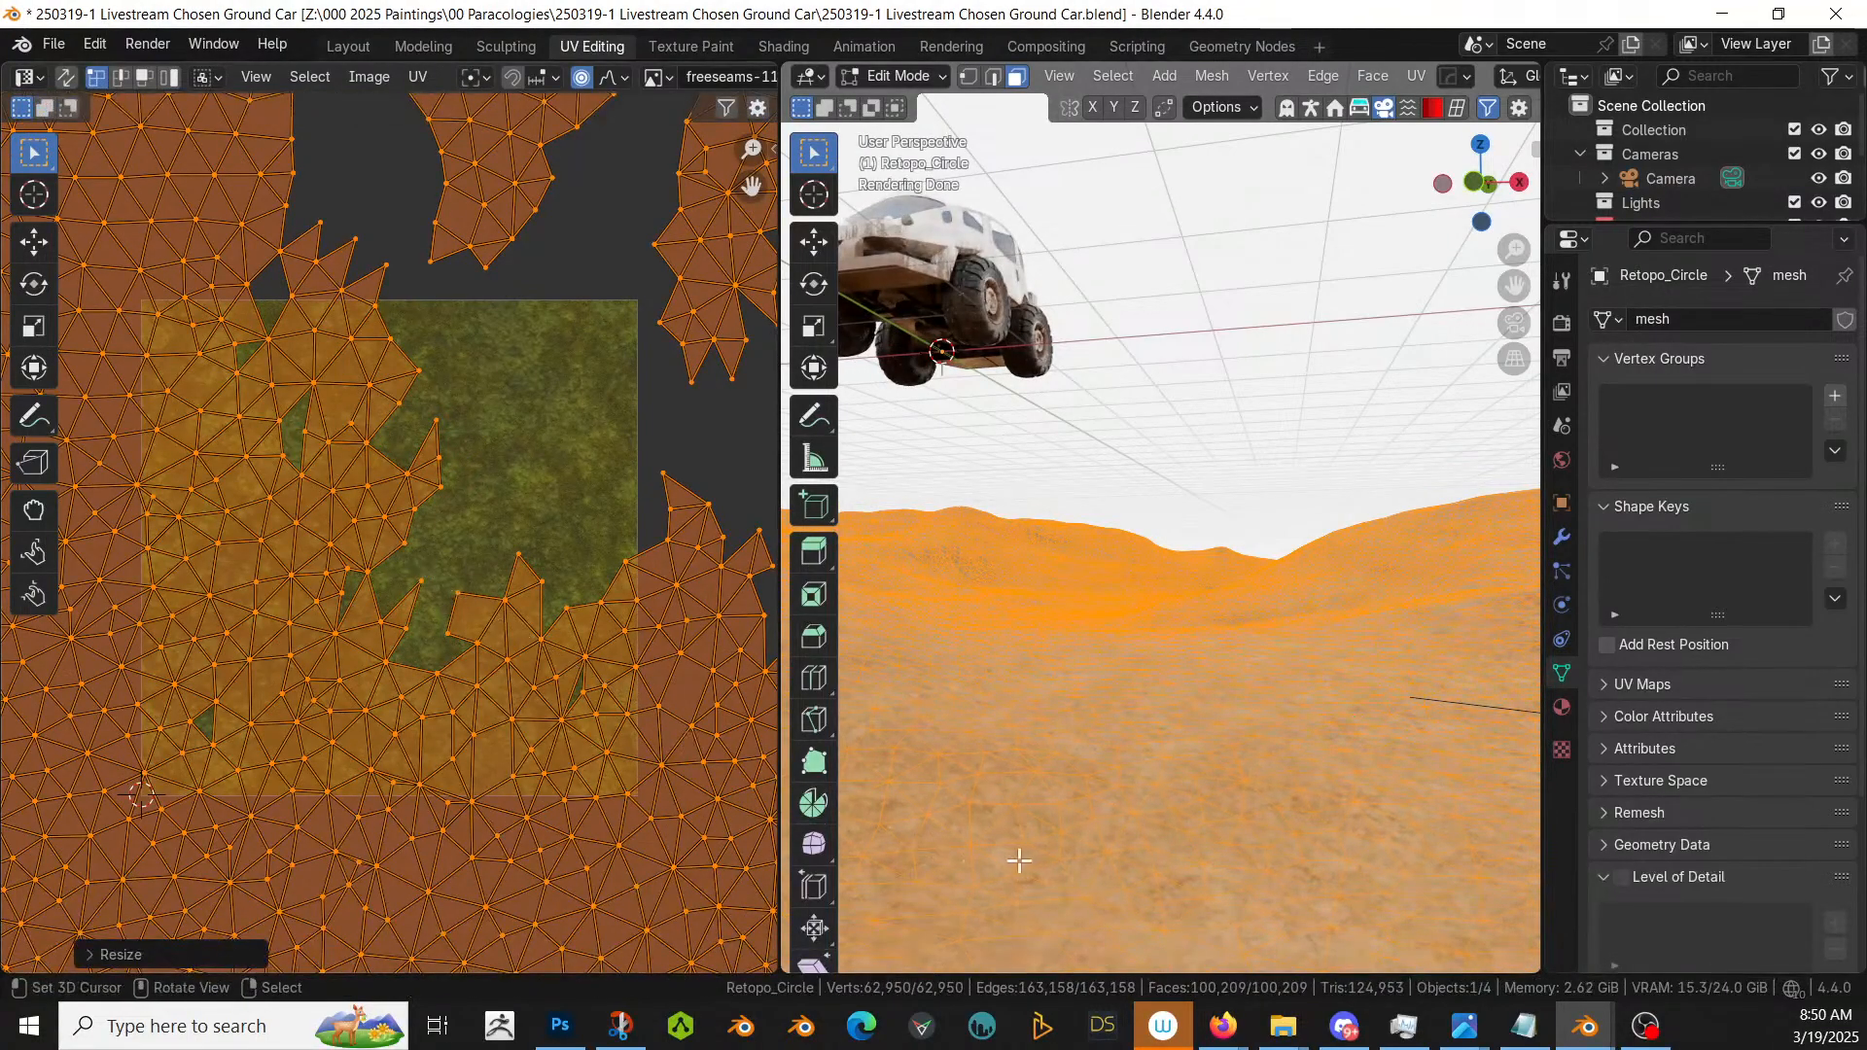
{"action": "key", "text": "s"}
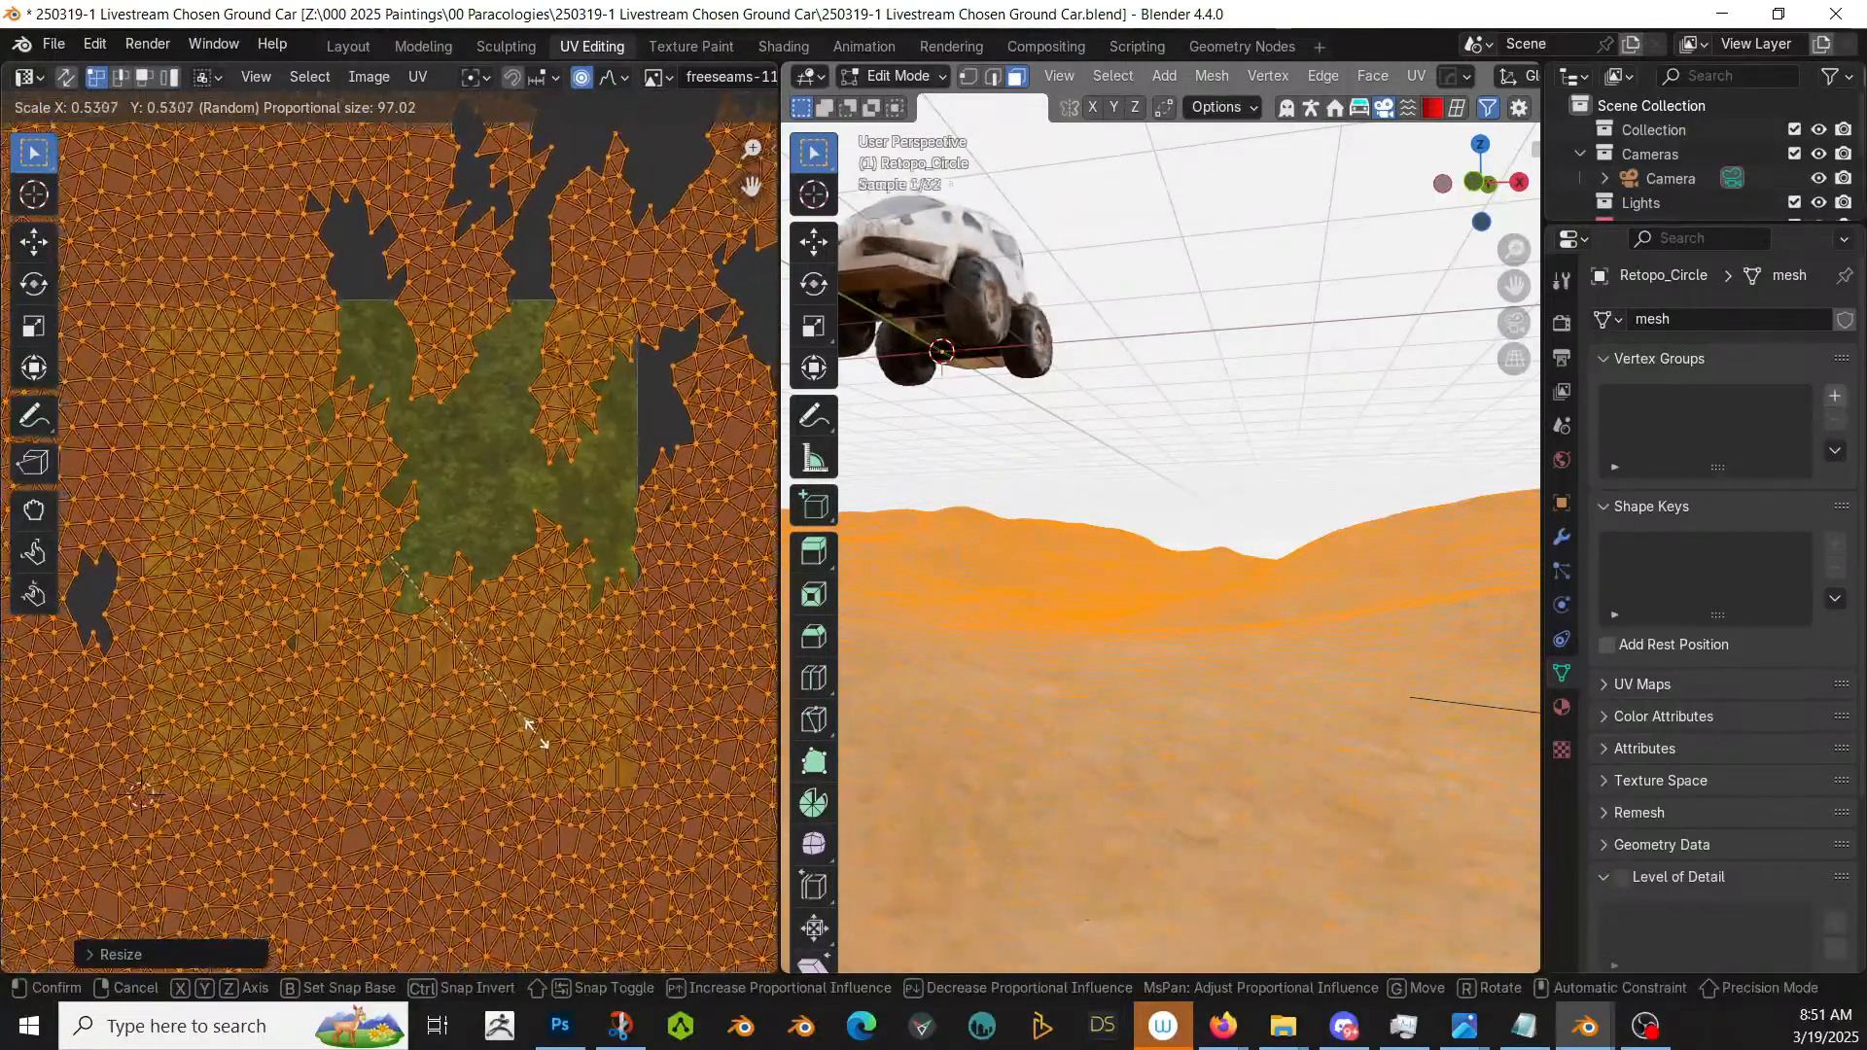
{"action": "left_click", "coordinate": [531, 730]}
{"action": "key", "text": "Tab"}
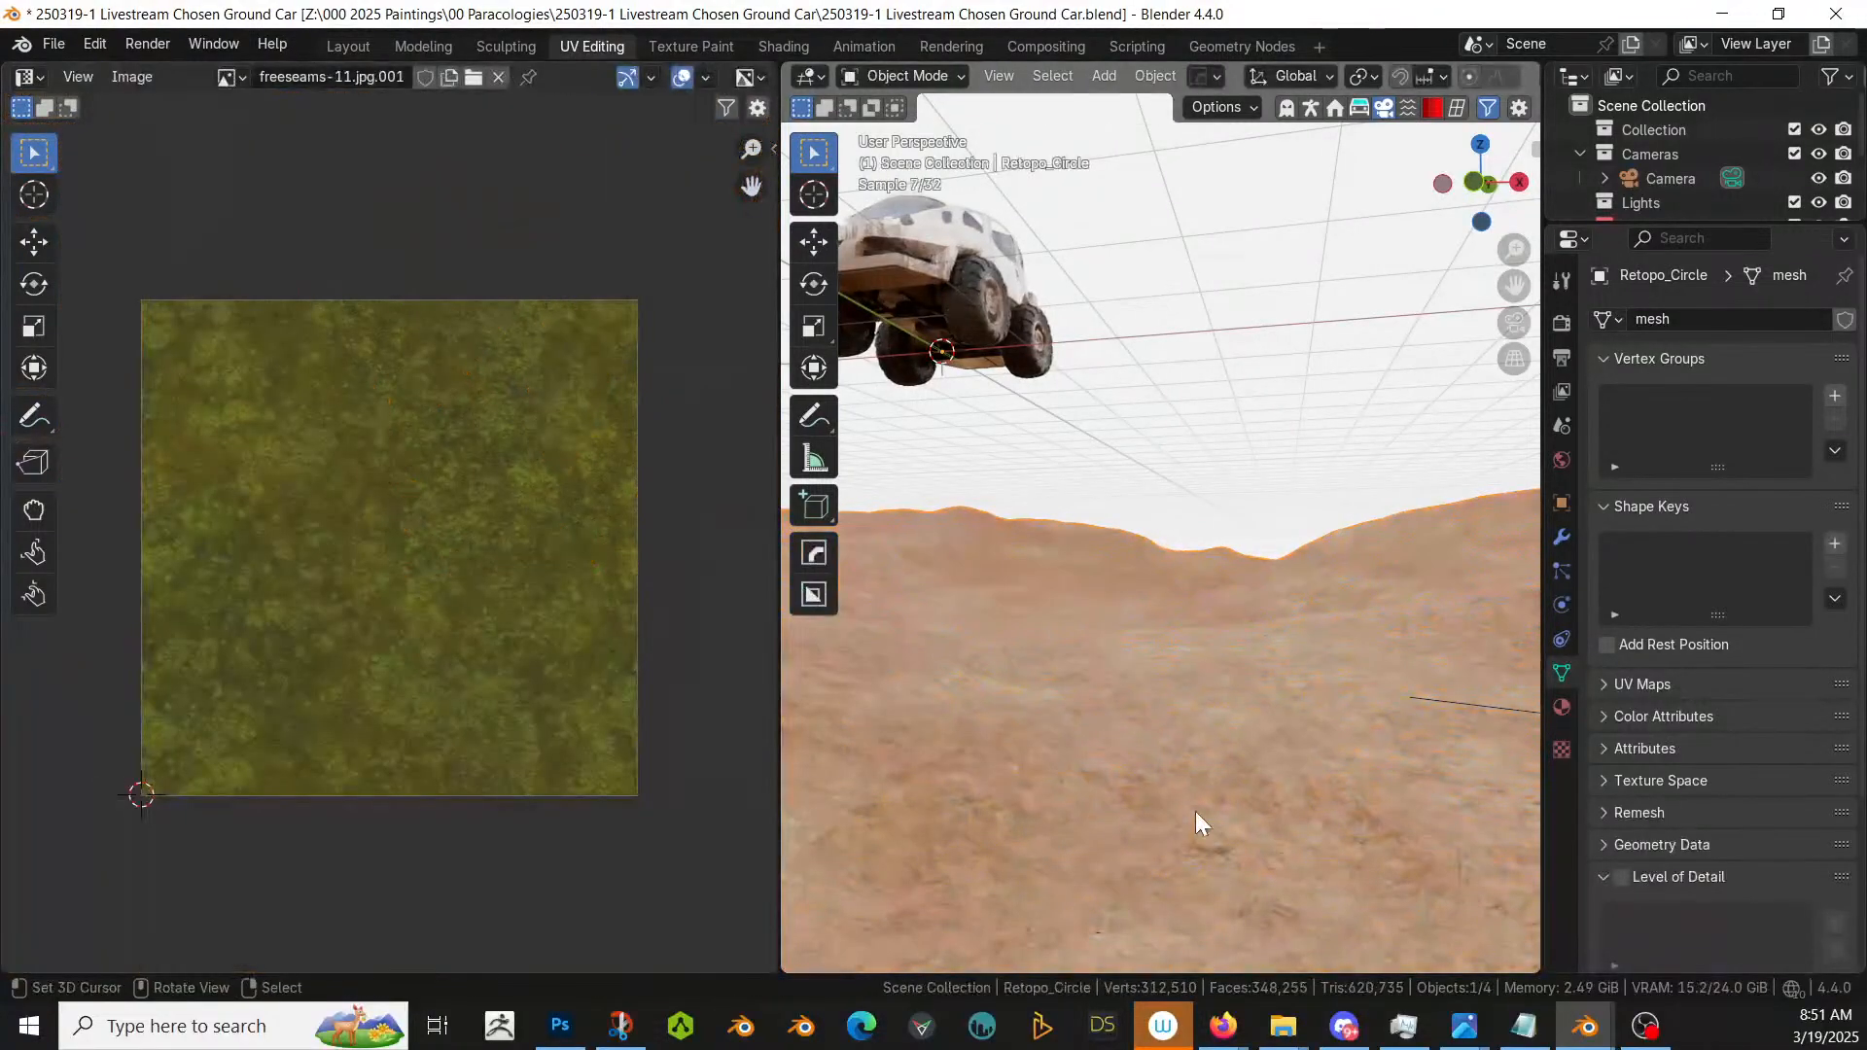
{"action": "middle_click_drag", "start_coordinate": [1251, 827], "coordinate": [1356, 825]}
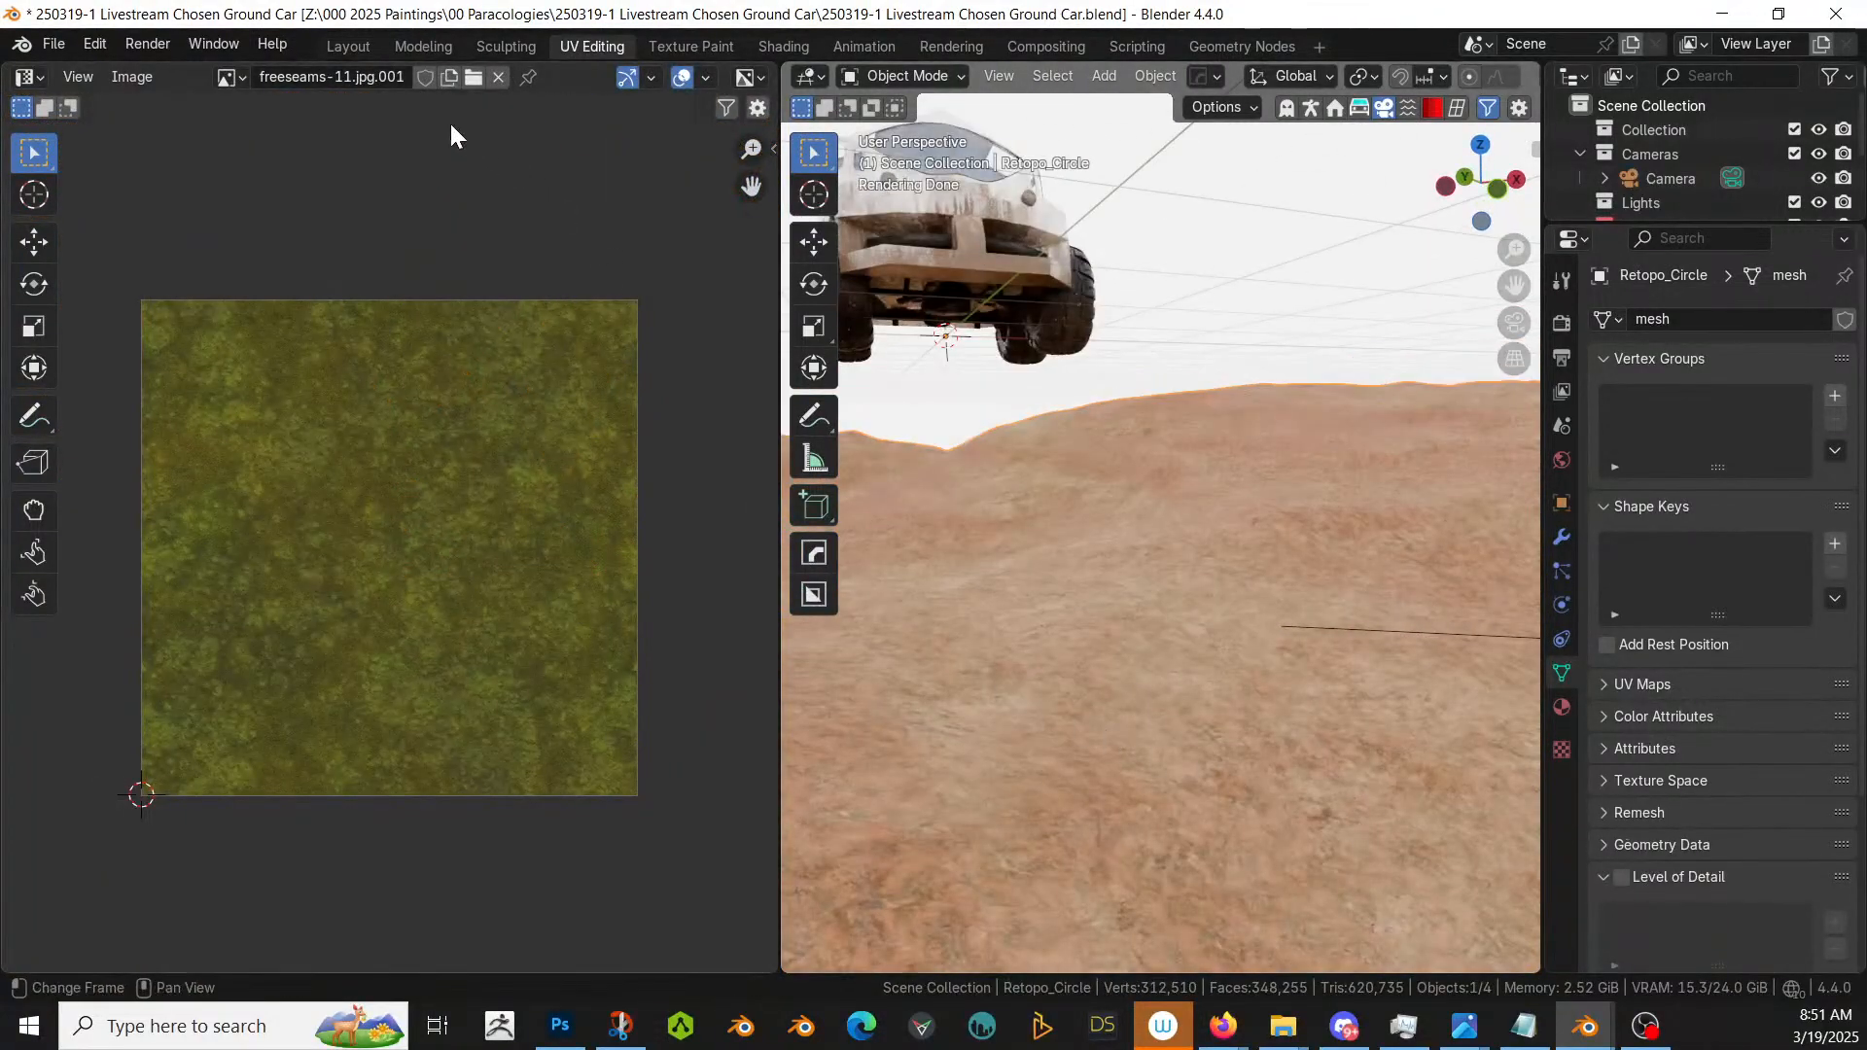
- Go back to the Layout workspace, look over the textured terrain around the car and set the viewport to solid shading
{"action": "left_click", "coordinate": [347, 46]}
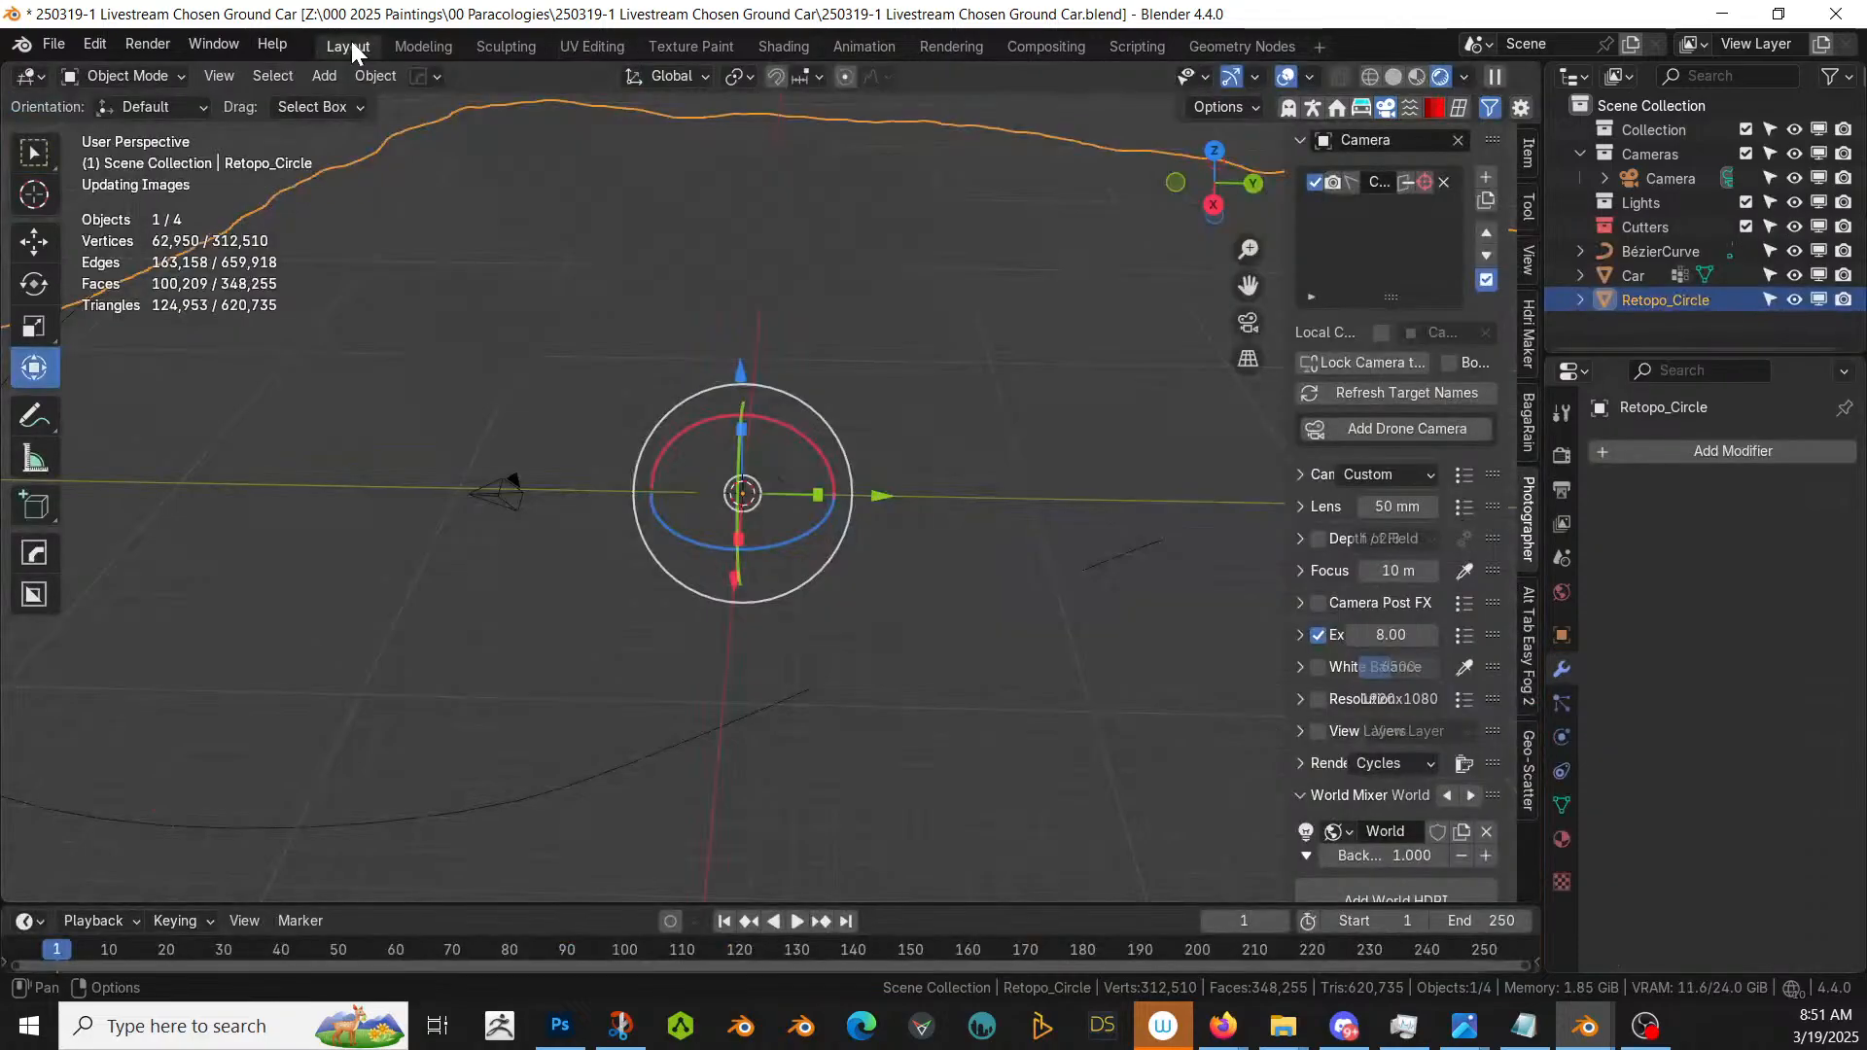
{"action": "middle_click_drag", "start_coordinate": [720, 332], "coordinate": [878, 377]}
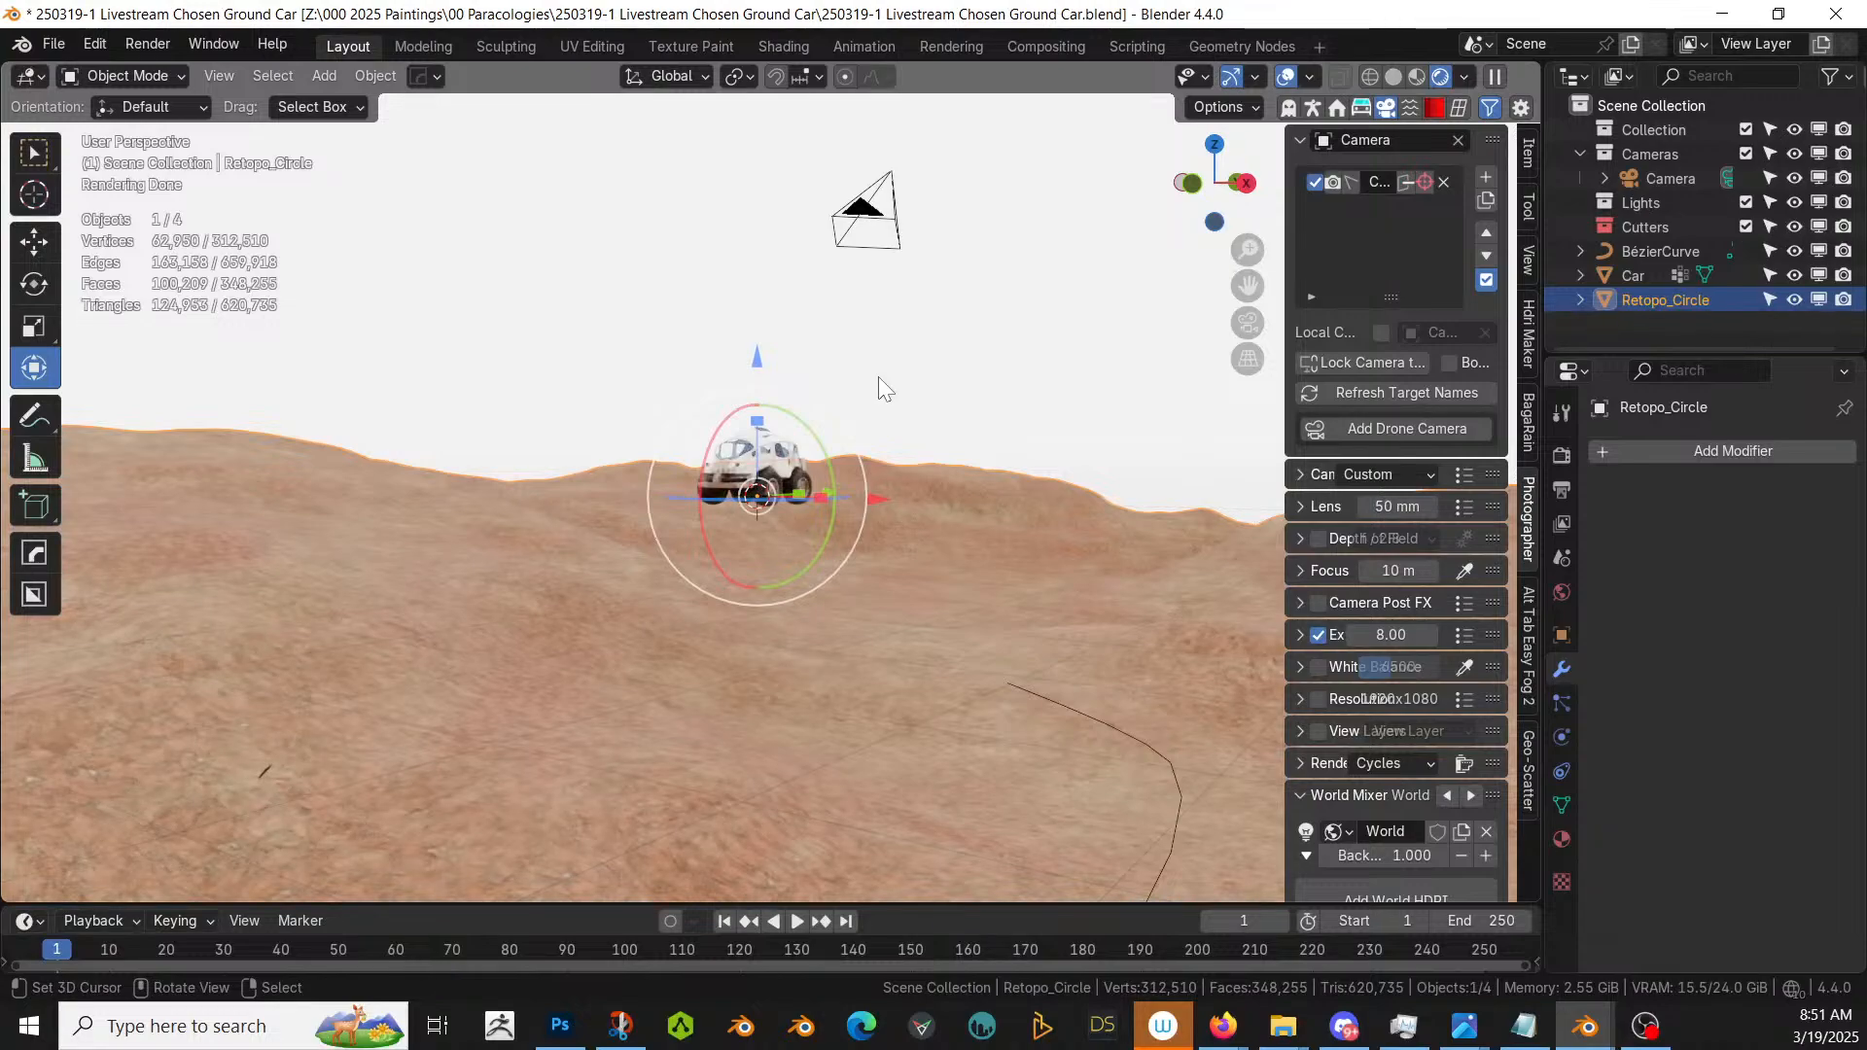
{"action": "middle_click_drag", "start_coordinate": [878, 441], "coordinate": [836, 530]}
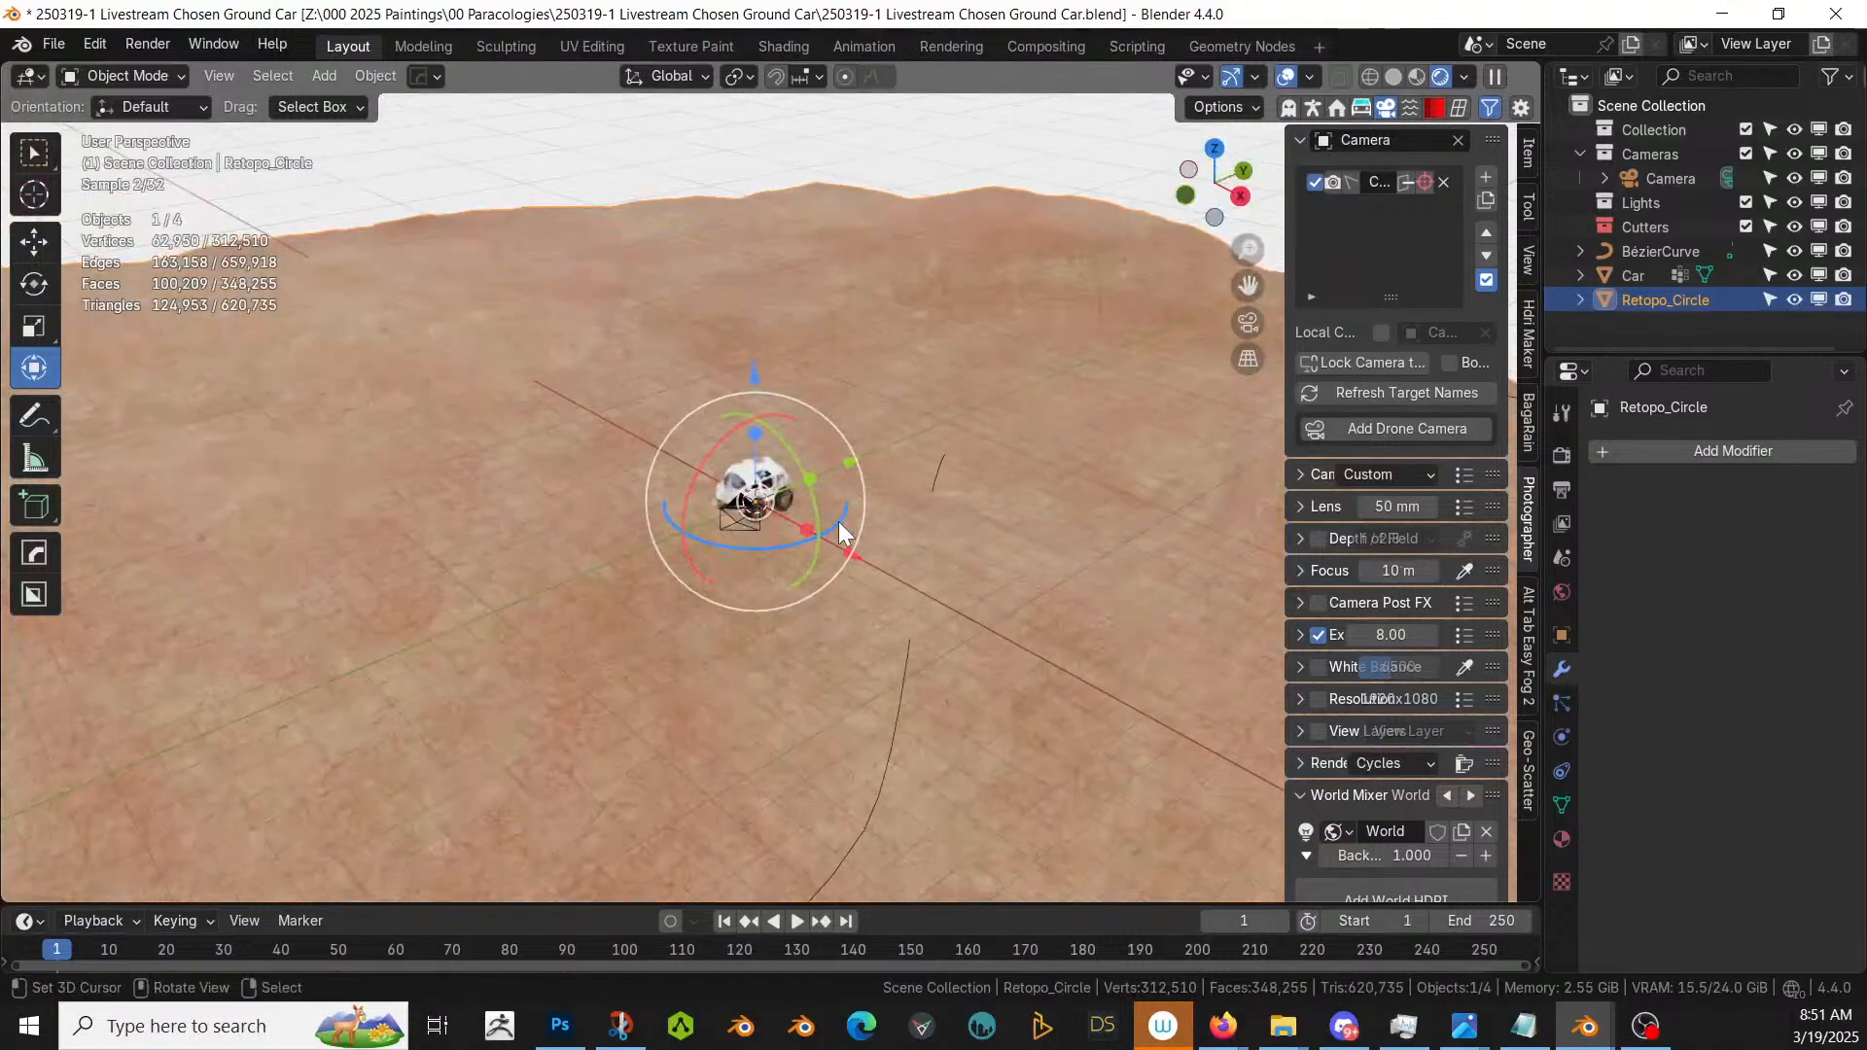
{"action": "key", "text": "z"}
{"action": "key", "text": "s"}
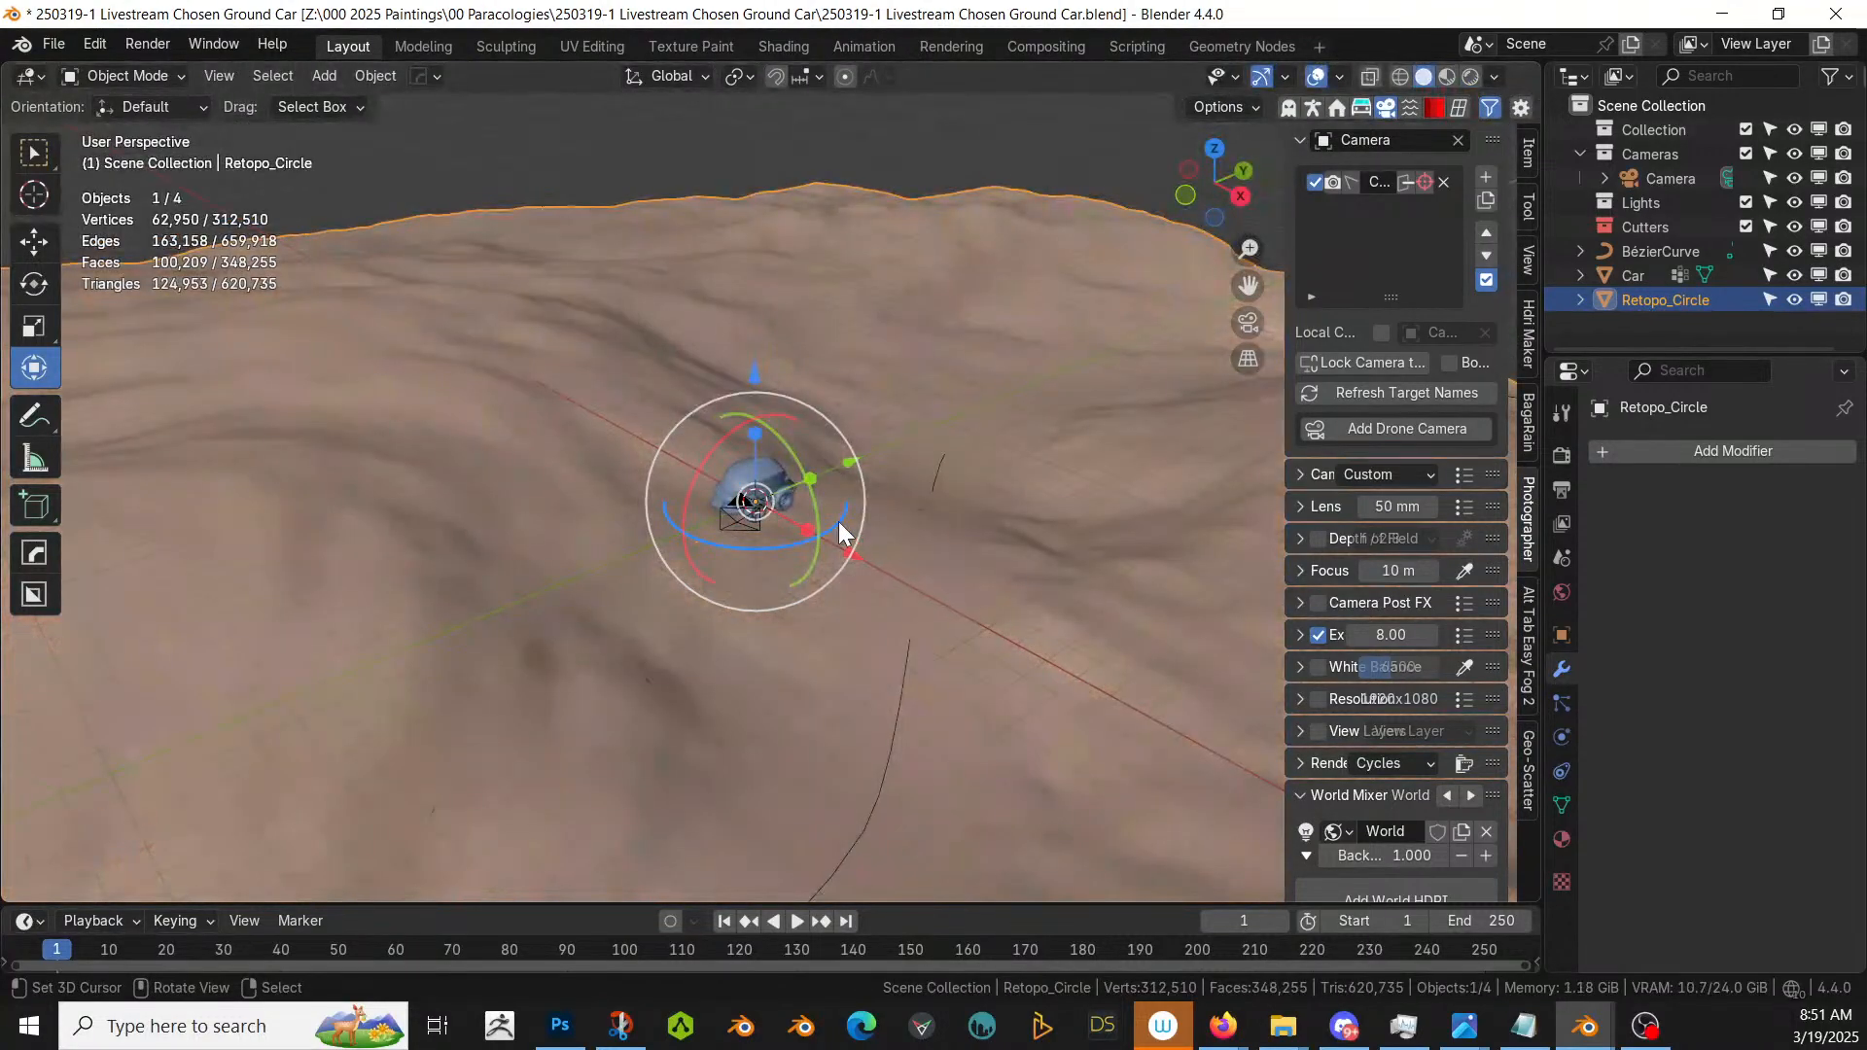
- Examine the whole terrain's mesh density from above and at an angle in Edit Mode with nothing selected
{"action": "key", "text": "KP_7"}
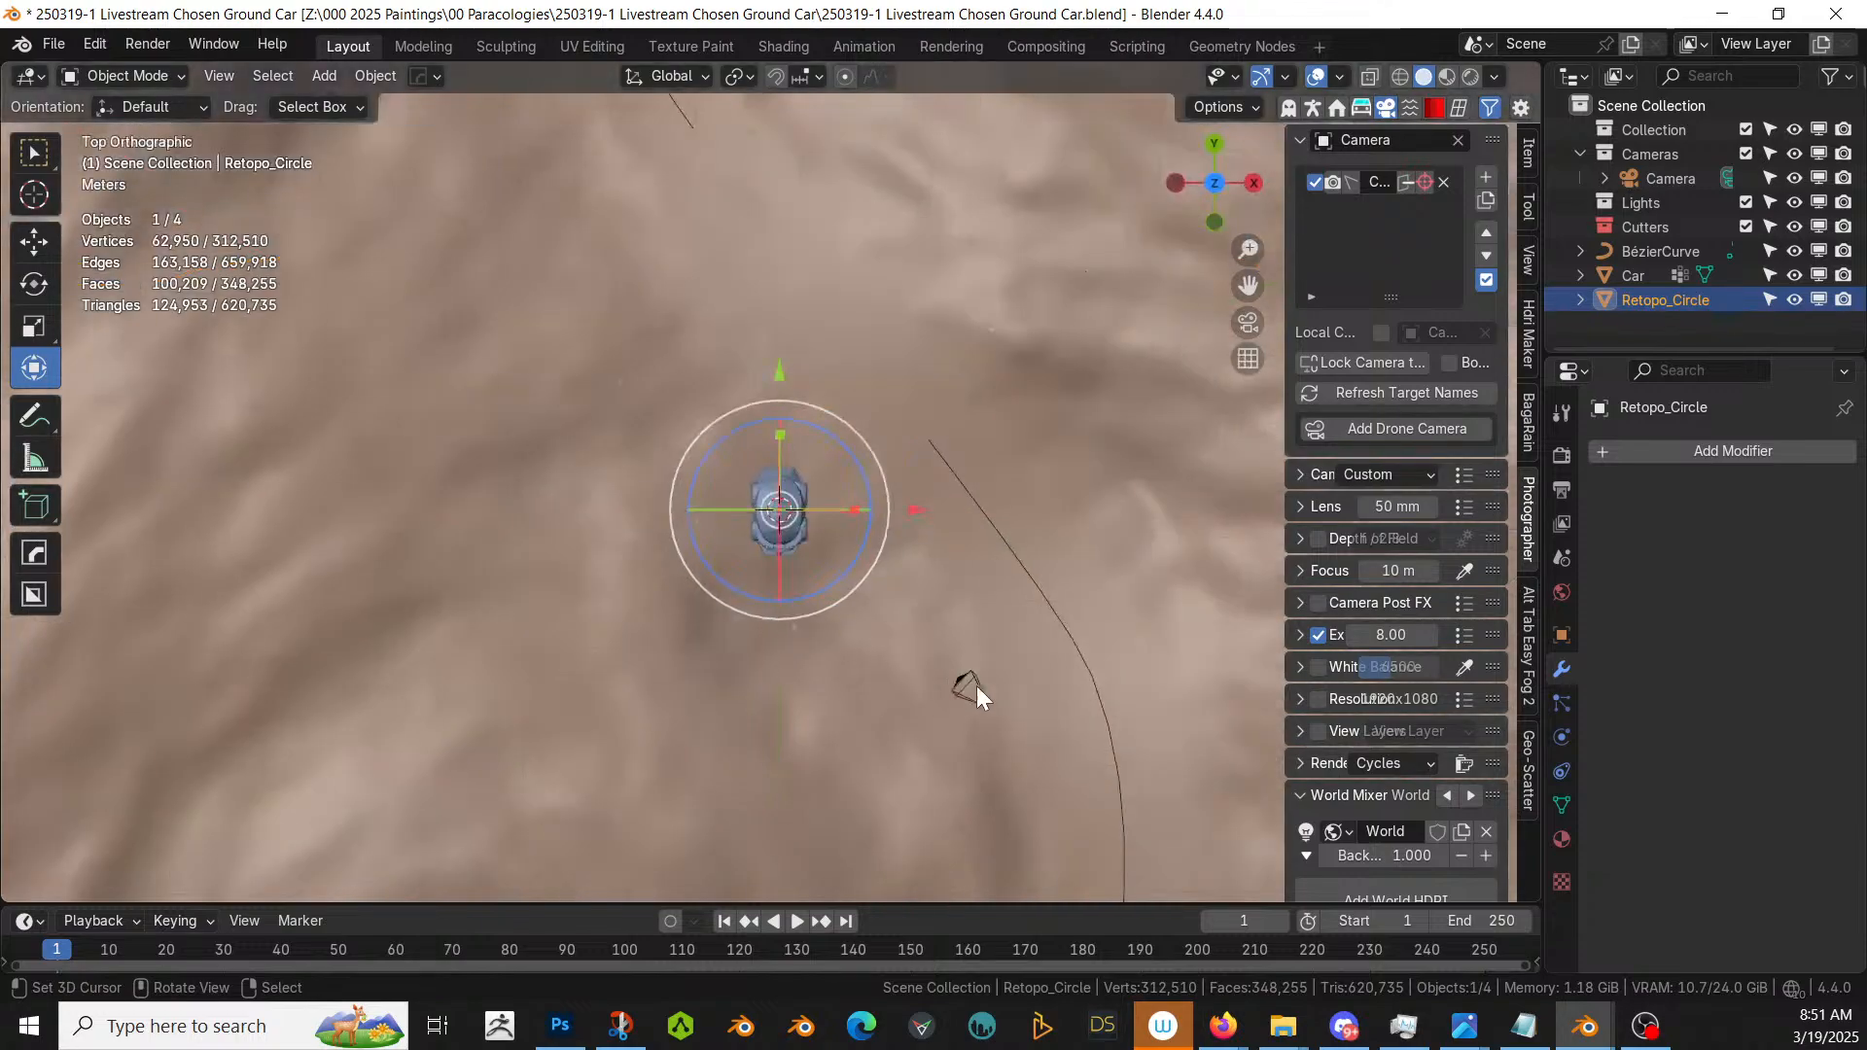
{"action": "scroll", "coordinate": [948, 680], "scroll_direction": "down", "scroll_amount": 5}
{"action": "scroll", "coordinate": [948, 680], "scroll_direction": "down", "scroll_amount": 4}
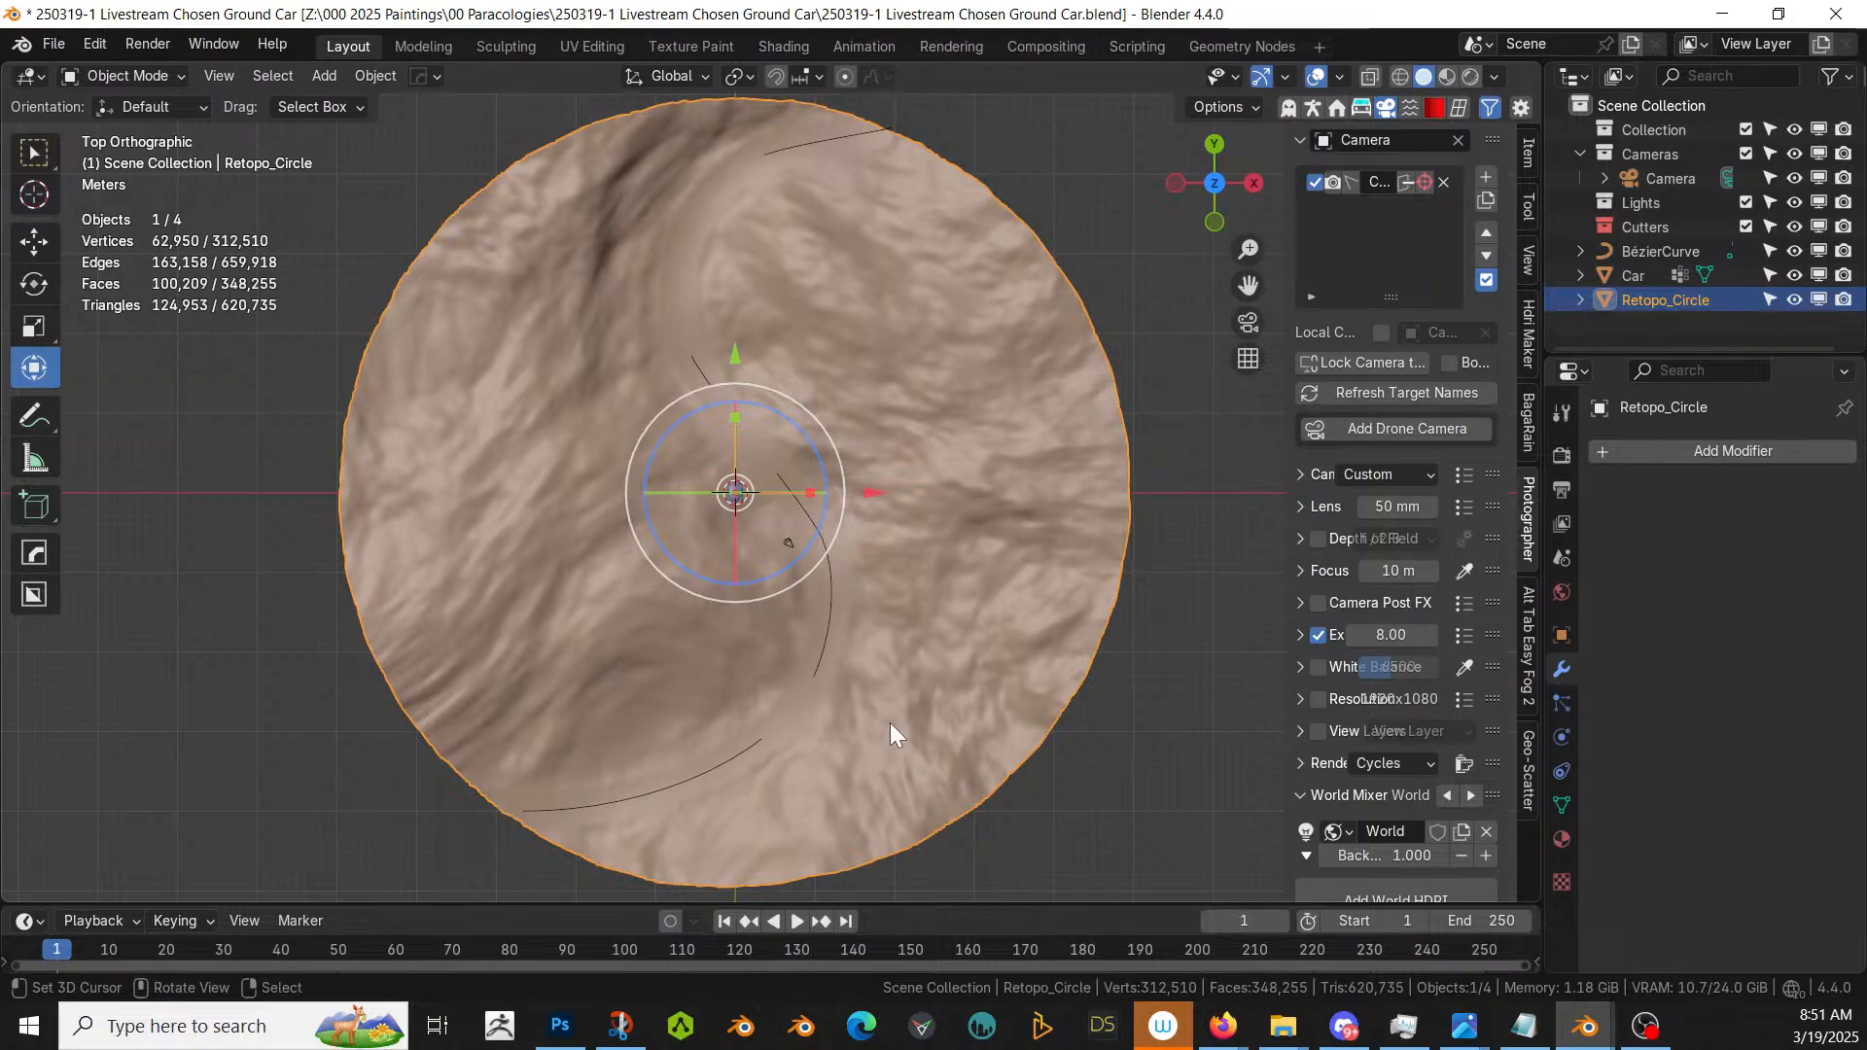
{"action": "key", "text": "Tab"}
{"action": "left_click", "coordinate": [1138, 838]}
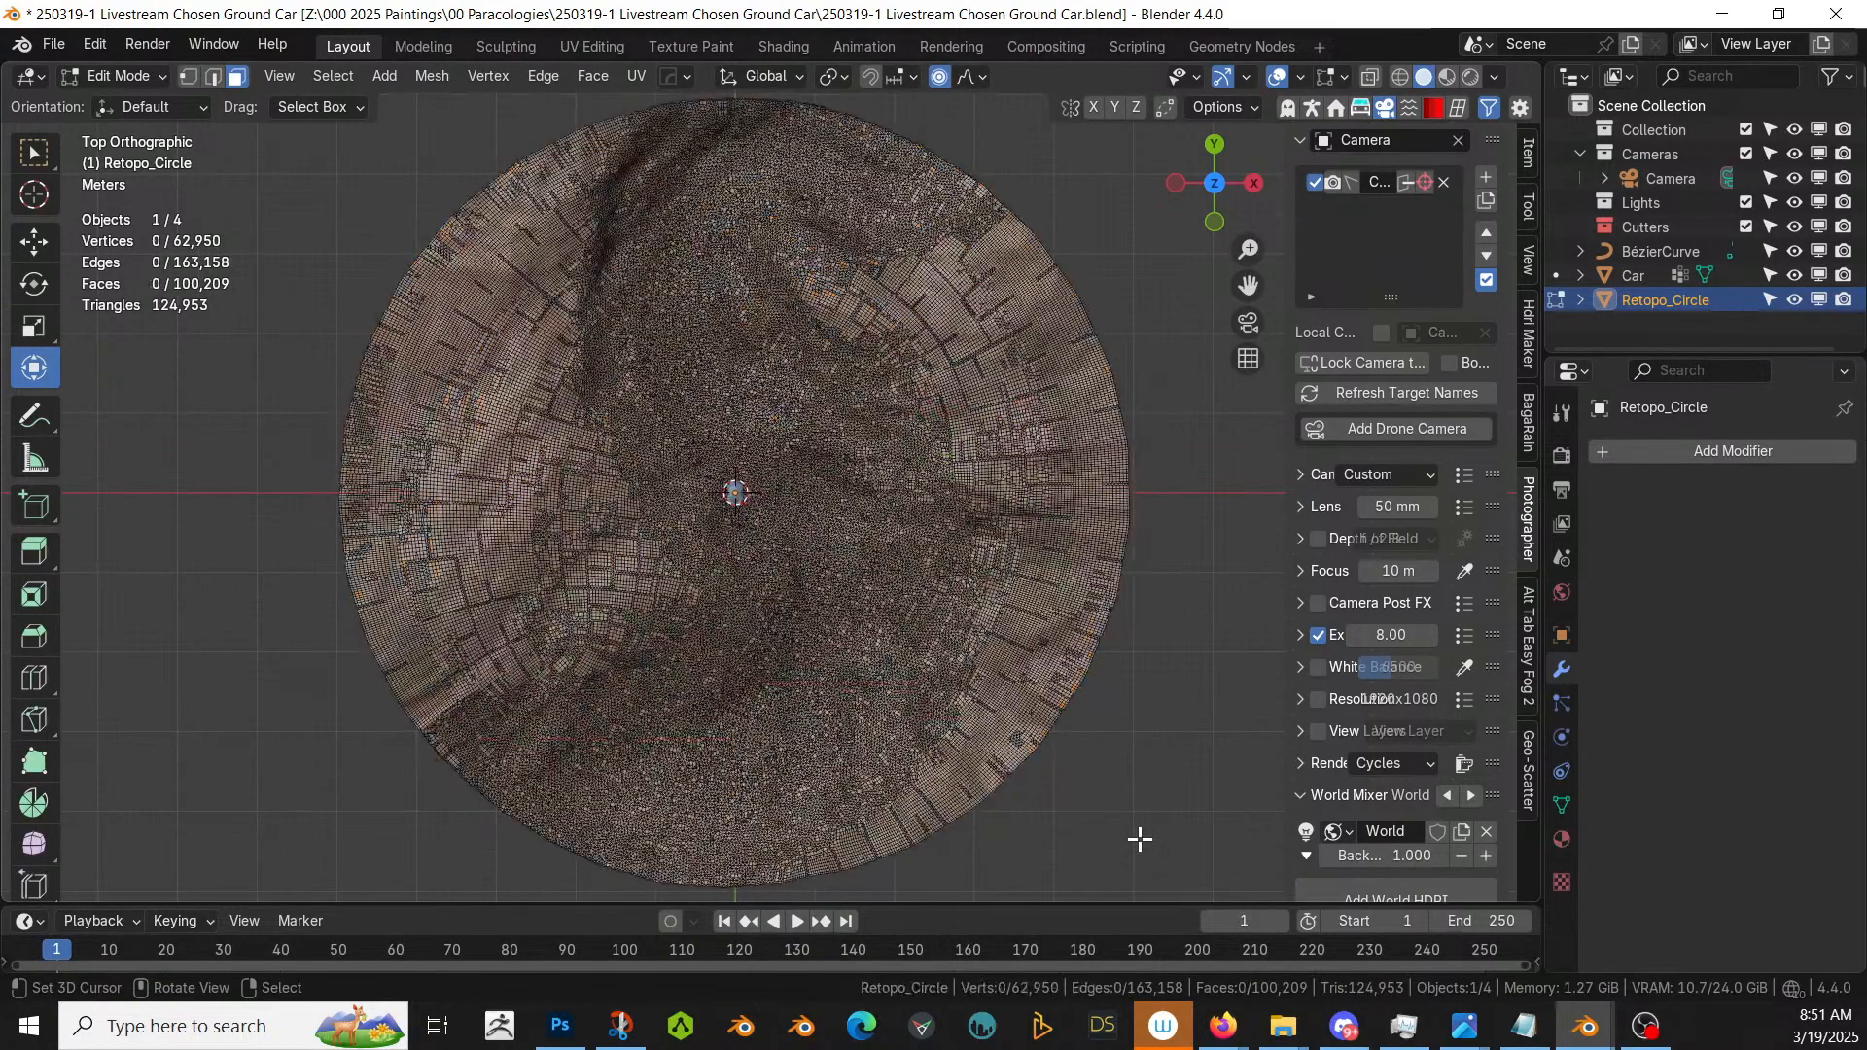
{"action": "scroll", "coordinate": [1114, 821], "scroll_direction": "up", "scroll_amount": 1}
{"action": "middle_click_drag", "start_coordinate": [1112, 820], "coordinate": [1075, 700]}
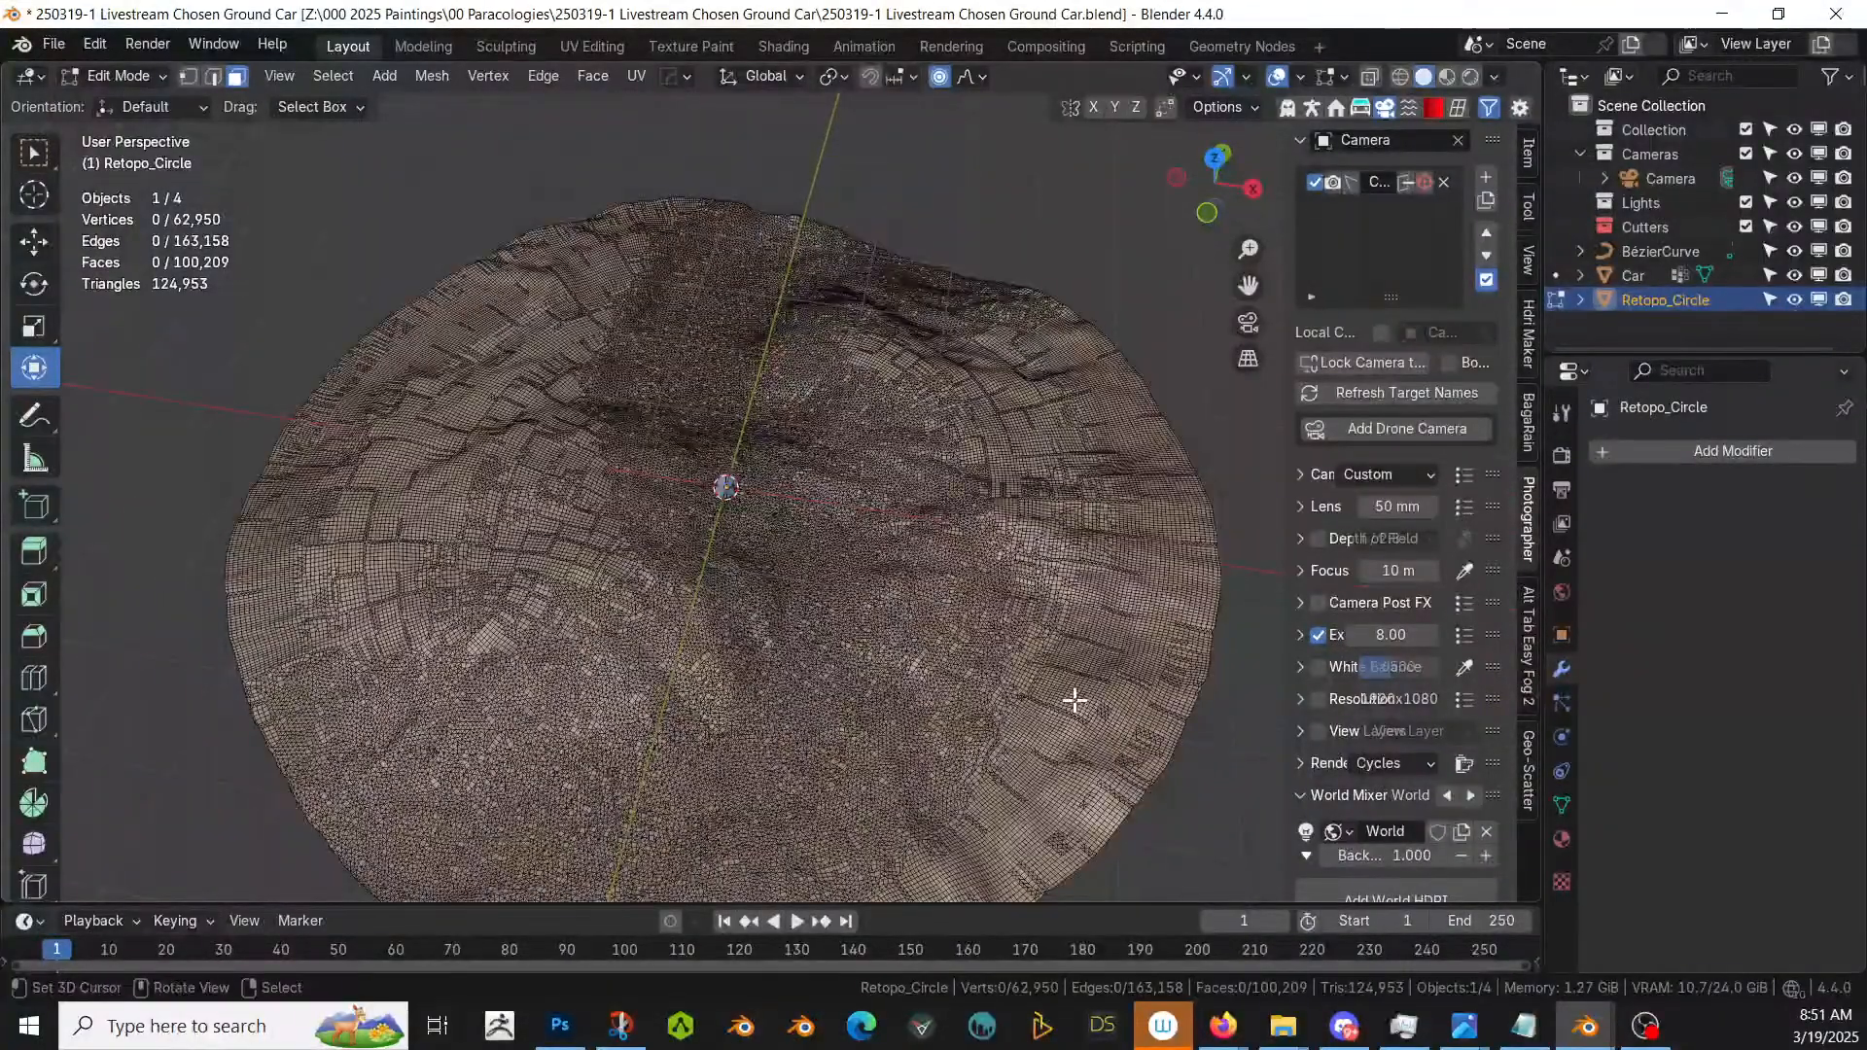
{"action": "key", "text": "Tab"}
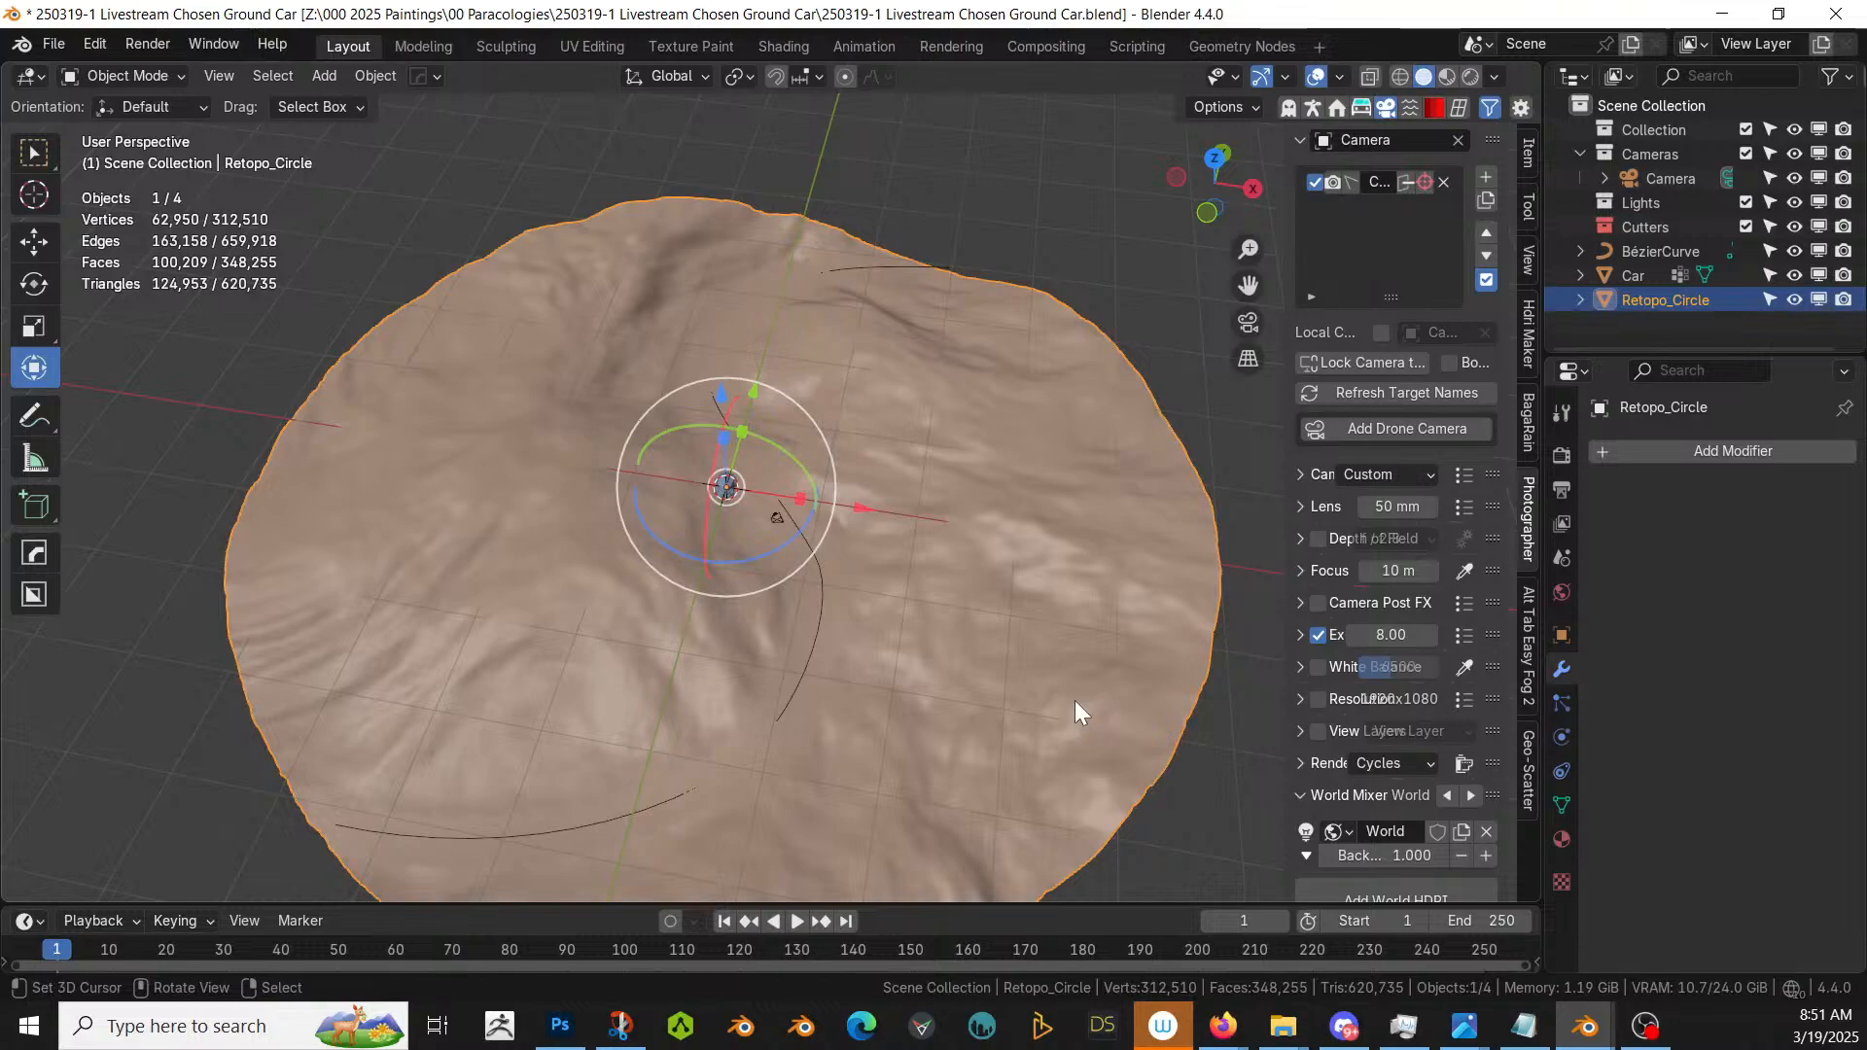
- Put the terrain in Weight Paint mode and generate a Curvature weight map on it with Tissue Tools
{"action": "left_click", "coordinate": [169, 70]}
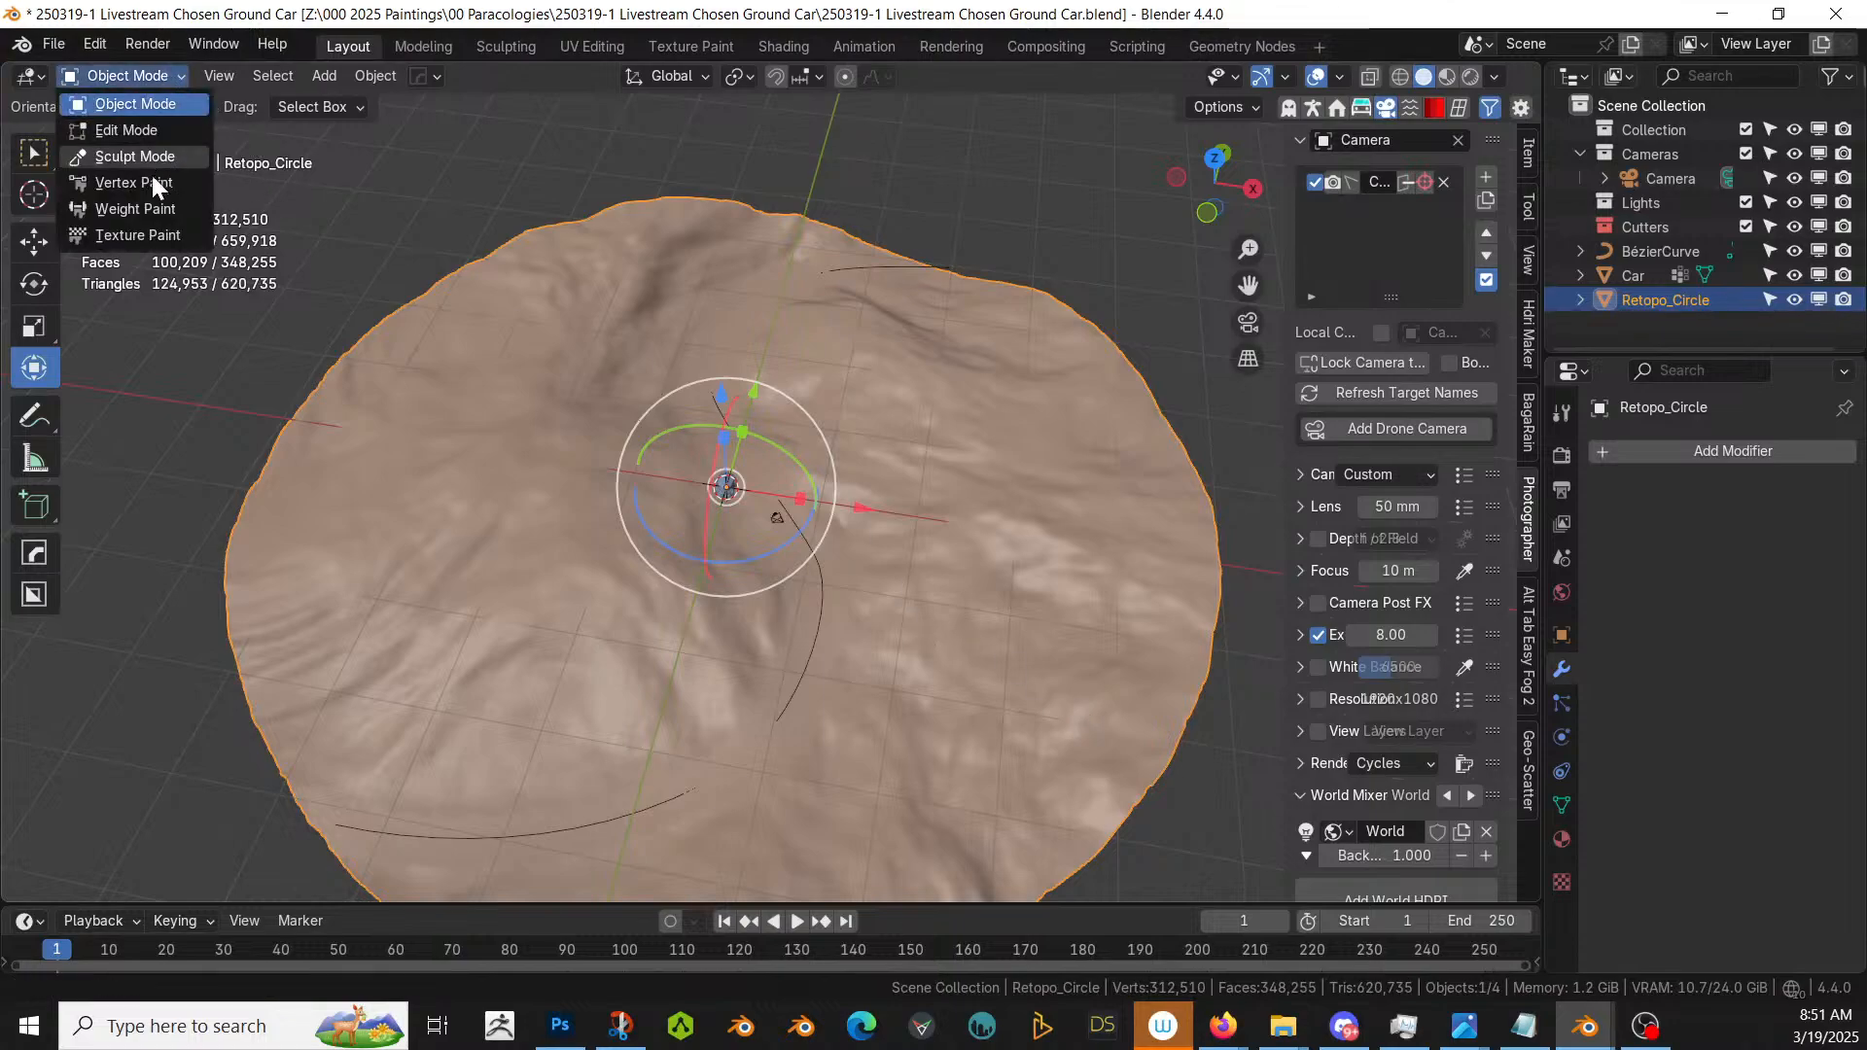
{"action": "left_click", "coordinate": [147, 204]}
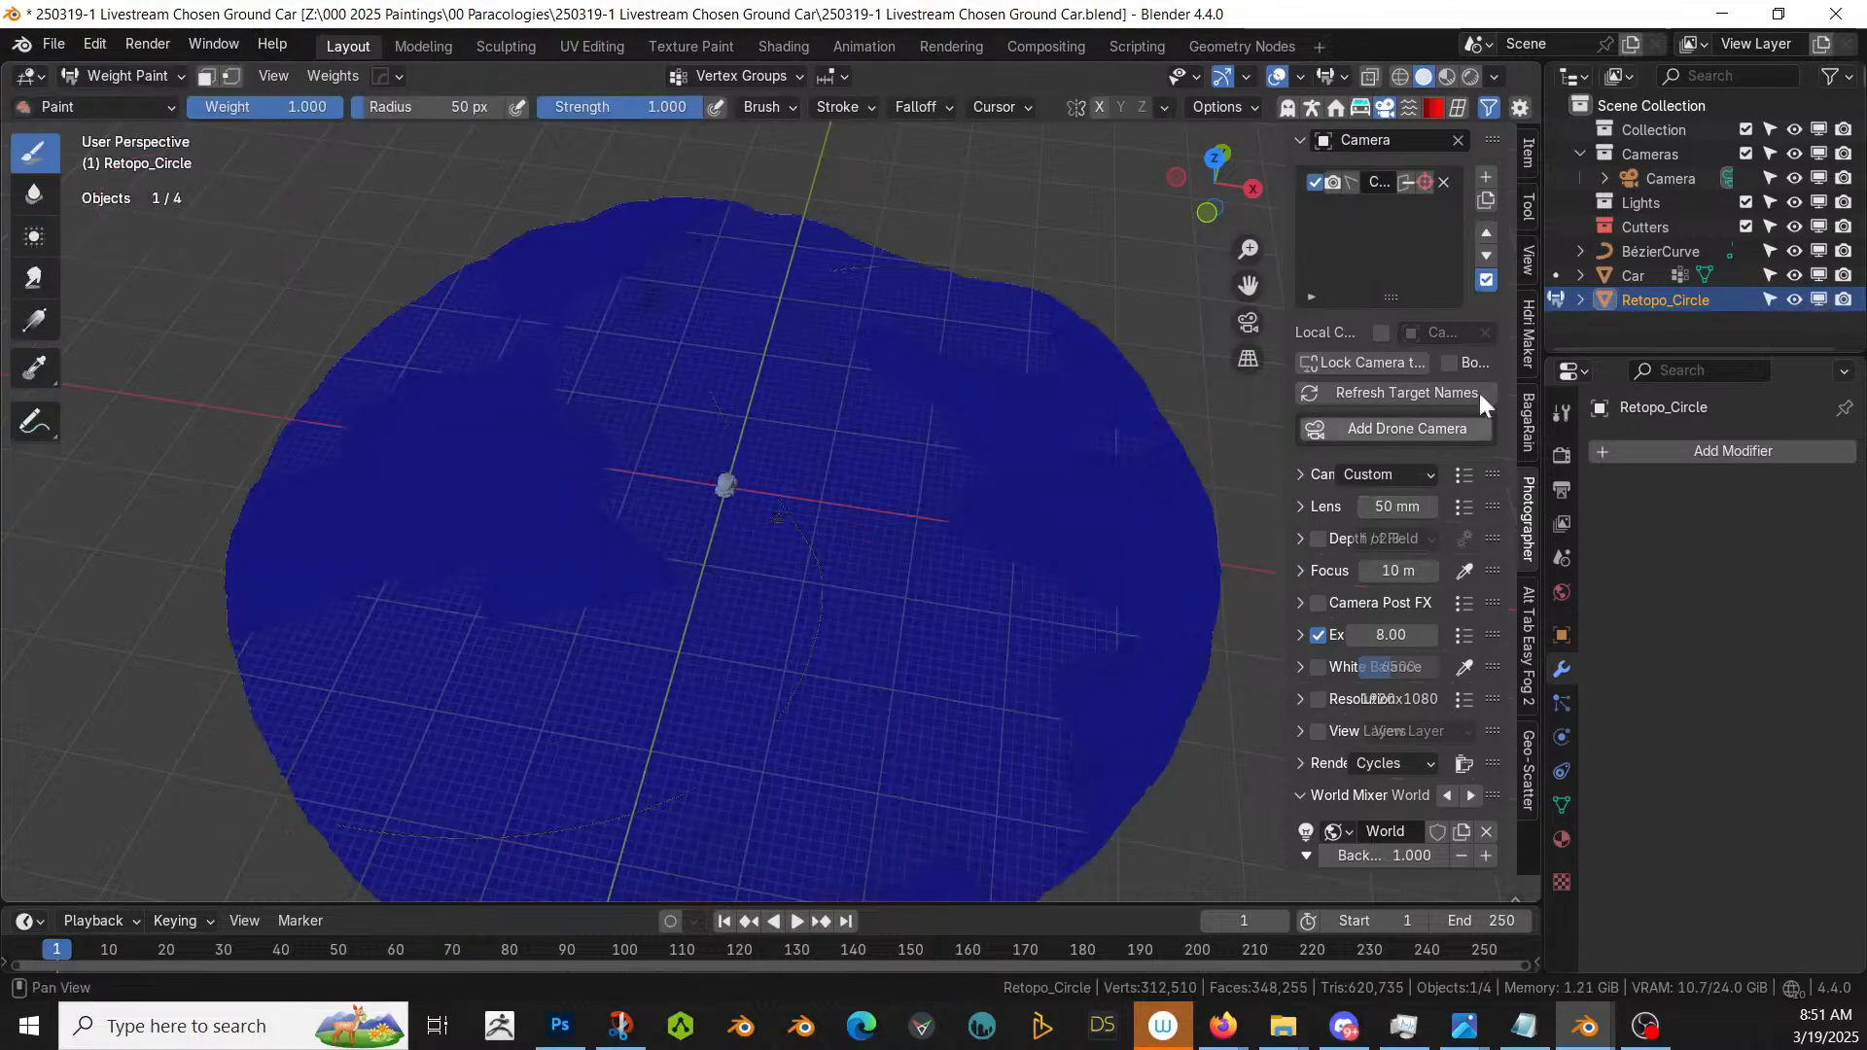
{"action": "left_click", "coordinate": [1458, 109]}
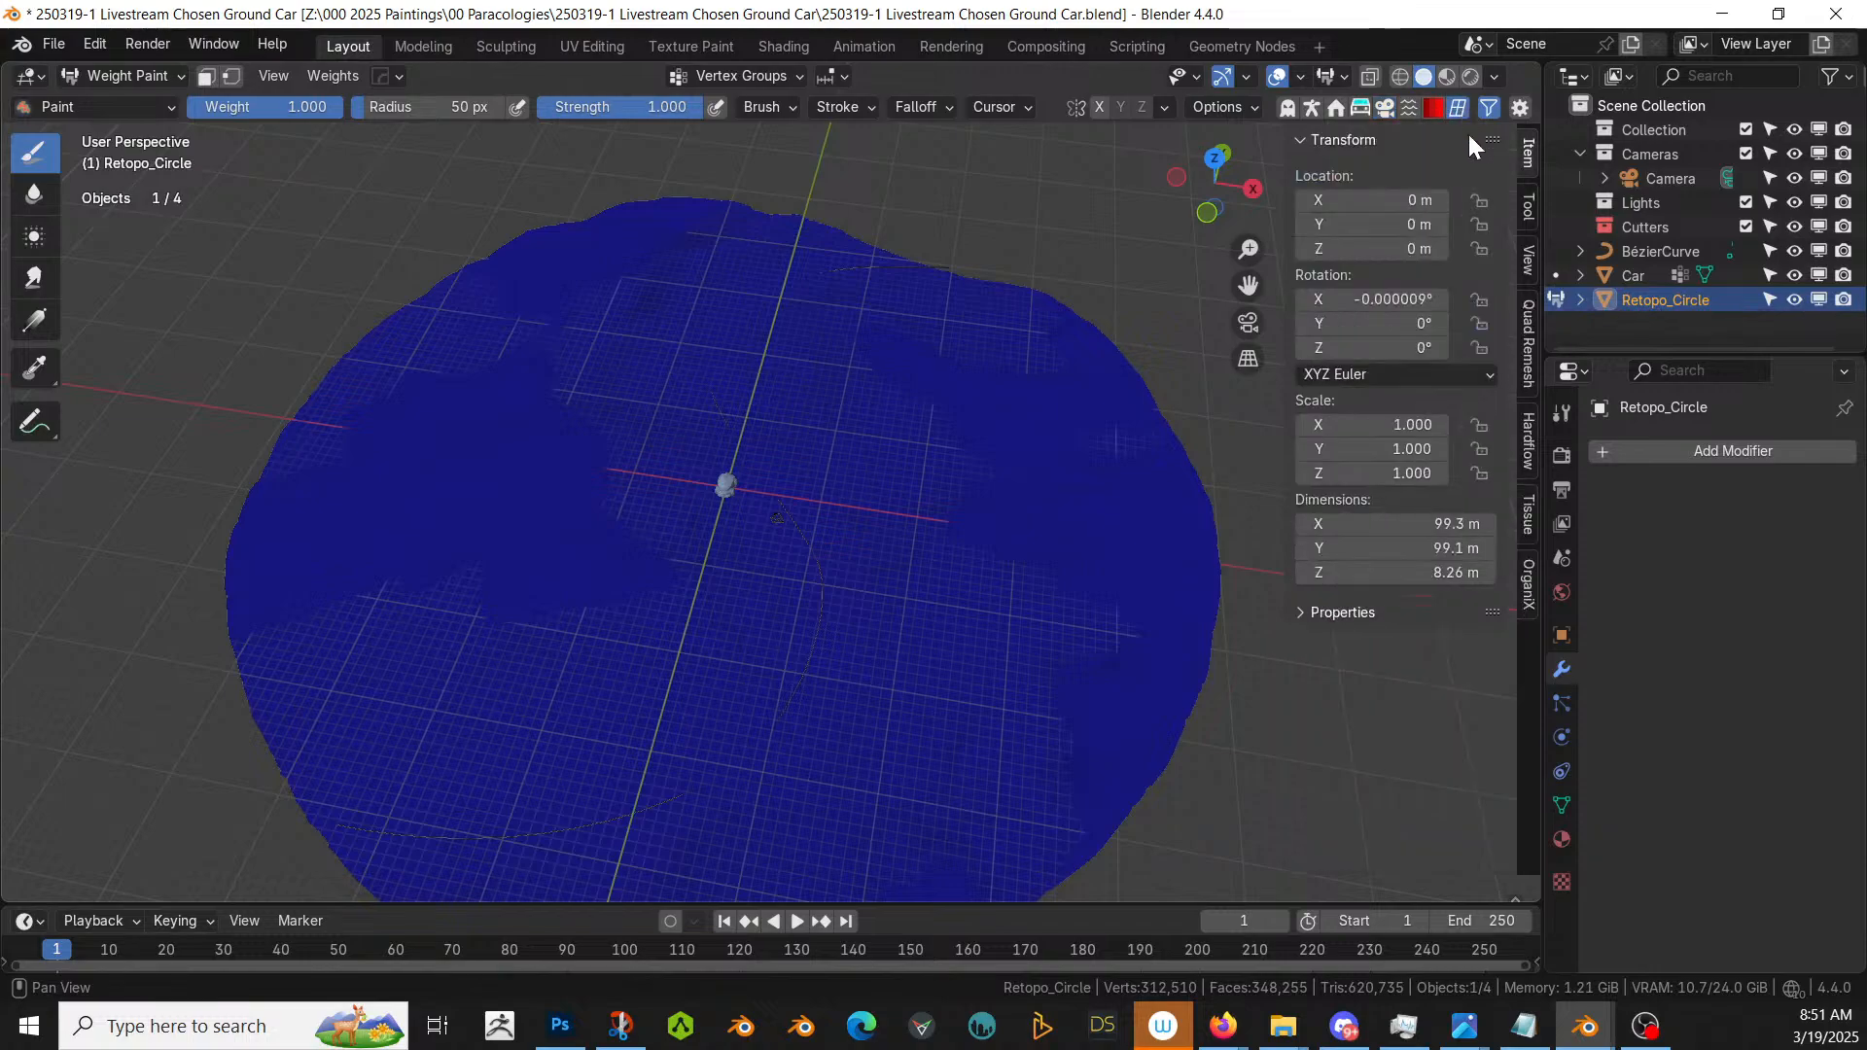
{"action": "left_click", "coordinate": [1527, 510]}
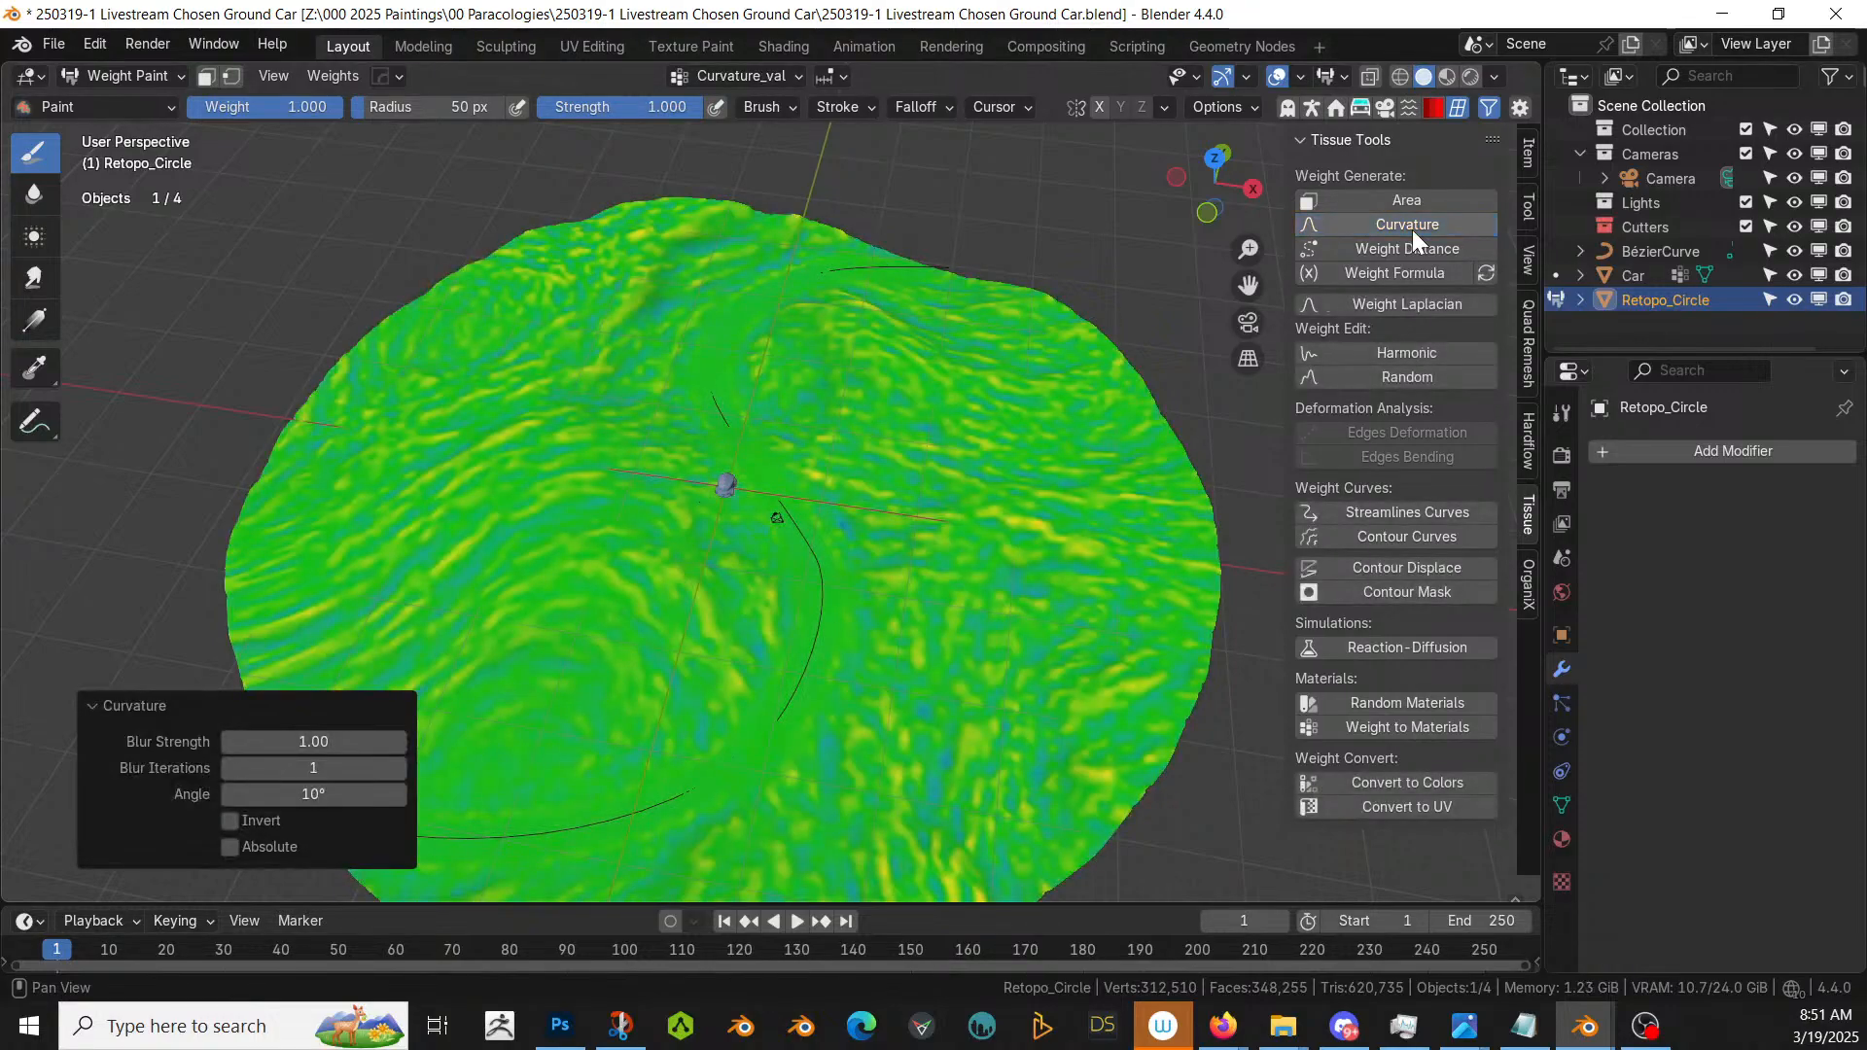
- Set the Curvature weights' angle to 1° and the blur iterations to 3
{"action": "left_click", "coordinate": [309, 794]}
{"action": "type", "text": "1"}
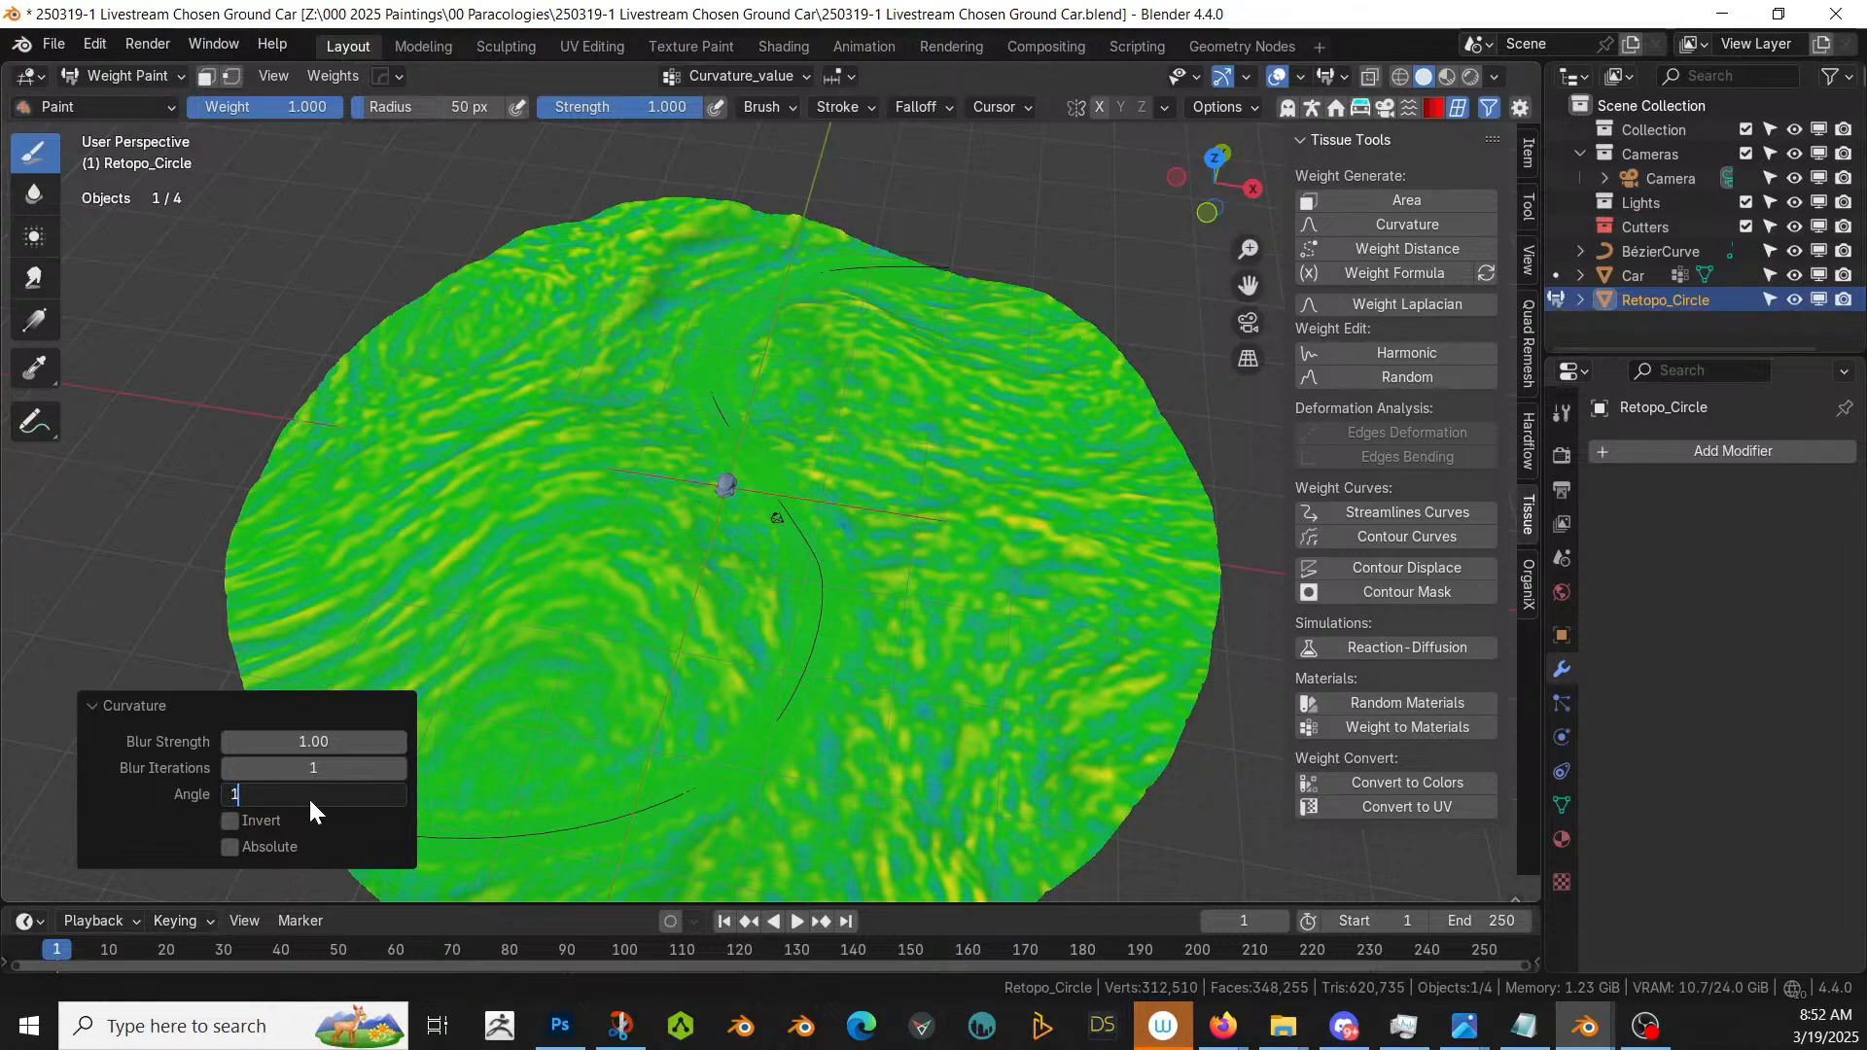
{"action": "key", "text": "Return"}
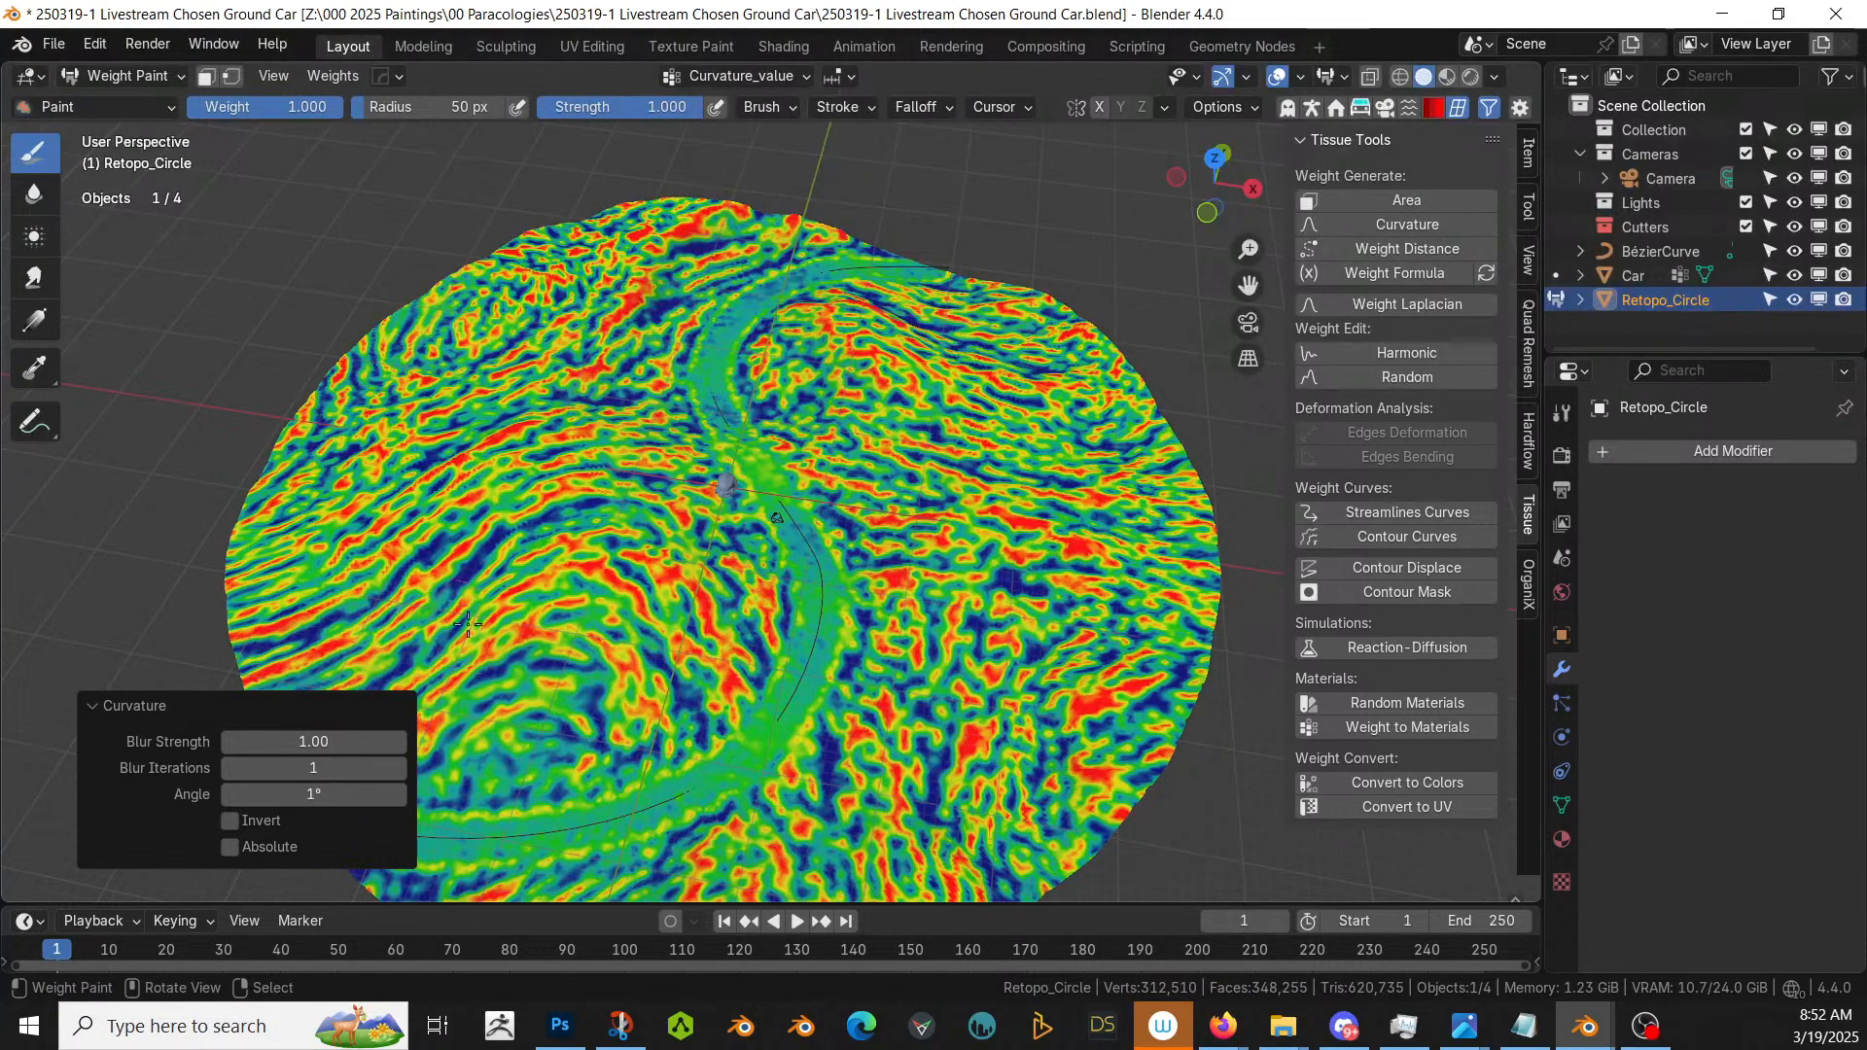
{"action": "mouse_move", "coordinate": [807, 603]}
{"action": "middle_mouse_down"}
{"action": "mouse_move", "coordinate": [830, 450]}
{"action": "mouse_move", "coordinate": [667, 584]}
{"action": "mouse_move", "coordinate": [628, 476]}
{"action": "mouse_move", "coordinate": [608, 540]}
{"action": "middle_mouse_up"}
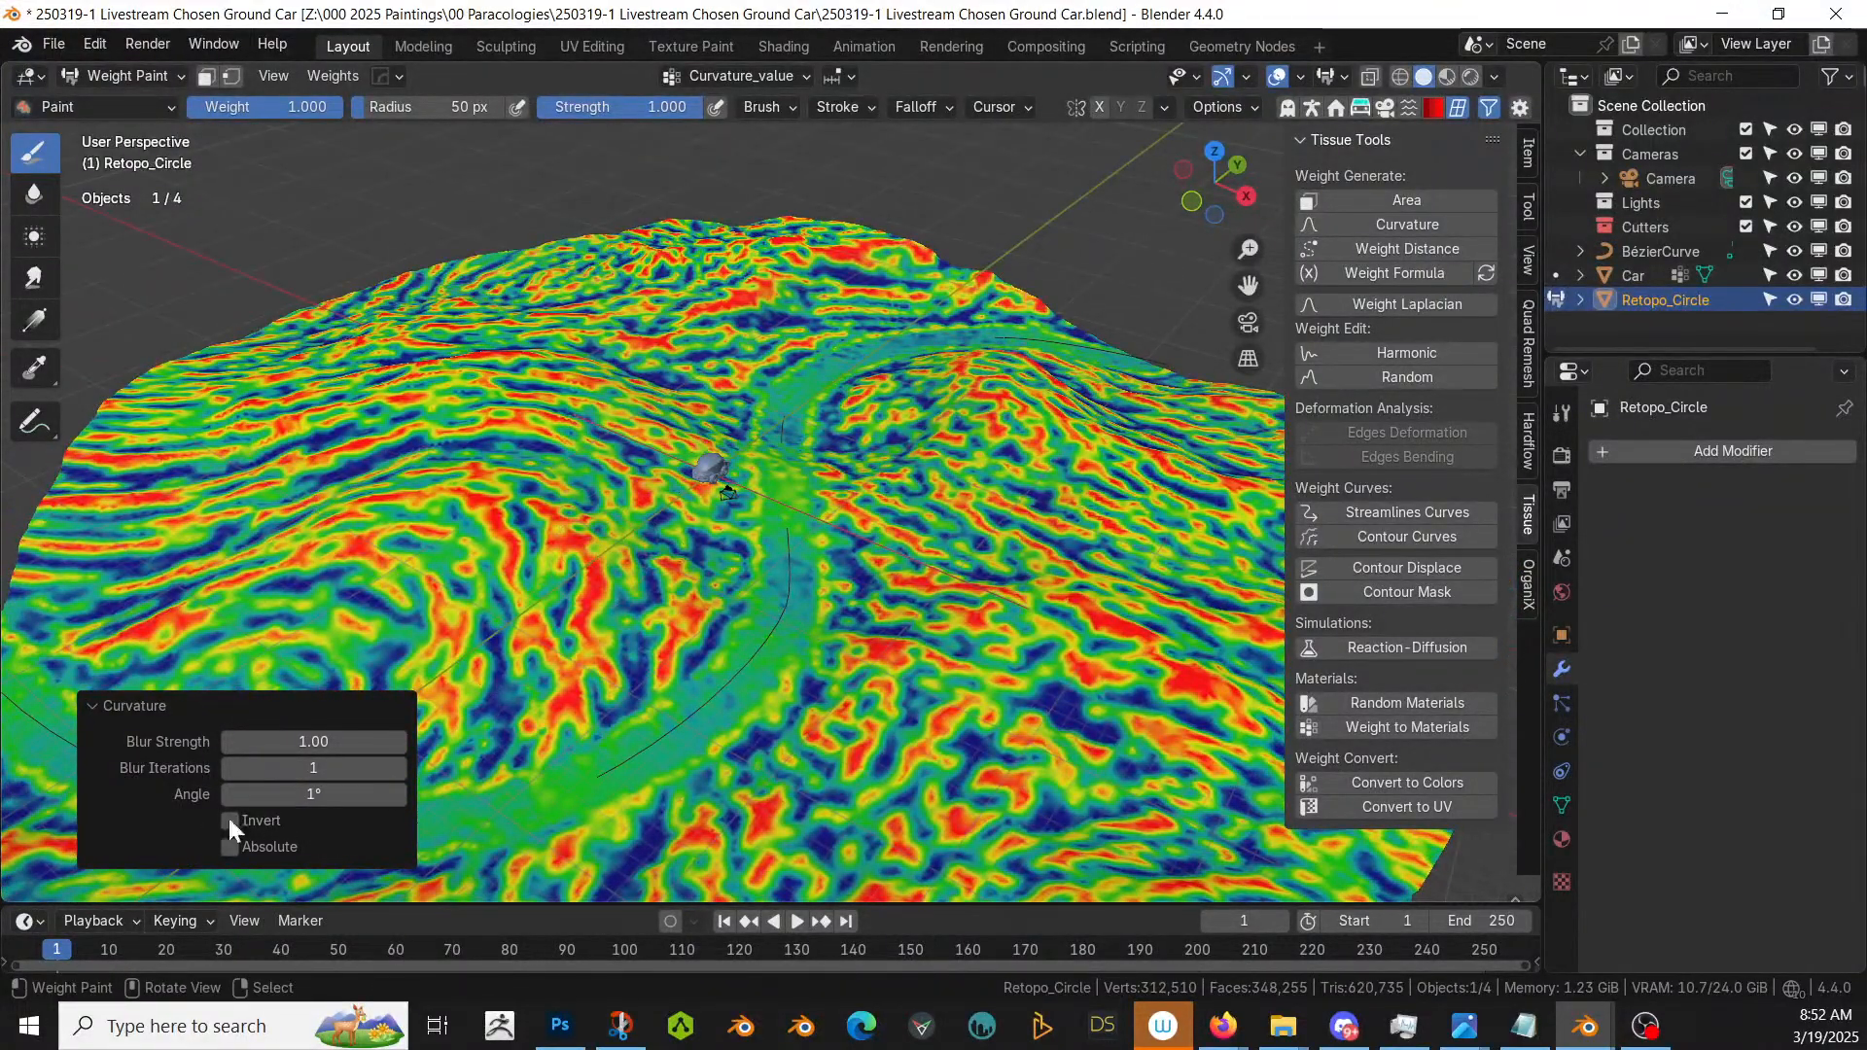
{"action": "left_click", "coordinate": [400, 768]}
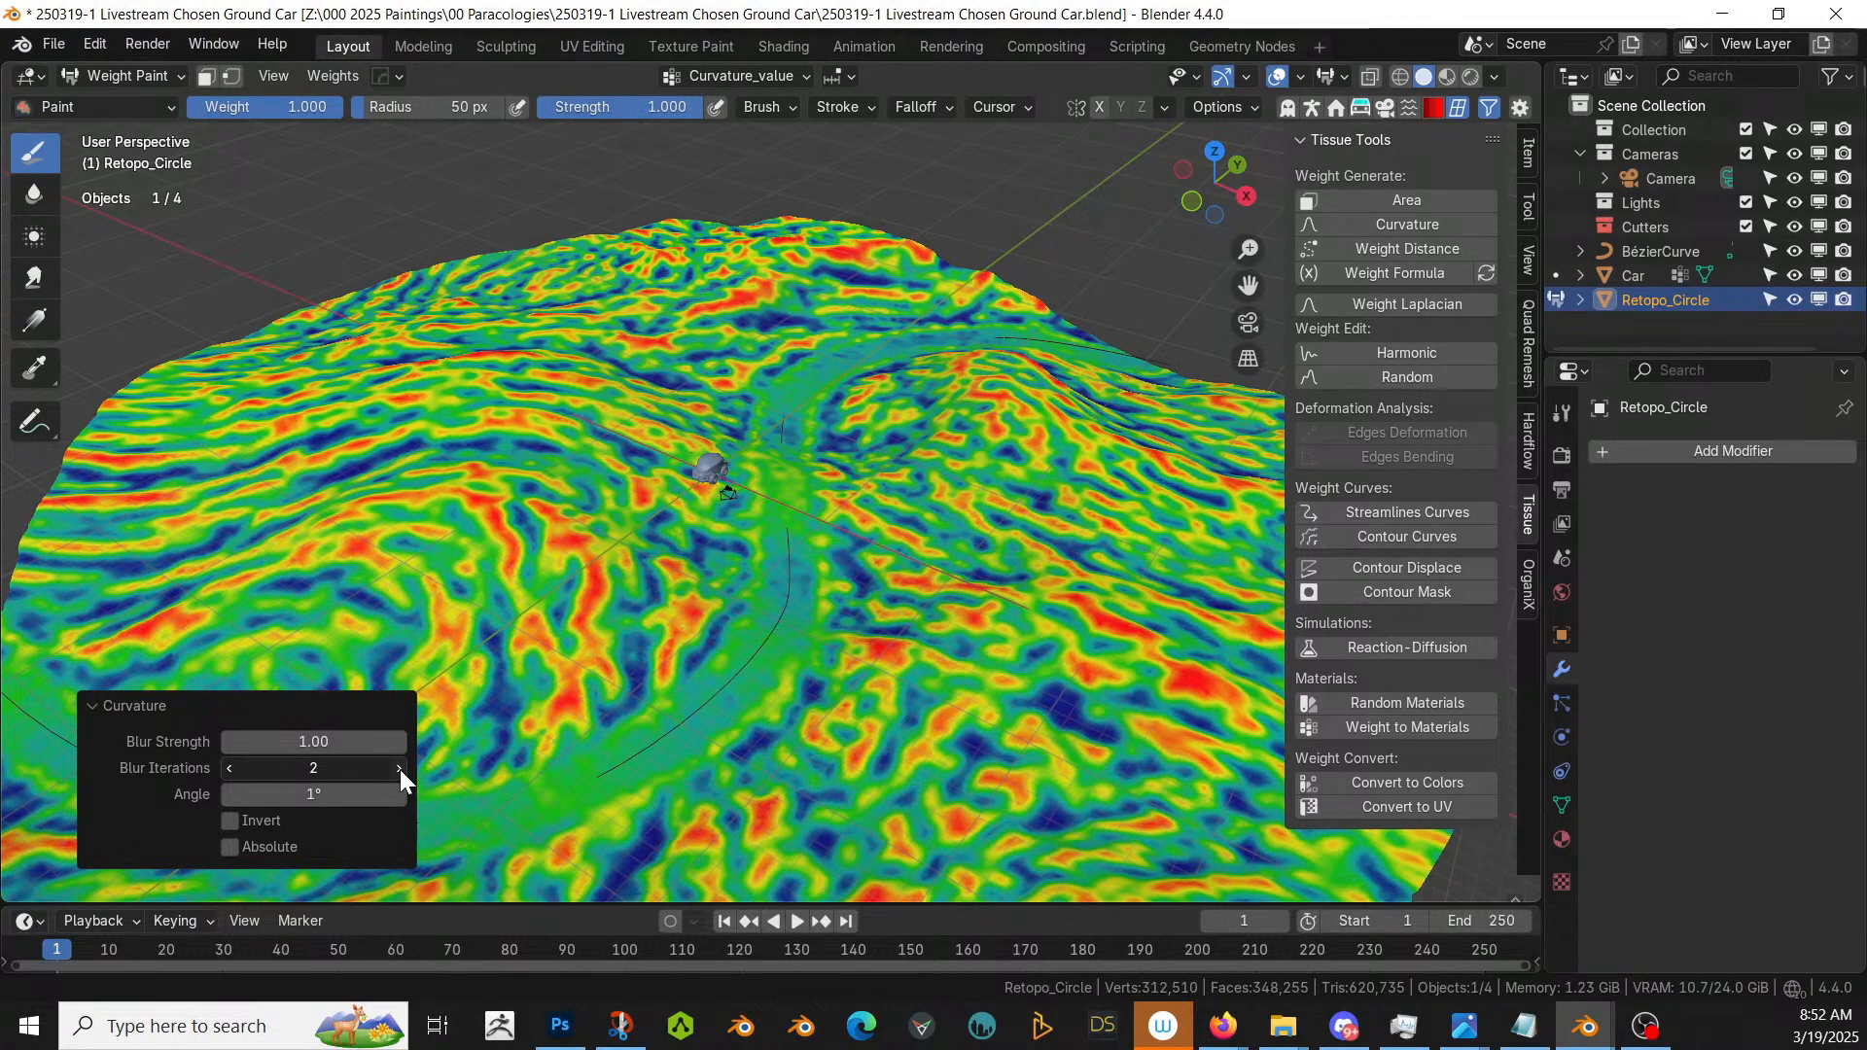
{"action": "left_click", "coordinate": [399, 768]}
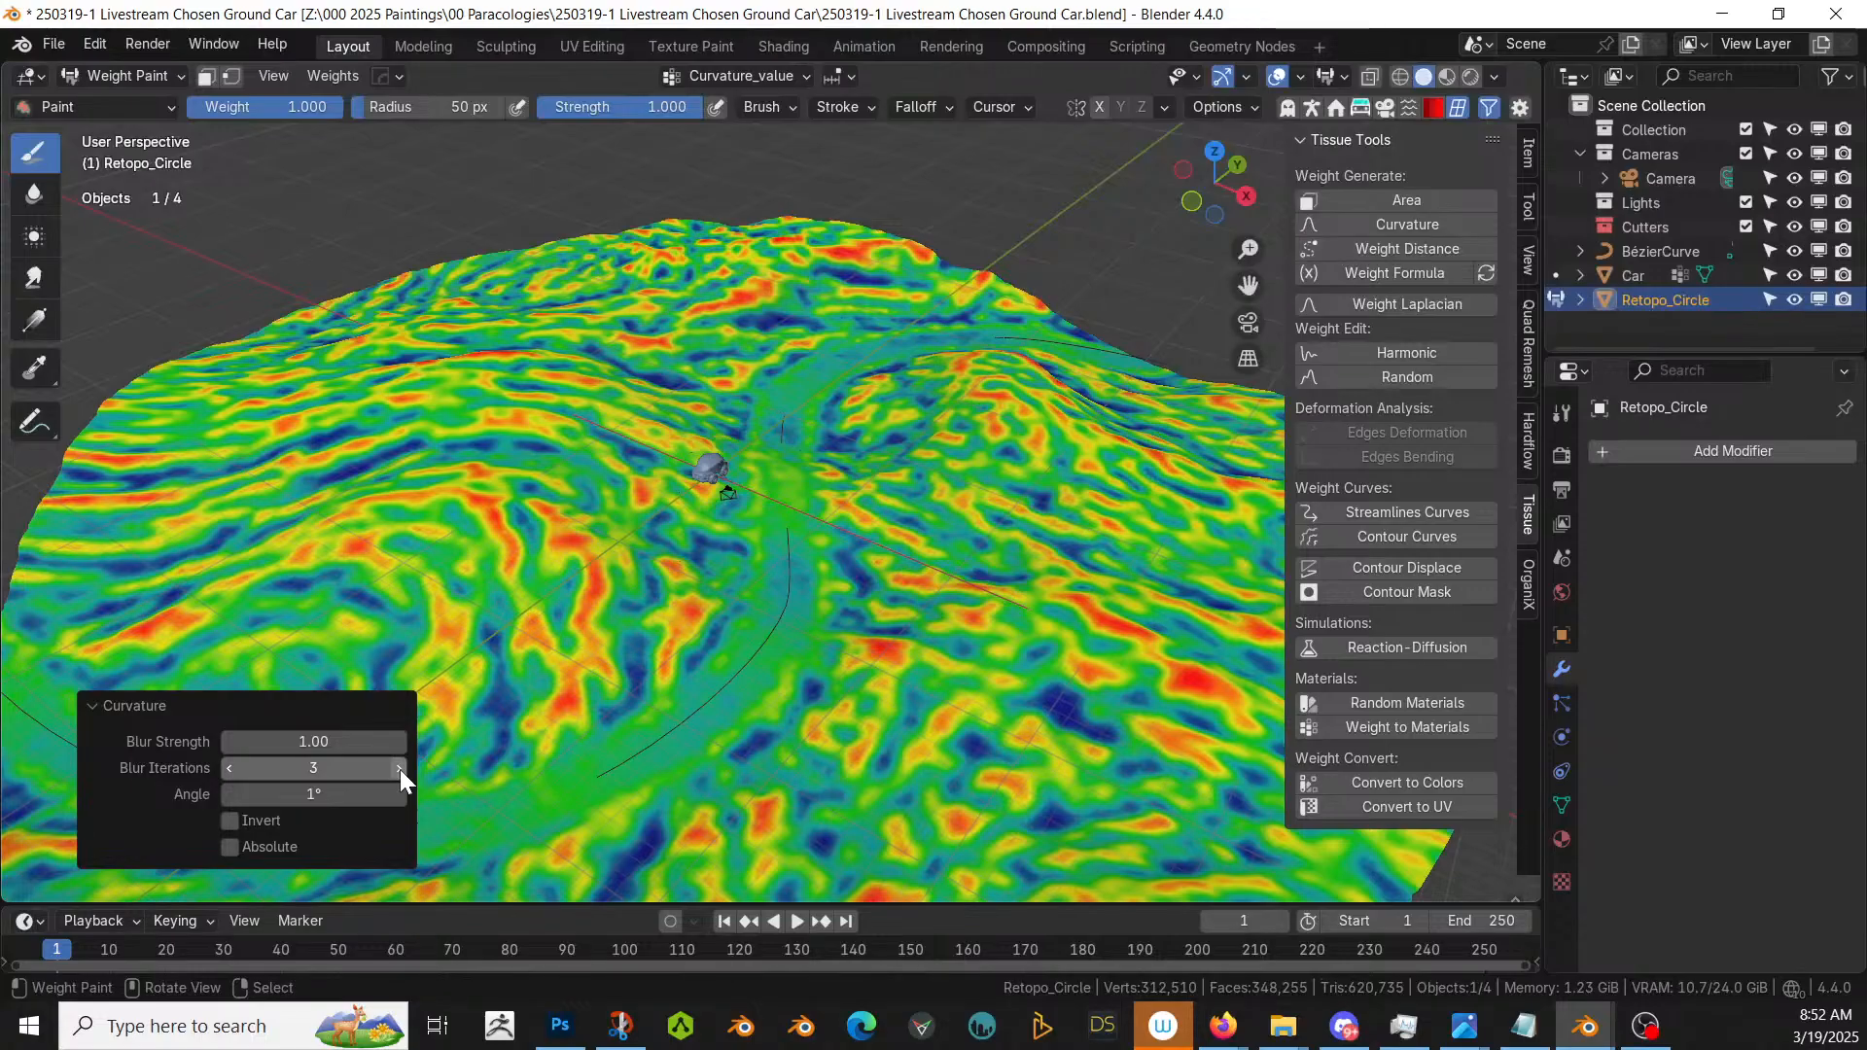
{"action": "left_click", "coordinate": [95, 706]}
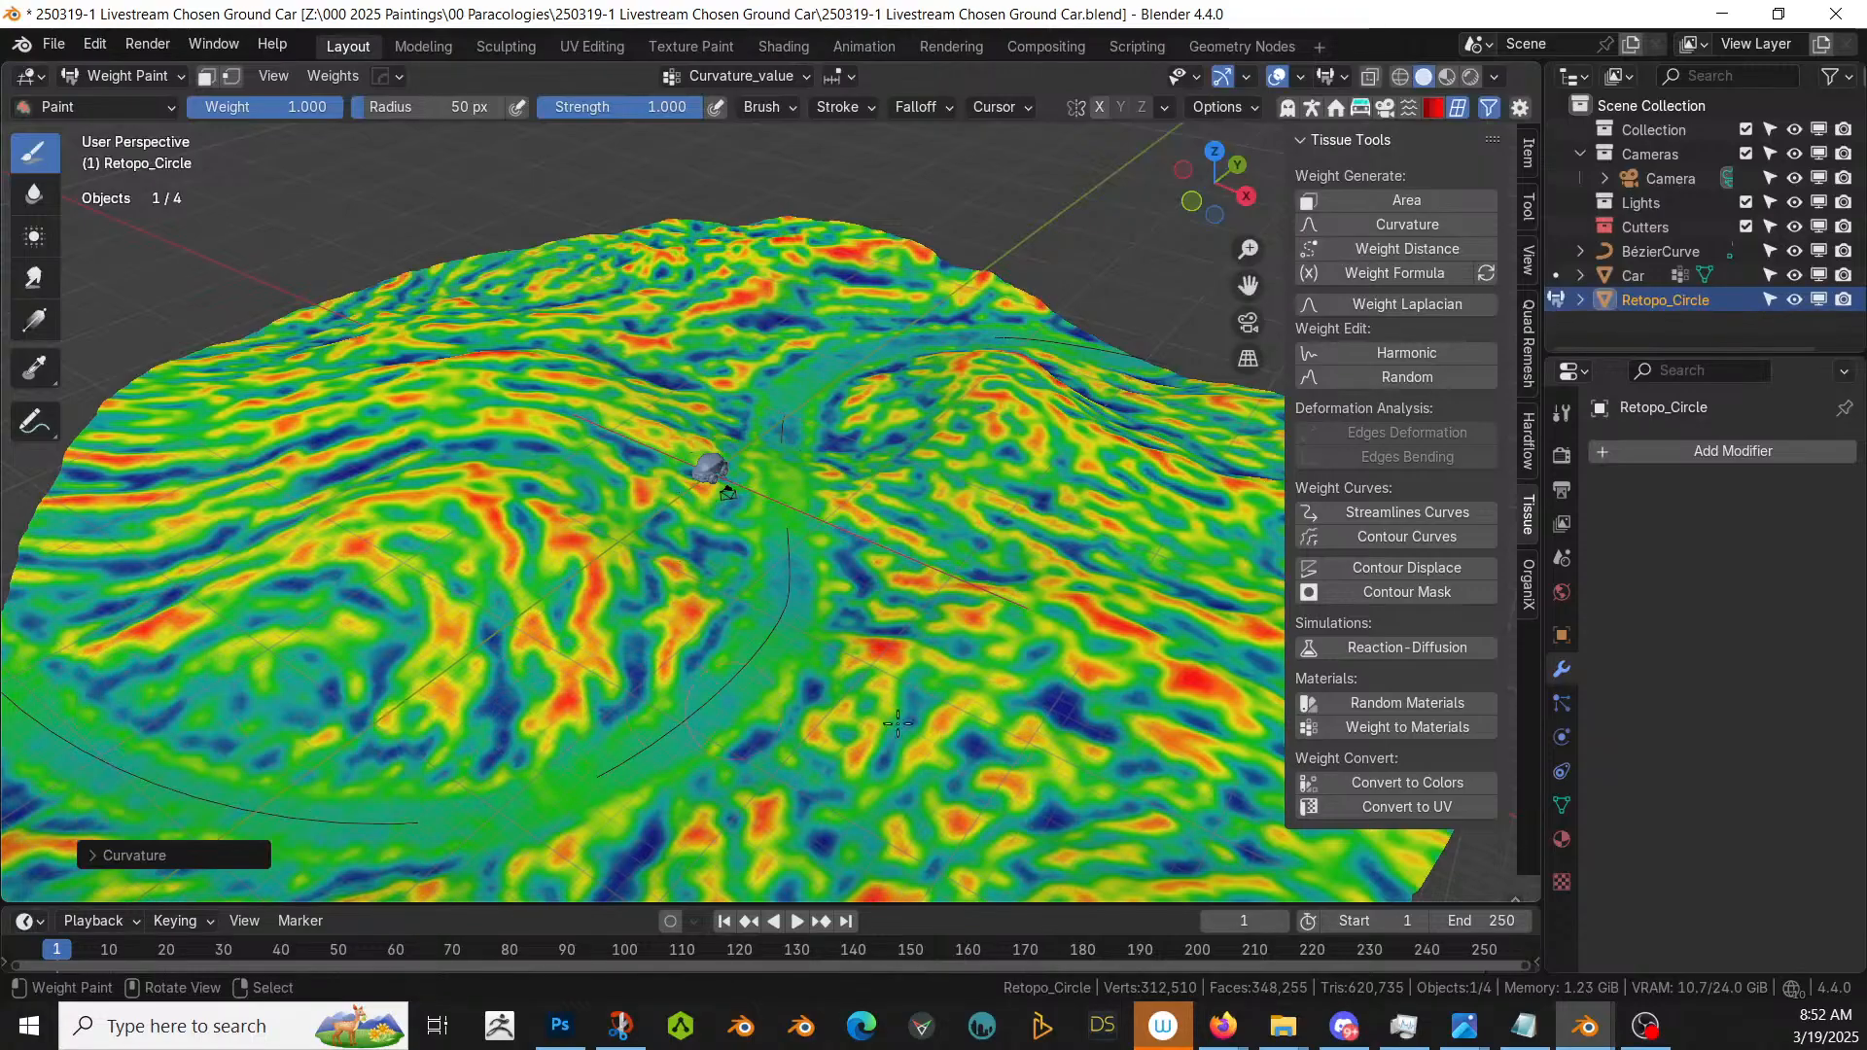
- Look over the curvature weights along the flattened path and return the terrain to Object Mode
{"action": "mouse_move", "coordinate": [762, 617]}
{"action": "middle_mouse_down"}
{"action": "mouse_move", "coordinate": [789, 486]}
{"action": "mouse_move", "coordinate": [289, 572]}
{"action": "mouse_move", "coordinate": [441, 312]}
{"action": "middle_mouse_up"}
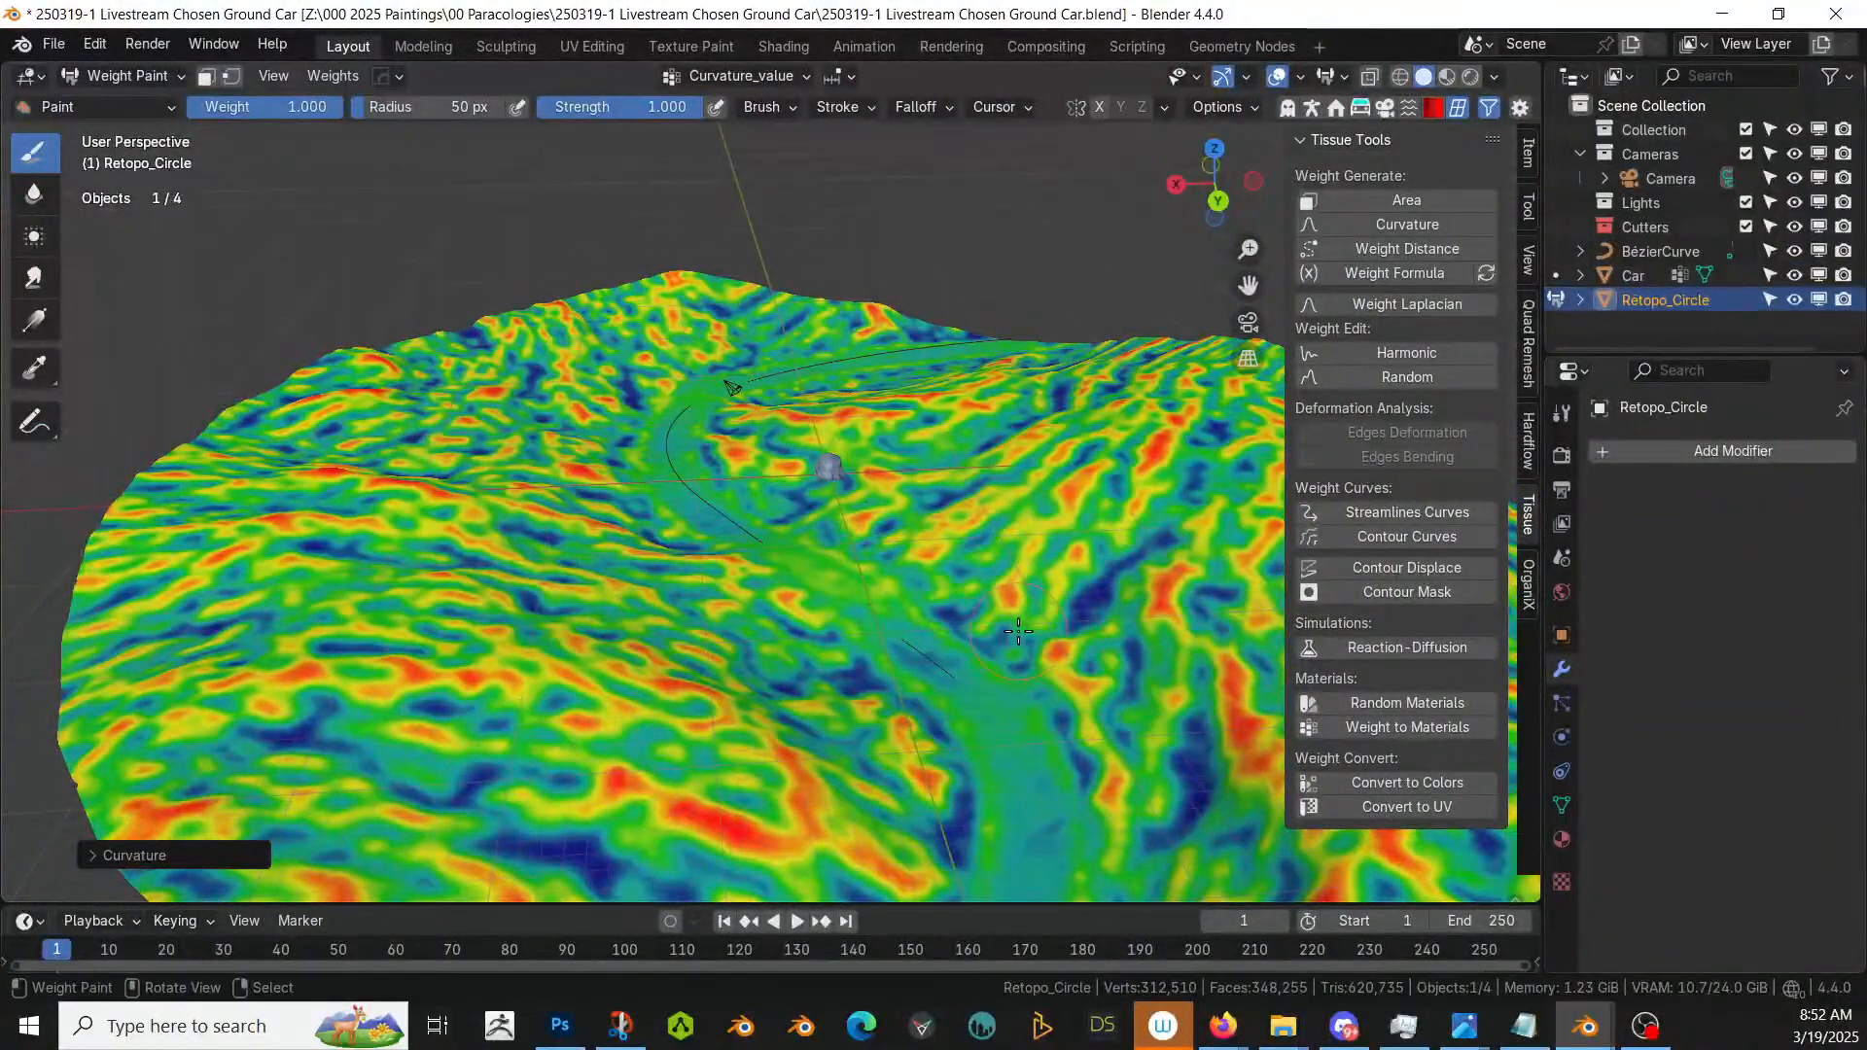
{"action": "left_click", "coordinate": [121, 76]}
{"action": "left_click", "coordinate": [142, 98]}
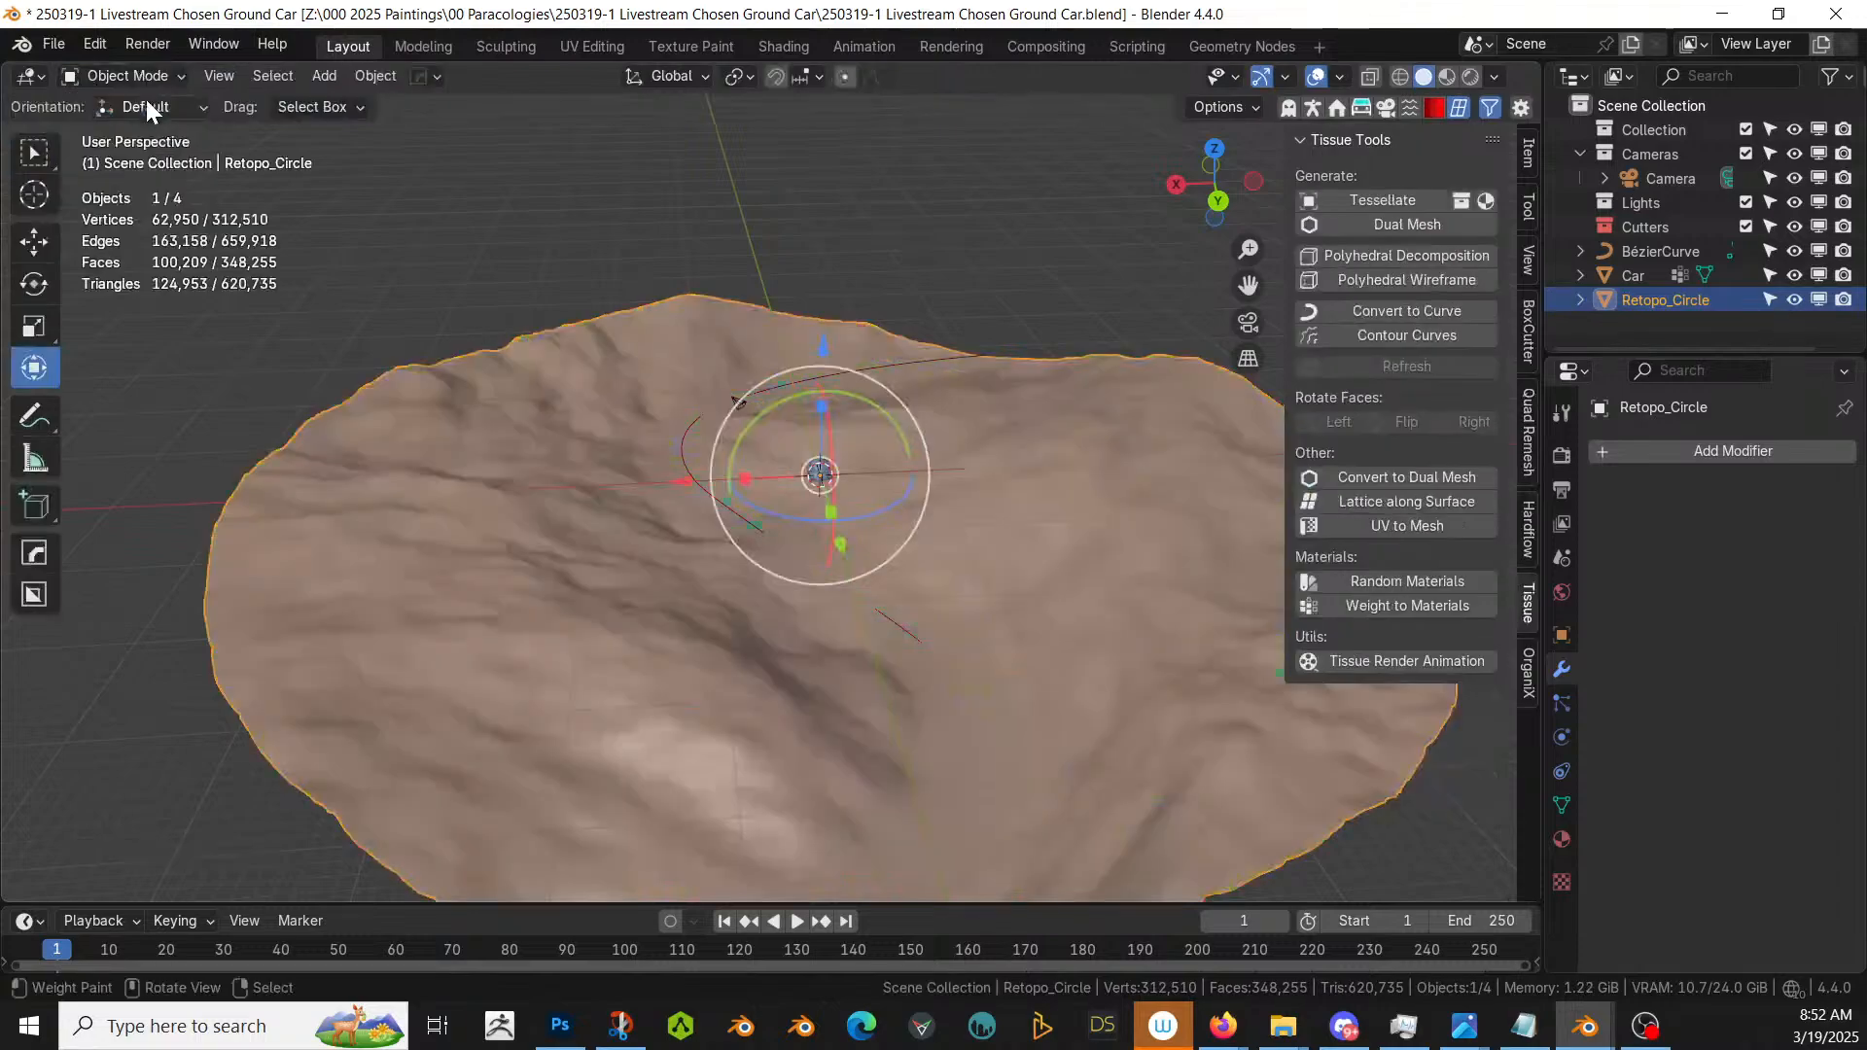
- Save the file and set the terrain as the Geo-Scatter emitter
{"action": "key", "text": "ctrl+s"}
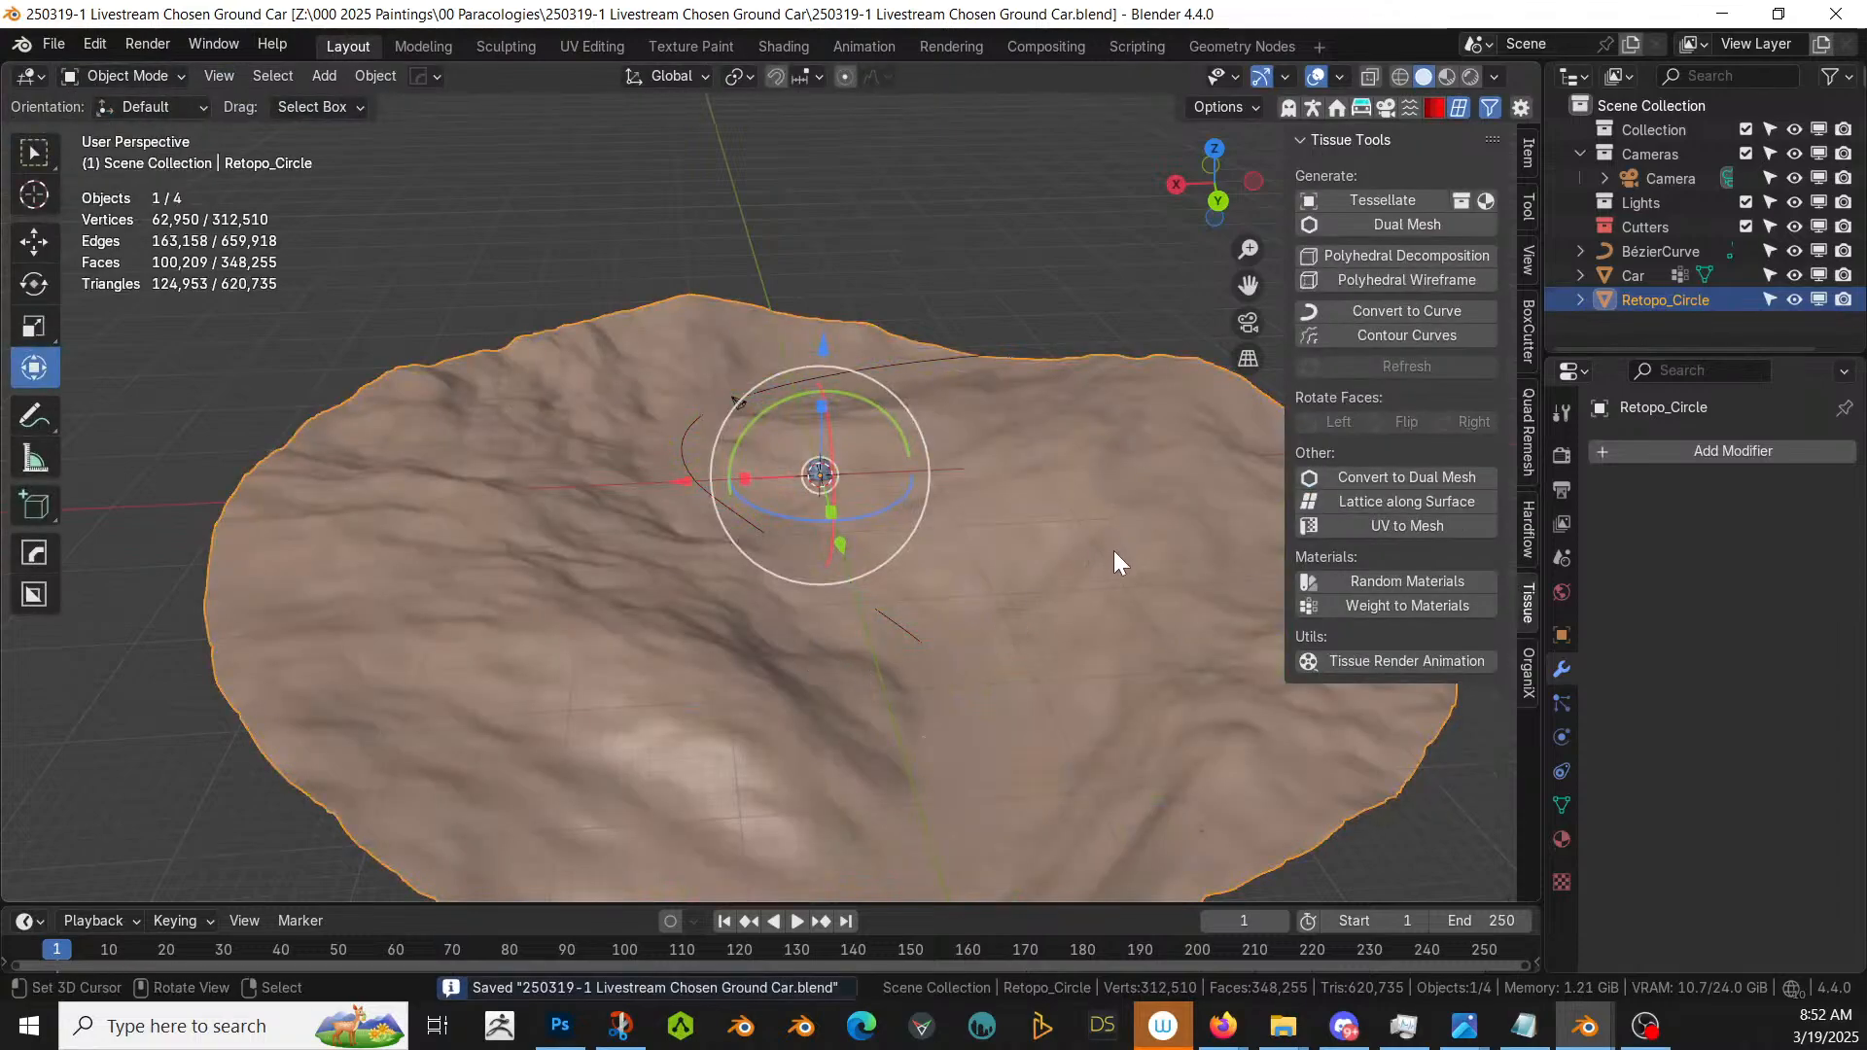
{"action": "left_click", "coordinate": [1391, 107]}
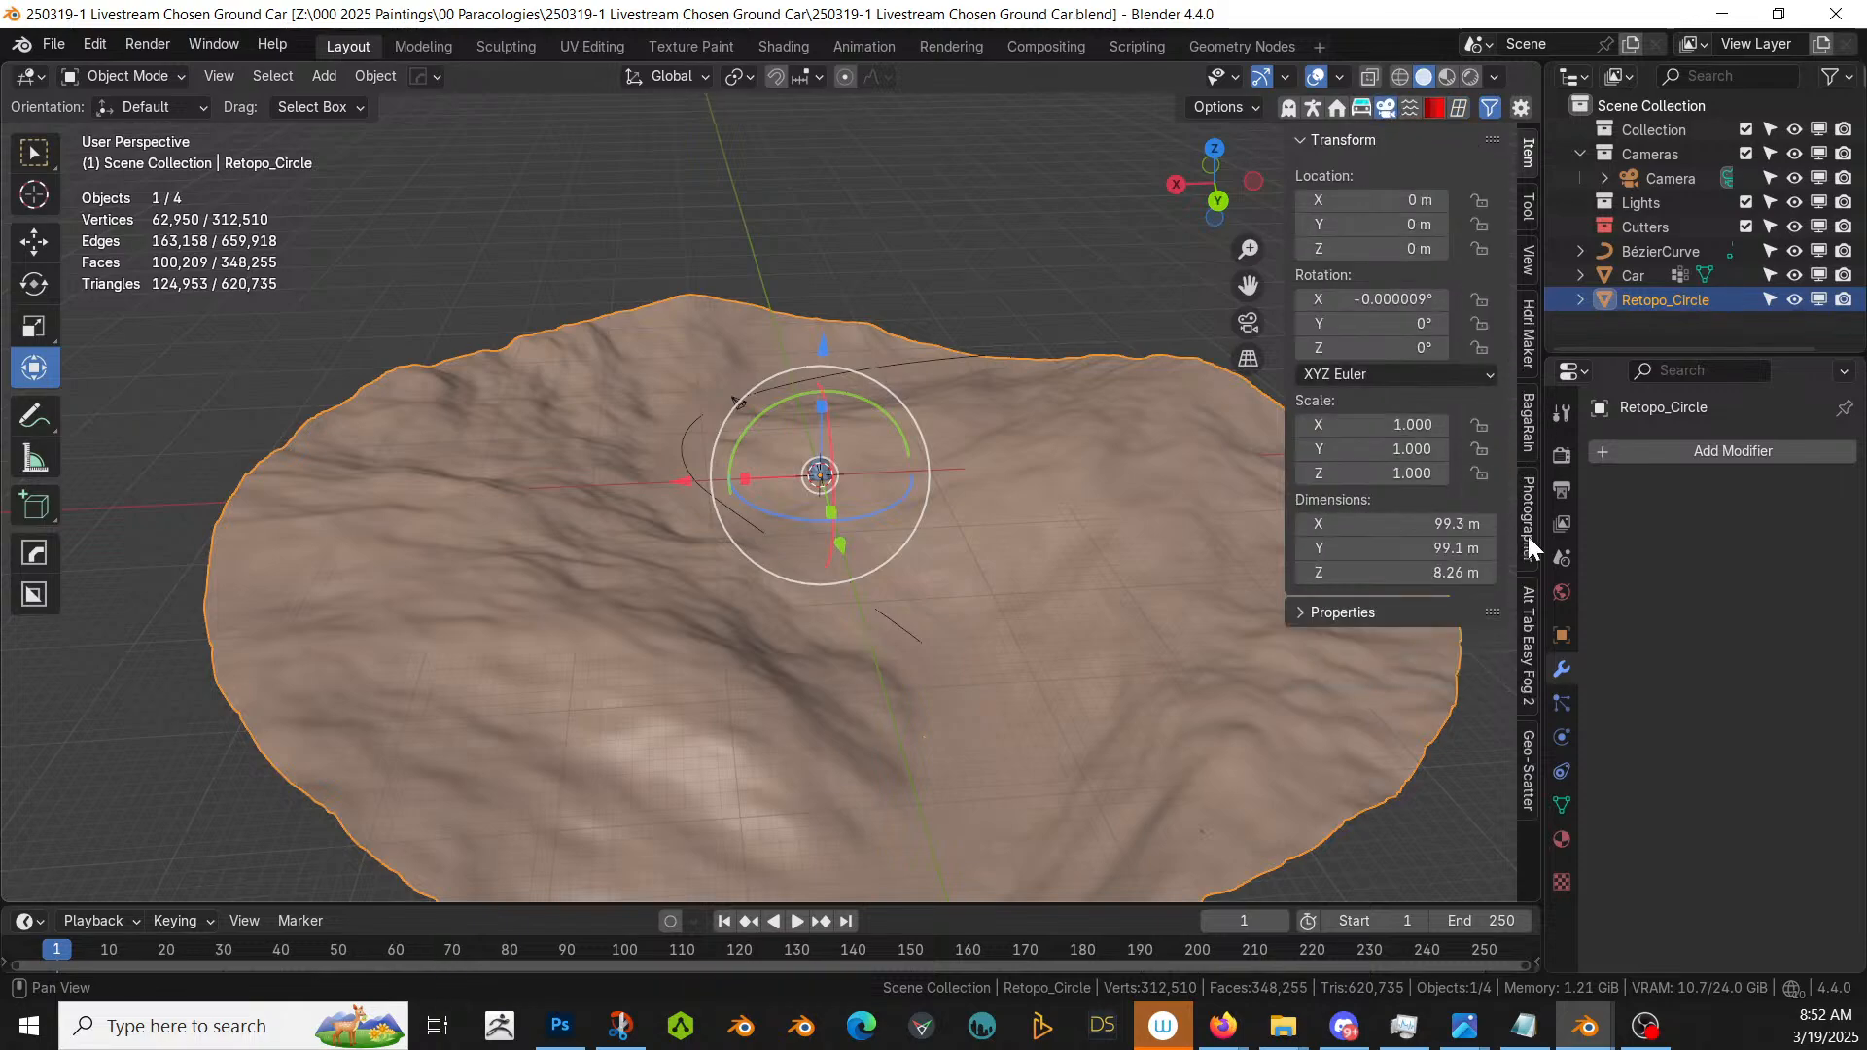
{"action": "left_click", "coordinate": [1531, 745]}
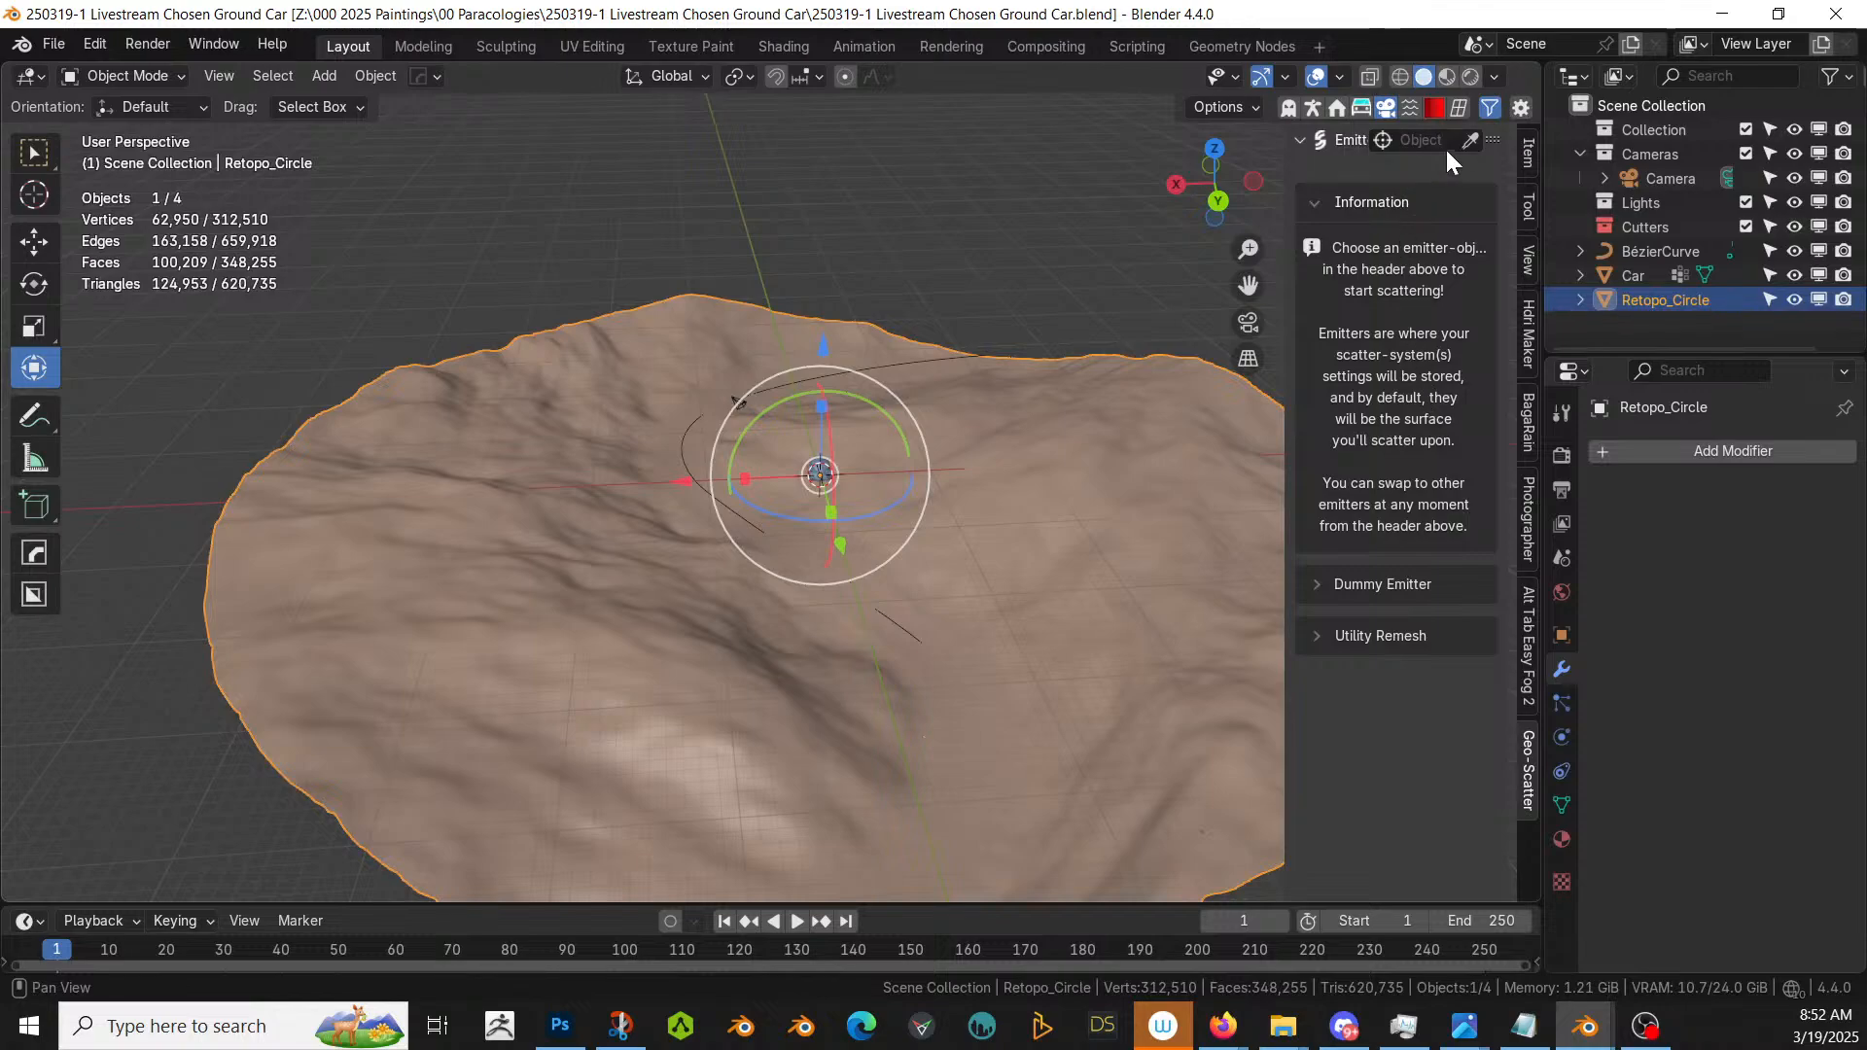
{"action": "left_click", "coordinate": [1470, 144]}
{"action": "left_click", "coordinate": [489, 559]}
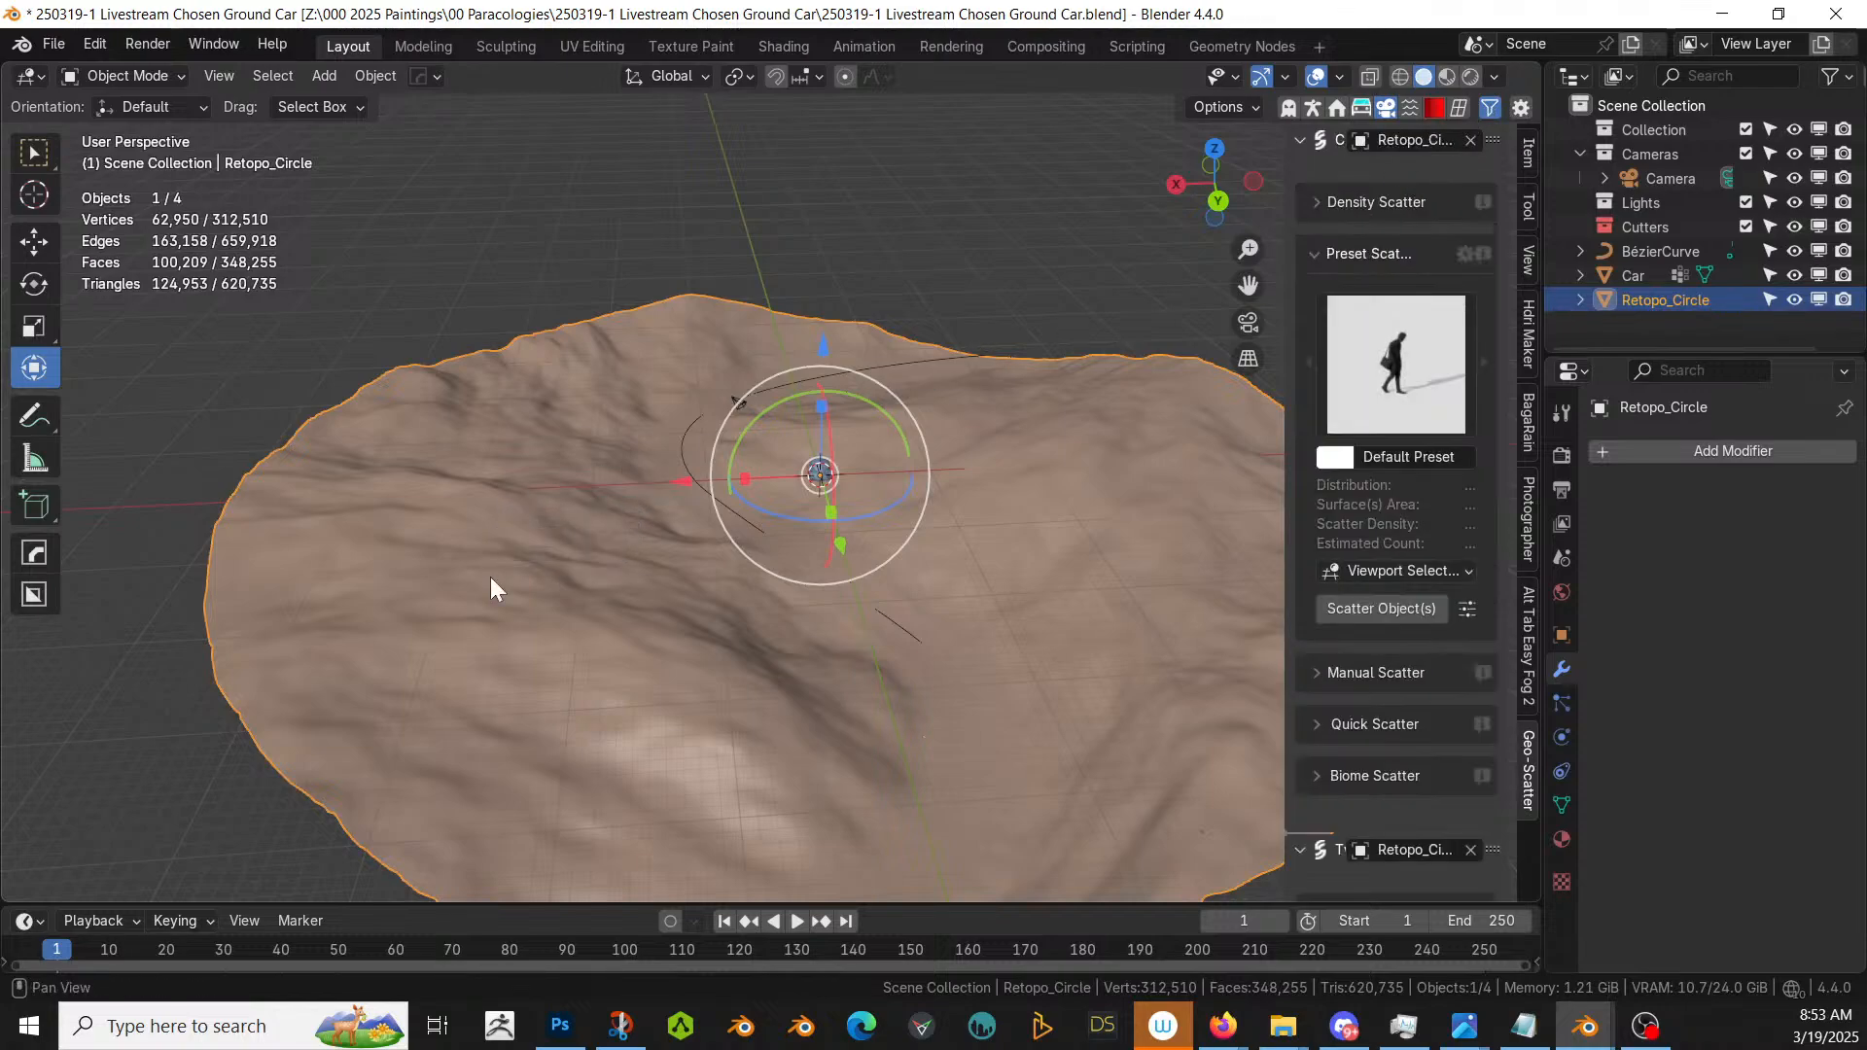
- Open the Geo-Scatter biome library and scatter Dry Biome 07 on the terrain
{"action": "left_click", "coordinate": [1316, 775]}
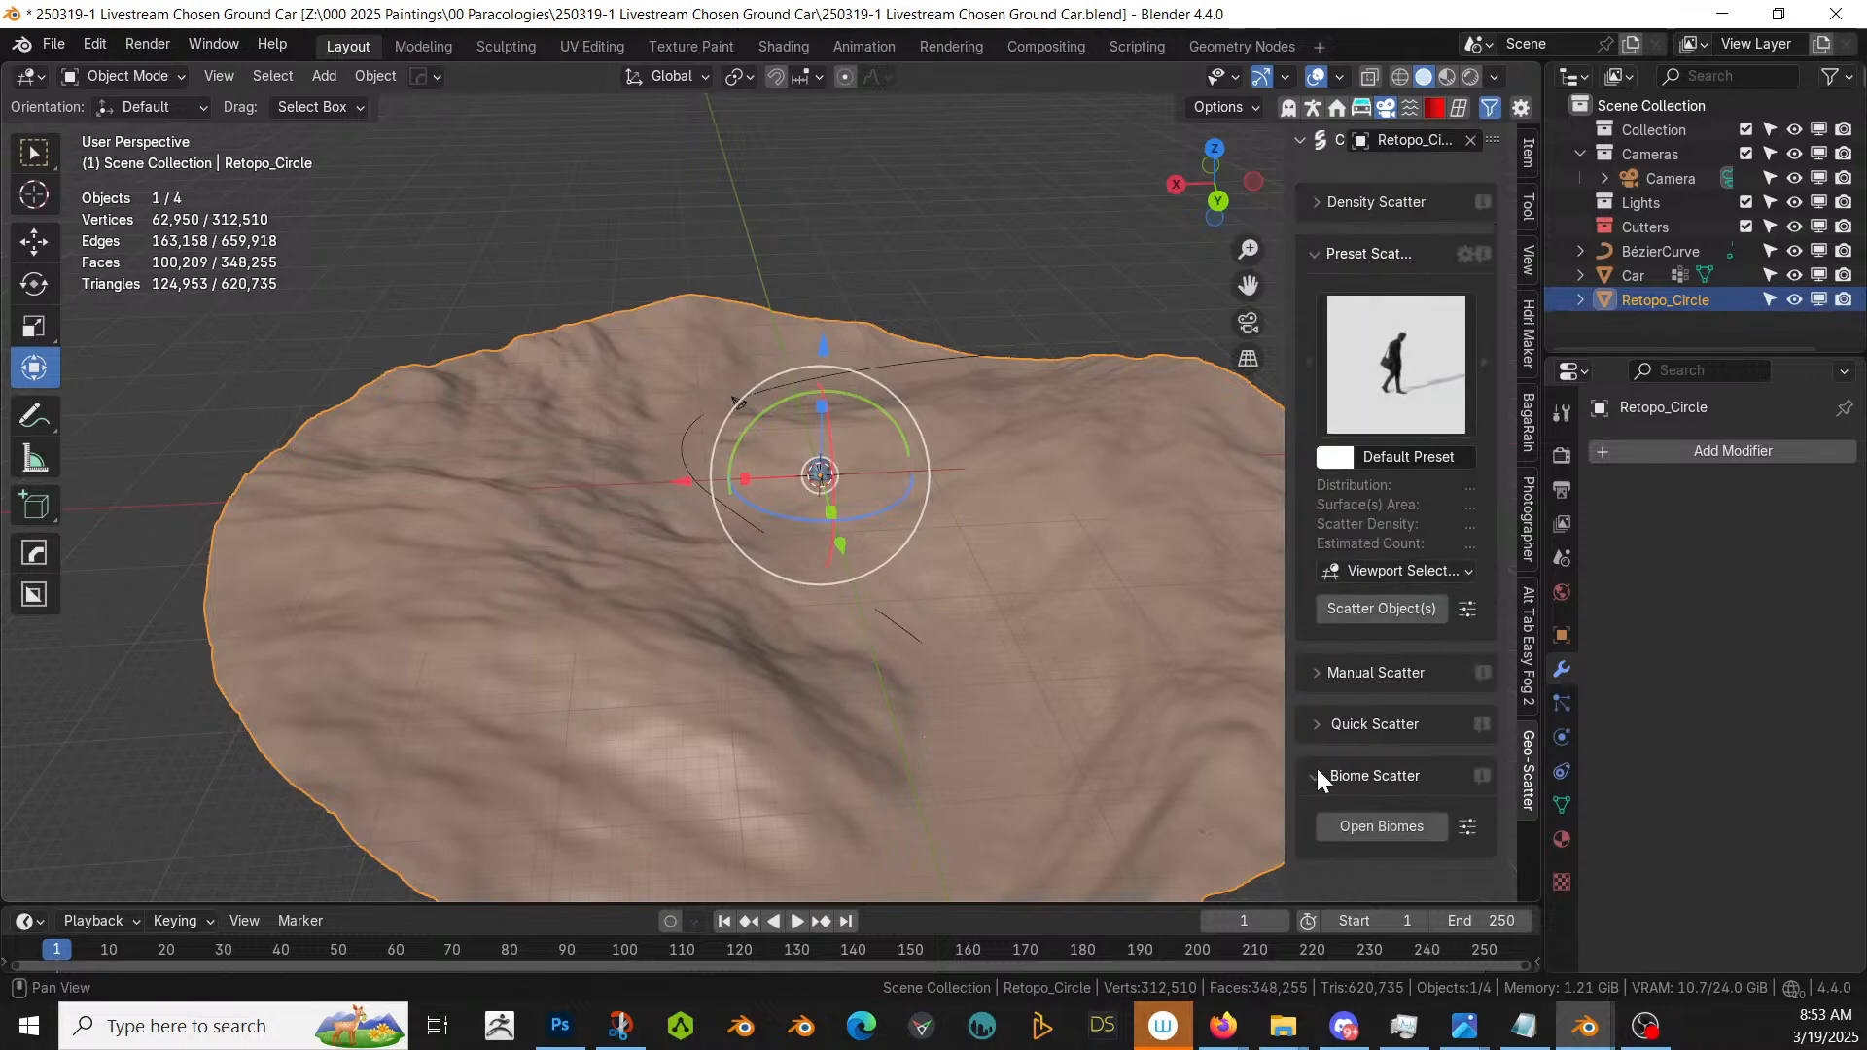
{"action": "left_click", "coordinate": [1344, 827]}
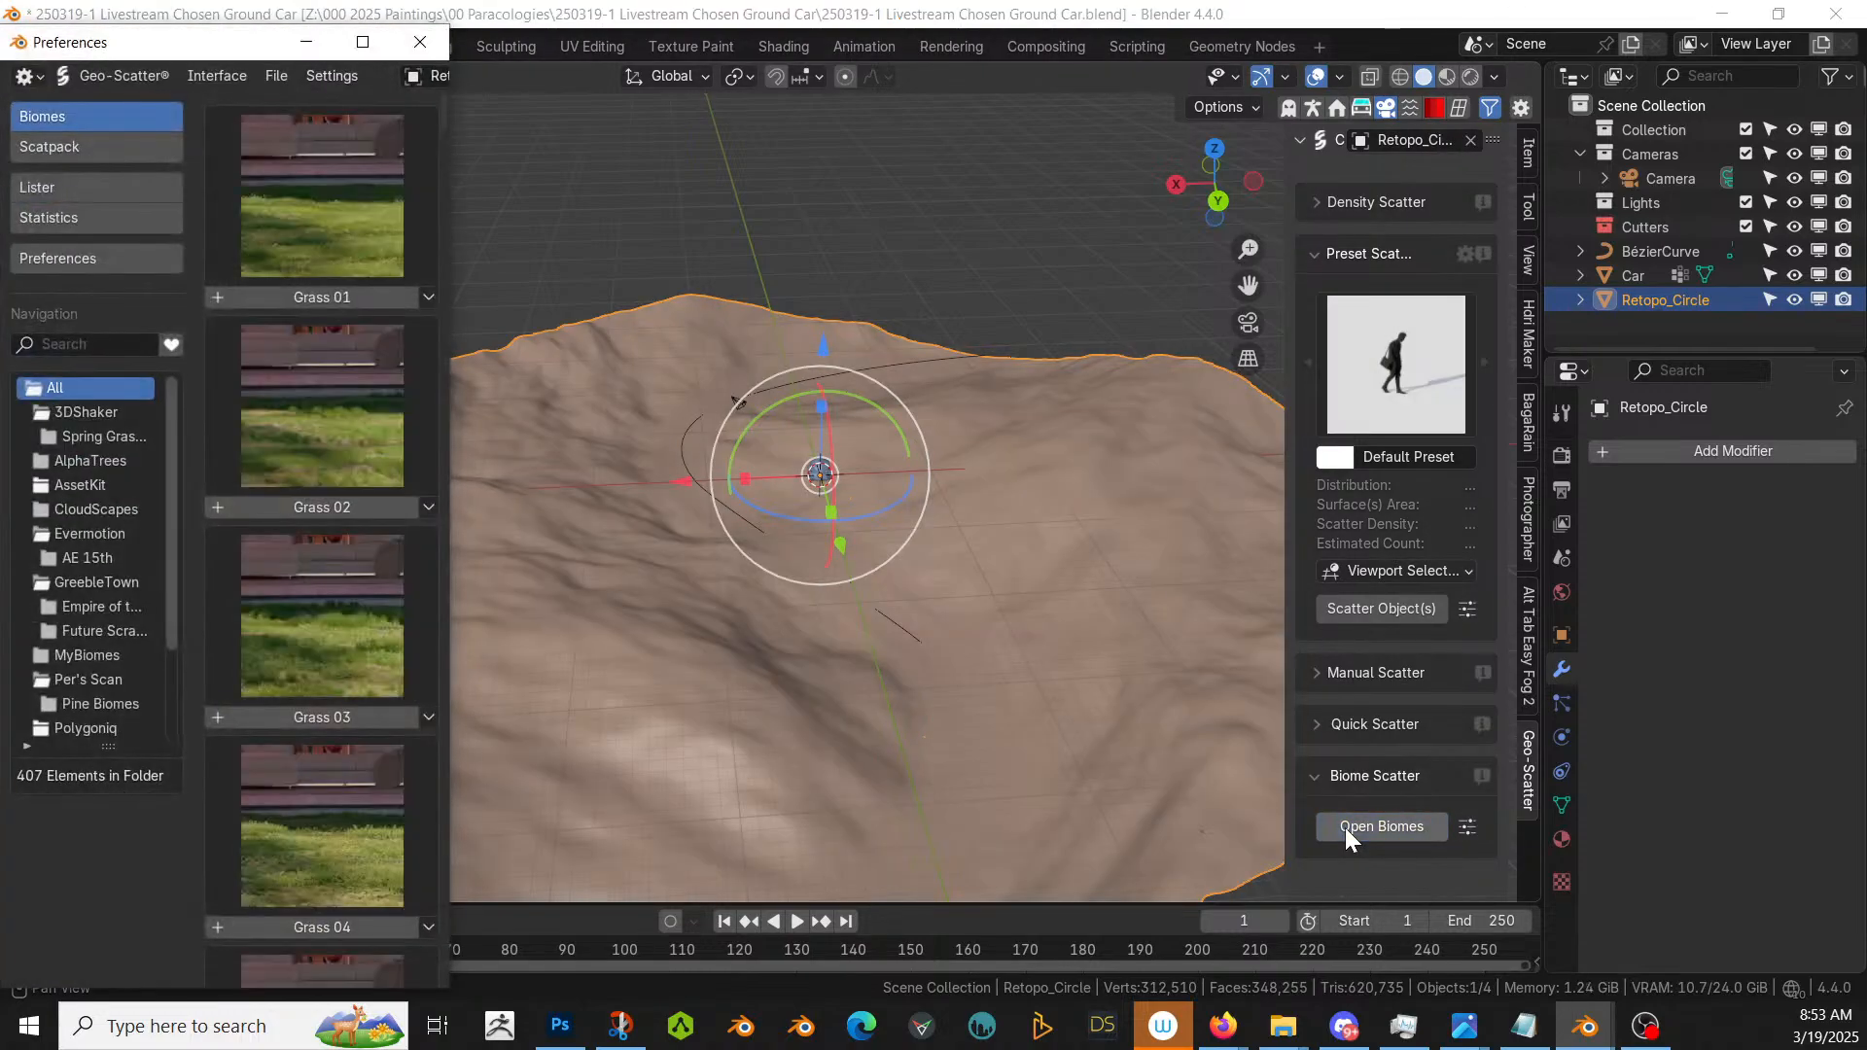
{"action": "left_click", "coordinate": [363, 41]}
{"action": "scroll", "coordinate": [745, 494], "scroll_direction": "down", "scroll_amount": 2}
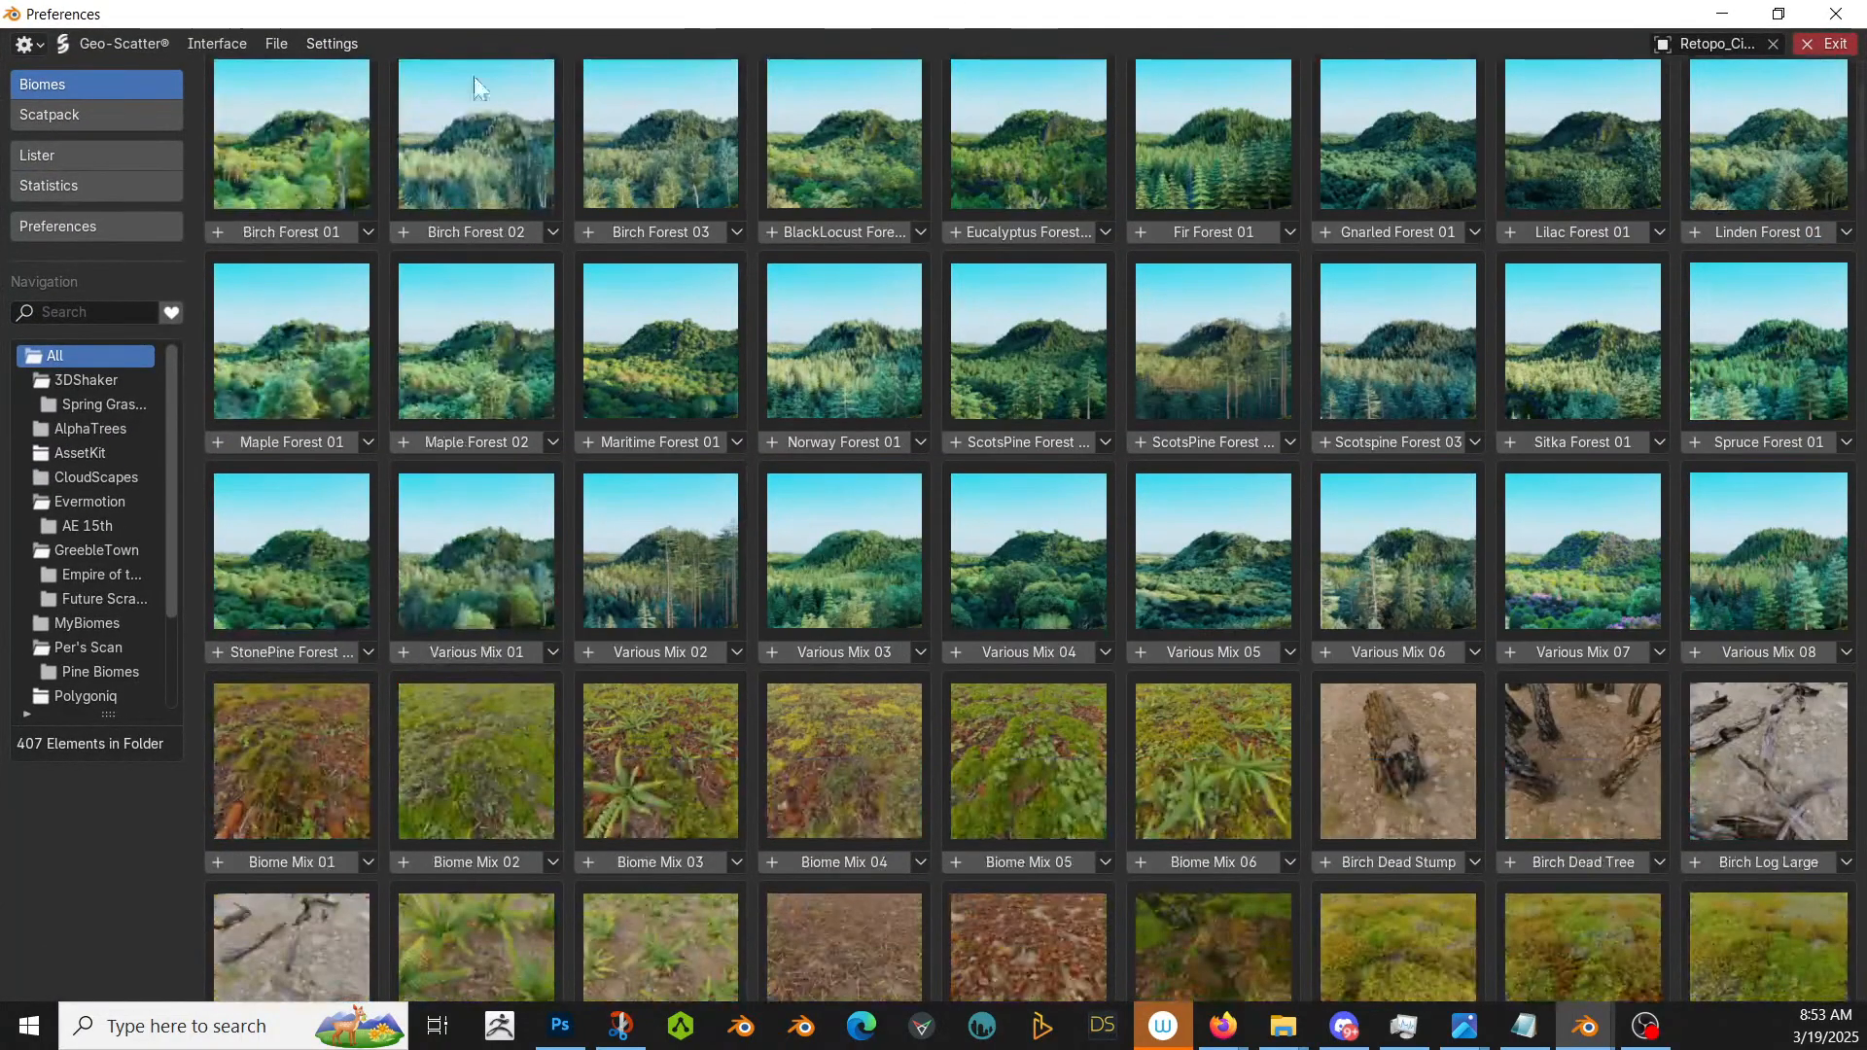
{"action": "left_click_drag", "start_coordinate": [380, 21], "coordinate": [0, 0]}
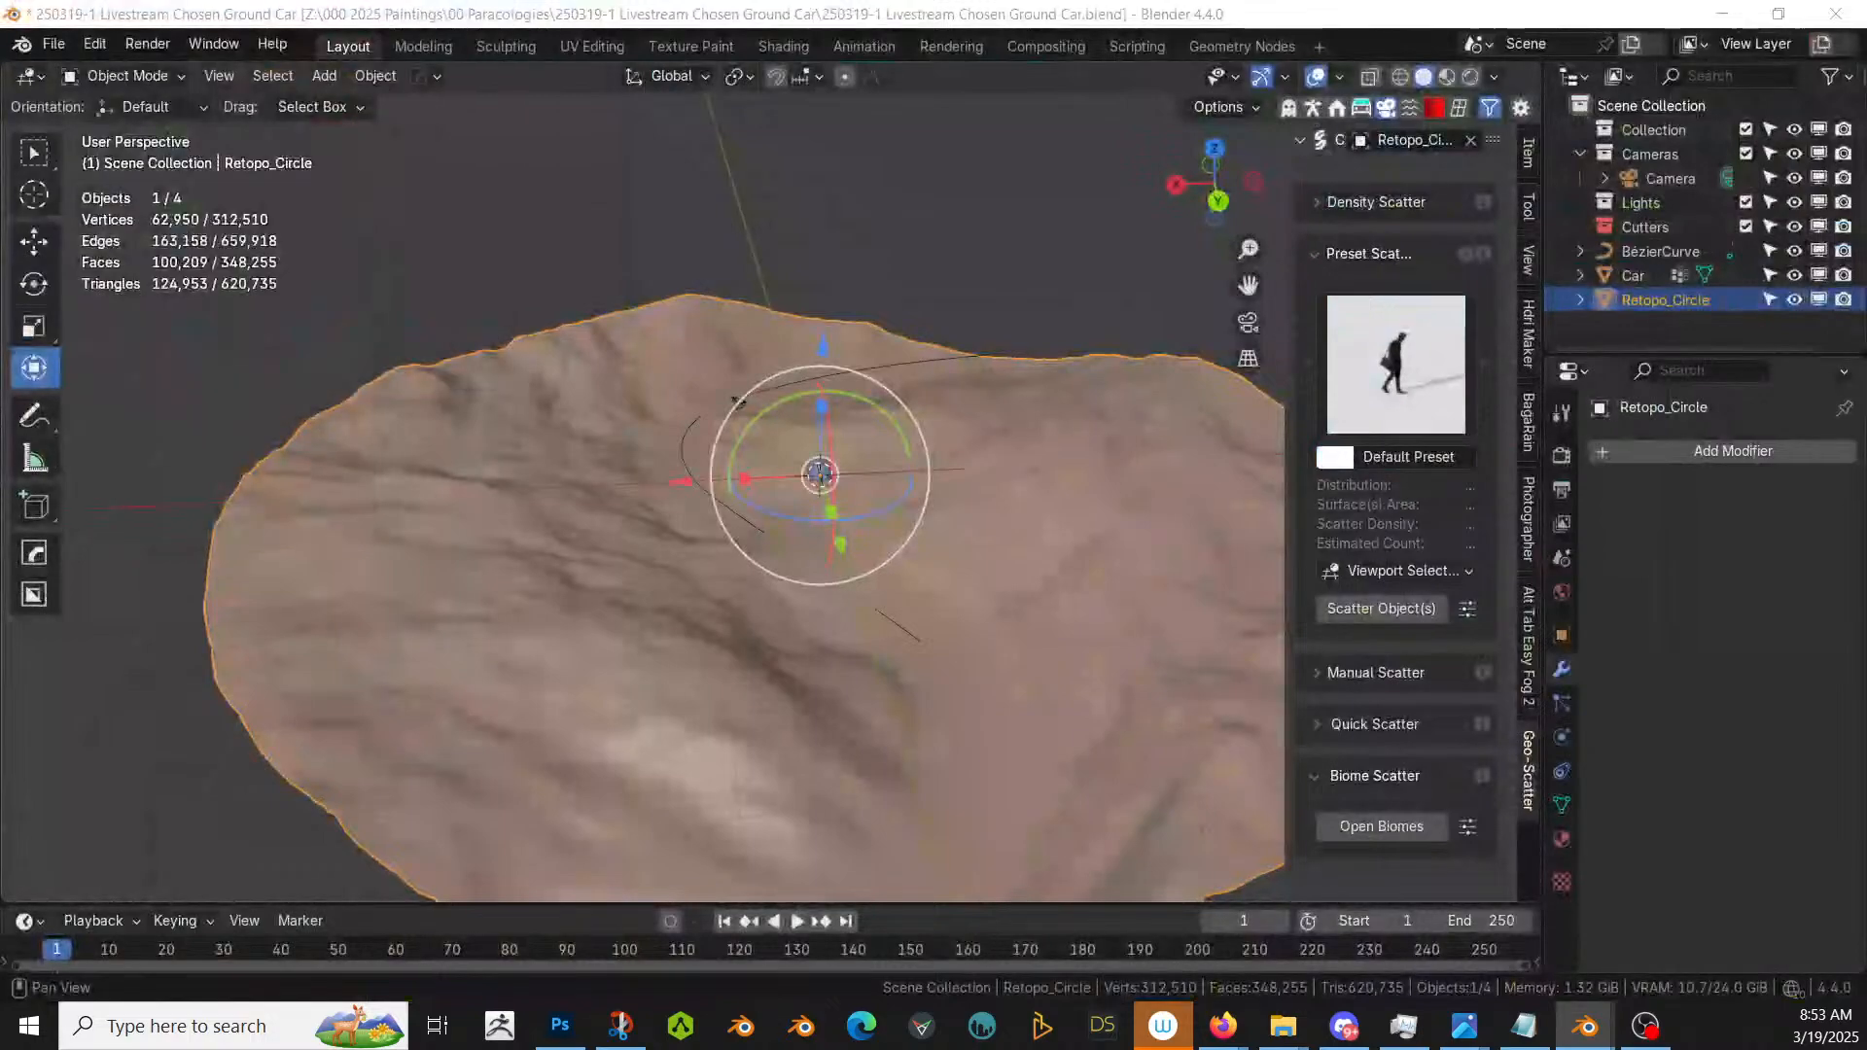
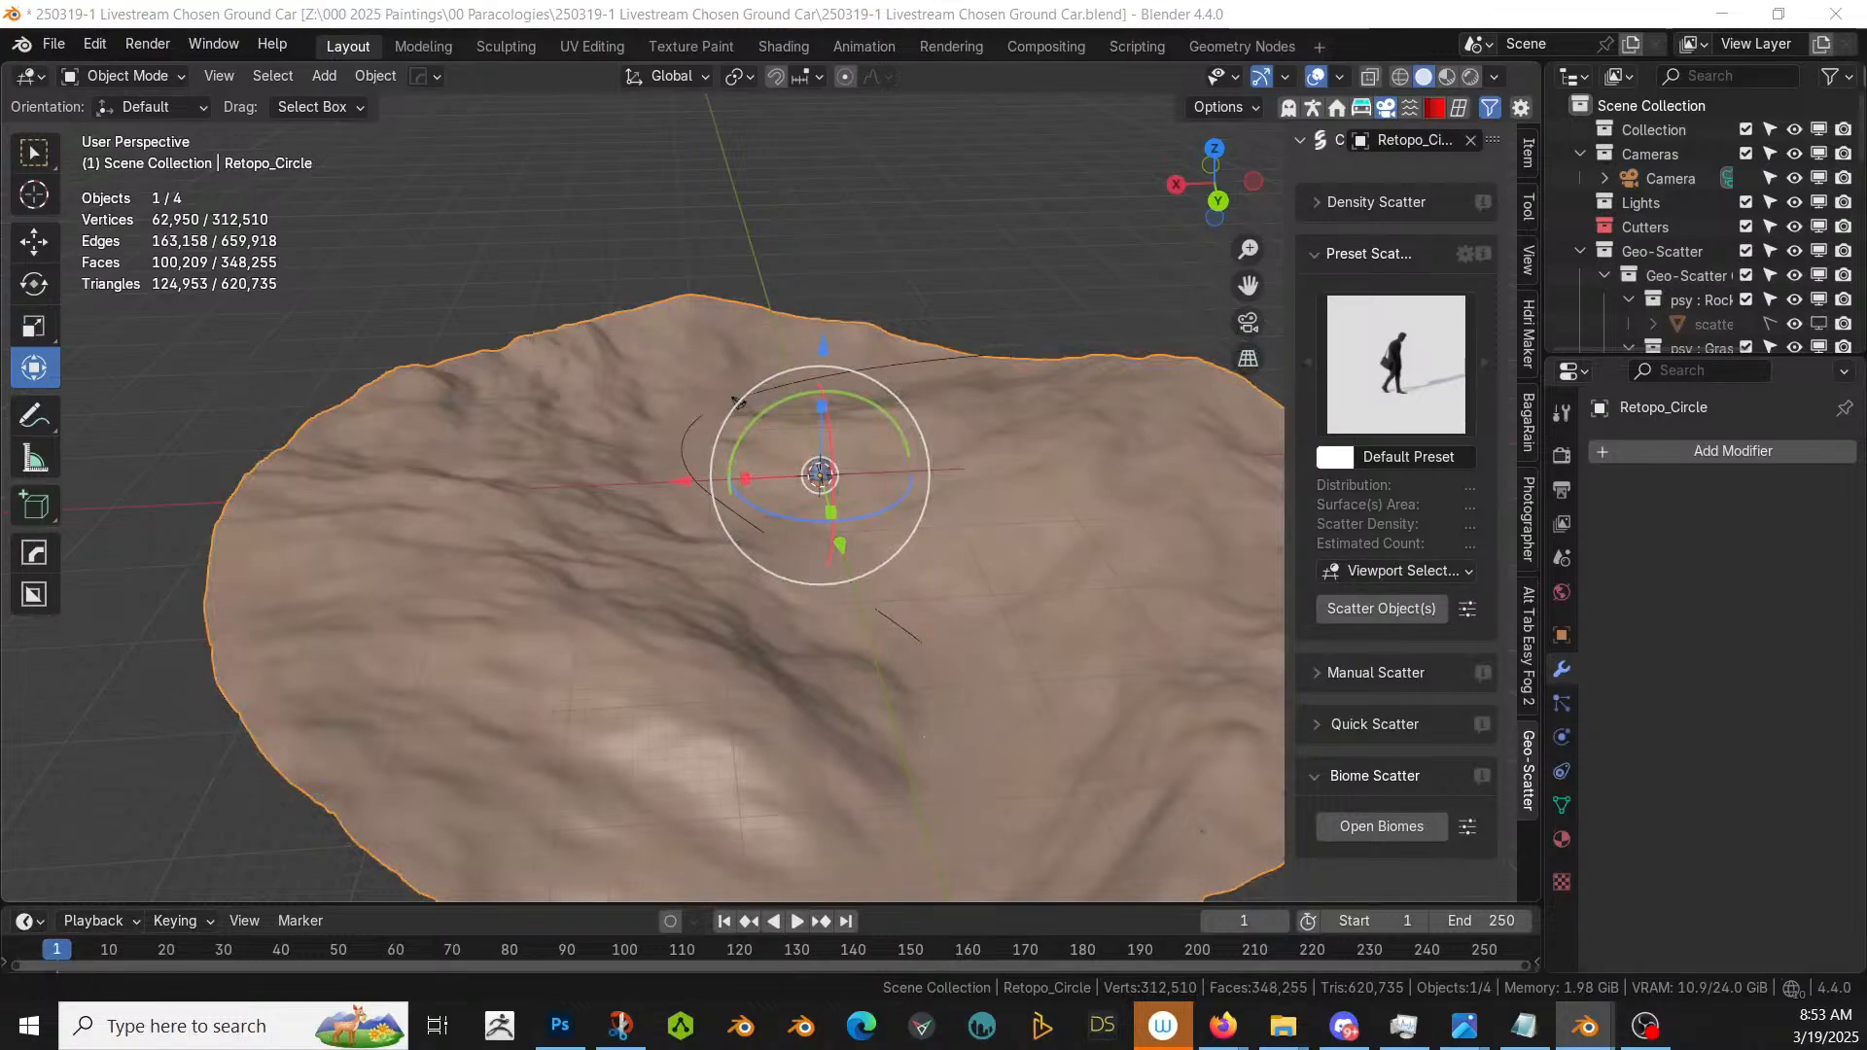
- Enable the vertex-group culling mask for the Dry Biome 07 group and assign Curvature_value to it
{"action": "scroll", "coordinate": [1415, 708], "scroll_direction": "down", "scroll_amount": 8}
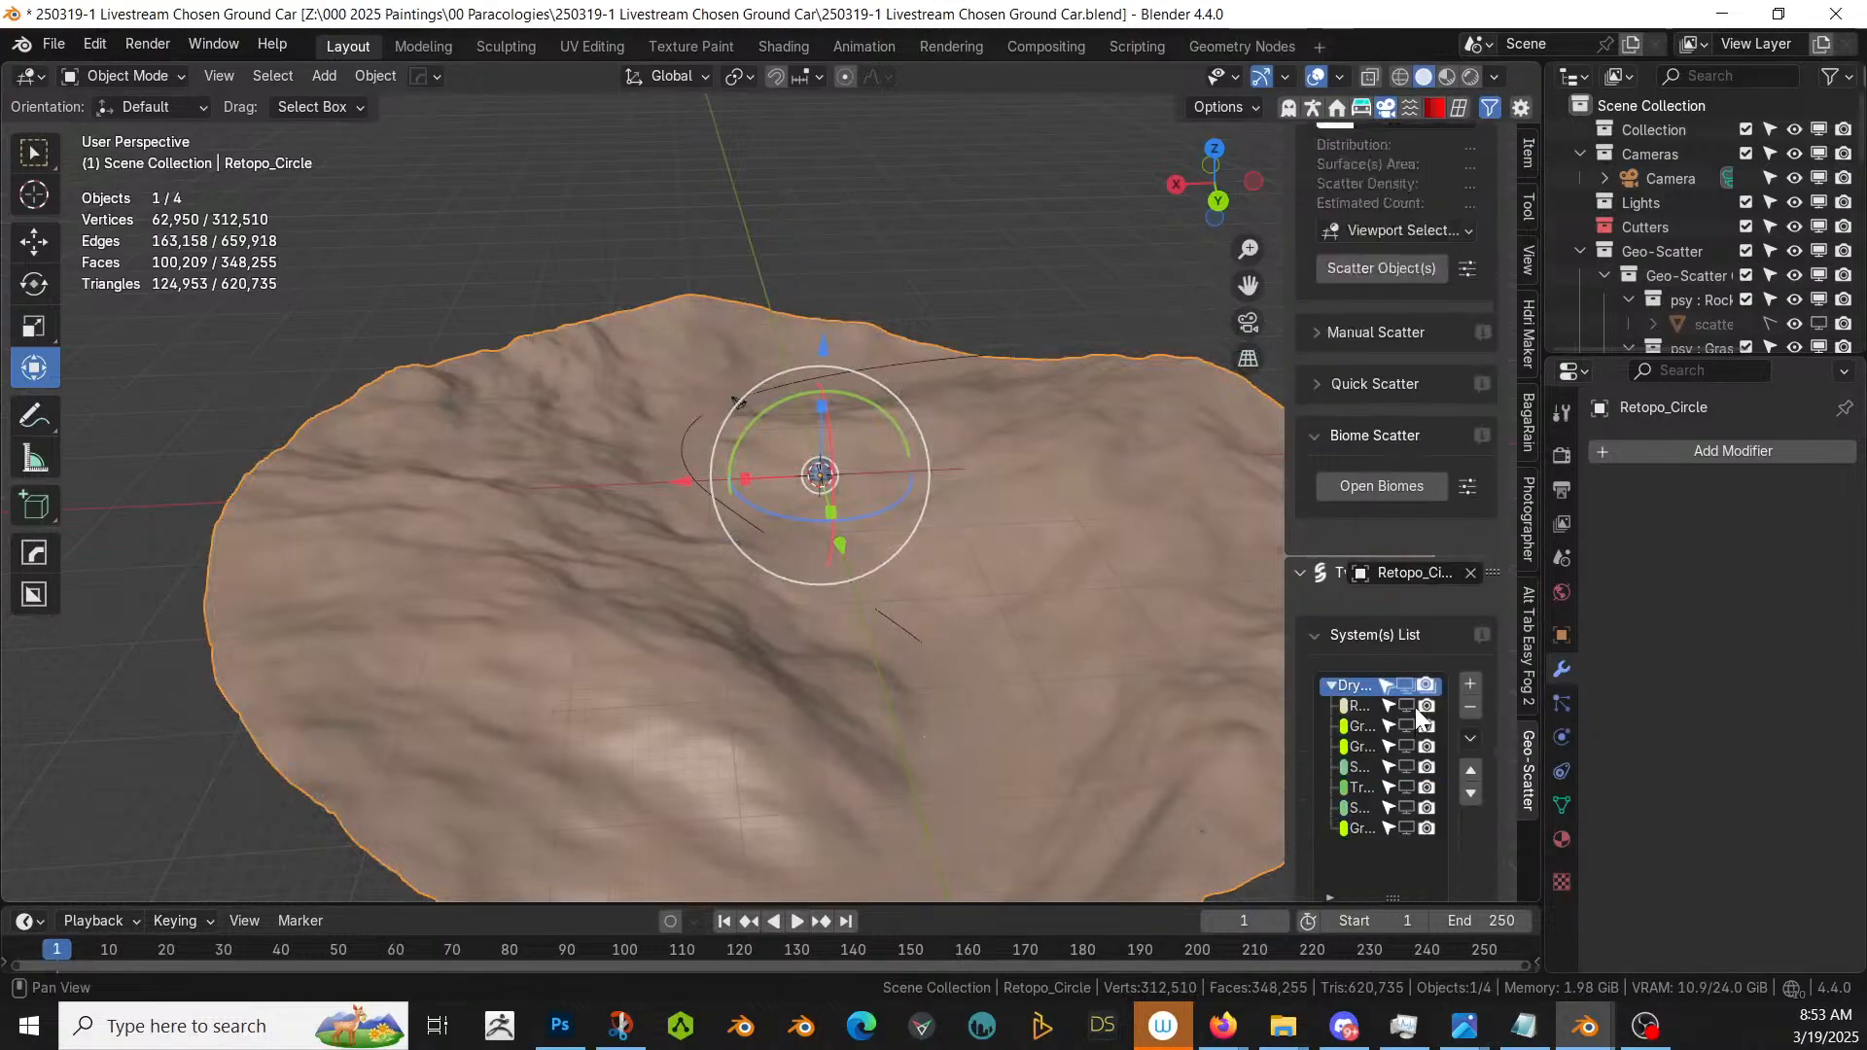
{"action": "left_click_drag", "start_coordinate": [1285, 611], "coordinate": [971, 604]}
{"action": "scroll", "coordinate": [1357, 770], "scroll_direction": "down", "scroll_amount": 7}
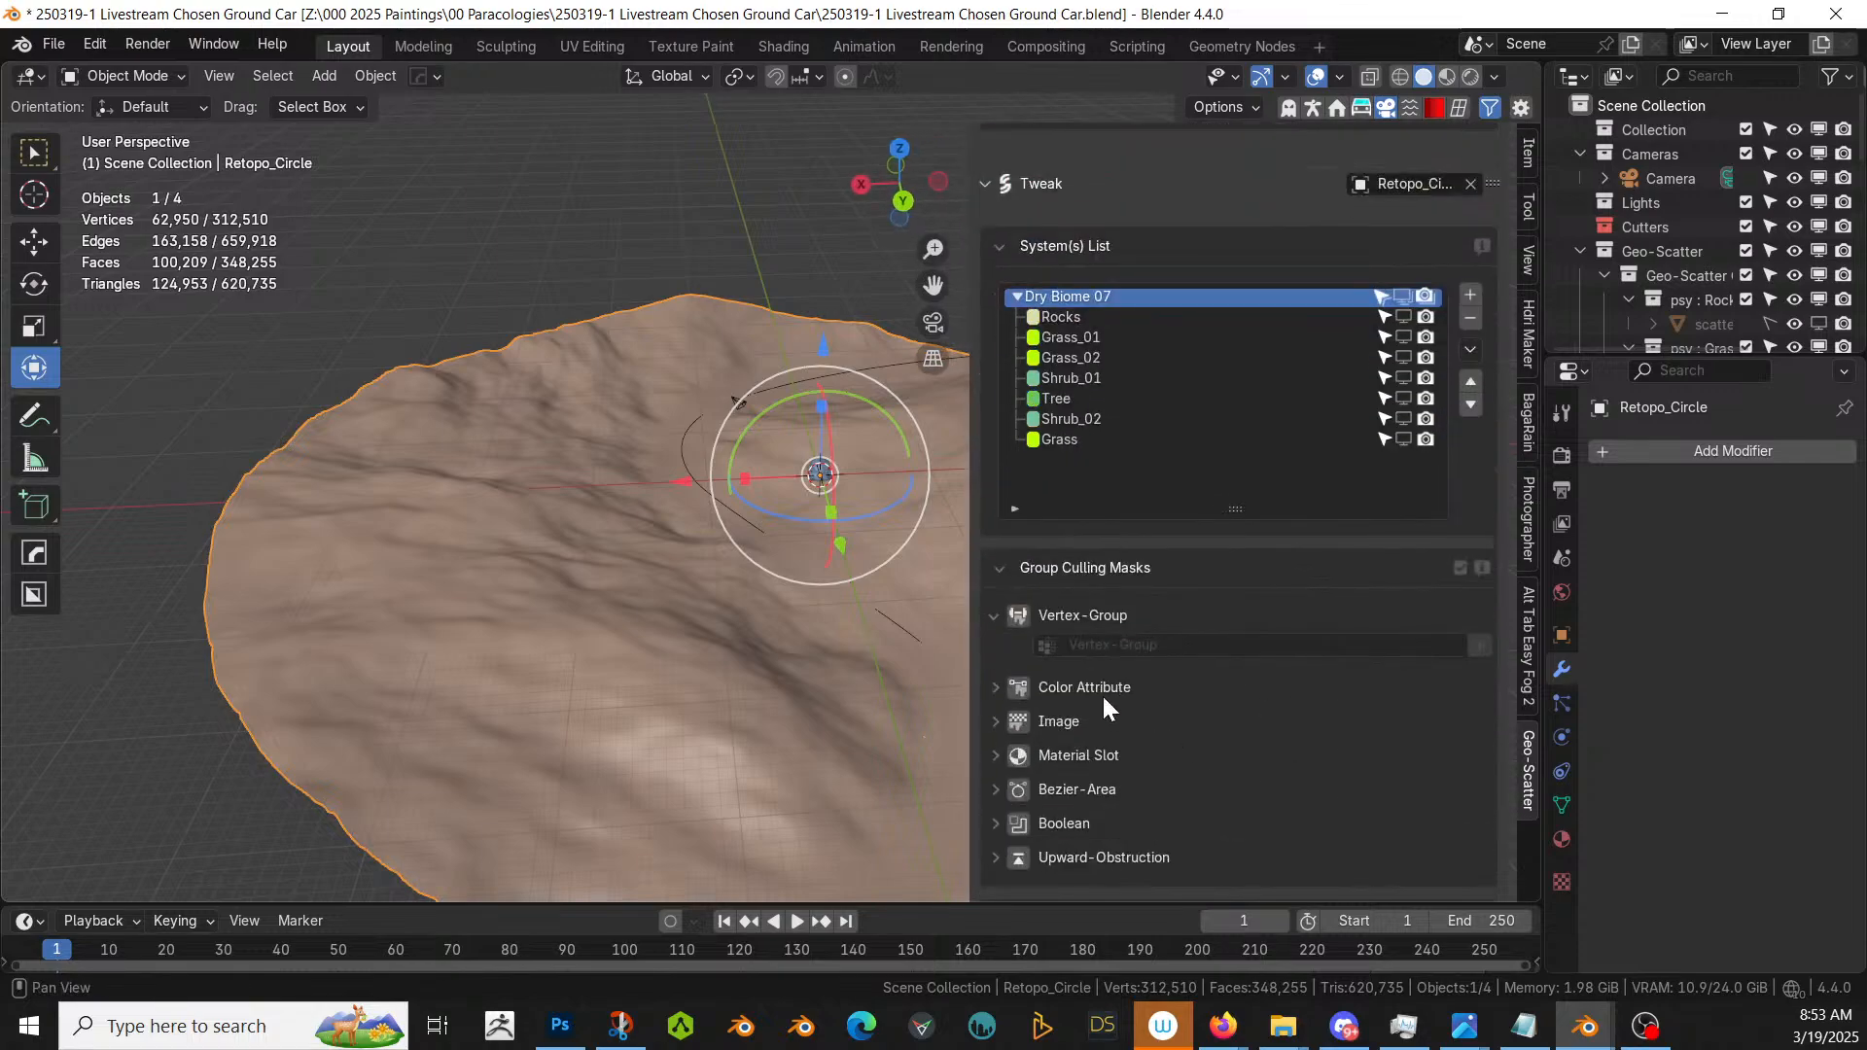
{"action": "left_click", "coordinate": [1025, 616]}
{"action": "left_click", "coordinate": [1069, 644]}
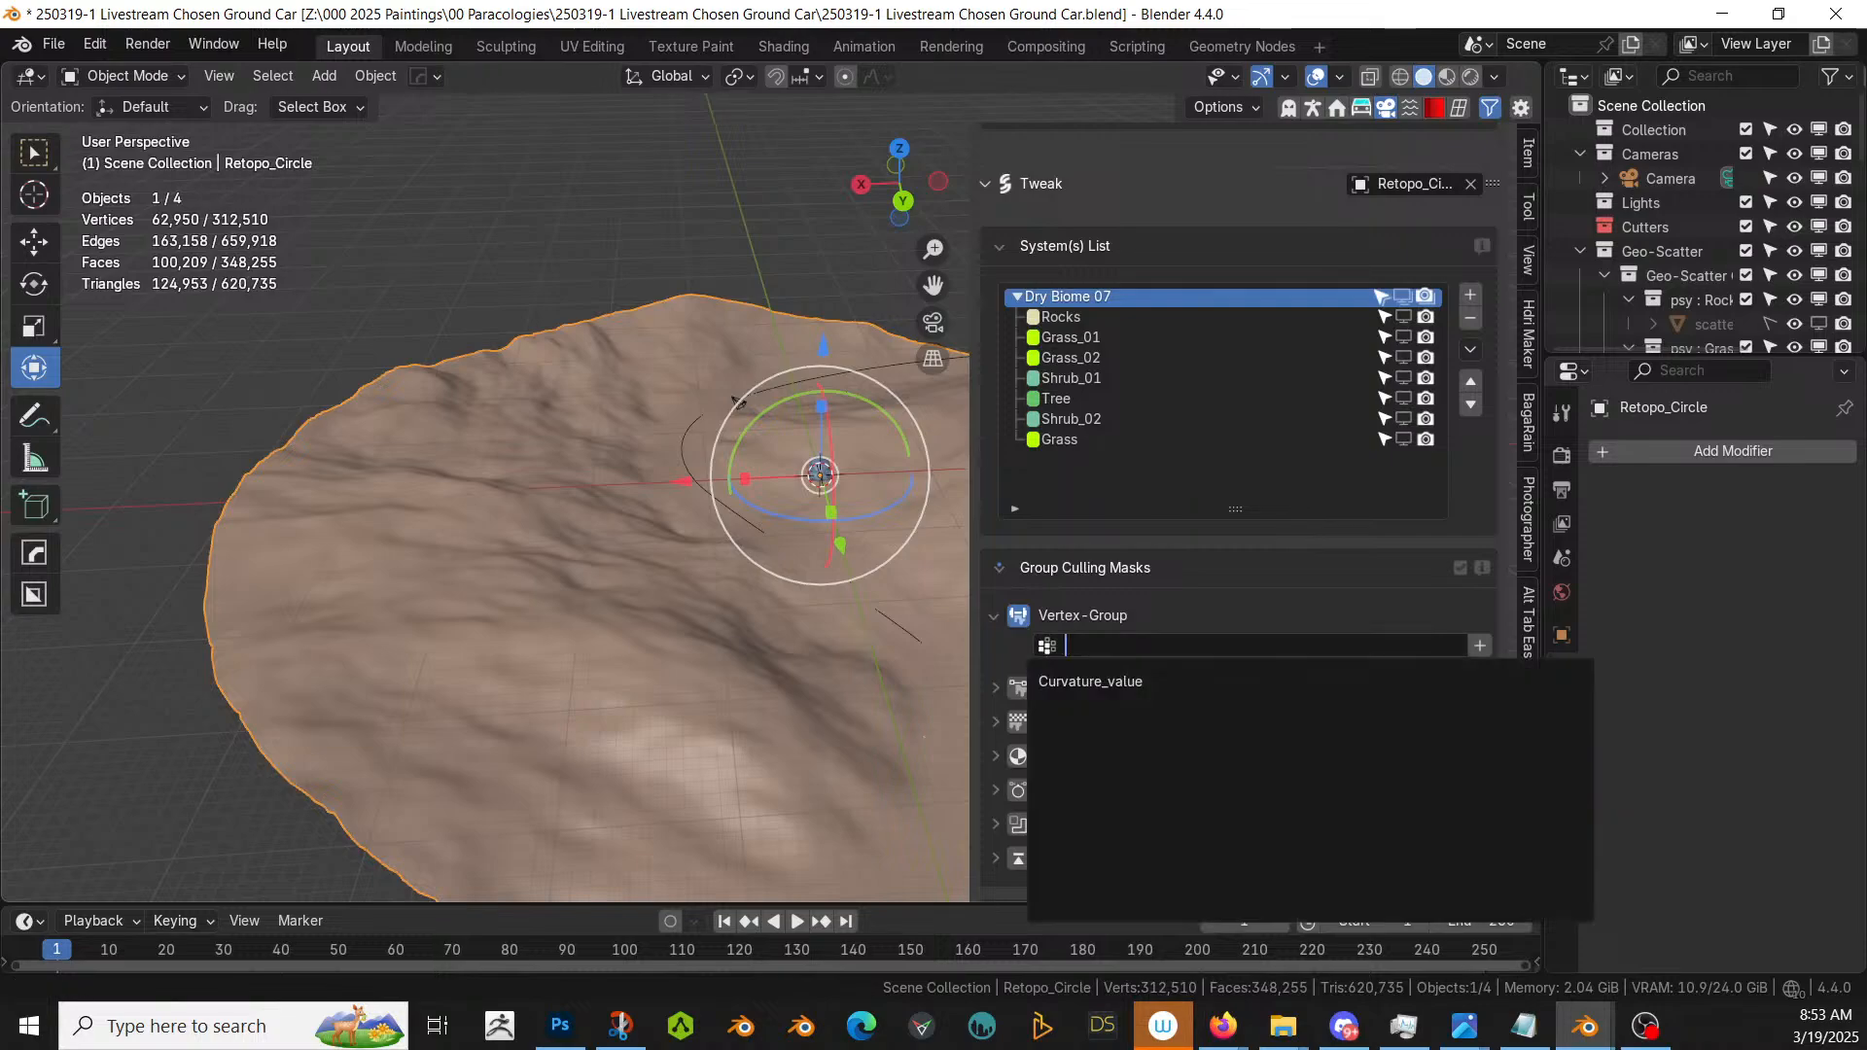
{"action": "left_click", "coordinate": [1089, 680]}
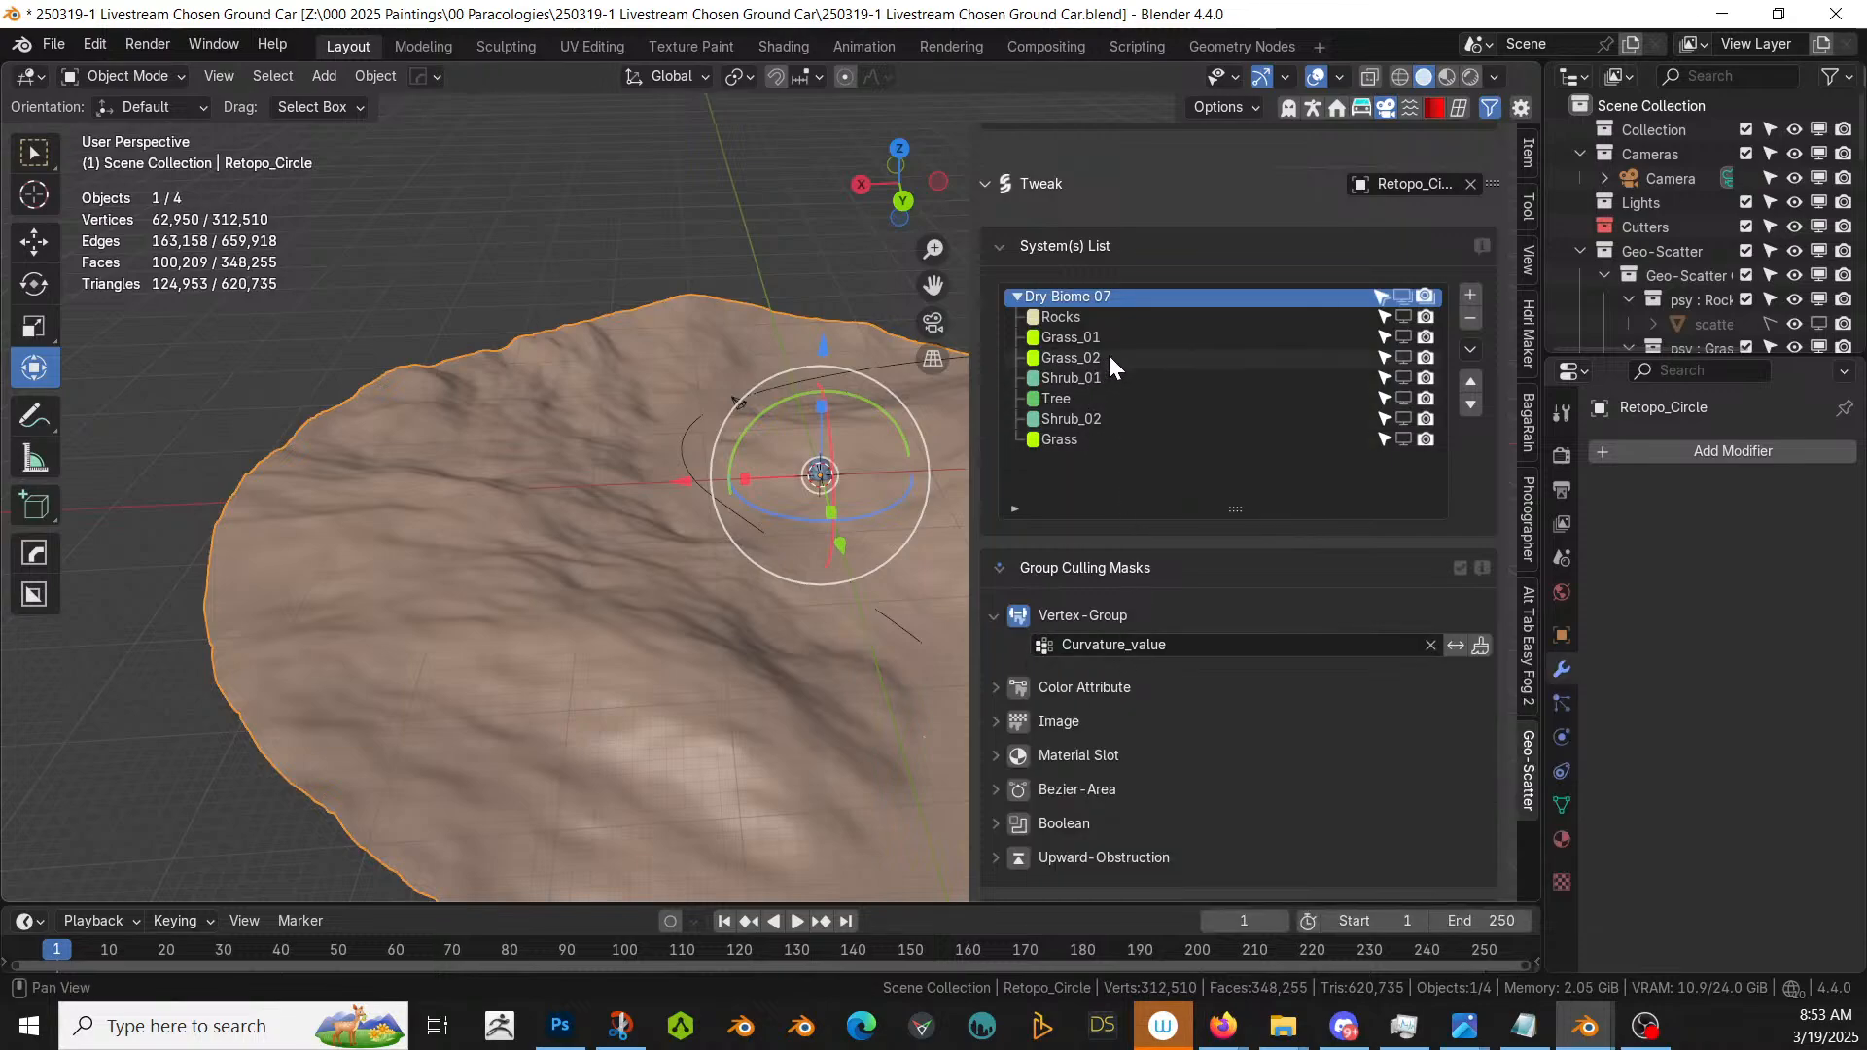
- Show the Rocks layer in the viewport and compare its distribution with the curvature mask inverted and not inverted
{"action": "left_click", "coordinate": [1404, 317]}
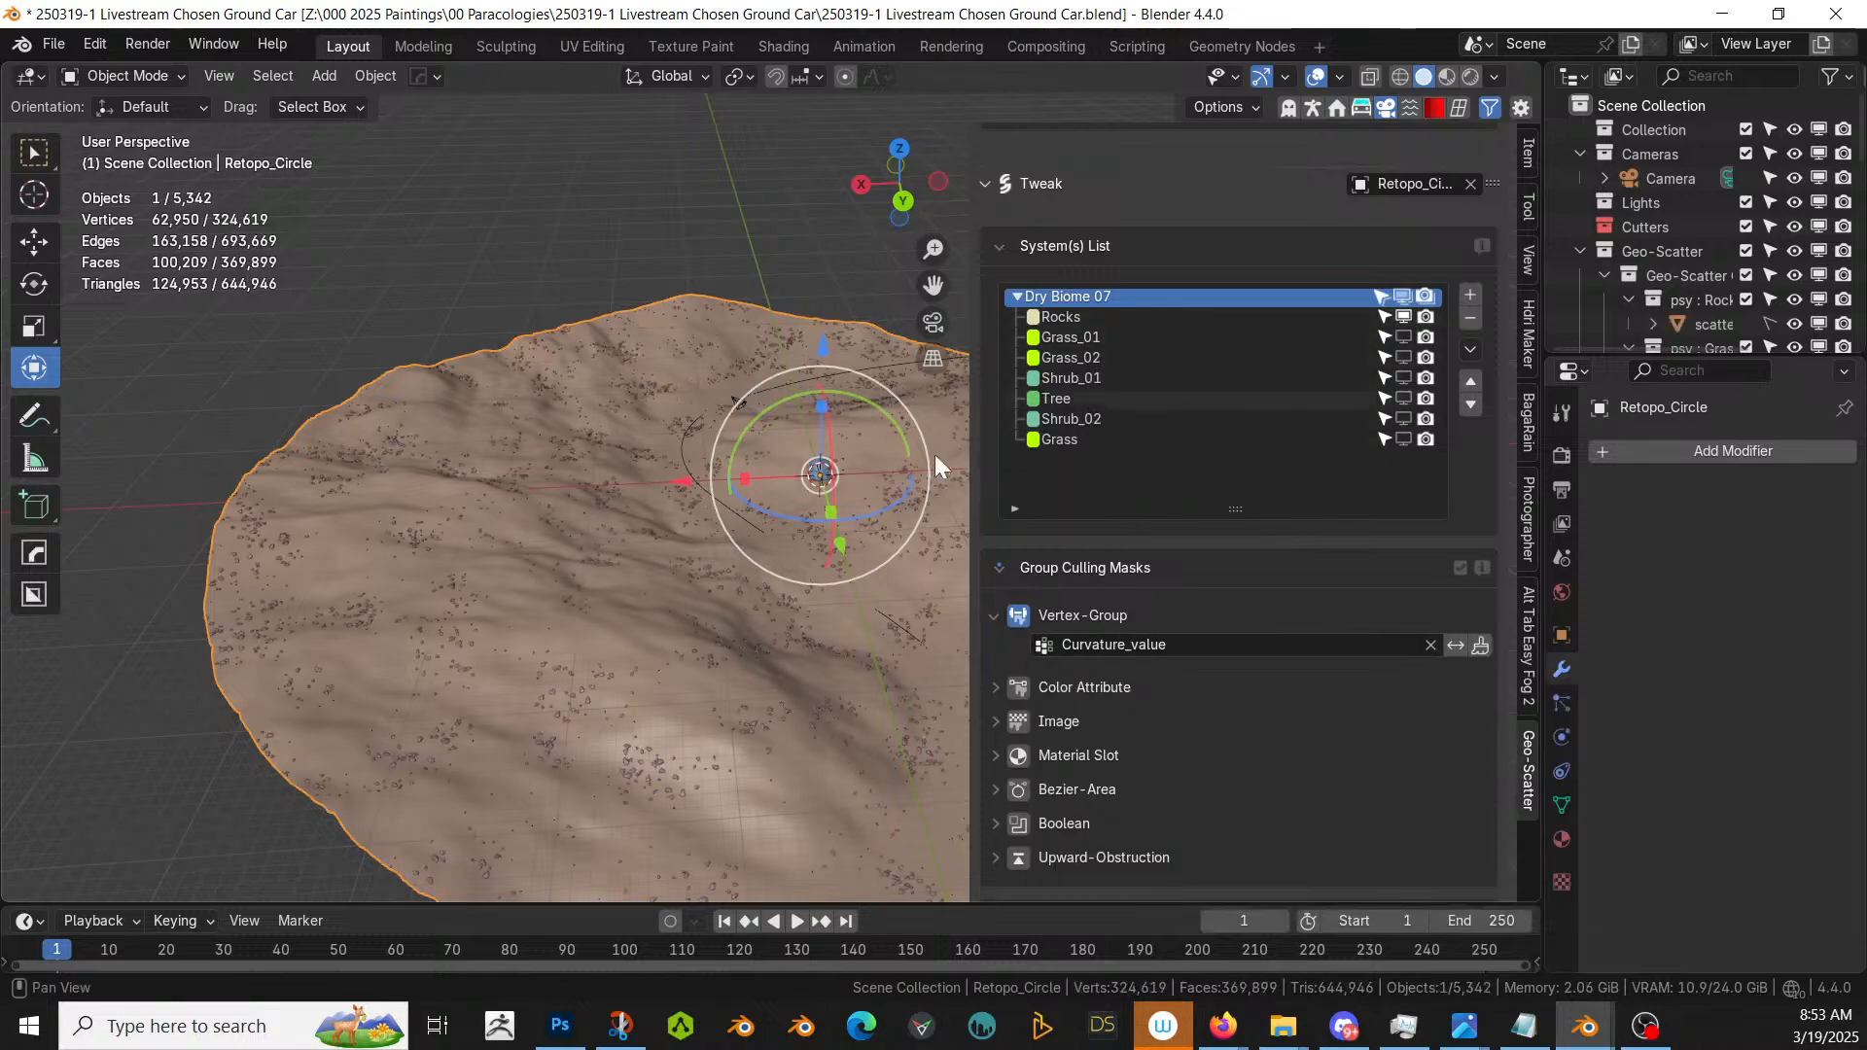
{"action": "middle_click_drag", "start_coordinate": [936, 453], "coordinate": [651, 562]}
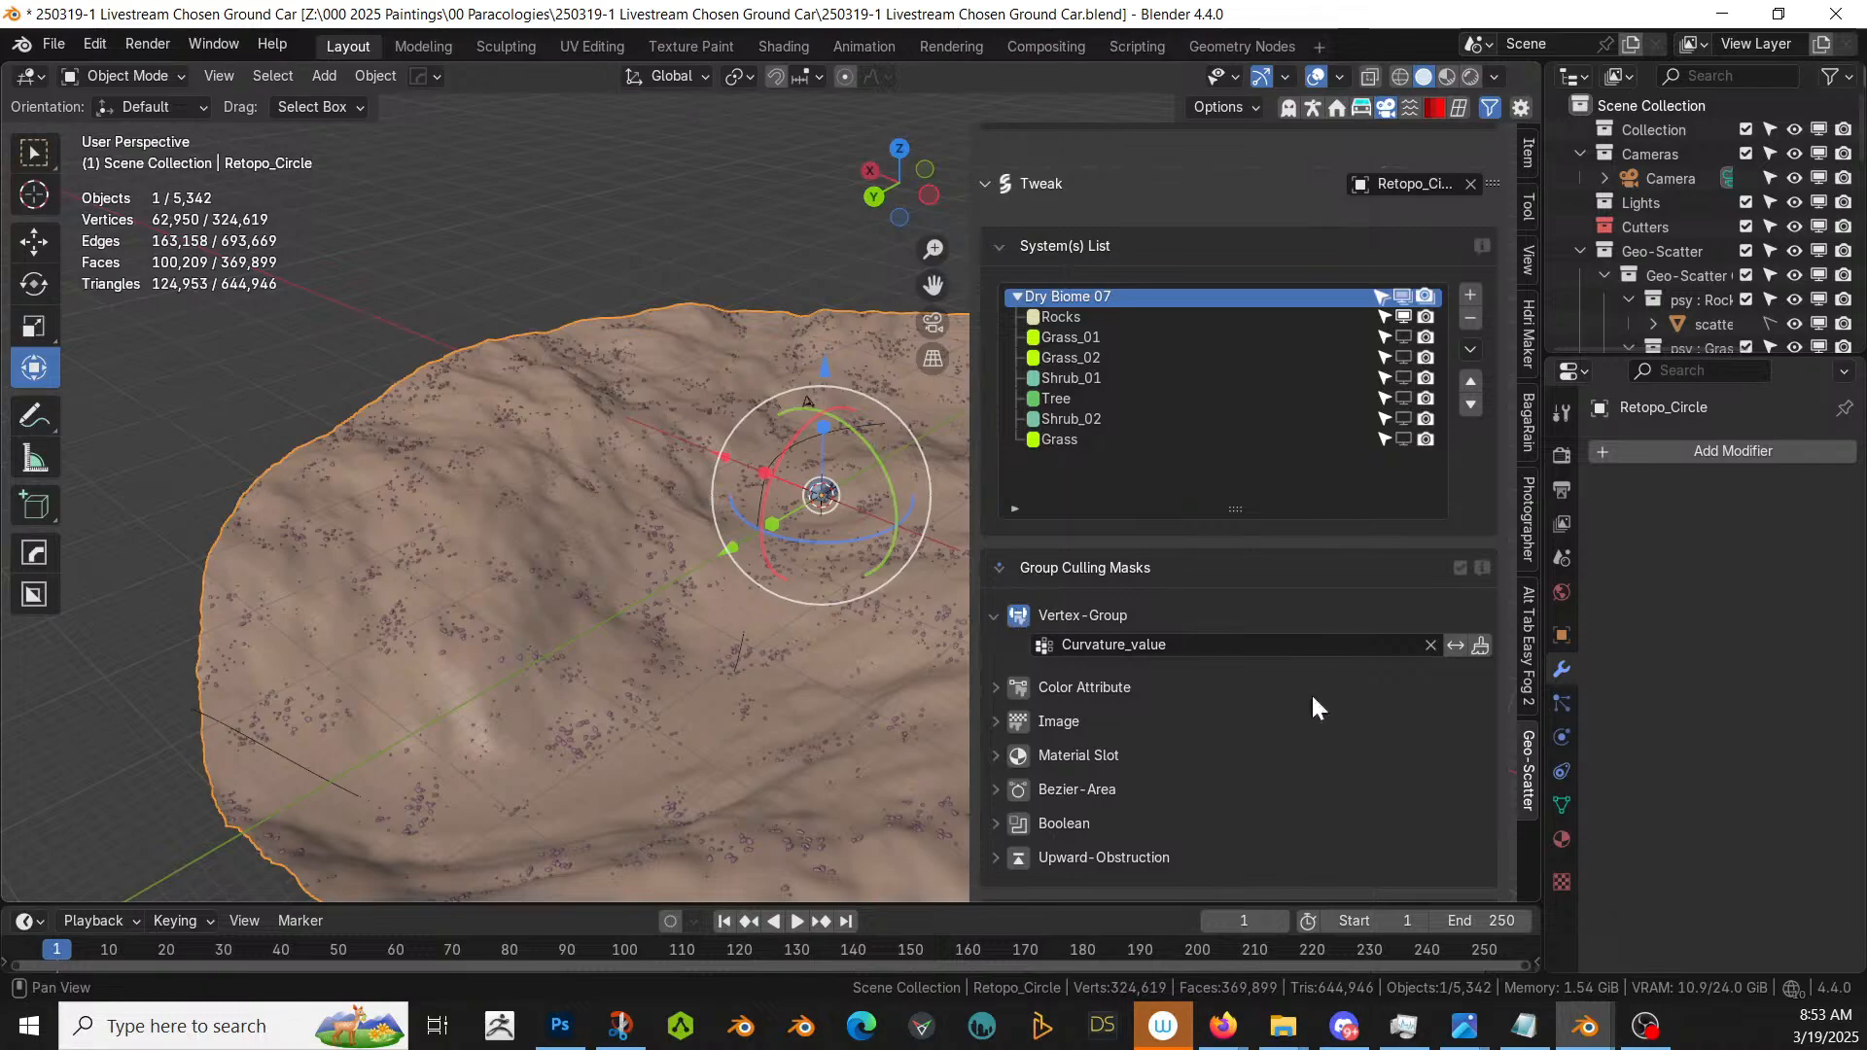
{"action": "left_click", "coordinate": [1454, 644]}
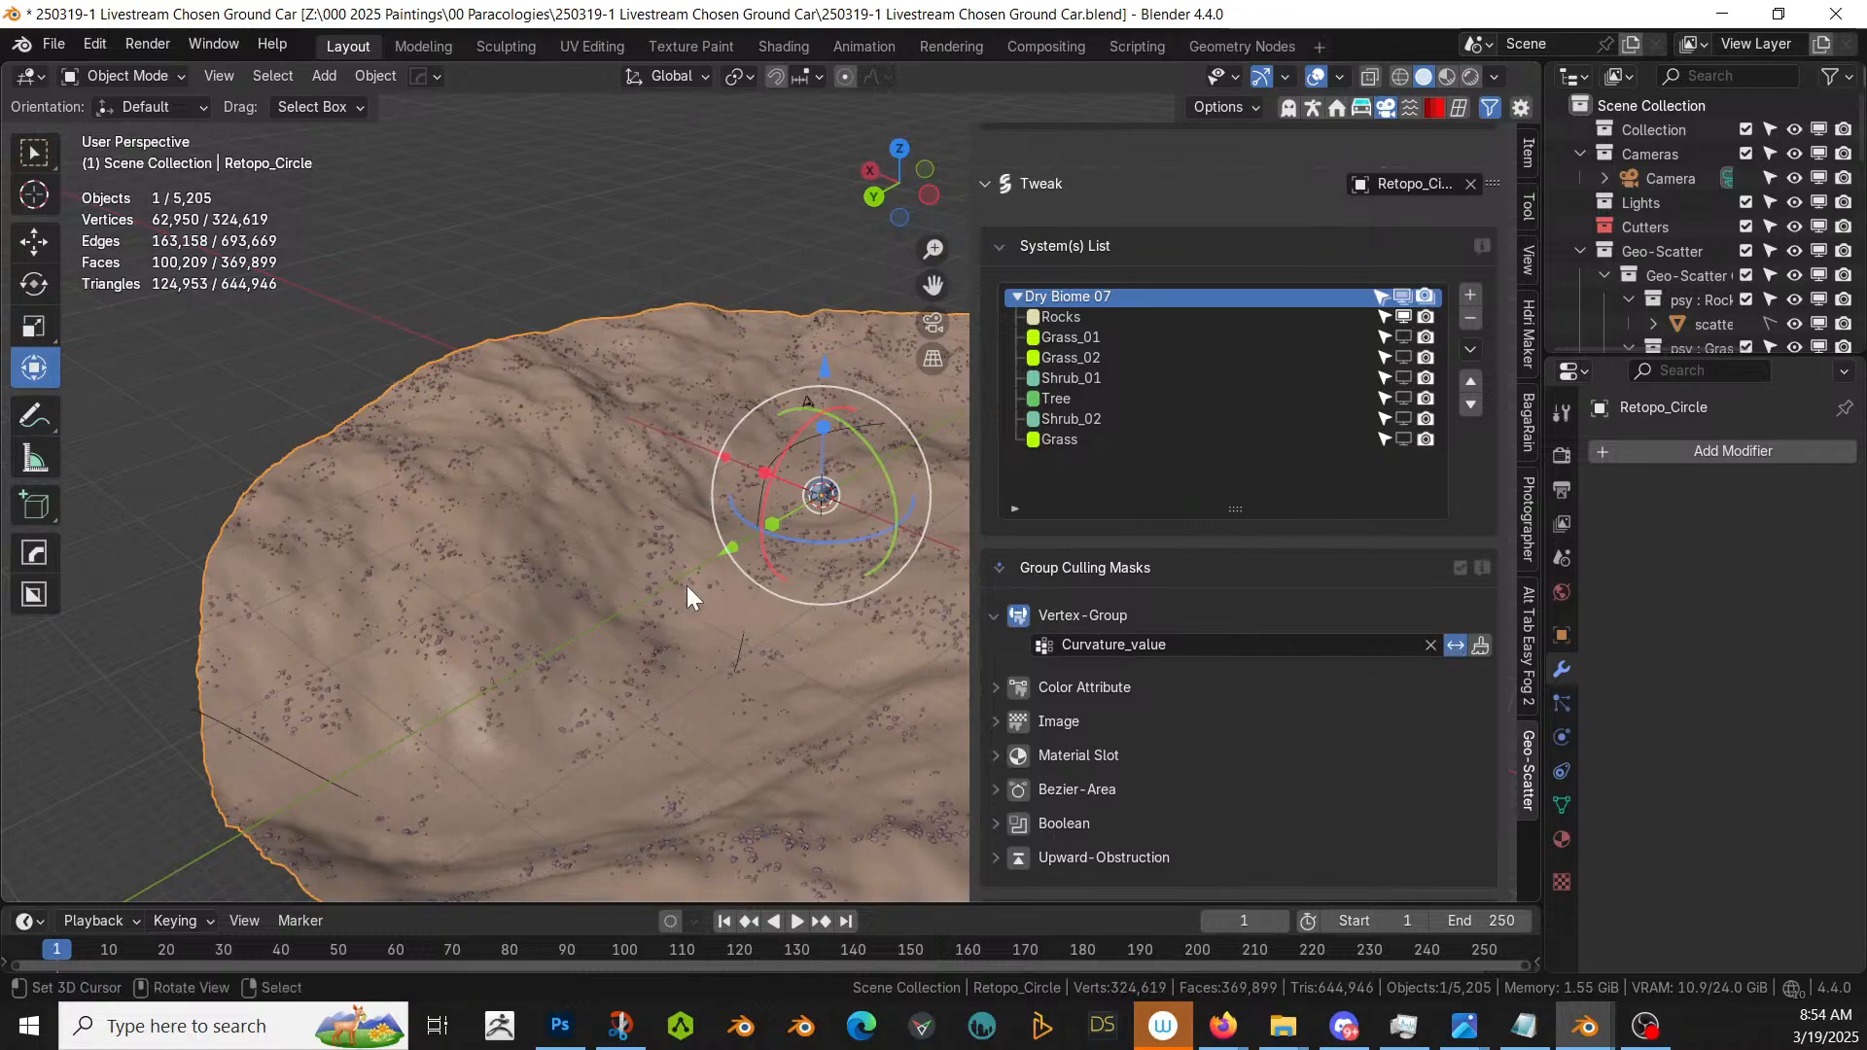
{"action": "middle_click_drag", "start_coordinate": [687, 585], "coordinate": [628, 667]}
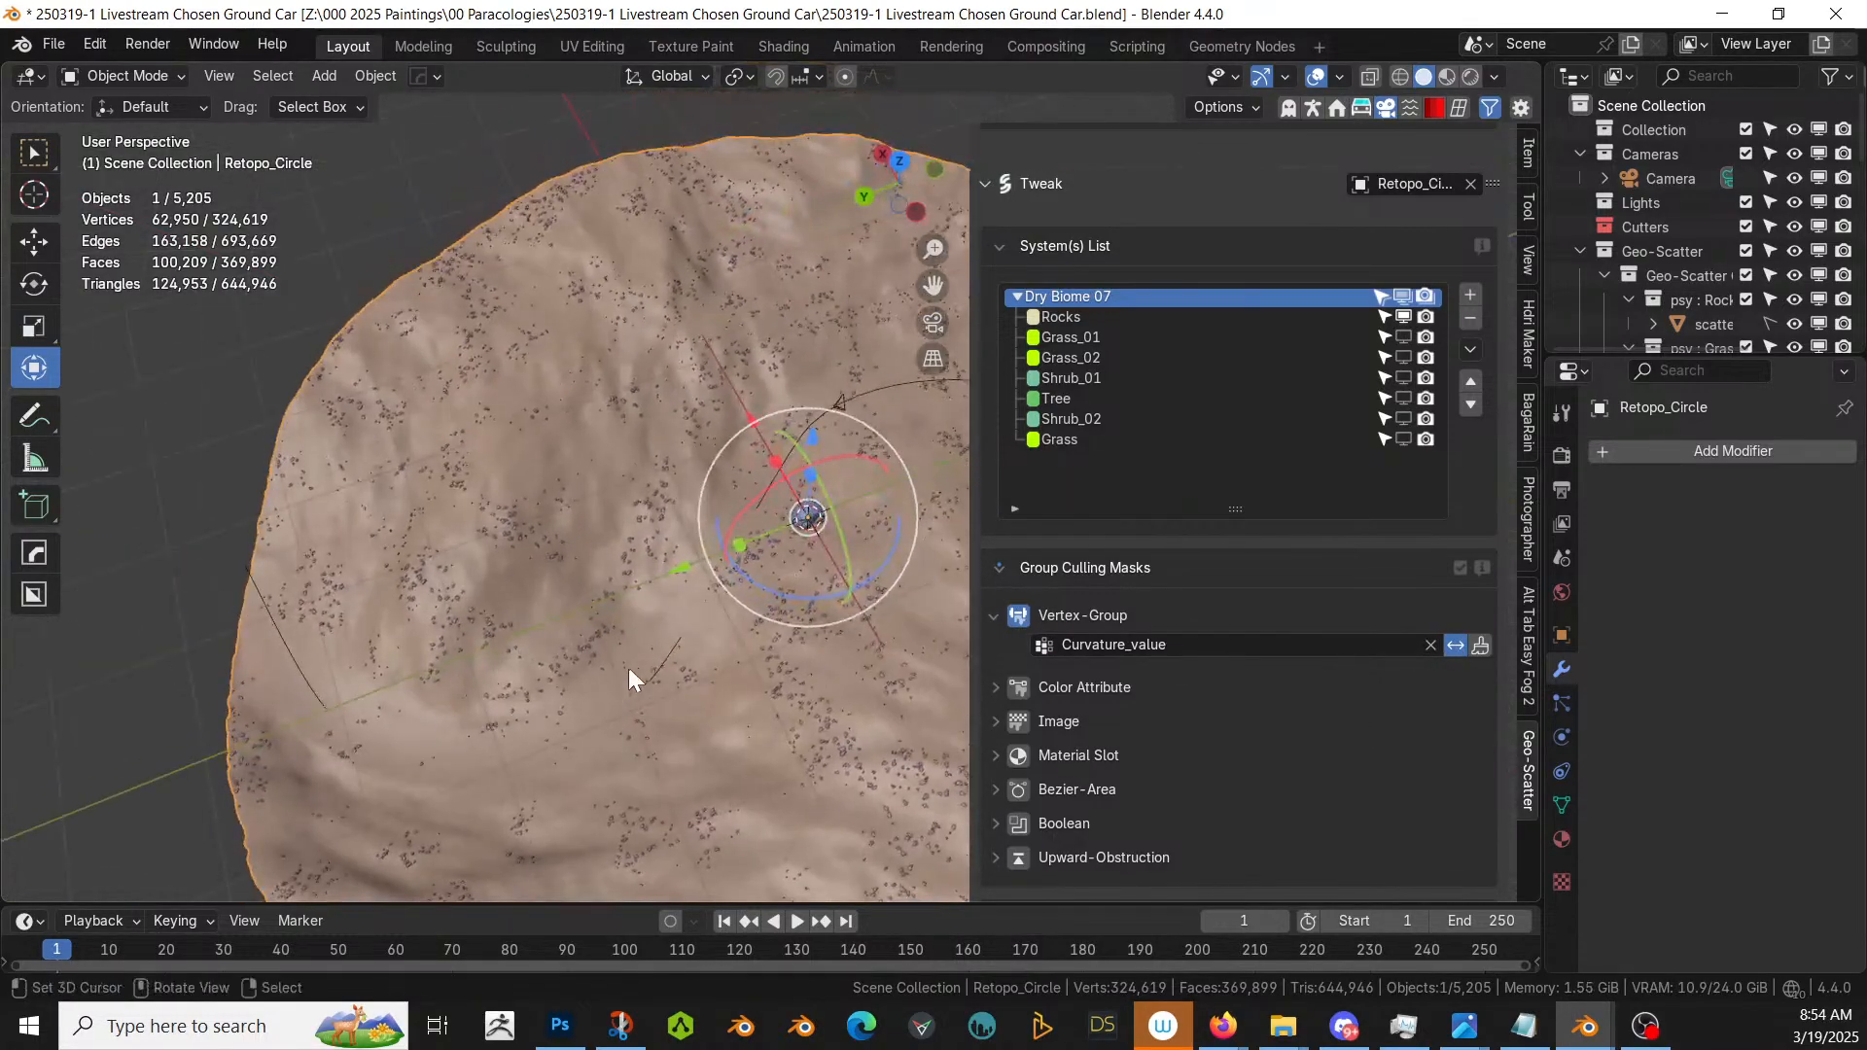
{"action": "left_click", "coordinate": [1454, 644]}
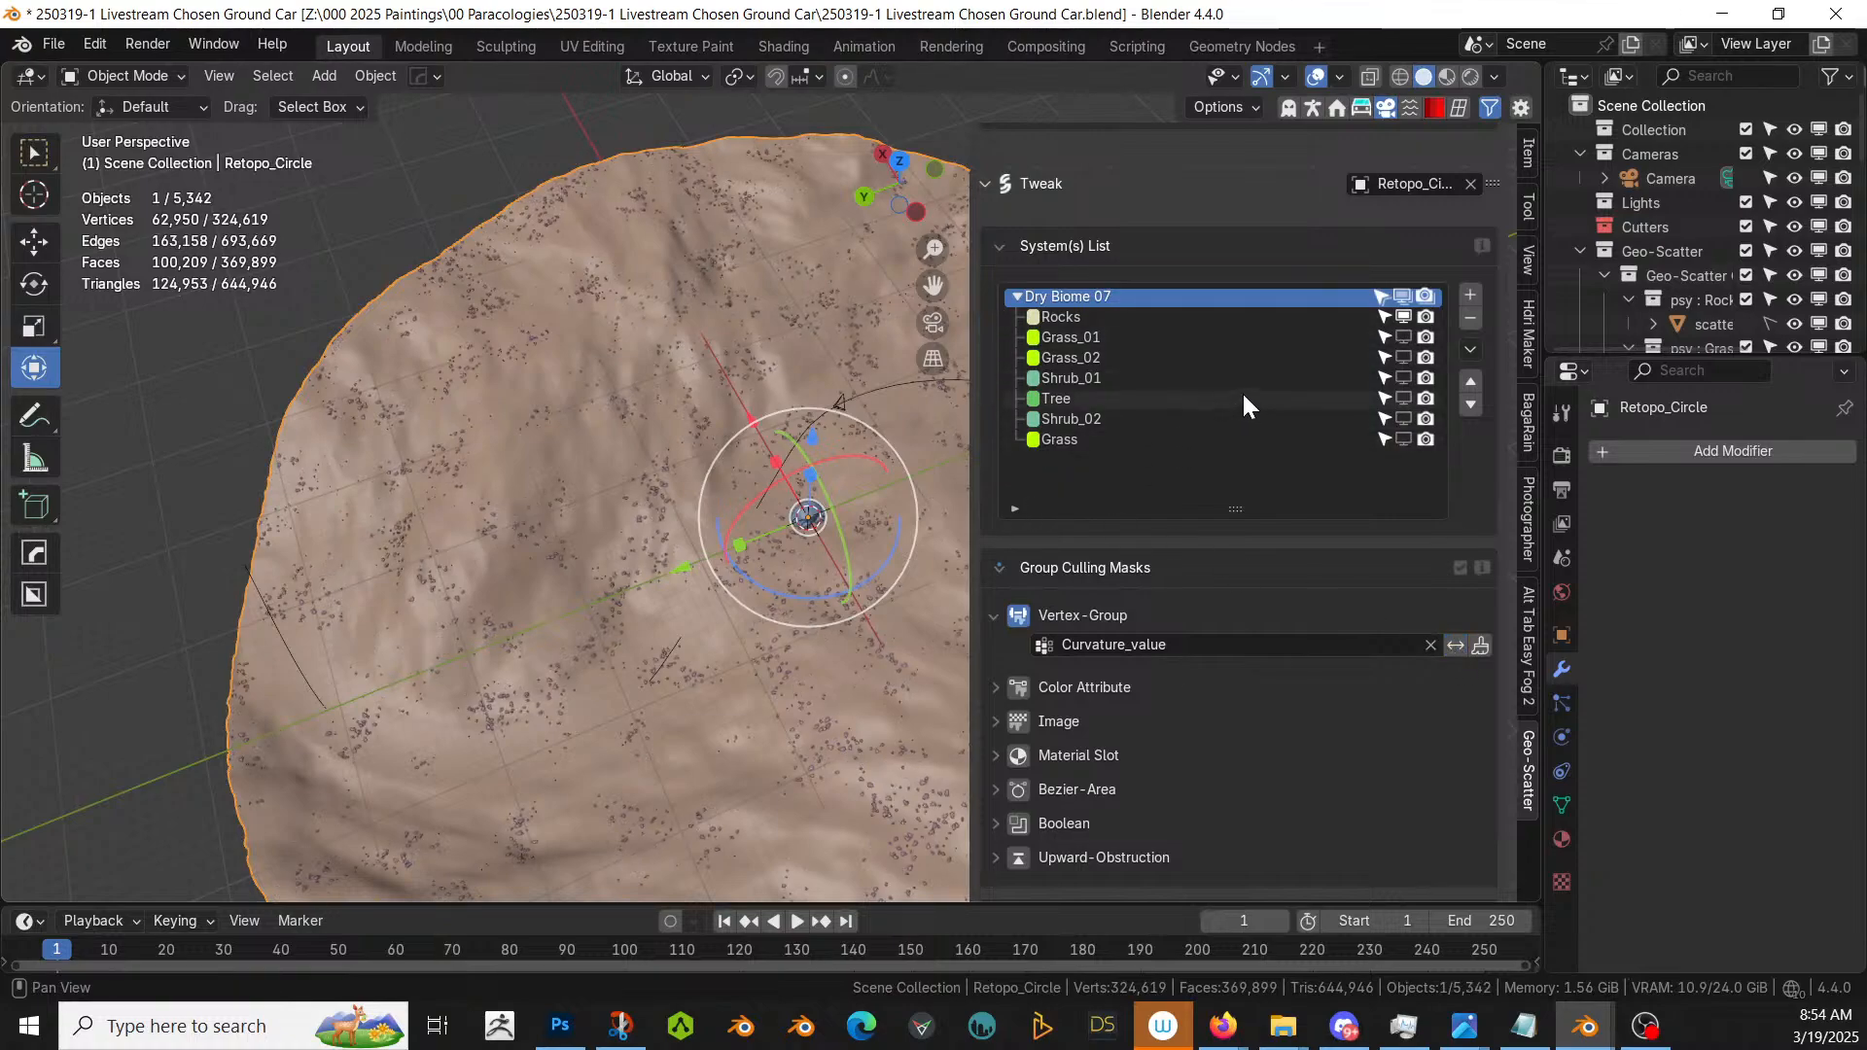
- Show the Shrub_02 layer in the viewport and compare its placement with the curvature mask inverted and not inverted
{"action": "left_click", "coordinate": [1403, 419]}
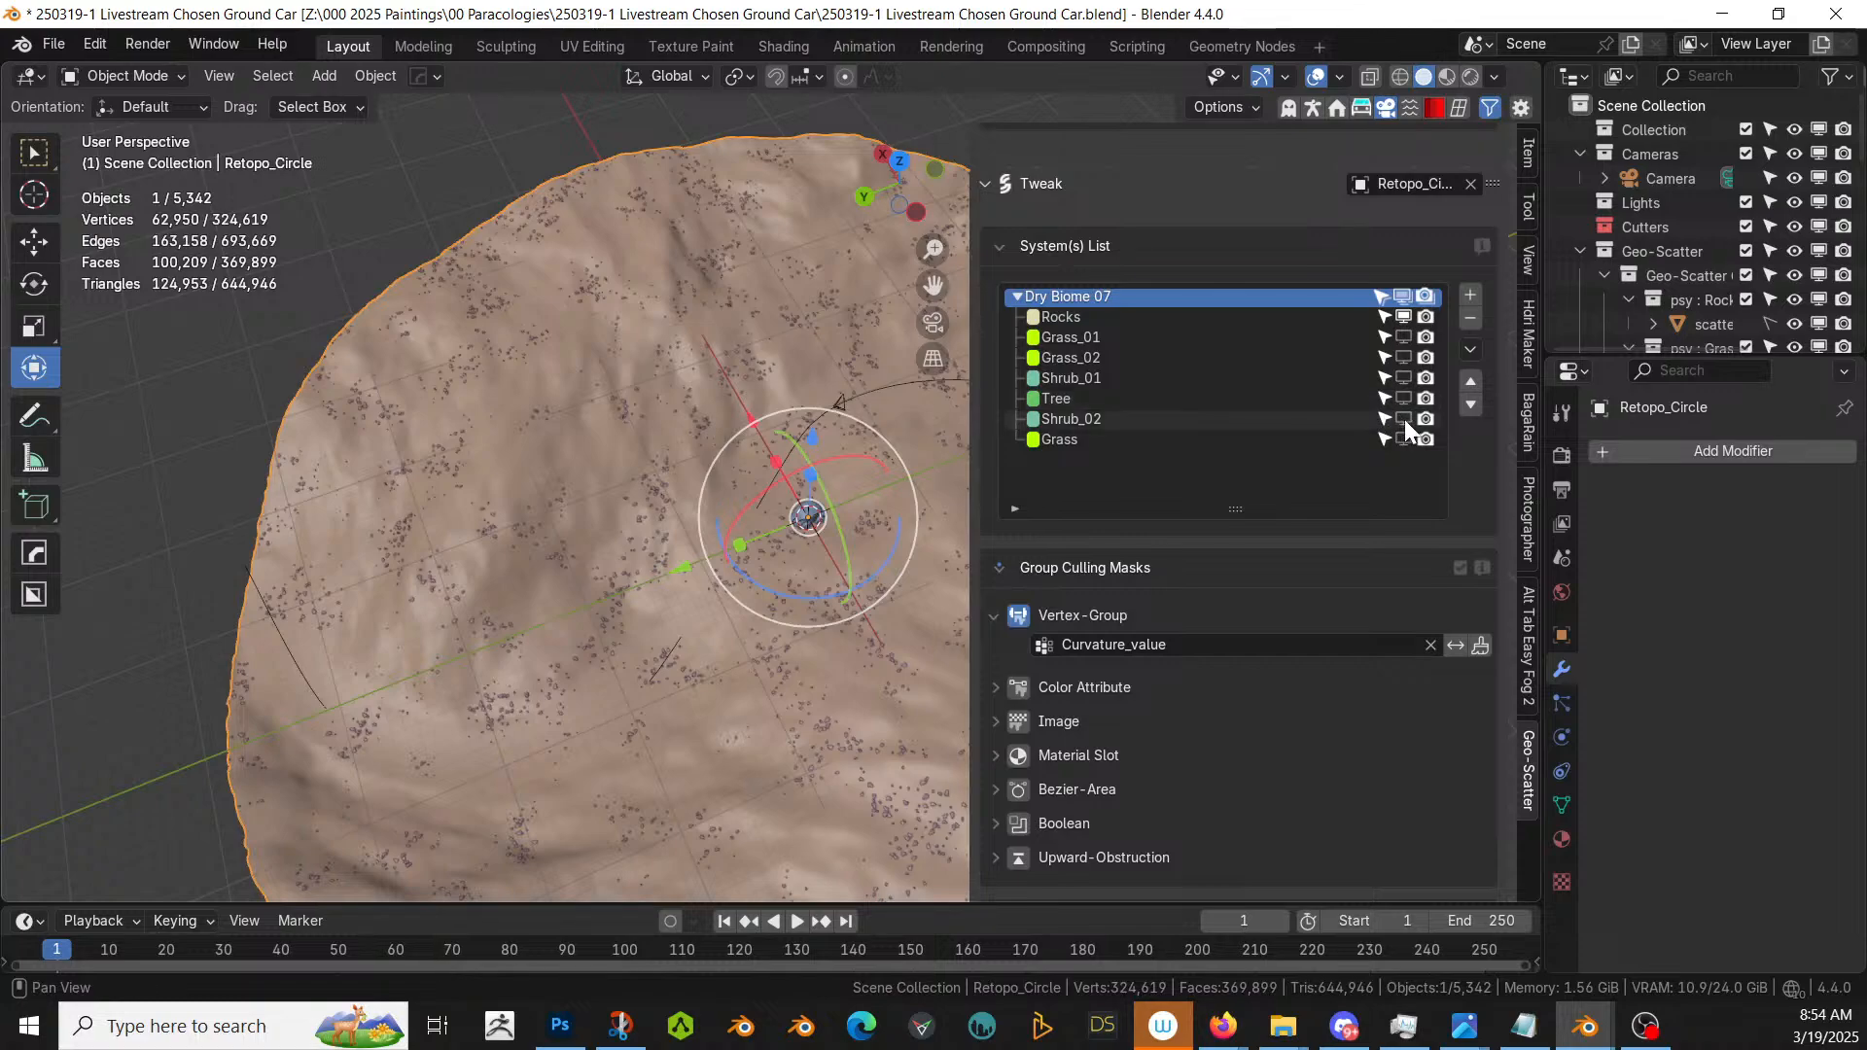
{"action": "left_click", "coordinate": [1458, 645]}
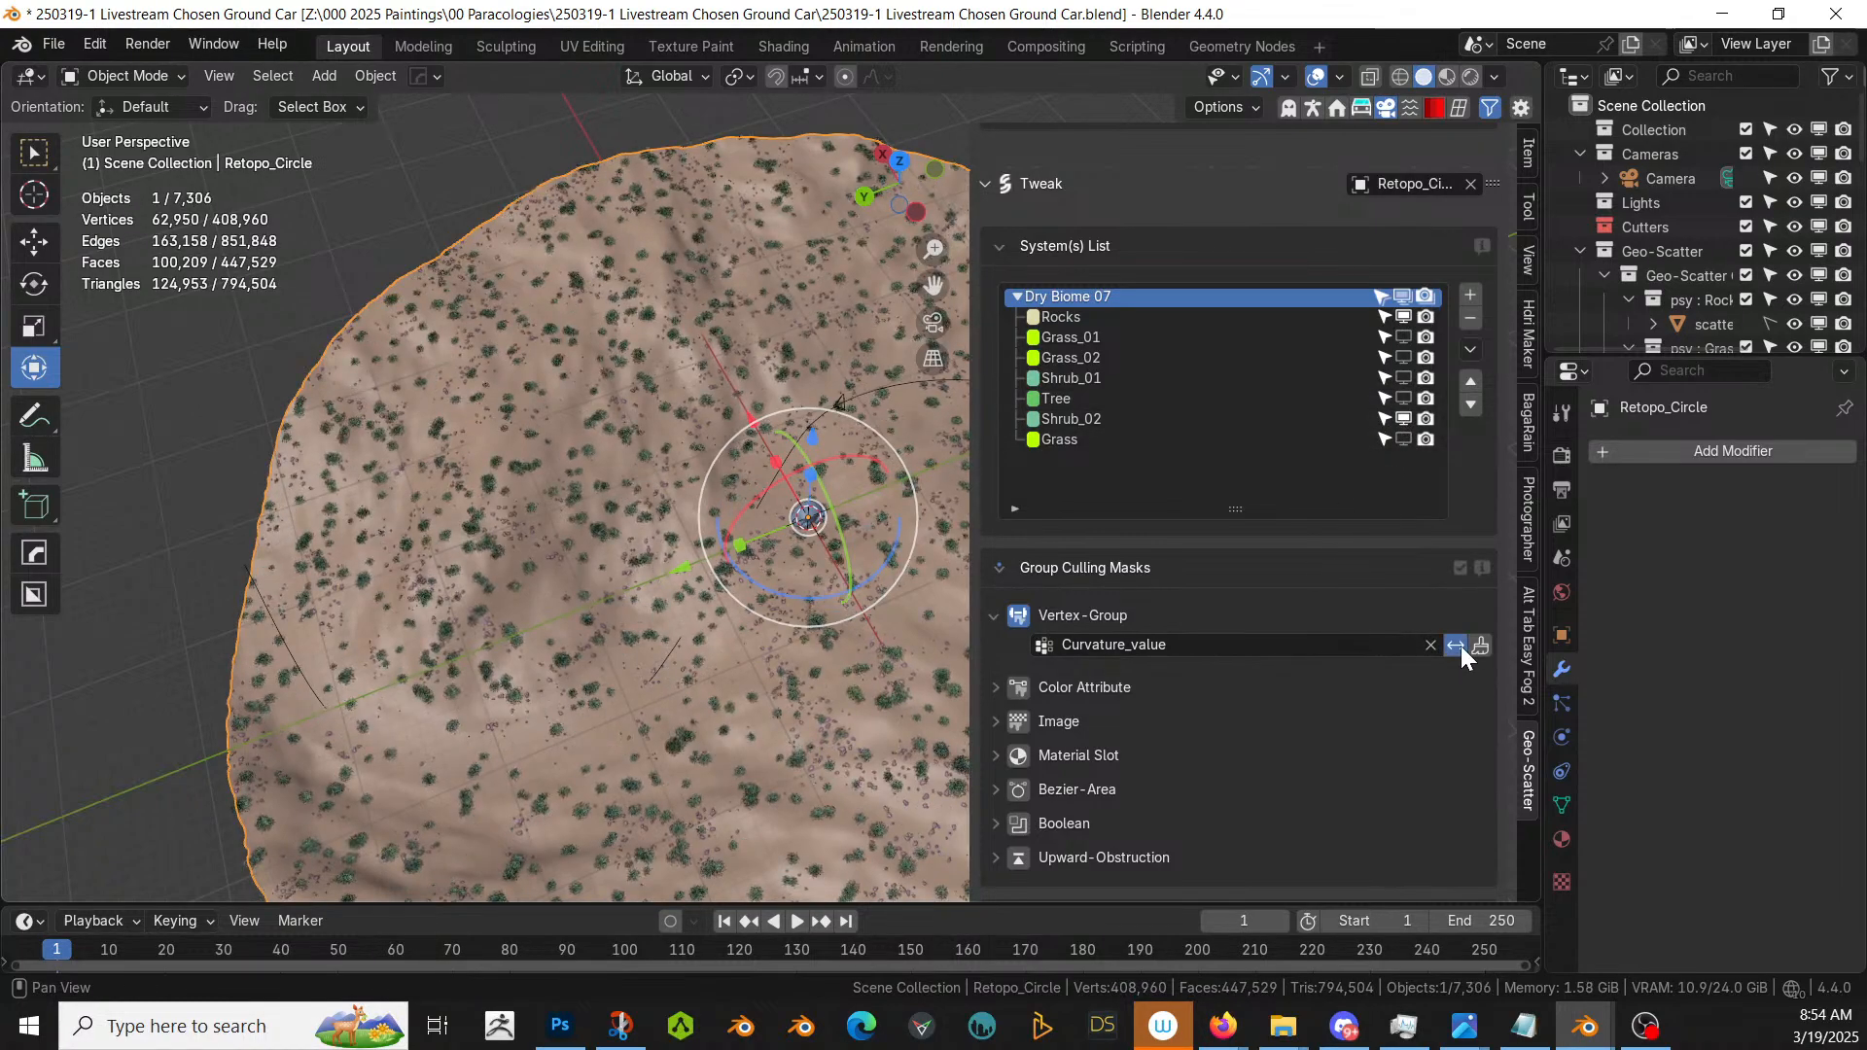
{"action": "middle_click_drag", "start_coordinate": [692, 612], "coordinate": [387, 452]}
{"action": "scroll", "coordinate": [813, 531], "scroll_direction": "up", "scroll_amount": 5}
{"action": "scroll", "coordinate": [387, 452], "scroll_direction": "down", "scroll_amount": 6}
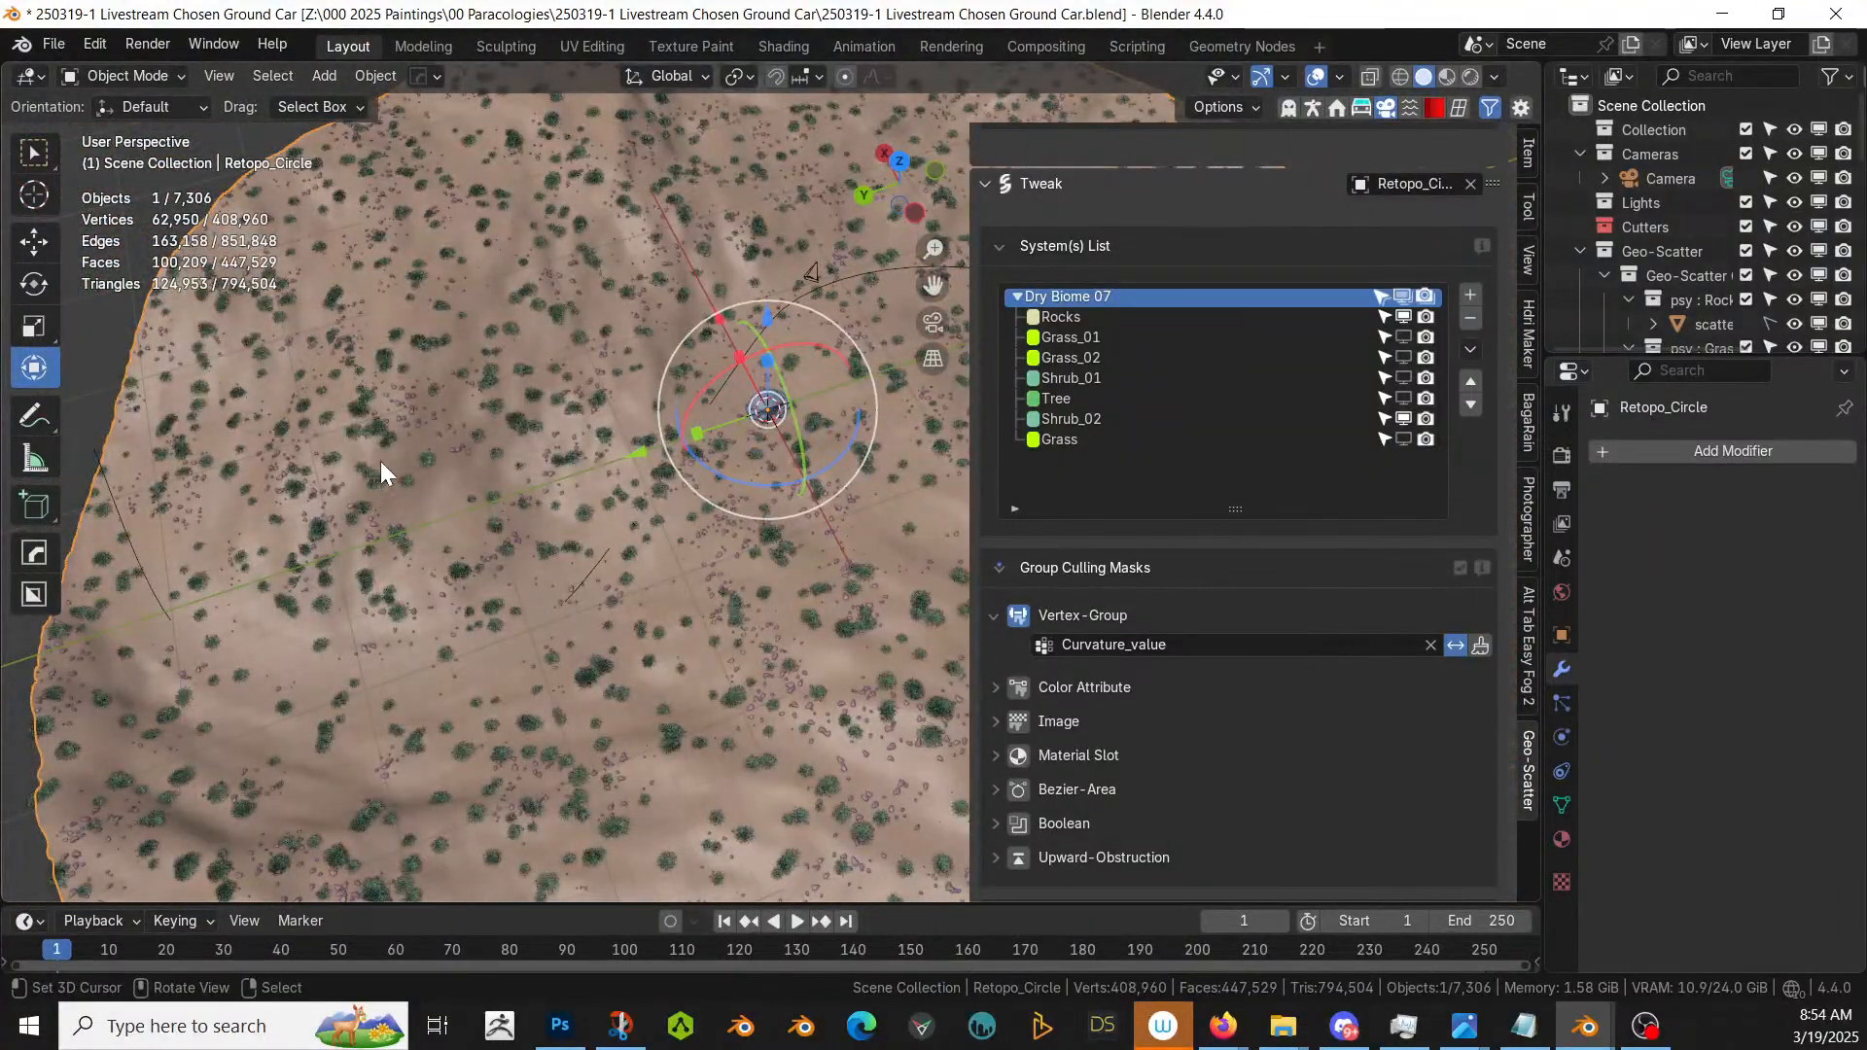
{"action": "left_click", "coordinate": [1456, 646]}
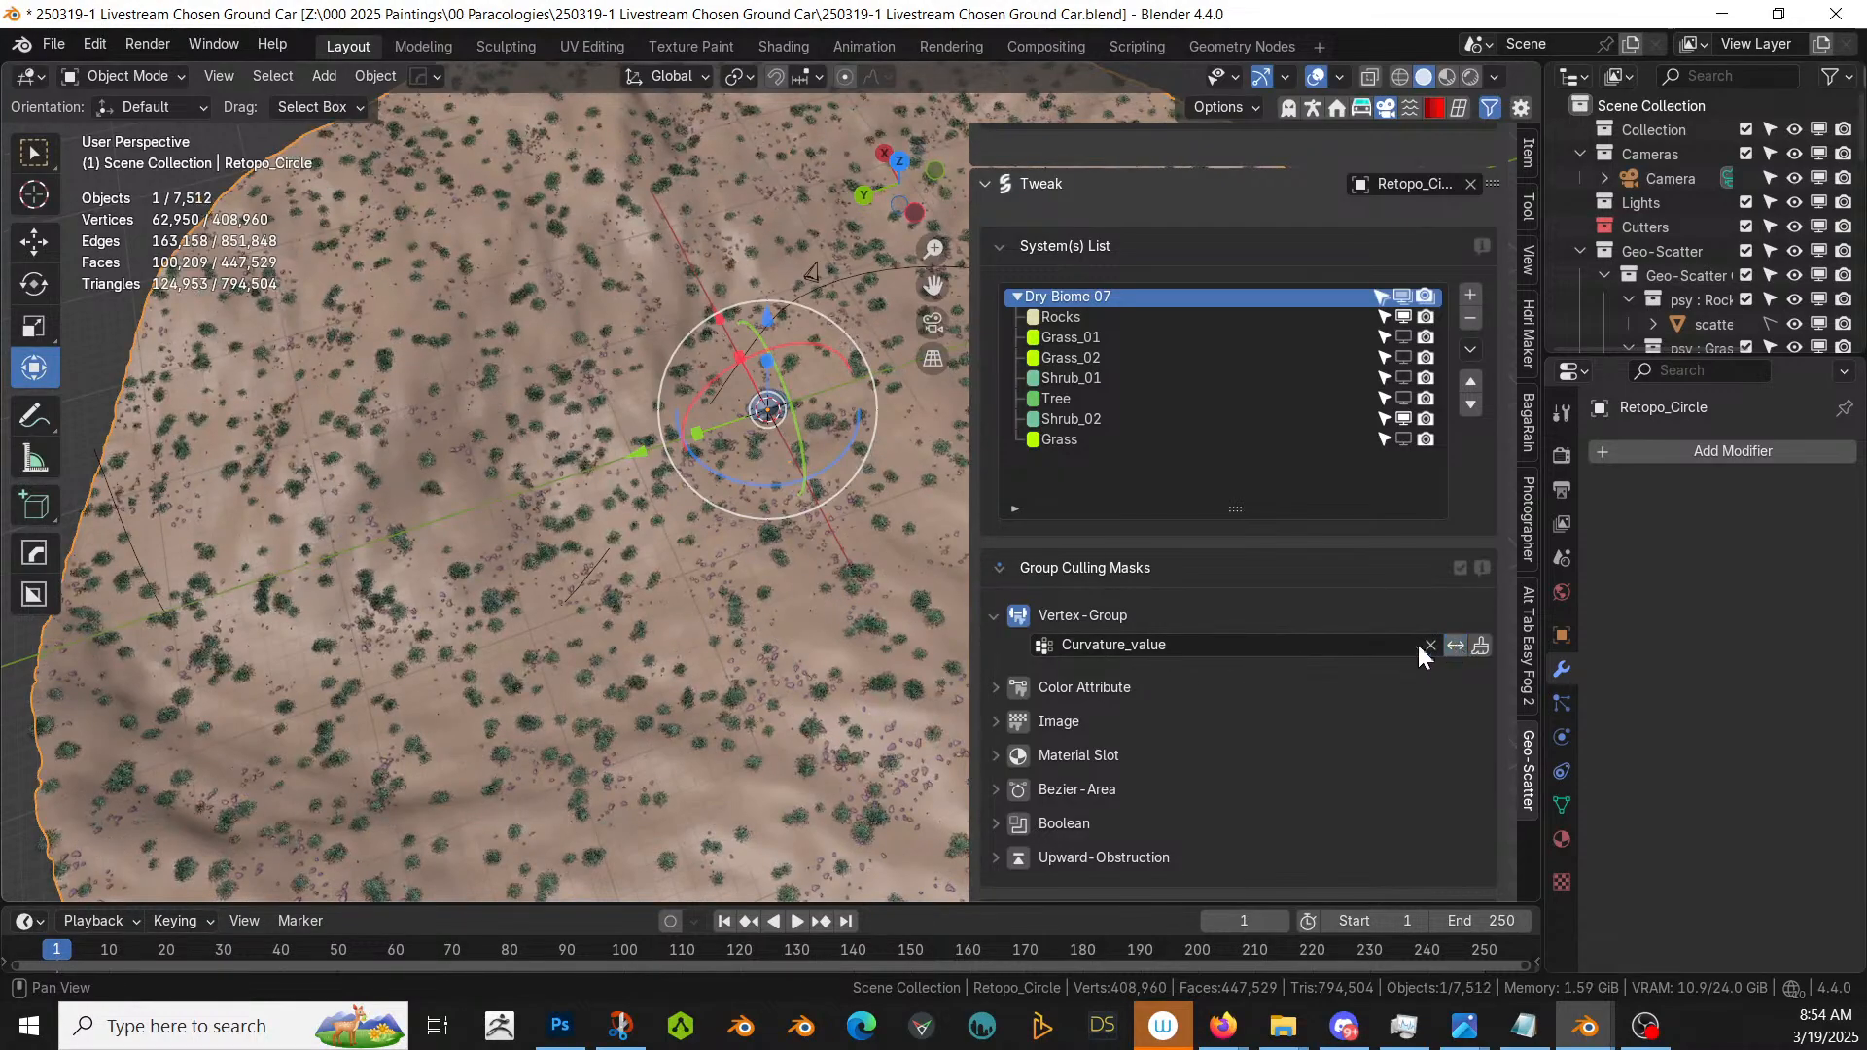
- Examine the rock and shrub distribution from above and at ground level, toggling the curvature mask's inversion on and off
{"action": "middle_click_drag", "start_coordinate": [696, 492], "coordinate": [698, 587]}
{"action": "key", "text": "KP_7"}
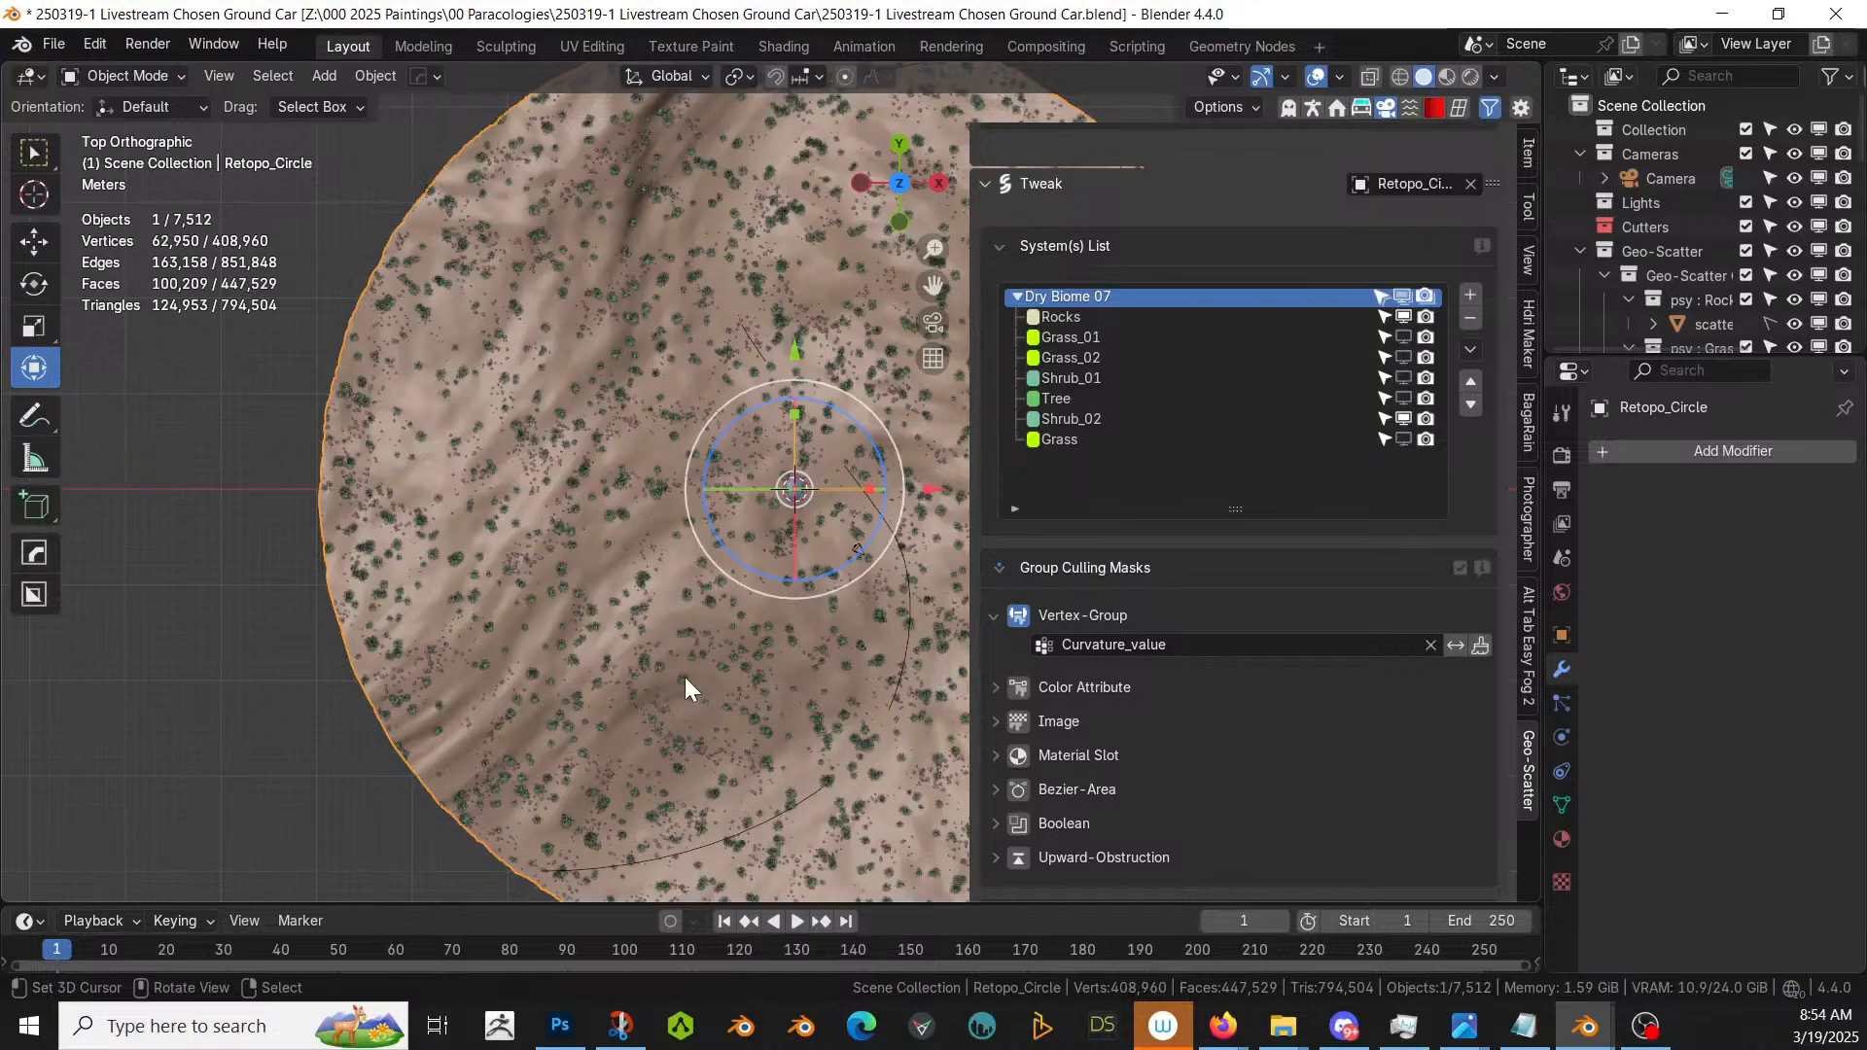
{"action": "middle_click_drag", "start_coordinate": [687, 688], "coordinate": [720, 519]}
{"action": "scroll", "coordinate": [719, 520], "scroll_direction": "up", "scroll_amount": 3}
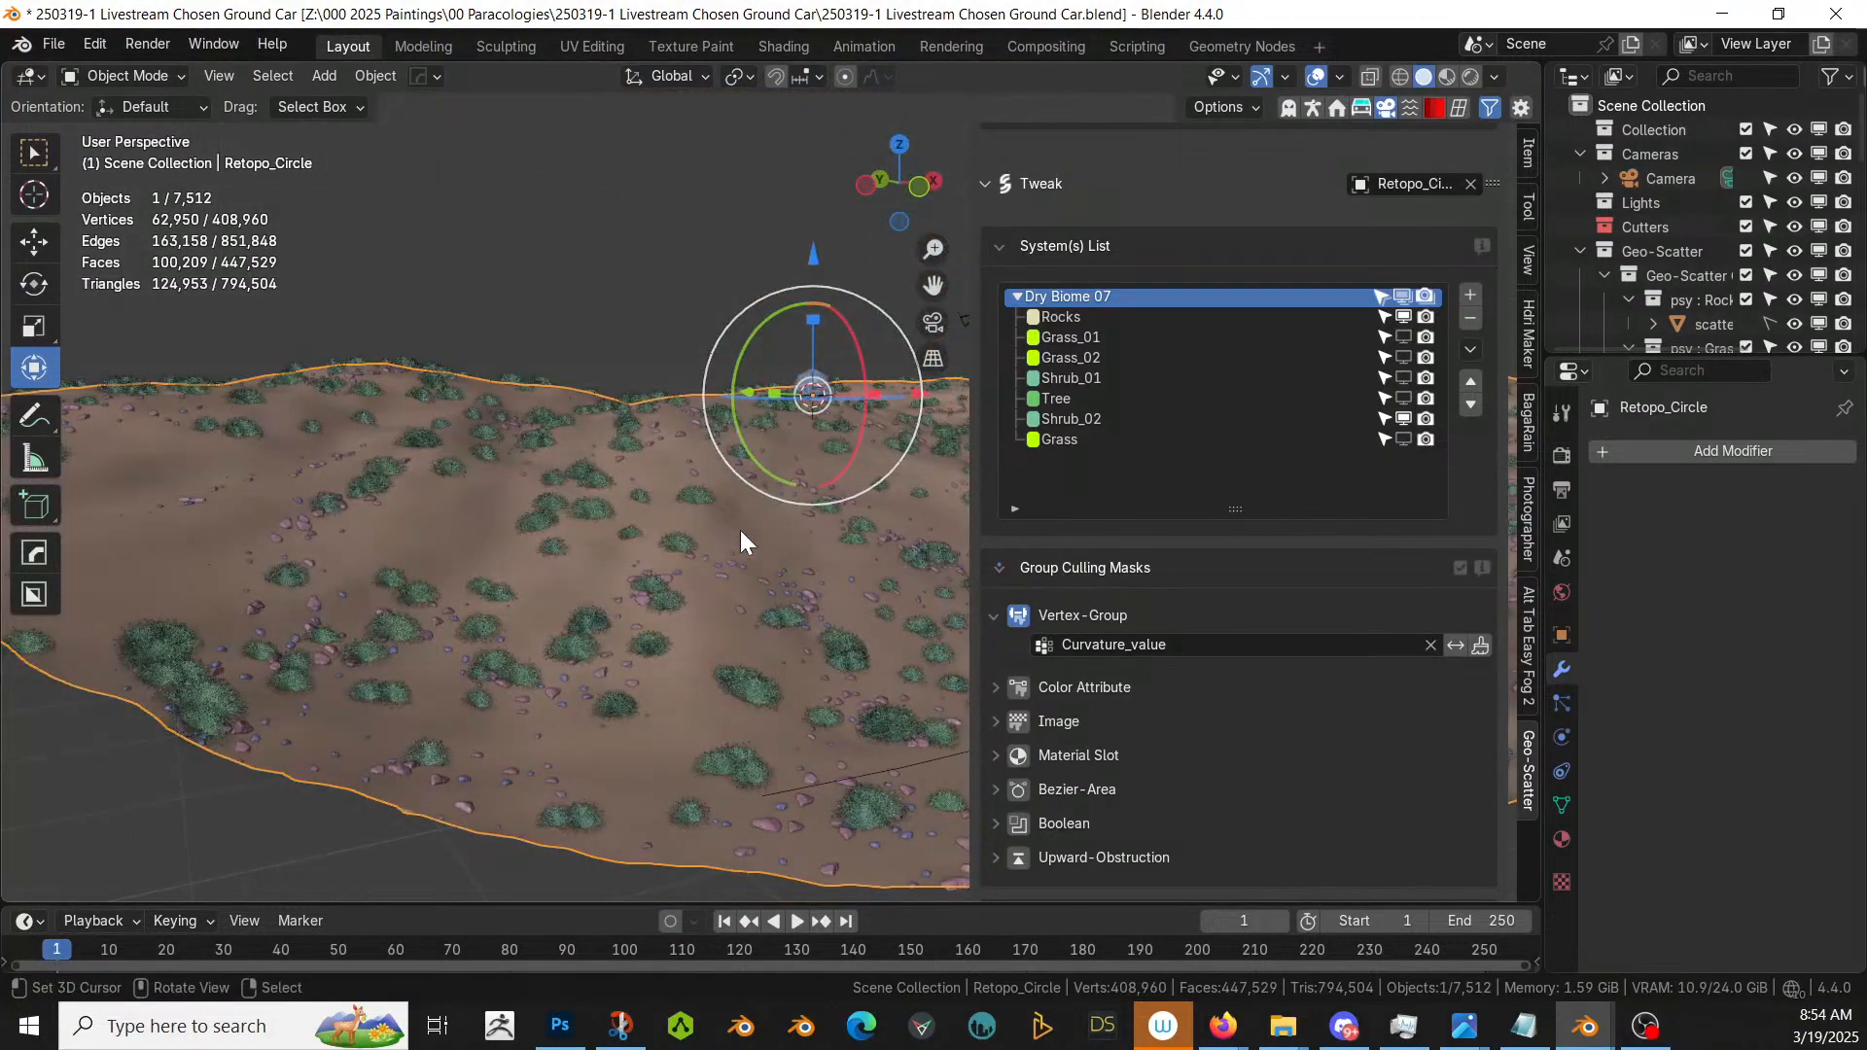
{"action": "left_click", "coordinate": [1456, 645]}
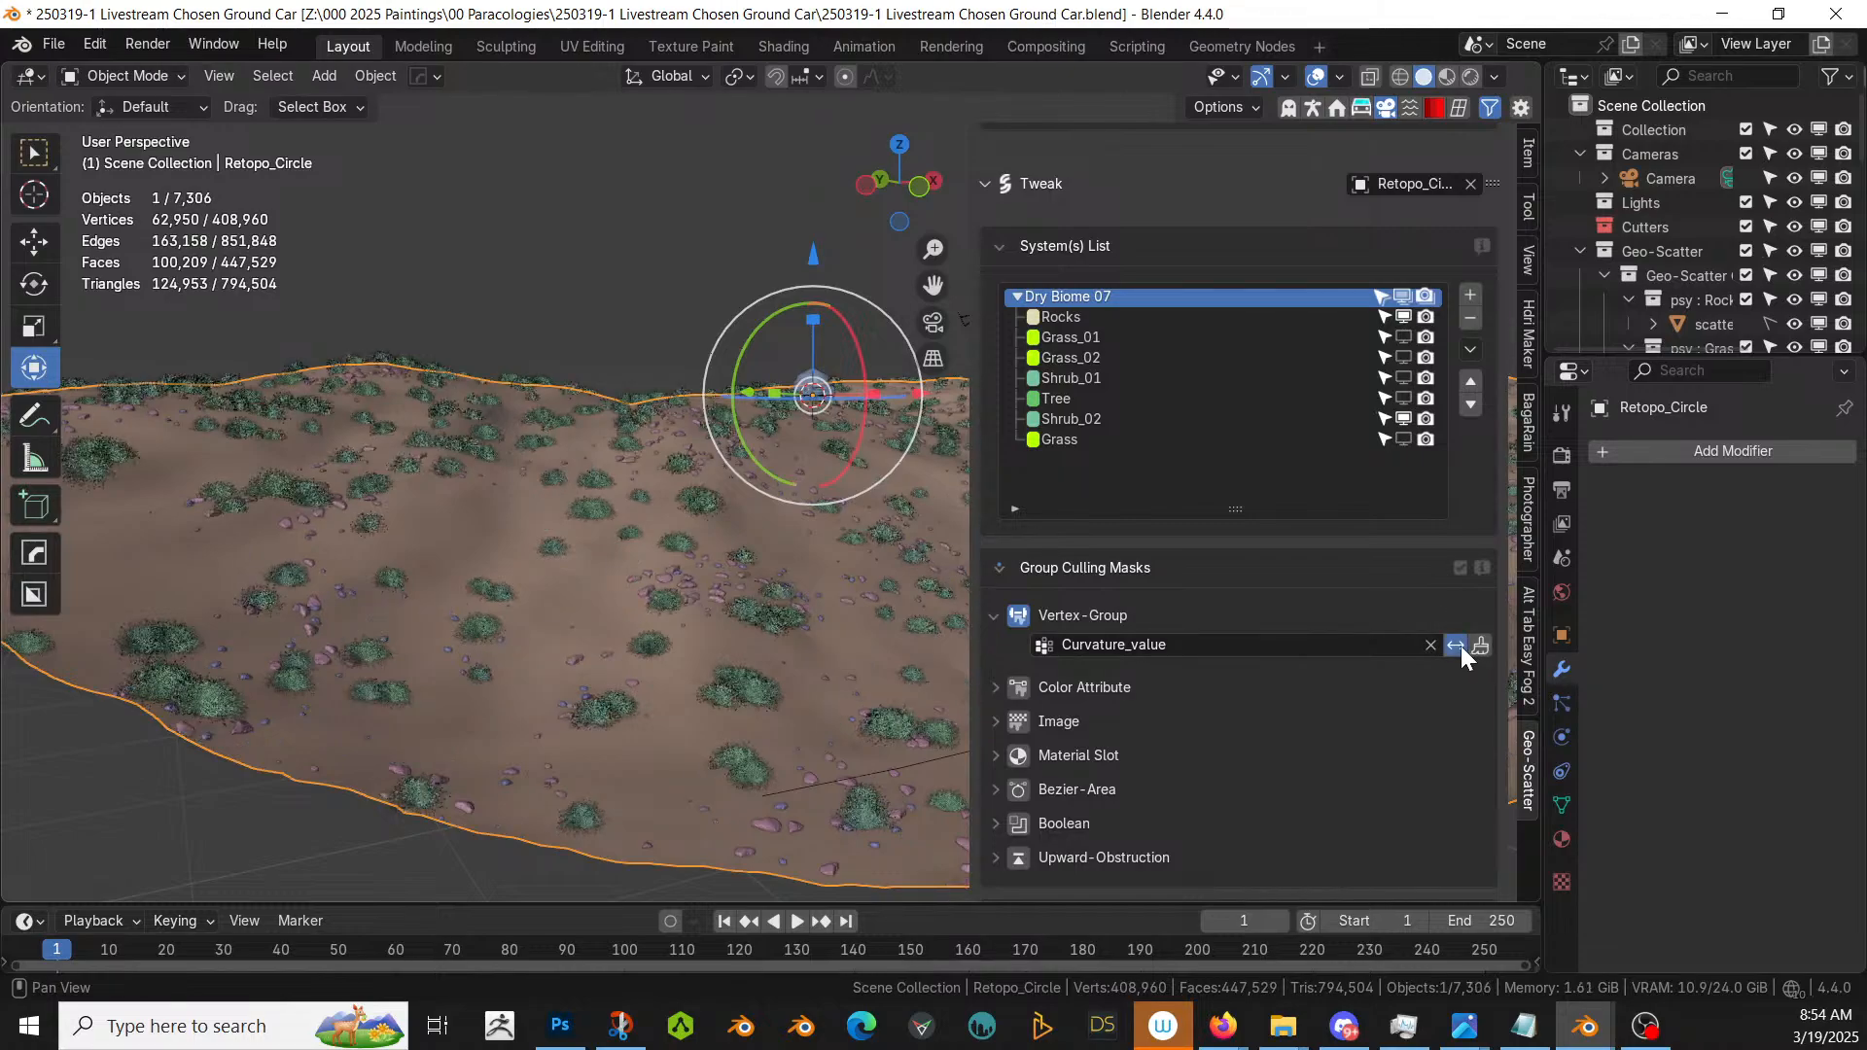
{"action": "middle_click_drag", "start_coordinate": [1011, 583], "coordinate": [657, 595]}
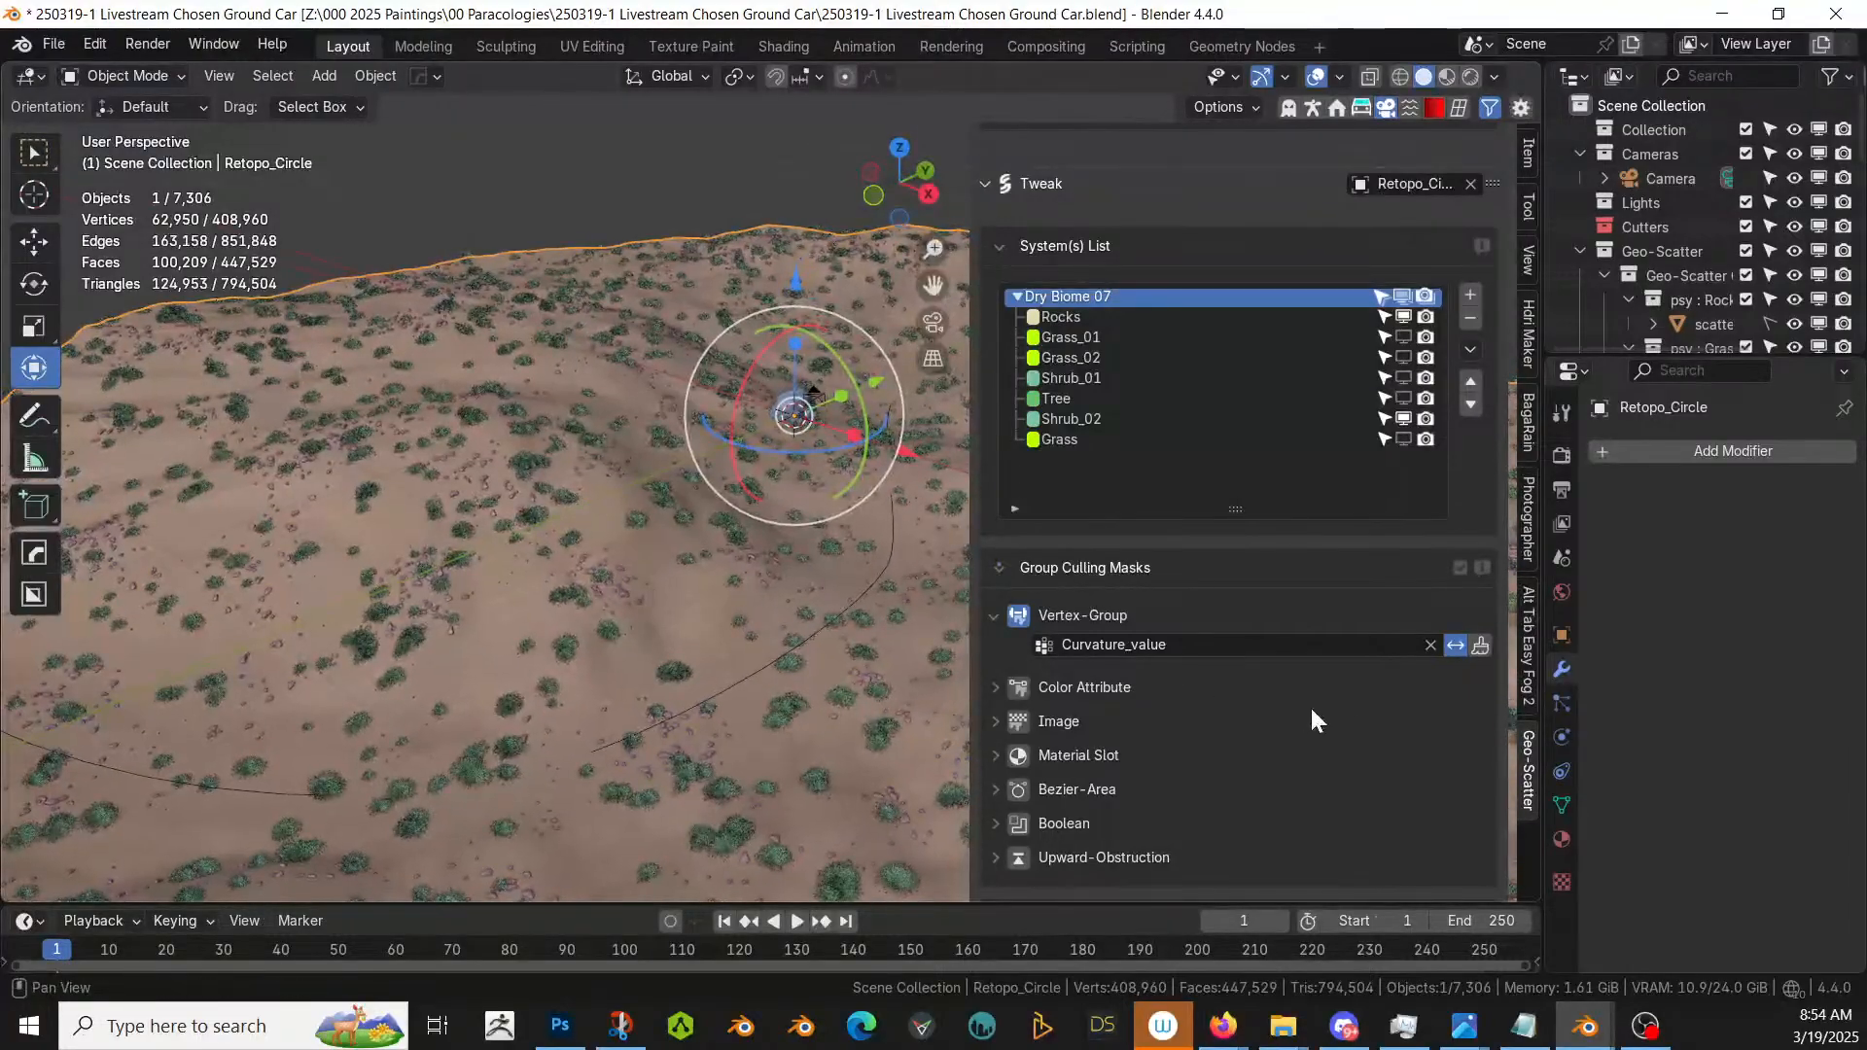
{"action": "left_click", "coordinate": [1457, 646]}
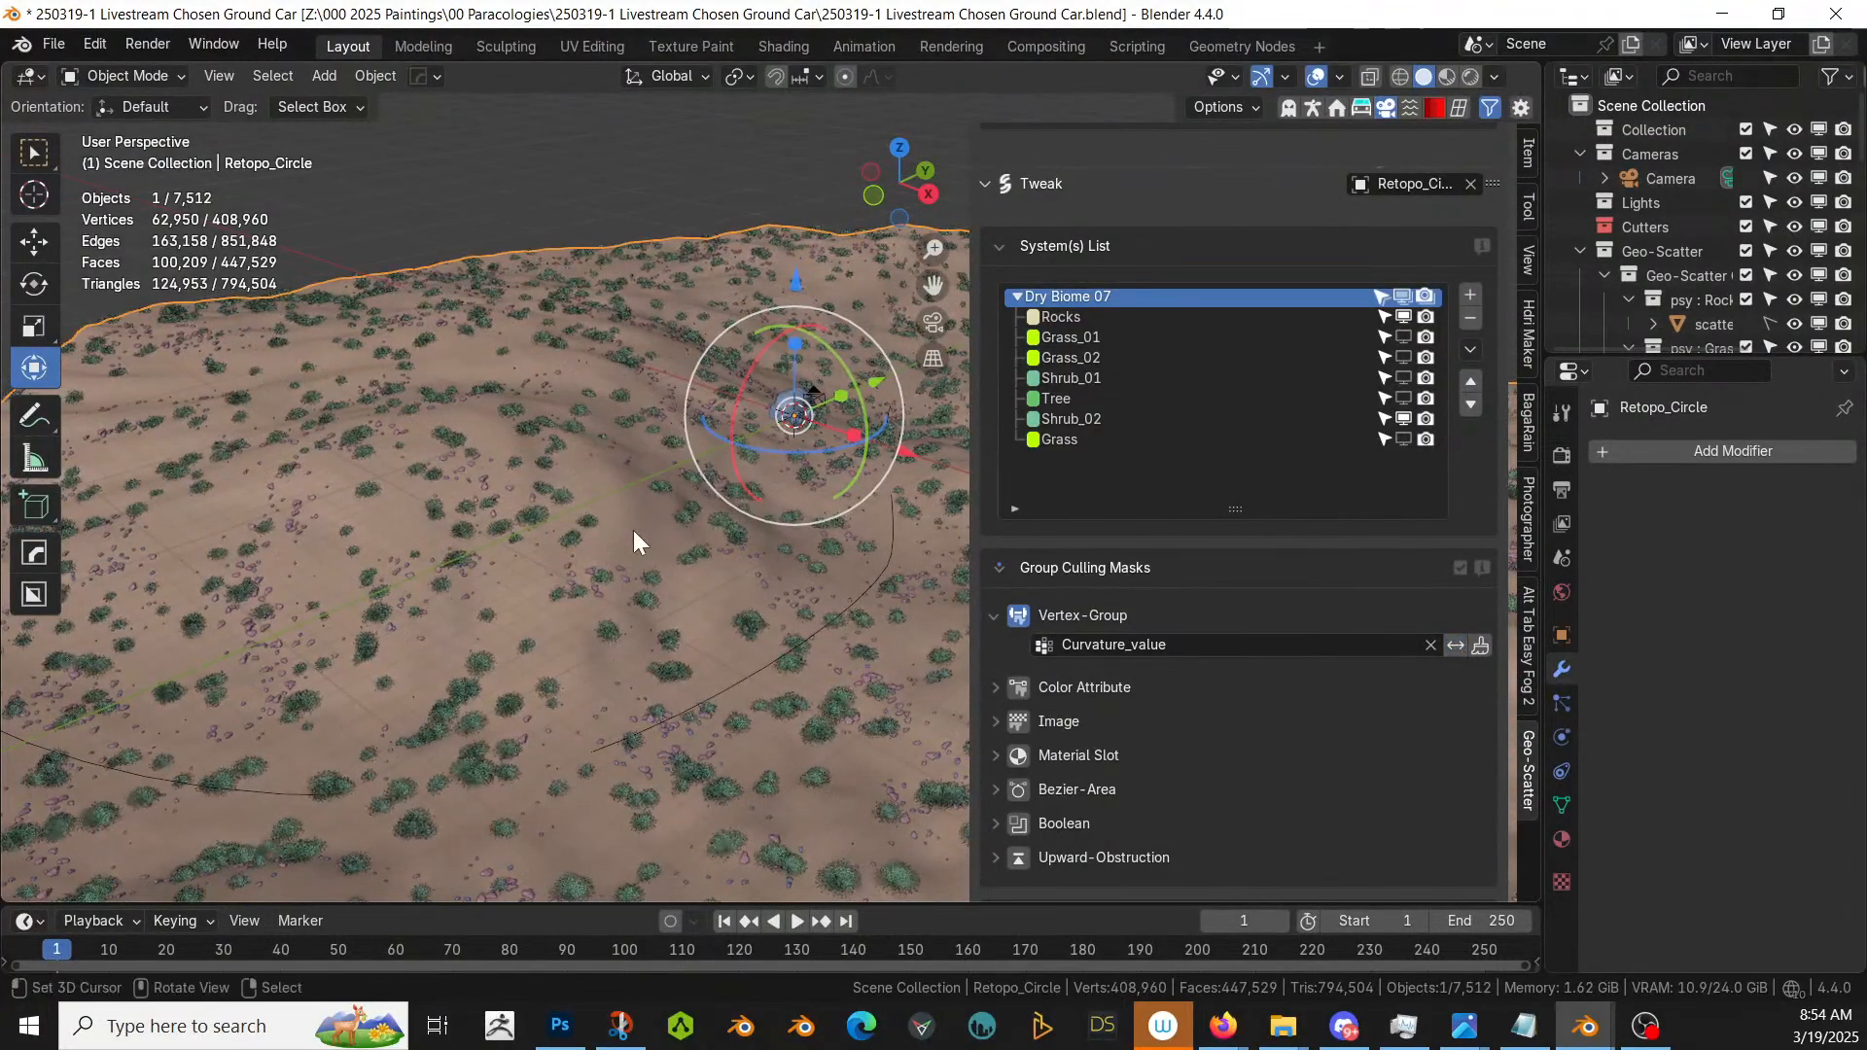
- Inspect the shrubs near the car up close and invert the Curvature_value culling mask
{"action": "scroll", "coordinate": [633, 529], "scroll_direction": "up", "scroll_amount": 3}
{"action": "scroll", "coordinate": [633, 528], "scroll_direction": "up", "scroll_amount": 2}
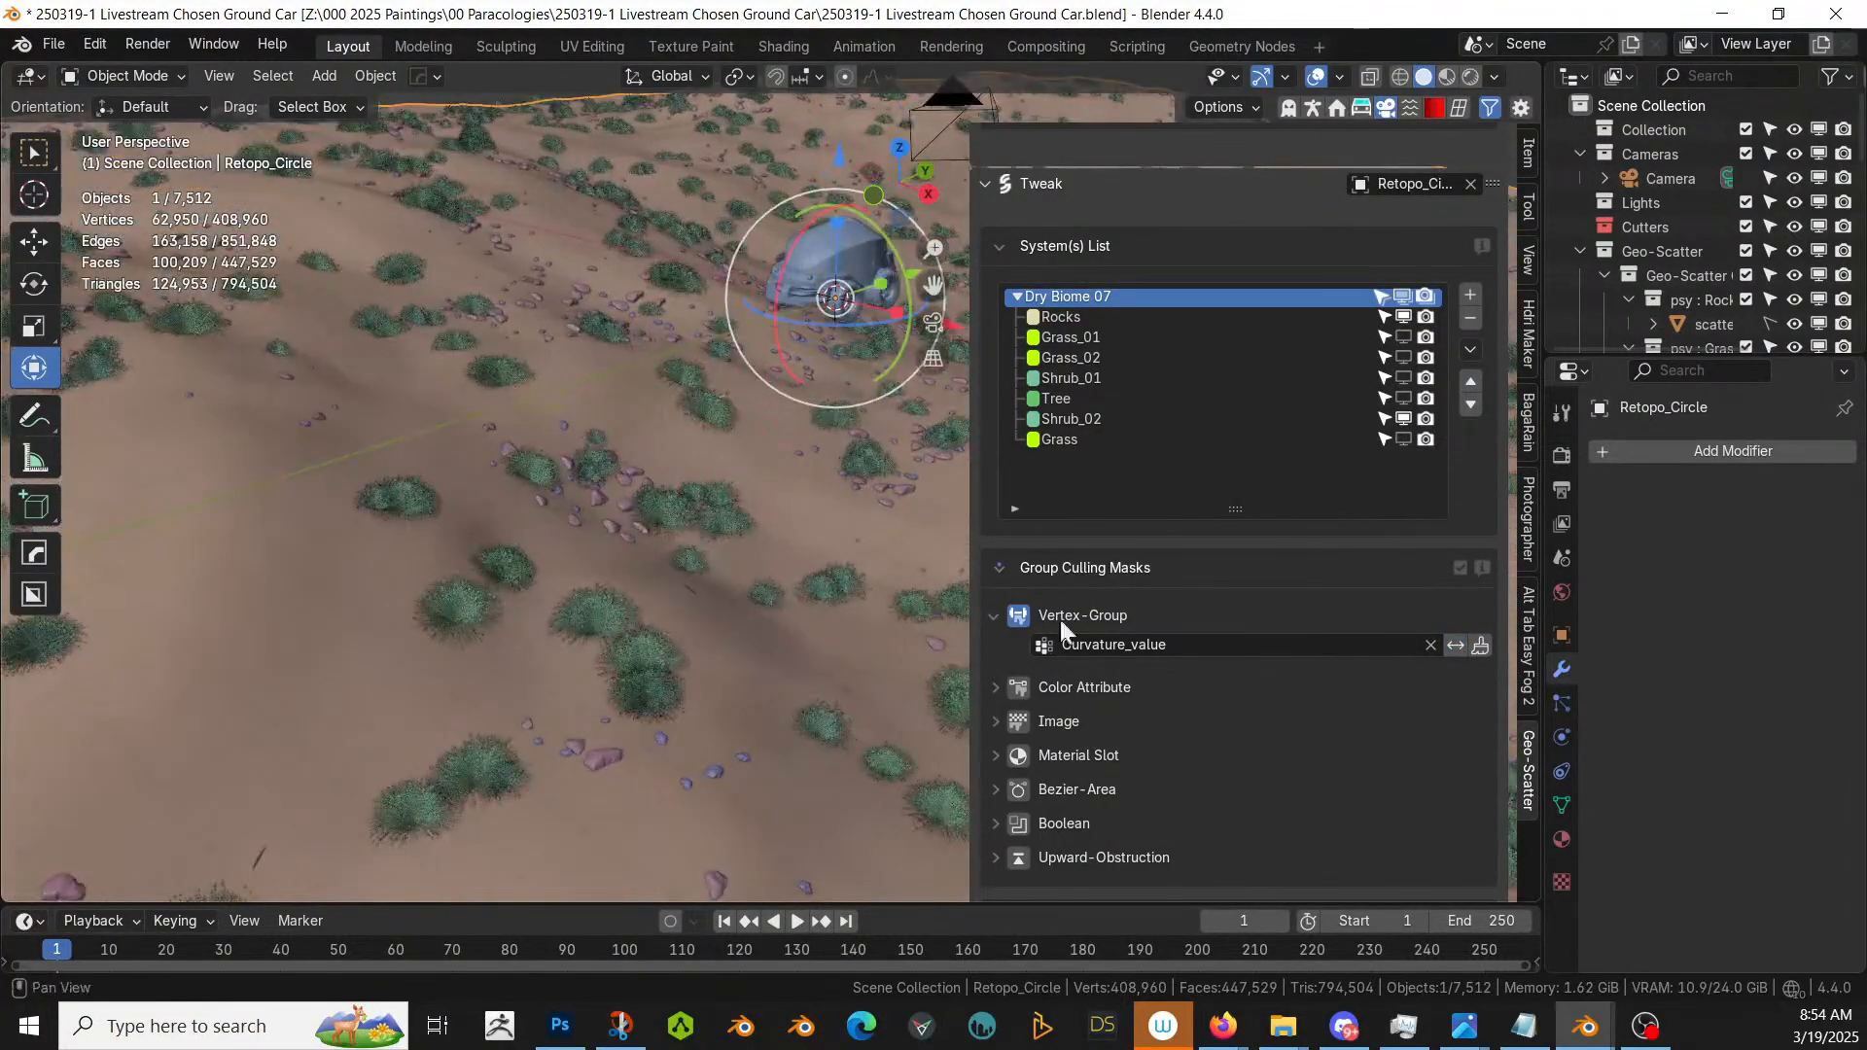
{"action": "left_click", "coordinate": [1456, 645]}
{"action": "middle_click_drag", "start_coordinate": [804, 590], "coordinate": [579, 620]}
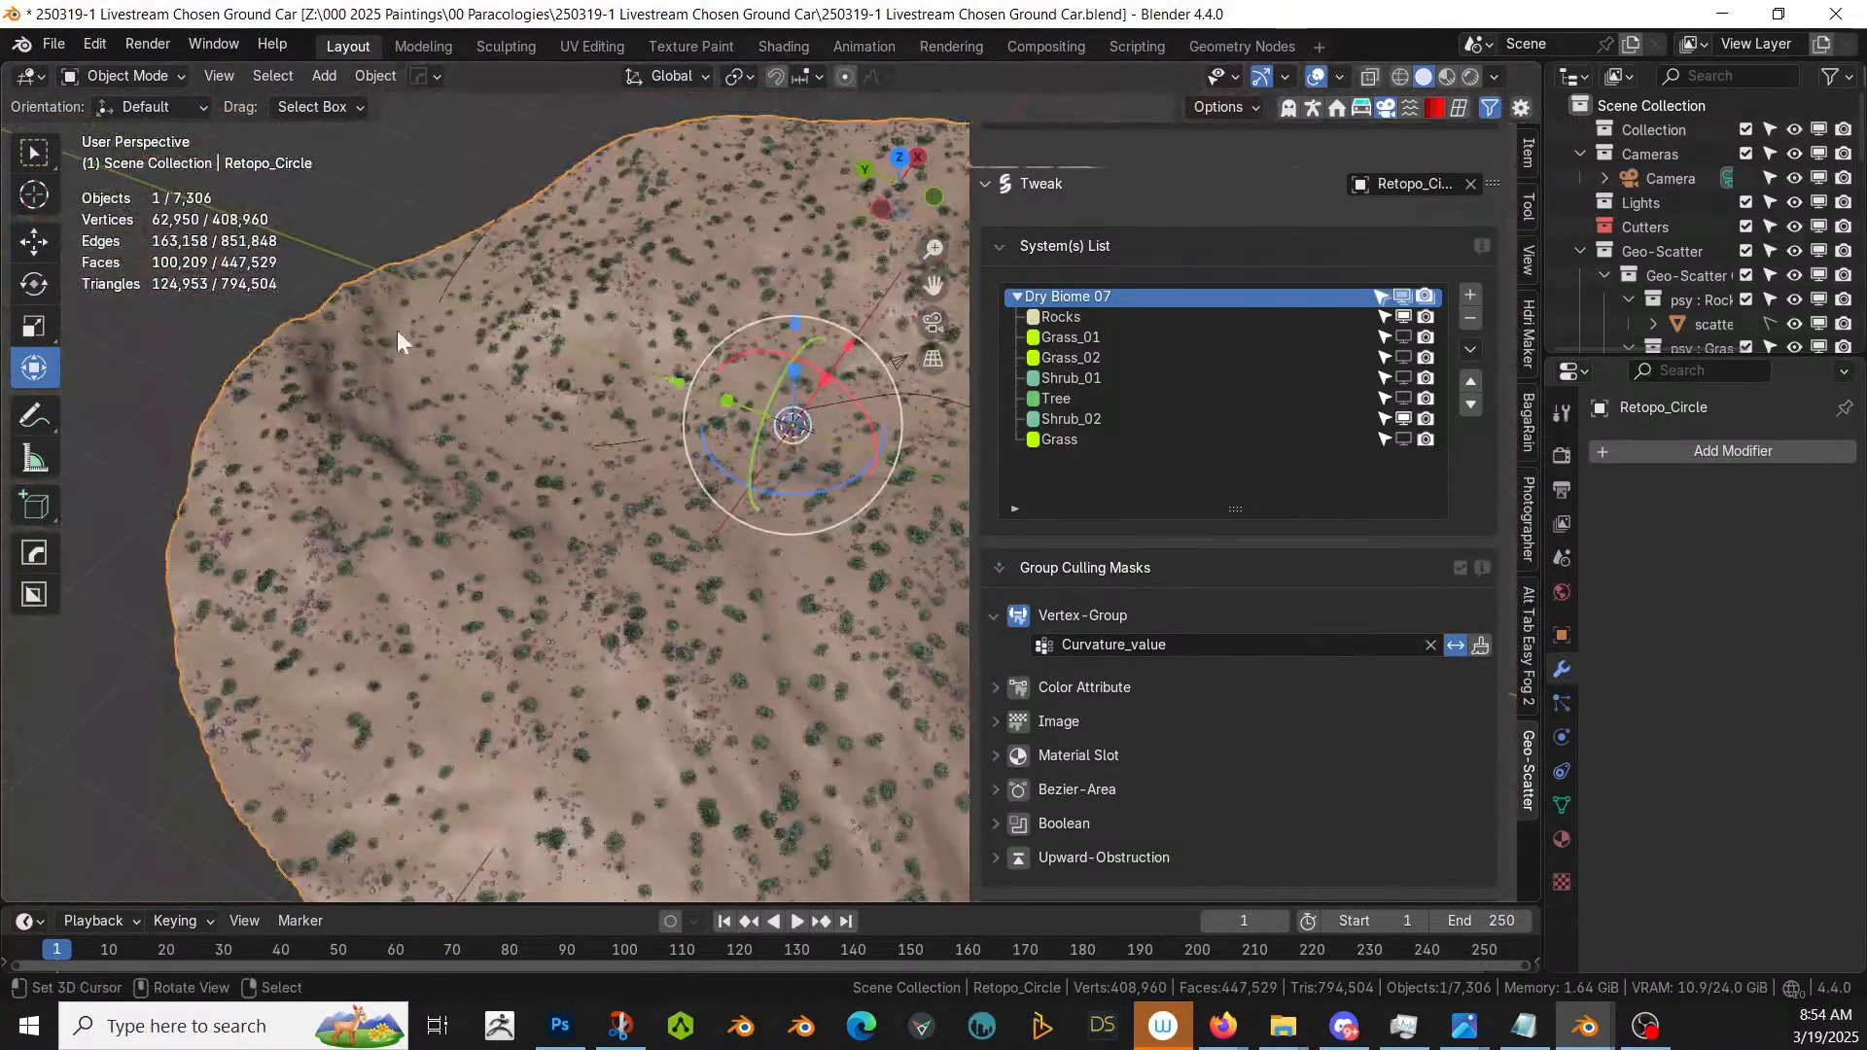
- Put the terrain in Weight Paint mode and examine the curvature weights around the flattened path and car
{"action": "left_click", "coordinate": [144, 78]}
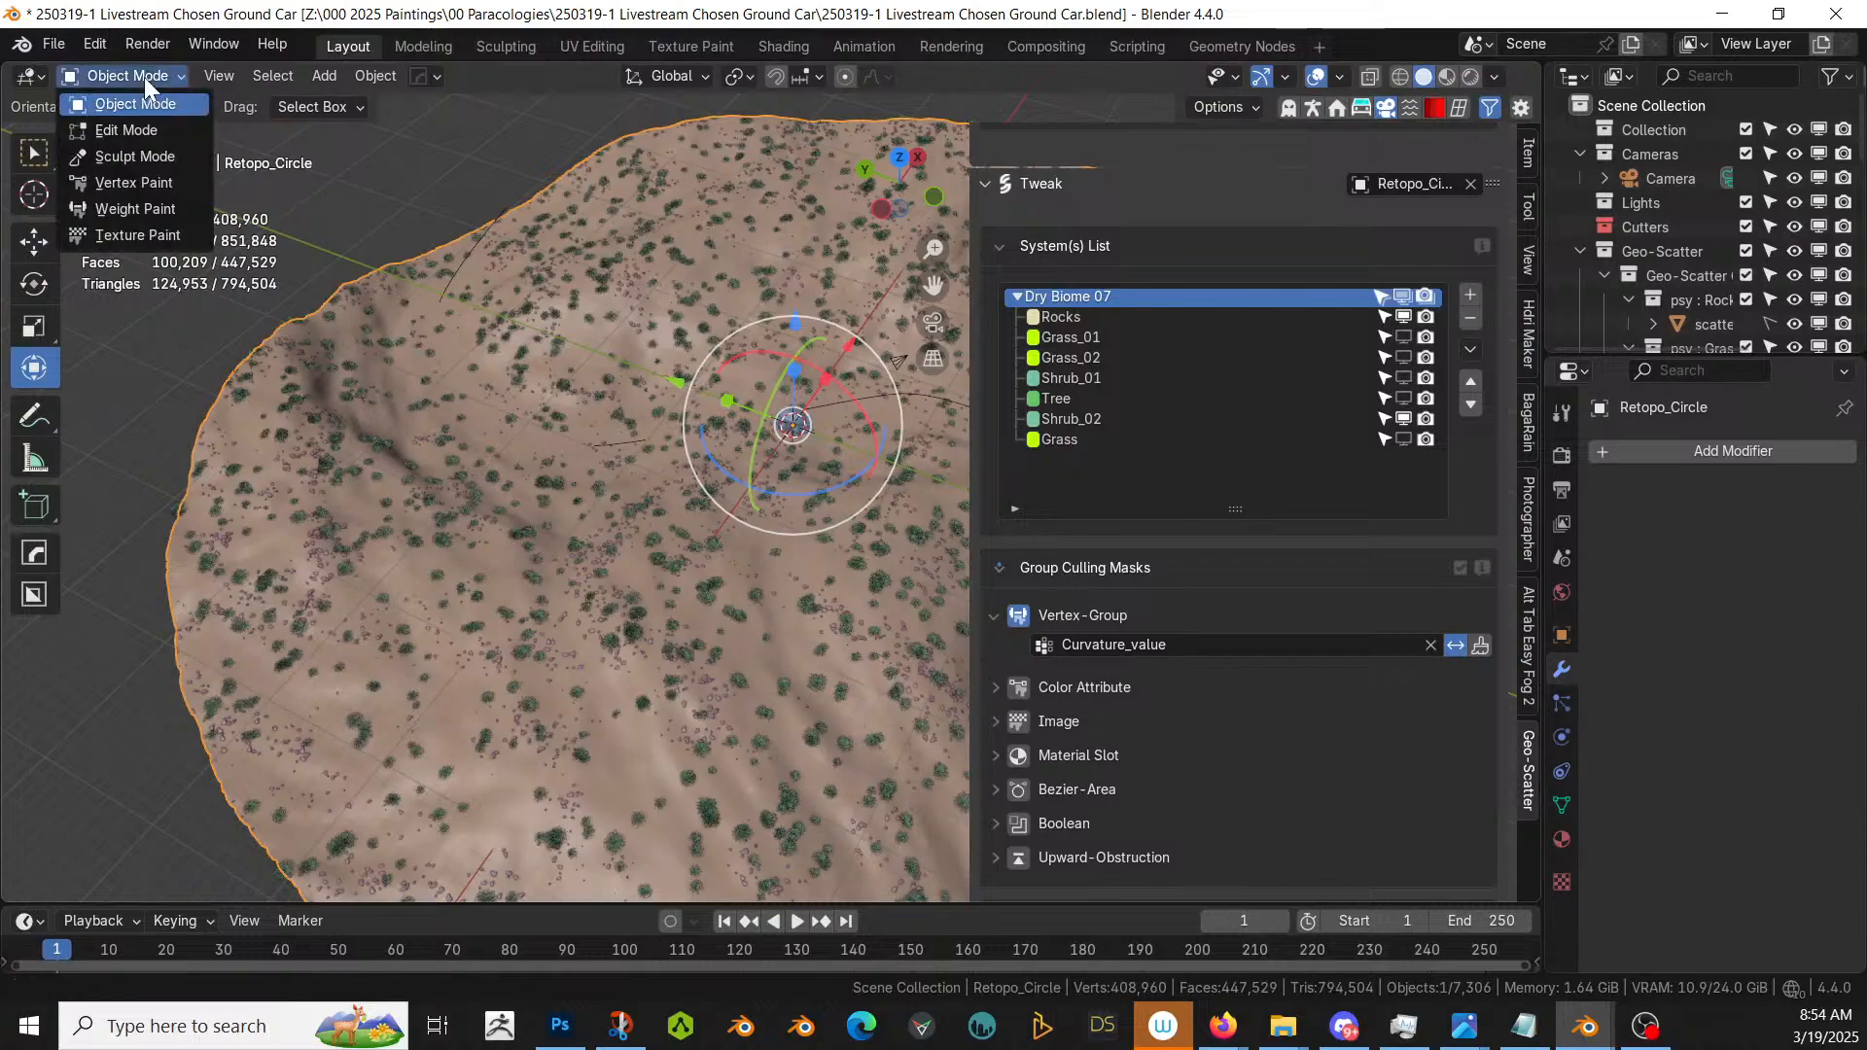
{"action": "left_click", "coordinate": [138, 210]}
{"action": "middle_click_drag", "start_coordinate": [662, 575], "coordinate": [731, 616]}
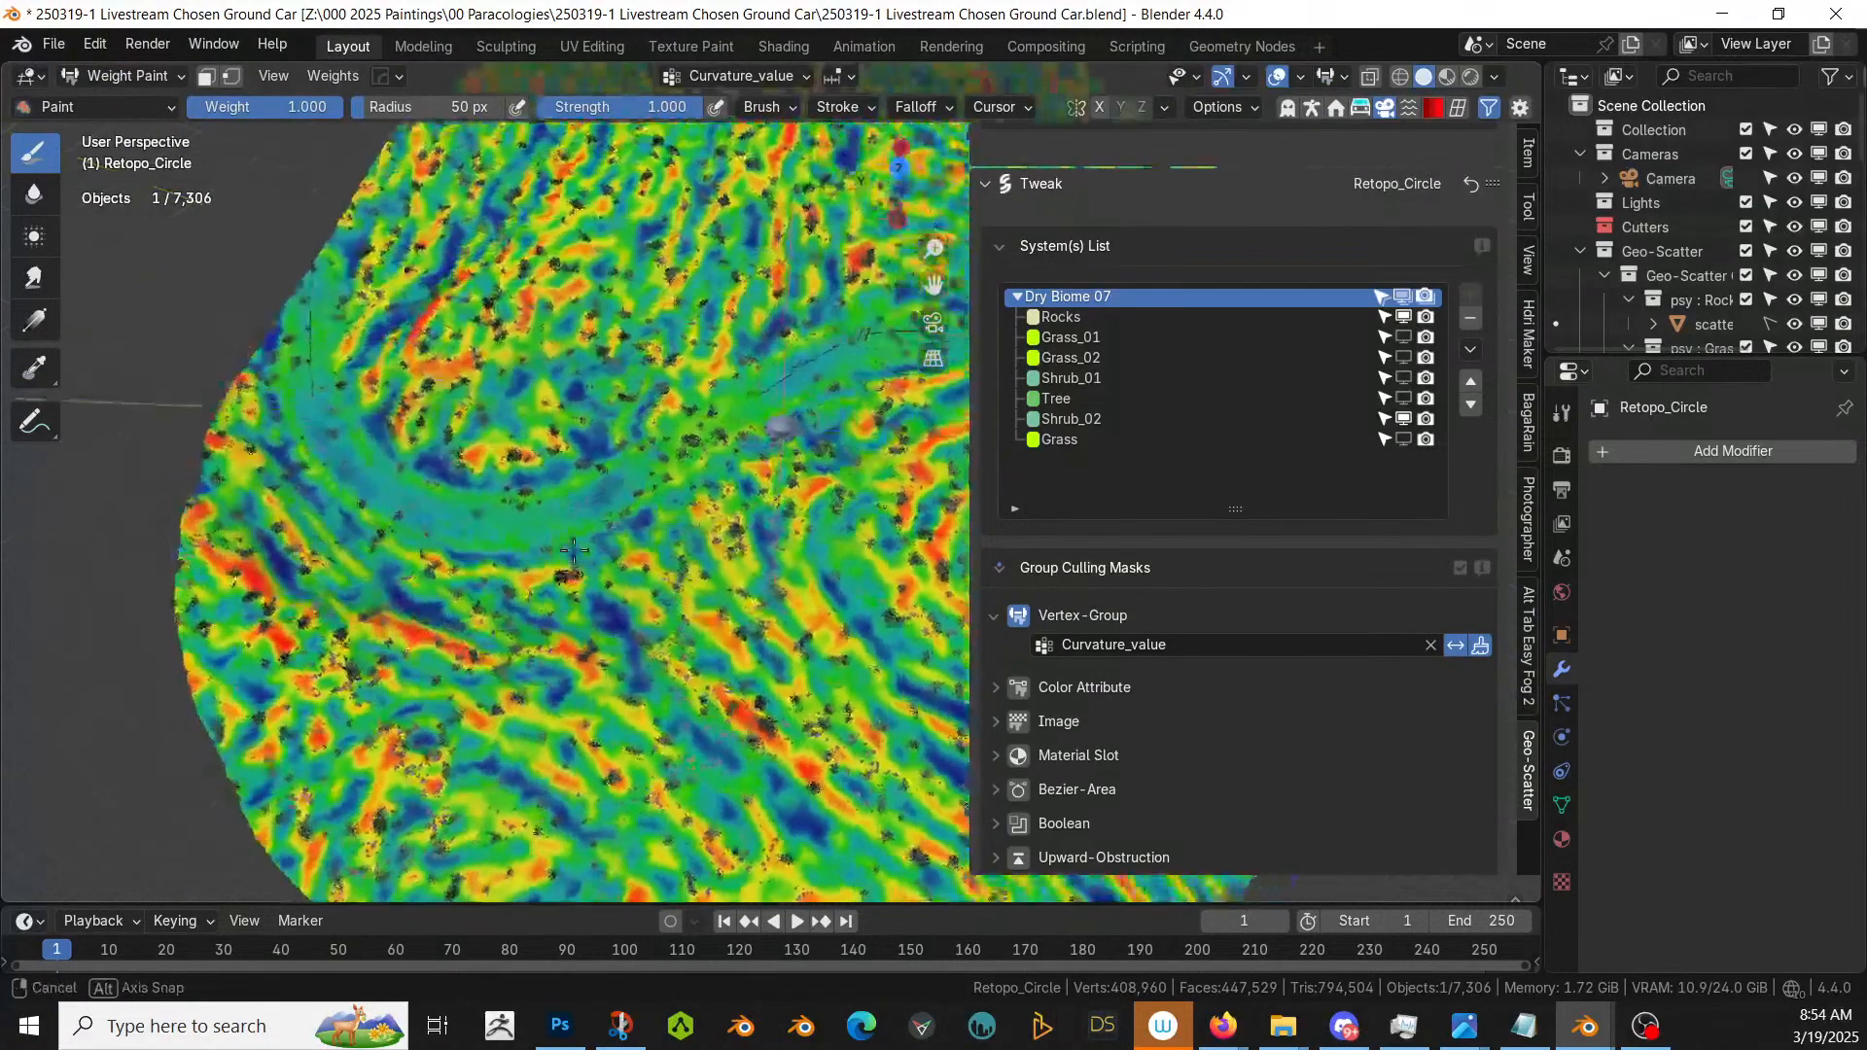
{"action": "scroll", "coordinate": [760, 574], "scroll_direction": "up", "scroll_amount": 3}
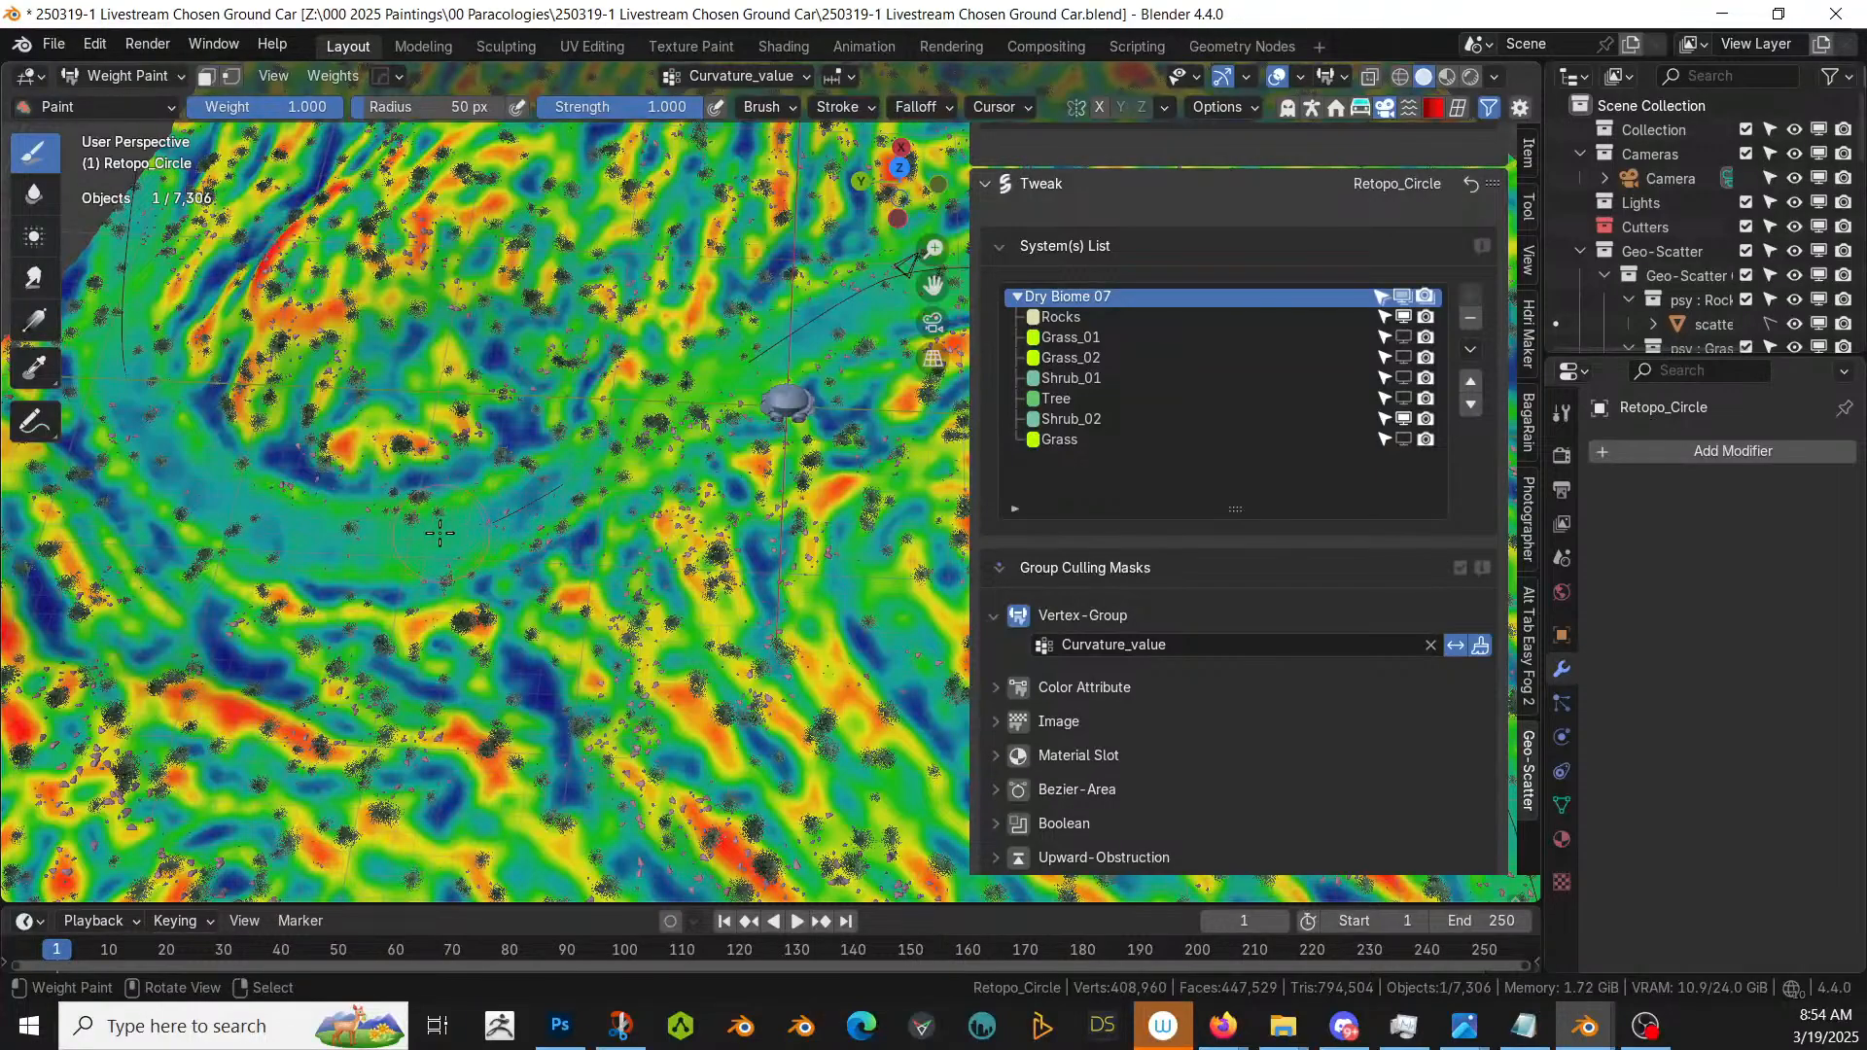
- Try painting the Curvature_value weights along the flattened path's curve with a 50 px brush at full strength, and undo it
{"action": "mouse_move", "coordinate": [394, 536]}
{"action": "left_mouse_down"}
{"action": "mouse_move", "coordinate": [520, 520]}
{"action": "mouse_move", "coordinate": [661, 439]}
{"action": "mouse_move", "coordinate": [368, 534]}
{"action": "mouse_move", "coordinate": [277, 532]}
{"action": "mouse_move", "coordinate": [173, 465]}
{"action": "mouse_move", "coordinate": [255, 516]}
{"action": "mouse_move", "coordinate": [361, 533]}
{"action": "mouse_move", "coordinate": [512, 505]}
{"action": "mouse_move", "coordinate": [685, 413]}
{"action": "mouse_move", "coordinate": [530, 520]}
{"action": "mouse_move", "coordinate": [413, 534]}
{"action": "mouse_move", "coordinate": [189, 481]}
{"action": "mouse_move", "coordinate": [141, 408]}
{"action": "mouse_move", "coordinate": [305, 528]}
{"action": "left_mouse_up"}
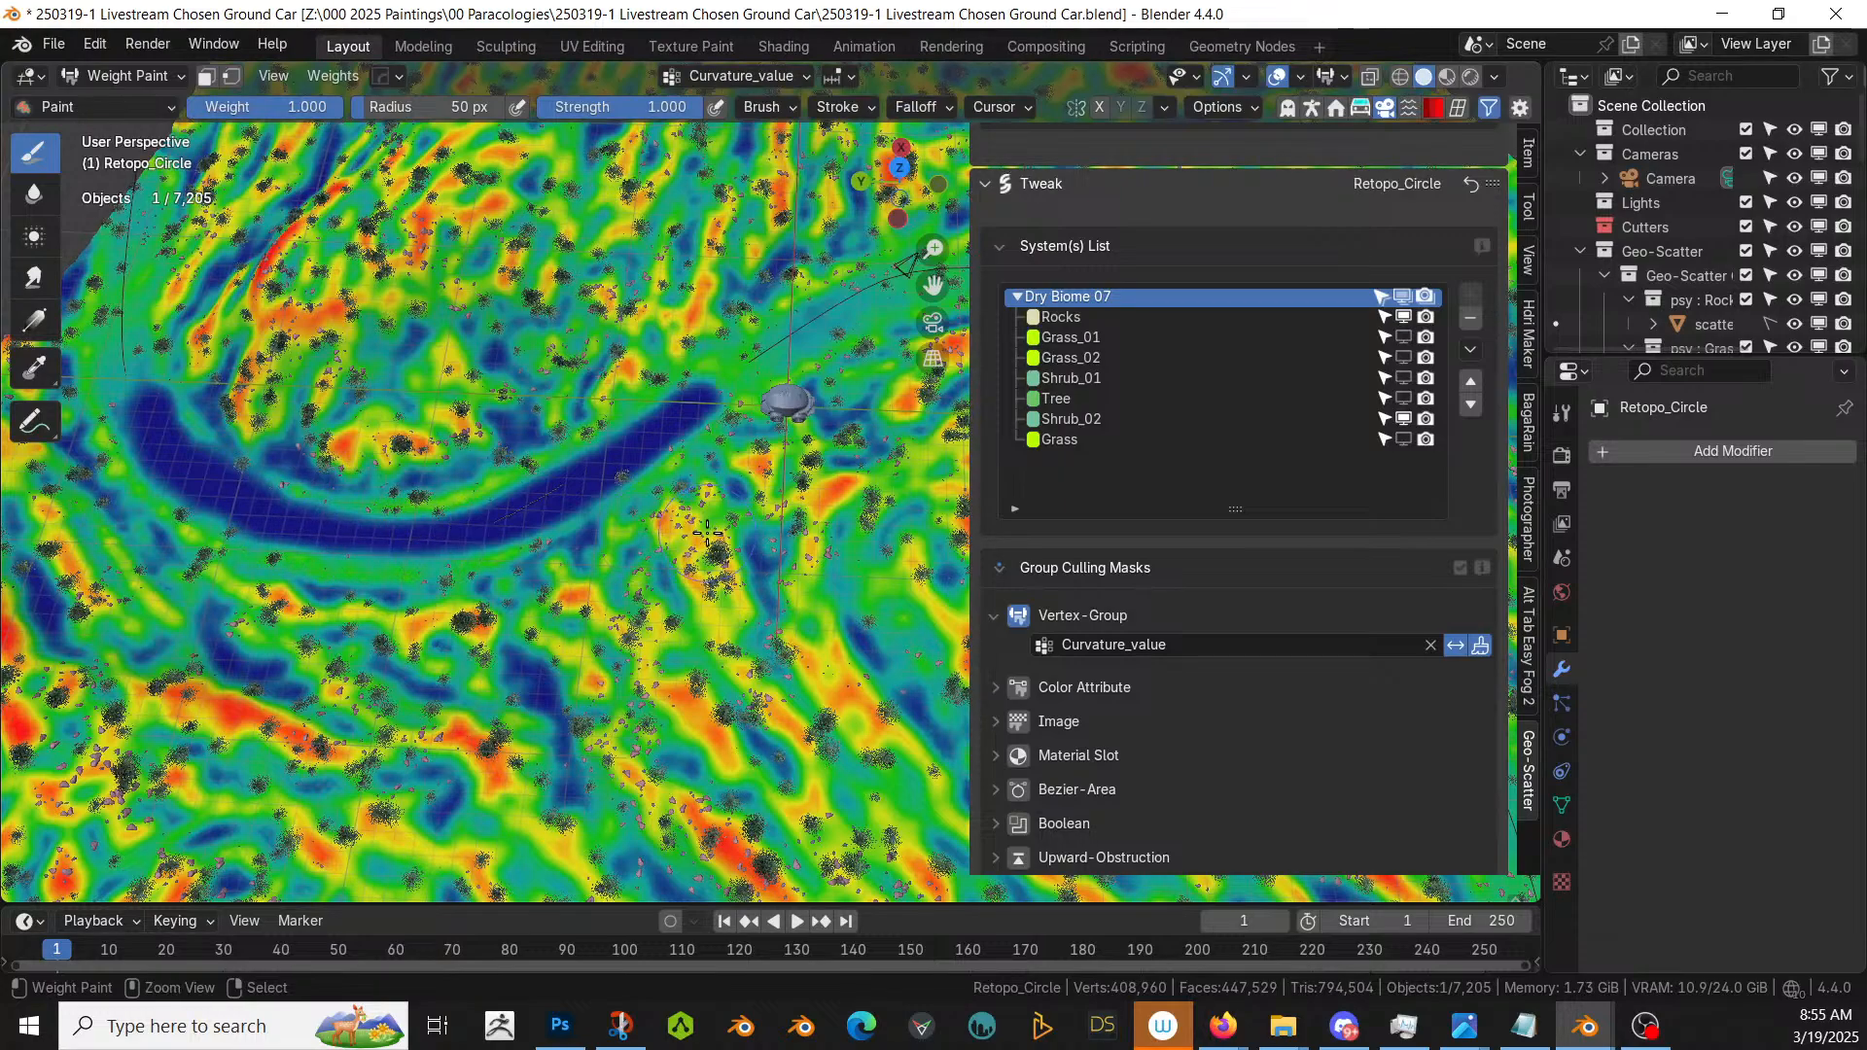
{"action": "key", "text": "ctrl+z"}
{"action": "key", "text": "ctrl+shift+z"}
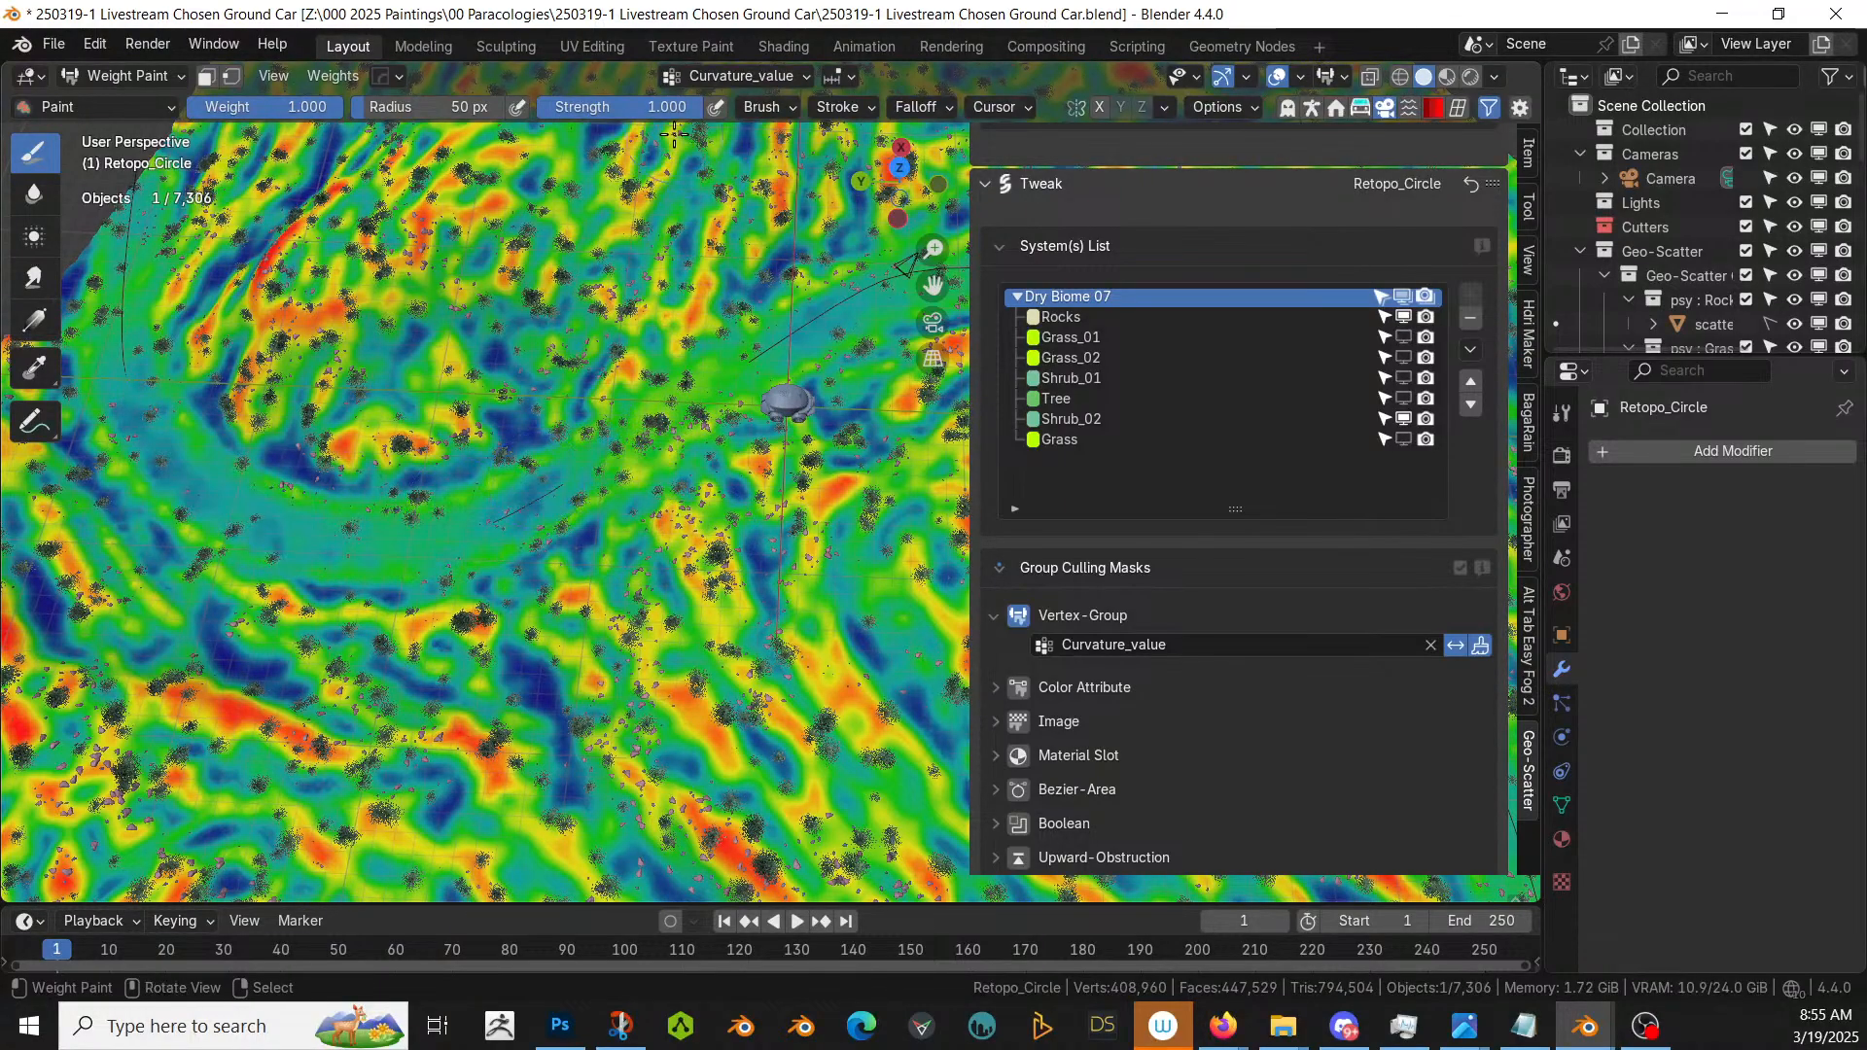
- Set the brush weight to 0.1 and paint the Curvature_value weights along the path from the terrain's near edge past the car, seen from above
{"action": "left_click", "coordinate": [295, 104]}
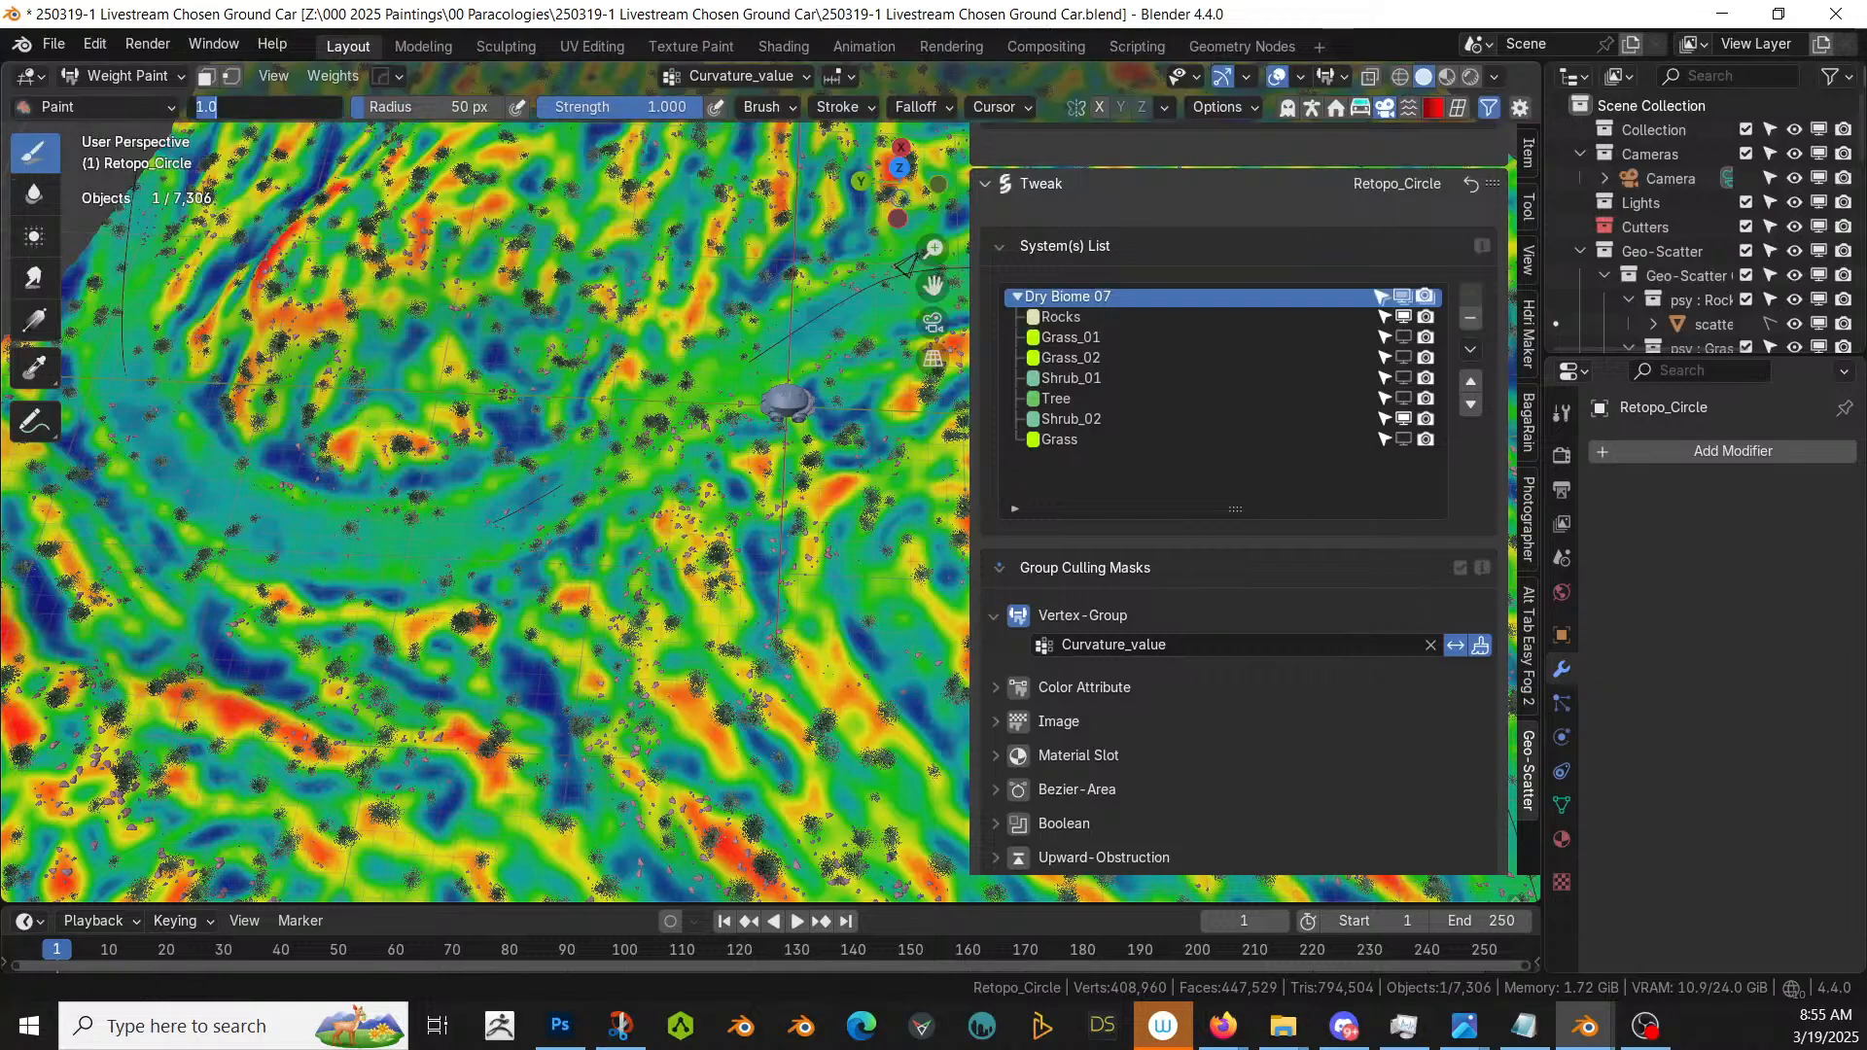
{"action": "key", "text": "Return"}
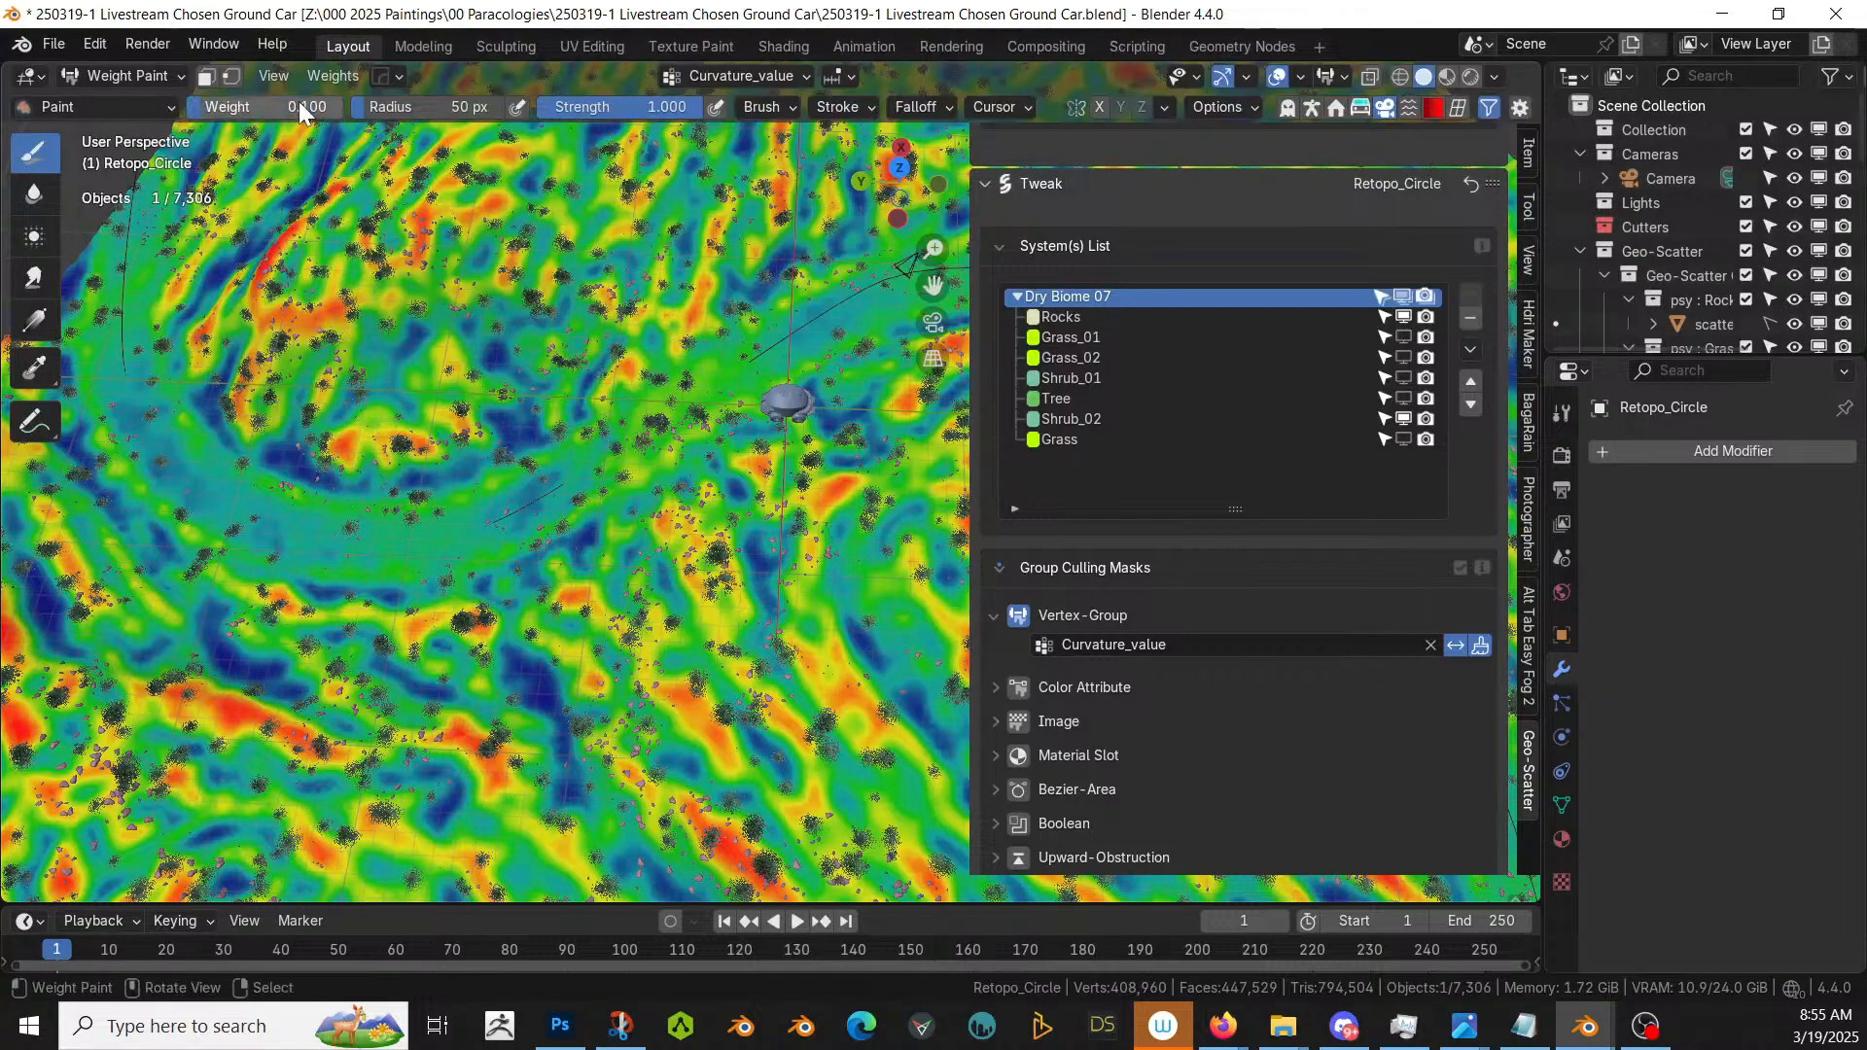
{"action": "mouse_move", "coordinate": [161, 457]}
{"action": "left_mouse_down"}
{"action": "mouse_move", "coordinate": [248, 520]}
{"action": "mouse_move", "coordinate": [378, 538]}
{"action": "mouse_move", "coordinate": [710, 394]}
{"action": "mouse_move", "coordinate": [912, 271]}
{"action": "left_mouse_up"}
{"action": "key", "text": "KP_7"}
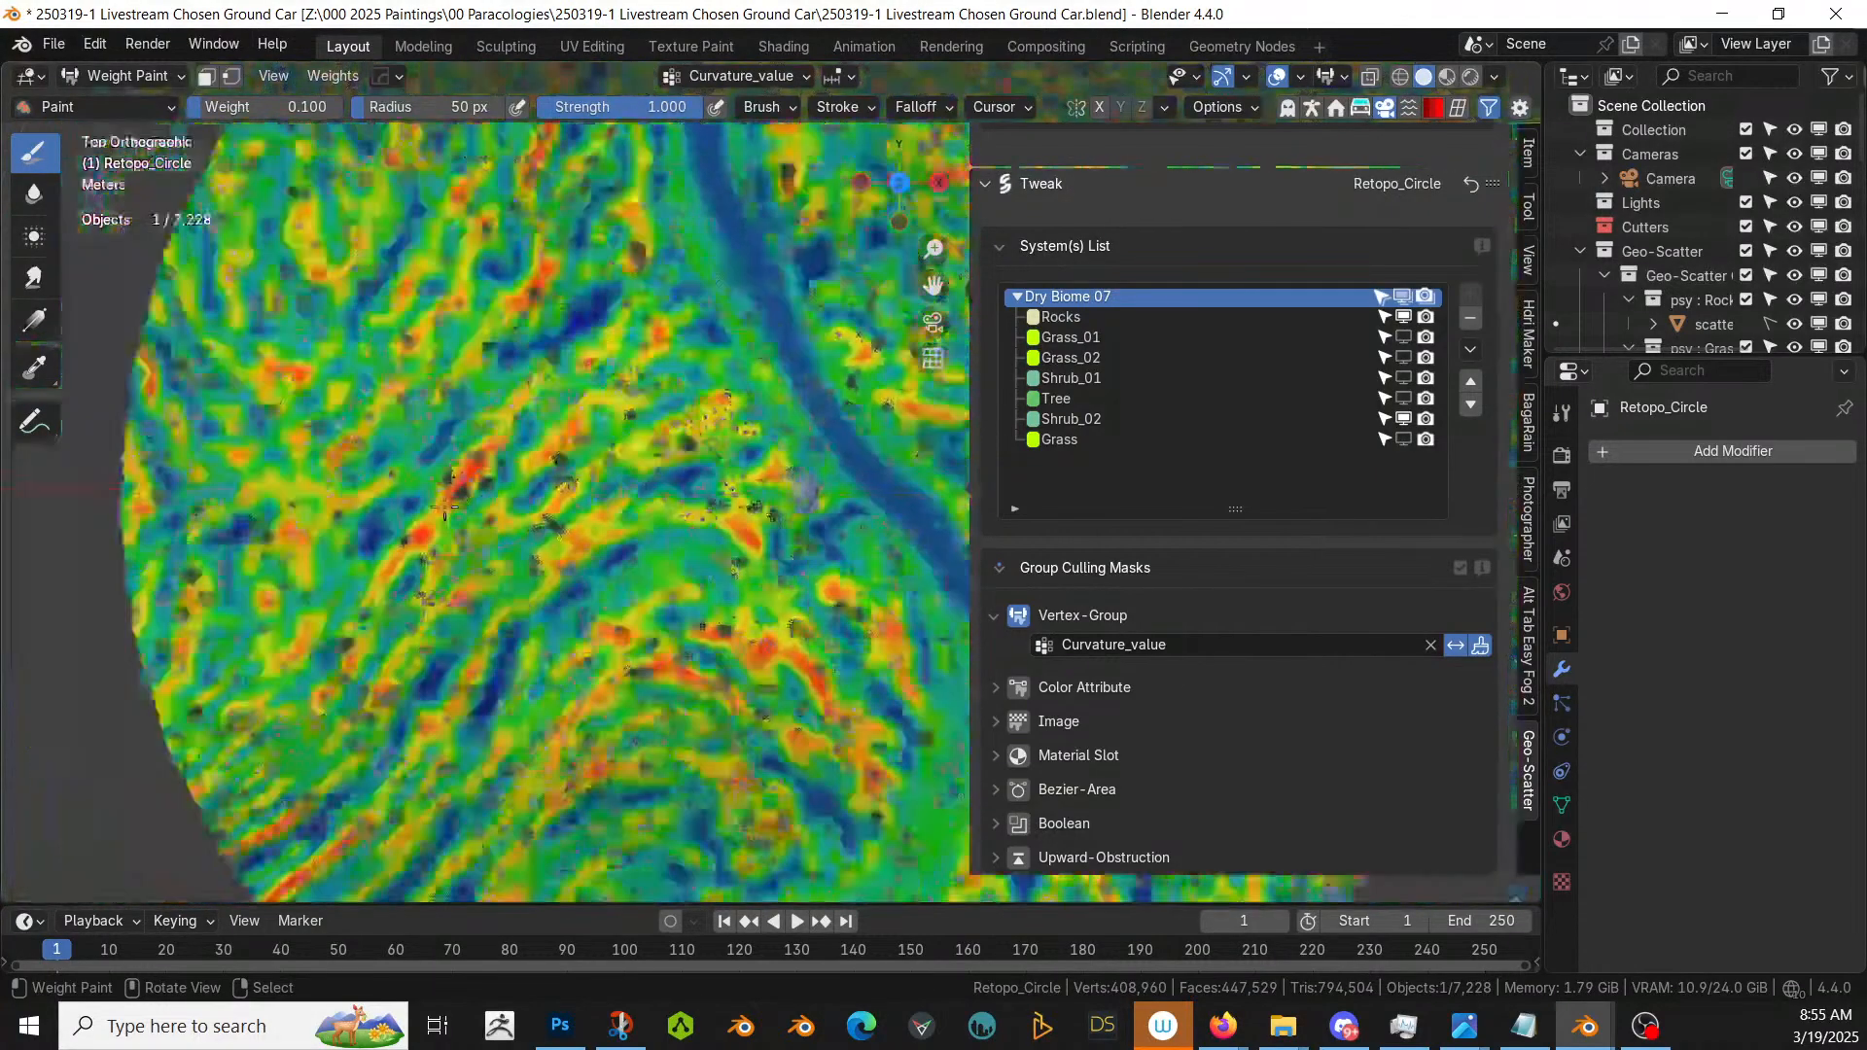
{"action": "scroll", "coordinate": [545, 583], "scroll_direction": "down", "scroll_amount": 3}
{"action": "scroll", "coordinate": [613, 641], "scroll_direction": "up", "scroll_amount": 2}
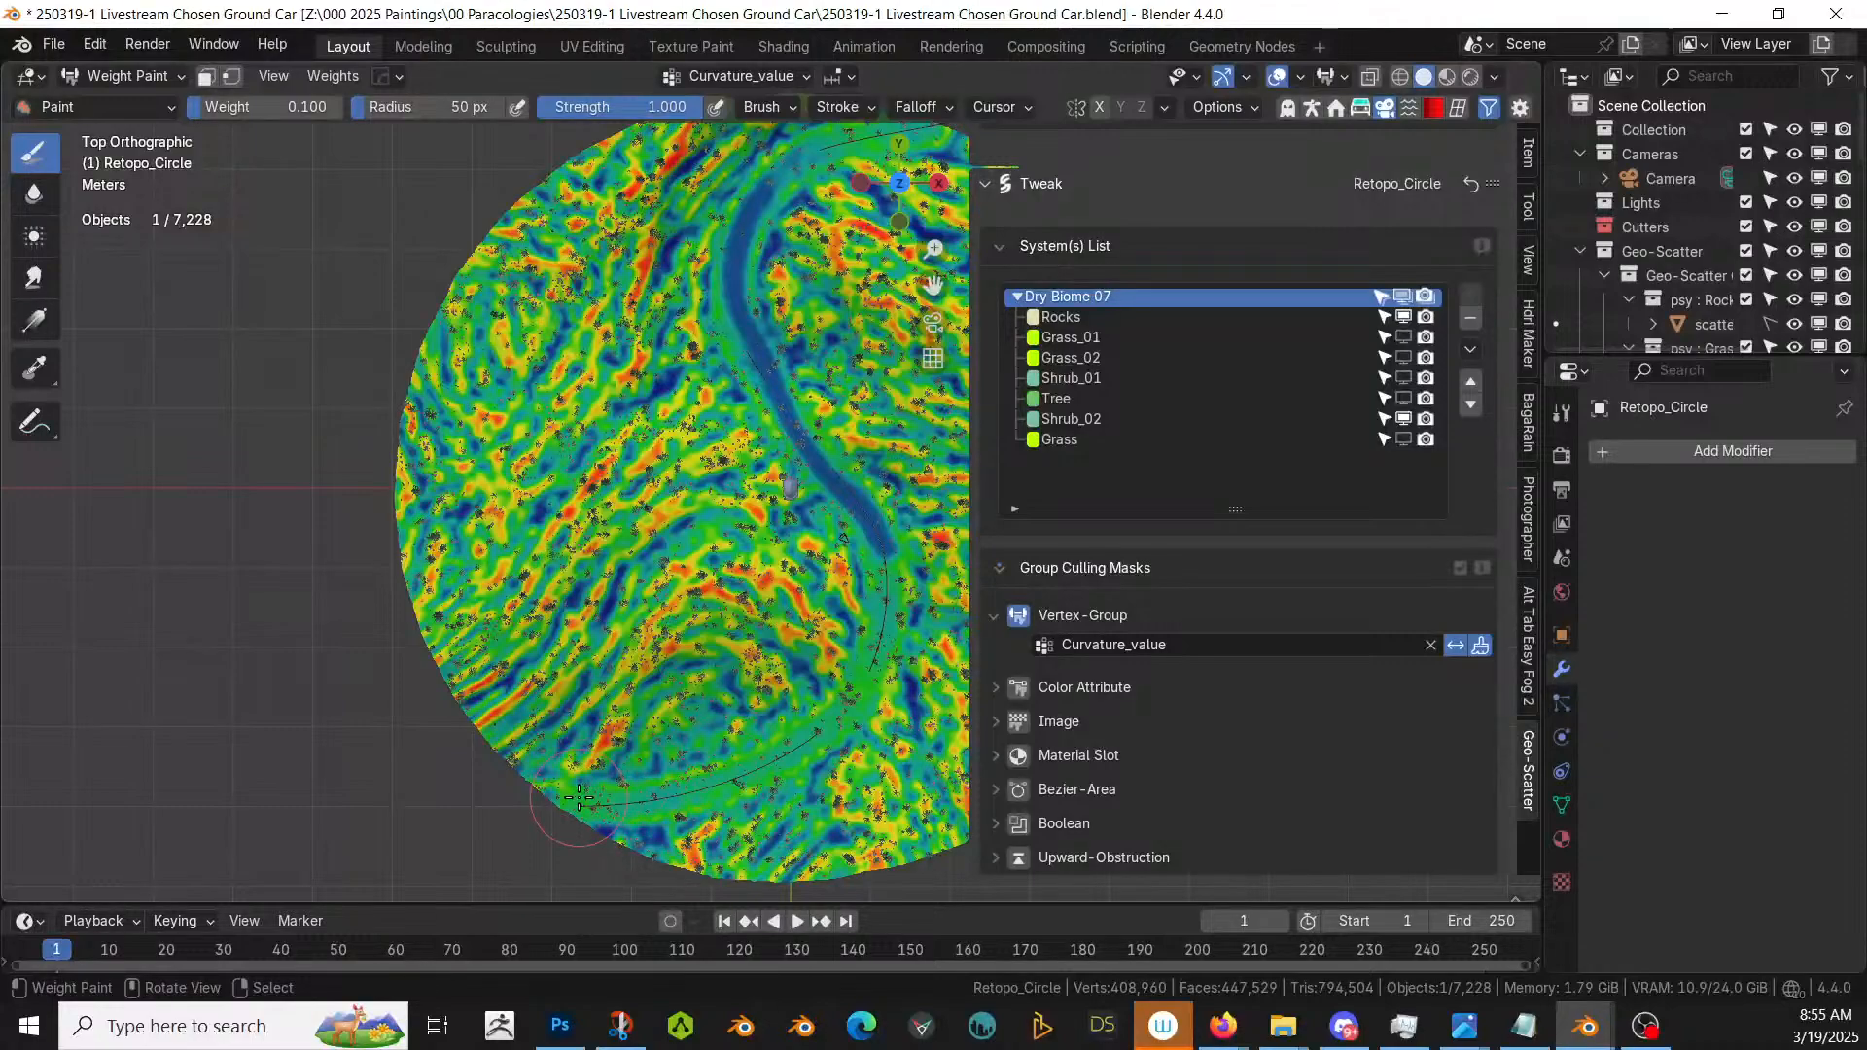
{"action": "mouse_move", "coordinate": [578, 797]}
{"action": "left_mouse_down"}
{"action": "mouse_move", "coordinate": [669, 799]}
{"action": "mouse_move", "coordinate": [839, 723]}
{"action": "mouse_move", "coordinate": [875, 670]}
{"action": "mouse_move", "coordinate": [880, 525]}
{"action": "left_mouse_up"}
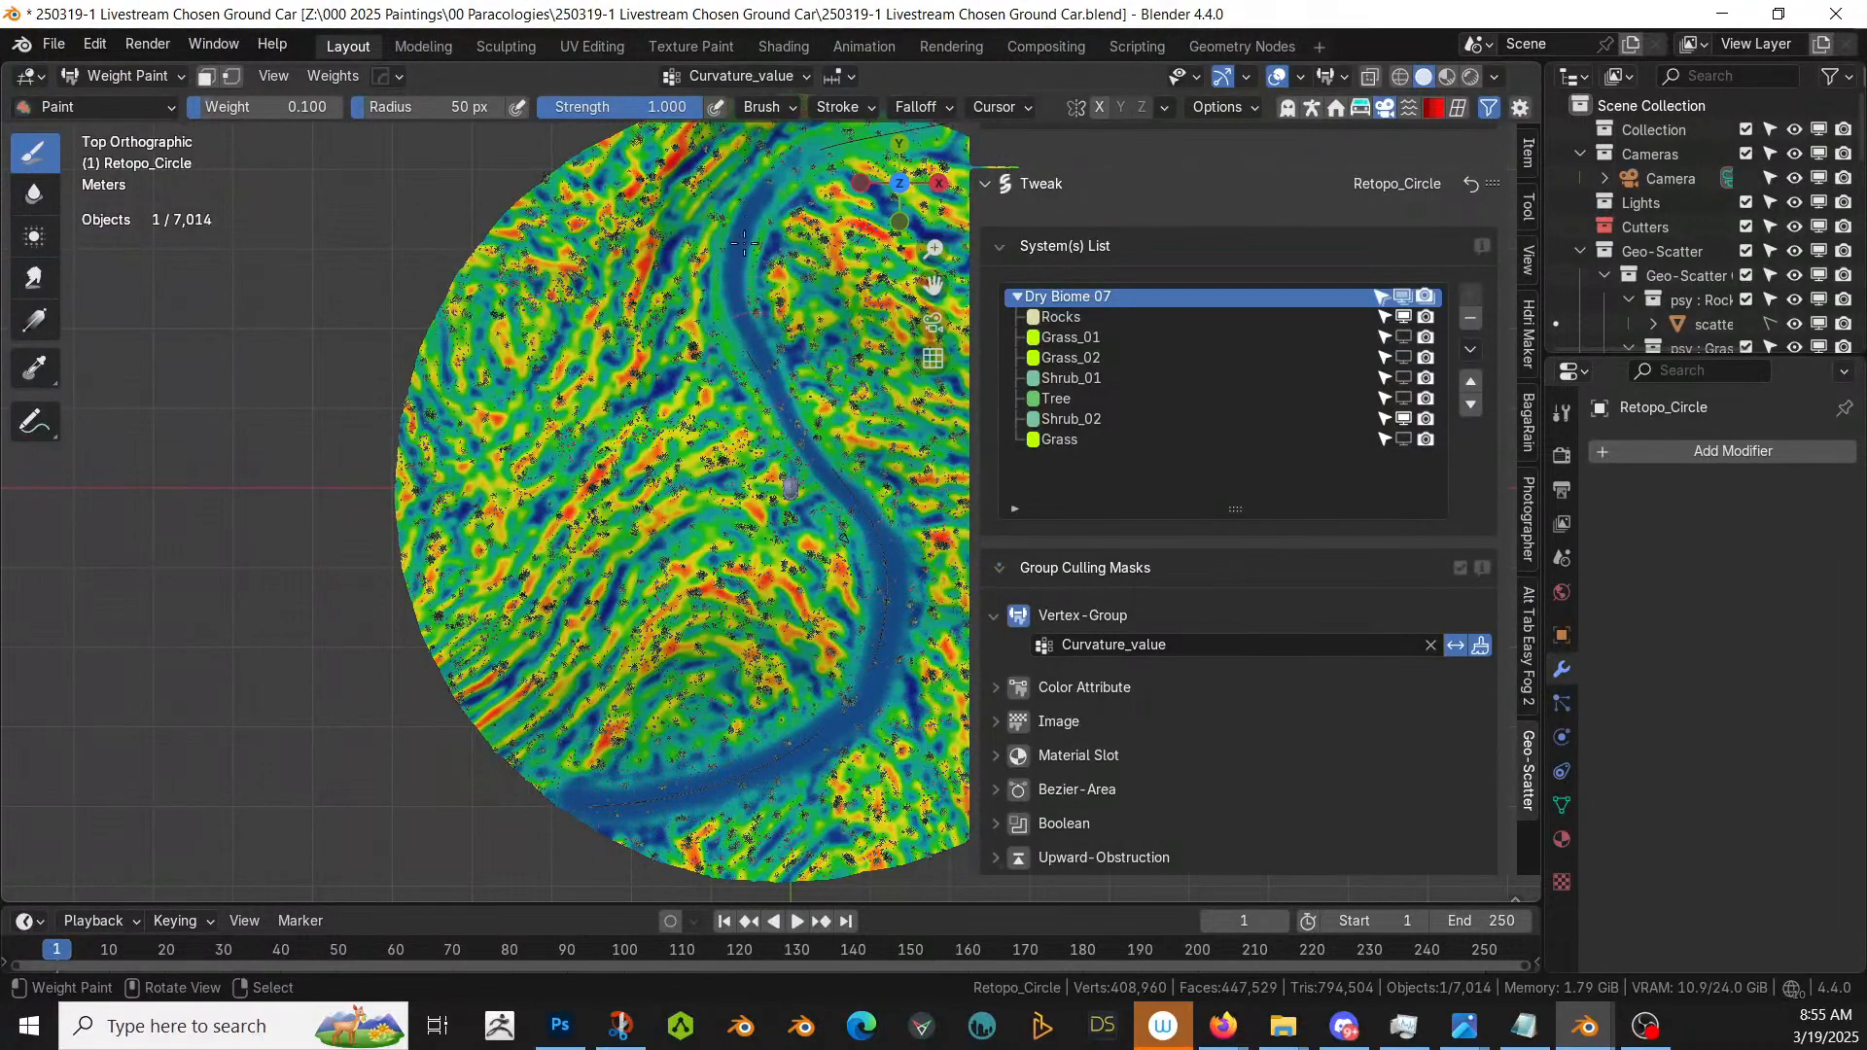
- Paint the path's far end with weight 0.1, and paint a high-weight strip beside its near end with a 36 px brush
{"action": "middle_click_drag", "start_coordinate": [744, 242], "coordinate": [677, 476], "text": "shift"}
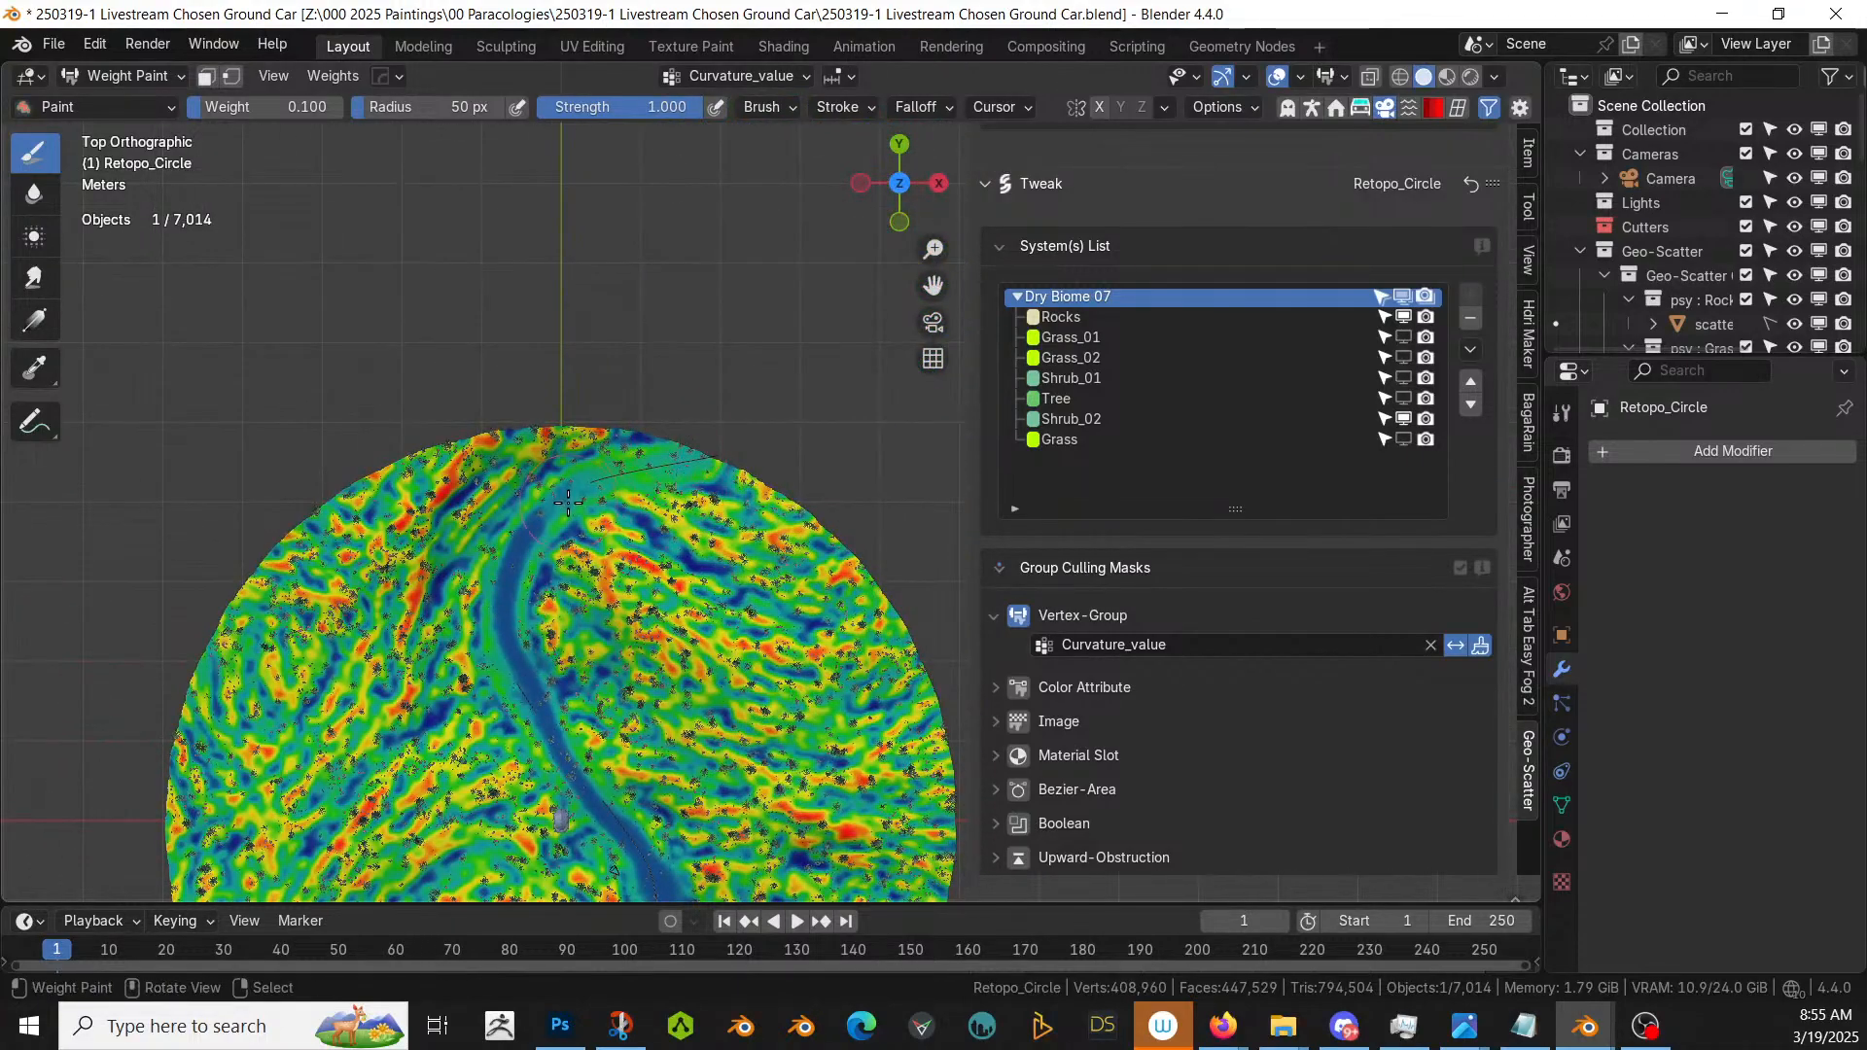
{"action": "left_click_drag", "start_coordinate": [550, 508], "coordinate": [778, 428]}
{"action": "middle_click_drag", "start_coordinate": [680, 608], "coordinate": [732, 170], "text": "shift"}
{"action": "left_click_drag", "start_coordinate": [394, 726], "coordinate": [627, 671]}
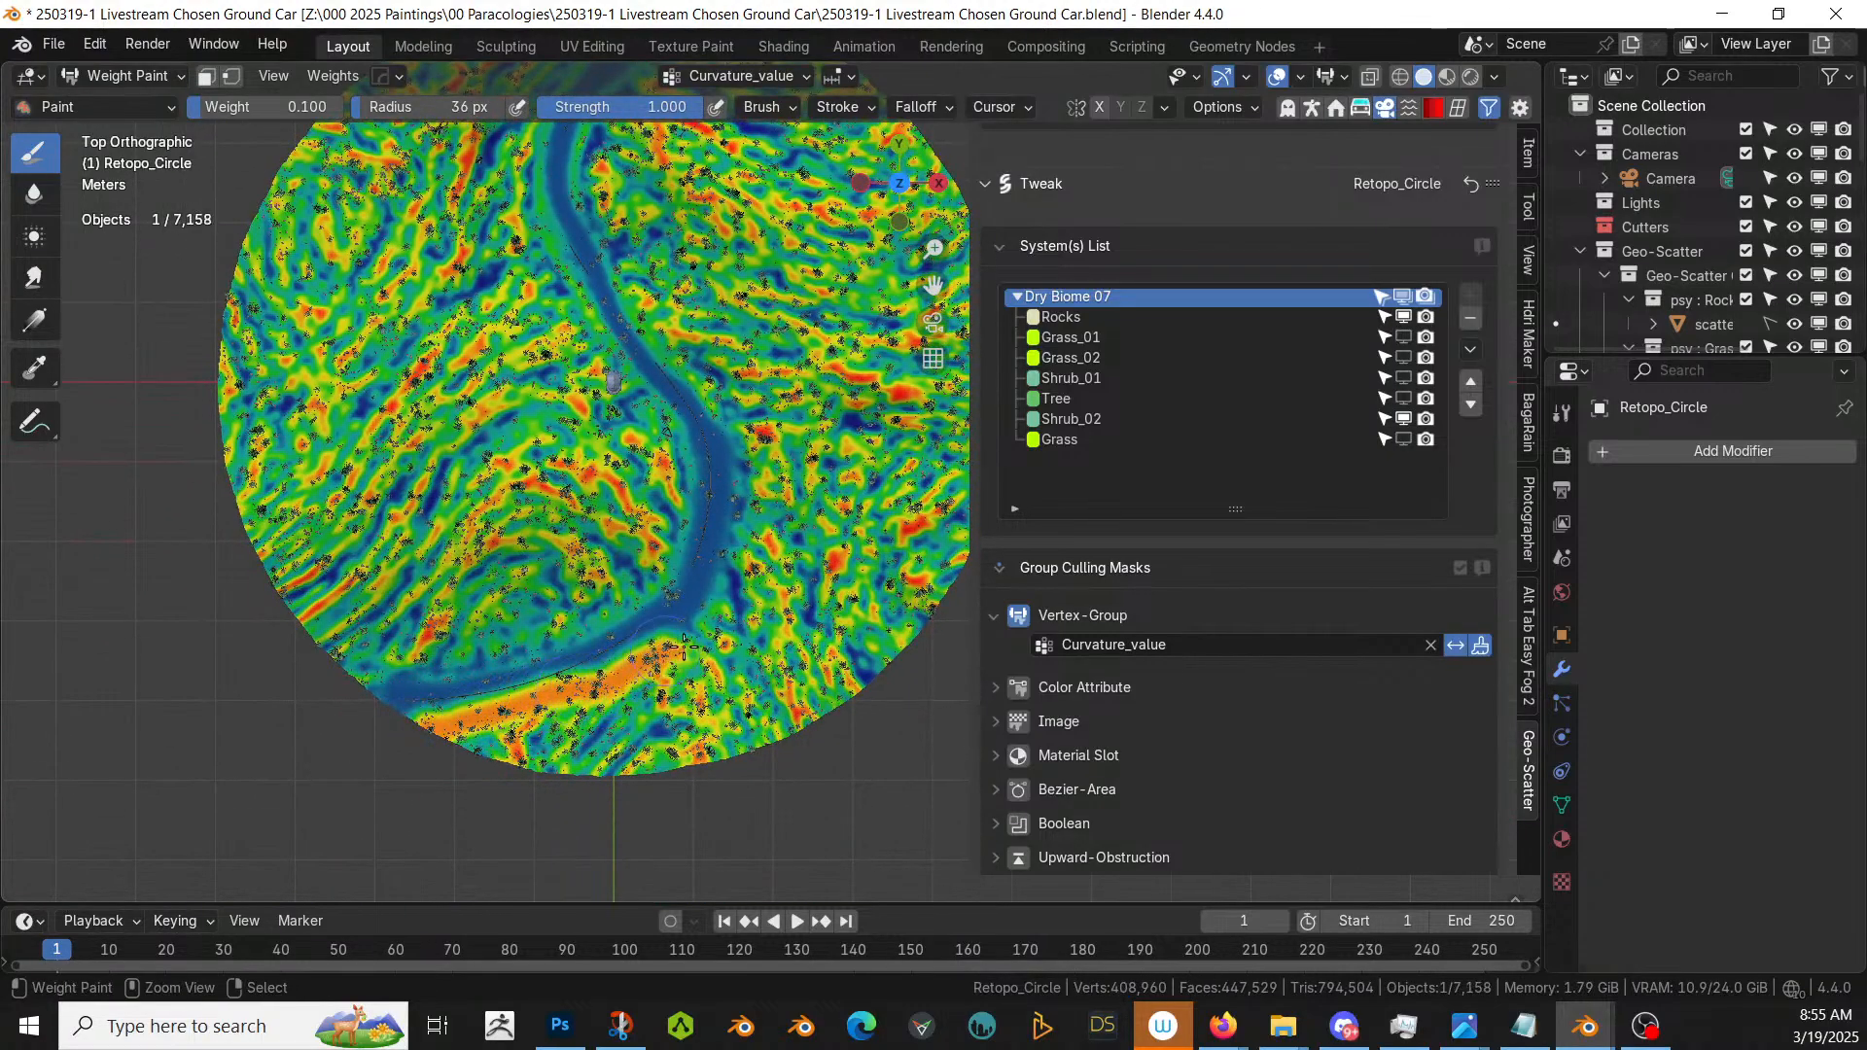
- Examine the scatter along the painted path from low and high angles, toggling the Curvature_value mask's inversion off and on
{"action": "mouse_move", "coordinate": [628, 741]}
{"action": "middle_mouse_down"}
{"action": "mouse_move", "coordinate": [803, 609]}
{"action": "mouse_move", "coordinate": [746, 573]}
{"action": "middle_mouse_up"}
{"action": "scroll", "coordinate": [754, 578], "scroll_direction": "up", "scroll_amount": 3}
{"action": "key", "text": "Tab"}
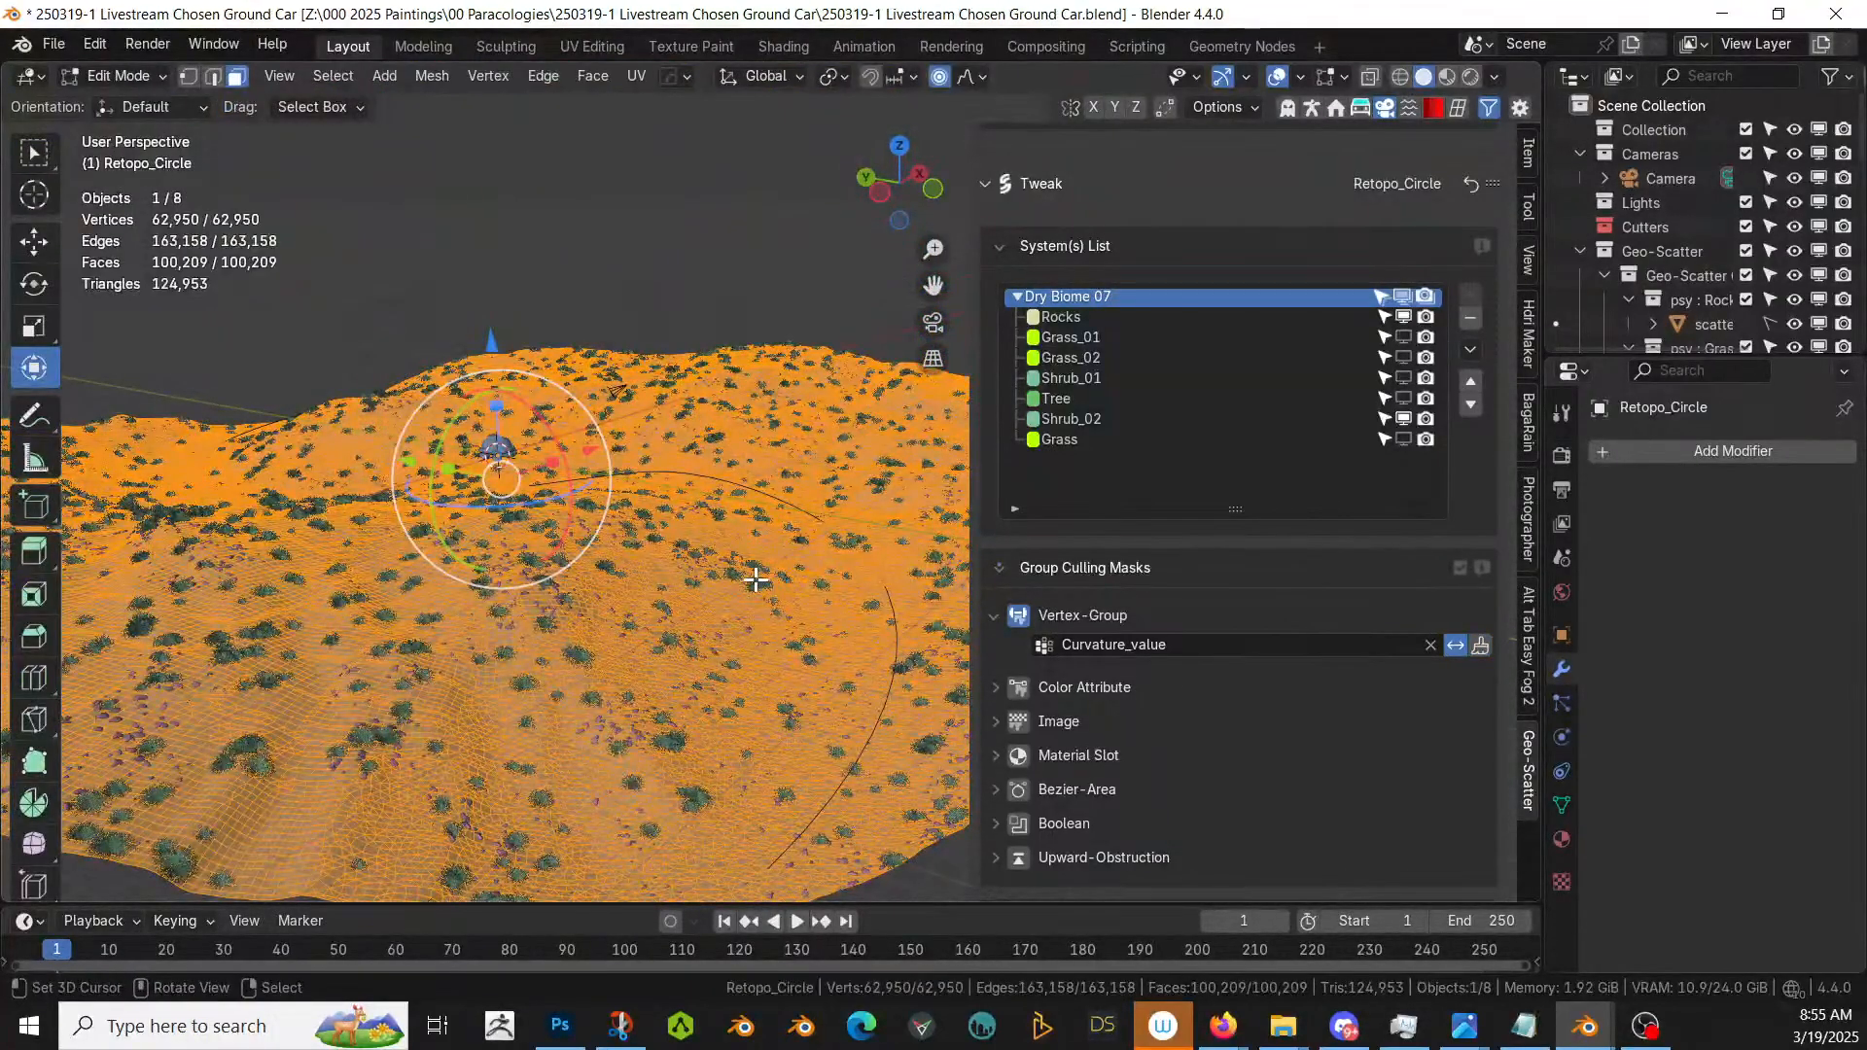
{"action": "key", "text": "Tab"}
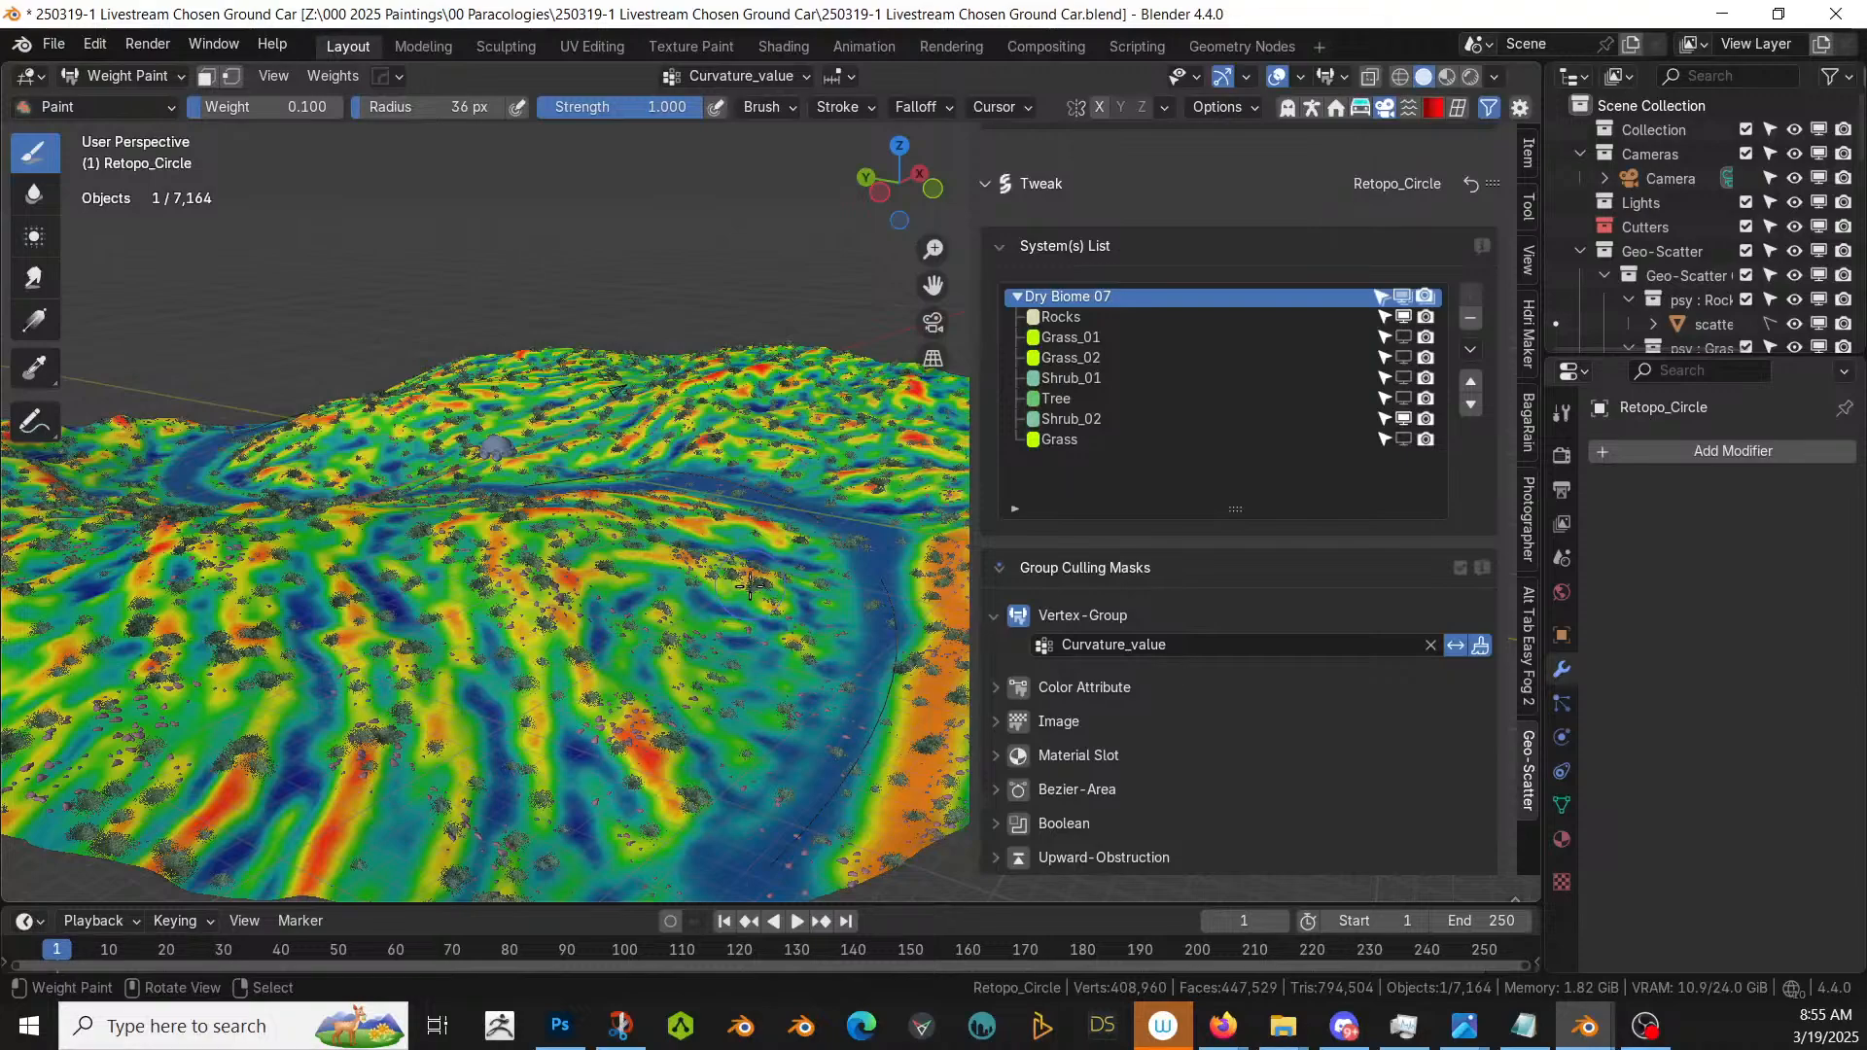
{"action": "left_click", "coordinate": [1457, 645]}
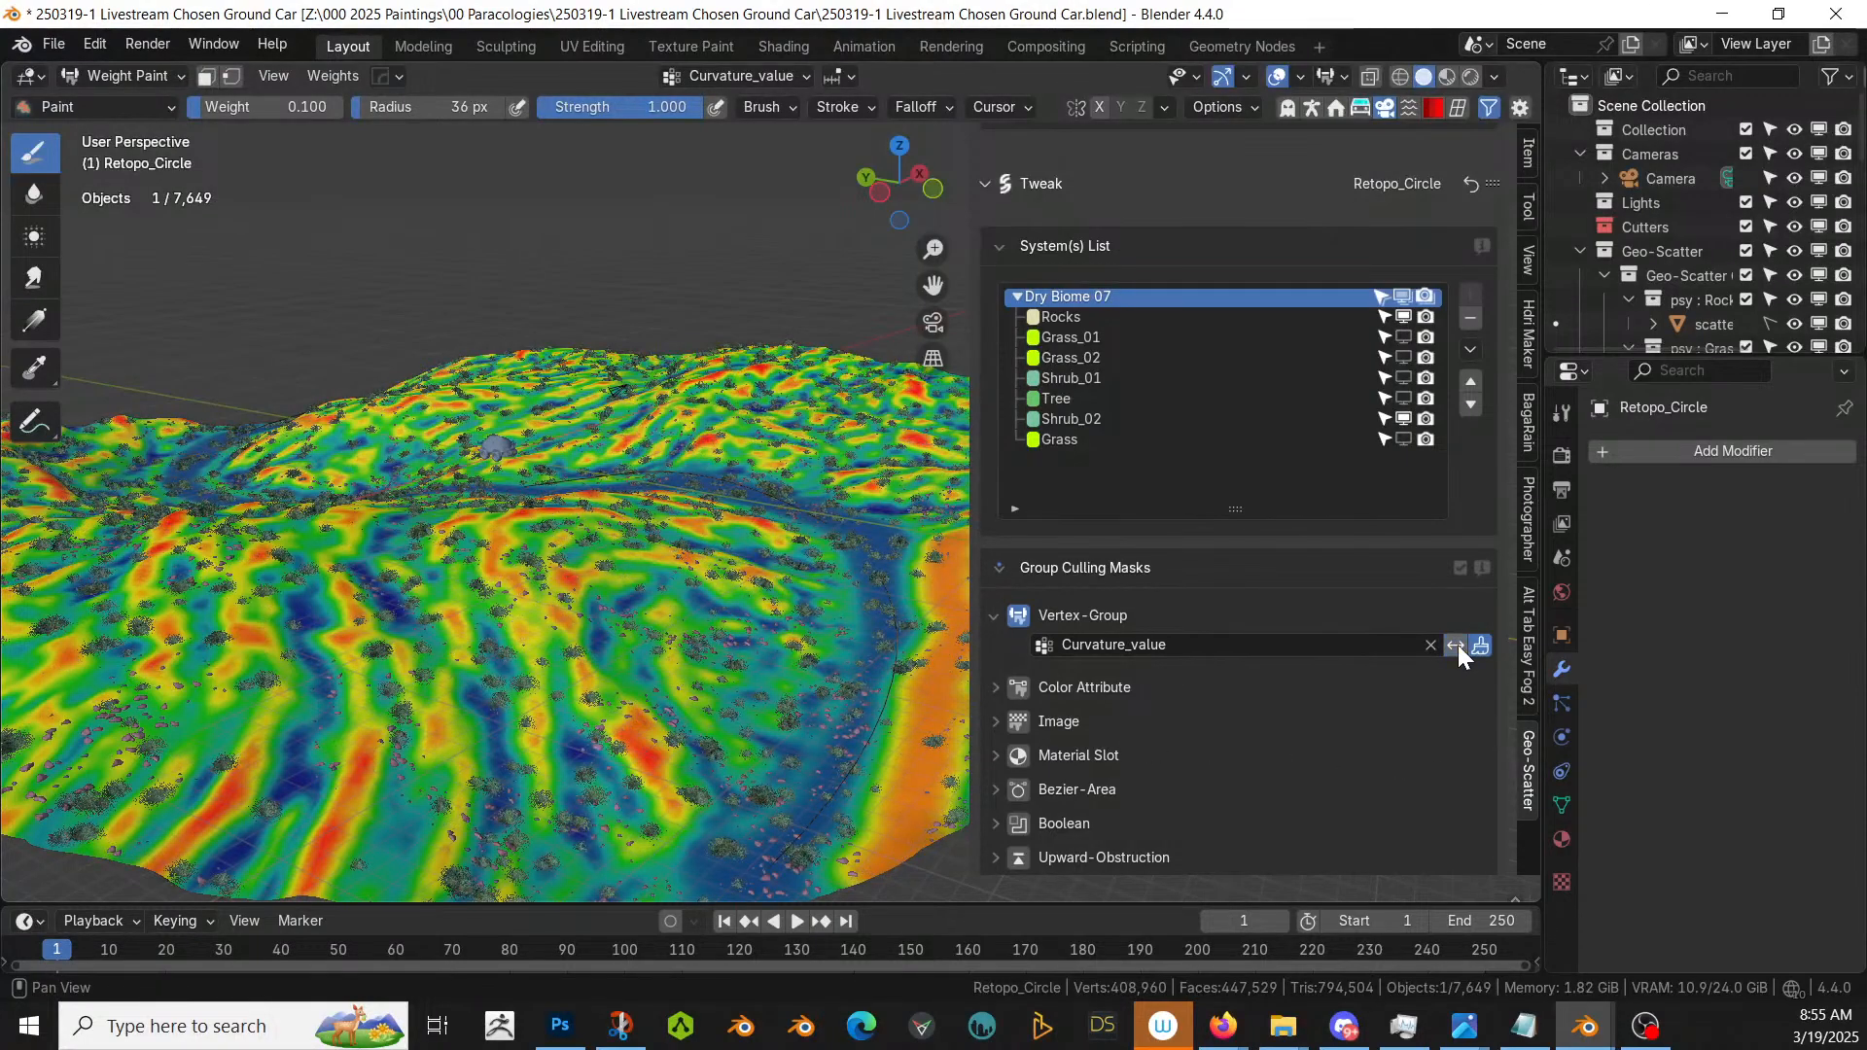
{"action": "left_click", "coordinate": [1457, 644]}
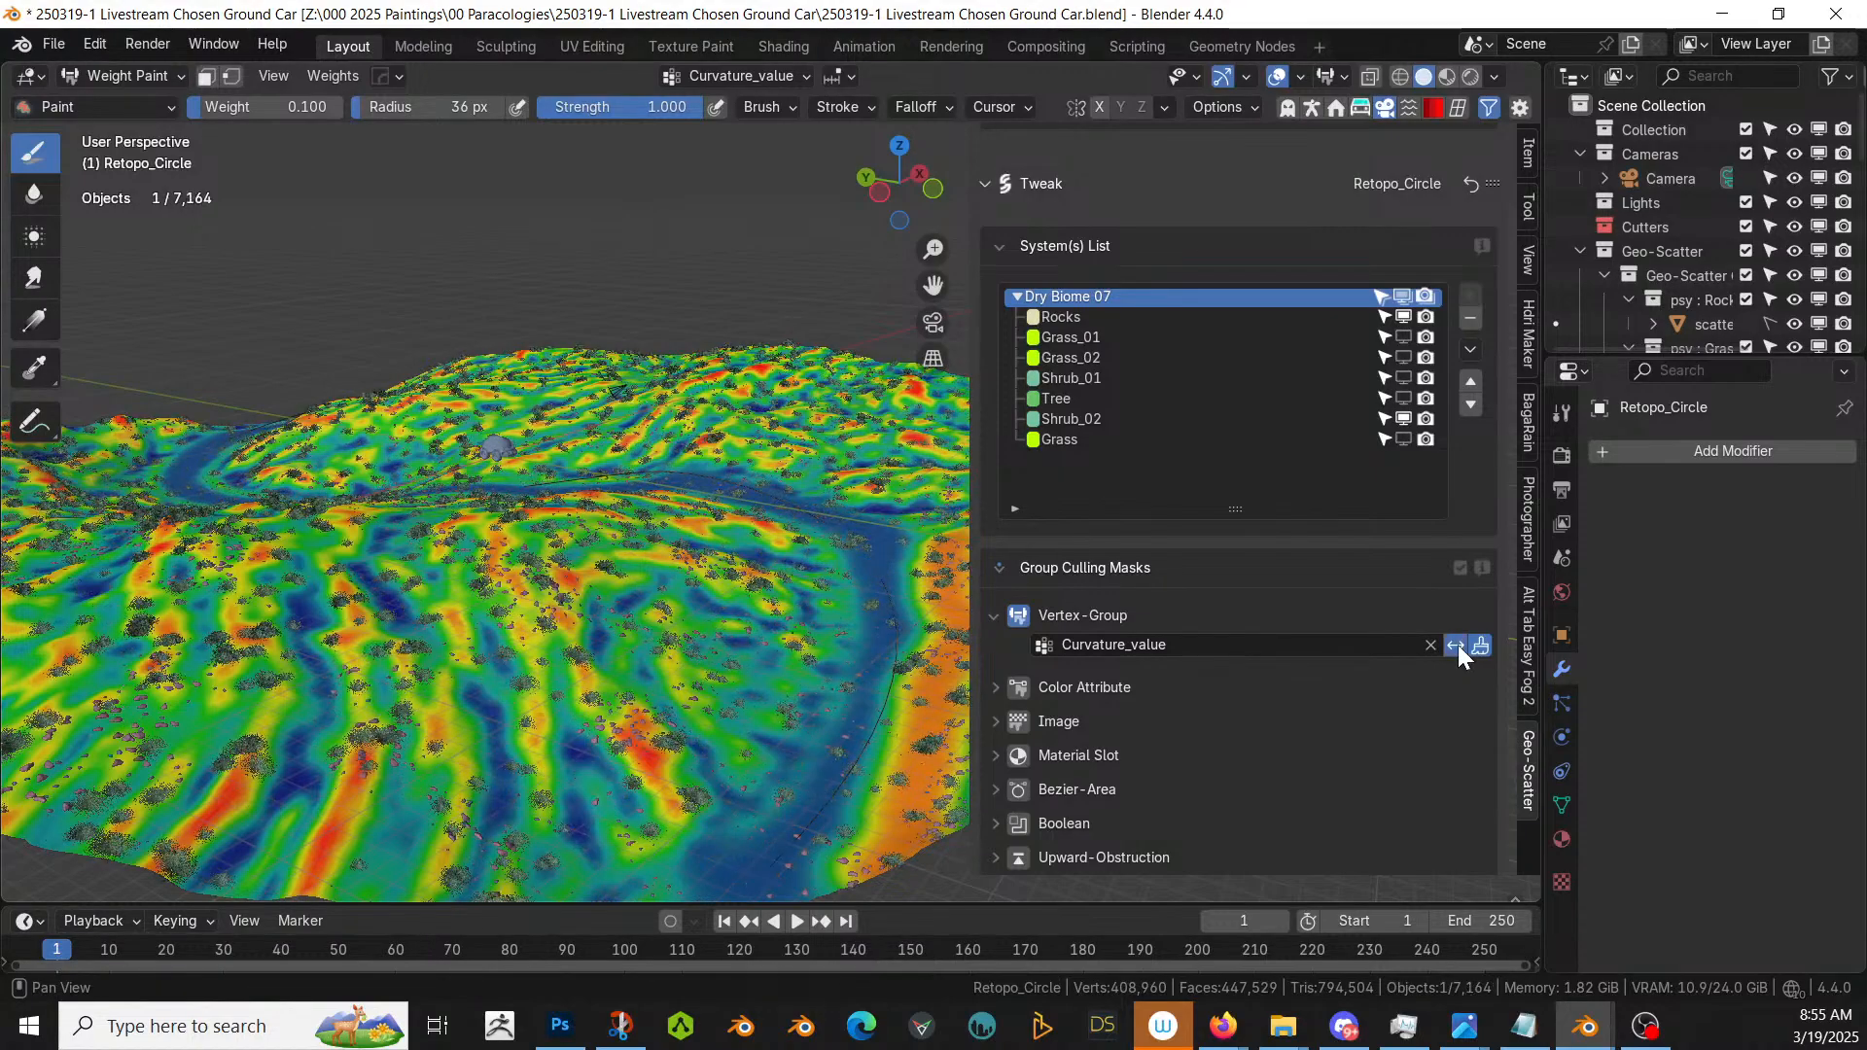
{"action": "middle_click_drag", "start_coordinate": [550, 583], "coordinate": [580, 673]}
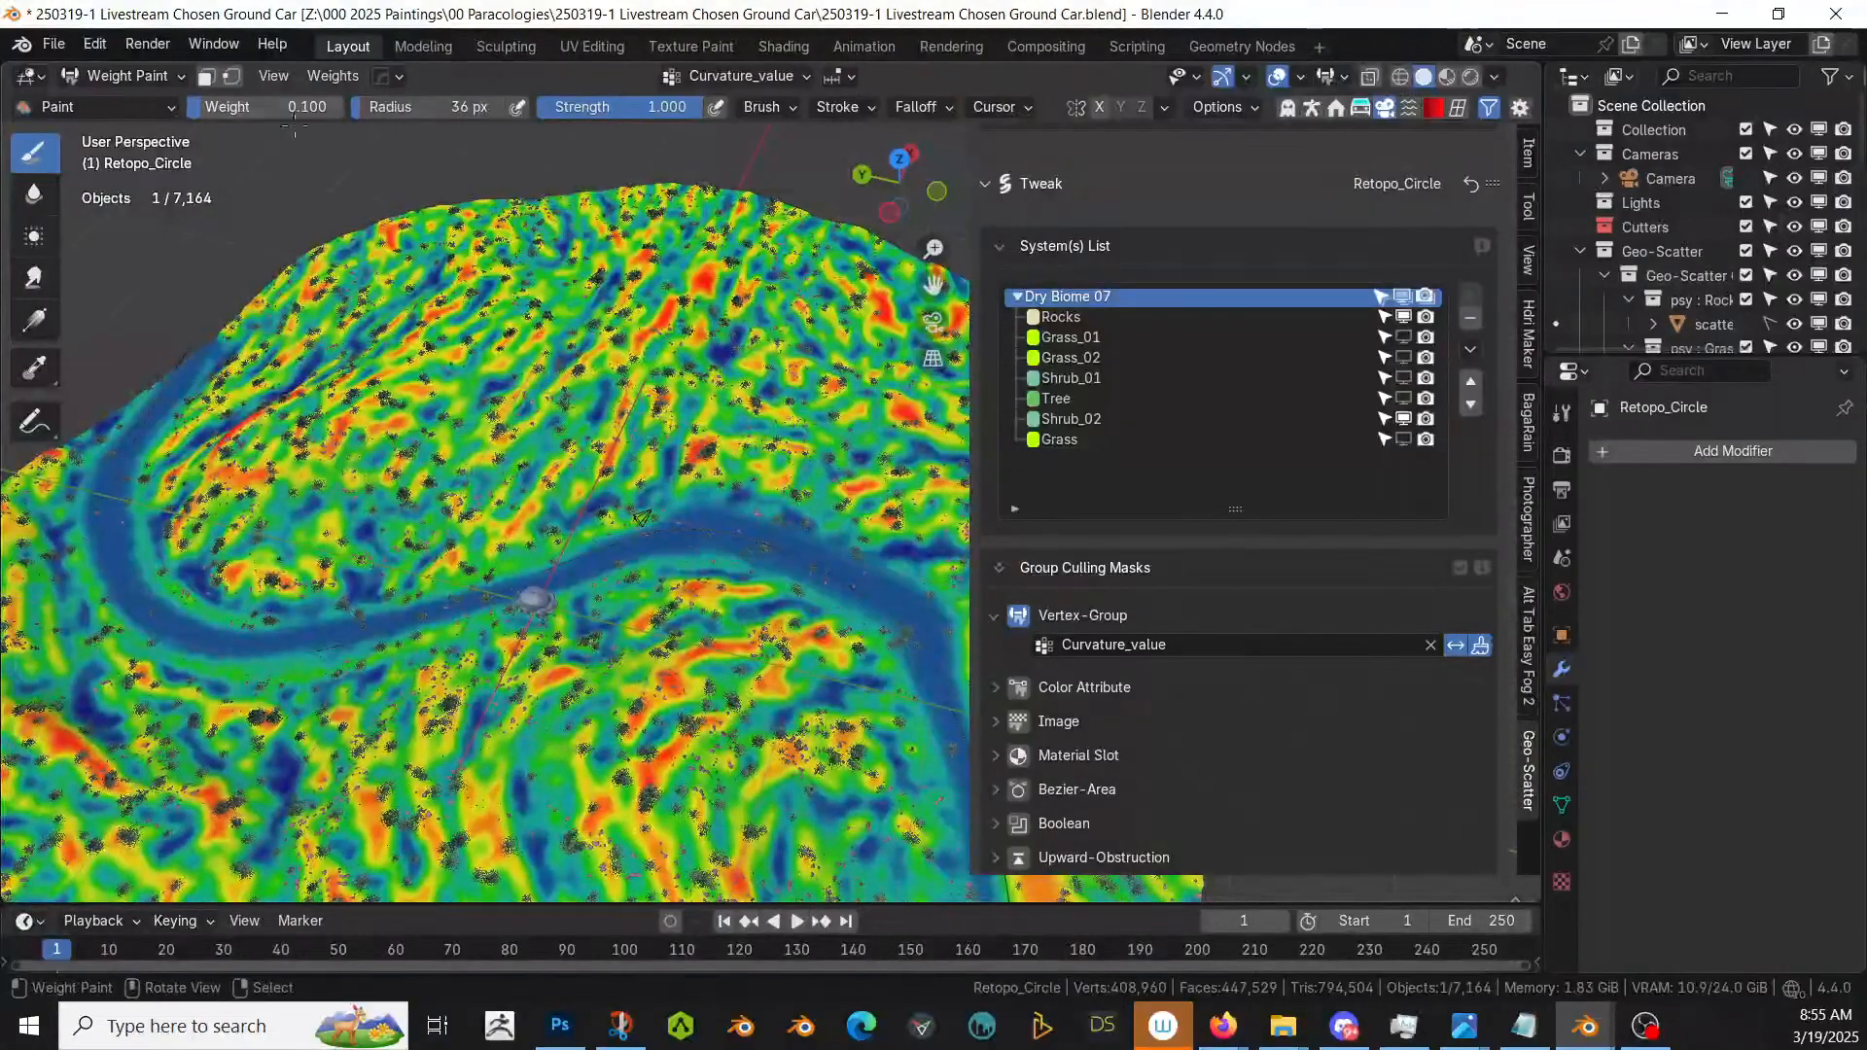
- Return the terrain to Object Mode and show the Shrub_01 and Tree scatter layers in the viewport
{"action": "left_click", "coordinate": [158, 73]}
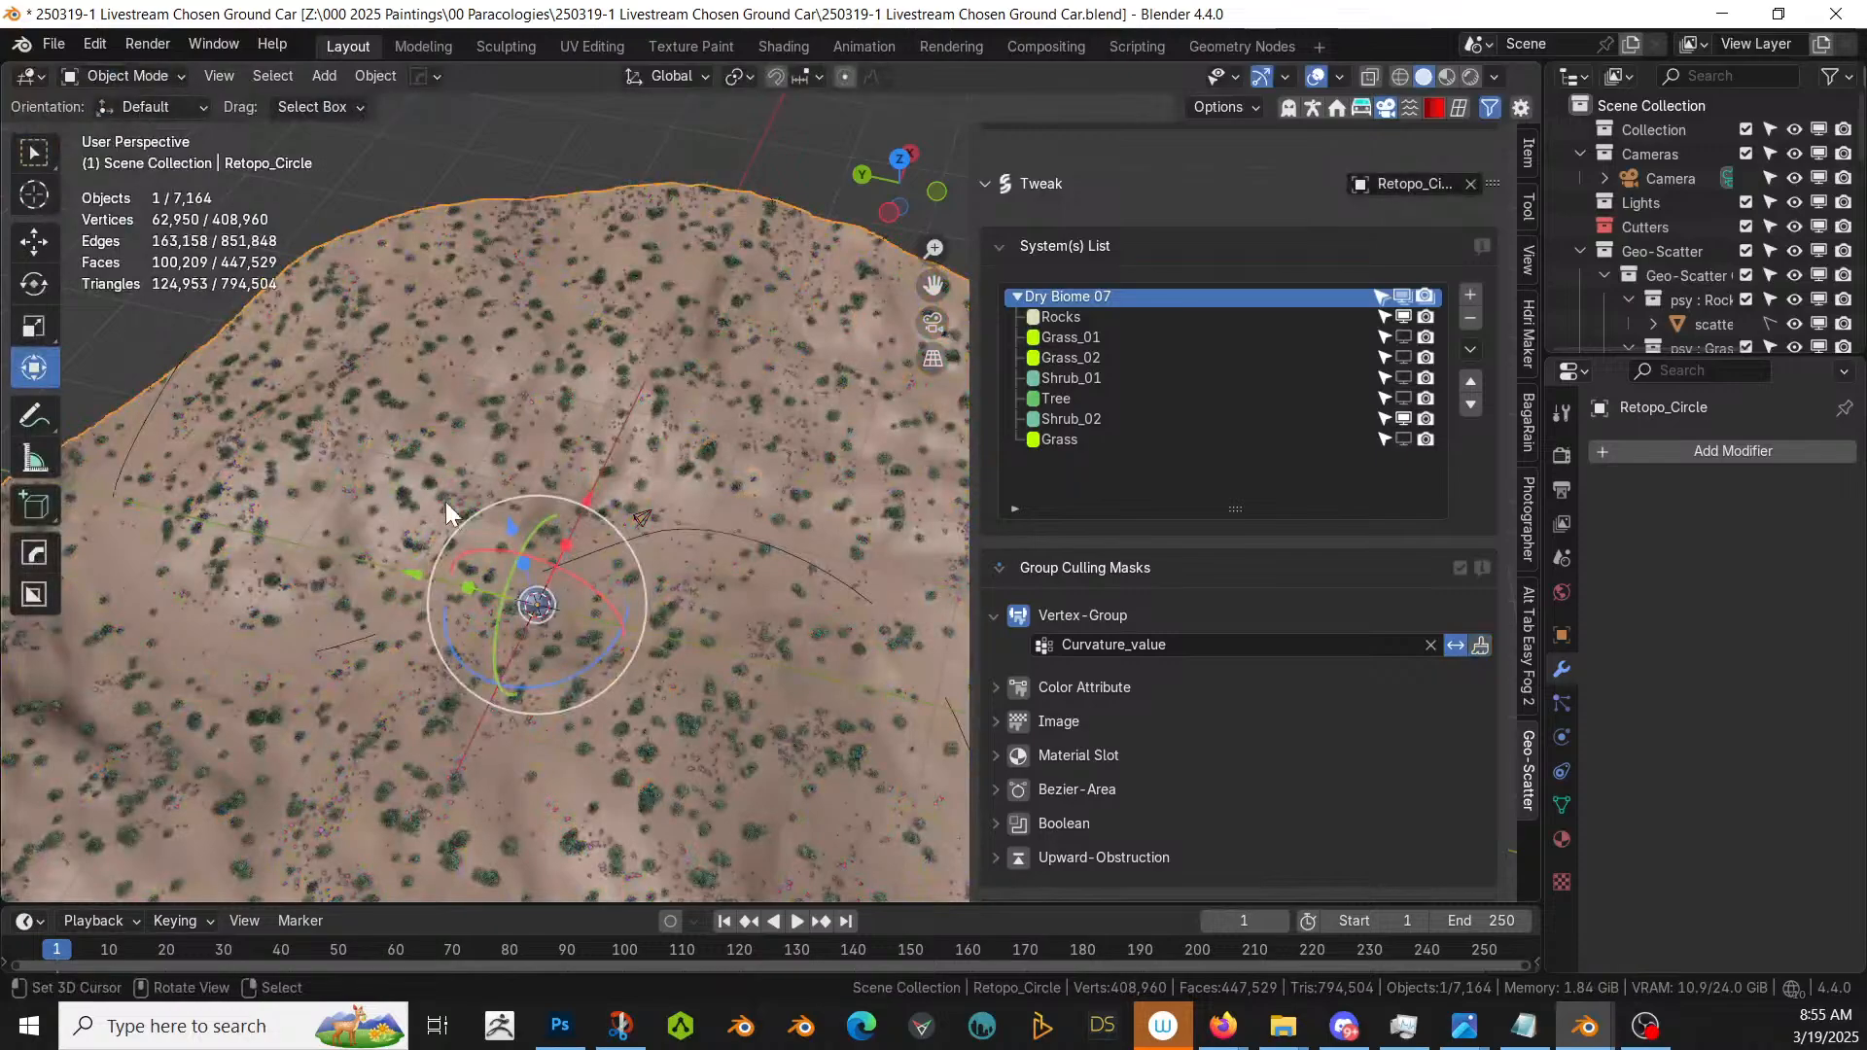
{"action": "mouse_move", "coordinate": [486, 498]}
{"action": "middle_mouse_down"}
{"action": "mouse_move", "coordinate": [574, 487]}
{"action": "mouse_move", "coordinate": [644, 424]}
{"action": "mouse_move", "coordinate": [729, 393]}
{"action": "mouse_move", "coordinate": [685, 463]}
{"action": "mouse_move", "coordinate": [488, 471]}
{"action": "middle_mouse_up"}
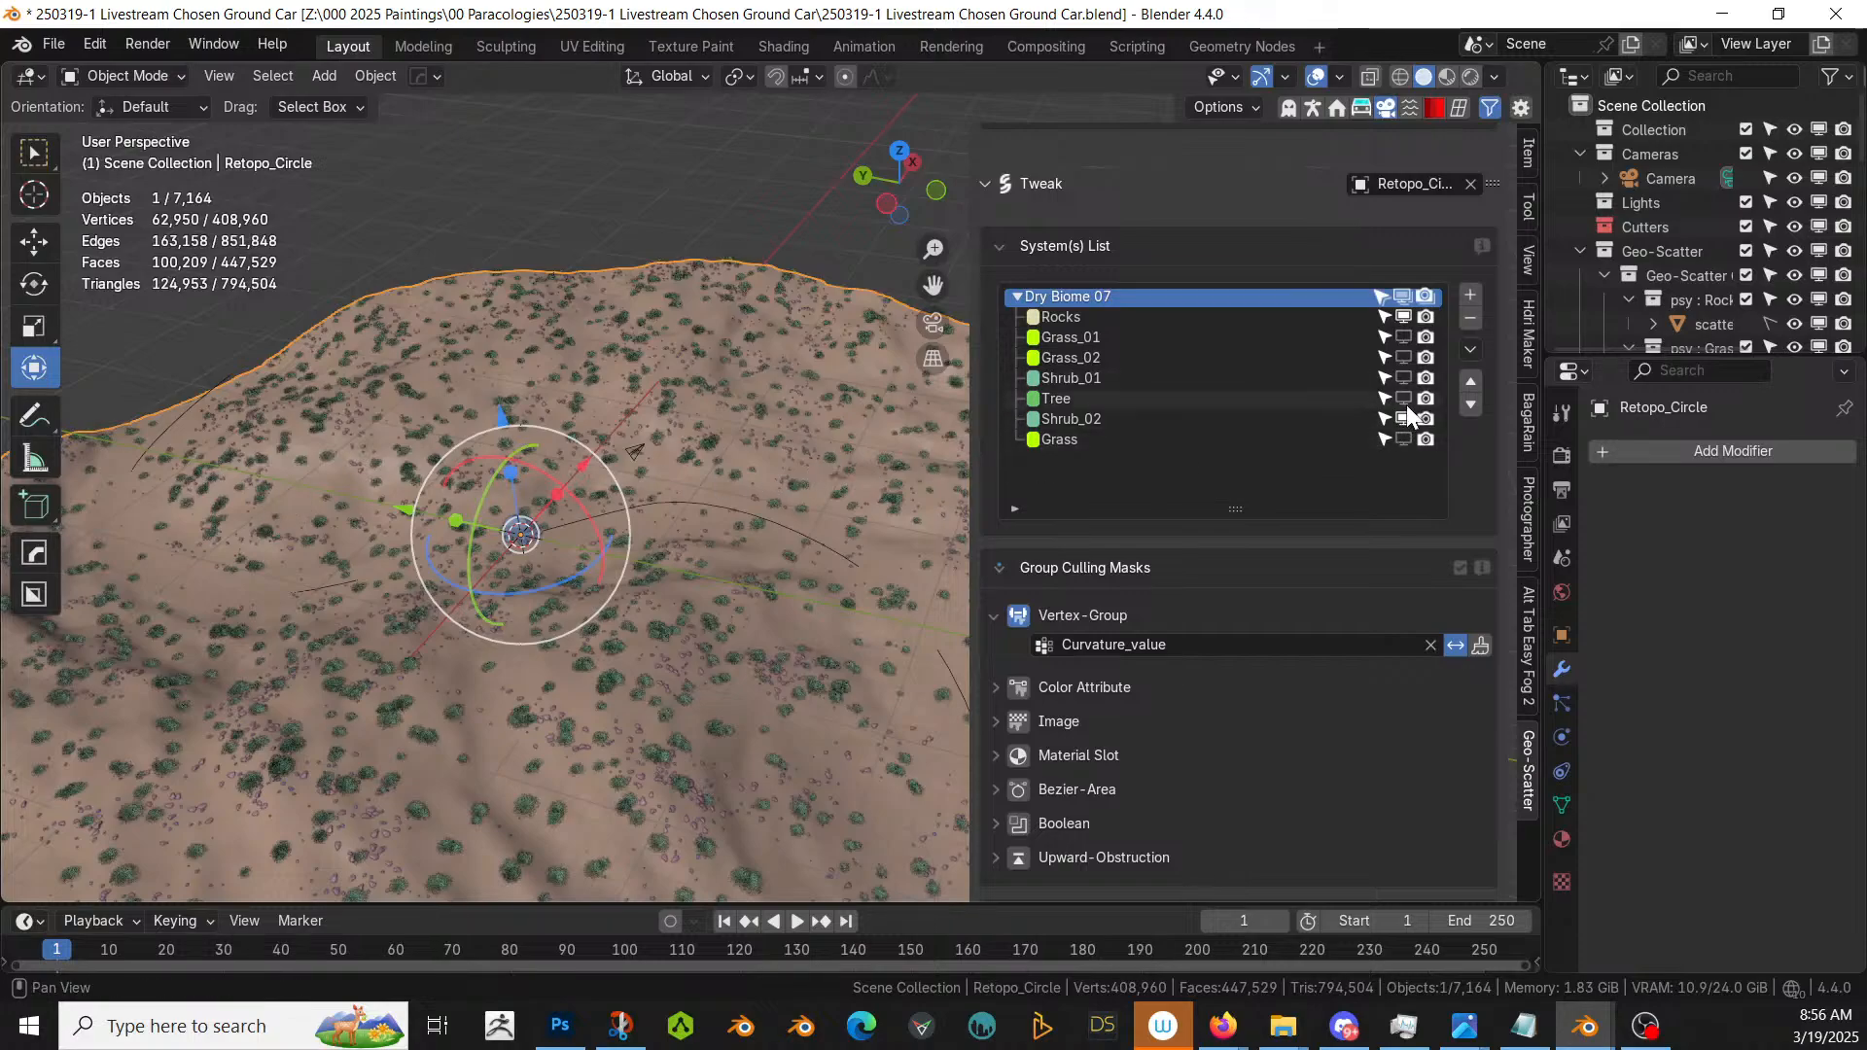
{"action": "left_click", "coordinate": [1403, 377]}
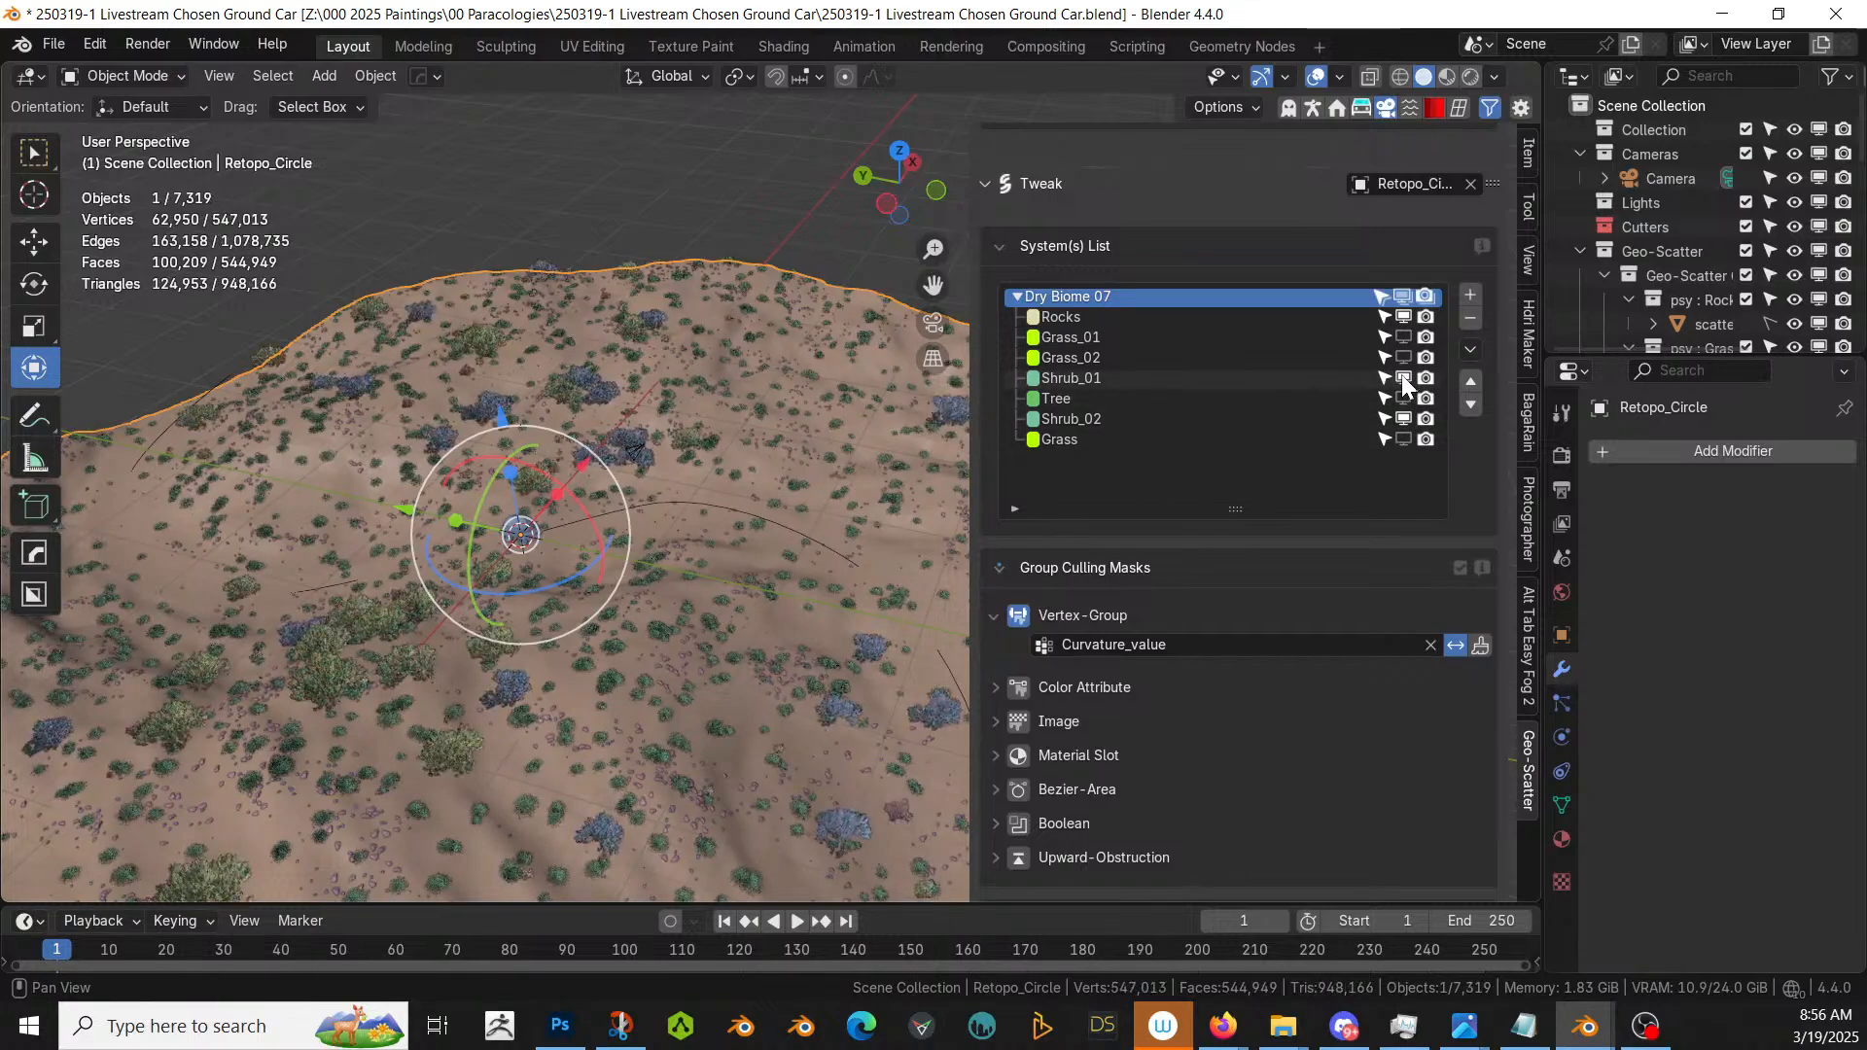
{"action": "middle_click_drag", "start_coordinate": [457, 603], "coordinate": [443, 423]}
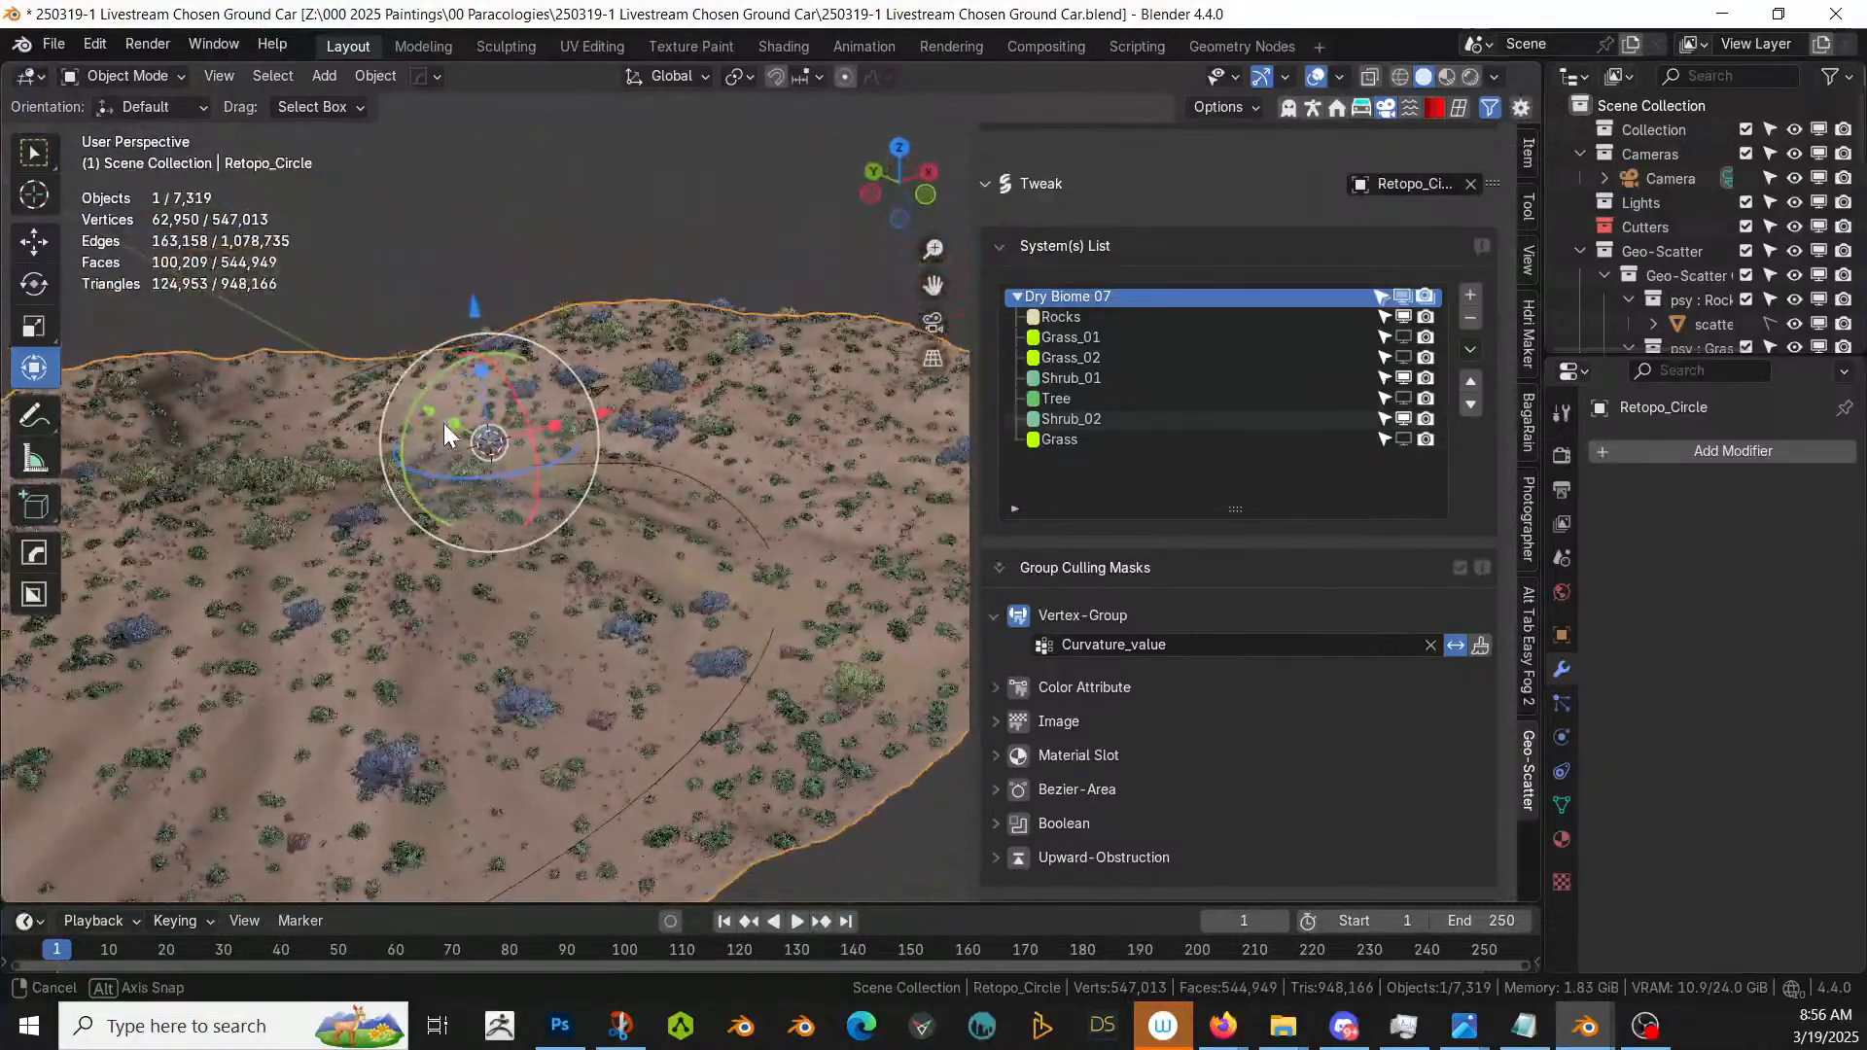
{"action": "left_click", "coordinate": [1403, 398]}
{"action": "middle_click_drag", "start_coordinate": [755, 478], "coordinate": [62, 494]}
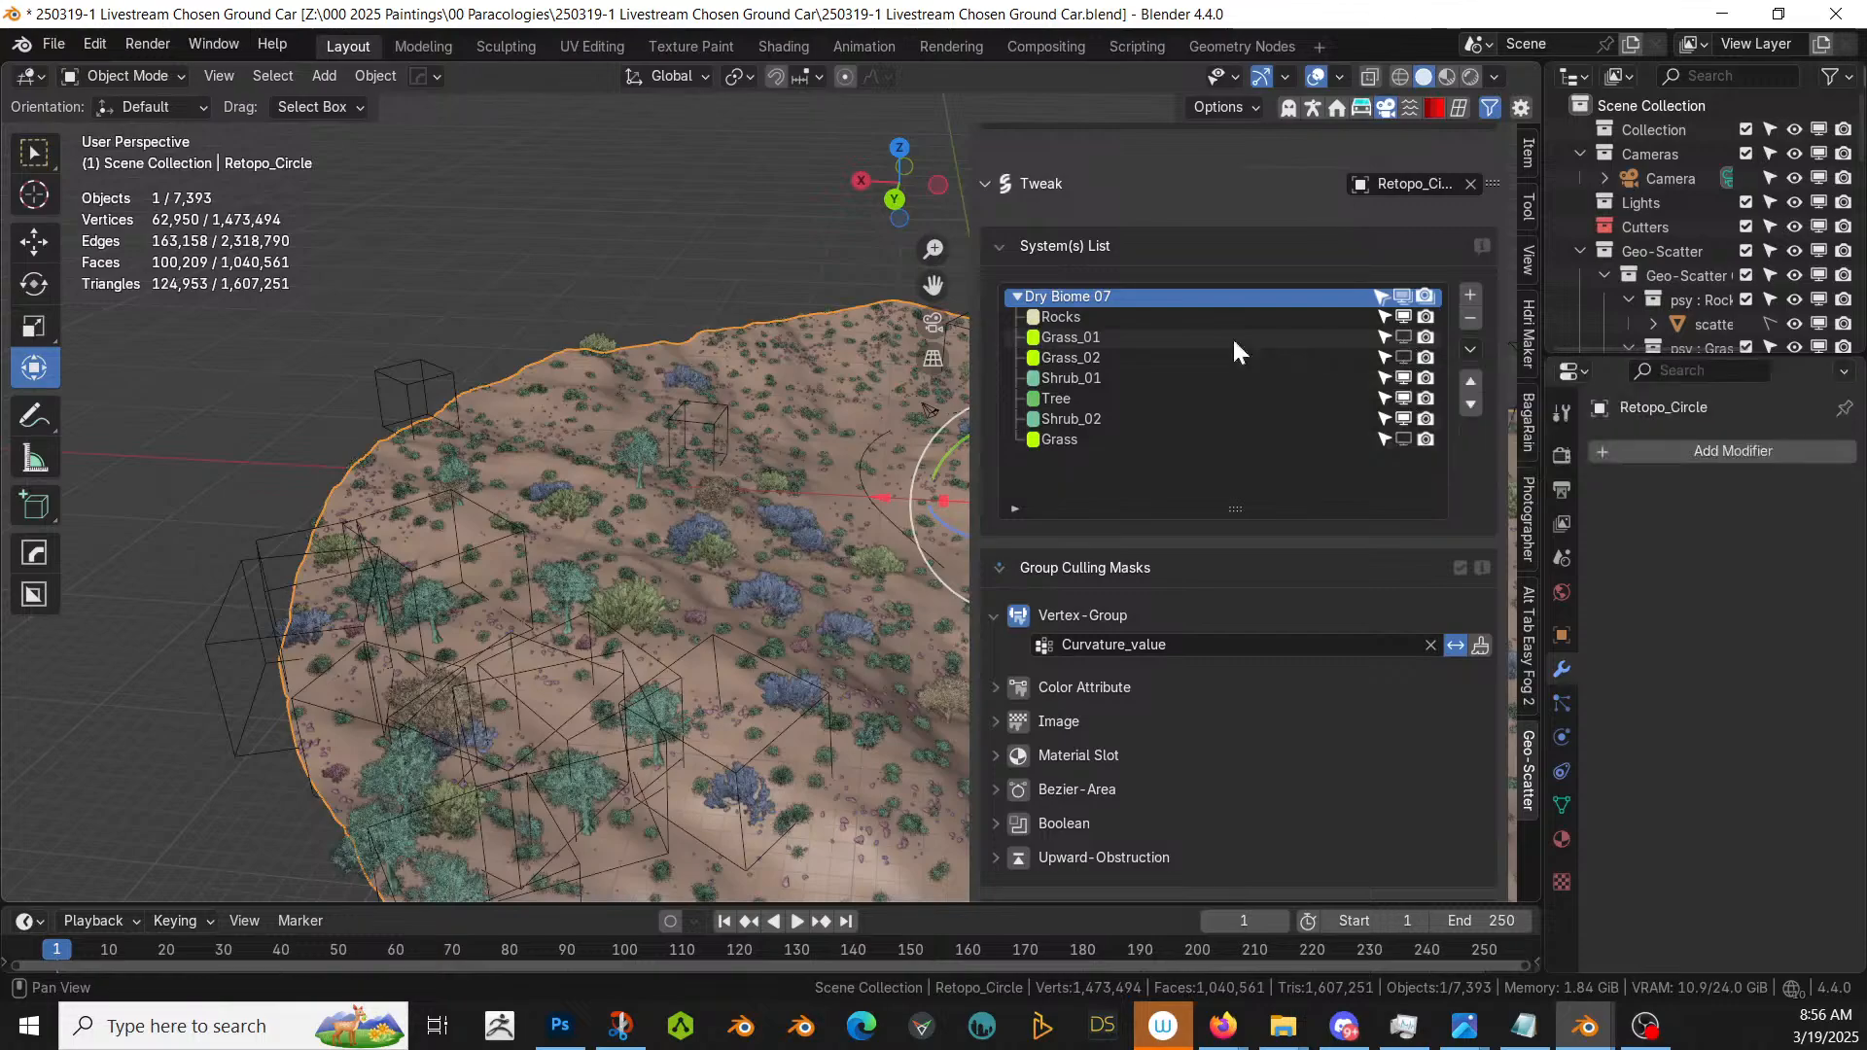
- Set the Grass_01 layer's distribution density to 5 instances per square metre
{"action": "left_click", "coordinate": [1147, 336]}
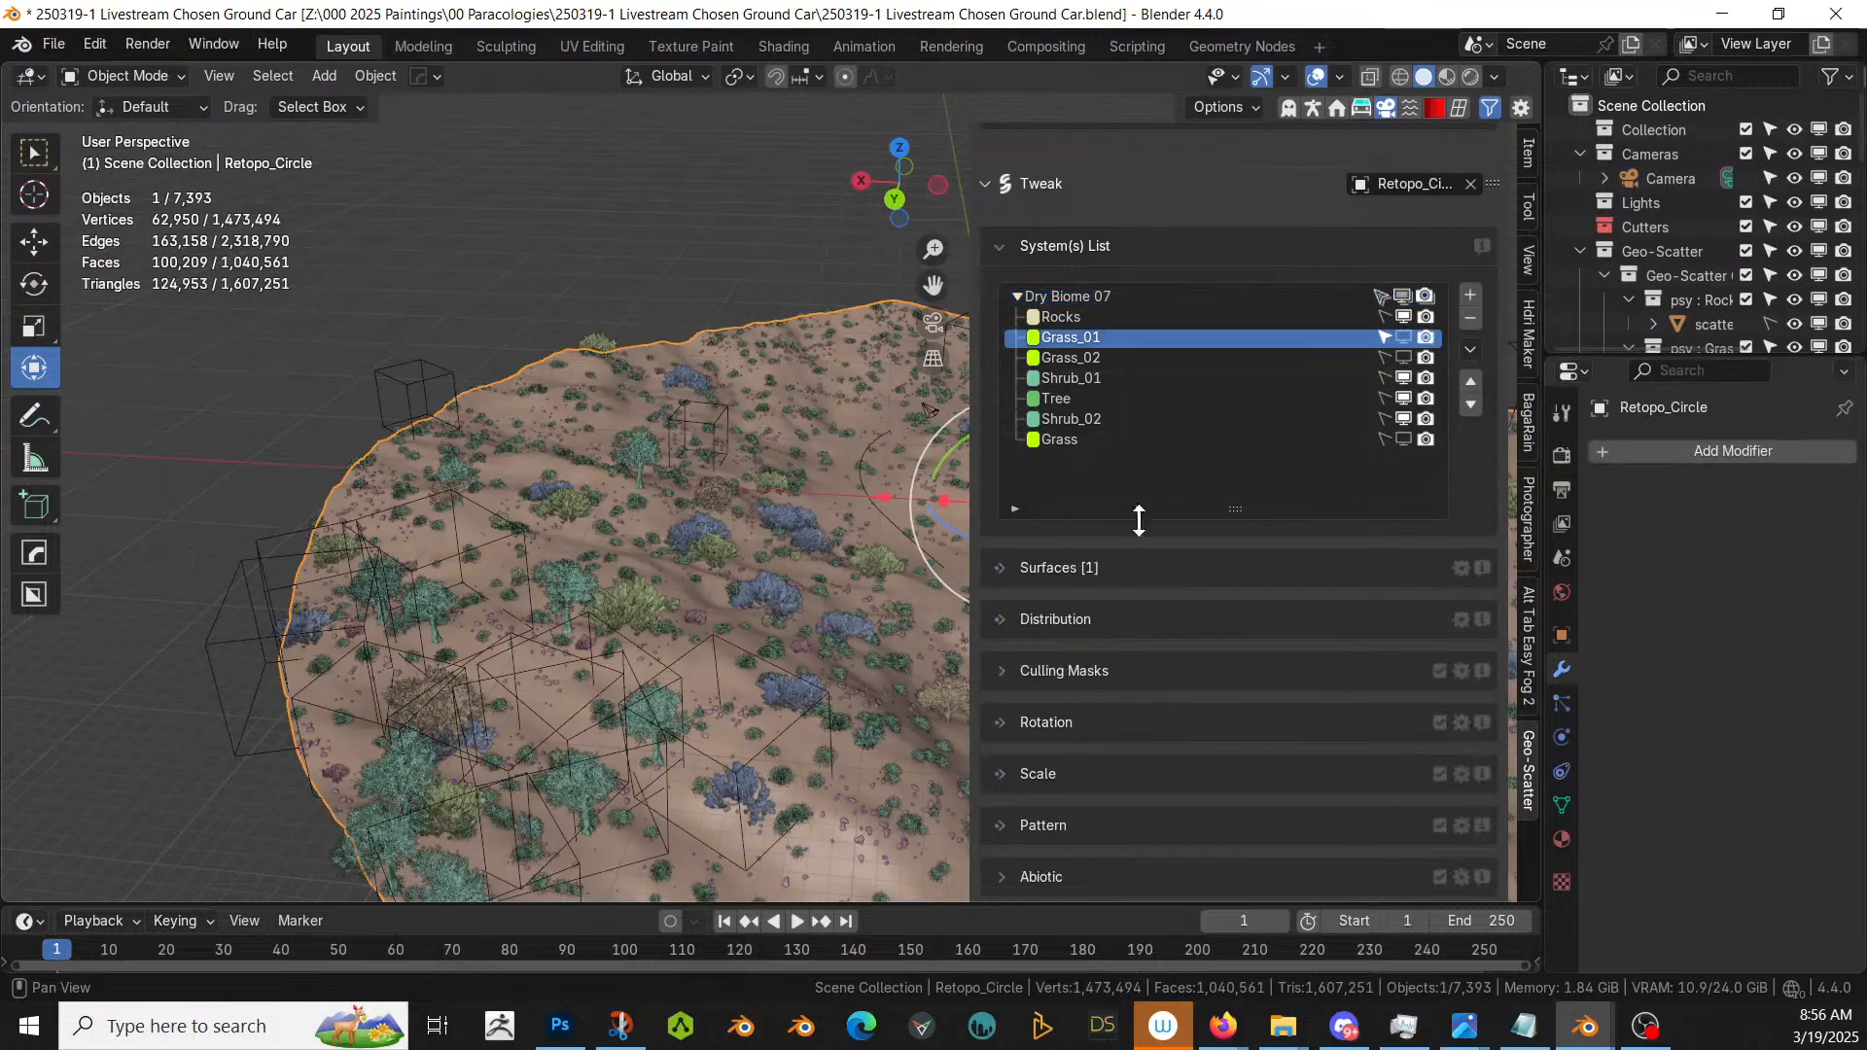
{"action": "left_click", "coordinate": [1001, 619]}
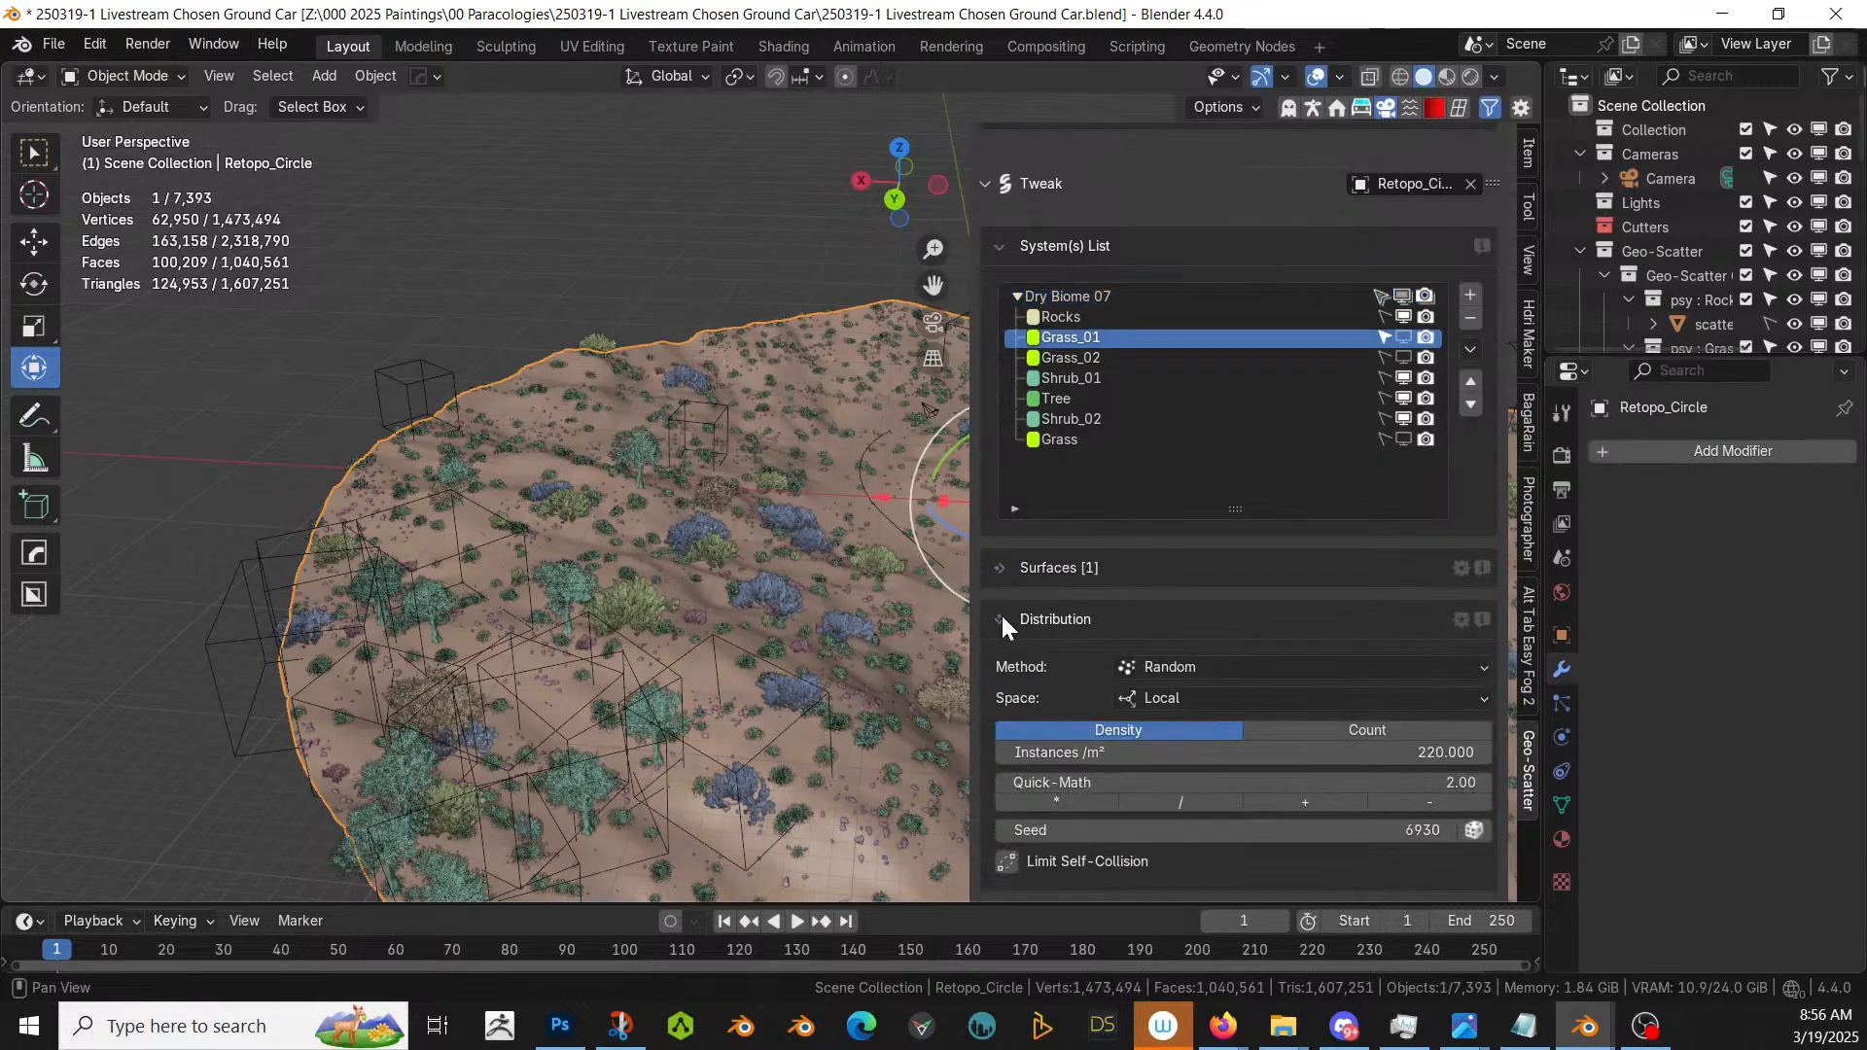
{"action": "double_click", "coordinate": [1351, 753]}
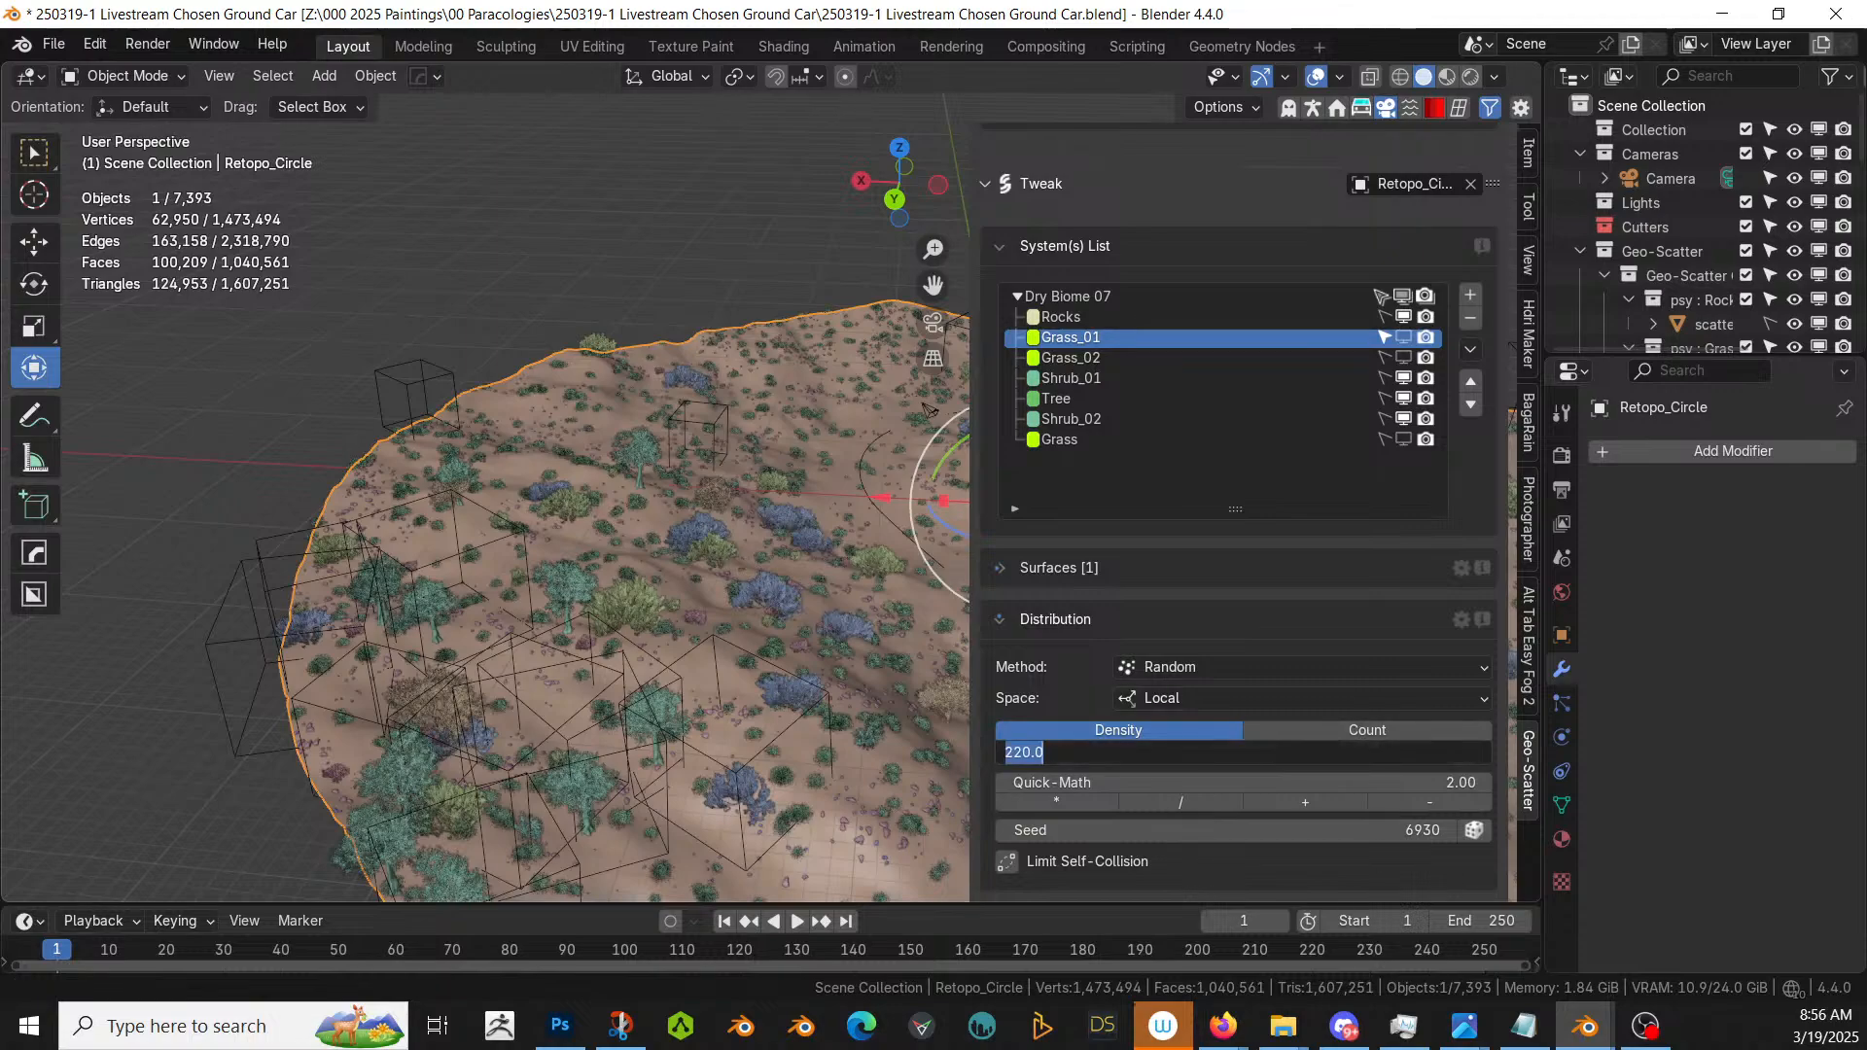
{"action": "type", "text": "5"}
{"action": "key", "text": "Return"}
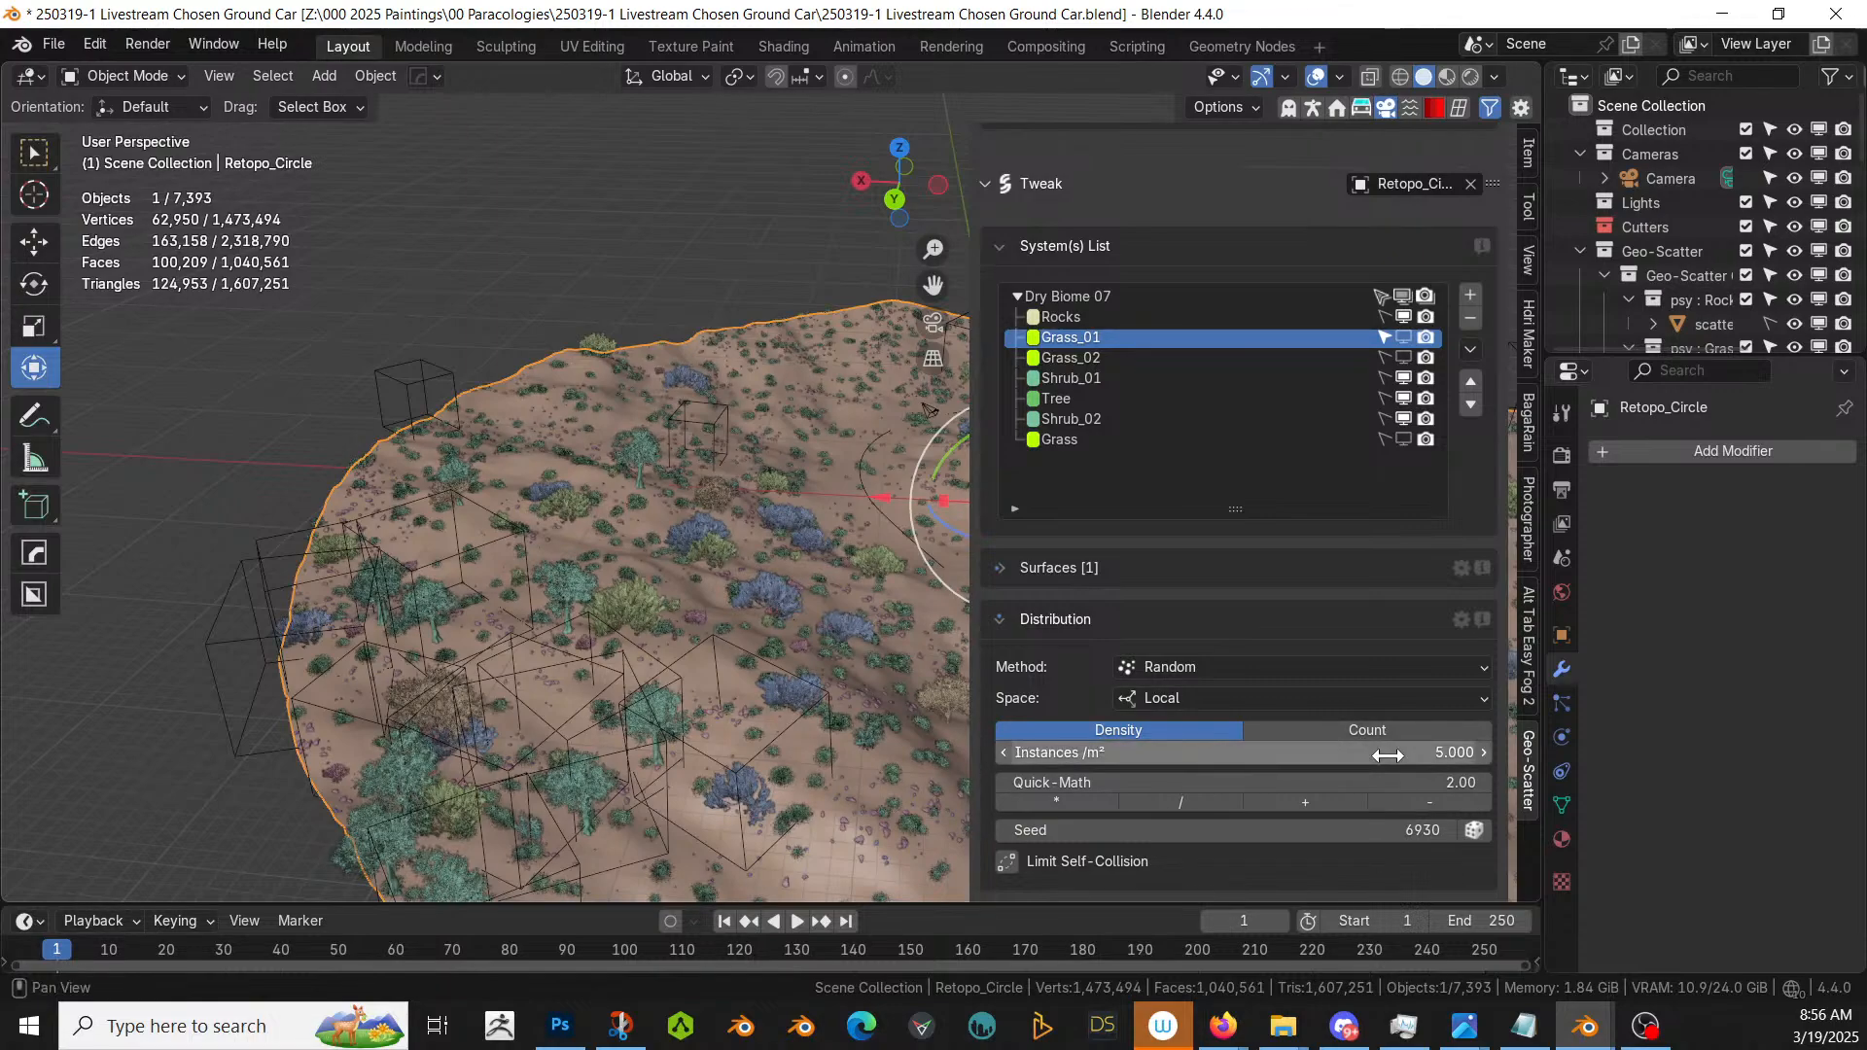
- Set the distribution density of both the Grass_02 and Grass layers to 2 instances per square metre
{"action": "left_click", "coordinate": [1094, 358]}
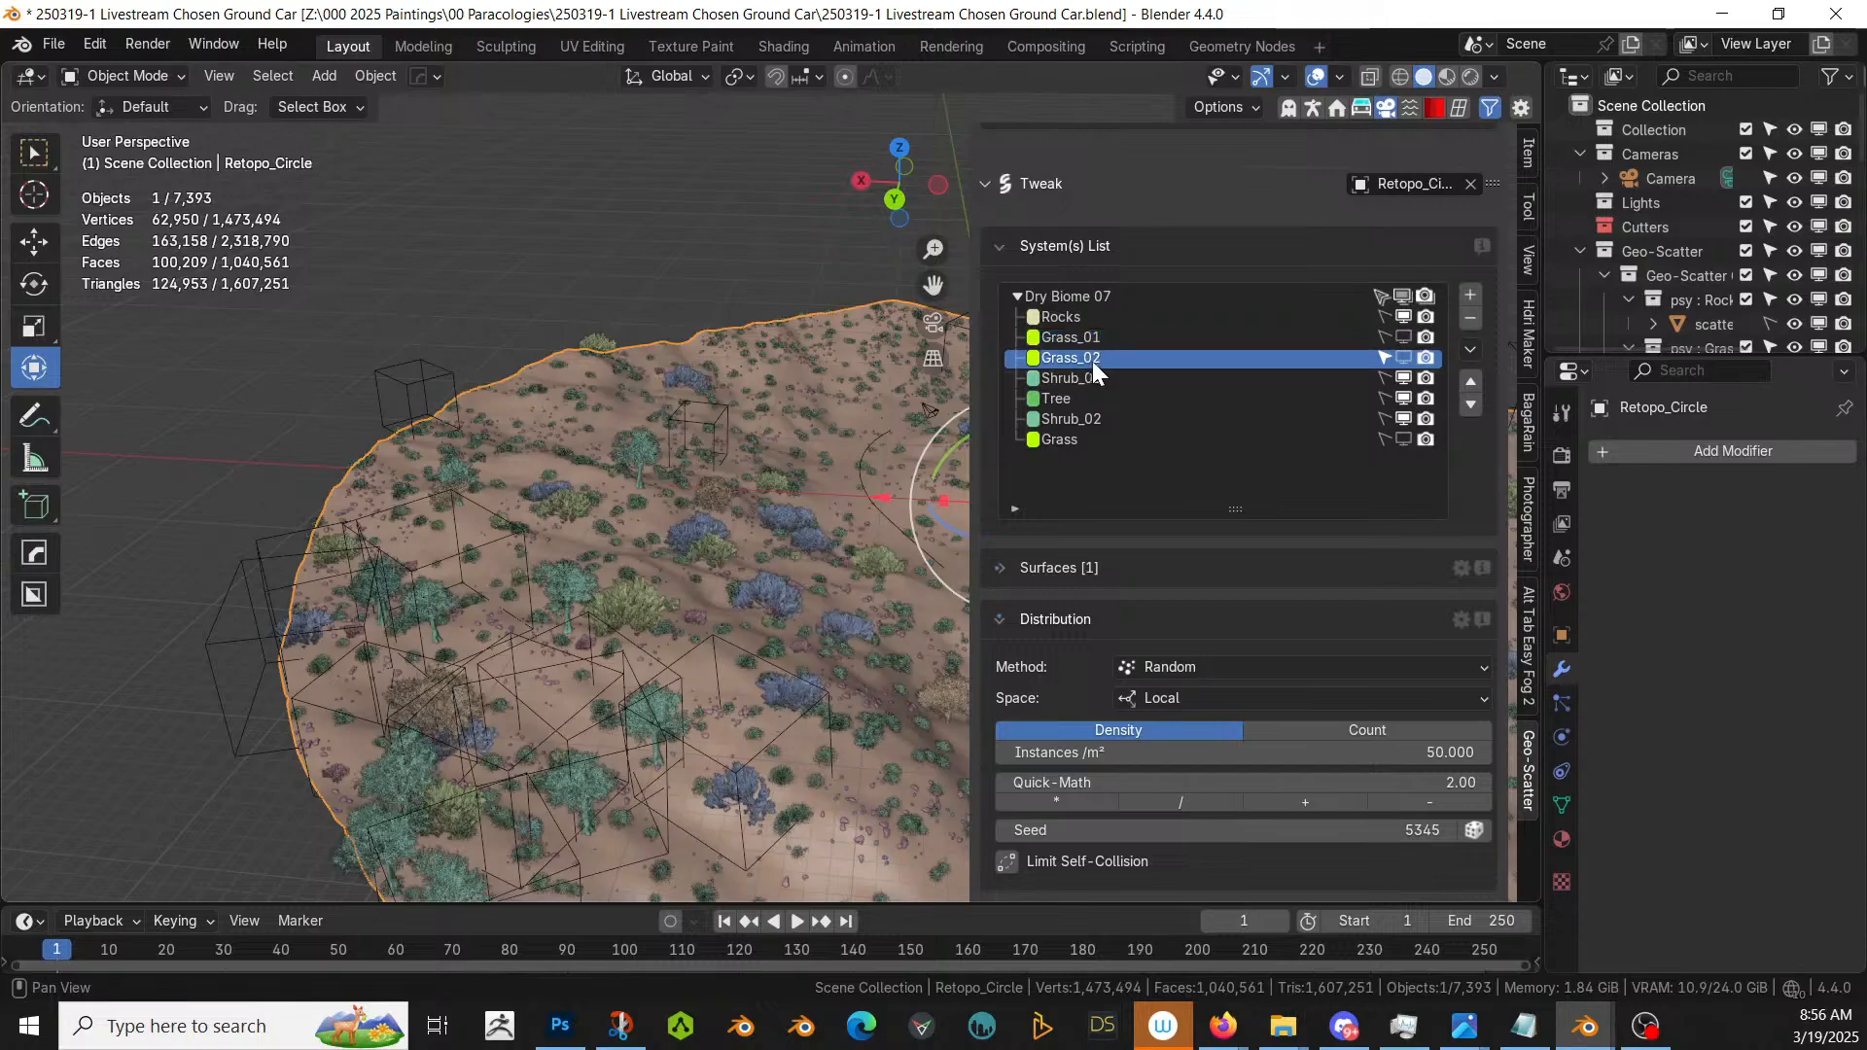
{"action": "double_click", "coordinate": [1162, 757]}
{"action": "type", "text": "2"}
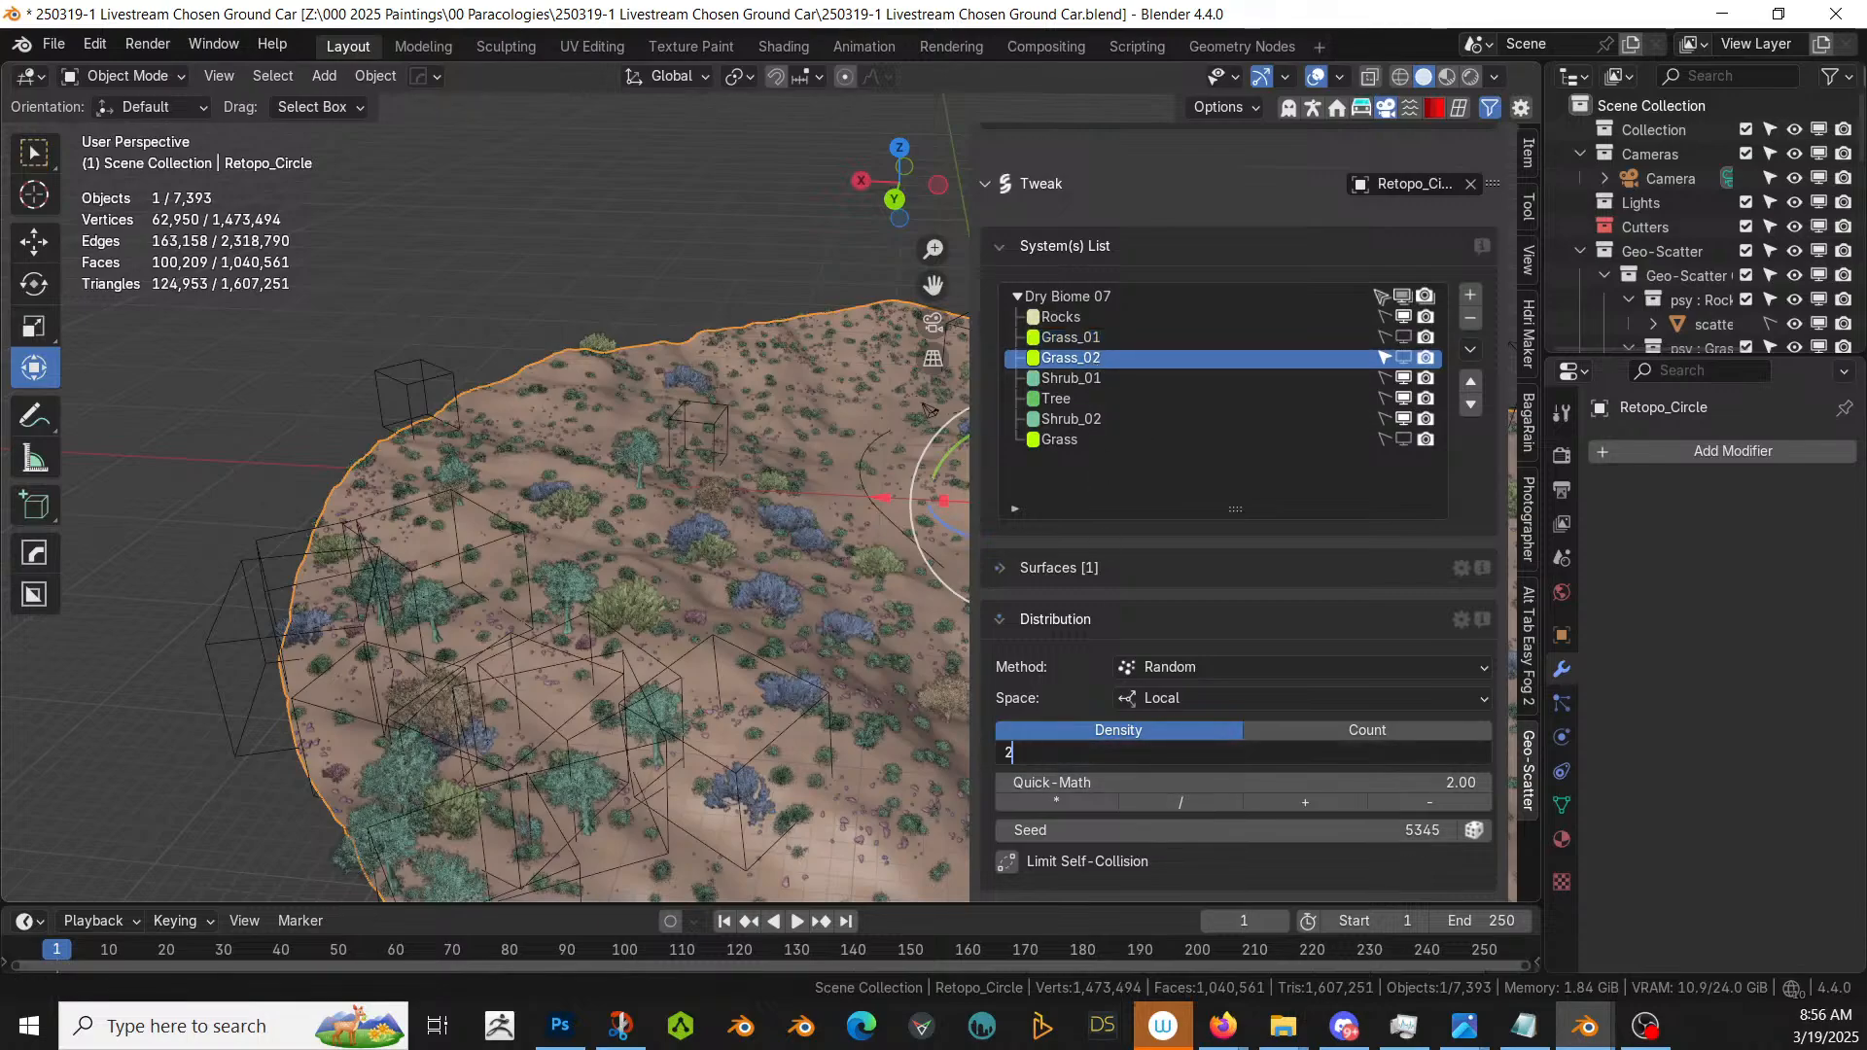
{"action": "key", "text": "Return"}
{"action": "left_click", "coordinate": [1070, 440]}
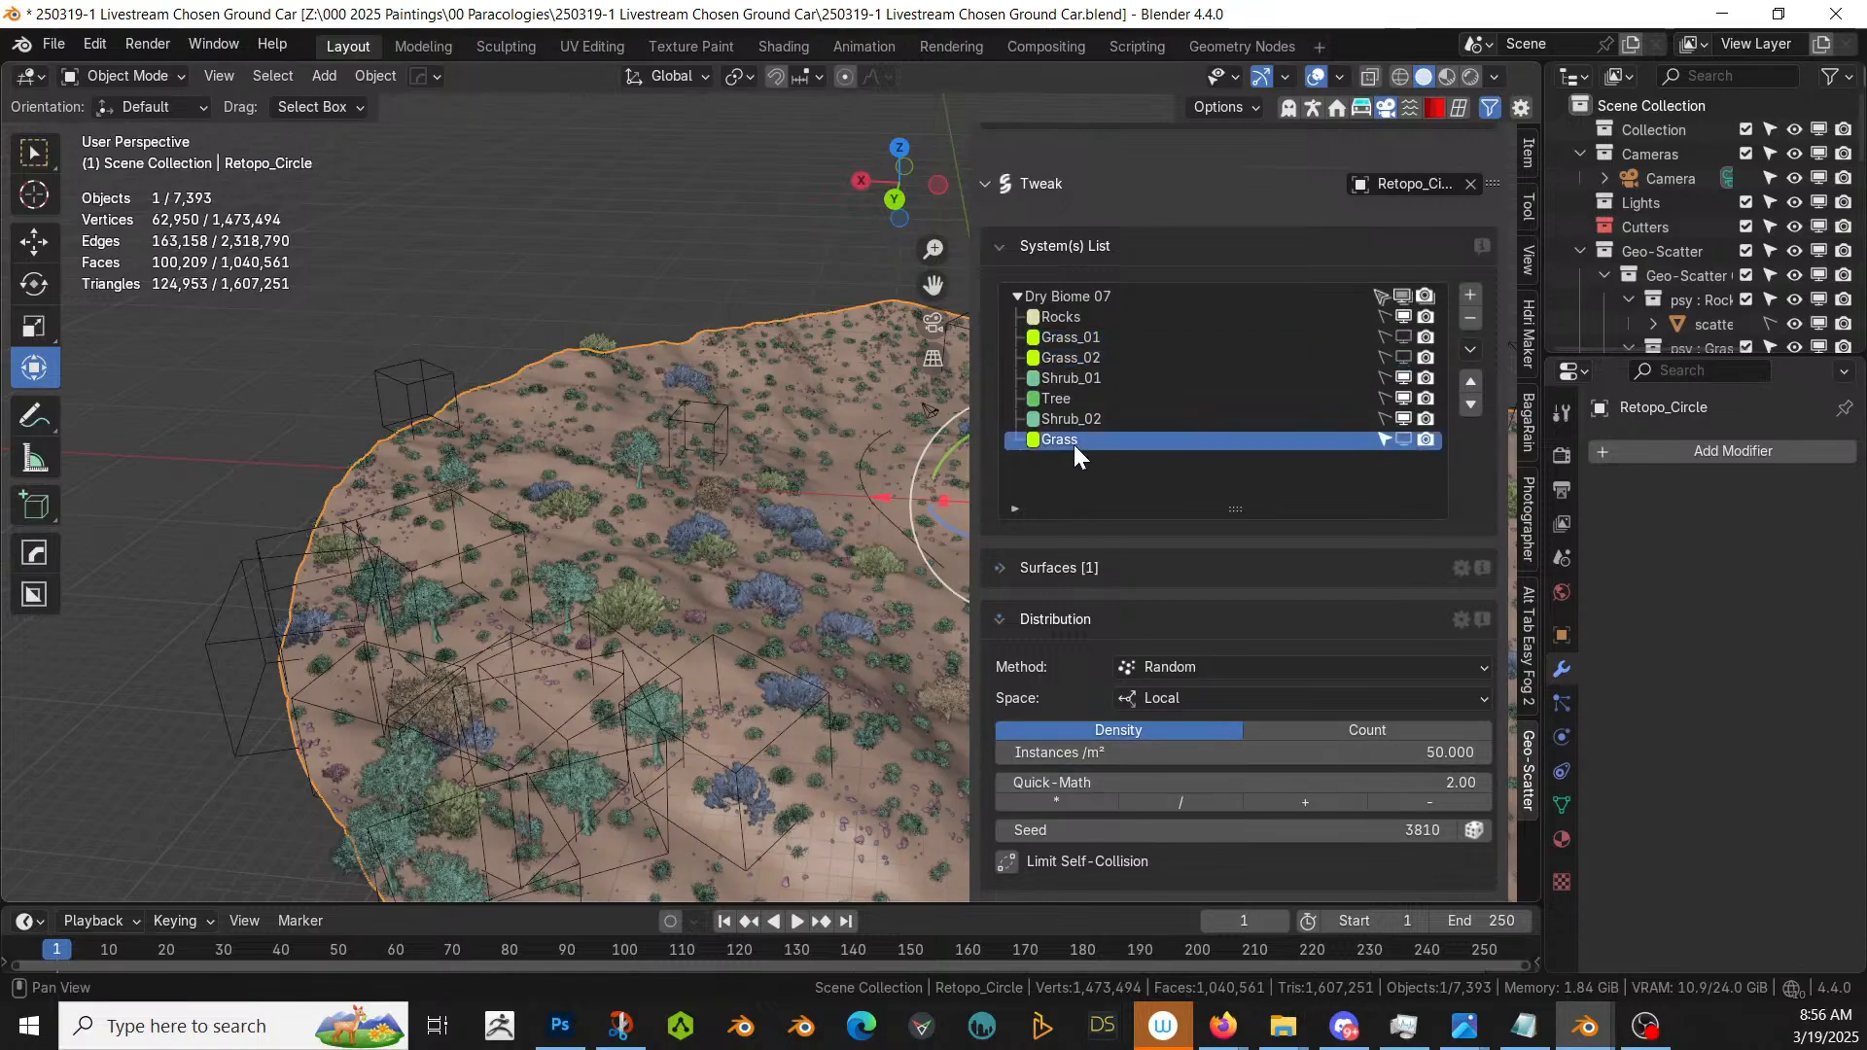
{"action": "double_click", "coordinate": [1313, 742]}
{"action": "type", "text": "2"}
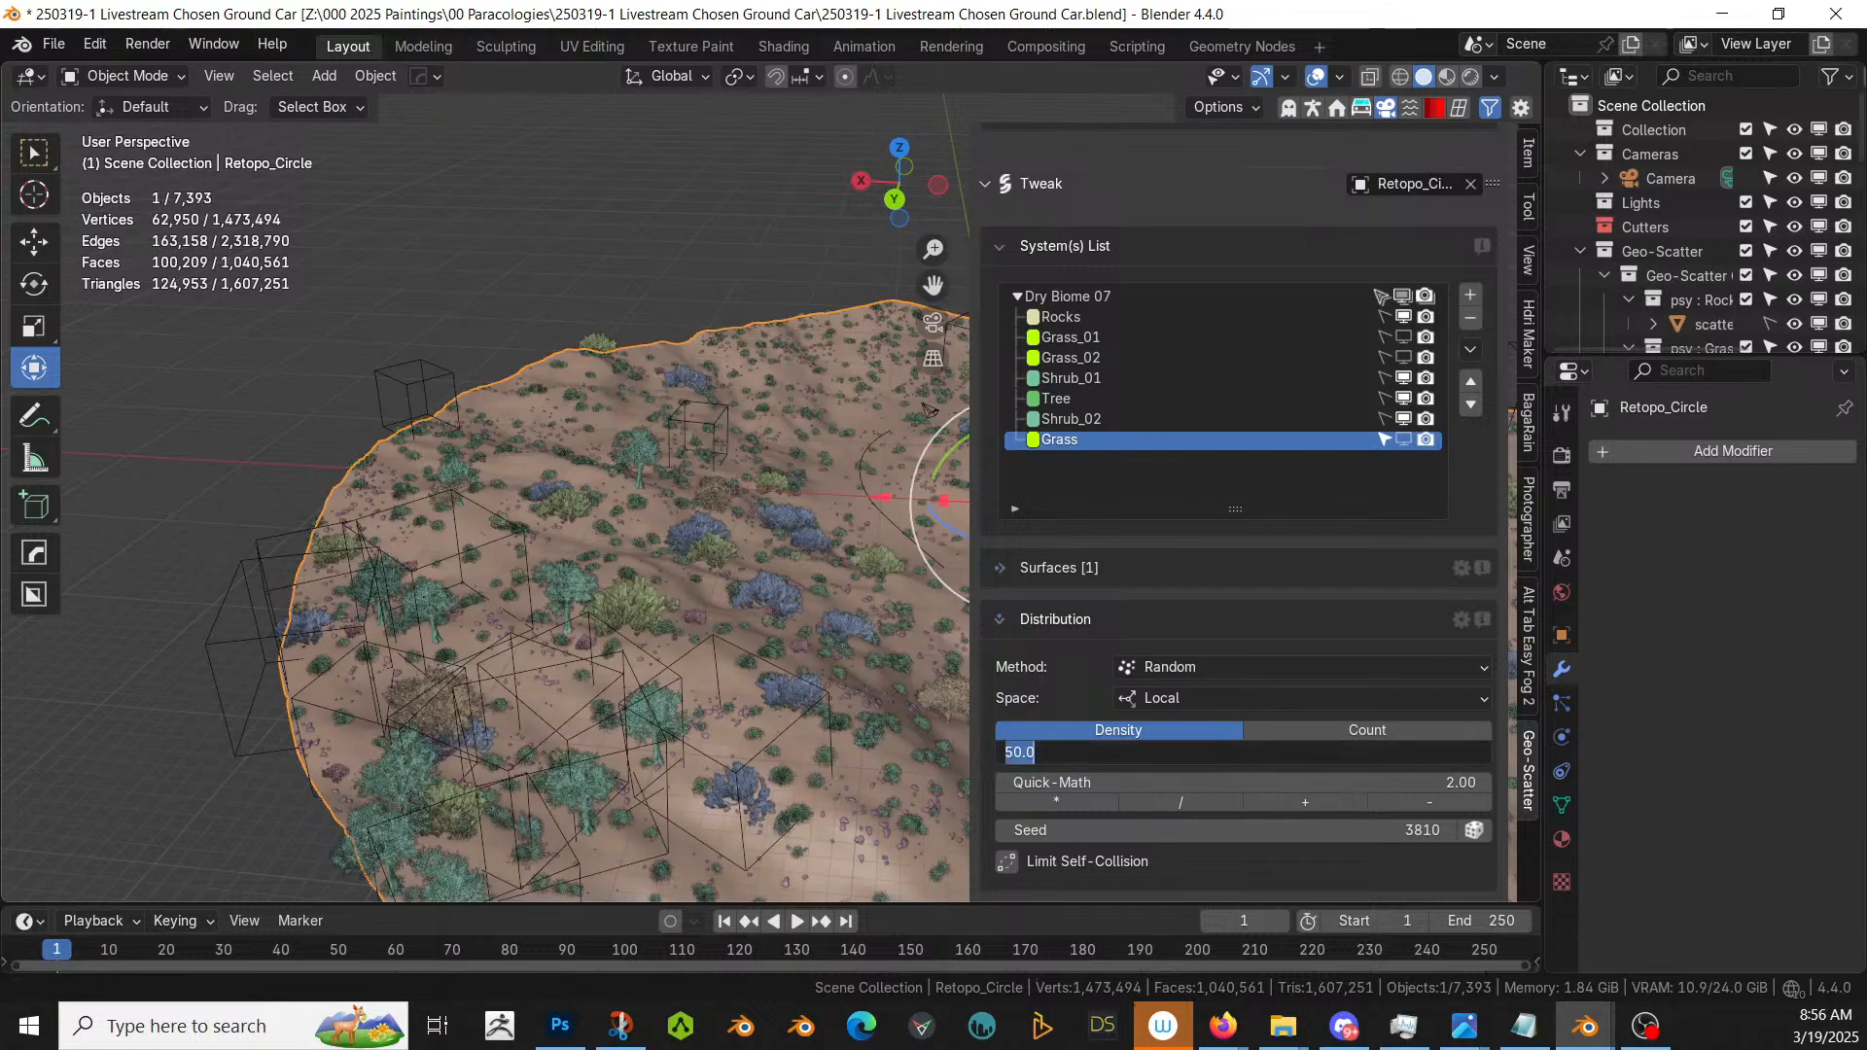
{"action": "key", "text": "Return"}
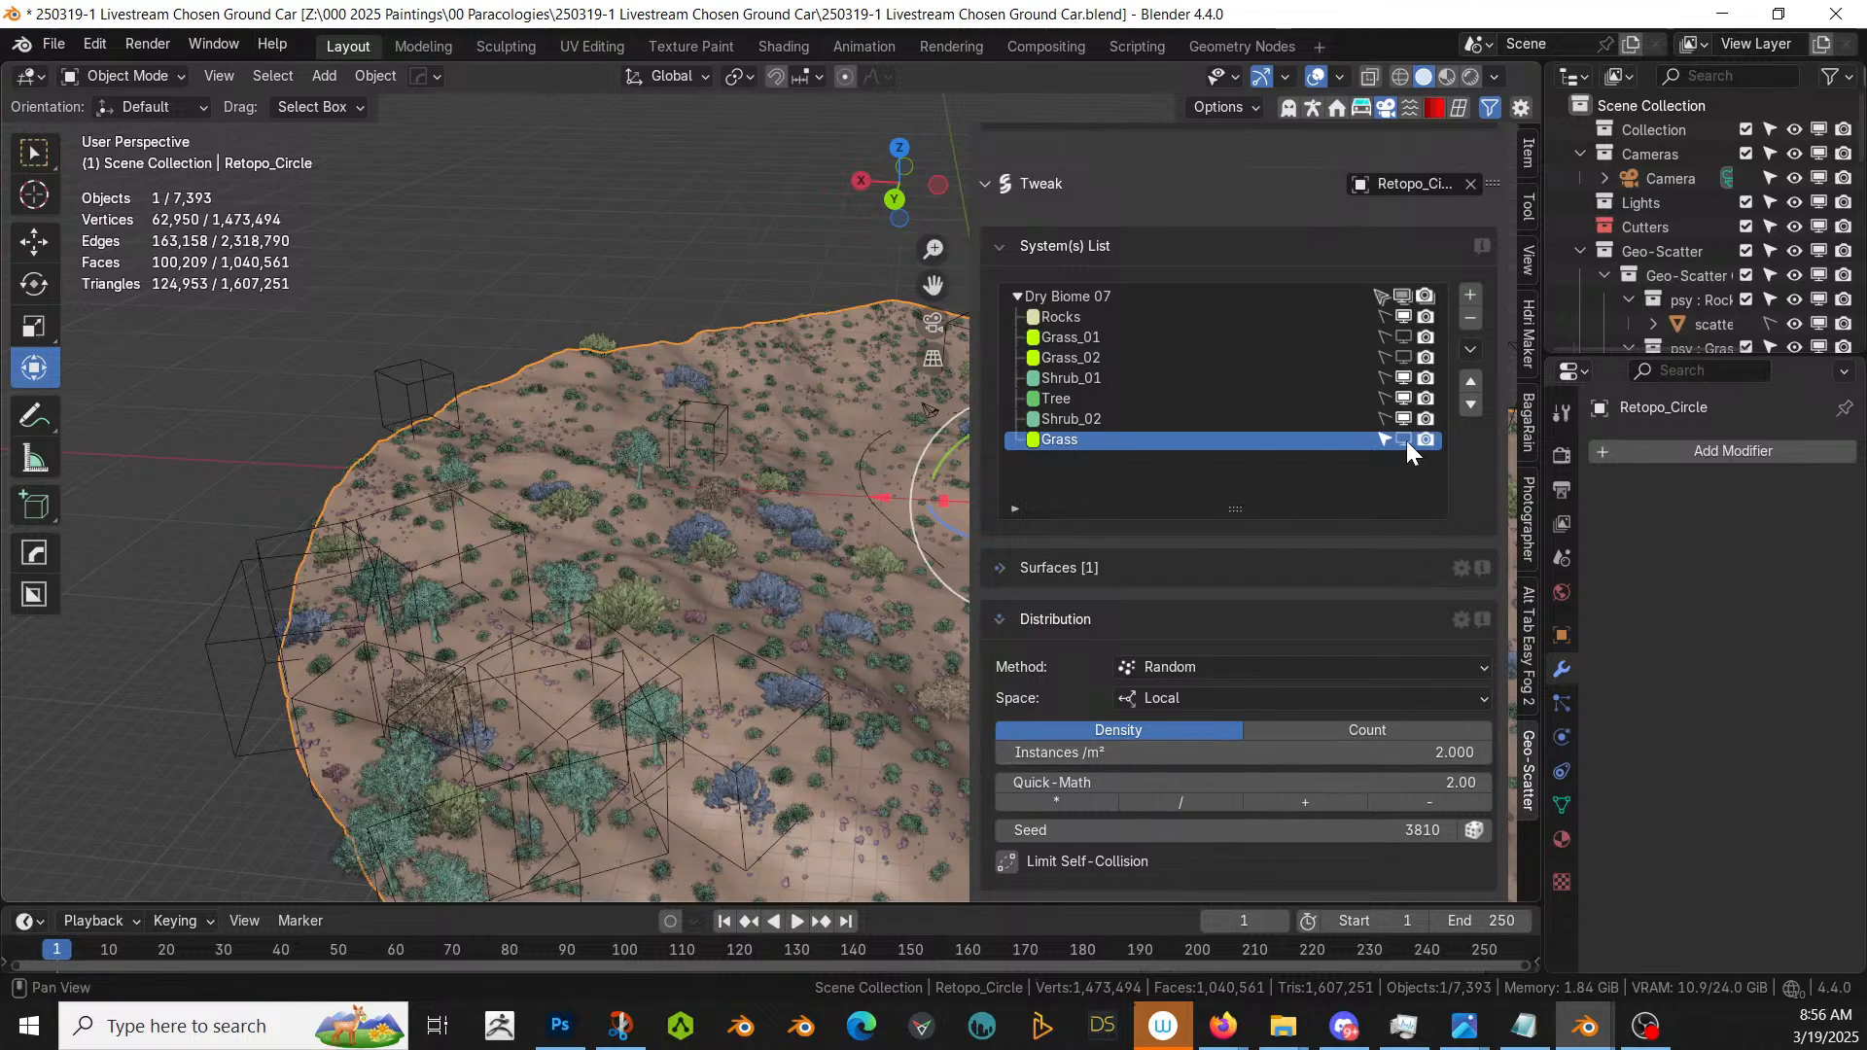
- Show the Grass, Grass_01 and Grass_02 scatter layers in the viewport
{"action": "left_click", "coordinate": [1403, 440]}
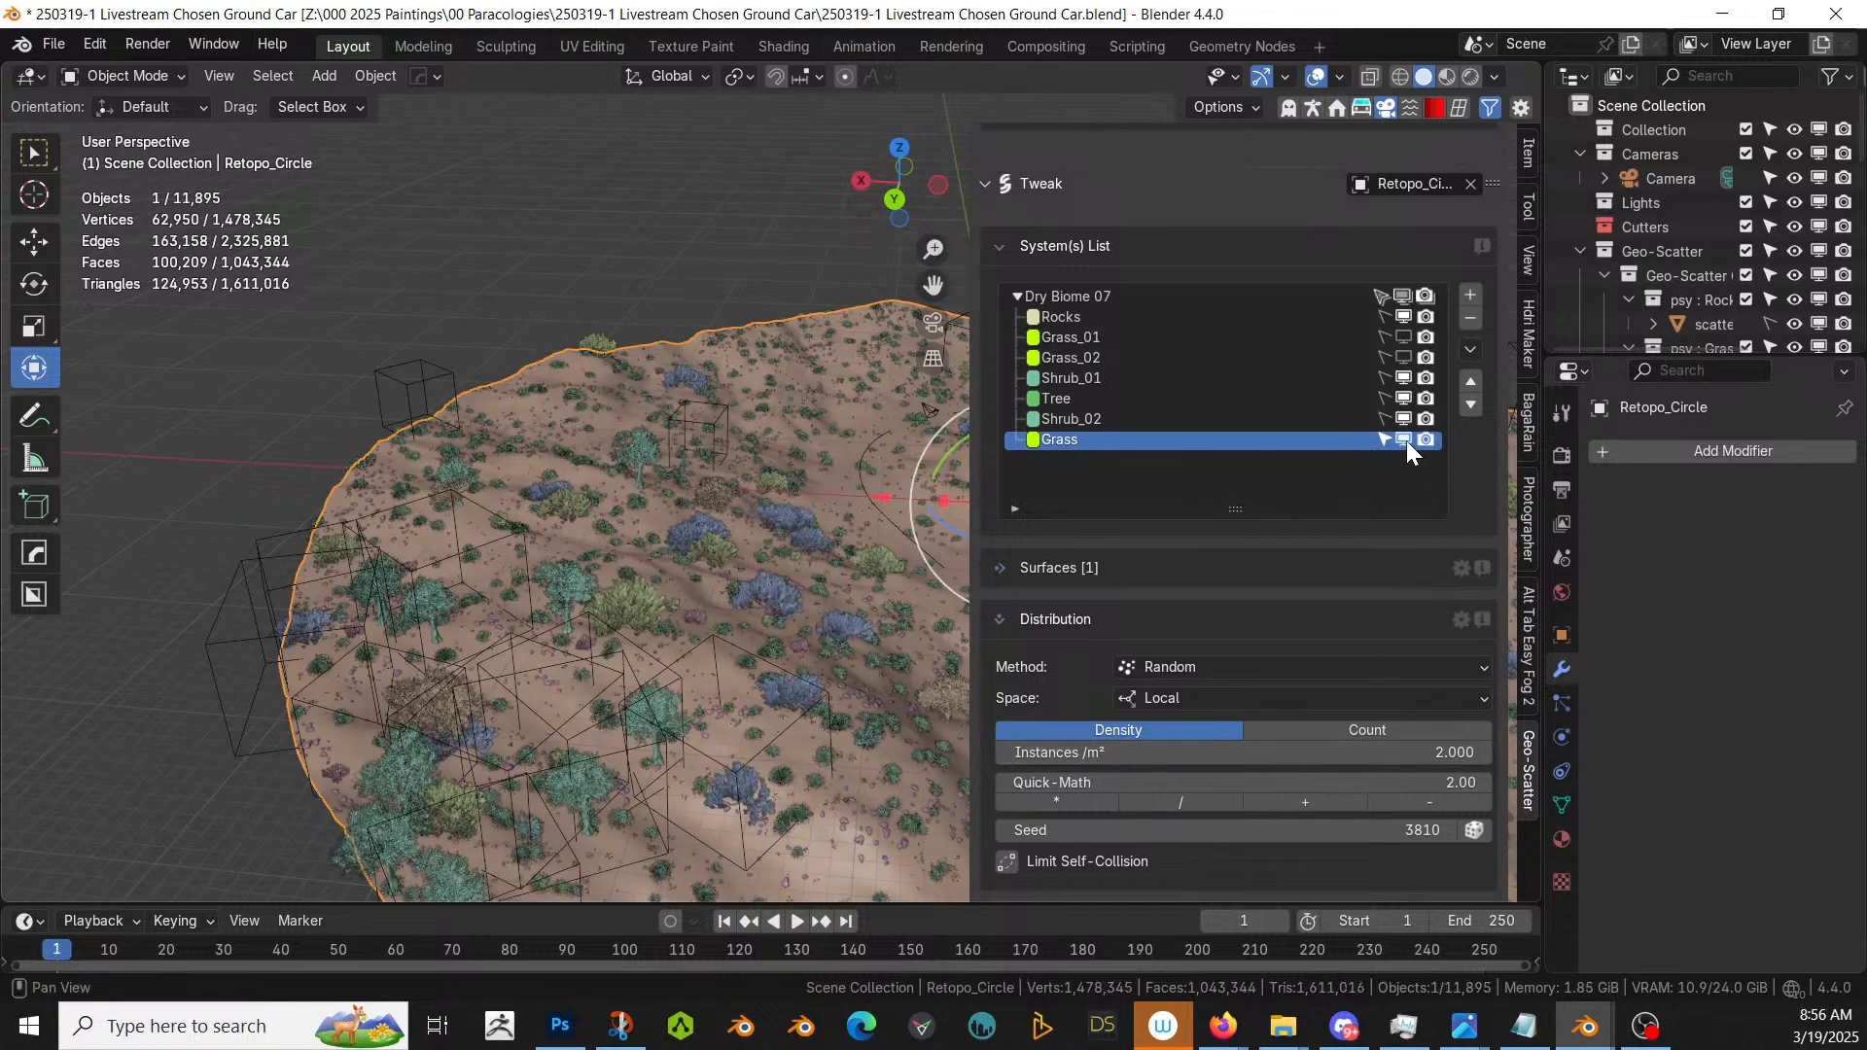
{"action": "left_click", "coordinate": [1403, 336]}
{"action": "scroll", "coordinate": [733, 417], "scroll_direction": "up", "scroll_amount": 4}
{"action": "mouse_move", "coordinate": [826, 515]}
{"action": "middle_mouse_down"}
{"action": "mouse_move", "coordinate": [667, 481]}
{"action": "mouse_move", "coordinate": [585, 560]}
{"action": "mouse_move", "coordinate": [470, 595]}
{"action": "mouse_move", "coordinate": [330, 505]}
{"action": "mouse_move", "coordinate": [319, 519]}
{"action": "middle_mouse_up"}
- Switch the viewport to rendered shading and examine the scattered vegetation along the path and across the terrain
{"action": "key", "text": "z"}
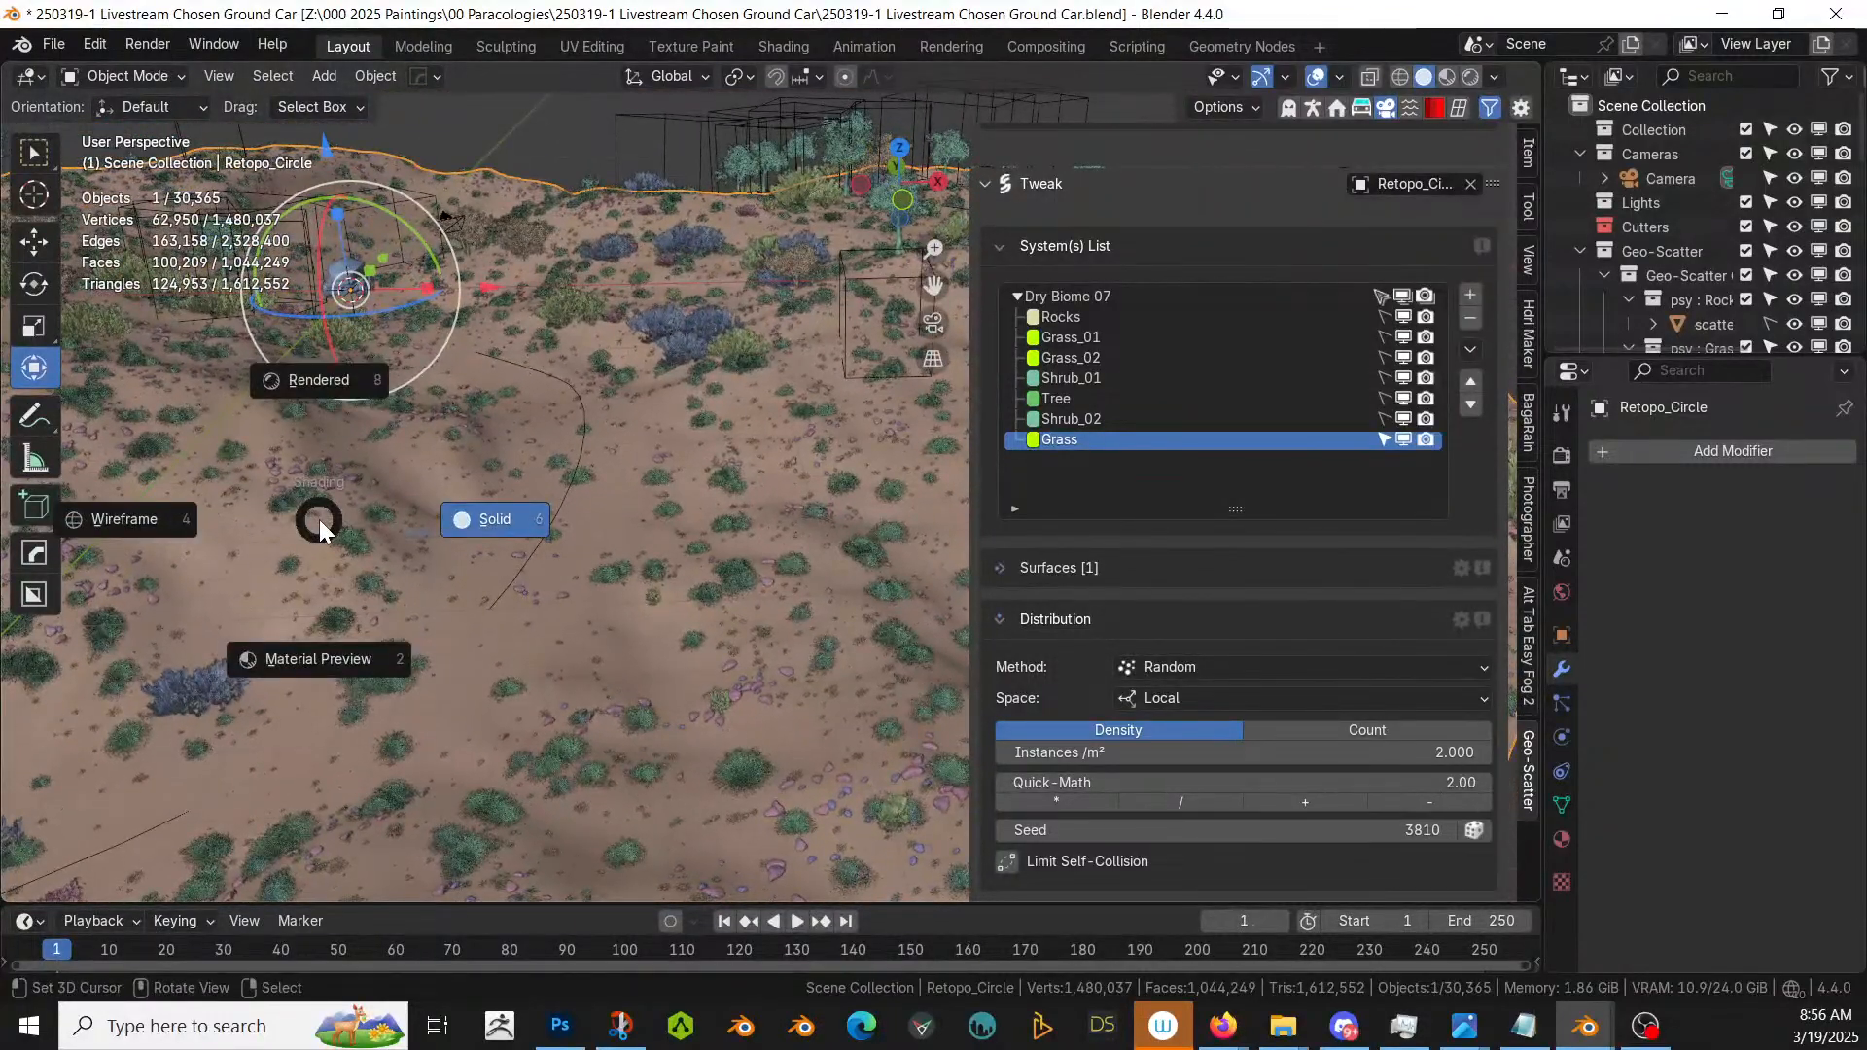
{"action": "left_click", "coordinate": [319, 519]}
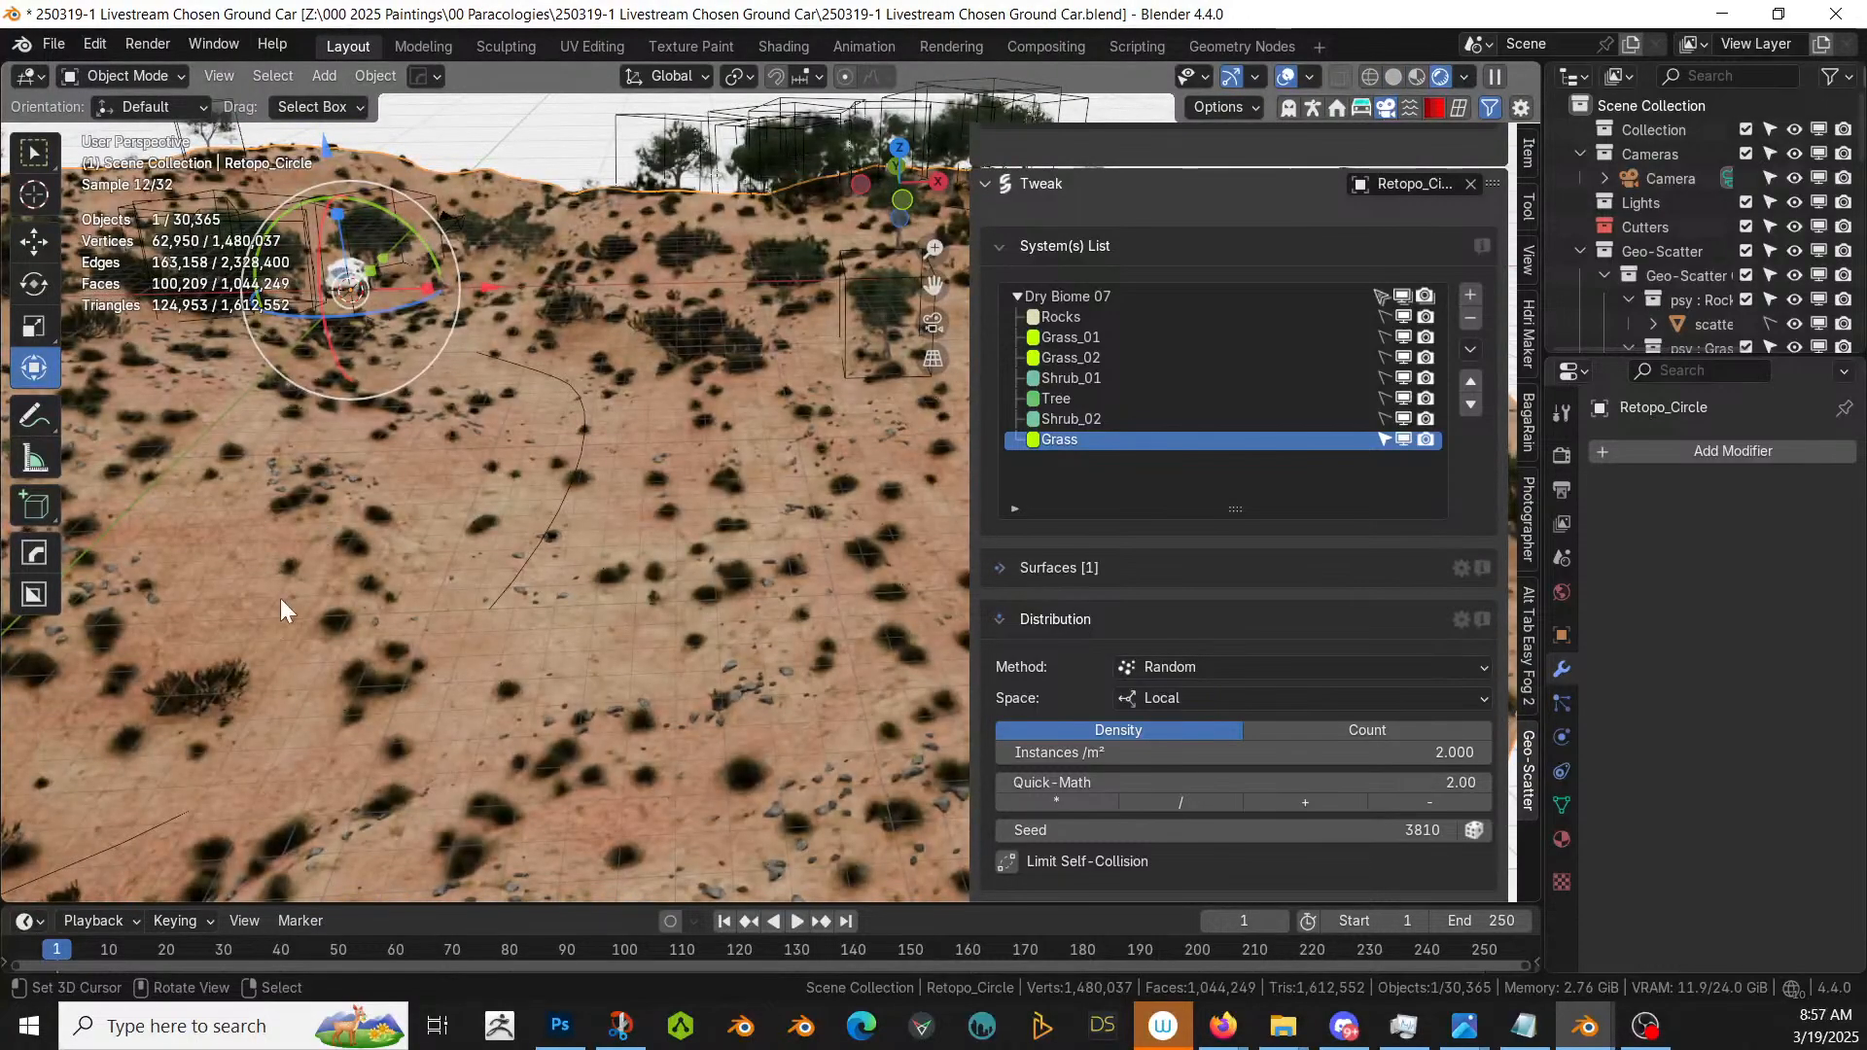
{"action": "mouse_move", "coordinate": [280, 598]}
{"action": "middle_mouse_down"}
{"action": "mouse_move", "coordinate": [358, 644]}
{"action": "mouse_move", "coordinate": [445, 587]}
{"action": "mouse_move", "coordinate": [427, 626]}
{"action": "mouse_move", "coordinate": [377, 650]}
{"action": "middle_mouse_up"}
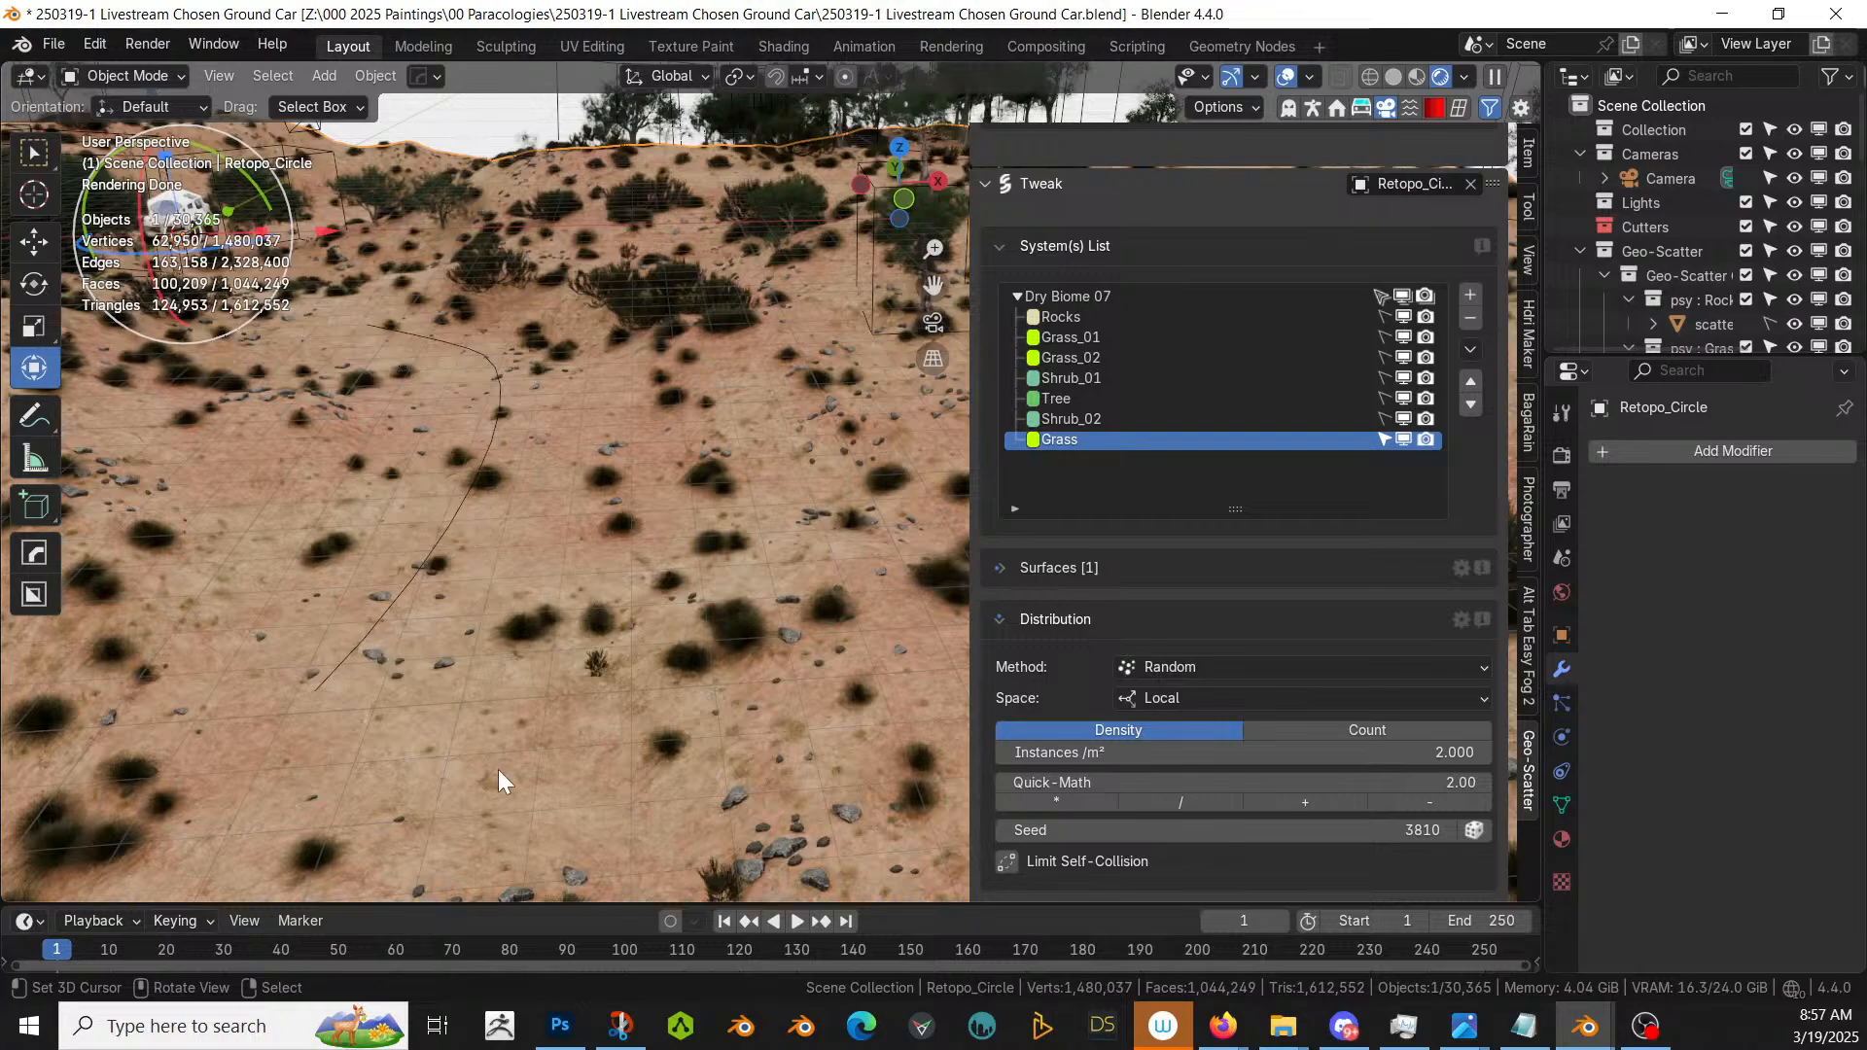
{"action": "middle_click_drag", "start_coordinate": [603, 761], "coordinate": [737, 754]}
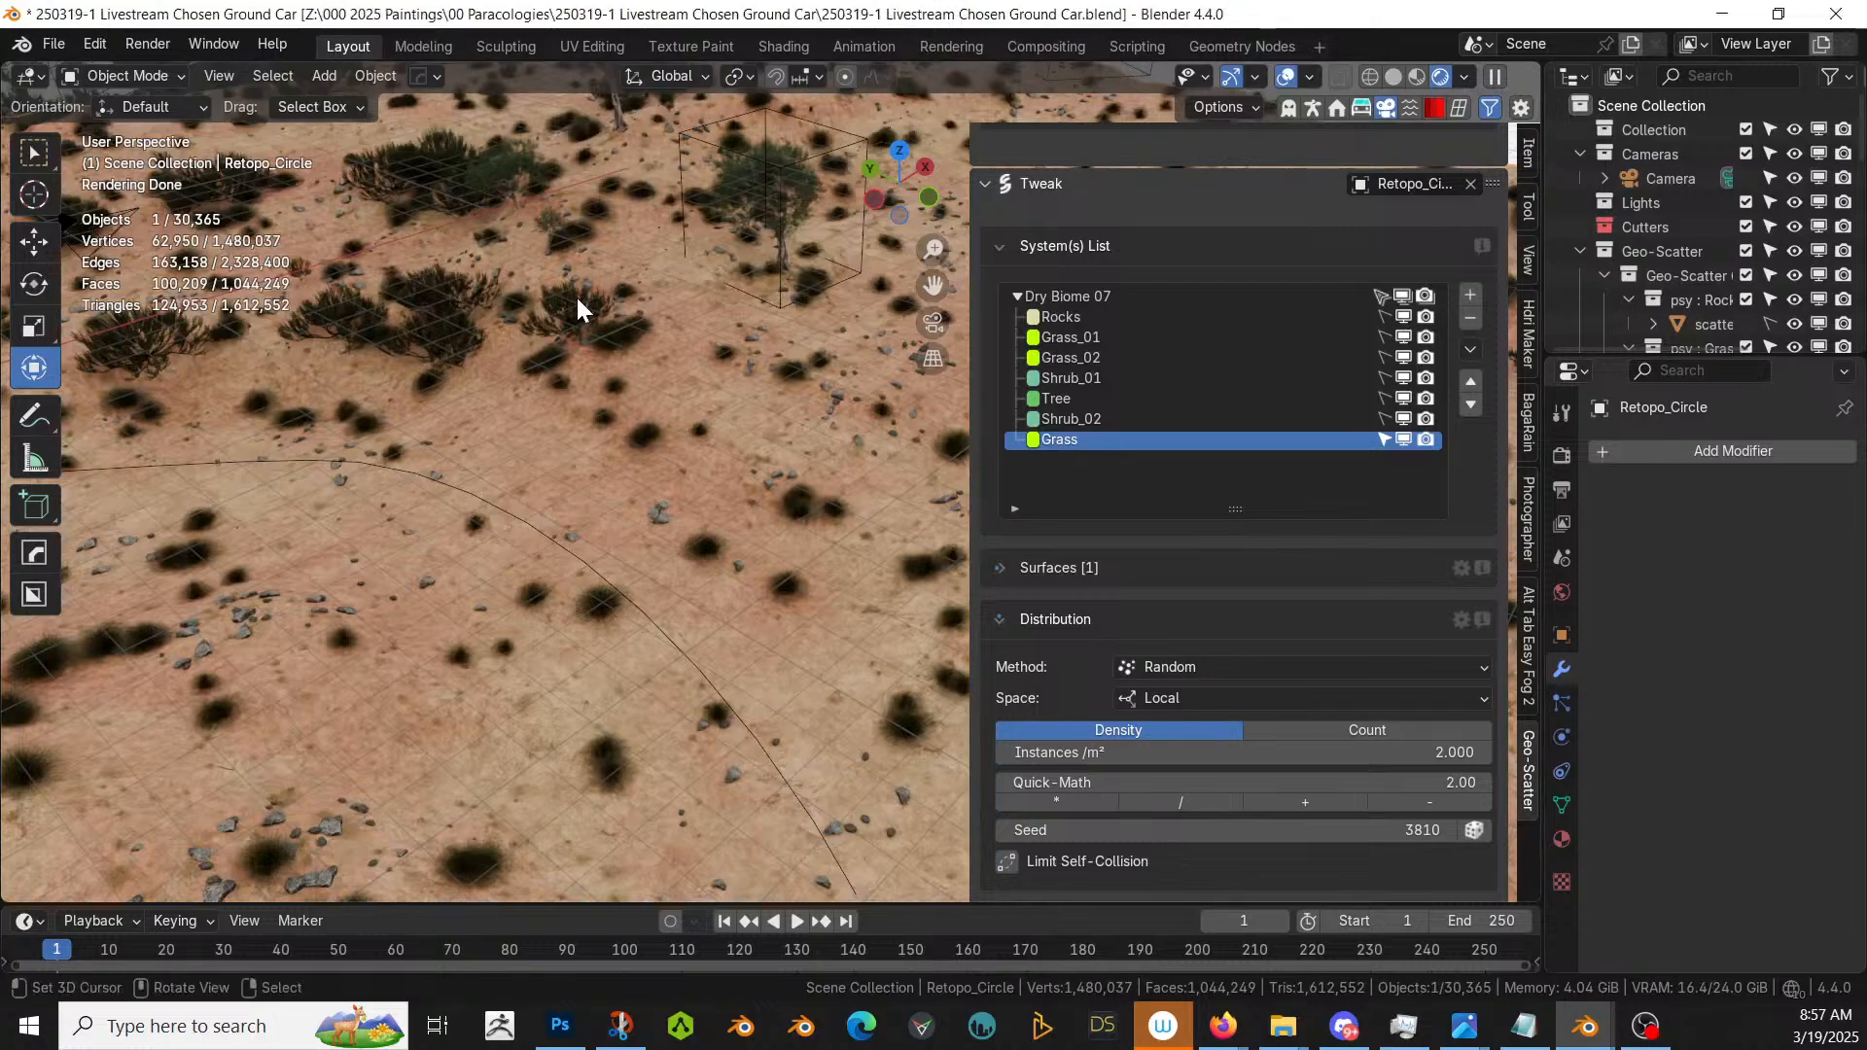
{"action": "scroll", "coordinate": [576, 297], "scroll_direction": "down", "scroll_amount": 6}
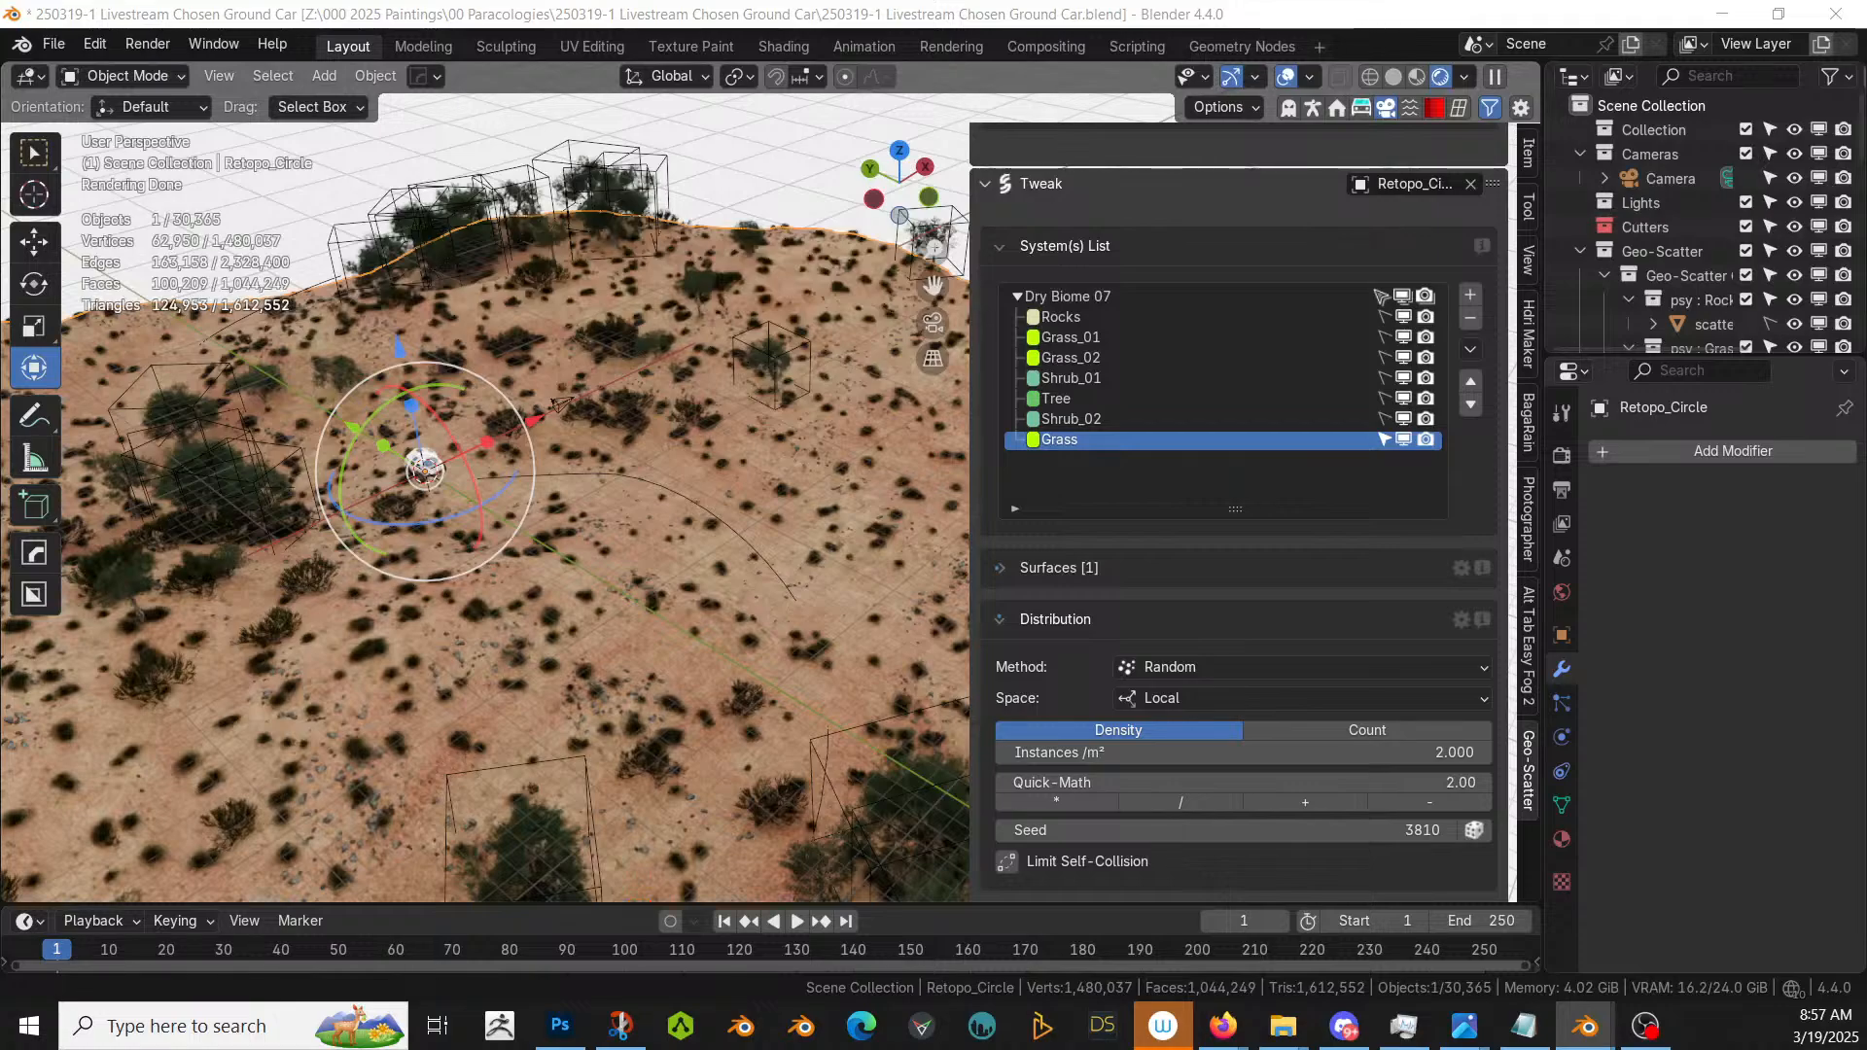
- Place the desertRocksPattern03 asset on the terrain beside the car, switch to solid shading and clear the rock formation's rotation
{"action": "left_click_drag", "start_coordinate": [575, 94], "coordinate": [825, 473]}
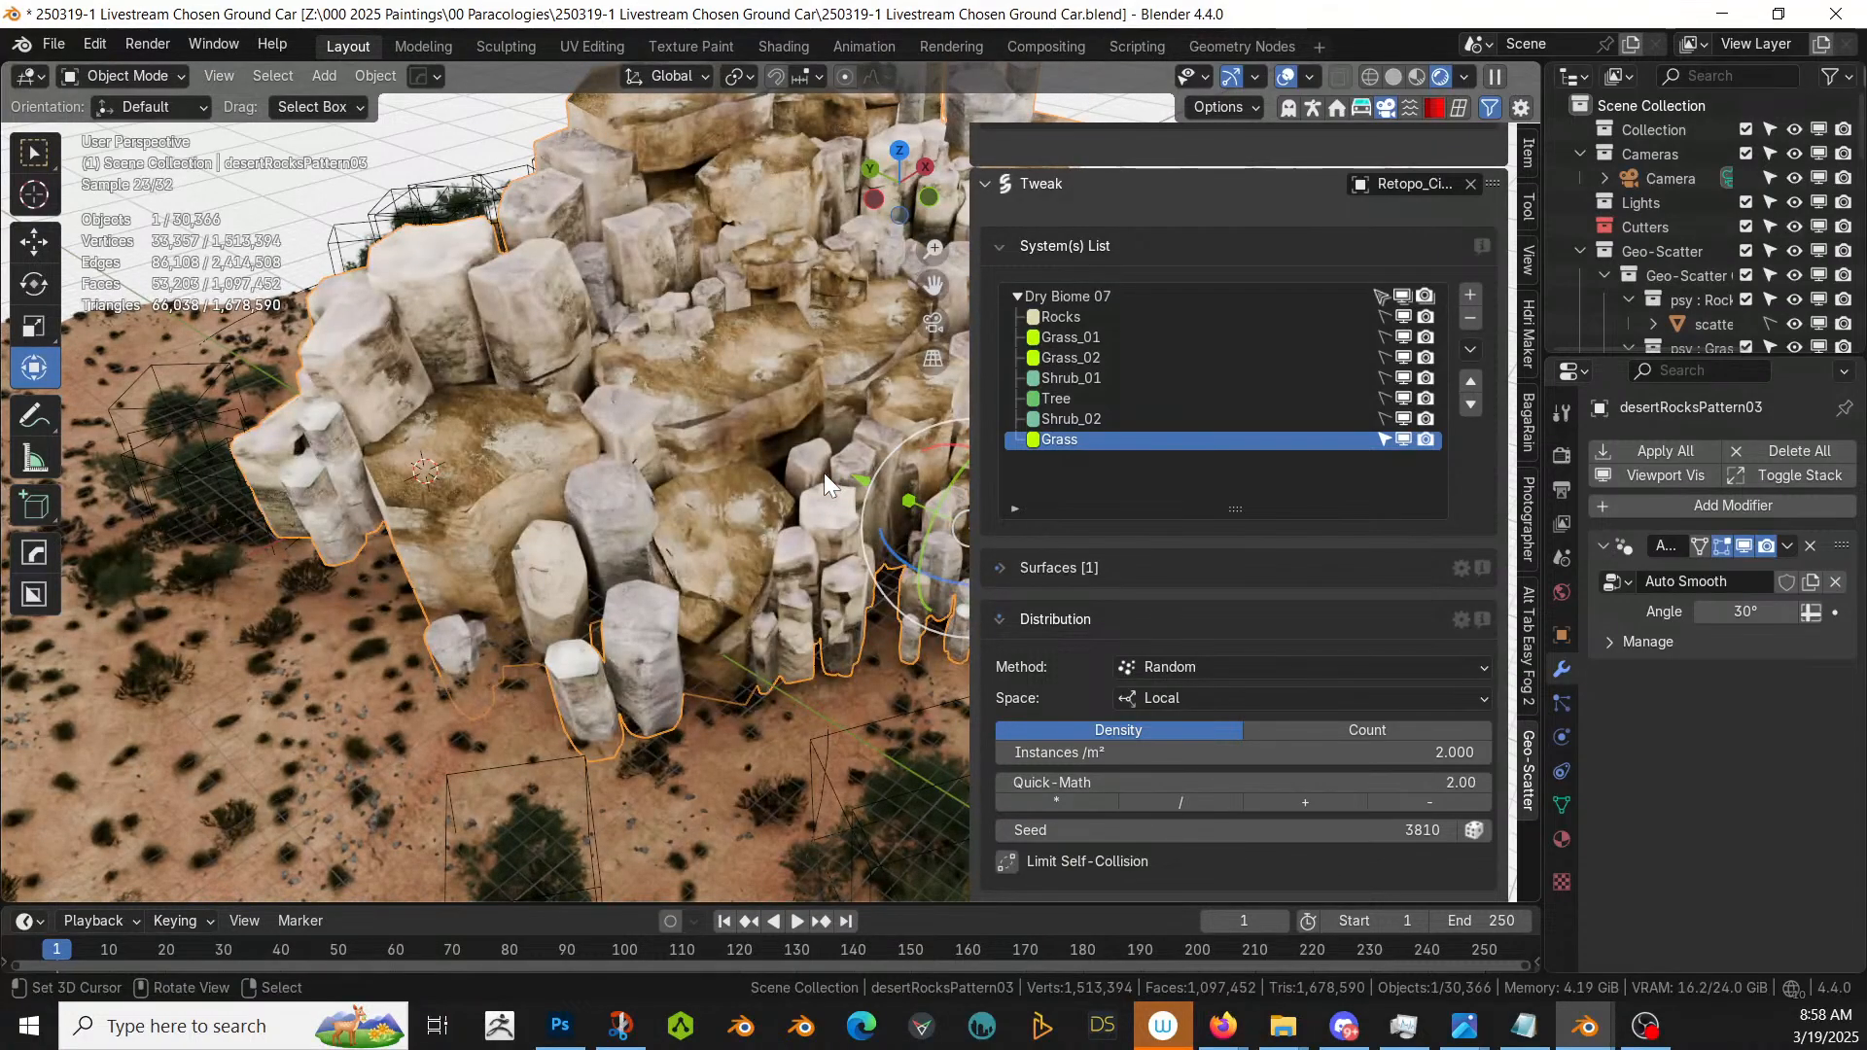
{"action": "key", "text": "z"}
{"action": "key", "text": "6"}
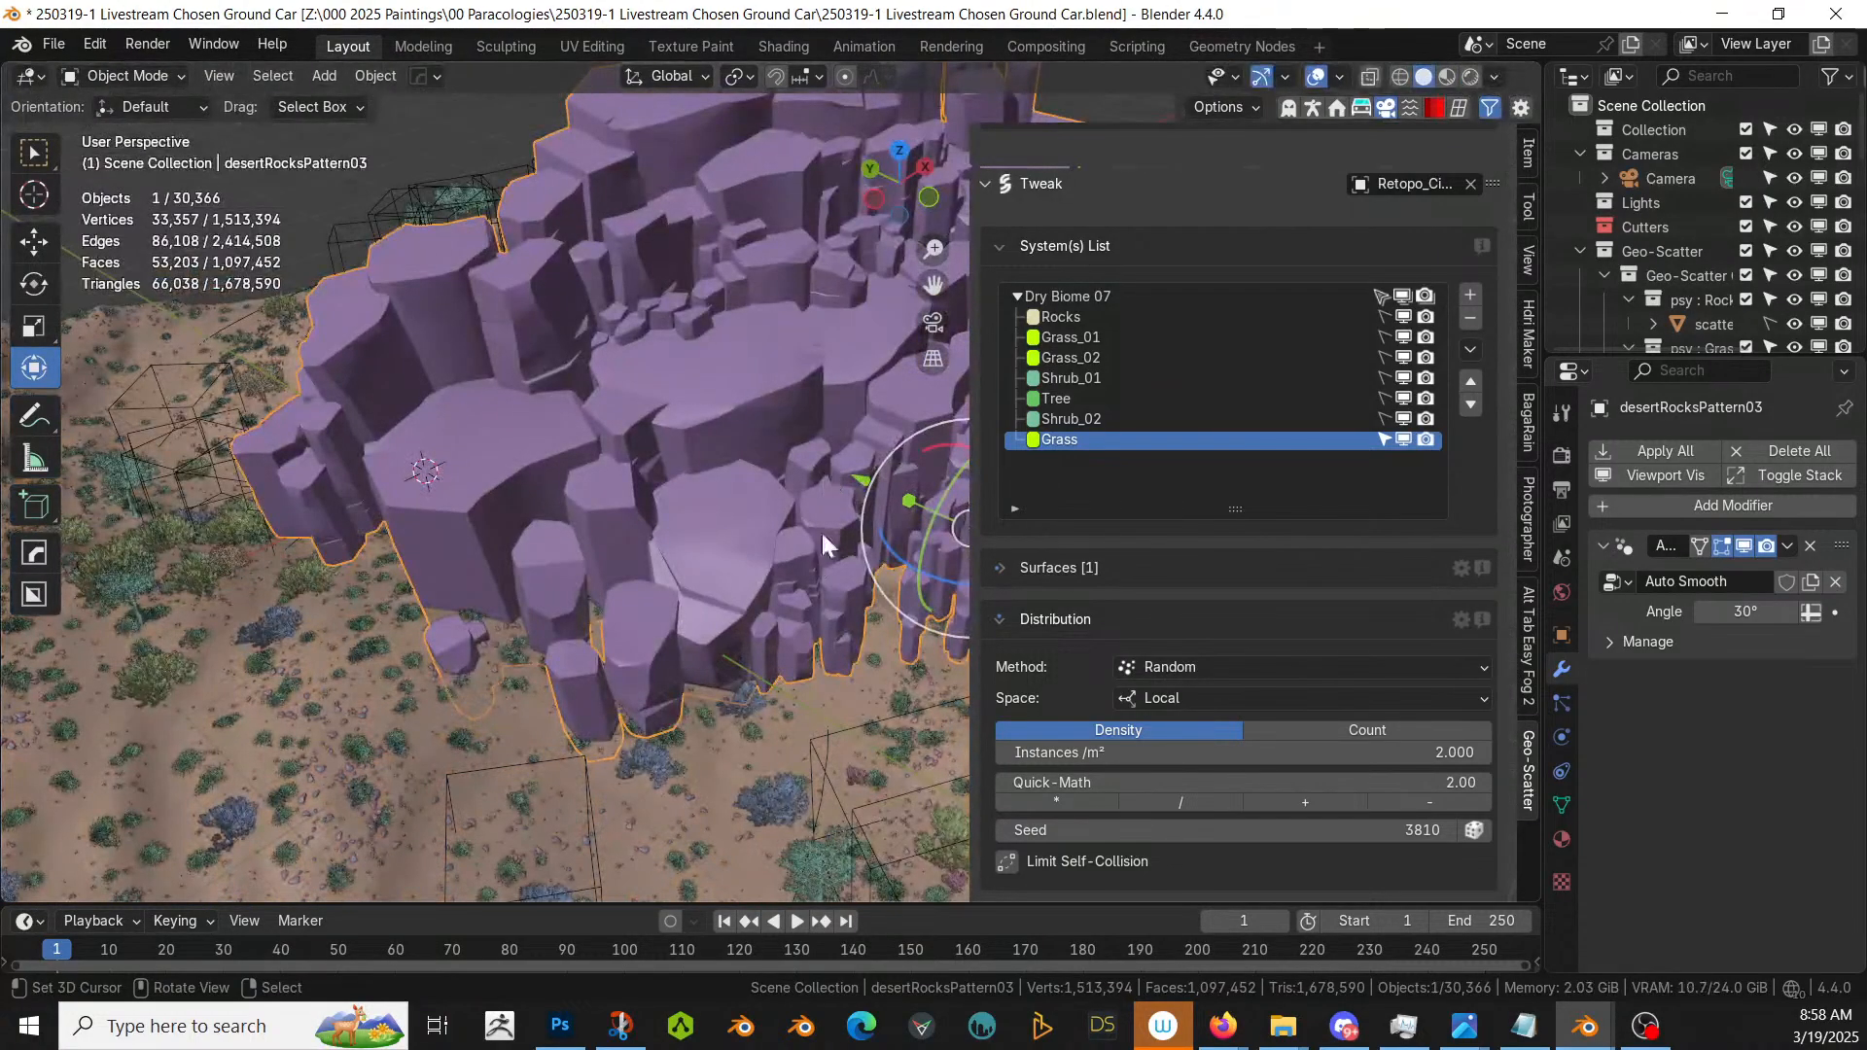
{"action": "key", "text": "alt+r"}
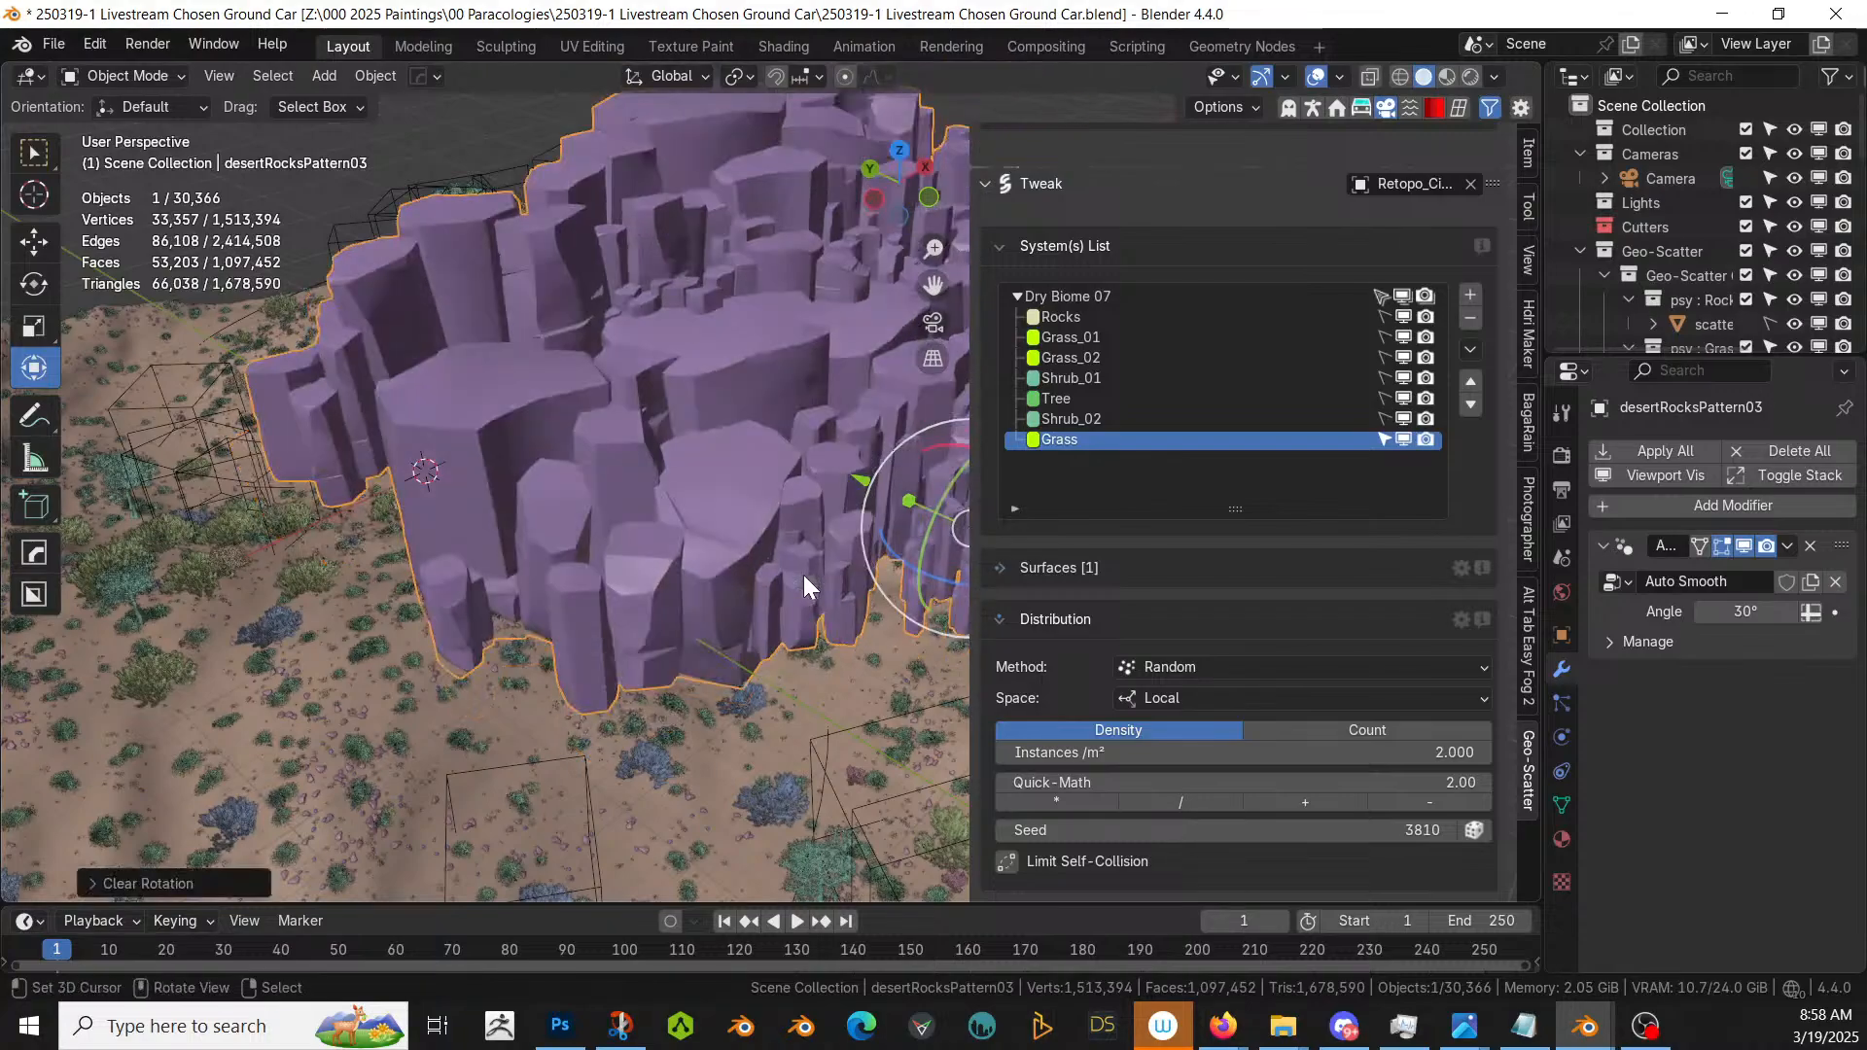
- In top view, rotate the desertRocksPattern03 formation roughly a quarter turn and move it to the terrain's outer edge on the positive X side
{"action": "key", "text": "KP_7"}
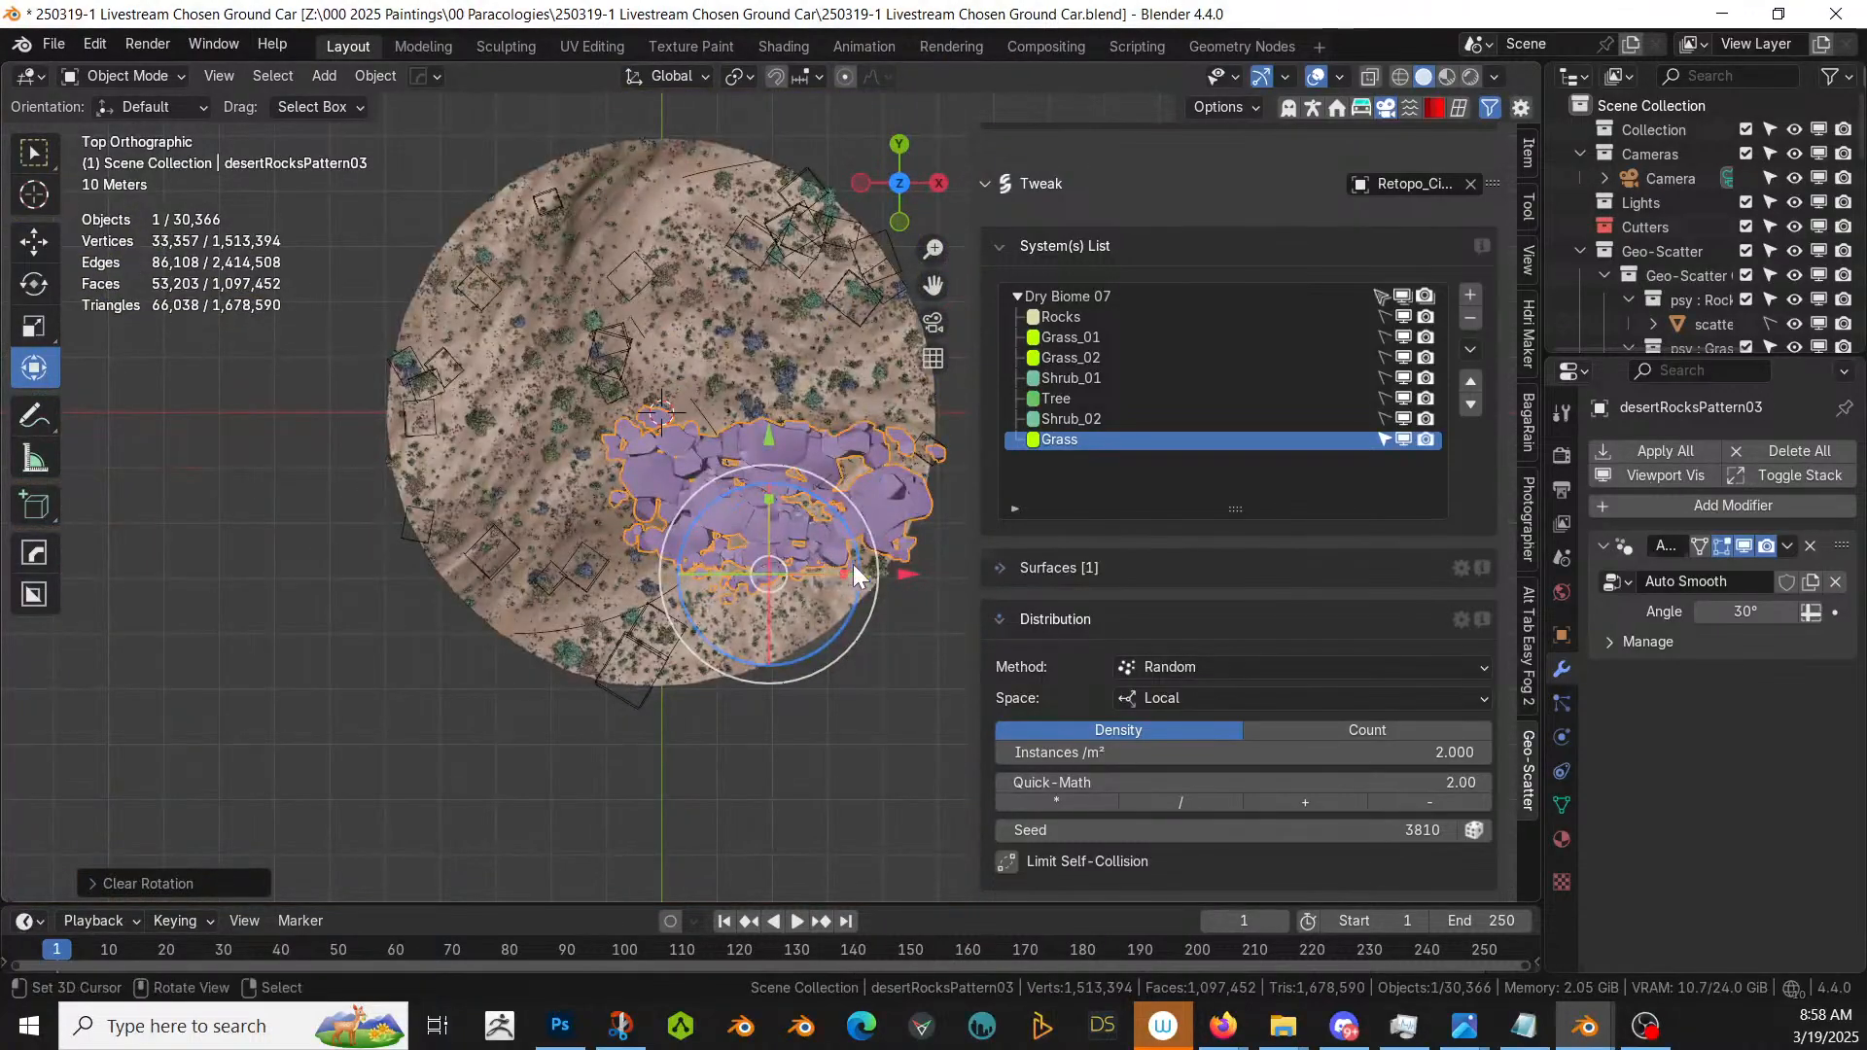
{"action": "key", "text": "r"}
{"action": "left_click", "coordinate": [802, 455]}
{"action": "key", "text": "g"}
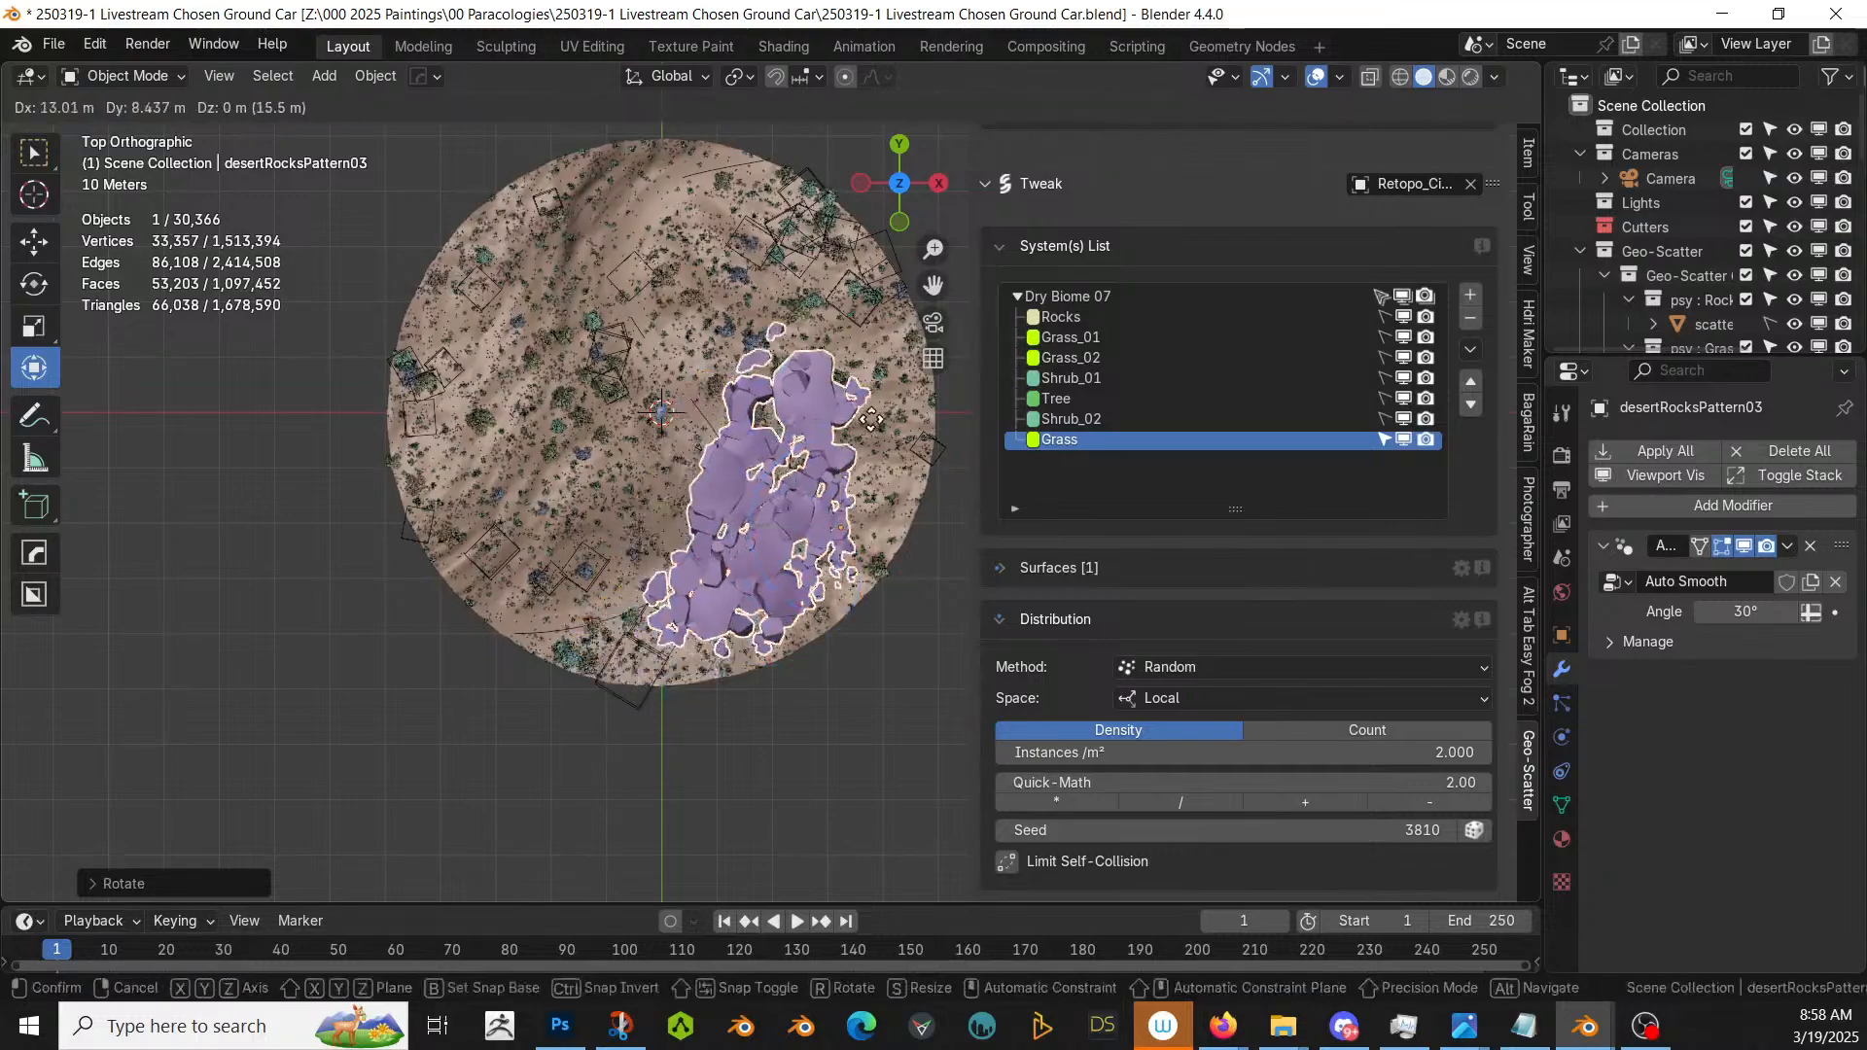
{"action": "left_click", "coordinate": [911, 367]}
{"action": "key", "text": "r"}
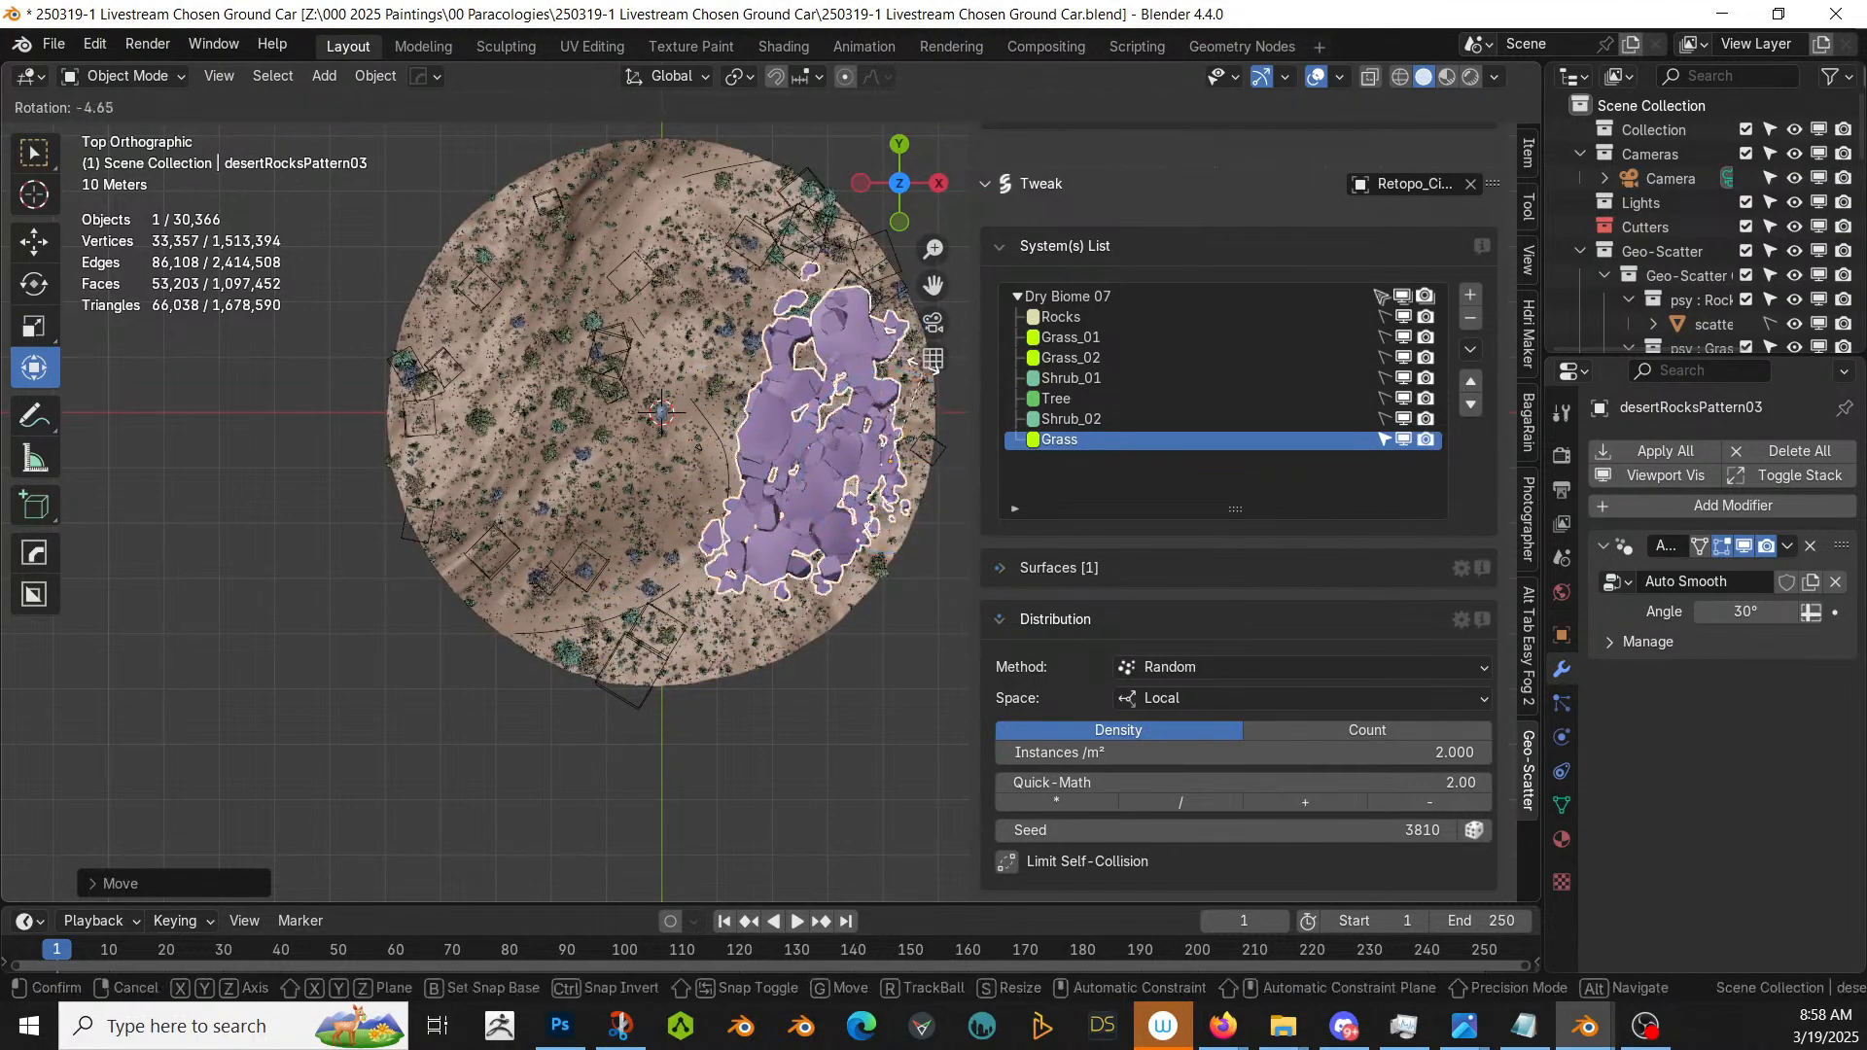
{"action": "left_click", "coordinate": [916, 360]}
{"action": "key", "text": "g"}
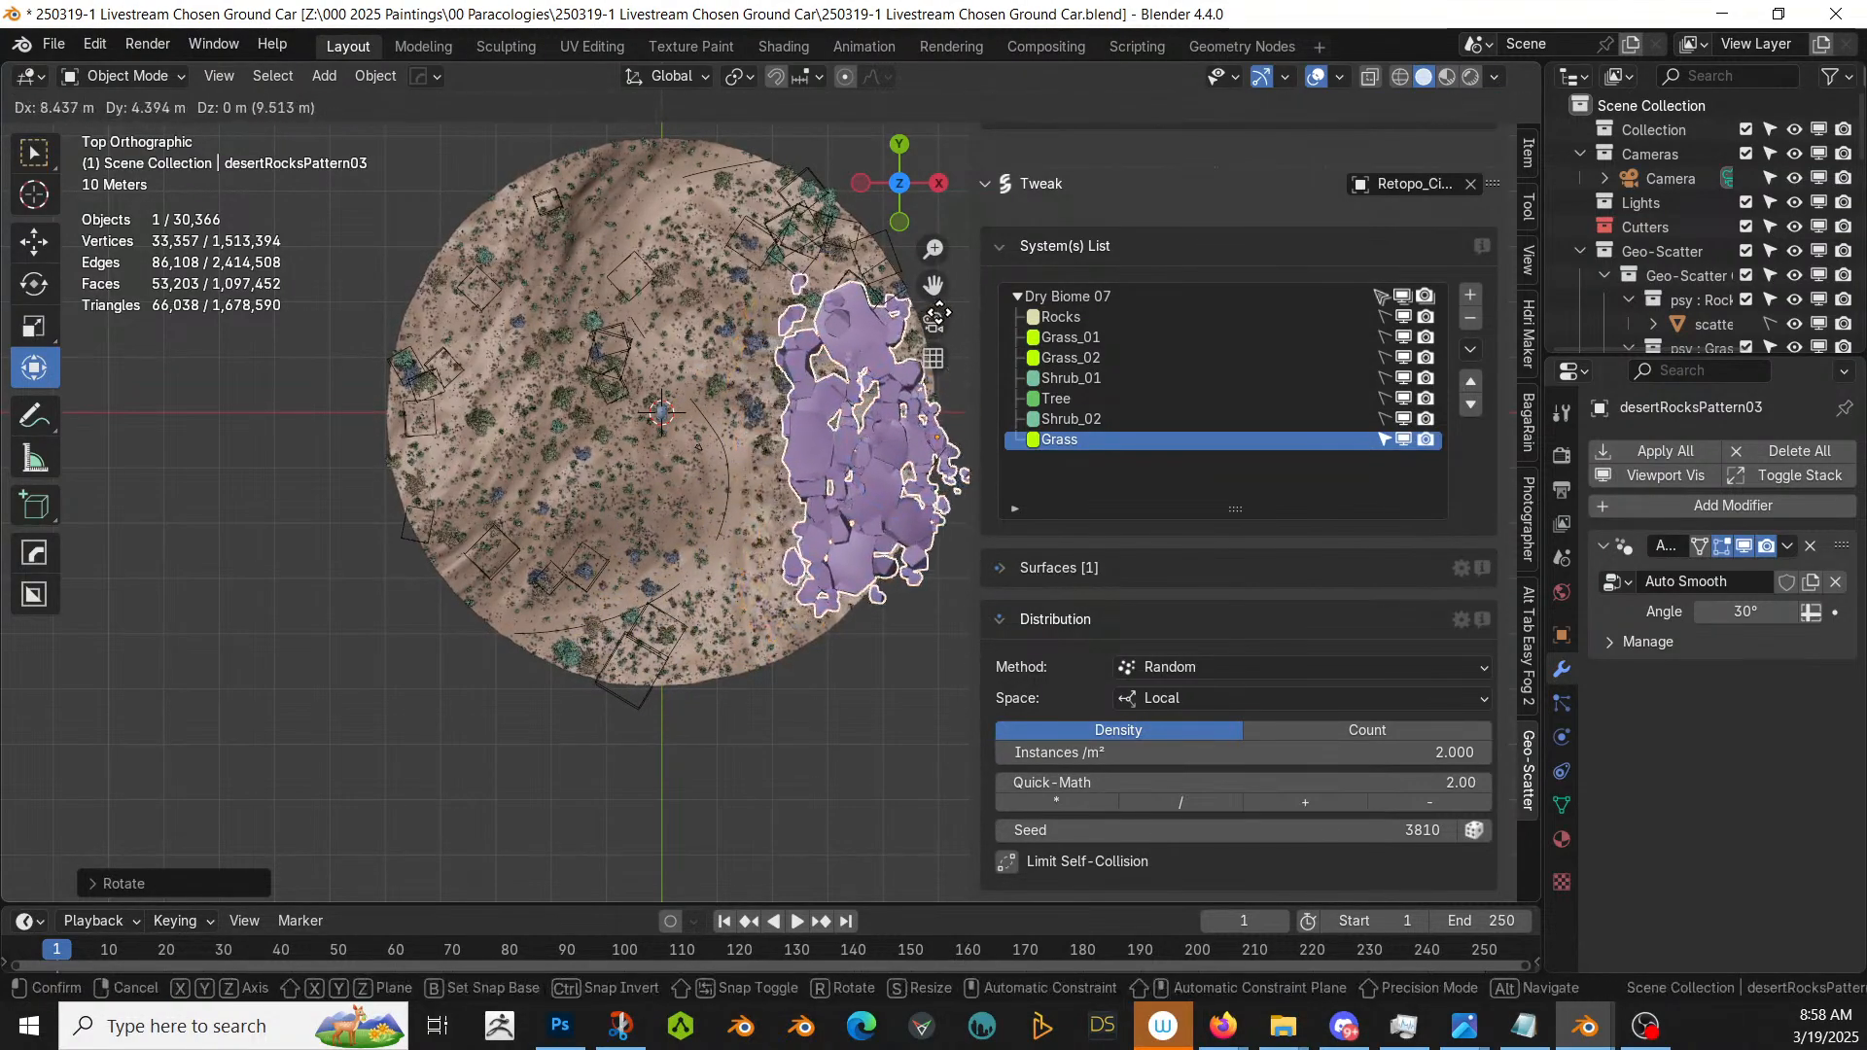
{"action": "left_click", "coordinate": [937, 313]}
- Rotate the rock formation 180° about global Z and move it back along X by about 24 m onto the terrain's edge
{"action": "key", "text": "KP_1"}
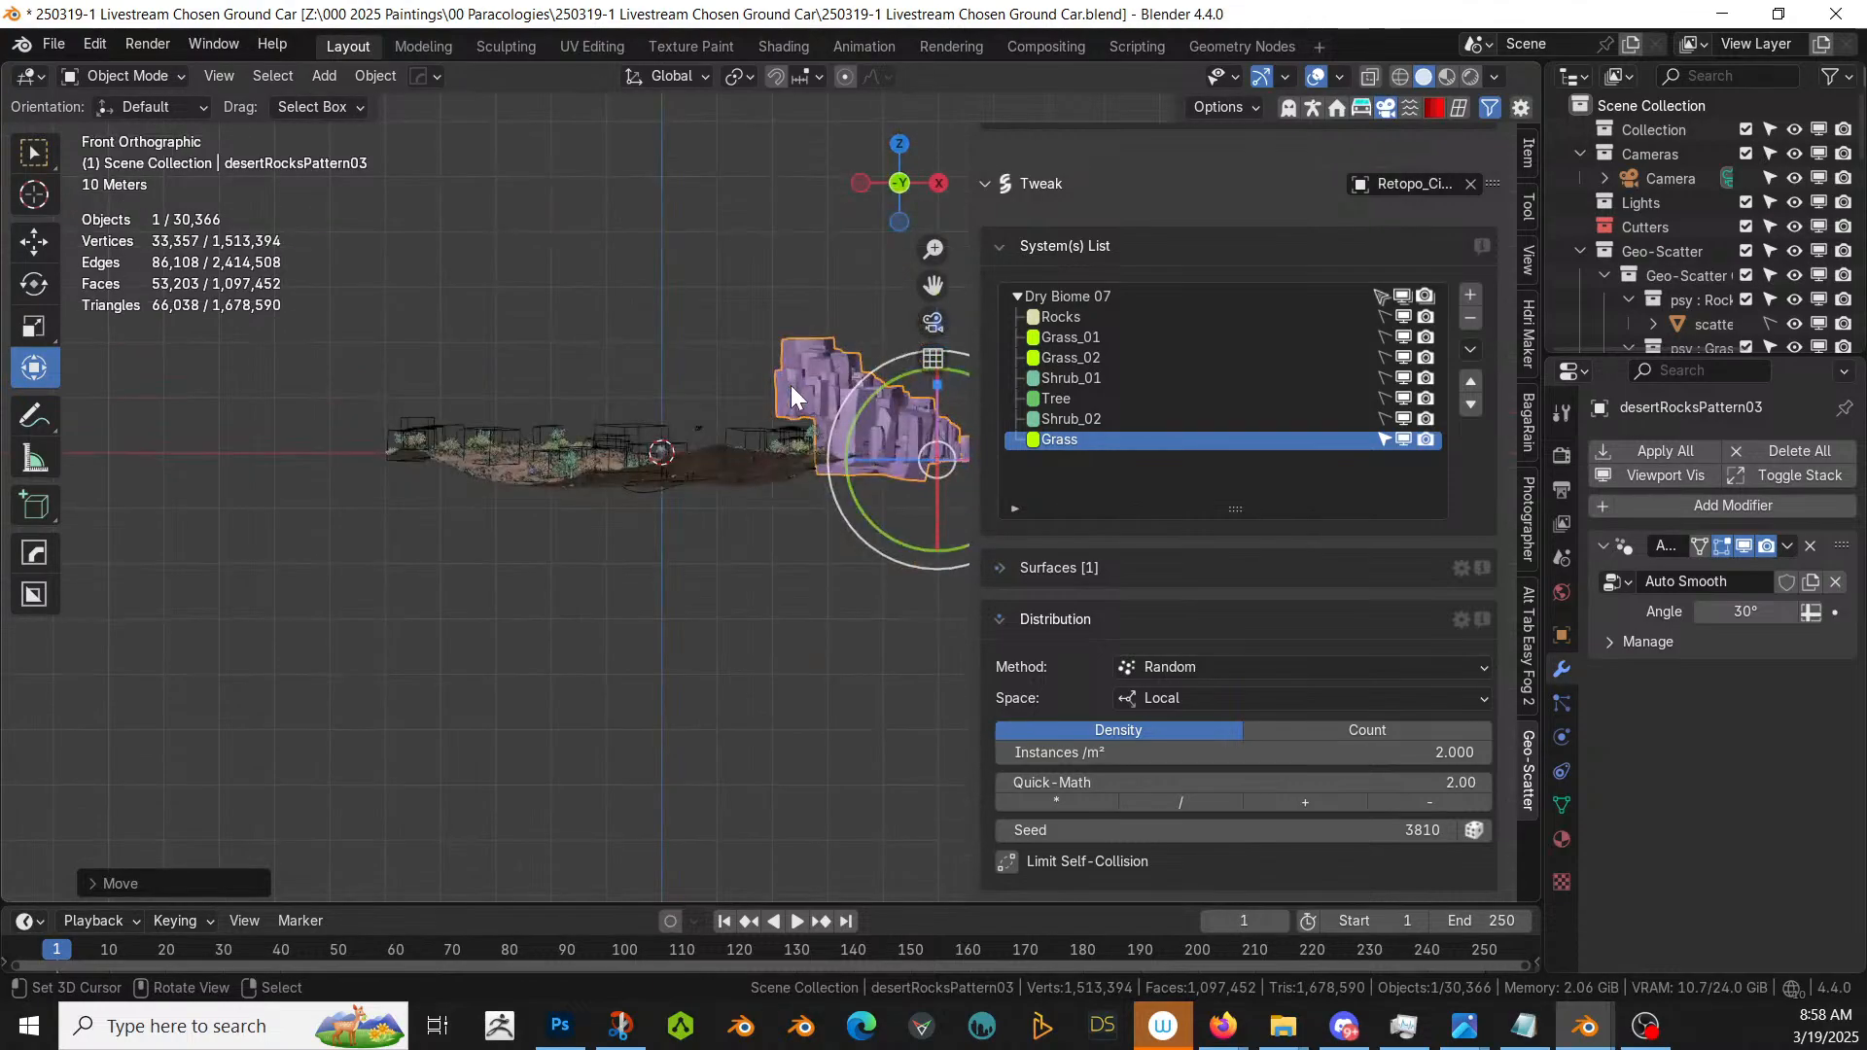
{"action": "middle_click_drag", "start_coordinate": [790, 385], "coordinate": [640, 629]}
{"action": "key", "text": "r"}
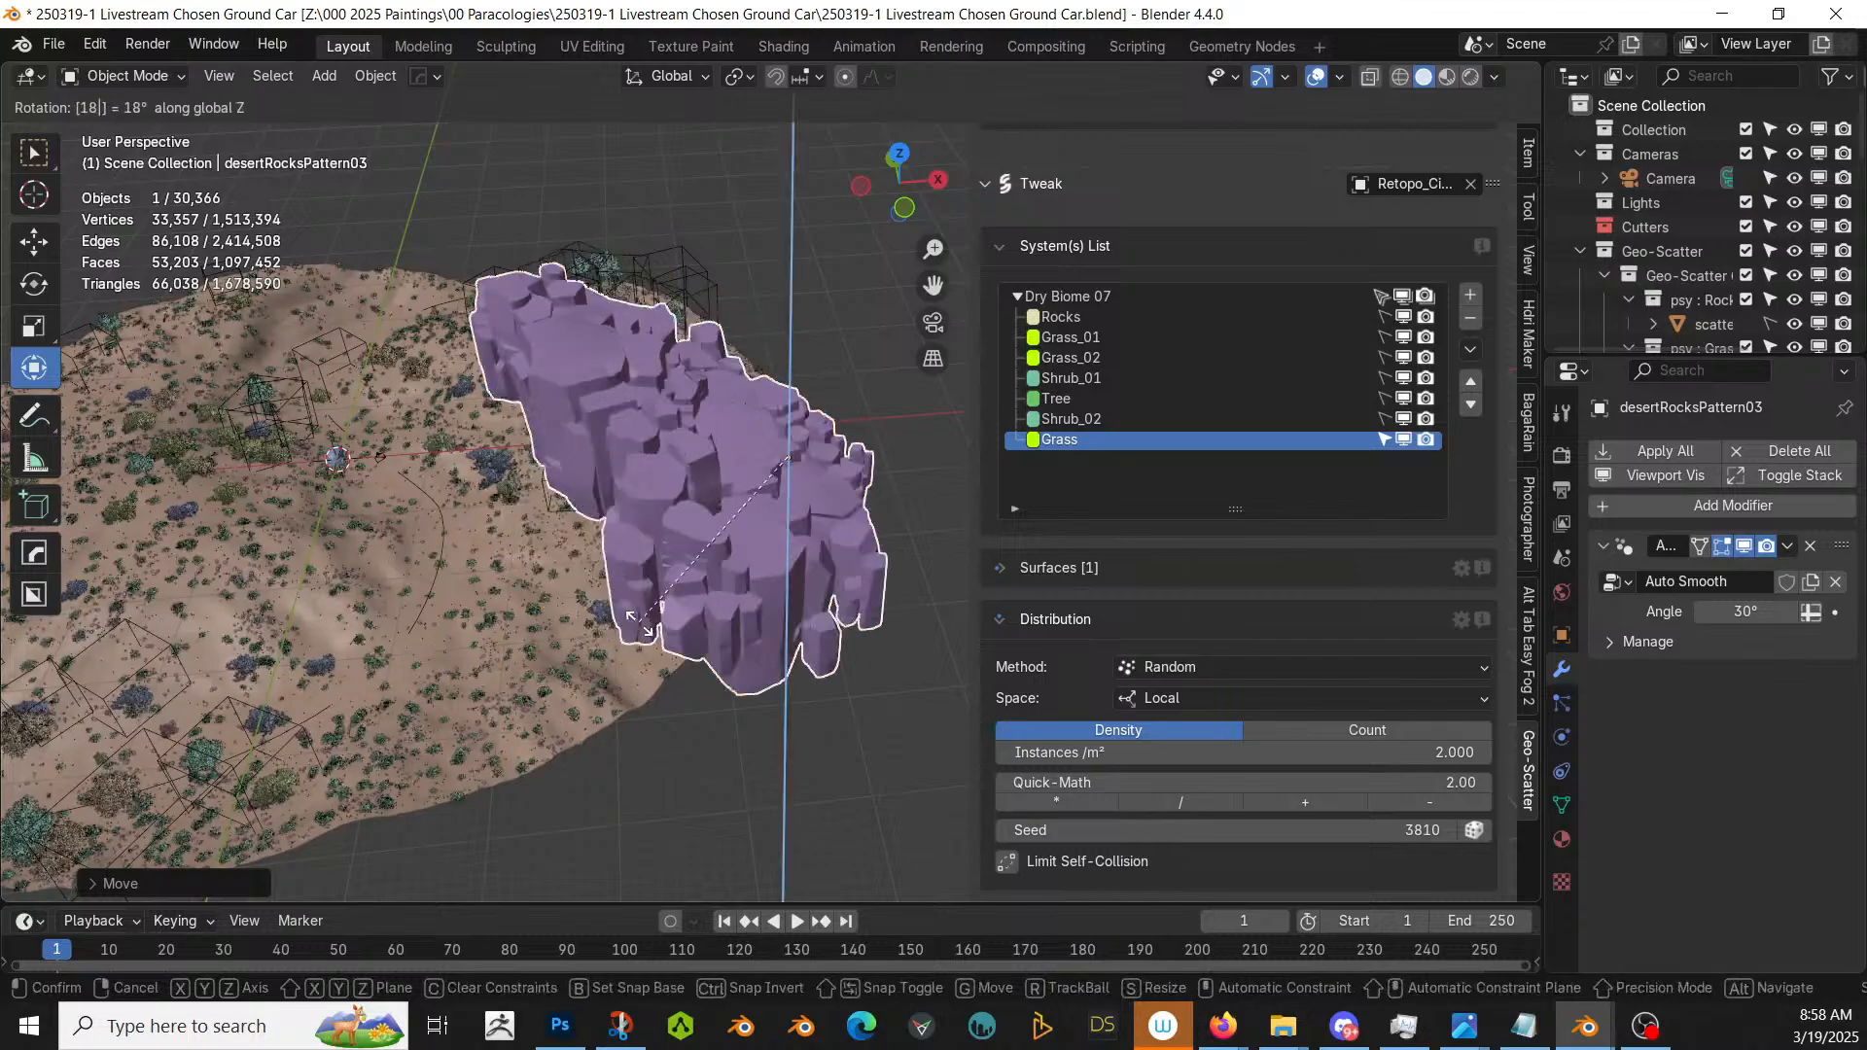
{"action": "left_click", "coordinate": [640, 622]}
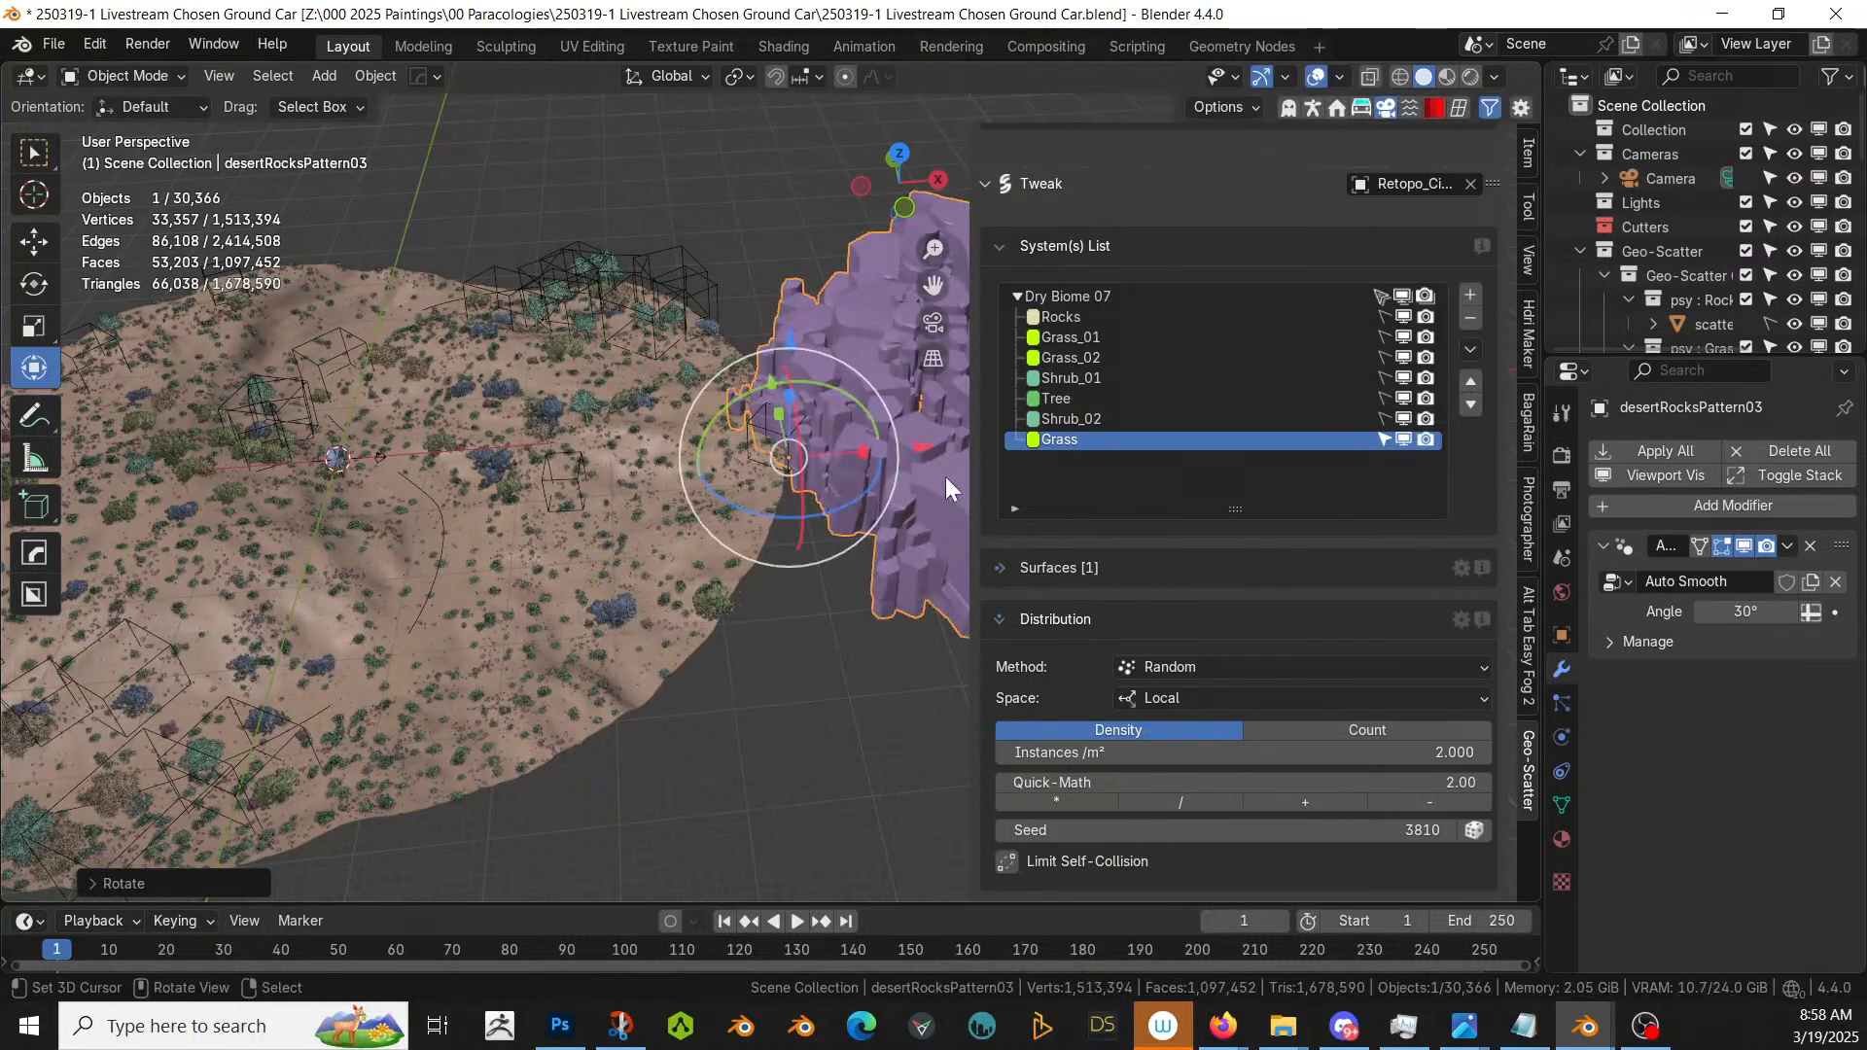
{"action": "key", "text": "g"}
{"action": "key", "text": "x"}
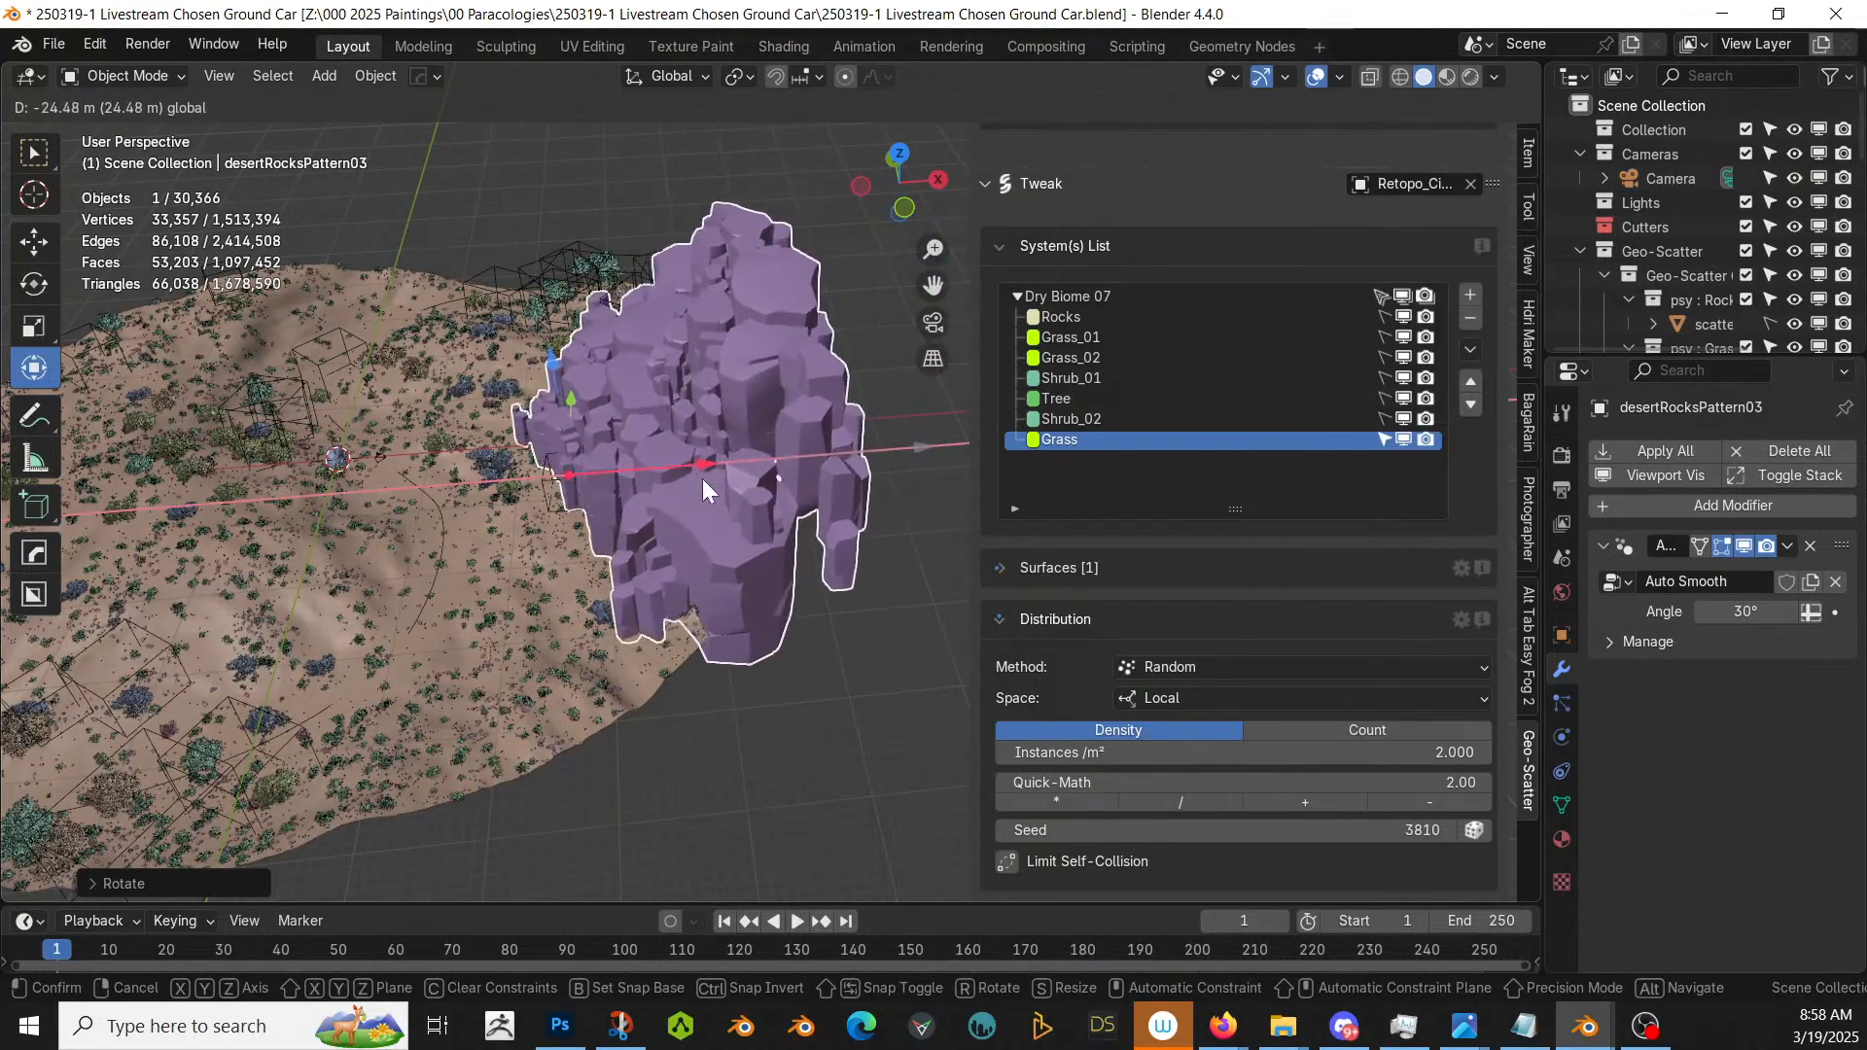
{"action": "left_click", "coordinate": [702, 479]}
- Lower the rock formation along Z by about 0.76 m so its base sinks into the terrain
{"action": "middle_click_drag", "start_coordinate": [702, 478], "coordinate": [798, 416]}
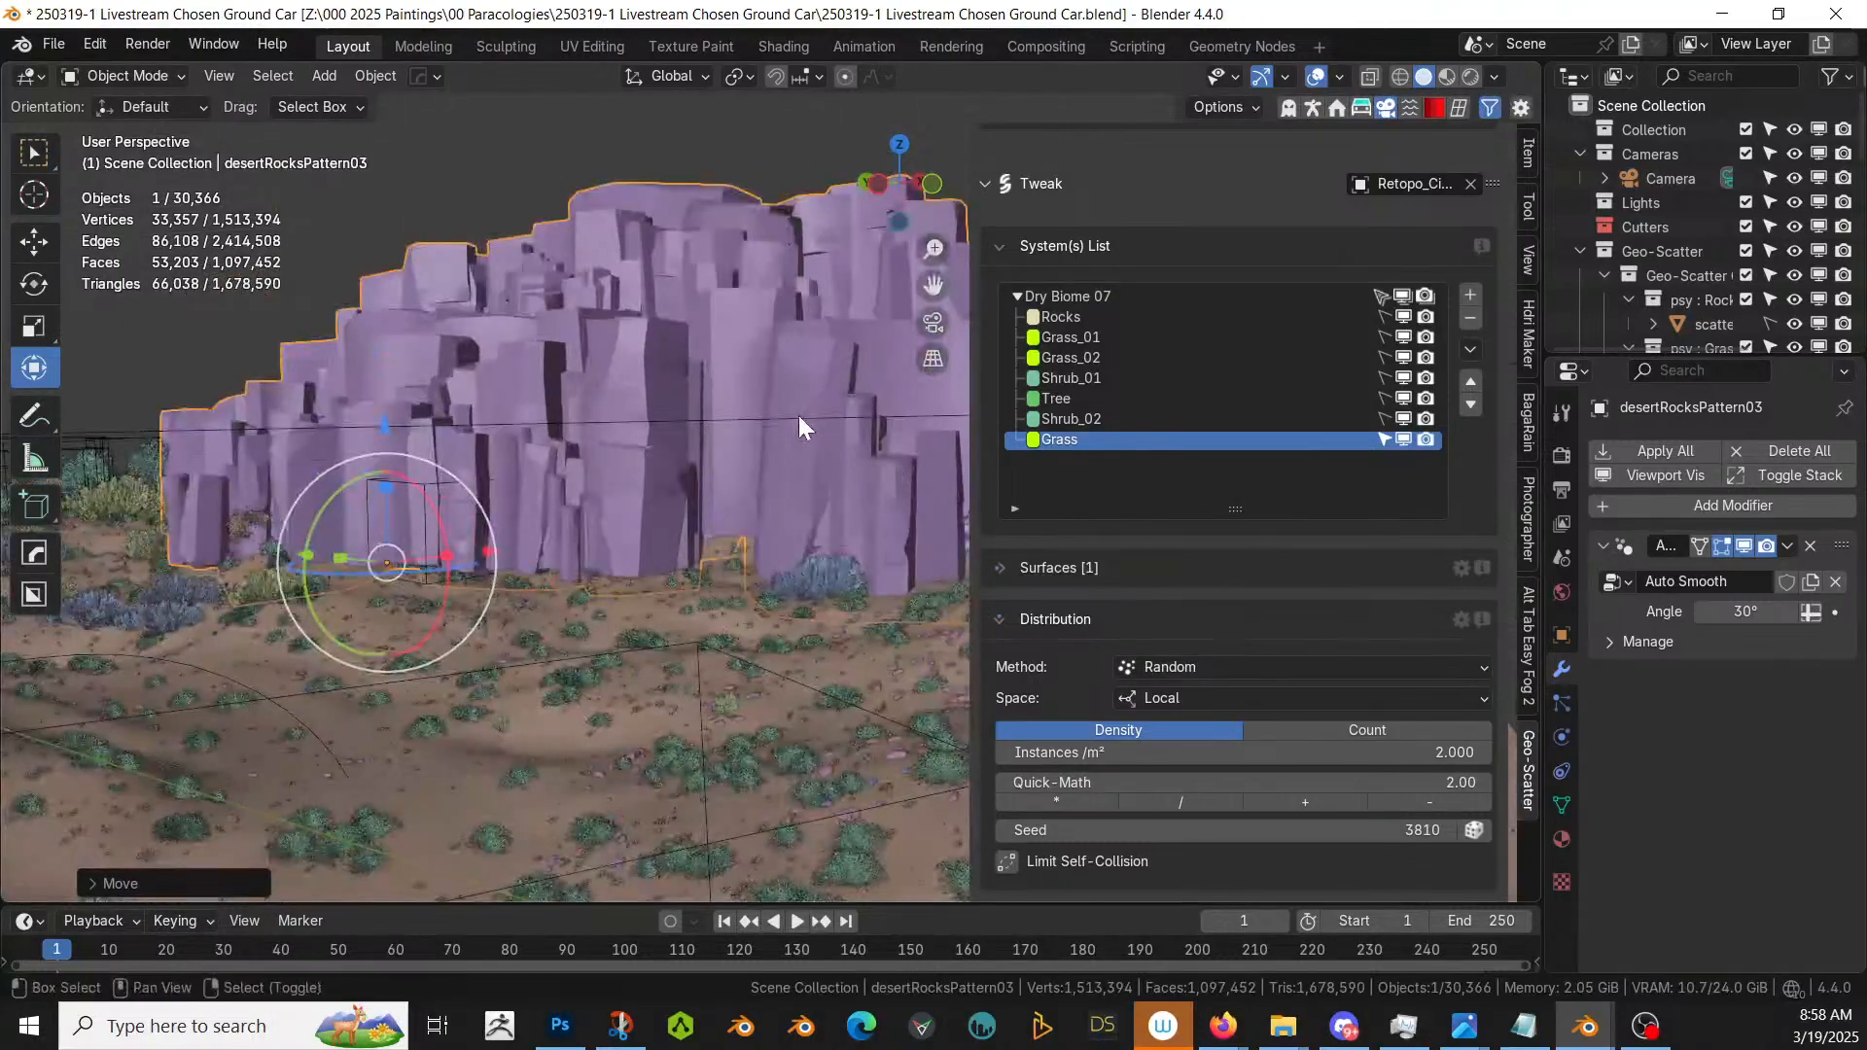
{"action": "scroll", "coordinate": [799, 425], "scroll_direction": "up", "scroll_amount": 3}
{"action": "key", "text": "g"}
{"action": "key", "text": "z"}
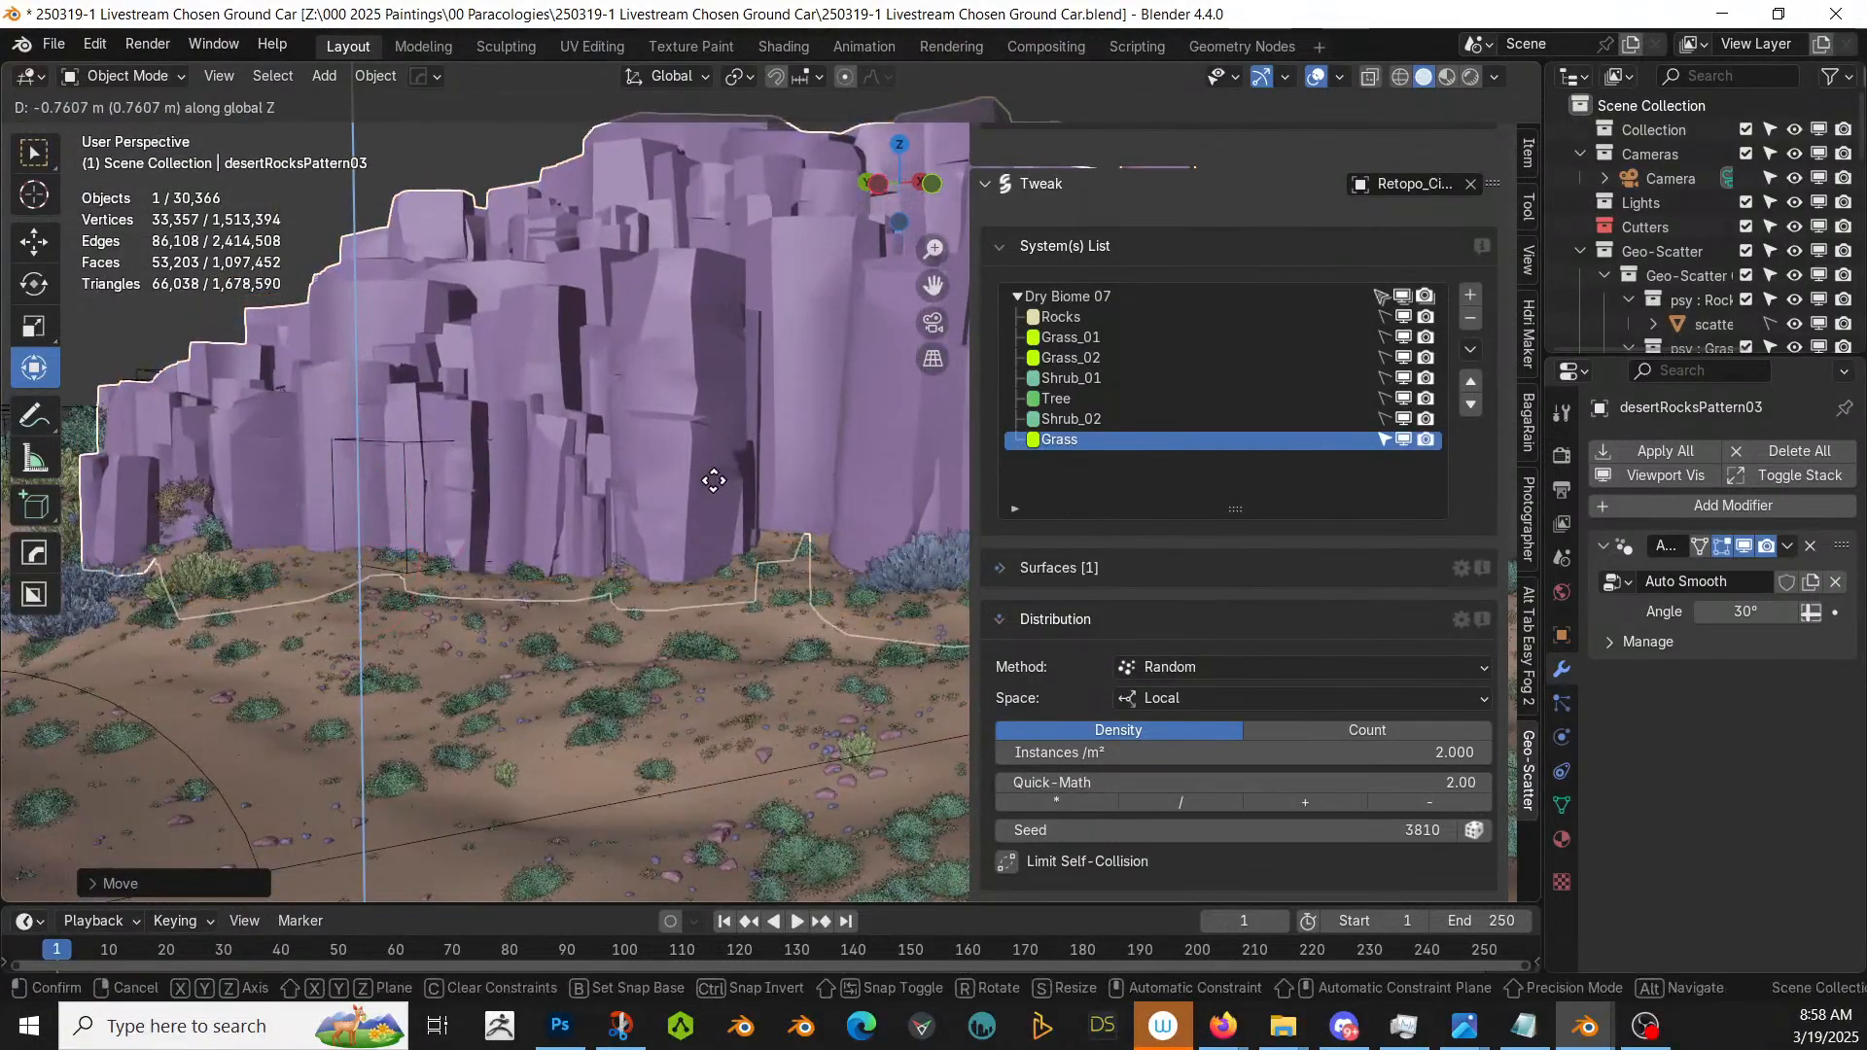
{"action": "left_click", "coordinate": [713, 481]}
- Switch the viewport to rendered shading and examine the rock formation up close and from a distance
{"action": "key", "text": "z"}
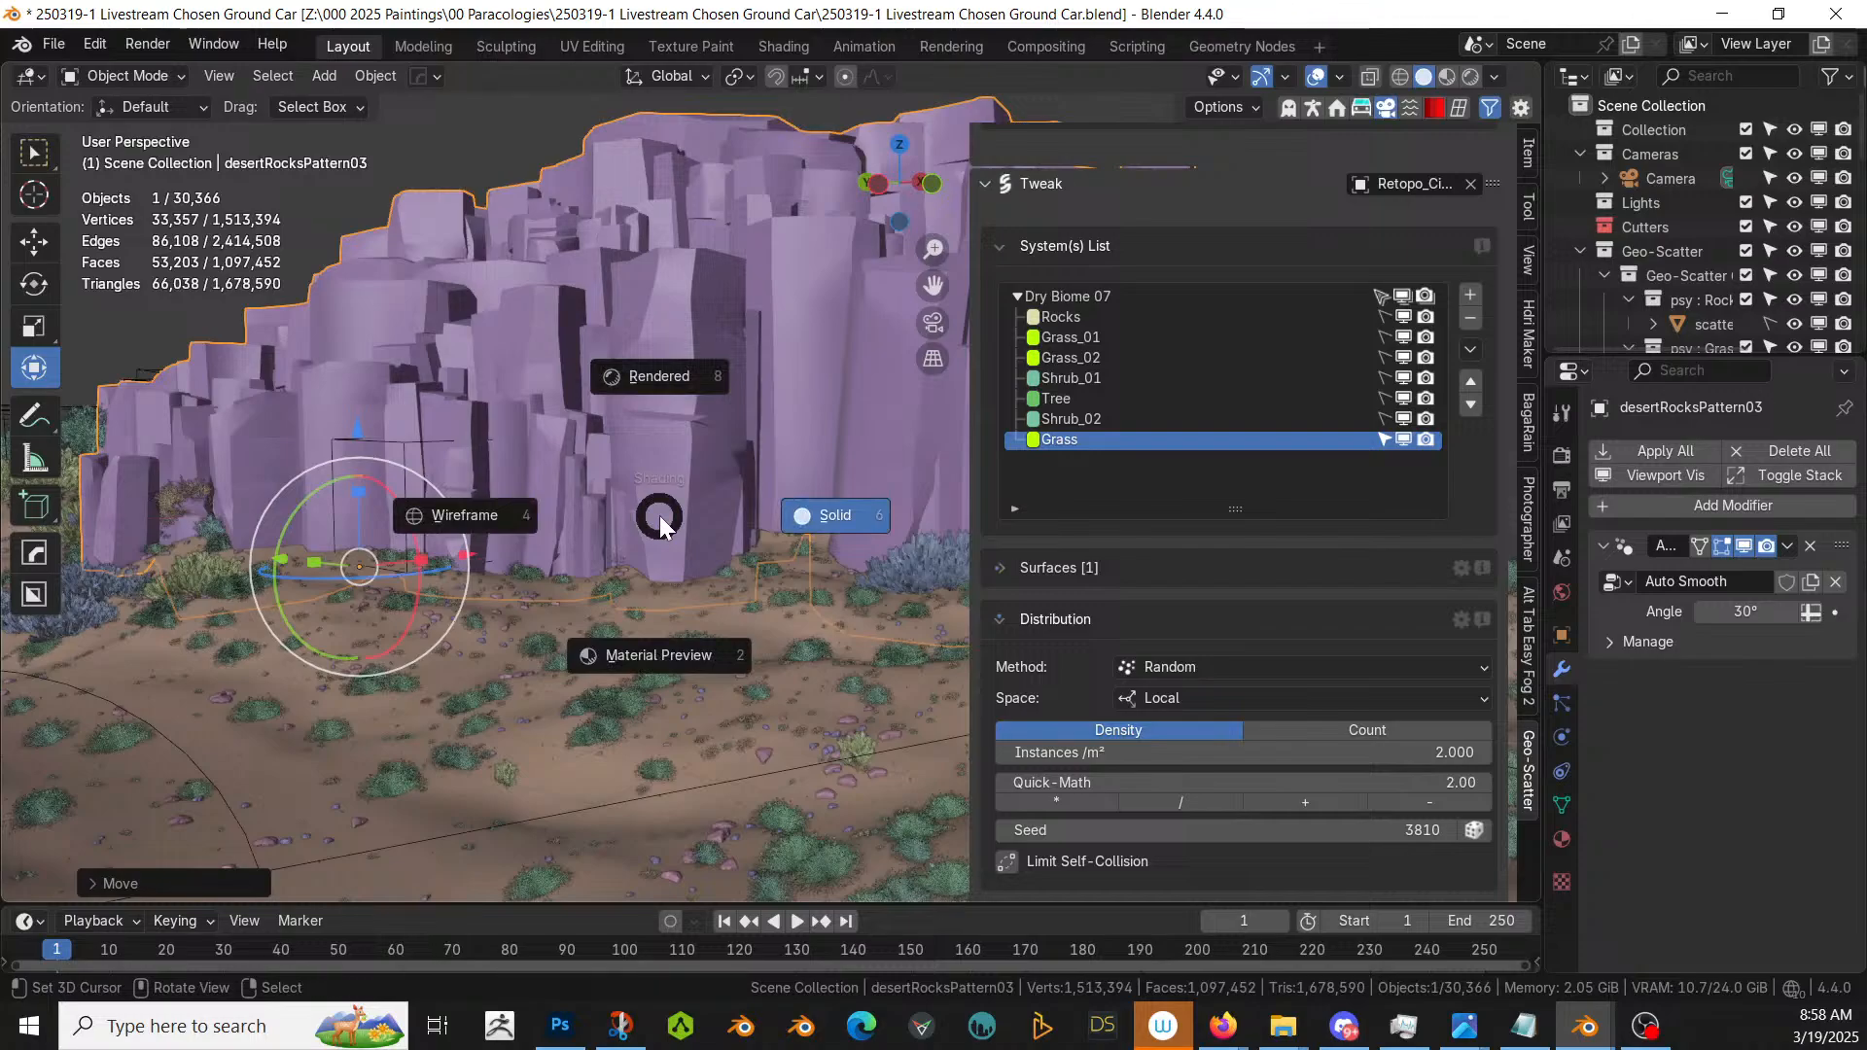
{"action": "key", "text": "8"}
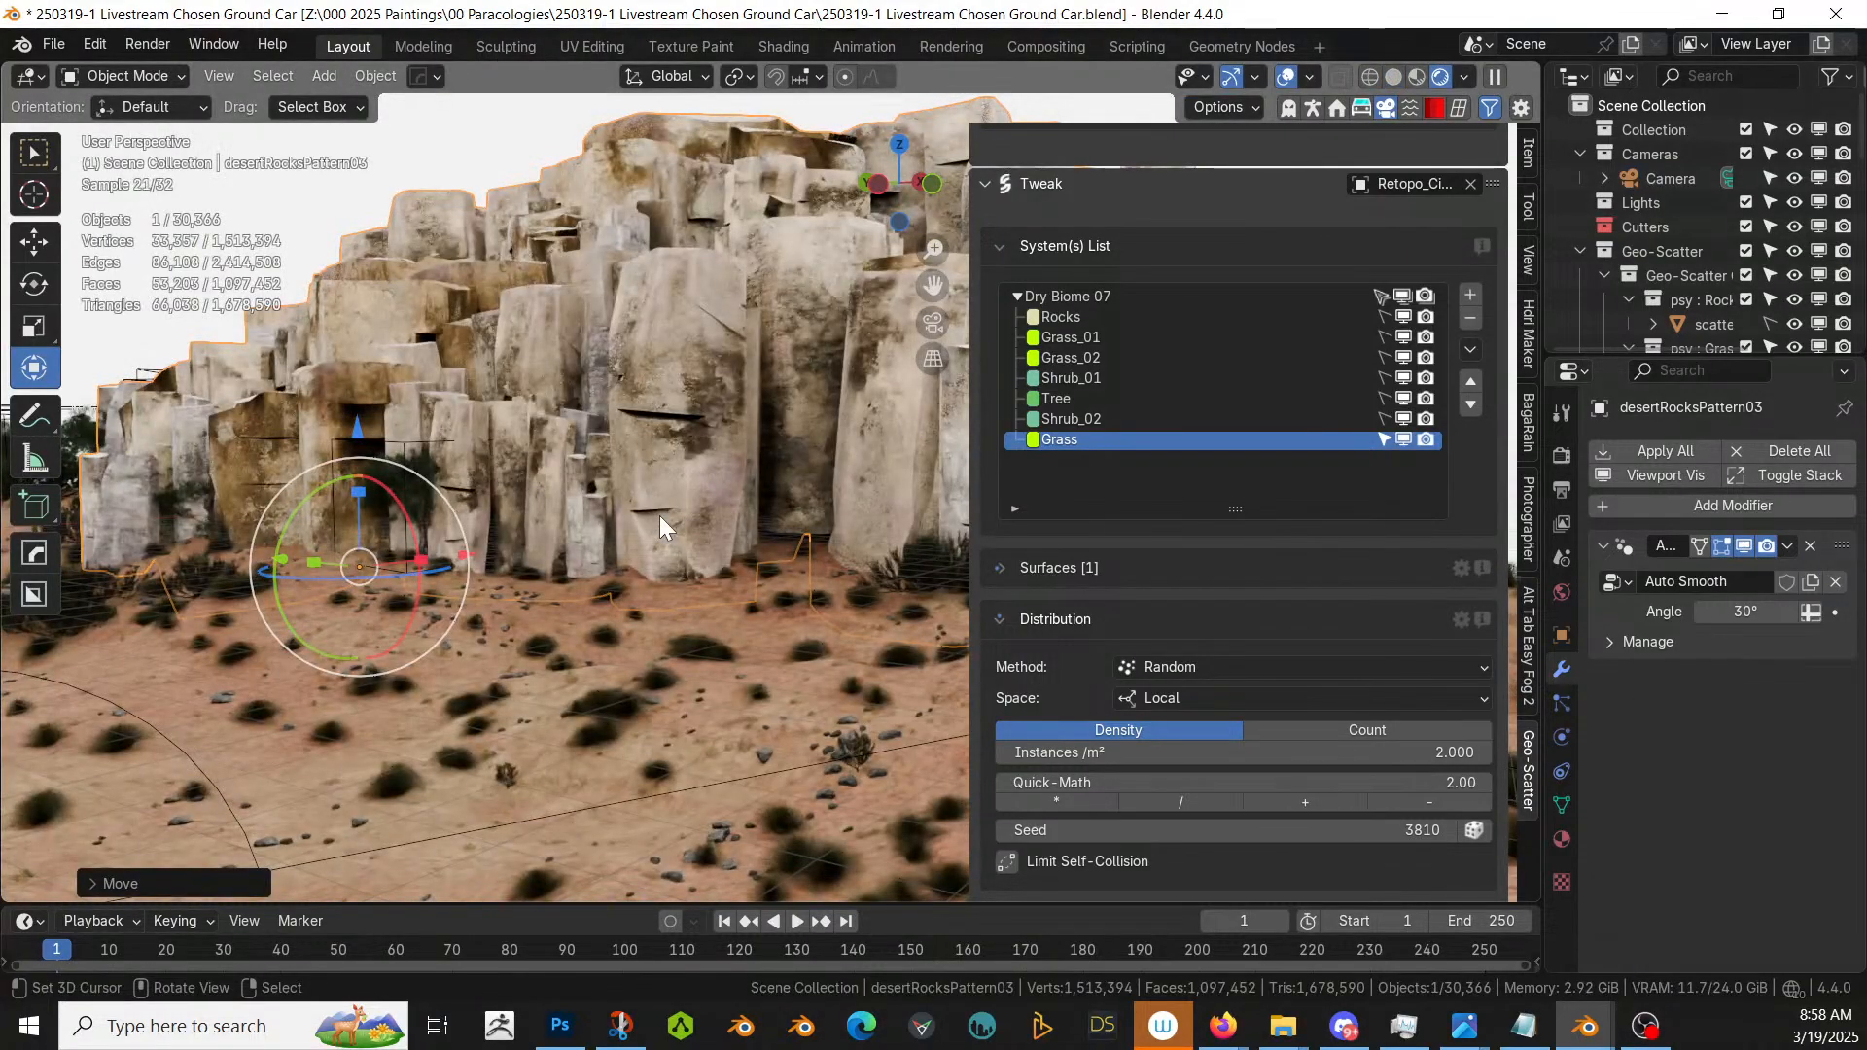
{"action": "scroll", "coordinate": [659, 515], "scroll_direction": "up", "scroll_amount": 3}
{"action": "middle_click_drag", "start_coordinate": [622, 571], "coordinate": [554, 620]}
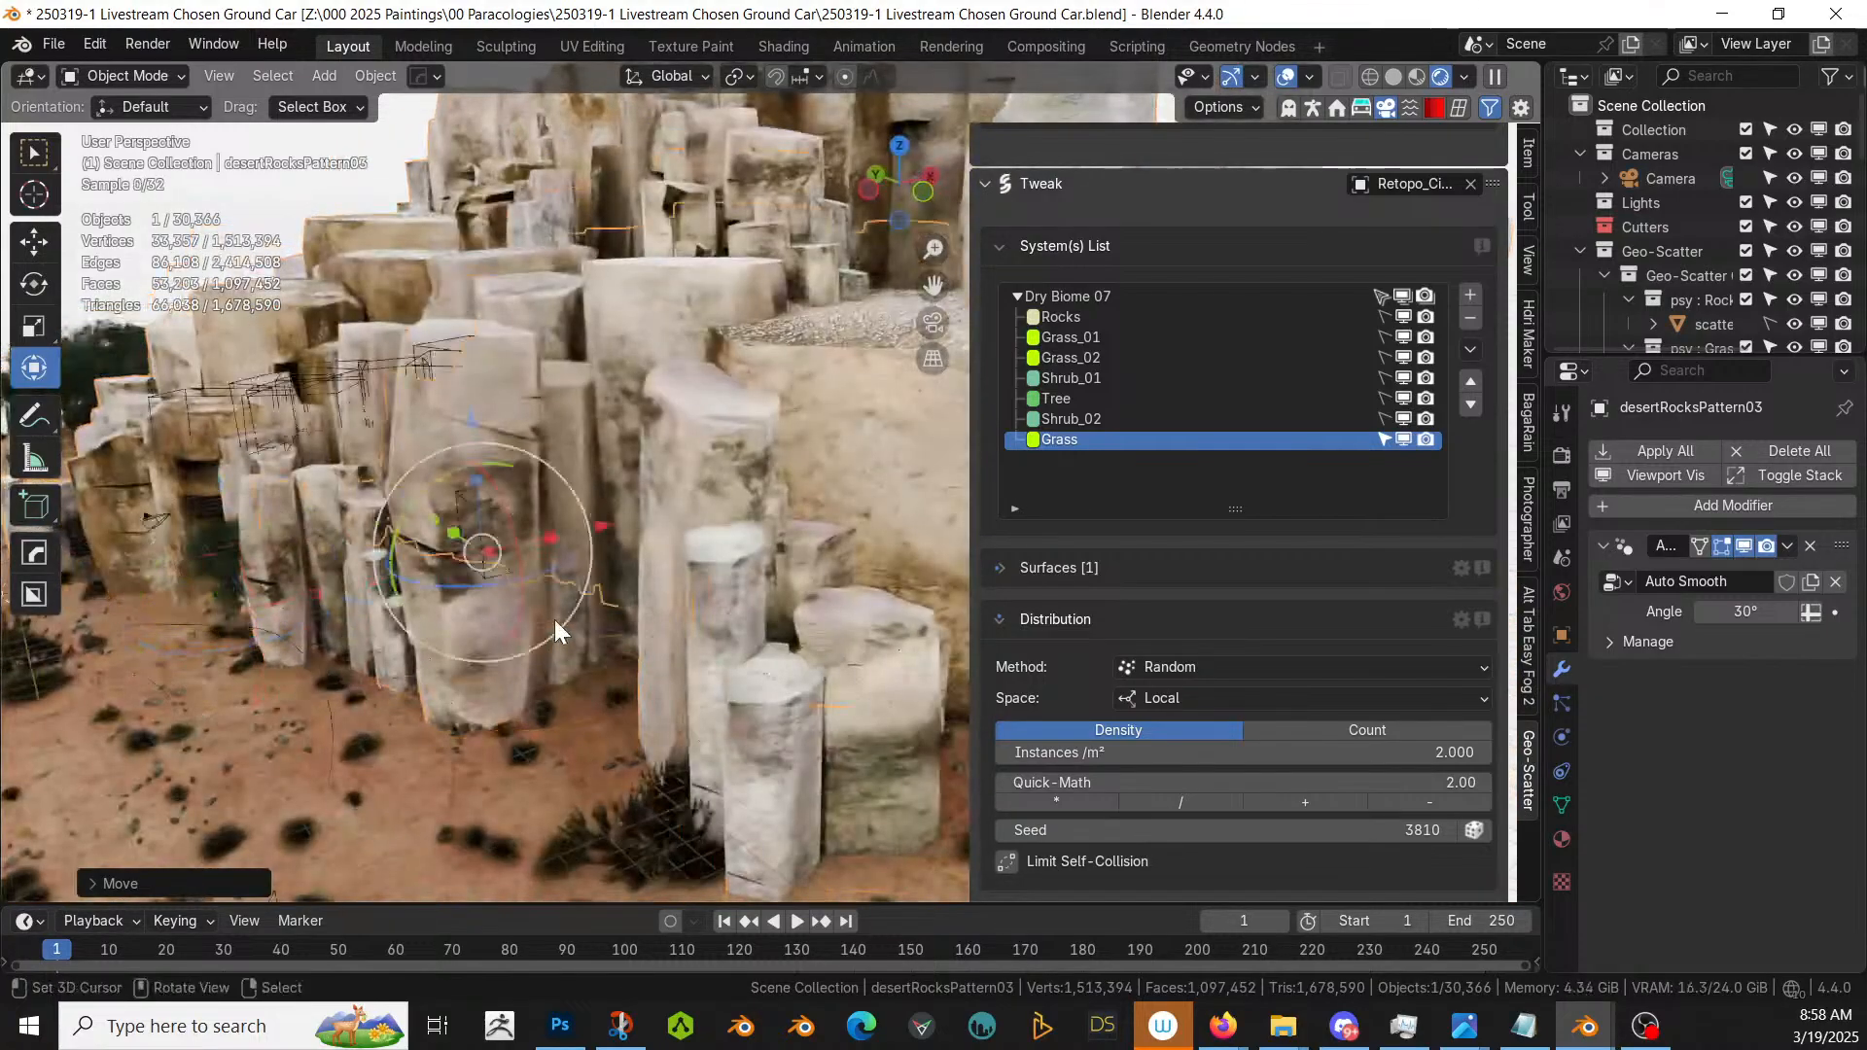
{"action": "scroll", "coordinate": [554, 621], "scroll_direction": "down", "scroll_amount": 4}
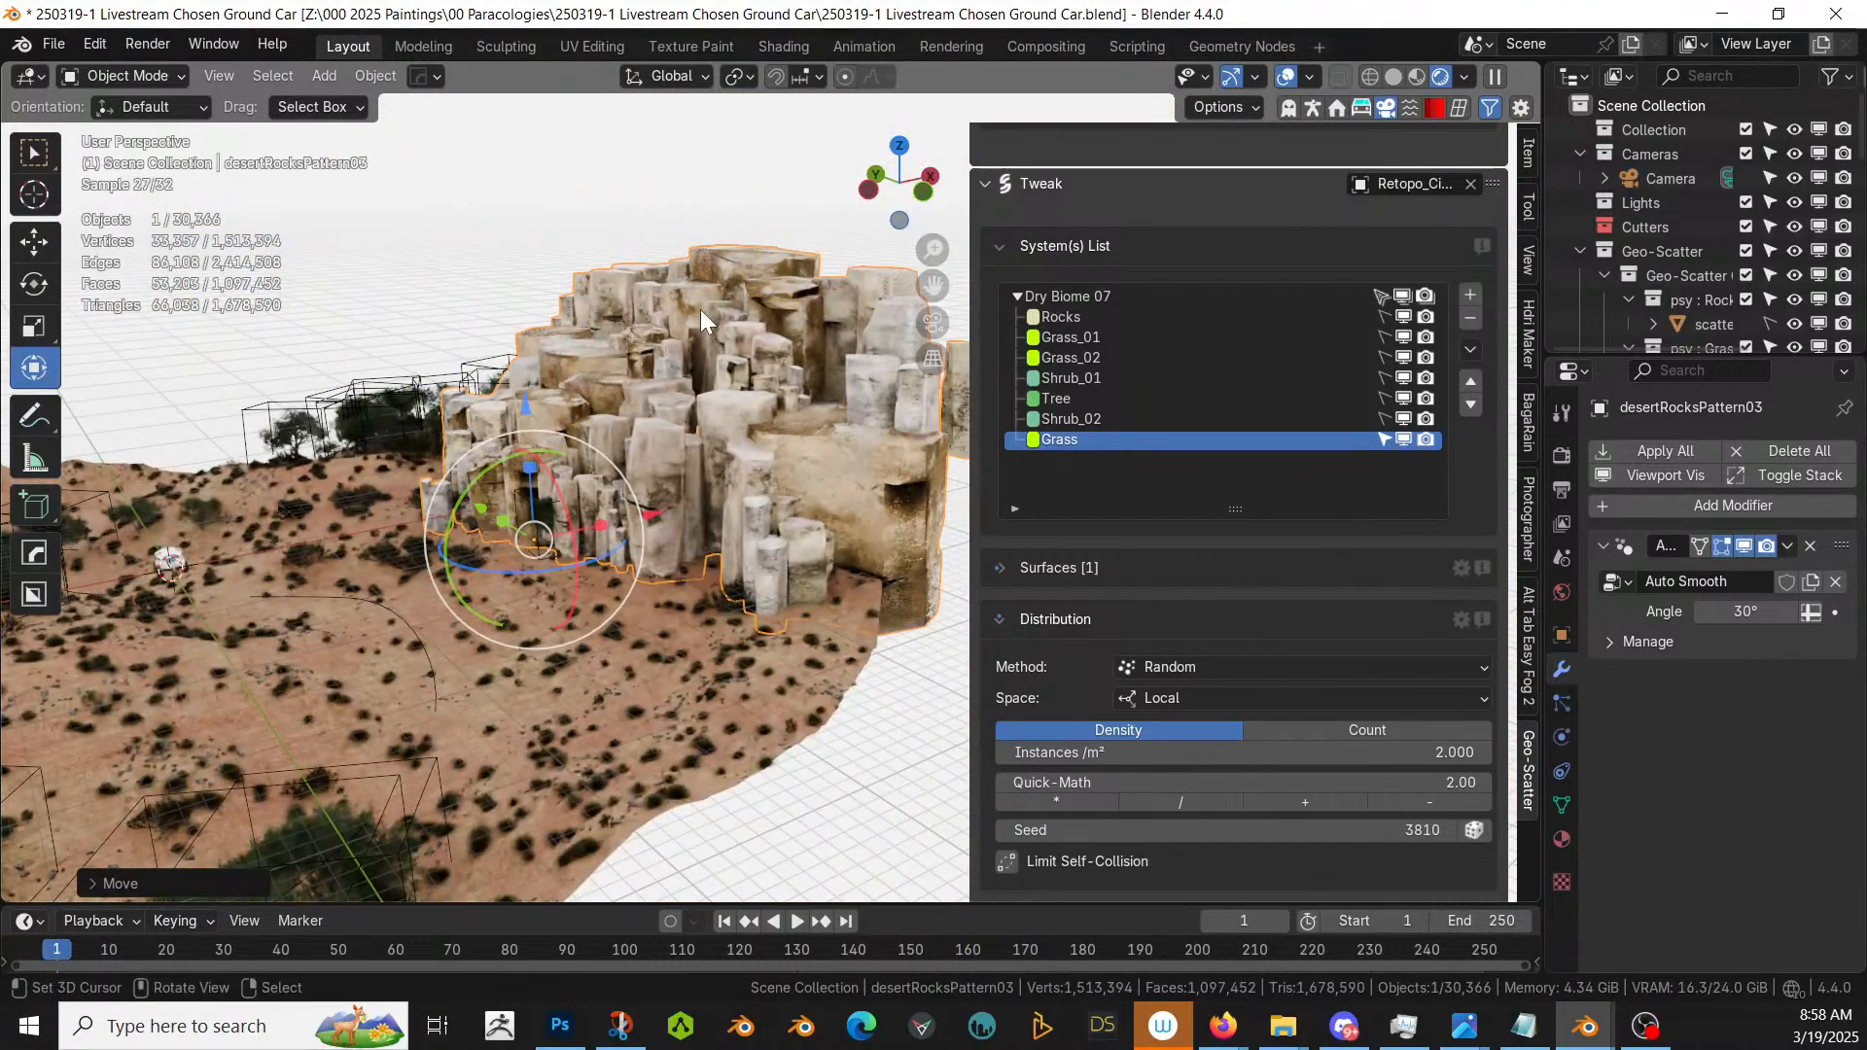
- Try to move the rock formation into a new collection
{"action": "key", "text": "m"}
{"action": "left_click", "coordinate": [698, 306]}
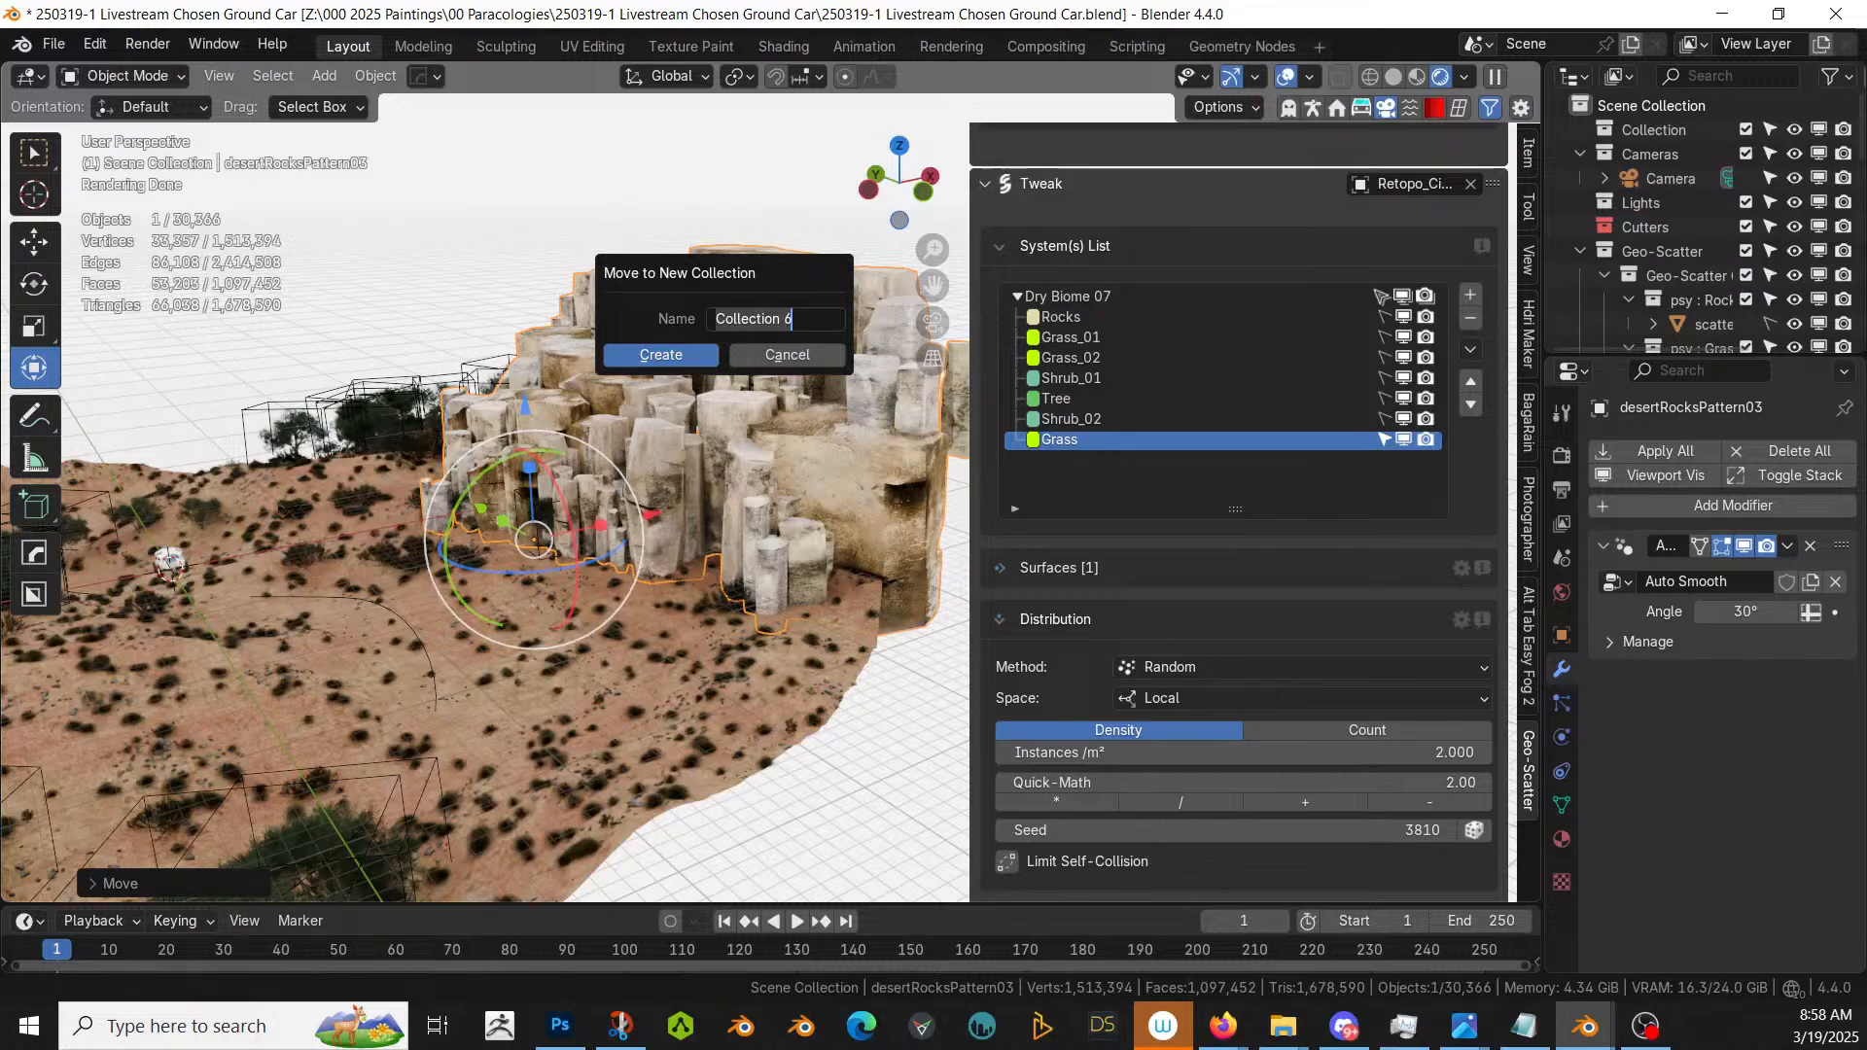
{"action": "type", "text": "R"}
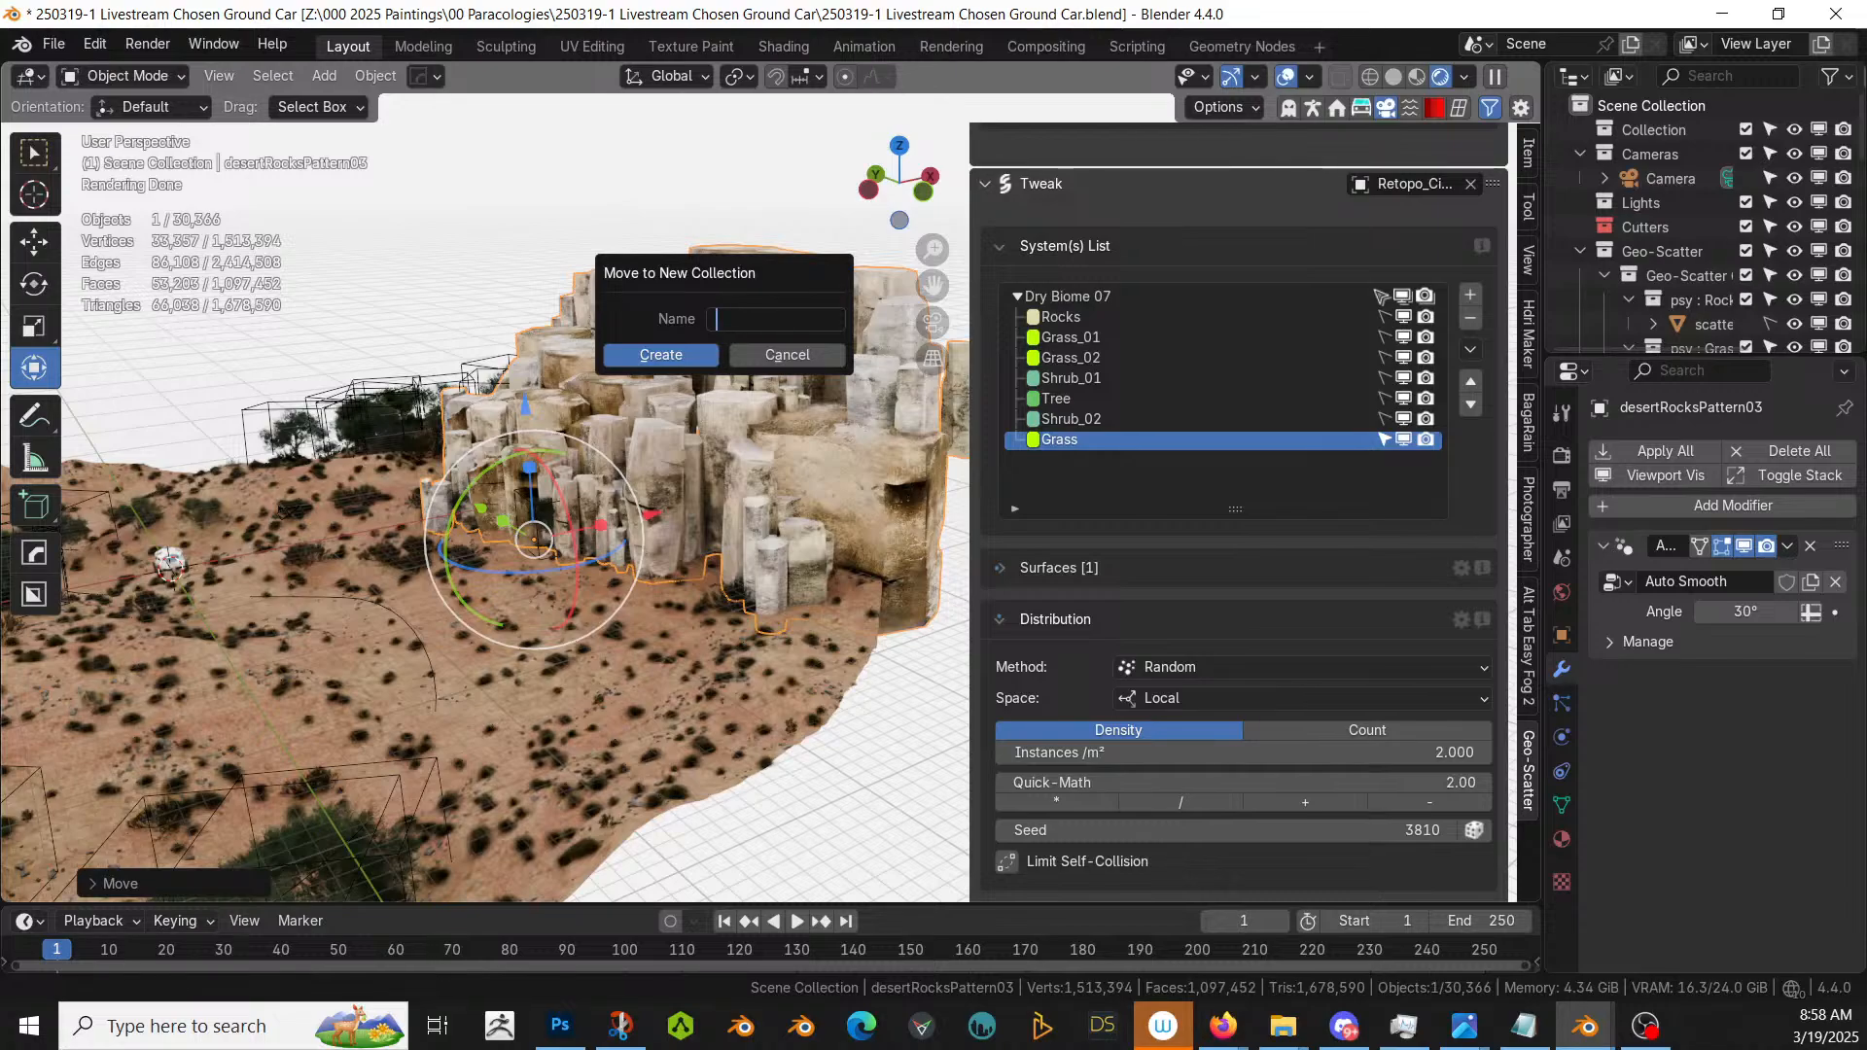
{"action": "type", "text": "bstructions"}
{"action": "key", "text": "Return"}
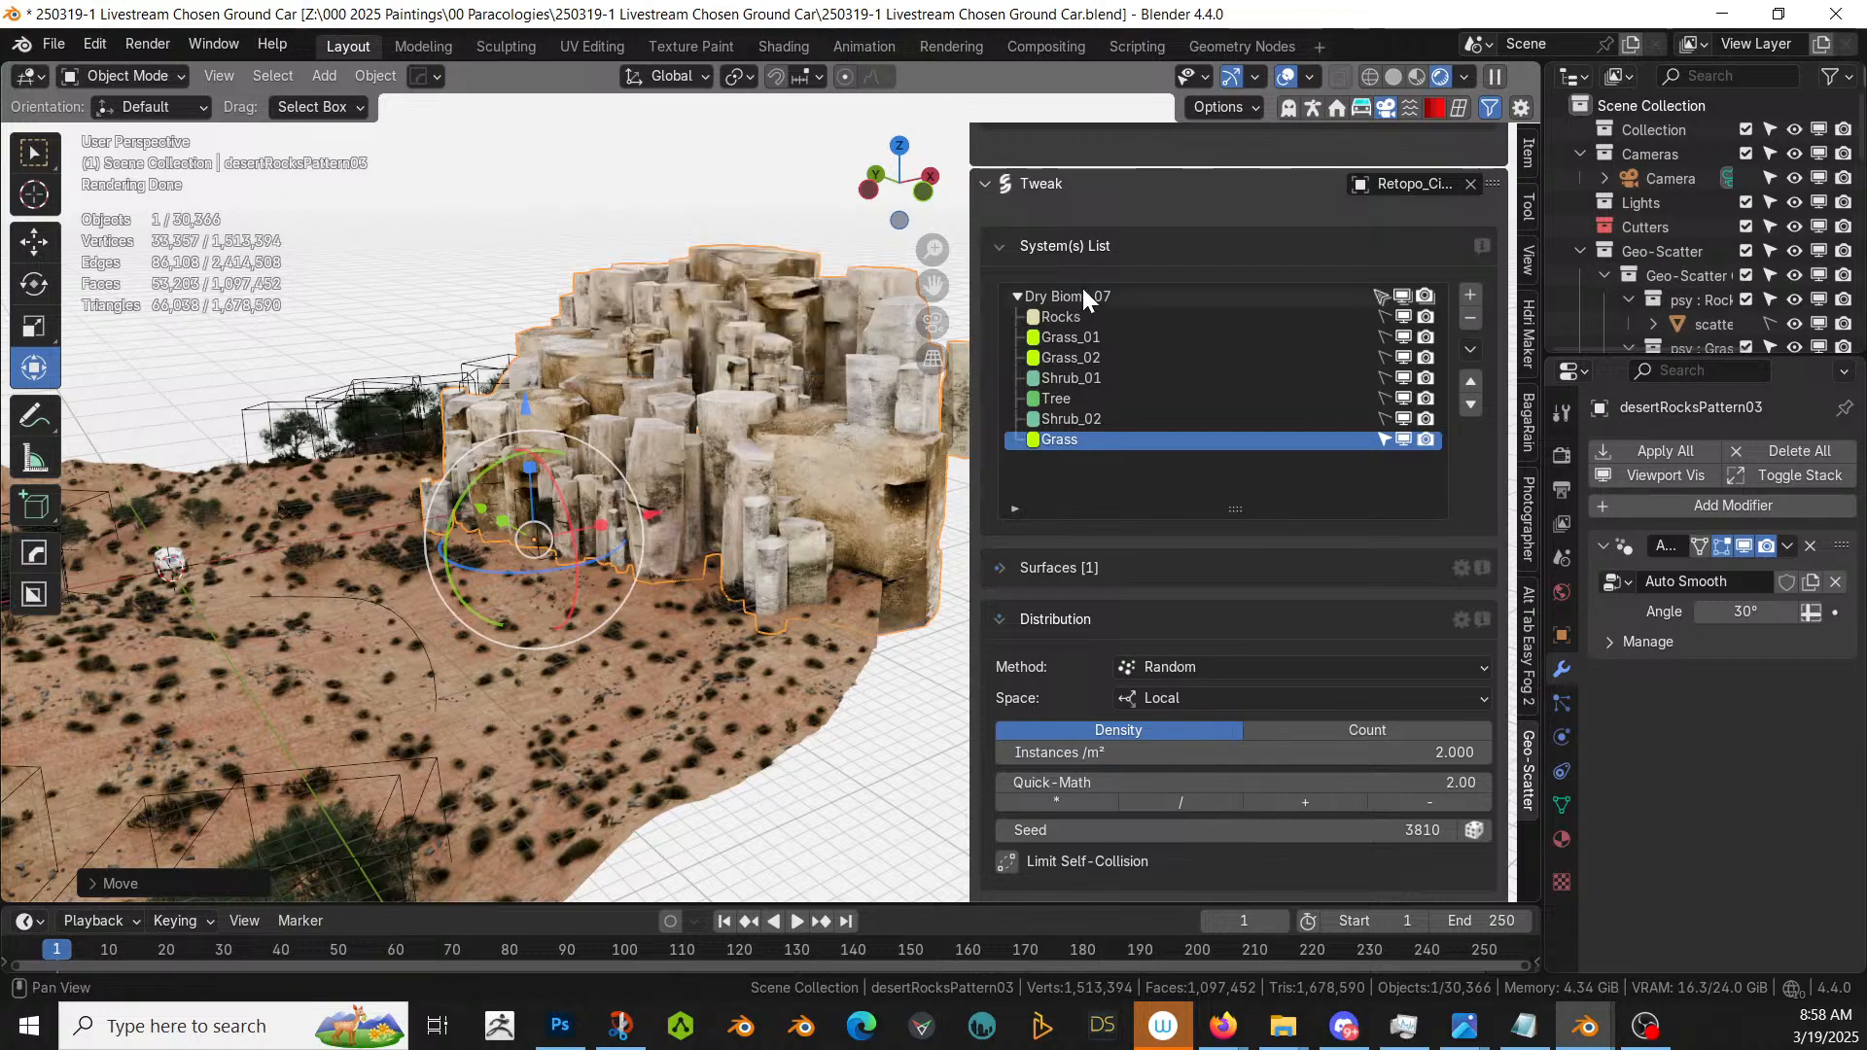
- Enable the Upward-Obstruction culling mask for the whole Dry Biome 07 group and check for an obstruction collection
{"action": "left_click", "coordinate": [1091, 295]}
{"action": "scroll", "coordinate": [1079, 768], "scroll_direction": "down", "scroll_amount": 3}
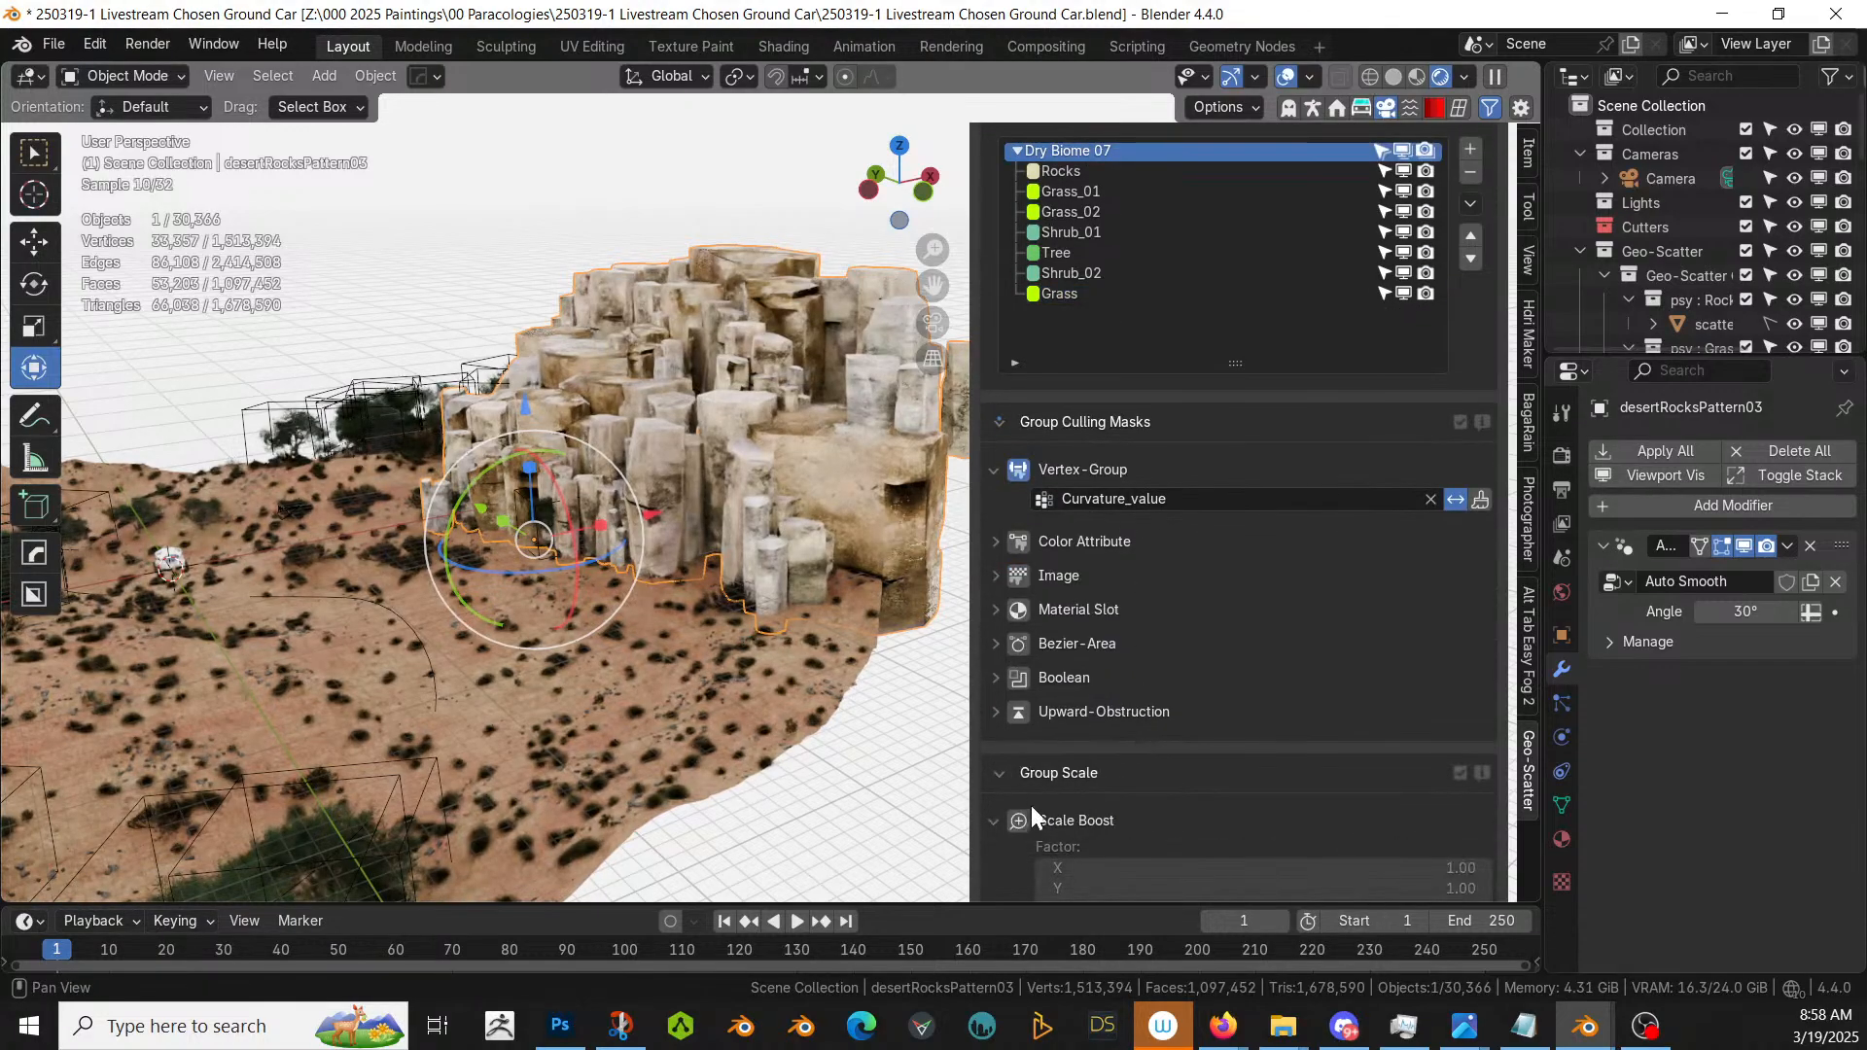
{"action": "left_click", "coordinate": [993, 711]}
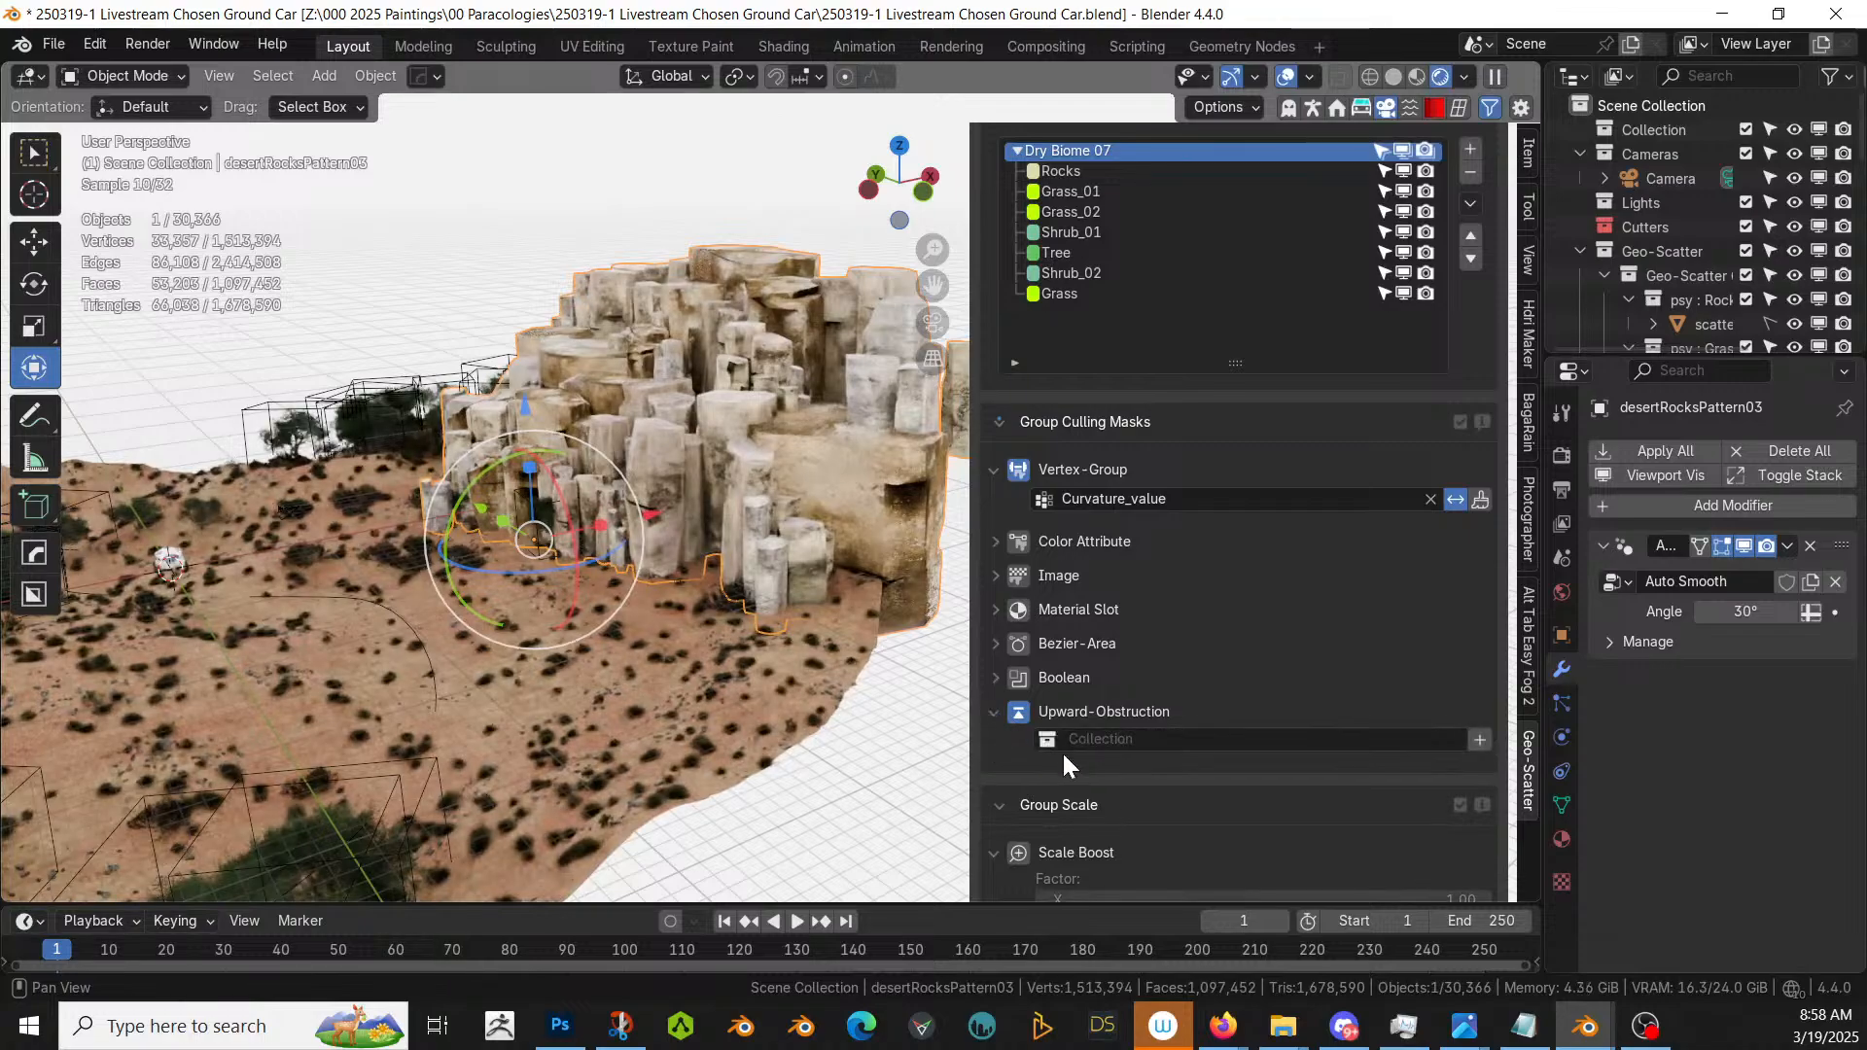
{"action": "left_click", "coordinate": [1127, 740]}
{"action": "type", "text": "0"}
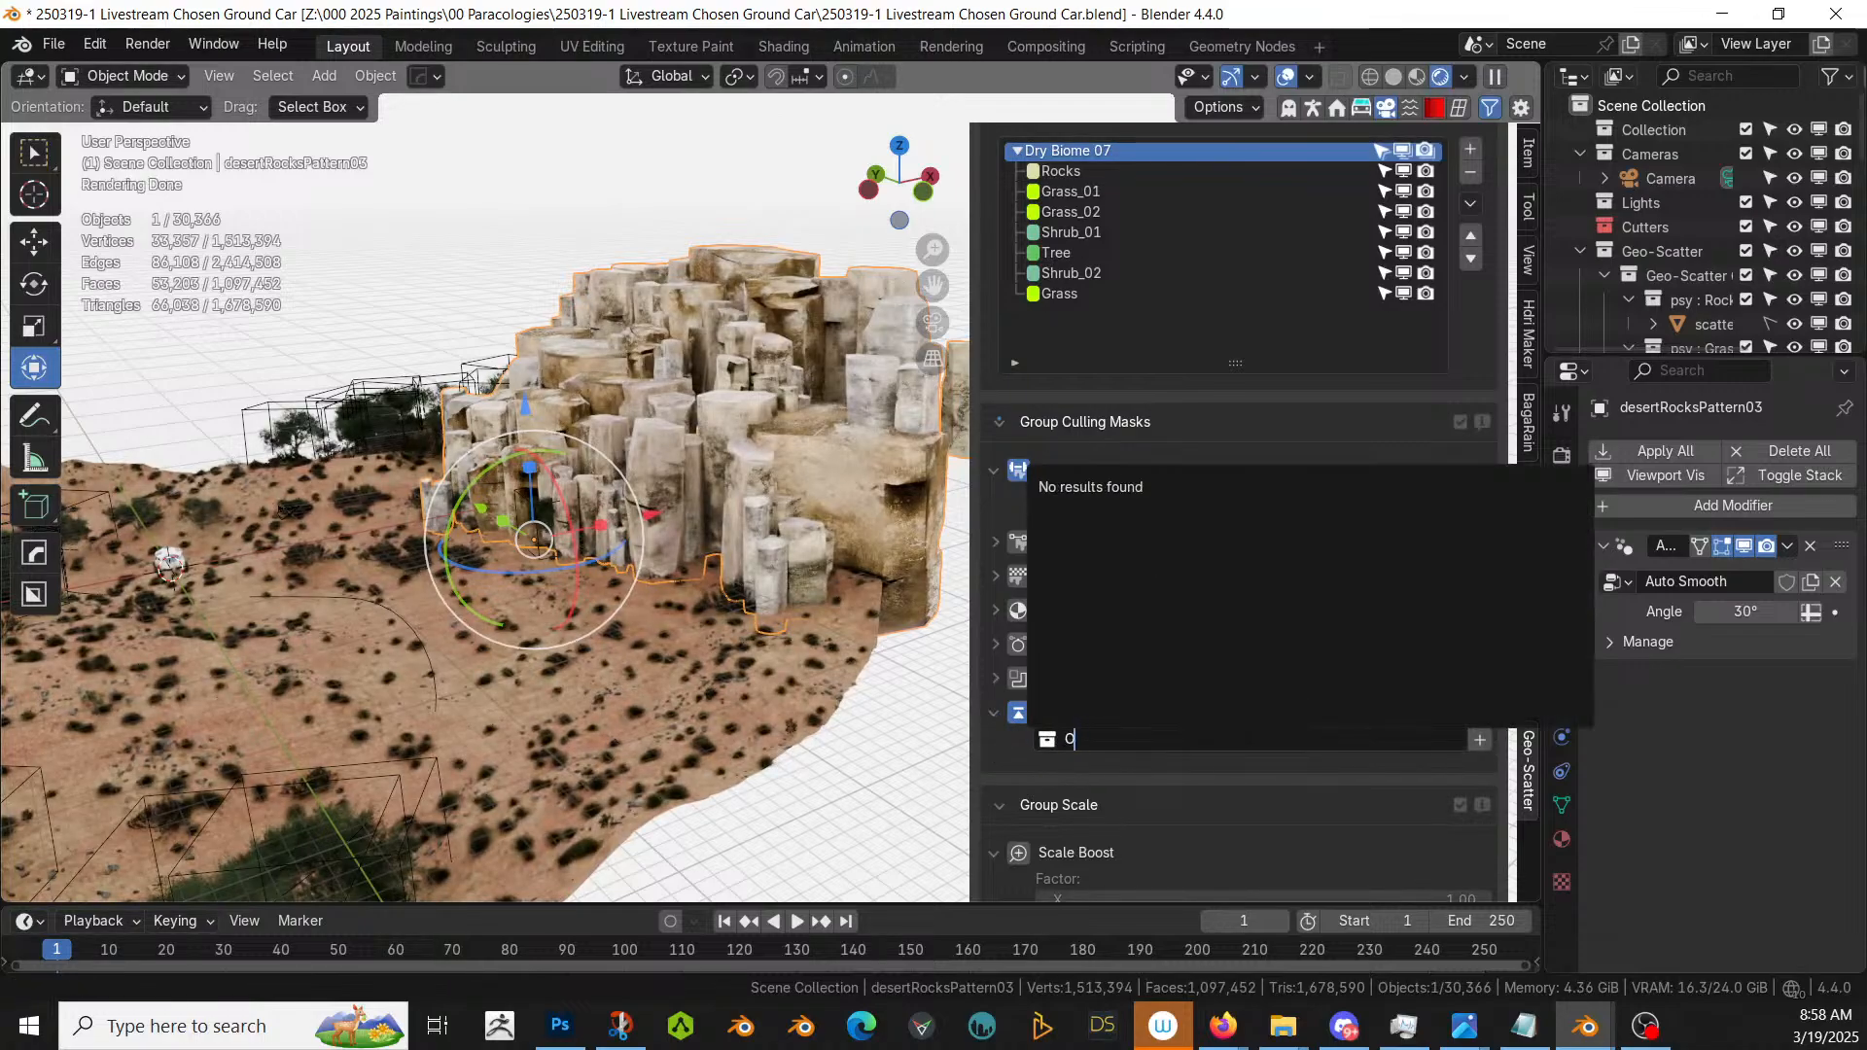
{"action": "key", "text": "Escape"}
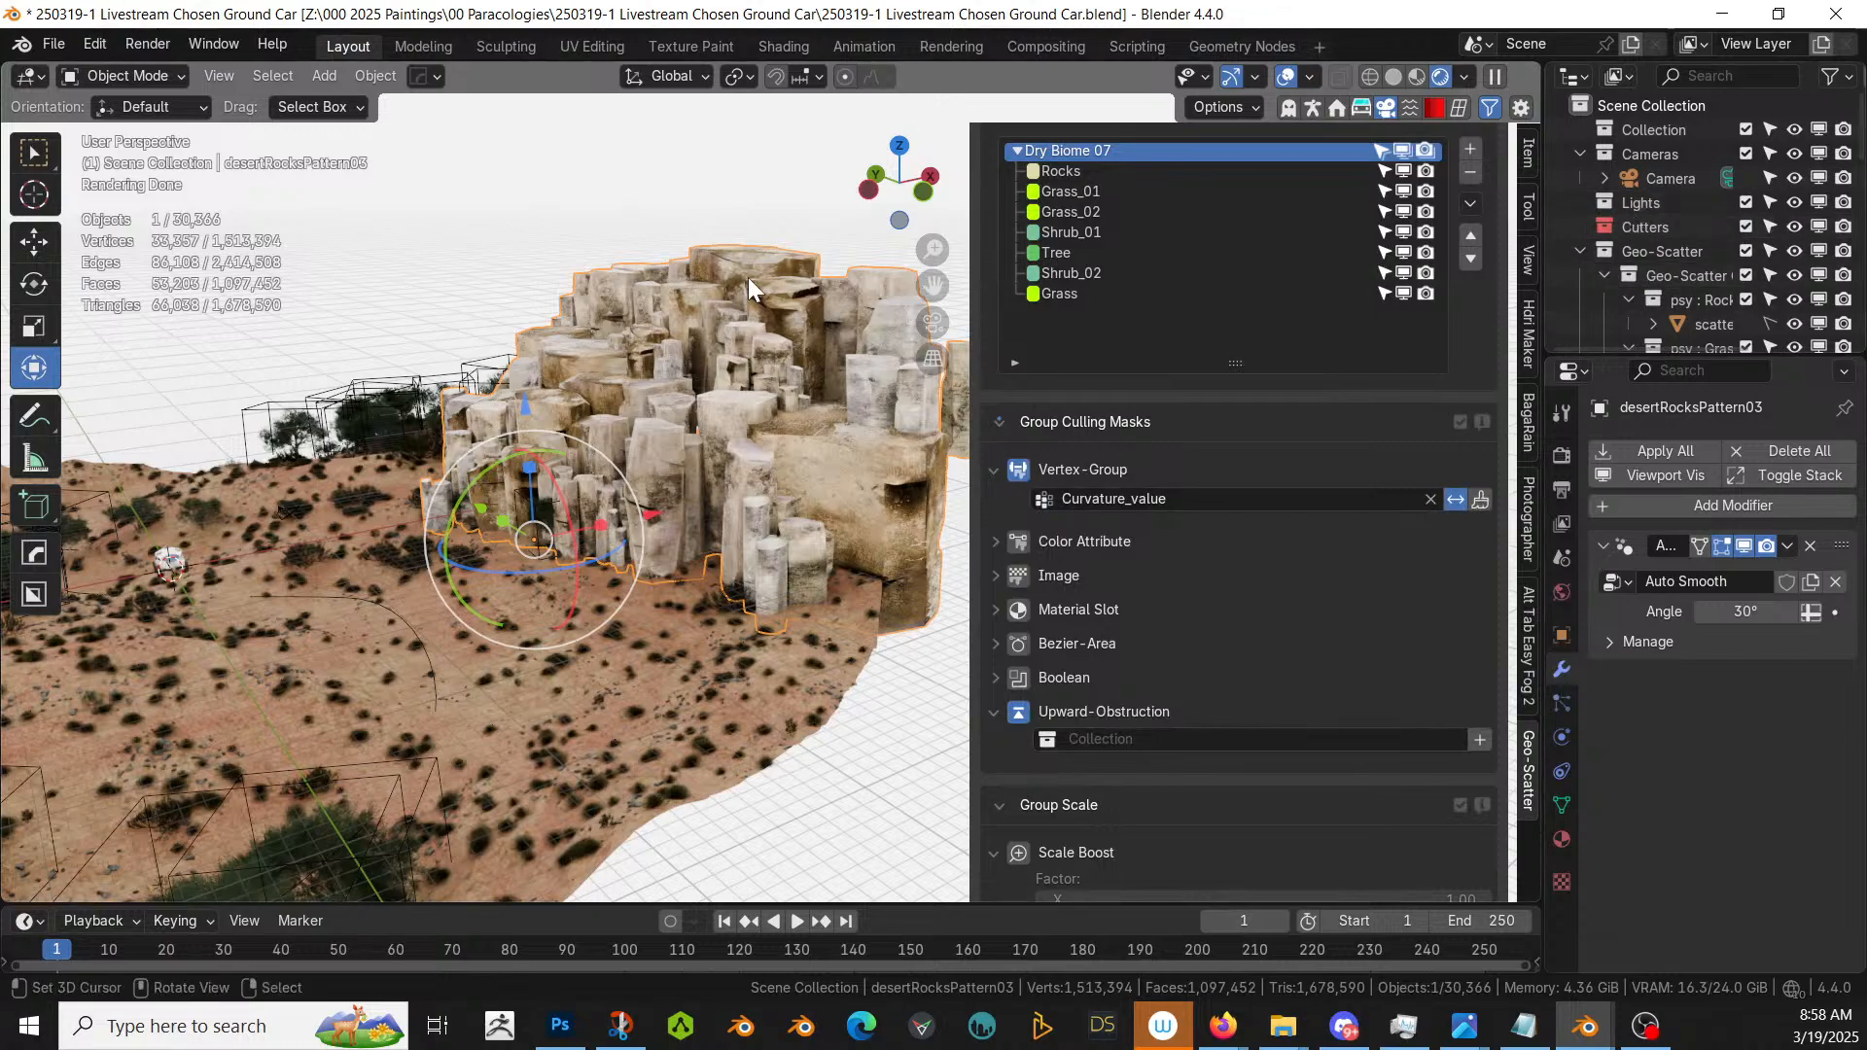
- Move the desertRocksPattern03 object into a new collection named Rocks
{"action": "scroll", "coordinate": [1631, 260], "scroll_direction": "down", "scroll_amount": 10}
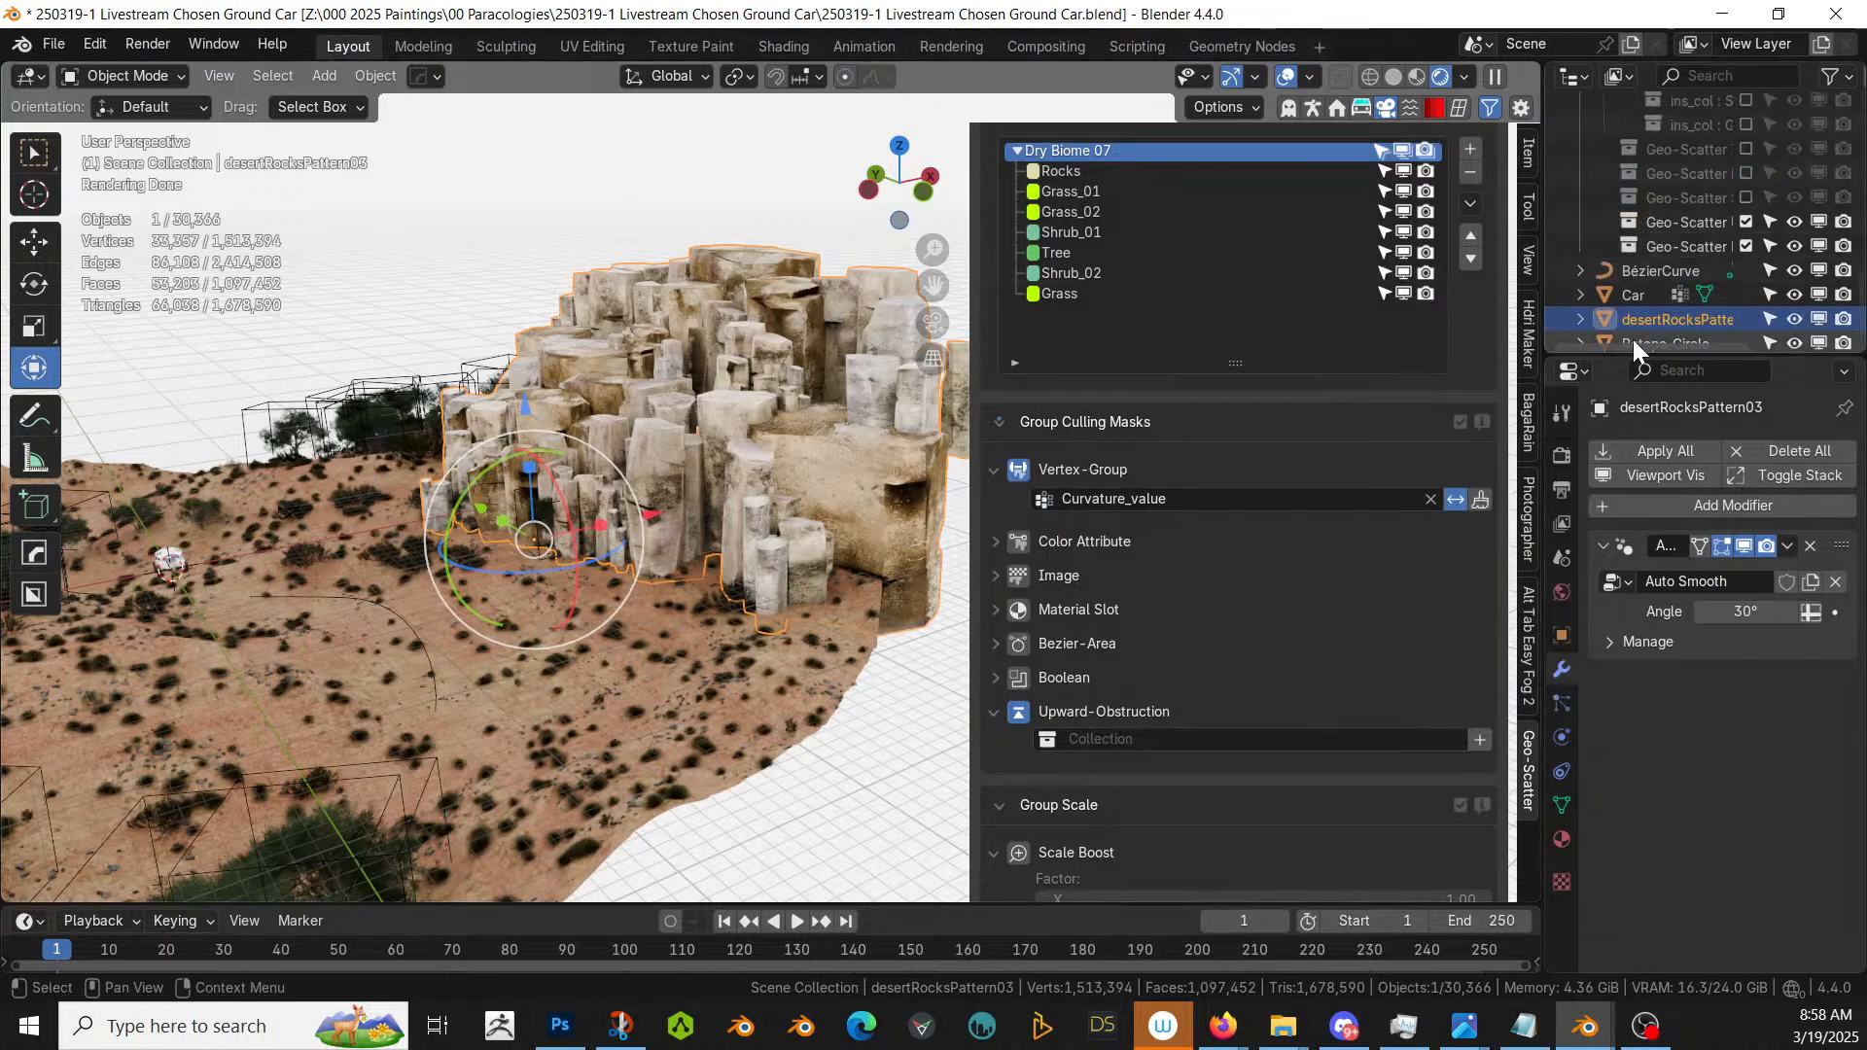
{"action": "key", "text": "m"}
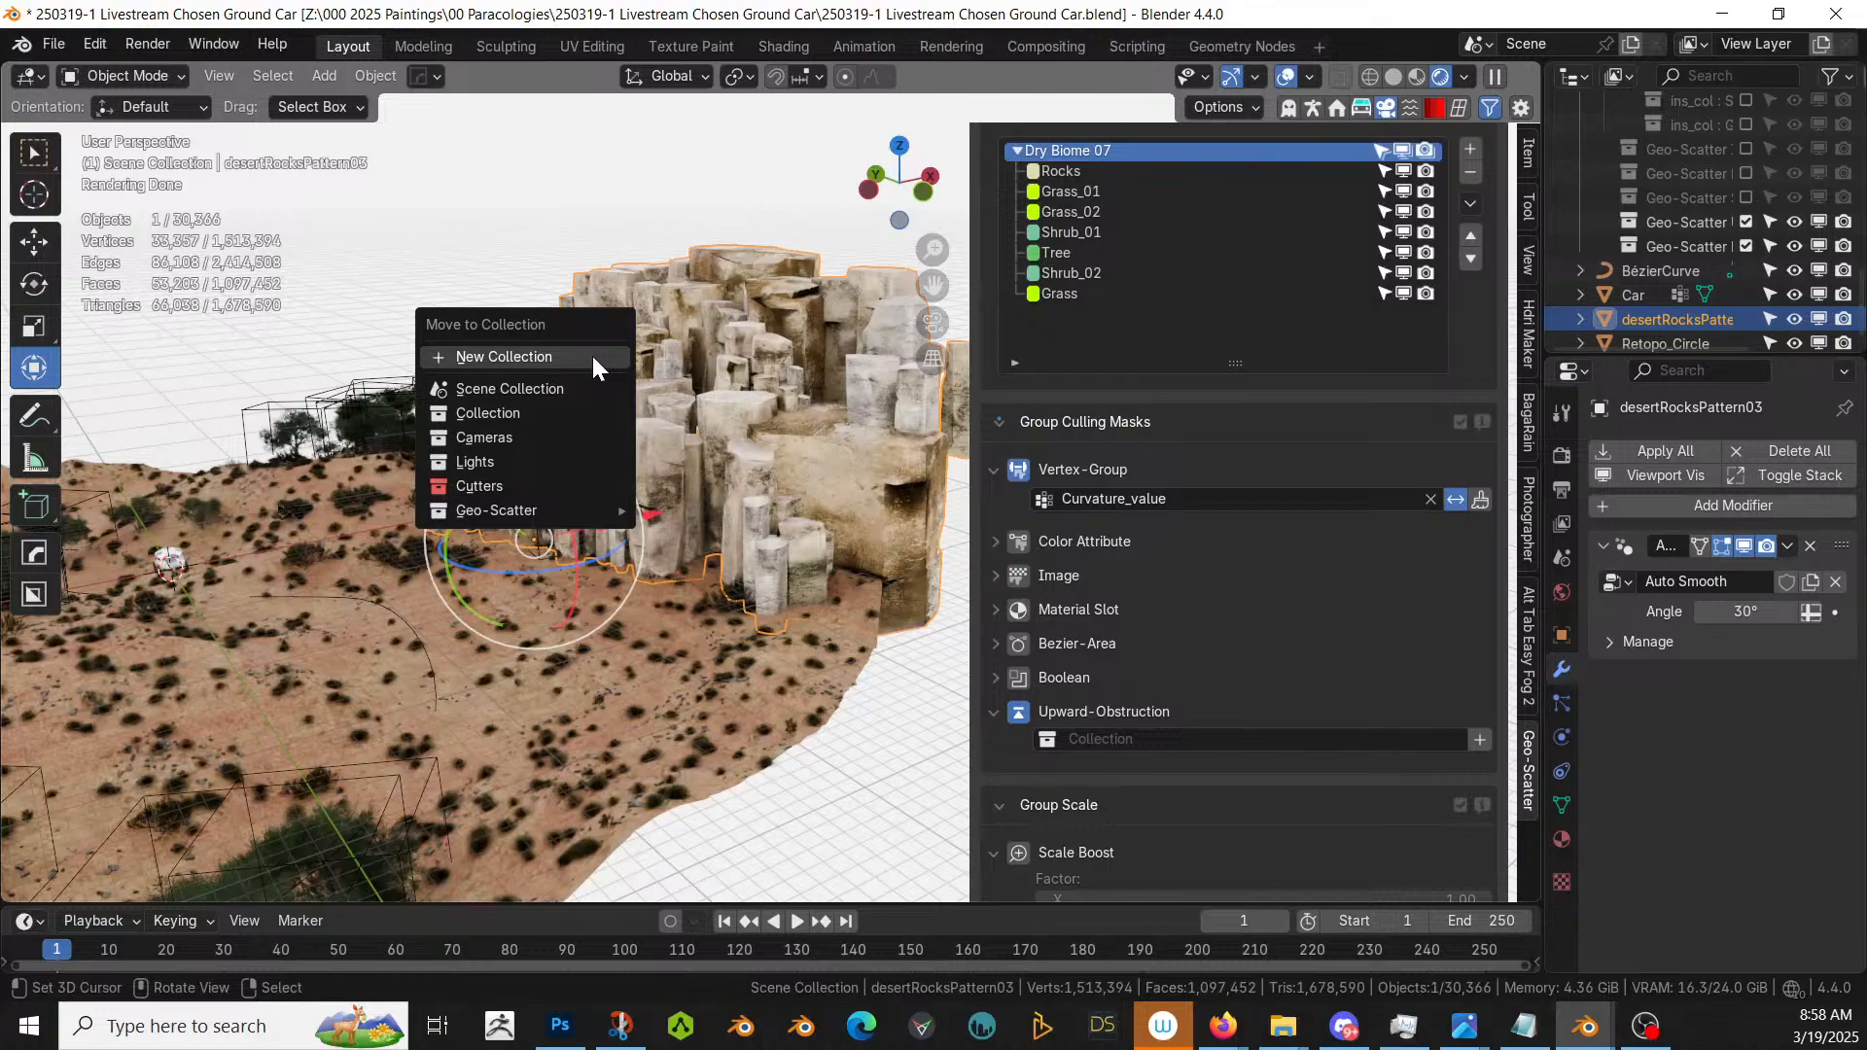
{"action": "left_click", "coordinate": [593, 360]}
{"action": "type", "text": "R"}
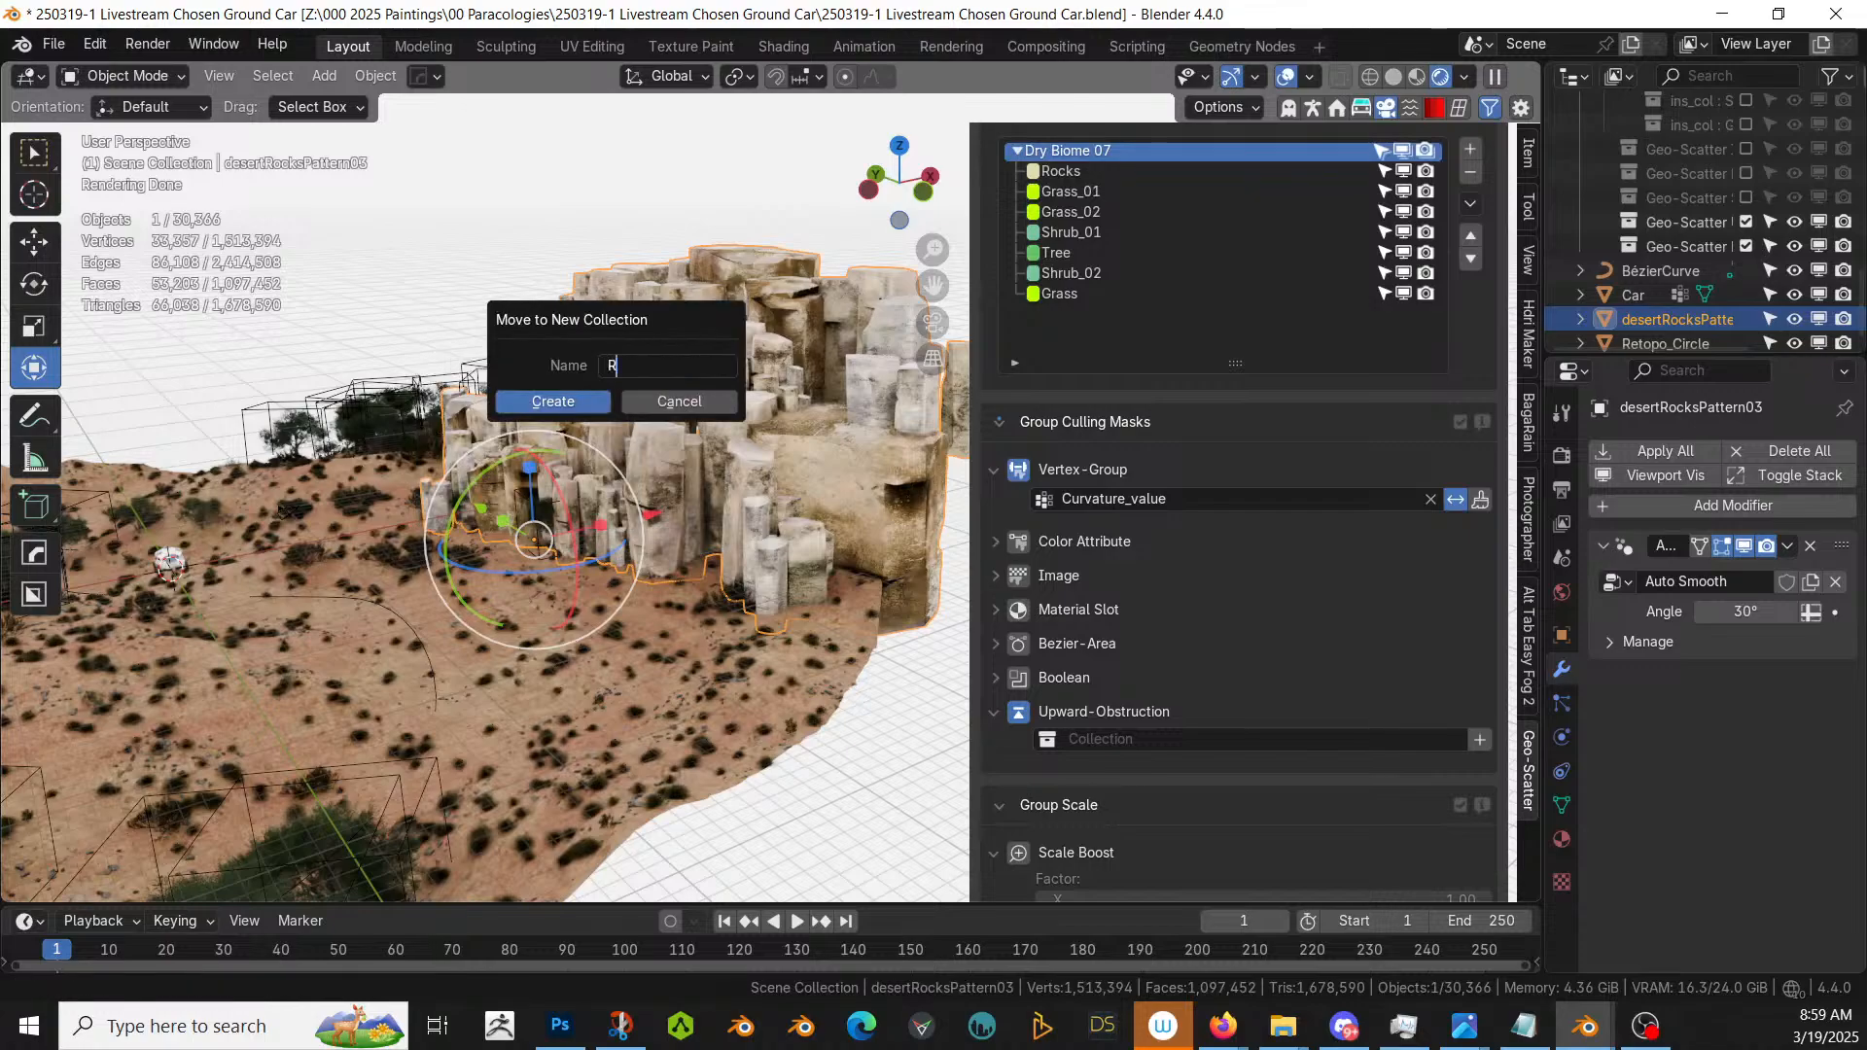
{"action": "type", "text": "ocks"}
{"action": "key", "text": "Return"}
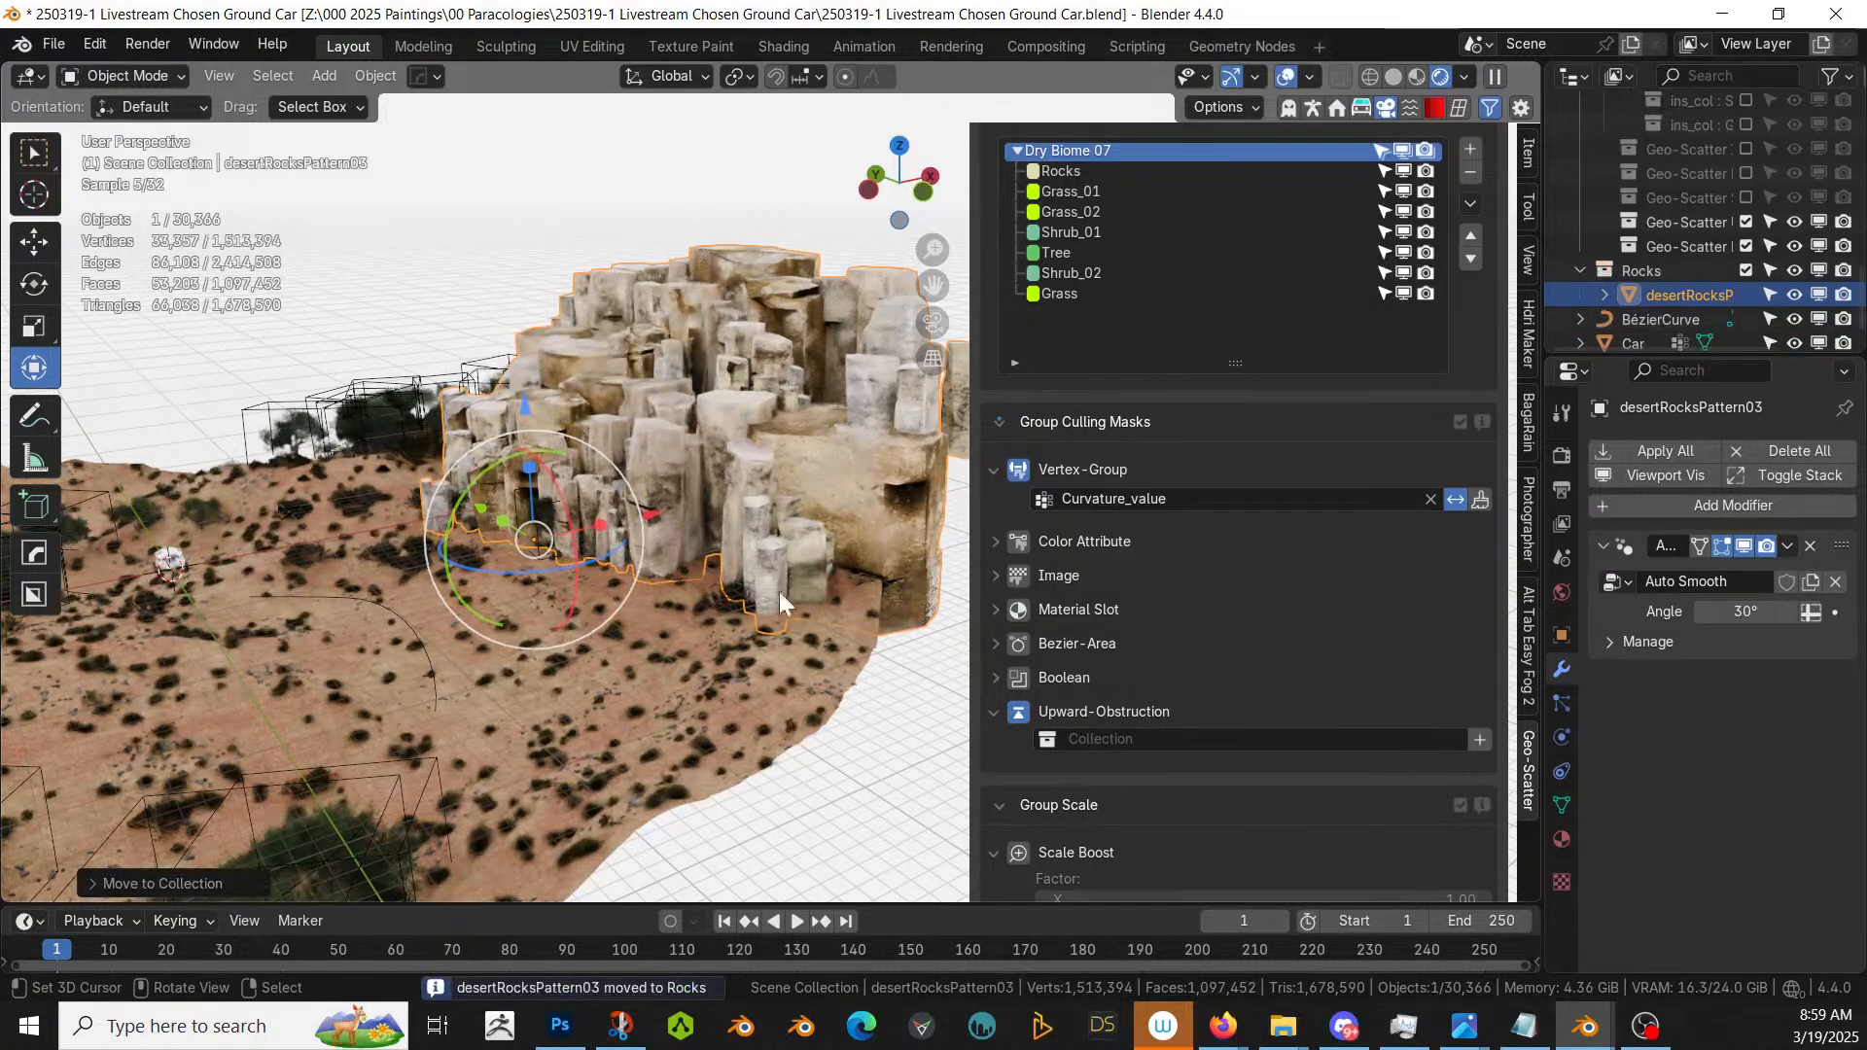
- Assign the Rocks collection to Dry Biome 07's Upward-Obstruction mask and save the file
{"action": "left_click", "coordinate": [1050, 739]}
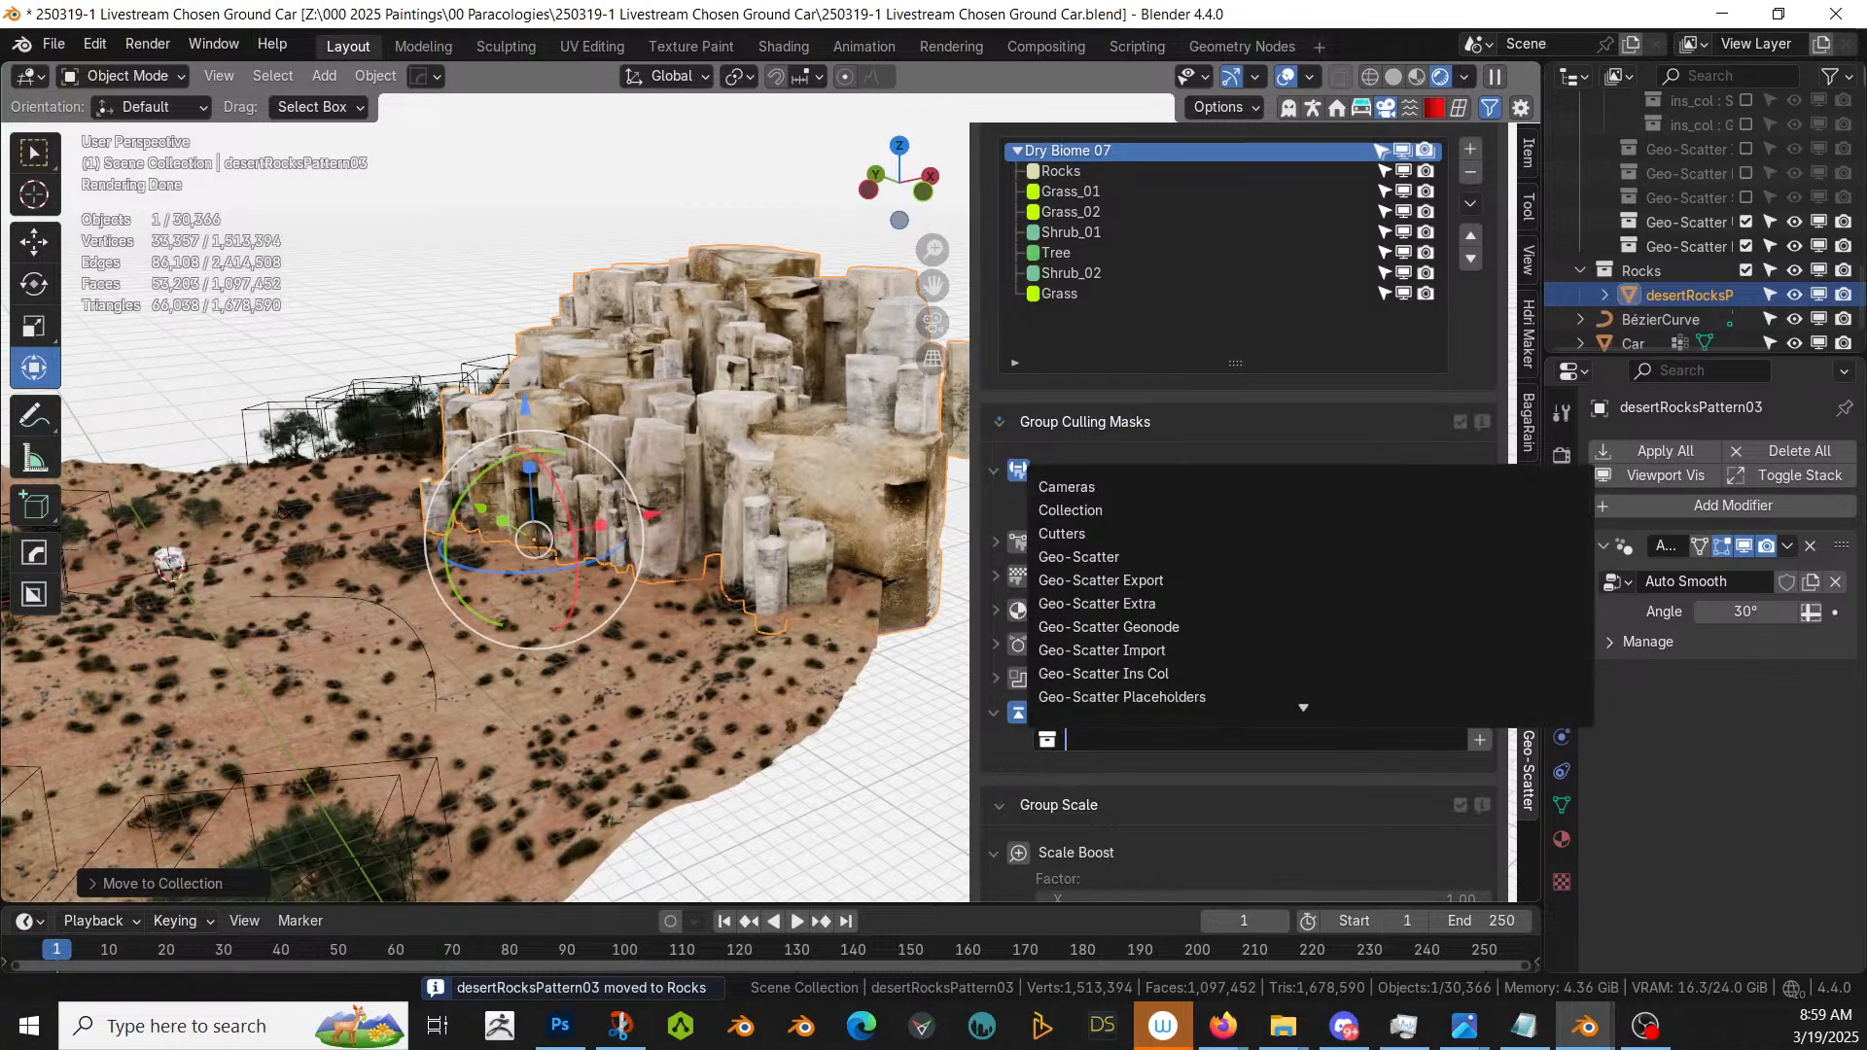
{"action": "type", "text": "Rock"}
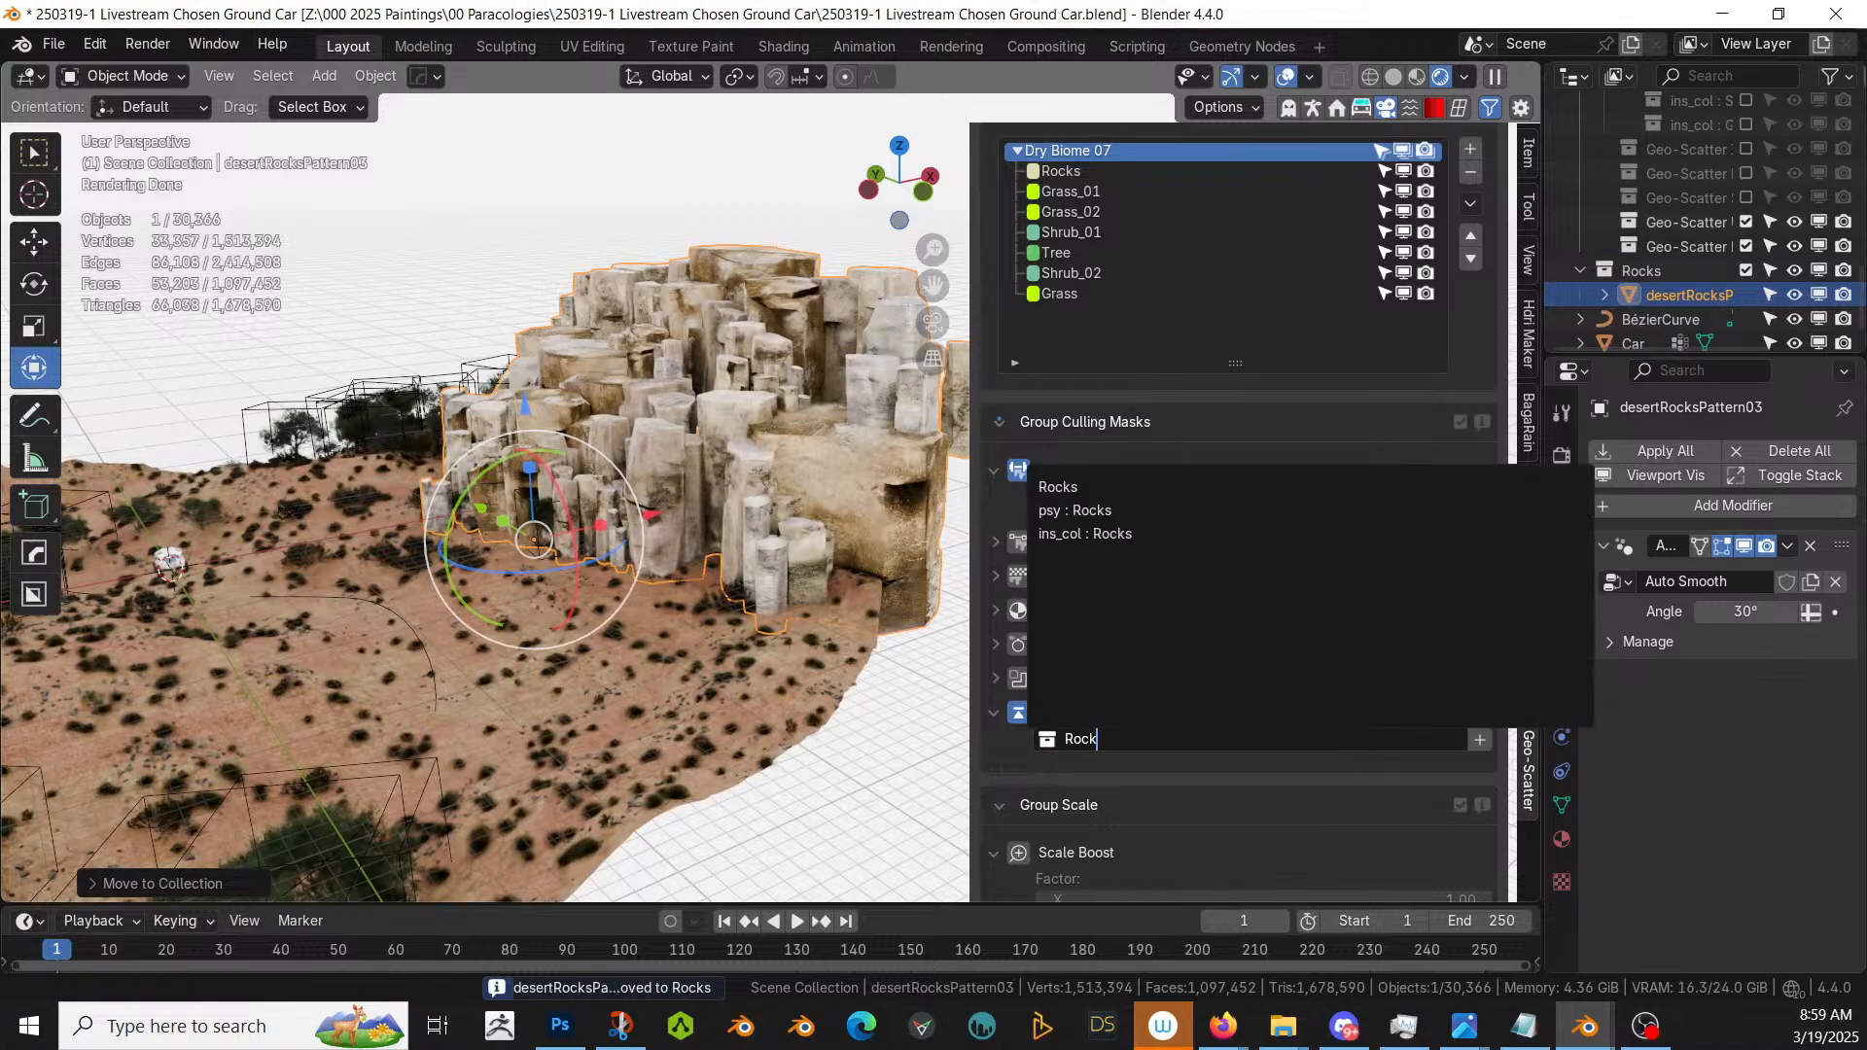
{"action": "left_click", "coordinate": [1066, 493]}
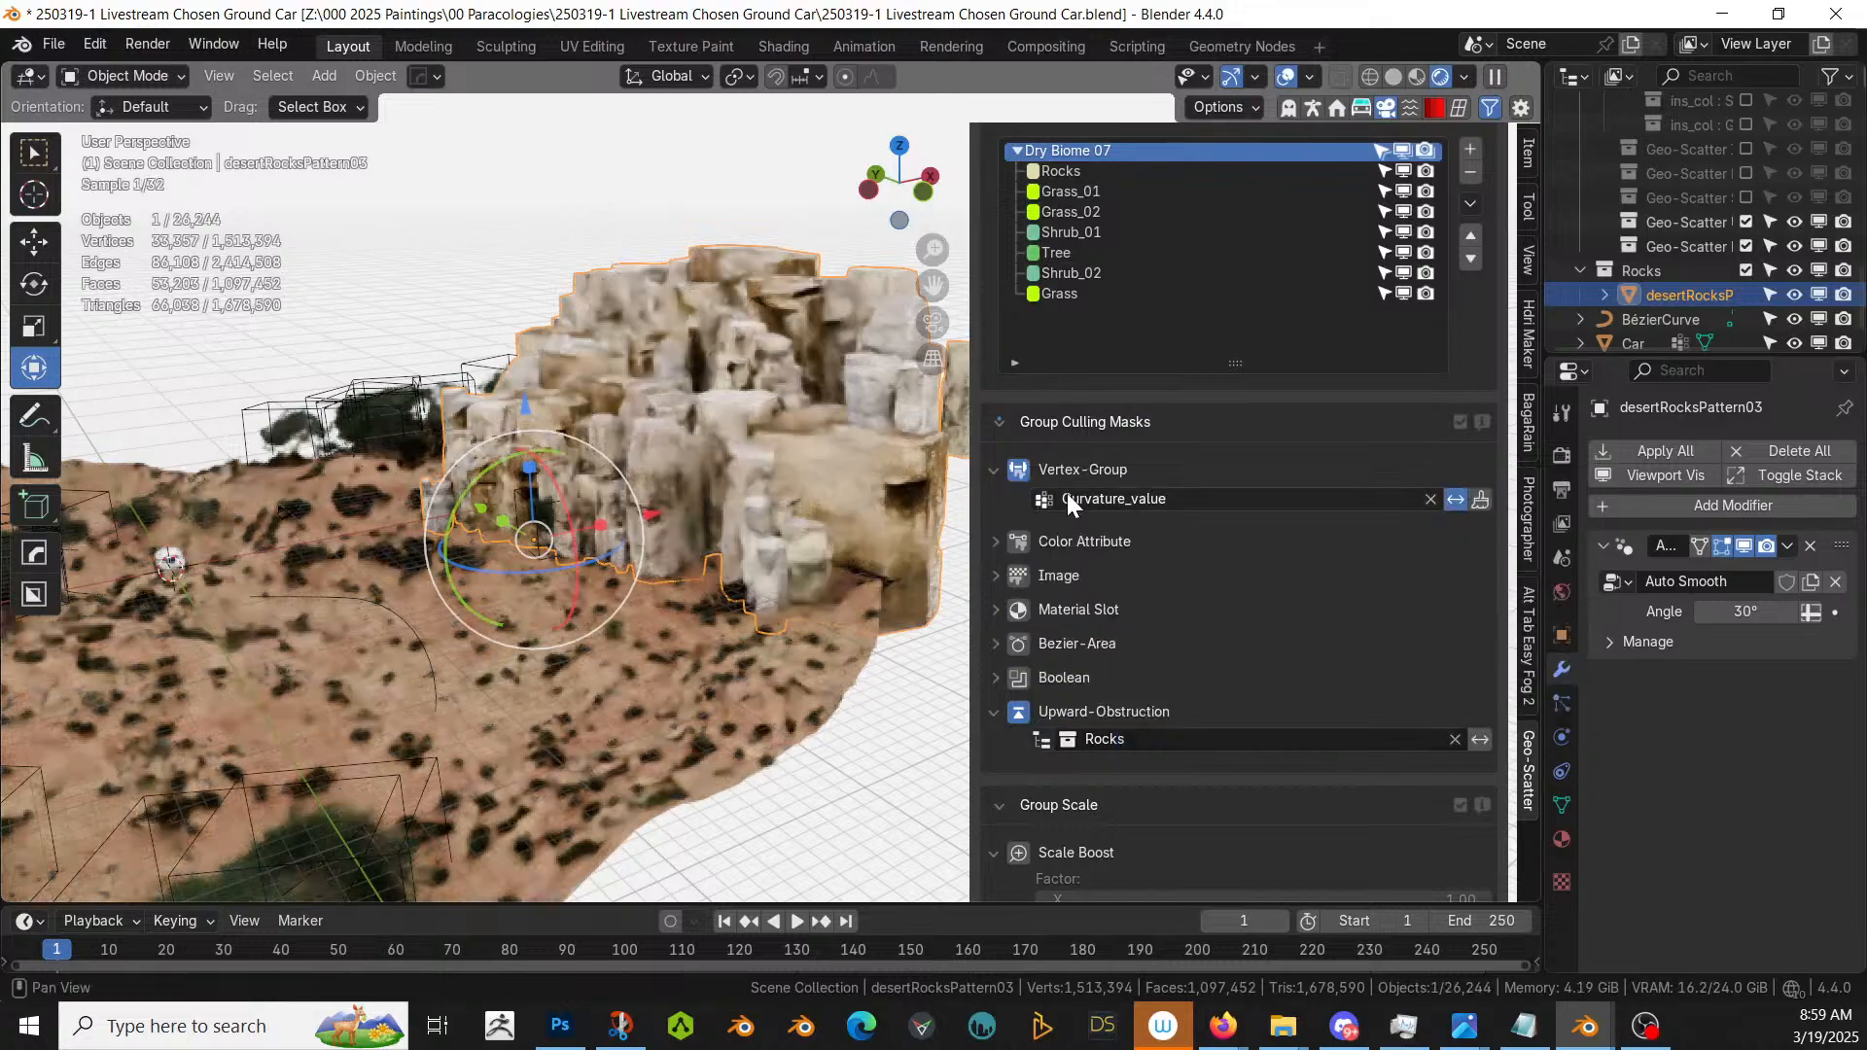
{"action": "middle_click_drag", "start_coordinate": [599, 488], "coordinate": [733, 510]}
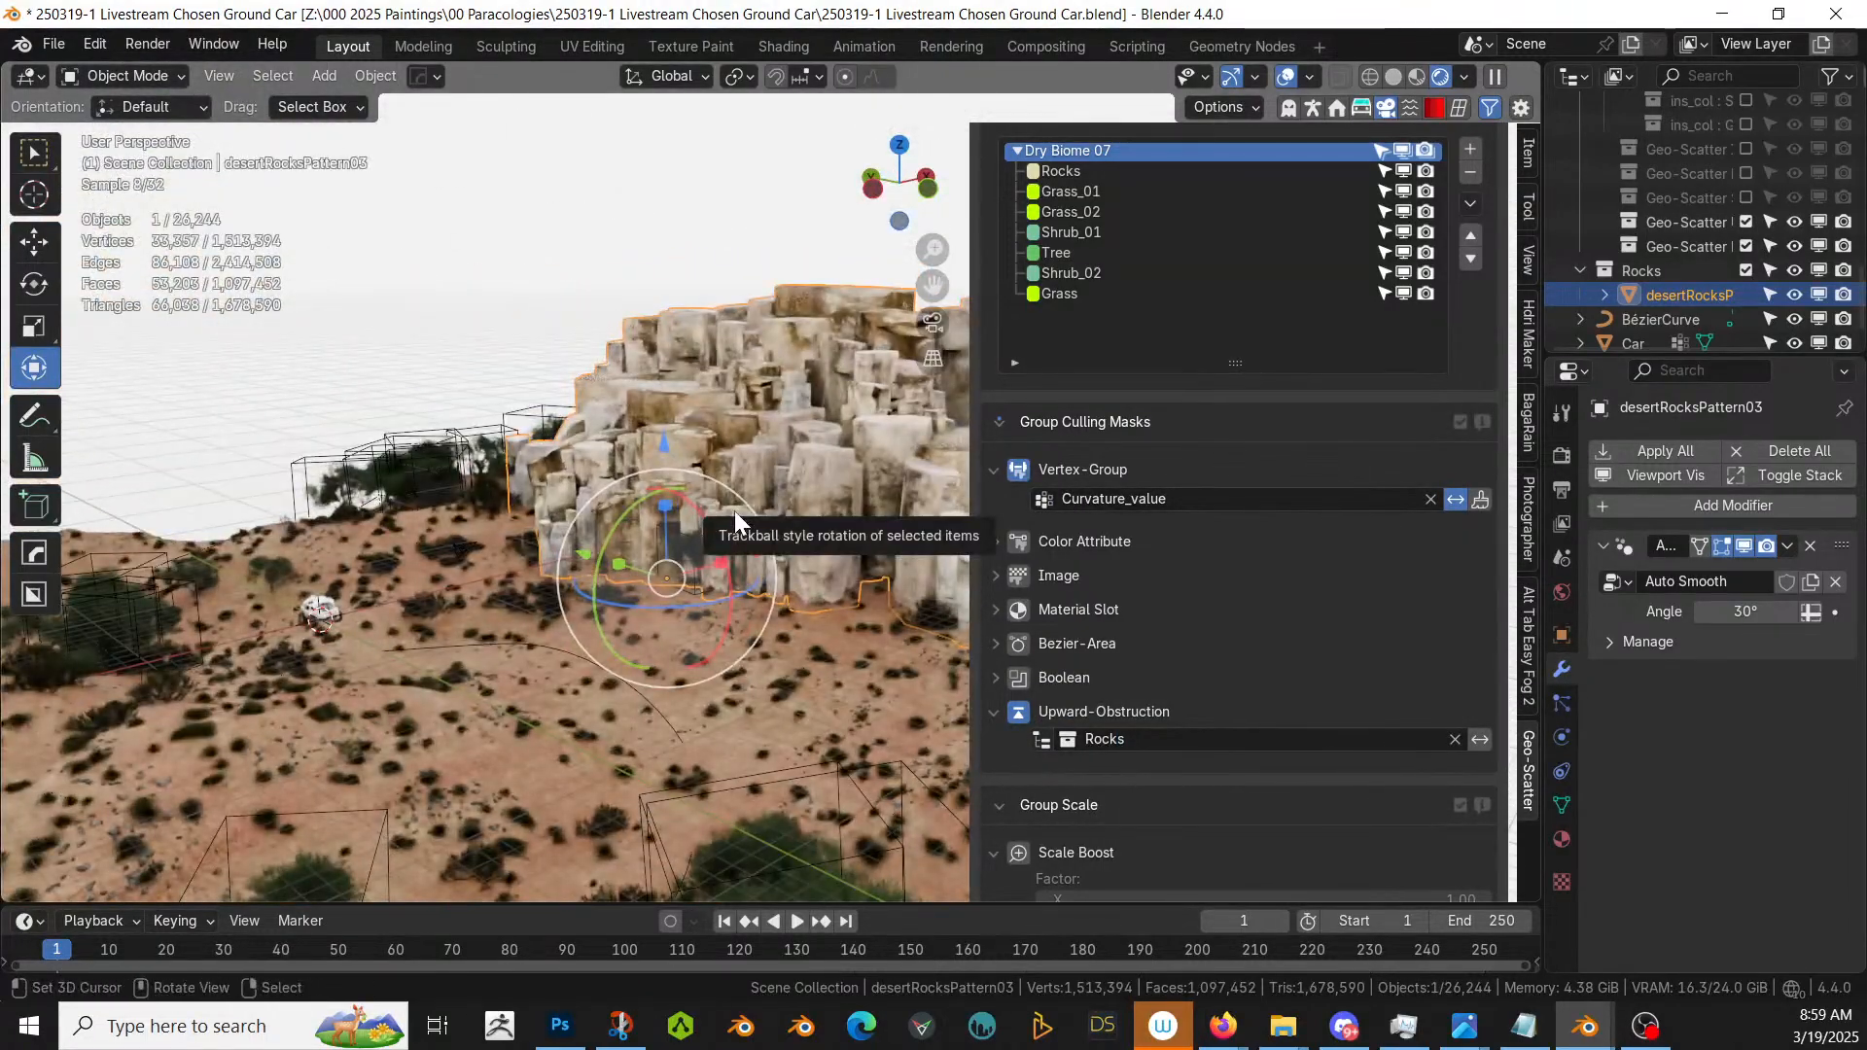
{"action": "key", "text": "ctrl+s"}
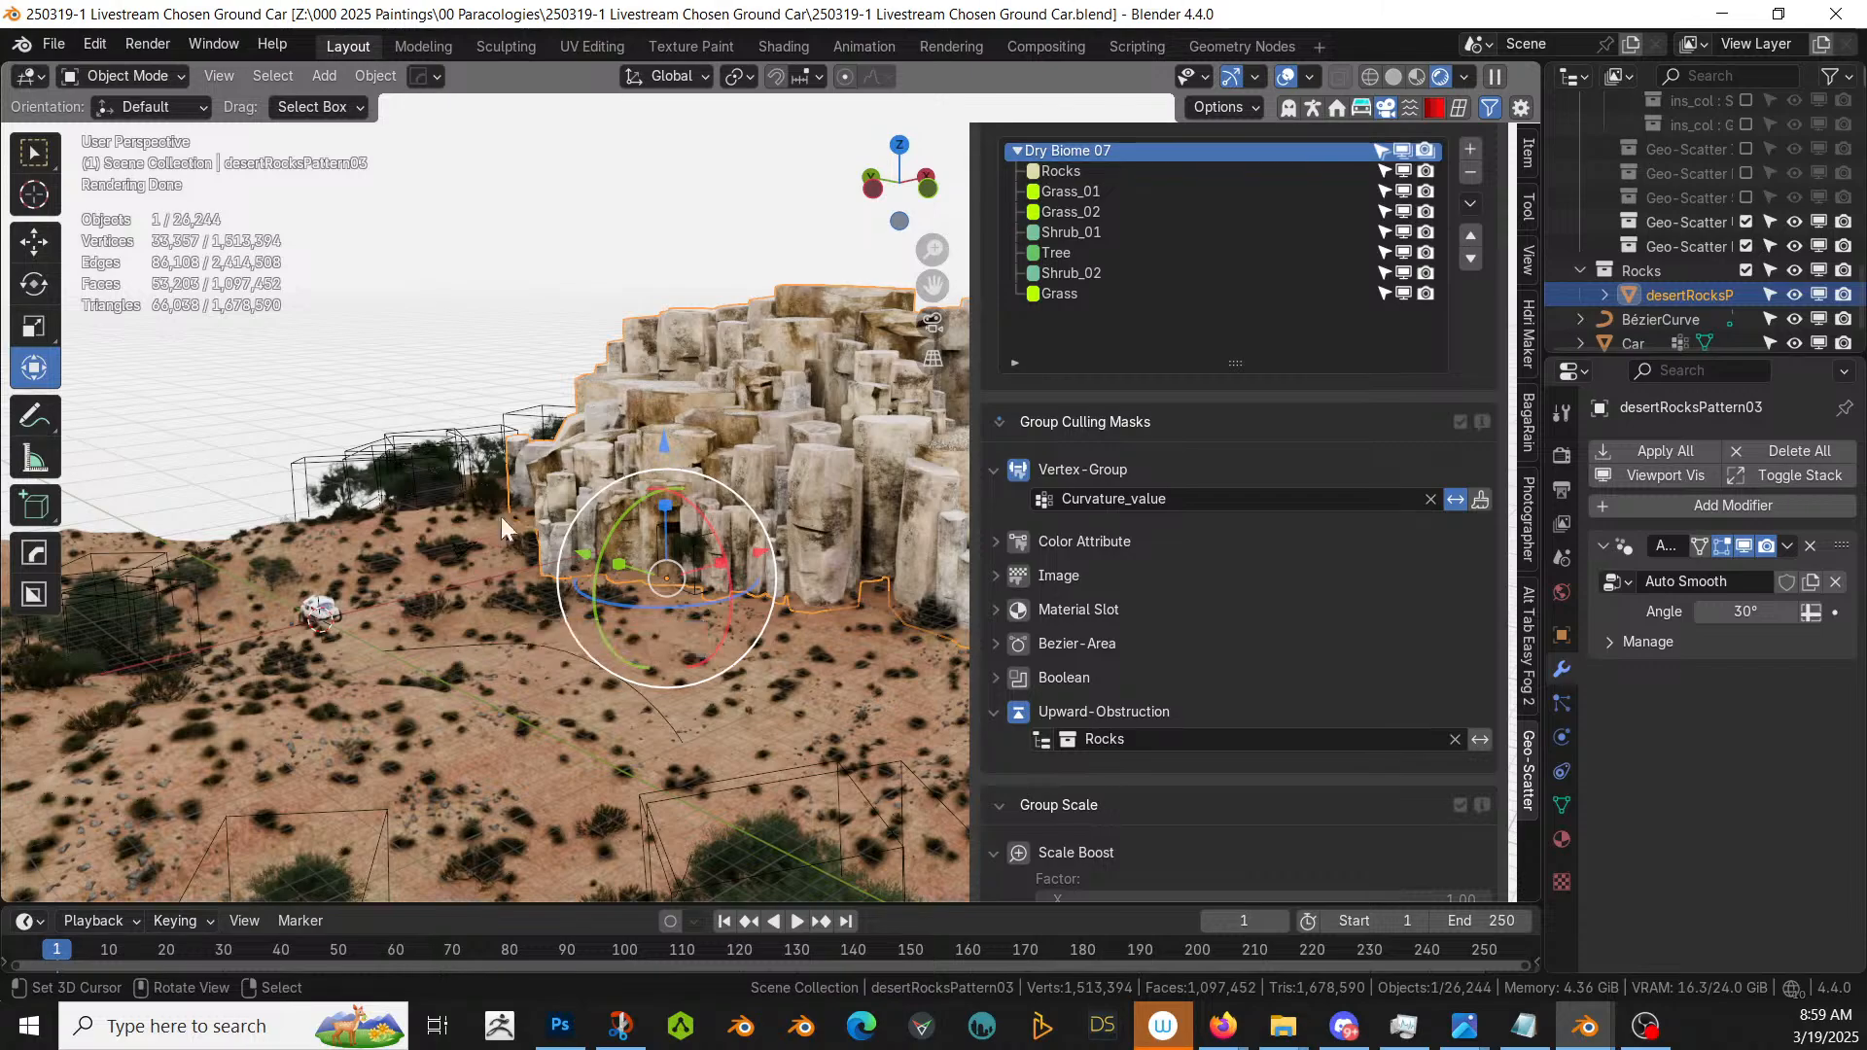
- In solid shading, move the Car object to the path in front of the rock formation and lower it along Z toward the ground
{"action": "key", "text": "z"}
{"action": "key", "text": "6"}
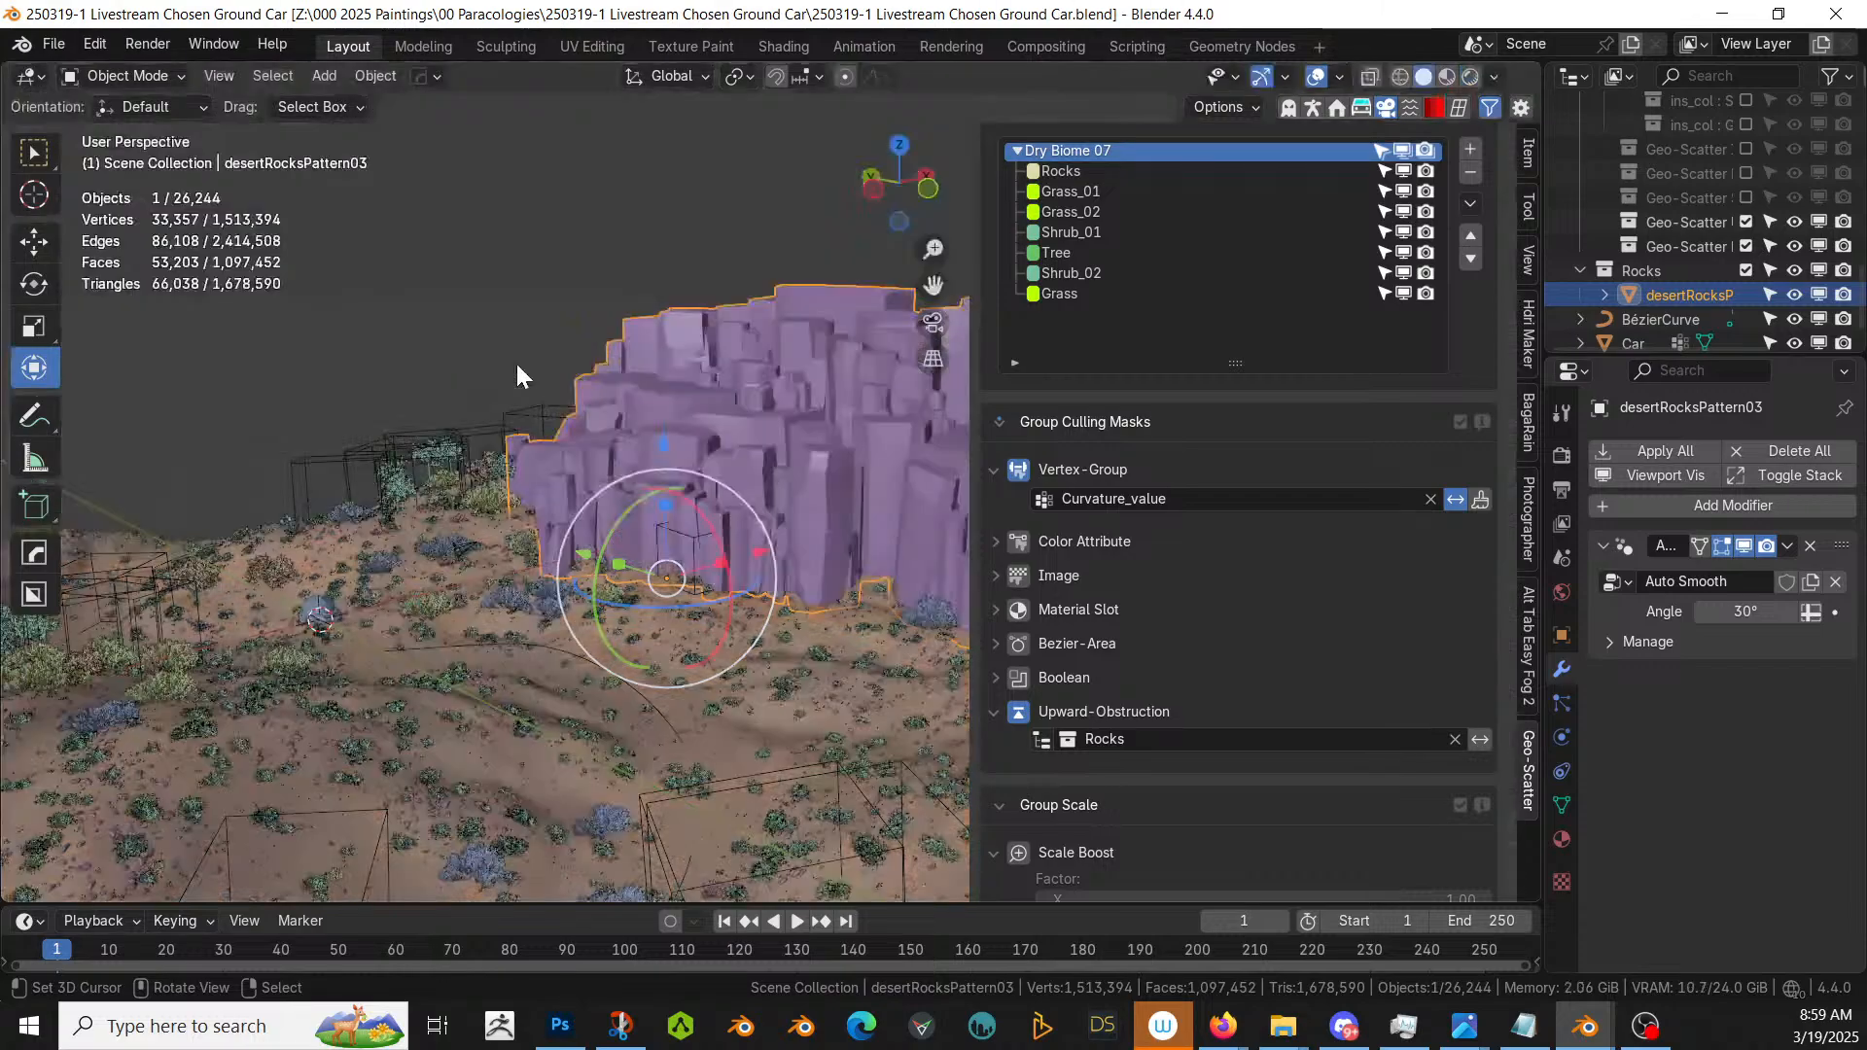
{"action": "middle_click_drag", "start_coordinate": [581, 498], "coordinate": [607, 525]}
{"action": "middle_click_drag", "start_coordinate": [697, 634], "coordinate": [790, 504], "text": "shift"}
{"action": "scroll", "coordinate": [725, 592], "scroll_direction": "up", "scroll_amount": 3}
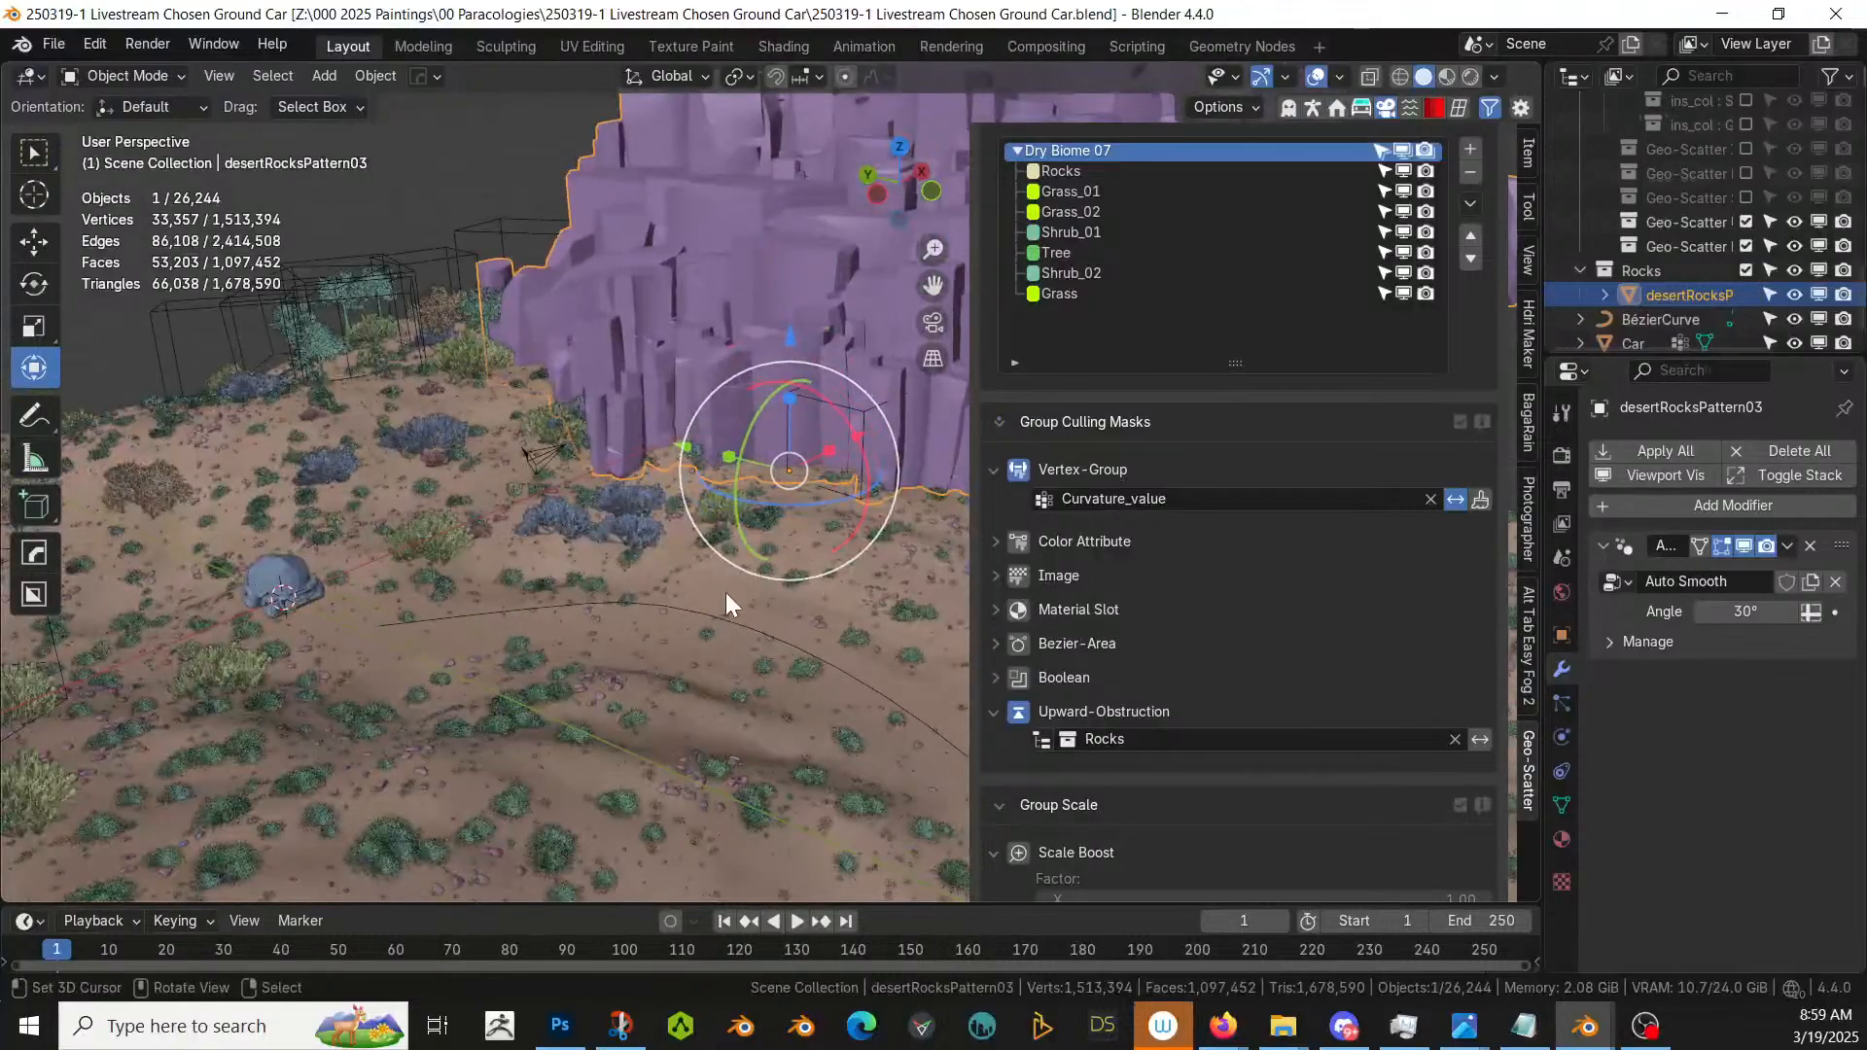
{"action": "left_click", "coordinate": [278, 568]}
{"action": "key", "text": "g"}
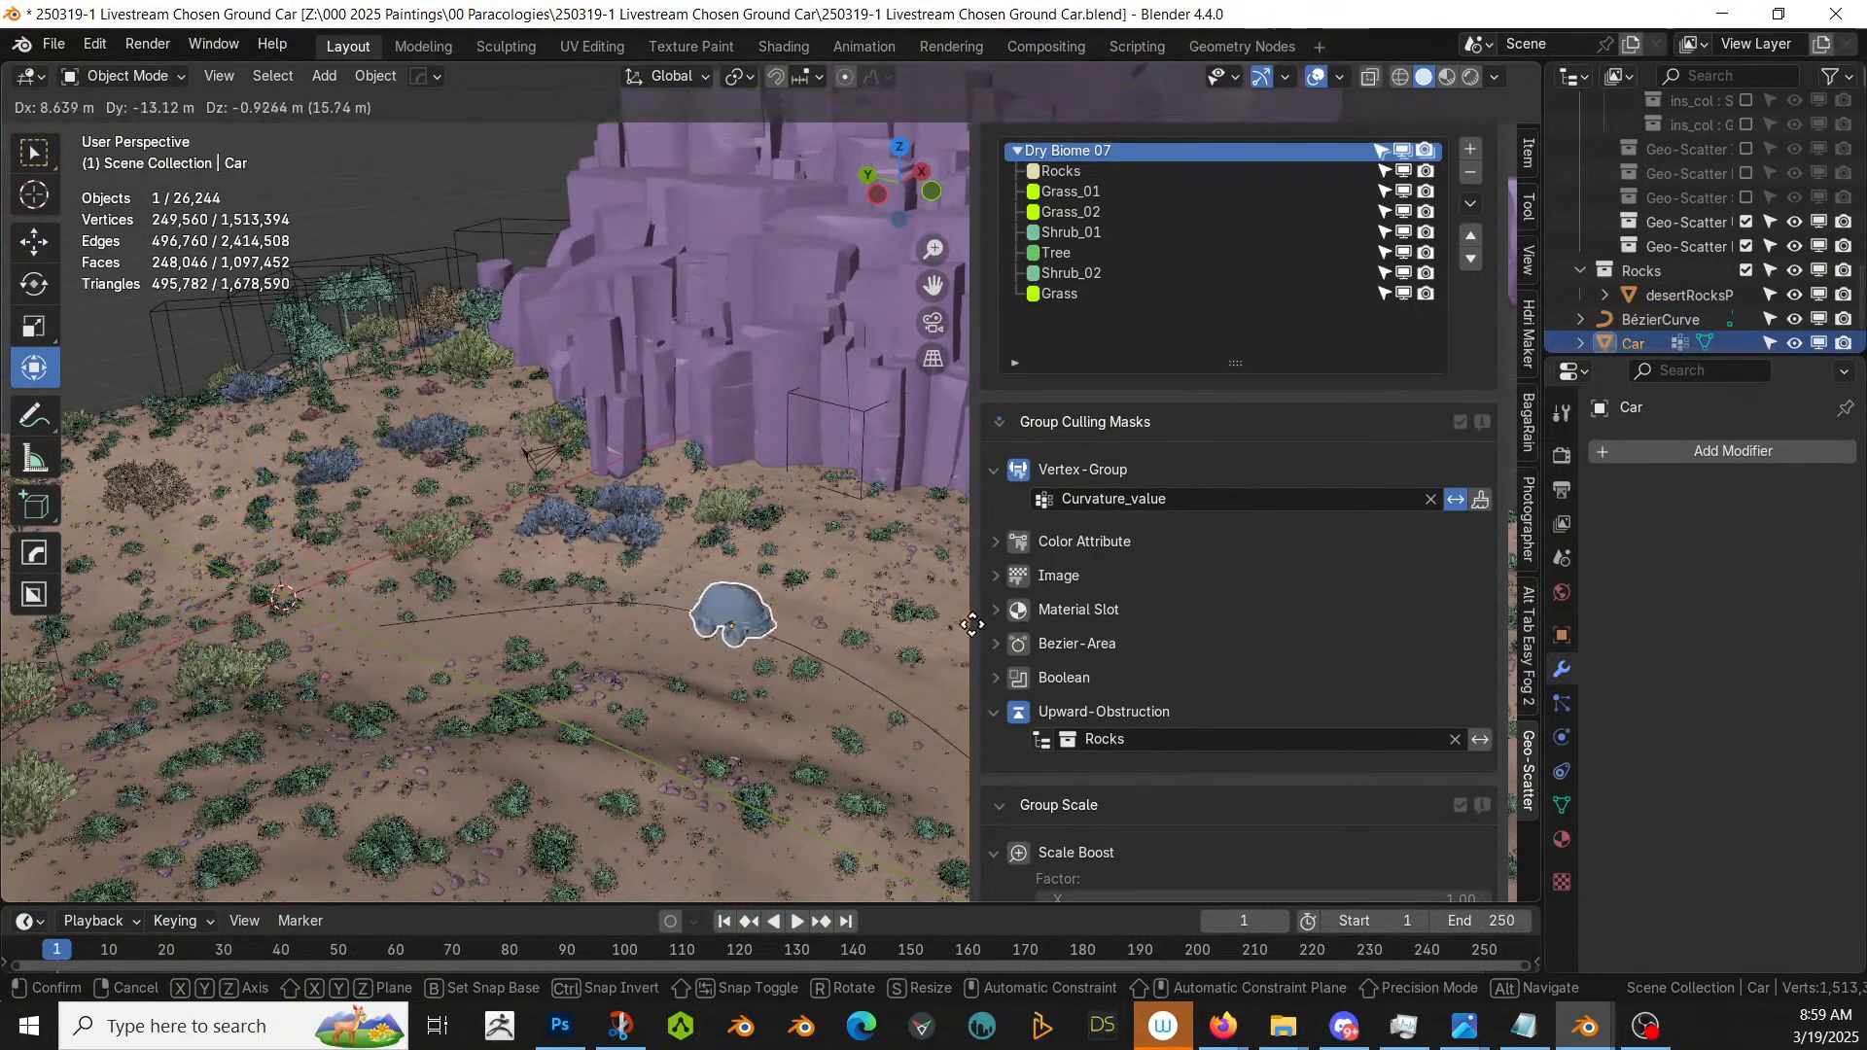
{"action": "left_click", "coordinate": [975, 632]}
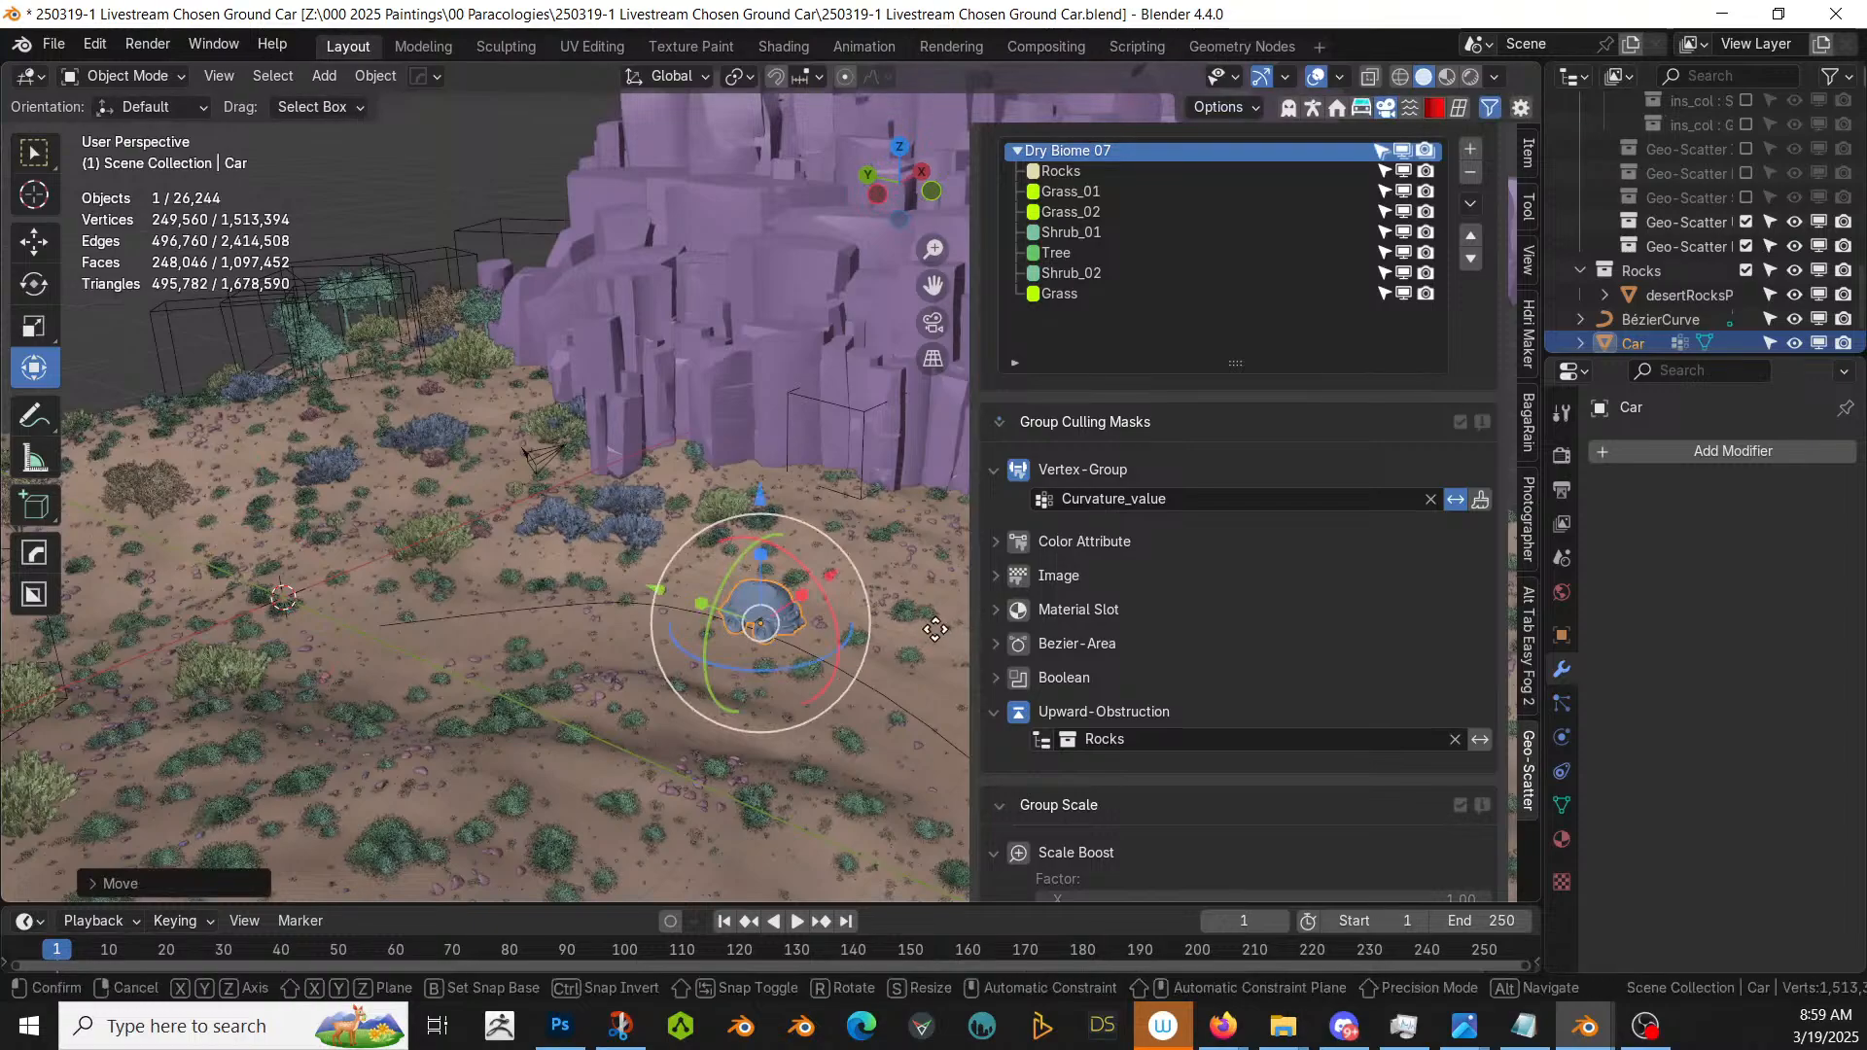
{"action": "key", "text": "g"}
{"action": "key", "text": "z"}
{"action": "left_click", "coordinate": [942, 702]}
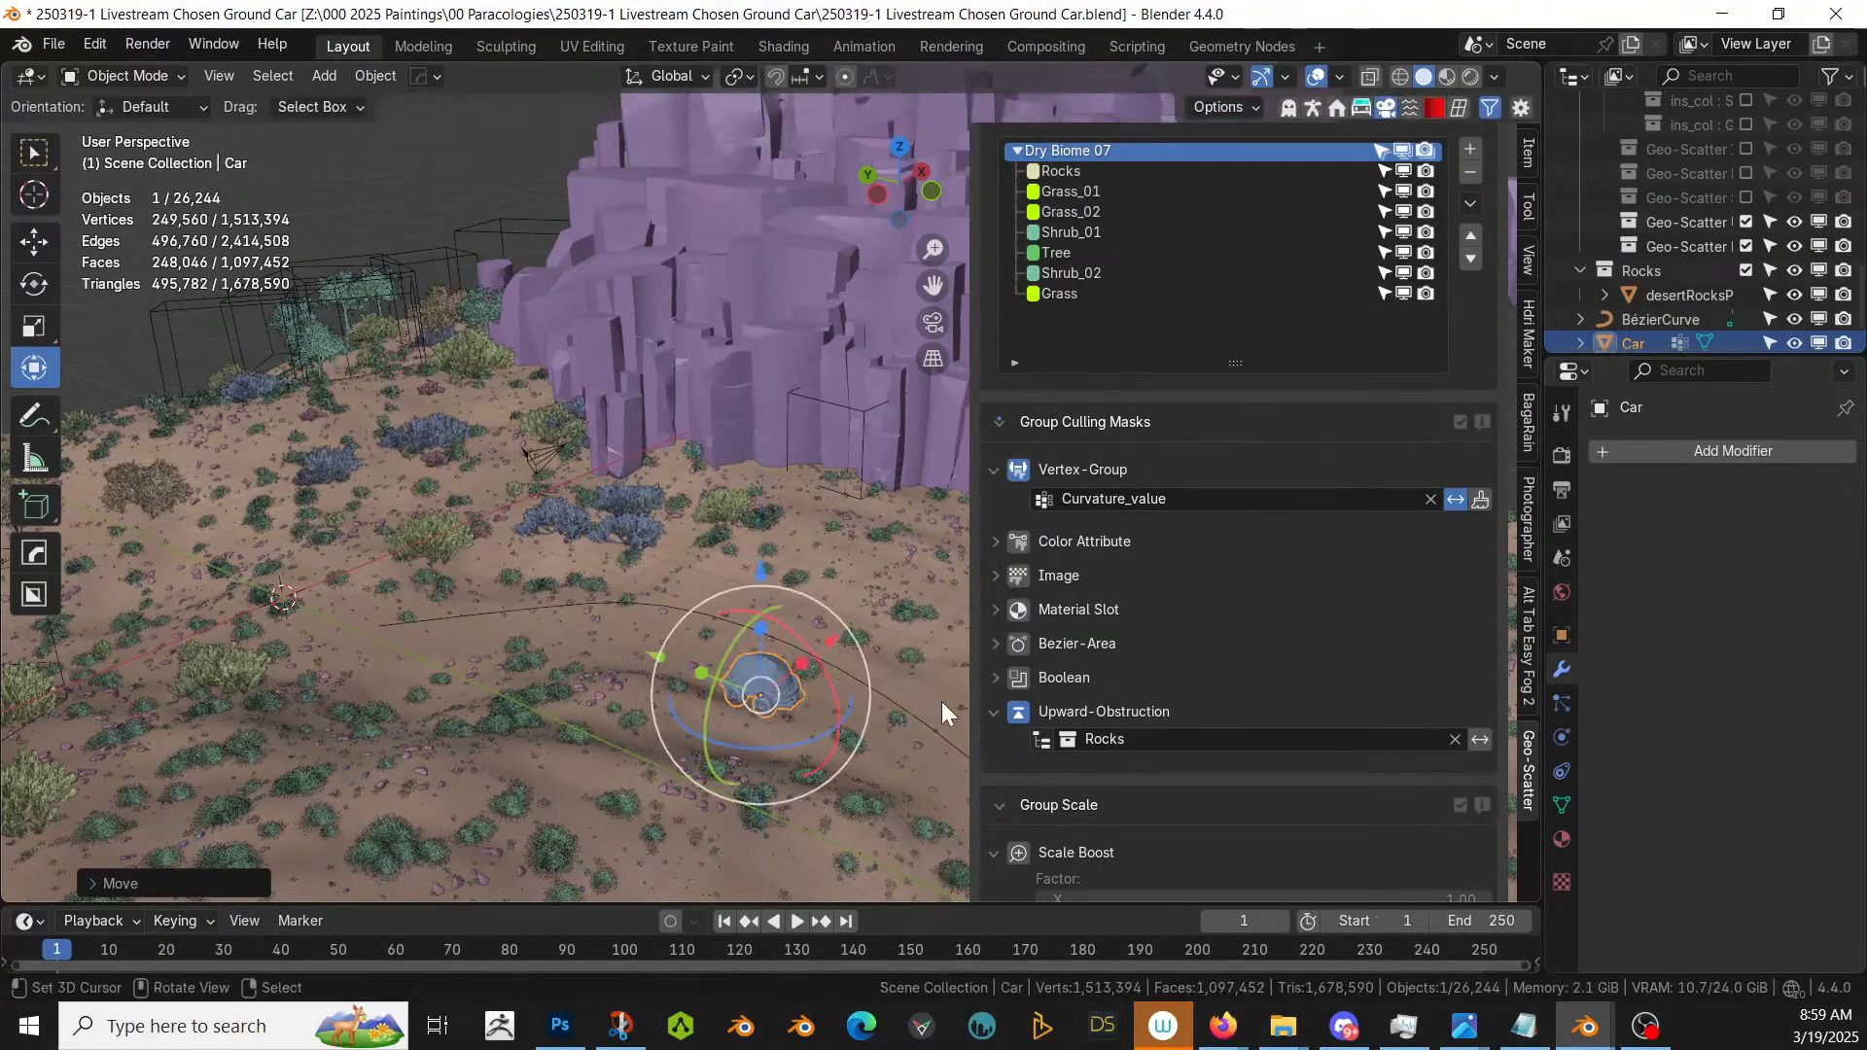
- Shift the Car about 3.6 m along the global X axis on the path in front of the rocks
{"action": "key", "text": "KP_Decimal"}
{"action": "middle_click_drag", "start_coordinate": [912, 712], "coordinate": [358, 657]}
{"action": "scroll", "coordinate": [850, 725], "scroll_direction": "down", "scroll_amount": 4}
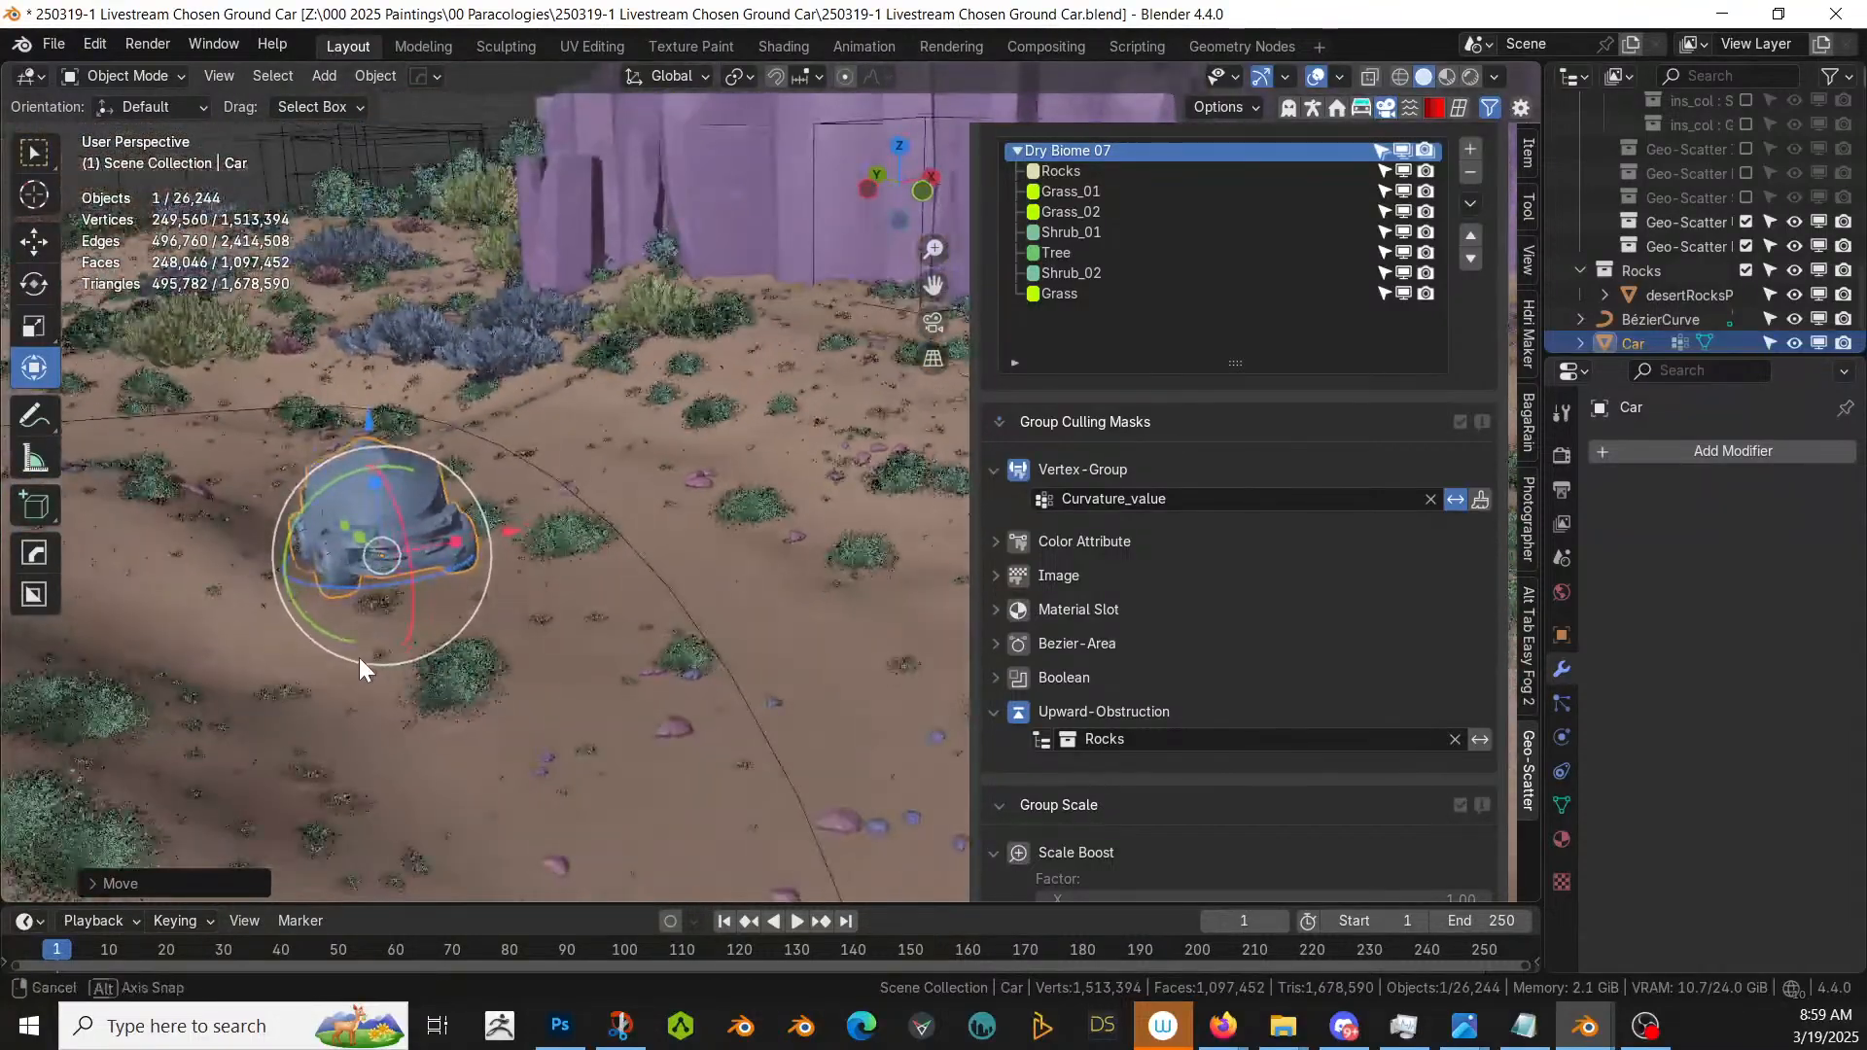
{"action": "key", "text": "g"}
{"action": "key", "text": "x"}
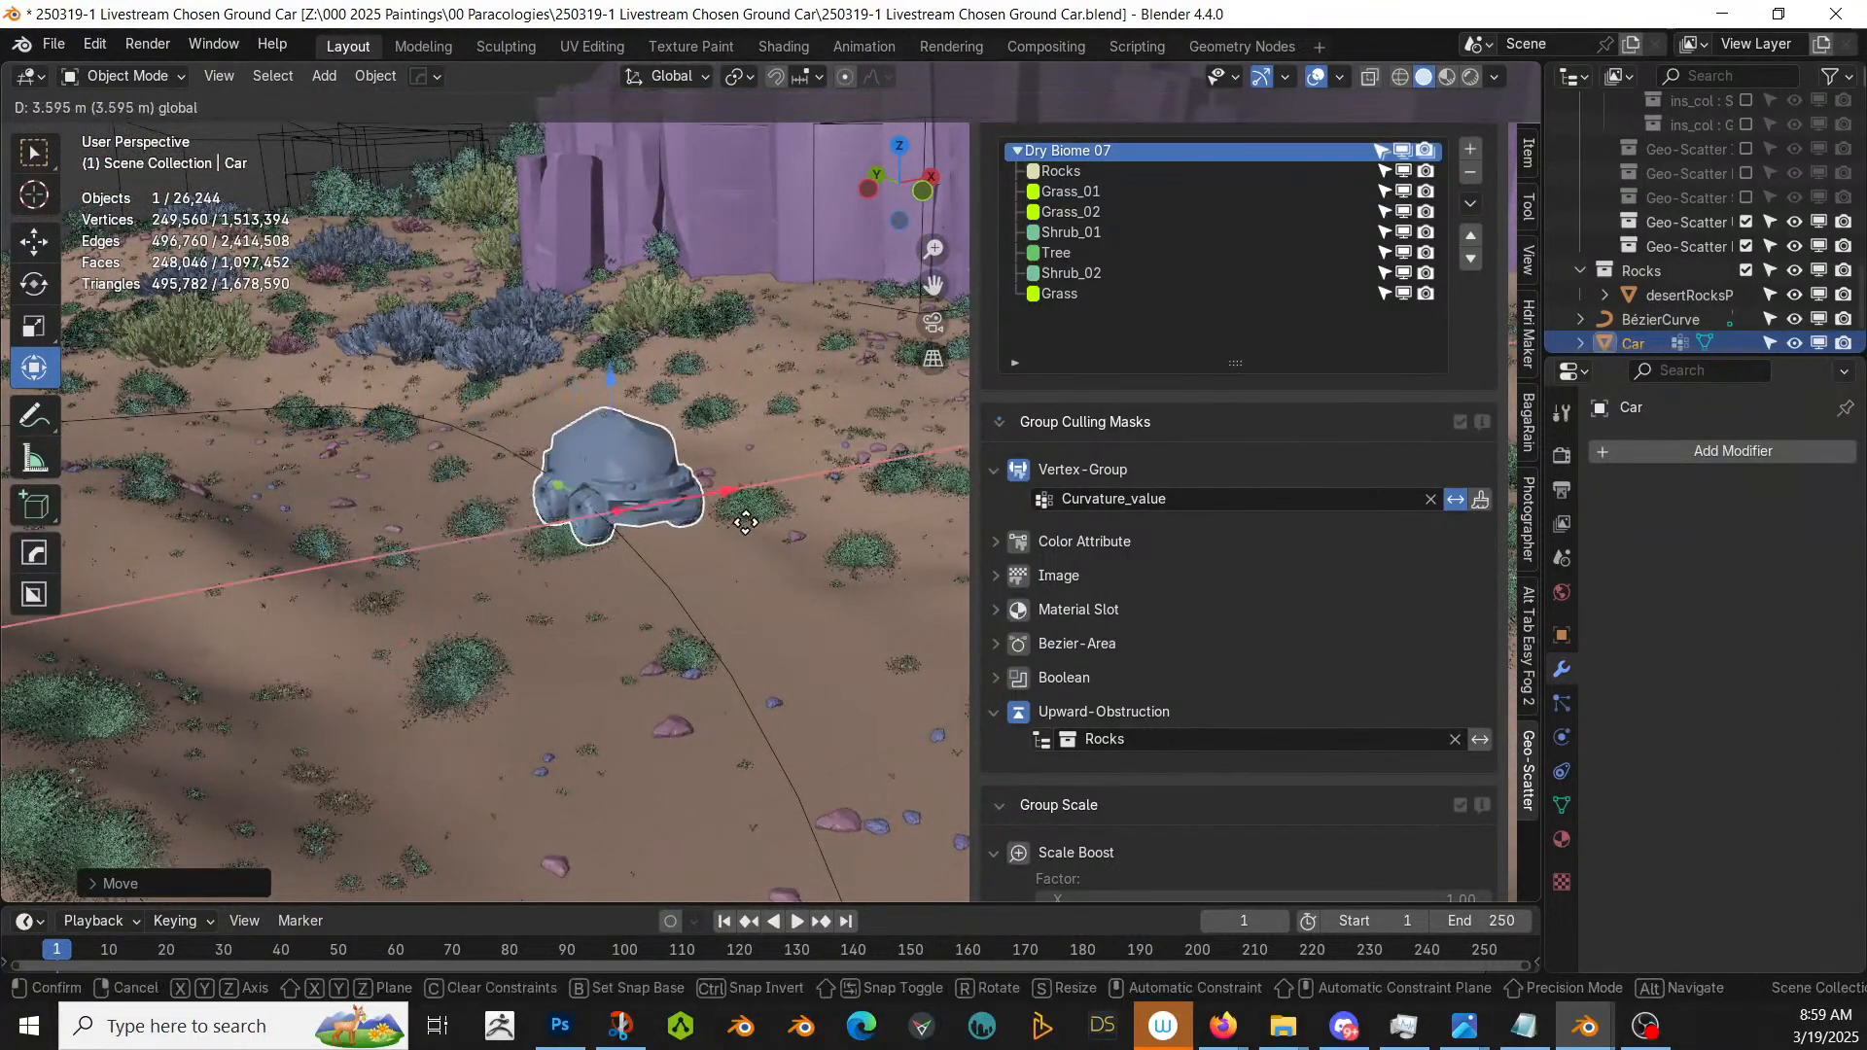
{"action": "left_click", "coordinate": [753, 522]}
- Lower the Car about 0.34 m along Z to the ground and check the wheels from several sides
{"action": "middle_click_drag", "start_coordinate": [753, 522], "coordinate": [610, 556]}
{"action": "scroll", "coordinate": [761, 567], "scroll_direction": "up", "scroll_amount": 3}
{"action": "scroll", "coordinate": [760, 568], "scroll_direction": "up", "scroll_amount": 3}
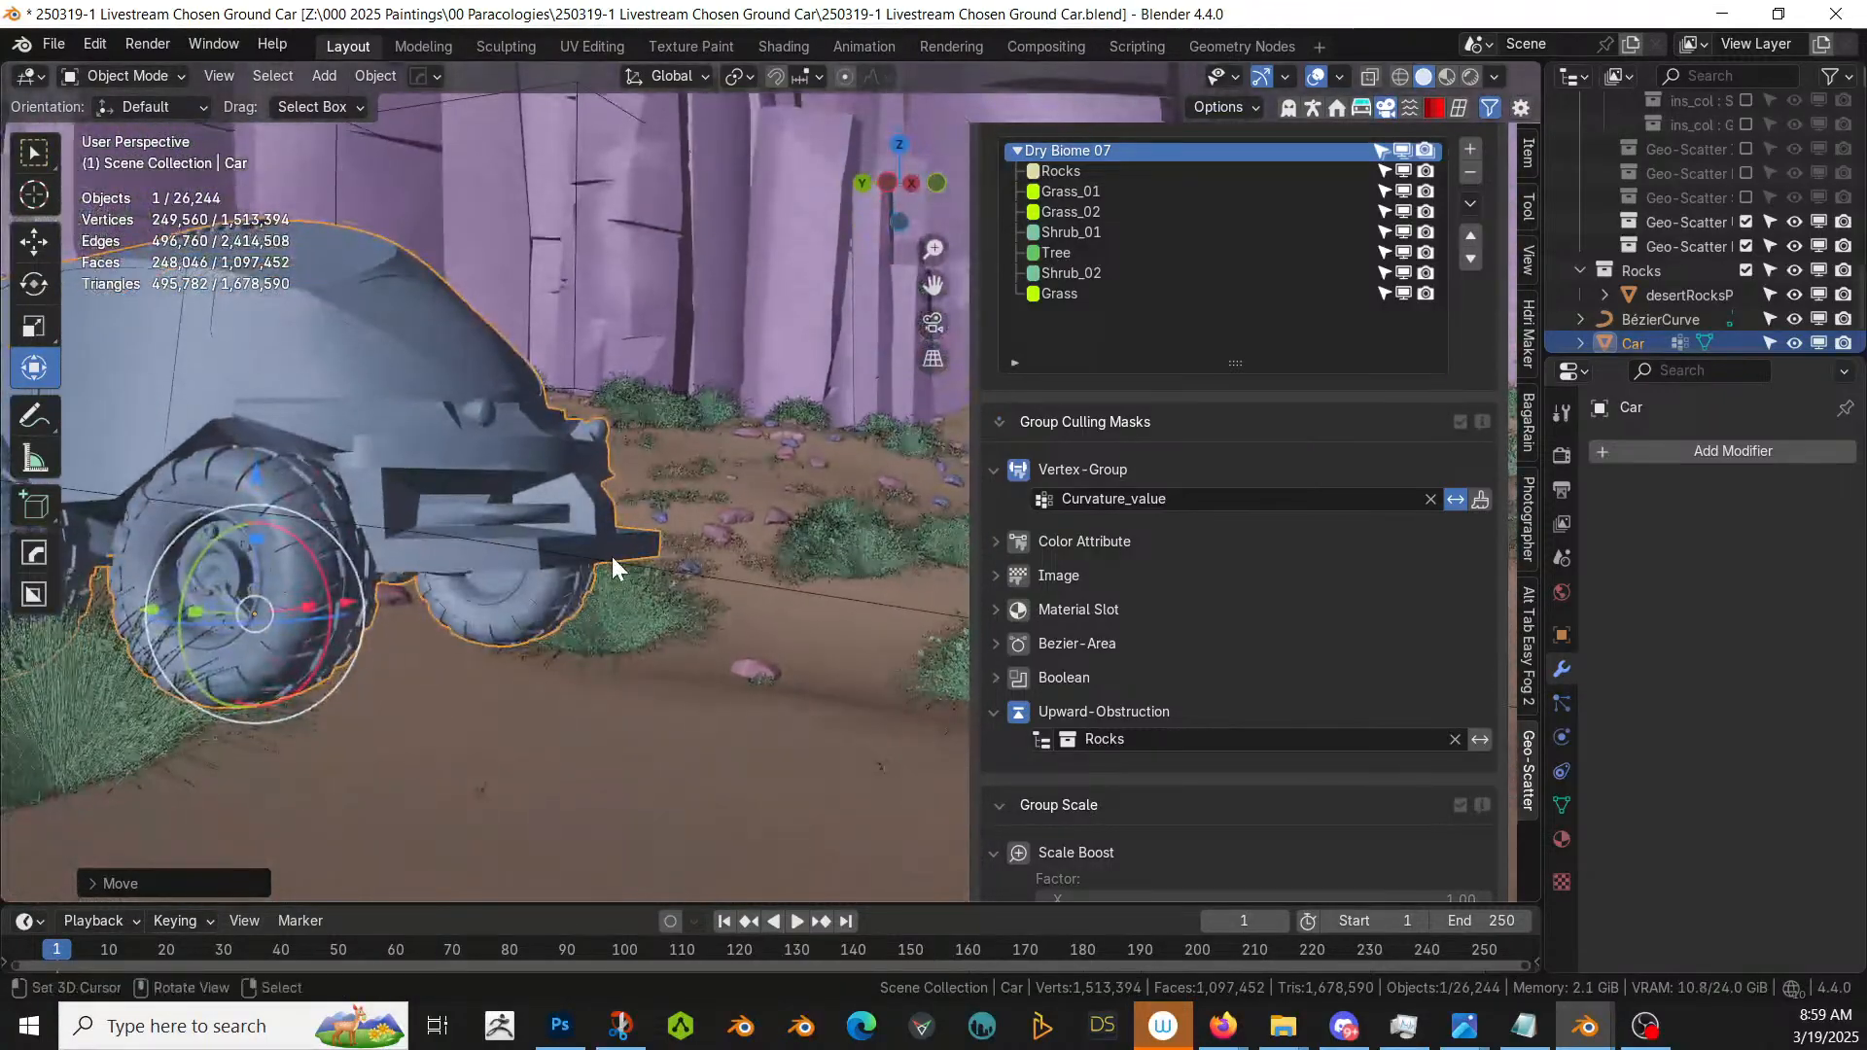
{"action": "key", "text": "g"}
{"action": "key", "text": "z"}
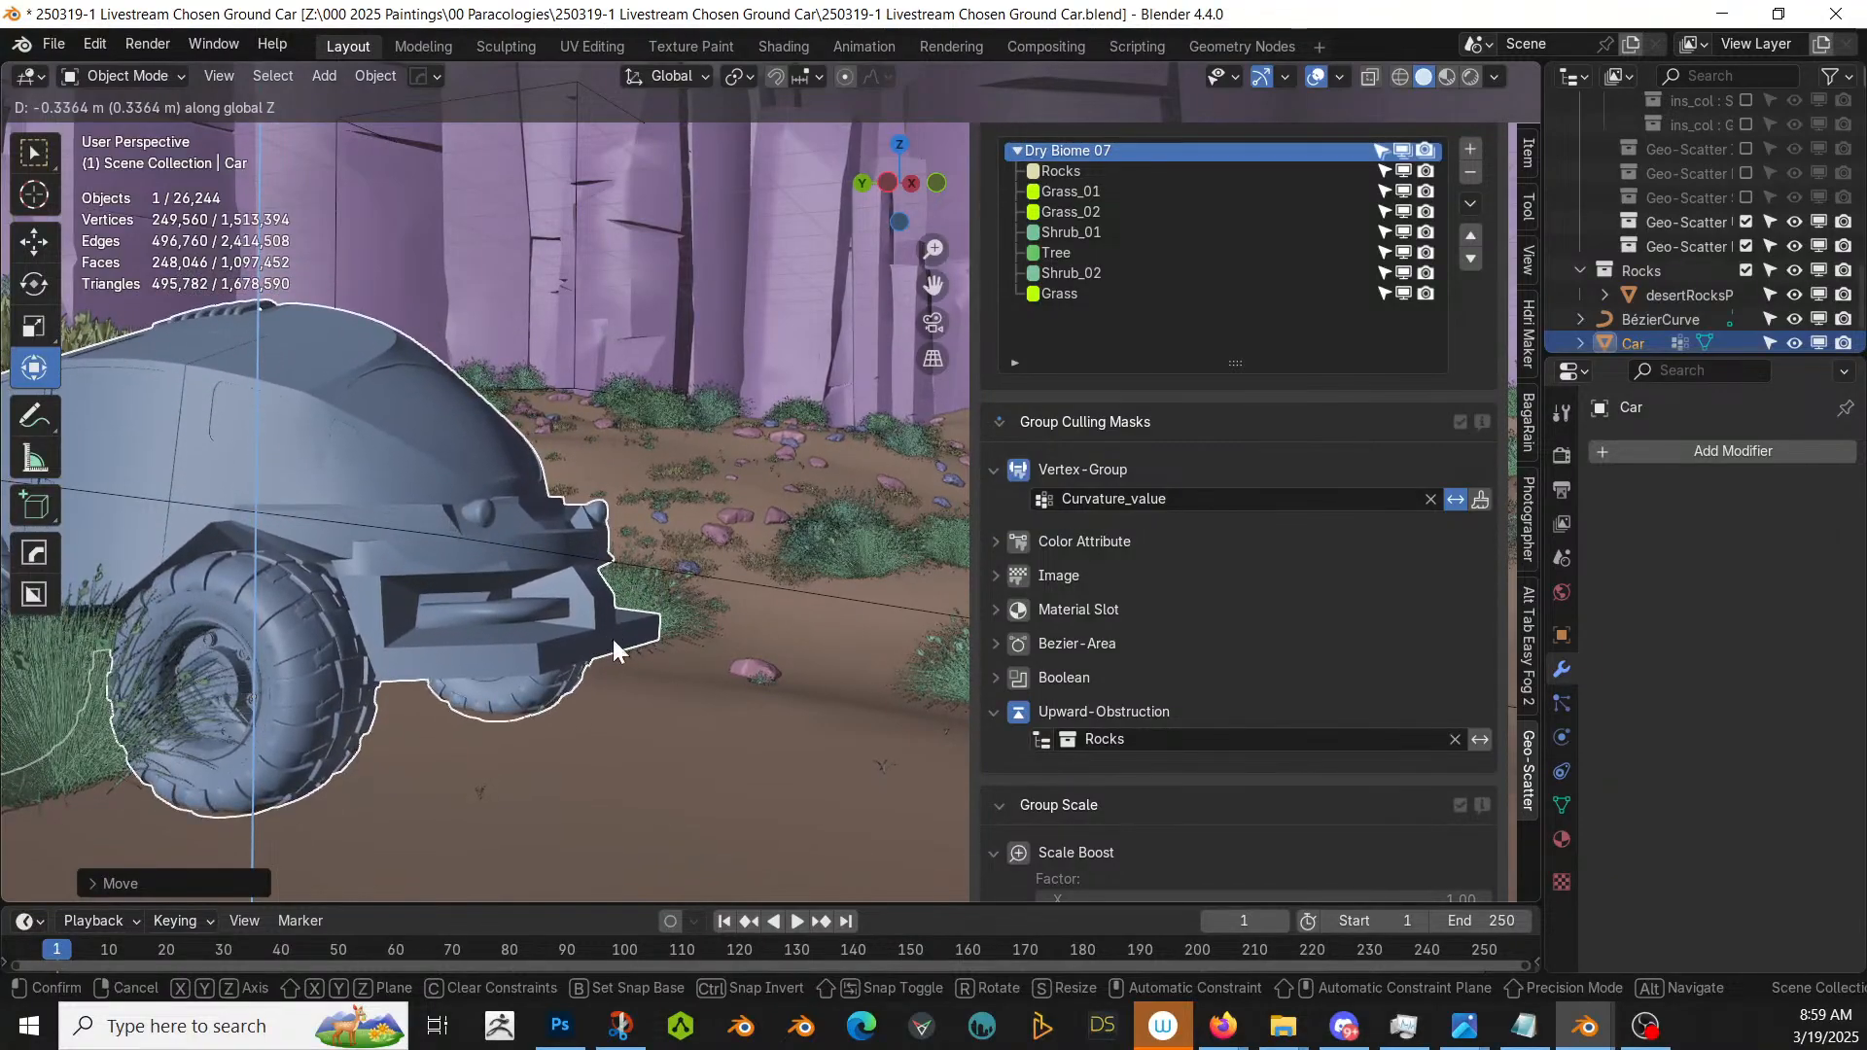
{"action": "left_click", "coordinate": [613, 639]}
{"action": "middle_click_drag", "start_coordinate": [613, 639], "coordinate": [428, 714]}
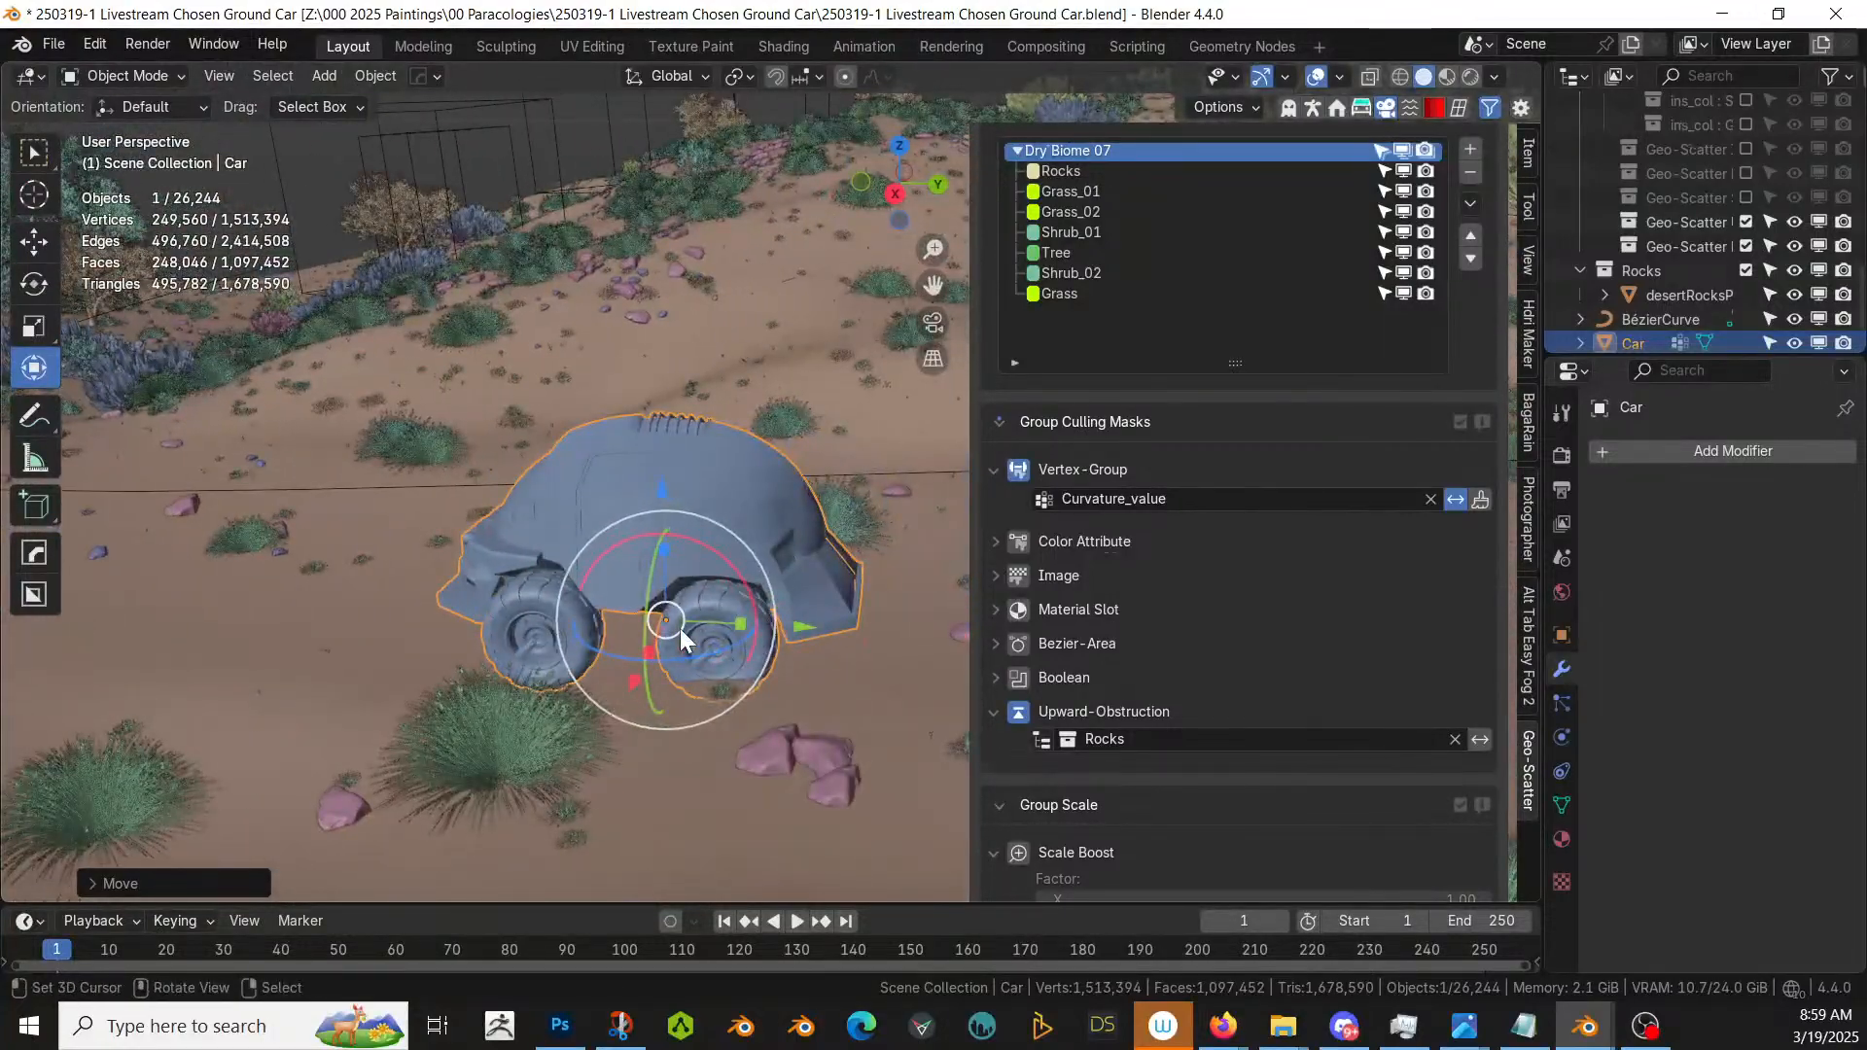
{"action": "middle_click_drag", "start_coordinate": [795, 630], "coordinate": [516, 565]}
{"action": "left_click_drag", "start_coordinate": [515, 566], "coordinate": [512, 583]}
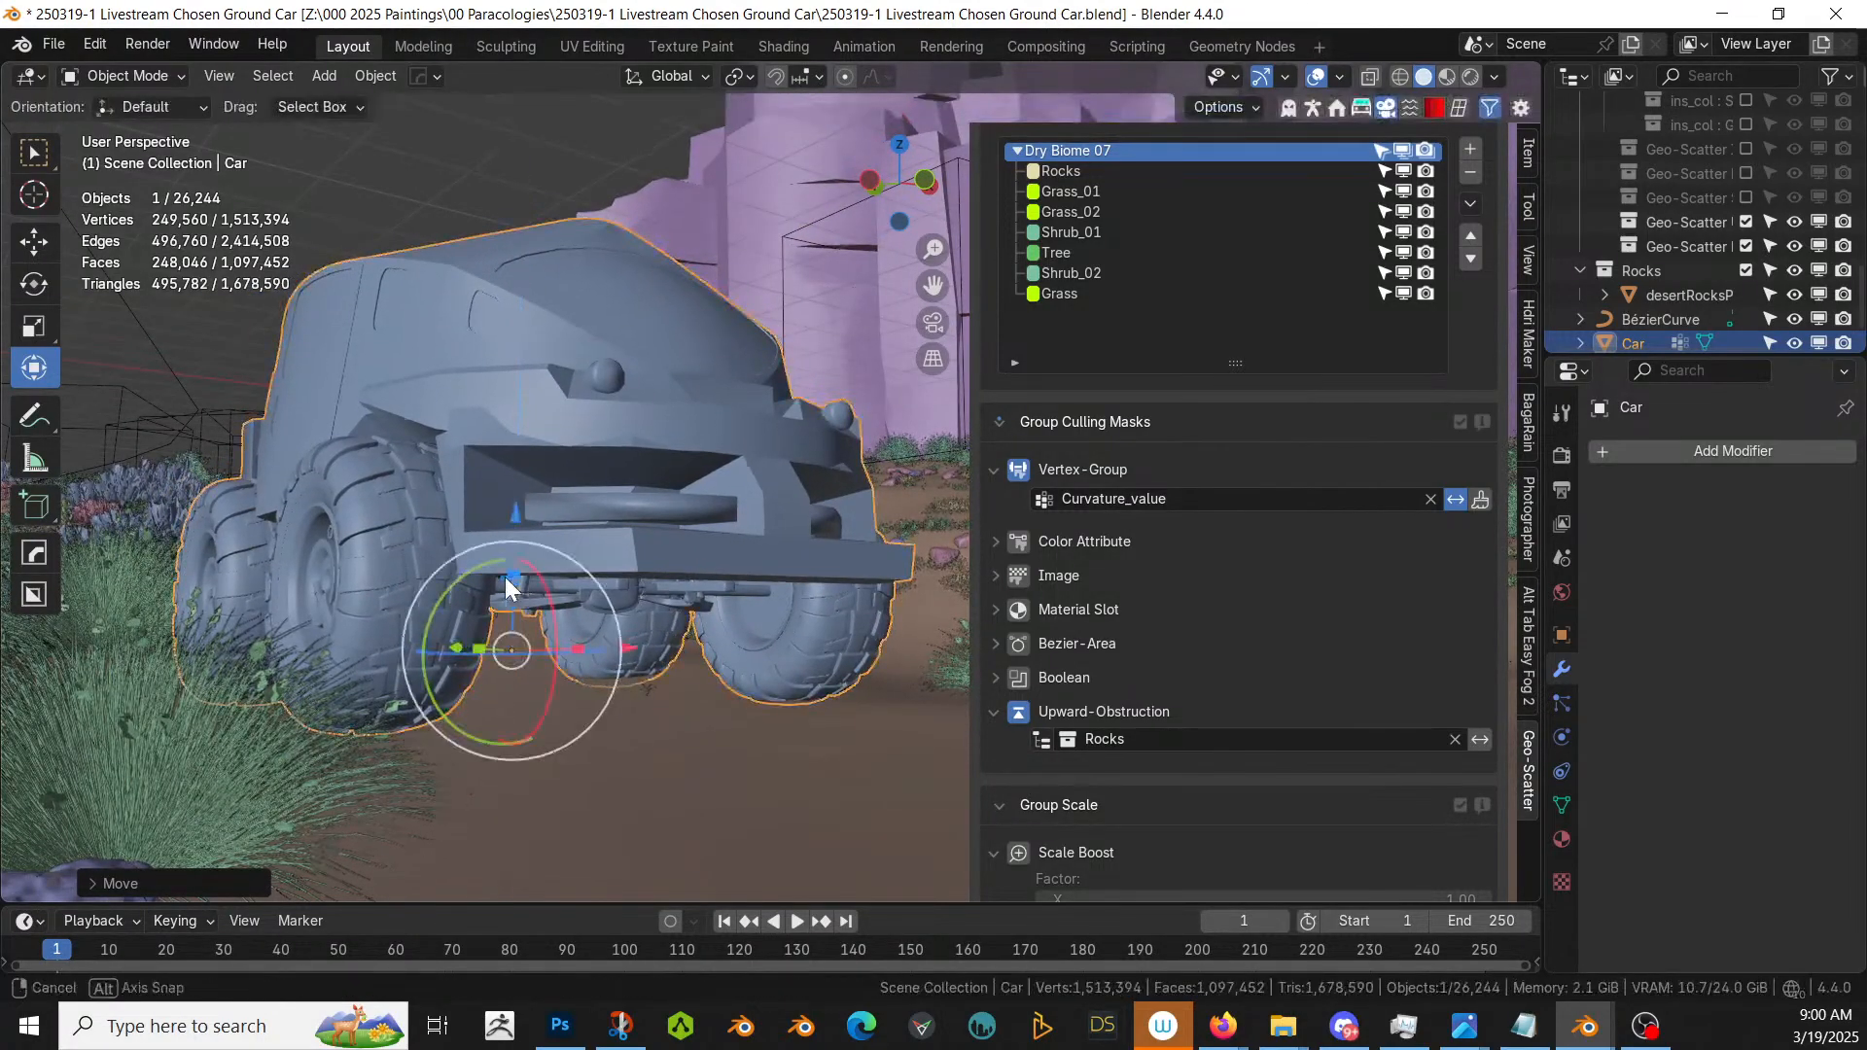
{"action": "mouse_move", "coordinate": [513, 583]}
{"action": "middle_mouse_down"}
{"action": "mouse_move", "coordinate": [383, 593]}
{"action": "mouse_move", "coordinate": [544, 595]}
{"action": "middle_mouse_up"}
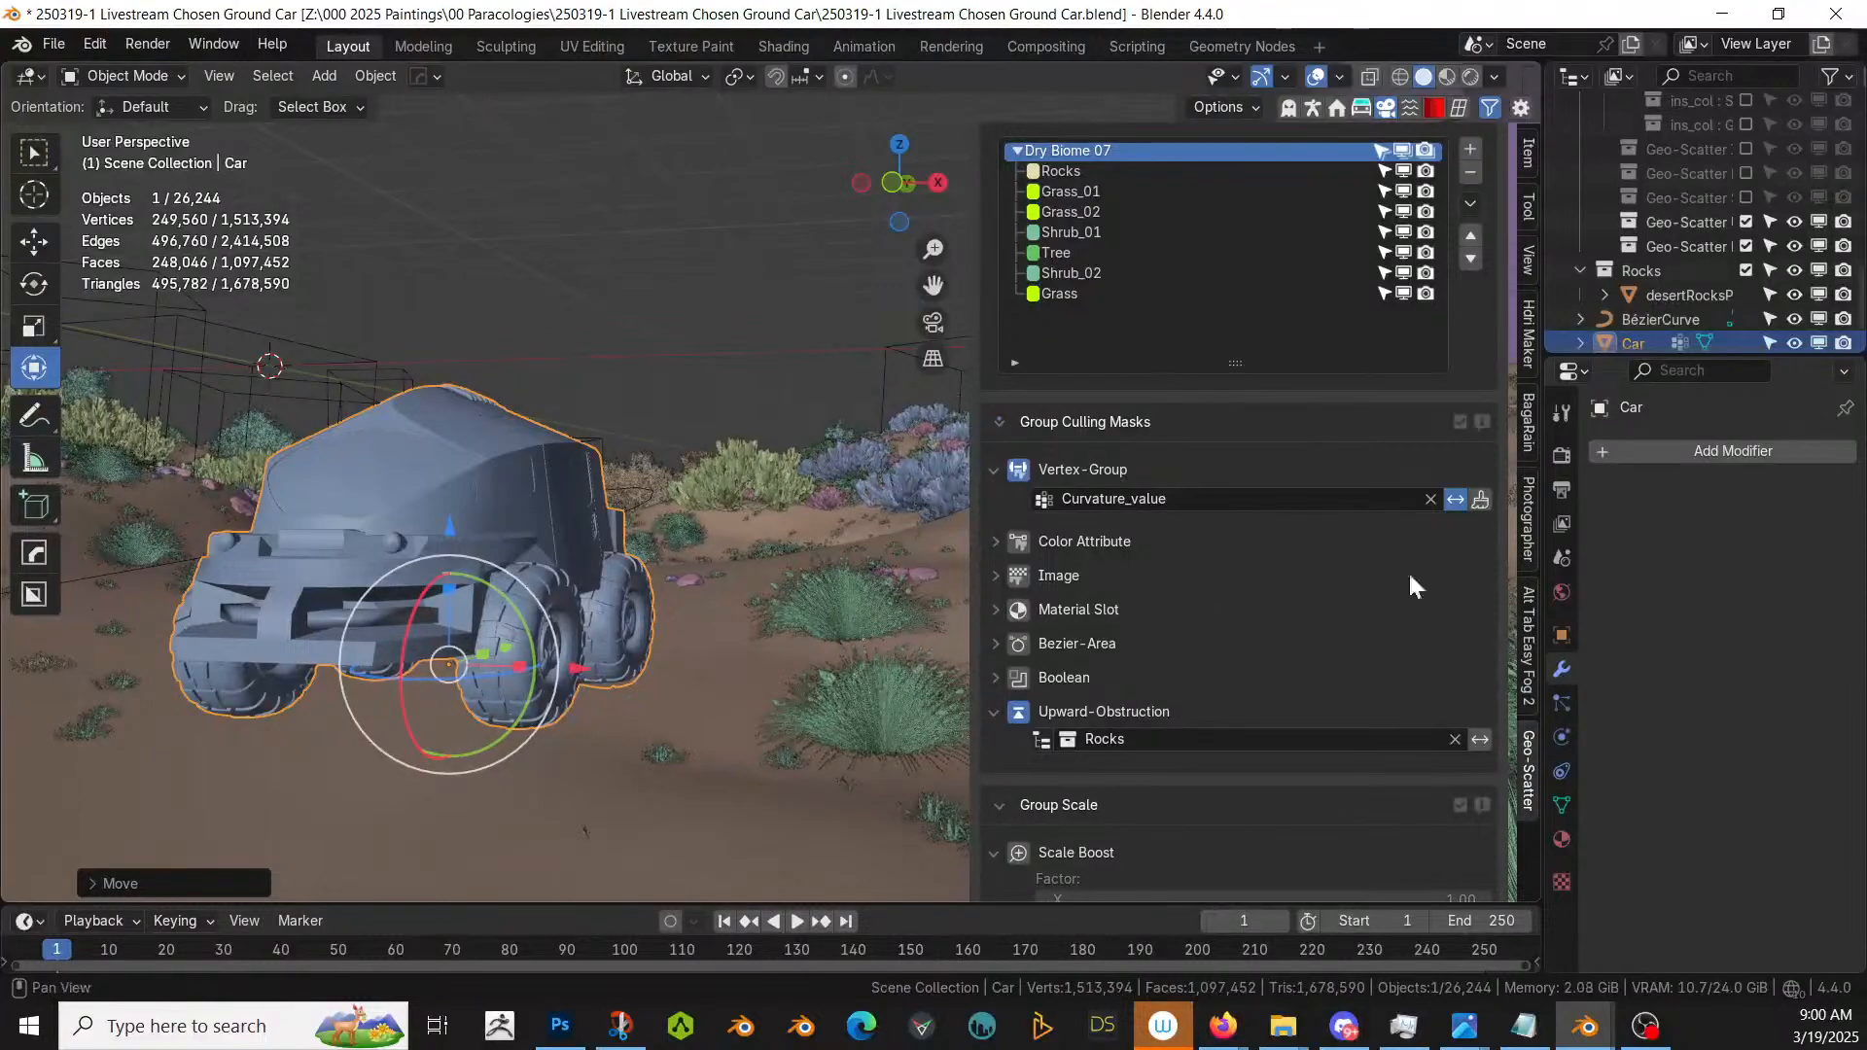
- Exclude the Geo-Scatter collection from the view layer and open the Retopo_Circle terrain in Edit Mode
{"action": "scroll", "coordinate": [1796, 279], "scroll_direction": "up", "scroll_amount": 5}
{"action": "scroll", "coordinate": [1797, 279], "scroll_direction": "up", "scroll_amount": 5}
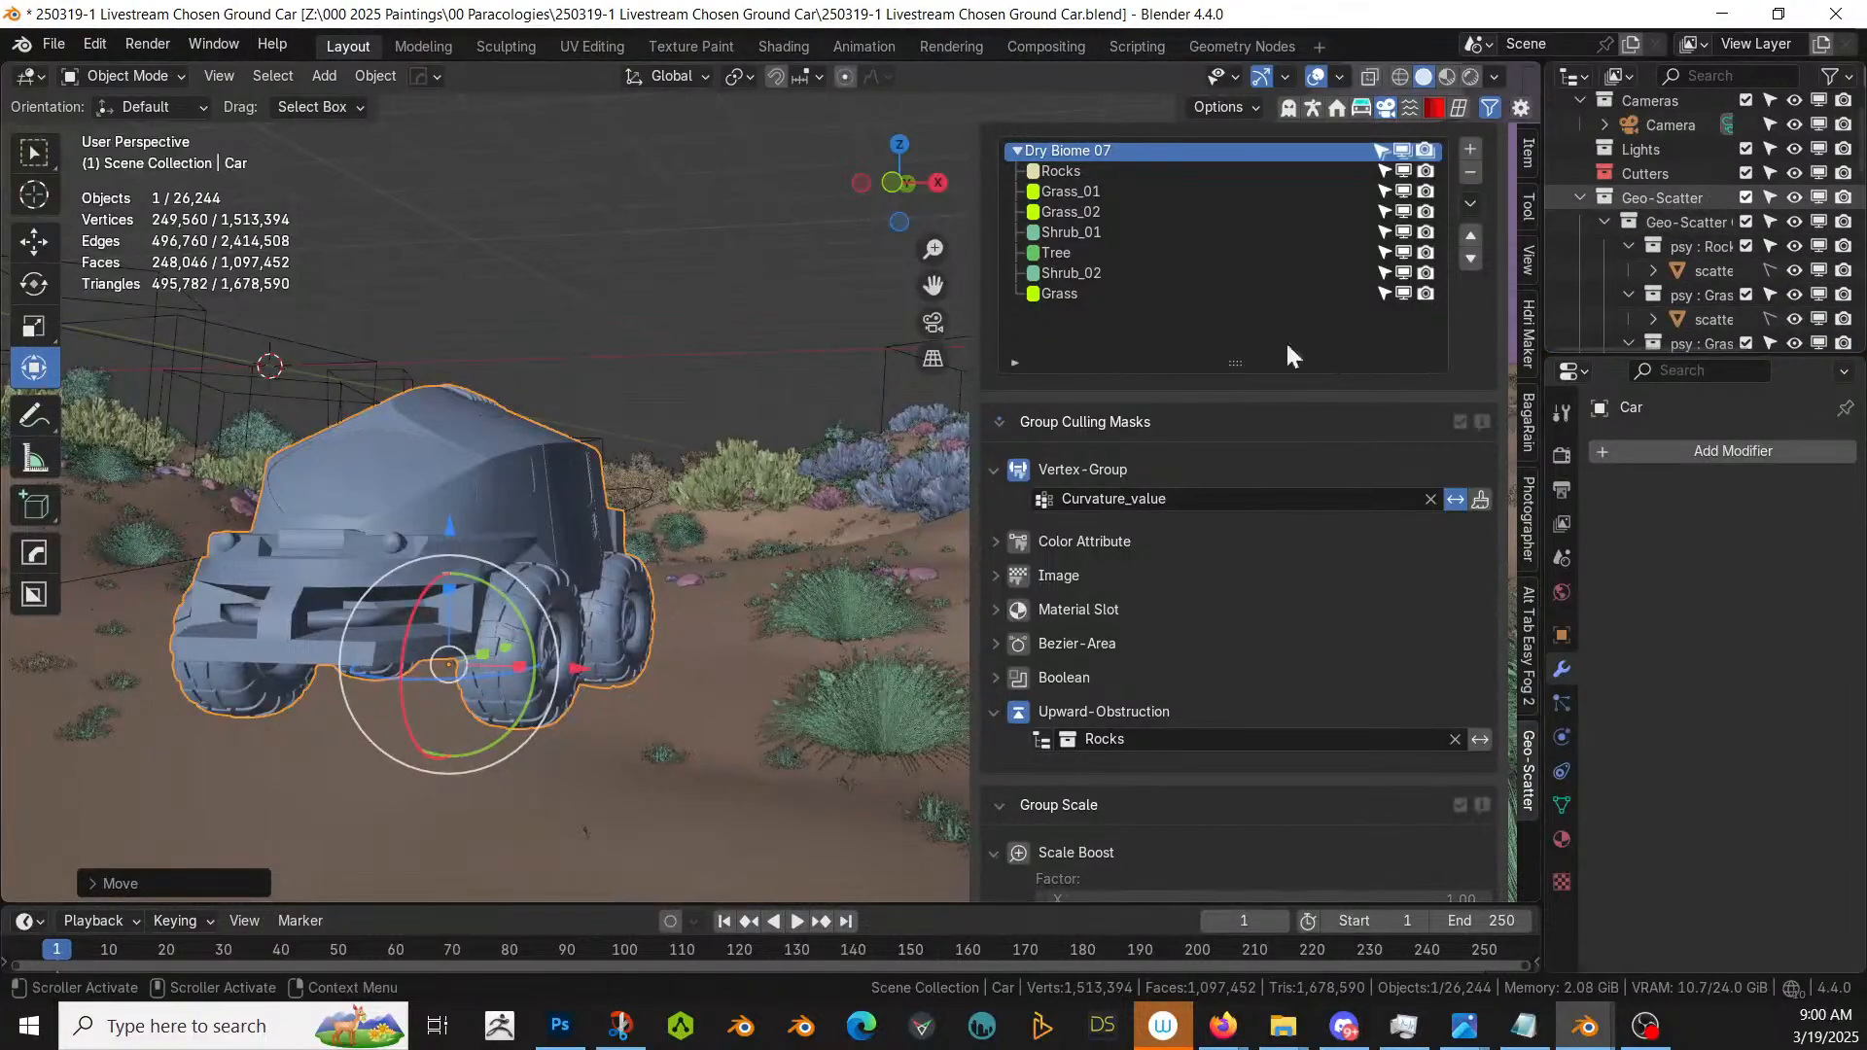
{"action": "left_click", "coordinate": [242, 793]}
{"action": "key", "text": "Tab"}
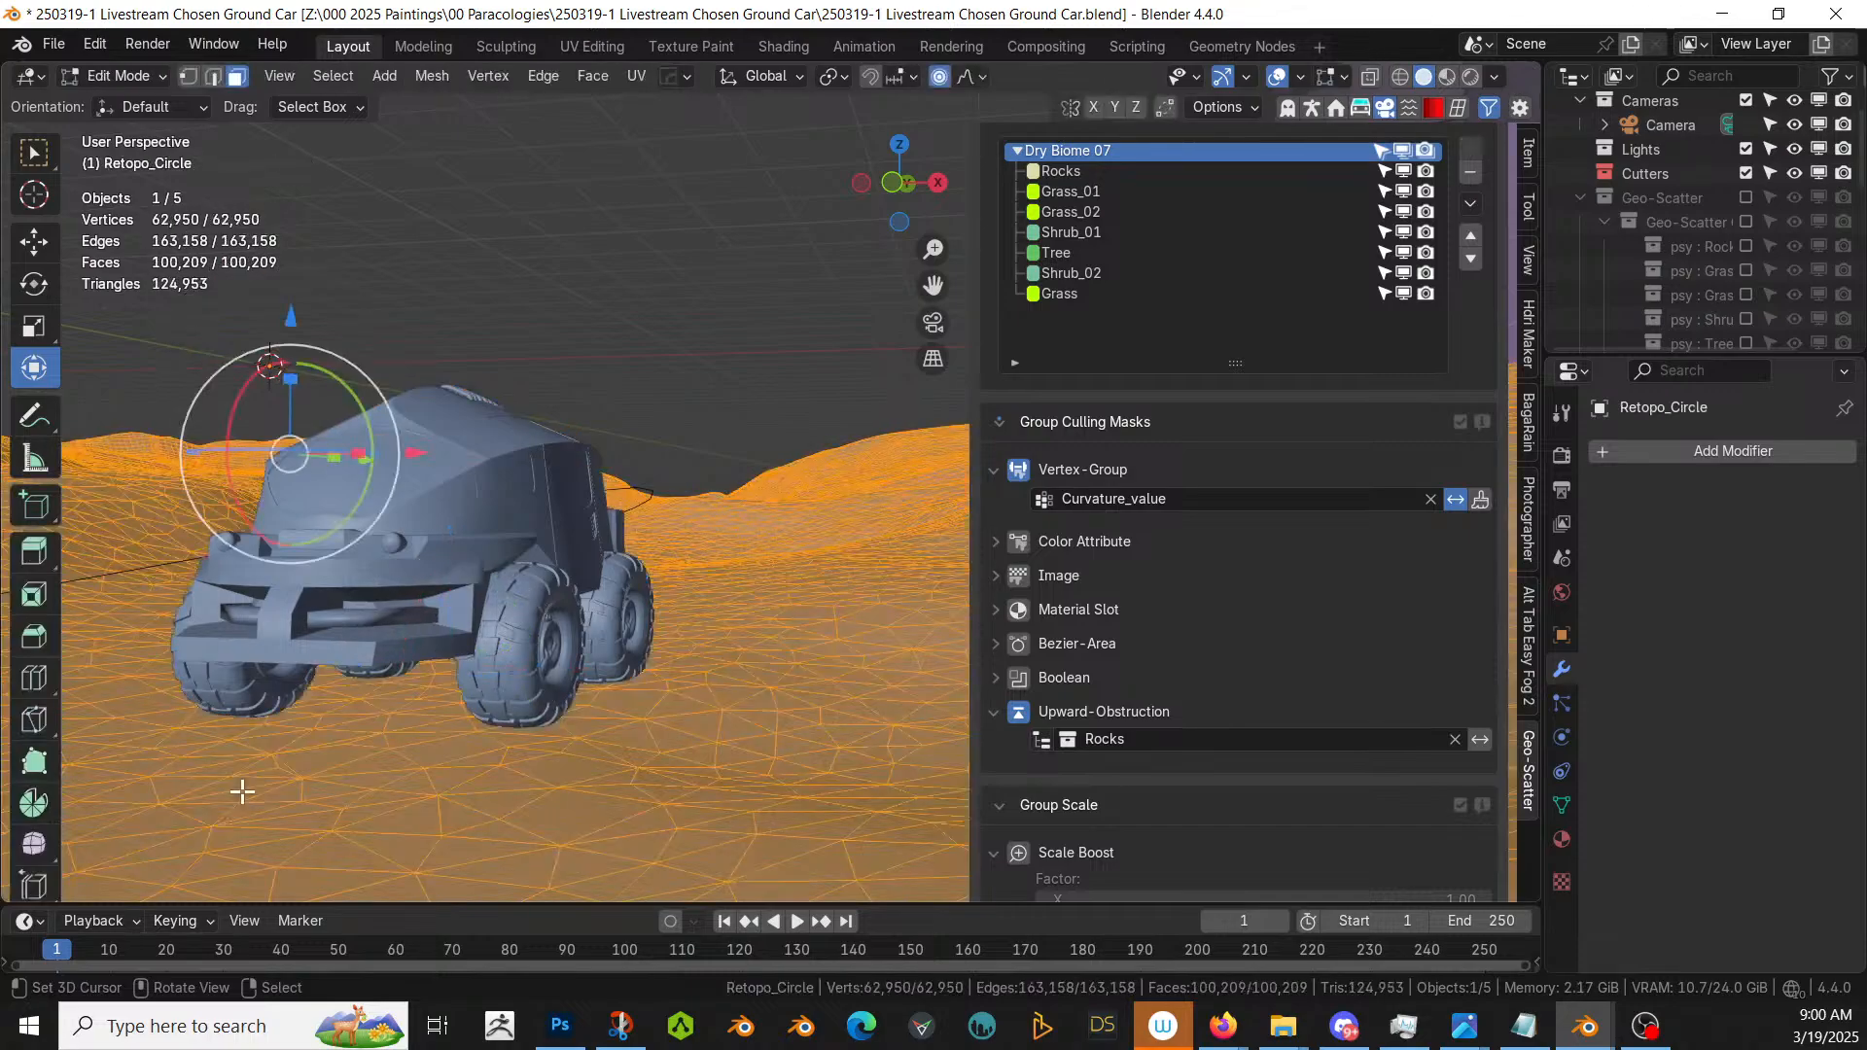
- Circle-select the terrain faces beneath and immediately around the car from the top view
{"action": "left_click", "coordinate": [420, 719]}
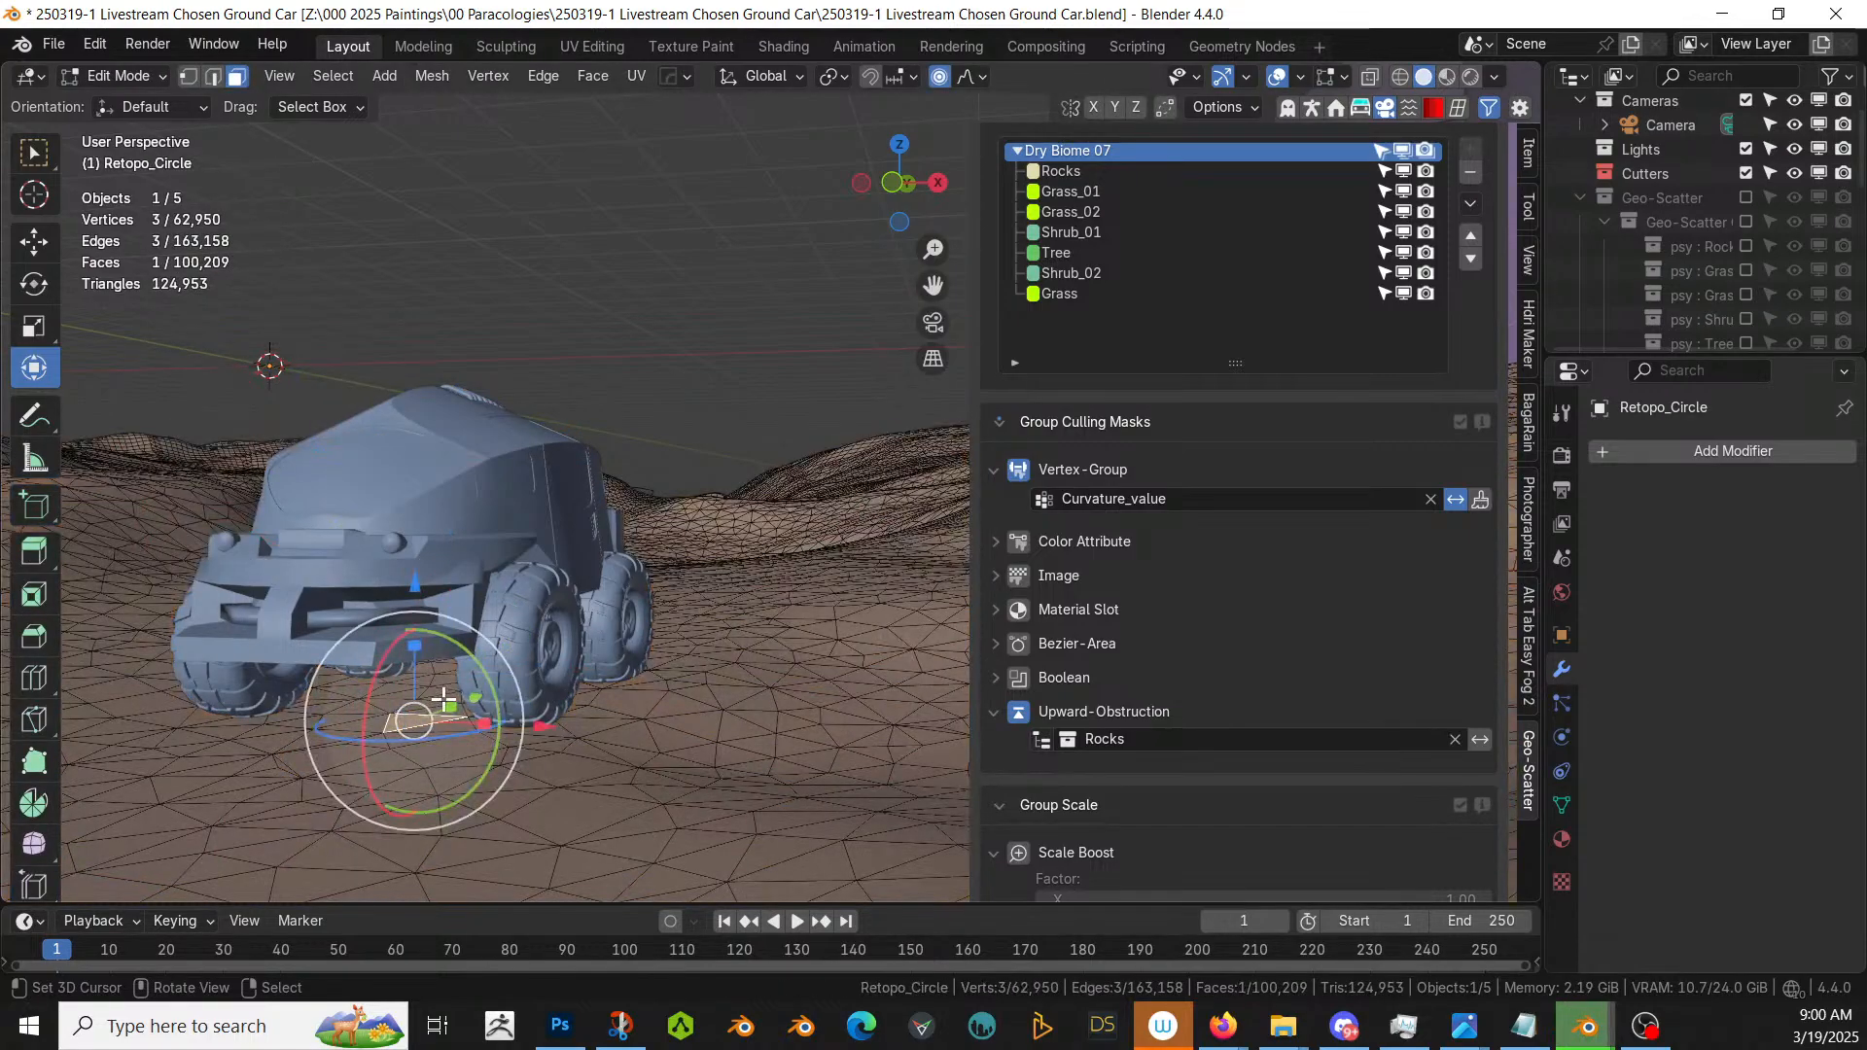
{"action": "key", "text": "KP_7"}
{"action": "scroll", "coordinate": [605, 702], "scroll_direction": "down", "scroll_amount": 3}
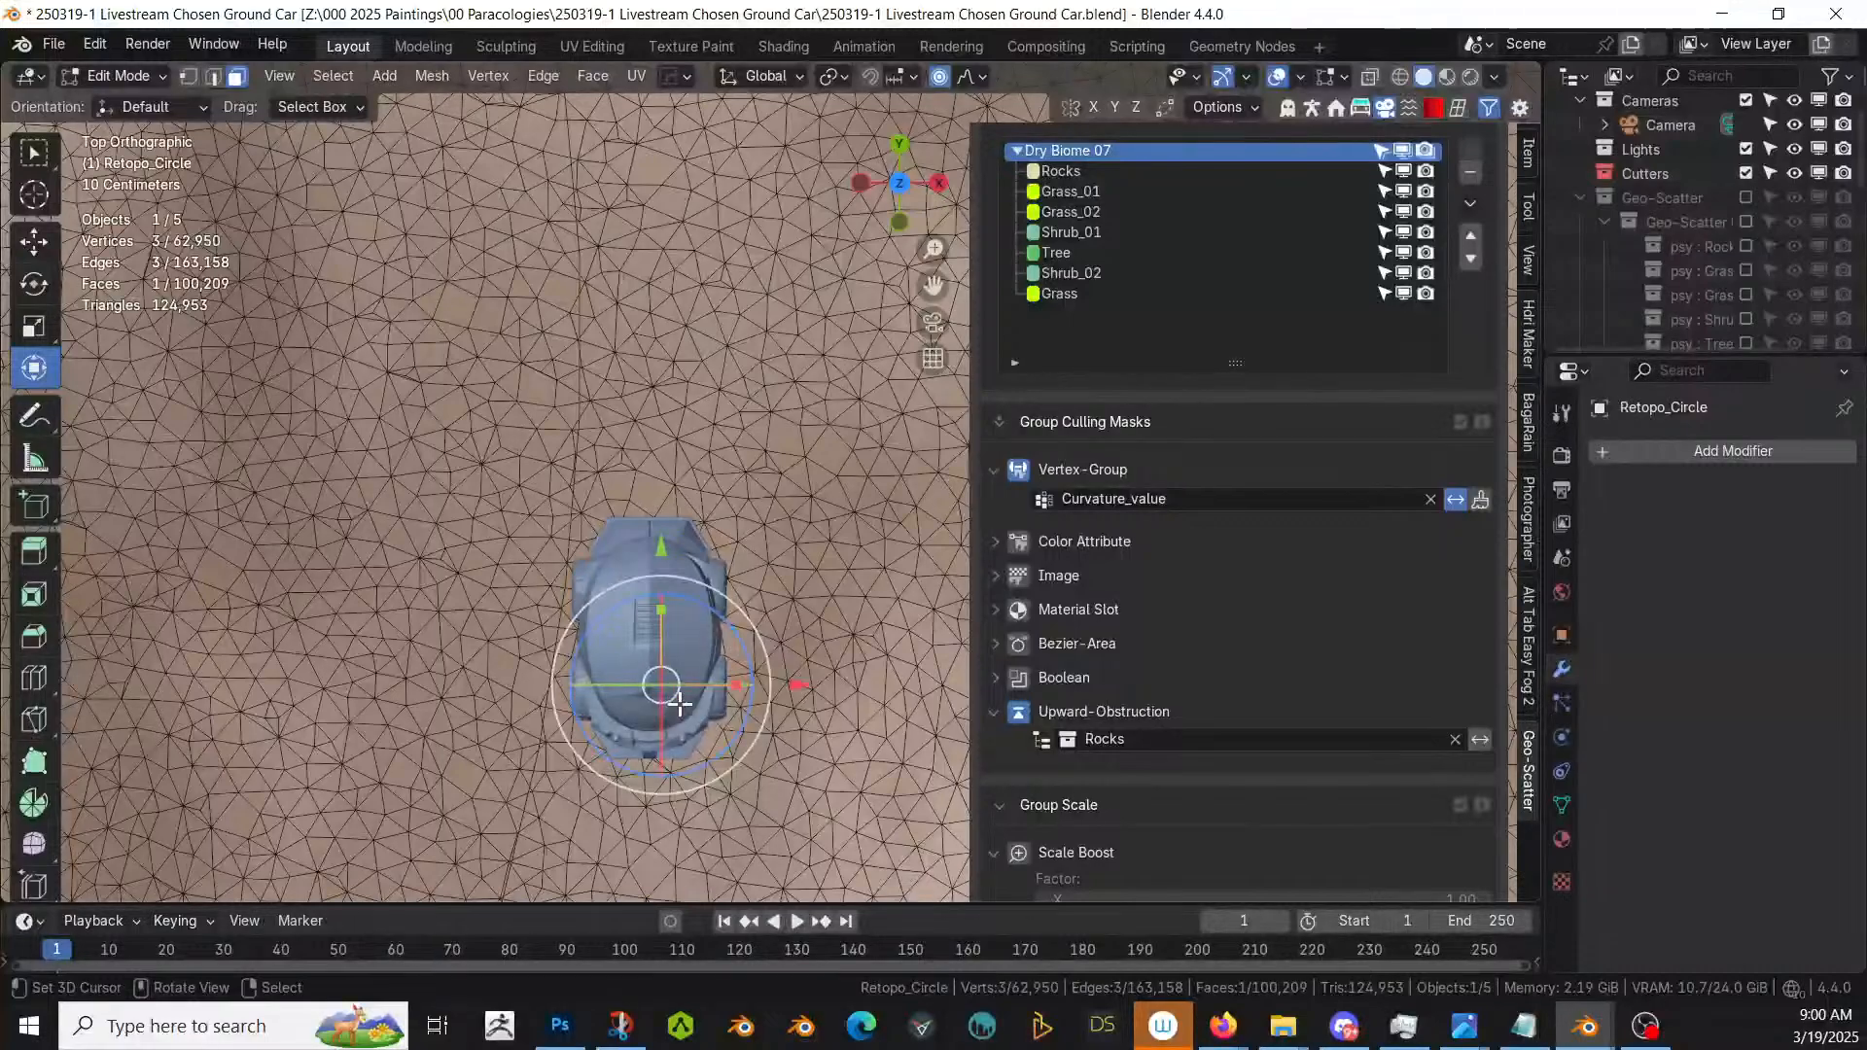
{"action": "key", "text": "c"}
{"action": "mouse_move", "coordinate": [696, 702]}
{"action": "left_mouse_down"}
{"action": "mouse_move", "coordinate": [583, 681]}
{"action": "mouse_move", "coordinate": [622, 544]}
{"action": "mouse_move", "coordinate": [705, 598]}
{"action": "left_mouse_up"}
{"action": "left_click_drag", "start_coordinate": [638, 680], "coordinate": [610, 708]}
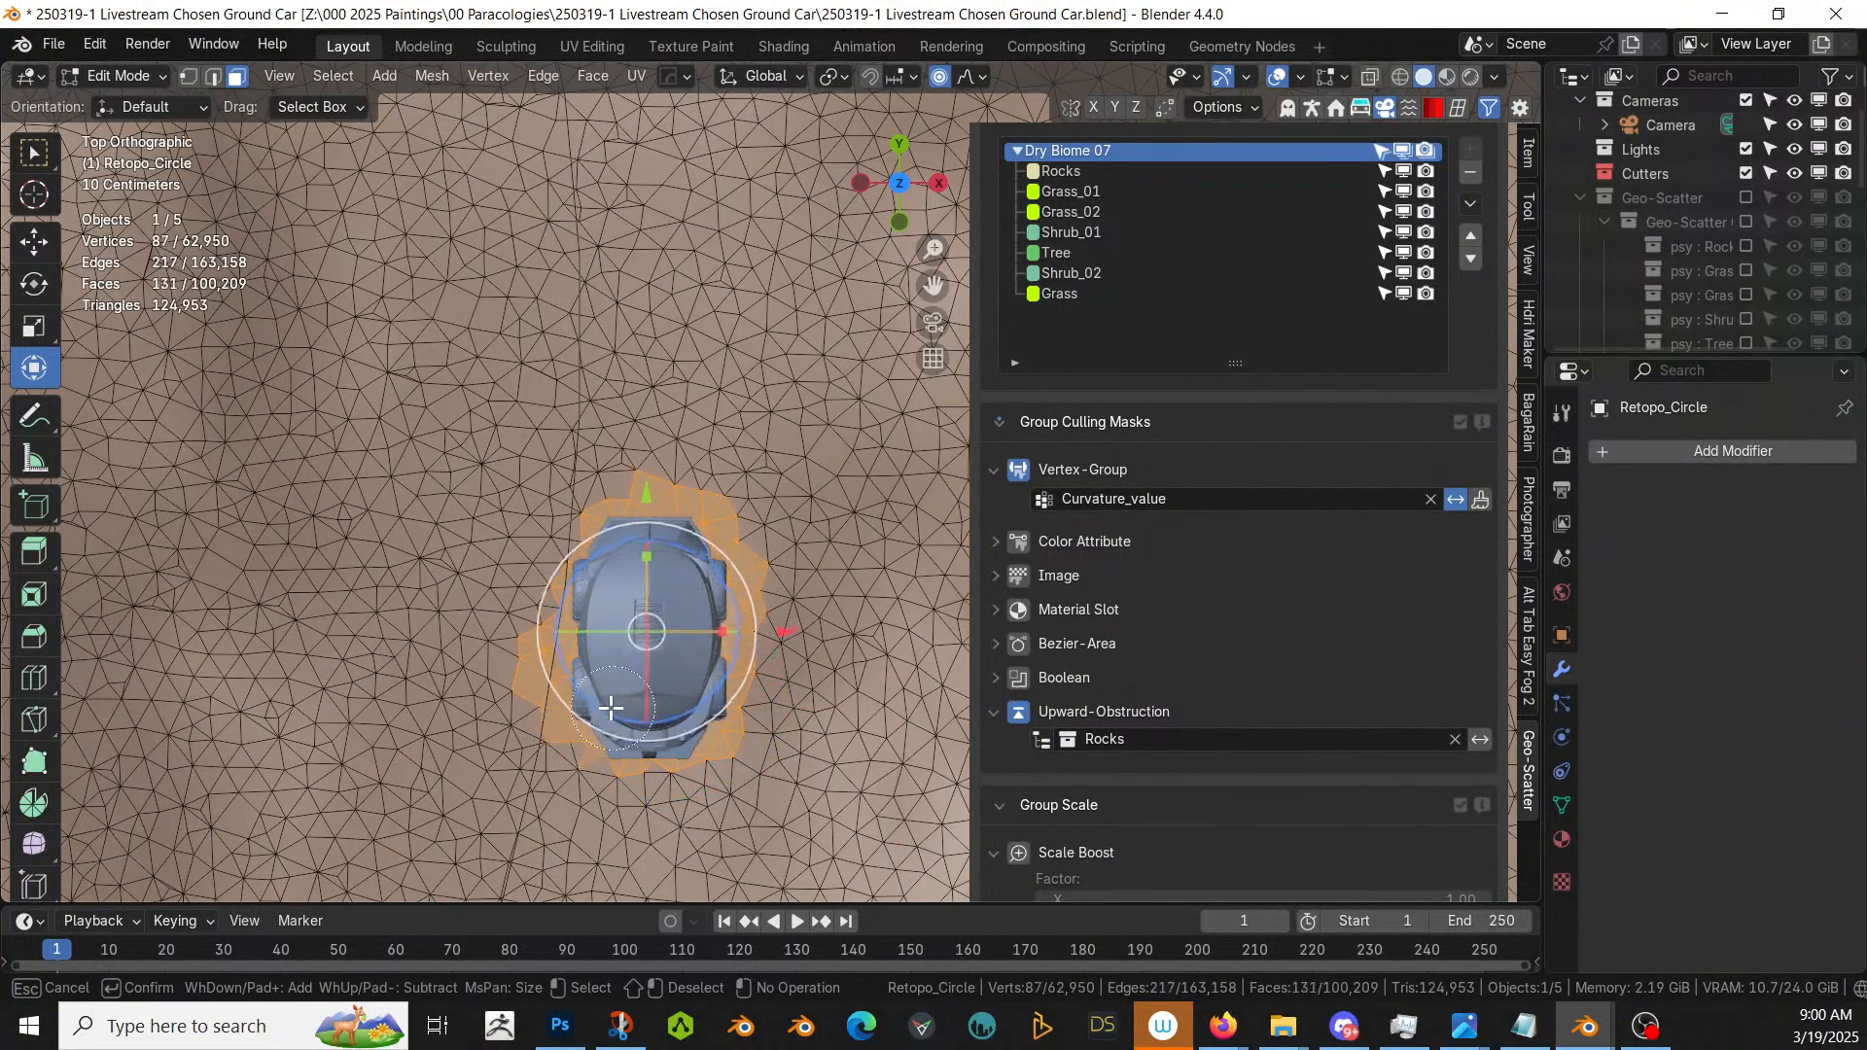
{"action": "key", "text": "Escape"}
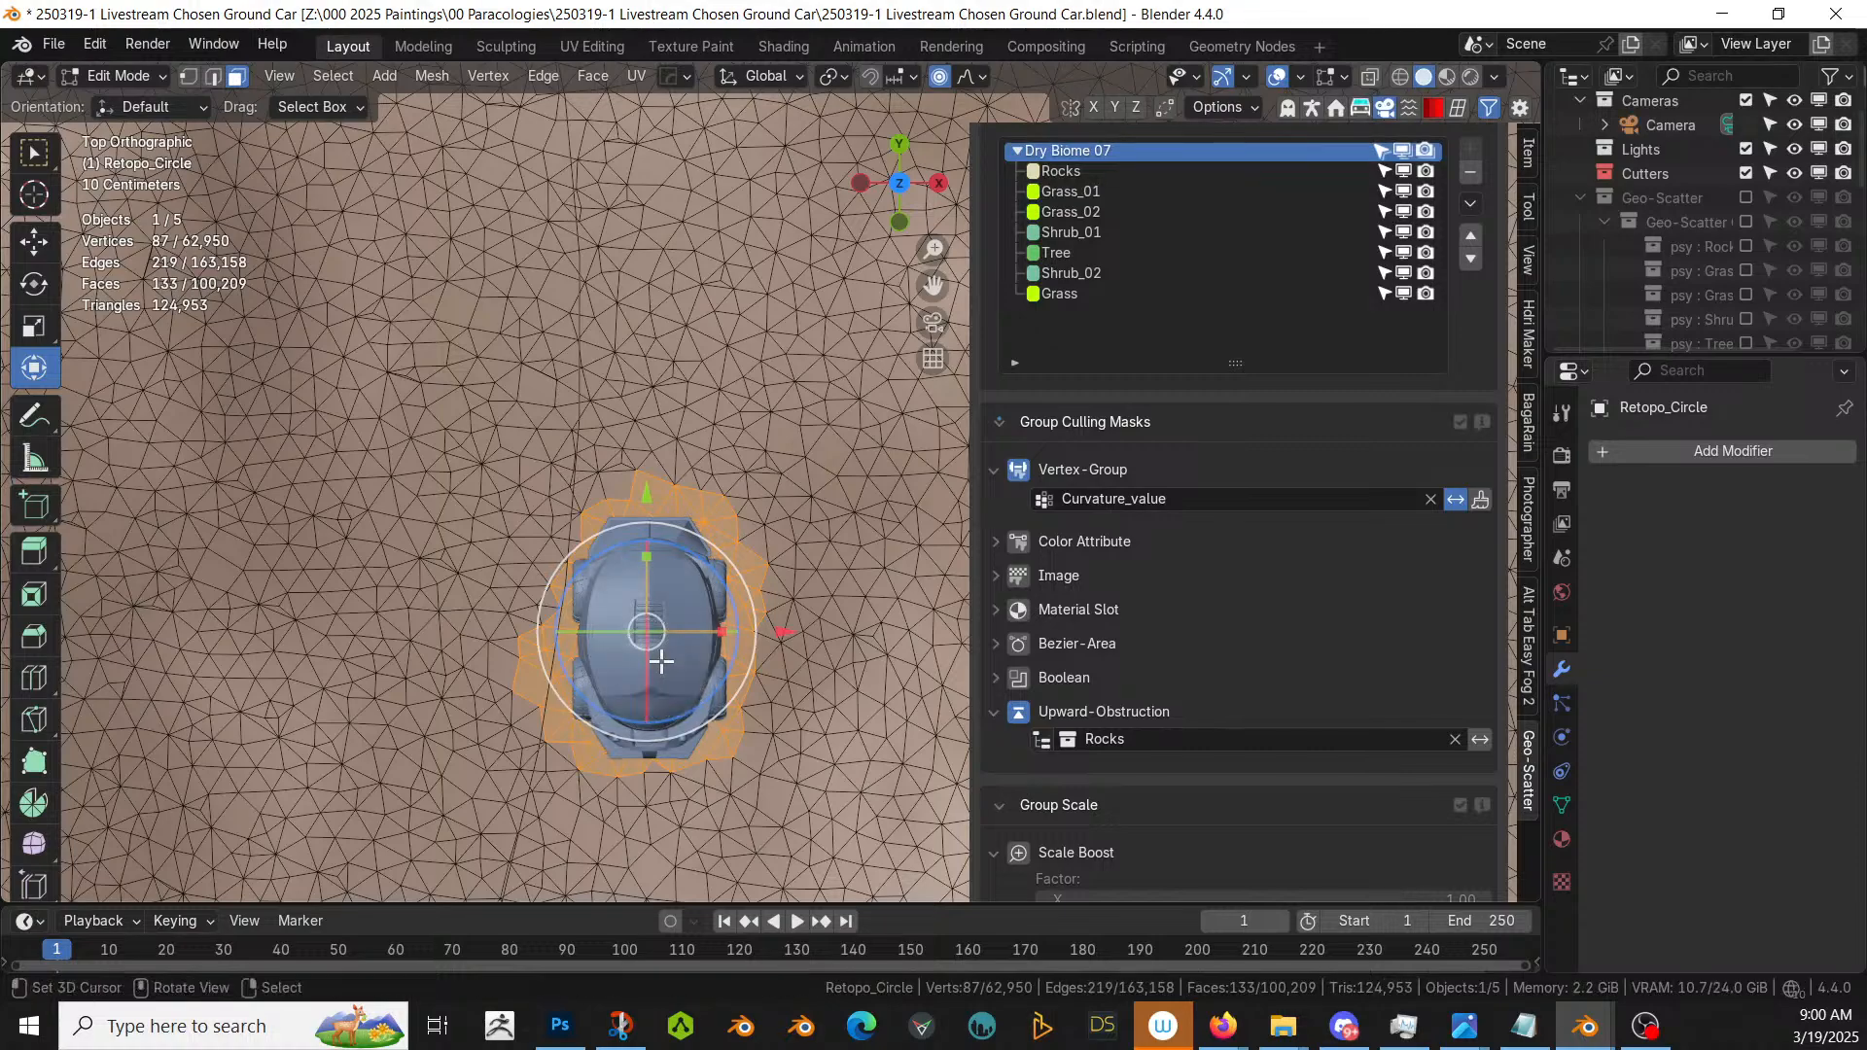
- Flatten the selected terrain under the car by scaling Z to about 0.64, using Smooth proportional falloff with a size of about 1.33
{"action": "left_click", "coordinate": [980, 78]}
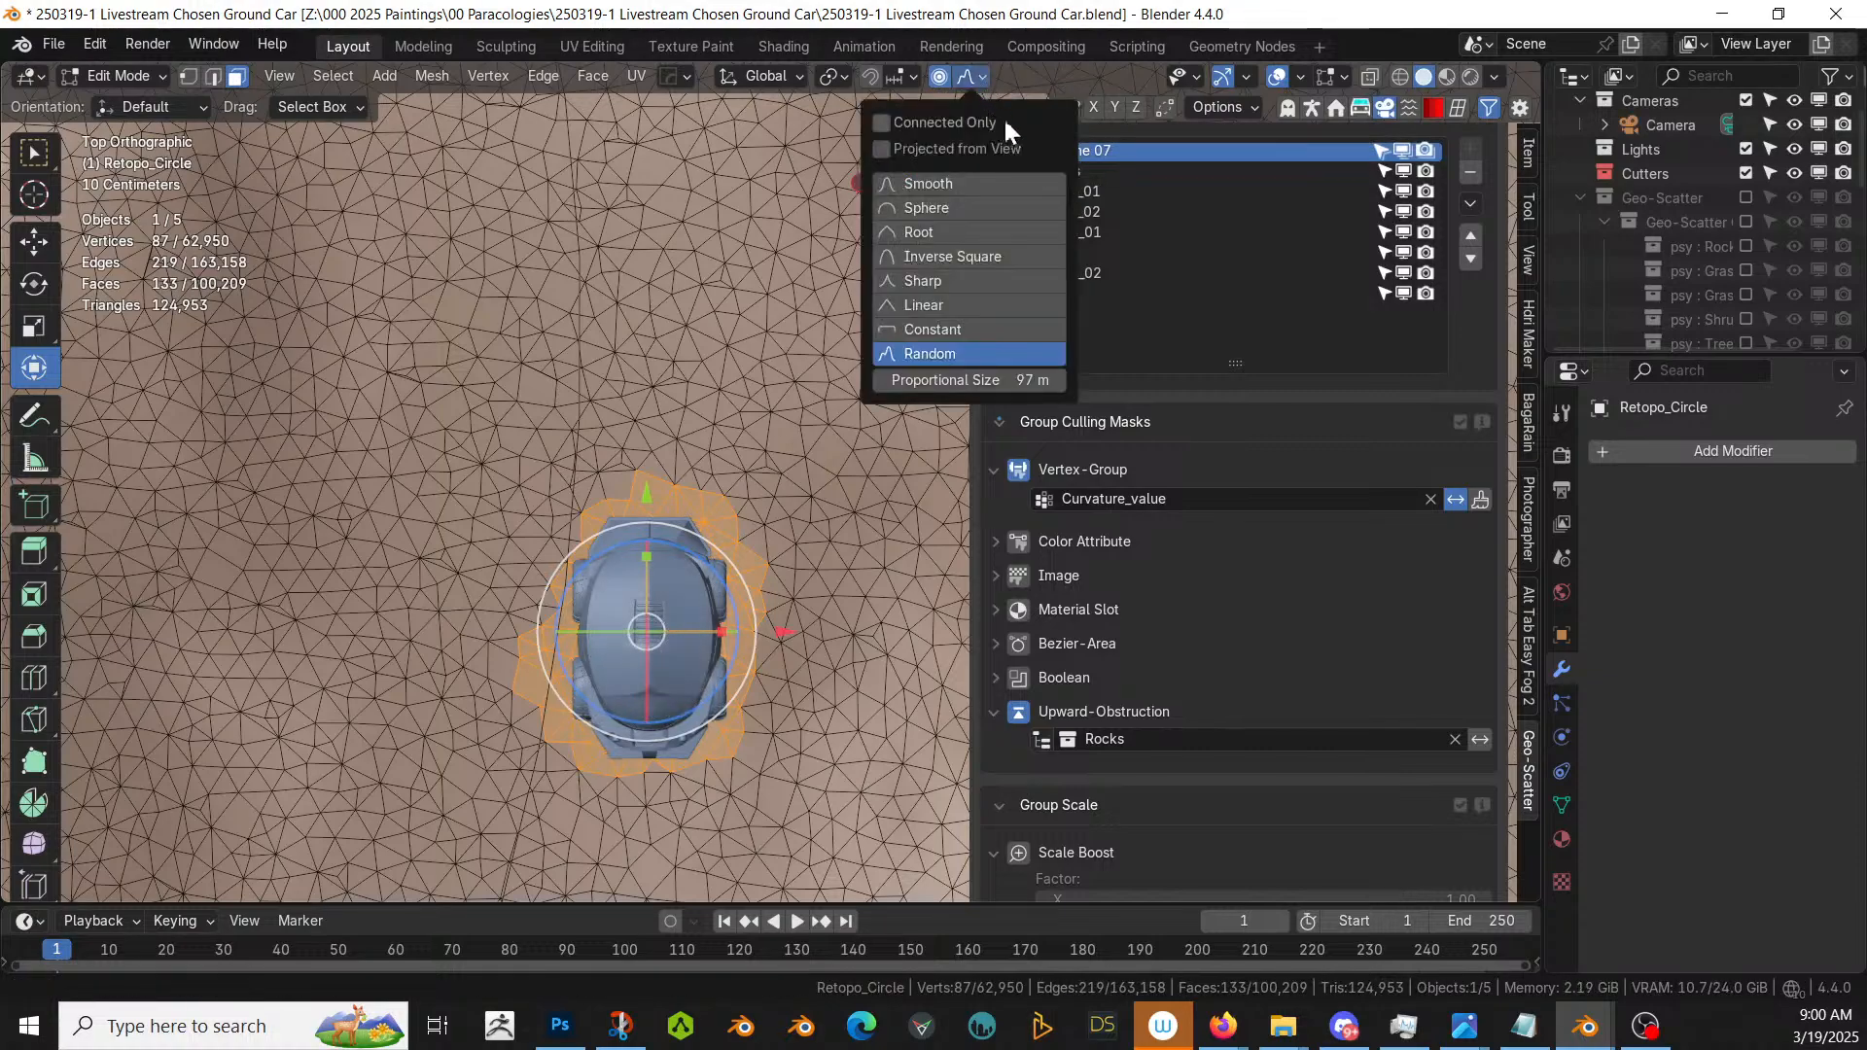
{"action": "left_click", "coordinate": [935, 189]}
{"action": "middle_click_drag", "start_coordinate": [716, 445], "coordinate": [612, 380]}
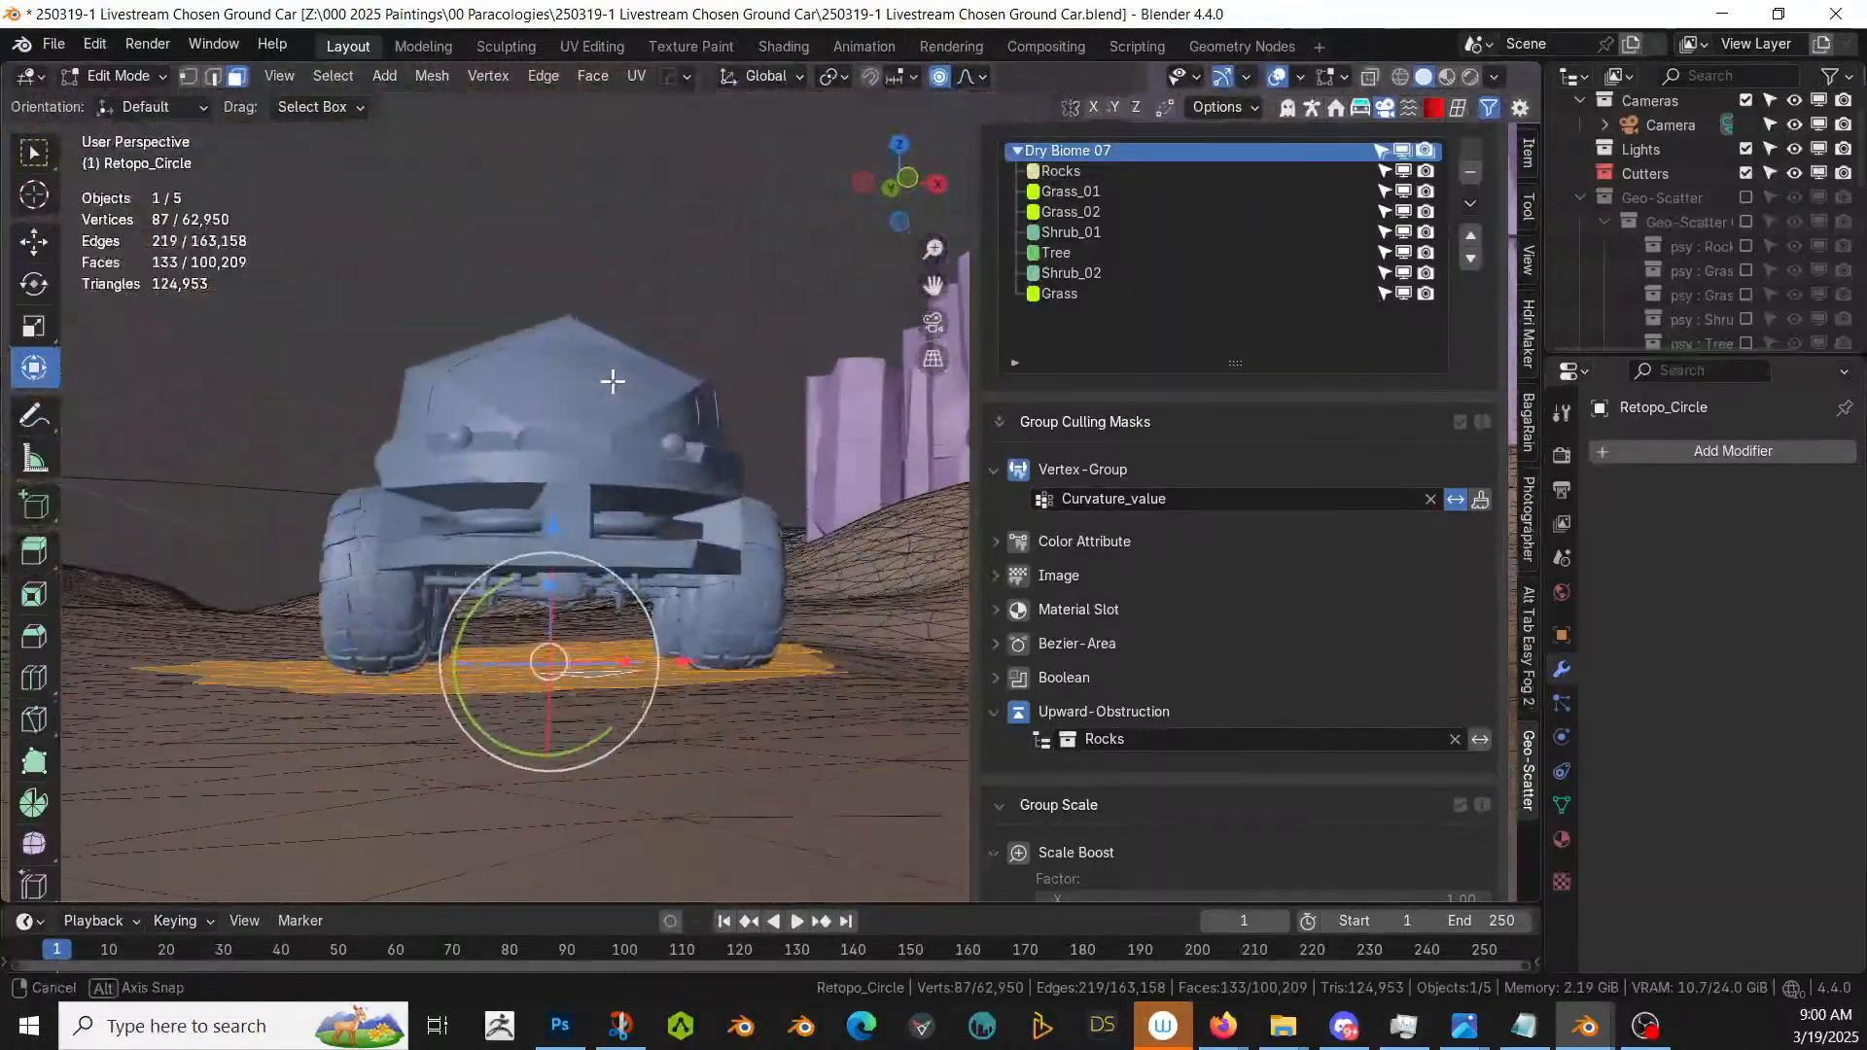
{"action": "key", "text": "s"}
{"action": "key", "text": "z"}
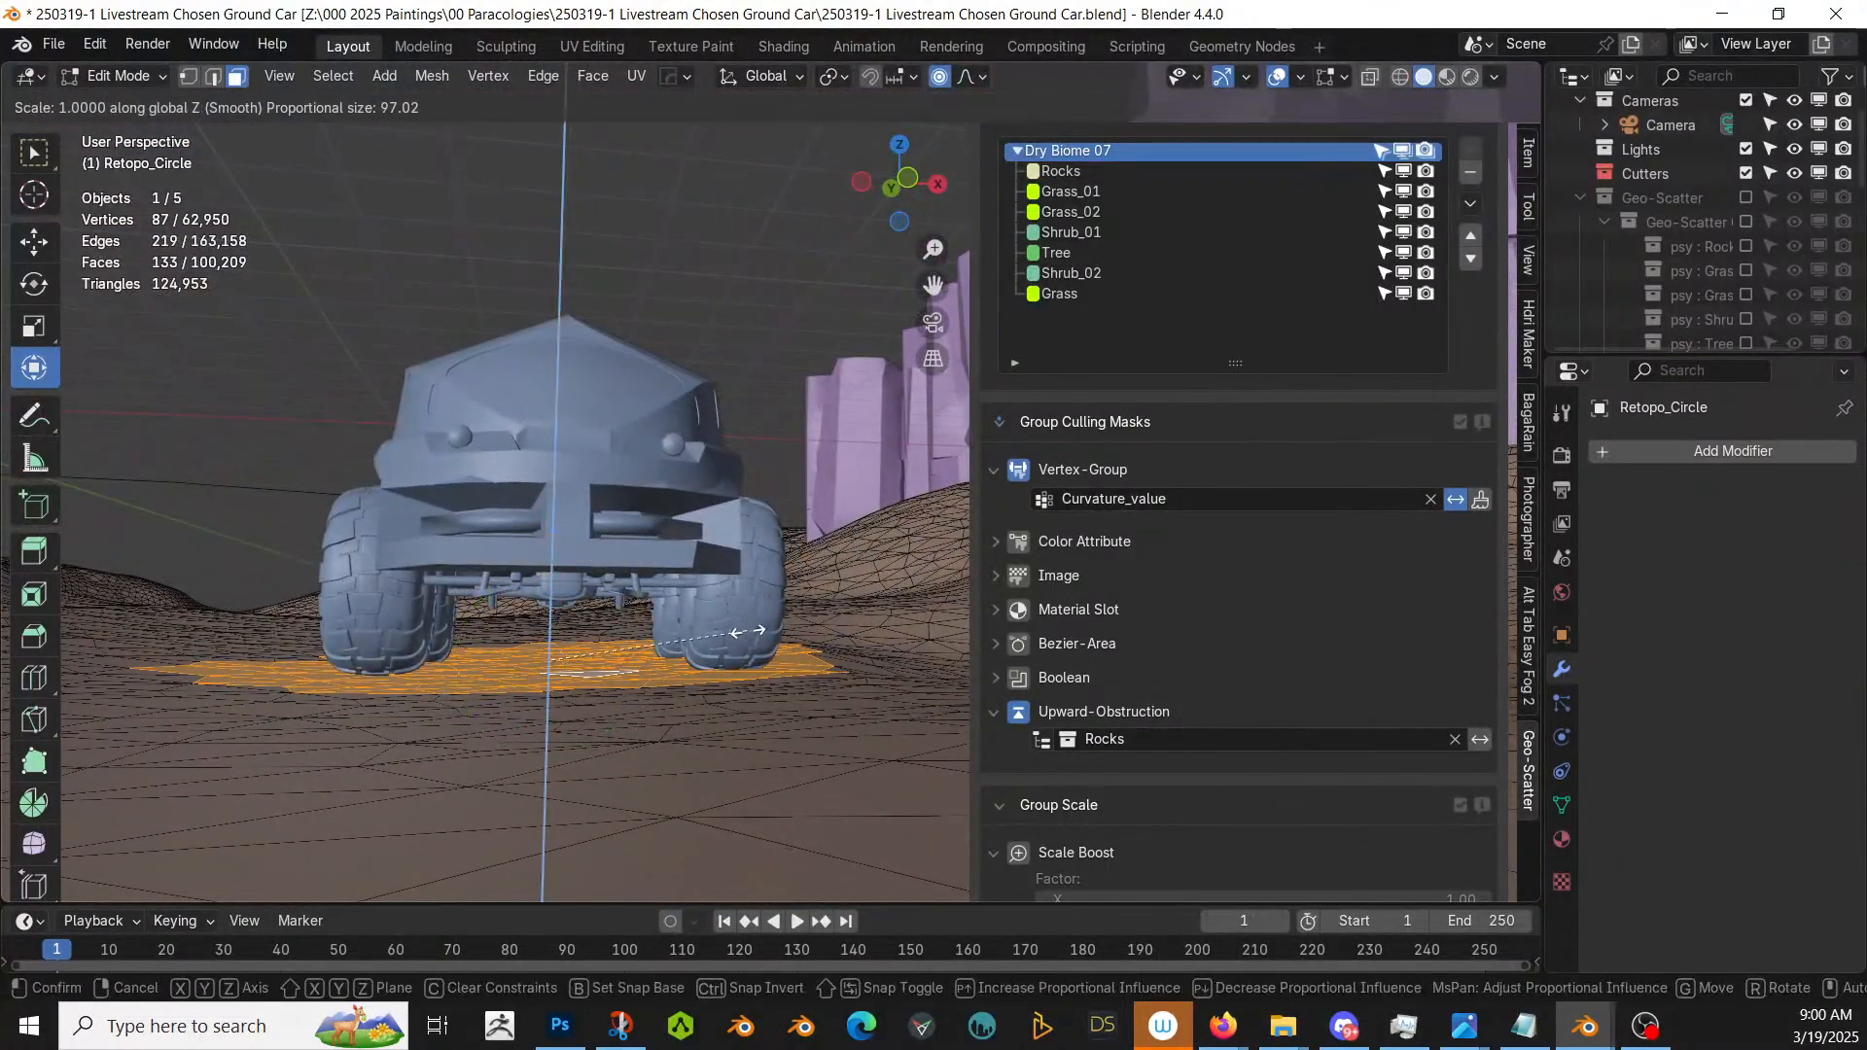
{"action": "scroll", "coordinate": [746, 631], "scroll_direction": "up", "scroll_amount": 14}
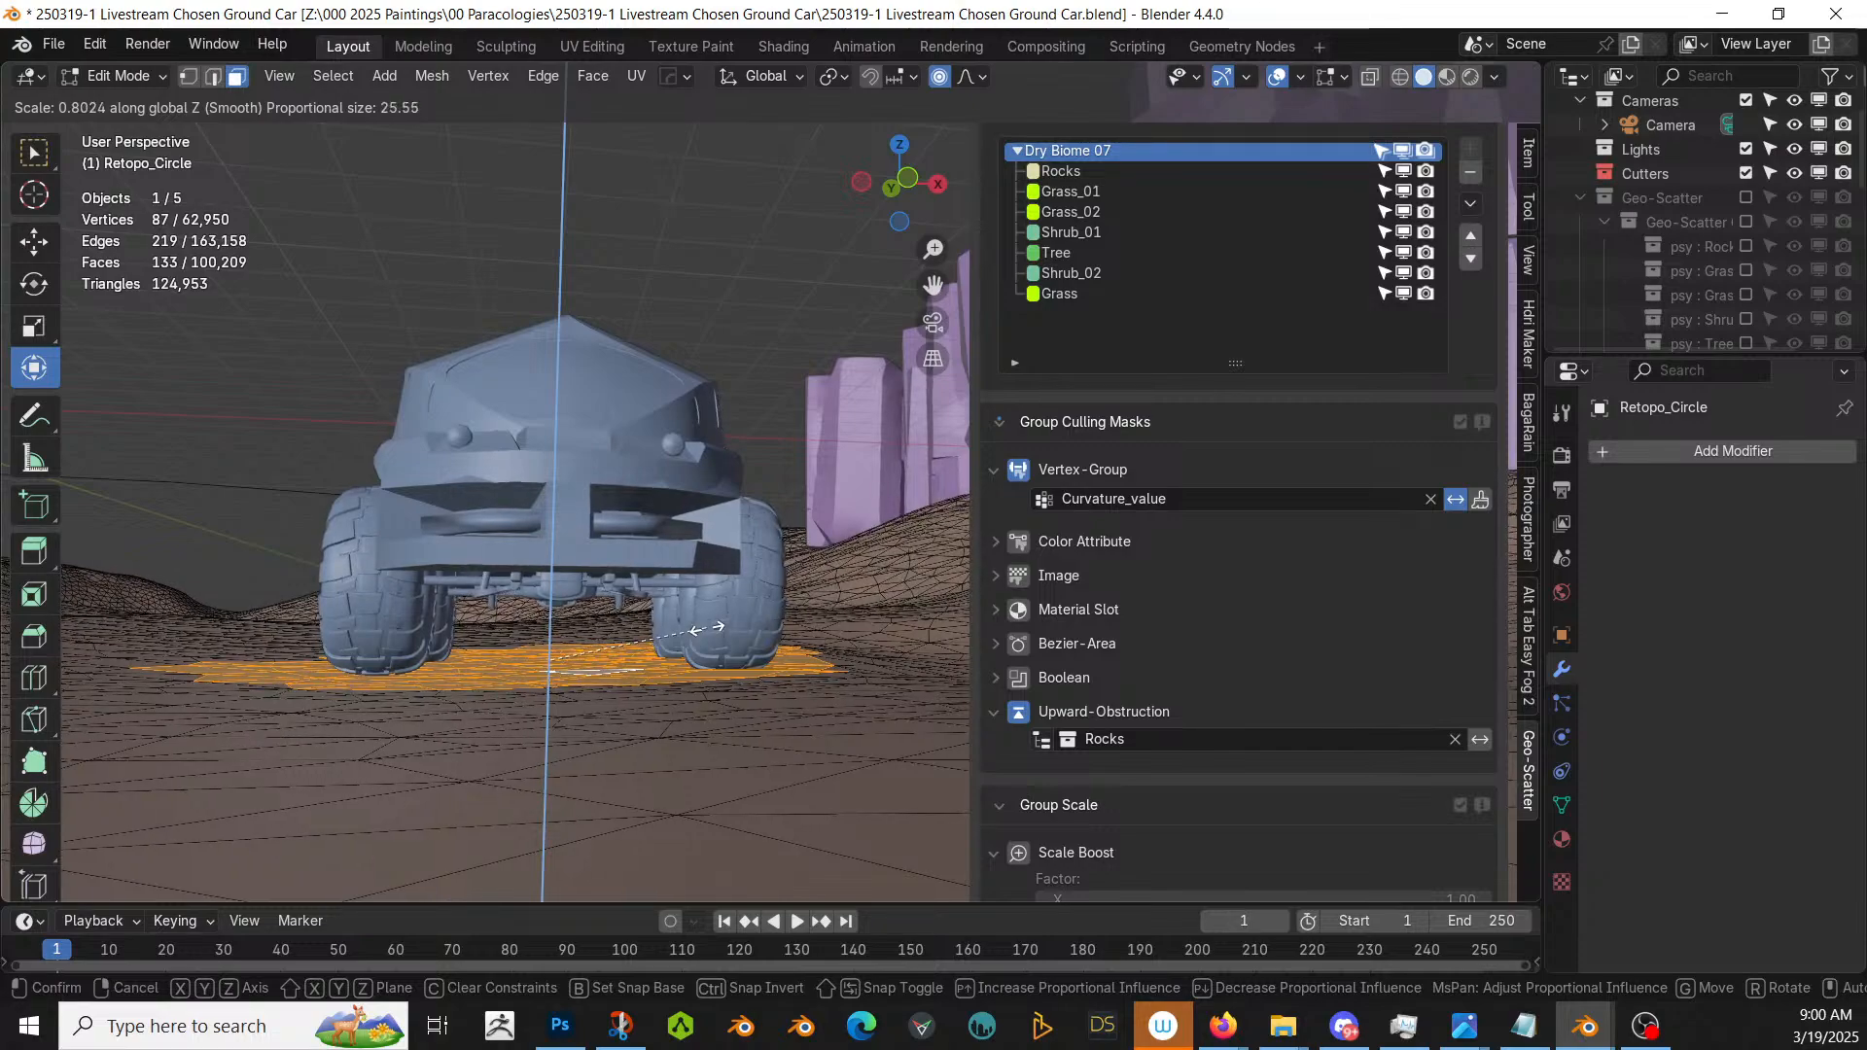
{"action": "scroll", "coordinate": [707, 627], "scroll_direction": "up", "scroll_amount": 20}
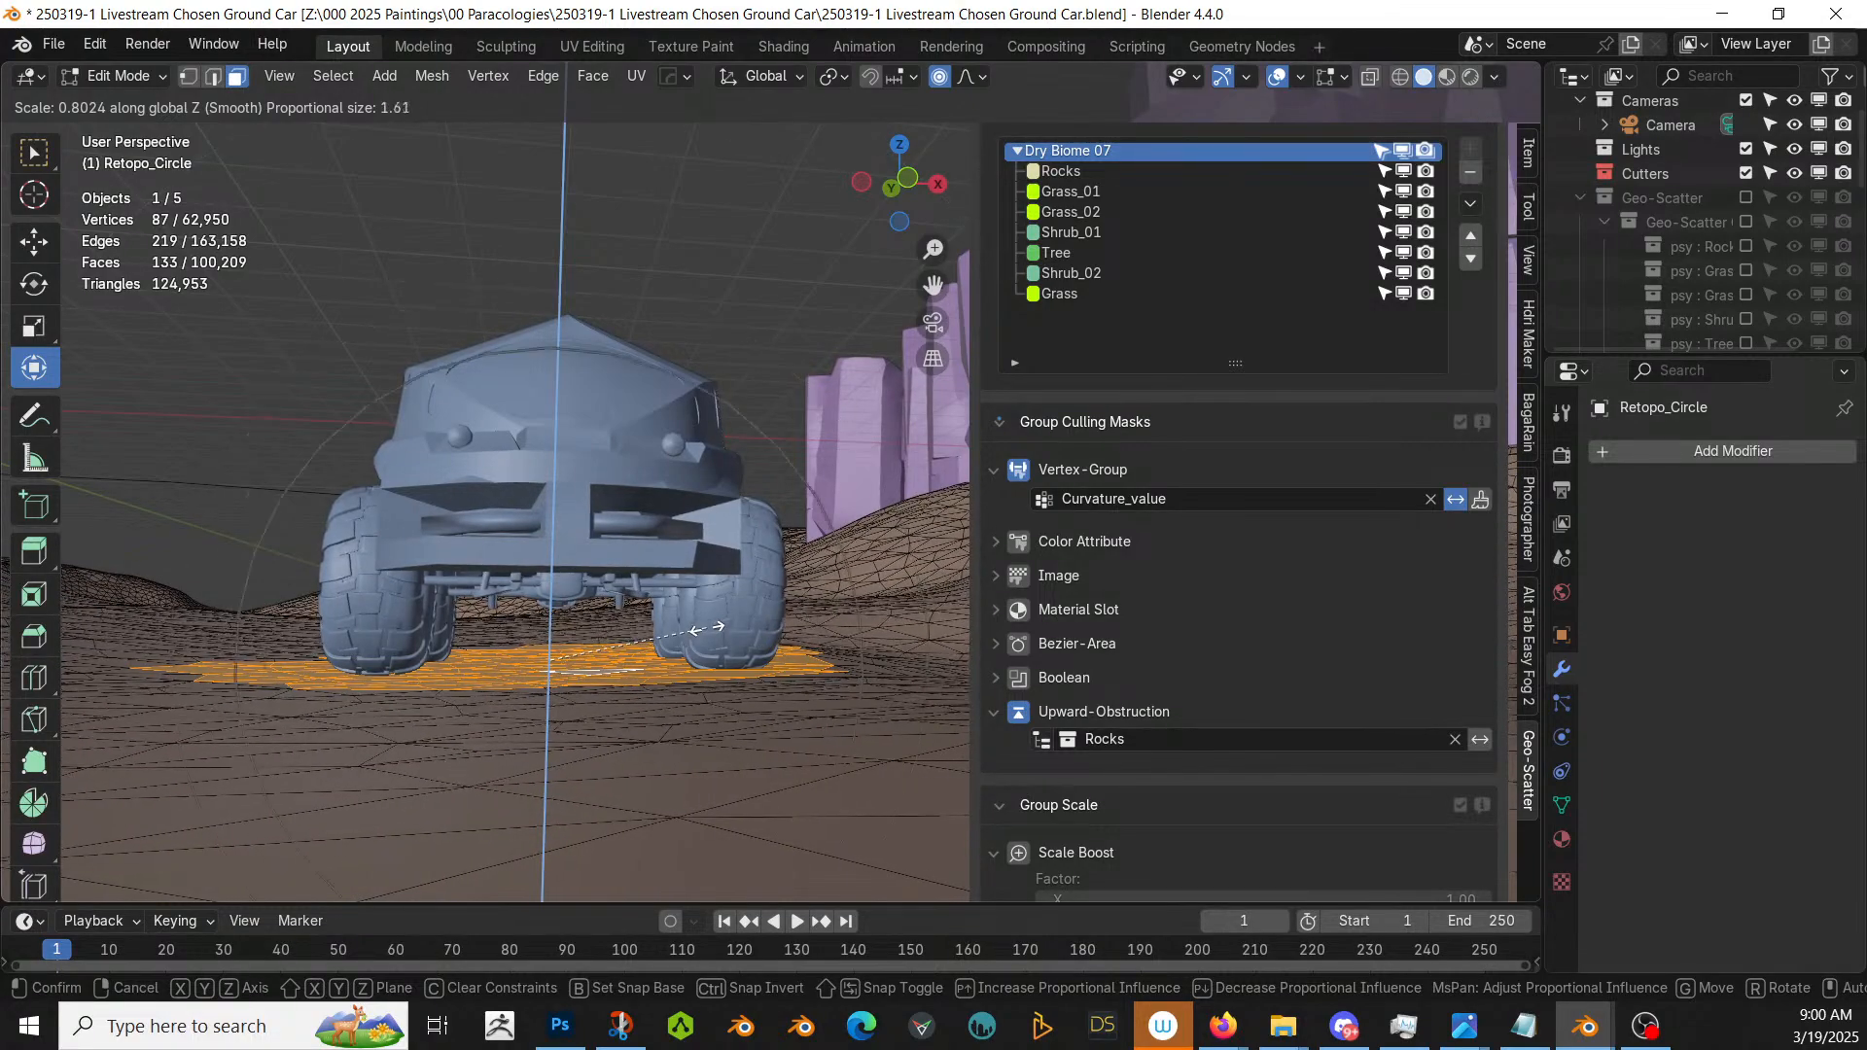
{"action": "scroll", "coordinate": [700, 626], "scroll_direction": "up", "scroll_amount": 2}
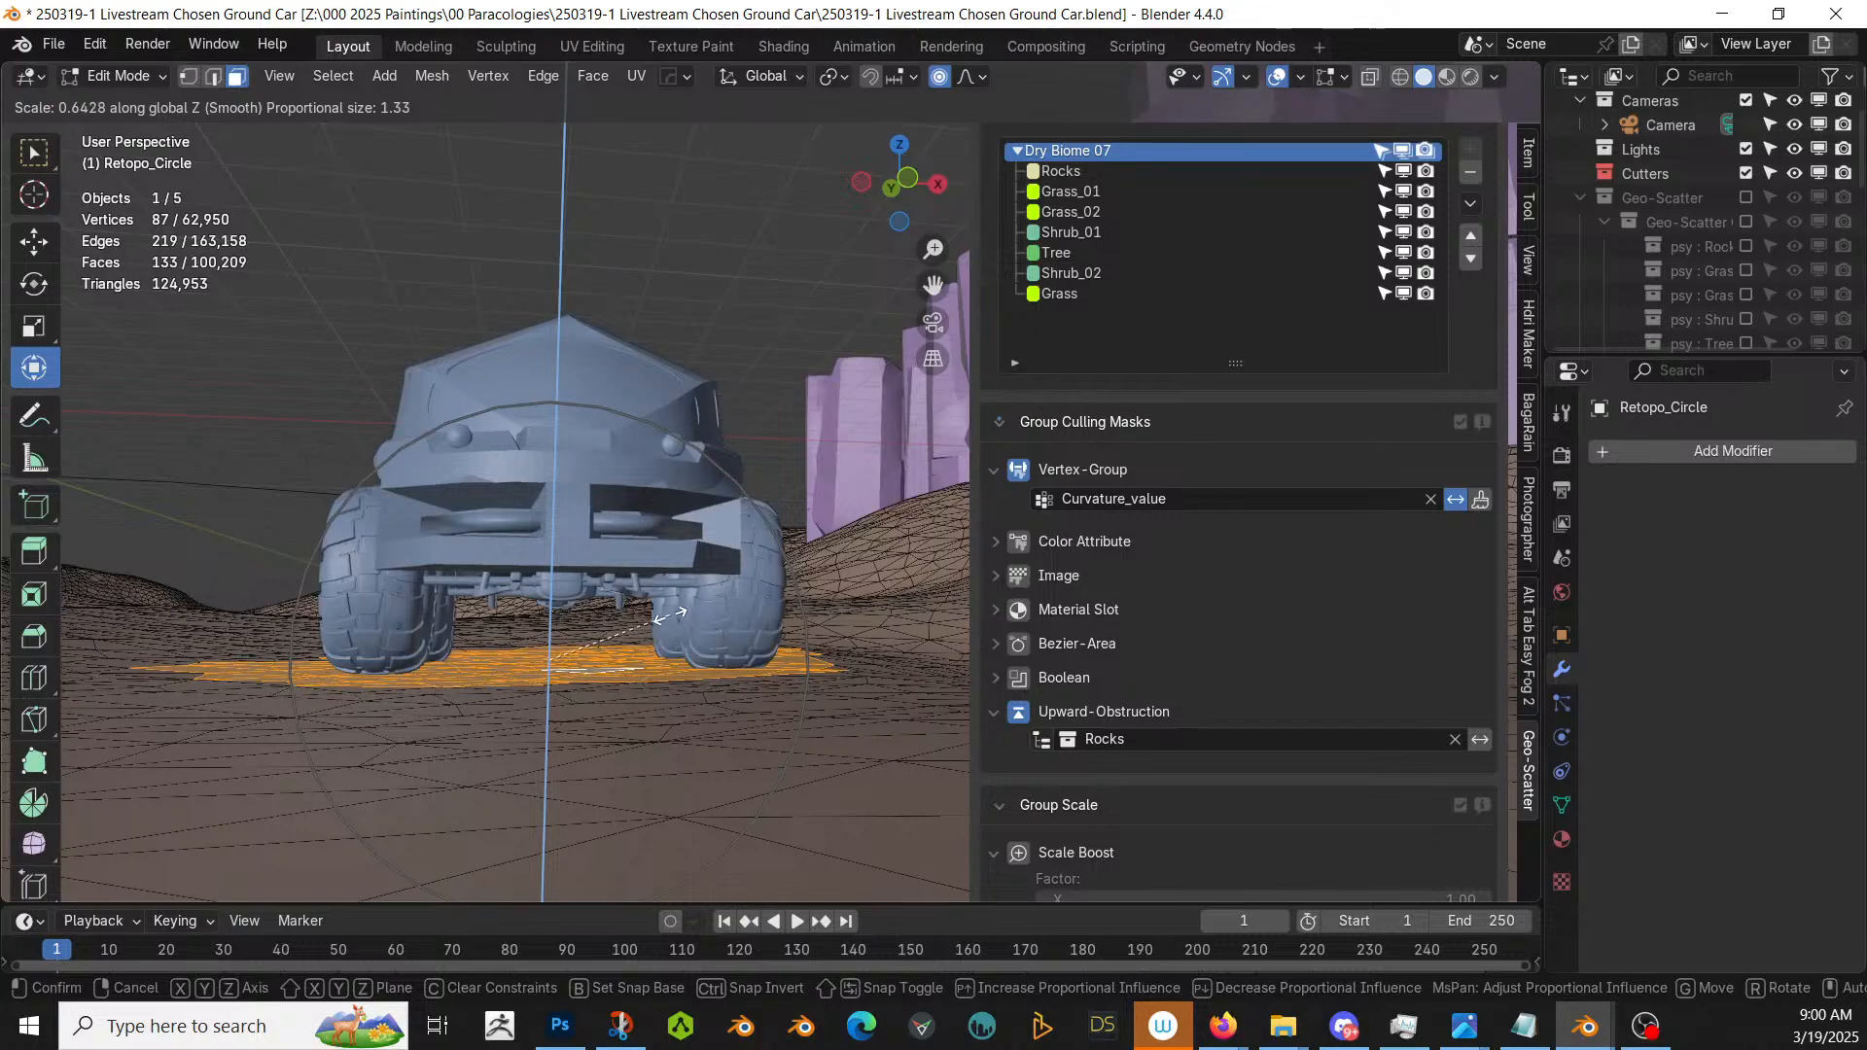
{"action": "left_click", "coordinate": [671, 616]}
{"action": "middle_click_drag", "start_coordinate": [669, 616], "coordinate": [464, 678]}
{"action": "key", "text": "Tab"}
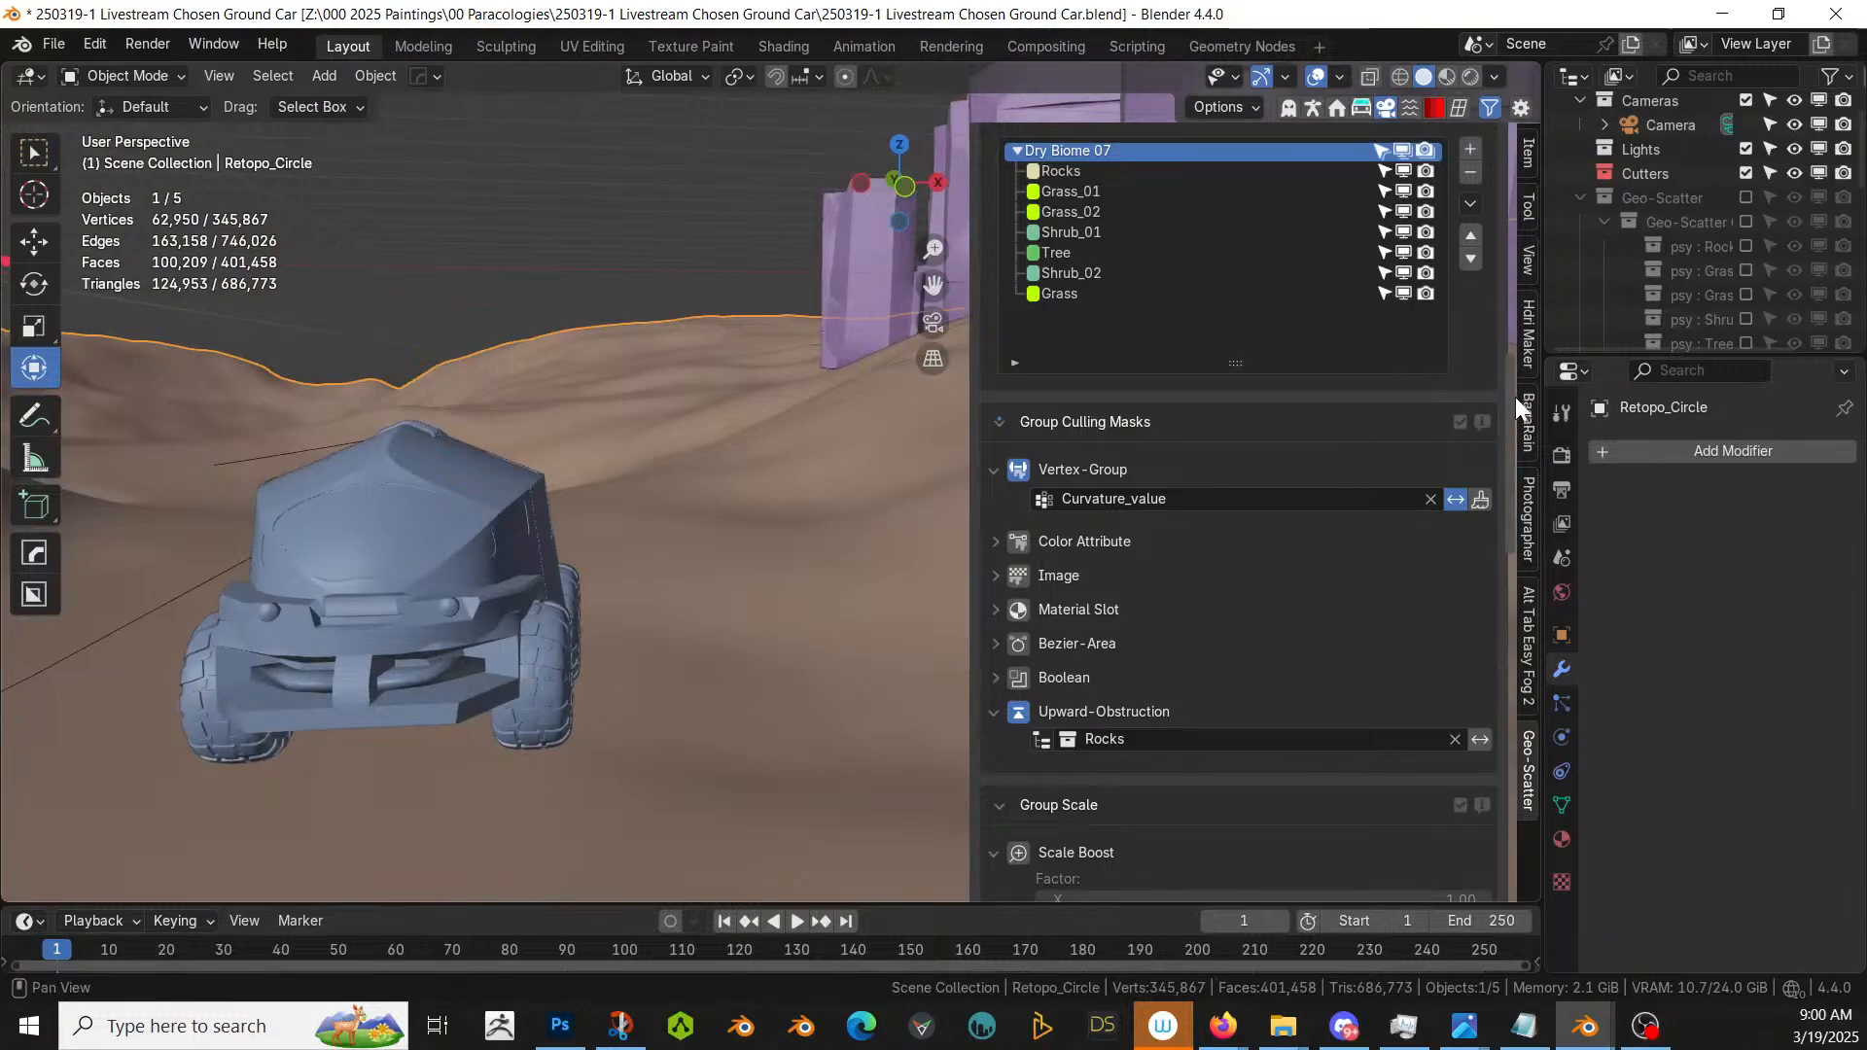
- Re-include the Geo-Scatter collection in the view layer and save the file
{"action": "left_click", "coordinate": [1744, 197]}
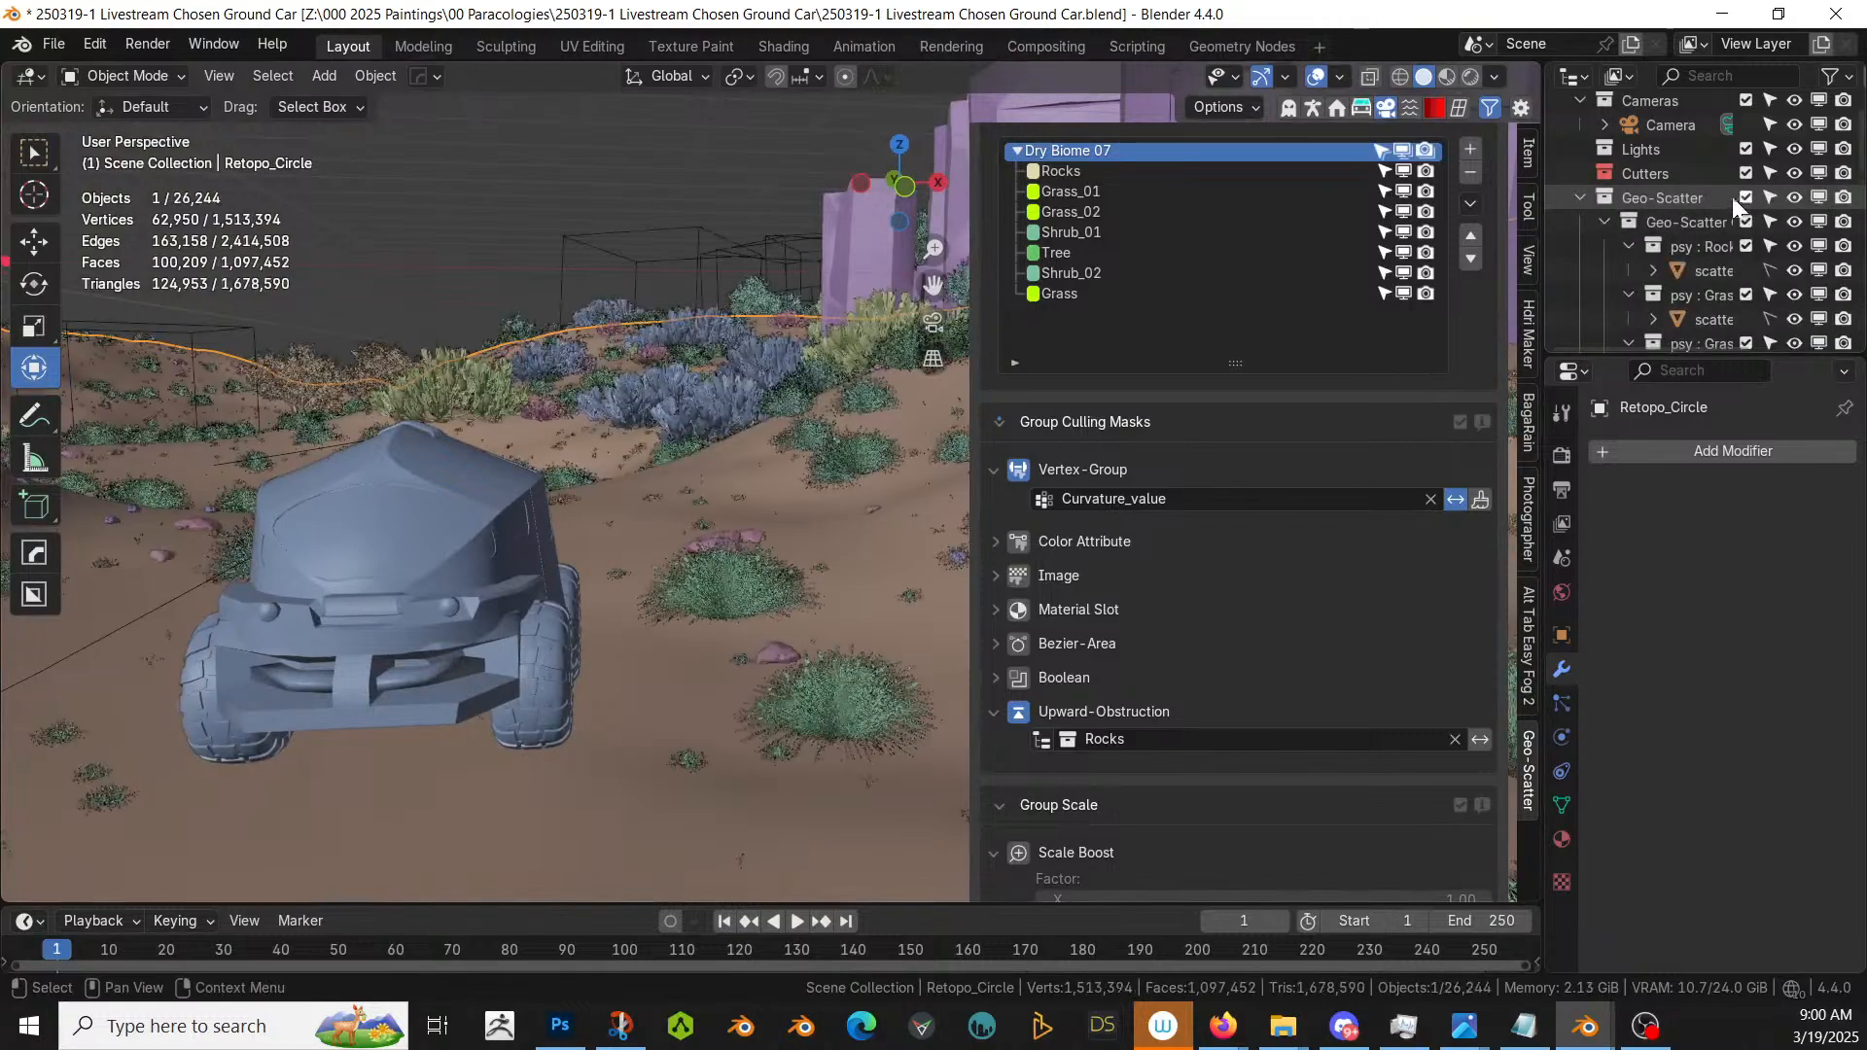
{"action": "middle_click_drag", "start_coordinate": [642, 533], "coordinate": [739, 593]}
{"action": "key", "text": "ctrl+s"}
- Delete the BézierCurve that marks the path across the terrain
{"action": "scroll", "coordinate": [699, 575], "scroll_direction": "down", "scroll_amount": 7}
{"action": "left_click", "coordinate": [686, 491]}
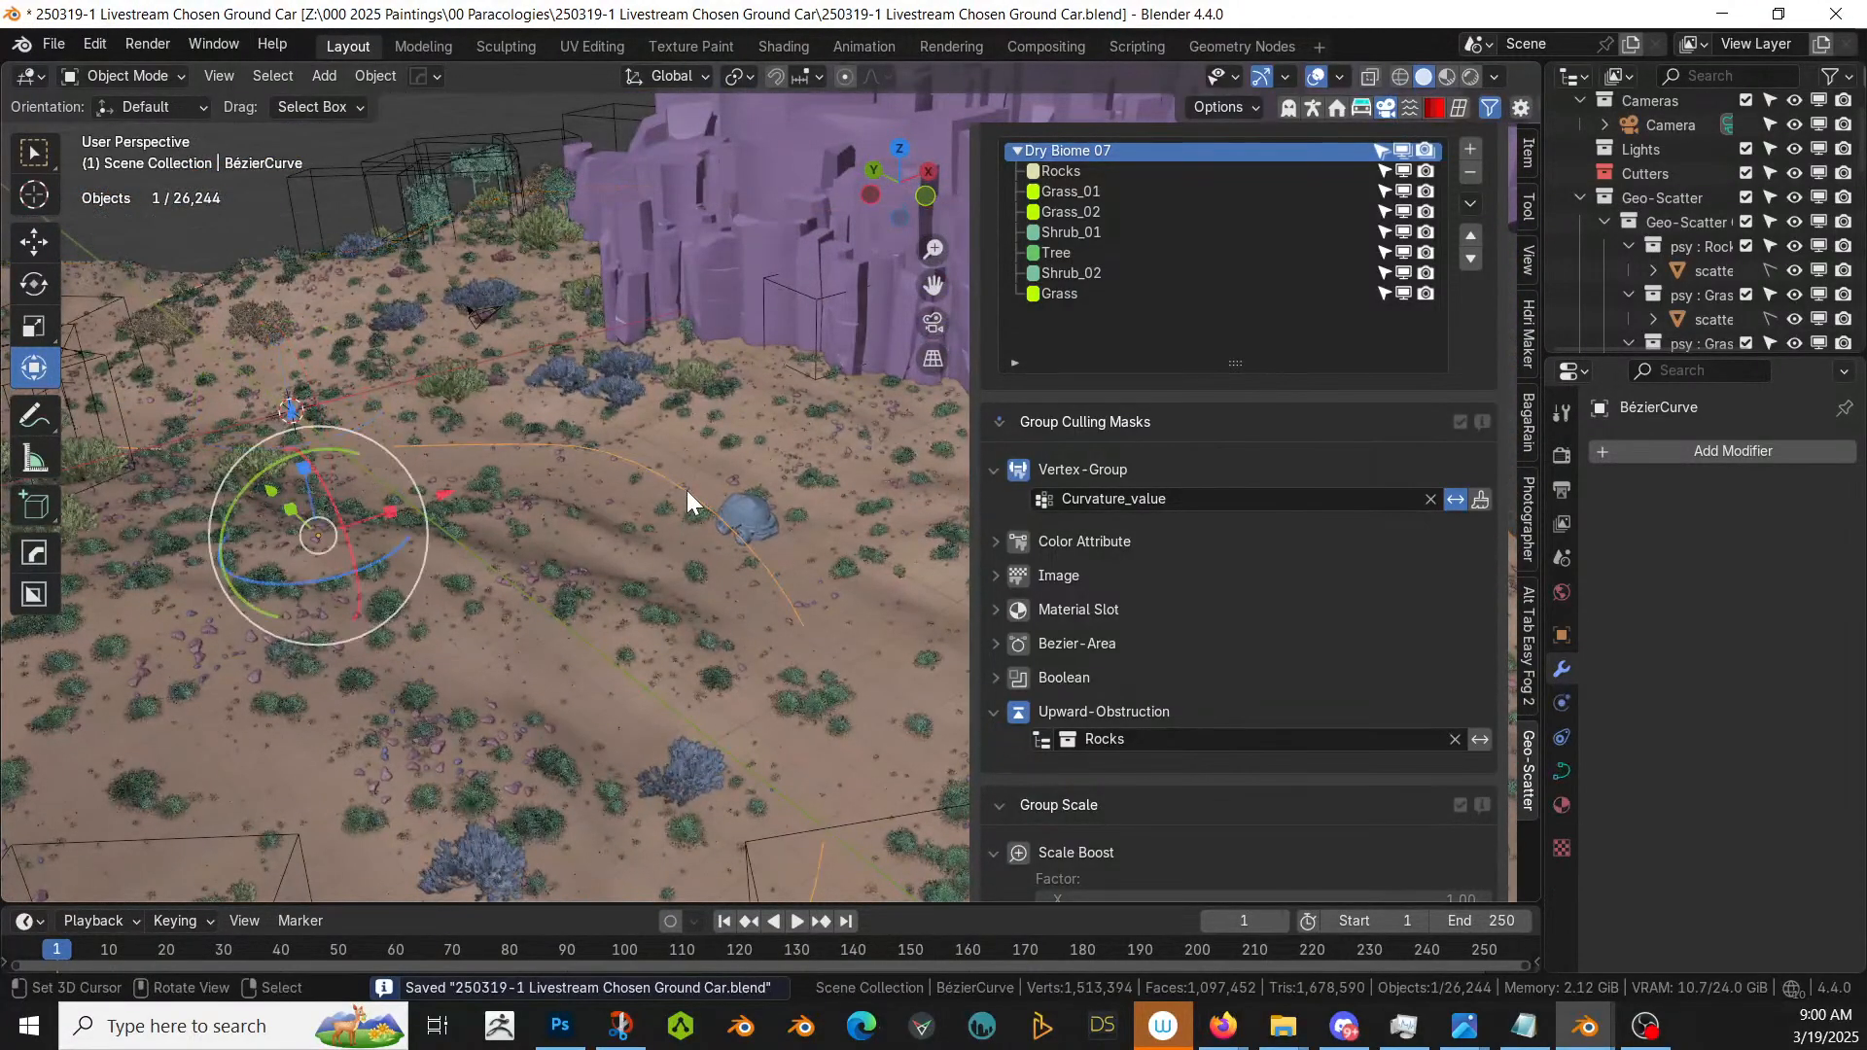
{"action": "key", "text": "x"}
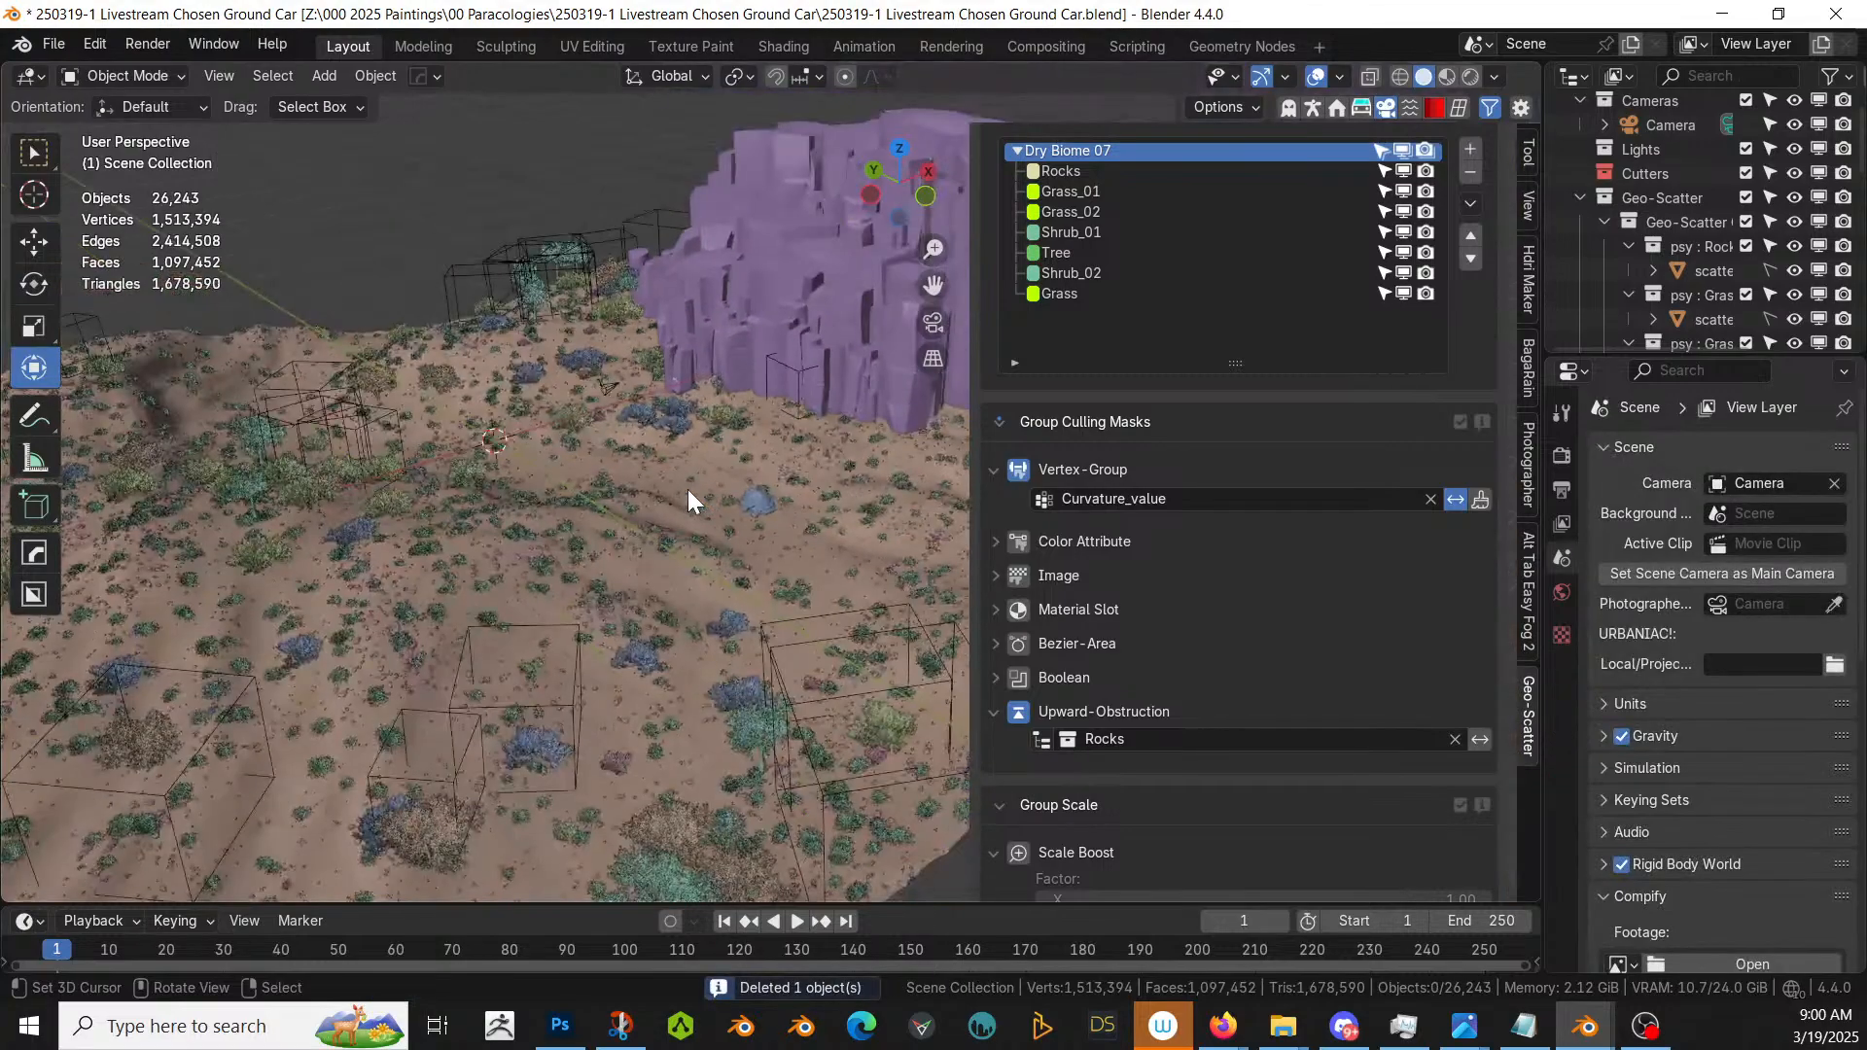
- Frame a low front three-quarter view of the car against the rock formation and align the camera to it
{"action": "mouse_move", "coordinate": [687, 488]}
{"action": "middle_mouse_down"}
{"action": "mouse_move", "coordinate": [742, 498]}
{"action": "mouse_move", "coordinate": [772, 453]}
{"action": "mouse_move", "coordinate": [744, 453]}
{"action": "mouse_move", "coordinate": [708, 375]}
{"action": "mouse_move", "coordinate": [685, 459]}
{"action": "middle_mouse_up"}
{"action": "scroll", "coordinate": [685, 463], "scroll_direction": "up", "scroll_amount": 3}
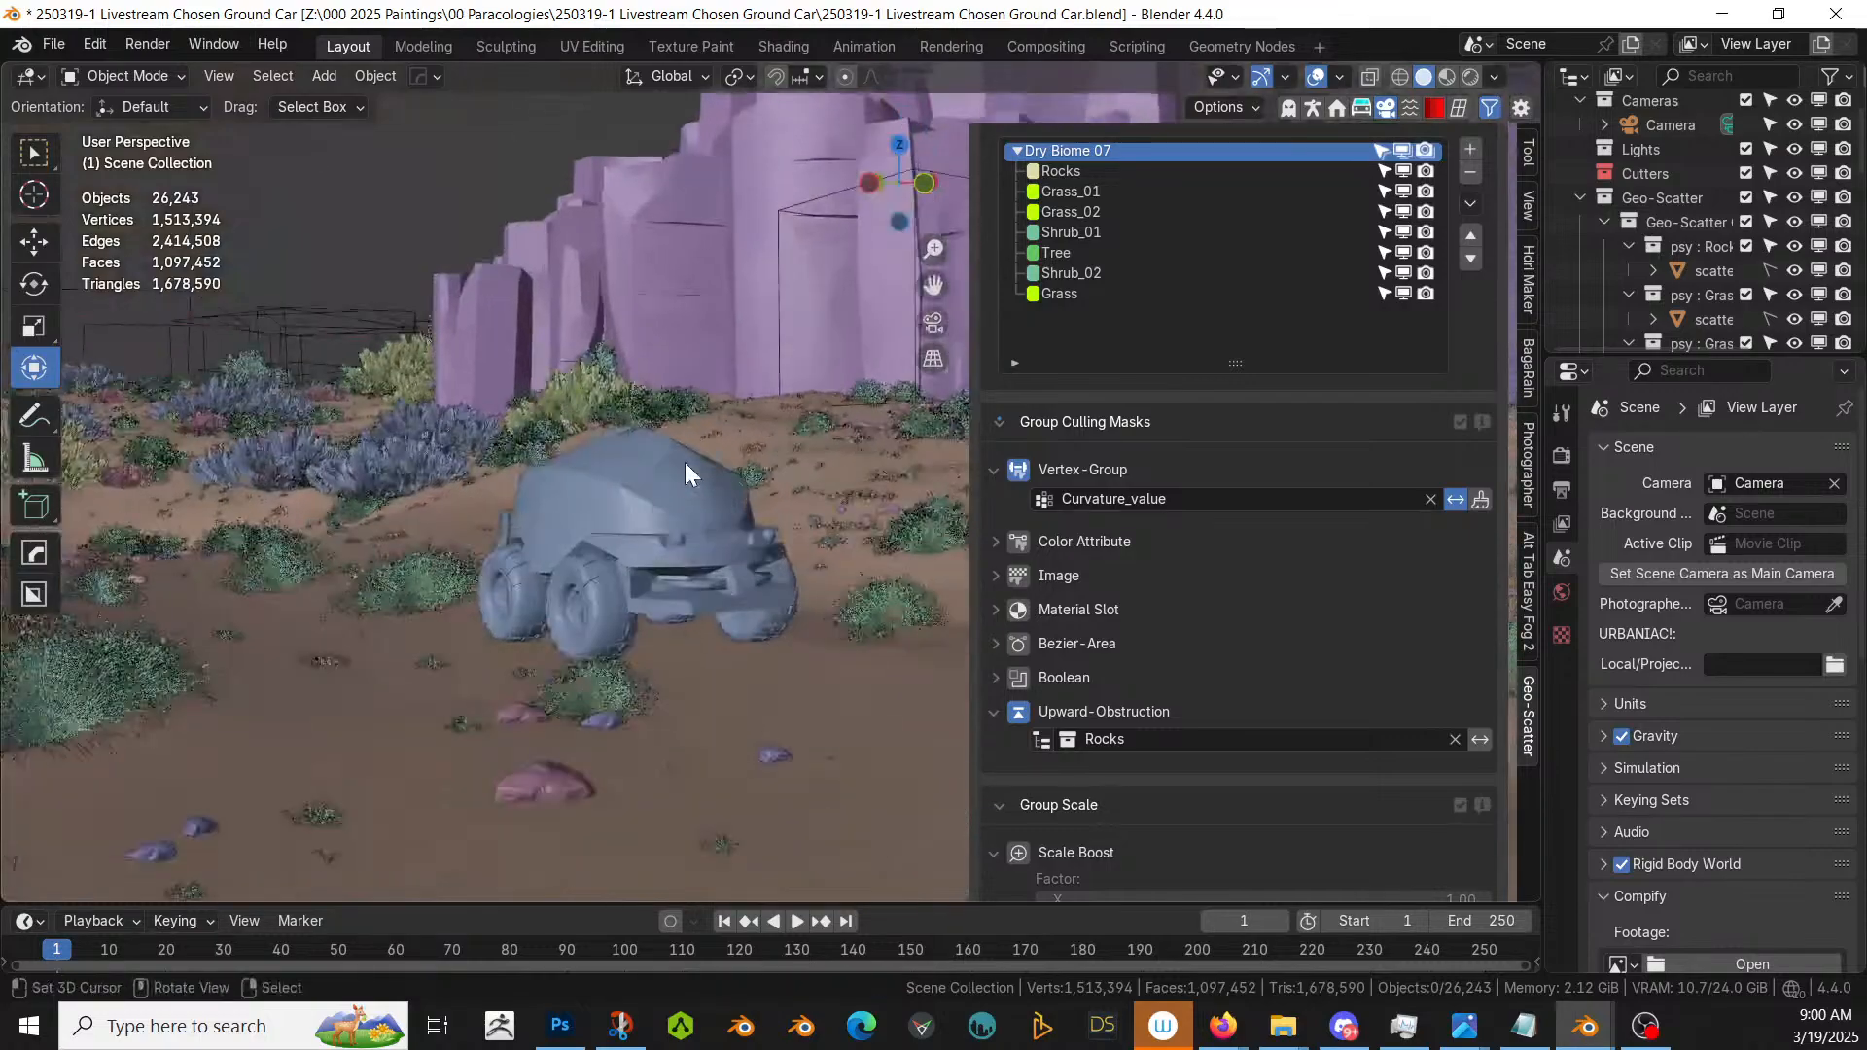
{"action": "scroll", "coordinate": [696, 458], "scroll_direction": "up", "scroll_amount": 3}
{"action": "key", "text": "ctrl+alt+KP_0"}
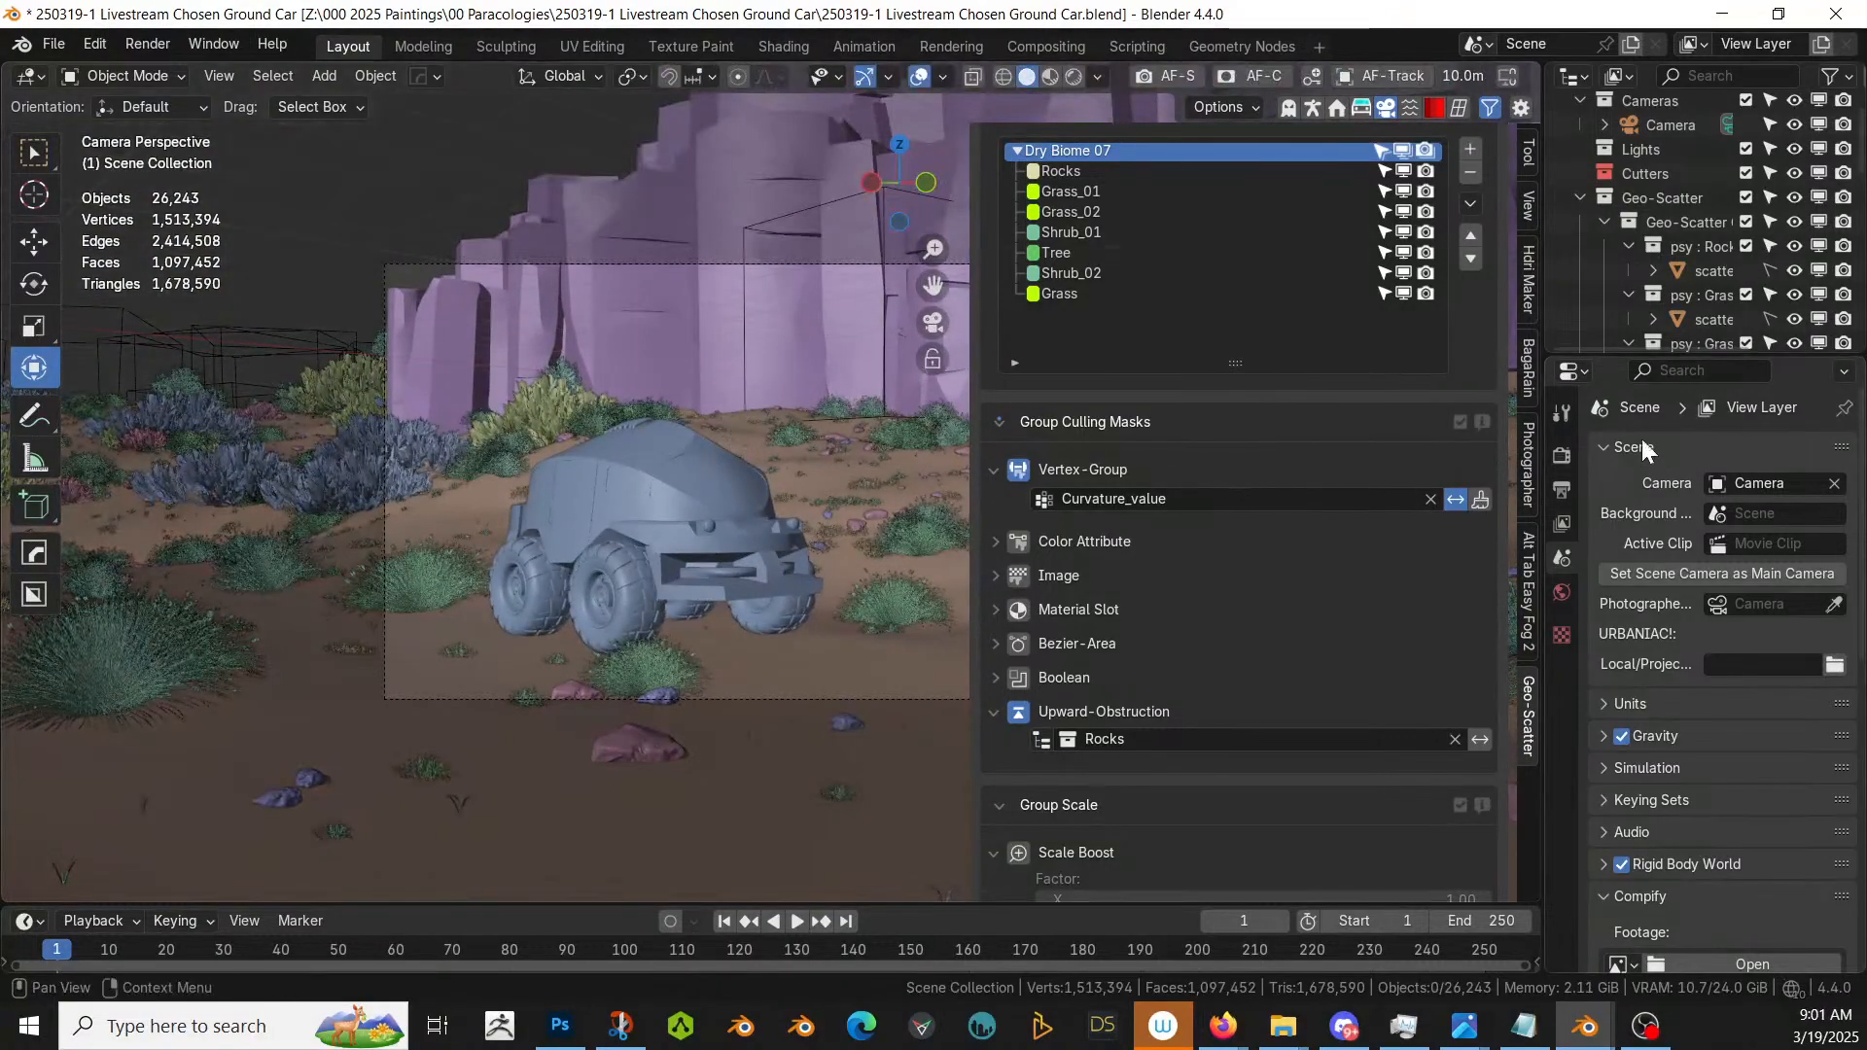
- Start importing a background with HDRi Maker and browse to the exr folder of mattePaint_hdri_seq060_2000px in HDRI Images
{"action": "left_click", "coordinate": [1531, 278]}
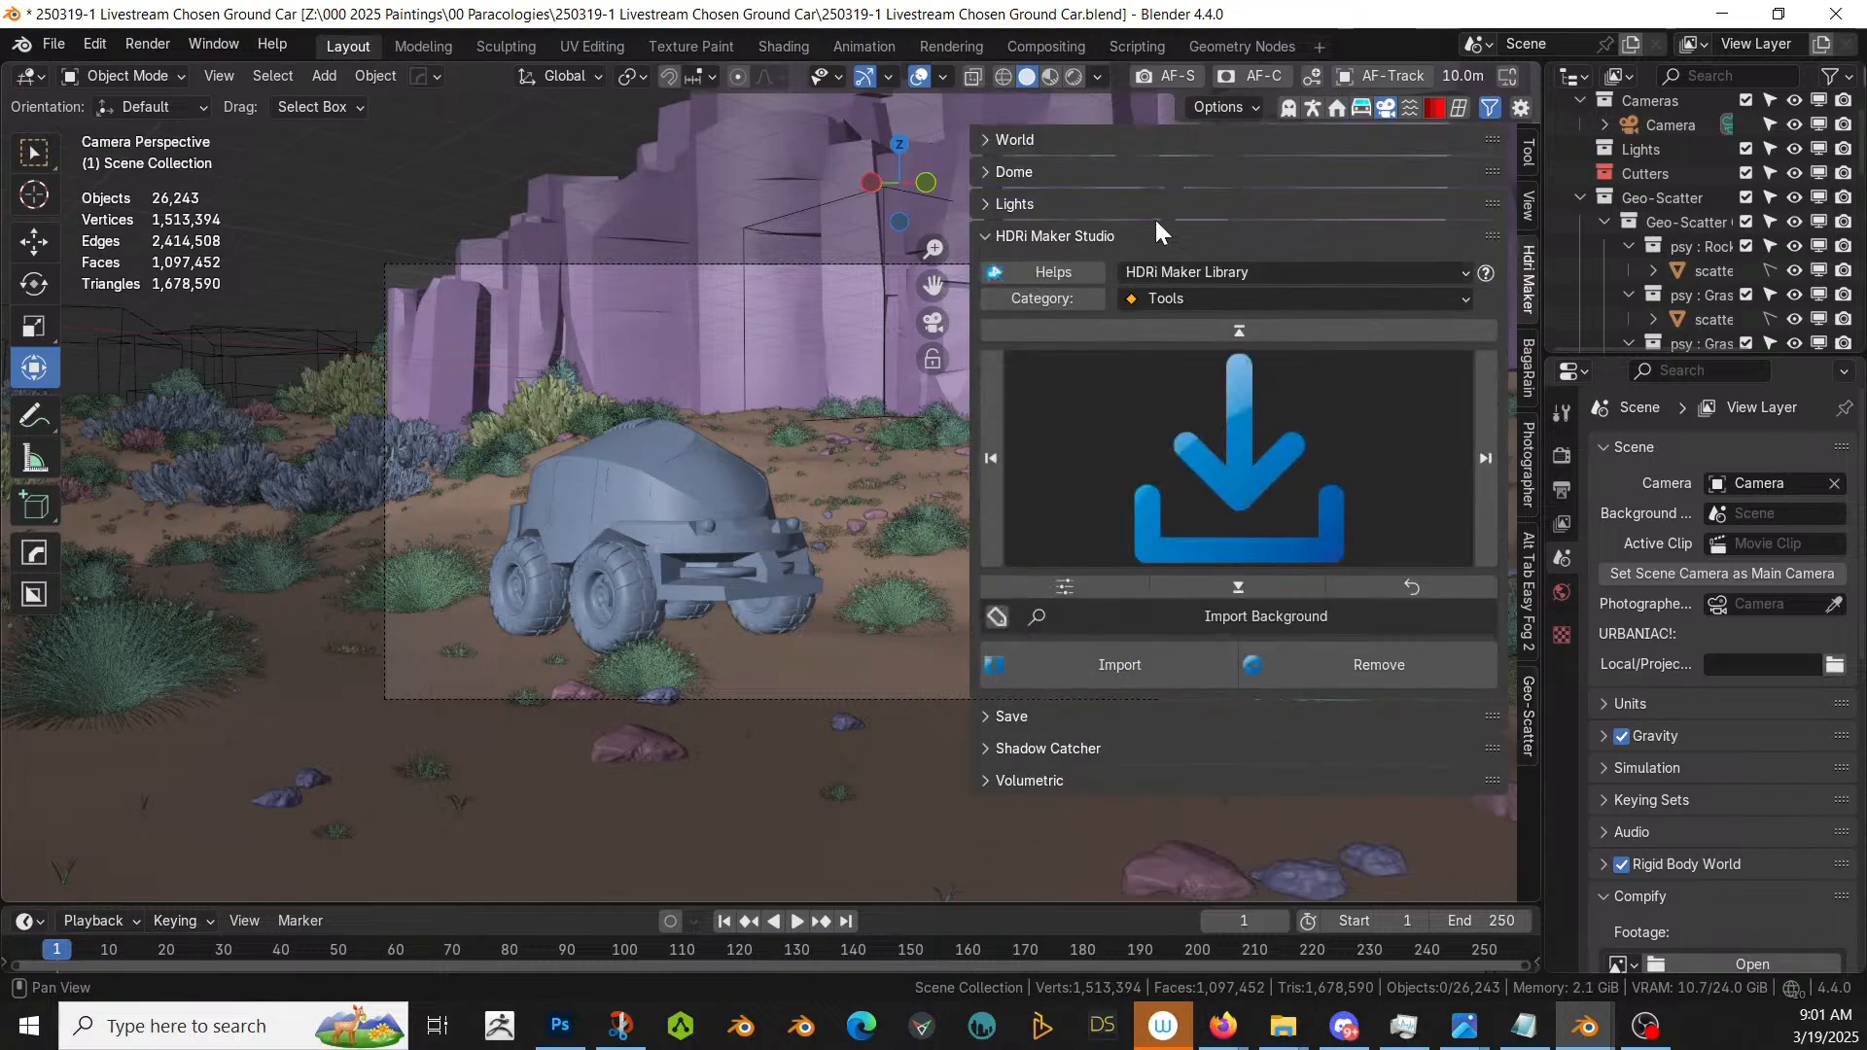
{"action": "left_click", "coordinate": [983, 139]}
{"action": "left_click", "coordinate": [989, 139]}
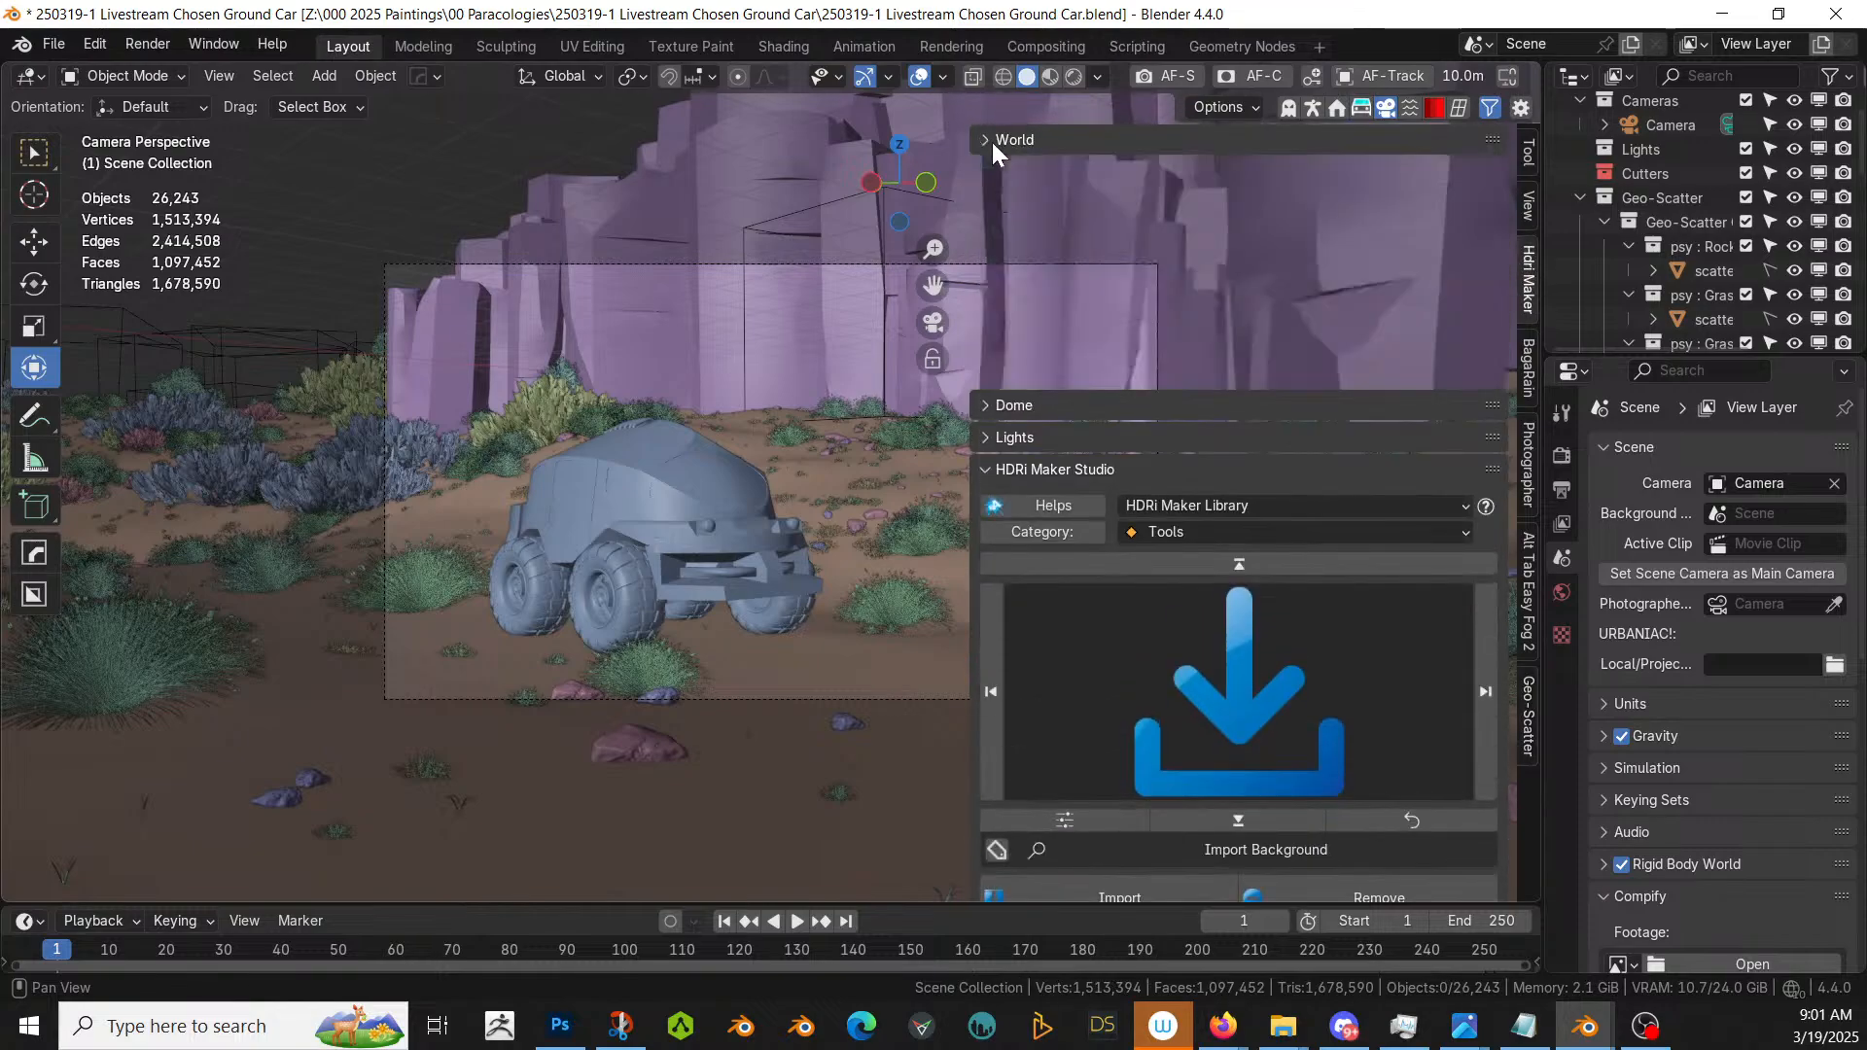
{"action": "left_click", "coordinate": [1081, 661]}
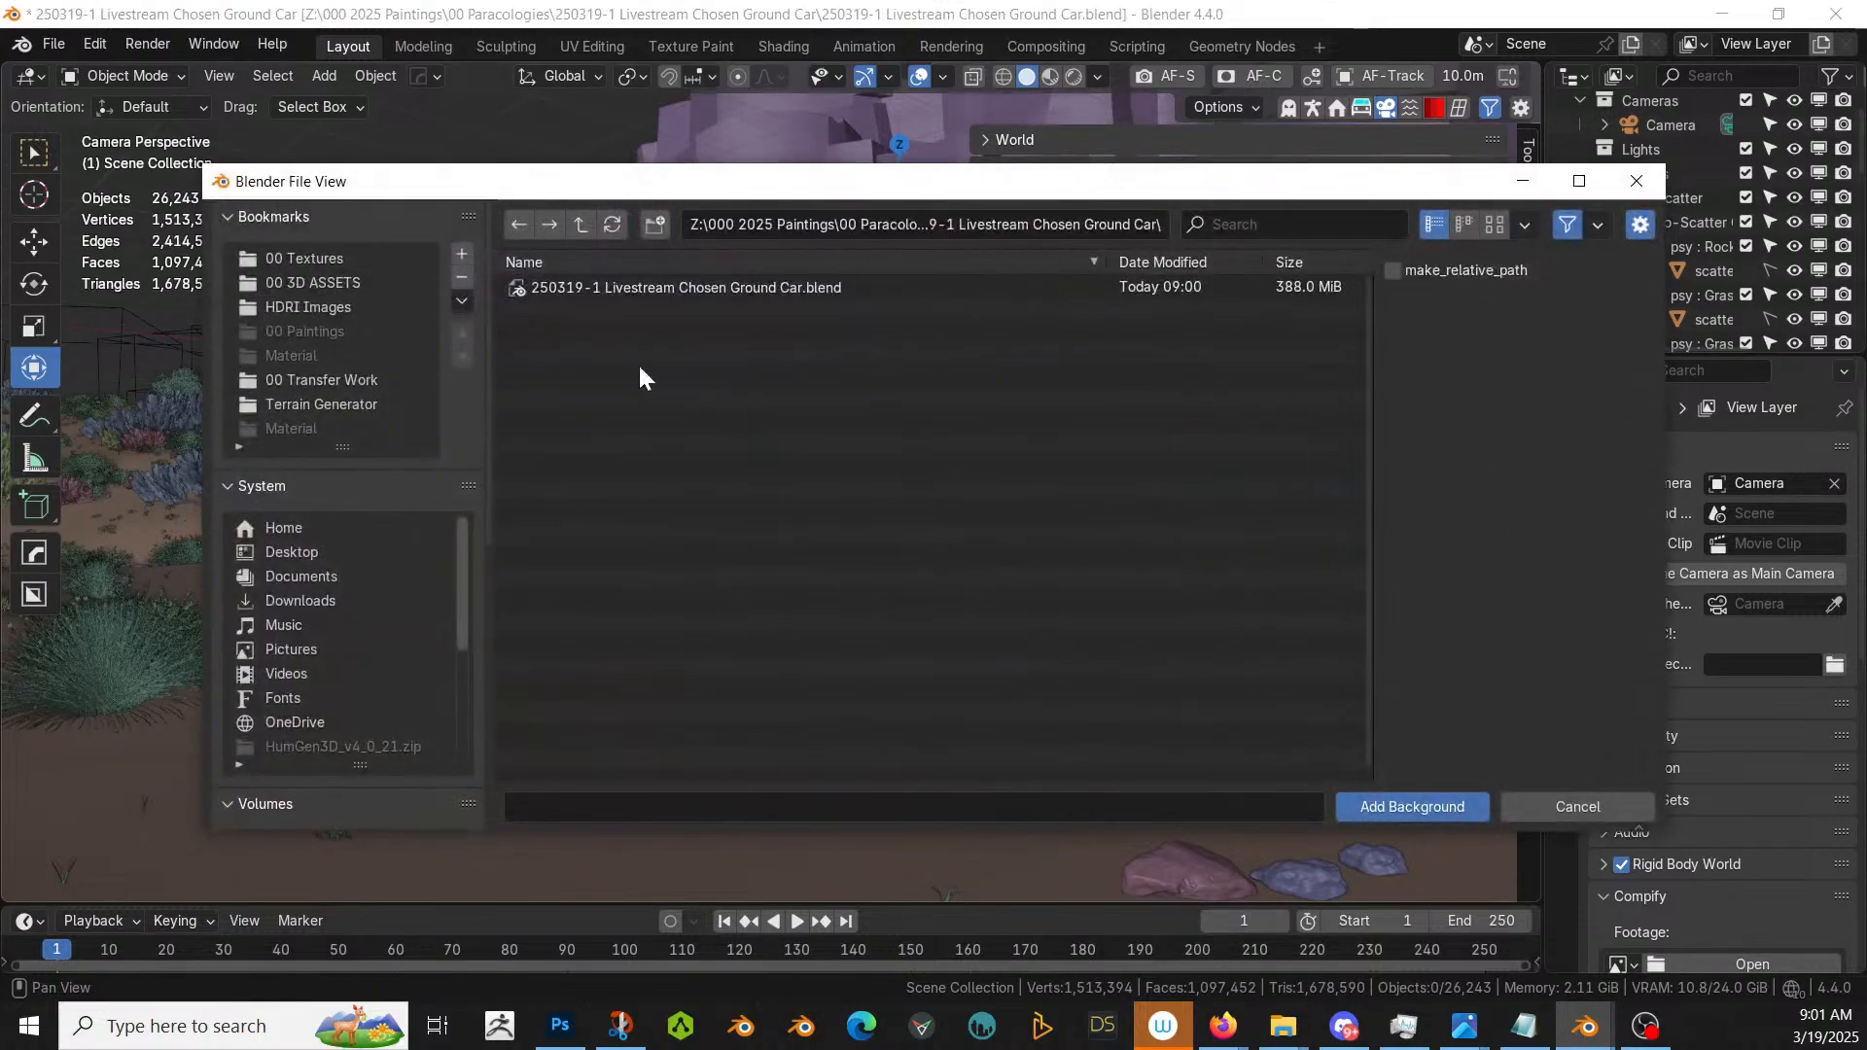
{"action": "left_click", "coordinate": [329, 304]}
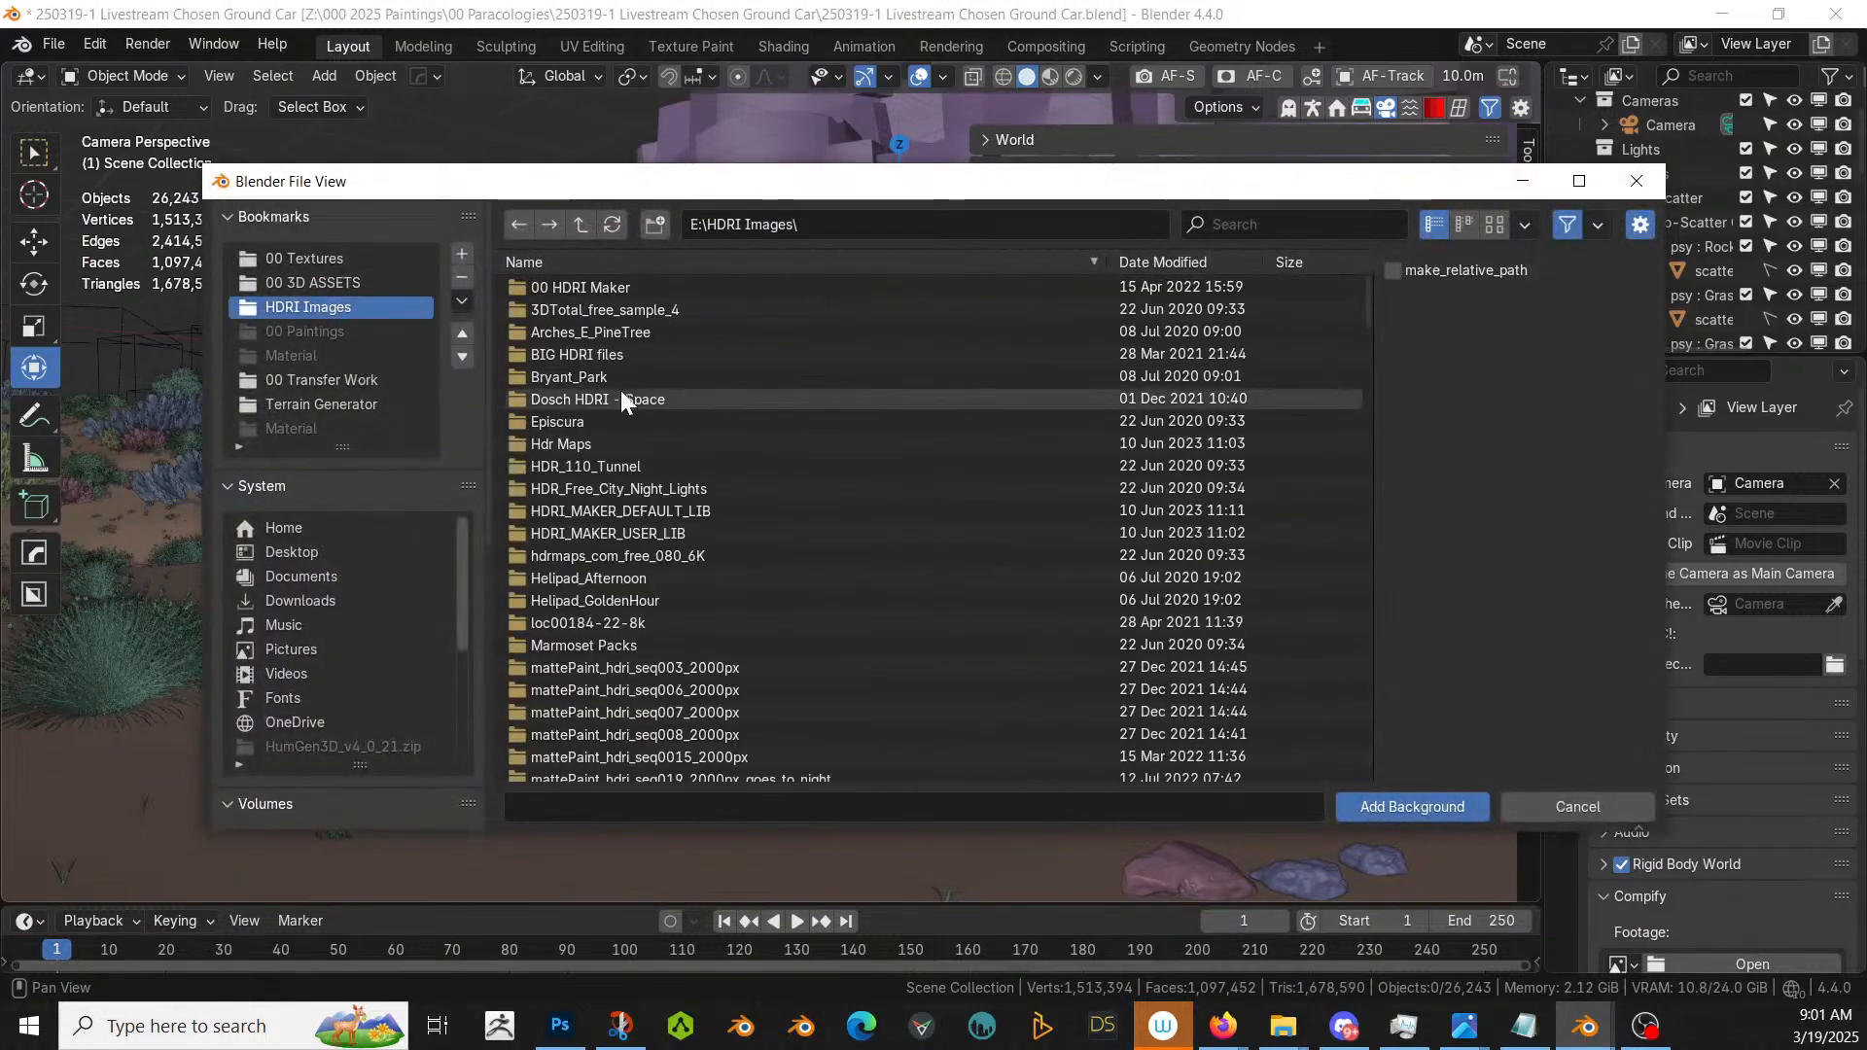
{"action": "left_click", "coordinate": [813, 261]}
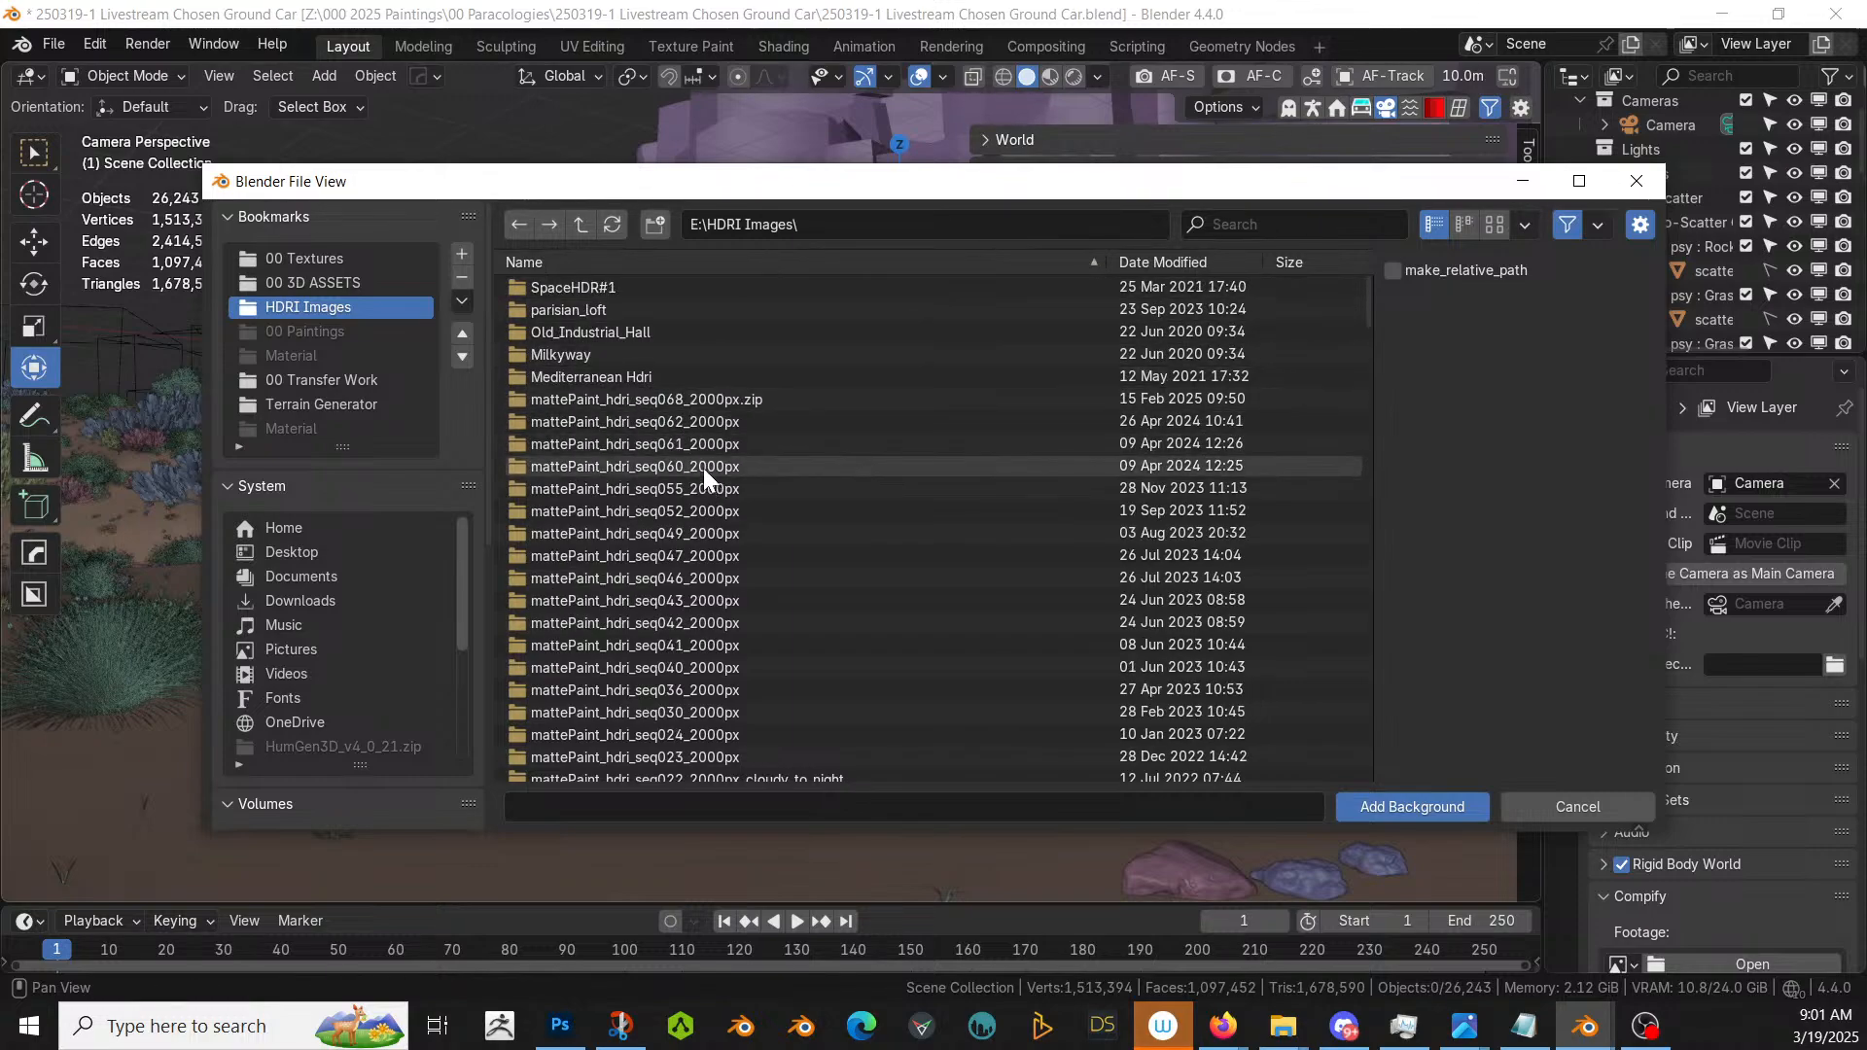
{"action": "left_click", "coordinate": [703, 469]}
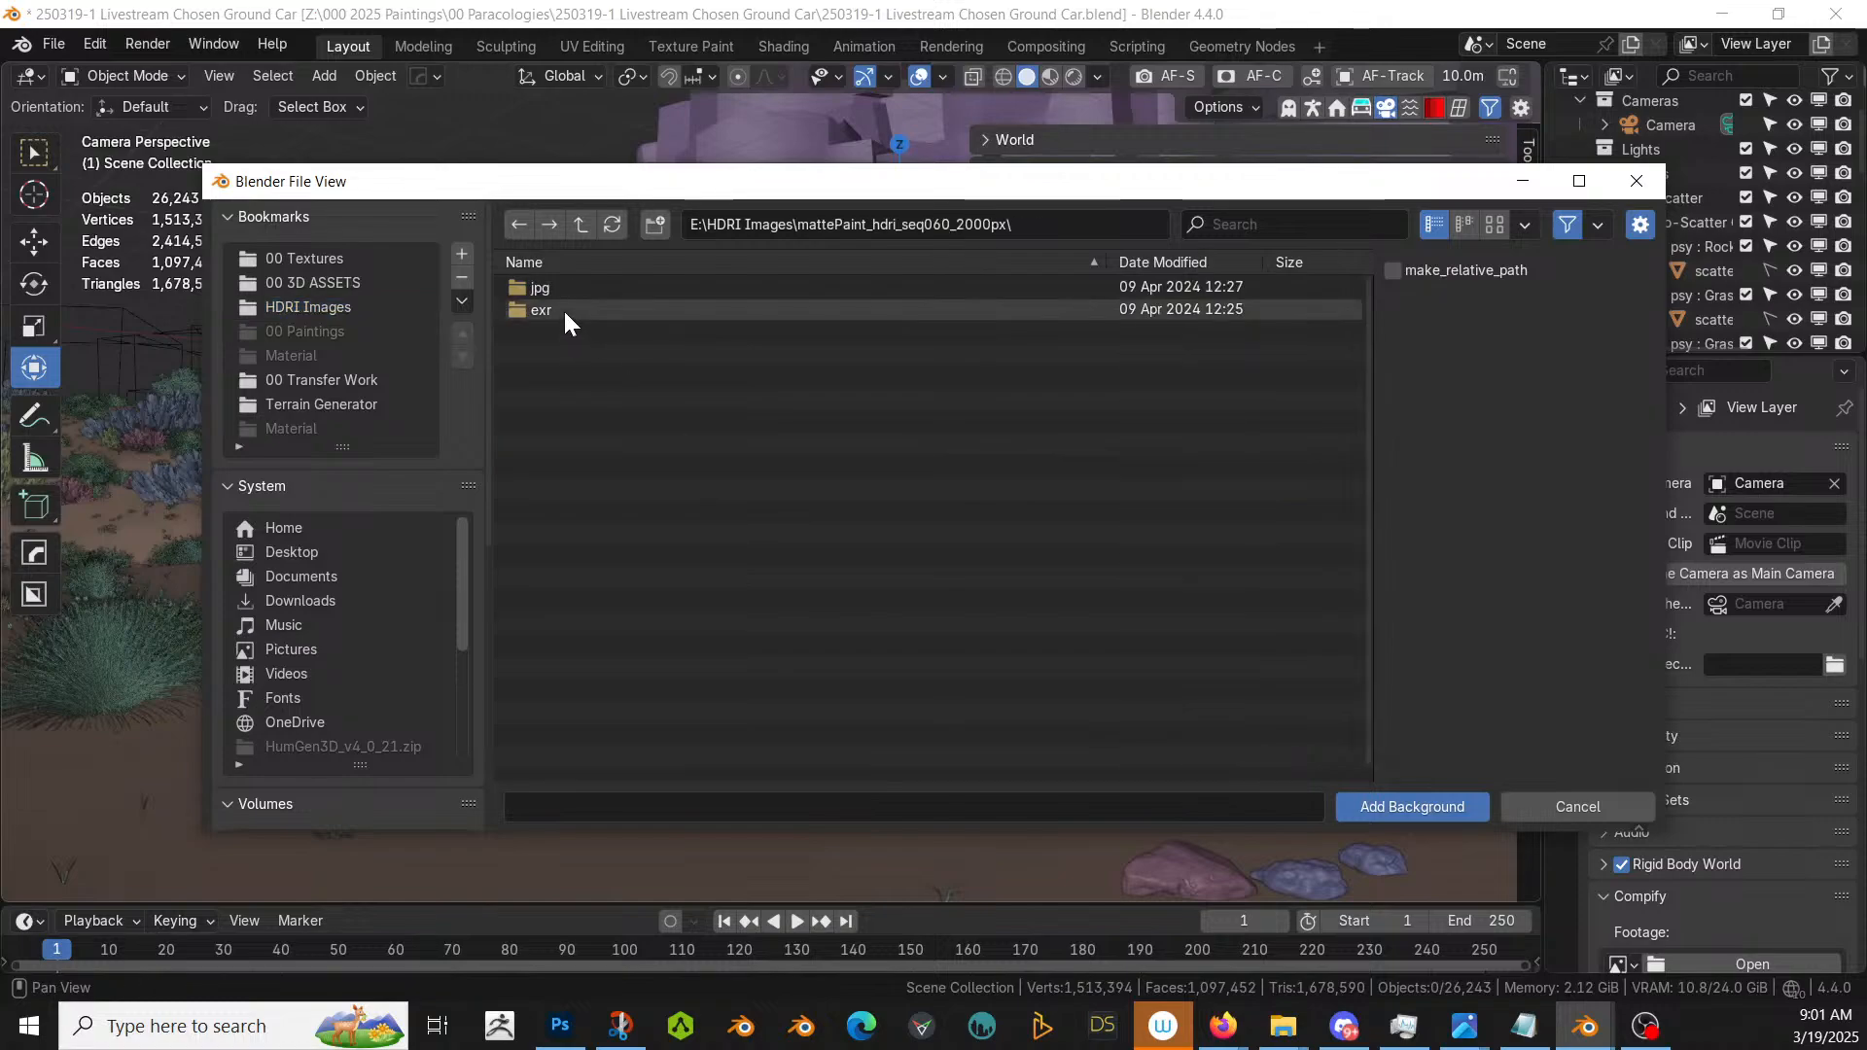
{"action": "left_click", "coordinate": [554, 308]}
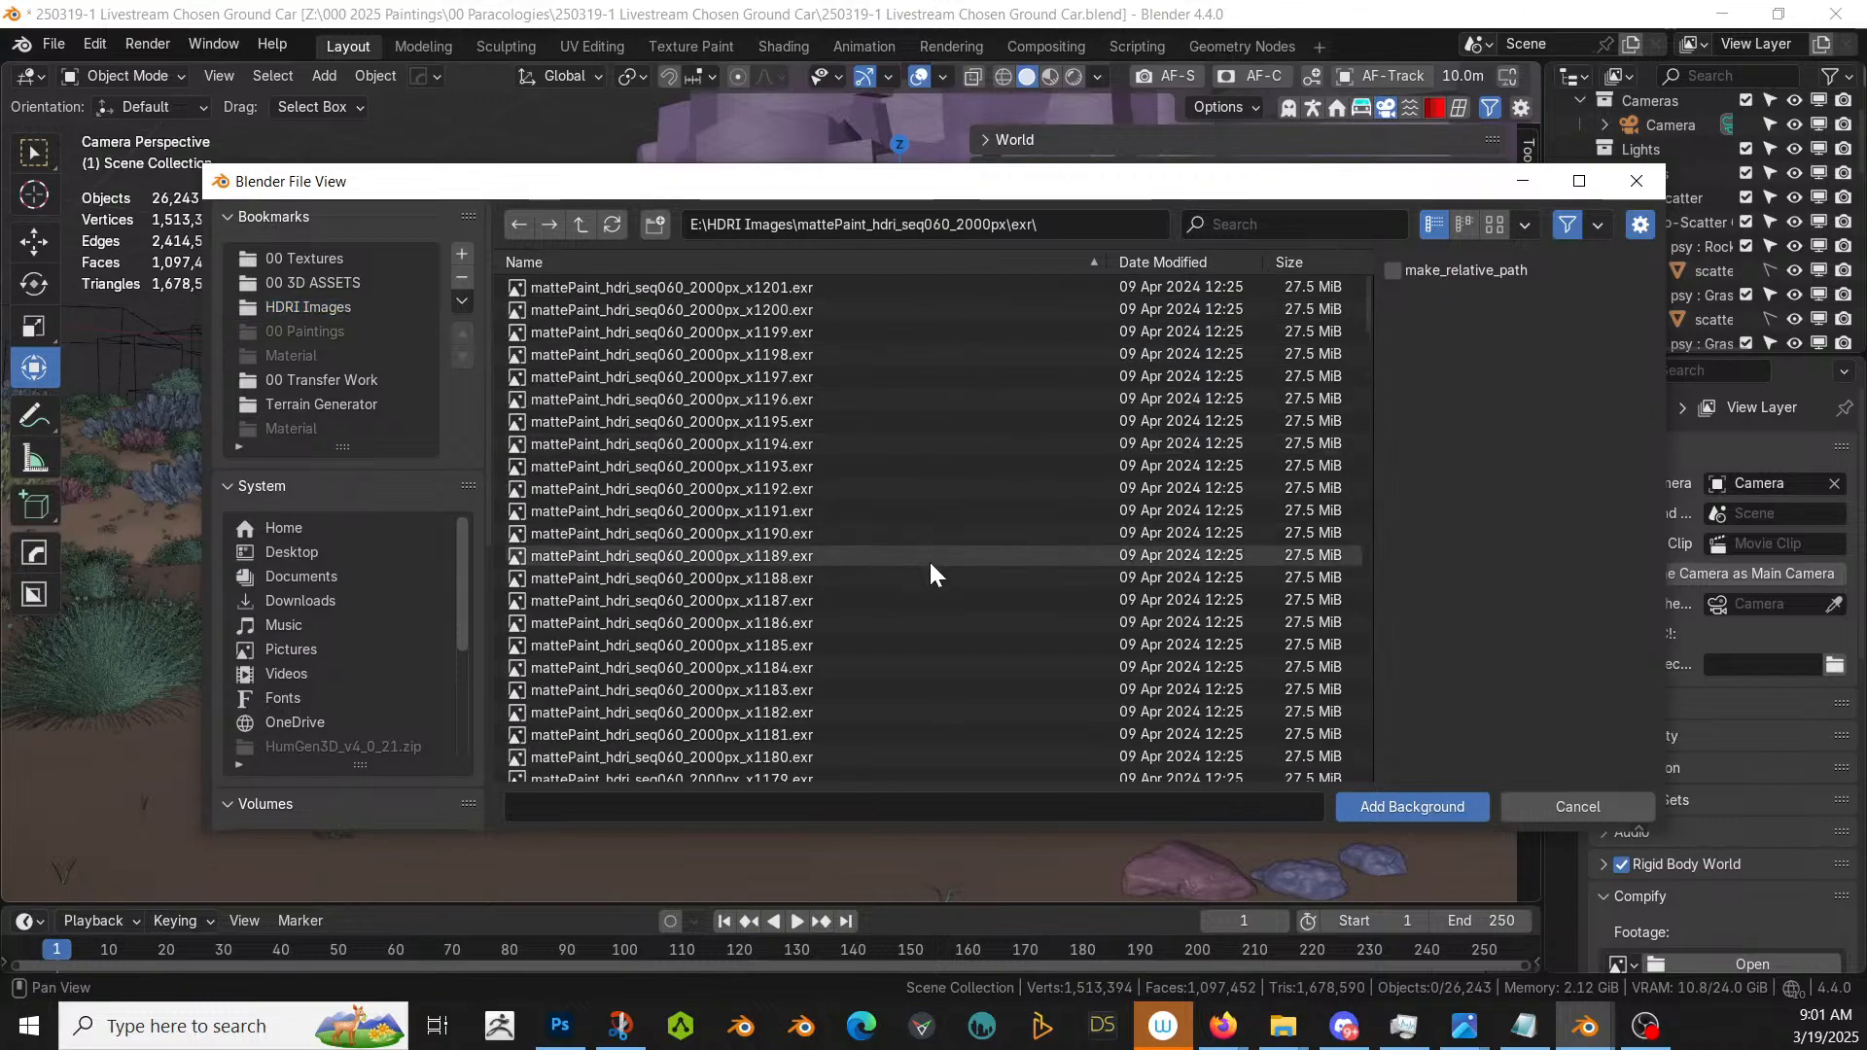
- Search the exr folder for 1050 and add mattePaint_hdri_seq060_2000px_x1050.exr as the background
{"action": "scroll", "coordinate": [930, 558], "scroll_direction": "down", "scroll_amount": 4}
{"action": "left_click", "coordinate": [1298, 231]}
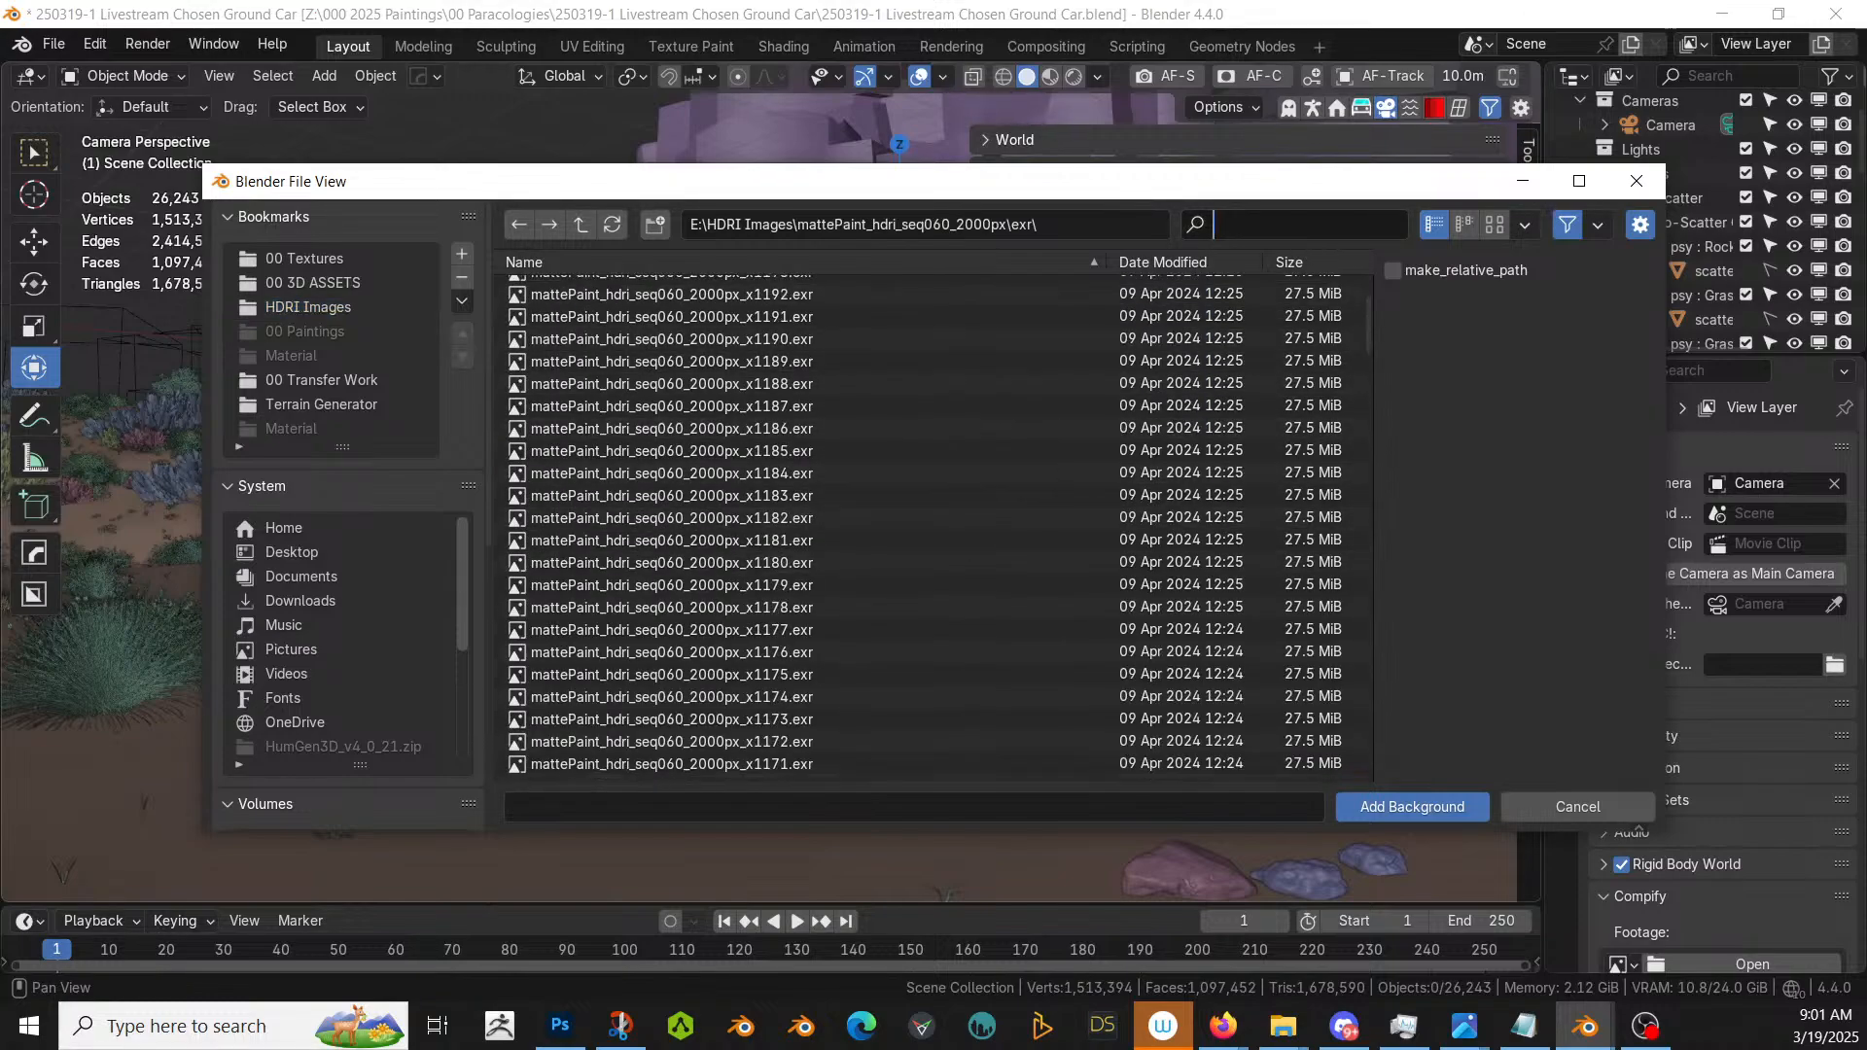
{"action": "type", "text": "1050"}
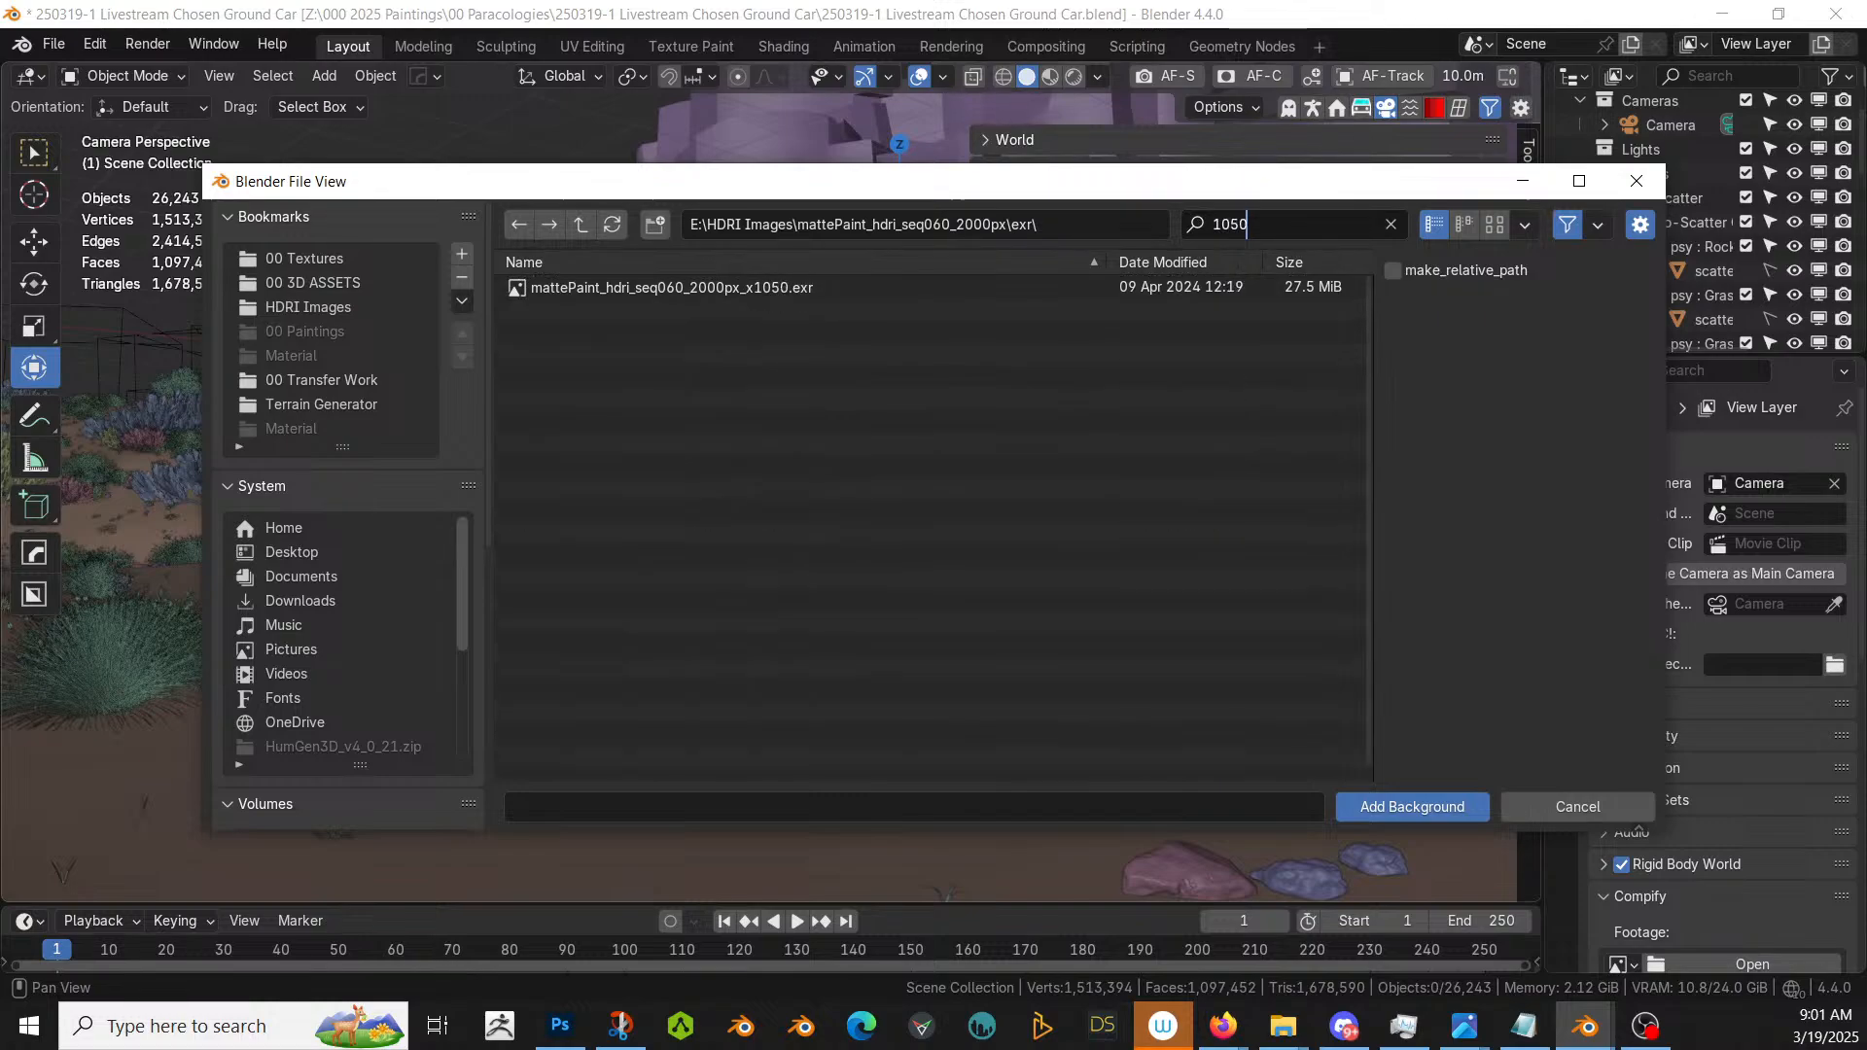
{"action": "left_click", "coordinate": [782, 286]}
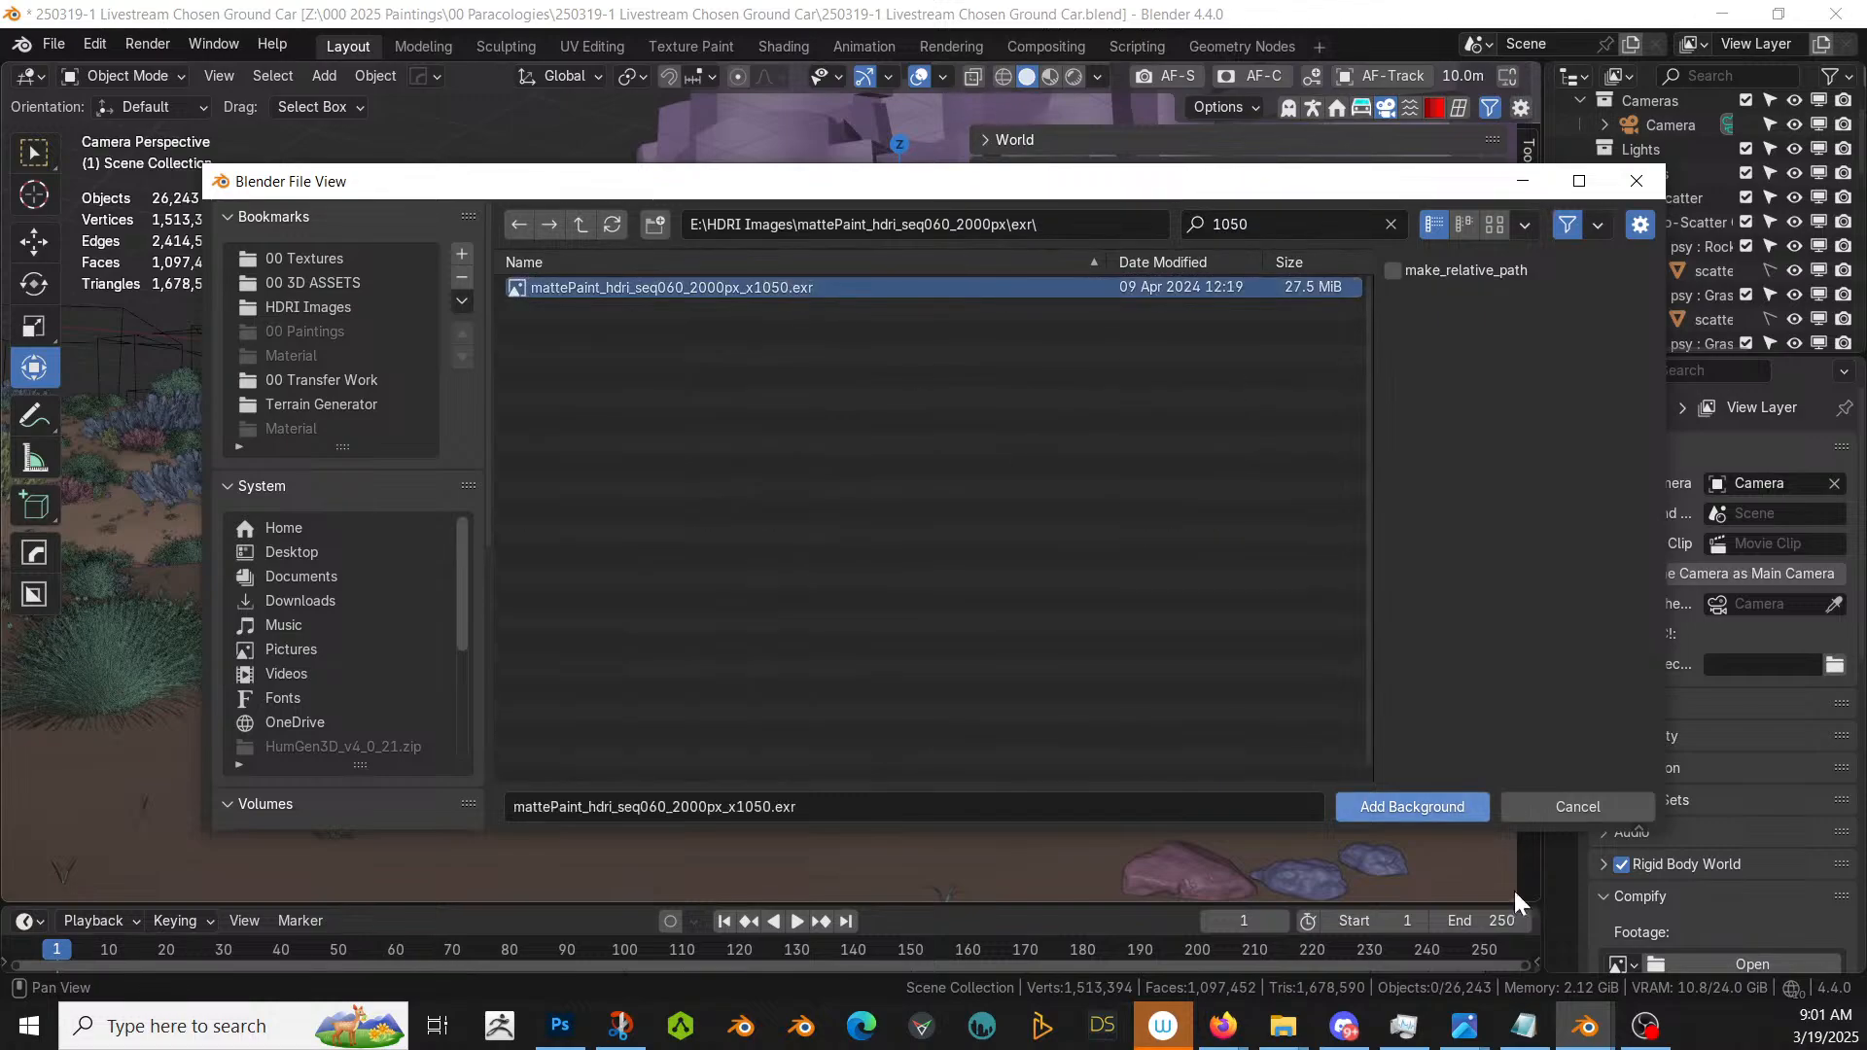
{"action": "left_click", "coordinate": [1439, 811]}
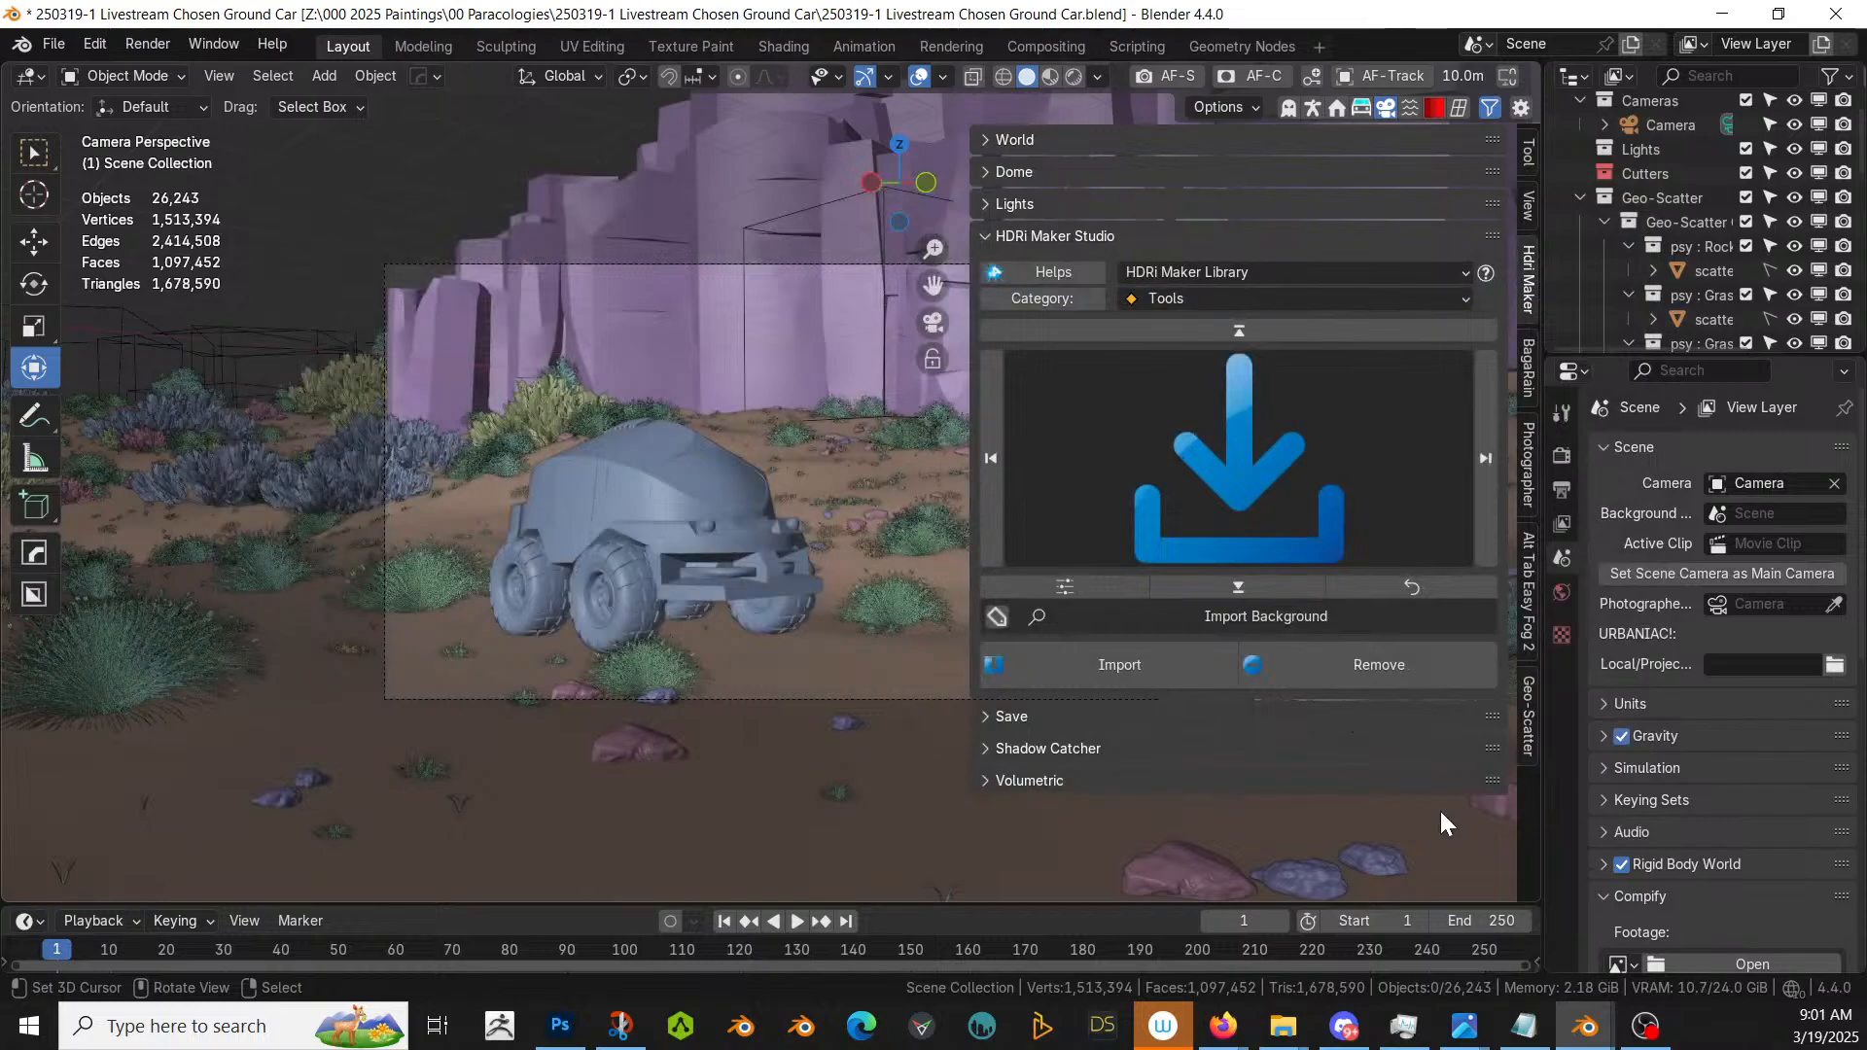
- Switch the viewport to Rendered shading, inspect the lit terrain and car from the camera, and expand the HDRi Maker World settings
{"action": "middle_click_drag", "start_coordinate": [293, 453], "coordinate": [480, 494]}
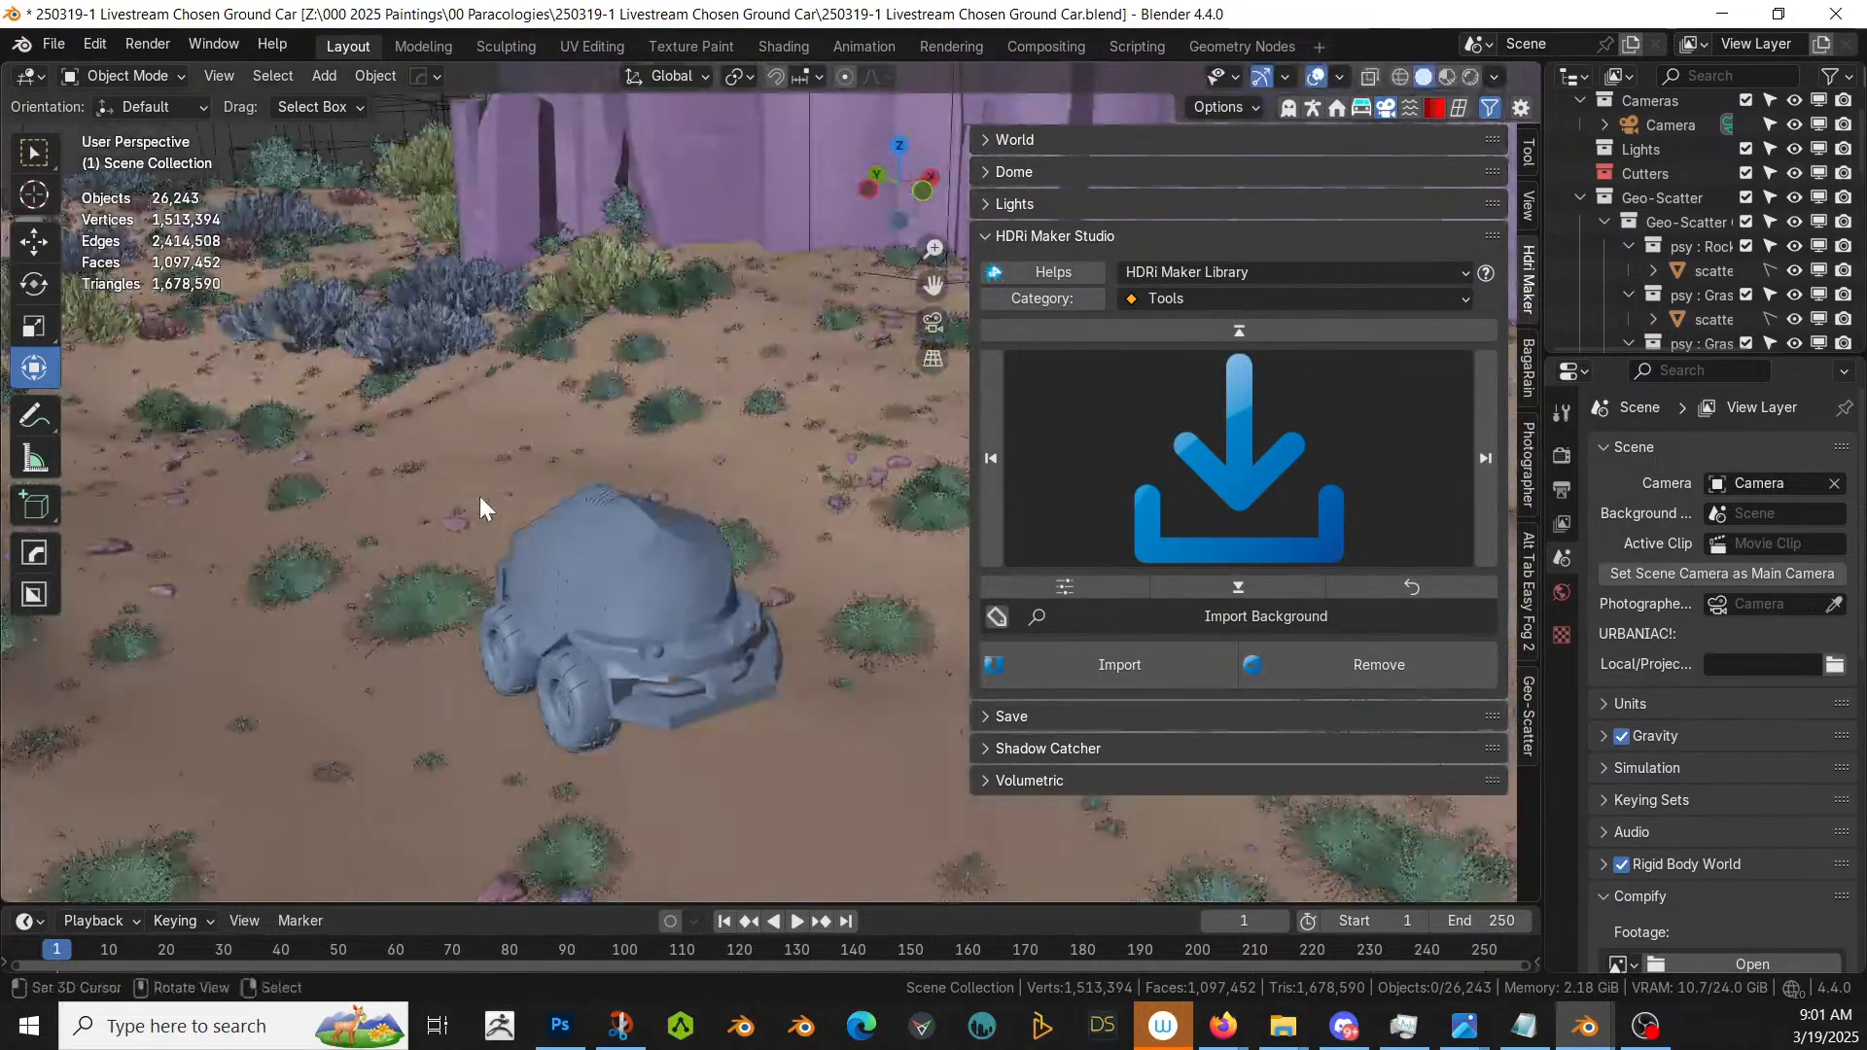
{"action": "key", "text": "z"}
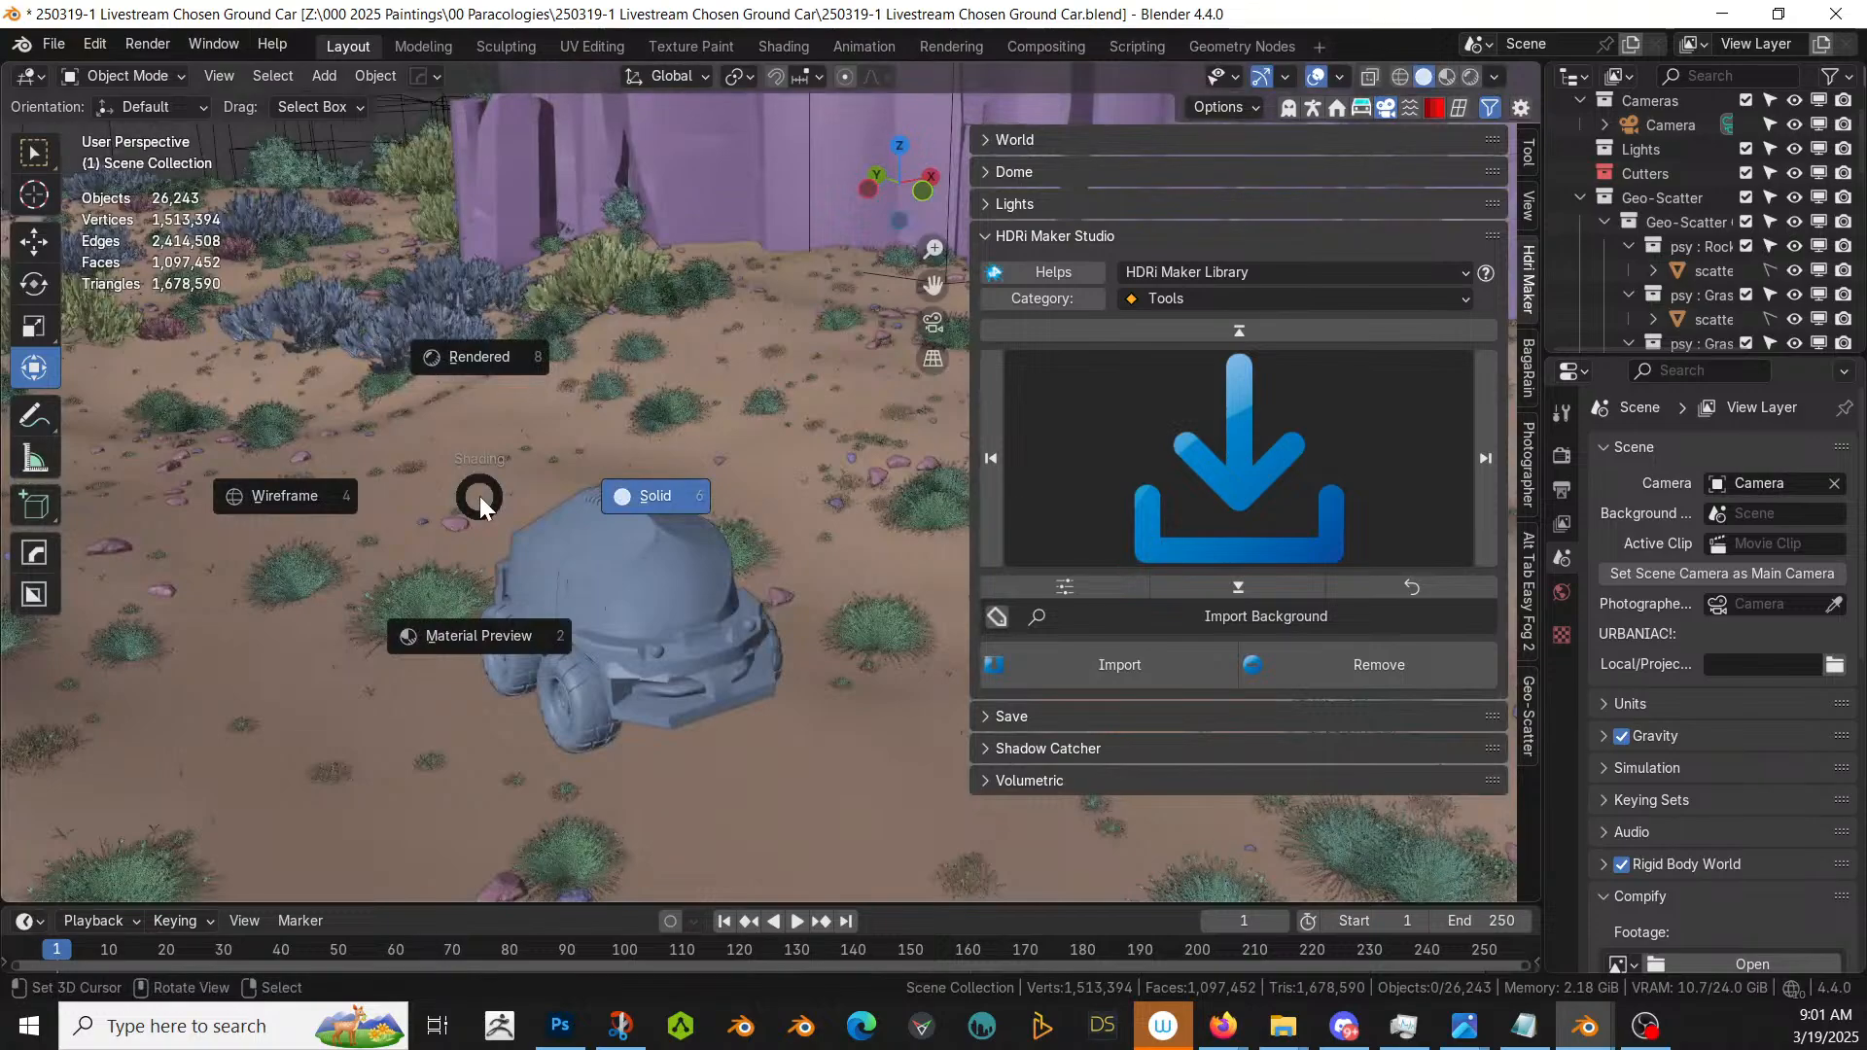
{"action": "key", "text": "8"}
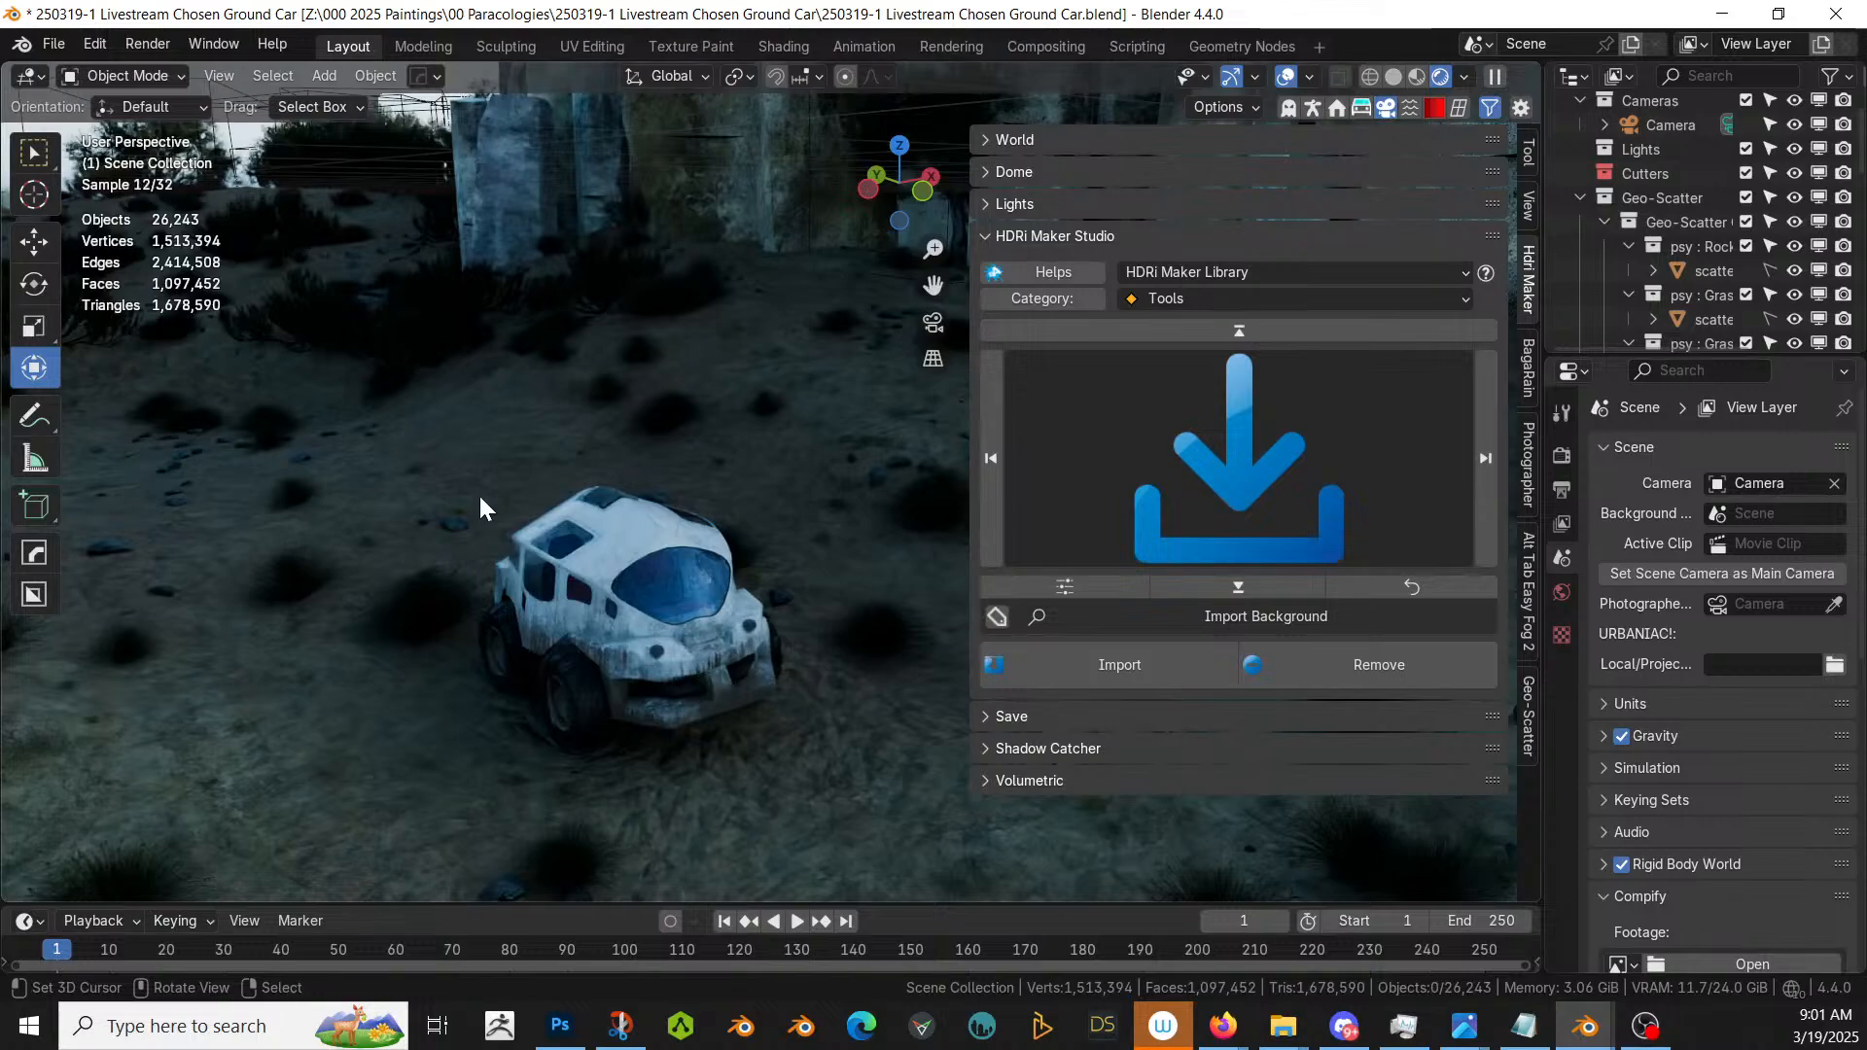
{"action": "scroll", "coordinate": [478, 493], "scroll_direction": "down", "scroll_amount": 6}
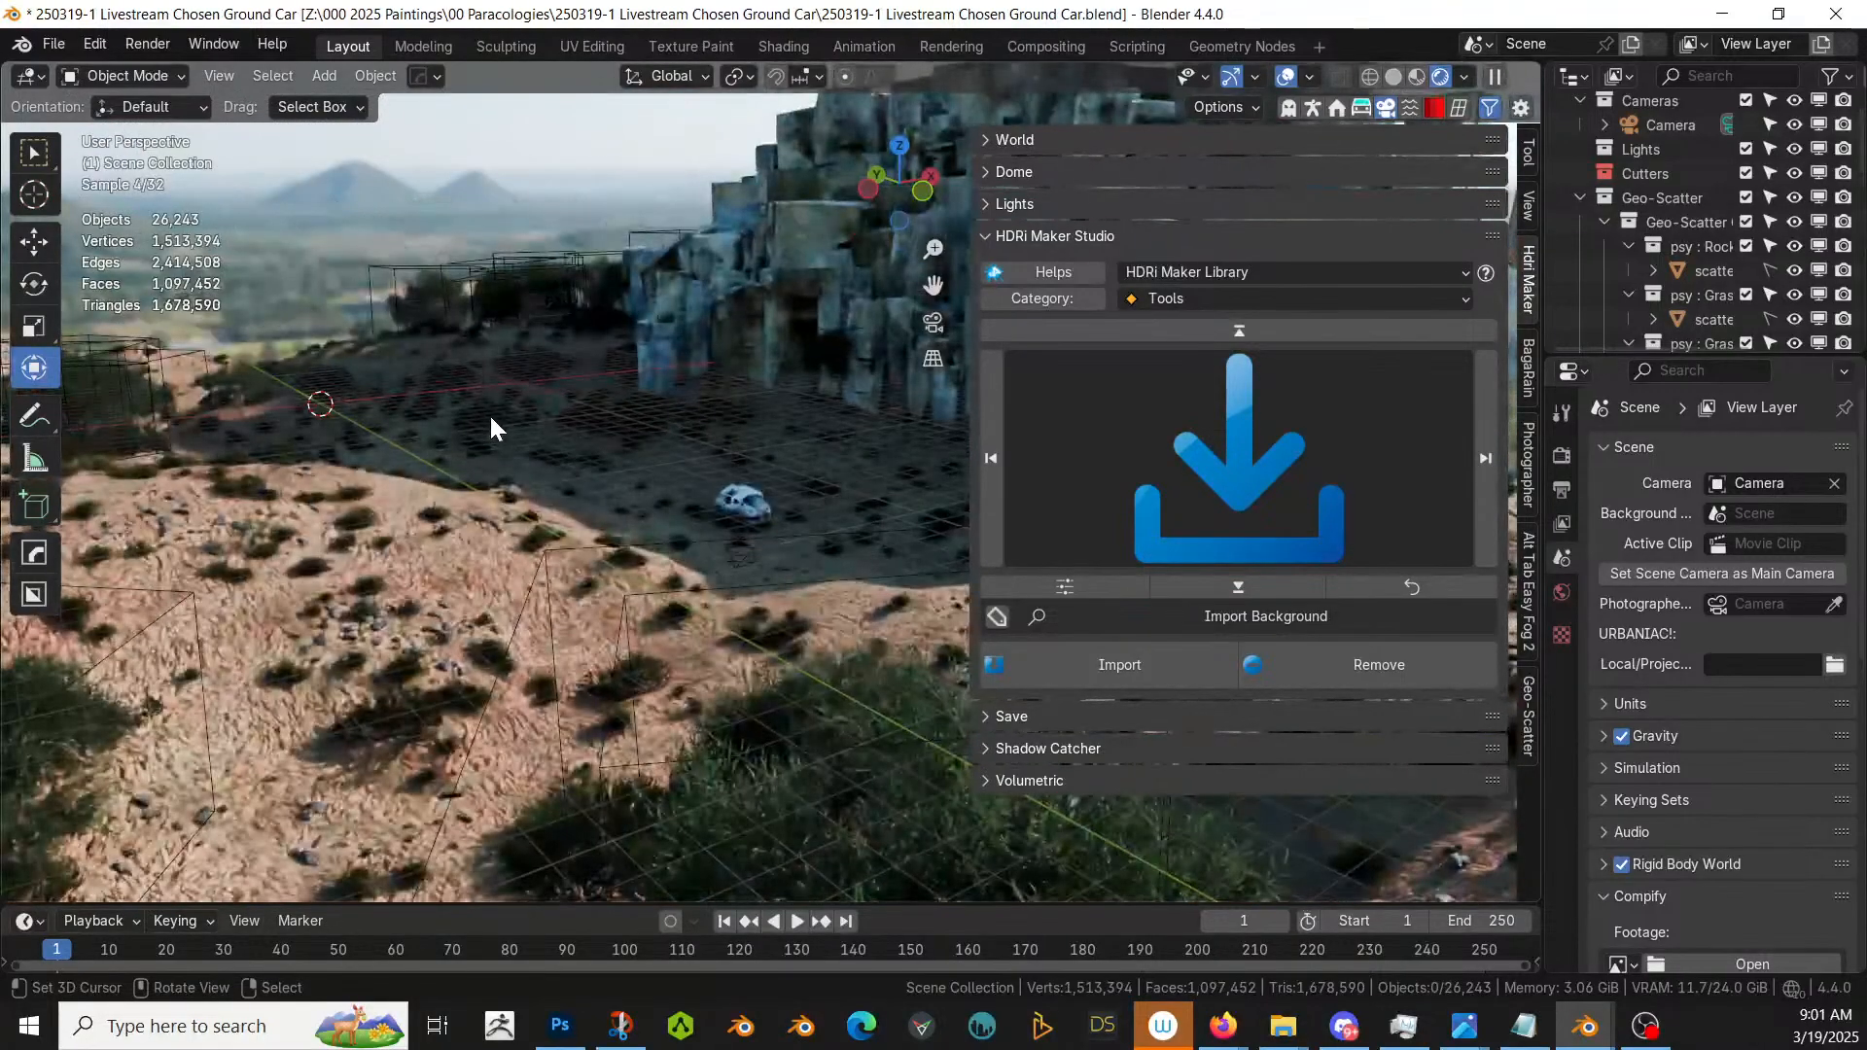
{"action": "scroll", "coordinate": [491, 420], "scroll_direction": "up", "scroll_amount": 6}
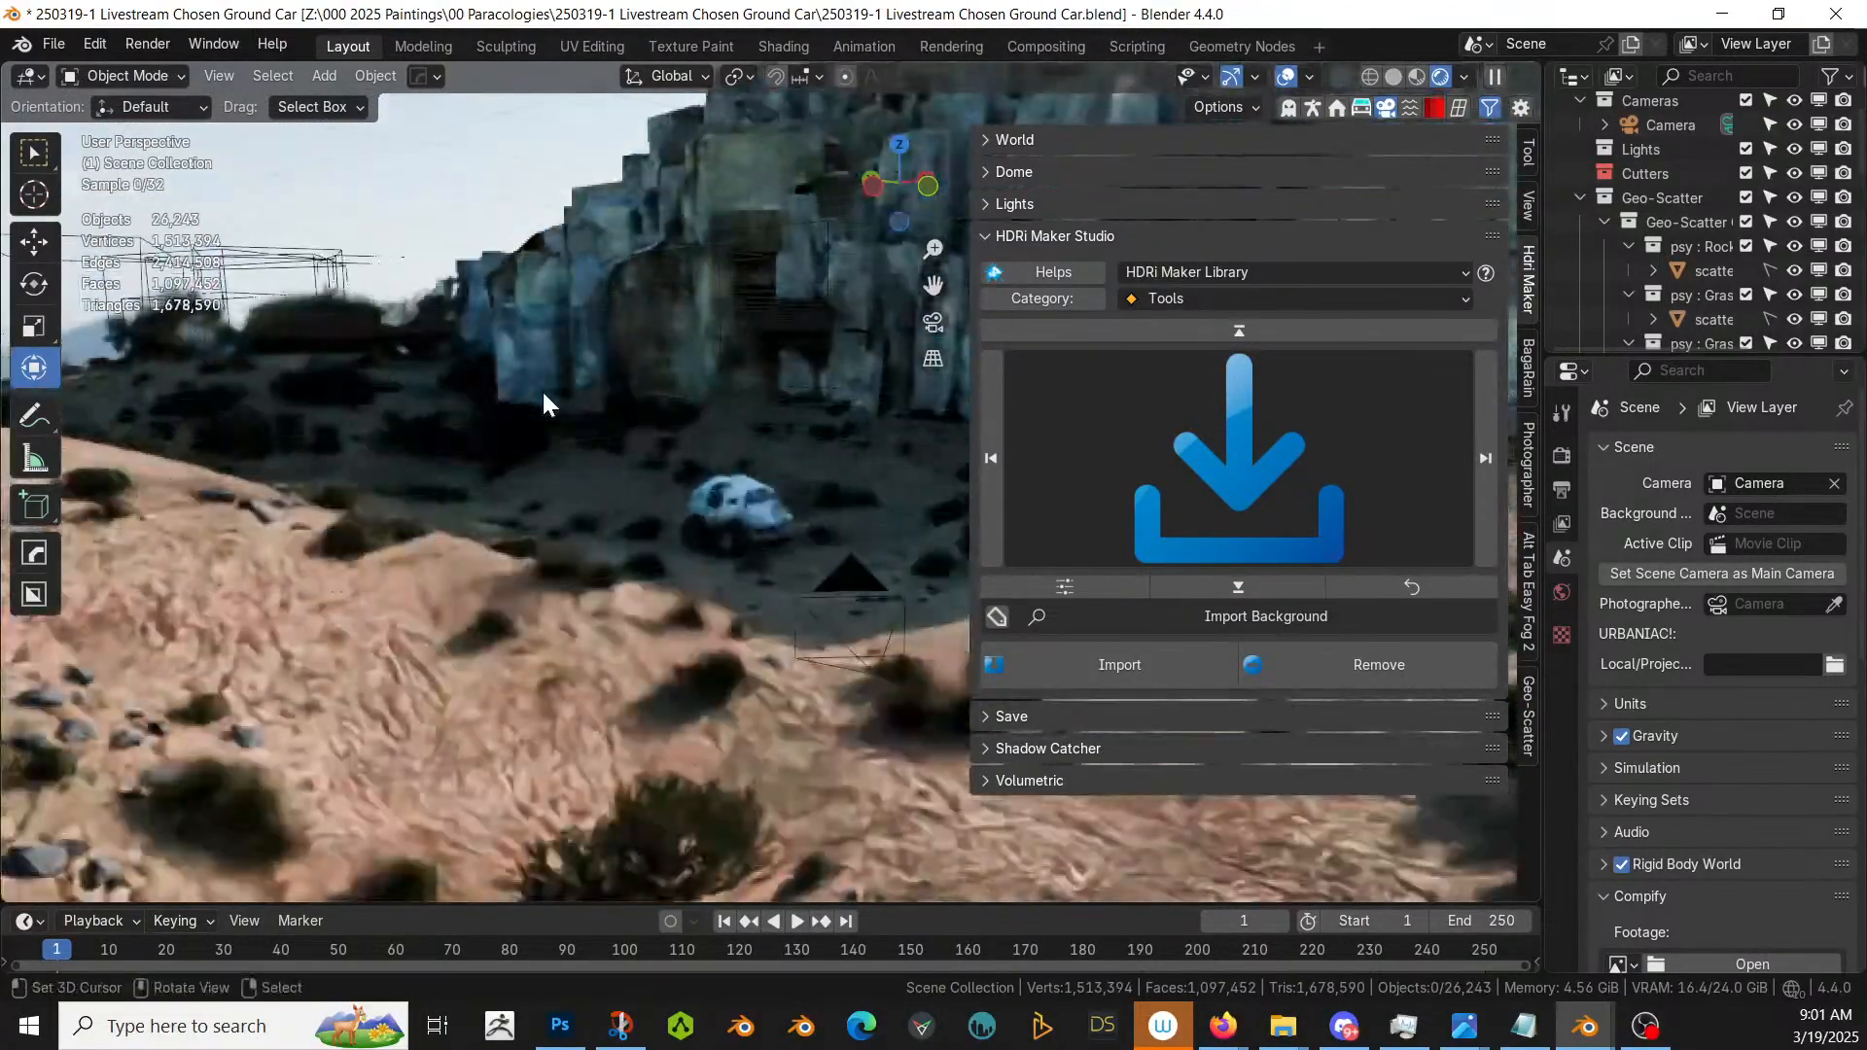
{"action": "key", "text": "KP_0"}
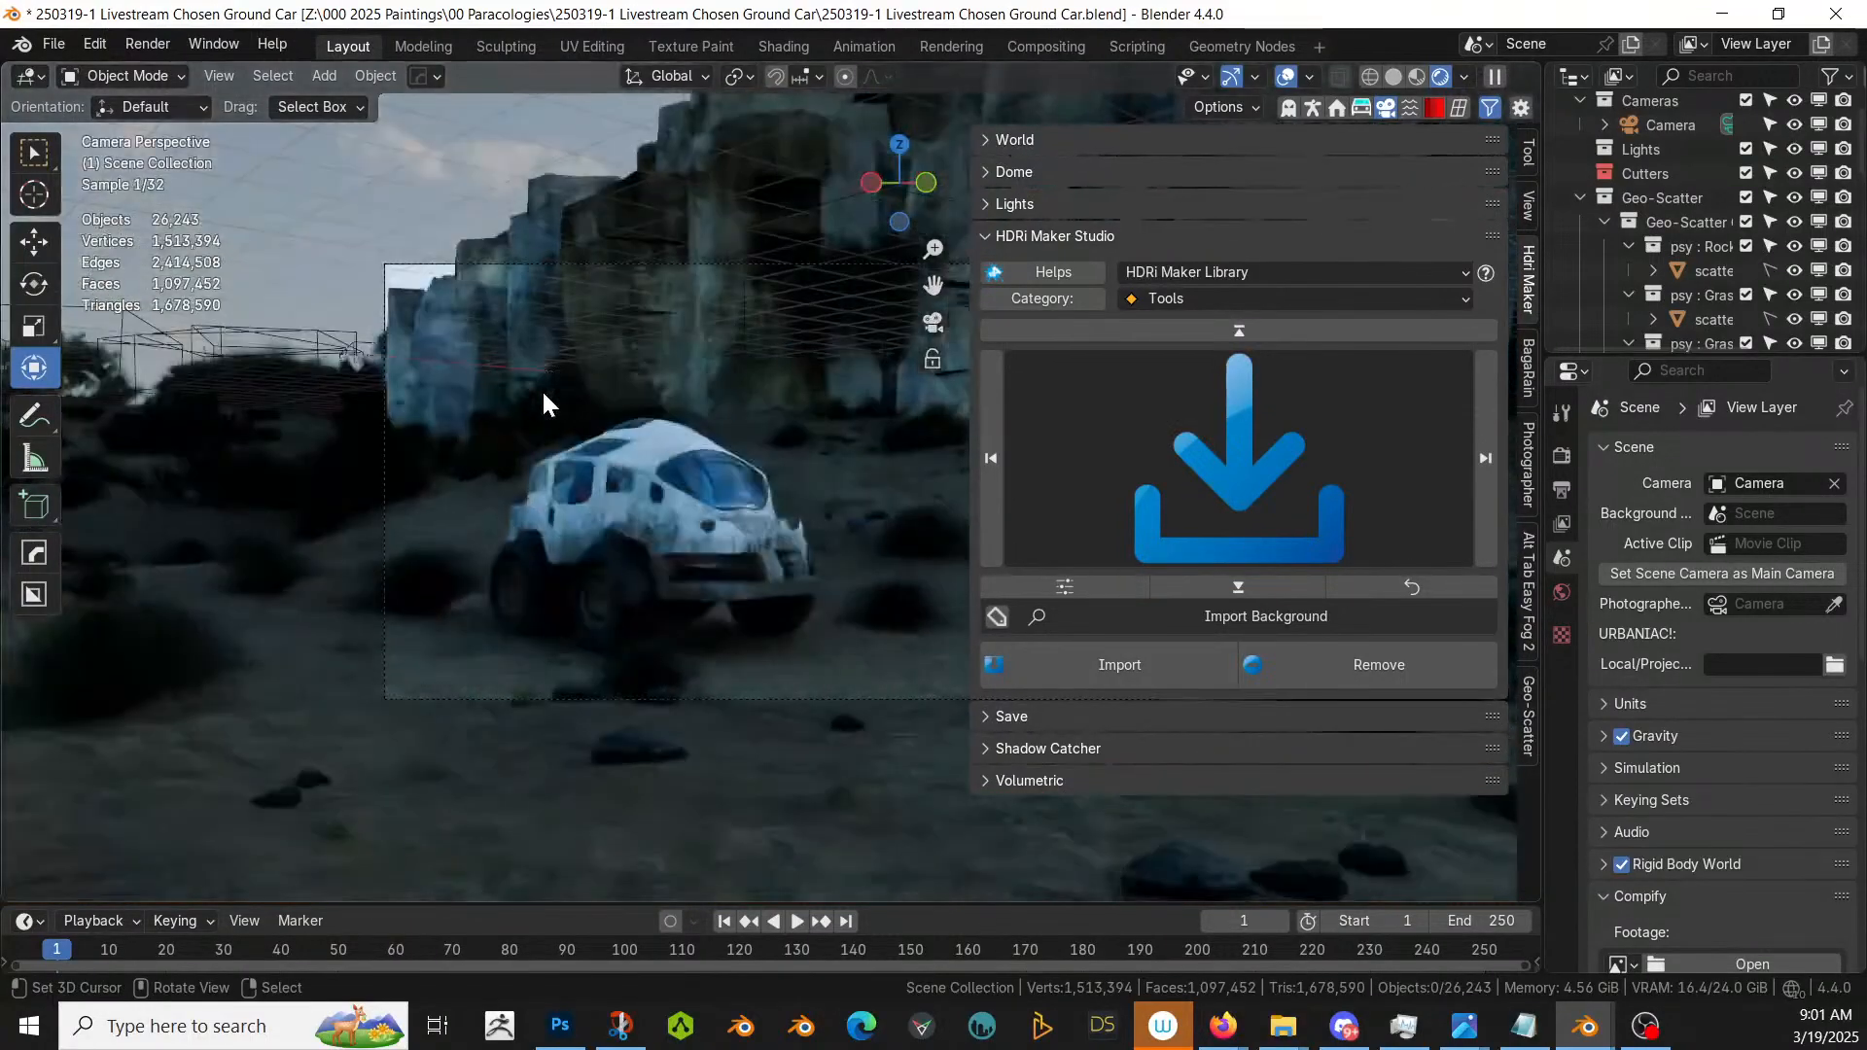
{"action": "scroll", "coordinate": [540, 394], "scroll_direction": "down", "scroll_amount": 3}
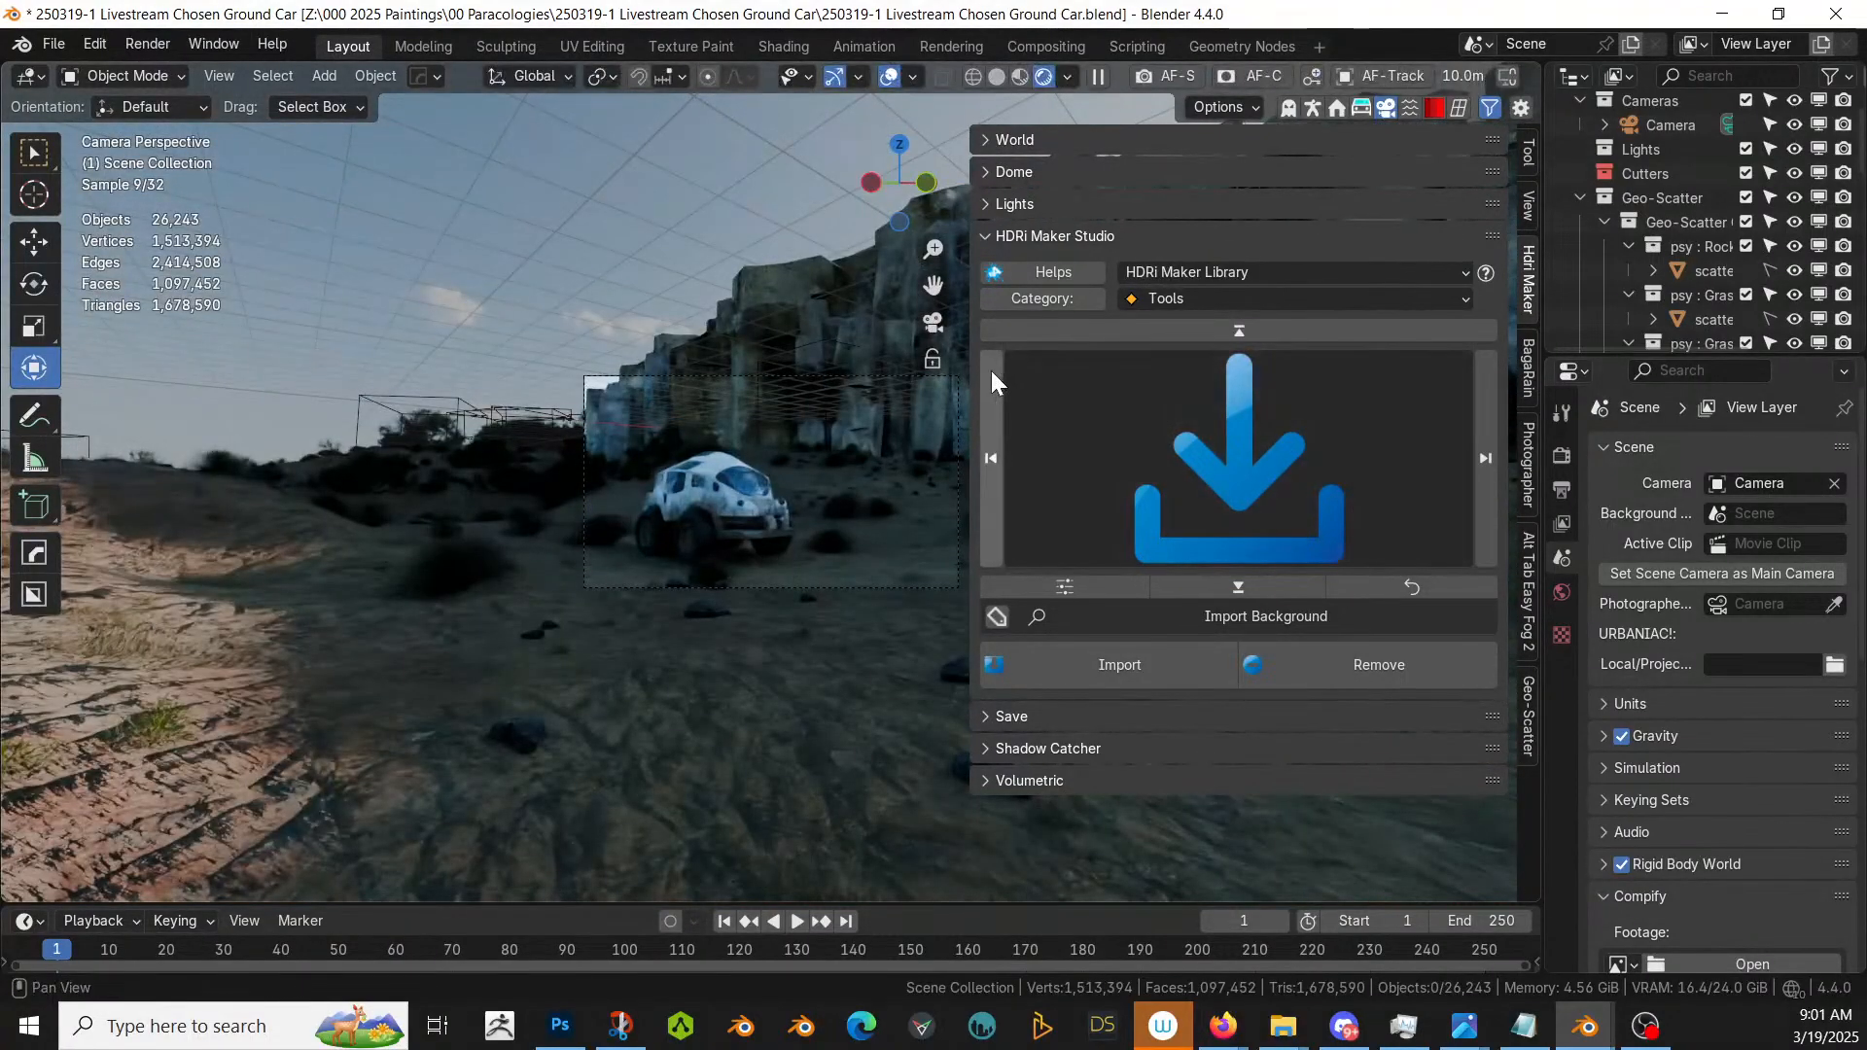
{"action": "left_click", "coordinate": [996, 139]}
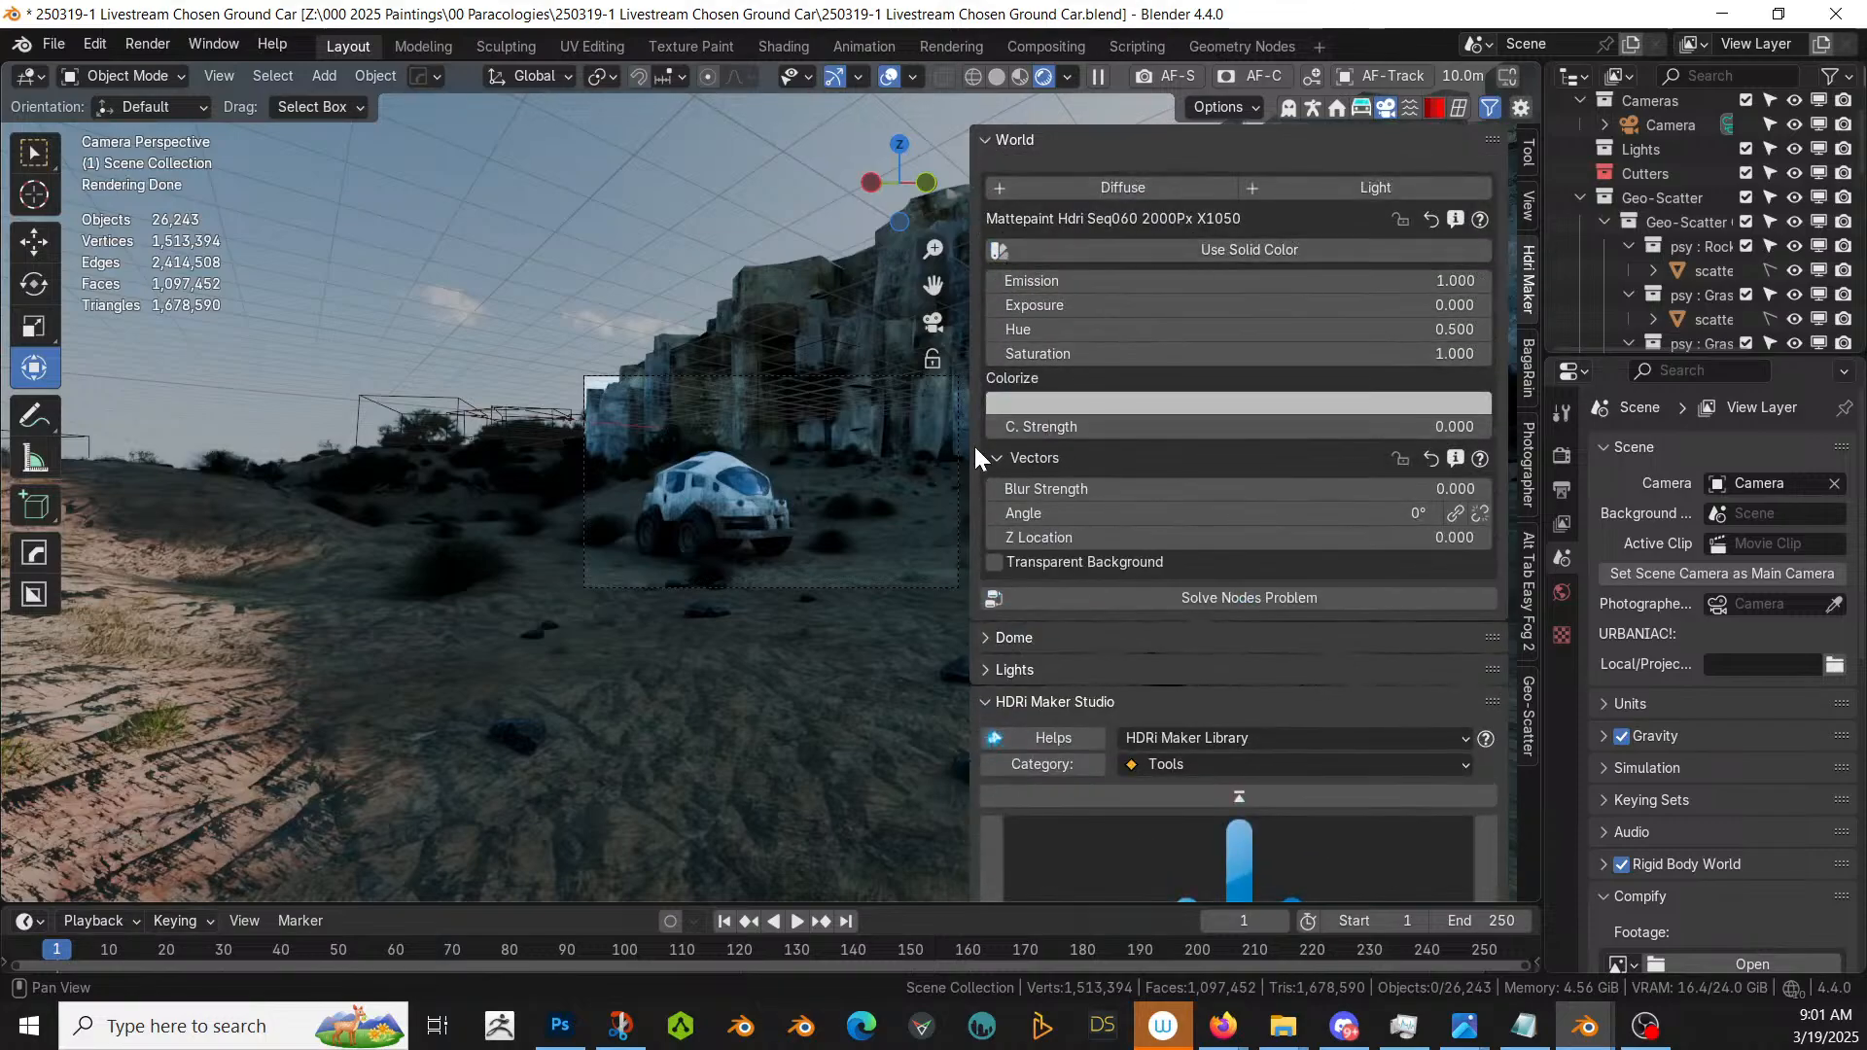
{"action": "scroll", "coordinate": [808, 483], "scroll_direction": "up", "scroll_amount": 3}
{"action": "middle_click_drag", "start_coordinate": [809, 482], "coordinate": [560, 521], "text": "shift"}
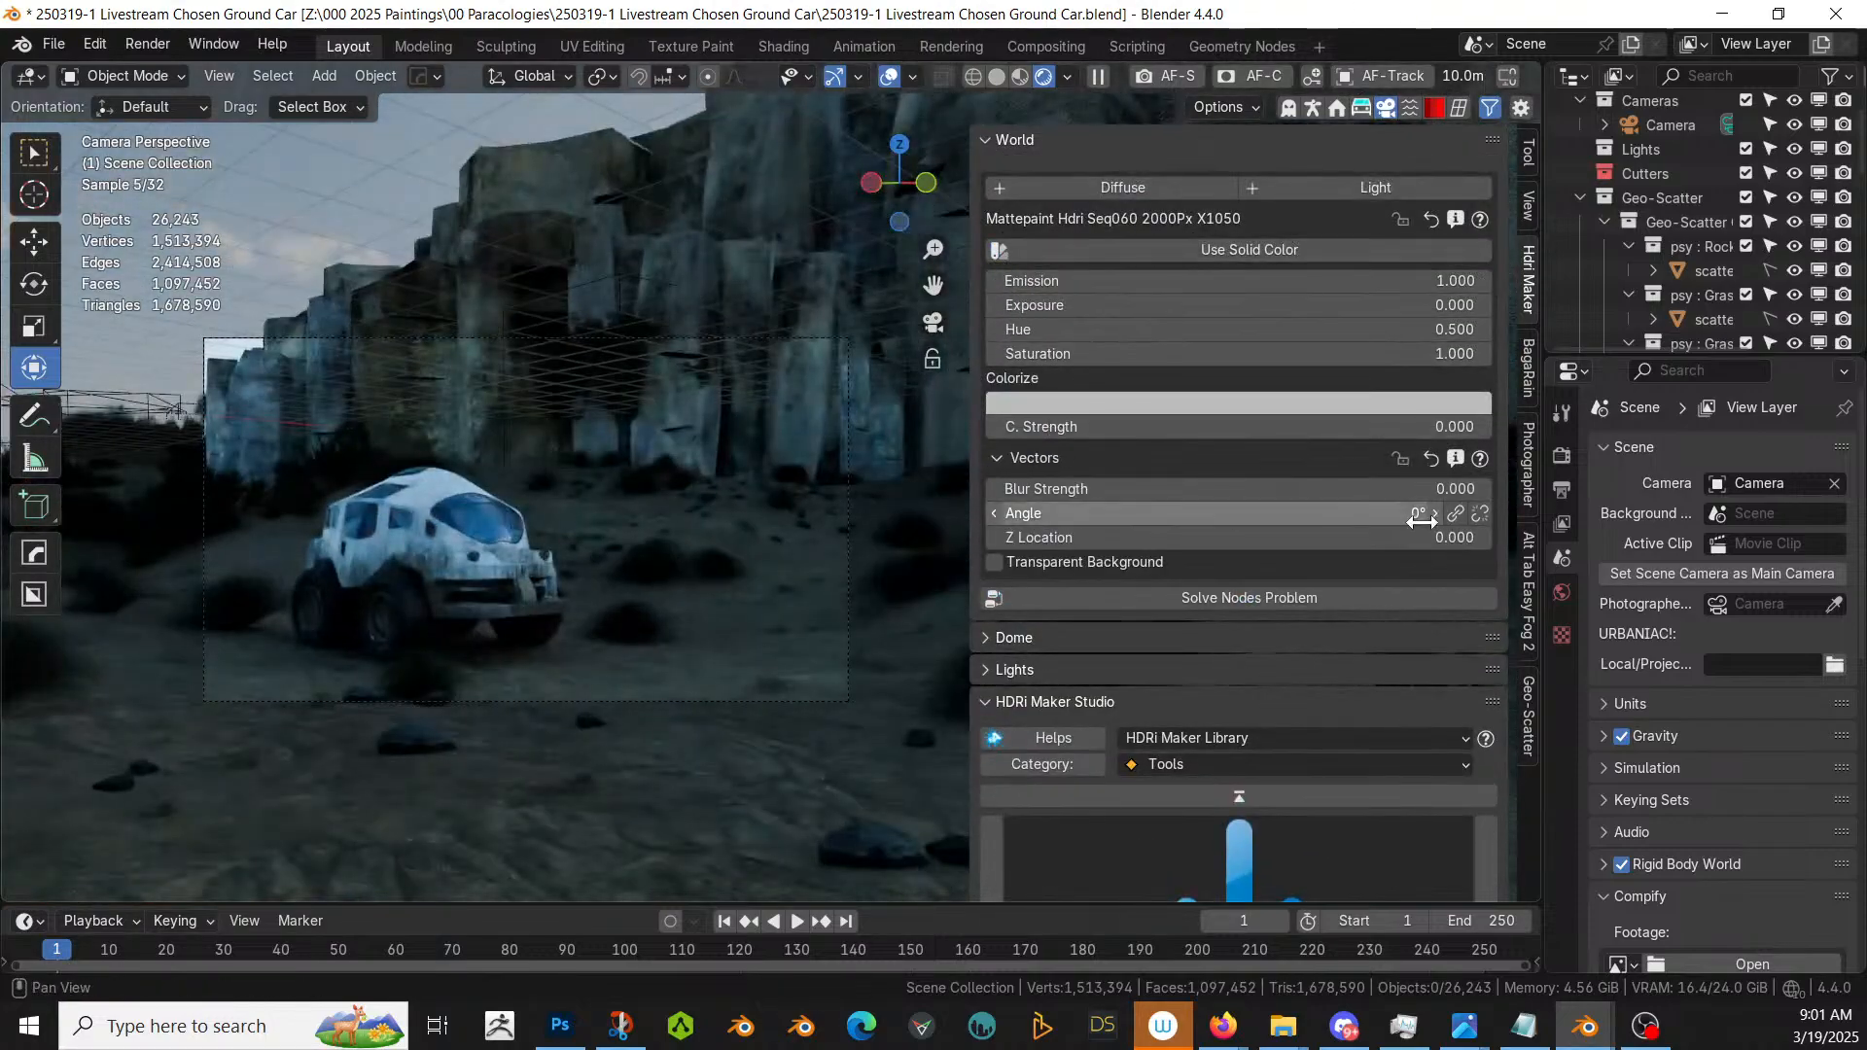
- Set the scene camera's type to Alexa 65 in the Photographer add-on
{"action": "left_click", "coordinate": [1532, 491]}
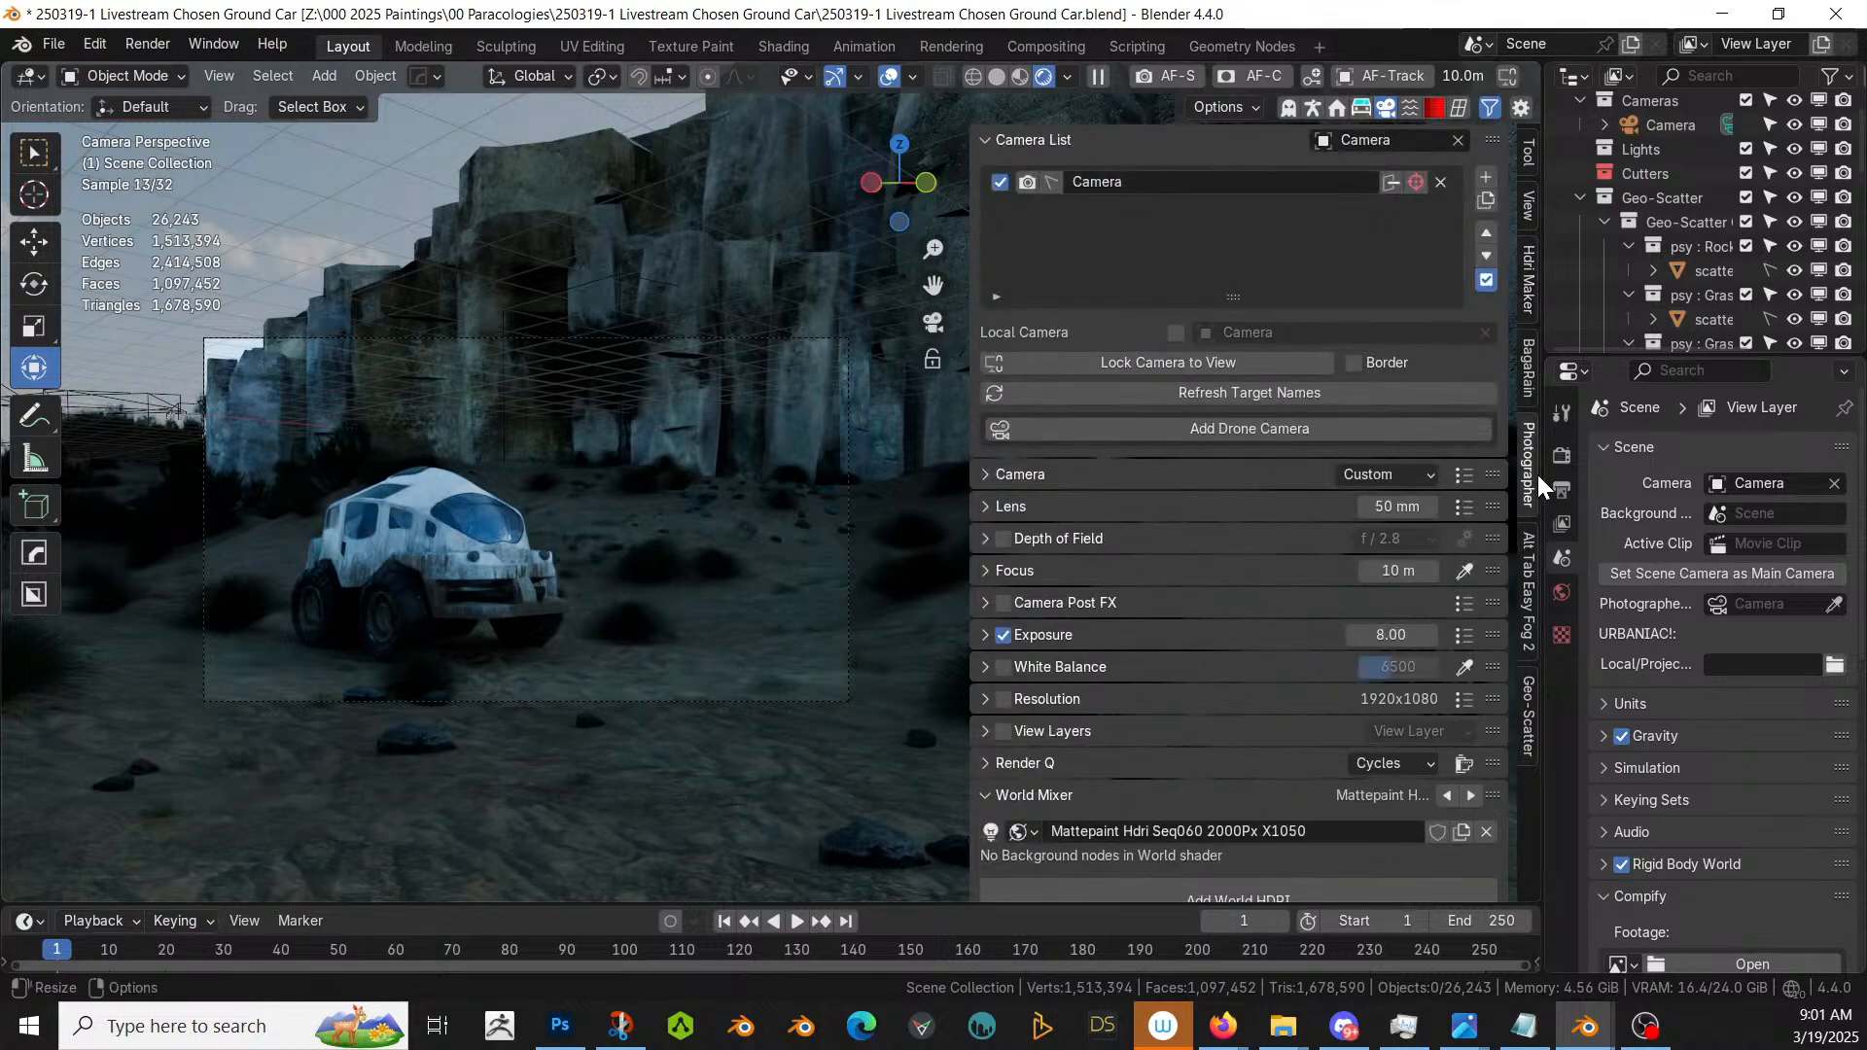
{"action": "left_click", "coordinate": [1445, 469]}
{"action": "left_click", "coordinate": [1472, 243]}
{"action": "left_click", "coordinate": [1369, 477]}
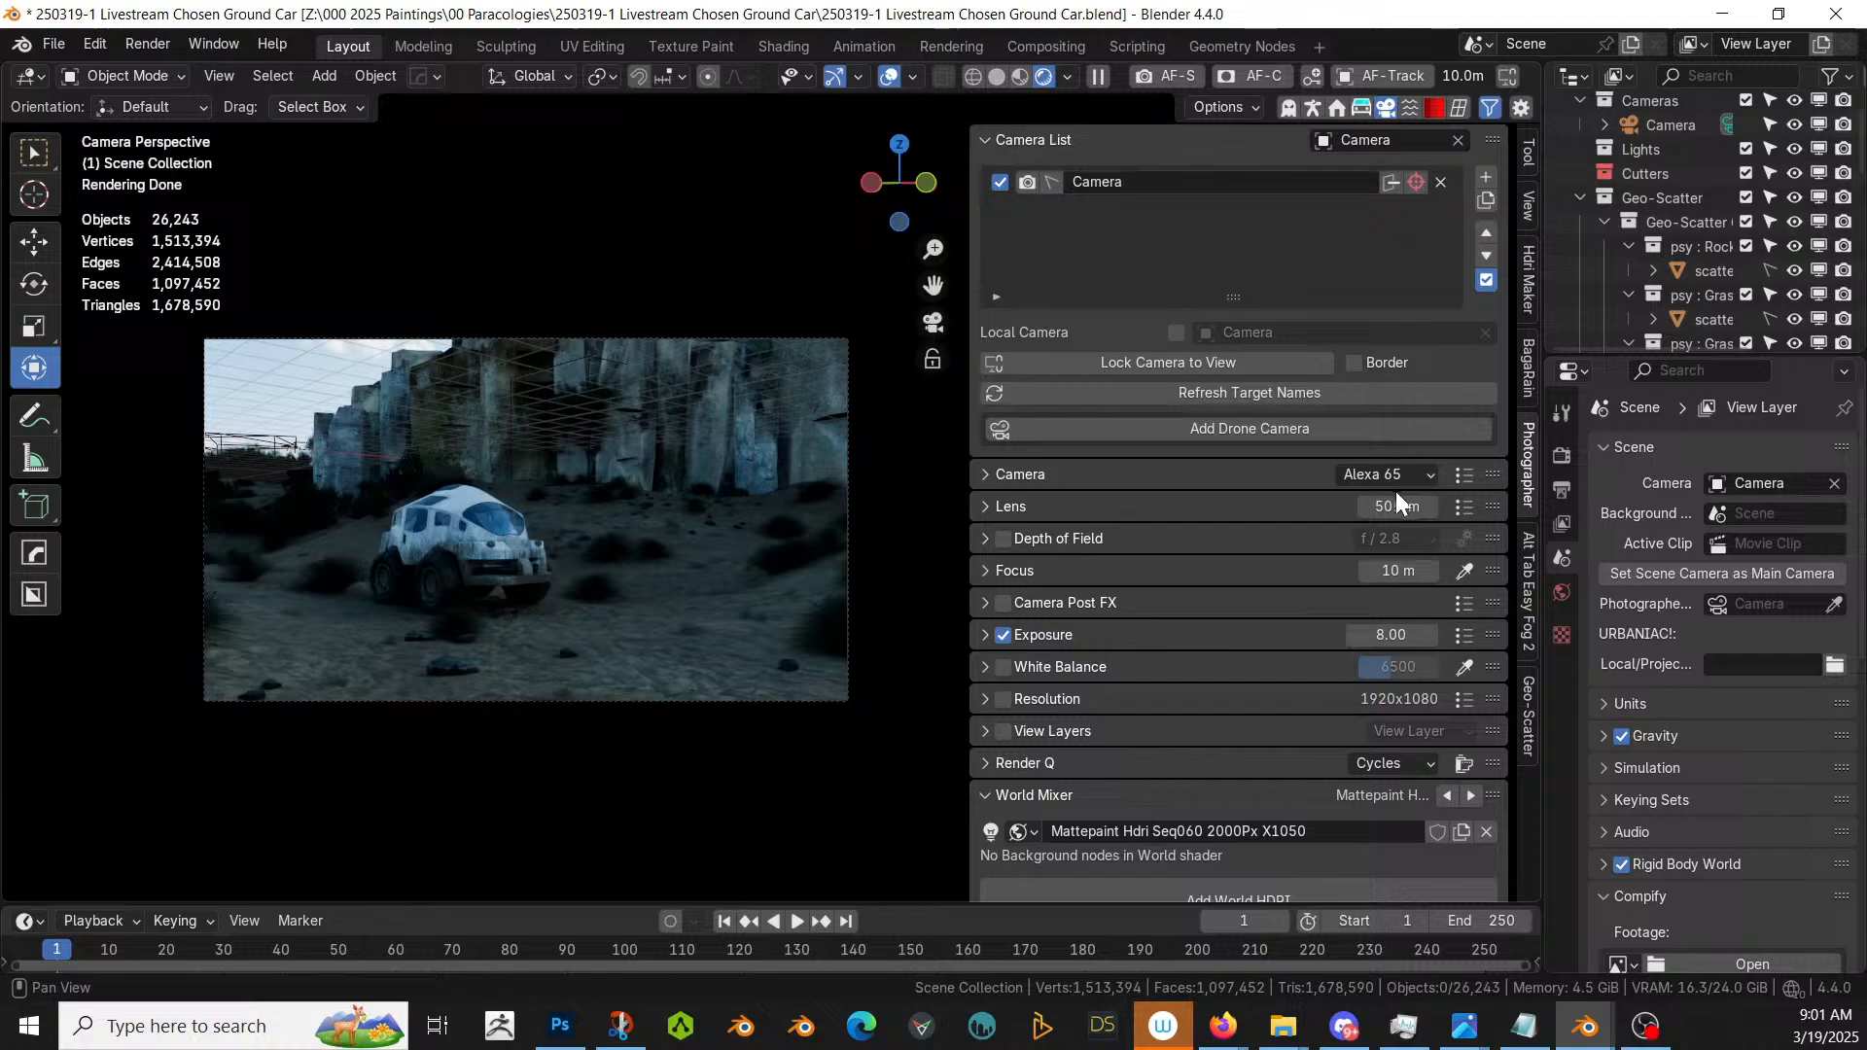
- Apply the cooke 50mm anamorphic lens preset to the camera and set its focal length to 35 mm
{"action": "left_click", "coordinate": [1463, 507]}
{"action": "left_click", "coordinate": [1464, 504]}
{"action": "left_click", "coordinate": [1464, 505]}
{"action": "left_click", "coordinate": [1464, 476]}
{"action": "left_click", "coordinate": [1463, 507]}
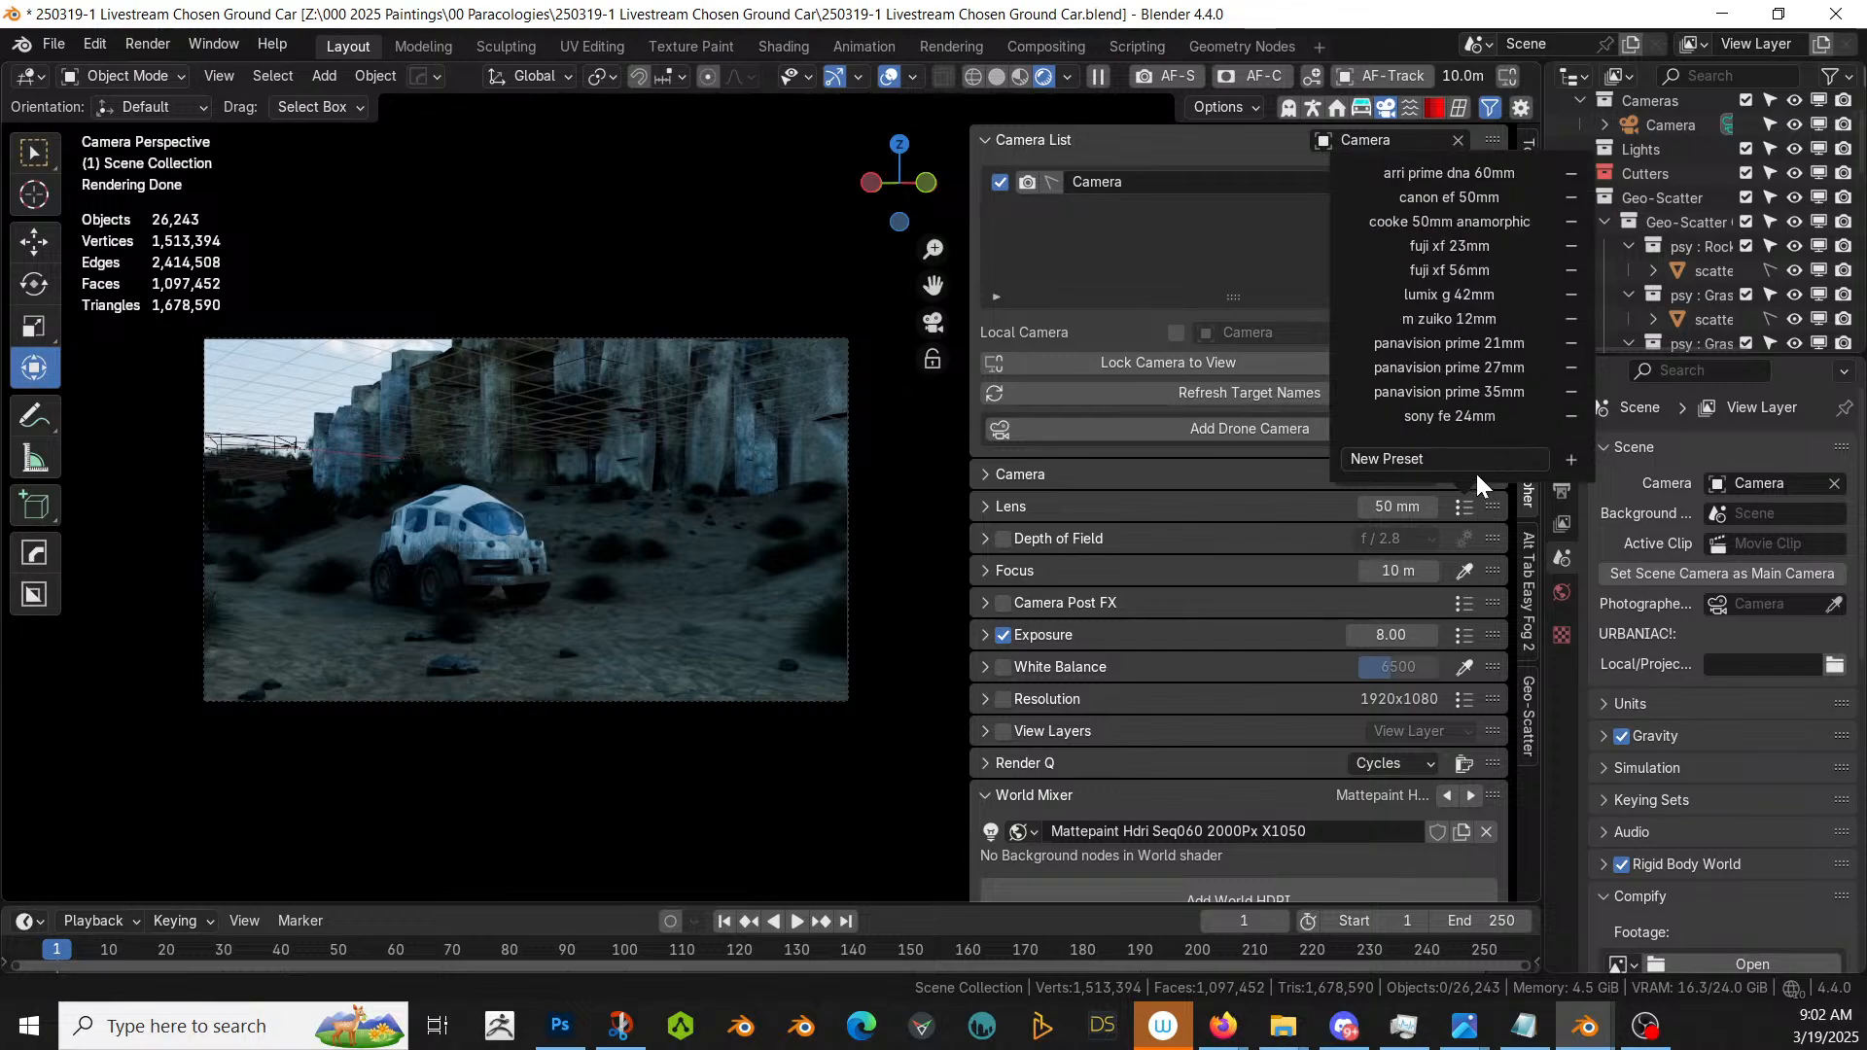
{"action": "left_click", "coordinate": [1483, 223]}
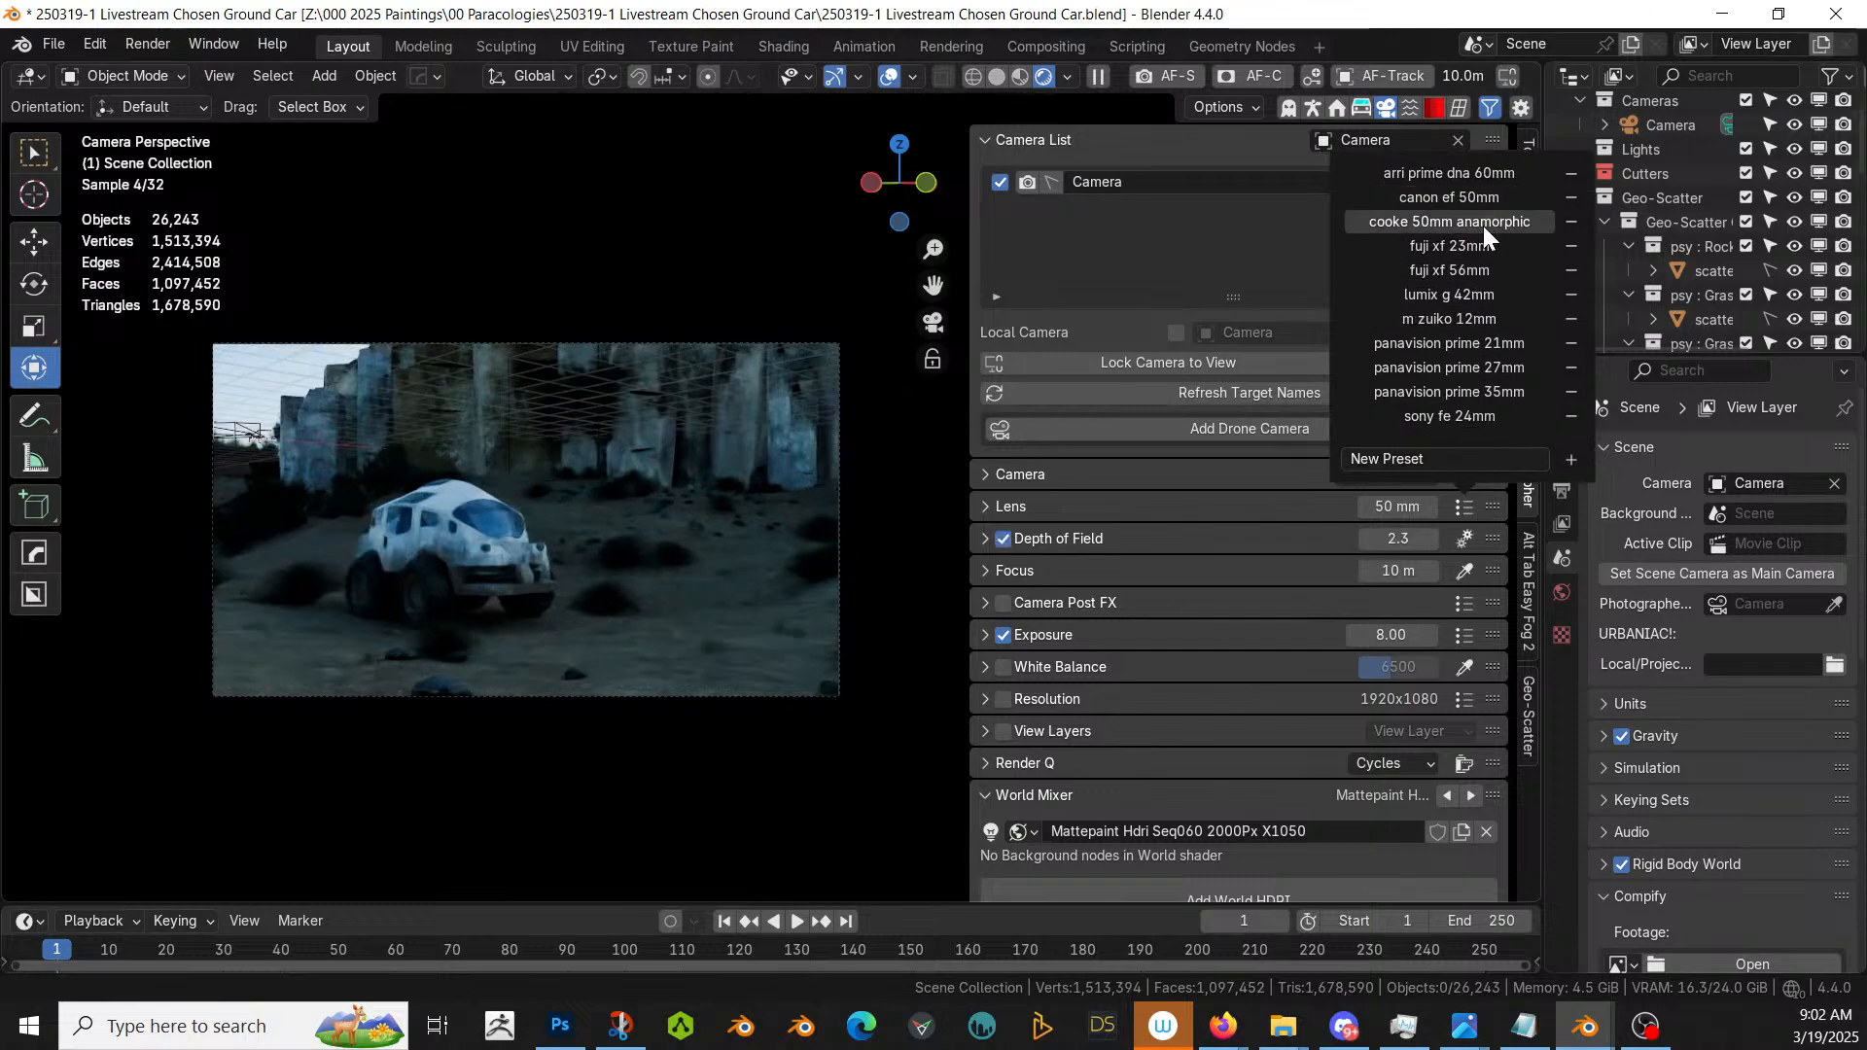
{"action": "left_click", "coordinate": [1404, 514]}
{"action": "type", "text": "35"}
{"action": "key", "text": "Return"}
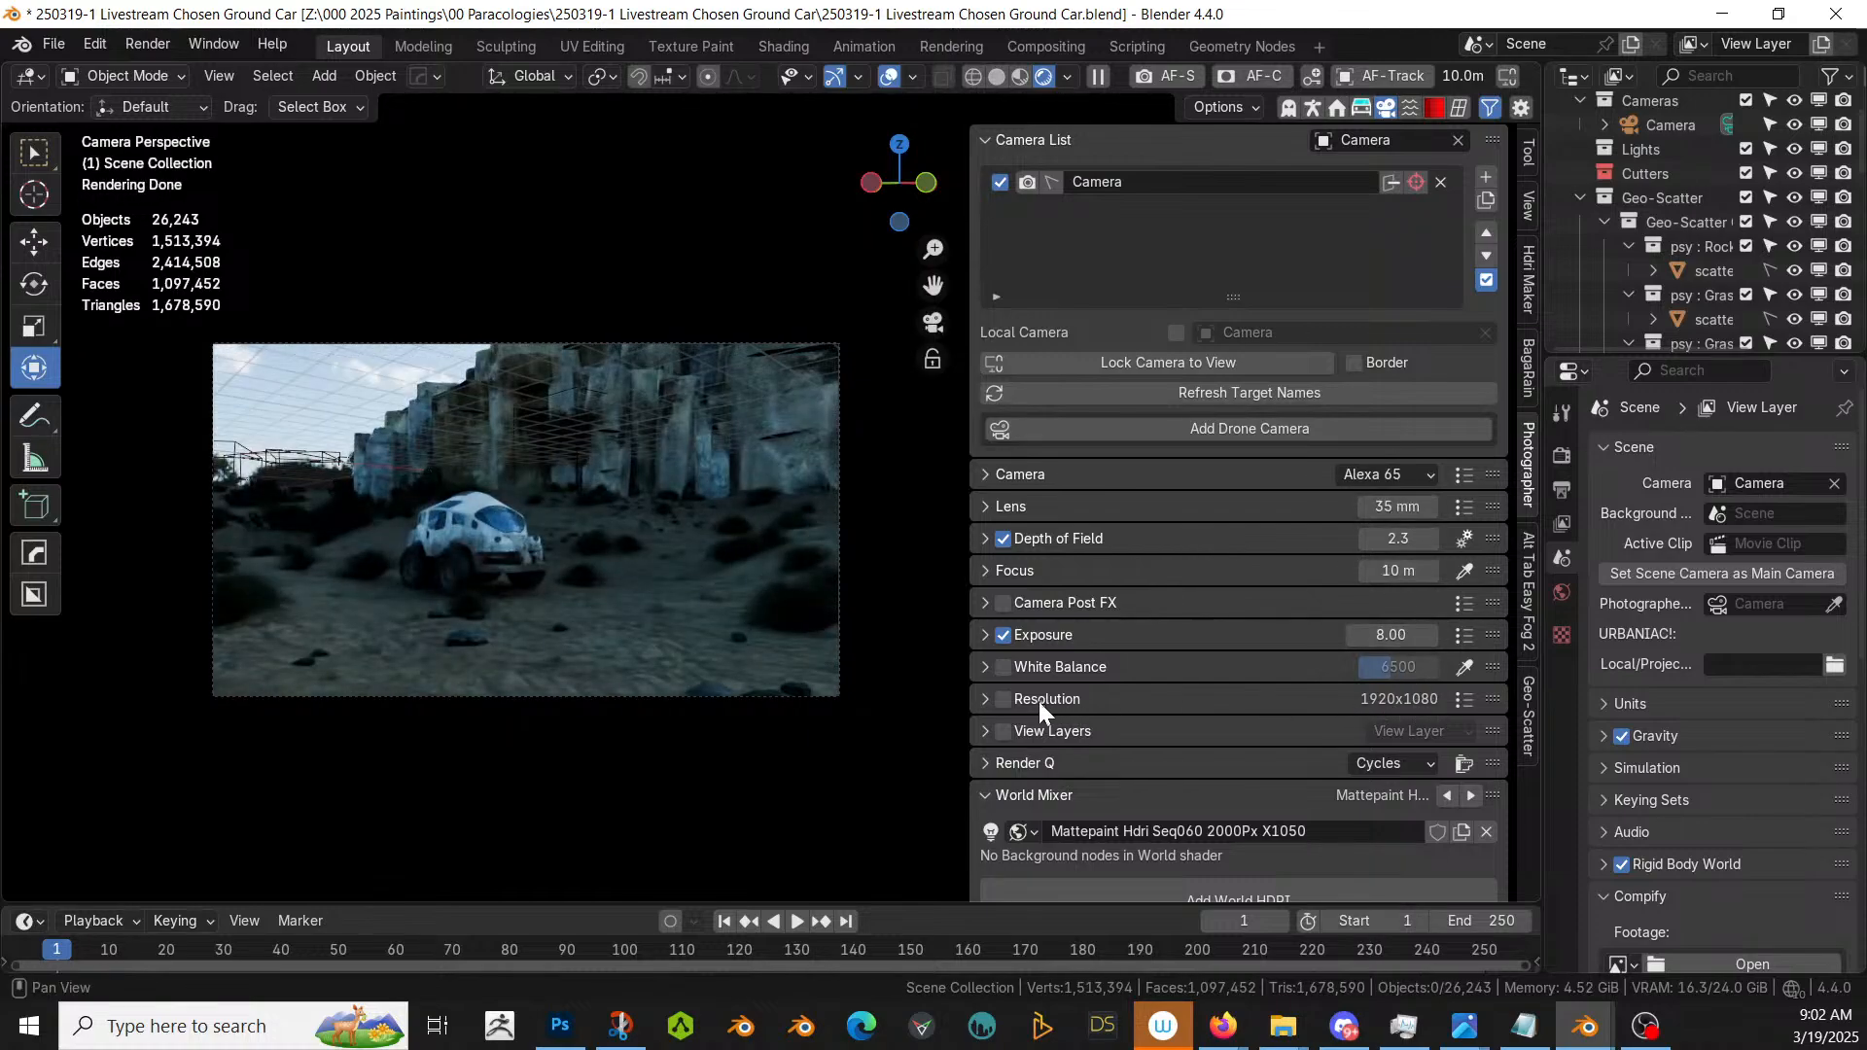
- Enable the camera's own resolution and apply the 2 39:1 50 preset for a widescreen frame
{"action": "left_click", "coordinate": [1468, 697]}
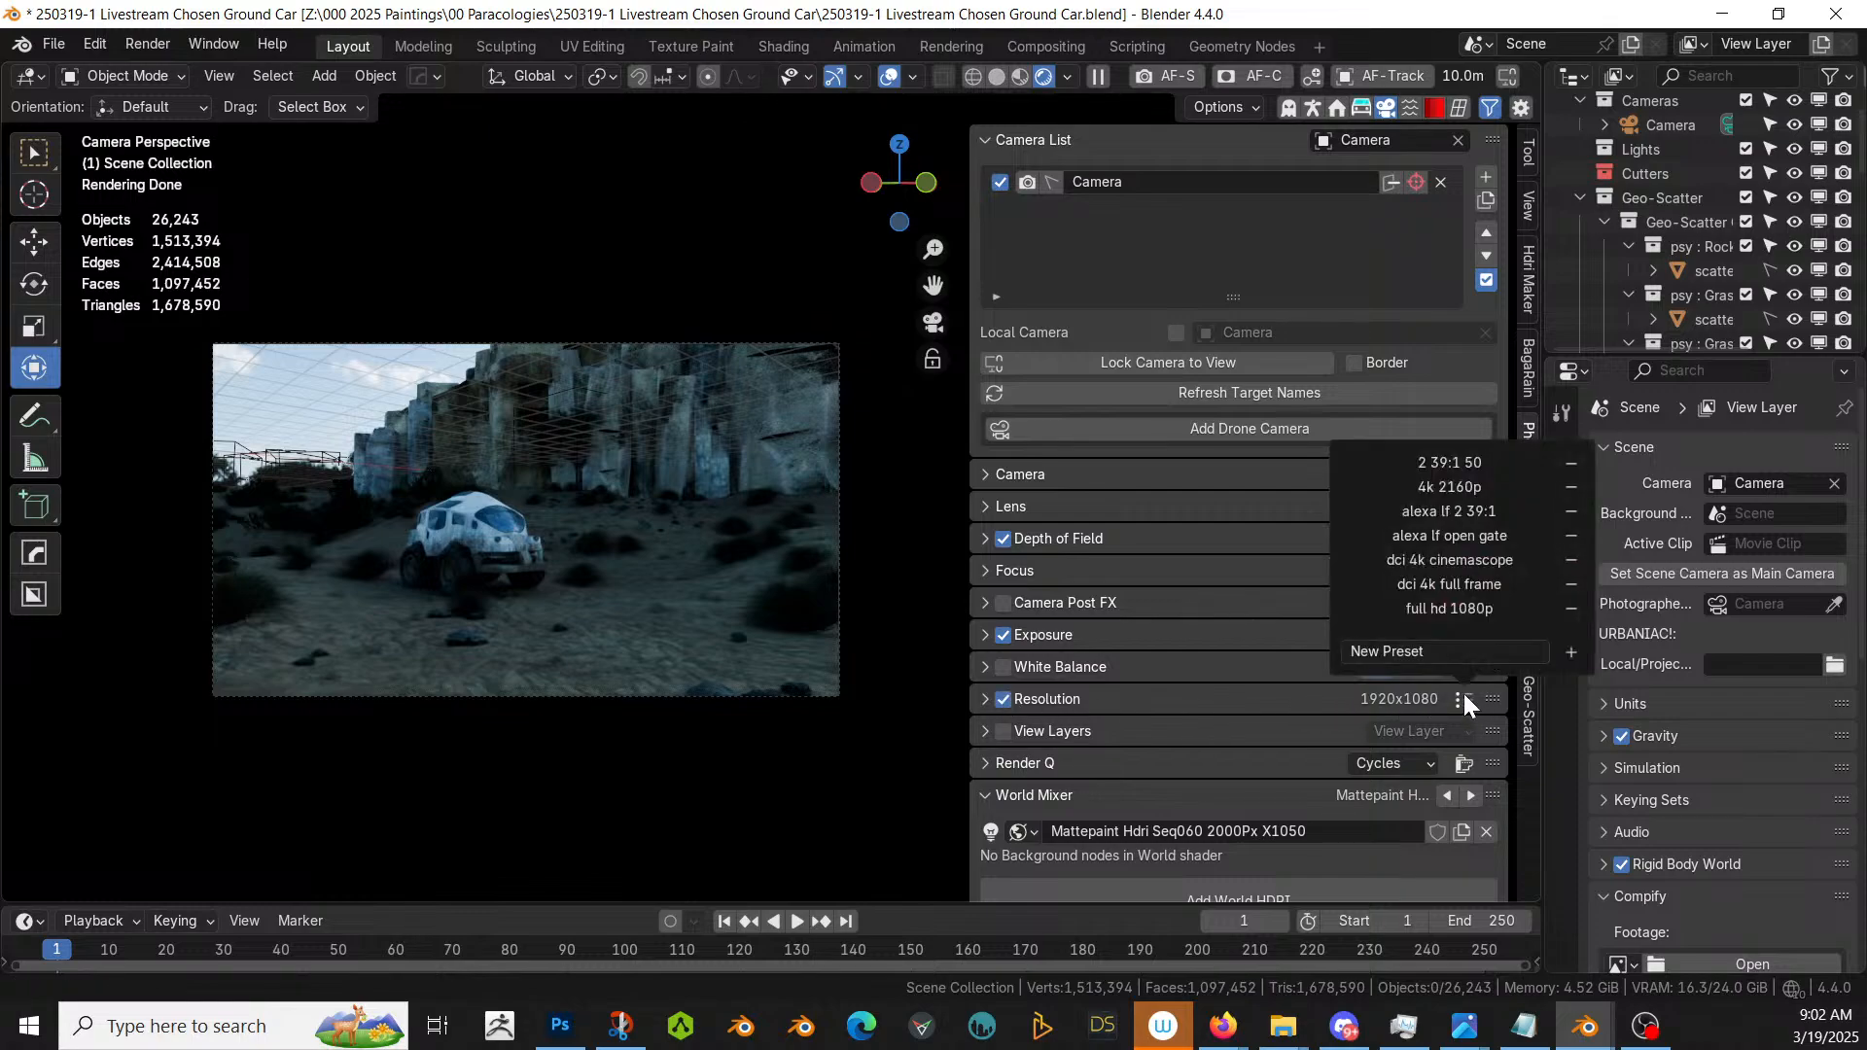
{"action": "left_click", "coordinate": [1472, 465]}
{"action": "scroll", "coordinate": [815, 457], "scroll_direction": "down", "scroll_amount": 4}
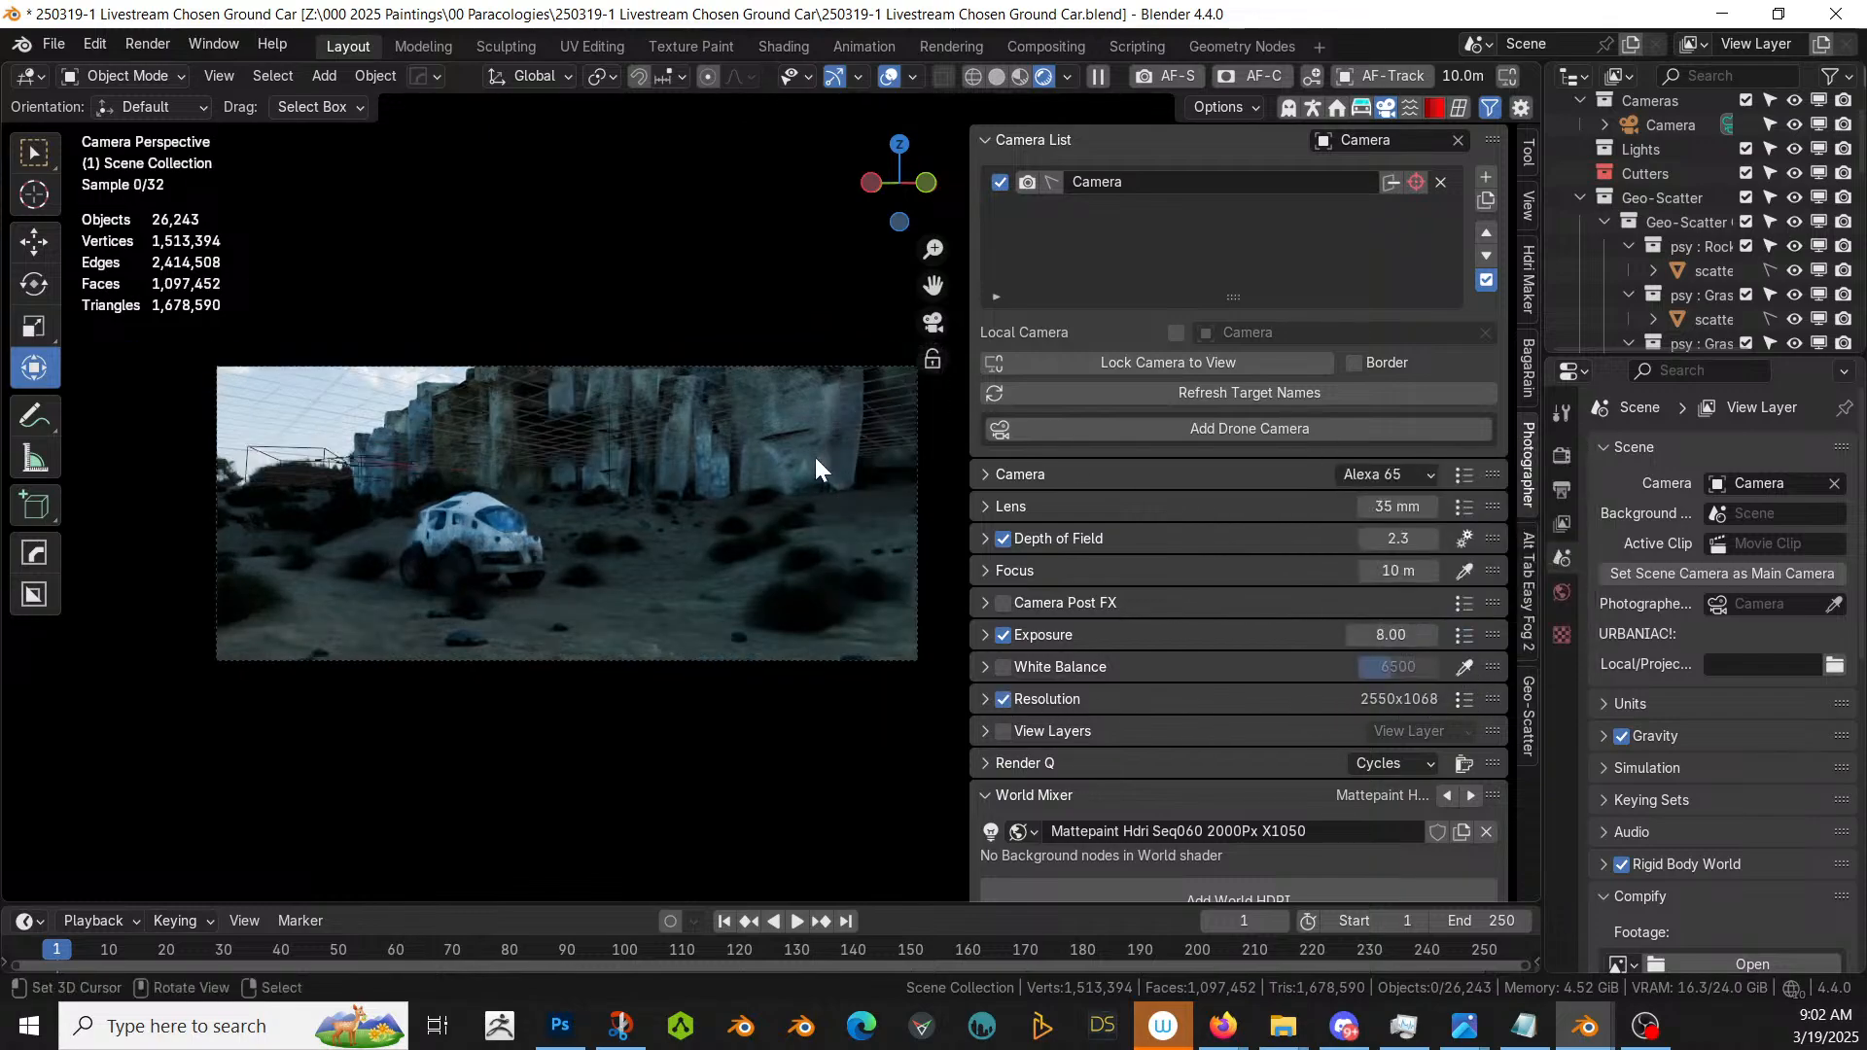
- Reframe the camera with fly navigation to a low view, with the car left of centre and the rock formation behind it
{"action": "key", "text": "shift+grave"}
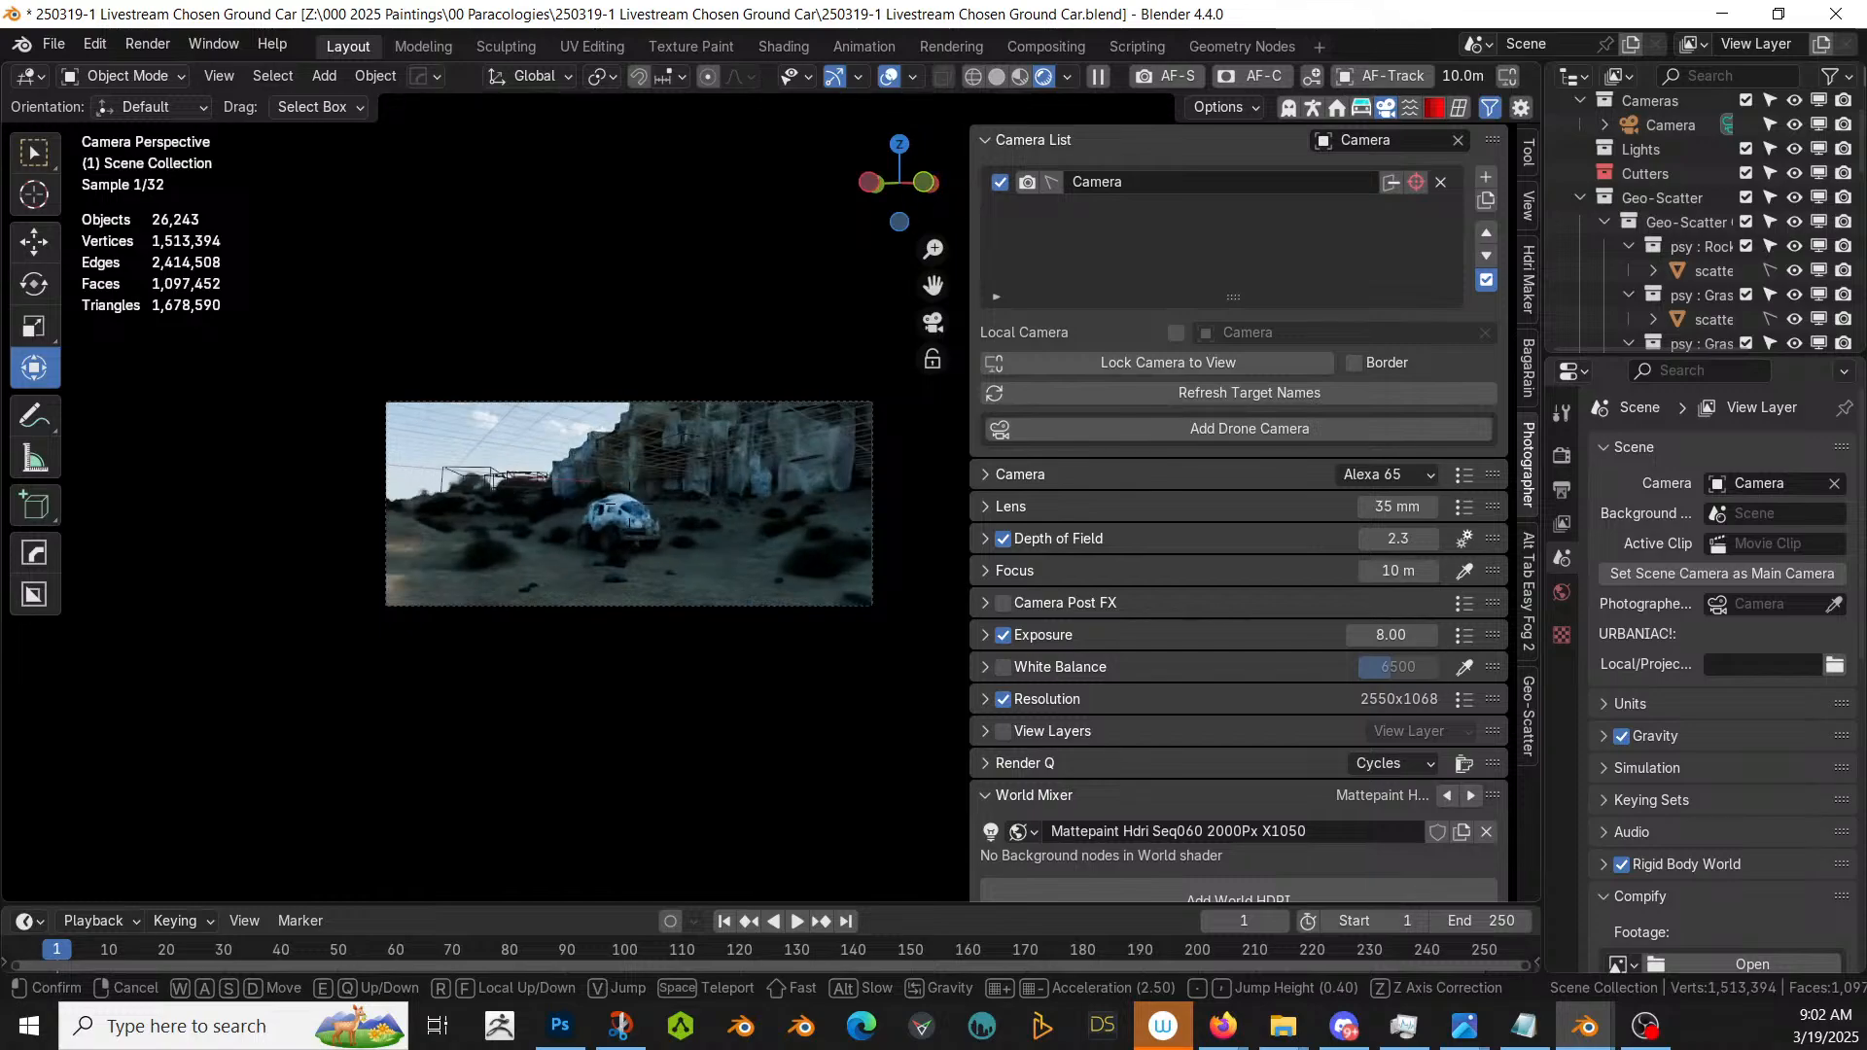
{"action": "key", "text": "q"}
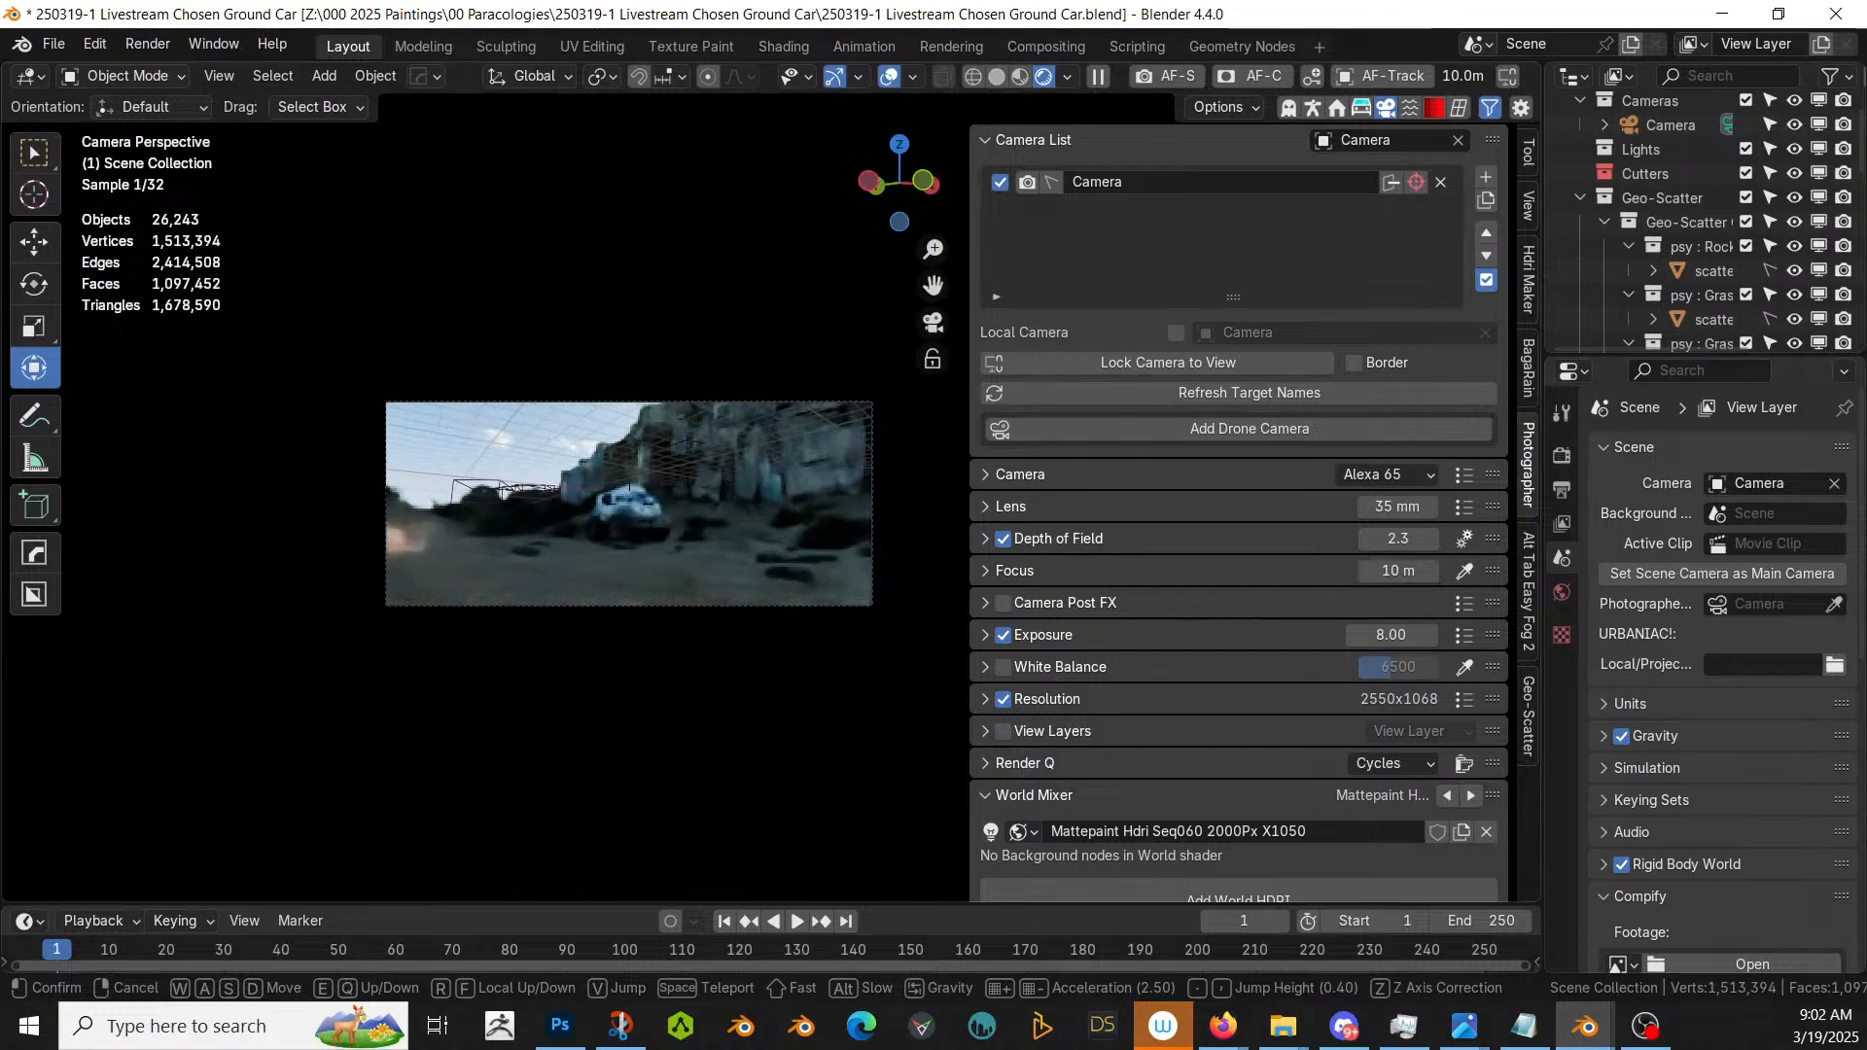
{"action": "key", "text": "w"}
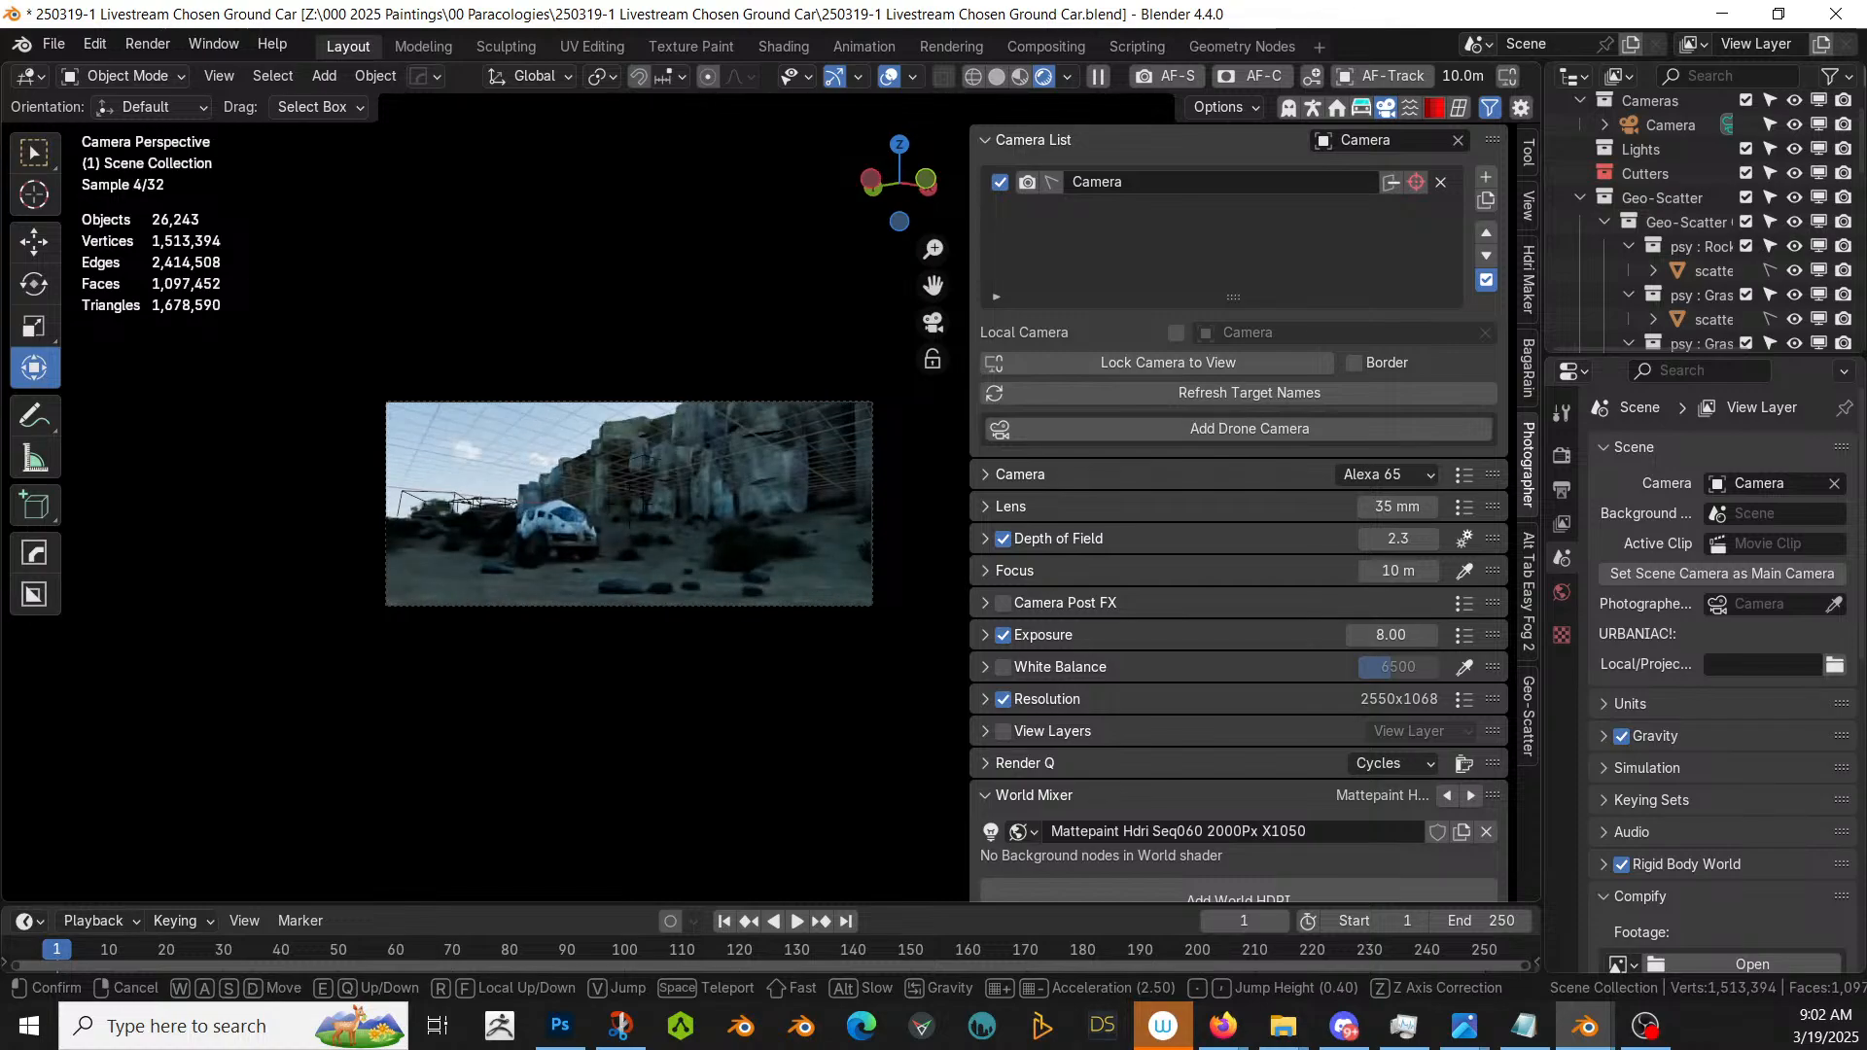
{"action": "key", "text": "d"}
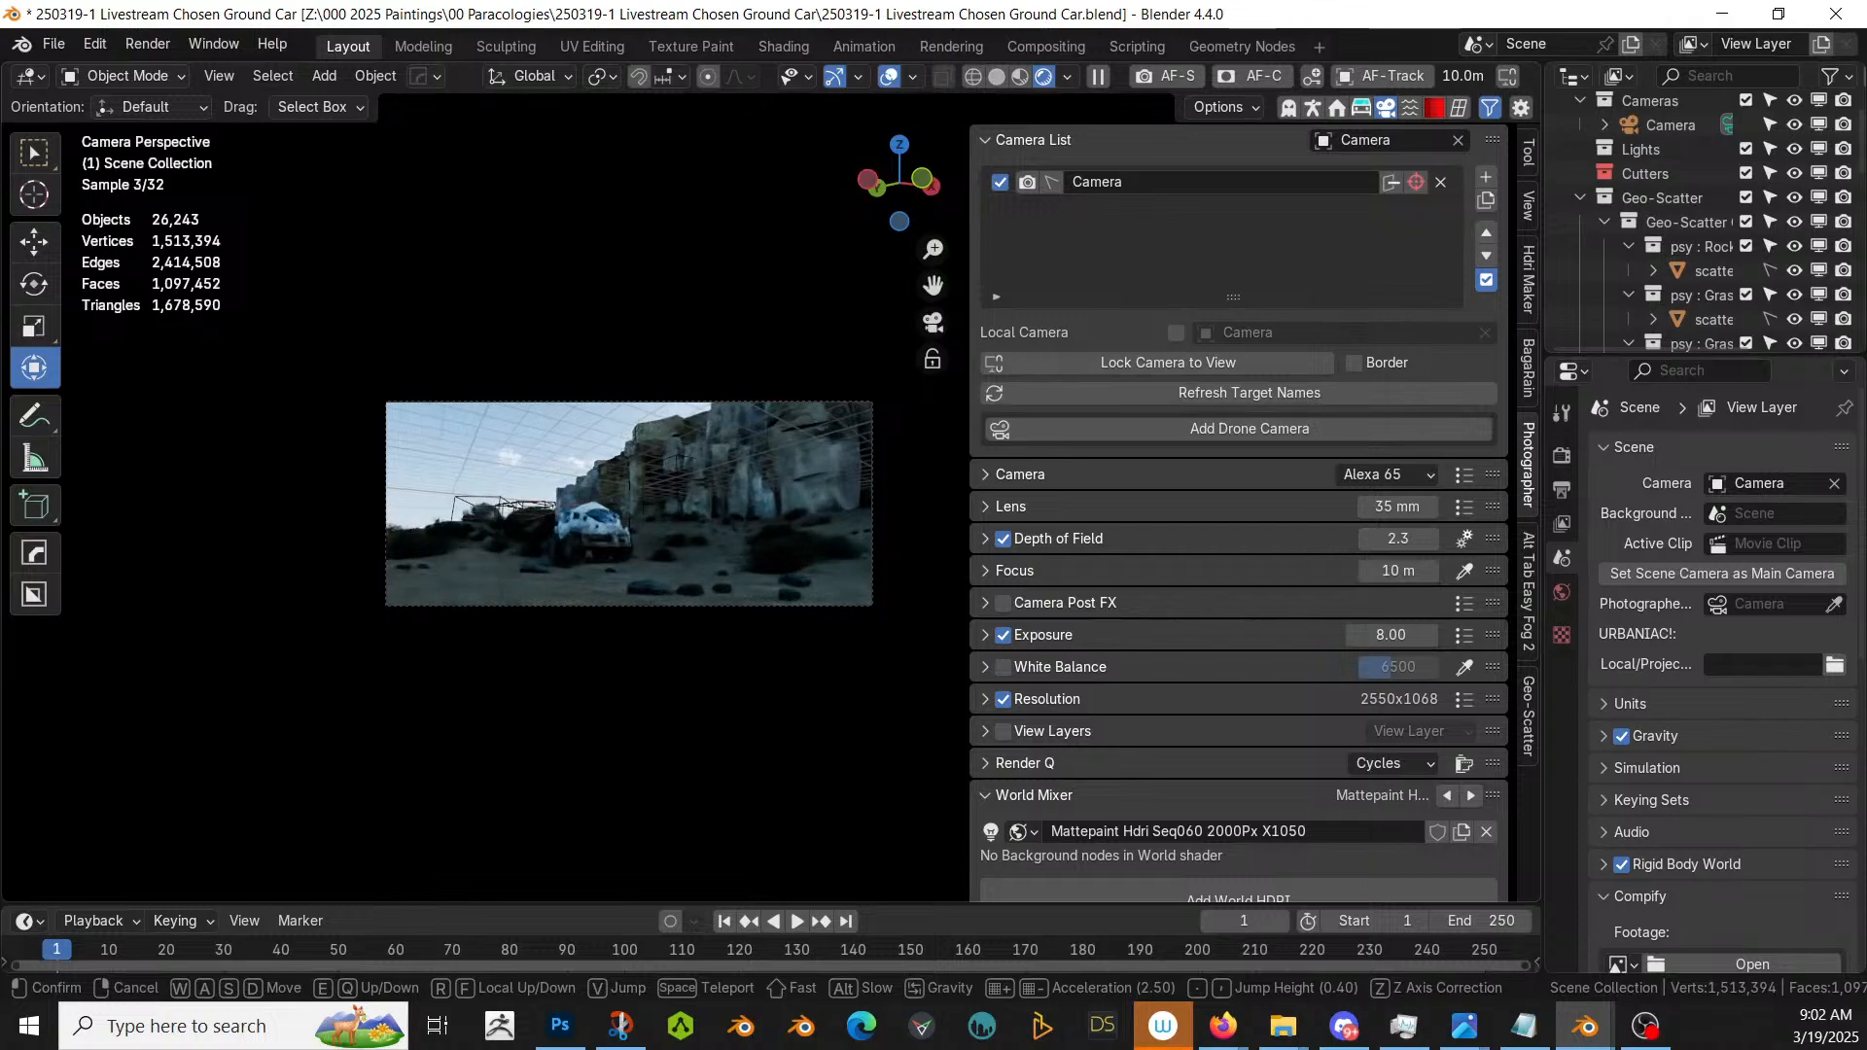
{"action": "left_click", "coordinate": [755, 546]}
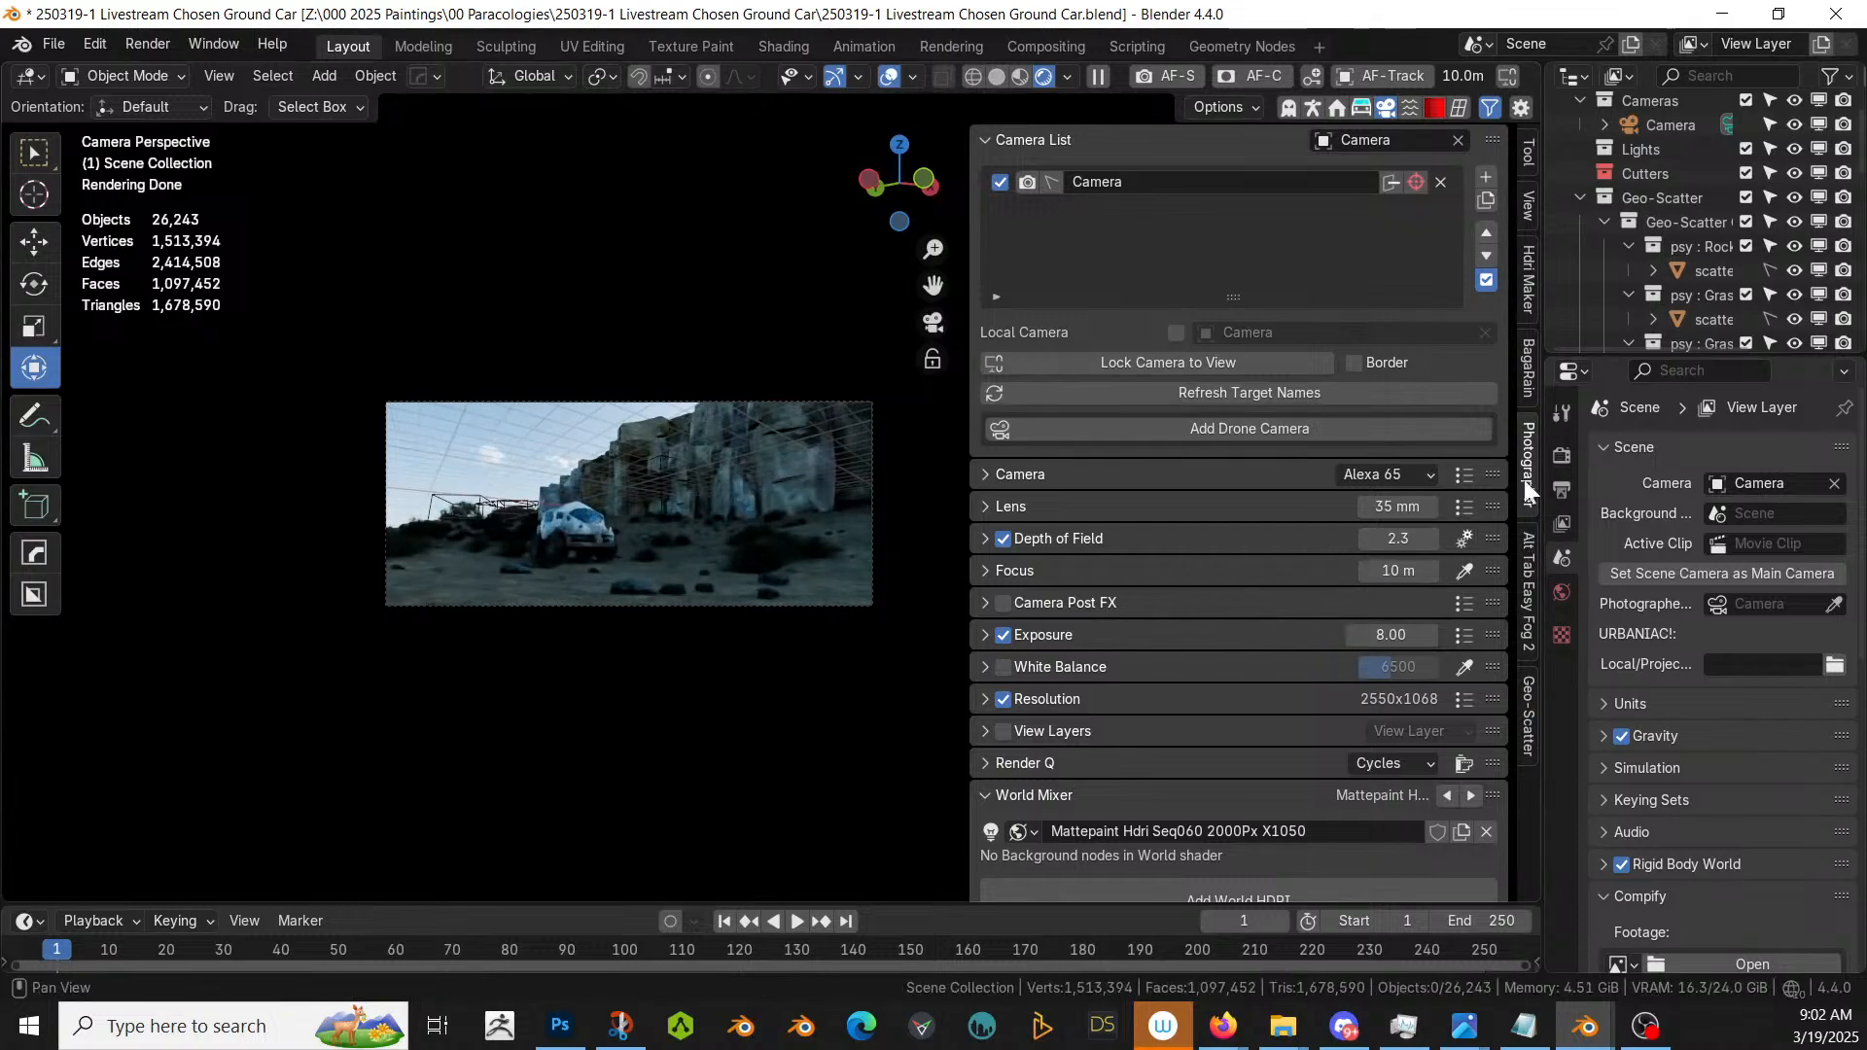
- Try background HDRI rotation angles of 60°, 120°, 180° and 240° to compare the lighting on the car and rocks
{"action": "left_click", "coordinate": [1526, 292]}
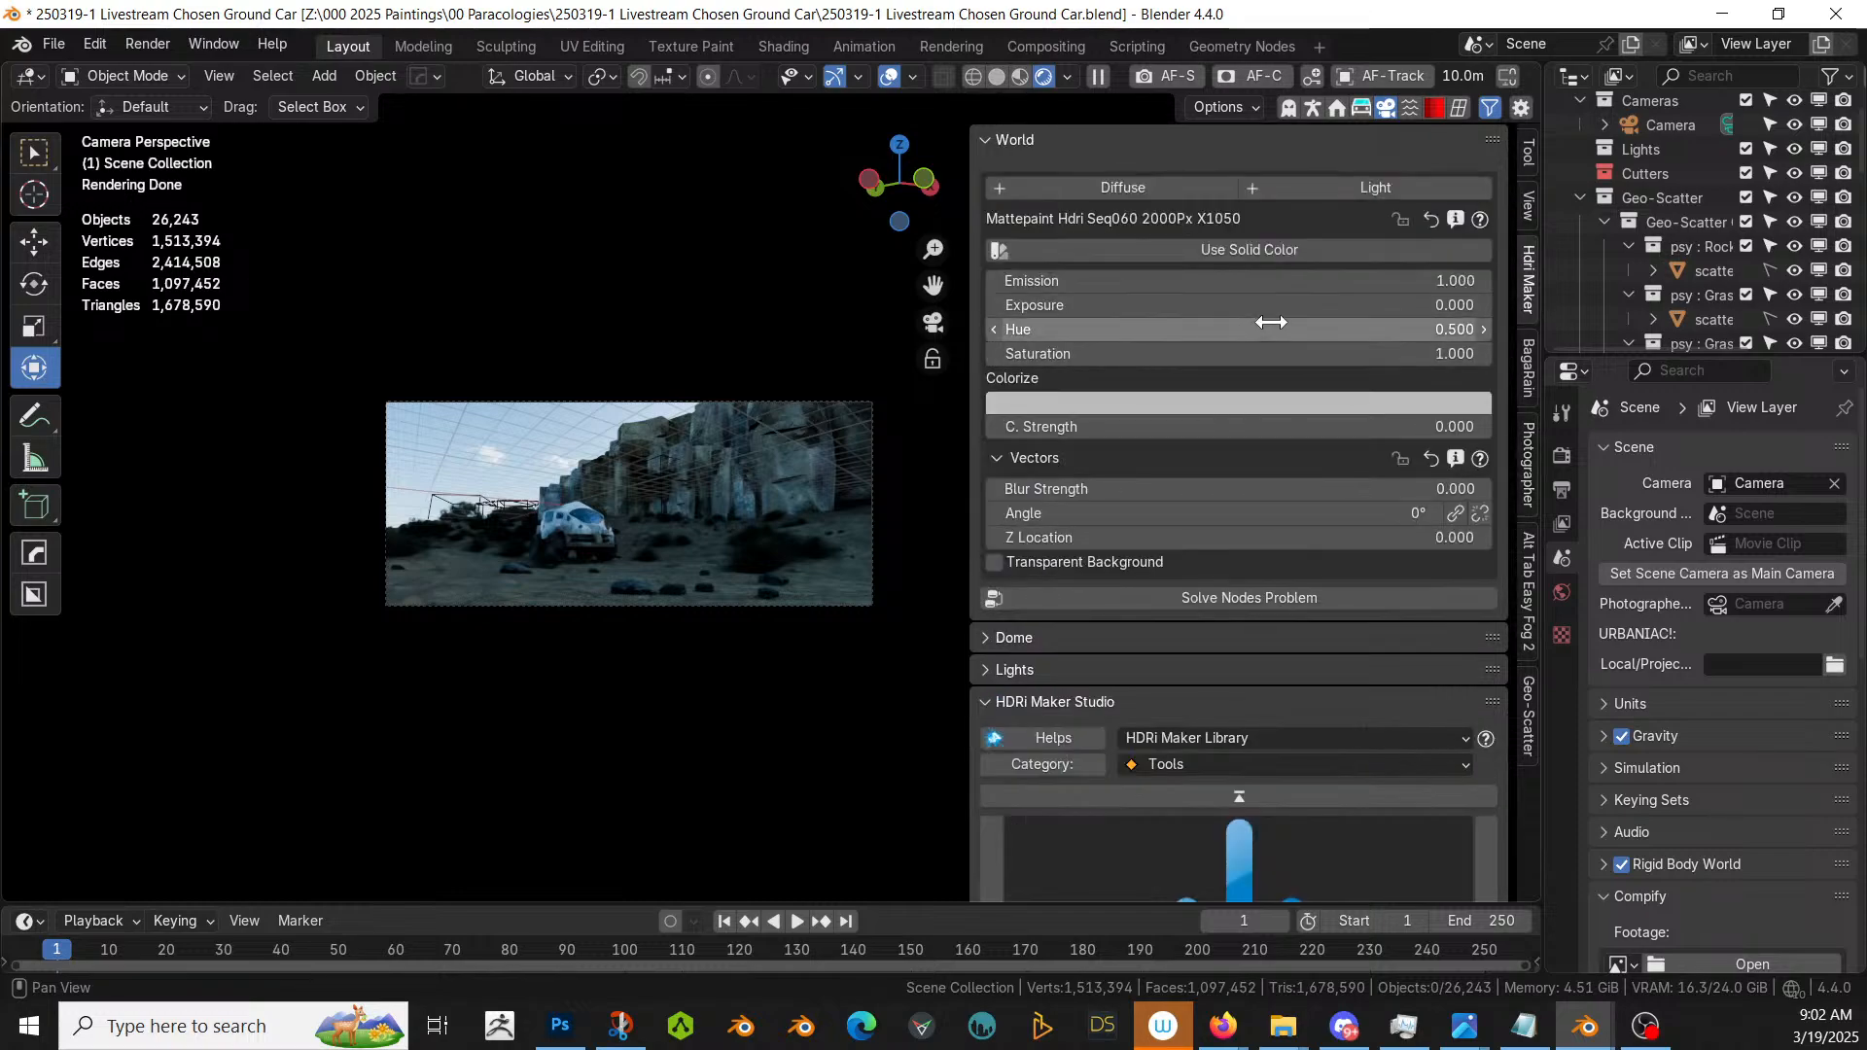
{"action": "left_click", "coordinate": [1220, 511]}
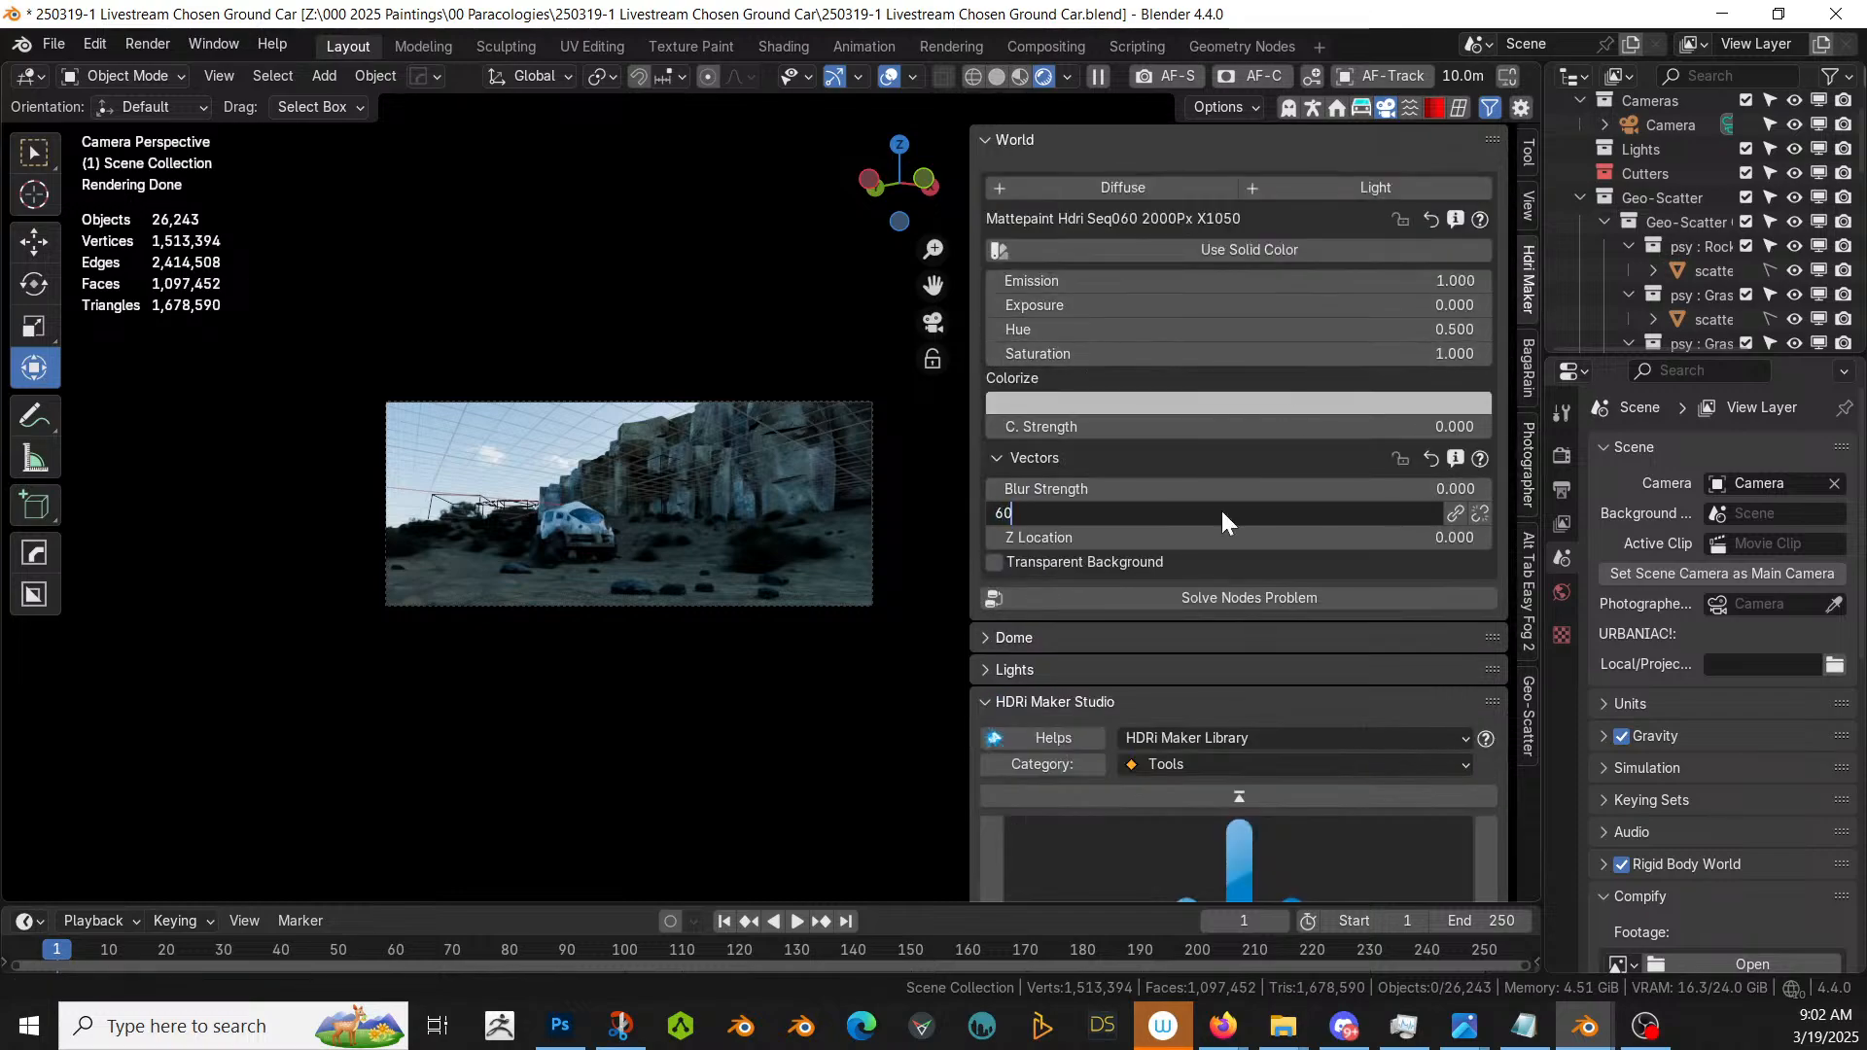
{"action": "type", "text": "60"}
{"action": "key", "text": "Return"}
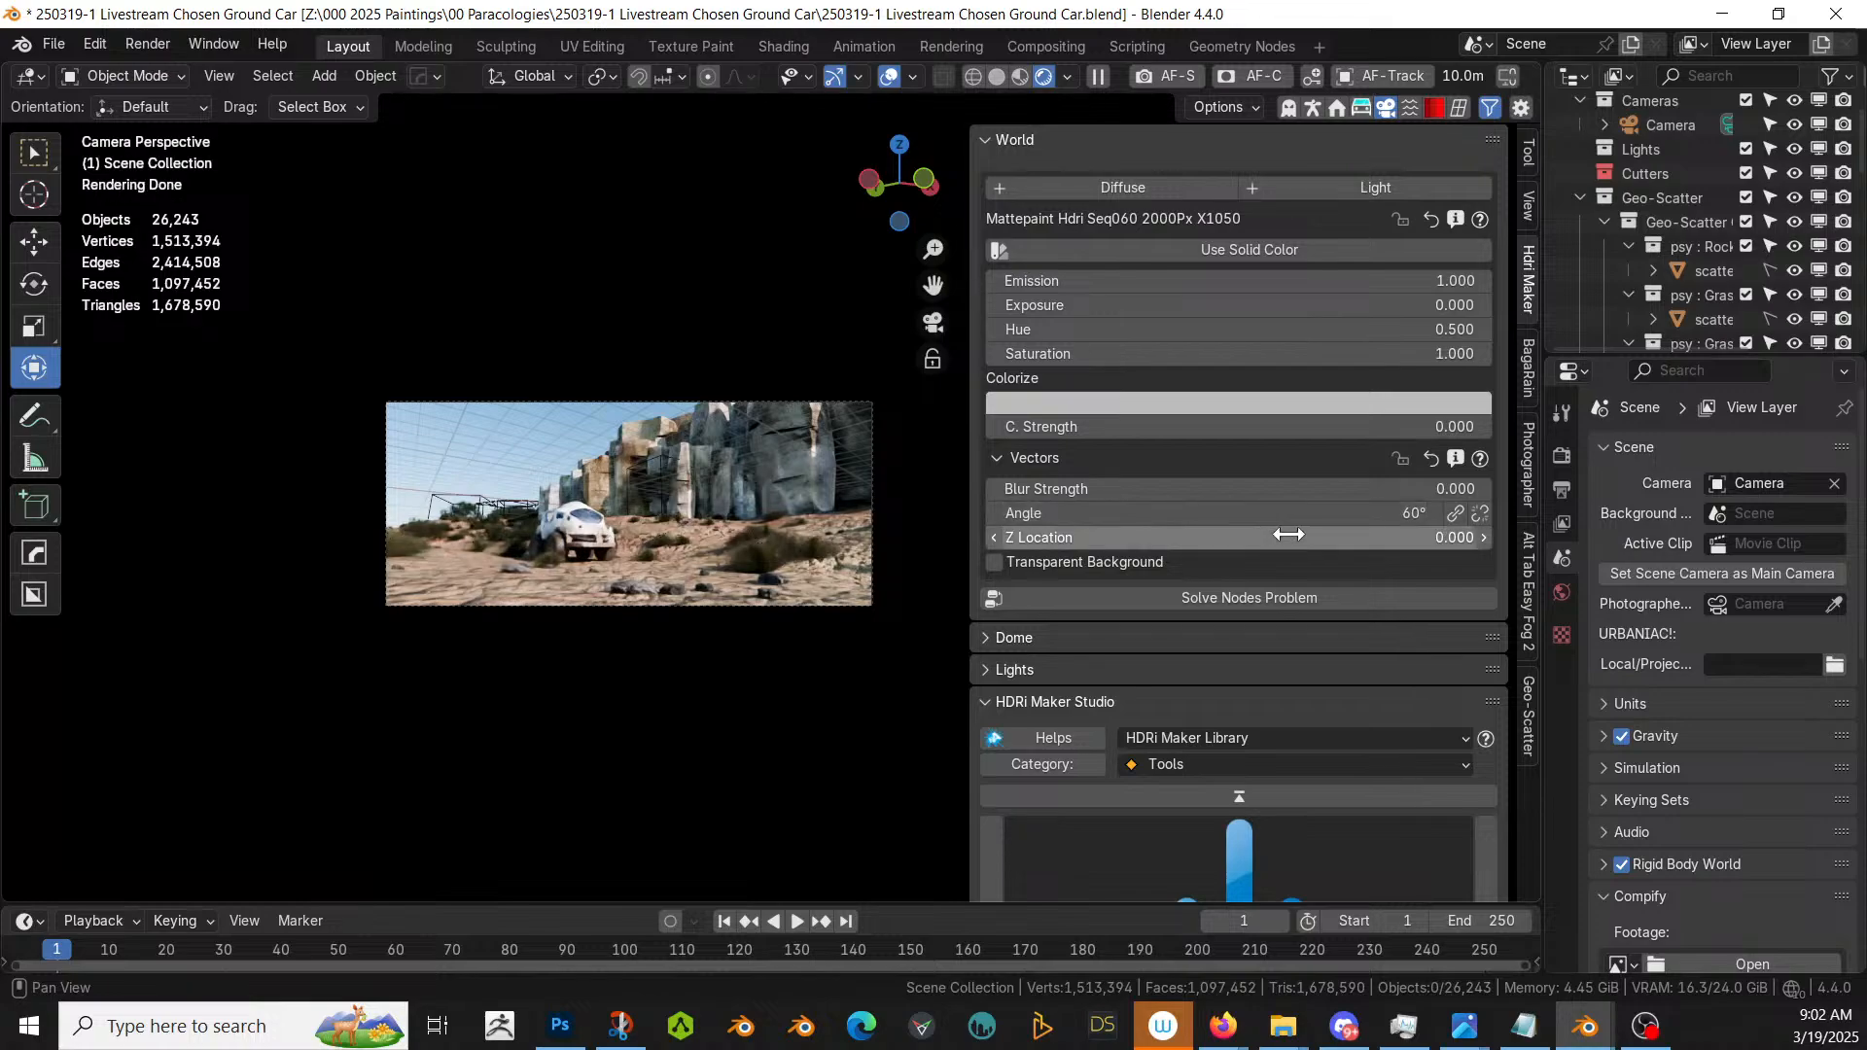
{"action": "left_click", "coordinate": [1220, 512]}
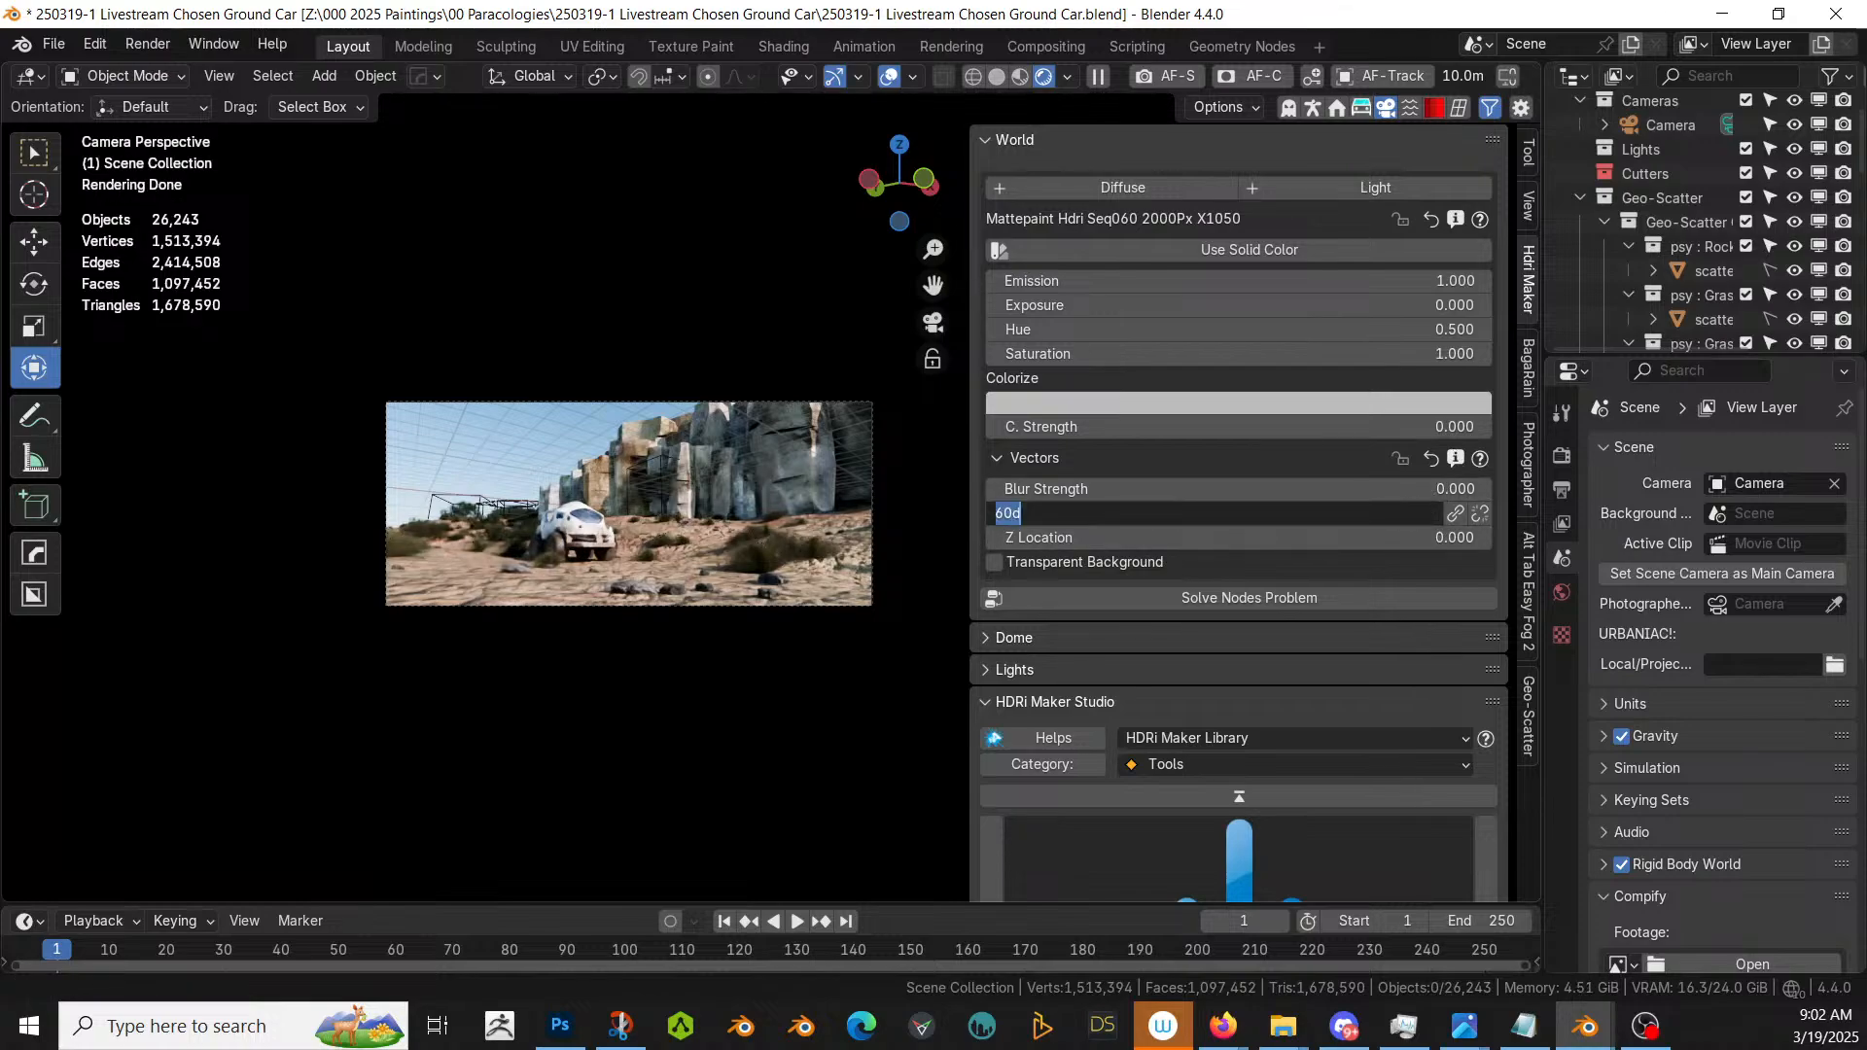
{"action": "type", "text": "120"}
{"action": "key", "text": "Return"}
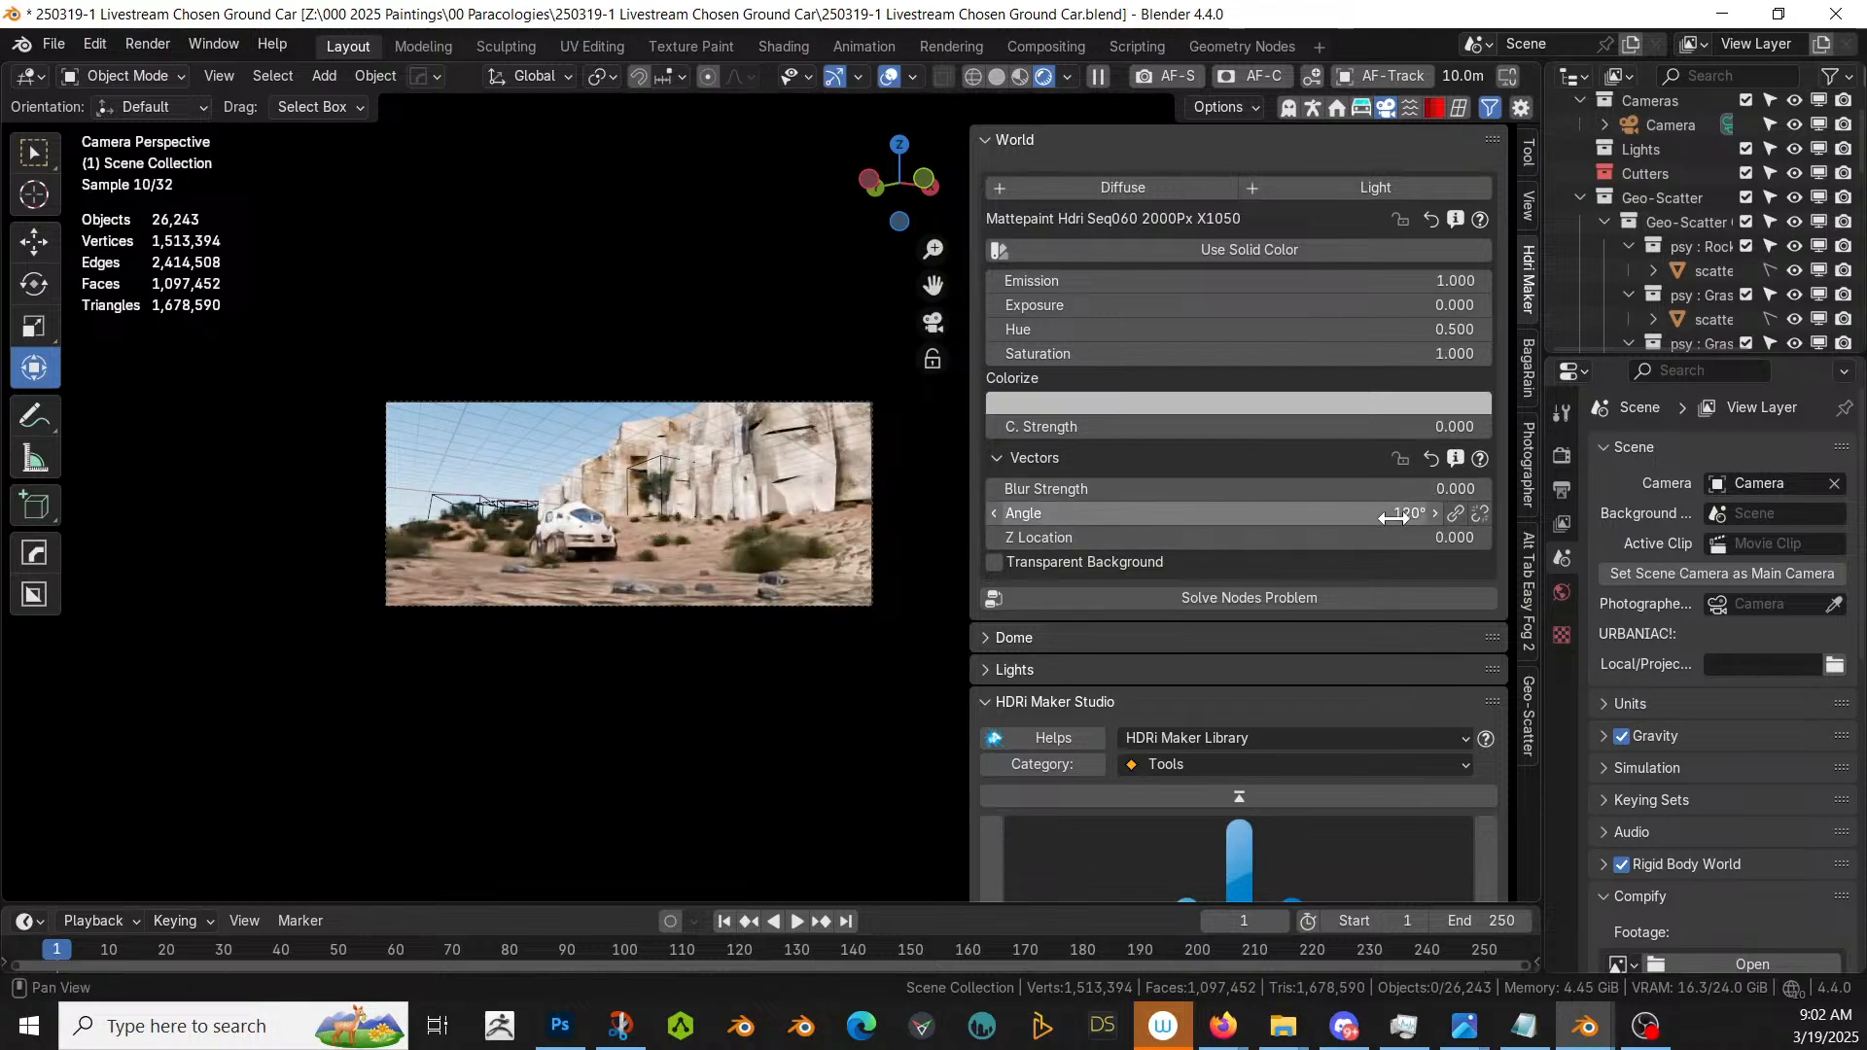
{"action": "left_click", "coordinate": [1396, 519]}
{"action": "type", "text": "180"}
{"action": "key", "text": "Return"}
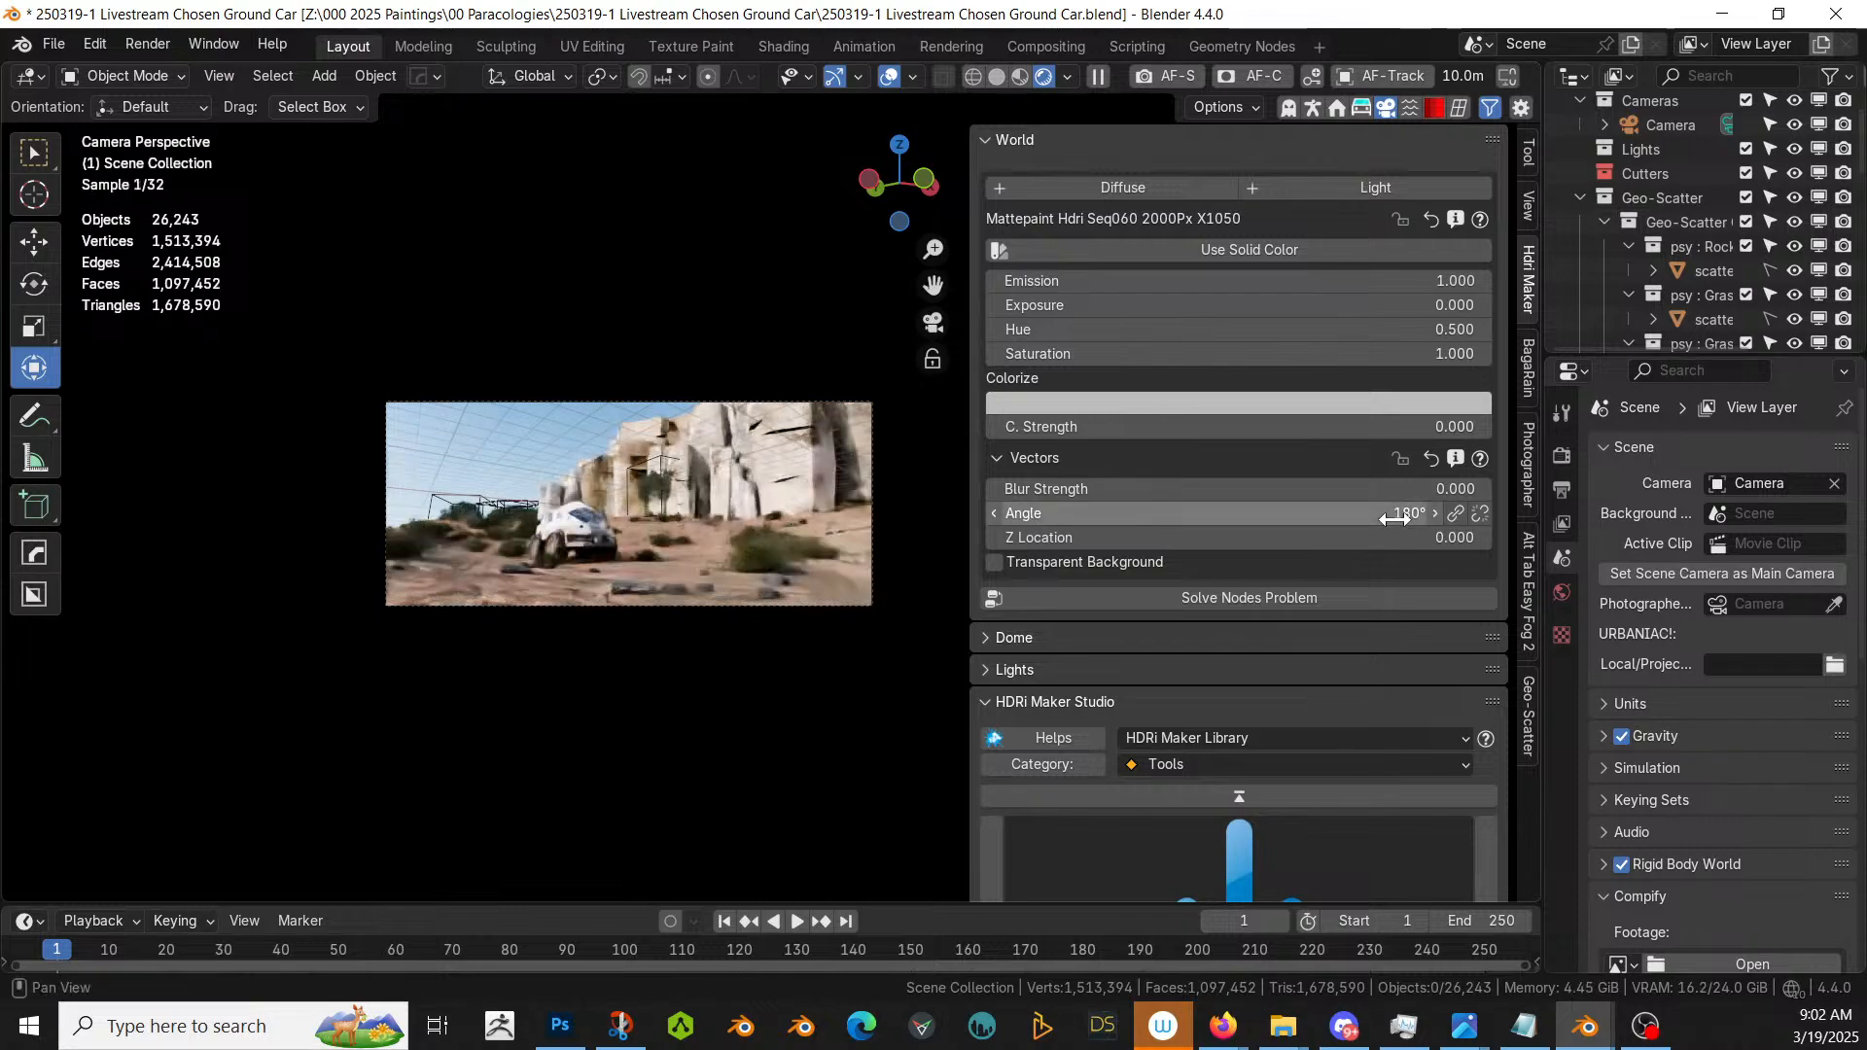
{"action": "left_click", "coordinate": [1396, 519]}
{"action": "type", "text": "240"}
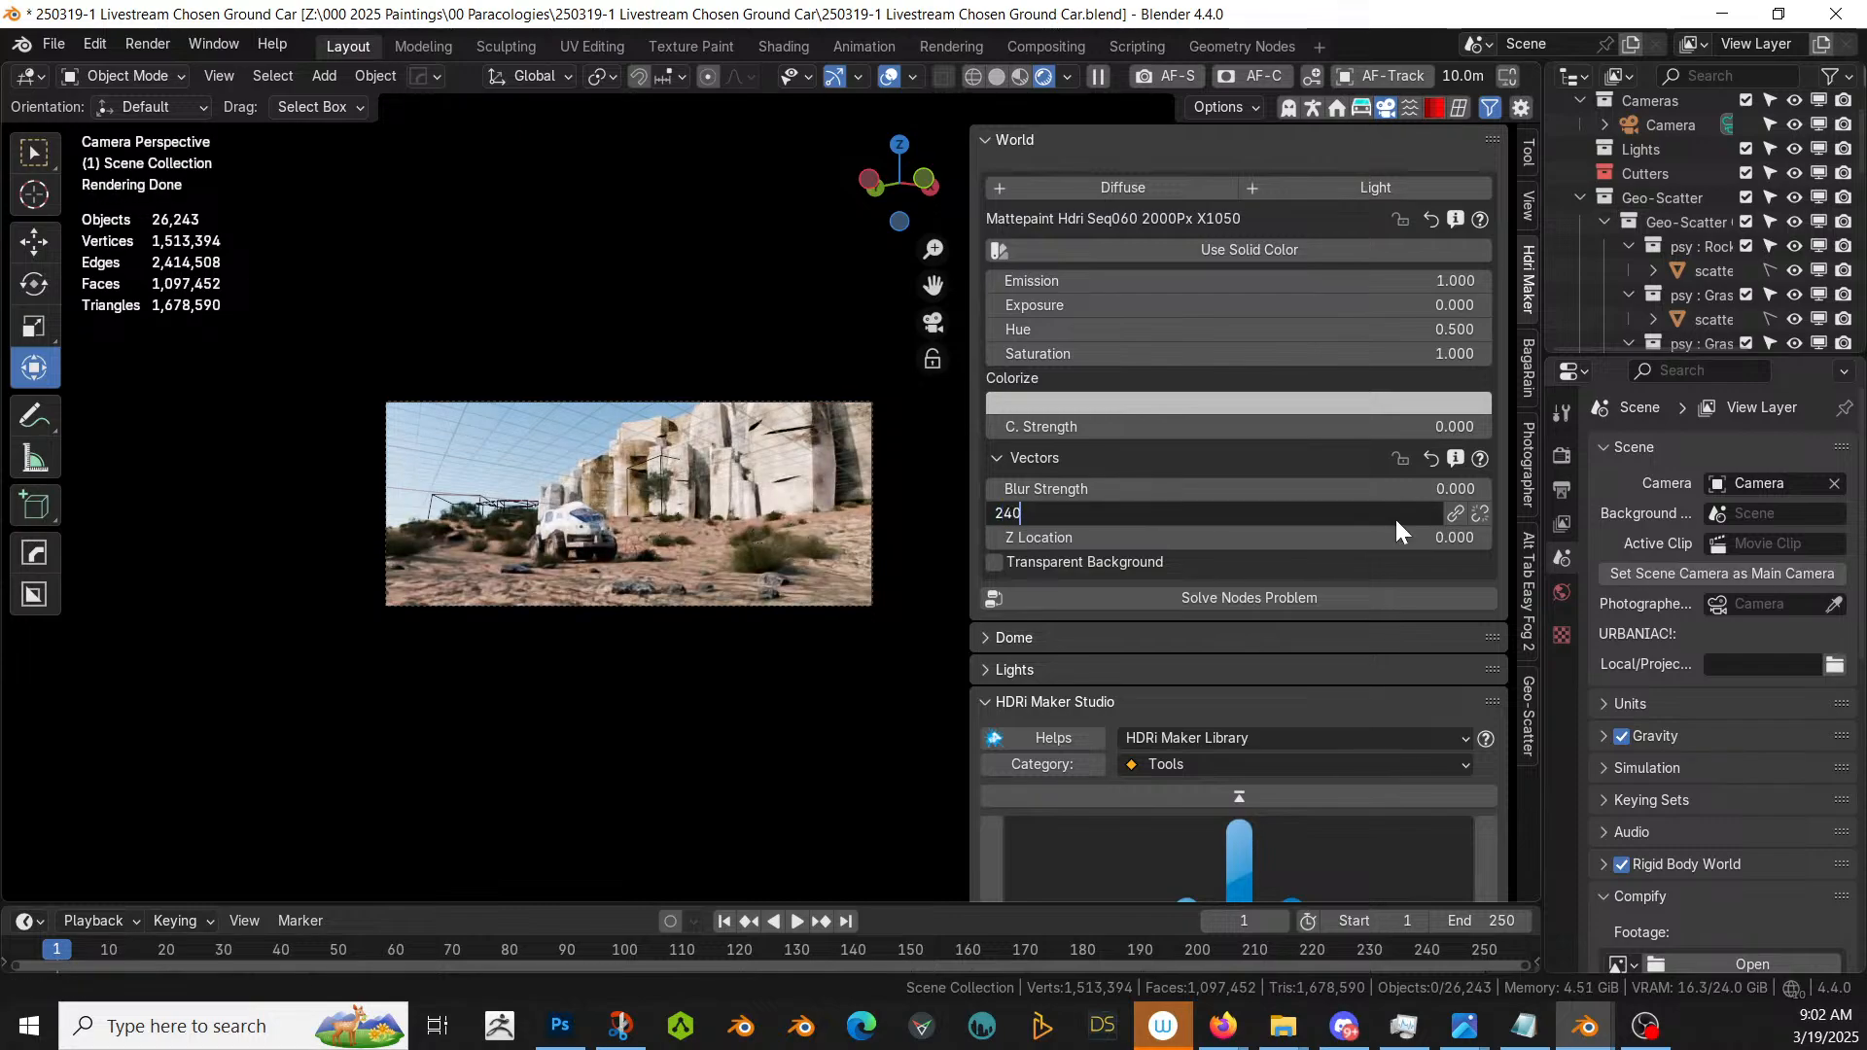
{"action": "key", "text": "Return"}
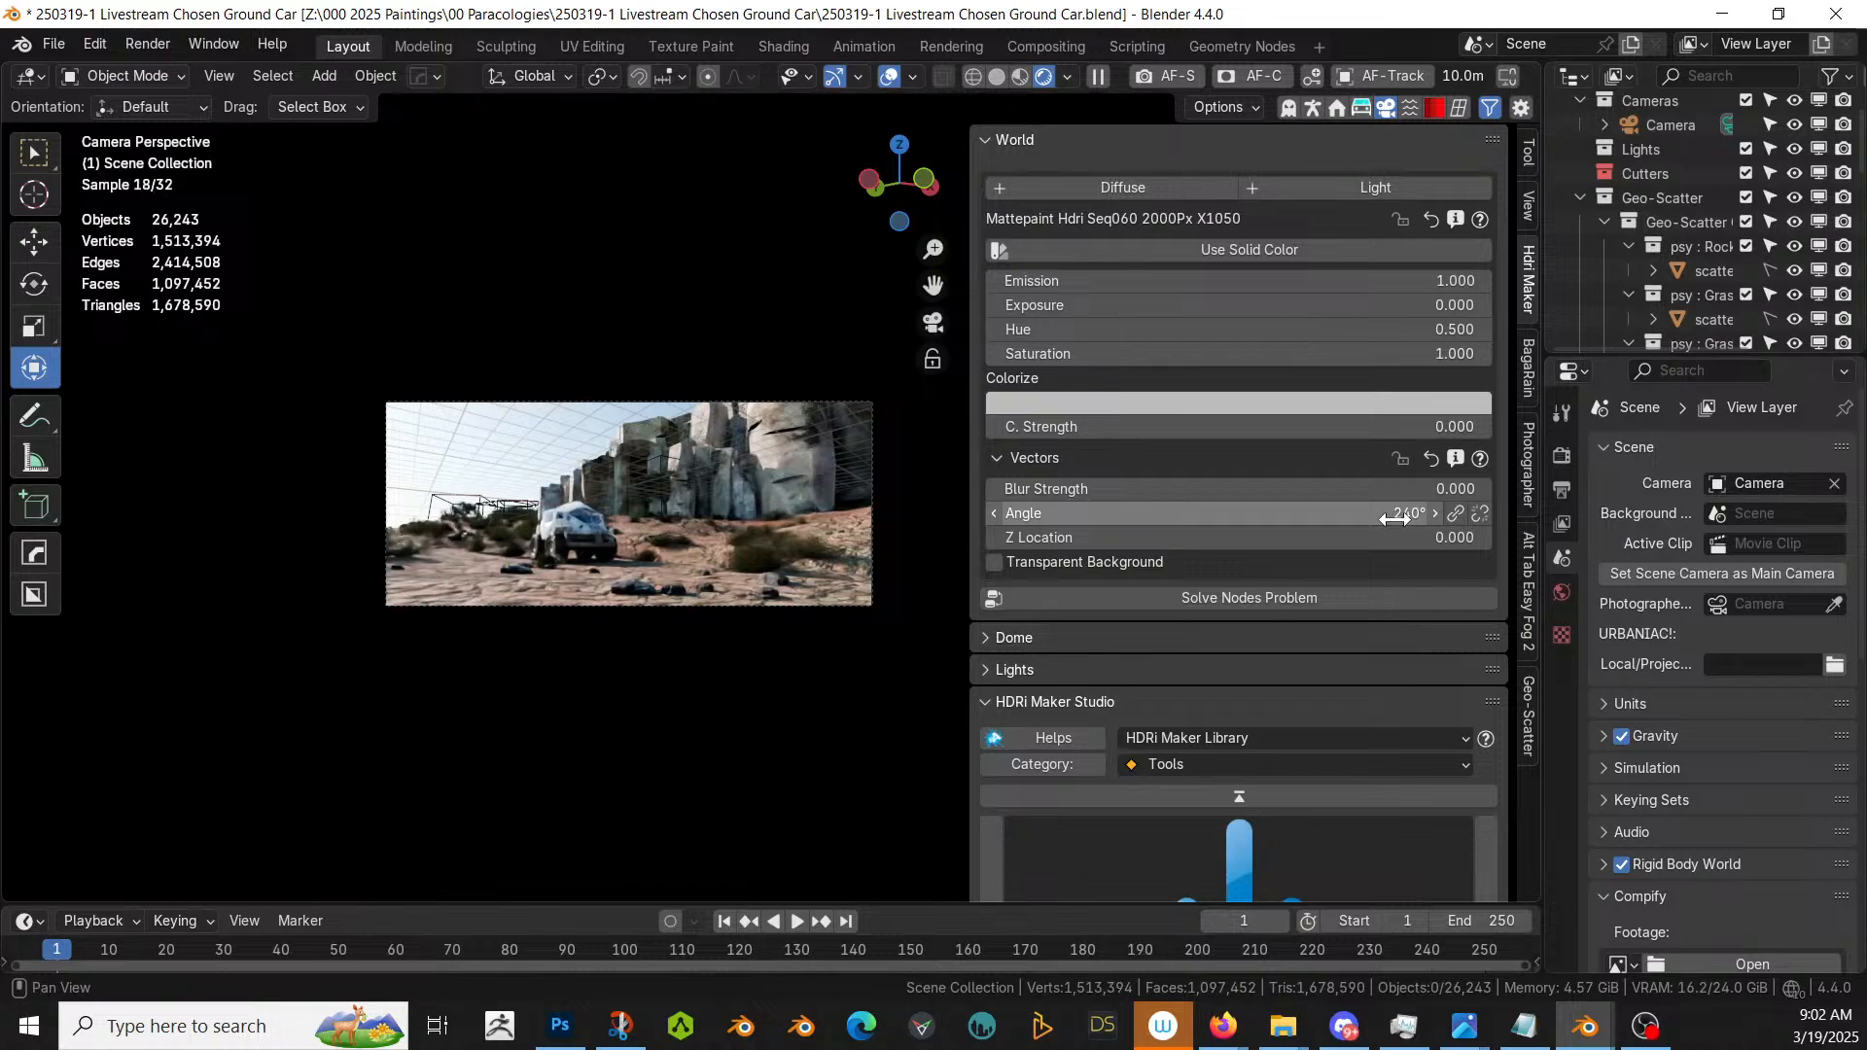
- Set the background HDRI's rotation angle to 300°
{"action": "left_click", "coordinate": [1396, 519]}
{"action": "type", "text": "3"}
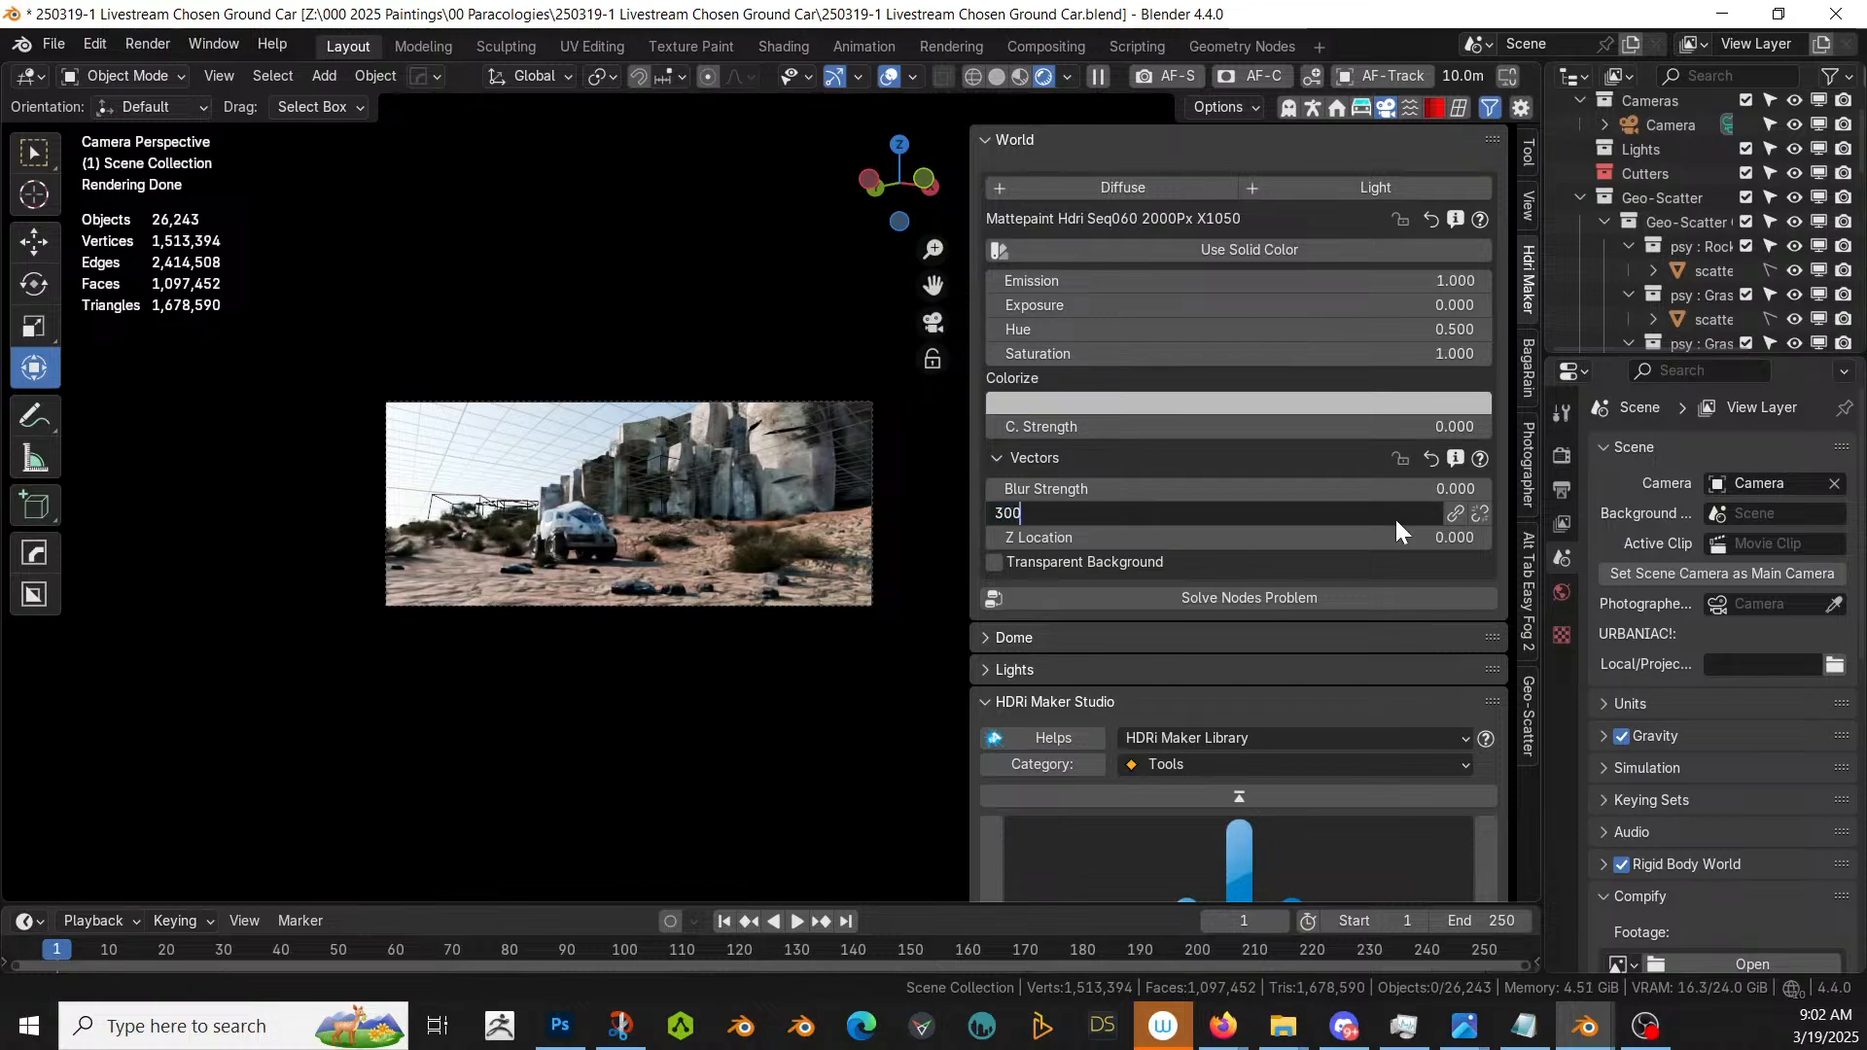
{"action": "type", "text": "00"}
{"action": "key", "text": "Return"}
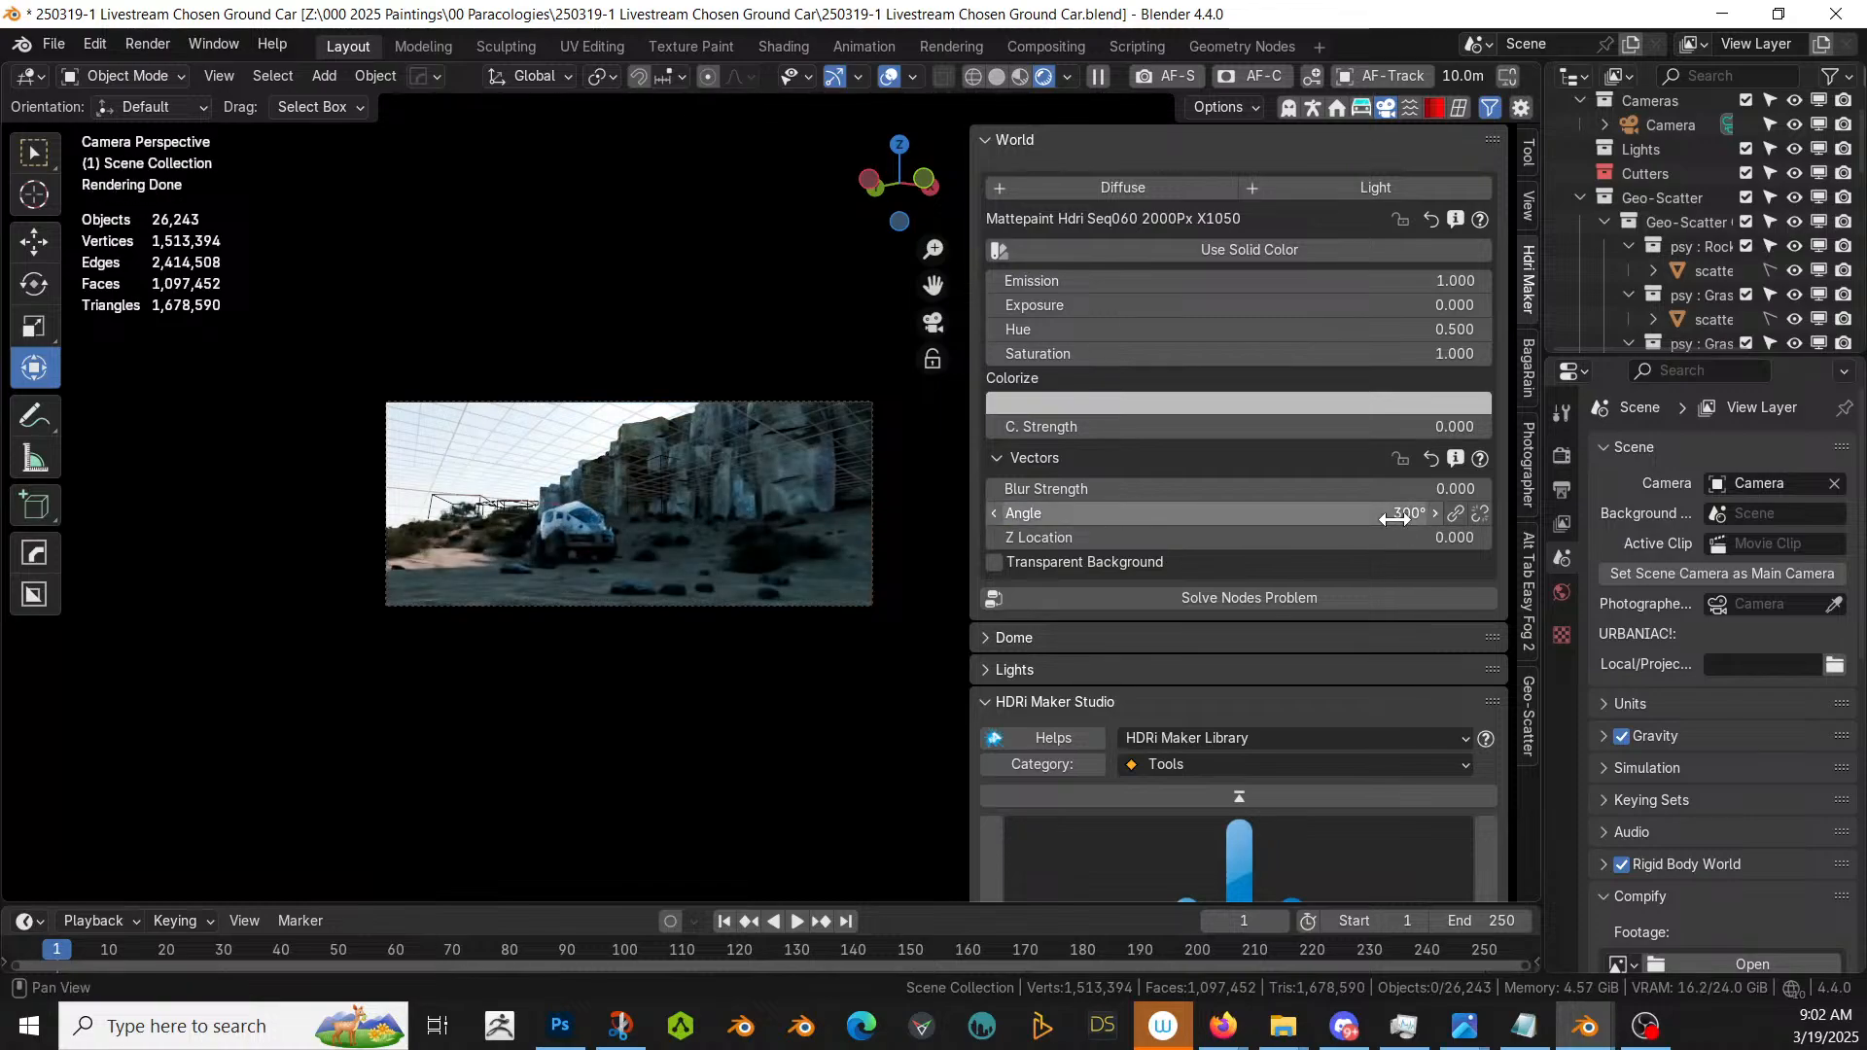
- Set the background HDRI's rotation angle to 294°
{"action": "scroll", "coordinate": [791, 400], "scroll_direction": "up", "scroll_amount": 3}
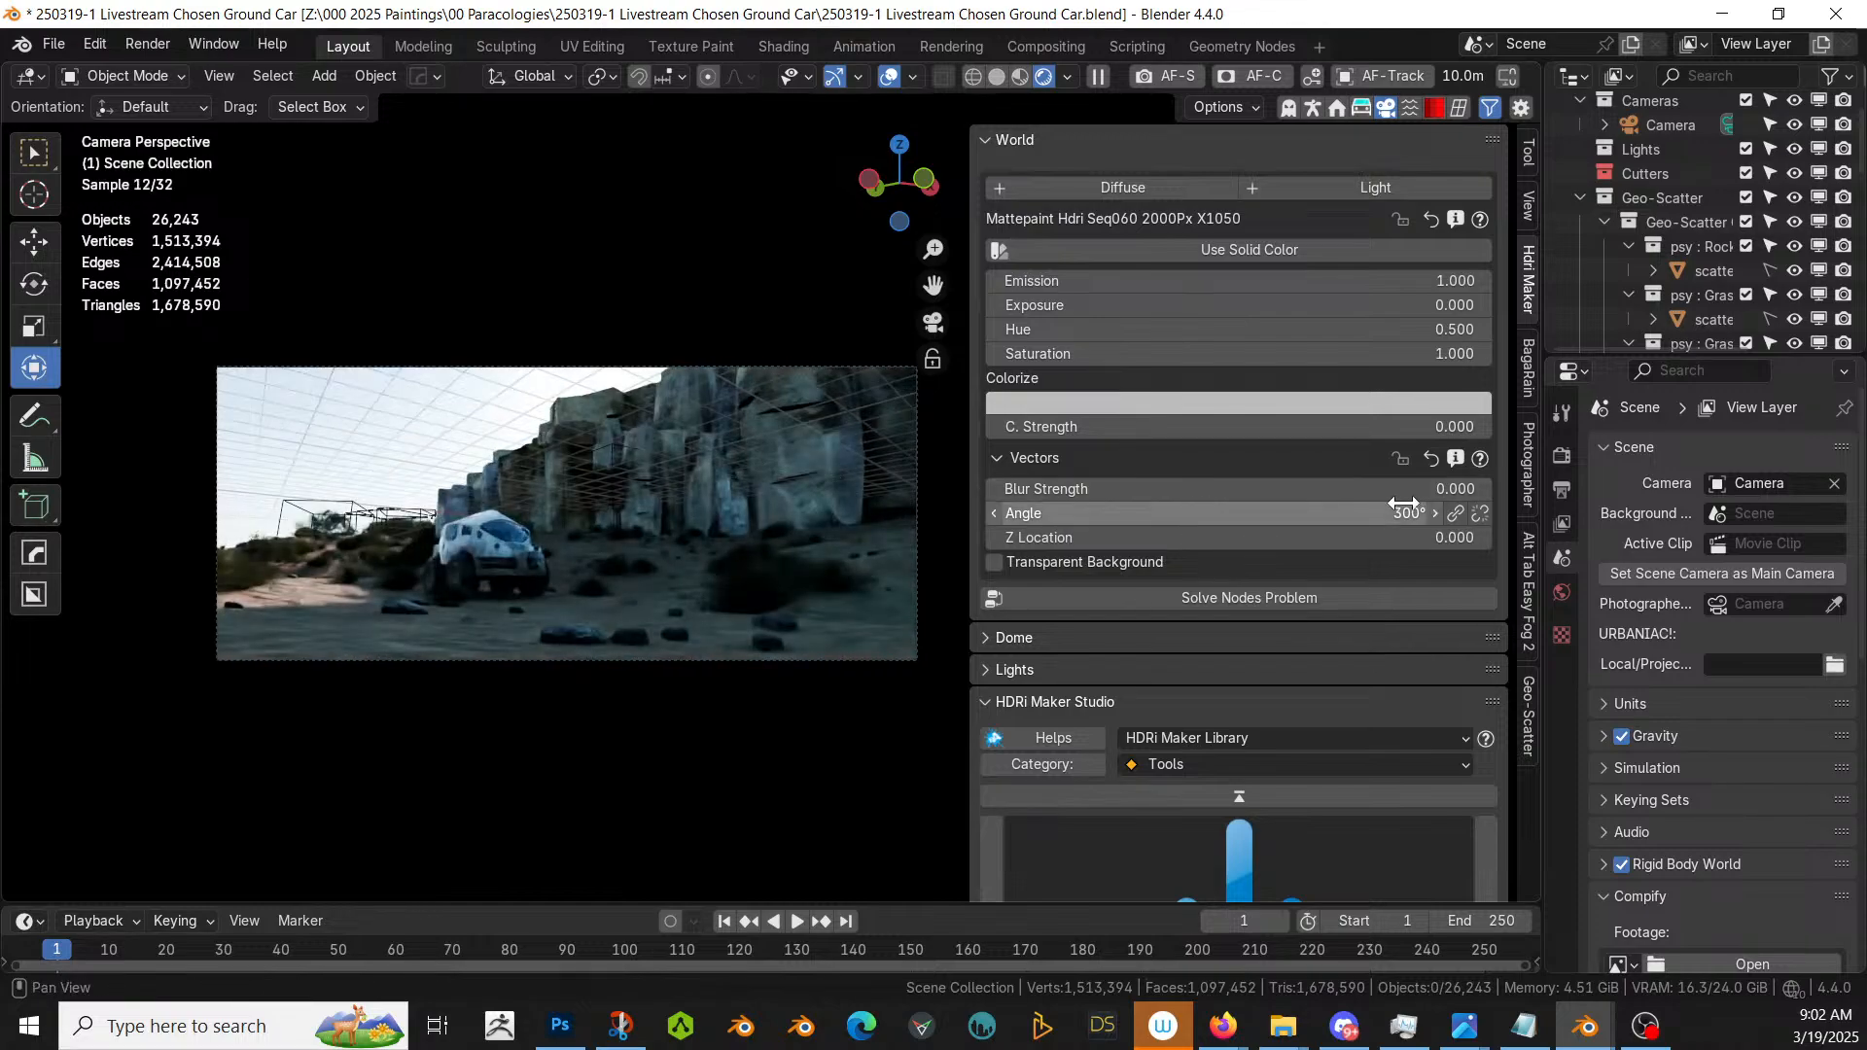
{"action": "left_click_drag", "start_coordinate": [1403, 503], "coordinate": [1391, 503]}
{"action": "scroll", "coordinate": [1128, 565], "scroll_direction": "down", "scroll_amount": 2}
{"action": "scroll", "coordinate": [613, 552], "scroll_direction": "down", "scroll_amount": 2}
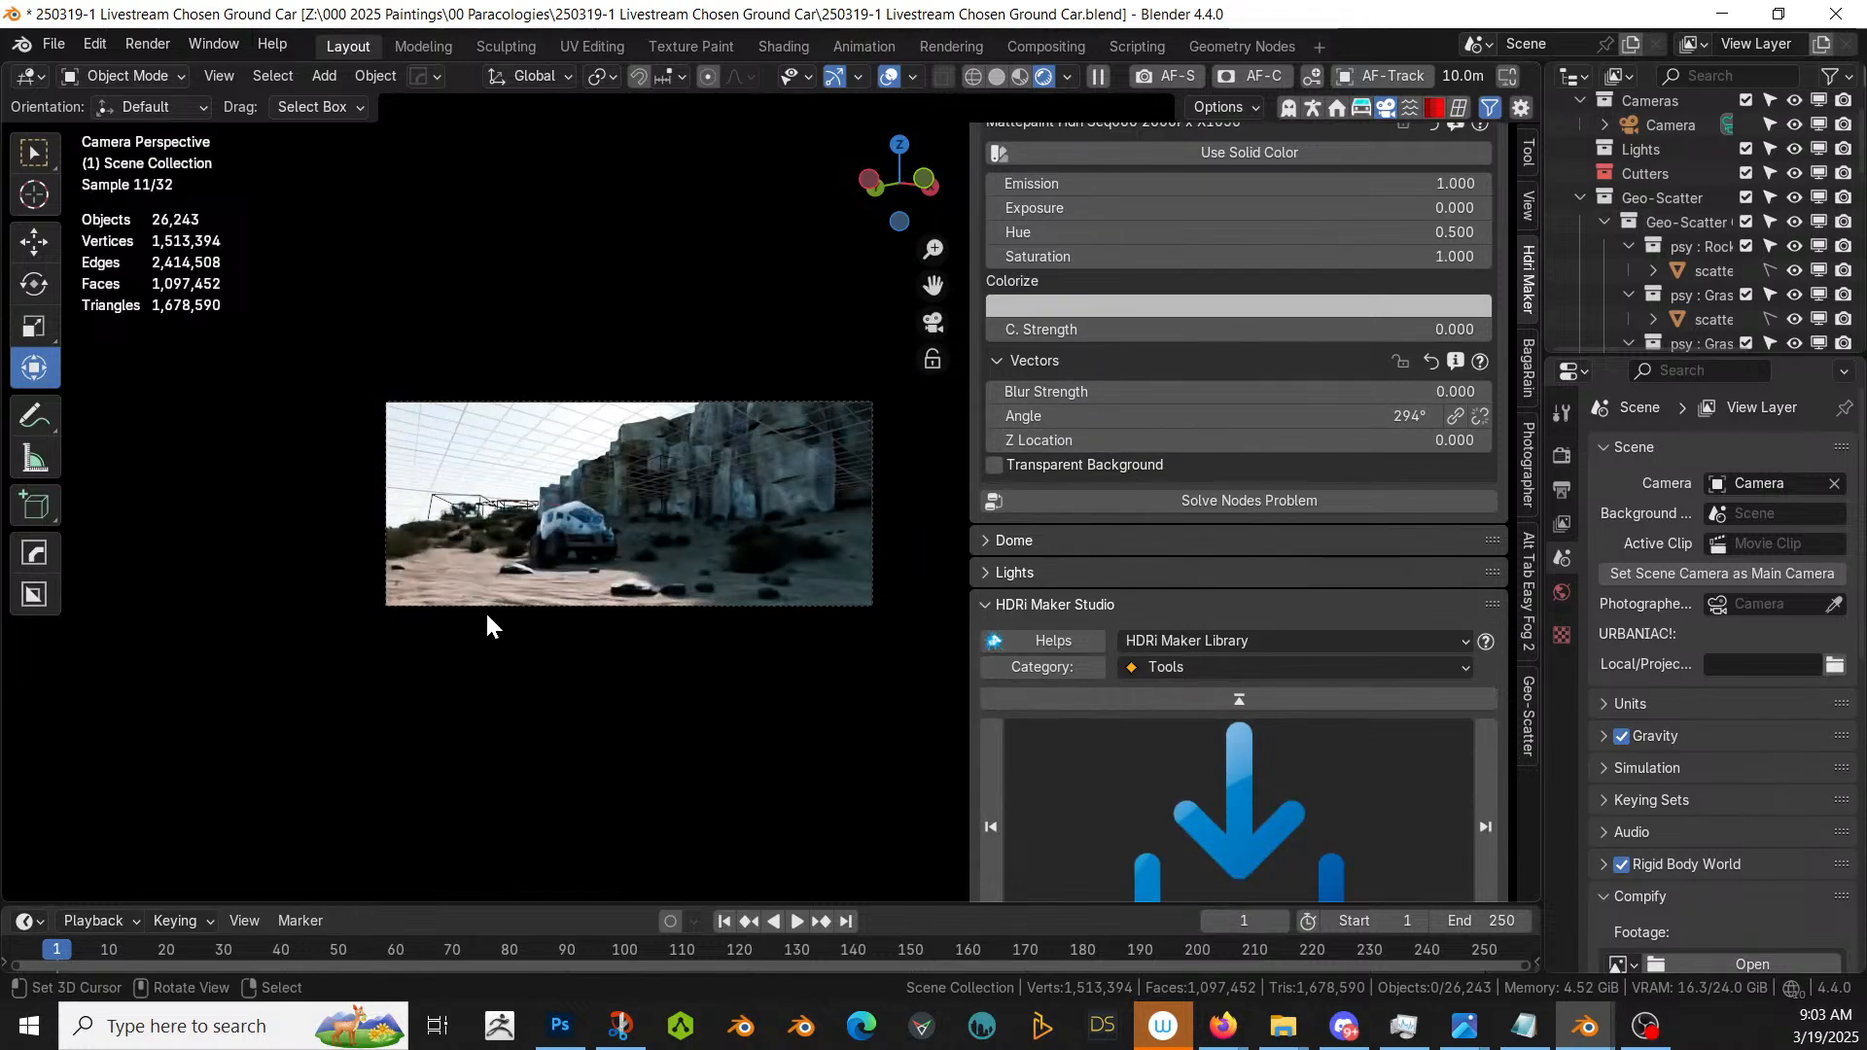
- Place the 3D cursor on the foreground ground near the camera, add sharpRockPattern03 there, and view it in solid shading outside the camera
{"action": "left_click", "coordinate": [401, 593]}
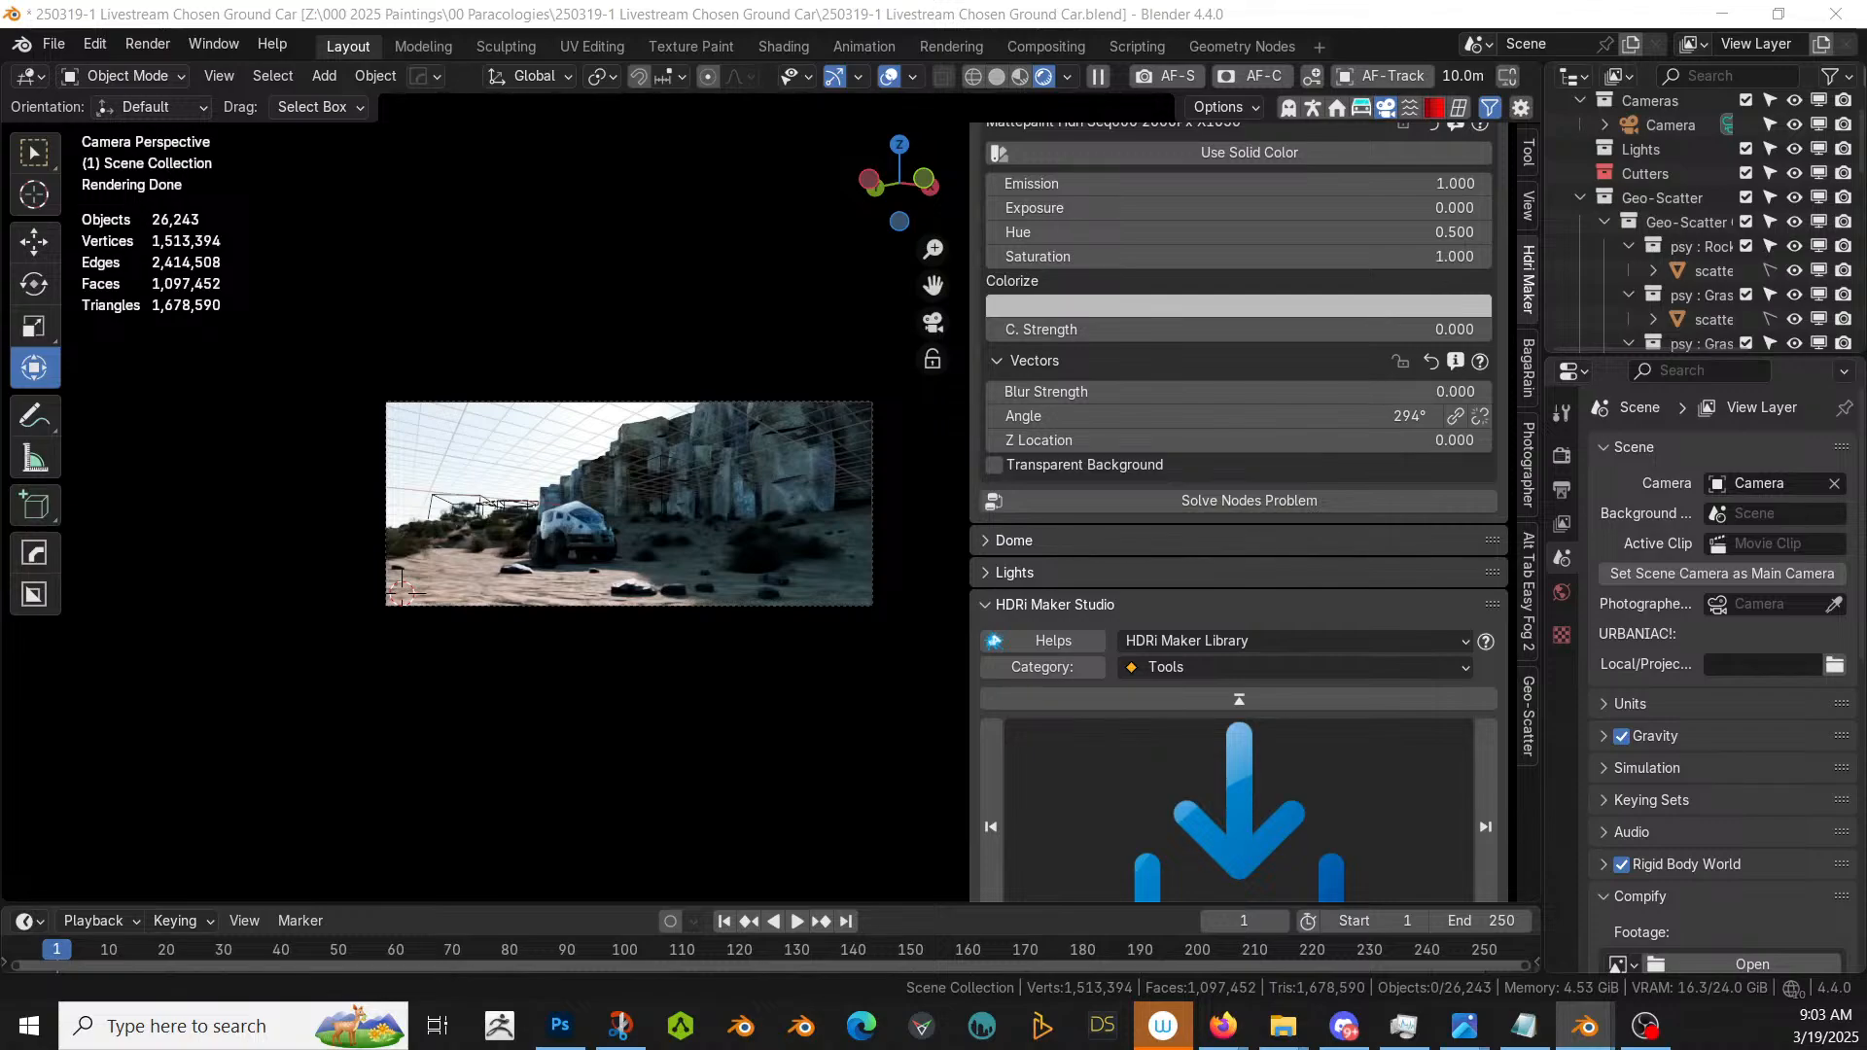
{"action": "left_click", "coordinate": [408, 608]}
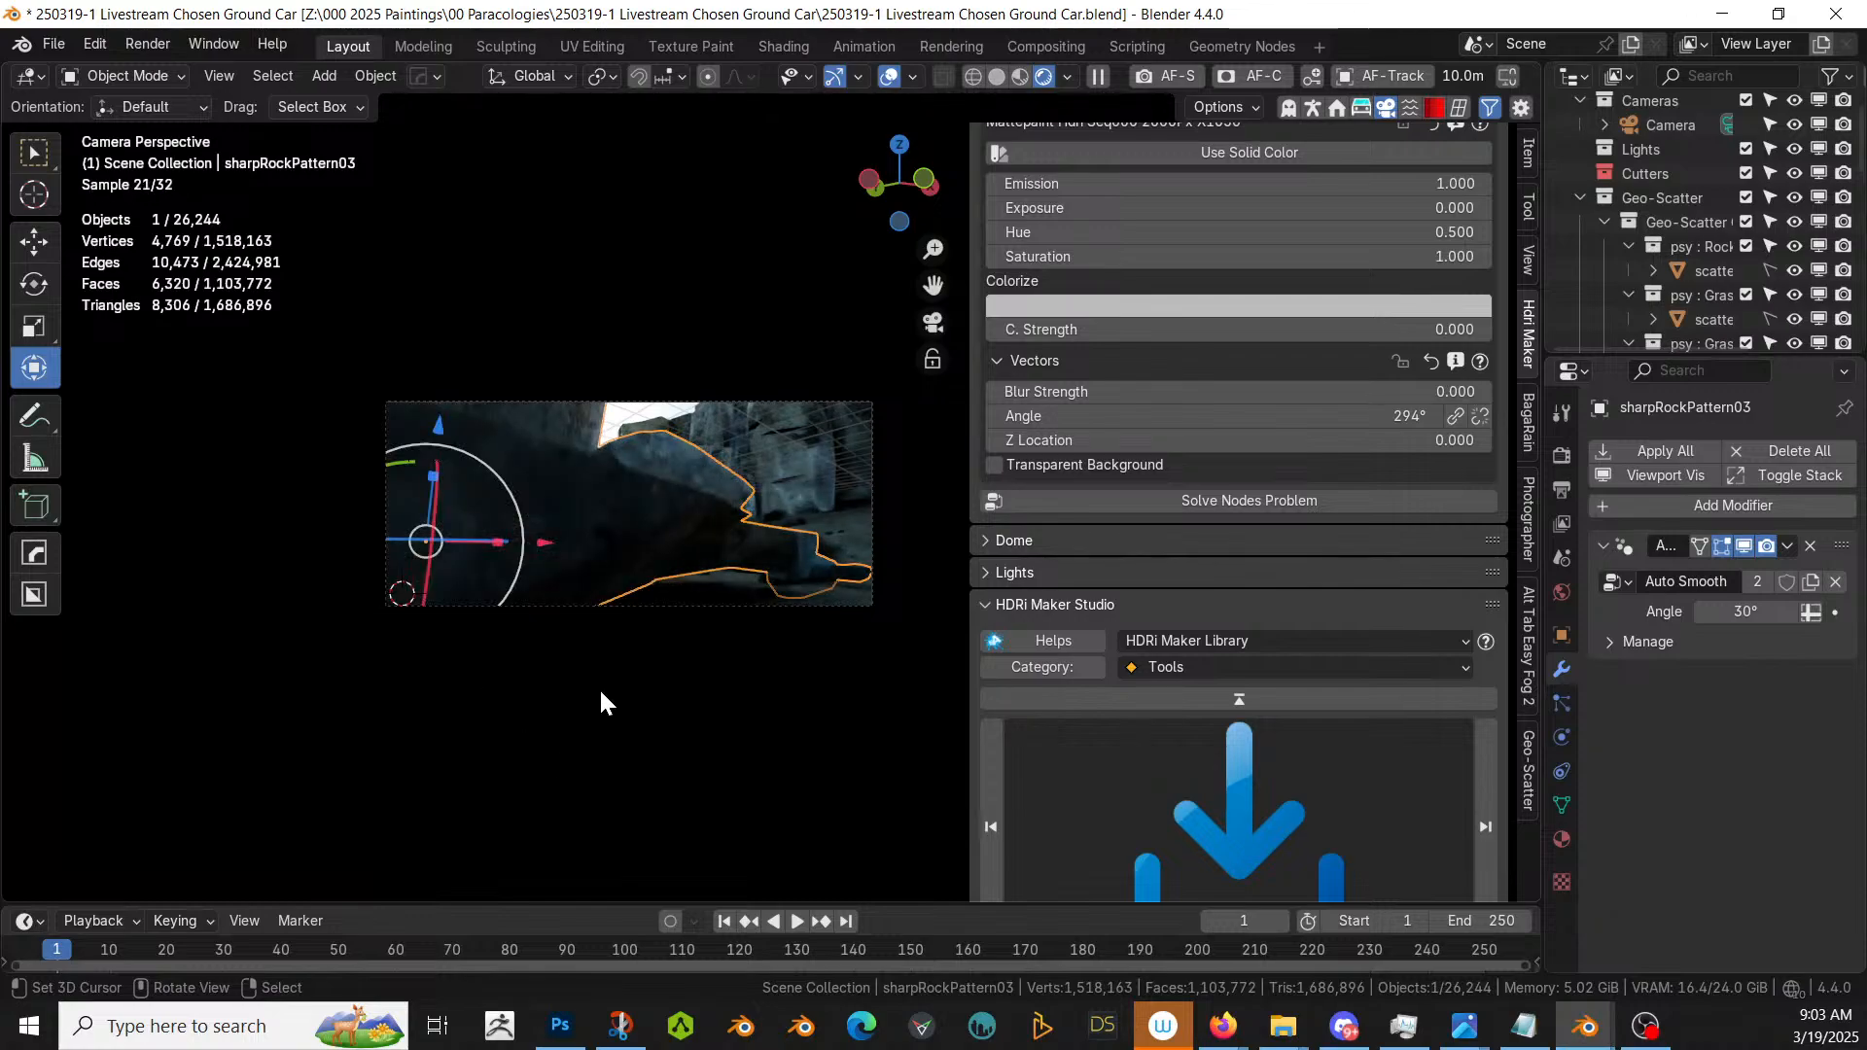
{"action": "key", "text": "z"}
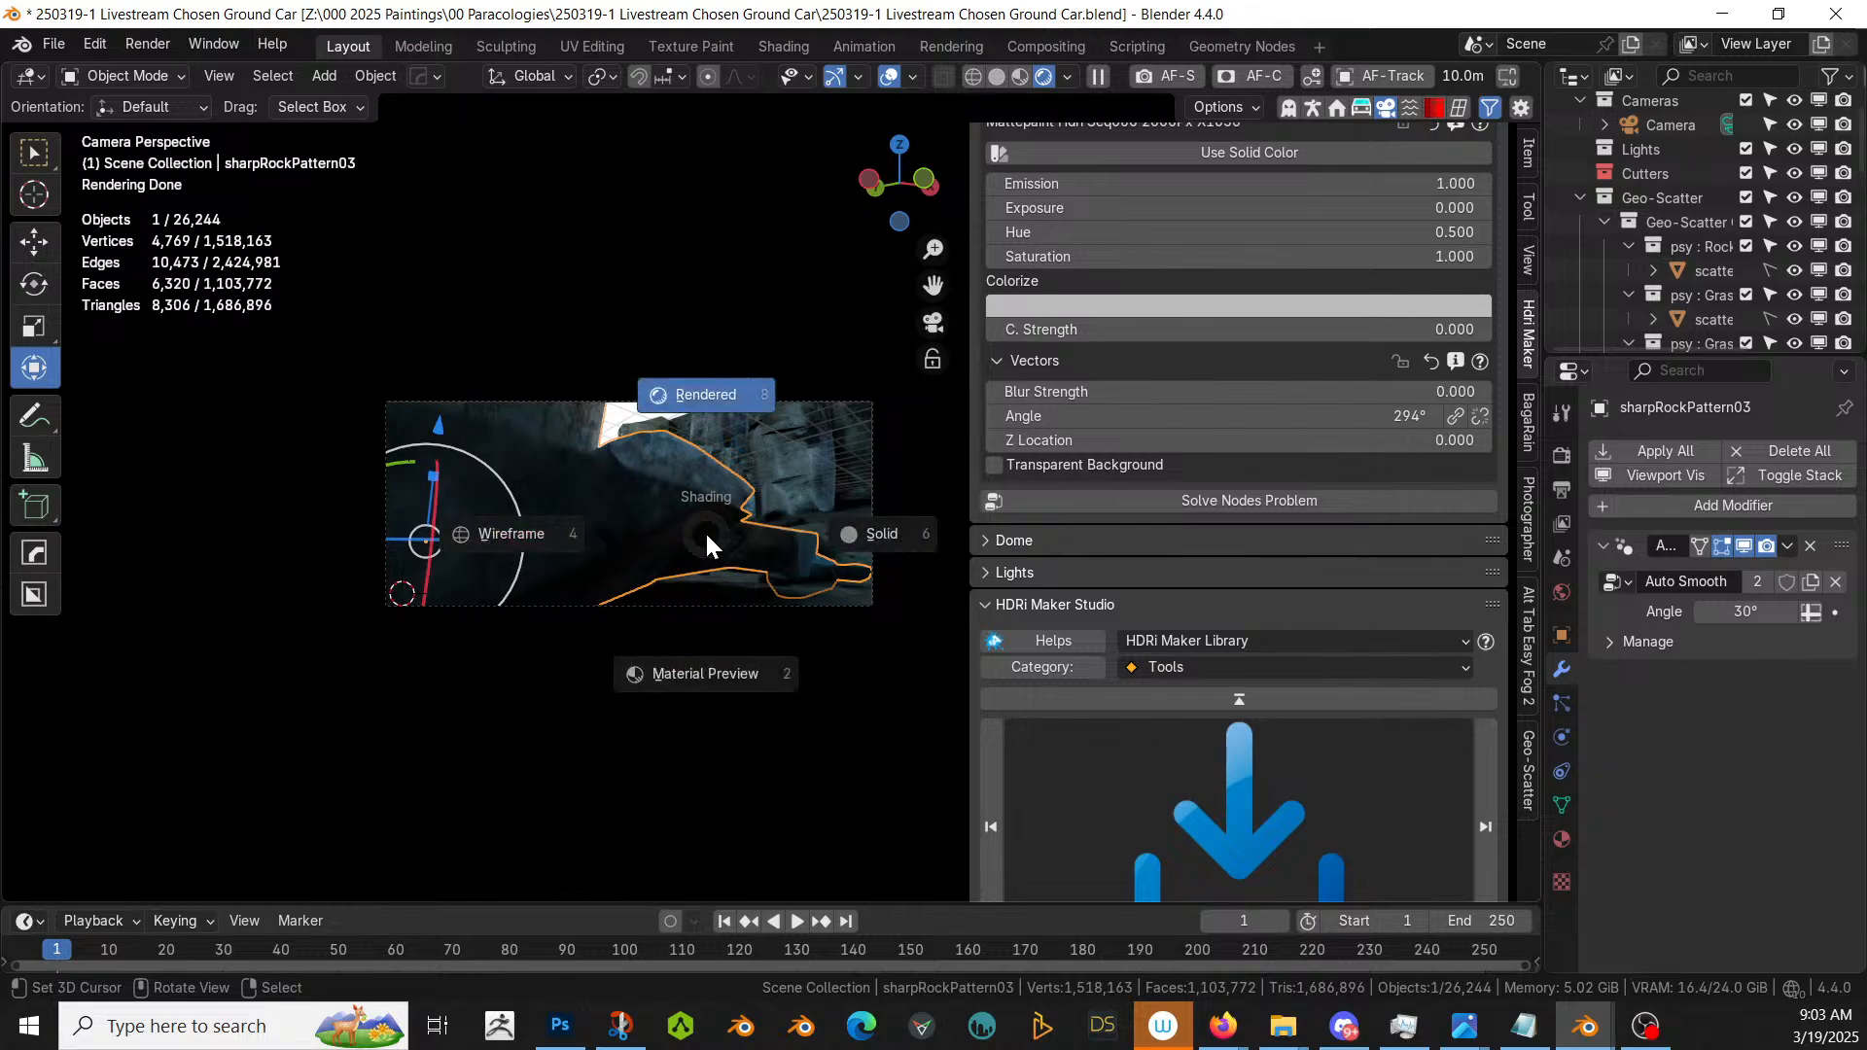
{"action": "key", "text": "6"}
{"action": "middle_click_drag", "start_coordinate": [691, 476], "coordinate": [633, 665]}
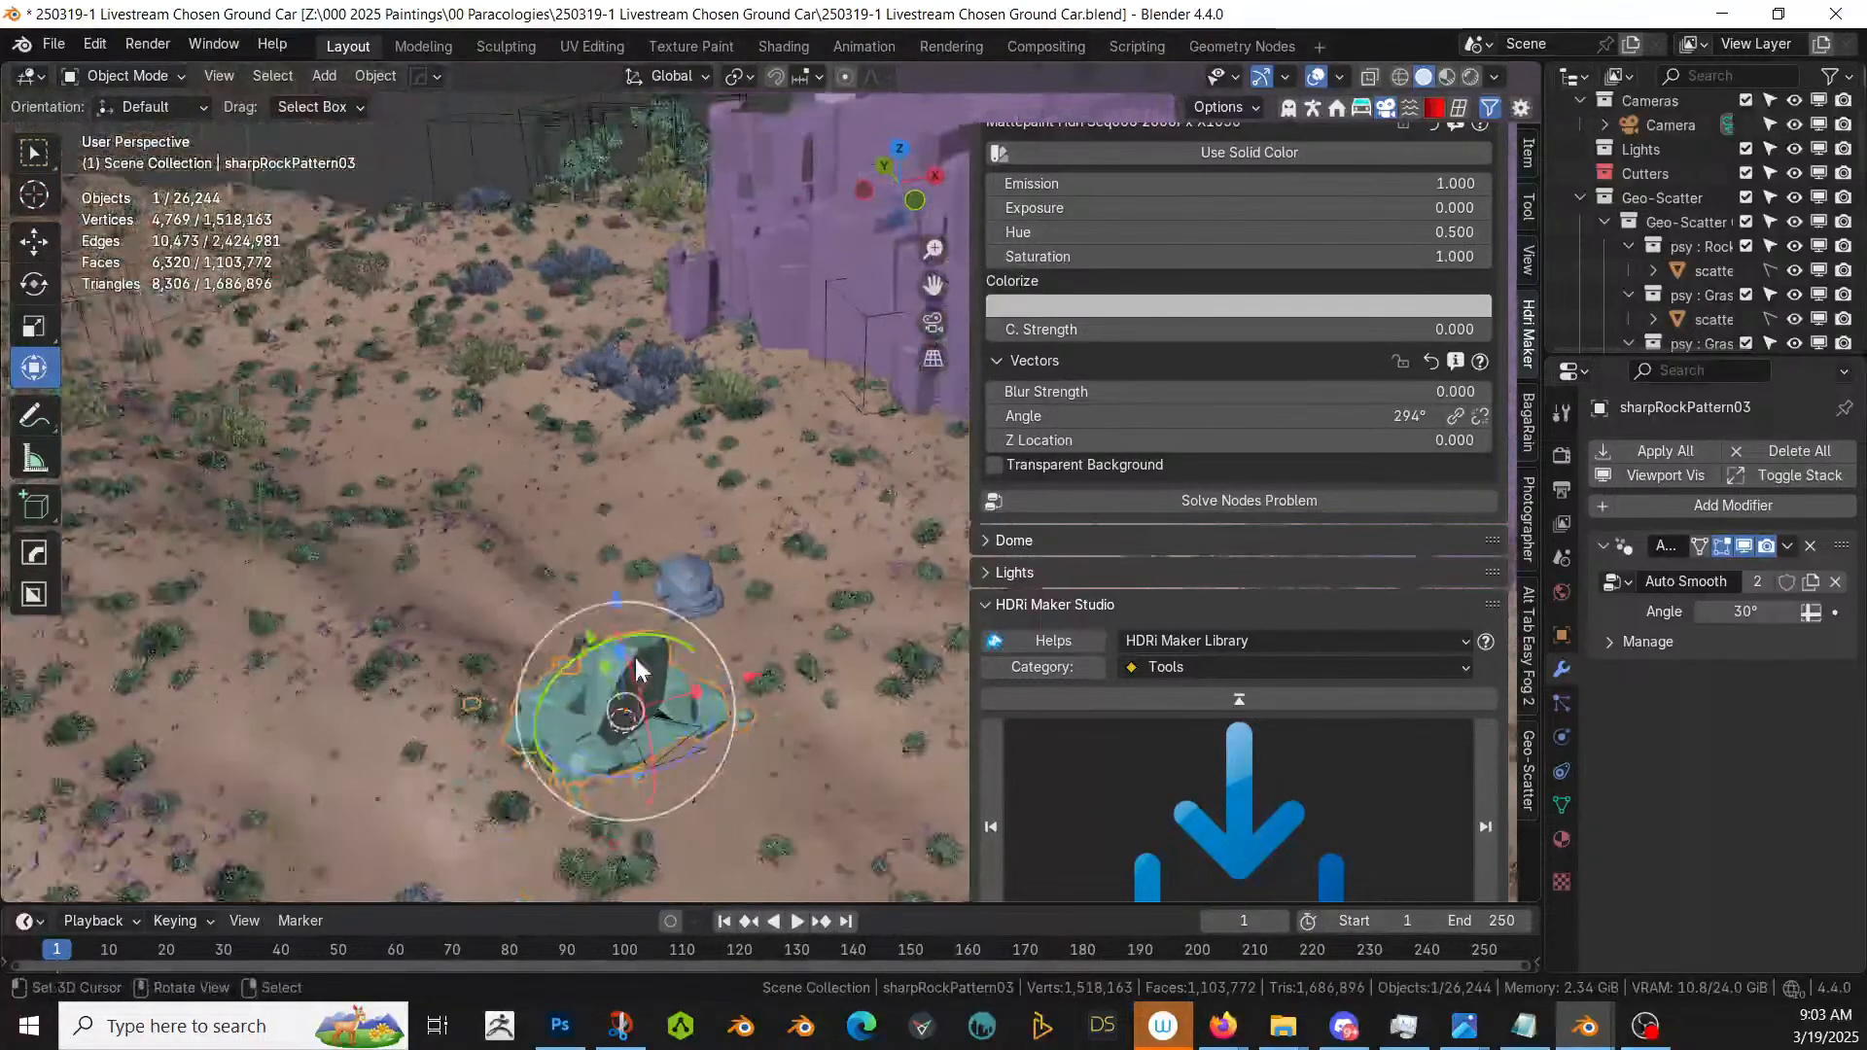
- Scale the sharp rock to about 0.4 and lower it about 0.58 m along Z
{"action": "key", "text": "s"}
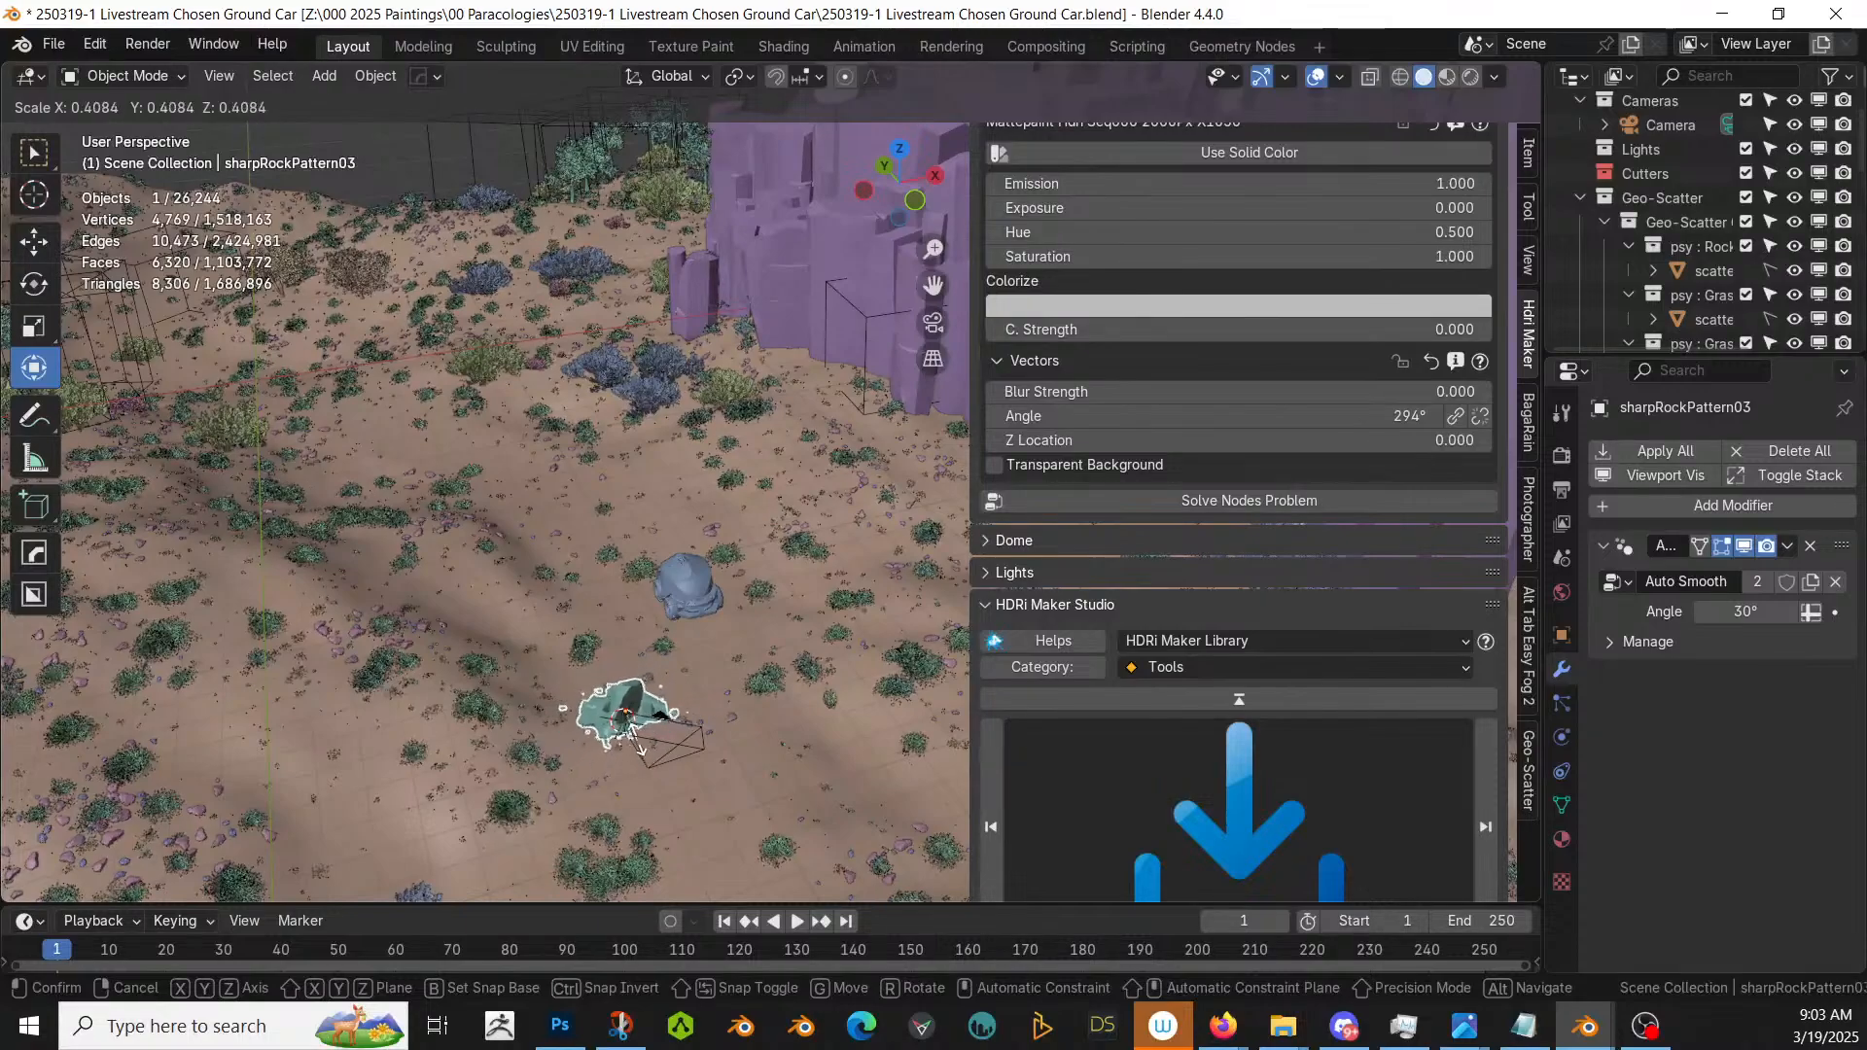
{"action": "left_click", "coordinate": [639, 749]}
{"action": "key", "text": "g"}
{"action": "key", "text": "z"}
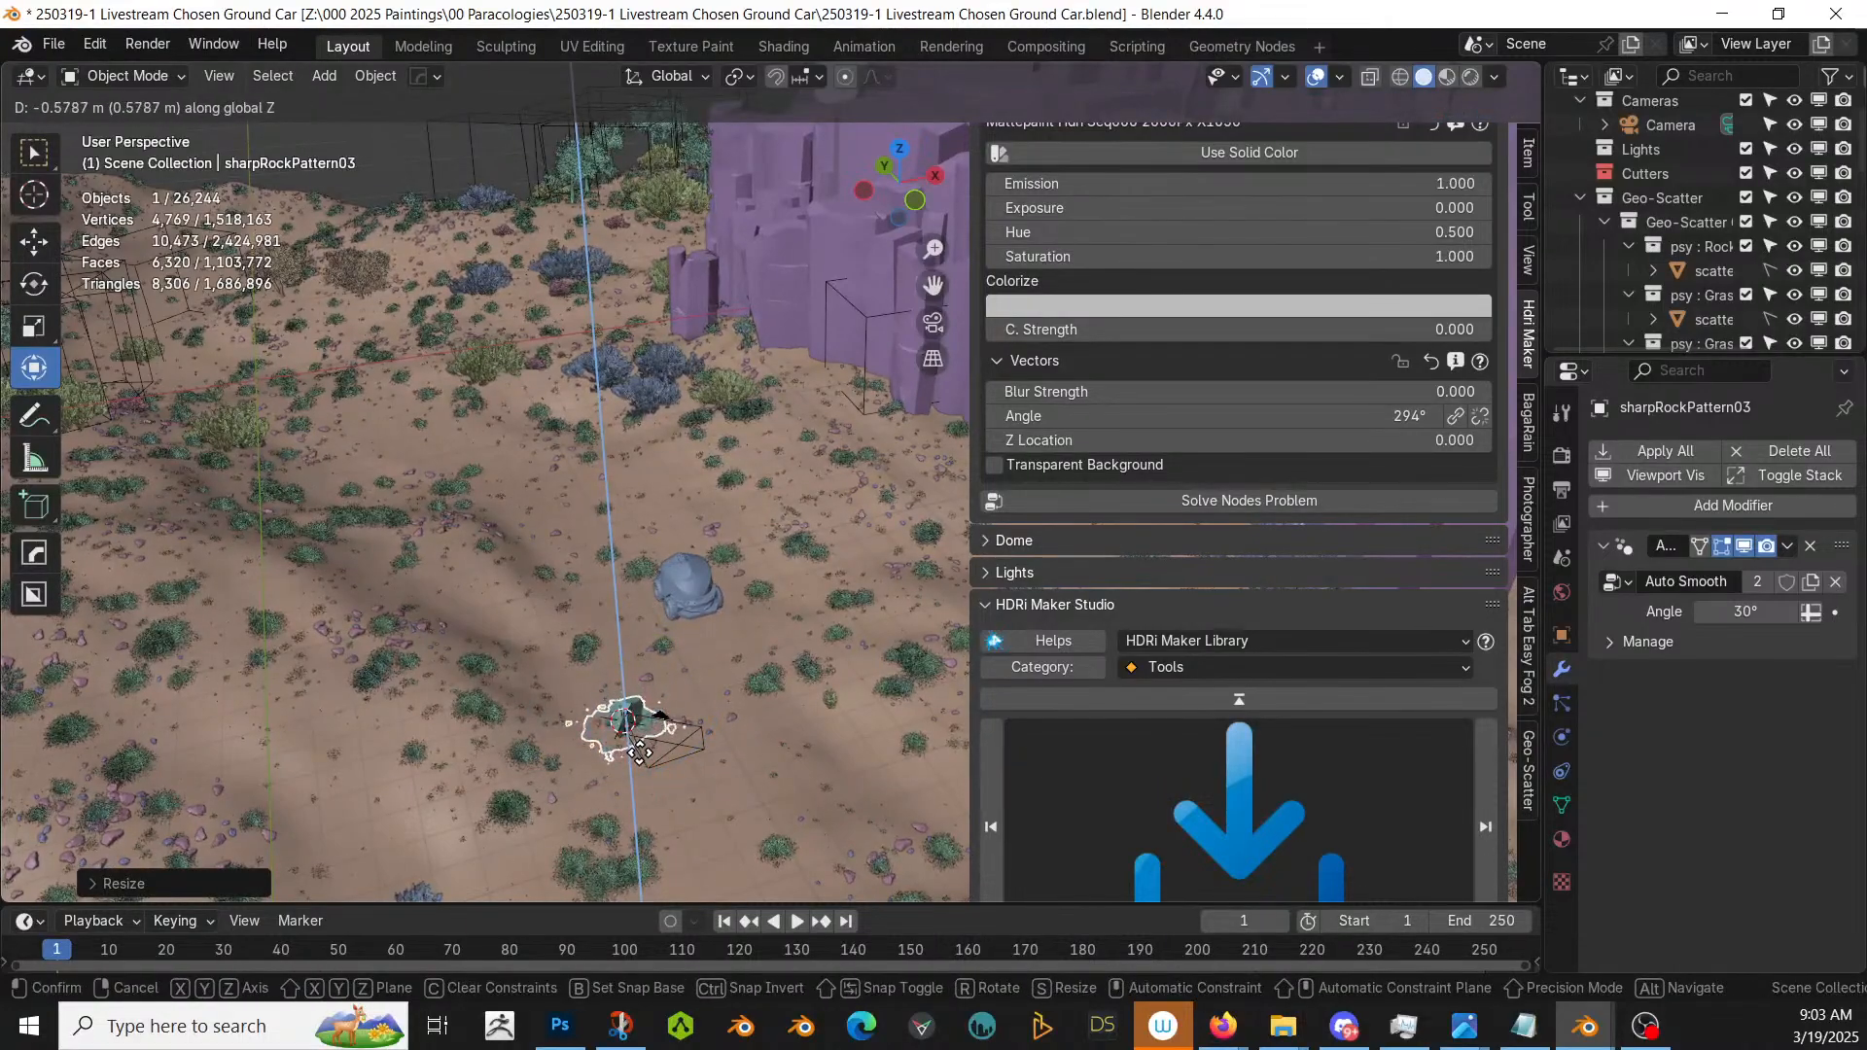
{"action": "left_click", "coordinate": [640, 755]}
- From the camera view, move the sharp rock along Y away from the camera so it covers less of the frame
{"action": "key", "text": "0"}
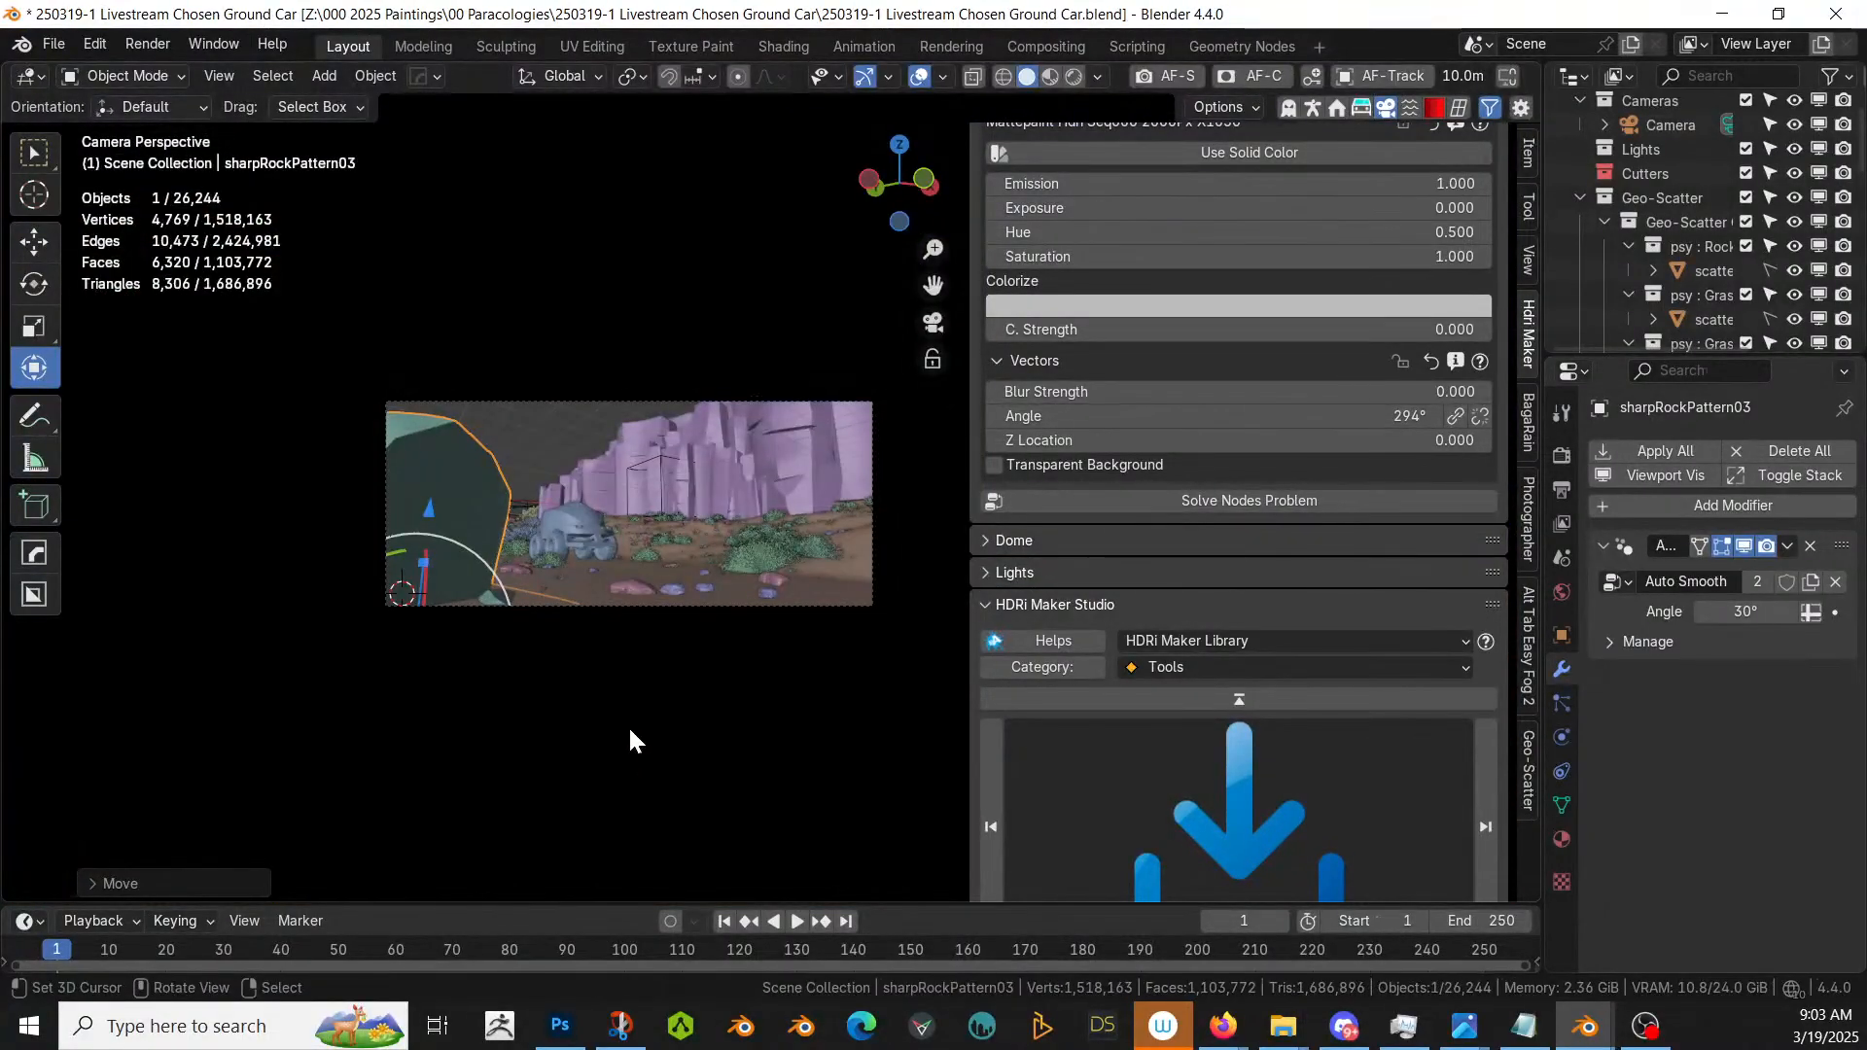
{"action": "key", "text": "g"}
{"action": "key", "text": "y"}
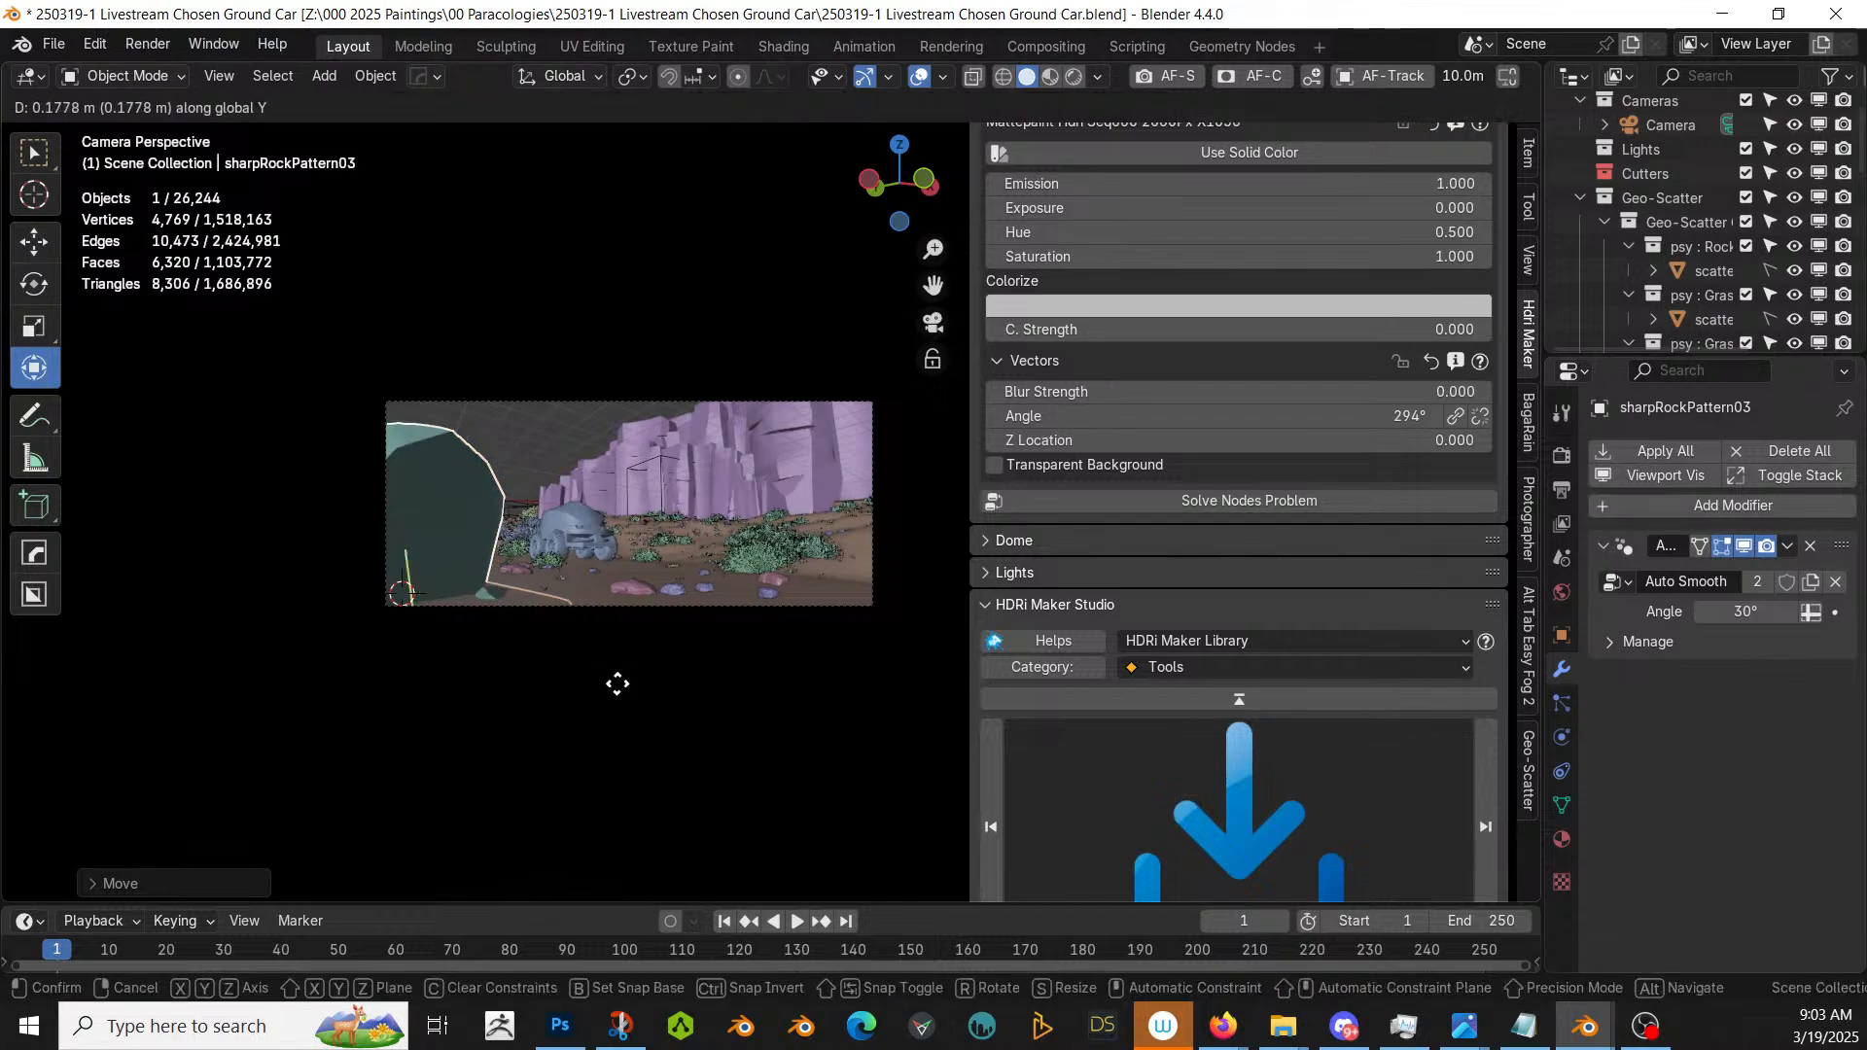
{"action": "left_click", "coordinate": [605, 671]}
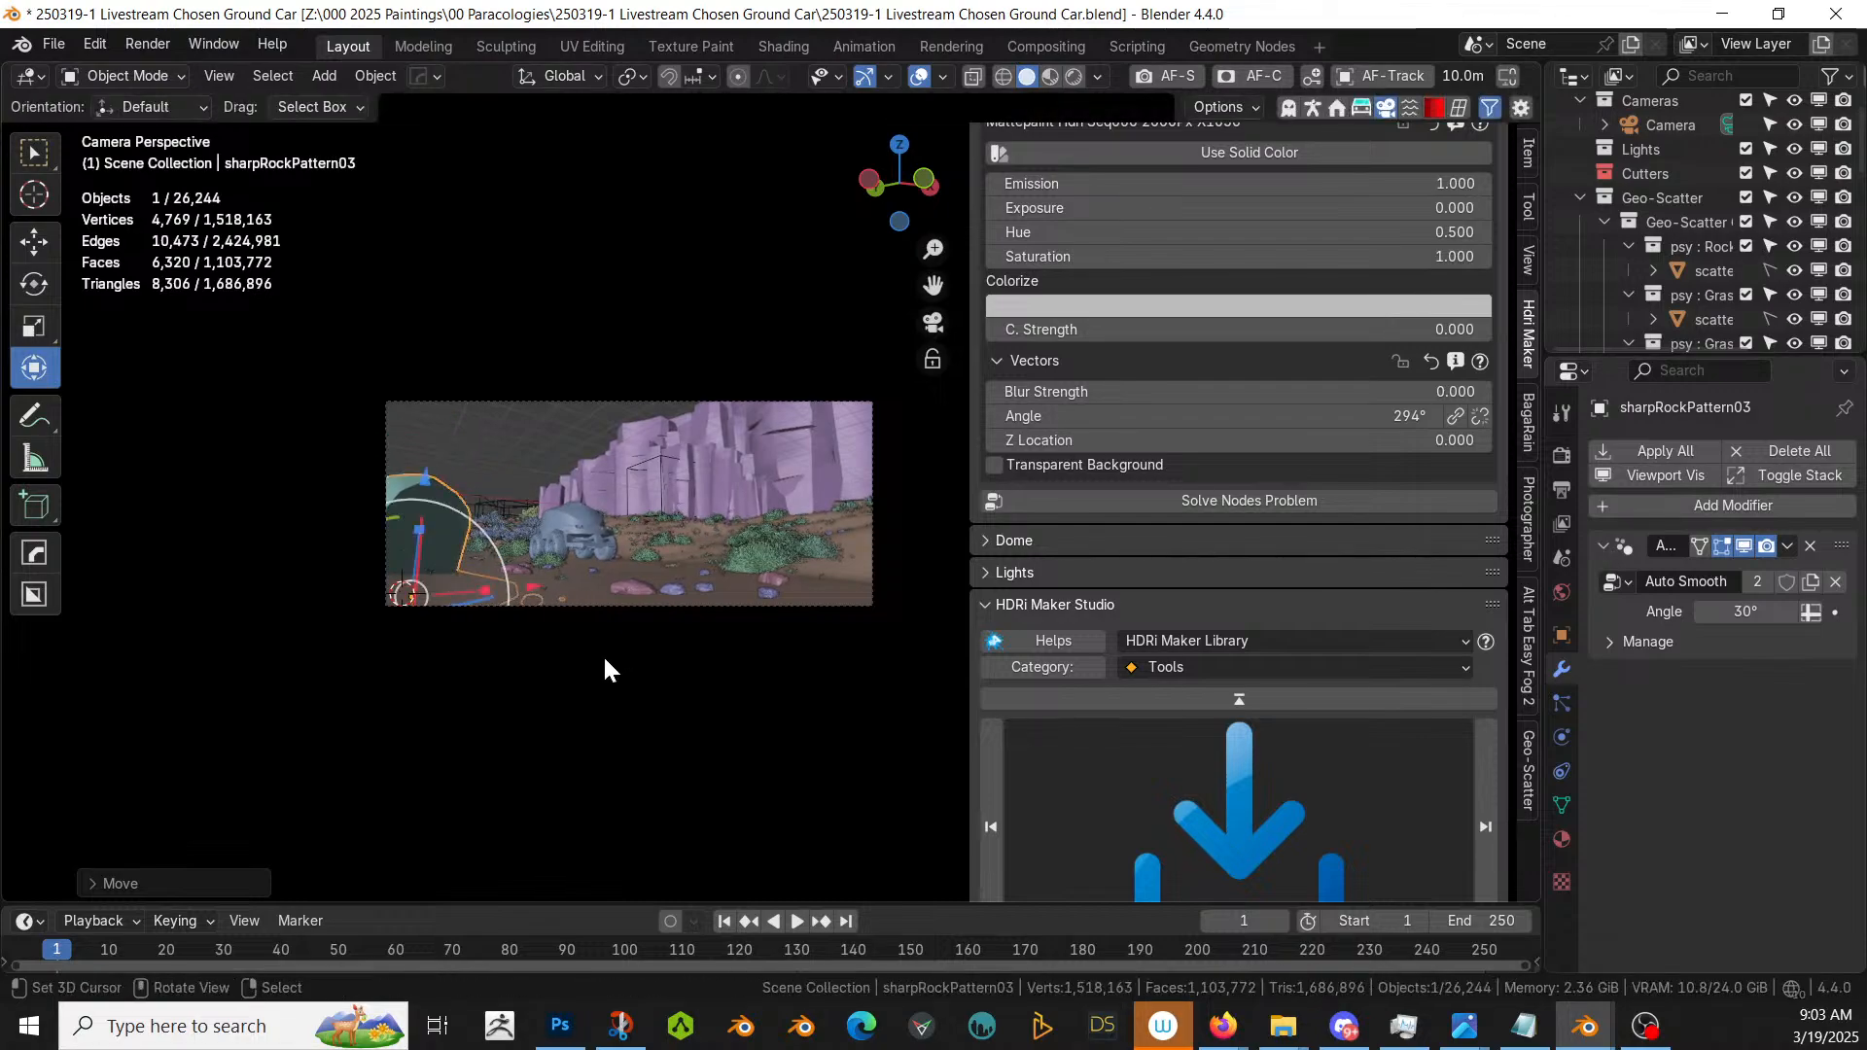
- In rendered shading, bring the sharp rock closer along Y and shift it toward the left edge of the camera frame
{"action": "key", "text": "z"}
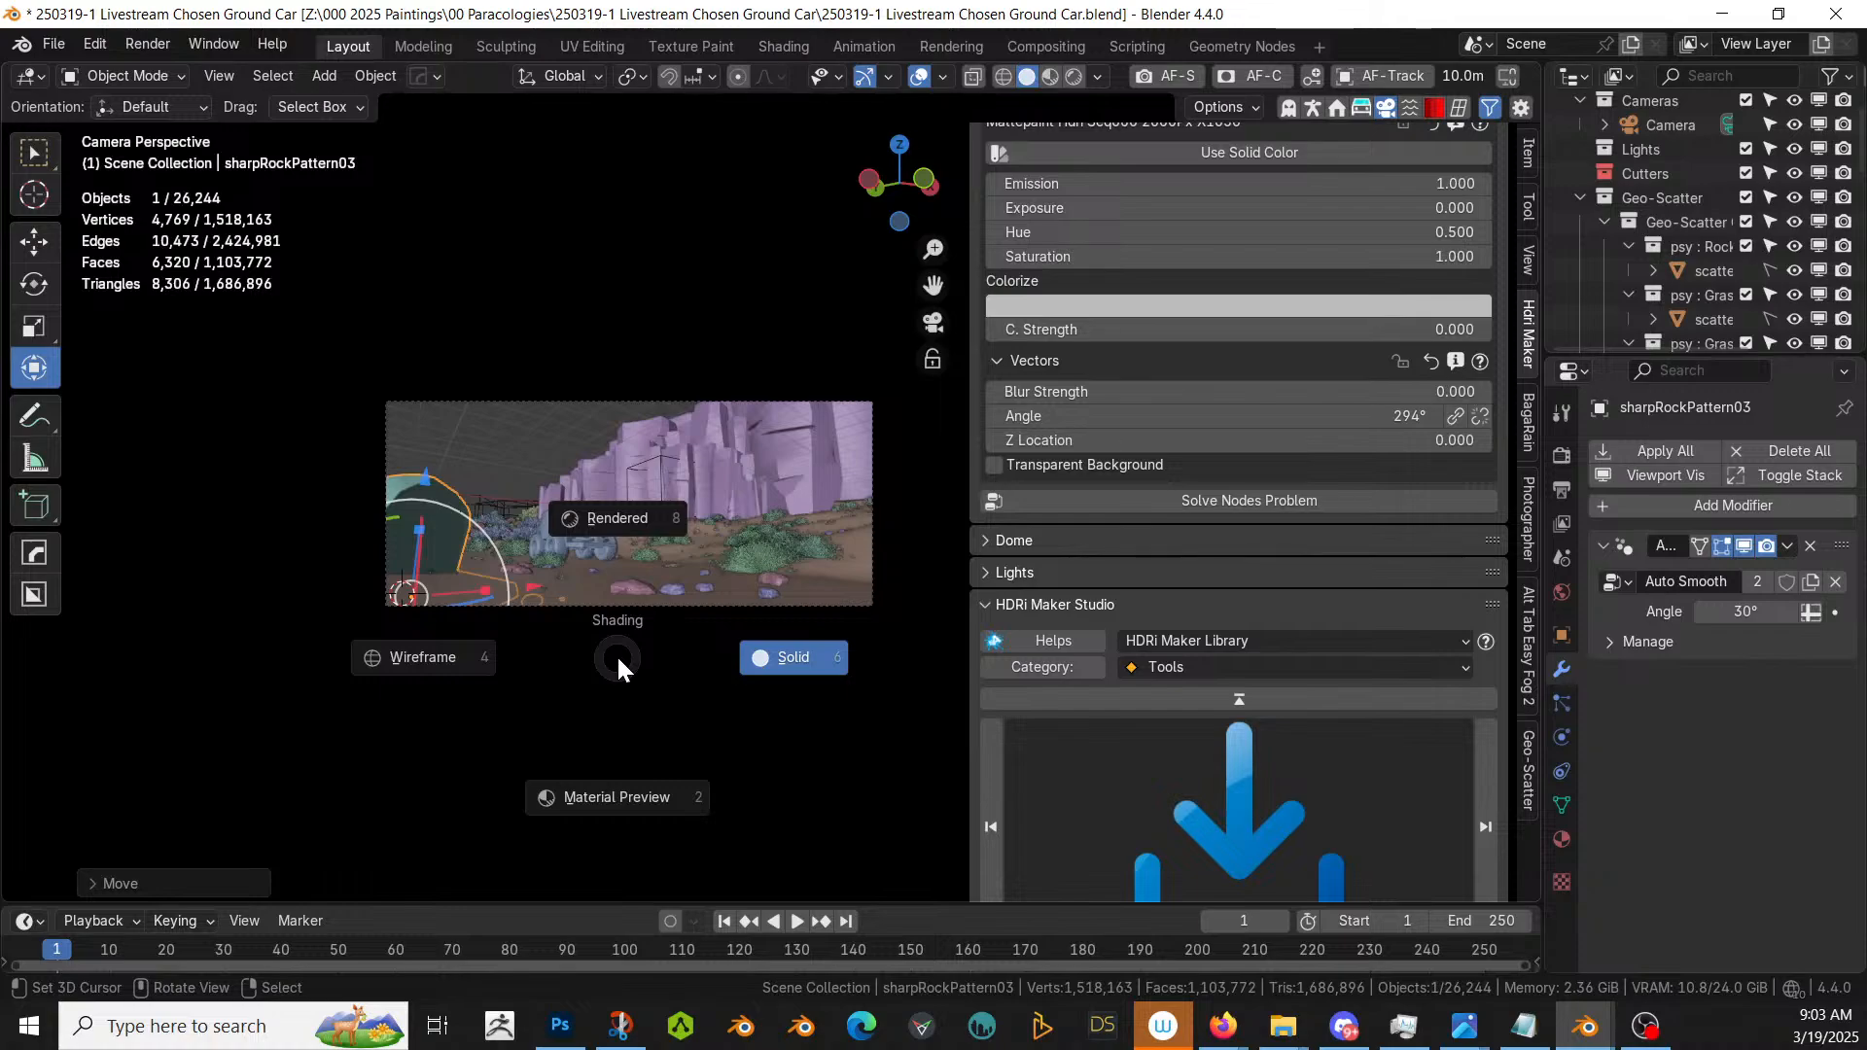
{"action": "key", "text": "8"}
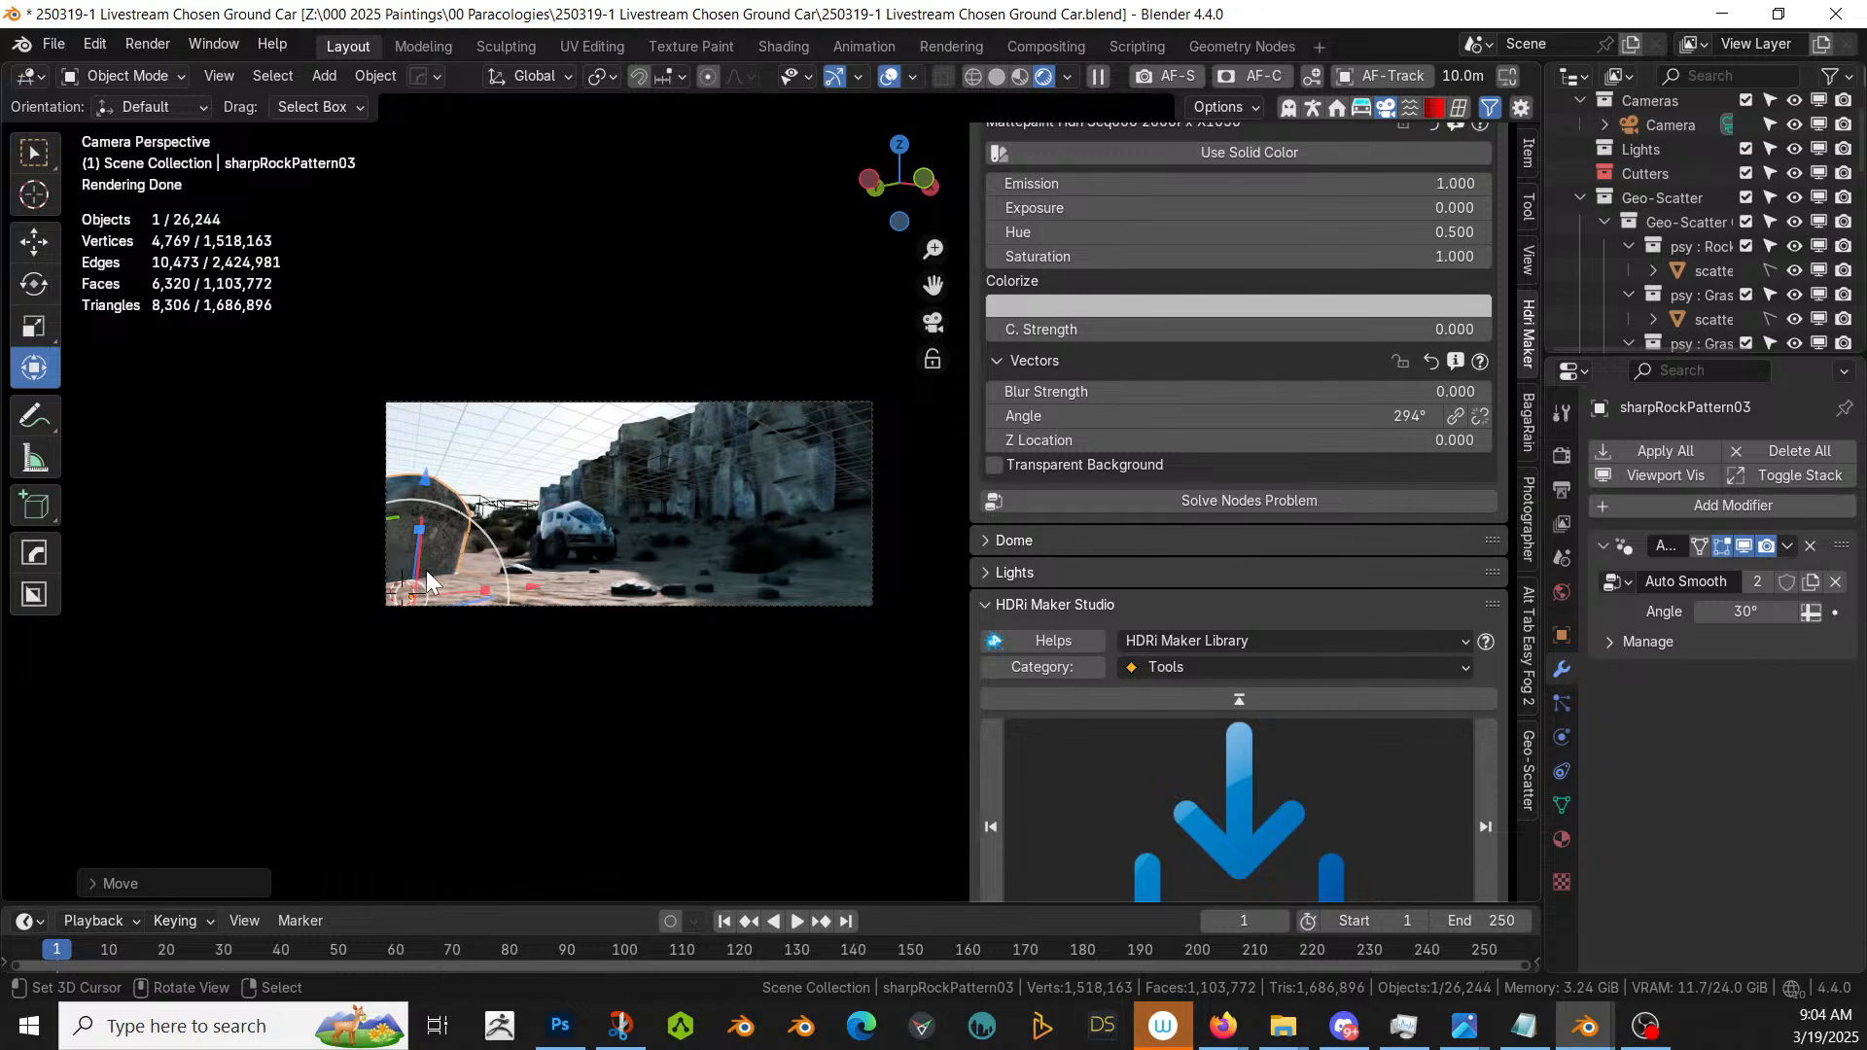
{"action": "key", "text": "g"}
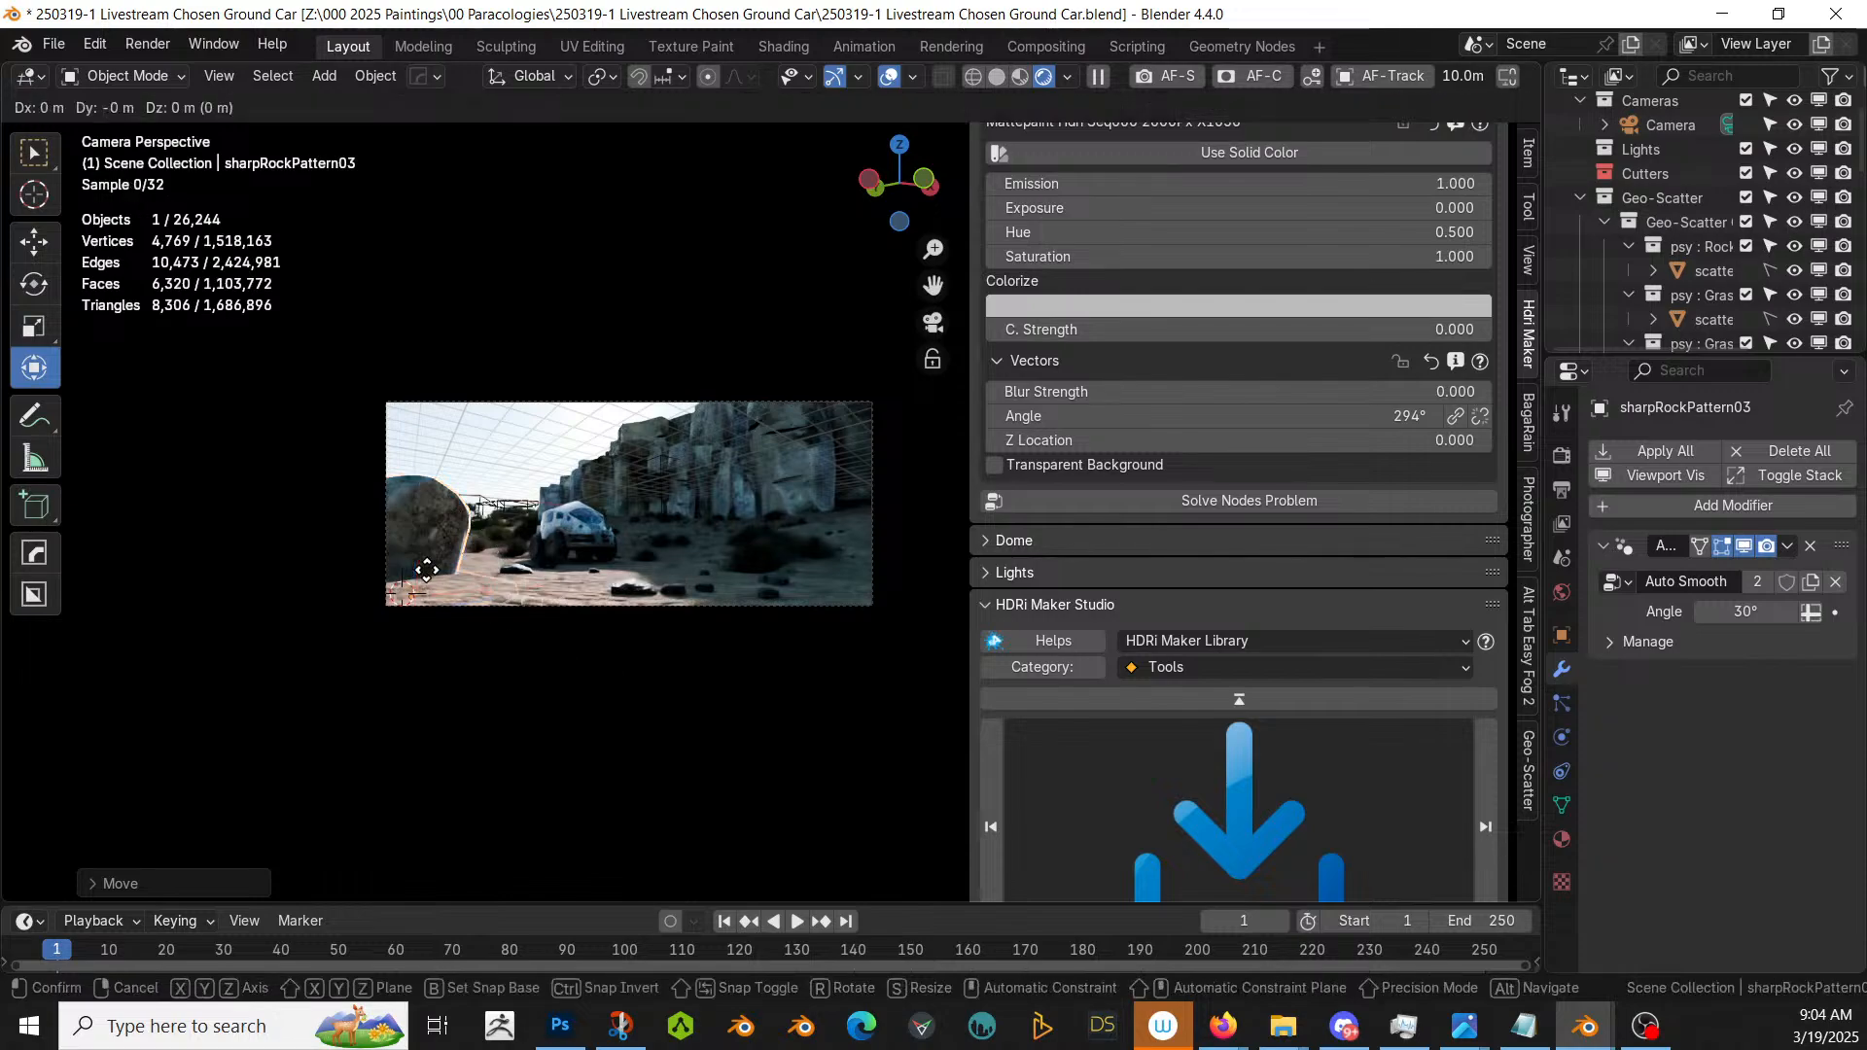
{"action": "key", "text": "y"}
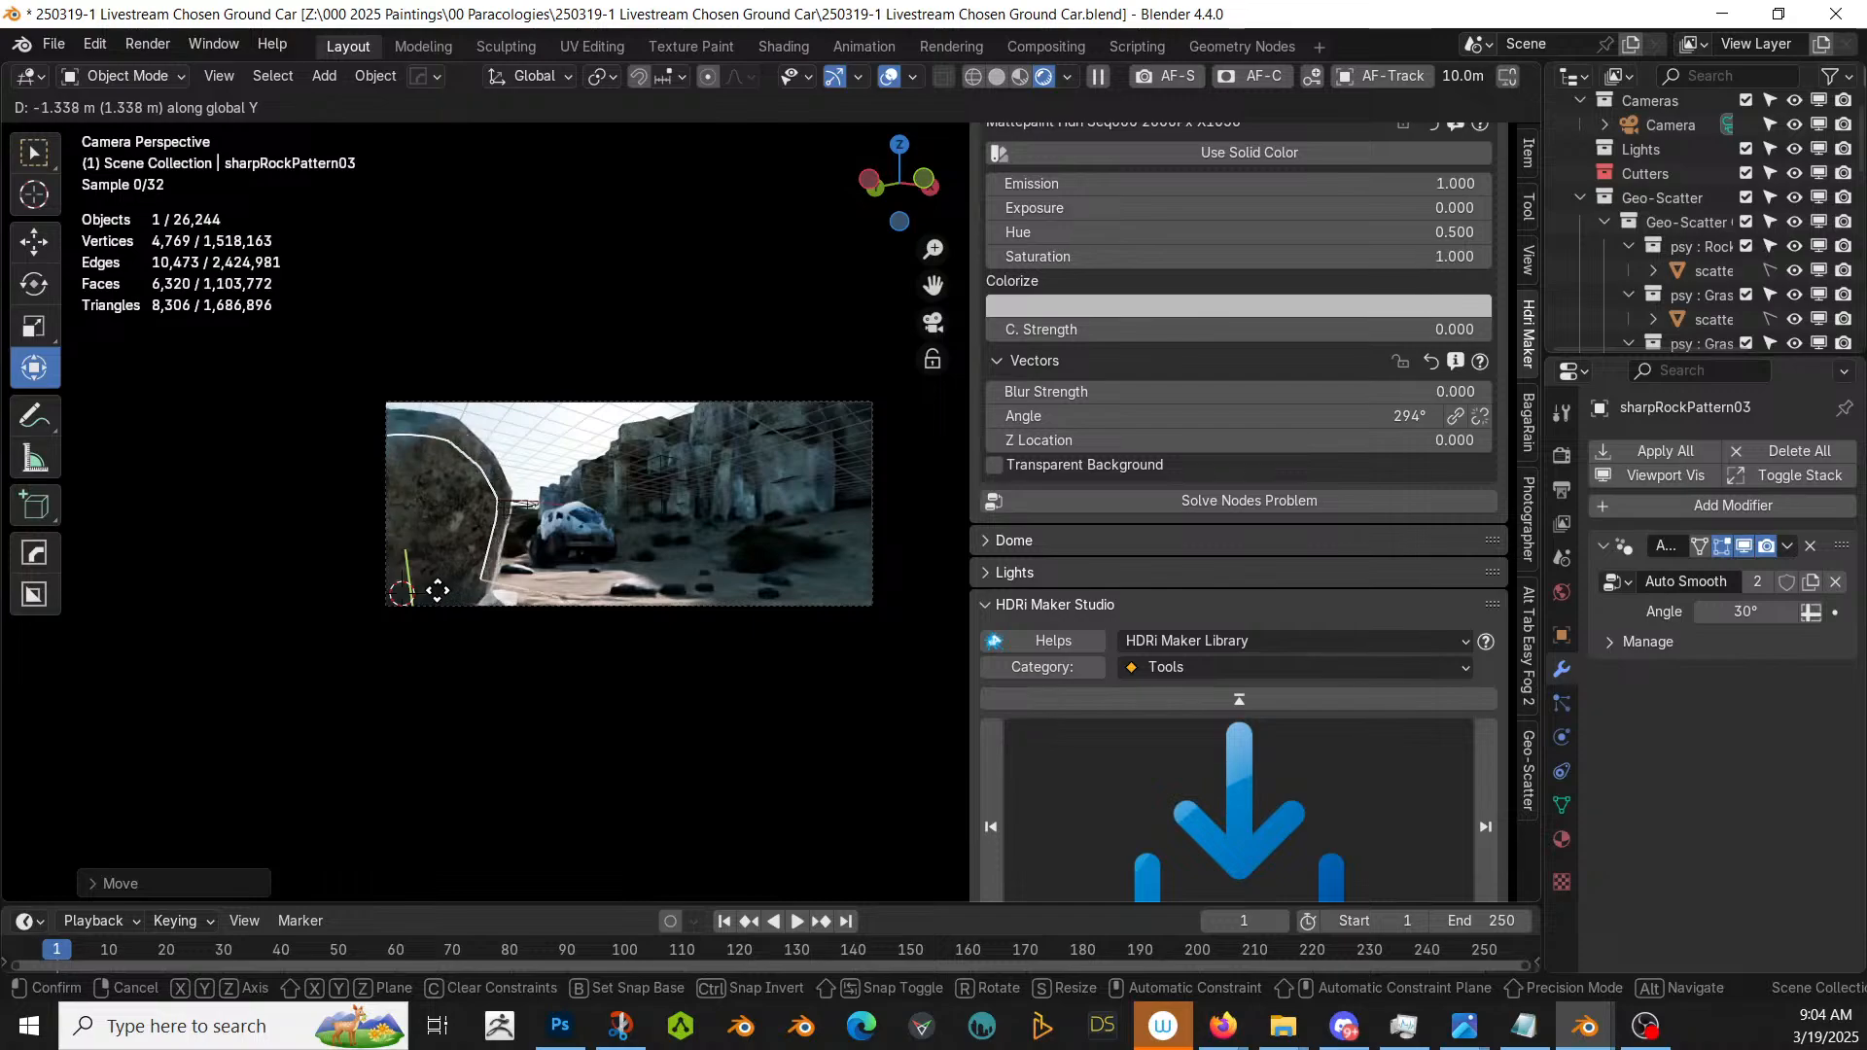
{"action": "left_click", "coordinate": [430, 588]}
{"action": "key", "text": "g"}
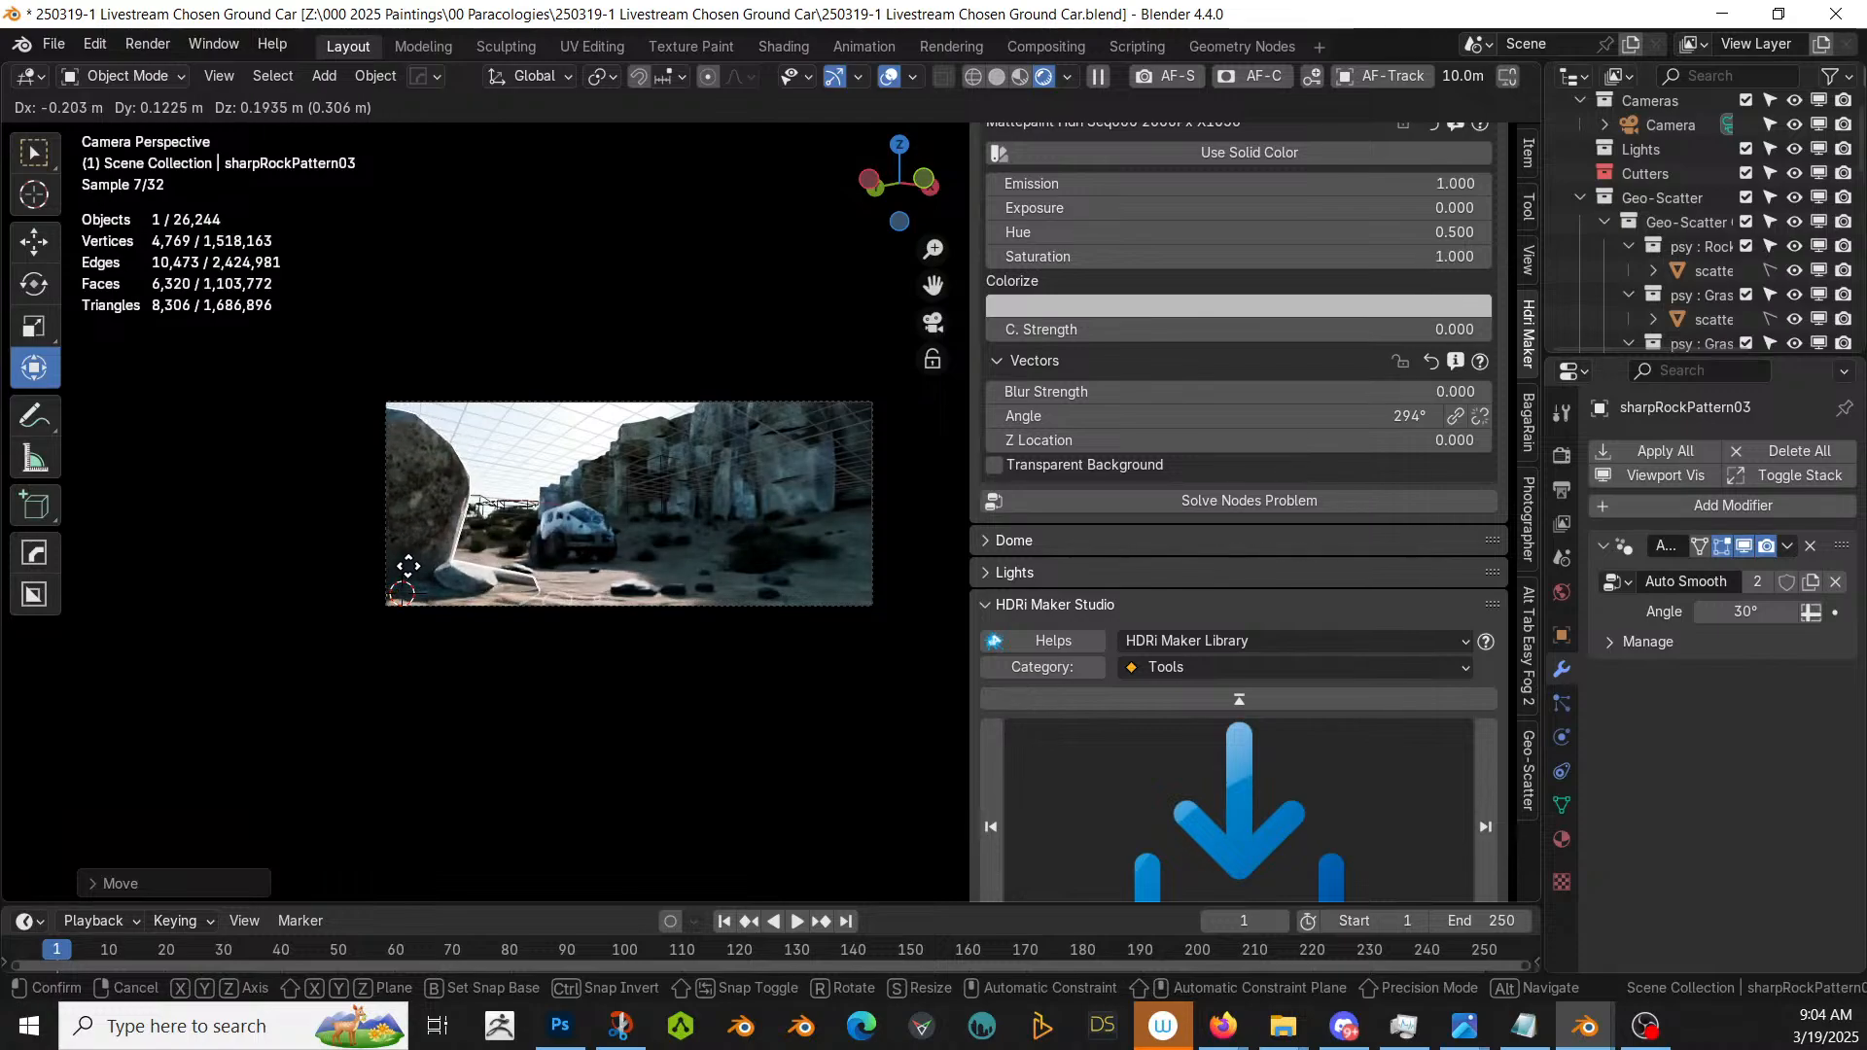
{"action": "left_click", "coordinate": [408, 568]}
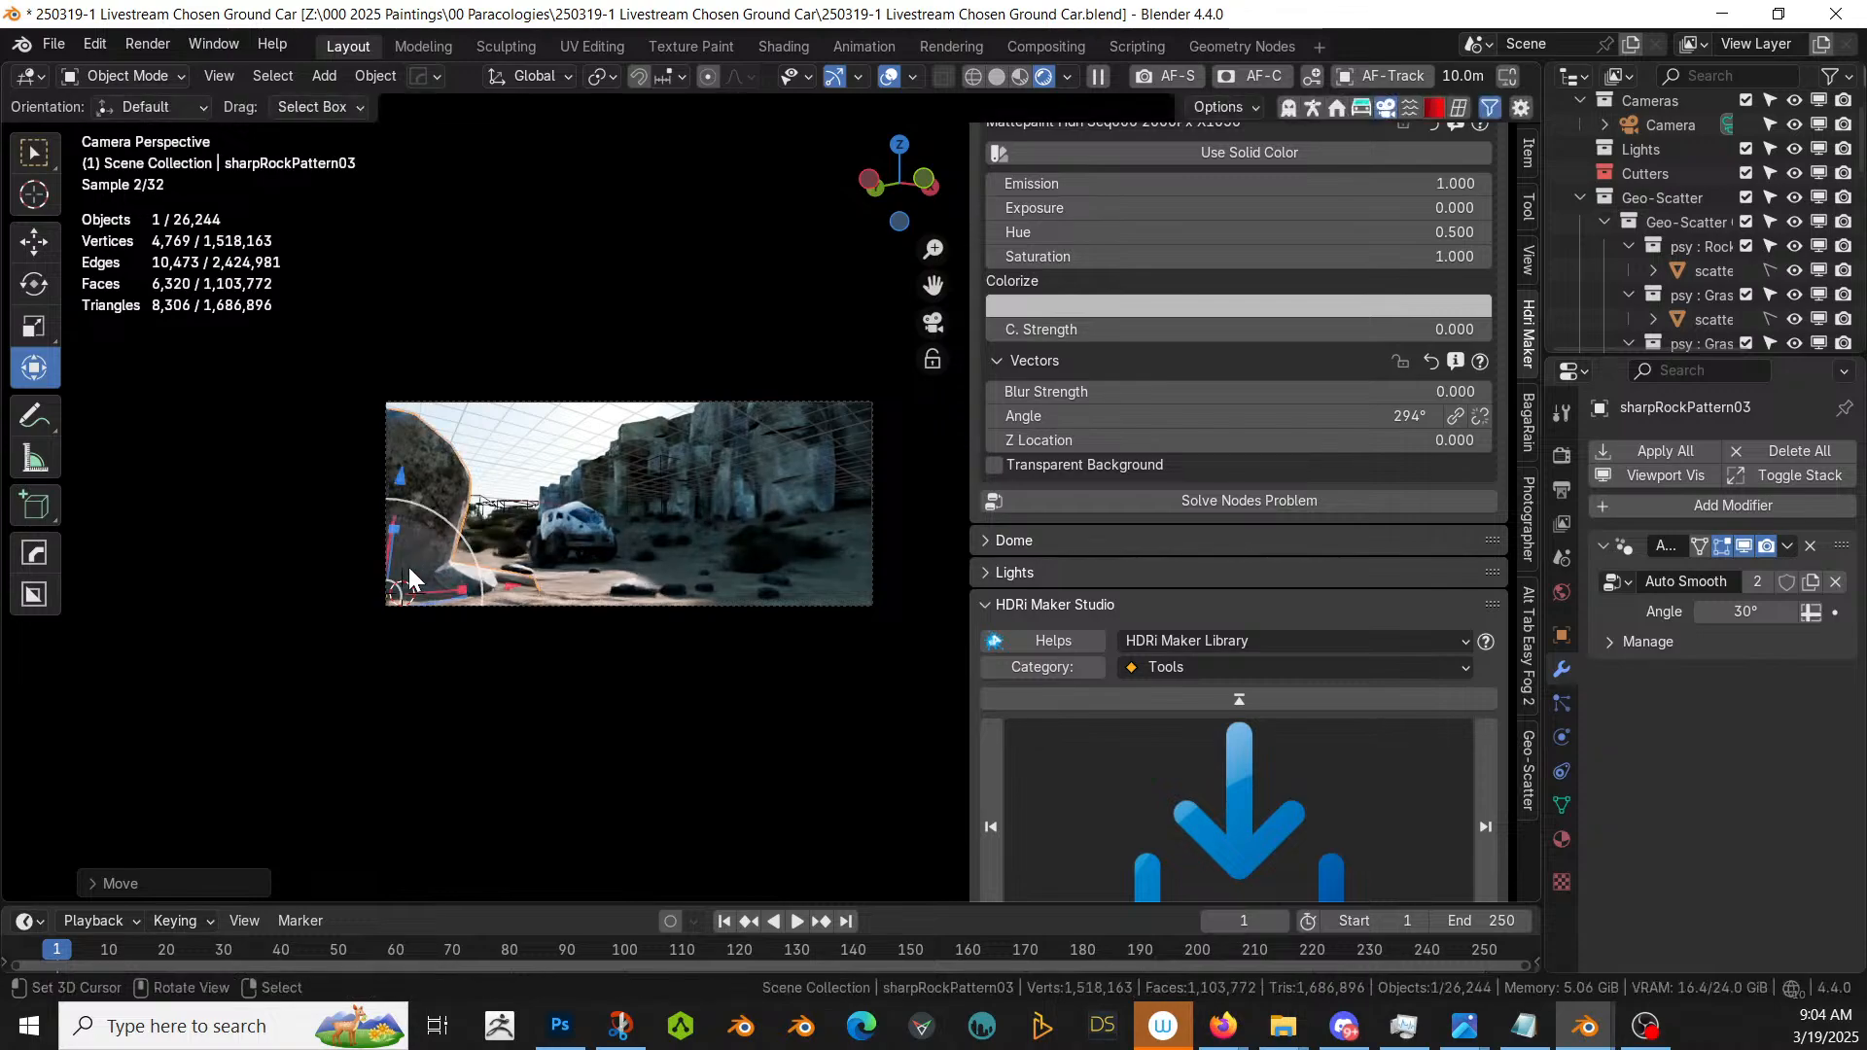
- Replace the sharp foreground rock with Rock_Sandstone-Photoscan_A_spring-summer-autumn
{"action": "key", "text": "x"}
{"action": "left_click", "coordinate": [434, 507]}
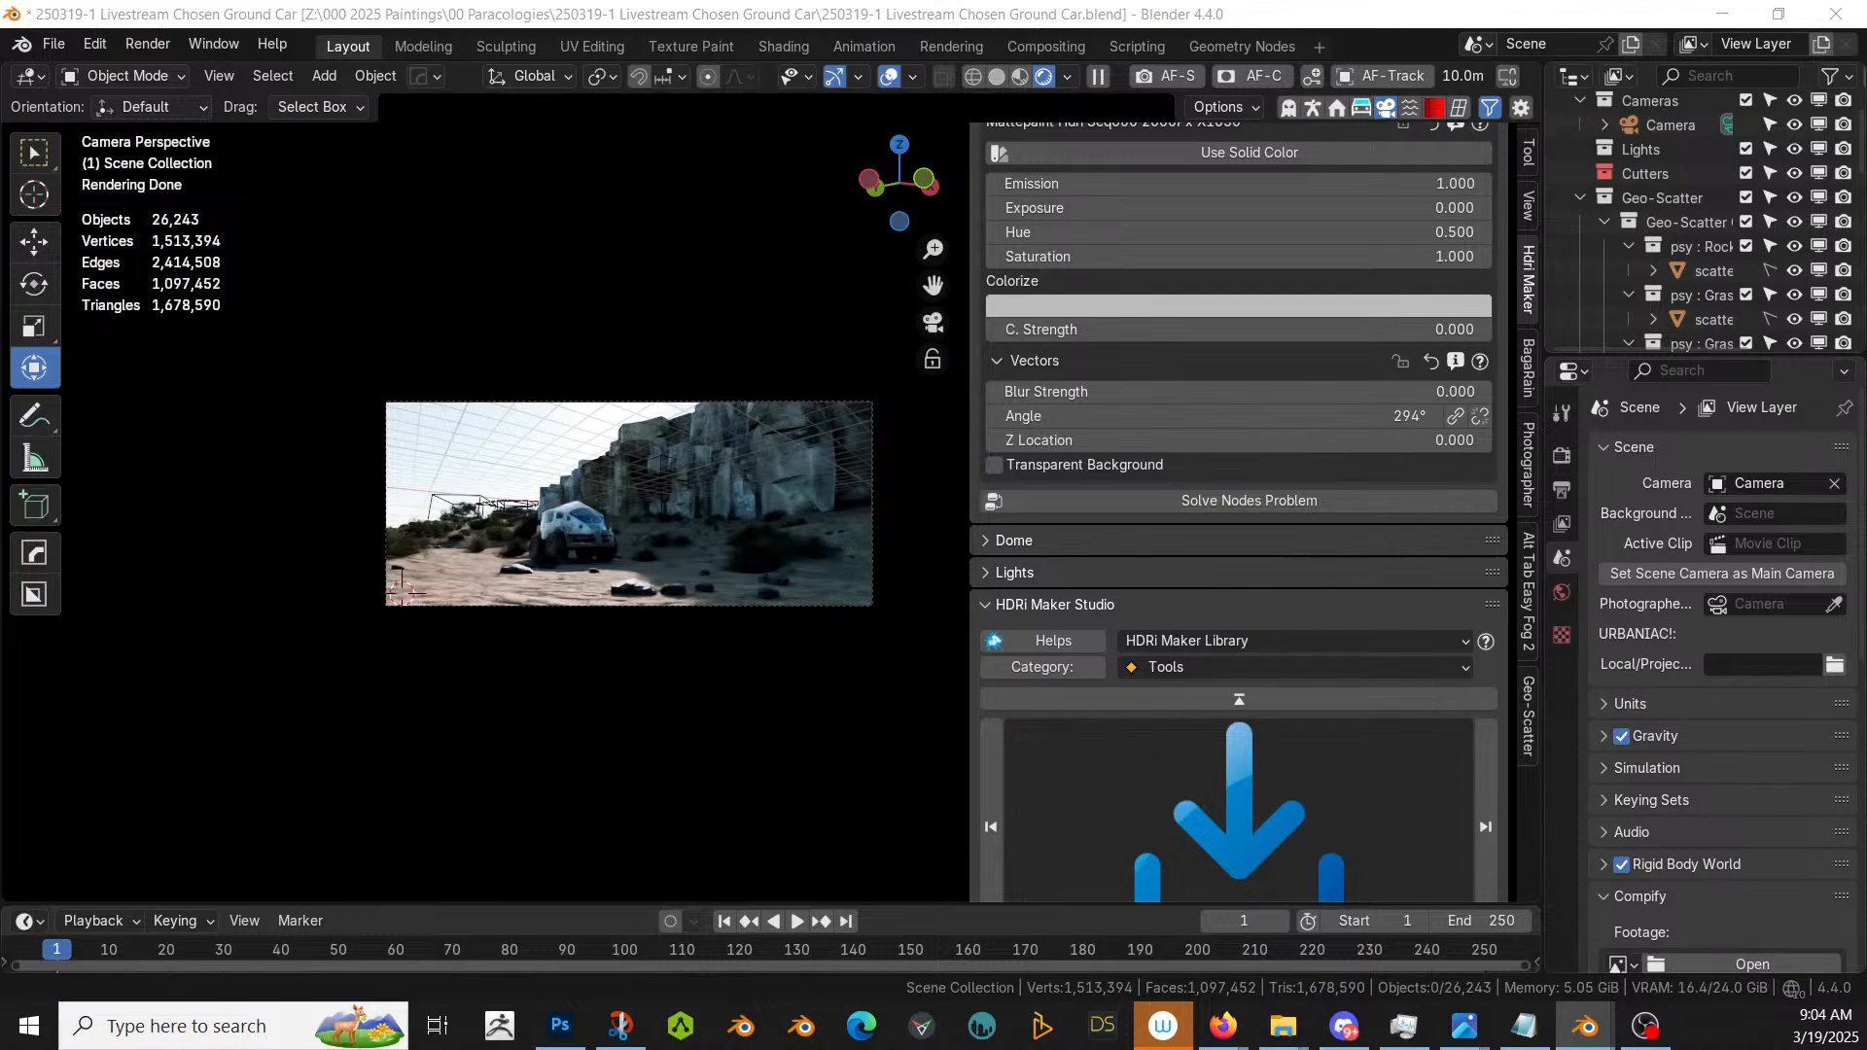
{"action": "left_click_drag", "start_coordinate": [493, 237], "coordinate": [420, 602]}
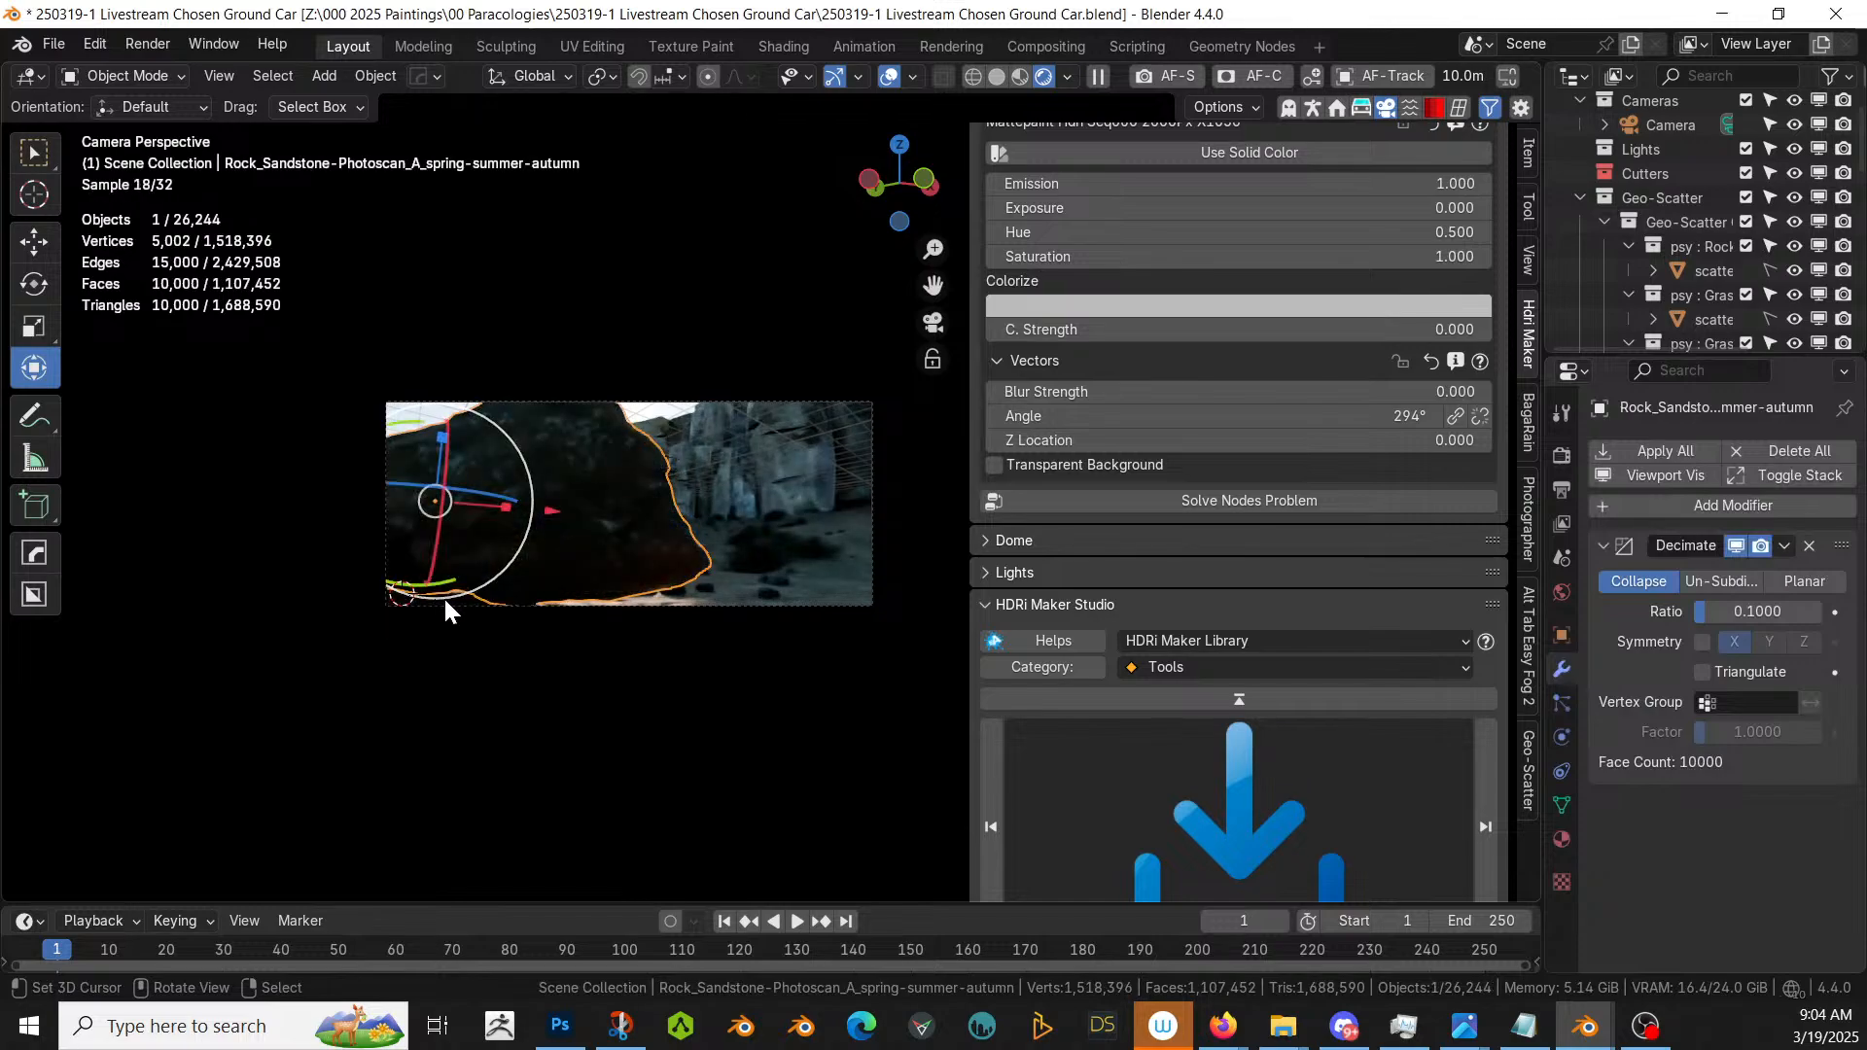
- Lower the sandstone rock about 1.09 m along Z and shift it into the lower-left corner of the camera frame
{"action": "key", "text": "g"}
{"action": "key", "text": "z"}
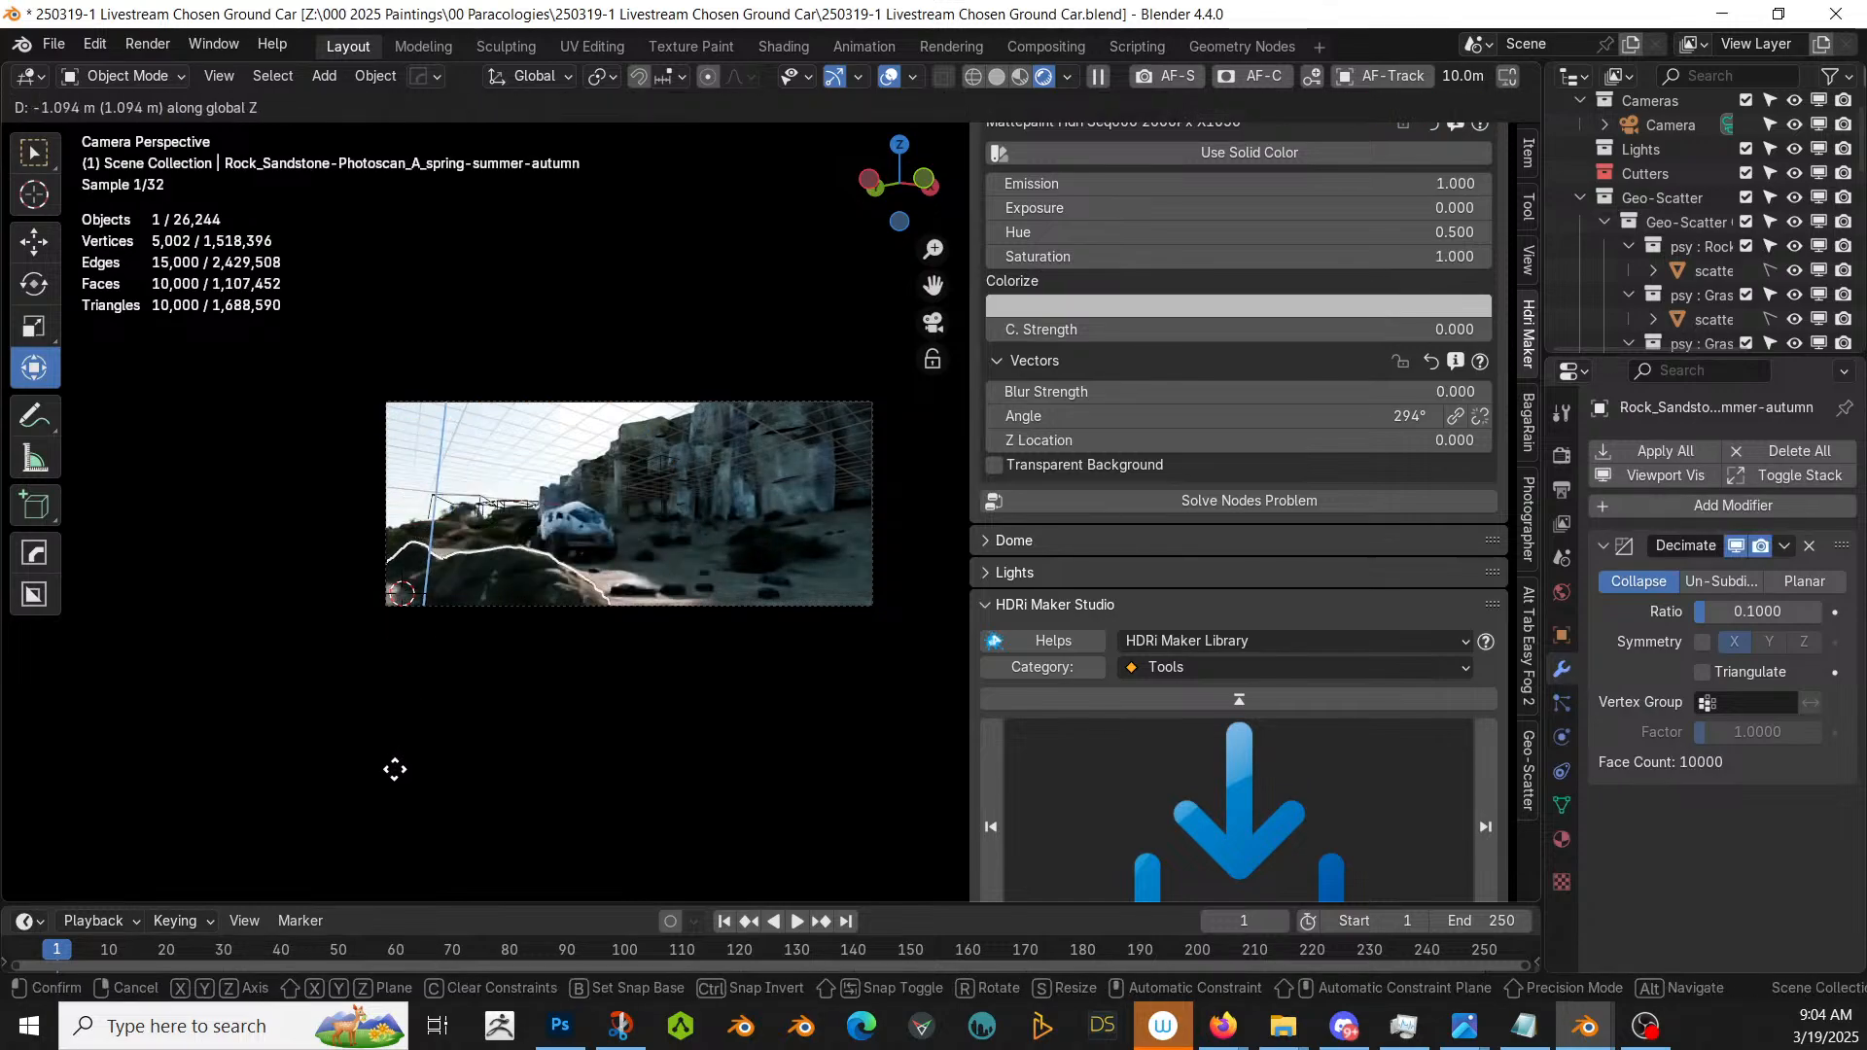
{"action": "left_click", "coordinate": [394, 770]}
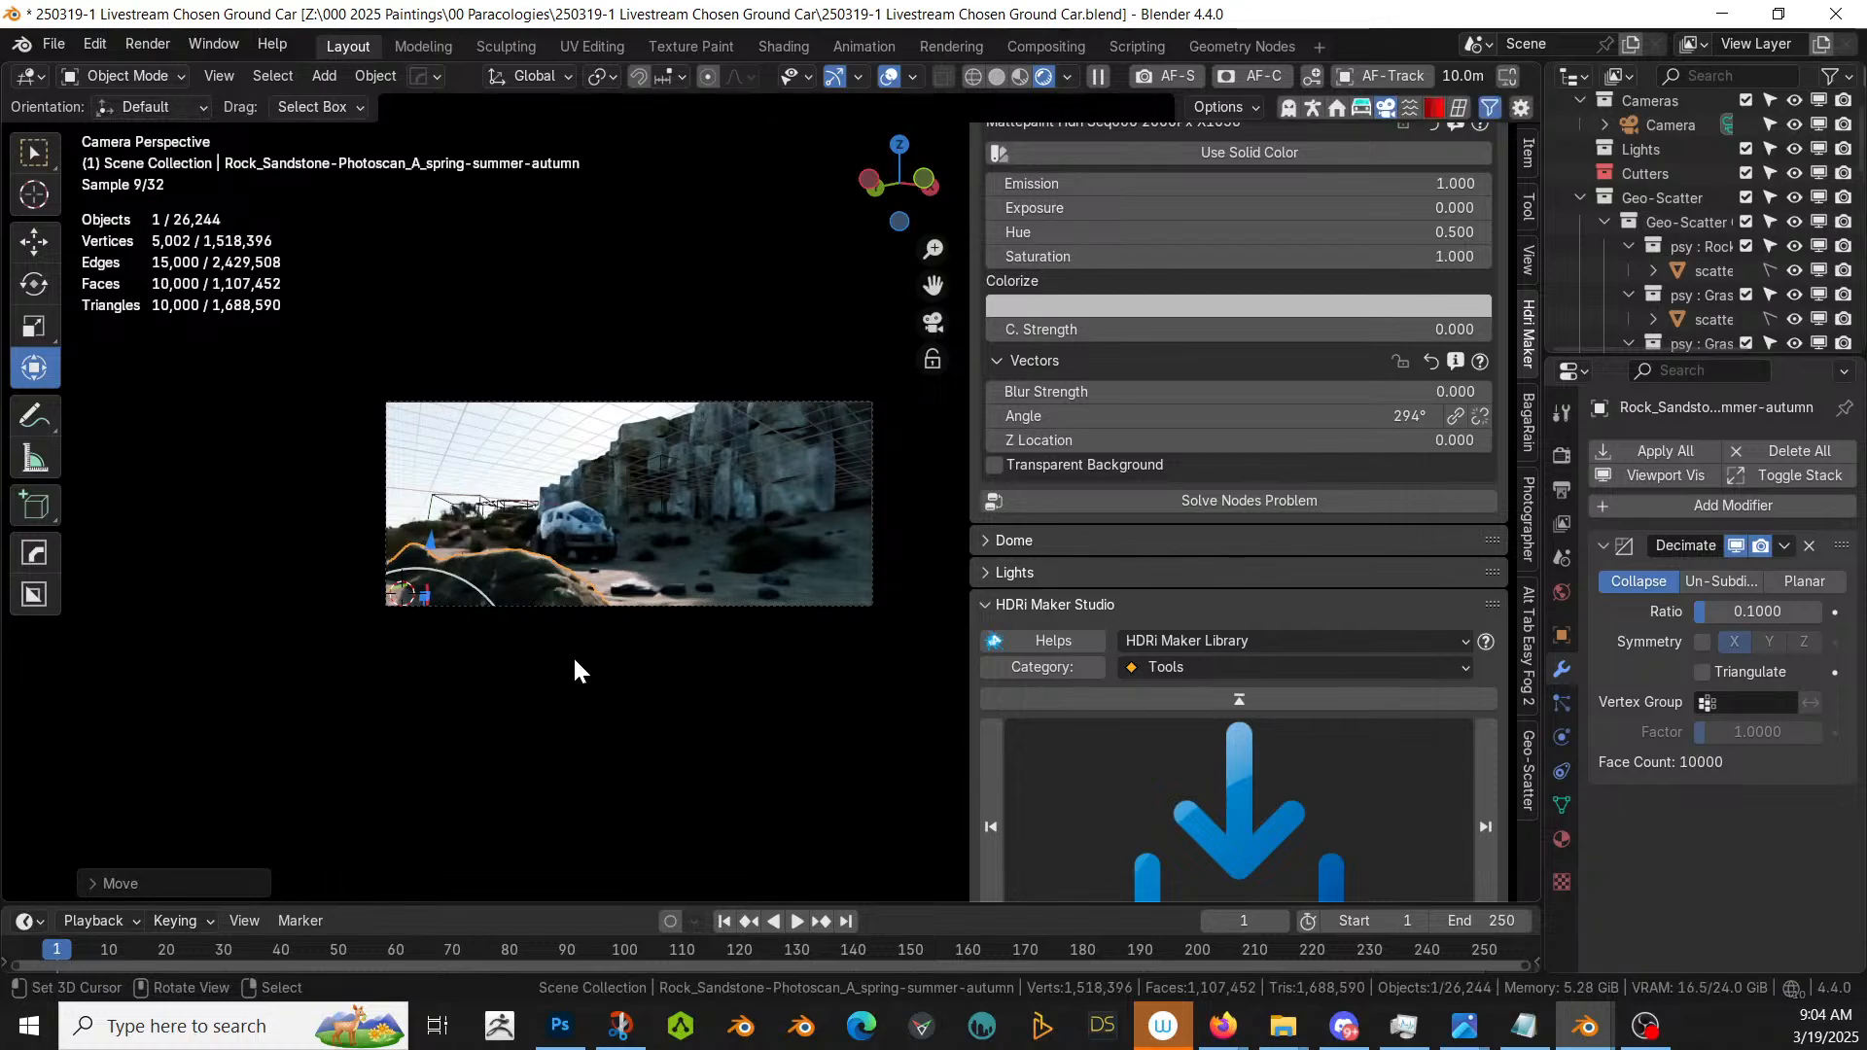
{"action": "key", "text": "g"}
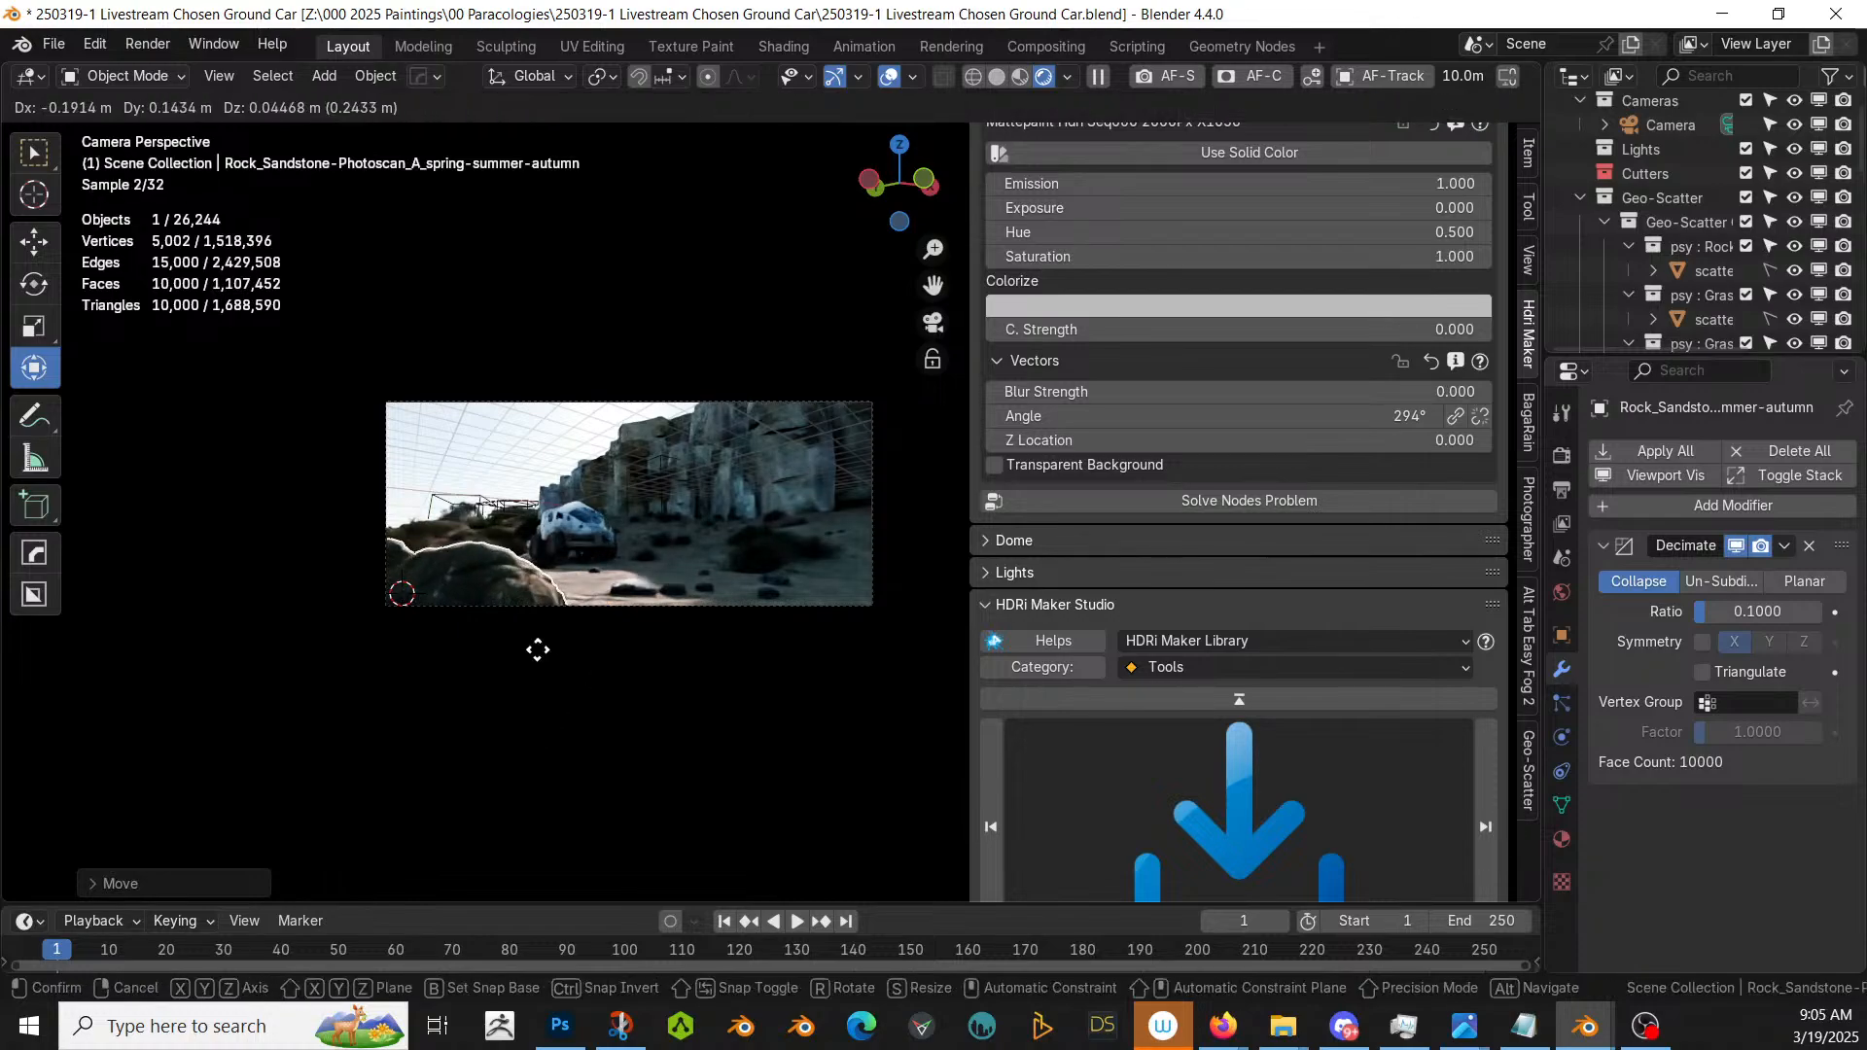
{"action": "left_click", "coordinate": [537, 648]}
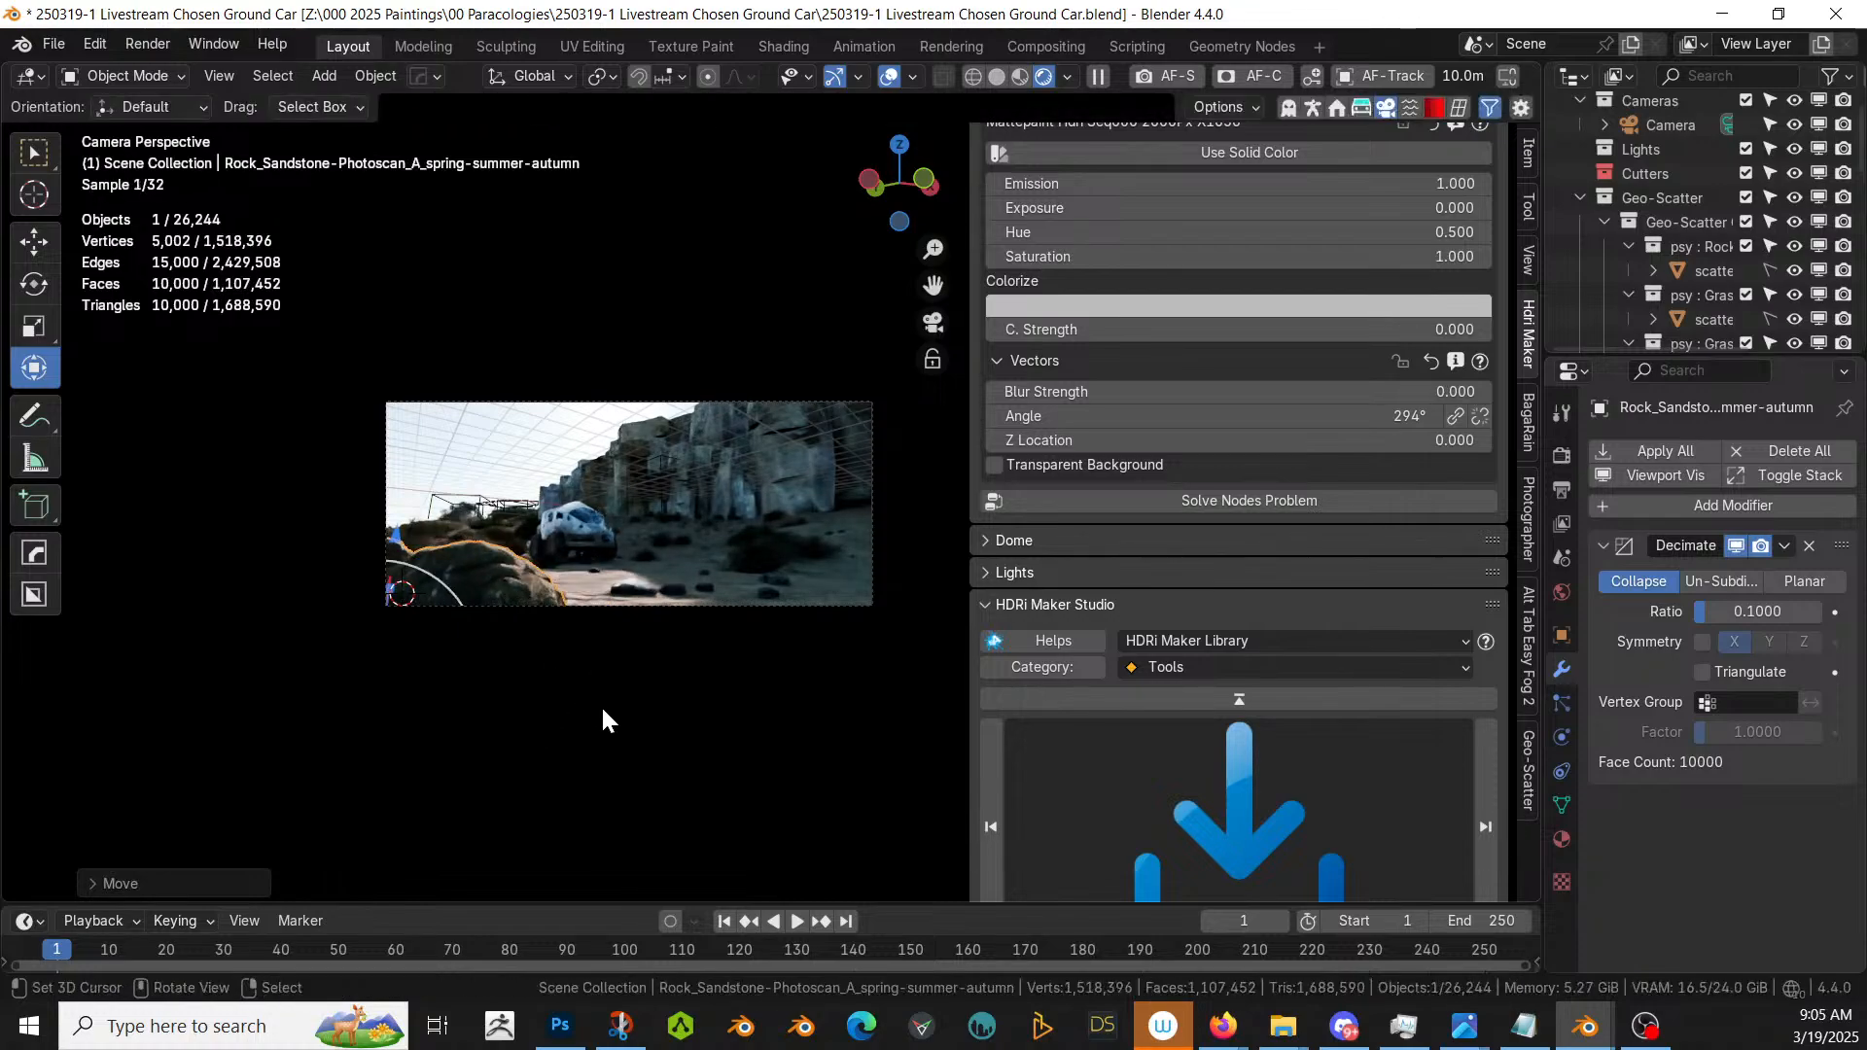
{"action": "left_click", "coordinate": [603, 711]}
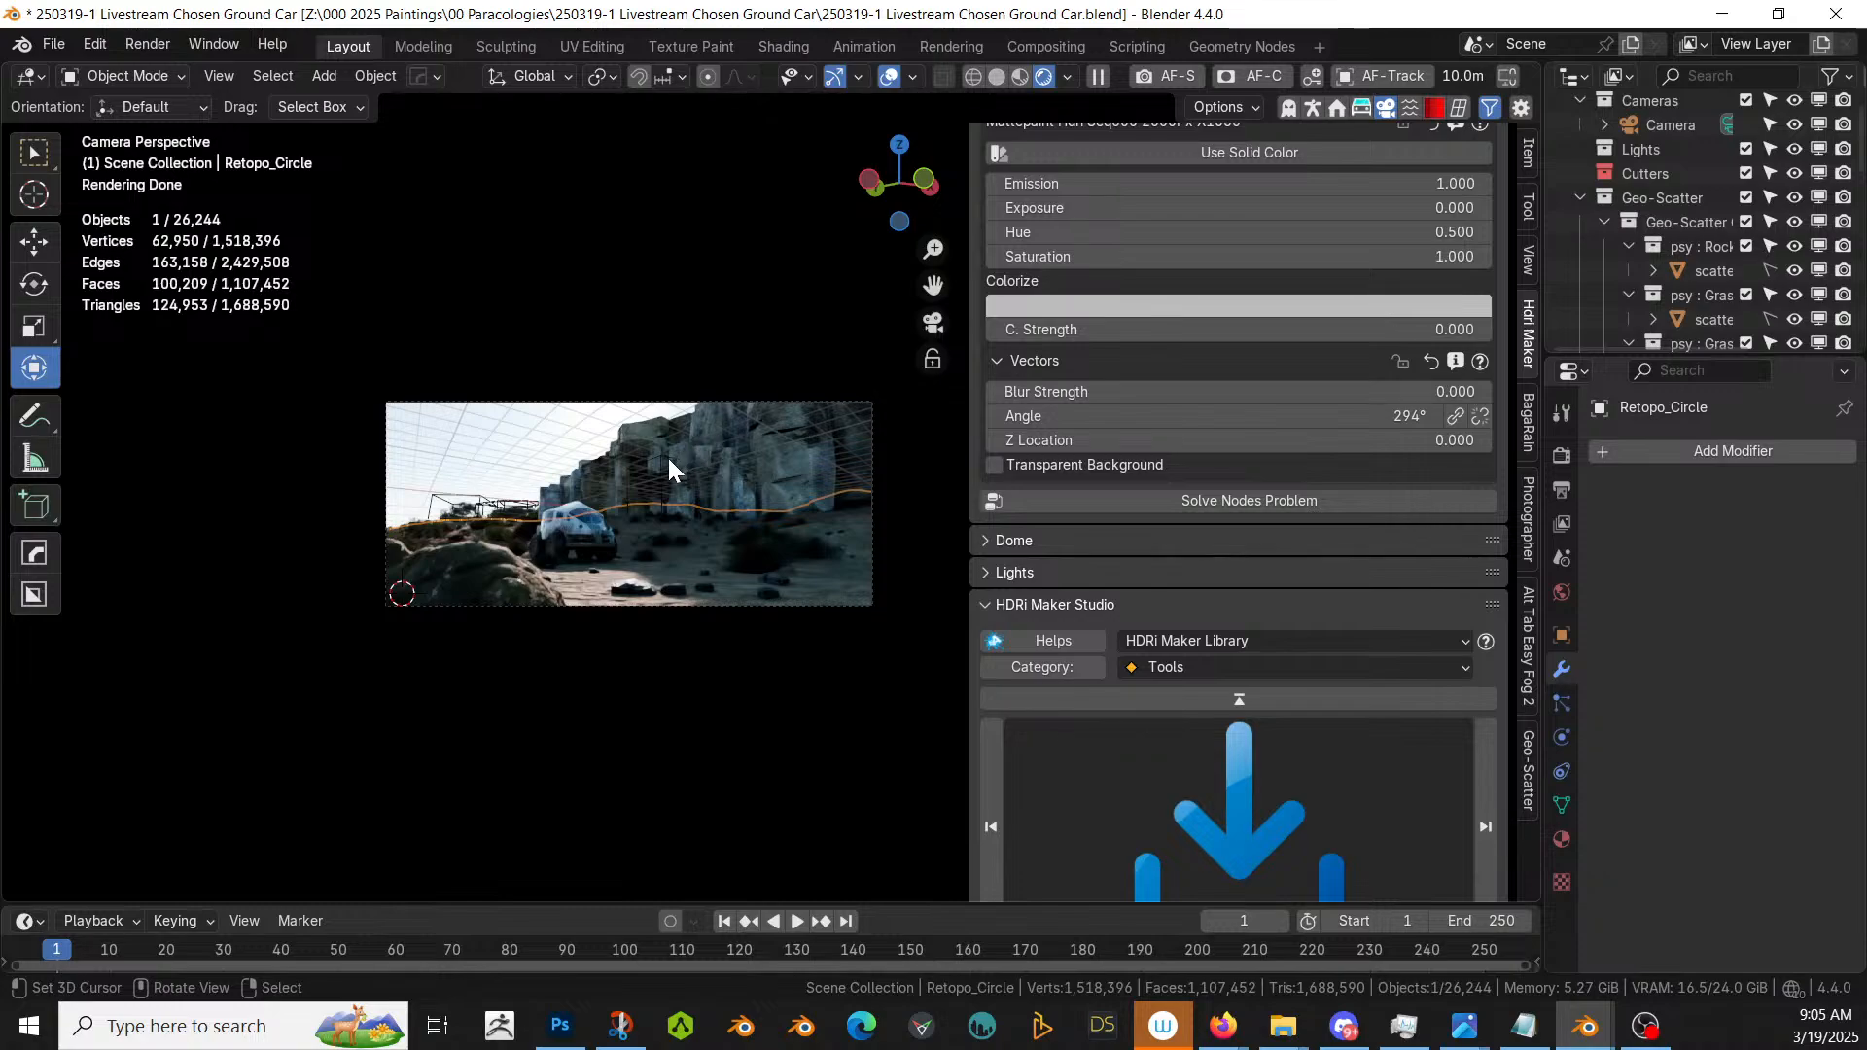
- Set the camera's focus distance by sampling the car, and check the sharpness of the car and rocks up close
{"action": "scroll", "coordinate": [671, 619], "scroll_direction": "up", "scroll_amount": 3}
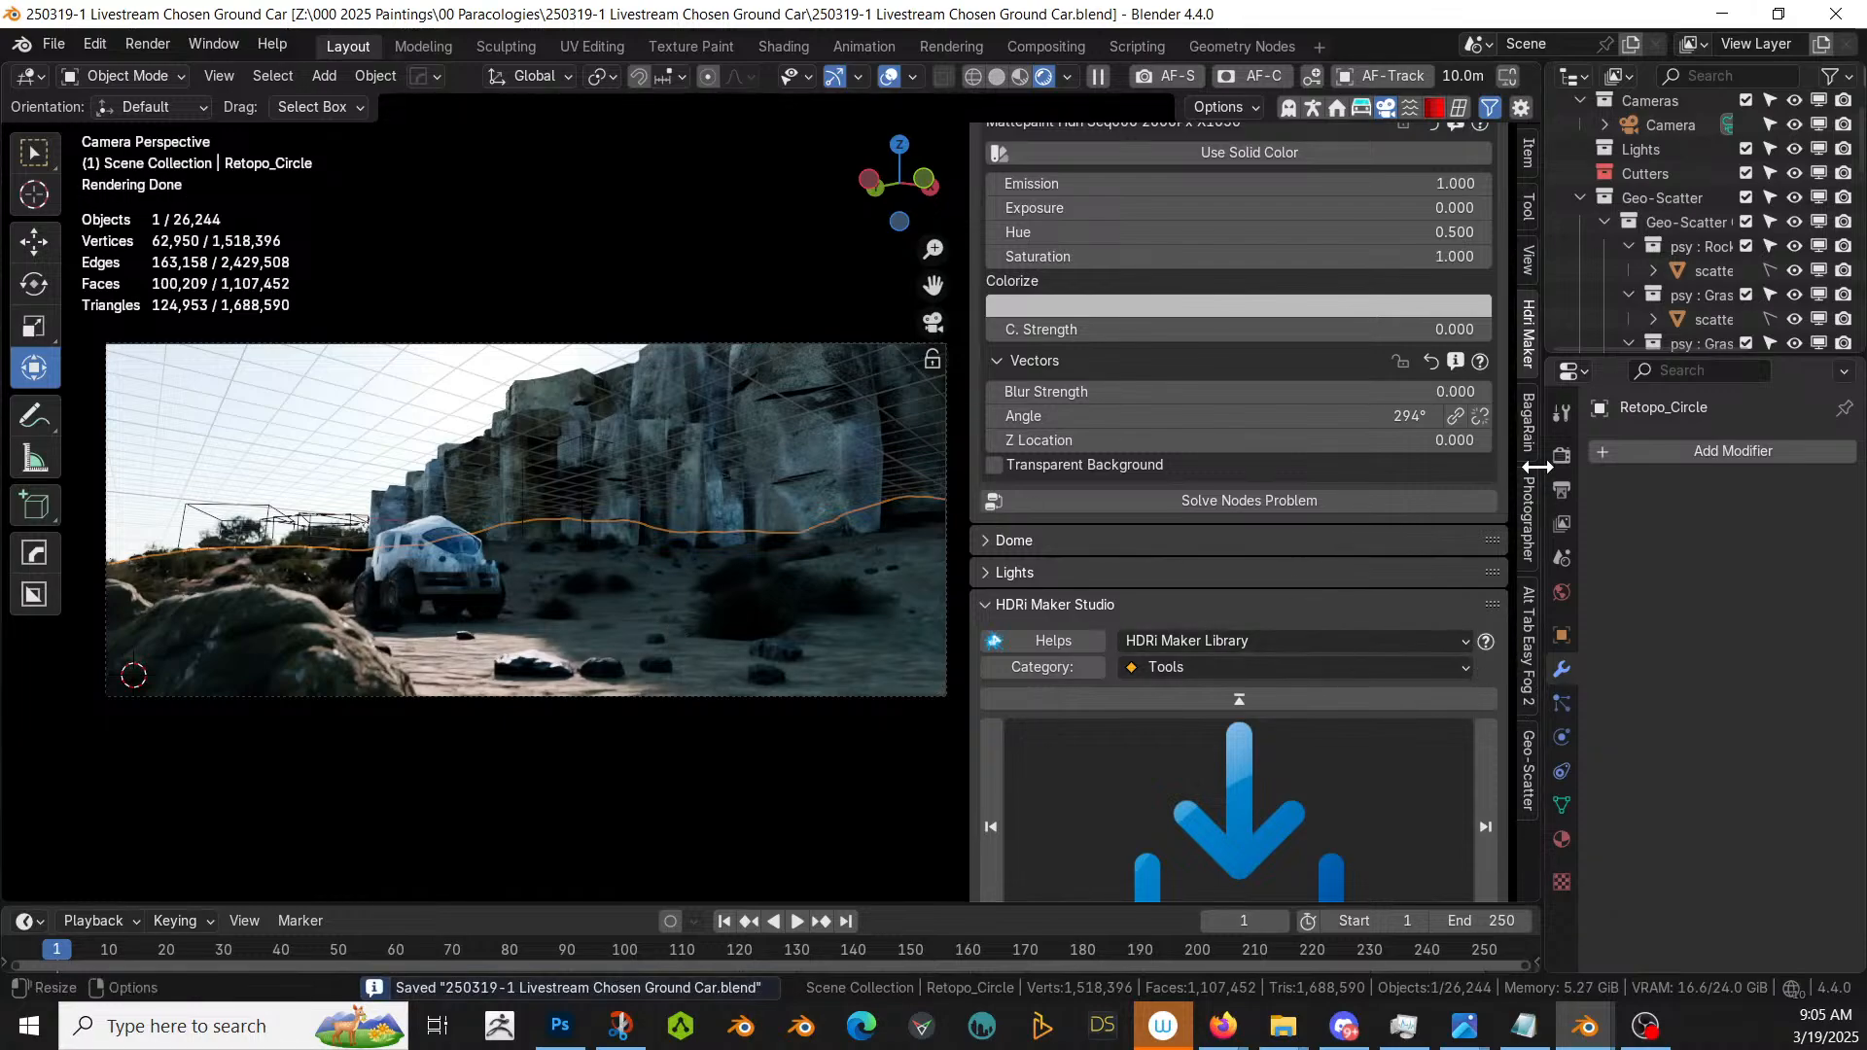
{"action": "left_click", "coordinate": [1529, 504]}
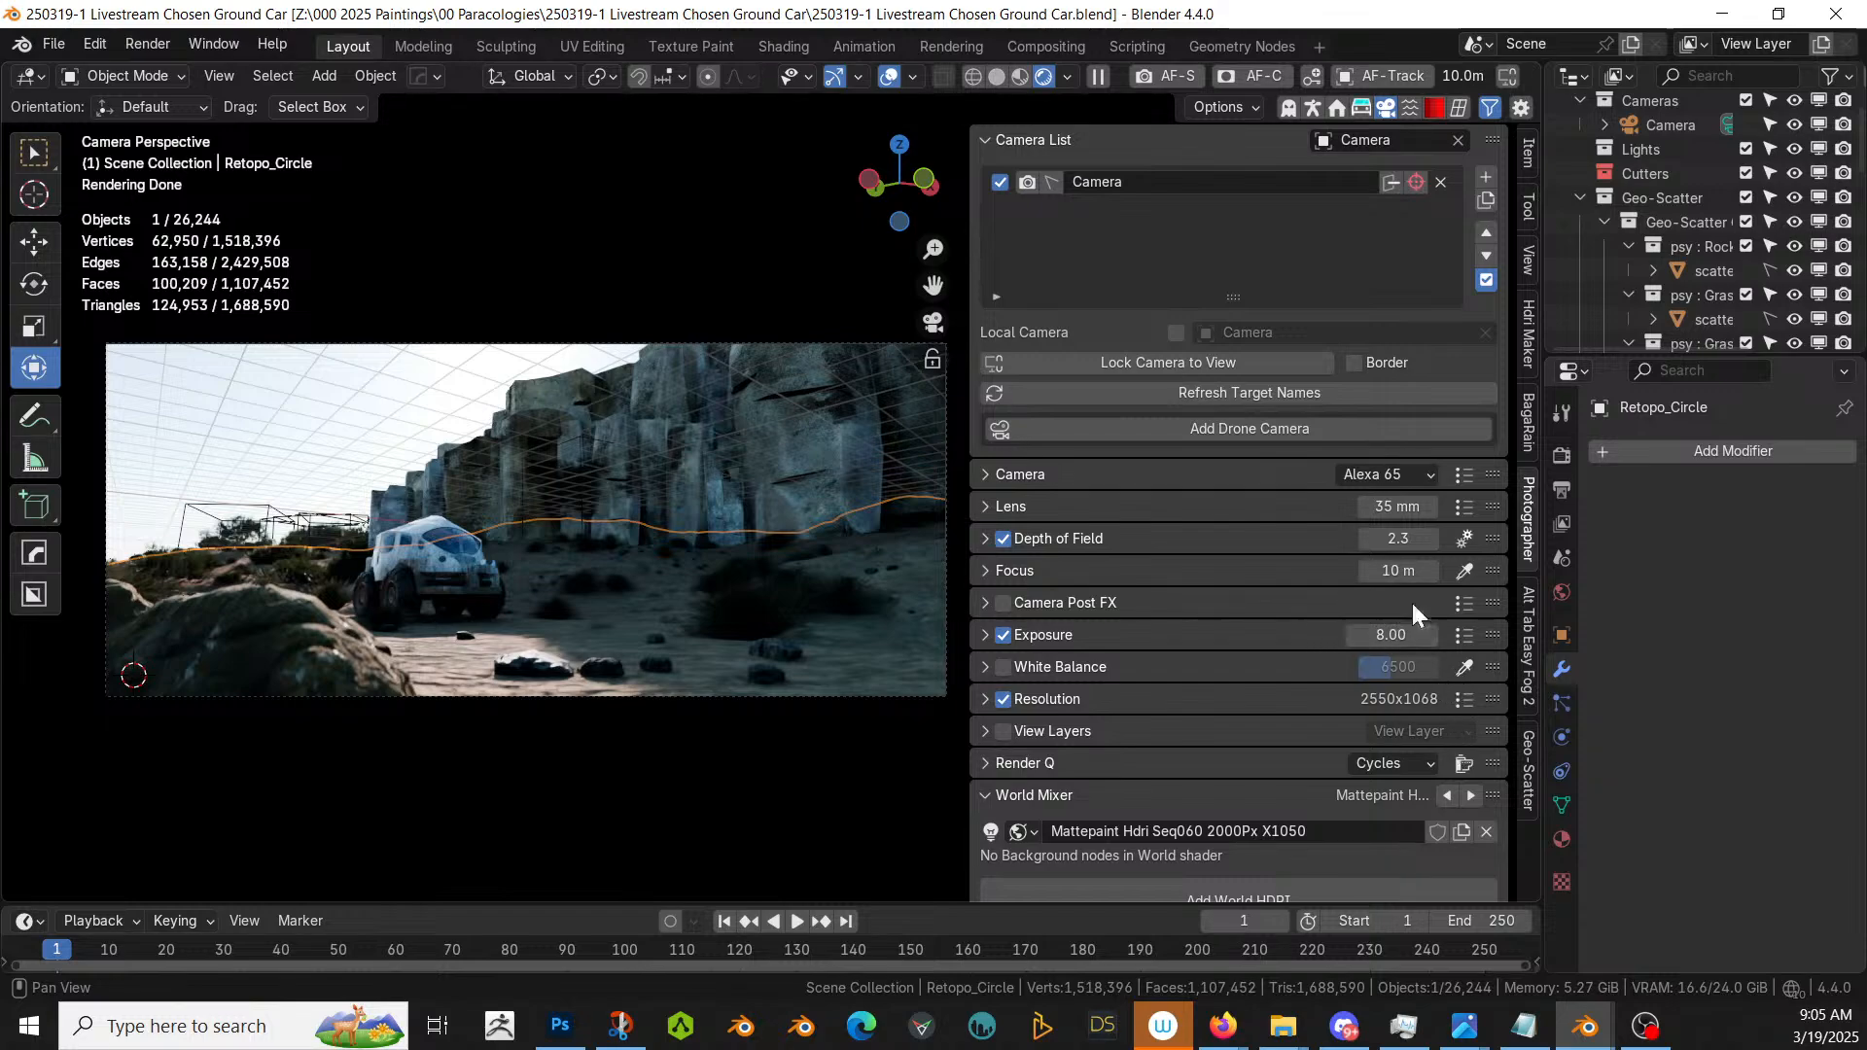
{"action": "left_click", "coordinate": [1463, 571]}
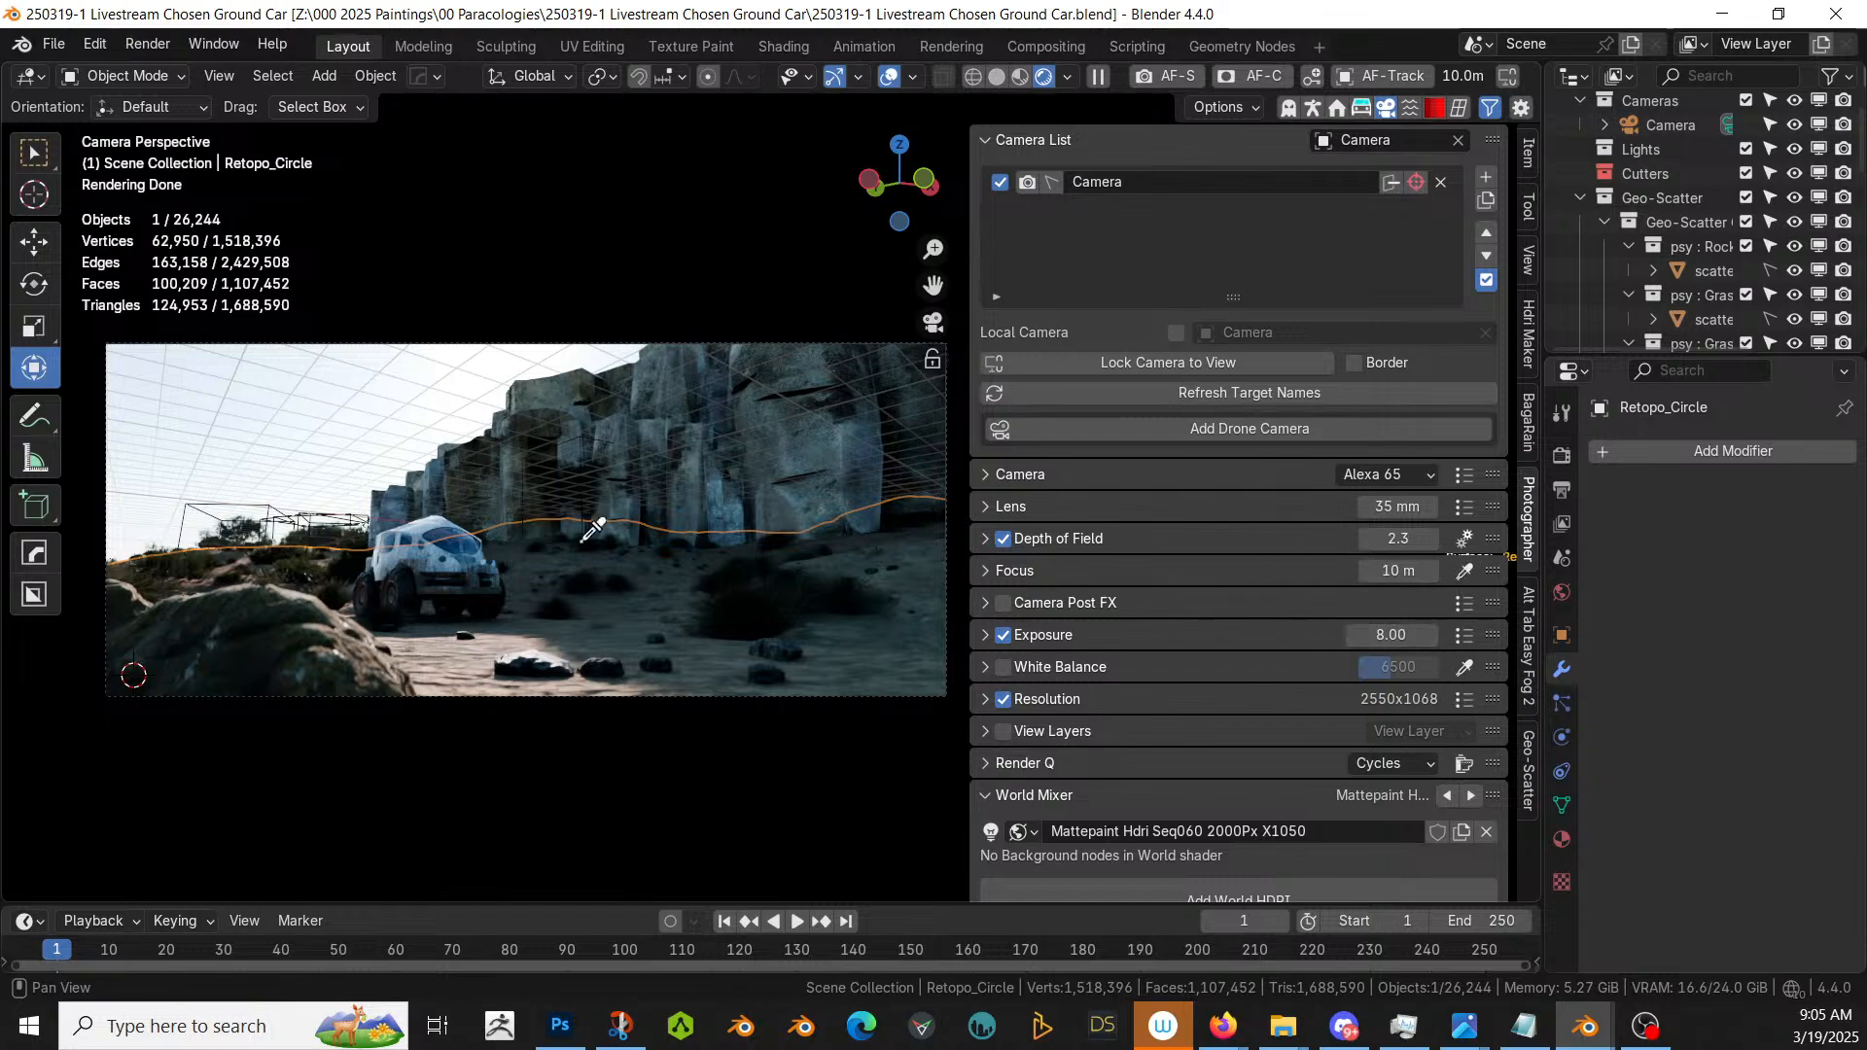
{"action": "left_click", "coordinate": [450, 542]}
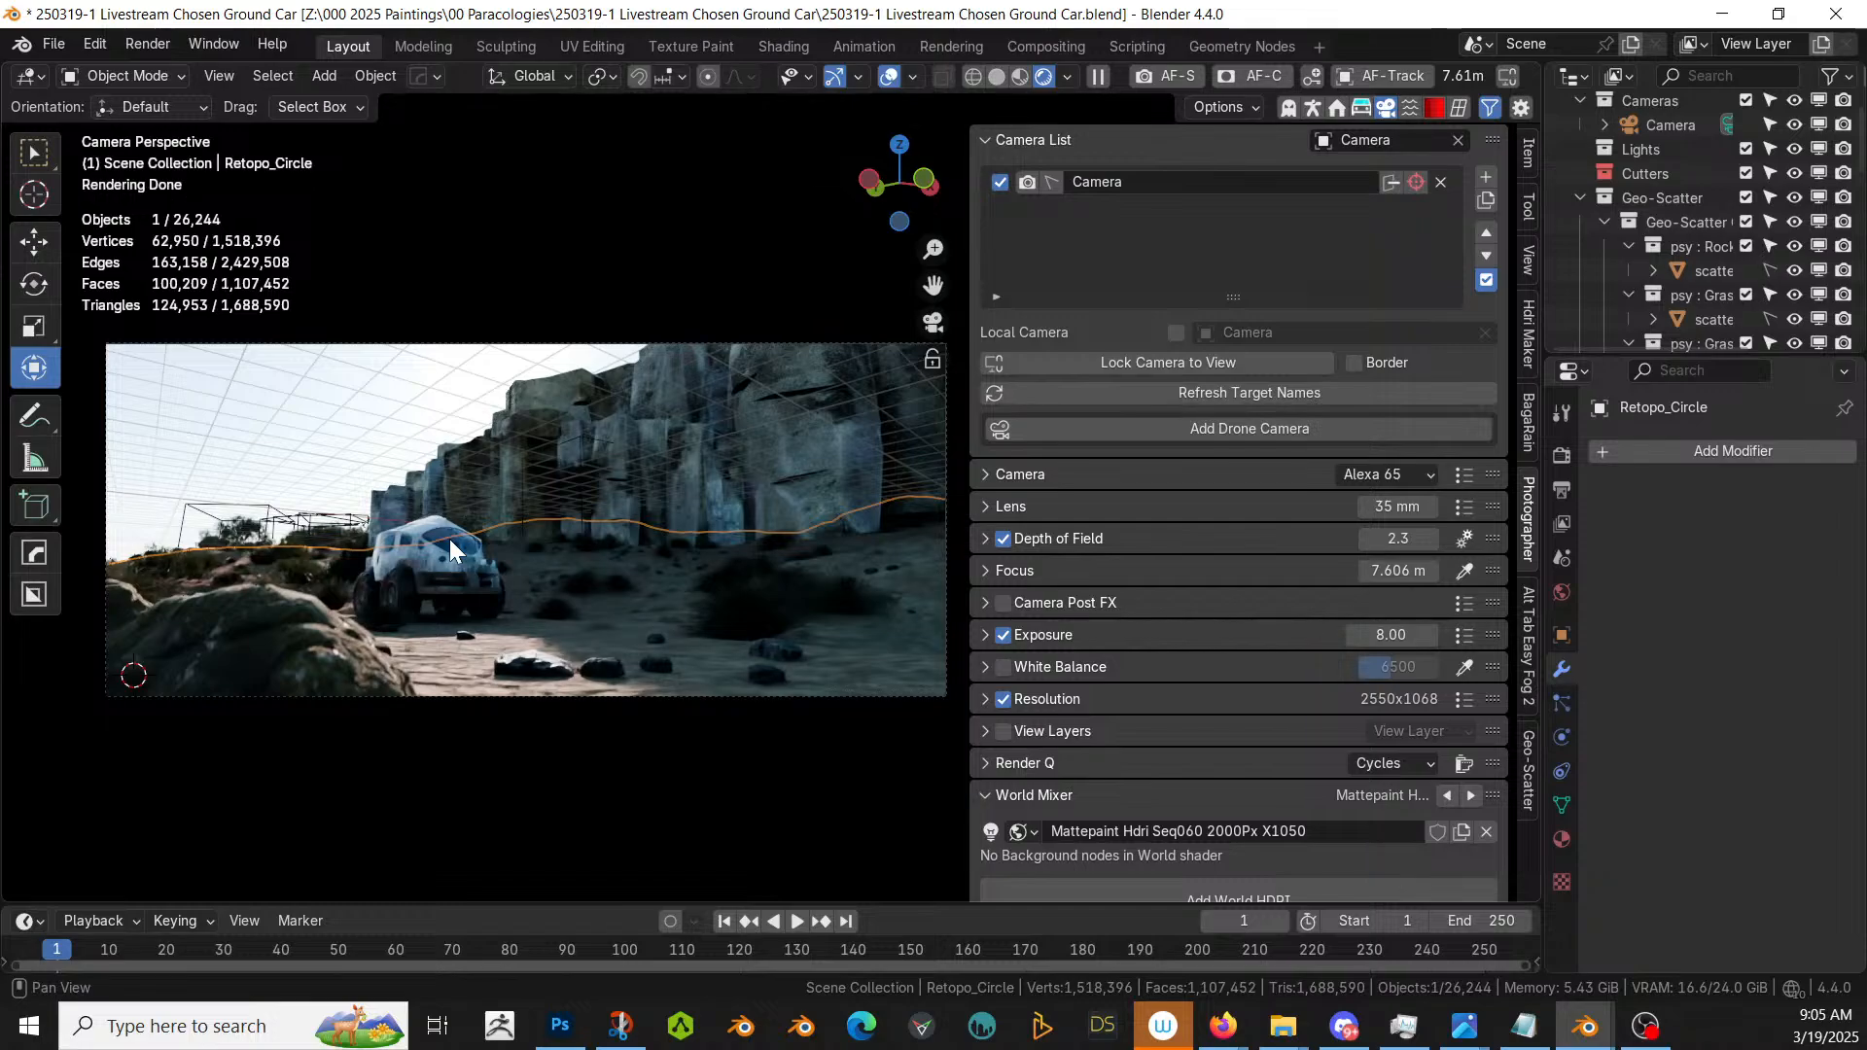
{"action": "scroll", "coordinate": [459, 540], "scroll_direction": "up", "scroll_amount": 2}
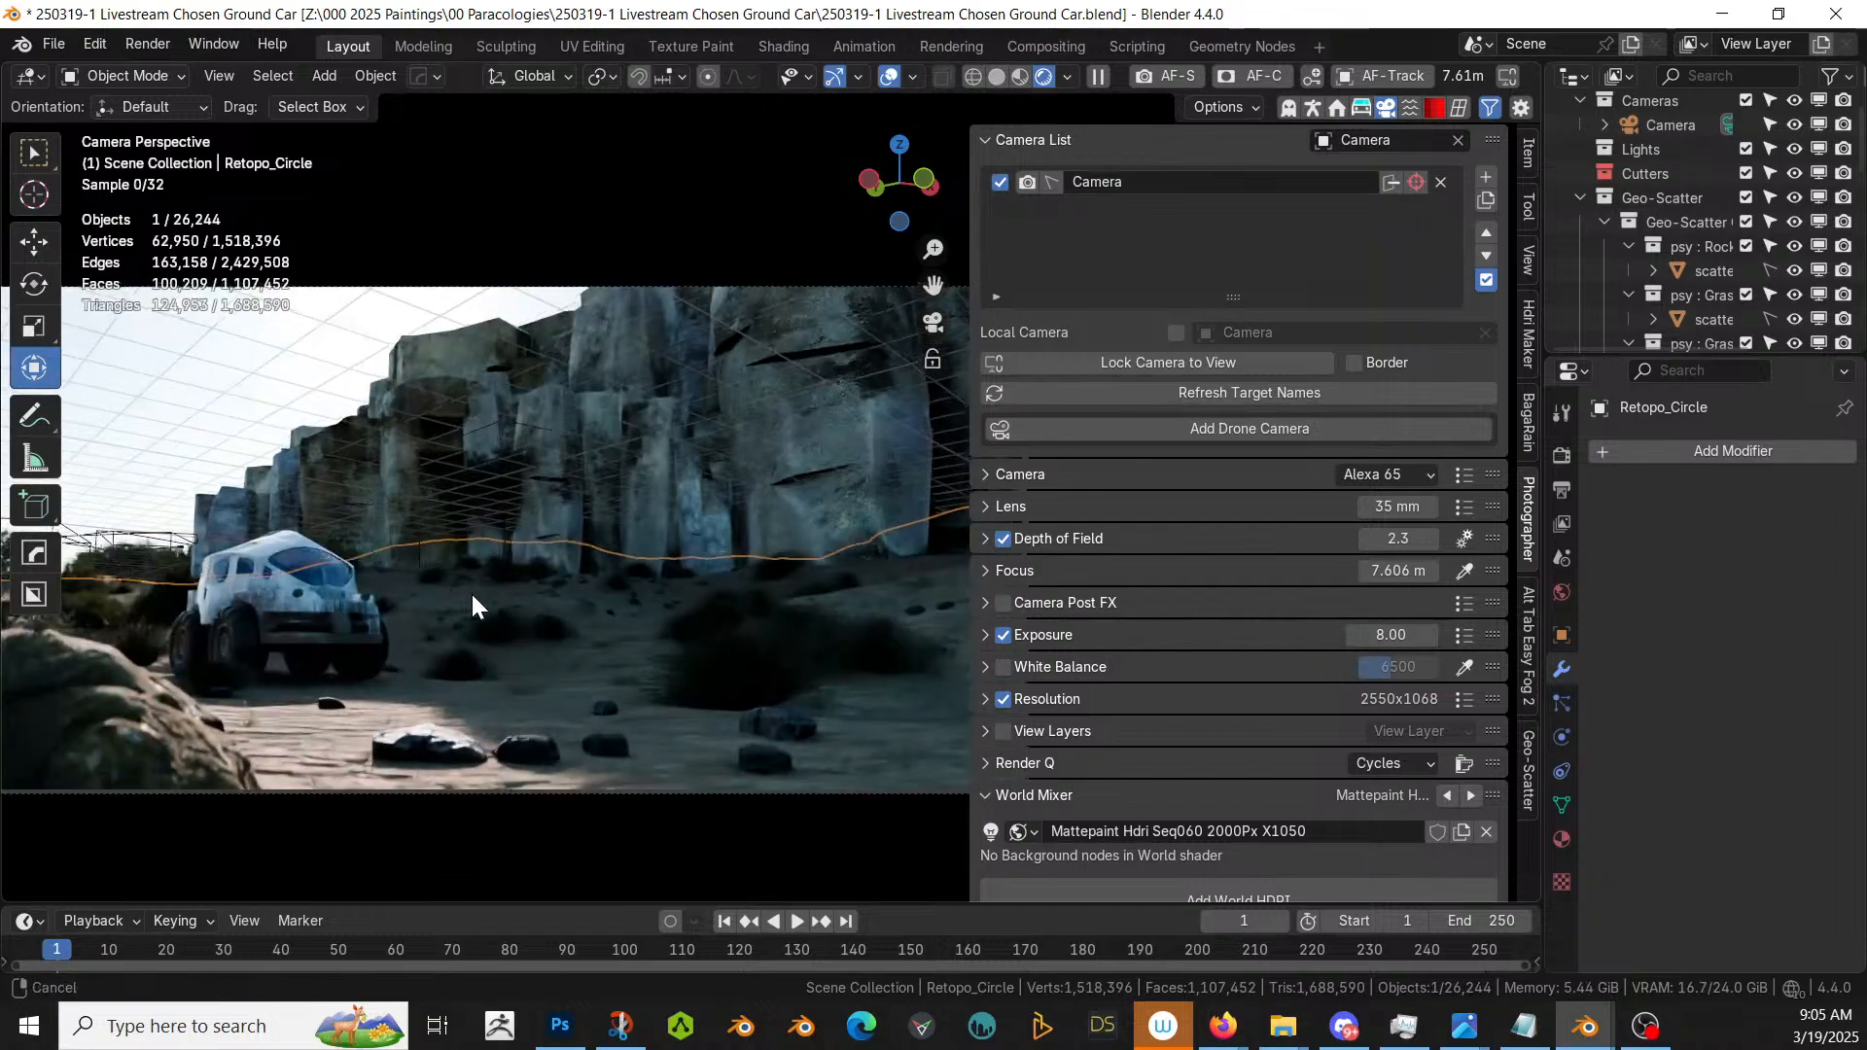
{"action": "scroll", "coordinate": [589, 603], "scroll_direction": "up", "scroll_amount": 2}
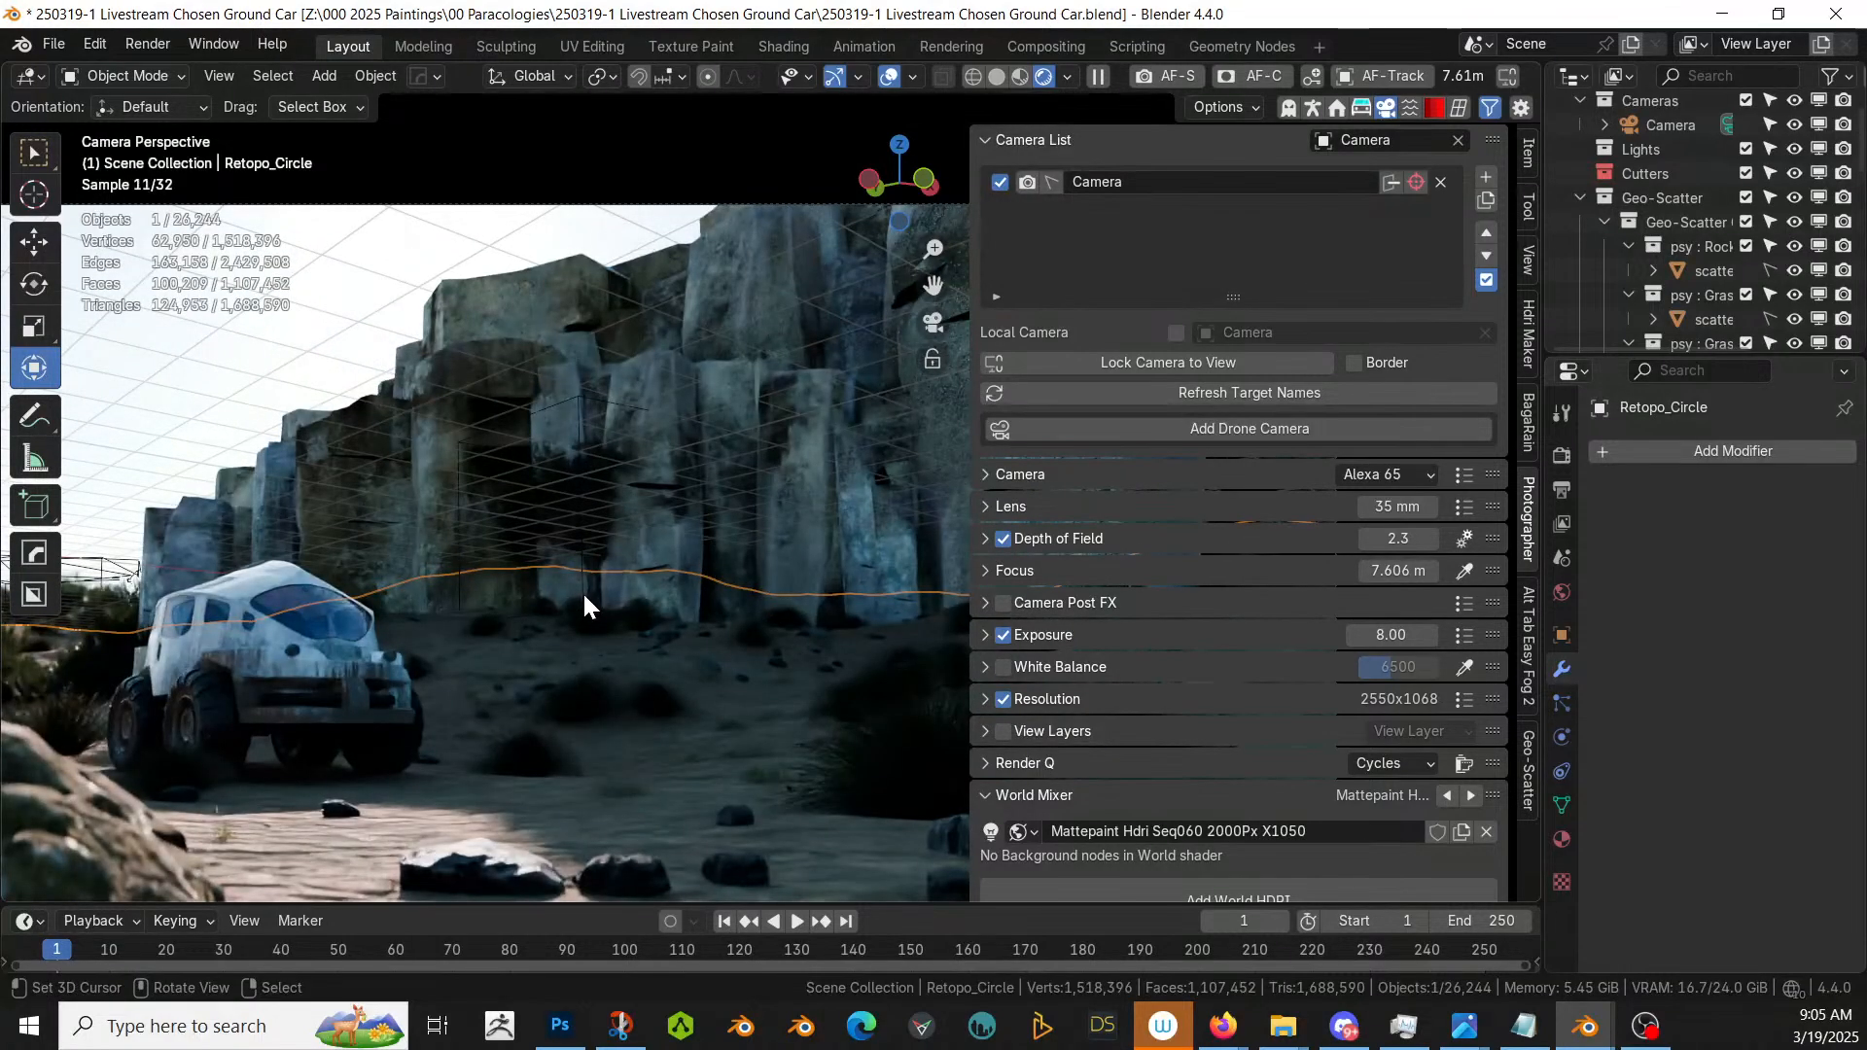
{"action": "scroll", "coordinate": [585, 600], "scroll_direction": "down", "scroll_amount": 2}
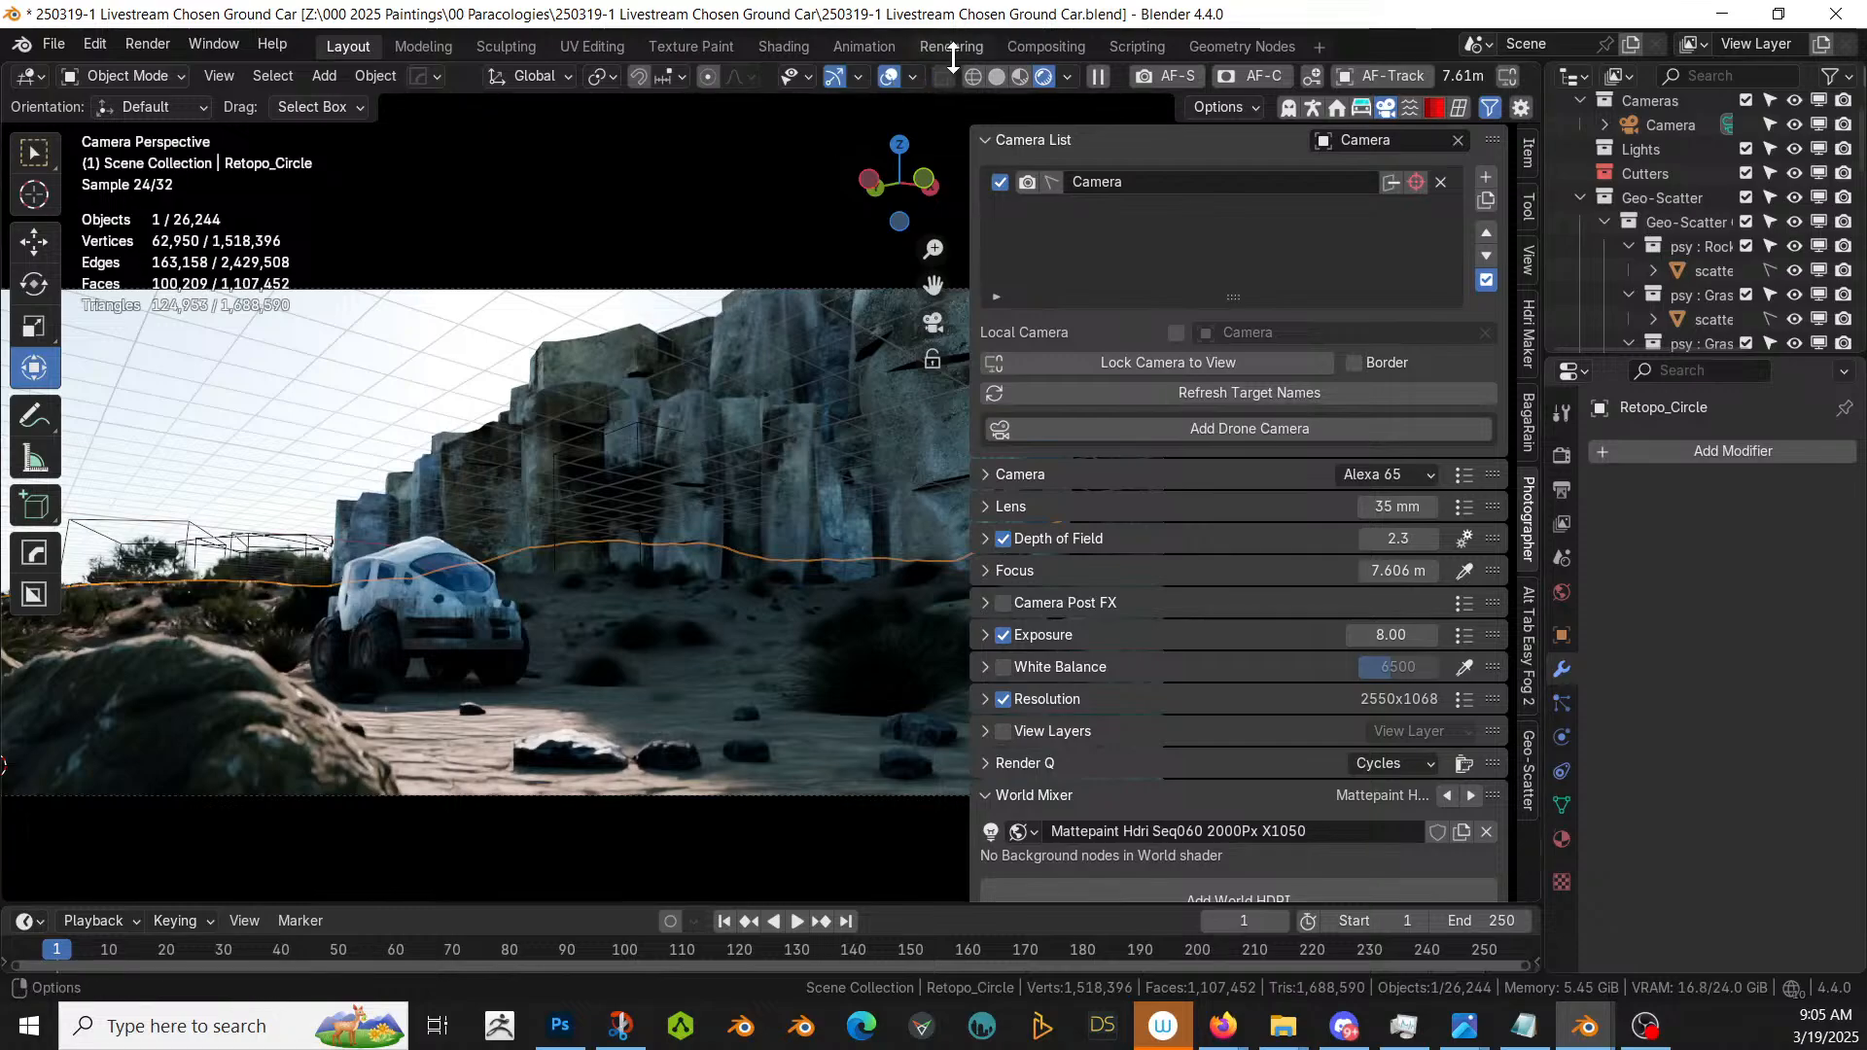
- Inside the compositor's cw_Compositor group, set the Color Balance factor to 0.75 and the Brightness/Contrast node's brightness to 1
{"action": "left_click", "coordinate": [1052, 46]}
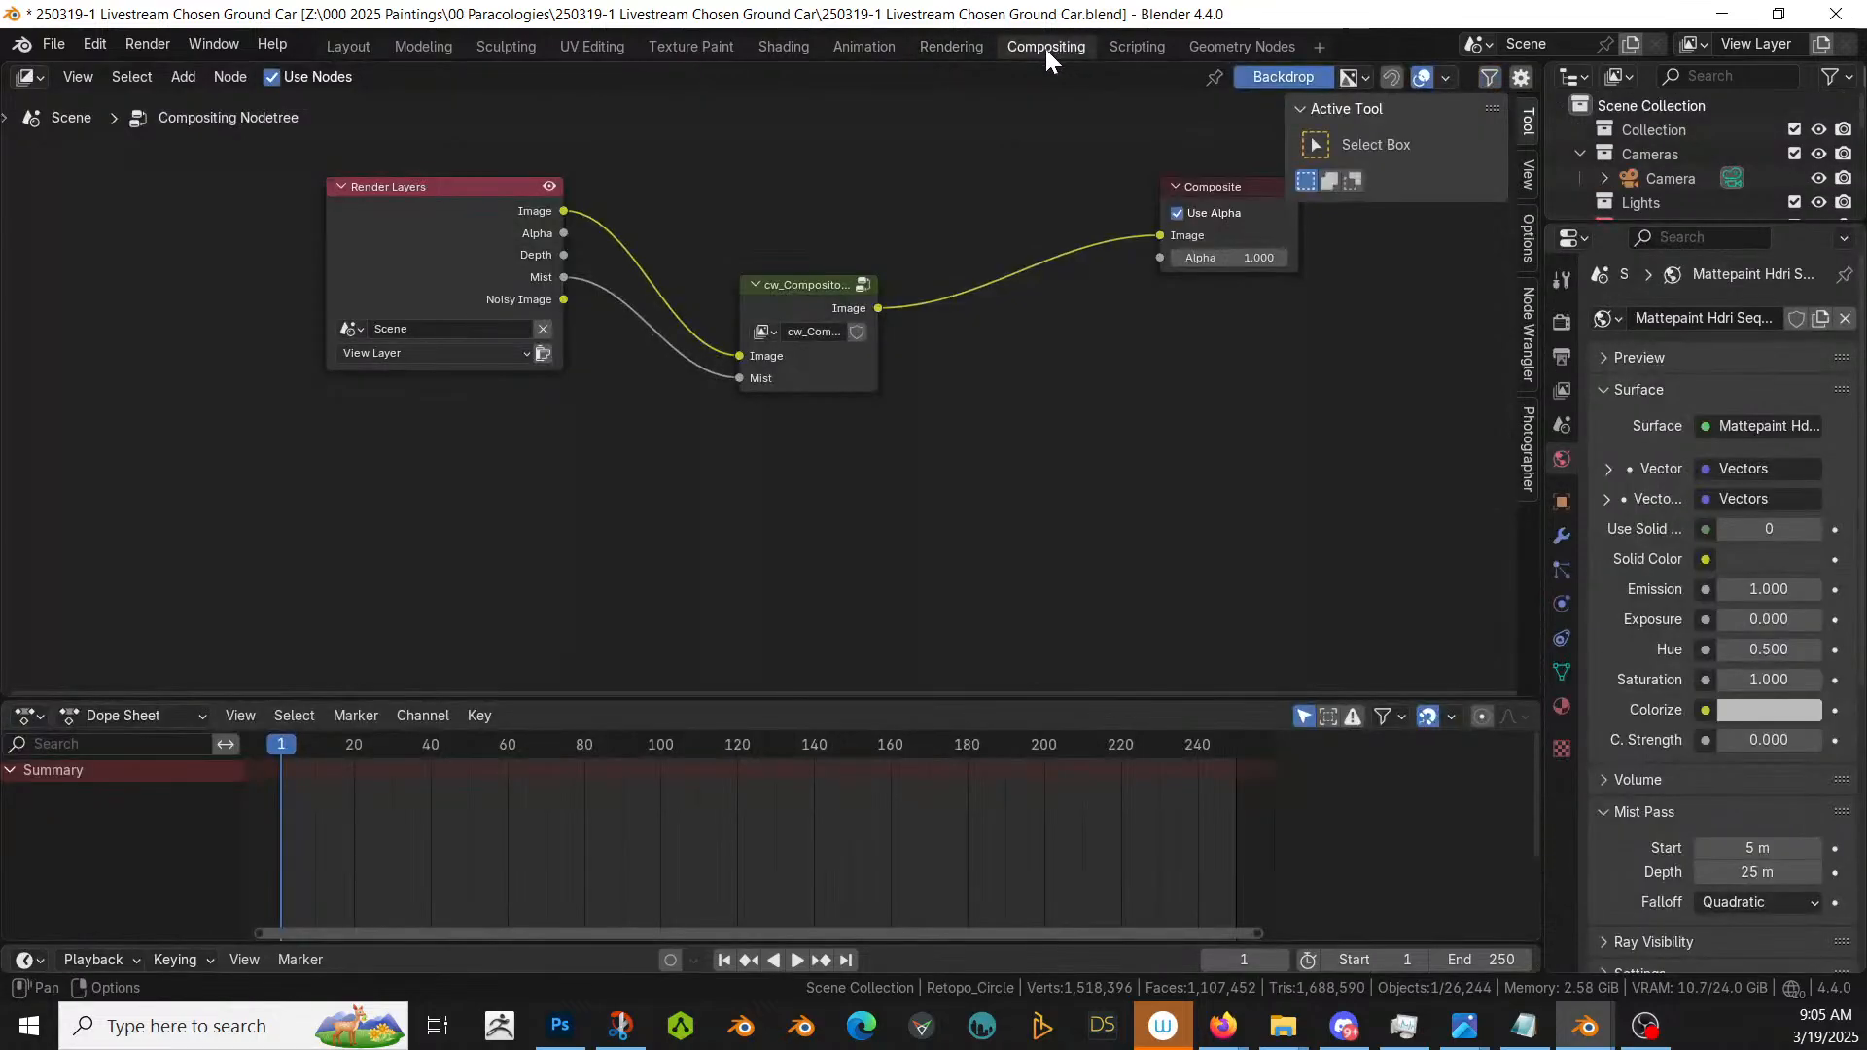
{"action": "left_click", "coordinate": [821, 280]}
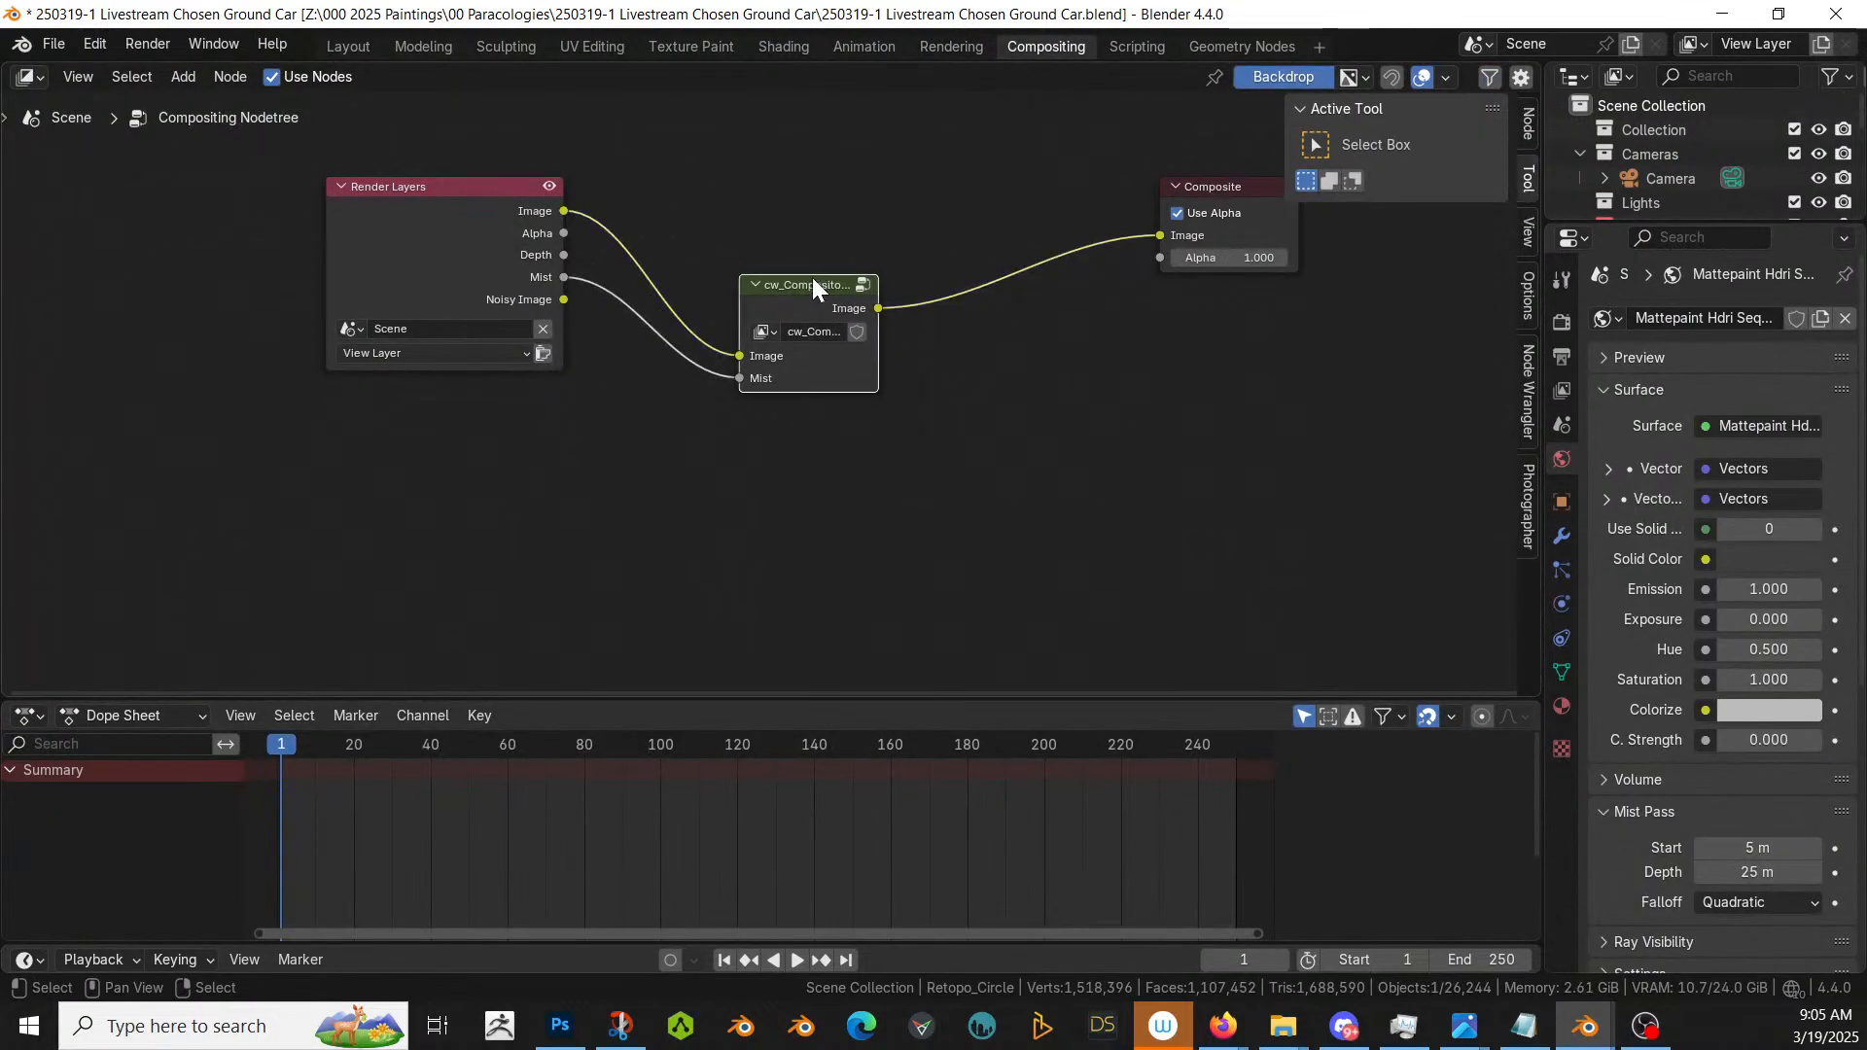
{"action": "key", "text": "Tab"}
{"action": "middle_click_drag", "start_coordinate": [172, 521], "coordinate": [577, 485]}
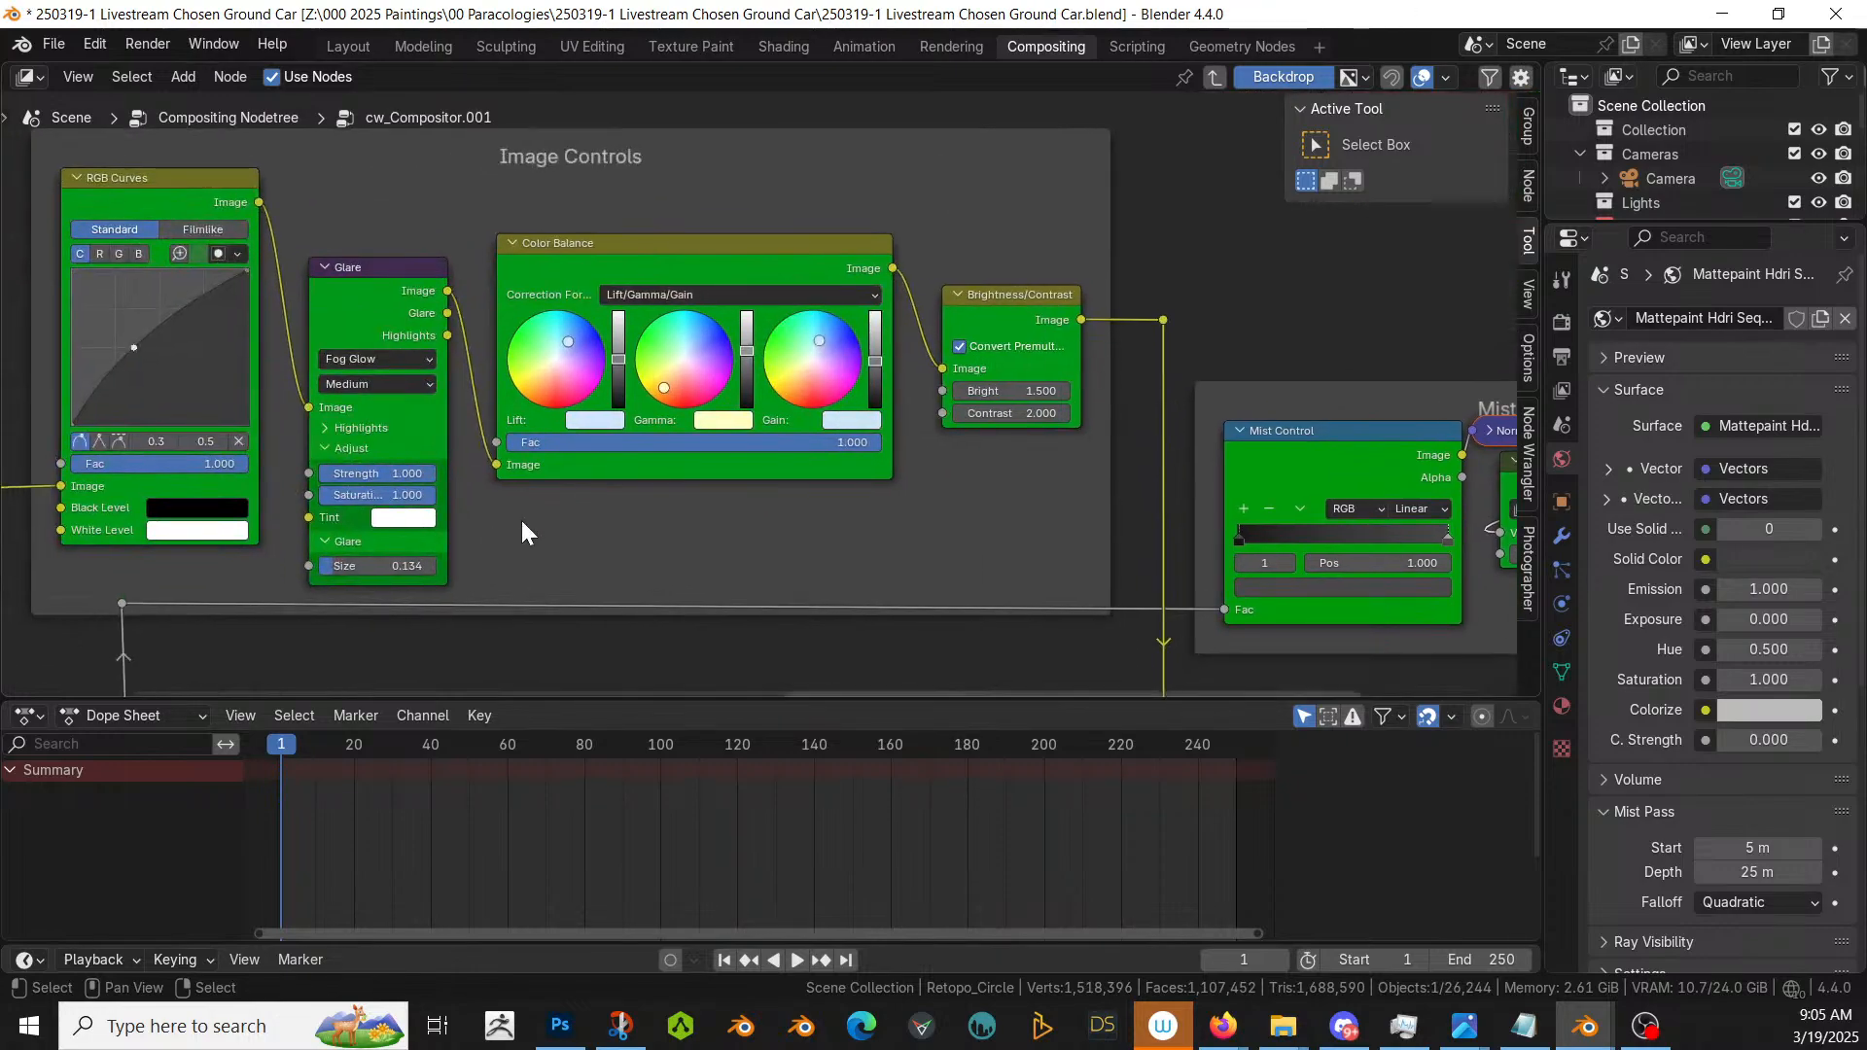
{"action": "left_click", "coordinate": [854, 440]}
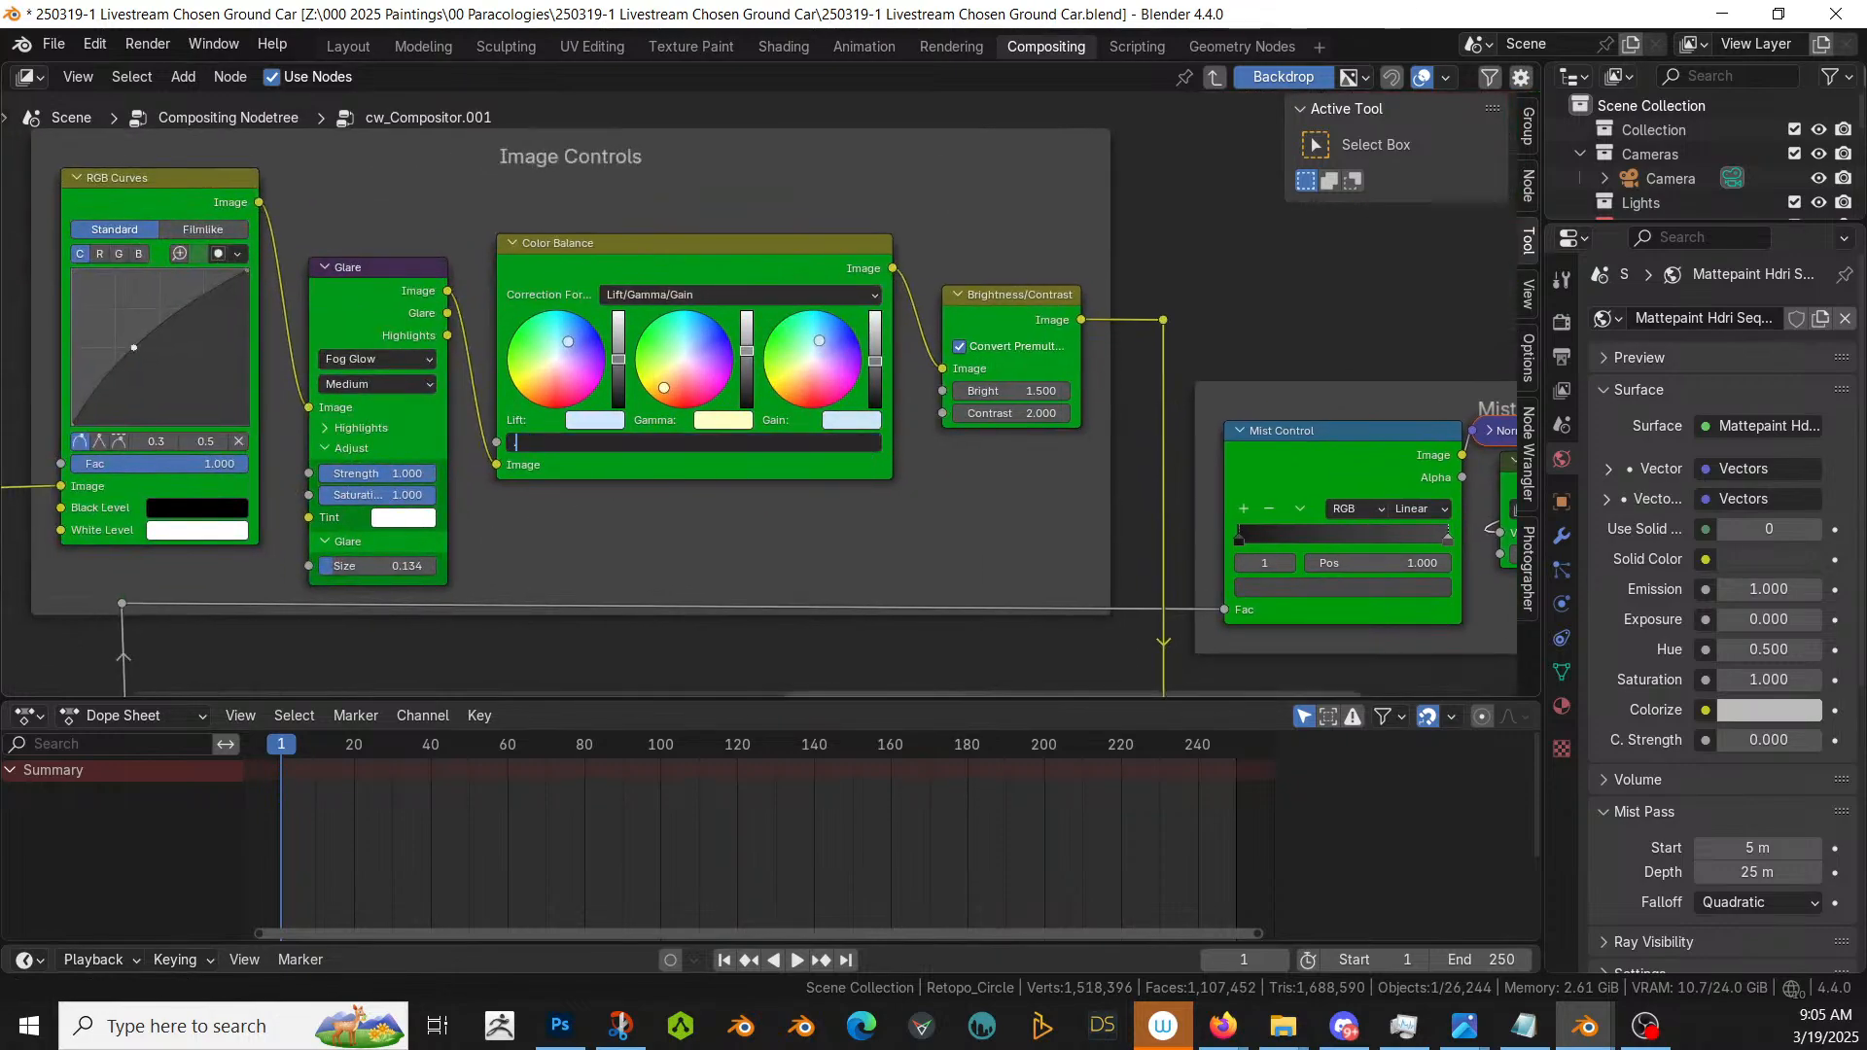
{"action": "type", "text": ".75"}
{"action": "key", "text": "Return"}
{"action": "left_click", "coordinate": [972, 390]}
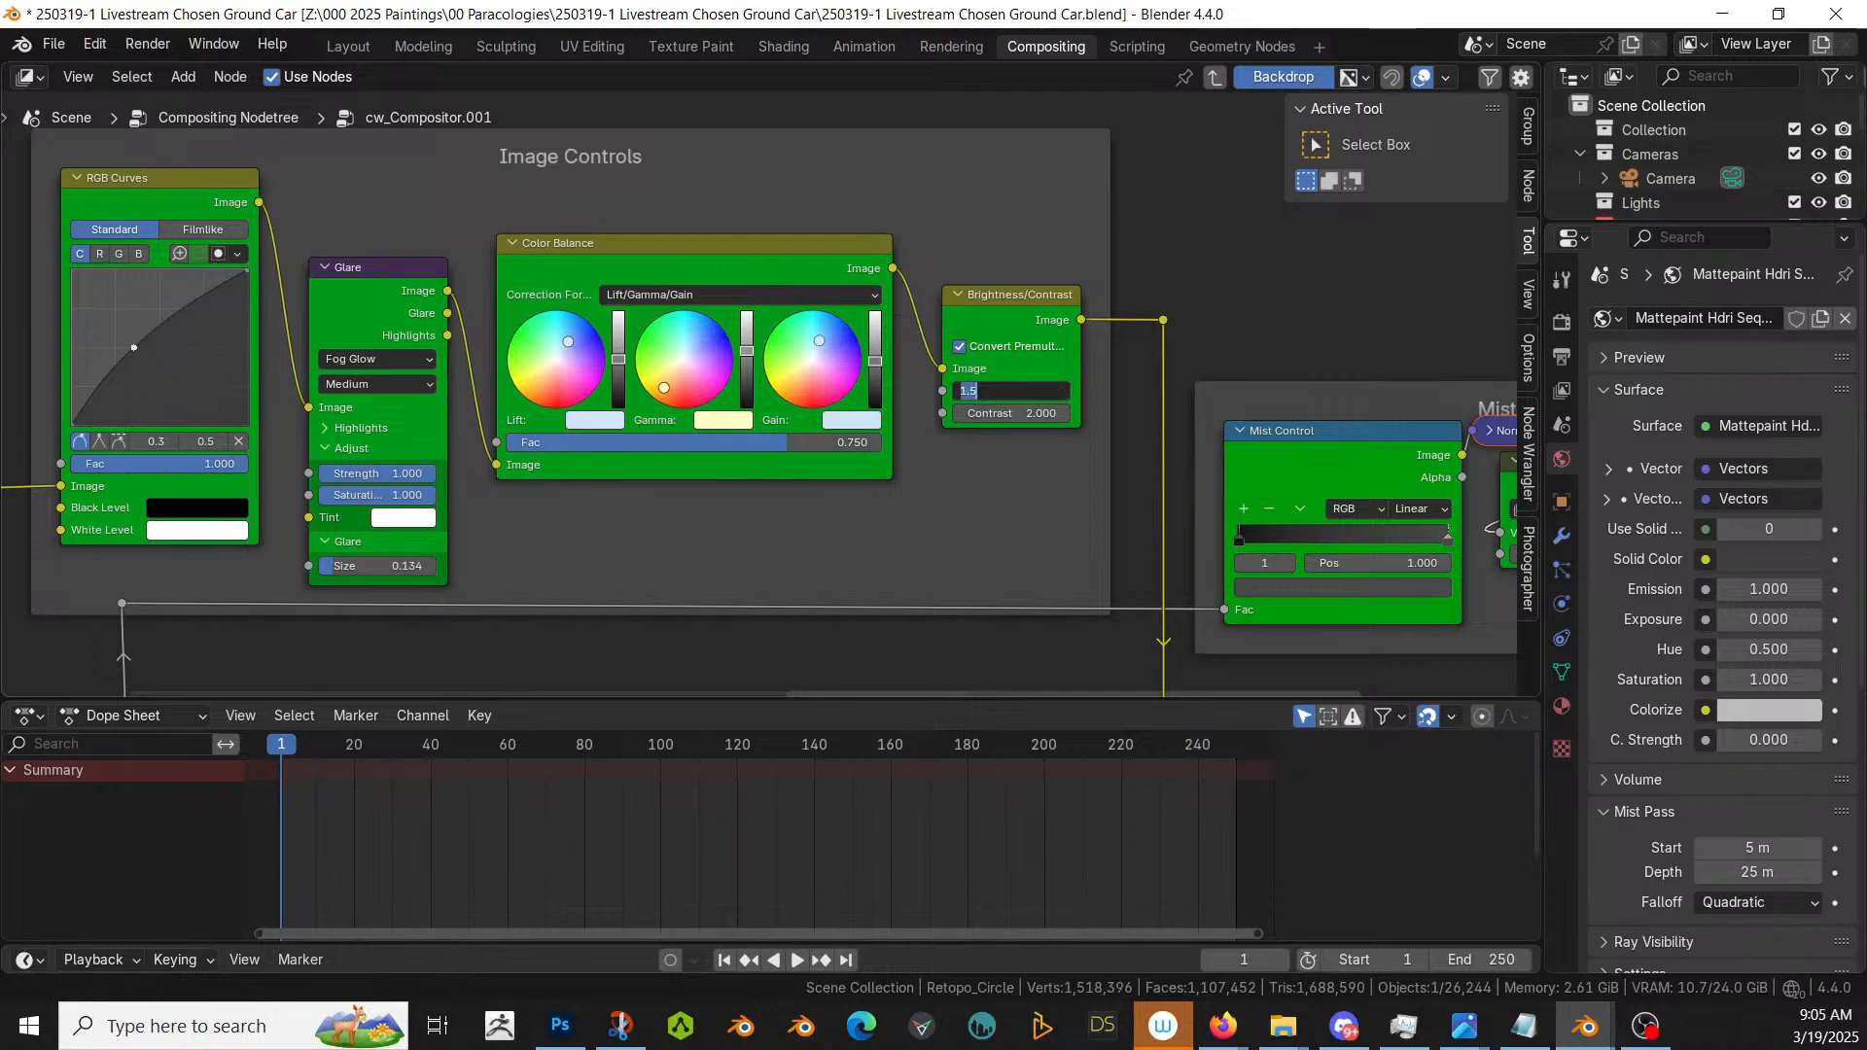
{"action": "type", "text": "1"}
{"action": "key", "text": "Return"}
- In the Mist Control frame, set the mist toggle value to 0.1 and change the mist colour to a pale beige
{"action": "middle_click_drag", "start_coordinate": [1252, 511], "coordinate": [774, 471]}
{"action": "left_click", "coordinate": [1096, 512]}
{"action": "key", "text": "BackSpace"}
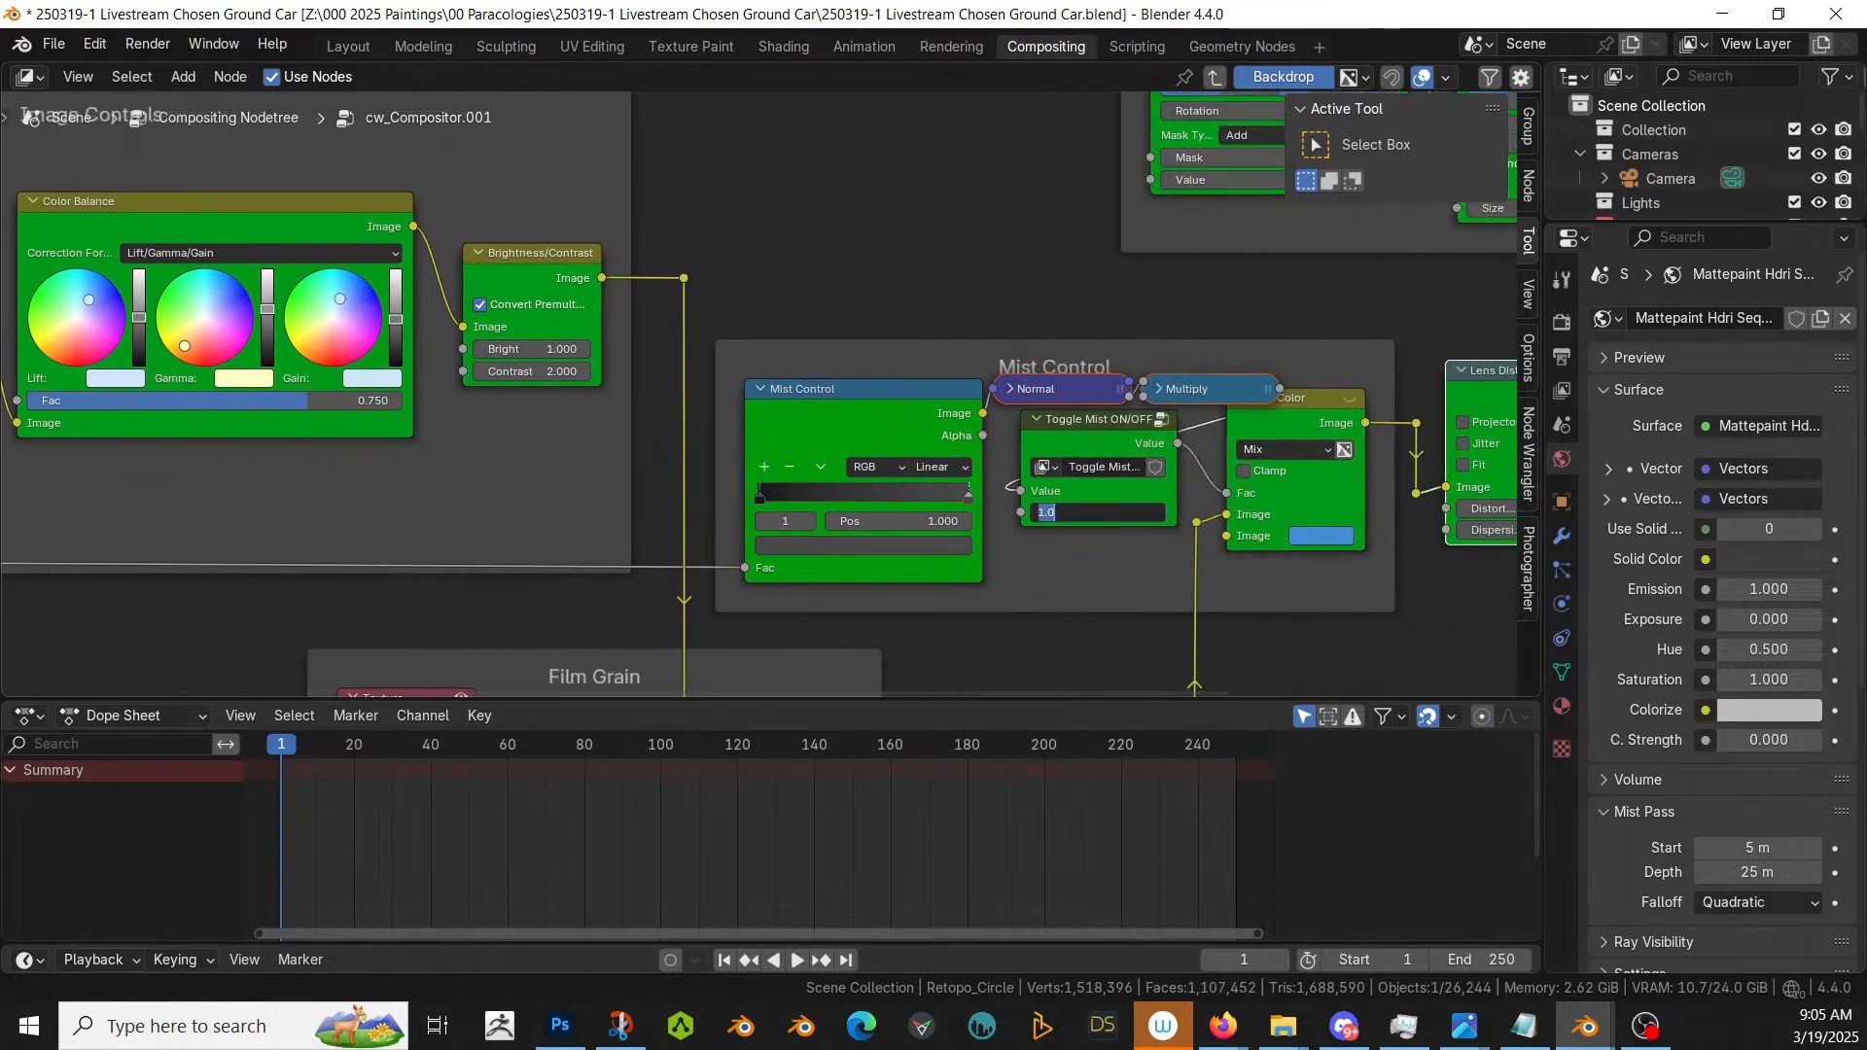
{"action": "type", "text": ".1"}
{"action": "key", "text": "Return"}
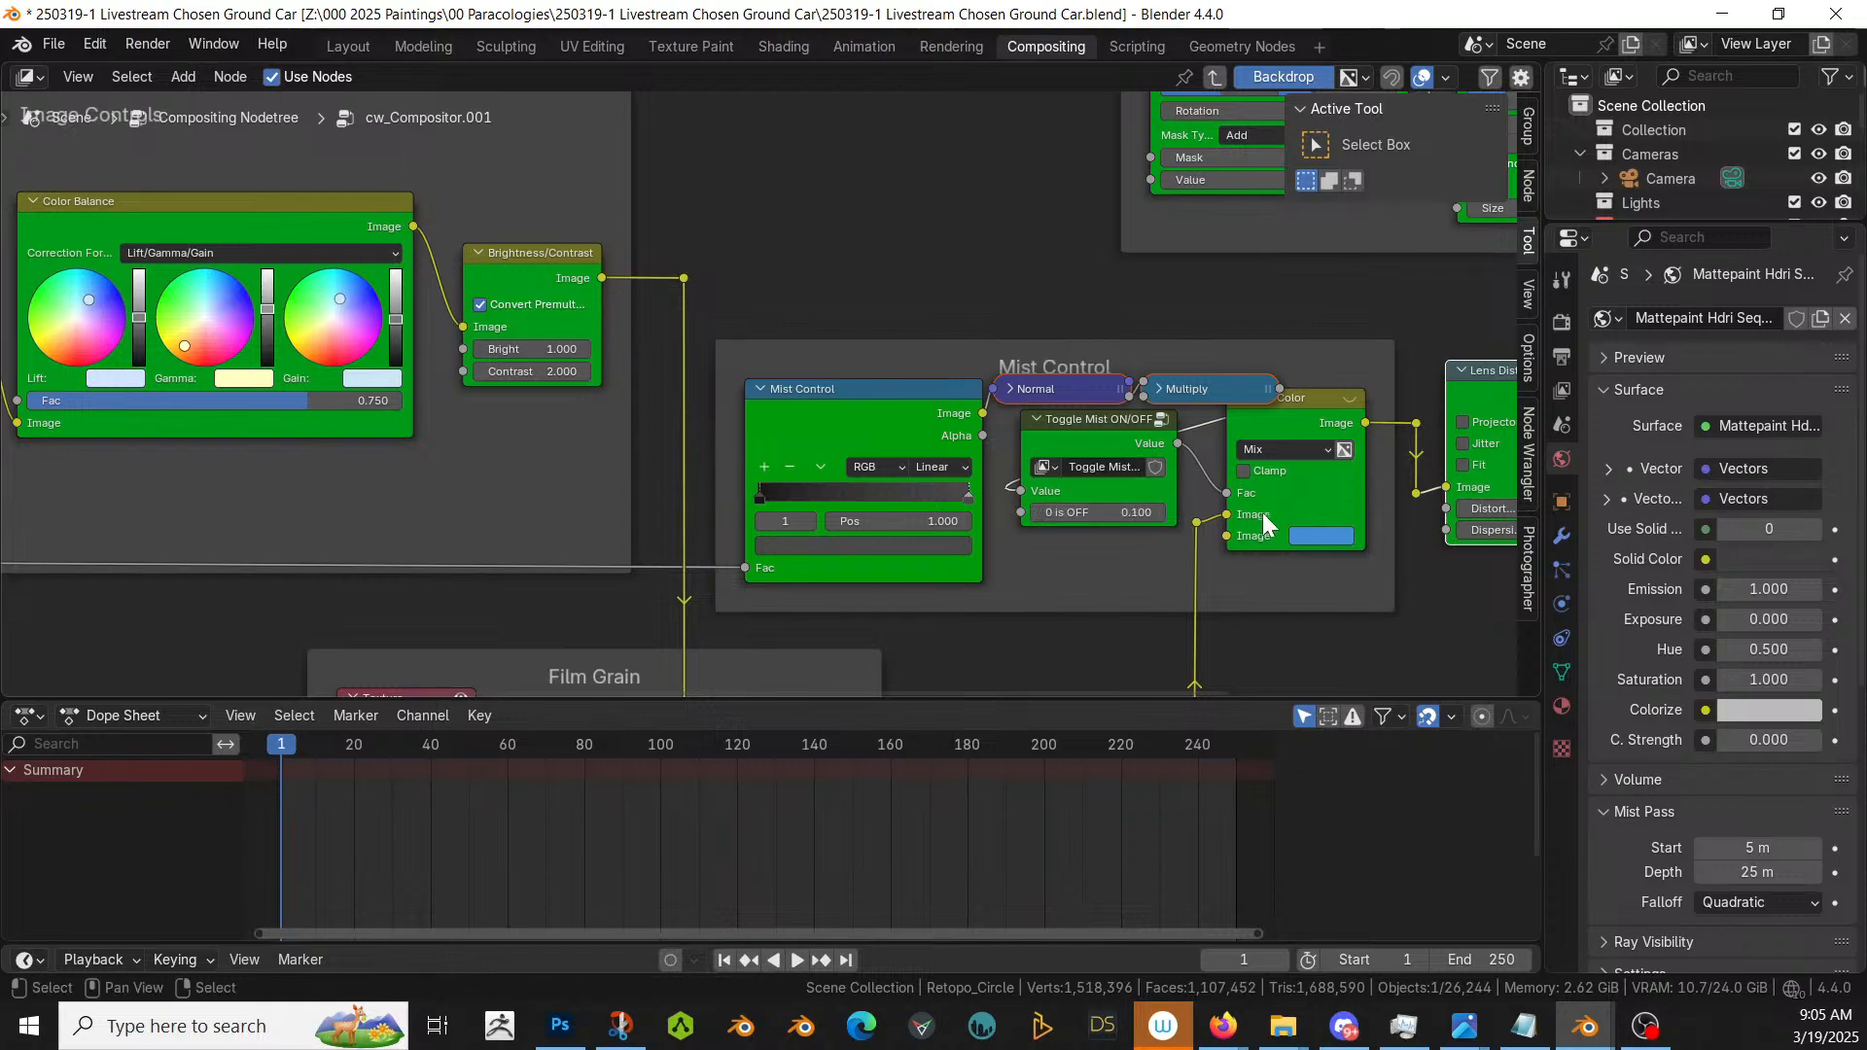
{"action": "left_click", "coordinate": [1318, 534]}
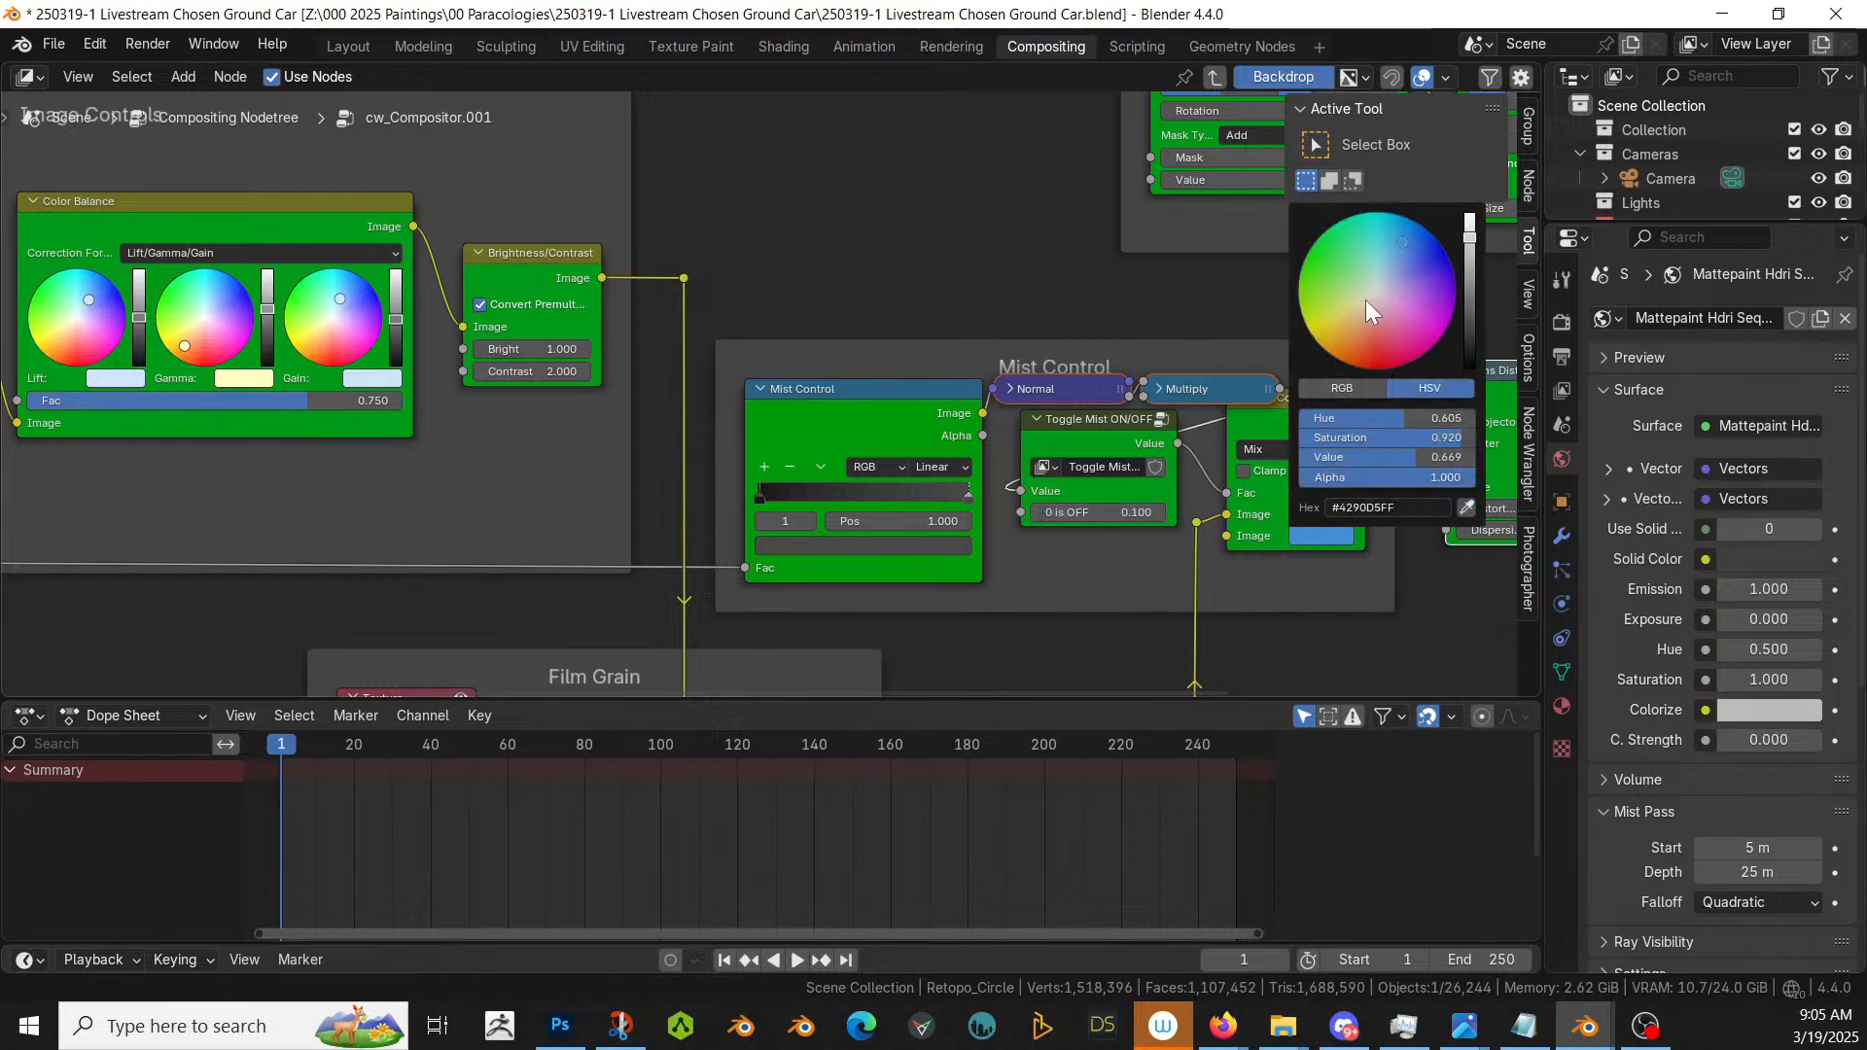
{"action": "left_click", "coordinate": [1371, 302]}
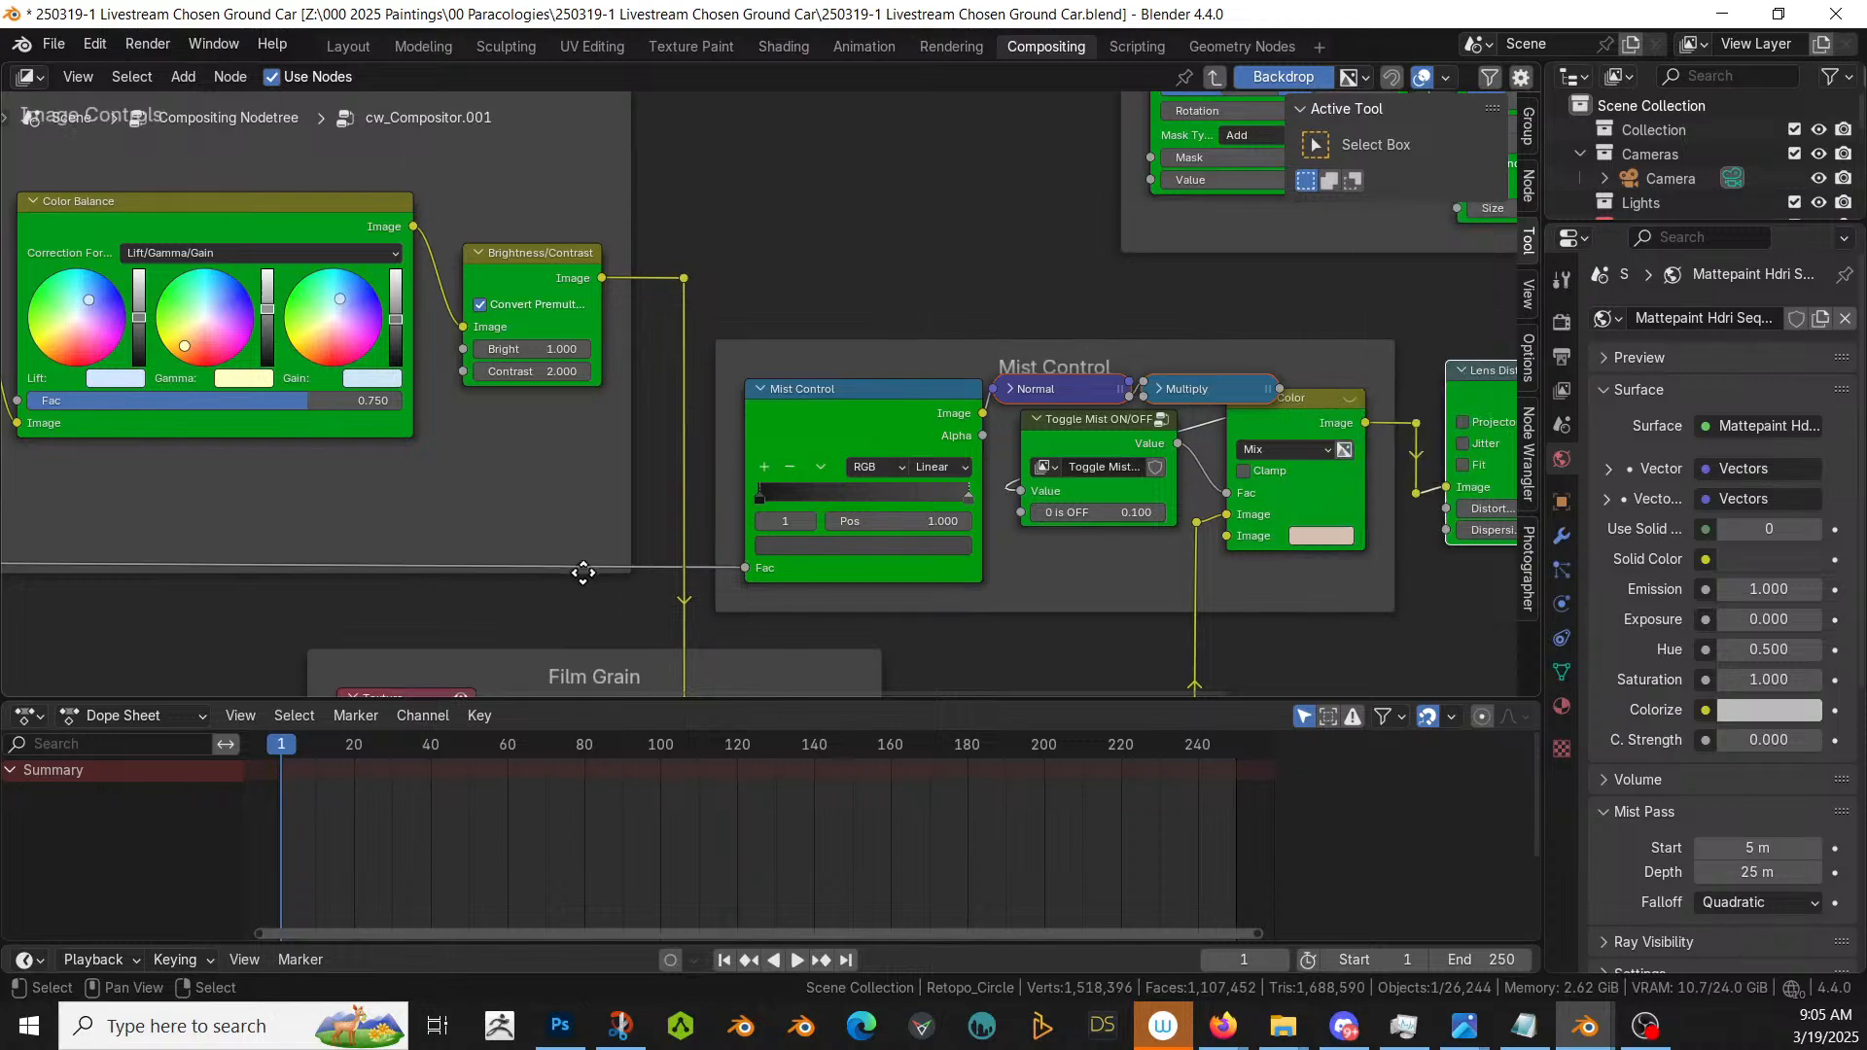
{"action": "middle_click_drag", "start_coordinate": [1266, 627], "coordinate": [847, 116]}
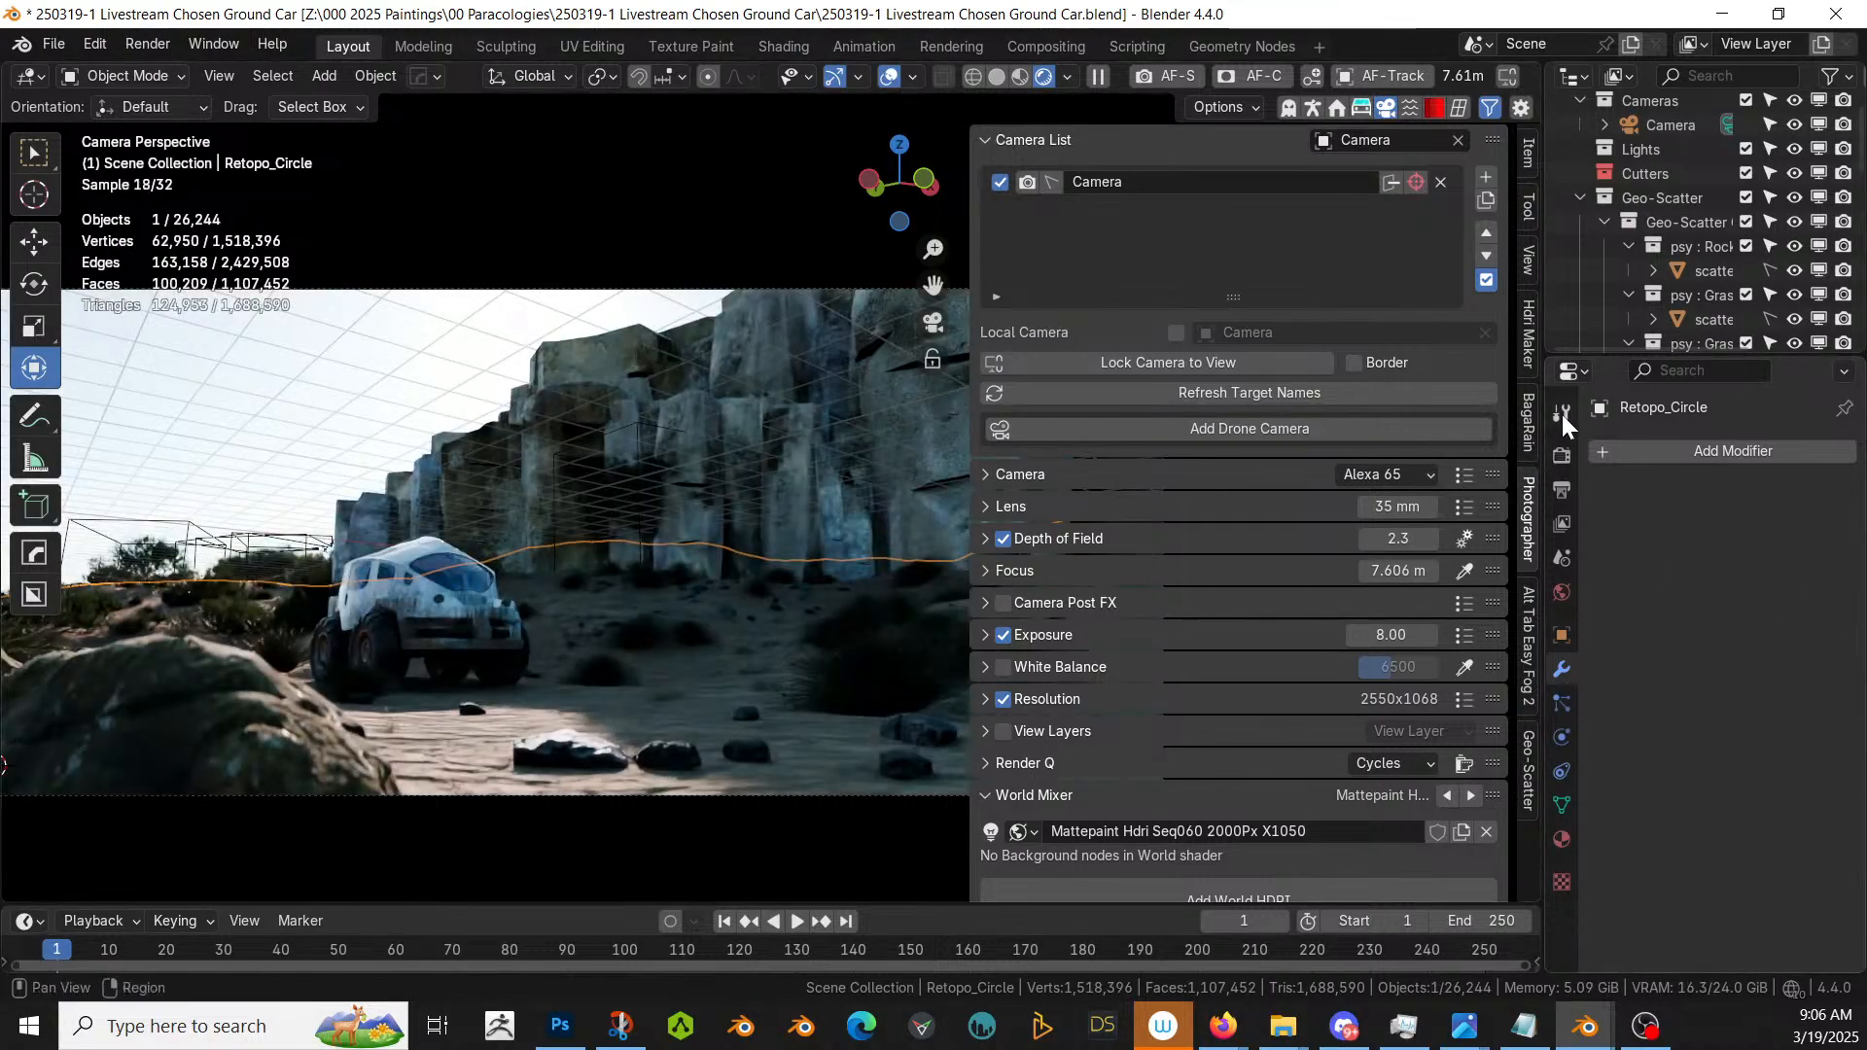
- In the Layout workspace, set the Cycles render max samples to 512
{"action": "left_click", "coordinate": [1563, 456]}
{"action": "left_click", "coordinate": [1775, 836]}
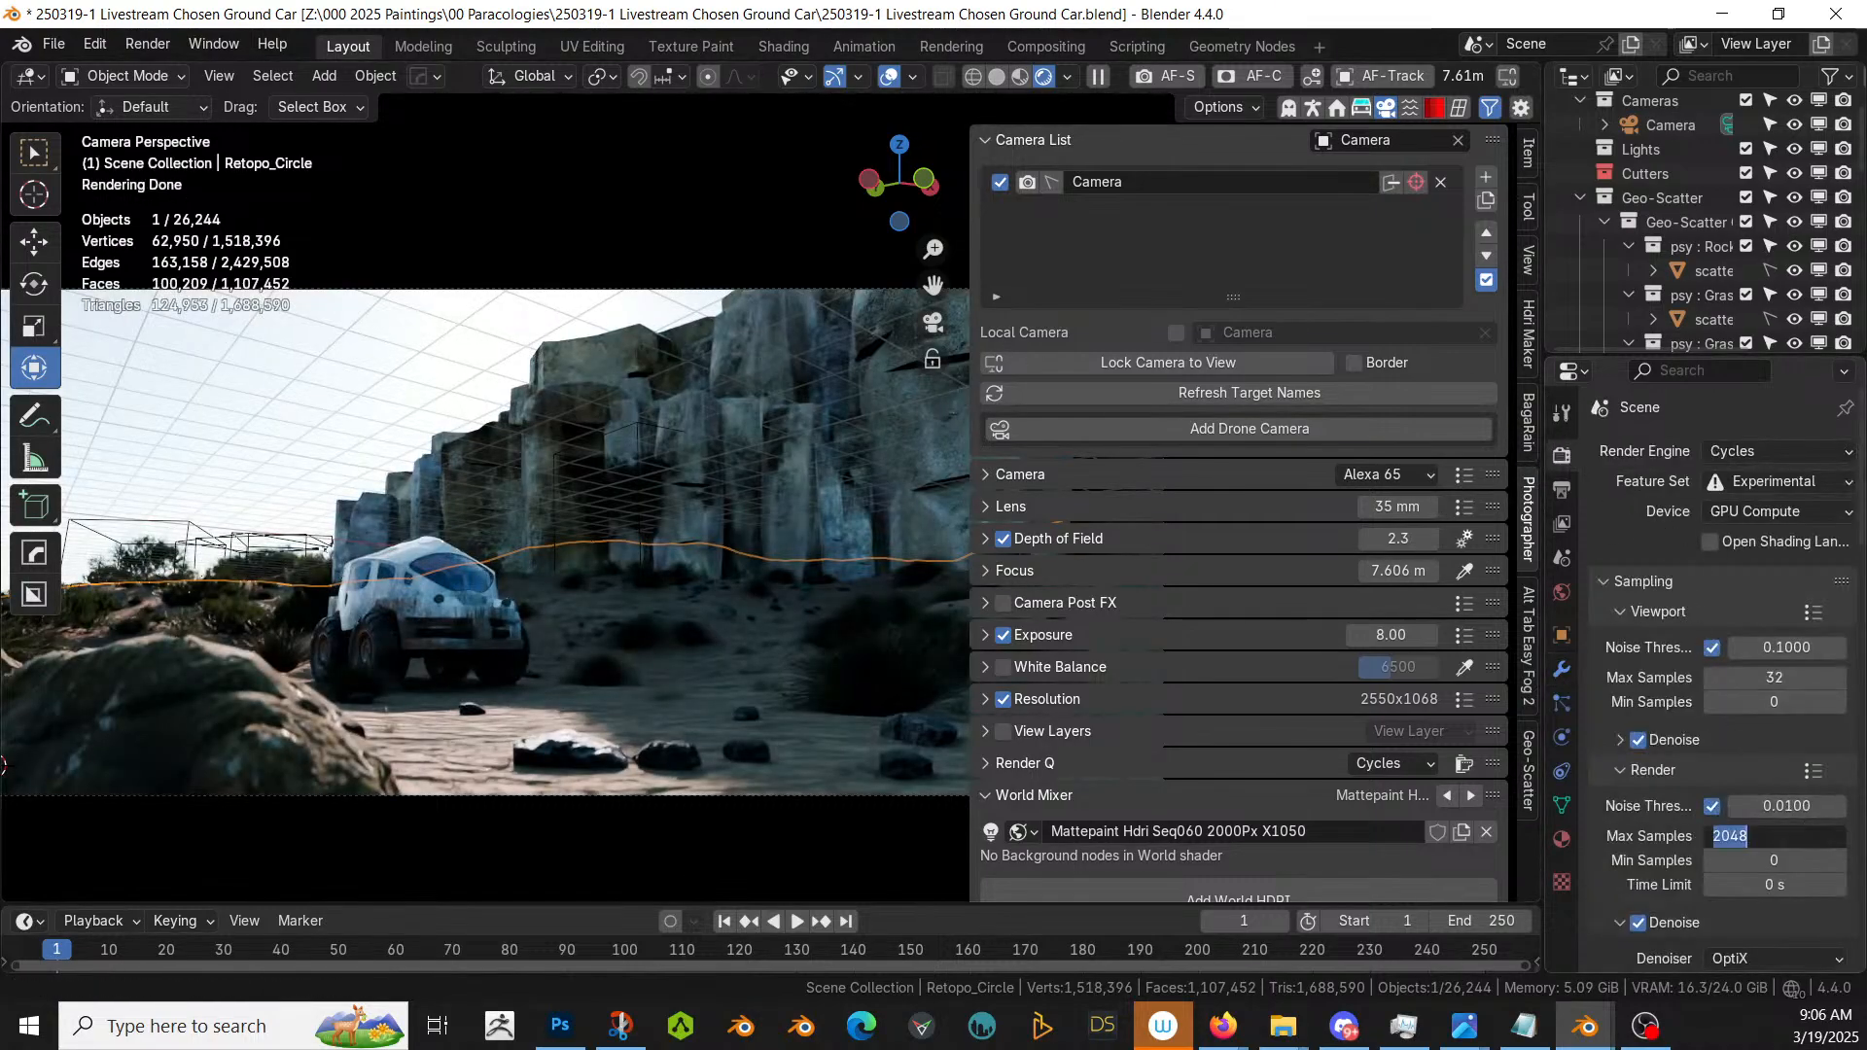
{"action": "type", "text": "512"}
{"action": "key", "text": "Return"}
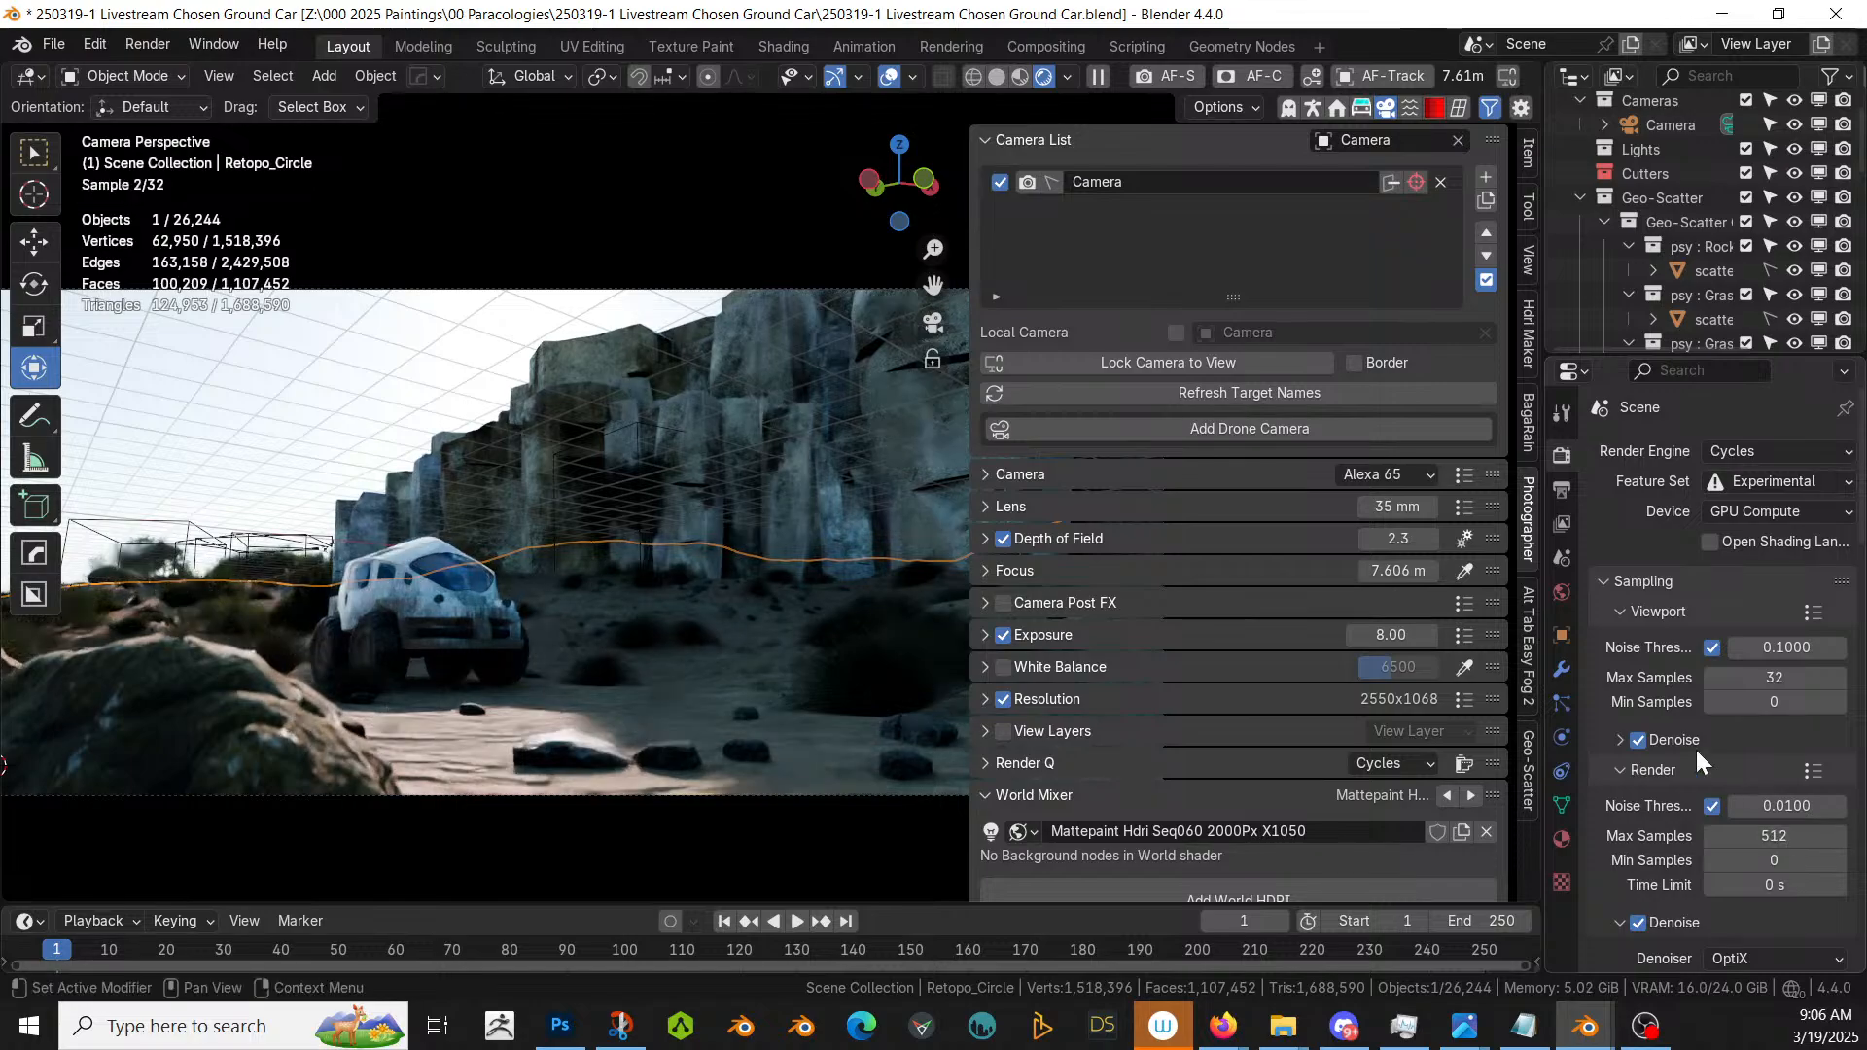
- Set the total, diffuse, glossy, transmission and volume light bounces to 16 together
{"action": "scroll", "coordinate": [1694, 746], "scroll_direction": "down", "scroll_amount": 6}
{"action": "scroll", "coordinate": [1695, 747], "scroll_direction": "down", "scroll_amount": 5}
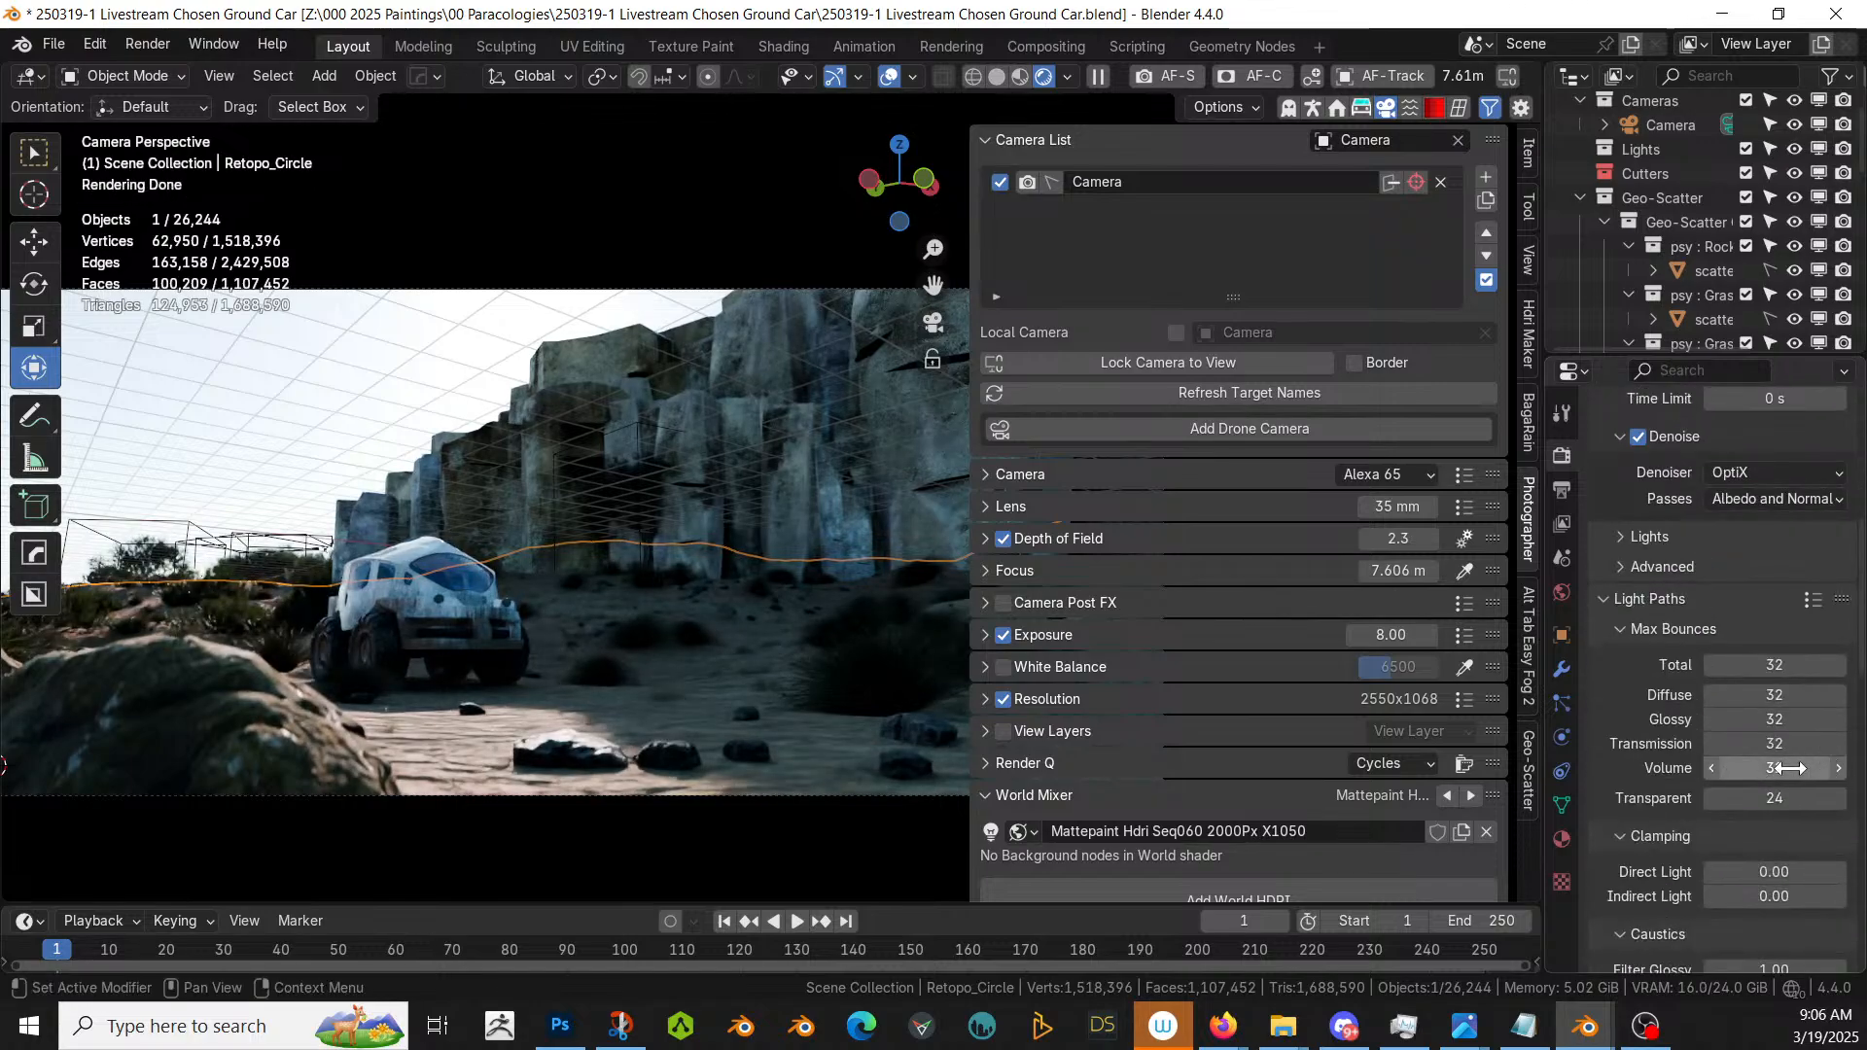
{"action": "left_click_drag", "start_coordinate": [1787, 665], "coordinate": [1787, 768]}
{"action": "type", "text": "16"}
{"action": "key", "text": "Return"}
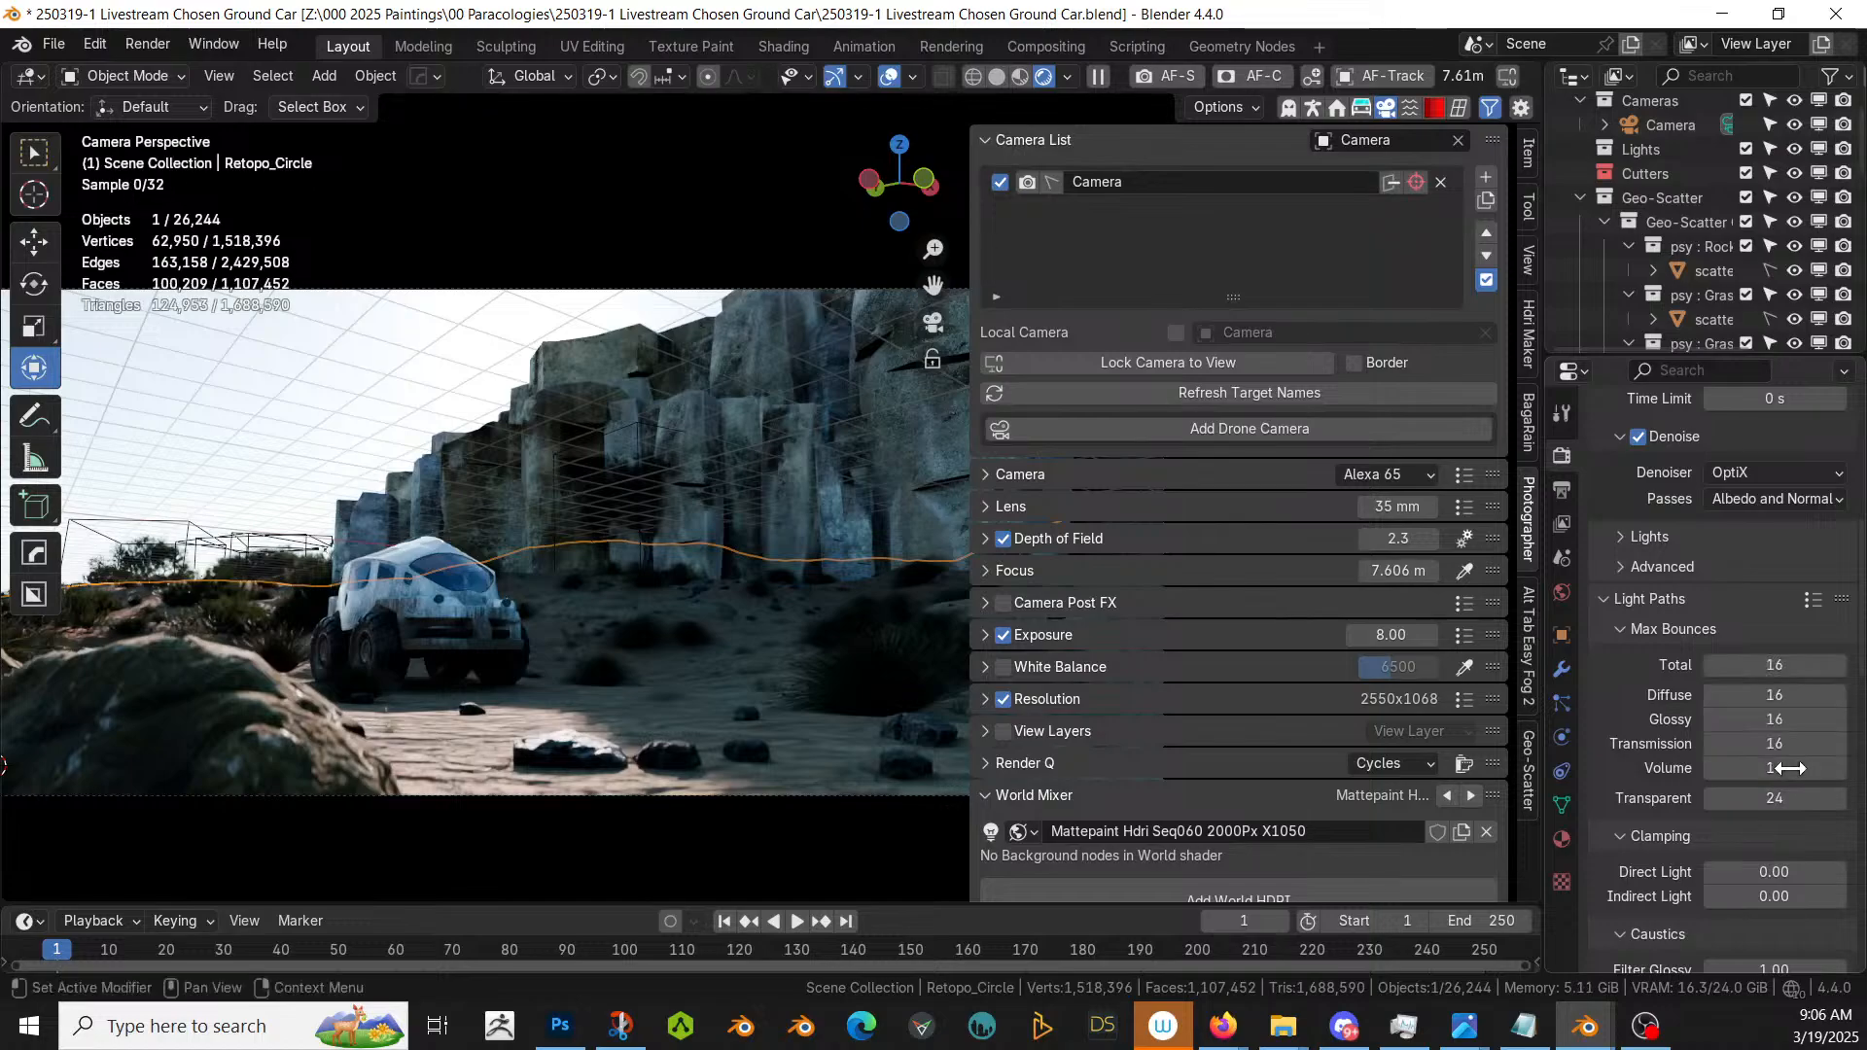
- Change the colour management look to Base Contrast
{"action": "scroll", "coordinate": [1729, 777], "scroll_direction": "down", "scroll_amount": 20}
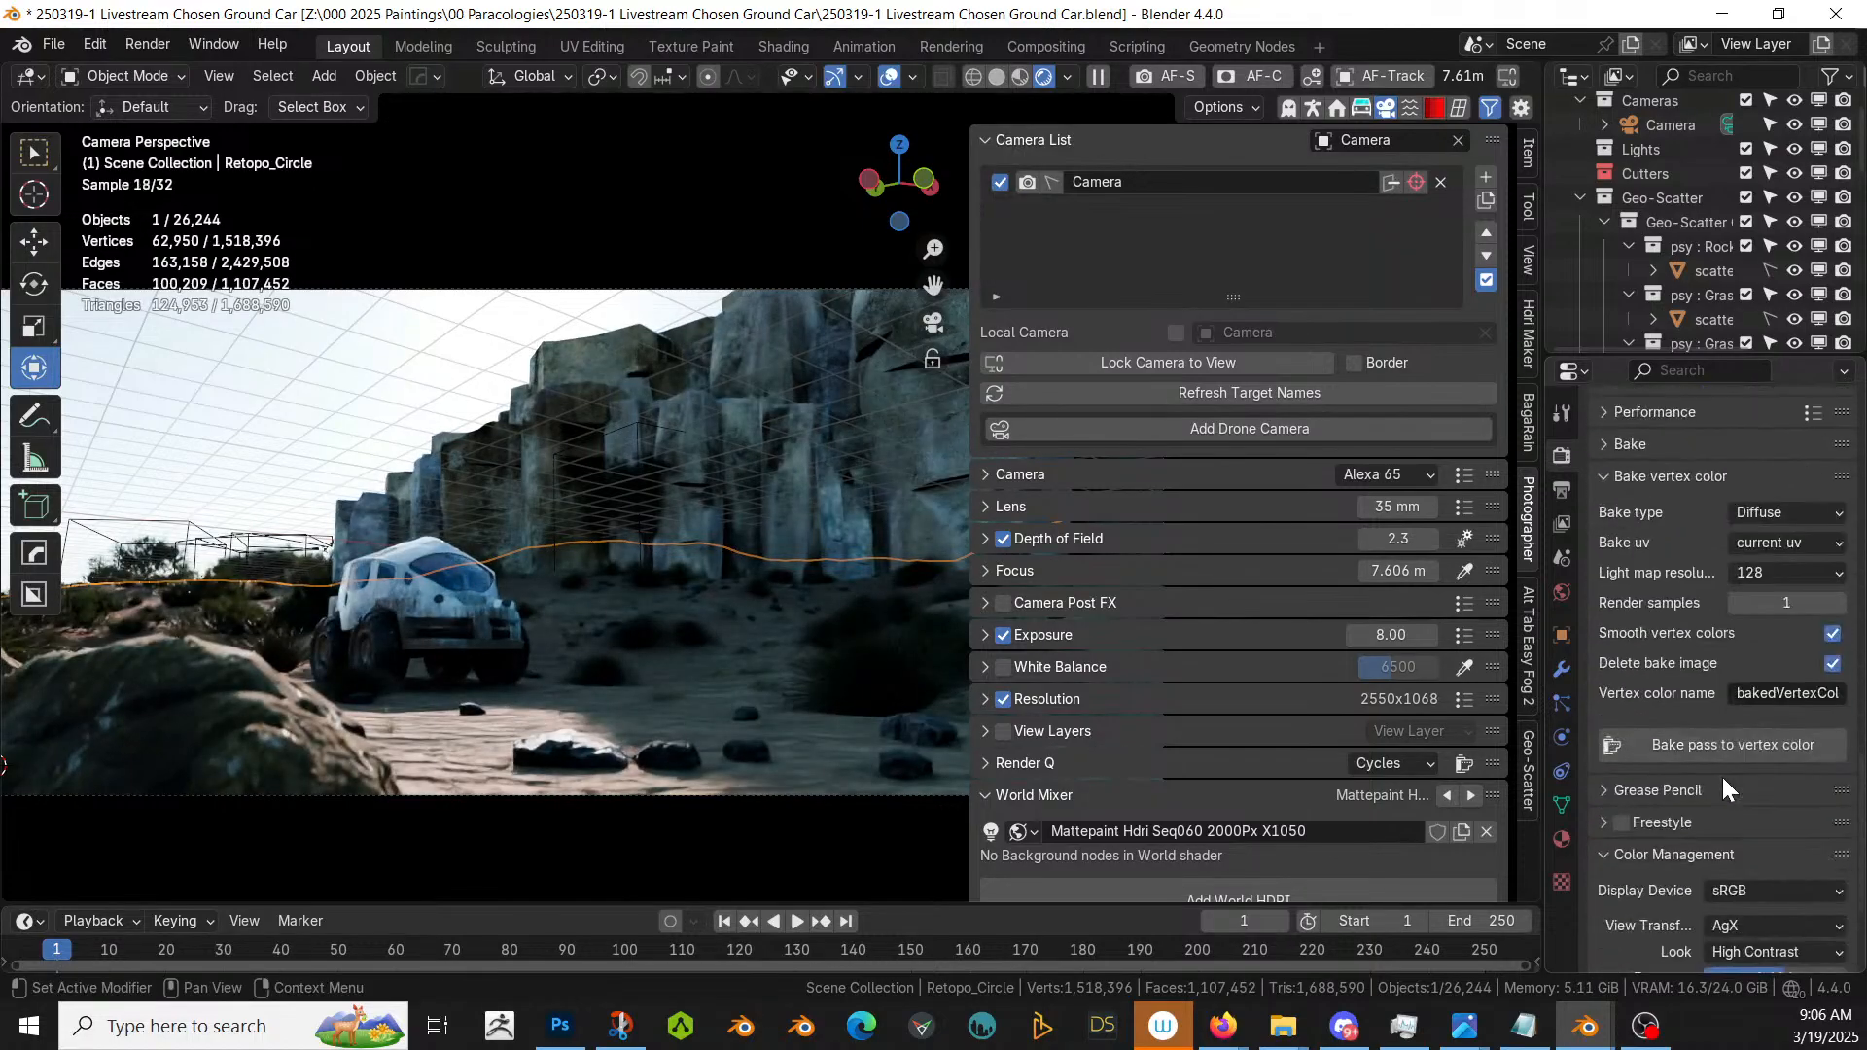
{"action": "left_click", "coordinate": [1758, 769]}
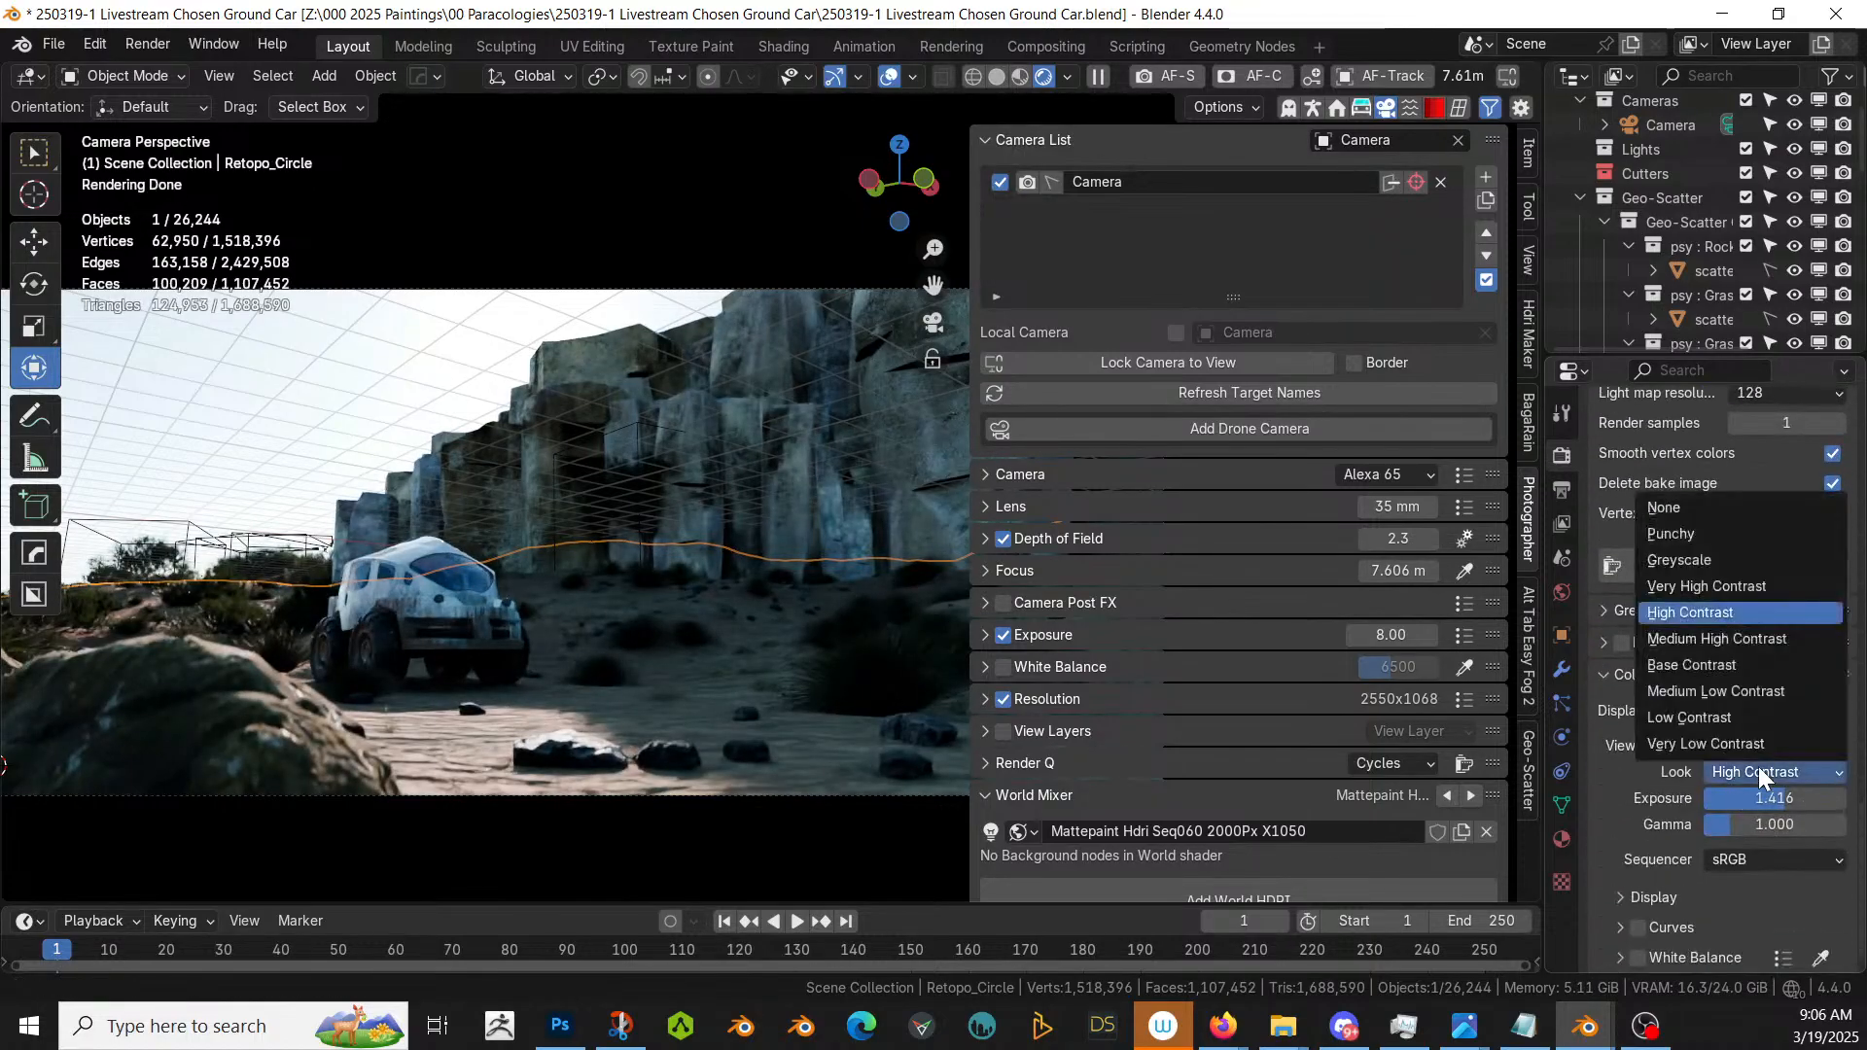
{"action": "left_click", "coordinate": [1742, 668]}
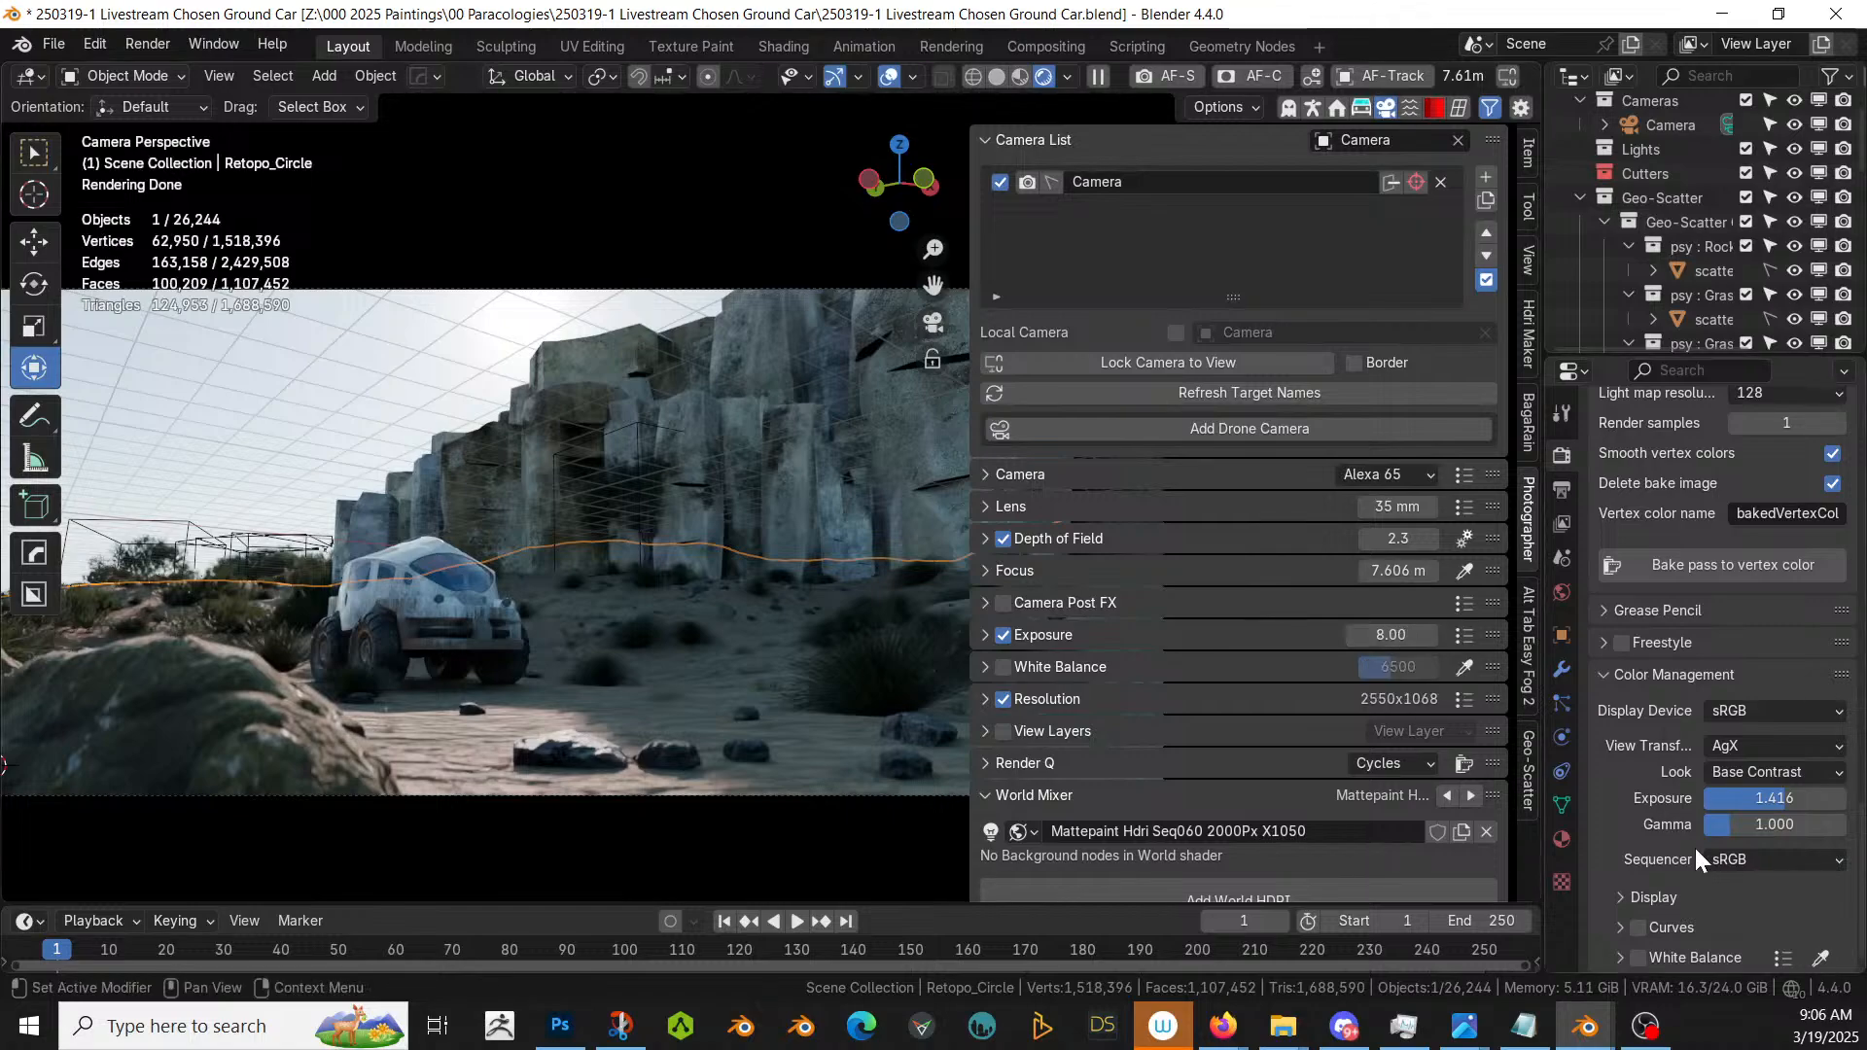
- Enable the viewport compositor for the Camera view and widen the viewport area to show the whole camera frame
{"action": "left_click", "coordinate": [1068, 77]}
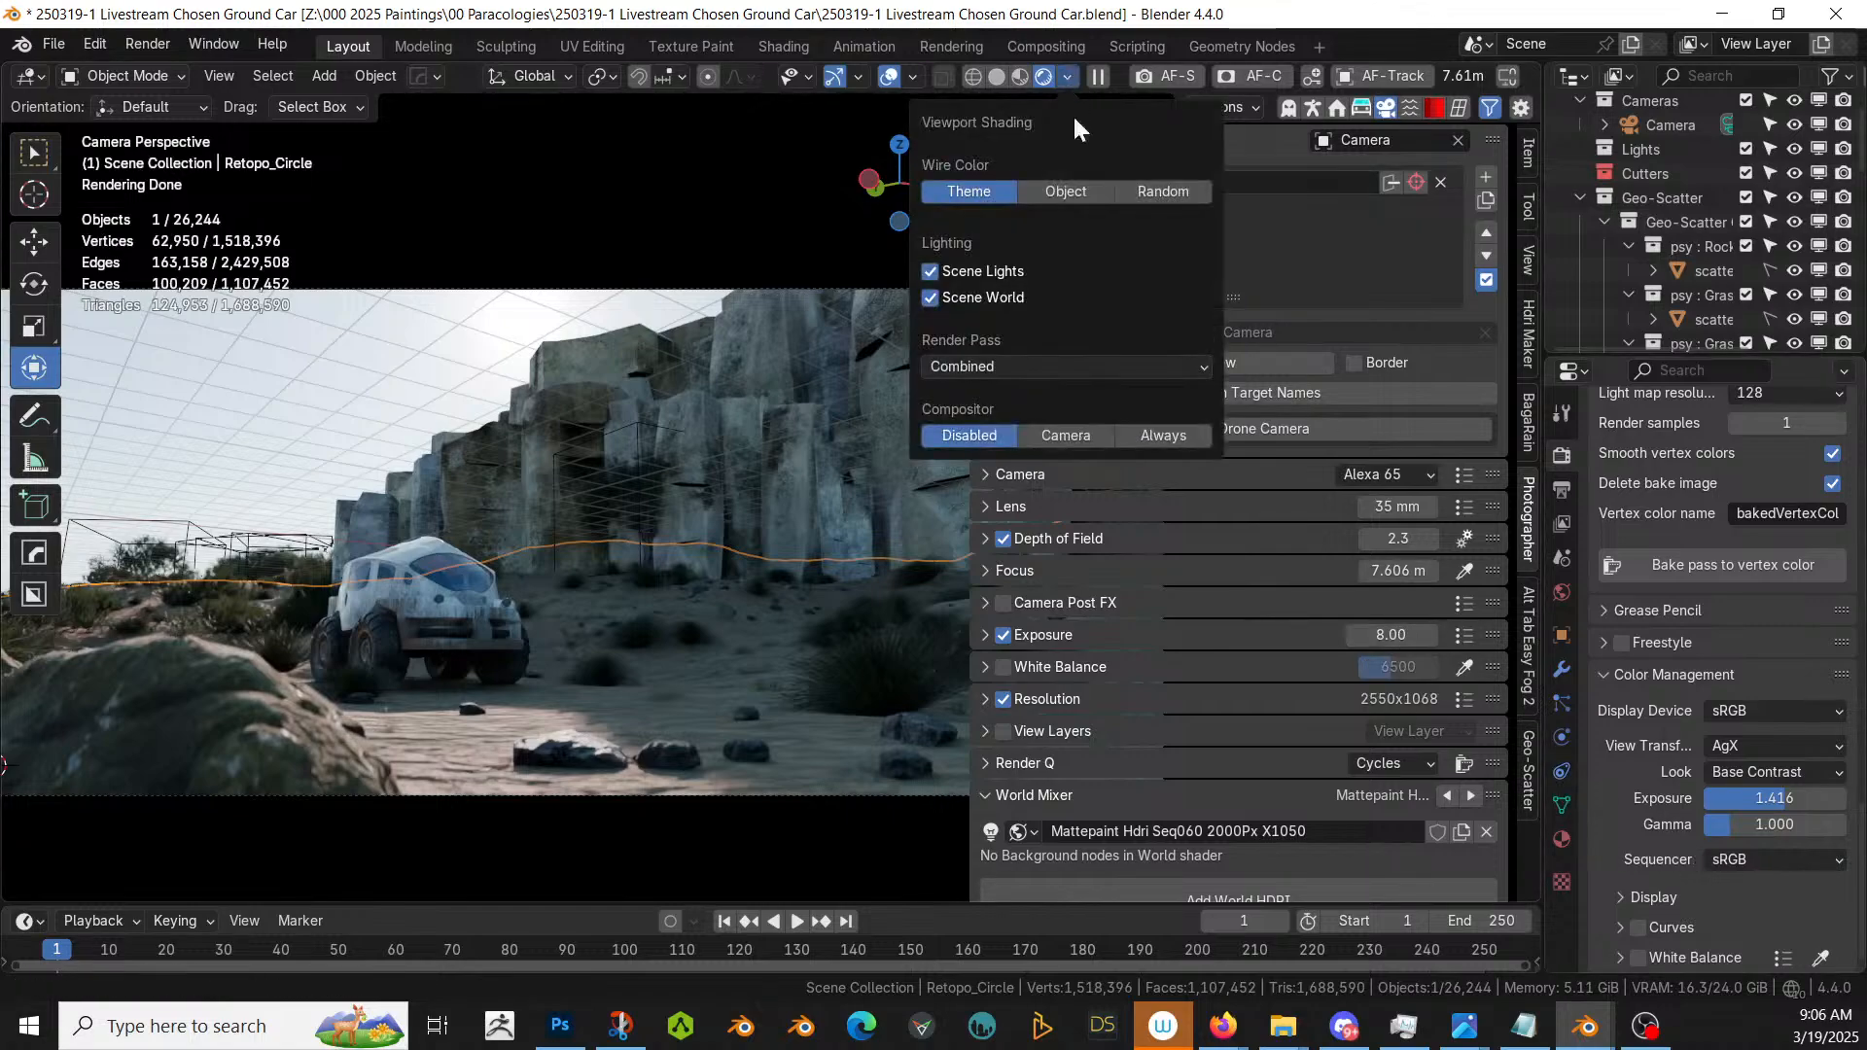
{"action": "left_click", "coordinate": [1077, 435]}
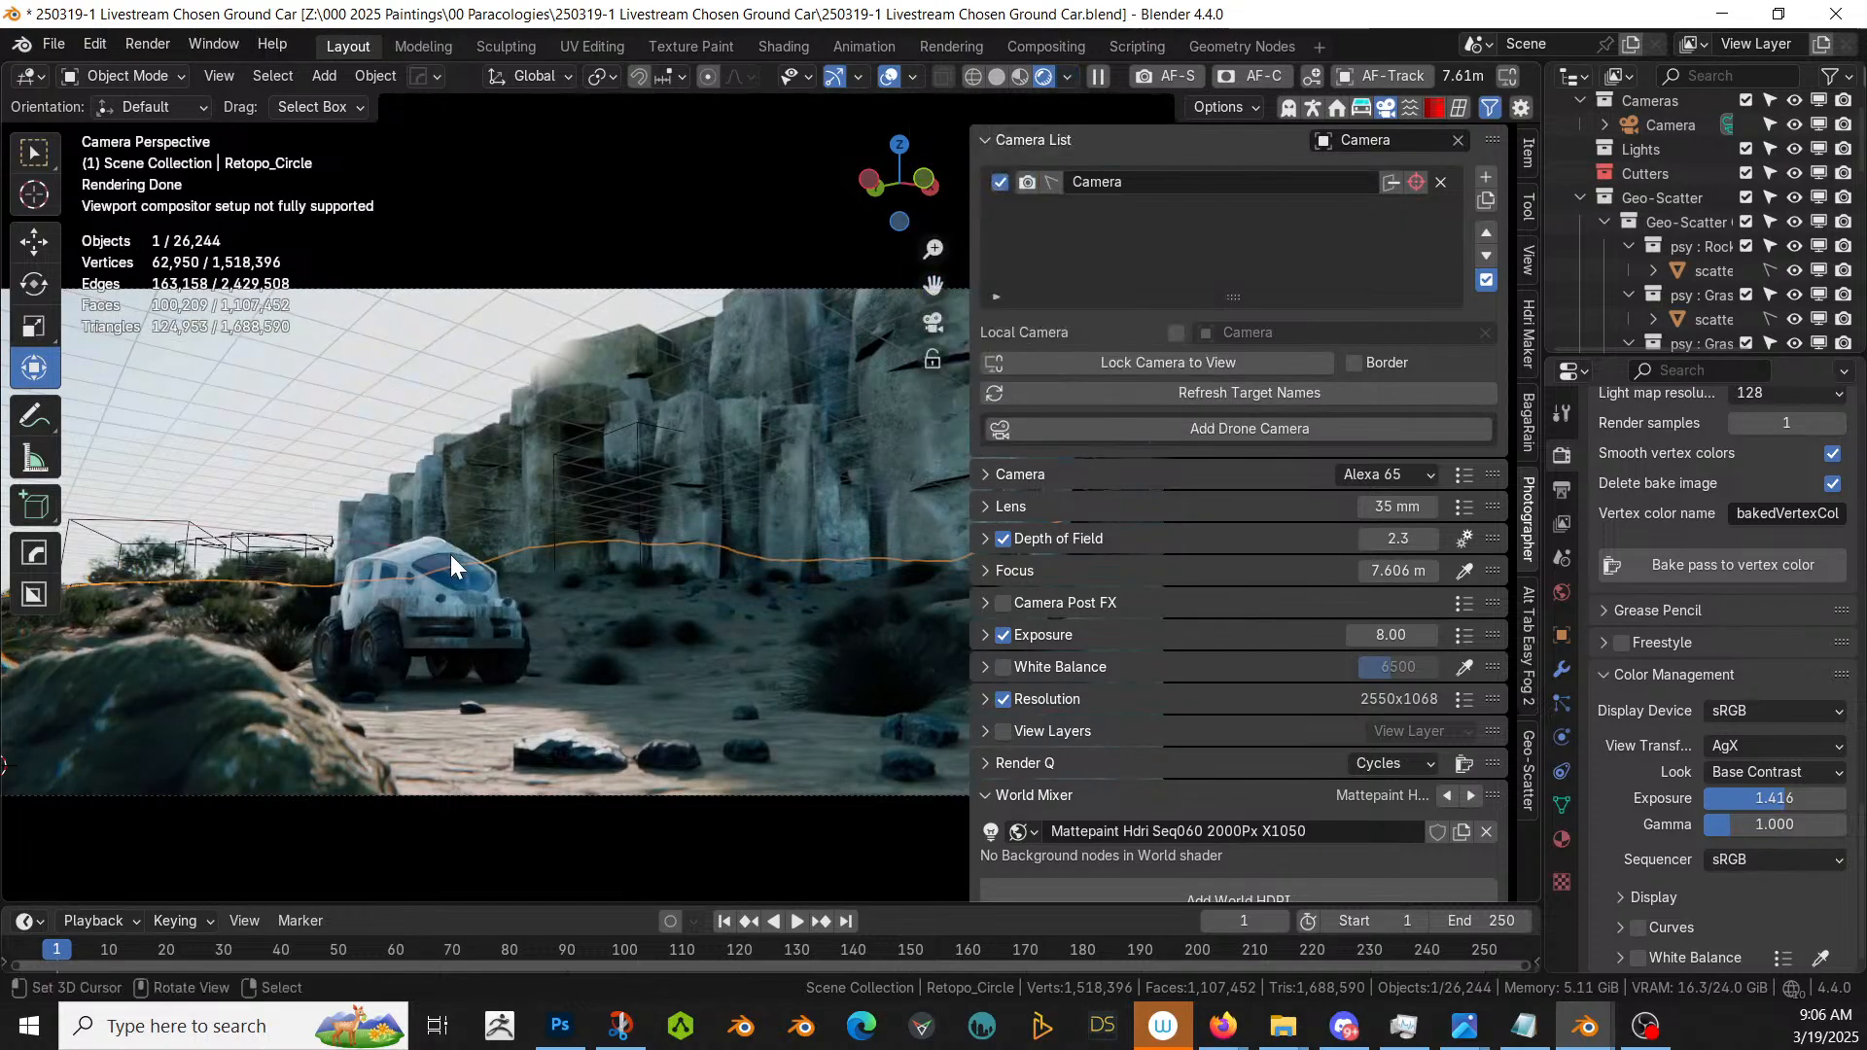
{"action": "scroll", "coordinate": [698, 620], "scroll_direction": "down", "scroll_amount": 2}
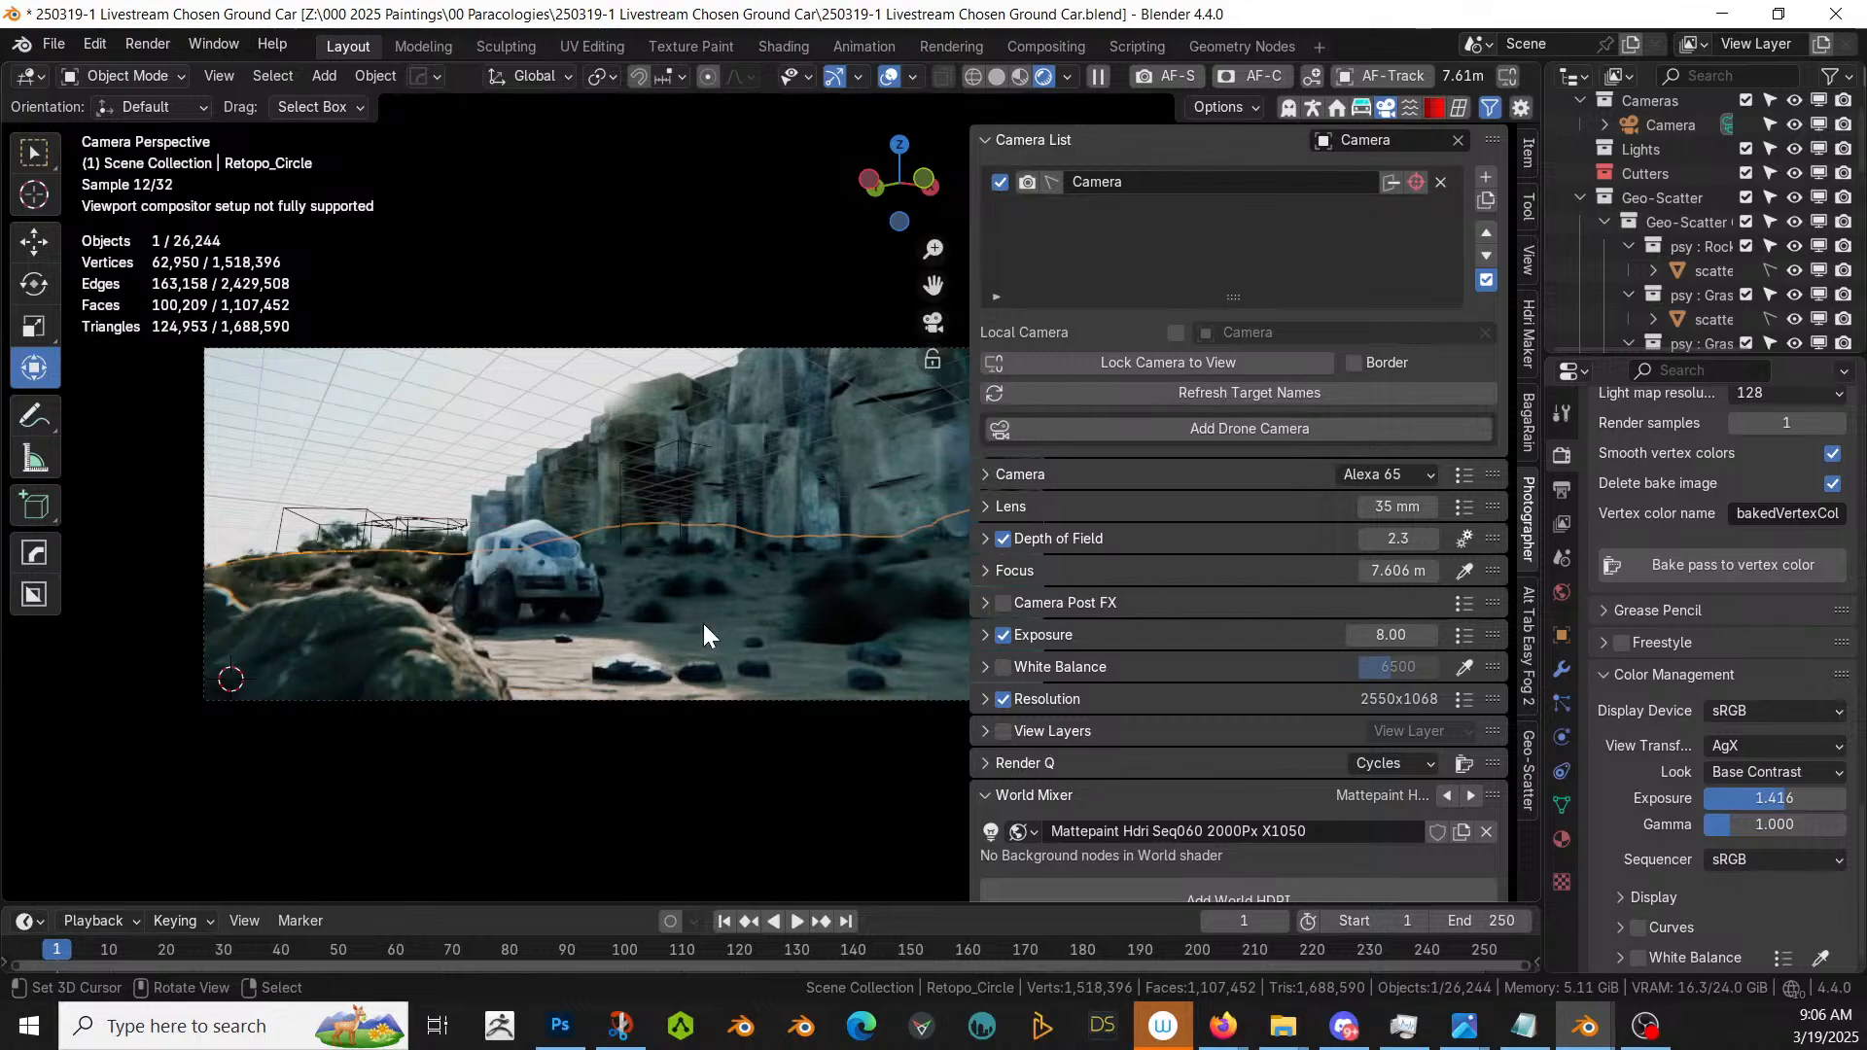
{"action": "left_click_drag", "start_coordinate": [969, 428], "coordinate": [1142, 439]}
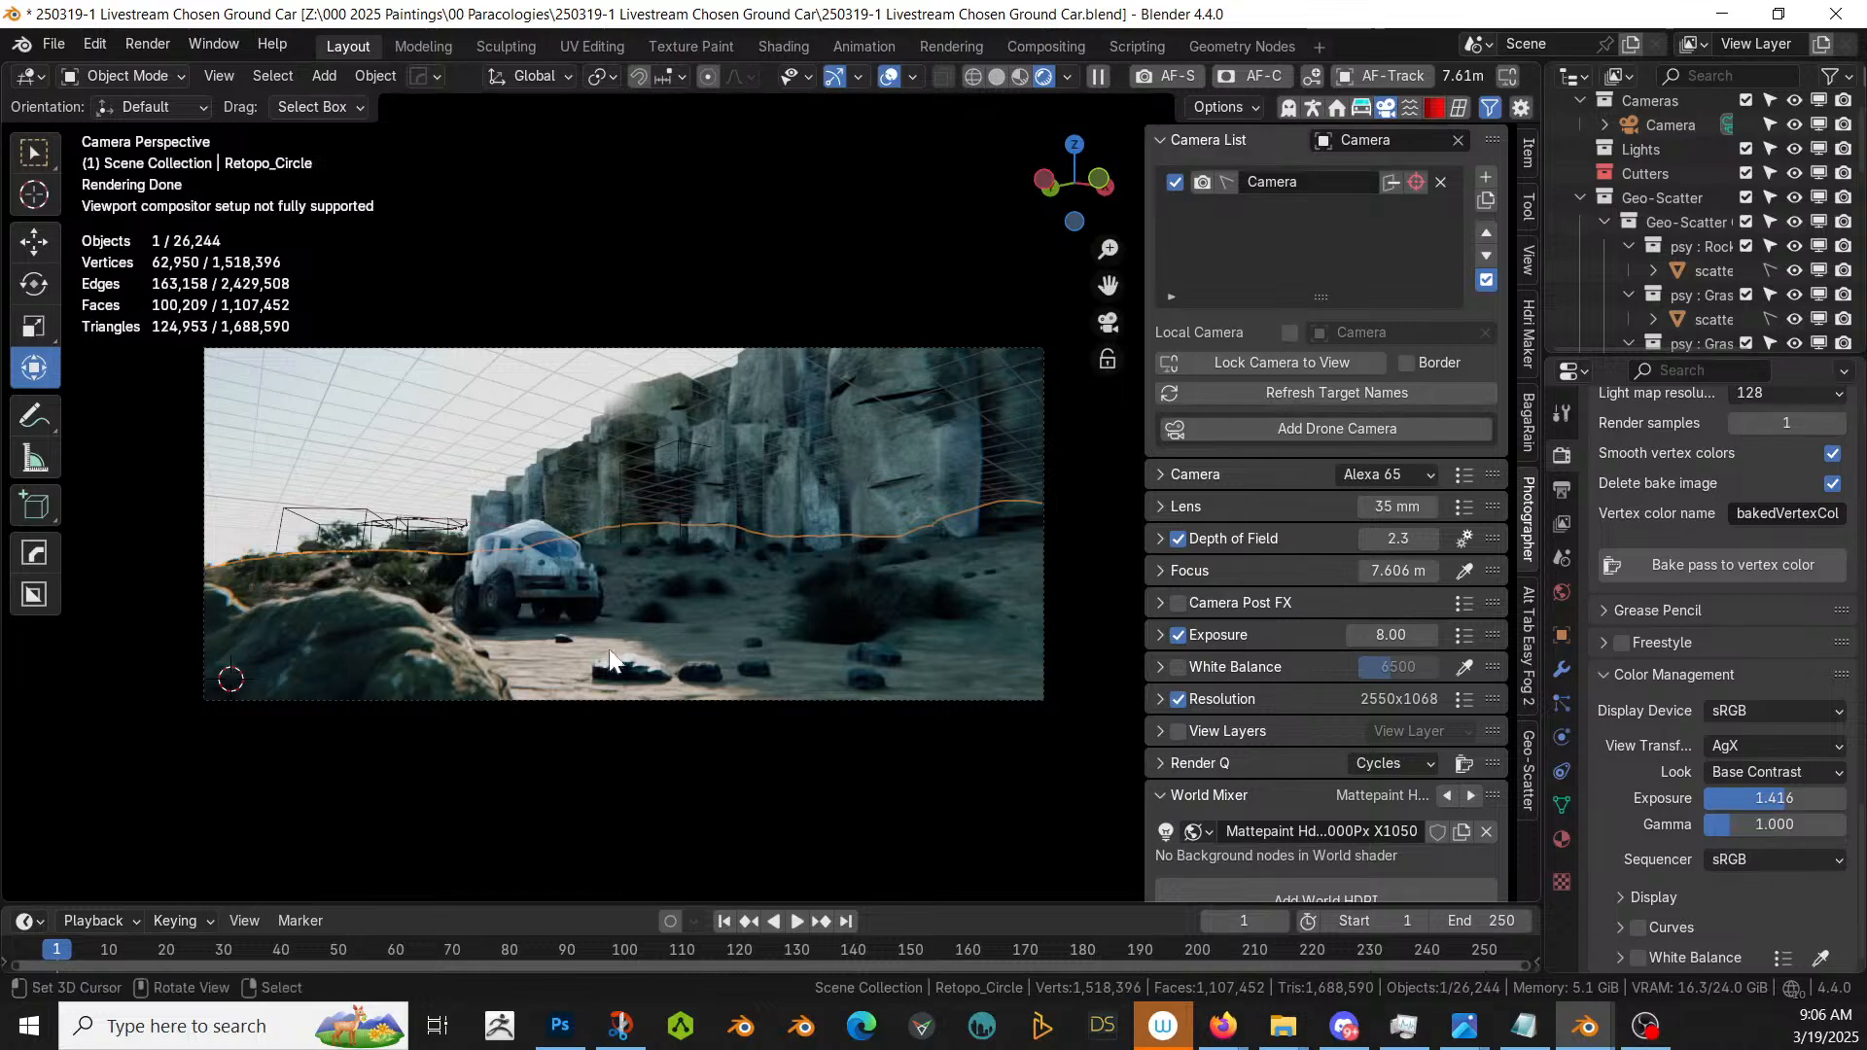
- Isolate the car in local view and examine its body, windshield, headlights and wheels from several angles
{"action": "scroll", "coordinate": [516, 628], "scroll_direction": "up", "scroll_amount": 5}
{"action": "left_click", "coordinate": [195, 673]}
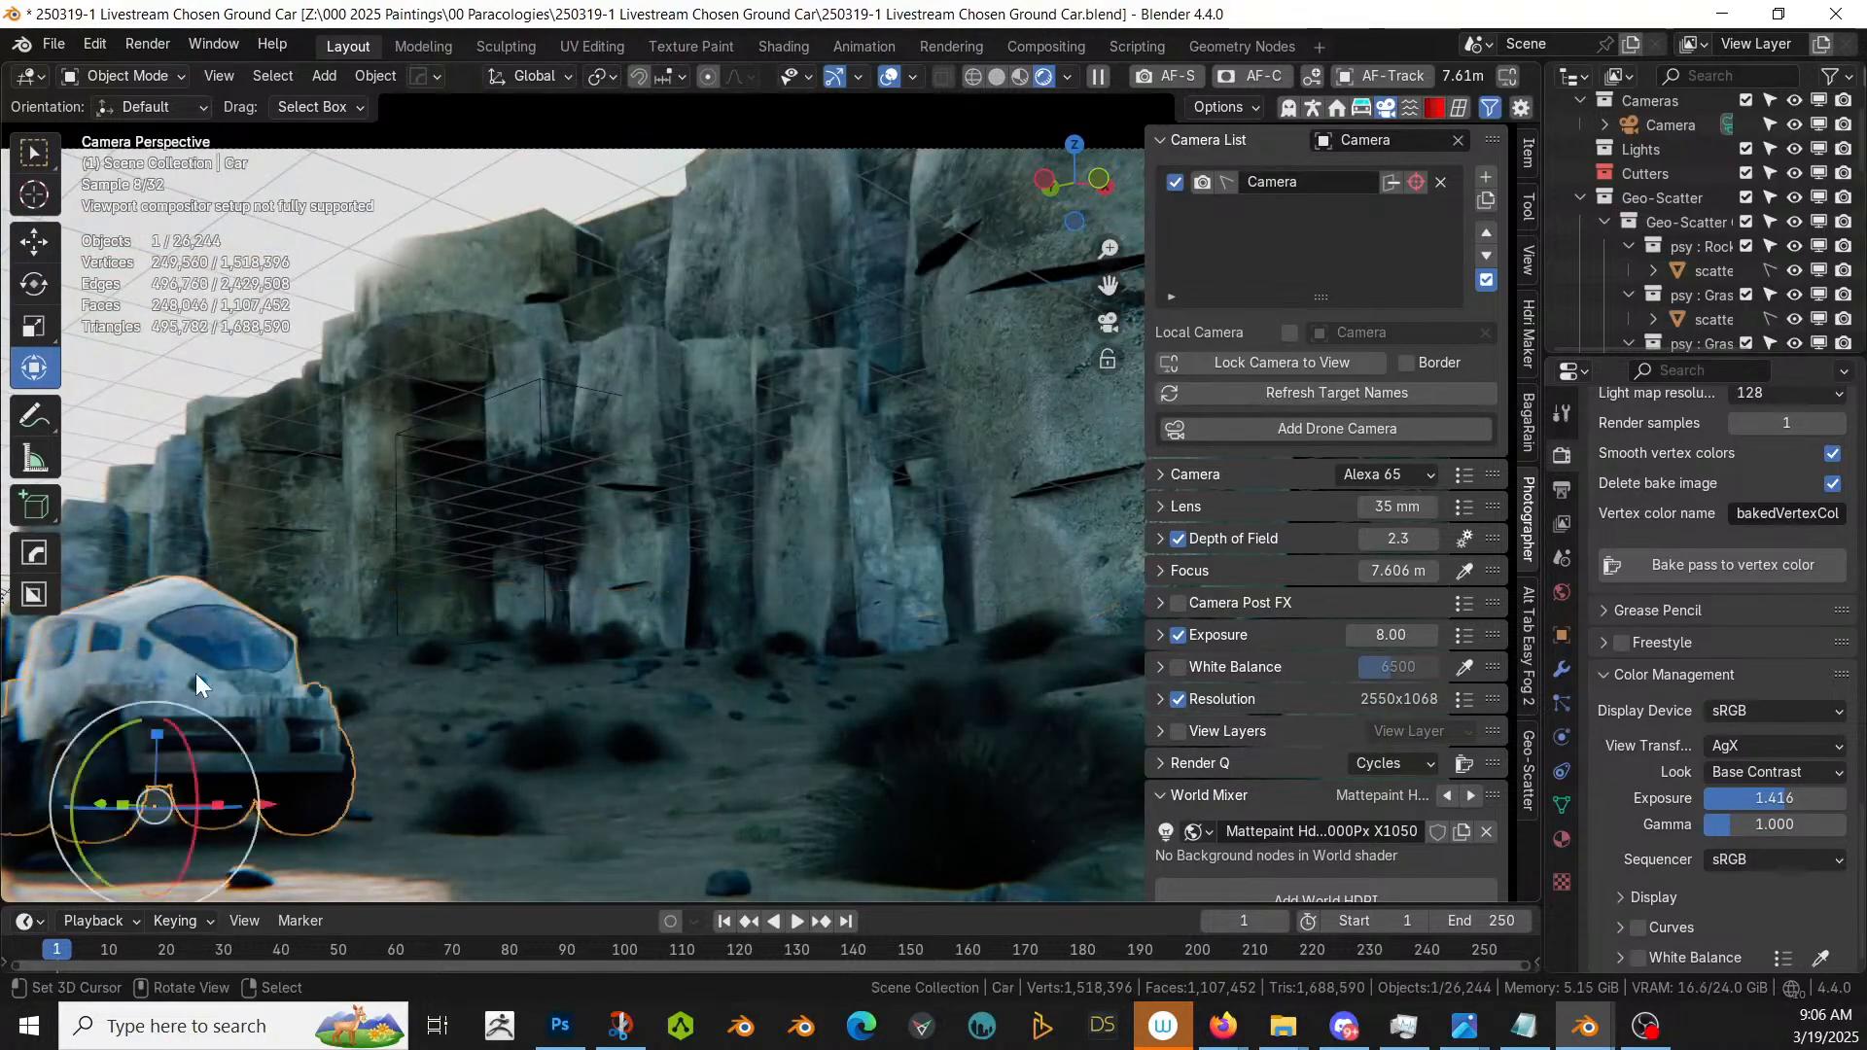
{"action": "key", "text": "KP_Divide"}
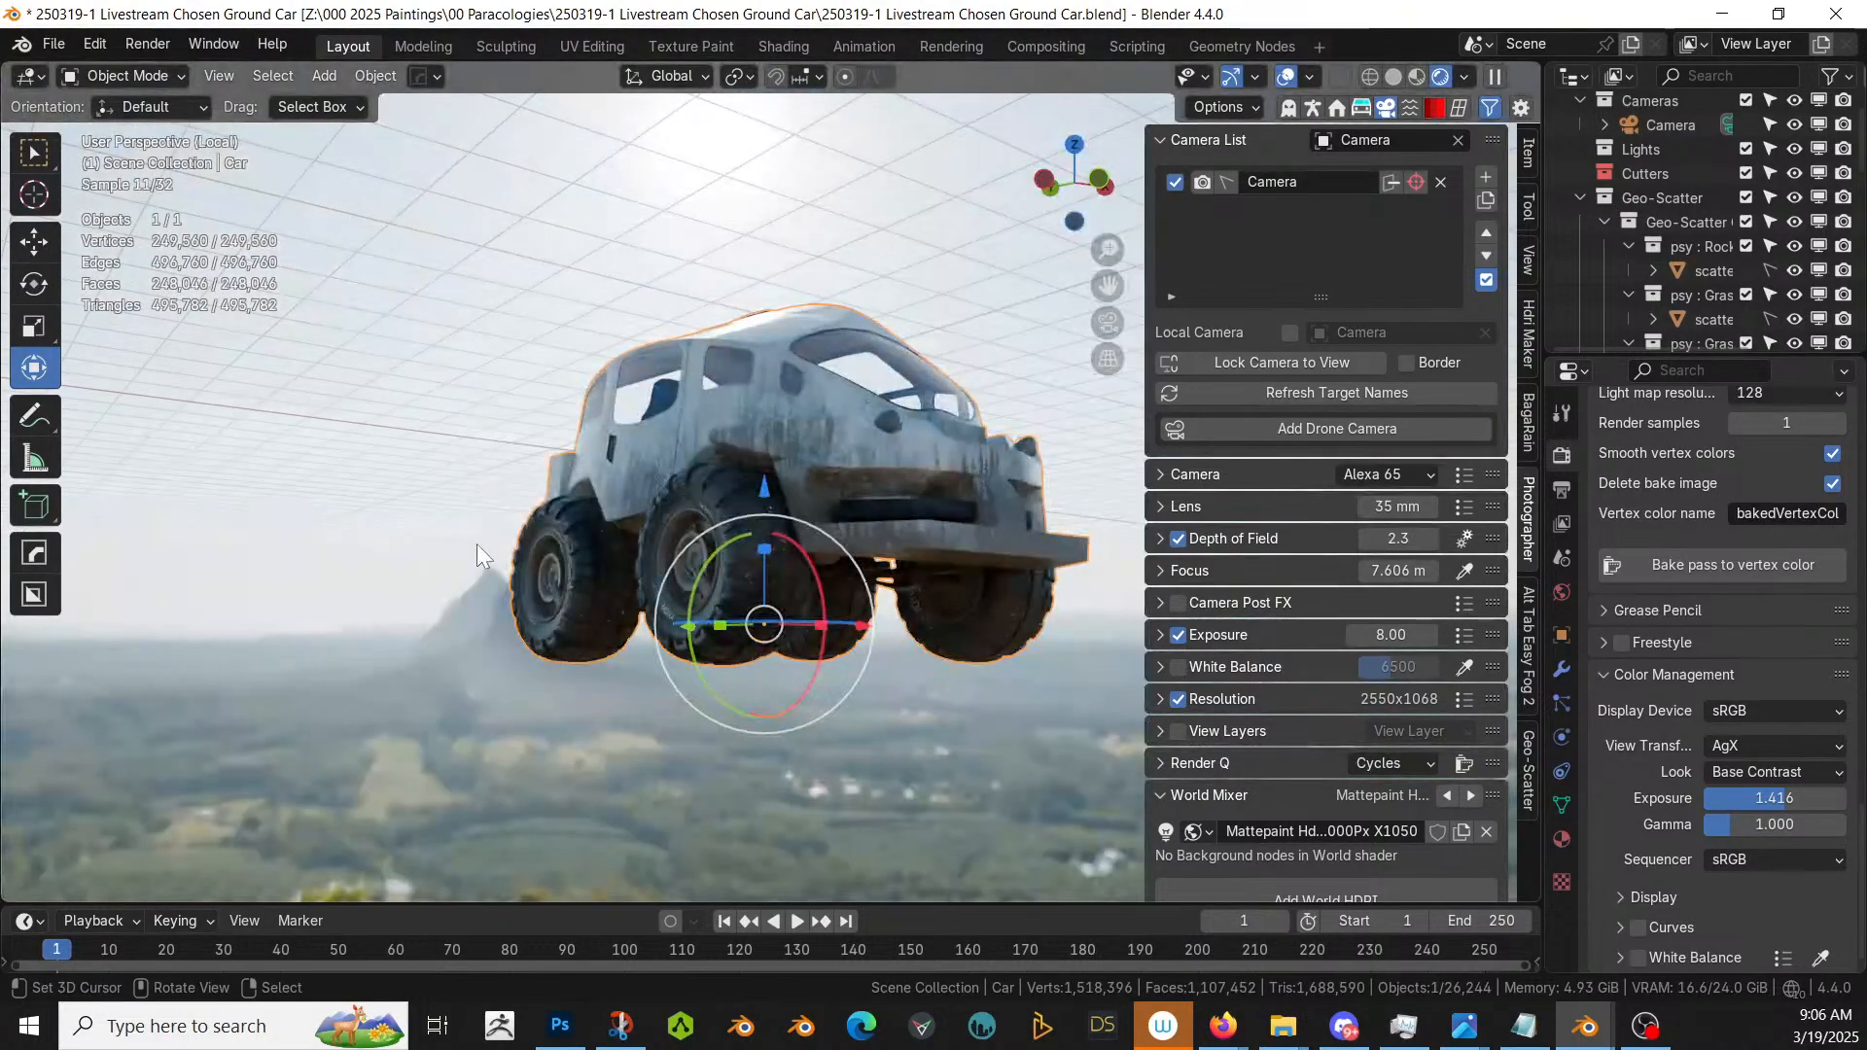
{"action": "middle_click_drag", "start_coordinate": [476, 544], "coordinate": [562, 592]}
{"action": "scroll", "coordinate": [698, 595], "scroll_direction": "up", "scroll_amount": 6}
{"action": "scroll", "coordinate": [514, 616], "scroll_direction": "down", "scroll_amount": 8}
{"action": "scroll", "coordinate": [709, 657], "scroll_direction": "up", "scroll_amount": 2}
{"action": "scroll", "coordinate": [672, 645], "scroll_direction": "down", "scroll_amount": 2}
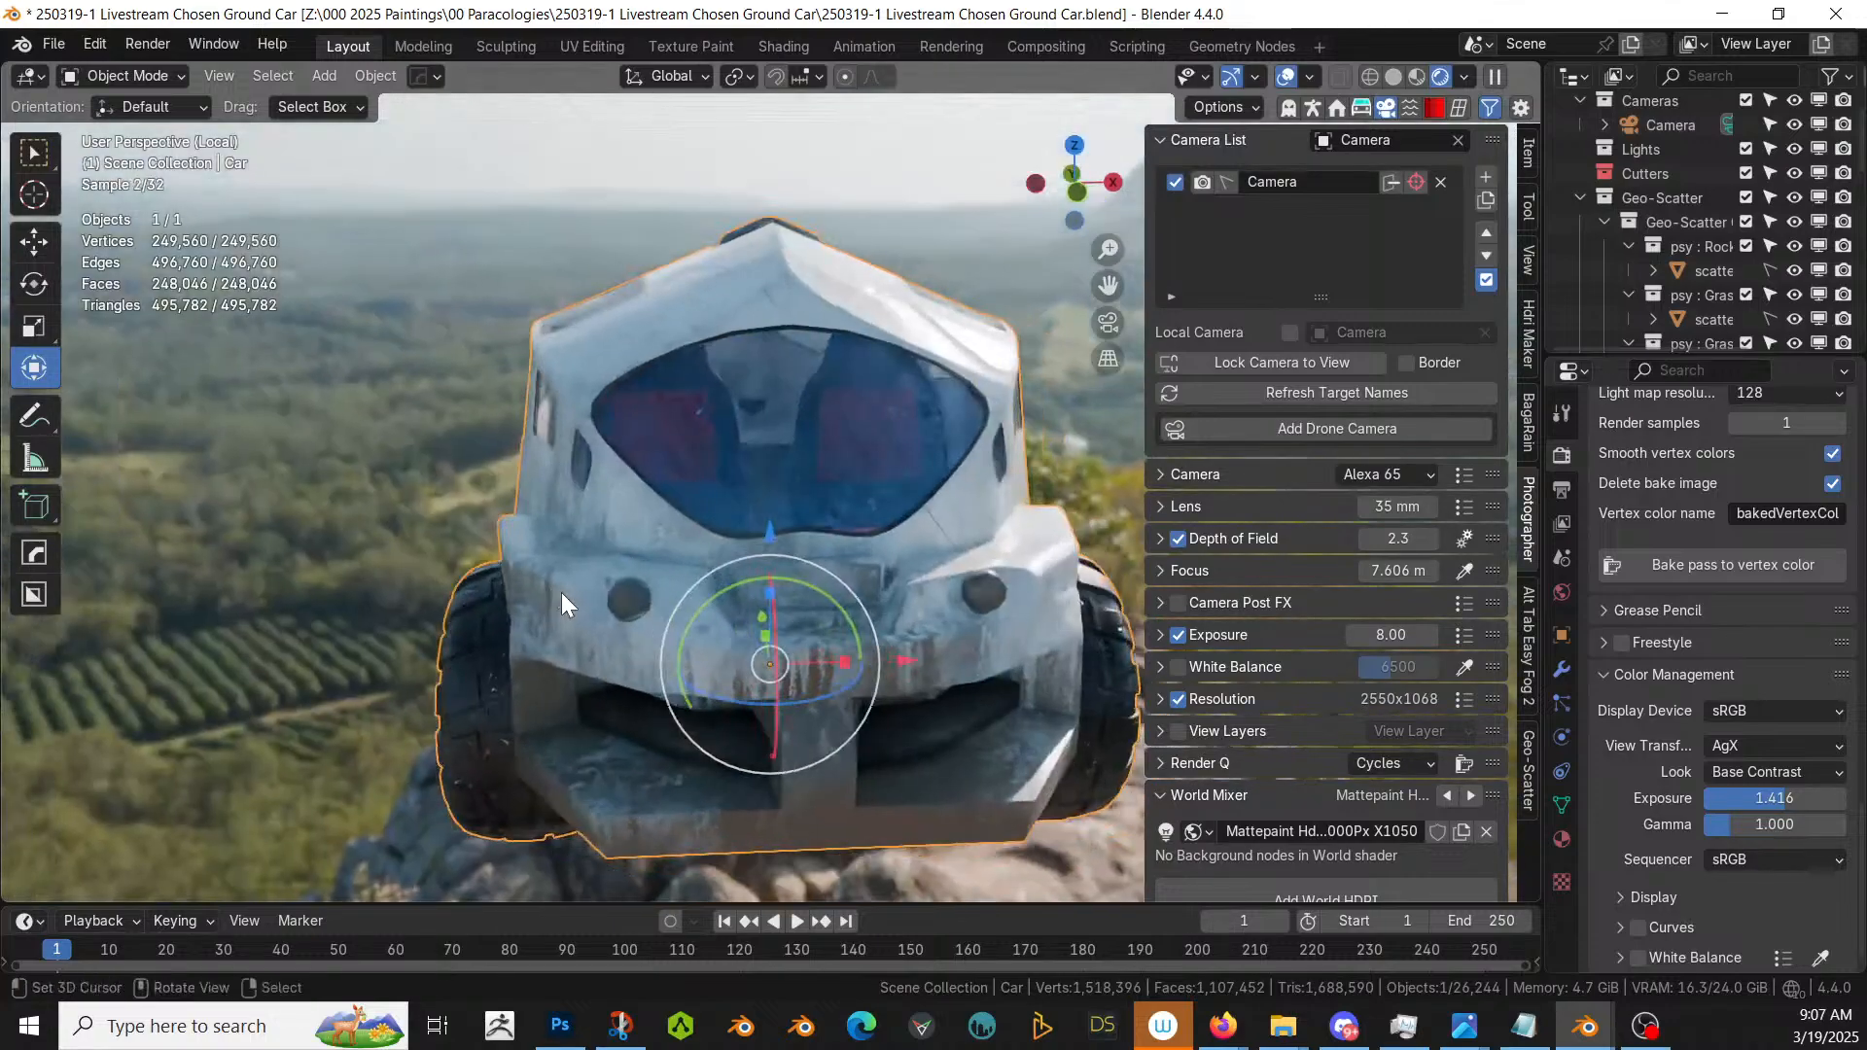
{"action": "middle_click_drag", "start_coordinate": [745, 589], "coordinate": [637, 568]}
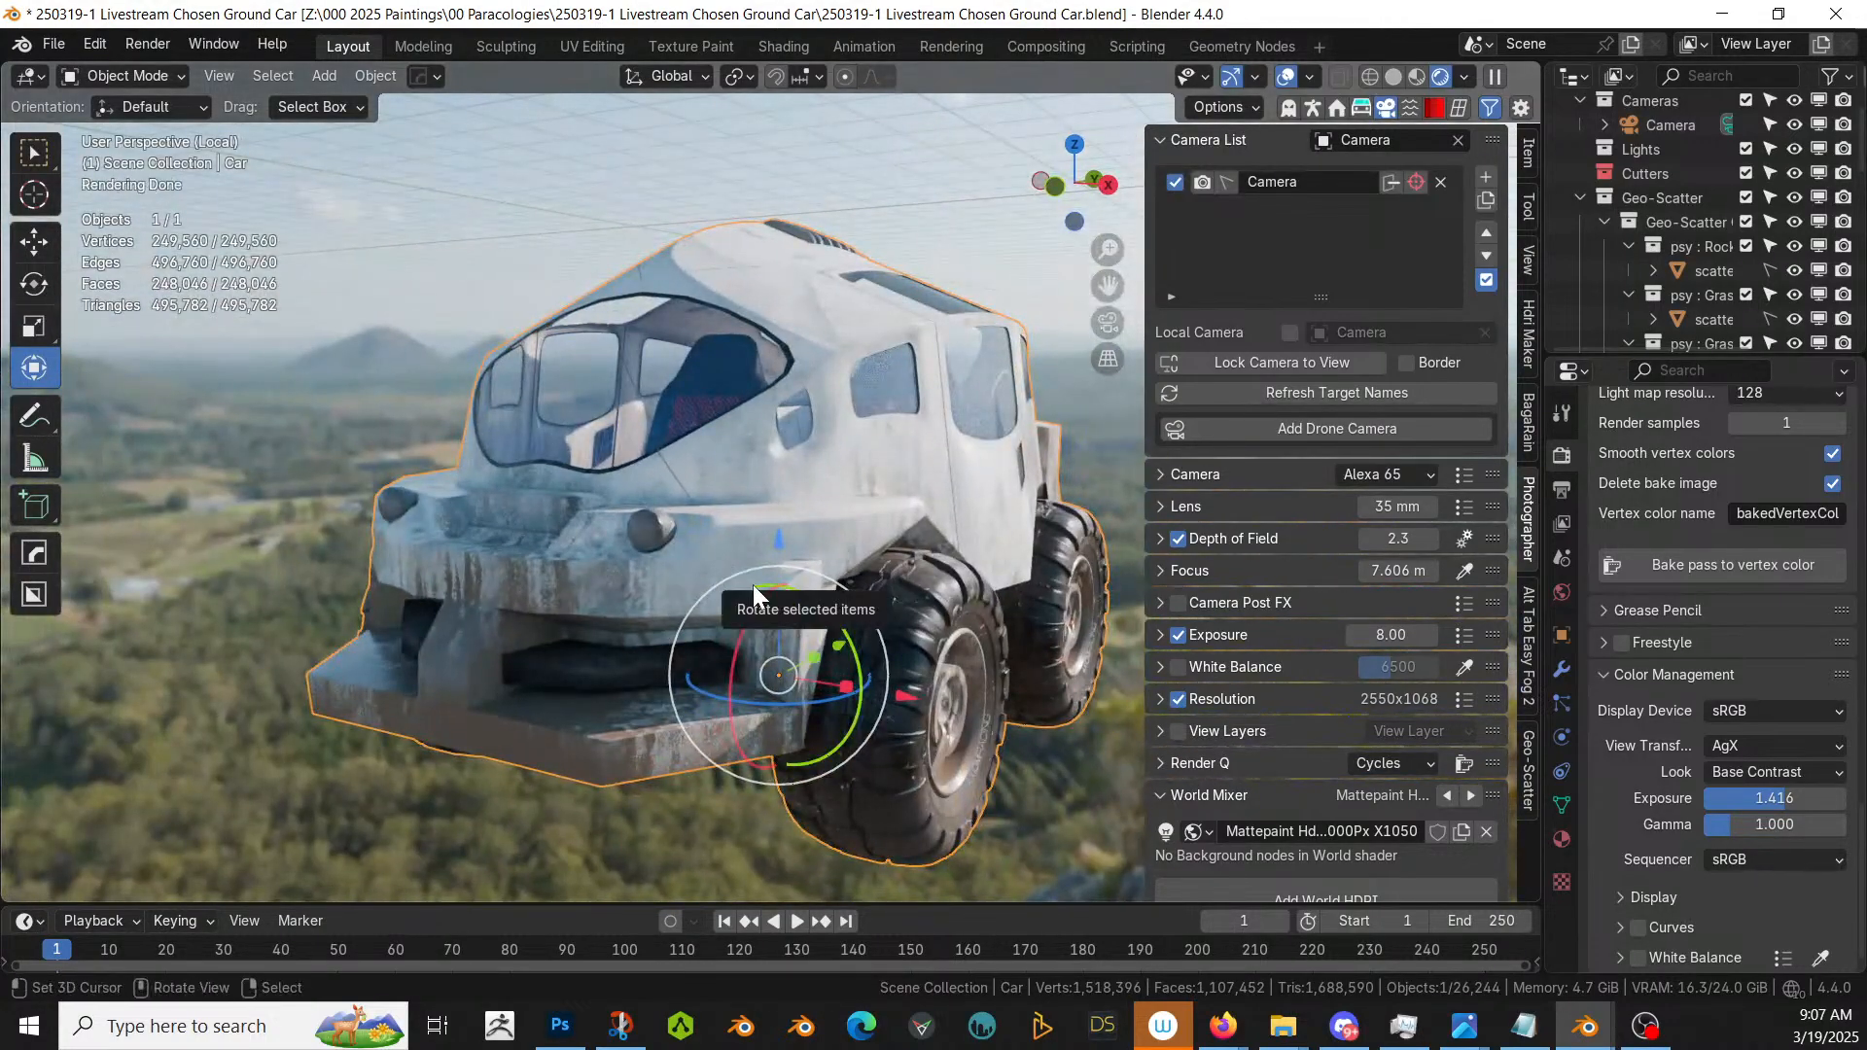
{"action": "middle_click_drag", "start_coordinate": [752, 586], "coordinate": [815, 582]}
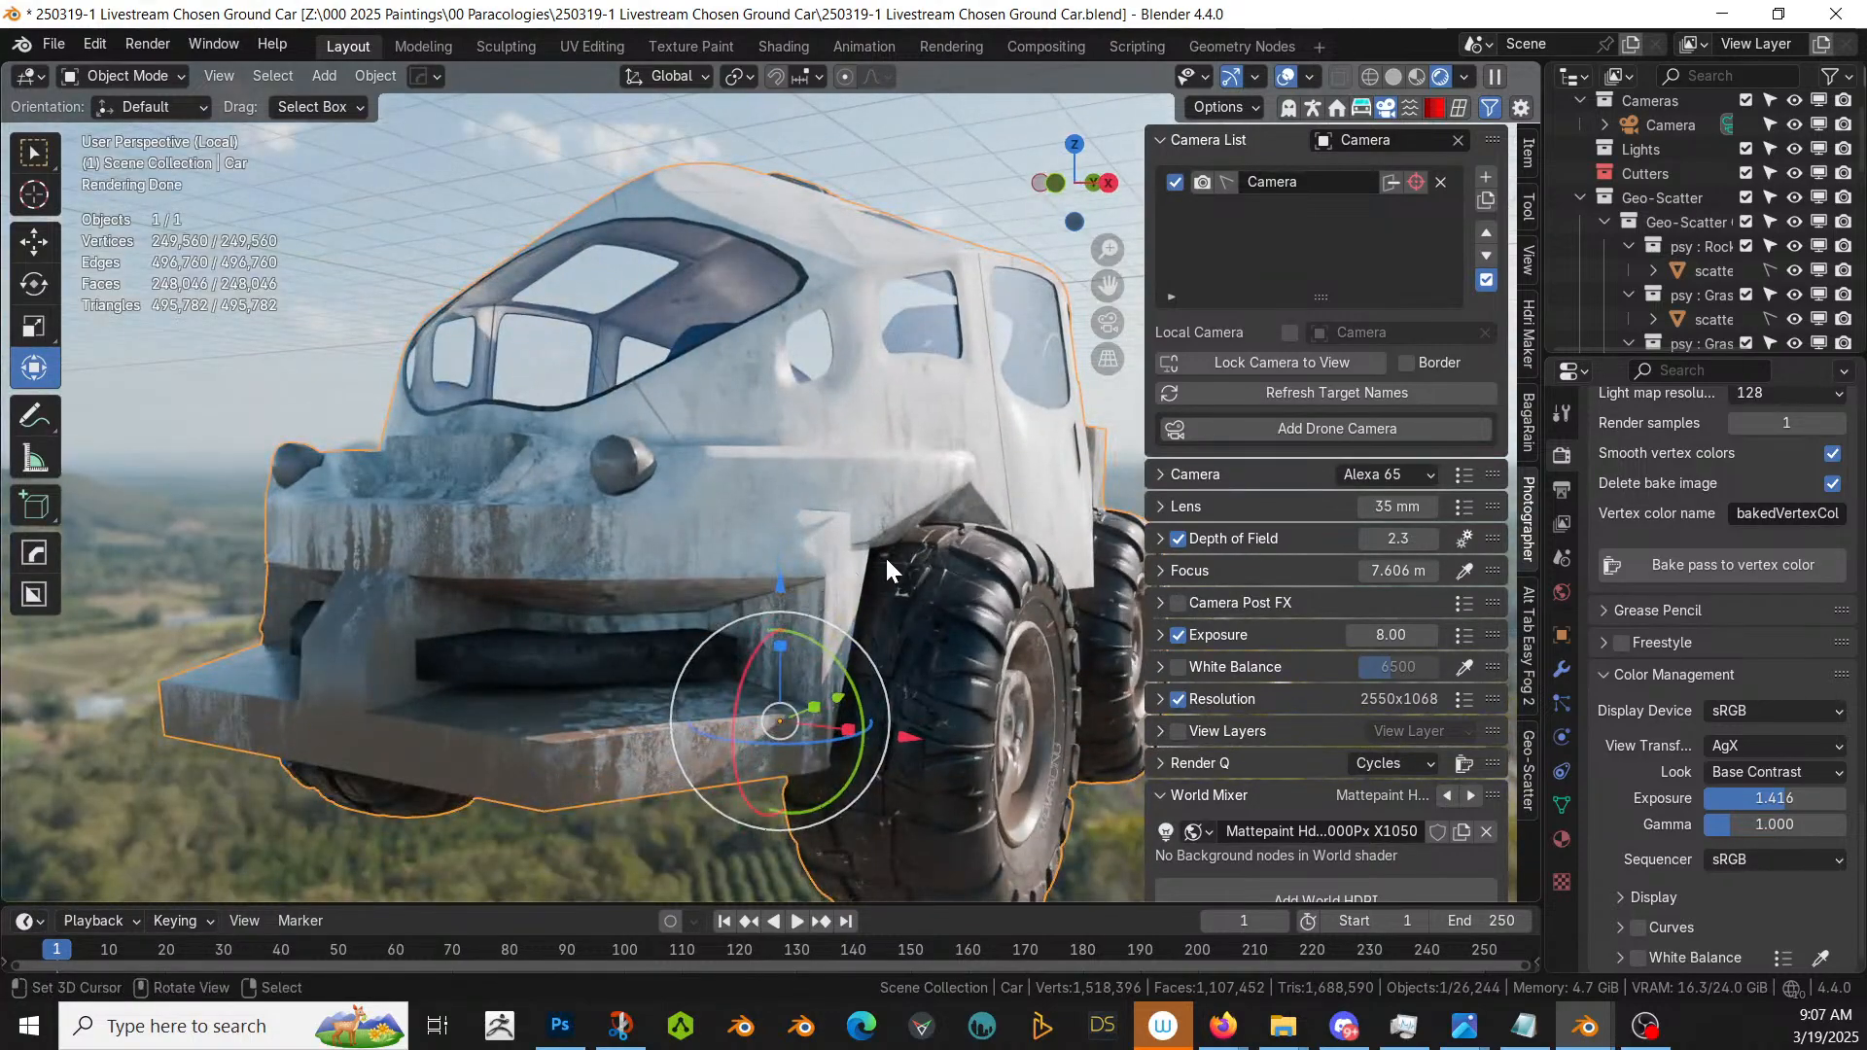
{"action": "middle_click_drag", "start_coordinate": [885, 556], "coordinate": [919, 476]}
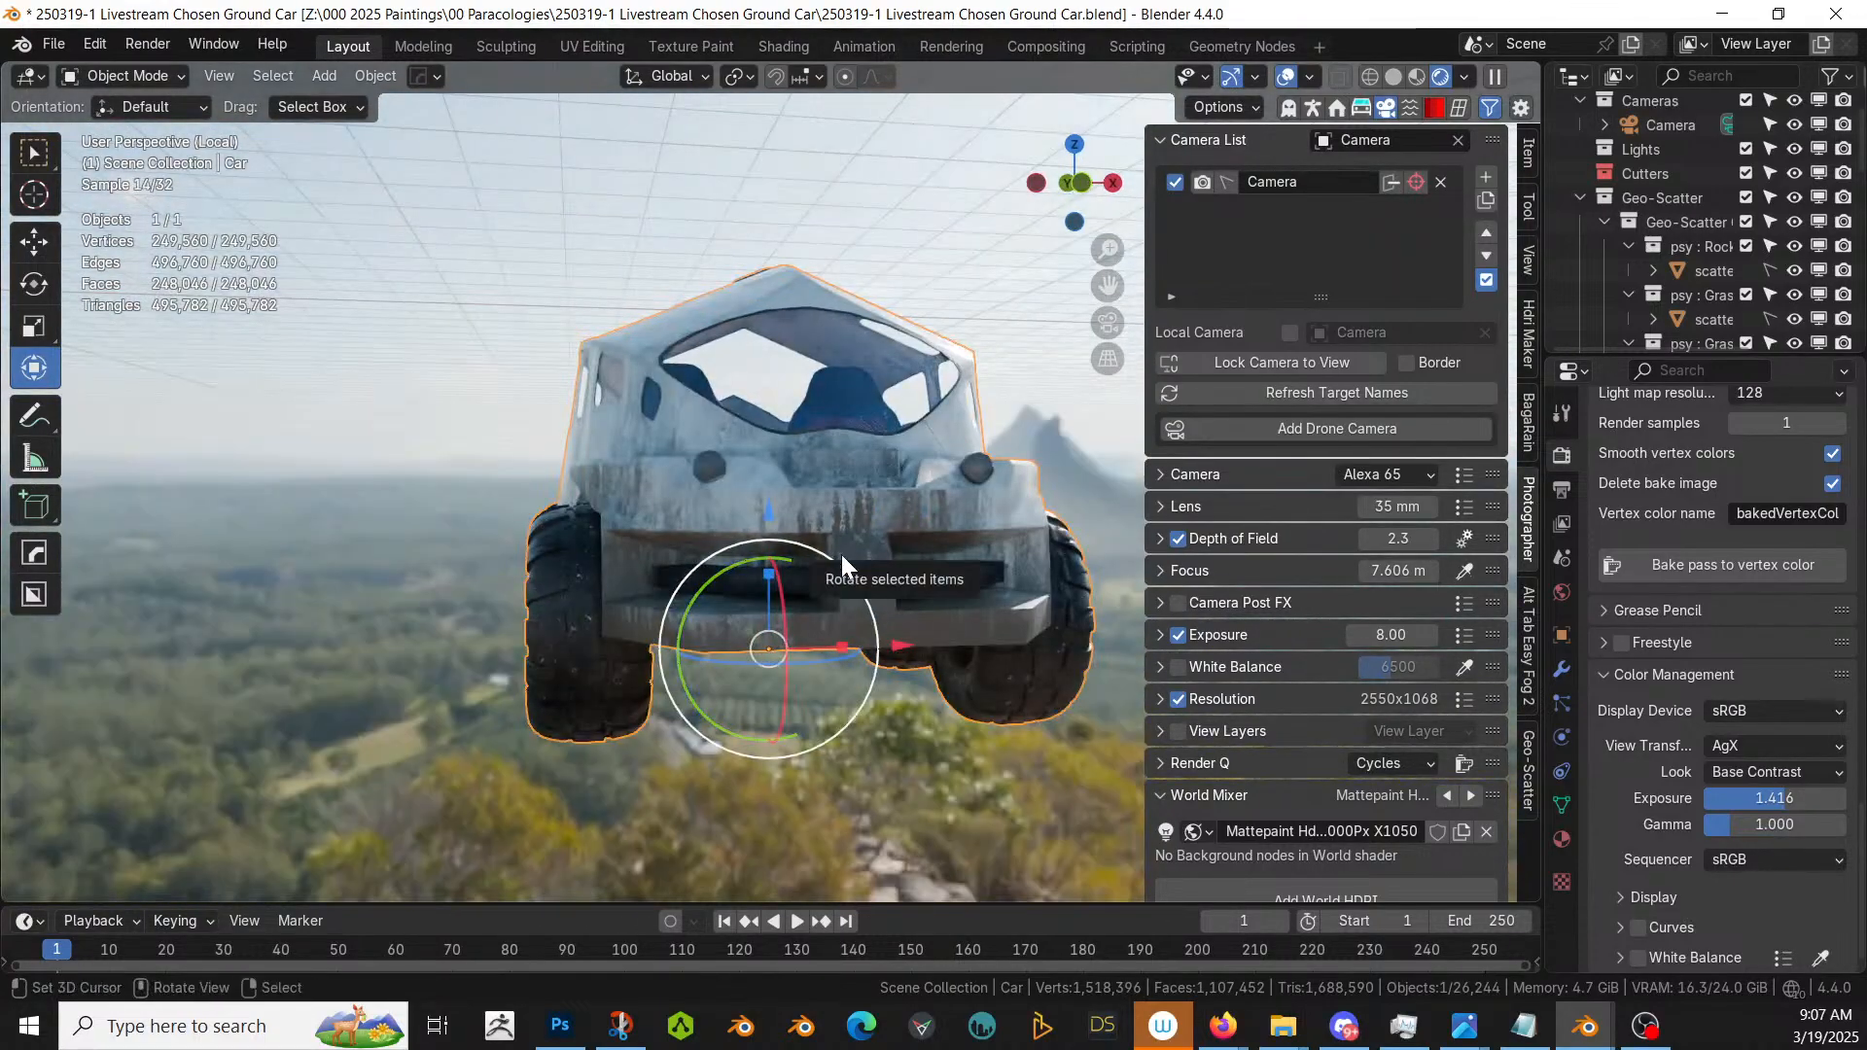
{"action": "scroll", "coordinate": [837, 554], "scroll_direction": "up", "scroll_amount": 2}
{"action": "middle_click_drag", "start_coordinate": [834, 552], "coordinate": [773, 552]}
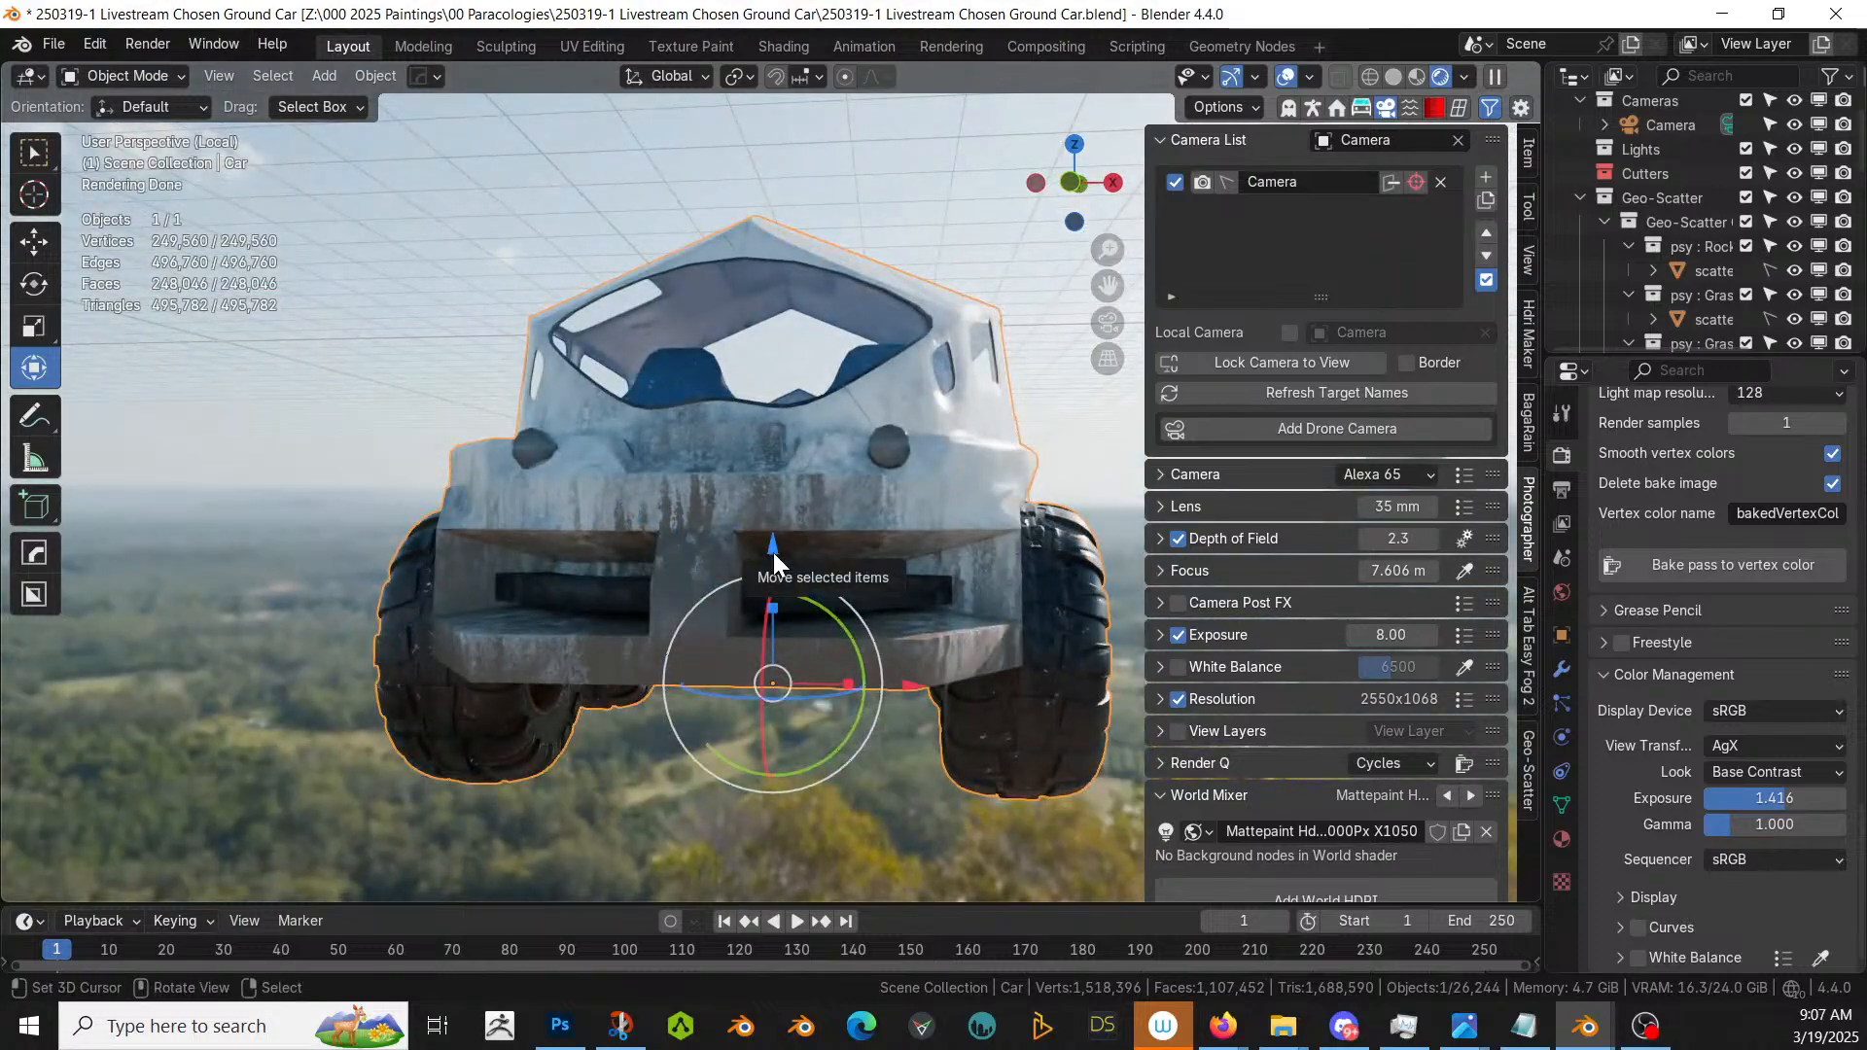
{"action": "middle_click_drag", "start_coordinate": [773, 552], "coordinate": [692, 601]}
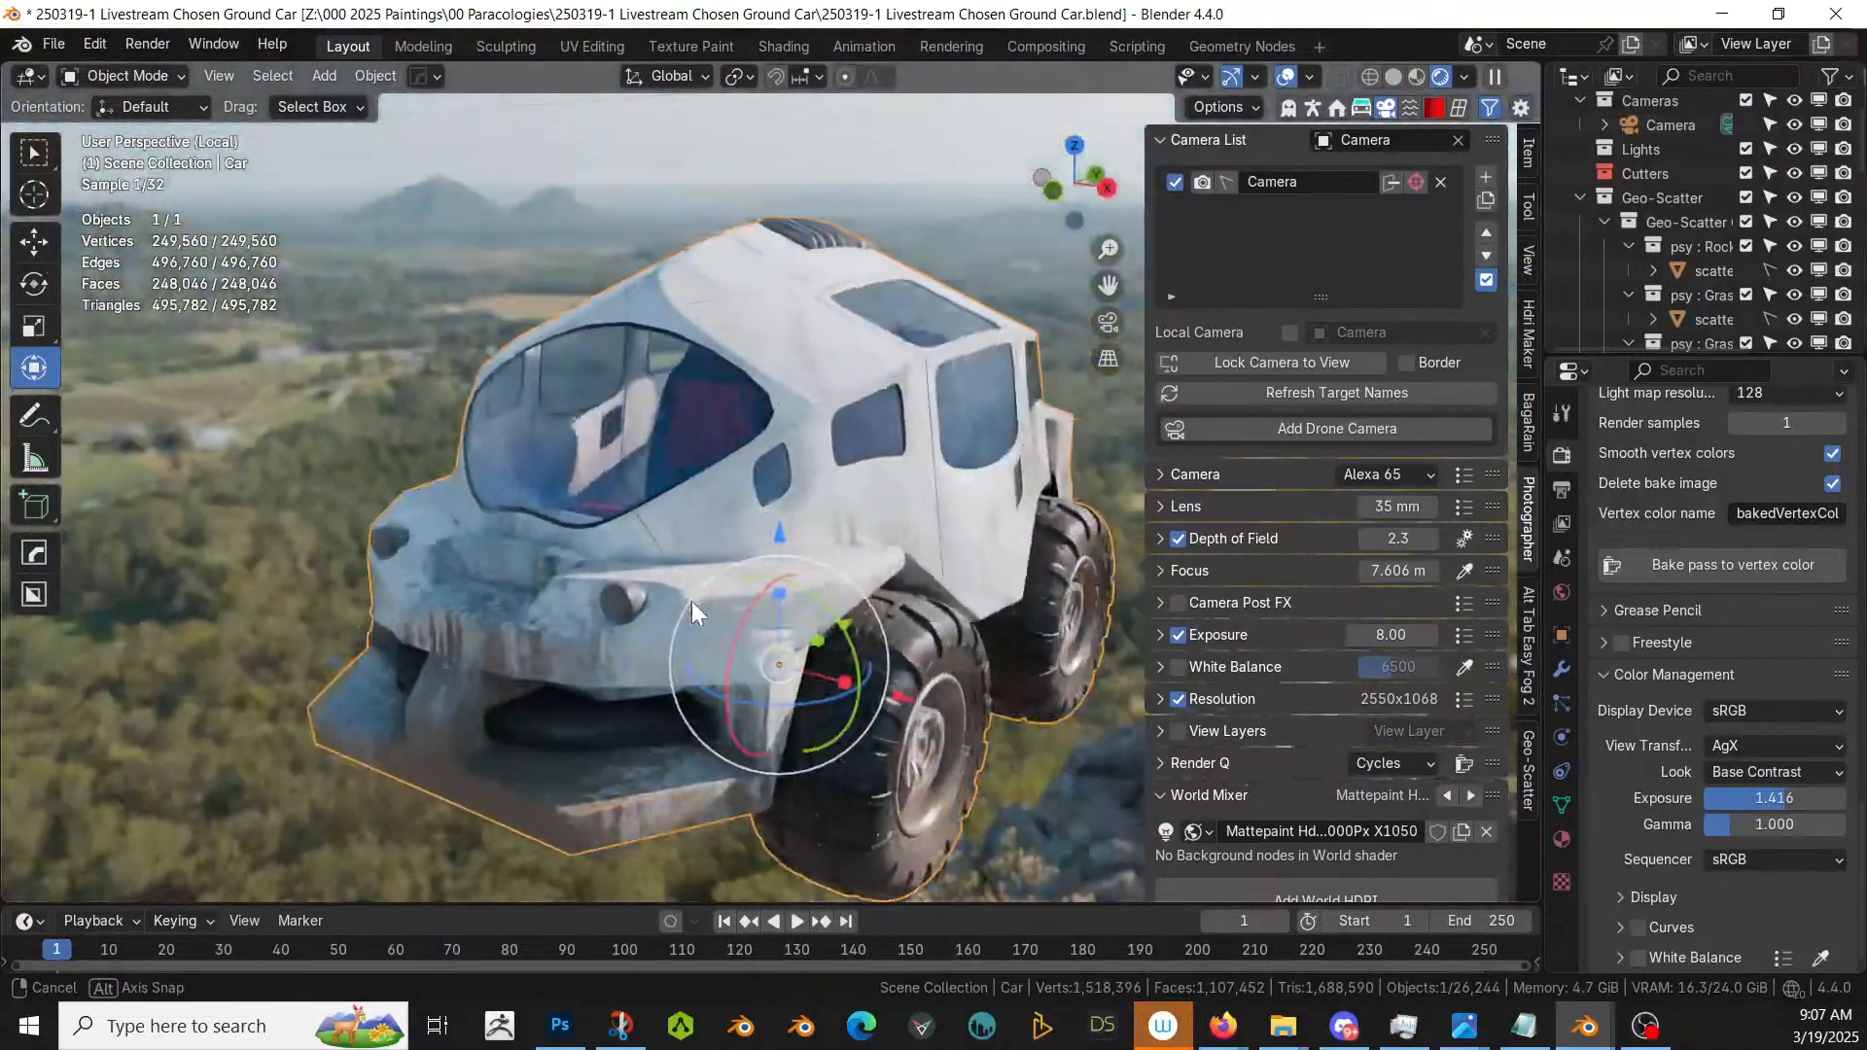
{"action": "mouse_move", "coordinate": [809, 551]}
{"action": "middle_mouse_down"}
{"action": "mouse_move", "coordinate": [772, 566]}
{"action": "mouse_move", "coordinate": [762, 675]}
{"action": "mouse_move", "coordinate": [748, 597]}
{"action": "mouse_move", "coordinate": [819, 574]}
{"action": "middle_mouse_up"}
{"action": "scroll", "coordinate": [761, 686], "scroll_direction": "up", "scroll_amount": 3}
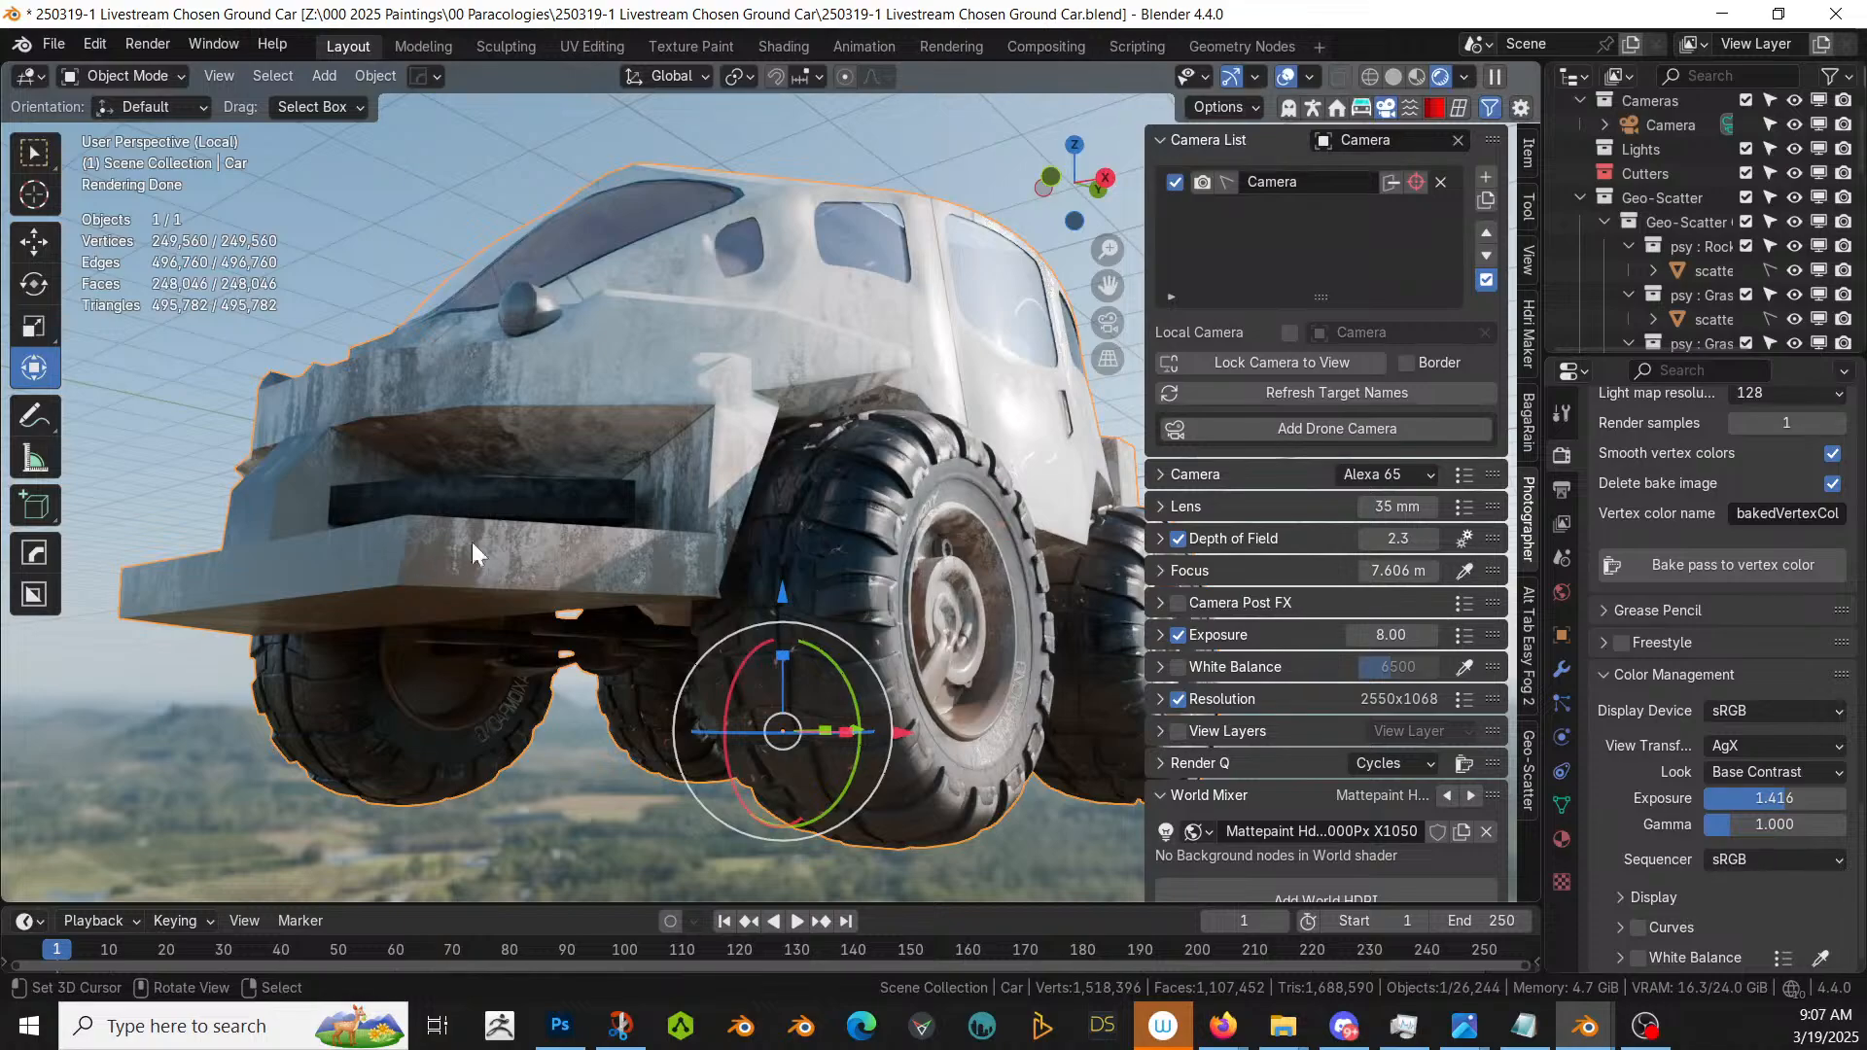
{"action": "middle_click_drag", "start_coordinate": [471, 540], "coordinate": [611, 533]}
- Return to the full scene through the camera and view the car against the rock formation
{"action": "key", "text": "KP_0"}
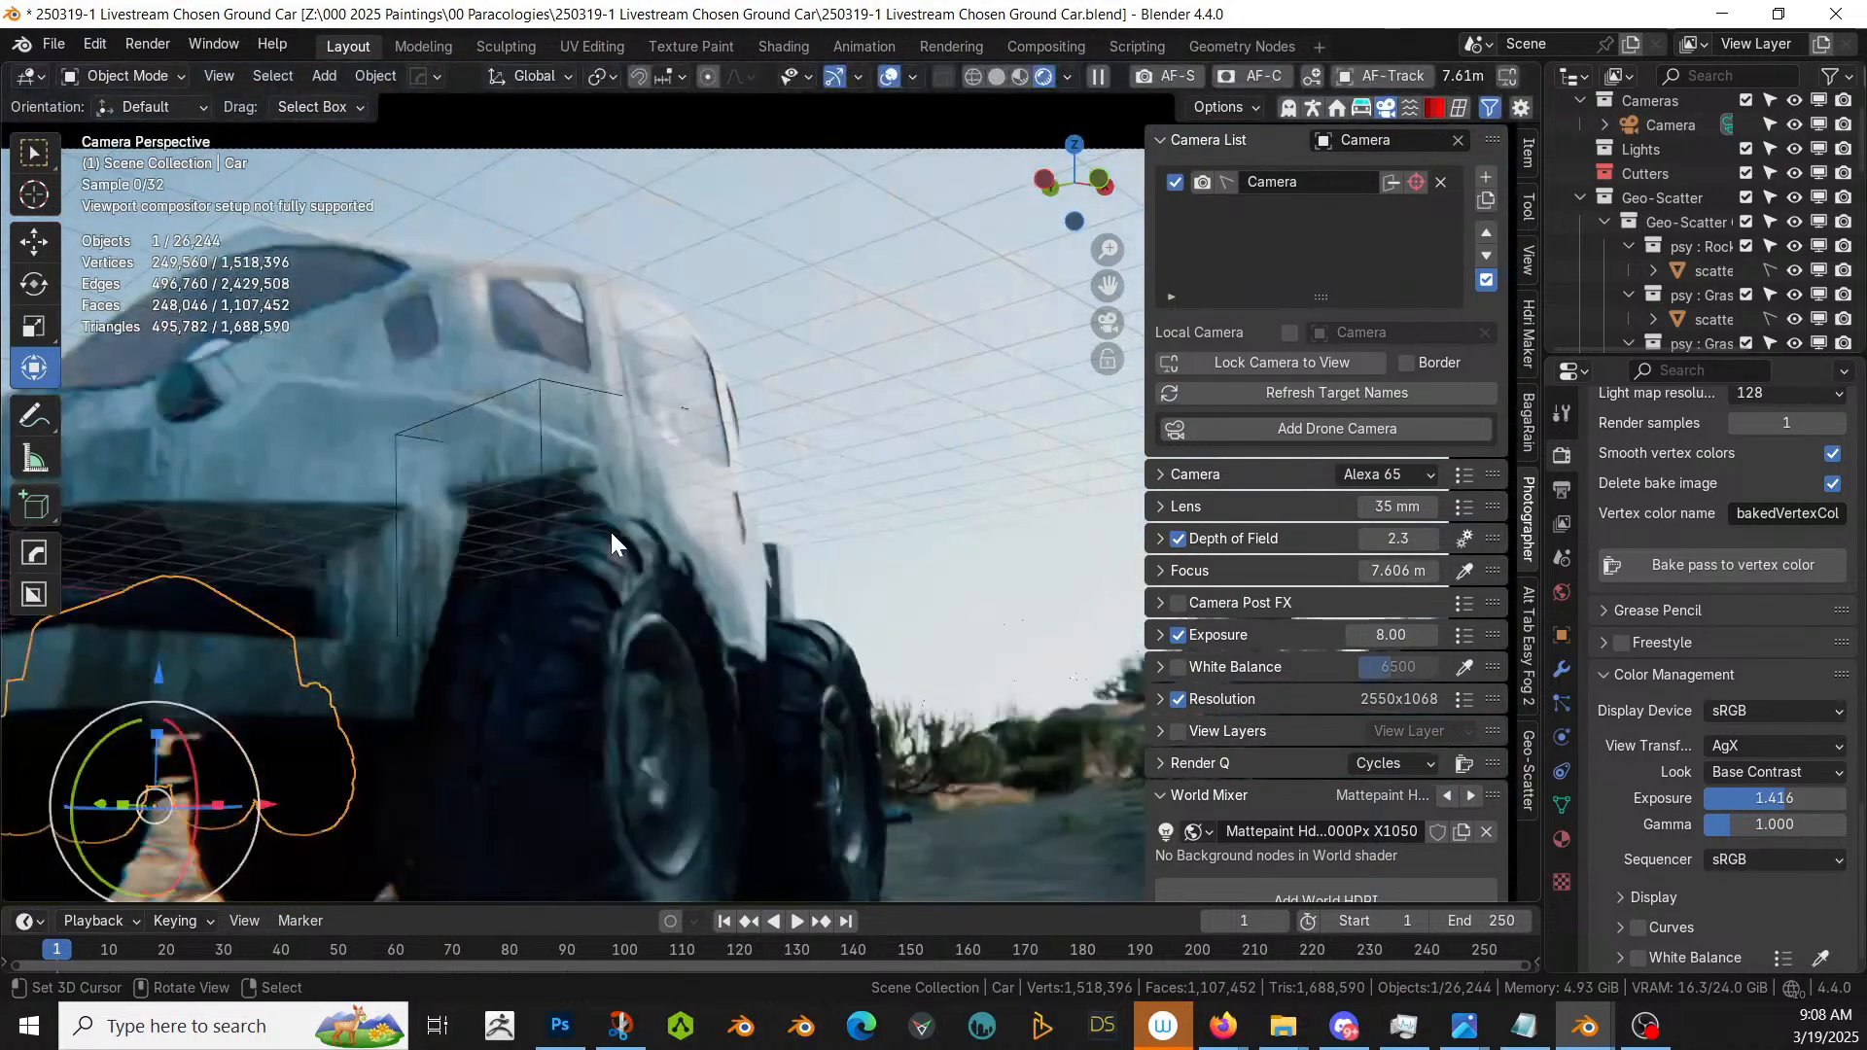
{"action": "scroll", "coordinate": [375, 557], "scroll_direction": "down", "scroll_amount": 1}
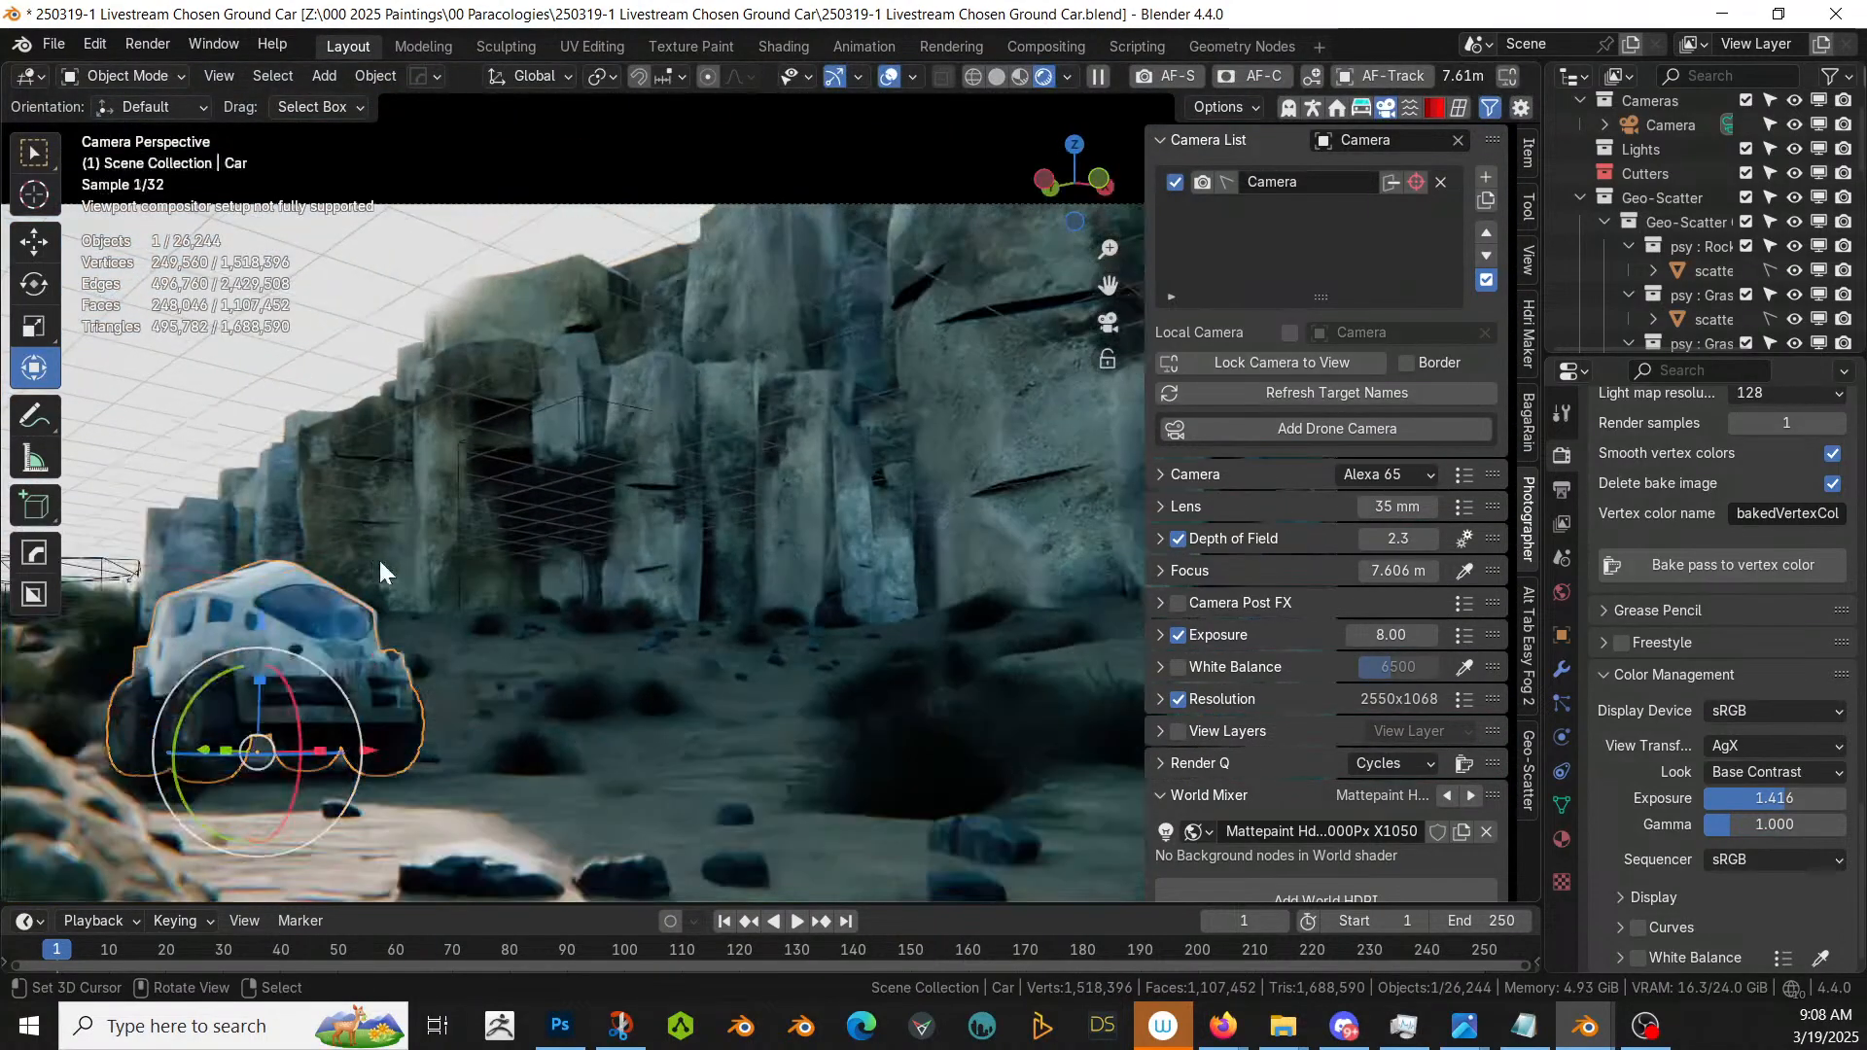
{"action": "middle_click_drag", "start_coordinate": [519, 568], "coordinate": [604, 556], "text": "shift"}
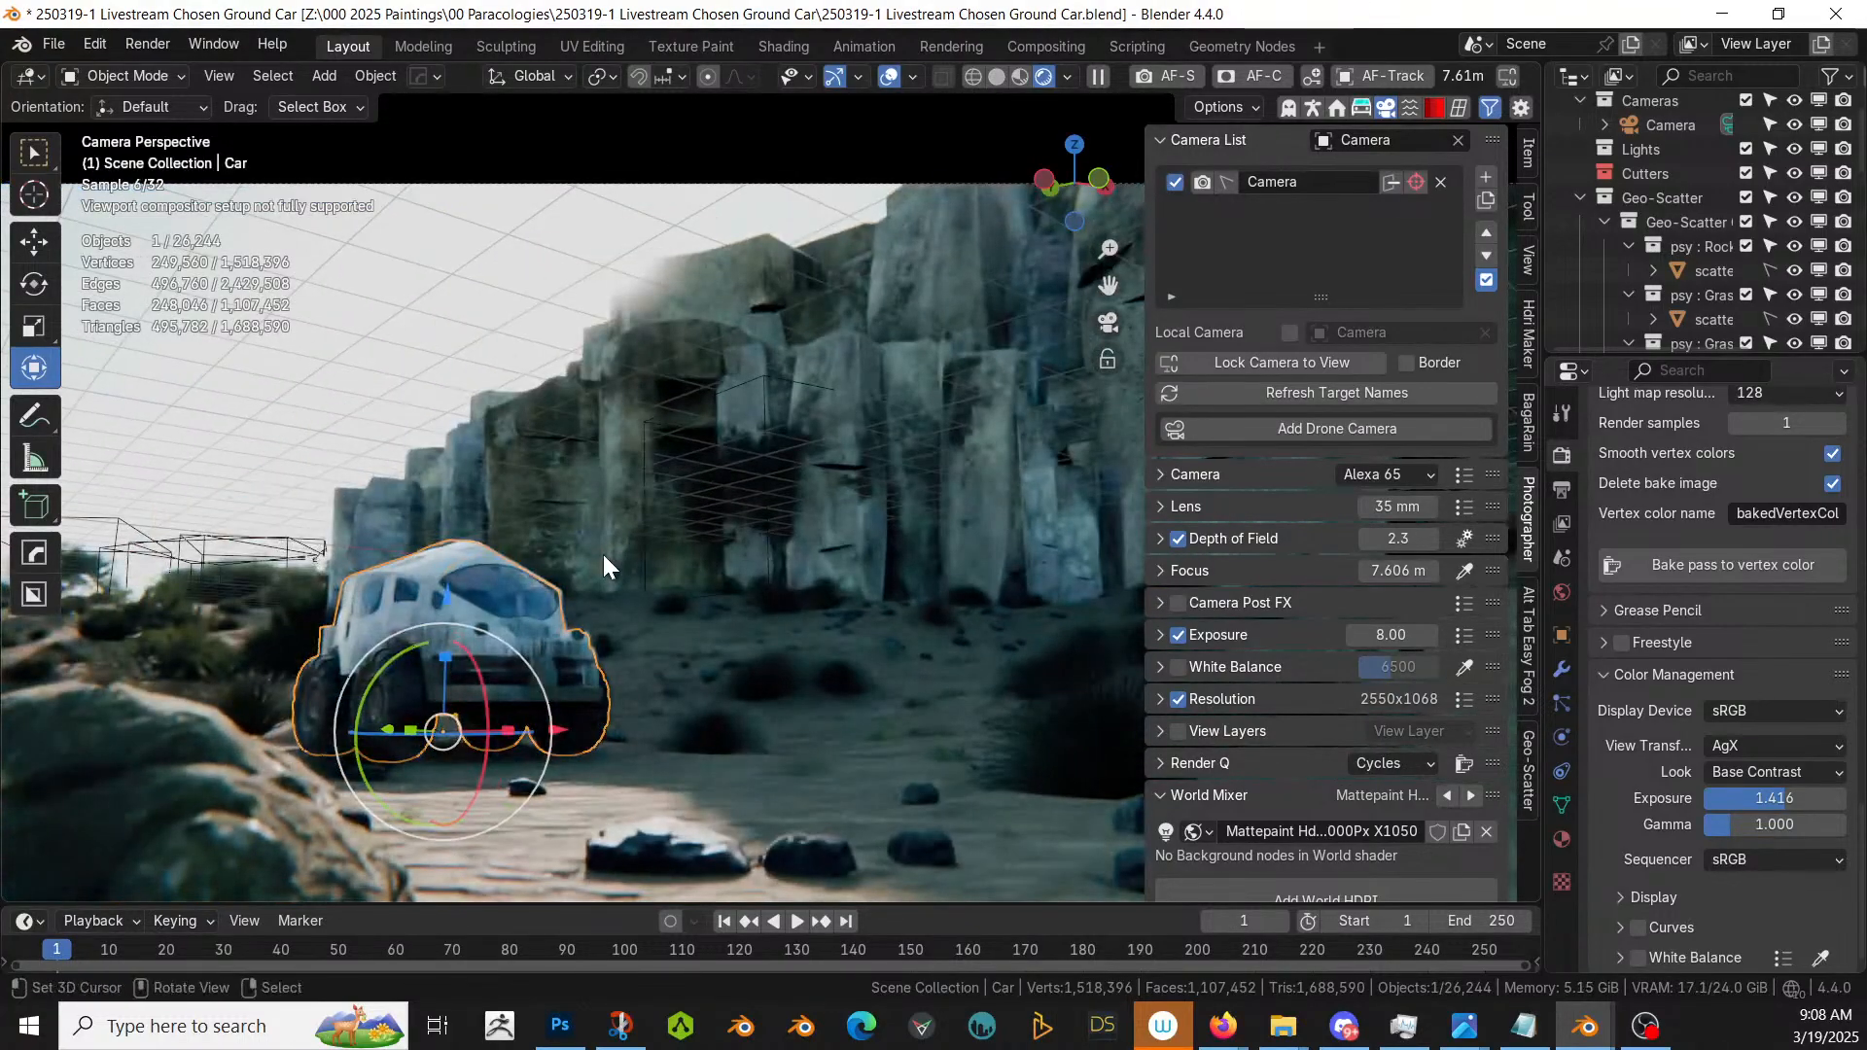